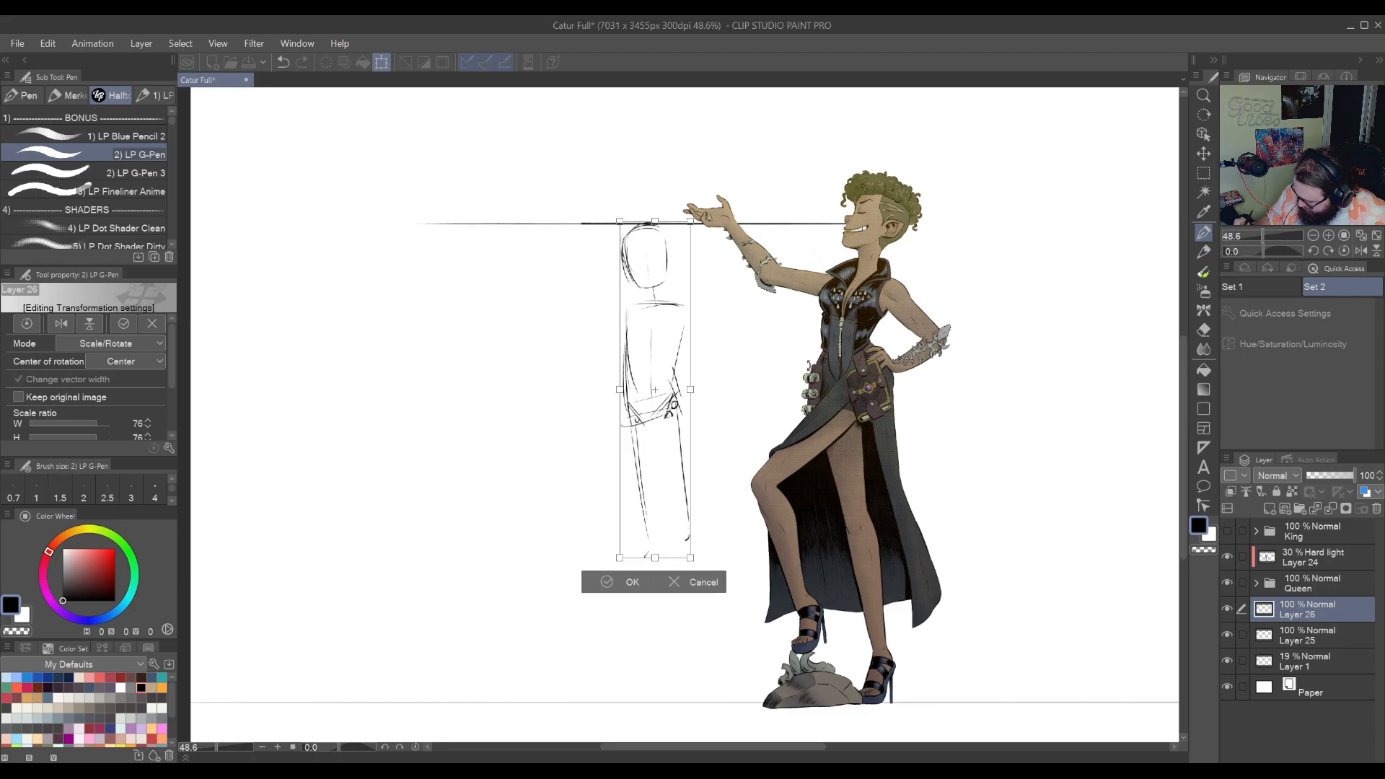
Apply the 76% scaling to the figure sketch and extend both lower legs with long lines toward the ground line
{"action": "left_click", "coordinate": [650, 505]}
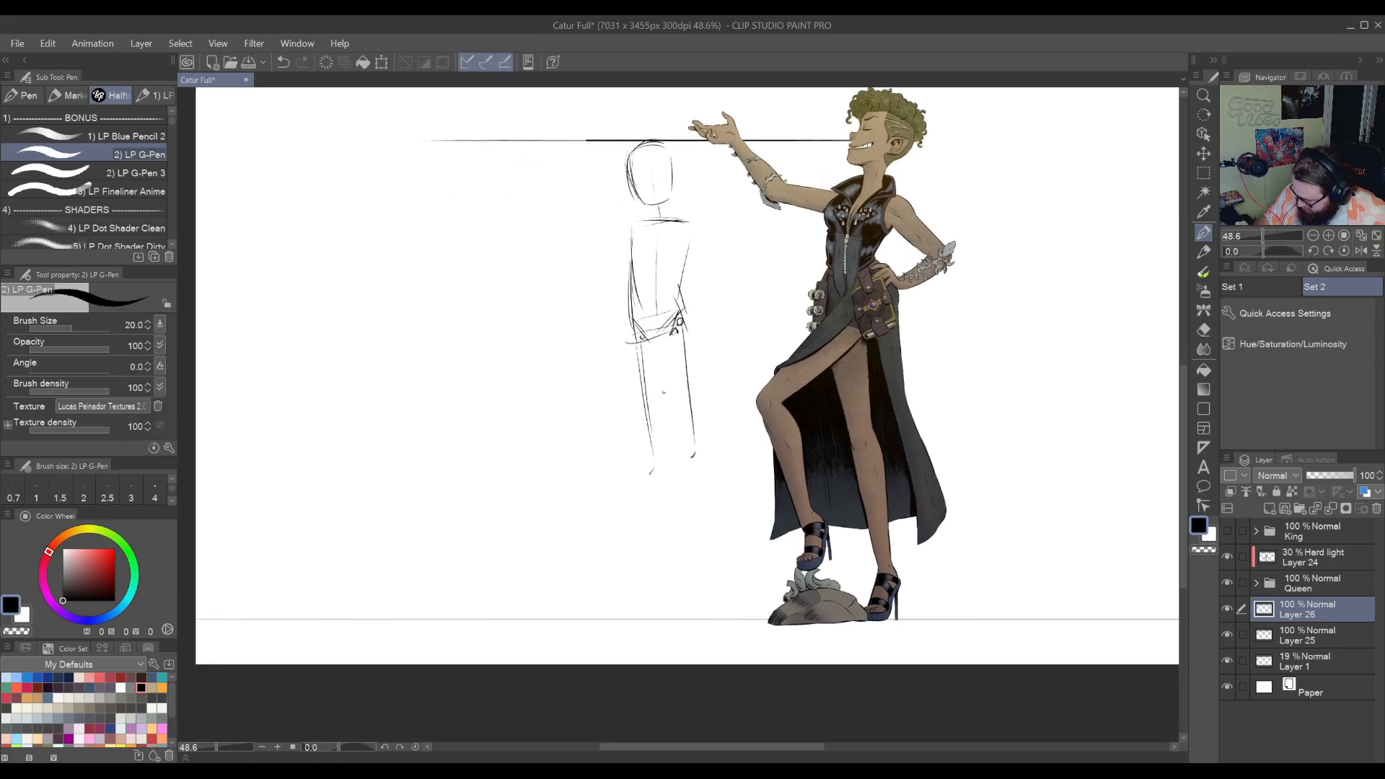
{"action": "left_click", "coordinate": [1203, 252]}
{"action": "left_click", "coordinate": [1203, 230]}
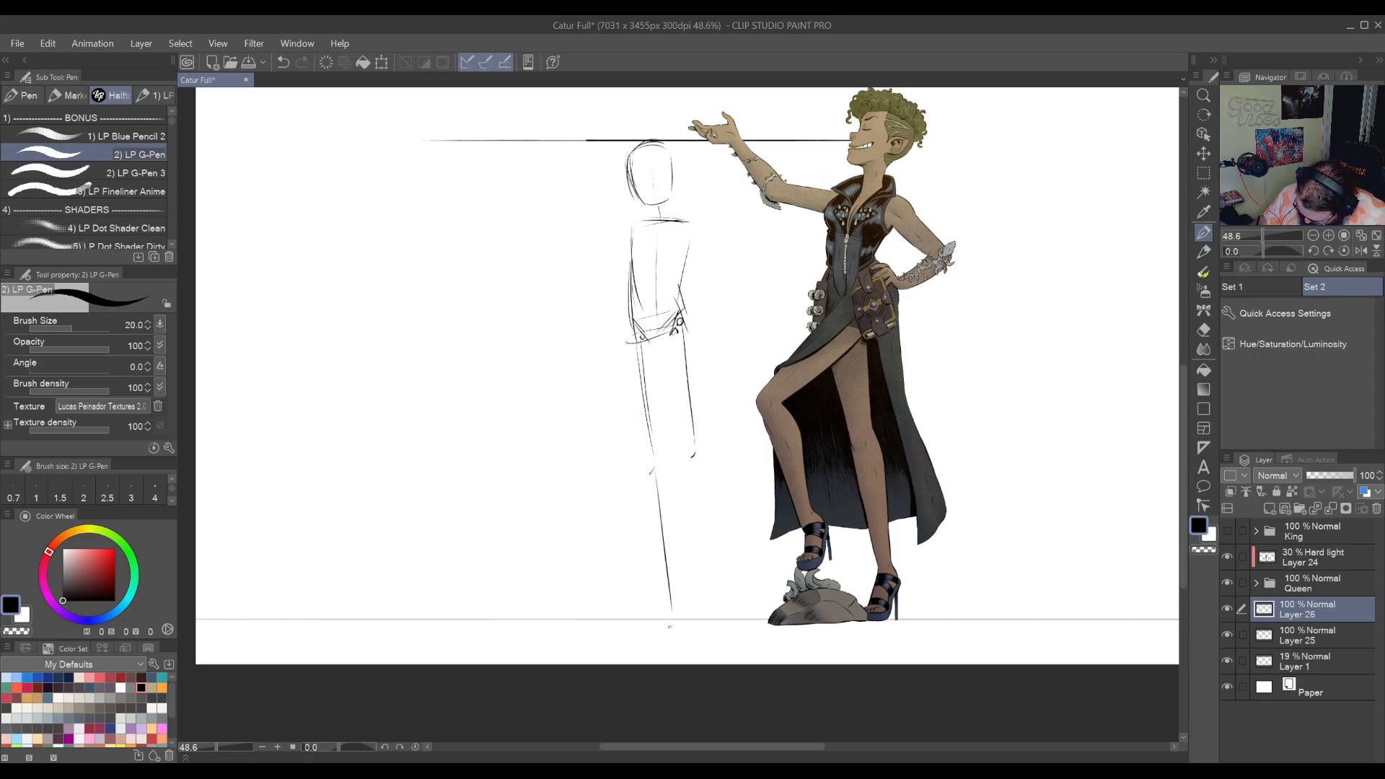
{"action": "left_click_drag", "start_coordinate": [651, 471], "coordinate": [670, 610]}
{"action": "left_click_drag", "start_coordinate": [691, 424], "coordinate": [710, 560]}
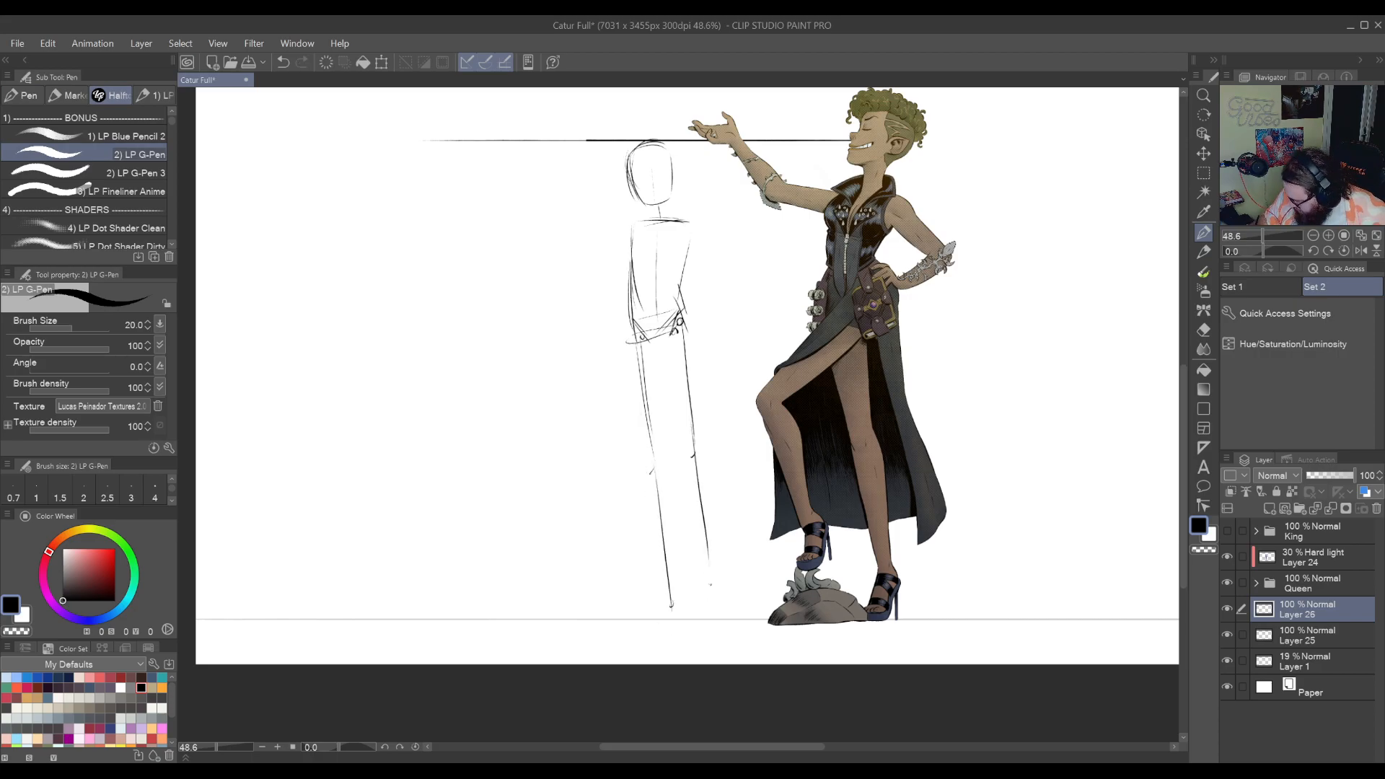
Sketch two pointed, wedge-shaped feet at the ends of the legs, resting on the ground line
{"action": "key", "text": "r"}
{"action": "left_click_drag", "start_coordinate": [743, 665], "coordinate": [841, 618]}
{"action": "mouse_move", "coordinate": [771, 569]}
{"action": "left_mouse_down"}
{"action": "mouse_move", "coordinate": [774, 595]}
{"action": "mouse_move", "coordinate": [796, 590]}
{"action": "mouse_move", "coordinate": [721, 622]}
{"action": "mouse_move", "coordinate": [746, 605]}
{"action": "left_mouse_up"}
{"action": "key", "text": "r"}
{"action": "mouse_move", "coordinate": [736, 649]}
{"action": "left_mouse_down"}
{"action": "mouse_move", "coordinate": [797, 563]}
{"action": "mouse_move", "coordinate": [777, 608]}
{"action": "left_mouse_up"}
{"action": "left_click_drag", "start_coordinate": [797, 557], "coordinate": [771, 613]}
{"action": "left_click_drag", "start_coordinate": [806, 555], "coordinate": [802, 575]}
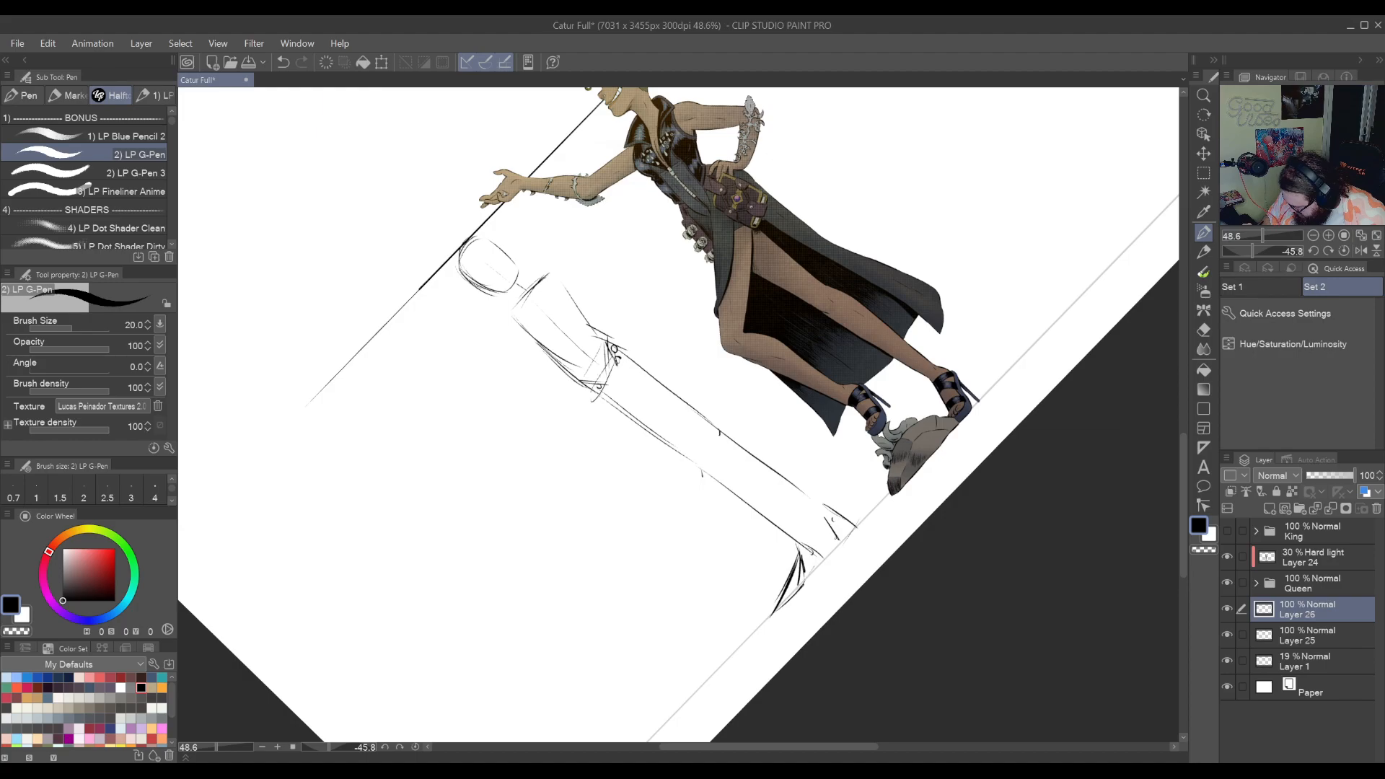
{"action": "mouse_move", "coordinate": [831, 525]}
{"action": "left_mouse_down"}
{"action": "mouse_move", "coordinate": [836, 553]}
{"action": "mouse_move", "coordinate": [862, 532]}
{"action": "left_mouse_up"}
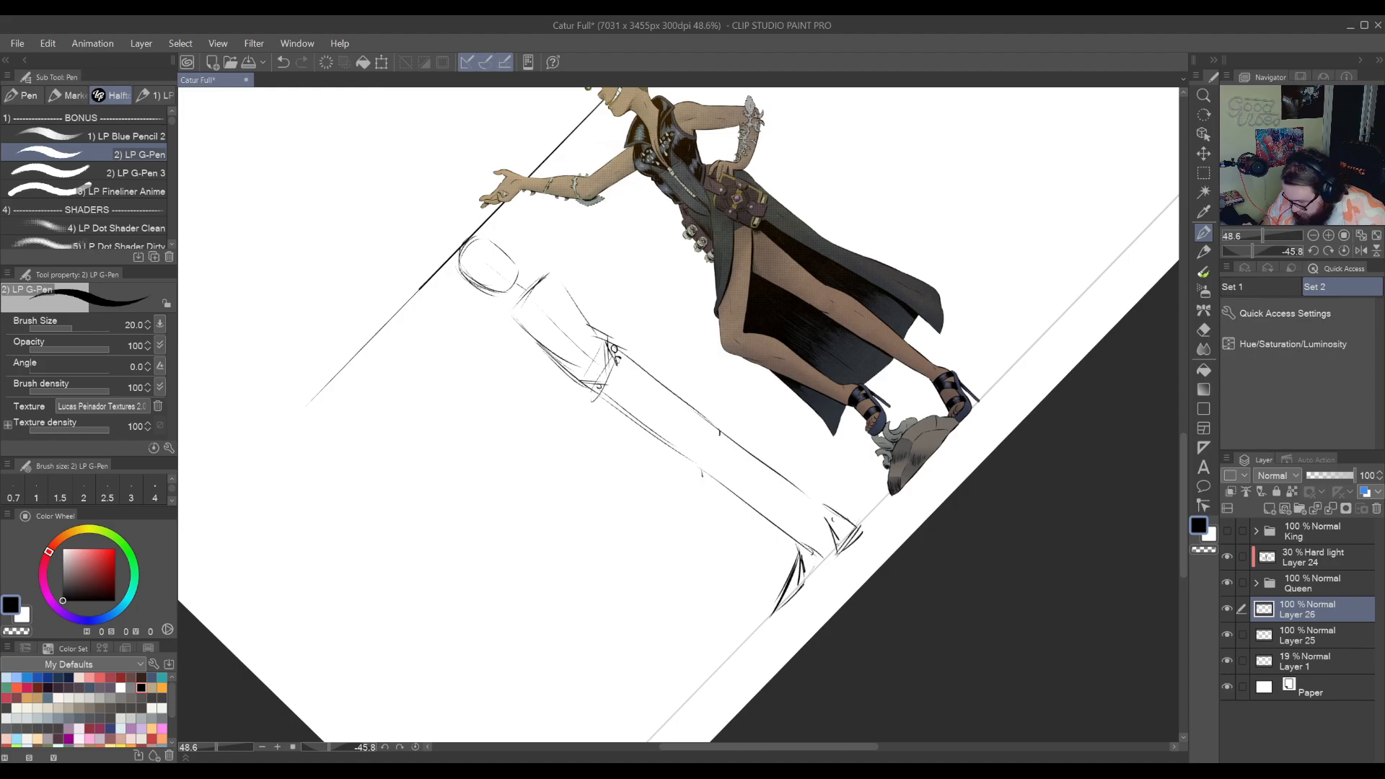
{"action": "left_click_drag", "start_coordinate": [893, 455], "coordinate": [857, 591]}
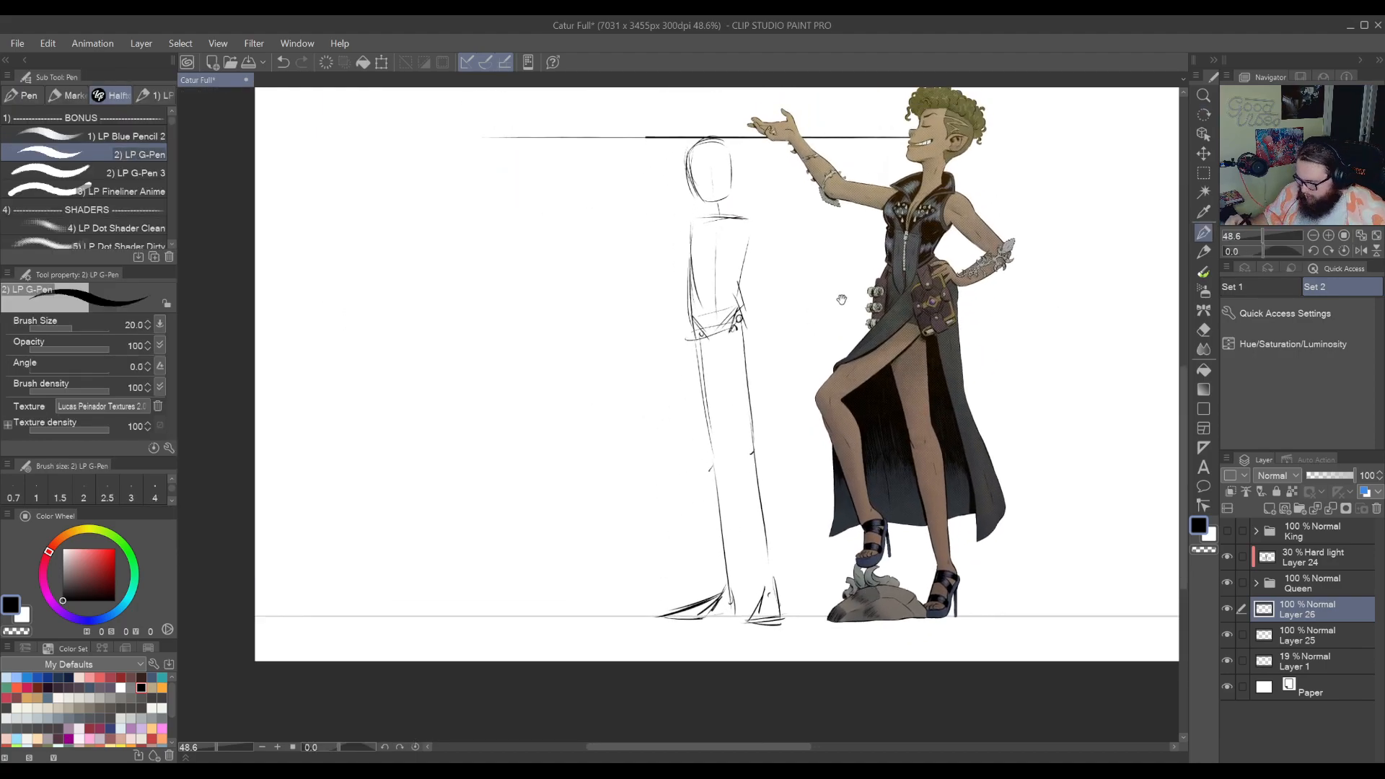
Draw a small joint circle at each shoulder of the sketched figure, undoing strokes that miss
{"action": "left_click_drag", "start_coordinate": [841, 299], "coordinate": [919, 468]}
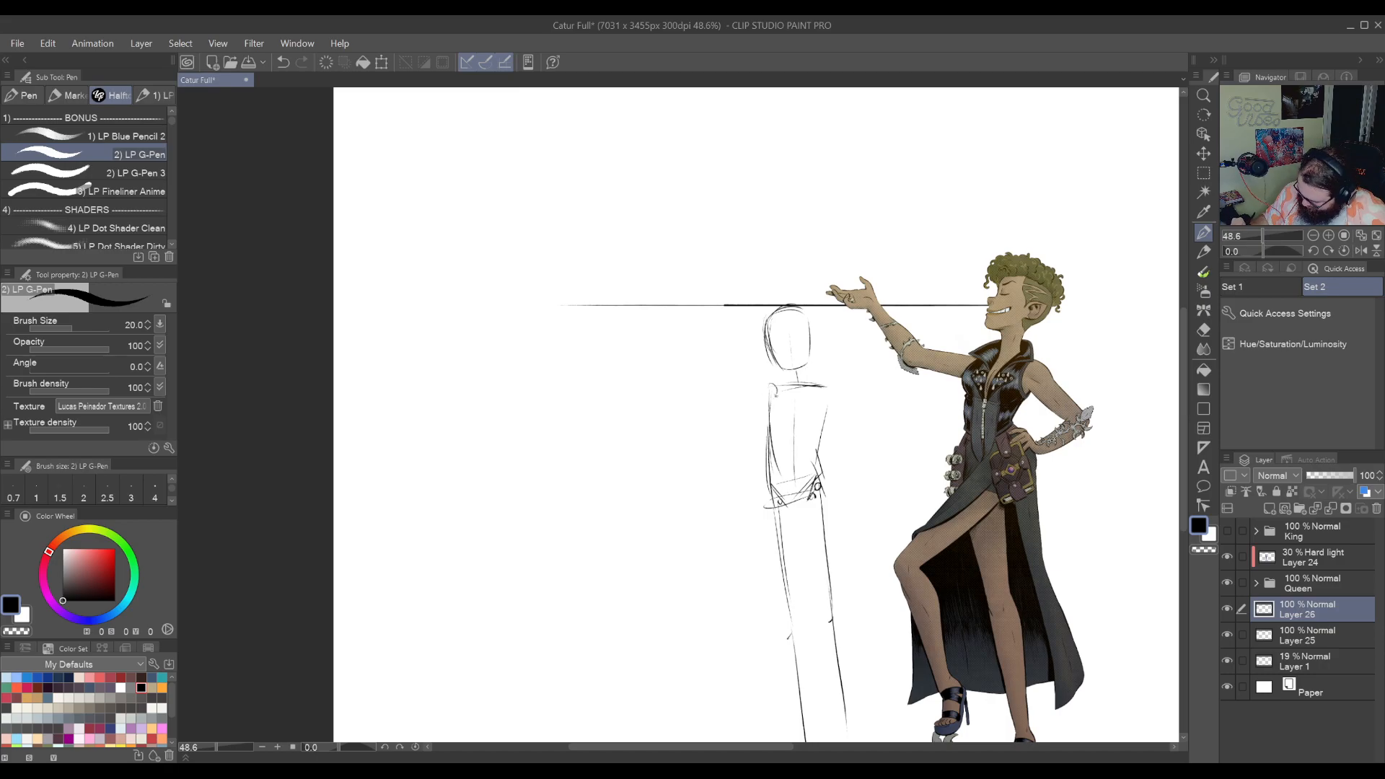
{"action": "left_click_drag", "start_coordinate": [833, 392], "coordinate": [827, 396]}
{"action": "key", "text": "ctrl+z"}
{"action": "key", "text": "ctrl+z"}
{"action": "key", "text": "ctrl+z"}
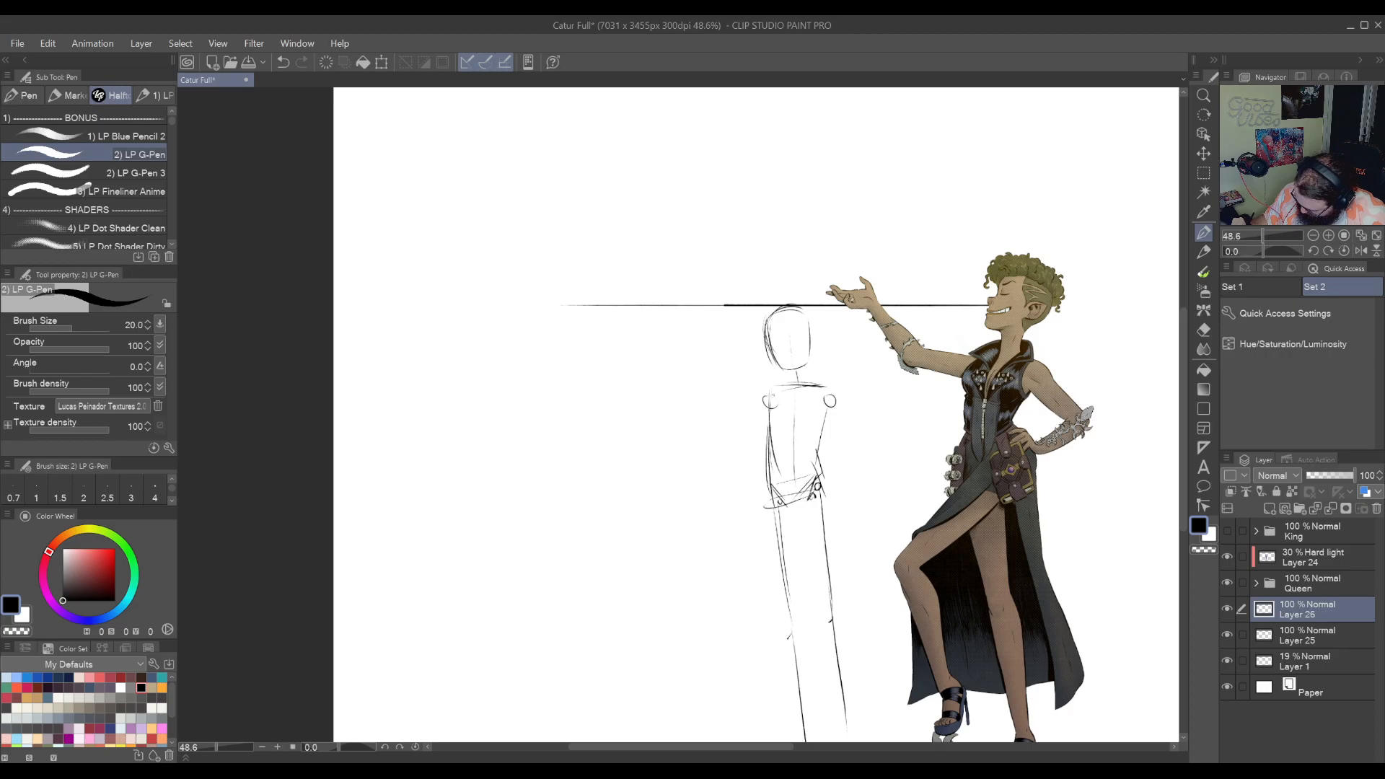
{"action": "left_click_drag", "start_coordinate": [860, 489], "coordinate": [875, 408]}
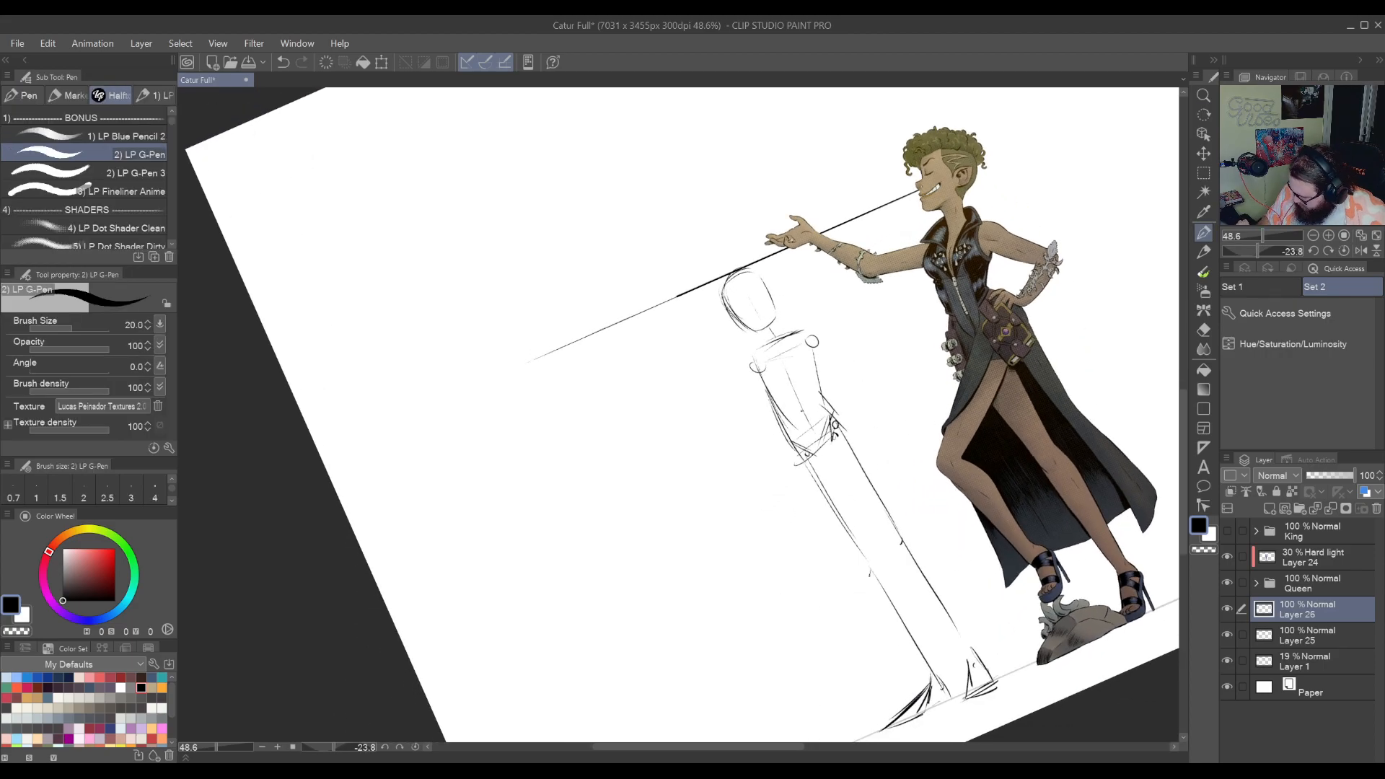
{"action": "left_click_drag", "start_coordinate": [808, 447], "coordinate": [838, 418]}
{"action": "double_click", "coordinate": [868, 617]}
{"action": "left_click_drag", "start_coordinate": [885, 578], "coordinate": [769, 500]}
{"action": "mouse_move", "coordinate": [743, 317]}
{"action": "left_mouse_down"}
{"action": "mouse_move", "coordinate": [855, 346]}
{"action": "mouse_move", "coordinate": [853, 433]}
{"action": "left_mouse_up"}
{"action": "key", "text": "ctrl+z"}
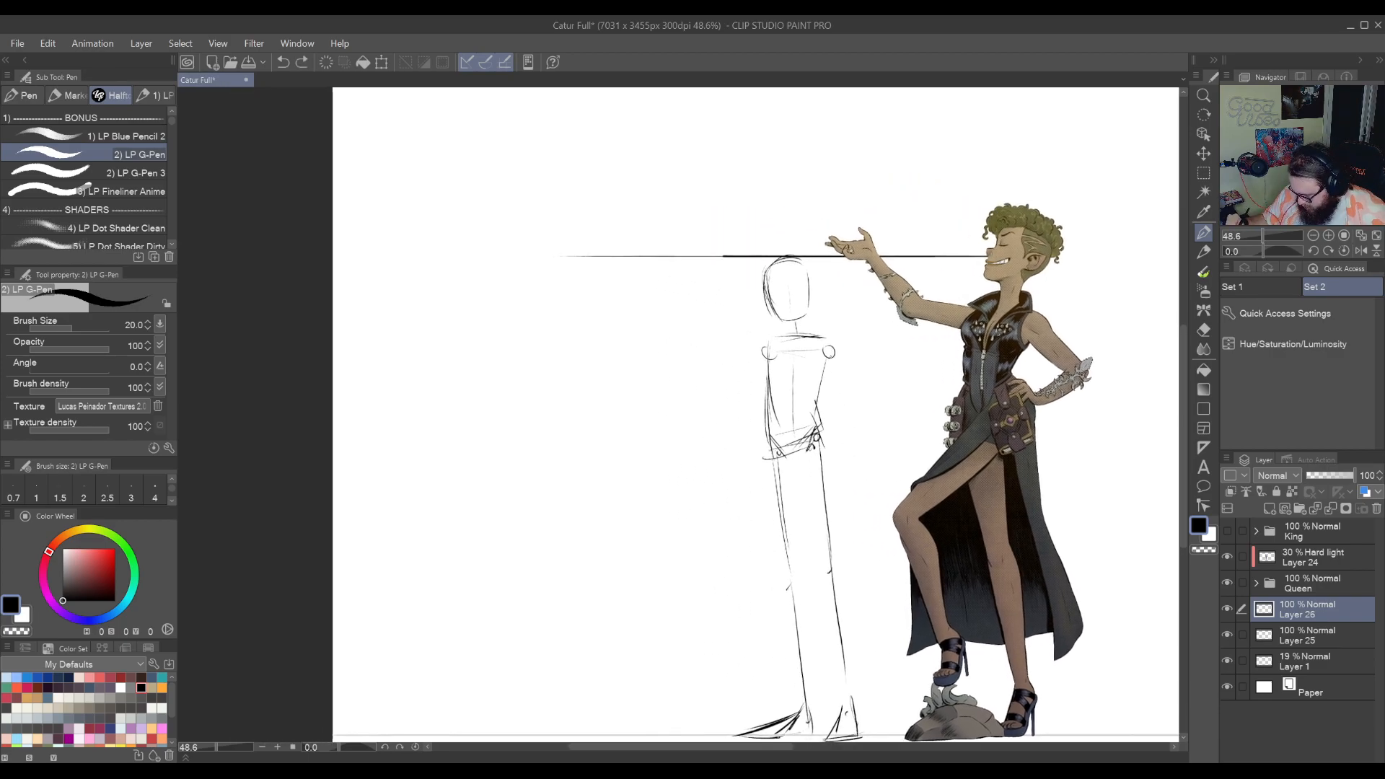
Sketch both upper arms angled outward from the shoulders, with small elbow circles and forearm lines leading back to the hips
{"action": "left_click_drag", "start_coordinate": [833, 360], "coordinate": [852, 407]}
{"action": "key", "text": "ctrl+z"}
{"action": "left_click_drag", "start_coordinate": [833, 360], "coordinate": [849, 420]}
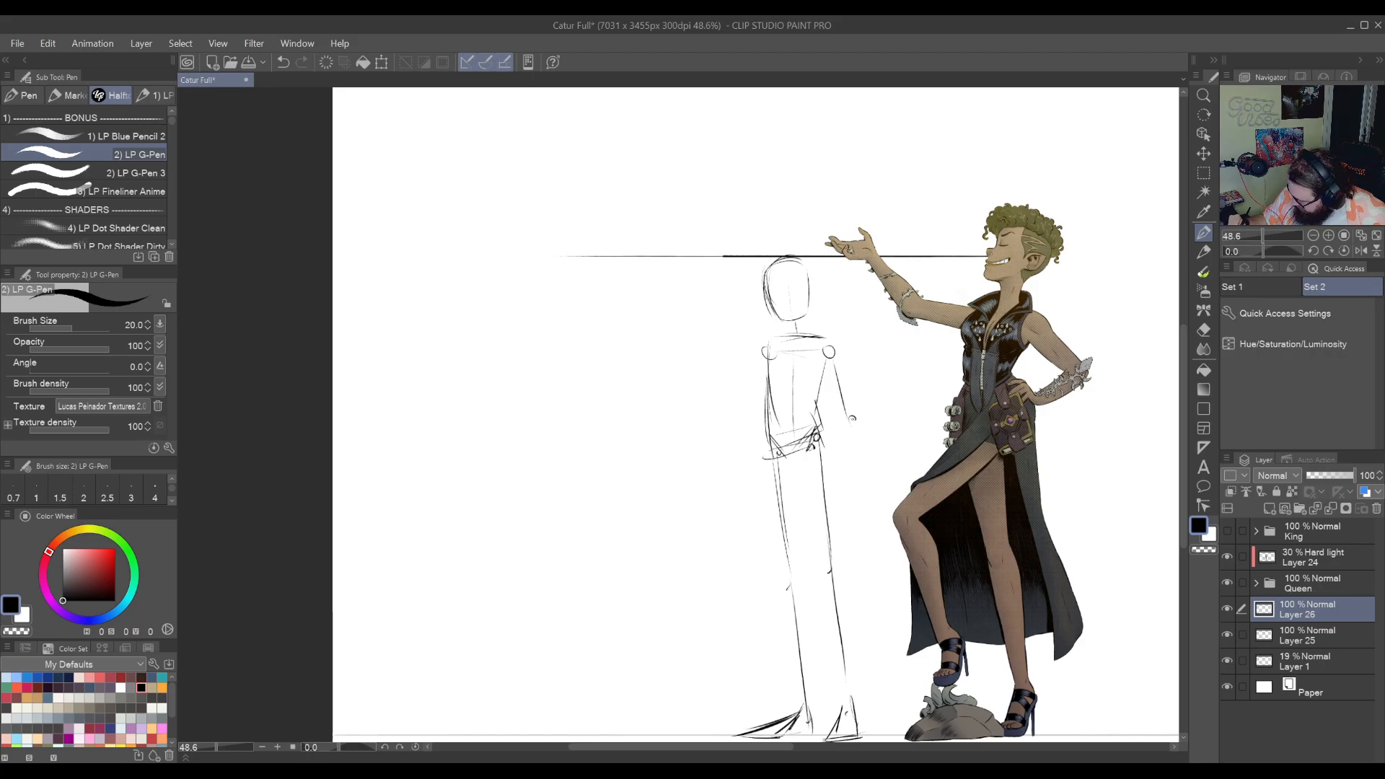
{"action": "key", "text": "ctrl+z"}
{"action": "left_click_drag", "start_coordinate": [843, 388], "coordinate": [853, 418]}
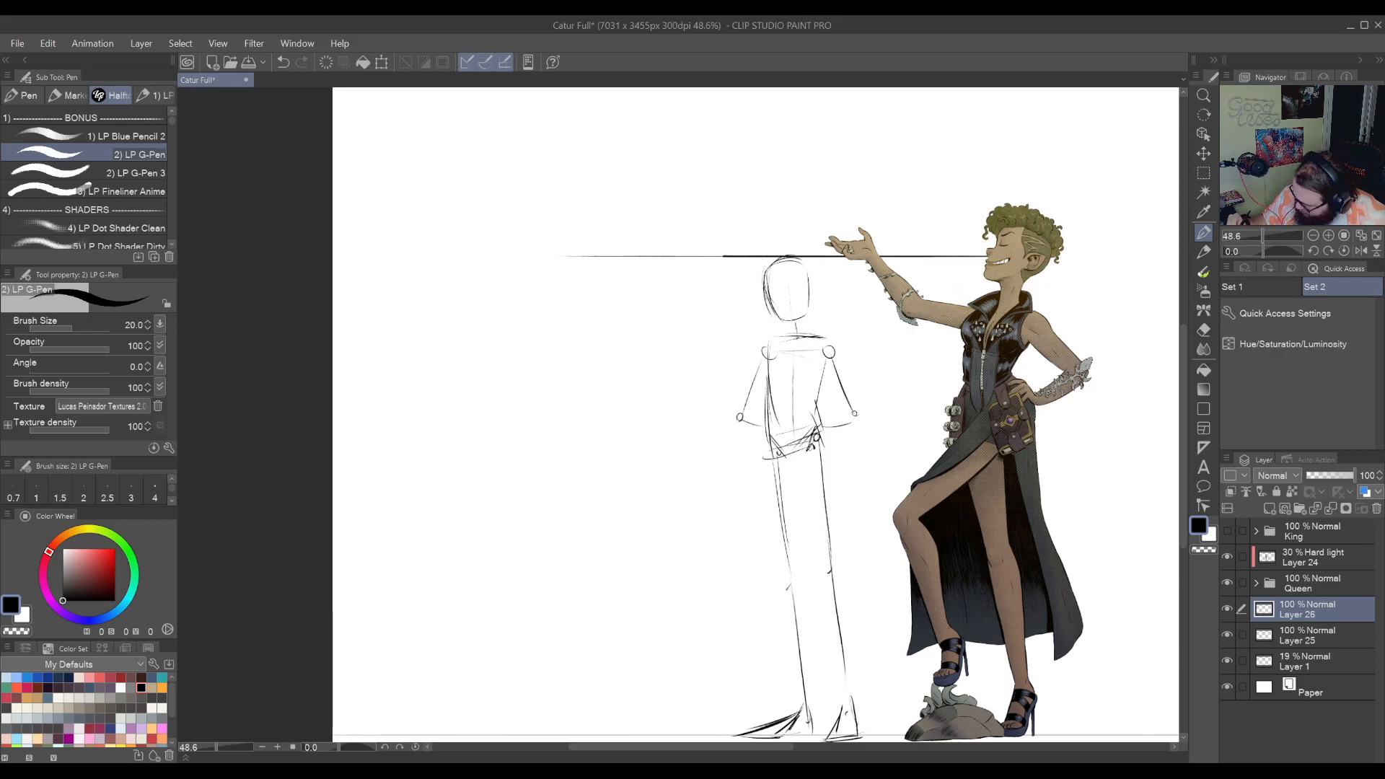
Lasso the figure's head, torso and arms, rotate them slightly clockwise about the waist, and clear the selection
{"action": "left_click_drag", "start_coordinate": [836, 431], "coordinate": [725, 435]}
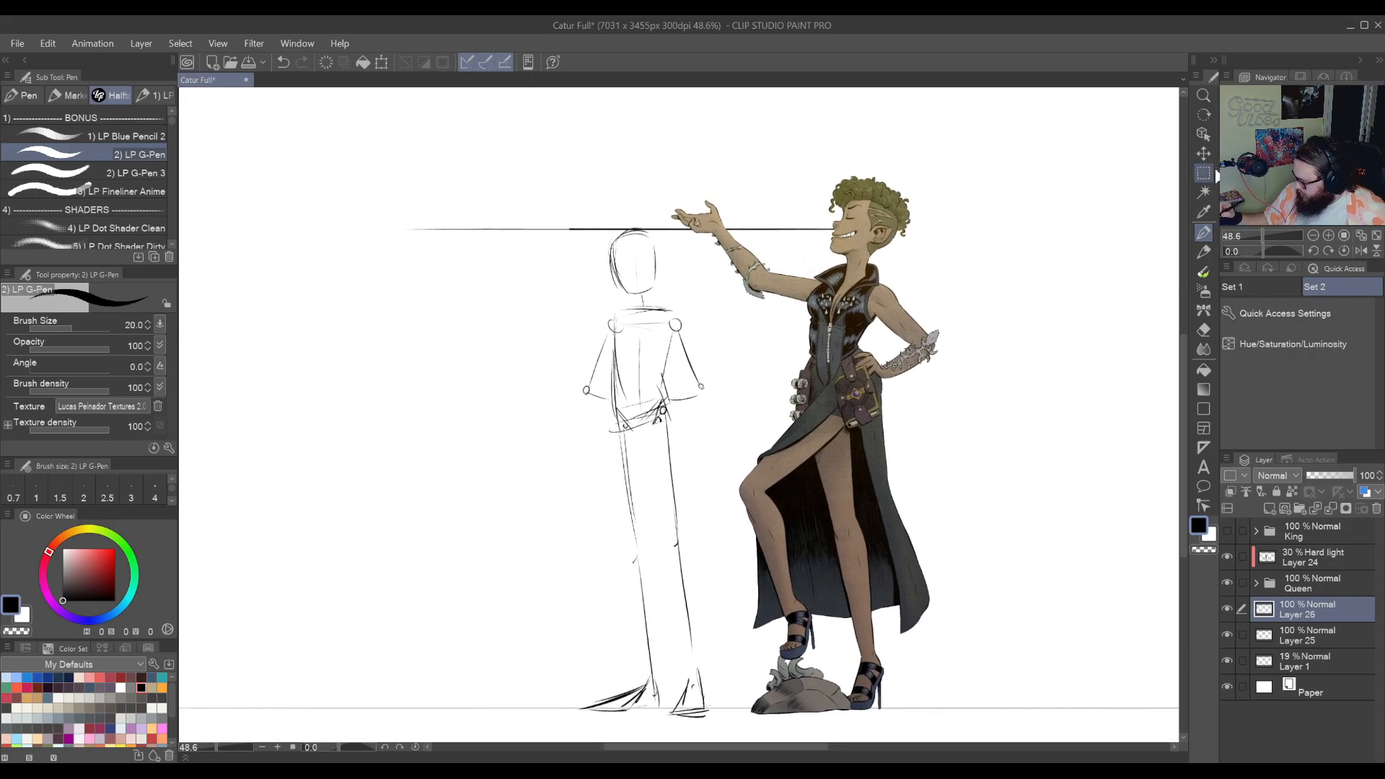
{"action": "left_click", "coordinate": [1203, 178]}
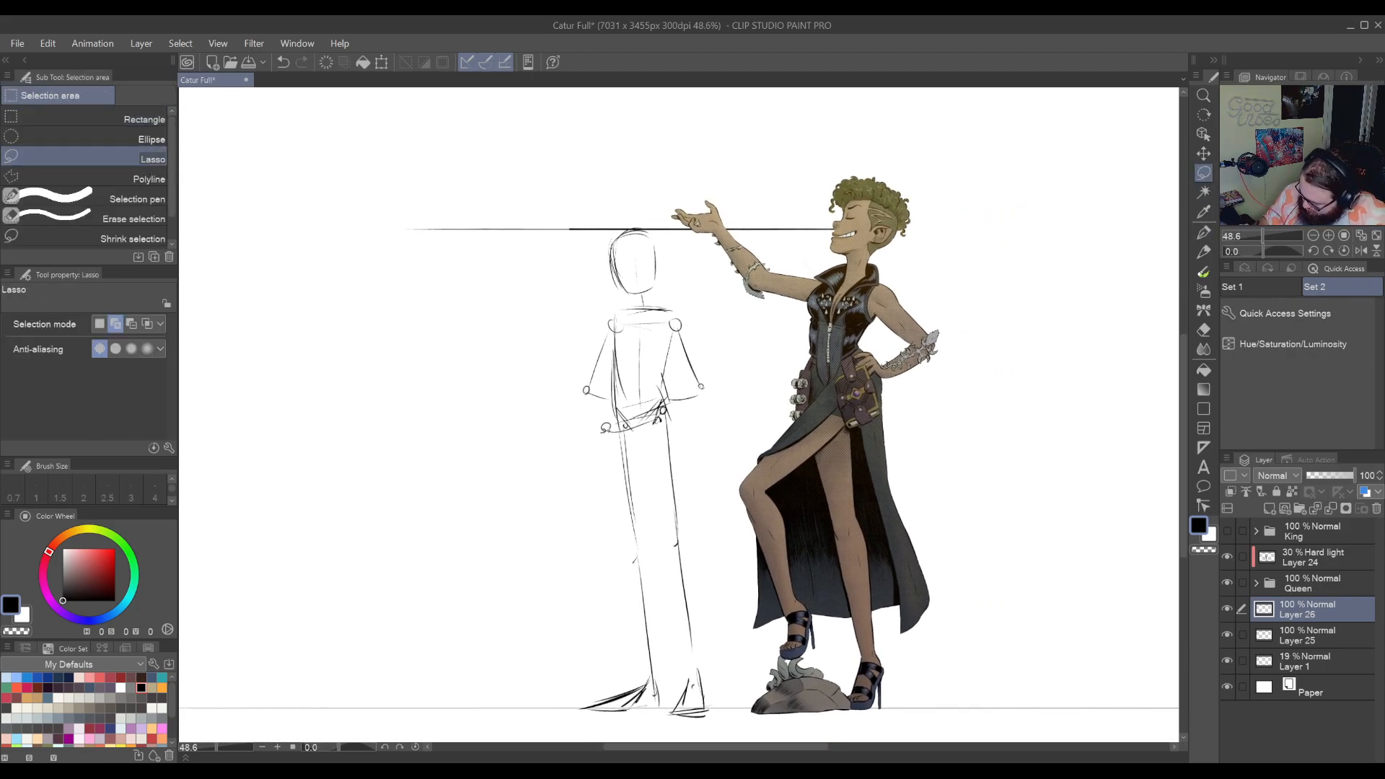
{"action": "mouse_move", "coordinate": [603, 409]}
{"action": "left_mouse_down"}
{"action": "mouse_move", "coordinate": [528, 295]}
{"action": "mouse_move", "coordinate": [649, 201]}
{"action": "mouse_move", "coordinate": [706, 312]}
{"action": "mouse_move", "coordinate": [721, 399]}
{"action": "mouse_move", "coordinate": [690, 413]}
{"action": "mouse_move", "coordinate": [619, 389]}
{"action": "left_mouse_up"}
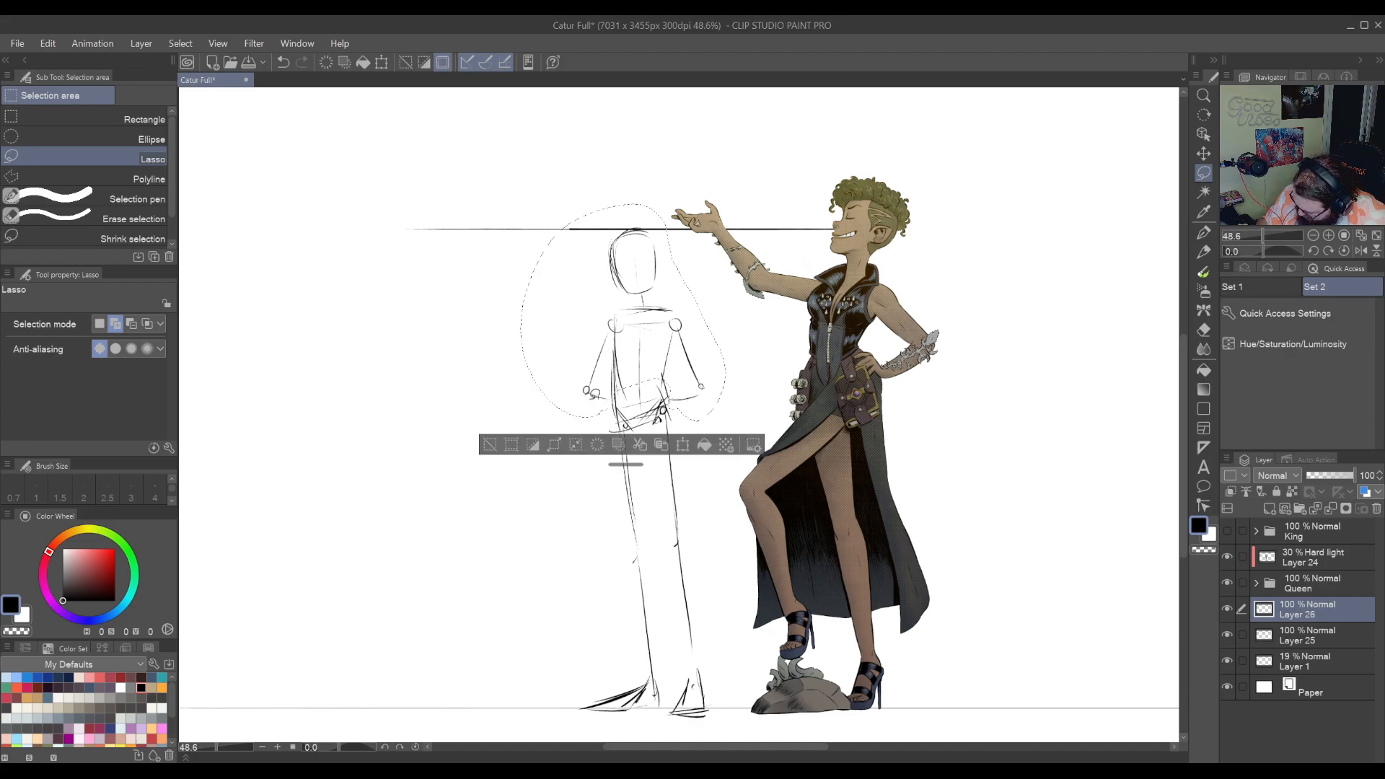
{"action": "key", "text": "ctrl+t"}
{"action": "mouse_move", "coordinate": [751, 181]}
{"action": "left_mouse_down"}
{"action": "mouse_move", "coordinate": [745, 223]}
{"action": "mouse_move", "coordinate": [782, 209]}
{"action": "left_mouse_up"}
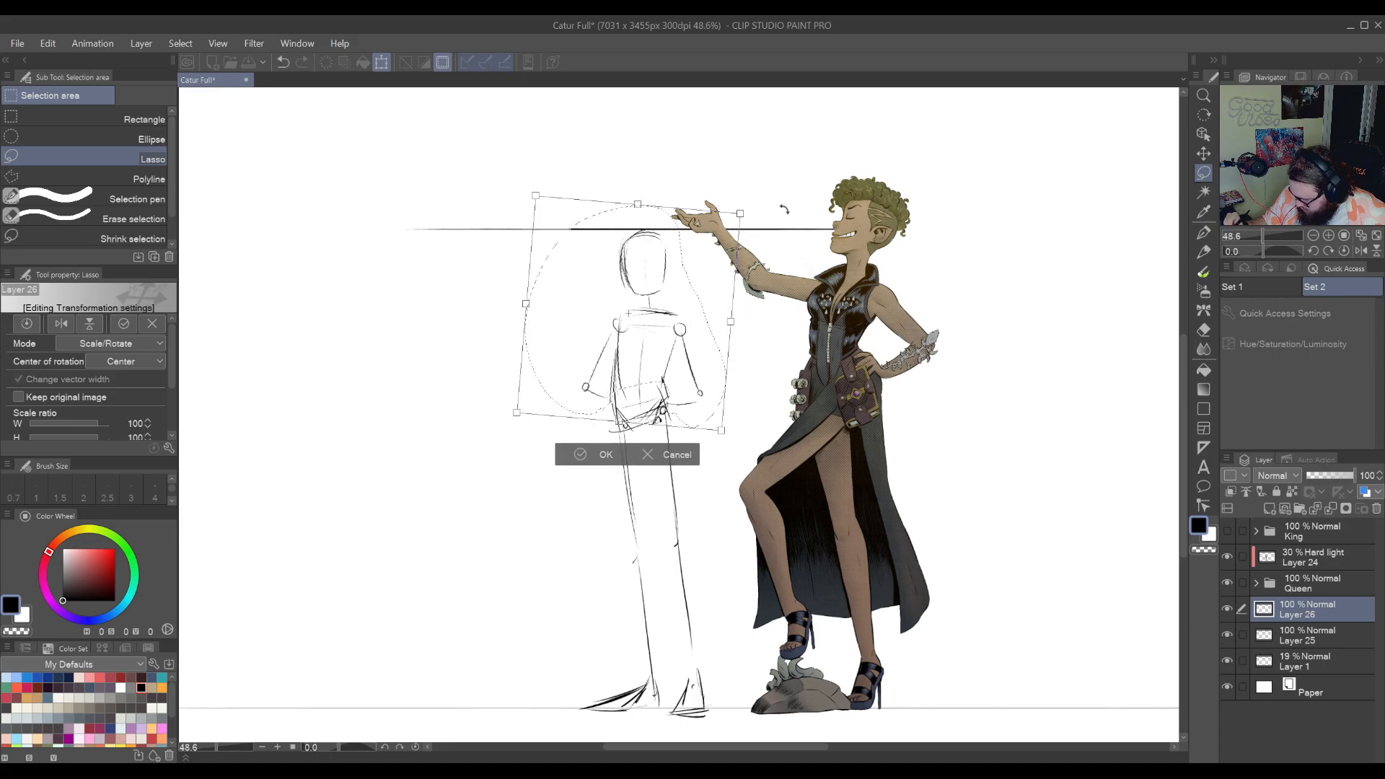
{"action": "left_click_drag", "start_coordinate": [707, 342], "coordinate": [710, 341]}
{"action": "left_click", "coordinate": [599, 455]}
{"action": "key", "text": "o"}
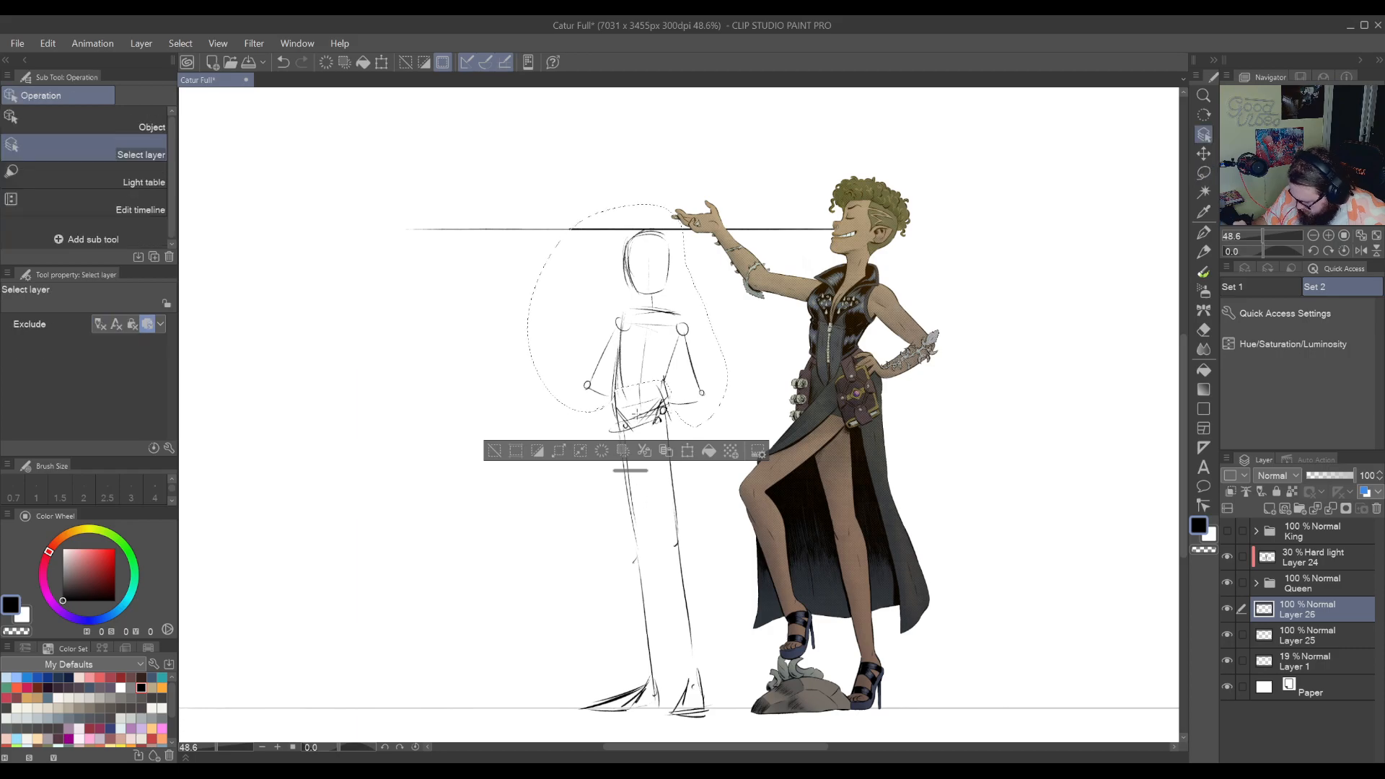
{"action": "key", "text": "ctrl+d"}
Reinforce the pelvis shape with the G-Pen and draw a joint circle at each knee
{"action": "key", "text": "b"}
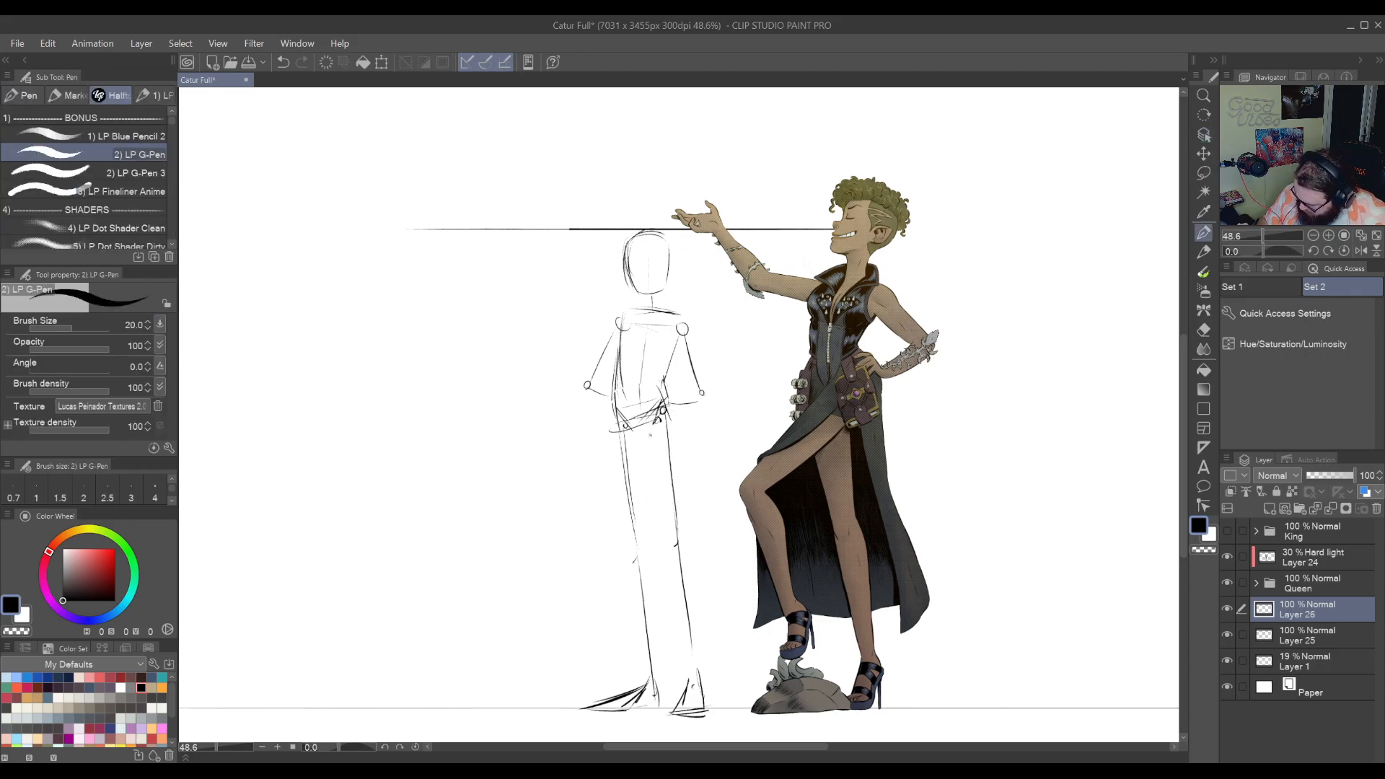
{"action": "key", "text": "r"}
{"action": "left_click_drag", "start_coordinate": [618, 516], "coordinate": [721, 525]}
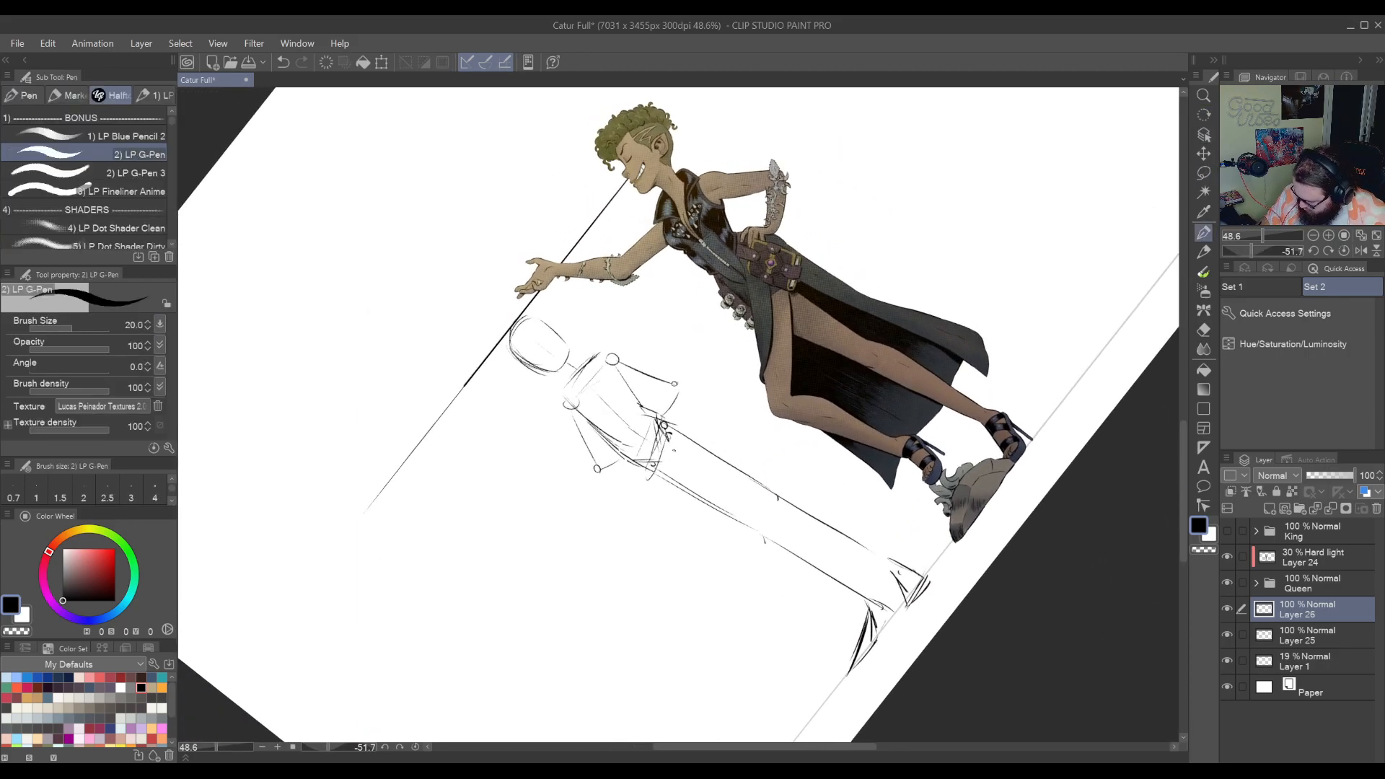
{"action": "key", "text": "r"}
{"action": "left_click_drag", "start_coordinate": [722, 399], "coordinate": [721, 594]}
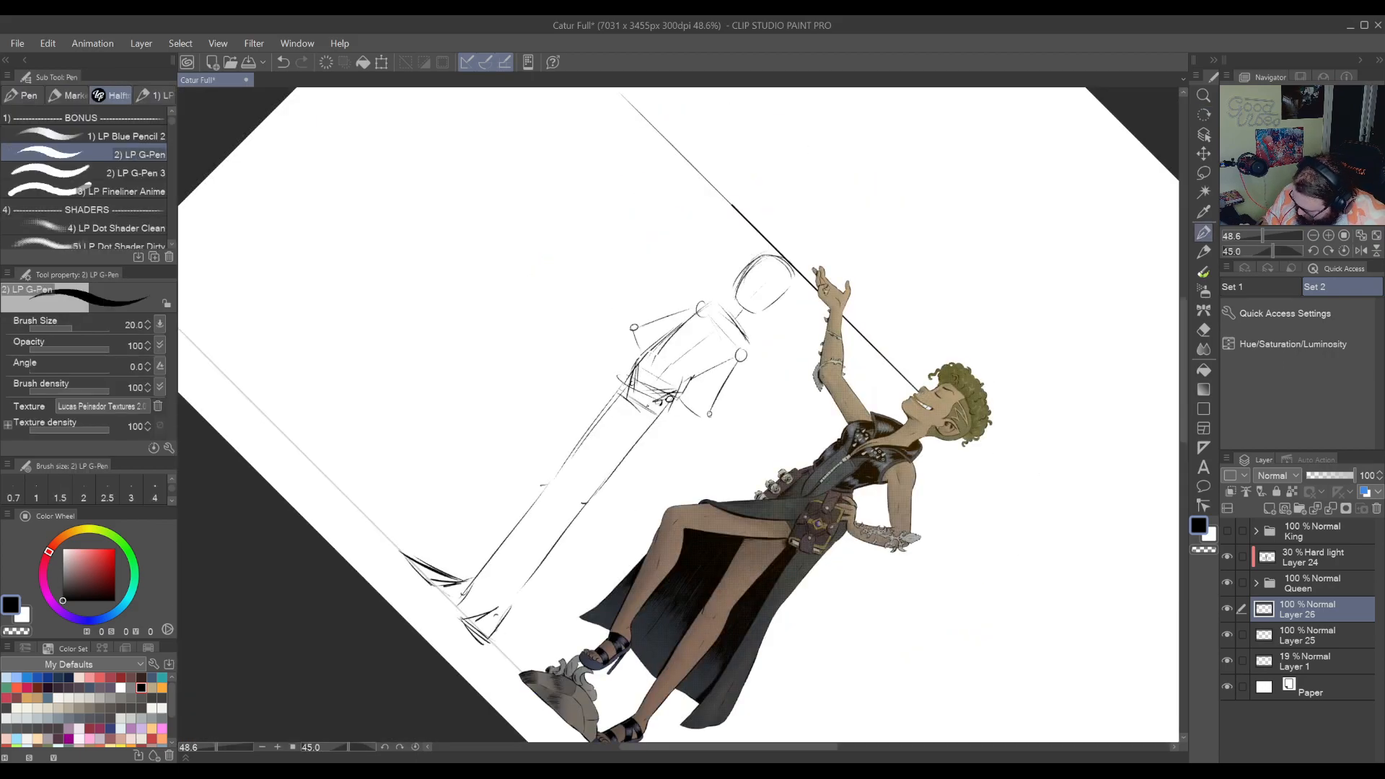
{"action": "left_click_drag", "start_coordinate": [678, 391], "coordinate": [640, 407]}
{"action": "key", "text": "r"}
{"action": "mouse_move", "coordinate": [621, 518]}
{"action": "left_mouse_down"}
{"action": "mouse_move", "coordinate": [786, 524]}
{"action": "mouse_move", "coordinate": [773, 442]}
{"action": "mouse_move", "coordinate": [749, 486]}
{"action": "mouse_move", "coordinate": [735, 468]}
{"action": "left_mouse_up"}
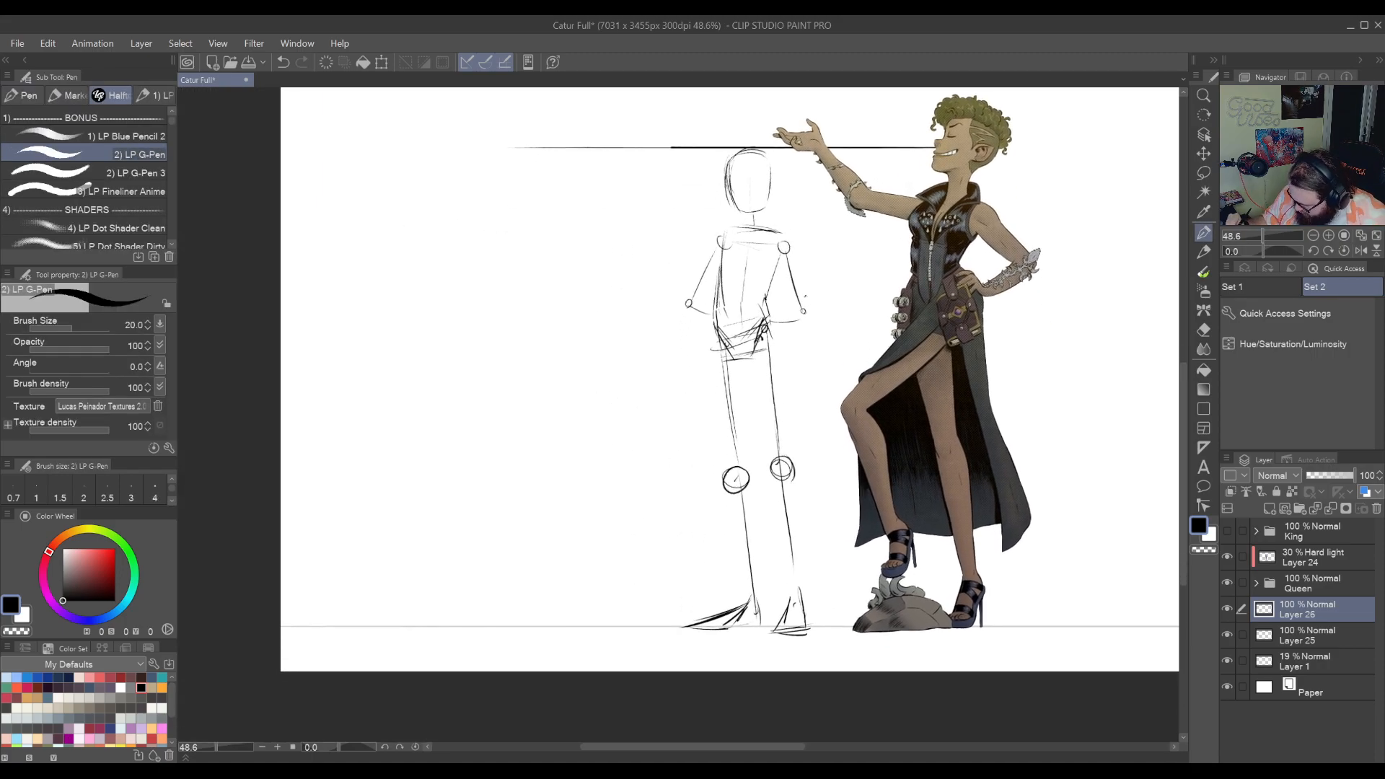
Draw larger circles around both elbows and add crossing vertical and horizontal face guidelines on the head
{"action": "left_click_drag", "start_coordinate": [803, 305], "coordinate": [803, 306]}
{"action": "left_click_drag", "start_coordinate": [691, 293], "coordinate": [689, 294]}
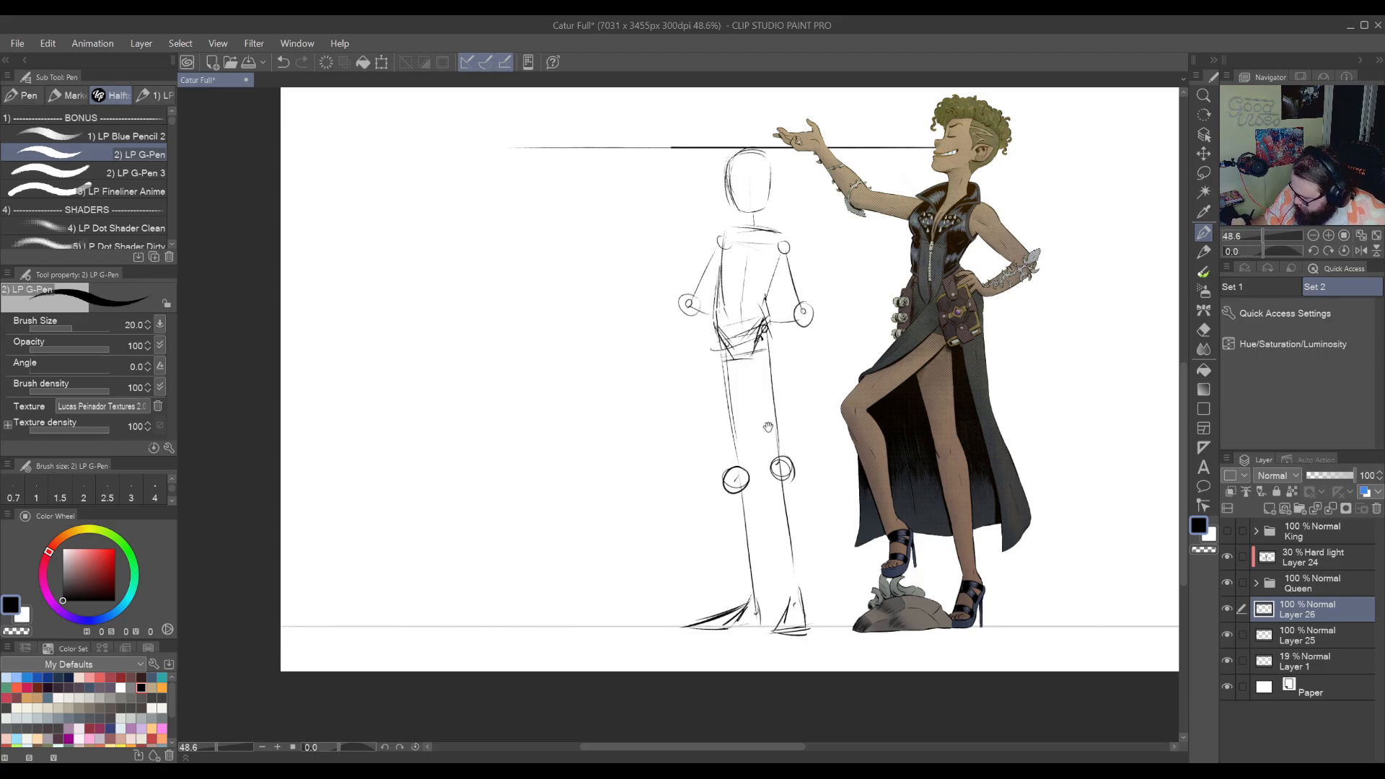
{"action": "mouse_move", "coordinate": [768, 426]}
{"action": "left_mouse_down"}
{"action": "mouse_move", "coordinate": [736, 523]}
{"action": "mouse_move", "coordinate": [742, 556]}
{"action": "left_mouse_up"}
{"action": "left_click_drag", "start_coordinate": [721, 287], "coordinate": [725, 334]}
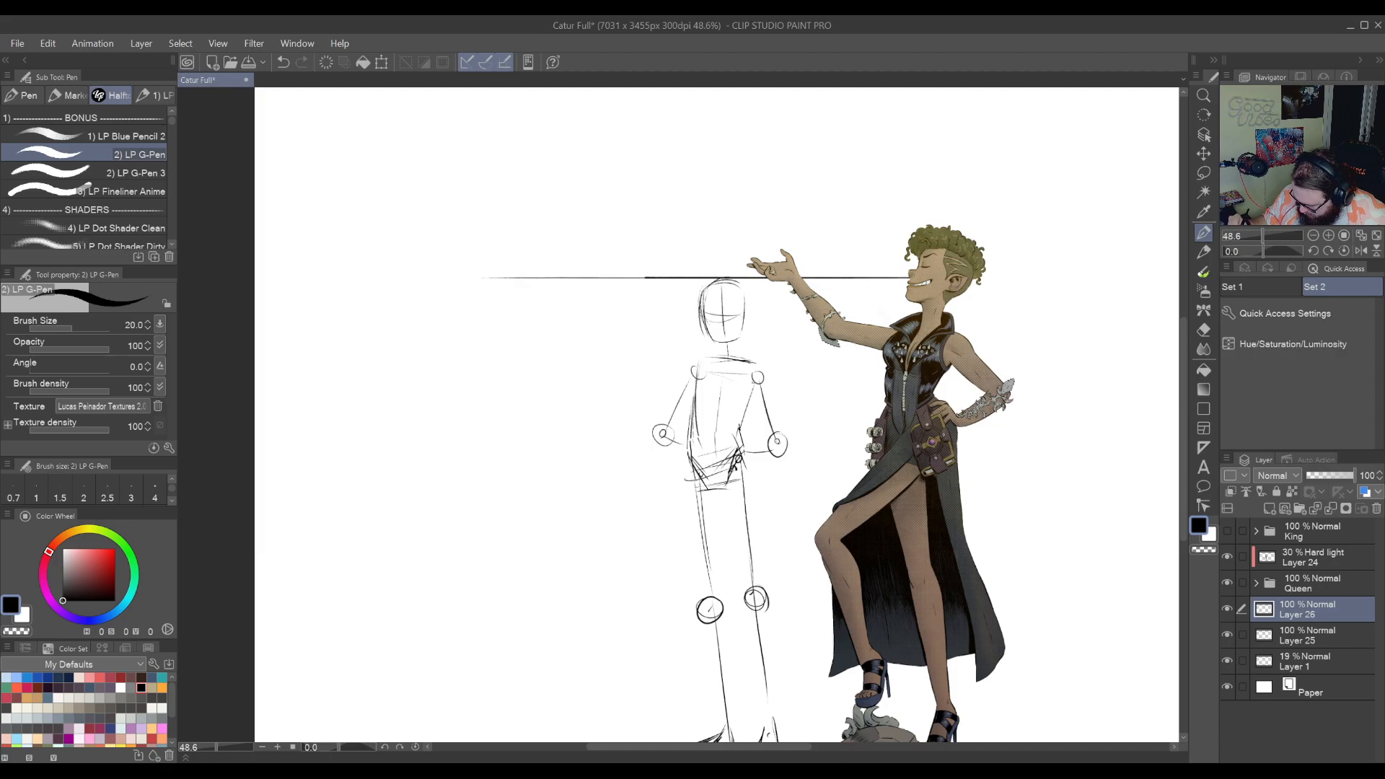
{"action": "mouse_move", "coordinate": [747, 594]}
{"action": "left_mouse_down"}
{"action": "mouse_move", "coordinate": [660, 494]}
{"action": "mouse_move", "coordinate": [720, 500]}
{"action": "left_mouse_up"}
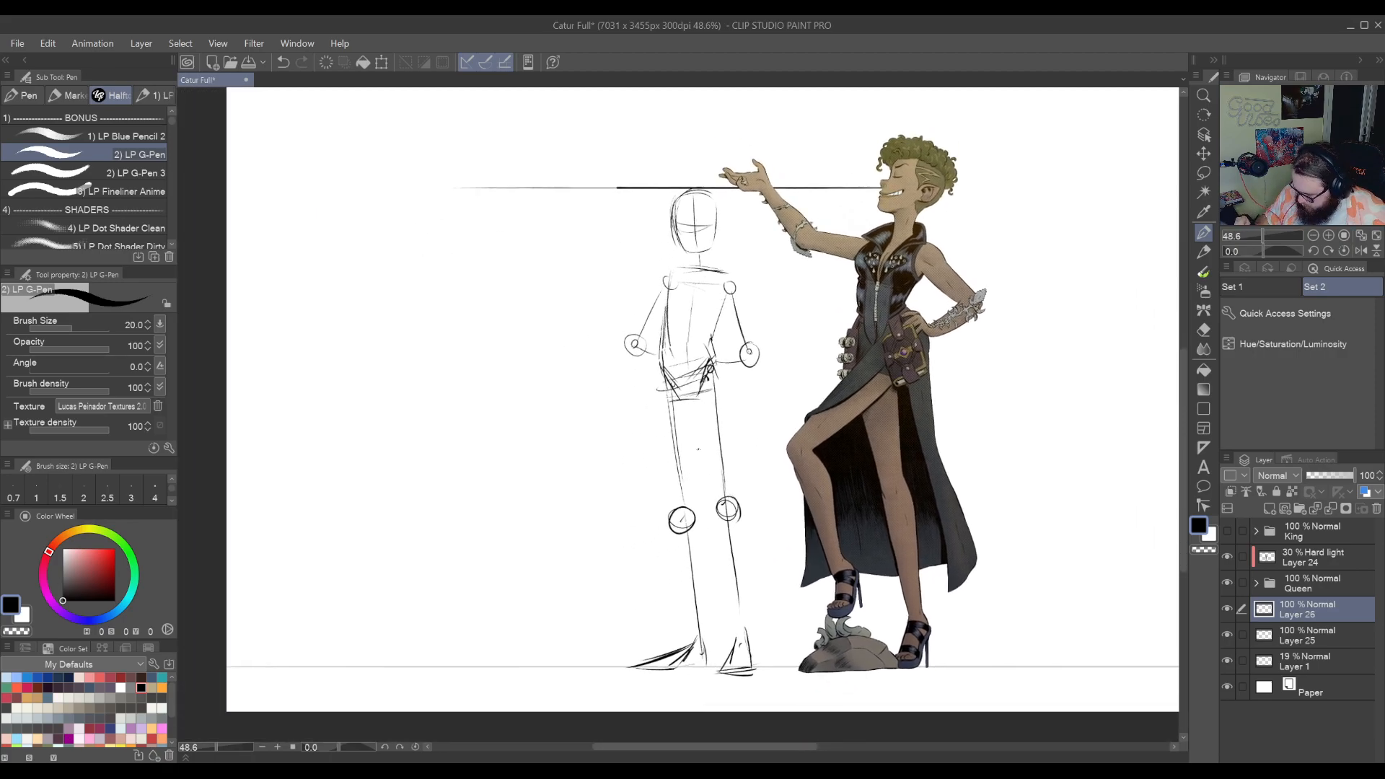
{"action": "left_click_drag", "start_coordinate": [770, 355], "coordinate": [854, 481]}
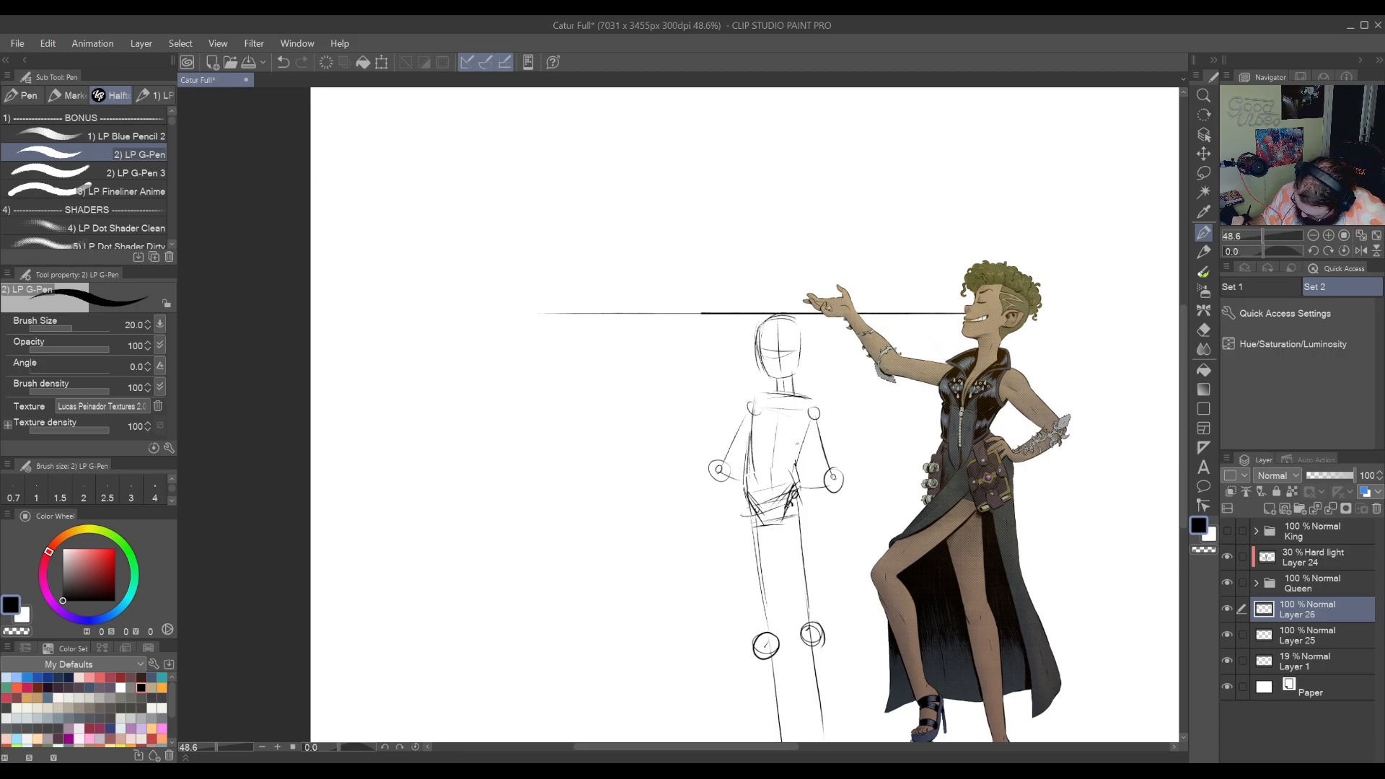
Draw larger circles around both shoulder joints and retrace the elbow circles with darker strokes
{"action": "mouse_move", "coordinate": [793, 505]}
{"action": "left_mouse_down"}
{"action": "mouse_move", "coordinate": [815, 396]}
{"action": "mouse_move", "coordinate": [794, 505]}
{"action": "left_mouse_up"}
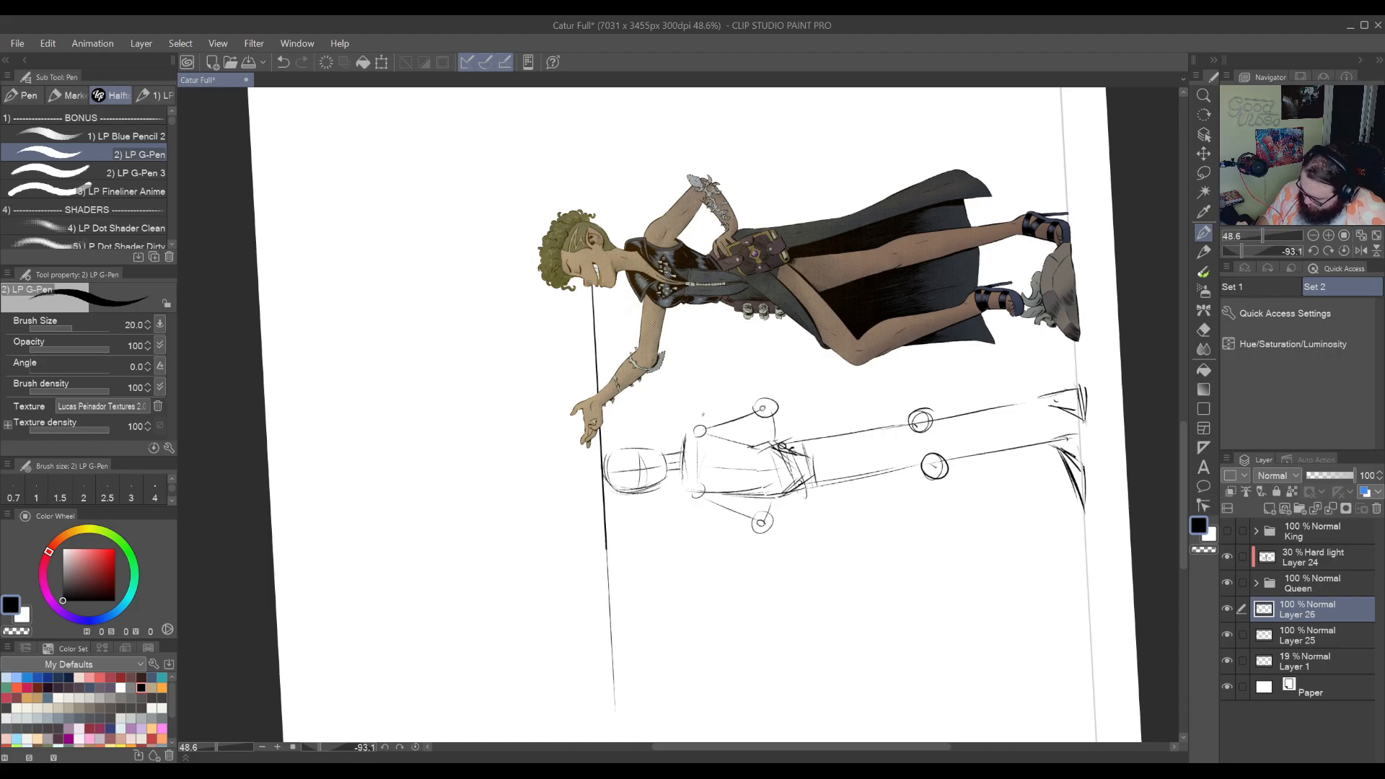
{"action": "mouse_move", "coordinate": [714, 433]}
{"action": "left_mouse_down"}
{"action": "mouse_move", "coordinate": [688, 422]}
{"action": "mouse_move", "coordinate": [713, 426]}
{"action": "left_mouse_up"}
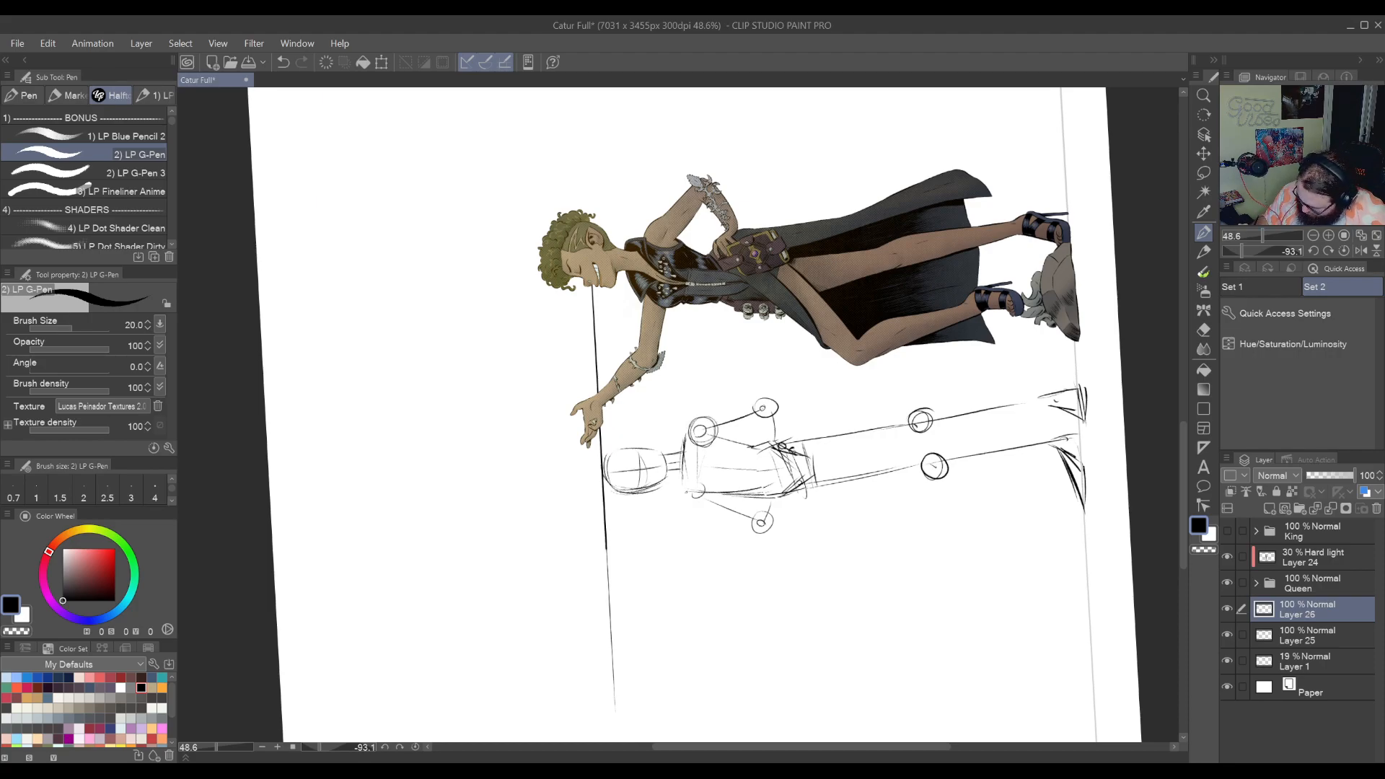
{"action": "left_click_drag", "start_coordinate": [710, 484], "coordinate": [707, 505]}
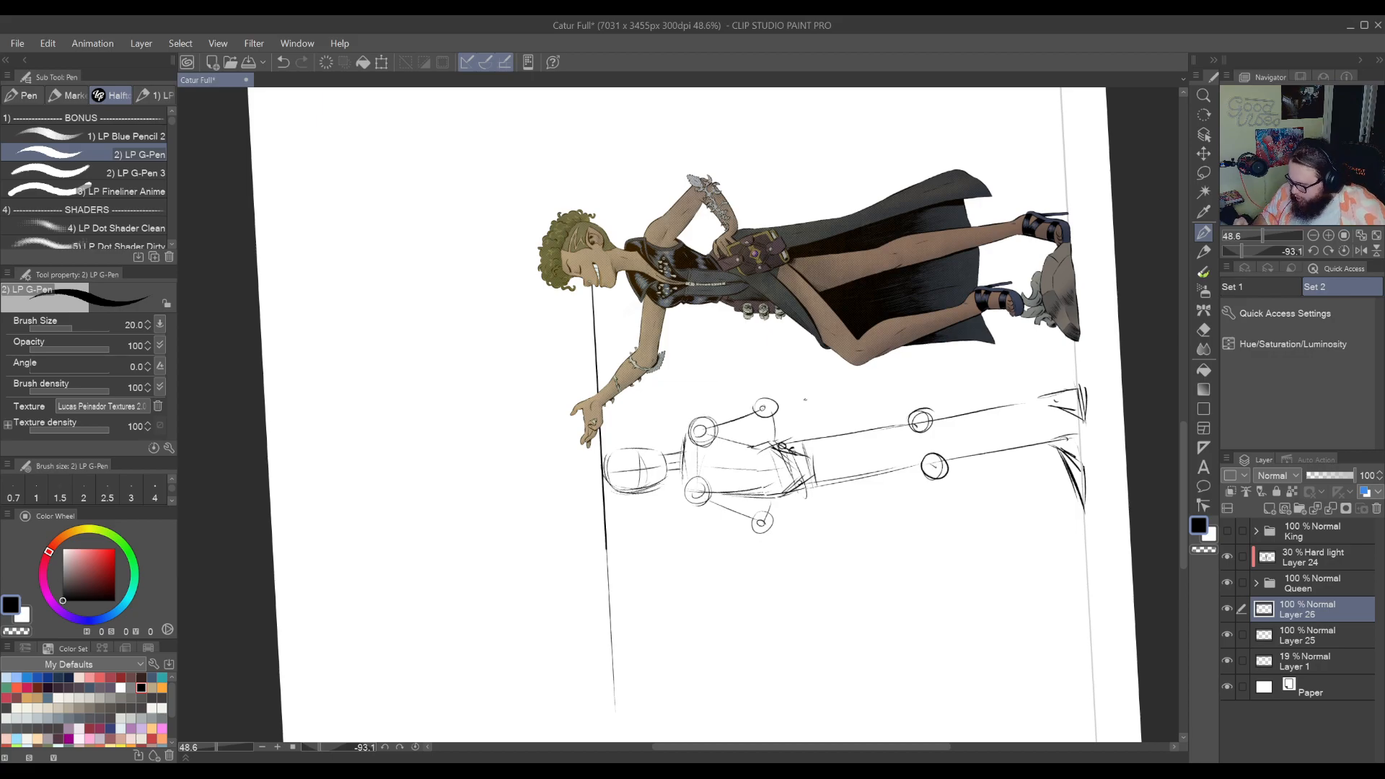
{"action": "mouse_move", "coordinate": [778, 400]}
{"action": "left_mouse_down"}
{"action": "mouse_move", "coordinate": [774, 469]}
{"action": "mouse_move", "coordinate": [754, 463]}
{"action": "mouse_move", "coordinate": [754, 484]}
{"action": "mouse_move", "coordinate": [765, 470]}
{"action": "left_mouse_up"}
{"action": "key", "text": "e"}
{"action": "key", "text": "p"}
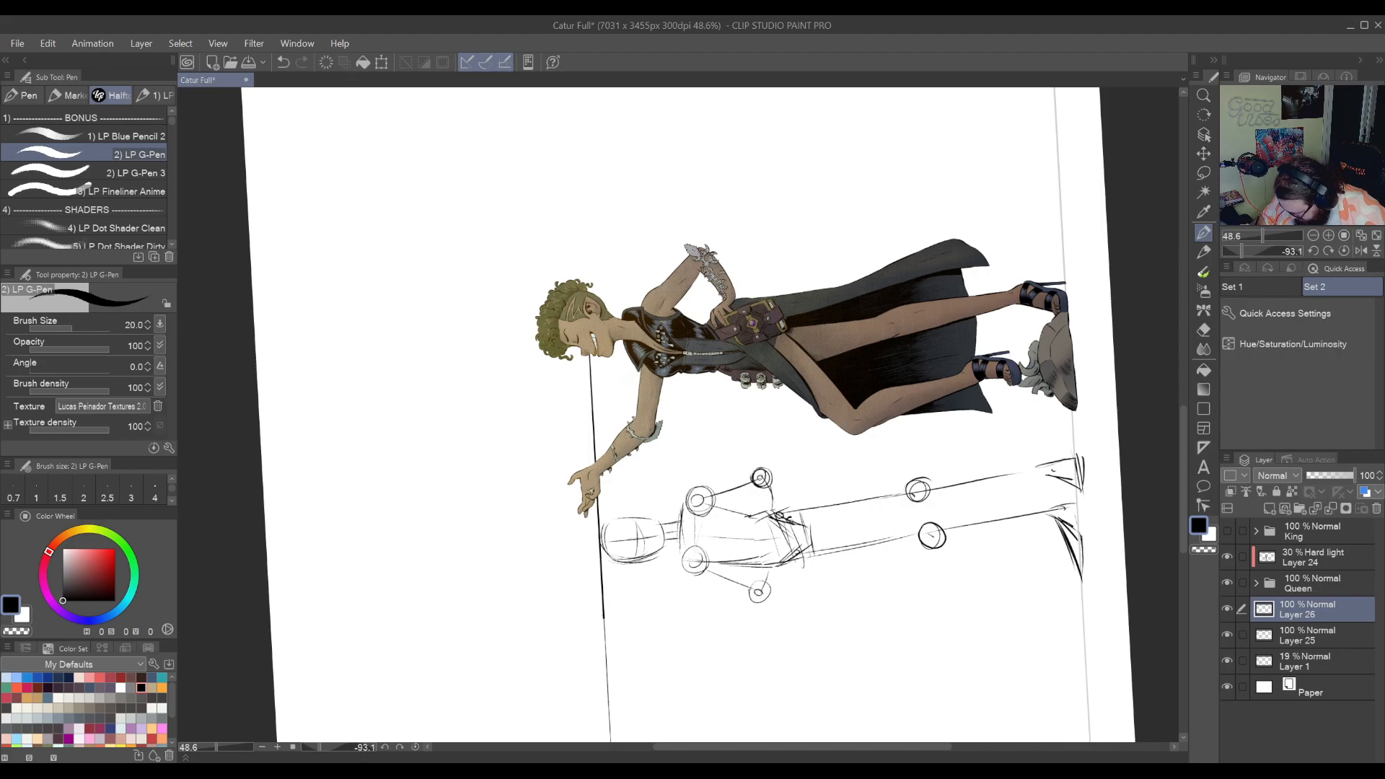
{"action": "left_click_drag", "start_coordinate": [766, 585], "coordinate": [756, 601]}
Build up the inner and outer contours of both thighs with long strokes from the pelvis to the knee circles
{"action": "mouse_move", "coordinate": [741, 537]}
{"action": "left_mouse_down"}
{"action": "mouse_move", "coordinate": [796, 449]}
{"action": "mouse_move", "coordinate": [896, 447]}
{"action": "mouse_move", "coordinate": [771, 580]}
{"action": "mouse_move", "coordinate": [668, 615]}
{"action": "mouse_move", "coordinate": [706, 586]}
{"action": "mouse_move", "coordinate": [776, 580]}
{"action": "mouse_move", "coordinate": [863, 439]}
{"action": "mouse_move", "coordinate": [805, 525]}
{"action": "mouse_move", "coordinate": [834, 518]}
{"action": "mouse_move", "coordinate": [781, 573]}
{"action": "mouse_move", "coordinate": [700, 476]}
{"action": "left_mouse_up"}
{"action": "mouse_move", "coordinate": [763, 402]}
{"action": "left_mouse_down"}
{"action": "mouse_move", "coordinate": [685, 498]}
{"action": "mouse_move", "coordinate": [722, 451]}
{"action": "mouse_move", "coordinate": [727, 520]}
{"action": "left_mouse_up"}
{"action": "left_click_drag", "start_coordinate": [770, 446], "coordinate": [716, 532]}
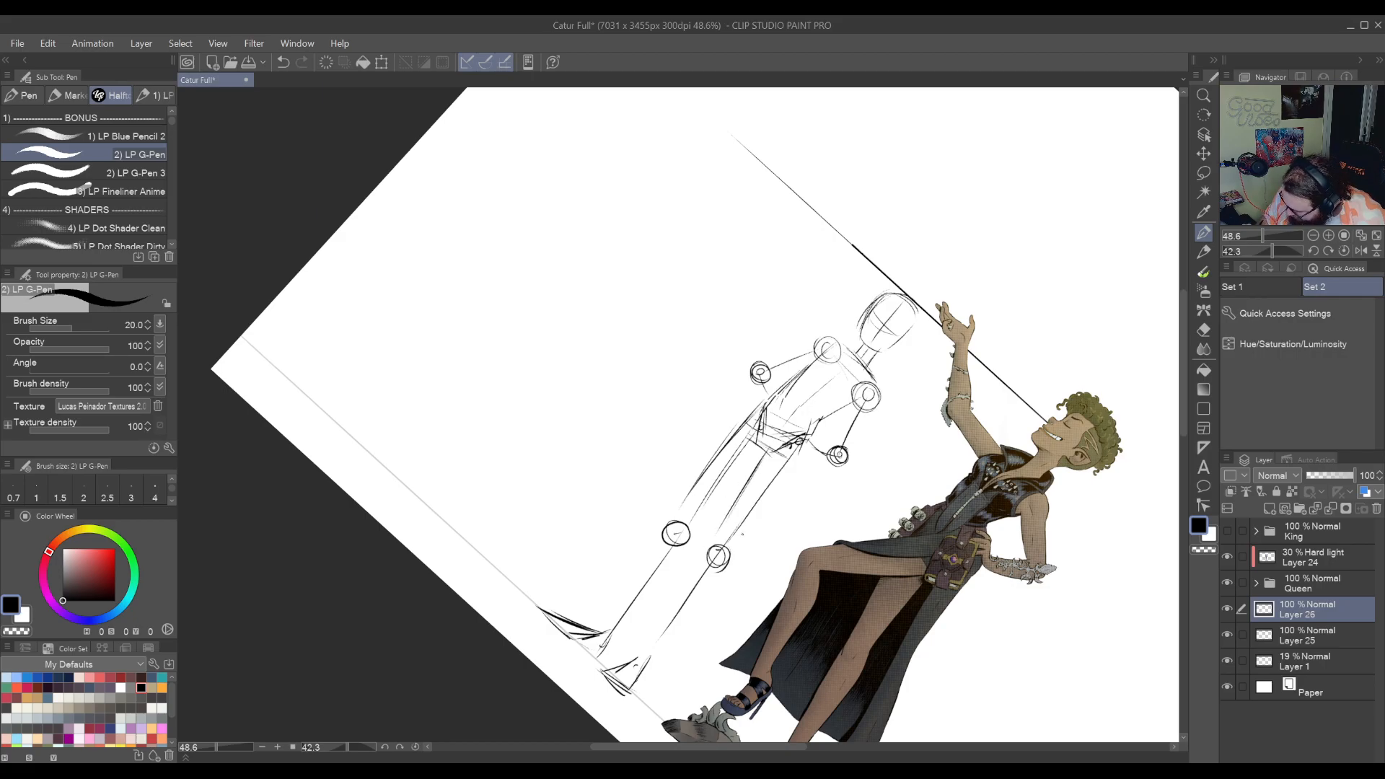
{"action": "left_click_drag", "start_coordinate": [798, 455], "coordinate": [729, 554]}
{"action": "left_click_drag", "start_coordinate": [777, 486], "coordinate": [733, 548]}
{"action": "left_click_drag", "start_coordinate": [811, 437], "coordinate": [766, 500]}
{"action": "left_click_drag", "start_coordinate": [757, 513], "coordinate": [744, 532]}
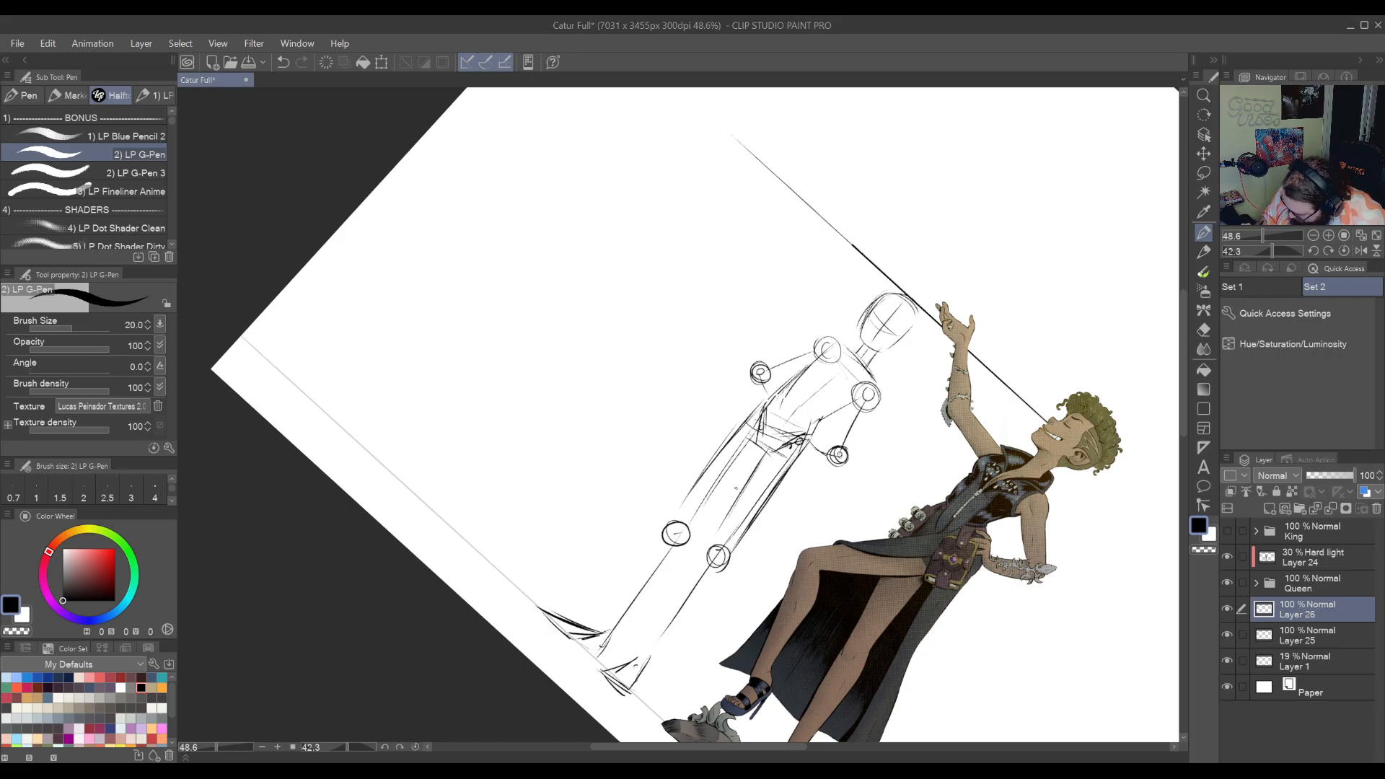
{"action": "mouse_move", "coordinate": [761, 447]}
{"action": "left_mouse_down"}
{"action": "mouse_move", "coordinate": [692, 532]}
{"action": "mouse_move", "coordinate": [697, 521]}
{"action": "left_mouse_up"}
Sketch the calf contours between foot and knee on the leg farther from the coloured character
{"action": "key", "text": "r"}
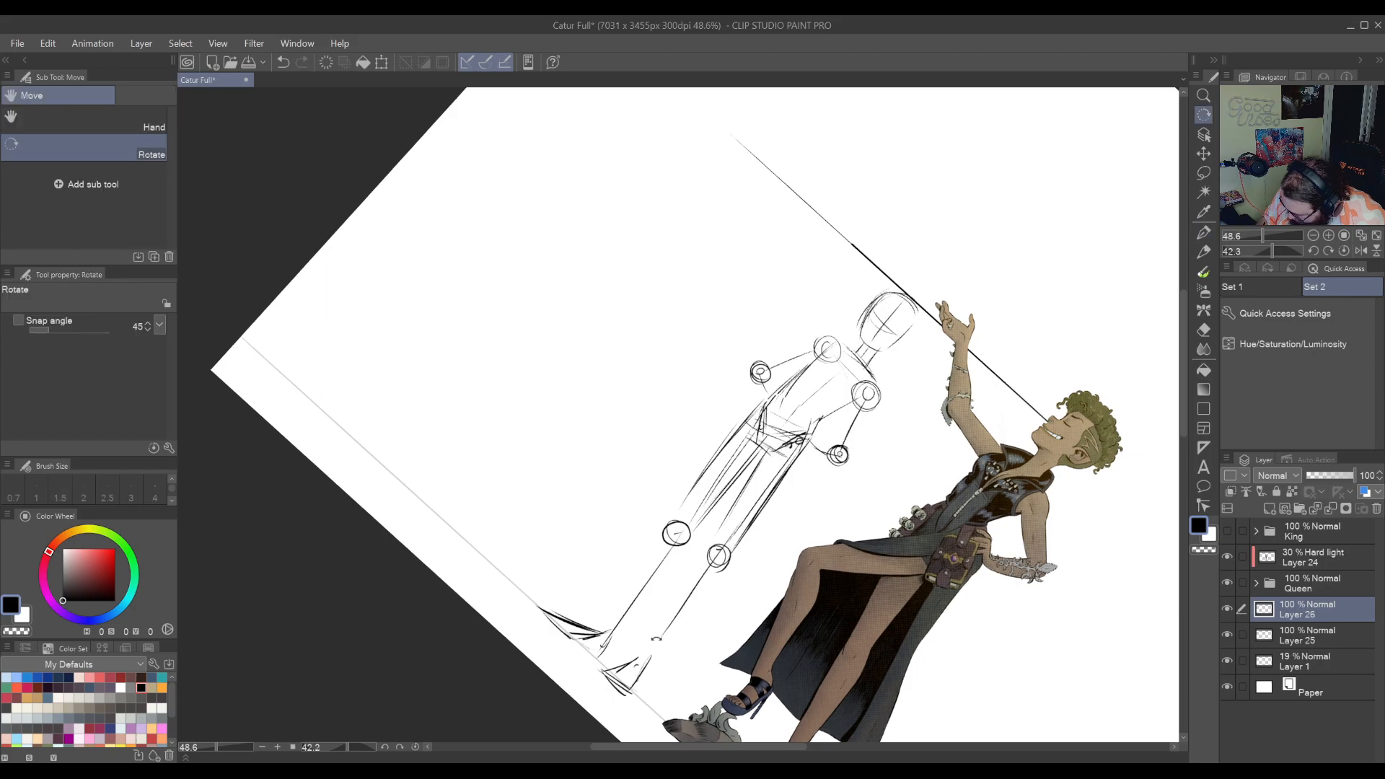
{"action": "left_click_drag", "start_coordinate": [793, 505], "coordinate": [563, 325]}
{"action": "left_click_drag", "start_coordinate": [632, 497], "coordinate": [662, 556]}
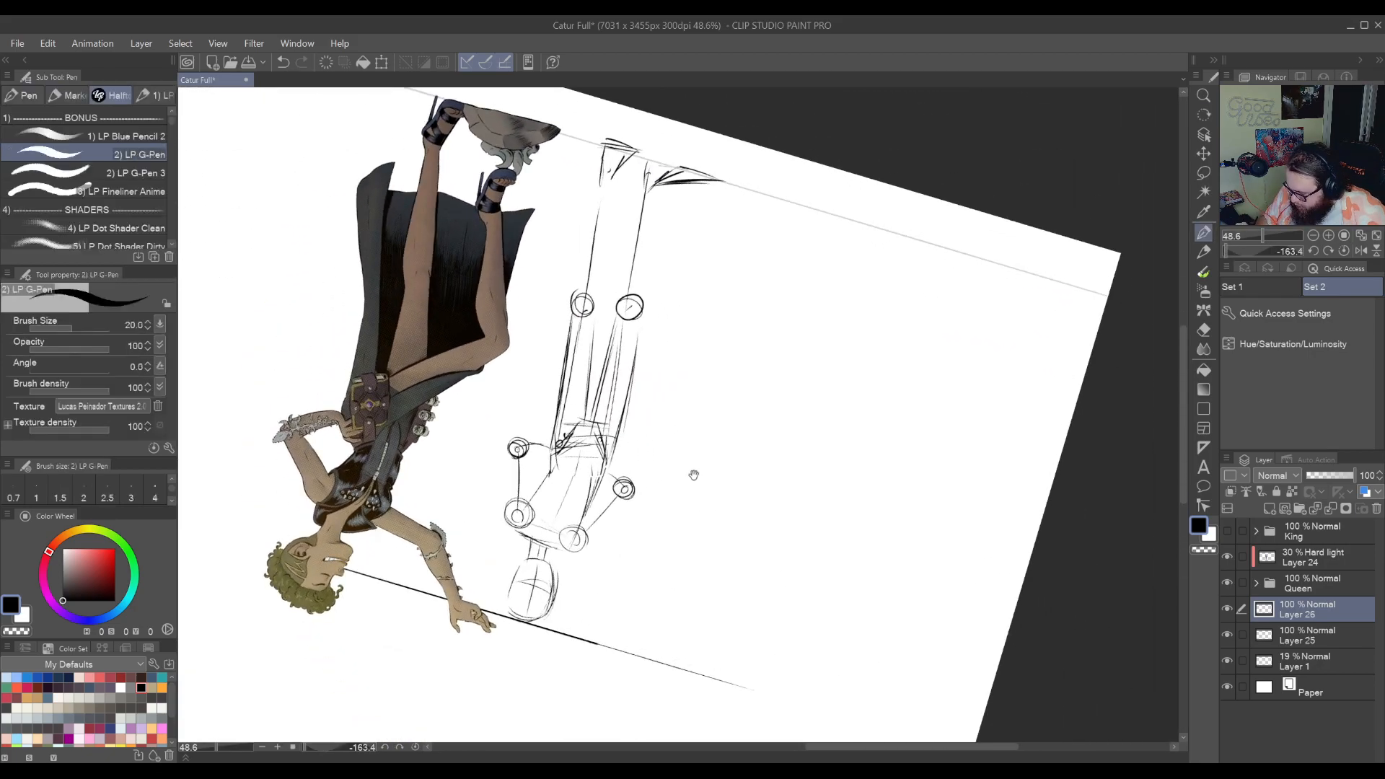
{"action": "left_click_drag", "start_coordinate": [655, 439], "coordinate": [777, 608]}
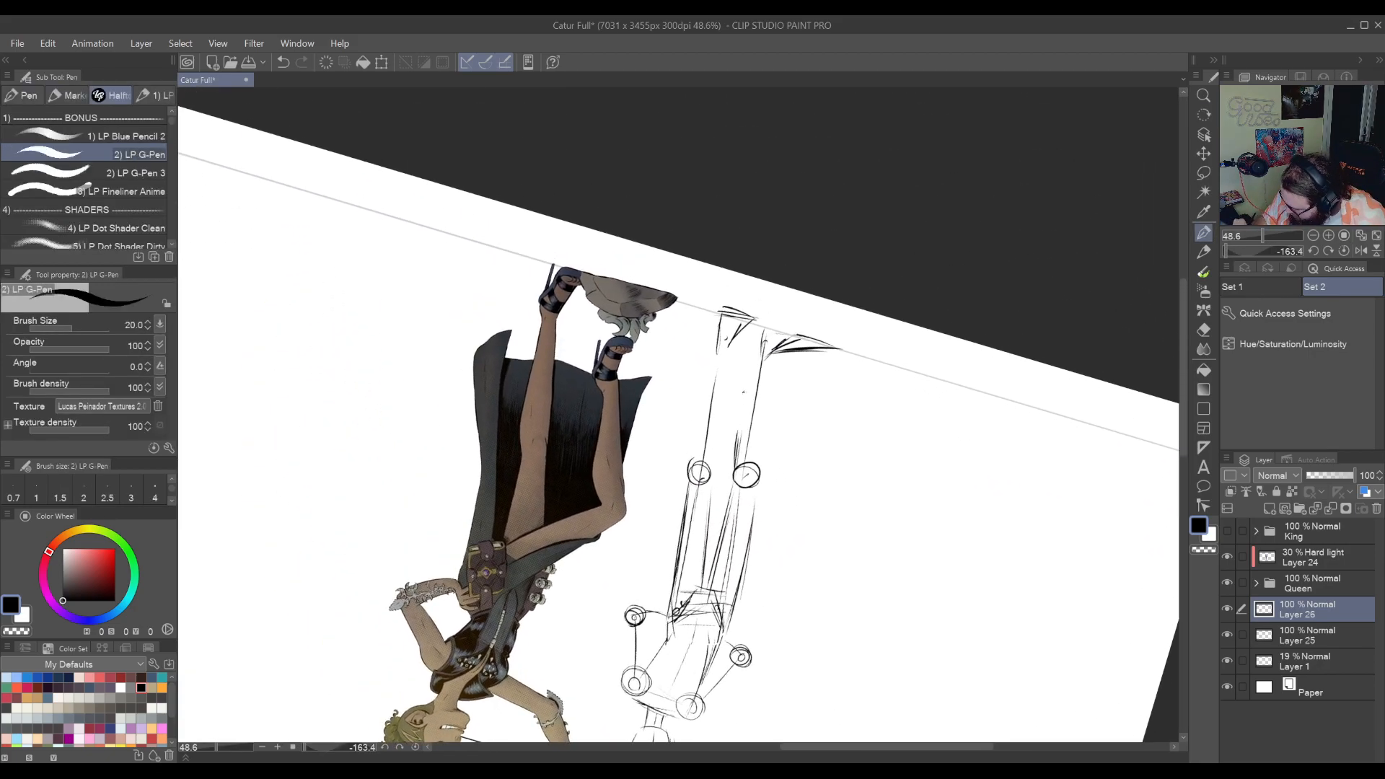
{"action": "left_click_drag", "start_coordinate": [763, 342], "coordinate": [742, 412]}
{"action": "left_click_drag", "start_coordinate": [751, 379], "coordinate": [738, 422]}
{"action": "mouse_move", "coordinate": [764, 342]}
{"action": "left_mouse_down"}
{"action": "mouse_move", "coordinate": [749, 381]}
{"action": "mouse_move", "coordinate": [755, 445]}
{"action": "left_mouse_up"}
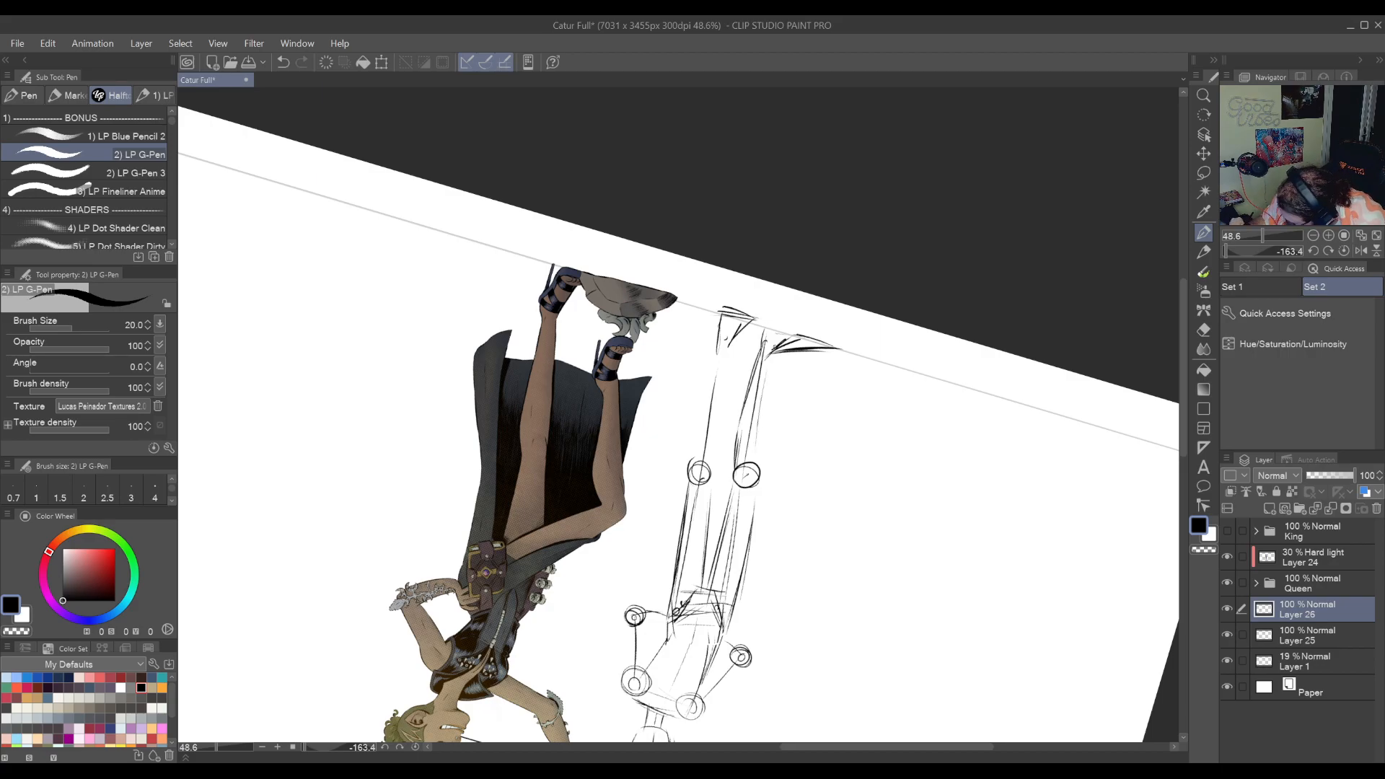
Try to add calf contours on both lower legs, building up the leg nearer the coloured character
{"action": "left_click_drag", "start_coordinate": [773, 365], "coordinate": [753, 481]}
{"action": "key", "text": "r"}
{"action": "left_click_drag", "start_coordinate": [868, 349], "coordinate": [844, 414]}
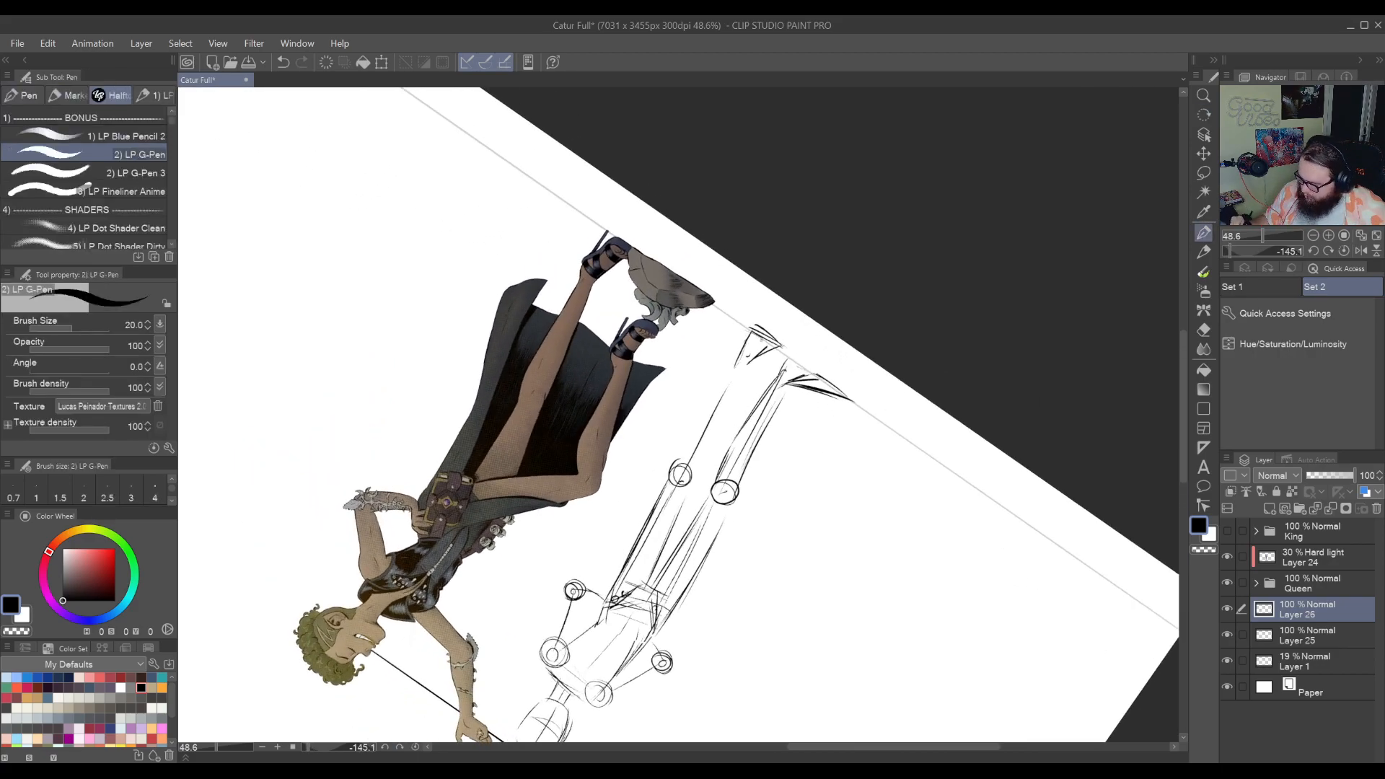
{"action": "left_click_drag", "start_coordinate": [706, 426], "coordinate": [722, 475]}
{"action": "left_click_drag", "start_coordinate": [682, 543], "coordinate": [697, 493]}
{"action": "left_click_drag", "start_coordinate": [688, 519], "coordinate": [735, 433]}
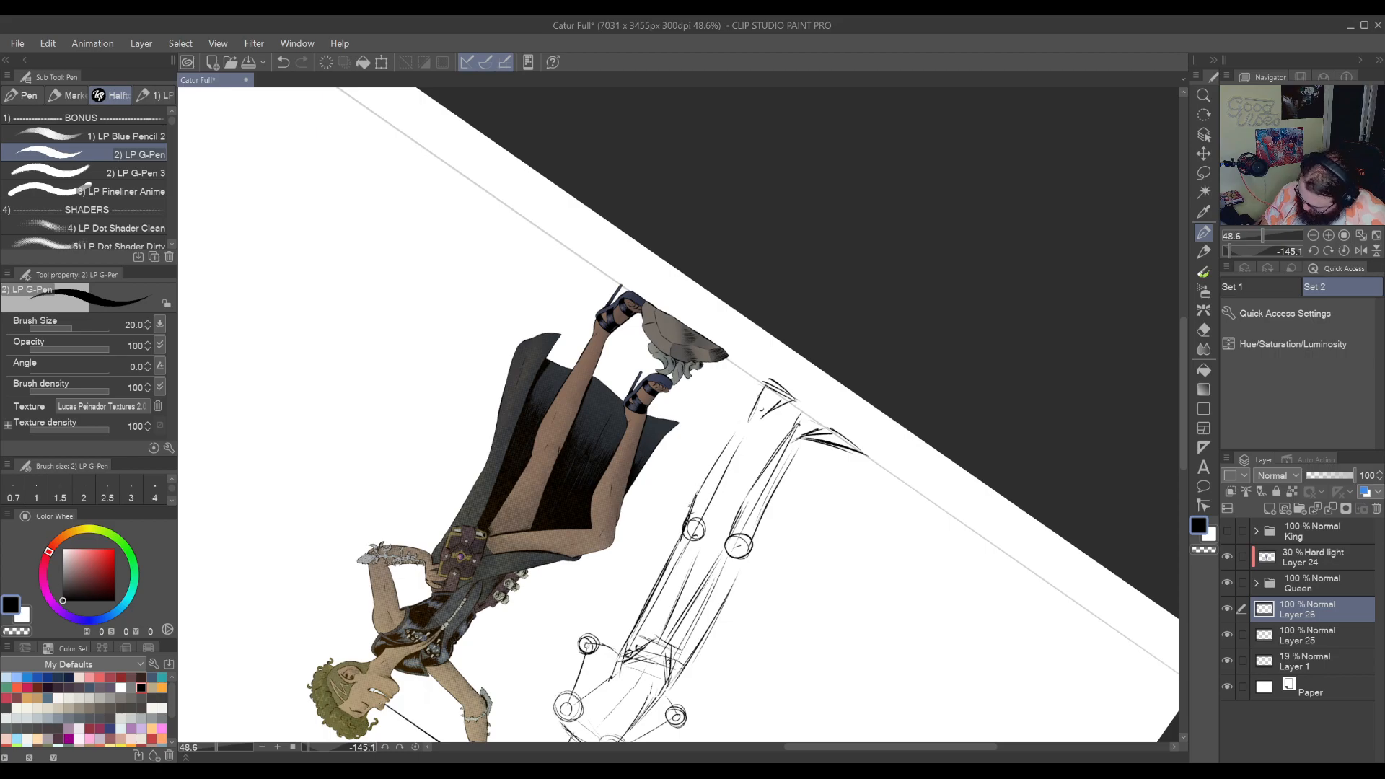
{"action": "left_click_drag", "start_coordinate": [699, 493], "coordinate": [753, 411]}
{"action": "left_click_drag", "start_coordinate": [697, 548], "coordinate": [751, 435]}
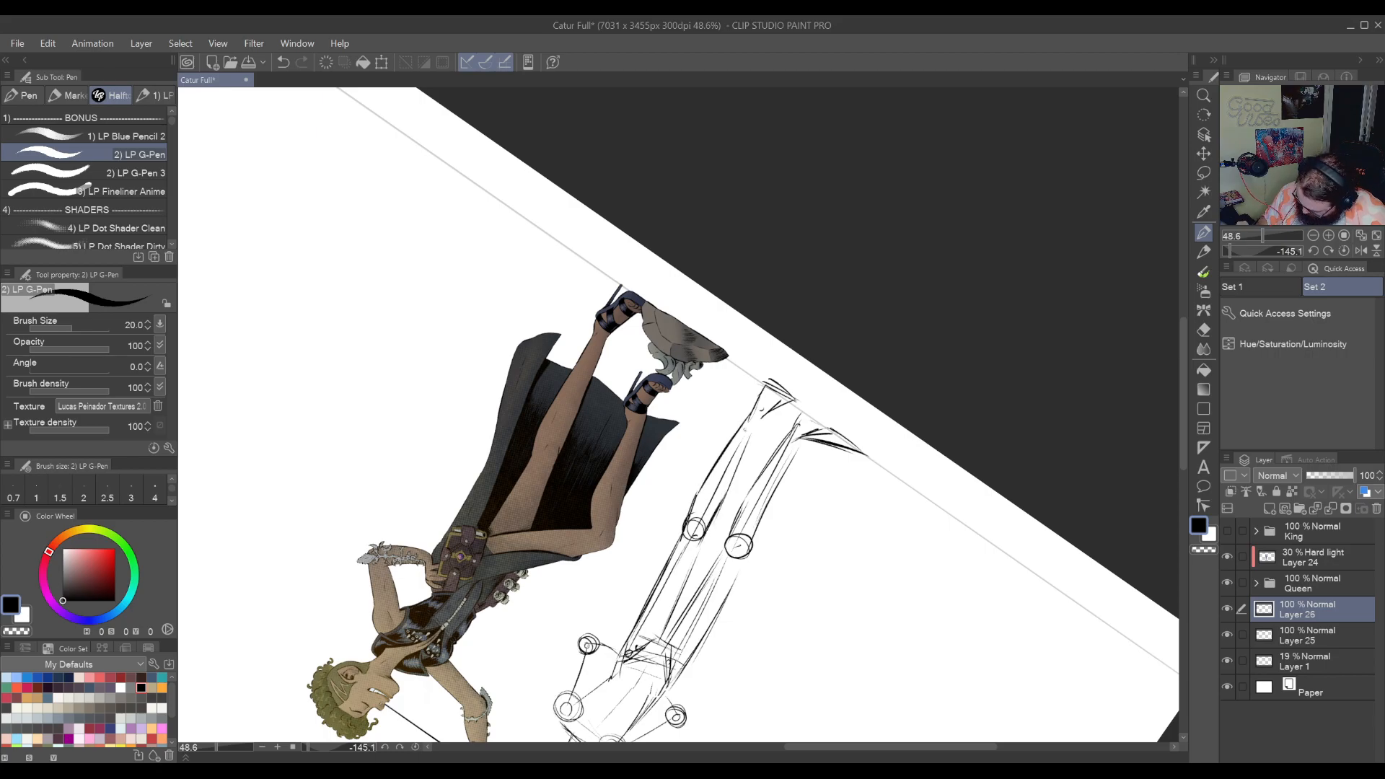
{"action": "left_click_drag", "start_coordinate": [731, 483], "coordinate": [762, 421]}
{"action": "key", "text": "r"}
{"action": "left_click_drag", "start_coordinate": [791, 358], "coordinate": [776, 400]}
{"action": "key", "text": "r"}
Undo the calf contours on both legs and the latest thigh strokes on the leg nearer the coloured character
{"action": "key", "text": "ctrl+z"}
{"action": "key", "text": "ctrl+z"}
{"action": "key", "text": "ctrl+z"}
{"action": "key", "text": "ctrl+z"}
{"action": "key", "text": "ctrl+z"}
{"action": "key", "text": "ctrl+z"}
{"action": "key", "text": "ctrl+z"}
{"action": "key", "text": "ctrl+z"}
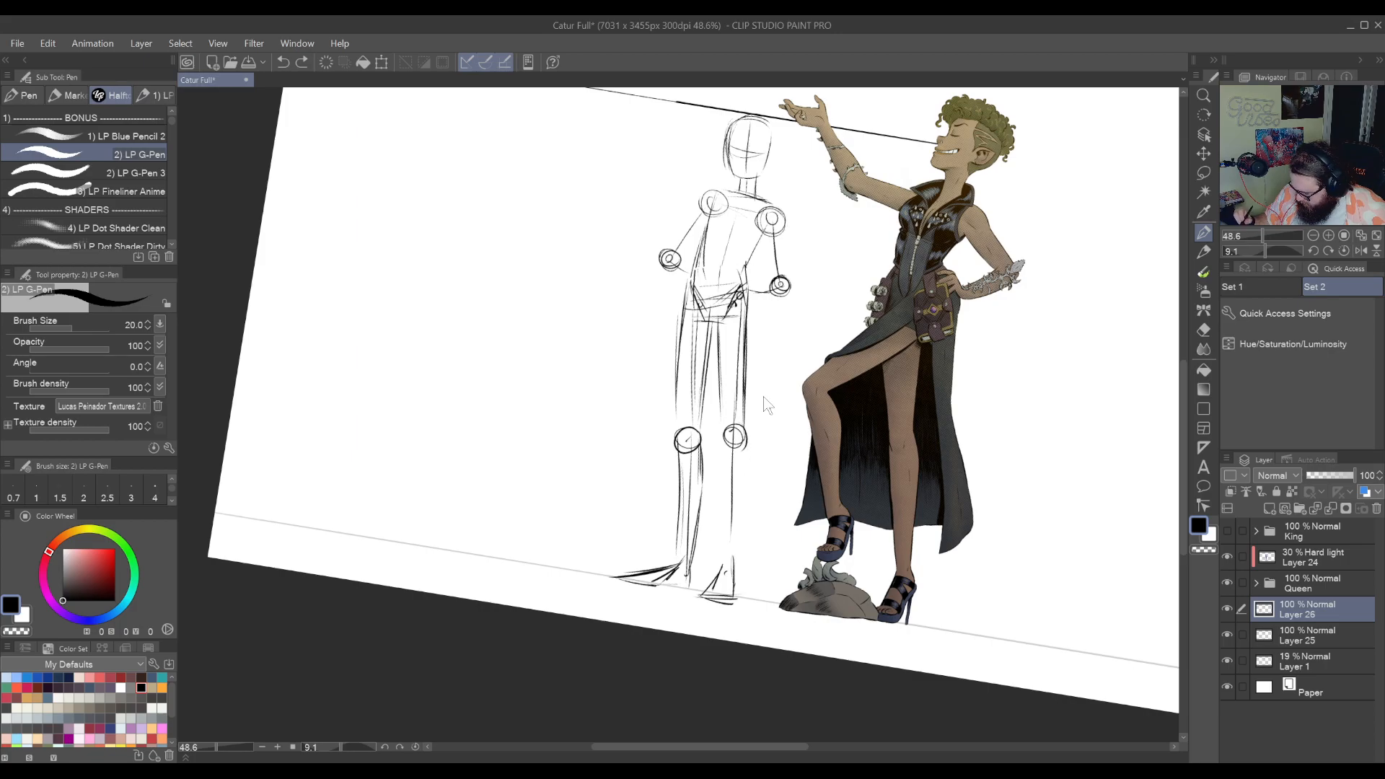
{"action": "key", "text": "ctrl+z"}
{"action": "key", "text": "ctrl+z"}
{"action": "key", "text": "ctrl+z"}
{"action": "key", "text": "ctrl+z"}
{"action": "key", "text": "ctrl+z"}
{"action": "key", "text": "ctrl+z"}
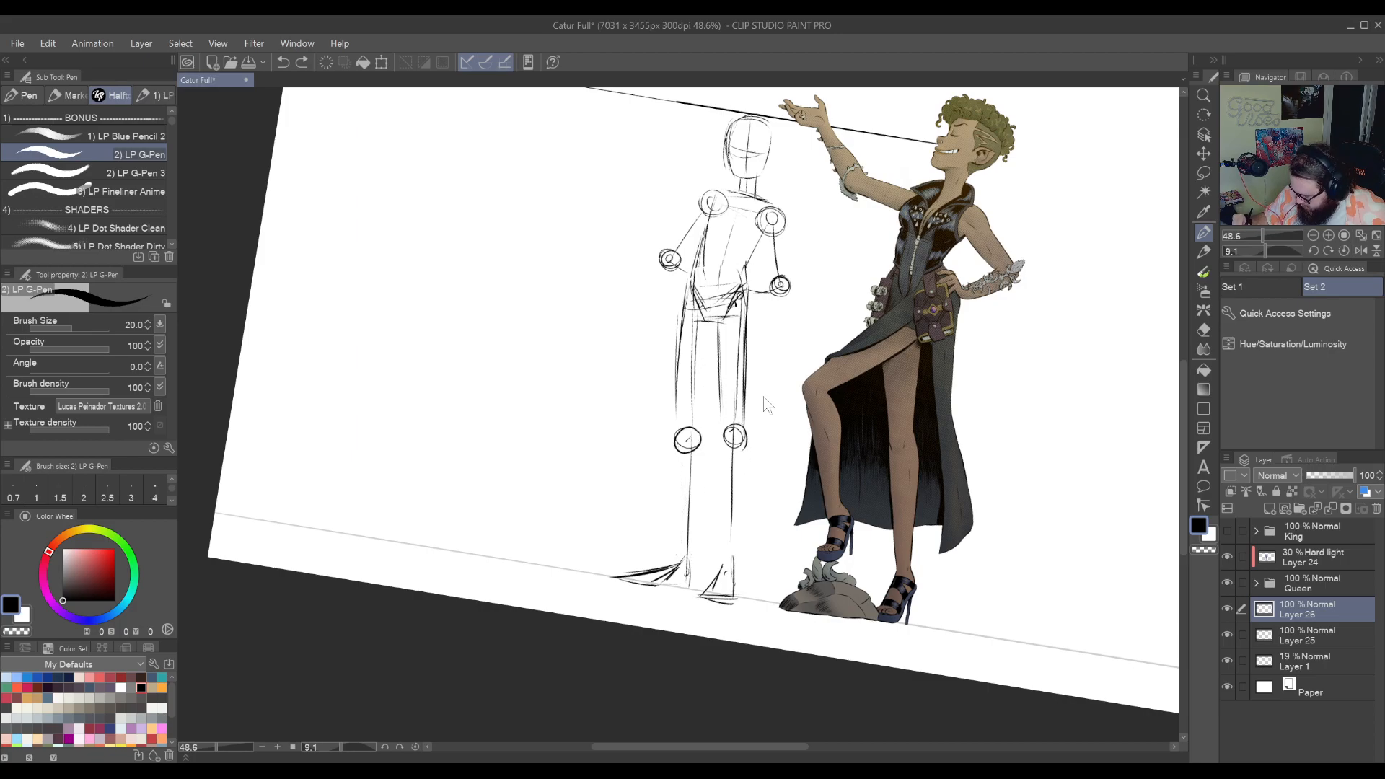
{"action": "key", "text": "ctrl+z"}
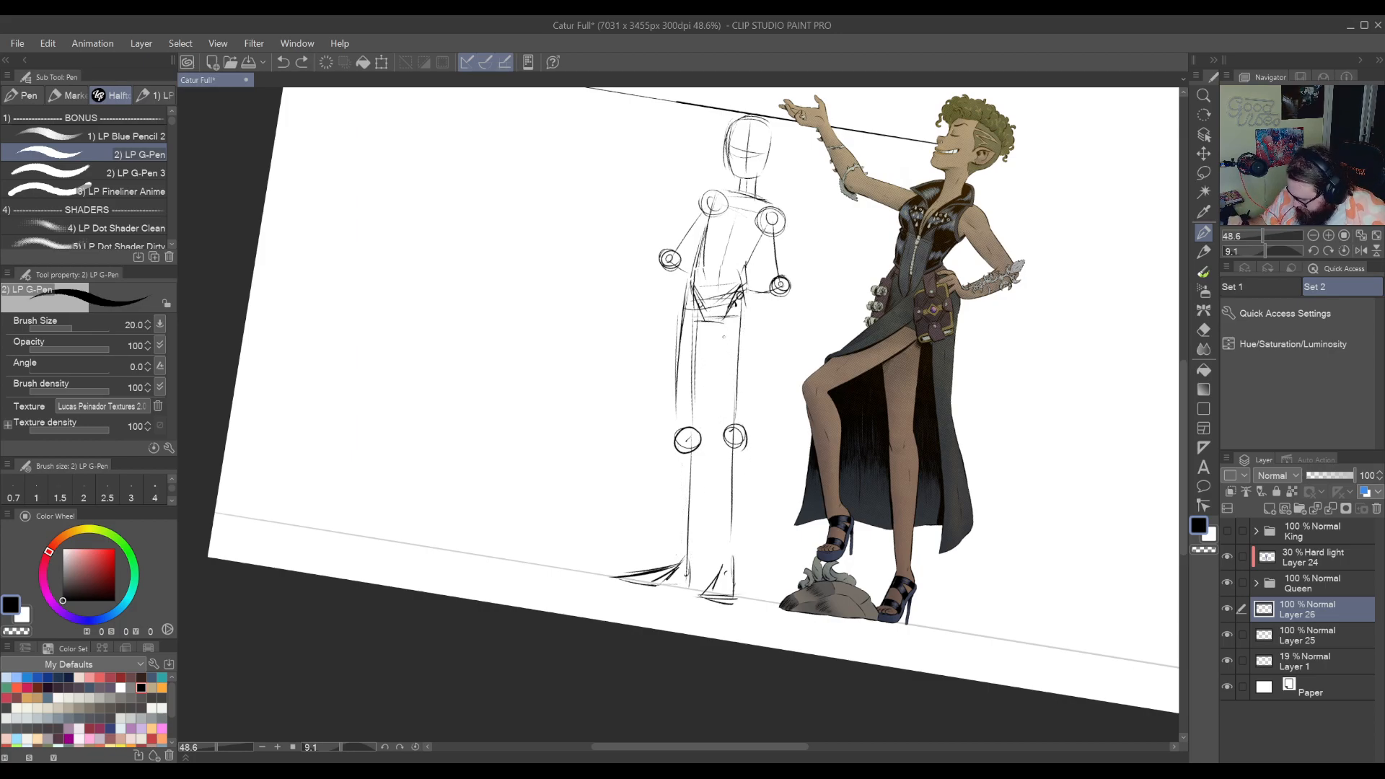
Redraw the thigh and calf contours of the leg nearer the coloured character with long strokes from hip to ankle
{"action": "left_click_drag", "start_coordinate": [723, 355], "coordinate": [723, 405]}
{"action": "mouse_move", "coordinate": [723, 318]}
{"action": "left_mouse_down"}
{"action": "mouse_move", "coordinate": [725, 426]}
{"action": "mouse_move", "coordinate": [751, 357]}
{"action": "mouse_move", "coordinate": [751, 392]}
{"action": "left_mouse_up"}
{"action": "left_click_drag", "start_coordinate": [751, 310], "coordinate": [744, 426]}
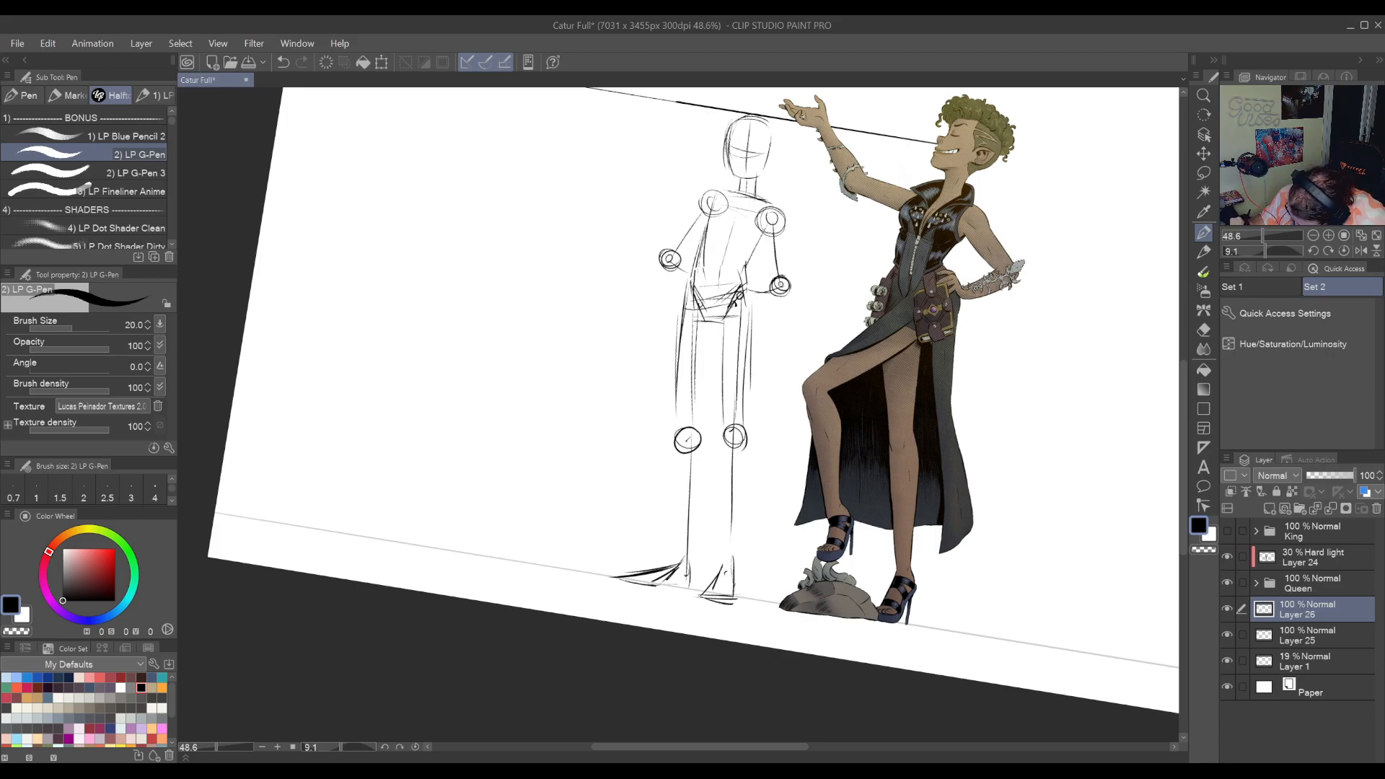
{"action": "left_click_drag", "start_coordinate": [725, 354], "coordinate": [725, 430]}
{"action": "left_click_drag", "start_coordinate": [724, 320], "coordinate": [724, 541]}
{"action": "left_click_drag", "start_coordinate": [726, 452], "coordinate": [729, 565]}
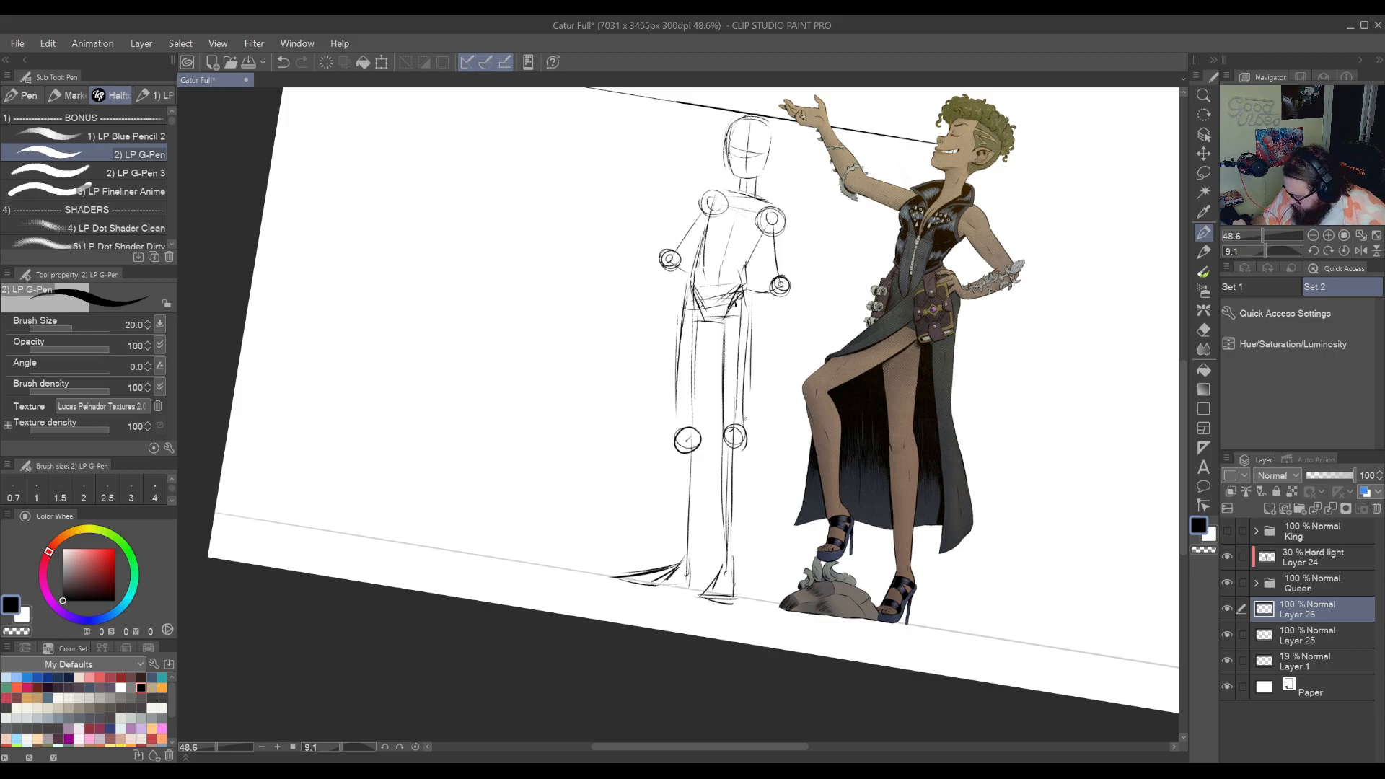
{"action": "mouse_move", "coordinate": [746, 451]}
{"action": "left_mouse_down"}
{"action": "mouse_move", "coordinate": [734, 551]}
{"action": "mouse_move", "coordinate": [661, 544]}
{"action": "mouse_move", "coordinate": [694, 537]}
{"action": "mouse_move", "coordinate": [674, 549]}
{"action": "left_mouse_up"}
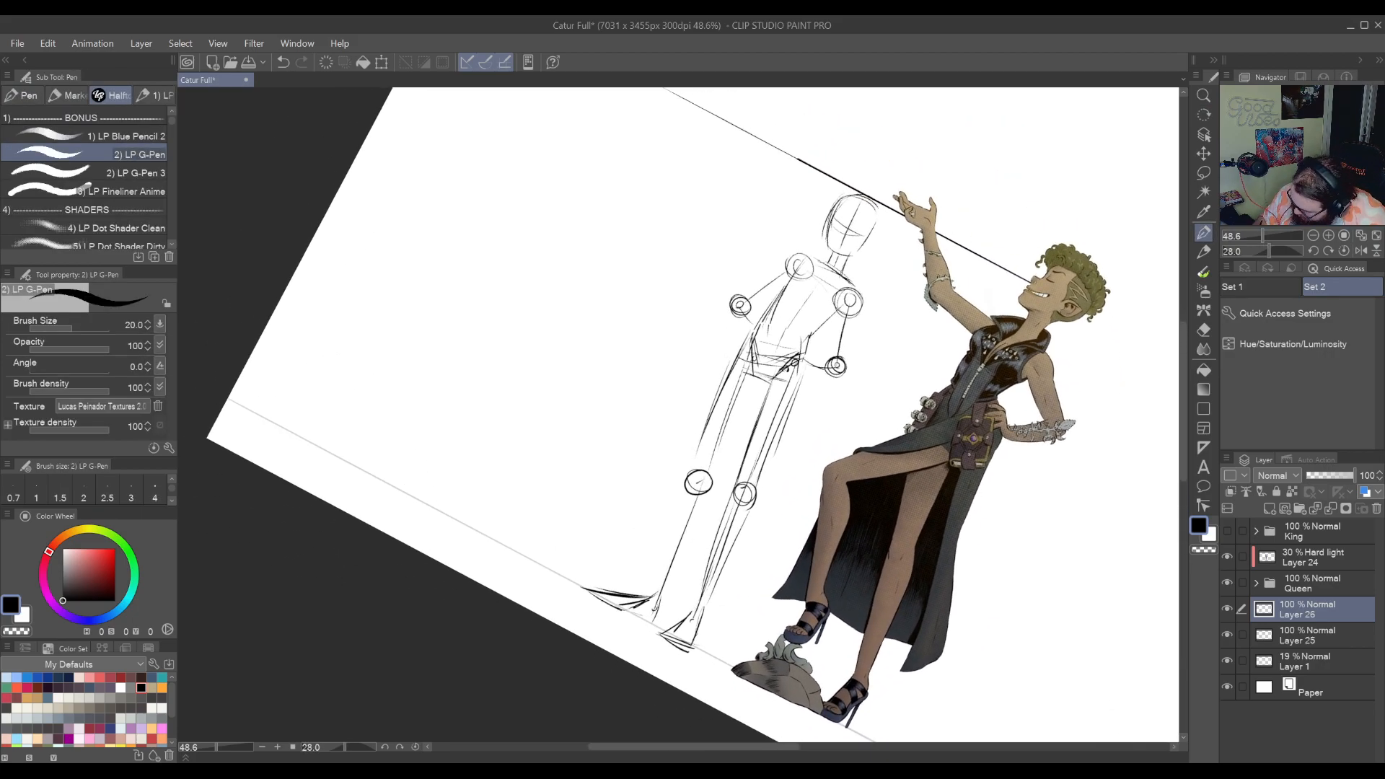
Sketch the inner thigh and calf contours of the leg farther from the coloured character, running down to the foot
{"action": "left_click_drag", "start_coordinate": [698, 491], "coordinate": [664, 594]}
{"action": "left_click_drag", "start_coordinate": [717, 452], "coordinate": [661, 587]}
{"action": "left_click_drag", "start_coordinate": [747, 385], "coordinate": [658, 561]}
{"action": "left_click_drag", "start_coordinate": [703, 433], "coordinate": [653, 581]}
{"action": "key", "text": "ctrl+z"}
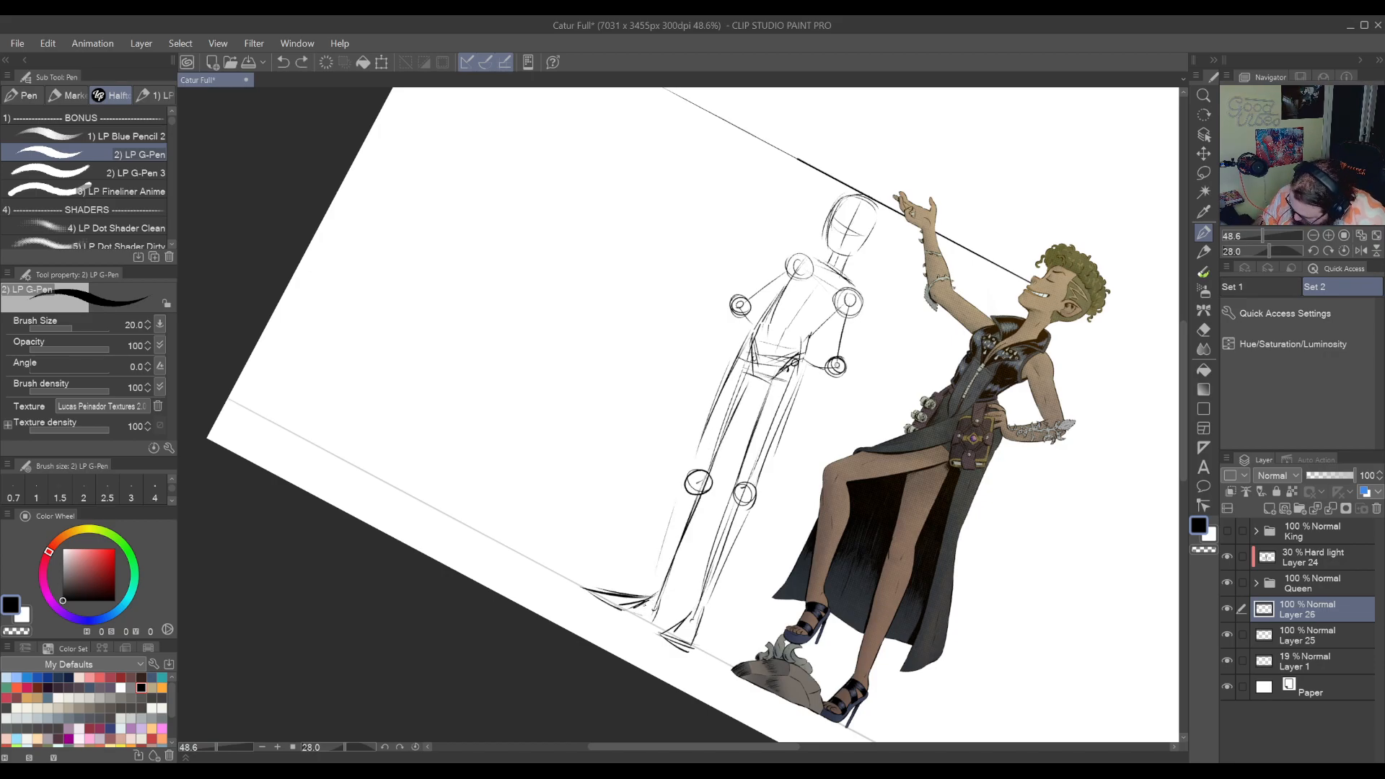
{"action": "left_click_drag", "start_coordinate": [702, 443], "coordinate": [654, 587]}
{"action": "left_click_drag", "start_coordinate": [721, 404], "coordinate": [685, 481]}
{"action": "left_click_drag", "start_coordinate": [751, 384], "coordinate": [665, 597]}
{"action": "key", "text": "shift+space"}
{"action": "left_click_drag", "start_coordinate": [711, 503], "coordinate": [748, 476]}
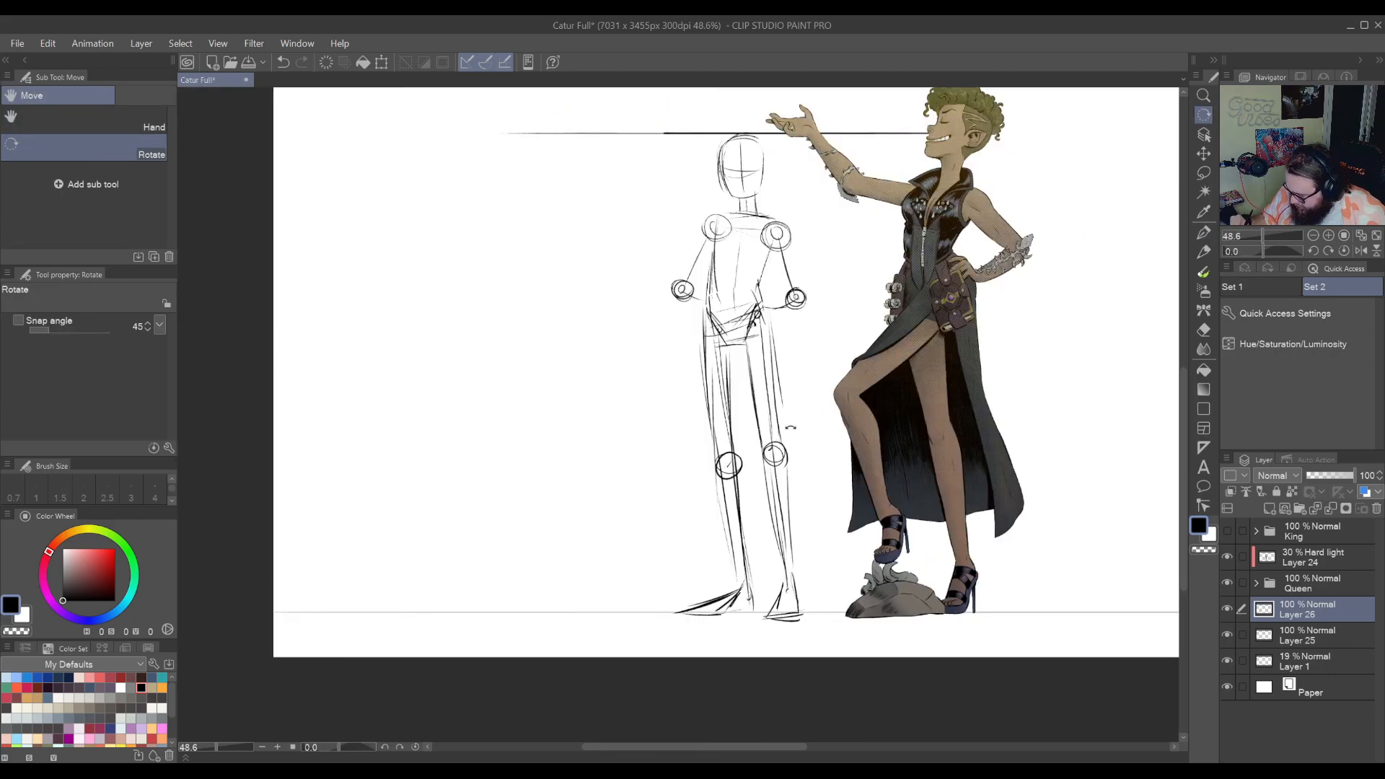
Sketch the upper arm and forearm contours around the shoulder and elbow circles on the arm nearer the coloured character
{"action": "key", "text": "space"}
{"action": "left_click_drag", "start_coordinate": [873, 413], "coordinate": [834, 509]}
{"action": "key", "text": "shift+space"}
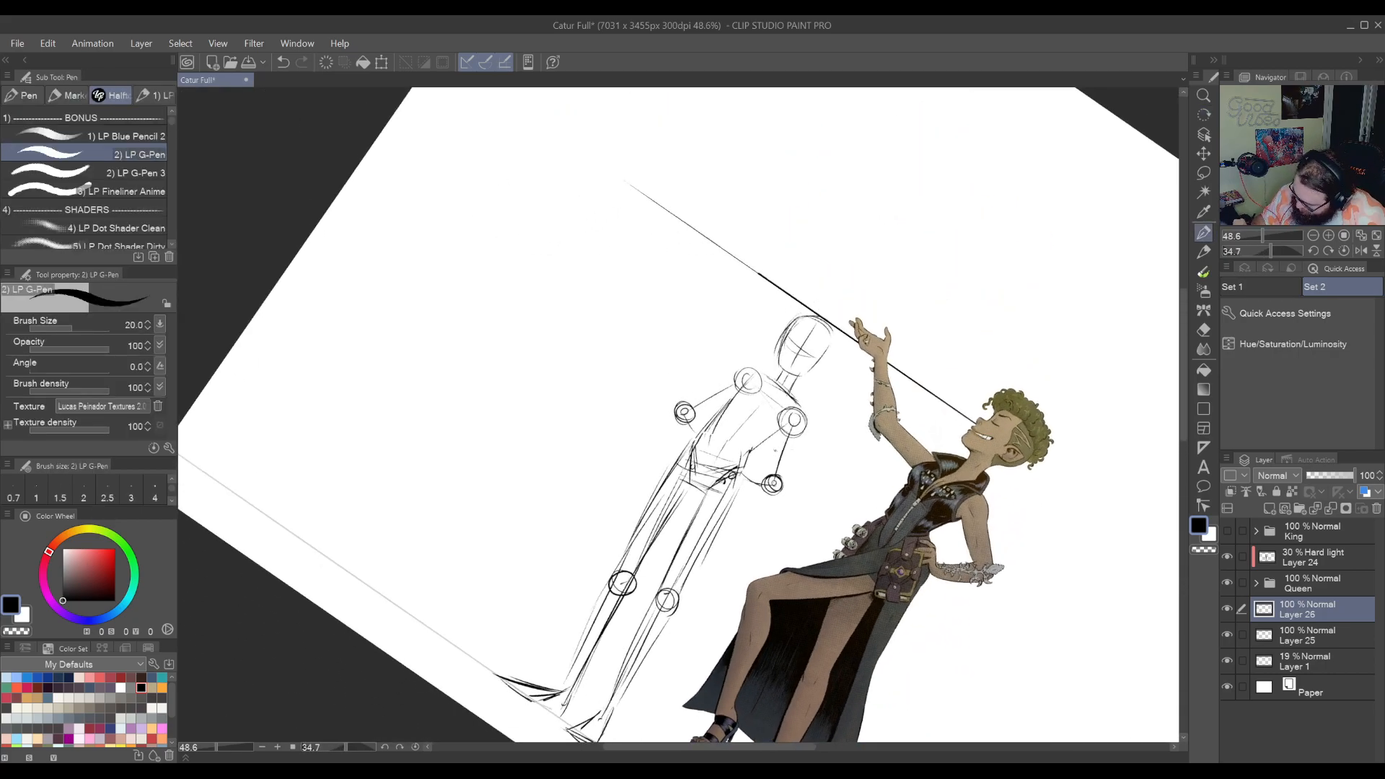
{"action": "mouse_move", "coordinate": [779, 417]}
{"action": "left_mouse_down"}
{"action": "mouse_move", "coordinate": [763, 481]}
{"action": "mouse_move", "coordinate": [776, 487]}
{"action": "left_mouse_up"}
{"action": "mouse_move", "coordinate": [803, 421]}
{"action": "left_mouse_down"}
{"action": "mouse_move", "coordinate": [778, 492]}
{"action": "mouse_move", "coordinate": [783, 469]}
{"action": "left_mouse_up"}
{"action": "mouse_move", "coordinate": [799, 425]}
{"action": "left_mouse_down"}
{"action": "mouse_move", "coordinate": [780, 474]}
{"action": "mouse_move", "coordinate": [760, 280]}
{"action": "mouse_move", "coordinate": [810, 326]}
{"action": "left_mouse_up"}
{"action": "key", "text": "shift+space"}
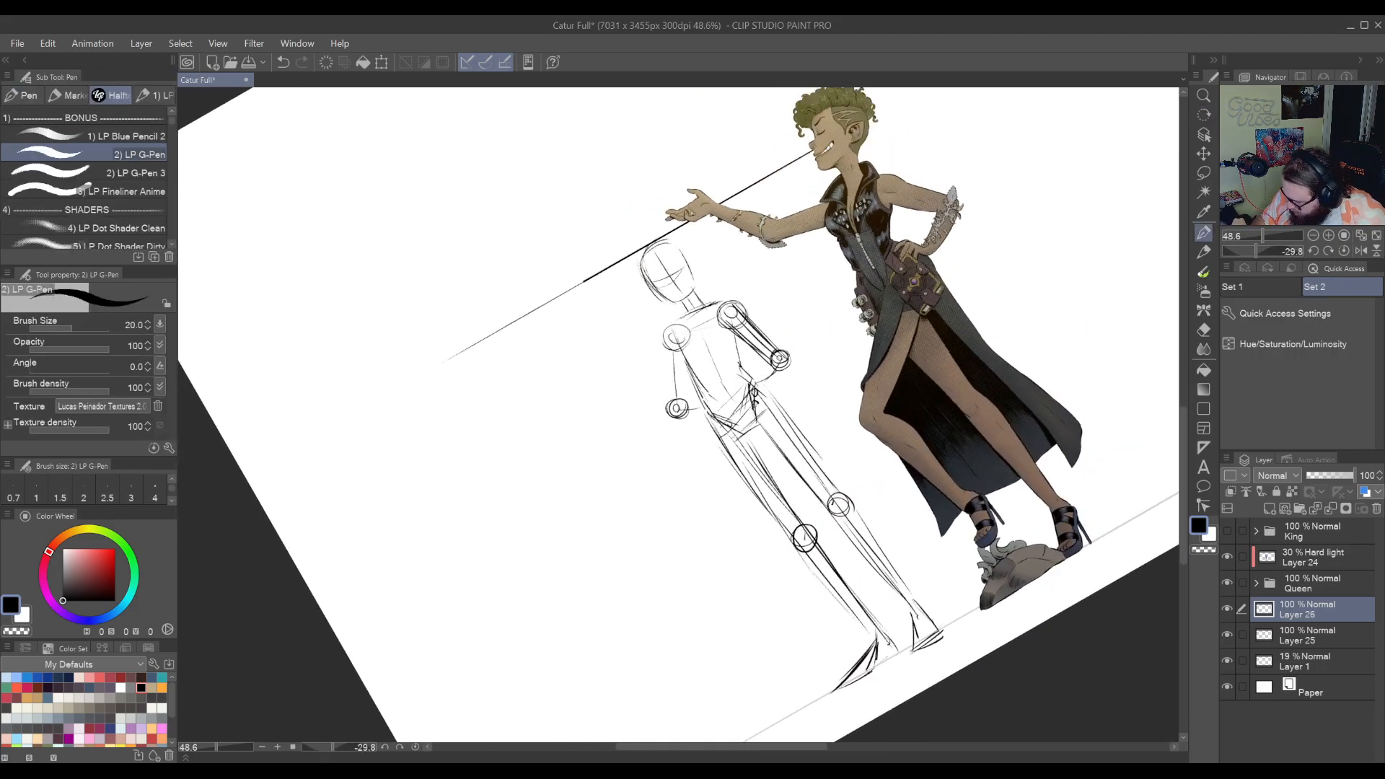
{"action": "mouse_move", "coordinate": [754, 390]}
{"action": "left_mouse_down"}
{"action": "mouse_move", "coordinate": [770, 354]}
{"action": "mouse_move", "coordinate": [788, 364]}
{"action": "mouse_move", "coordinate": [781, 501]}
{"action": "mouse_move", "coordinate": [805, 460]}
{"action": "left_mouse_up"}
Sketch matching upper arm and forearm contours on the arm farther from the coloured character
{"action": "key", "text": "shift+space"}
{"action": "mouse_move", "coordinate": [703, 342]}
{"action": "left_mouse_down"}
{"action": "mouse_move", "coordinate": [679, 397]}
{"action": "mouse_move", "coordinate": [688, 410]}
{"action": "left_mouse_up"}
{"action": "mouse_move", "coordinate": [711, 356]}
{"action": "left_mouse_down"}
{"action": "mouse_move", "coordinate": [691, 413]}
{"action": "mouse_move", "coordinate": [701, 425]}
{"action": "left_mouse_up"}
{"action": "left_click_drag", "start_coordinate": [680, 416], "coordinate": [710, 430]}
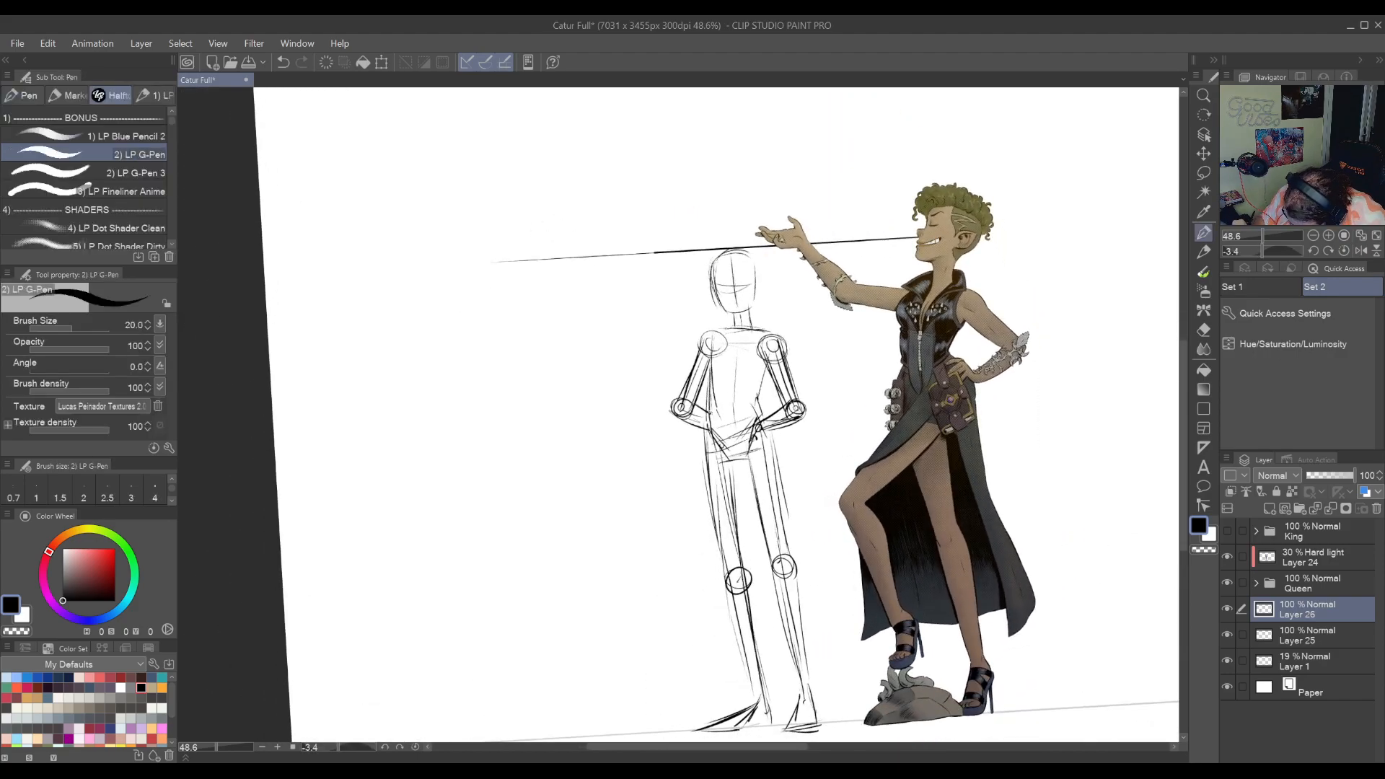
{"action": "mouse_move", "coordinate": [715, 337]}
{"action": "left_mouse_down"}
{"action": "mouse_move", "coordinate": [705, 388]}
{"action": "mouse_move", "coordinate": [766, 397]}
{"action": "left_mouse_up"}
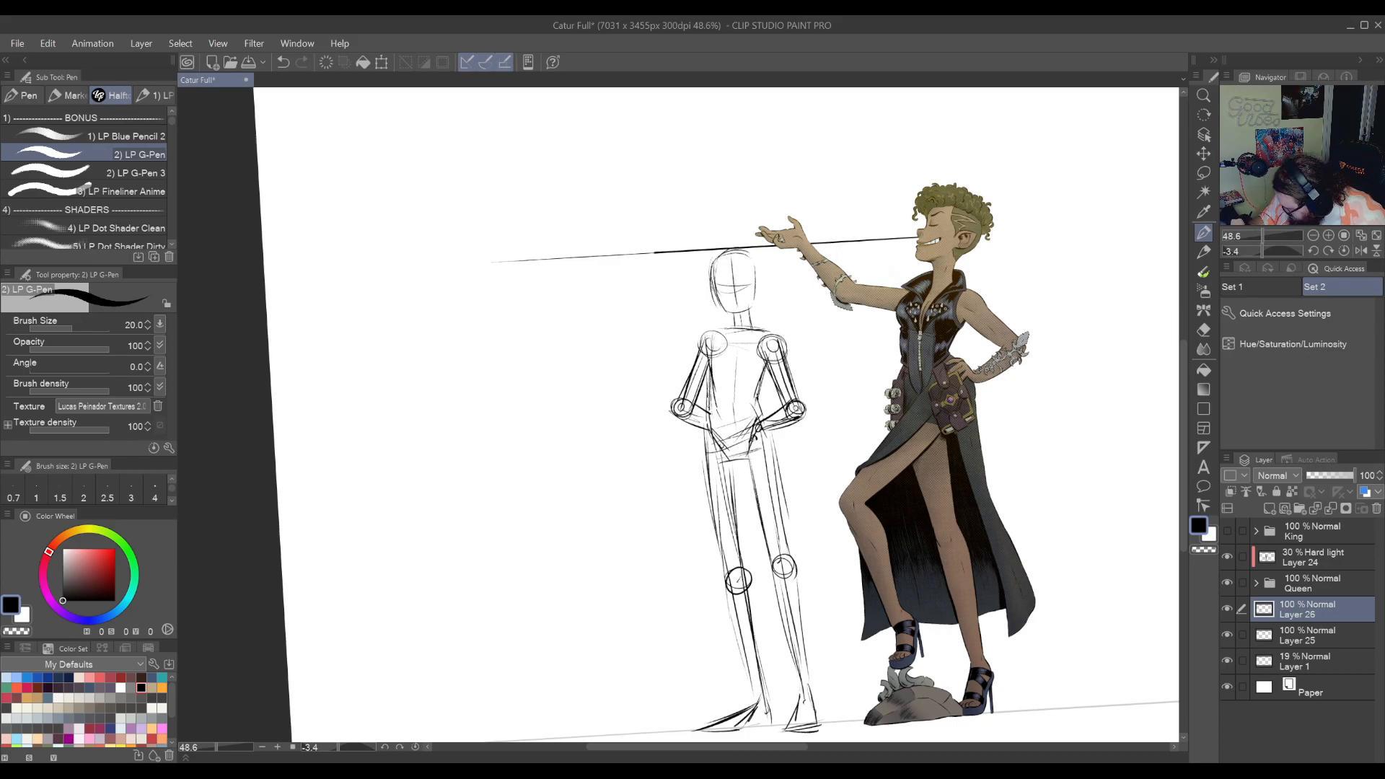
Mark the base of the neck and darken the jaw and side outline of the head
{"action": "left_click_drag", "start_coordinate": [743, 313], "coordinate": [711, 470]}
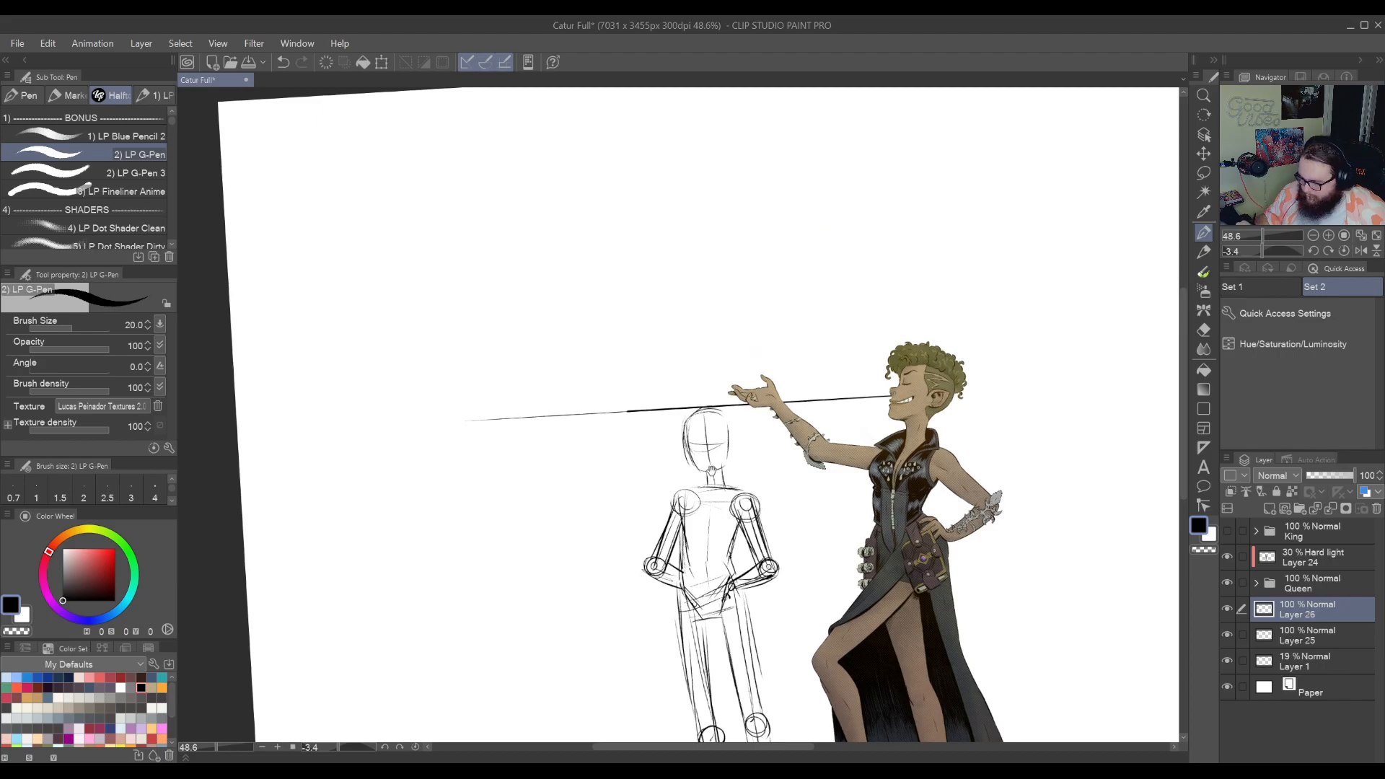
{"action": "mouse_move", "coordinate": [683, 426]}
{"action": "left_mouse_down"}
{"action": "mouse_move", "coordinate": [701, 477]}
{"action": "mouse_move", "coordinate": [728, 462]}
{"action": "left_mouse_up"}
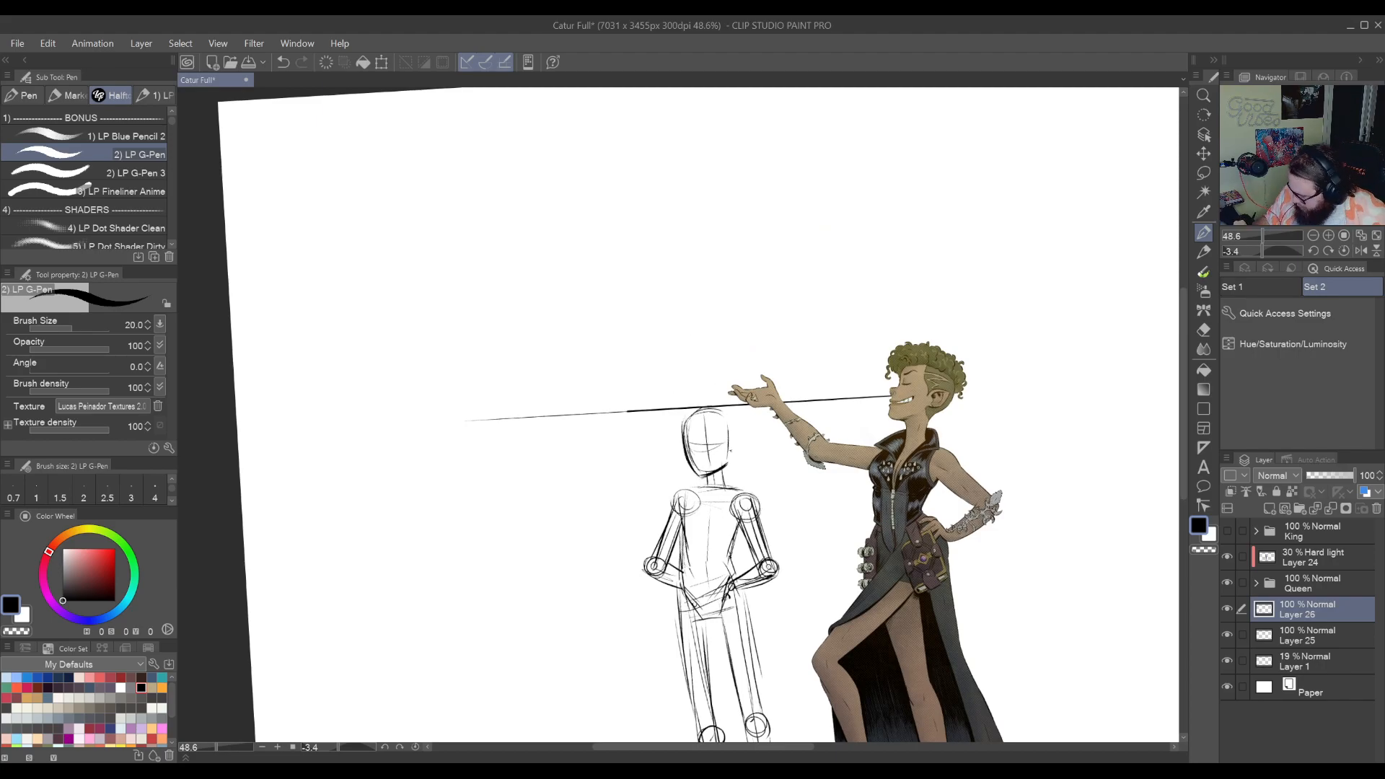
{"action": "left_click_drag", "start_coordinate": [751, 586], "coordinate": [753, 365]}
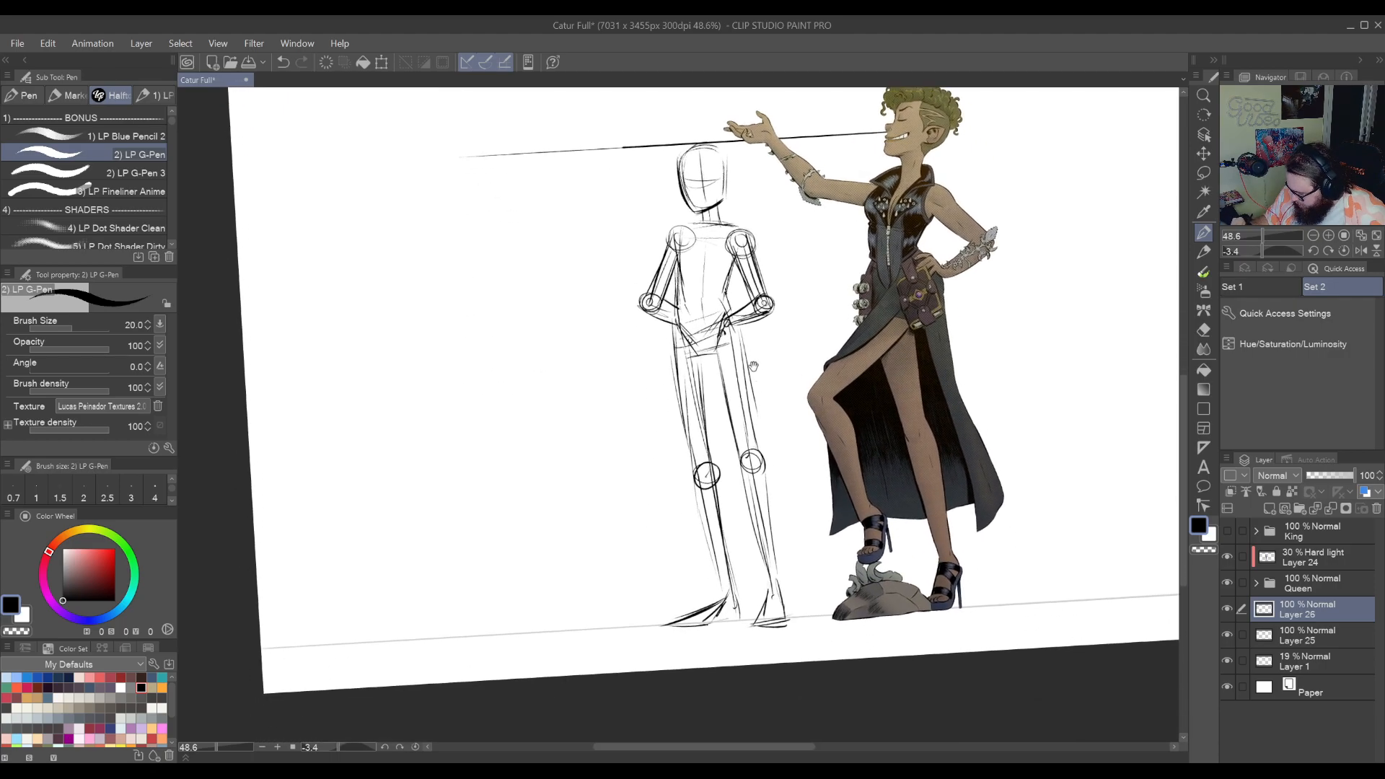
{"action": "mouse_move", "coordinate": [730, 450]}
{"action": "left_mouse_down"}
{"action": "mouse_move", "coordinate": [805, 394]}
{"action": "mouse_move", "coordinate": [820, 526]}
{"action": "left_mouse_up"}
{"action": "left_click_drag", "start_coordinate": [886, 460], "coordinate": [727, 531]}
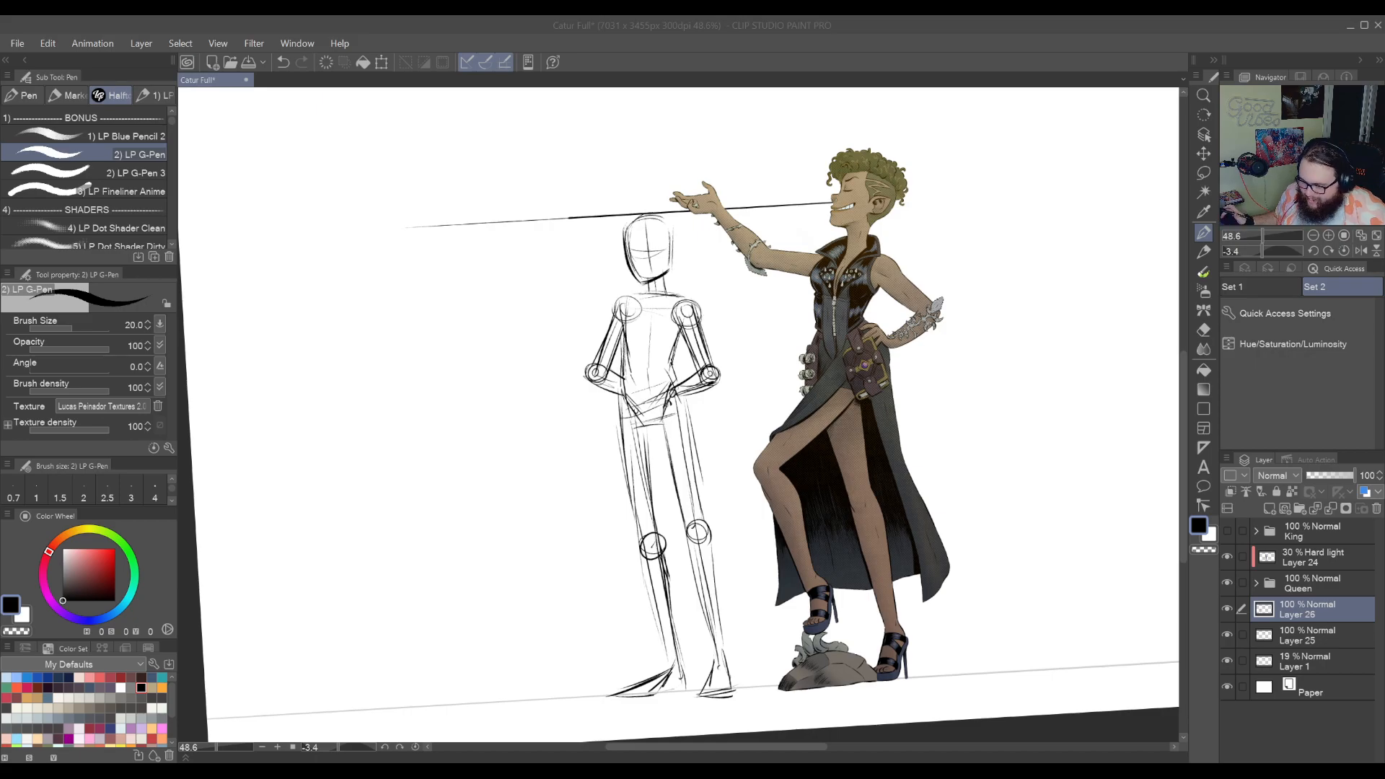
{"action": "key", "text": "super+Down"}
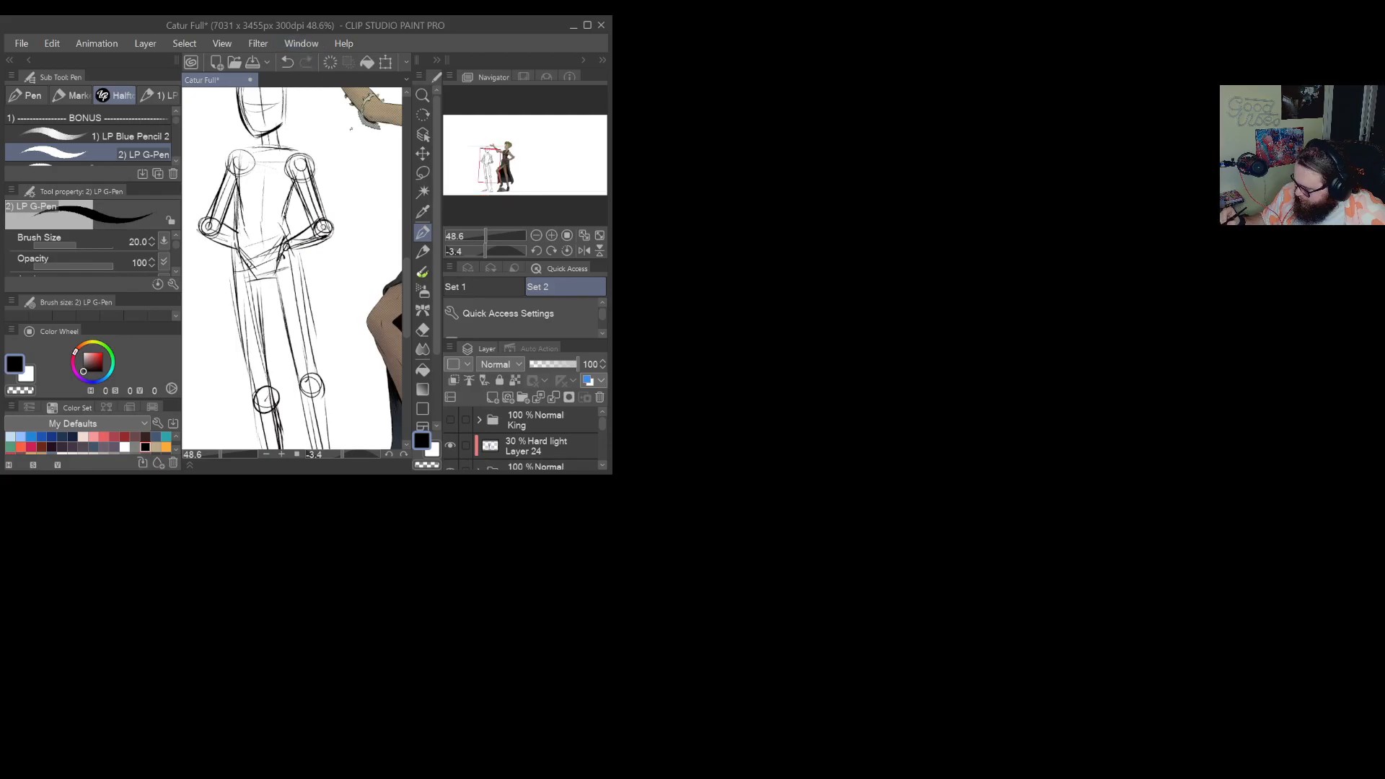
{"action": "left_click", "coordinate": [586, 26]}
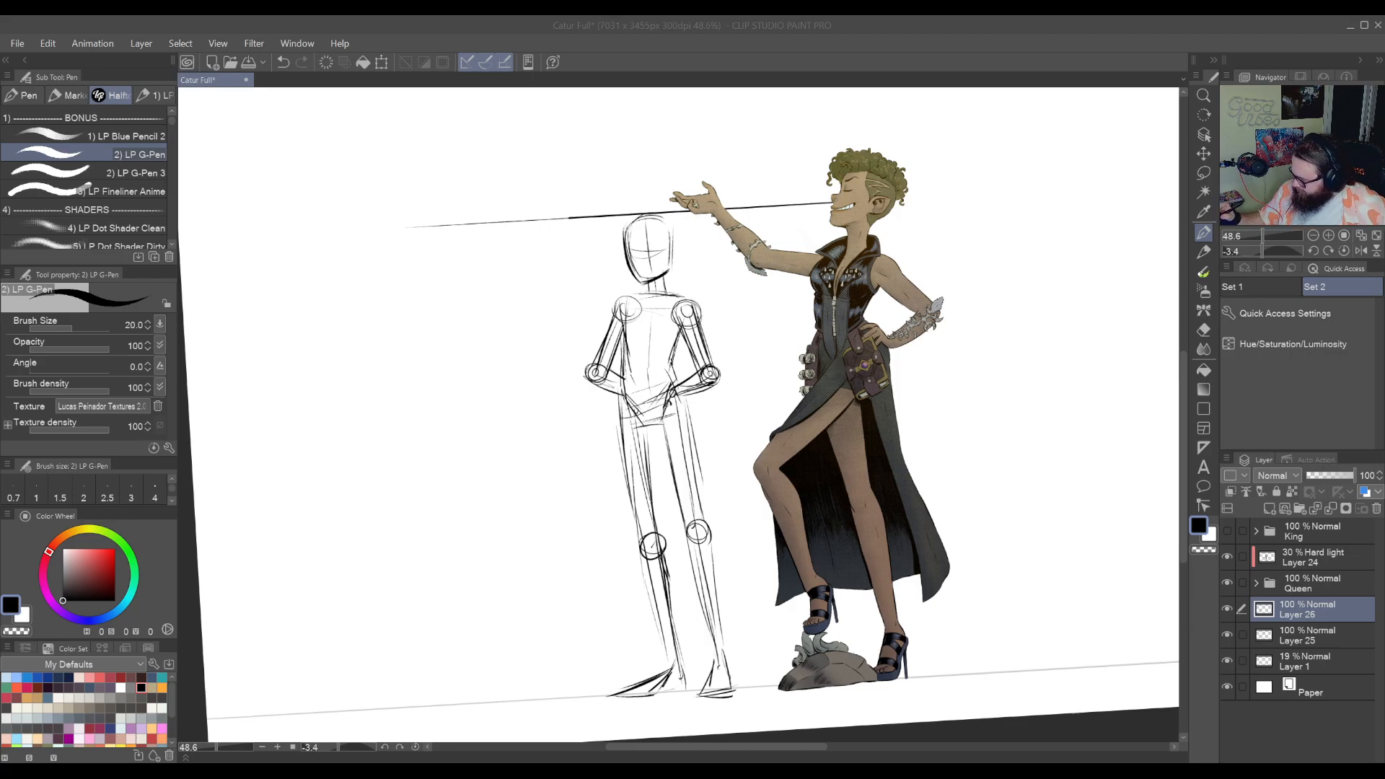
Add the jester reference image on a new Layer 27 and place it above the height guide line beside the figure's head
{"action": "key", "text": "r"}
{"action": "left_click_drag", "start_coordinate": [1096, 230], "coordinate": [1106, 254]}
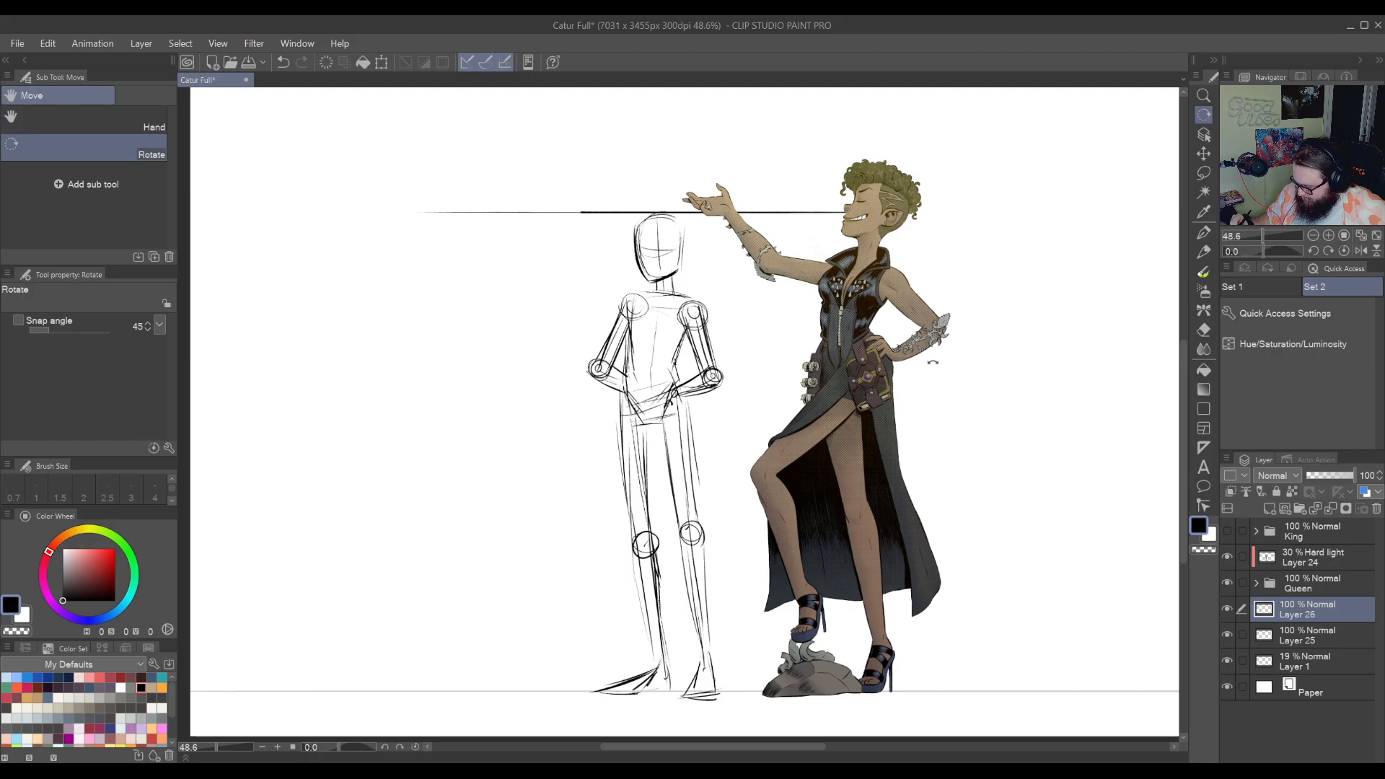
{"action": "key", "text": "p"}
{"action": "left_click_drag", "start_coordinate": [665, 288], "coordinate": [829, 453]}
{"action": "key", "text": "ctrl+space"}
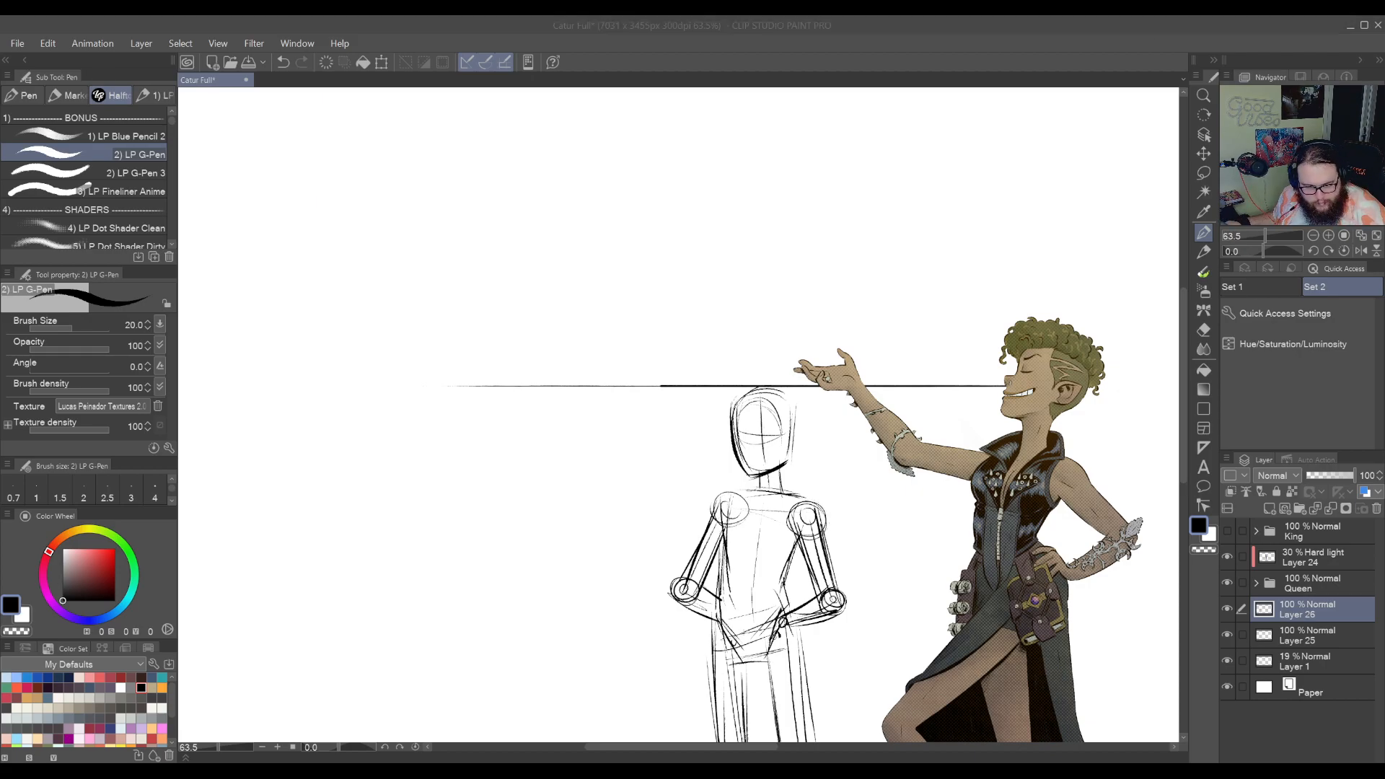
{"action": "left_click", "coordinate": [1051, 265]}
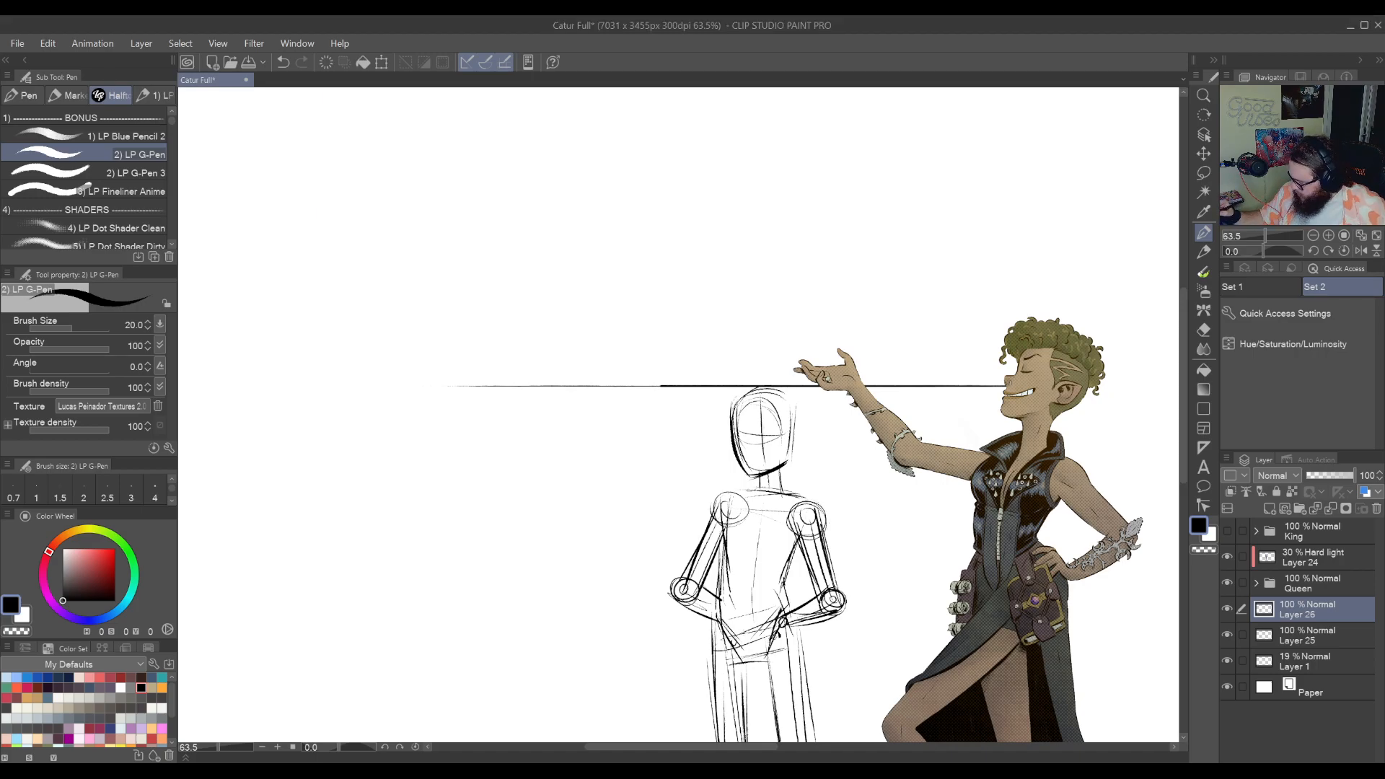
{"action": "key", "text": "ctrl+shift+n"}
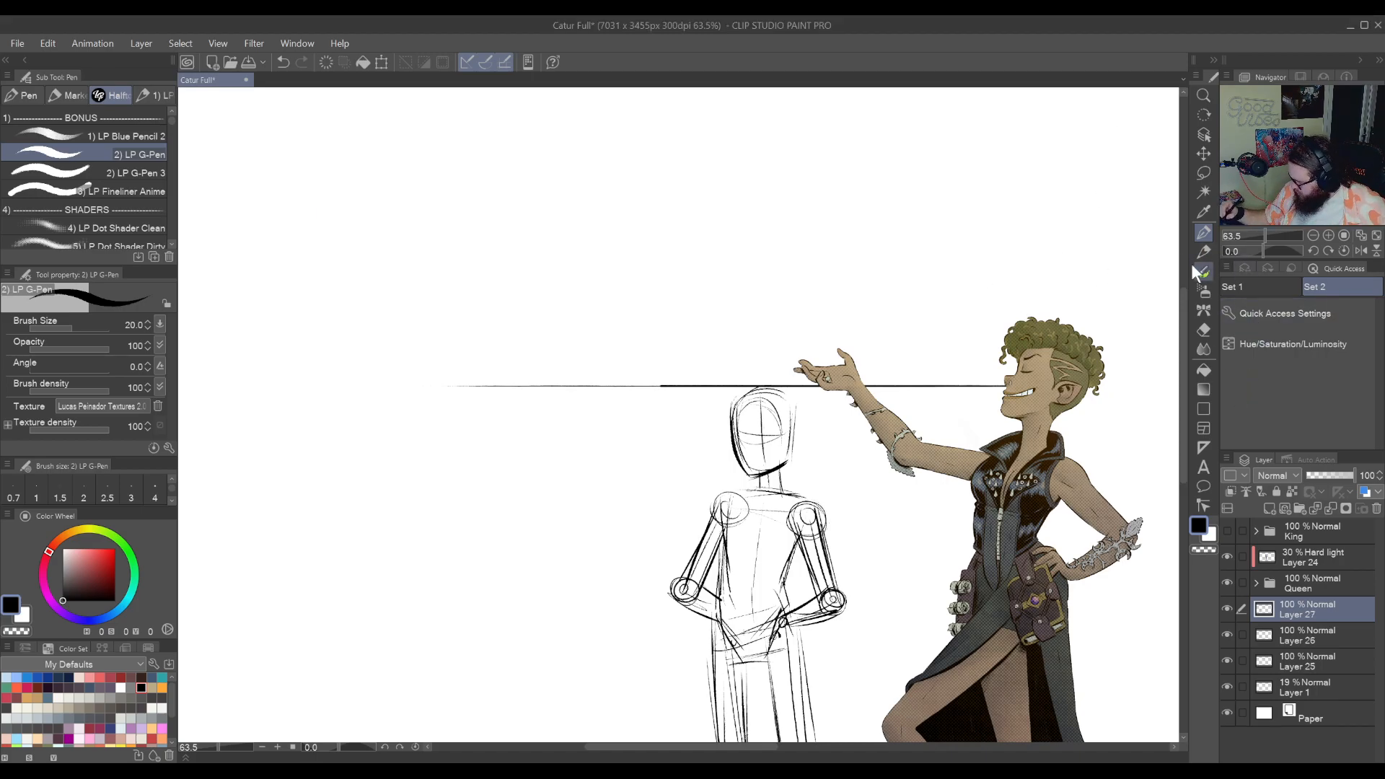
{"action": "left_click", "coordinate": [1203, 155]}
{"action": "left_click_drag", "start_coordinate": [902, 342], "coordinate": [1042, 562]}
{"action": "mouse_move", "coordinate": [457, 296]}
{"action": "left_mouse_down"}
{"action": "mouse_move", "coordinate": [729, 488]}
{"action": "mouse_move", "coordinate": [753, 579]}
{"action": "left_mouse_up"}
{"action": "mouse_move", "coordinate": [904, 550]}
{"action": "left_mouse_down"}
{"action": "mouse_move", "coordinate": [826, 396]}
{"action": "mouse_move", "coordinate": [724, 261]}
{"action": "left_mouse_up"}
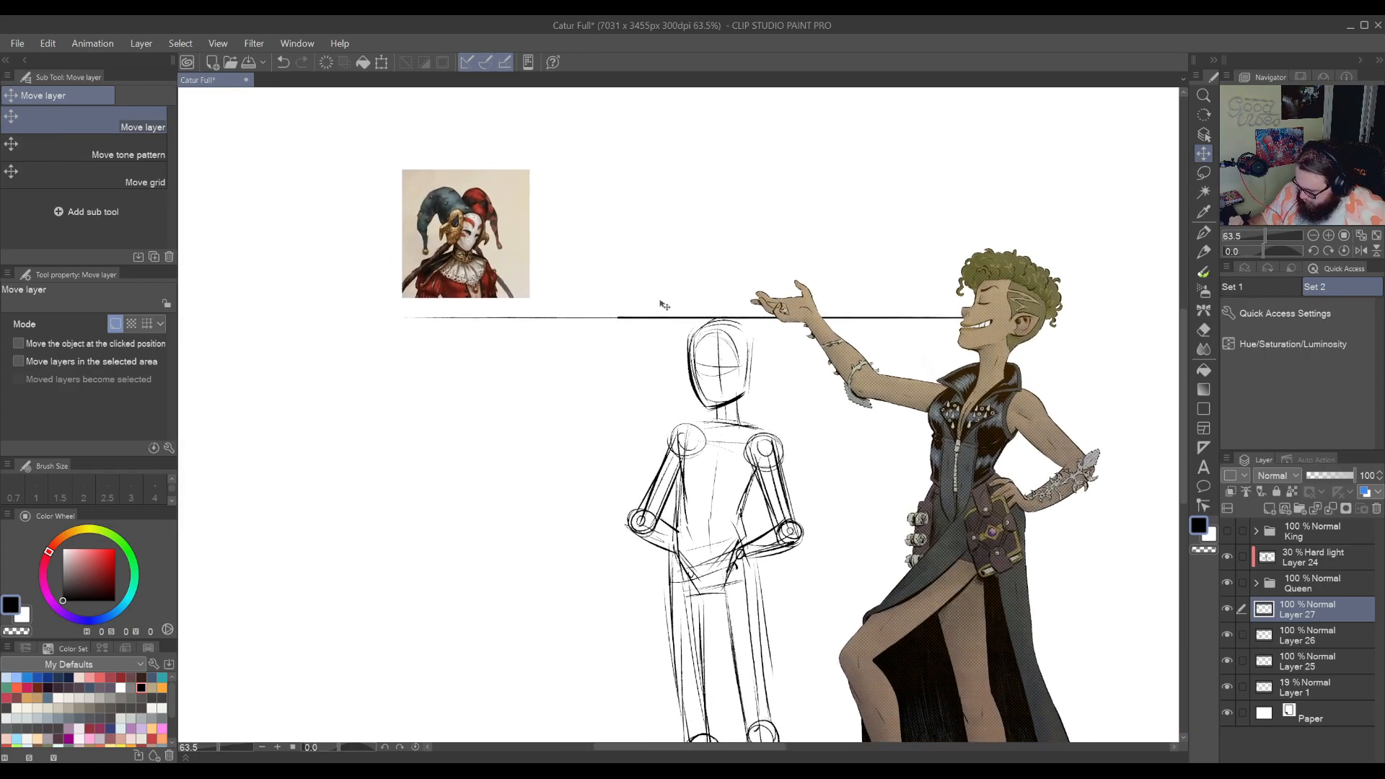
Enlarge the jester reference image and shift it closer to the figure, resting on the height guide line
{"action": "left_click", "coordinate": [382, 62]}
{"action": "left_click_drag", "start_coordinate": [530, 169], "coordinate": [585, 113]}
{"action": "left_click_drag", "start_coordinate": [558, 225], "coordinate": [657, 245]}
{"action": "left_click", "coordinate": [564, 341]}
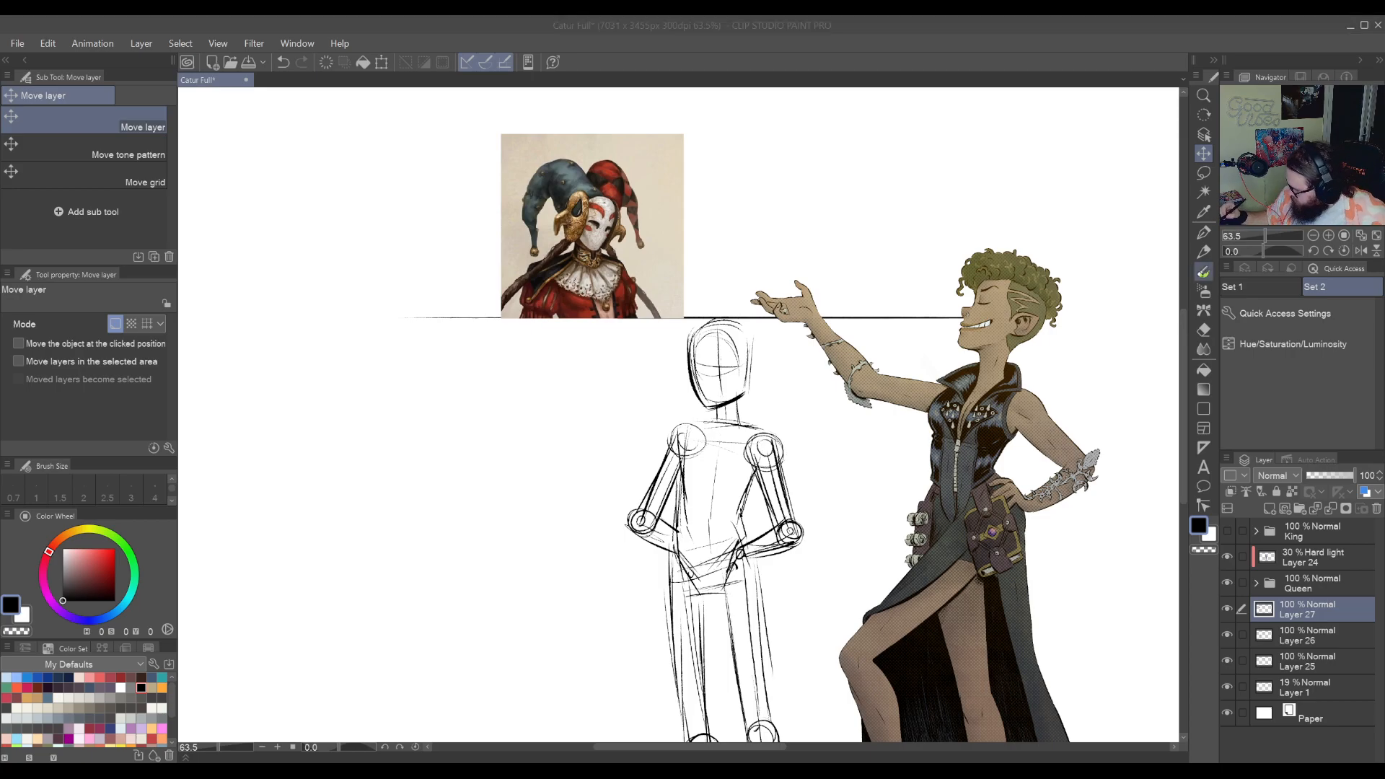
Move the jester reference Layer 27 below Layer 25 and make Layer 26 active, checking its content by toggling visibility
{"action": "left_click_drag", "start_coordinate": [1299, 609], "coordinate": [1304, 678]}
{"action": "left_click_drag", "start_coordinate": [1026, 608], "coordinate": [895, 561]}
{"action": "left_click", "coordinate": [1295, 611]}
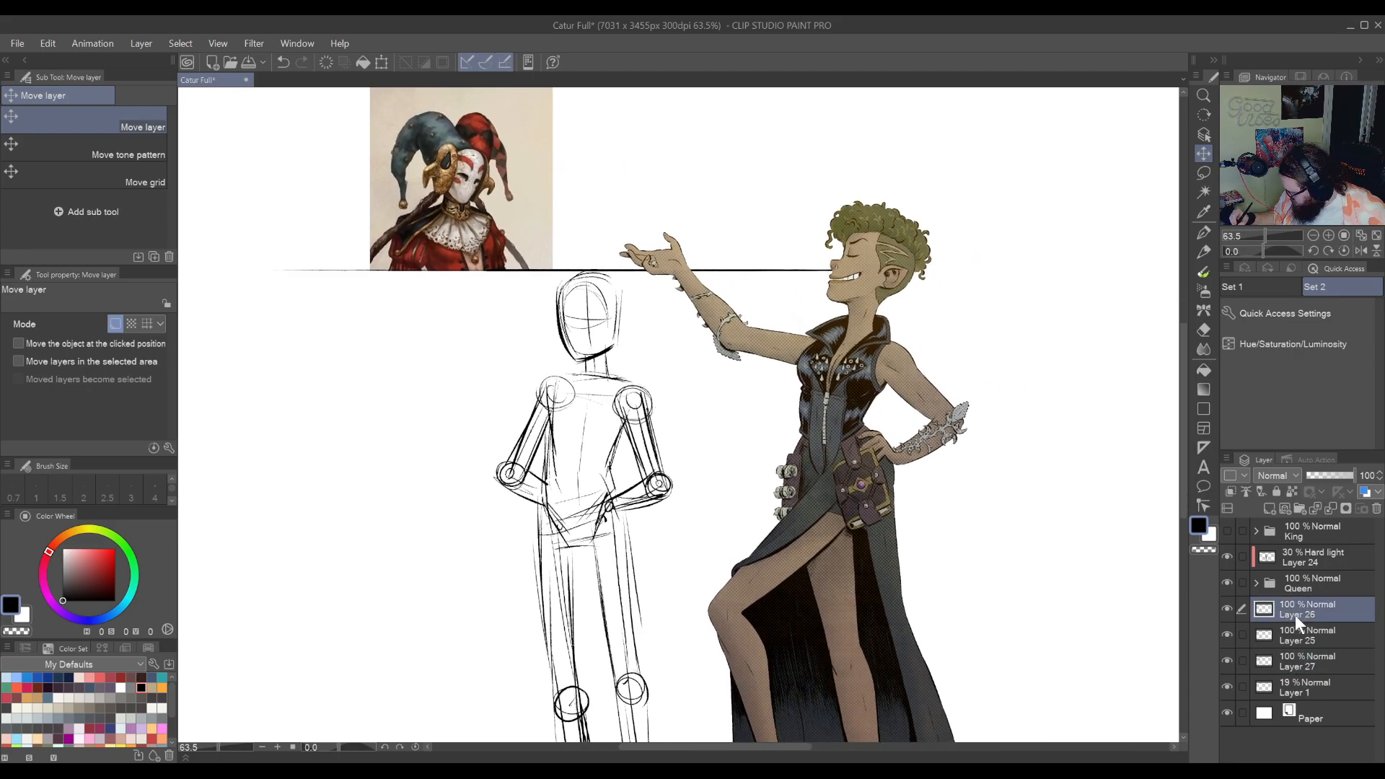
{"action": "left_click", "coordinate": [1226, 608]}
{"action": "left_click", "coordinate": [1227, 608]}
Hide the Queen folder and the height guide line on Layer 25
{"action": "mouse_move", "coordinate": [678, 457]}
{"action": "left_mouse_down"}
{"action": "mouse_move", "coordinate": [740, 595]}
{"action": "mouse_move", "coordinate": [786, 417]}
{"action": "left_mouse_up"}
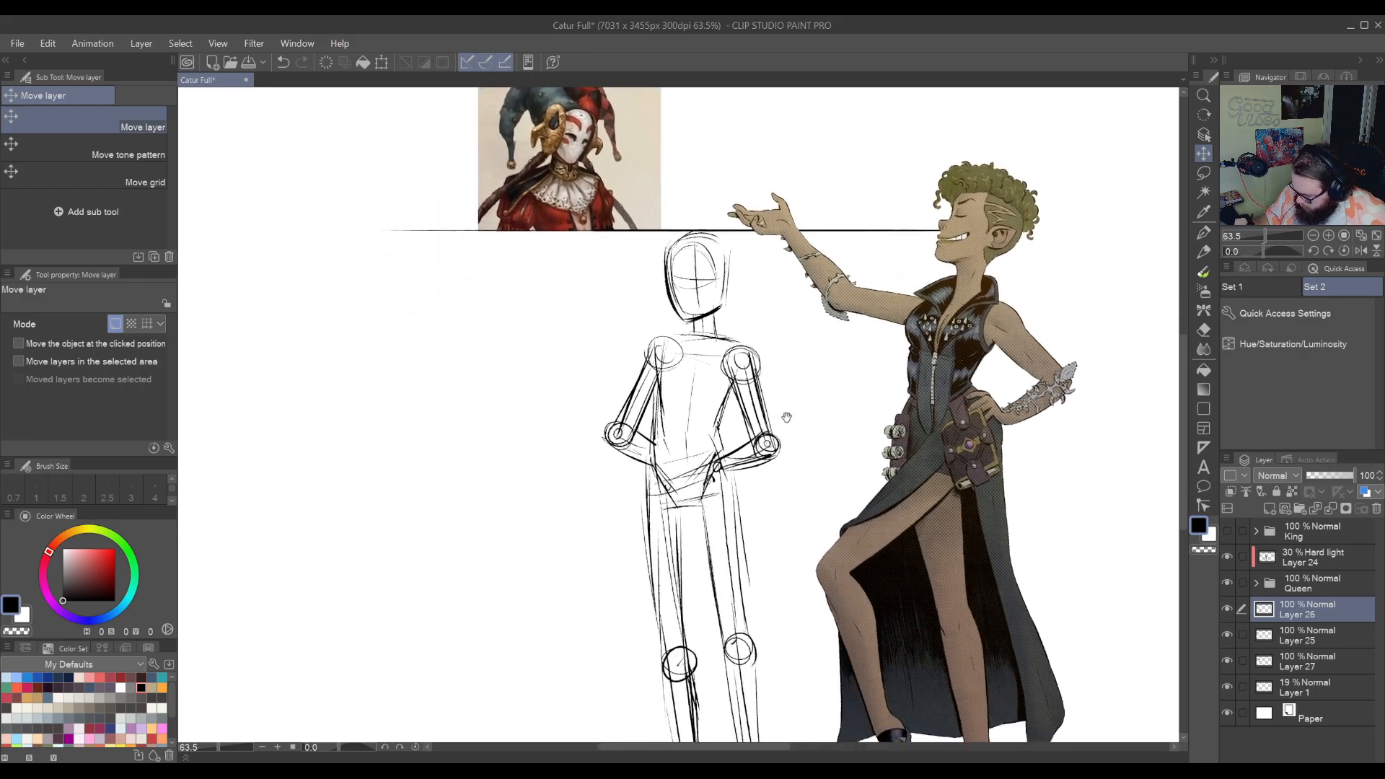
{"action": "scroll", "coordinate": [786, 417], "scroll_direction": "down", "scroll_amount": 5}
{"action": "key", "text": "/"}
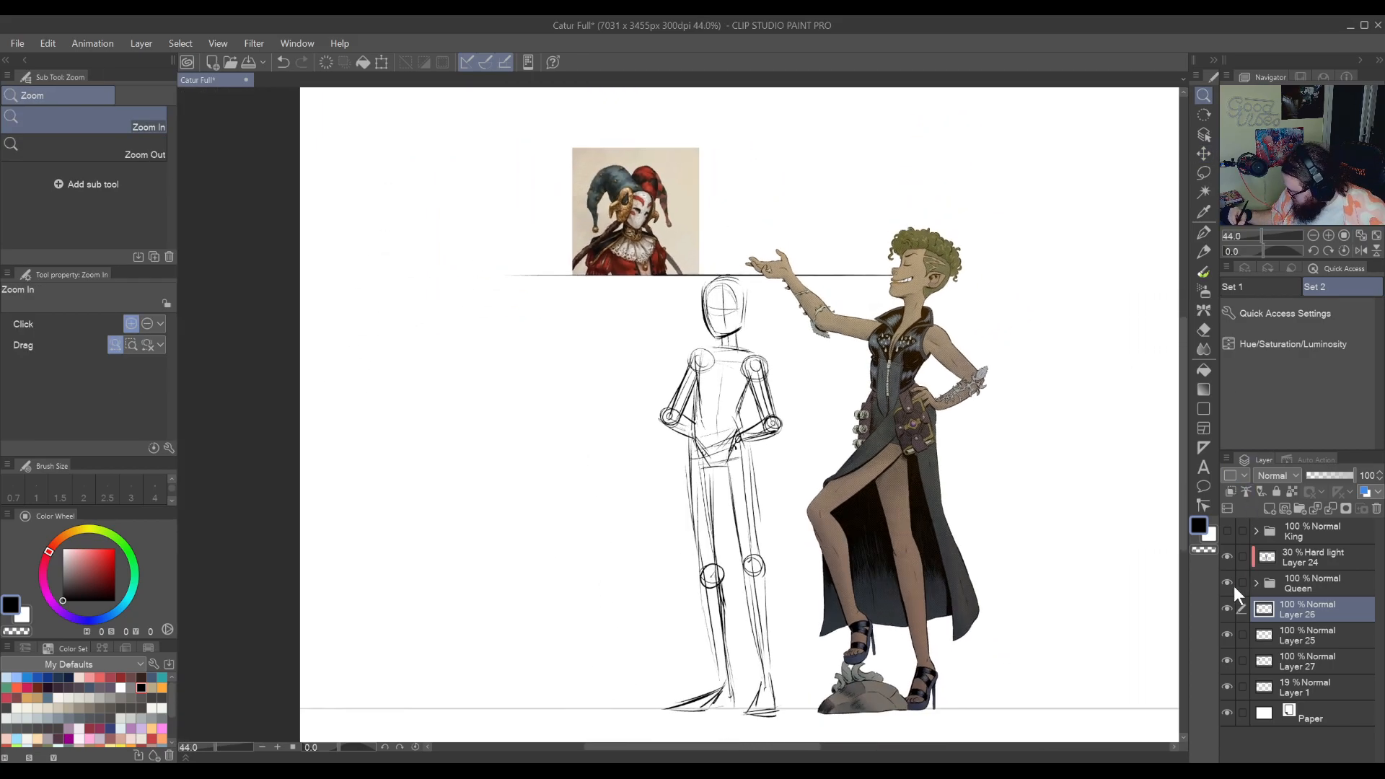
{"action": "left_click", "coordinate": [1229, 584]}
{"action": "mouse_move", "coordinate": [819, 386]}
{"action": "left_mouse_down"}
{"action": "mouse_move", "coordinate": [794, 439]}
{"action": "mouse_move", "coordinate": [879, 463]}
{"action": "left_mouse_up"}
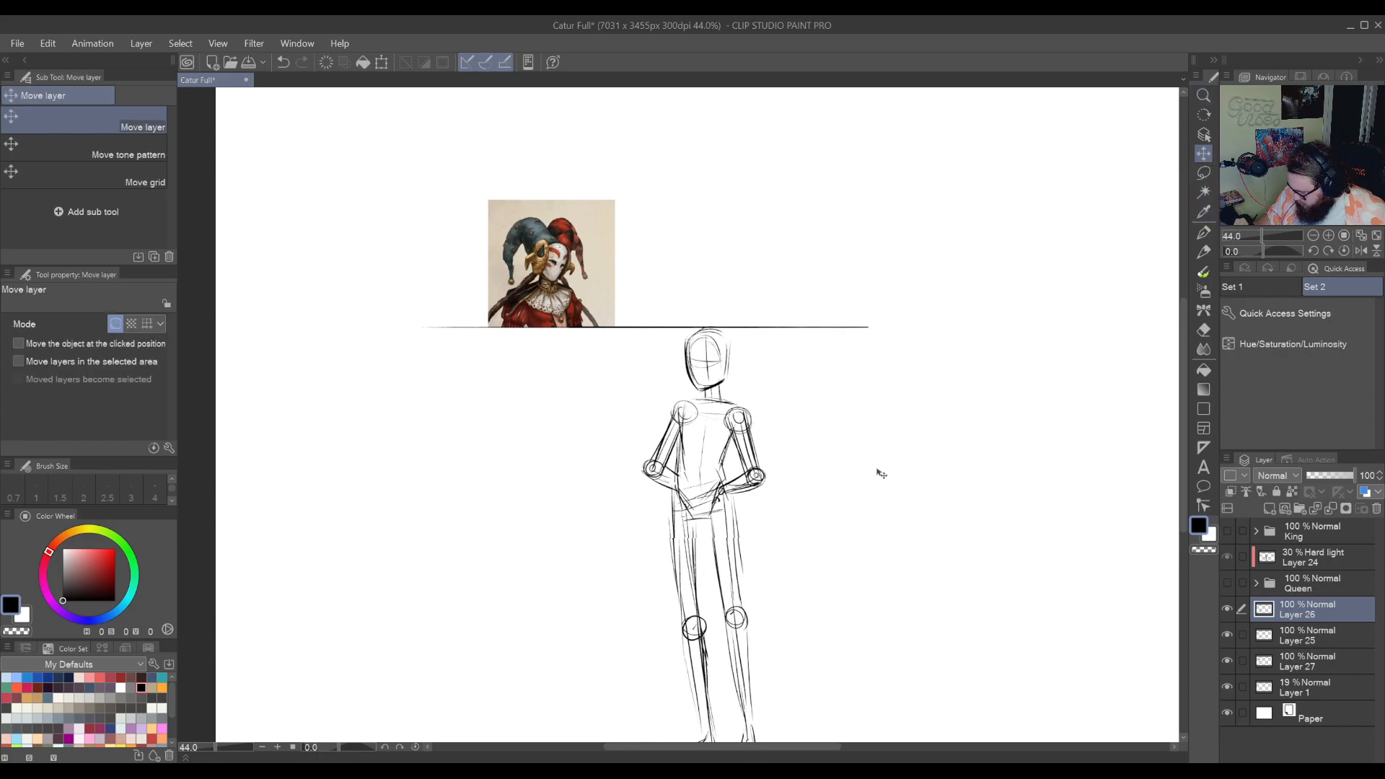
{"action": "left_click", "coordinate": [1228, 634]}
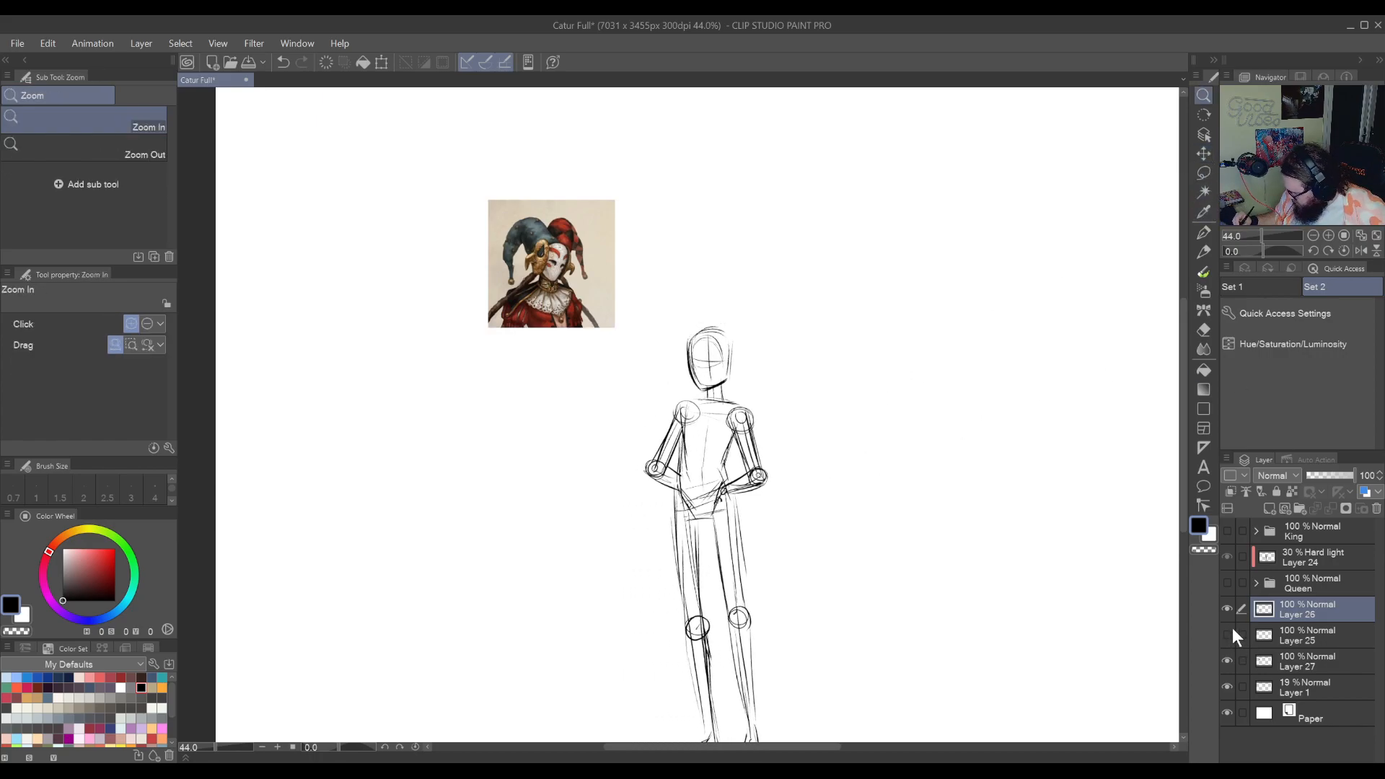
Sketch the top curve of the jester hat's right horn and light guide strokes beside the head with the LP G-Pen
{"action": "mouse_move", "coordinate": [726, 387]}
{"action": "left_mouse_down"}
{"action": "mouse_move", "coordinate": [791, 485]}
{"action": "mouse_move", "coordinate": [810, 452]}
{"action": "mouse_move", "coordinate": [825, 469]}
{"action": "mouse_move", "coordinate": [792, 426]}
{"action": "mouse_move", "coordinate": [849, 387]}
{"action": "left_mouse_up"}
{"action": "key", "text": "p"}
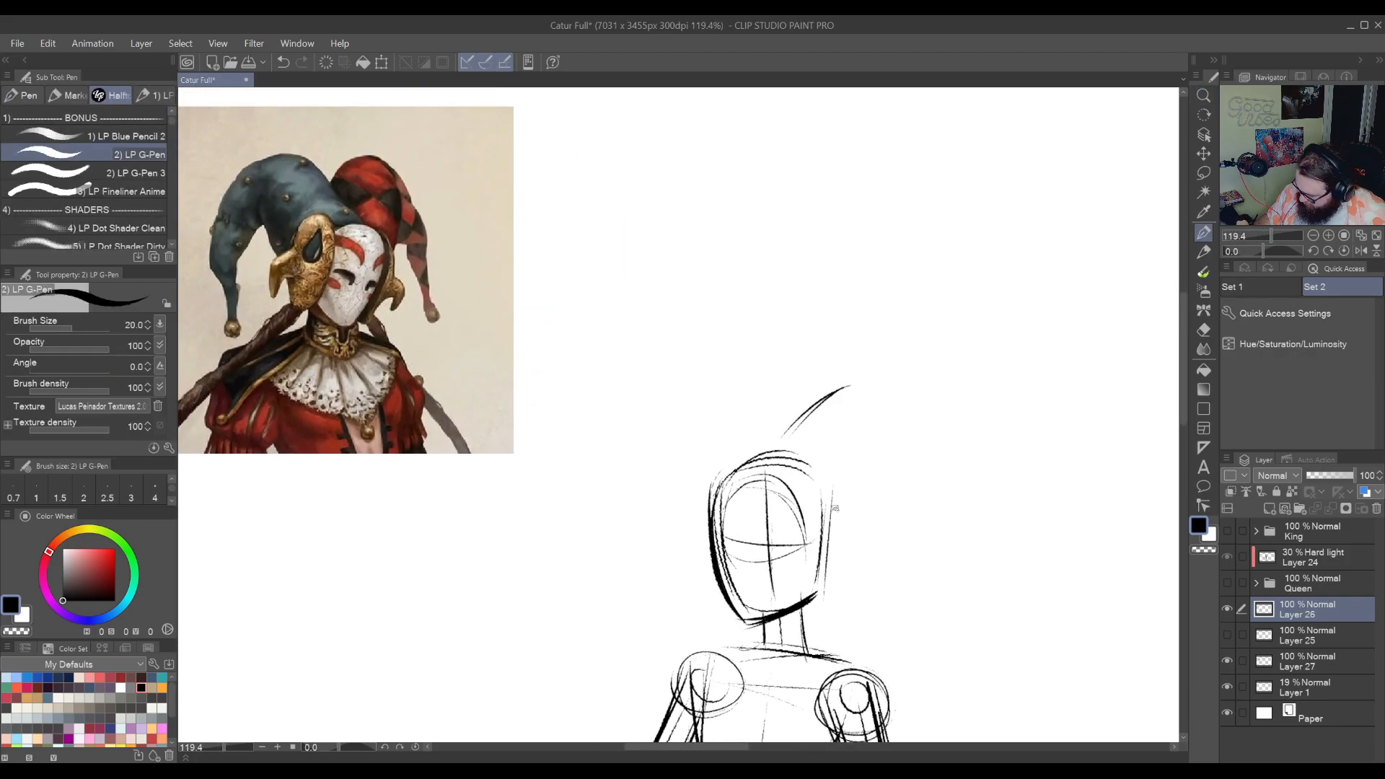
{"action": "scroll", "coordinate": [843, 457], "scroll_direction": "down", "scroll_amount": 2}
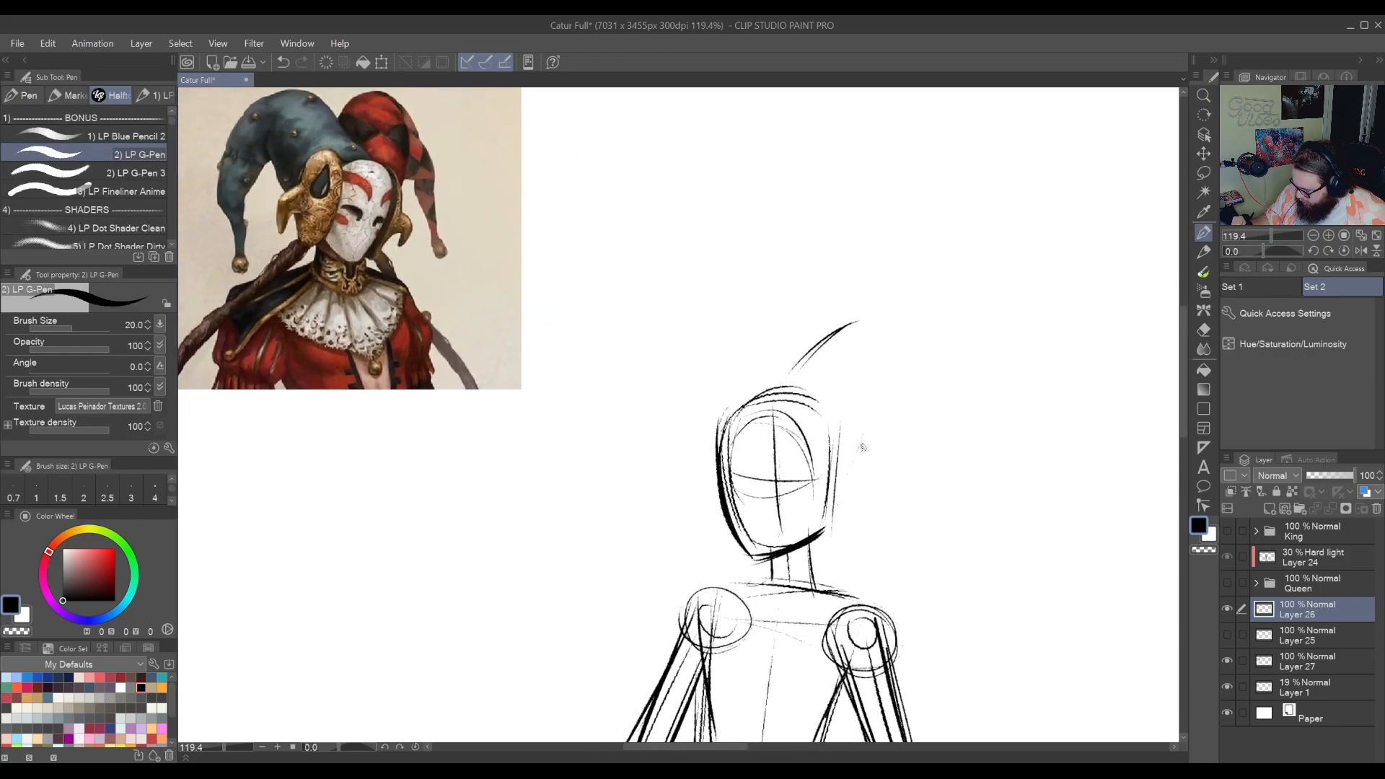
{"action": "left_click_drag", "start_coordinate": [849, 498], "coordinate": [881, 443]}
{"action": "left_click_drag", "start_coordinate": [900, 355], "coordinate": [911, 354]}
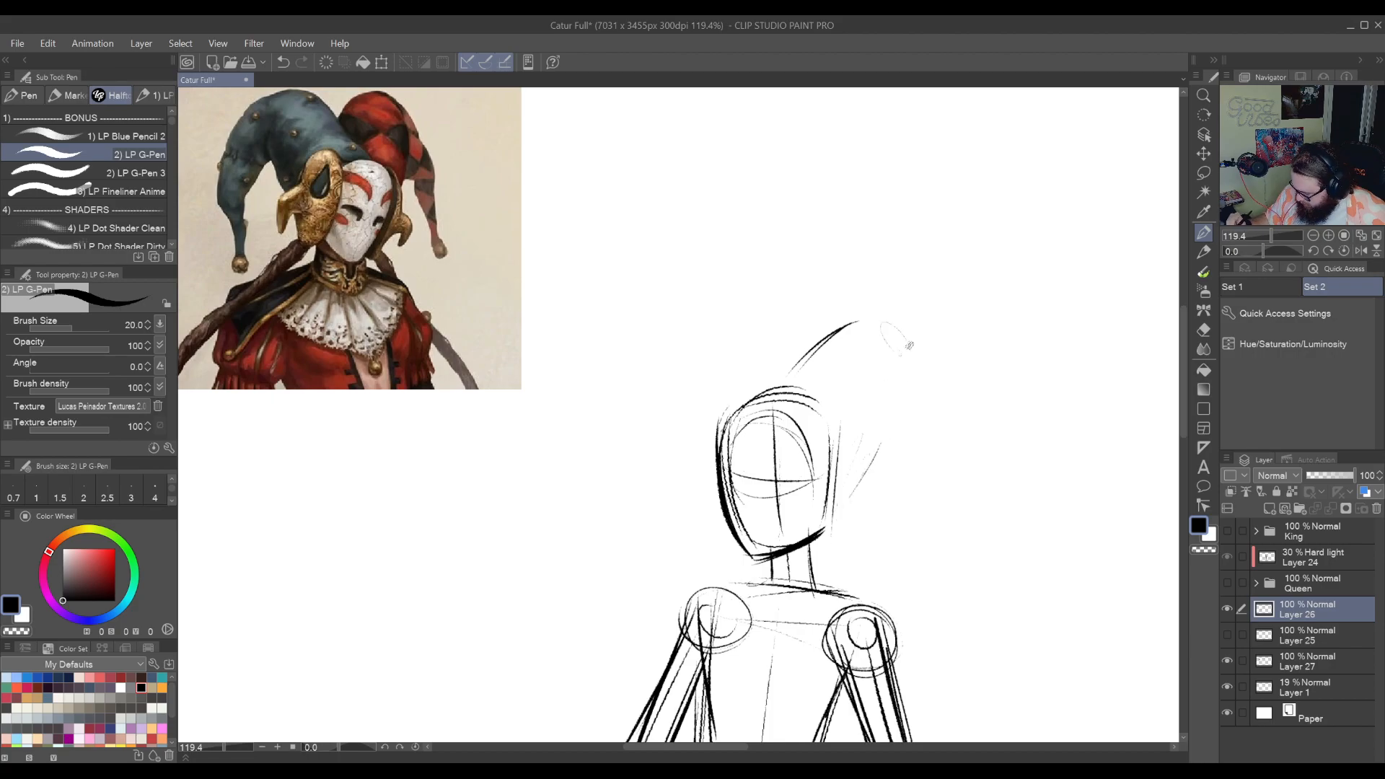
{"action": "left_click_drag", "start_coordinate": [751, 431], "coordinate": [833, 488]}
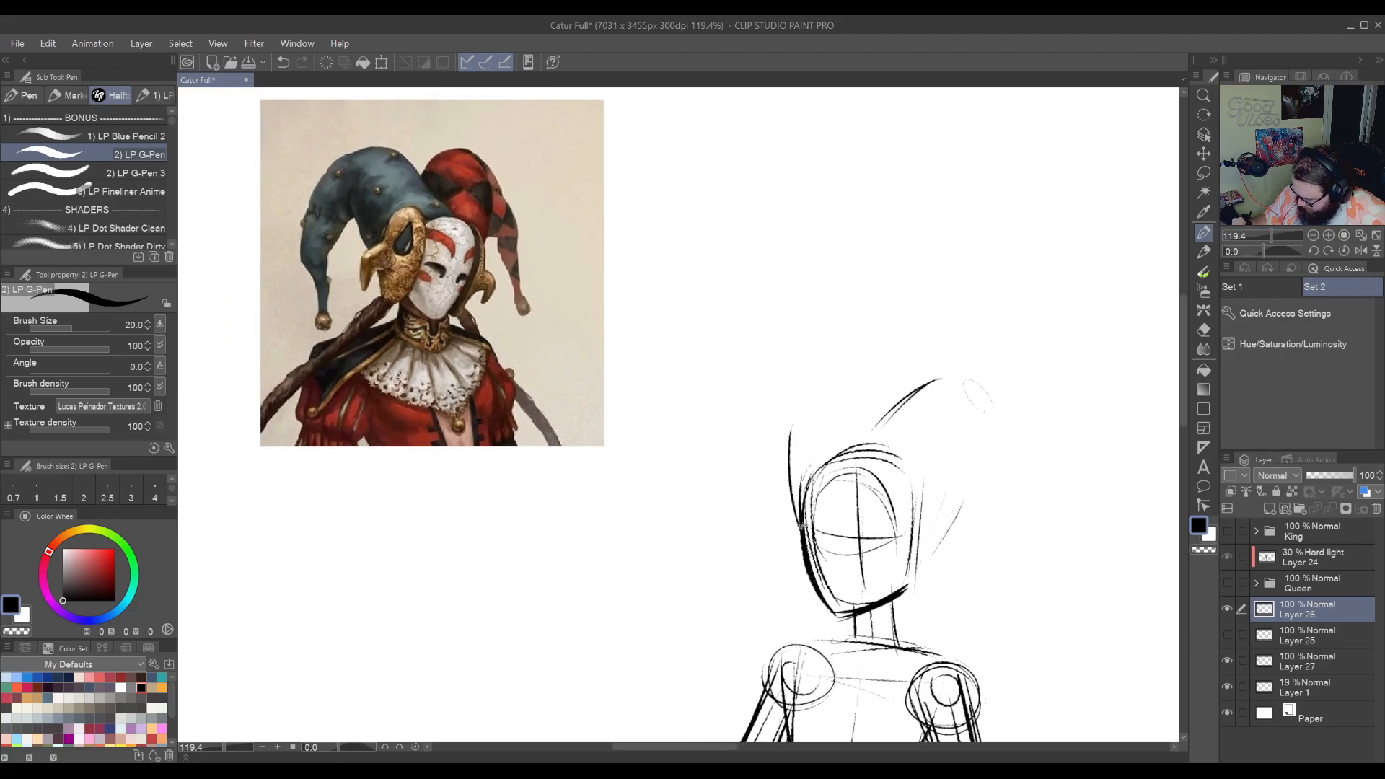
Outline the hat's left horn above the head and draw the outer curve of the right horn
{"action": "mouse_move", "coordinate": [803, 420]}
{"action": "left_mouse_down"}
{"action": "mouse_move", "coordinate": [790, 514]}
{"action": "mouse_move", "coordinate": [828, 378]}
{"action": "mouse_move", "coordinate": [851, 359]}
{"action": "mouse_move", "coordinate": [888, 387]}
{"action": "left_mouse_up"}
{"action": "left_click_drag", "start_coordinate": [957, 546], "coordinate": [771, 465]}
{"action": "mouse_move", "coordinate": [804, 310]}
{"action": "left_mouse_down"}
{"action": "mouse_move", "coordinate": [847, 386]}
{"action": "mouse_move", "coordinate": [774, 432]}
{"action": "mouse_move", "coordinate": [803, 356]}
{"action": "mouse_move", "coordinate": [784, 420]}
{"action": "mouse_move", "coordinate": [809, 379]}
{"action": "mouse_move", "coordinate": [799, 393]}
{"action": "mouse_move", "coordinate": [817, 434]}
{"action": "left_mouse_up"}
{"action": "mouse_move", "coordinate": [845, 361]}
{"action": "left_mouse_down"}
{"action": "mouse_move", "coordinate": [827, 446]}
{"action": "mouse_move", "coordinate": [986, 523]}
{"action": "left_mouse_up"}
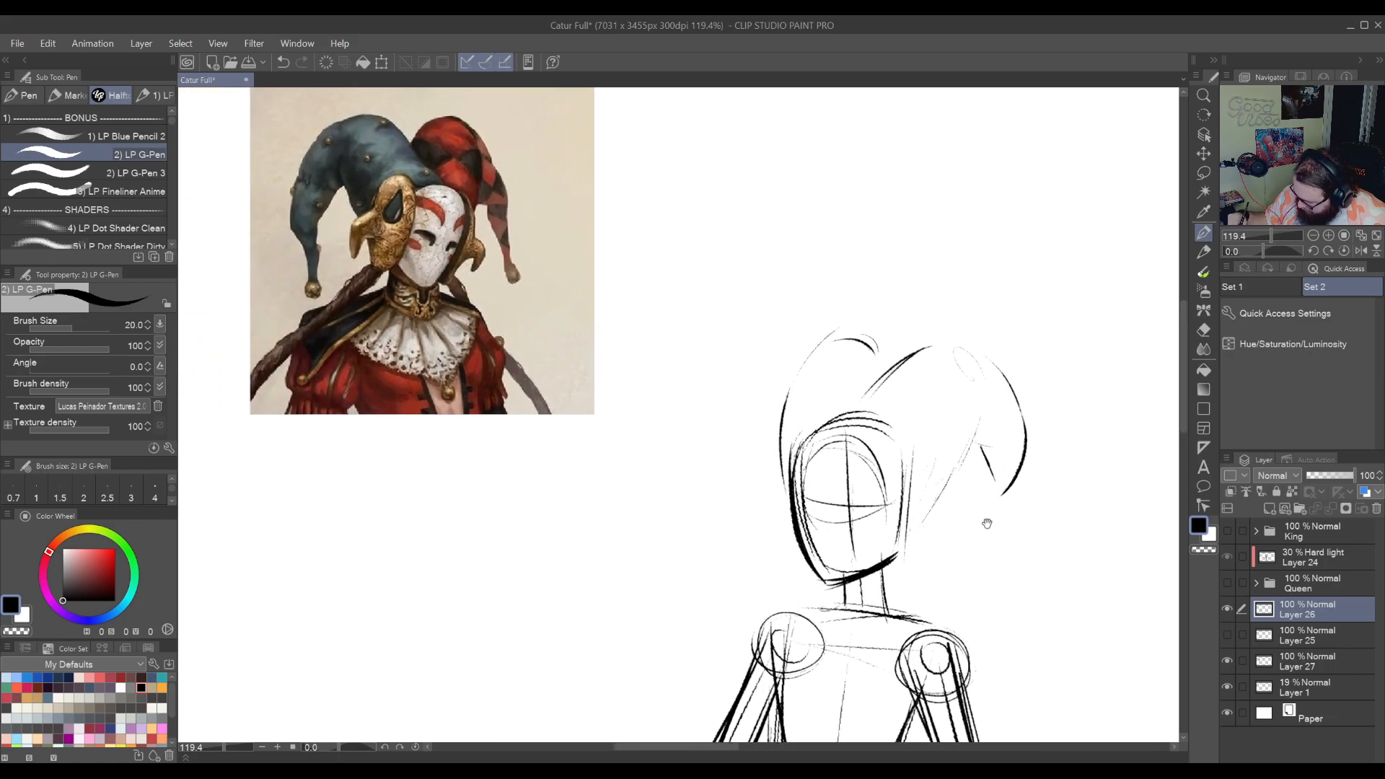
{"action": "left_click_drag", "start_coordinate": [792, 372], "coordinate": [784, 452]}
{"action": "mouse_move", "coordinate": [786, 400]}
{"action": "left_mouse_down"}
{"action": "mouse_move", "coordinate": [833, 336]}
{"action": "mouse_move", "coordinate": [864, 336]}
{"action": "mouse_move", "coordinate": [873, 386]}
{"action": "mouse_move", "coordinate": [851, 408]}
{"action": "left_mouse_up"}
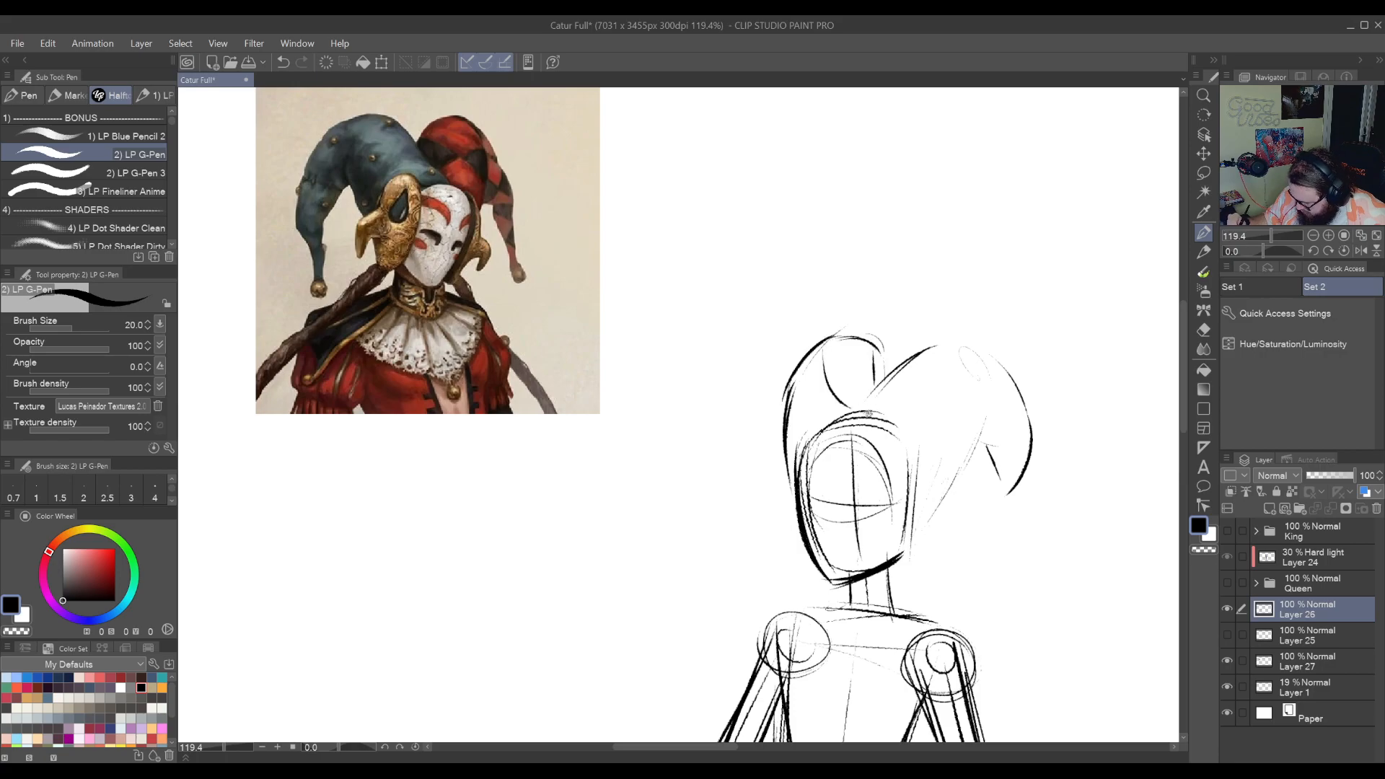
Extend both hat horns into drooping, tapered tips that end in round bells
{"action": "mouse_move", "coordinate": [970, 471]}
{"action": "left_mouse_down"}
{"action": "mouse_move", "coordinate": [883, 490]}
{"action": "mouse_move", "coordinate": [884, 387]}
{"action": "mouse_move", "coordinate": [924, 463]}
{"action": "left_mouse_up"}
{"action": "mouse_move", "coordinate": [926, 401]}
{"action": "left_mouse_down"}
{"action": "mouse_move", "coordinate": [938, 487]}
{"action": "mouse_move", "coordinate": [956, 472]}
{"action": "left_mouse_up"}
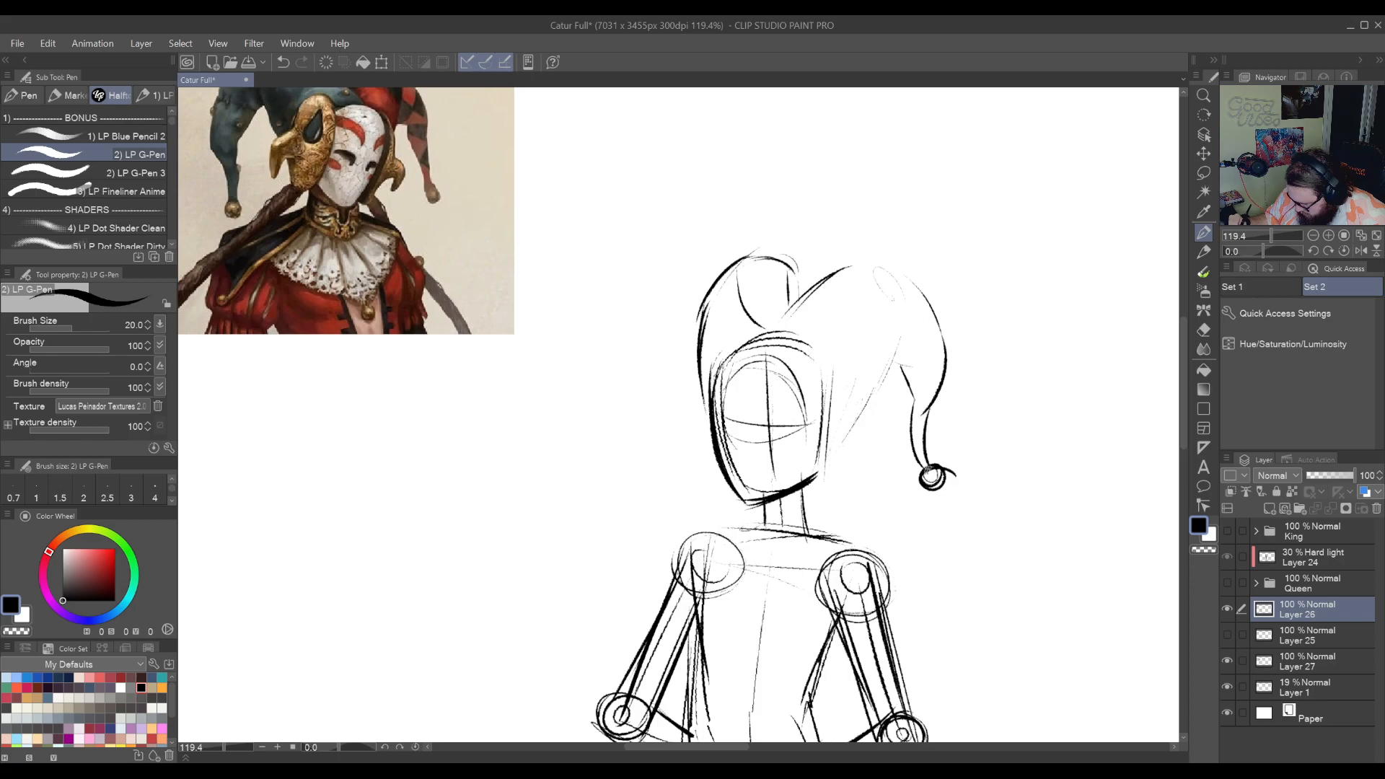
{"action": "left_click_drag", "start_coordinate": [703, 326], "coordinate": [687, 427]}
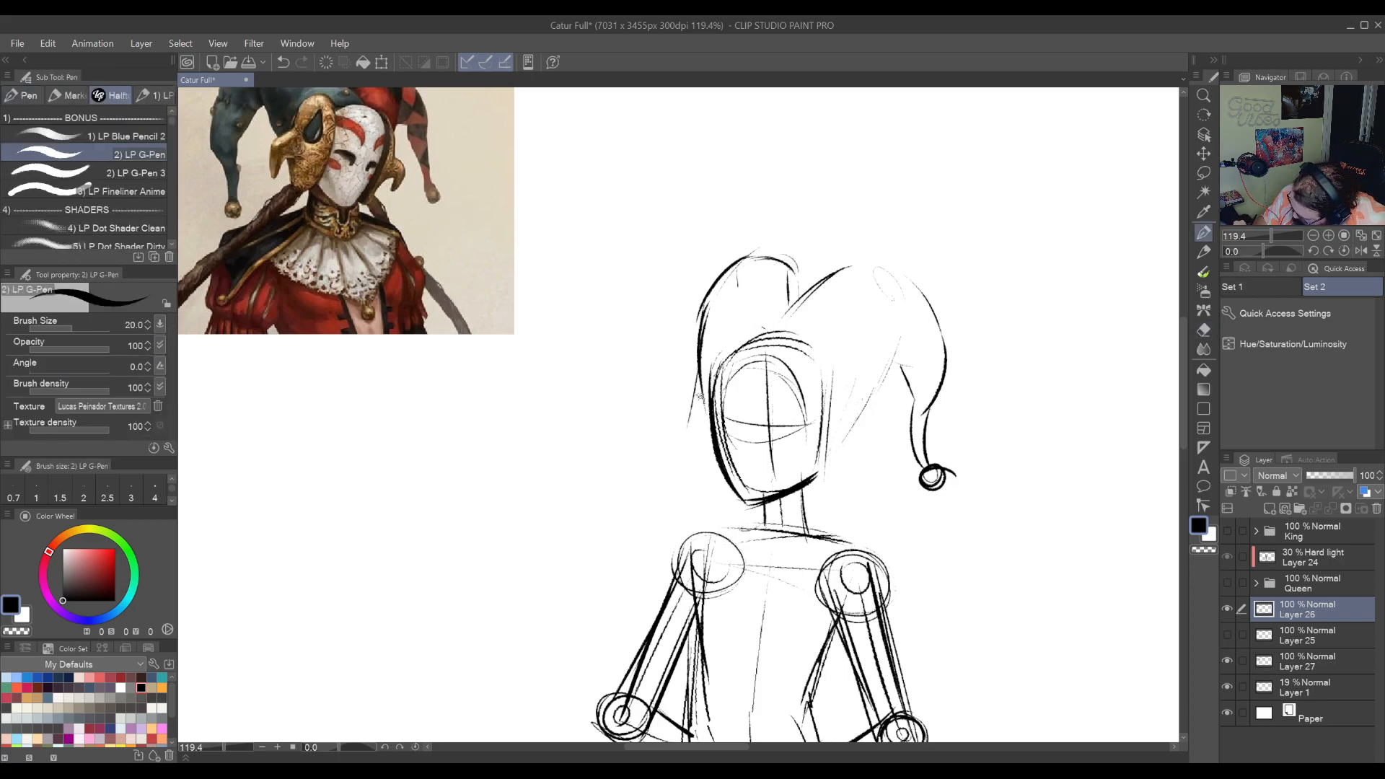
{"action": "mouse_move", "coordinate": [701, 387]}
{"action": "left_mouse_down"}
{"action": "mouse_move", "coordinate": [685, 444]}
{"action": "mouse_move", "coordinate": [677, 436]}
{"action": "left_mouse_up"}
{"action": "mouse_move", "coordinate": [801, 224]}
{"action": "left_mouse_down"}
{"action": "mouse_move", "coordinate": [775, 313]}
{"action": "mouse_move", "coordinate": [790, 372]}
{"action": "left_mouse_up"}
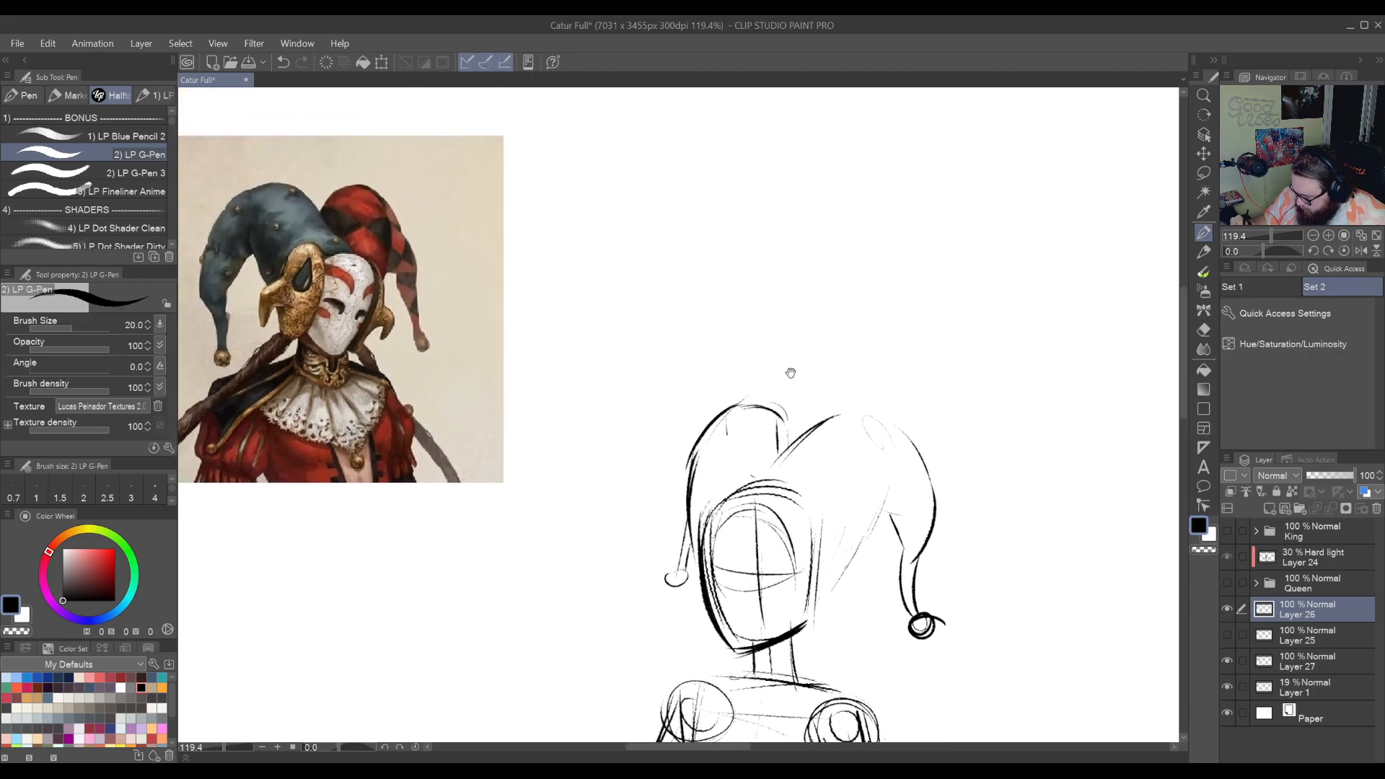
{"action": "left_click_drag", "start_coordinate": [762, 444], "coordinate": [810, 363]}
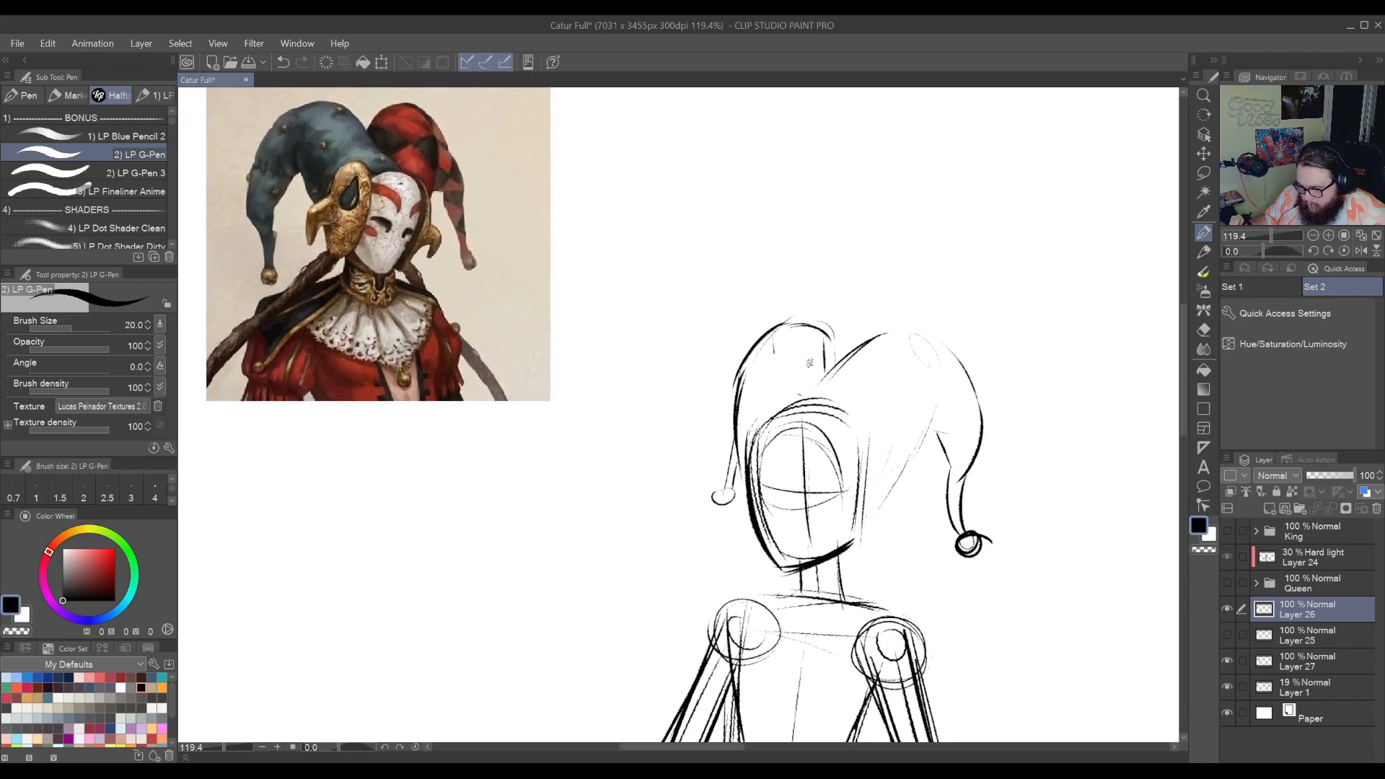
{"action": "mouse_move", "coordinate": [740, 458]}
{"action": "left_mouse_down"}
{"action": "mouse_move", "coordinate": [721, 492]}
{"action": "mouse_move", "coordinate": [721, 389]}
{"action": "left_mouse_up"}
{"action": "mouse_move", "coordinate": [763, 335]}
{"action": "left_mouse_down"}
{"action": "mouse_move", "coordinate": [720, 396]}
{"action": "mouse_move", "coordinate": [724, 385]}
{"action": "mouse_move", "coordinate": [724, 498]}
{"action": "mouse_move", "coordinate": [715, 488]}
{"action": "left_mouse_up"}
Clean up the overlapping lines inside the left horn and draw the inner fold of the right horn
{"action": "key", "text": "e"}
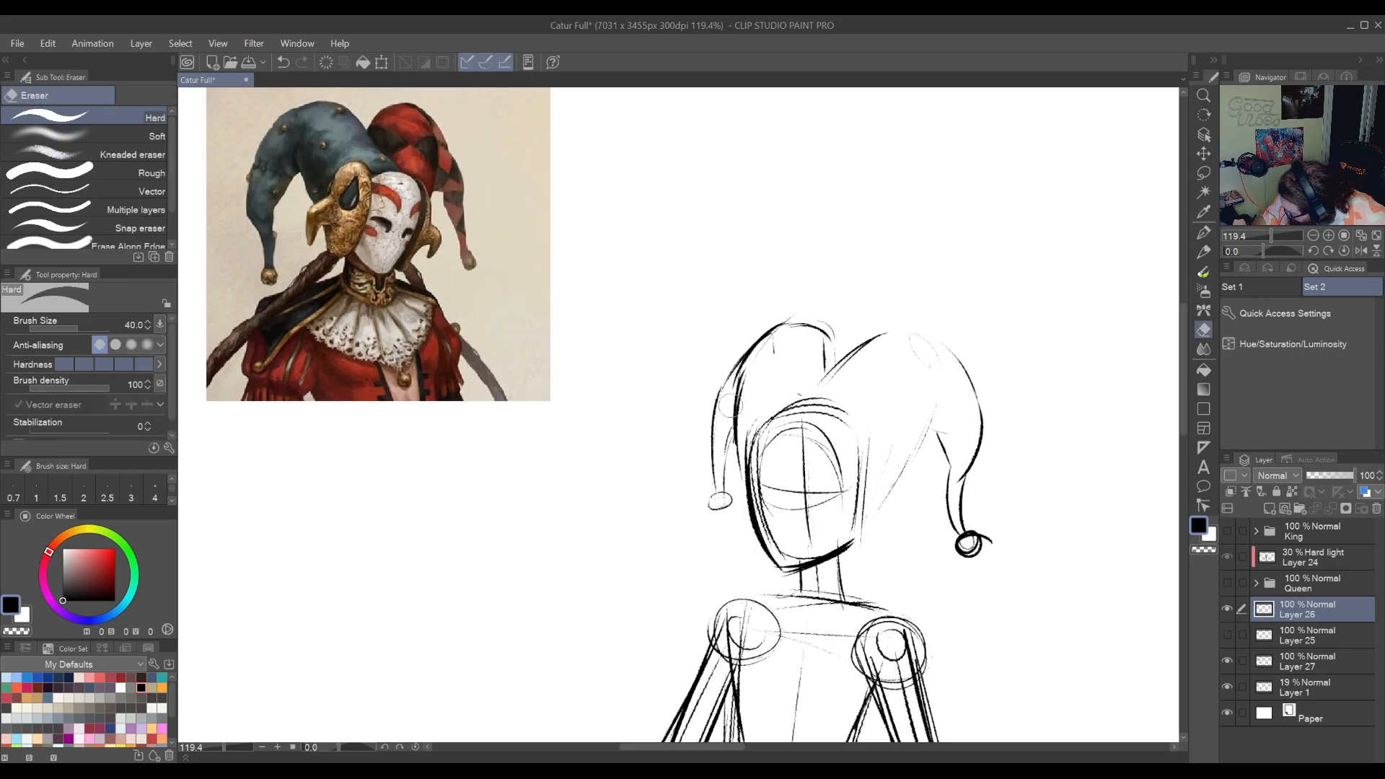
{"action": "key", "text": "p"}
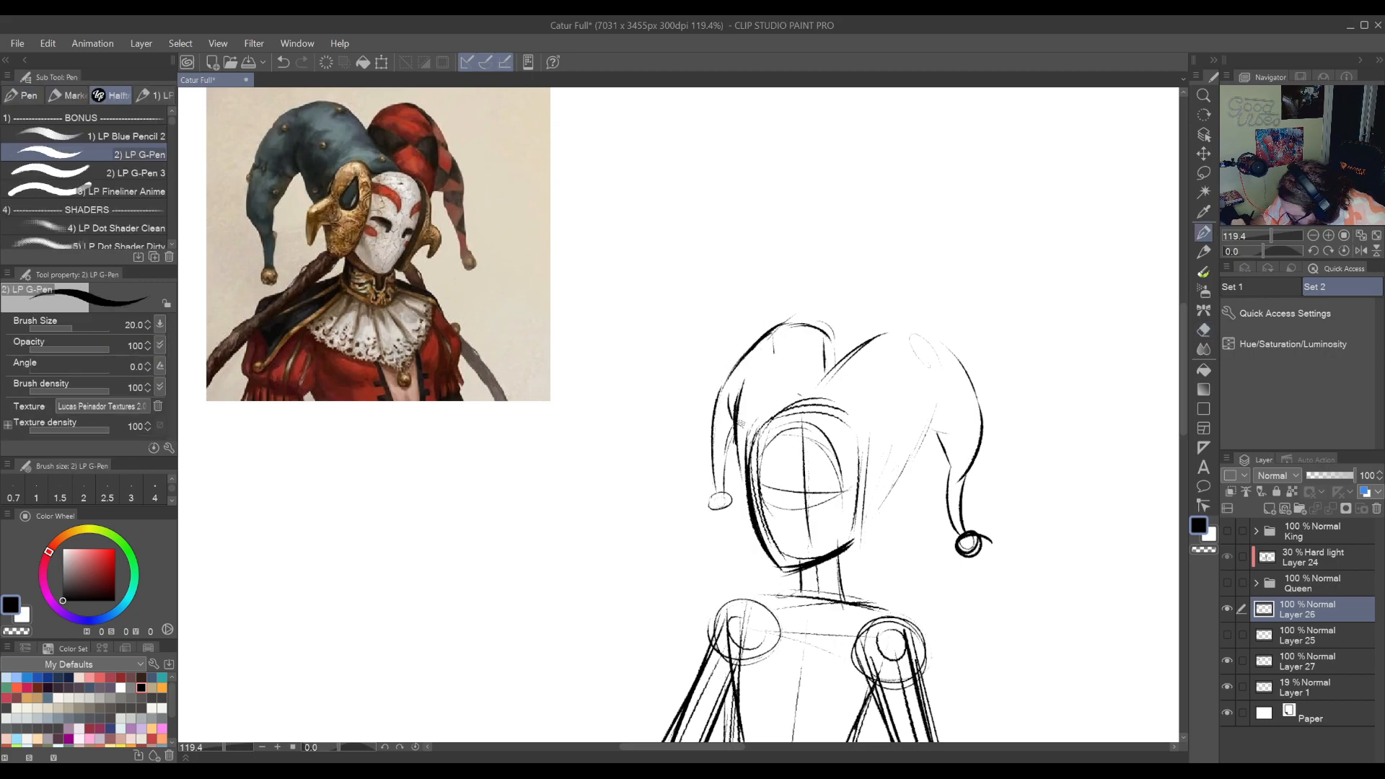
{"action": "left_click_drag", "start_coordinate": [908, 433], "coordinate": [841, 469]}
{"action": "left_click_drag", "start_coordinate": [852, 407], "coordinate": [849, 366]}
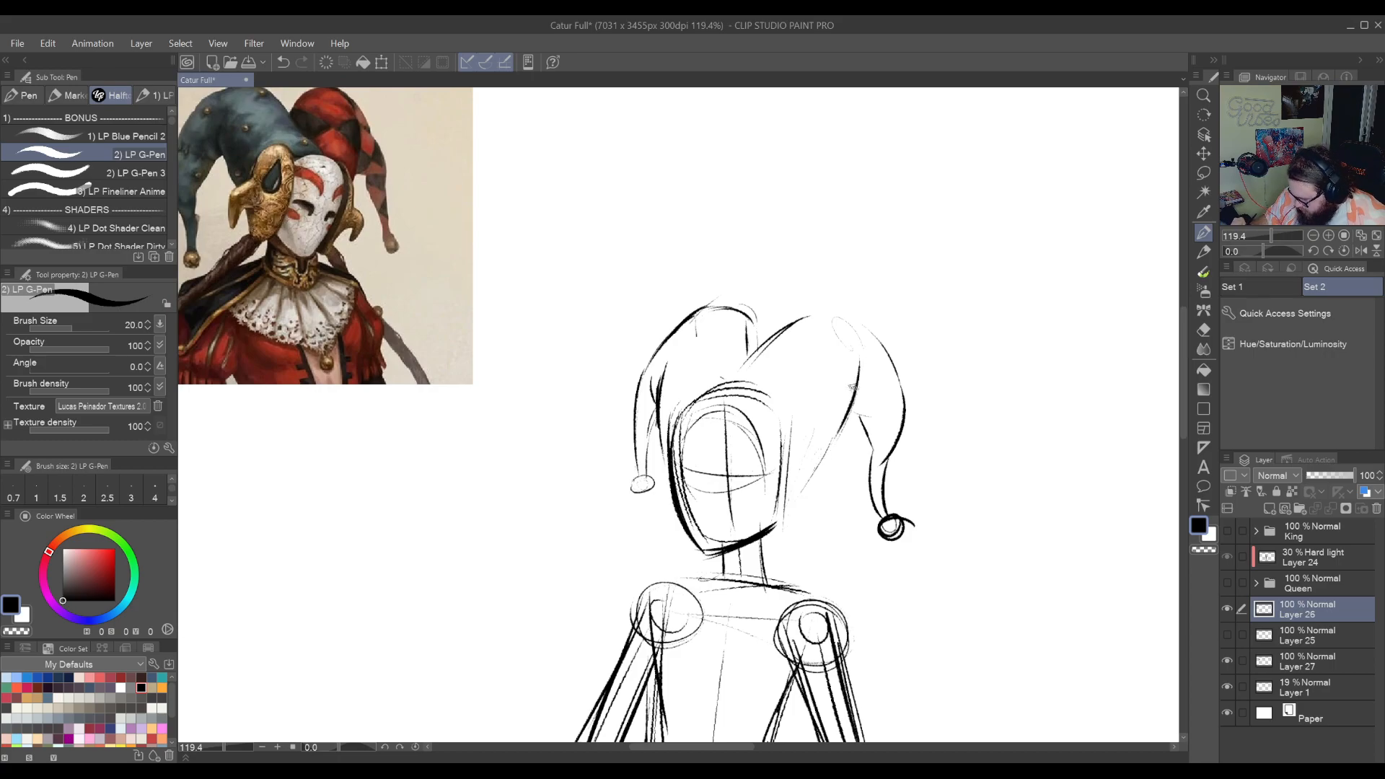
Darken the oval outline of the face mask and carry the right horn's front edge down onto the head
{"action": "mouse_move", "coordinate": [727, 487]}
{"action": "left_mouse_down"}
{"action": "mouse_move", "coordinate": [829, 499]}
{"action": "mouse_move", "coordinate": [799, 443]}
{"action": "mouse_move", "coordinate": [830, 435]}
{"action": "mouse_move", "coordinate": [869, 450]}
{"action": "mouse_move", "coordinate": [876, 534]}
{"action": "left_mouse_up"}
{"action": "mouse_move", "coordinate": [869, 451]}
{"action": "left_mouse_down"}
{"action": "mouse_move", "coordinate": [880, 545]}
{"action": "mouse_move", "coordinate": [849, 568]}
{"action": "left_mouse_up"}
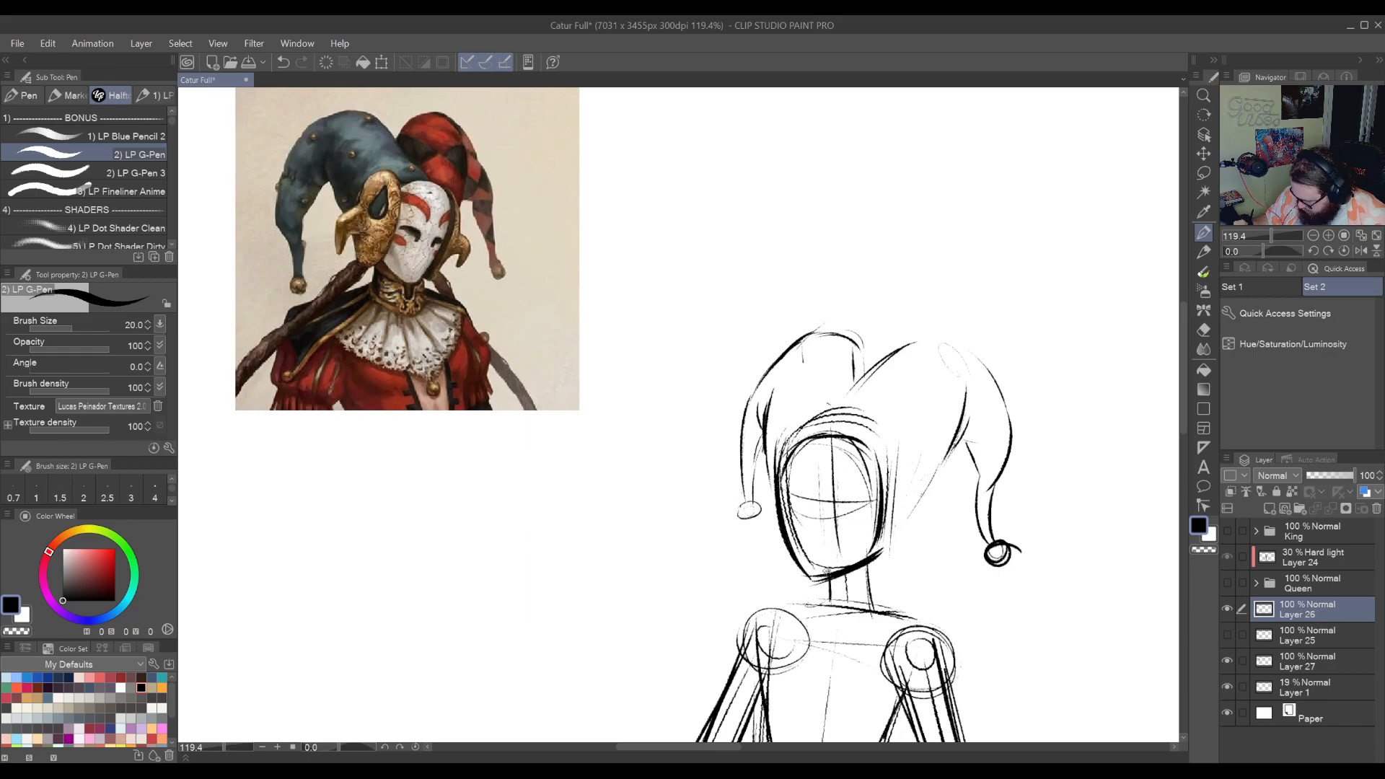
{"action": "left_click_drag", "start_coordinate": [779, 439], "coordinate": [757, 365]}
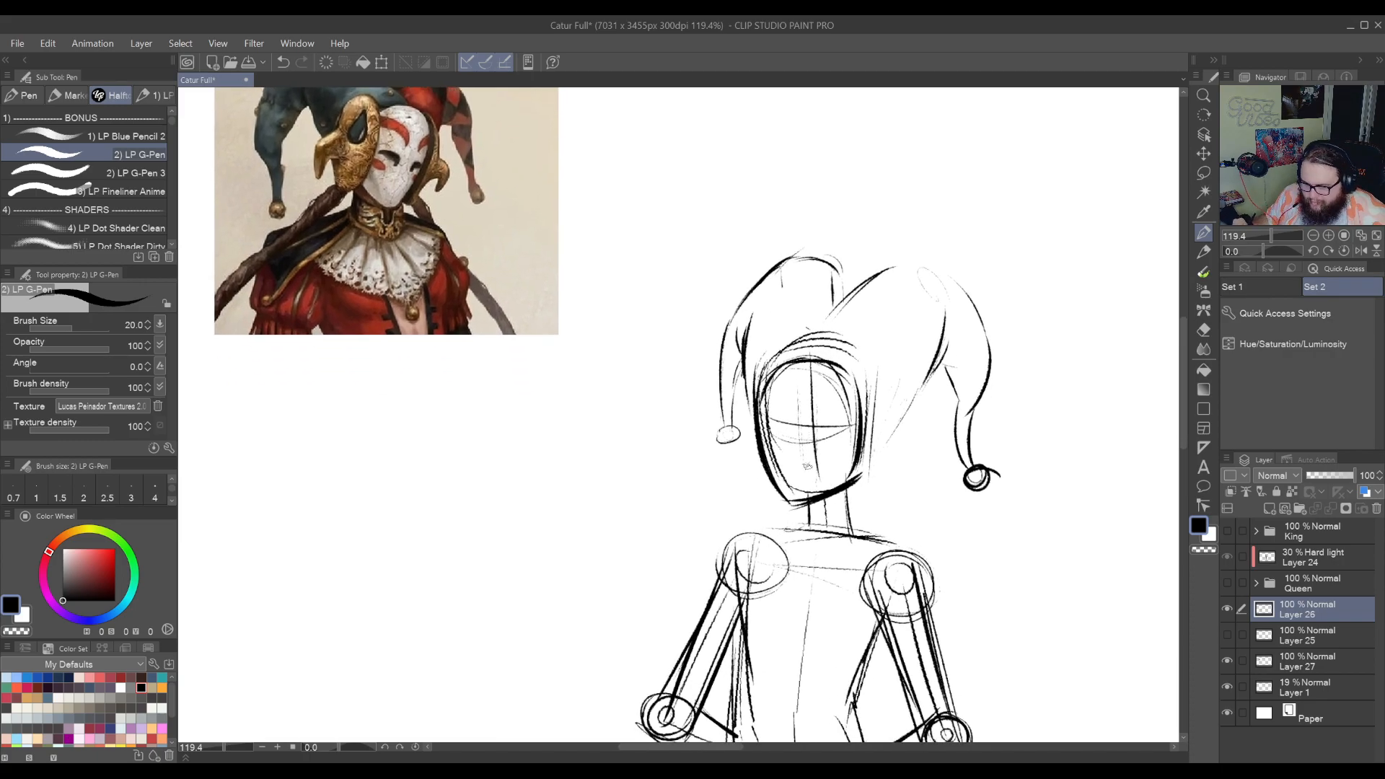
{"action": "key", "text": "r"}
{"action": "left_click_drag", "start_coordinate": [830, 485], "coordinate": [843, 450]}
{"action": "double_click", "coordinate": [850, 444]}
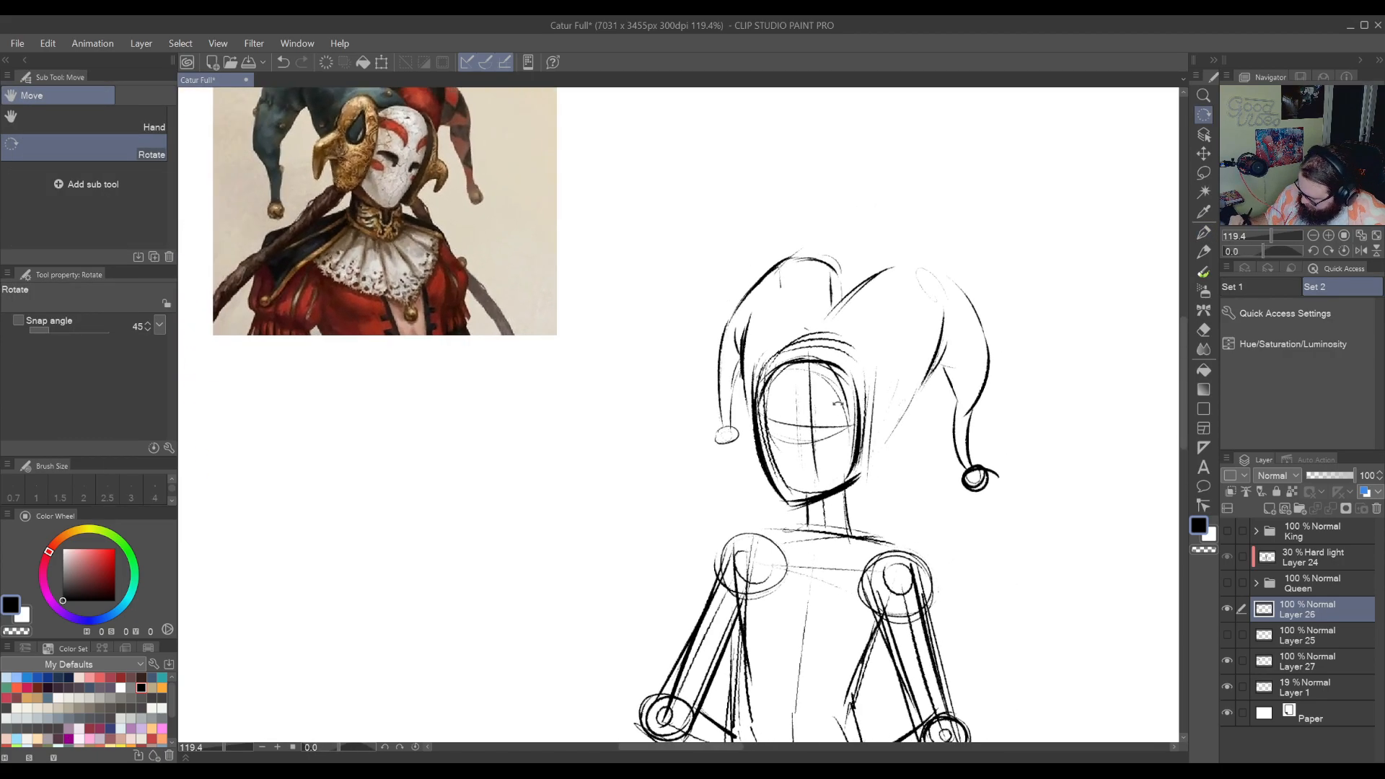
{"action": "key", "text": "p"}
{"action": "left_click_drag", "start_coordinate": [855, 340], "coordinate": [829, 426]}
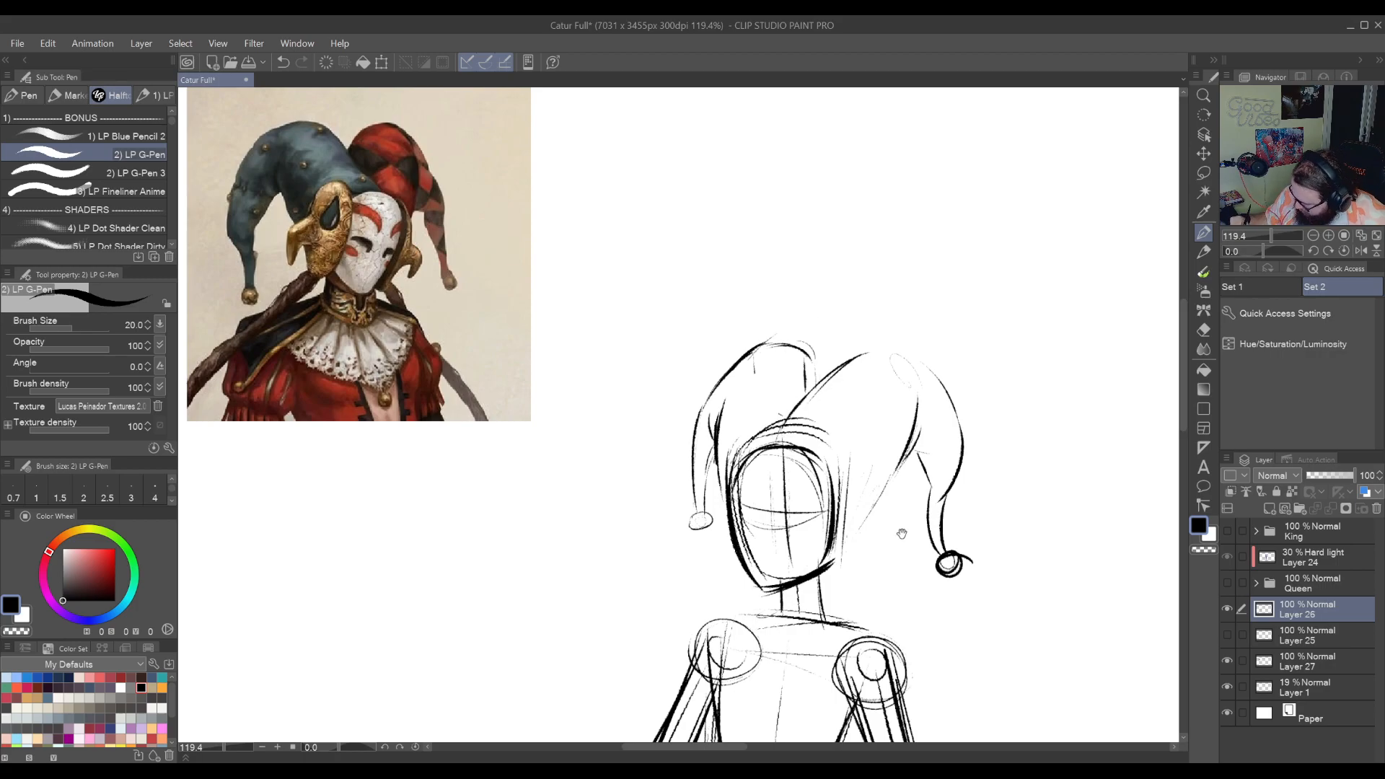
{"action": "left_click_drag", "start_coordinate": [901, 535], "coordinate": [873, 438]}
{"action": "mouse_move", "coordinate": [825, 537]}
{"action": "left_mouse_down"}
{"action": "mouse_move", "coordinate": [829, 591]}
{"action": "mouse_move", "coordinate": [847, 503]}
{"action": "mouse_move", "coordinate": [877, 536]}
{"action": "left_mouse_up"}
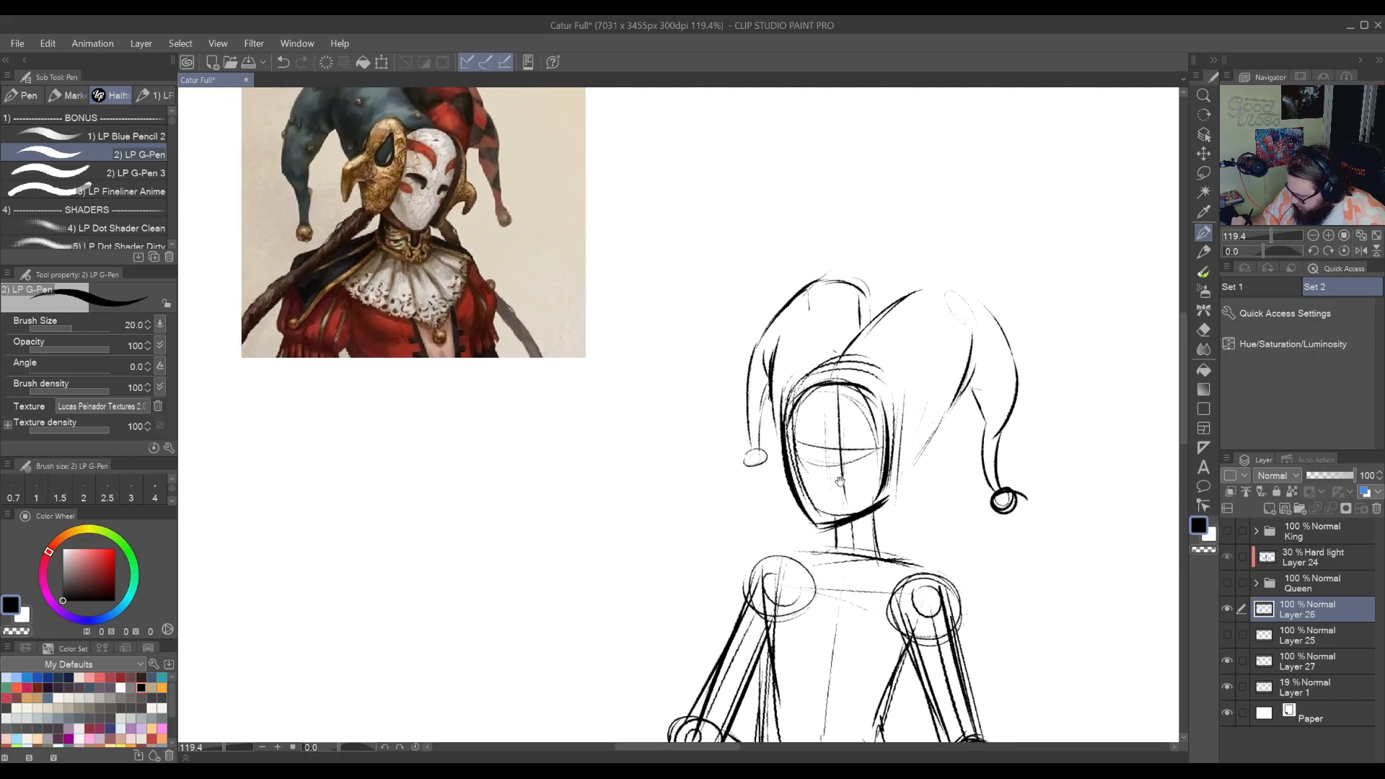
Erase the old guide lines on the face and redraw the vertical centre line shifted toward the face's left side
{"action": "key", "text": "e"}
{"action": "mouse_move", "coordinate": [839, 440]}
{"action": "left_mouse_down"}
{"action": "mouse_move", "coordinate": [841, 477]}
{"action": "mouse_move", "coordinate": [838, 391]}
{"action": "mouse_move", "coordinate": [830, 426]}
{"action": "mouse_move", "coordinate": [847, 465]}
{"action": "left_mouse_up"}
{"action": "key", "text": "p"}
{"action": "left_click_drag", "start_coordinate": [820, 400], "coordinate": [828, 506]}
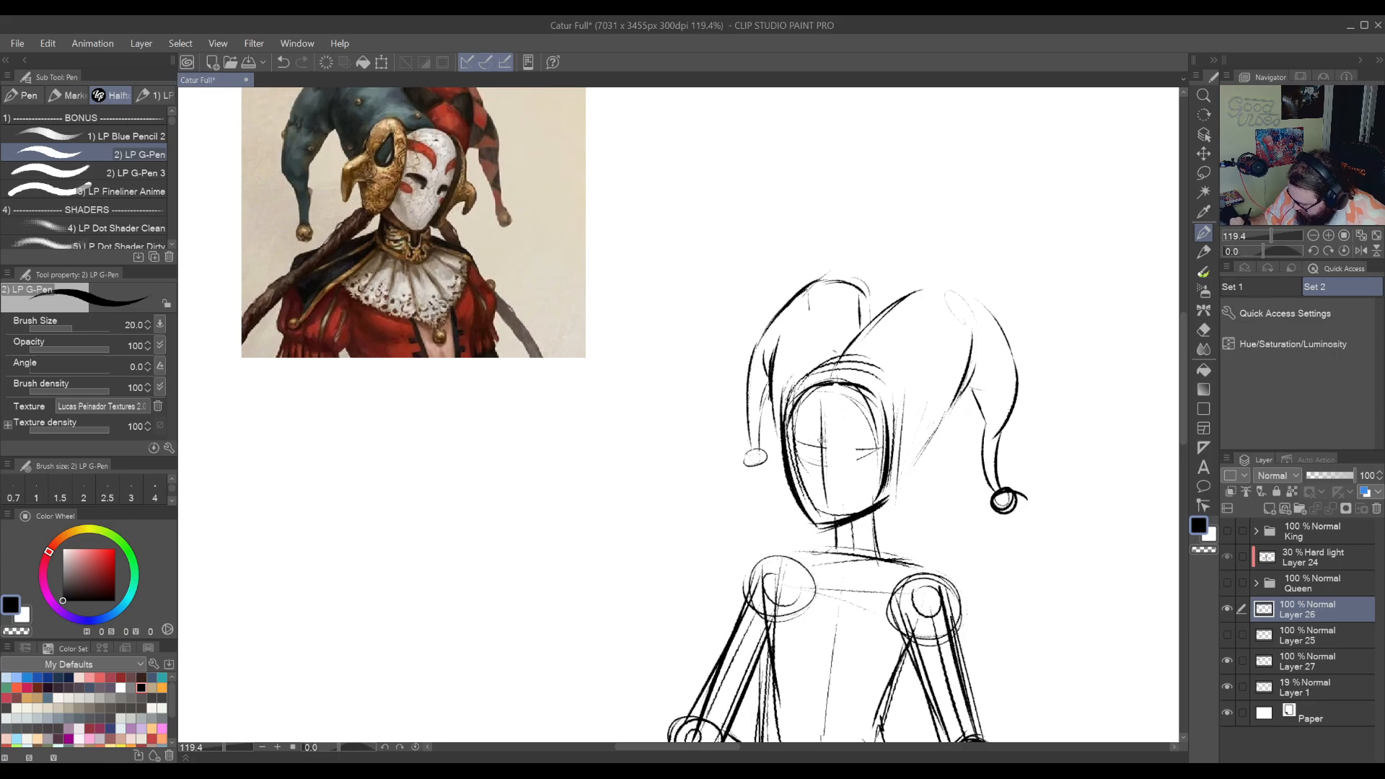
{"action": "mouse_move", "coordinate": [821, 433]}
{"action": "left_mouse_down"}
{"action": "mouse_move", "coordinate": [834, 521]}
{"action": "mouse_move", "coordinate": [847, 401]}
{"action": "mouse_move", "coordinate": [747, 563]}
{"action": "left_mouse_up"}
{"action": "key", "text": "r"}
{"action": "key", "text": "e"}
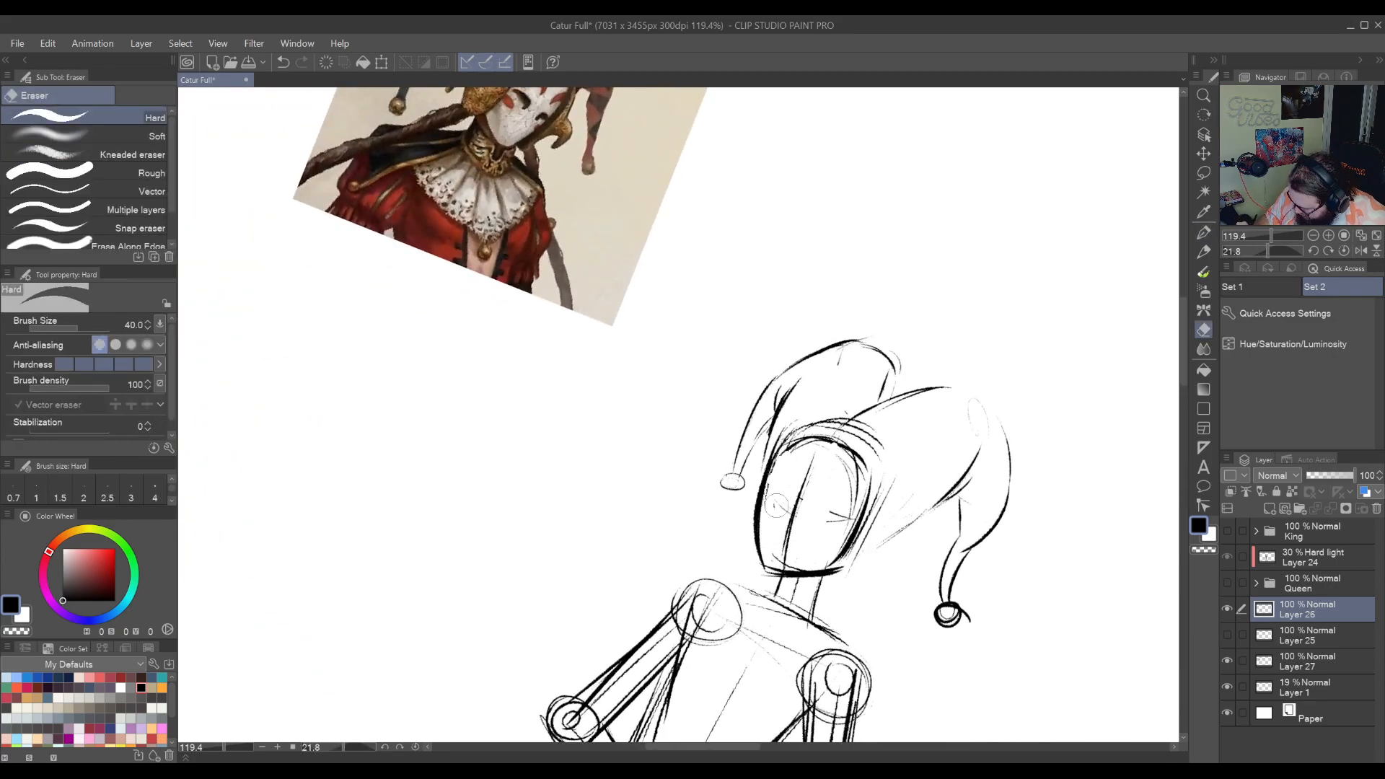
{"action": "mouse_move", "coordinate": [830, 510]}
{"action": "left_mouse_down"}
{"action": "mouse_move", "coordinate": [833, 491]}
{"action": "mouse_move", "coordinate": [641, 531]}
{"action": "mouse_move", "coordinate": [729, 447]}
{"action": "mouse_move", "coordinate": [727, 526]}
{"action": "left_mouse_up"}
{"action": "key", "text": "shift+space"}
{"action": "key", "text": "space"}
{"action": "key", "text": "p"}
{"action": "mouse_move", "coordinate": [724, 430]}
{"action": "left_mouse_down"}
{"action": "mouse_move", "coordinate": [730, 531]}
{"action": "mouse_move", "coordinate": [722, 521]}
{"action": "left_mouse_up"}
{"action": "key", "text": "shift+space"}
{"action": "double_click", "coordinate": [799, 290]}
{"action": "key", "text": "space"}
{"action": "left_click_drag", "start_coordinate": [799, 289], "coordinate": [729, 298]}
{"action": "key", "text": "shift+space"}
{"action": "key", "text": "ctrl+z"}
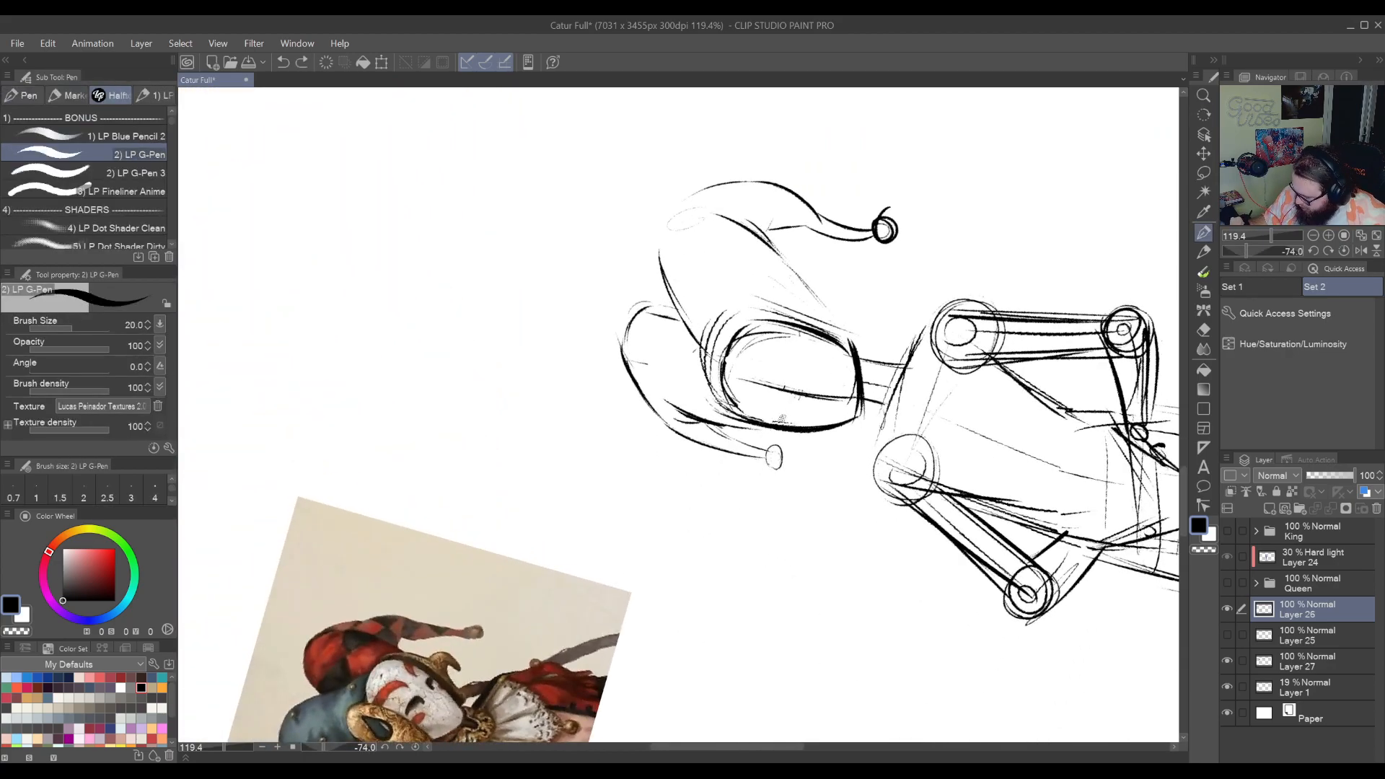
Draw the eye line across the mask and add two slanted, solid black eyes along it
{"action": "left_click_drag", "start_coordinate": [799, 338], "coordinate": [780, 422]}
{"action": "key", "text": "shift+space"}
{"action": "left_click_drag", "start_coordinate": [820, 366], "coordinate": [840, 440]}
{"action": "key", "text": "space"}
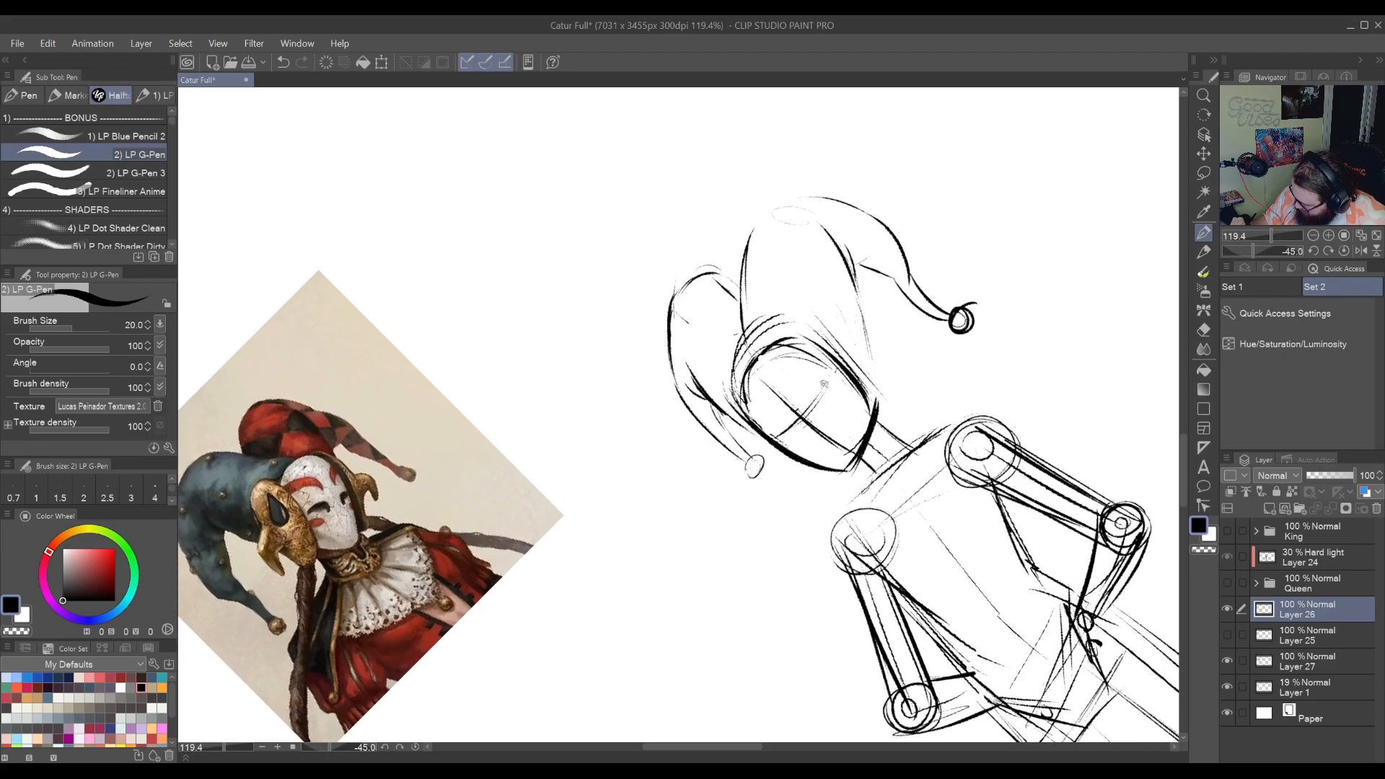
{"action": "left_click_drag", "start_coordinate": [824, 384], "coordinate": [817, 413]}
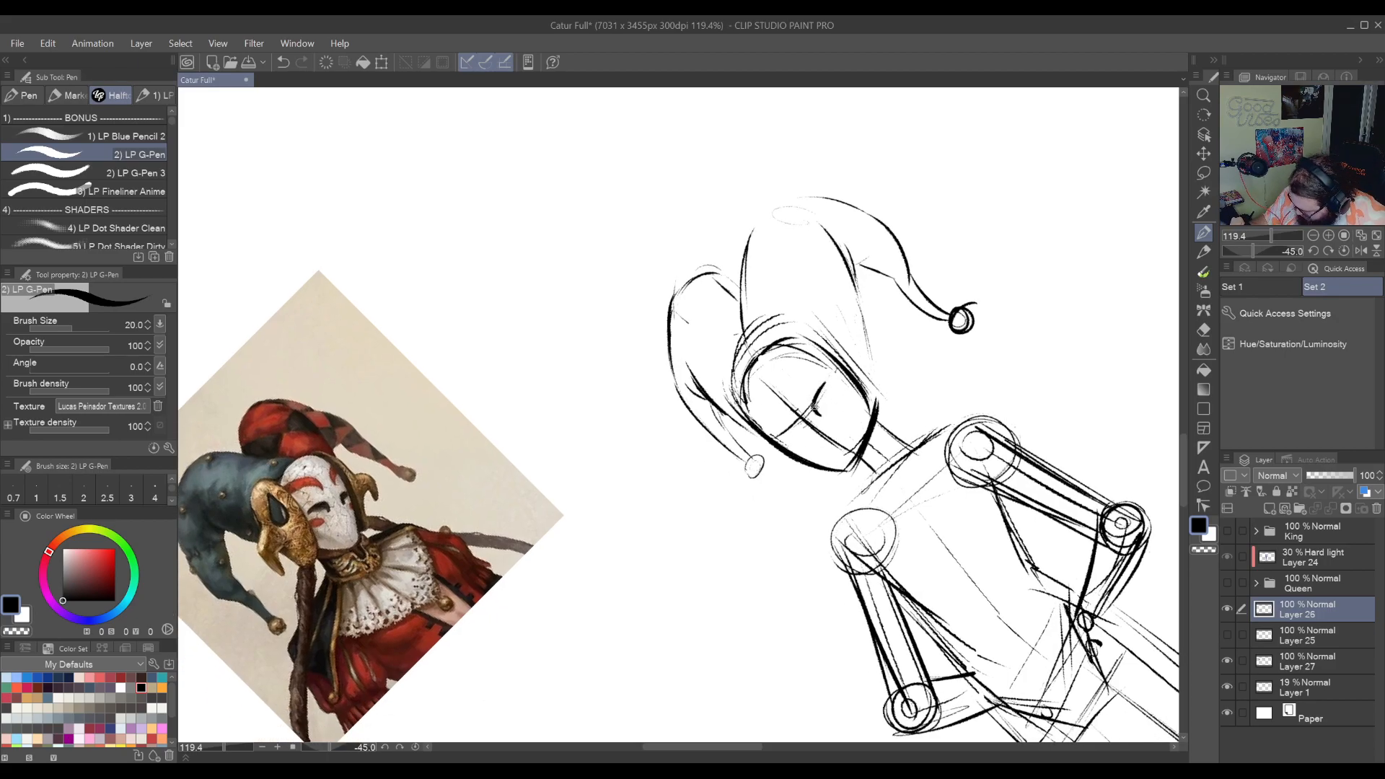
{"action": "mouse_move", "coordinate": [818, 410]}
{"action": "left_mouse_down"}
{"action": "mouse_move", "coordinate": [828, 464]}
{"action": "mouse_move", "coordinate": [750, 422]}
{"action": "mouse_move", "coordinate": [753, 457]}
{"action": "left_mouse_up"}
{"action": "key", "text": "r"}
{"action": "mouse_move", "coordinate": [785, 377]}
{"action": "left_mouse_down"}
{"action": "mouse_move", "coordinate": [800, 406]}
{"action": "mouse_move", "coordinate": [637, 551]}
{"action": "left_mouse_up"}
{"action": "key", "text": "p"}
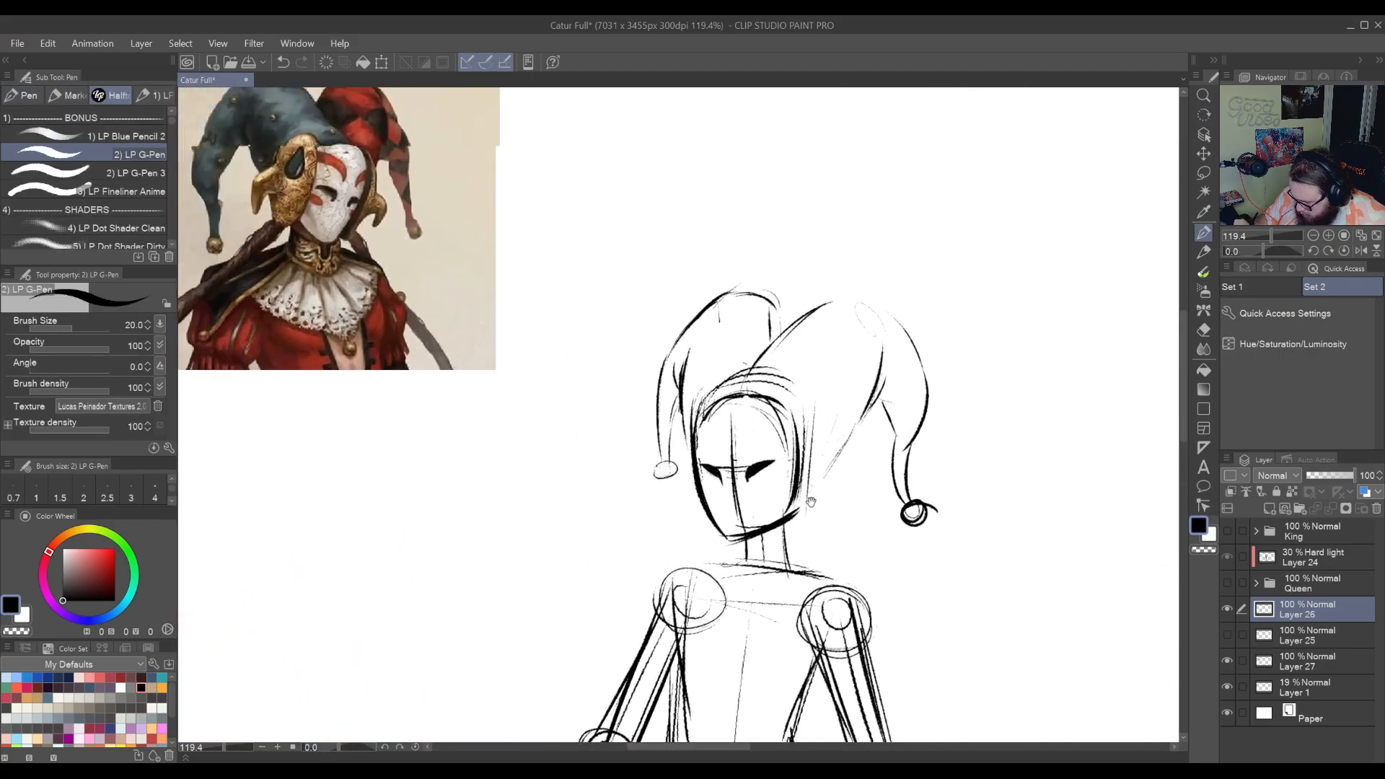
Add curved brow markings above the eyes and a small round cheek marking under each eye
{"action": "left_click_drag", "start_coordinate": [763, 483], "coordinate": [802, 469]}
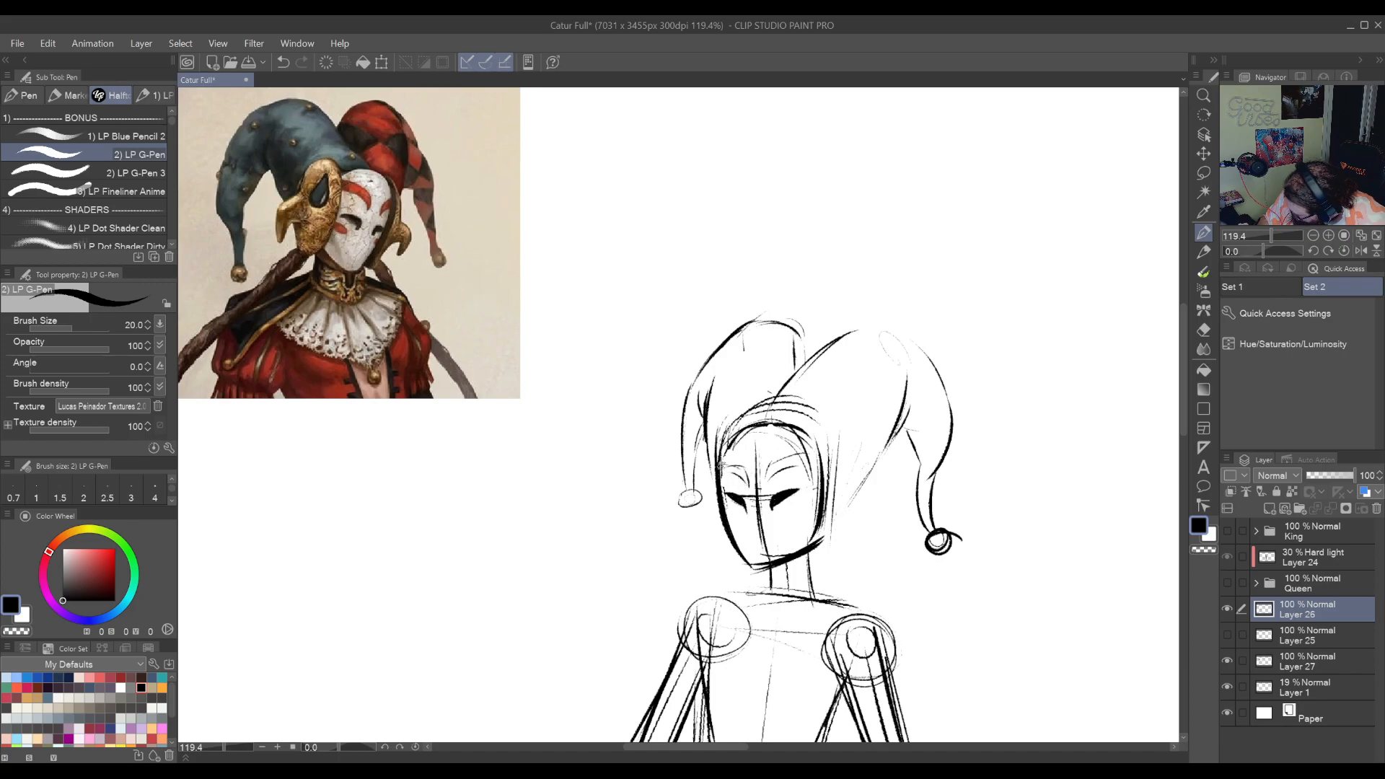
{"action": "scroll", "coordinate": [750, 498], "scroll_direction": "down", "scroll_amount": 2}
{"action": "left_click_drag", "start_coordinate": [772, 472], "coordinate": [792, 384]}
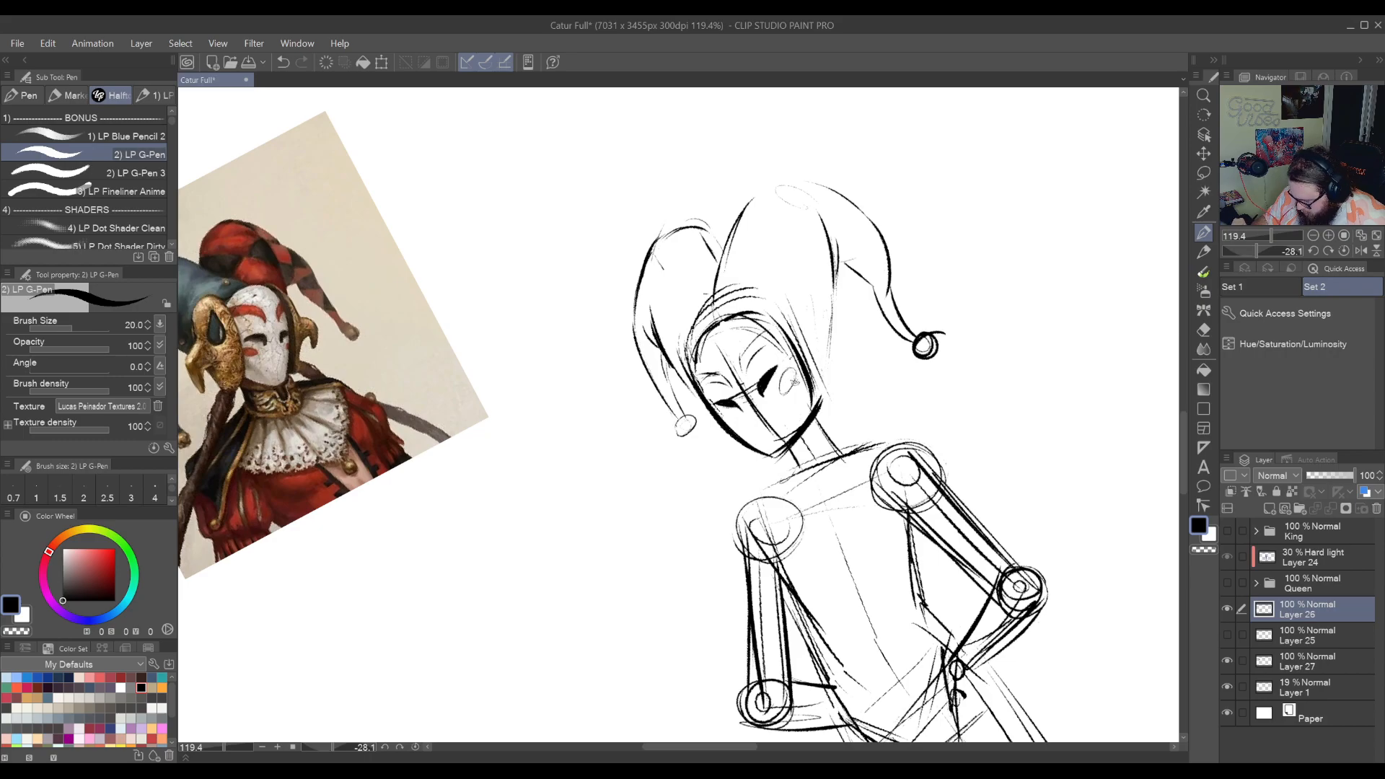
{"action": "left_click_drag", "start_coordinate": [723, 416], "coordinate": [731, 419]}
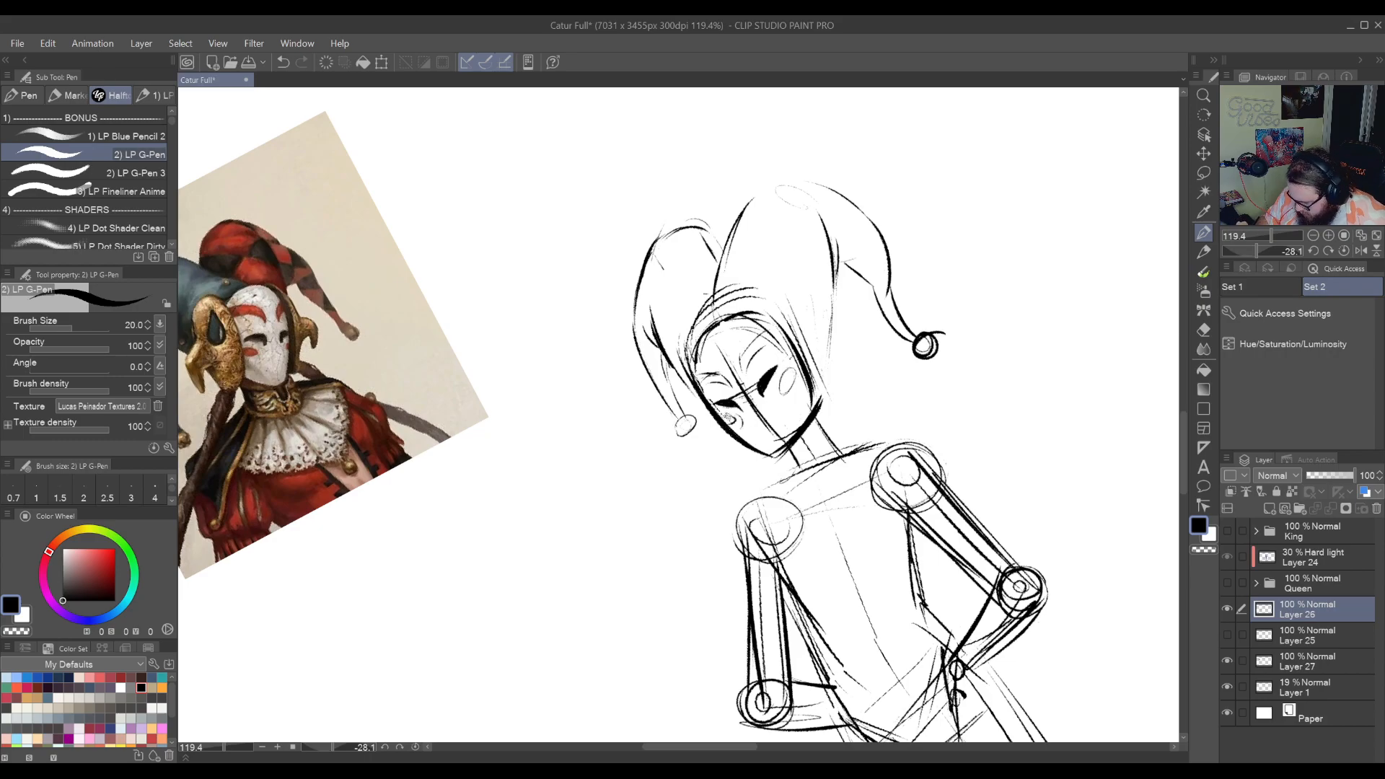
Draw the first set of curved pattern lines across the hat's right horn and its drooping tip
{"action": "mouse_move", "coordinate": [848, 390]}
{"action": "left_mouse_down"}
{"action": "mouse_move", "coordinate": [838, 505]}
{"action": "mouse_move", "coordinate": [845, 477]}
{"action": "left_mouse_up"}
{"action": "left_click_drag", "start_coordinate": [903, 405], "coordinate": [914, 552]}
{"action": "left_click_drag", "start_coordinate": [851, 478], "coordinate": [857, 442]}
{"action": "left_click_drag", "start_coordinate": [779, 408], "coordinate": [785, 460]}
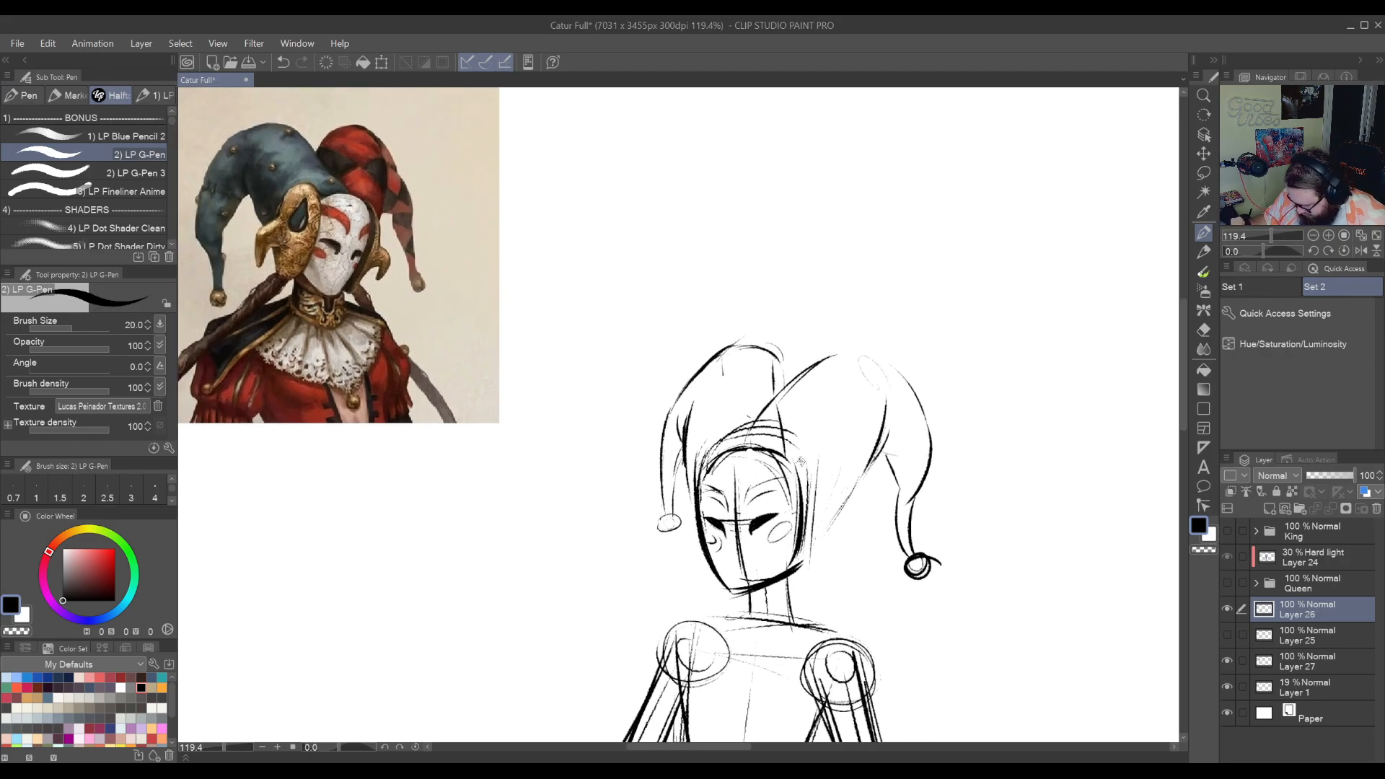
{"action": "left_click_drag", "start_coordinate": [822, 396], "coordinate": [825, 487]}
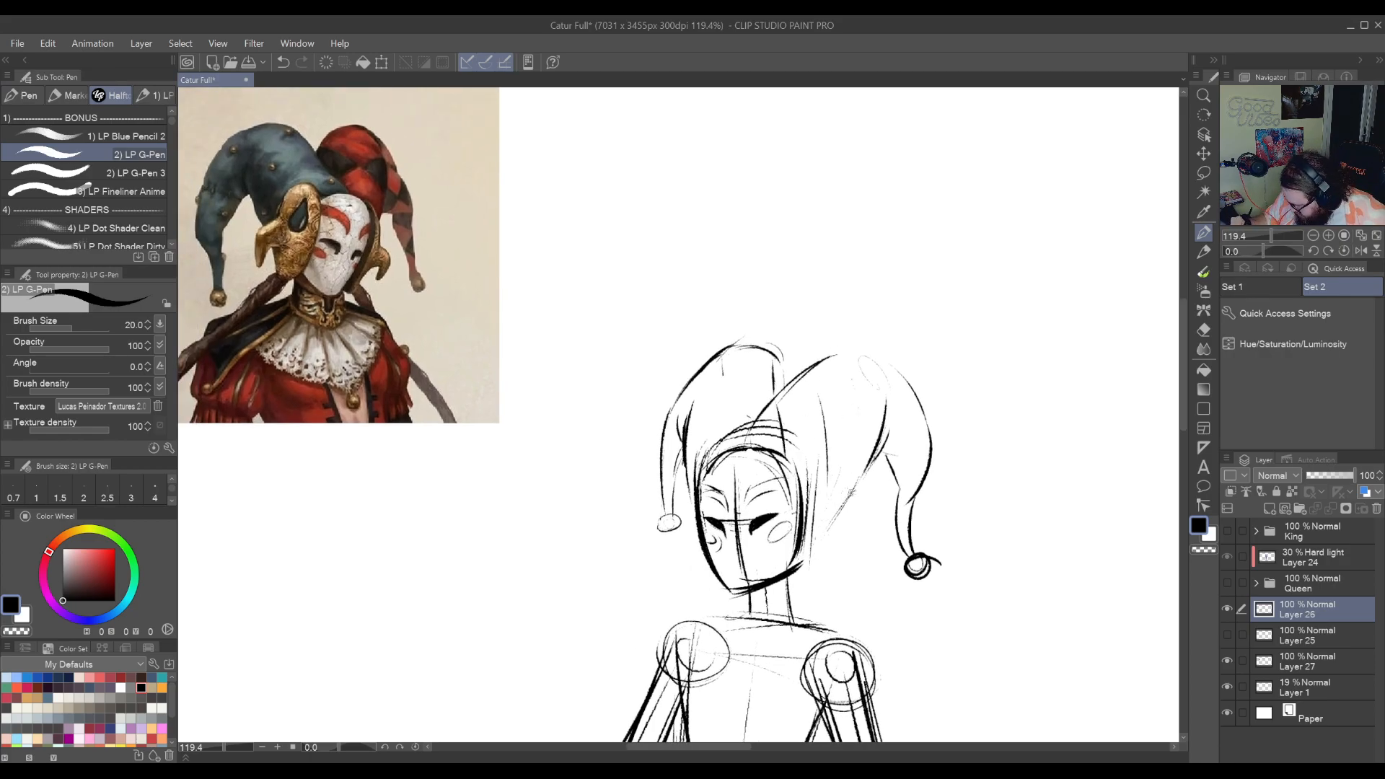
{"action": "left_click_drag", "start_coordinate": [858, 366], "coordinate": [863, 463]}
{"action": "mouse_move", "coordinate": [889, 372]}
{"action": "left_mouse_down"}
{"action": "mouse_move", "coordinate": [899, 448]}
{"action": "mouse_move", "coordinate": [885, 458]}
{"action": "mouse_move", "coordinate": [904, 472]}
{"action": "mouse_move", "coordinate": [930, 453]}
{"action": "left_mouse_up"}
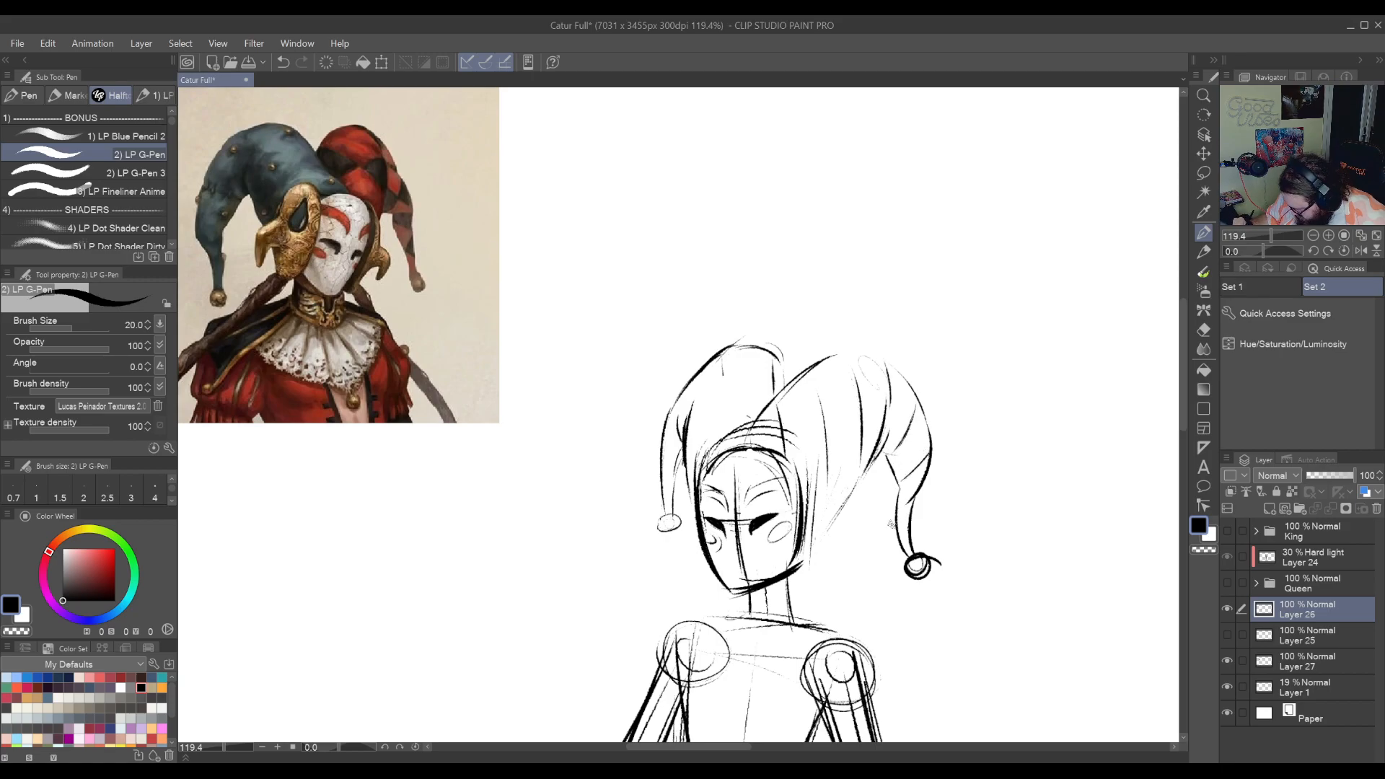
Cross the right horn's pattern lines with a second set of curves to form a checkered grid
{"action": "key", "text": "r"}
{"action": "mouse_move", "coordinate": [796, 426]}
{"action": "left_mouse_down"}
{"action": "mouse_move", "coordinate": [759, 292]}
{"action": "mouse_move", "coordinate": [806, 253]}
{"action": "left_mouse_up"}
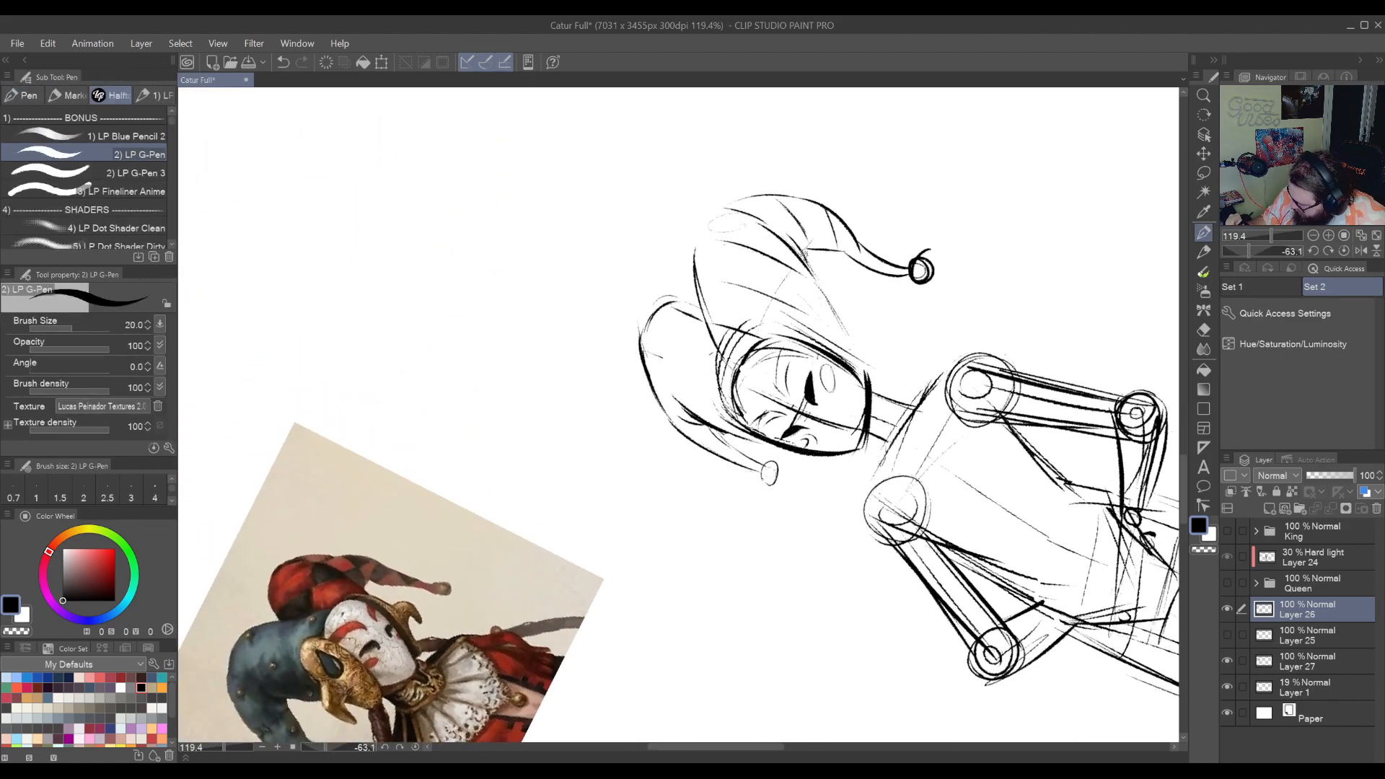
{"action": "left_click_drag", "start_coordinate": [764, 318], "coordinate": [794, 274]}
{"action": "left_click_drag", "start_coordinate": [792, 339], "coordinate": [816, 298]}
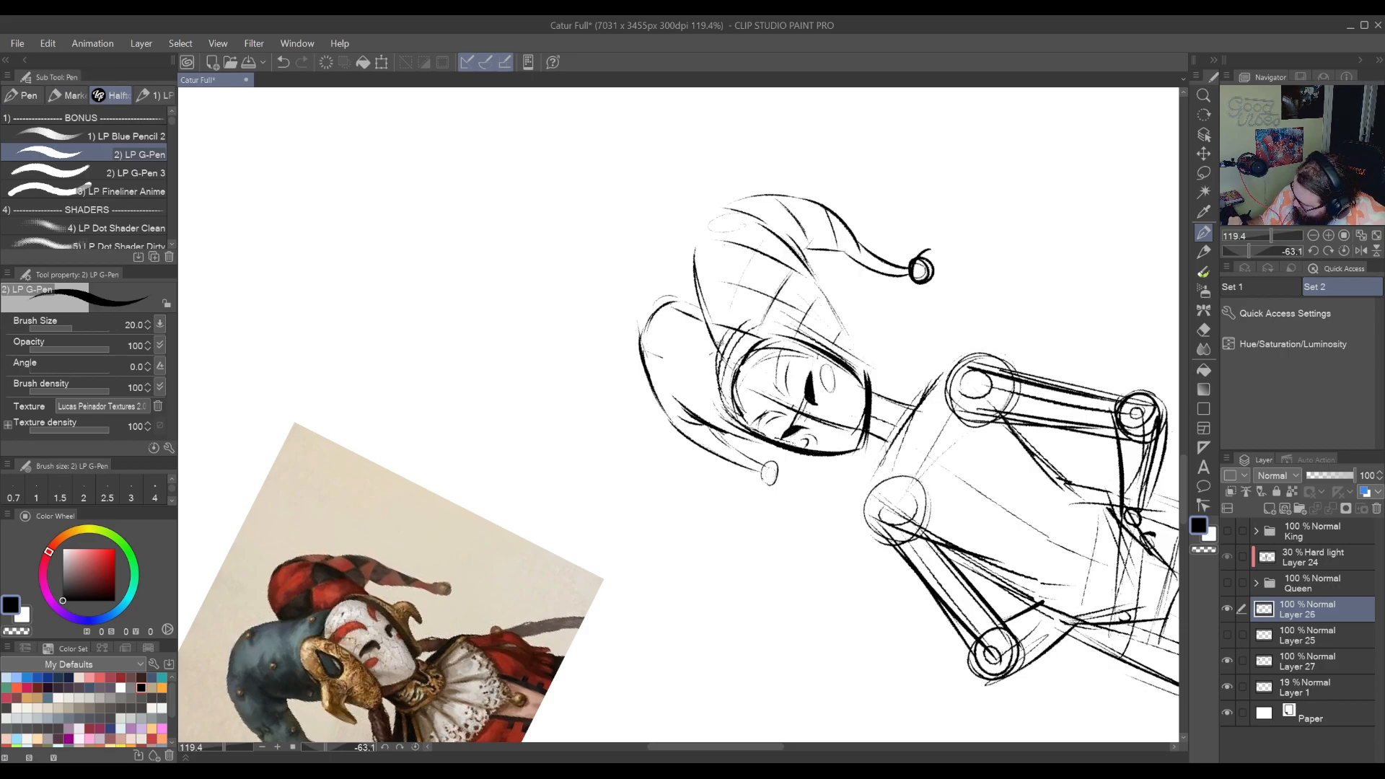
{"action": "mouse_move", "coordinate": [727, 311]}
{"action": "left_mouse_down"}
{"action": "mouse_move", "coordinate": [788, 218]}
{"action": "mouse_move", "coordinate": [714, 252]}
{"action": "left_mouse_up"}
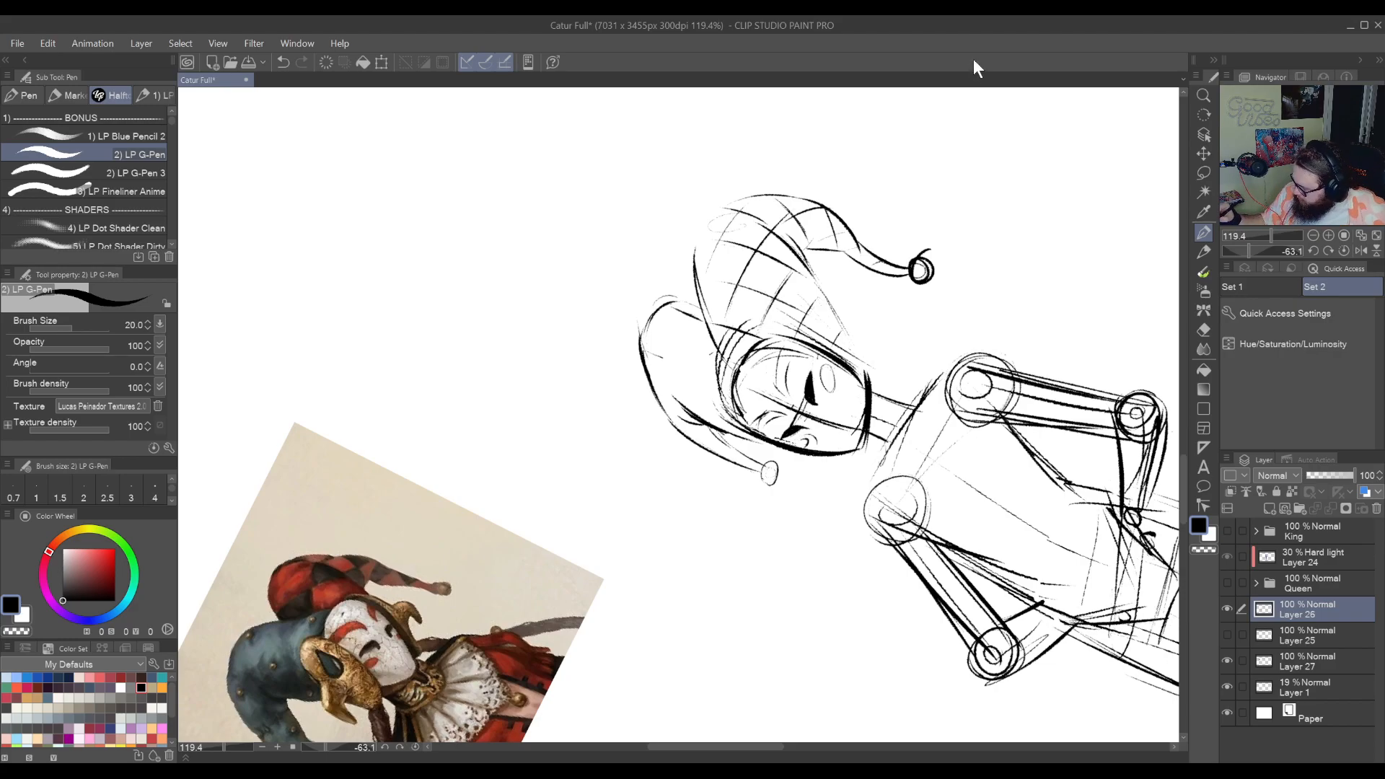
Draw a small teardrop-shaped ornament on the neck just below the mask's chin
{"action": "left_click_drag", "start_coordinate": [963, 154], "coordinate": [826, 555]}
{"action": "left_click_drag", "start_coordinate": [829, 606], "coordinate": [892, 437]}
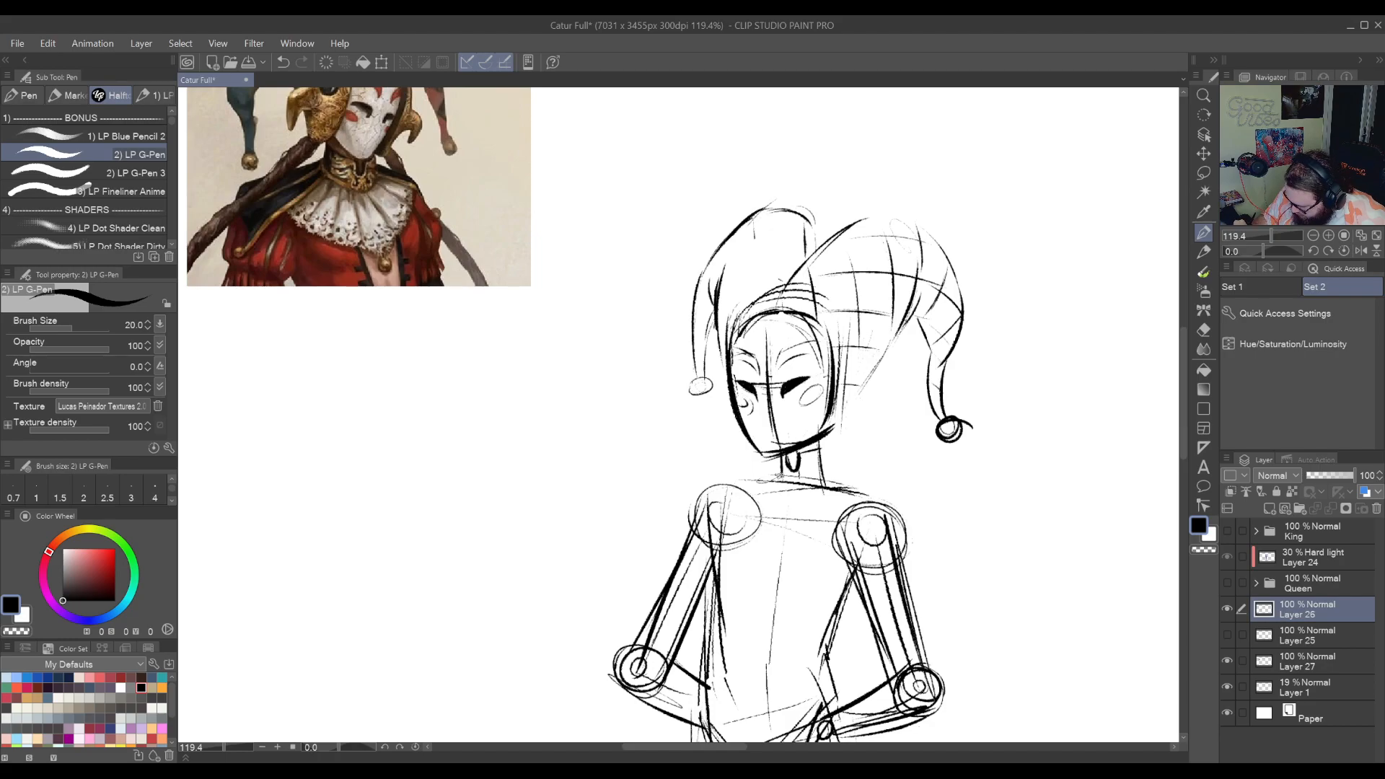
{"action": "left_click_drag", "start_coordinate": [860, 501], "coordinate": [784, 399]}
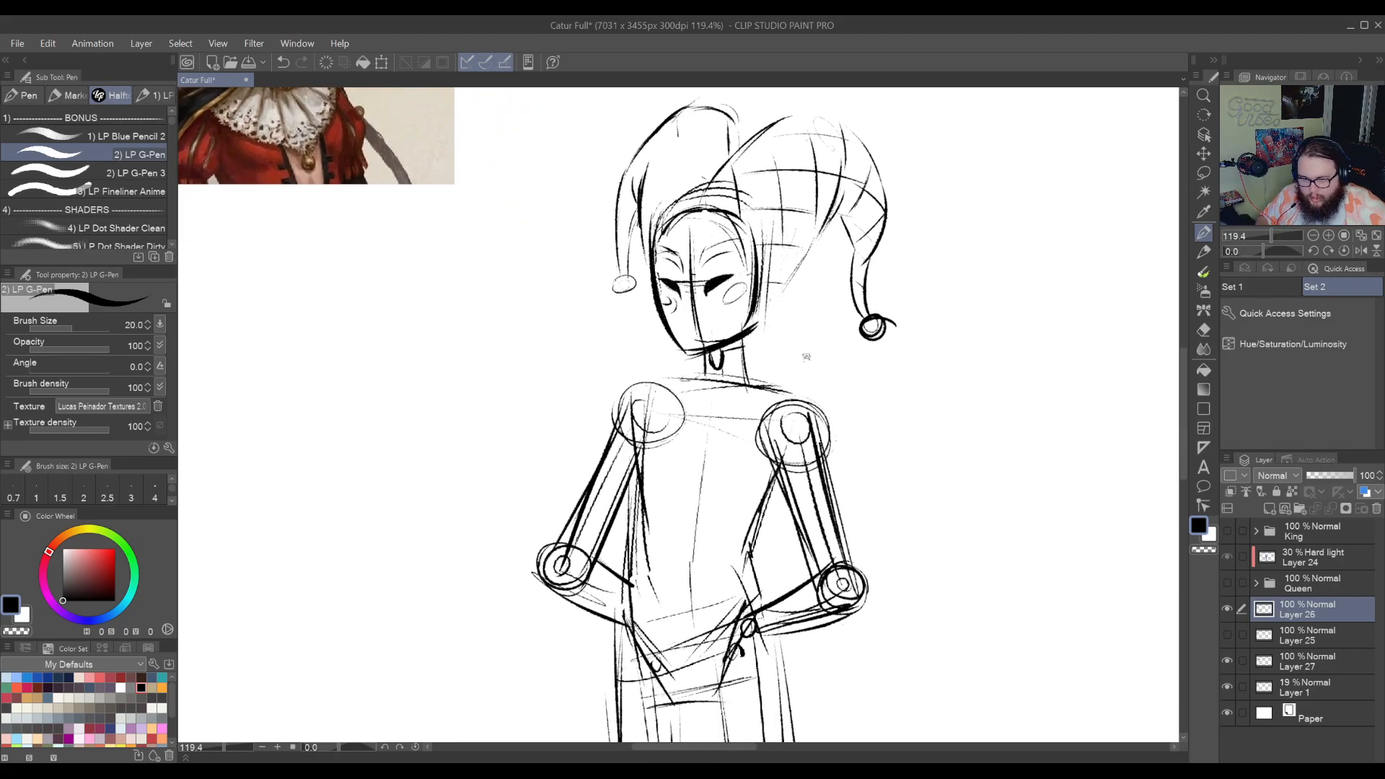
Add the black tailcoat tuxedo reference as a new layer and place it directly below the jester reference image
{"action": "left_click_drag", "start_coordinate": [891, 478], "coordinate": [885, 581]}
{"action": "left_click_drag", "start_coordinate": [927, 691], "coordinate": [853, 630]}
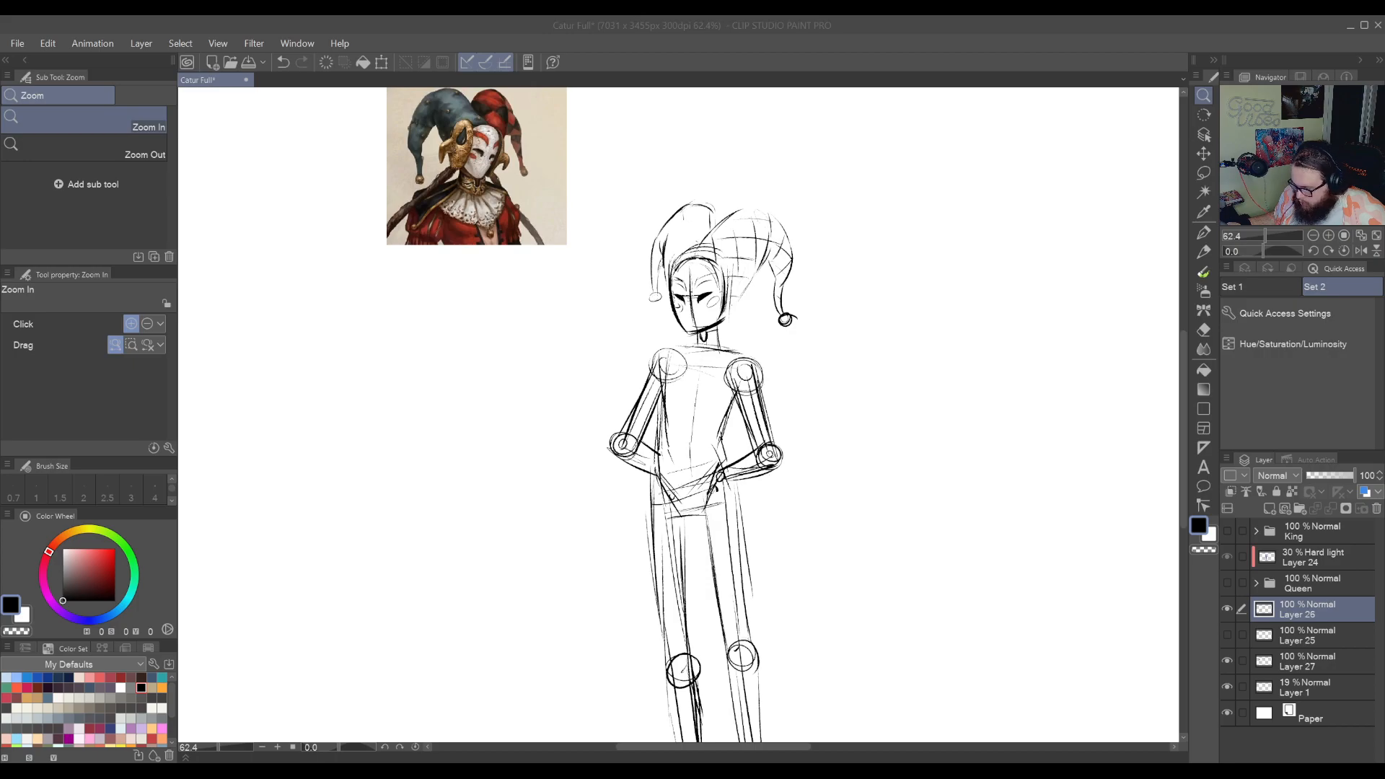
{"action": "left_click", "coordinate": [725, 60]}
{"action": "key", "text": "ctrl+shift+n"}
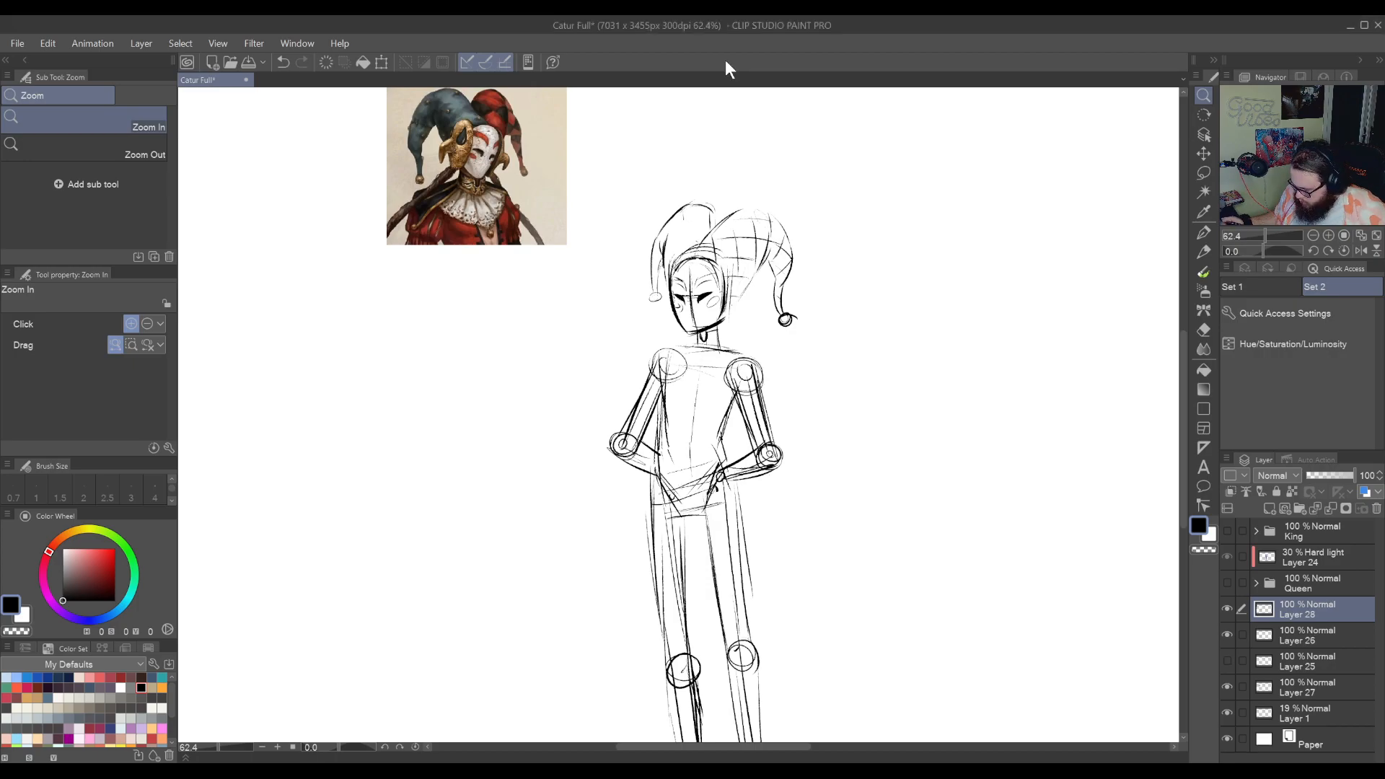
{"action": "left_click", "coordinate": [1203, 153]}
{"action": "left_click_drag", "start_coordinate": [1157, 174], "coordinate": [1334, 381]}
{"action": "mouse_move", "coordinate": [270, 263]}
{"action": "left_mouse_down"}
{"action": "mouse_move", "coordinate": [480, 653]}
{"action": "mouse_move", "coordinate": [667, 621]}
{"action": "mouse_move", "coordinate": [646, 629]}
{"action": "left_mouse_up"}
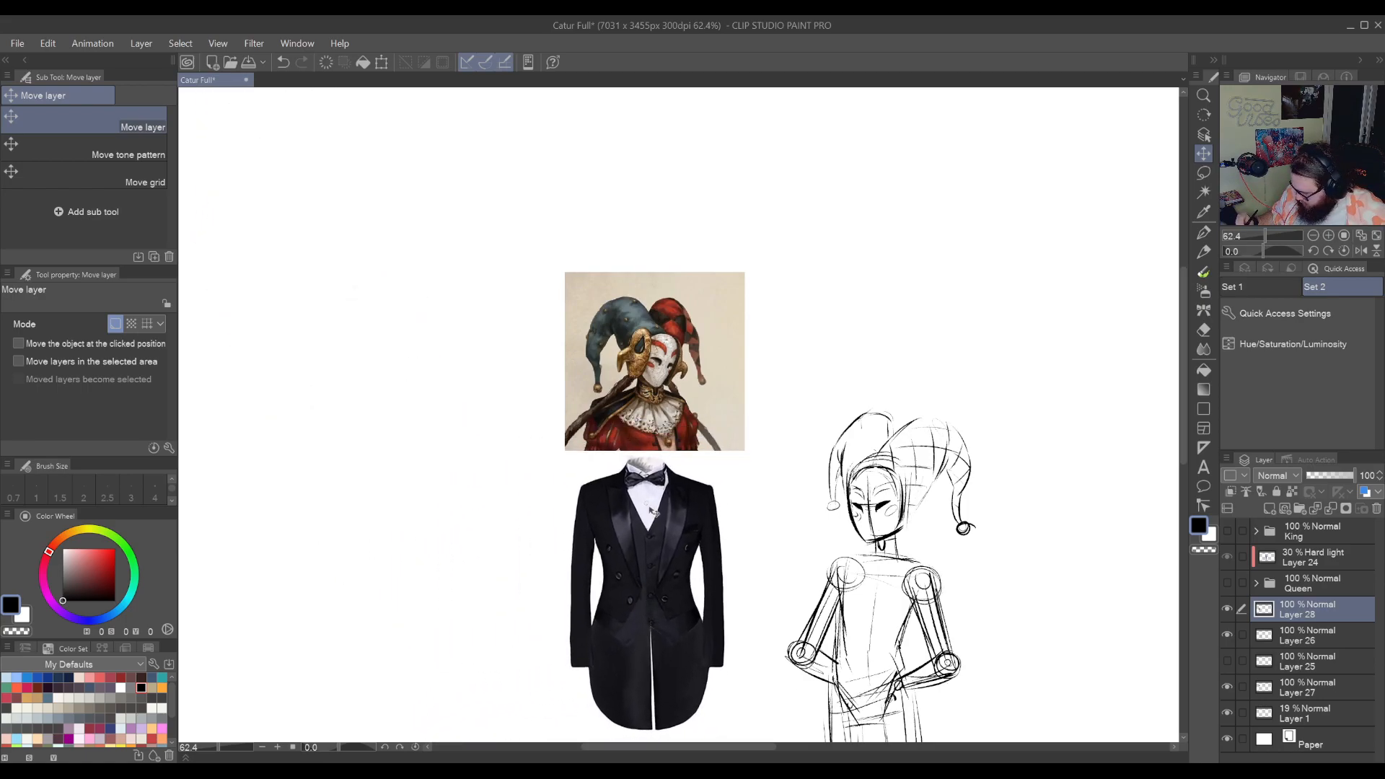
{"action": "left_click_drag", "start_coordinate": [1007, 597], "coordinate": [937, 548]}
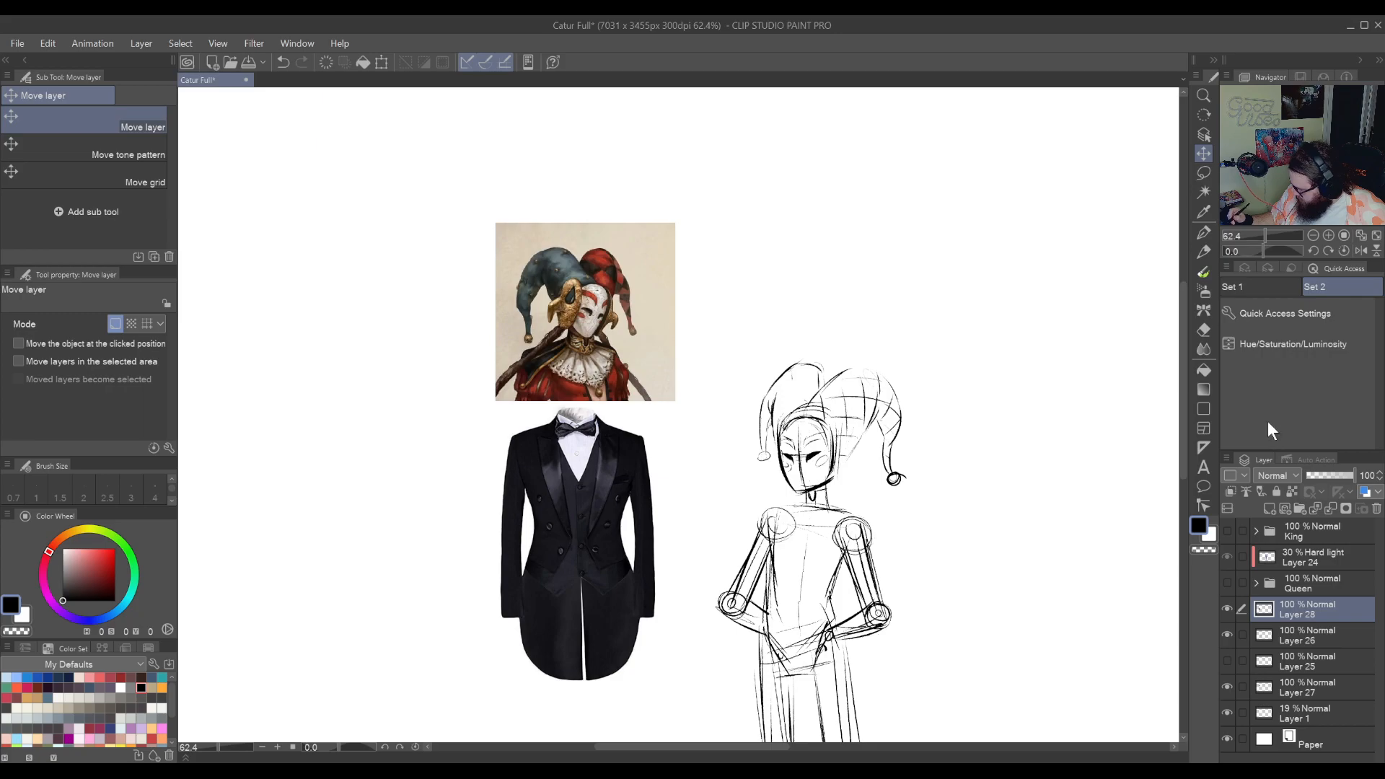
Remove the white background around the tuxedo image using Auto select referring to all layers, and clear the selection
{"action": "left_click", "coordinate": [1203, 192]}
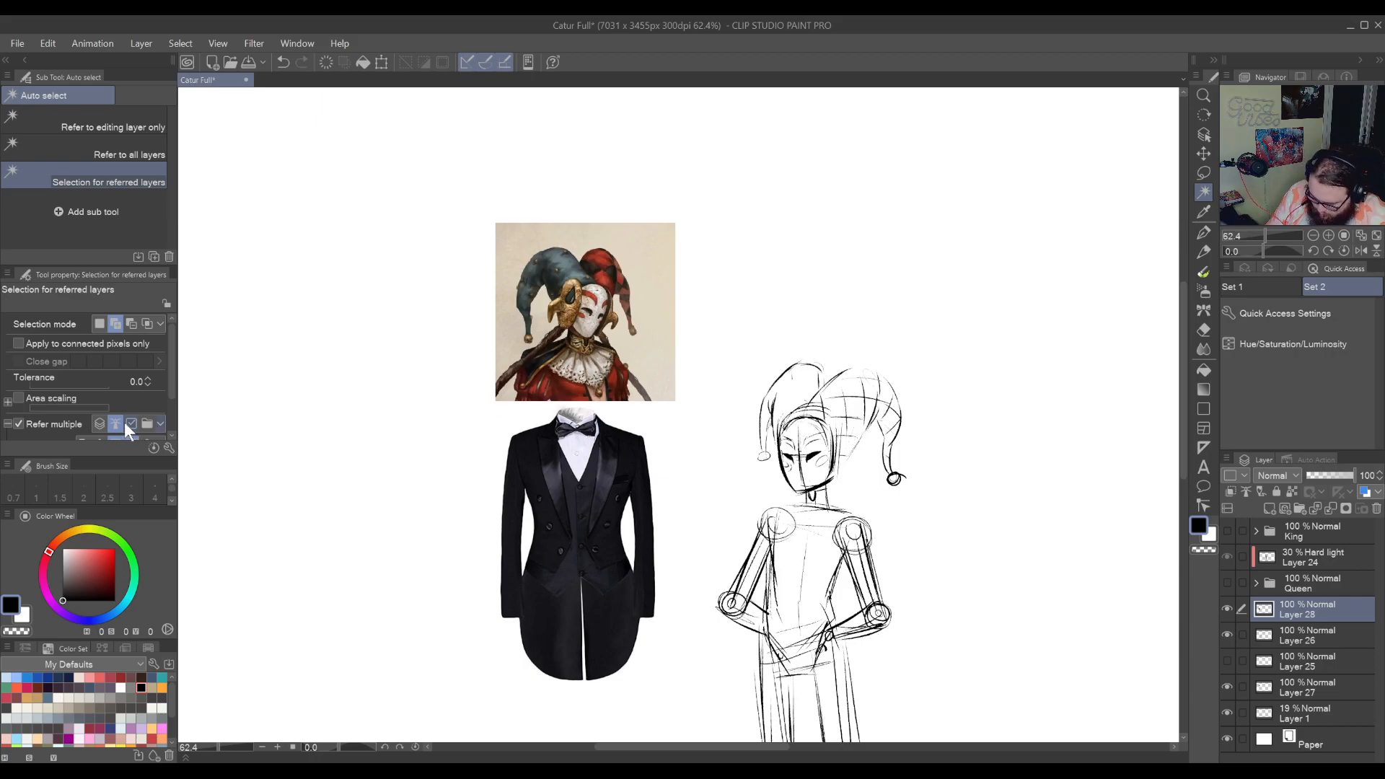
{"action": "scroll", "coordinate": [132, 423], "scroll_direction": "down", "scroll_amount": 1}
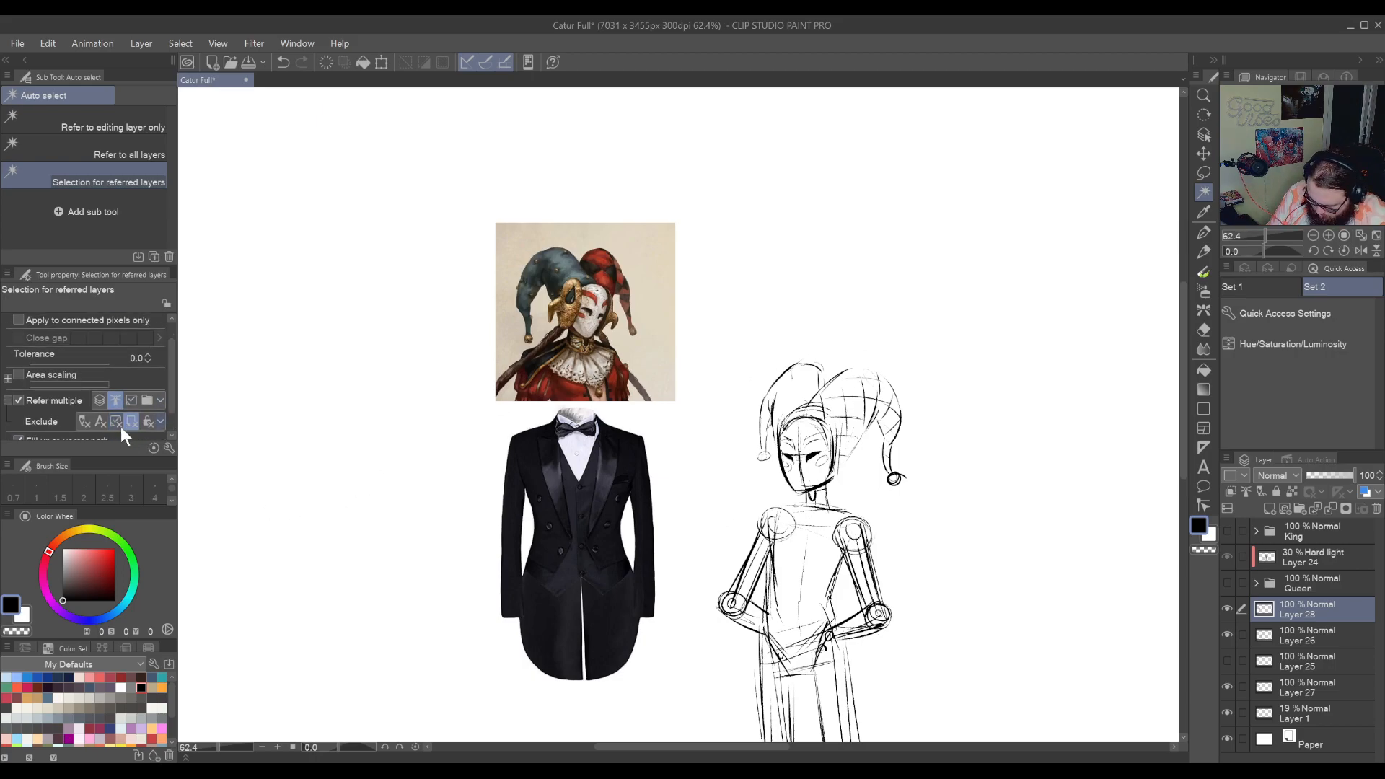
{"action": "left_click", "coordinate": [116, 421]}
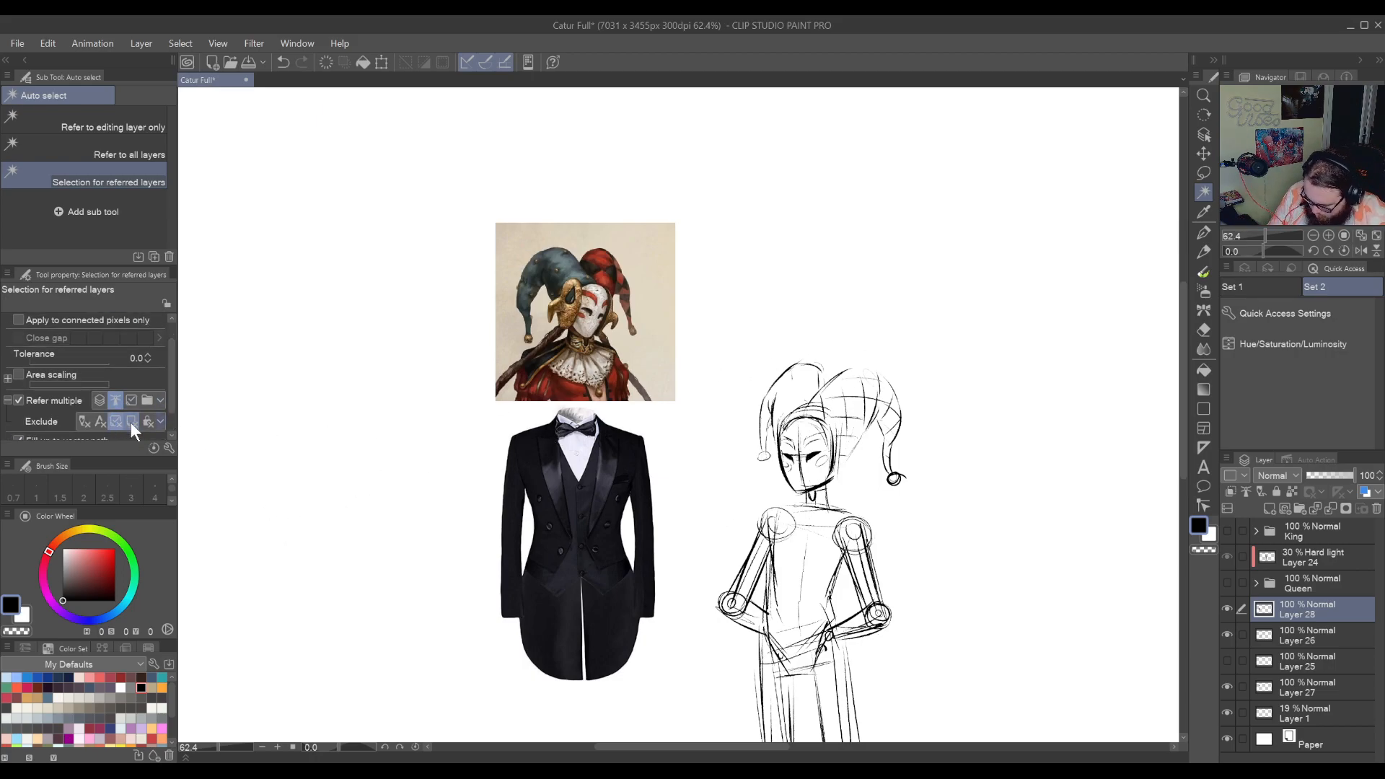
{"action": "left_click", "coordinate": [132, 421]}
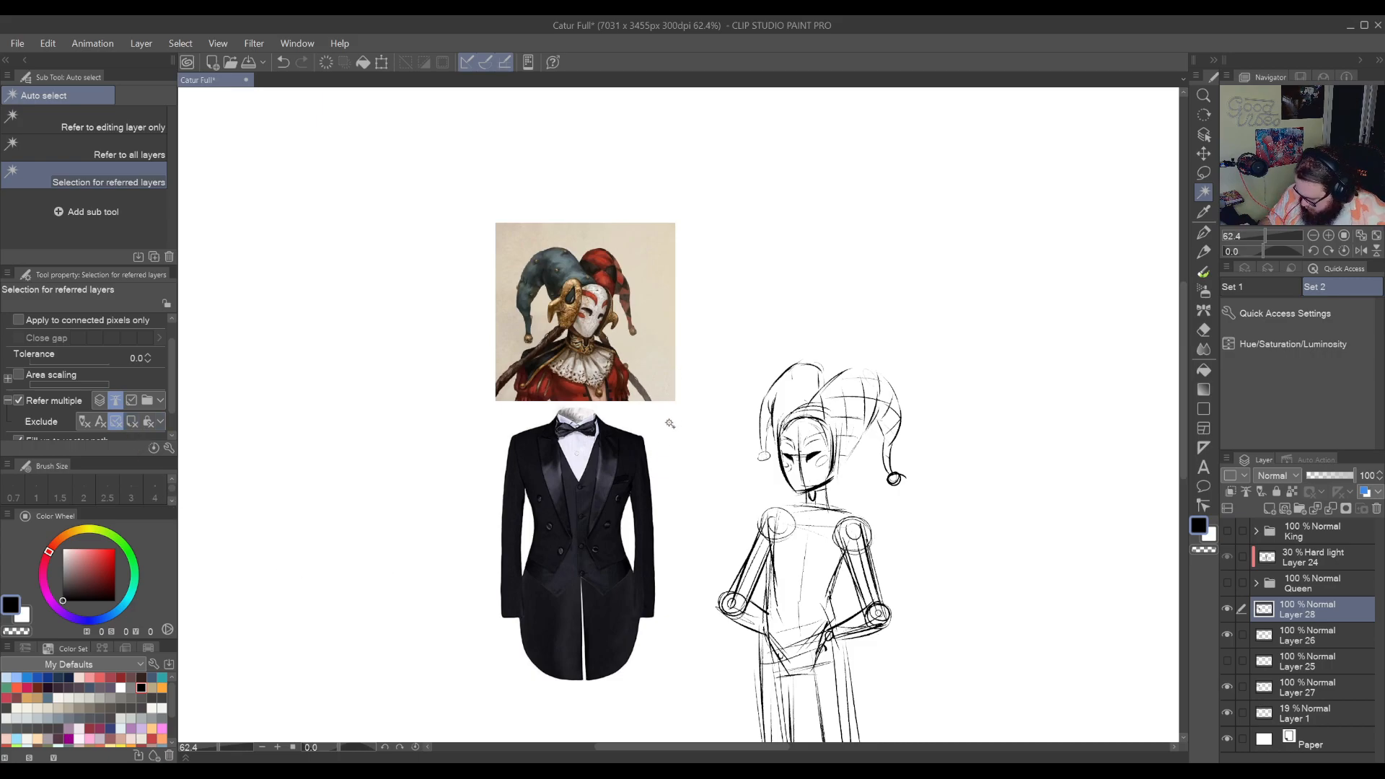
{"action": "left_click", "coordinate": [99, 401]}
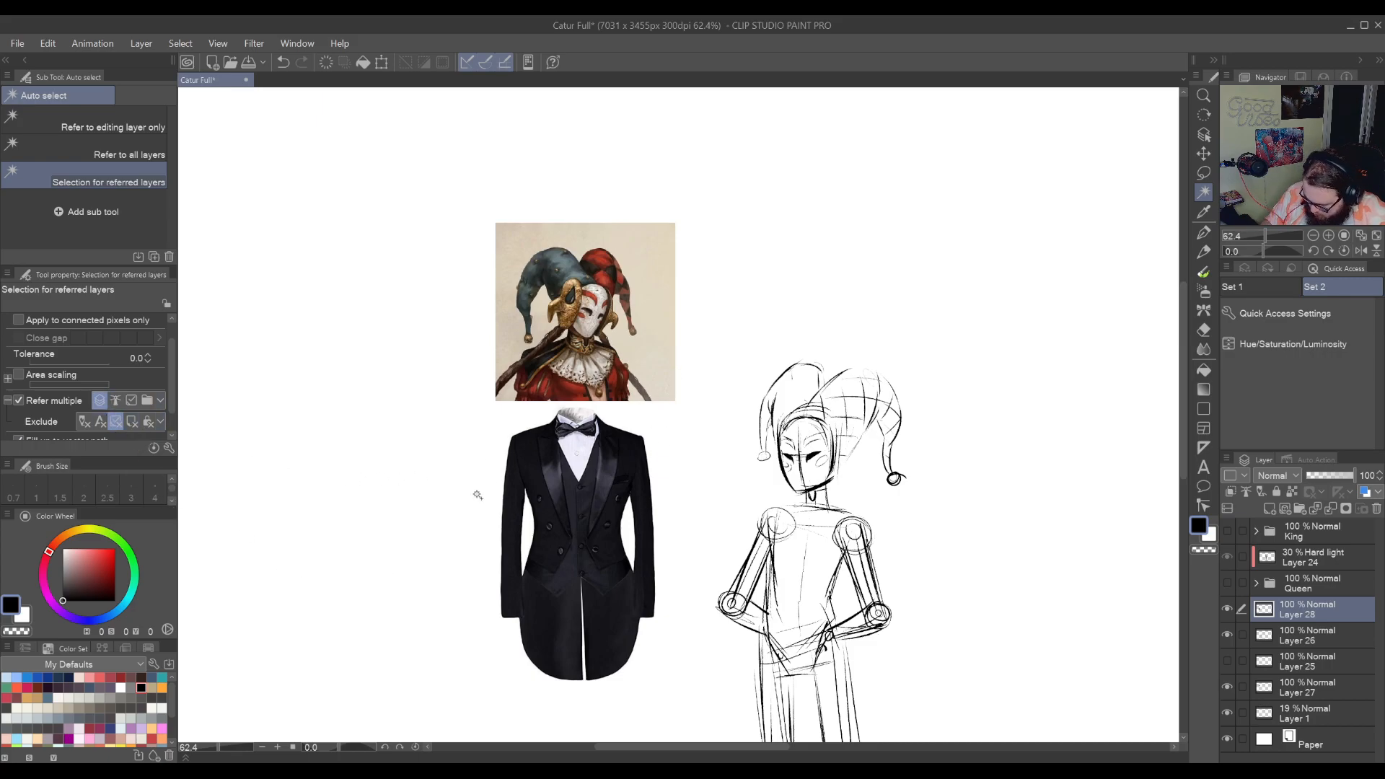
{"action": "left_click", "coordinate": [652, 381]}
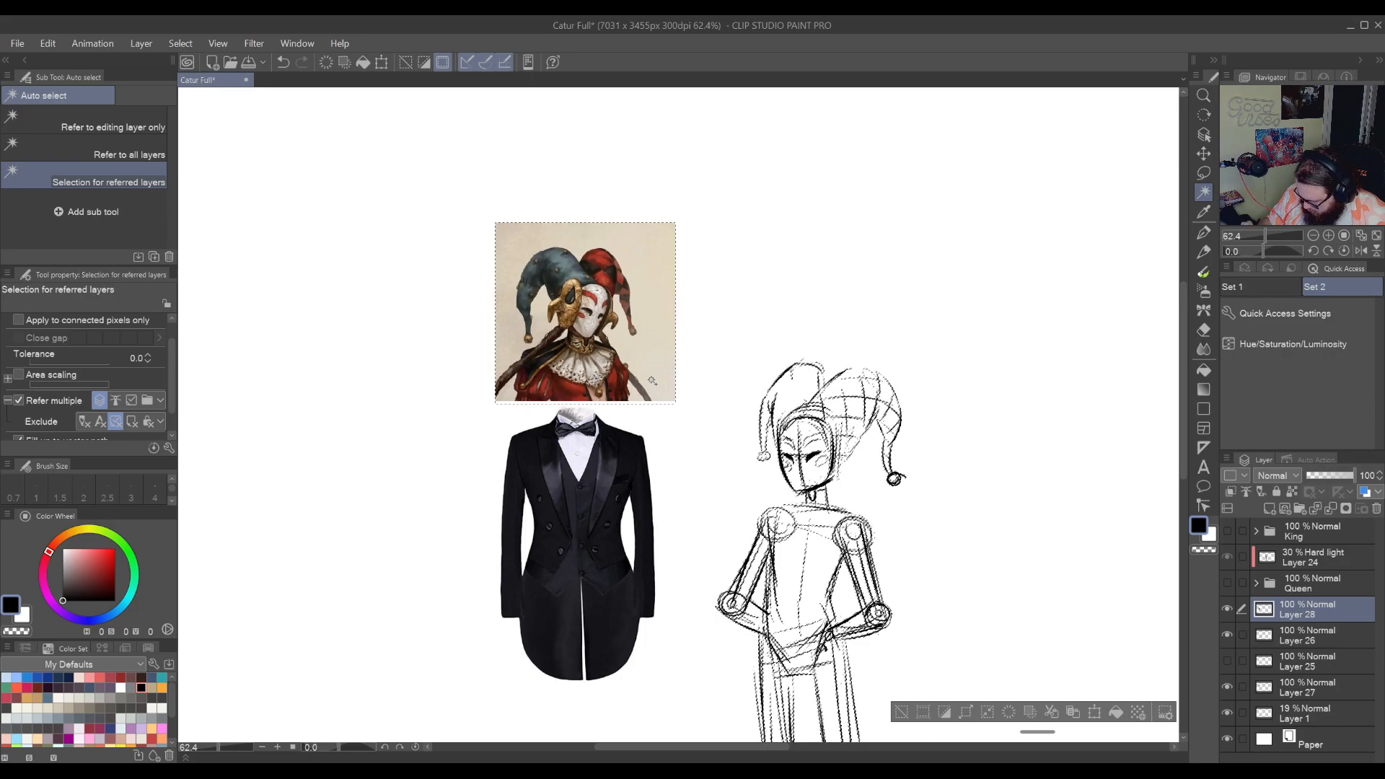
{"action": "key", "text": "ctrl+z"}
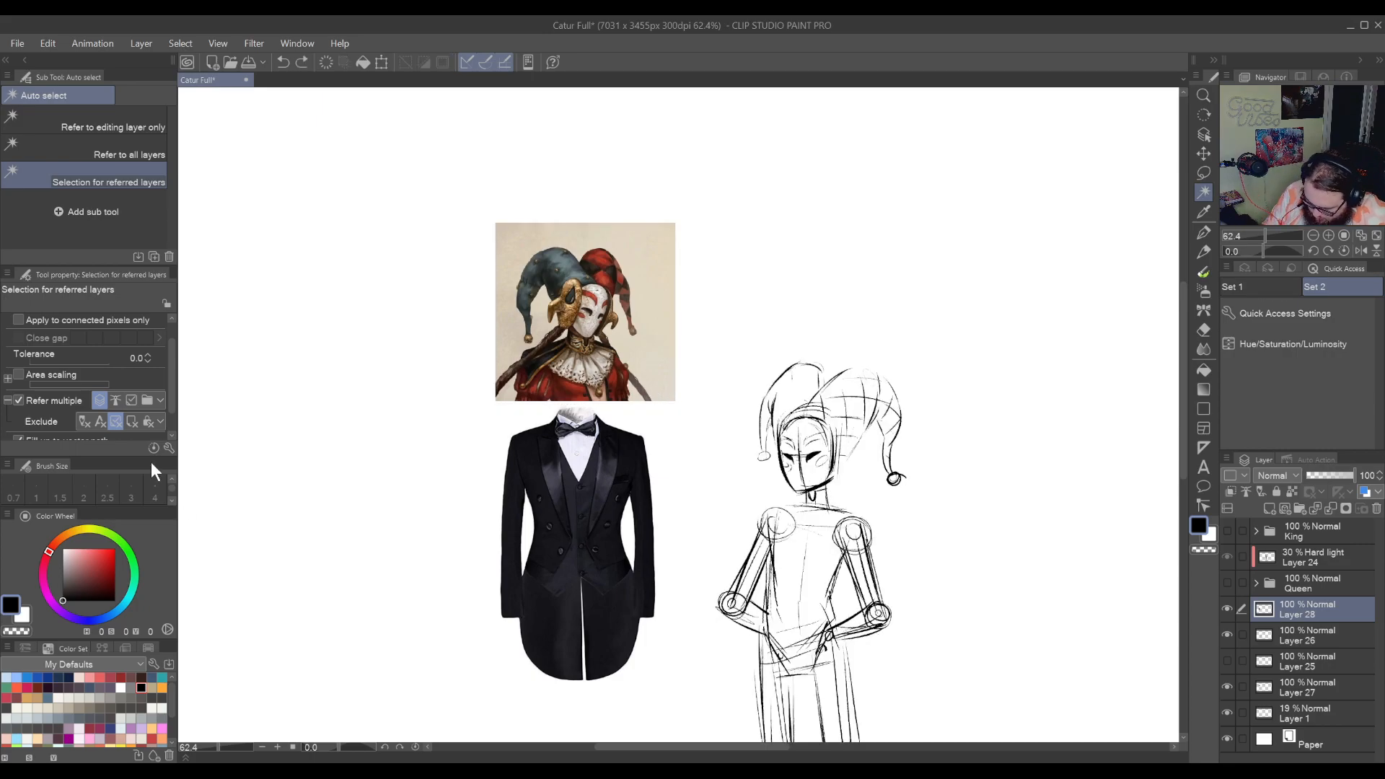
{"action": "left_click", "coordinate": [659, 416]}
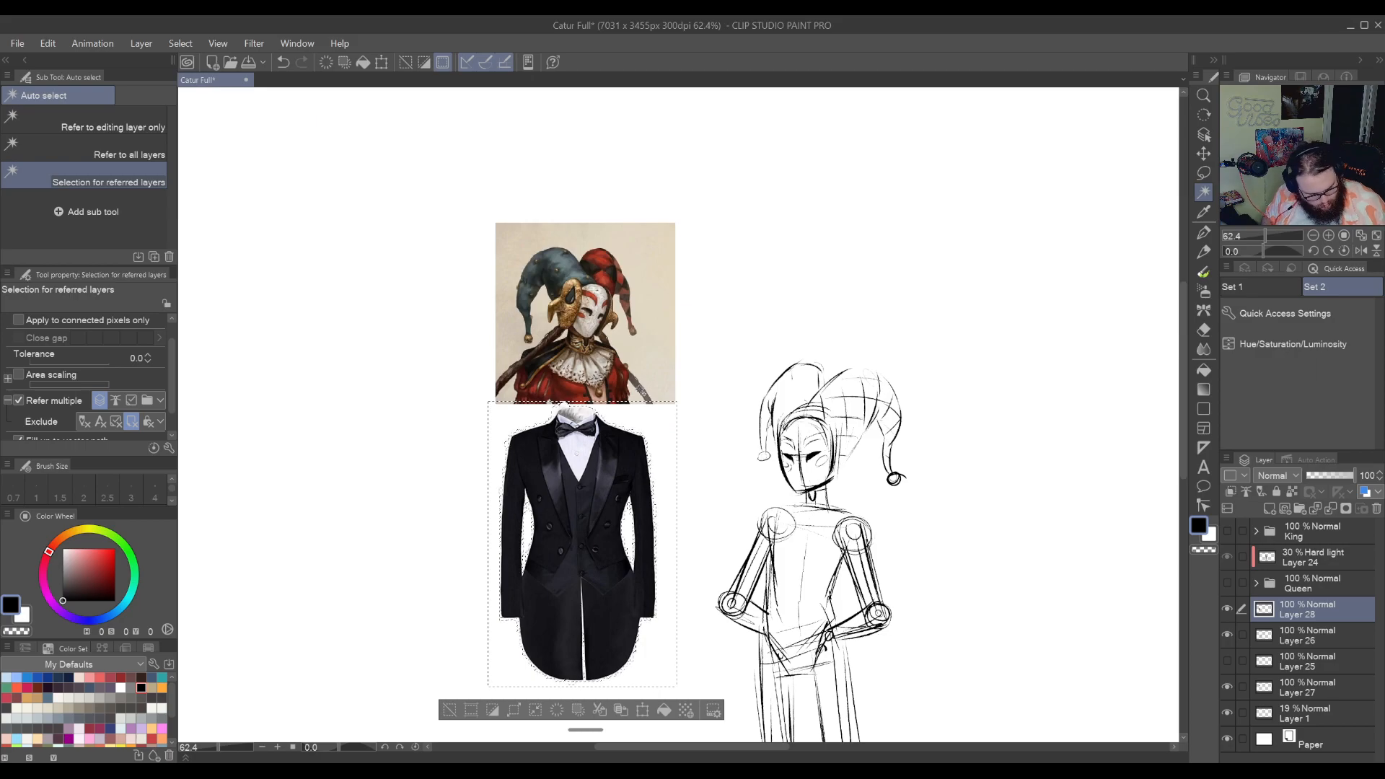
{"action": "key", "text": "ctrl+d"}
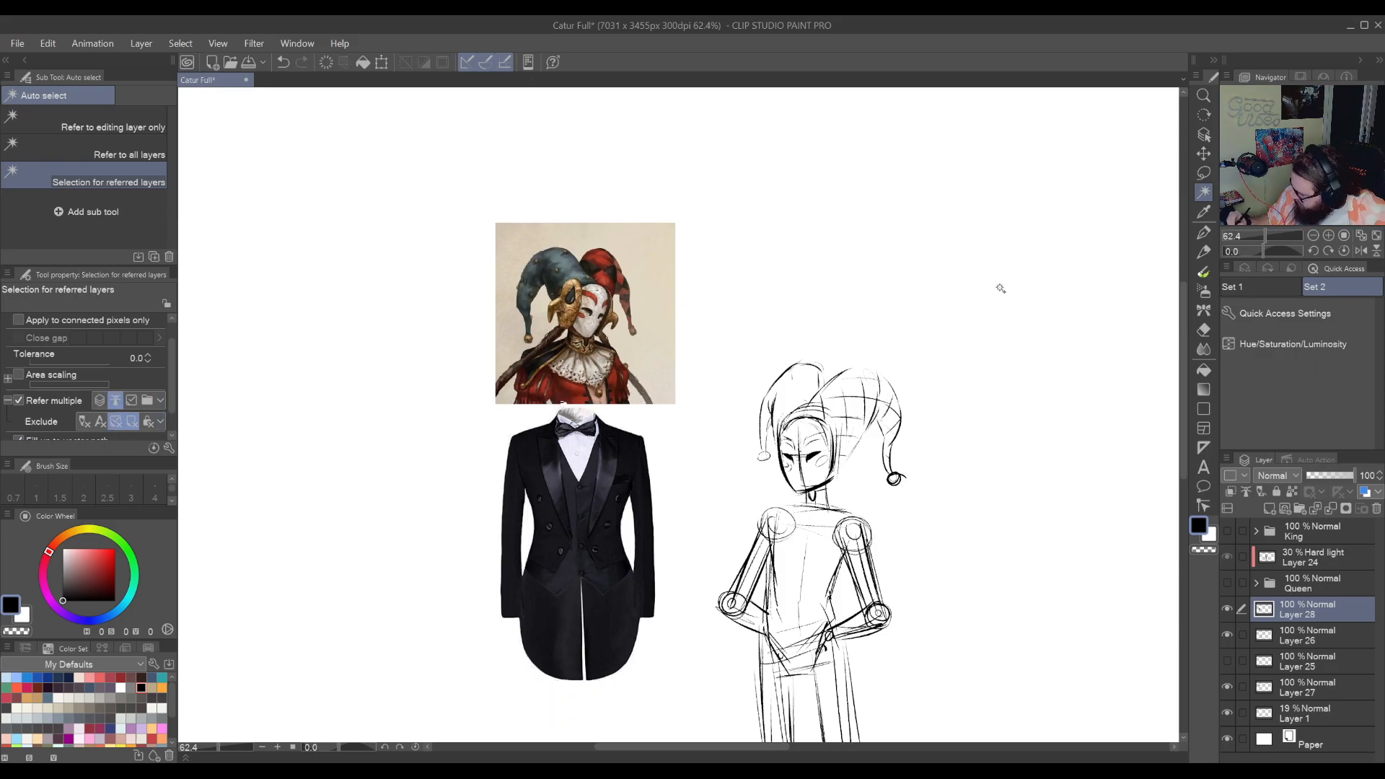
Raise the tuxedo image to sit under the jester's mask and reorder Layer 28 to directly above Layer 27
{"action": "key", "text": "k"}
{"action": "left_click_drag", "start_coordinate": [615, 537], "coordinate": [624, 465]}
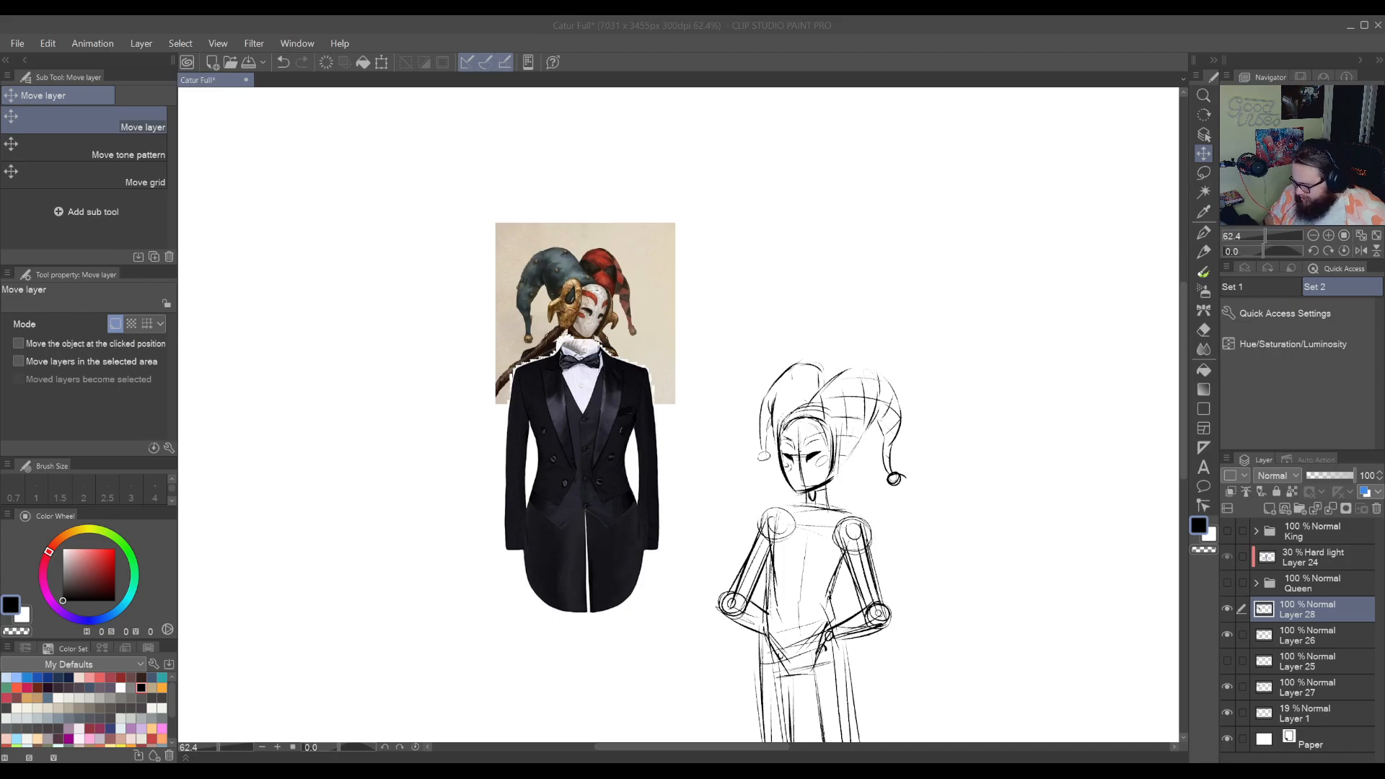
{"action": "left_click_drag", "start_coordinate": [1308, 609], "coordinate": [1307, 673]}
{"action": "left_click", "coordinate": [1226, 685]}
{"action": "left_click", "coordinate": [1226, 685]}
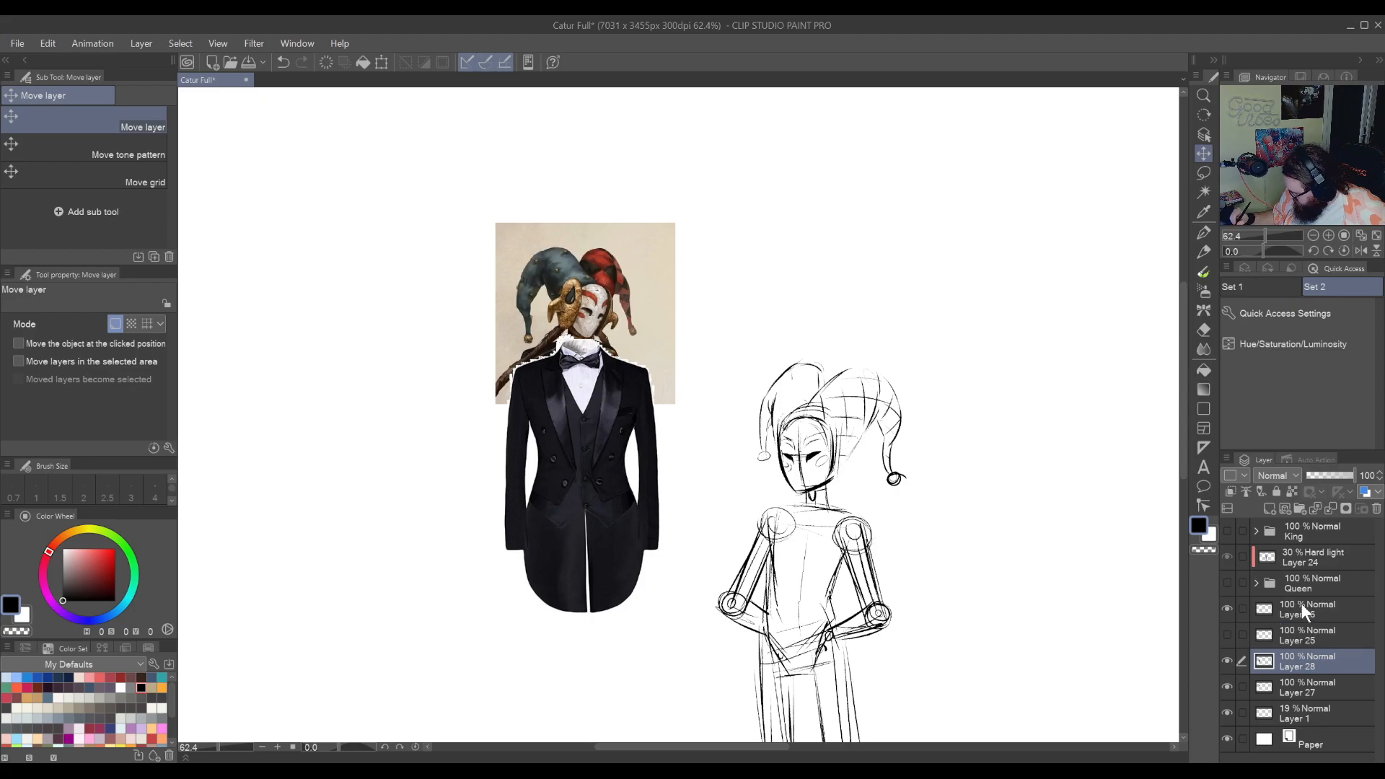
Select Layers 28 and 27 together and move the combined references down and further left, beside the sketched figure
{"action": "left_click", "coordinate": [1302, 685], "text": "ctrl"}
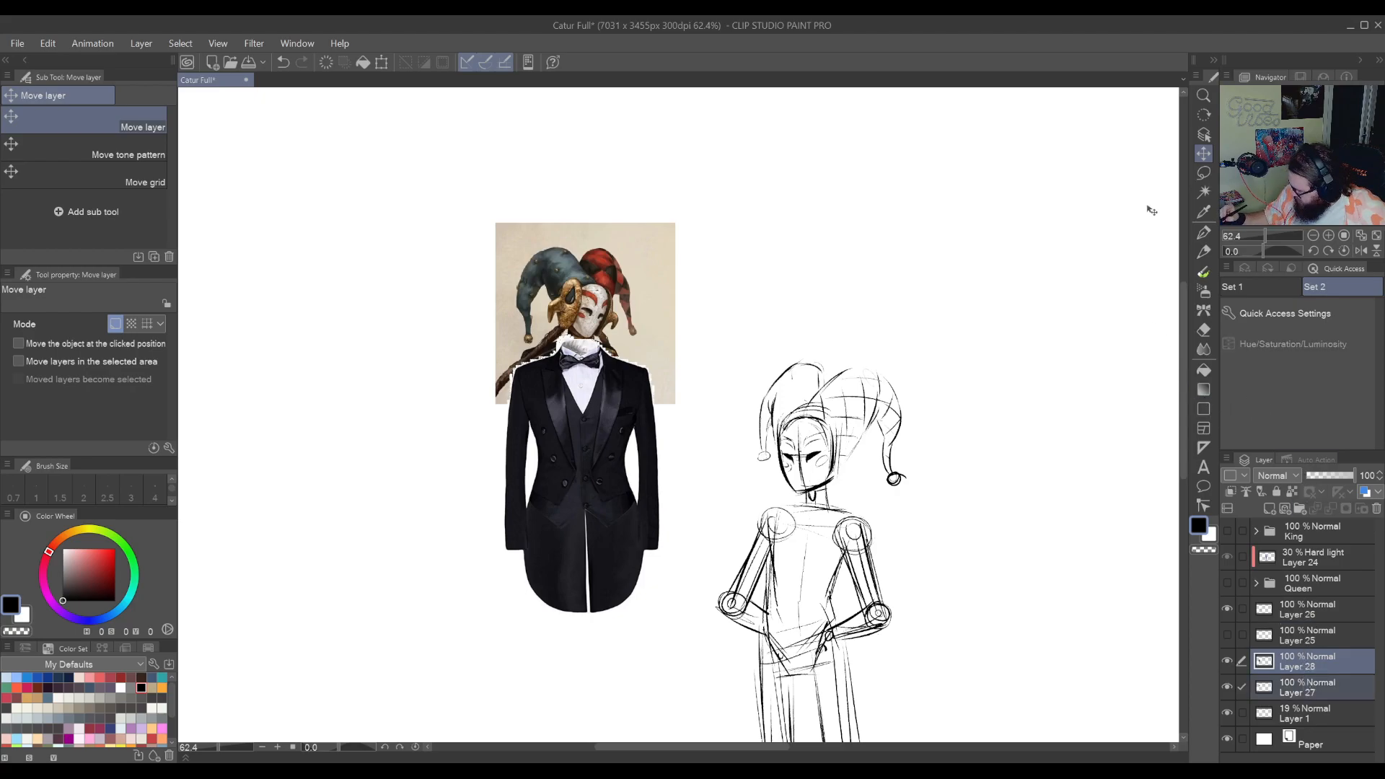
{"action": "left_click_drag", "start_coordinate": [654, 417], "coordinate": [608, 570]}
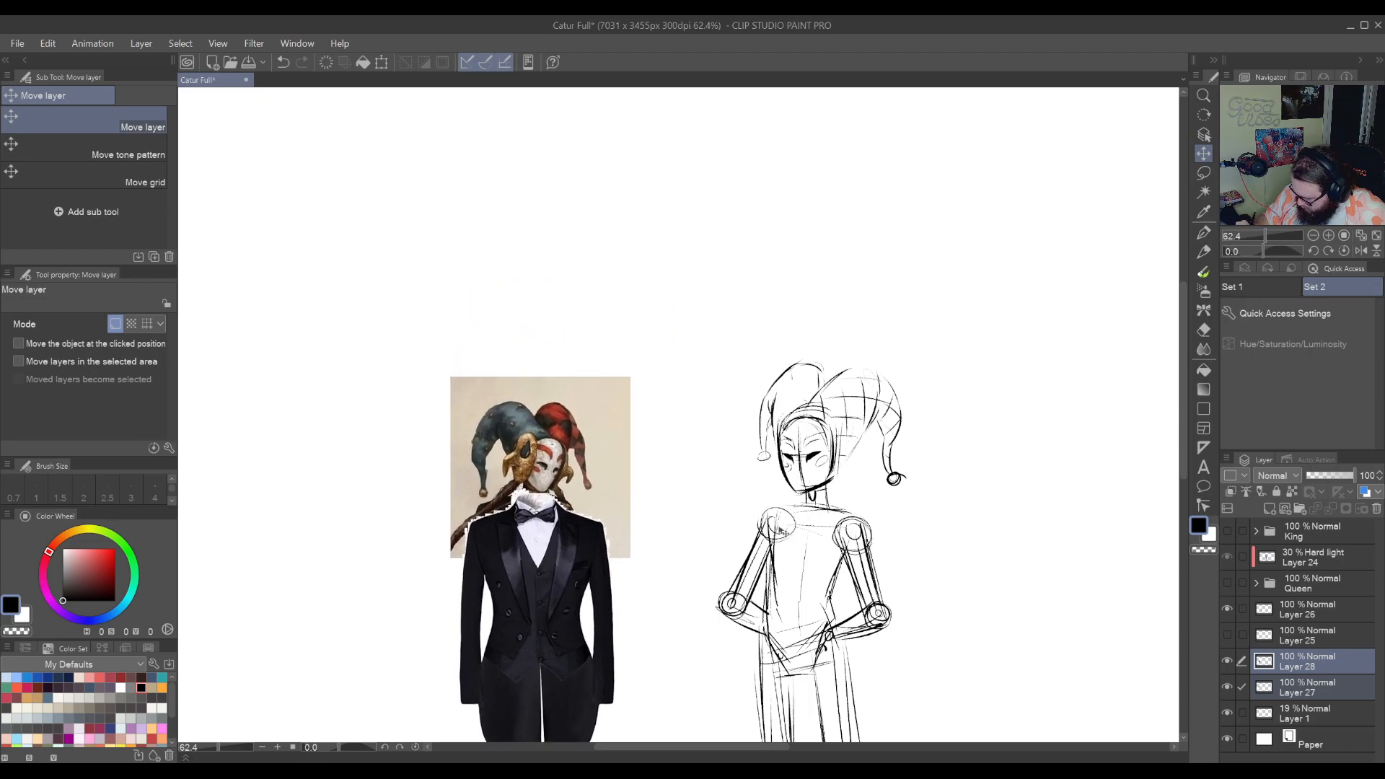
{"action": "left_click_drag", "start_coordinate": [894, 510], "coordinate": [850, 383]}
{"action": "left_click_drag", "start_coordinate": [528, 537], "coordinate": [491, 533]}
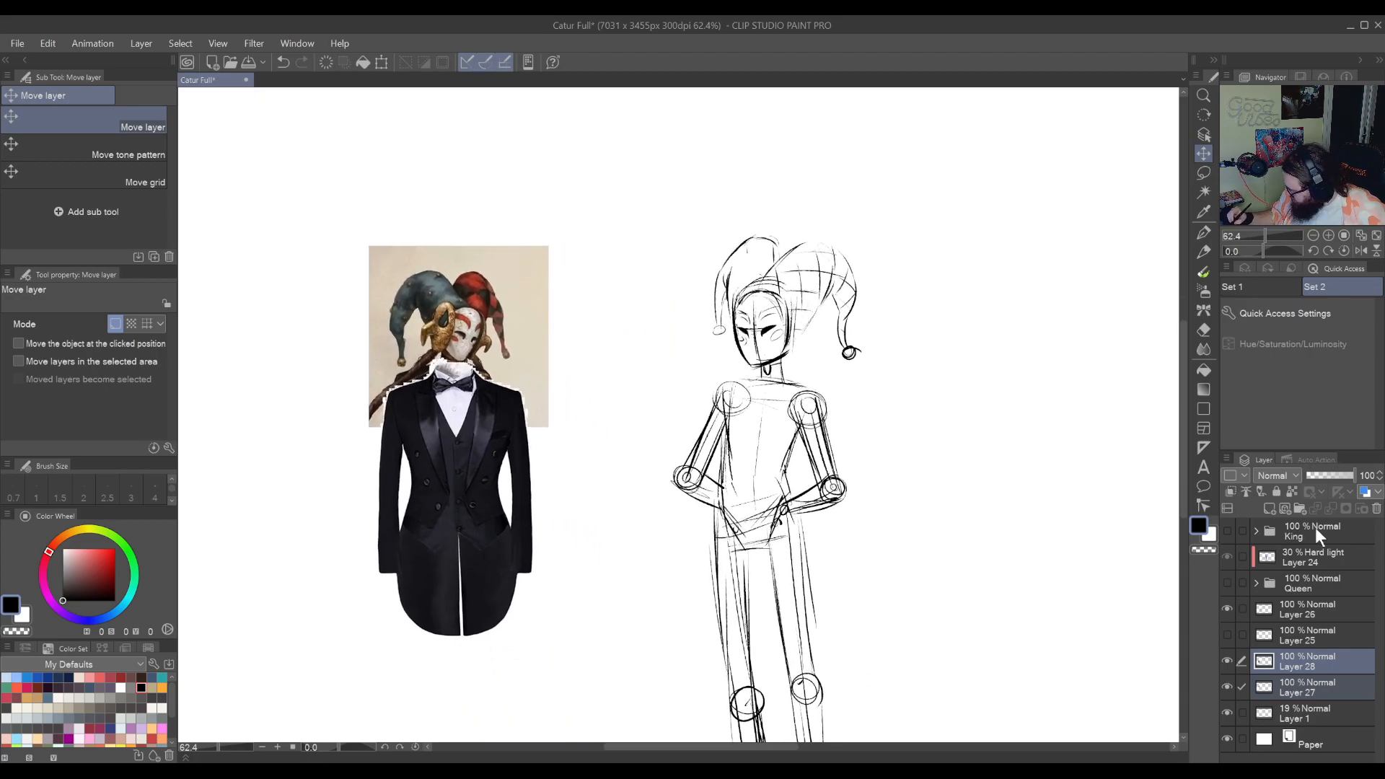
On Layer 26, draw a narrow V-shaped shirt opening from the neckline down the chest with the LP G-Pen
{"action": "left_click", "coordinate": [1305, 605]}
{"action": "left_click_drag", "start_coordinate": [767, 491], "coordinate": [916, 569]}
{"action": "scroll", "coordinate": [916, 569], "scroll_direction": "up", "scroll_amount": 1}
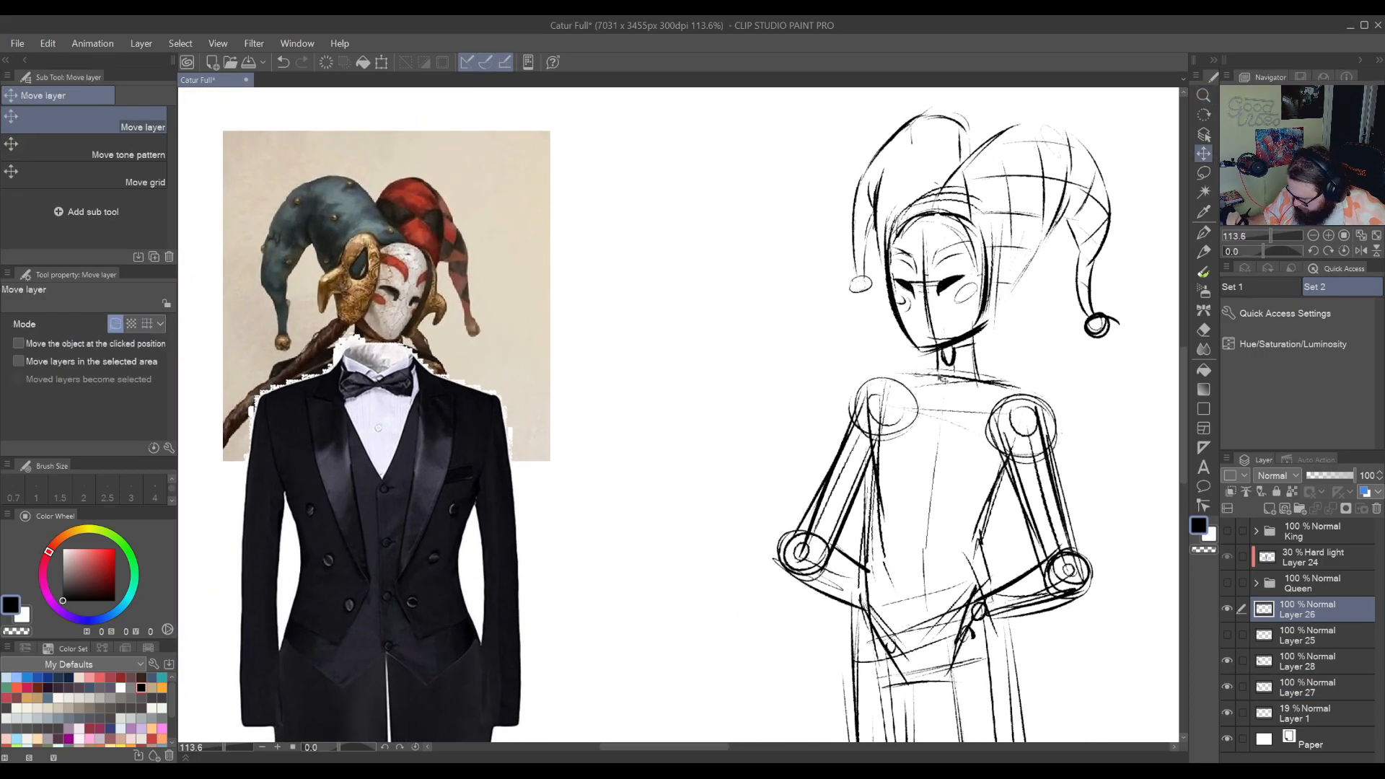
{"action": "key", "text": "p"}
{"action": "left_click_drag", "start_coordinate": [1029, 348], "coordinate": [1000, 304]}
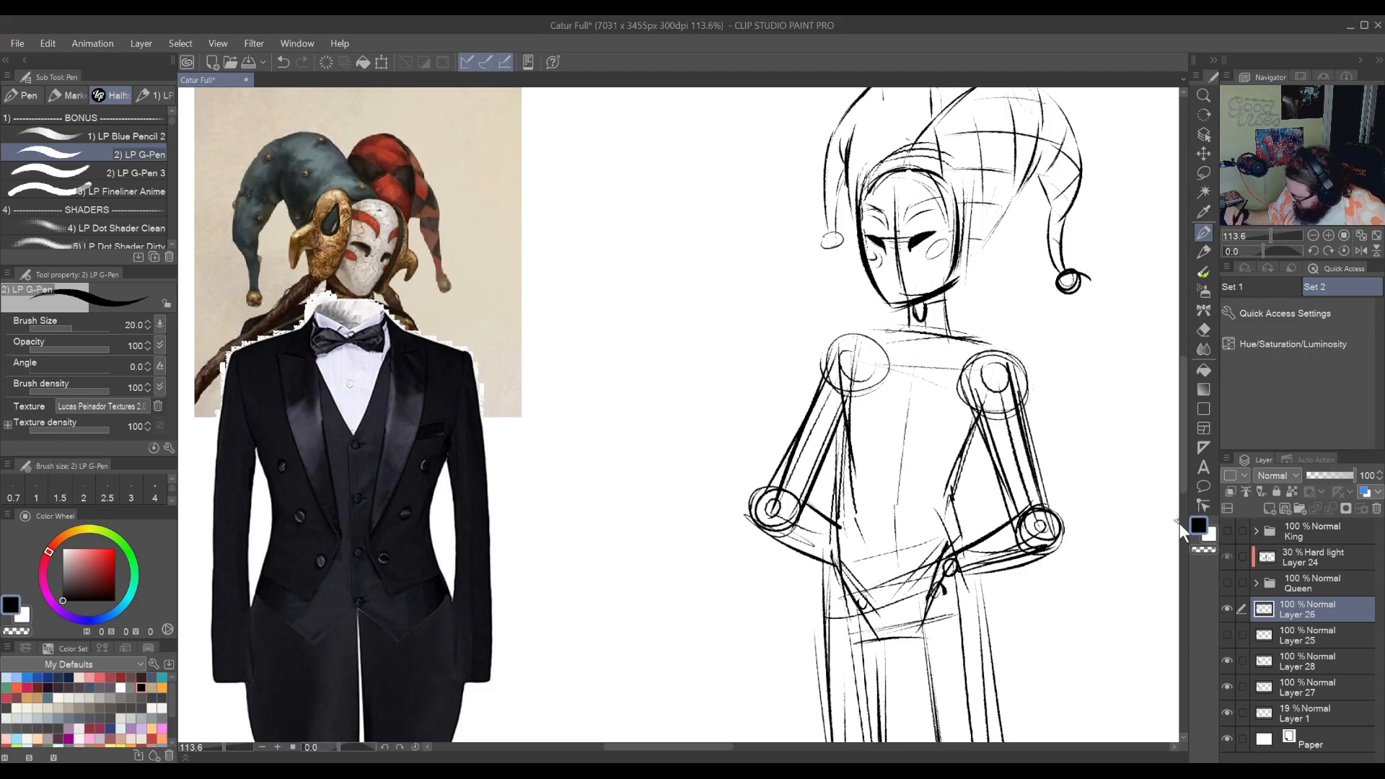
{"action": "left_click", "coordinate": [1226, 660]}
{"action": "left_click", "coordinate": [1225, 660]}
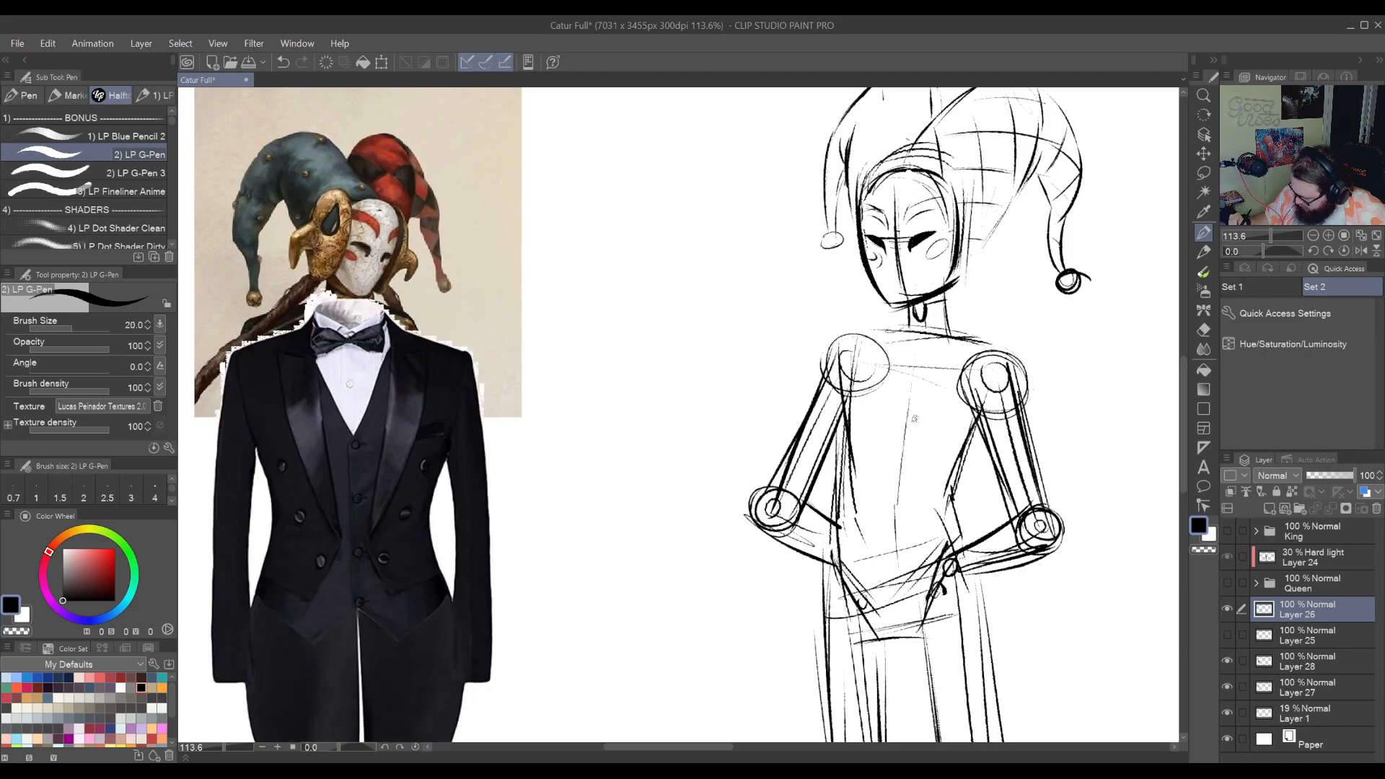
{"action": "left_click_drag", "start_coordinate": [893, 340], "coordinate": [894, 478]}
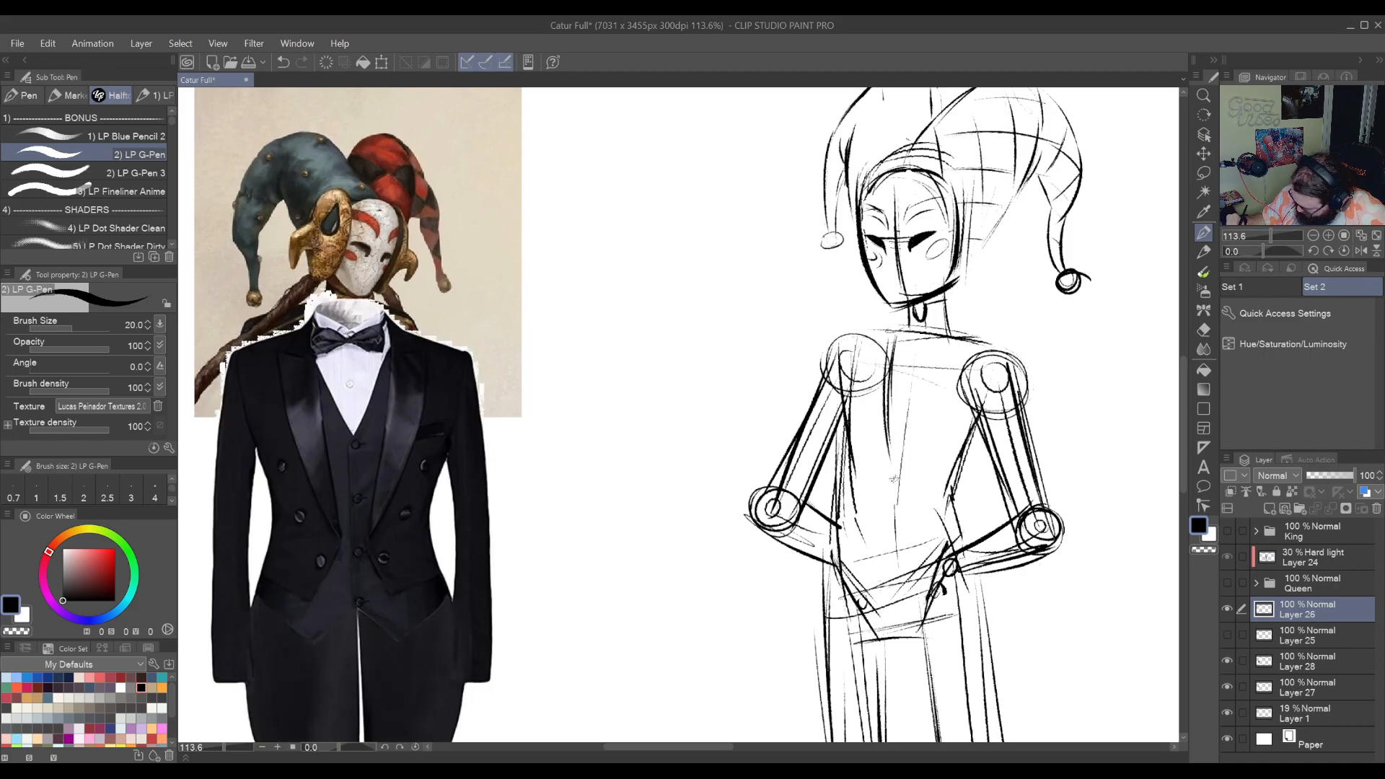
{"action": "left_click_drag", "start_coordinate": [945, 347], "coordinate": [898, 461]}
{"action": "mouse_move", "coordinate": [911, 425]}
{"action": "left_mouse_down"}
{"action": "mouse_move", "coordinate": [927, 351]}
{"action": "mouse_move", "coordinate": [852, 395]}
{"action": "left_mouse_up"}
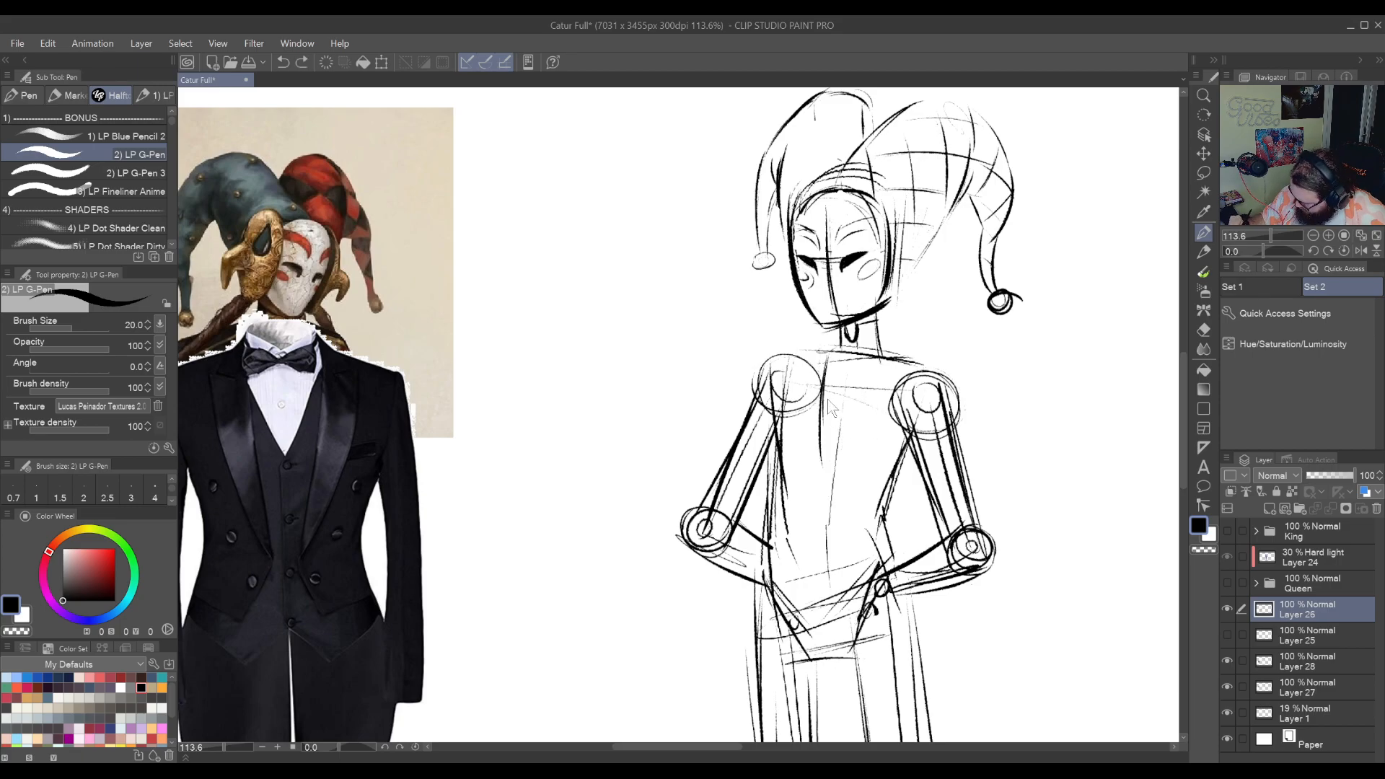
{"action": "left_click_drag", "start_coordinate": [825, 355], "coordinate": [833, 448]}
{"action": "mouse_move", "coordinate": [875, 361]}
{"action": "left_mouse_down"}
{"action": "mouse_move", "coordinate": [833, 446]}
{"action": "mouse_move", "coordinate": [914, 341]}
{"action": "left_mouse_up"}
Try a long stroke for the coat's front edge down the right side of the torso, and undo it
{"action": "left_click_drag", "start_coordinate": [920, 292], "coordinate": [888, 434]}
{"action": "key", "text": "ctrl+z"}
{"action": "mouse_move", "coordinate": [923, 273]}
{"action": "left_mouse_down"}
{"action": "mouse_move", "coordinate": [888, 389]}
{"action": "mouse_move", "coordinate": [882, 496]}
{"action": "left_mouse_up"}
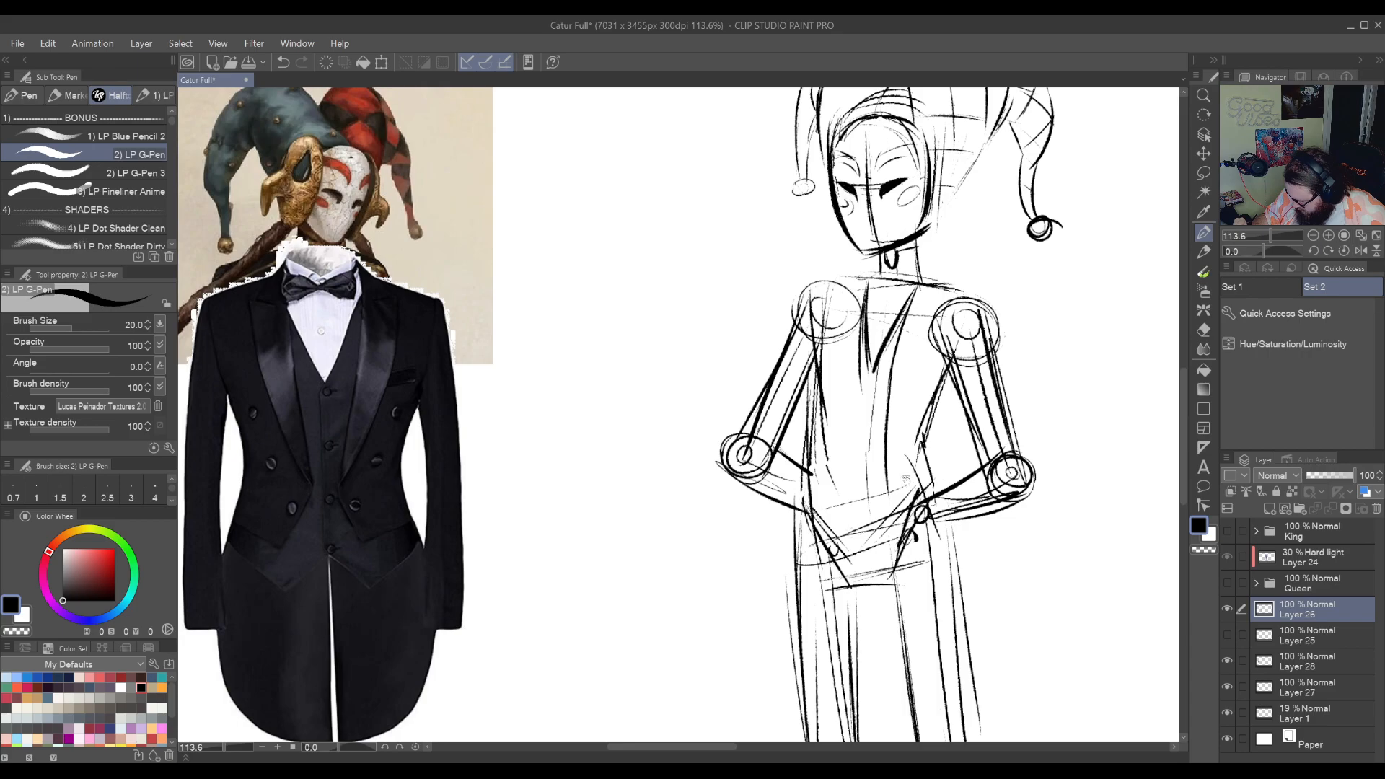
{"action": "key", "text": "ctrl+z"}
{"action": "key", "text": "ctrl+z"}
{"action": "key", "text": "ctrl+z"}
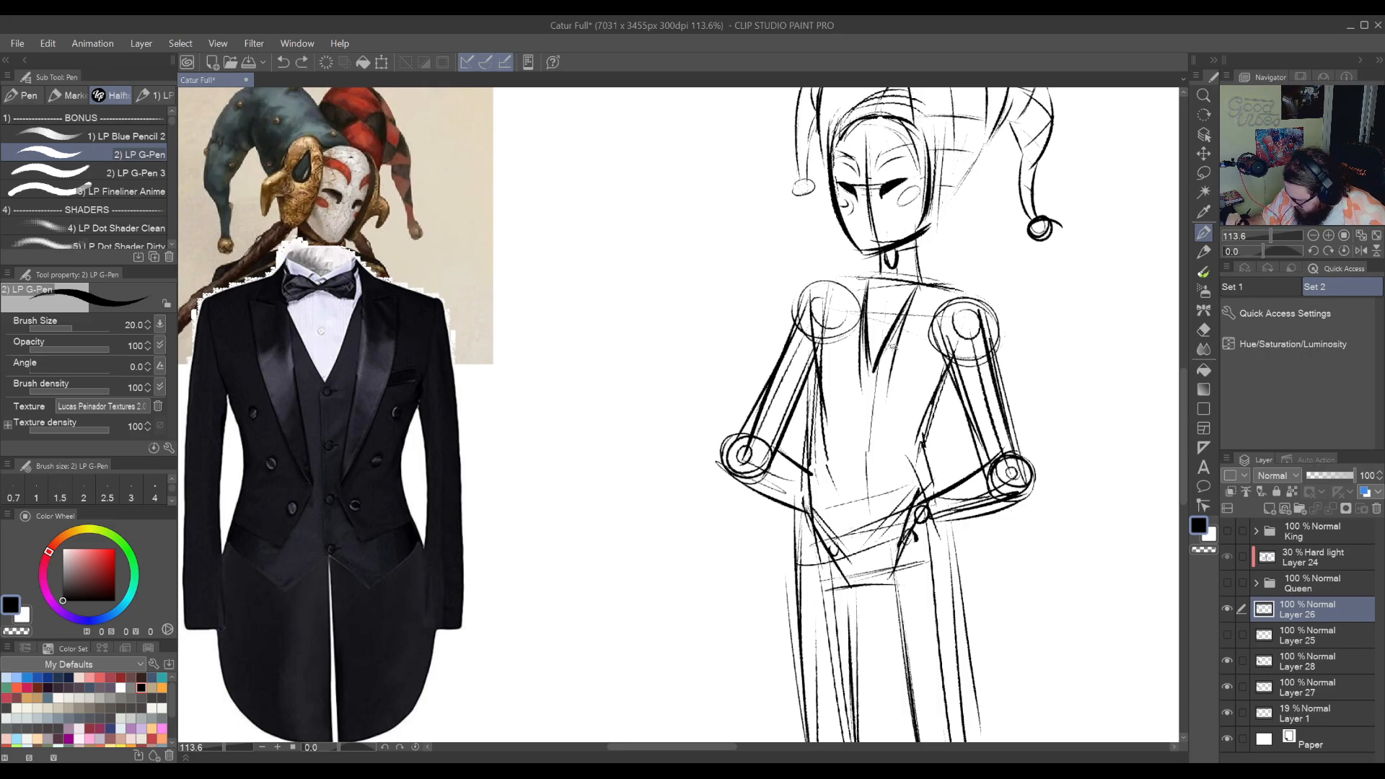
Draw the coat's lapel edges on both sides of the chest, angling inward from the neckline and flaring outward at the waist
{"action": "mouse_move", "coordinate": [898, 342]}
{"action": "left_mouse_down"}
{"action": "mouse_move", "coordinate": [881, 426]}
{"action": "mouse_move", "coordinate": [907, 476]}
{"action": "mouse_move", "coordinate": [925, 448]}
{"action": "left_mouse_up"}
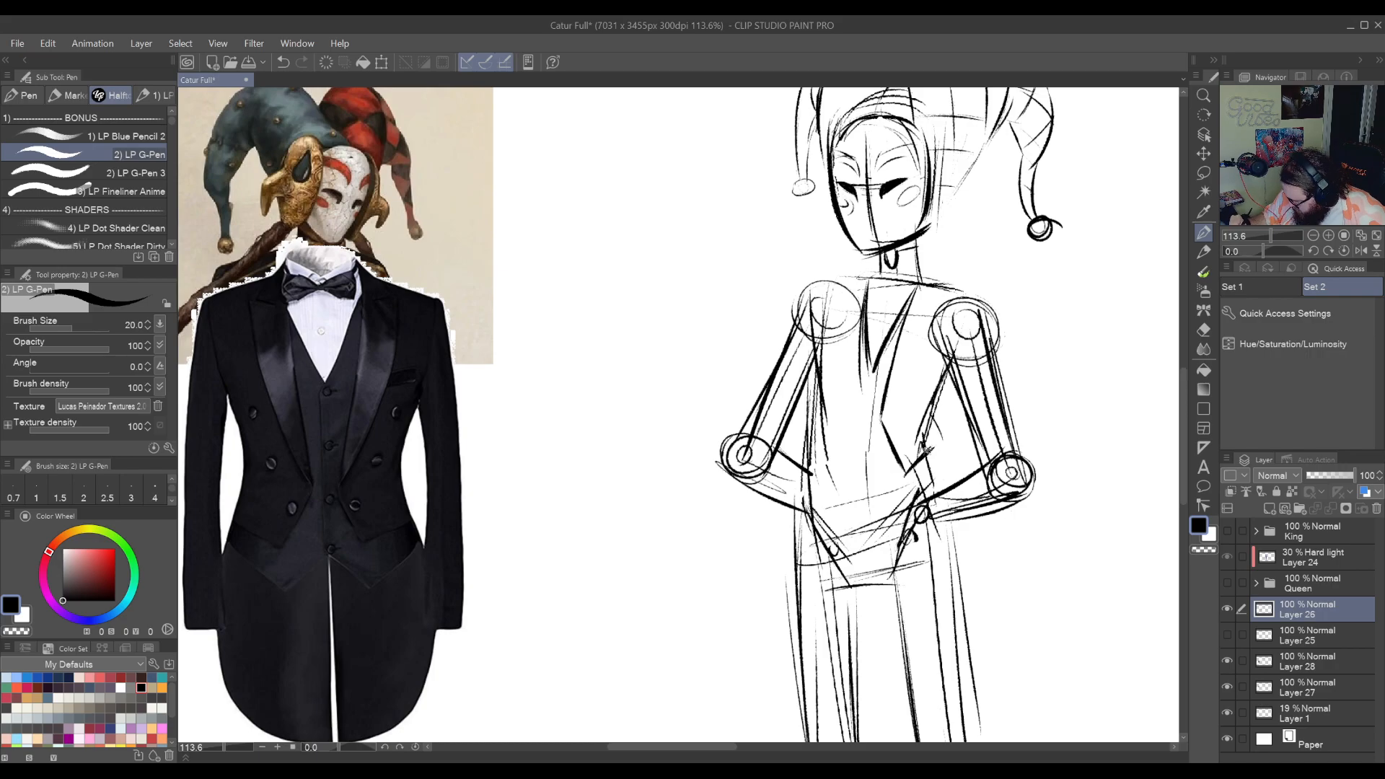
{"action": "left_click_drag", "start_coordinate": [869, 274], "coordinate": [823, 465]}
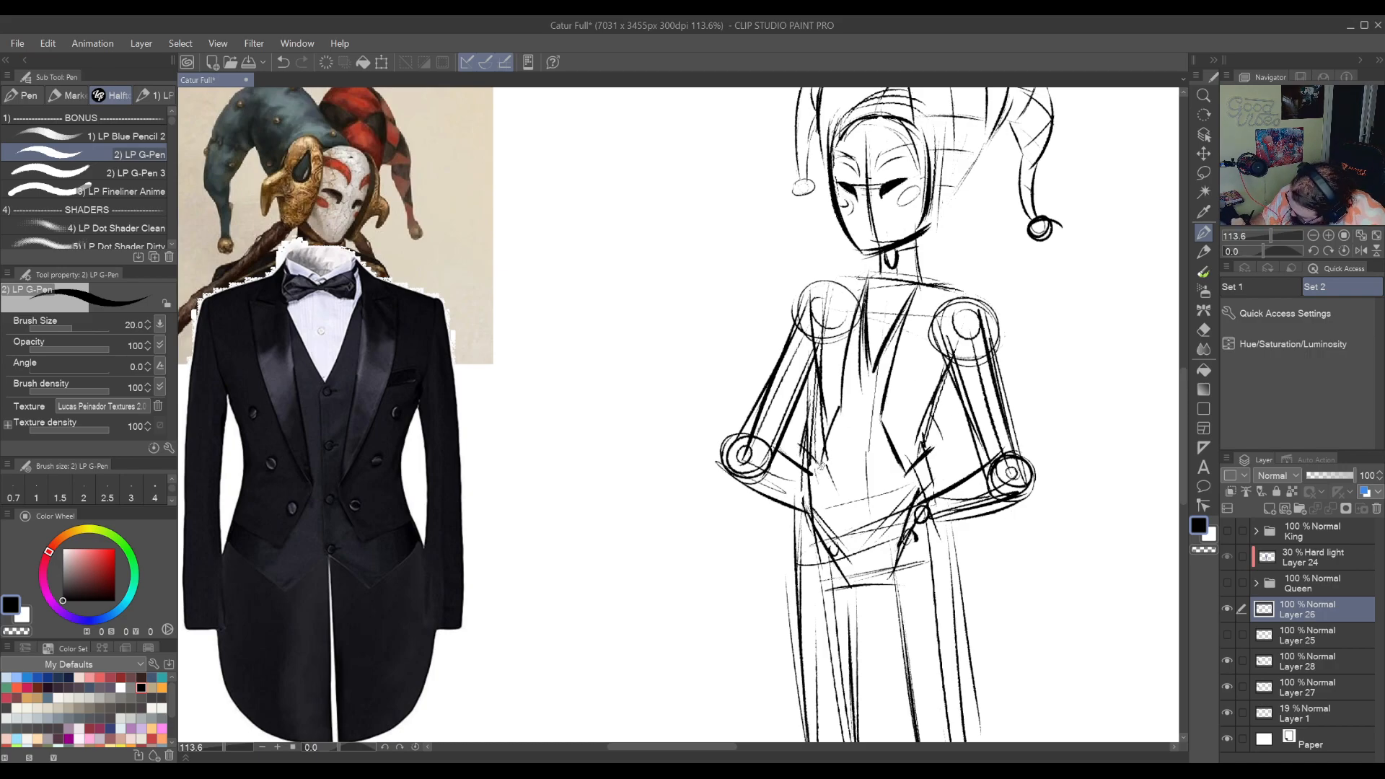
Draw the long curved coattail outside the figure's right-hand leg and a short curved tail edge between the legs
{"action": "mouse_move", "coordinate": [970, 491]}
{"action": "left_mouse_down"}
{"action": "mouse_move", "coordinate": [857, 377]}
{"action": "mouse_move", "coordinate": [833, 317]}
{"action": "mouse_move", "coordinate": [802, 305]}
{"action": "mouse_move", "coordinate": [815, 348]}
{"action": "left_mouse_up"}
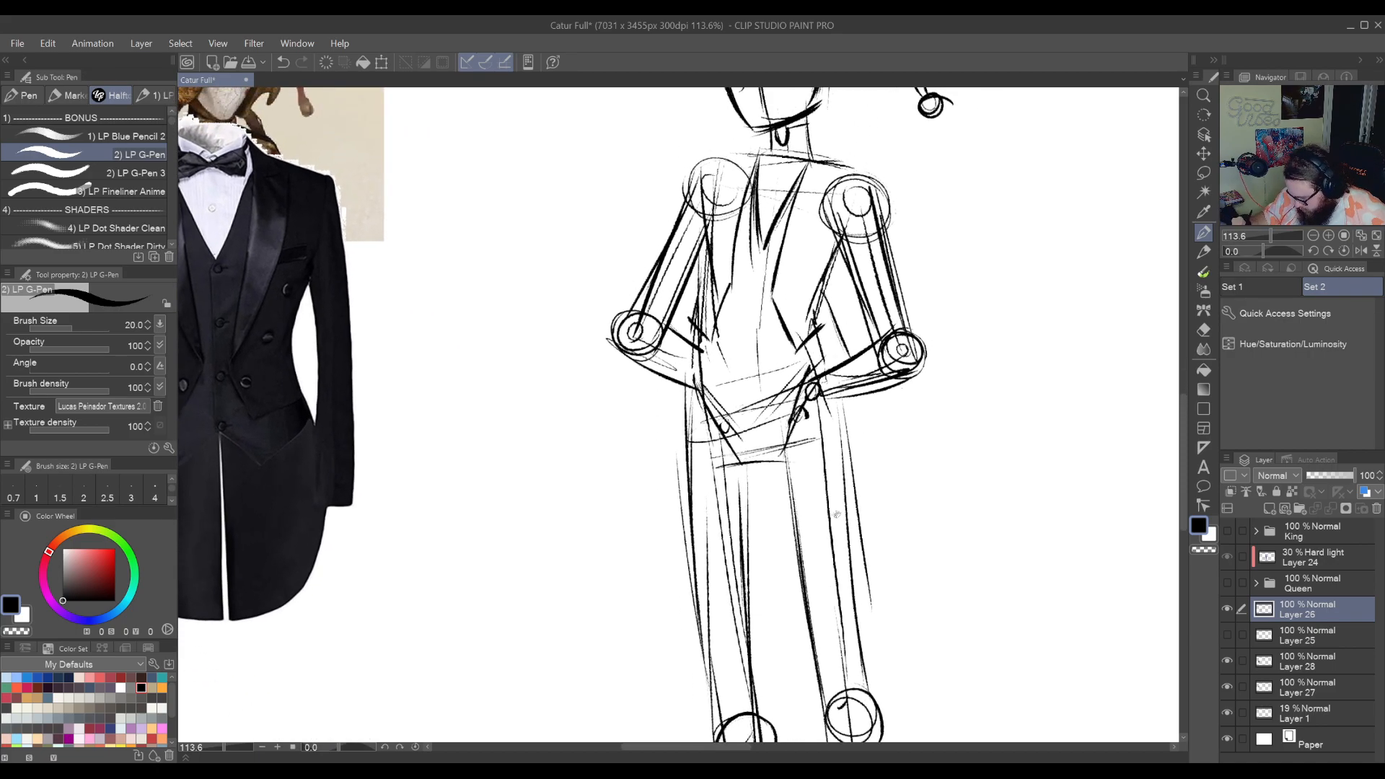
{"action": "mouse_move", "coordinate": [876, 405]}
{"action": "left_mouse_down"}
{"action": "mouse_move", "coordinate": [926, 511]}
{"action": "mouse_move", "coordinate": [894, 611]}
{"action": "left_mouse_up"}
{"action": "left_click_drag", "start_coordinate": [925, 514], "coordinate": [890, 617]}
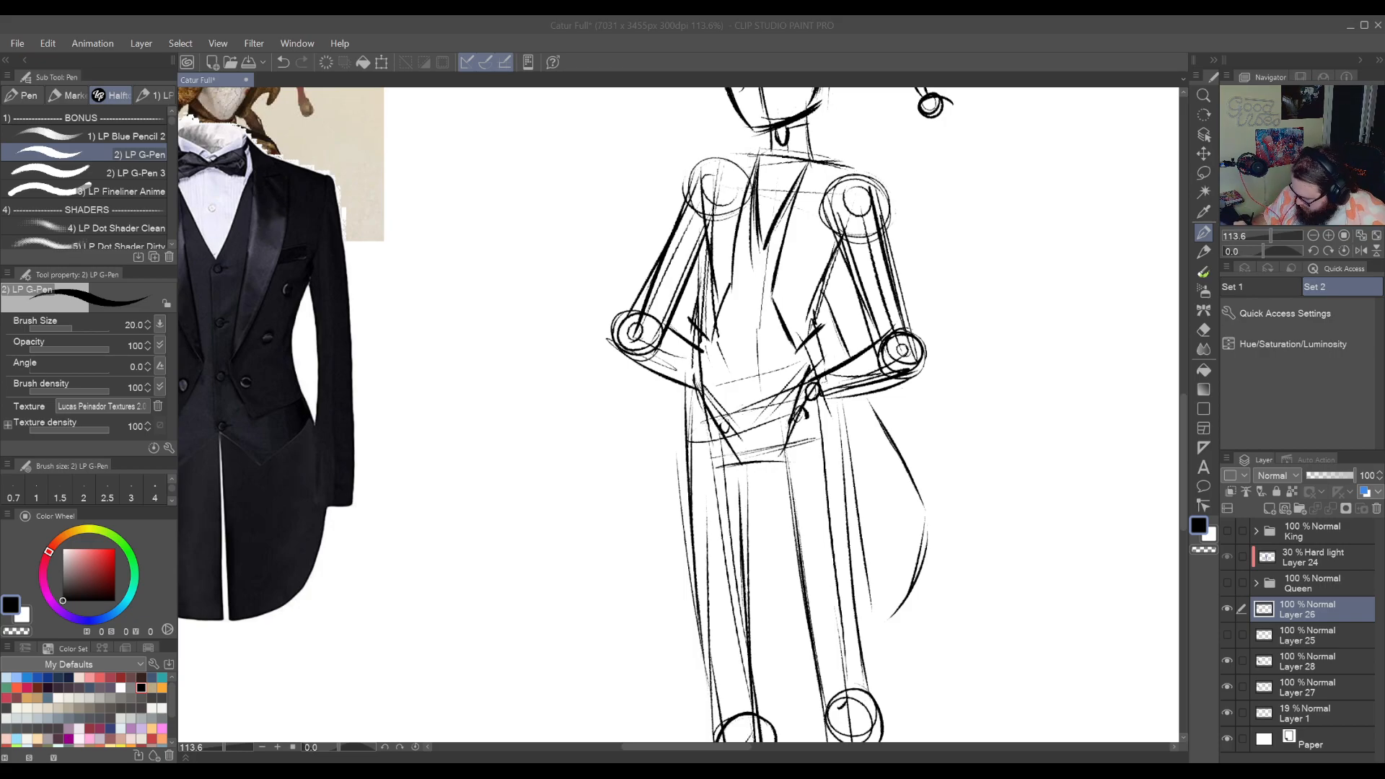
{"action": "left_click_drag", "start_coordinate": [747, 561], "coordinate": [790, 604]}
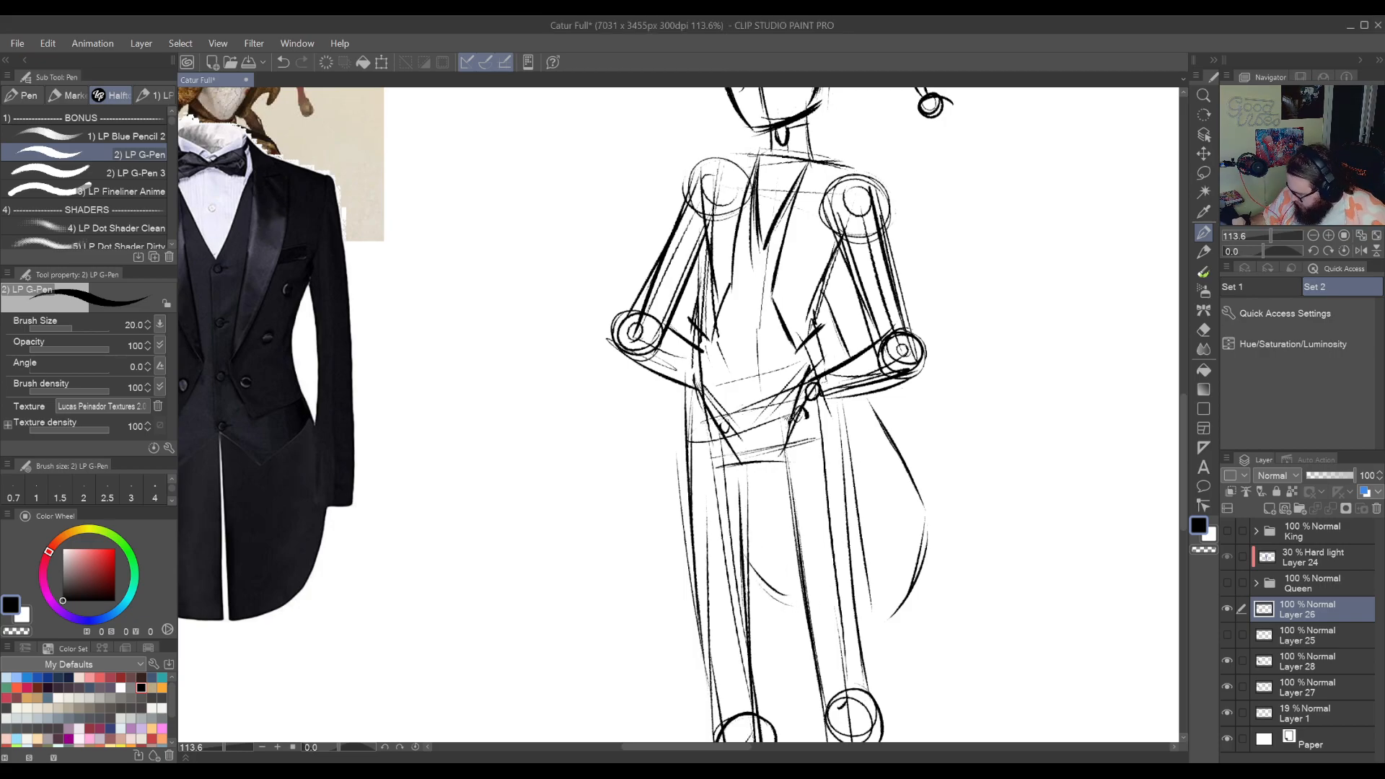
Draw the waistcoat's pointed lower hem across the waist and add short coat-edge strokes beside the left-hand hip
{"action": "scroll", "coordinate": [793, 417], "scroll_direction": "up", "scroll_amount": 4}
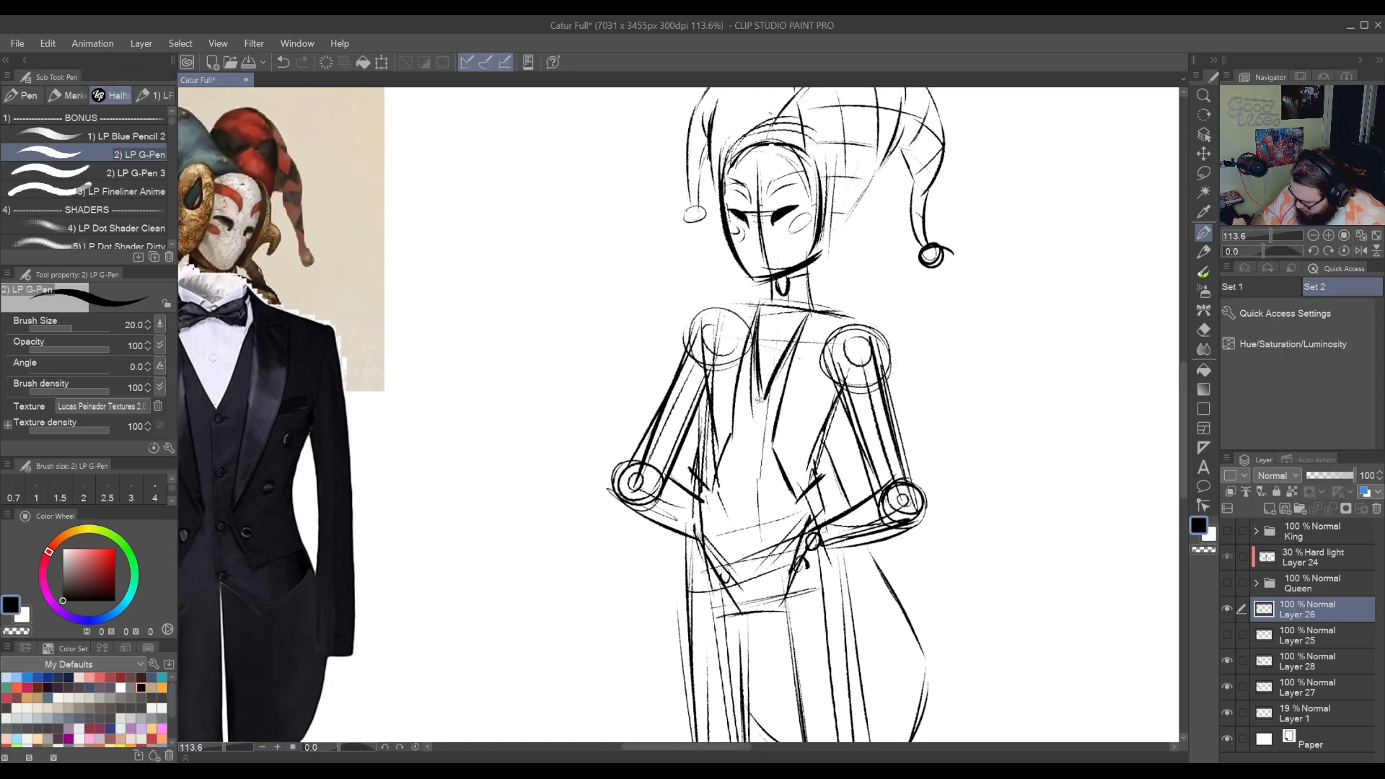
{"action": "mouse_move", "coordinate": [747, 496]}
{"action": "left_mouse_down"}
{"action": "mouse_move", "coordinate": [775, 530]}
{"action": "mouse_move", "coordinate": [815, 506]}
{"action": "left_mouse_up"}
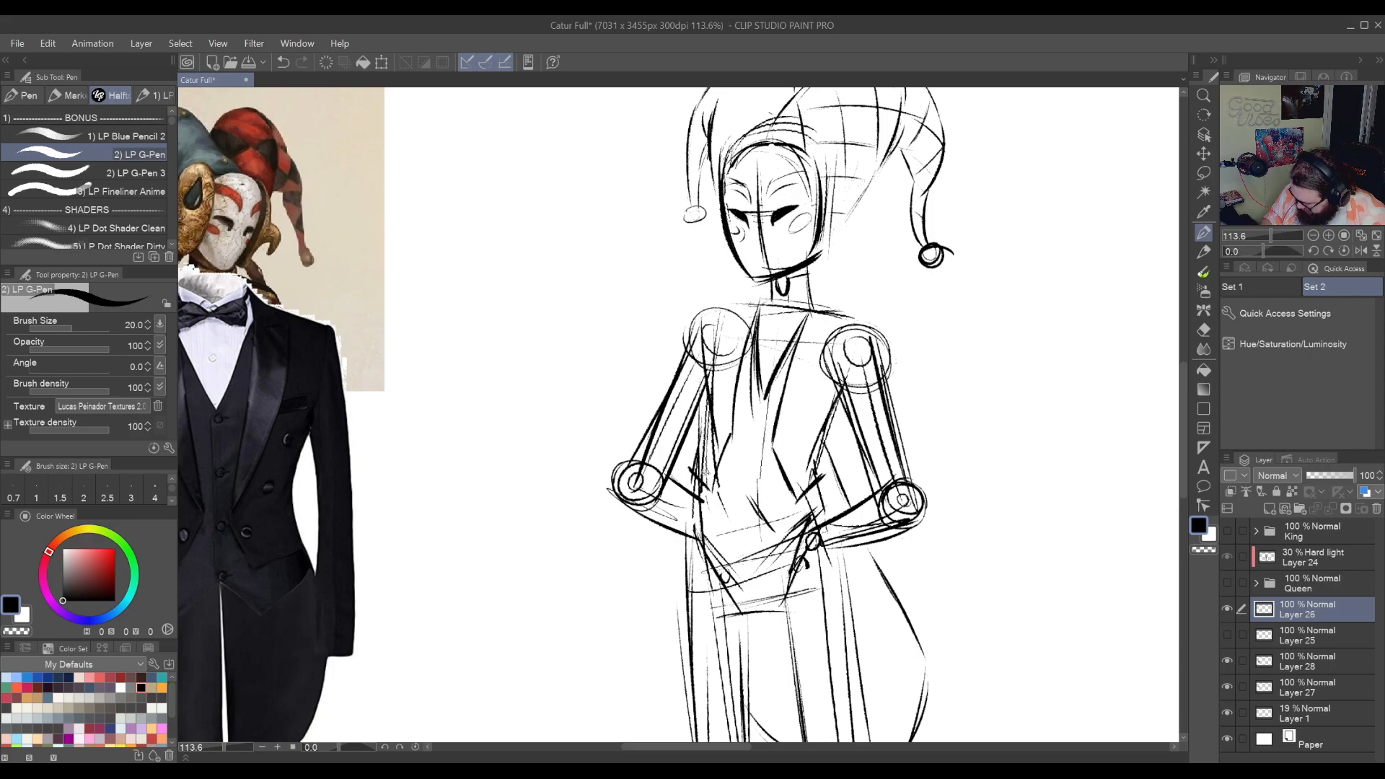
{"action": "left_click_drag", "start_coordinate": [746, 491], "coordinate": [725, 531]}
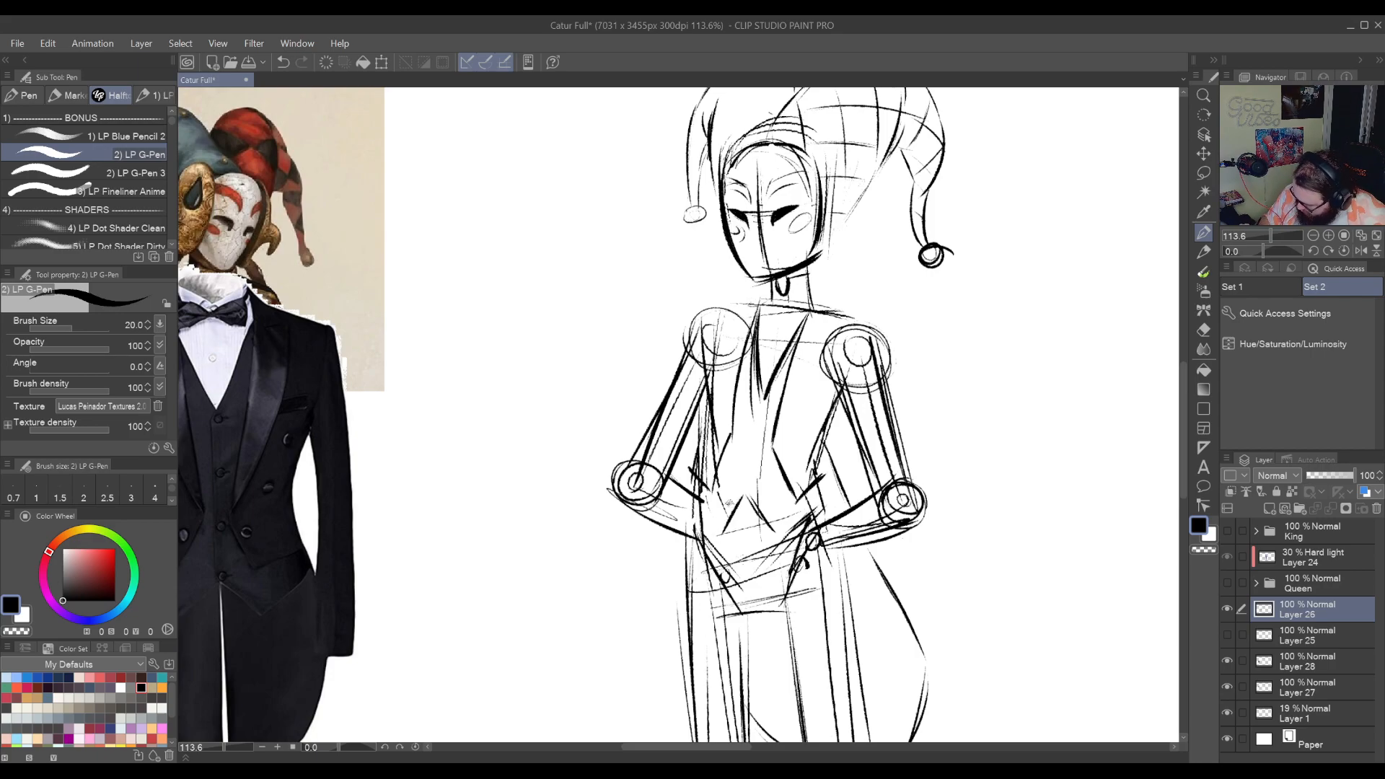
{"action": "left_click_drag", "start_coordinate": [690, 478], "coordinate": [713, 534]}
{"action": "left_click_drag", "start_coordinate": [721, 501], "coordinate": [731, 508]}
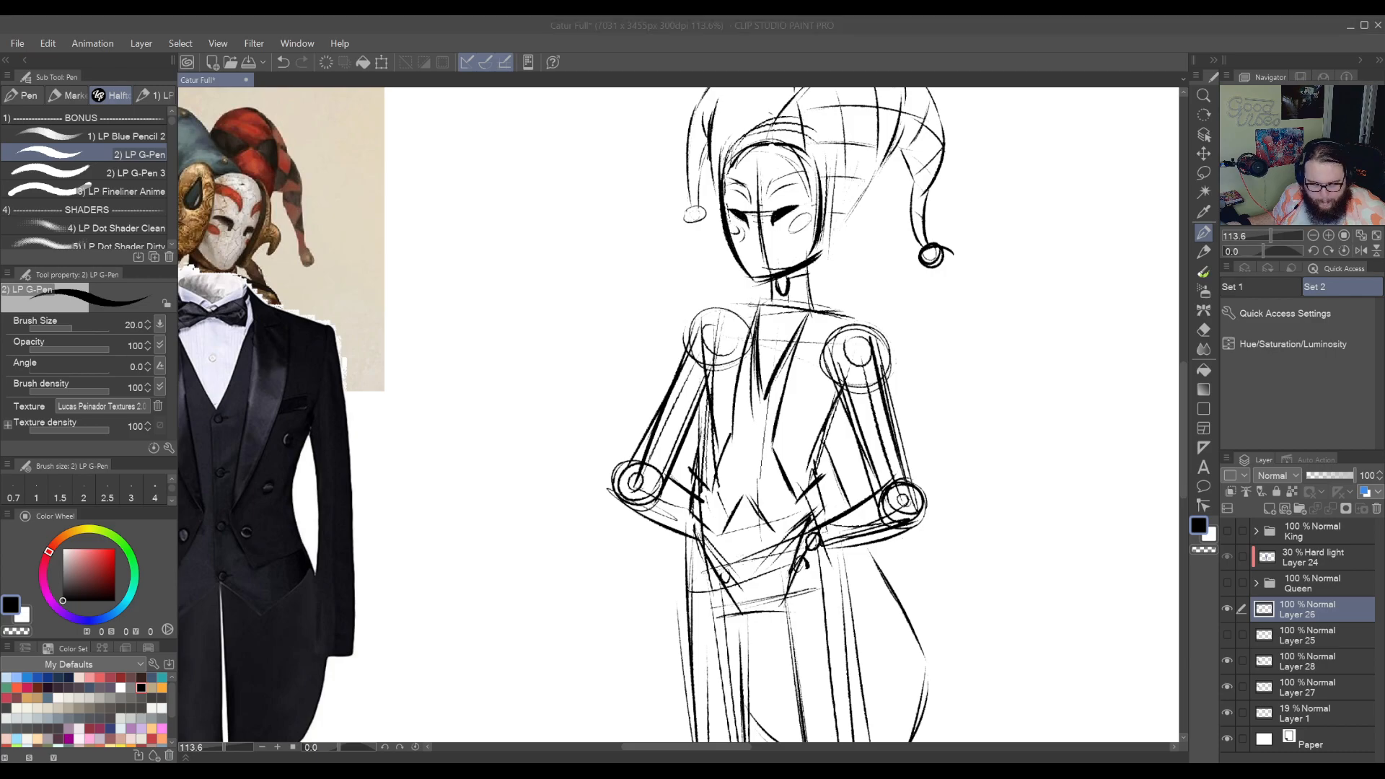
{"action": "left_click_drag", "start_coordinate": [757, 392], "coordinate": [790, 417]}
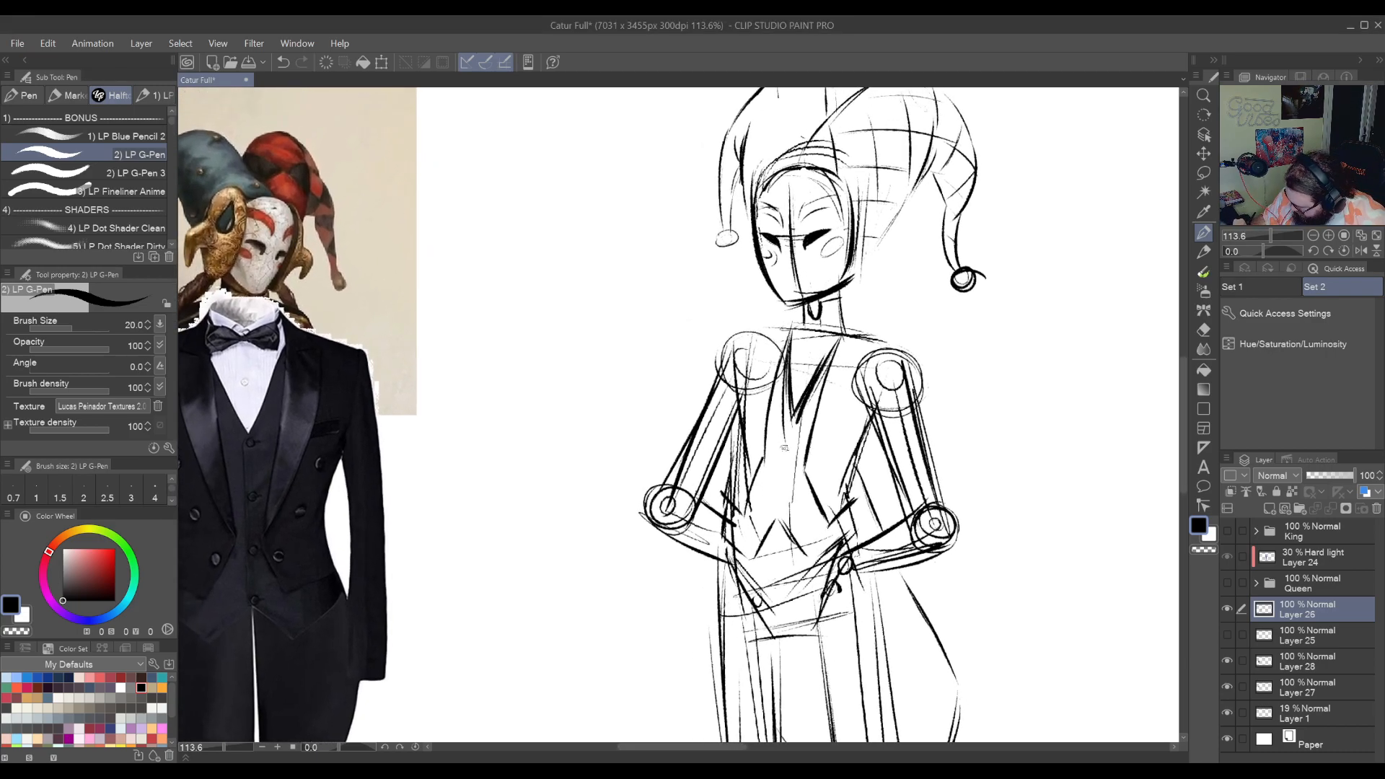
Draw the waistcoat's centre opening and a column of buttons, plus a row of coat buttons on each side of the chest
{"action": "left_click_drag", "start_coordinate": [776, 469], "coordinate": [787, 423]}
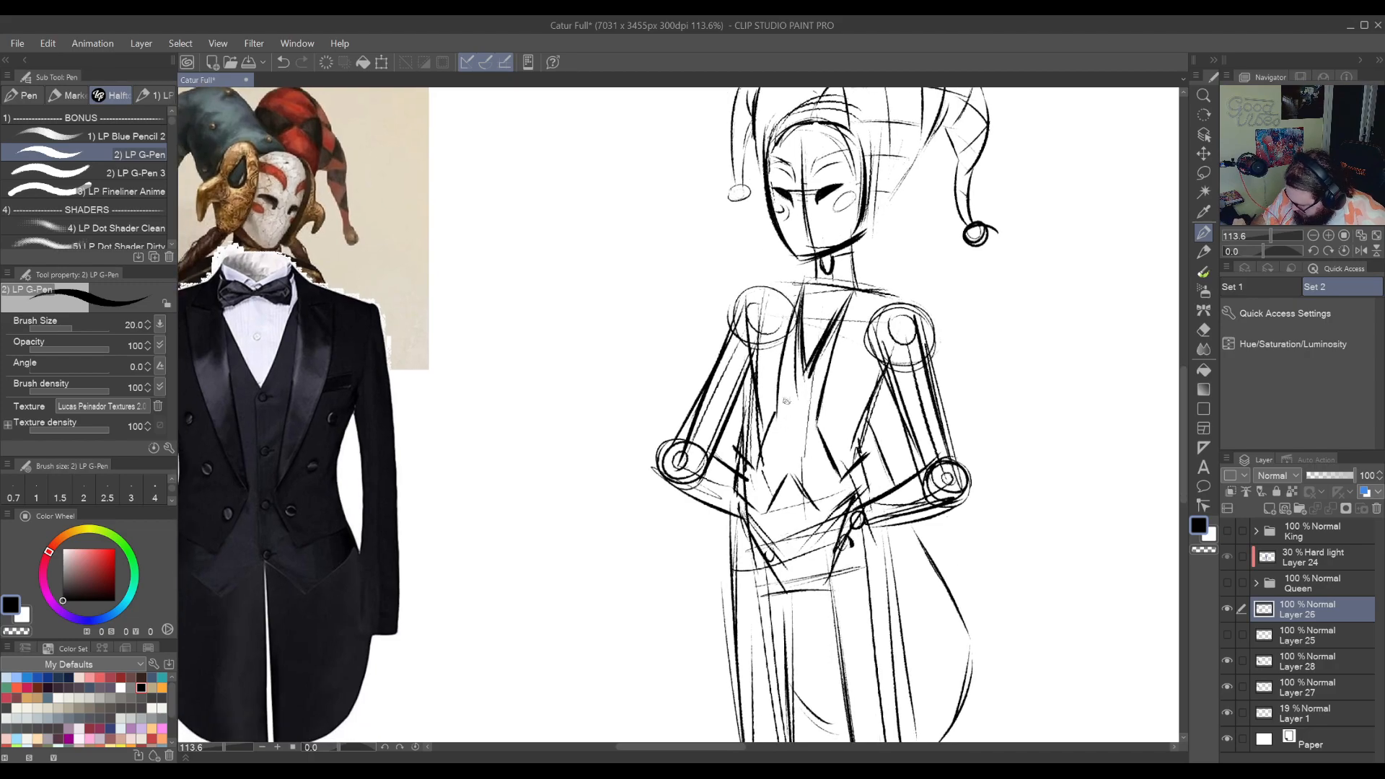
{"action": "mouse_move", "coordinate": [813, 365]}
{"action": "left_mouse_down"}
{"action": "mouse_move", "coordinate": [787, 390]}
{"action": "mouse_move", "coordinate": [777, 476]}
{"action": "left_mouse_up"}
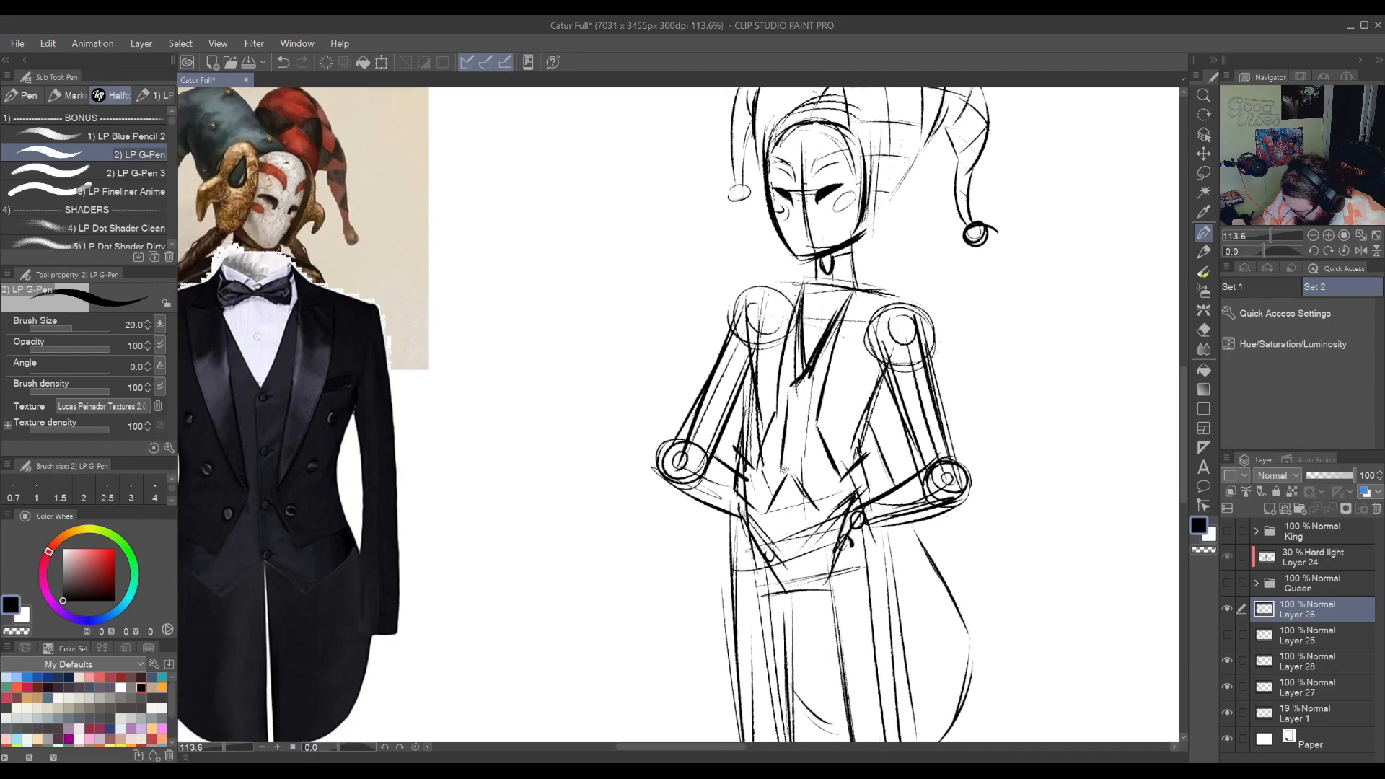
{"action": "mouse_move", "coordinate": [802, 392]}
{"action": "left_mouse_down"}
{"action": "mouse_move", "coordinate": [787, 444]}
{"action": "mouse_move", "coordinate": [806, 404]}
{"action": "mouse_move", "coordinate": [792, 406]}
{"action": "mouse_move", "coordinate": [822, 448]}
{"action": "mouse_move", "coordinate": [818, 437]}
{"action": "left_mouse_up"}
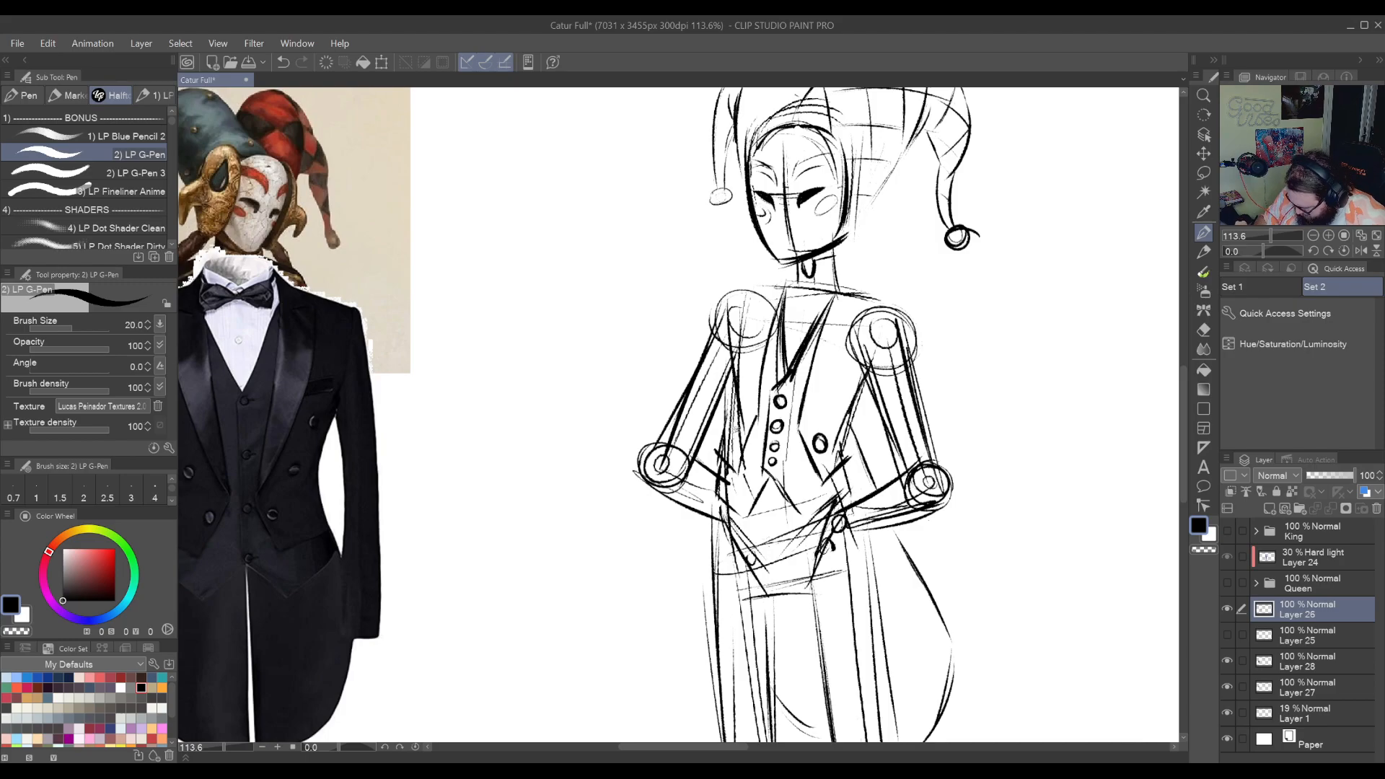
{"action": "left_click_drag", "start_coordinate": [736, 429], "coordinate": [738, 436]}
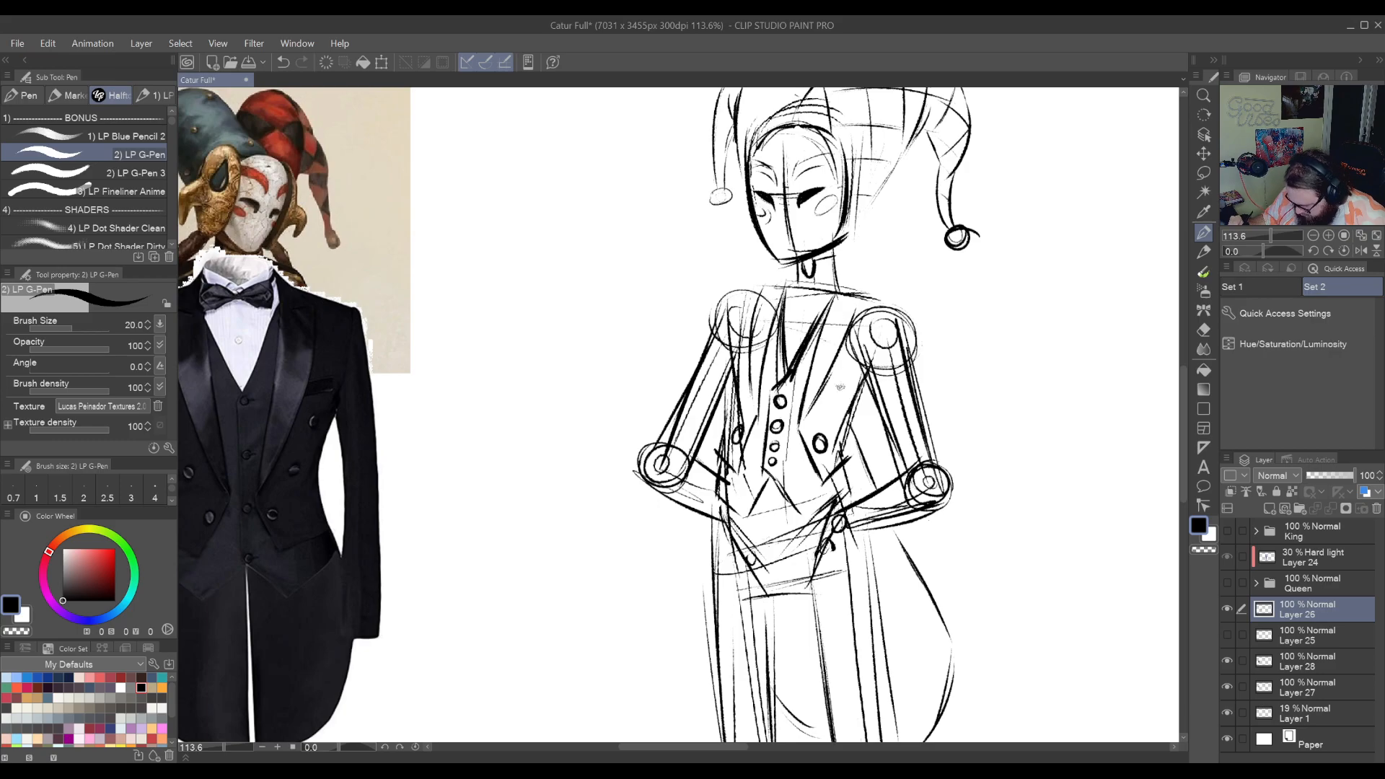
{"action": "left_click_drag", "start_coordinate": [829, 409], "coordinate": [841, 369]}
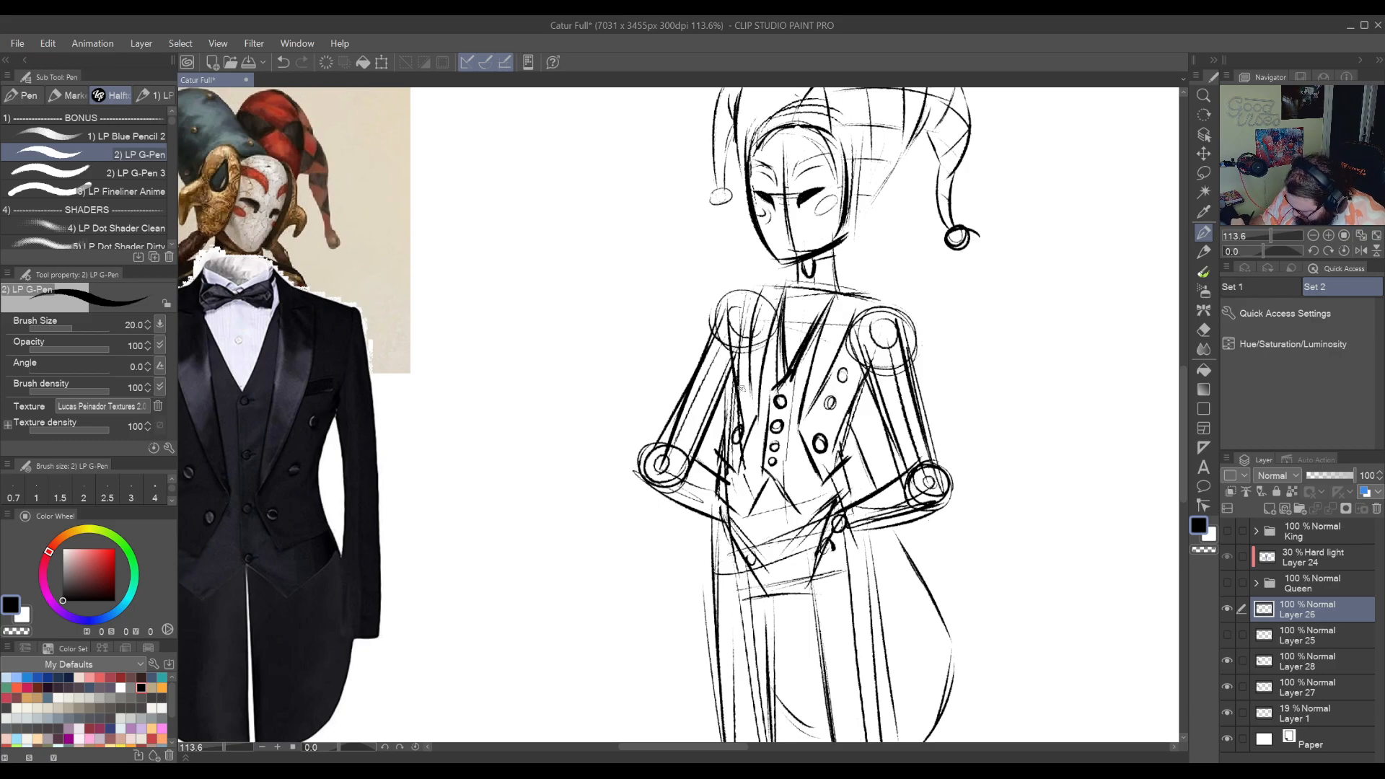
{"action": "left_click_drag", "start_coordinate": [741, 401], "coordinate": [742, 369]}
Erase the construction lines crossing the right-hand hip and redraw the coattail's outer edge darker from the waist down
{"action": "mouse_move", "coordinate": [854, 475]}
{"action": "left_mouse_down"}
{"action": "mouse_move", "coordinate": [778, 363]}
{"action": "mouse_move", "coordinate": [927, 398]}
{"action": "mouse_move", "coordinate": [775, 454]}
{"action": "mouse_move", "coordinate": [850, 390]}
{"action": "mouse_move", "coordinate": [785, 381]}
{"action": "mouse_move", "coordinate": [862, 449]}
{"action": "left_mouse_up"}
{"action": "key", "text": "e"}
{"action": "mouse_move", "coordinate": [817, 384]}
{"action": "left_mouse_down"}
{"action": "mouse_move", "coordinate": [828, 417]}
{"action": "mouse_move", "coordinate": [802, 333]}
{"action": "left_mouse_up"}
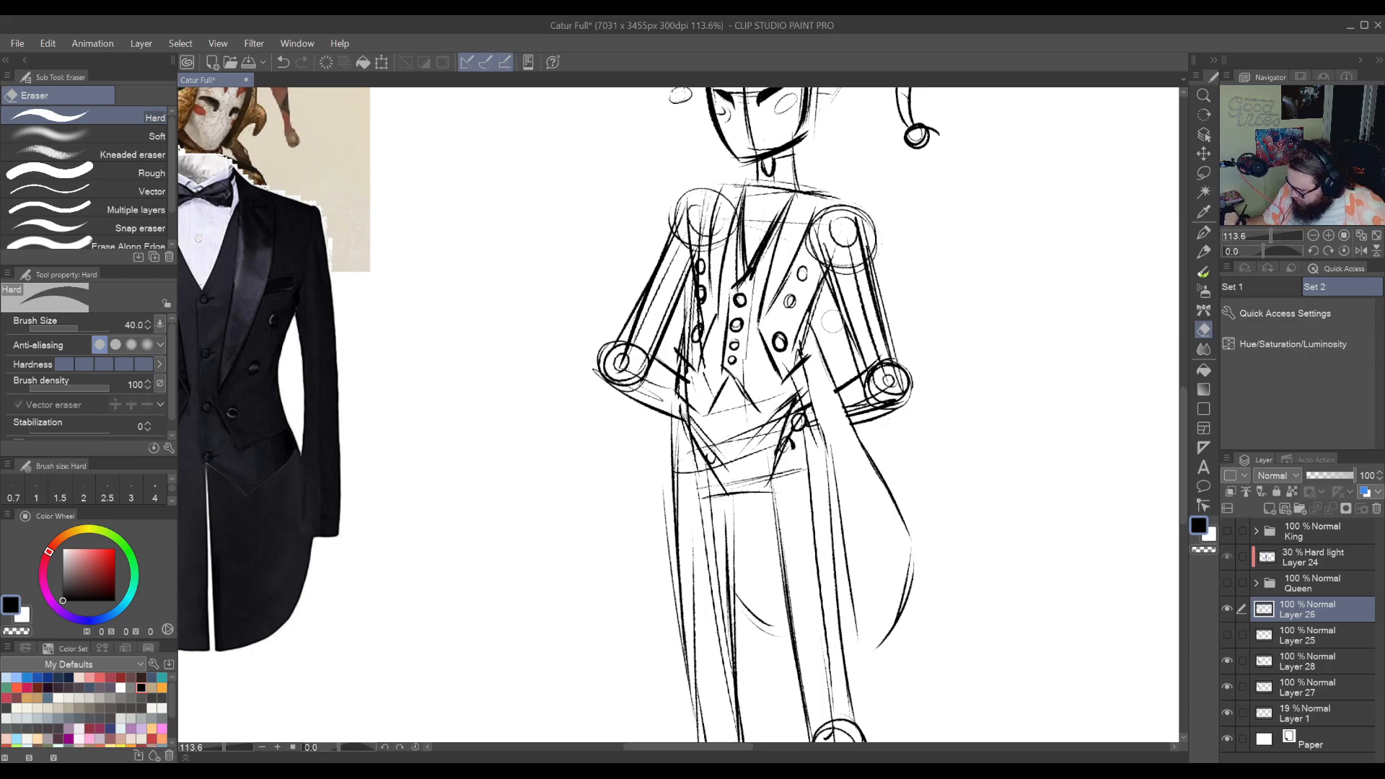
{"action": "mouse_move", "coordinate": [899, 299]}
{"action": "left_mouse_down"}
{"action": "mouse_move", "coordinate": [826, 449]}
{"action": "mouse_move", "coordinate": [807, 552]}
{"action": "left_mouse_up"}
{"action": "key", "text": "p"}
{"action": "mouse_move", "coordinate": [789, 620]}
{"action": "left_mouse_down"}
{"action": "mouse_move", "coordinate": [815, 467]}
{"action": "mouse_move", "coordinate": [800, 474]}
{"action": "left_mouse_up"}
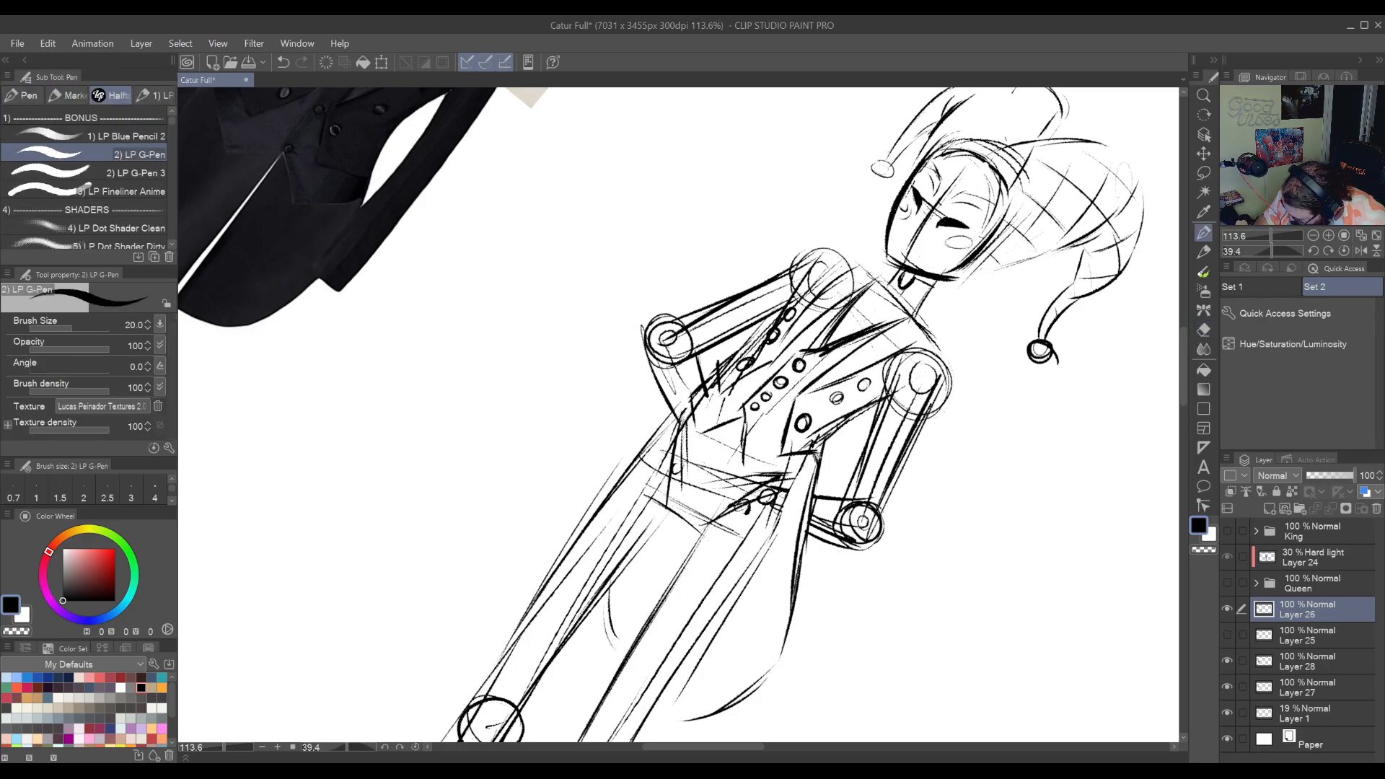
{"action": "key", "text": "r"}
{"action": "key", "text": "ctrl+@"}
Erase the shoulder and elbow joint circles and the inner guide lines of the right-hand arm, leaving a plain sleeve
{"action": "key", "text": "e"}
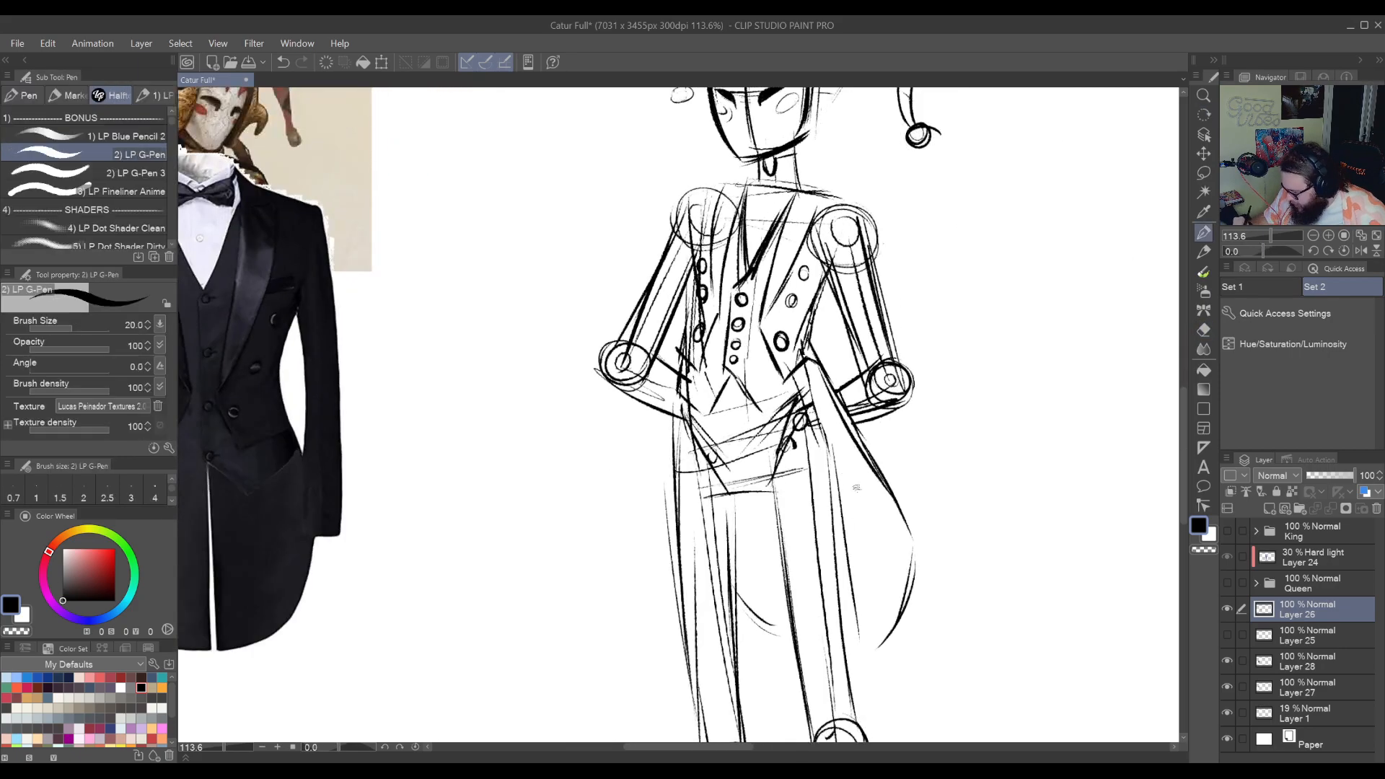
{"action": "scroll", "coordinate": [757, 432], "scroll_direction": "up", "scroll_amount": 3}
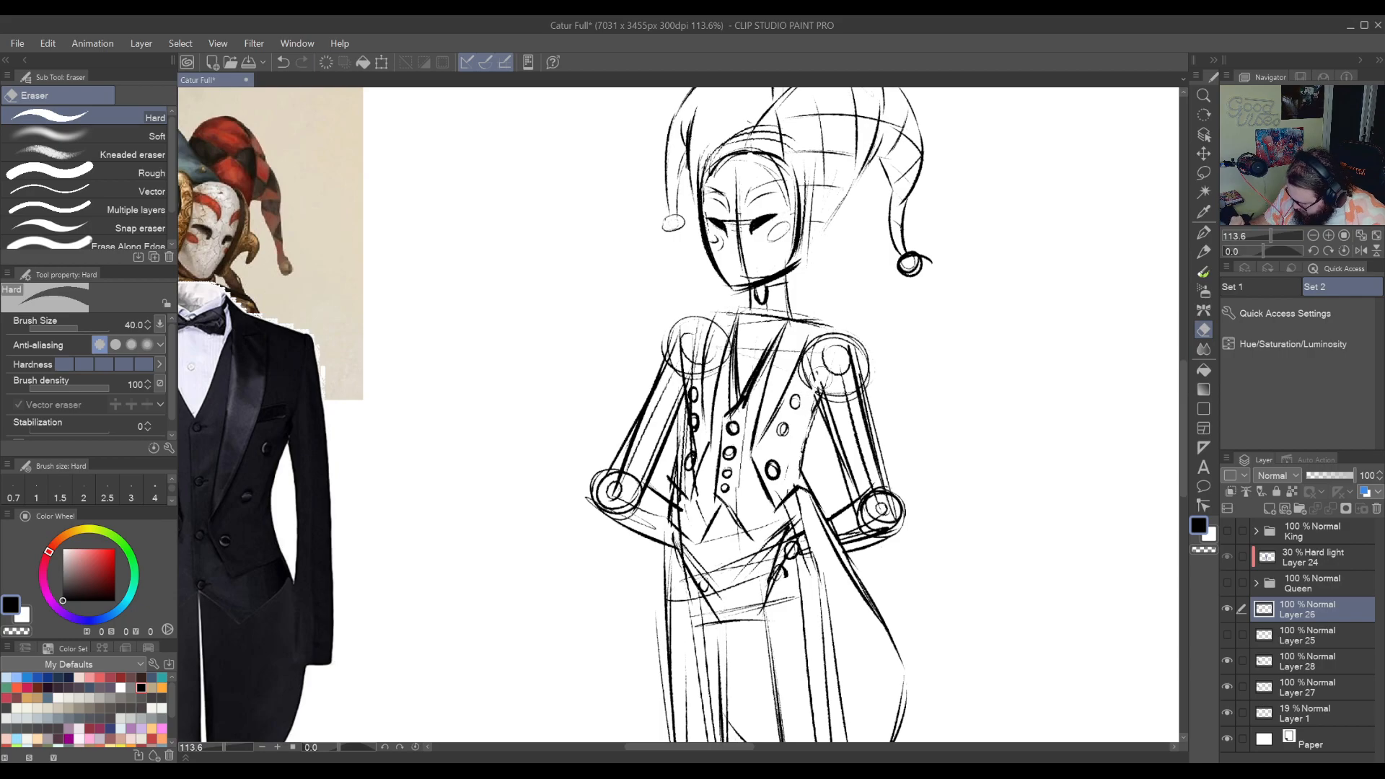
{"action": "mouse_move", "coordinate": [837, 358]}
{"action": "left_mouse_down"}
{"action": "mouse_move", "coordinate": [836, 390]}
{"action": "mouse_move", "coordinate": [842, 362]}
{"action": "mouse_move", "coordinate": [867, 509]}
{"action": "left_mouse_up"}
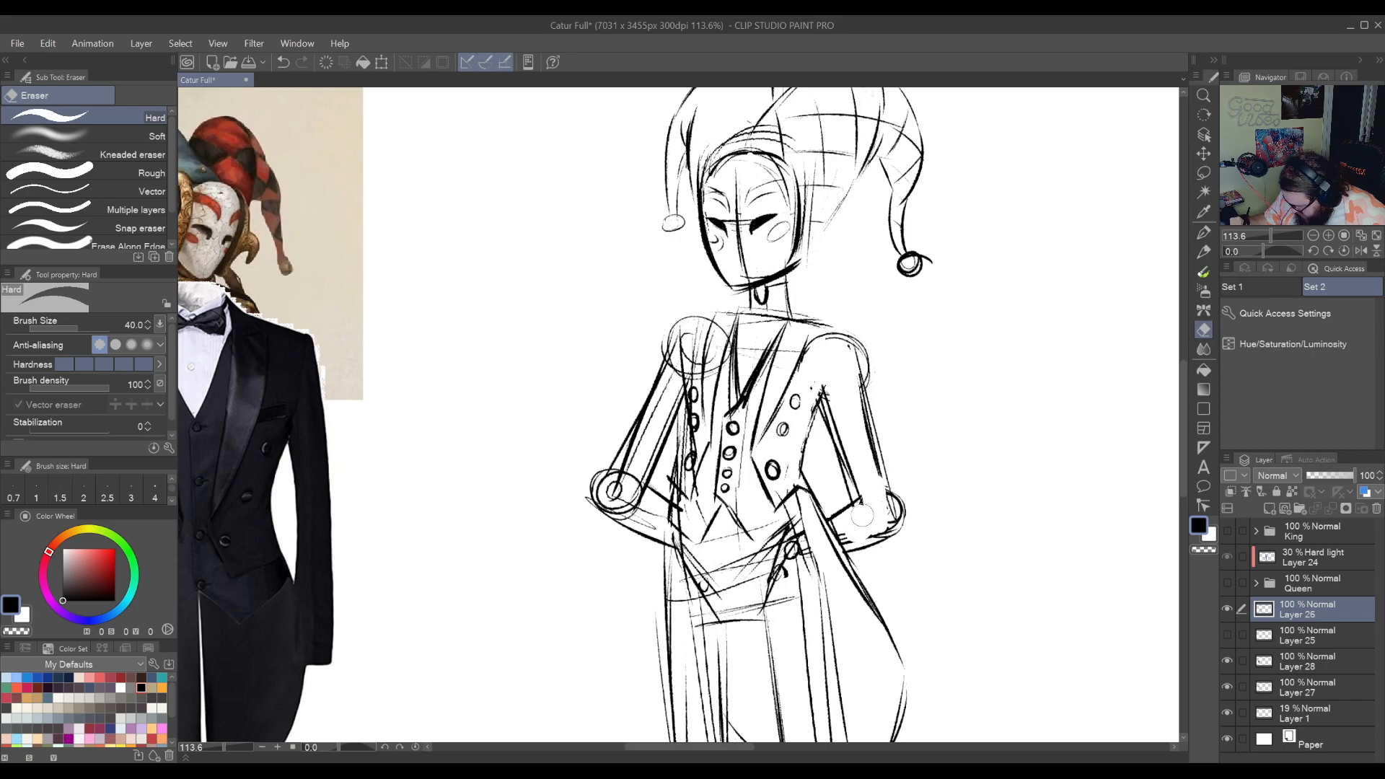
{"action": "key", "text": "p"}
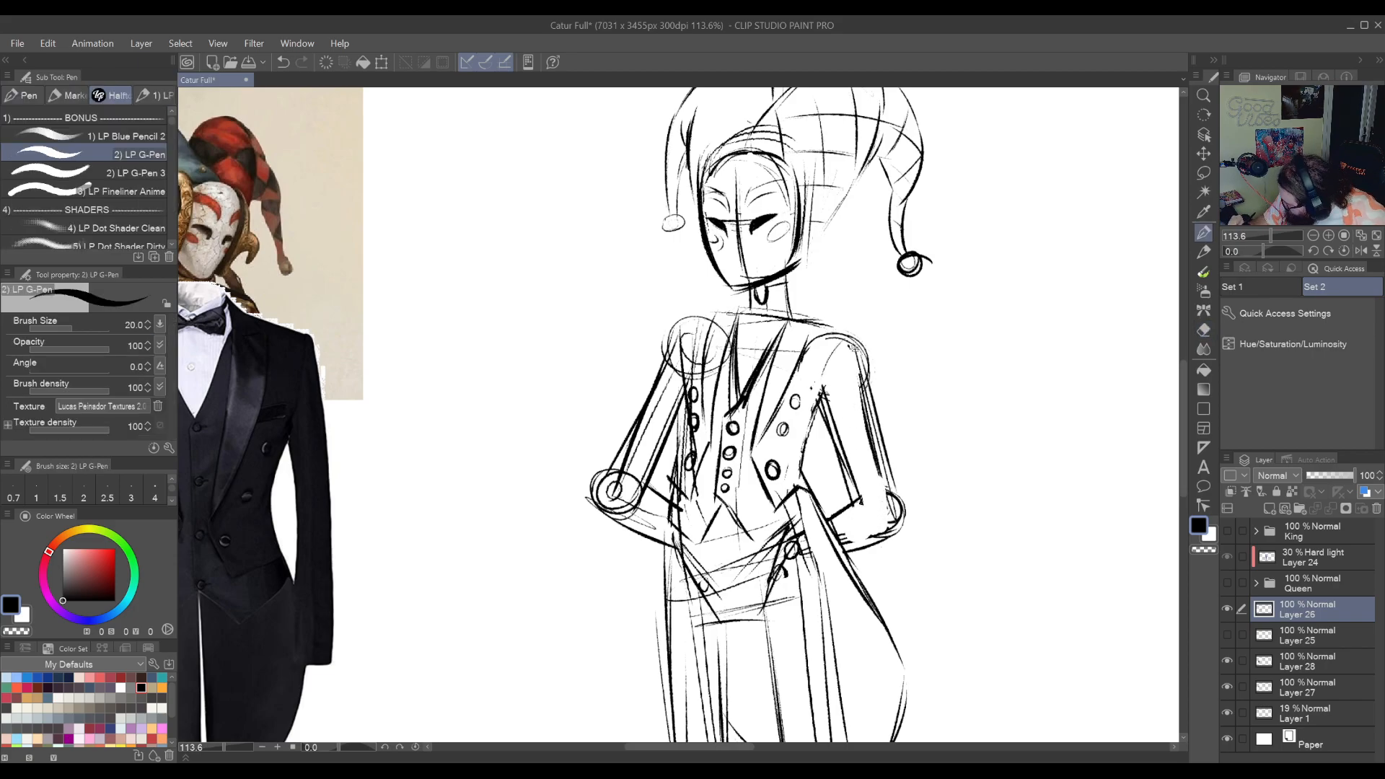
Erase the left-hand arm's joint circles and guide lines and tidy the shoulder into a clean sleeve outline
{"action": "key", "text": "e"}
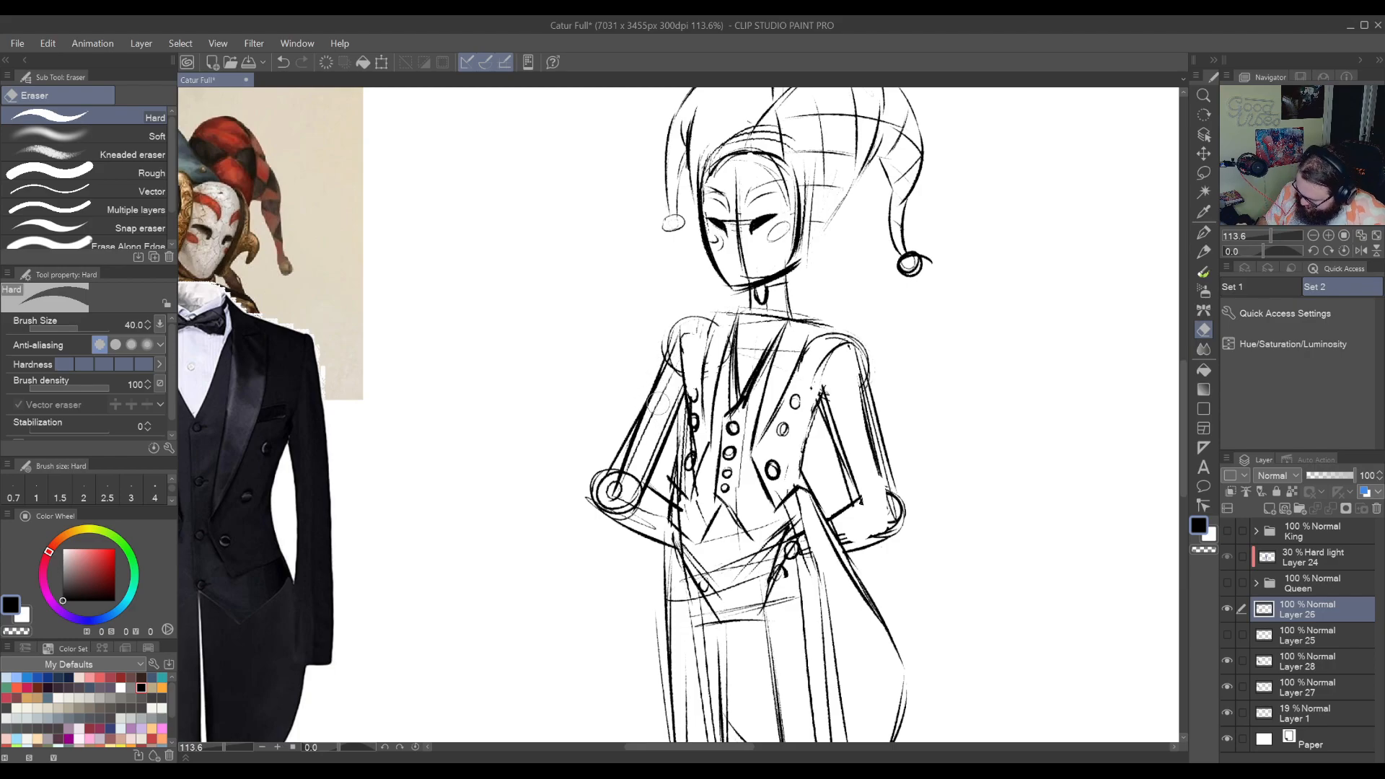
{"action": "mouse_move", "coordinate": [654, 402]}
{"action": "left_mouse_down"}
{"action": "mouse_move", "coordinate": [615, 484]}
{"action": "mouse_move", "coordinate": [630, 464]}
{"action": "mouse_move", "coordinate": [616, 486]}
{"action": "mouse_move", "coordinate": [631, 471]}
{"action": "mouse_move", "coordinate": [632, 508]}
{"action": "left_mouse_up"}
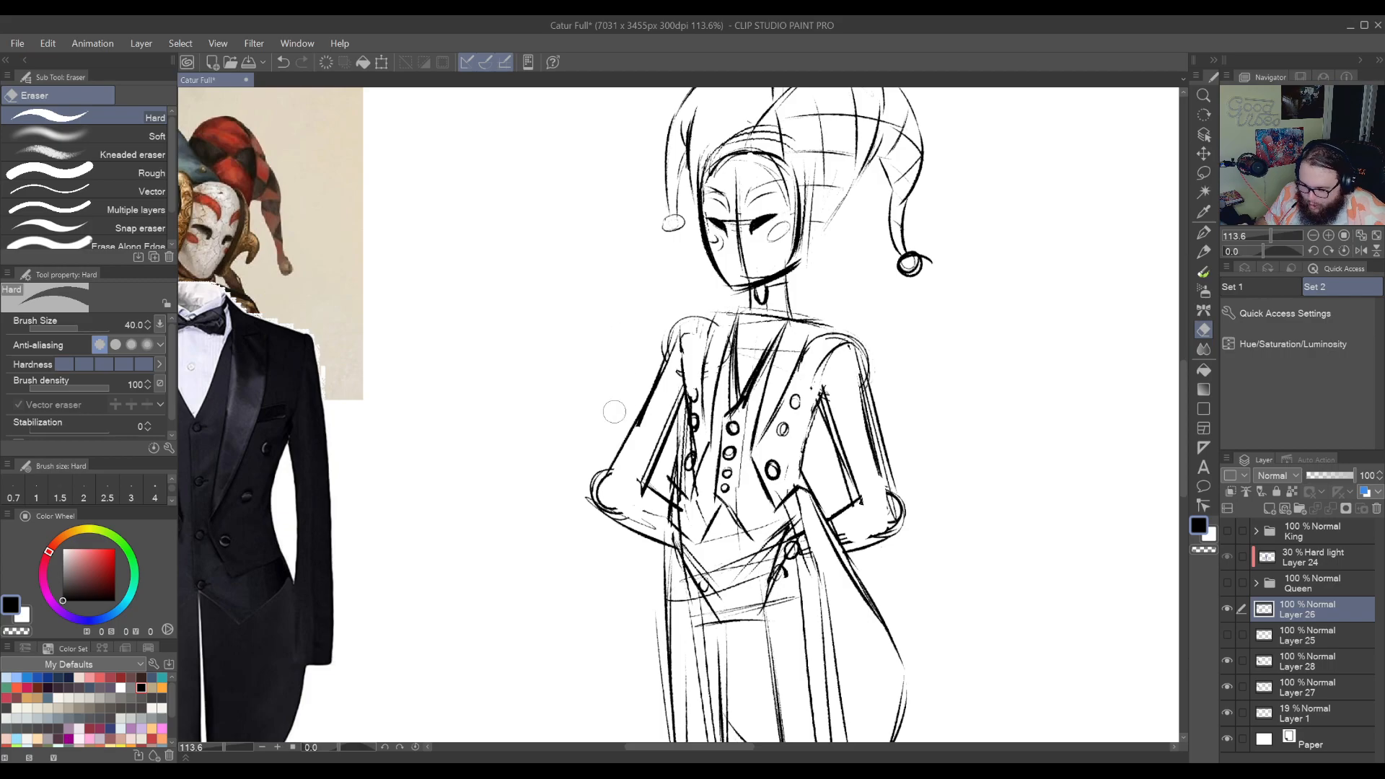
{"action": "mouse_move", "coordinate": [647, 432]}
{"action": "left_mouse_down"}
{"action": "mouse_move", "coordinate": [712, 428]}
{"action": "mouse_move", "coordinate": [703, 463]}
{"action": "left_mouse_up"}
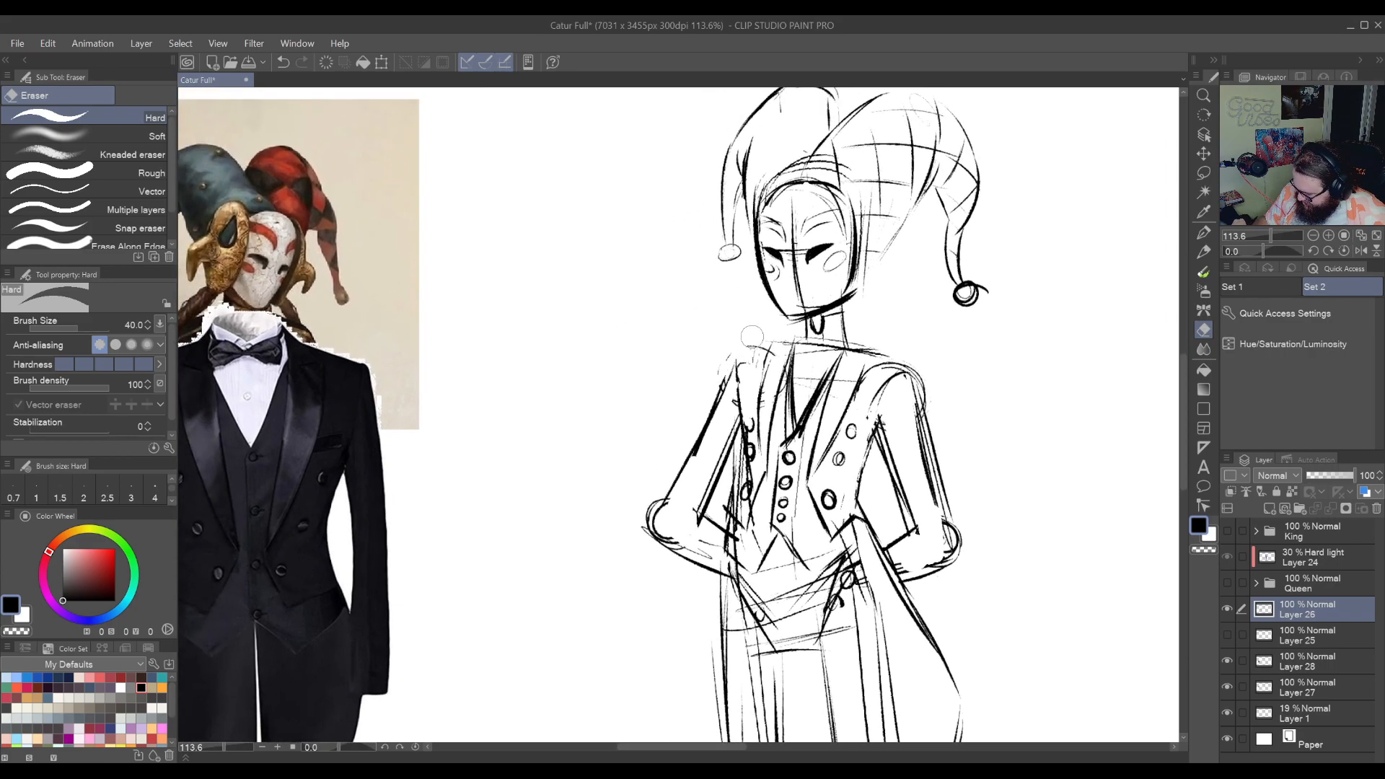
{"action": "key", "text": "p"}
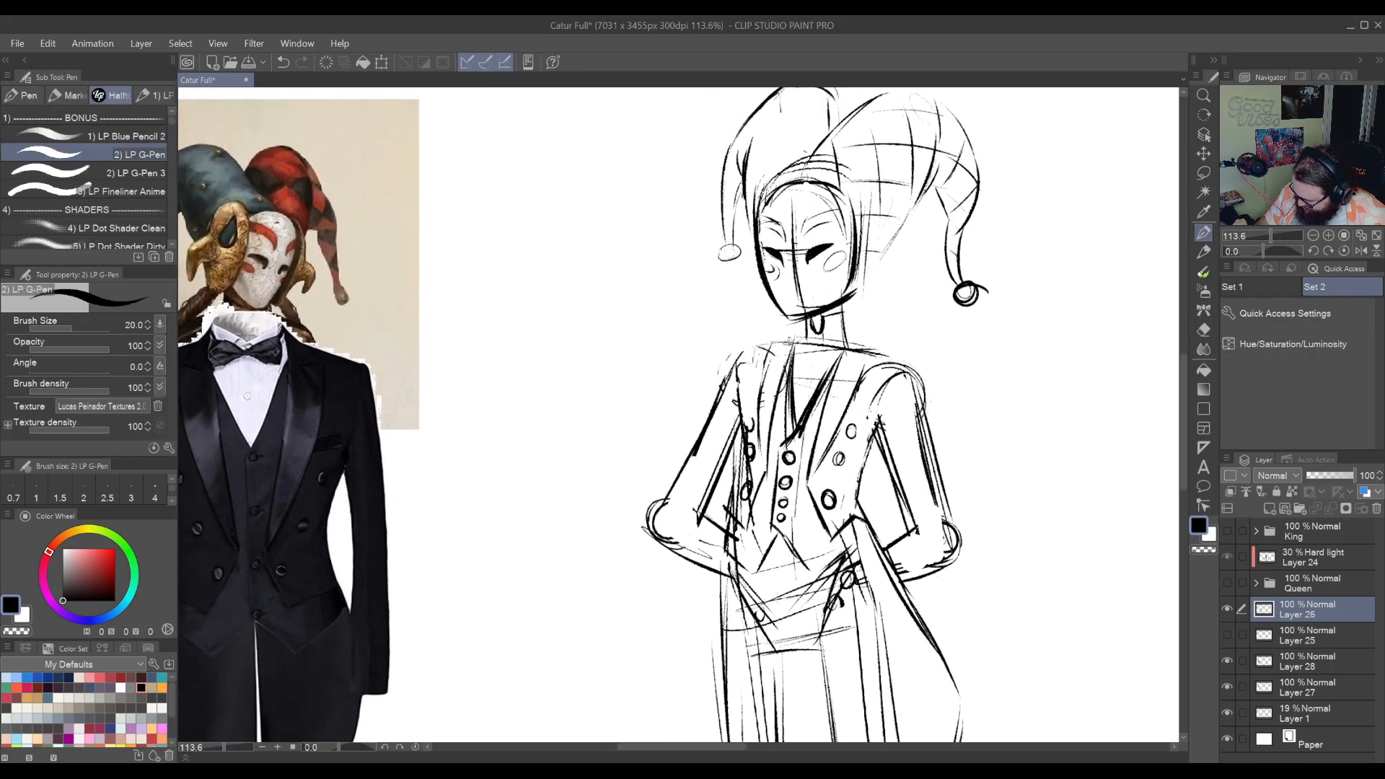
Close the outer coattail to a point beside the right-hand leg and finish the tip of the tail between the legs
{"action": "mouse_move", "coordinate": [924, 530]}
{"action": "left_mouse_down"}
{"action": "mouse_move", "coordinate": [800, 448]}
{"action": "mouse_move", "coordinate": [795, 297]}
{"action": "left_mouse_up"}
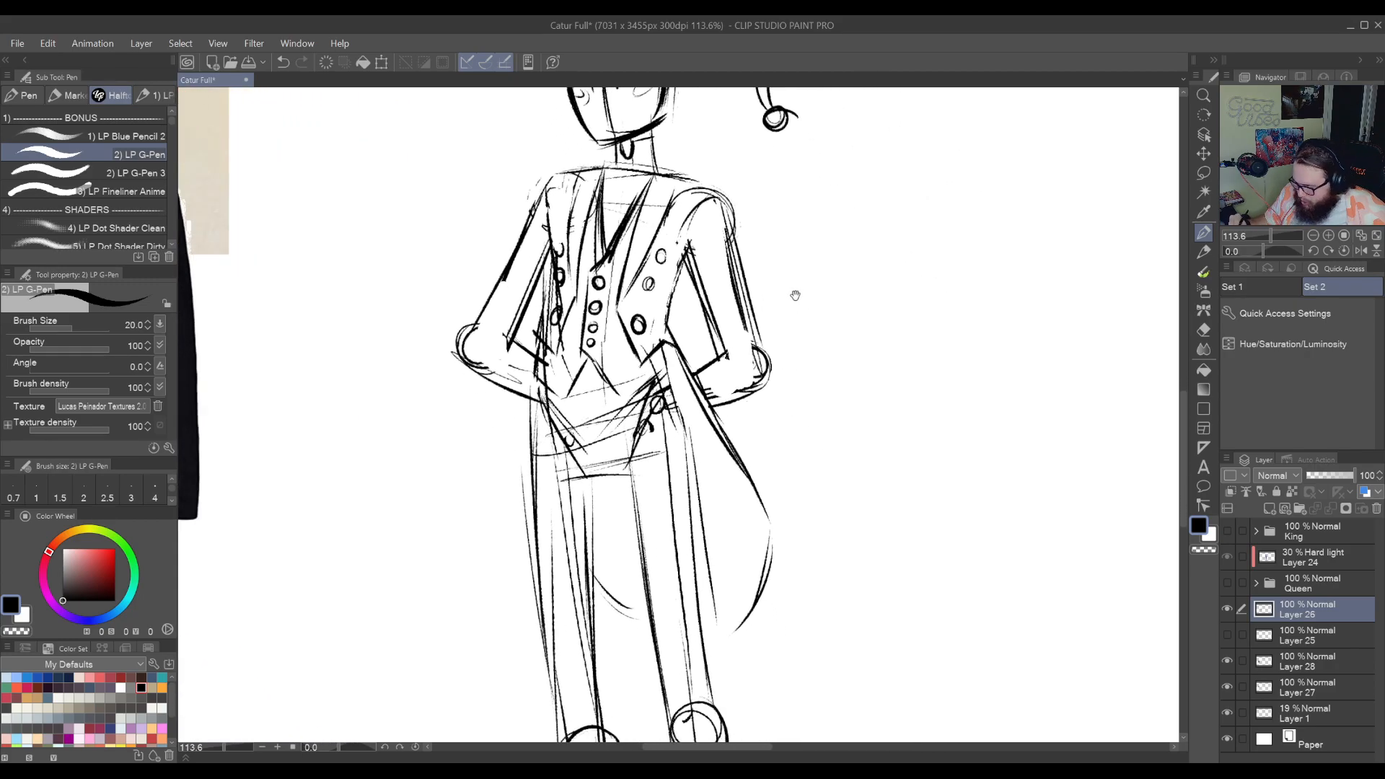
{"action": "left_click_drag", "start_coordinate": [748, 433], "coordinate": [790, 347]}
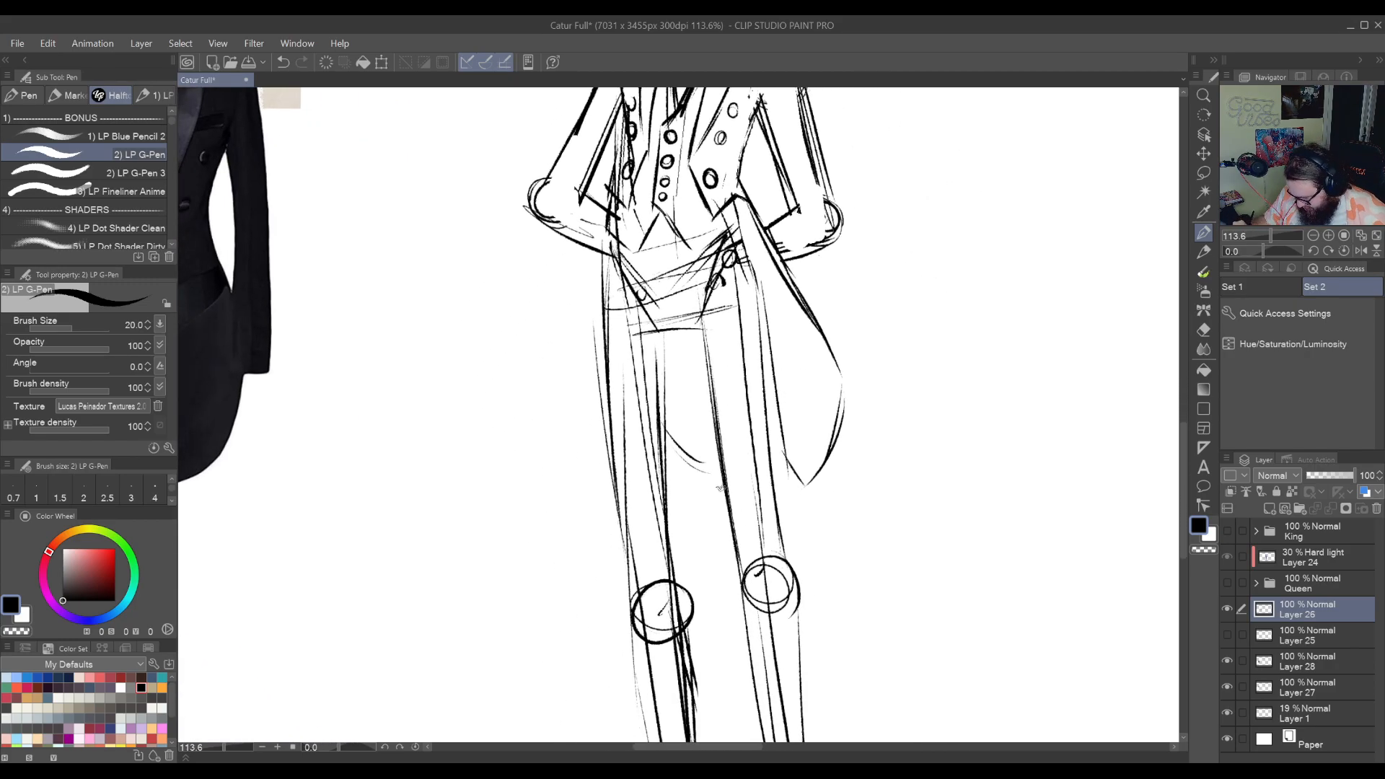
{"action": "left_click_drag", "start_coordinate": [758, 394], "coordinate": [754, 335]}
{"action": "left_click_drag", "start_coordinate": [721, 580], "coordinate": [663, 561]}
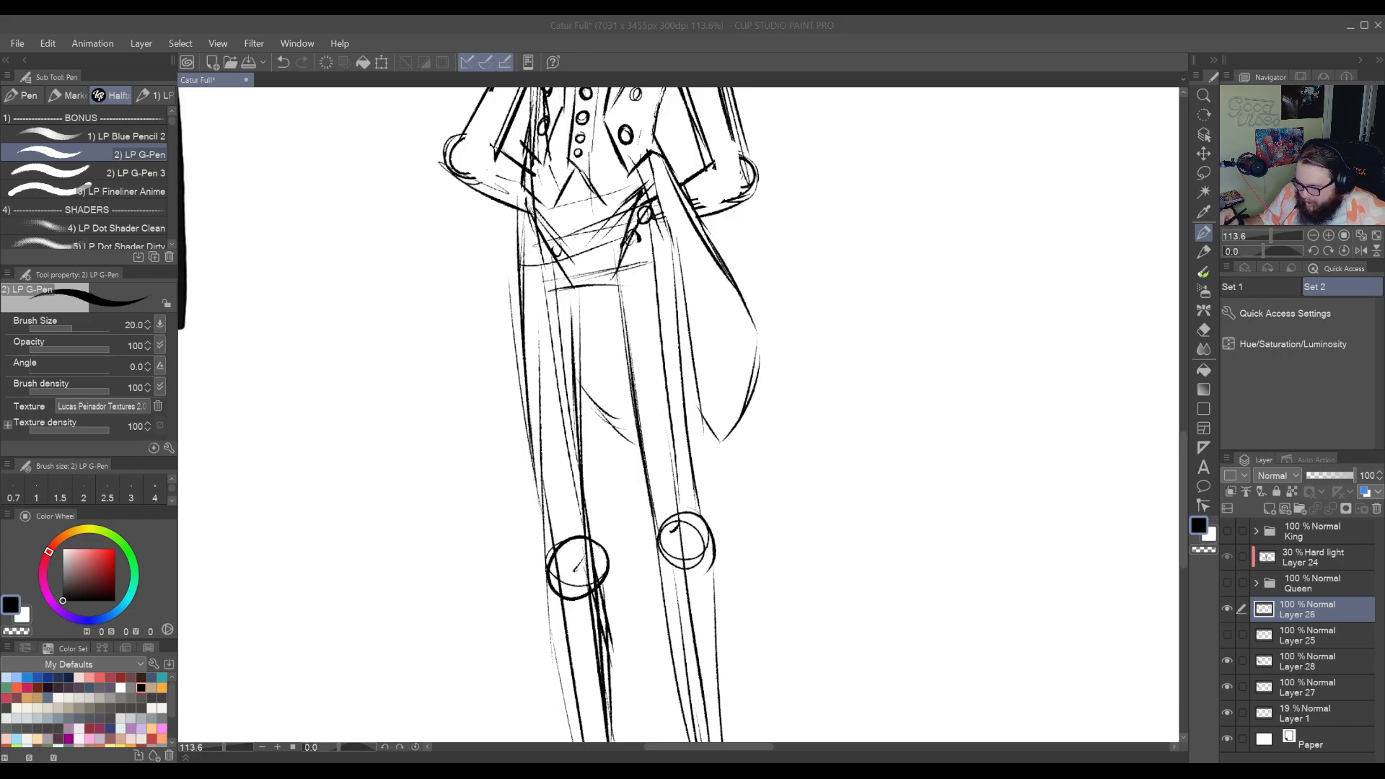
Trim the right-hand shoulder line and sketch a small looped ornament on the coat's chest above the buttons
{"action": "mouse_move", "coordinate": [670, 119]}
{"action": "left_mouse_down"}
{"action": "mouse_move", "coordinate": [815, 494]}
{"action": "mouse_move", "coordinate": [910, 373]}
{"action": "mouse_move", "coordinate": [833, 393]}
{"action": "left_mouse_up"}
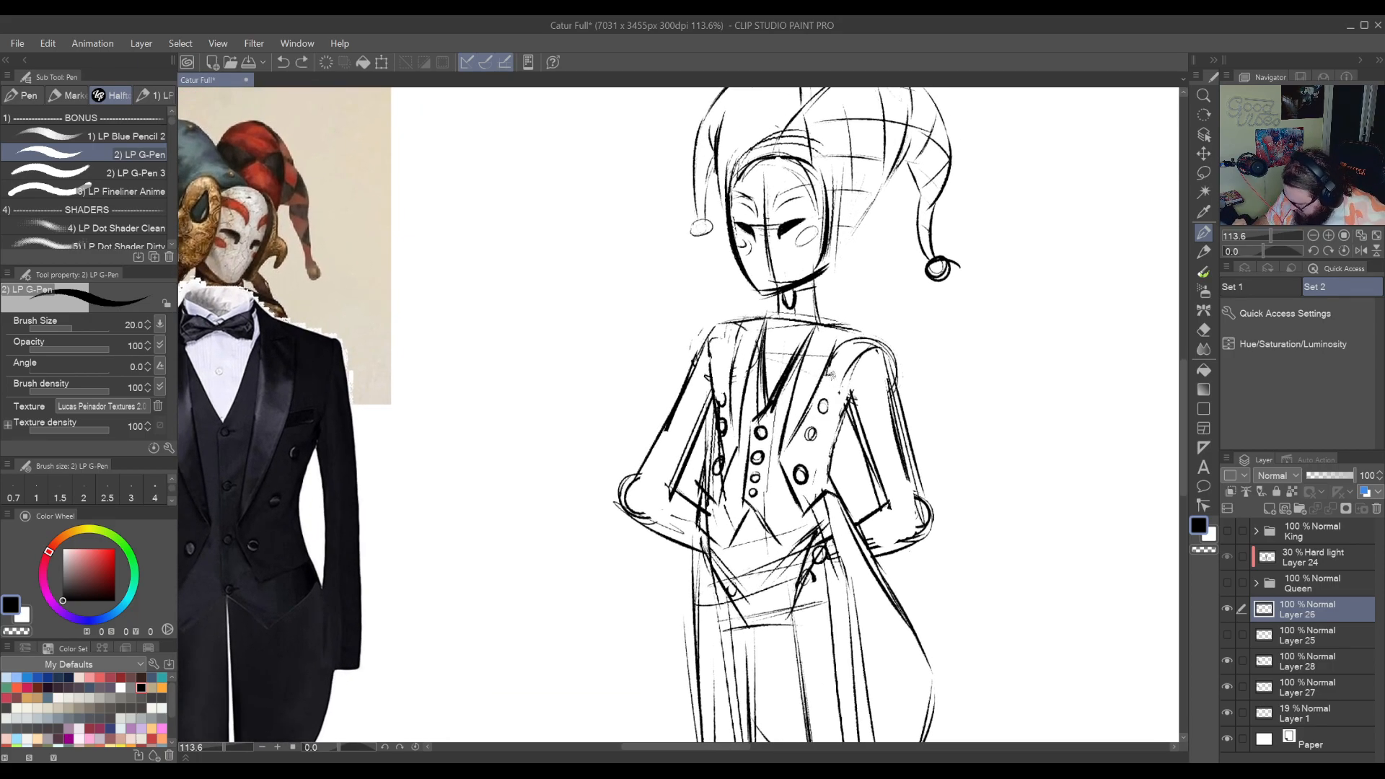
{"action": "key", "text": "e"}
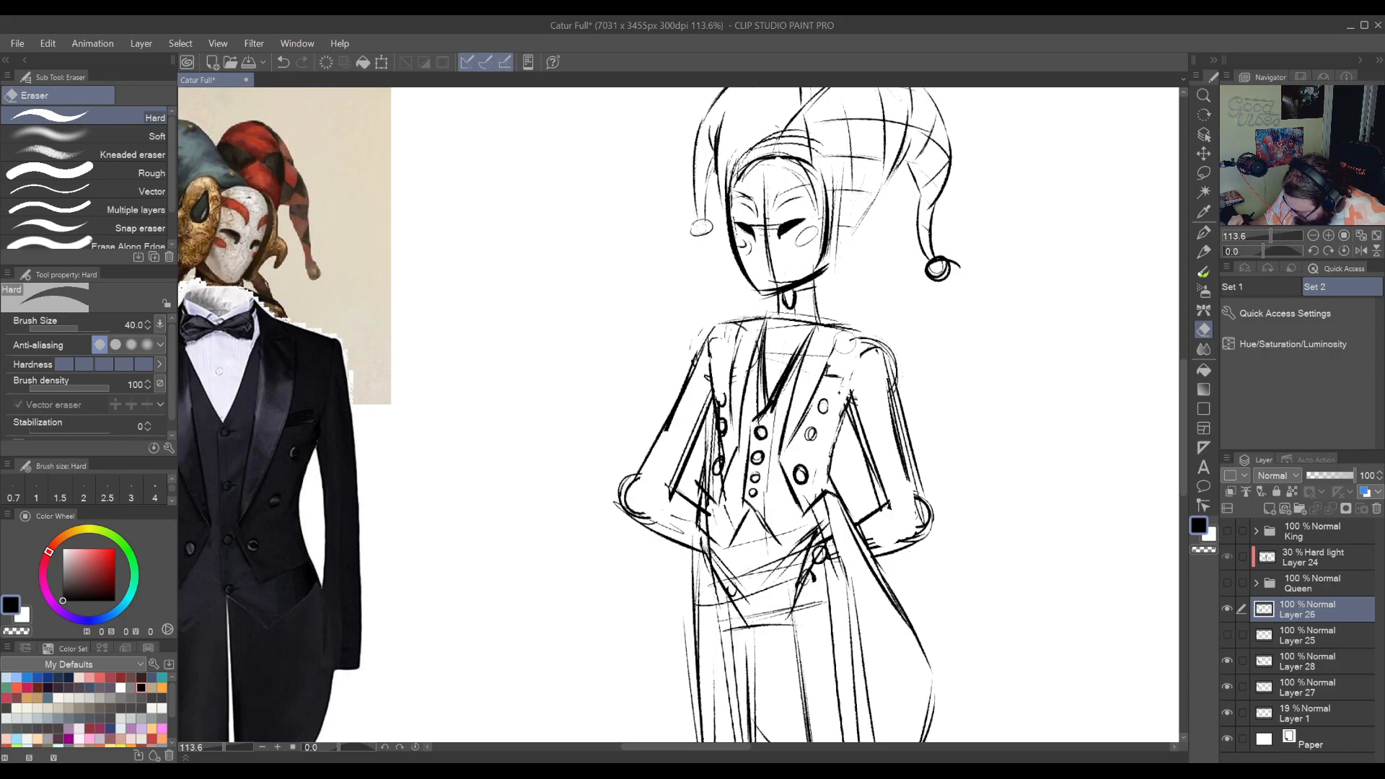
{"action": "key", "text": "p"}
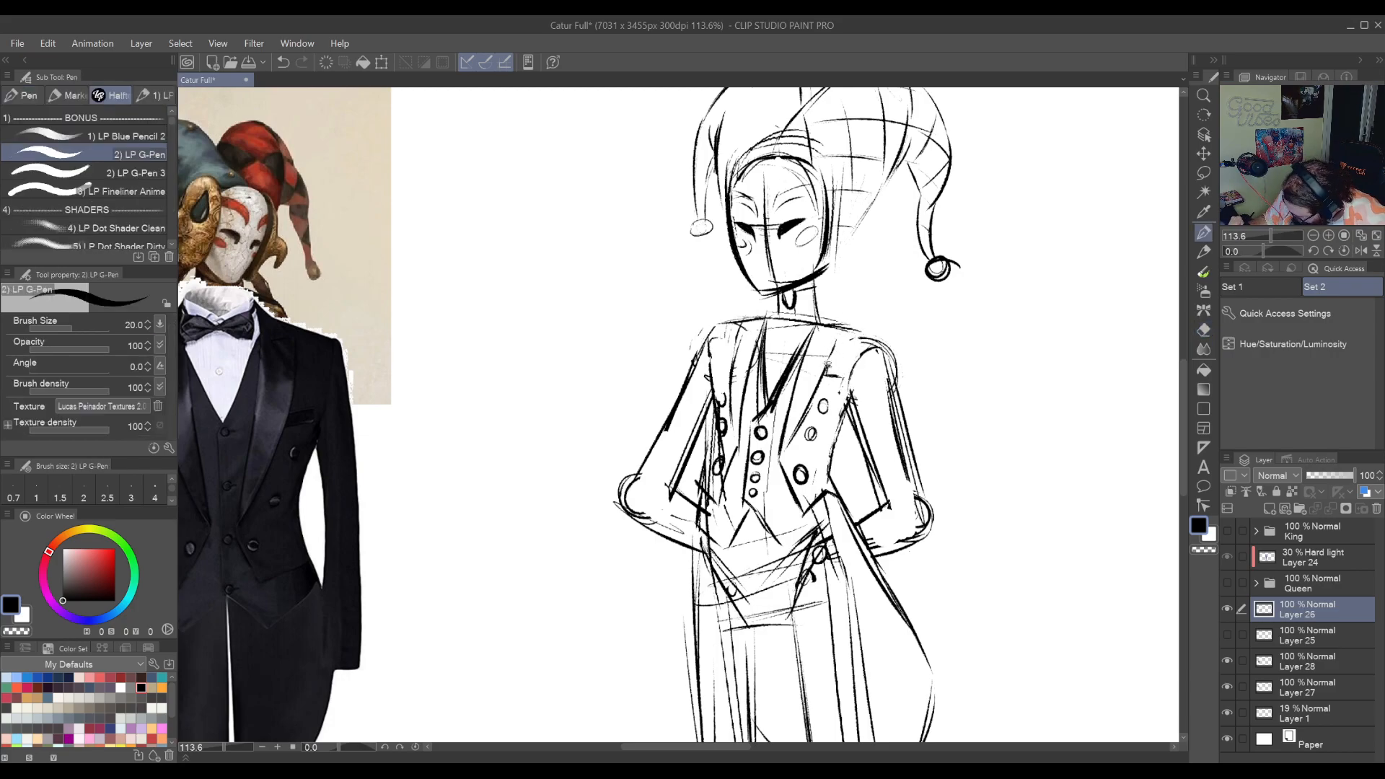
{"action": "mouse_move", "coordinate": [837, 362]}
{"action": "left_mouse_down"}
{"action": "mouse_move", "coordinate": [849, 356]}
{"action": "mouse_move", "coordinate": [833, 361]}
{"action": "mouse_move", "coordinate": [845, 386]}
{"action": "left_mouse_up"}
Draw a heel block and a thick curved sole on the left-hand foot
{"action": "mouse_move", "coordinate": [887, 662]}
{"action": "left_mouse_down"}
{"action": "mouse_move", "coordinate": [858, 568]}
{"action": "mouse_move", "coordinate": [872, 608]}
{"action": "mouse_move", "coordinate": [765, 433]}
{"action": "mouse_move", "coordinate": [752, 477]}
{"action": "left_mouse_up"}
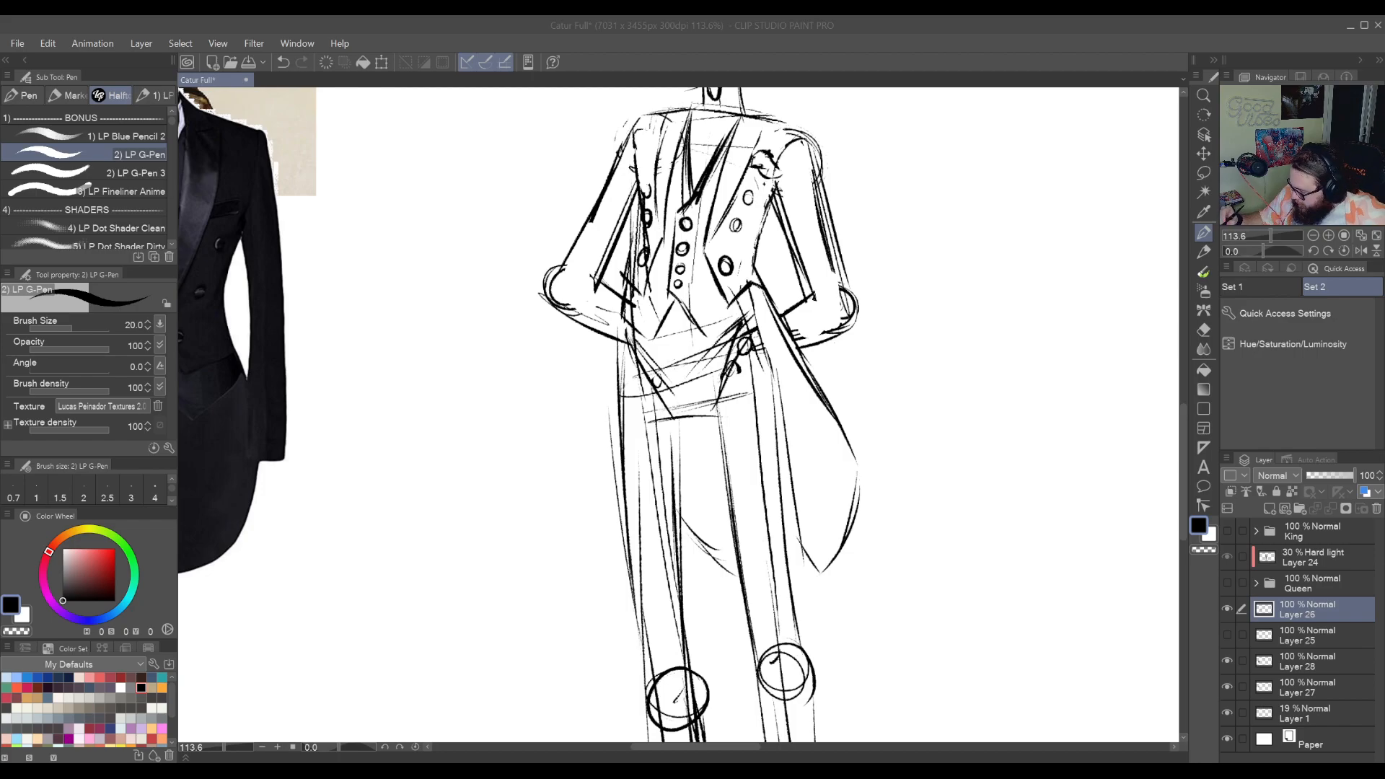
{"action": "left_click", "coordinate": [866, 113]}
{"action": "left_click_drag", "start_coordinate": [691, 448], "coordinate": [737, 359]}
{"action": "left_click_drag", "start_coordinate": [725, 433], "coordinate": [756, 663]}
{"action": "mouse_move", "coordinate": [826, 649]}
{"action": "left_mouse_down"}
{"action": "mouse_move", "coordinate": [767, 411]}
{"action": "mouse_move", "coordinate": [838, 350]}
{"action": "left_mouse_up"}
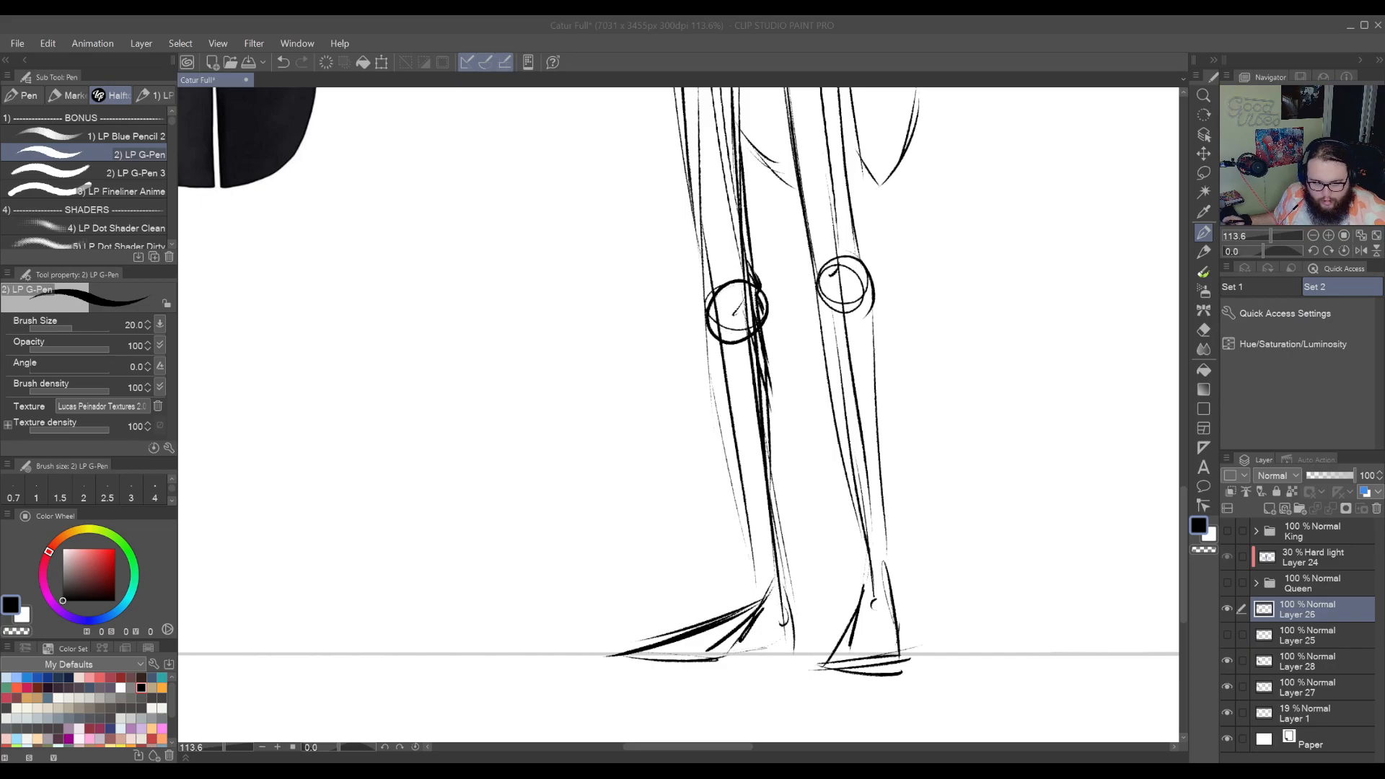
{"action": "left_click_drag", "start_coordinate": [763, 519], "coordinate": [750, 424]}
{"action": "key", "text": "r"}
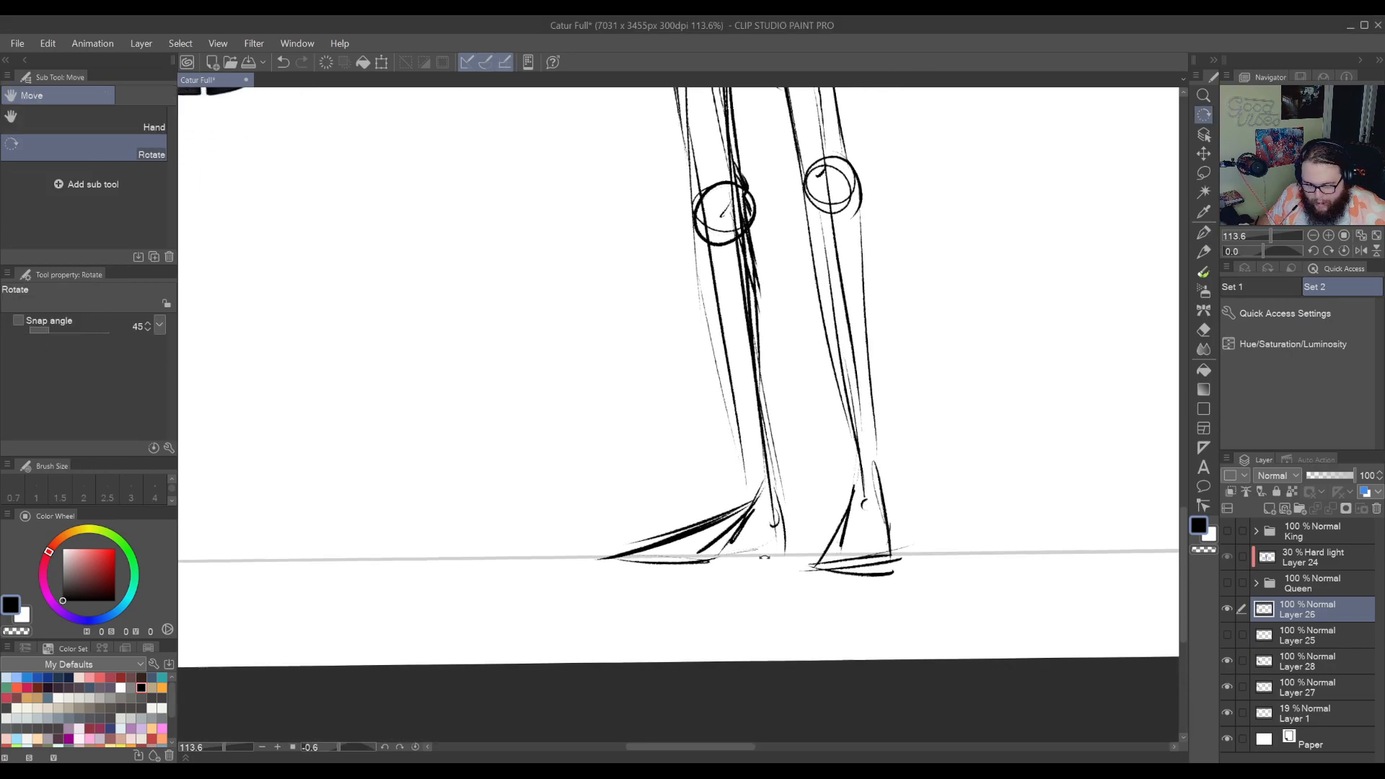
{"action": "mouse_move", "coordinate": [736, 545]}
{"action": "left_mouse_down"}
{"action": "mouse_move", "coordinate": [834, 415]}
{"action": "mouse_move", "coordinate": [847, 427]}
{"action": "mouse_move", "coordinate": [803, 497]}
{"action": "left_mouse_up"}
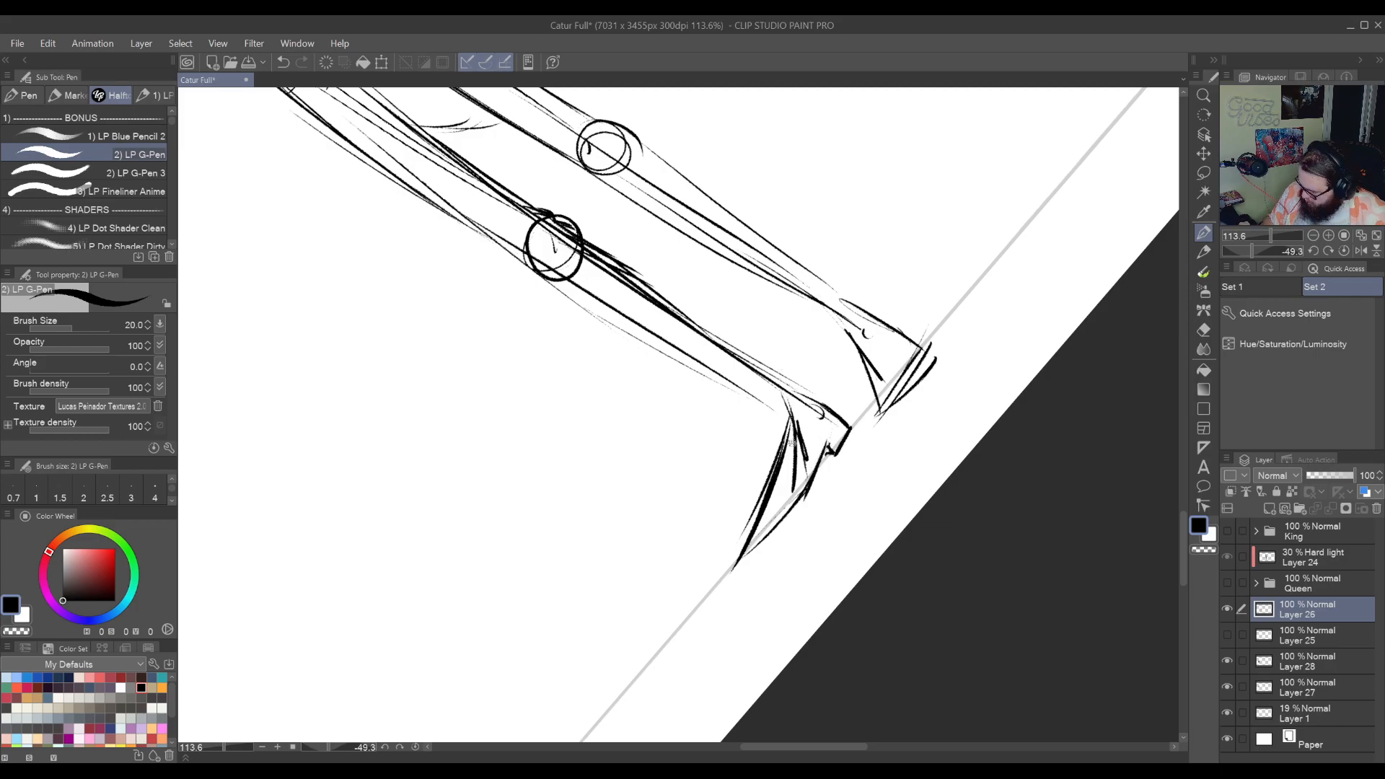
{"action": "left_click_drag", "start_coordinate": [744, 559], "coordinate": [803, 491]}
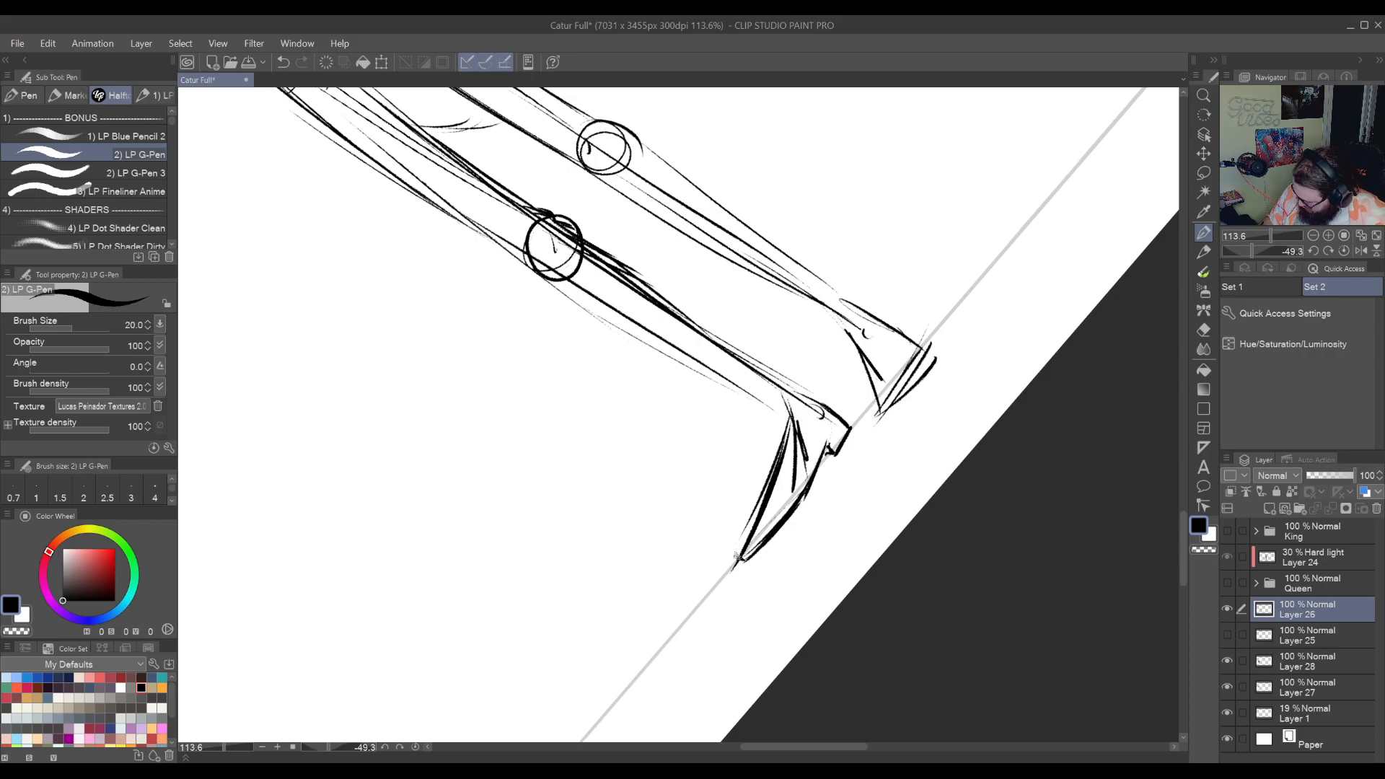
{"action": "mouse_move", "coordinate": [737, 557]}
{"action": "left_mouse_down"}
{"action": "mouse_move", "coordinate": [793, 496]}
{"action": "mouse_move", "coordinate": [822, 434]}
{"action": "mouse_move", "coordinate": [830, 453]}
{"action": "left_mouse_up"}
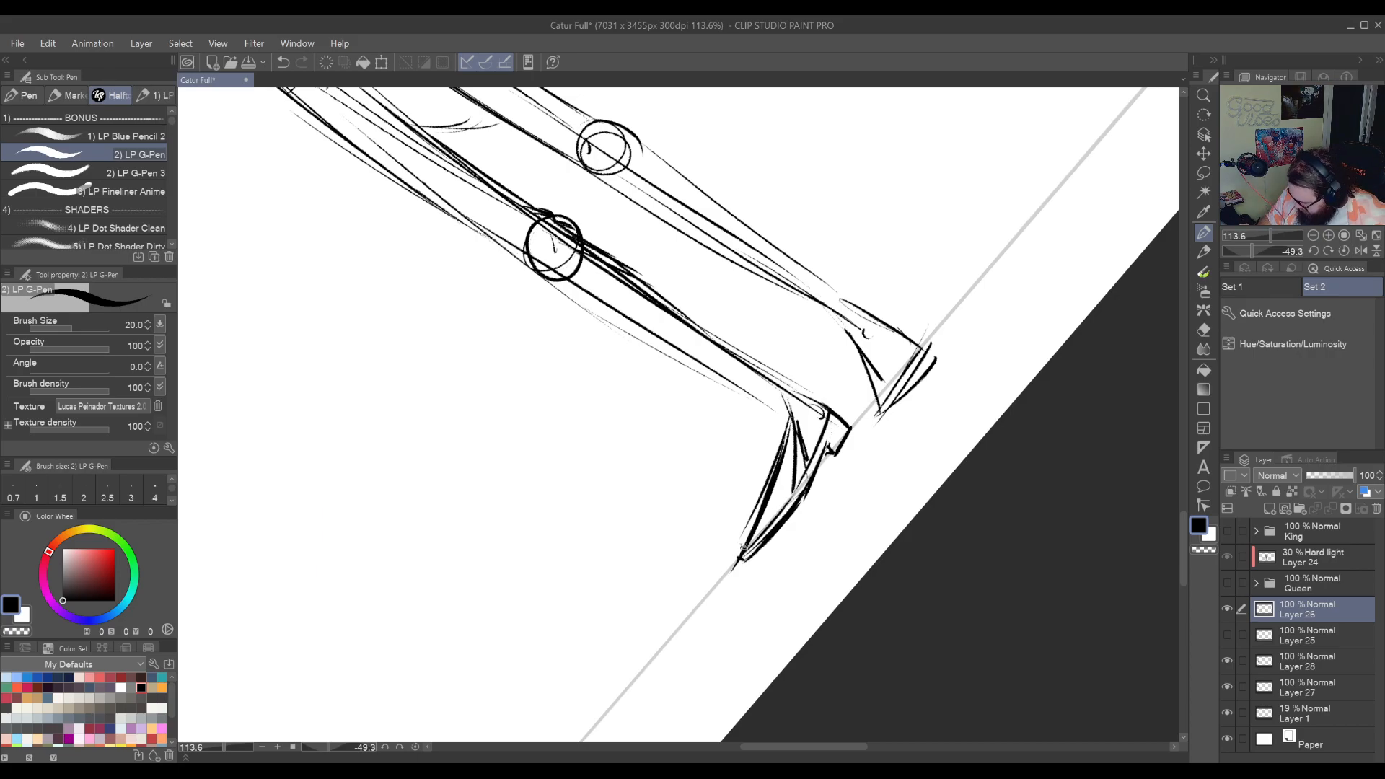
Round off the left-hand shoe's pointed toe and thicken the upper edge toward the ankle
{"action": "left_click_drag", "start_coordinate": [739, 554], "coordinate": [771, 476]}
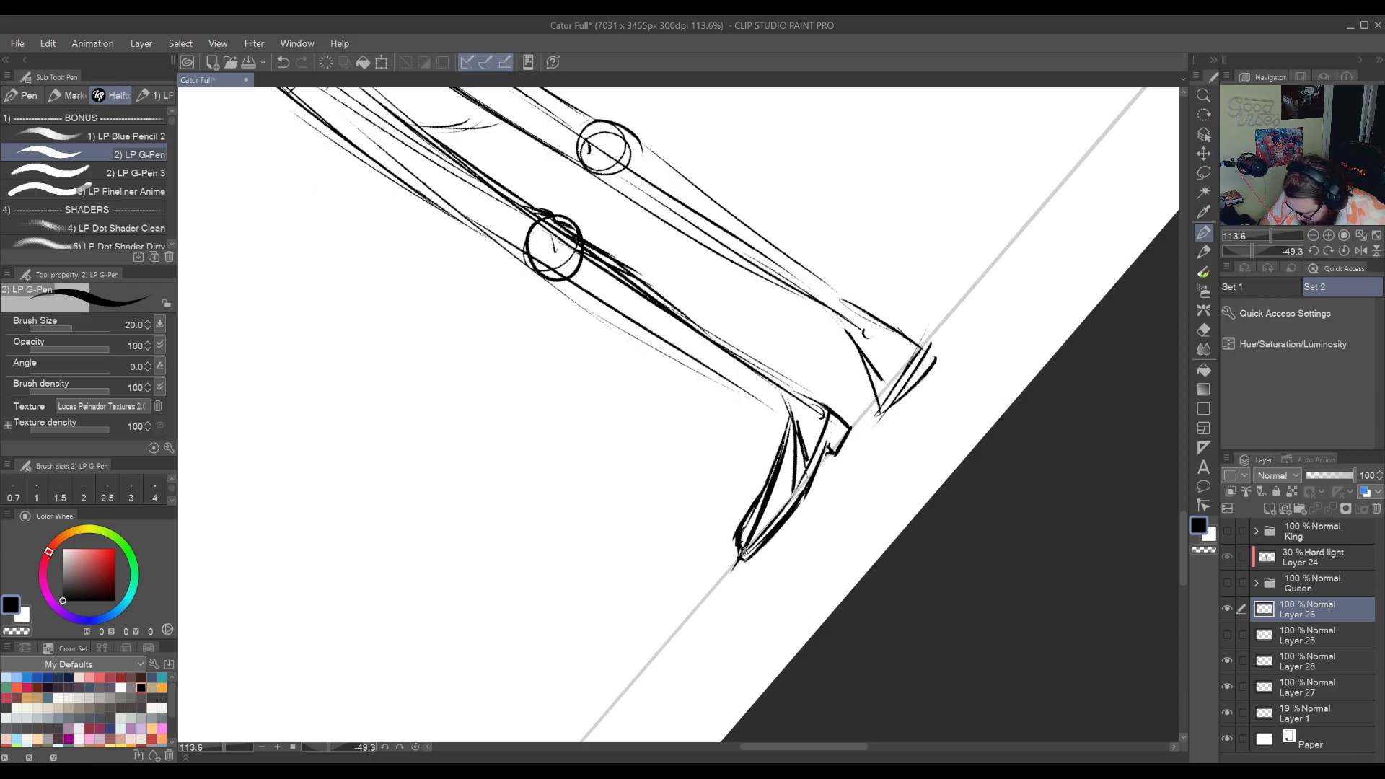
{"action": "left_click_drag", "start_coordinate": [739, 526], "coordinate": [751, 507]}
{"action": "left_click_drag", "start_coordinate": [780, 423], "coordinate": [758, 493]}
Draw the trouser hem at the left-hand ankle and the outer trouser edge up toward the knee
{"action": "key", "text": "r"}
{"action": "mouse_move", "coordinate": [846, 437]}
{"action": "left_mouse_down"}
{"action": "mouse_move", "coordinate": [847, 492]}
{"action": "mouse_move", "coordinate": [597, 445]}
{"action": "mouse_move", "coordinate": [574, 496]}
{"action": "left_mouse_up"}
{"action": "key", "text": "p"}
{"action": "mouse_move", "coordinate": [579, 434]}
{"action": "left_mouse_down"}
{"action": "mouse_move", "coordinate": [592, 465]}
{"action": "mouse_move", "coordinate": [693, 404]}
{"action": "mouse_move", "coordinate": [716, 434]}
{"action": "left_mouse_up"}
{"action": "key", "text": "r"}
{"action": "key", "text": "p"}
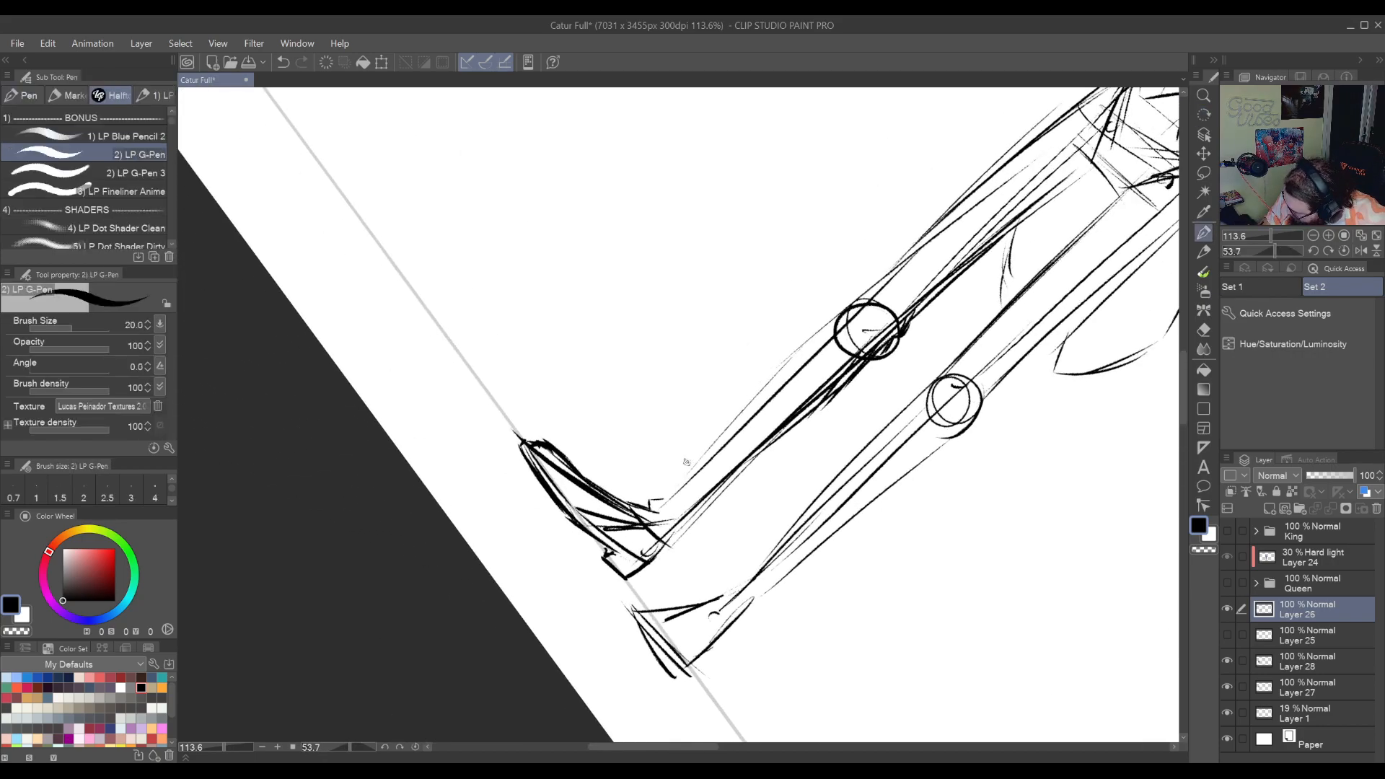
{"action": "left_click_drag", "start_coordinate": [664, 496], "coordinate": [816, 325]}
{"action": "left_click_drag", "start_coordinate": [687, 460], "coordinate": [769, 382]}
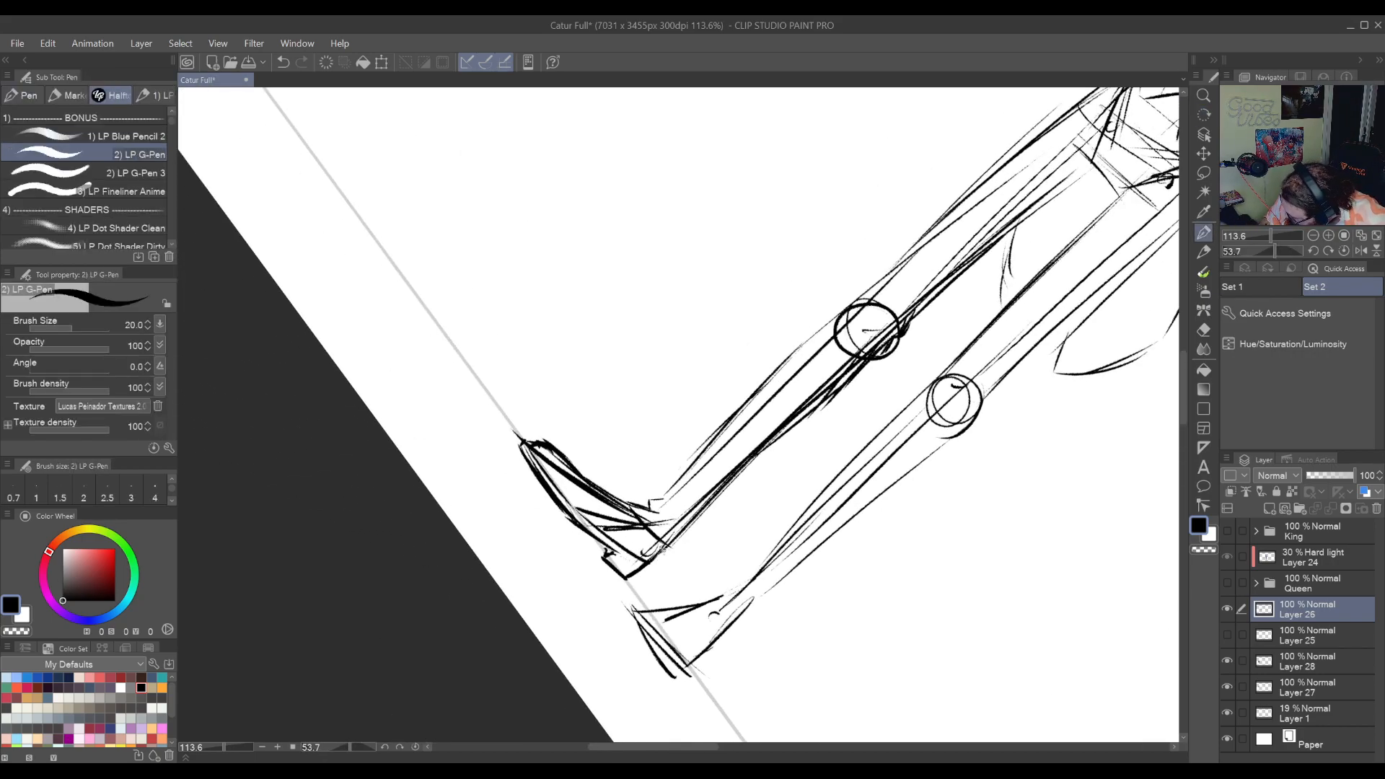
Erase most of the left-hand knee circle and the guide lines running inside that leg
{"action": "left_click_drag", "start_coordinate": [782, 498], "coordinate": [702, 562]}
{"action": "key", "text": "e"}
{"action": "mouse_move", "coordinate": [597, 563]}
{"action": "left_mouse_down"}
{"action": "mouse_move", "coordinate": [996, 216]}
{"action": "mouse_move", "coordinate": [920, 277]}
{"action": "mouse_move", "coordinate": [967, 236]}
{"action": "mouse_move", "coordinate": [878, 287]}
{"action": "mouse_move", "coordinate": [761, 396]}
{"action": "mouse_move", "coordinate": [801, 348]}
{"action": "left_mouse_up"}
{"action": "left_click_drag", "start_coordinate": [632, 495], "coordinate": [628, 536]}
{"action": "key", "text": "p"}
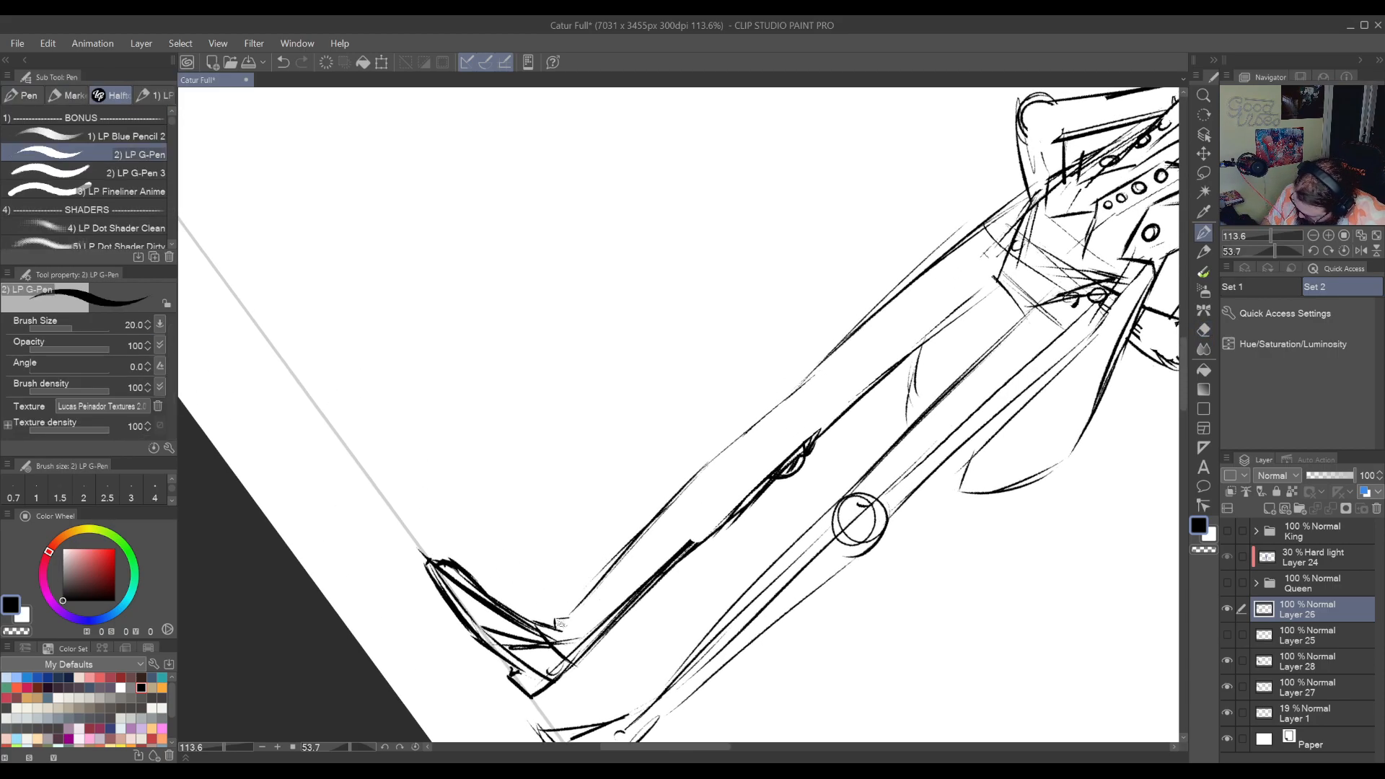
Darken the left-hand leg's outer trouser edge in long strokes from the ankle up to the thigh
{"action": "left_click_drag", "start_coordinate": [577, 609], "coordinate": [732, 444]}
{"action": "left_click_drag", "start_coordinate": [658, 521], "coordinate": [816, 366]}
{"action": "left_click_drag", "start_coordinate": [764, 413], "coordinate": [869, 320]}
Erase the knee circle's remnant and the heavy rough strokes along the left-hand leg's inner edge
{"action": "left_click_drag", "start_coordinate": [842, 381], "coordinate": [700, 451]}
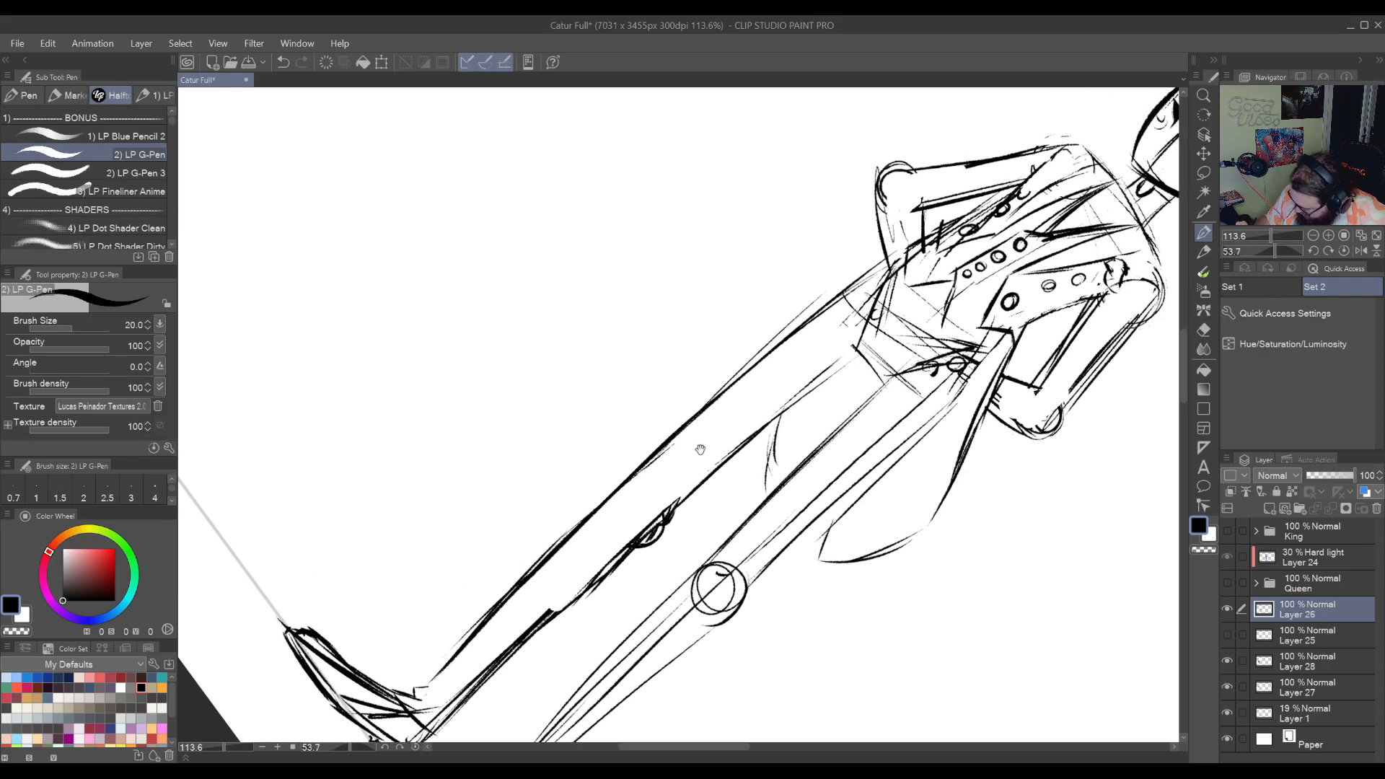
{"action": "key", "text": "e"}
{"action": "mouse_move", "coordinate": [660, 531]}
{"action": "left_mouse_down"}
{"action": "mouse_move", "coordinate": [686, 500]}
{"action": "mouse_move", "coordinate": [518, 661]}
{"action": "left_mouse_up"}
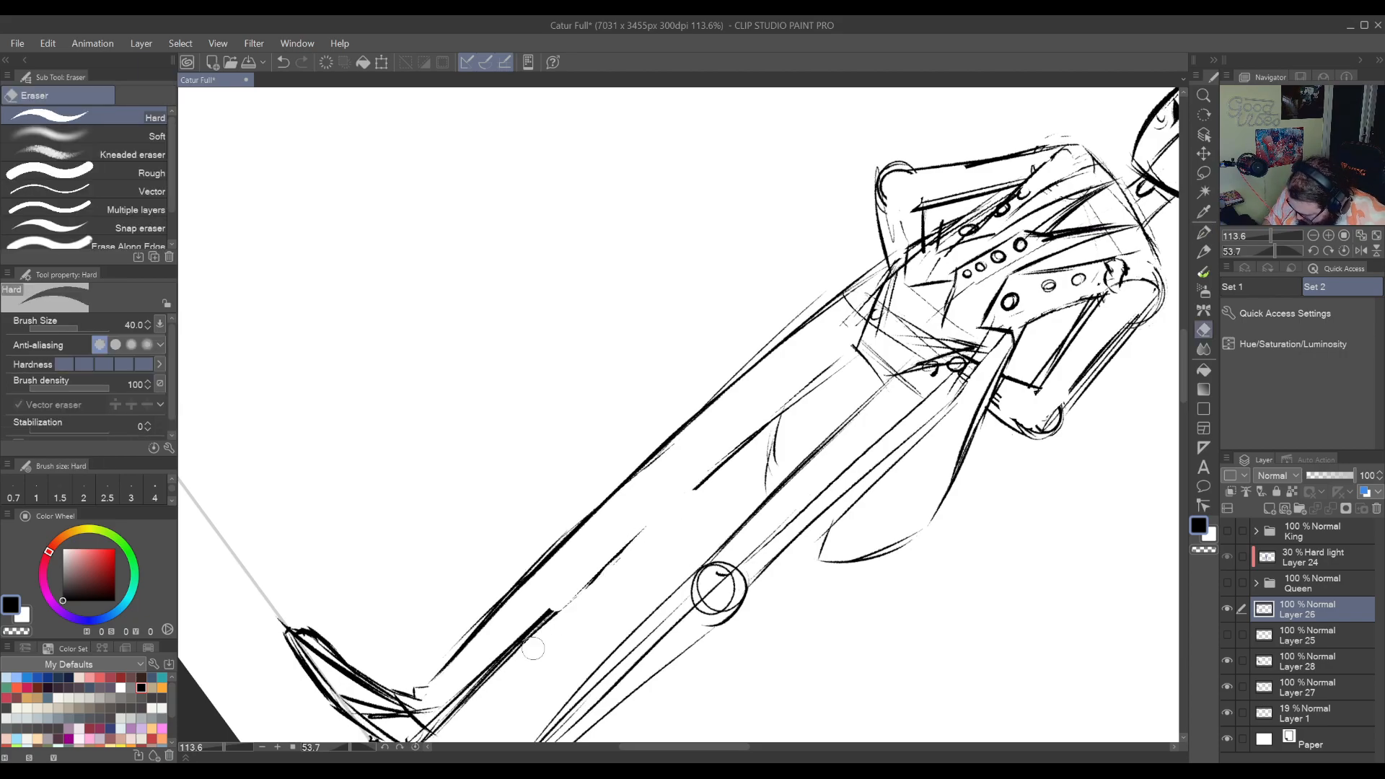
{"action": "left_click_drag", "start_coordinate": [465, 707], "coordinate": [681, 485]}
{"action": "left_click_drag", "start_coordinate": [843, 322], "coordinate": [812, 369]}
Redraw the left-hand leg's inner trouser edge as one continuous line from the ankle to the thigh
{"action": "key", "text": "p"}
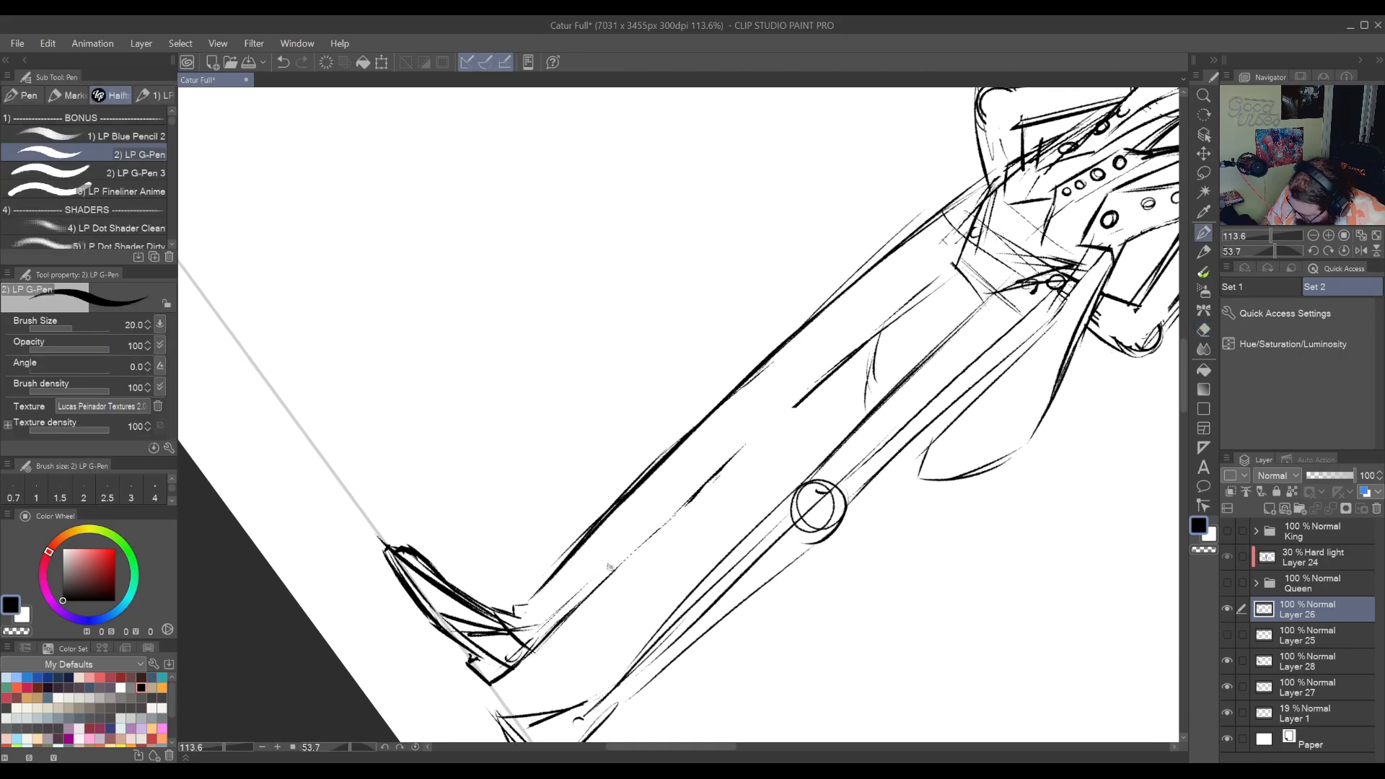
{"action": "left_click_drag", "start_coordinate": [592, 589], "coordinate": [724, 459]}
{"action": "left_click_drag", "start_coordinate": [652, 536], "coordinate": [799, 401]}
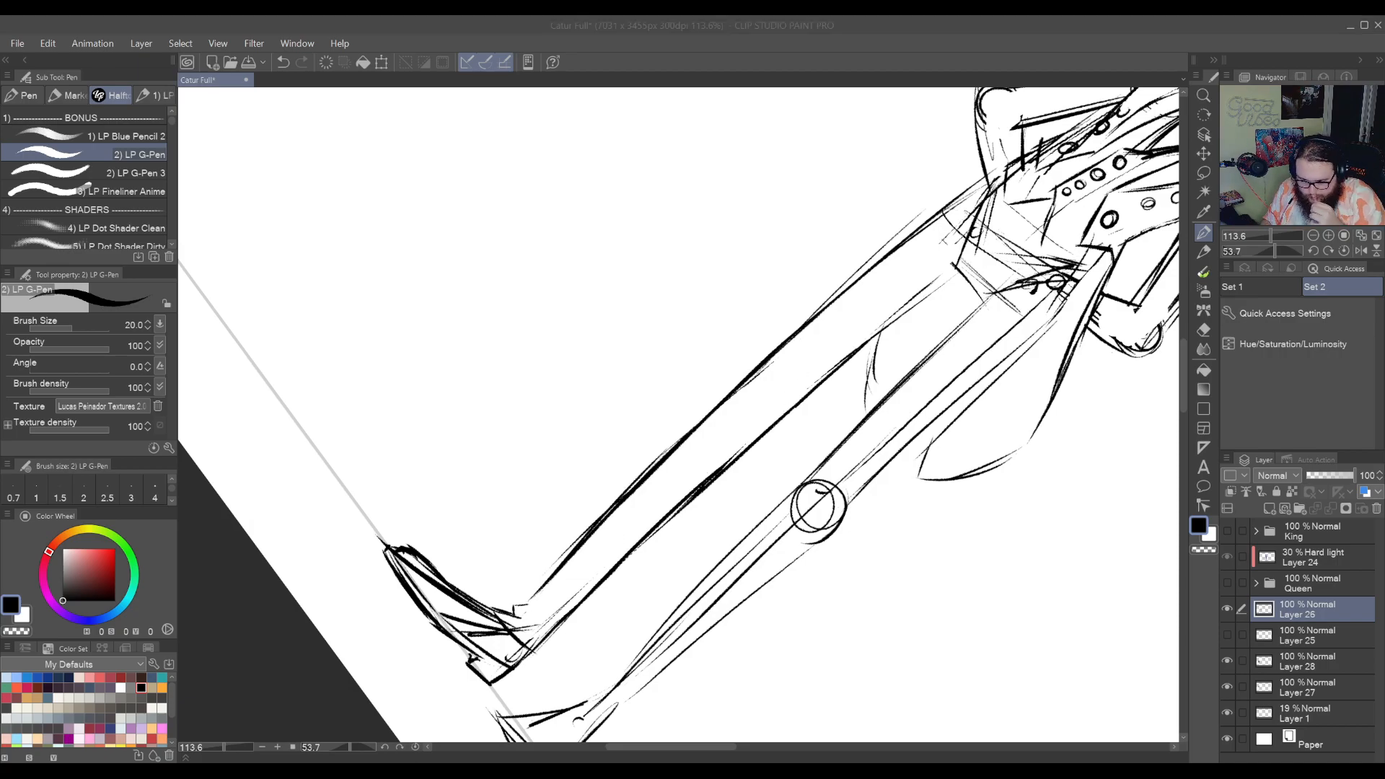
Redraw the left-hand shoe's outline with a defined sole and heel, and erase the rough lines inside it
{"action": "left_click", "coordinate": [839, 370]}
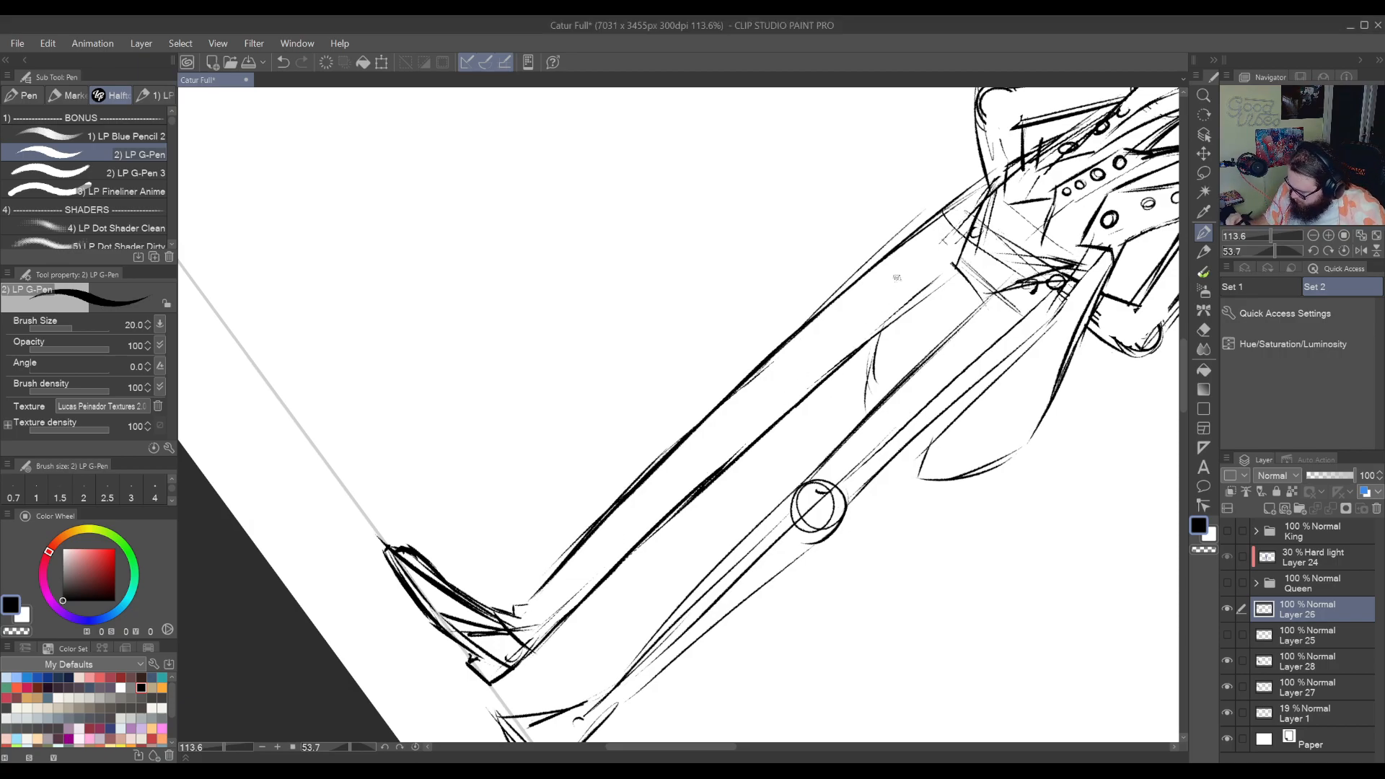
{"action": "left_click_drag", "start_coordinate": [814, 343], "coordinate": [899, 376]}
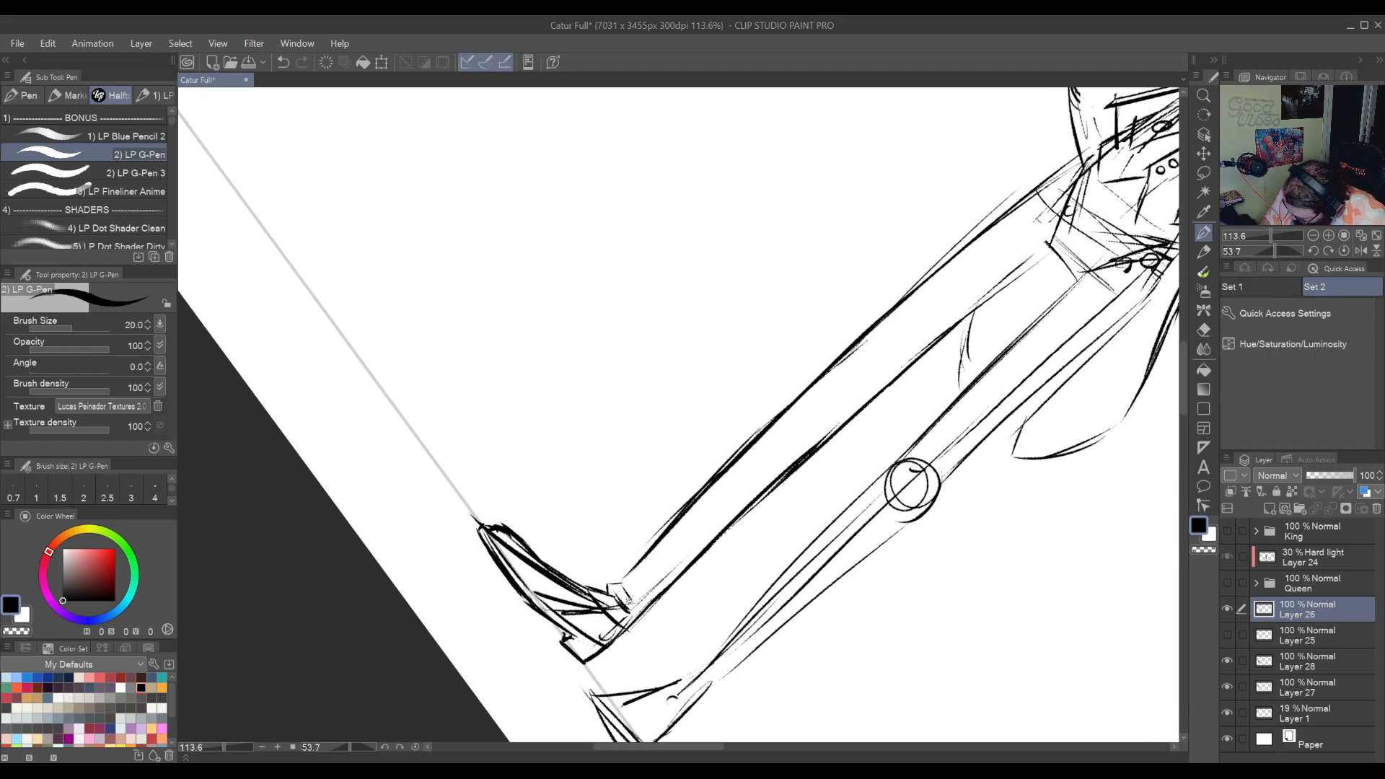
{"action": "mouse_move", "coordinate": [622, 614]}
{"action": "left_mouse_down"}
{"action": "mouse_move", "coordinate": [788, 591]}
{"action": "mouse_move", "coordinate": [886, 441]}
{"action": "left_mouse_up"}
{"action": "key", "text": "e"}
{"action": "mouse_move", "coordinate": [835, 565]}
{"action": "left_mouse_down"}
{"action": "mouse_move", "coordinate": [827, 573]}
{"action": "mouse_move", "coordinate": [887, 465]}
{"action": "mouse_move", "coordinate": [879, 511]}
{"action": "mouse_move", "coordinate": [882, 450]}
{"action": "mouse_move", "coordinate": [830, 577]}
{"action": "mouse_move", "coordinate": [901, 469]}
{"action": "mouse_move", "coordinate": [896, 496]}
{"action": "left_mouse_up"}
{"action": "key", "text": "r"}
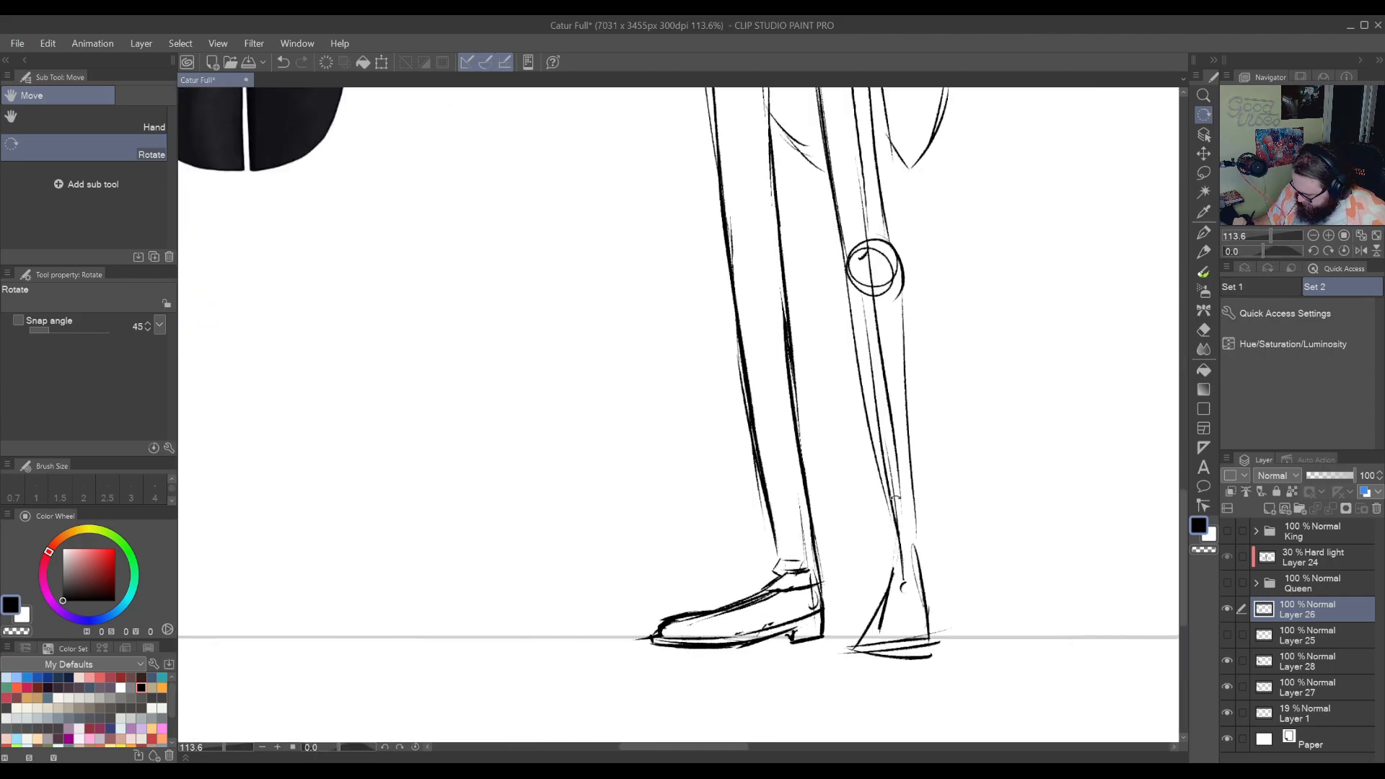
{"action": "key", "text": "p"}
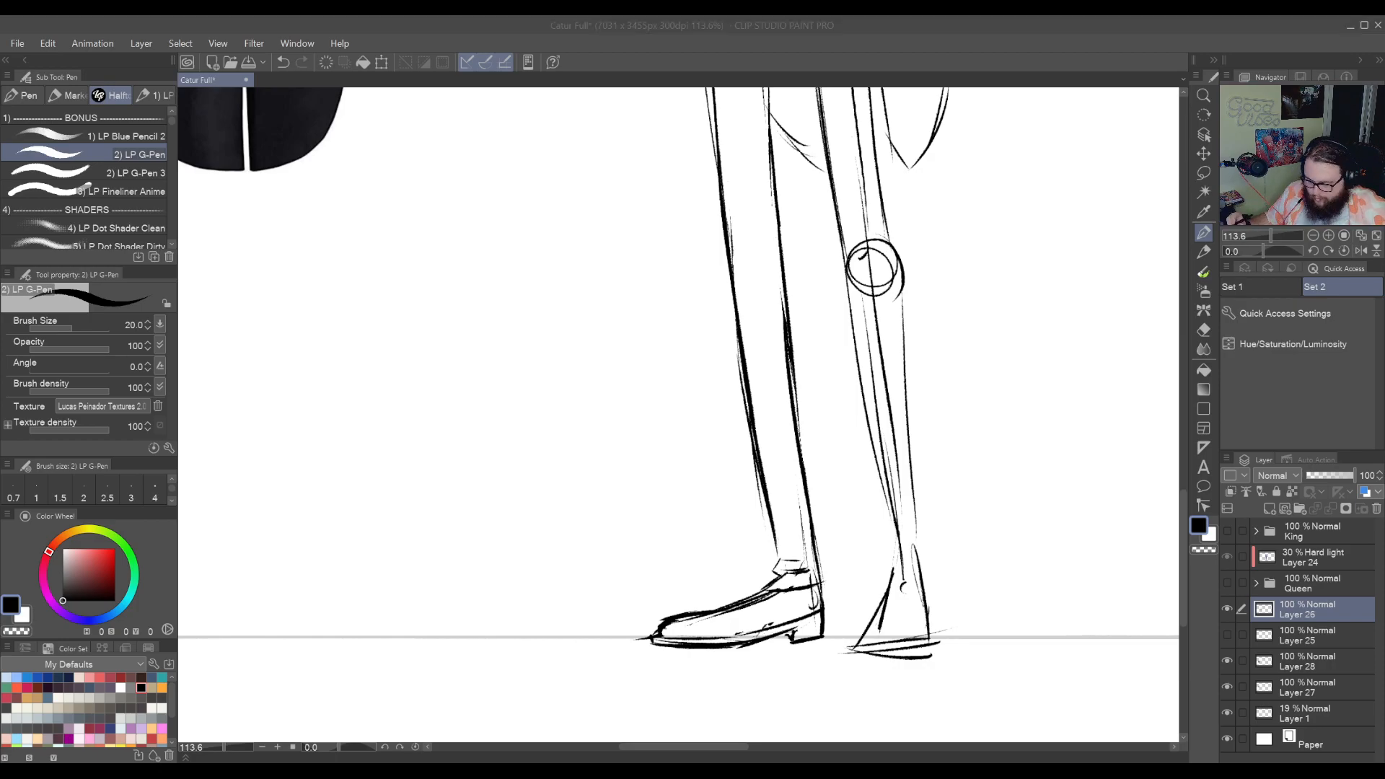
Draw the curved seam across the left-hand shoe and fill its toe cap with hatching
{"action": "left_click", "coordinate": [842, 146]}
{"action": "key", "text": "space"}
{"action": "left_click_drag", "start_coordinate": [753, 680], "coordinate": [798, 593]}
{"action": "key", "text": "r"}
{"action": "left_click_drag", "start_coordinate": [798, 600], "coordinate": [806, 485]}
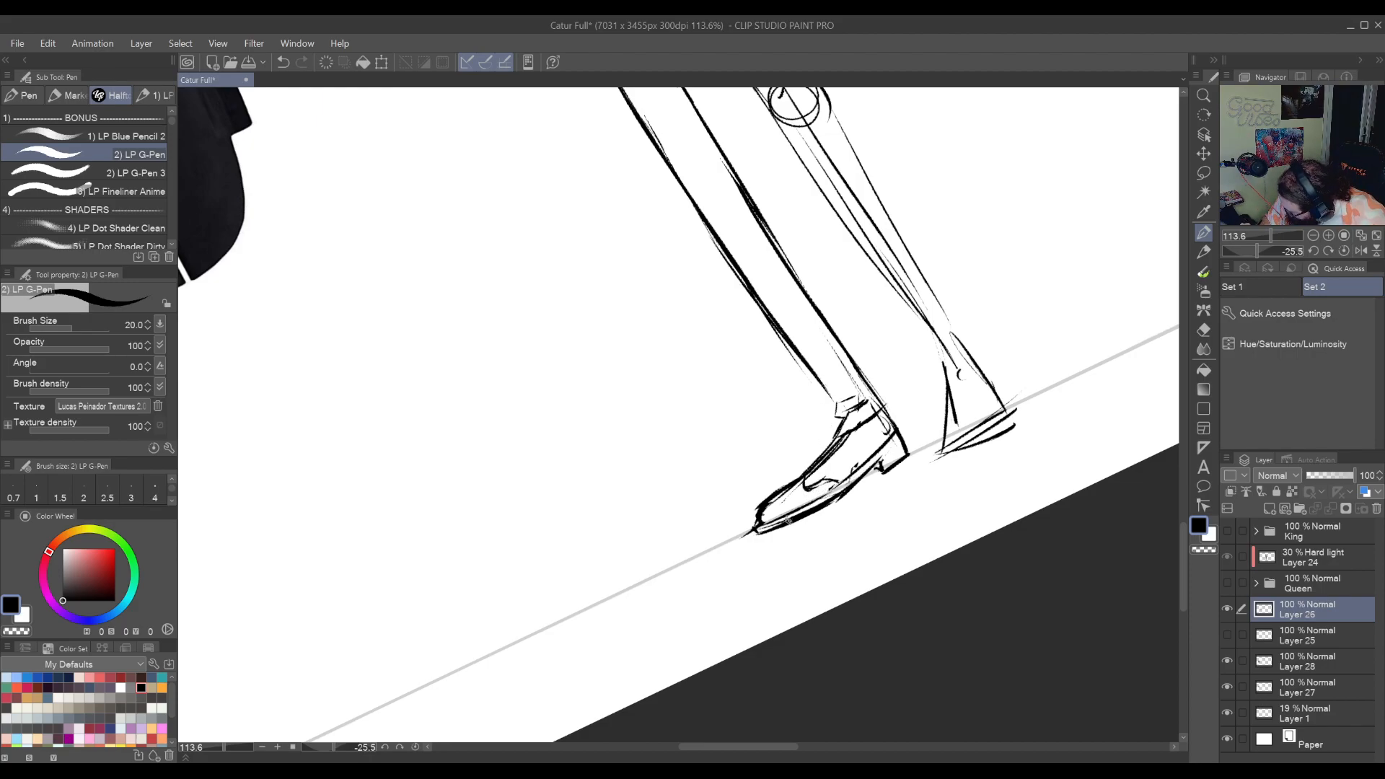
{"action": "left_click_drag", "start_coordinate": [766, 518], "coordinate": [806, 478]}
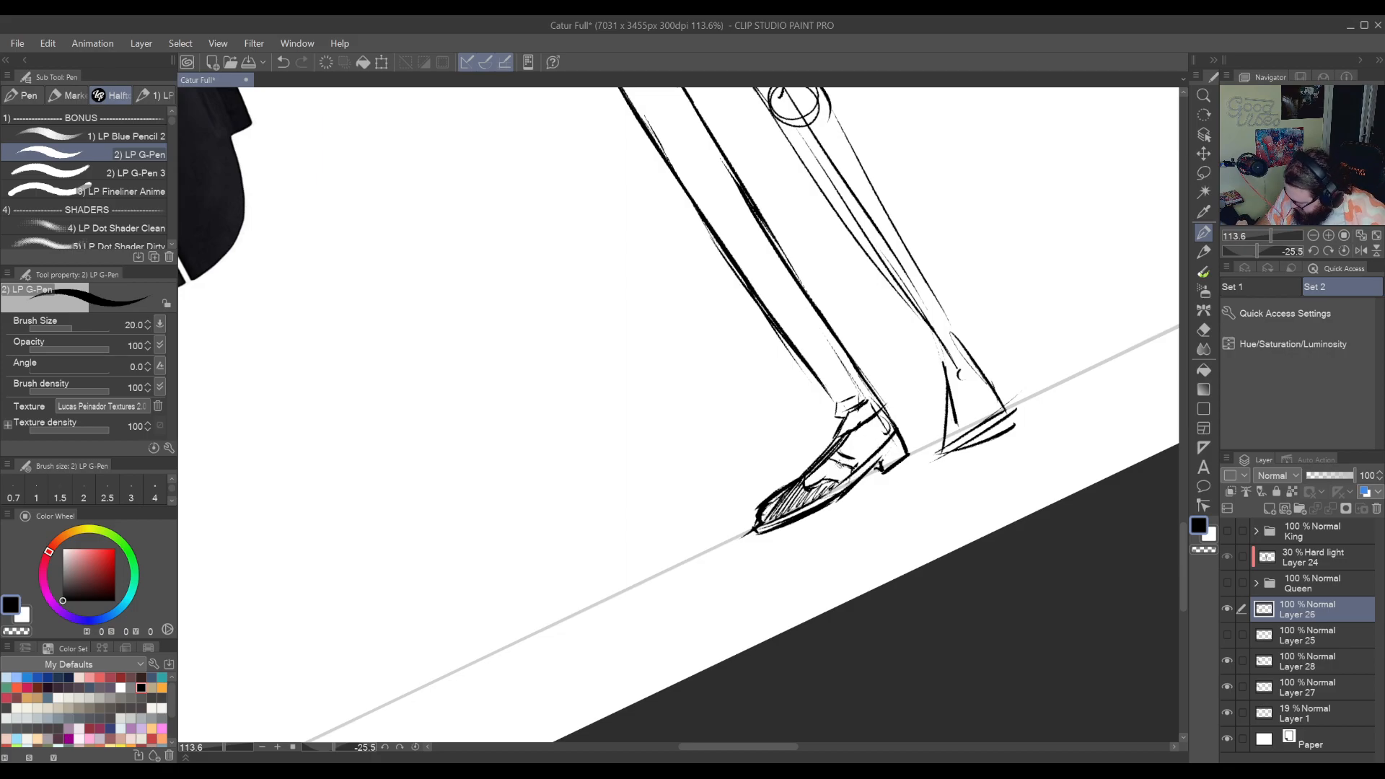
Darken the left-hand shoe's sole and shade its heel section with short strokes
{"action": "key", "text": "e"}
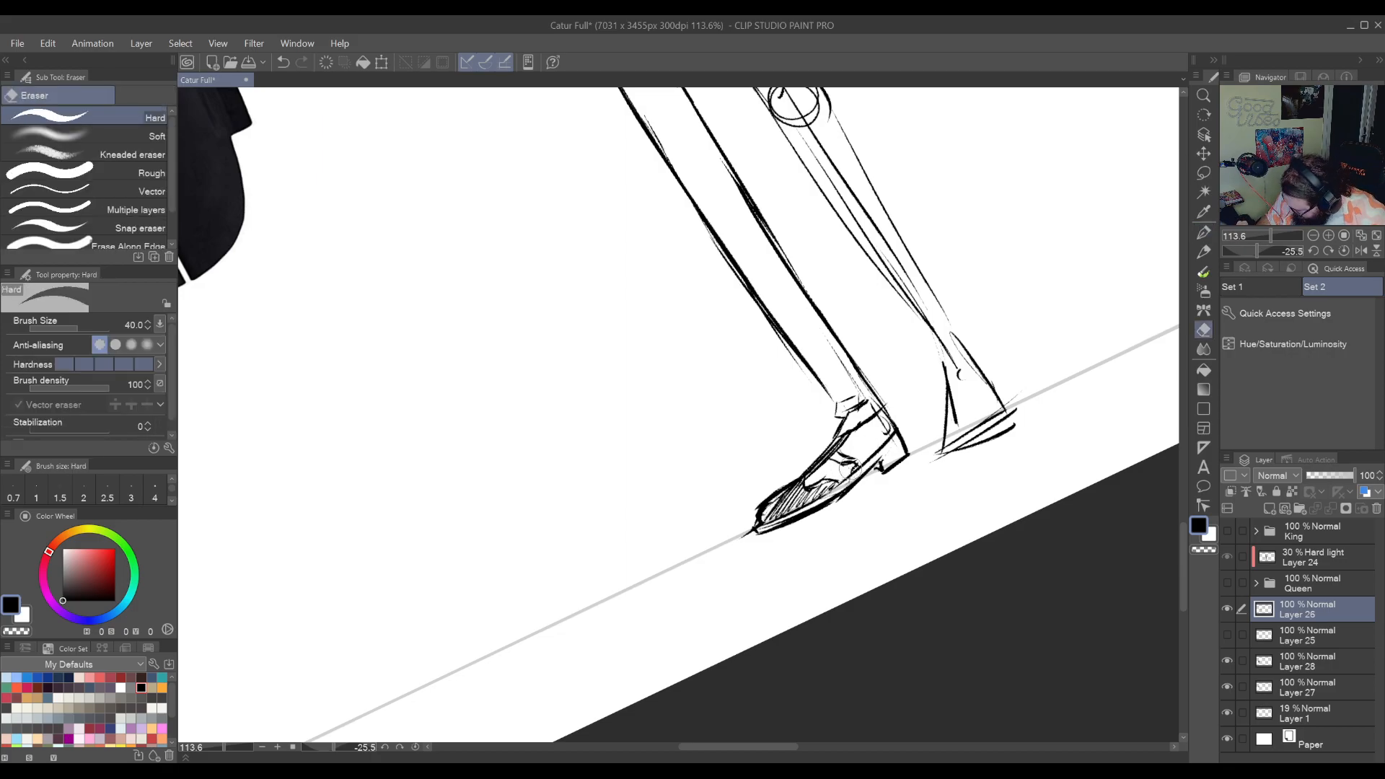
{"action": "key", "text": "p"}
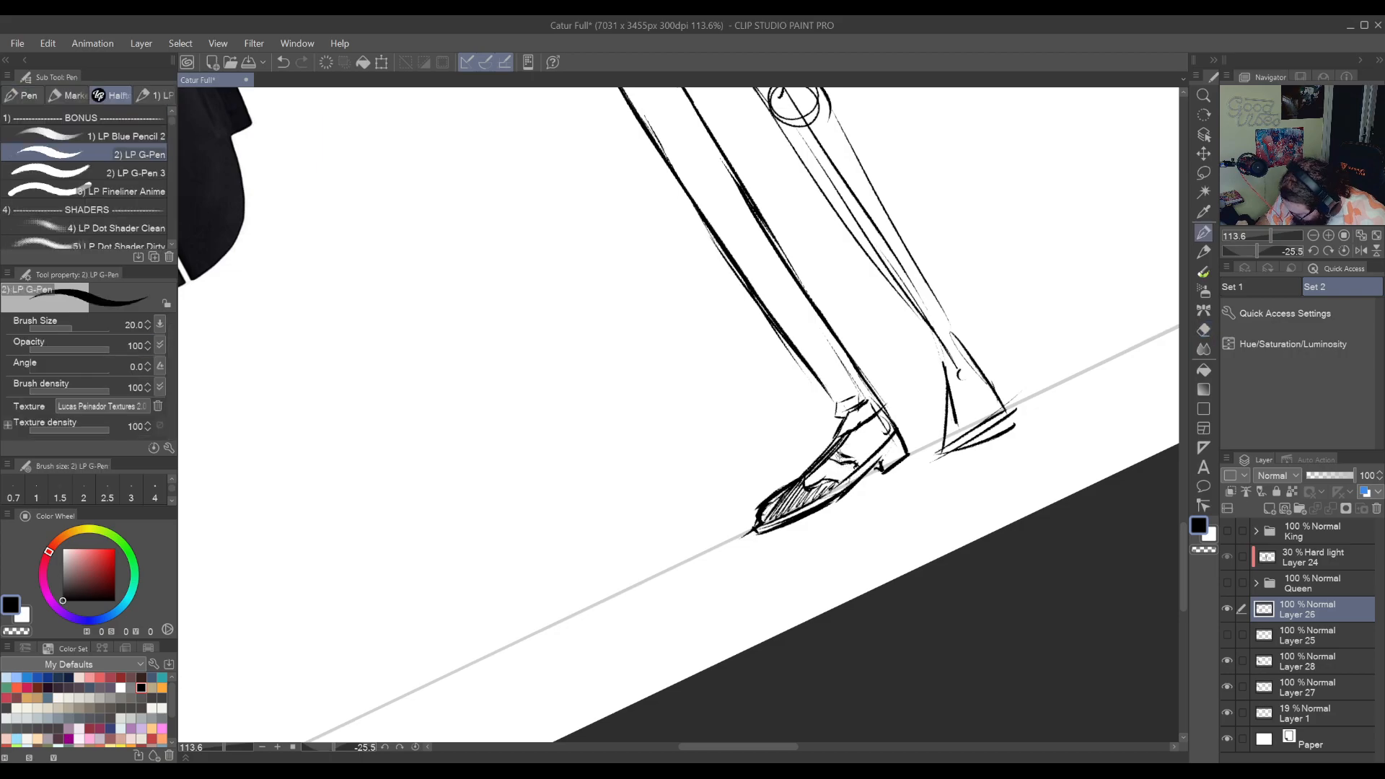
{"action": "left_click_drag", "start_coordinate": [808, 538], "coordinate": [783, 566]}
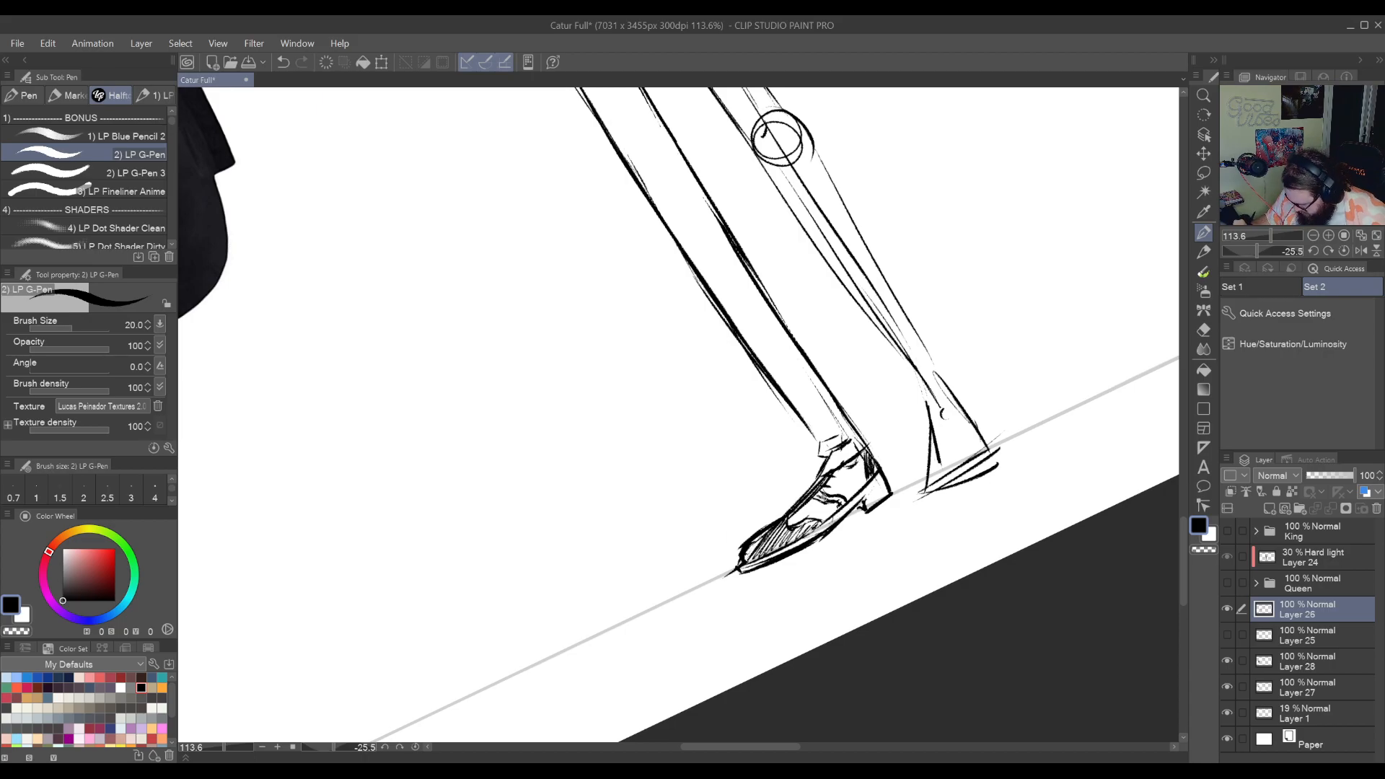
{"action": "left_click_drag", "start_coordinate": [769, 564], "coordinate": [946, 427]}
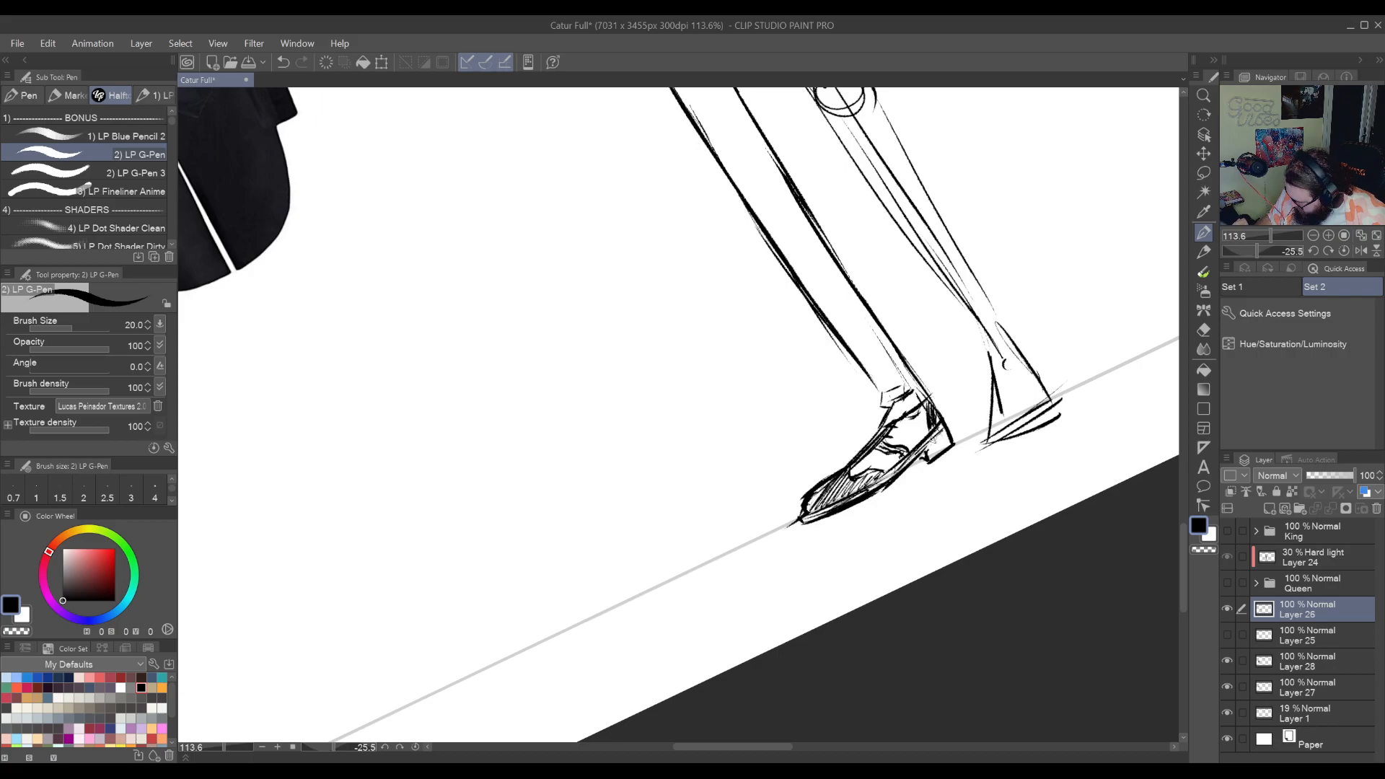
{"action": "left_click_drag", "start_coordinate": [1032, 427], "coordinate": [819, 556]}
{"action": "double_click", "coordinate": [772, 649]}
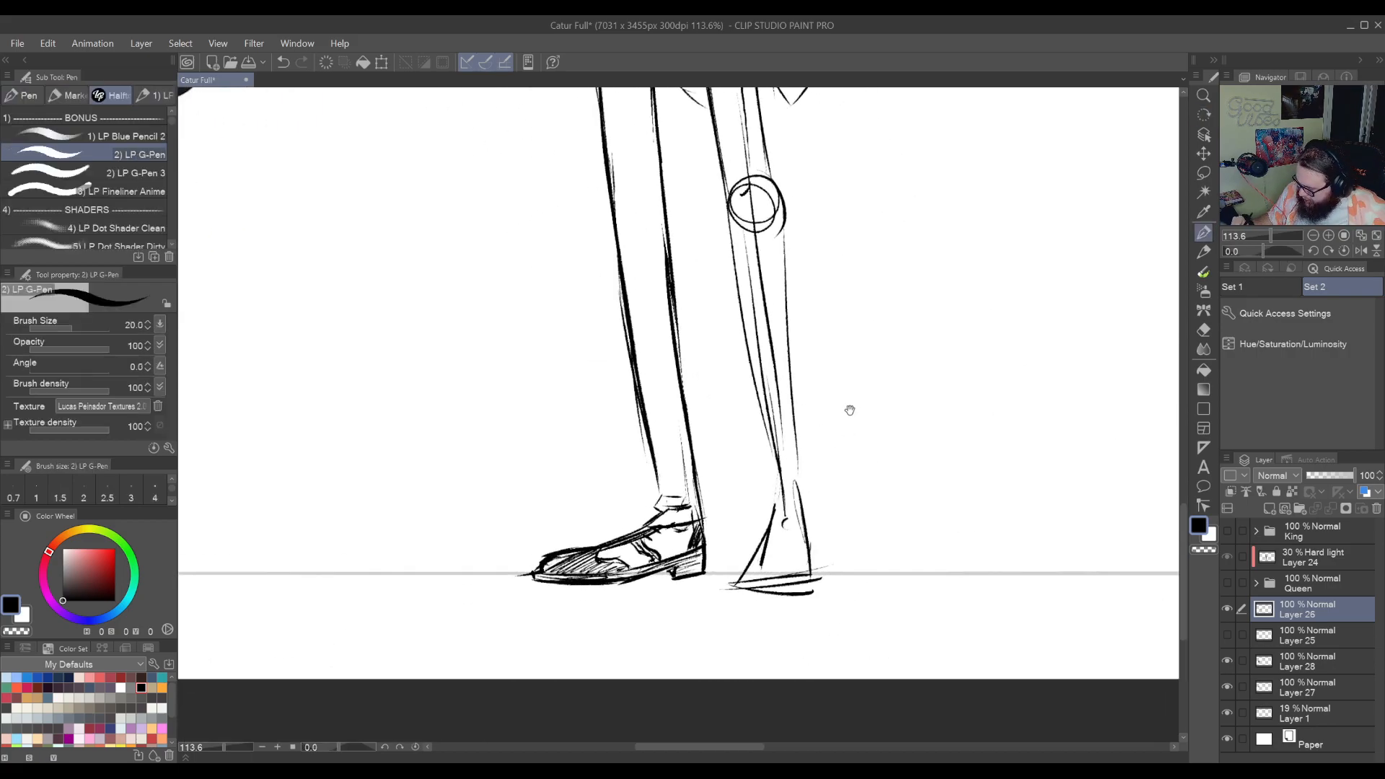
Erase most of the right-hand knee circle and the guide lines running inside that leg
{"action": "scroll", "coordinate": [858, 433], "scroll_direction": "up", "scroll_amount": 3}
{"action": "left_click_drag", "start_coordinate": [867, 446], "coordinate": [735, 603]}
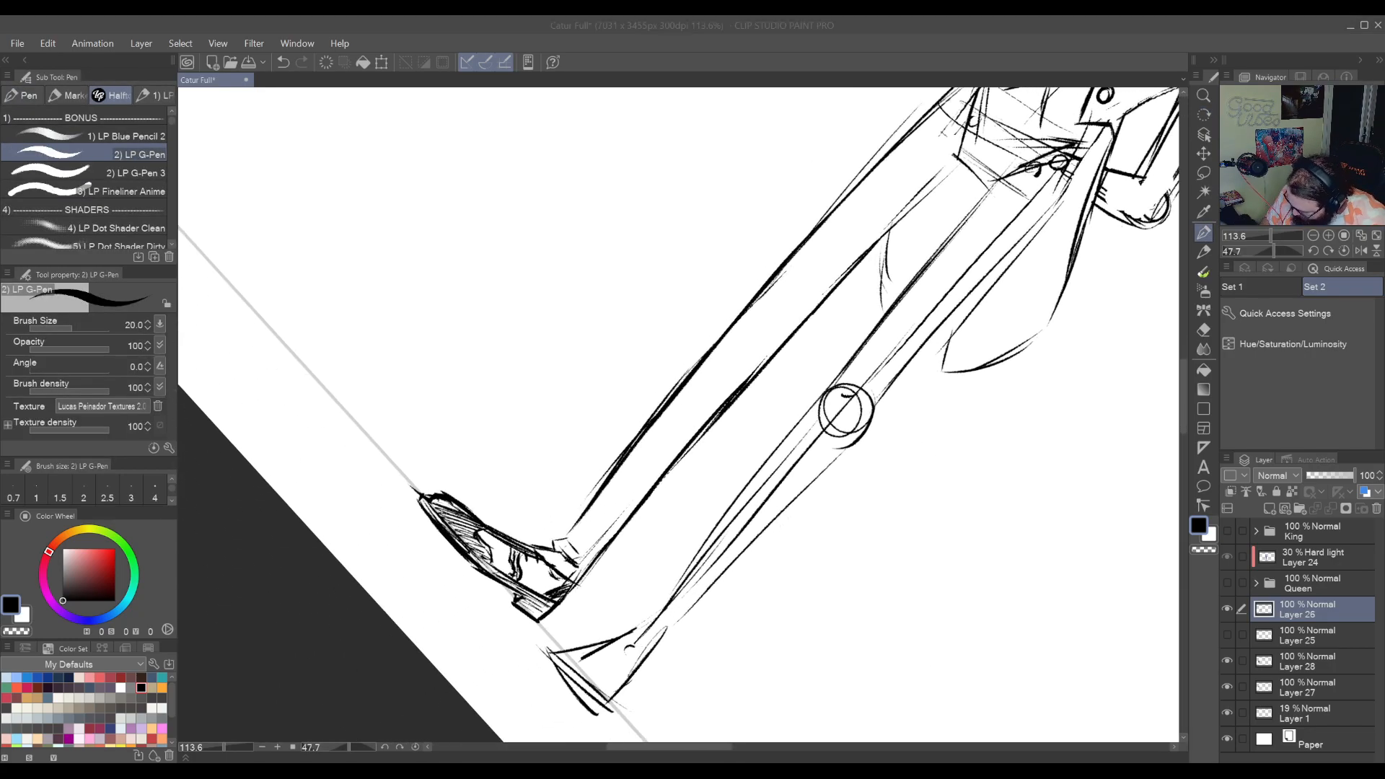
{"action": "key", "text": "e"}
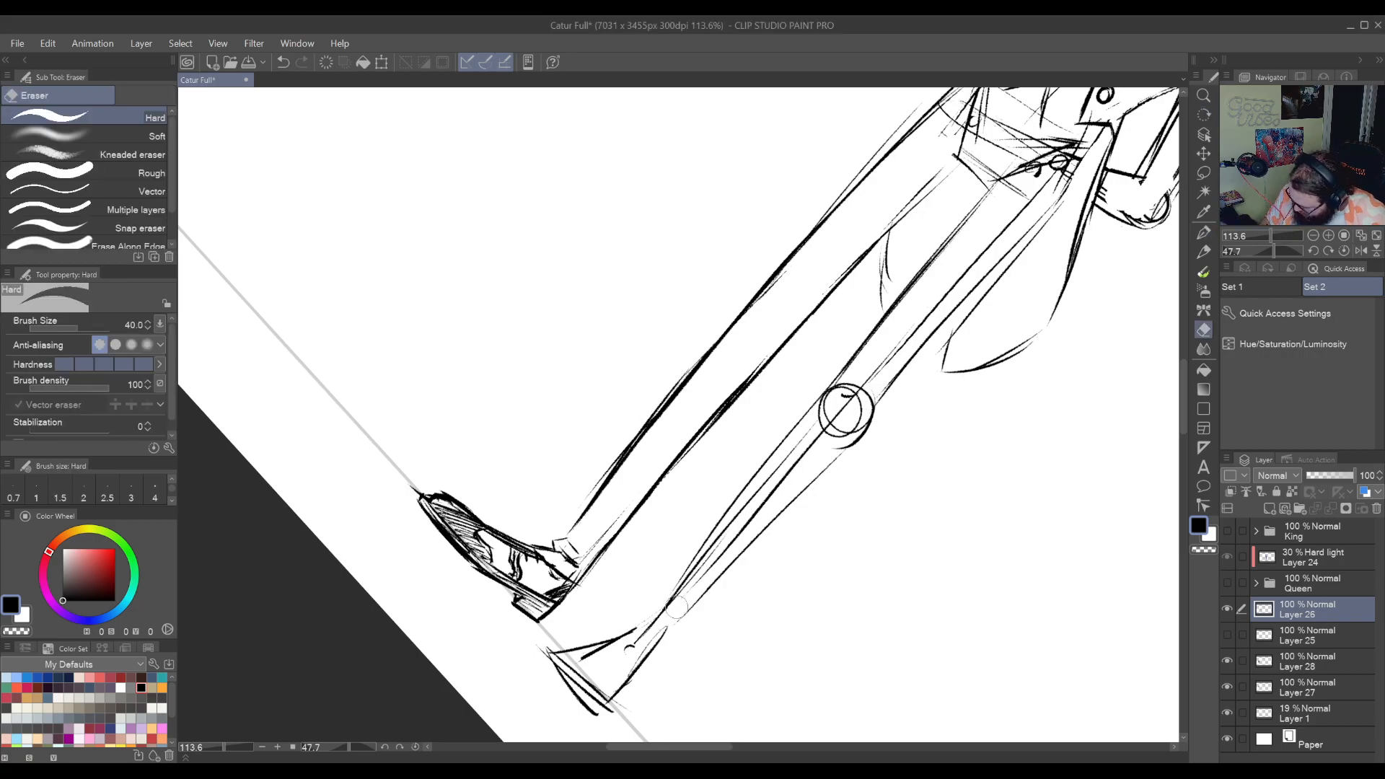
{"action": "mouse_move", "coordinate": [649, 639]}
{"action": "left_mouse_down"}
{"action": "mouse_move", "coordinate": [872, 363]}
{"action": "mouse_move", "coordinate": [840, 440]}
{"action": "left_mouse_up"}
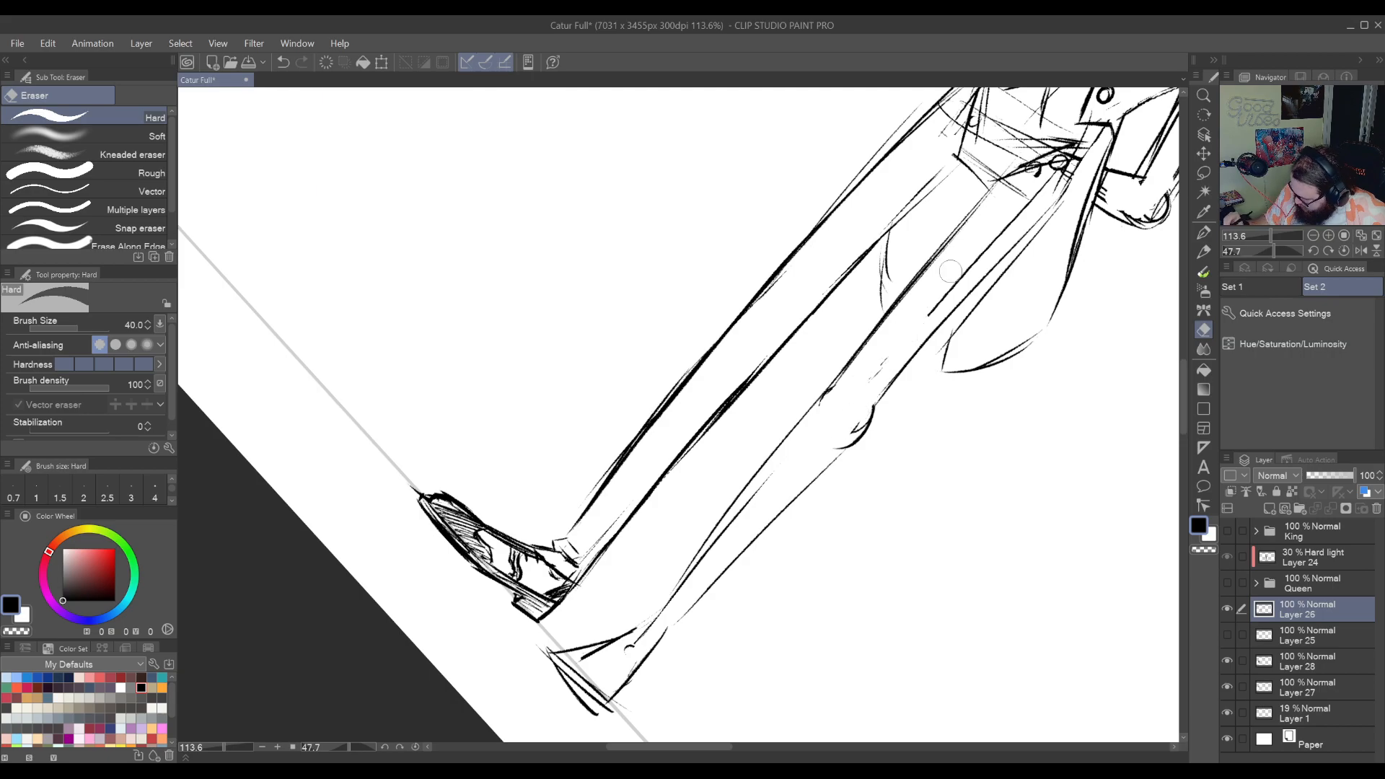
{"action": "mouse_move", "coordinate": [991, 245]}
{"action": "left_mouse_down"}
{"action": "mouse_move", "coordinate": [1031, 191]}
{"action": "mouse_move", "coordinate": [1021, 202]}
{"action": "mouse_move", "coordinate": [1024, 166]}
{"action": "mouse_move", "coordinate": [996, 247]}
{"action": "mouse_move", "coordinate": [851, 462]}
{"action": "mouse_move", "coordinate": [694, 548]}
{"action": "mouse_move", "coordinate": [718, 501]}
{"action": "mouse_move", "coordinate": [725, 603]}
{"action": "mouse_move", "coordinate": [754, 533]}
{"action": "mouse_move", "coordinate": [754, 552]}
{"action": "mouse_move", "coordinate": [742, 483]}
{"action": "mouse_move", "coordinate": [793, 515]}
{"action": "mouse_move", "coordinate": [738, 556]}
{"action": "mouse_move", "coordinate": [820, 354]}
{"action": "mouse_move", "coordinate": [738, 273]}
{"action": "left_mouse_up"}
Darken the short crotch line joining the inner edges of the two trouser legs
{"action": "key", "text": "r"}
{"action": "mouse_move", "coordinate": [855, 264]}
{"action": "left_mouse_down"}
{"action": "mouse_move", "coordinate": [854, 443]}
{"action": "mouse_move", "coordinate": [822, 361]}
{"action": "left_mouse_up"}
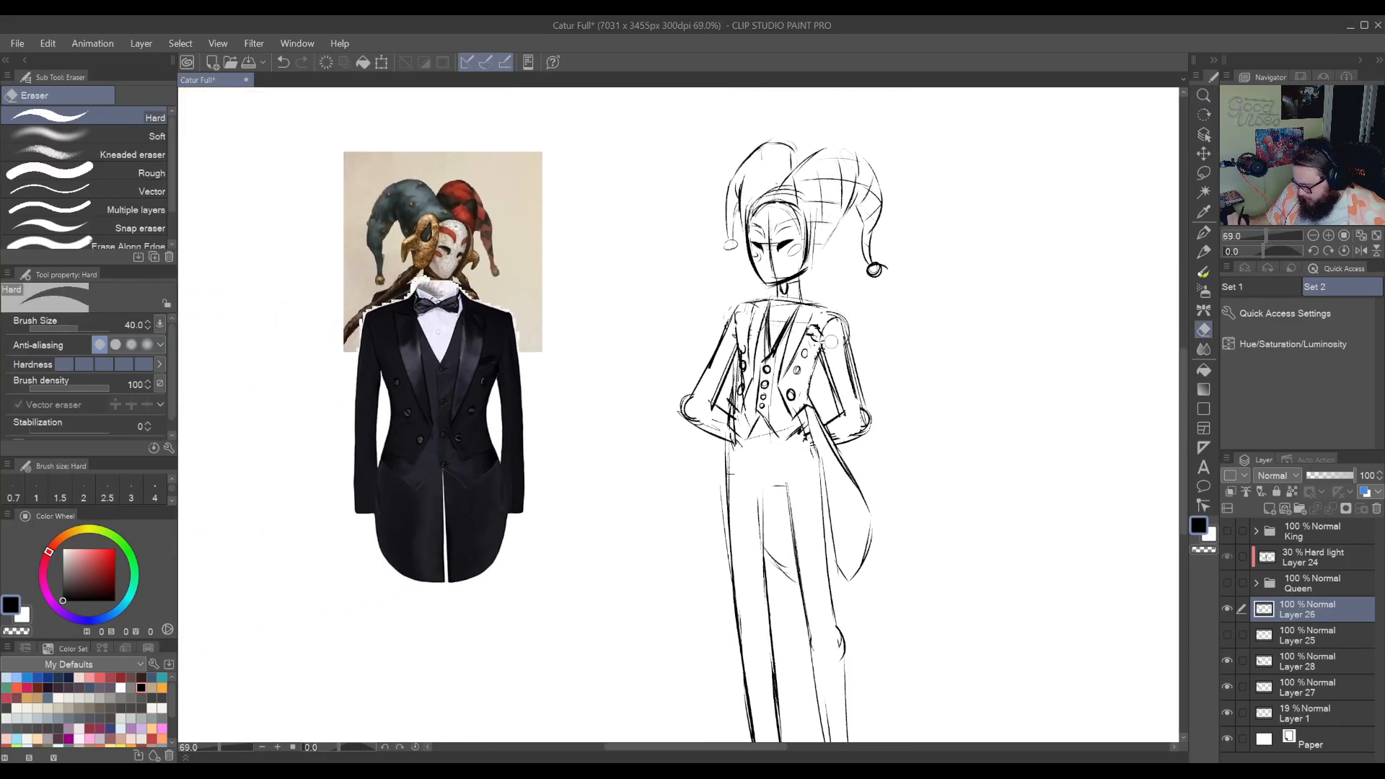
{"action": "mouse_move", "coordinate": [856, 479]}
{"action": "left_mouse_down"}
{"action": "mouse_move", "coordinate": [859, 389]}
{"action": "mouse_move", "coordinate": [828, 298]}
{"action": "mouse_move", "coordinate": [867, 425]}
{"action": "mouse_move", "coordinate": [833, 382]}
{"action": "mouse_move", "coordinate": [730, 463]}
{"action": "mouse_move", "coordinate": [696, 454]}
{"action": "left_mouse_up"}
{"action": "key", "text": "p"}
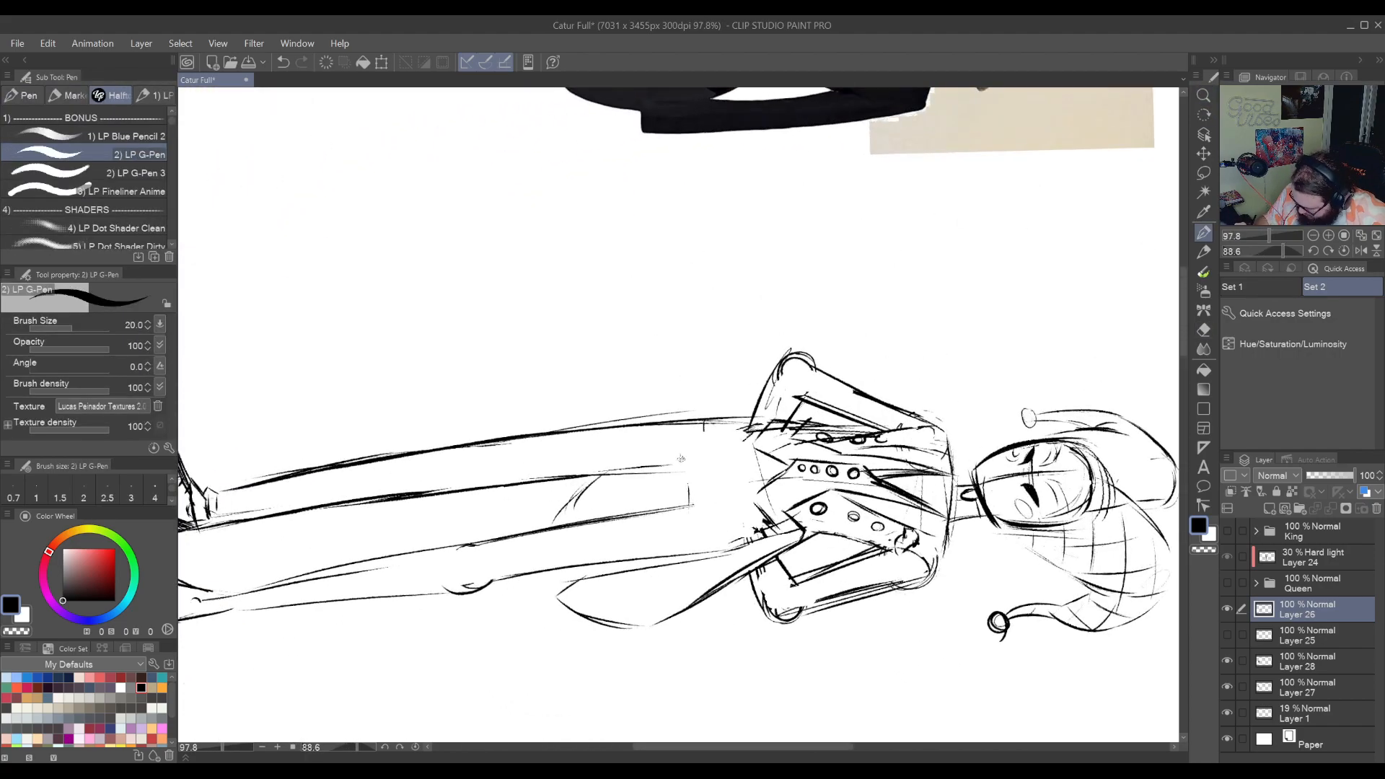
{"action": "key", "text": "r"}
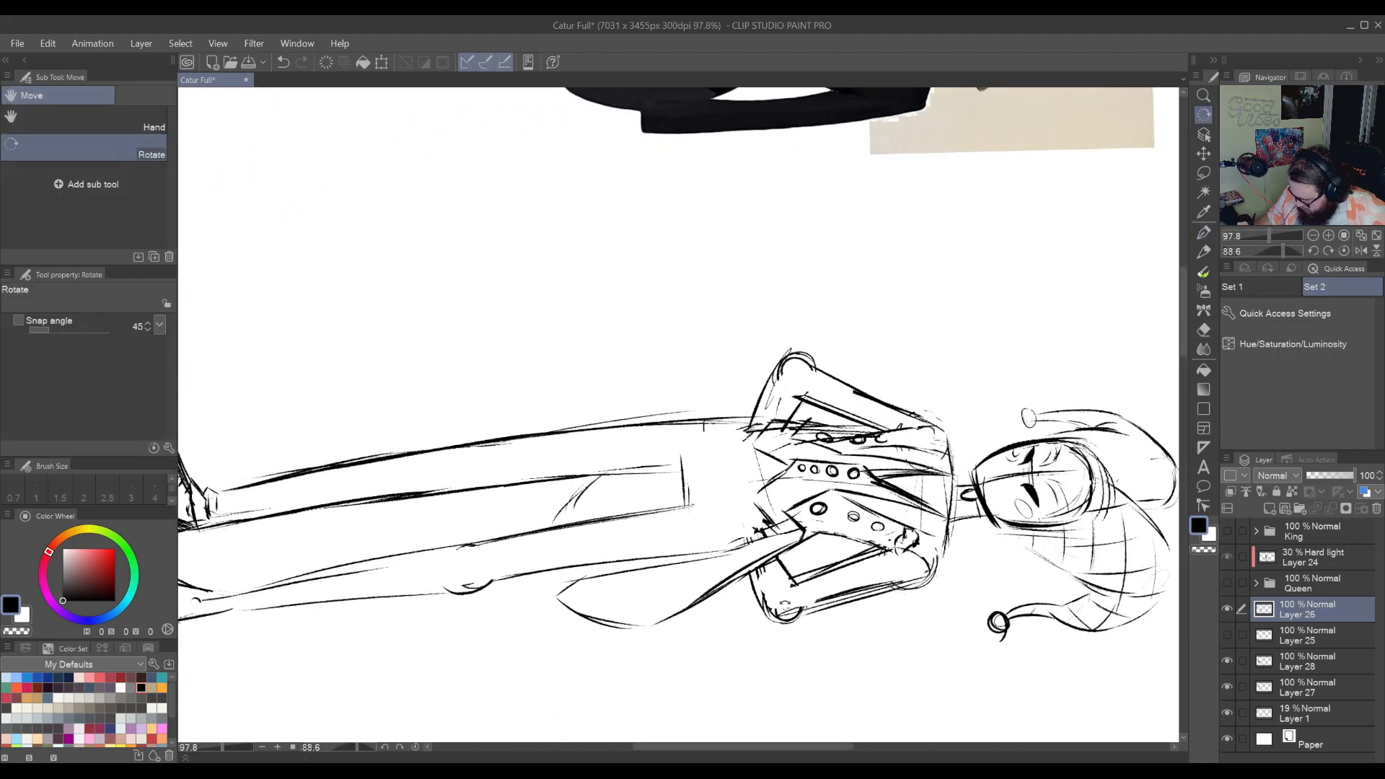
Lasso the upper body from the hat to the hanging coat tail and move it slightly down over the trousers
{"action": "key", "text": "shift+space"}
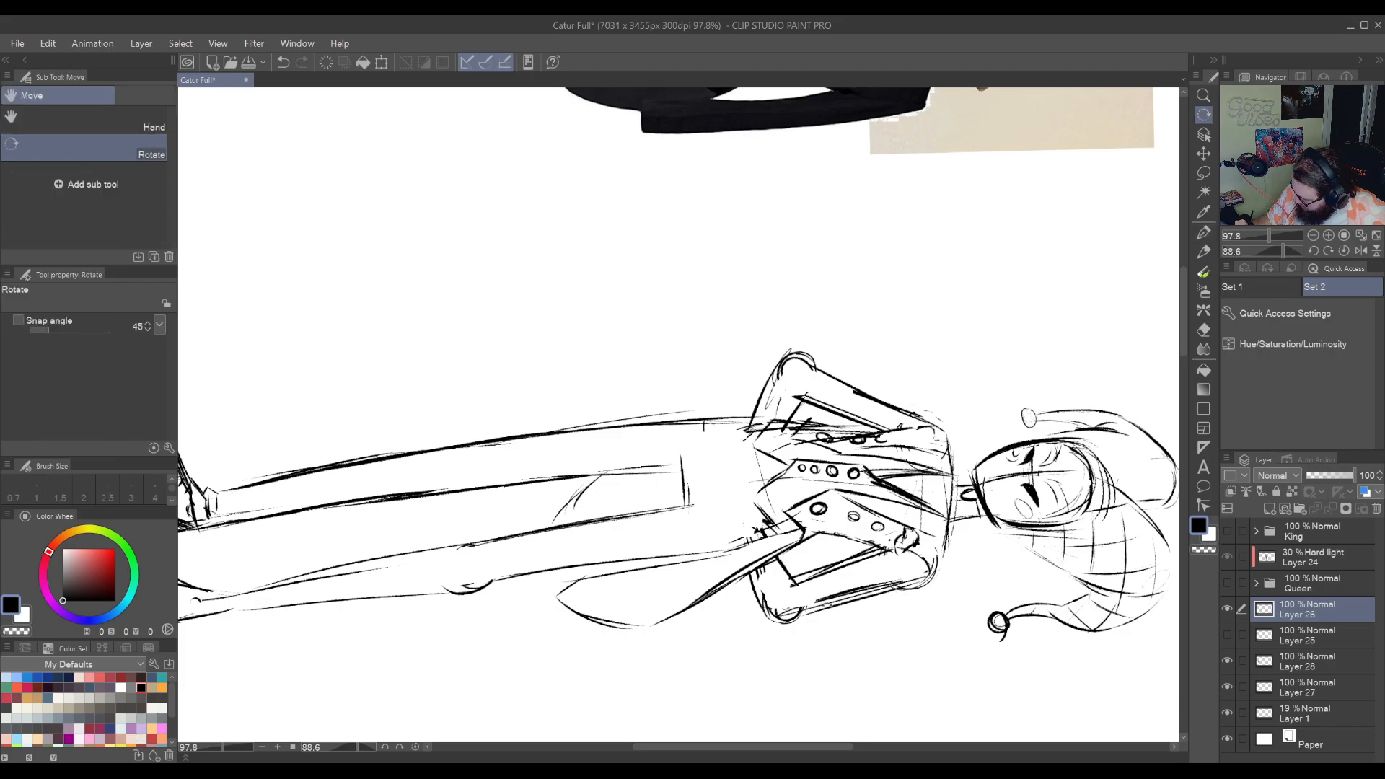
{"action": "left_click_drag", "start_coordinate": [754, 523], "coordinate": [891, 280]}
{"action": "key", "text": "ctrl+space"}
{"action": "mouse_move", "coordinate": [903, 381]}
{"action": "left_mouse_down"}
{"action": "mouse_move", "coordinate": [891, 420]}
{"action": "mouse_move", "coordinate": [807, 526]}
{"action": "left_mouse_up"}
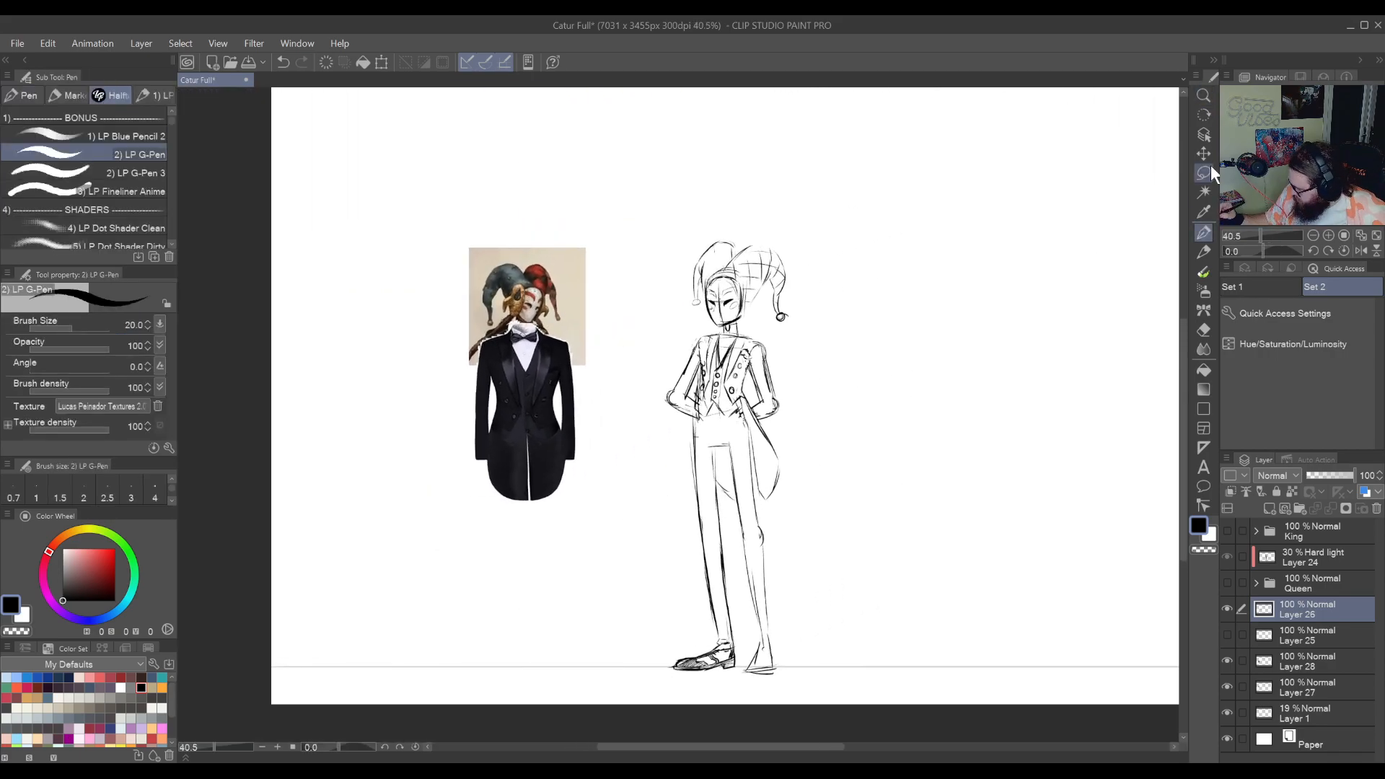
{"action": "key", "text": "ctrl+space"}
{"action": "left_click_drag", "start_coordinate": [794, 457], "coordinate": [799, 416]}
{"action": "key", "text": "m"}
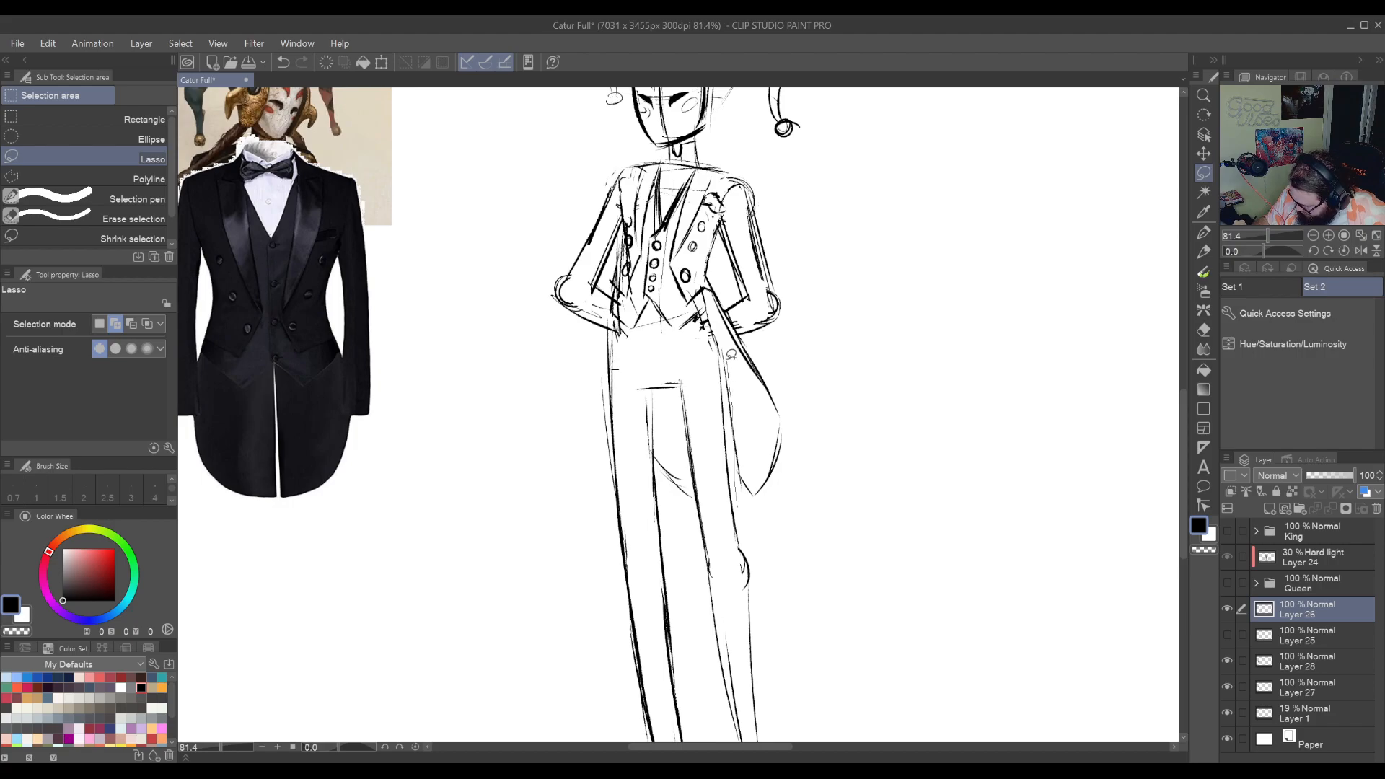
{"action": "mouse_move", "coordinate": [729, 349]}
{"action": "left_mouse_down"}
{"action": "mouse_move", "coordinate": [586, 337]}
{"action": "mouse_move", "coordinate": [481, 233]}
{"action": "mouse_move", "coordinate": [680, 82]}
{"action": "mouse_move", "coordinate": [911, 203]}
{"action": "mouse_move", "coordinate": [922, 462]}
{"action": "mouse_move", "coordinate": [786, 552]}
{"action": "left_mouse_up"}
{"action": "left_click_drag", "start_coordinate": [849, 345], "coordinate": [837, 531]}
{"action": "left_click_drag", "start_coordinate": [572, 342], "coordinate": [808, 318]}
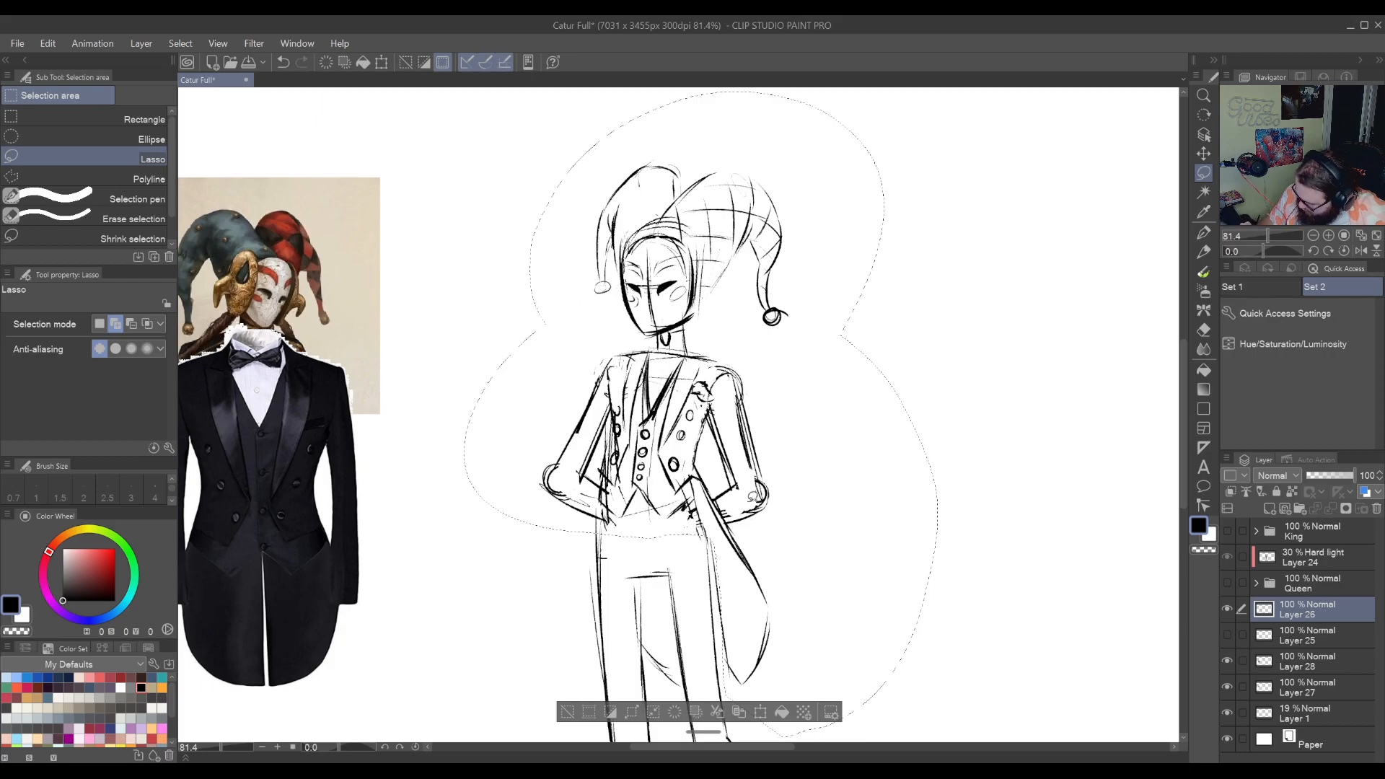
{"action": "mouse_move", "coordinate": [957, 545]}
{"action": "left_mouse_down"}
{"action": "mouse_move", "coordinate": [921, 473]}
{"action": "mouse_move", "coordinate": [930, 402]}
{"action": "left_mouse_up"}
{"action": "left_click", "coordinate": [1203, 153]}
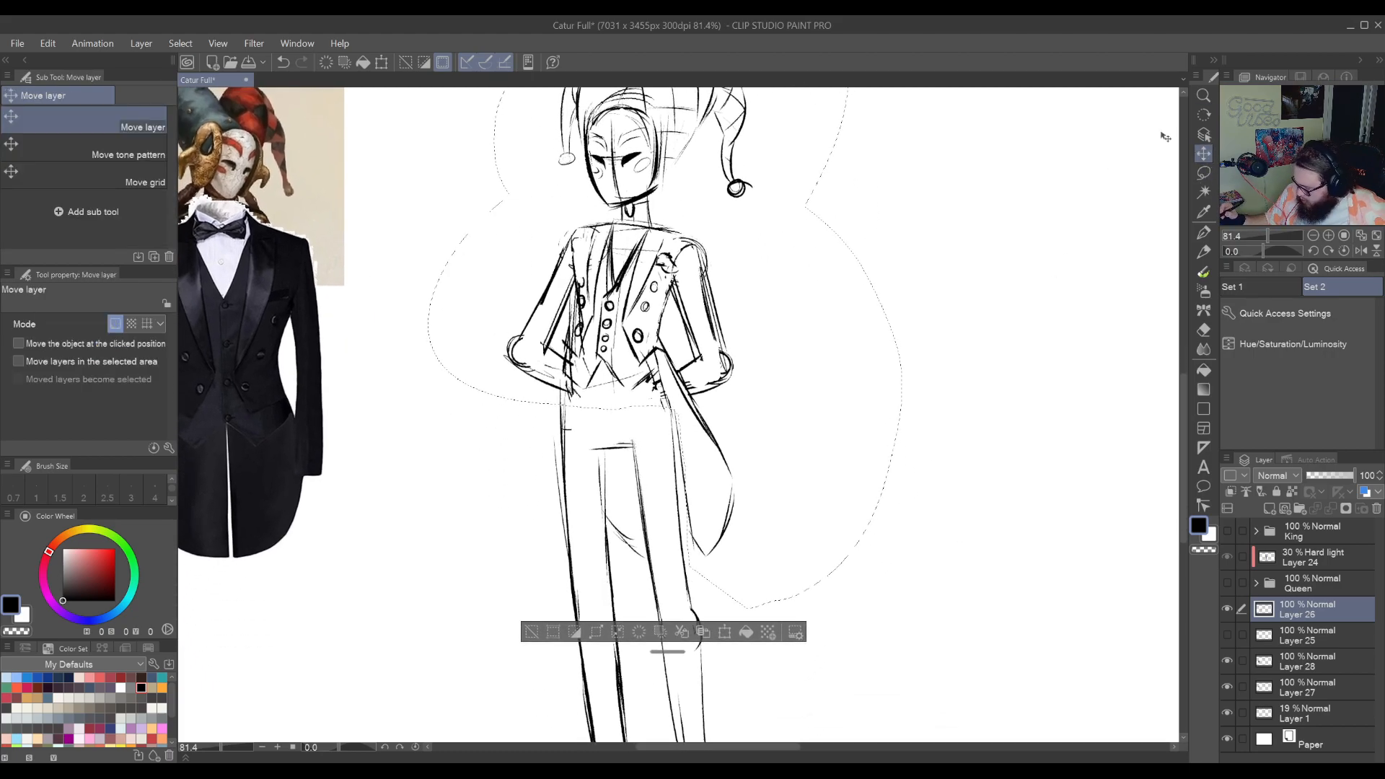
{"action": "left_click_drag", "start_coordinate": [757, 294], "coordinate": [765, 320]}
{"action": "key", "text": "ctrl+d"}
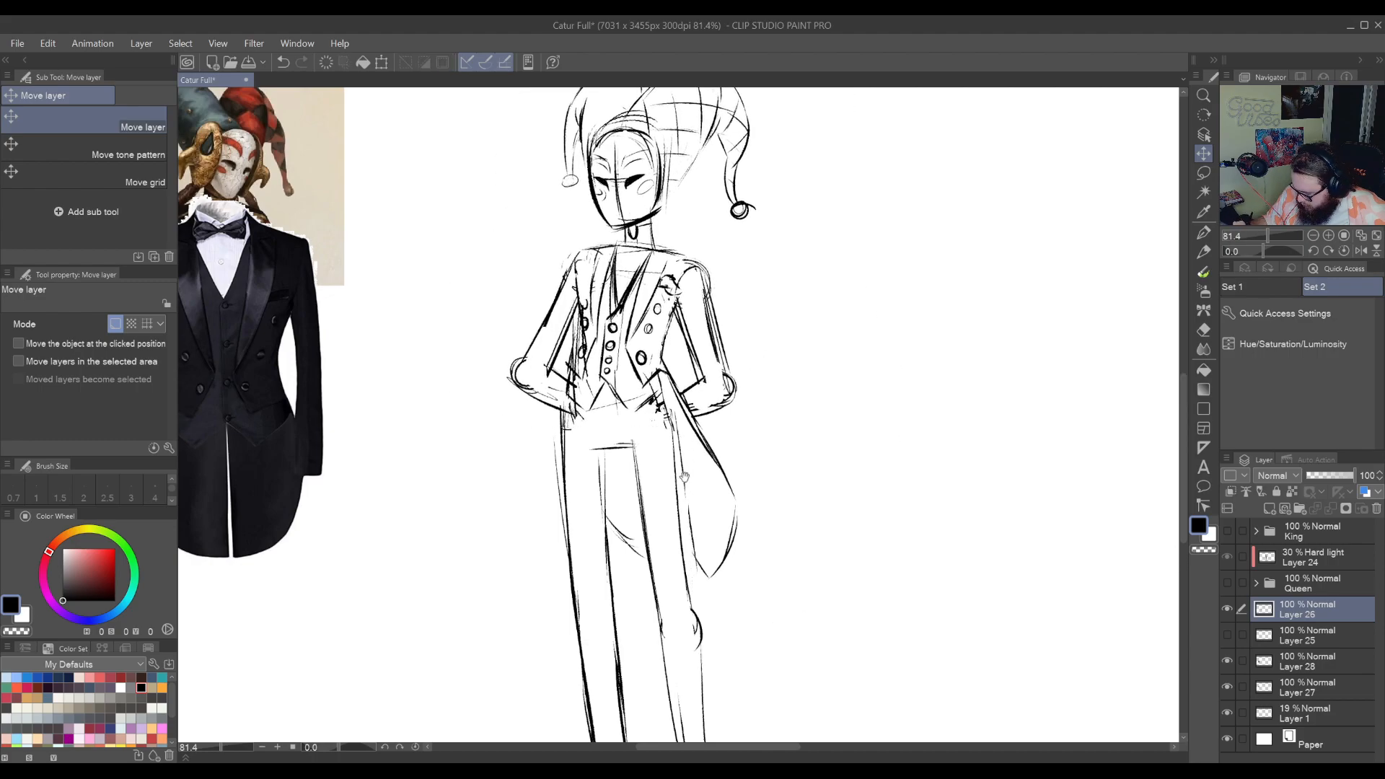
Erase the stray trouser lines around the waist and the right-hand leg's upper outer edge beneath the coat
{"action": "left_click_drag", "start_coordinate": [685, 477], "coordinate": [813, 458]}
{"action": "key", "text": "e"}
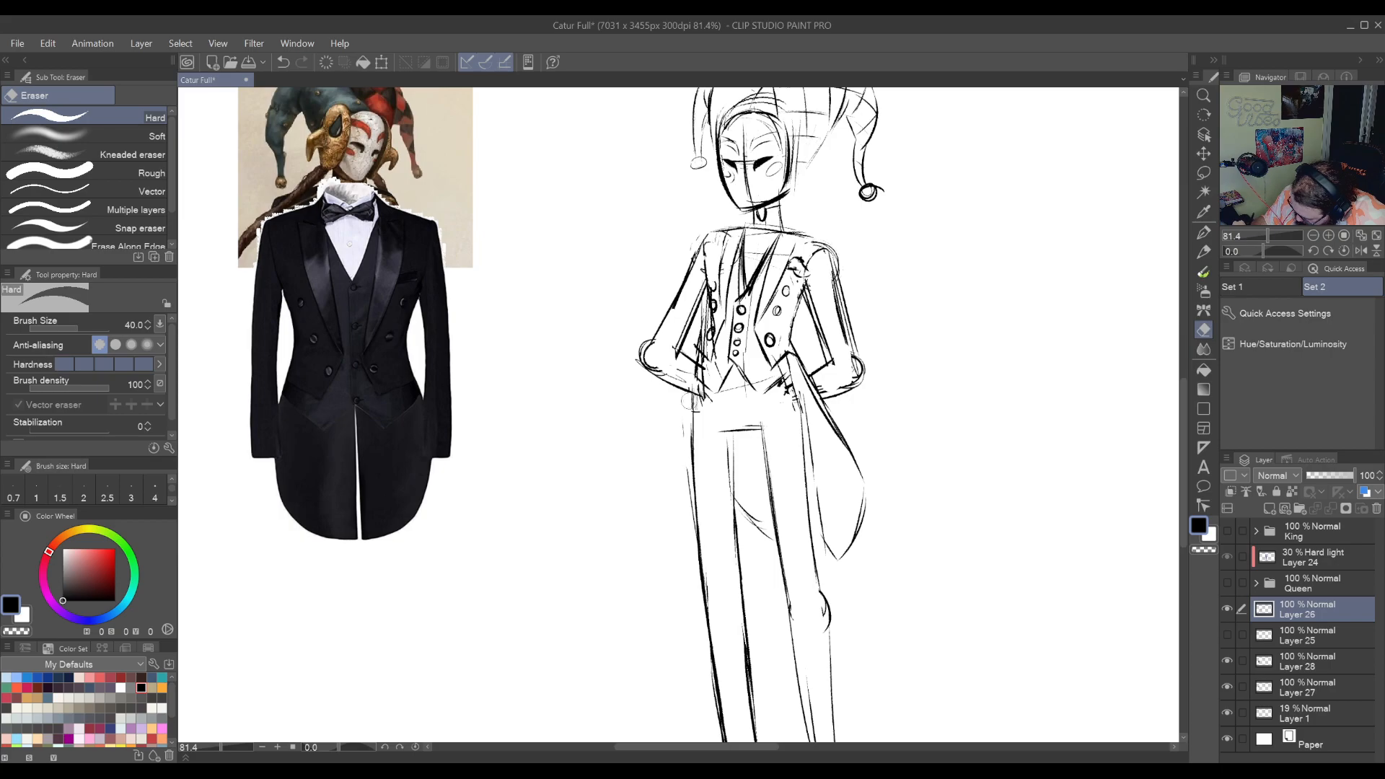
{"action": "mouse_move", "coordinate": [804, 389]}
{"action": "left_mouse_down"}
{"action": "mouse_move", "coordinate": [808, 498]}
{"action": "mouse_move", "coordinate": [769, 534]}
{"action": "mouse_move", "coordinate": [739, 483]}
{"action": "mouse_move", "coordinate": [772, 339]}
{"action": "left_mouse_up"}
{"action": "key", "text": "r"}
{"action": "key", "text": "p"}
Lasso the right-hand leg with its foot and move it slightly closer to the left-hand leg
{"action": "left_click", "coordinate": [1204, 173]}
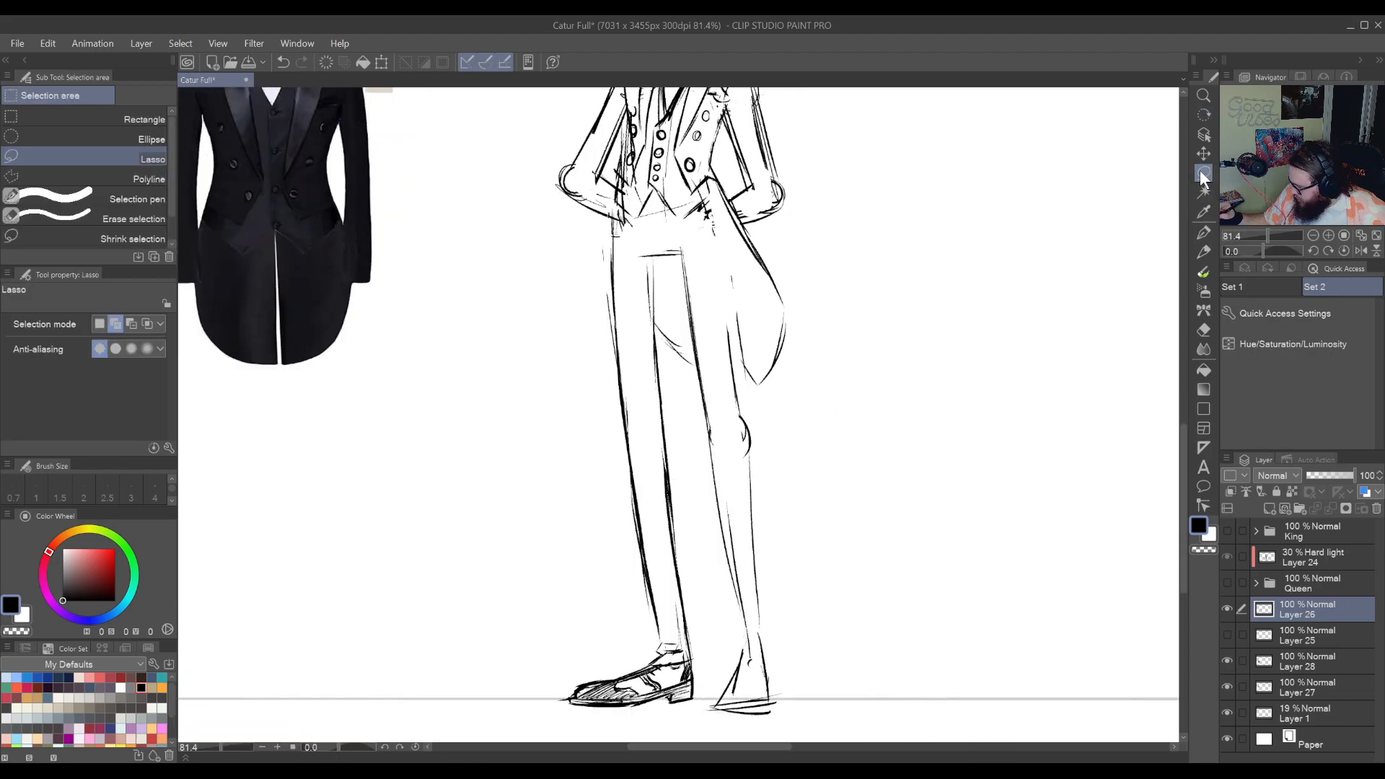
{"action": "mouse_move", "coordinate": [683, 272]}
{"action": "left_mouse_down"}
{"action": "mouse_move", "coordinate": [684, 241]}
{"action": "mouse_move", "coordinate": [715, 219]}
{"action": "mouse_move", "coordinate": [753, 329]}
{"action": "mouse_move", "coordinate": [809, 667]}
{"action": "mouse_move", "coordinate": [787, 736]}
{"action": "mouse_move", "coordinate": [715, 733]}
{"action": "mouse_move", "coordinate": [698, 694]}
{"action": "mouse_move", "coordinate": [714, 606]}
{"action": "mouse_move", "coordinate": [680, 411]}
{"action": "mouse_move", "coordinate": [678, 371]}
{"action": "mouse_move", "coordinate": [696, 355]}
{"action": "mouse_move", "coordinate": [685, 288]}
{"action": "left_mouse_up"}
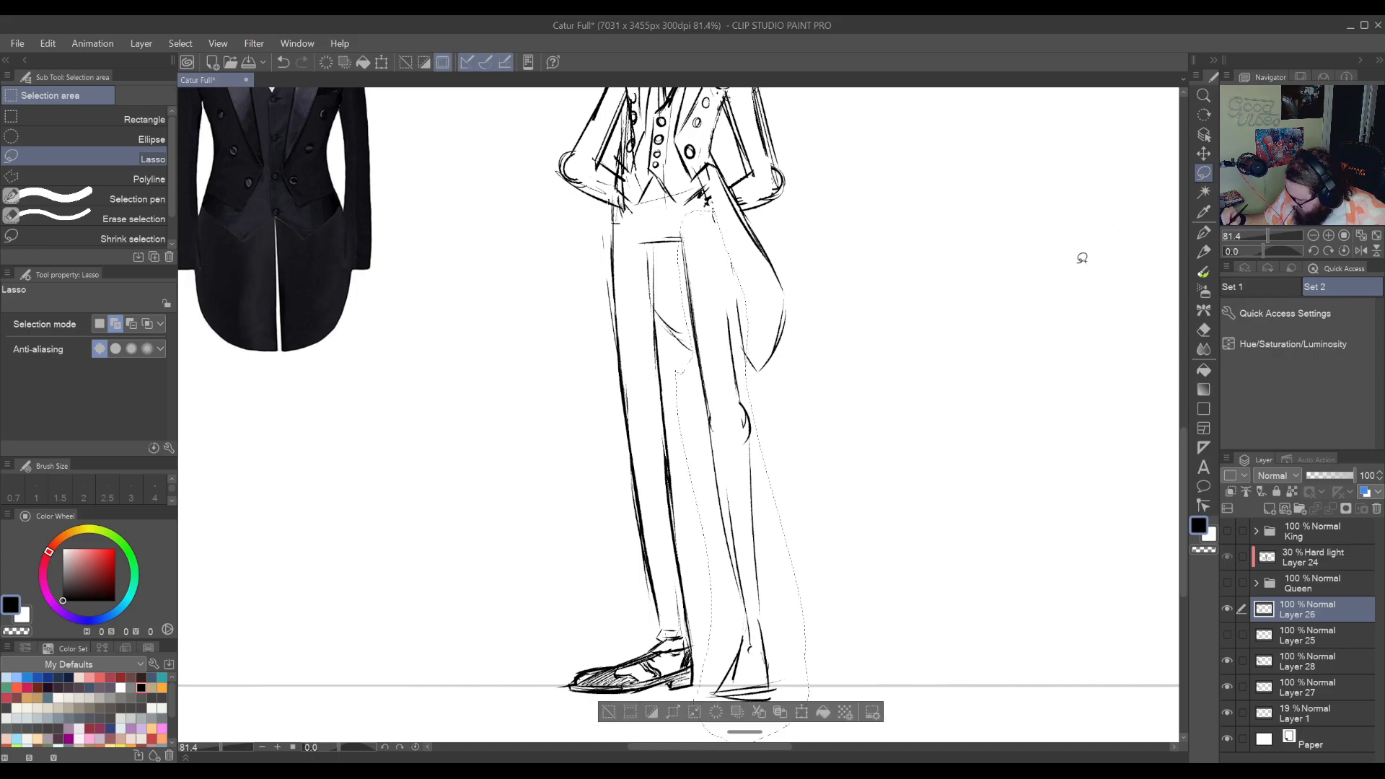
{"action": "left_click", "coordinate": [1203, 153]}
{"action": "mouse_move", "coordinate": [764, 482]}
{"action": "left_mouse_down"}
{"action": "mouse_move", "coordinate": [751, 482]}
{"action": "mouse_move", "coordinate": [823, 557]}
{"action": "left_mouse_up"}
{"action": "key", "text": "ctrl+d"}
Trim the crotch line where it meets the right-hand leg and redraw that leg's outer thigh edge up to the coat
{"action": "key", "text": "e"}
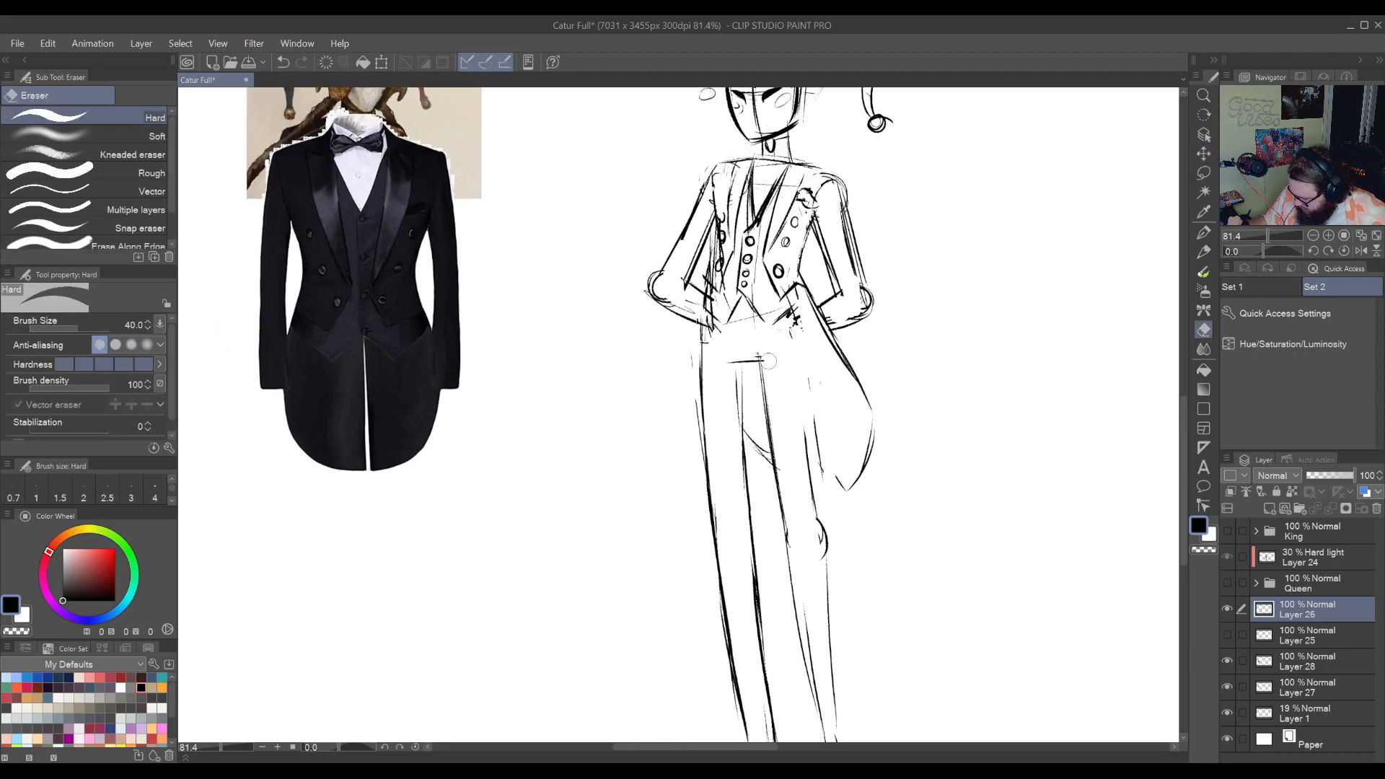
{"action": "left_click_drag", "start_coordinate": [767, 361], "coordinate": [720, 202]}
{"action": "mouse_move", "coordinate": [811, 339]}
{"action": "left_mouse_down"}
{"action": "mouse_move", "coordinate": [786, 378]}
{"action": "mouse_move", "coordinate": [815, 562]}
{"action": "mouse_move", "coordinate": [801, 335]}
{"action": "mouse_move", "coordinate": [841, 521]}
{"action": "left_mouse_up"}
{"action": "key", "text": "p"}
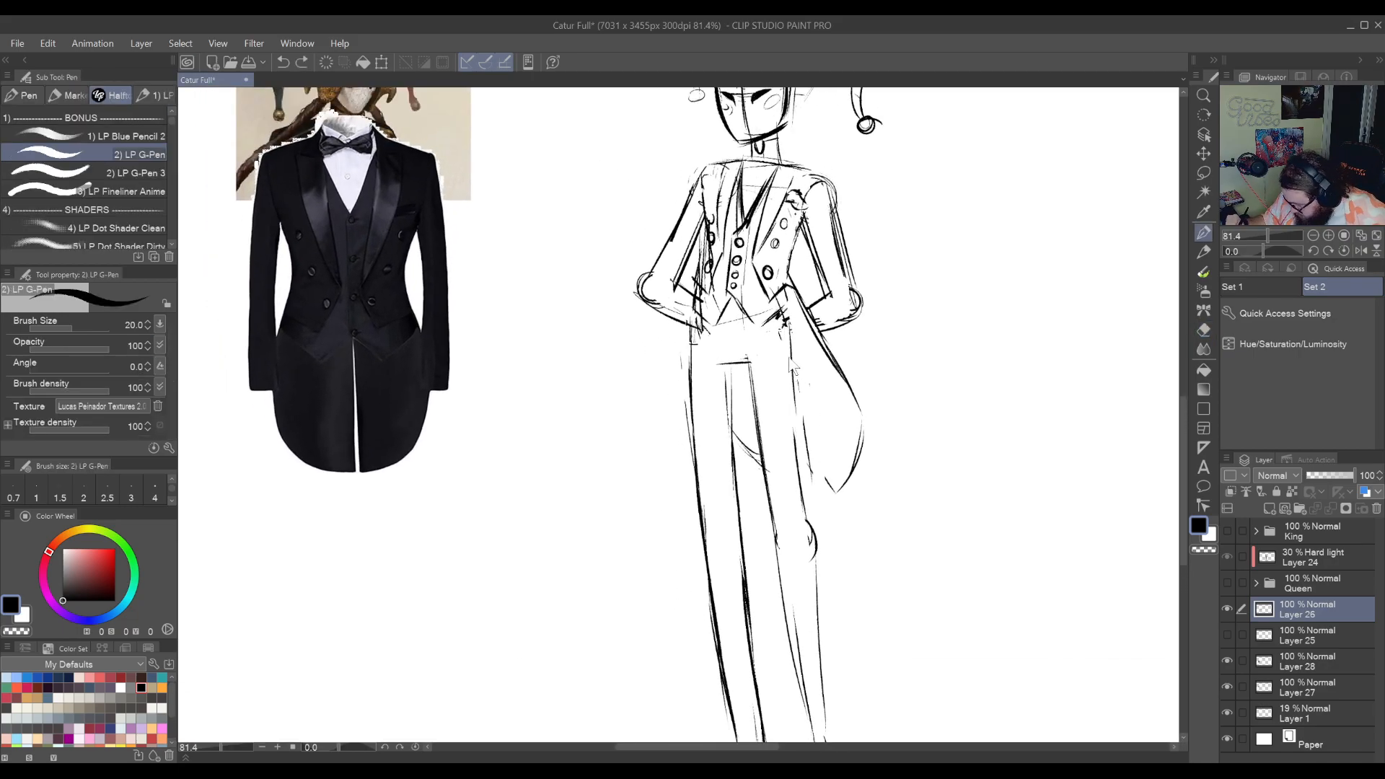
{"action": "left_click_drag", "start_coordinate": [793, 389], "coordinate": [779, 469]}
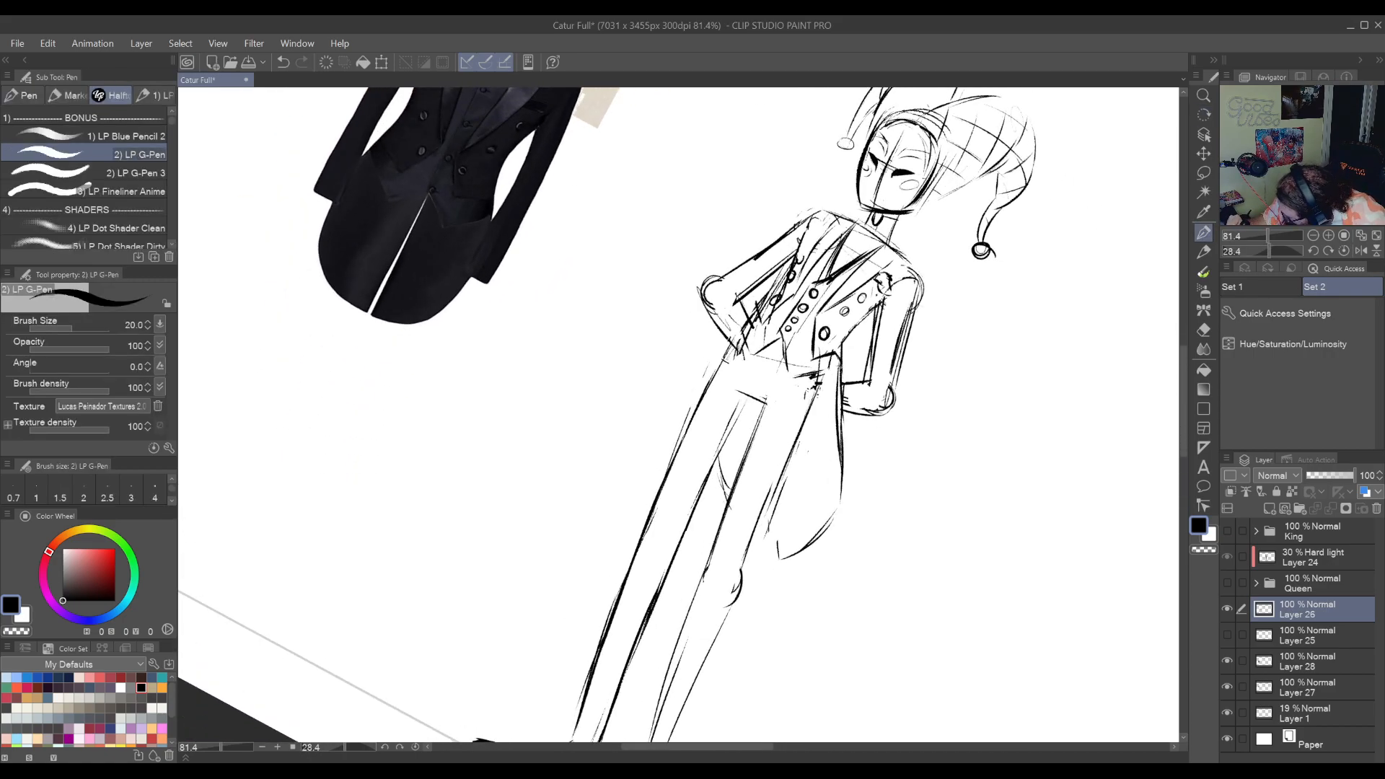
{"action": "left_click", "coordinate": [1344, 251]}
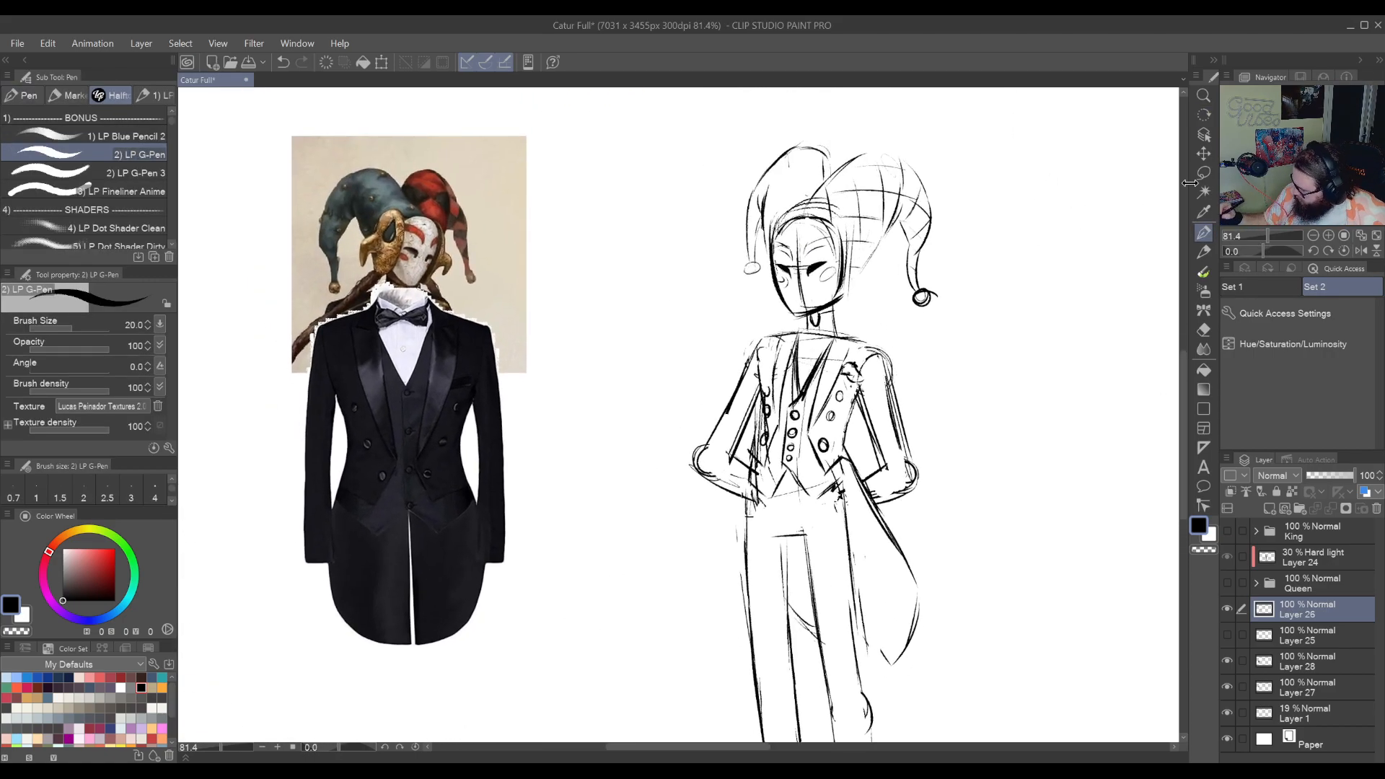
Lasso the left-hand arm and free-transform it to 74% width and 108% height, pulling the elbow closer to the torso
{"action": "key", "text": "m"}
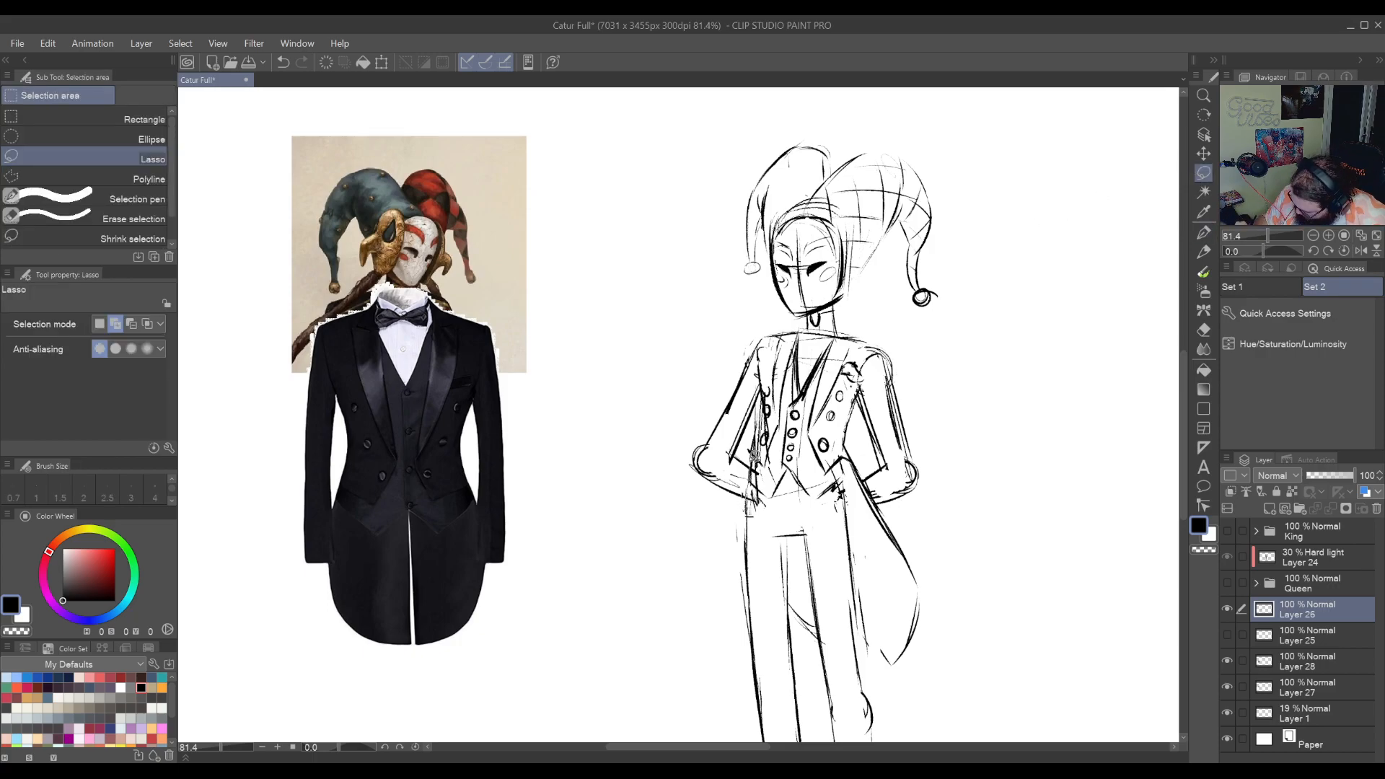
{"action": "left_click_drag", "start_coordinate": [753, 334], "coordinate": [743, 566]}
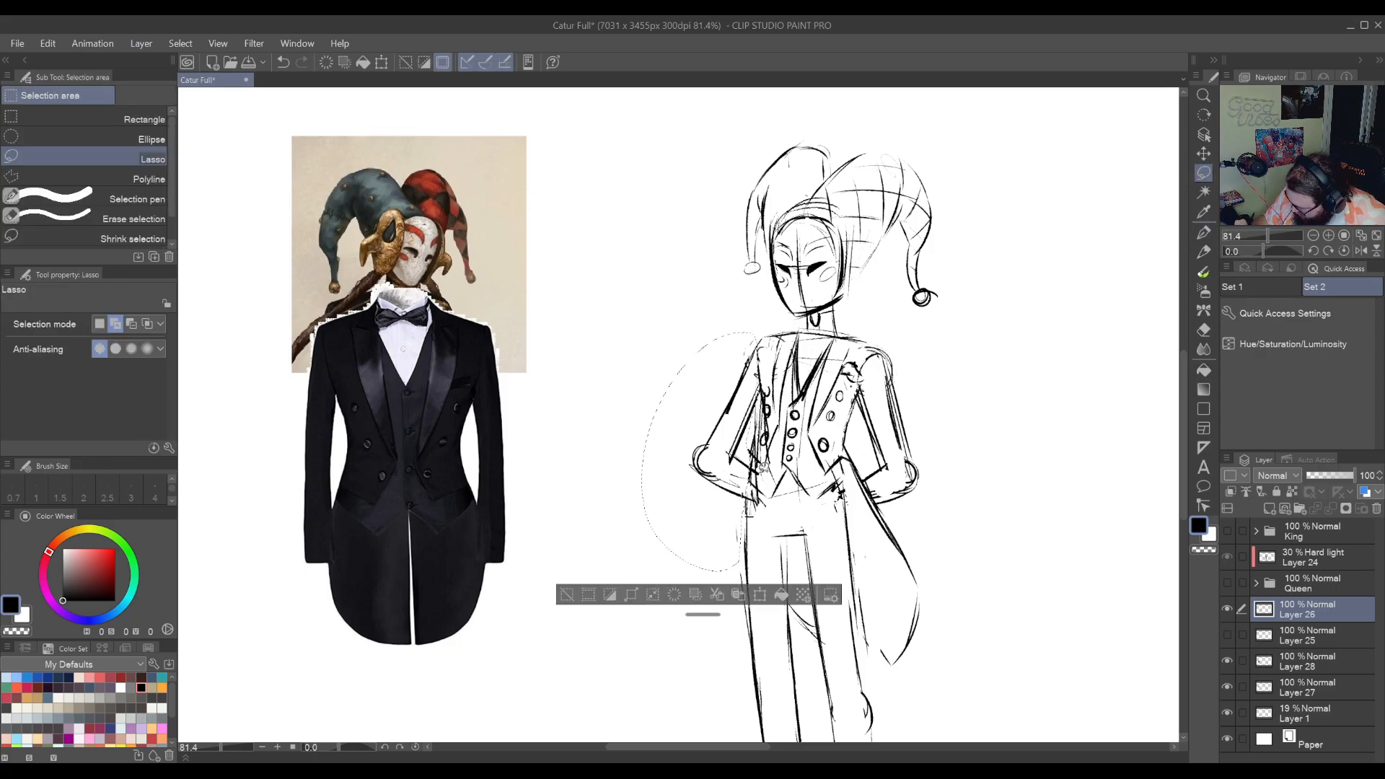
{"action": "left_click", "coordinate": [760, 594]}
{"action": "left_click_drag", "start_coordinate": [637, 454], "coordinate": [658, 452]}
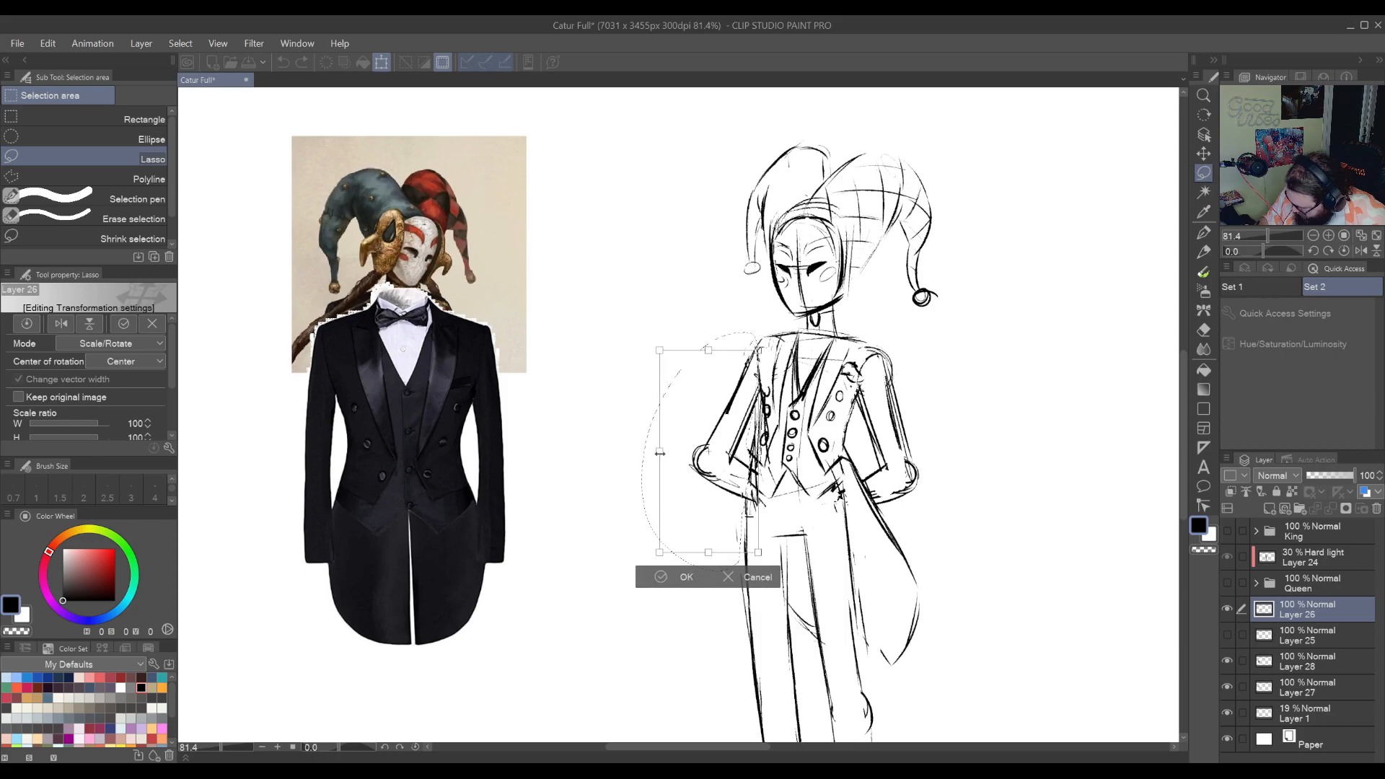
{"action": "key", "text": "ctrl+z"}
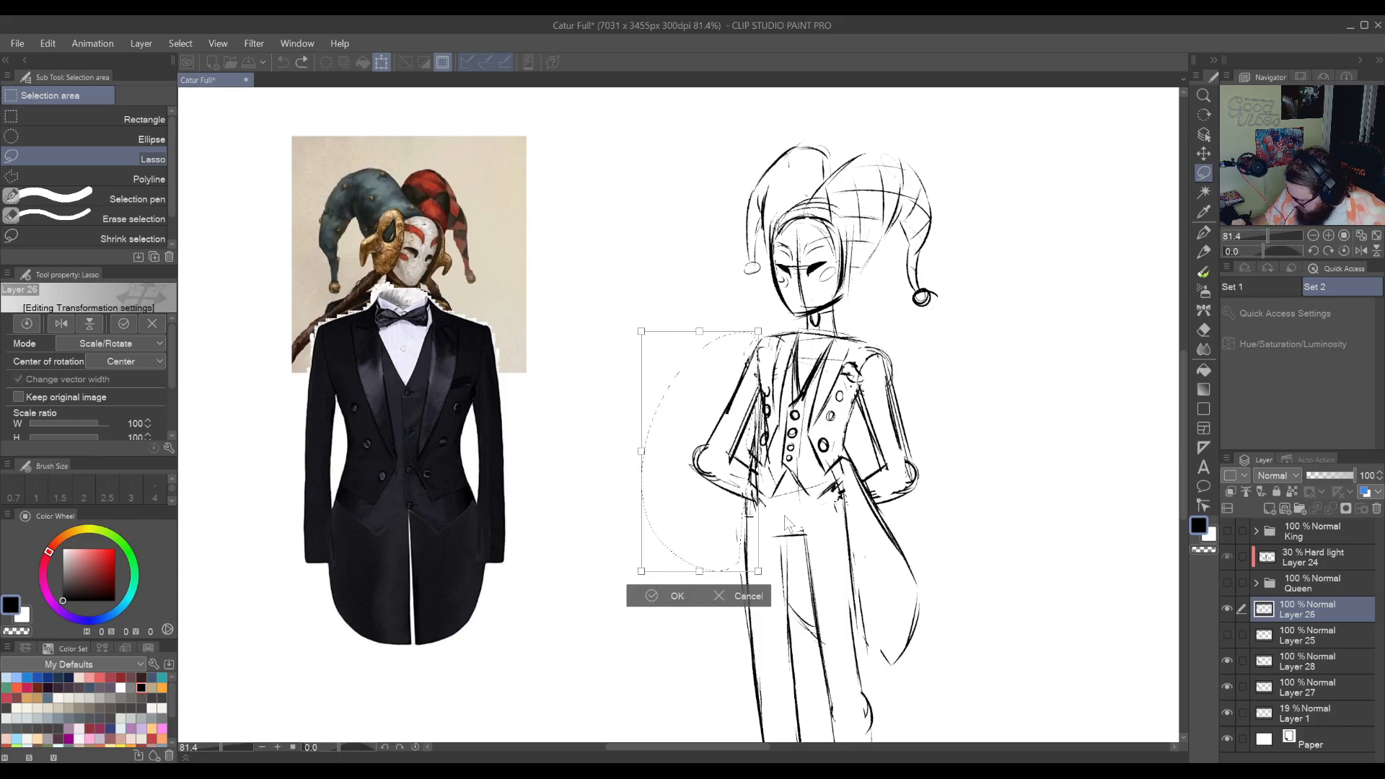
{"action": "left_click_drag", "start_coordinate": [642, 453], "coordinate": [672, 448]}
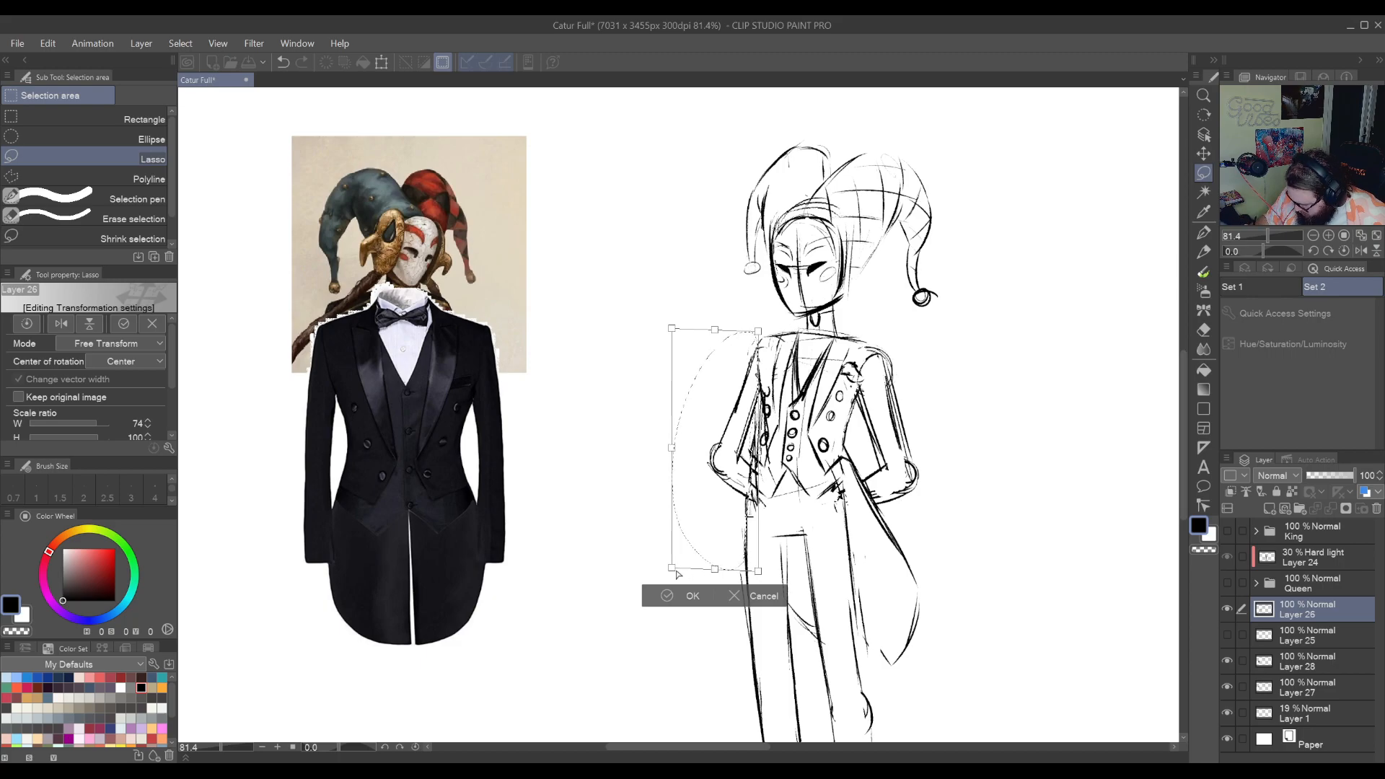
{"action": "left_click_drag", "start_coordinate": [677, 574], "coordinate": [715, 583]}
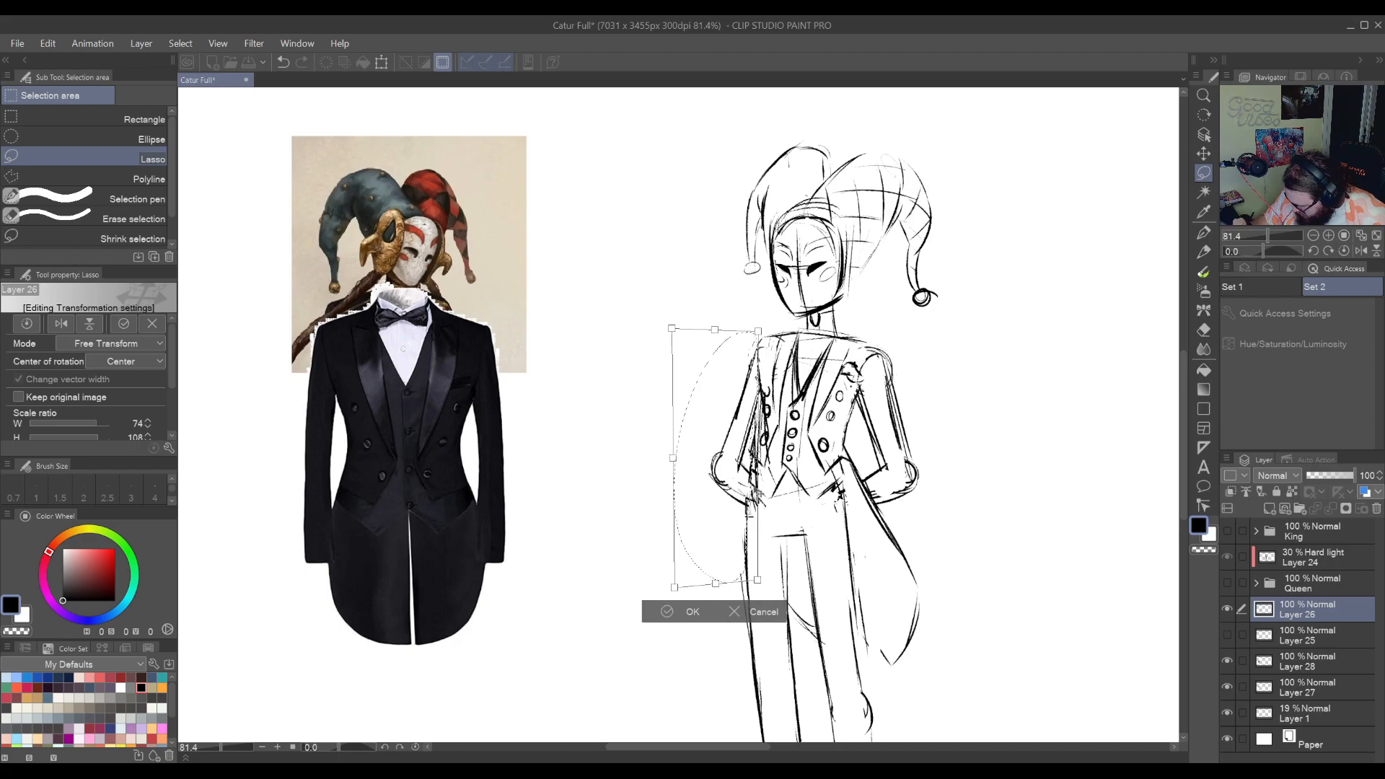
{"action": "left_click", "coordinate": [697, 613]}
{"action": "key", "text": "ctrl+d"}
Erase the protruding knee bump from the right-hand trouser leg so its outer edge runs straight
{"action": "mouse_move", "coordinate": [930, 534]}
{"action": "left_mouse_down"}
{"action": "mouse_move", "coordinate": [820, 413]}
{"action": "mouse_move", "coordinate": [710, 554]}
{"action": "mouse_move", "coordinate": [711, 631]}
{"action": "mouse_move", "coordinate": [866, 303]}
{"action": "left_mouse_up"}
{"action": "key", "text": "p"}
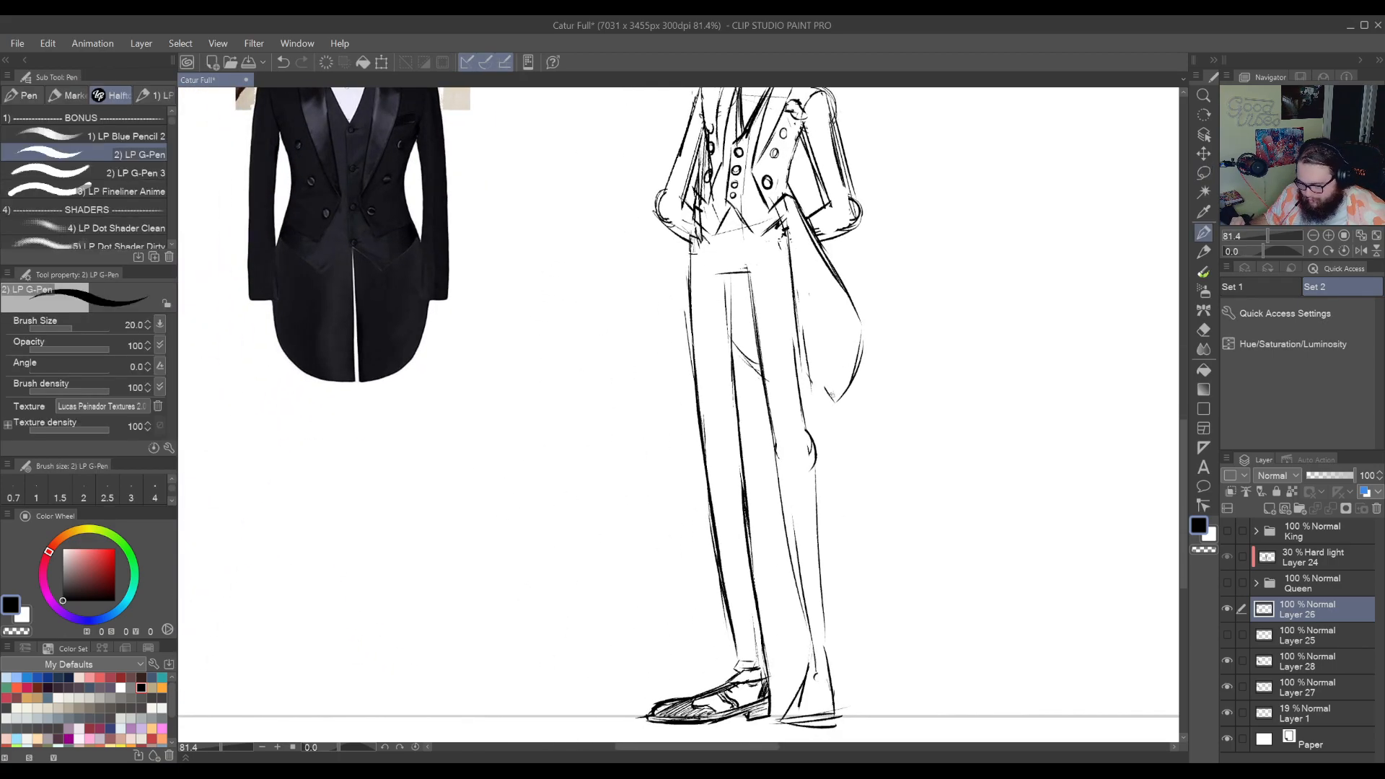
{"action": "left_click_drag", "start_coordinate": [805, 452], "coordinate": [792, 414]}
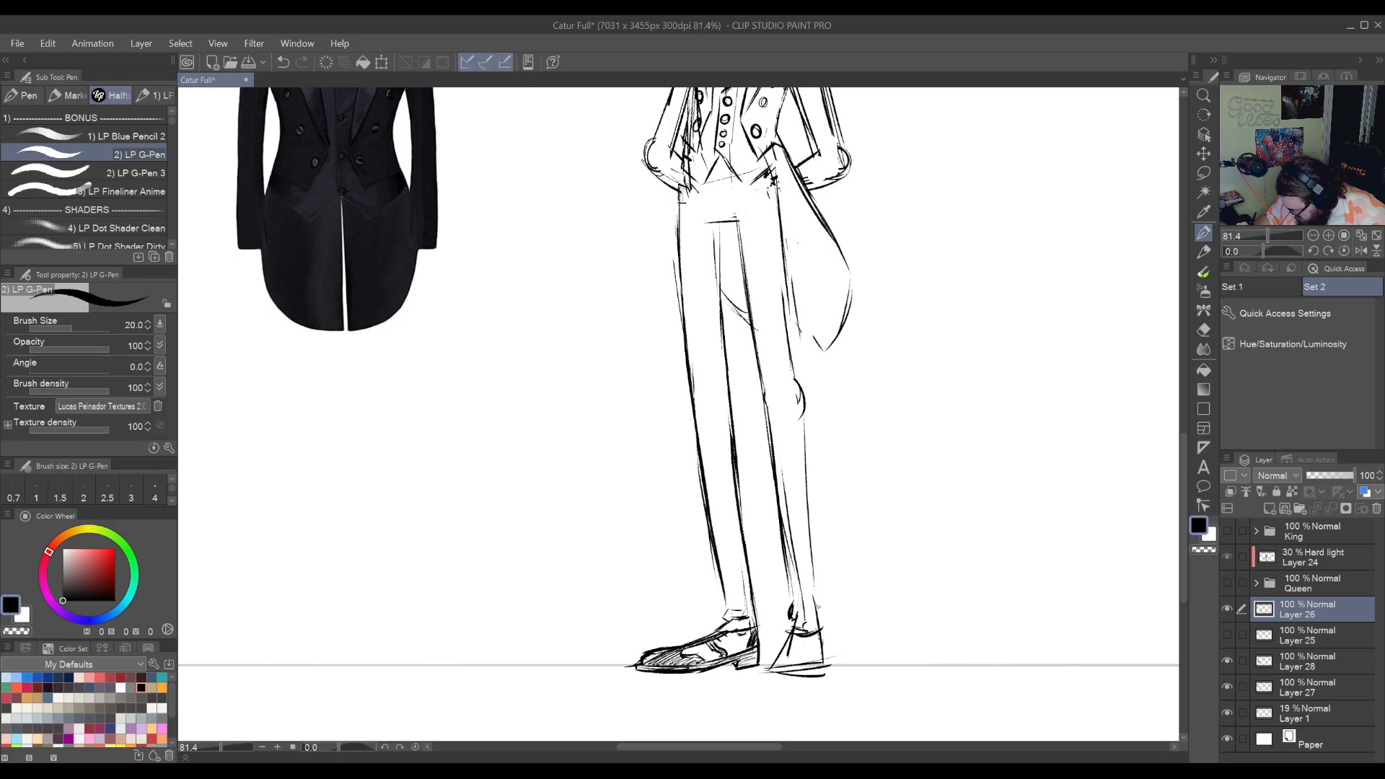
{"action": "mouse_move", "coordinate": [807, 499]}
{"action": "left_mouse_down"}
{"action": "mouse_move", "coordinate": [816, 605]}
{"action": "mouse_move", "coordinate": [792, 523]}
{"action": "mouse_move", "coordinate": [788, 543]}
{"action": "left_mouse_up"}
{"action": "key", "text": "e"}
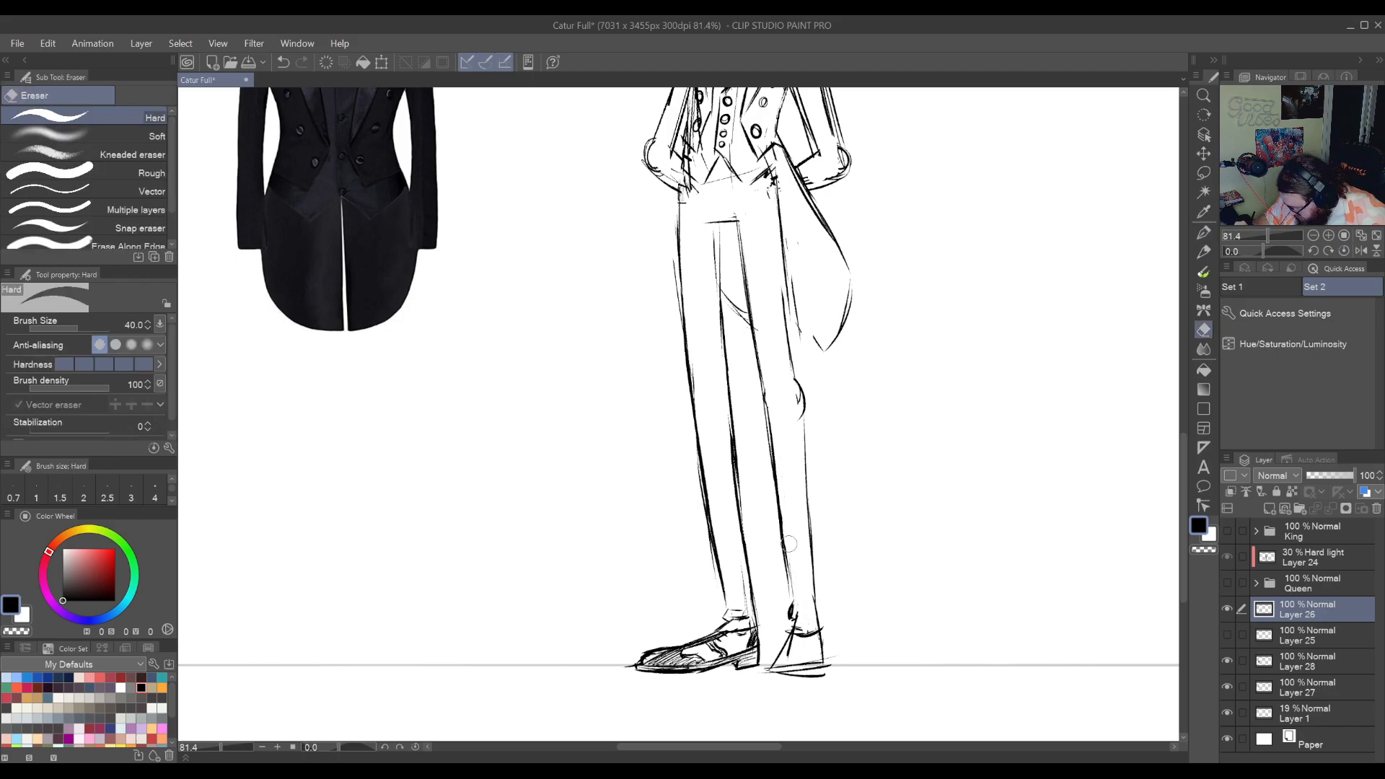
{"action": "mouse_move", "coordinate": [794, 422]}
{"action": "left_mouse_down"}
{"action": "mouse_move", "coordinate": [797, 375]}
{"action": "mouse_move", "coordinate": [805, 460]}
{"action": "left_mouse_up"}
{"action": "key", "text": "p"}
{"action": "mouse_move", "coordinate": [820, 393]}
{"action": "left_mouse_down"}
{"action": "mouse_move", "coordinate": [800, 487]}
{"action": "mouse_move", "coordinate": [819, 389]}
{"action": "mouse_move", "coordinate": [861, 618]}
{"action": "left_mouse_up"}
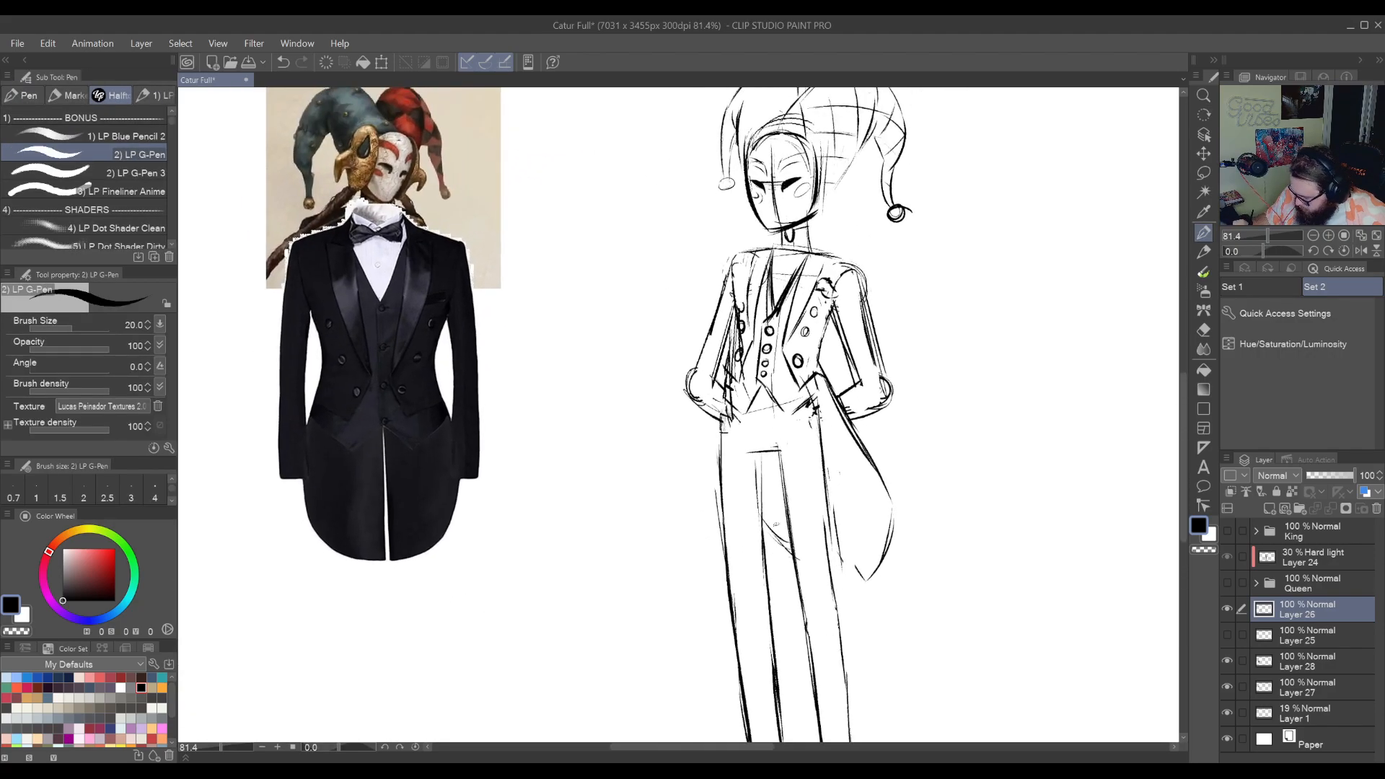
Erase the stray lines where the left-hand sleeve meets the hip and tidy the coat and trouser edges there
{"action": "left_click_drag", "start_coordinate": [707, 543], "coordinate": [624, 520]}
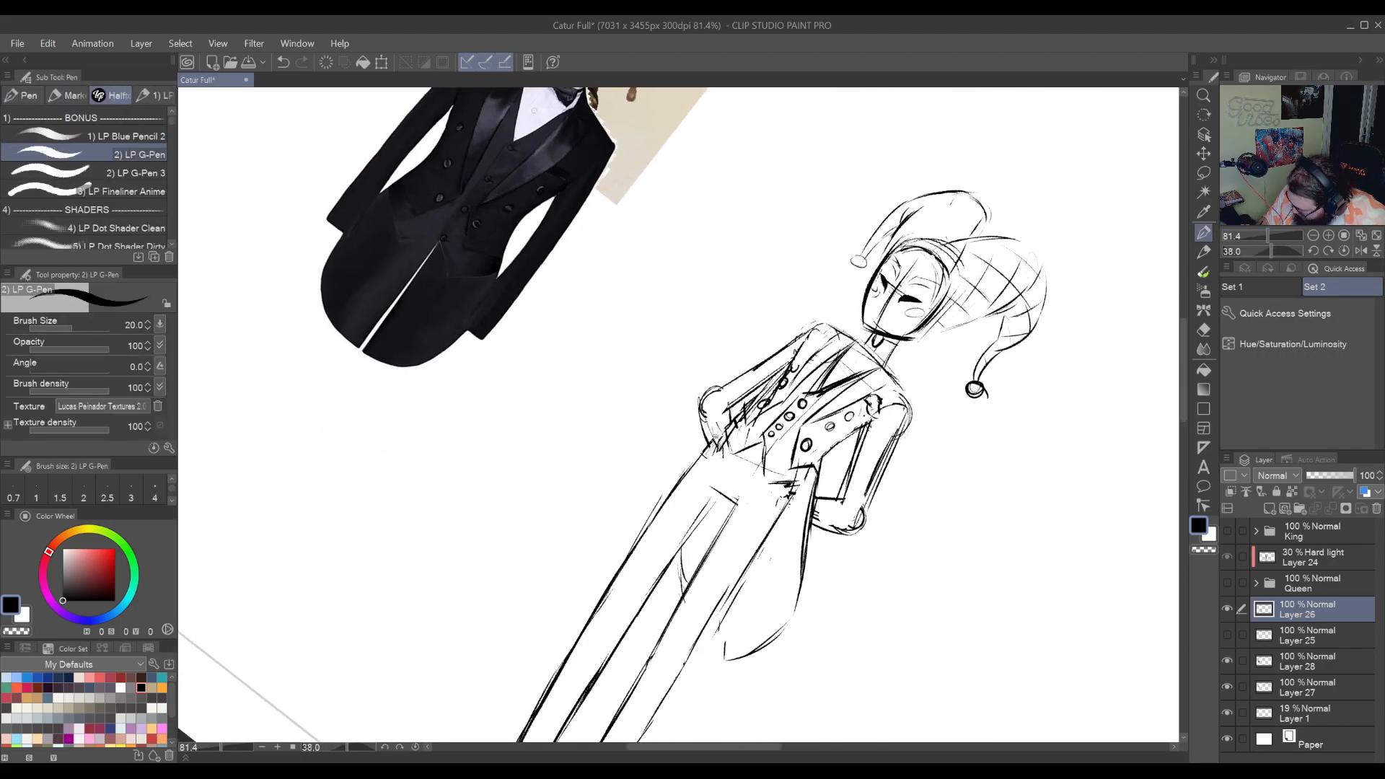
{"action": "key", "text": "e"}
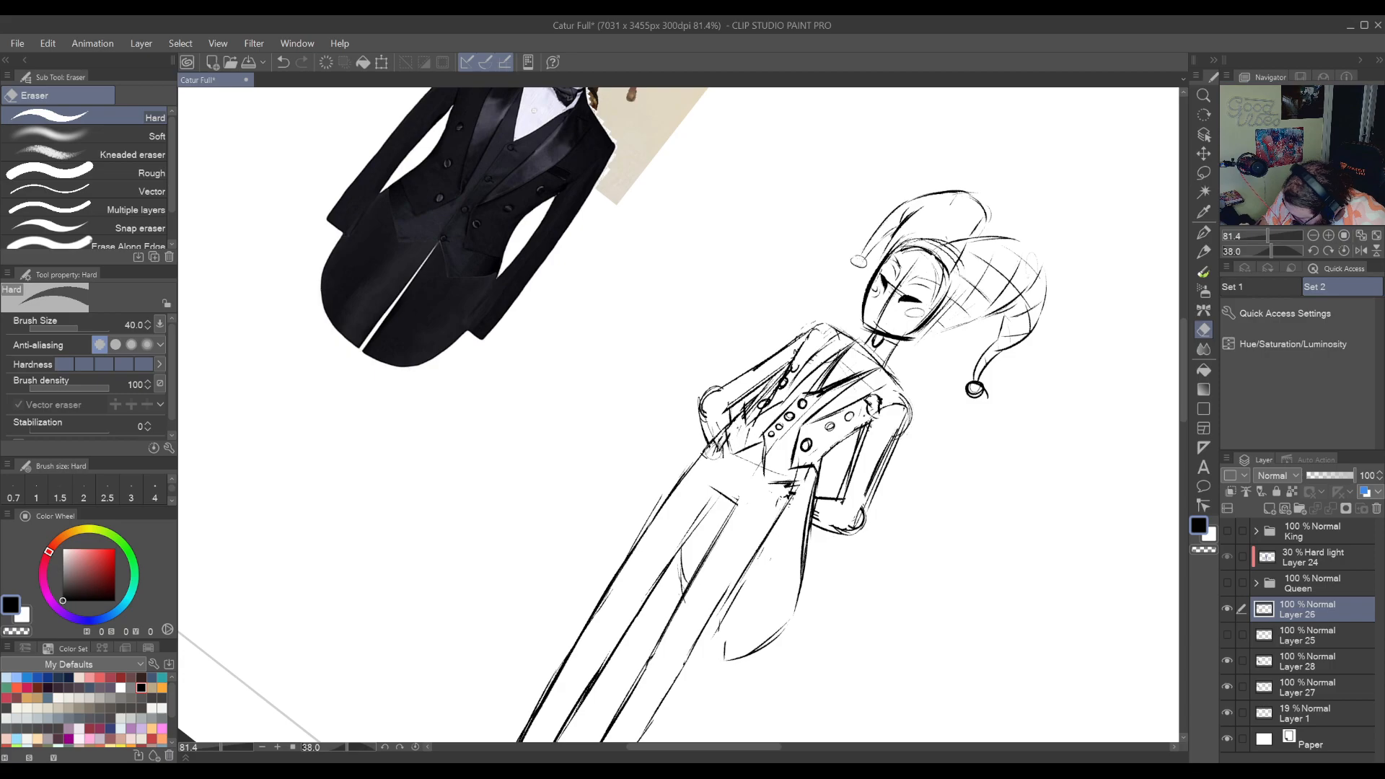
{"action": "left_click_drag", "start_coordinate": [718, 446], "coordinate": [702, 462]}
{"action": "key", "text": "r"}
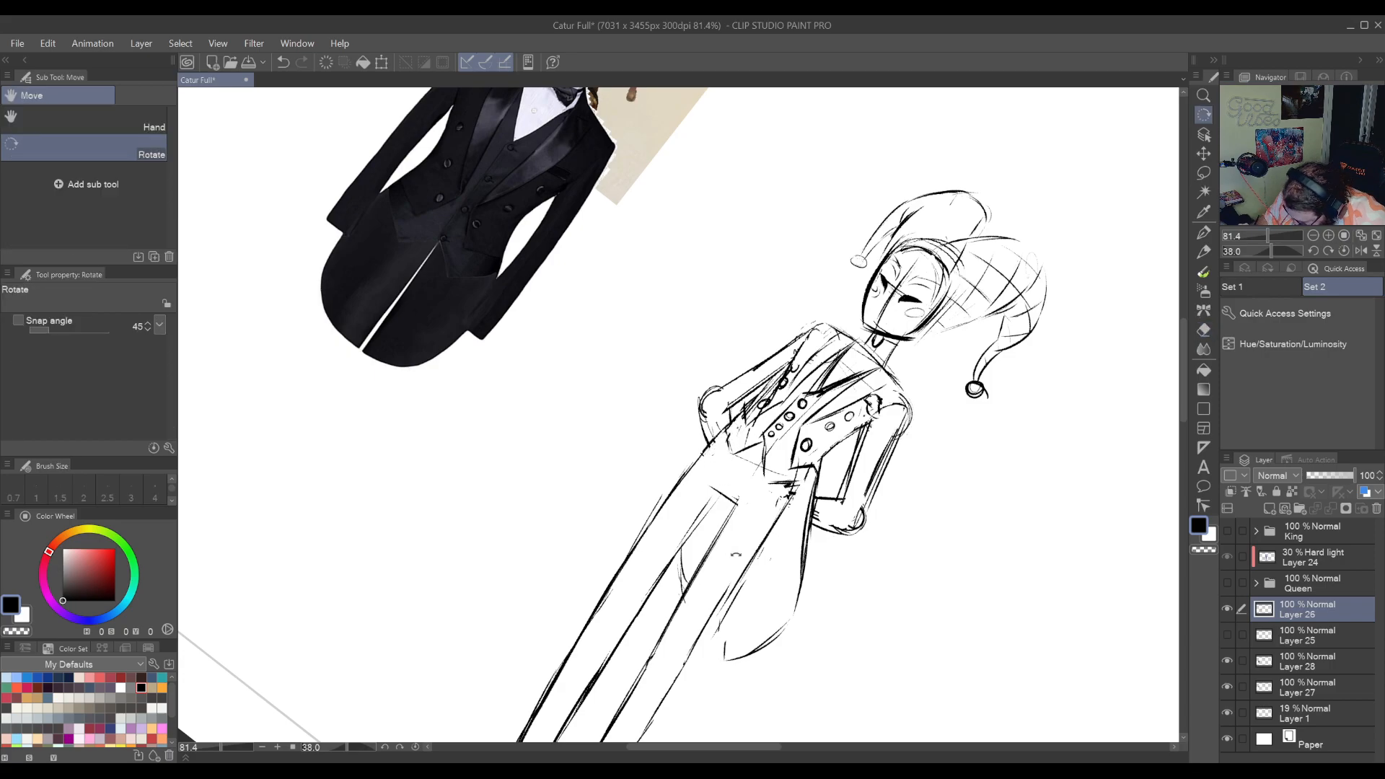
{"action": "double_click", "coordinate": [797, 467]}
{"action": "key", "text": "p"}
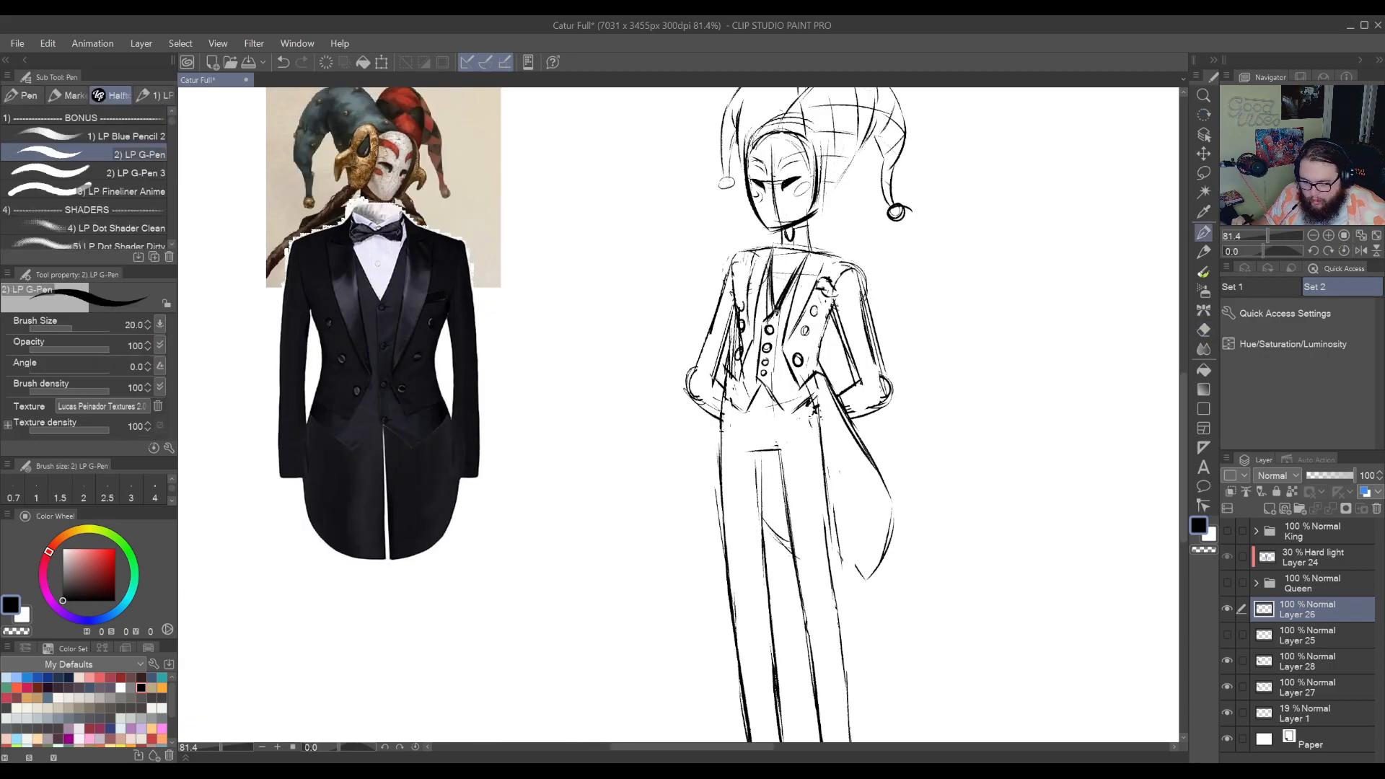
{"action": "key", "text": "r"}
{"action": "left_click_drag", "start_coordinate": [750, 252], "coordinate": [833, 504]}
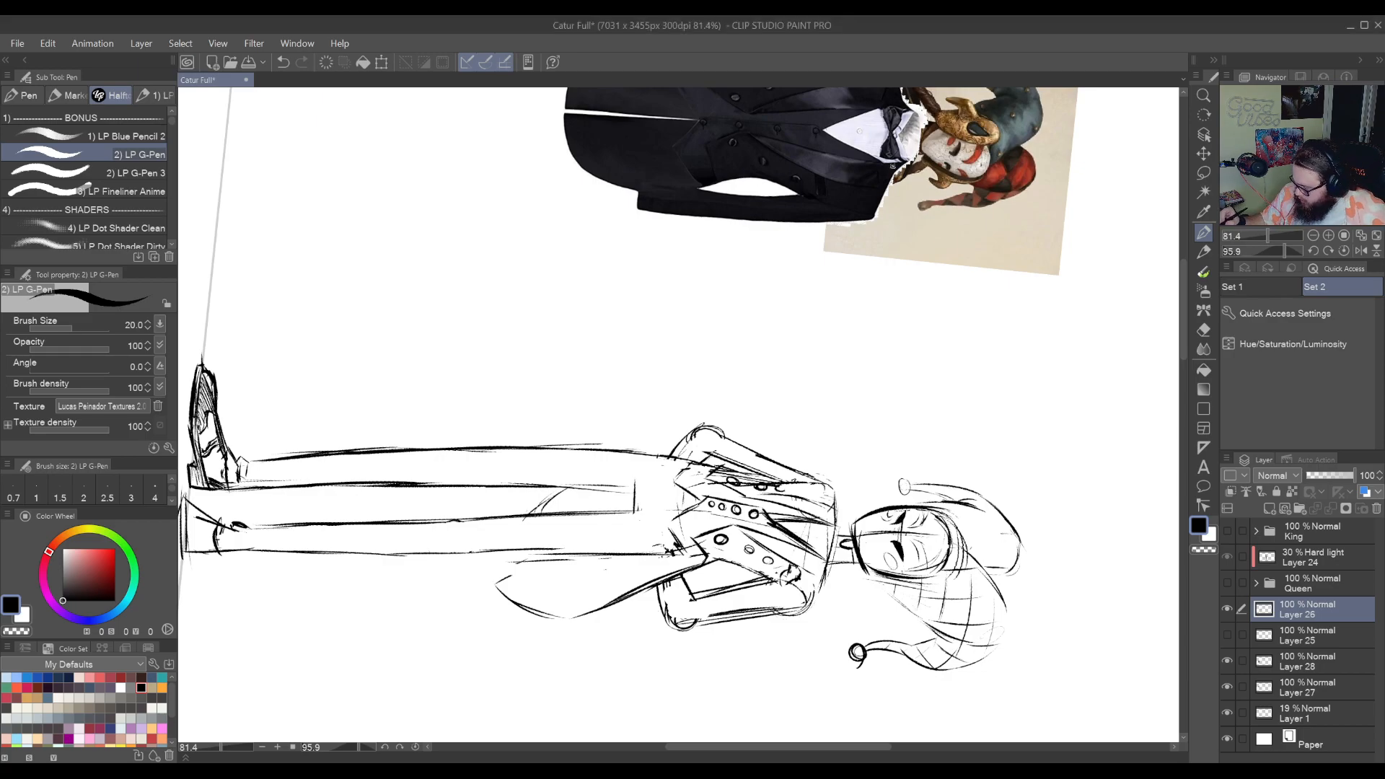
{"action": "key", "text": "r"}
{"action": "left_click_drag", "start_coordinate": [892, 167], "coordinate": [447, 252]}
Draw short vertical pinstripes on the trouser front between the waistcoat hem and the crotch line
{"action": "left_click_drag", "start_coordinate": [765, 406], "coordinate": [760, 447]}
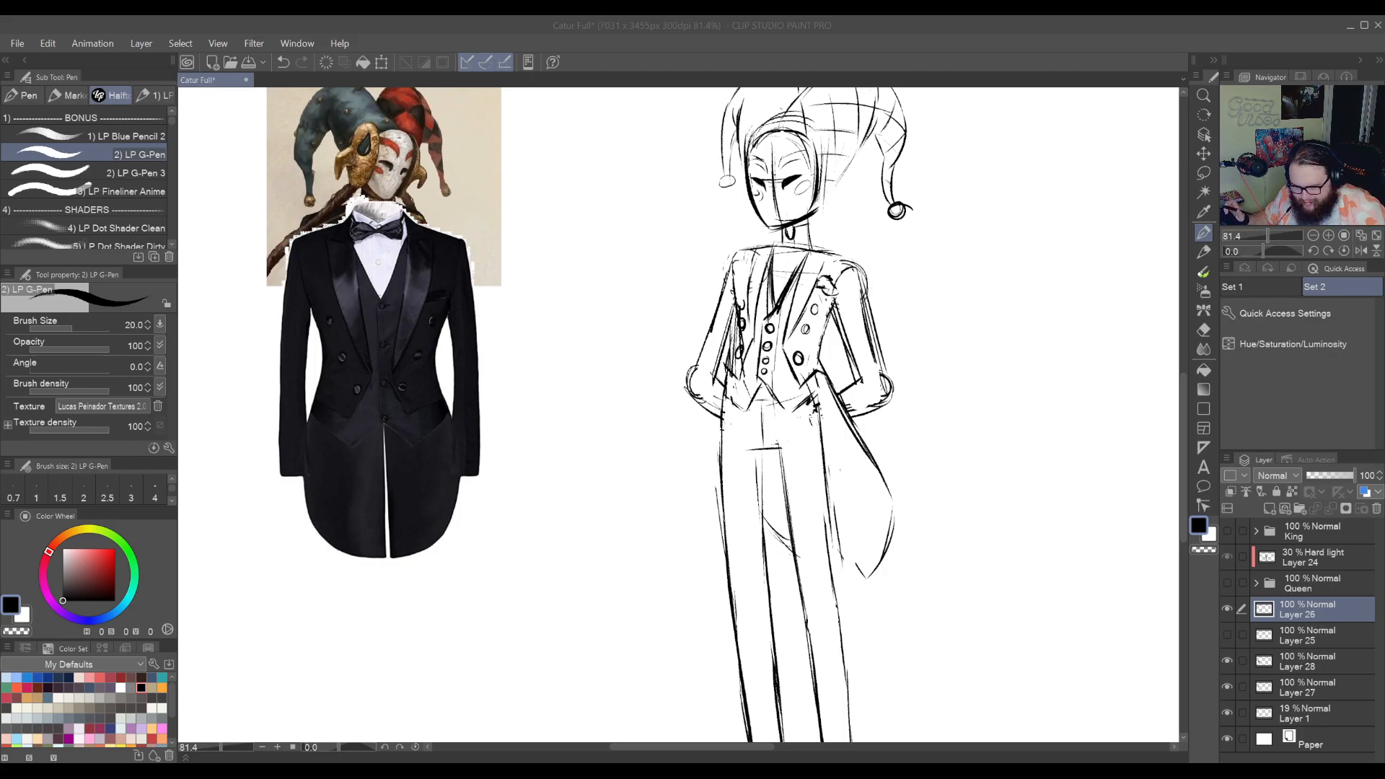
{"action": "left_click", "coordinate": [913, 76]}
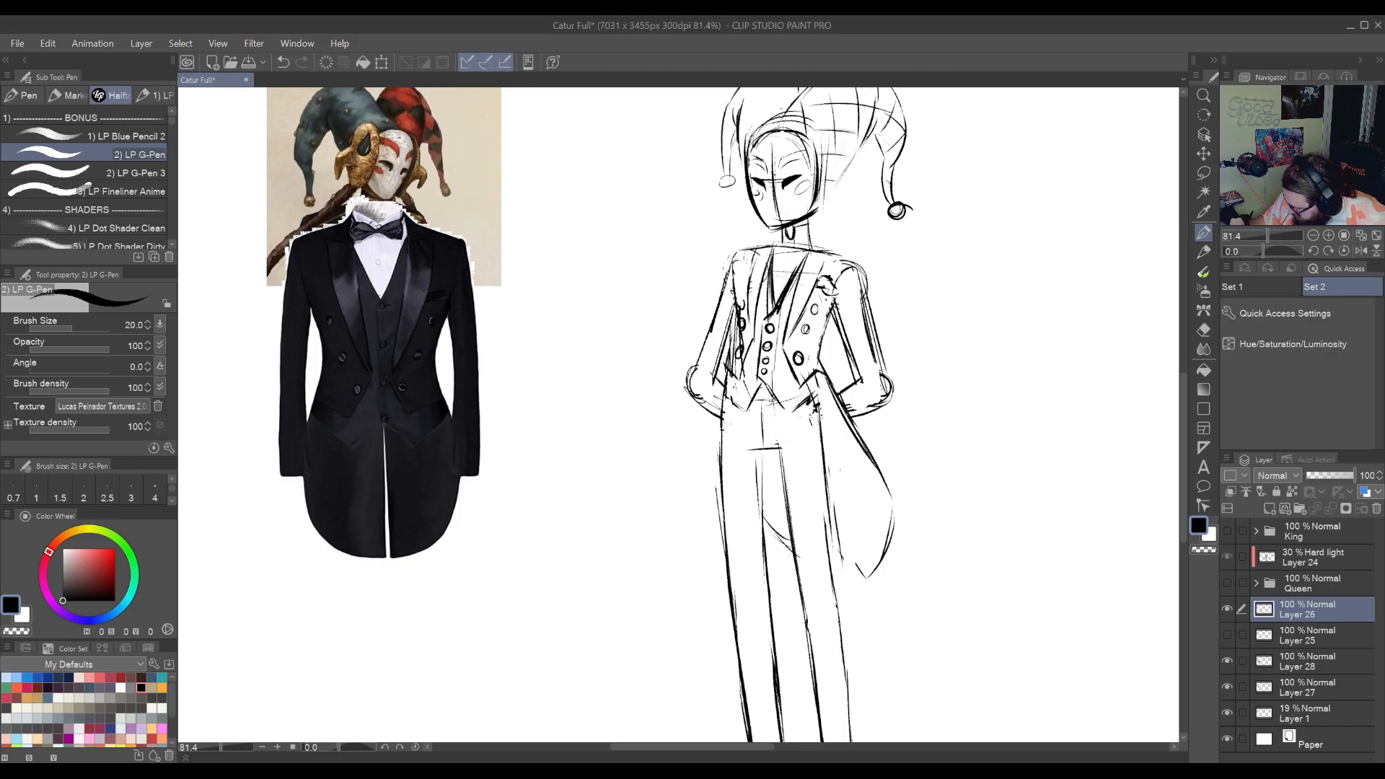
{"action": "left_click_drag", "start_coordinate": [773, 402], "coordinate": [772, 444]}
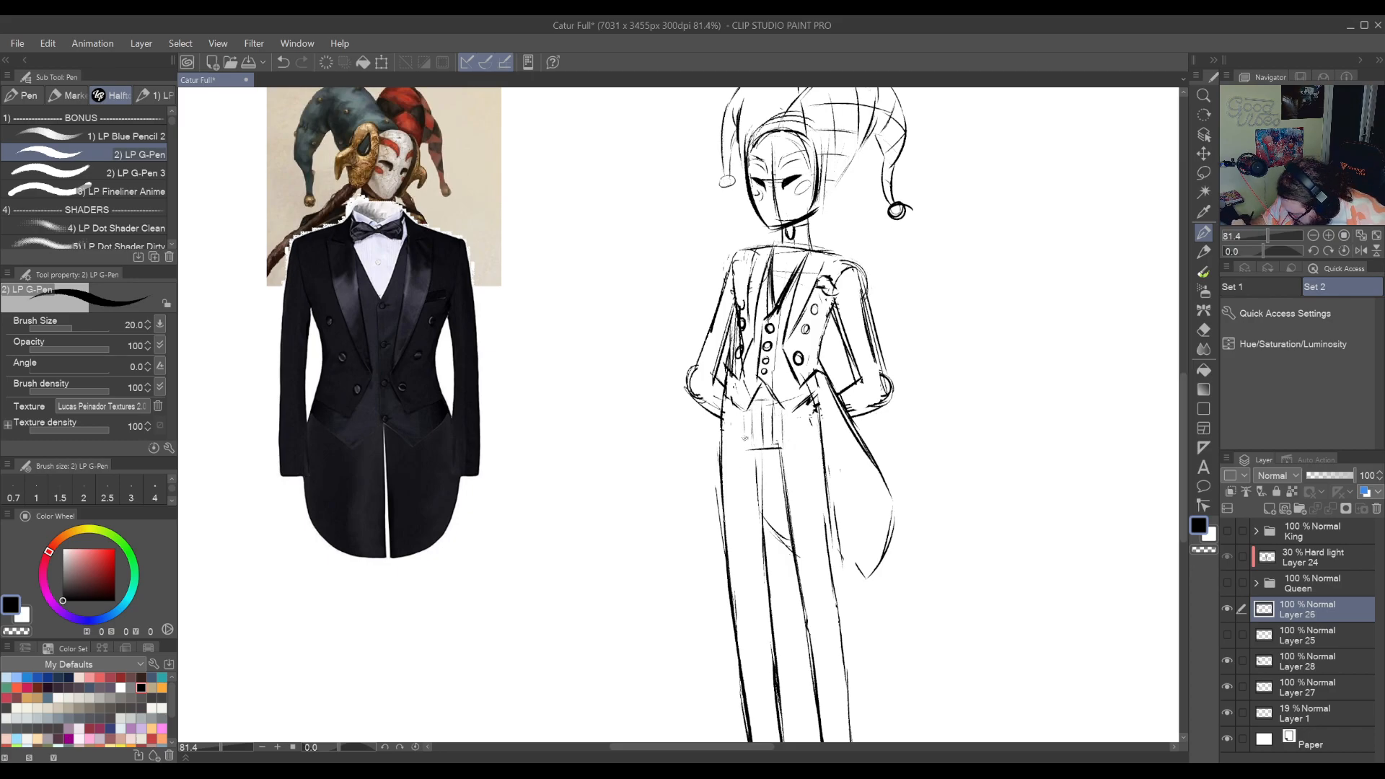
Draw long parallel pinstripes along the full length of the right-hand trouser leg, from the ankle up to the waist
{"action": "mouse_move", "coordinate": [871, 595]}
{"action": "left_mouse_down"}
{"action": "mouse_move", "coordinate": [827, 477]}
{"action": "mouse_move", "coordinate": [813, 374]}
{"action": "mouse_move", "coordinate": [793, 497]}
{"action": "mouse_move", "coordinate": [759, 518]}
{"action": "left_mouse_up"}
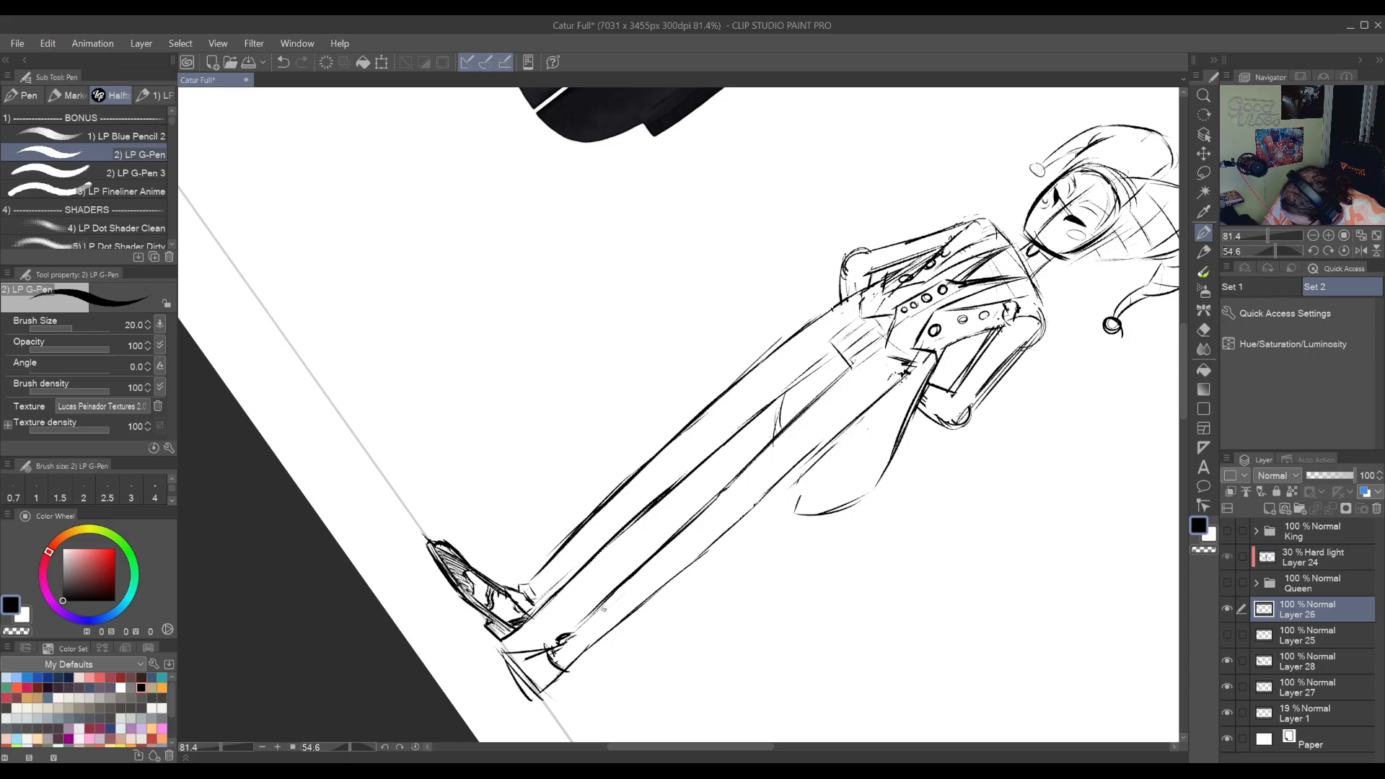
{"action": "left_click_drag", "start_coordinate": [595, 619], "coordinate": [890, 352]}
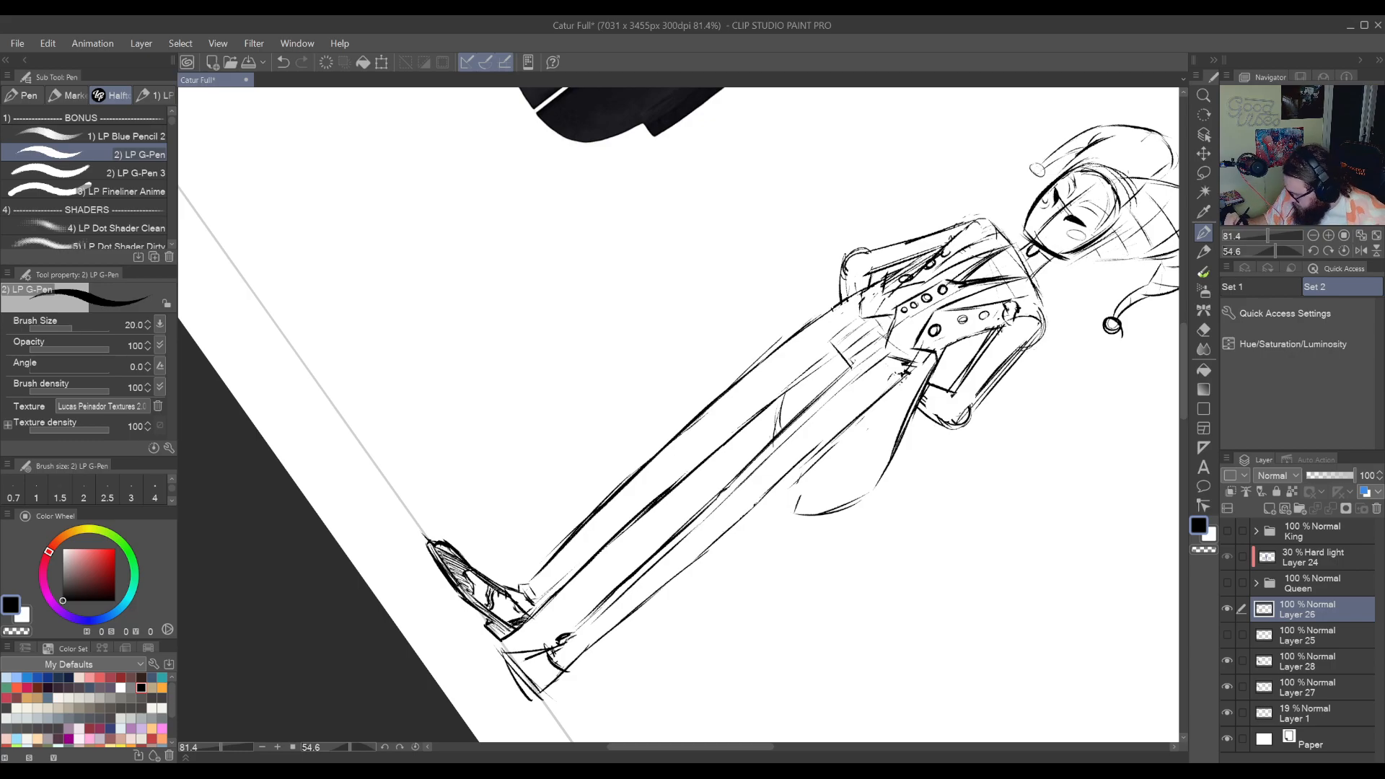
{"action": "left_click_drag", "start_coordinate": [717, 553], "coordinate": [757, 528]}
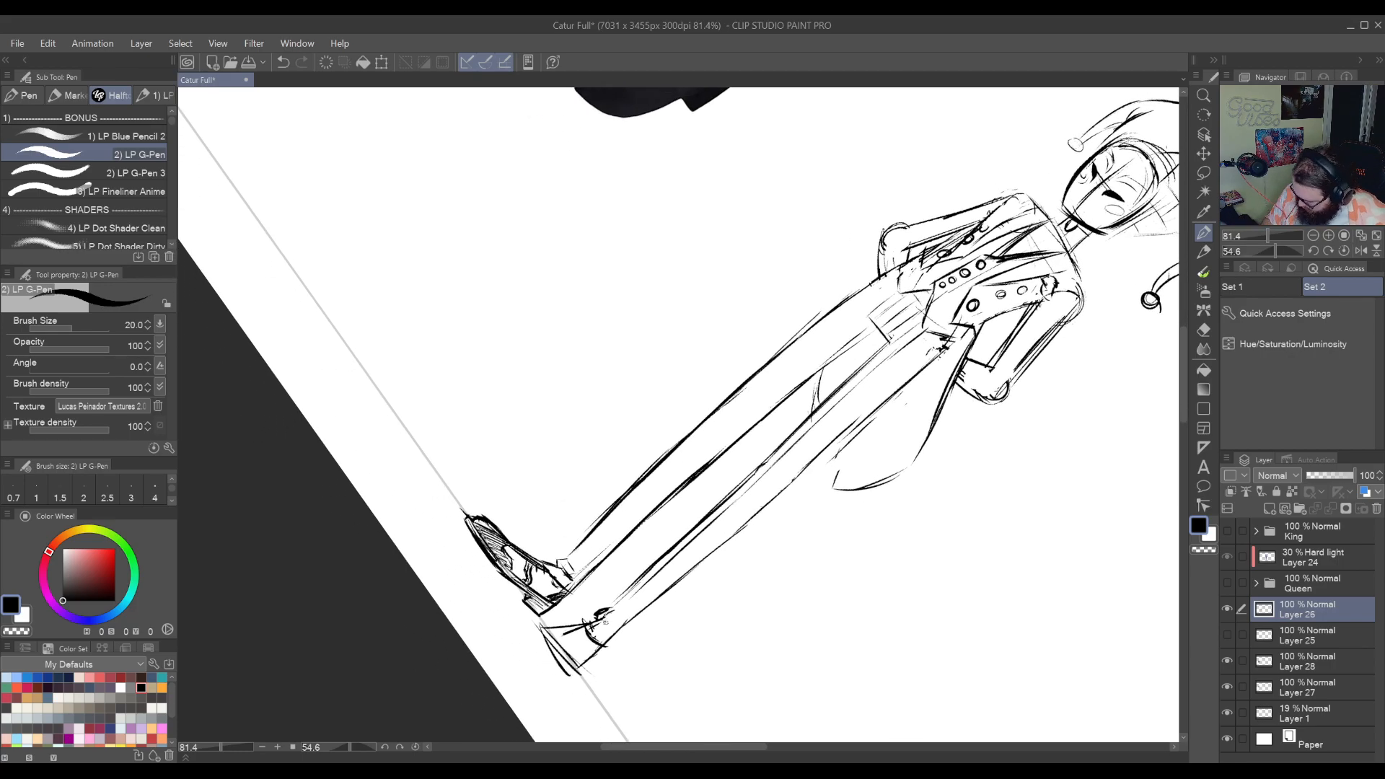
{"action": "left_click_drag", "start_coordinate": [610, 621], "coordinate": [682, 554]}
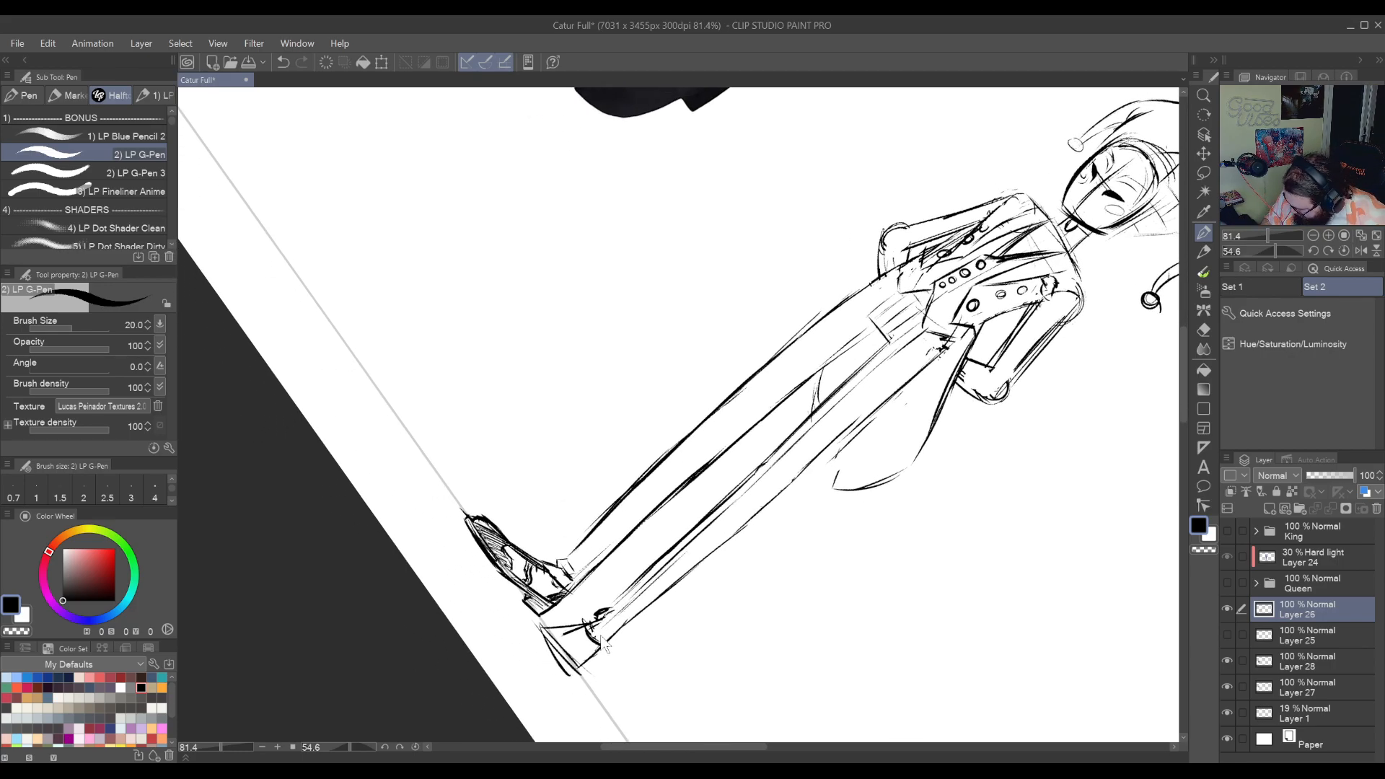
{"action": "key", "text": "ctrl+z"}
{"action": "left_click_drag", "start_coordinate": [610, 623], "coordinate": [907, 350]}
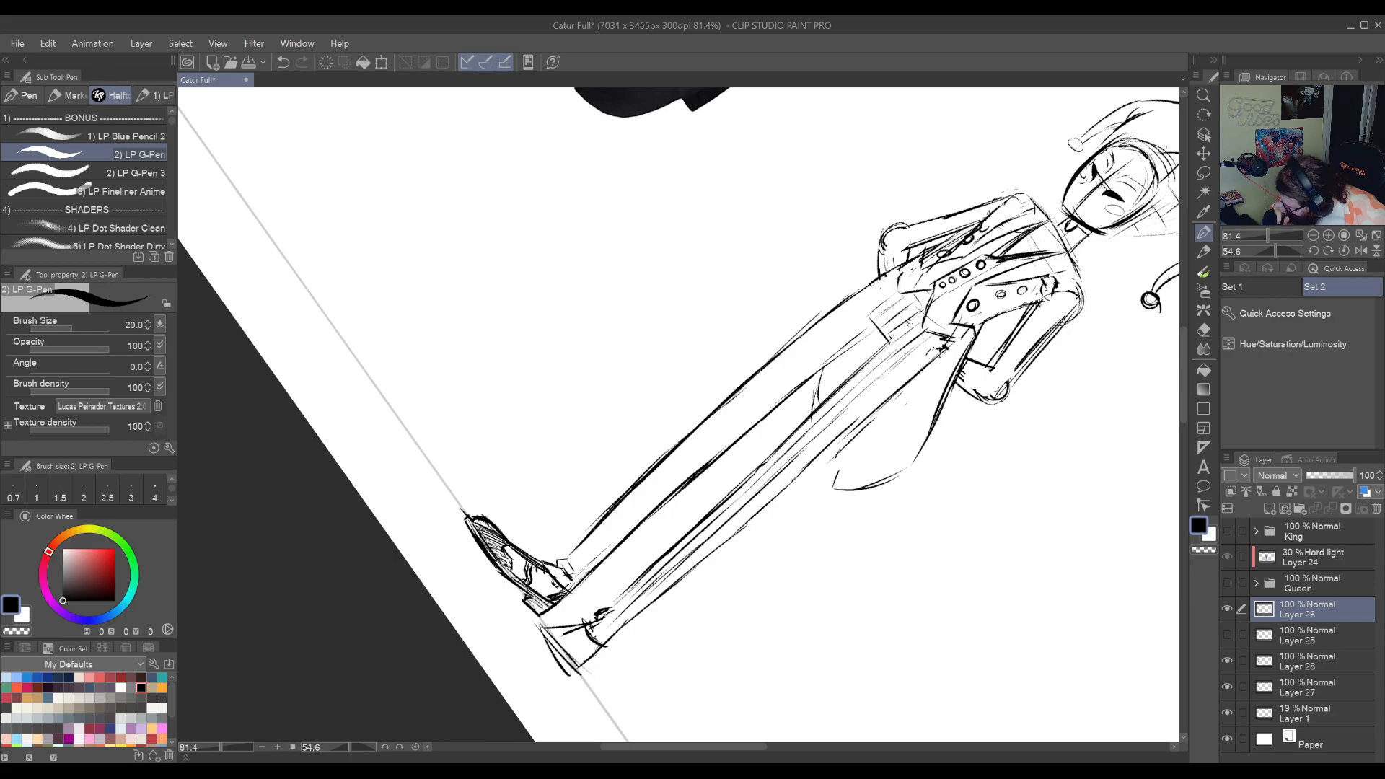
{"action": "left_click_drag", "start_coordinate": [597, 634], "coordinate": [646, 592]}
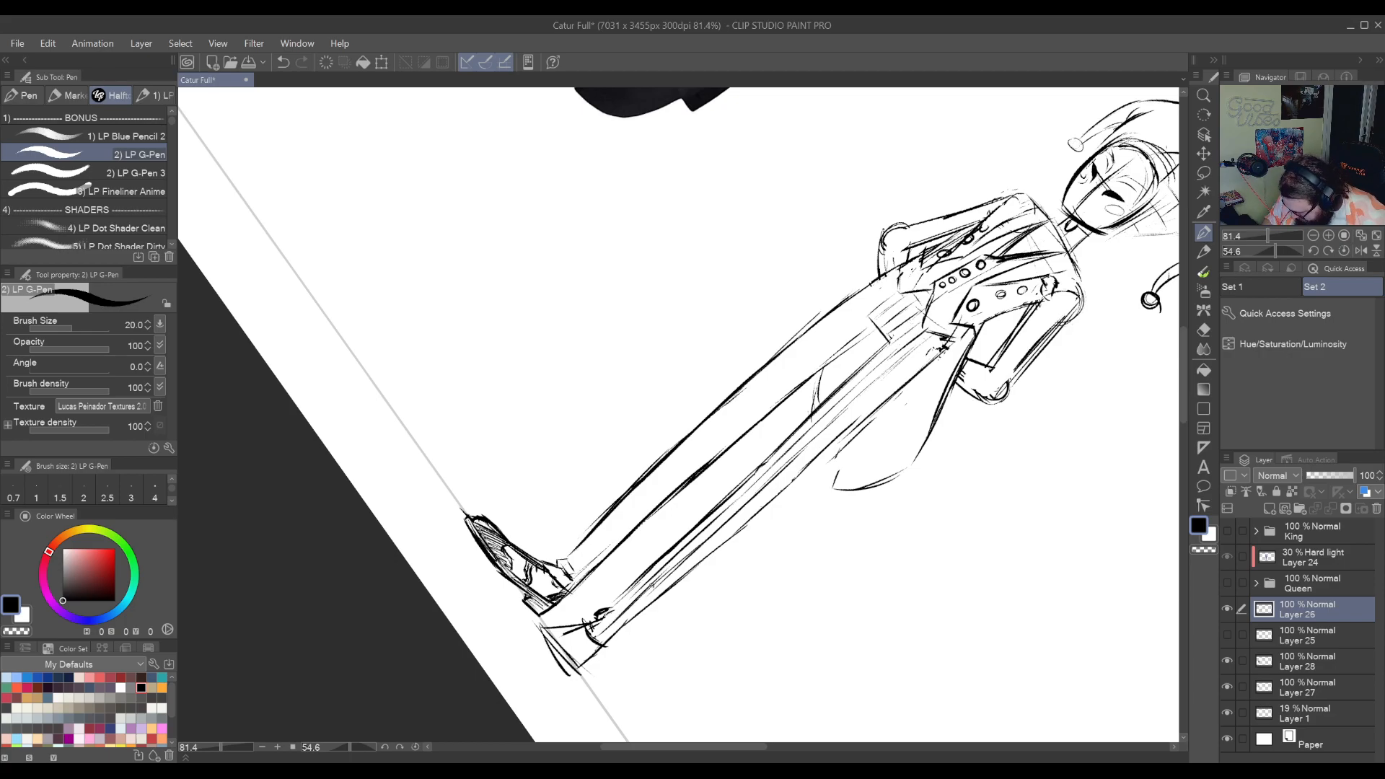
{"action": "left_click_drag", "start_coordinate": [609, 633], "coordinate": [655, 590]}
{"action": "left_click_drag", "start_coordinate": [603, 658], "coordinate": [700, 543]}
{"action": "key", "text": "ctrl+z"}
{"action": "key", "text": "ctrl+z"}
{"action": "left_click_drag", "start_coordinate": [652, 595], "coordinate": [775, 491]}
{"action": "left_click_drag", "start_coordinate": [725, 534], "coordinate": [799, 464]}
{"action": "key", "text": "ctrl+z"}
{"action": "mouse_move", "coordinate": [737, 521]}
{"action": "left_mouse_down"}
{"action": "mouse_move", "coordinate": [870, 391]}
{"action": "mouse_move", "coordinate": [863, 405]}
{"action": "mouse_move", "coordinate": [868, 379]}
{"action": "mouse_move", "coordinate": [930, 347]}
{"action": "left_mouse_up"}
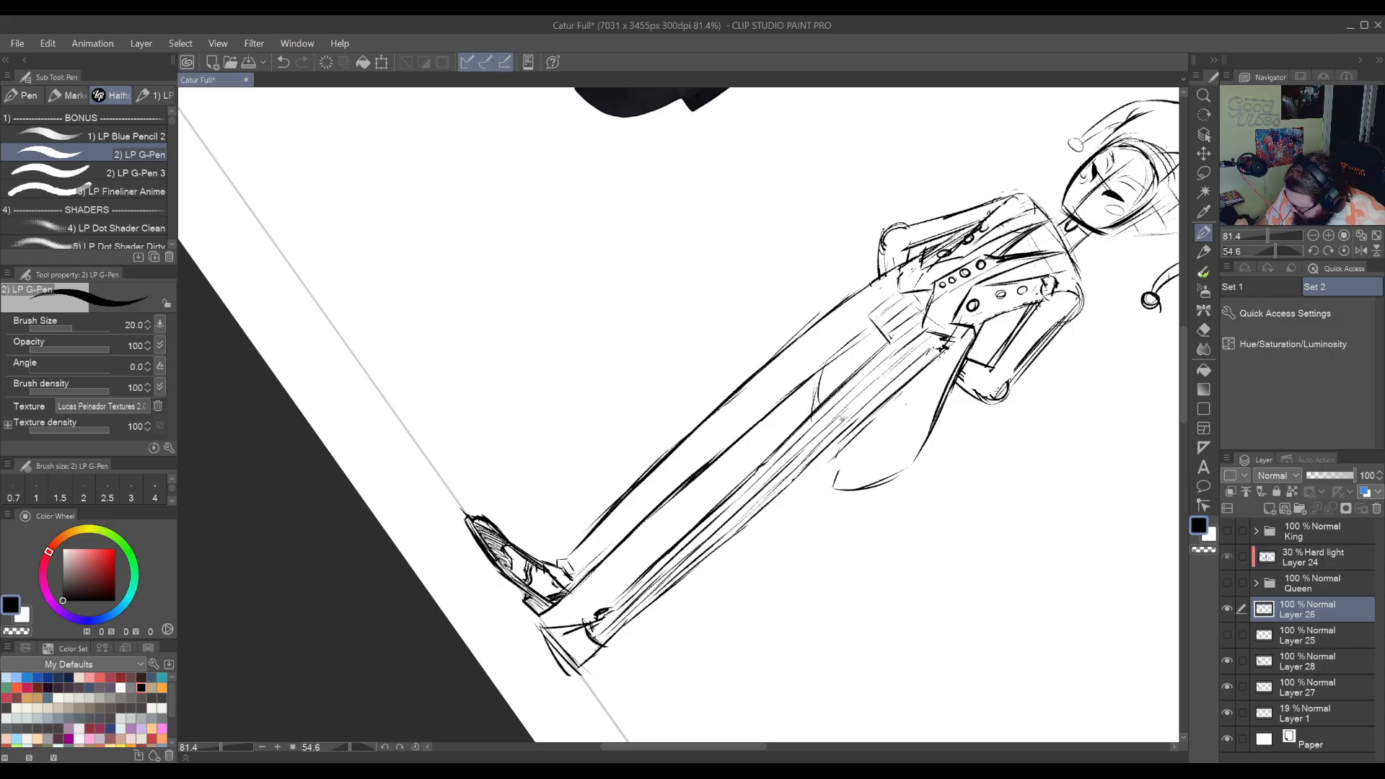
Draw matching lengthwise pinstripes down the left-hand trouser leg from the waist to the ankle
{"action": "key", "text": "r"}
{"action": "mouse_move", "coordinate": [830, 447]}
{"action": "left_mouse_down"}
{"action": "mouse_move", "coordinate": [828, 476]}
{"action": "mouse_move", "coordinate": [634, 502]}
{"action": "mouse_move", "coordinate": [659, 560]}
{"action": "mouse_move", "coordinate": [628, 544]}
{"action": "mouse_move", "coordinate": [669, 531]}
{"action": "mouse_move", "coordinate": [714, 469]}
{"action": "left_mouse_up"}
{"action": "key", "text": "p"}
{"action": "left_click_drag", "start_coordinate": [658, 542], "coordinate": [773, 370]}
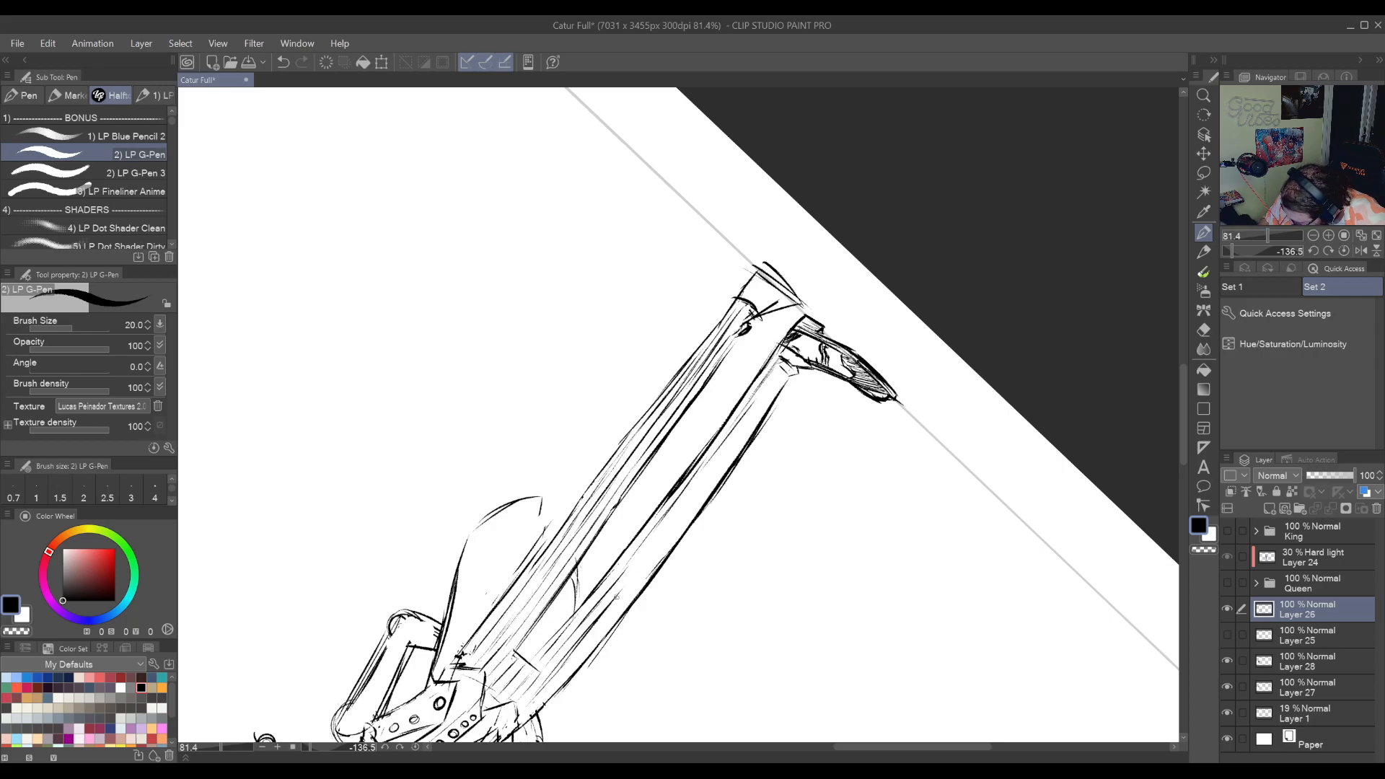
{"action": "left_click_drag", "start_coordinate": [621, 589], "coordinate": [873, 239]}
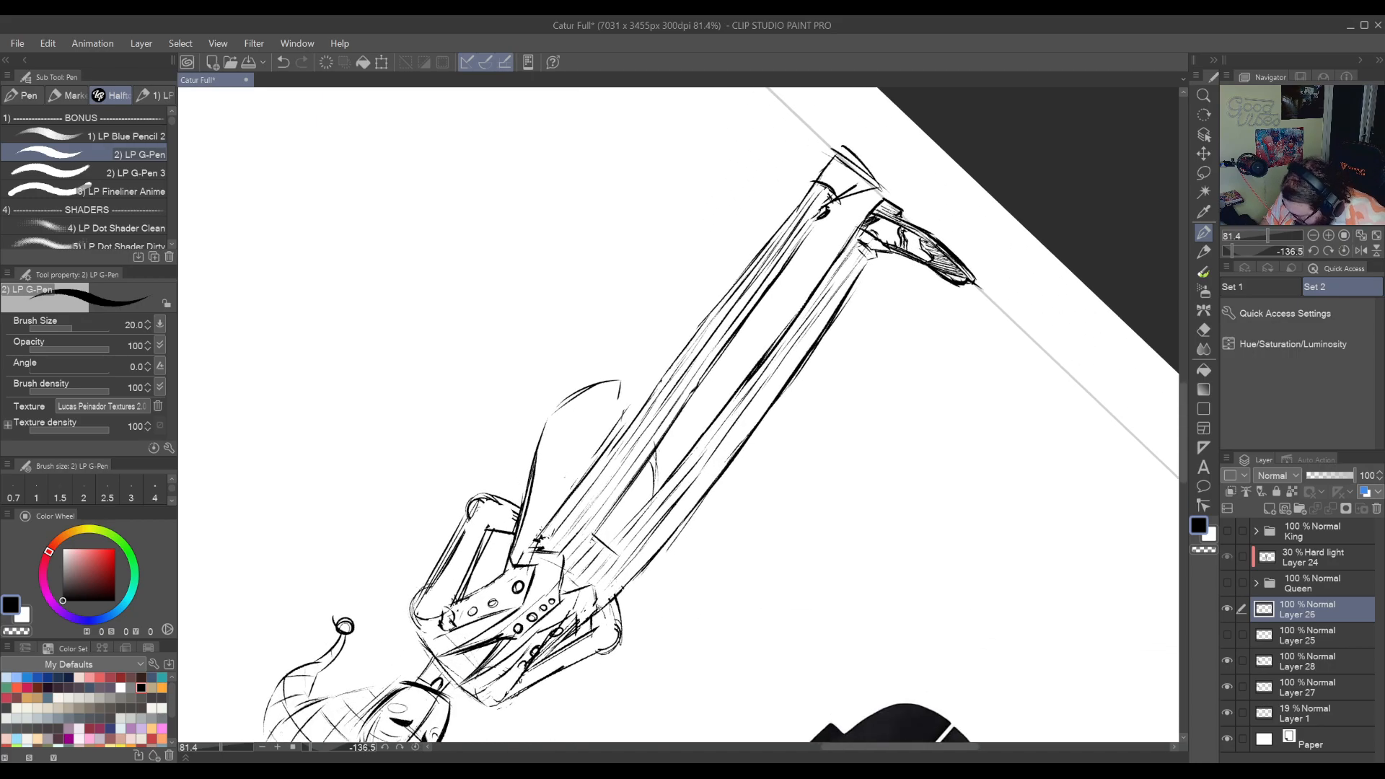
{"action": "left_click_drag", "start_coordinate": [624, 583], "coordinate": [832, 315]}
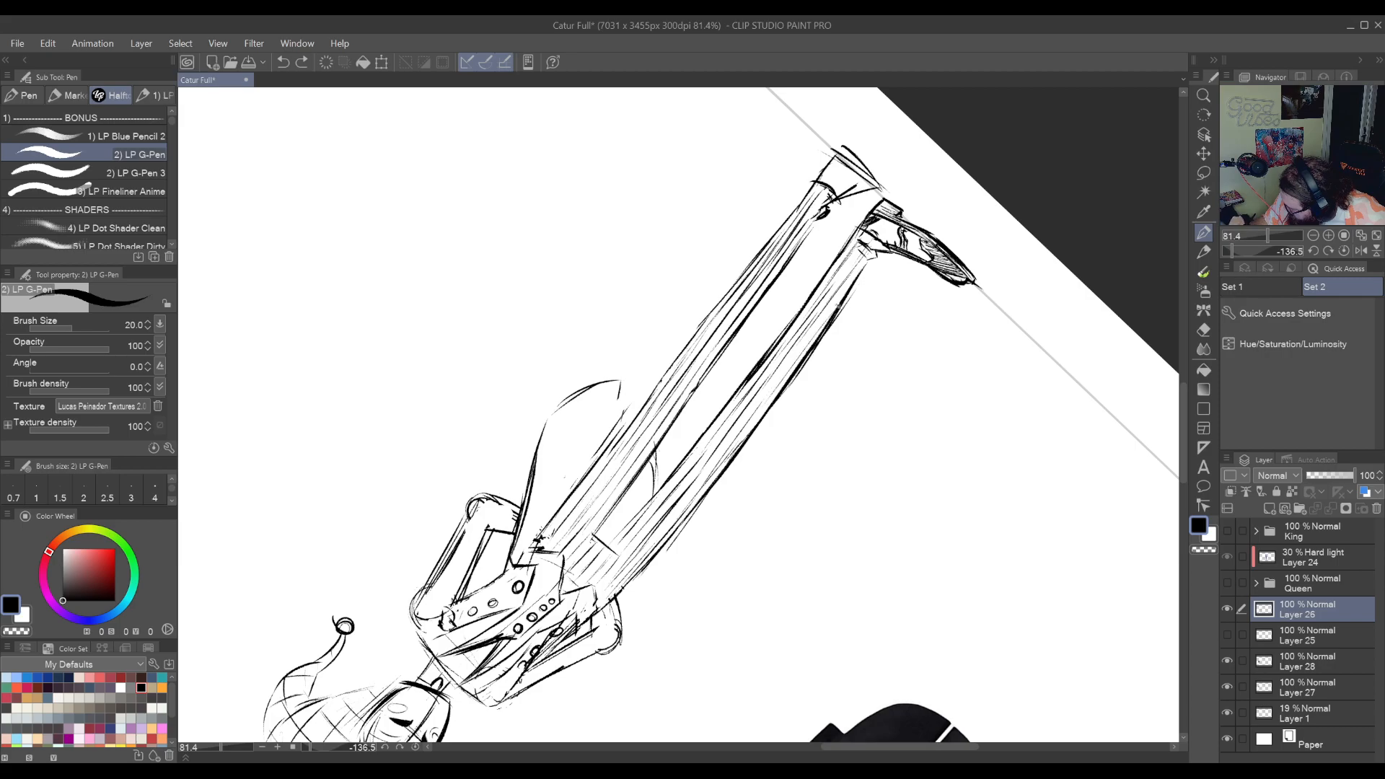
{"action": "left_click_drag", "start_coordinate": [794, 433], "coordinate": [793, 505]}
Lasso the left-hand shoe and shorten it to 89% width by pulling the toe toward the heel
{"action": "key", "text": "r"}
{"action": "left_click", "coordinate": [1203, 172]}
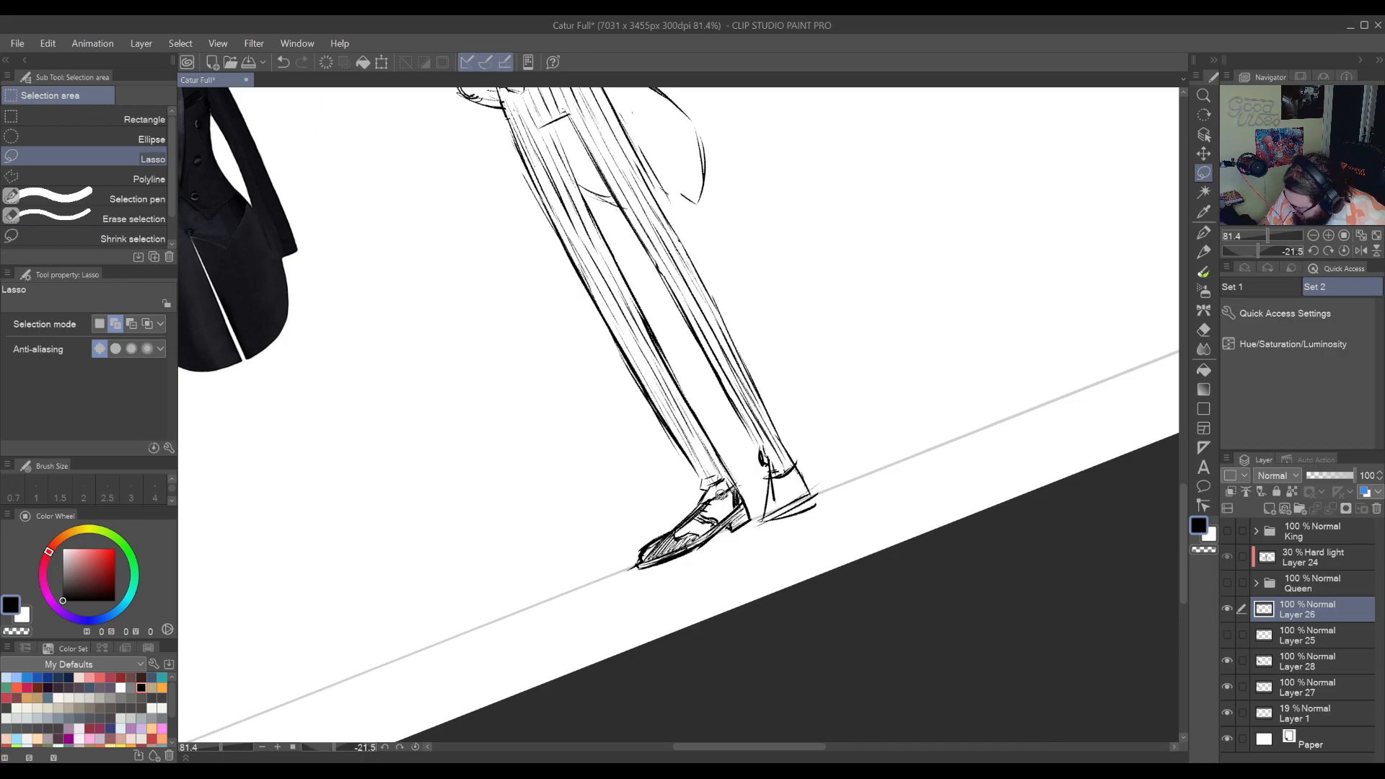
{"action": "mouse_move", "coordinate": [672, 505]}
{"action": "left_mouse_down"}
{"action": "mouse_move", "coordinate": [709, 564]}
{"action": "mouse_move", "coordinate": [751, 521]}
{"action": "left_mouse_up"}
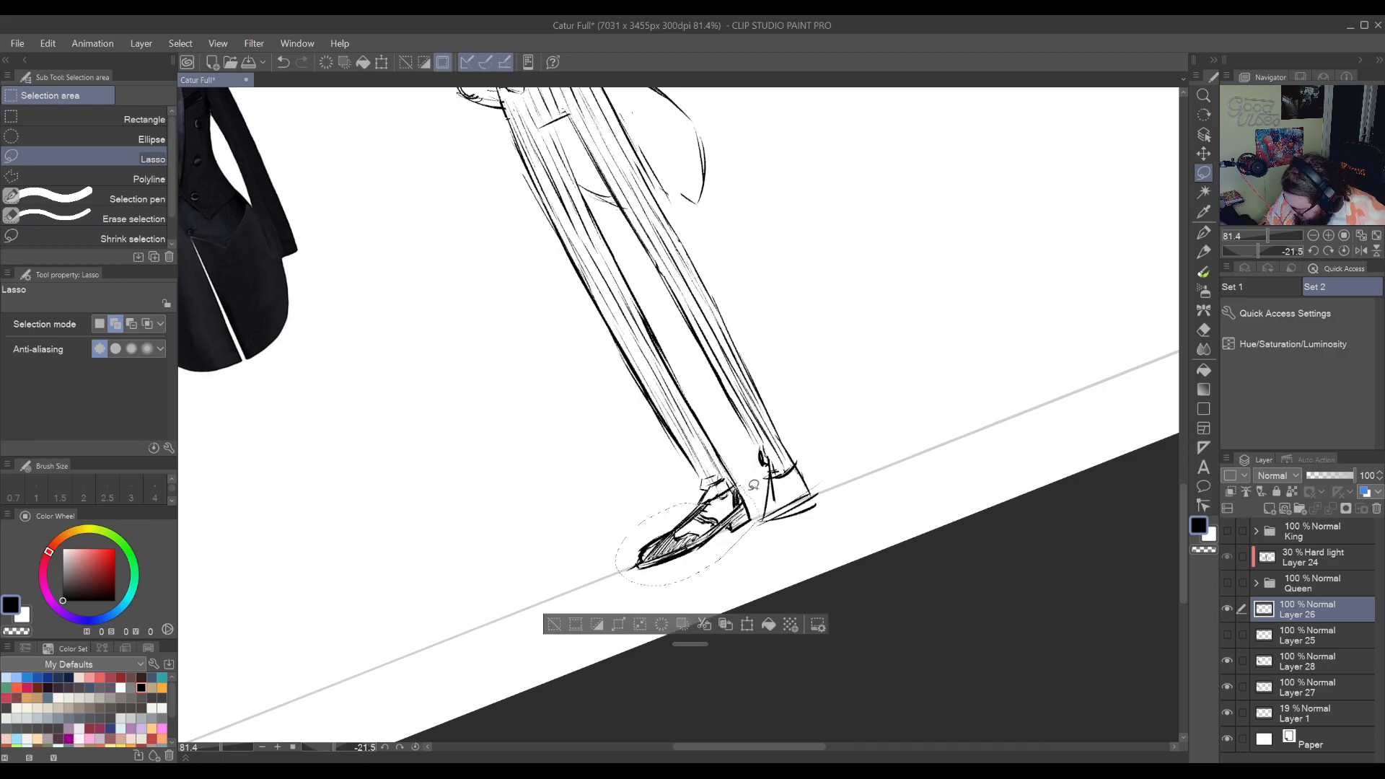
{"action": "left_click", "coordinate": [747, 624]}
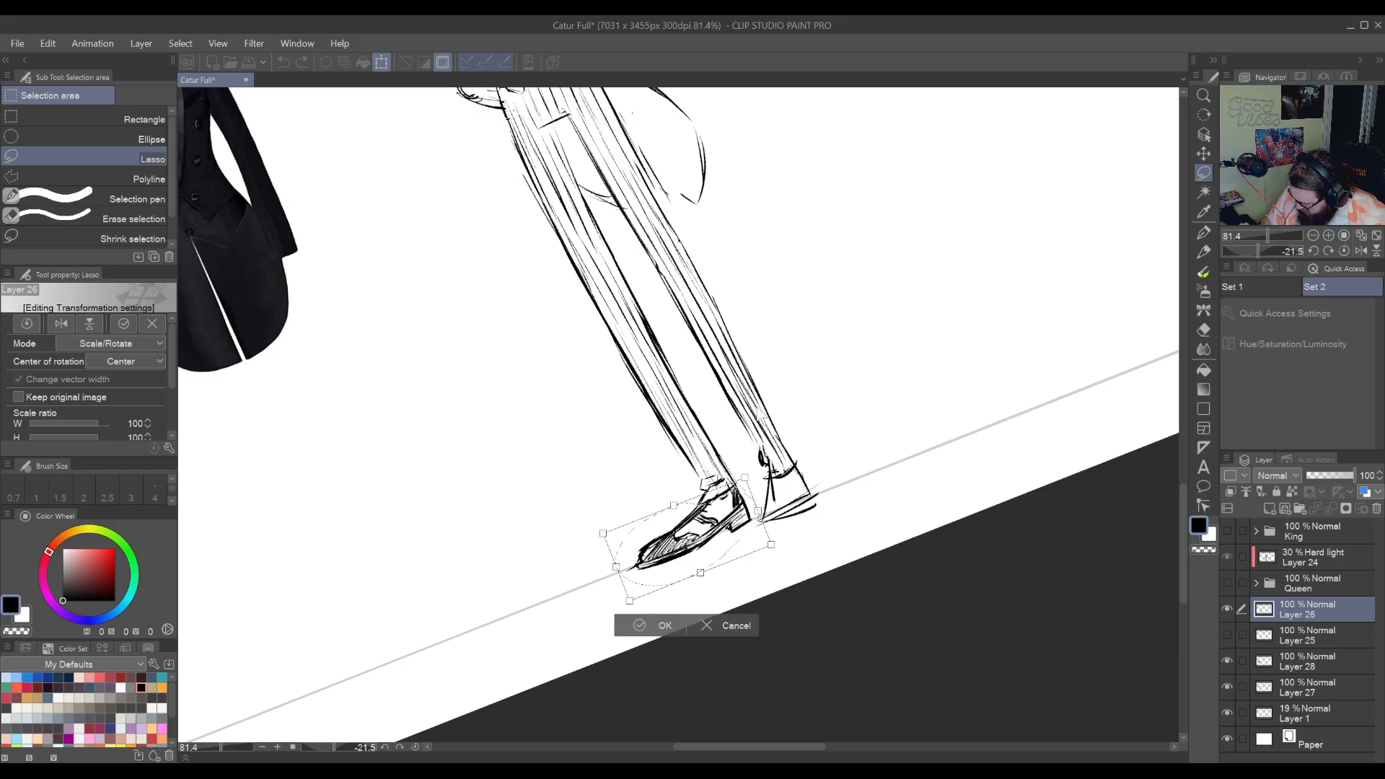
{"action": "key", "text": "ctrl"}
{"action": "left_click_drag", "start_coordinate": [631, 569], "coordinate": [631, 558]}
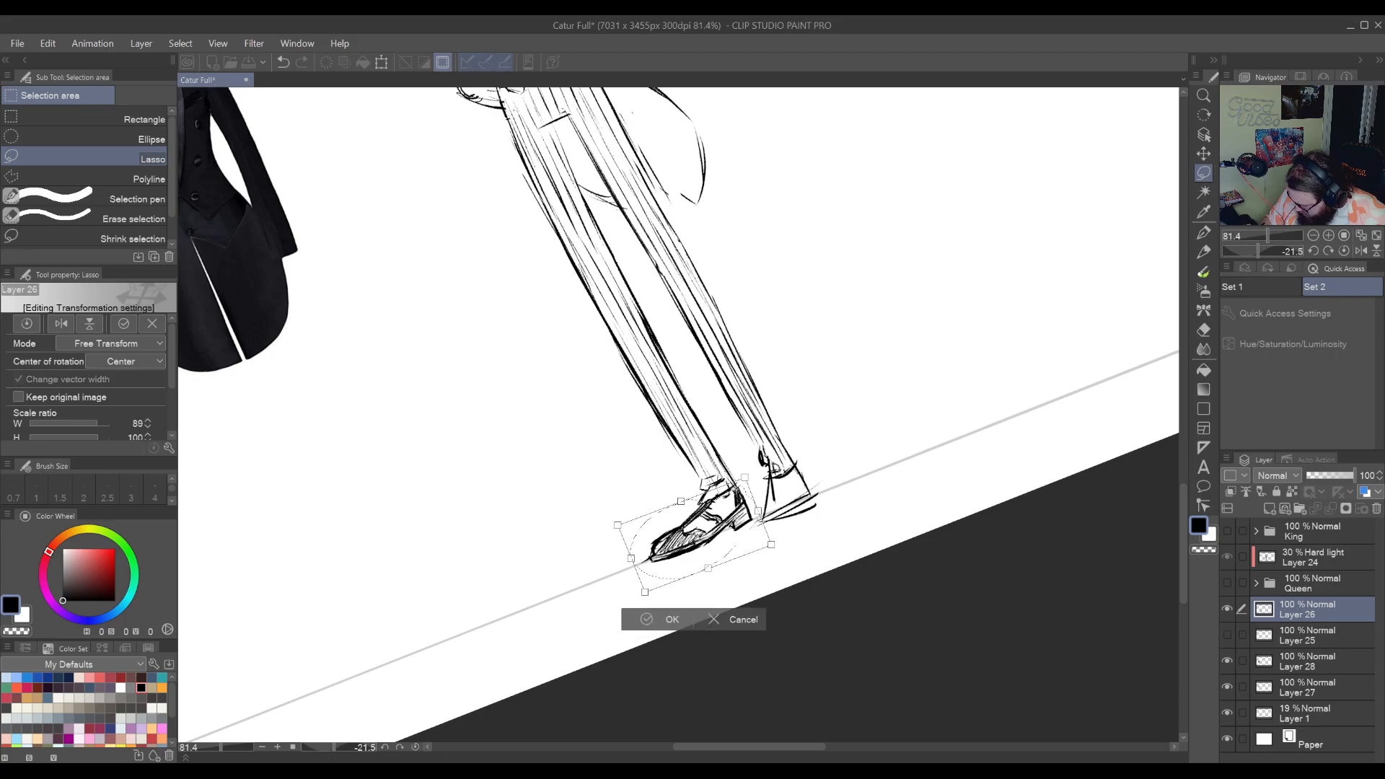
{"action": "left_click", "coordinate": [671, 618]}
{"action": "key", "text": "ctrl+d"}
Sketch the right-hand shoe with a rounded front-facing toe below the trouser hem and shade it with dark hatching
{"action": "key", "text": "r"}
{"action": "left_click_drag", "start_coordinate": [887, 389], "coordinate": [853, 464]}
{"action": "key", "text": "space"}
{"action": "left_click_drag", "start_coordinate": [838, 256], "coordinate": [815, 320]}
{"action": "left_click_drag", "start_coordinate": [750, 551], "coordinate": [831, 399]}
{"action": "key", "text": "p"}
{"action": "key", "text": "r"}
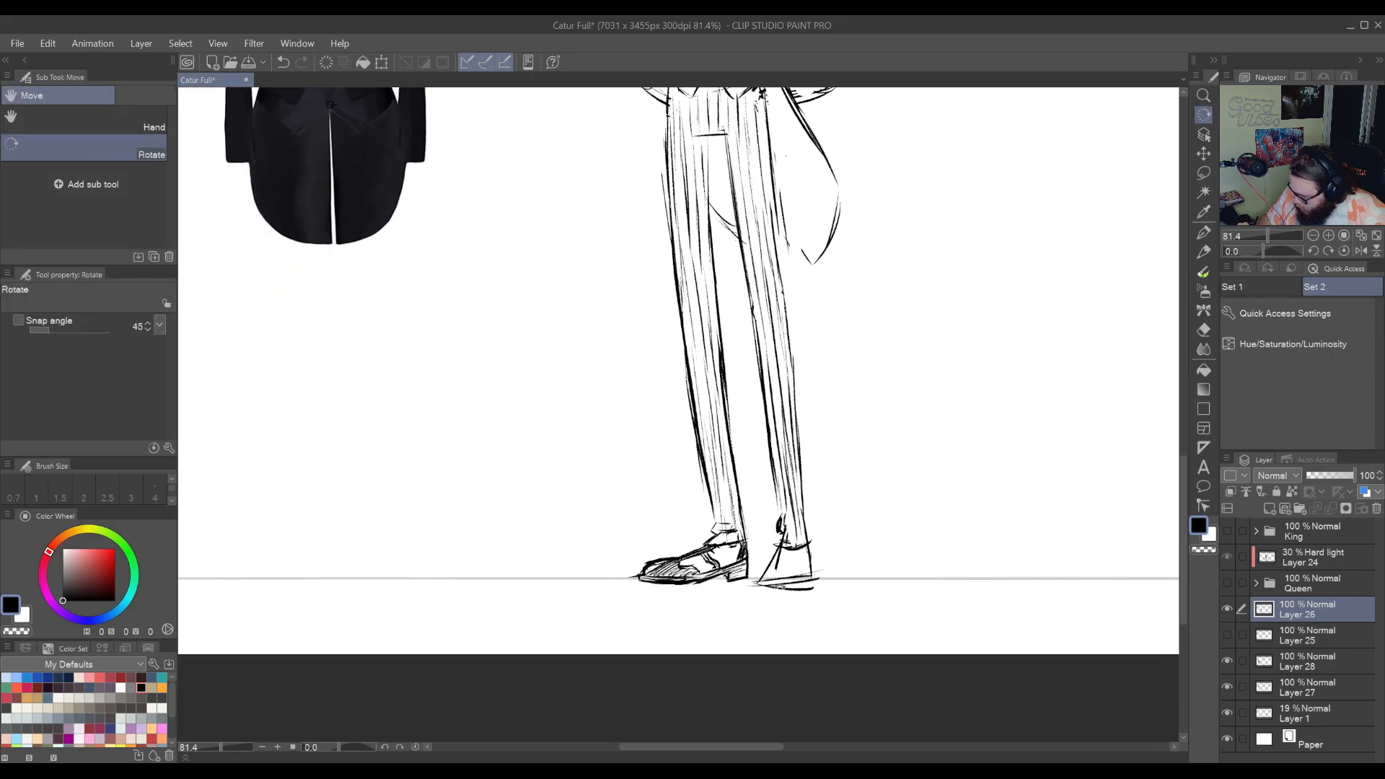
{"action": "left_click_drag", "start_coordinate": [850, 462], "coordinate": [850, 378]}
{"action": "left_click_drag", "start_coordinate": [831, 489], "coordinate": [832, 540]}
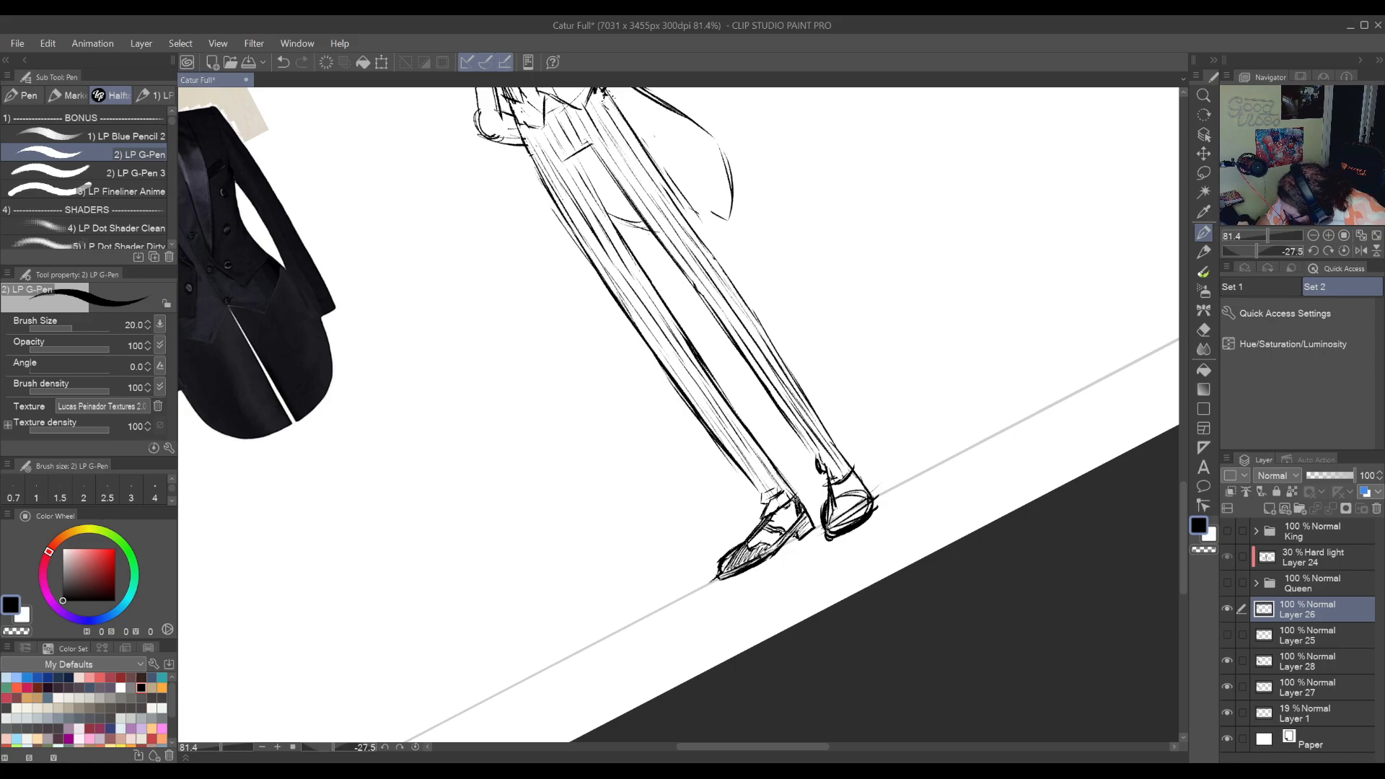
{"action": "mouse_move", "coordinate": [836, 508]}
{"action": "left_mouse_down"}
{"action": "mouse_move", "coordinate": [826, 529]}
{"action": "mouse_move", "coordinate": [837, 509]}
{"action": "mouse_move", "coordinate": [858, 511]}
{"action": "mouse_move", "coordinate": [828, 529]}
{"action": "left_mouse_up"}
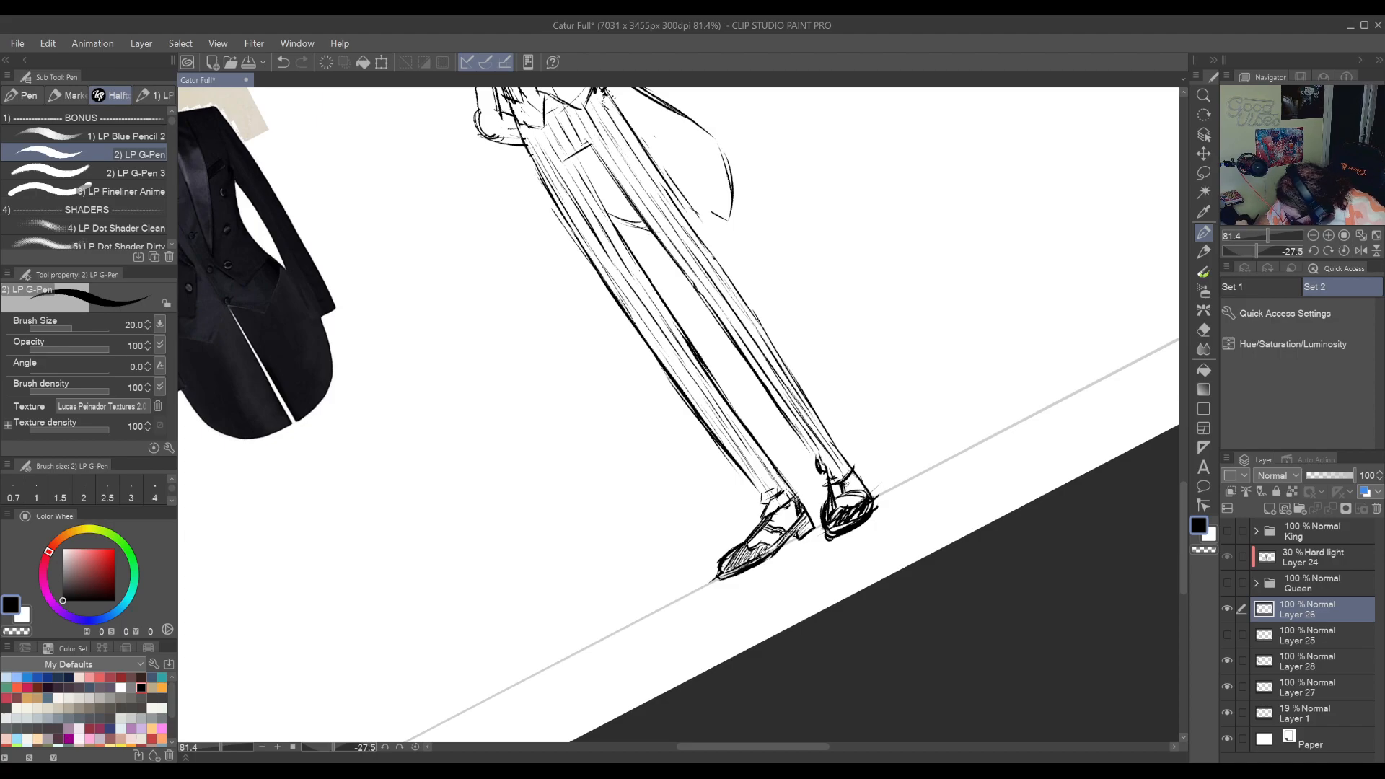
Erase the curved lower end of the right-hand coat tail and redraw it as a narrower shape tapering beside the leg
{"action": "left_click_drag", "start_coordinate": [856, 487], "coordinate": [833, 501]}
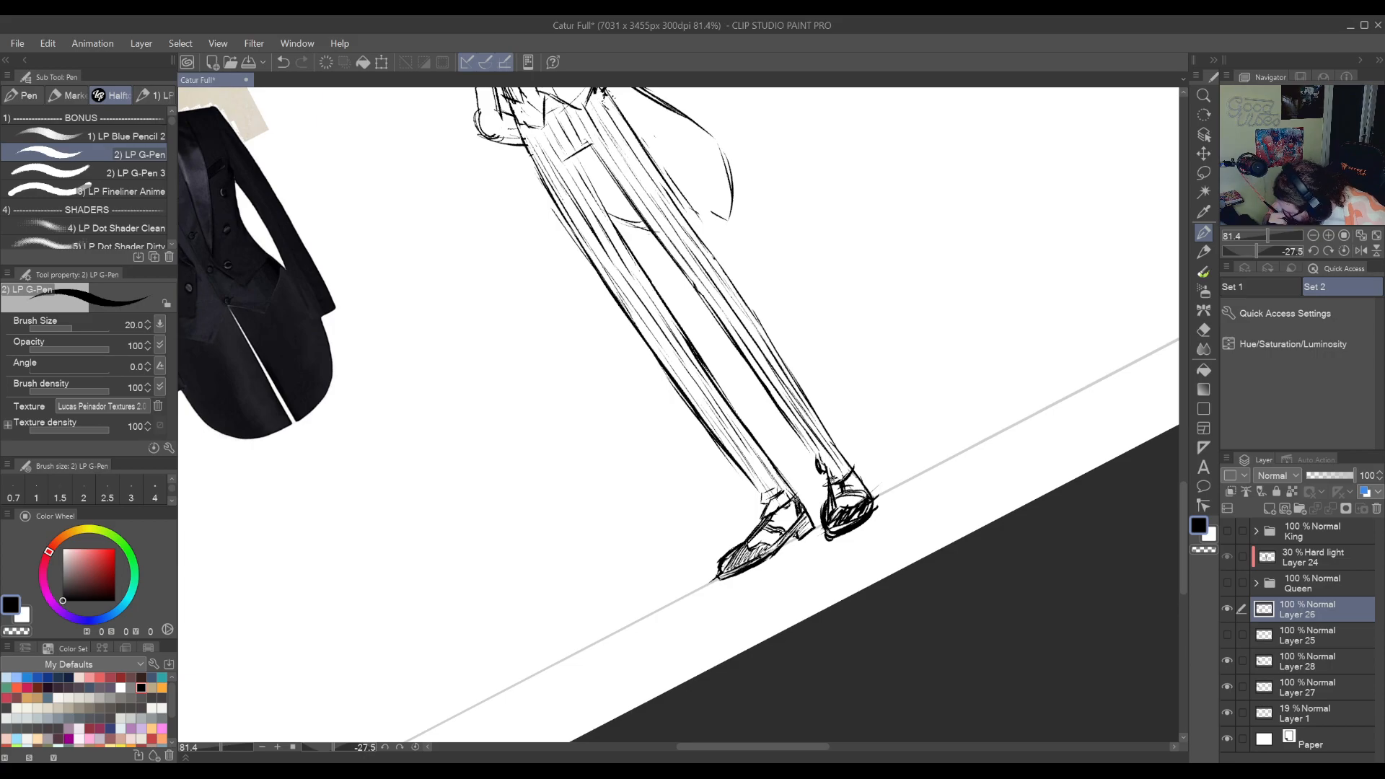
{"action": "left_click_drag", "start_coordinate": [916, 453], "coordinate": [862, 553]}
{"action": "left_click_drag", "start_coordinate": [940, 325], "coordinate": [916, 533]}
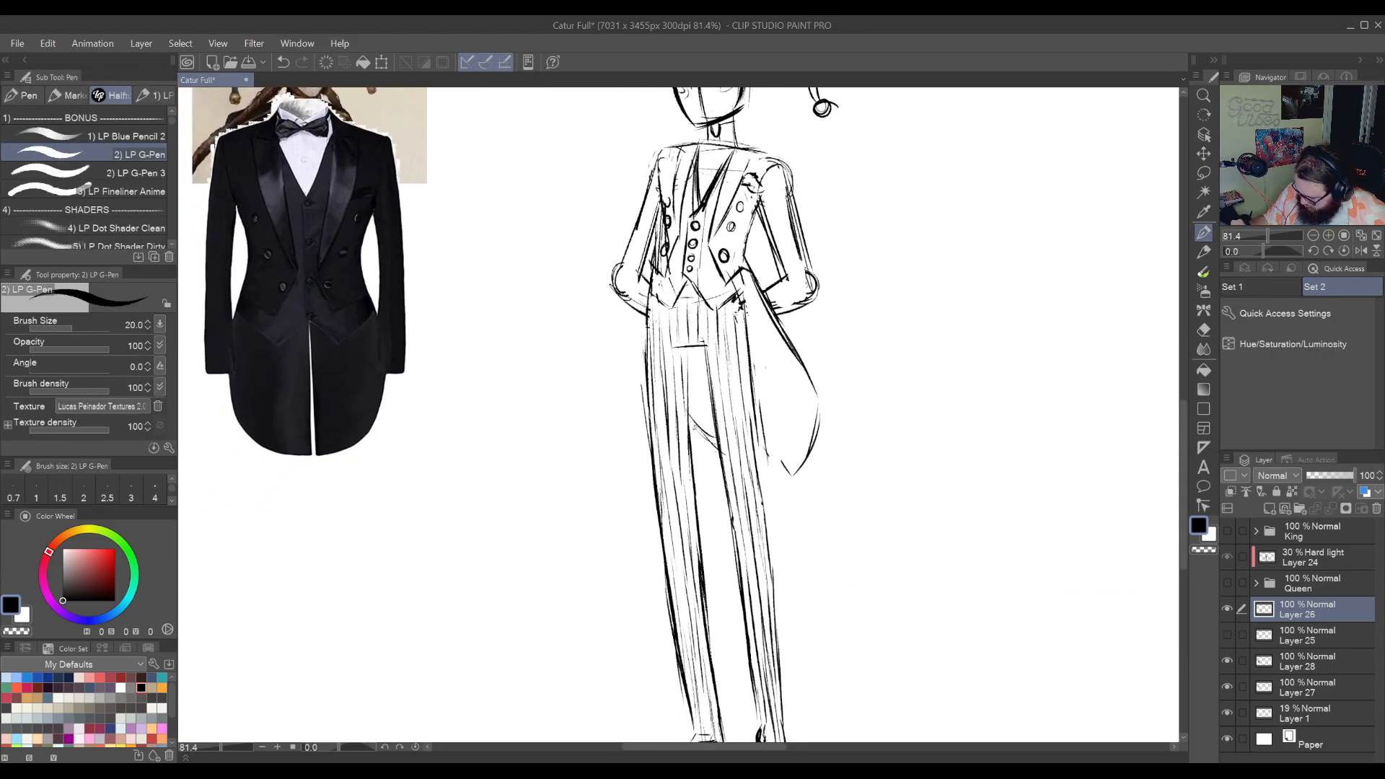
{"action": "key", "text": "e"}
{"action": "mouse_move", "coordinate": [792, 479]}
{"action": "left_mouse_down"}
{"action": "mouse_move", "coordinate": [814, 397]}
{"action": "mouse_move", "coordinate": [787, 342]}
{"action": "mouse_move", "coordinate": [823, 424]}
{"action": "left_mouse_up"}
{"action": "key", "text": "p"}
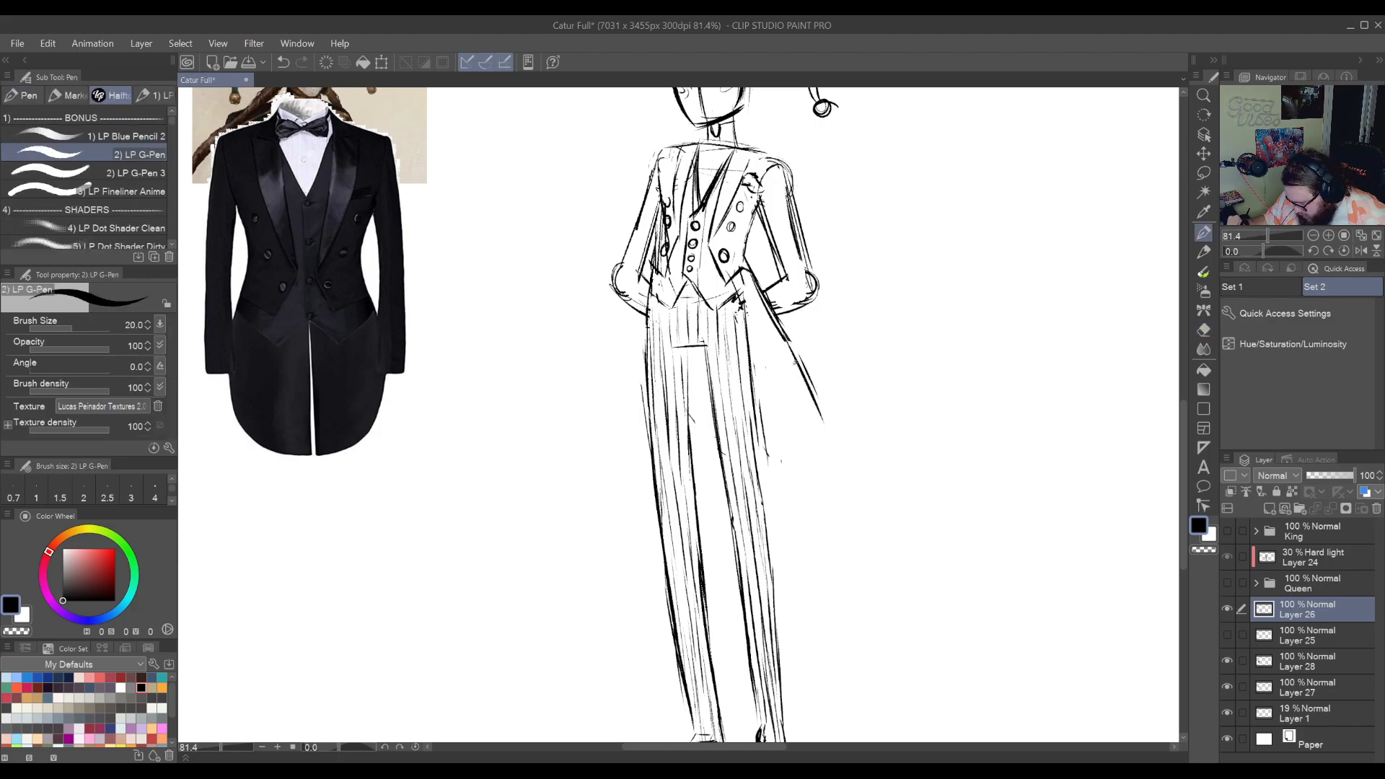
{"action": "left_click_drag", "start_coordinate": [807, 370], "coordinate": [783, 470]}
{"action": "left_click_drag", "start_coordinate": [755, 405], "coordinate": [779, 472]}
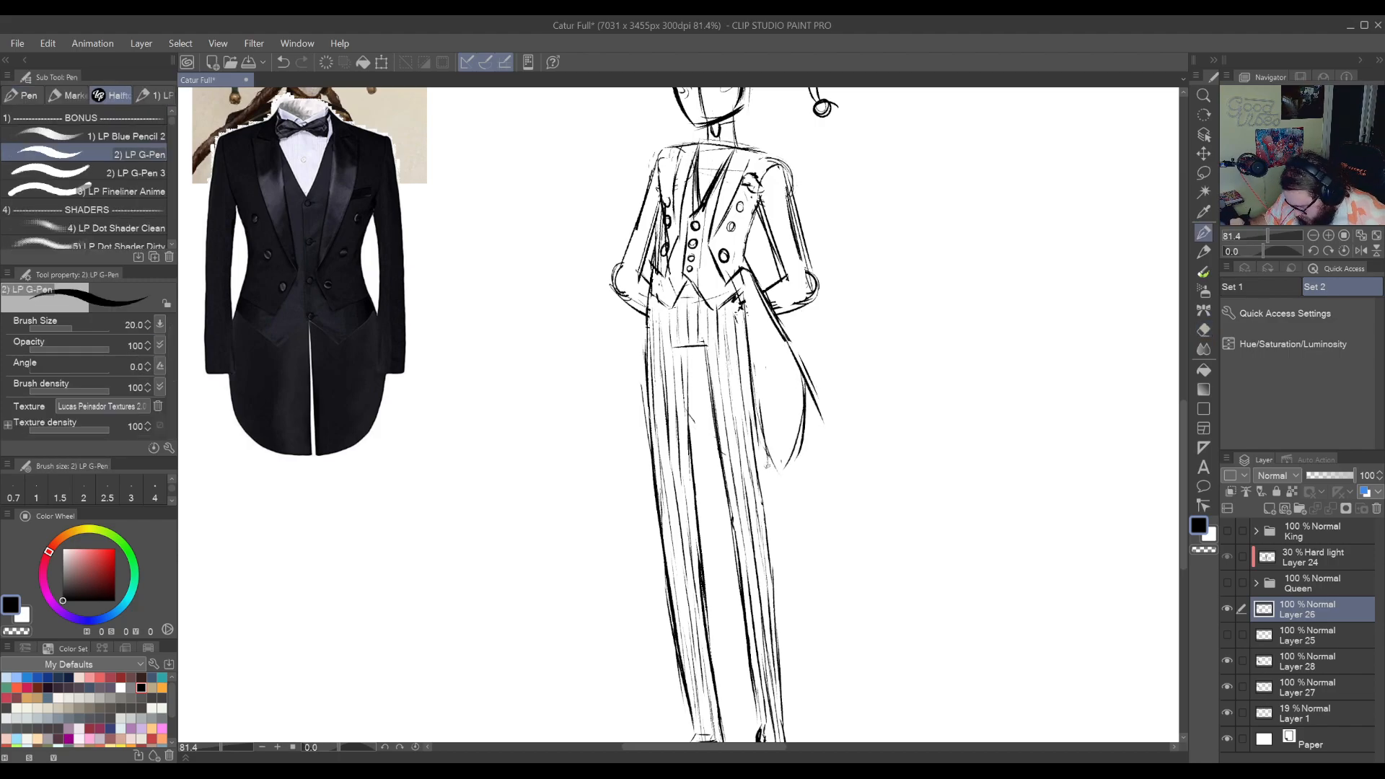
Draw a small, dark bow tie across the jester's neck just below the mask
{"action": "mouse_move", "coordinate": [799, 348]}
{"action": "left_mouse_down"}
{"action": "mouse_move", "coordinate": [698, 633]}
{"action": "mouse_move", "coordinate": [799, 639]}
{"action": "left_mouse_up"}
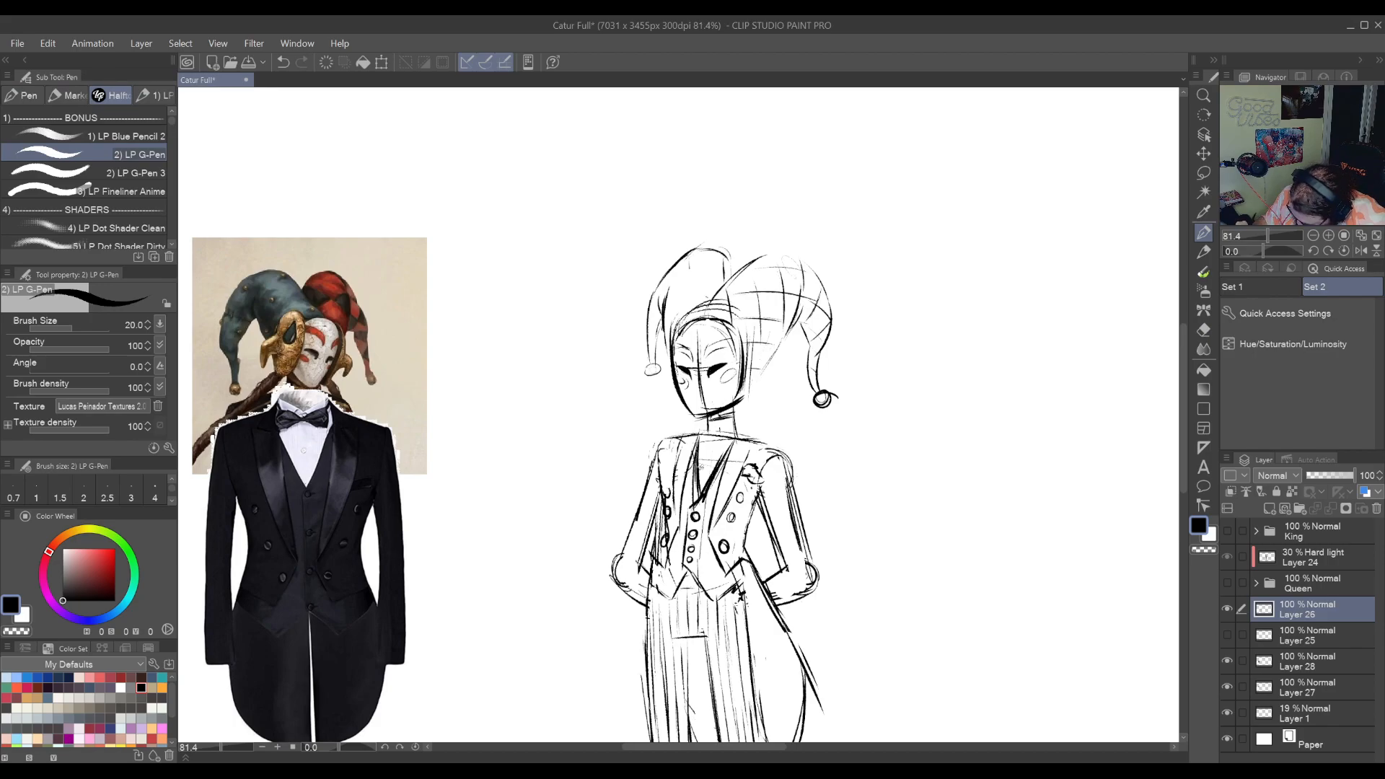
{"action": "mouse_move", "coordinate": [719, 418]}
{"action": "left_mouse_down"}
{"action": "mouse_move", "coordinate": [832, 408]}
{"action": "mouse_move", "coordinate": [800, 409]}
{"action": "left_mouse_up"}
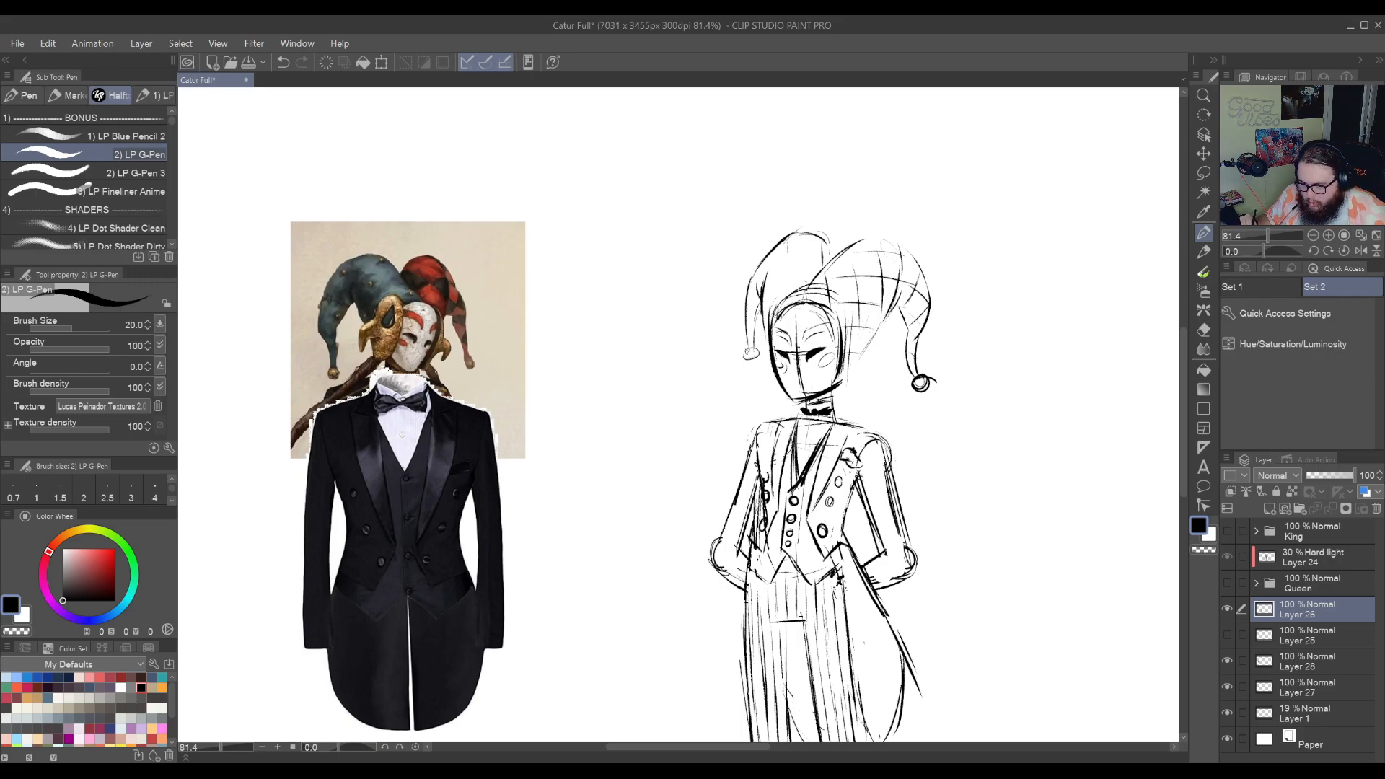
Show the Queen folder and move the Layer 26 jester sketch left until it stands clear of her
{"action": "left_click_drag", "start_coordinate": [933, 639], "coordinate": [702, 570]}
{"action": "key", "text": "ctrl+space"}
{"action": "left_click_drag", "start_coordinate": [838, 440], "coordinate": [818, 463]}
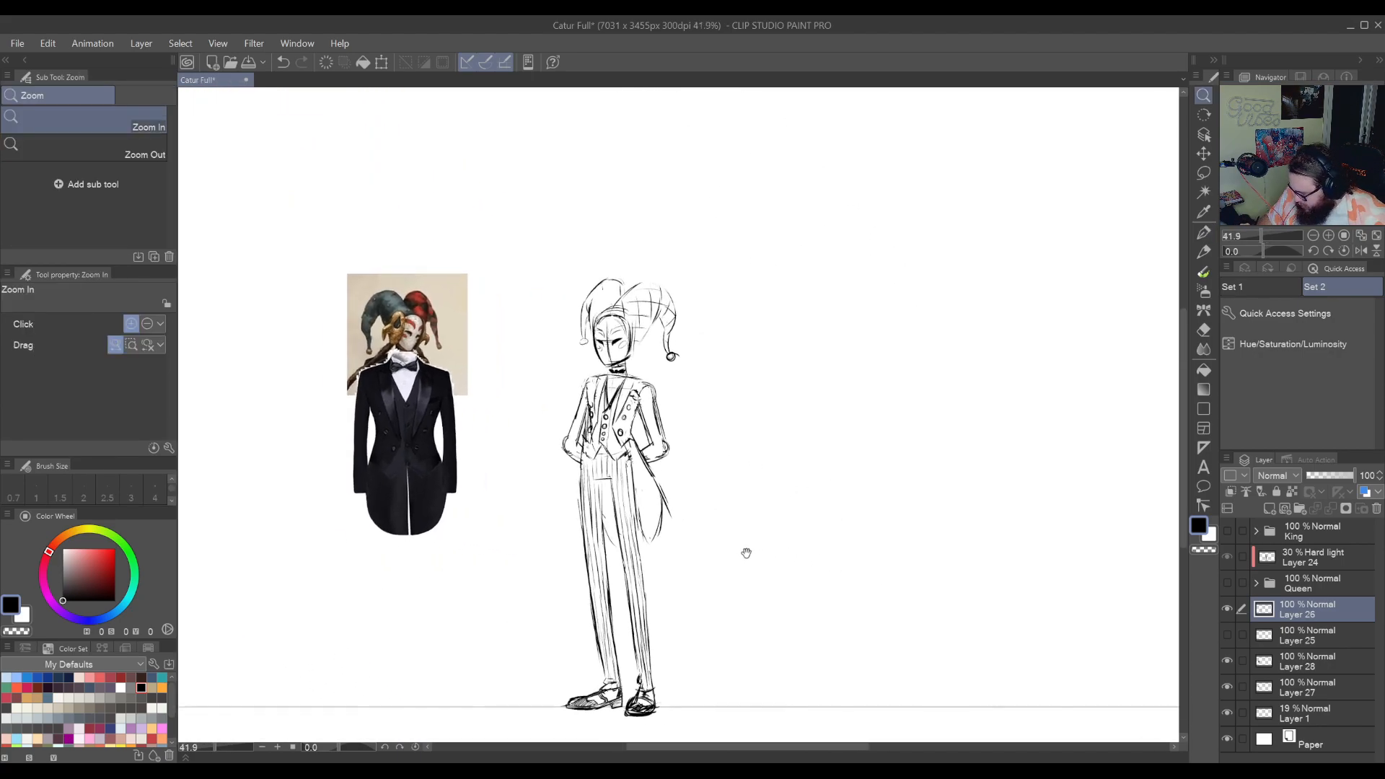
{"action": "left_click", "coordinate": [1228, 581]}
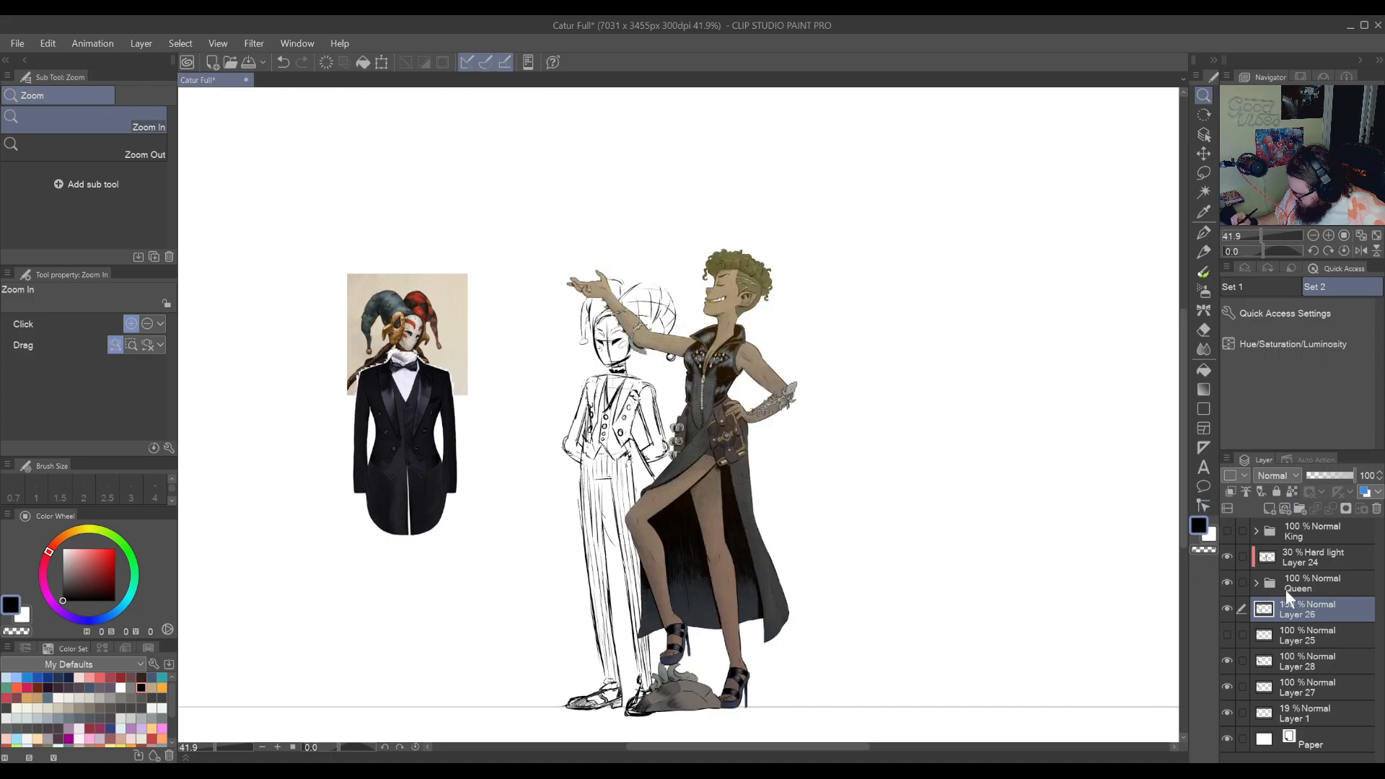
{"action": "left_click", "coordinate": [1203, 155]}
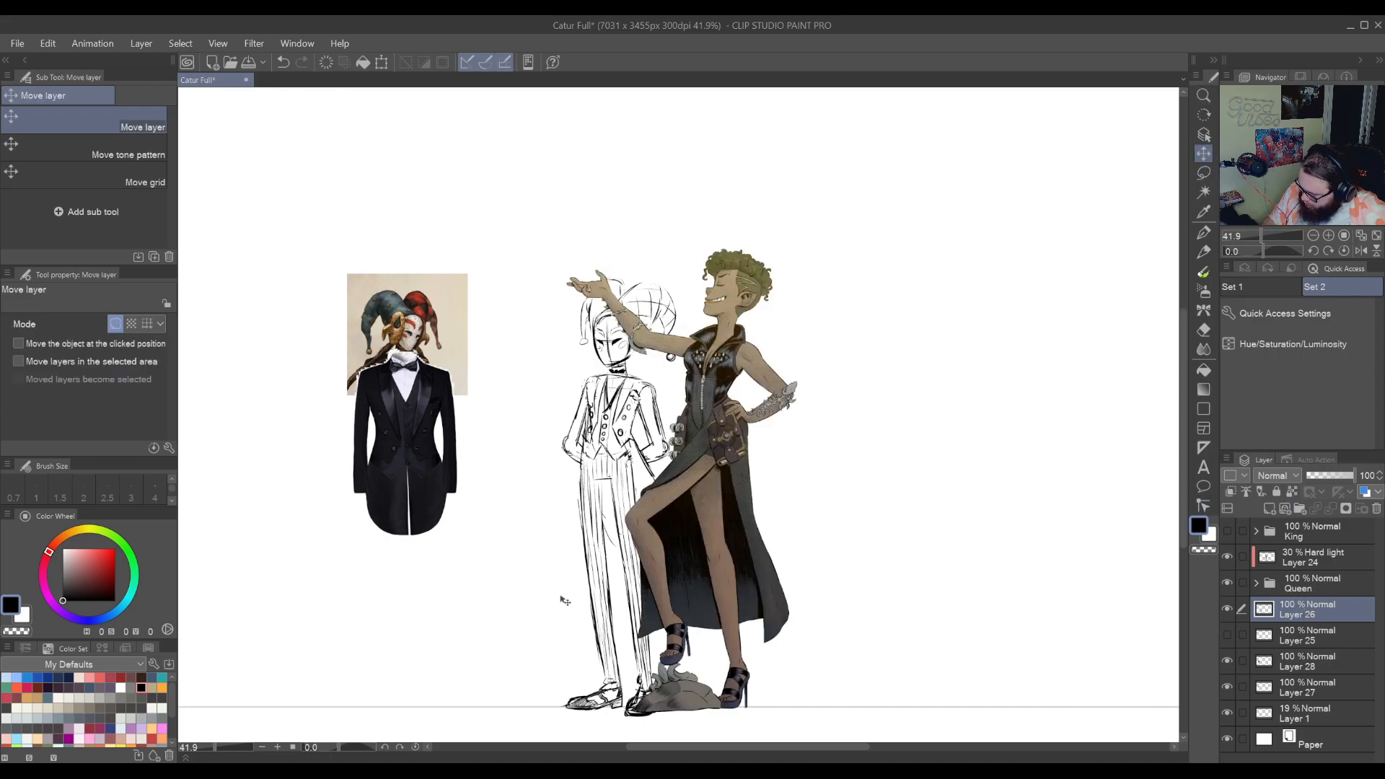
{"action": "left_click_drag", "start_coordinate": [665, 586], "coordinate": [563, 584]}
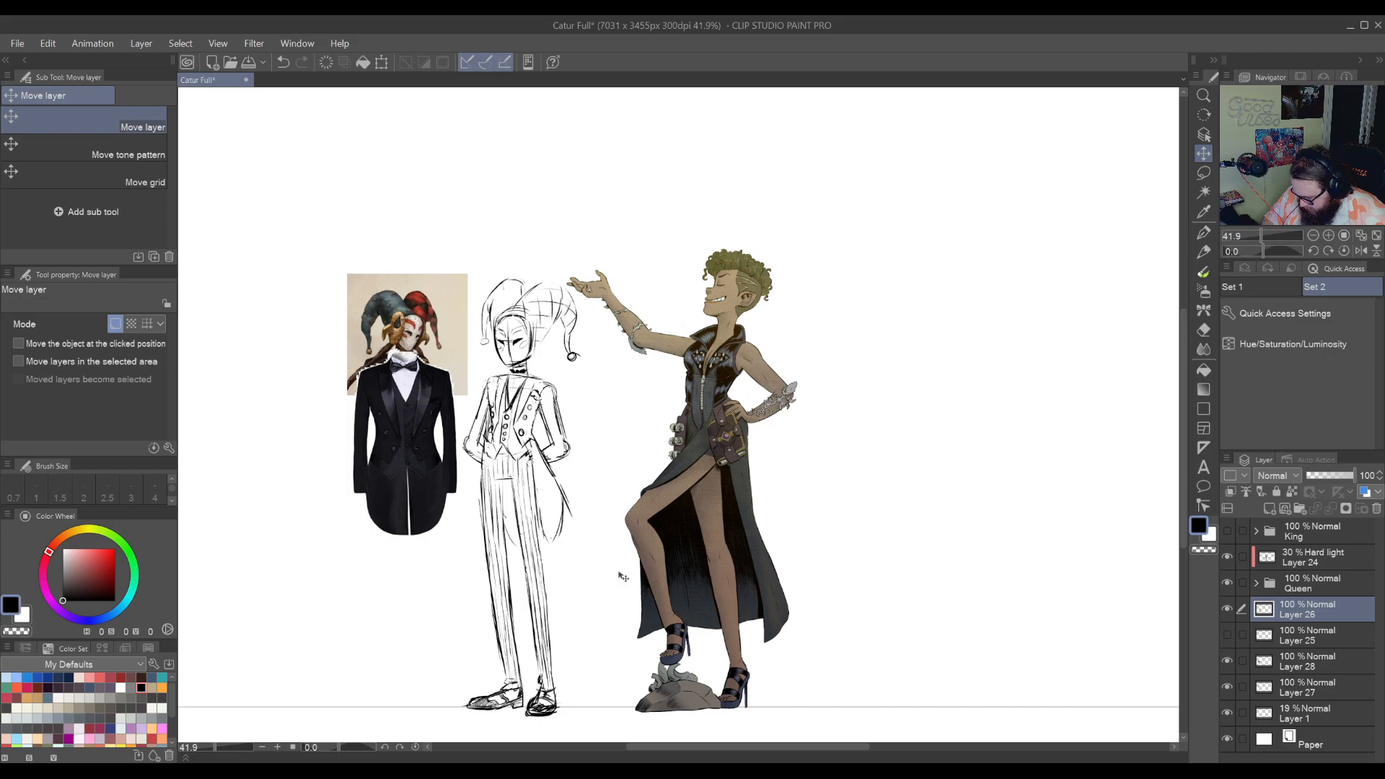
Show the King folder to compare the figures' heights, and hide both the King and Queen folders
{"action": "left_click_drag", "start_coordinate": [887, 606], "coordinate": [952, 616]}
{"action": "left_click", "coordinate": [1227, 530]}
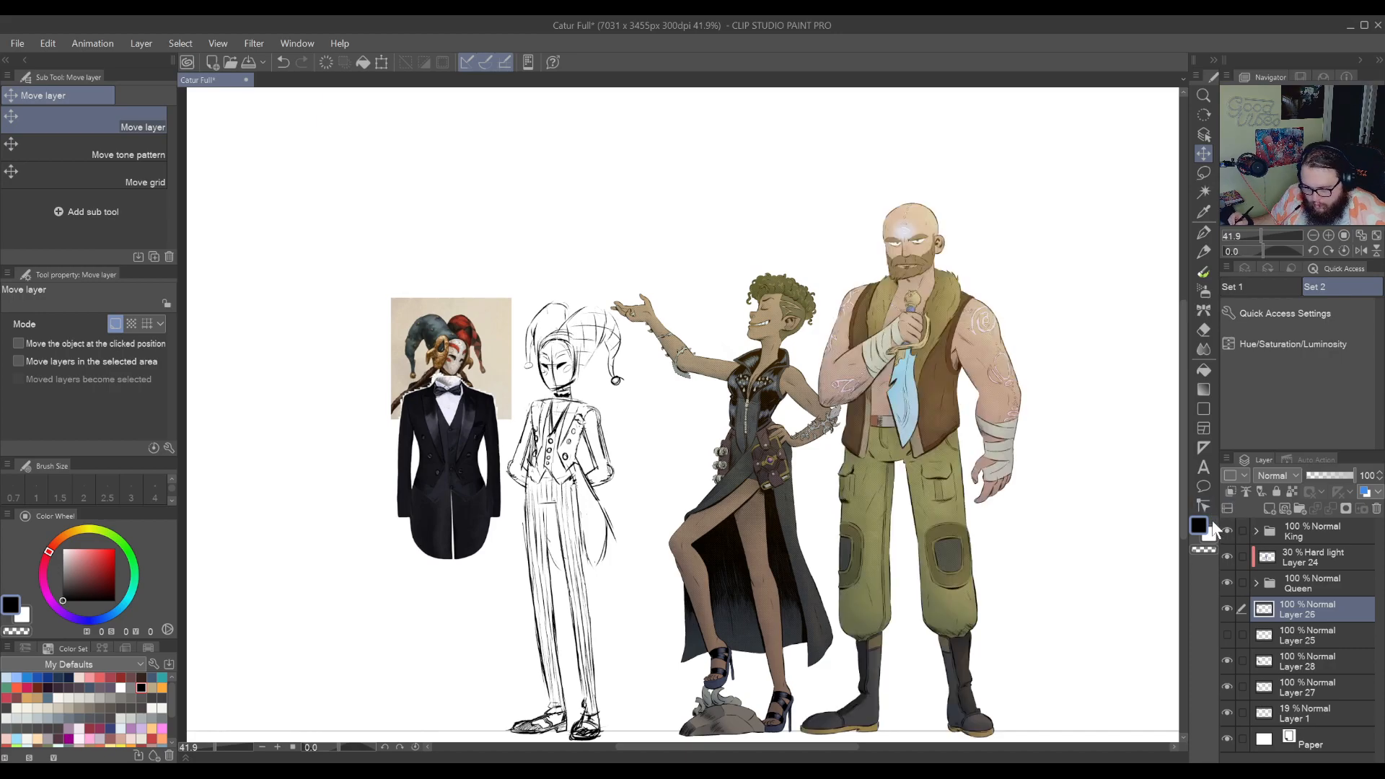
{"action": "left_click", "coordinate": [1228, 531]}
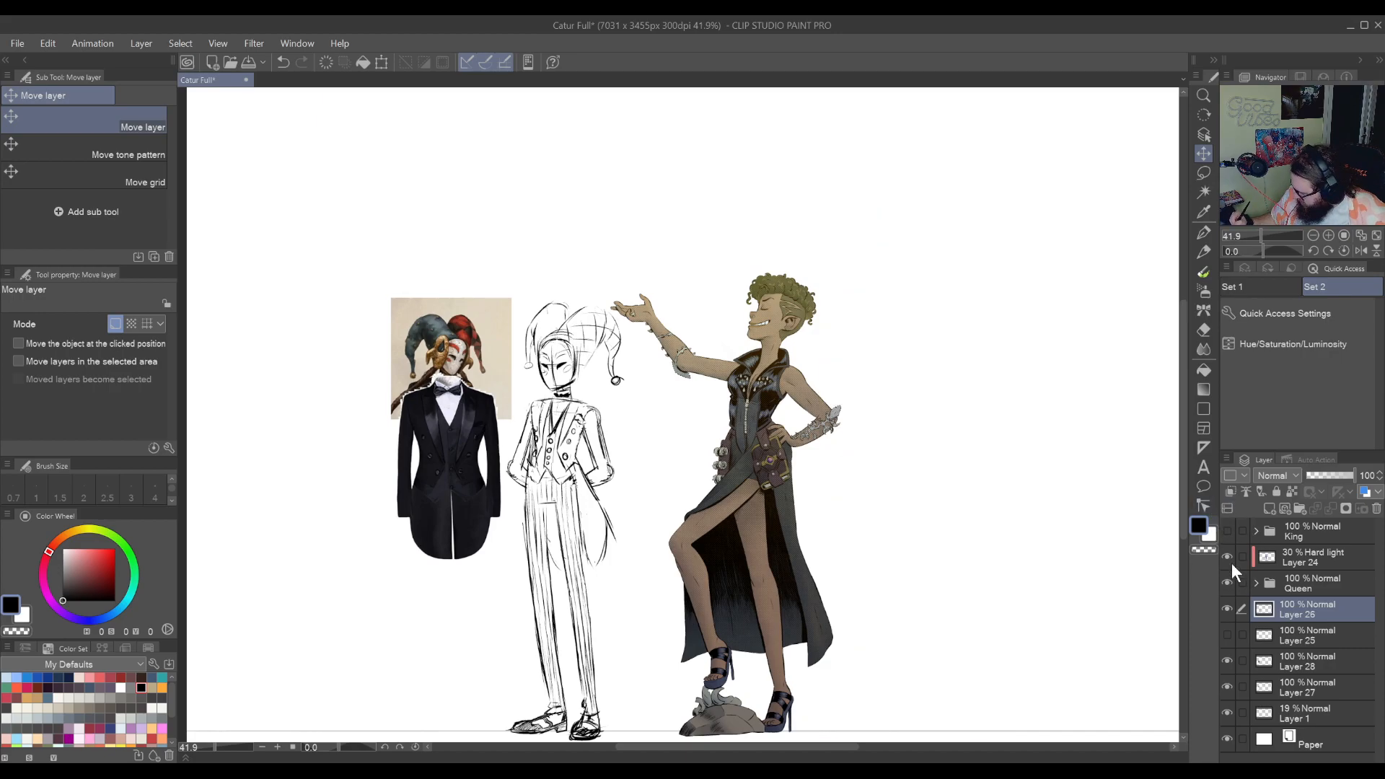
{"action": "left_click", "coordinate": [1227, 583]}
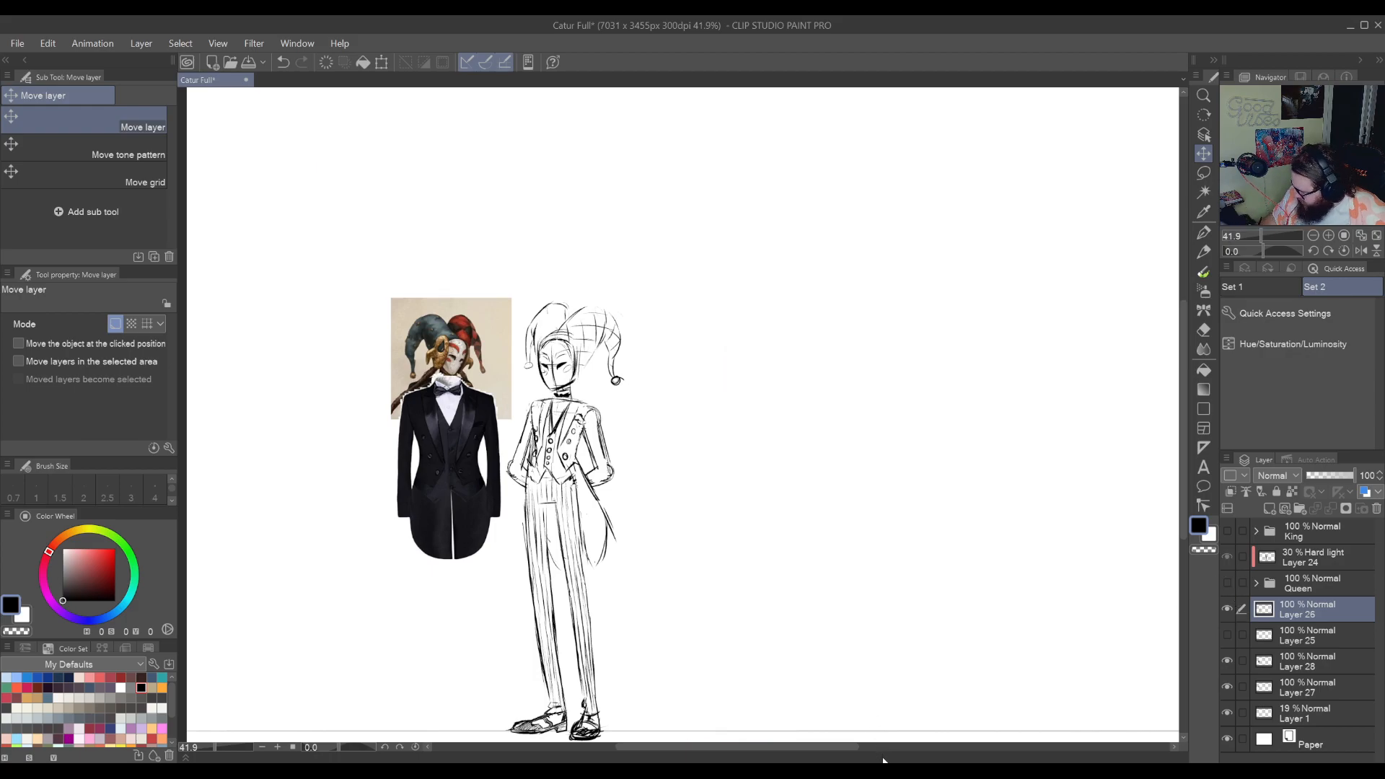
Show the Layer 25 height line and scale the jester sketch up to 103%, keeping the feet on the ground line
{"action": "left_click", "coordinate": [1227, 635]}
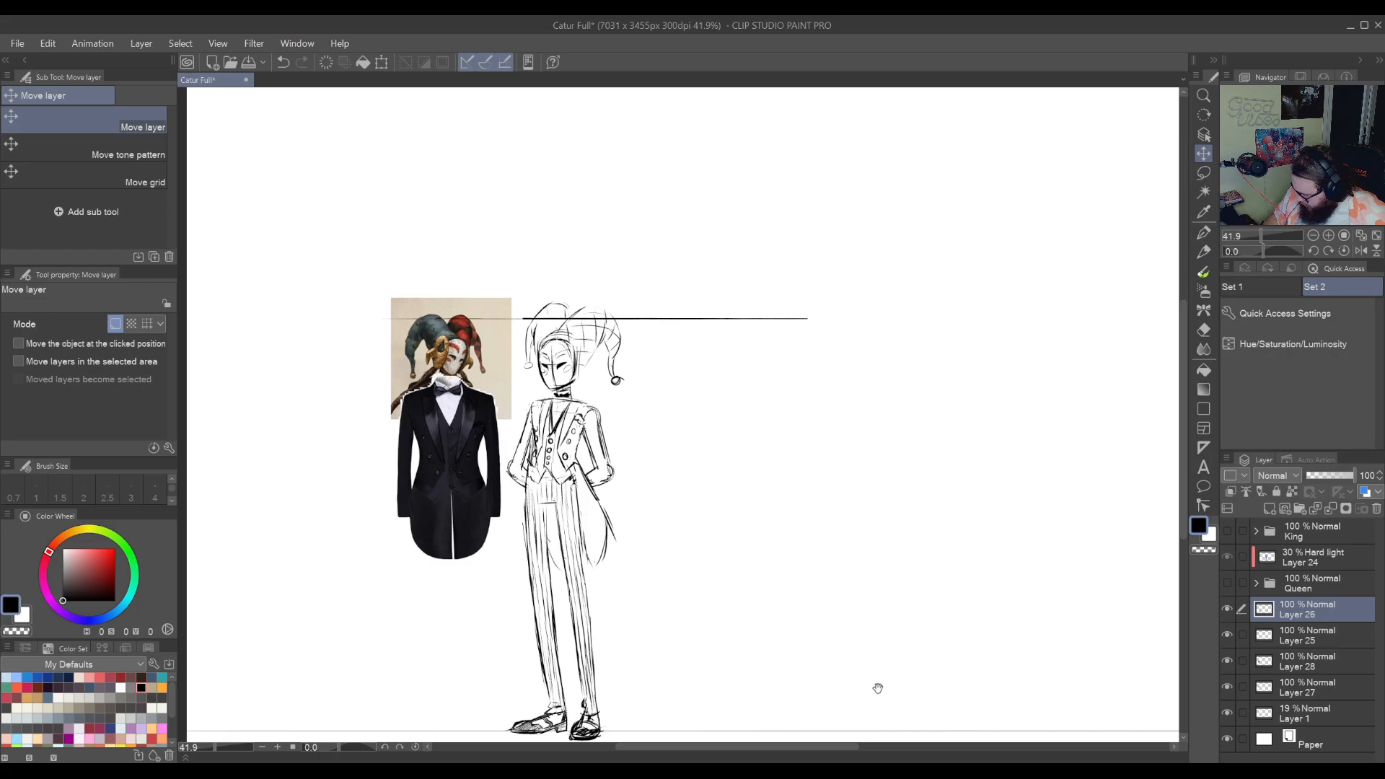
{"action": "left_click_drag", "start_coordinate": [878, 688], "coordinate": [919, 651]}
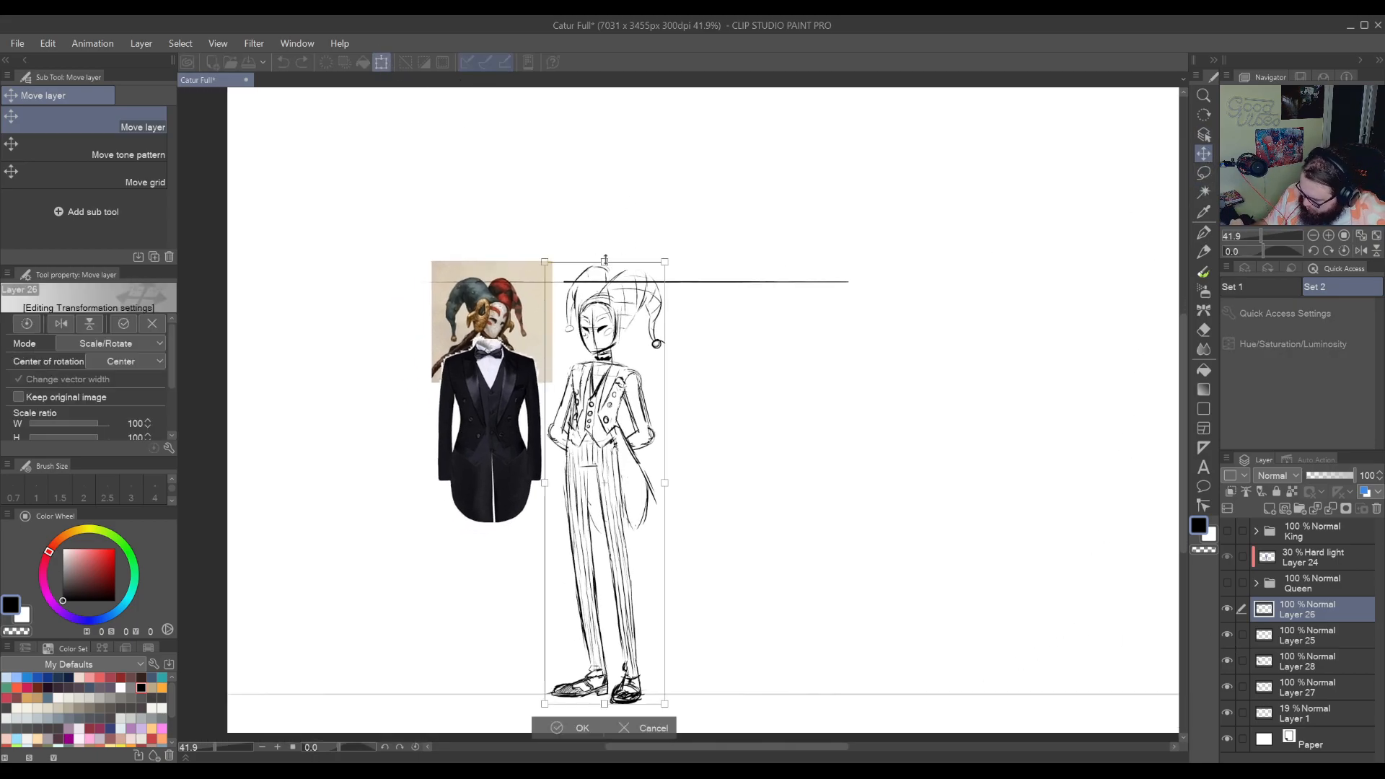
{"action": "left_click_drag", "start_coordinate": [605, 260], "coordinate": [604, 251]}
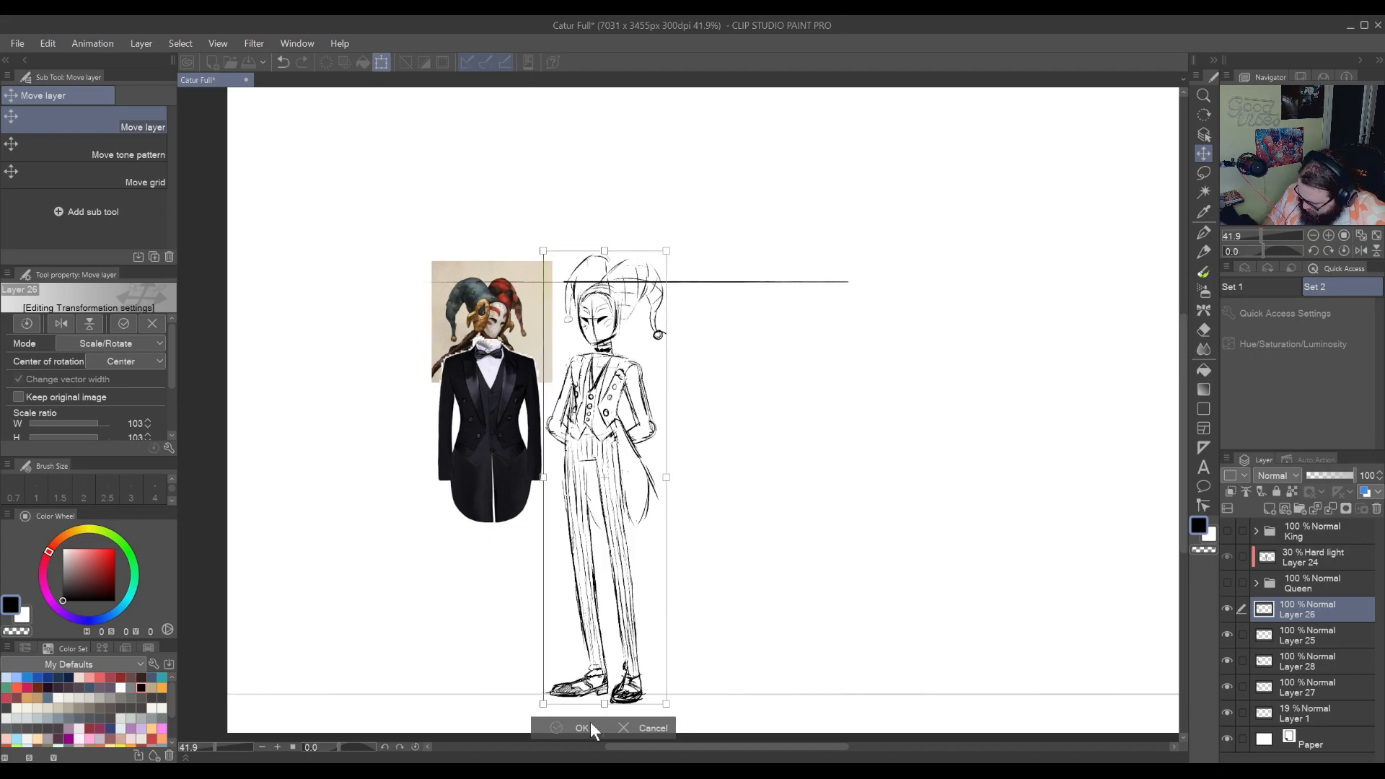
{"action": "left_click", "coordinate": [584, 727]}
Compare the enlarged jester with the Queen and King artwork, and hide both folders and the Layer 25 height line
{"action": "left_click", "coordinate": [1228, 581]}
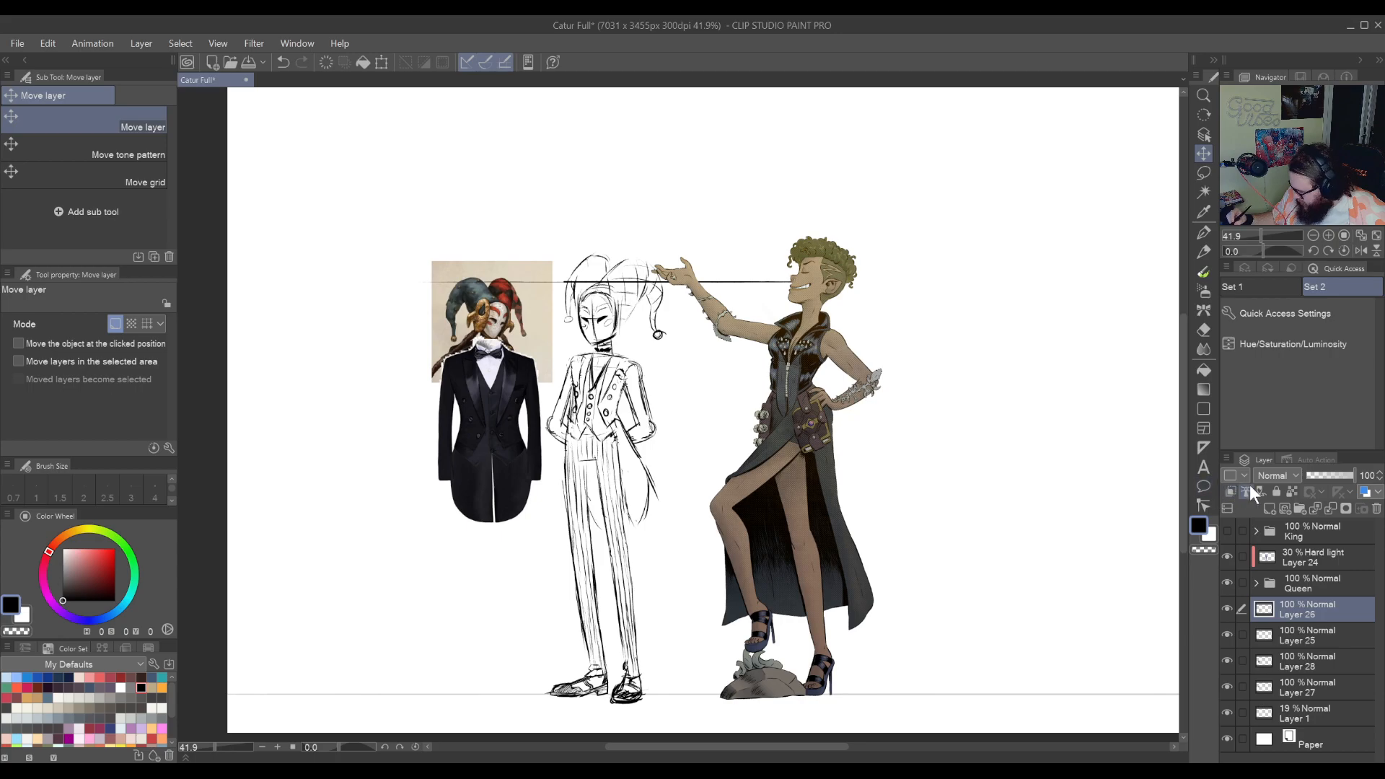
{"action": "left_click", "coordinate": [1230, 530]}
{"action": "left_click", "coordinate": [1228, 531]}
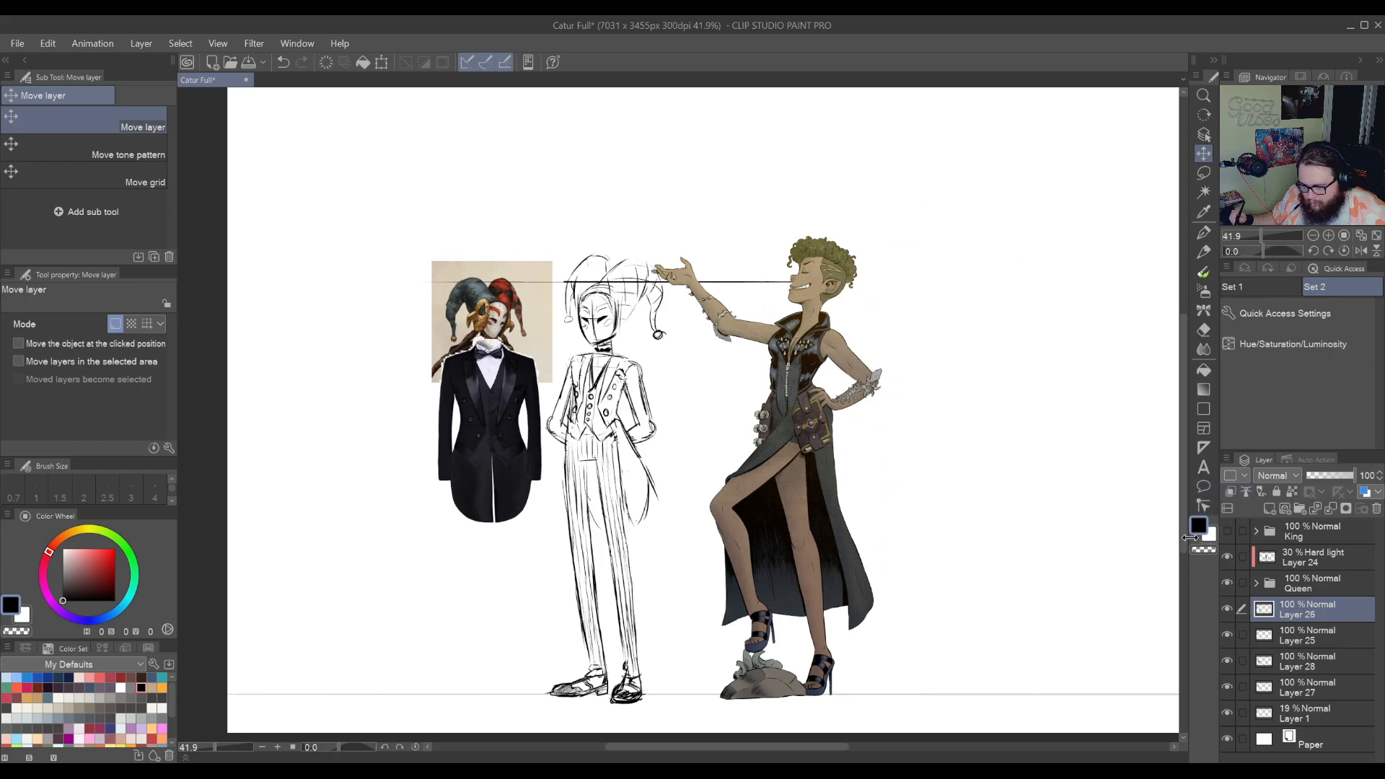
{"action": "left_click", "coordinate": [1227, 581]}
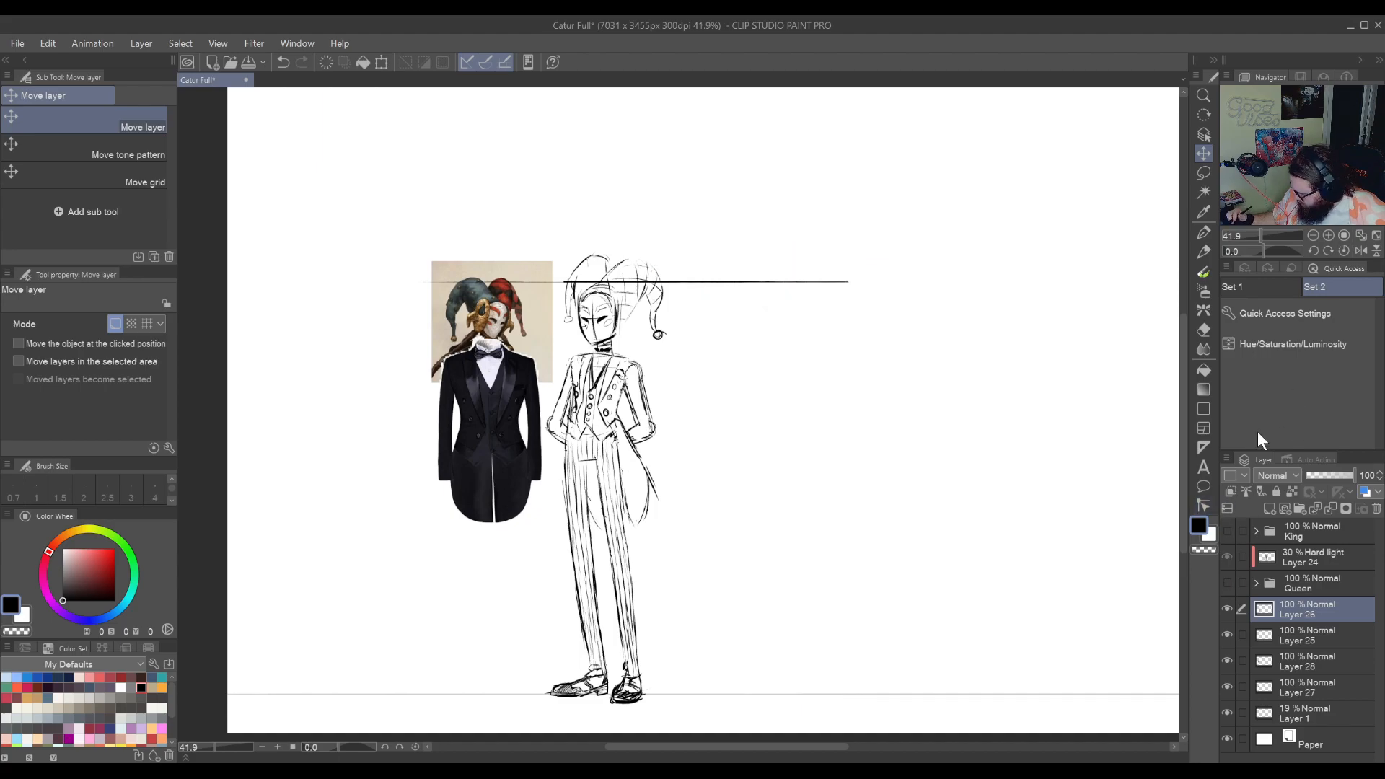
{"action": "left_click", "coordinate": [1227, 634]}
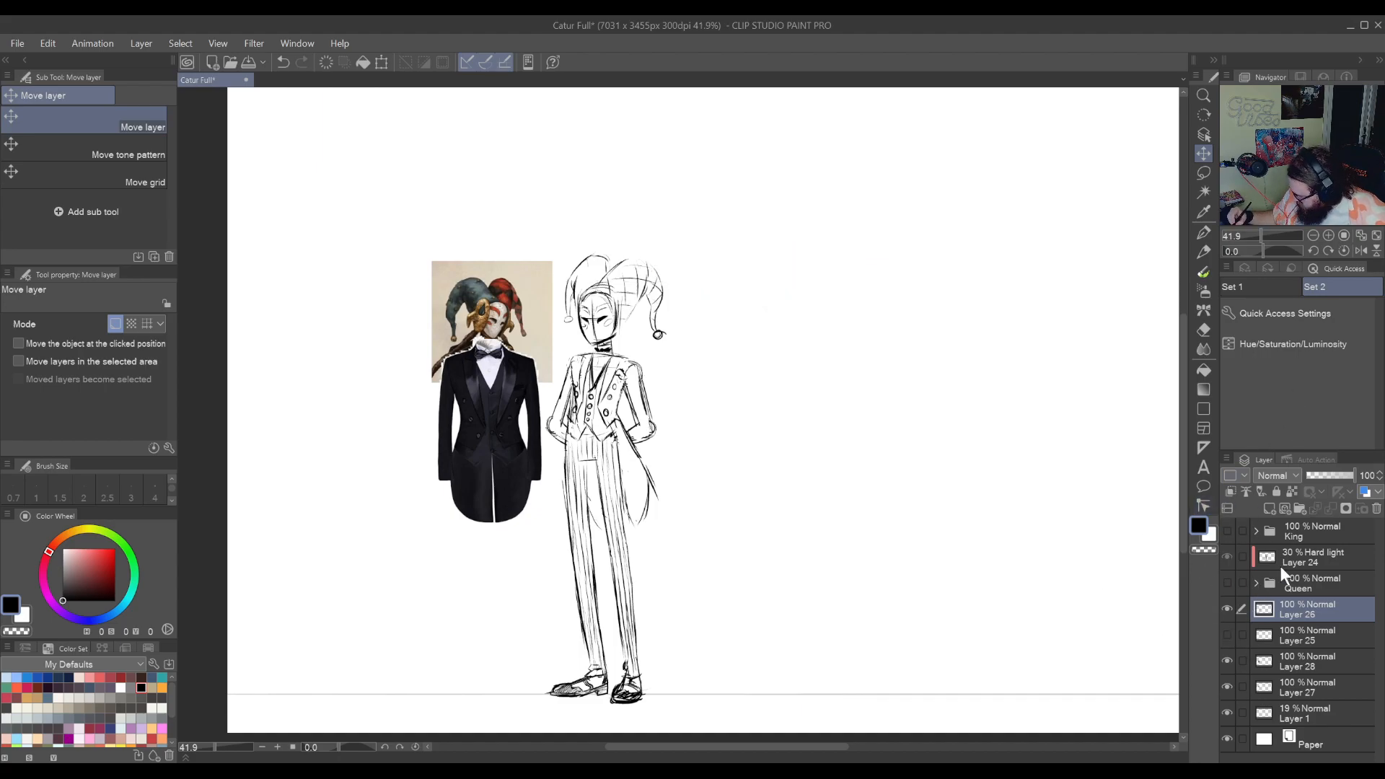
Flip the jester sketch horizontally and move it slightly right, away from the reference image
{"action": "key", "text": "ctrl+t"}
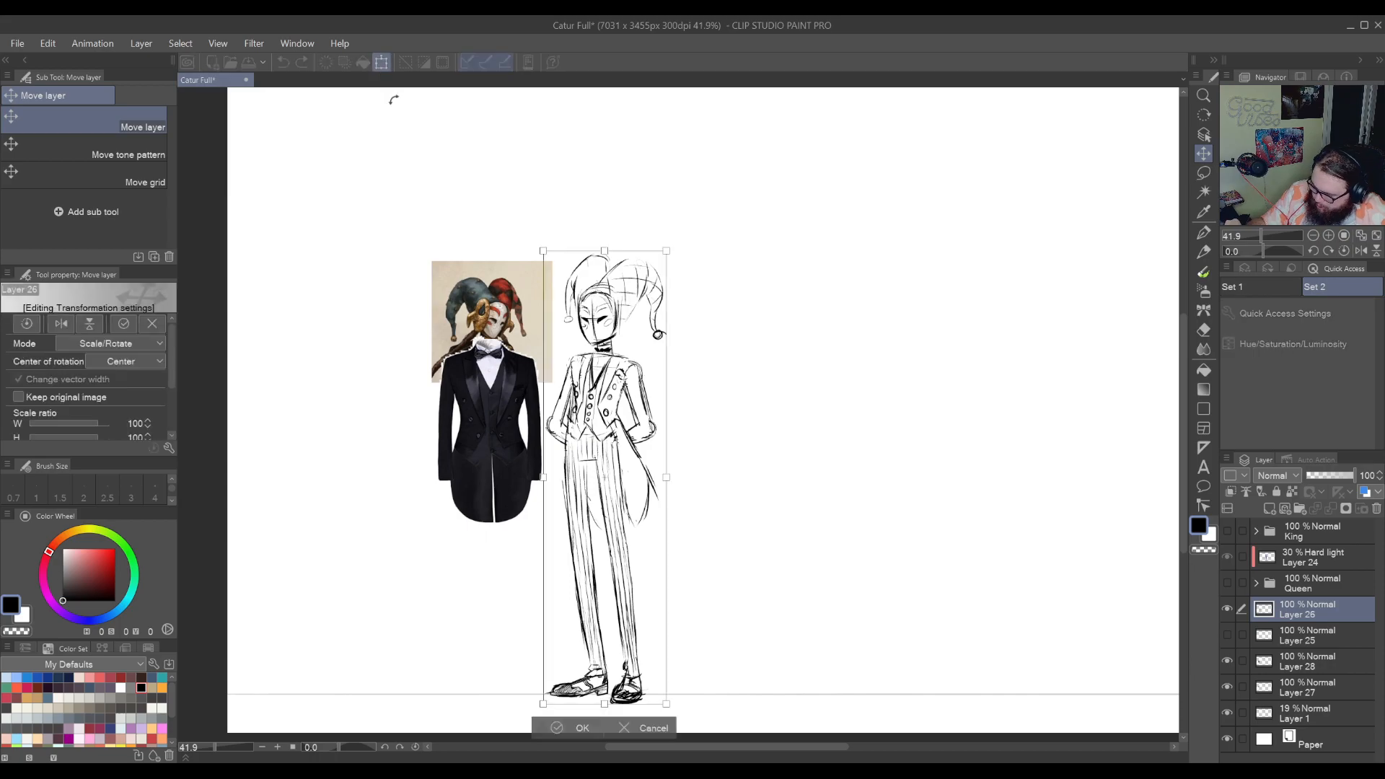
{"action": "key", "text": "h"}
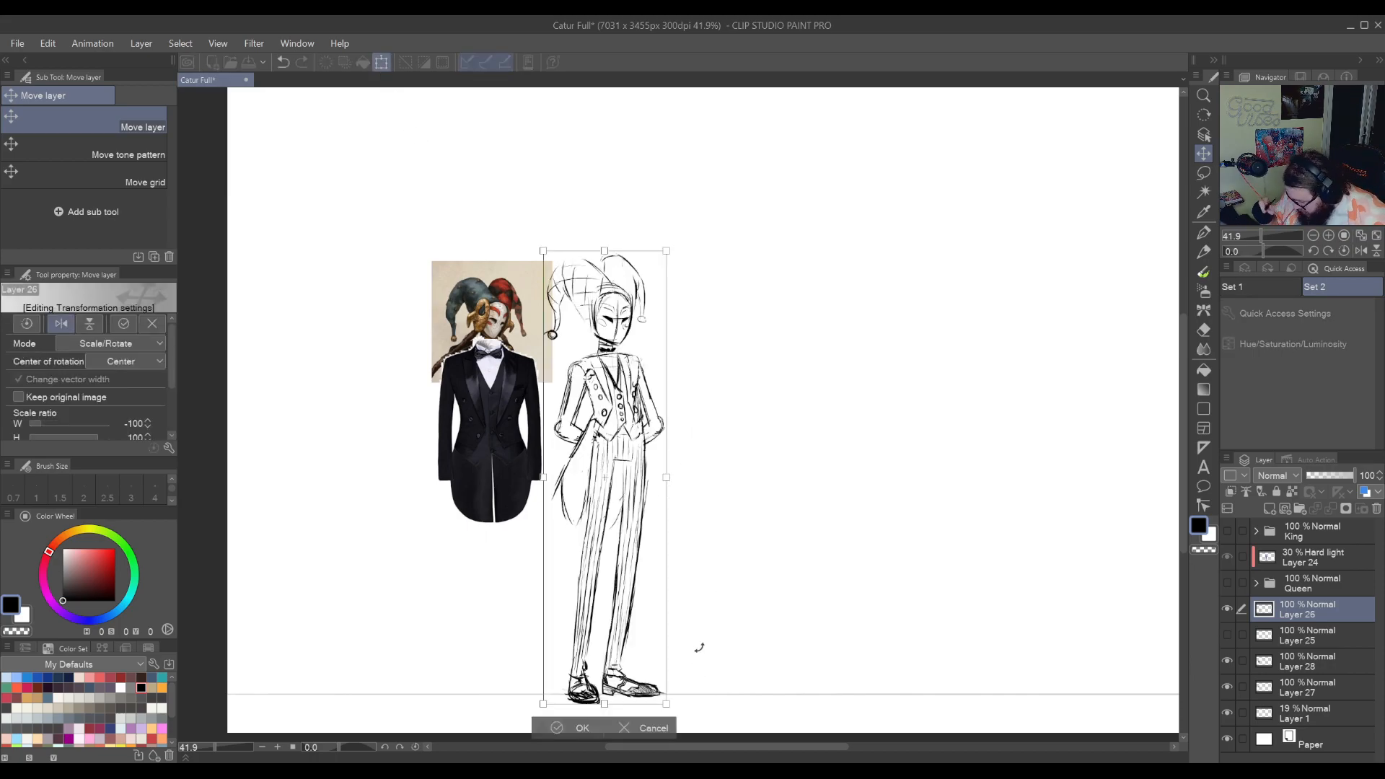
{"action": "left_click", "coordinate": [578, 727]}
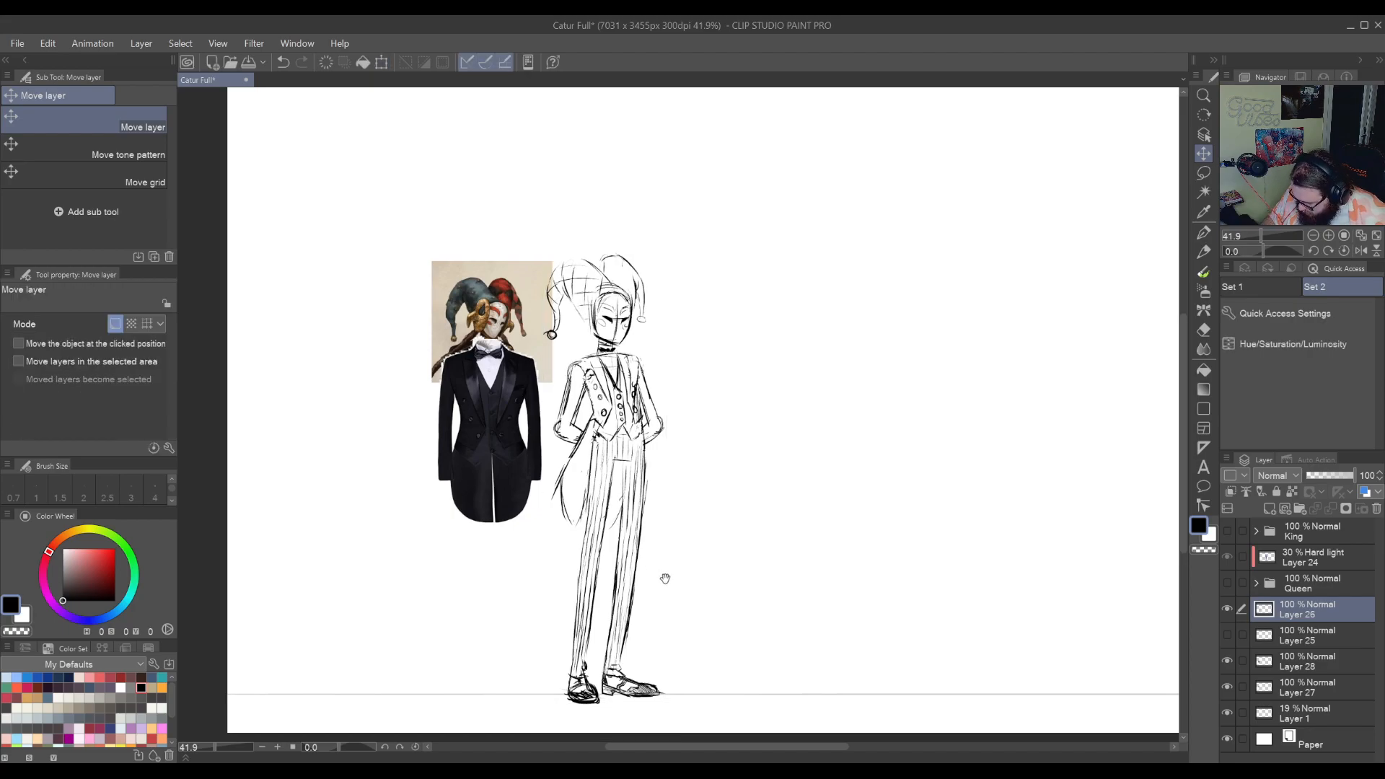
{"action": "left_click_drag", "start_coordinate": [665, 579], "coordinate": [683, 610]}
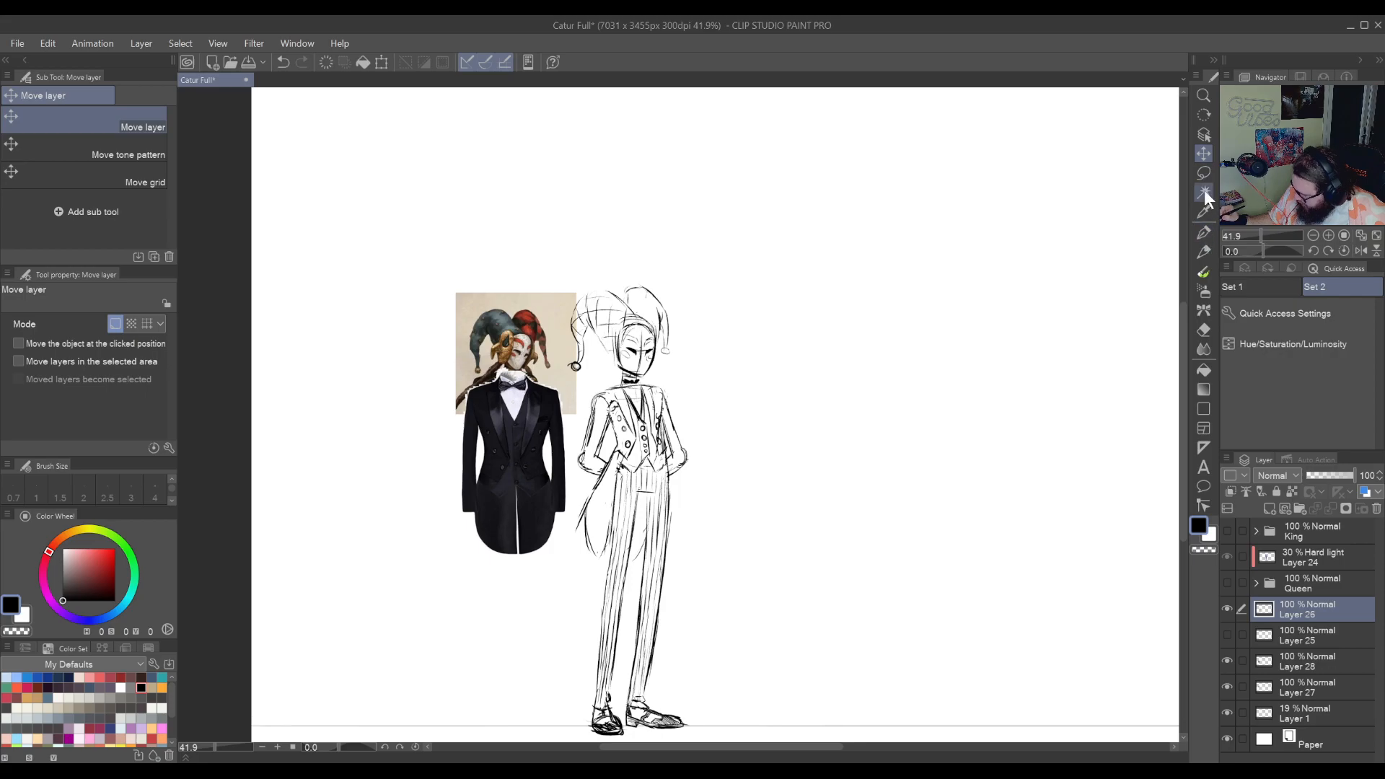
{"action": "left_click_drag", "start_coordinate": [789, 495], "coordinate": [822, 488]}
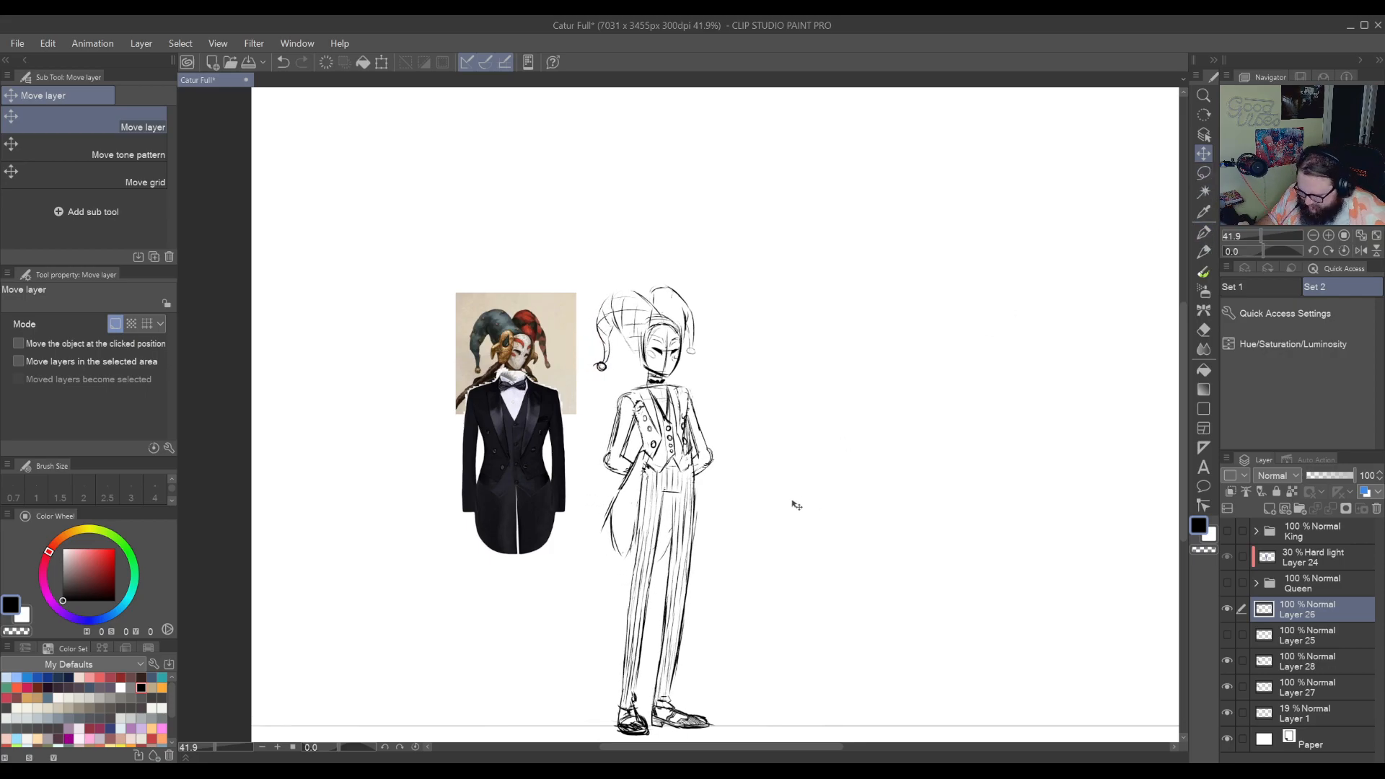
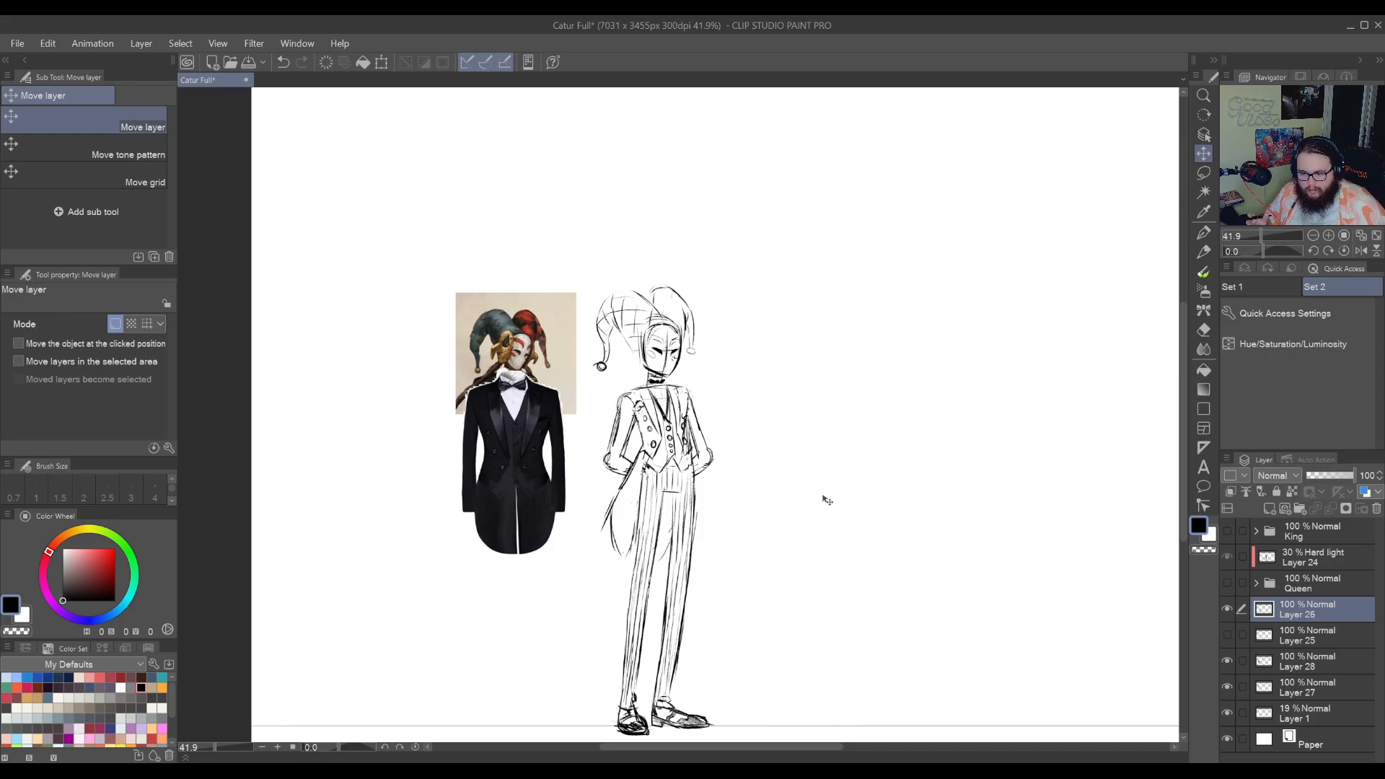
Tint the jester sketch on Layer 26 blue with the layer colour effect and lower its opacity to 34%
{"action": "left_click", "coordinate": [1365, 492]}
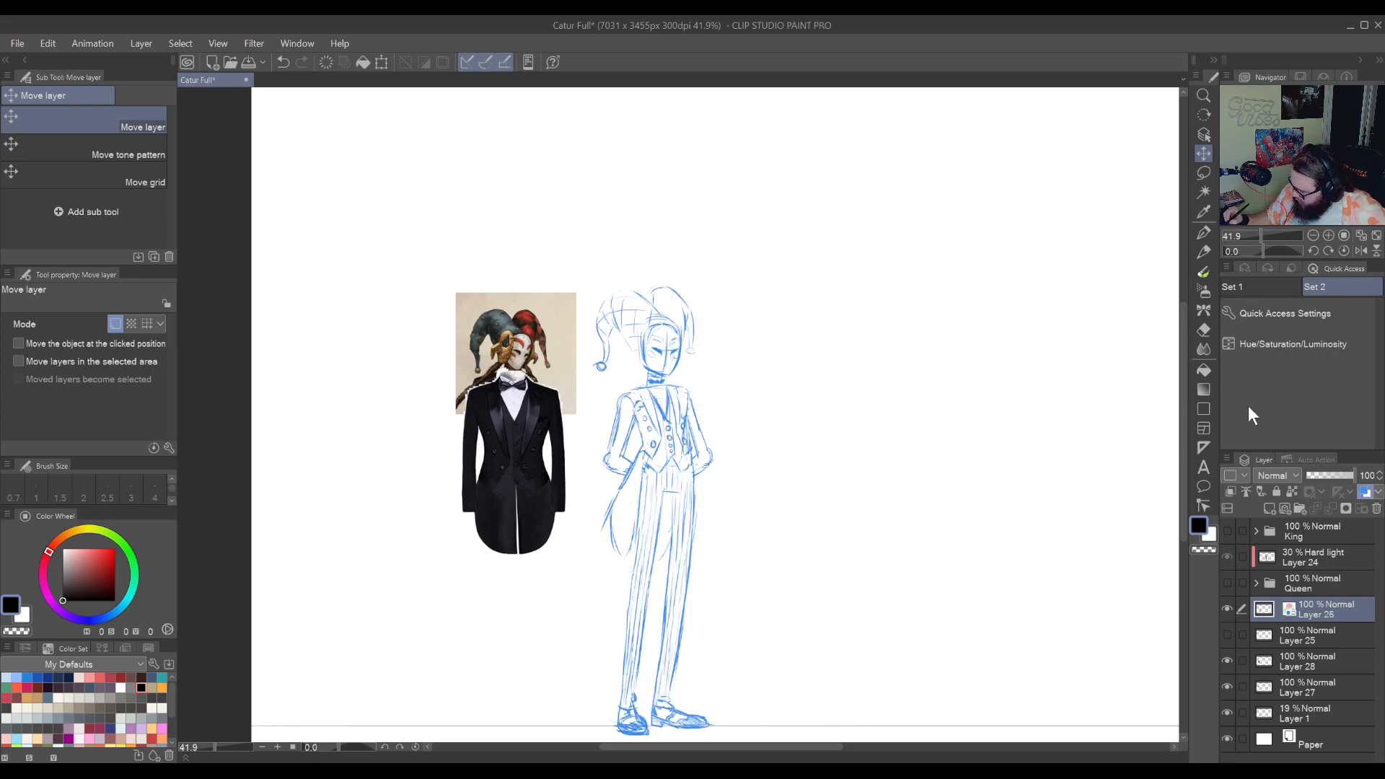
{"action": "left_click", "coordinate": [1315, 476]}
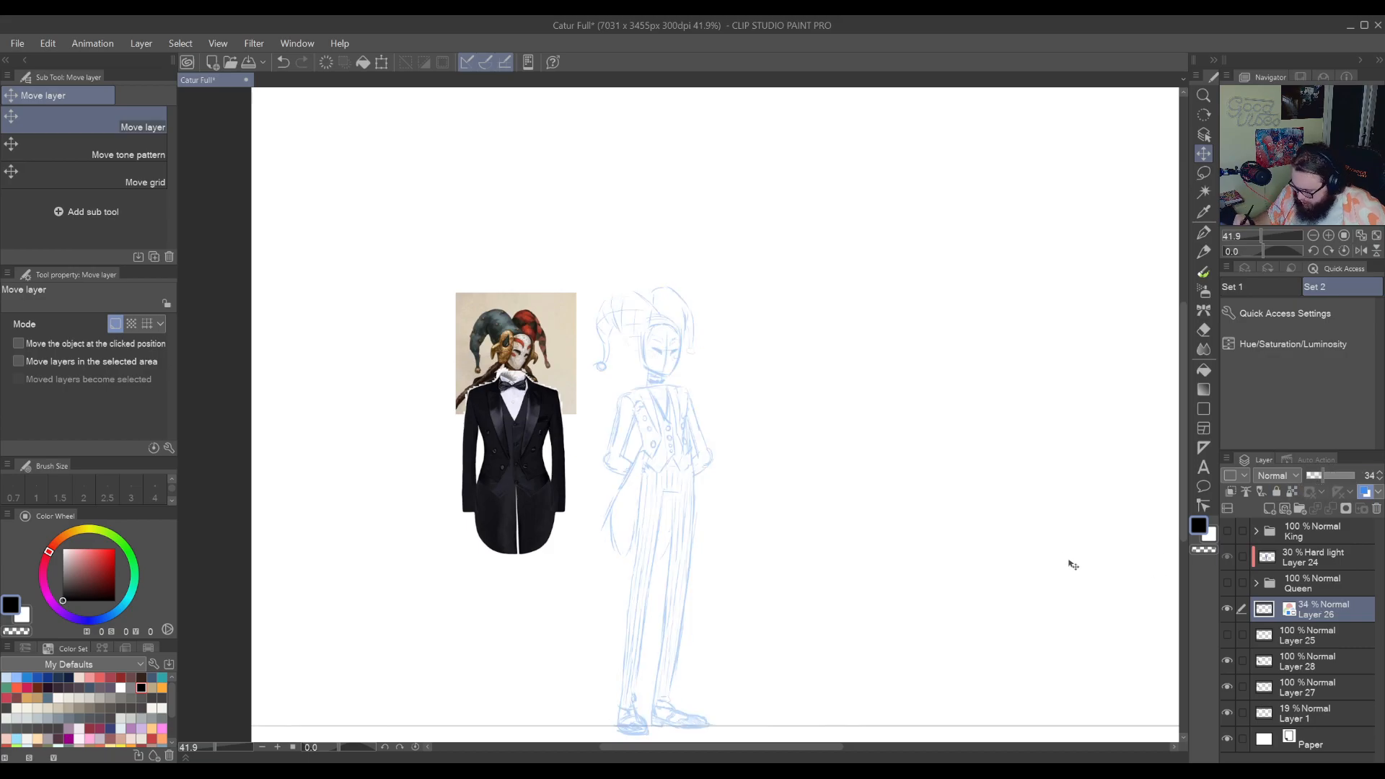
Reduce the G-Pen brush size to 10 and add a new layer above Layer 26 for lining the head
{"action": "mouse_move", "coordinate": [857, 566]}
{"action": "left_mouse_down"}
{"action": "mouse_move", "coordinate": [984, 519]}
{"action": "mouse_move", "coordinate": [923, 540]}
{"action": "left_mouse_up"}
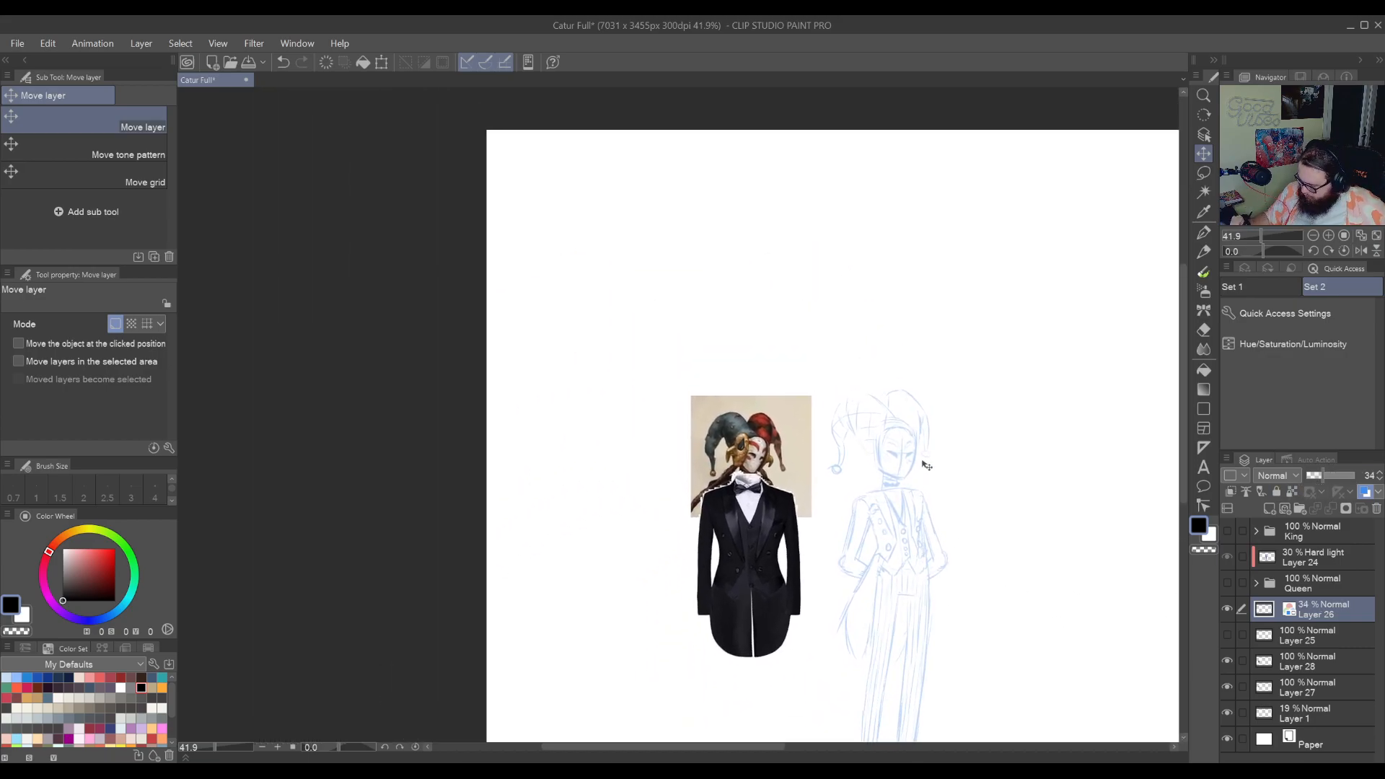
{"action": "key", "text": "p"}
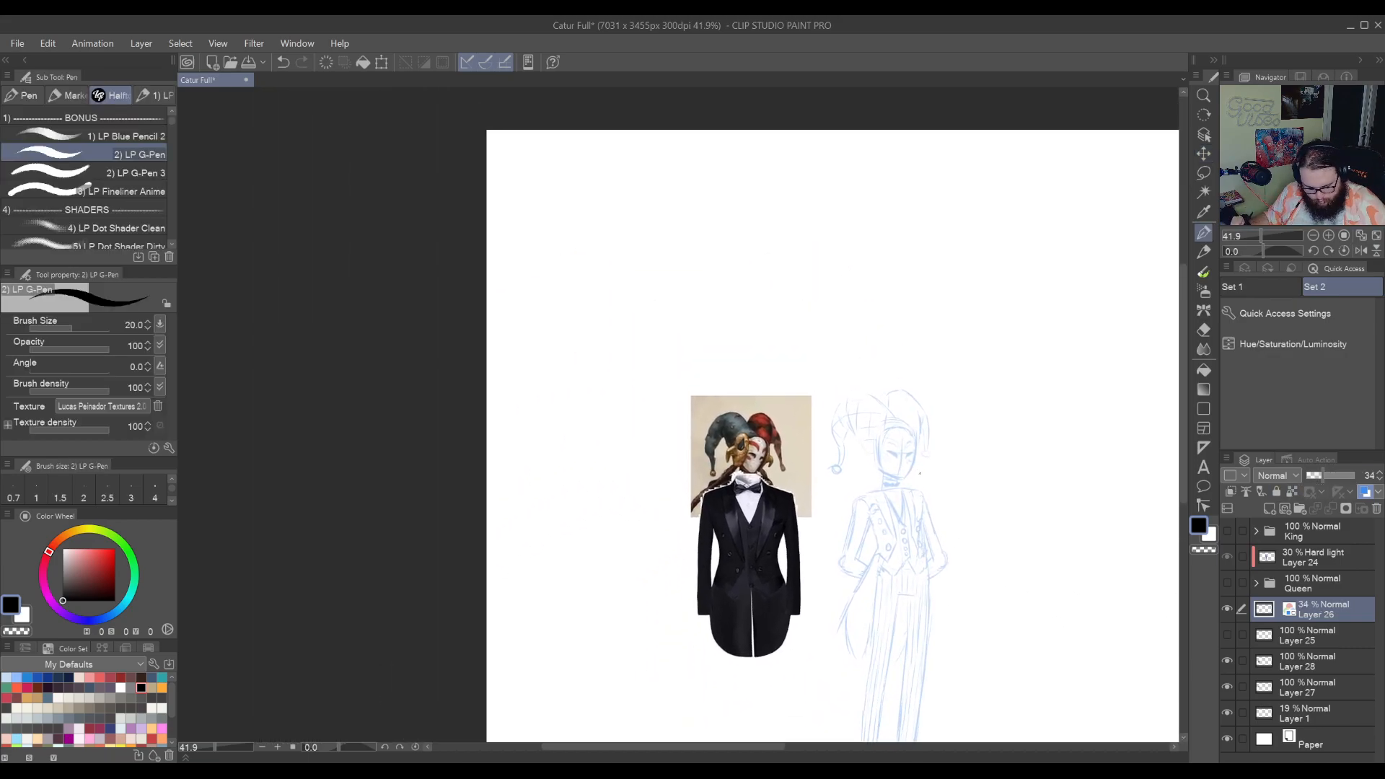
{"action": "key", "text": "bracketleft"}
{"action": "key", "text": "bracketleft"}
{"action": "key", "text": "bracketleft"}
{"action": "key", "text": "bracketleft"}
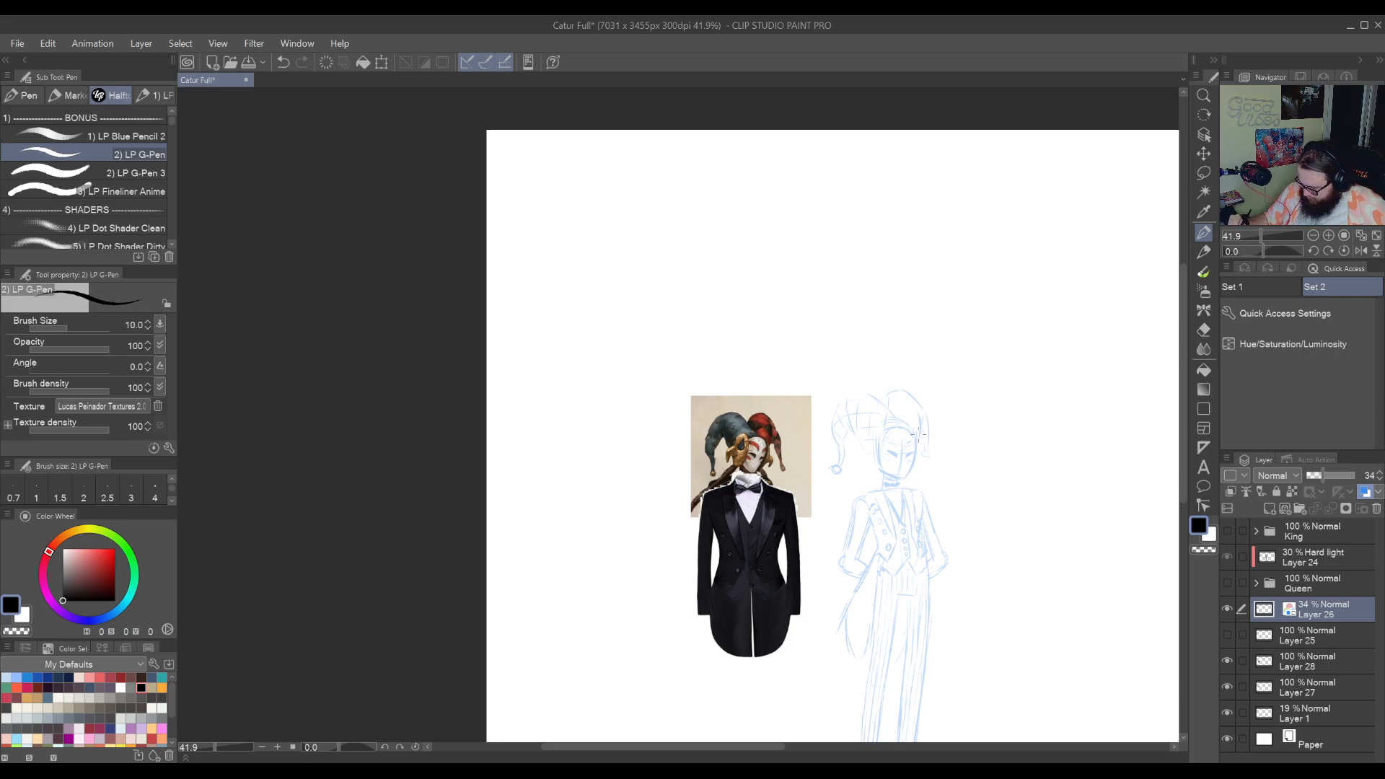
{"action": "left_click_drag", "start_coordinate": [912, 454], "coordinate": [966, 236]}
{"action": "left_click_drag", "start_coordinate": [833, 454], "coordinate": [917, 517]}
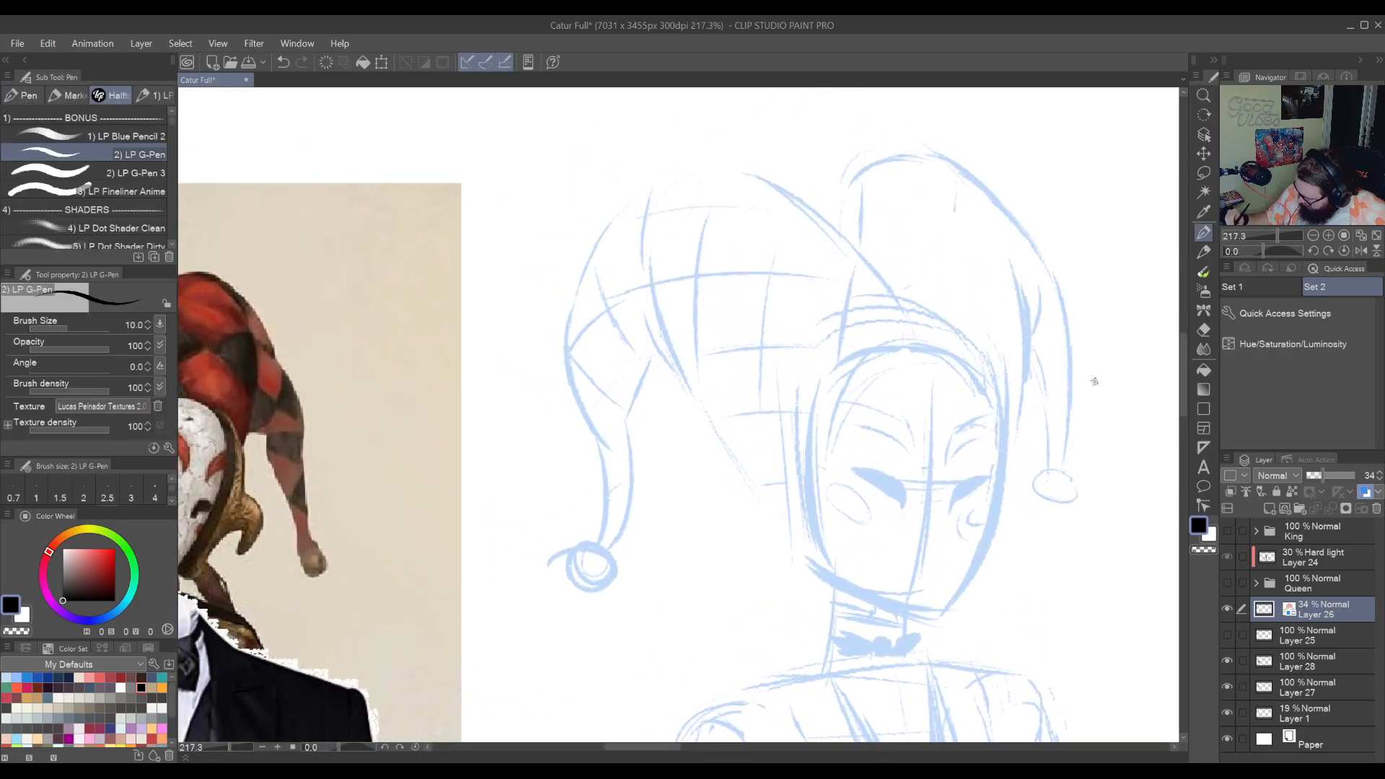
{"action": "left_click", "coordinate": [1268, 508]}
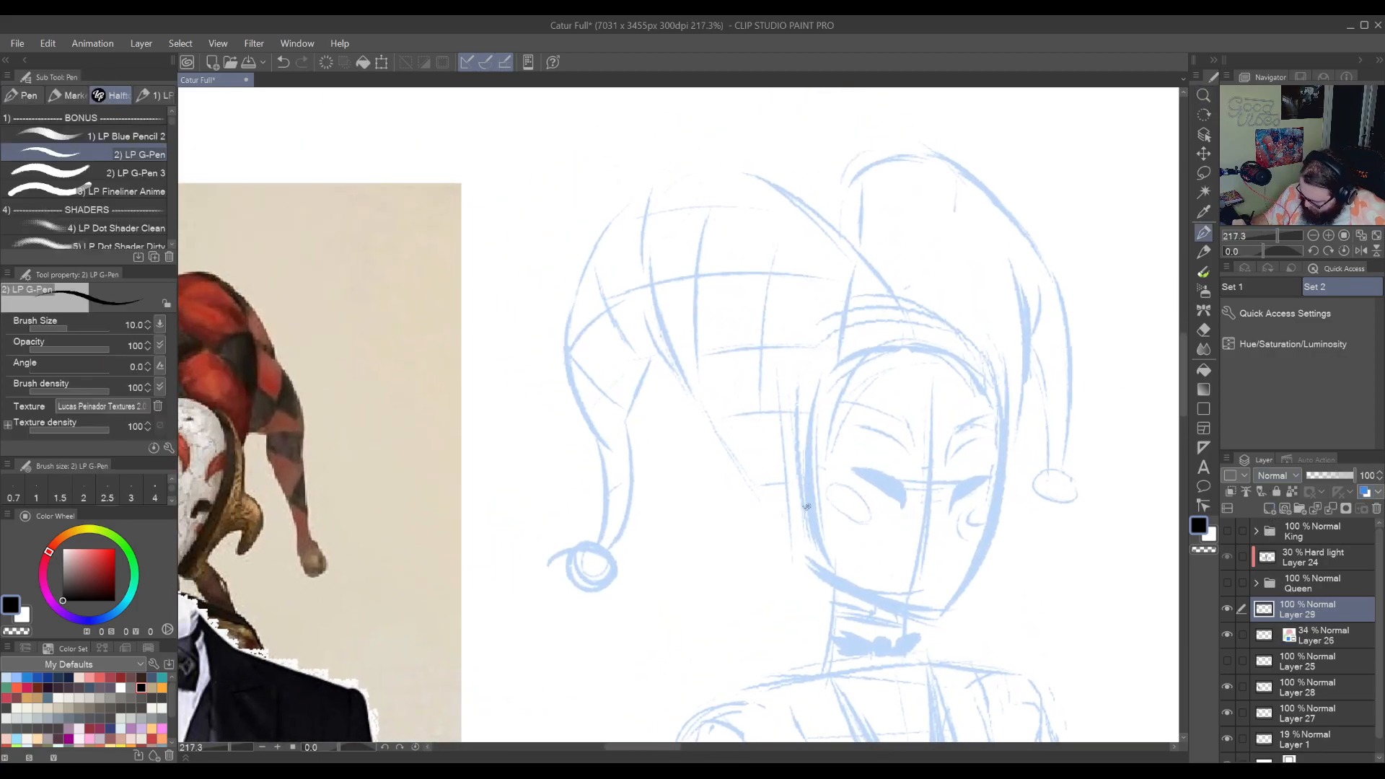
Ink the left and right sides of the jester's face outline on Layer 29, following the blue sketch
{"action": "left_click_drag", "start_coordinate": [803, 441], "coordinate": [811, 545]}
{"action": "left_click_drag", "start_coordinate": [805, 441], "coordinate": [817, 559]}
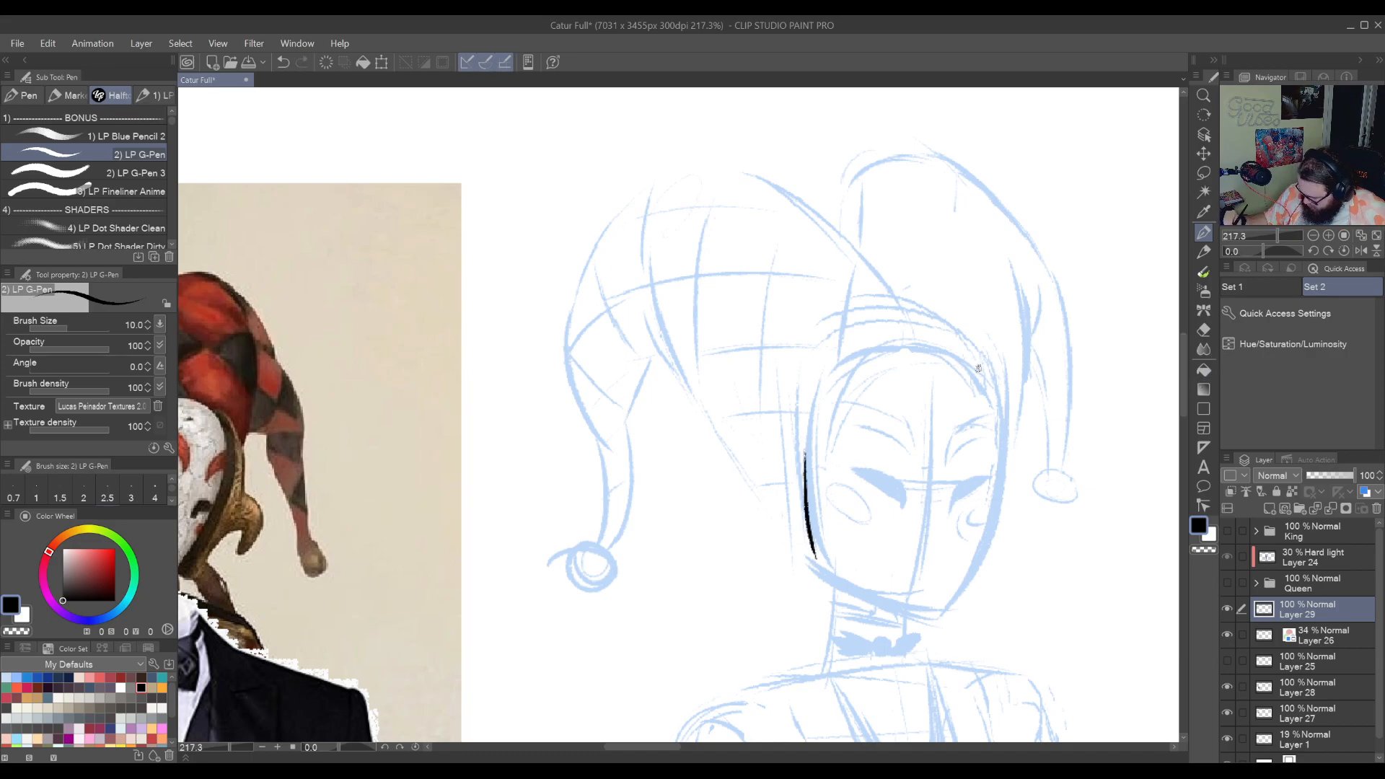
{"action": "left_click_drag", "start_coordinate": [967, 359], "coordinate": [1002, 404]}
{"action": "key", "text": "ctrl+z"}
{"action": "mouse_move", "coordinate": [966, 359]}
{"action": "left_mouse_down"}
{"action": "mouse_move", "coordinate": [1008, 427]}
{"action": "mouse_move", "coordinate": [976, 574]}
{"action": "mouse_move", "coordinate": [982, 565]}
{"action": "left_mouse_up"}
{"action": "key", "text": "ctrl+z"}
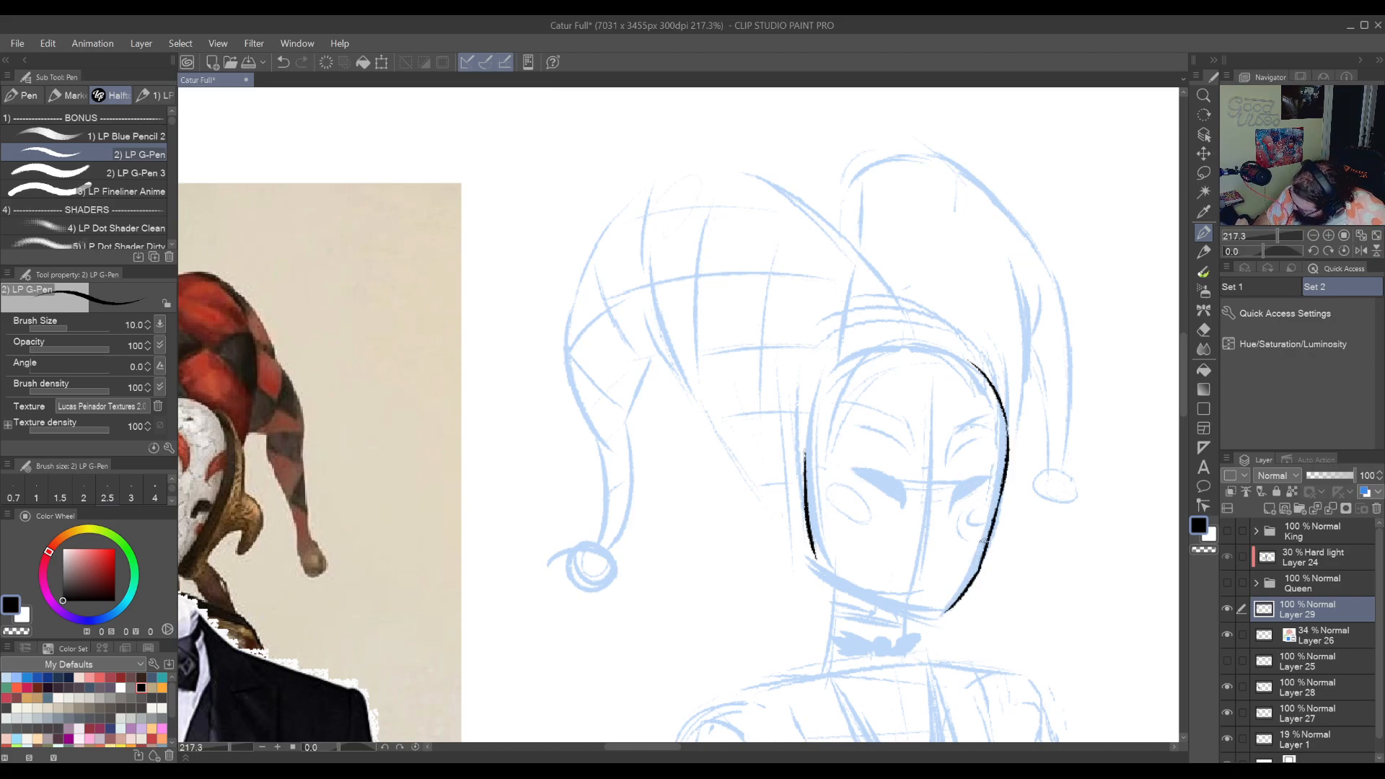
{"action": "key", "text": "ctrl+z"}
{"action": "left_click_drag", "start_coordinate": [942, 617], "coordinate": [983, 561]}
{"action": "key", "text": "ctrl+z"}
{"action": "left_click_drag", "start_coordinate": [941, 616], "coordinate": [984, 561]}
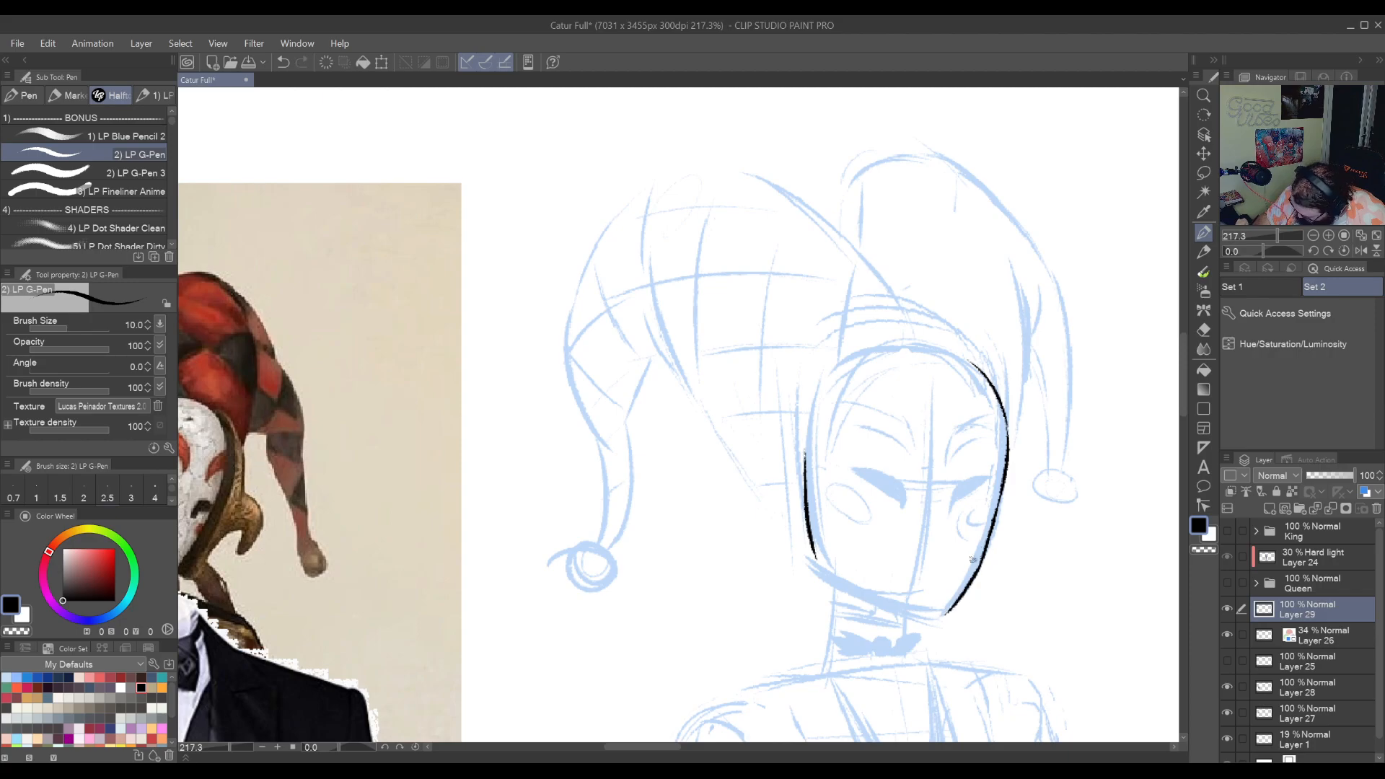
Ink the curve of the chin tip, continuing from the right side of the face outline
{"action": "left_click_drag", "start_coordinate": [924, 627], "coordinate": [951, 483]}
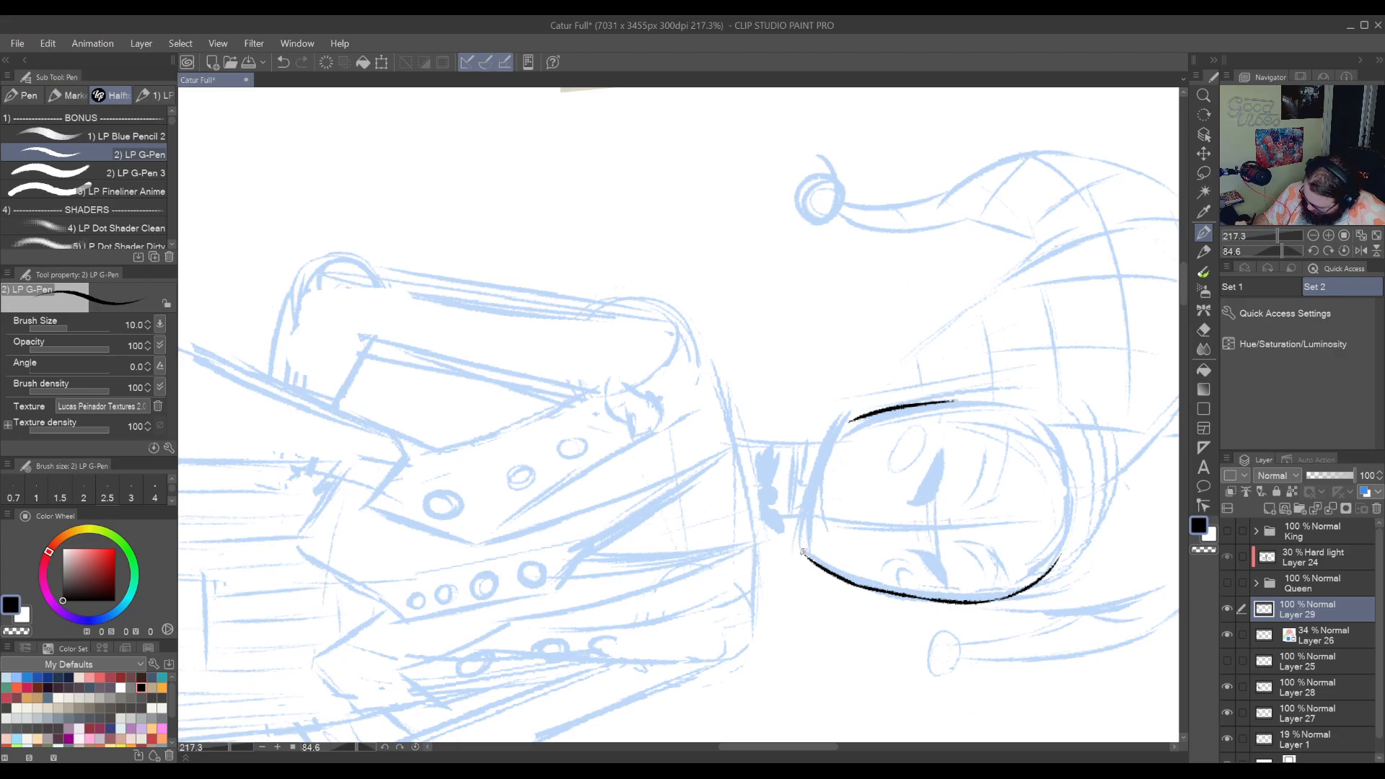
{"action": "left_click_drag", "start_coordinate": [803, 553], "coordinate": [798, 491]}
{"action": "key", "text": "ctrl+z"}
{"action": "key", "text": "ctrl+z"}
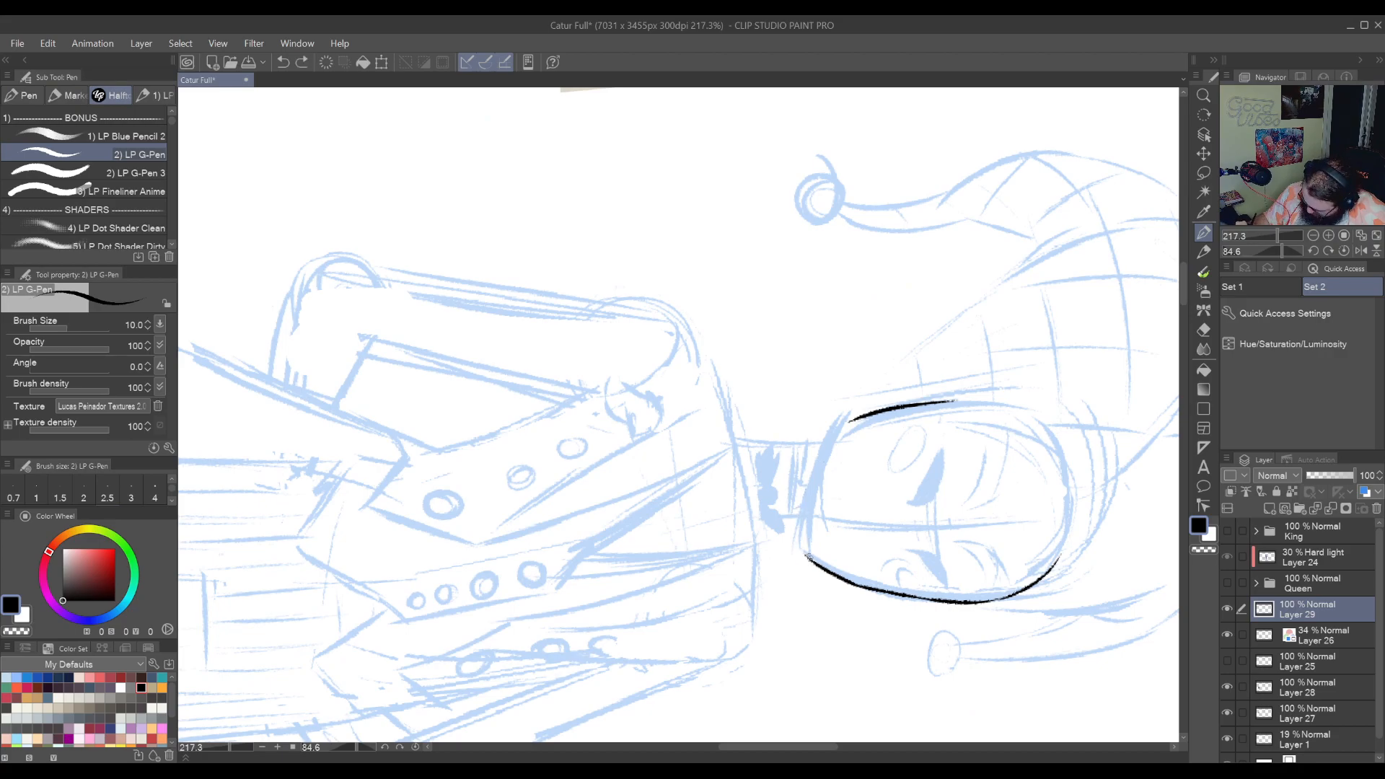
{"action": "mouse_move", "coordinate": [808, 556]}
{"action": "left_mouse_down"}
{"action": "mouse_move", "coordinate": [802, 507]}
{"action": "mouse_move", "coordinate": [849, 418]}
{"action": "left_mouse_up"}
{"action": "key", "text": "ctrl+z"}
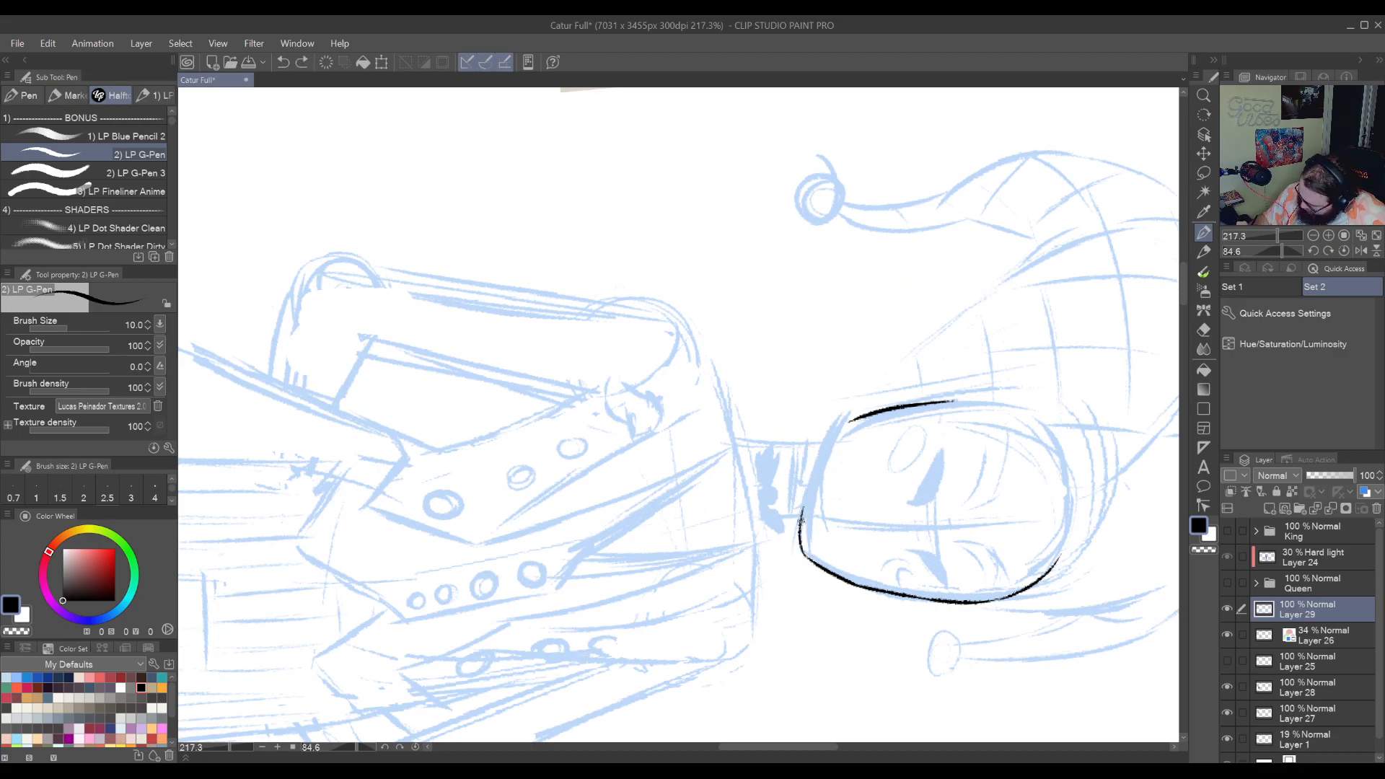
Ink the left jawline so it joins the chin to the left cheek of the face outline
{"action": "left_click_drag", "start_coordinate": [802, 515], "coordinate": [849, 422]}
{"action": "key", "text": "r"}
{"action": "mouse_move", "coordinate": [783, 557]}
{"action": "left_mouse_down"}
{"action": "mouse_move", "coordinate": [853, 658]}
{"action": "mouse_move", "coordinate": [887, 471]}
{"action": "mouse_move", "coordinate": [864, 505]}
{"action": "left_mouse_up"}
{"action": "key", "text": "p"}
{"action": "key", "text": "ctrl+z"}
{"action": "left_click_drag", "start_coordinate": [859, 453], "coordinate": [865, 509]}
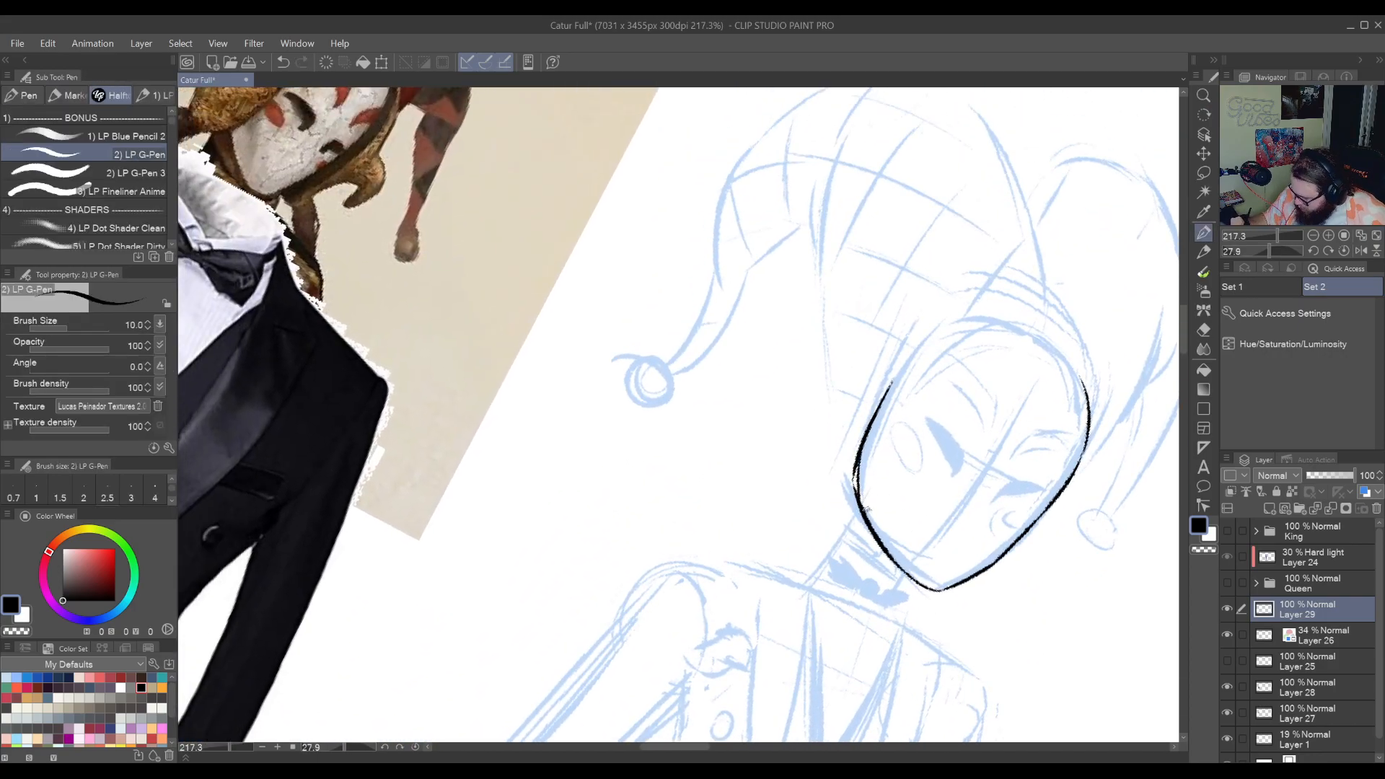
{"action": "key", "text": "e"}
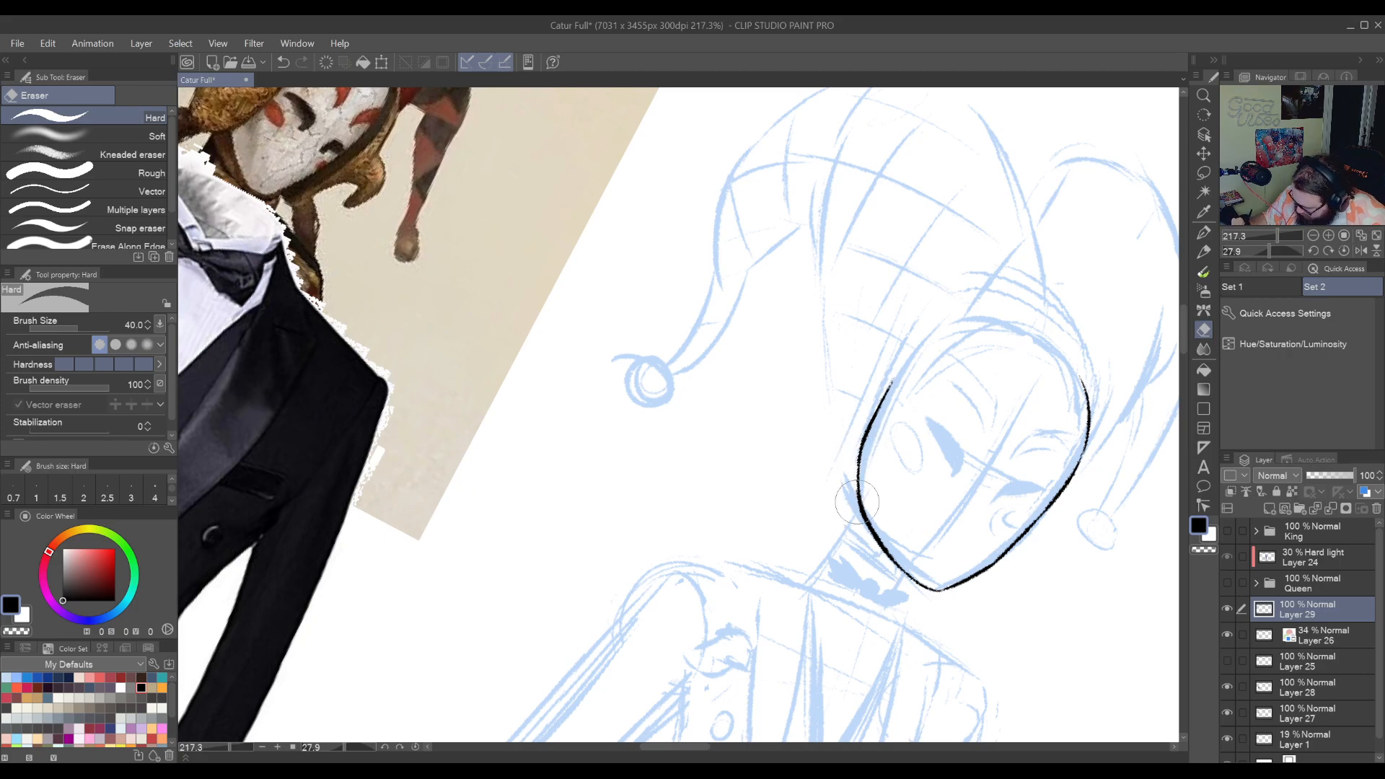
{"action": "key", "text": "p"}
{"action": "key", "text": "ctrl+@"}
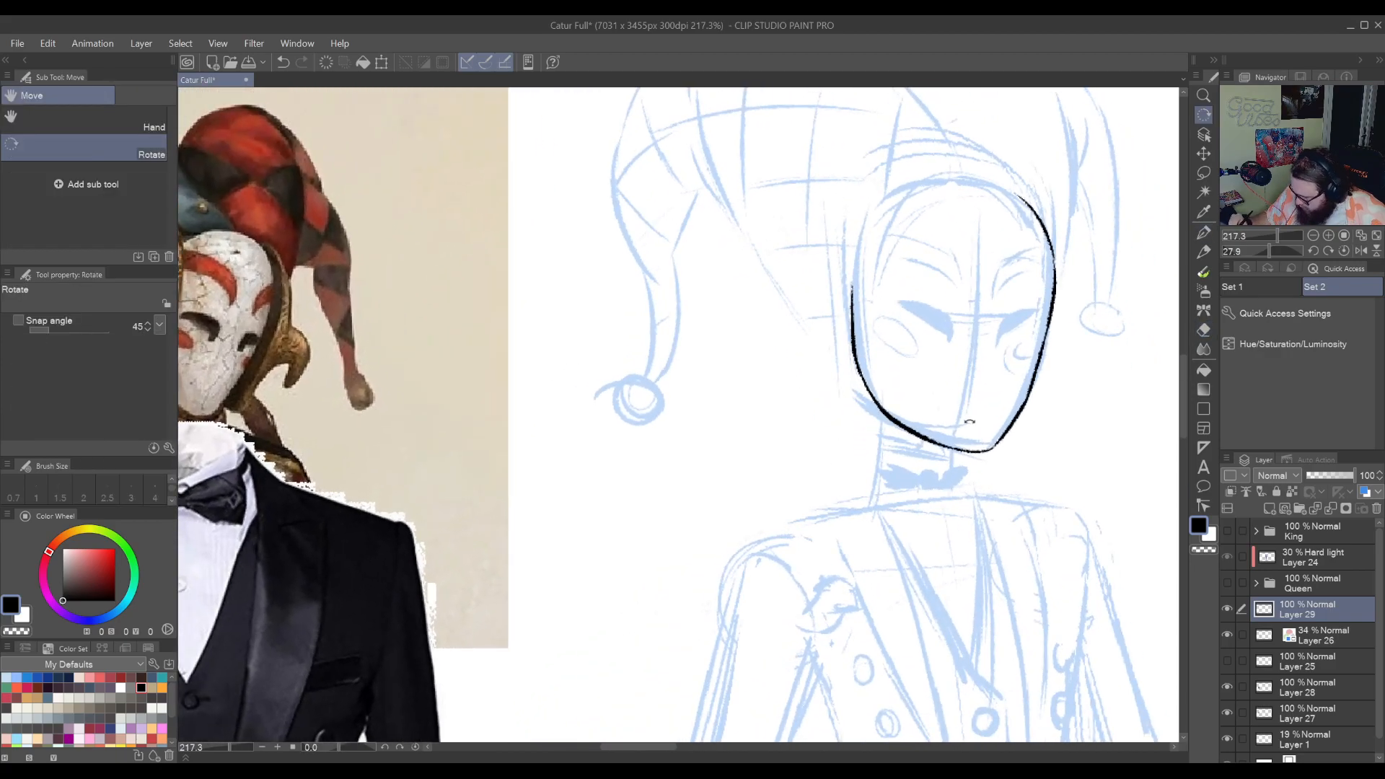
{"action": "mouse_move", "coordinate": [936, 442]}
{"action": "left_mouse_down"}
{"action": "mouse_move", "coordinate": [847, 488]}
{"action": "mouse_move", "coordinate": [873, 497]}
{"action": "mouse_move", "coordinate": [878, 453]}
{"action": "left_mouse_up"}
{"action": "key", "text": "ctrl+z"}
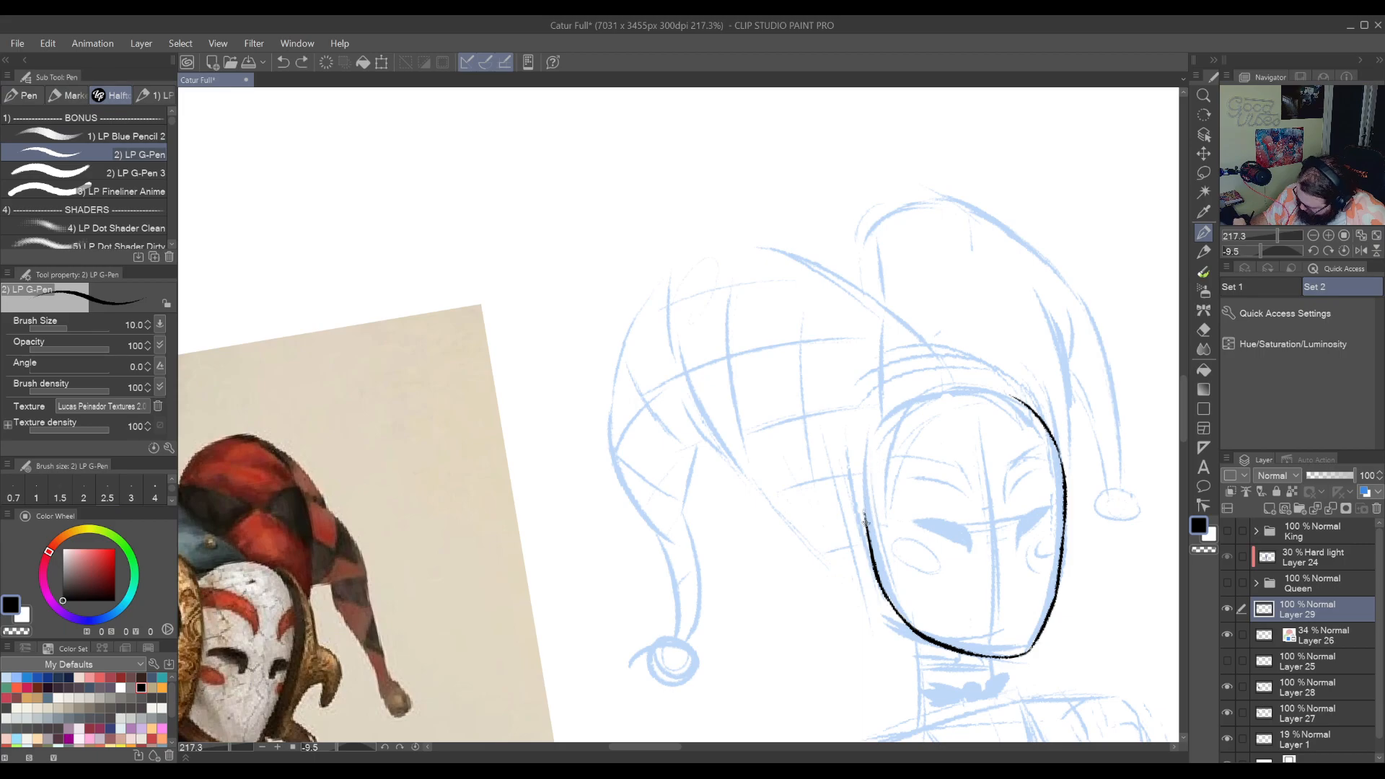
Ink the upper left side and forehead curve to close the jester's face outline
{"action": "left_click_drag", "start_coordinate": [865, 514], "coordinate": [892, 427]}
{"action": "key", "text": "ctrl+z"}
{"action": "left_click_drag", "start_coordinate": [866, 498], "coordinate": [898, 419]}
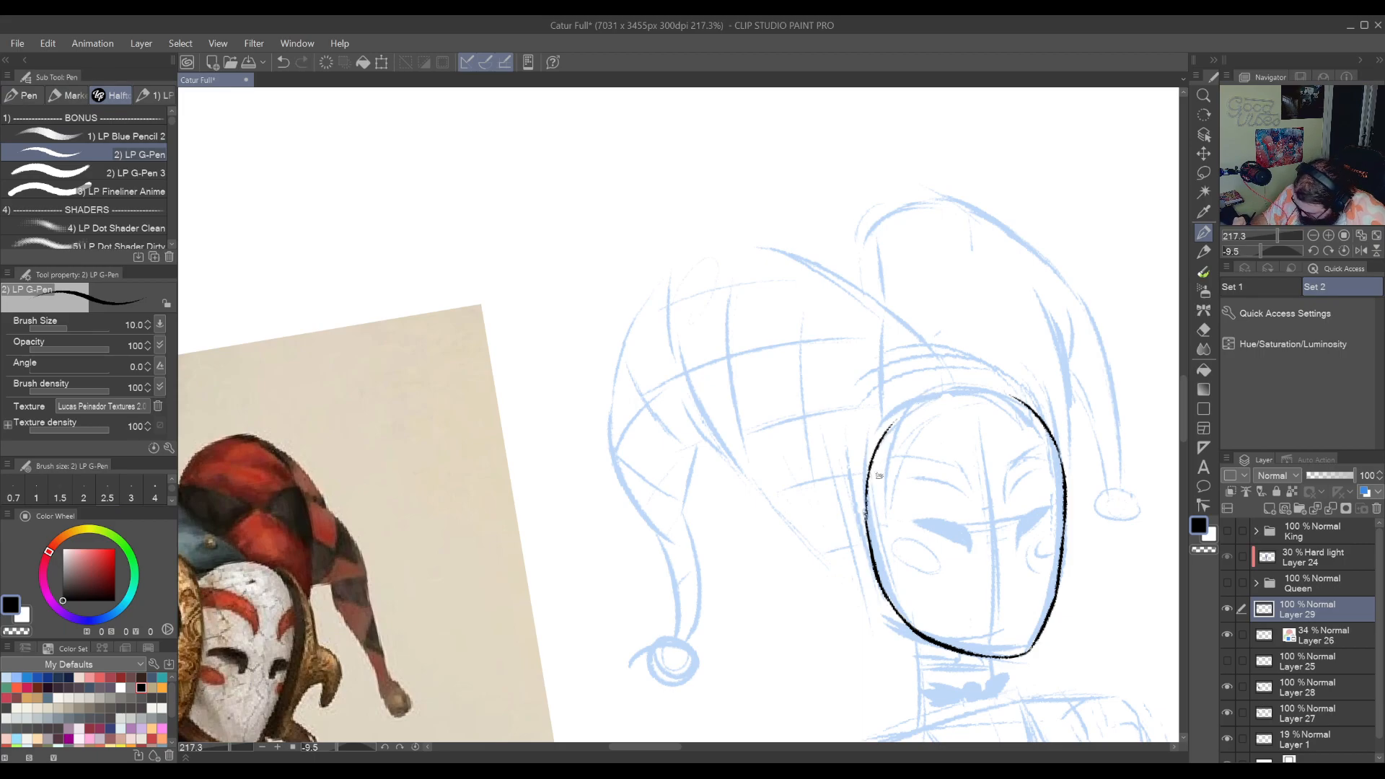
{"action": "key", "text": "ctrl+z"}
{"action": "left_click_drag", "start_coordinate": [865, 514], "coordinate": [906, 406]}
{"action": "left_click_drag", "start_coordinate": [862, 631], "coordinate": [963, 556]}
{"action": "key", "text": "ctrl+z"}
{"action": "left_click_drag", "start_coordinate": [837, 426], "coordinate": [893, 299]}
{"action": "key", "text": "ctrl+z"}
{"action": "key", "text": "ctrl+z"}
Review the inked face outline against the full jester sketch and the reference images
{"action": "mouse_move", "coordinate": [1082, 557]}
{"action": "left_mouse_down"}
{"action": "mouse_move", "coordinate": [826, 510]}
{"action": "mouse_move", "coordinate": [967, 550]}
{"action": "mouse_move", "coordinate": [968, 603]}
{"action": "mouse_move", "coordinate": [921, 392]}
{"action": "left_mouse_up"}
{"action": "scroll", "coordinate": [945, 585], "scroll_direction": "down", "scroll_amount": 5}
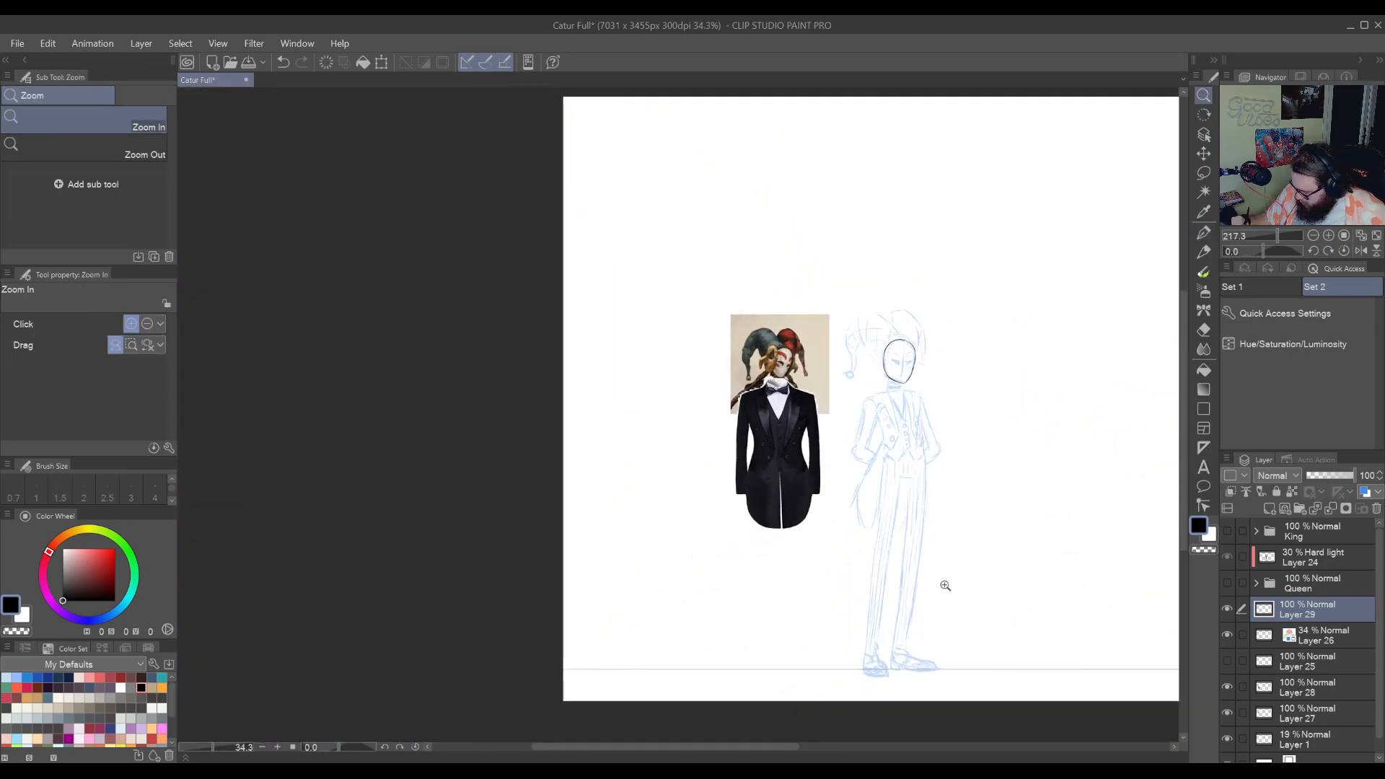
{"action": "scroll", "coordinate": [894, 519], "scroll_direction": "up", "scroll_amount": 3}
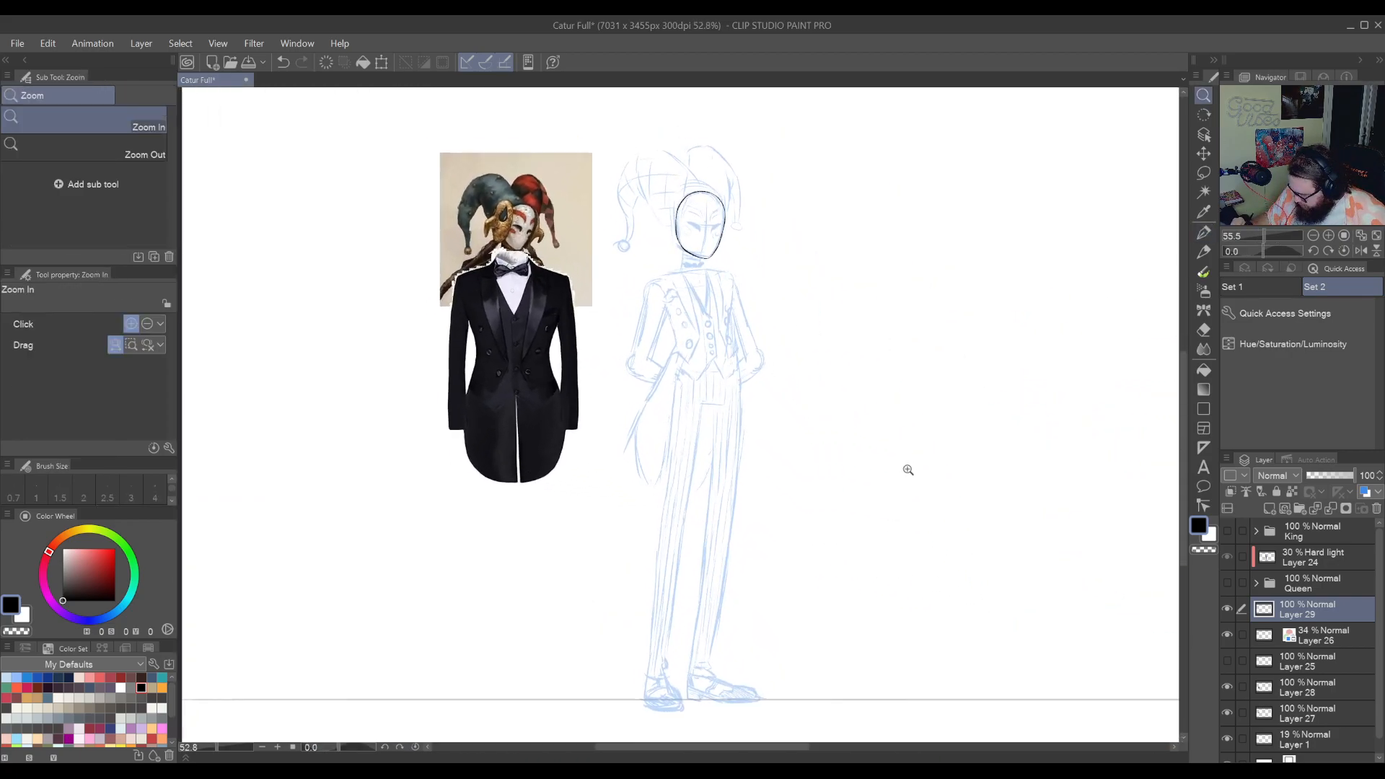
{"action": "key", "text": "p"}
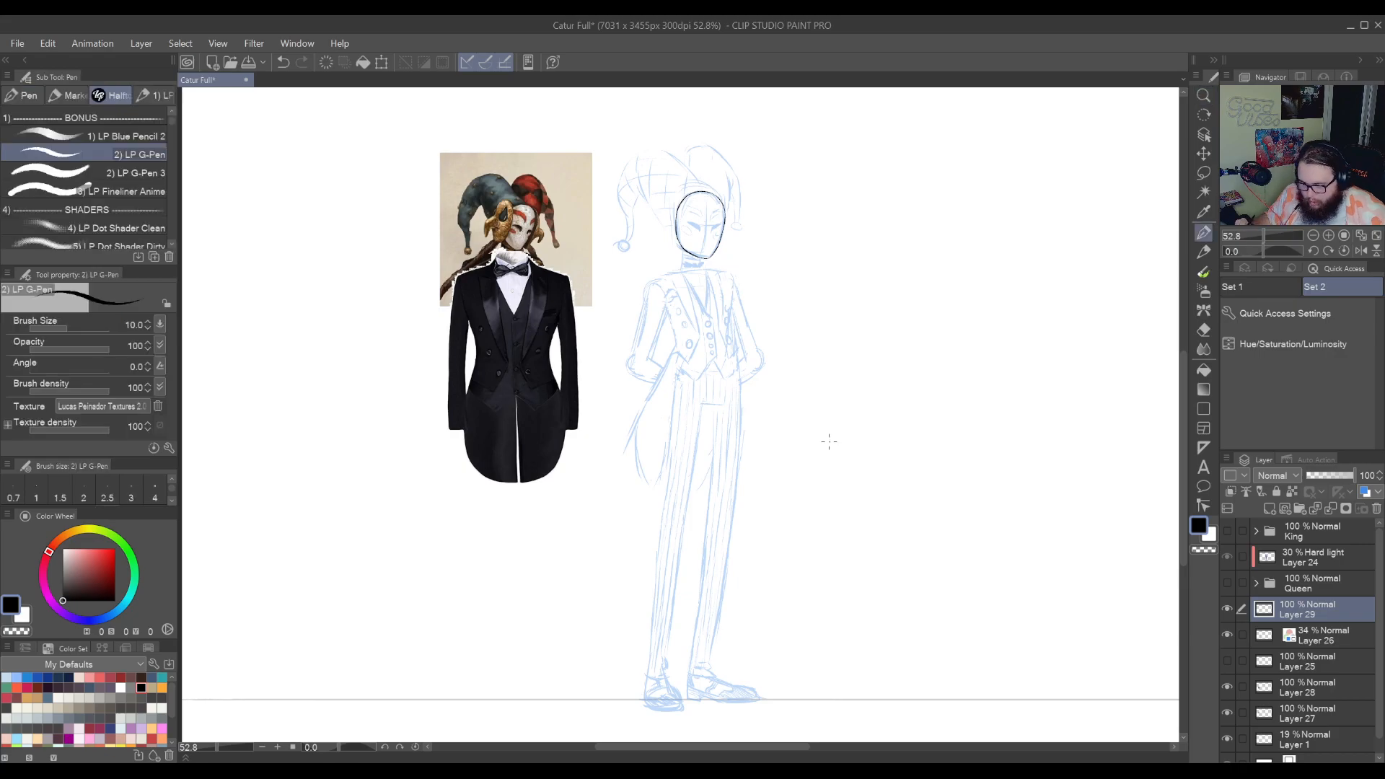
{"action": "left_click_drag", "start_coordinate": [845, 523], "coordinate": [867, 682]}
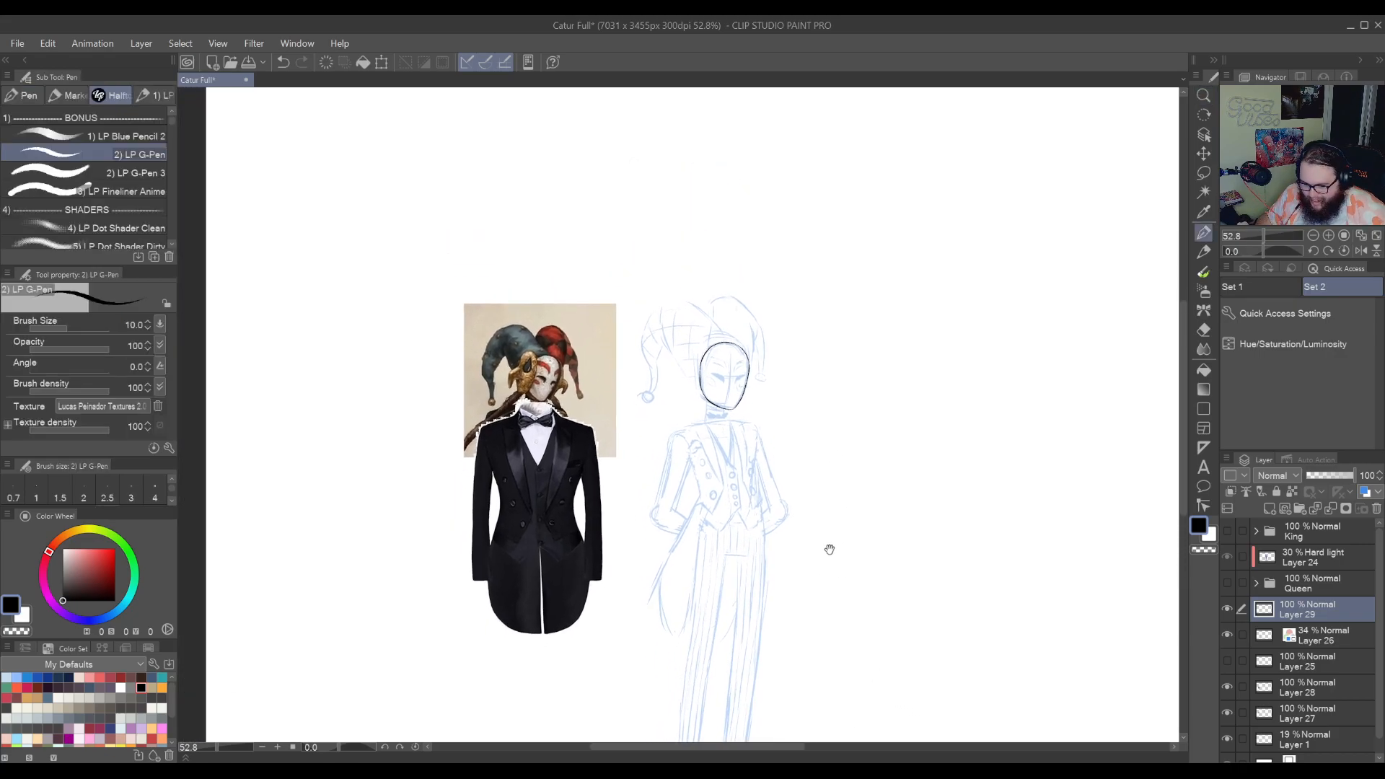
{"action": "left_click_drag", "start_coordinate": [825, 548], "coordinate": [884, 501]}
{"action": "left_click_drag", "start_coordinate": [849, 454], "coordinate": [870, 620]}
{"action": "mouse_move", "coordinate": [837, 523]}
{"action": "left_mouse_down"}
{"action": "mouse_move", "coordinate": [887, 606]}
{"action": "mouse_move", "coordinate": [886, 499]}
{"action": "mouse_move", "coordinate": [875, 532]}
{"action": "left_mouse_up"}
{"action": "key", "text": "ctrl+space"}
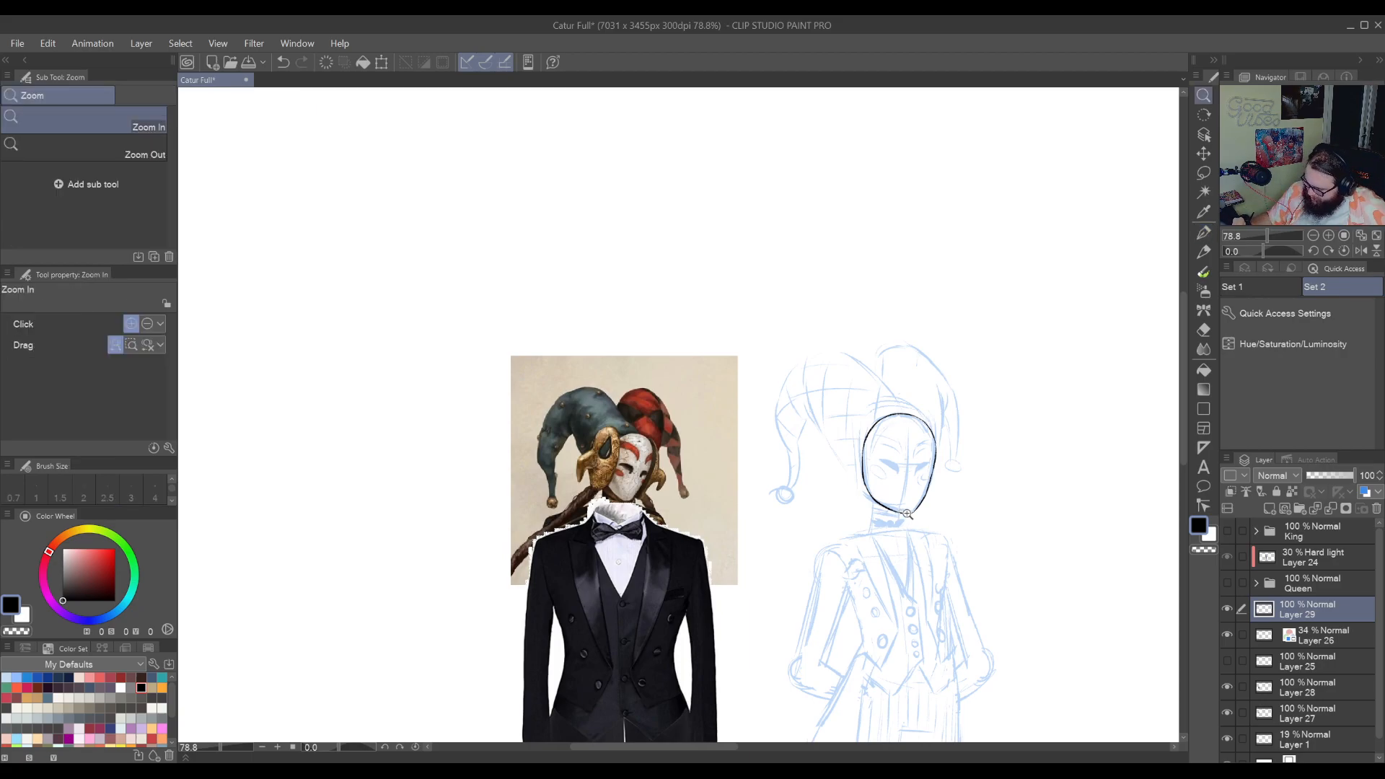
Ink the short hood line beside the left jaw and begin the lower edge of the hat's left horn
{"action": "mouse_move", "coordinate": [904, 515]}
{"action": "left_mouse_down"}
{"action": "mouse_move", "coordinate": [931, 514]}
{"action": "mouse_move", "coordinate": [769, 640]}
{"action": "mouse_move", "coordinate": [692, 634]}
{"action": "mouse_move", "coordinate": [462, 490]}
{"action": "mouse_move", "coordinate": [618, 374]}
{"action": "left_mouse_up"}
{"action": "left_click_drag", "start_coordinate": [630, 507], "coordinate": [799, 538]}
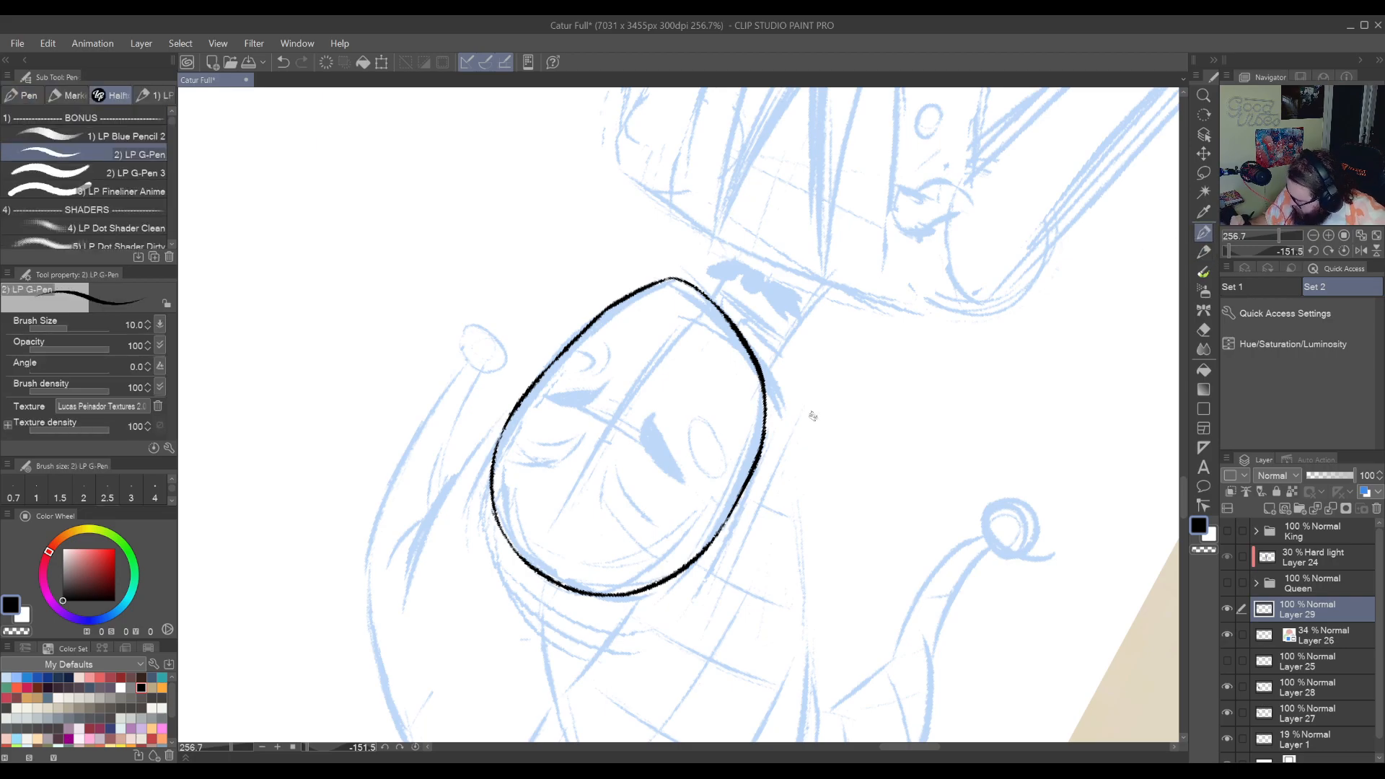
{"action": "left_click_drag", "start_coordinate": [777, 360], "coordinate": [768, 447]}
{"action": "key", "text": "ctrl+z"}
{"action": "mouse_move", "coordinate": [779, 354]}
{"action": "left_mouse_down"}
{"action": "mouse_move", "coordinate": [770, 453]}
{"action": "mouse_move", "coordinate": [795, 521]}
{"action": "left_mouse_up"}
{"action": "key", "text": "ctrl+z"}
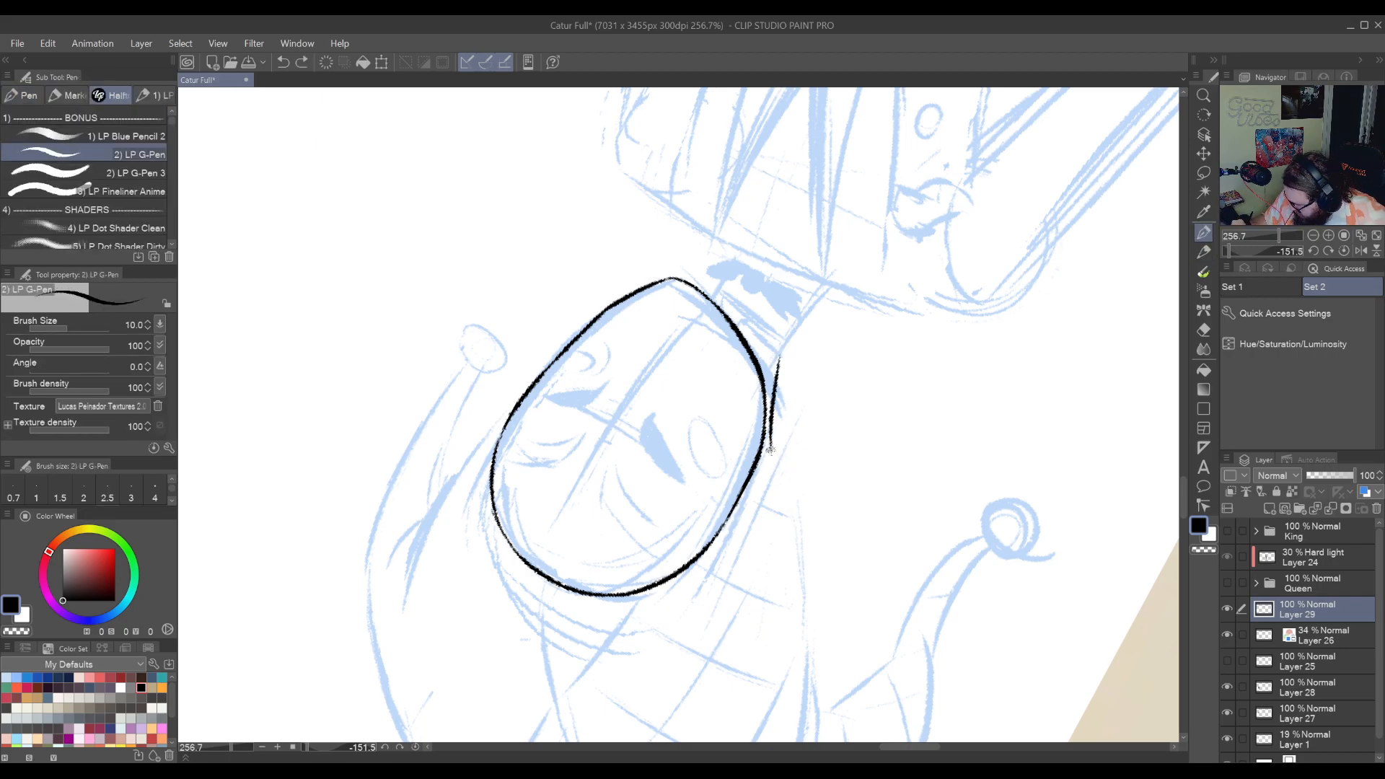
{"action": "mouse_move", "coordinate": [770, 447]}
{"action": "left_mouse_down"}
{"action": "mouse_move", "coordinate": [797, 537]}
{"action": "mouse_move", "coordinate": [798, 424]}
{"action": "left_mouse_up"}
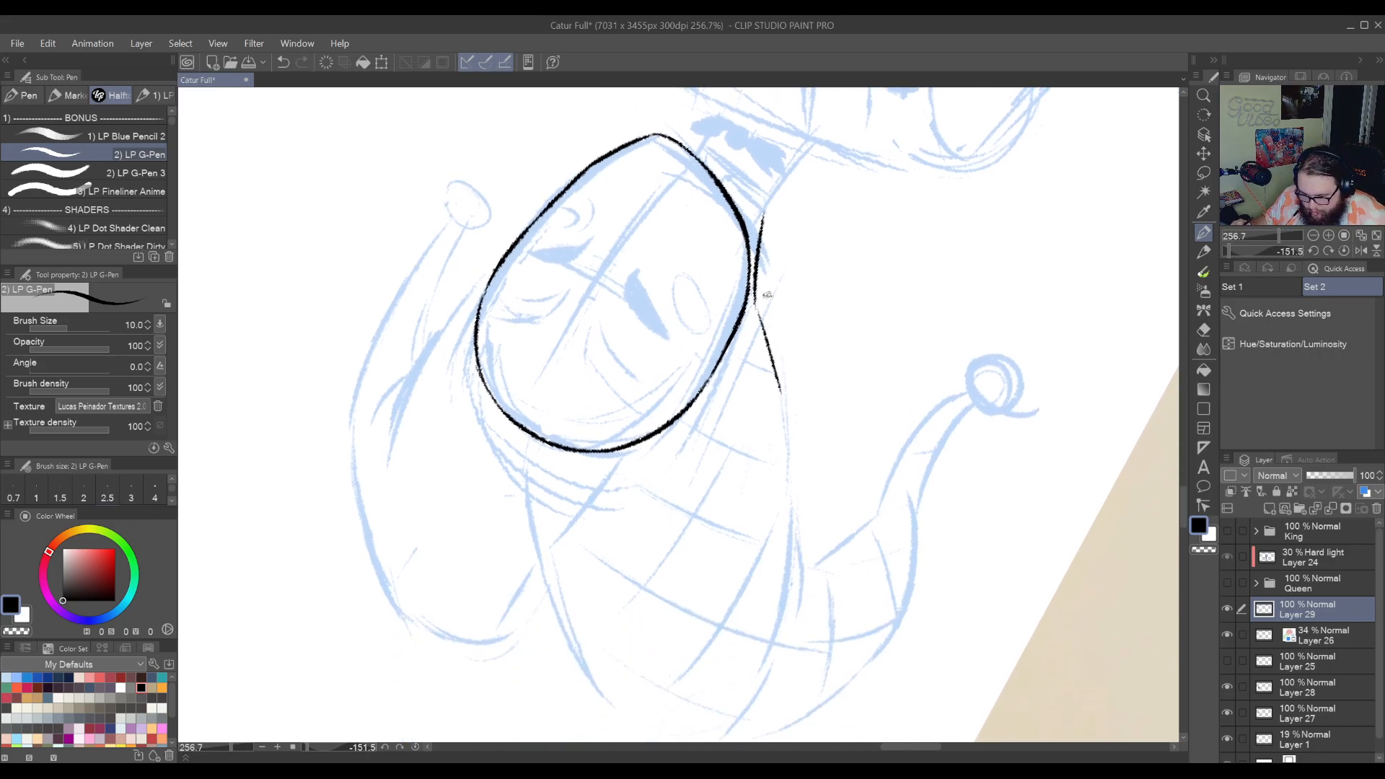
Ink the rest of the left horn's lower edge up to the bend, with a short overlapping fold line
{"action": "left_click_drag", "start_coordinate": [777, 384], "coordinate": [794, 502]}
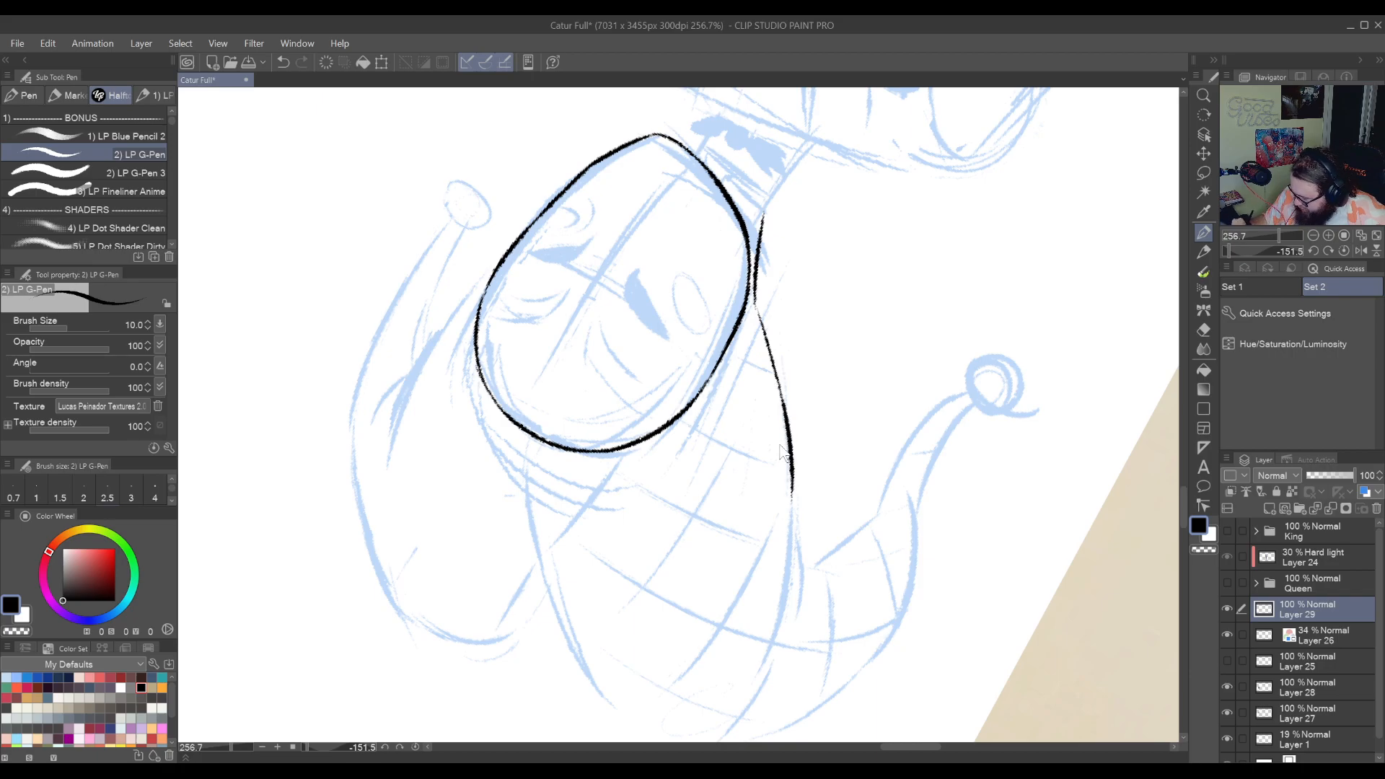
{"action": "key", "text": "ctrl+z"}
{"action": "mouse_move", "coordinate": [779, 390]}
{"action": "left_mouse_down"}
{"action": "mouse_move", "coordinate": [793, 540]}
{"action": "mouse_move", "coordinate": [782, 606]}
{"action": "left_mouse_up"}
{"action": "mouse_move", "coordinate": [798, 502]}
{"action": "left_mouse_down"}
{"action": "mouse_move", "coordinate": [815, 433]}
{"action": "mouse_move", "coordinate": [826, 491]}
{"action": "left_mouse_up"}
{"action": "key", "text": "ctrl+z"}
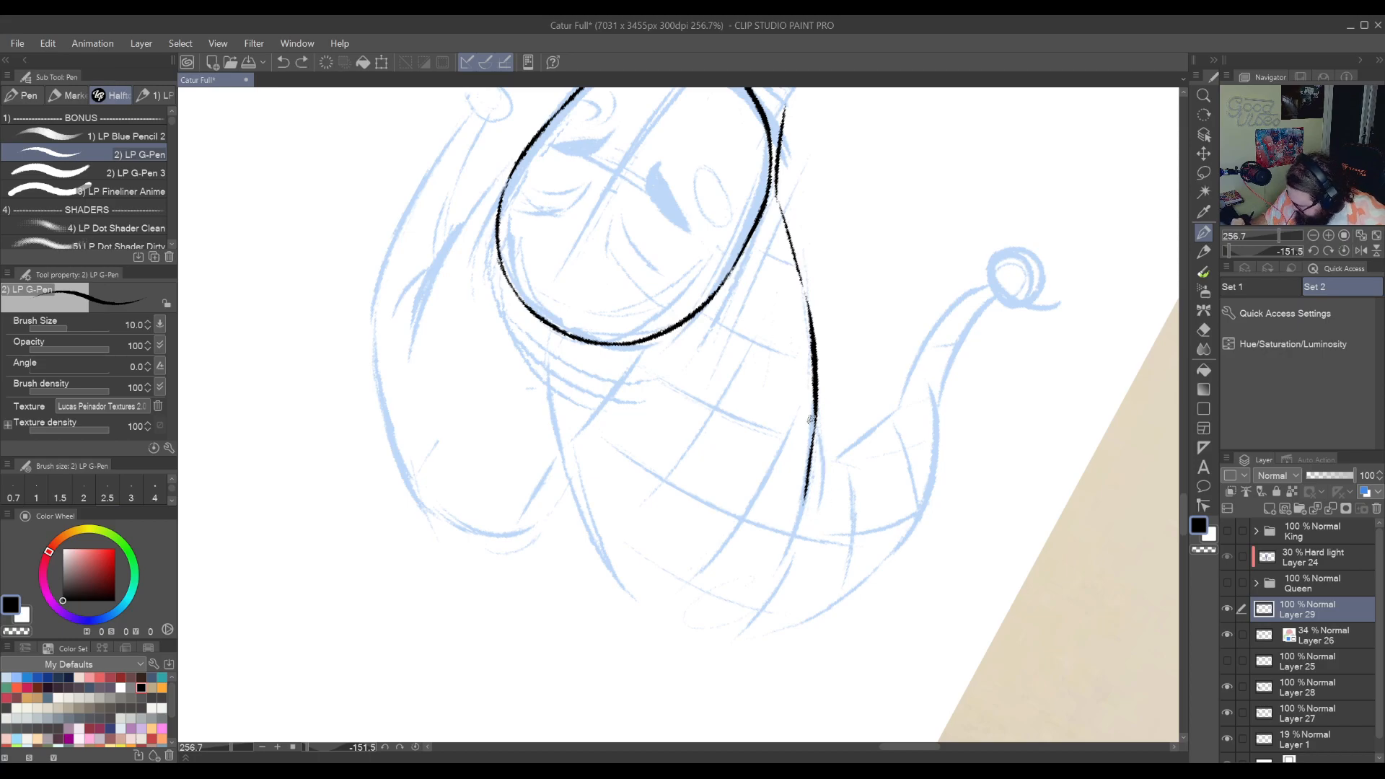
{"action": "left_click_drag", "start_coordinate": [814, 427], "coordinate": [827, 492]}
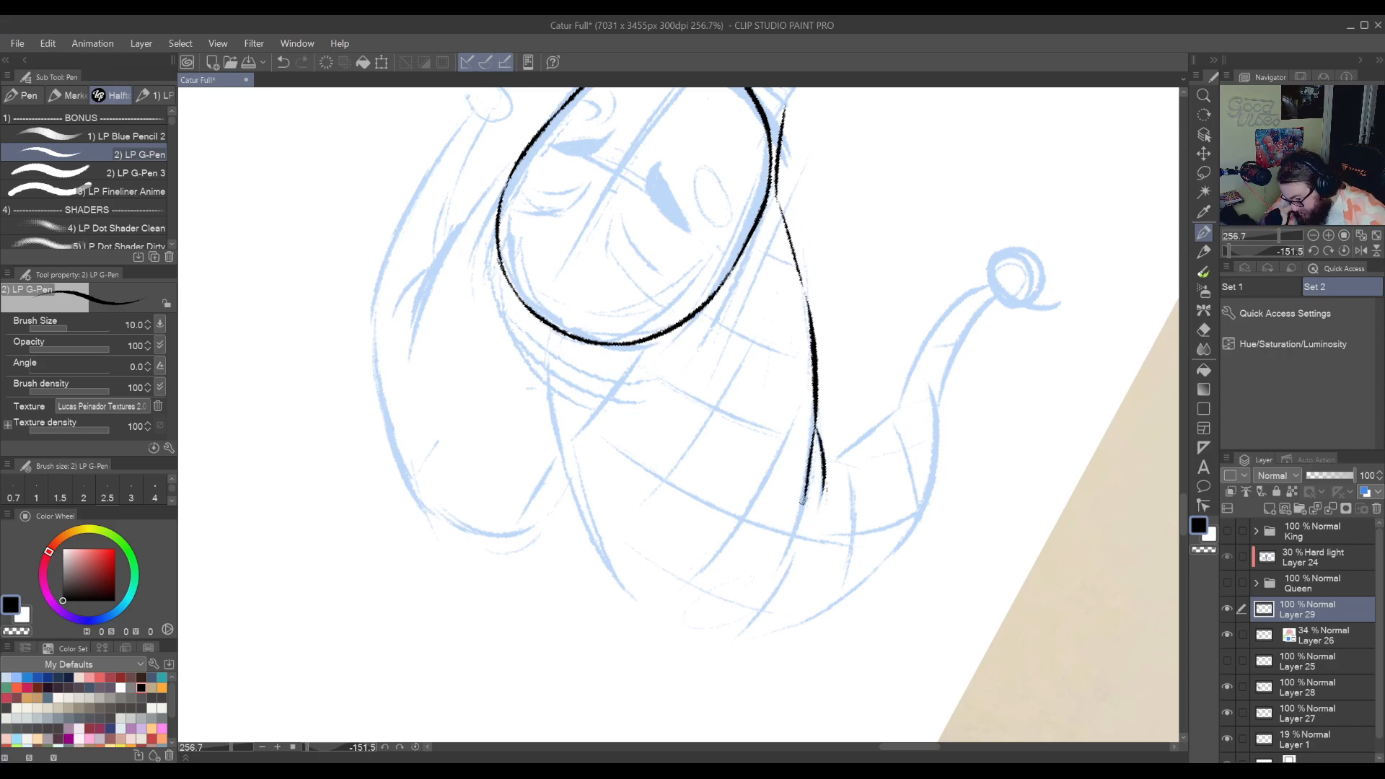
Ink the short inner edge of the left horn's drooping end, just below the fold
{"action": "key", "text": "r"}
{"action": "left_click_drag", "start_coordinate": [887, 334], "coordinate": [504, 560]}
{"action": "left_click_drag", "start_coordinate": [601, 583], "coordinate": [844, 553]}
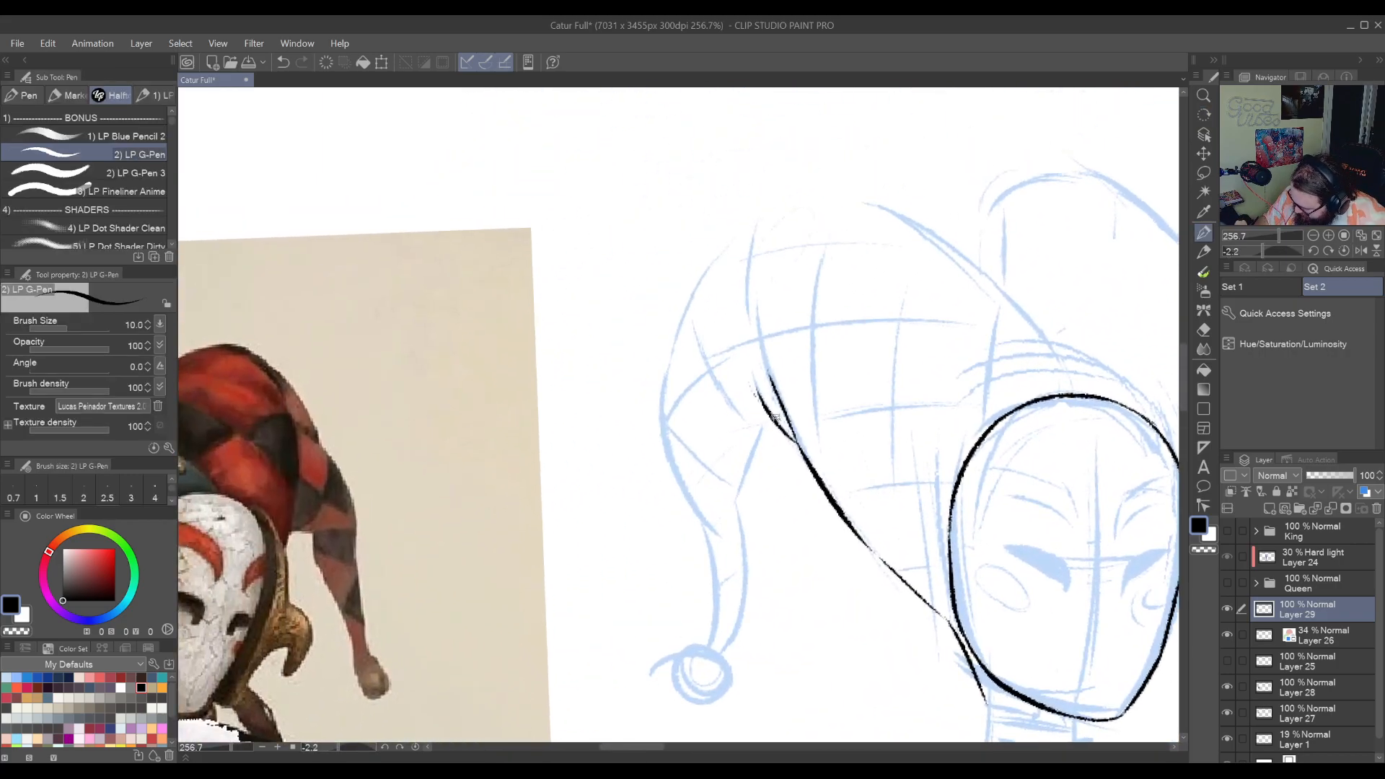
{"action": "left_click_drag", "start_coordinate": [776, 418], "coordinate": [736, 505]}
{"action": "key", "text": "ctrl+z"}
{"action": "mouse_move", "coordinate": [771, 424]}
{"action": "left_mouse_down"}
{"action": "mouse_move", "coordinate": [722, 538]}
{"action": "mouse_move", "coordinate": [693, 476]}
{"action": "left_mouse_up"}
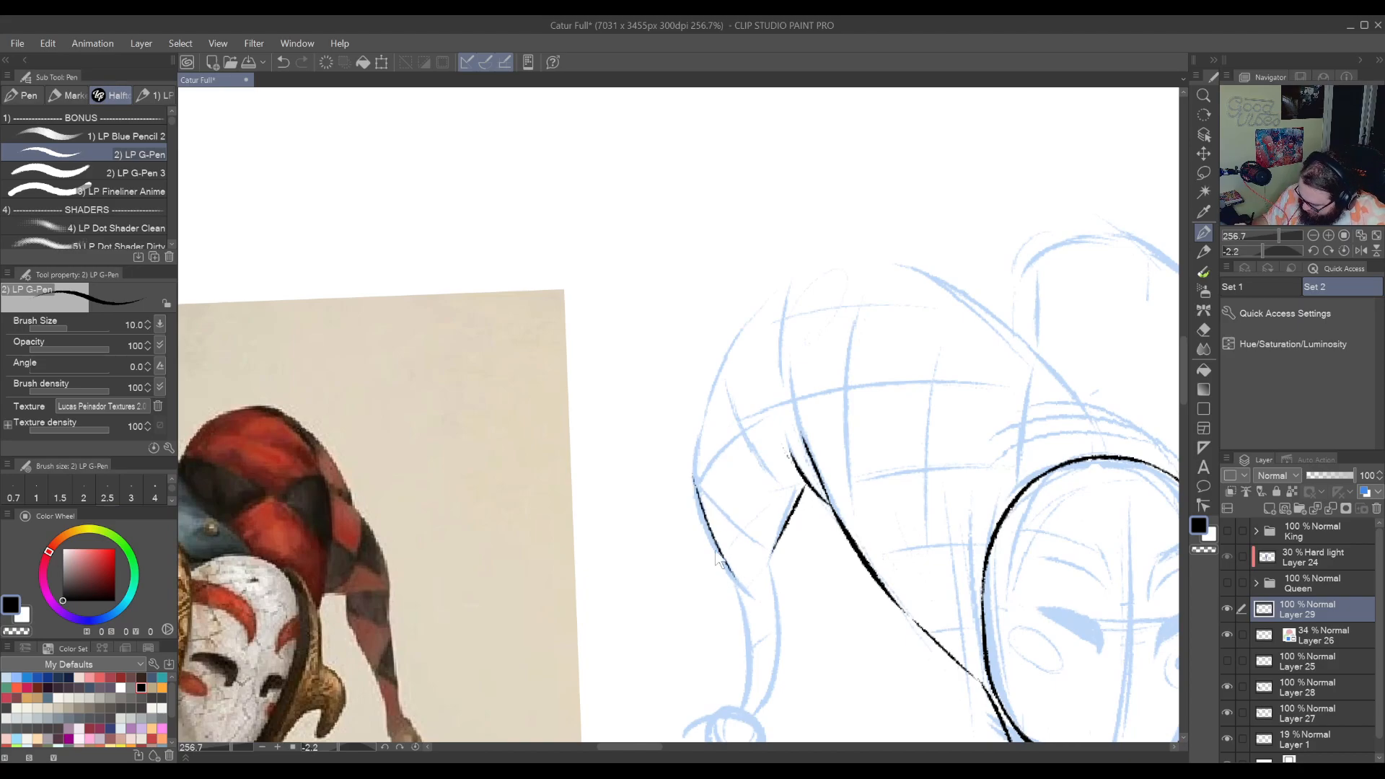
Ink the outer edge of the left horn from its drooping end up toward the top curve
{"action": "key", "text": "ctrl+z"}
{"action": "mouse_move", "coordinate": [732, 579]}
{"action": "left_mouse_down"}
{"action": "mouse_move", "coordinate": [696, 524]}
{"action": "mouse_move", "coordinate": [693, 479]}
{"action": "left_mouse_up"}
{"action": "key", "text": "ctrl+z"}
{"action": "mouse_move", "coordinate": [738, 588]}
{"action": "left_mouse_down"}
{"action": "mouse_move", "coordinate": [691, 456]}
{"action": "mouse_move", "coordinate": [719, 372]}
{"action": "mouse_move", "coordinate": [786, 280]}
{"action": "left_mouse_up"}
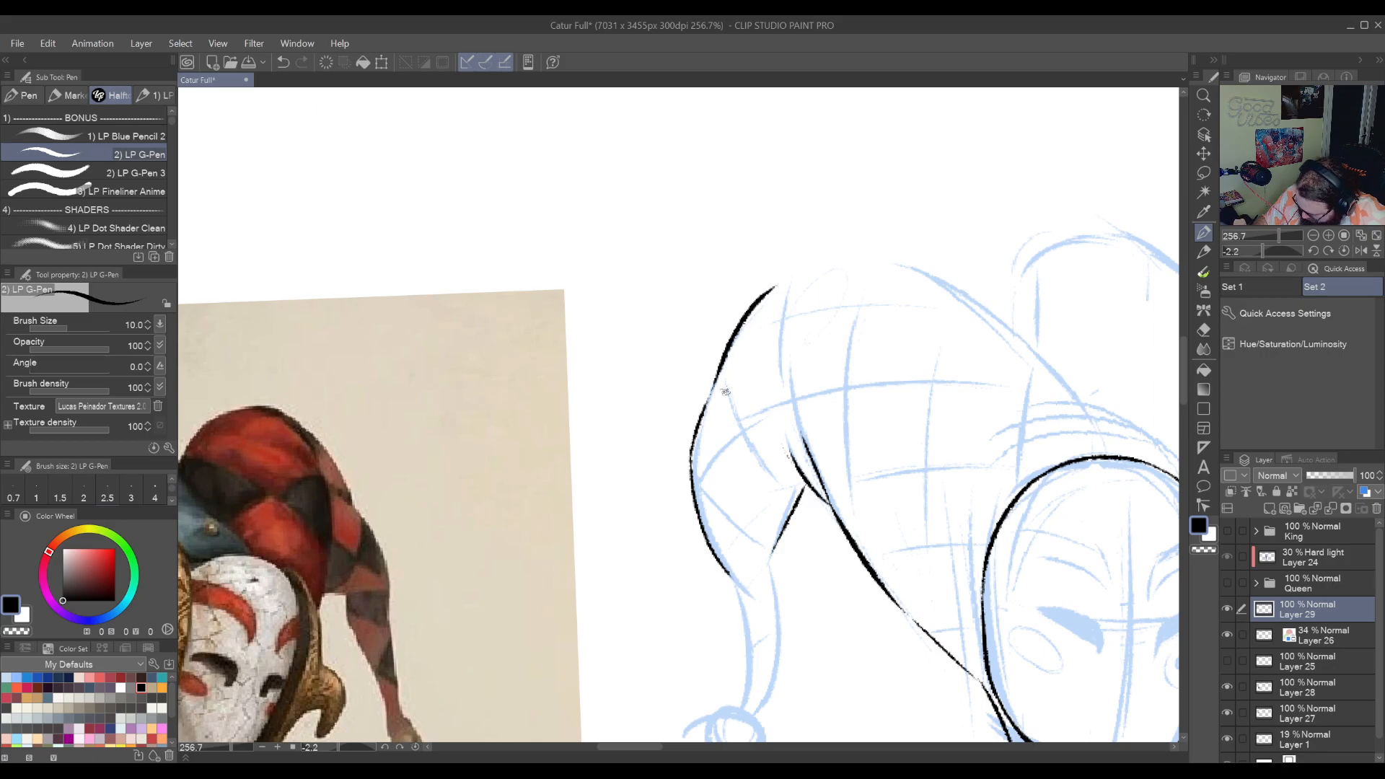
Ink the left horn's rounded top and carry the line down to the forehead of the face outline
{"action": "left_click_drag", "start_coordinate": [725, 392], "coordinate": [827, 594]}
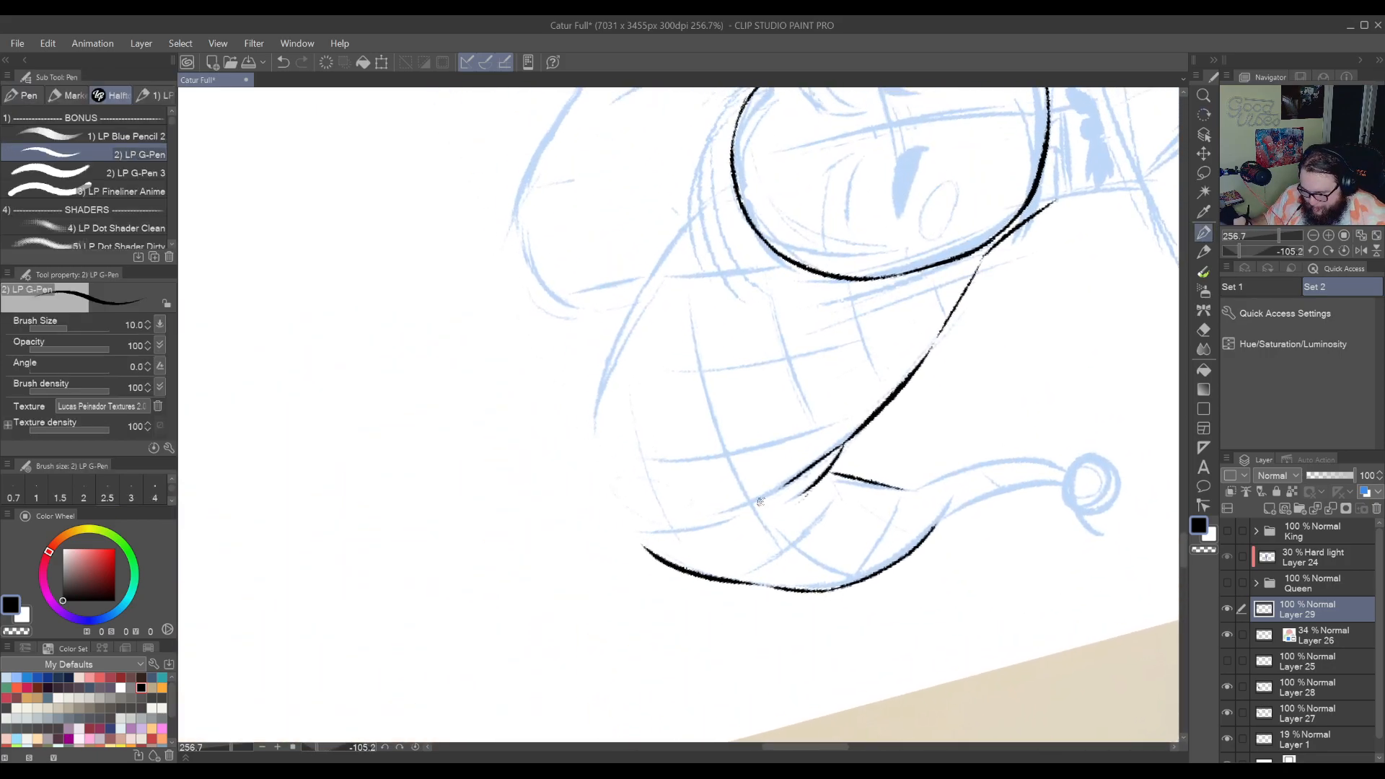
{"action": "left_click_drag", "start_coordinate": [756, 484], "coordinate": [767, 517]}
{"action": "left_click_drag", "start_coordinate": [784, 440], "coordinate": [686, 476]}
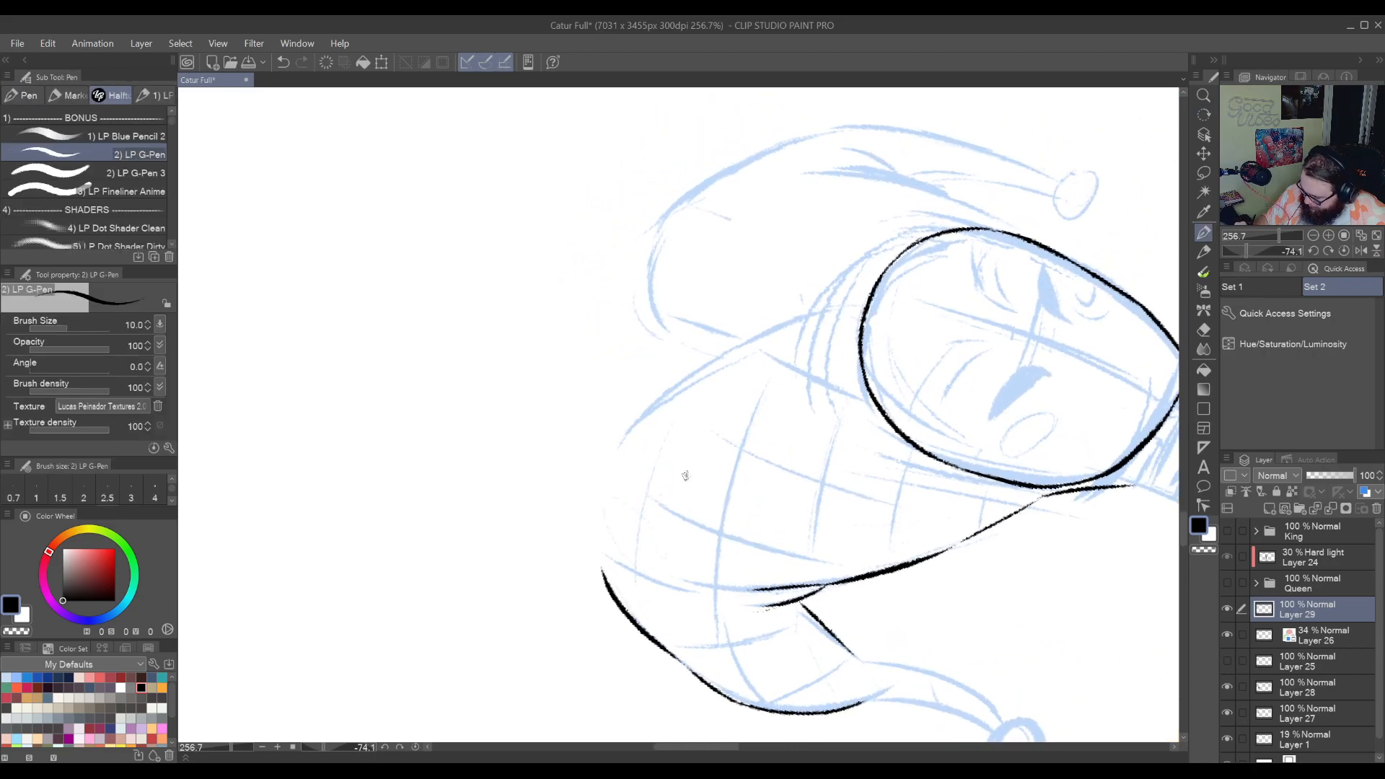
{"action": "left_click_drag", "start_coordinate": [601, 568], "coordinate": [622, 433]}
{"action": "key", "text": "ctrl+z"}
{"action": "left_click_drag", "start_coordinate": [600, 569], "coordinate": [622, 431]}
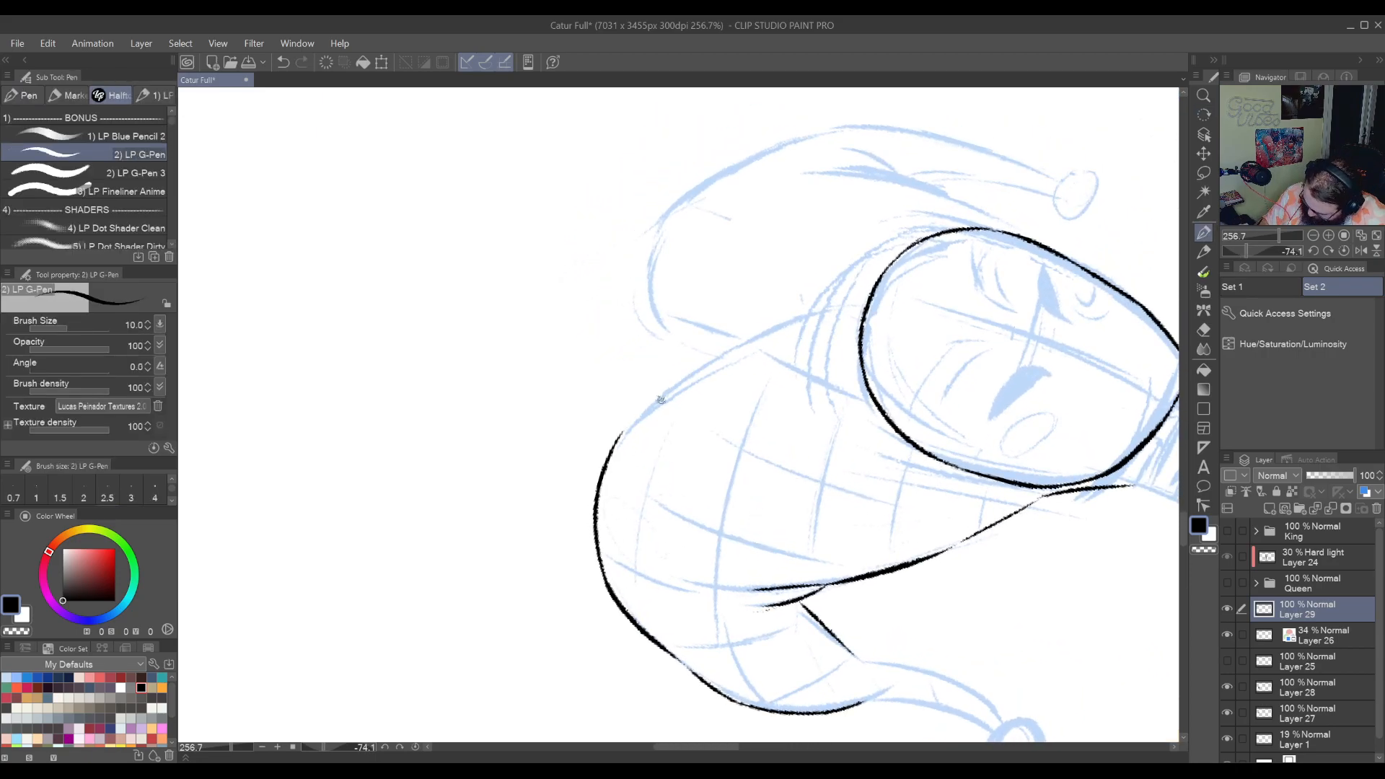
{"action": "mouse_move", "coordinate": [628, 488]}
{"action": "left_mouse_down"}
{"action": "mouse_move", "coordinate": [699, 540]}
{"action": "mouse_move", "coordinate": [719, 414]}
{"action": "mouse_move", "coordinate": [808, 314]}
{"action": "left_mouse_up"}
{"action": "key", "text": "ctrl+z"}
{"action": "left_click_drag", "start_coordinate": [750, 374], "coordinate": [805, 310]}
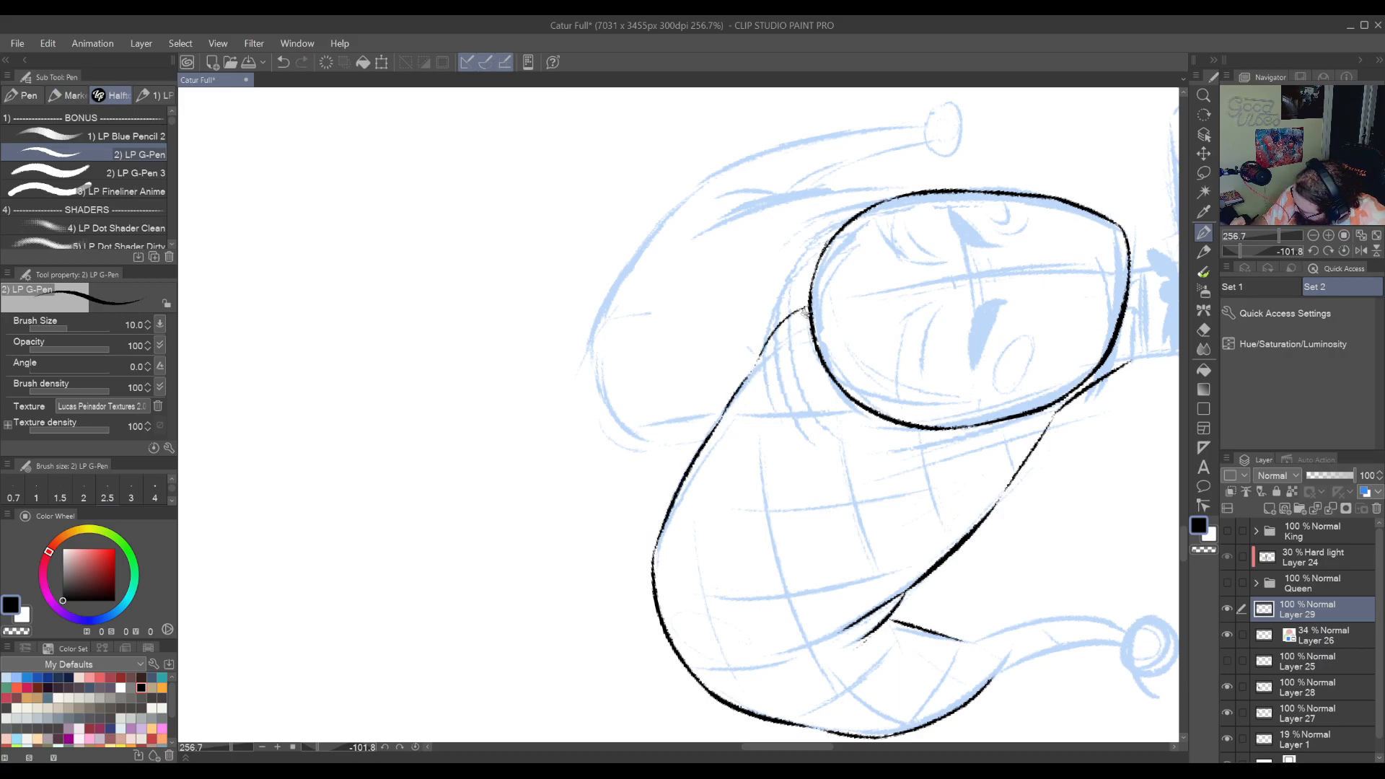
Ink both edges of the left horn's narrow drooping tail down to the bell
{"action": "left_click_drag", "start_coordinate": [957, 575], "coordinate": [706, 625]}
{"action": "left_click_drag", "start_coordinate": [890, 396], "coordinate": [649, 599]}
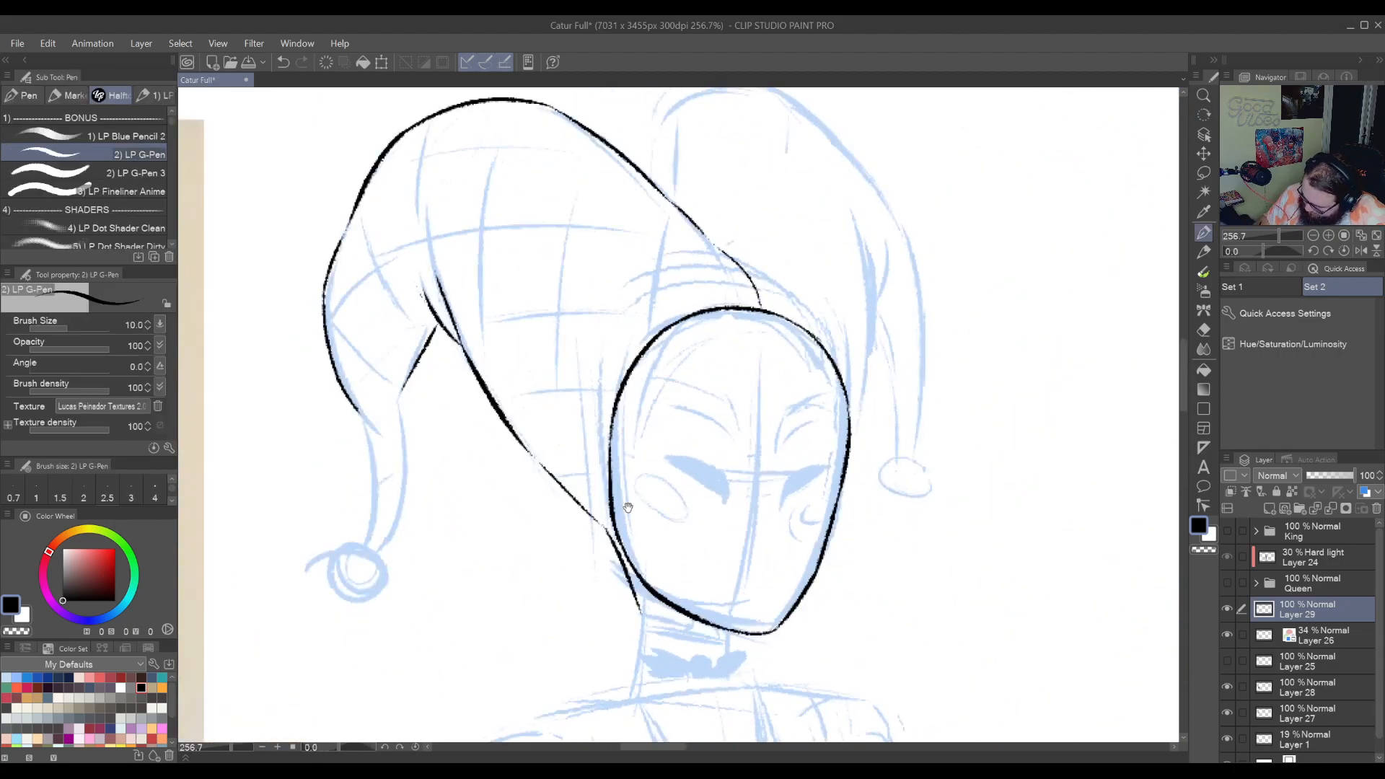
{"action": "left_click_drag", "start_coordinate": [601, 530], "coordinate": [929, 579]}
{"action": "left_click_drag", "start_coordinate": [689, 457], "coordinate": [700, 547]}
{"action": "mouse_move", "coordinate": [692, 614]}
{"action": "left_mouse_down"}
{"action": "mouse_move", "coordinate": [750, 533]}
{"action": "mouse_move", "coordinate": [732, 525]}
{"action": "left_mouse_up"}
{"action": "mouse_move", "coordinate": [732, 524]}
{"action": "left_mouse_down"}
{"action": "mouse_move", "coordinate": [747, 482]}
{"action": "mouse_move", "coordinate": [739, 513]}
{"action": "mouse_move", "coordinate": [770, 508]}
{"action": "mouse_move", "coordinate": [782, 456]}
{"action": "left_mouse_up"}
{"action": "key", "text": "ctrl+z"}
{"action": "left_click_drag", "start_coordinate": [766, 522], "coordinate": [785, 451]}
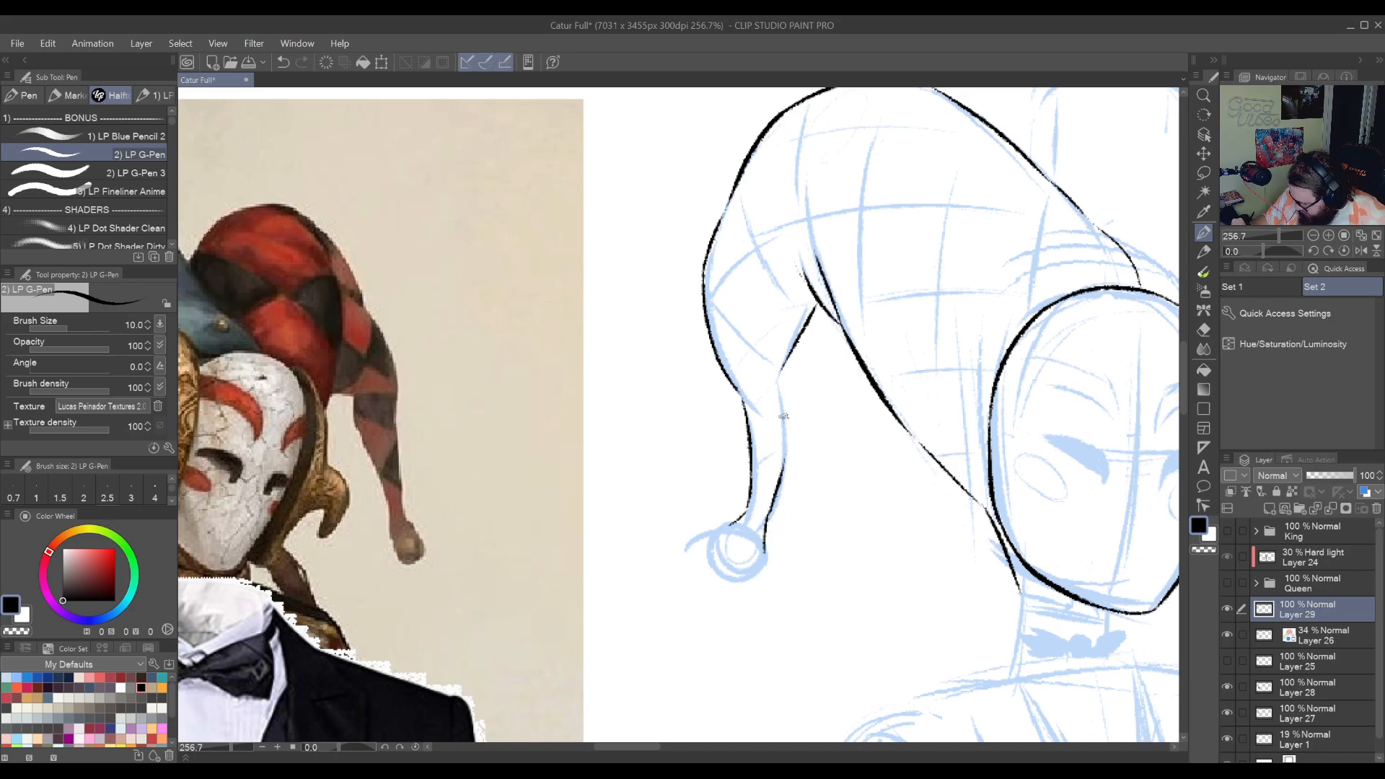
{"action": "left_click_drag", "start_coordinate": [780, 369], "coordinate": [779, 475]}
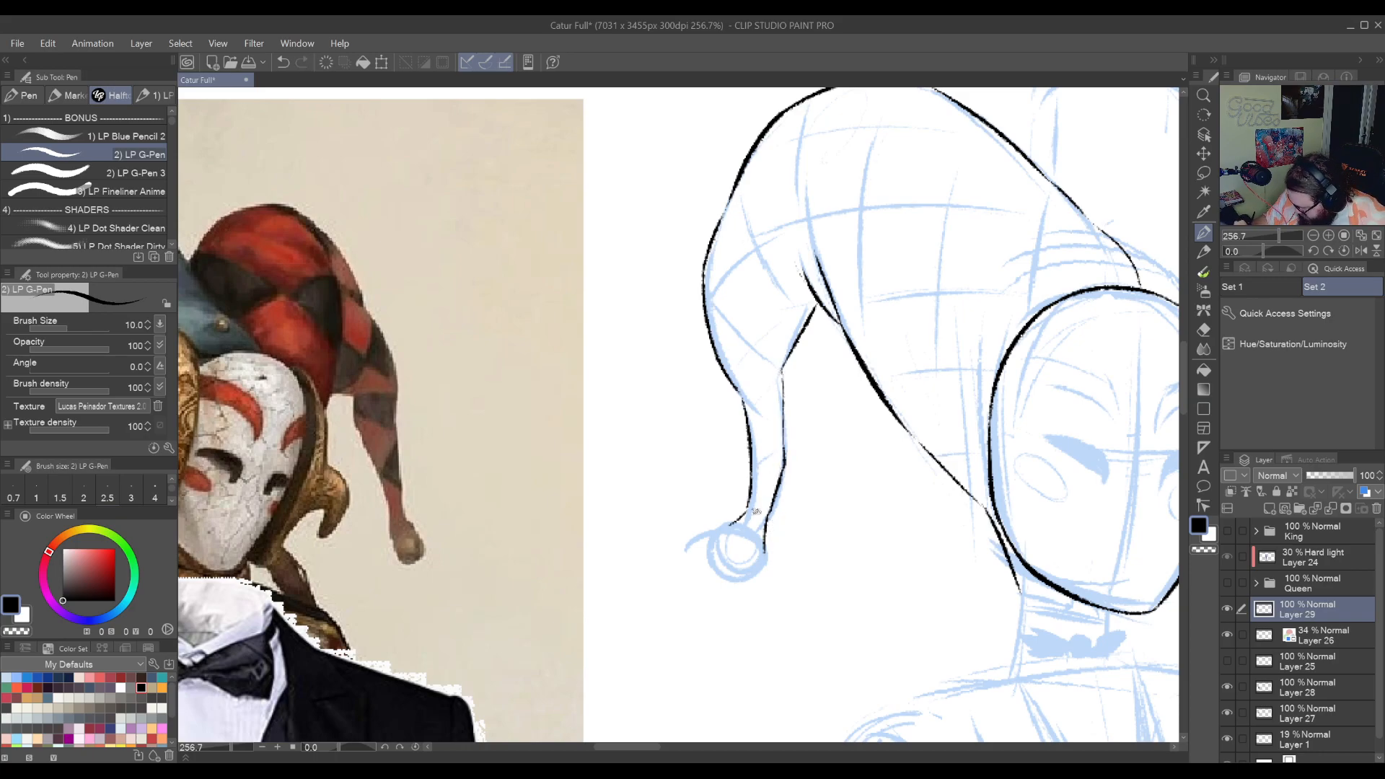
Ink the round bell at the tip of the hat's left horn
{"action": "key", "text": "shift+space"}
{"action": "mouse_move", "coordinate": [719, 547]}
{"action": "left_mouse_down"}
{"action": "mouse_move", "coordinate": [763, 563]}
{"action": "mouse_move", "coordinate": [769, 526]}
{"action": "mouse_move", "coordinate": [781, 549]}
{"action": "left_mouse_up"}
{"action": "key", "text": "ctrl+z"}
{"action": "mouse_move", "coordinate": [778, 477]}
{"action": "left_mouse_down"}
{"action": "mouse_move", "coordinate": [802, 533]}
{"action": "mouse_move", "coordinate": [811, 506]}
{"action": "mouse_move", "coordinate": [817, 517]}
{"action": "mouse_move", "coordinate": [787, 548]}
{"action": "mouse_move", "coordinate": [773, 539]}
{"action": "mouse_move", "coordinate": [803, 540]}
{"action": "left_mouse_up"}
{"action": "key", "text": "ctrl+z"}
{"action": "key", "text": "shift+space"}
{"action": "mouse_move", "coordinate": [859, 486]}
{"action": "left_mouse_down"}
{"action": "mouse_move", "coordinate": [679, 627]}
{"action": "mouse_move", "coordinate": [620, 525]}
{"action": "mouse_move", "coordinate": [612, 565]}
{"action": "mouse_move", "coordinate": [618, 544]}
{"action": "mouse_move", "coordinate": [598, 520]}
{"action": "mouse_move", "coordinate": [606, 571]}
{"action": "mouse_move", "coordinate": [617, 531]}
{"action": "mouse_move", "coordinate": [607, 569]}
{"action": "left_mouse_up"}
{"action": "key", "text": "ctrl+z"}
{"action": "key", "text": "ctrl+z"}
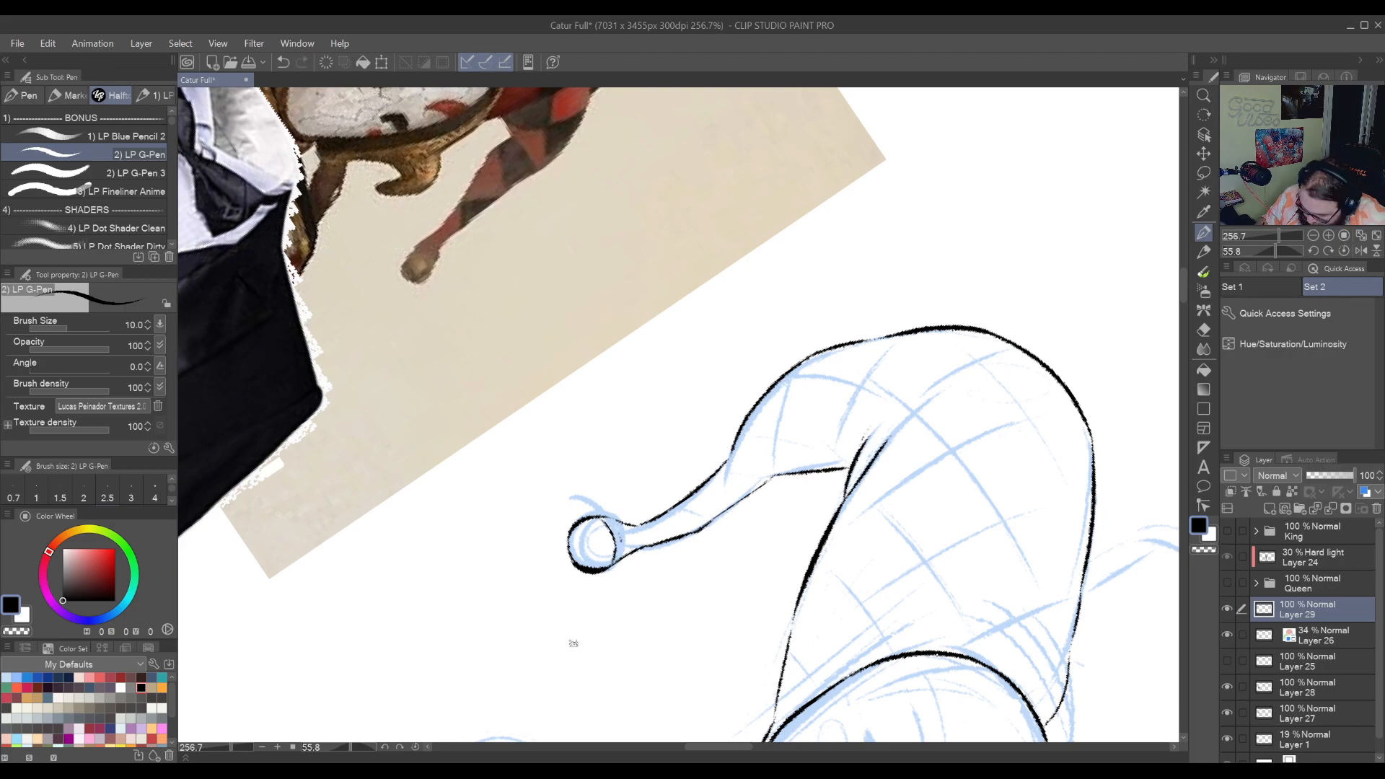
Draw the small filled hole and the slit on the left horn's bell
{"action": "left_click_drag", "start_coordinate": [572, 642], "coordinate": [483, 573]}
{"action": "left_click_drag", "start_coordinate": [604, 519], "coordinate": [851, 488]}
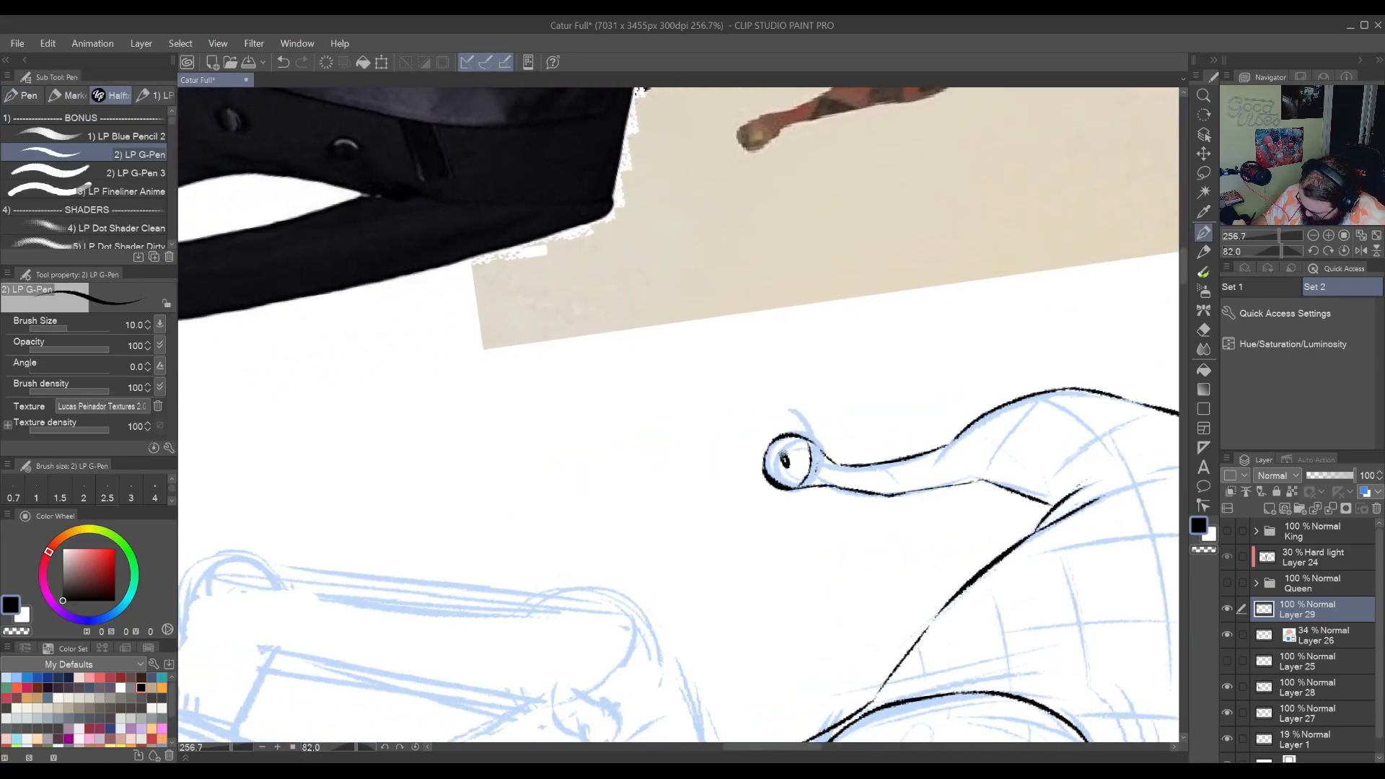
{"action": "mouse_move", "coordinate": [786, 459]}
{"action": "left_mouse_down"}
{"action": "mouse_move", "coordinate": [770, 492]}
{"action": "mouse_move", "coordinate": [665, 529]}
{"action": "left_mouse_up"}
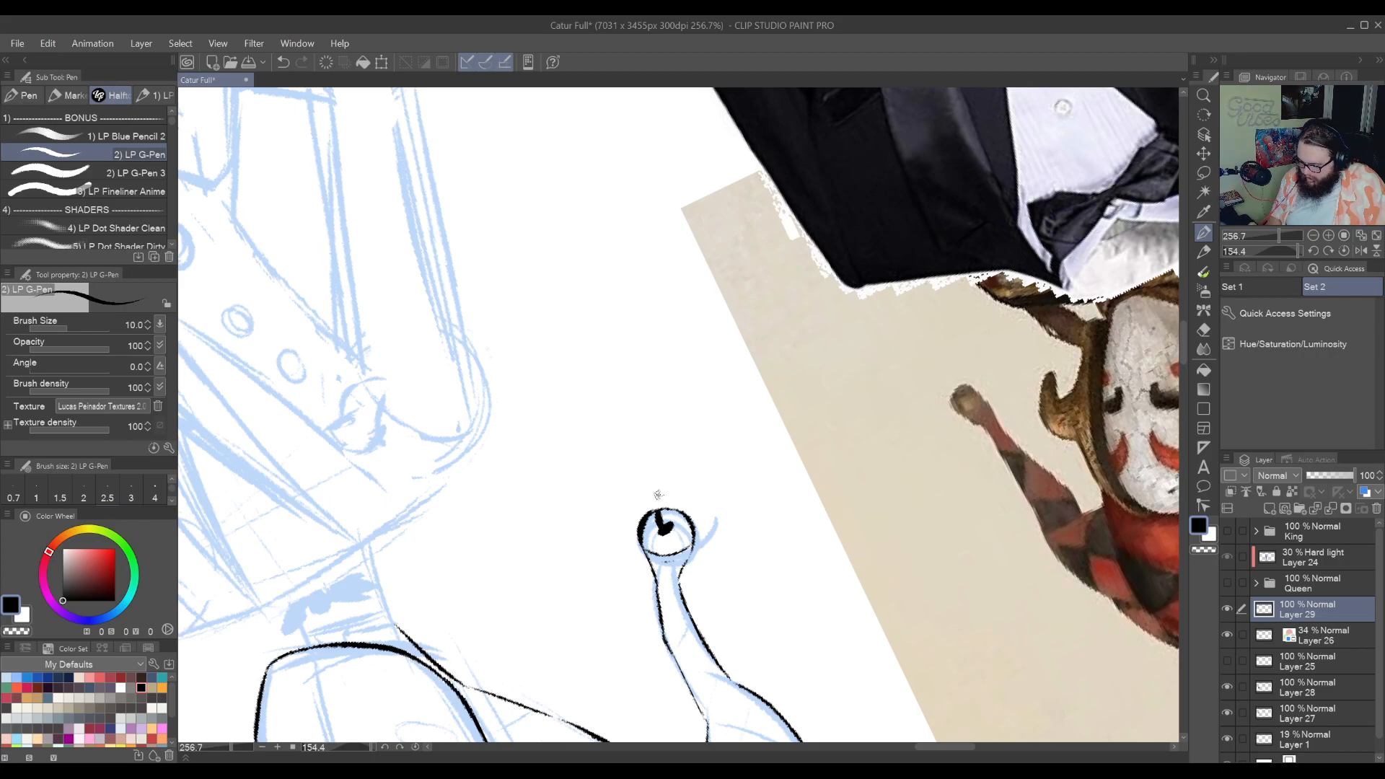
Ink the right horn's inner edge from the left horn's outline up to the start of its rounded top
{"action": "left_click_drag", "start_coordinate": [817, 598], "coordinate": [926, 677]}
{"action": "left_click_drag", "start_coordinate": [799, 648], "coordinate": [926, 437]}
{"action": "key", "text": "ctrl+z"}
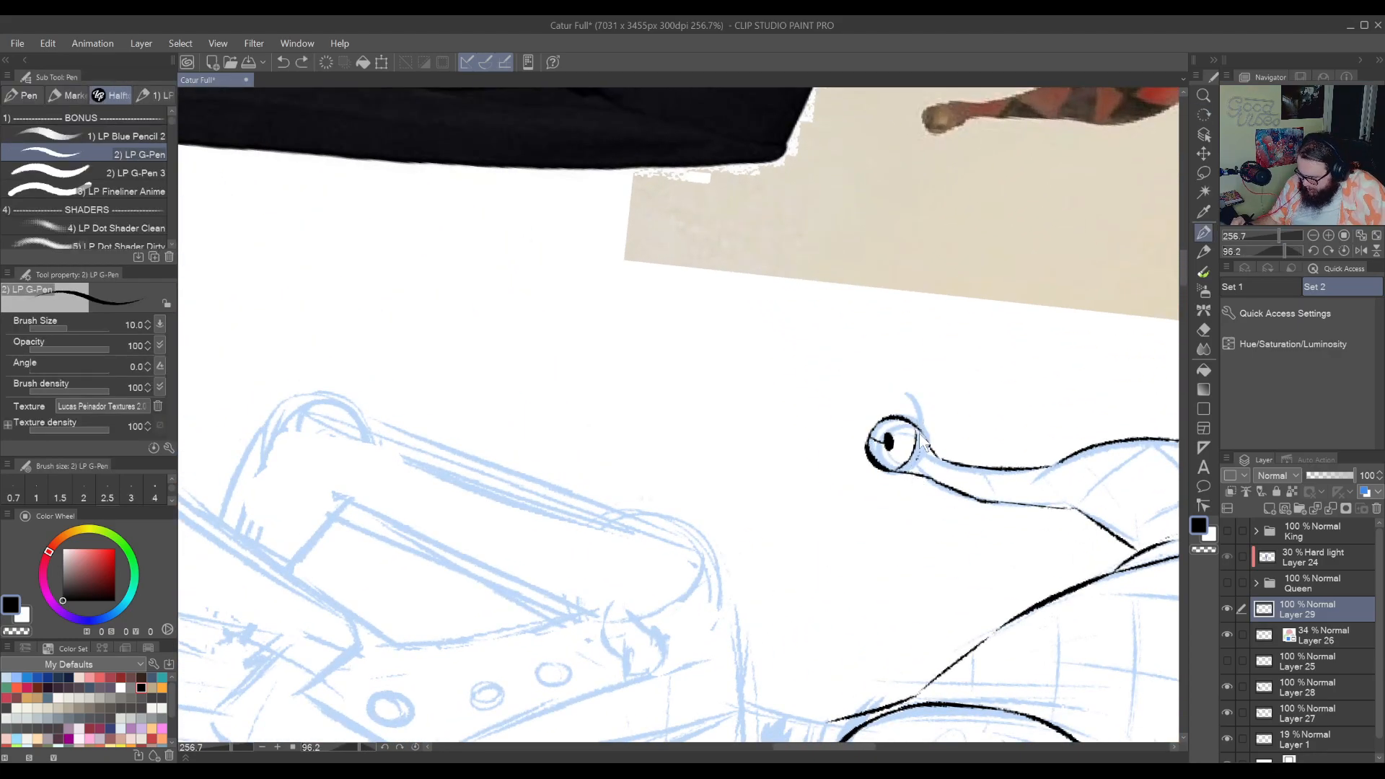
{"action": "mouse_move", "coordinate": [924, 434]}
{"action": "left_mouse_down"}
{"action": "mouse_move", "coordinate": [839, 561]}
{"action": "mouse_move", "coordinate": [734, 587]}
{"action": "mouse_move", "coordinate": [734, 617]}
{"action": "left_mouse_up"}
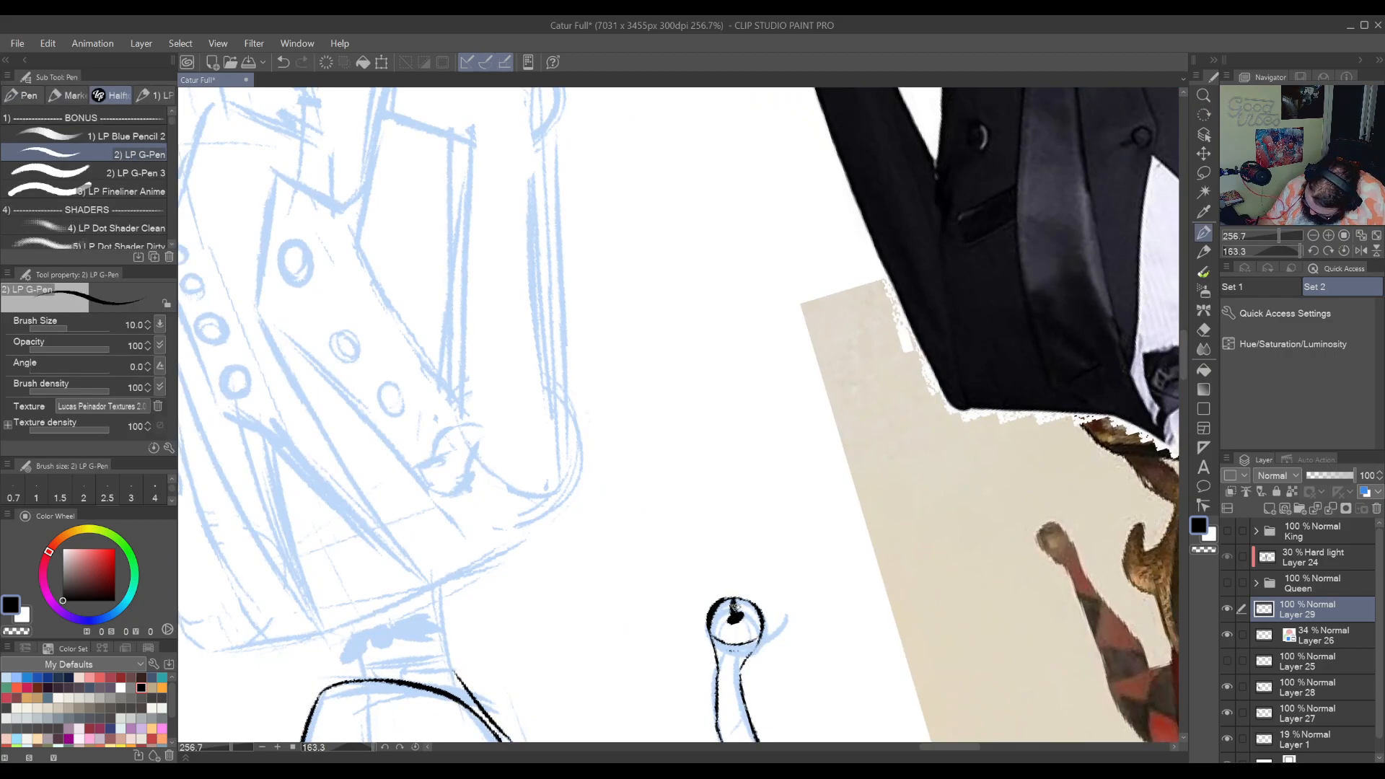
{"action": "left_click_drag", "start_coordinate": [785, 665], "coordinate": [880, 432]}
{"action": "left_click_drag", "start_coordinate": [705, 655], "coordinate": [864, 424]}
{"action": "key", "text": "p"}
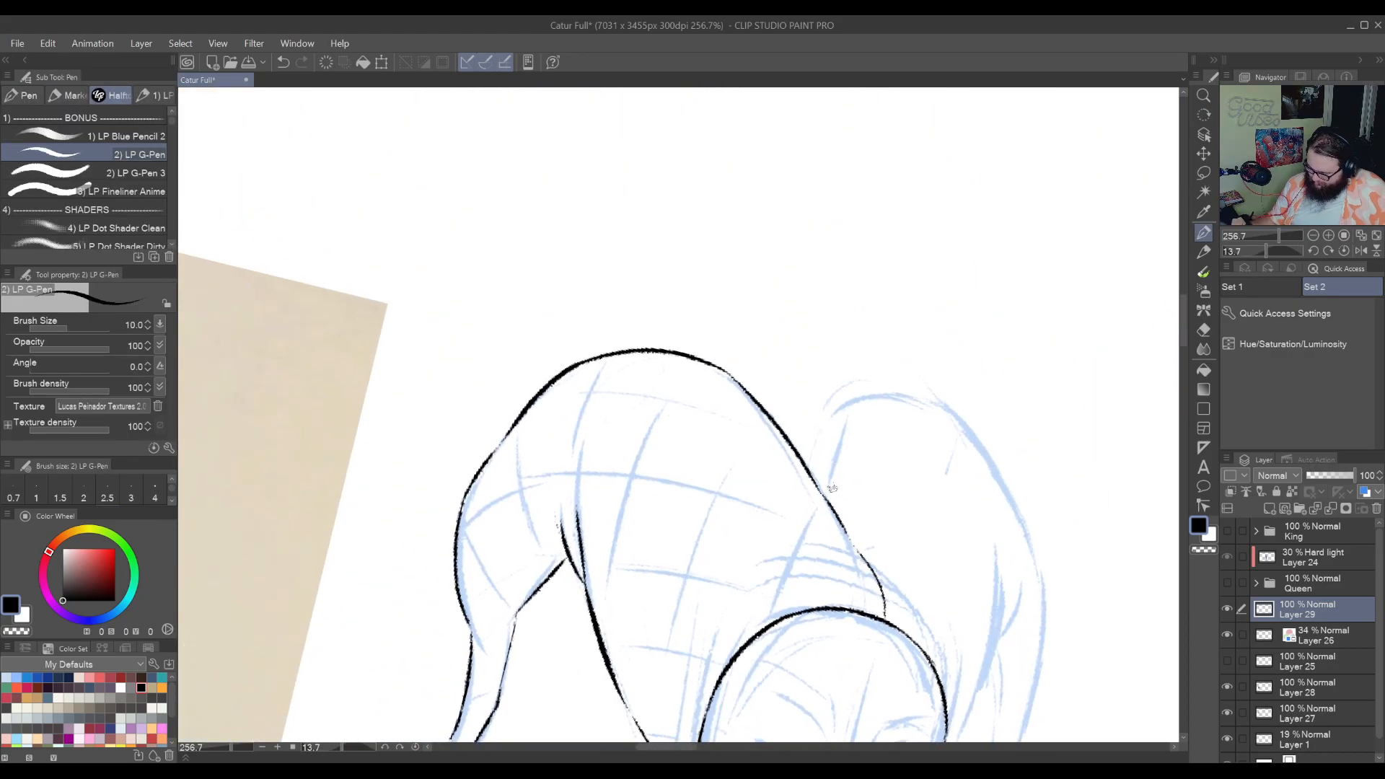
{"action": "left_click_drag", "start_coordinate": [828, 478], "coordinate": [842, 401]}
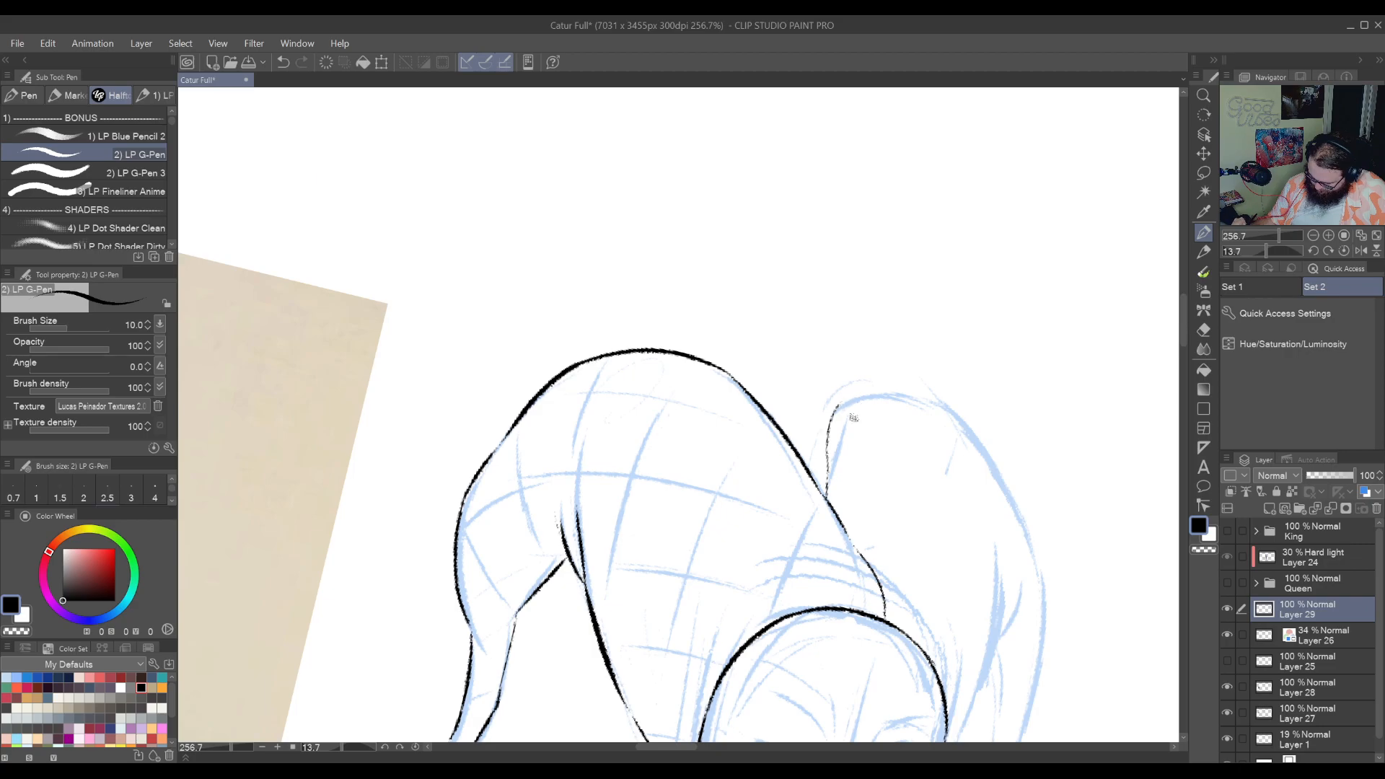
{"action": "key", "text": "ctrl+z"}
{"action": "left_click_drag", "start_coordinate": [826, 468], "coordinate": [858, 394]}
{"action": "key", "text": "ctrl+z"}
{"action": "left_click_drag", "start_coordinate": [828, 476], "coordinate": [862, 391]}
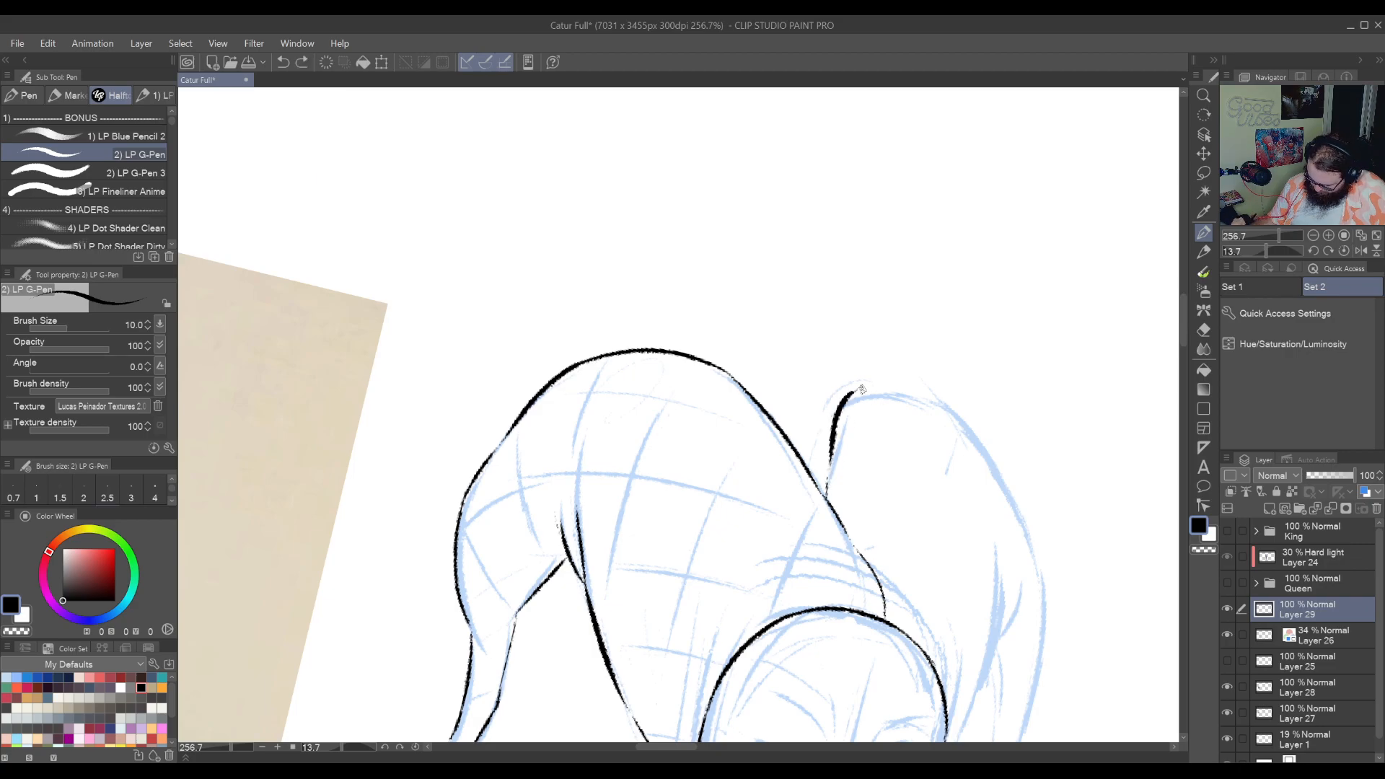
Continue the ink line around the first curve of the right horn's rounded top
{"action": "mouse_move", "coordinate": [808, 485]}
{"action": "left_mouse_down"}
{"action": "mouse_move", "coordinate": [892, 535]}
{"action": "mouse_move", "coordinate": [918, 663]}
{"action": "left_mouse_up"}
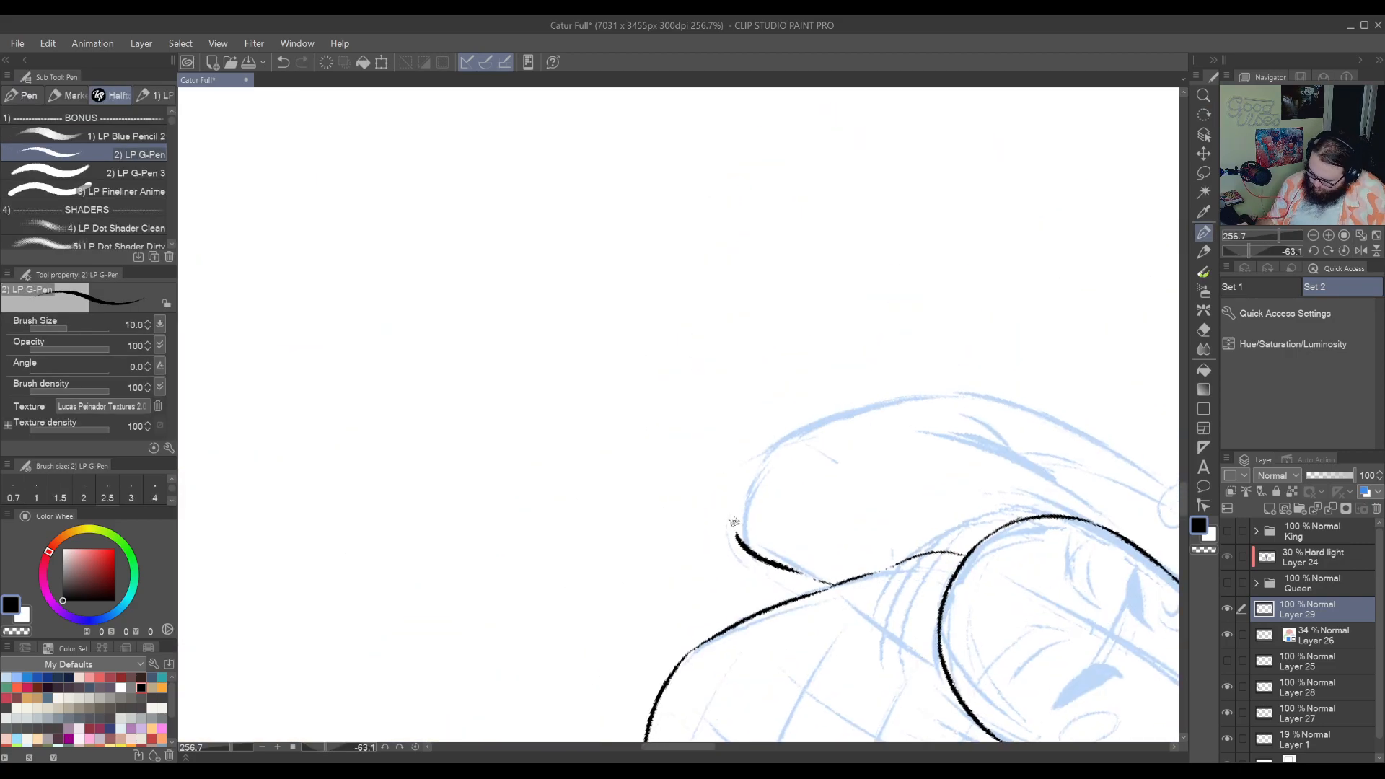
{"action": "key", "text": "ctrl+z"}
{"action": "left_click_drag", "start_coordinate": [735, 528], "coordinate": [772, 437]}
{"action": "key", "text": "ctrl+z"}
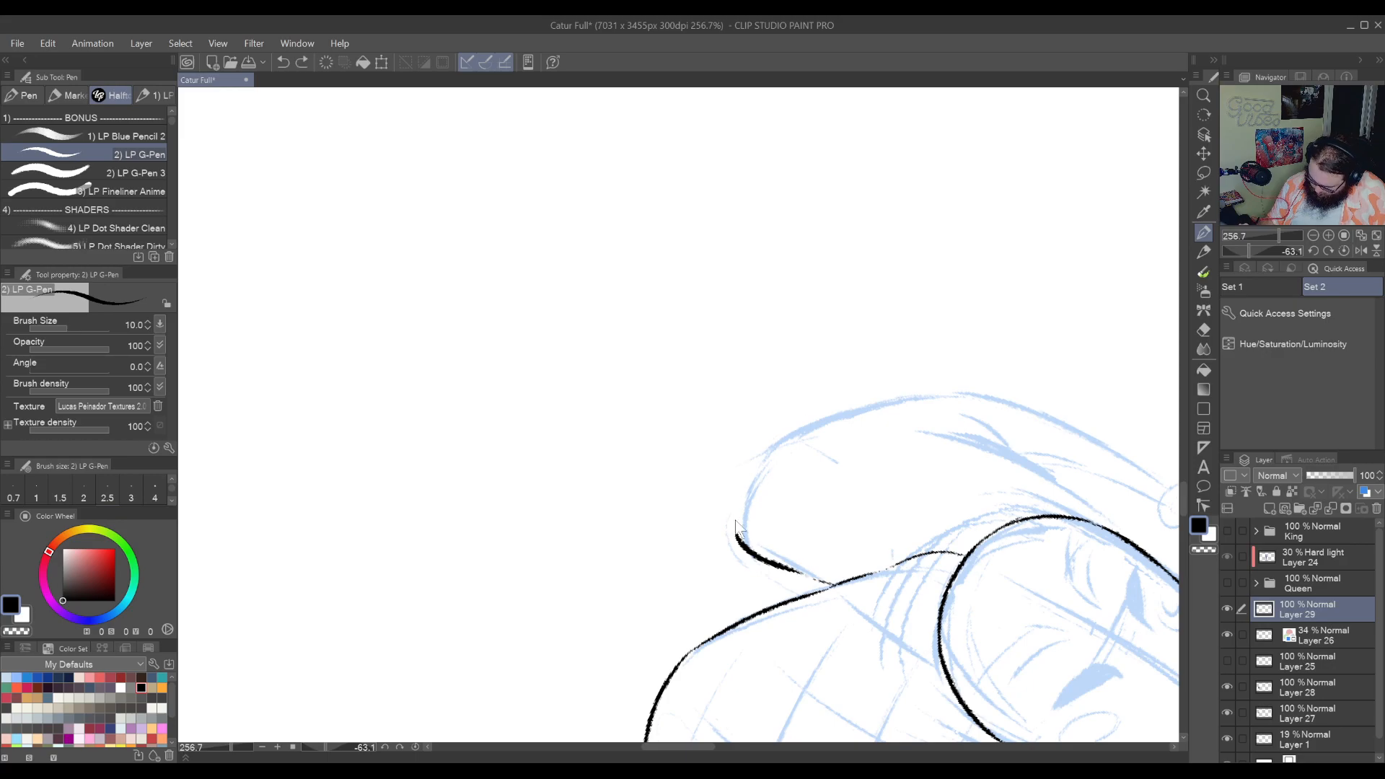
{"action": "left_click_drag", "start_coordinate": [737, 538], "coordinate": [769, 445]}
Ink the curved fold line on the right horn's underside, running down to the side of the face outline
{"action": "mouse_move", "coordinate": [1006, 528]}
{"action": "left_mouse_down"}
{"action": "mouse_move", "coordinate": [885, 354]}
{"action": "mouse_move", "coordinate": [909, 556]}
{"action": "mouse_move", "coordinate": [838, 564]}
{"action": "left_mouse_up"}
{"action": "key", "text": "shift+space"}
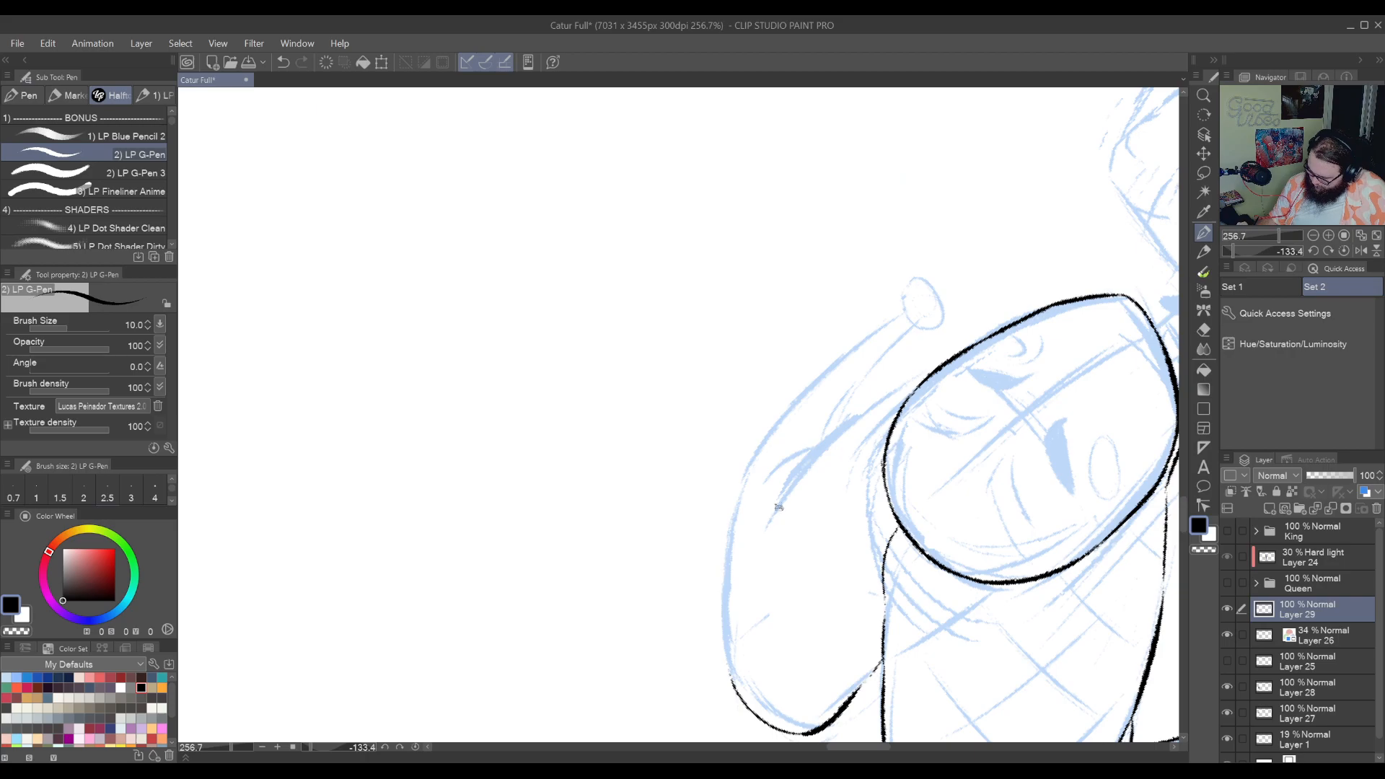
{"action": "key", "text": "ctrl+z"}
{"action": "mouse_move", "coordinate": [770, 532]}
{"action": "left_mouse_down"}
{"action": "mouse_move", "coordinate": [817, 443]}
{"action": "mouse_move", "coordinate": [939, 367]}
{"action": "mouse_move", "coordinate": [851, 521]}
{"action": "mouse_move", "coordinate": [858, 507]}
{"action": "mouse_move", "coordinate": [741, 579]}
{"action": "mouse_move", "coordinate": [816, 553]}
{"action": "mouse_move", "coordinate": [740, 506]}
{"action": "left_mouse_up"}
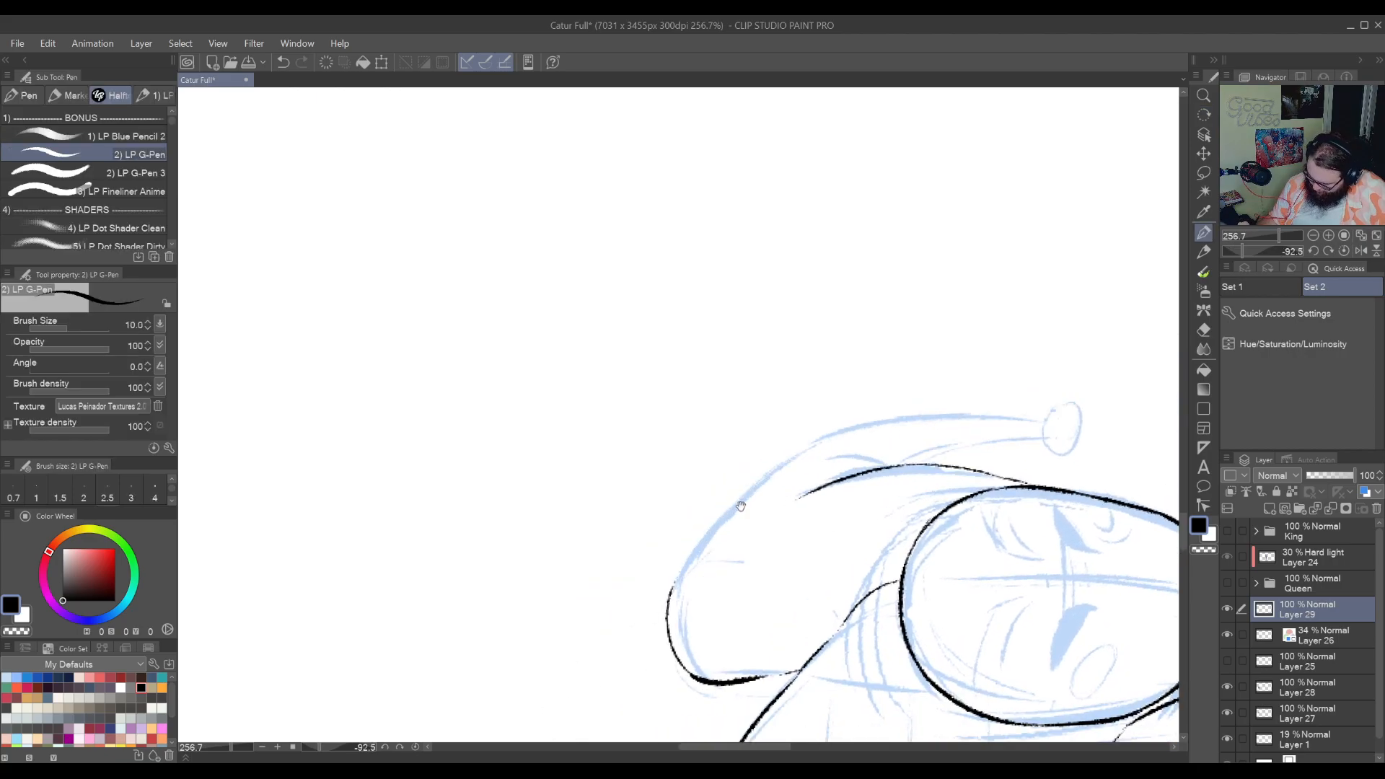
Ink the right horn's long outer edge over the top and down its tail to the bell
{"action": "mouse_move", "coordinate": [675, 580]}
{"action": "left_mouse_down"}
{"action": "mouse_move", "coordinate": [730, 505]}
{"action": "mouse_move", "coordinate": [814, 434]}
{"action": "left_mouse_up"}
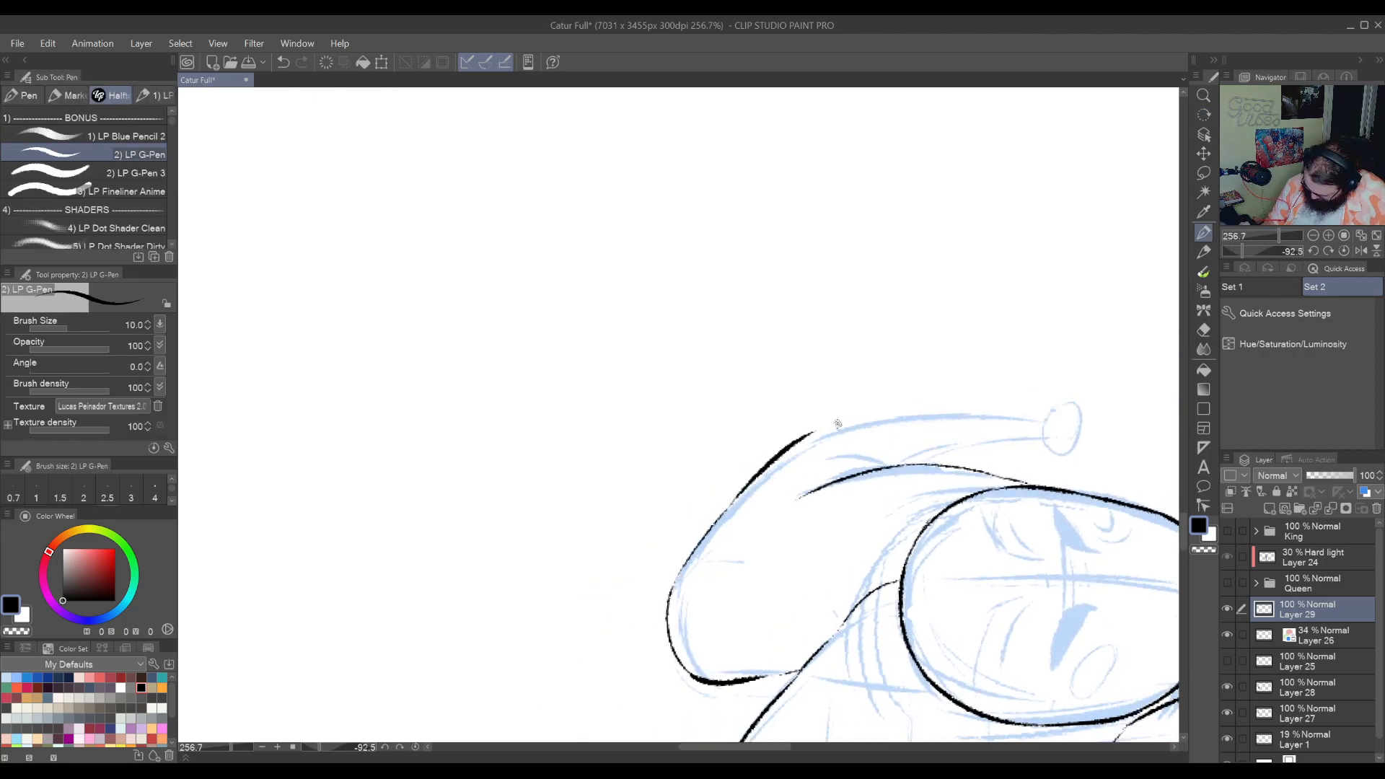
{"action": "mouse_move", "coordinate": [770, 551]}
{"action": "left_mouse_down"}
{"action": "mouse_move", "coordinate": [900, 377]}
{"action": "mouse_move", "coordinate": [854, 563]}
{"action": "left_mouse_up"}
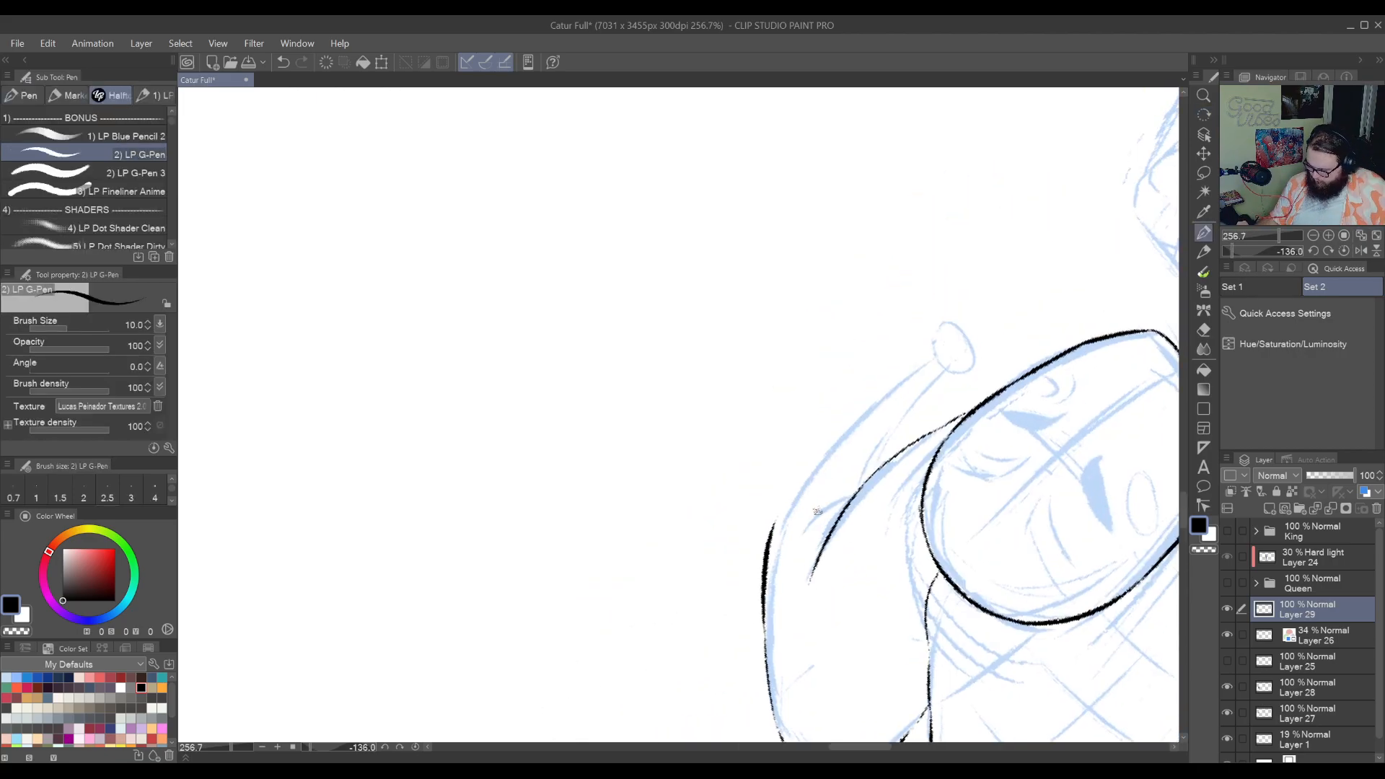
{"action": "left_click_drag", "start_coordinate": [773, 537], "coordinate": [822, 453]}
{"action": "key", "text": "ctrl+z"}
{"action": "mouse_move", "coordinate": [772, 537]}
{"action": "left_mouse_down"}
{"action": "mouse_move", "coordinate": [843, 433]}
{"action": "mouse_move", "coordinate": [936, 353]}
{"action": "left_mouse_up"}
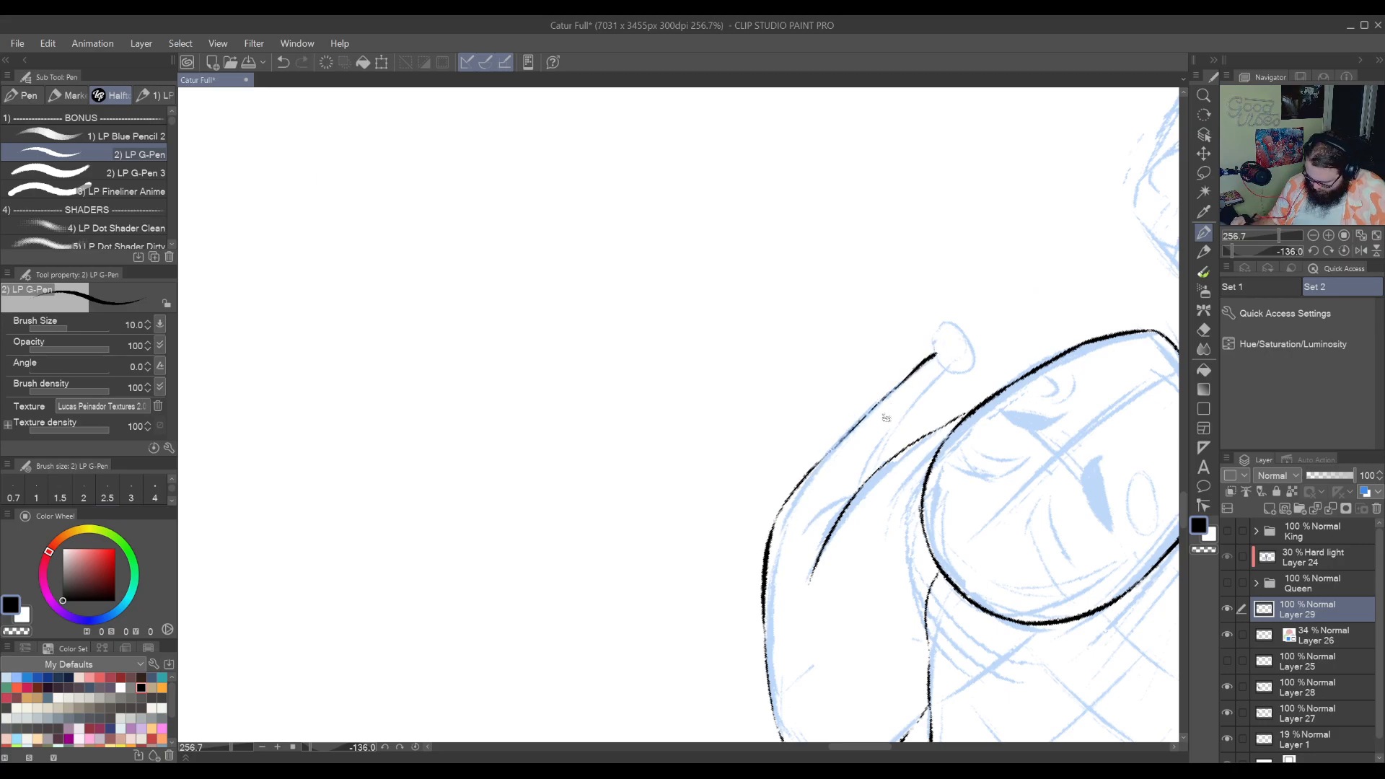
Add a short crease line beside the fold at the right horn's bend
{"action": "left_click_drag", "start_coordinate": [805, 536], "coordinate": [849, 500]}
{"action": "key", "text": "ctrl+z"}
{"action": "left_click_drag", "start_coordinate": [794, 546], "coordinate": [813, 526]}
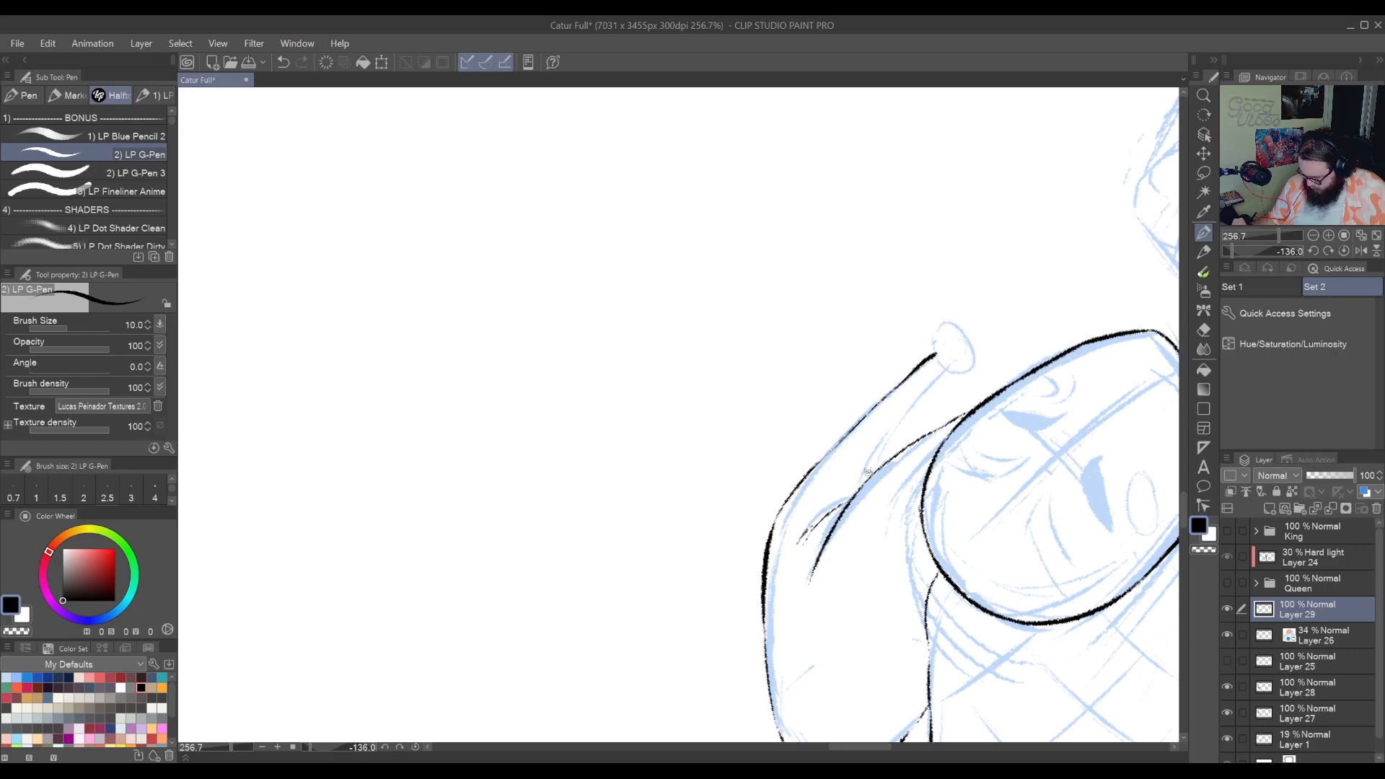
{"action": "mouse_move", "coordinate": [865, 478]}
{"action": "left_mouse_down"}
{"action": "mouse_move", "coordinate": [950, 366]}
{"action": "mouse_move", "coordinate": [840, 575]}
{"action": "mouse_move", "coordinate": [564, 607]}
{"action": "mouse_move", "coordinate": [606, 580]}
{"action": "mouse_move", "coordinate": [675, 607]}
{"action": "mouse_move", "coordinate": [898, 441]}
{"action": "mouse_move", "coordinate": [938, 480]}
{"action": "mouse_move", "coordinate": [952, 441]}
{"action": "left_mouse_up"}
{"action": "key", "text": "shift+space"}
{"action": "key", "text": "ctrl+z"}
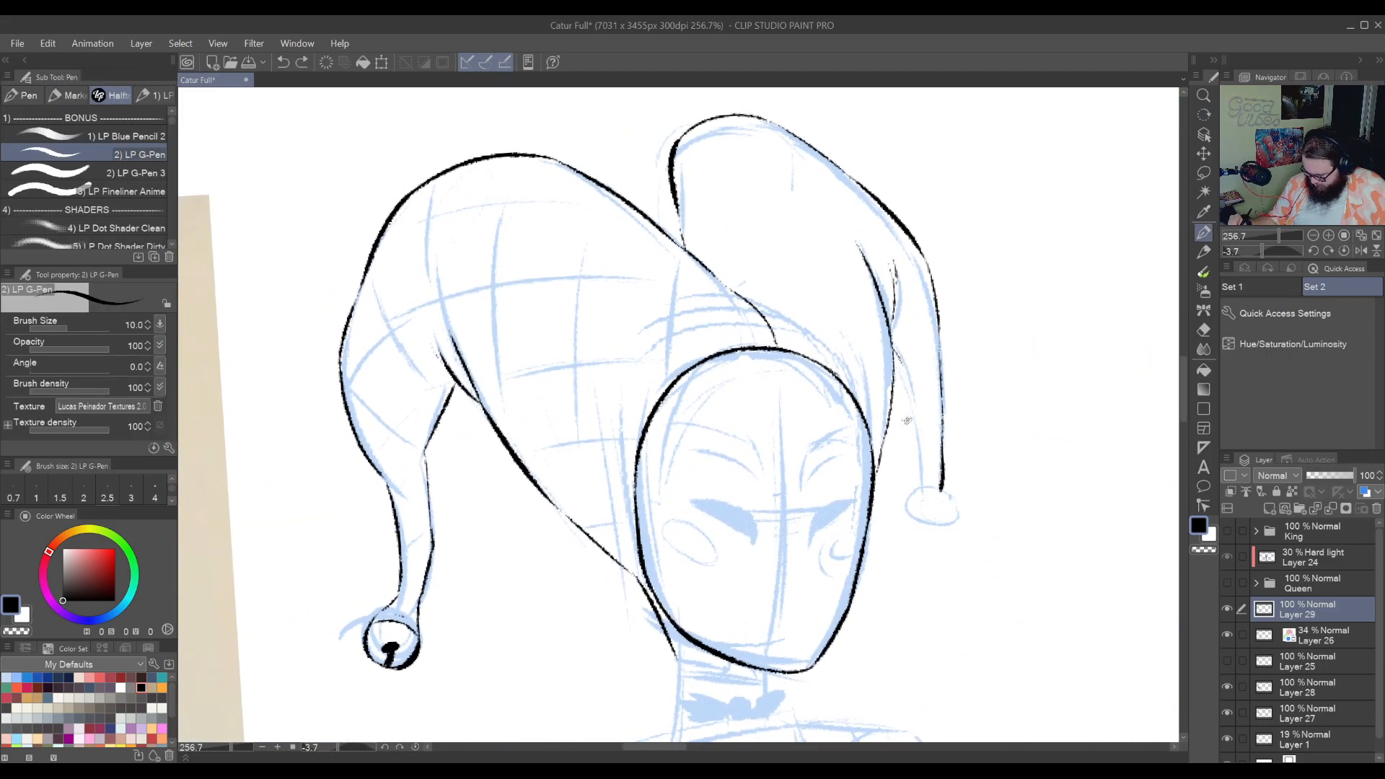
Ink the inner edge of the right horn's drooping tail and the round bell at its tip
{"action": "mouse_move", "coordinate": [894, 353]}
{"action": "left_mouse_down"}
{"action": "mouse_move", "coordinate": [925, 474]}
{"action": "mouse_move", "coordinate": [909, 521]}
{"action": "mouse_move", "coordinate": [942, 541]}
{"action": "left_mouse_up"}
{"action": "key", "text": "ctrl+z"}
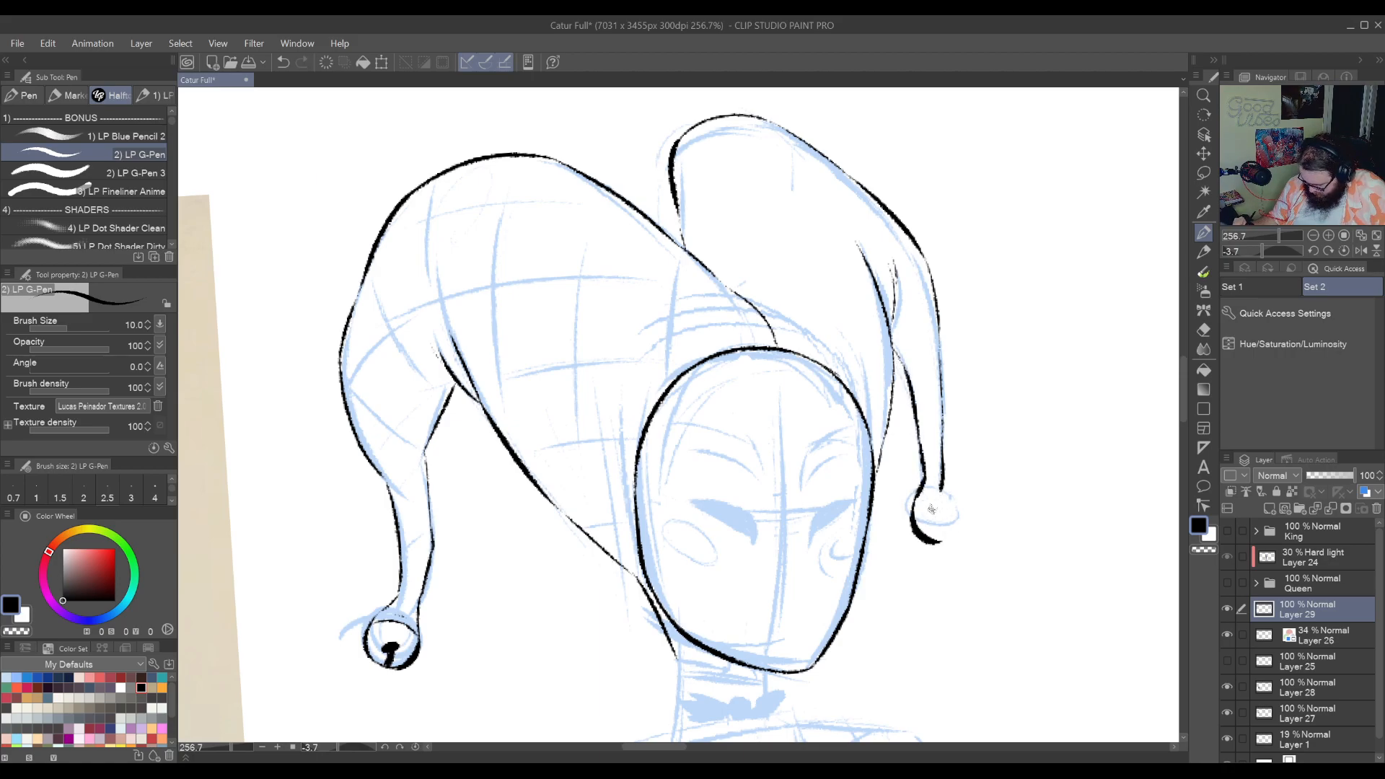
{"action": "key", "text": "ctrl+z"}
{"action": "left_click_drag", "start_coordinate": [917, 495], "coordinate": [932, 538]}
{"action": "left_click_drag", "start_coordinate": [942, 489], "coordinate": [929, 536]}
{"action": "key", "text": "ctrl+z"}
{"action": "key", "text": "ctrl+z"}
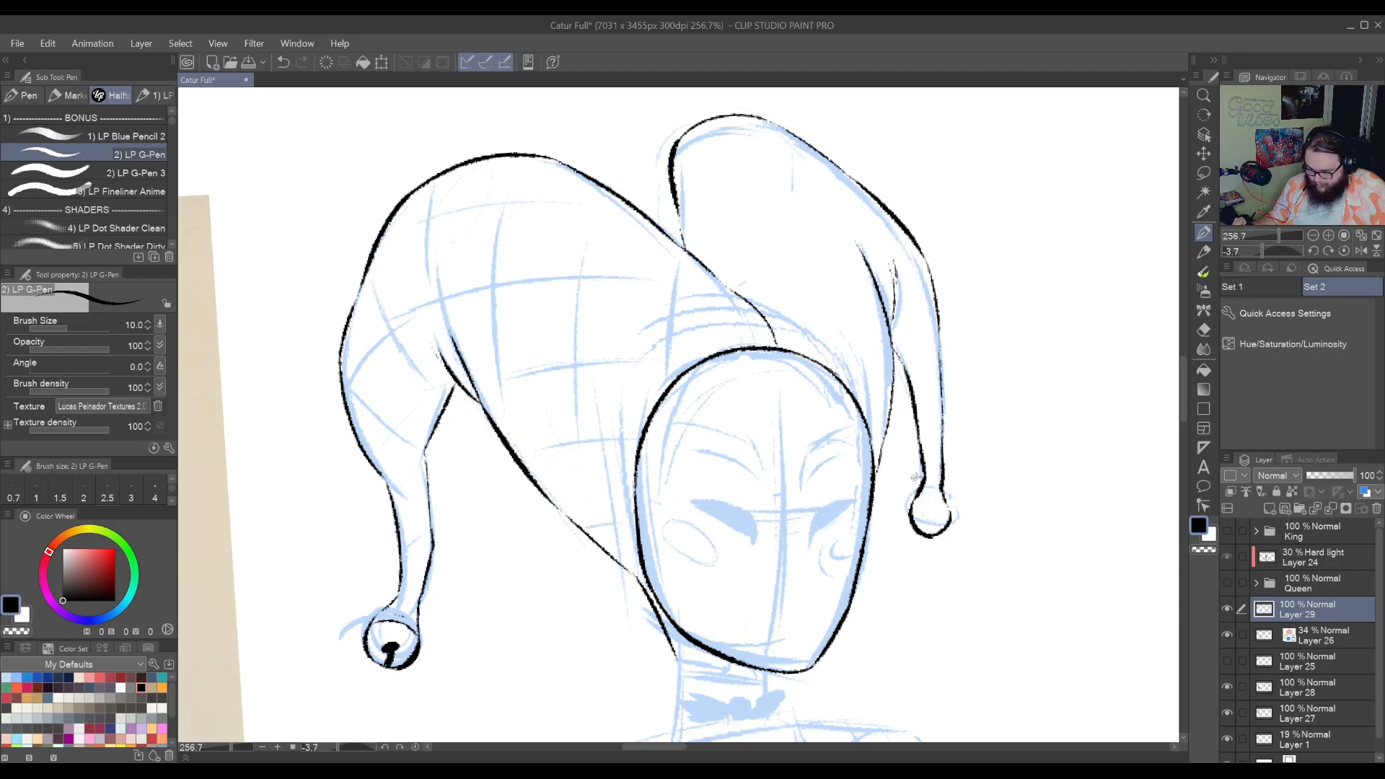
Draw the curved band, small filled hole and slit on the right horn's bell
{"action": "left_click_drag", "start_coordinate": [931, 471], "coordinate": [949, 454]}
{"action": "key", "text": "shift+space"}
{"action": "left_click_drag", "start_coordinate": [891, 560], "coordinate": [983, 396]}
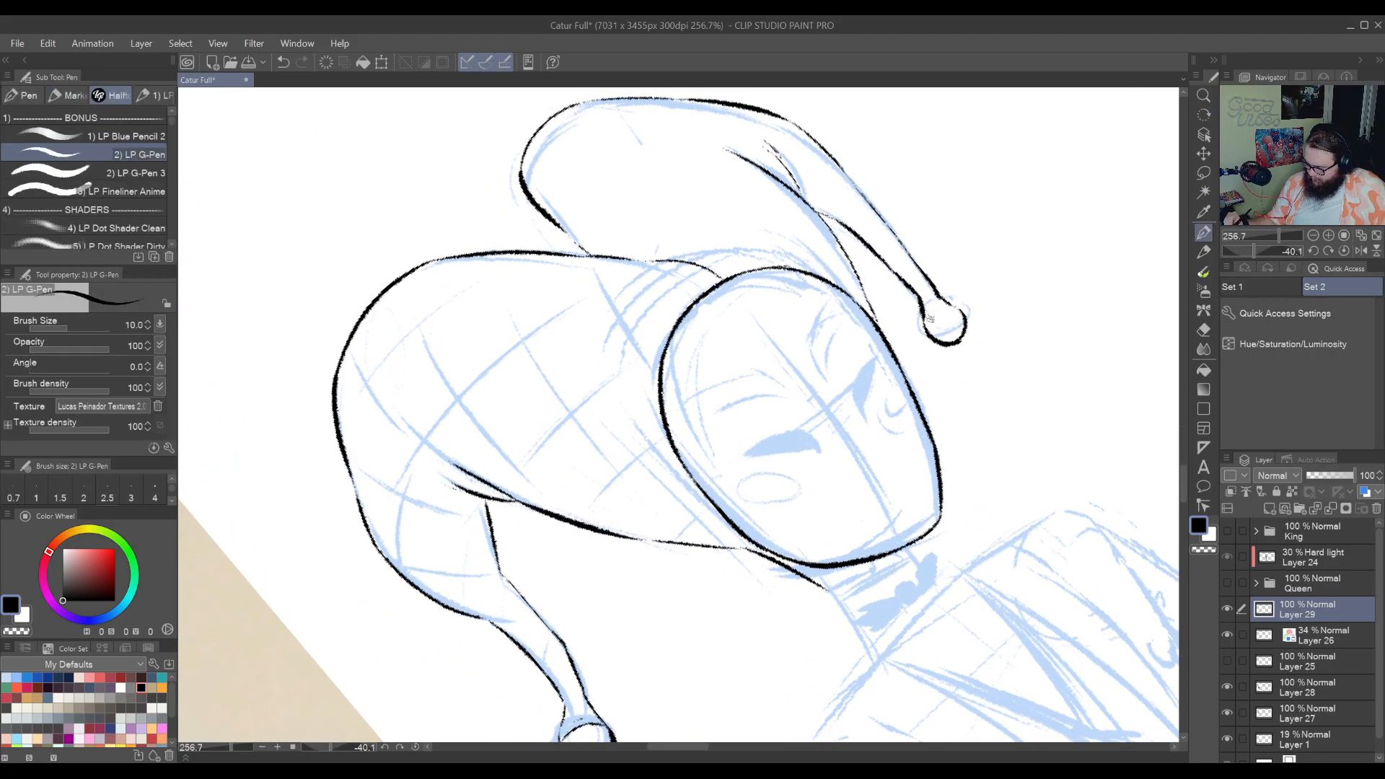
{"action": "left_click_drag", "start_coordinate": [929, 320], "coordinate": [939, 303]}
{"action": "key", "text": "ctrl+z"}
{"action": "key", "text": "ctrl+z"}
{"action": "mouse_move", "coordinate": [927, 314]}
{"action": "left_mouse_down"}
{"action": "mouse_move", "coordinate": [937, 302]}
{"action": "mouse_move", "coordinate": [965, 451]}
{"action": "left_mouse_up"}
{"action": "key", "text": "shift+space"}
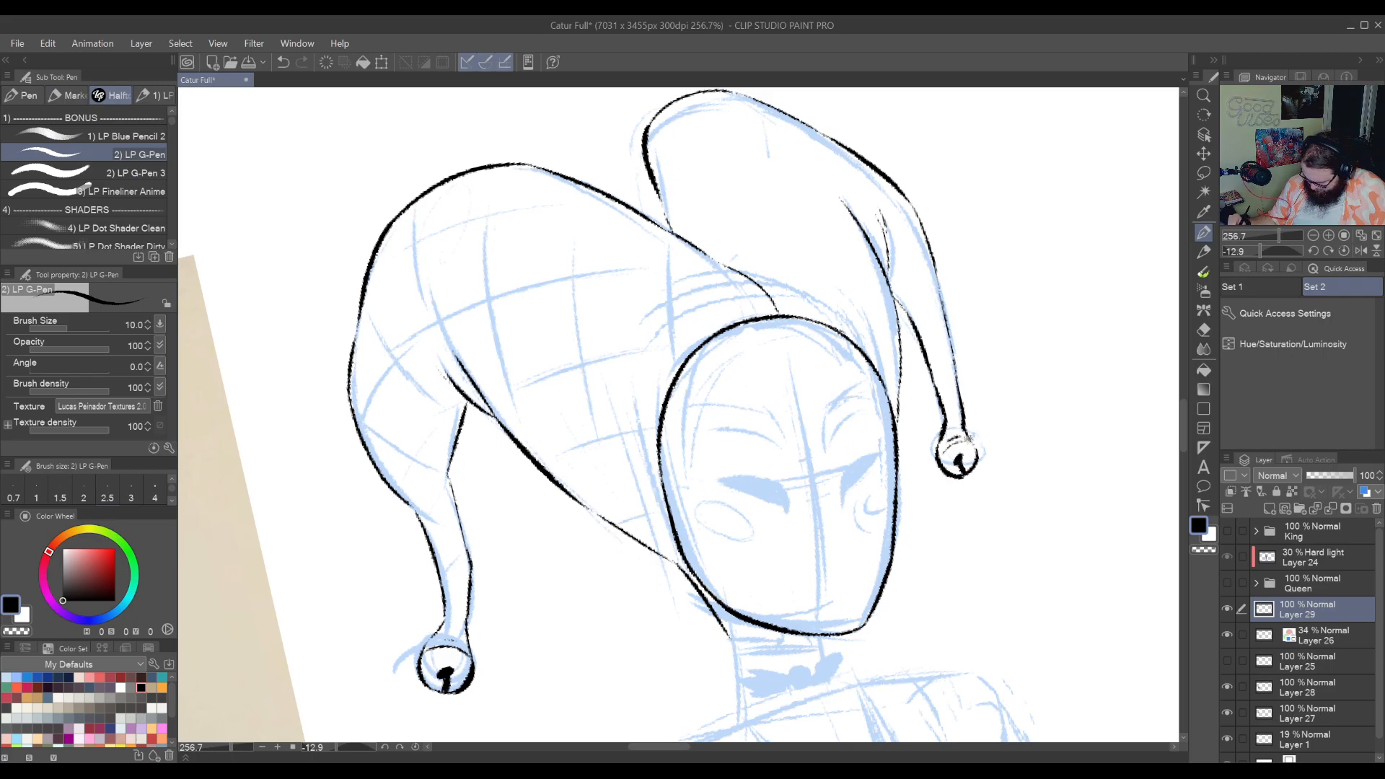
Ink both sides of the neck from the jaw down to the shoulder line
{"action": "left_click_drag", "start_coordinate": [843, 554], "coordinate": [769, 536]}
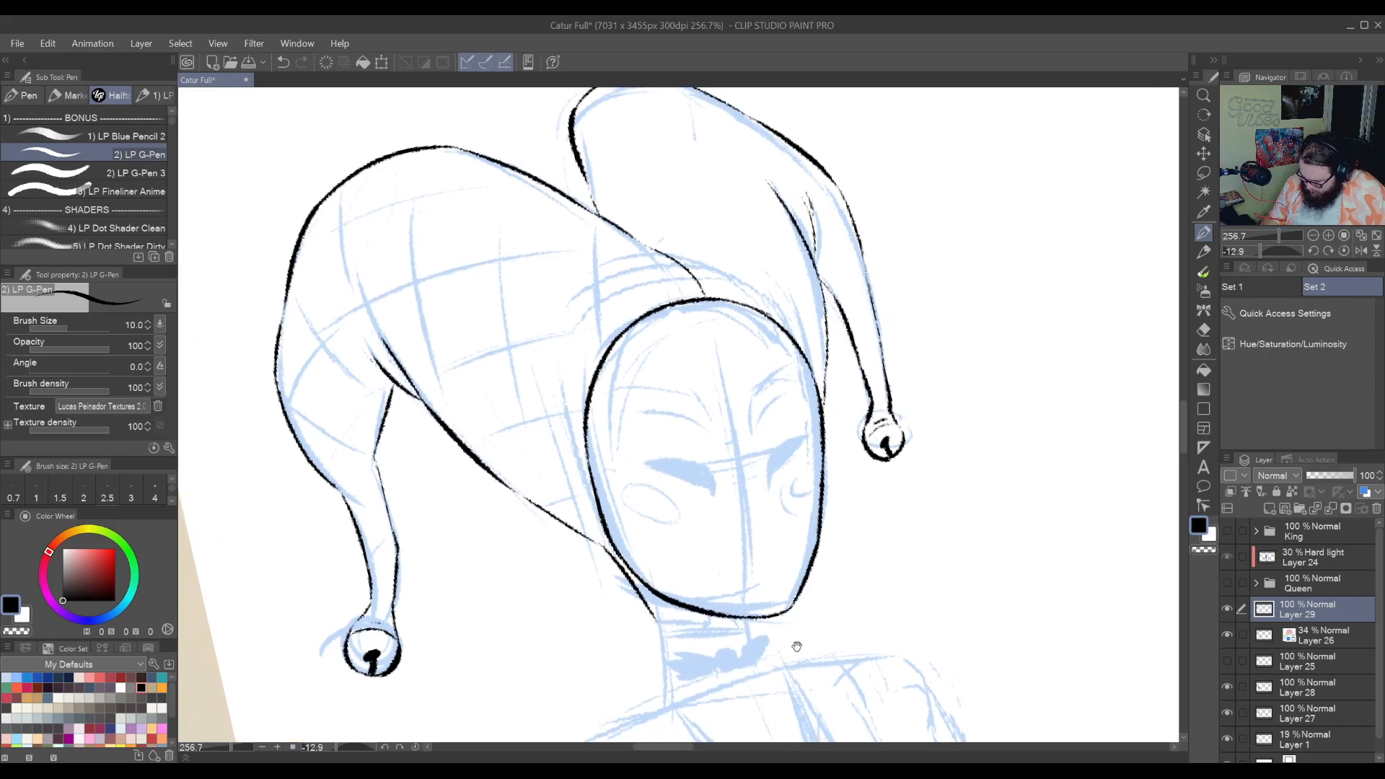
{"action": "left_click_drag", "start_coordinate": [653, 568], "coordinate": [855, 417]}
{"action": "left_click_drag", "start_coordinate": [859, 465], "coordinate": [871, 533]}
{"action": "key", "text": "ctrl+z"}
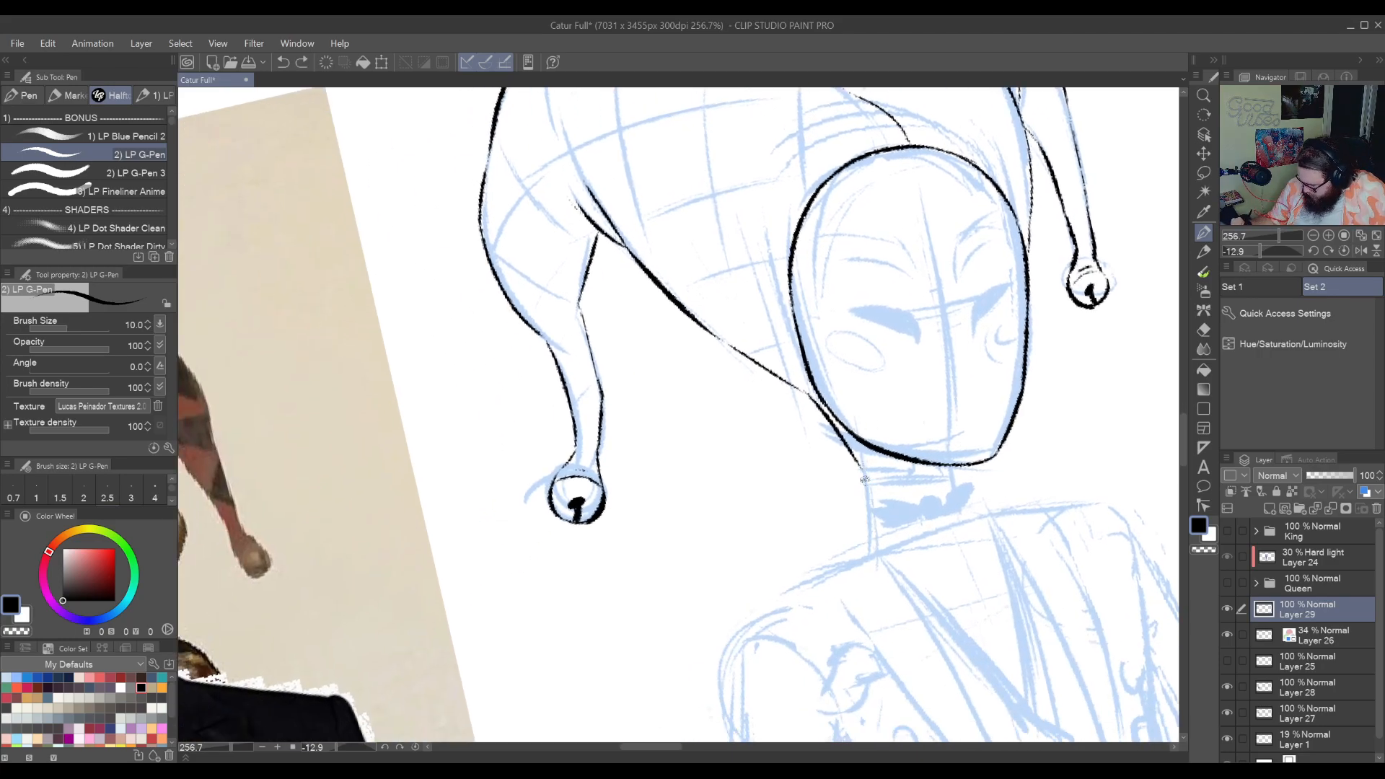
{"action": "left_click_drag", "start_coordinate": [860, 466], "coordinate": [872, 537]}
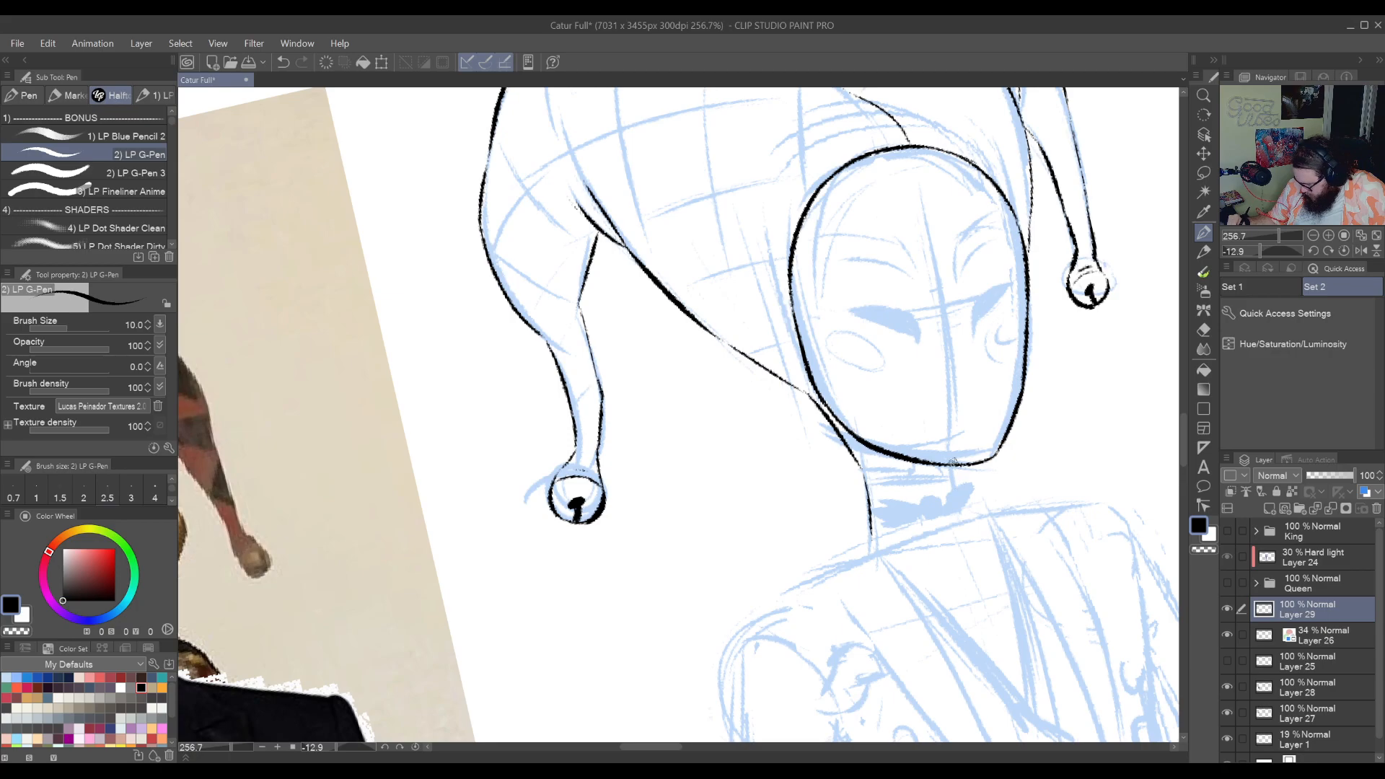
{"action": "left_click_drag", "start_coordinate": [914, 215], "coordinate": [827, 449]}
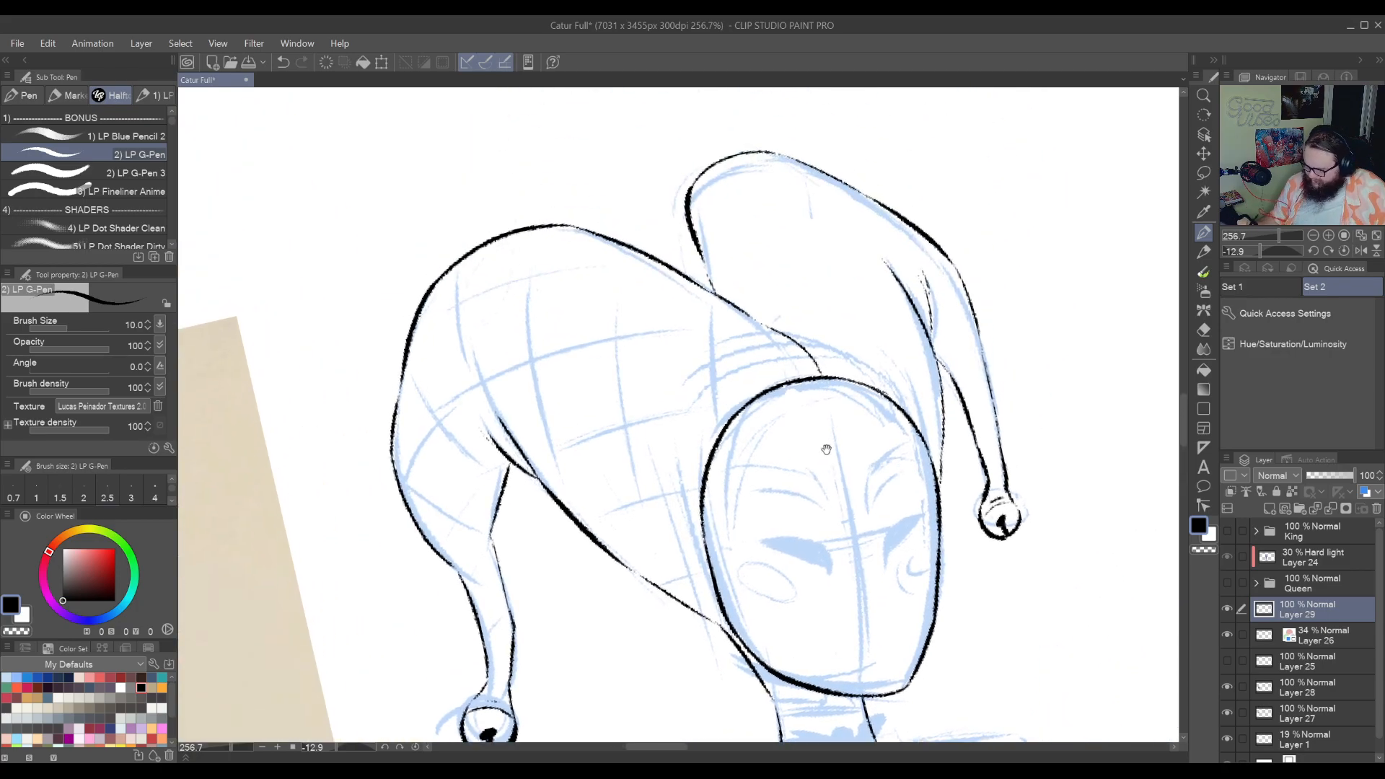
Draw four small round studs with short crease marks across the right horn, from its top down toward the face
{"action": "left_click_drag", "start_coordinate": [638, 630], "coordinate": [1182, 373]}
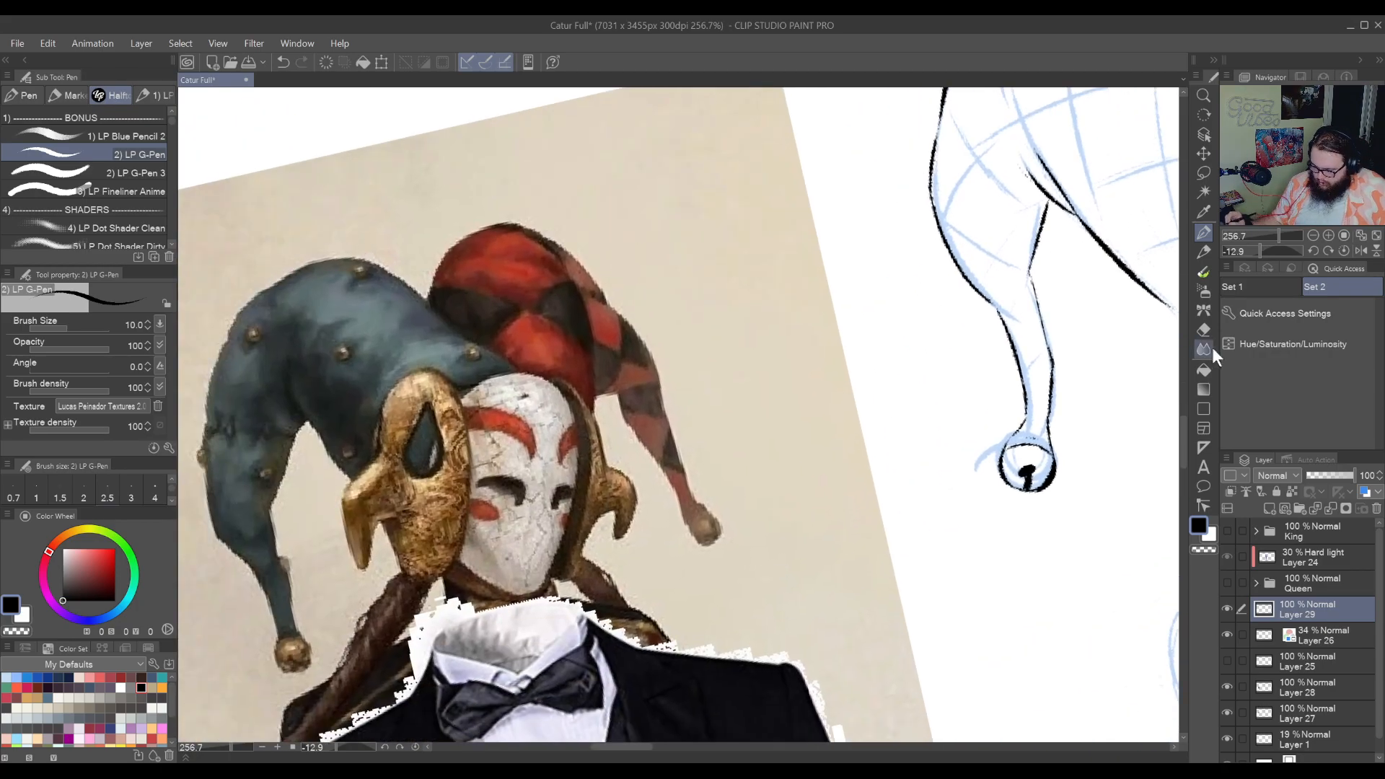
{"action": "mouse_move", "coordinate": [987, 552]}
{"action": "left_mouse_down"}
{"action": "mouse_move", "coordinate": [871, 616]}
{"action": "mouse_move", "coordinate": [961, 545]}
{"action": "left_mouse_up"}
{"action": "scroll", "coordinate": [962, 545], "scroll_direction": "down", "scroll_amount": 5}
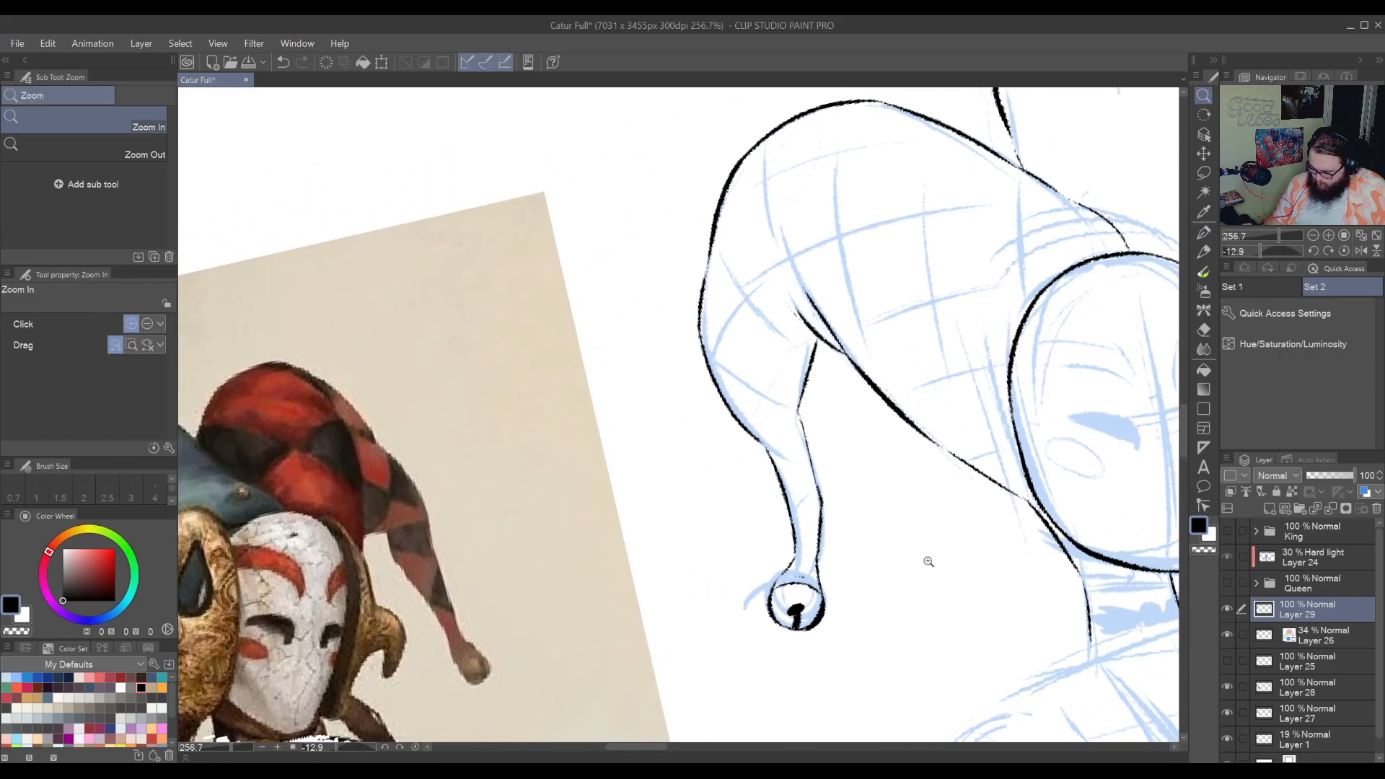
{"action": "left_click_drag", "start_coordinate": [902, 585], "coordinate": [898, 572]}
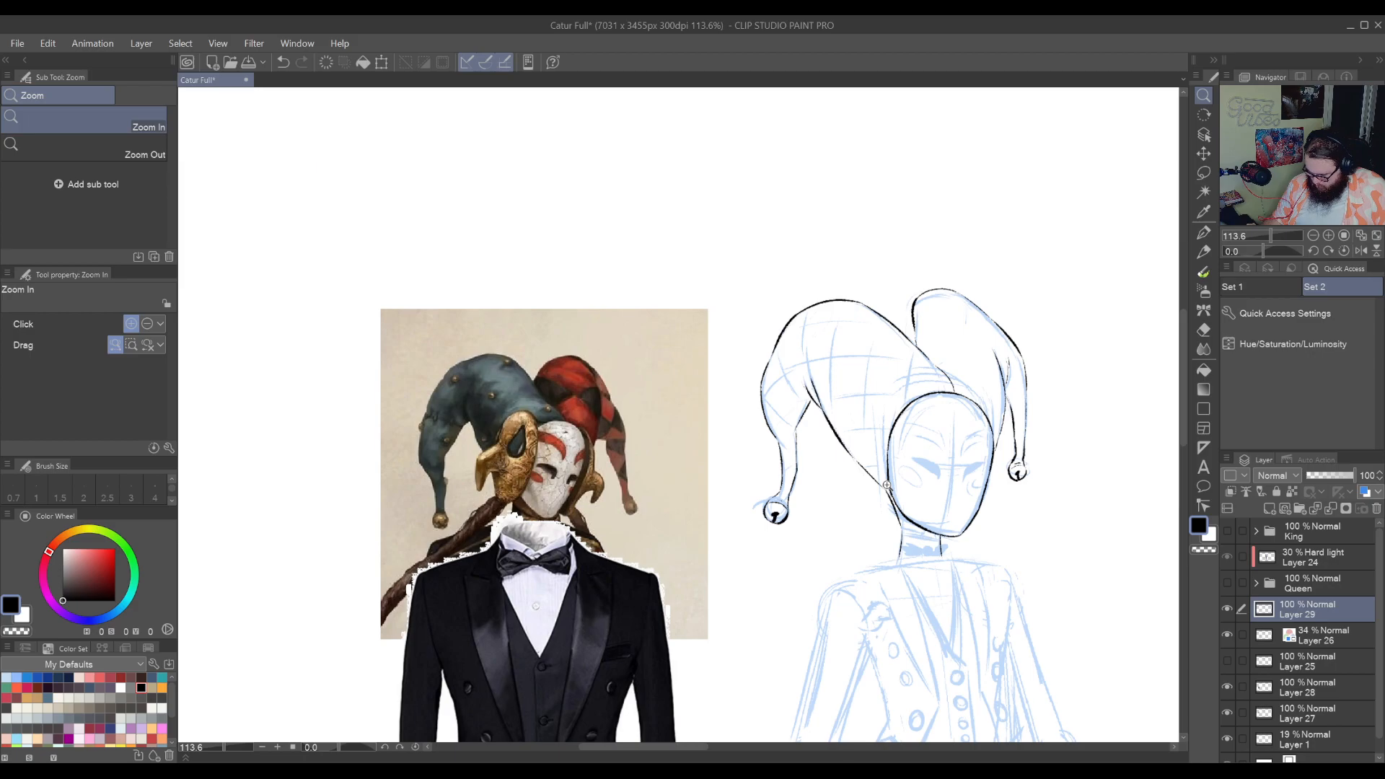
{"action": "scroll", "coordinate": [891, 479], "scroll_direction": "up", "scroll_amount": 4}
{"action": "left_click_drag", "start_coordinate": [1008, 512], "coordinate": [955, 489]}
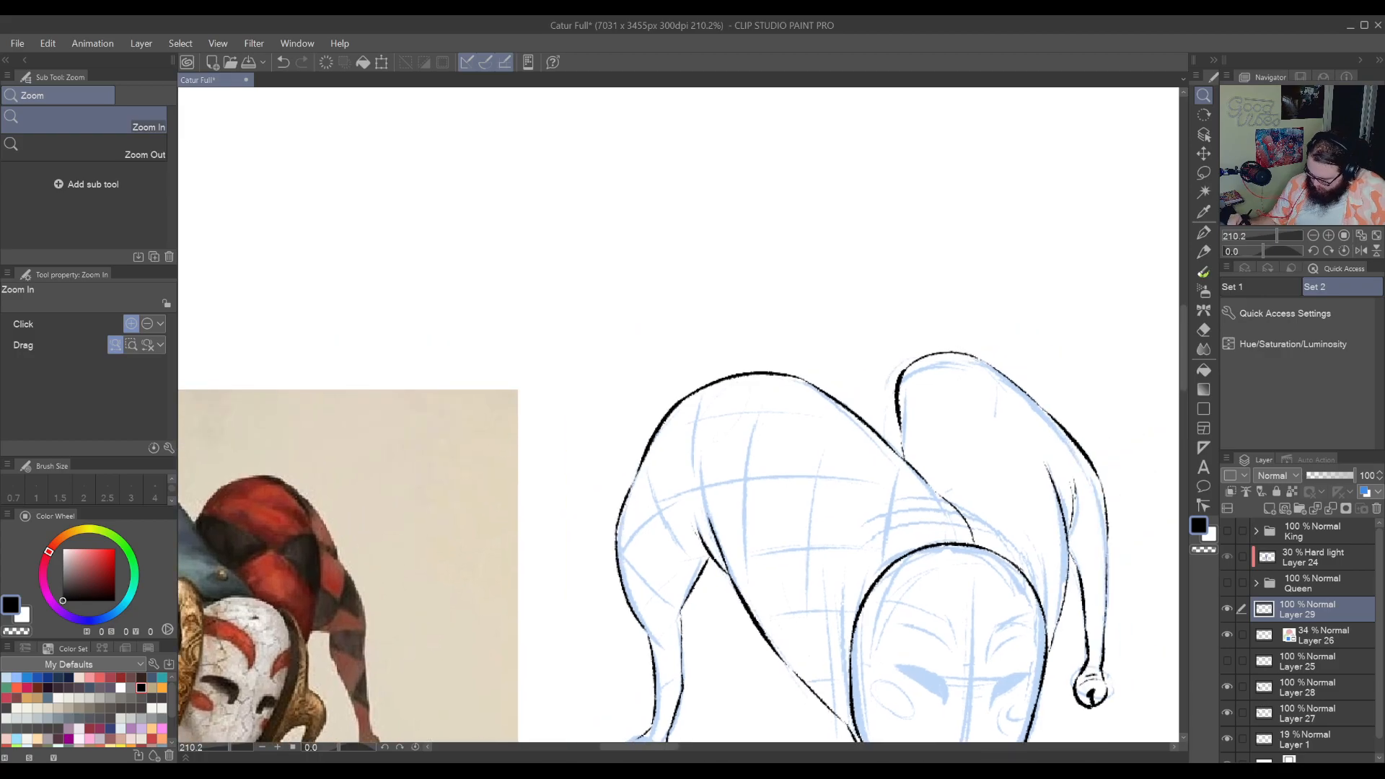
{"action": "key", "text": "p"}
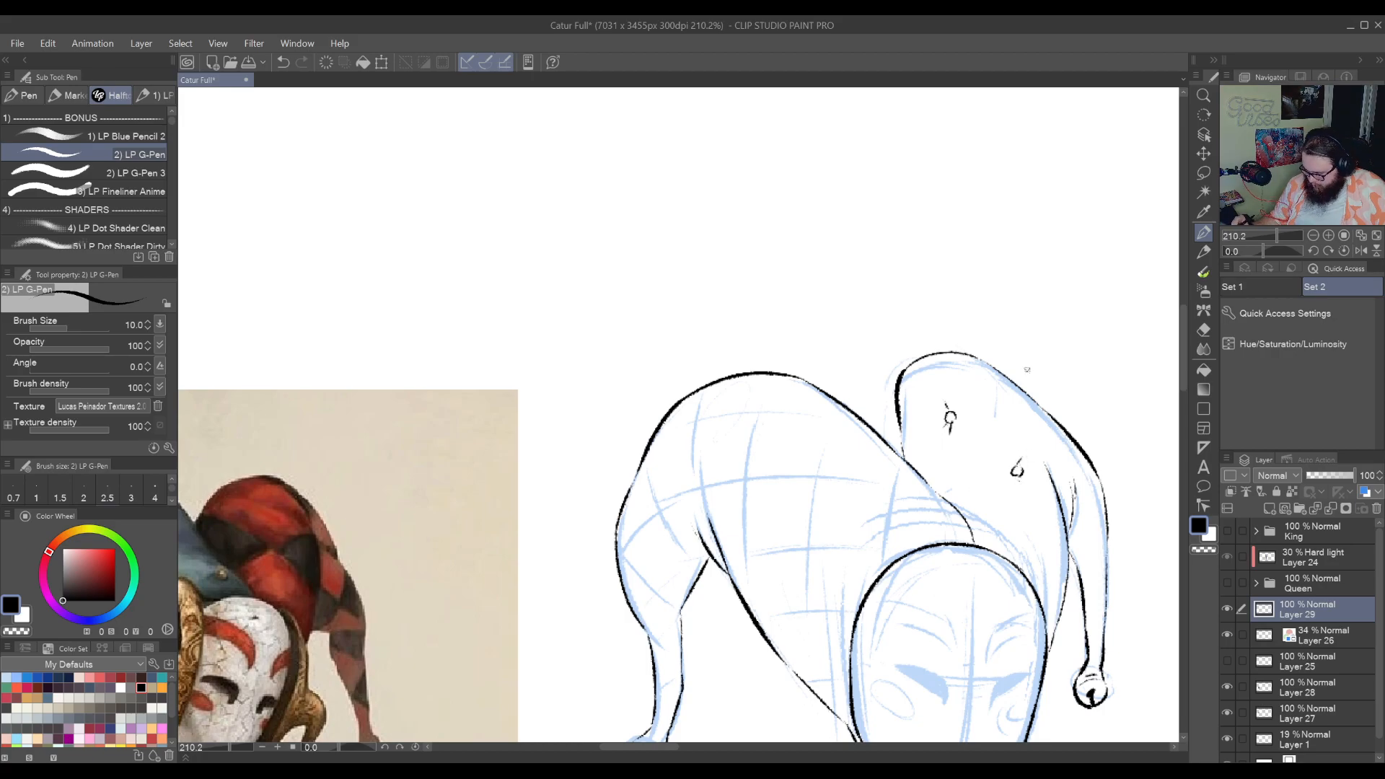
{"action": "left_click_drag", "start_coordinate": [929, 552], "coordinate": [1007, 487]}
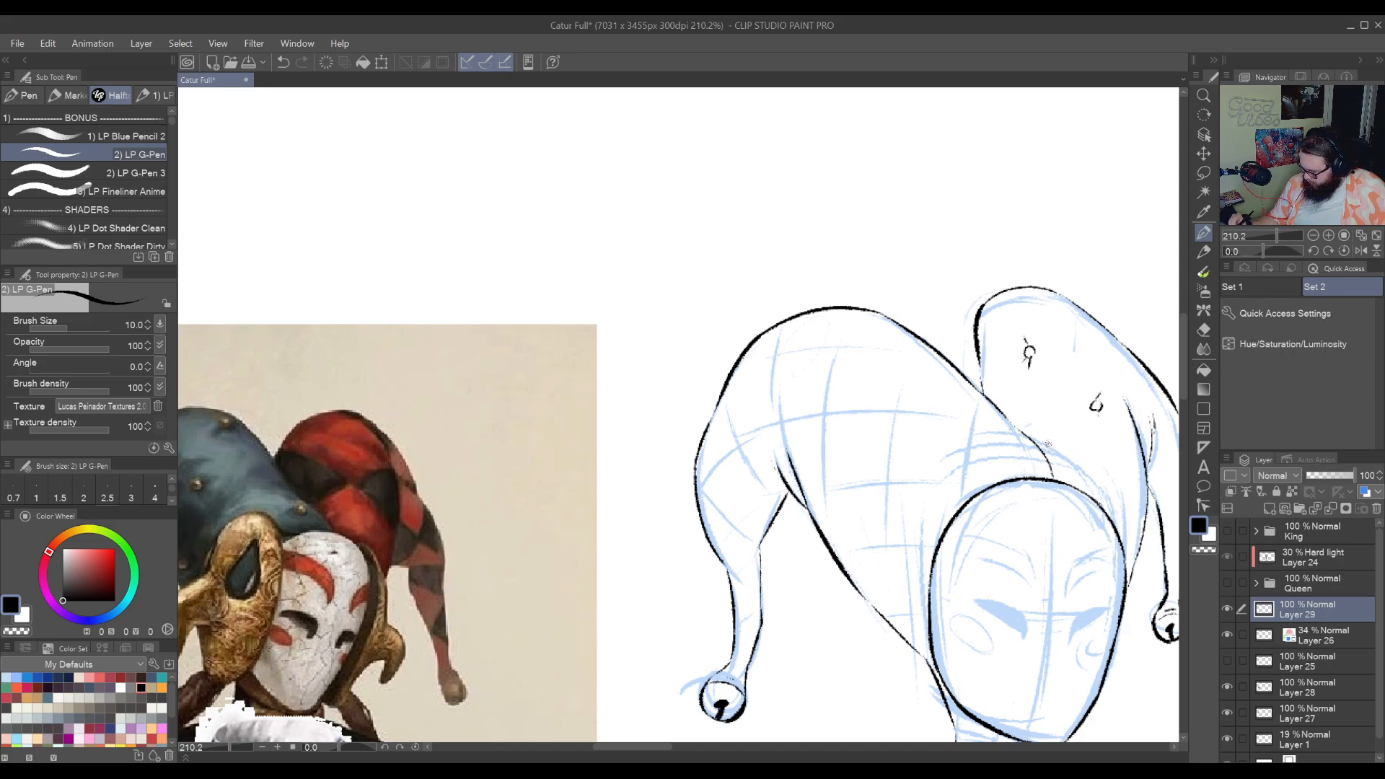
{"action": "left_click_drag", "start_coordinate": [1048, 445], "coordinate": [1053, 444]}
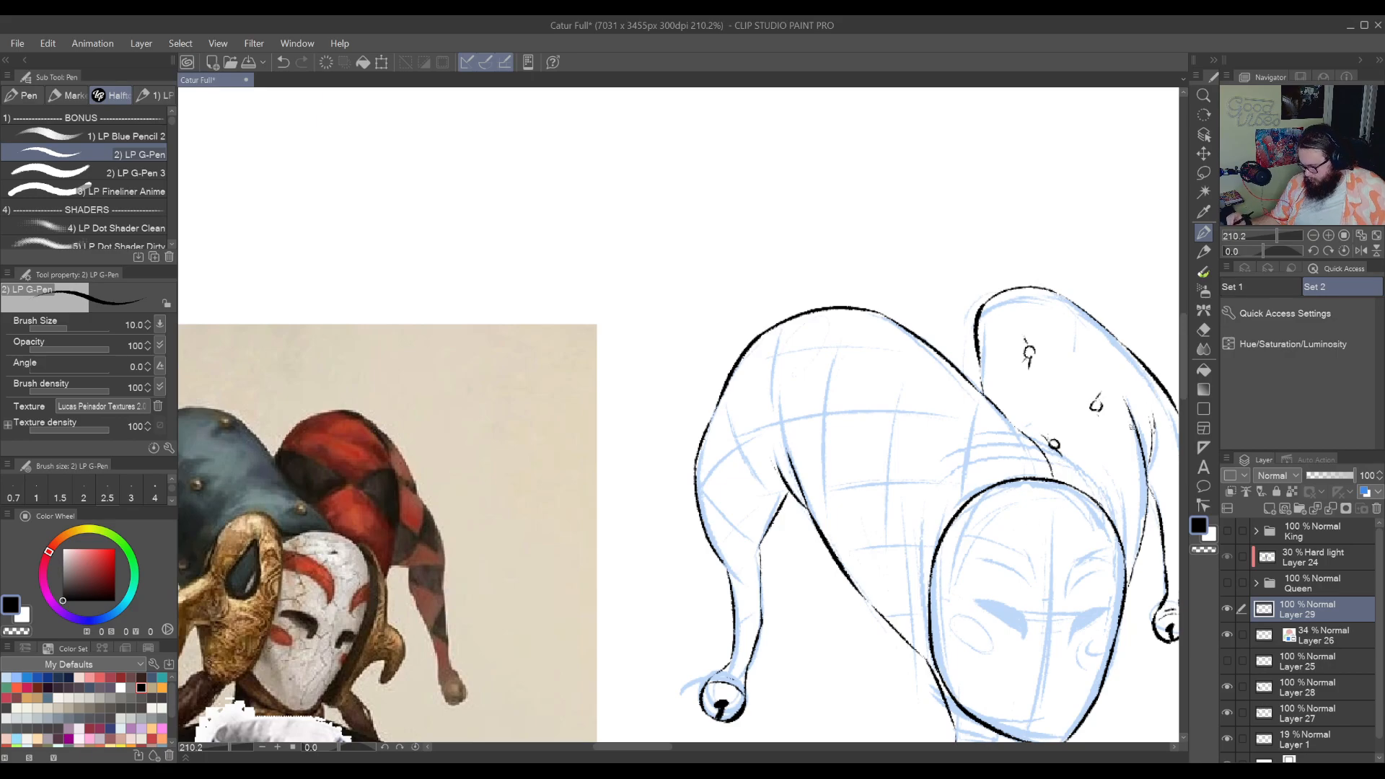
{"action": "left_click_drag", "start_coordinate": [1130, 478], "coordinate": [1018, 491]}
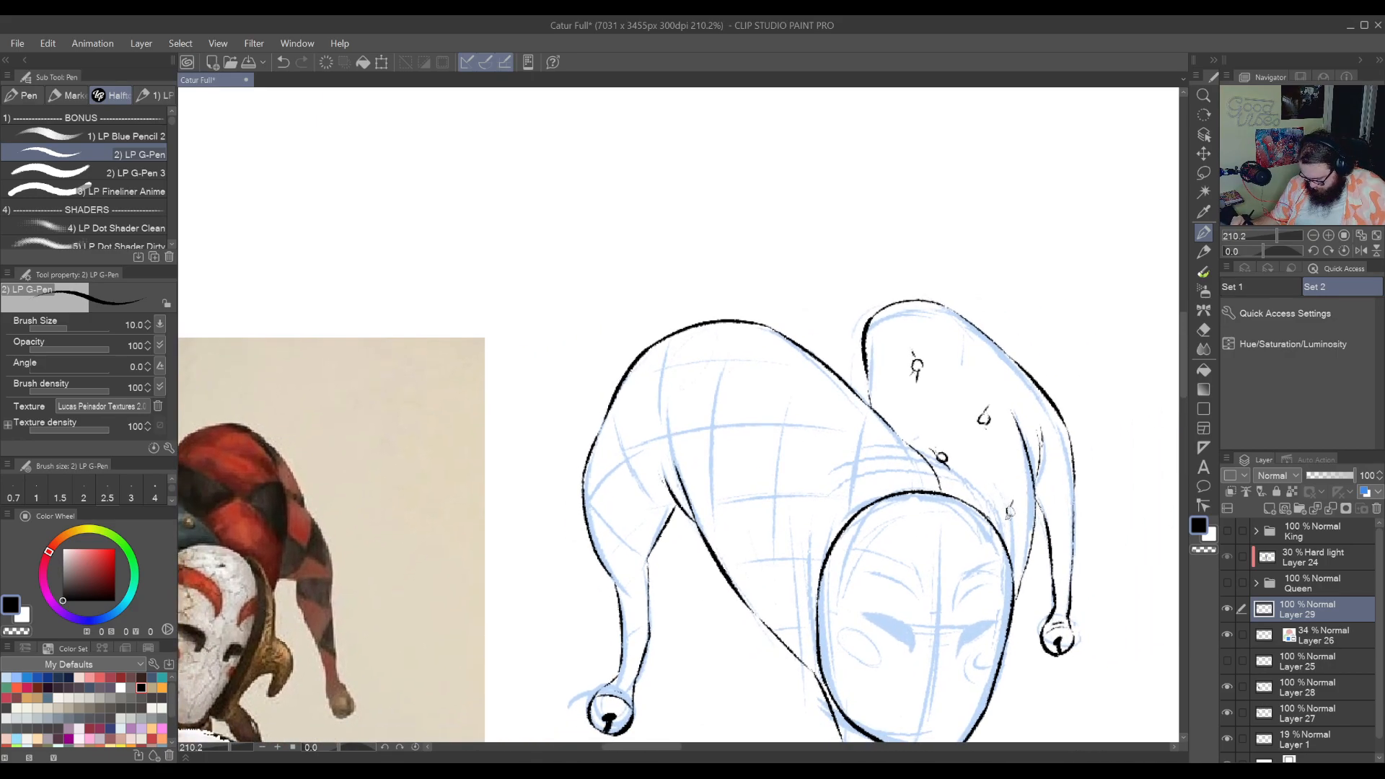
Draw a small stud overlapping the right horn's upper outer edge, erasing the outline beneath it
{"action": "left_click_drag", "start_coordinate": [1022, 498], "coordinate": [950, 543]}
{"action": "left_click_drag", "start_coordinate": [933, 356], "coordinate": [993, 494]}
{"action": "left_click_drag", "start_coordinate": [907, 441], "coordinate": [995, 450]}
{"action": "left_click_drag", "start_coordinate": [1053, 407], "coordinate": [1027, 454]}
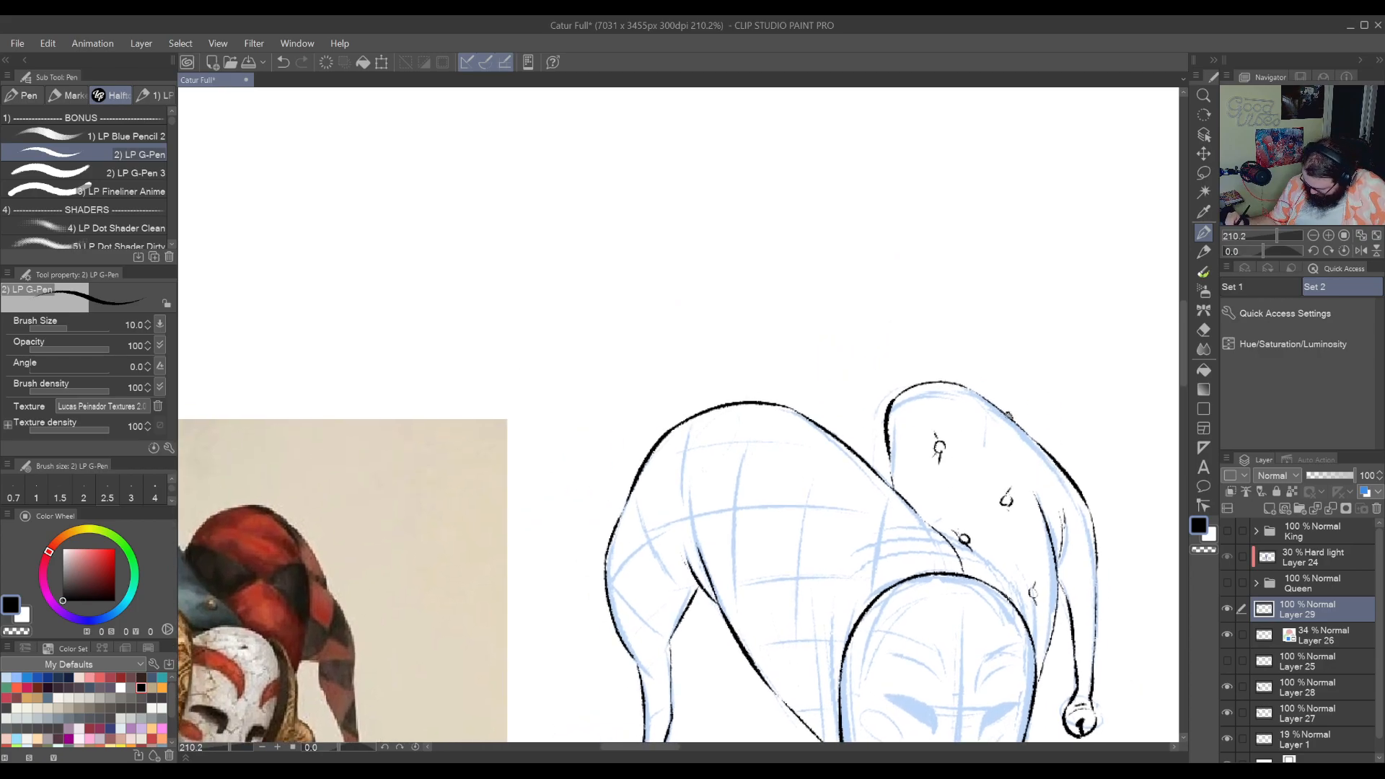
{"action": "key", "text": "ctrl+z"}
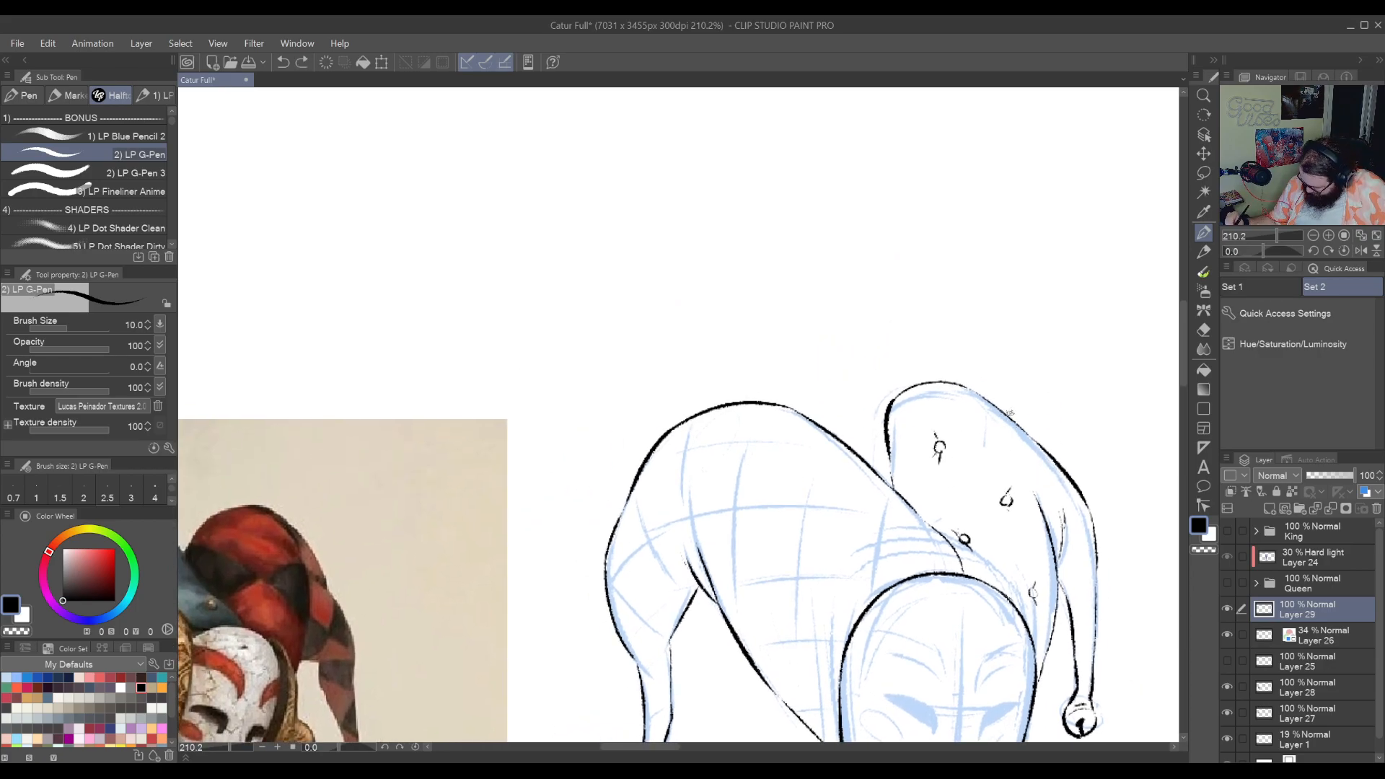
{"action": "key", "text": "e"}
{"action": "left_click", "coordinate": [1009, 416]}
{"action": "scroll", "coordinate": [1010, 416], "scroll_direction": "up", "scroll_amount": 3}
{"action": "key", "text": "p"}
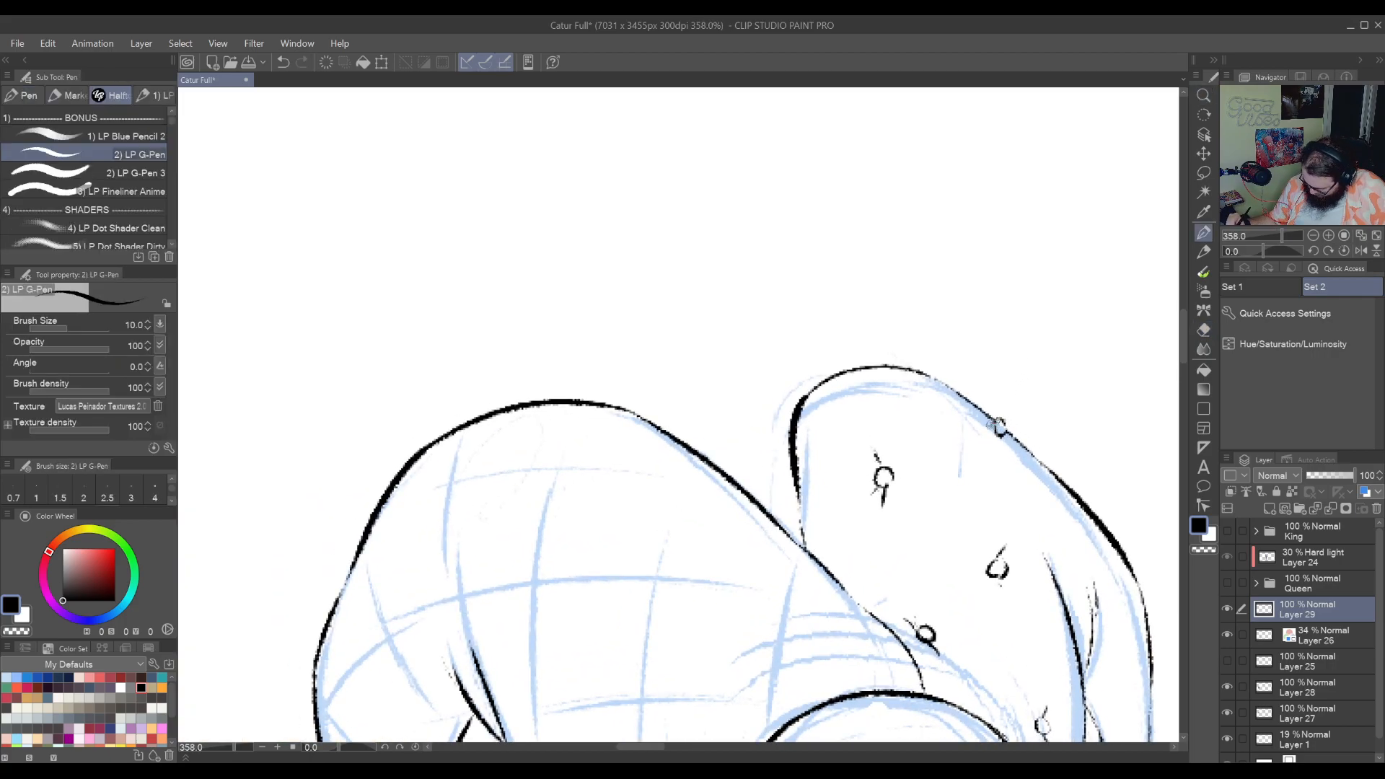
Add one small stud at the right horn's outer bend and another on its tail's inner edge
{"action": "left_click_drag", "start_coordinate": [884, 577], "coordinate": [937, 479]}
{"action": "left_click_drag", "start_coordinate": [1082, 364], "coordinate": [1048, 404]}
{"action": "mouse_move", "coordinate": [1071, 455]}
{"action": "left_mouse_down"}
{"action": "mouse_move", "coordinate": [961, 355]}
{"action": "mouse_move", "coordinate": [837, 417]}
{"action": "mouse_move", "coordinate": [893, 367]}
{"action": "mouse_move", "coordinate": [958, 404]}
{"action": "left_mouse_up"}
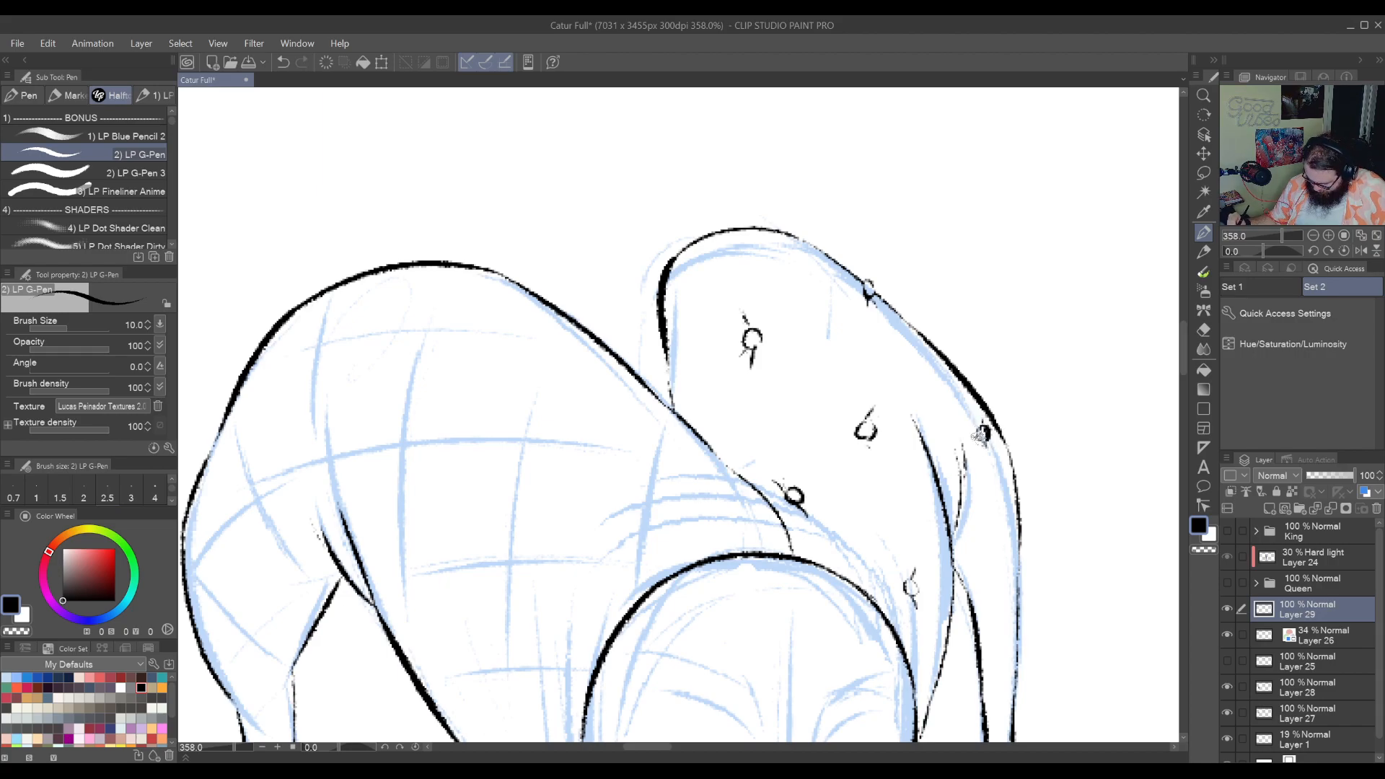
{"action": "scroll", "coordinate": [981, 435], "scroll_direction": "down", "scroll_amount": 4}
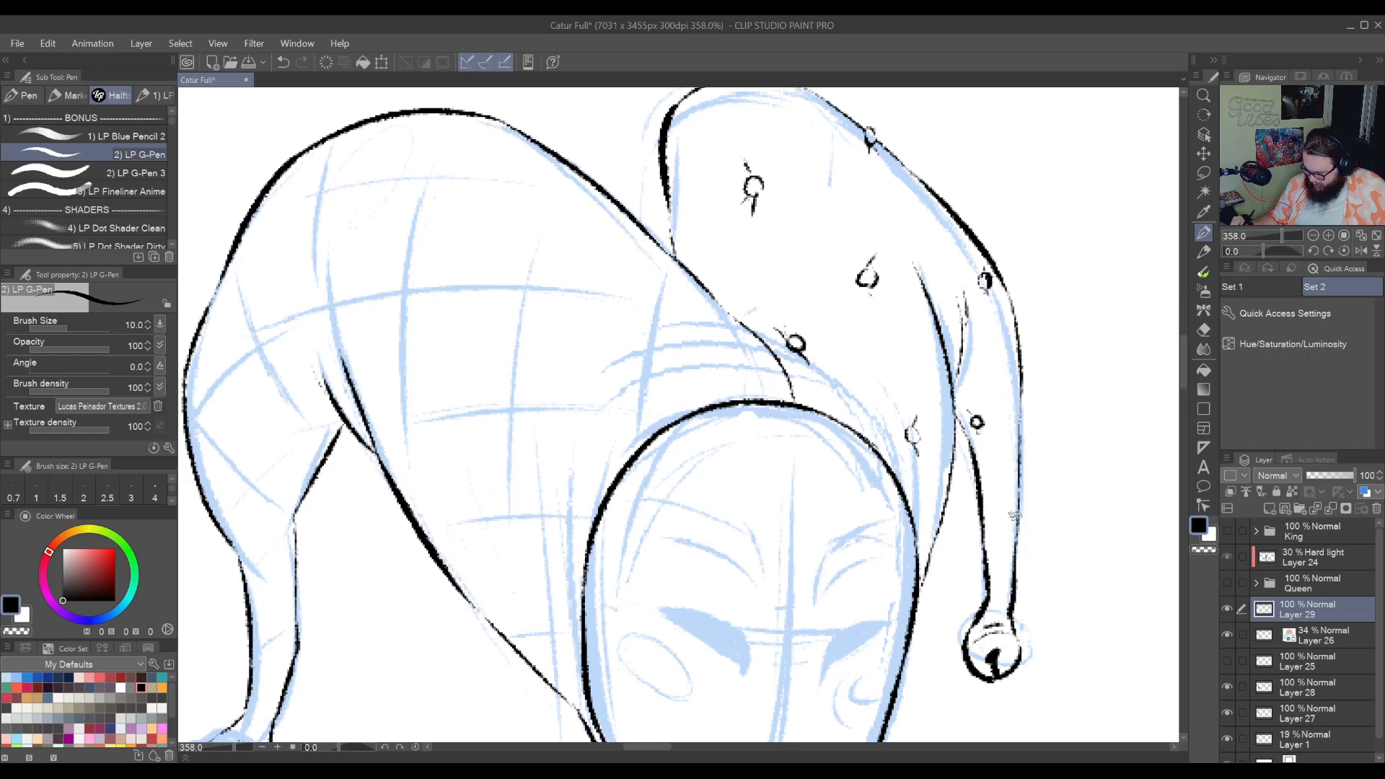
Add a small round stud on the outer edge of the right horn's tail, erasing the outline beneath it
{"action": "key", "text": "ctrl+z"}
{"action": "key", "text": "e"}
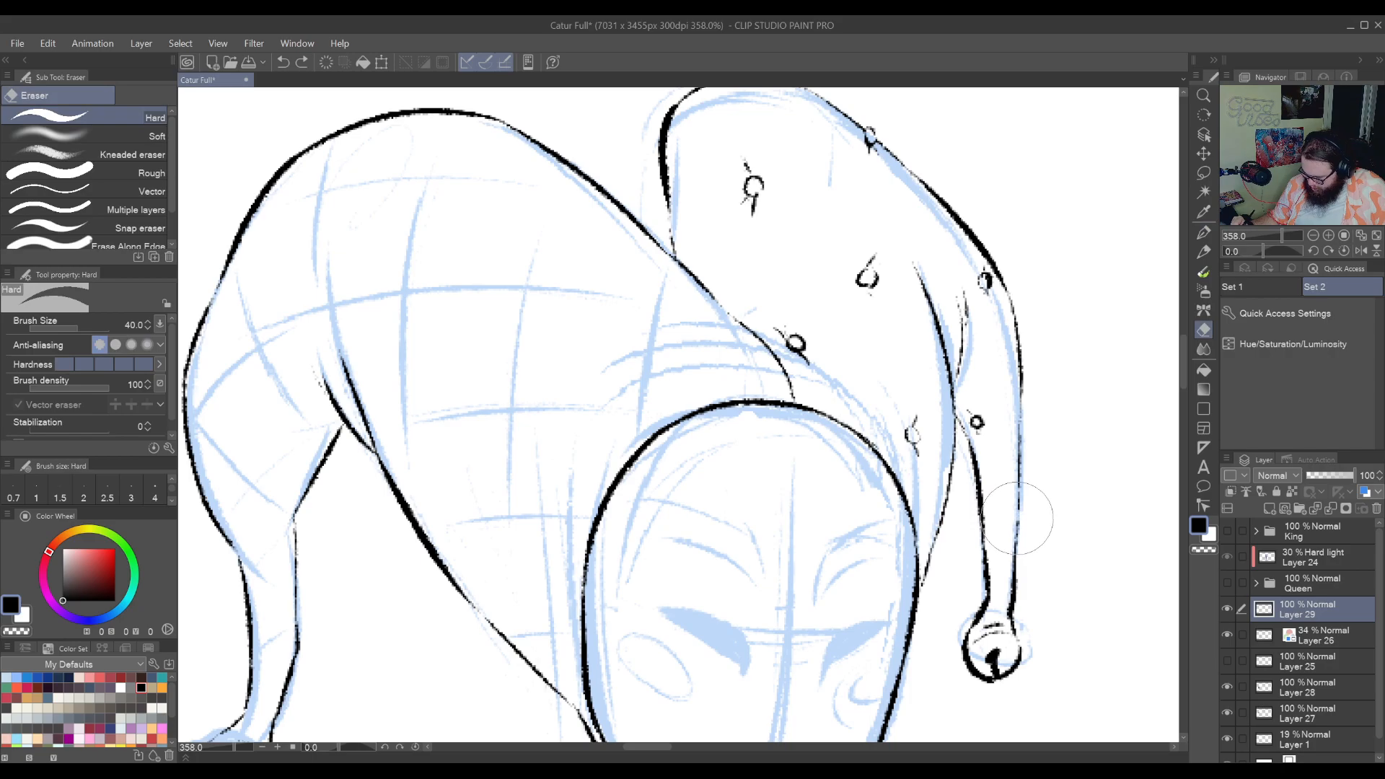
{"action": "key", "text": "p"}
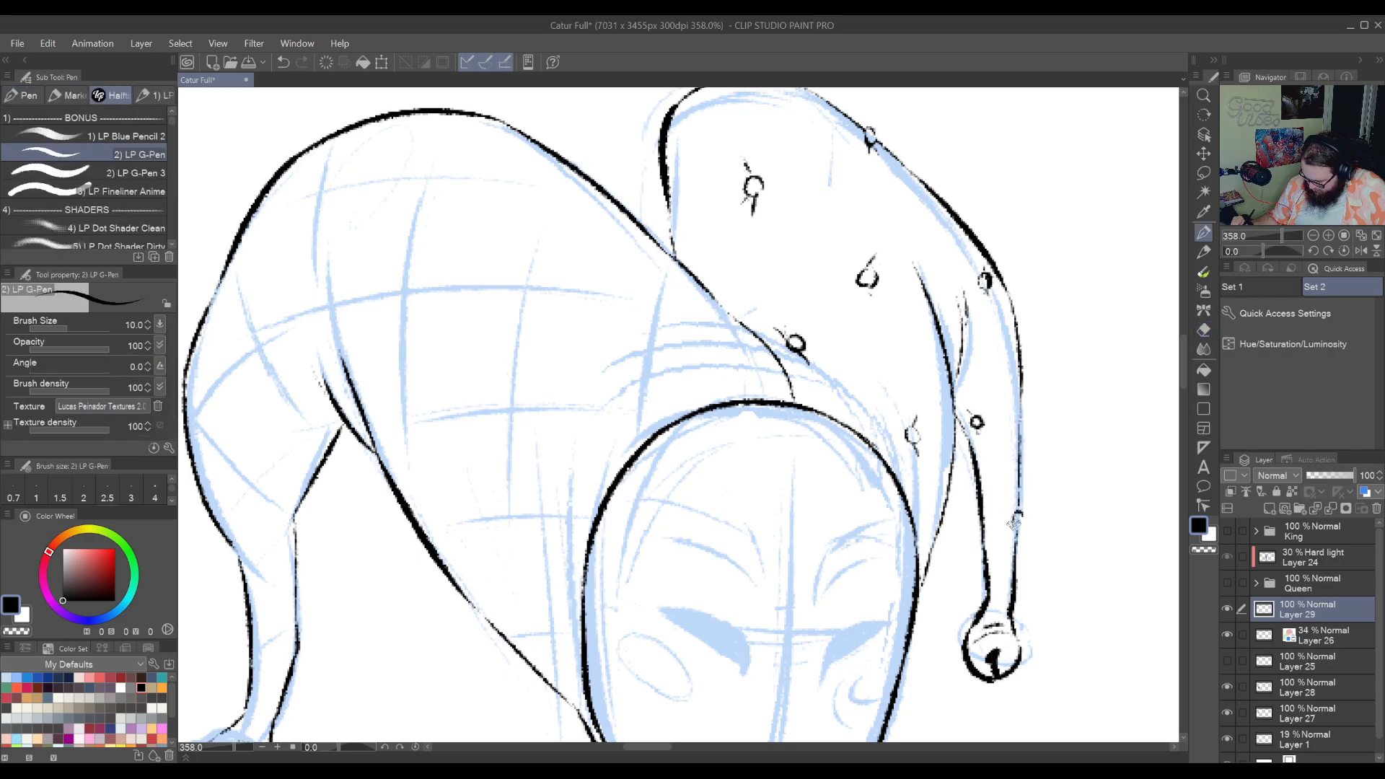
{"action": "left_click_drag", "start_coordinate": [1016, 512], "coordinate": [1010, 523]}
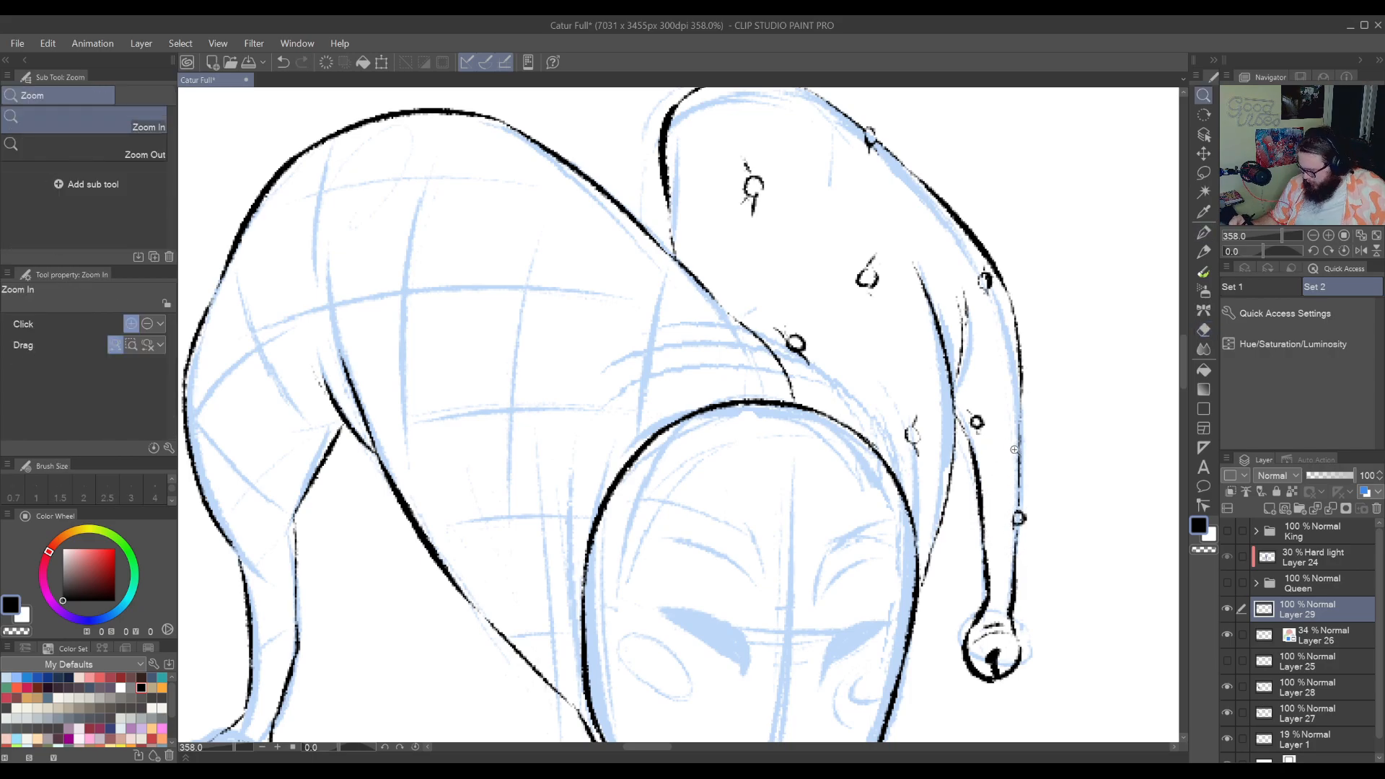
Ink curved creases at the left horn's base beside the forehead, plus an edge line from where the horns meet down to the face
{"action": "scroll", "coordinate": [1014, 450], "scroll_direction": "down", "scroll_amount": 5}
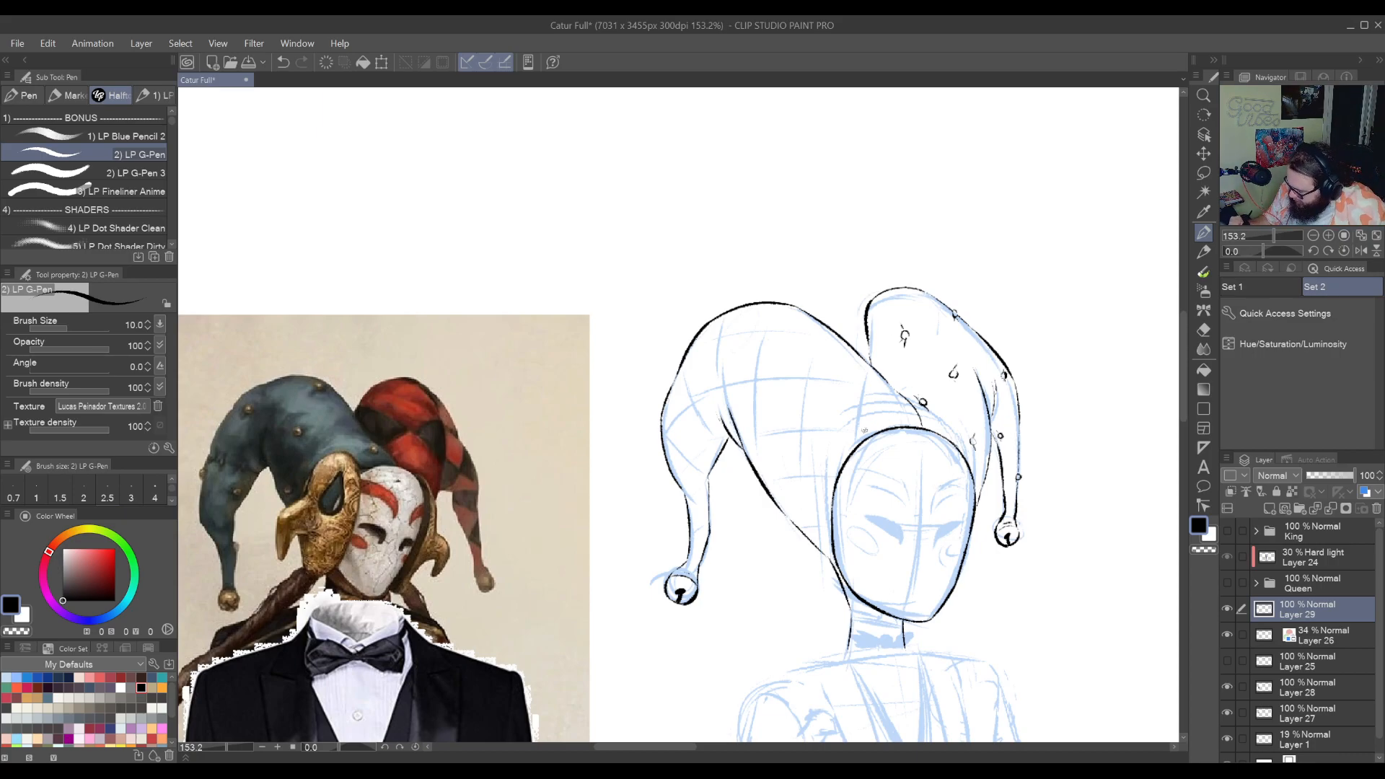
{"action": "left_click_drag", "start_coordinate": [870, 450], "coordinate": [903, 386]}
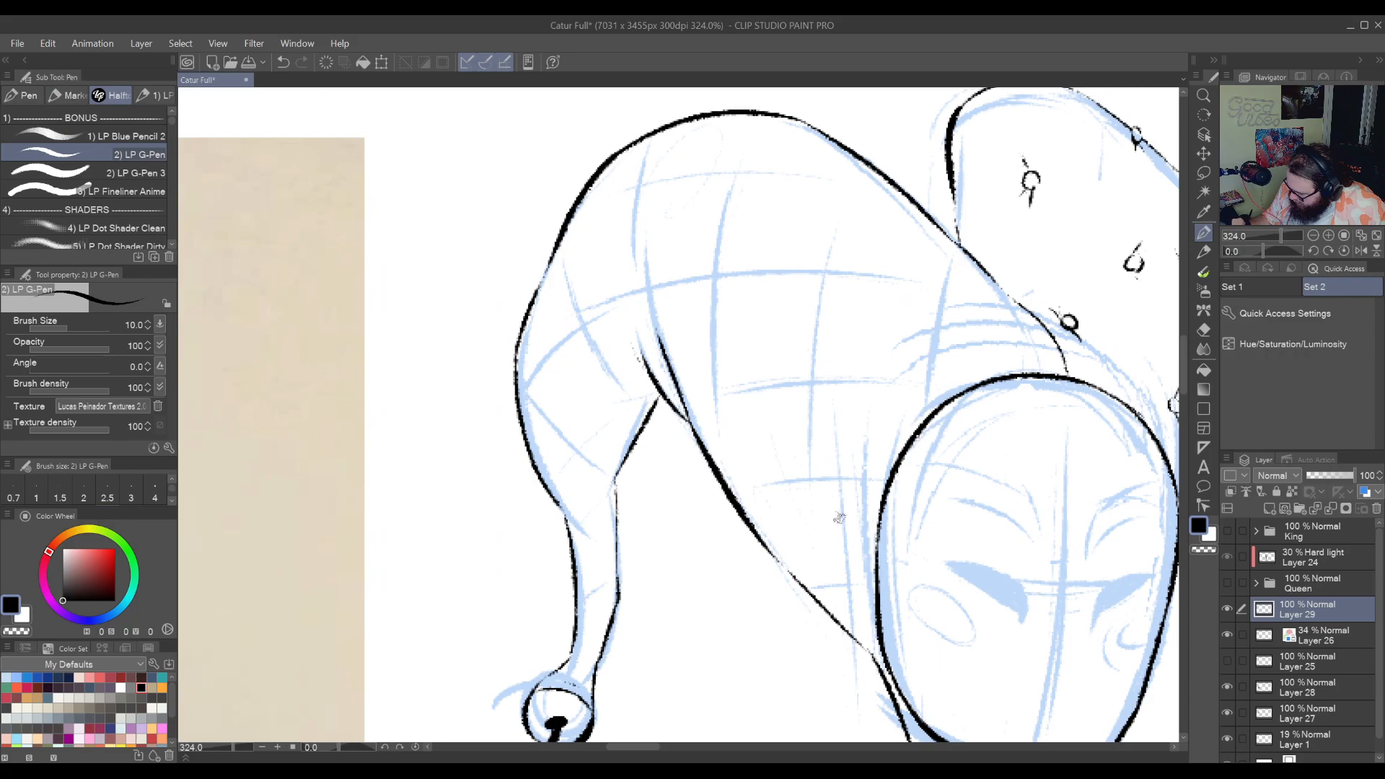
{"action": "key", "text": "ctrl+z"}
{"action": "left_click_drag", "start_coordinate": [837, 502], "coordinate": [927, 325]}
{"action": "key", "text": "ctrl+z"}
{"action": "left_click_drag", "start_coordinate": [824, 518], "coordinate": [903, 344]}
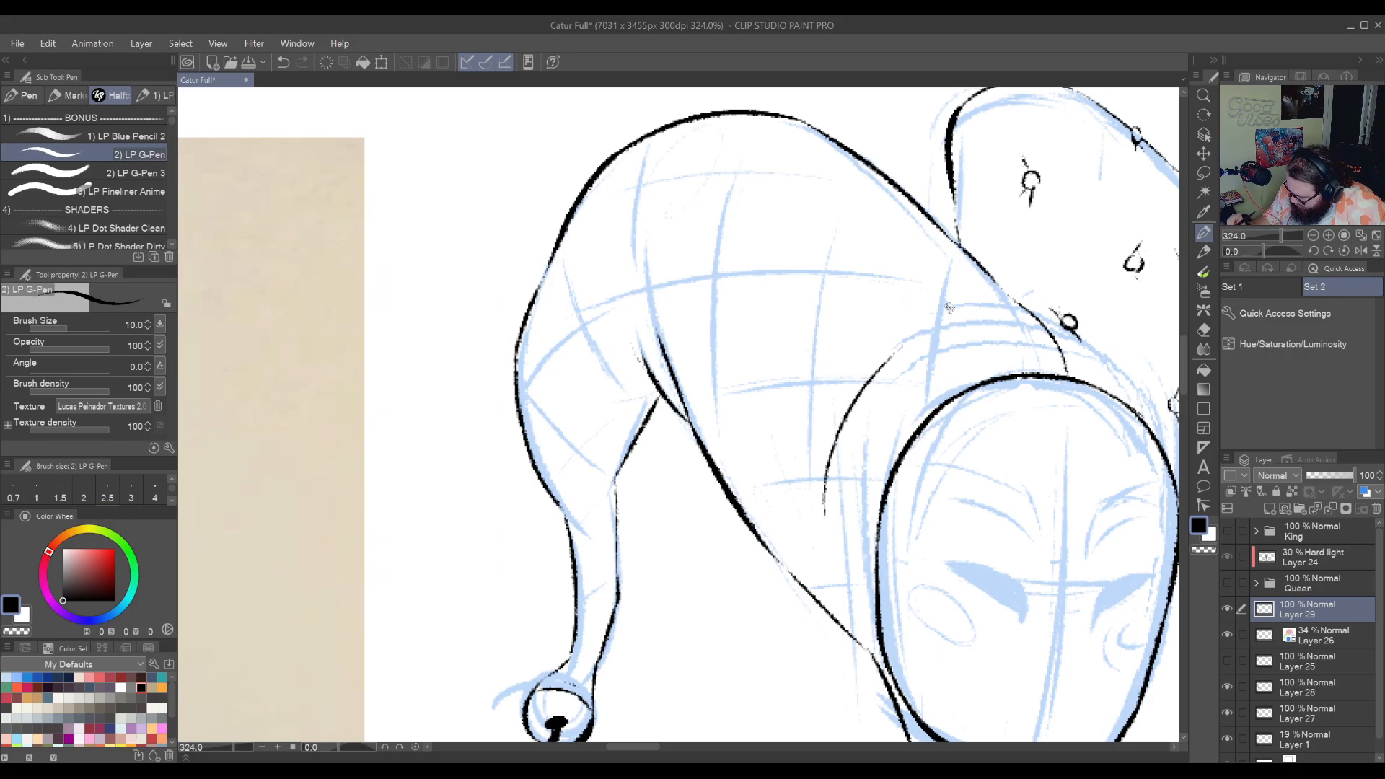
{"action": "left_click_drag", "start_coordinate": [811, 453], "coordinate": [898, 352]}
{"action": "mouse_move", "coordinate": [1018, 305]}
{"action": "left_mouse_down"}
{"action": "mouse_move", "coordinate": [907, 376]}
{"action": "mouse_move", "coordinate": [910, 433]}
{"action": "left_mouse_up"}
Extend the creases at the left horn's base with a thin fold line curving down beside the face
{"action": "mouse_move", "coordinate": [796, 511]}
{"action": "left_mouse_down"}
{"action": "mouse_move", "coordinate": [864, 358]}
{"action": "mouse_move", "coordinate": [714, 245]}
{"action": "mouse_move", "coordinate": [686, 241]}
{"action": "mouse_move", "coordinate": [714, 246]}
{"action": "mouse_move", "coordinate": [701, 242]}
{"action": "left_mouse_up"}
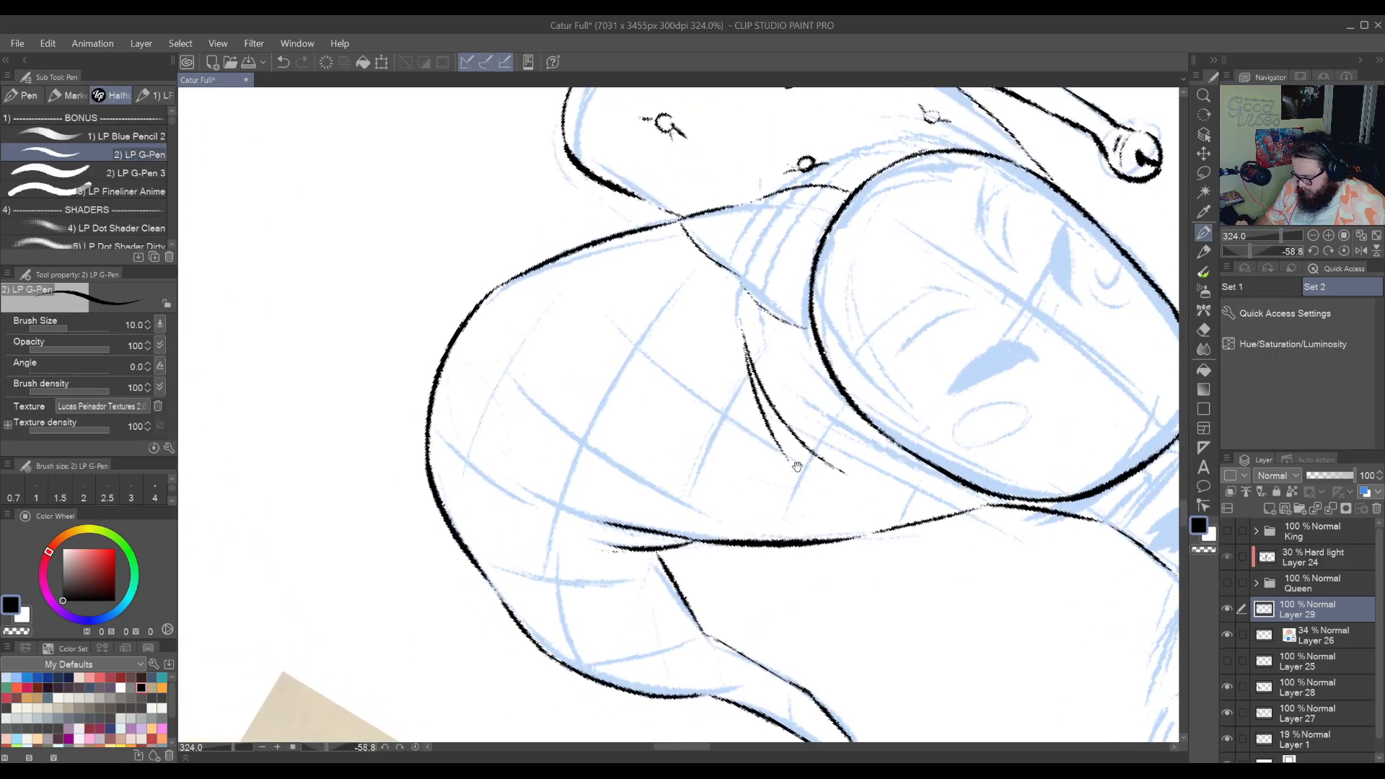
{"action": "left_click_drag", "start_coordinate": [743, 372], "coordinate": [884, 470]}
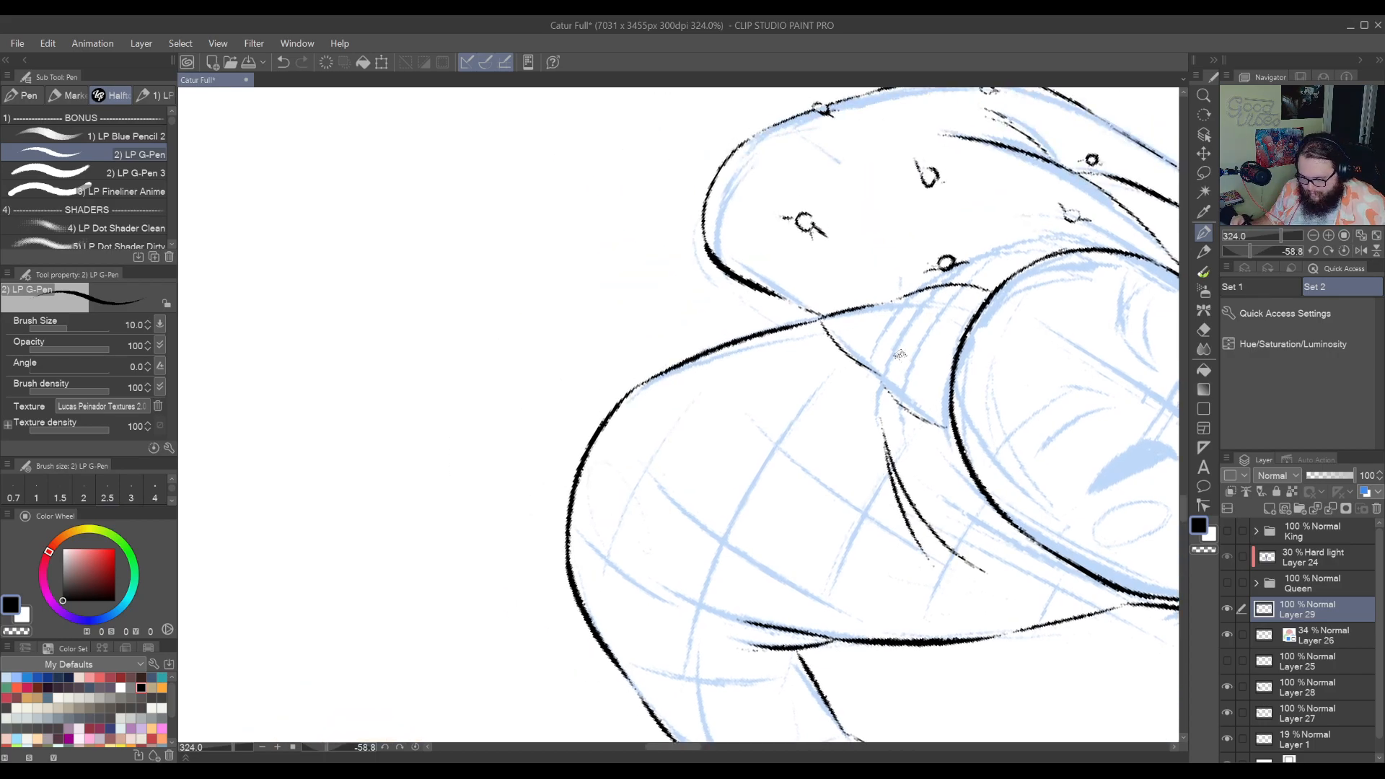
{"action": "left_click_drag", "start_coordinate": [908, 555], "coordinate": [830, 565]}
{"action": "left_click_drag", "start_coordinate": [882, 615], "coordinate": [588, 591]}
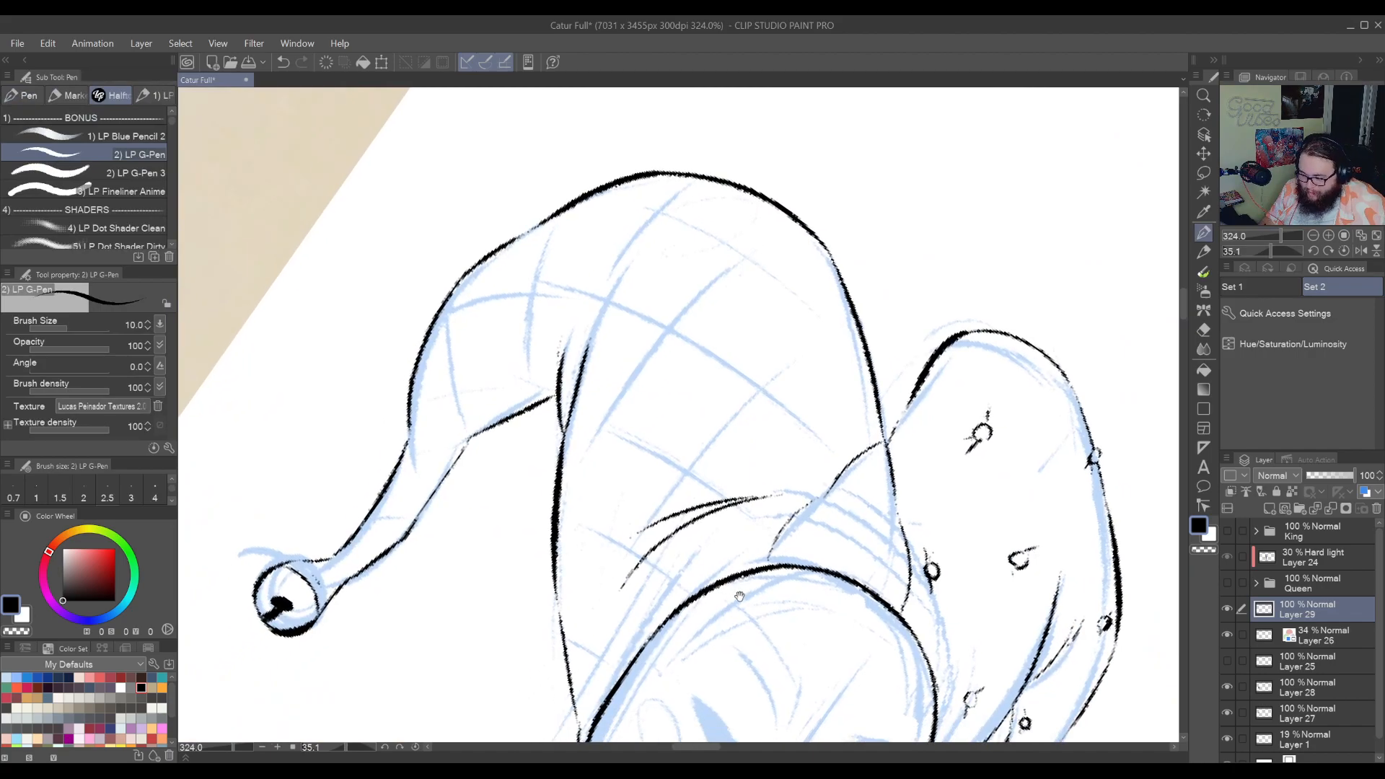
{"action": "mouse_move", "coordinate": [699, 591]}
{"action": "left_mouse_down"}
{"action": "mouse_move", "coordinate": [731, 550]}
{"action": "mouse_move", "coordinate": [935, 455]}
{"action": "left_mouse_up"}
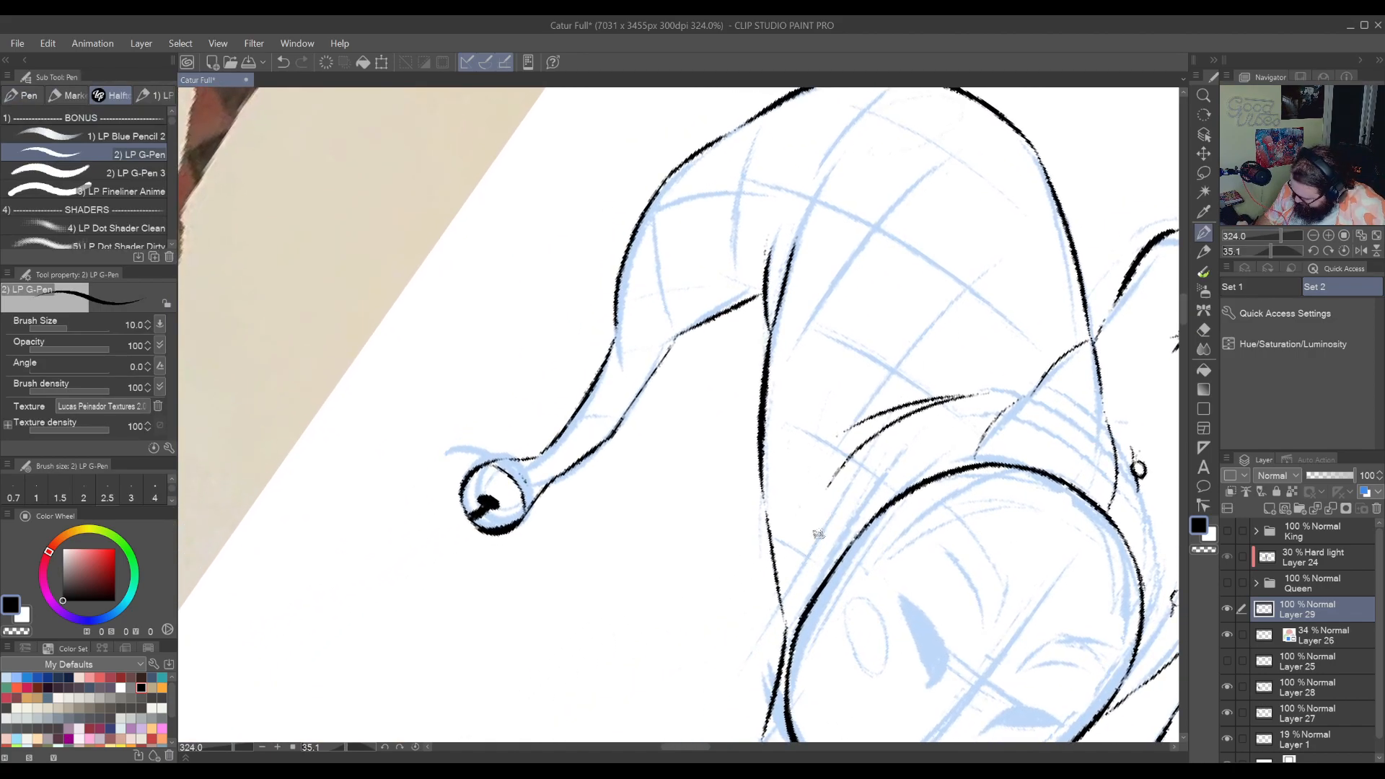
{"action": "left_click_drag", "start_coordinate": [816, 544], "coordinate": [856, 458]}
{"action": "key", "text": "ctrl+z"}
{"action": "left_click_drag", "start_coordinate": [821, 544], "coordinate": [862, 448]}
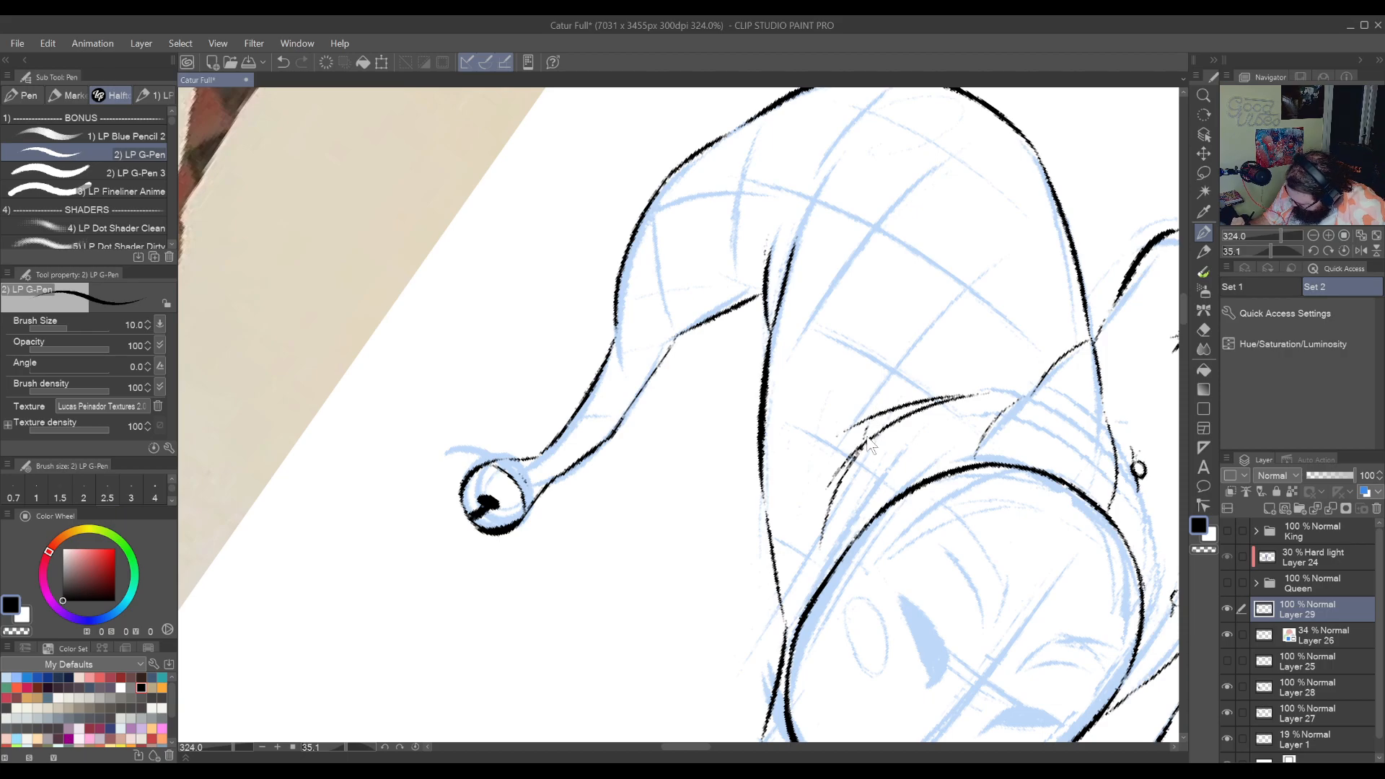
Ink the first curved cross line of the diamond pattern on the left horn, from the base creases up to its upper edge
{"action": "left_click_drag", "start_coordinate": [858, 448], "coordinate": [921, 340]}
{"action": "key", "text": "ctrl+z"}
{"action": "left_click_drag", "start_coordinate": [880, 411], "coordinate": [939, 323]}
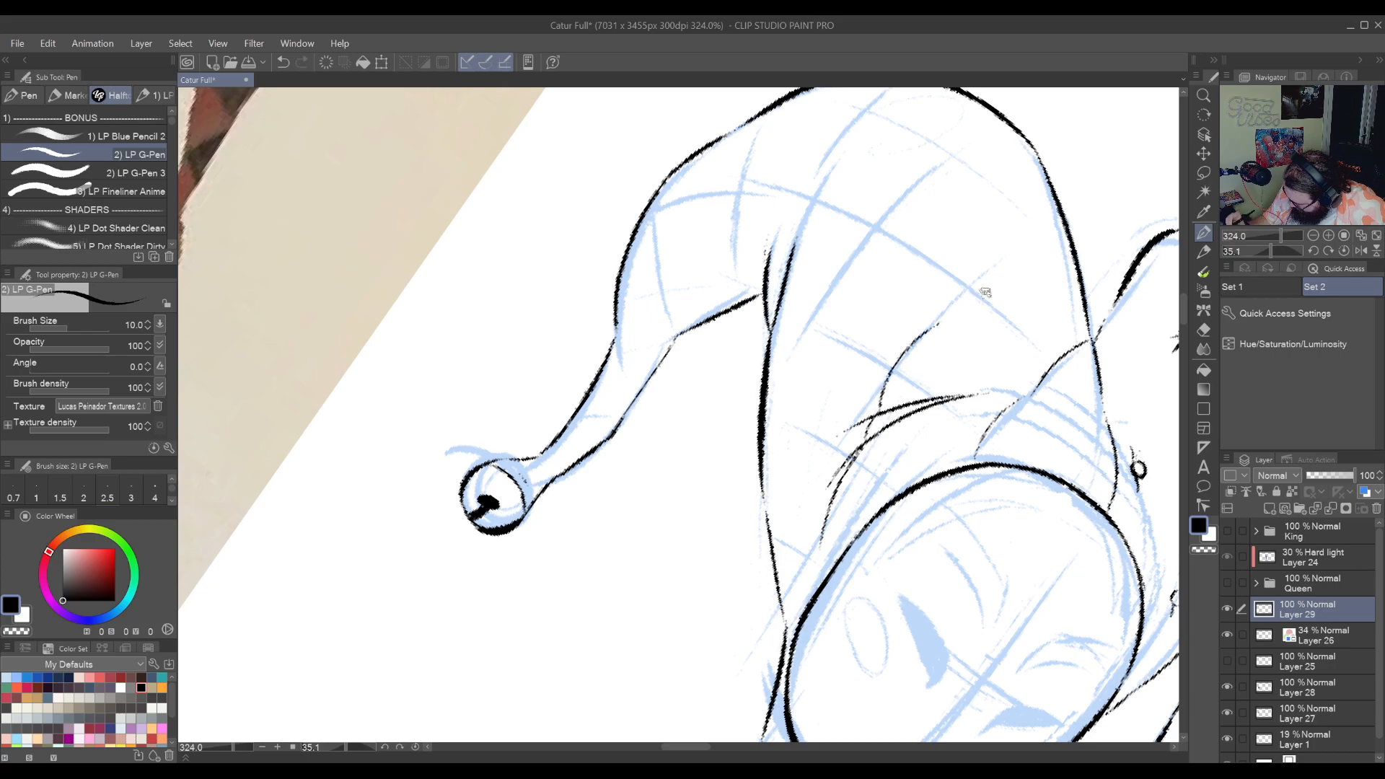
{"action": "key", "text": "ctrl+z"}
{"action": "left_click_drag", "start_coordinate": [869, 416], "coordinate": [939, 322]}
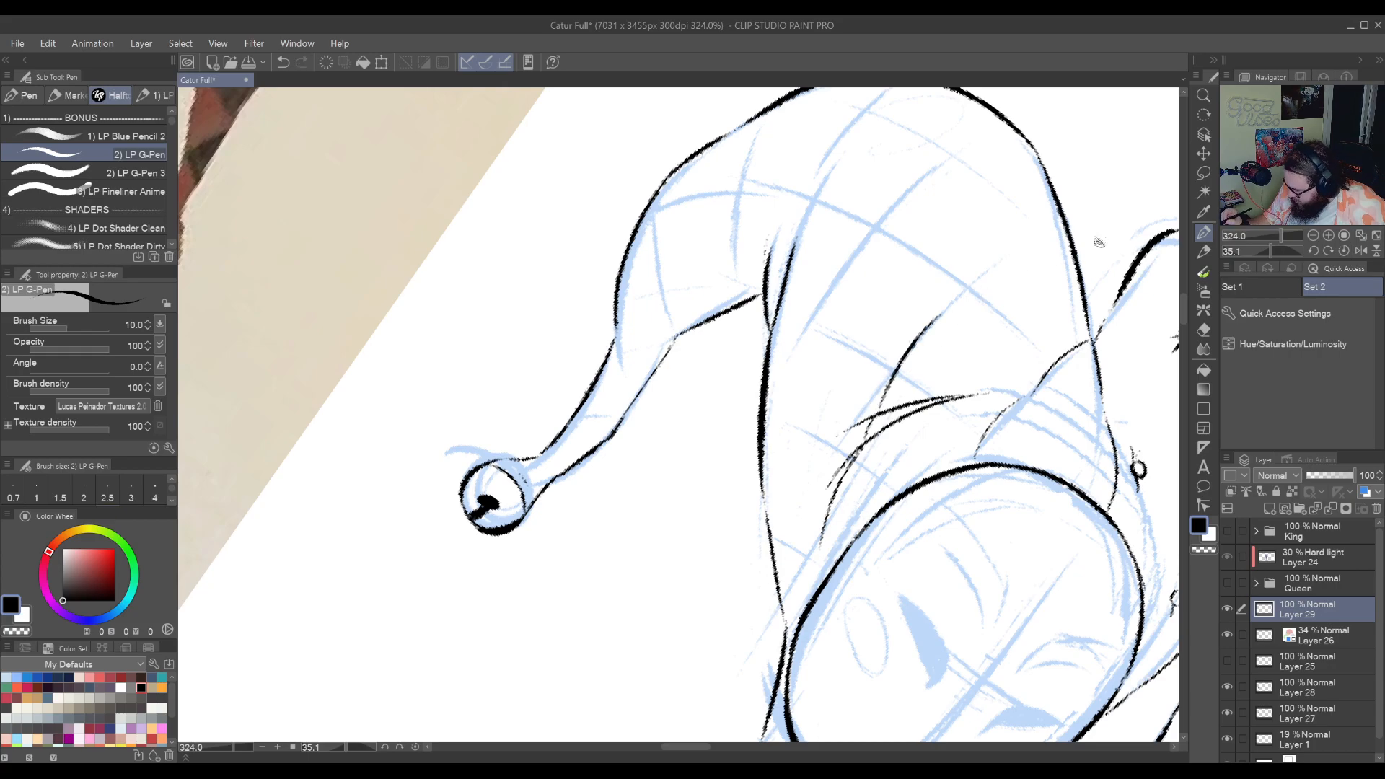
{"action": "mouse_move", "coordinate": [1020, 307]}
{"action": "left_mouse_down"}
{"action": "mouse_move", "coordinate": [886, 498]}
{"action": "mouse_move", "coordinate": [825, 487]}
{"action": "mouse_move", "coordinate": [914, 435]}
{"action": "mouse_move", "coordinate": [848, 509]}
{"action": "mouse_move", "coordinate": [907, 345]}
{"action": "left_mouse_up"}
{"action": "key", "text": "shift+space"}
{"action": "key", "text": "ctrl+z"}
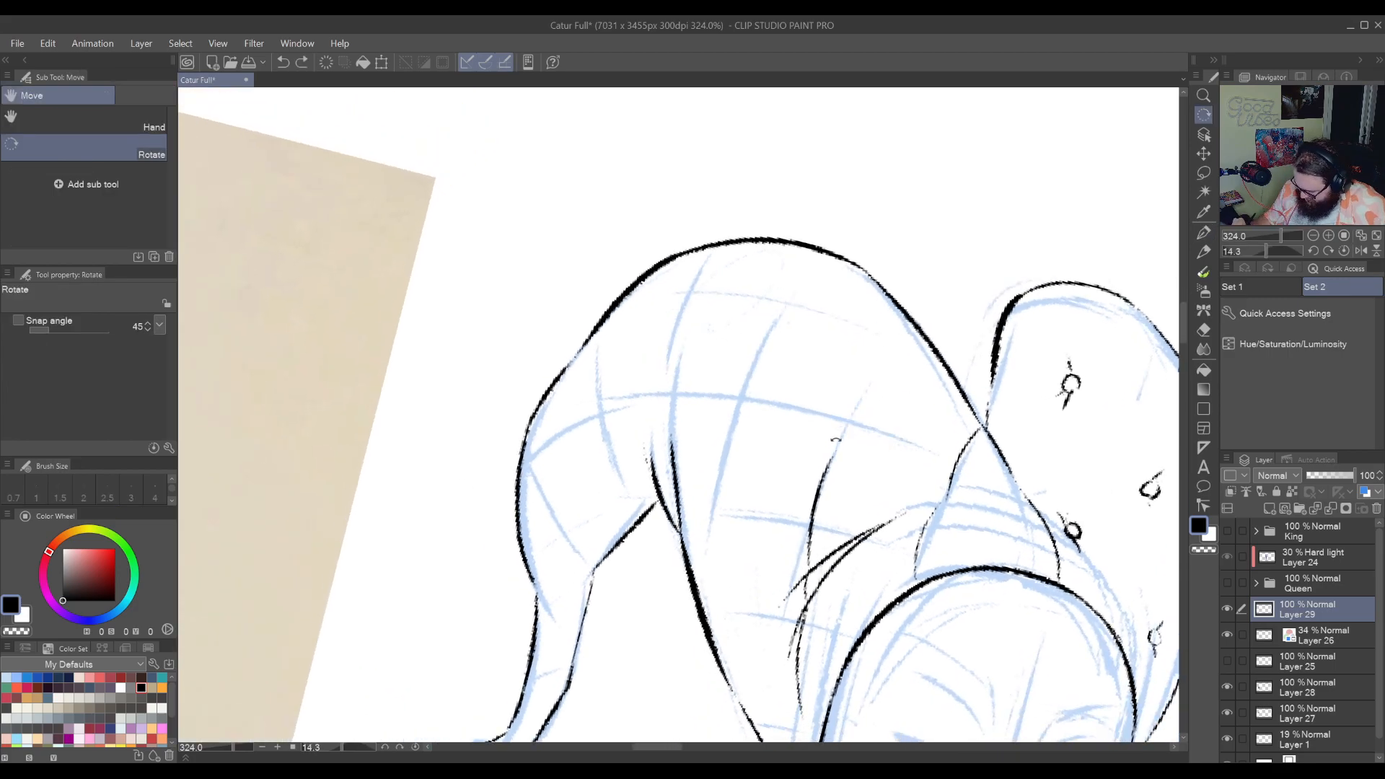
{"action": "mouse_move", "coordinate": [835, 449]}
{"action": "left_mouse_down"}
{"action": "mouse_move", "coordinate": [924, 343]}
{"action": "mouse_move", "coordinate": [879, 376]}
{"action": "mouse_move", "coordinate": [933, 341]}
{"action": "left_mouse_up"}
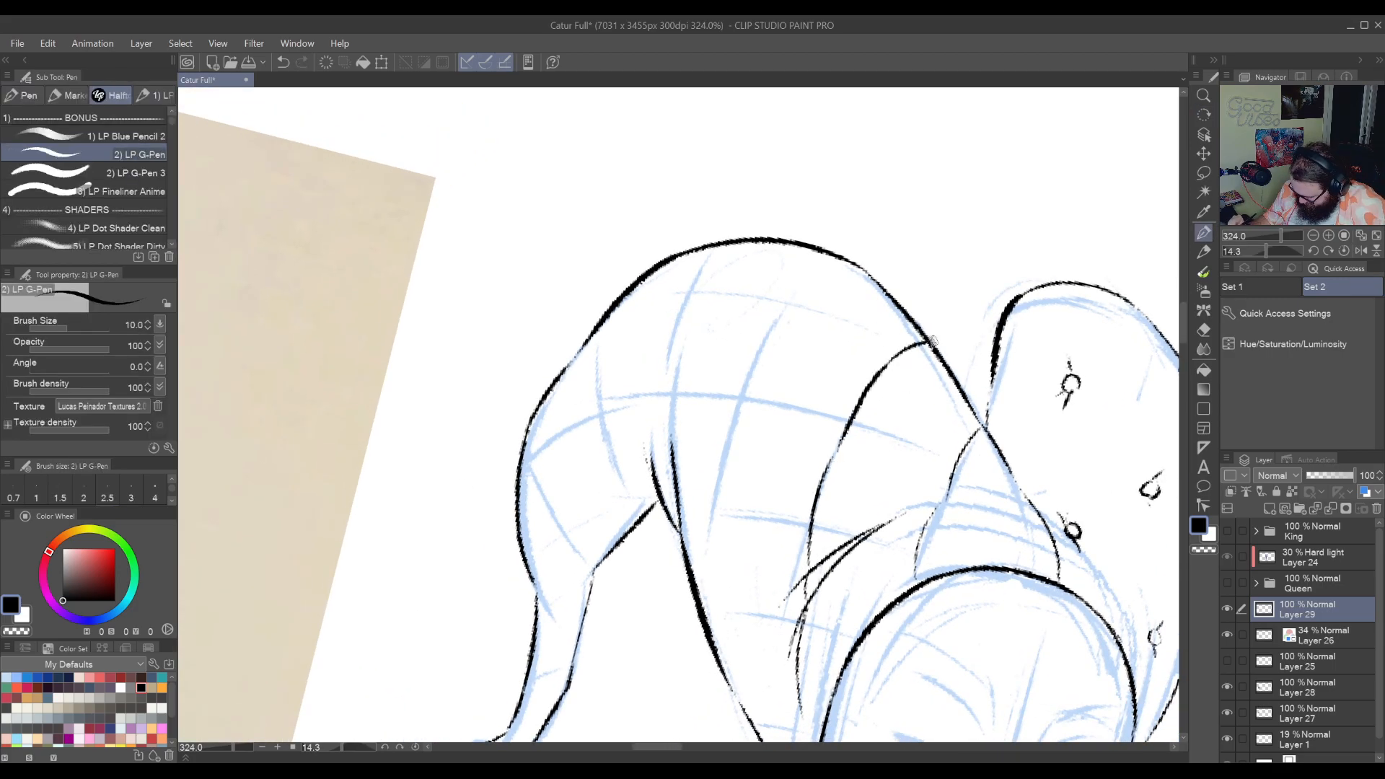
Ink two more curved cross lines over the left horn's crown, following the sketch from its inner edge to the outer outline
{"action": "scroll", "coordinate": [798, 411], "scroll_direction": "down", "scroll_amount": 5}
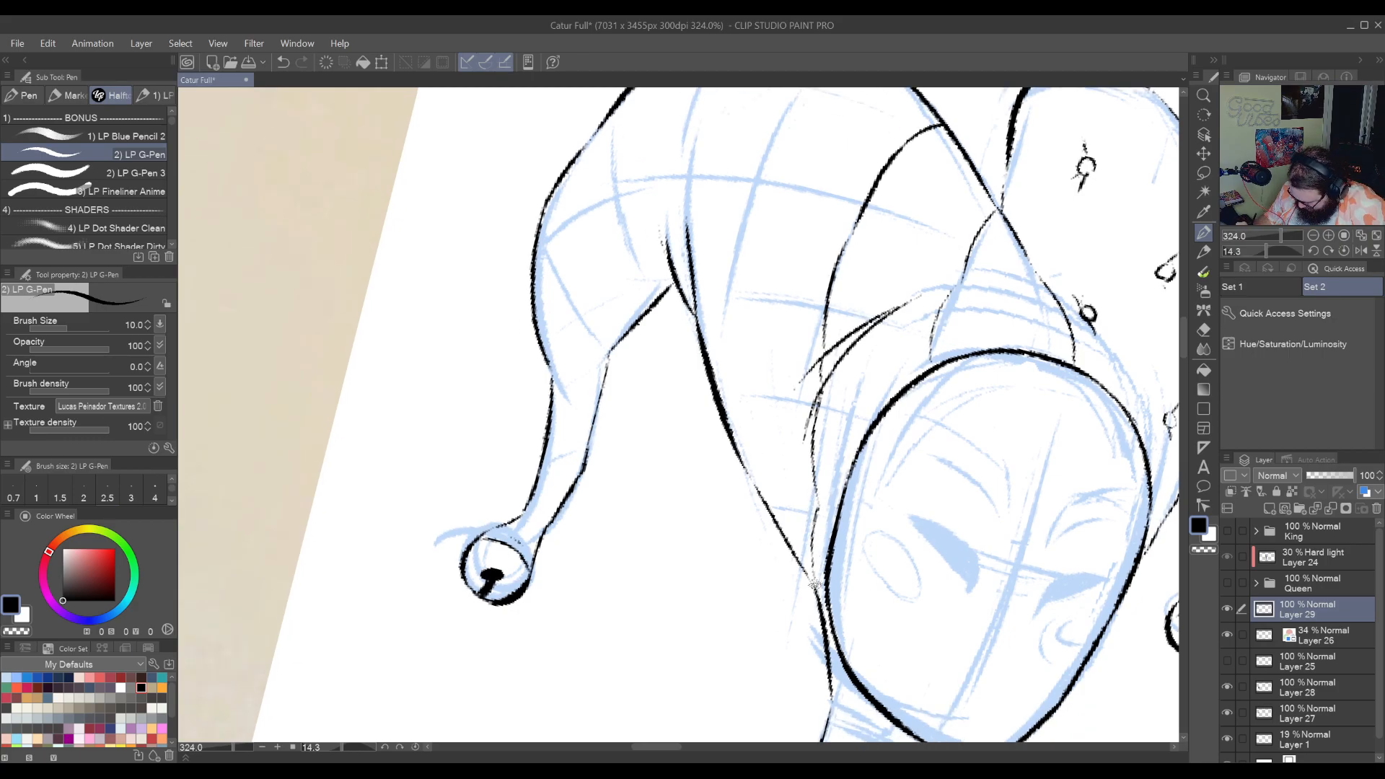
{"action": "mouse_move", "coordinate": [807, 525]}
{"action": "left_mouse_down"}
{"action": "mouse_move", "coordinate": [741, 624]}
{"action": "mouse_move", "coordinate": [787, 620]}
{"action": "mouse_move", "coordinate": [828, 387]}
{"action": "mouse_move", "coordinate": [894, 634]}
{"action": "mouse_move", "coordinate": [938, 577]}
{"action": "mouse_move", "coordinate": [877, 492]}
{"action": "left_mouse_up"}
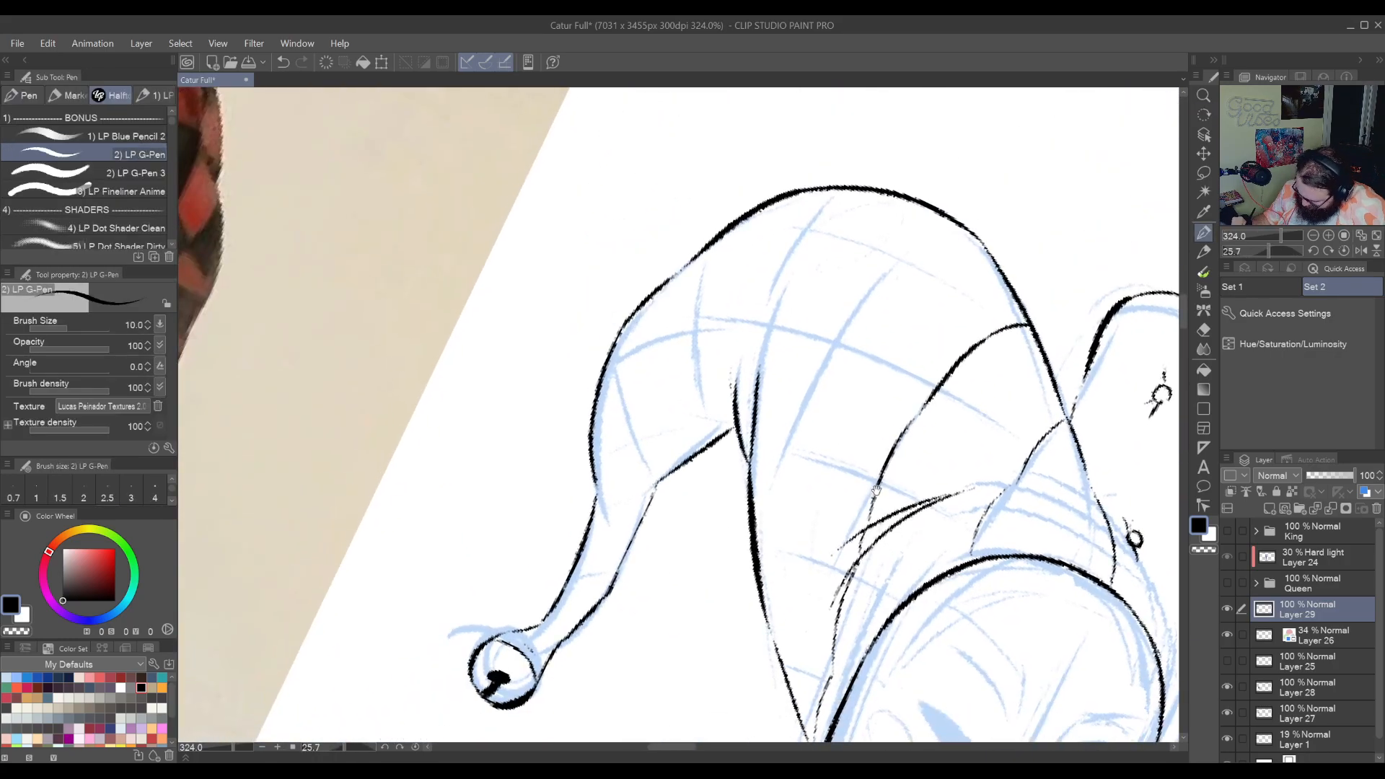
{"action": "mouse_move", "coordinate": [764, 509]}
{"action": "left_mouse_down"}
{"action": "mouse_move", "coordinate": [812, 370]}
{"action": "mouse_move", "coordinate": [914, 245]}
{"action": "mouse_move", "coordinate": [970, 226]}
{"action": "left_mouse_up"}
{"action": "key", "text": "ctrl+z"}
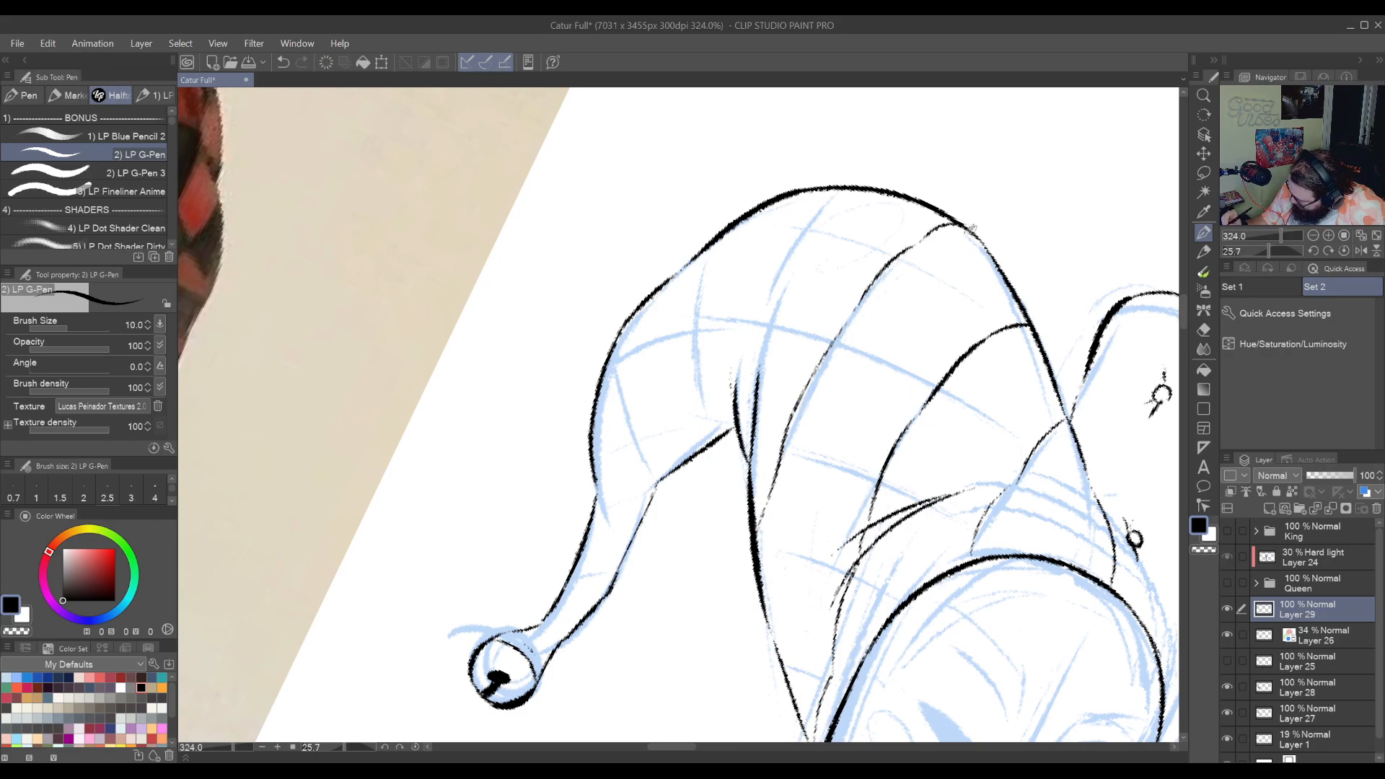
{"action": "left_click_drag", "start_coordinate": [789, 327], "coordinate": [845, 394]}
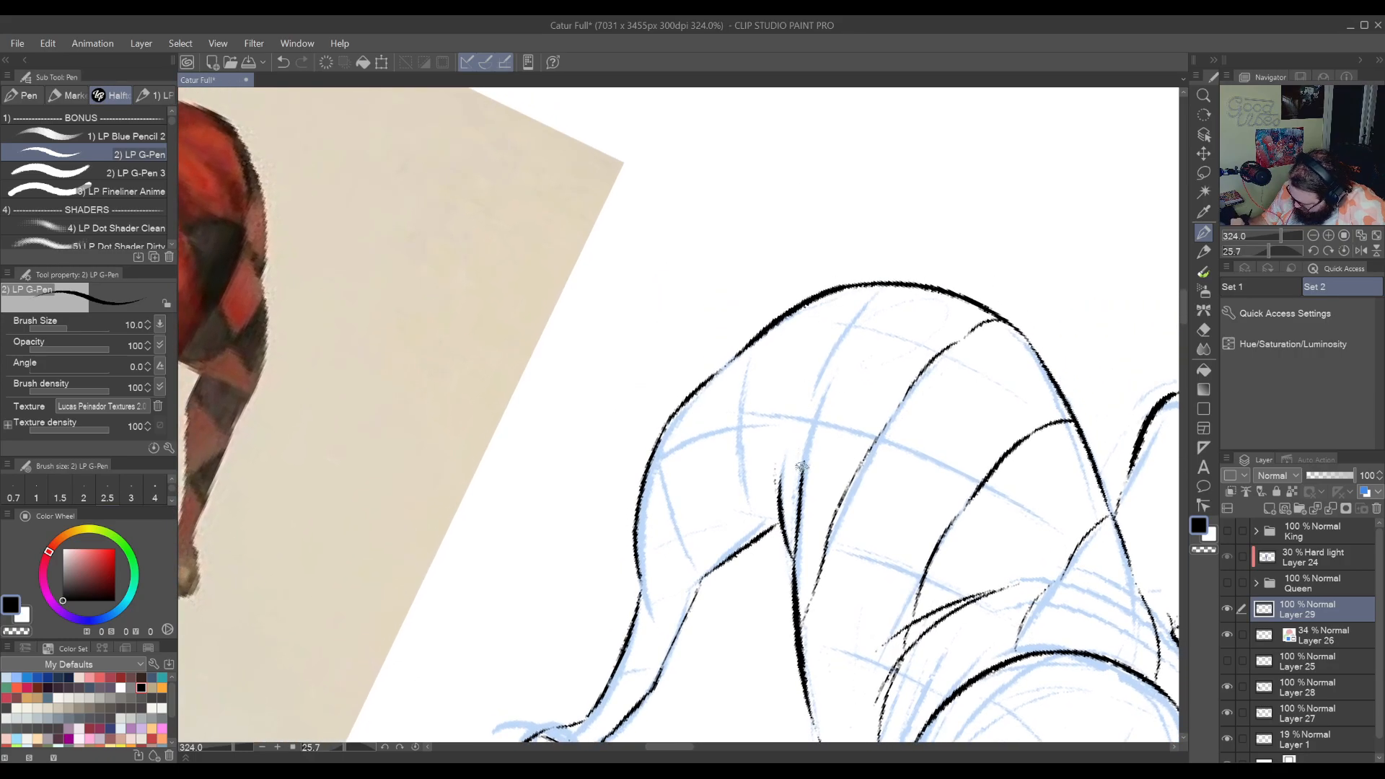
{"action": "mouse_move", "coordinate": [801, 462]}
{"action": "left_mouse_down"}
{"action": "mouse_move", "coordinate": [805, 379]}
{"action": "mouse_move", "coordinate": [841, 288]}
{"action": "left_mouse_up"}
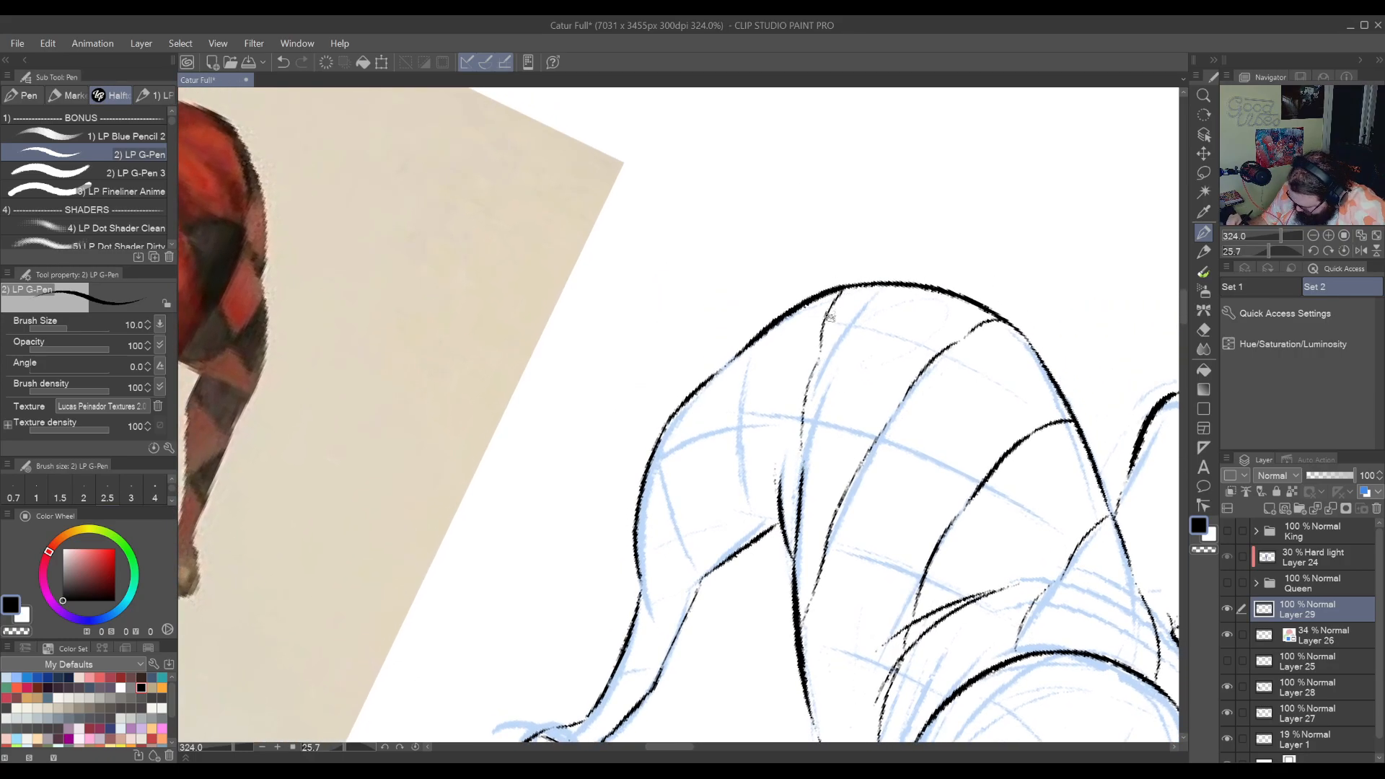
Ink short curved cross lines over the left horn's outer bend and down its narrow tail toward the bell
{"action": "mouse_move", "coordinate": [730, 364]}
{"action": "left_mouse_down"}
{"action": "mouse_move", "coordinate": [767, 514]}
{"action": "mouse_move", "coordinate": [798, 433]}
{"action": "mouse_move", "coordinate": [766, 411]}
{"action": "mouse_move", "coordinate": [772, 530]}
{"action": "mouse_move", "coordinate": [698, 546]}
{"action": "left_mouse_up"}
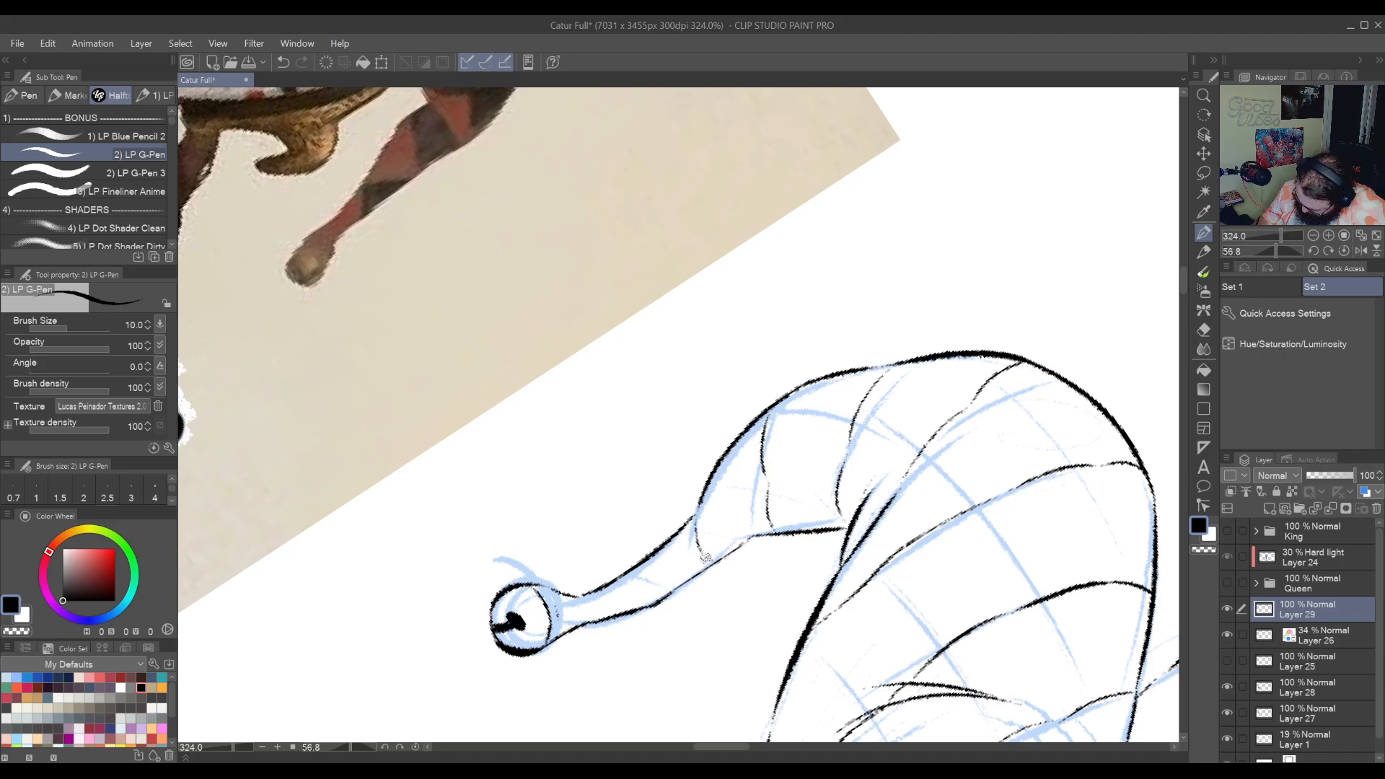
{"action": "left_click_drag", "start_coordinate": [625, 575], "coordinate": [635, 598]}
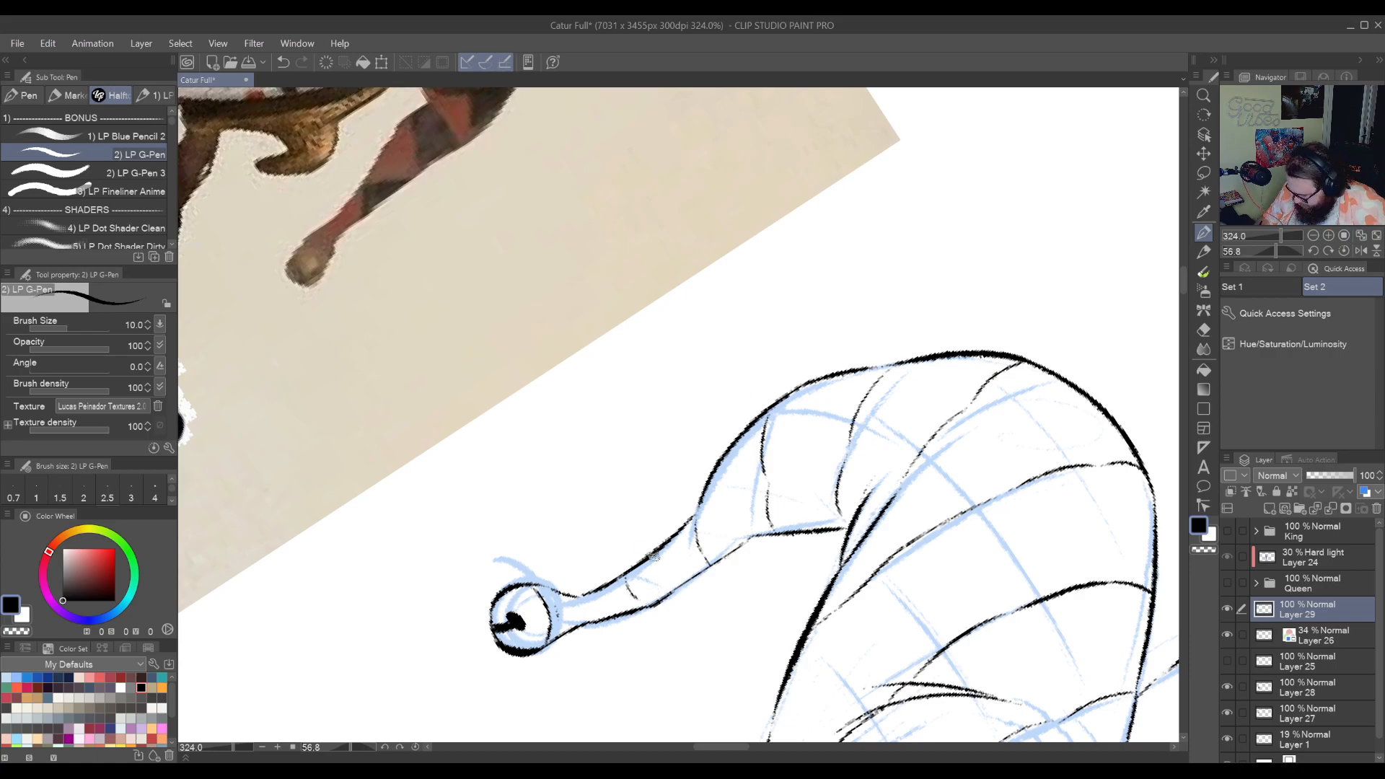
{"action": "key", "text": "ctrl+z"}
{"action": "key", "text": "r"}
{"action": "mouse_move", "coordinate": [631, 627]}
{"action": "left_mouse_down"}
{"action": "mouse_move", "coordinate": [899, 399]}
{"action": "mouse_move", "coordinate": [883, 366]}
{"action": "mouse_move", "coordinate": [854, 409]}
{"action": "left_mouse_up"}
{"action": "key", "text": "ctrl+z"}
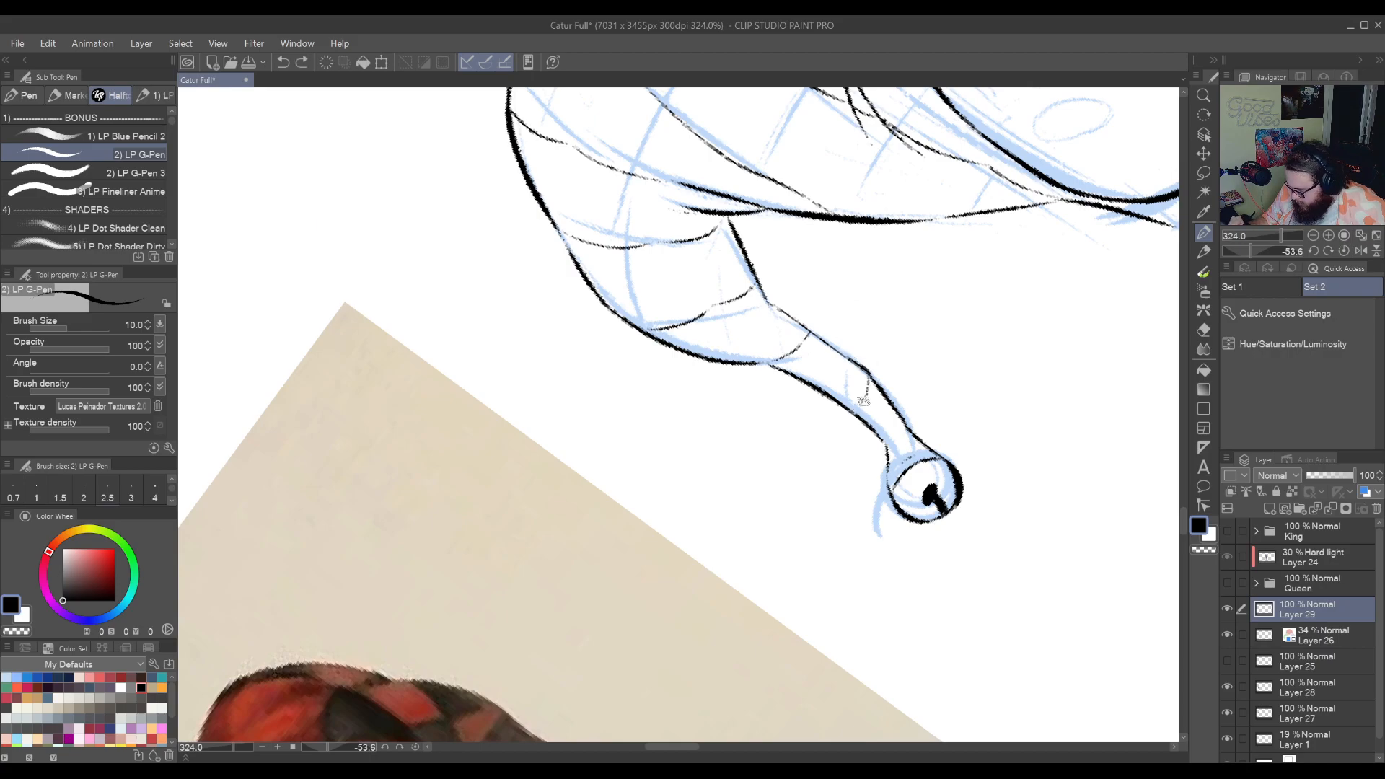
Ink the long lengthwise pattern line through the middle of the left horn, crossing the curved bands up to where the horns meet
{"action": "mouse_move", "coordinate": [889, 382]}
{"action": "left_mouse_down"}
{"action": "mouse_move", "coordinate": [892, 584]}
{"action": "mouse_move", "coordinate": [801, 677]}
{"action": "mouse_move", "coordinate": [905, 543]}
{"action": "left_mouse_up"}
{"action": "left_click_drag", "start_coordinate": [711, 563], "coordinate": [750, 487]}
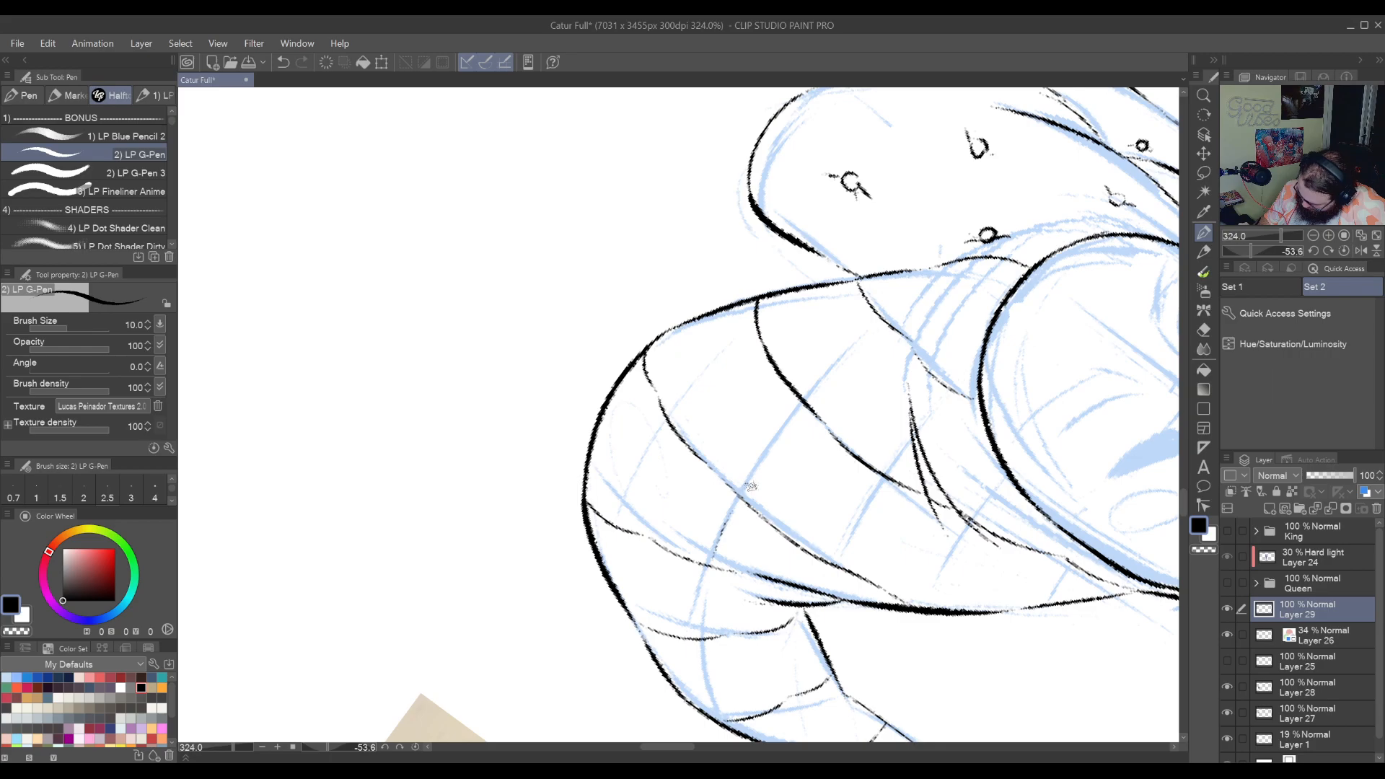
{"action": "key", "text": "ctrl+z"}
{"action": "left_click_drag", "start_coordinate": [709, 562], "coordinate": [756, 476]}
{"action": "key", "text": "ctrl+z"}
{"action": "mouse_move", "coordinate": [708, 572]}
{"action": "left_mouse_down"}
{"action": "mouse_move", "coordinate": [787, 418]}
{"action": "mouse_move", "coordinate": [771, 448]}
{"action": "mouse_move", "coordinate": [861, 336]}
{"action": "mouse_move", "coordinate": [818, 379]}
{"action": "mouse_move", "coordinate": [810, 393]}
{"action": "mouse_move", "coordinate": [908, 297]}
{"action": "mouse_move", "coordinate": [880, 308]}
{"action": "mouse_move", "coordinate": [859, 337]}
{"action": "mouse_move", "coordinate": [958, 261]}
{"action": "left_mouse_up"}
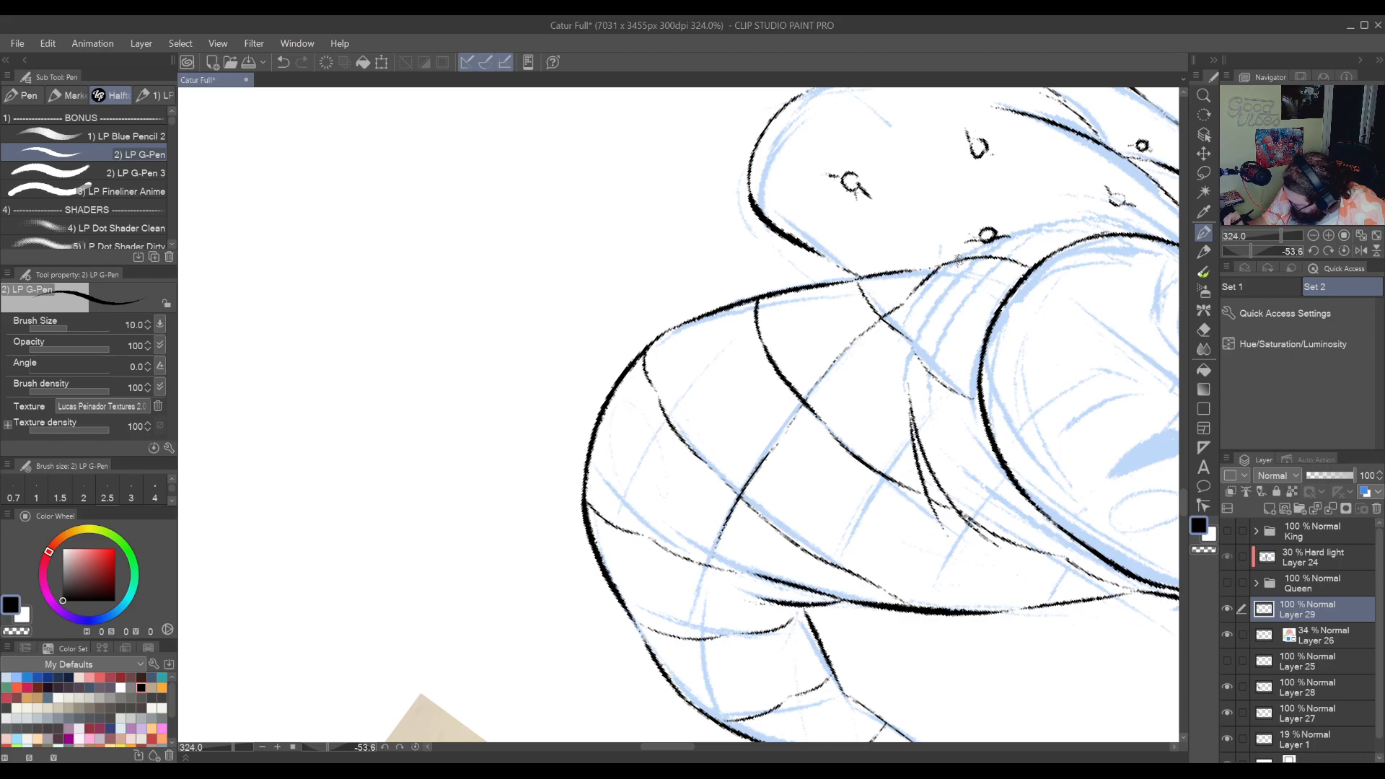
Continue the lengthwise pattern lines around the left horn's bend and diagonally across its narrow tail
{"action": "left_click_drag", "start_coordinate": [828, 448], "coordinate": [855, 356]}
{"action": "left_click_drag", "start_coordinate": [784, 421], "coordinate": [783, 472]}
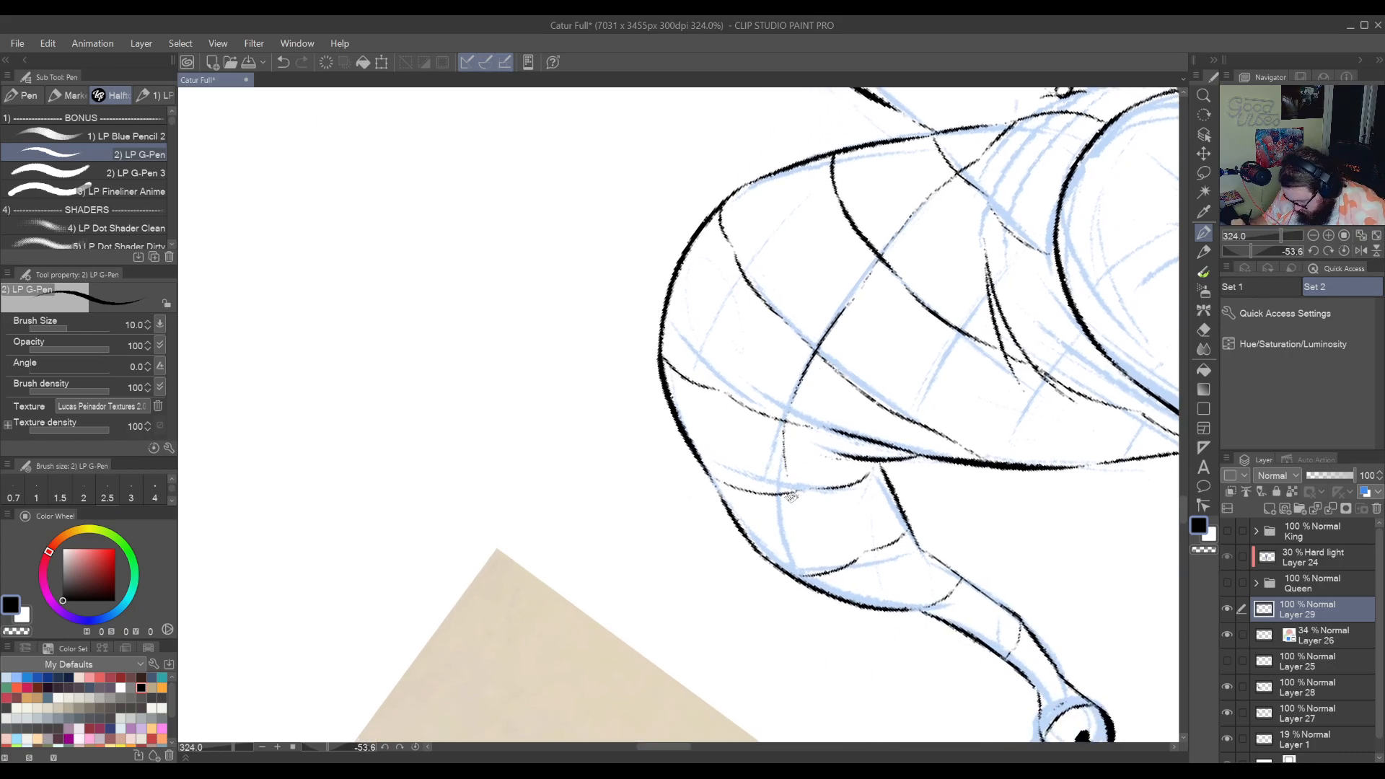
{"action": "key", "text": "ctrl+z"}
{"action": "mouse_move", "coordinate": [786, 407]}
{"action": "left_mouse_down"}
{"action": "mouse_move", "coordinate": [781, 480]}
{"action": "mouse_move", "coordinate": [797, 552]}
{"action": "mouse_move", "coordinate": [595, 622]}
{"action": "left_mouse_up"}
{"action": "key", "text": "r"}
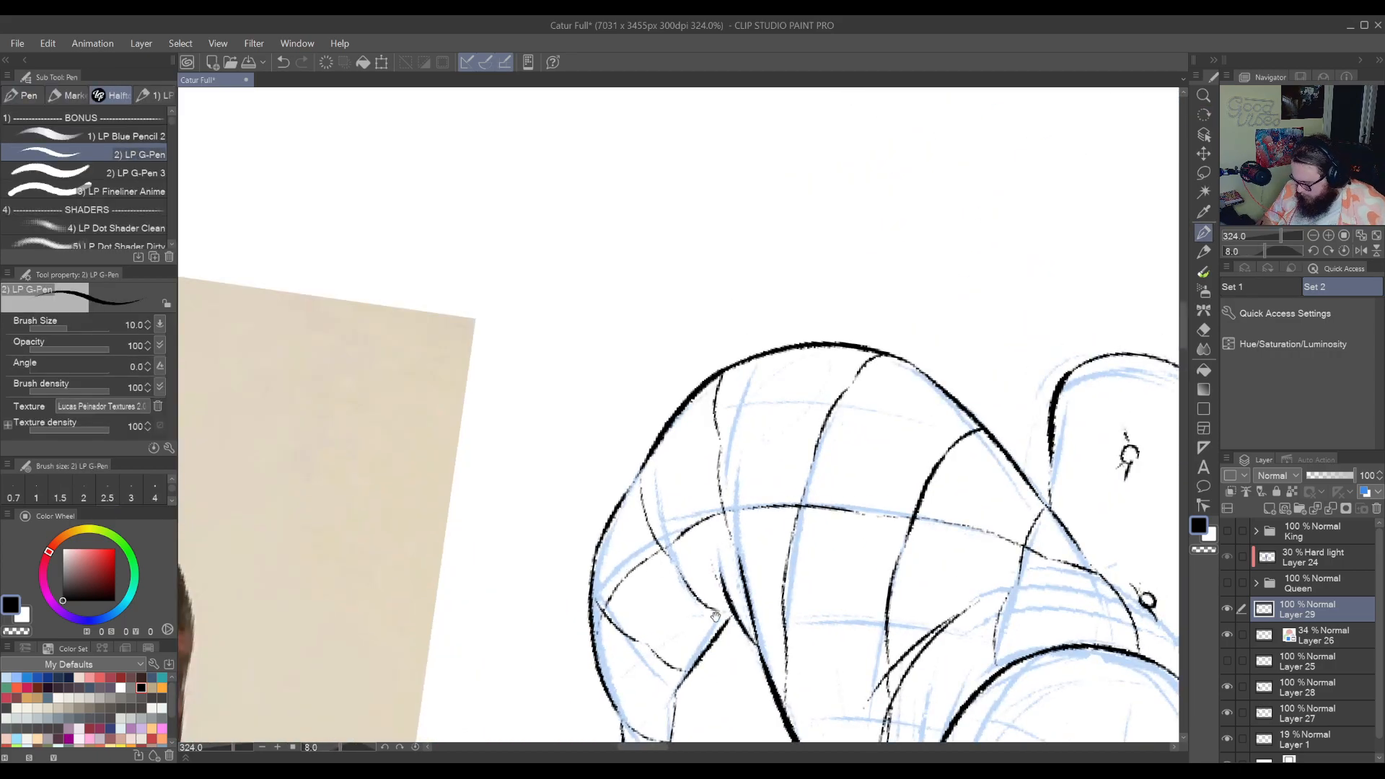
{"action": "left_click_drag", "start_coordinate": [716, 616], "coordinate": [799, 491]}
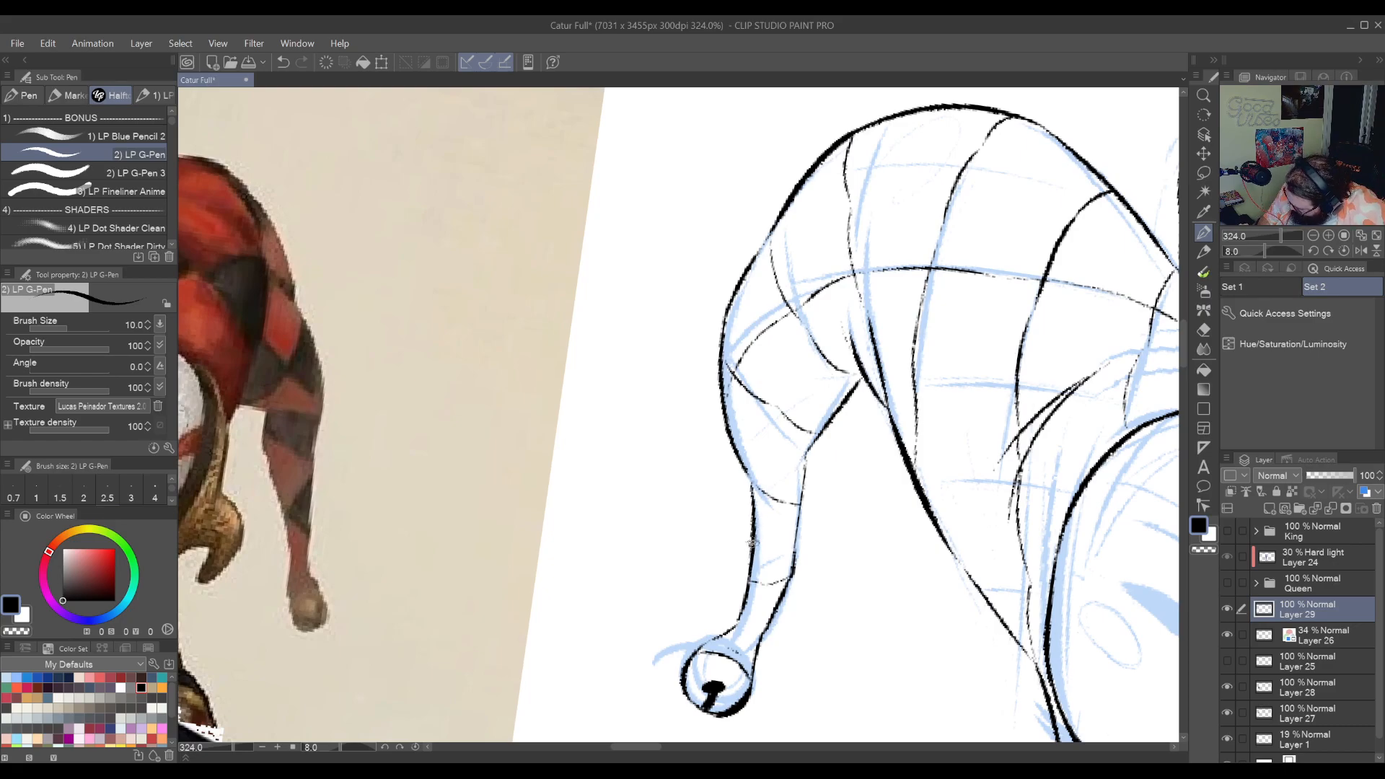
{"action": "left_click_drag", "start_coordinate": [753, 541], "coordinate": [794, 472]}
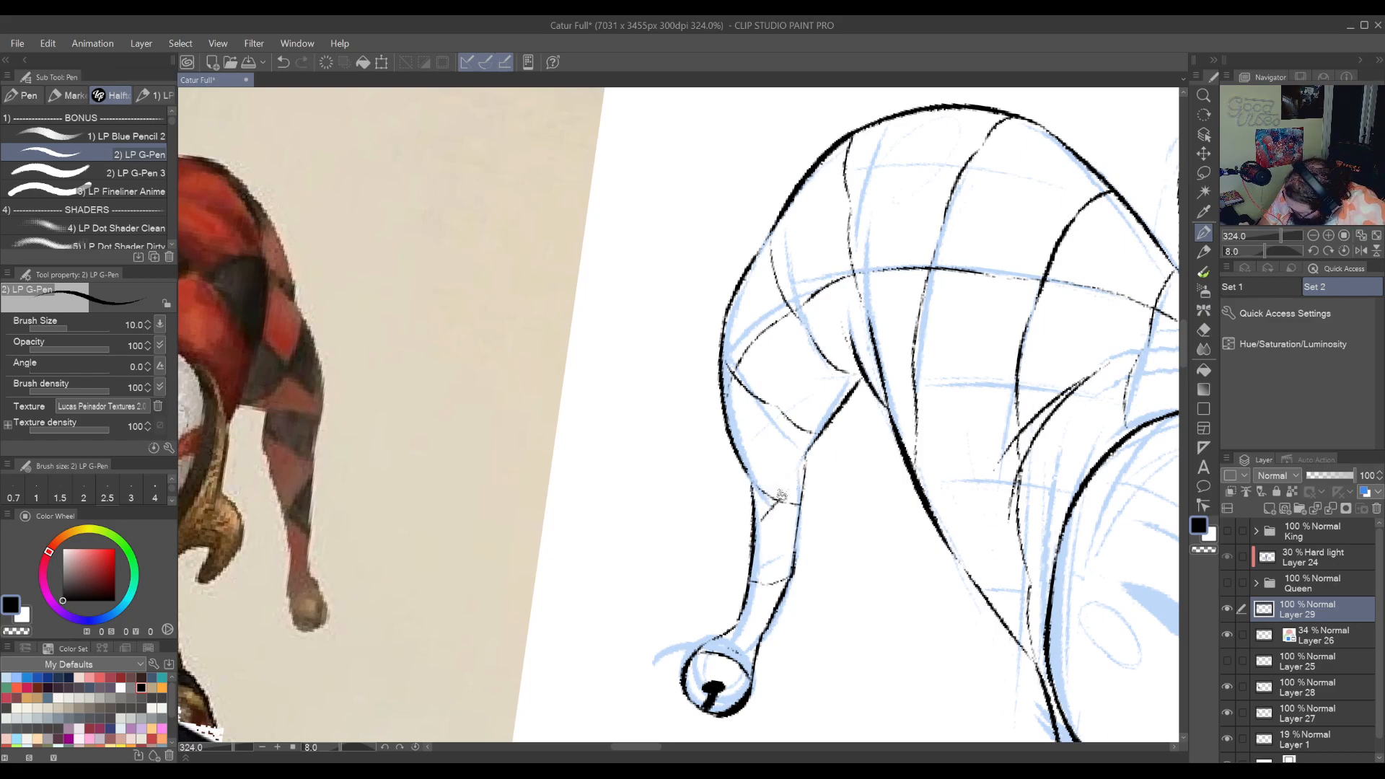
Ink the upper lengthwise pattern line along the left horn's crown and a lower one running to the creases at its base
{"action": "mouse_move", "coordinate": [947, 473]}
{"action": "left_mouse_down"}
{"action": "mouse_move", "coordinate": [714, 599]}
{"action": "mouse_move", "coordinate": [706, 657]}
{"action": "mouse_move", "coordinate": [729, 409]}
{"action": "mouse_move", "coordinate": [919, 524]}
{"action": "left_mouse_up"}
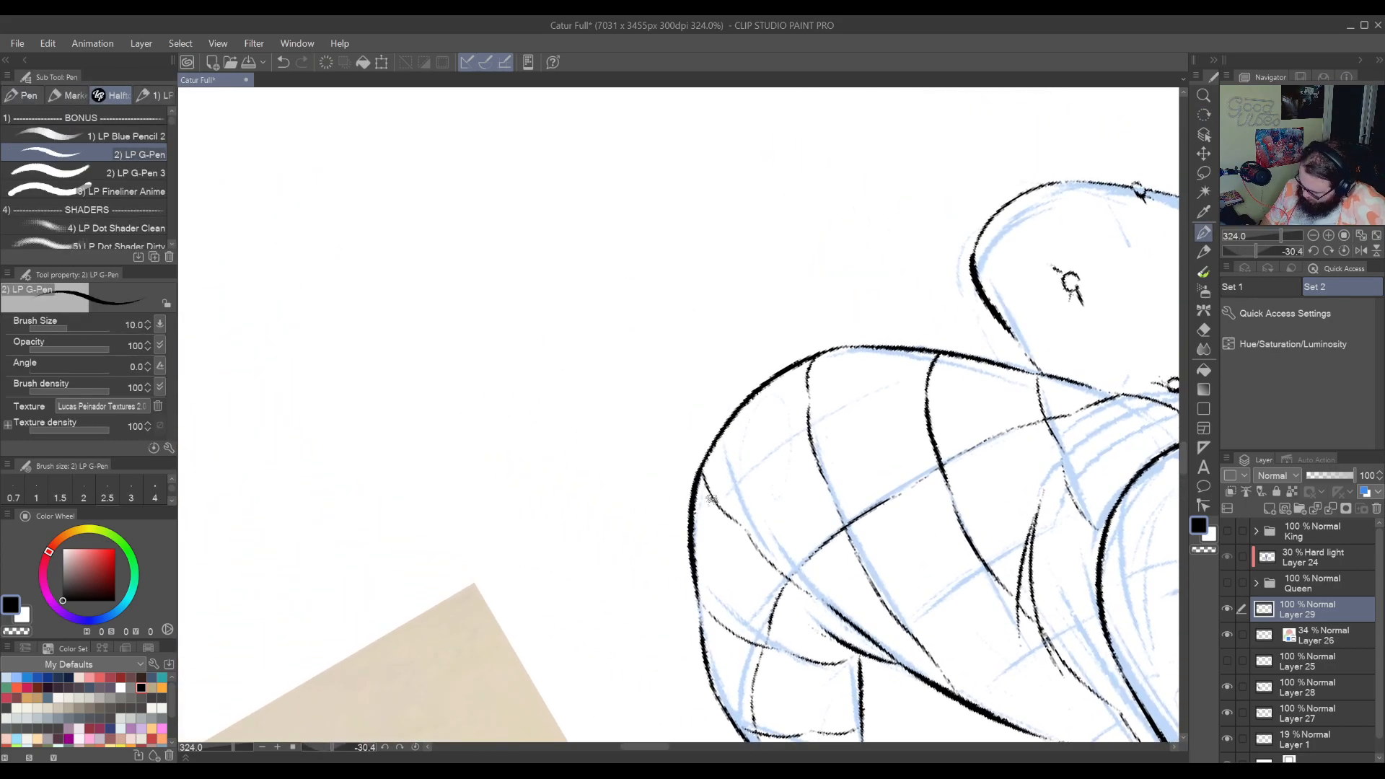
{"action": "left_click_drag", "start_coordinate": [756, 453], "coordinate": [822, 403]}
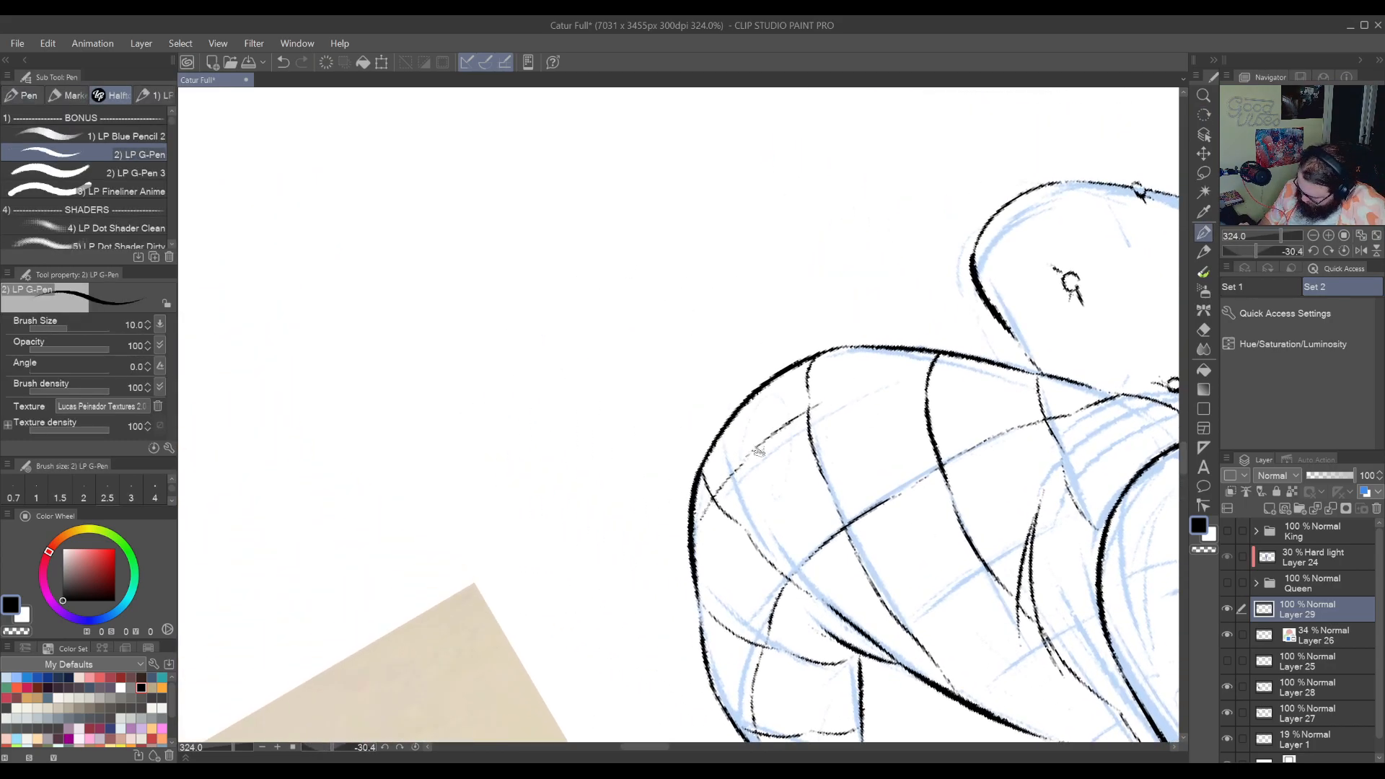
{"action": "key", "text": "ctrl+z"}
{"action": "left_click_drag", "start_coordinate": [764, 442], "coordinate": [927, 359]}
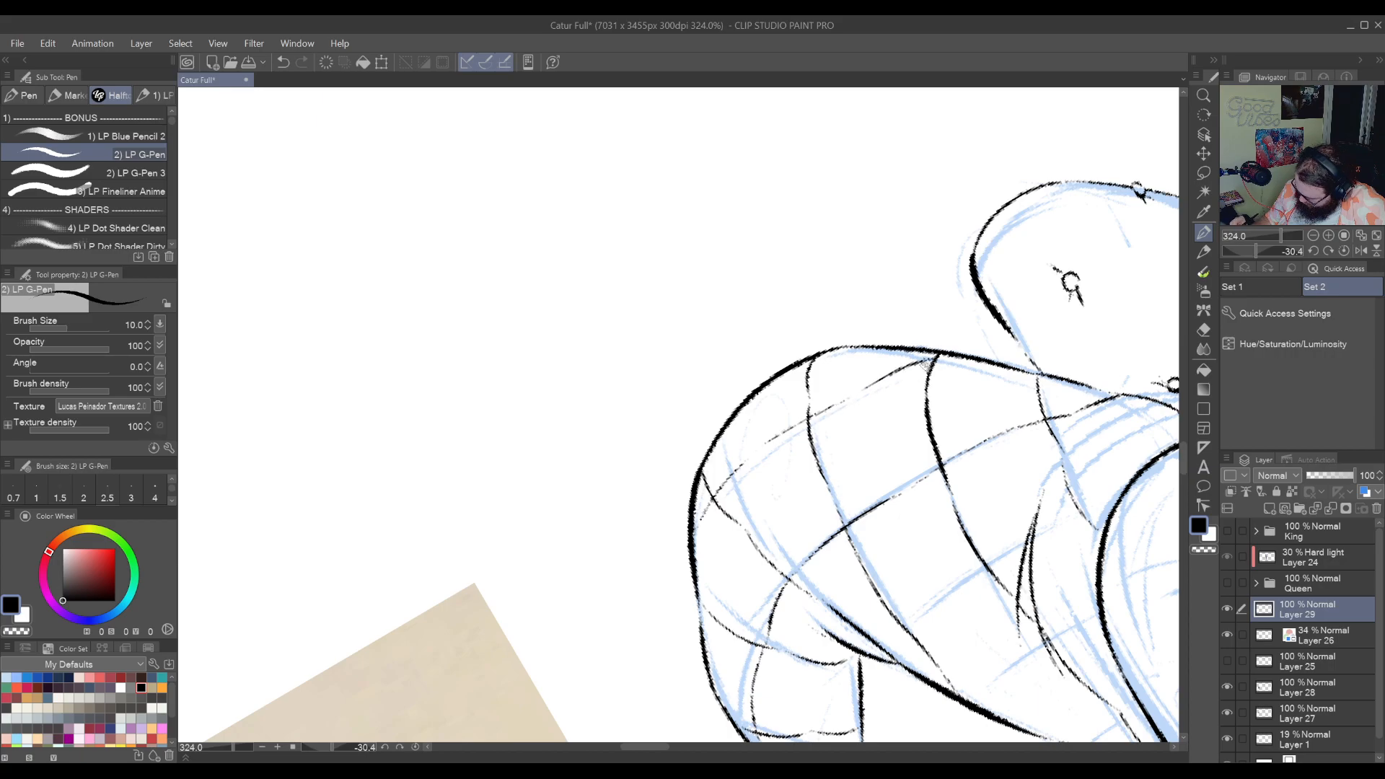
{"action": "key", "text": "ctrl+z"}
{"action": "left_click_drag", "start_coordinate": [853, 401], "coordinate": [938, 358]}
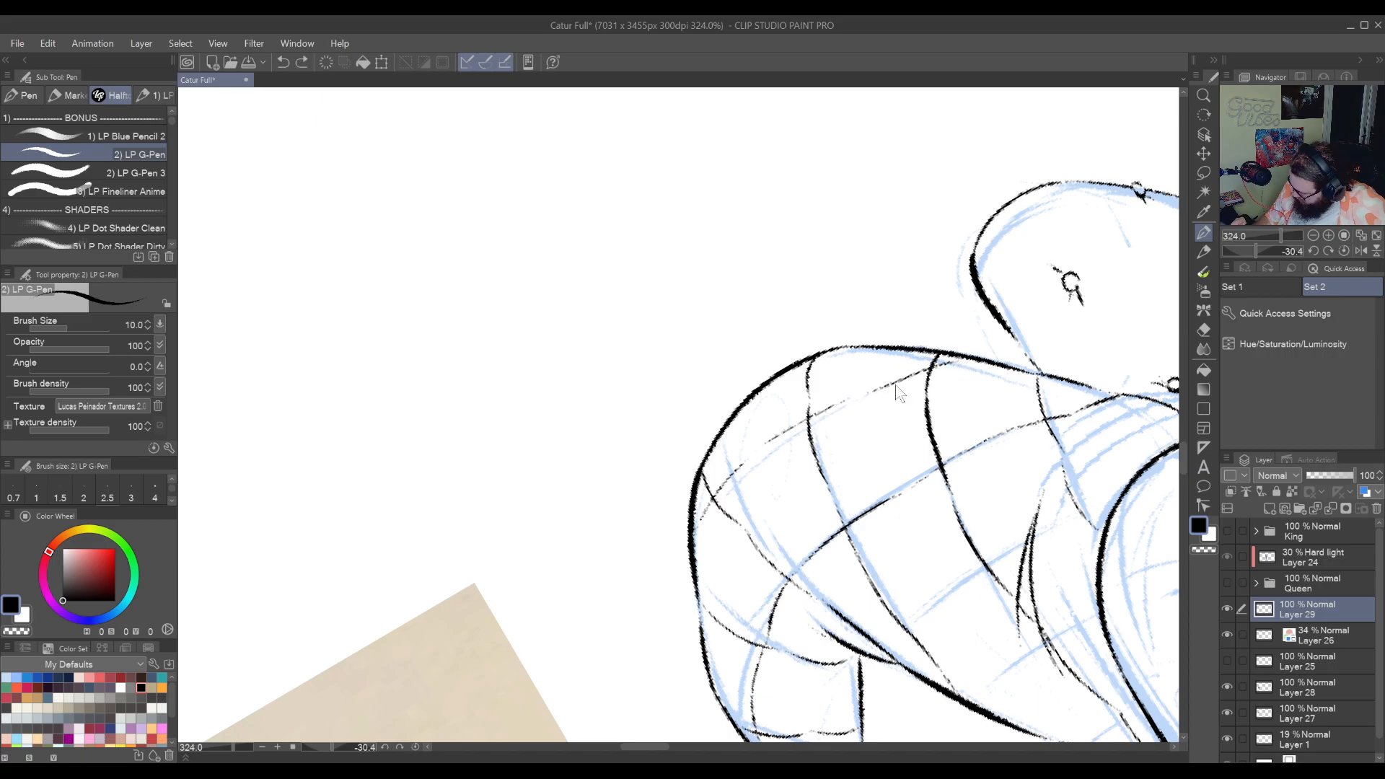
{"action": "key", "text": "ctrl+z"}
{"action": "left_click_drag", "start_coordinate": [859, 393], "coordinate": [958, 353]}
{"action": "left_click_drag", "start_coordinate": [1010, 581], "coordinate": [956, 428]}
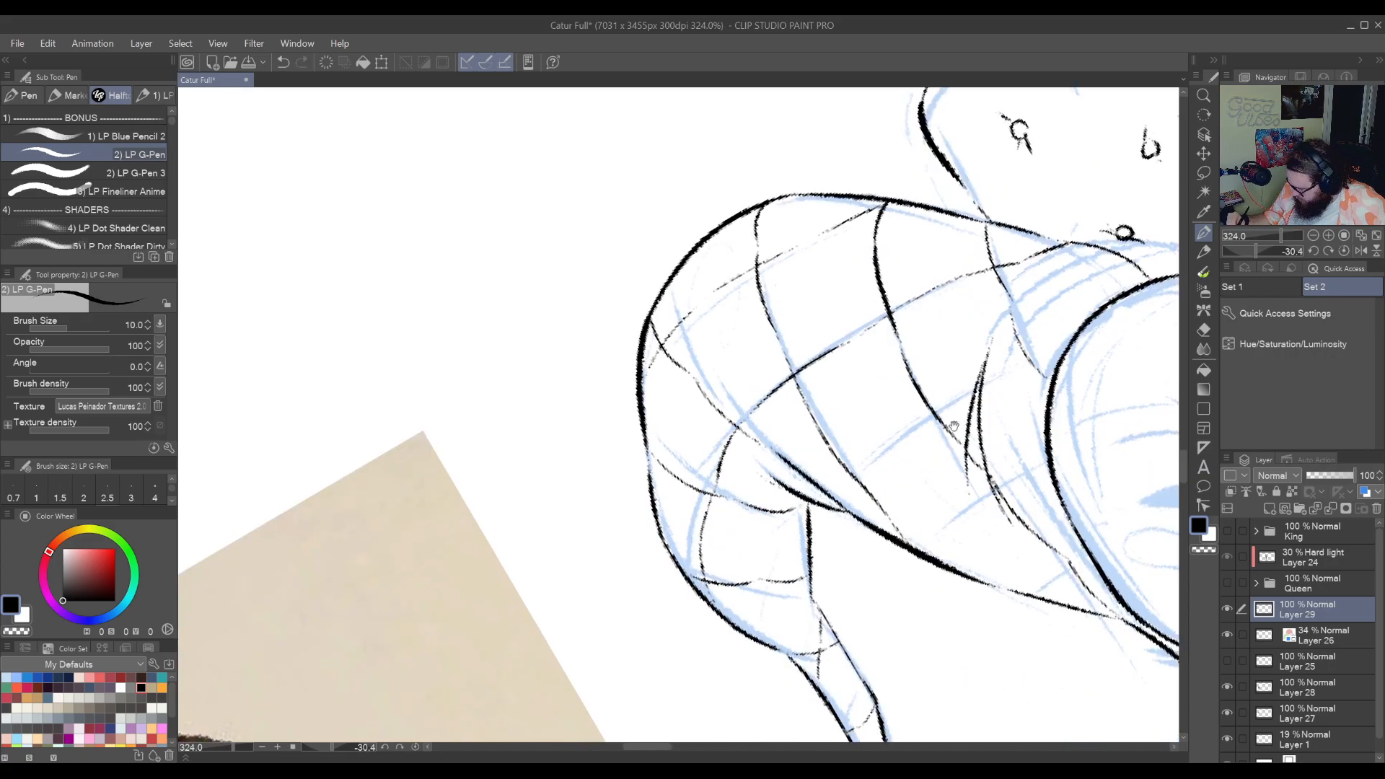
{"action": "left_click_drag", "start_coordinate": [839, 489], "coordinate": [965, 394]}
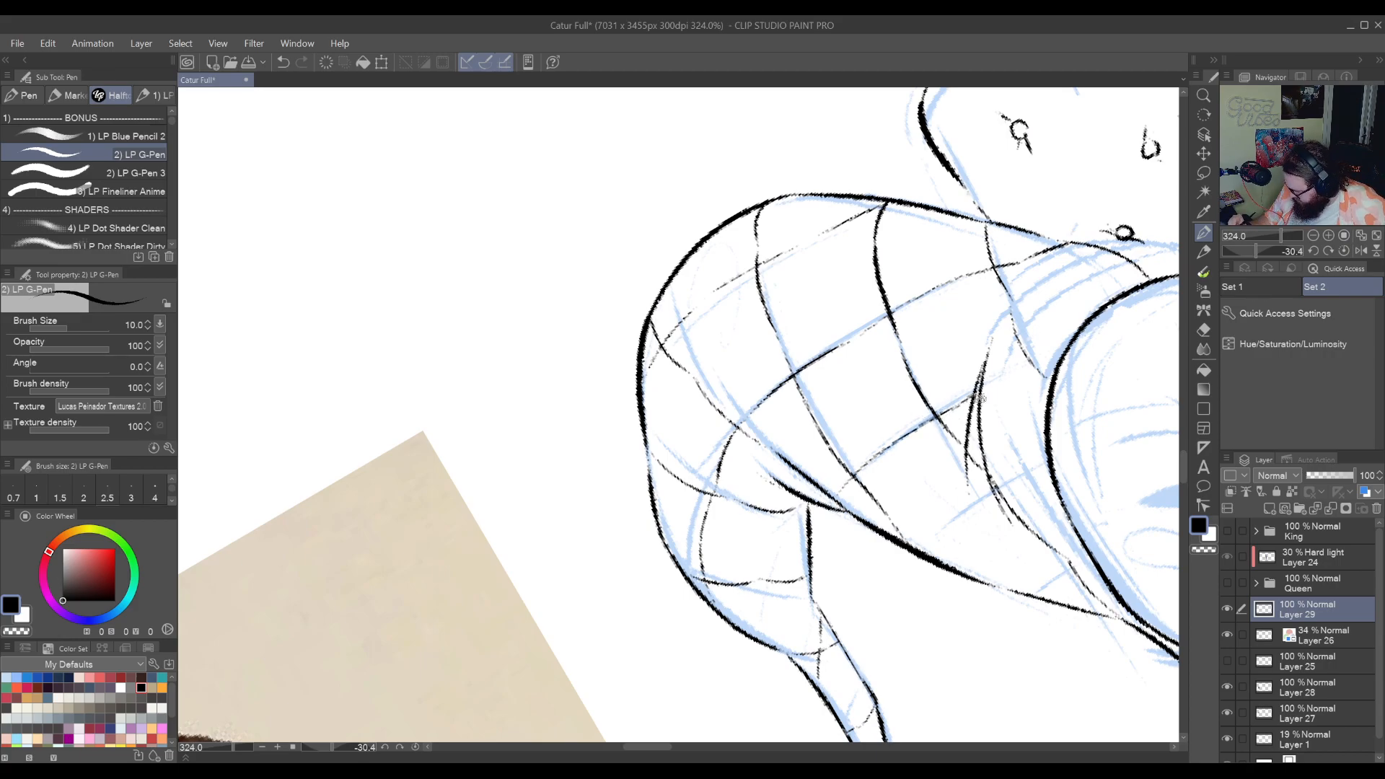
Ink the remaining short cross lines of the diamond pattern at the narrow base of the left horn, beside the face
{"action": "left_click_drag", "start_coordinate": [983, 389], "coordinate": [1045, 359]}
{"action": "key", "text": "ctrl+z"}
{"action": "mouse_move", "coordinate": [952, 440]}
{"action": "left_mouse_down"}
{"action": "mouse_move", "coordinate": [947, 387]}
{"action": "mouse_move", "coordinate": [895, 518]}
{"action": "left_mouse_up"}
{"action": "key", "text": "ctrl+z"}
{"action": "left_click_drag", "start_coordinate": [1030, 425], "coordinate": [1008, 492]}
{"action": "key", "text": "ctrl+z"}
{"action": "mouse_move", "coordinate": [1119, 403]}
{"action": "left_mouse_down"}
{"action": "mouse_move", "coordinate": [938, 441]}
{"action": "mouse_move", "coordinate": [557, 489]}
{"action": "mouse_move", "coordinate": [549, 476]}
{"action": "left_mouse_up"}
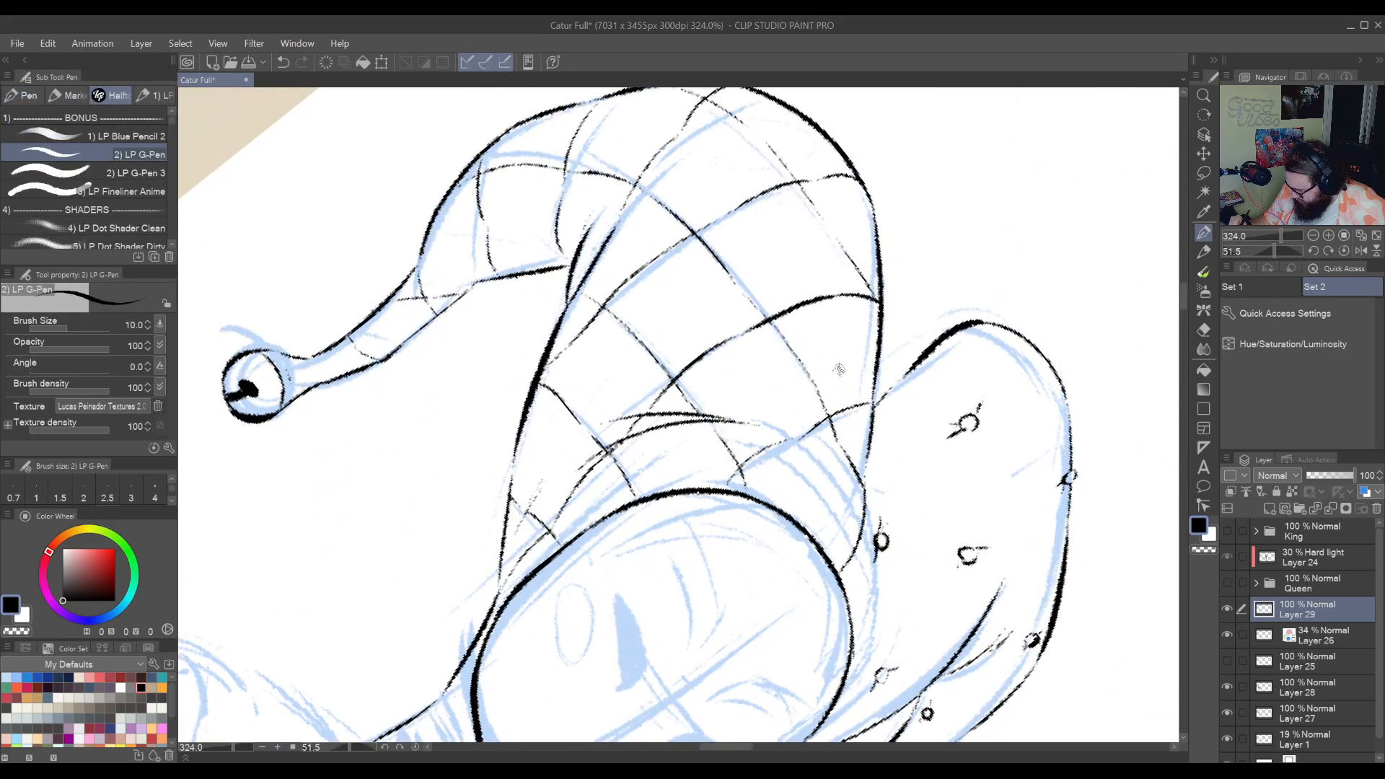
{"action": "left_click_drag", "start_coordinate": [844, 430], "coordinate": [871, 493]}
{"action": "left_click_drag", "start_coordinate": [995, 485], "coordinate": [812, 608]}
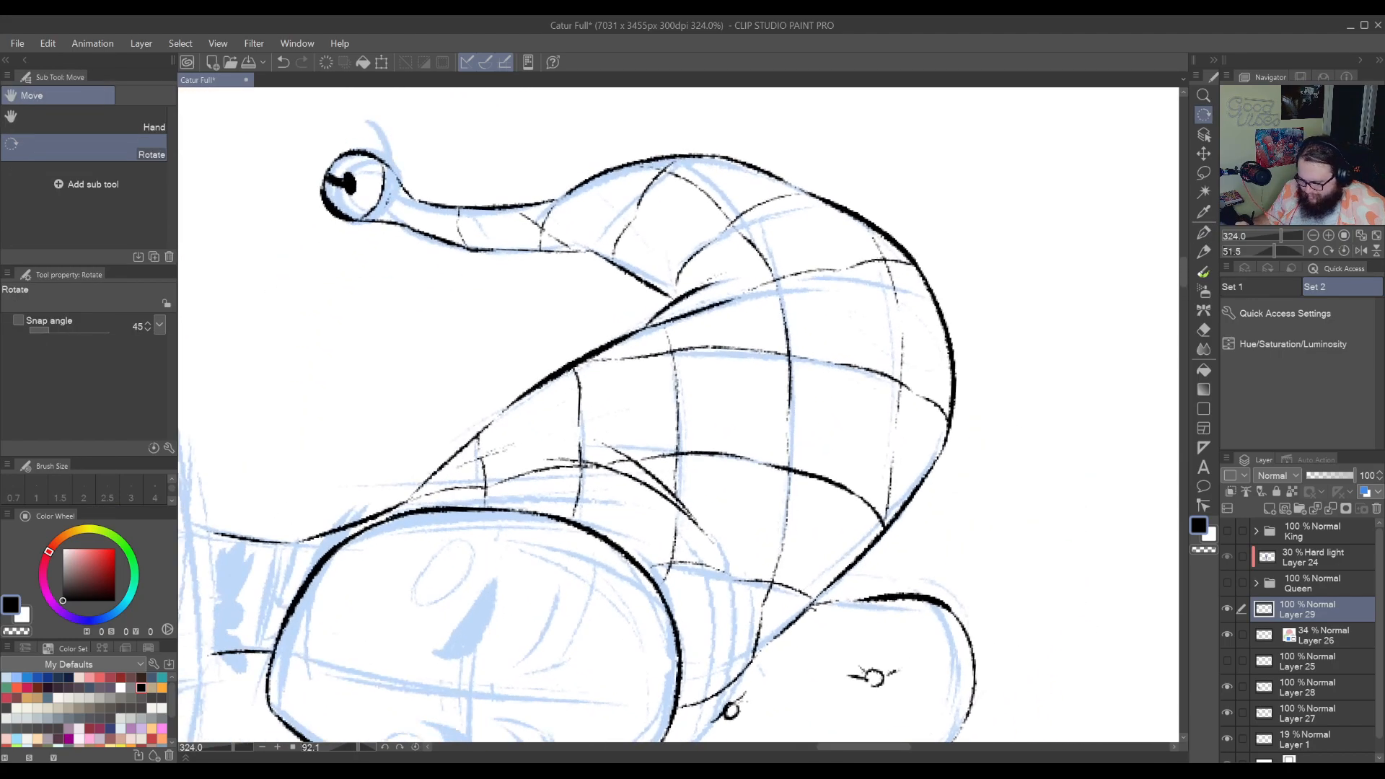
Add short, light fabric fold marks inside the pattern on the middle of the left horn
{"action": "left_click_drag", "start_coordinate": [815, 434], "coordinate": [821, 499]}
{"action": "key", "text": "ctrl+z"}
{"action": "left_click_drag", "start_coordinate": [815, 436], "coordinate": [820, 519]}
{"action": "key", "text": "ctrl+z"}
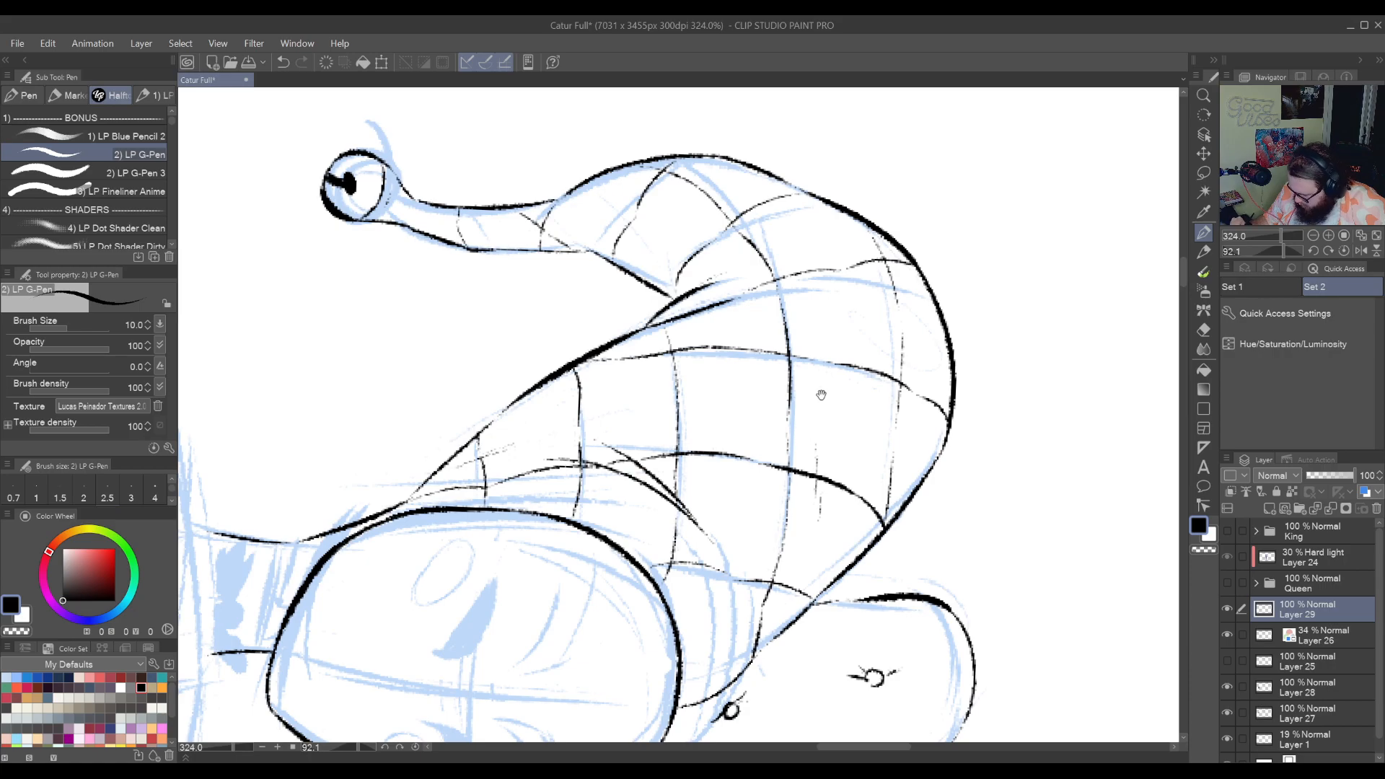
Add small curved crease marks at the inner bend of the left horn, where its tail meets the main body
{"action": "mouse_move", "coordinate": [821, 395]}
{"action": "left_mouse_down"}
{"action": "mouse_move", "coordinate": [822, 516]}
{"action": "mouse_move", "coordinate": [781, 462]}
{"action": "mouse_move", "coordinate": [940, 721]}
{"action": "left_mouse_up"}
{"action": "left_click_drag", "start_coordinate": [802, 446], "coordinate": [809, 485]}
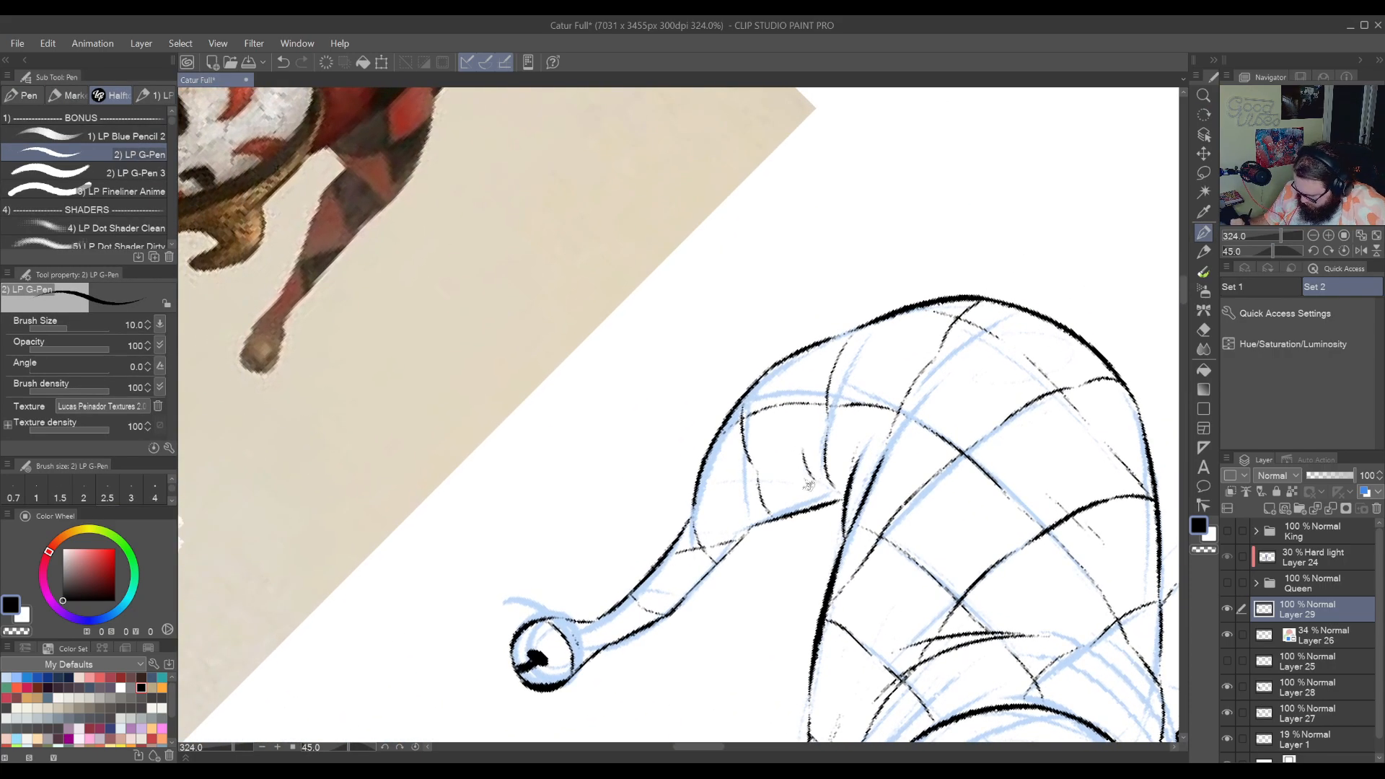
{"action": "left_click_drag", "start_coordinate": [1035, 618], "coordinate": [805, 463]}
{"action": "left_click_drag", "start_coordinate": [819, 615], "coordinate": [775, 492]}
{"action": "left_click_drag", "start_coordinate": [732, 665], "coordinate": [893, 554]}
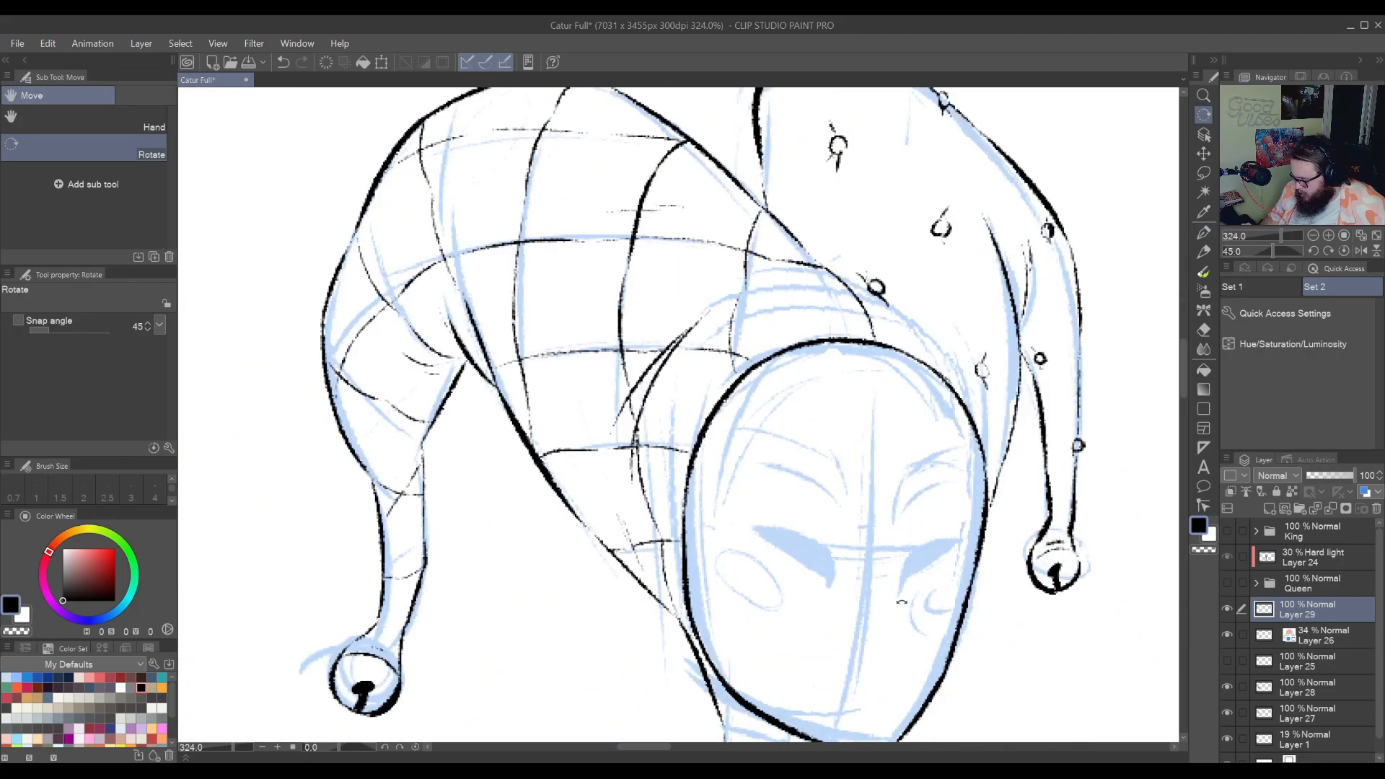
Ink a thin, short fold line on the upper part of the right horn, between the studs
{"action": "left_click_drag", "start_coordinate": [946, 454], "coordinate": [932, 655]}
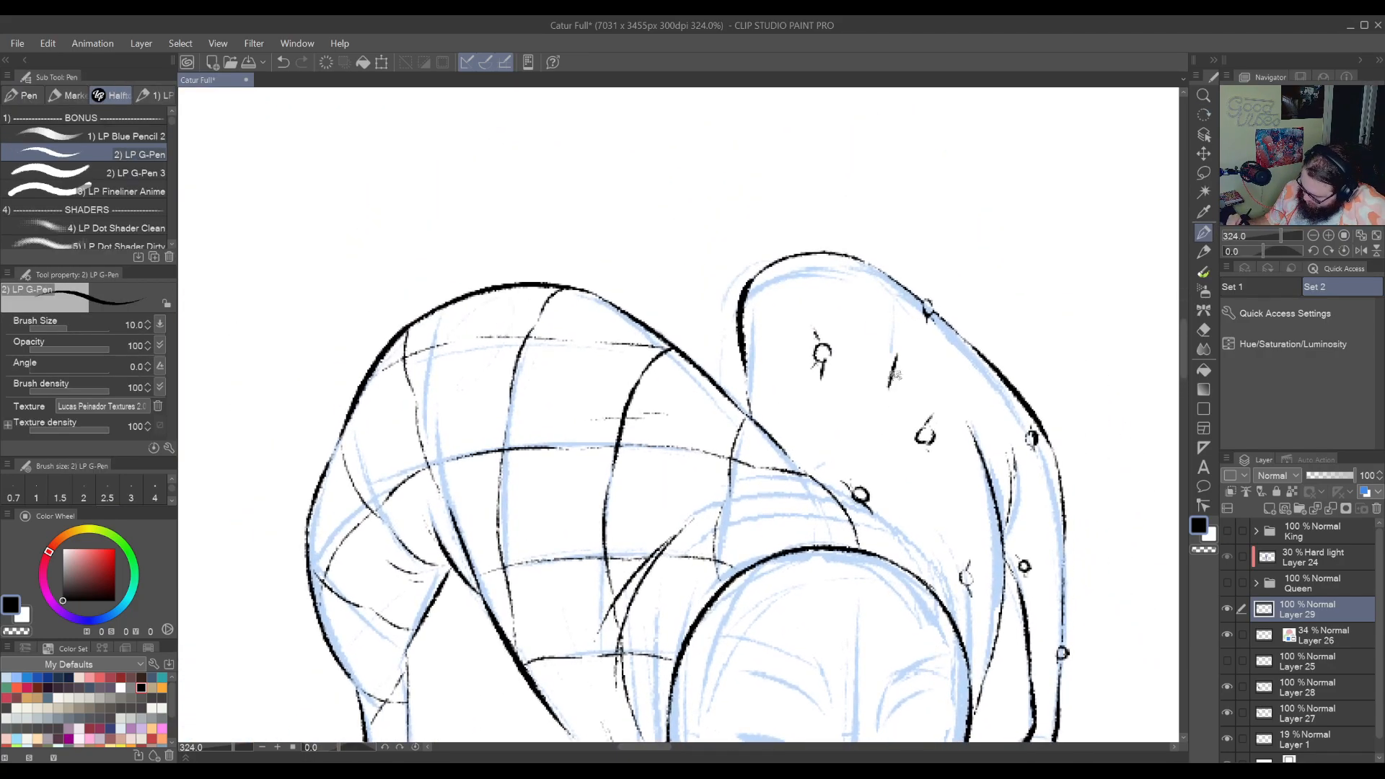
{"action": "left_click_drag", "start_coordinate": [1033, 512], "coordinate": [962, 351]}
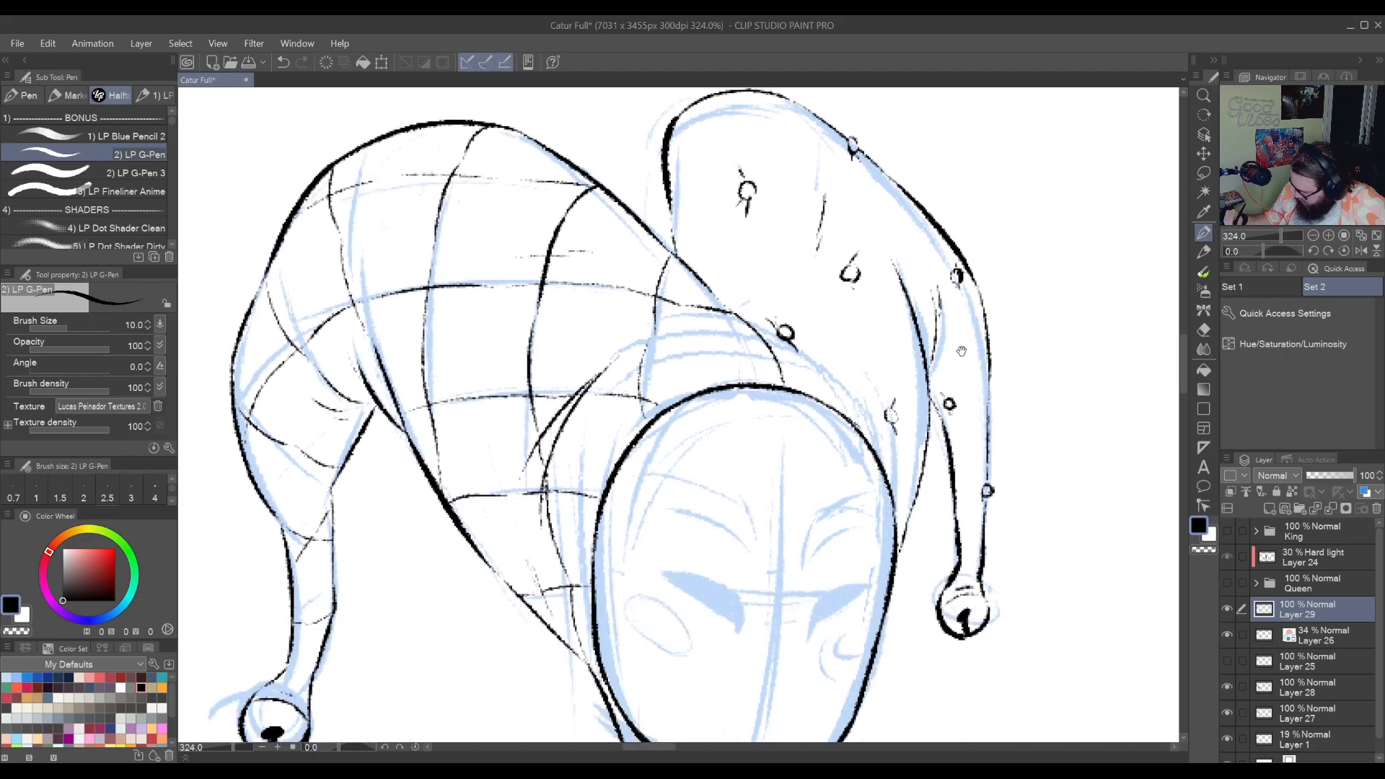
{"action": "left_click_drag", "start_coordinate": [771, 584], "coordinate": [864, 458]}
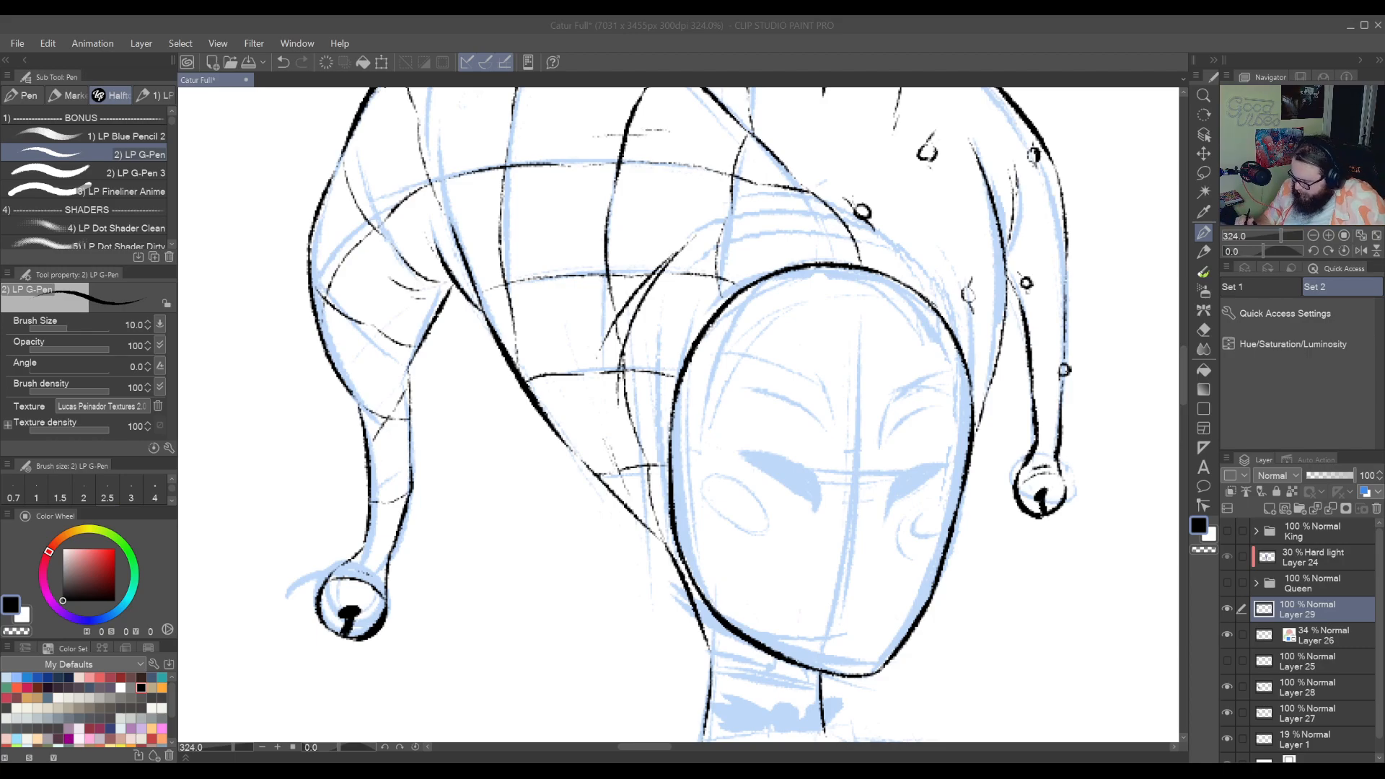
{"action": "key", "text": "r"}
{"action": "left_click_drag", "start_coordinate": [802, 592], "coordinate": [885, 483]}
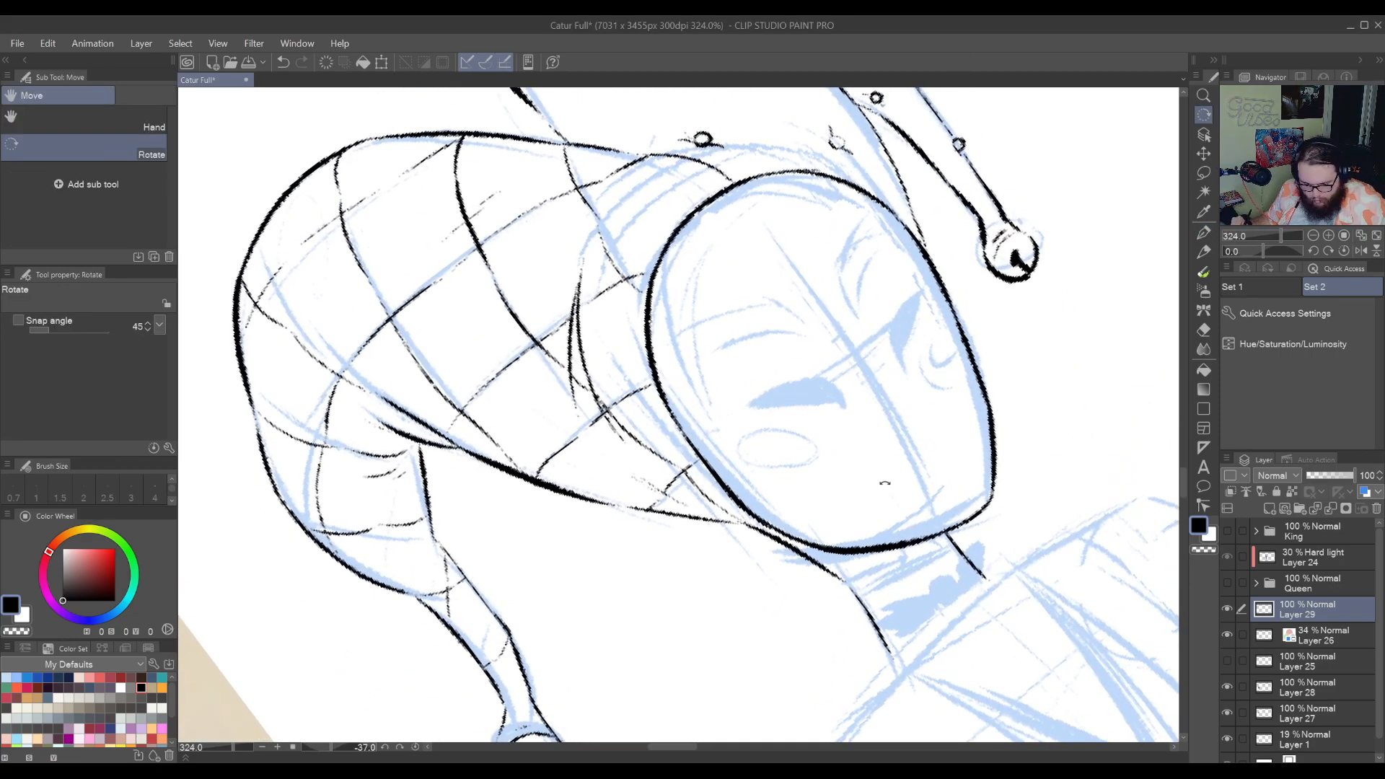
{"action": "key", "text": "p"}
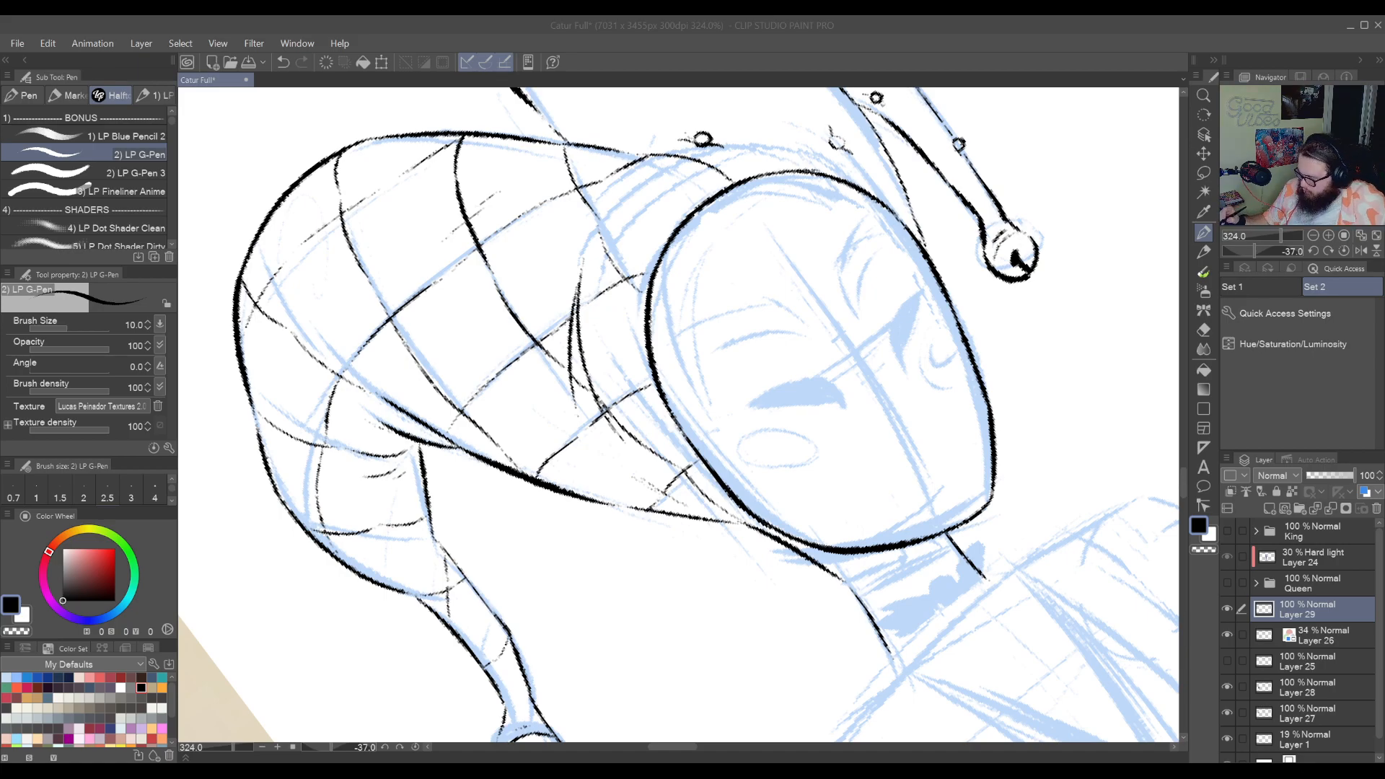
{"action": "left_click", "coordinate": [951, 47]}
{"action": "left_click_drag", "start_coordinate": [860, 402], "coordinate": [851, 534]}
{"action": "mouse_move", "coordinate": [802, 567]}
{"action": "left_mouse_down"}
{"action": "mouse_move", "coordinate": [831, 451]}
{"action": "mouse_move", "coordinate": [947, 508]}
{"action": "left_mouse_up"}
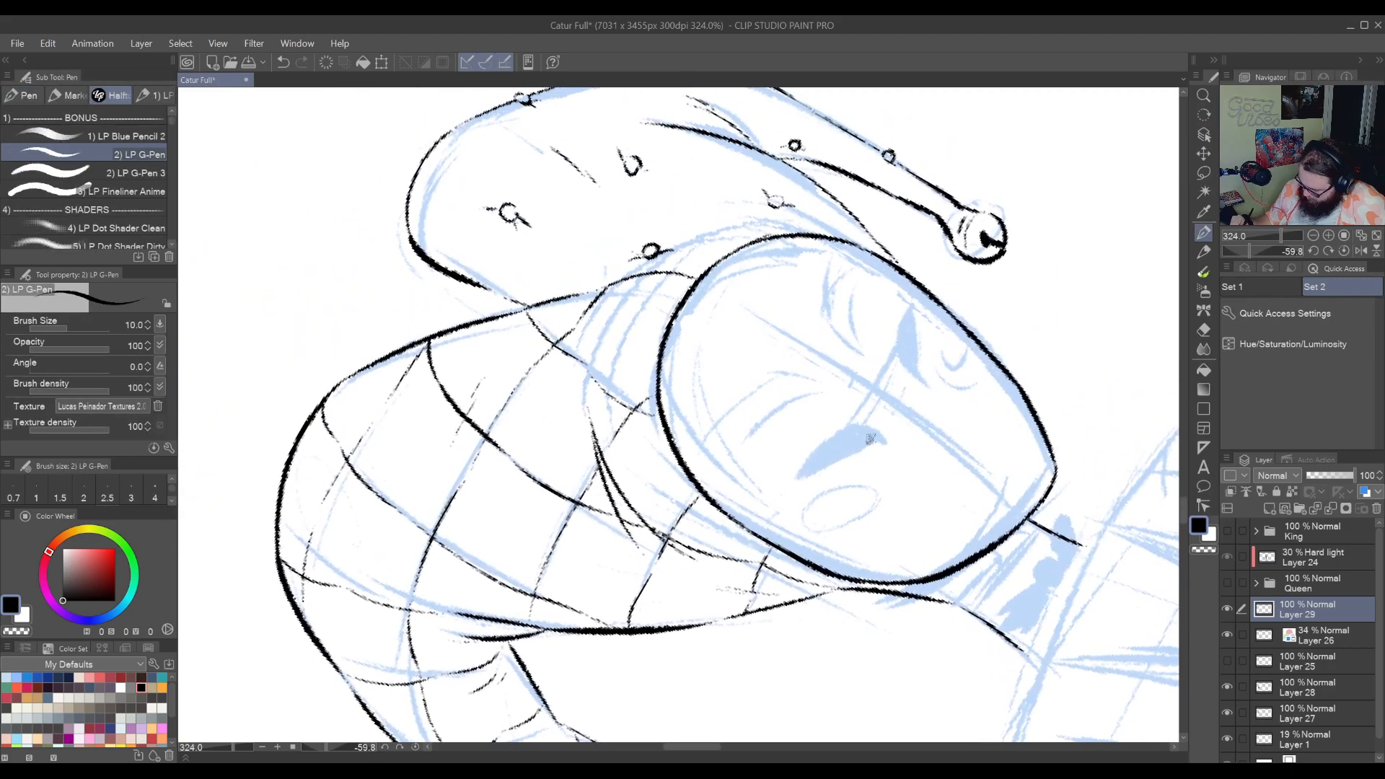
{"action": "left_click_drag", "start_coordinate": [788, 491], "coordinate": [826, 433]}
{"action": "key", "text": "ctrl+z"}
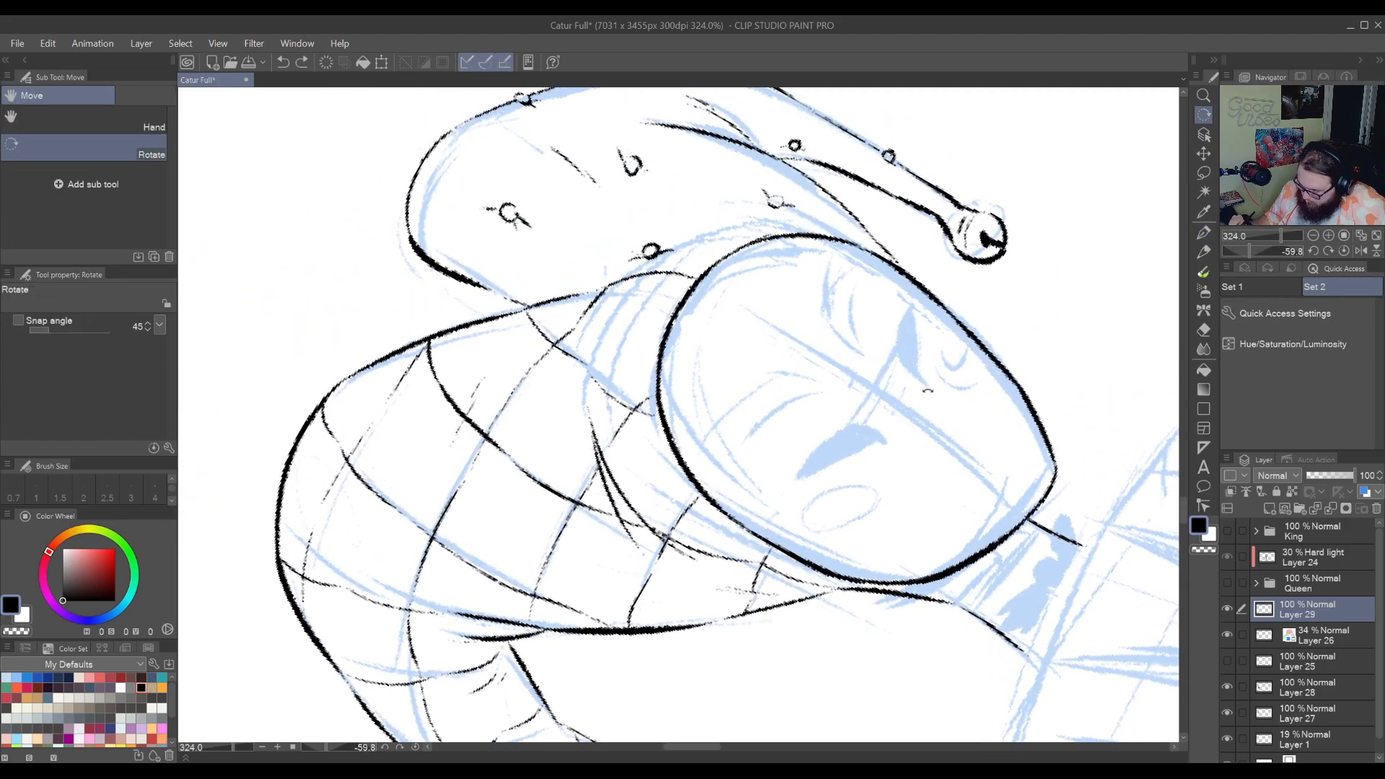
{"action": "mouse_move", "coordinate": [928, 390]}
{"action": "left_mouse_down"}
{"action": "mouse_move", "coordinate": [826, 618]}
{"action": "mouse_move", "coordinate": [803, 540]}
{"action": "left_mouse_up"}
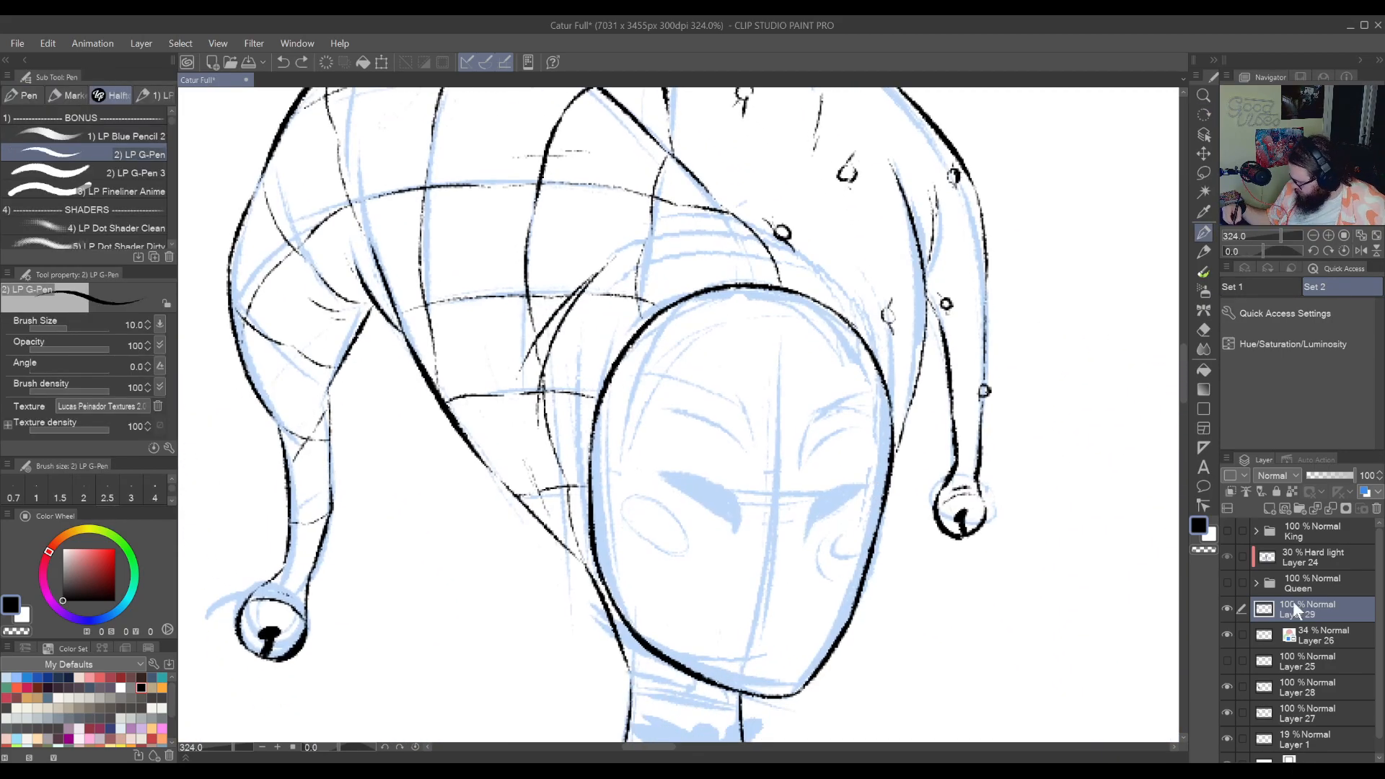
On Layer 26, lasso both sketched eyes, shift them slightly higher on the mask and clear the selection
{"action": "left_click", "coordinate": [1320, 635]}
{"action": "left_click", "coordinate": [1203, 173]}
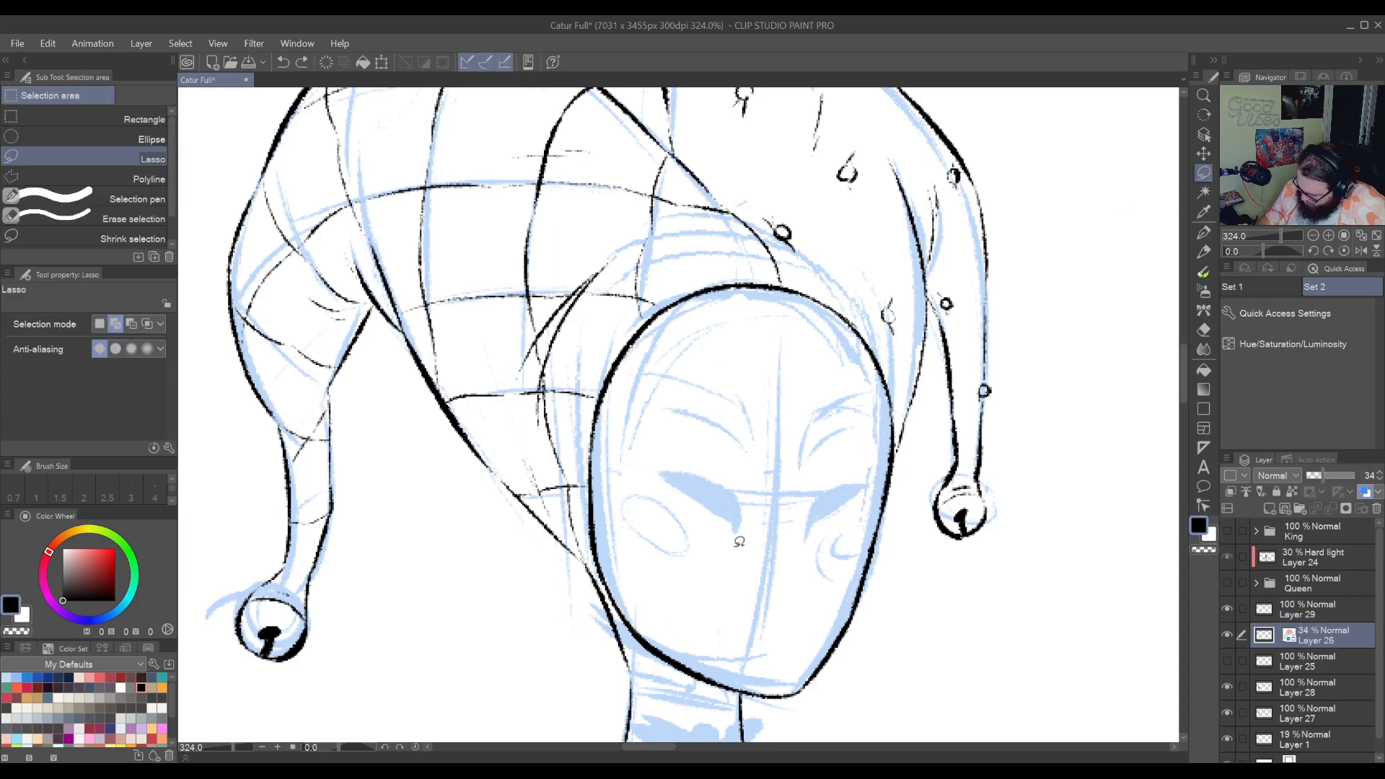
{"action": "mouse_move", "coordinate": [734, 546]}
{"action": "left_mouse_down"}
{"action": "mouse_move", "coordinate": [677, 490]}
{"action": "mouse_move", "coordinate": [663, 449]}
{"action": "mouse_move", "coordinate": [722, 453]}
{"action": "mouse_move", "coordinate": [753, 487]}
{"action": "mouse_move", "coordinate": [751, 539]}
{"action": "mouse_move", "coordinate": [854, 461]}
{"action": "mouse_move", "coordinate": [876, 469]}
{"action": "mouse_move", "coordinate": [808, 551]}
{"action": "left_mouse_up"}
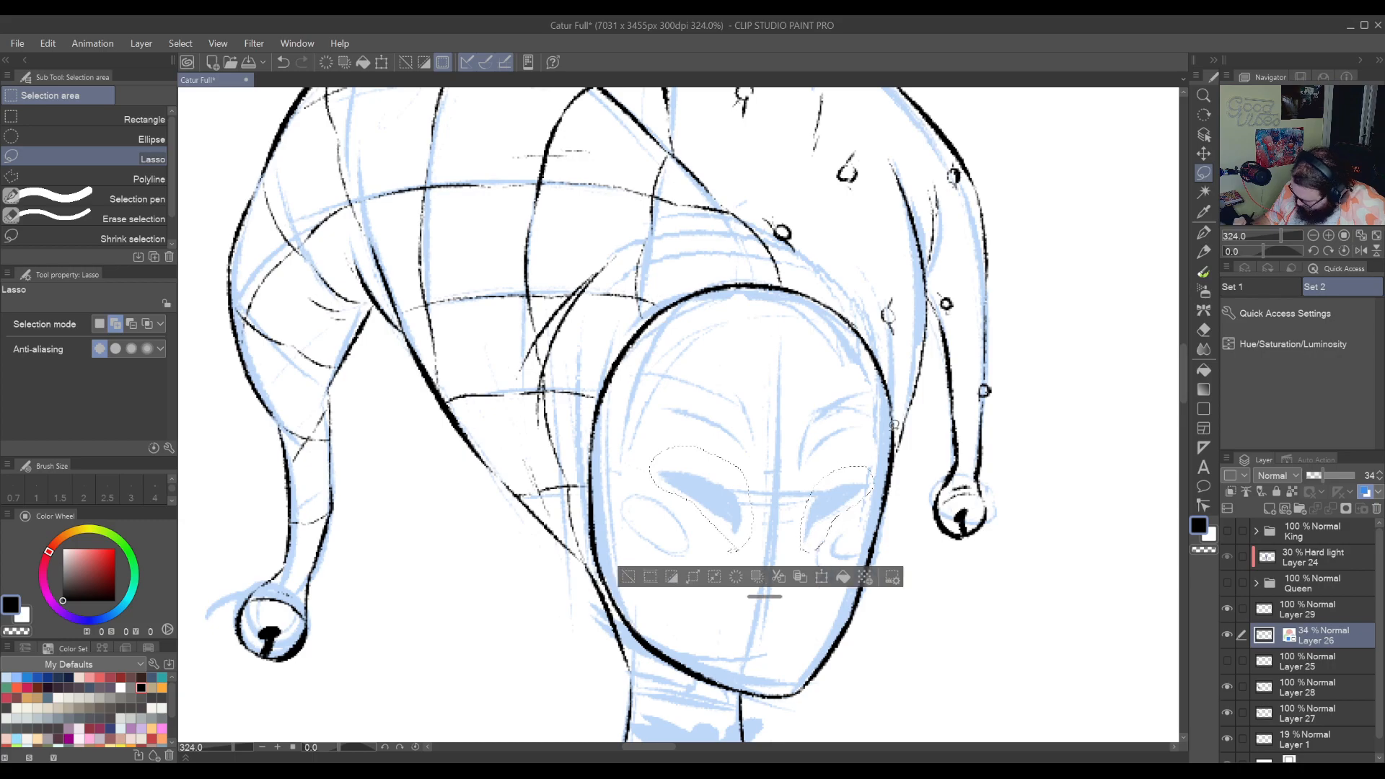
{"action": "key", "text": "k"}
{"action": "left_click_drag", "start_coordinate": [858, 497], "coordinate": [862, 474]}
{"action": "key", "text": "ctrl+d"}
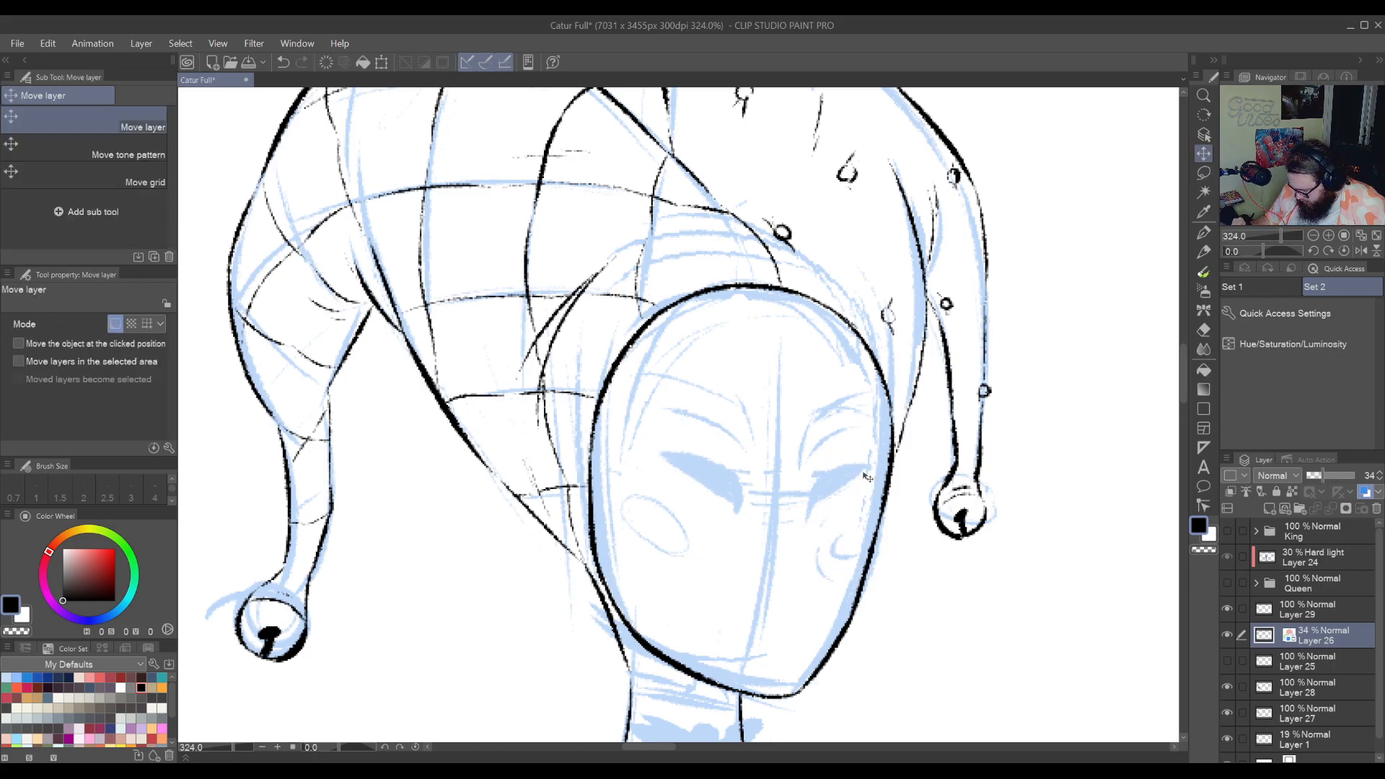
{"action": "key", "text": "ctrl+z"}
{"action": "key", "text": "ctrl+z"}
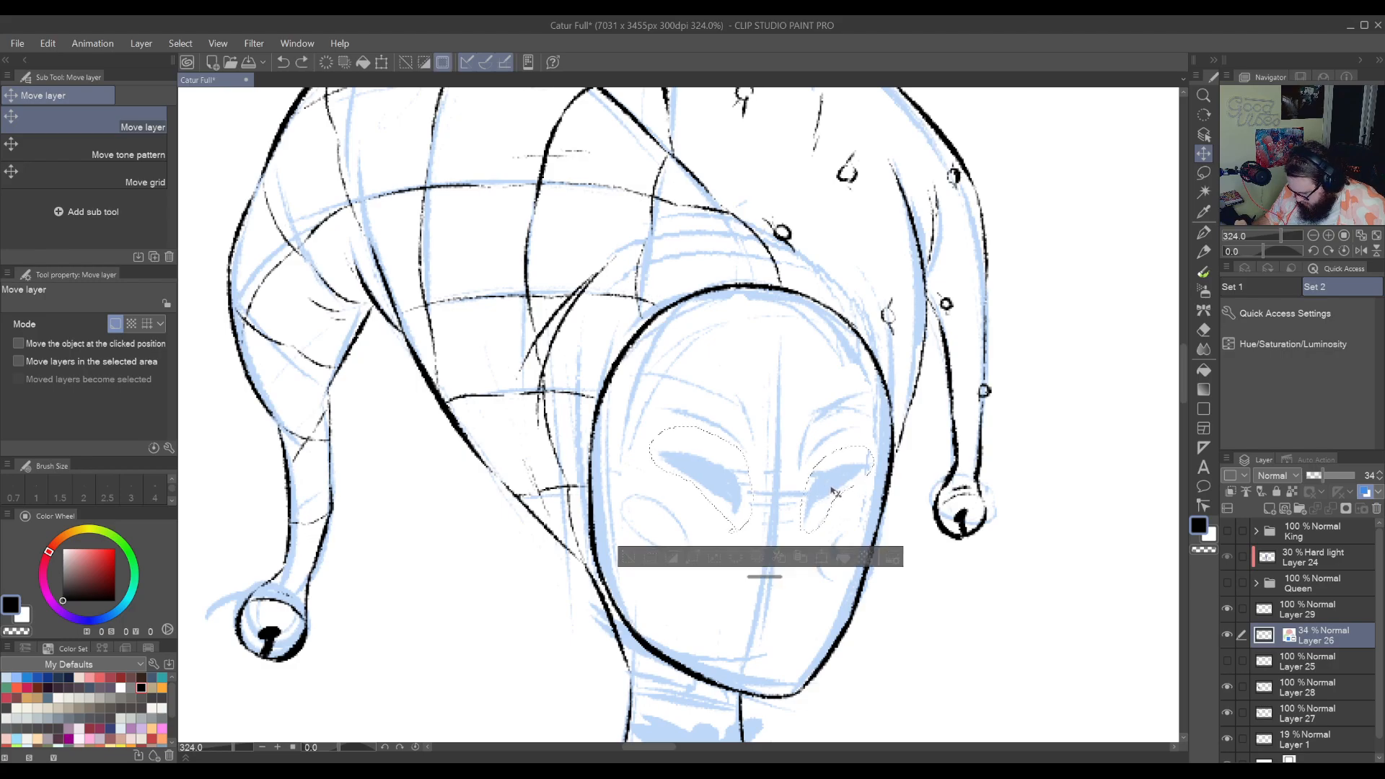
{"action": "key", "text": "ctrl+y"}
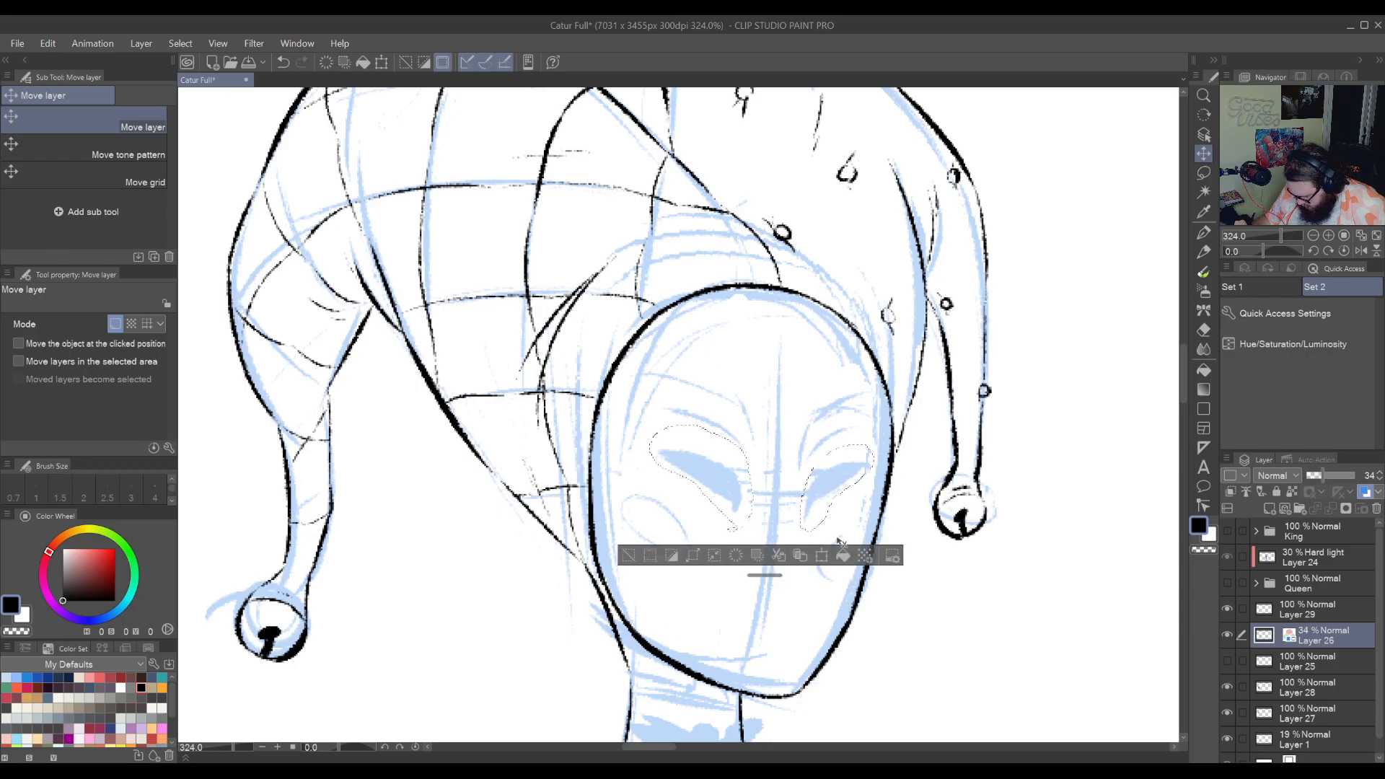
{"action": "key", "text": "ctrl+d"}
On Layer 29, ink the upper lid of the mask's left eye along the sketch with the LP G-Pen
{"action": "key", "text": "p"}
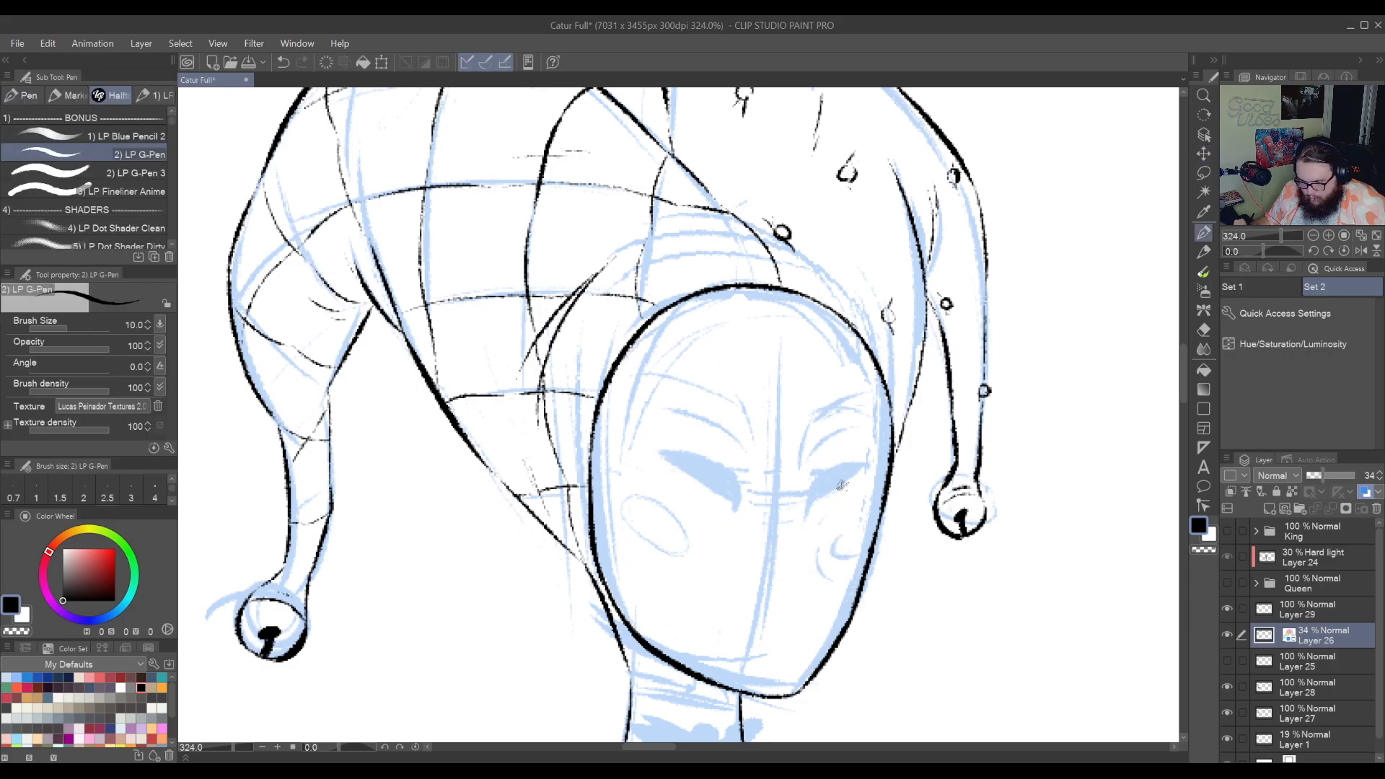
{"action": "left_click", "coordinate": [1304, 613]}
{"action": "key", "text": "r"}
{"action": "left_click_drag", "start_coordinate": [675, 641], "coordinate": [797, 440]}
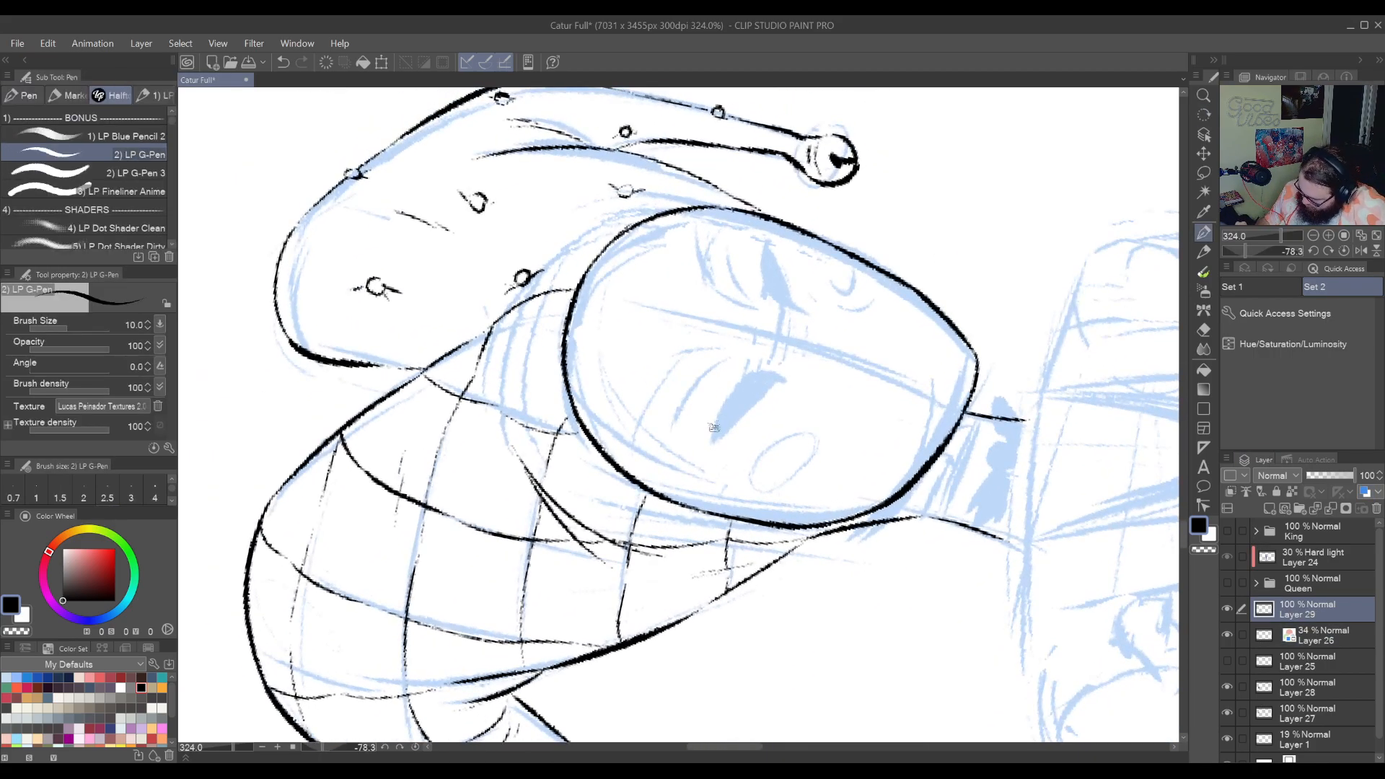
{"action": "left_click_drag", "start_coordinate": [711, 460], "coordinate": [737, 388]}
{"action": "key", "text": "ctrl+z"}
{"action": "mouse_move", "coordinate": [709, 469]}
{"action": "left_mouse_down"}
{"action": "mouse_move", "coordinate": [730, 396]}
{"action": "mouse_move", "coordinate": [721, 432]}
{"action": "mouse_move", "coordinate": [767, 366]}
{"action": "left_mouse_up"}
{"action": "key", "text": "ctrl+z"}
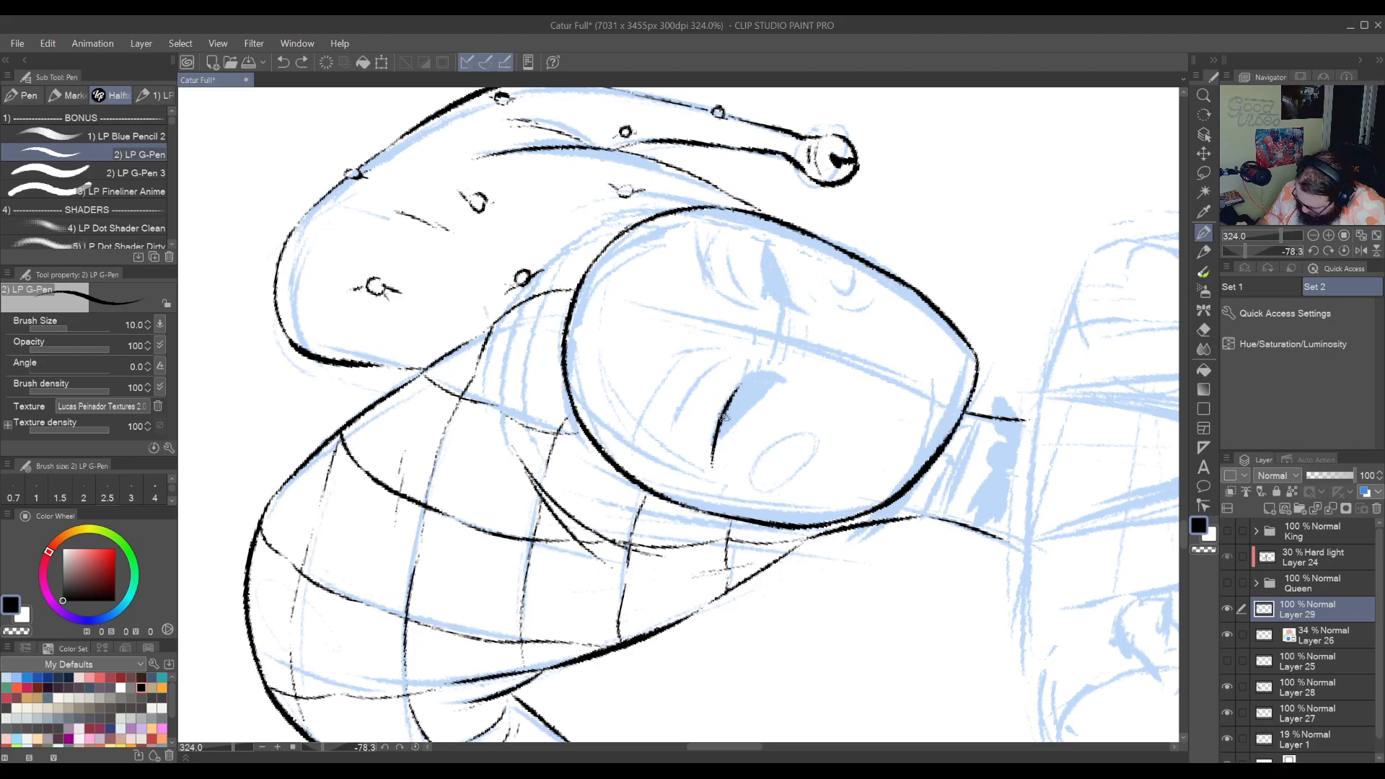
{"action": "left_click_drag", "start_coordinate": [712, 465], "coordinate": [750, 384]}
{"action": "mouse_move", "coordinate": [811, 329]}
{"action": "left_mouse_down"}
{"action": "mouse_move", "coordinate": [710, 534]}
{"action": "mouse_move", "coordinate": [1108, 720]}
{"action": "left_mouse_up"}
{"action": "key", "text": "ctrl+z"}
Check the jester reference, complete the left eye's lower outline and ink the upper curve of the right eye
{"action": "left_click_drag", "start_coordinate": [826, 562], "coordinate": [1152, 694]}
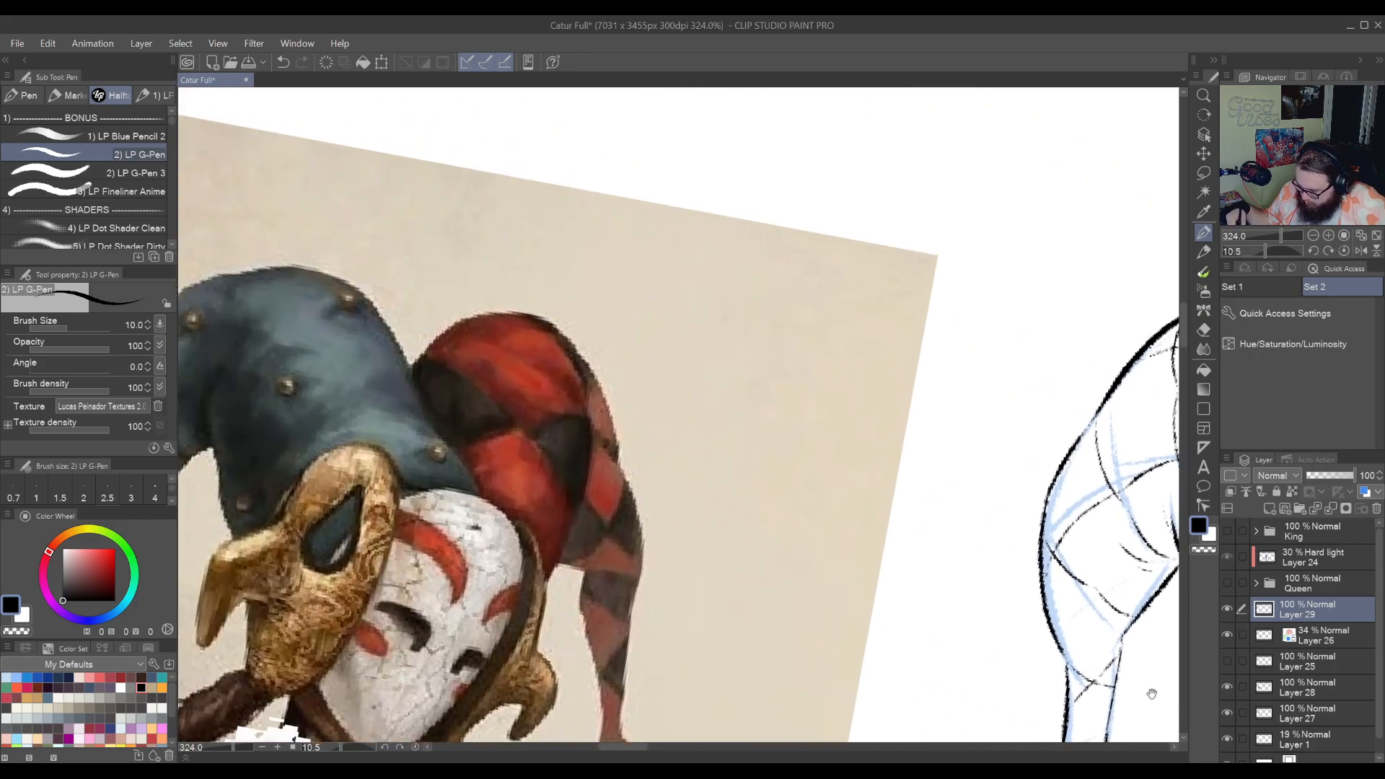
{"action": "left_click_drag", "start_coordinate": [887, 648], "coordinate": [818, 518]}
{"action": "mouse_move", "coordinate": [1088, 661]}
{"action": "left_mouse_down"}
{"action": "mouse_move", "coordinate": [1061, 559]}
{"action": "mouse_move", "coordinate": [983, 543]}
{"action": "mouse_move", "coordinate": [804, 421]}
{"action": "left_mouse_up"}
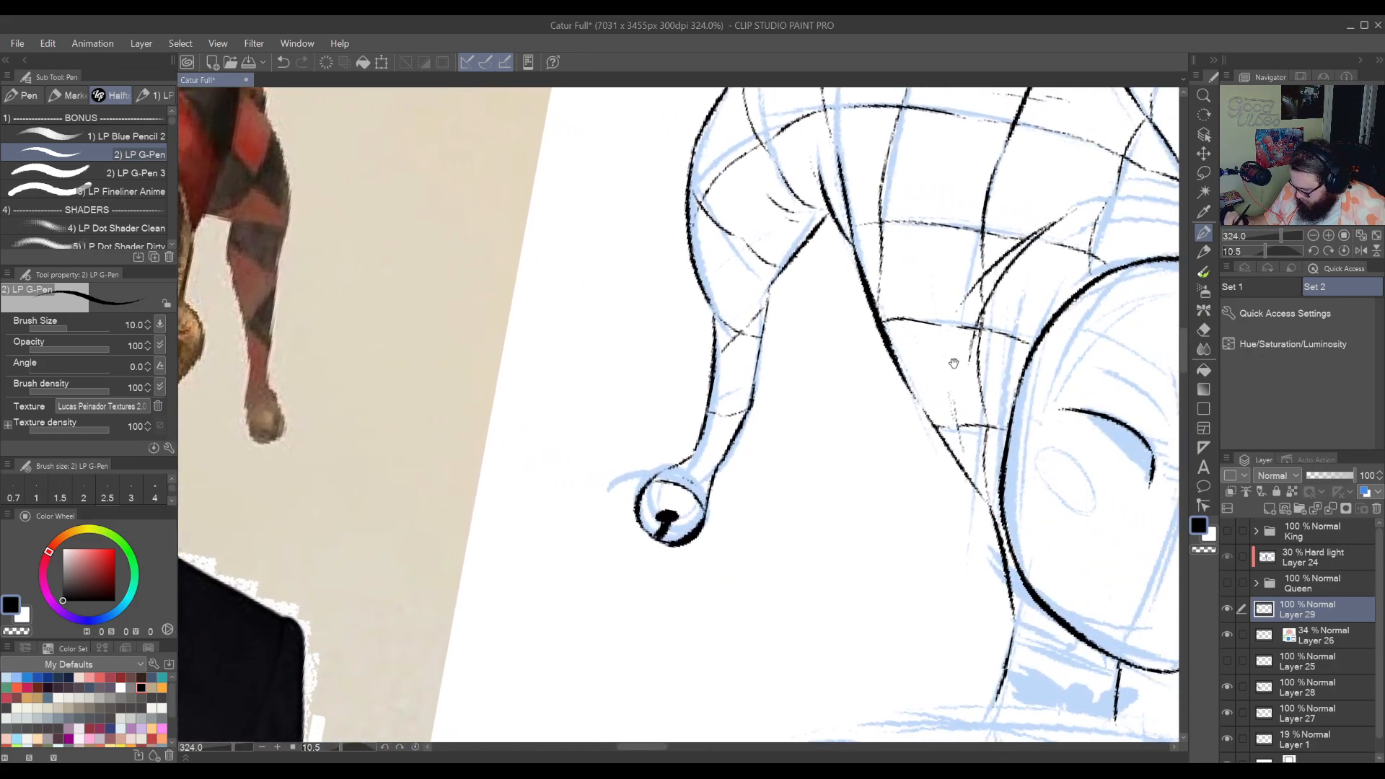
{"action": "left_click_drag", "start_coordinate": [1169, 462], "coordinate": [986, 439]}
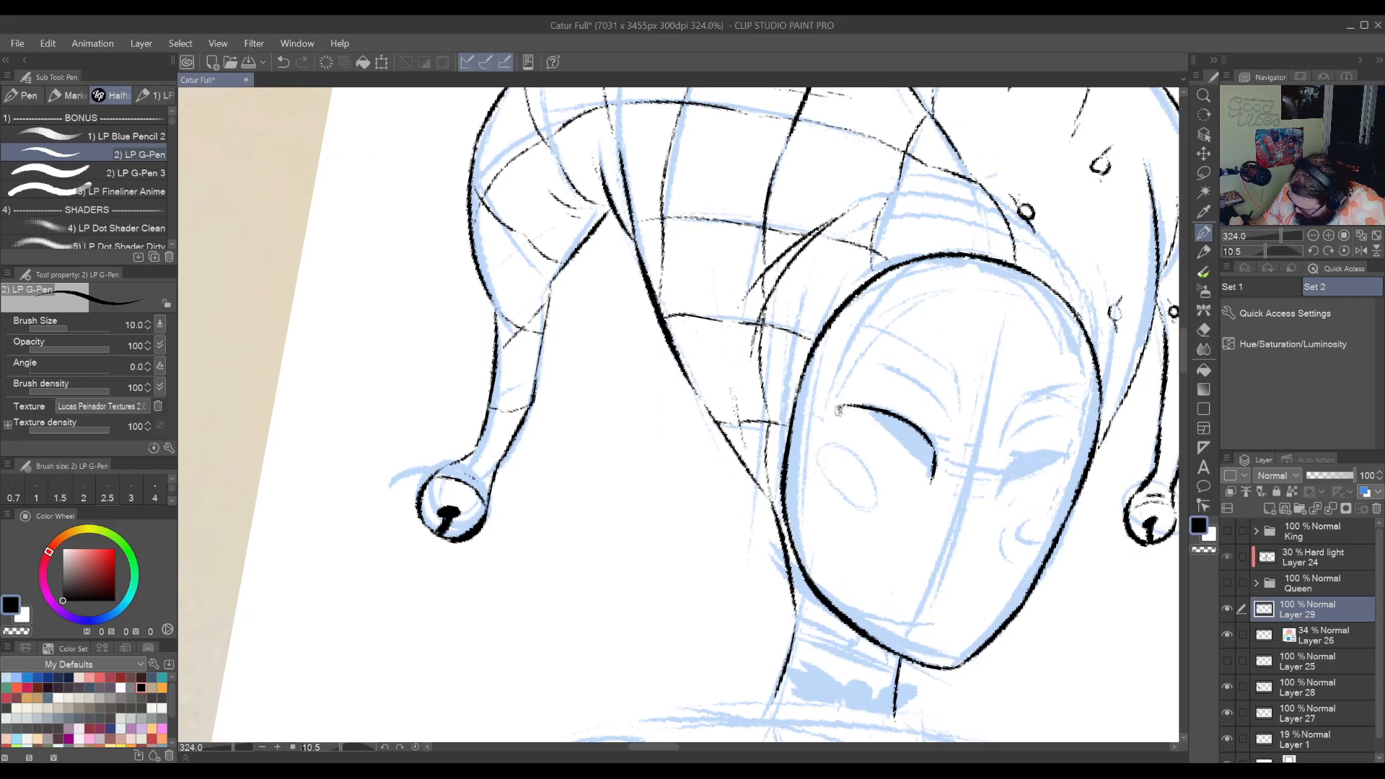
{"action": "mouse_move", "coordinate": [839, 410]}
{"action": "left_mouse_down"}
{"action": "mouse_move", "coordinate": [890, 417]}
{"action": "mouse_move", "coordinate": [895, 455]}
{"action": "mouse_move", "coordinate": [934, 479]}
{"action": "mouse_move", "coordinate": [938, 519]}
{"action": "mouse_move", "coordinate": [919, 420]}
{"action": "mouse_move", "coordinate": [930, 384]}
{"action": "left_mouse_up"}
{"action": "key", "text": "ctrl+z"}
{"action": "key", "text": "ctrl+z"}
{"action": "mouse_move", "coordinate": [921, 438]}
{"action": "left_mouse_down"}
{"action": "mouse_move", "coordinate": [920, 405]}
{"action": "mouse_move", "coordinate": [949, 372]}
{"action": "mouse_move", "coordinate": [924, 393]}
{"action": "mouse_move", "coordinate": [979, 360]}
{"action": "left_mouse_up"}
{"action": "key", "text": "ctrl+z"}
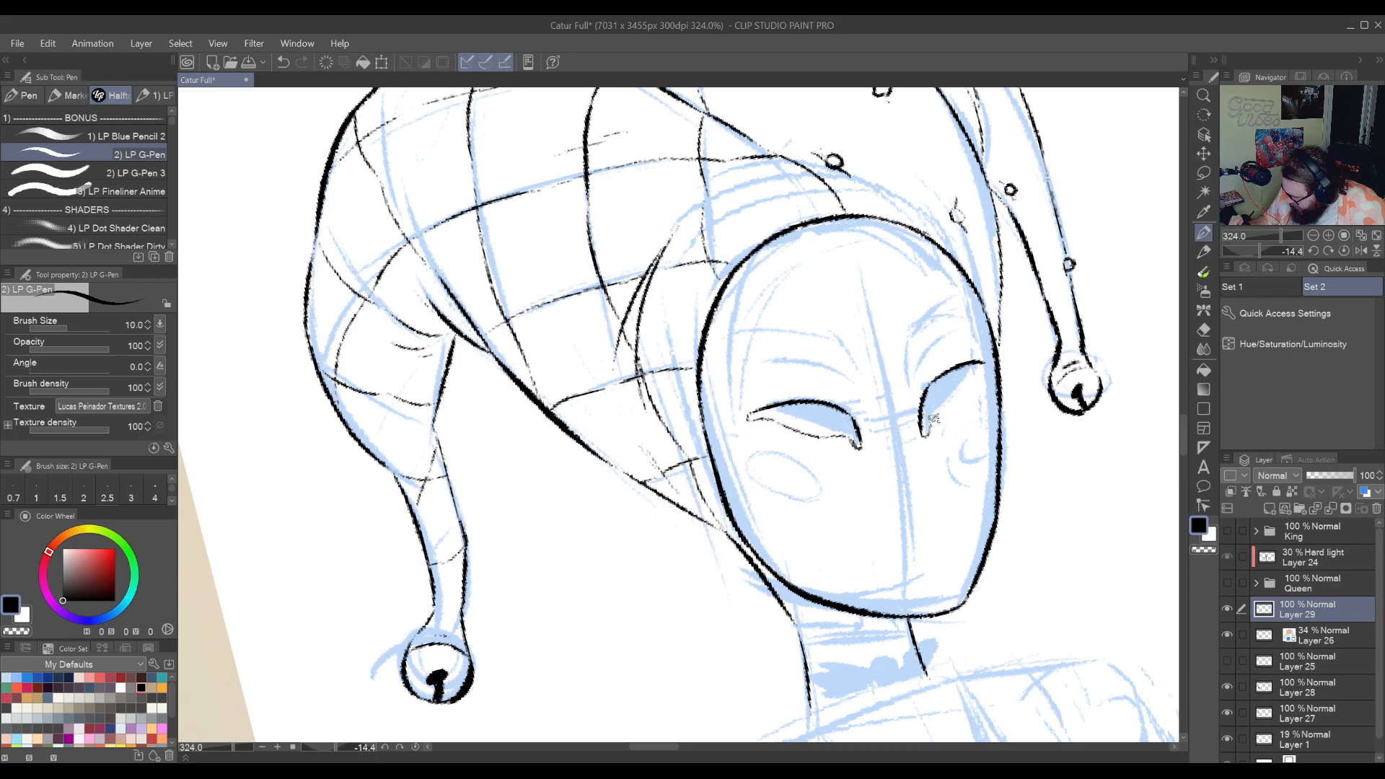
Close the right eye's outline by inking its lower edge along the sketch
{"action": "left_click_drag", "start_coordinate": [933, 418], "coordinate": [985, 366]}
{"action": "key", "text": "ctrl+z"}
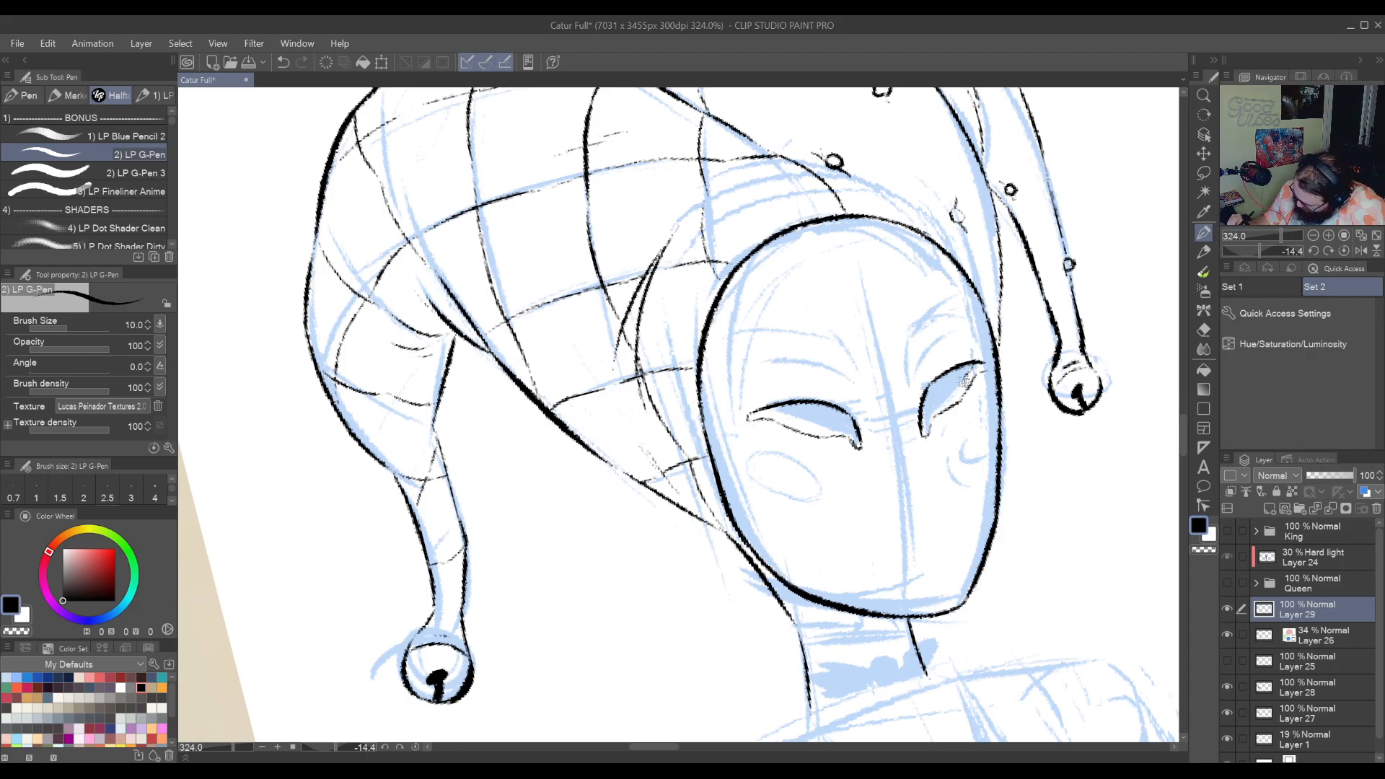
{"action": "mouse_move", "coordinate": [937, 406]}
{"action": "left_mouse_down"}
{"action": "mouse_move", "coordinate": [955, 390]}
{"action": "mouse_move", "coordinate": [869, 451]}
{"action": "mouse_move", "coordinate": [887, 505]}
{"action": "mouse_move", "coordinate": [935, 486]}
{"action": "left_mouse_up"}
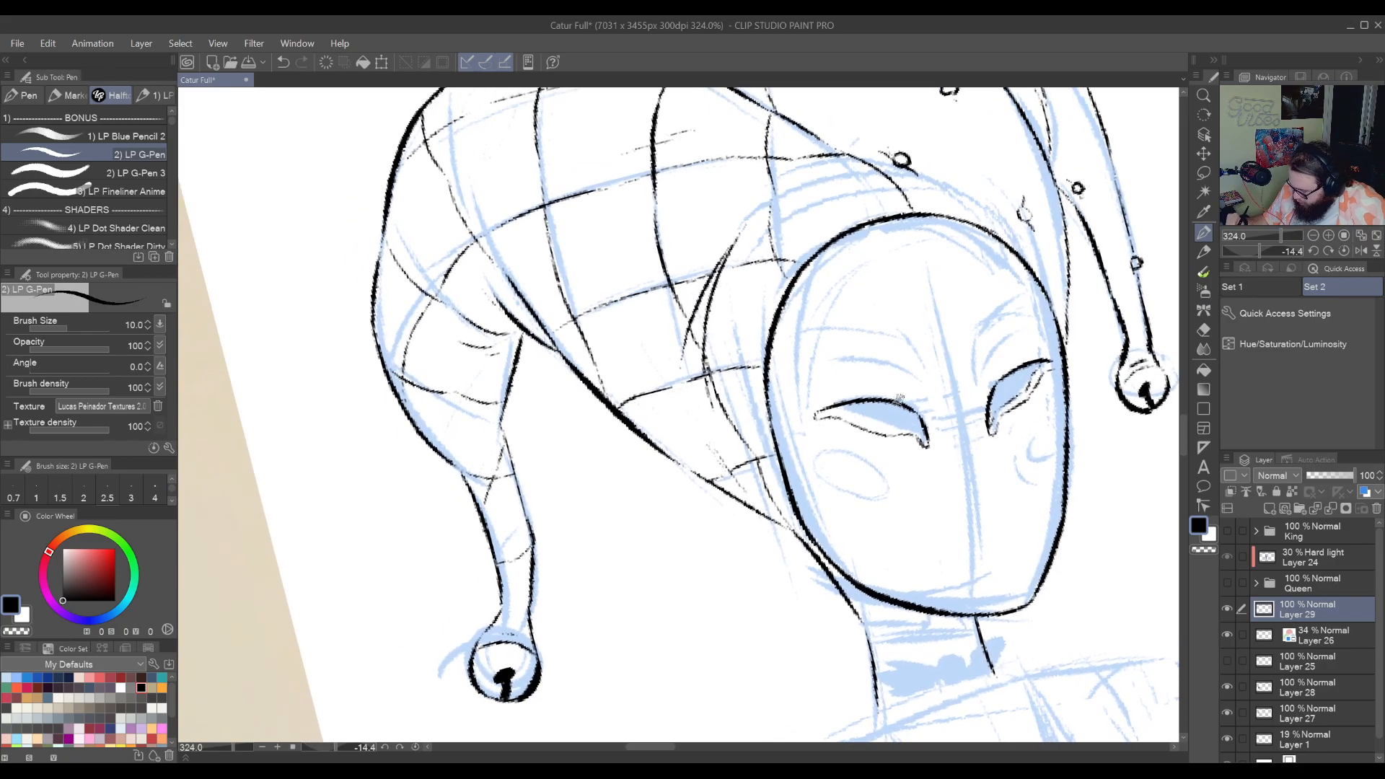
Outline the inside of the right eye with a Polyline selection, fill it with black and deselect
{"action": "key", "text": "shift+space"}
{"action": "left_click_drag", "start_coordinate": [881, 398], "coordinate": [860, 618]}
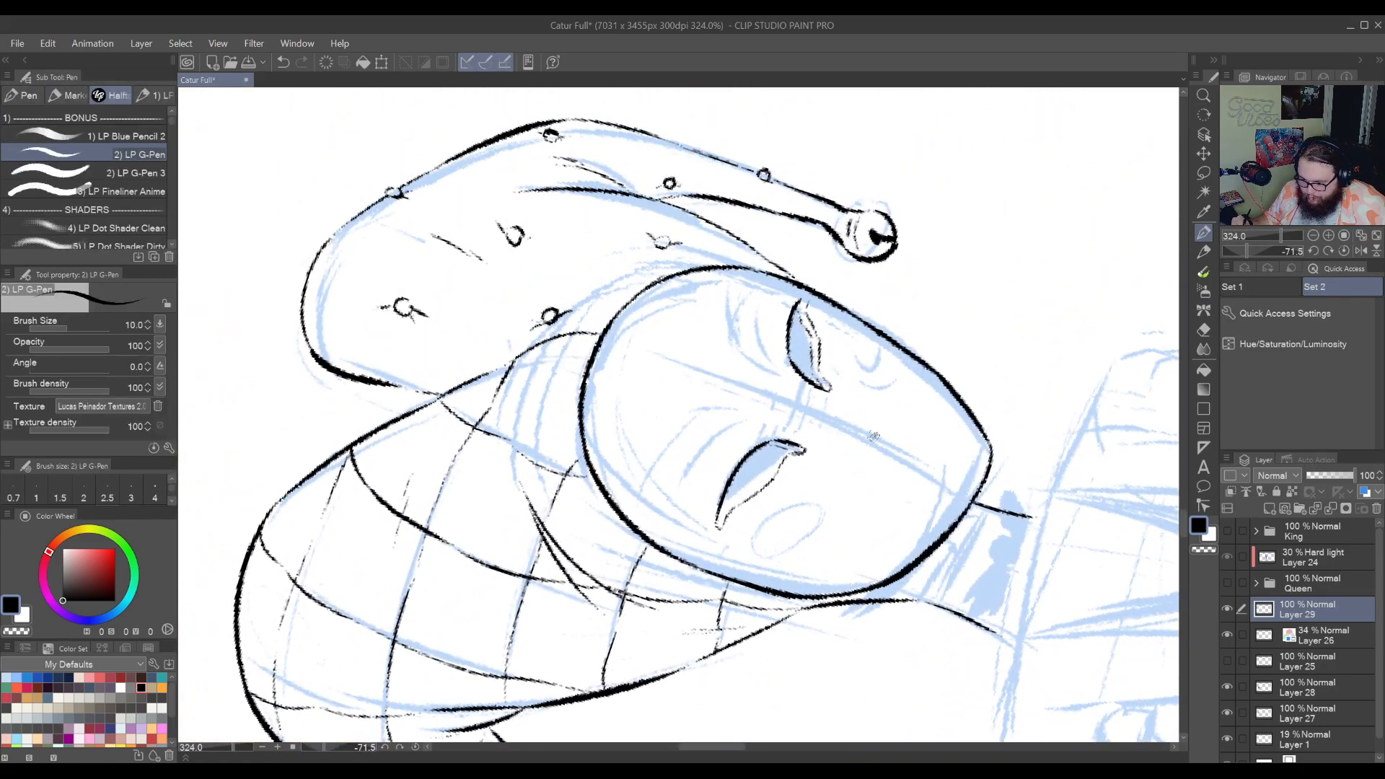
{"action": "left_click", "coordinate": [1203, 172]}
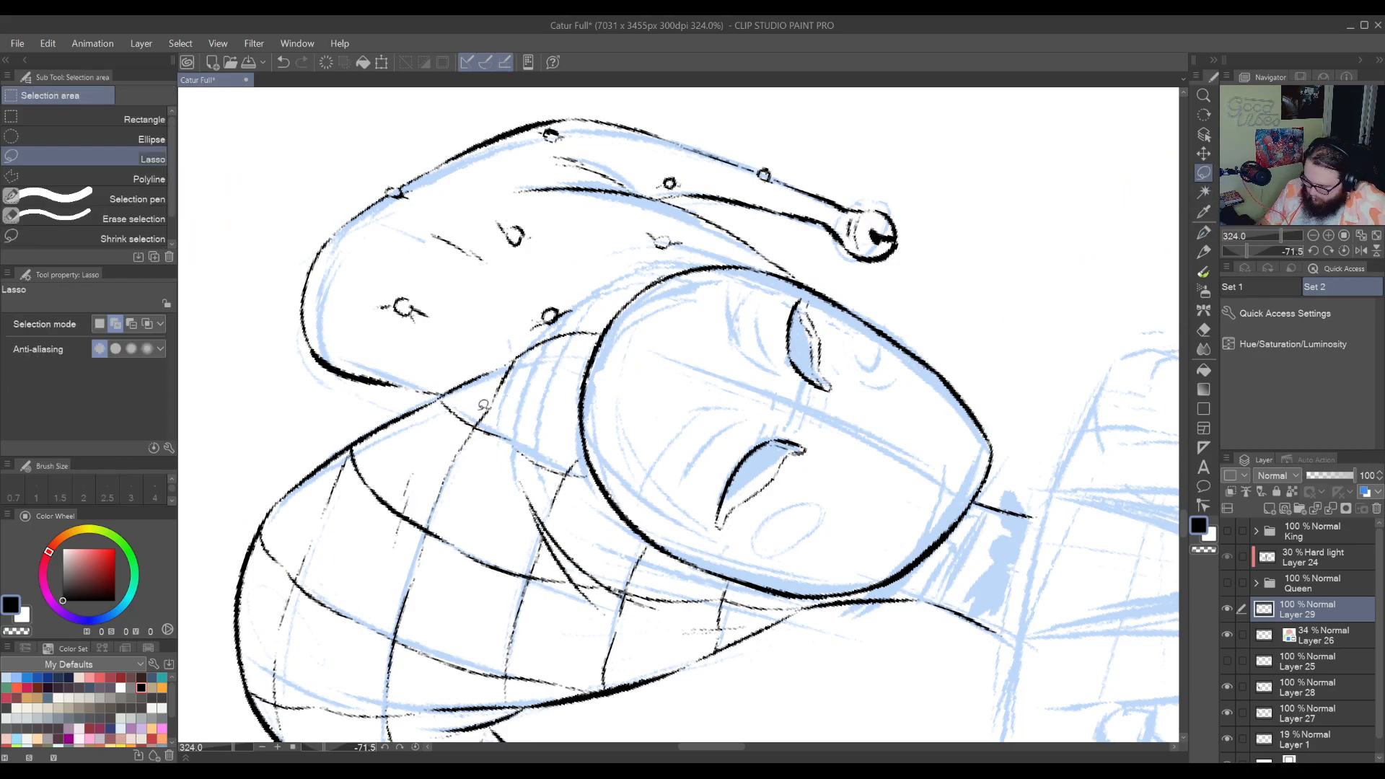
{"action": "left_click", "coordinate": [145, 178]}
{"action": "key", "text": "ctrl+space"}
{"action": "left_click_drag", "start_coordinate": [820, 410], "coordinate": [869, 418]}
{"action": "key", "text": "shift+space"}
{"action": "left_click_drag", "start_coordinate": [870, 423], "coordinate": [816, 486]}
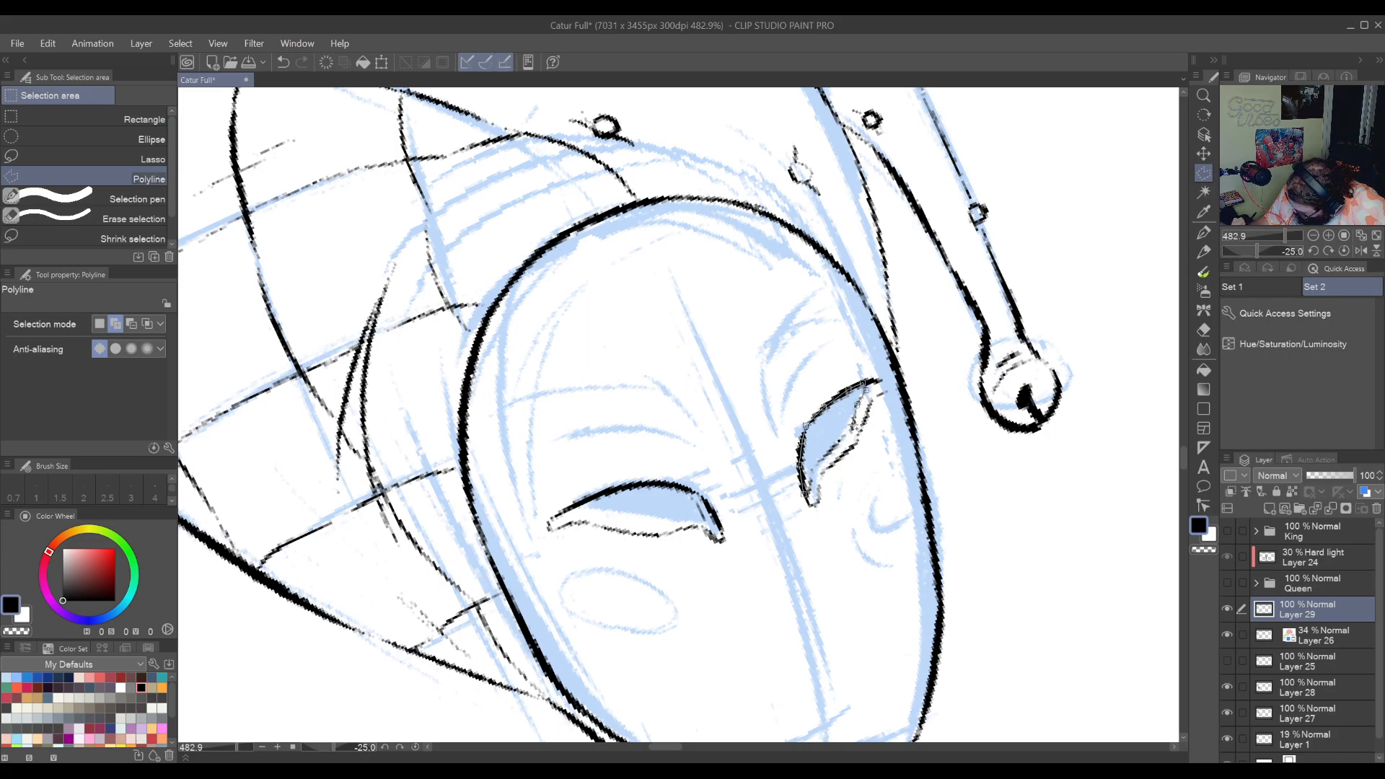
{"action": "left_click", "coordinate": [808, 497]}
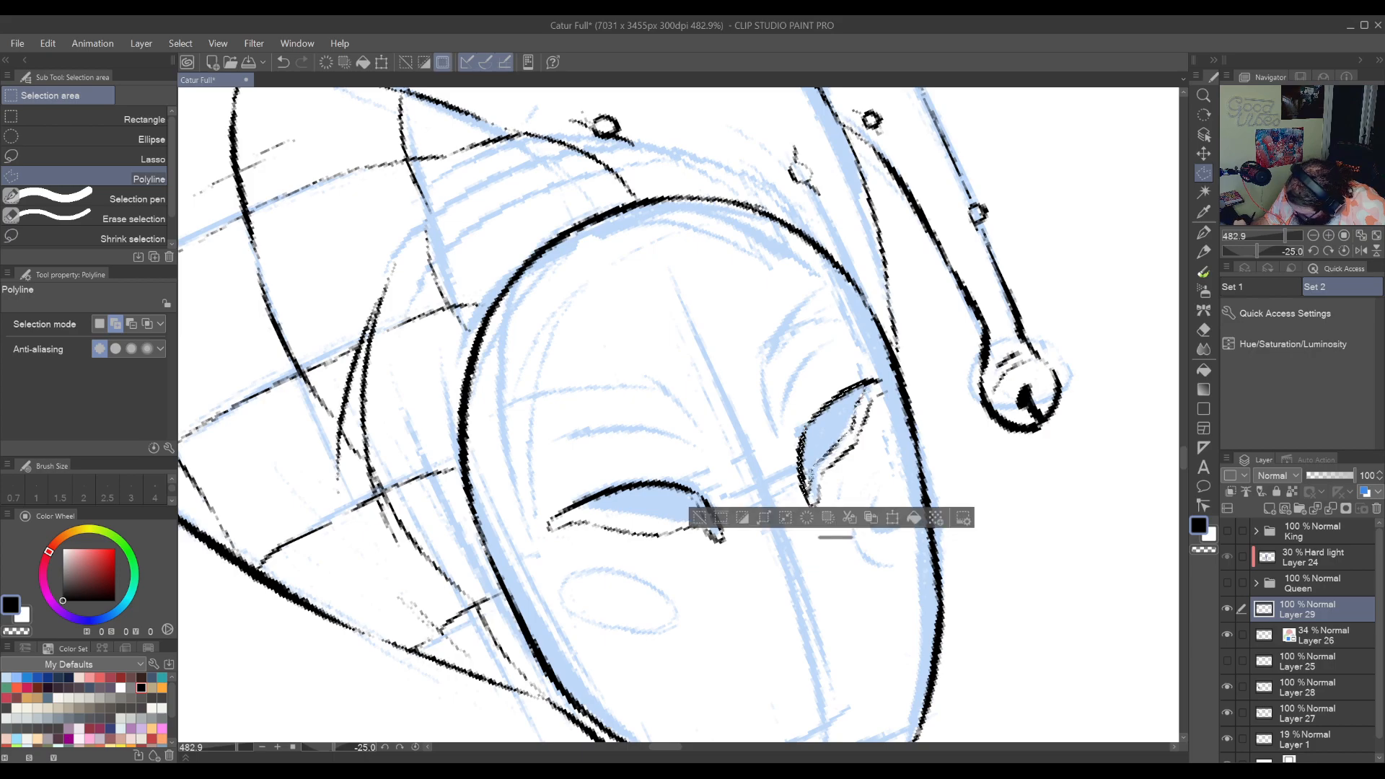
{"action": "left_click", "coordinate": [914, 517]}
{"action": "key", "text": "ctrl+d"}
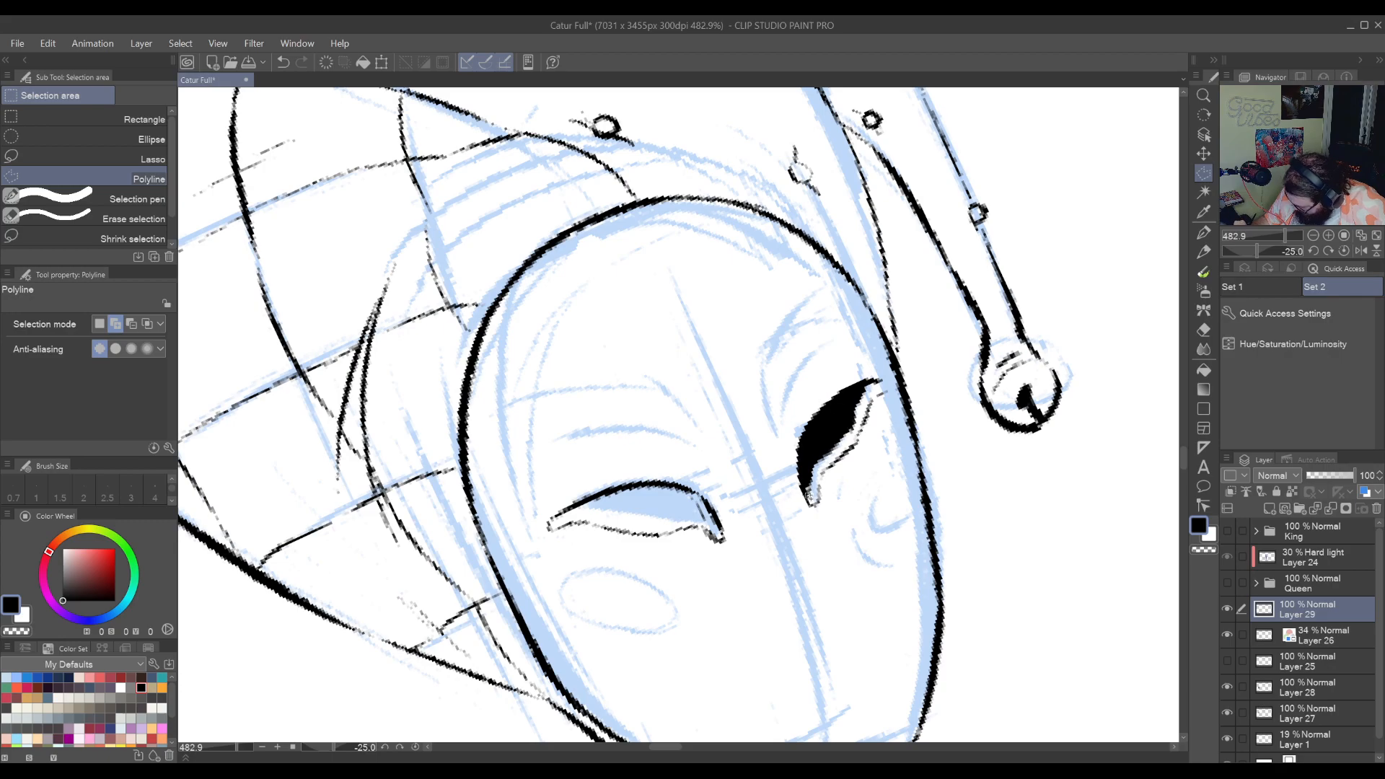
{"action": "key", "text": "ctrl+z"}
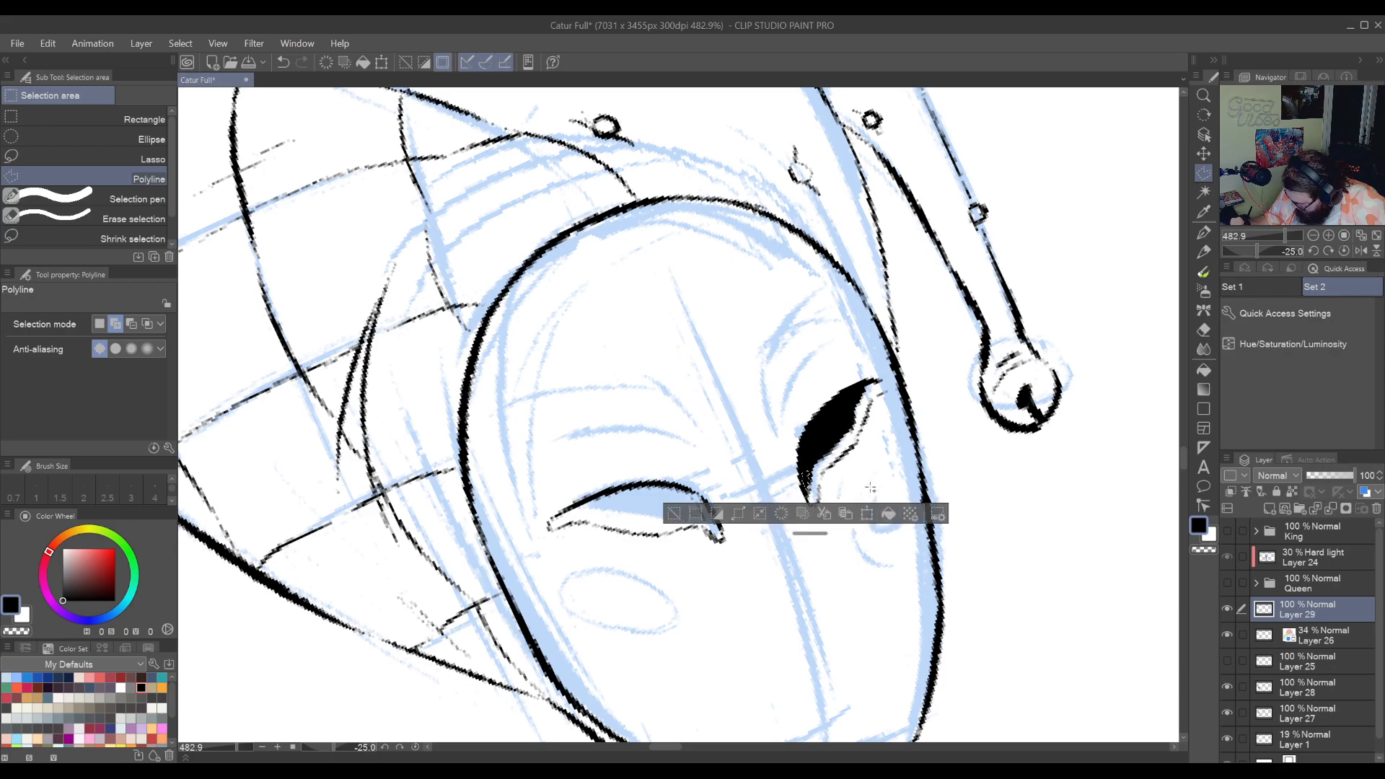
{"action": "key", "text": "ctrl+d"}
Select the inside of the left eye with the Polyline selection, fill it with black and deselect
{"action": "key", "text": "r"}
{"action": "left_click_drag", "start_coordinate": [808, 485], "coordinate": [865, 378]}
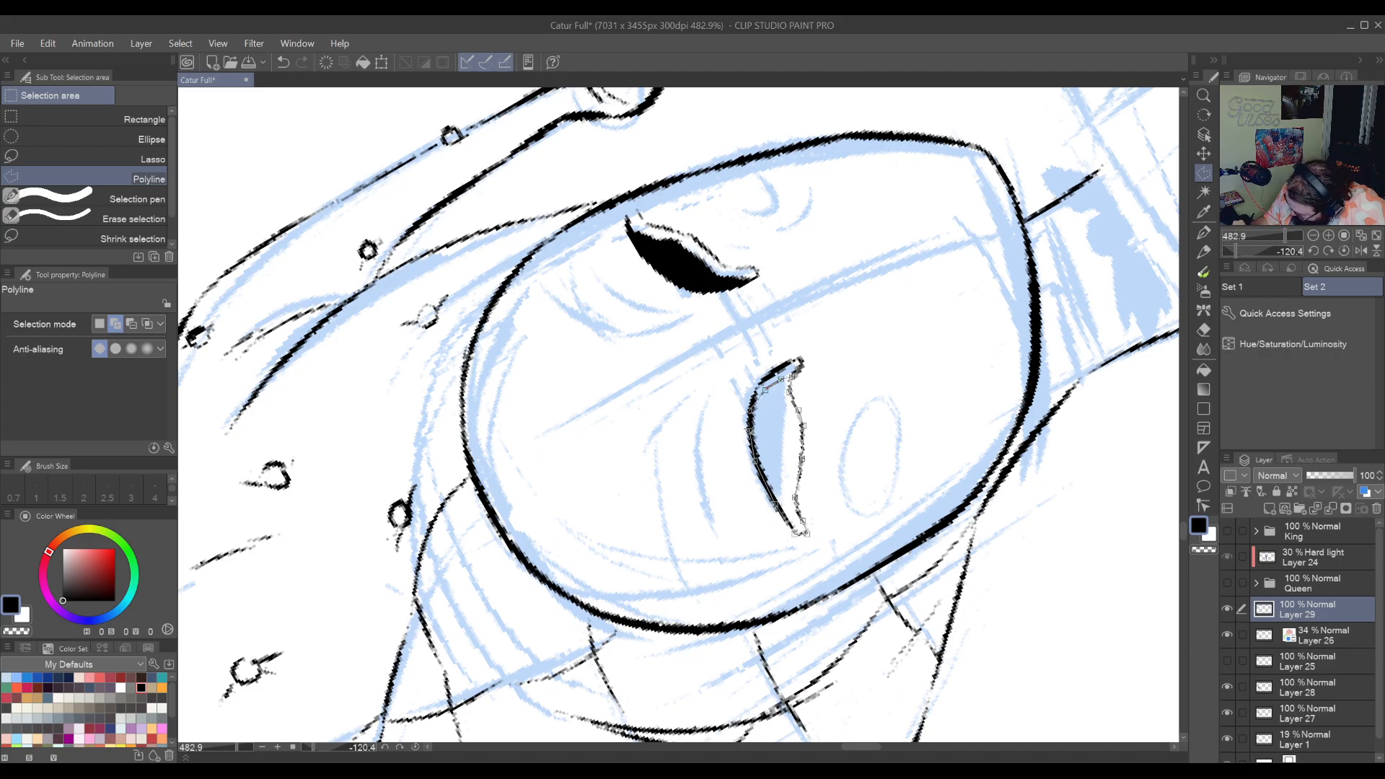
{"action": "left_click", "coordinate": [763, 390]}
{"action": "left_click", "coordinate": [874, 565]}
{"action": "key", "text": "ctrl+d"}
{"action": "key", "text": "shift+space"}
{"action": "left_click_drag", "start_coordinate": [879, 301], "coordinate": [635, 627]}
{"action": "key", "text": "space"}
{"action": "left_click_drag", "start_coordinate": [706, 542], "coordinate": [852, 426]}
{"action": "key", "text": "p"}
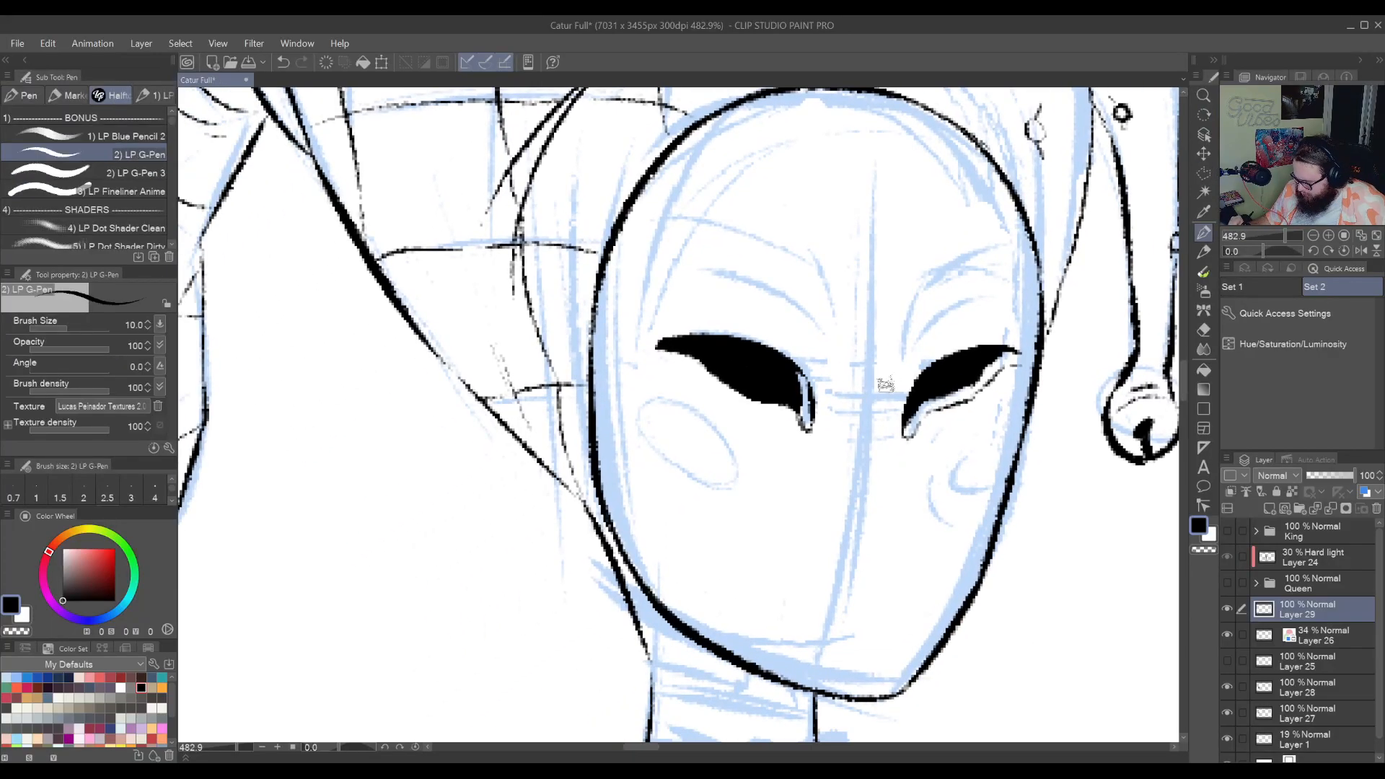
Show the Queen folder to compare the jester with the finished figure, and hide the folder again
{"action": "key", "text": "space"}
{"action": "left_click_drag", "start_coordinate": [951, 347], "coordinate": [869, 427]}
{"action": "key", "text": "ctrl+space"}
{"action": "mouse_move", "coordinate": [945, 370]}
{"action": "left_mouse_down"}
{"action": "mouse_move", "coordinate": [923, 451]}
{"action": "mouse_move", "coordinate": [934, 418]}
{"action": "mouse_move", "coordinate": [755, 631]}
{"action": "mouse_move", "coordinate": [788, 652]}
{"action": "mouse_move", "coordinate": [769, 672]}
{"action": "left_mouse_up"}
{"action": "key", "text": "space"}
{"action": "left_click", "coordinate": [1227, 583]}
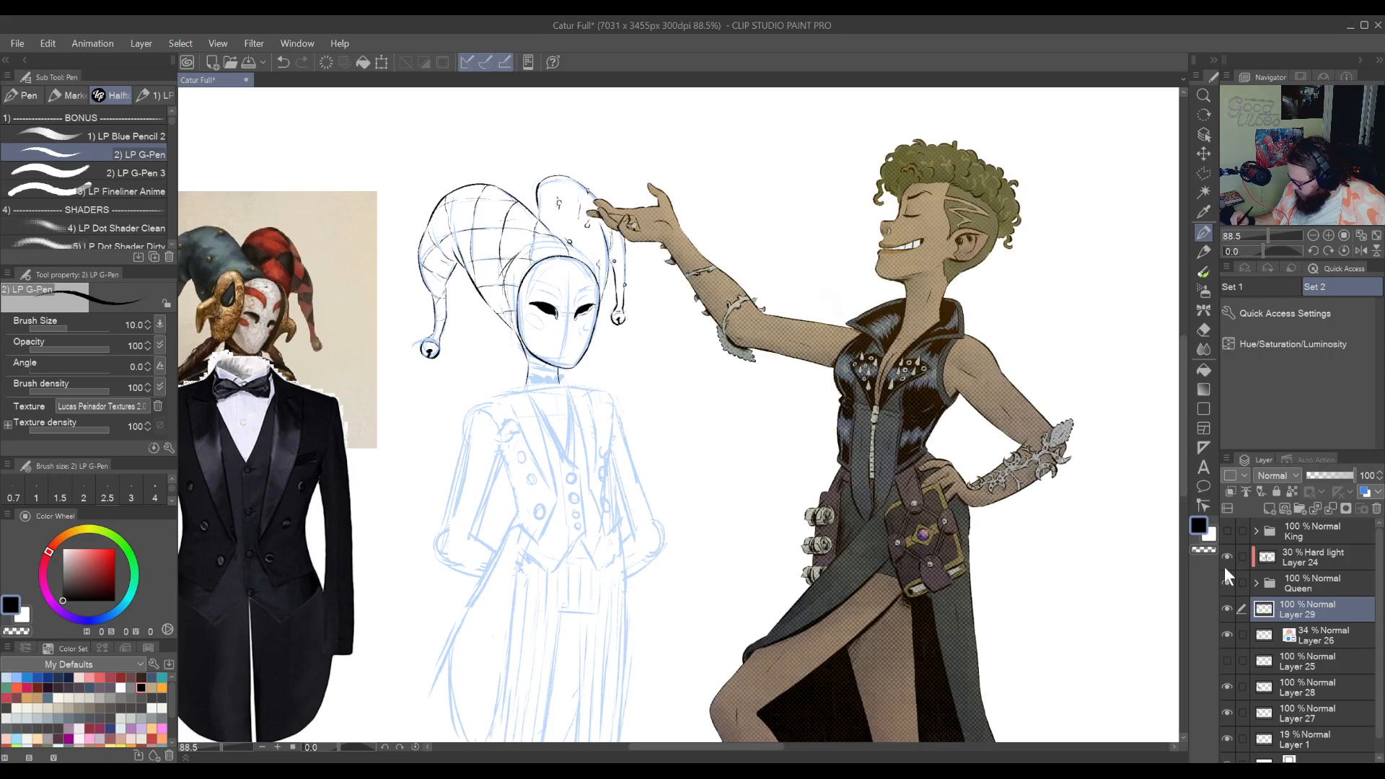
{"action": "key", "text": "ctrl+space"}
{"action": "left_click_drag", "start_coordinate": [1096, 577], "coordinate": [1178, 651]}
{"action": "key", "text": "space"}
{"action": "left_click", "coordinate": [1227, 583]}
{"action": "key", "text": "space"}
{"action": "left_click_drag", "start_coordinate": [1086, 657], "coordinate": [1060, 723]}
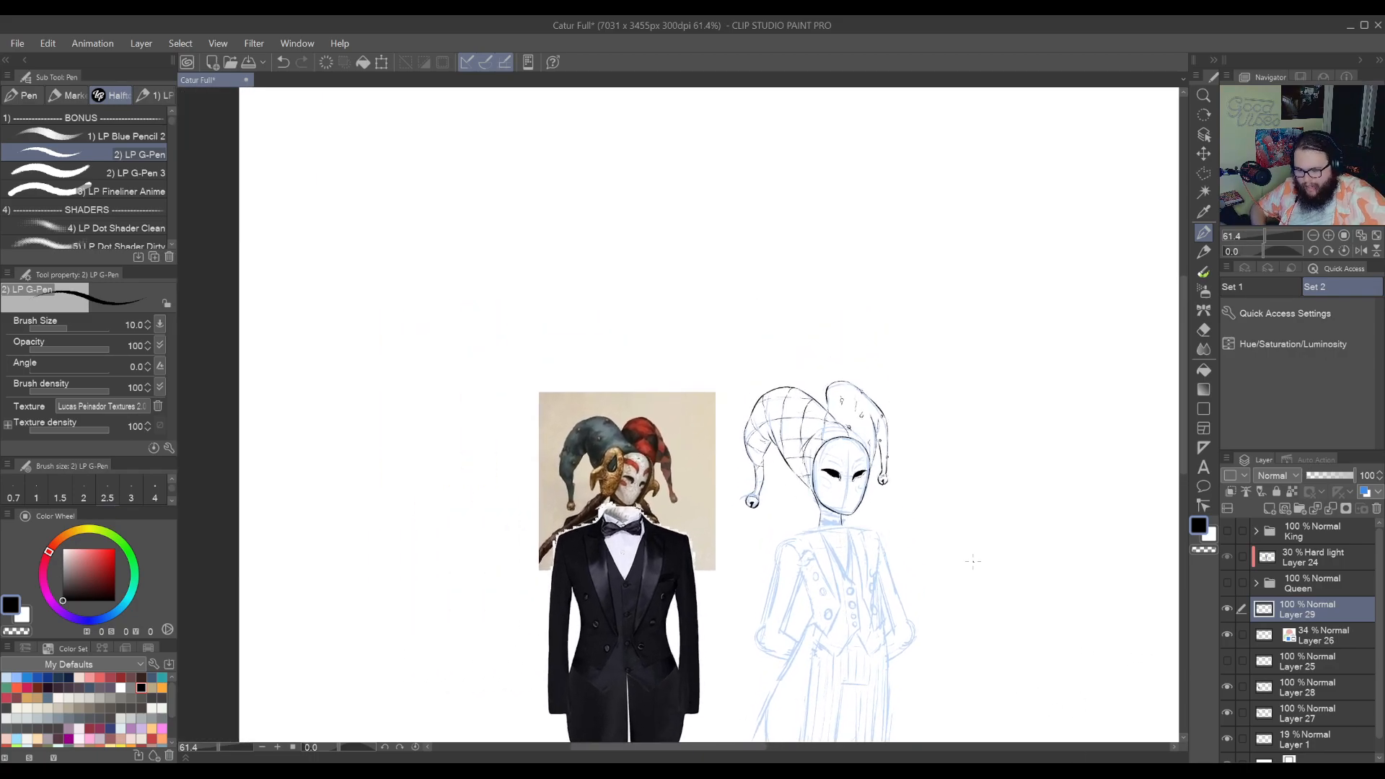
Ink a short curved line across the neck just below the mask's chin
{"action": "key", "text": "space"}
{"action": "mouse_move", "coordinate": [855, 617]}
{"action": "left_mouse_down"}
{"action": "mouse_move", "coordinate": [850, 470]}
{"action": "mouse_move", "coordinate": [918, 510]}
{"action": "mouse_move", "coordinate": [921, 610]}
{"action": "mouse_move", "coordinate": [964, 450]}
{"action": "mouse_move", "coordinate": [902, 567]}
{"action": "mouse_move", "coordinate": [889, 704]}
{"action": "left_mouse_up"}
{"action": "scroll", "coordinate": [918, 495], "scroll_direction": "up", "scroll_amount": 4}
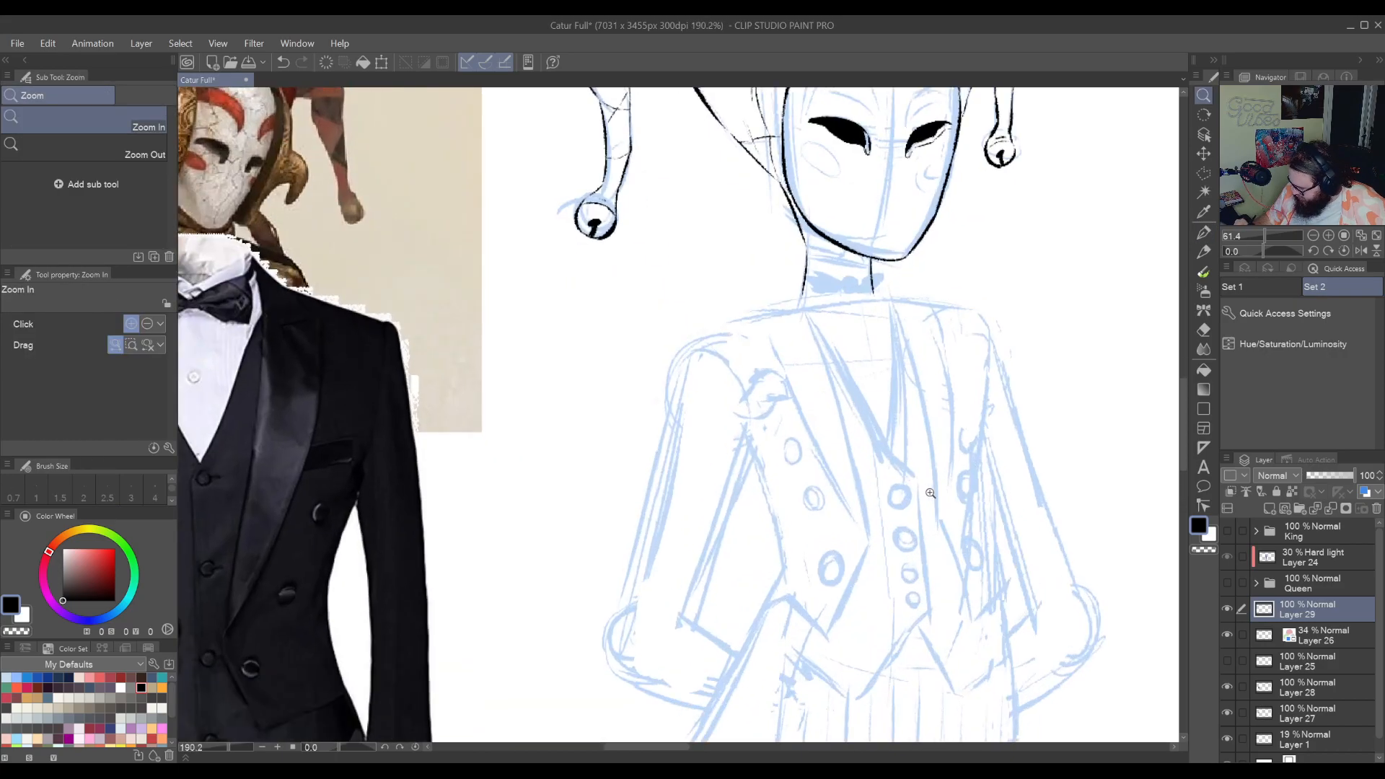
{"action": "mouse_move", "coordinate": [889, 423]}
{"action": "left_mouse_down"}
{"action": "mouse_move", "coordinate": [870, 538]}
{"action": "mouse_move", "coordinate": [873, 649]}
{"action": "mouse_move", "coordinate": [949, 476]}
{"action": "mouse_move", "coordinate": [930, 339]}
{"action": "mouse_move", "coordinate": [826, 416]}
{"action": "left_mouse_up"}
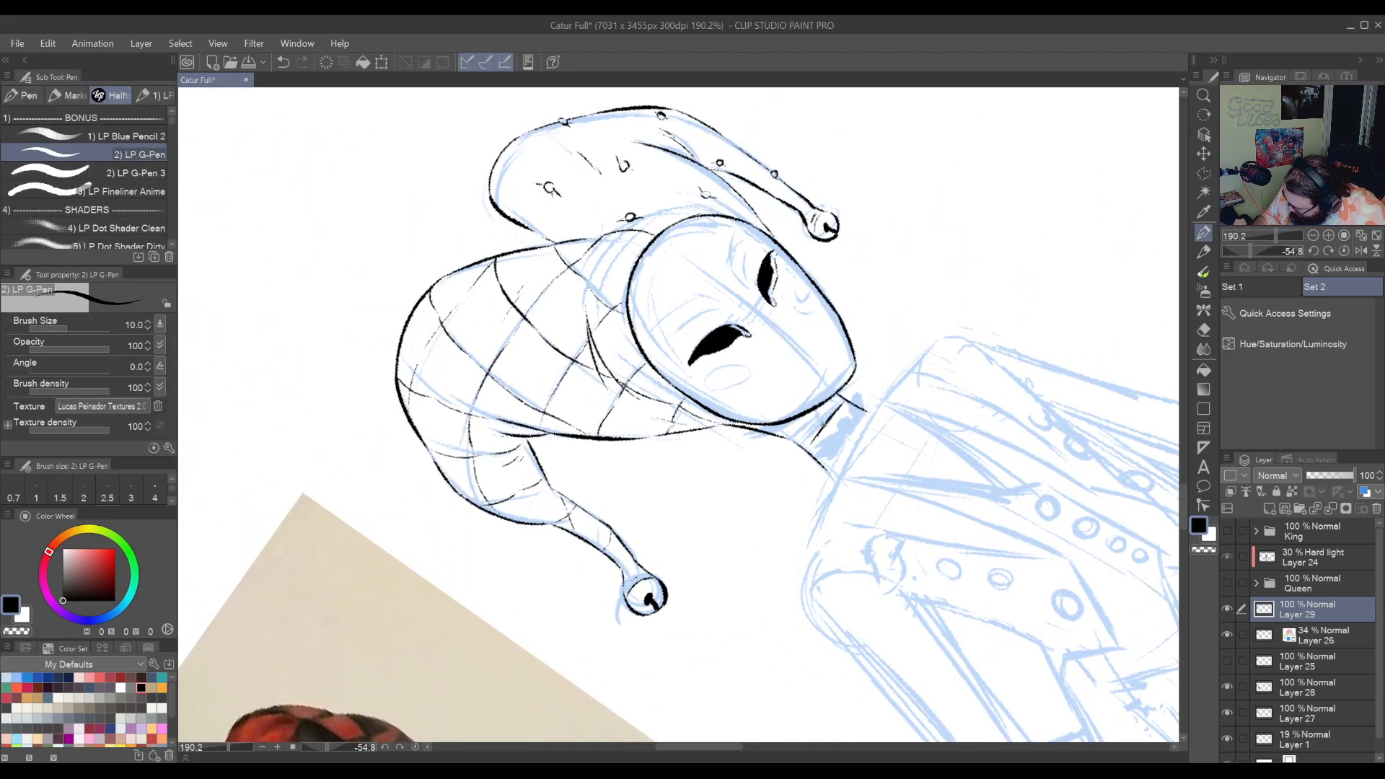
{"action": "mouse_move", "coordinate": [833, 407]}
{"action": "left_mouse_down"}
{"action": "mouse_move", "coordinate": [751, 524]}
{"action": "mouse_move", "coordinate": [742, 496]}
{"action": "left_mouse_up"}
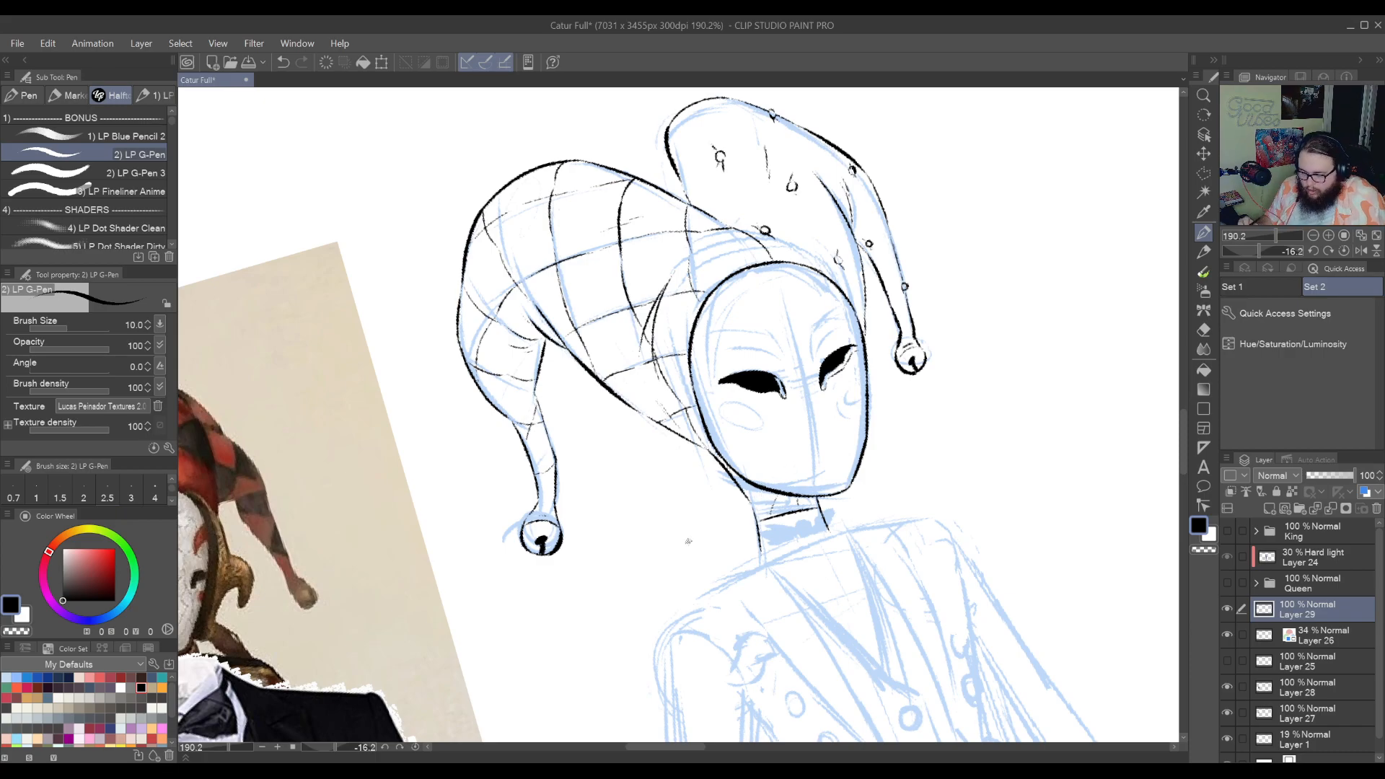
Ink the upper arch of the brow marking above the mask's left eye with the G-Pen
{"action": "mouse_move", "coordinate": [880, 391]}
{"action": "left_mouse_down"}
{"action": "mouse_move", "coordinate": [856, 495]}
{"action": "mouse_move", "coordinate": [897, 310]}
{"action": "mouse_move", "coordinate": [826, 606]}
{"action": "left_mouse_up"}
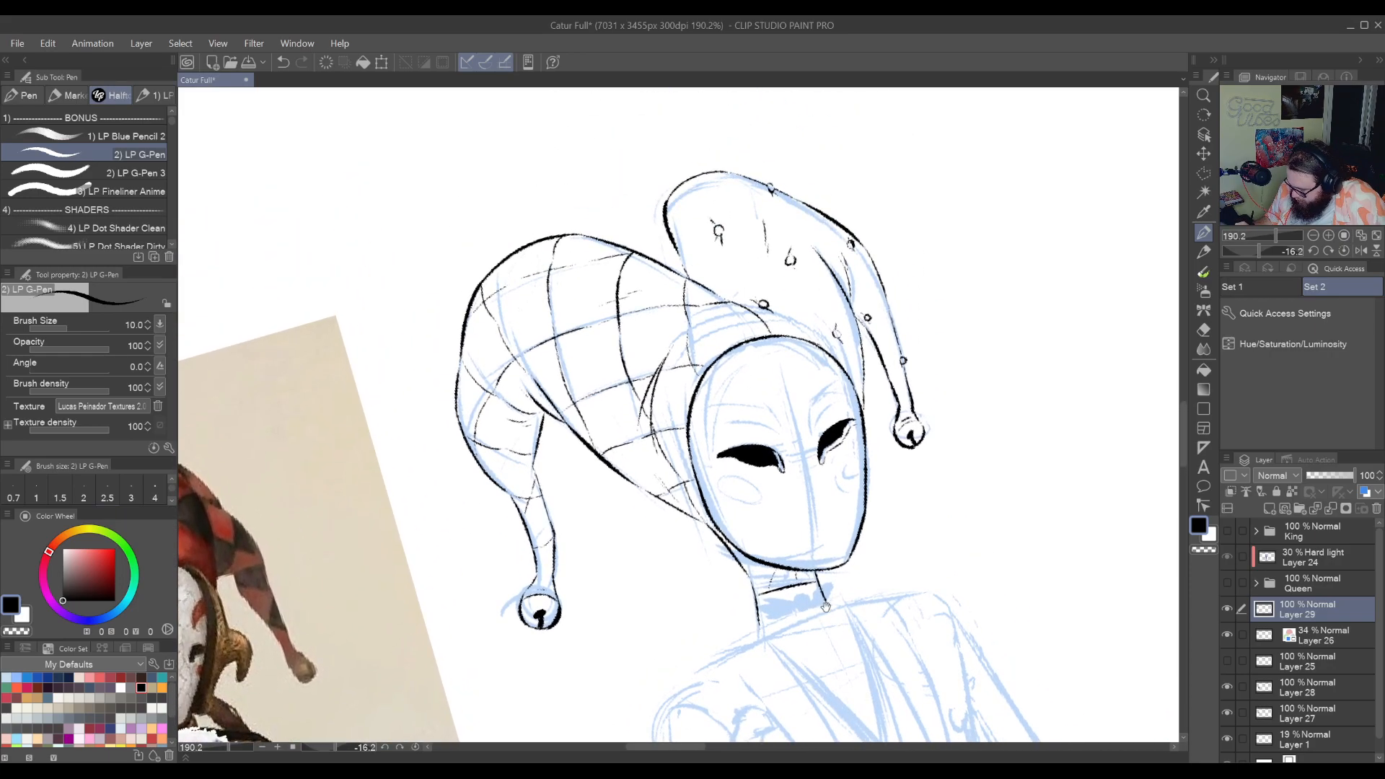
{"action": "left_click_drag", "start_coordinate": [801, 538], "coordinate": [963, 543]}
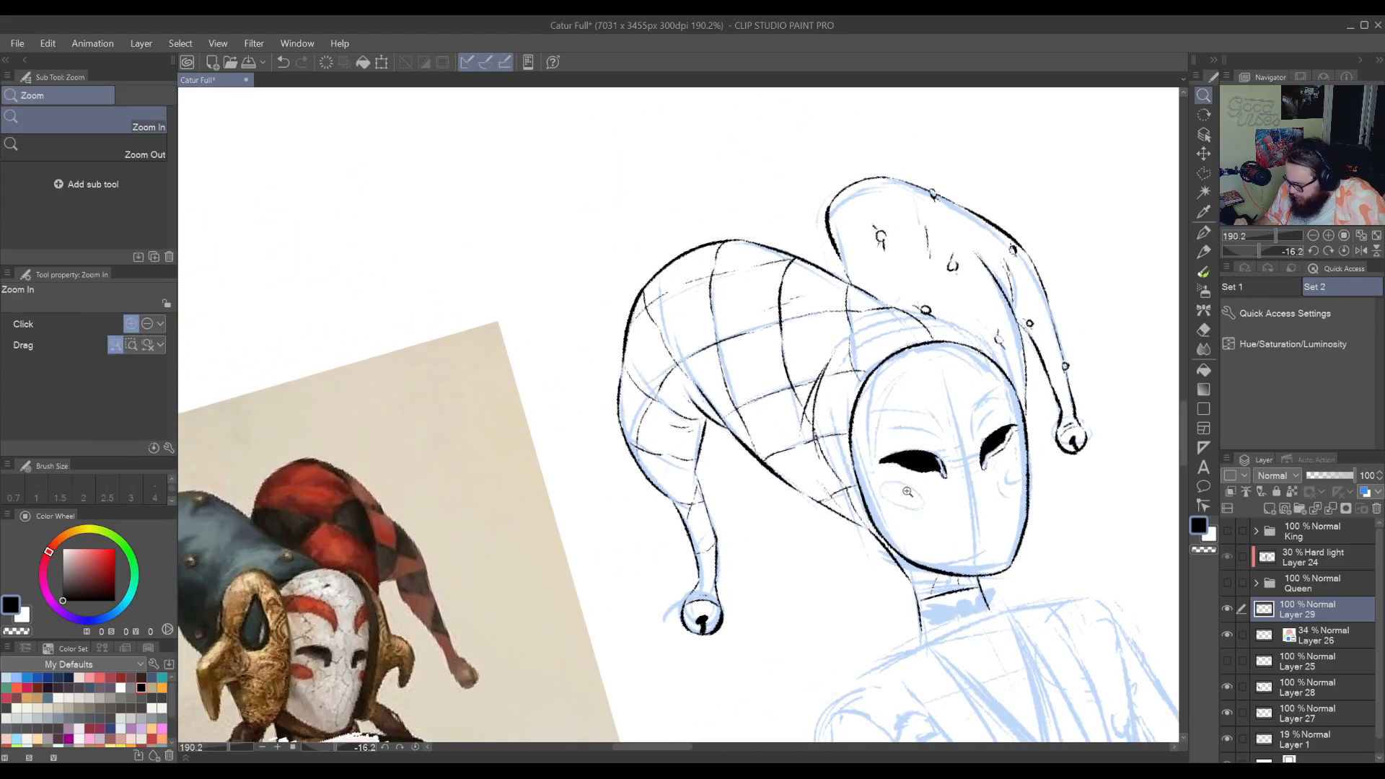
{"action": "left_click_drag", "start_coordinate": [916, 495], "coordinate": [1013, 493]}
{"action": "left_click_drag", "start_coordinate": [934, 559], "coordinate": [905, 238]}
{"action": "mouse_move", "coordinate": [743, 358]}
{"action": "left_mouse_down"}
{"action": "mouse_move", "coordinate": [783, 455]}
{"action": "mouse_move", "coordinate": [768, 470]}
{"action": "mouse_move", "coordinate": [802, 391]}
{"action": "left_mouse_up"}
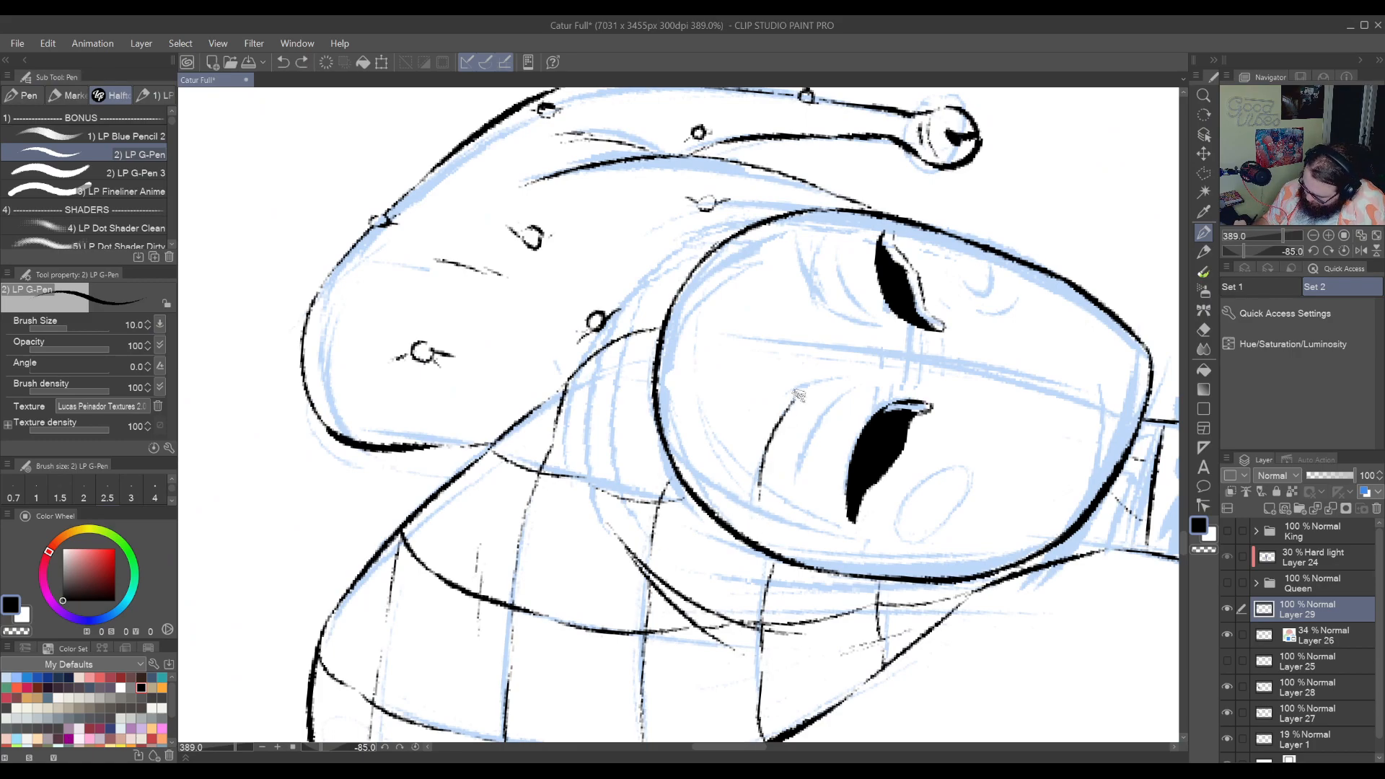
{"action": "mouse_move", "coordinate": [732, 535]}
{"action": "left_mouse_down"}
{"action": "mouse_move", "coordinate": [809, 386]}
{"action": "mouse_move", "coordinate": [943, 602]}
{"action": "left_mouse_up"}
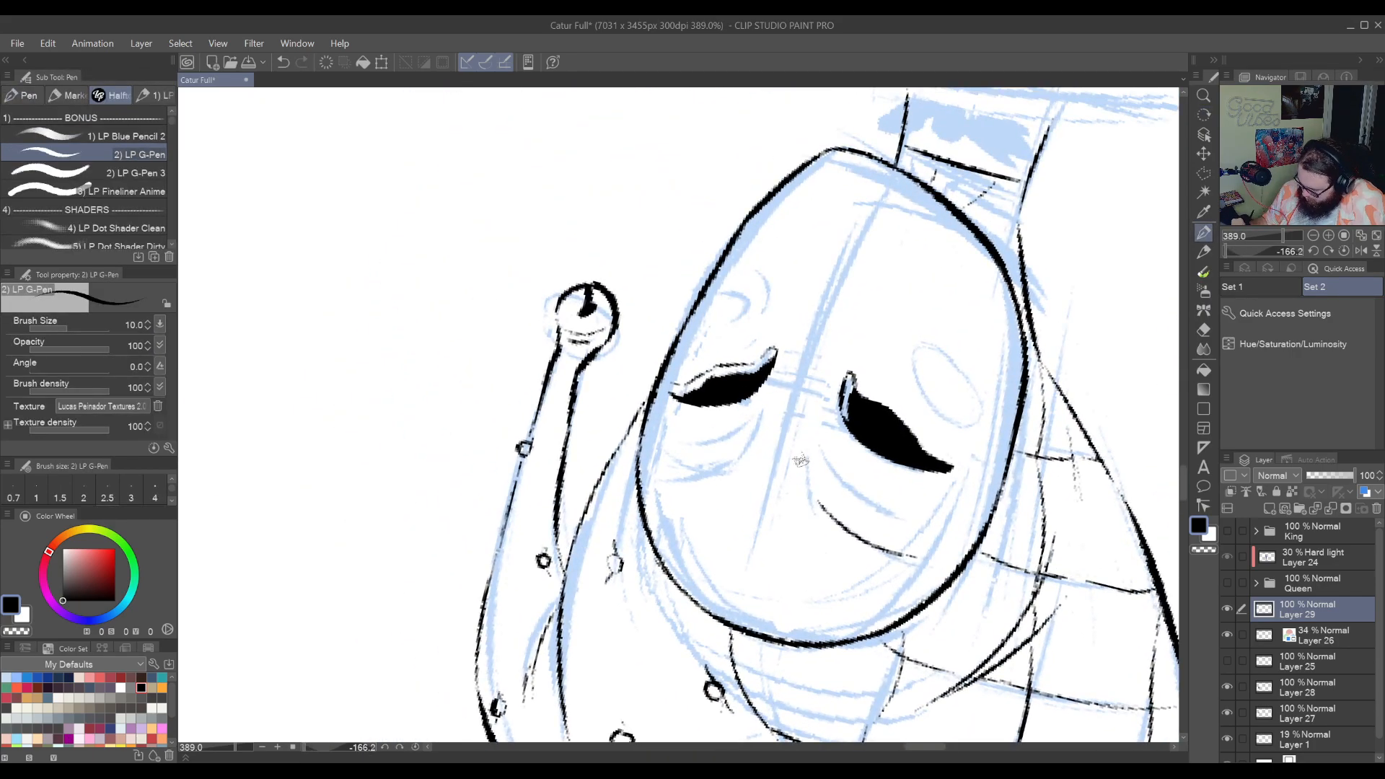
{"action": "mouse_move", "coordinate": [809, 465]}
{"action": "left_mouse_down"}
{"action": "mouse_move", "coordinate": [822, 509]}
{"action": "mouse_move", "coordinate": [801, 487]}
{"action": "mouse_move", "coordinate": [779, 505]}
{"action": "left_mouse_up"}
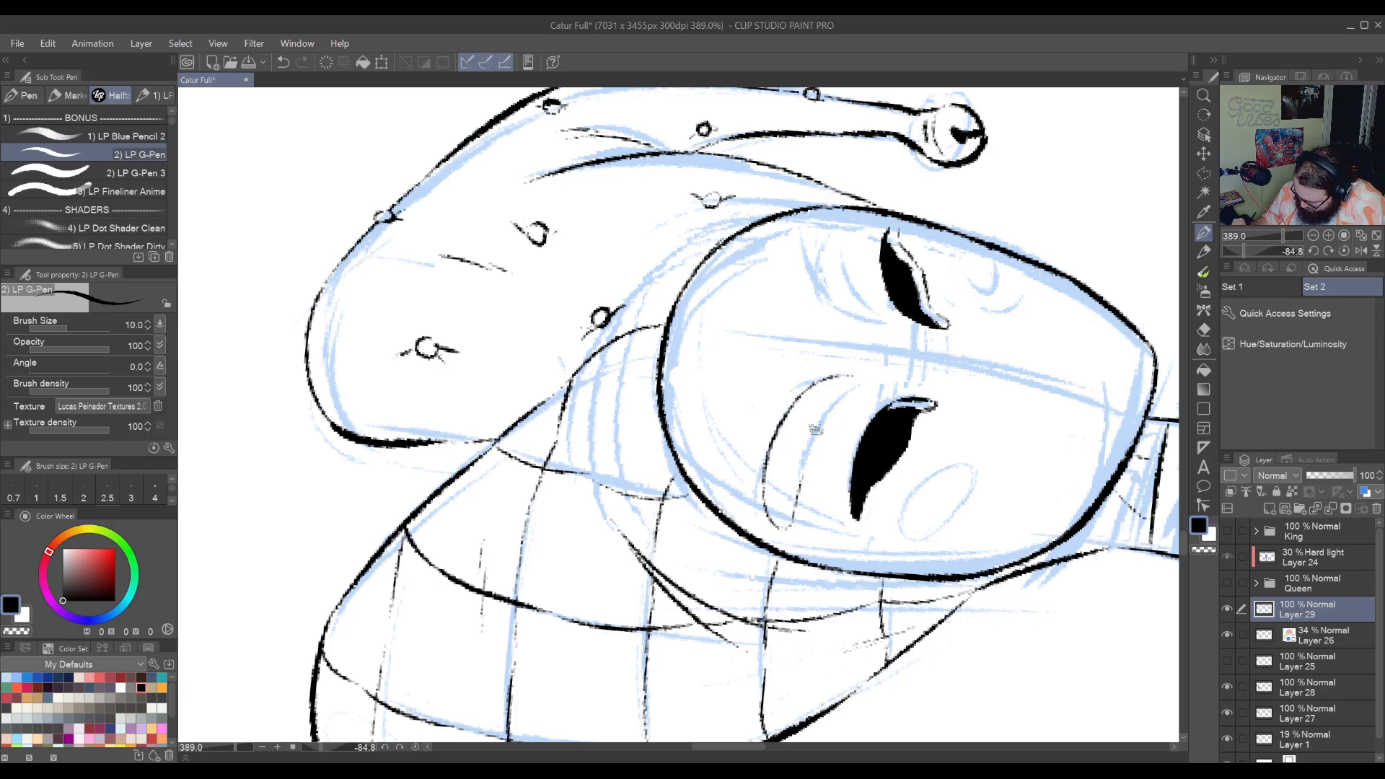
Redraw the lower curve of the left brow marking so it forms a tapered crescent
{"action": "left_click_drag", "start_coordinate": [792, 516], "coordinate": [844, 383]}
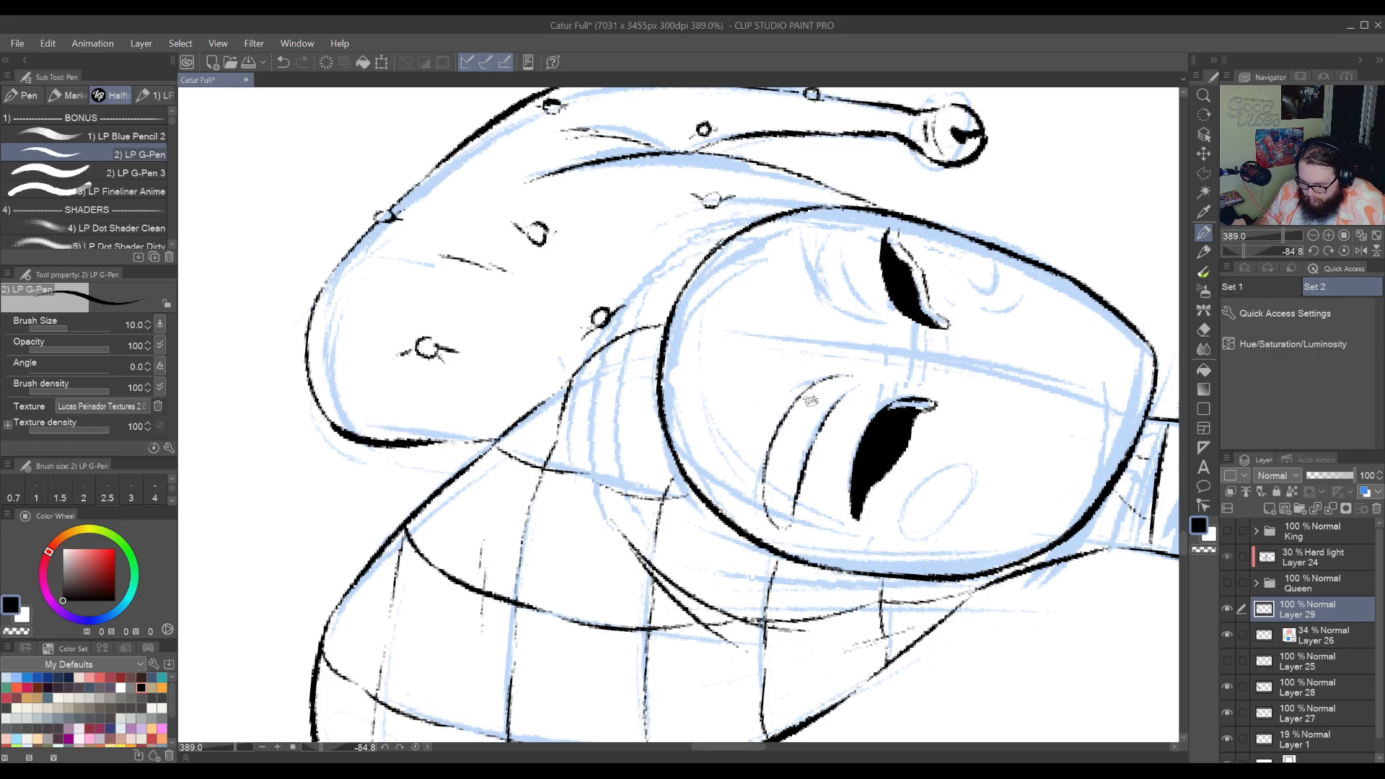
{"action": "key", "text": "ctrl+z"}
{"action": "mouse_move", "coordinate": [809, 450]}
{"action": "left_mouse_down"}
{"action": "mouse_move", "coordinate": [861, 381]}
{"action": "mouse_move", "coordinate": [936, 390]}
{"action": "mouse_move", "coordinate": [735, 492]}
{"action": "left_mouse_up"}
{"action": "key", "text": "r"}
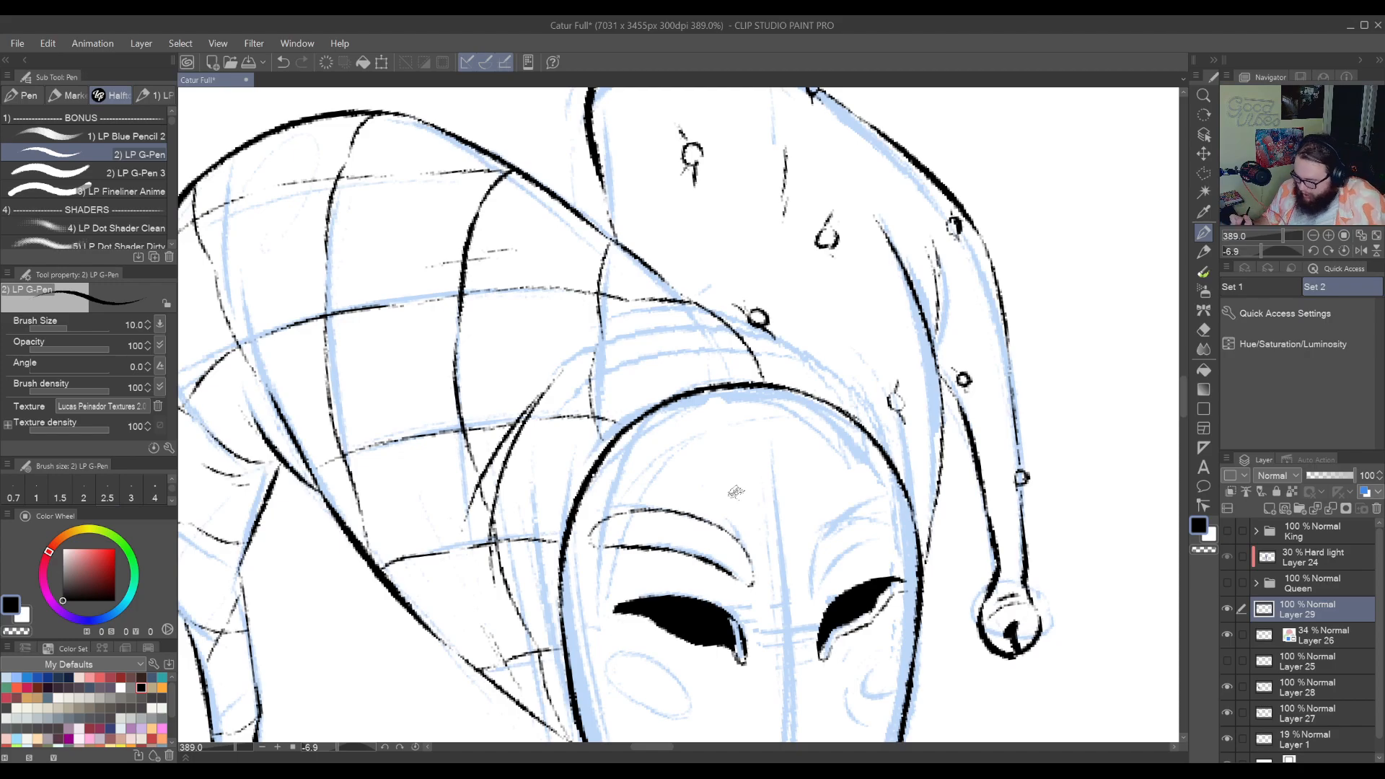
Ink the upper arch of the brow marking above the right eye, redoing strokes that miss the sketch
{"action": "left_click_drag", "start_coordinate": [831, 529], "coordinate": [859, 420]}
{"action": "key", "text": "ctrl+z"}
{"action": "mouse_move", "coordinate": [839, 473]}
{"action": "left_mouse_down"}
{"action": "mouse_move", "coordinate": [867, 410]}
{"action": "mouse_move", "coordinate": [822, 304]}
{"action": "mouse_move", "coordinate": [857, 249]}
{"action": "left_mouse_up"}
{"action": "key", "text": "ctrl+z"}
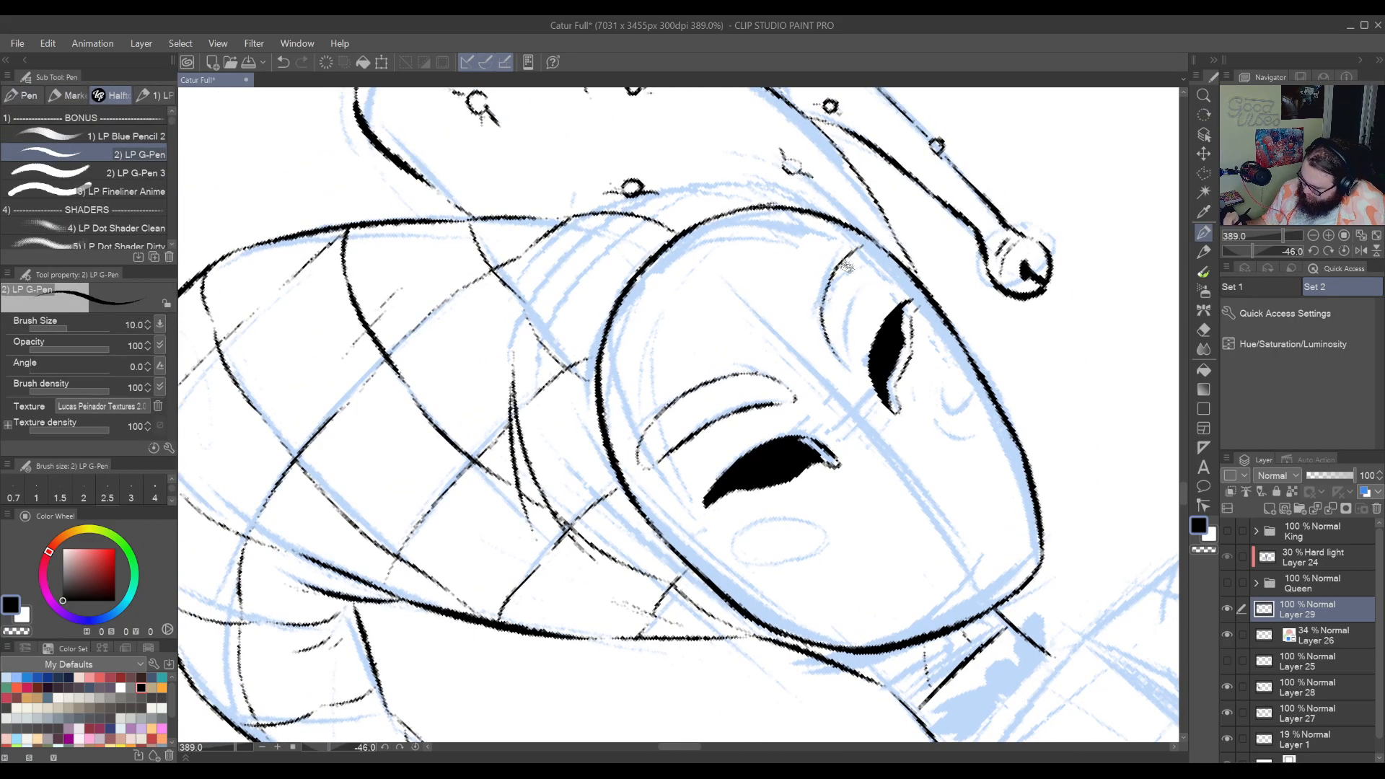
{"action": "key", "text": "ctrl+z"}
{"action": "mouse_move", "coordinate": [822, 306]}
{"action": "left_mouse_down"}
{"action": "mouse_move", "coordinate": [839, 260]}
{"action": "mouse_move", "coordinate": [872, 243]}
{"action": "left_mouse_up"}
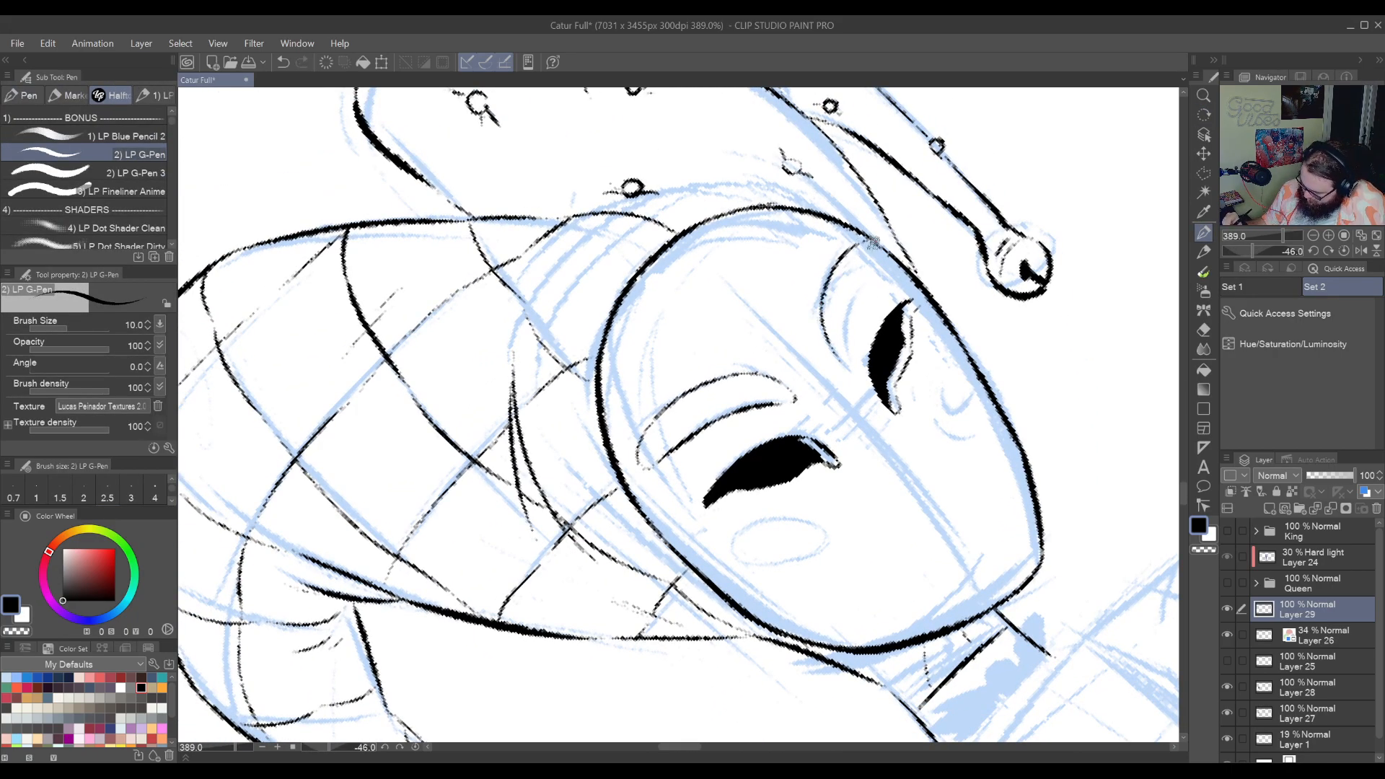
Ink the lower curve of the right brow marking and close the crescent shape at its inner end
{"action": "left_click_drag", "start_coordinate": [842, 347], "coordinate": [846, 361]}
{"action": "key", "text": "ctrl+z"}
{"action": "mouse_move", "coordinate": [848, 358]}
{"action": "left_mouse_down"}
{"action": "mouse_move", "coordinate": [849, 317]}
{"action": "mouse_move", "coordinate": [891, 255]}
{"action": "left_mouse_up"}
{"action": "key", "text": "ctrl+z"}
{"action": "key", "text": "ctrl+z"}
{"action": "left_click_drag", "start_coordinate": [847, 329], "coordinate": [894, 252]}
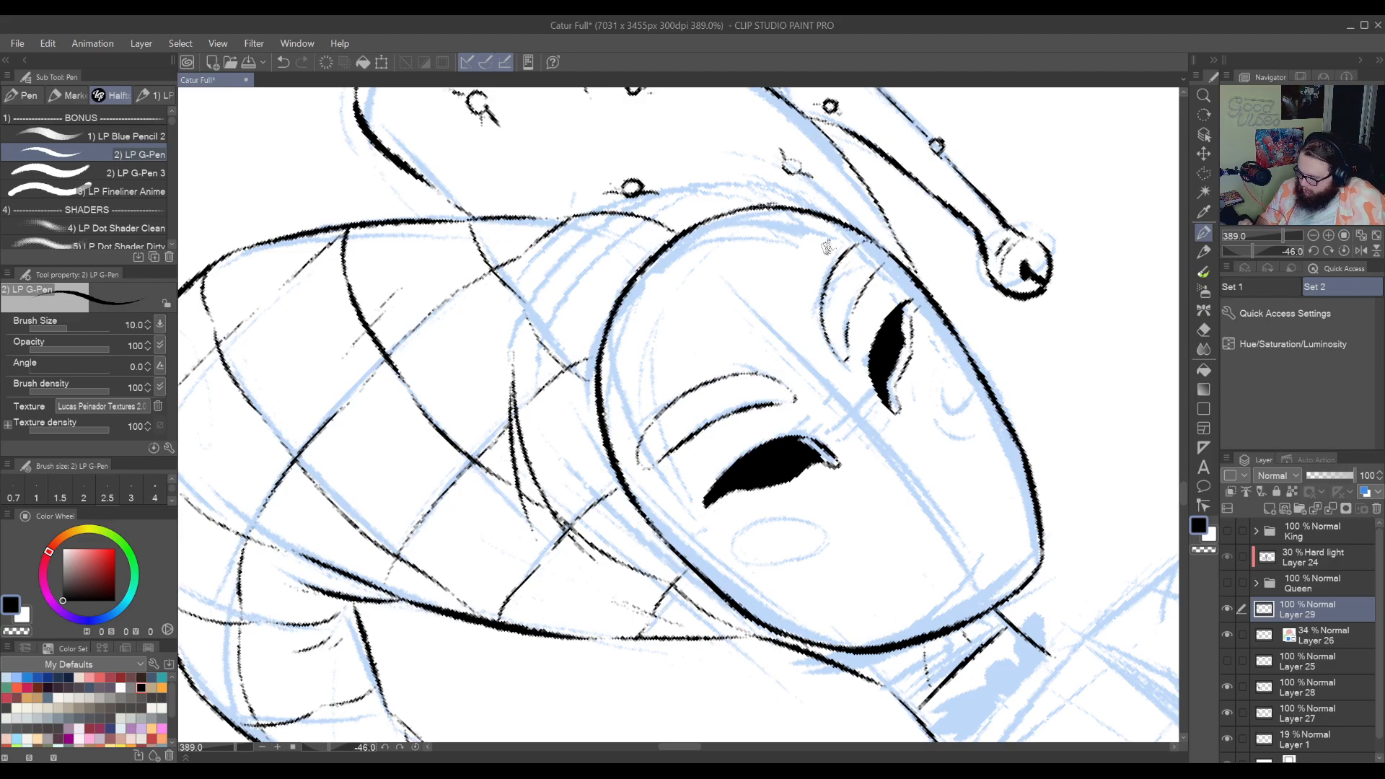
{"action": "mouse_move", "coordinate": [829, 249]}
{"action": "left_mouse_down"}
{"action": "mouse_move", "coordinate": [812, 355]}
{"action": "mouse_move", "coordinate": [822, 334]}
{"action": "left_mouse_up"}
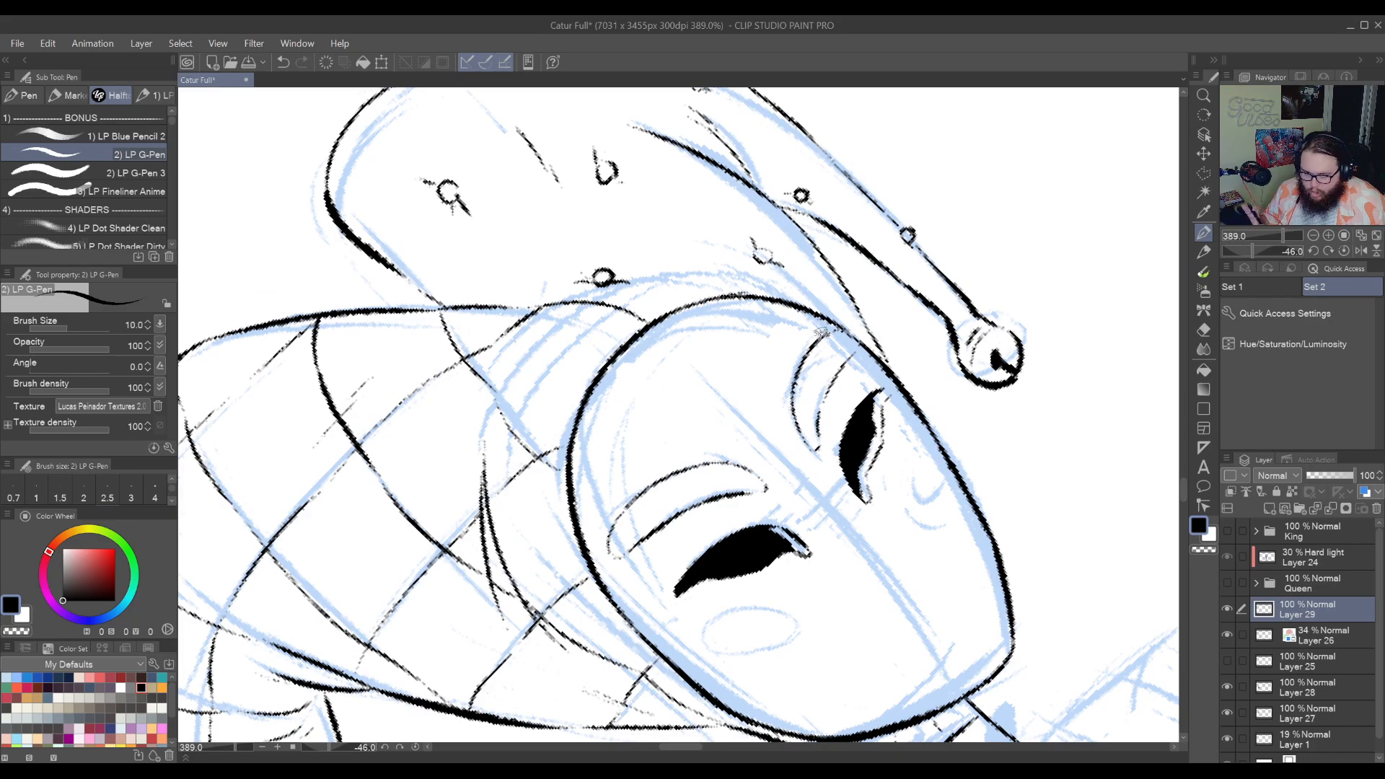
{"action": "left_click_drag", "start_coordinate": [877, 396], "coordinate": [912, 410]}
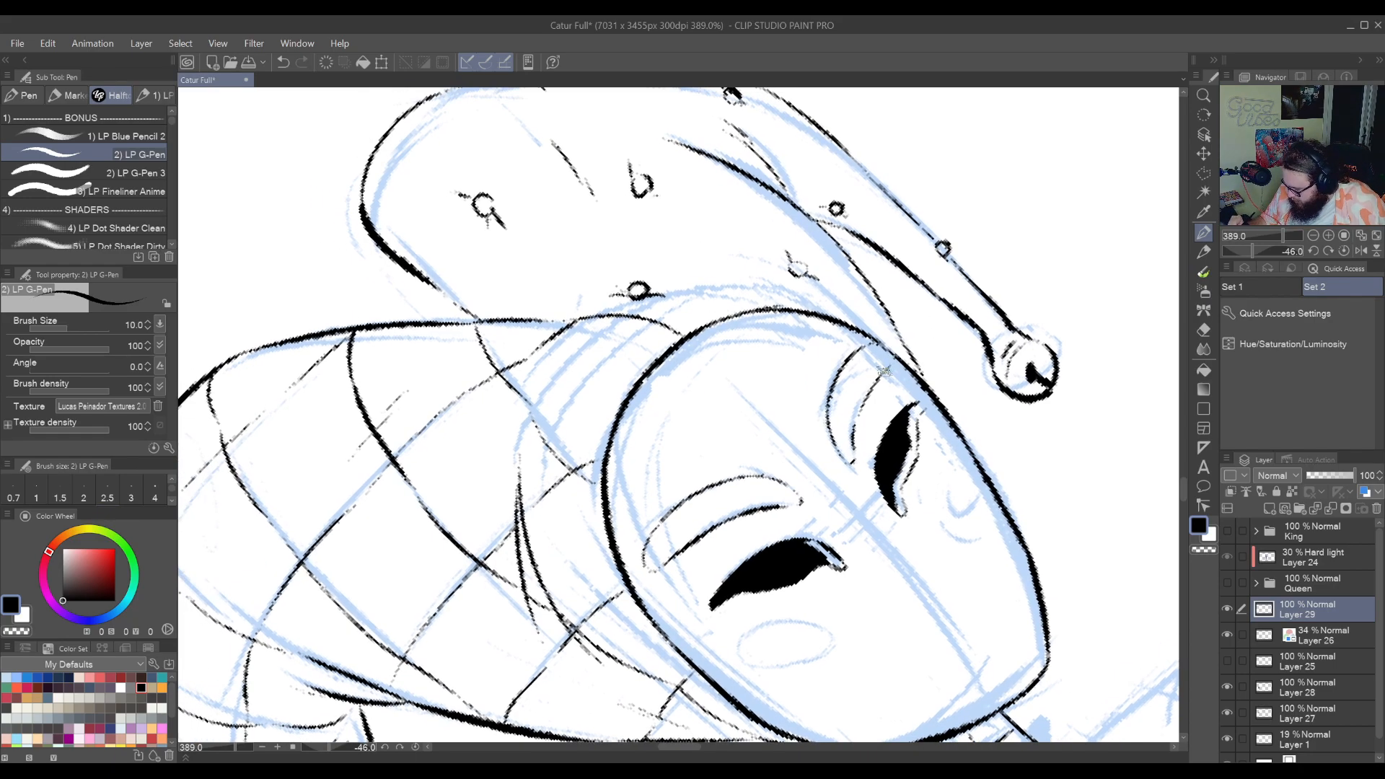
{"action": "left_click_drag", "start_coordinate": [872, 525], "coordinate": [862, 411]}
{"action": "left_click_drag", "start_coordinate": [870, 453], "coordinate": [888, 511]}
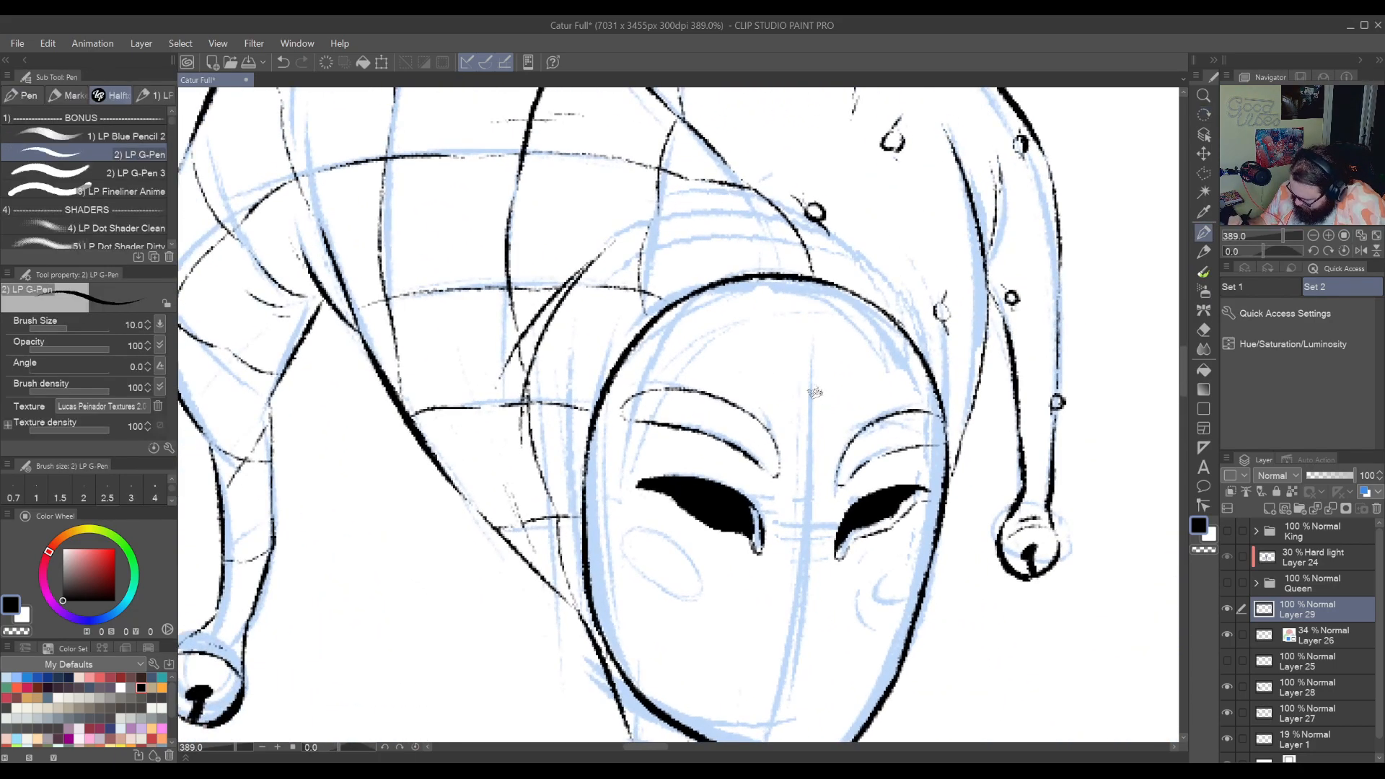
Ink the oval cheek markings below both of the mask's eyes
{"action": "left_click_drag", "start_coordinate": [784, 505], "coordinate": [845, 439]}
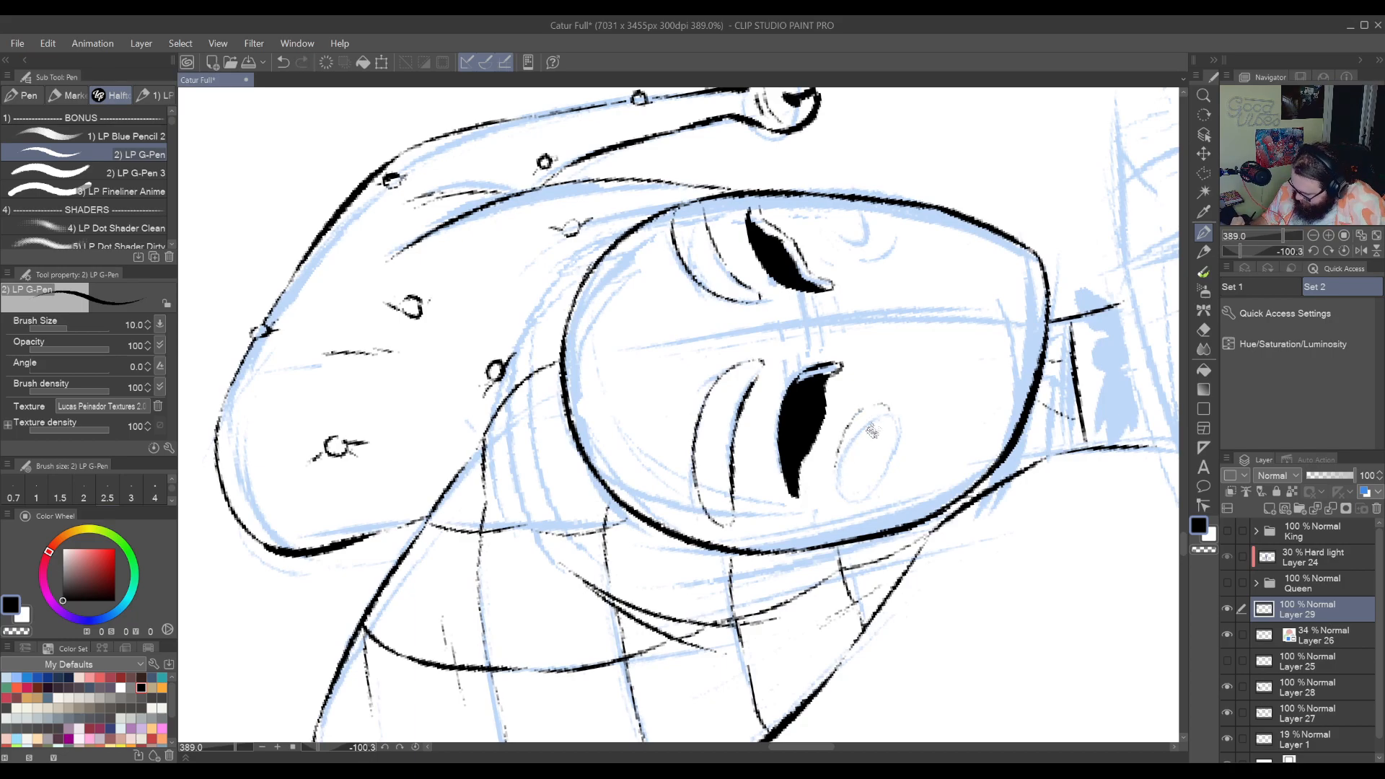
{"action": "left_click_drag", "start_coordinate": [843, 424], "coordinate": [891, 418]}
{"action": "key", "text": "ctrl+z"}
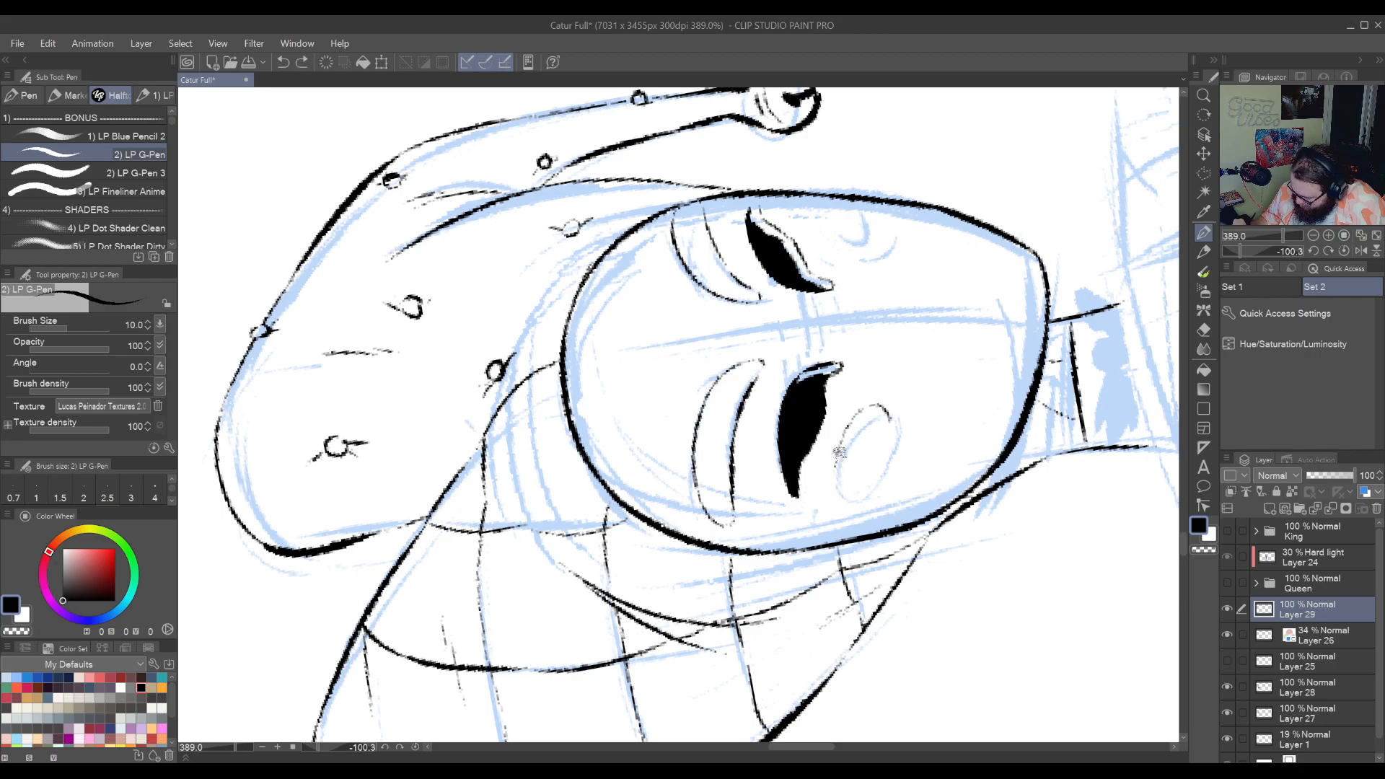
{"action": "mouse_move", "coordinate": [836, 459]}
{"action": "left_mouse_down"}
{"action": "mouse_move", "coordinate": [859, 484]}
{"action": "mouse_move", "coordinate": [885, 441]}
{"action": "mouse_move", "coordinate": [850, 516]}
{"action": "left_mouse_up"}
{"action": "mouse_move", "coordinate": [824, 308]}
{"action": "left_mouse_down"}
{"action": "mouse_move", "coordinate": [779, 516]}
{"action": "mouse_move", "coordinate": [891, 388]}
{"action": "mouse_move", "coordinate": [863, 456]}
{"action": "mouse_move", "coordinate": [883, 455]}
{"action": "left_mouse_up"}
{"action": "key", "text": "ctrl+z"}
{"action": "key", "text": "ctrl+z"}
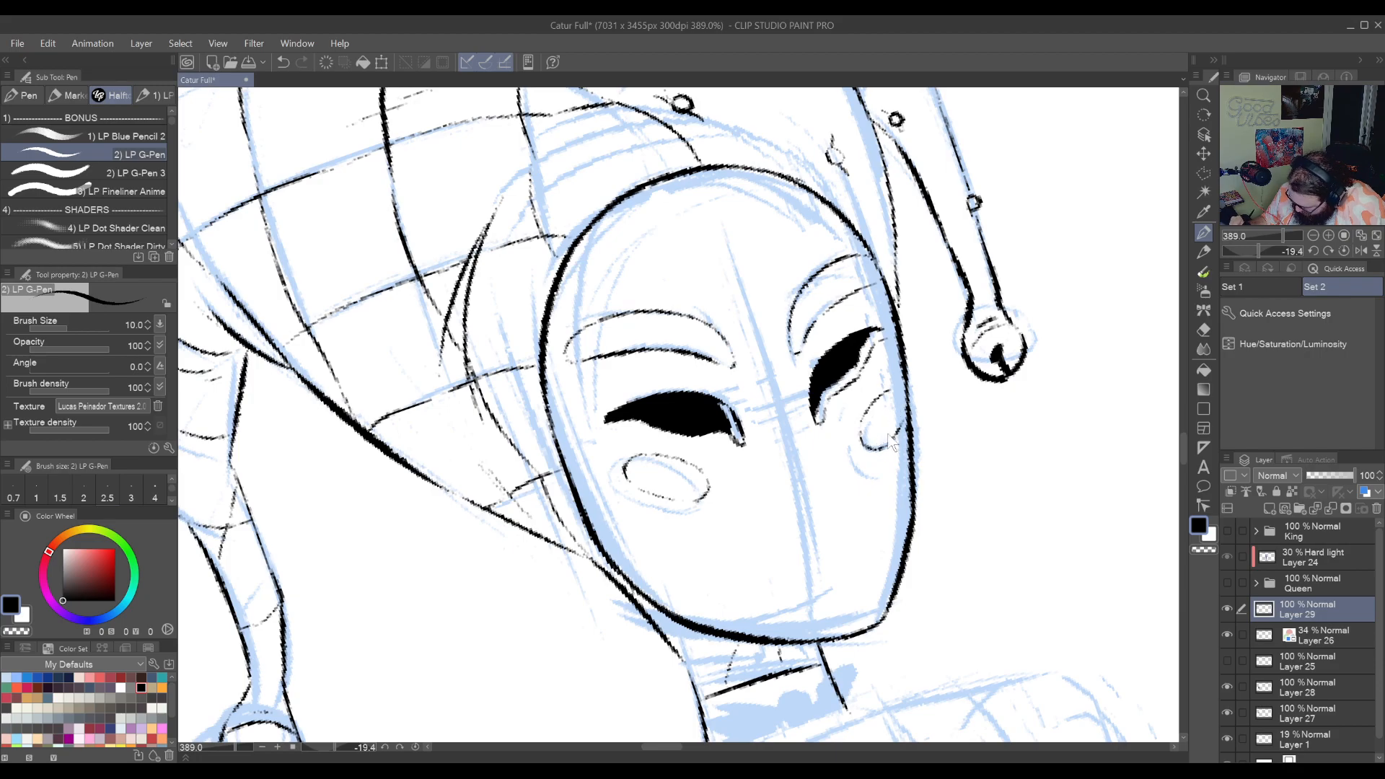
{"action": "left_click_drag", "start_coordinate": [841, 517], "coordinate": [813, 428]}
{"action": "left_click_drag", "start_coordinate": [879, 308], "coordinate": [798, 399]}
{"action": "left_click_drag", "start_coordinate": [833, 530], "coordinate": [842, 288]}
Compare the whole figure and its coat sketch with the tuxedo reference
{"action": "left_click_drag", "start_coordinate": [925, 366], "coordinate": [710, 366]}
{"action": "left_click_drag", "start_coordinate": [957, 521], "coordinate": [842, 453]}
{"action": "left_click_drag", "start_coordinate": [853, 476], "coordinate": [810, 556]}
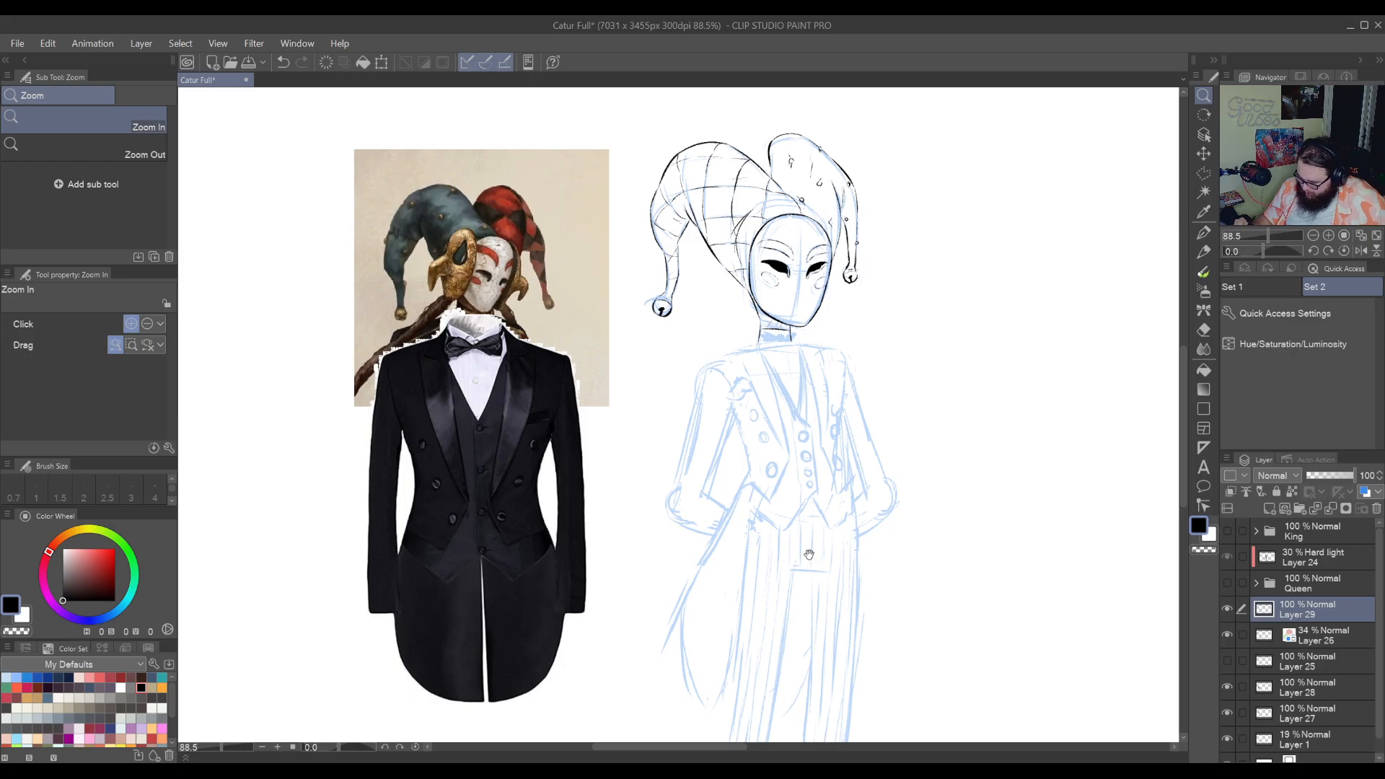
{"action": "left_click_drag", "start_coordinate": [808, 554], "coordinate": [953, 611]}
{"action": "left_click_drag", "start_coordinate": [907, 541], "coordinate": [1026, 541]}
{"action": "left_click_drag", "start_coordinate": [851, 598], "coordinate": [927, 509]}
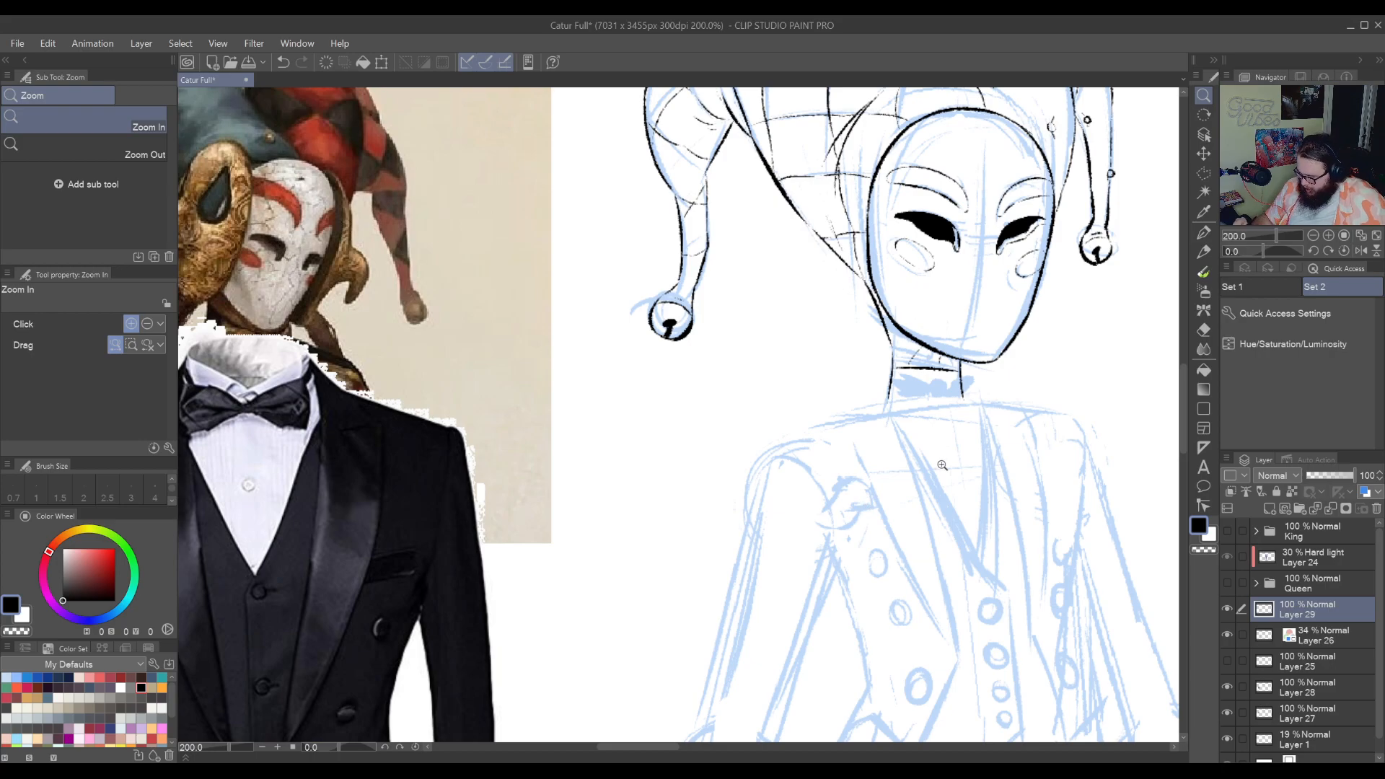
{"action": "left_click_drag", "start_coordinate": [920, 552], "coordinate": [887, 624]}
{"action": "left_click_drag", "start_coordinate": [888, 625], "coordinate": [669, 181]}
{"action": "left_click_drag", "start_coordinate": [681, 304], "coordinate": [858, 586]}
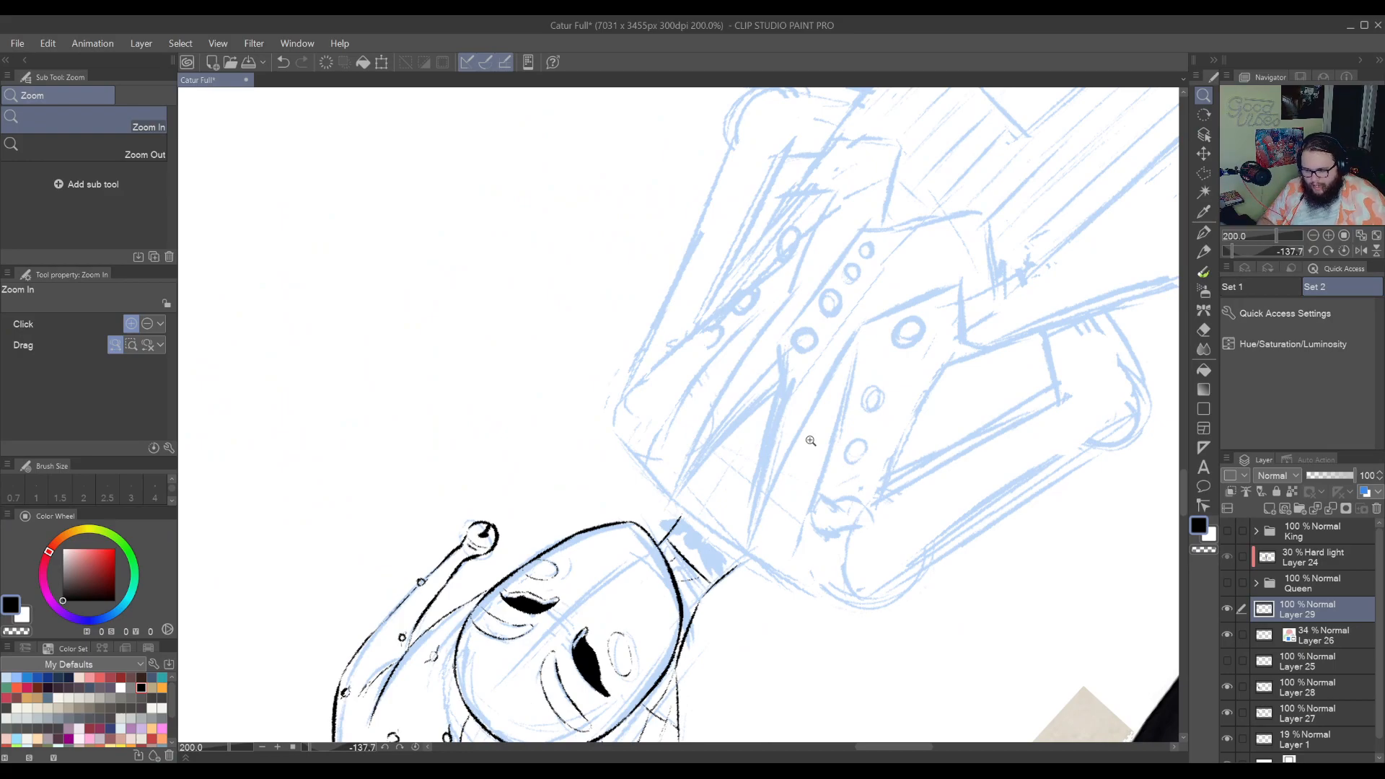
{"action": "left_click_drag", "start_coordinate": [809, 439], "coordinate": [854, 494]}
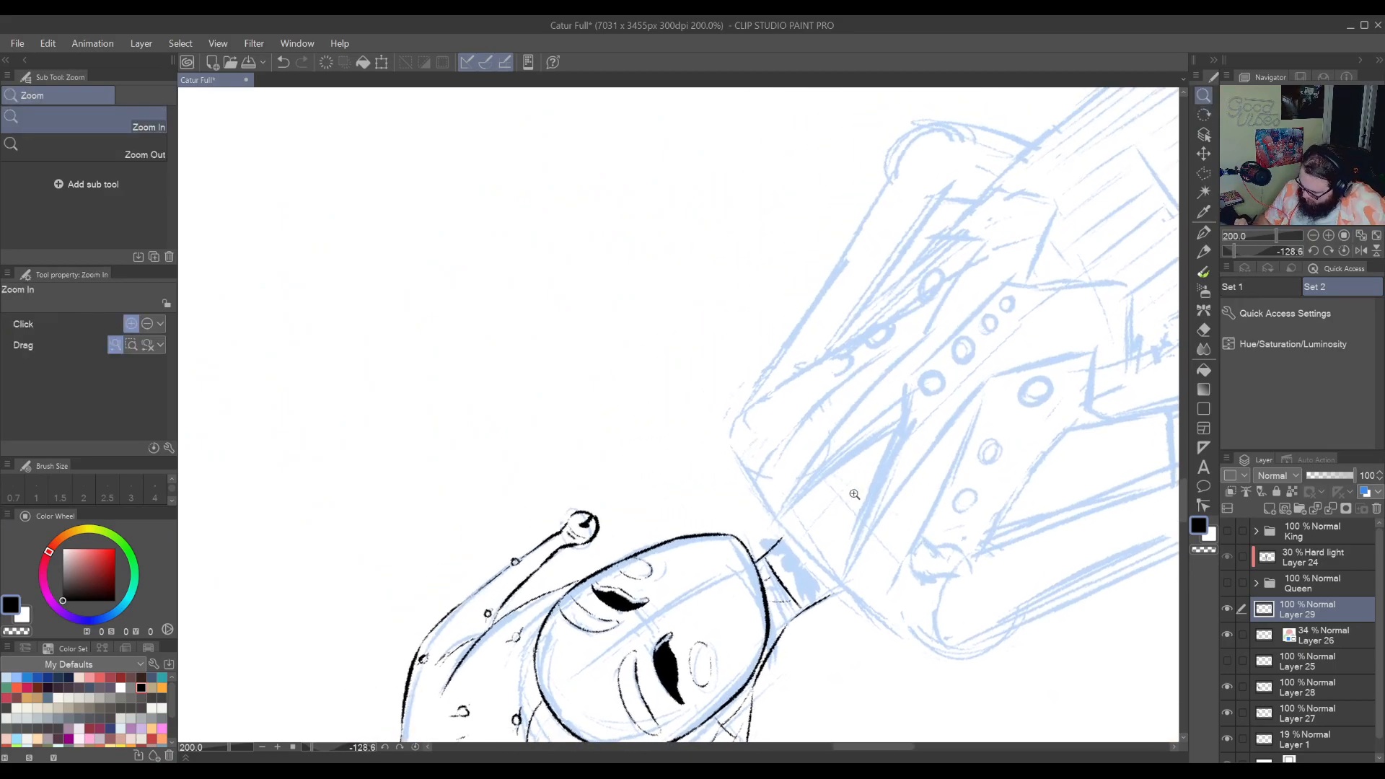
Ink the long curved front edge of the jacket from the base of the neck down the chest
{"action": "key", "text": "p"}
{"action": "left_click_drag", "start_coordinate": [845, 578], "coordinate": [896, 491]}
{"action": "key", "text": "ctrl+z"}
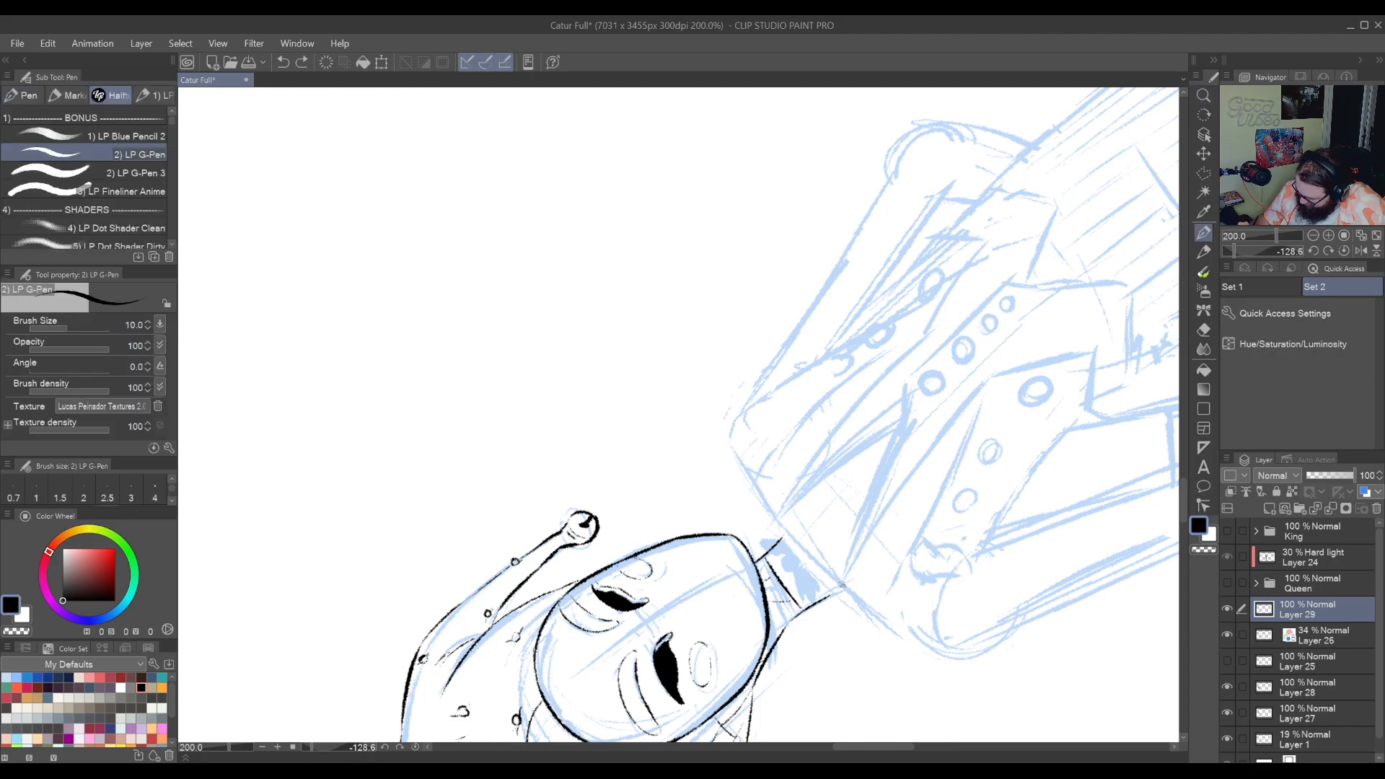
{"action": "left_click_drag", "start_coordinate": [843, 581], "coordinate": [976, 391]}
{"action": "key", "text": "ctrl+z"}
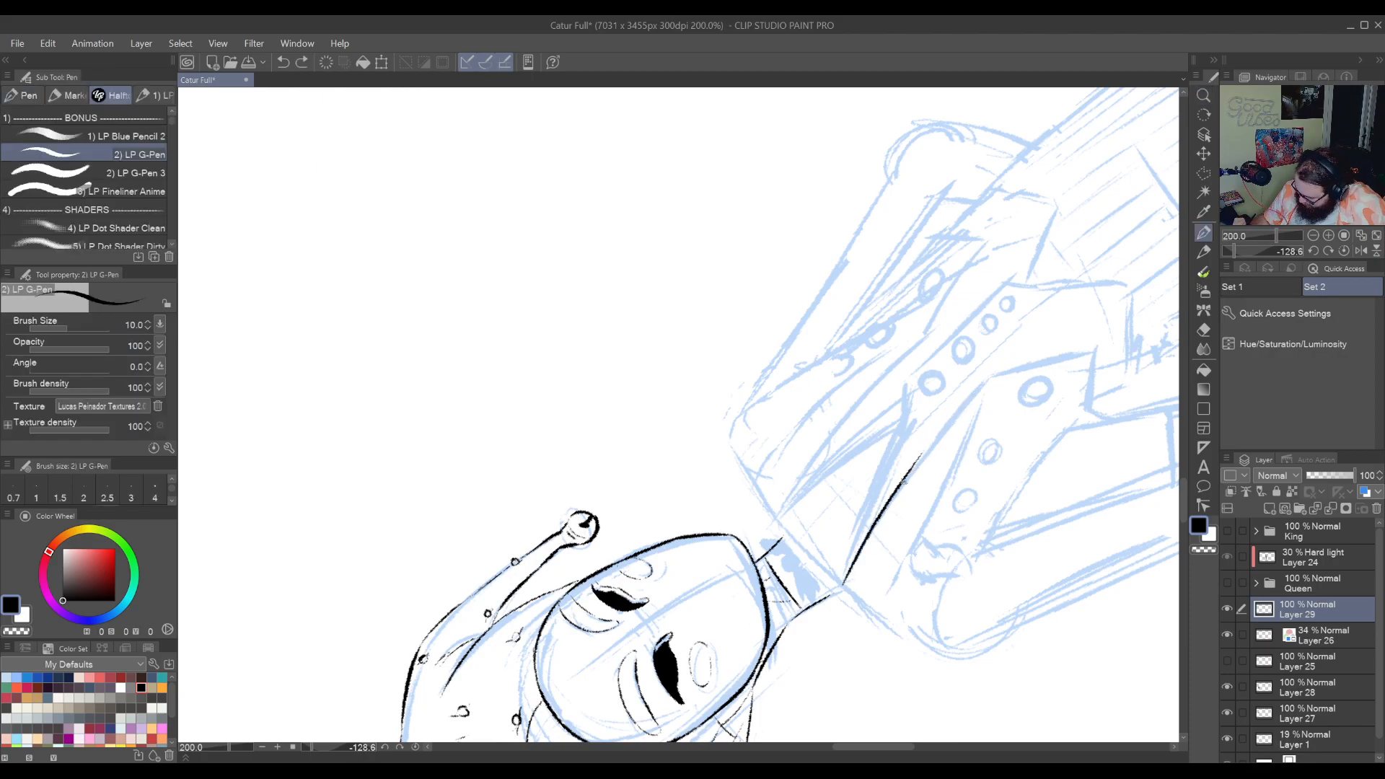
{"action": "left_click_drag", "start_coordinate": [913, 473], "coordinate": [983, 383]}
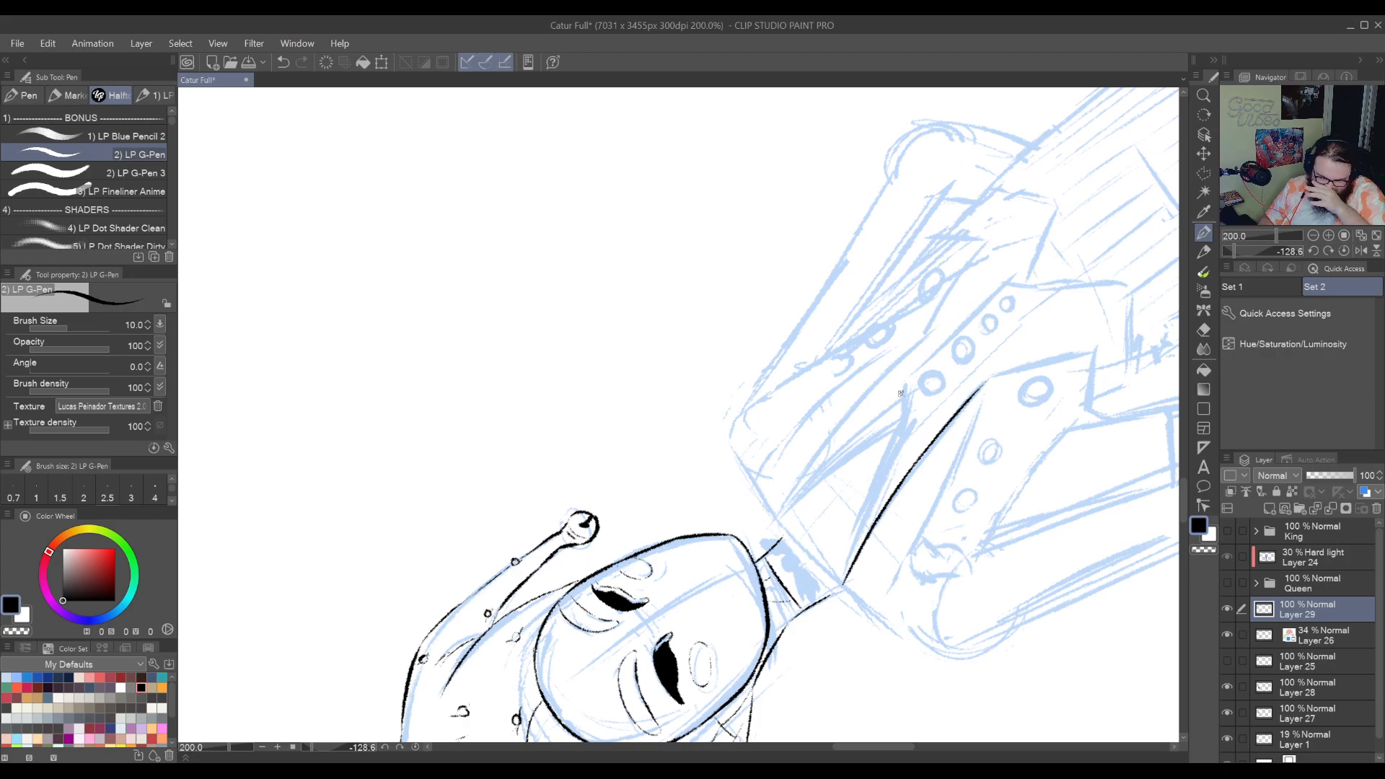
Continue the jacket's front edge with a diagonal line from the end of the chest curve to the point at the waist
{"action": "left_click_drag", "start_coordinate": [924, 570], "coordinate": [955, 689]}
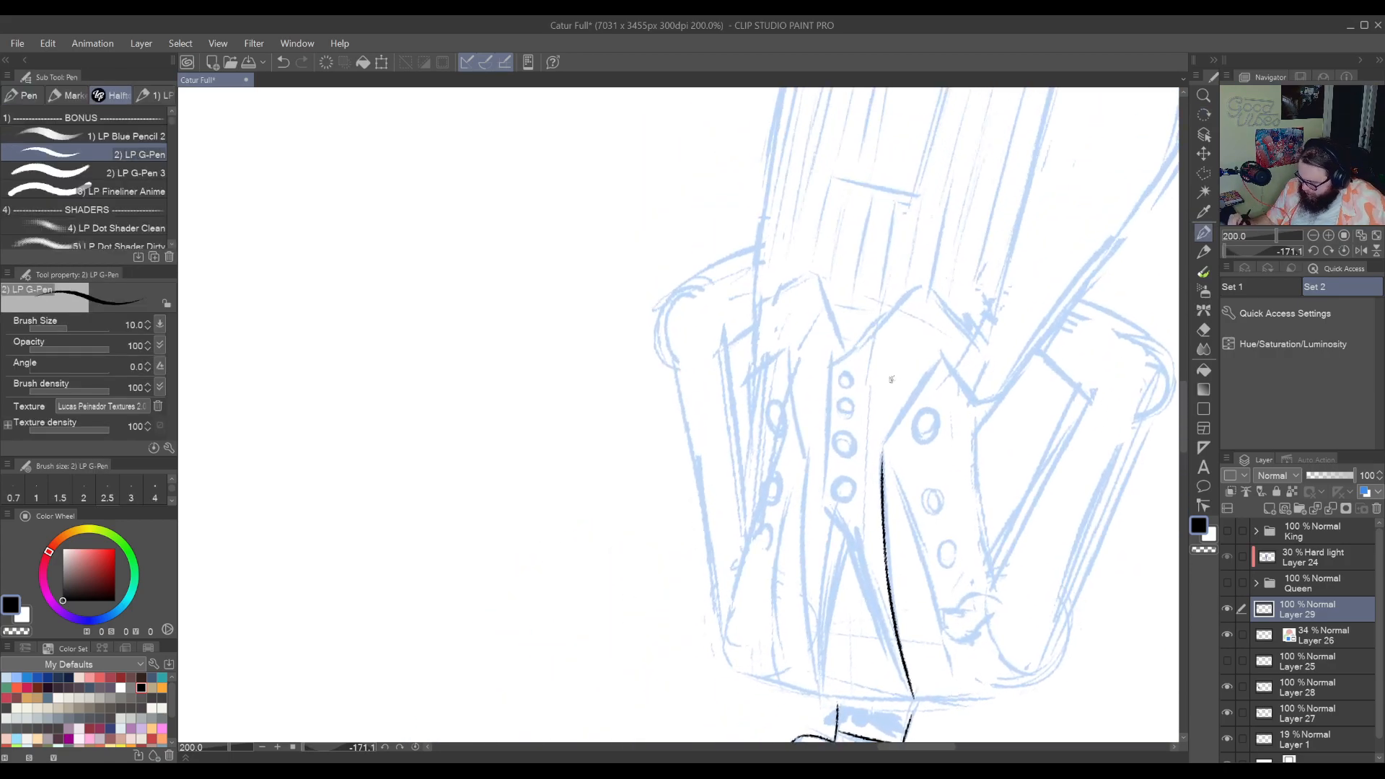
{"action": "mouse_move", "coordinate": [891, 379]}
{"action": "left_mouse_down"}
{"action": "mouse_move", "coordinate": [916, 587]}
{"action": "mouse_move", "coordinate": [899, 524]}
{"action": "left_mouse_up"}
{"action": "key", "text": "ctrl+z"}
{"action": "left_click_drag", "start_coordinate": [870, 585], "coordinate": [969, 432]}
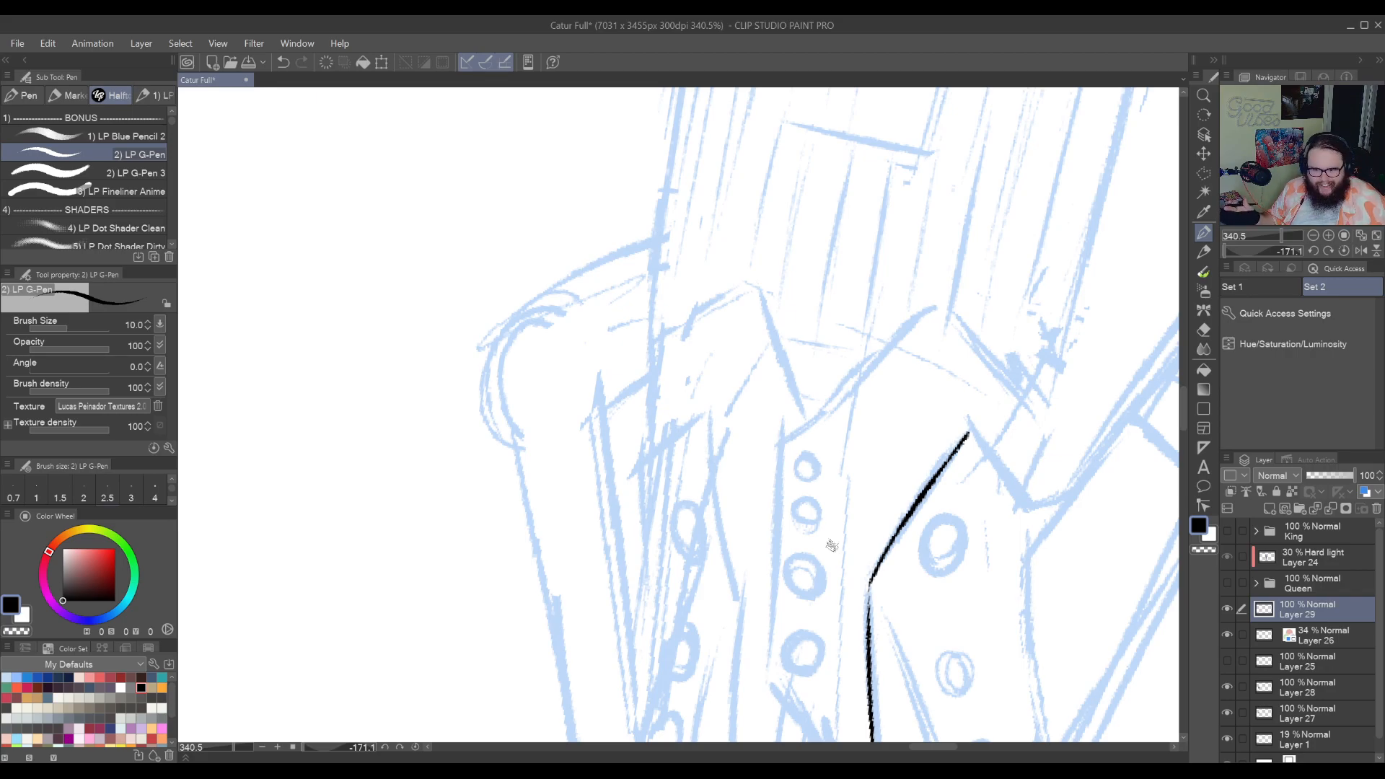
{"action": "key", "text": "r"}
{"action": "mouse_move", "coordinate": [832, 546]}
{"action": "left_mouse_down"}
{"action": "mouse_move", "coordinate": [955, 441]}
{"action": "mouse_move", "coordinate": [938, 531]}
{"action": "mouse_move", "coordinate": [944, 506]}
{"action": "left_mouse_up"}
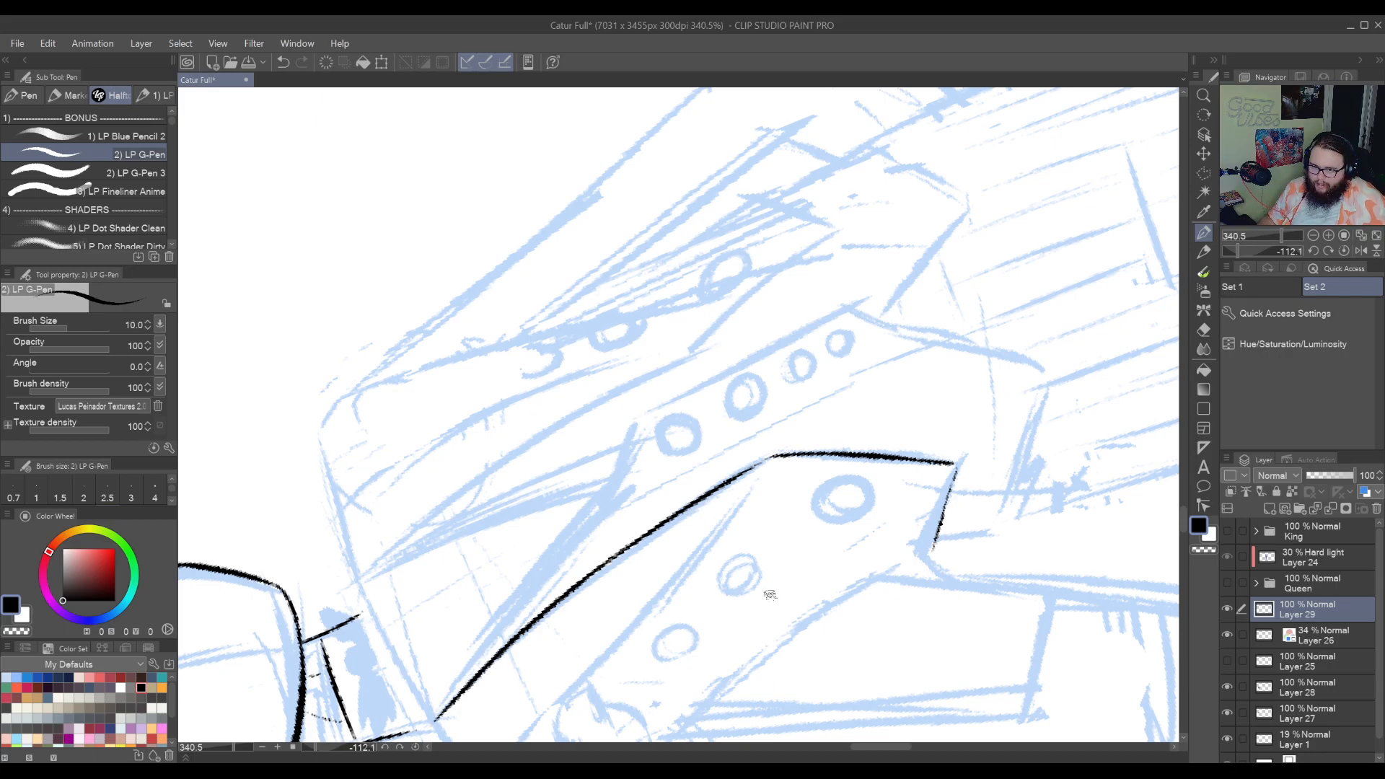
Ink the rounded corner where the short edge above the jacket's waist point turns into the coat tail
{"action": "mouse_move", "coordinate": [1024, 477]}
{"action": "left_mouse_down"}
{"action": "mouse_move", "coordinate": [747, 675]}
{"action": "mouse_move", "coordinate": [670, 656]}
{"action": "mouse_move", "coordinate": [1093, 446]}
{"action": "left_mouse_up"}
{"action": "mouse_move", "coordinate": [948, 504]}
{"action": "left_mouse_down"}
{"action": "mouse_move", "coordinate": [980, 465]}
{"action": "mouse_move", "coordinate": [829, 621]}
{"action": "mouse_move", "coordinate": [798, 547]}
{"action": "mouse_move", "coordinate": [631, 650]}
{"action": "mouse_move", "coordinate": [1019, 427]}
{"action": "mouse_move", "coordinate": [902, 479]}
{"action": "mouse_move", "coordinate": [918, 500]}
{"action": "mouse_move", "coordinate": [943, 457]}
{"action": "mouse_move", "coordinate": [893, 495]}
{"action": "left_mouse_up"}
{"action": "key", "text": "ctrl+z"}
{"action": "key", "text": "ctrl+z"}
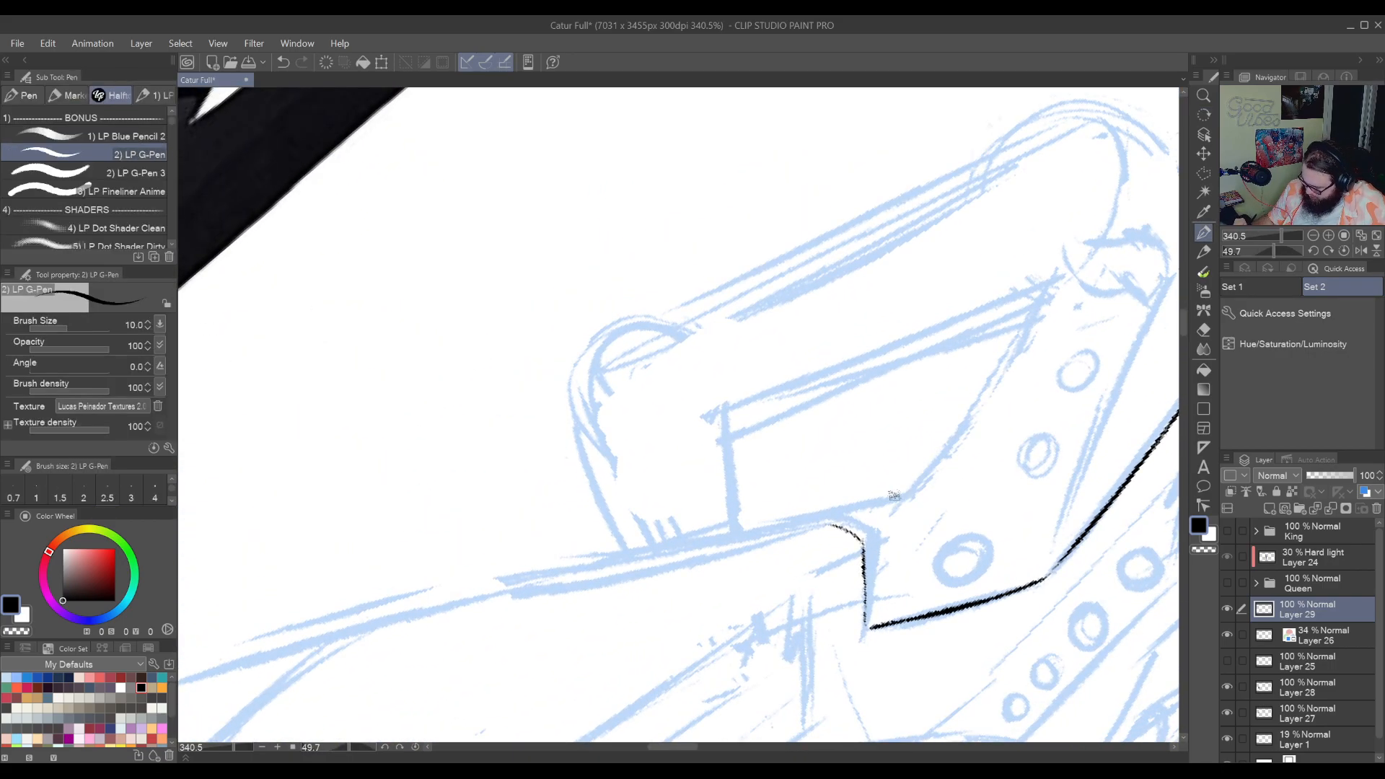
Ink the jacket's side edge from a small curl at the waist up toward the armpit
{"action": "left_click_drag", "start_coordinate": [950, 443], "coordinate": [919, 521]}
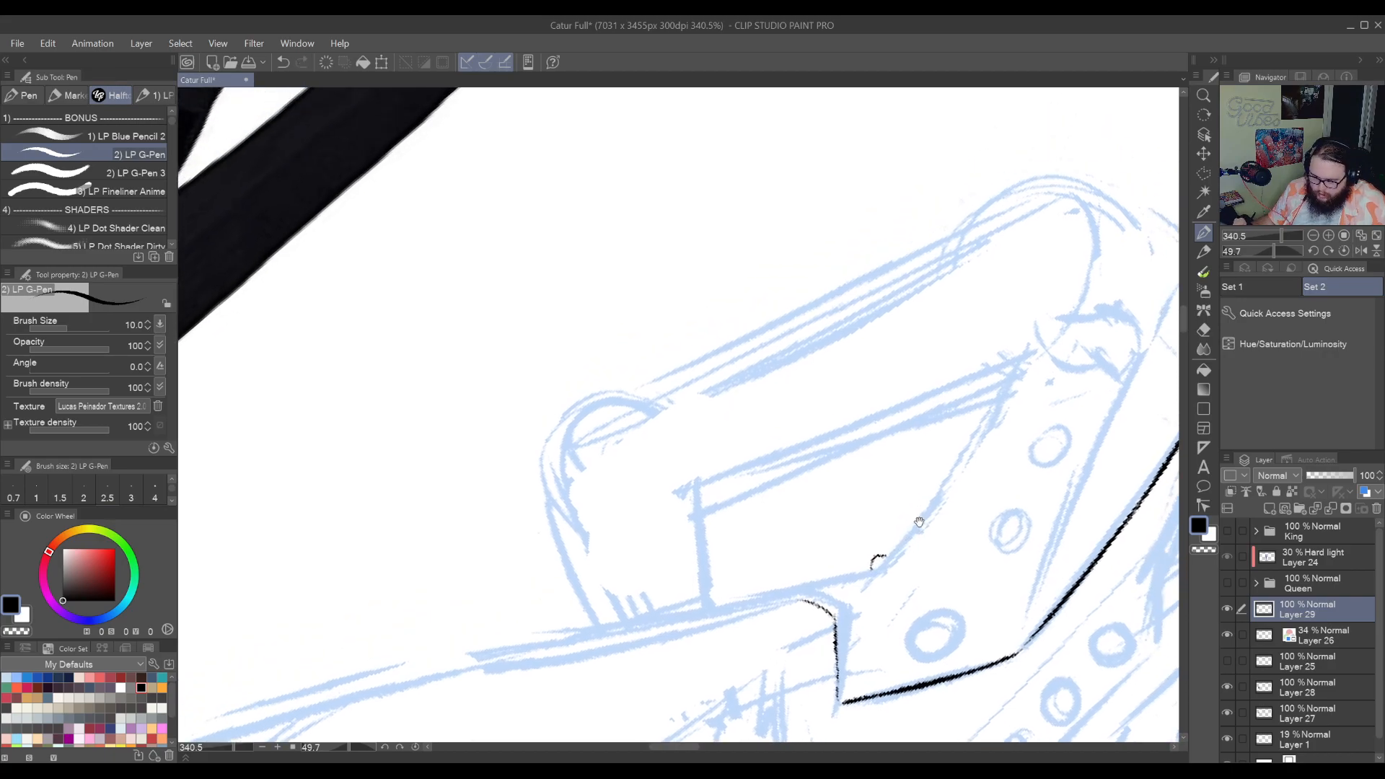
{"action": "left_click_drag", "start_coordinate": [875, 565], "coordinate": [935, 500]}
{"action": "key", "text": "ctrl+z"}
{"action": "key", "text": "ctrl+z"}
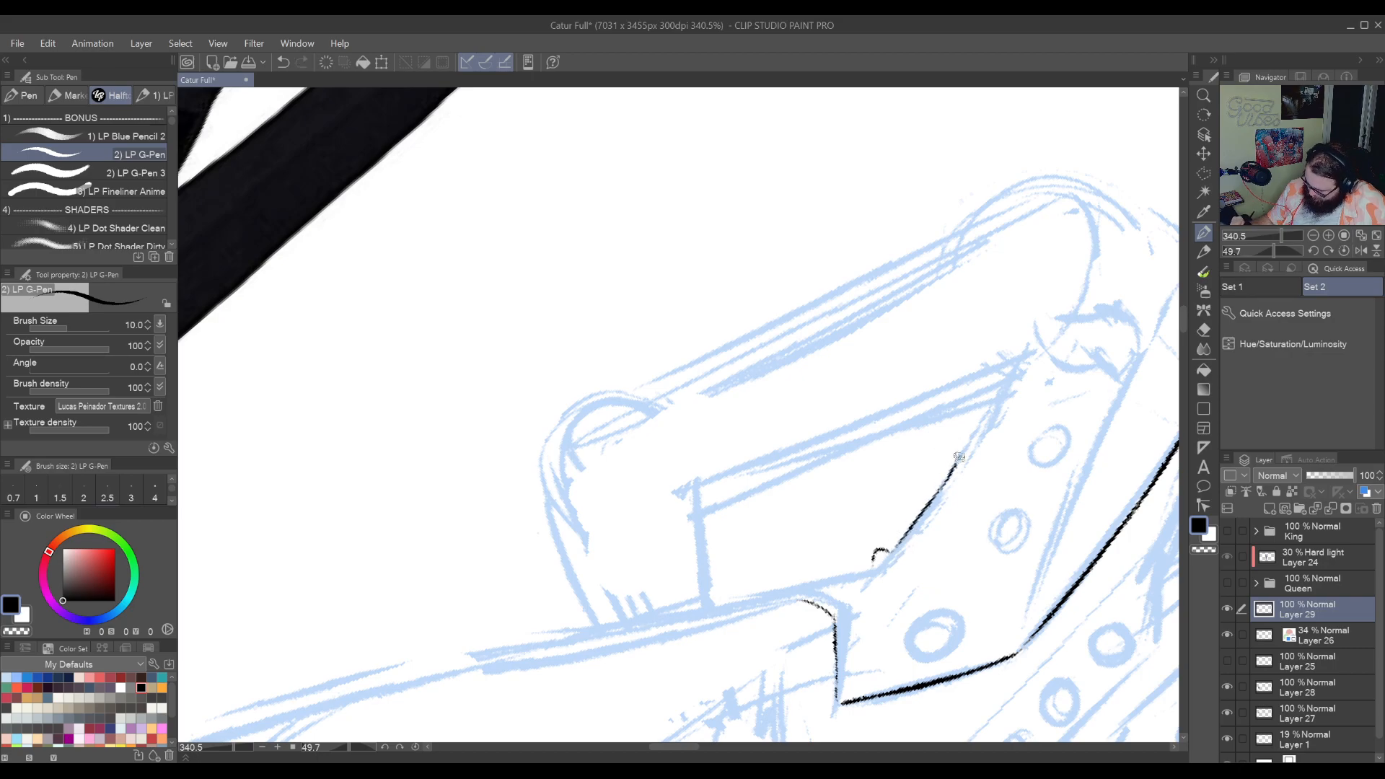
{"action": "left_click_drag", "start_coordinate": [877, 564], "coordinate": [990, 404]}
Examine the inked jacket front together with the collar, shoulder and lapel sketch
{"action": "key", "text": "shift+space"}
{"action": "left_click_drag", "start_coordinate": [952, 609], "coordinate": [963, 238]}
{"action": "key", "text": "space"}
{"action": "mouse_move", "coordinate": [919, 497]}
{"action": "left_mouse_down"}
{"action": "mouse_move", "coordinate": [856, 587]}
{"action": "mouse_move", "coordinate": [893, 516]}
{"action": "mouse_move", "coordinate": [859, 532]}
{"action": "mouse_move", "coordinate": [841, 427]}
{"action": "mouse_move", "coordinate": [933, 526]}
{"action": "mouse_move", "coordinate": [858, 597]}
{"action": "left_mouse_up"}
{"action": "left_click_drag", "start_coordinate": [859, 451], "coordinate": [1033, 667]}
{"action": "left_click_drag", "start_coordinate": [919, 610], "coordinate": [891, 419]}
{"action": "key", "text": "shift+space"}
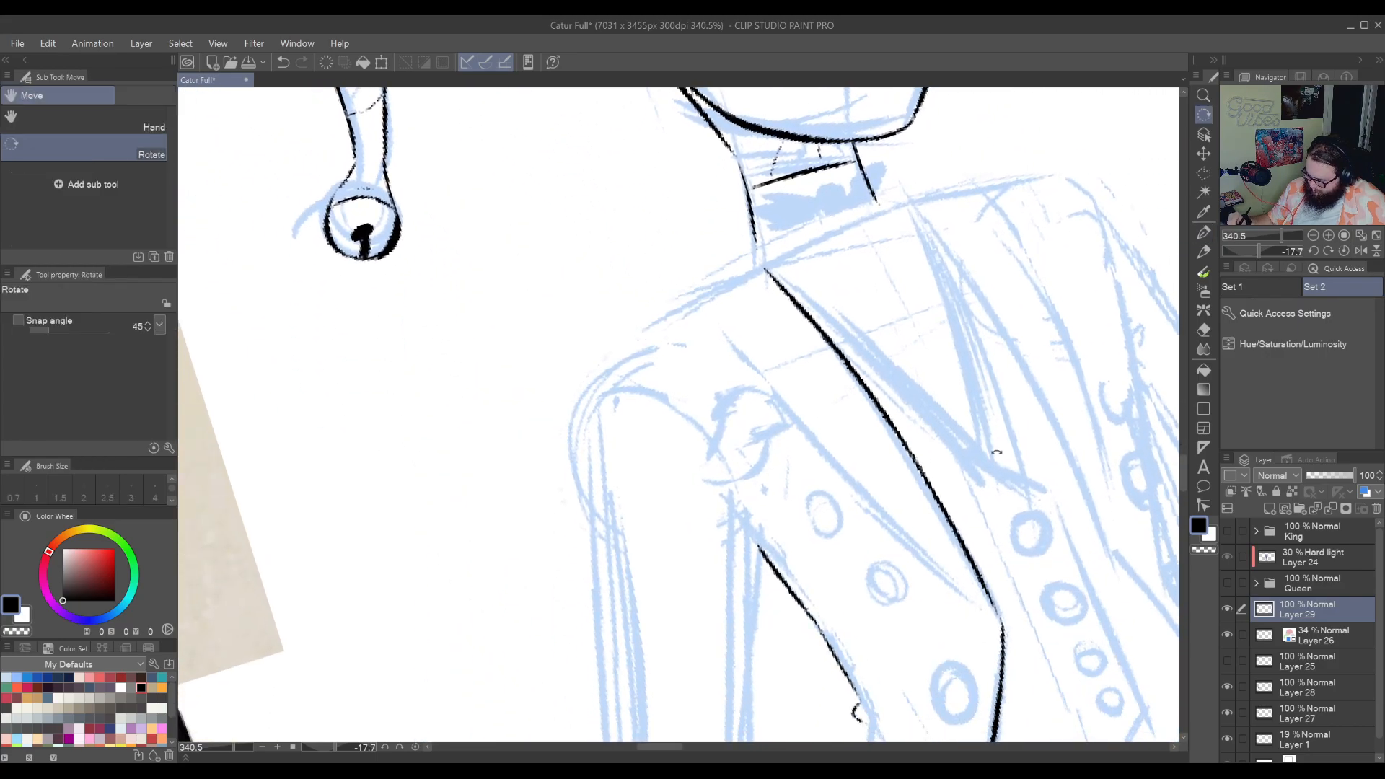
{"action": "left_click_drag", "start_coordinate": [995, 458], "coordinate": [808, 611]}
Ink the lapel's outer line upward from the corner of the jacket's front edge, redoing the stroke until it follows the sketch
{"action": "key", "text": "p"}
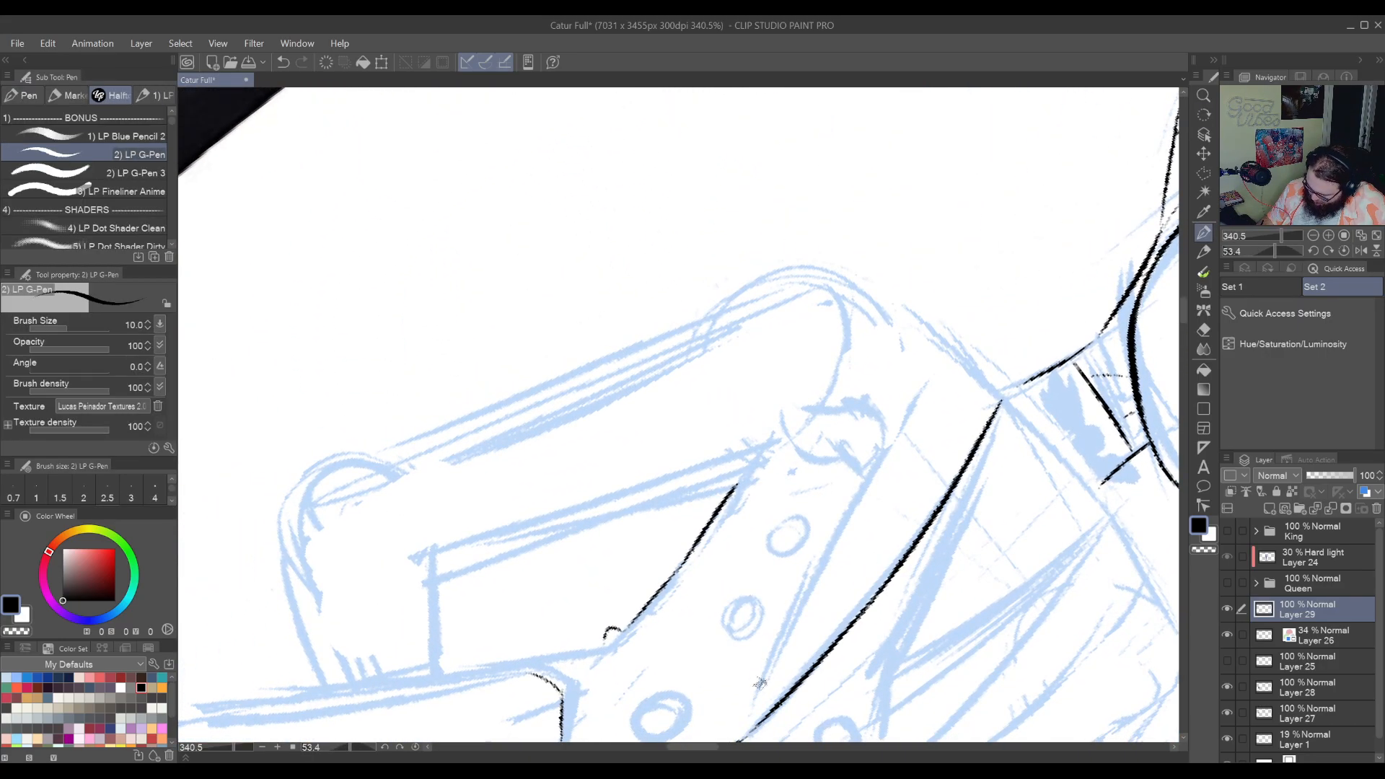
{"action": "left_click_drag", "start_coordinate": [758, 682], "coordinate": [882, 512]}
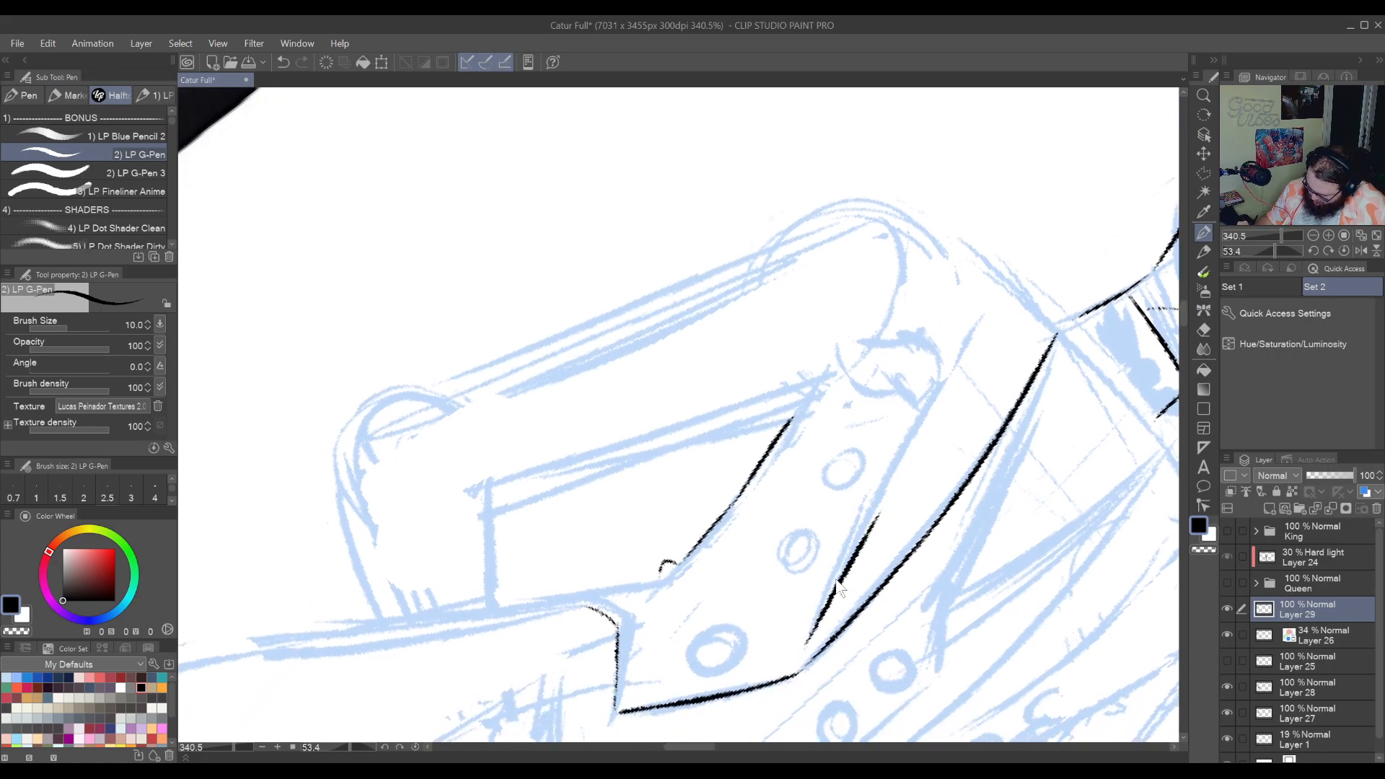
{"action": "key", "text": "ctrl+z"}
{"action": "left_click_drag", "start_coordinate": [807, 641], "coordinate": [907, 444]}
{"action": "key", "text": "ctrl+z"}
{"action": "left_click_drag", "start_coordinate": [825, 605], "coordinate": [964, 331]}
{"action": "key", "text": "ctrl+z"}
Ink the lapel's outer line up to the shoulder and join it to the neck with a top edge, redoing the stroke once
{"action": "mouse_move", "coordinate": [920, 432]}
{"action": "left_mouse_down"}
{"action": "mouse_move", "coordinate": [992, 296]}
{"action": "mouse_move", "coordinate": [963, 432]}
{"action": "left_mouse_up"}
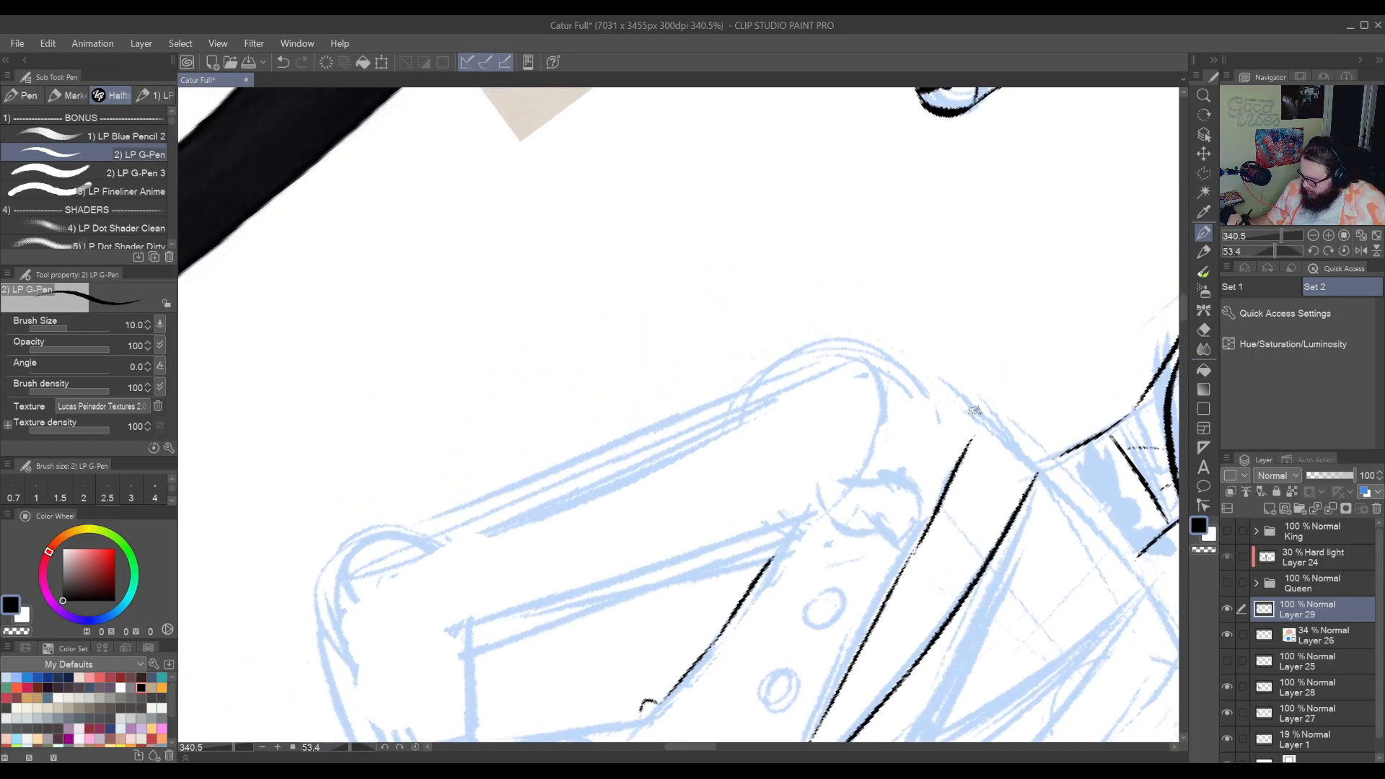
{"action": "left_click_drag", "start_coordinate": [979, 405], "coordinate": [966, 444]}
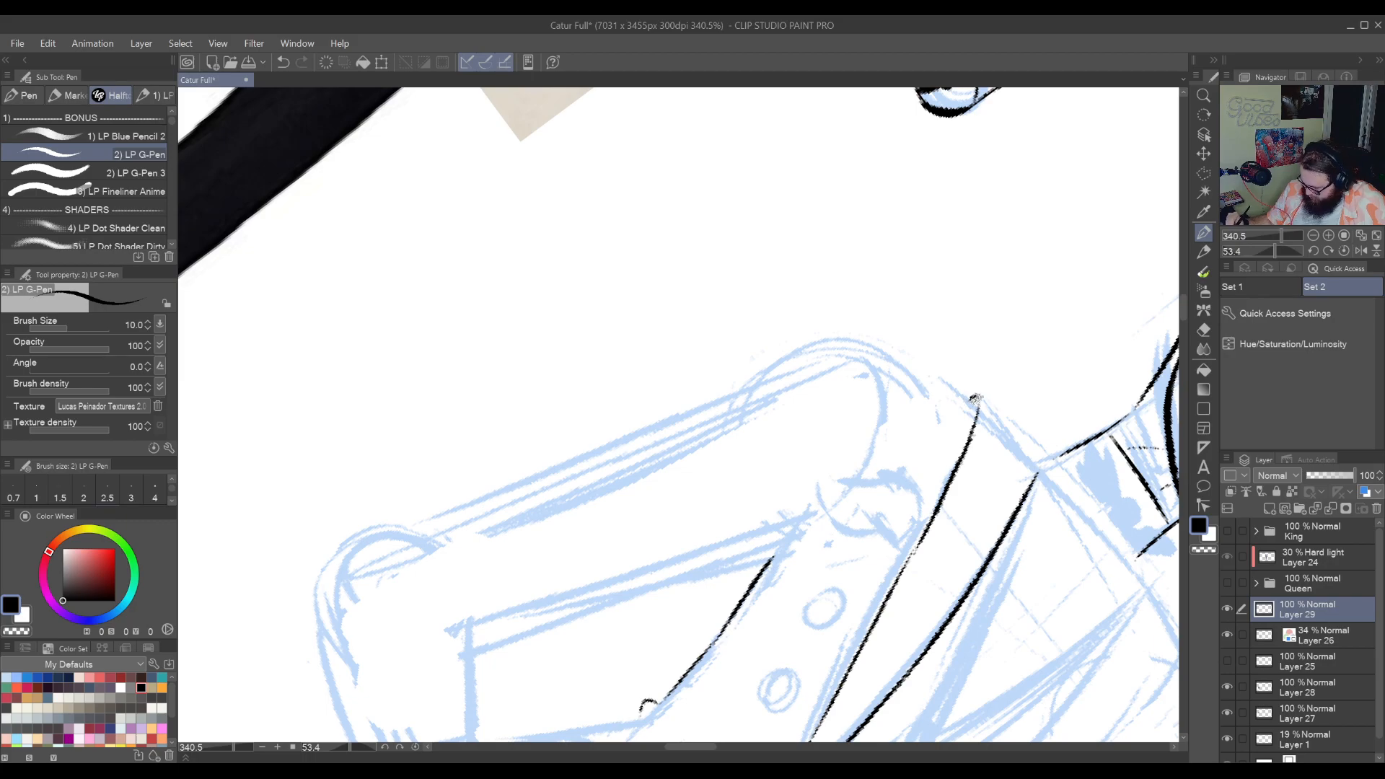
{"action": "key", "text": "r"}
{"action": "left_click_drag", "start_coordinate": [1012, 364], "coordinate": [955, 491]}
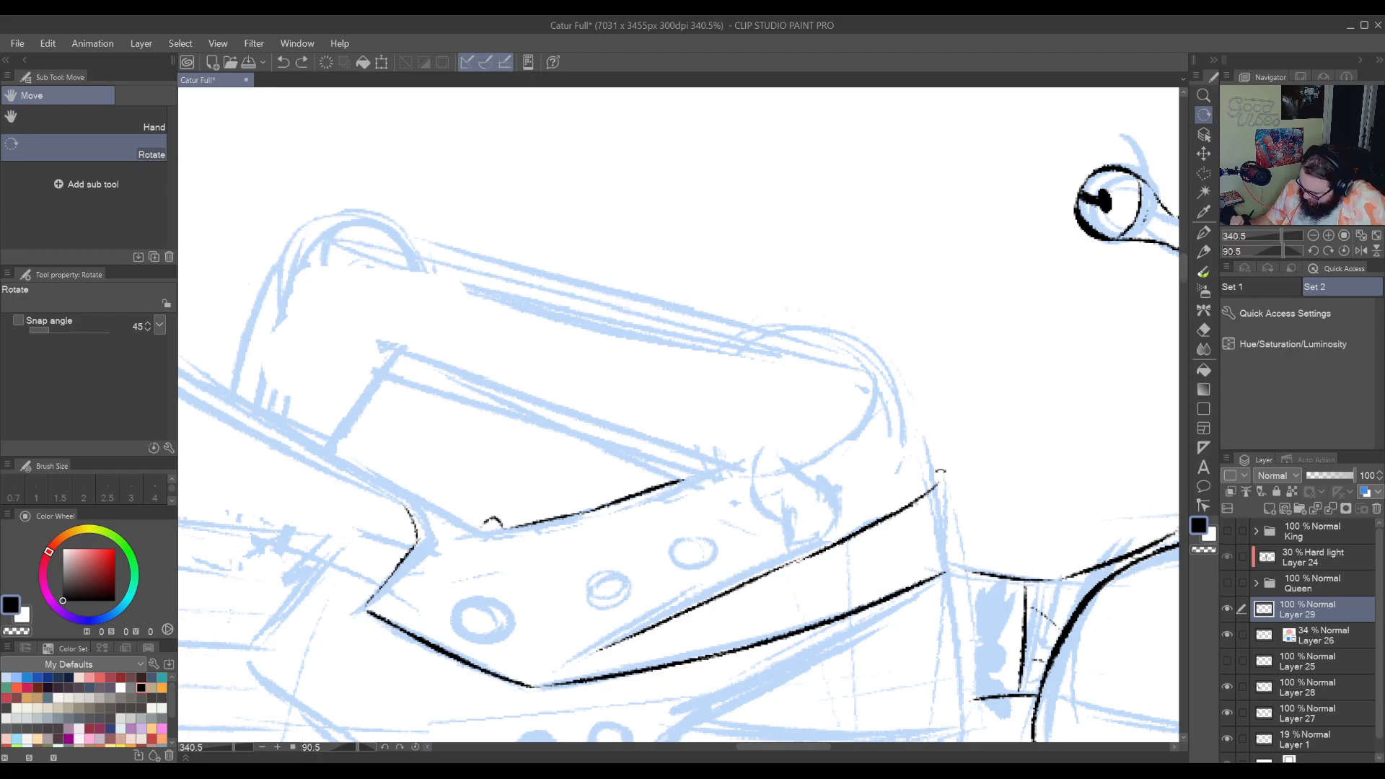
{"action": "key", "text": "p"}
{"action": "mouse_move", "coordinate": [932, 472]}
{"action": "left_mouse_down"}
{"action": "mouse_move", "coordinate": [954, 574]}
{"action": "mouse_move", "coordinate": [895, 199]}
{"action": "mouse_move", "coordinate": [875, 182]}
{"action": "left_mouse_up"}
{"action": "key", "text": "ctrl+z"}
{"action": "left_click_drag", "start_coordinate": [966, 344], "coordinate": [1012, 620]}
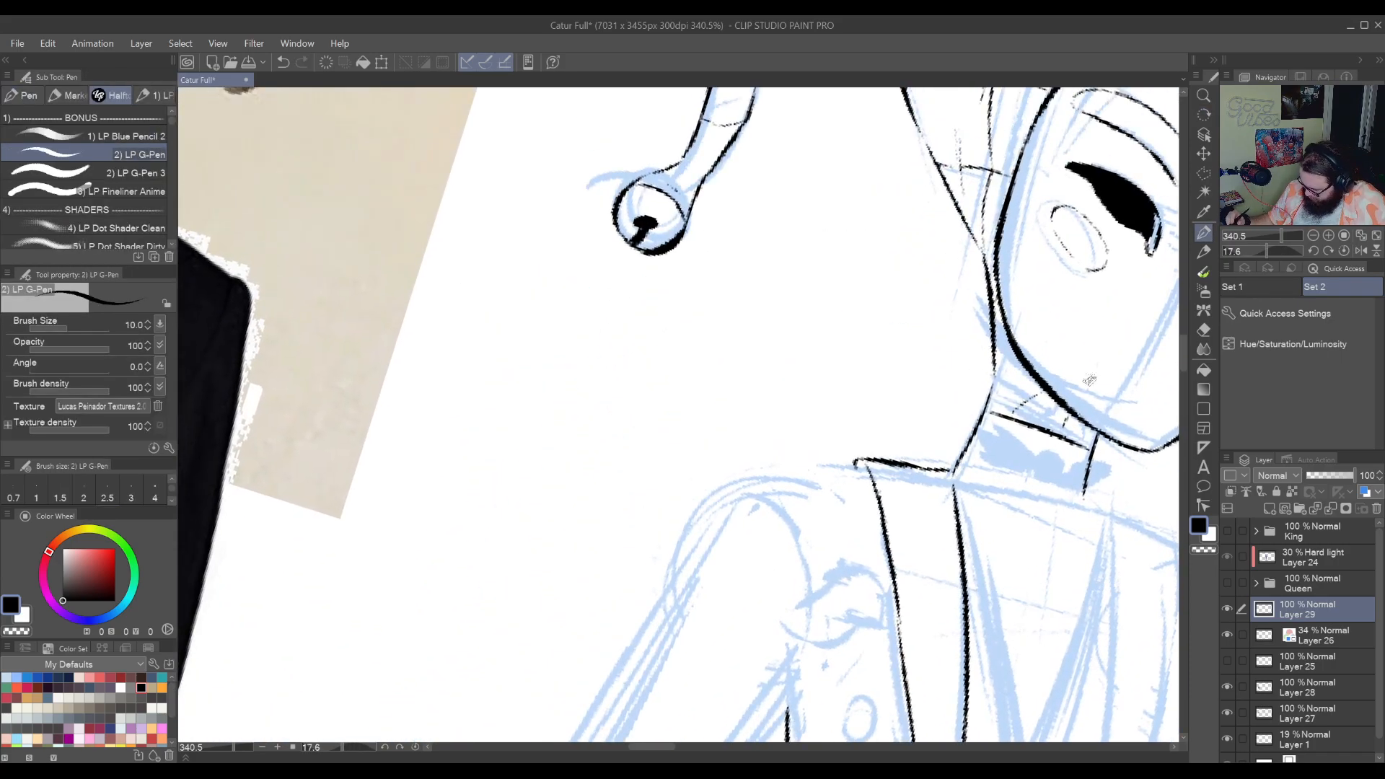
Rework the lapel's top edge, erasing the line along the shoulder and the upper end of the lapel's outer line
{"action": "left_click_drag", "start_coordinate": [1044, 545], "coordinate": [656, 155]}
{"action": "mouse_move", "coordinate": [586, 242]}
{"action": "left_mouse_down"}
{"action": "mouse_move", "coordinate": [908, 586]}
{"action": "mouse_move", "coordinate": [941, 580]}
{"action": "mouse_move", "coordinate": [937, 289]}
{"action": "left_mouse_up"}
{"action": "mouse_move", "coordinate": [766, 652]}
{"action": "left_mouse_down"}
{"action": "mouse_move", "coordinate": [795, 464]}
{"action": "mouse_move", "coordinate": [570, 209]}
{"action": "left_mouse_up"}
{"action": "mouse_move", "coordinate": [796, 623]}
{"action": "left_mouse_down"}
{"action": "mouse_move", "coordinate": [695, 461]}
{"action": "mouse_move", "coordinate": [456, 249]}
{"action": "left_mouse_up"}
{"action": "mouse_move", "coordinate": [1023, 563]}
{"action": "left_mouse_down"}
{"action": "mouse_move", "coordinate": [887, 281]}
{"action": "mouse_move", "coordinate": [931, 635]}
{"action": "left_mouse_up"}
{"action": "left_click_drag", "start_coordinate": [721, 303], "coordinate": [897, 604]}
{"action": "left_click_drag", "start_coordinate": [782, 391], "coordinate": [1075, 575]}
{"action": "left_click_drag", "start_coordinate": [938, 433], "coordinate": [658, 674]}
{"action": "key", "text": "e"}
{"action": "left_click_drag", "start_coordinate": [548, 540], "coordinate": [634, 496]}
{"action": "left_click_drag", "start_coordinate": [642, 570], "coordinate": [790, 486]}
{"action": "key", "text": "p"}
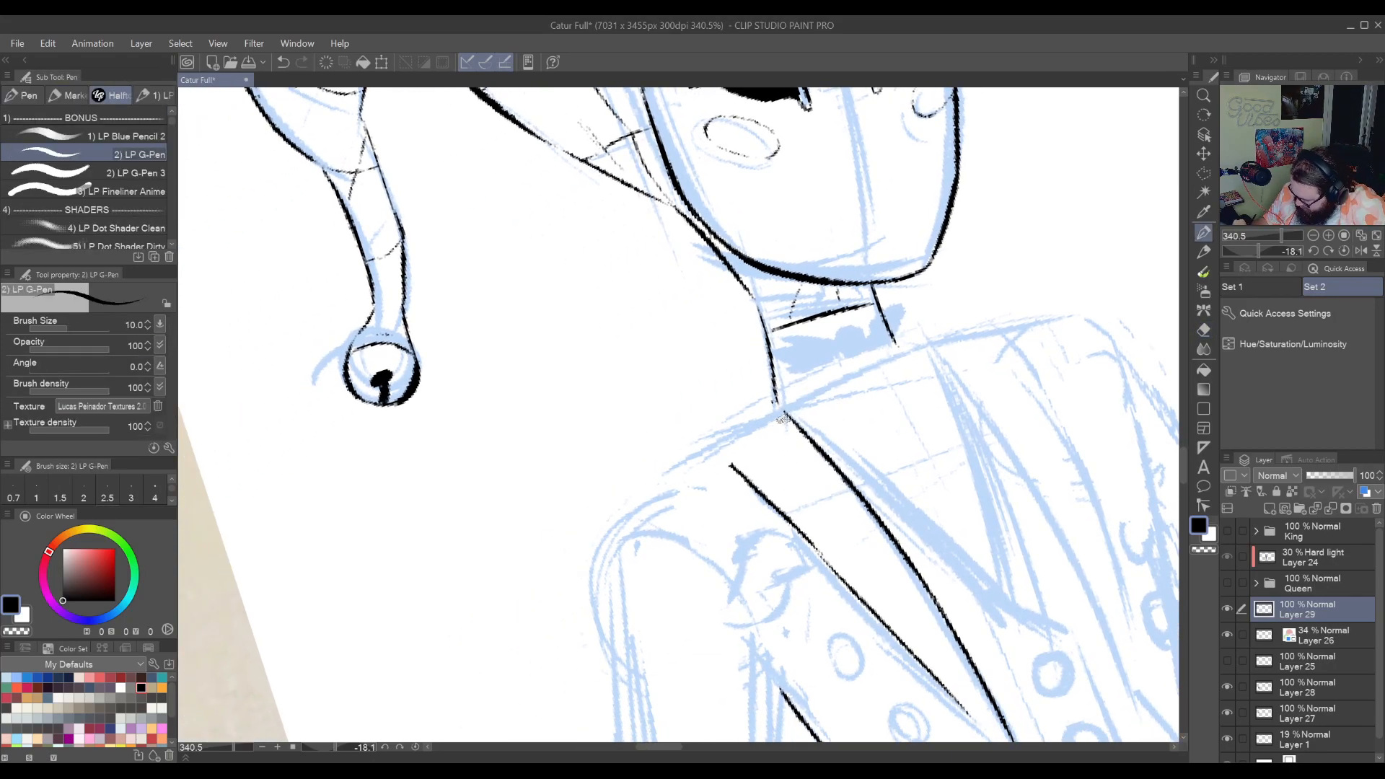
Ink the lapel's slanted top edge from the outer corner to the neck, with the curved collar behind it
{"action": "mouse_move", "coordinate": [785, 421]}
{"action": "left_mouse_down"}
{"action": "mouse_move", "coordinate": [763, 496]}
{"action": "mouse_move", "coordinate": [747, 481]}
{"action": "mouse_move", "coordinate": [758, 477]}
{"action": "left_mouse_up"}
{"action": "key", "text": "e"}
{"action": "mouse_move", "coordinate": [794, 433]}
{"action": "left_mouse_down"}
{"action": "mouse_move", "coordinate": [851, 429]}
{"action": "mouse_move", "coordinate": [870, 369]}
{"action": "left_mouse_up"}
{"action": "key", "text": "p"}
{"action": "key", "text": "ctrl+z"}
{"action": "left_click_drag", "start_coordinate": [848, 436], "coordinate": [885, 358]}
{"action": "key", "text": "e"}
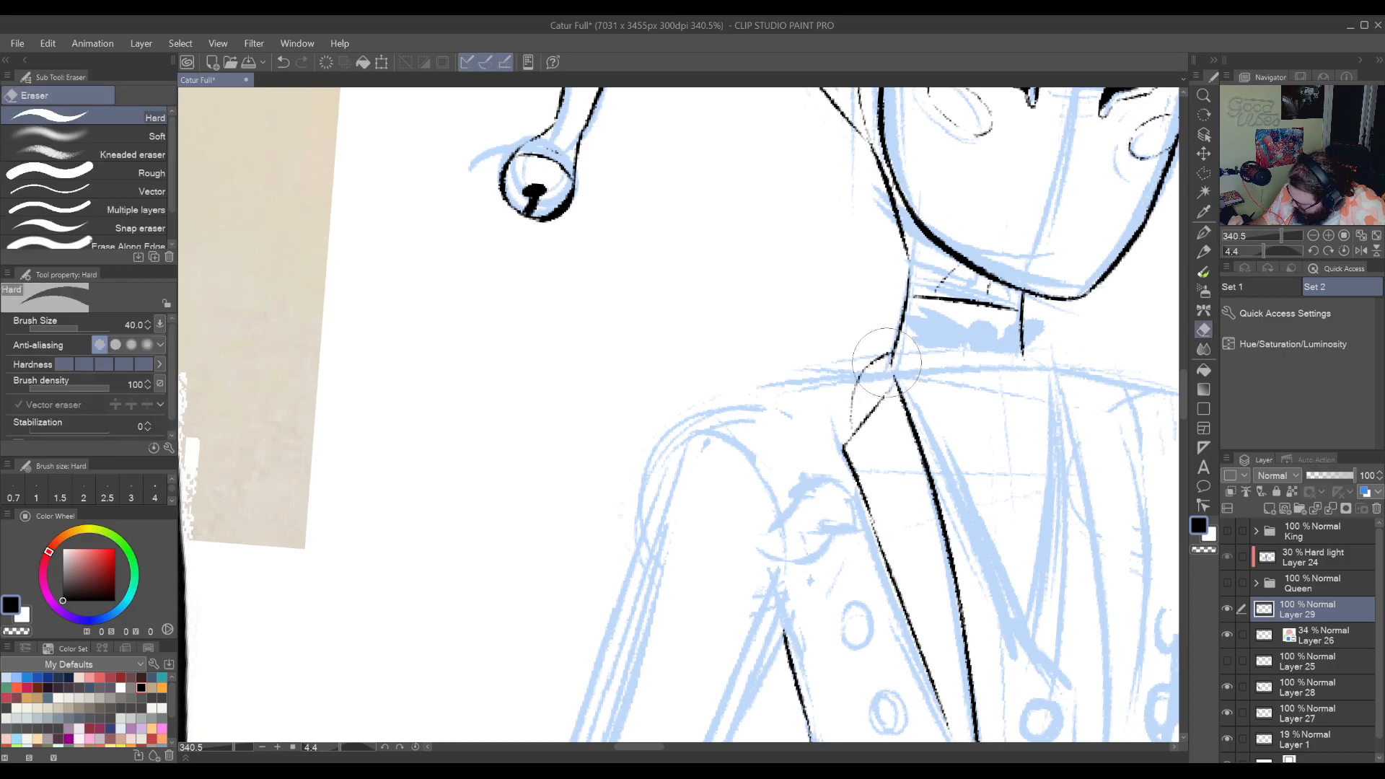
{"action": "key", "text": "p"}
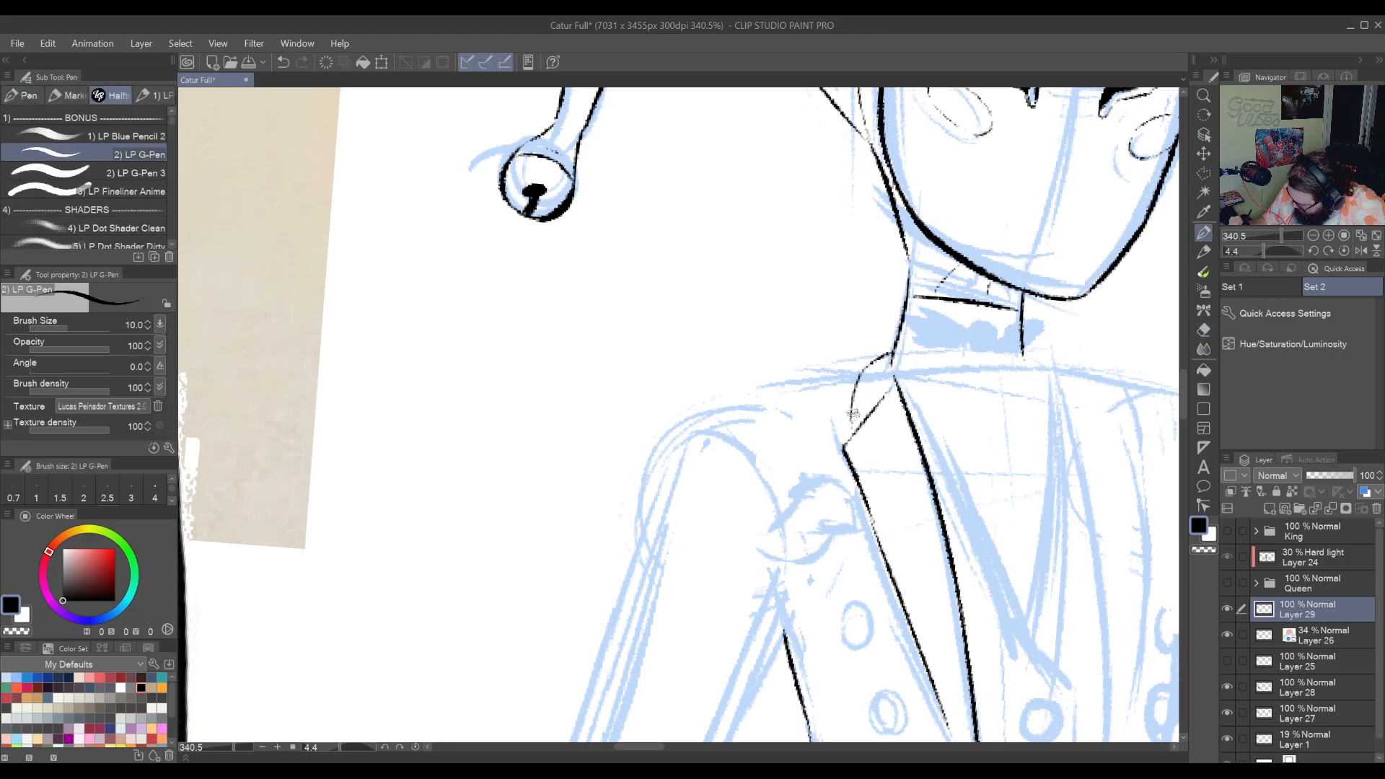
Ink the opposite lapel's inner edge from the neck to the jacket's front corner and continue down the front edge
{"action": "left_click_drag", "start_coordinate": [969, 546], "coordinate": [767, 516]}
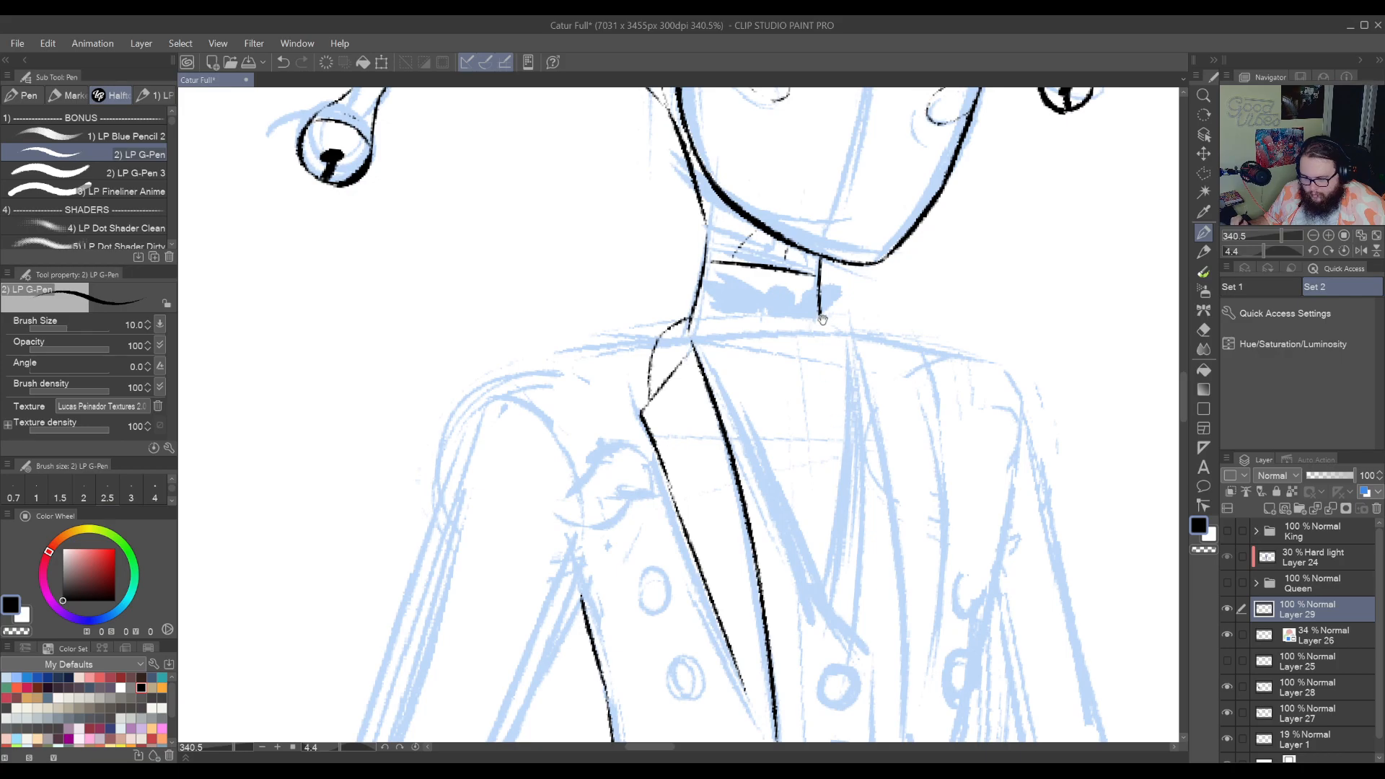
{"action": "left_click_drag", "start_coordinate": [822, 318], "coordinate": [773, 466]}
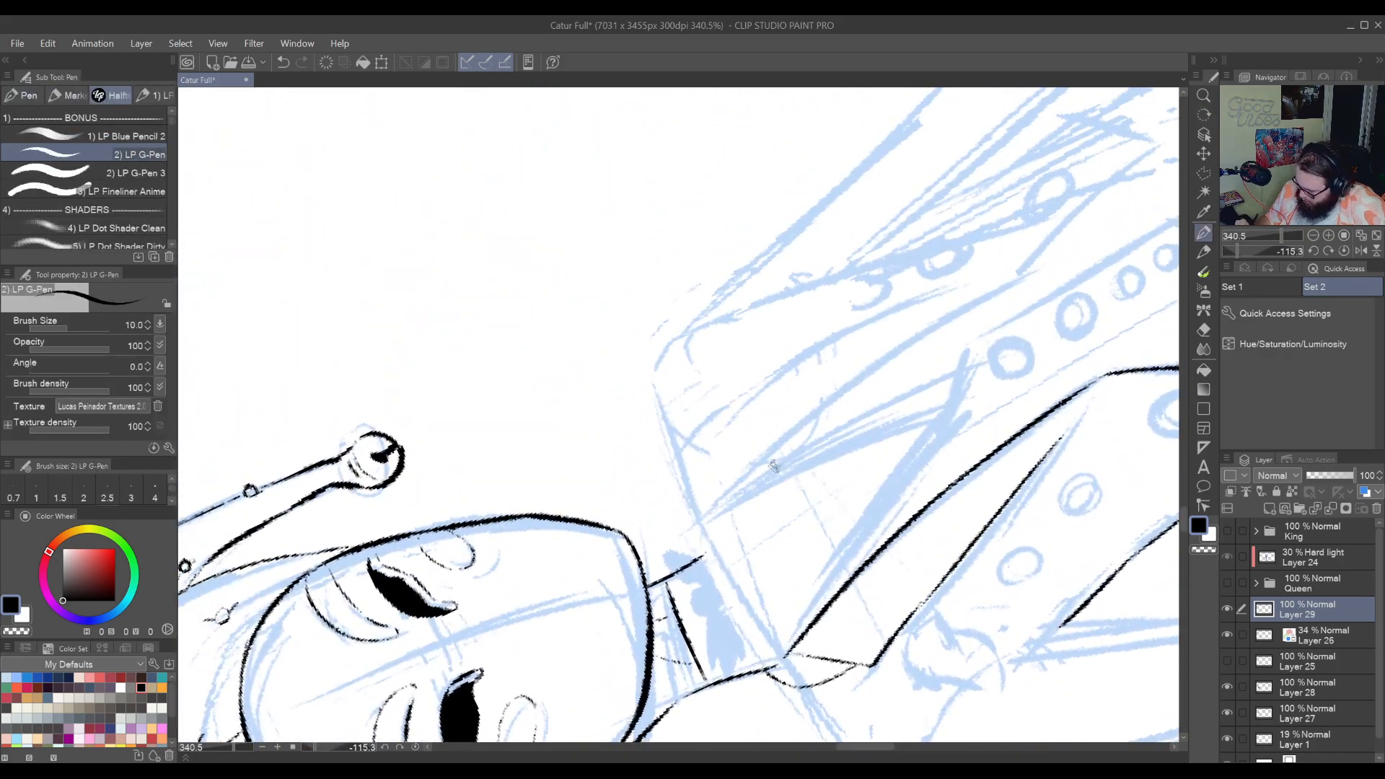
{"action": "mouse_move", "coordinate": [703, 541]}
{"action": "left_mouse_down"}
{"action": "mouse_move", "coordinate": [814, 418]}
{"action": "mouse_move", "coordinate": [971, 310]}
{"action": "mouse_move", "coordinate": [863, 433]}
{"action": "mouse_move", "coordinate": [985, 281]}
{"action": "left_mouse_up"}
{"action": "key", "text": "ctrl+z"}
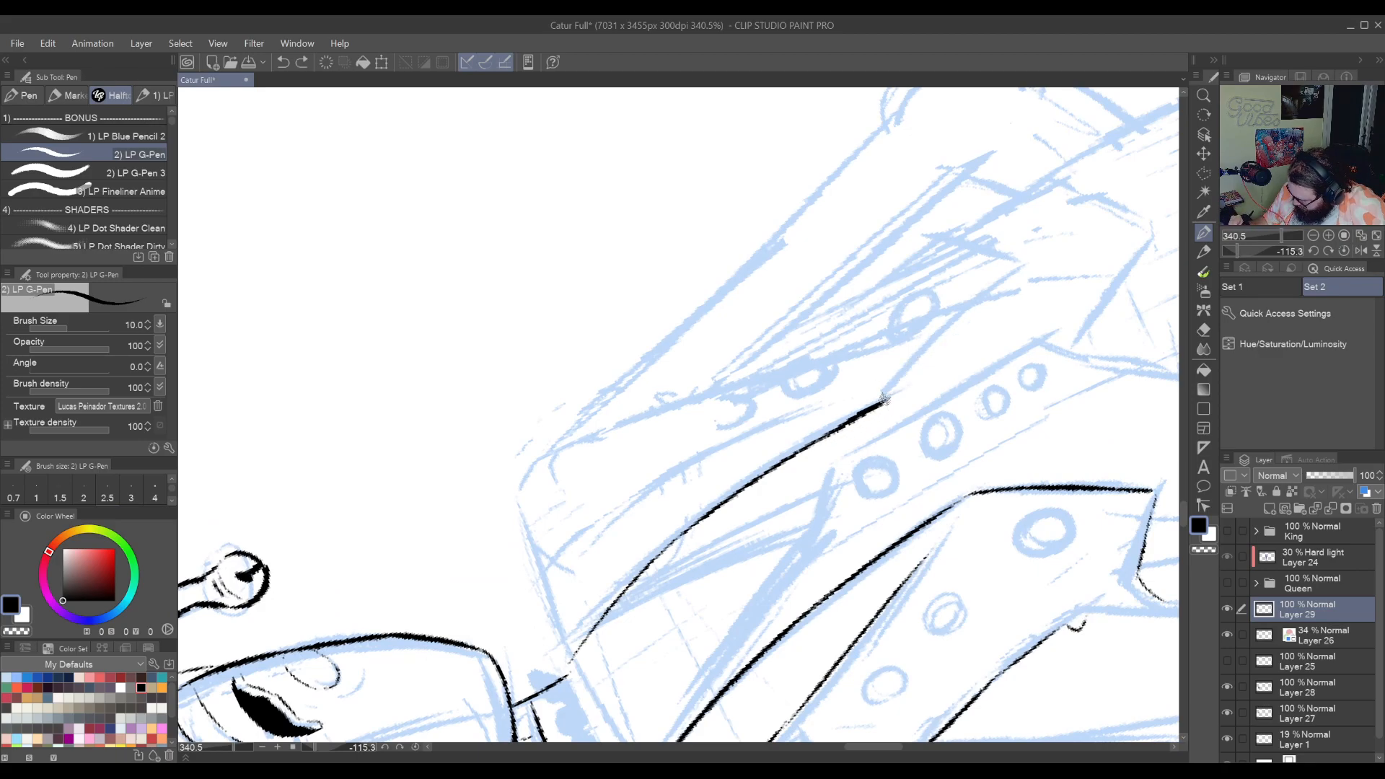
{"action": "left_click_drag", "start_coordinate": [885, 399], "coordinate": [1007, 267]}
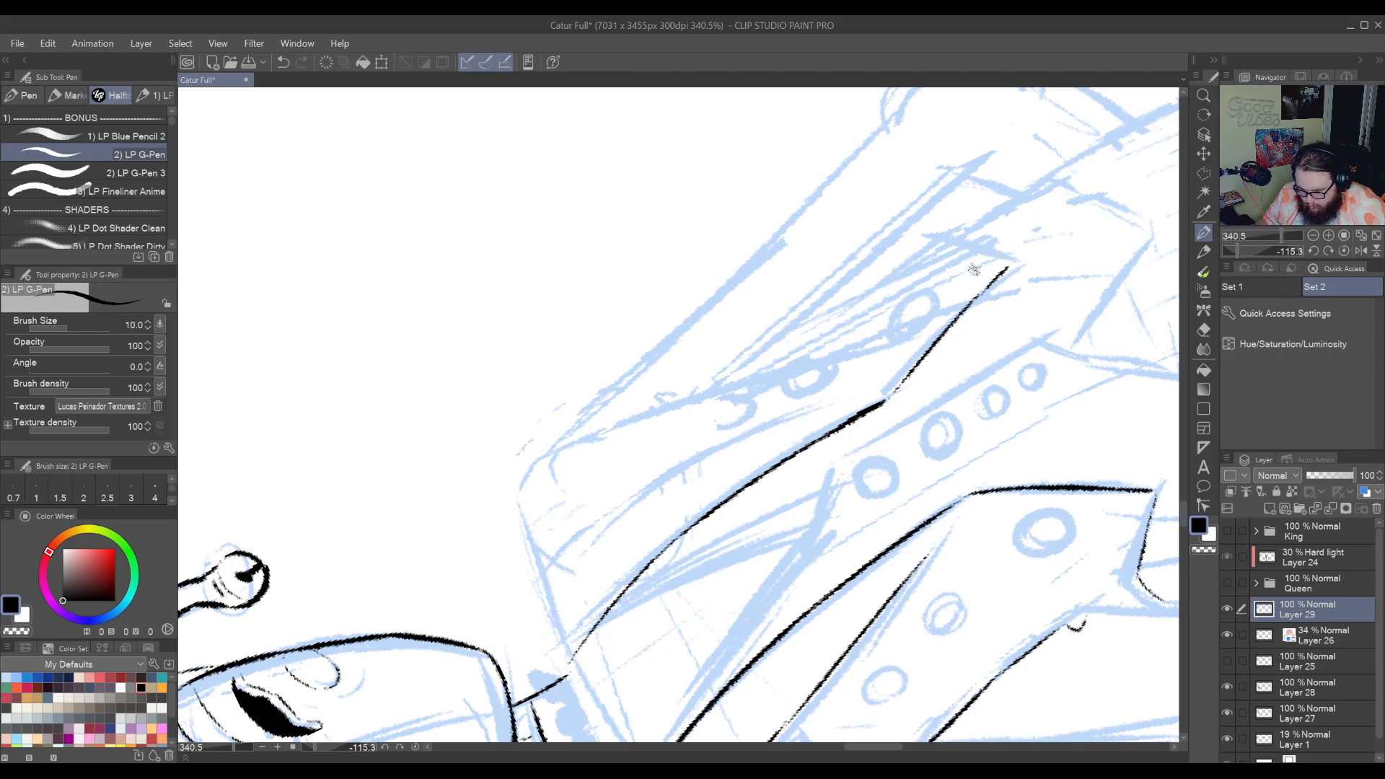
Ink the opposite lapel's slanted top edge and its curved outer line down to the jacket's front corner
{"action": "mouse_move", "coordinate": [795, 593]}
{"action": "left_mouse_down"}
{"action": "mouse_move", "coordinate": [924, 402]}
{"action": "mouse_move", "coordinate": [1001, 474]}
{"action": "left_mouse_up"}
{"action": "mouse_move", "coordinate": [779, 527]}
{"action": "left_mouse_down"}
{"action": "mouse_move", "coordinate": [788, 431]}
{"action": "mouse_move", "coordinate": [930, 321]}
{"action": "left_mouse_up"}
{"action": "key", "text": "ctrl+z"}
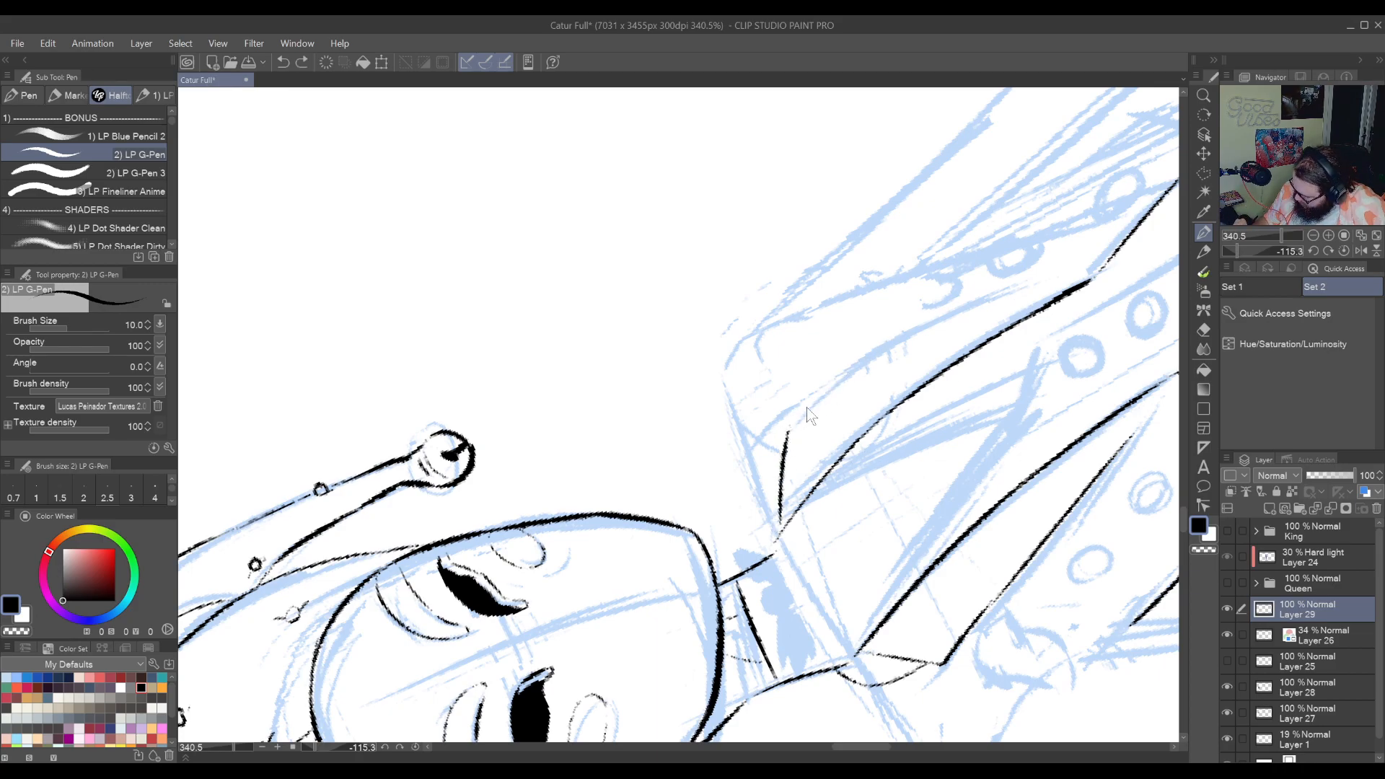
{"action": "mouse_move", "coordinate": [786, 433]}
{"action": "left_mouse_down"}
{"action": "mouse_move", "coordinate": [908, 331]}
{"action": "mouse_move", "coordinate": [1047, 283]}
{"action": "mouse_move", "coordinate": [952, 257]}
{"action": "left_mouse_up"}
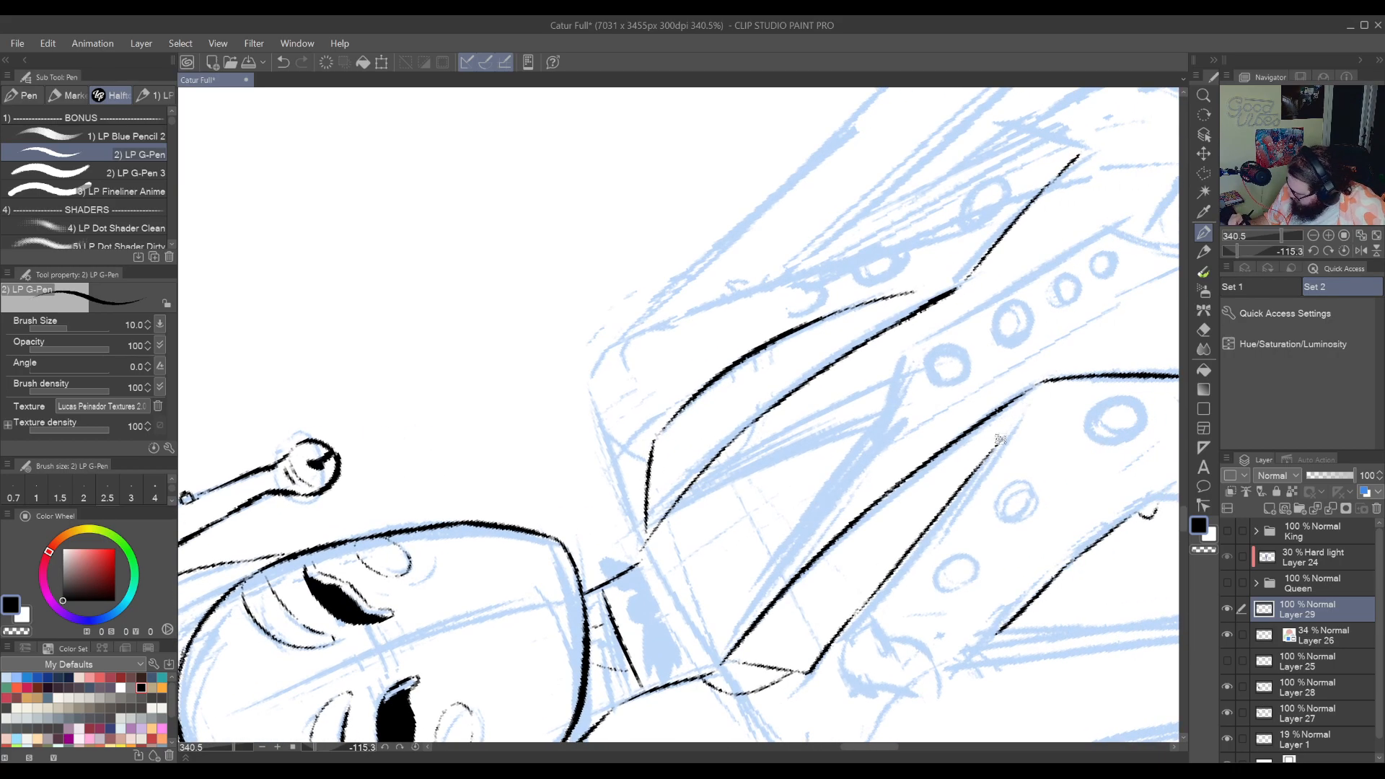
{"action": "mouse_move", "coordinate": [1023, 368]}
{"action": "left_mouse_down"}
{"action": "mouse_move", "coordinate": [469, 668]}
{"action": "mouse_move", "coordinate": [637, 543]}
{"action": "left_mouse_up"}
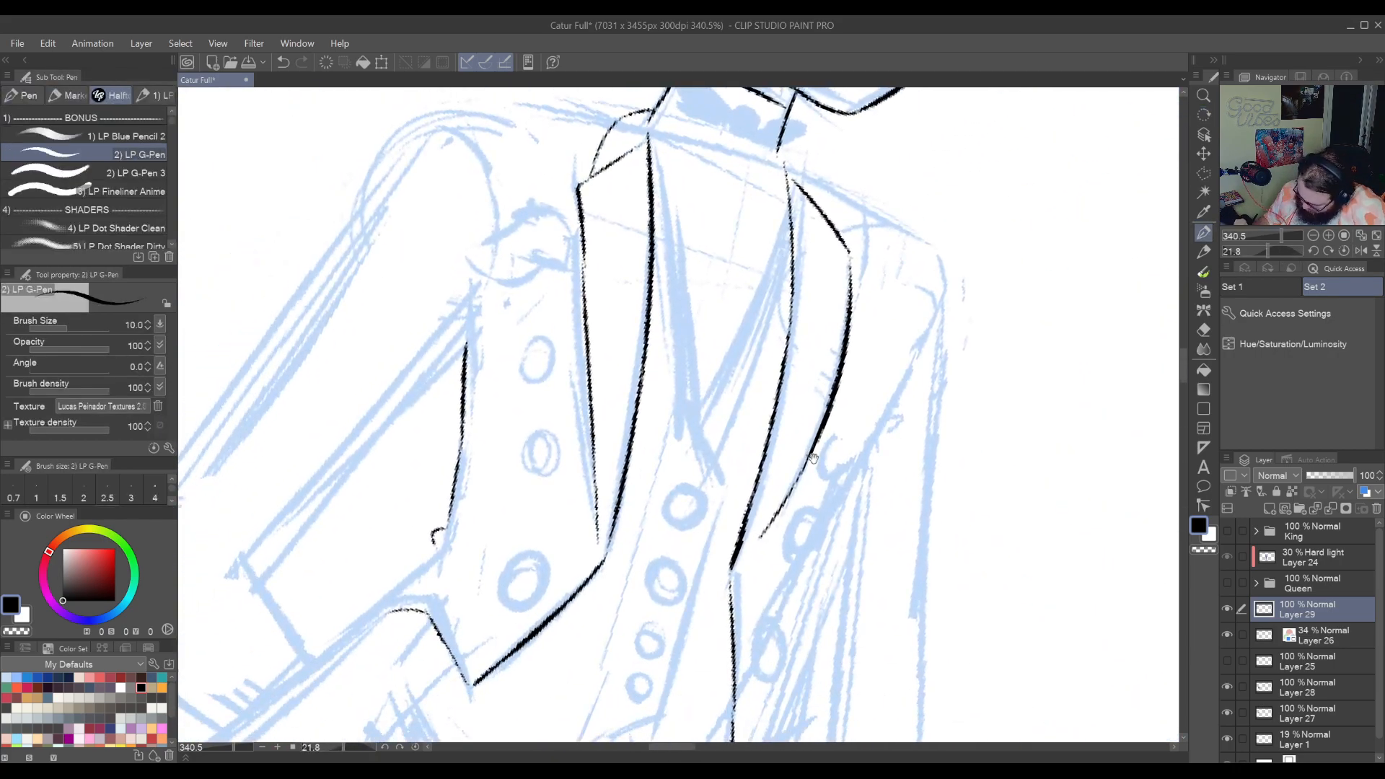
{"action": "left_click_drag", "start_coordinate": [747, 560], "coordinate": [776, 503]}
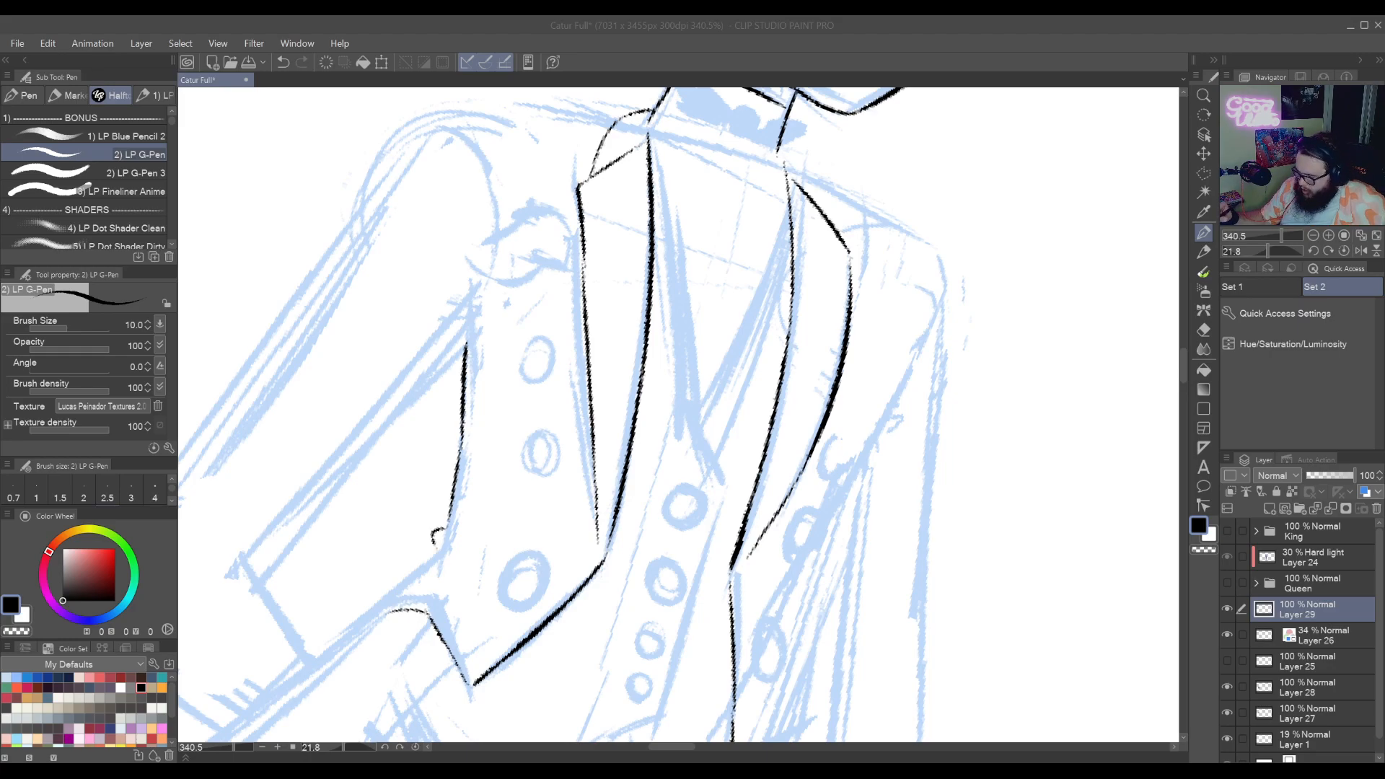
Ink the curved collar behind the opposite lapel's top edge, redoing the stroke until it follows the sketch
{"action": "left_click_drag", "start_coordinate": [857, 237], "coordinate": [880, 476]}
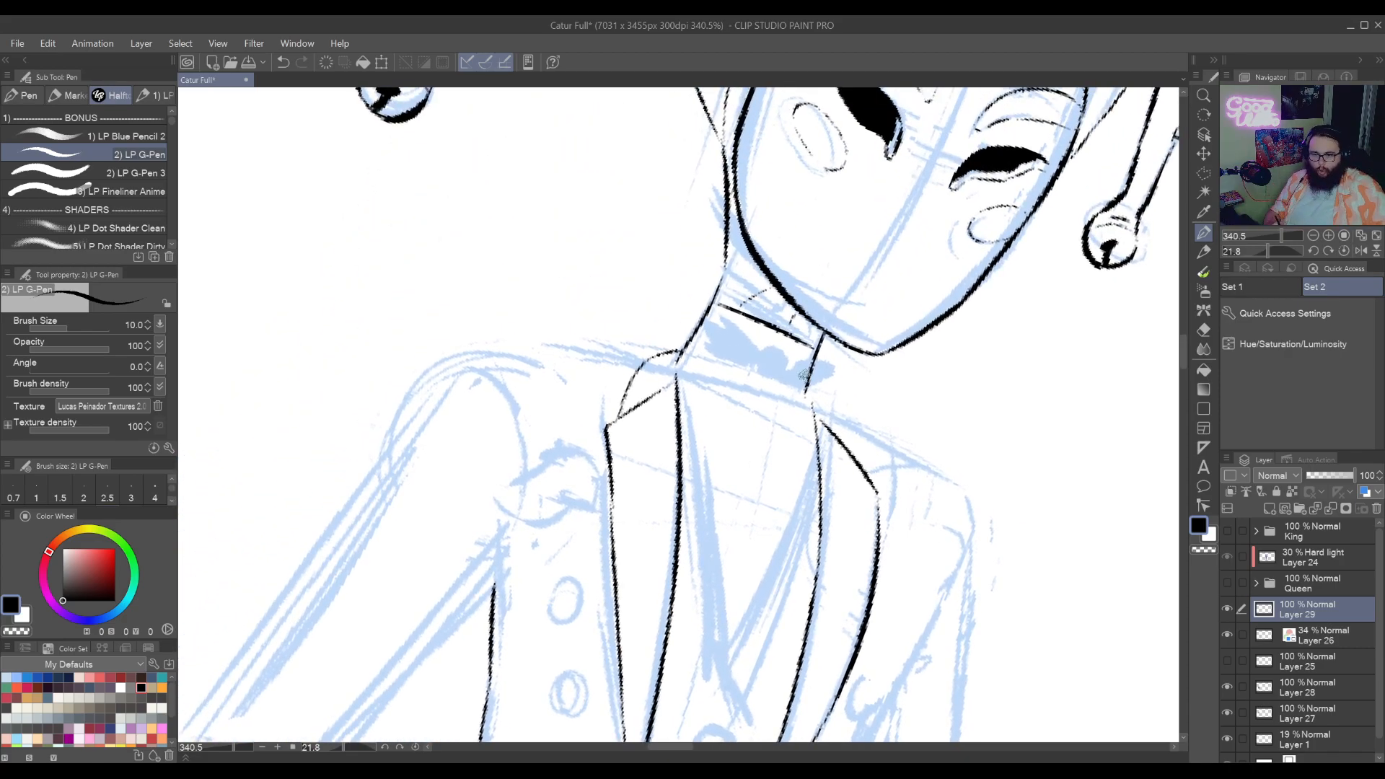
{"action": "key", "text": "r"}
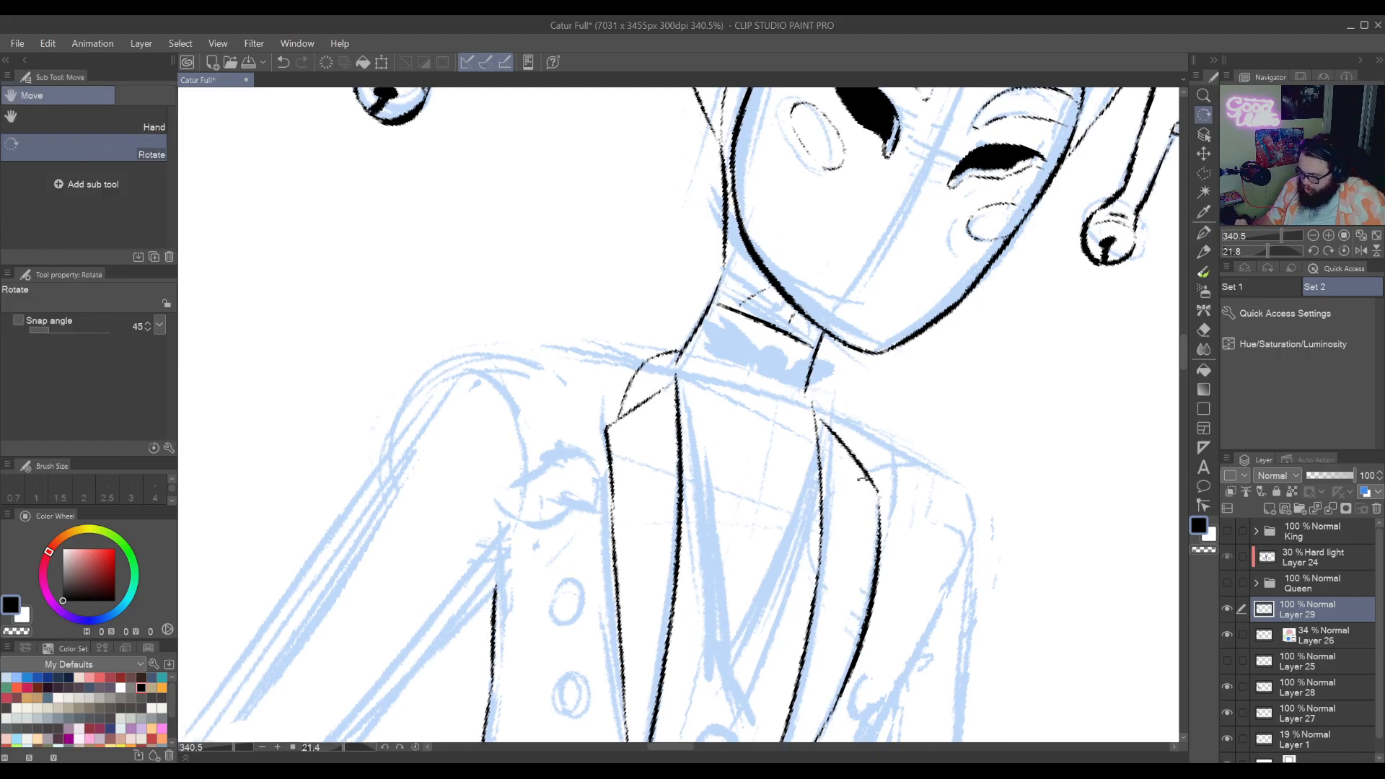
{"action": "mouse_move", "coordinate": [835, 452]}
{"action": "left_mouse_down"}
{"action": "mouse_move", "coordinate": [853, 470]}
{"action": "mouse_move", "coordinate": [806, 455]}
{"action": "mouse_move", "coordinate": [855, 408]}
{"action": "left_mouse_up"}
{"action": "key", "text": "ctrl+z"}
{"action": "left_click_drag", "start_coordinate": [812, 456], "coordinate": [858, 403]}
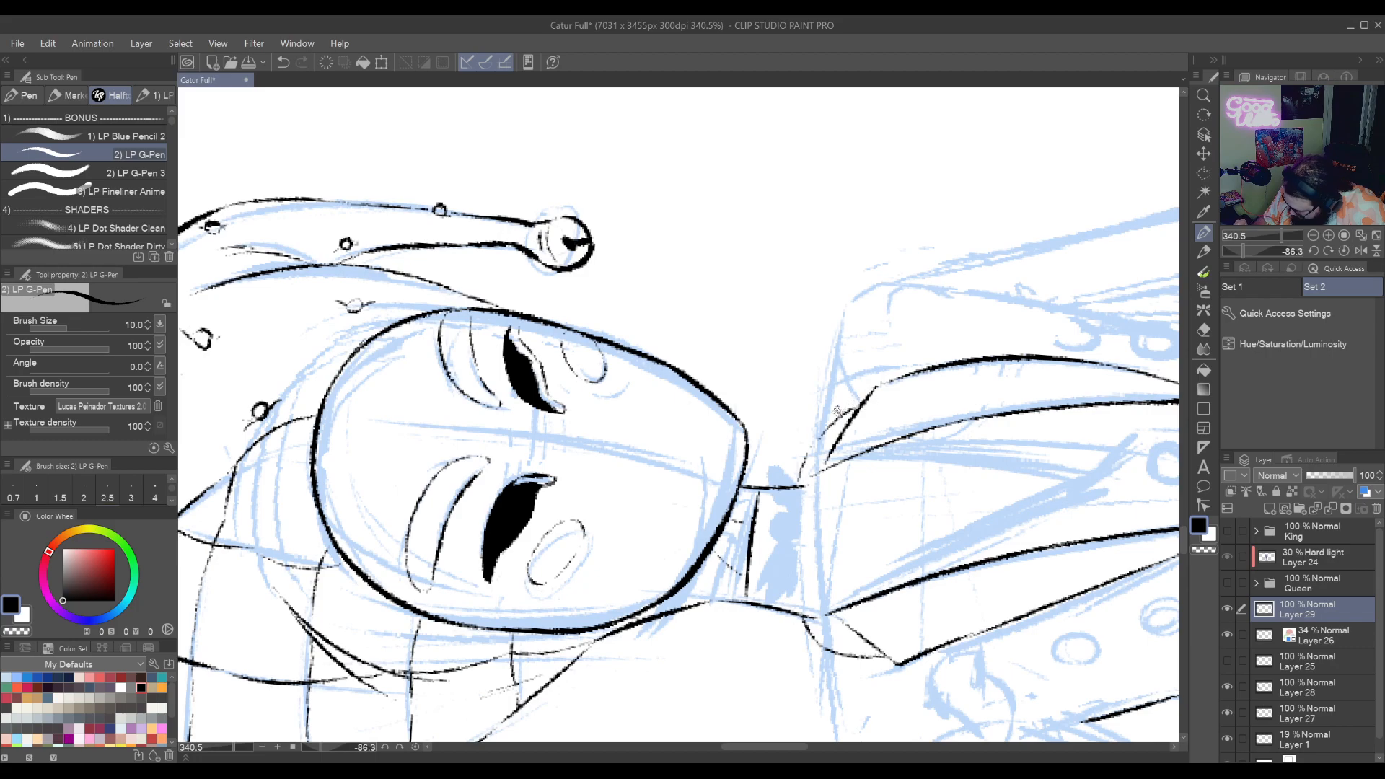
{"action": "key", "text": "ctrl+shift+r"}
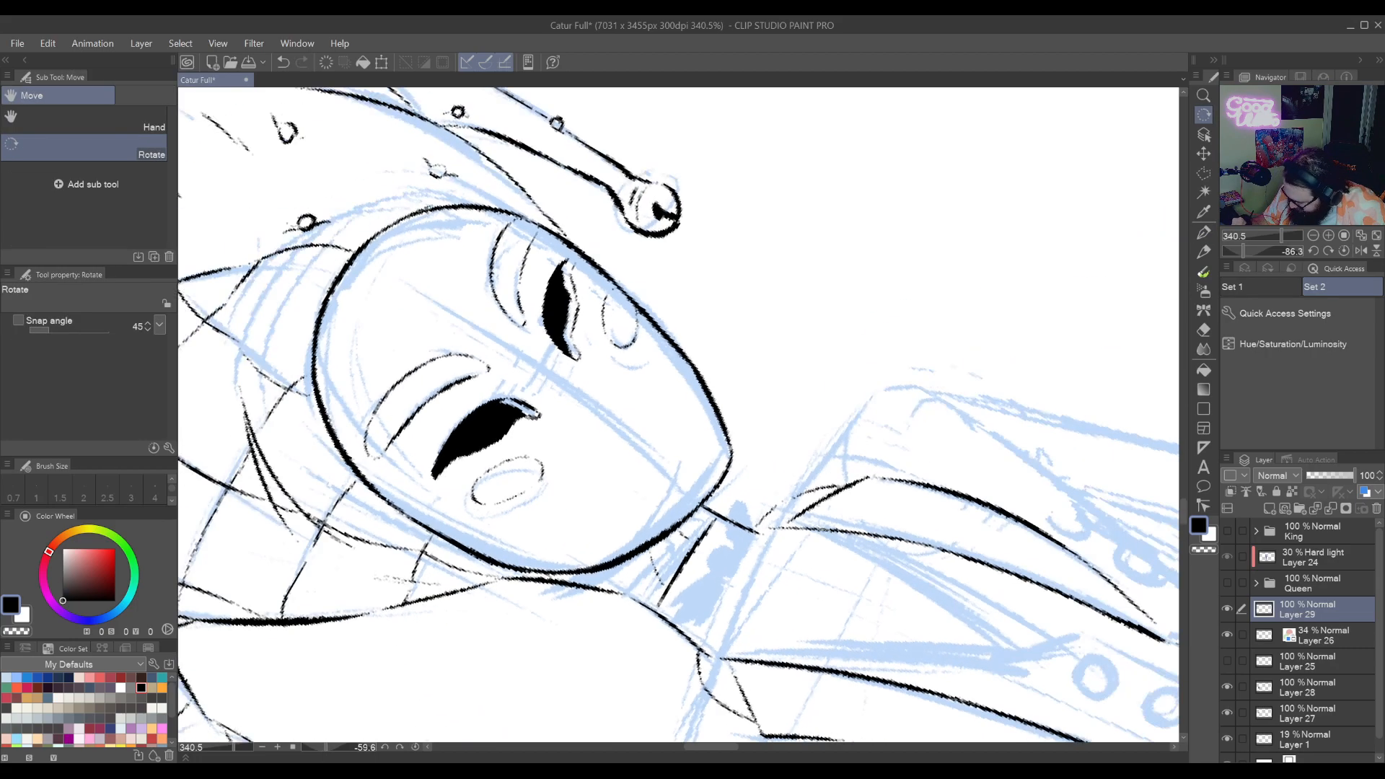
Outline the bow tie's round knot and both loops over the blue shape at the neck, cleaning up stray lines
{"action": "left_click_drag", "start_coordinate": [577, 599], "coordinate": [818, 513]}
{"action": "mouse_move", "coordinate": [810, 412]}
{"action": "left_mouse_down"}
{"action": "mouse_move", "coordinate": [807, 446]}
{"action": "mouse_move", "coordinate": [812, 415]}
{"action": "mouse_move", "coordinate": [835, 422]}
{"action": "mouse_move", "coordinate": [833, 440]}
{"action": "mouse_move", "coordinate": [875, 361]}
{"action": "mouse_move", "coordinate": [835, 329]}
{"action": "mouse_move", "coordinate": [859, 310]}
{"action": "mouse_move", "coordinate": [872, 326]}
{"action": "mouse_move", "coordinate": [851, 349]}
{"action": "mouse_move", "coordinate": [879, 336]}
{"action": "mouse_move", "coordinate": [841, 355]}
{"action": "mouse_move", "coordinate": [866, 347]}
{"action": "left_mouse_up"}
{"action": "key", "text": "ctrl+z"}
{"action": "key", "text": "ctrl+z"}
{"action": "key", "text": "e"}
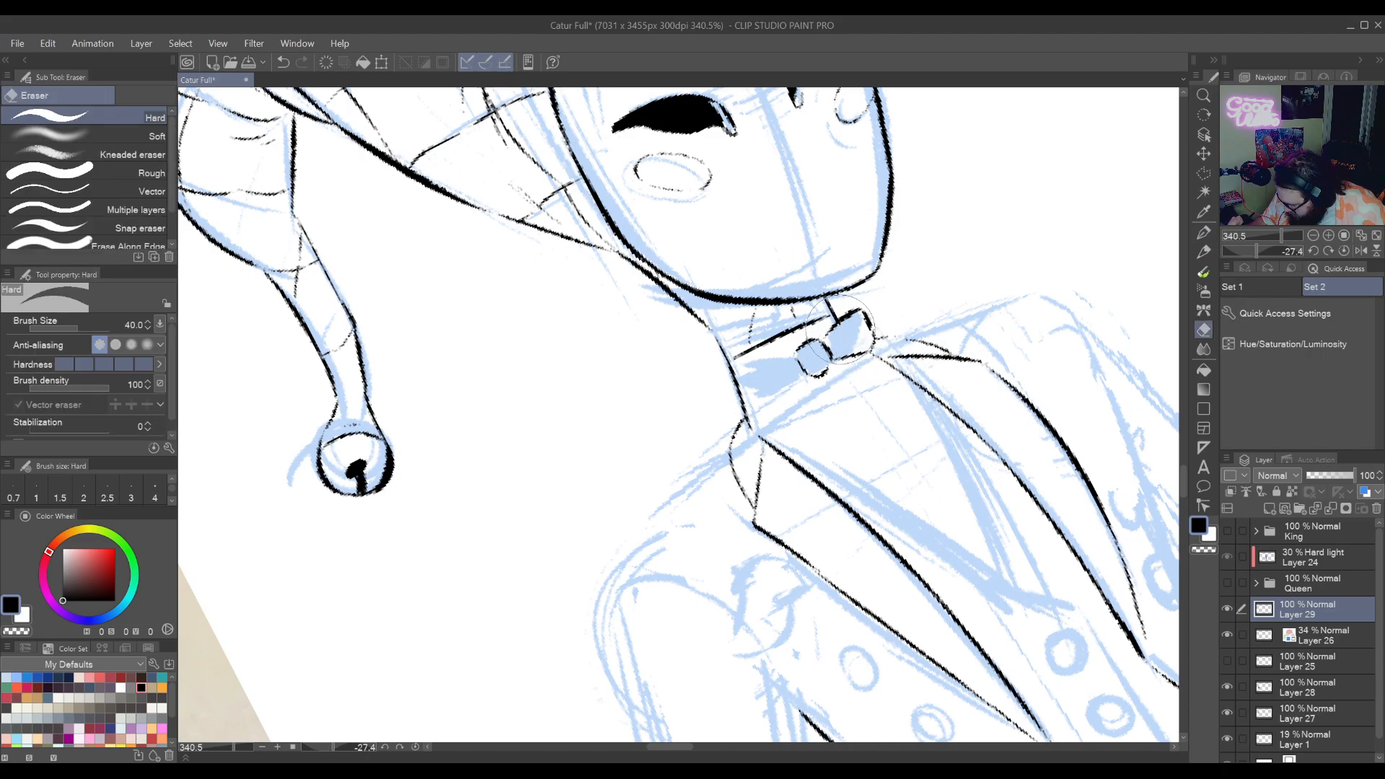
{"action": "mouse_move", "coordinate": [847, 332]}
{"action": "left_mouse_down"}
{"action": "mouse_move", "coordinate": [685, 226]}
{"action": "mouse_move", "coordinate": [575, 256]}
{"action": "mouse_move", "coordinate": [855, 343]}
{"action": "mouse_move", "coordinate": [855, 375]}
{"action": "mouse_move", "coordinate": [847, 337]}
{"action": "mouse_move", "coordinate": [856, 377]}
{"action": "mouse_move", "coordinate": [884, 376]}
{"action": "mouse_move", "coordinate": [862, 382]}
{"action": "mouse_move", "coordinate": [885, 346]}
{"action": "mouse_move", "coordinate": [863, 322]}
{"action": "mouse_move", "coordinate": [884, 364]}
{"action": "mouse_move", "coordinate": [788, 490]}
{"action": "left_mouse_up"}
{"action": "key", "text": "p"}
{"action": "key", "text": "ctrl+z"}
{"action": "key", "text": "r"}
Select the bow tie along its outline with a polyline selection, fill it with black and deselect
{"action": "key", "text": "m"}
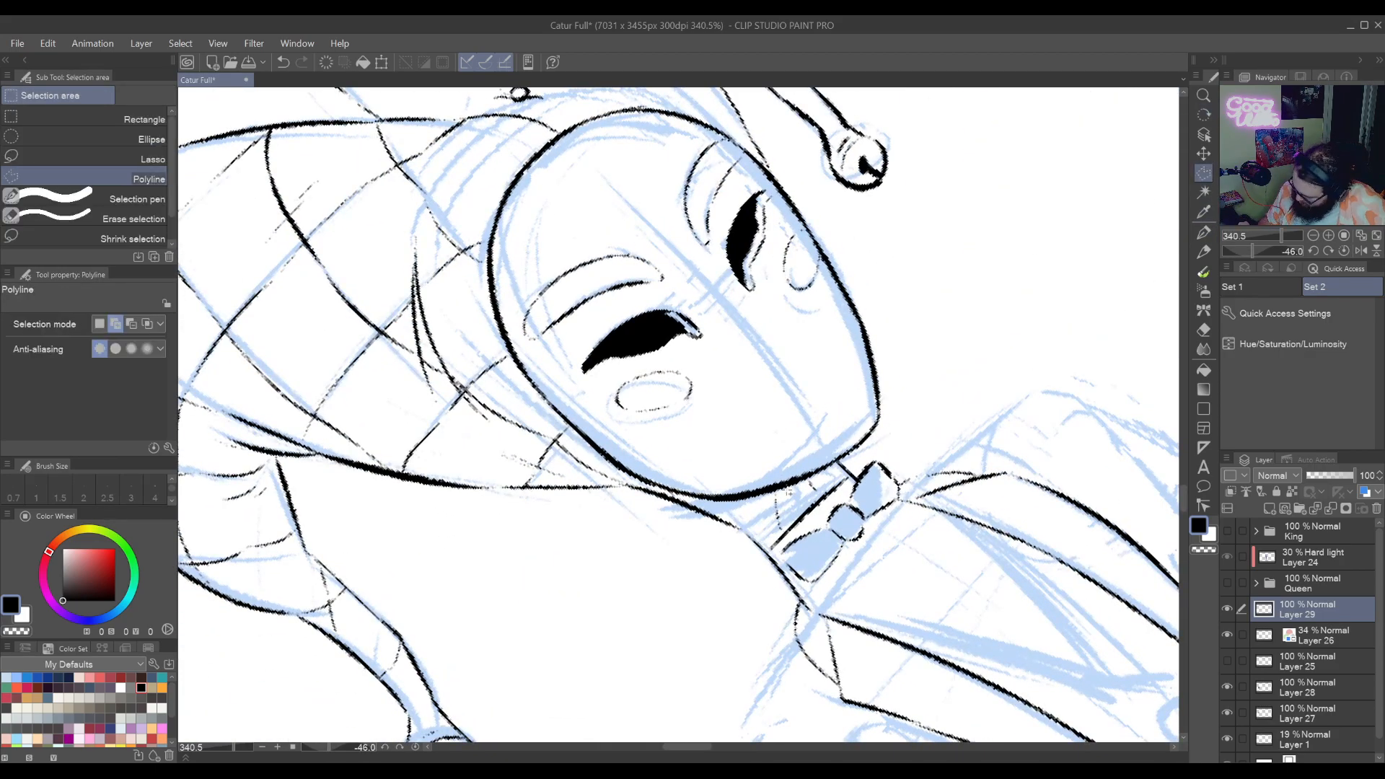
{"action": "left_click", "coordinate": [799, 575]}
{"action": "left_click", "coordinate": [799, 537]}
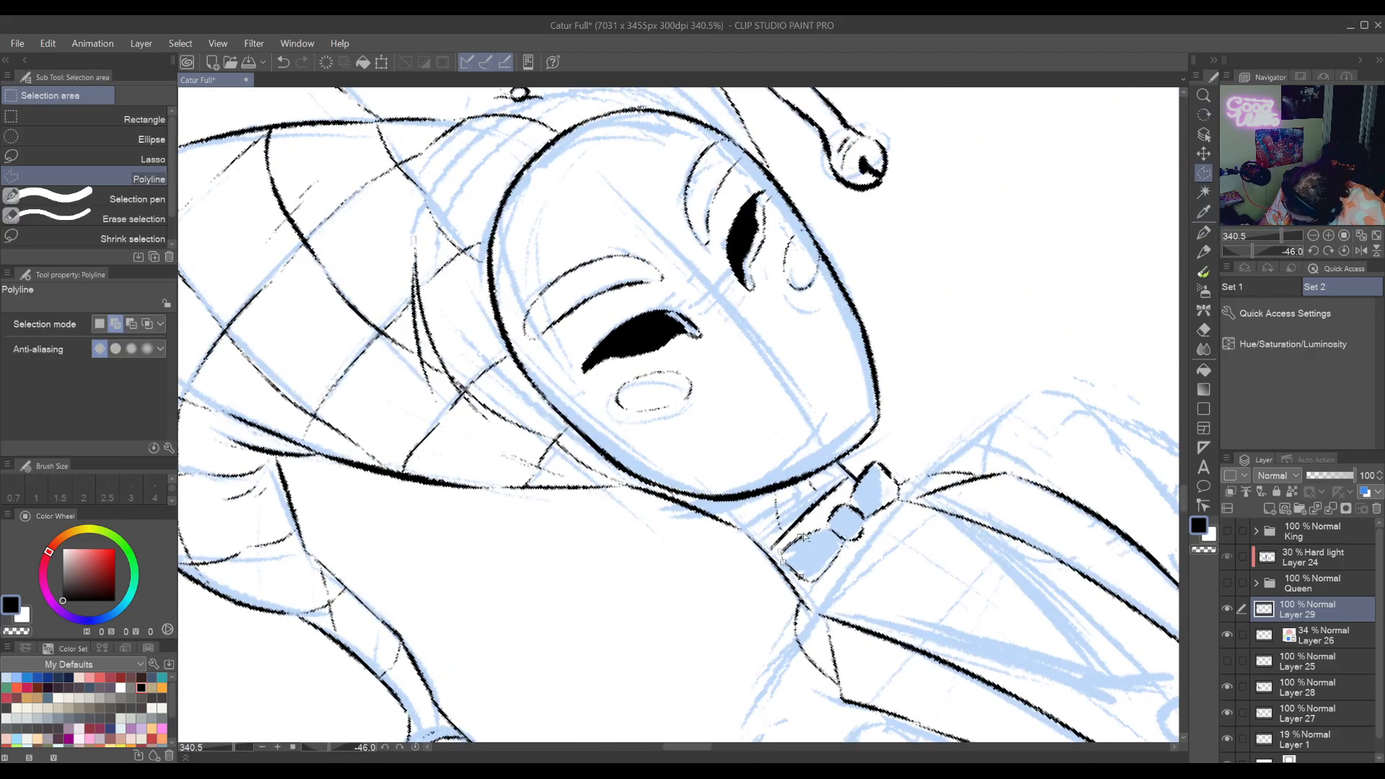
{"action": "left_click", "coordinate": [825, 528]}
{"action": "left_click", "coordinate": [831, 513]}
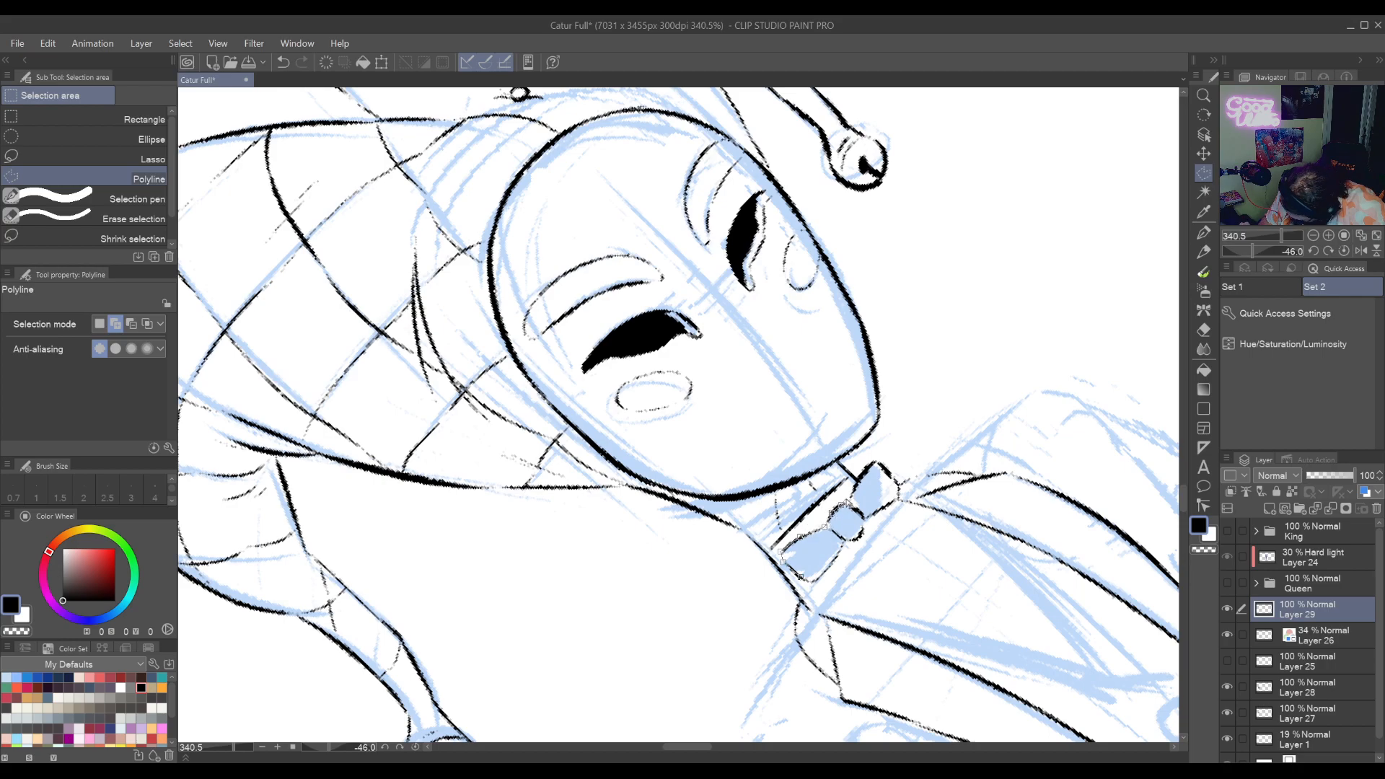
{"action": "left_click", "coordinate": [845, 503]}
{"action": "left_click", "coordinate": [855, 485]}
{"action": "left_click", "coordinate": [866, 470]}
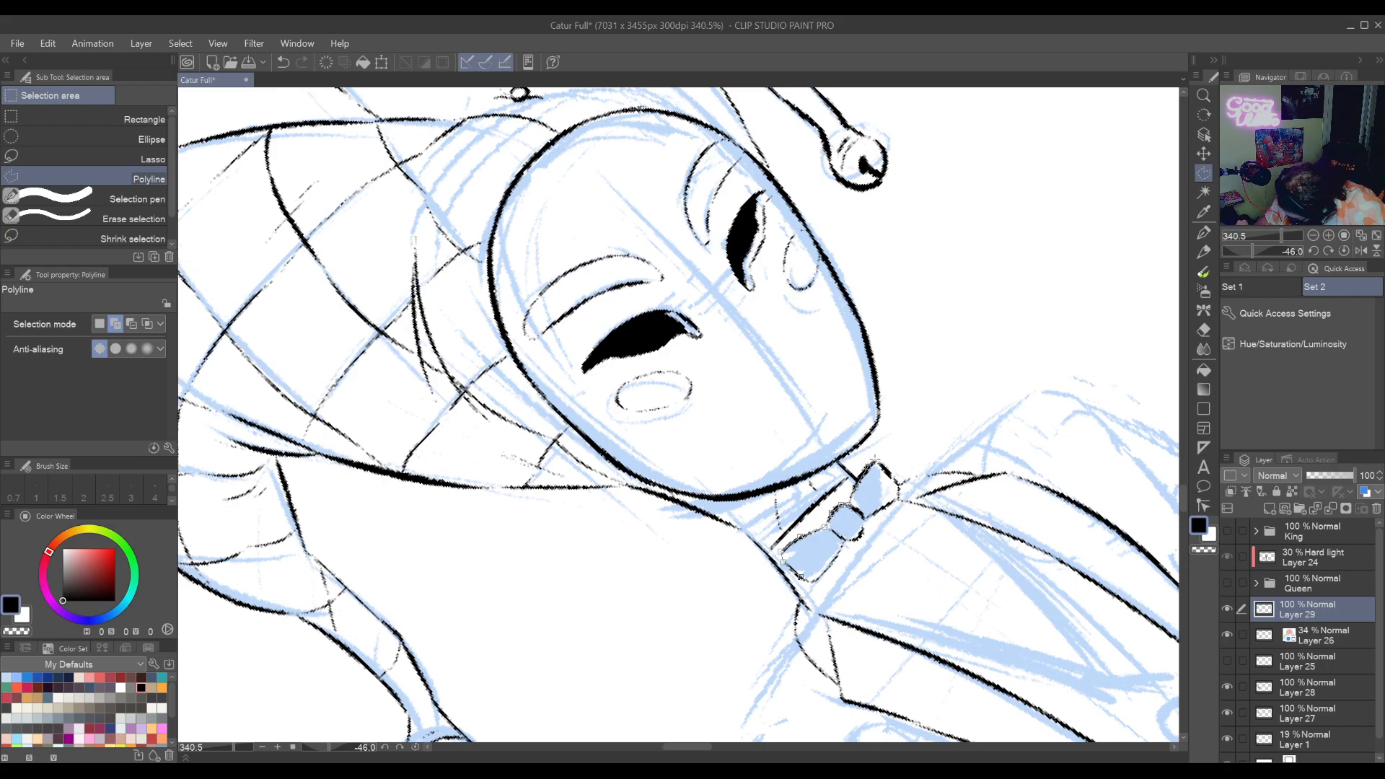
{"action": "left_click", "coordinate": [889, 471]}
{"action": "left_click", "coordinate": [899, 485]}
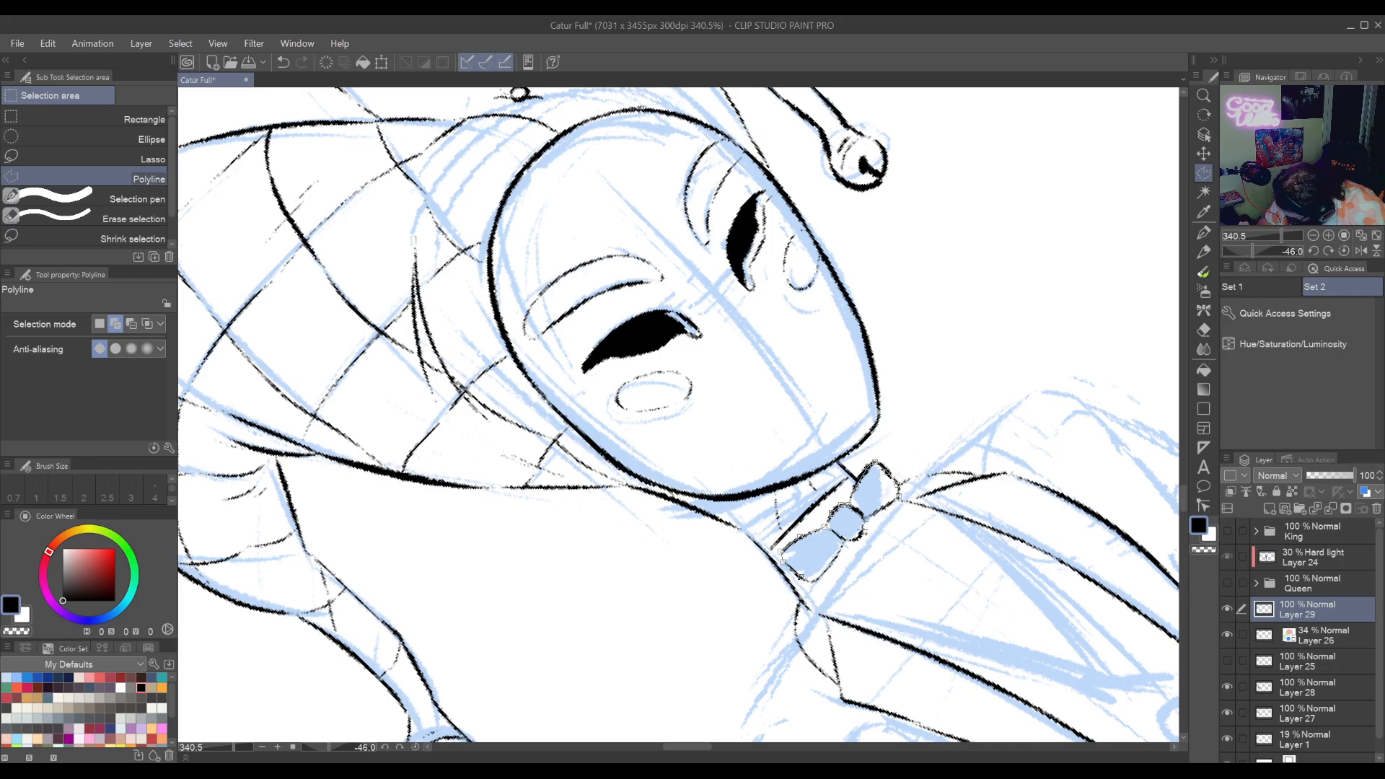
{"action": "left_click", "coordinate": [845, 542]}
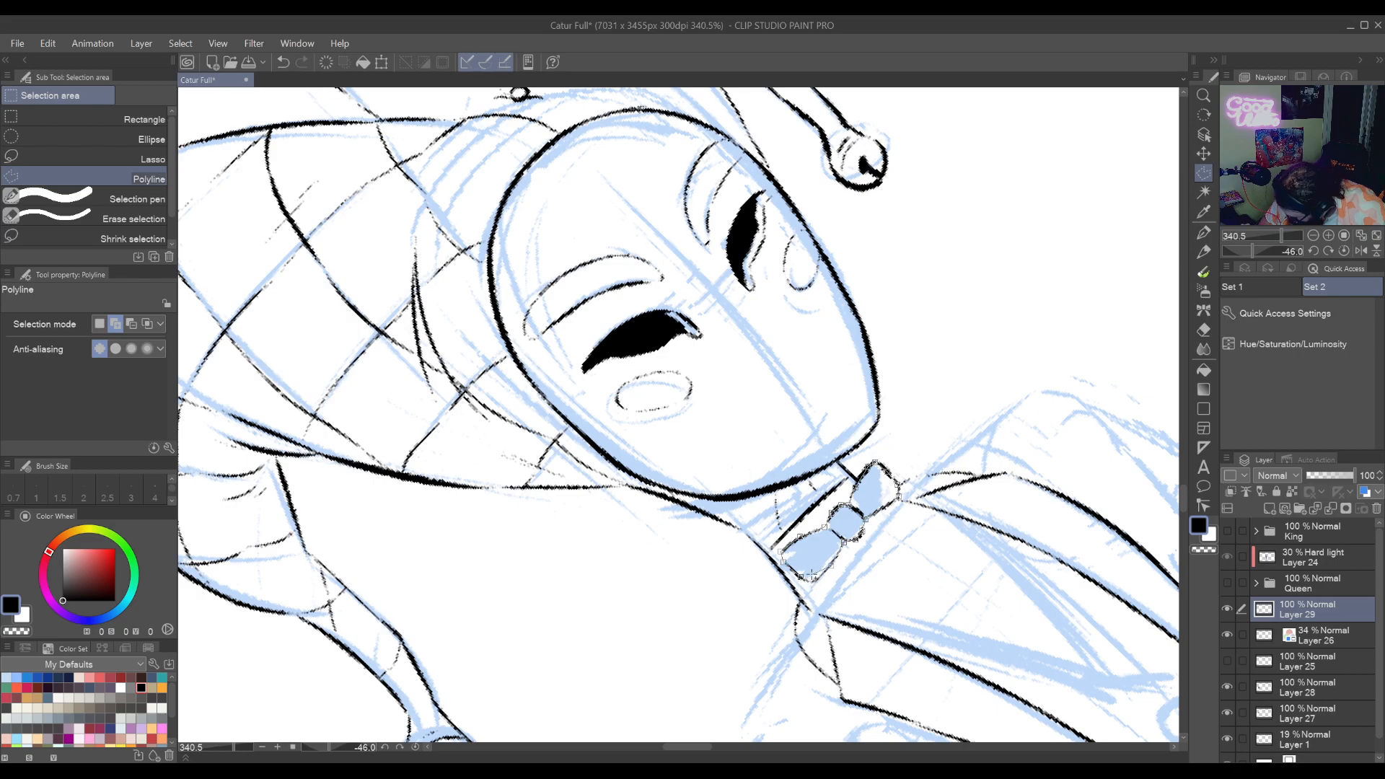
{"action": "double_click", "coordinate": [806, 580]}
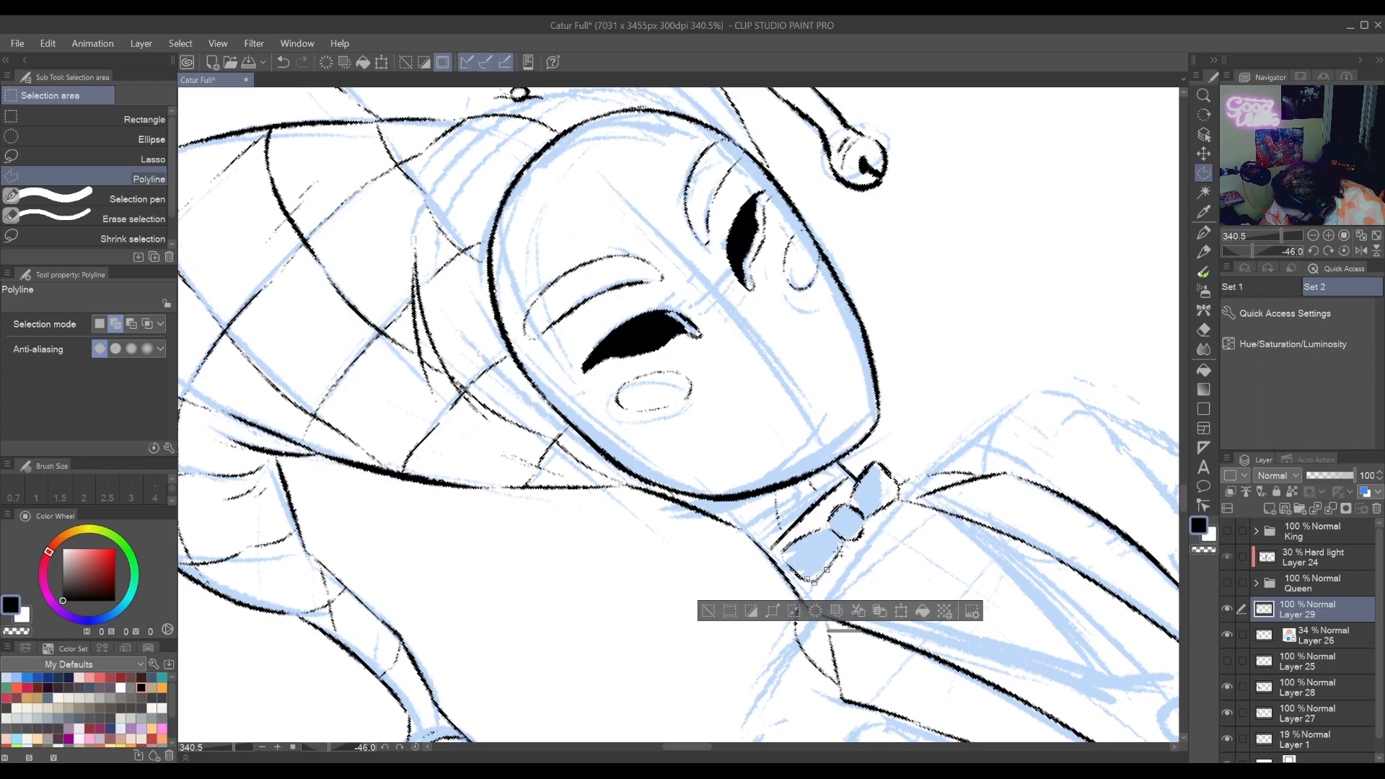
{"action": "left_click", "coordinate": [923, 612]}
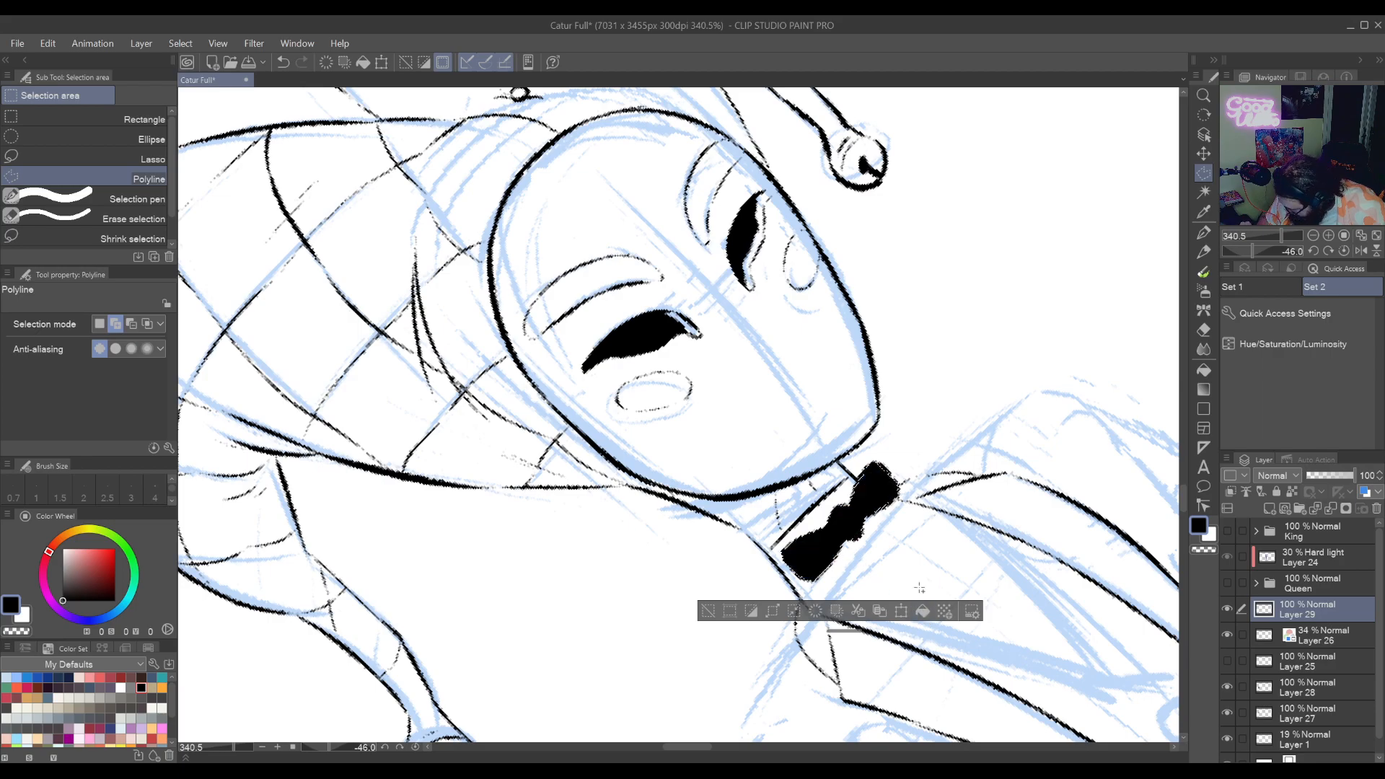
{"action": "key", "text": "ctrl+d"}
Touch up the edges of the filled bow tie and the neck line beside it with the G-Pen
{"action": "key", "text": "p"}
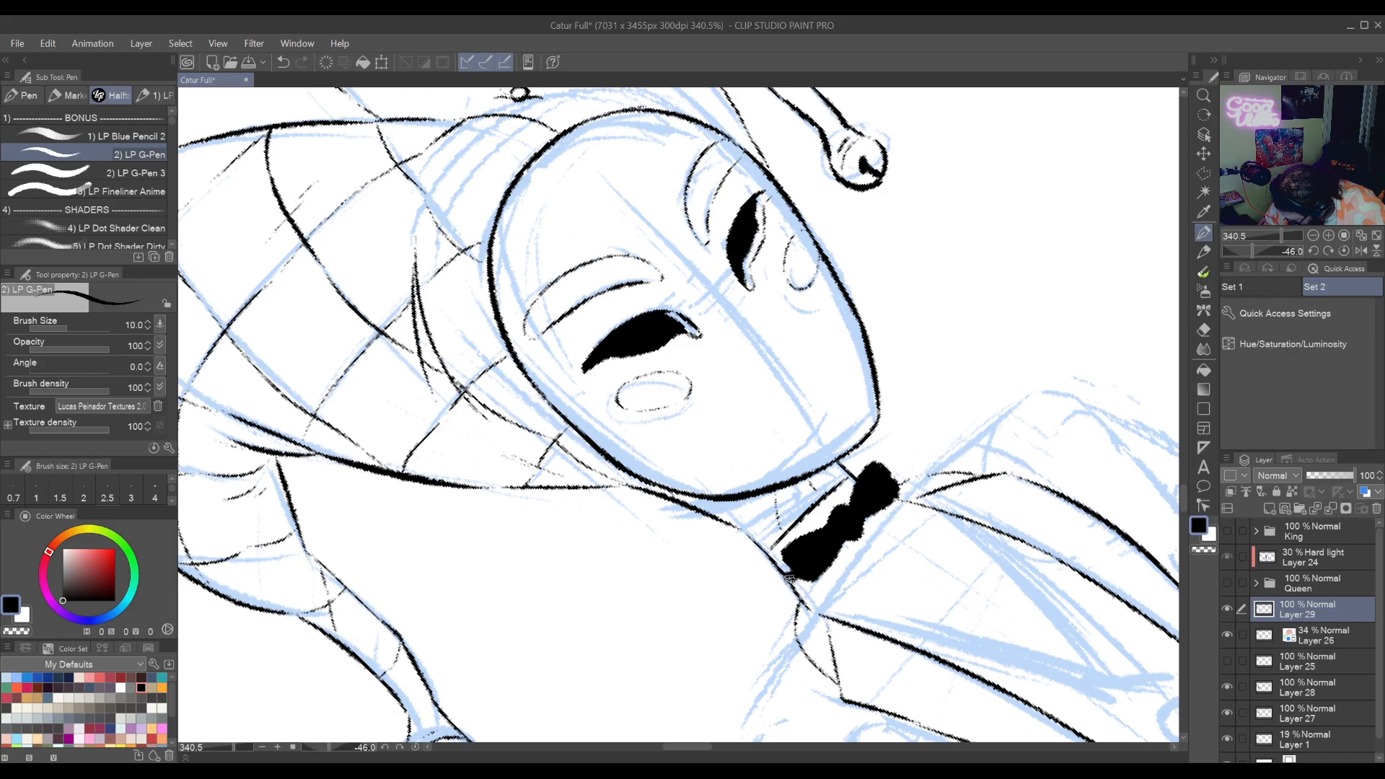
{"action": "key", "text": "ctrl+alt+r"}
{"action": "left_click_drag", "start_coordinate": [812, 580], "coordinate": [829, 482]}
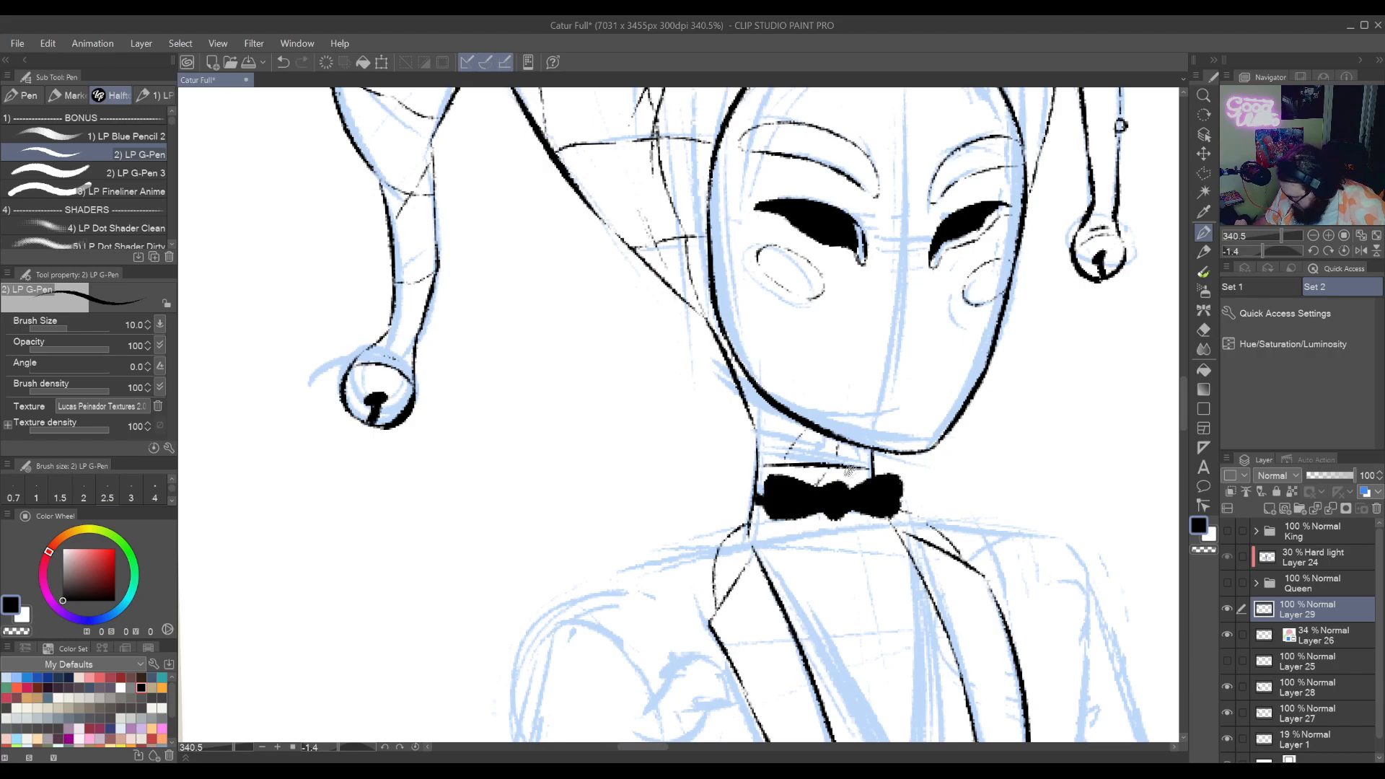
{"action": "mouse_move", "coordinate": [945, 627]}
{"action": "left_mouse_down"}
{"action": "mouse_move", "coordinate": [880, 465]}
{"action": "mouse_move", "coordinate": [883, 357]}
{"action": "left_mouse_up"}
{"action": "mouse_move", "coordinate": [913, 393]}
{"action": "left_mouse_down"}
{"action": "mouse_move", "coordinate": [841, 388]}
{"action": "mouse_move", "coordinate": [869, 382]}
{"action": "mouse_move", "coordinate": [831, 493]}
{"action": "mouse_move", "coordinate": [889, 576]}
{"action": "mouse_move", "coordinate": [910, 554]}
{"action": "left_mouse_up"}
Carve the knot's outline and fold lines out of the black bow tie using the G-Pen with transparent colour
{"action": "left_click", "coordinate": [1199, 547]}
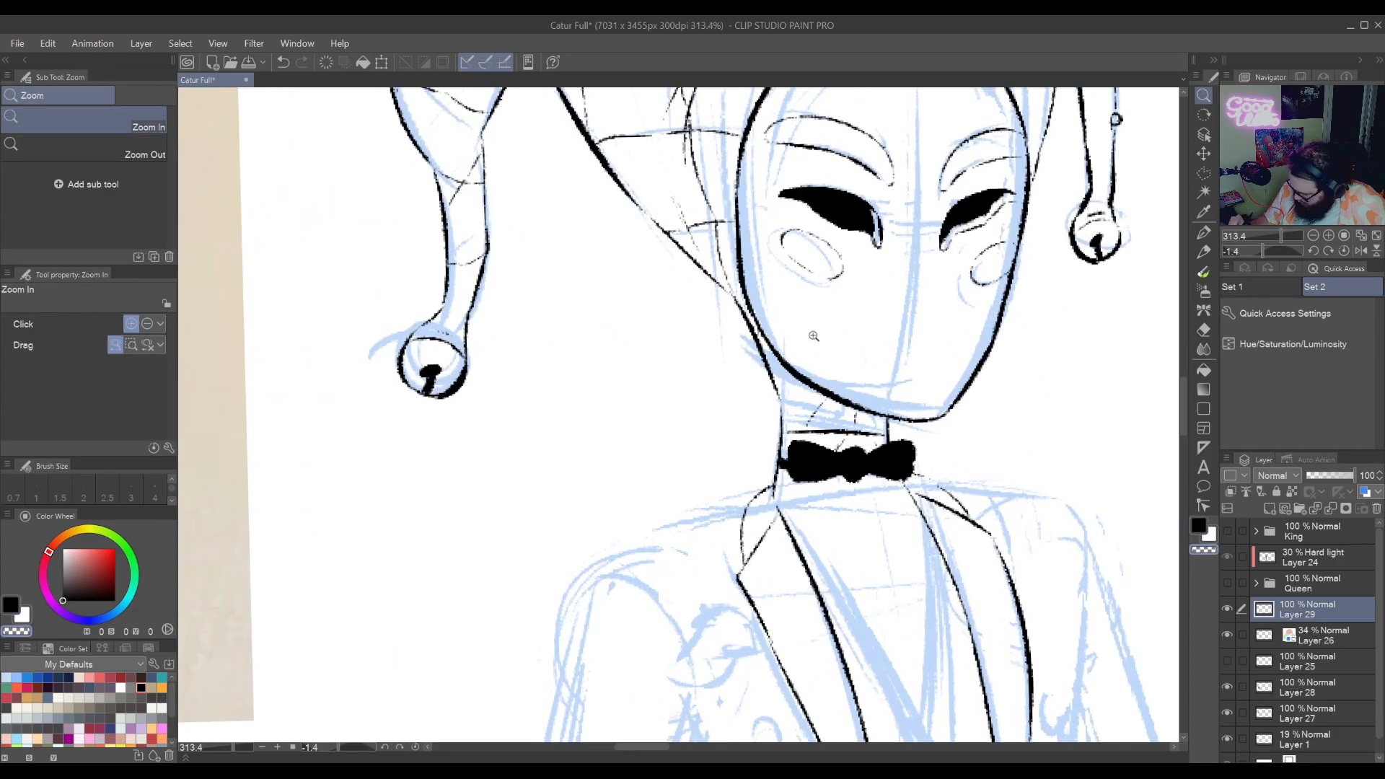
{"action": "left_click", "coordinate": [1203, 237]}
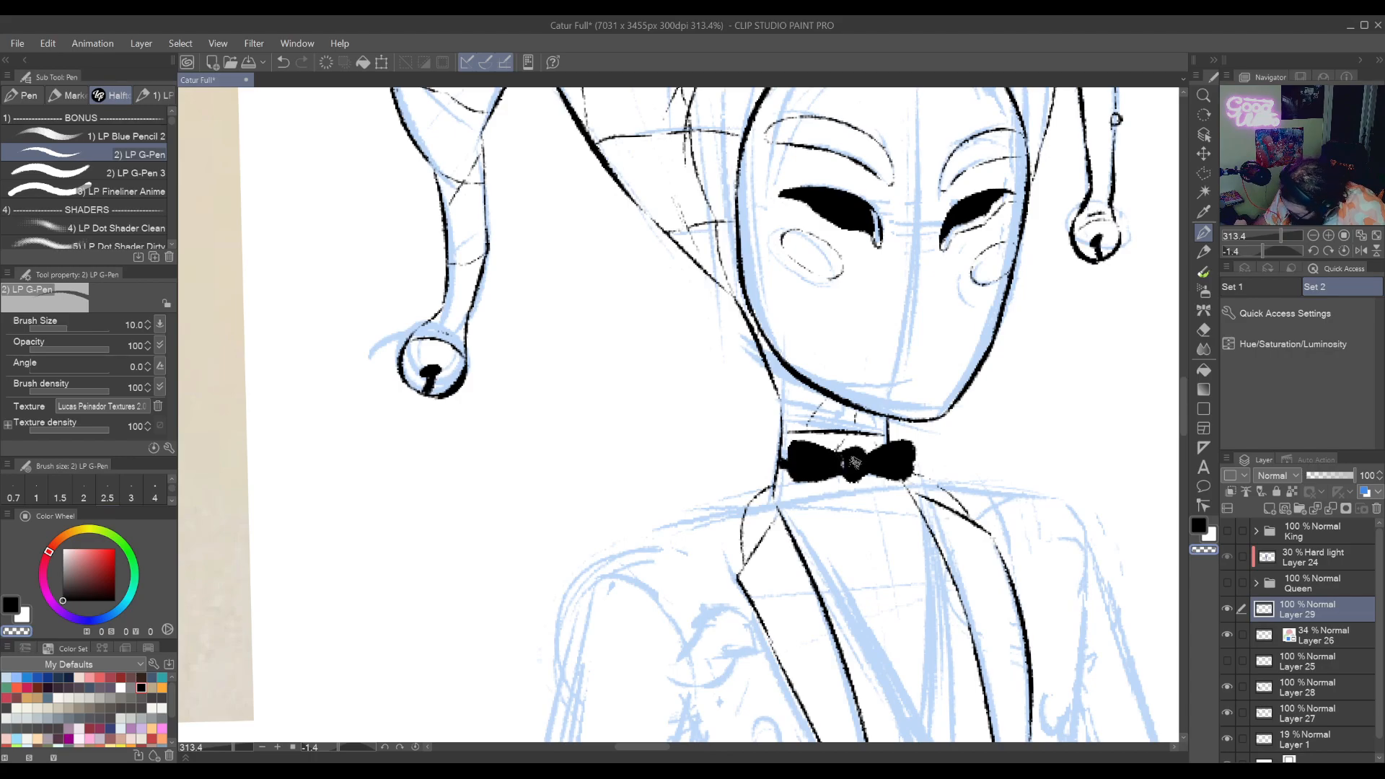
{"action": "left_click_drag", "start_coordinate": [866, 450], "coordinate": [846, 470]}
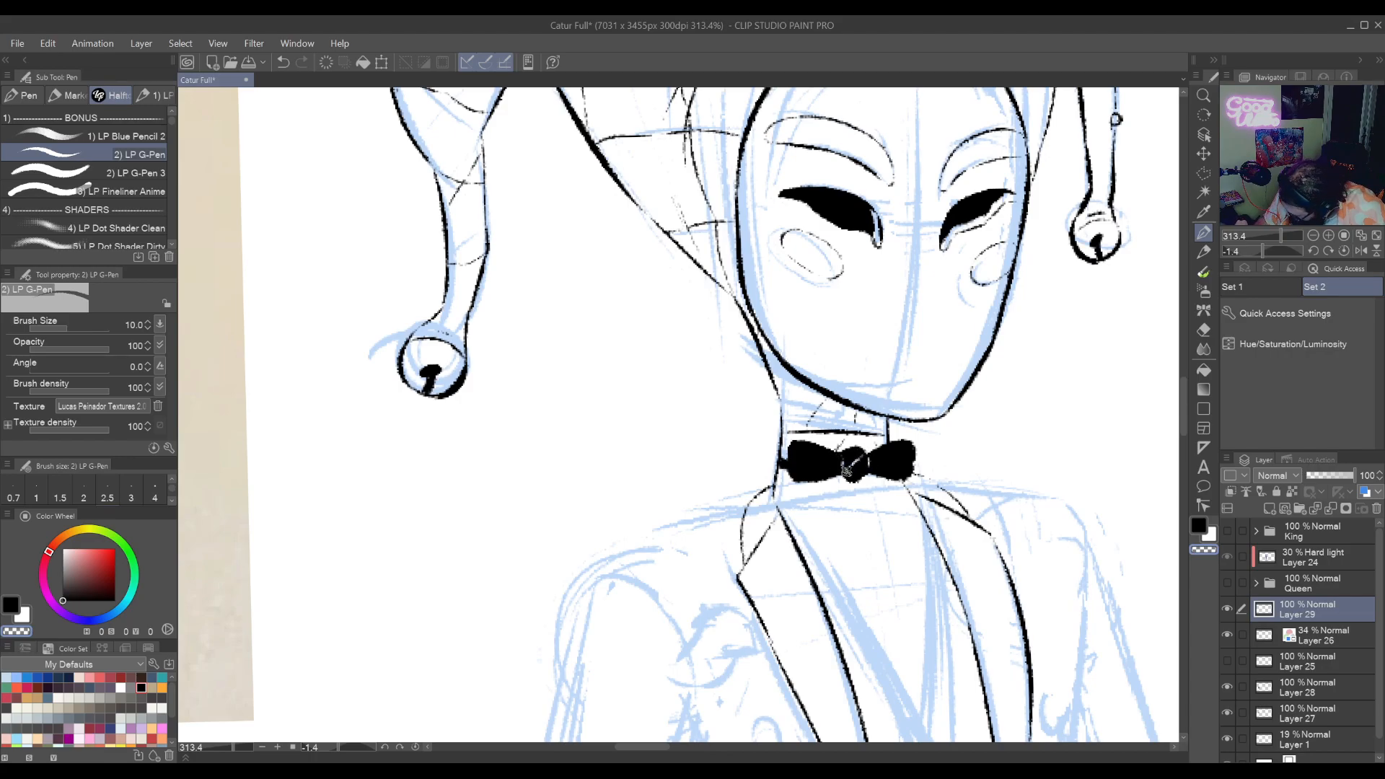
{"action": "key", "text": "r"}
{"action": "mouse_move", "coordinate": [827, 530]}
{"action": "left_mouse_down"}
{"action": "mouse_move", "coordinate": [856, 513]}
{"action": "mouse_move", "coordinate": [789, 325]}
{"action": "left_mouse_up"}
{"action": "key", "text": "ctrl+z"}
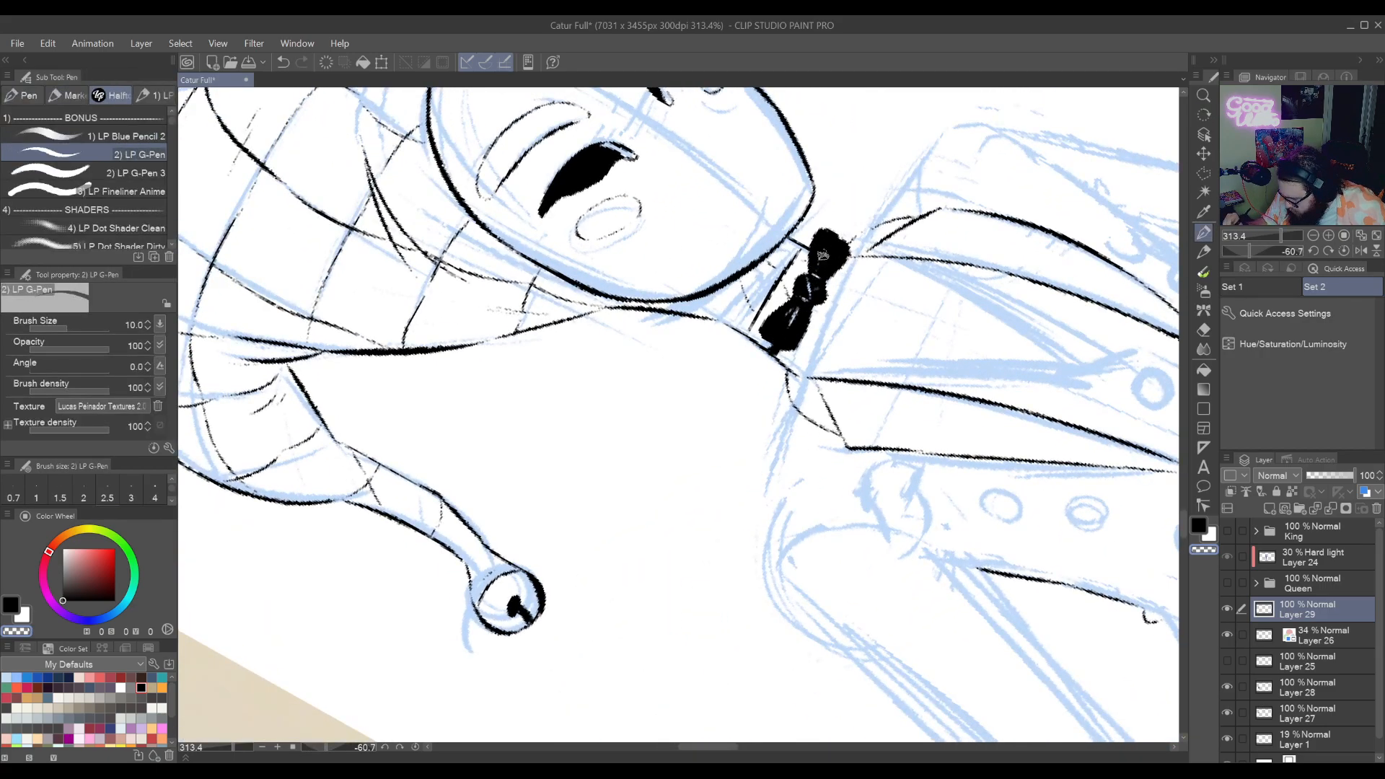
{"action": "left_click_drag", "start_coordinate": [767, 419], "coordinate": [738, 462]}
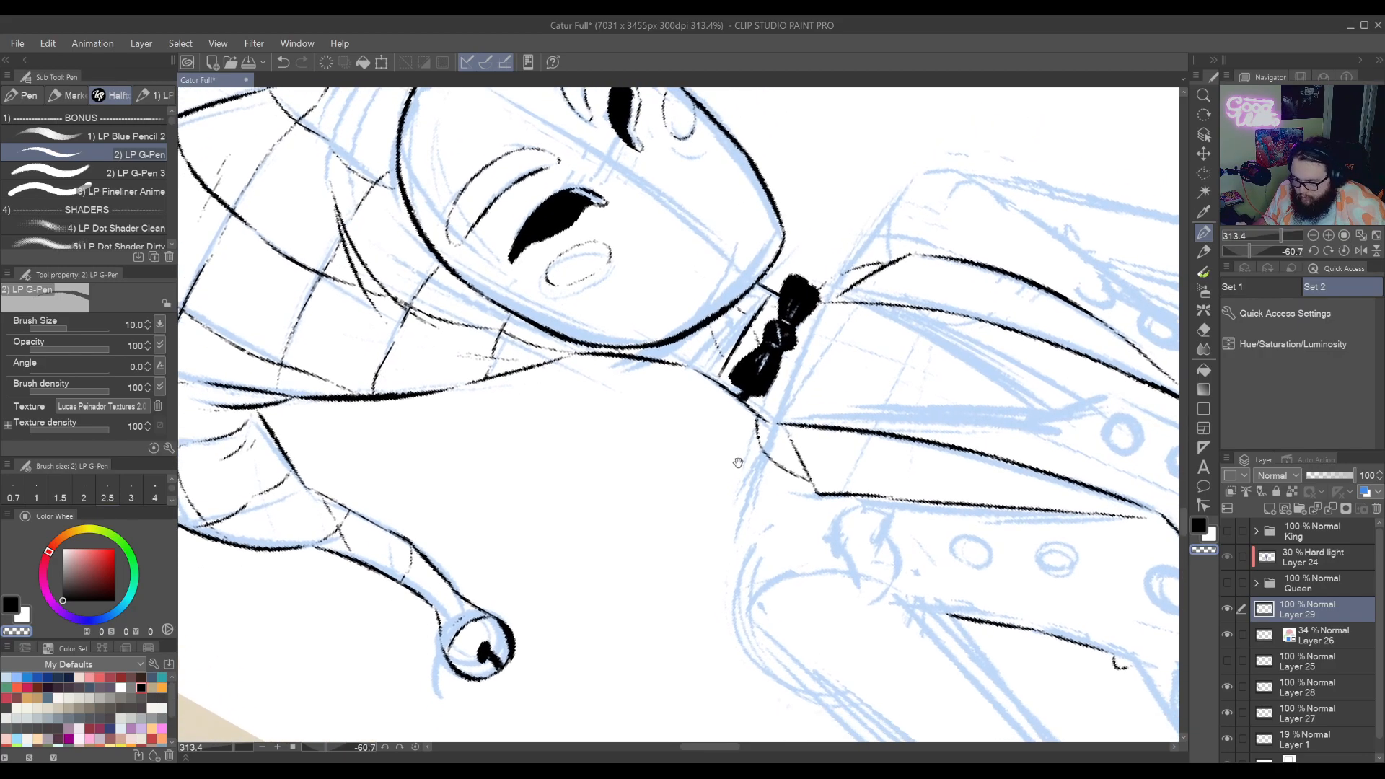
Switch the G-Pen back to black, erase a gap in the lapel's outer edge beside the sketched jacket buttons and ink a jagged tear there
{"action": "left_click_drag", "start_coordinate": [750, 393], "coordinate": [734, 460]}
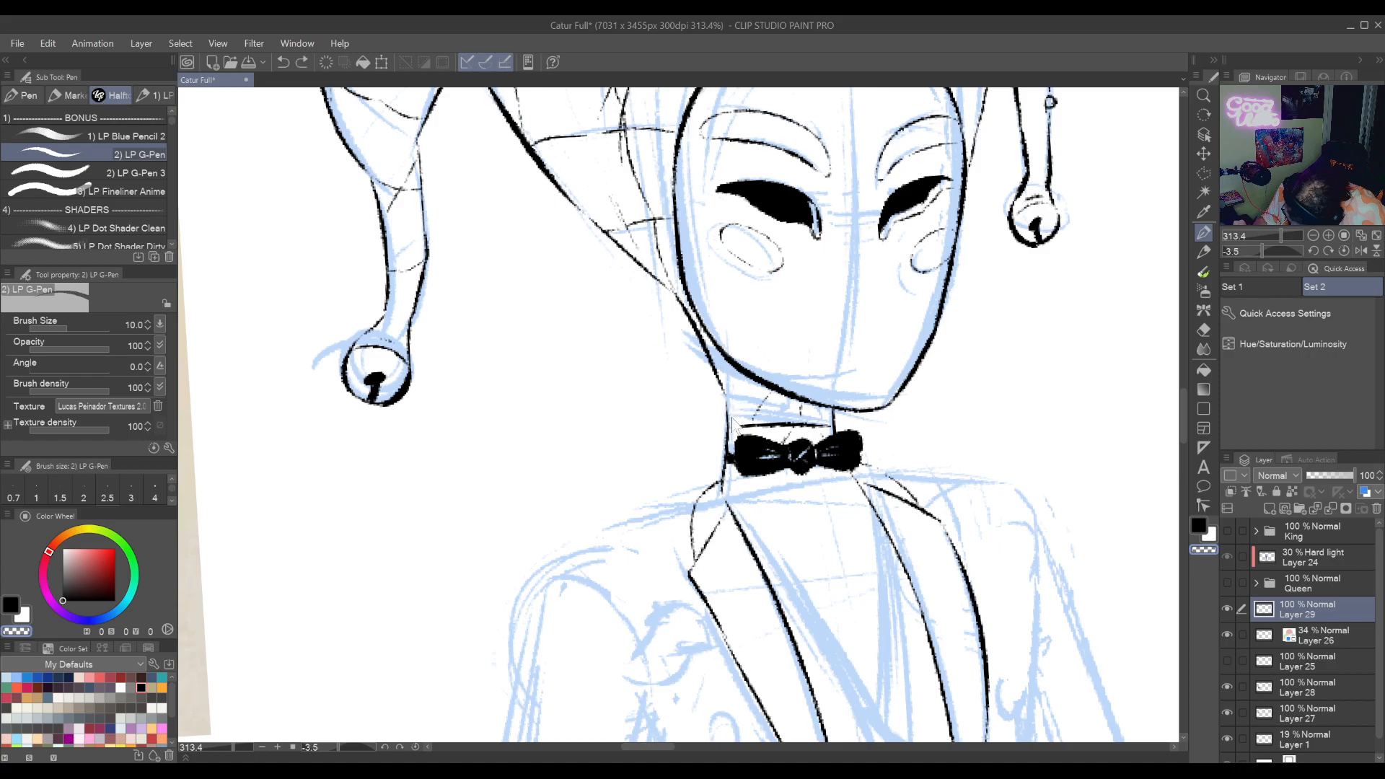
{"action": "mouse_move", "coordinate": [733, 451]}
{"action": "left_mouse_down"}
{"action": "mouse_move", "coordinate": [781, 578]}
{"action": "mouse_move", "coordinate": [647, 463]}
{"action": "left_mouse_up"}
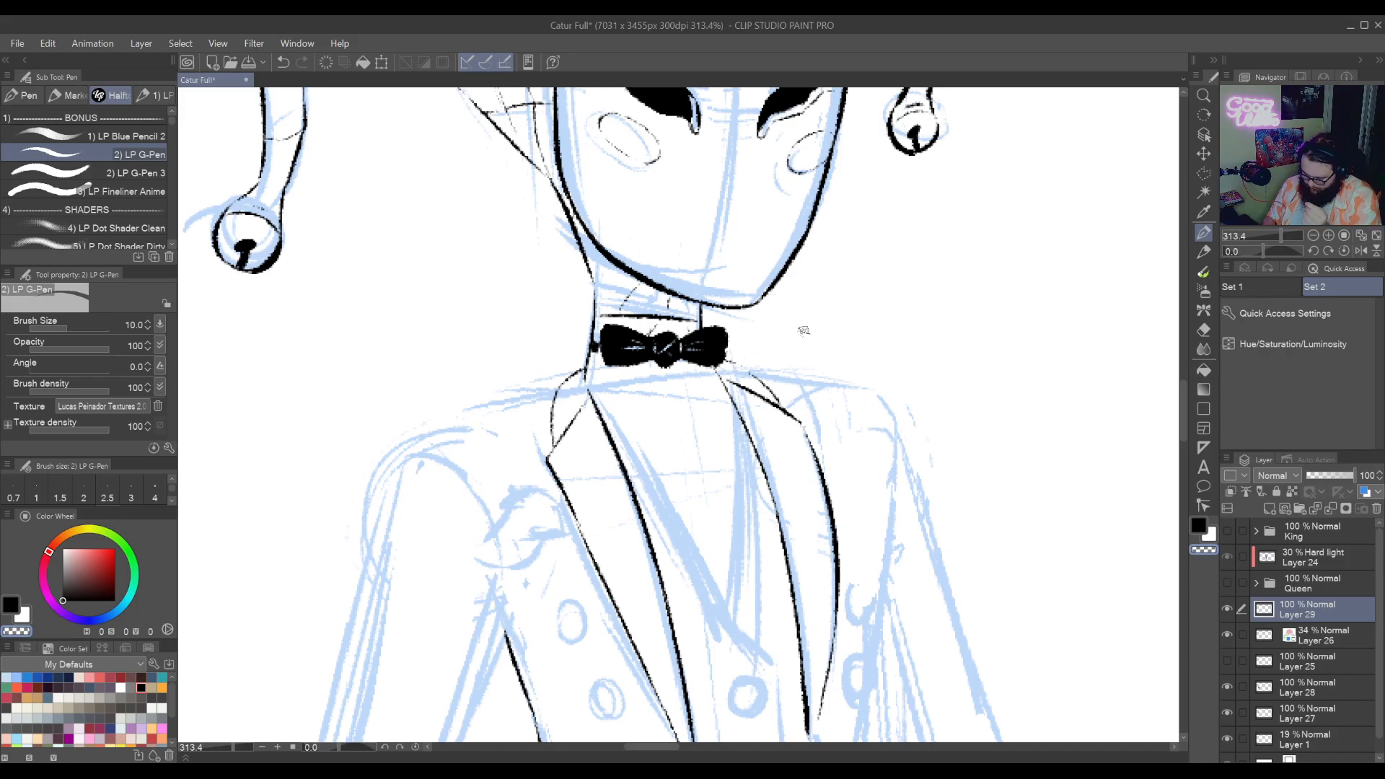
{"action": "left_click", "coordinate": [1198, 527]}
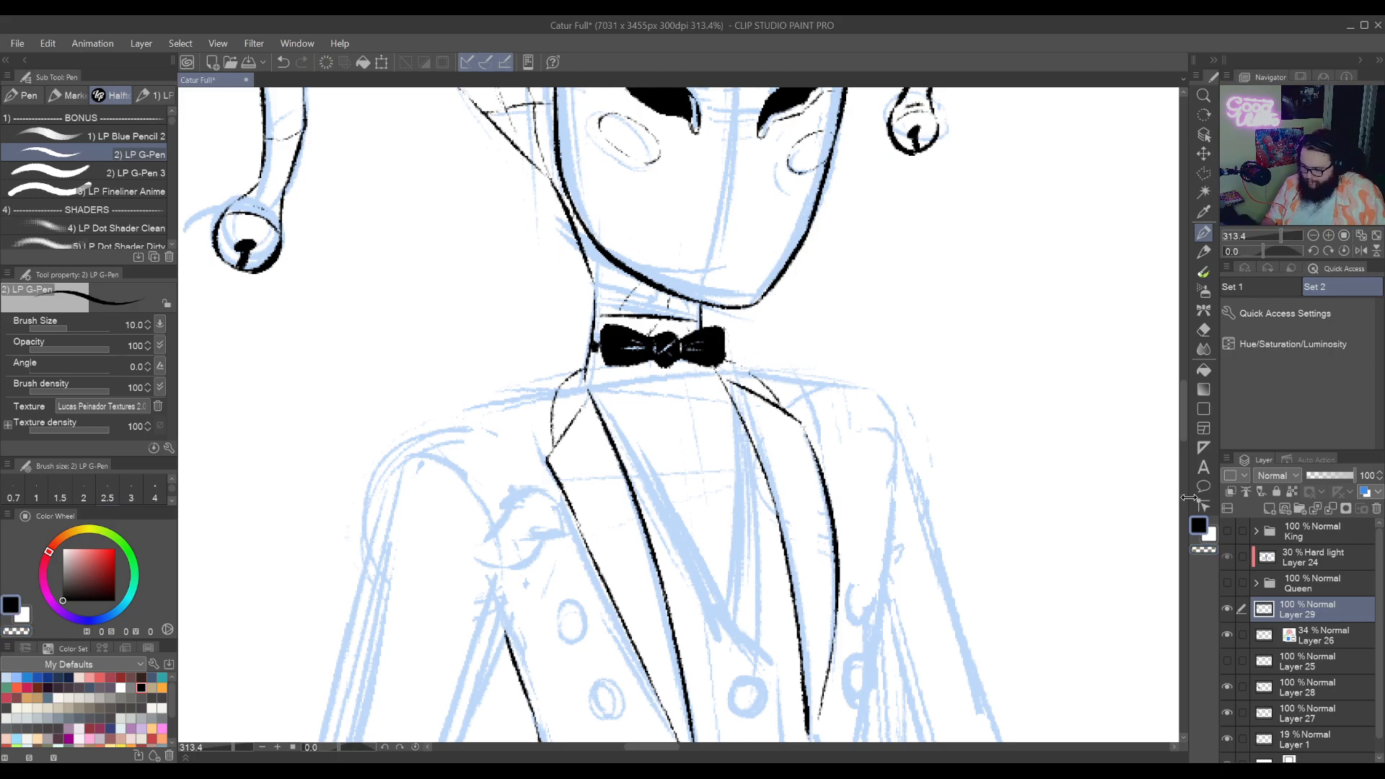
{"action": "left_click_drag", "start_coordinate": [814, 355], "coordinate": [828, 476]}
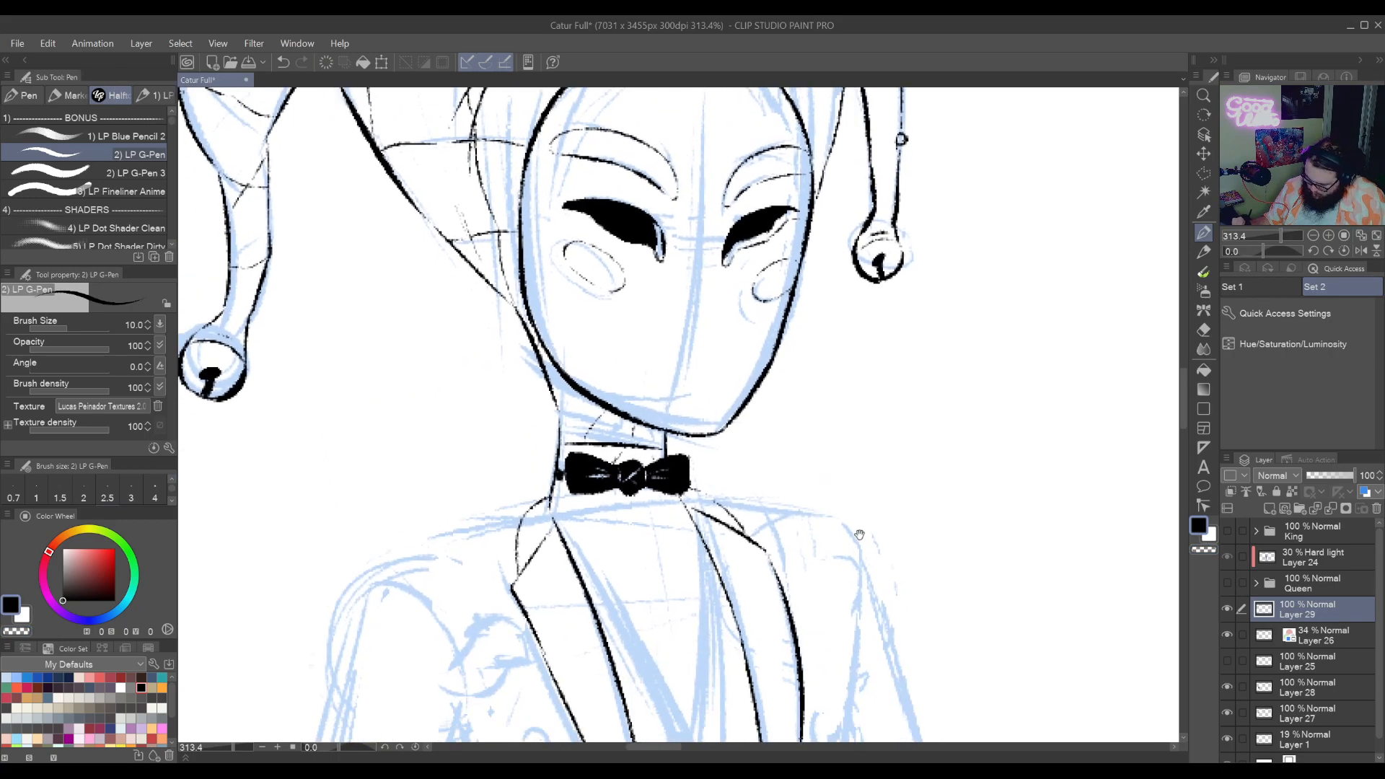
{"action": "left_click_drag", "start_coordinate": [859, 535], "coordinate": [779, 514]}
{"action": "left_click_drag", "start_coordinate": [771, 604], "coordinate": [986, 374]}
{"action": "mouse_move", "coordinate": [844, 582]}
{"action": "left_mouse_down"}
{"action": "mouse_move", "coordinate": [850, 474]}
{"action": "mouse_move", "coordinate": [894, 361]}
{"action": "mouse_move", "coordinate": [854, 459]}
{"action": "mouse_move", "coordinate": [884, 599]}
{"action": "mouse_move", "coordinate": [927, 582]}
{"action": "mouse_move", "coordinate": [974, 603]}
{"action": "left_mouse_up"}
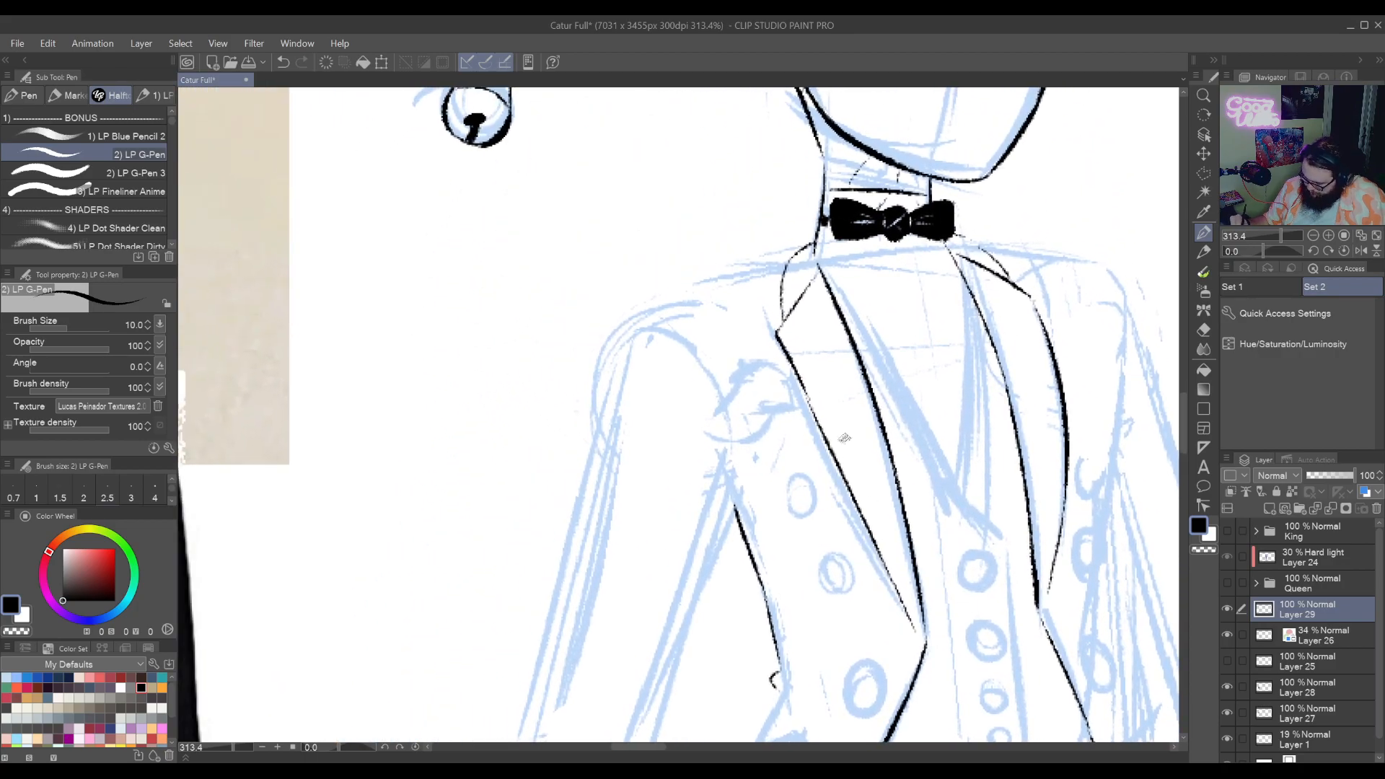
{"action": "key", "text": "e"}
{"action": "left_click", "coordinate": [845, 489]}
{"action": "key", "text": "p"}
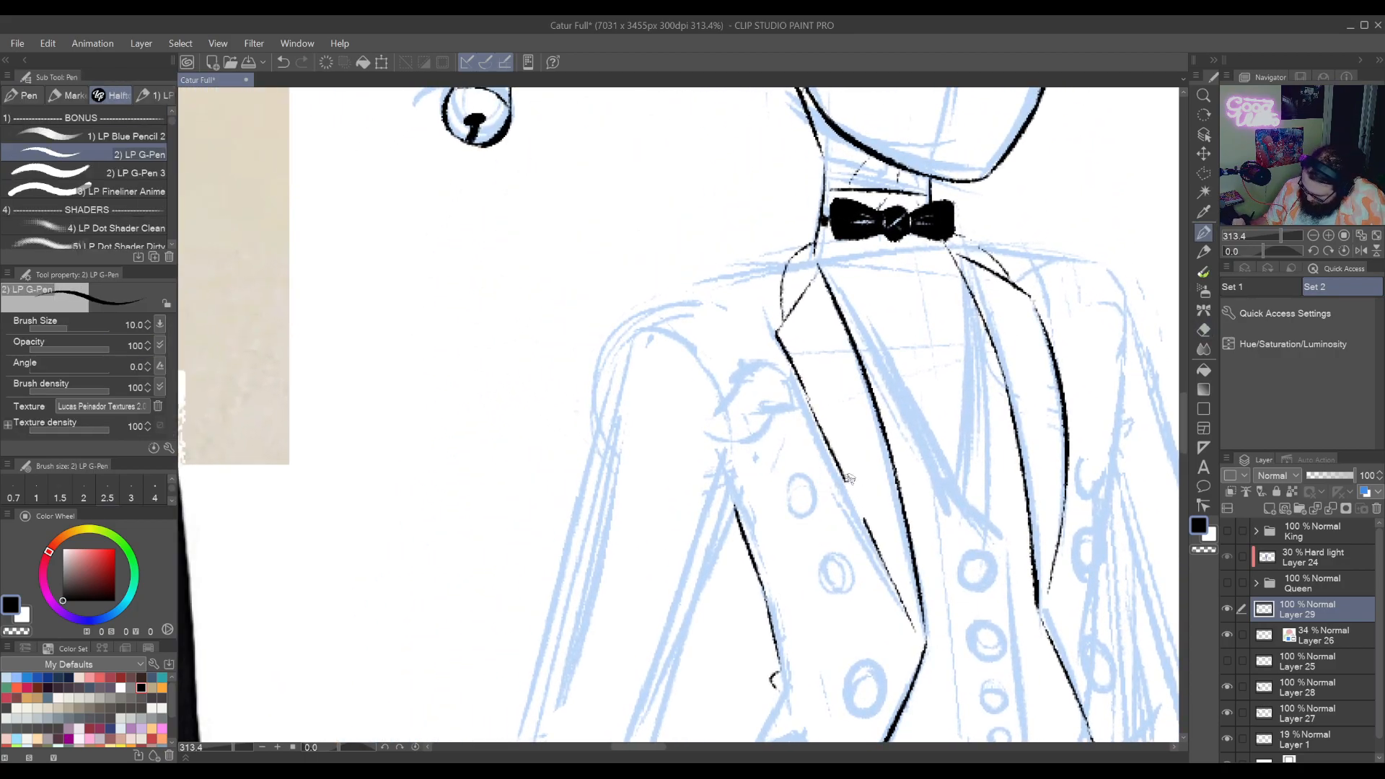
{"action": "left_click_drag", "start_coordinate": [844, 476], "coordinate": [856, 486]}
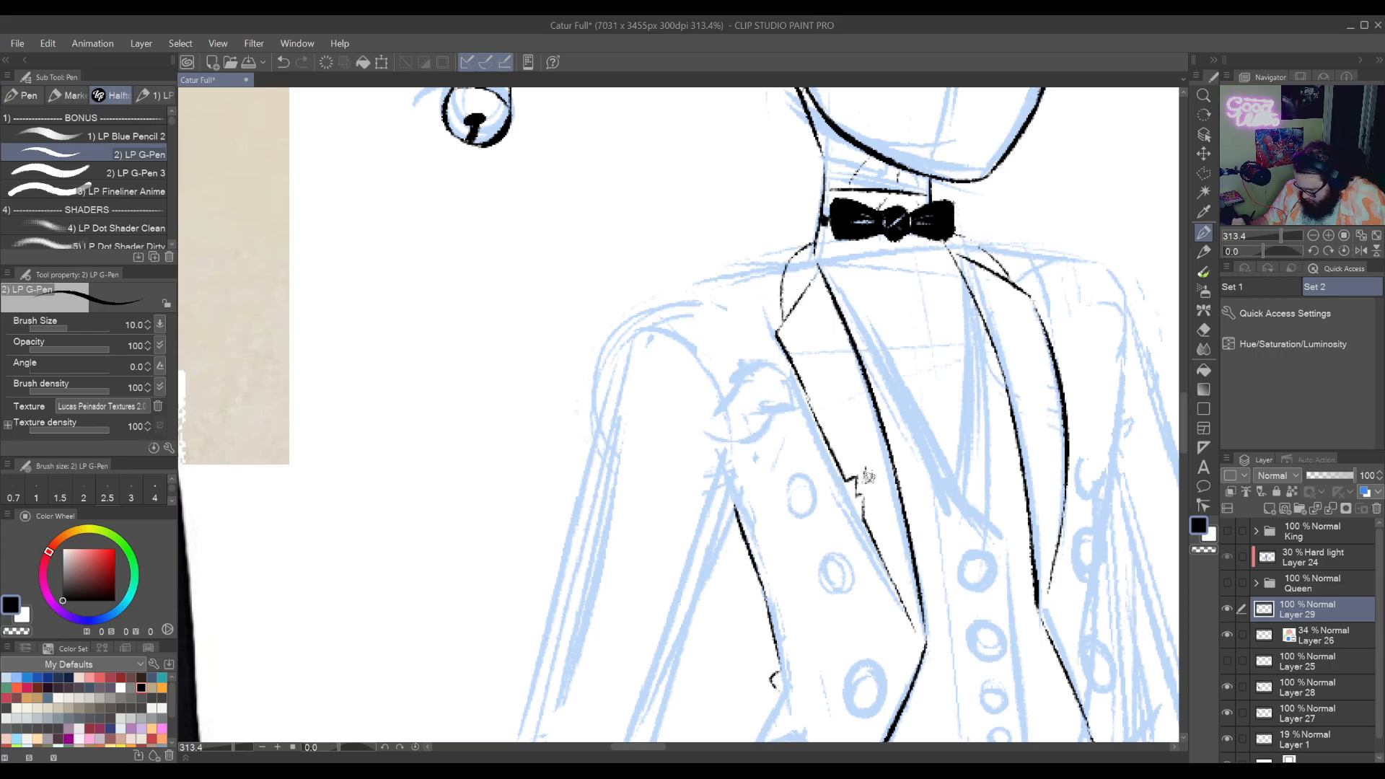
Erase a small gap in the opposite lapel's outer edge just below its corner and ink a ragged nick there
{"action": "mouse_move", "coordinate": [865, 462]}
{"action": "left_mouse_down"}
{"action": "mouse_move", "coordinate": [713, 511]}
{"action": "mouse_move", "coordinate": [756, 591]}
{"action": "left_mouse_up"}
{"action": "key", "text": "e"}
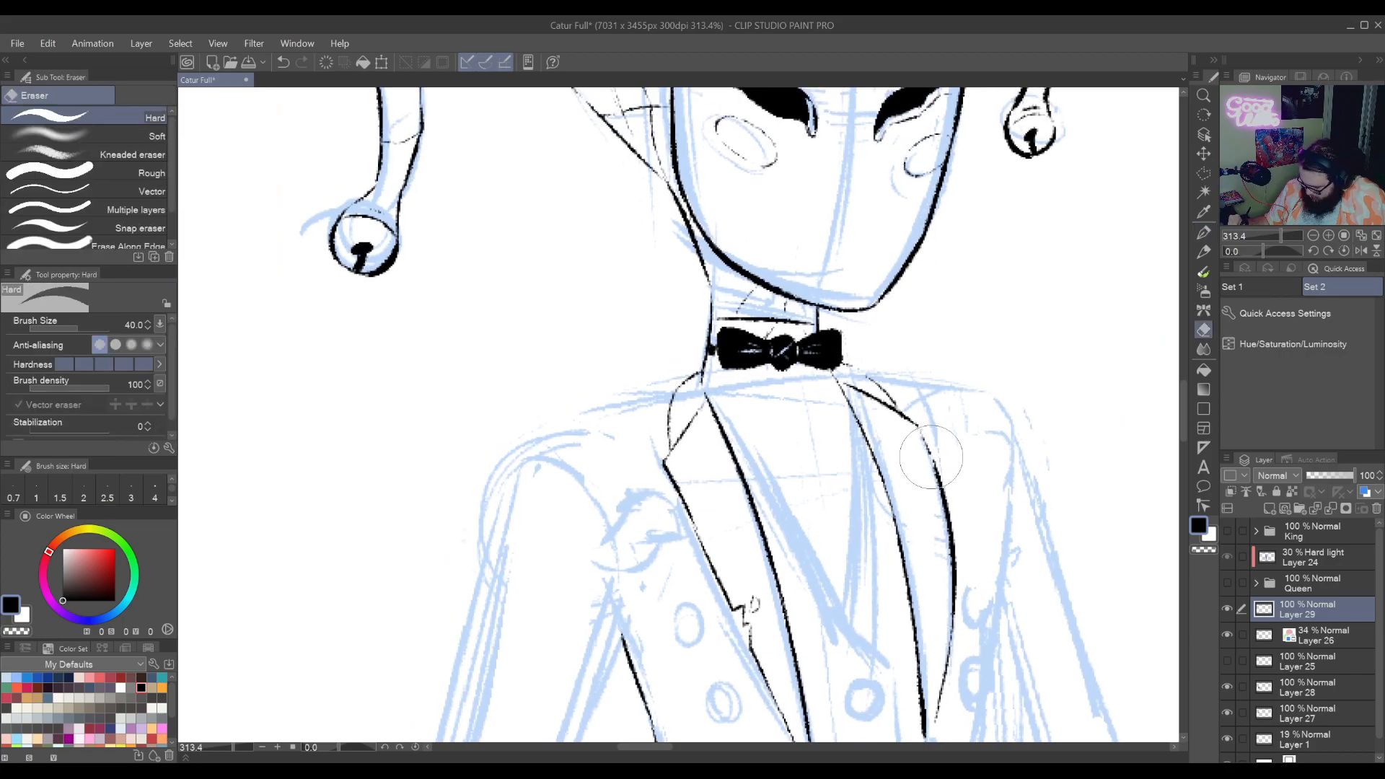
{"action": "key", "text": "p"}
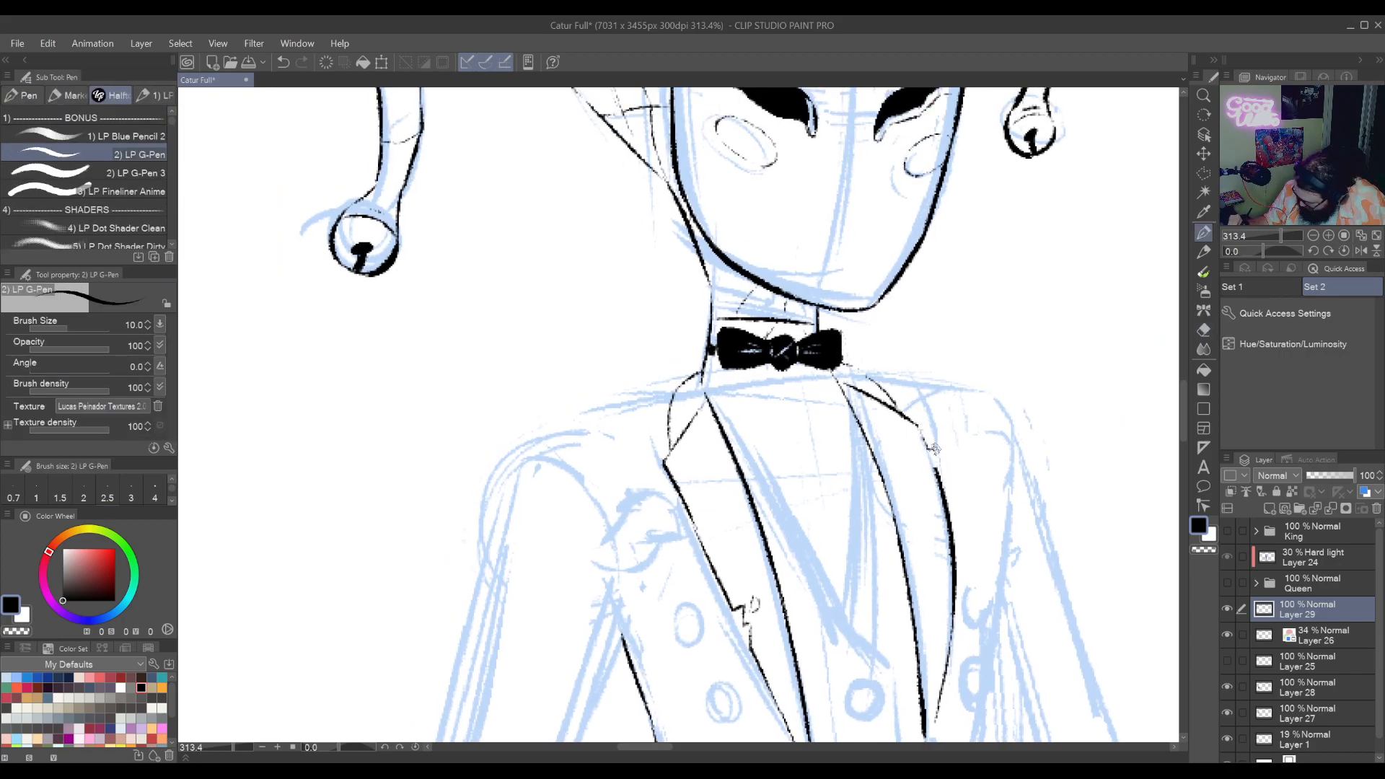
{"action": "left_click_drag", "start_coordinate": [929, 476], "coordinate": [984, 302]}
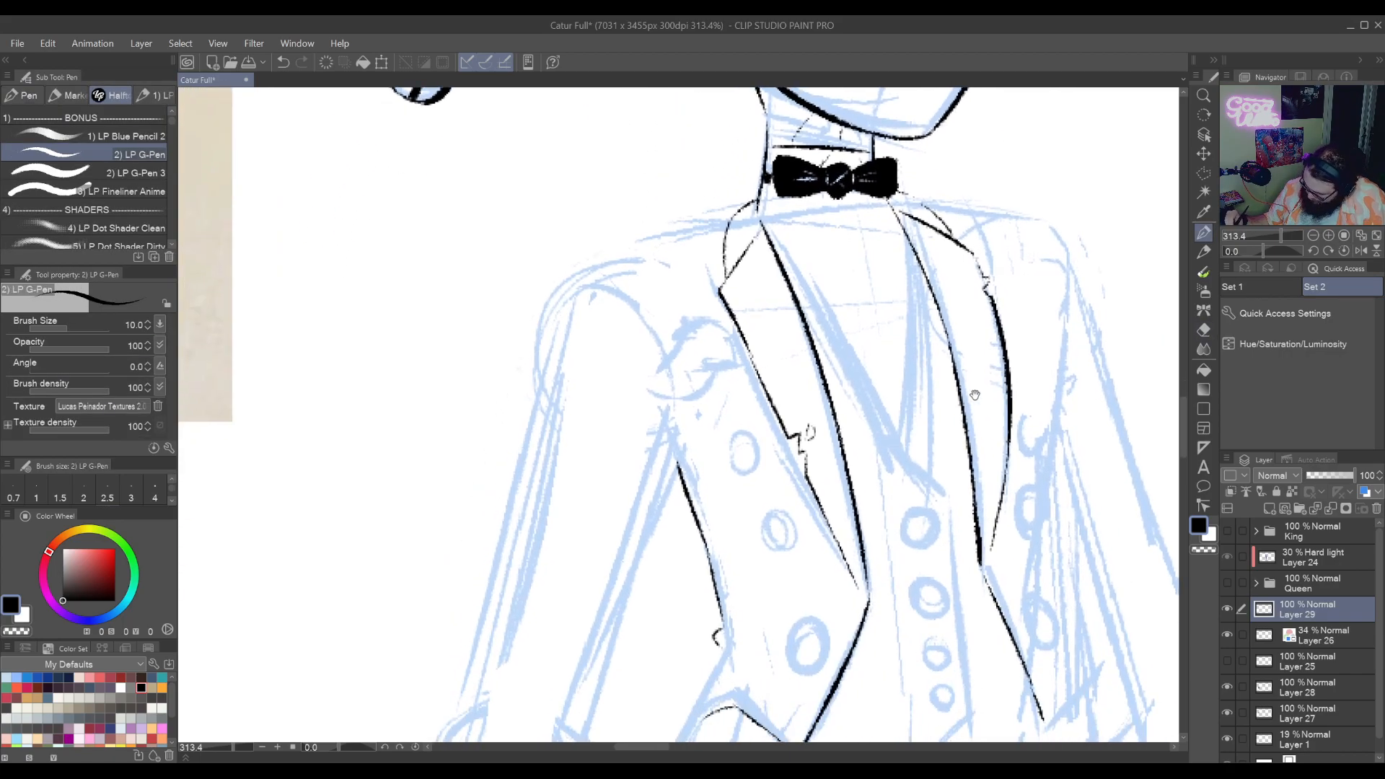
Break the jacket's lower front edges near their points and ink small jagged nicks in the gaps
{"action": "left_click_drag", "start_coordinate": [808, 429], "coordinate": [968, 354]}
{"action": "mouse_move", "coordinate": [779, 542]}
{"action": "left_mouse_down"}
{"action": "mouse_move", "coordinate": [944, 498]}
{"action": "mouse_move", "coordinate": [911, 471]}
{"action": "left_mouse_up"}
{"action": "key", "text": "e"}
{"action": "key", "text": "p"}
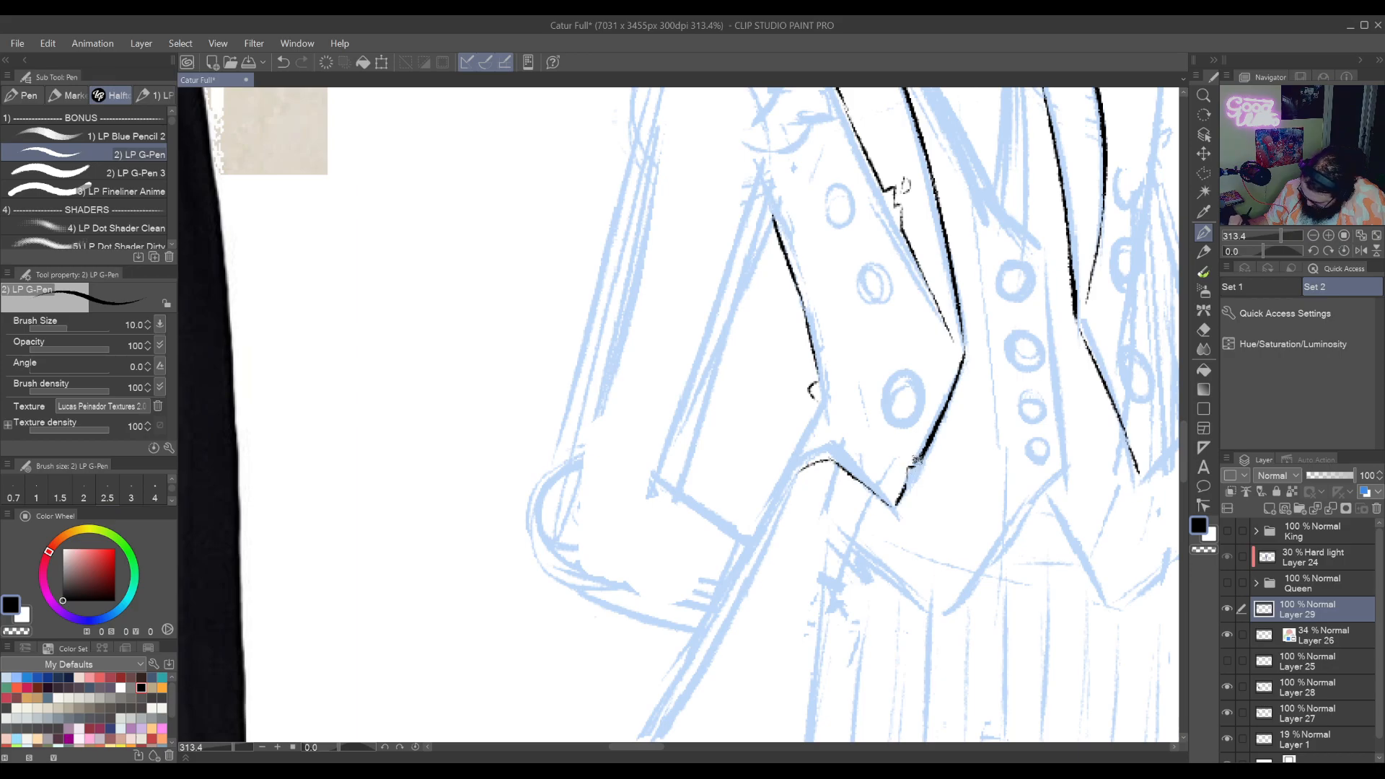
{"action": "mouse_move", "coordinate": [917, 447]}
{"action": "left_mouse_down"}
{"action": "mouse_move", "coordinate": [854, 482]}
{"action": "mouse_move", "coordinate": [798, 549]}
{"action": "left_mouse_up"}
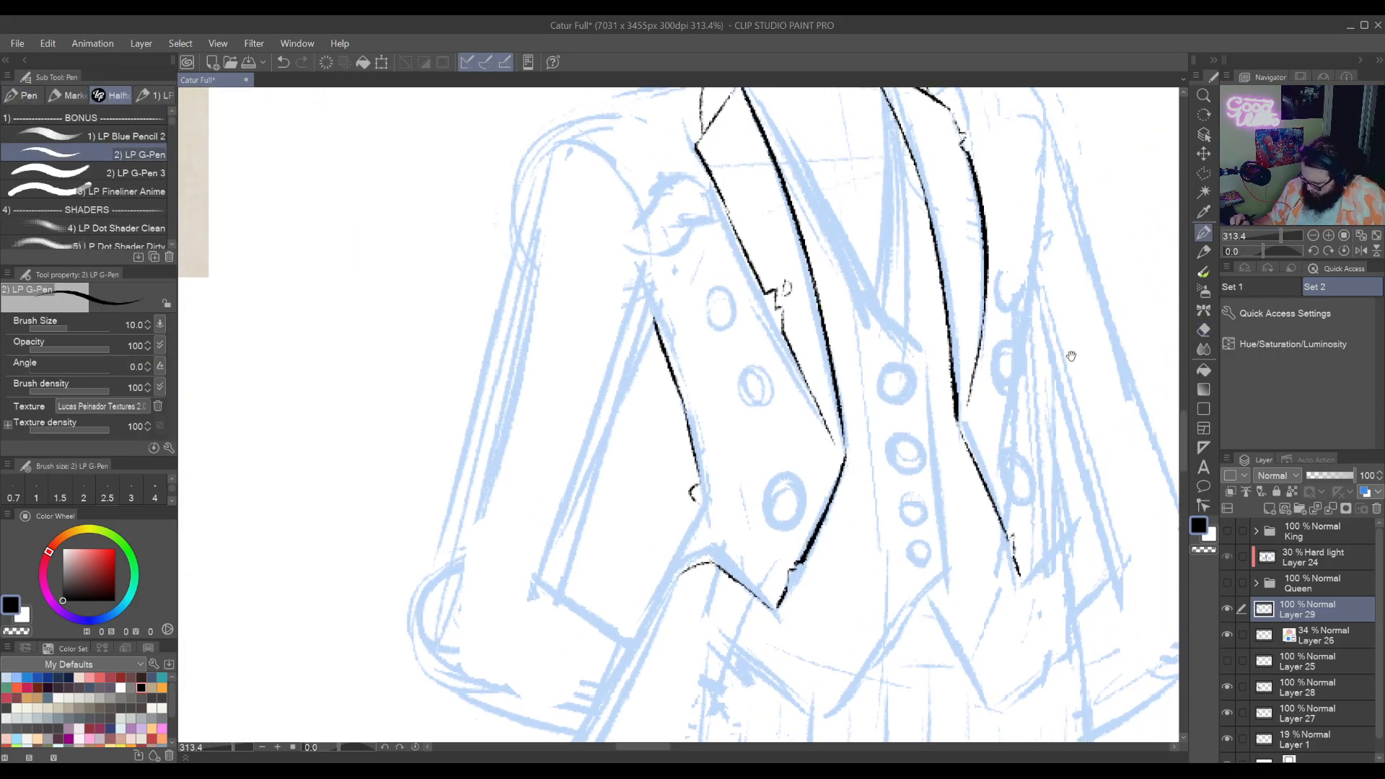
{"action": "left_click_drag", "start_coordinate": [914, 316], "coordinate": [855, 461]}
Ink the upper outer curve of the sleeve and the shoulder line up to the collar, redoing the shoulder stroke
{"action": "mouse_move", "coordinate": [796, 587]}
{"action": "left_mouse_down"}
{"action": "mouse_move", "coordinate": [887, 505]}
{"action": "mouse_move", "coordinate": [903, 447]}
{"action": "left_mouse_up"}
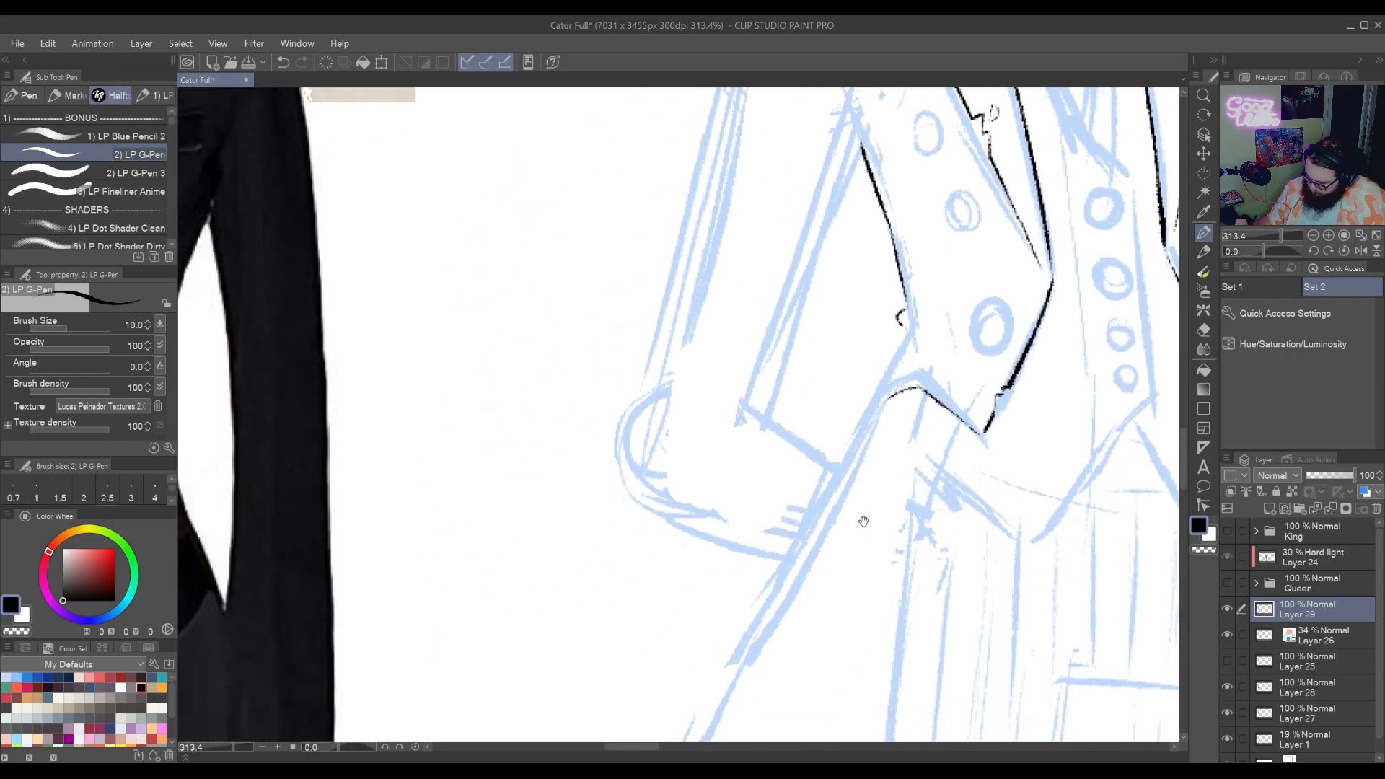
{"action": "mouse_move", "coordinate": [864, 522]}
{"action": "left_mouse_down"}
{"action": "mouse_move", "coordinate": [871, 477]}
{"action": "mouse_move", "coordinate": [850, 504]}
{"action": "mouse_move", "coordinate": [822, 426]}
{"action": "mouse_move", "coordinate": [764, 736]}
{"action": "mouse_move", "coordinate": [857, 405]}
{"action": "mouse_move", "coordinate": [815, 548]}
{"action": "mouse_move", "coordinate": [967, 400]}
{"action": "mouse_move", "coordinate": [774, 459]}
{"action": "mouse_move", "coordinate": [757, 574]}
{"action": "left_mouse_up"}
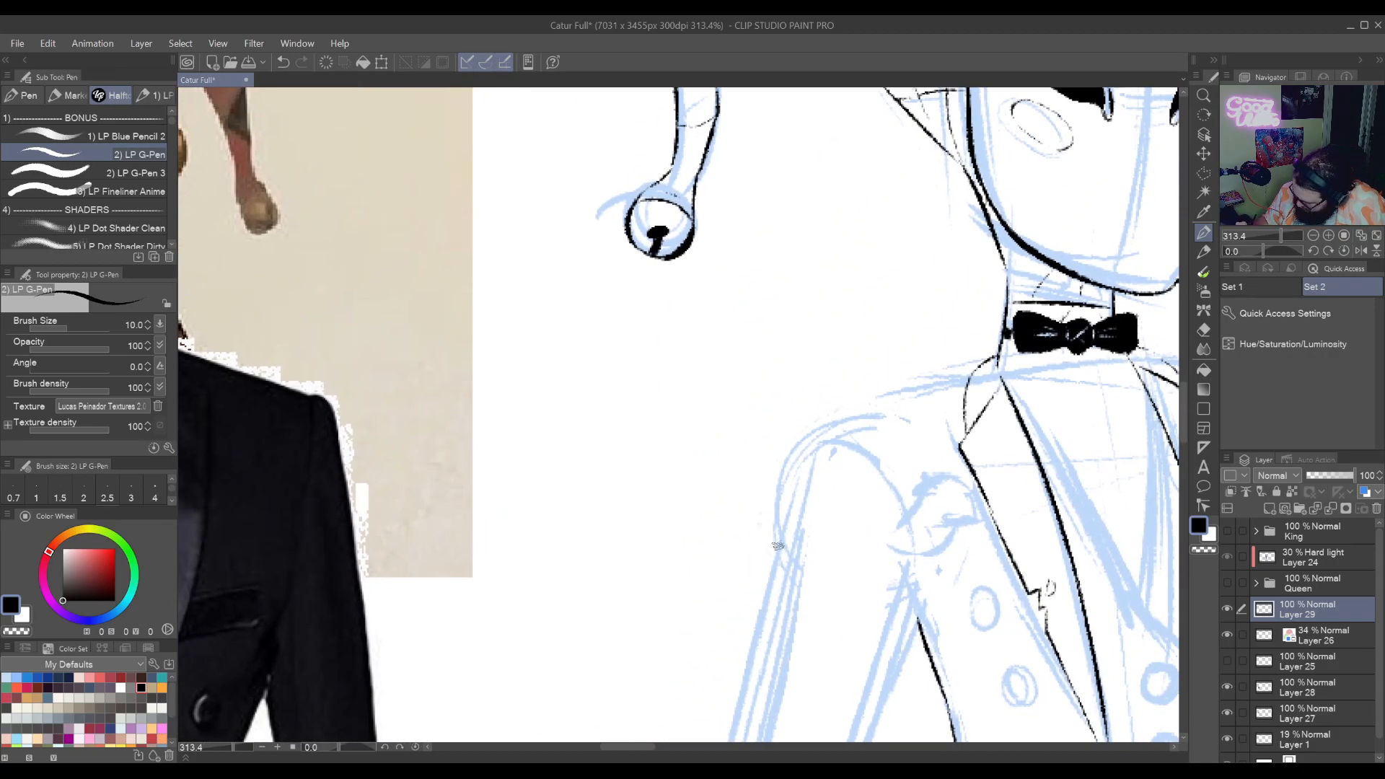
{"action": "mouse_move", "coordinate": [801, 424]}
{"action": "left_mouse_down"}
{"action": "mouse_move", "coordinate": [775, 563]}
{"action": "mouse_move", "coordinate": [790, 478]}
{"action": "mouse_move", "coordinate": [898, 450]}
{"action": "mouse_move", "coordinate": [899, 597]}
{"action": "left_mouse_up"}
{"action": "key", "text": "r"}
{"action": "key", "text": "p"}
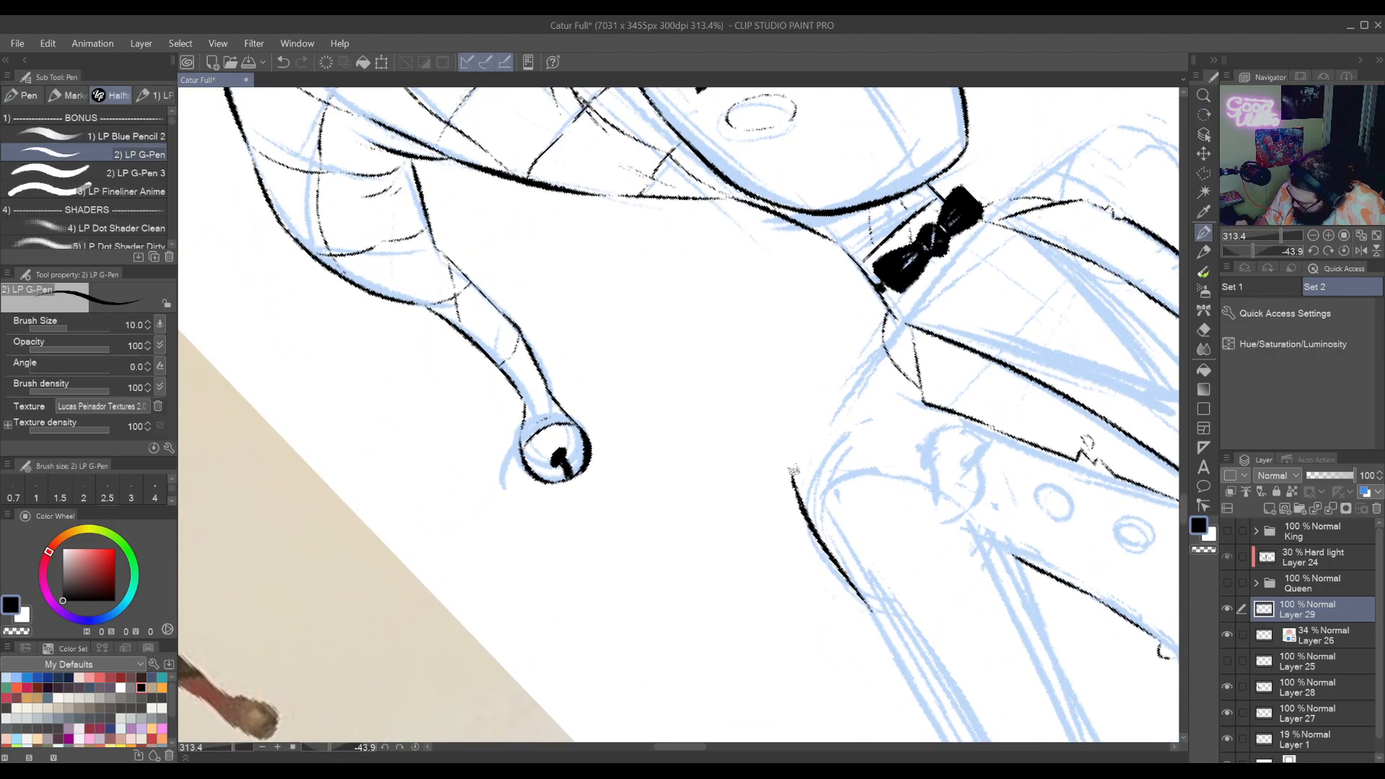
{"action": "left_click_drag", "start_coordinate": [793, 473], "coordinate": [859, 390]}
{"action": "key", "text": "ctrl+z"}
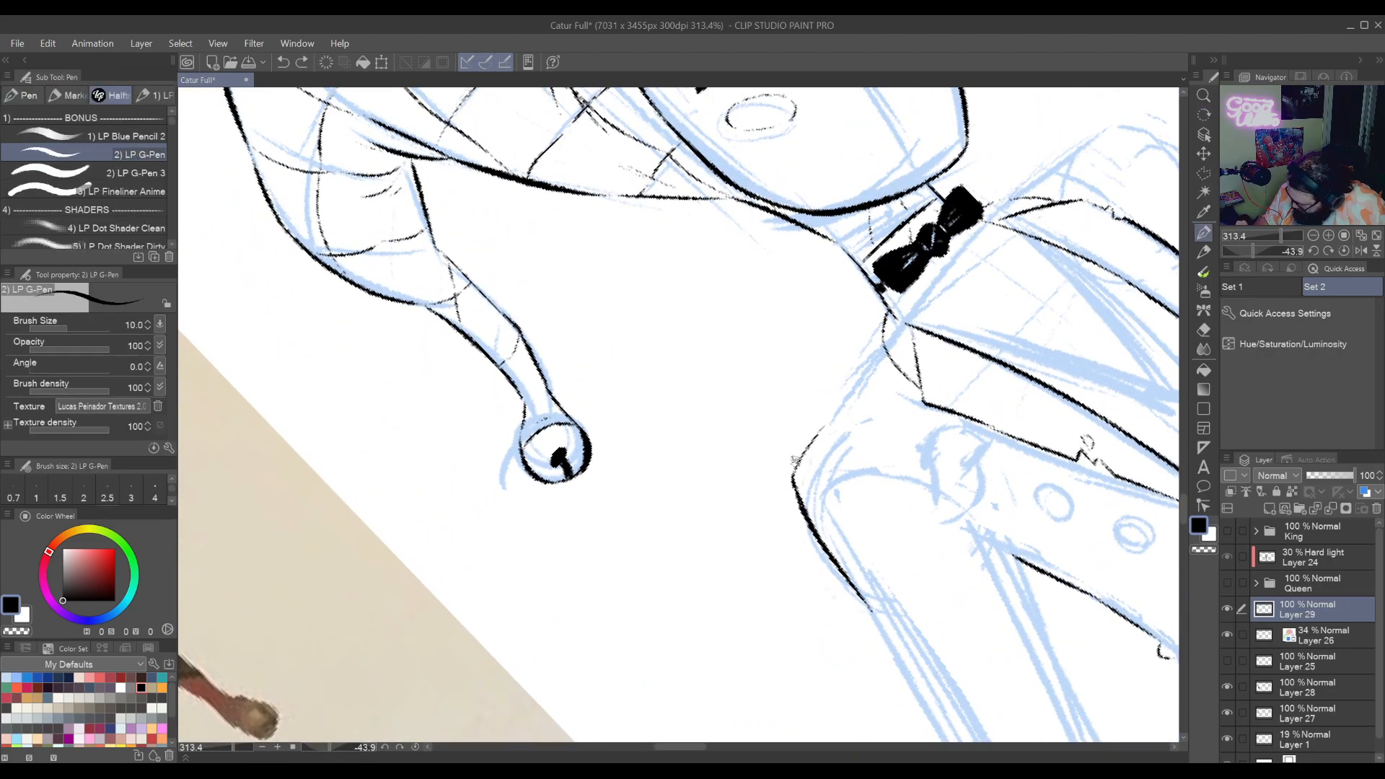
{"action": "mouse_move", "coordinate": [797, 460]}
{"action": "left_mouse_down"}
{"action": "mouse_move", "coordinate": [880, 349]}
{"action": "mouse_move", "coordinate": [848, 388]}
{"action": "mouse_move", "coordinate": [884, 349]}
{"action": "left_mouse_up"}
Ink the curved armhole seam from the shoulder corner towards the chest, redoing the stroke over the sketch
{"action": "key", "text": "r"}
{"action": "left_click_drag", "start_coordinate": [869, 566], "coordinate": [855, 246]}
{"action": "left_click_drag", "start_coordinate": [875, 374], "coordinate": [923, 642]}
{"action": "left_click_drag", "start_coordinate": [802, 563], "coordinate": [840, 430]}
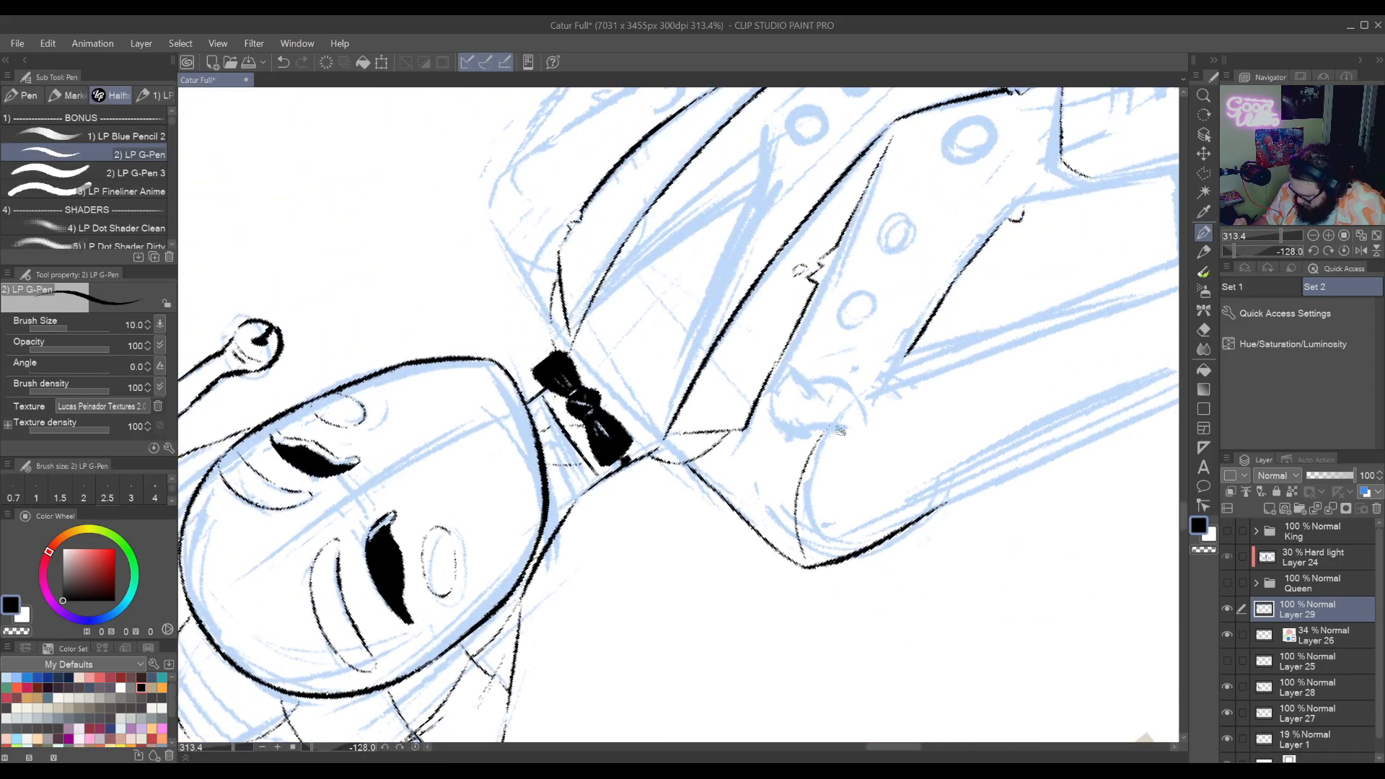
{"action": "key", "text": "ctrl+z"}
{"action": "mouse_move", "coordinate": [797, 545]}
{"action": "left_mouse_down"}
{"action": "mouse_move", "coordinate": [866, 377]}
{"action": "mouse_move", "coordinate": [819, 541]}
{"action": "mouse_move", "coordinate": [905, 507]}
{"action": "mouse_move", "coordinate": [948, 398]}
{"action": "mouse_move", "coordinate": [843, 499]}
{"action": "left_mouse_up"}
{"action": "key", "text": "r"}
Ink the sleeve's inner edge from the armpit down to the bend of the elbow
{"action": "key", "text": "ctrl+z"}
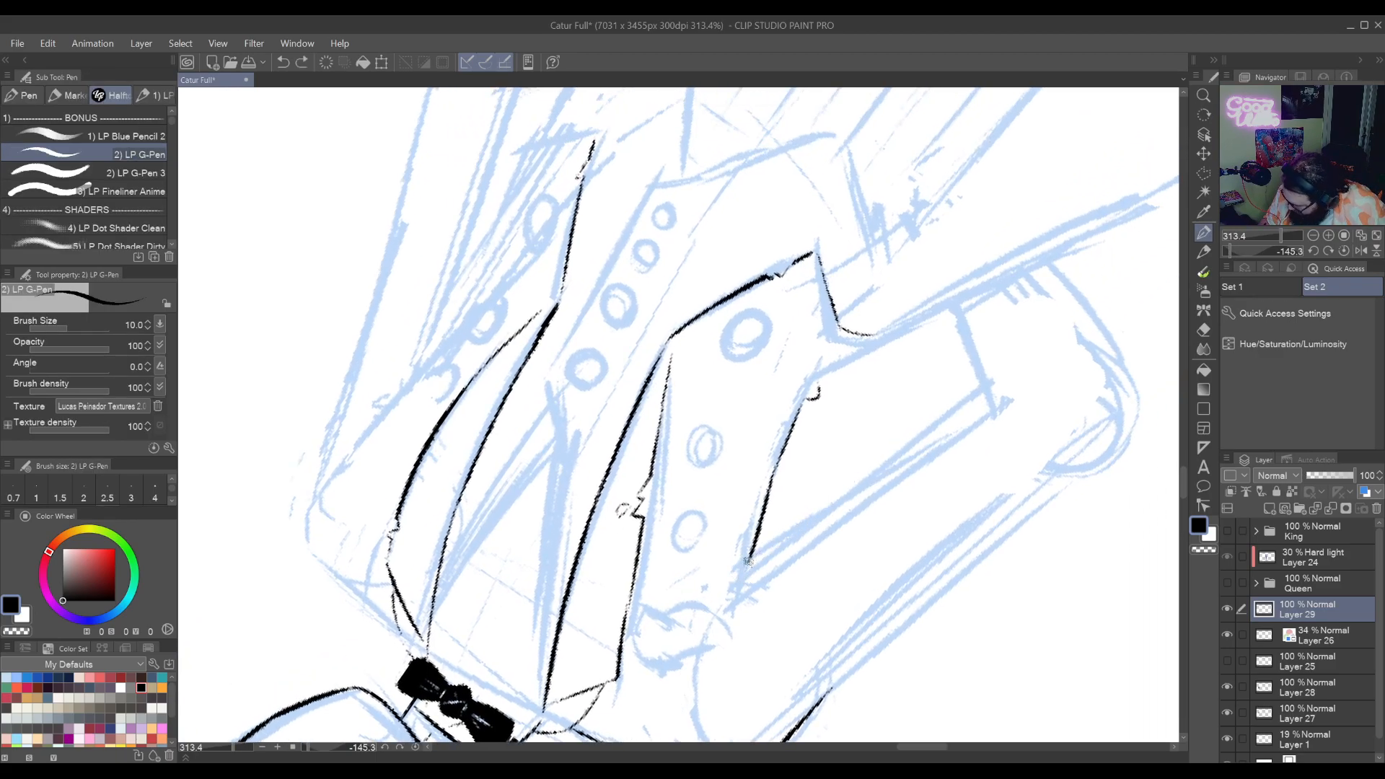
{"action": "mouse_move", "coordinate": [750, 561]}
{"action": "left_mouse_down"}
{"action": "mouse_move", "coordinate": [887, 461]}
{"action": "mouse_move", "coordinate": [758, 558]}
{"action": "left_mouse_up"}
{"action": "key", "text": "r"}
{"action": "mouse_move", "coordinate": [721, 729]}
{"action": "left_mouse_down"}
{"action": "mouse_move", "coordinate": [798, 649]}
{"action": "mouse_move", "coordinate": [894, 463]}
{"action": "mouse_move", "coordinate": [775, 571]}
{"action": "left_mouse_up"}
Ink the underside of the bent forearm from the elbow towards the hip, replacing the first thin stroke with a thicker one
{"action": "key", "text": "r"}
{"action": "mouse_move", "coordinate": [945, 392]}
{"action": "left_mouse_down"}
{"action": "mouse_move", "coordinate": [875, 613]}
{"action": "mouse_move", "coordinate": [828, 528]}
{"action": "mouse_move", "coordinate": [863, 395]}
{"action": "left_mouse_up"}
{"action": "key", "text": "p"}
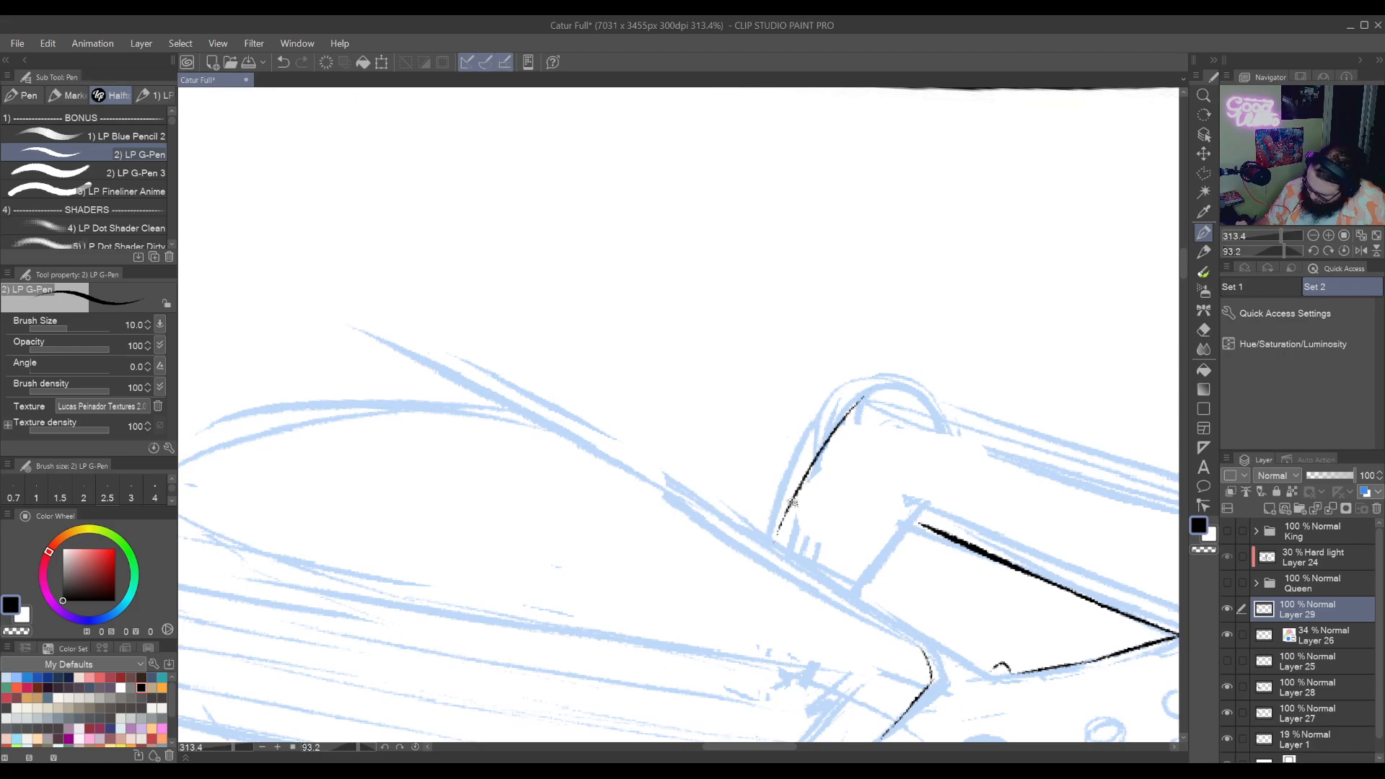
{"action": "key", "text": "ctrl+z"}
{"action": "mouse_move", "coordinate": [773, 542]}
{"action": "left_mouse_down"}
{"action": "mouse_move", "coordinate": [876, 383]}
{"action": "mouse_move", "coordinate": [791, 652]}
{"action": "mouse_move", "coordinate": [838, 504]}
{"action": "left_mouse_up"}
{"action": "key", "text": "r"}
{"action": "key", "text": "p"}
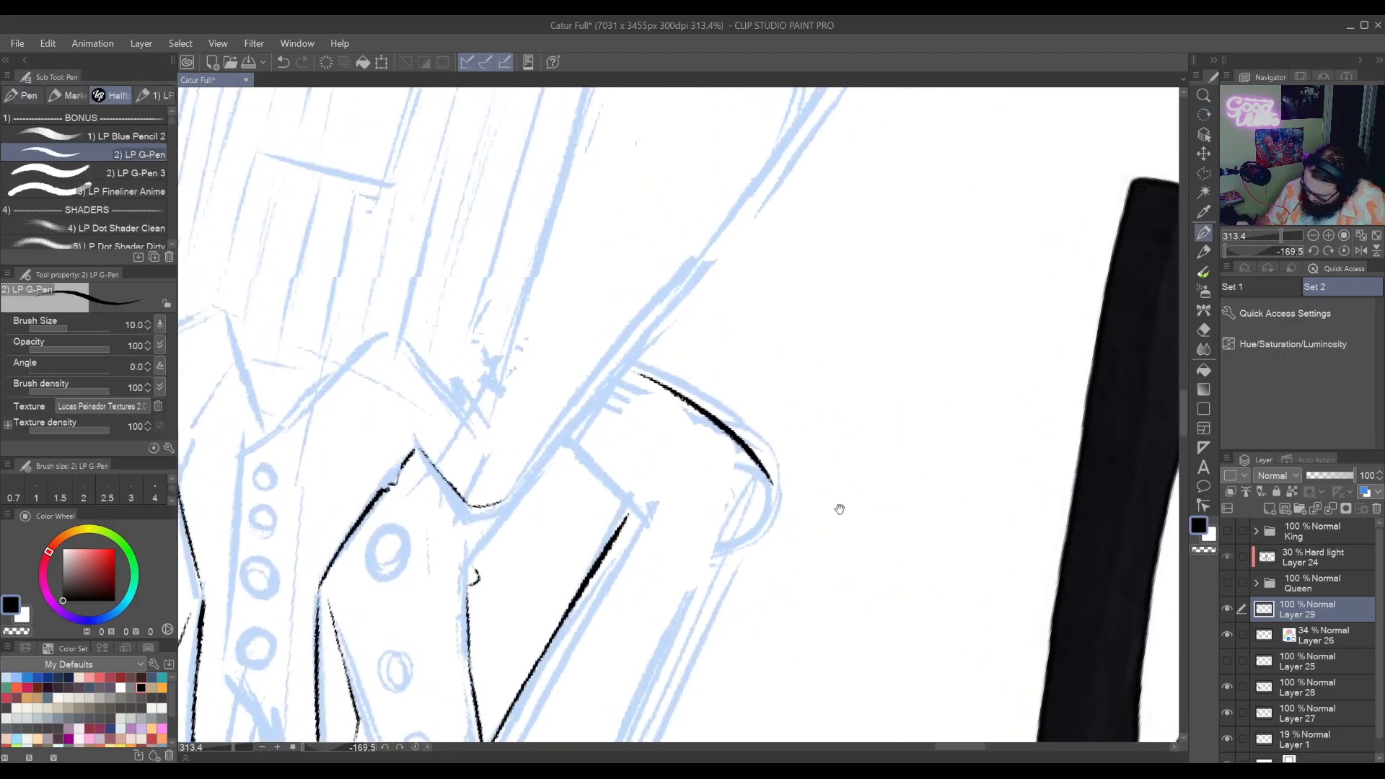
Ink the sleeve's long outer edge from the upper arm down to the elbow, joining the separate strokes
{"action": "mouse_move", "coordinate": [831, 411]}
{"action": "left_mouse_down"}
{"action": "mouse_move", "coordinate": [735, 613]}
{"action": "mouse_move", "coordinate": [761, 607]}
{"action": "mouse_move", "coordinate": [874, 354]}
{"action": "mouse_move", "coordinate": [825, 473]}
{"action": "left_mouse_up"}
{"action": "key", "text": "r"}
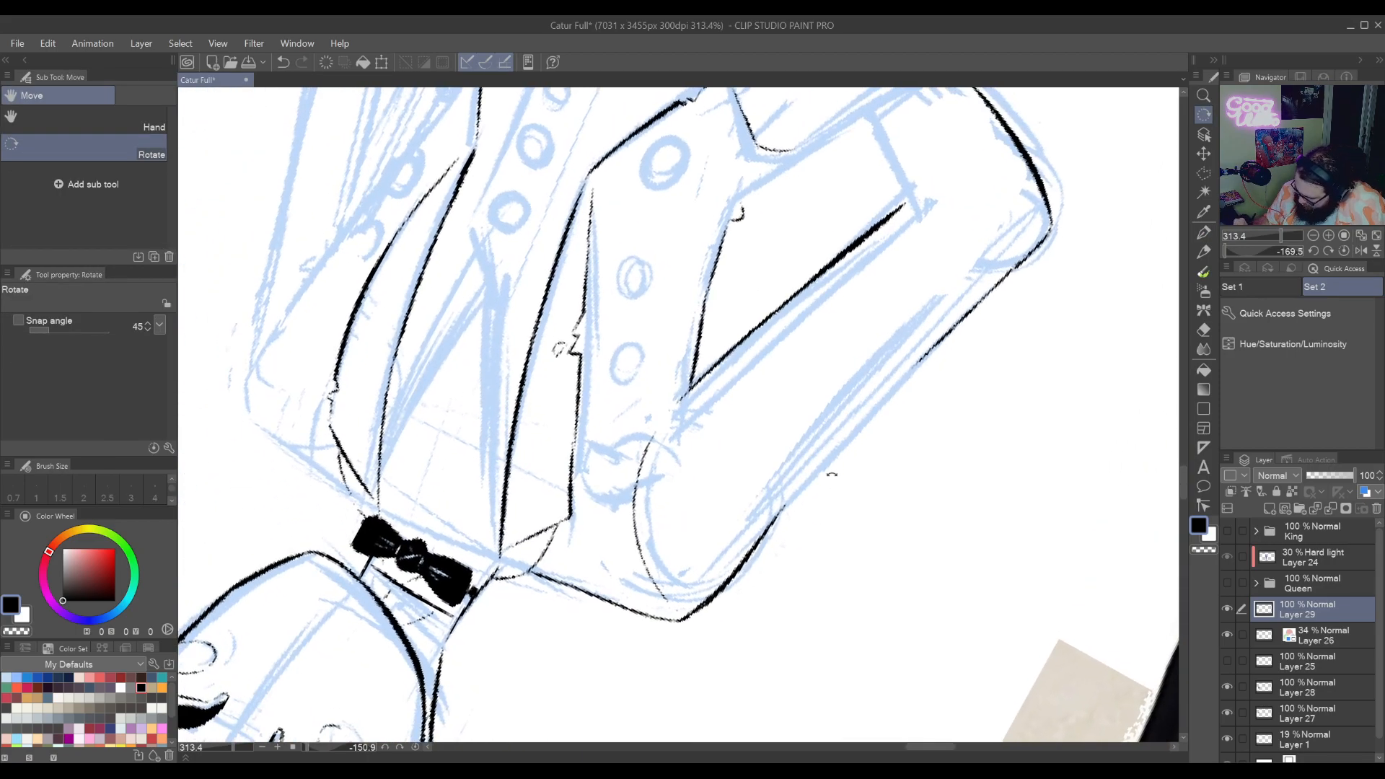
{"action": "key", "text": "p"}
{"action": "left_click_drag", "start_coordinate": [917, 363], "coordinate": [824, 448]}
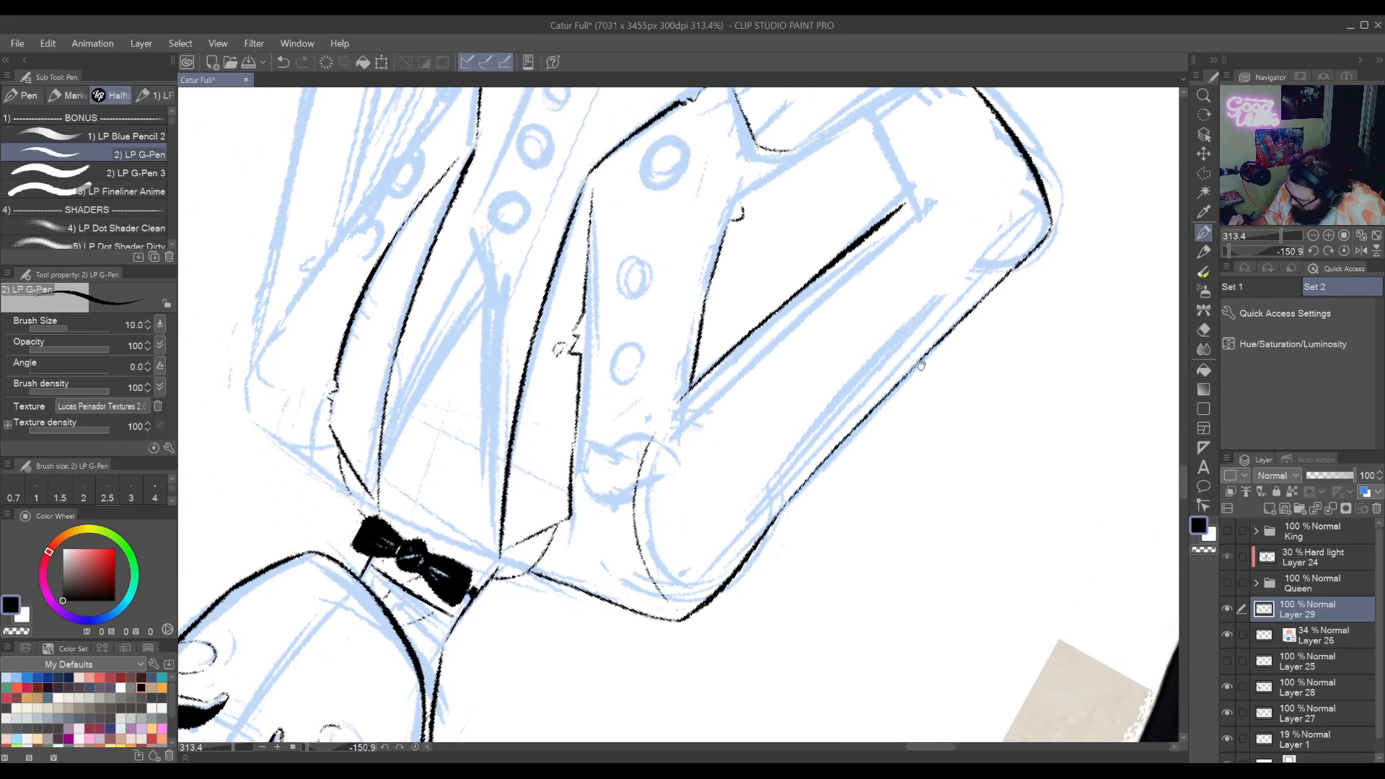
{"action": "key", "text": "r"}
{"action": "left_click_drag", "start_coordinate": [921, 364], "coordinate": [793, 517]}
{"action": "key", "text": "p"}
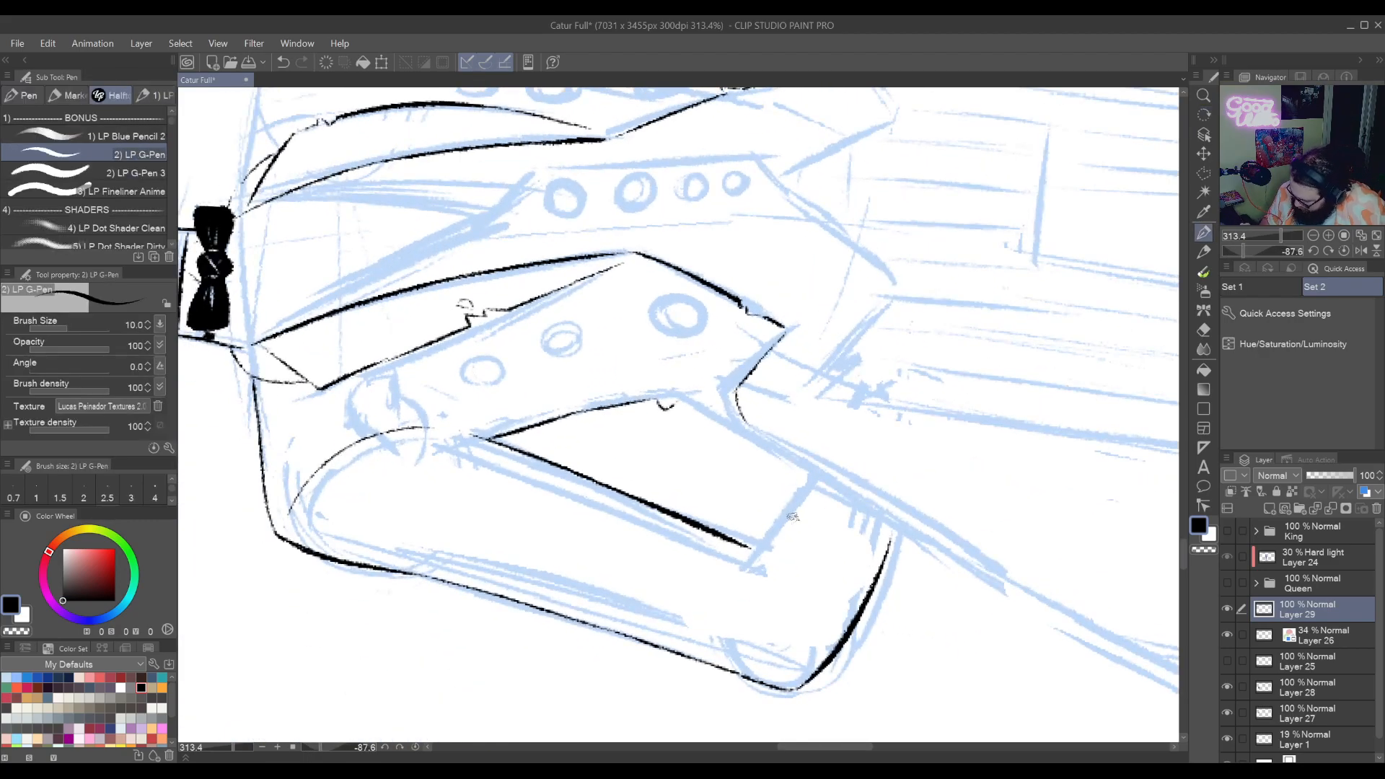
Ink the forearm's upper edge from the inner elbow to the hip, retrying the stroke until it follows the sketch
{"action": "key", "text": "ctrl+z"}
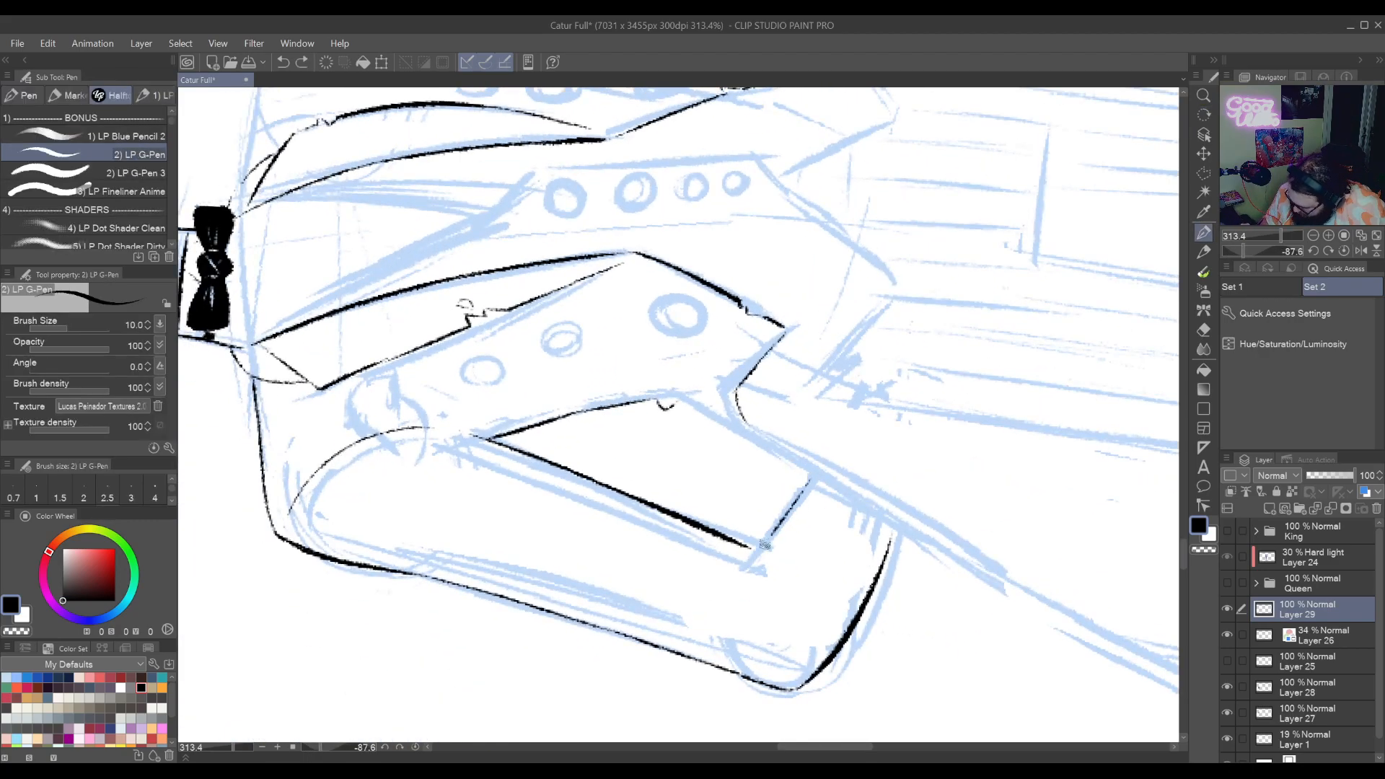
{"action": "left_click_drag", "start_coordinate": [809, 482], "coordinate": [736, 584]}
{"action": "key", "text": "ctrl+z"}
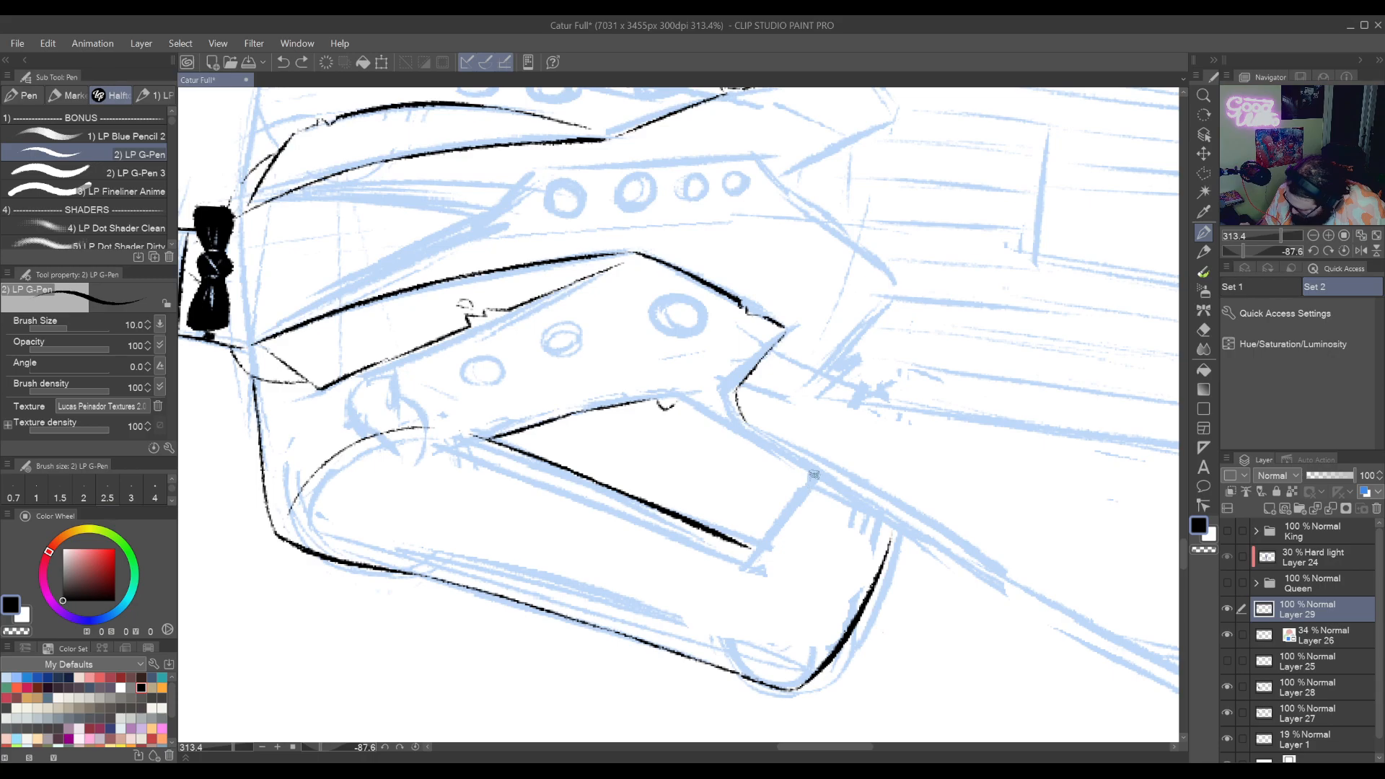
{"action": "mouse_move", "coordinate": [810, 482]}
{"action": "left_mouse_down"}
{"action": "mouse_move", "coordinate": [756, 564]}
{"action": "mouse_move", "coordinate": [819, 478]}
{"action": "left_mouse_up"}
{"action": "key", "text": "ctrl+z"}
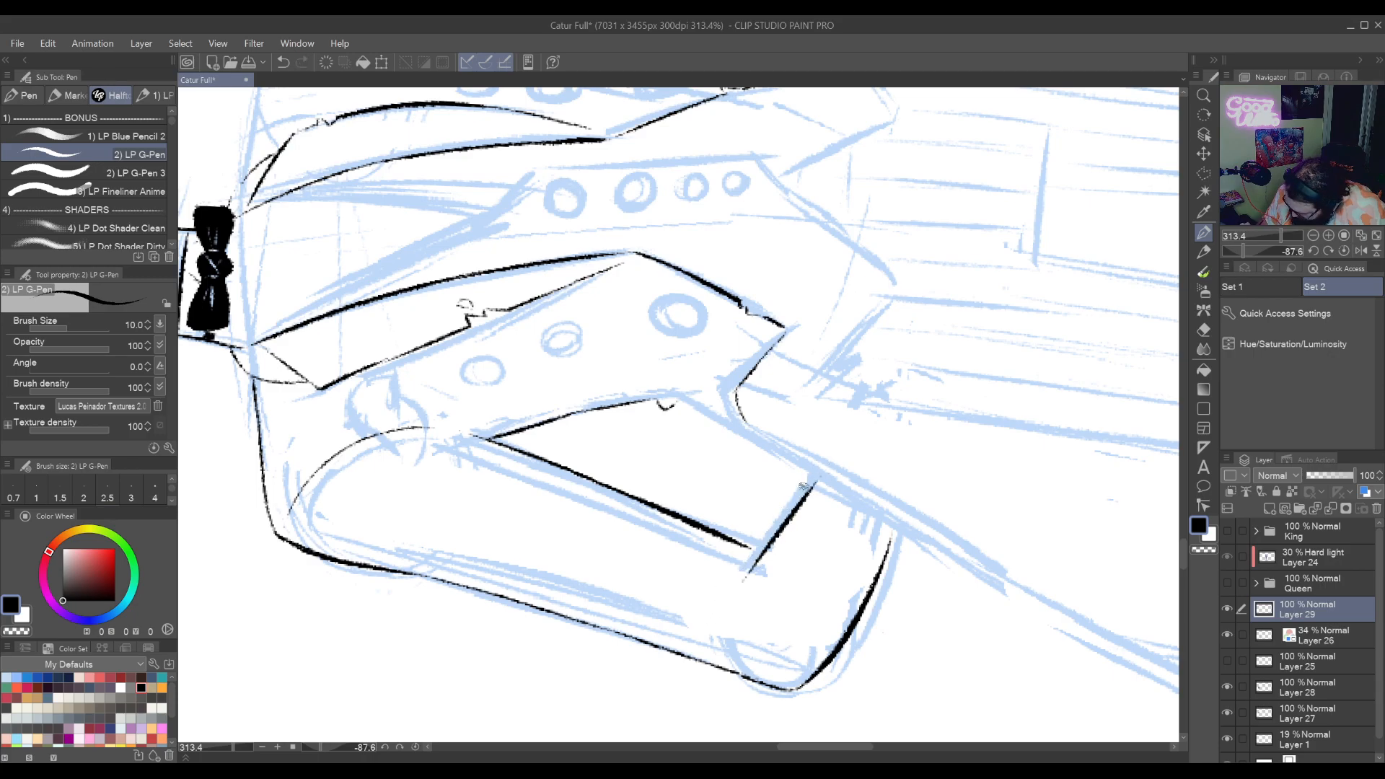
{"action": "key", "text": "ctrl+@"}
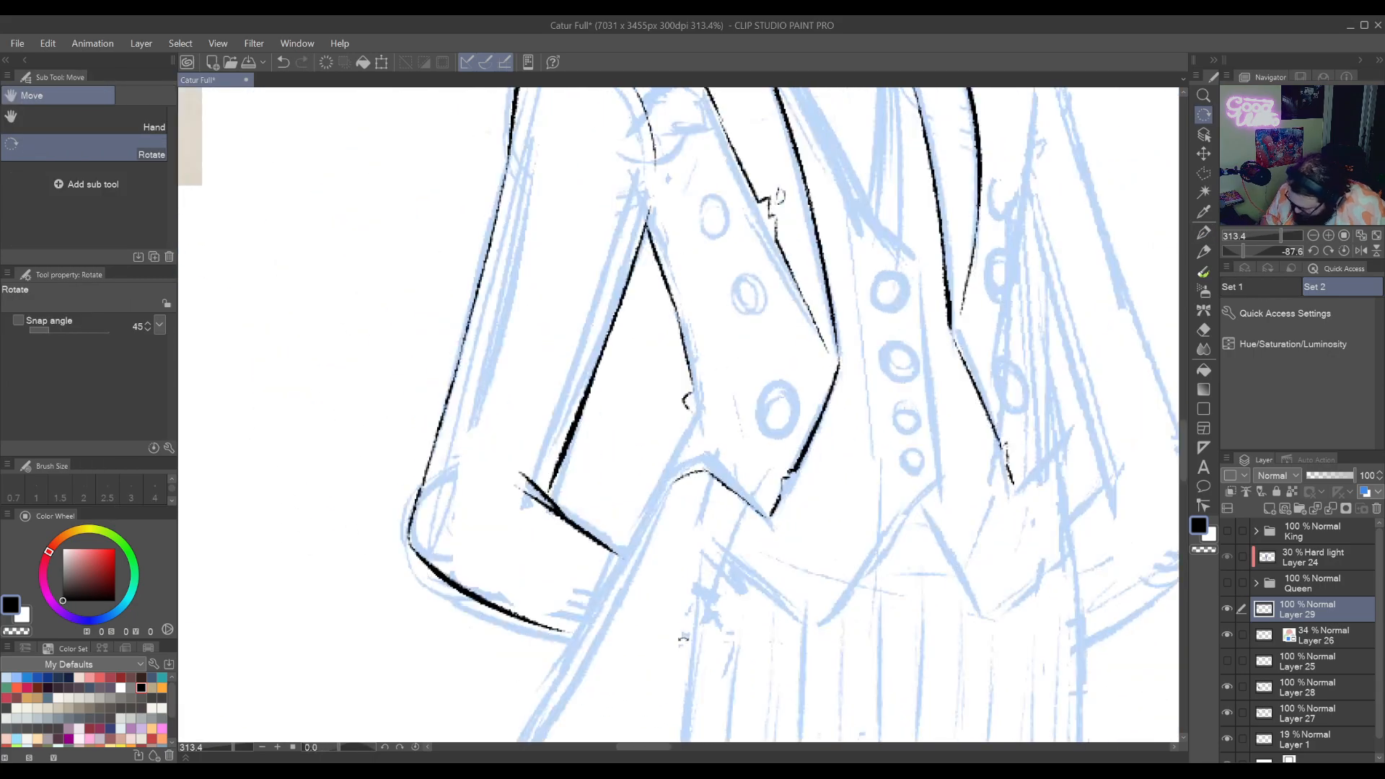
Add short fold lines extending into the sleeve from the inner bend of the elbow, redoing strokes as needed
{"action": "mouse_move", "coordinate": [878, 457]}
{"action": "left_mouse_down"}
{"action": "mouse_move", "coordinate": [818, 633]}
{"action": "mouse_move", "coordinate": [743, 620]}
{"action": "mouse_move", "coordinate": [918, 610]}
{"action": "mouse_move", "coordinate": [630, 621]}
{"action": "mouse_move", "coordinate": [797, 556]}
{"action": "left_mouse_up"}
{"action": "scroll", "coordinate": [681, 629], "scroll_direction": "down", "scroll_amount": 2}
{"action": "key", "text": "r"}
{"action": "key", "text": "p"}
{"action": "left_click_drag", "start_coordinate": [754, 494], "coordinate": [747, 563]}
{"action": "key", "text": "ctrl+z"}
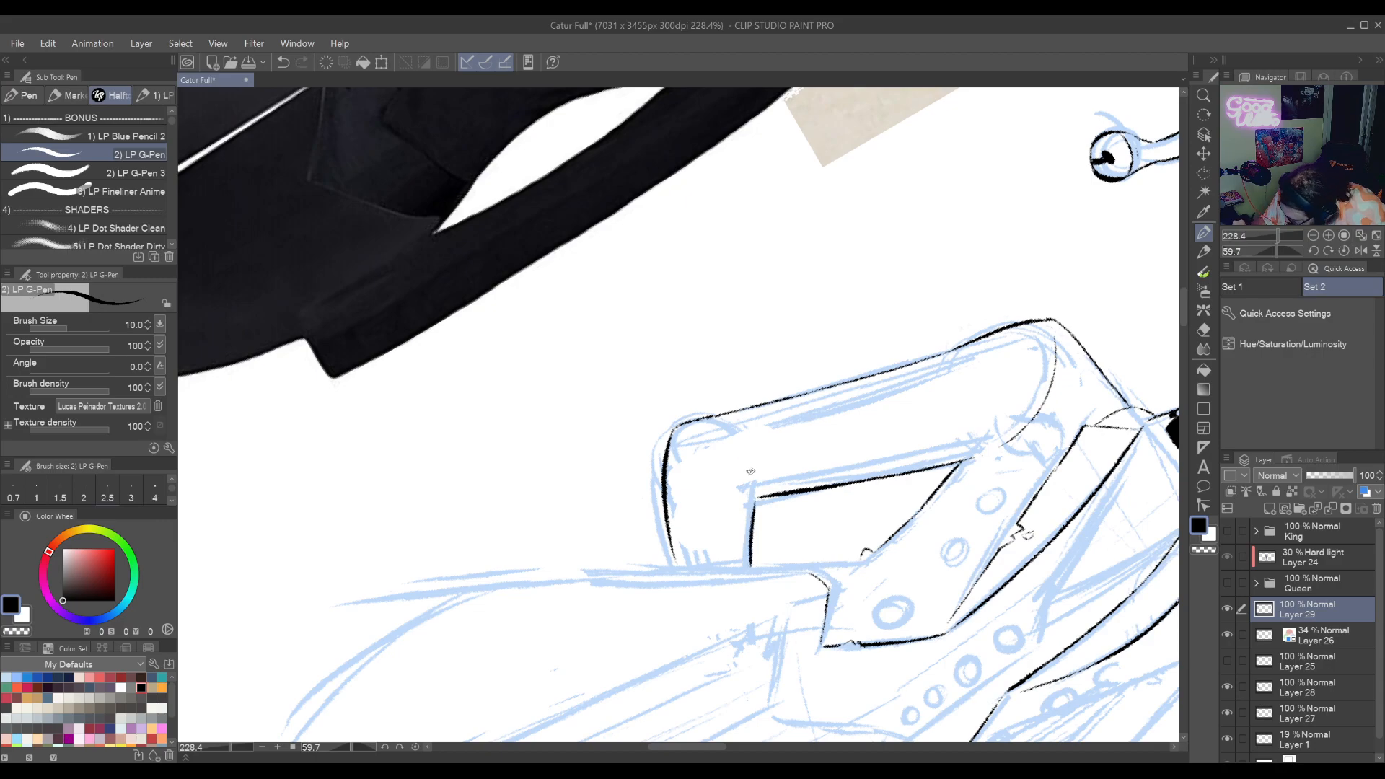
{"action": "left_click_drag", "start_coordinate": [746, 452], "coordinate": [754, 497]}
{"action": "key", "text": "ctrl+z"}
{"action": "left_click_drag", "start_coordinate": [747, 450], "coordinate": [755, 494]}
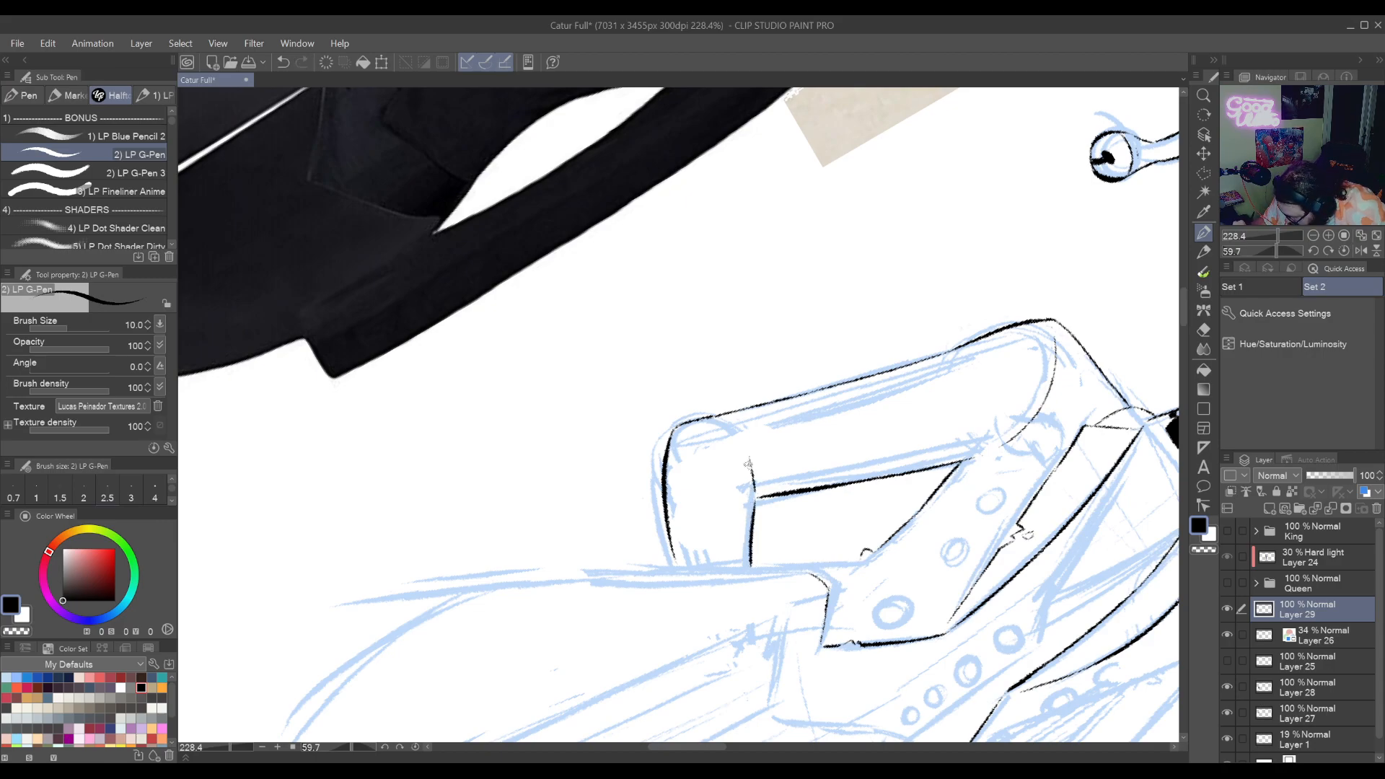
{"action": "key", "text": "ctrl+@"}
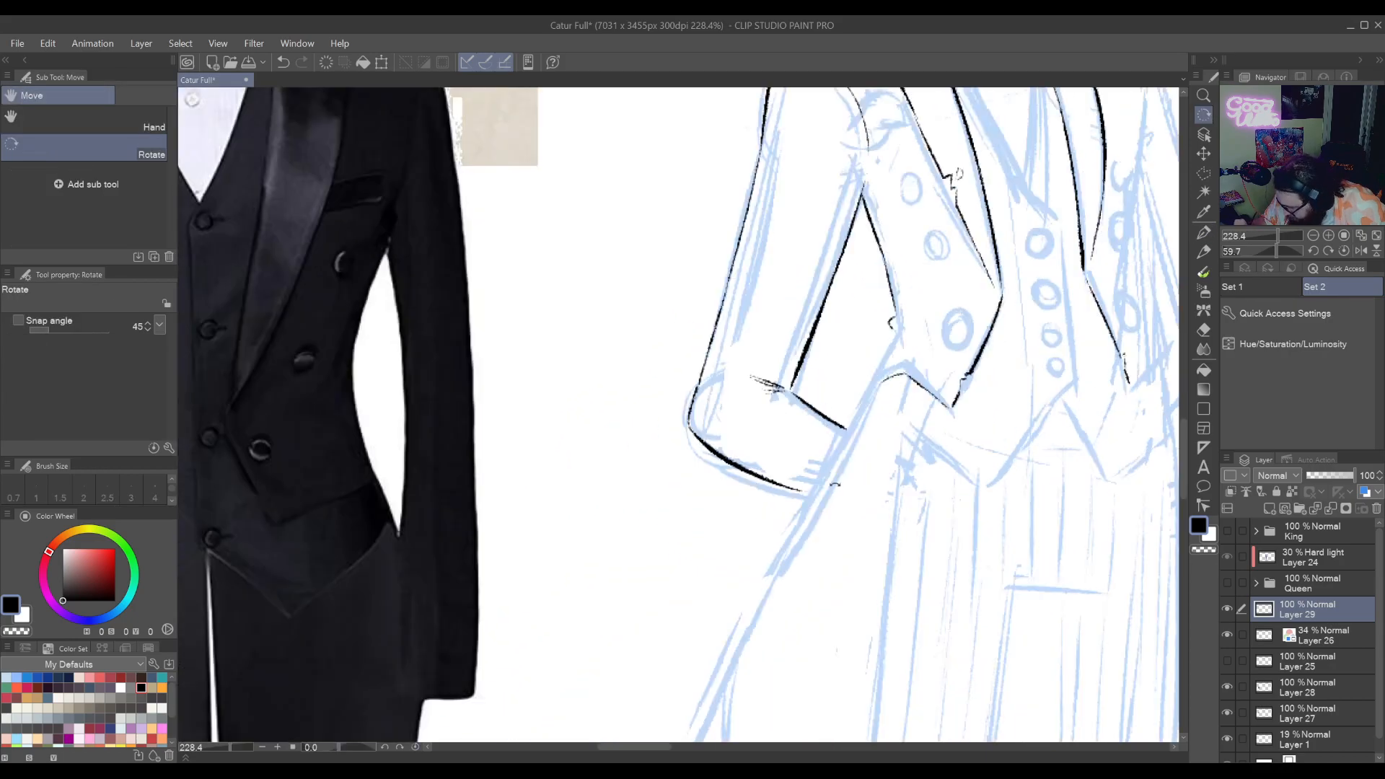
Ink the long diagonal edge of the coat tail from the jacket's waist down past the forearm
{"action": "left_click_drag", "start_coordinate": [728, 274], "coordinate": [710, 559]}
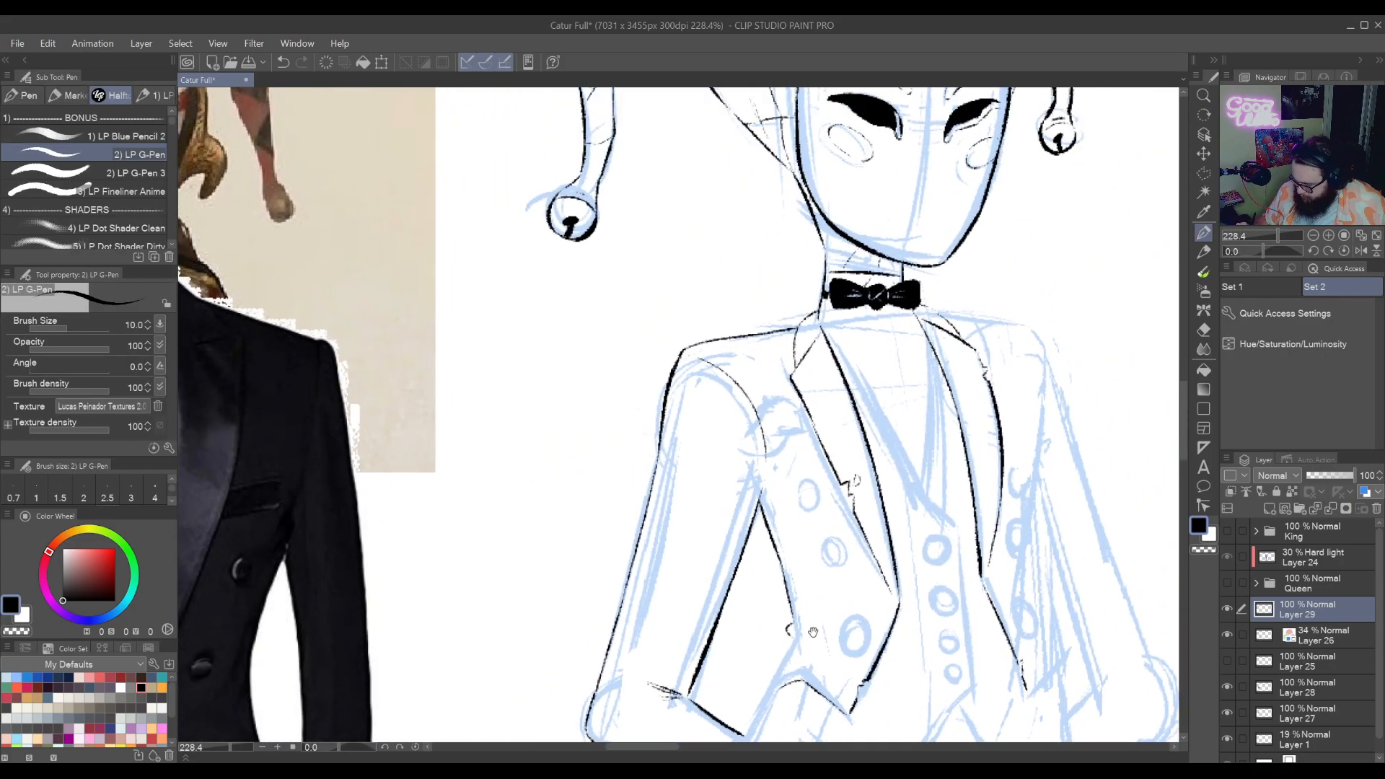
{"action": "left_click_drag", "start_coordinate": [813, 632], "coordinate": [863, 519]}
{"action": "left_click_drag", "start_coordinate": [813, 373], "coordinate": [856, 509]}
{"action": "left_click_drag", "start_coordinate": [836, 578], "coordinate": [777, 407]}
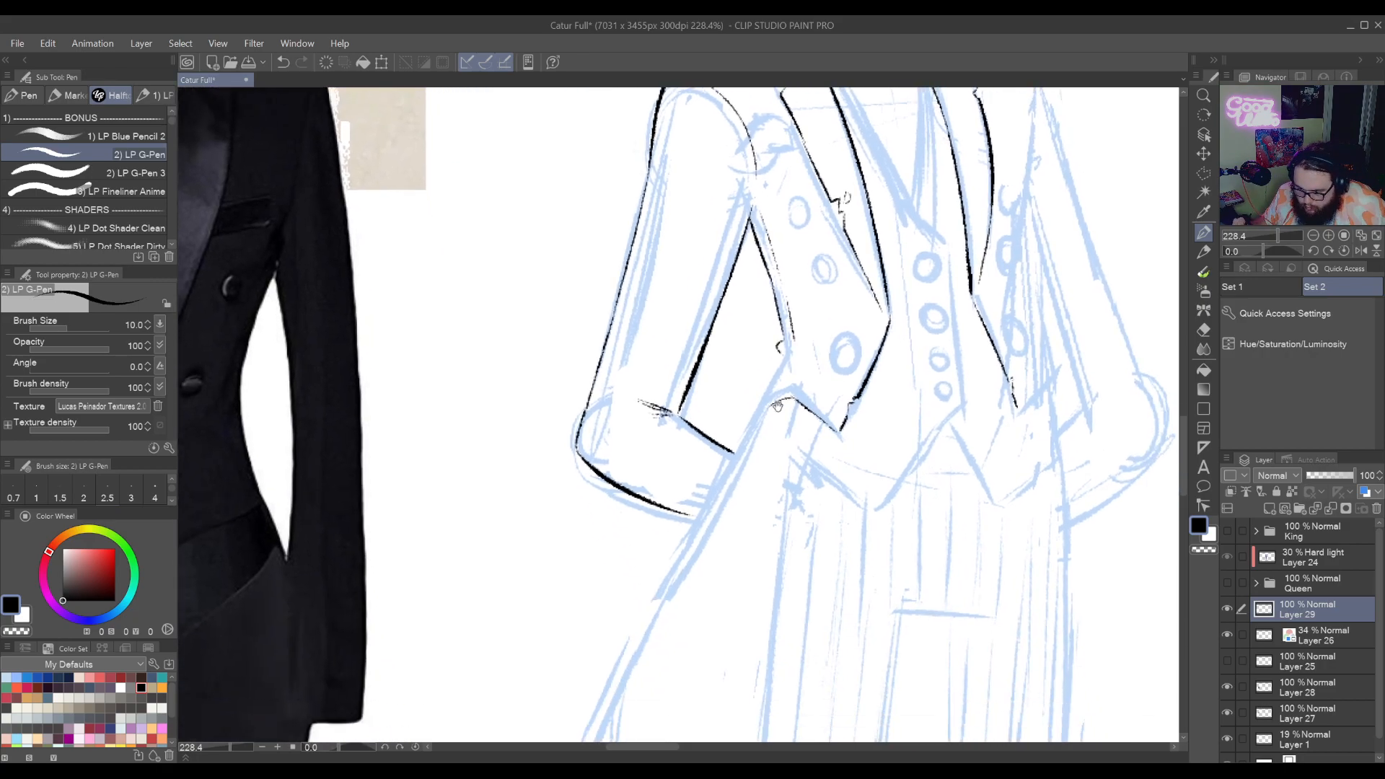
{"action": "left_click_drag", "start_coordinate": [771, 603], "coordinate": [767, 522]}
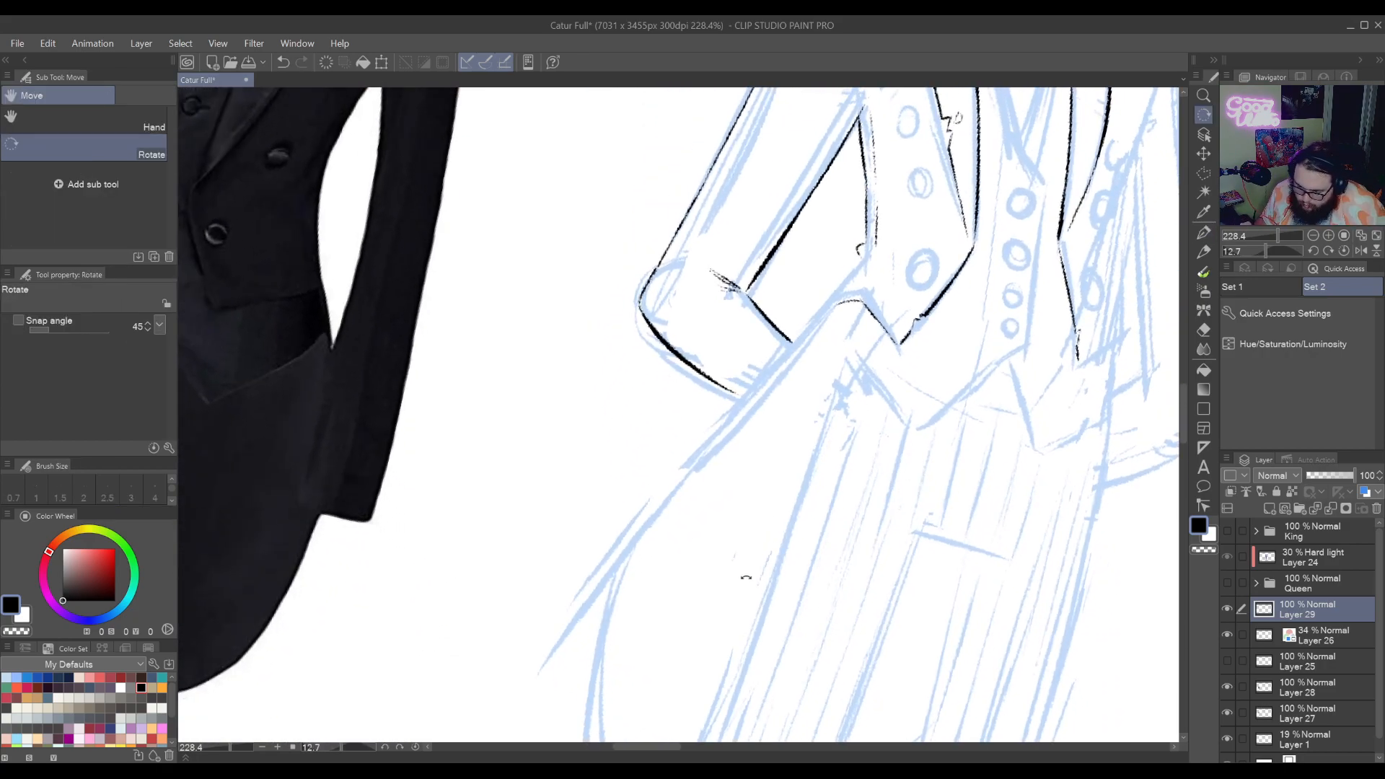
{"action": "key", "text": "p"}
{"action": "left_click_drag", "start_coordinate": [716, 572], "coordinate": [791, 579]}
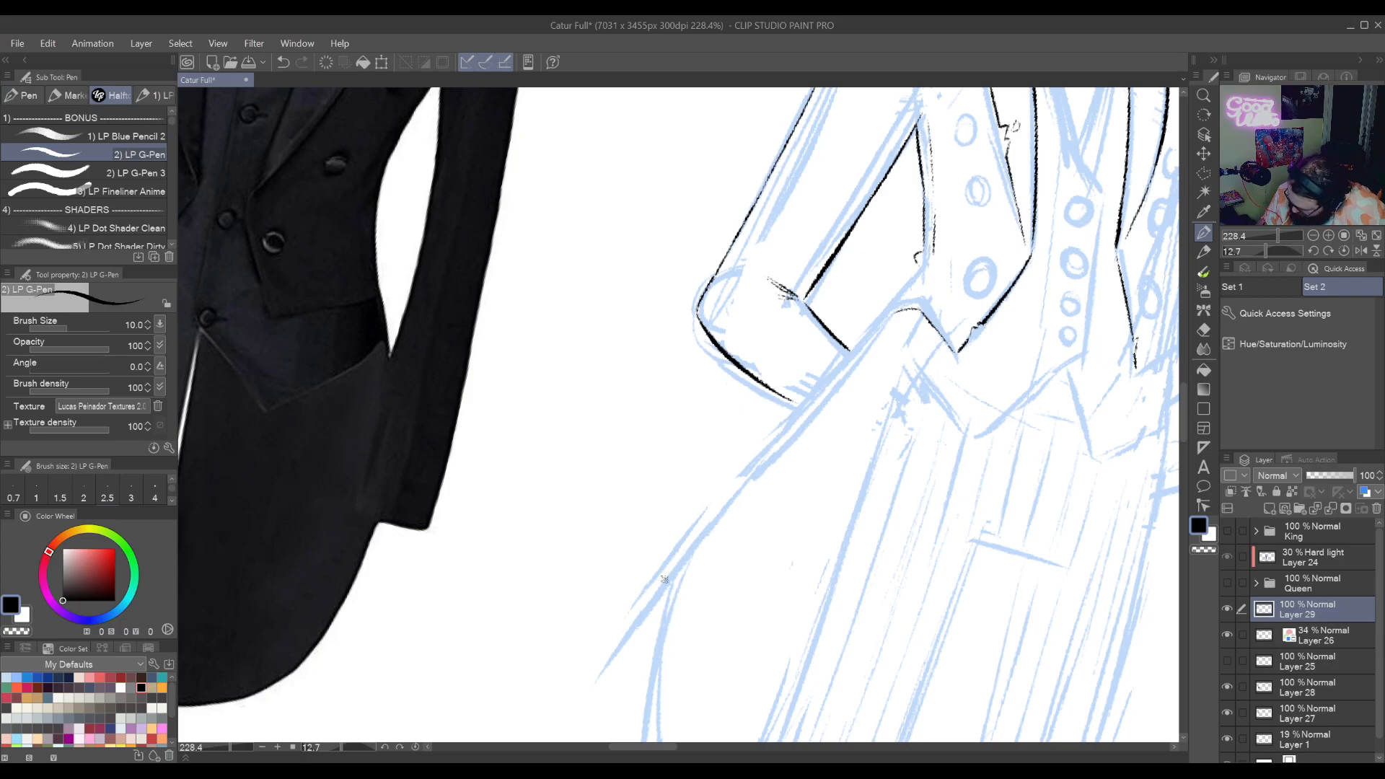
{"action": "mouse_move", "coordinate": [680, 561]}
{"action": "left_mouse_down"}
{"action": "mouse_move", "coordinate": [861, 338]}
{"action": "mouse_move", "coordinate": [708, 554]}
{"action": "mouse_move", "coordinate": [800, 440]}
{"action": "left_mouse_up"}
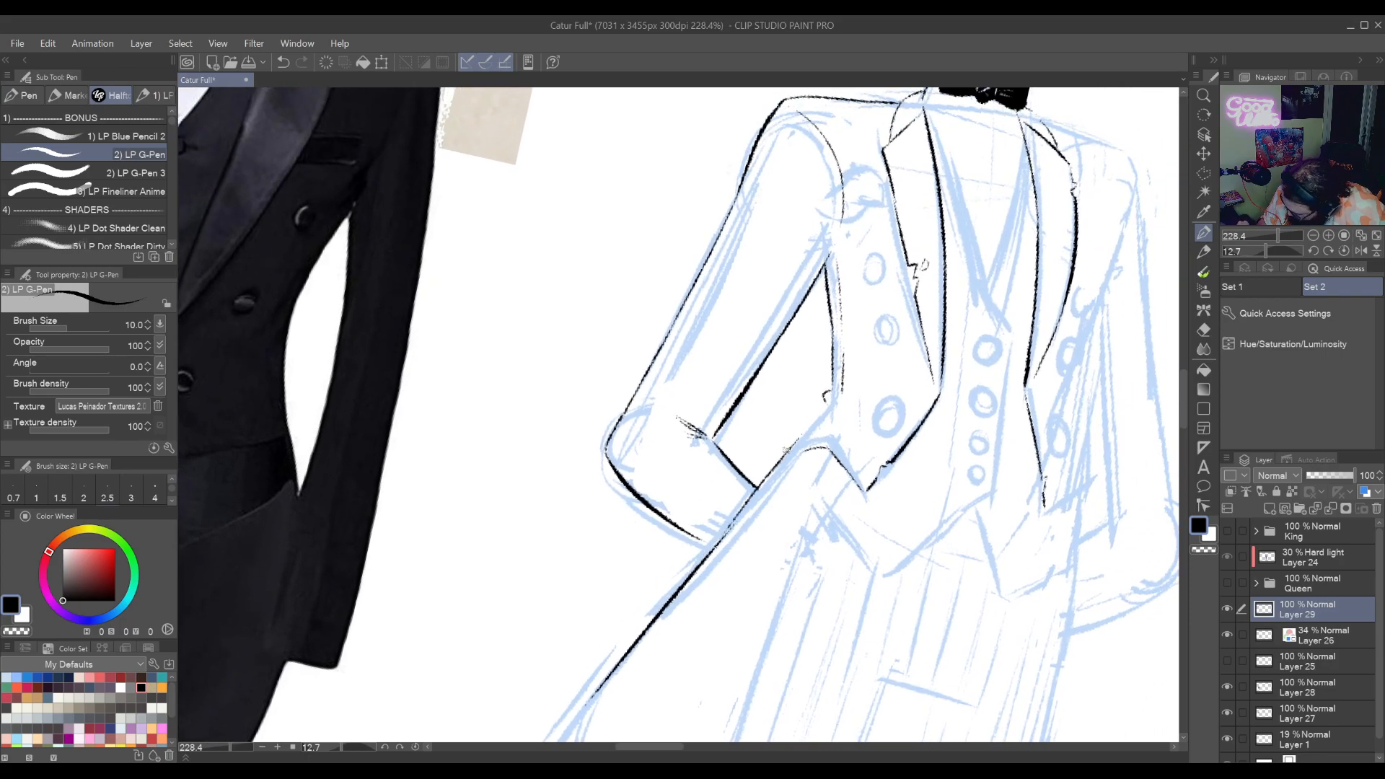
Extend the coat tail's diagonal edge up to the jacket's waist and ink its rounded outer curve down to the tip
{"action": "key", "text": "ctrl+z"}
{"action": "mouse_move", "coordinate": [725, 535]}
{"action": "left_mouse_down"}
{"action": "mouse_move", "coordinate": [824, 399]}
{"action": "mouse_move", "coordinate": [788, 451]}
{"action": "mouse_move", "coordinate": [820, 410]}
{"action": "left_mouse_up"}
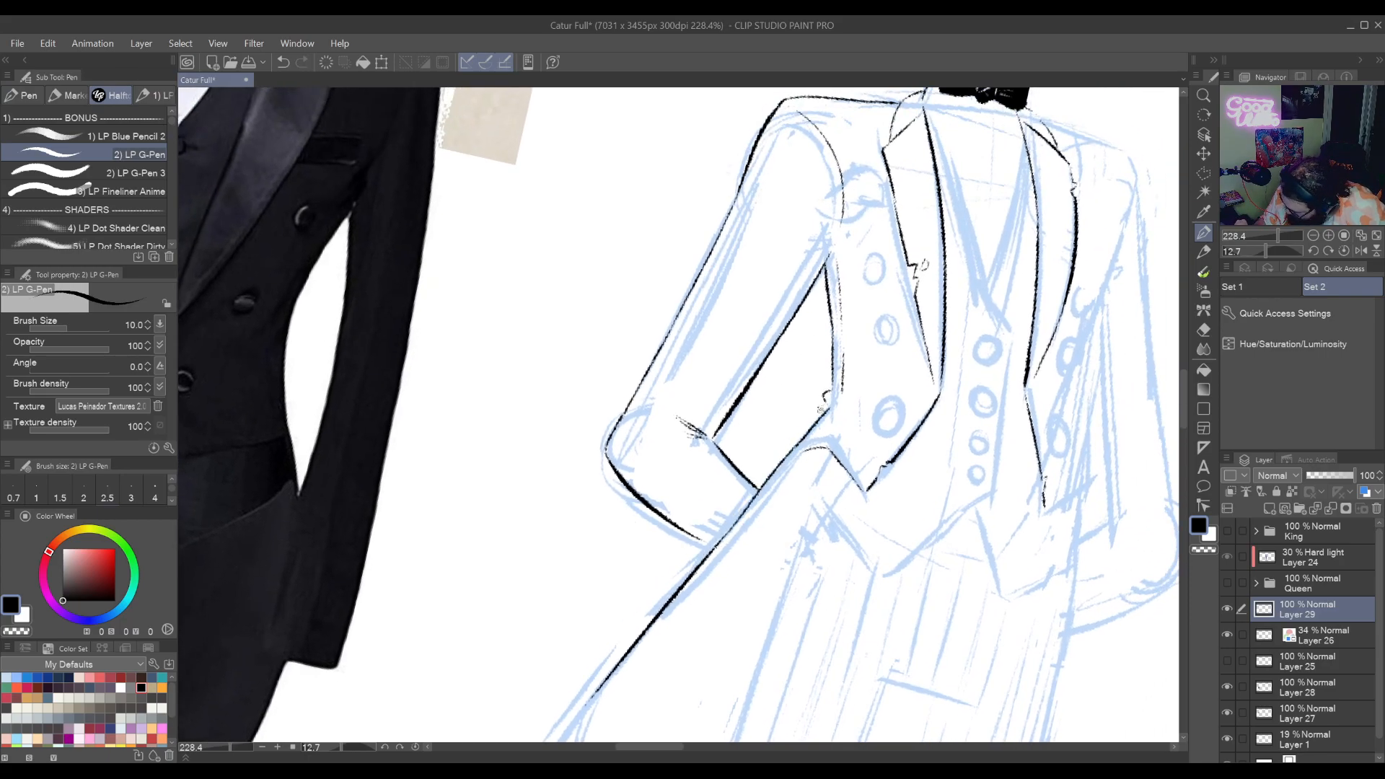
{"action": "scroll", "coordinate": [791, 518], "scroll_direction": "up", "scroll_amount": 2}
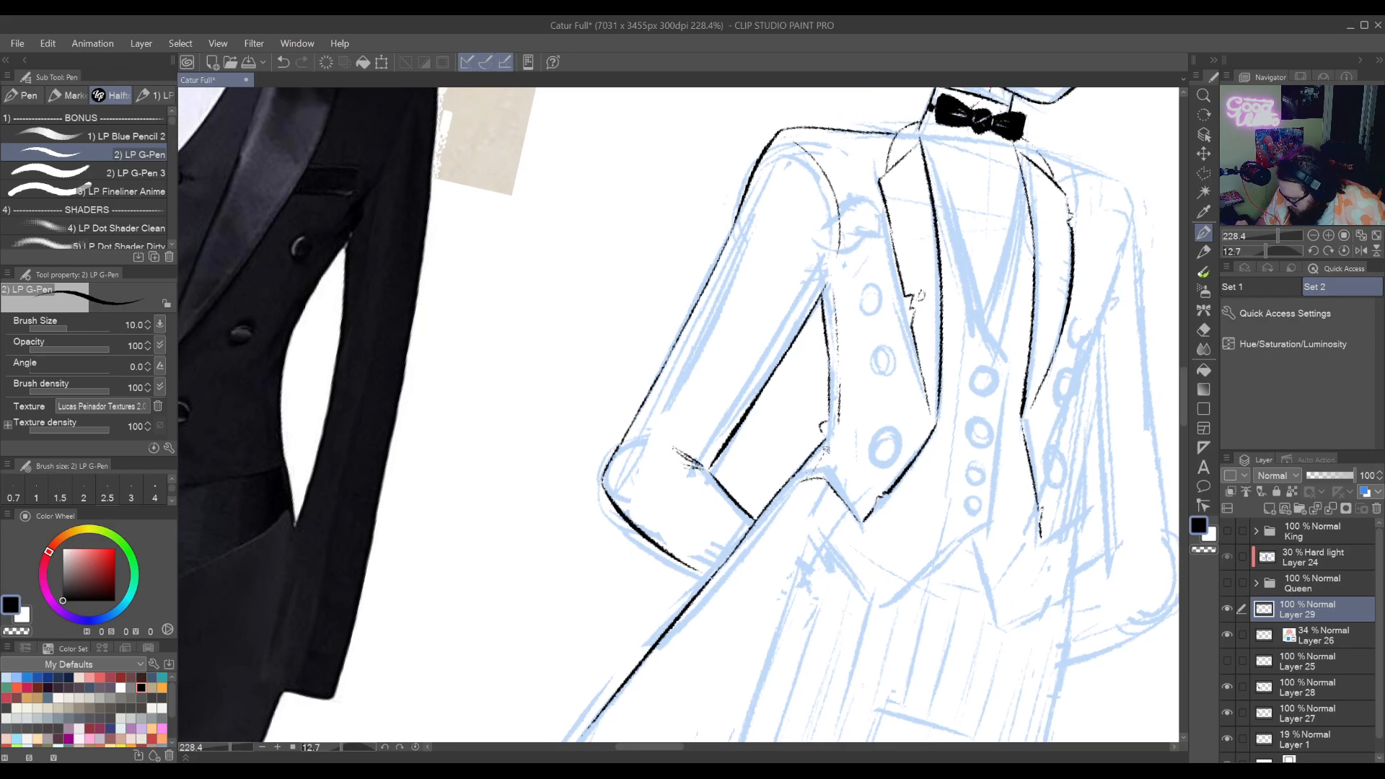
{"action": "key", "text": "r"}
{"action": "mouse_move", "coordinate": [797, 552]}
{"action": "left_mouse_down"}
{"action": "mouse_move", "coordinate": [751, 566]}
{"action": "mouse_move", "coordinate": [733, 494]}
{"action": "mouse_move", "coordinate": [804, 578]}
{"action": "mouse_move", "coordinate": [786, 667]}
{"action": "mouse_move", "coordinate": [702, 520]}
{"action": "left_mouse_up"}
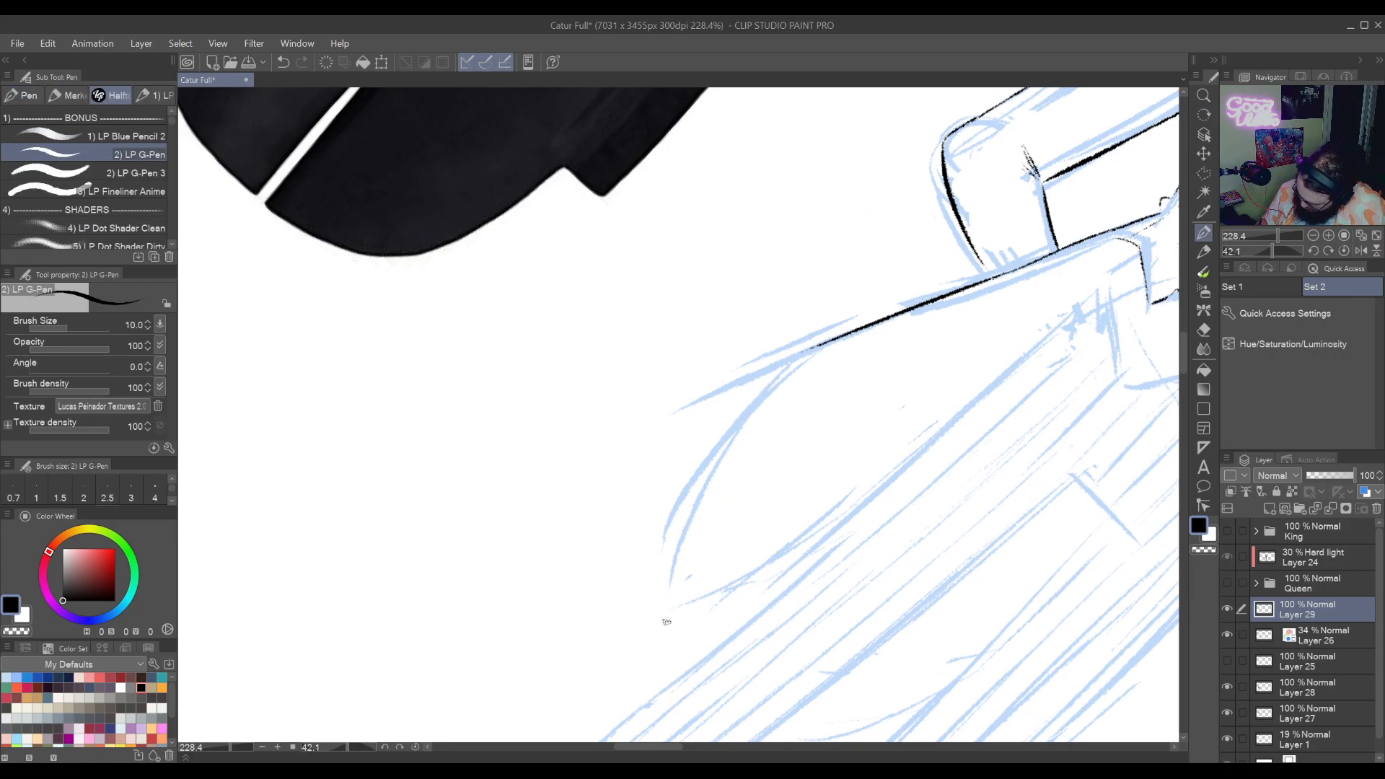
{"action": "mouse_move", "coordinate": [671, 597]}
{"action": "left_mouse_down"}
{"action": "mouse_move", "coordinate": [734, 431]}
{"action": "mouse_move", "coordinate": [818, 339]}
{"action": "left_mouse_up"}
{"action": "key", "text": "ctrl+z"}
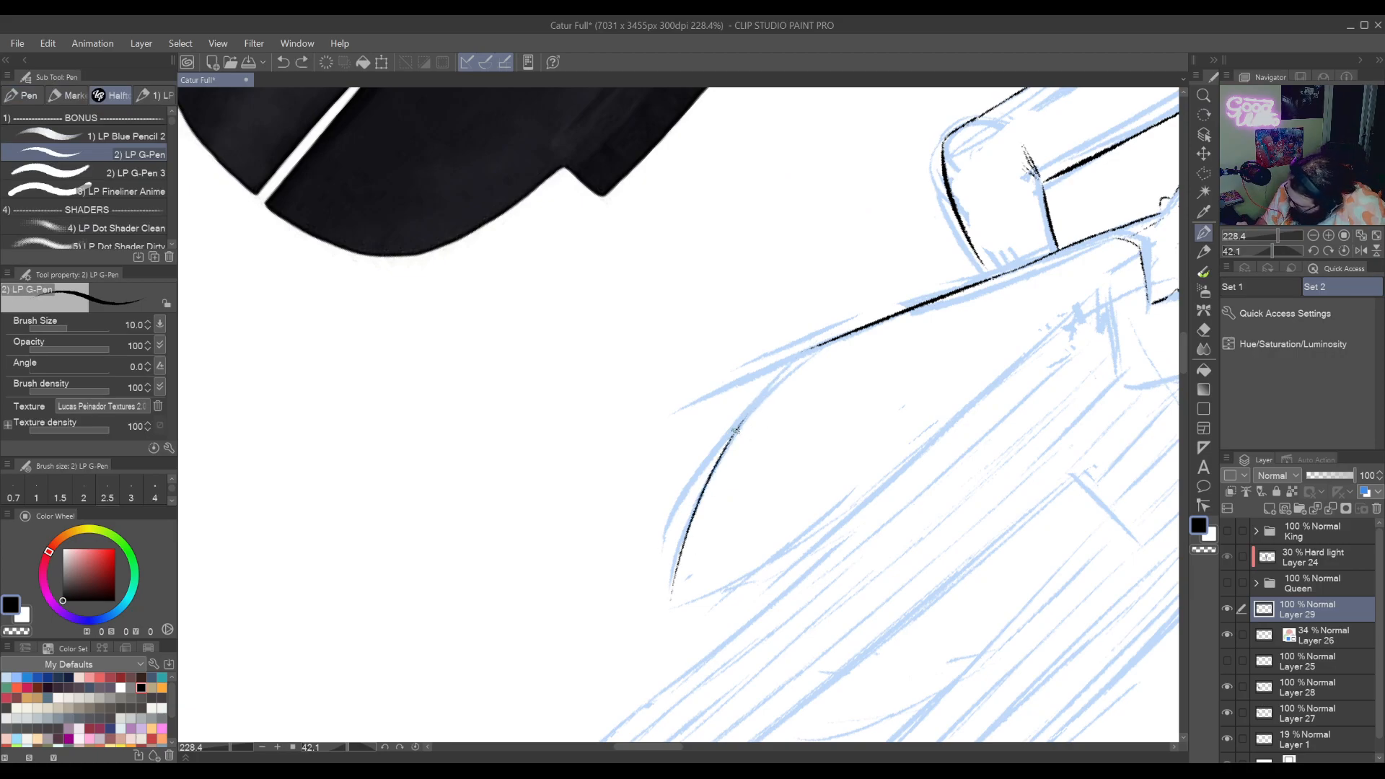
{"action": "left_click_drag", "start_coordinate": [739, 427], "coordinate": [820, 339]}
{"action": "key", "text": "e"}
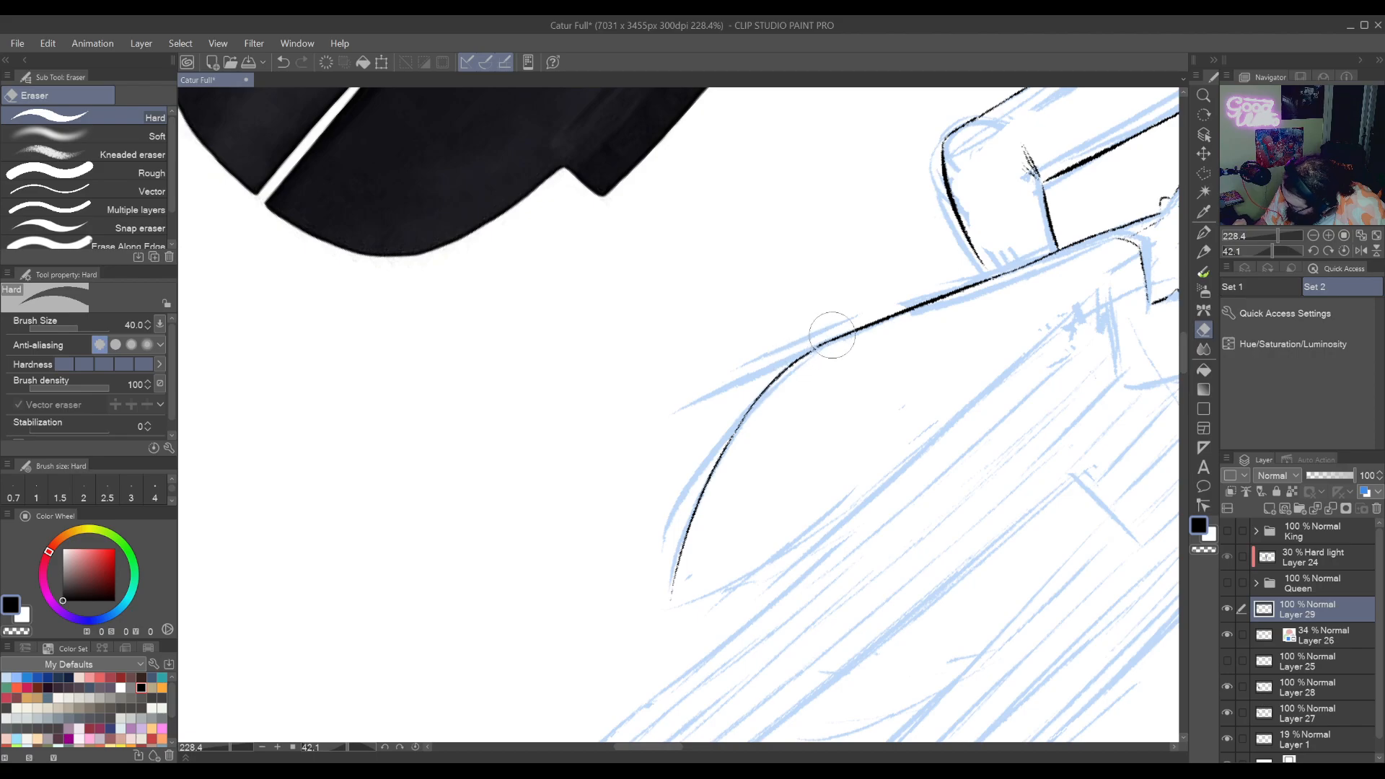
{"action": "key", "text": "r"}
{"action": "left_click_drag", "start_coordinate": [730, 519], "coordinate": [853, 503]}
{"action": "scroll", "coordinate": [853, 503], "scroll_direction": "up", "scroll_amount": 3}
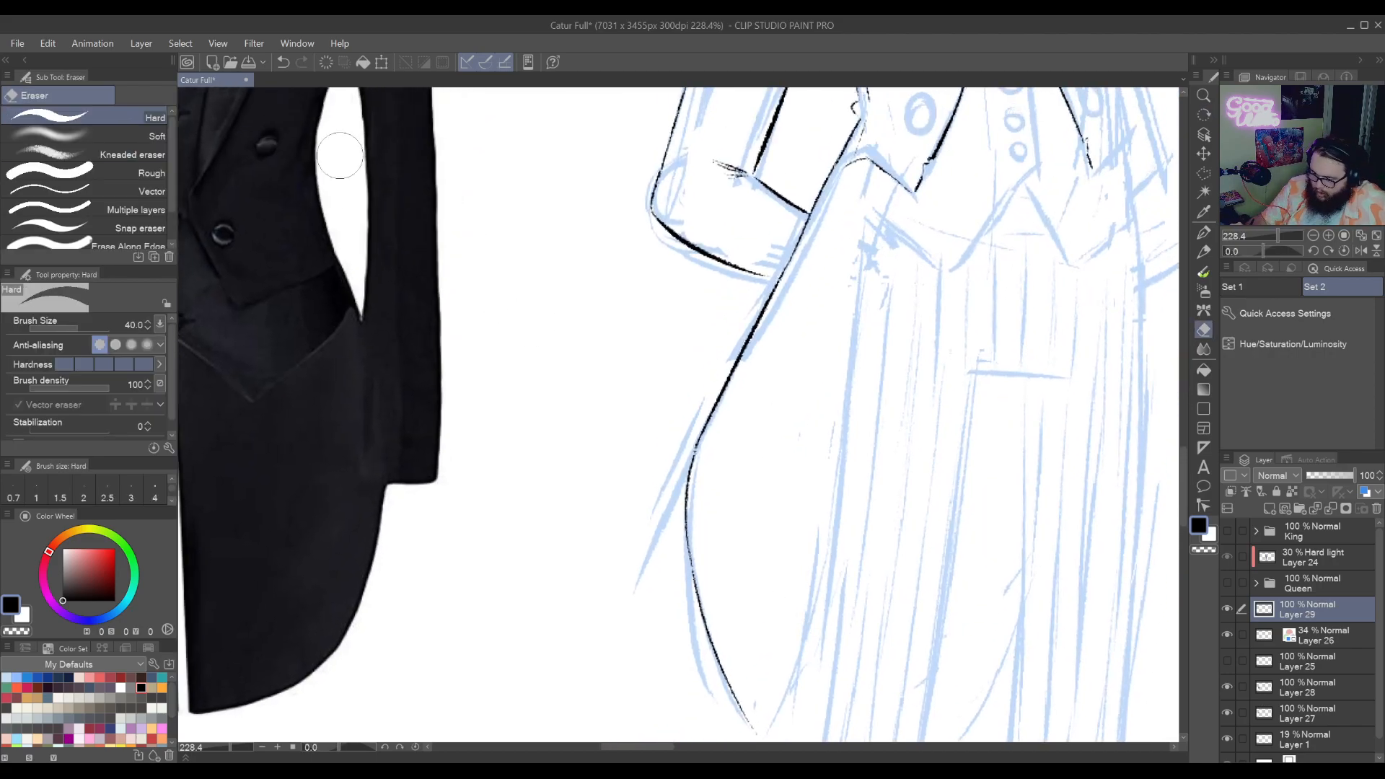
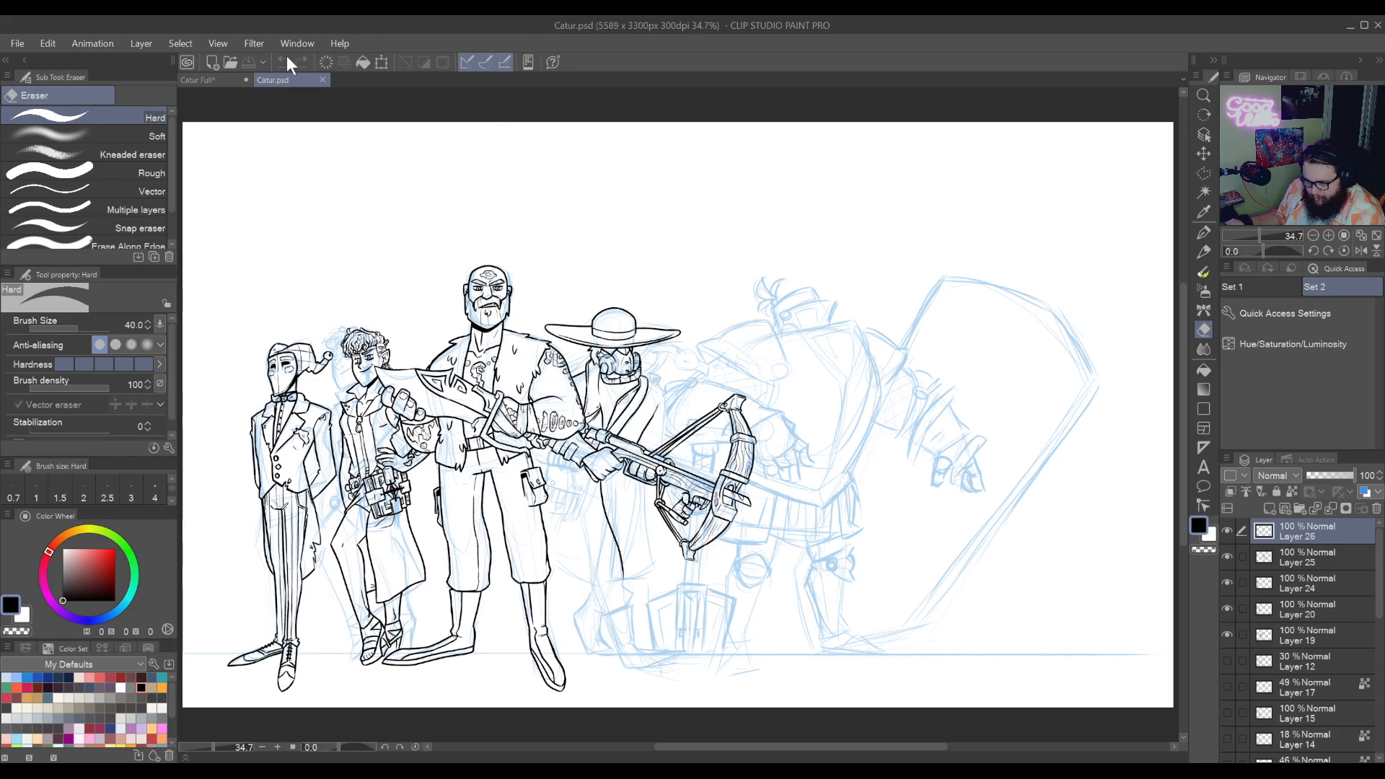
Compare the jester with the Queen and King folders' artwork and the Catur.psd lineup sketch, and hide both folders again
{"action": "left_click", "coordinate": [222, 81]}
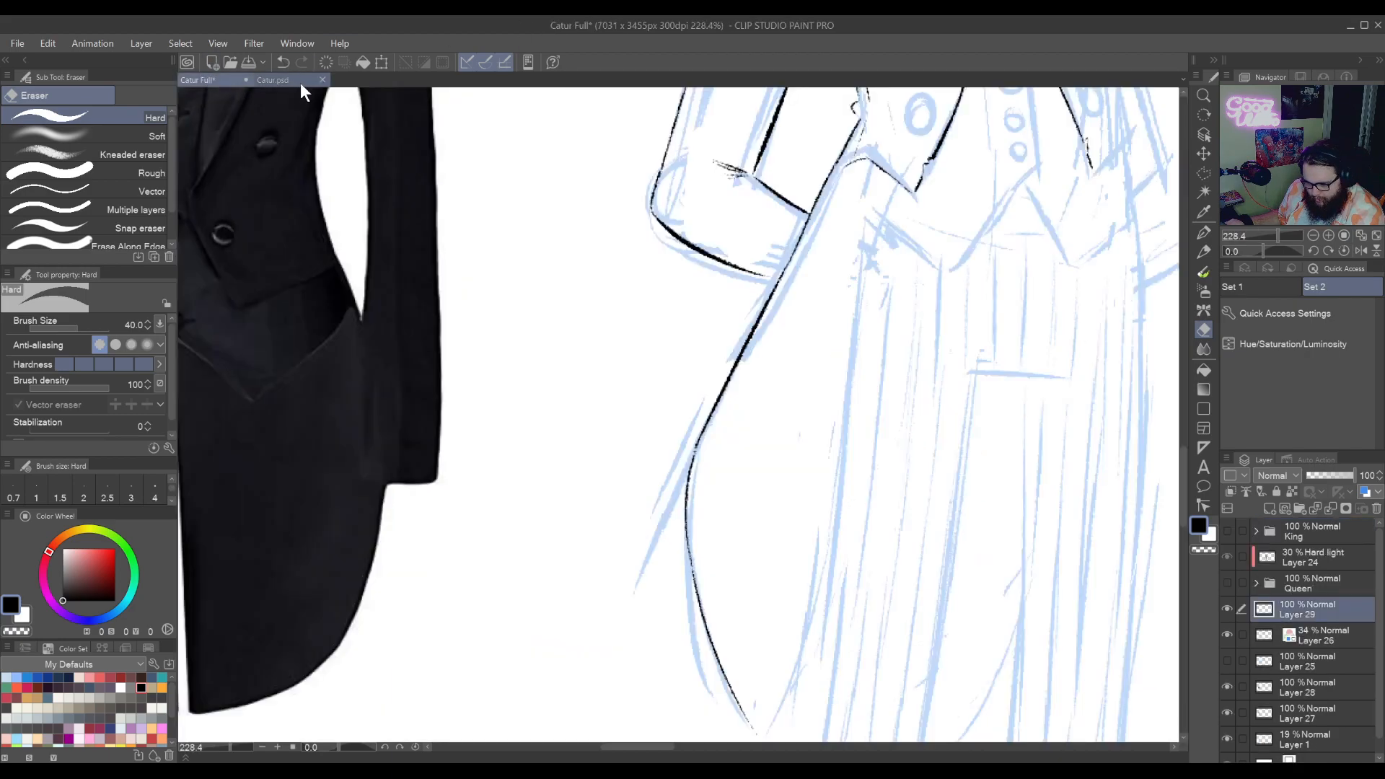
{"action": "scroll", "coordinate": [1079, 318], "scroll_direction": "down", "scroll_amount": 5}
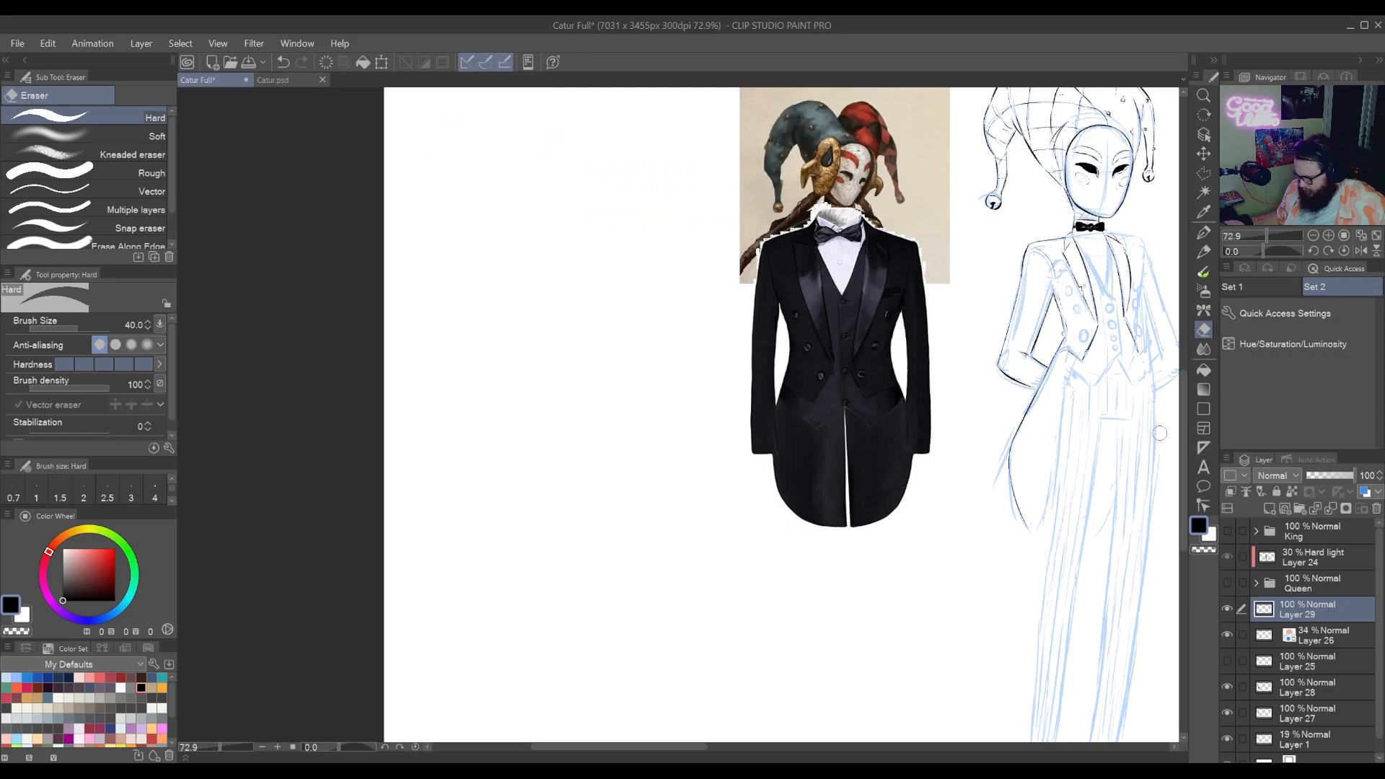
{"action": "left_click_drag", "start_coordinate": [1003, 479], "coordinate": [375, 480]}
{"action": "scroll", "coordinate": [464, 424], "scroll_direction": "down", "scroll_amount": 2}
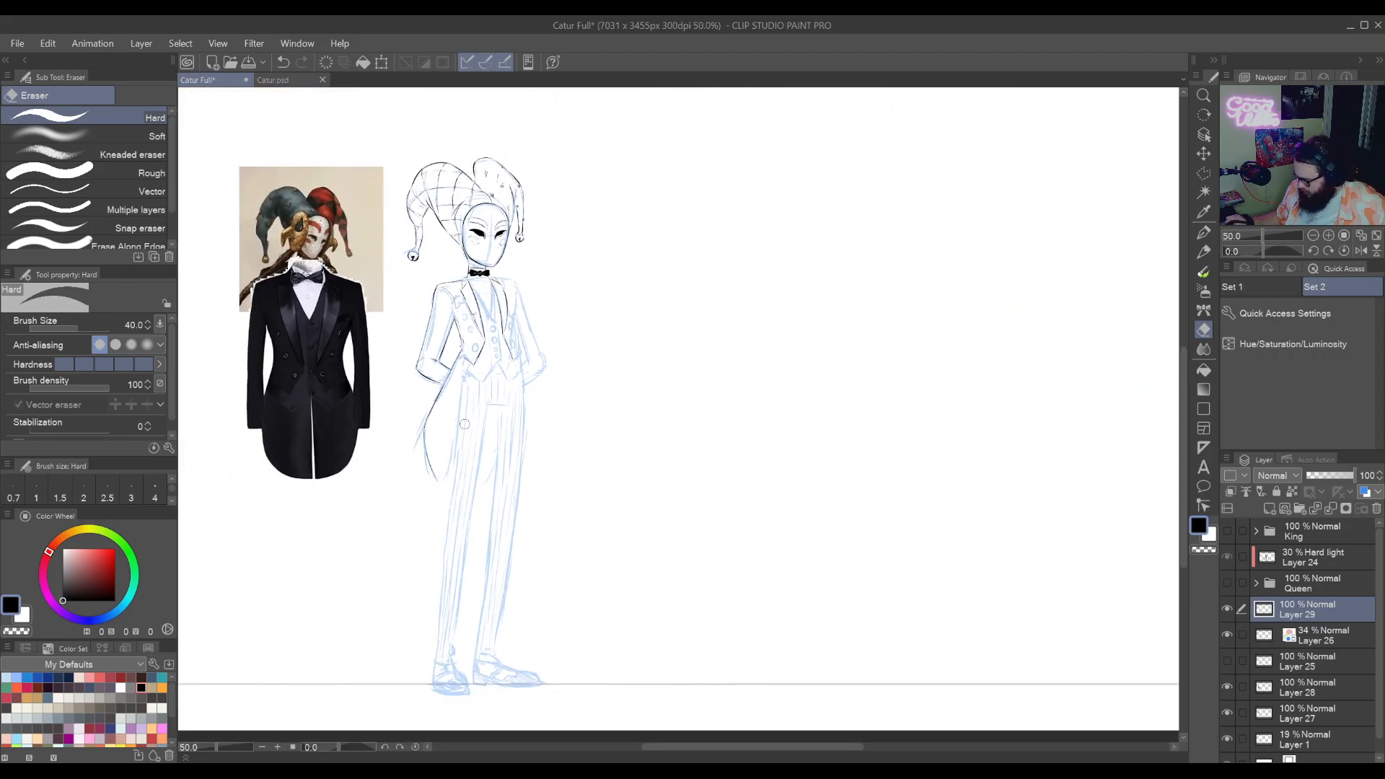
{"action": "left_click", "coordinate": [1227, 583]}
{"action": "left_click", "coordinate": [1227, 531]}
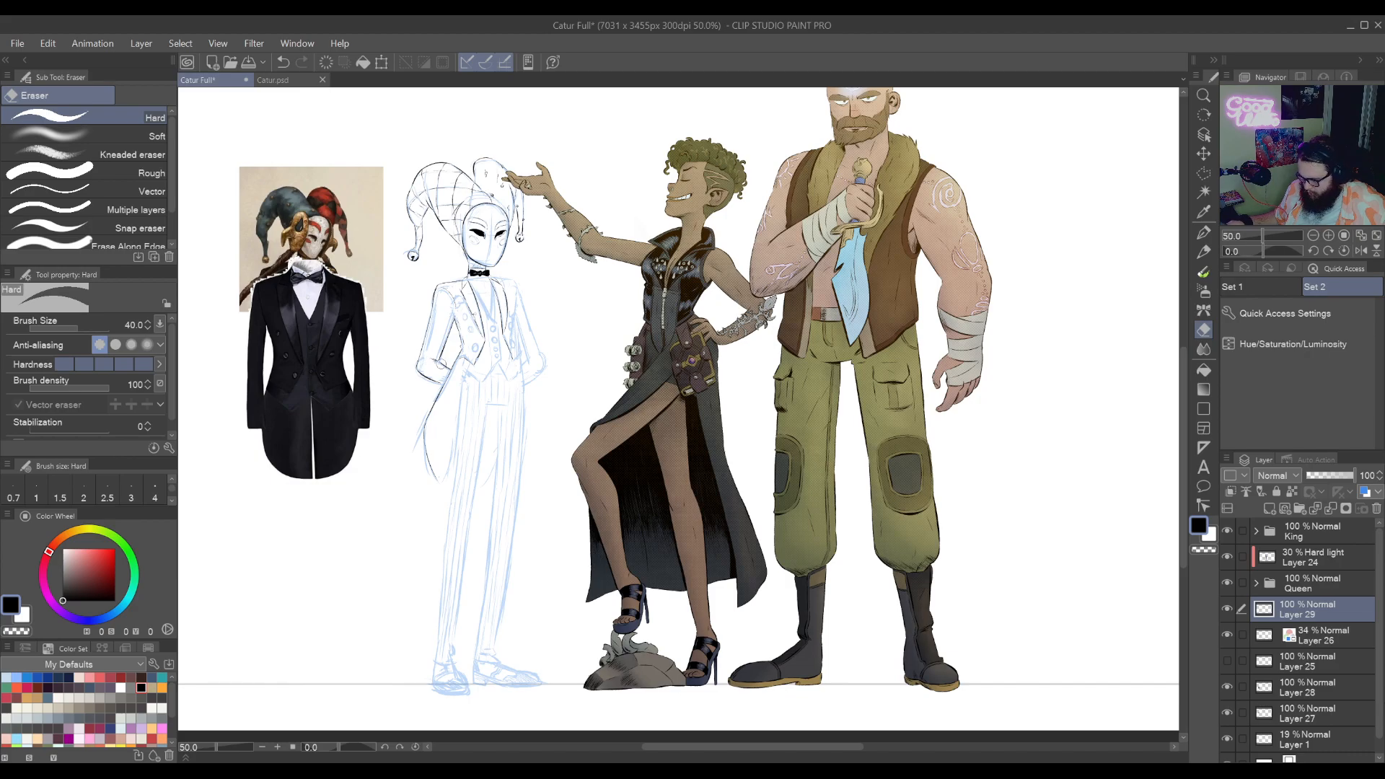
{"action": "scroll", "coordinate": [515, 371], "scroll_direction": "down", "scroll_amount": 2}
{"action": "left_click_drag", "start_coordinate": [681, 385], "coordinate": [648, 459]}
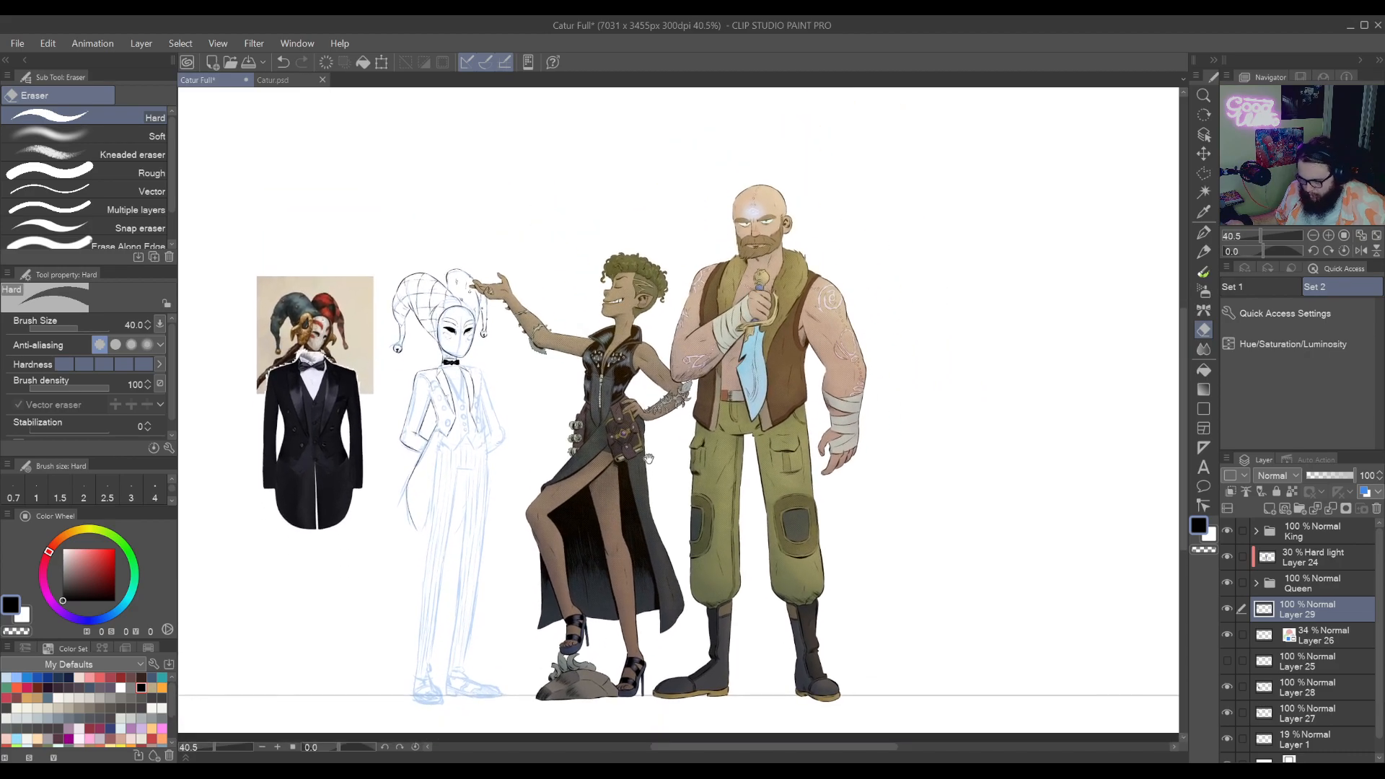
{"action": "left_click", "coordinate": [280, 80]}
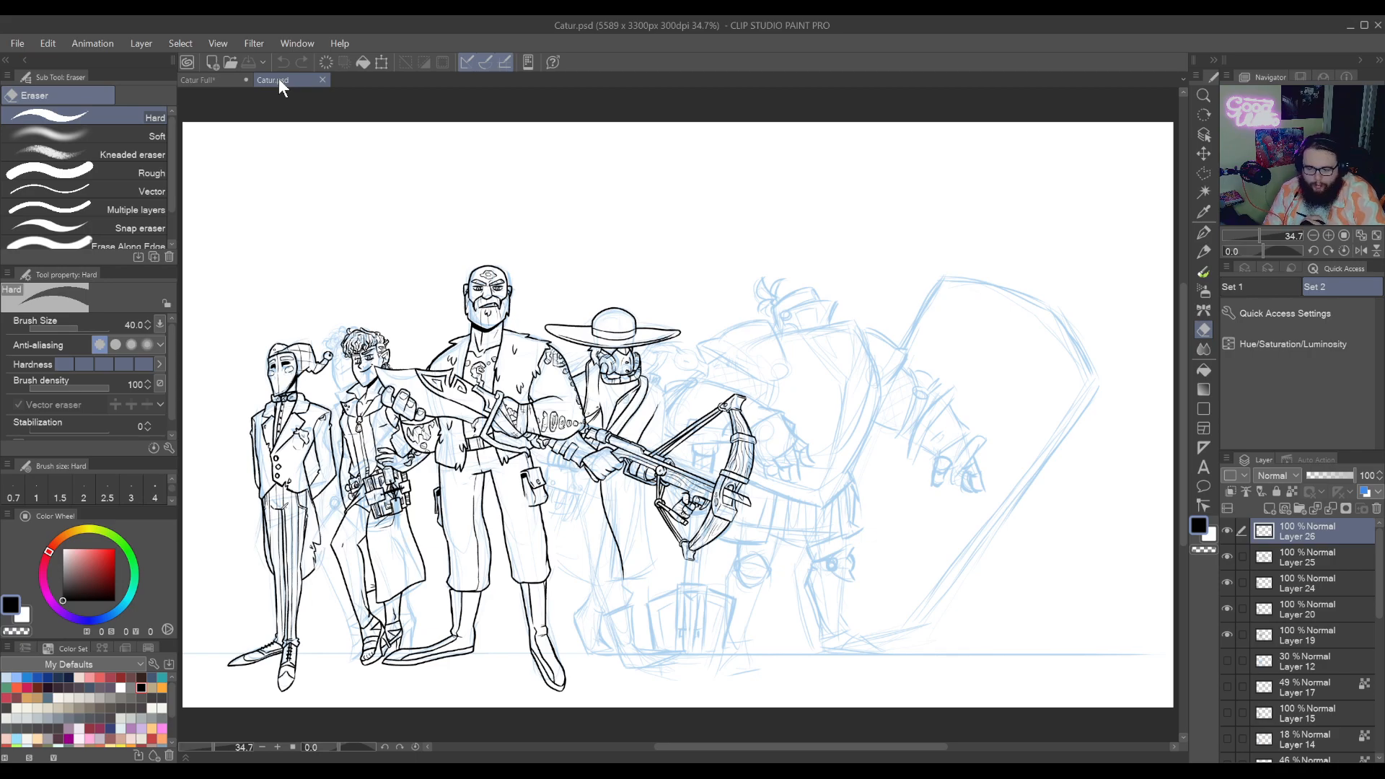
{"action": "left_click", "coordinate": [223, 80]}
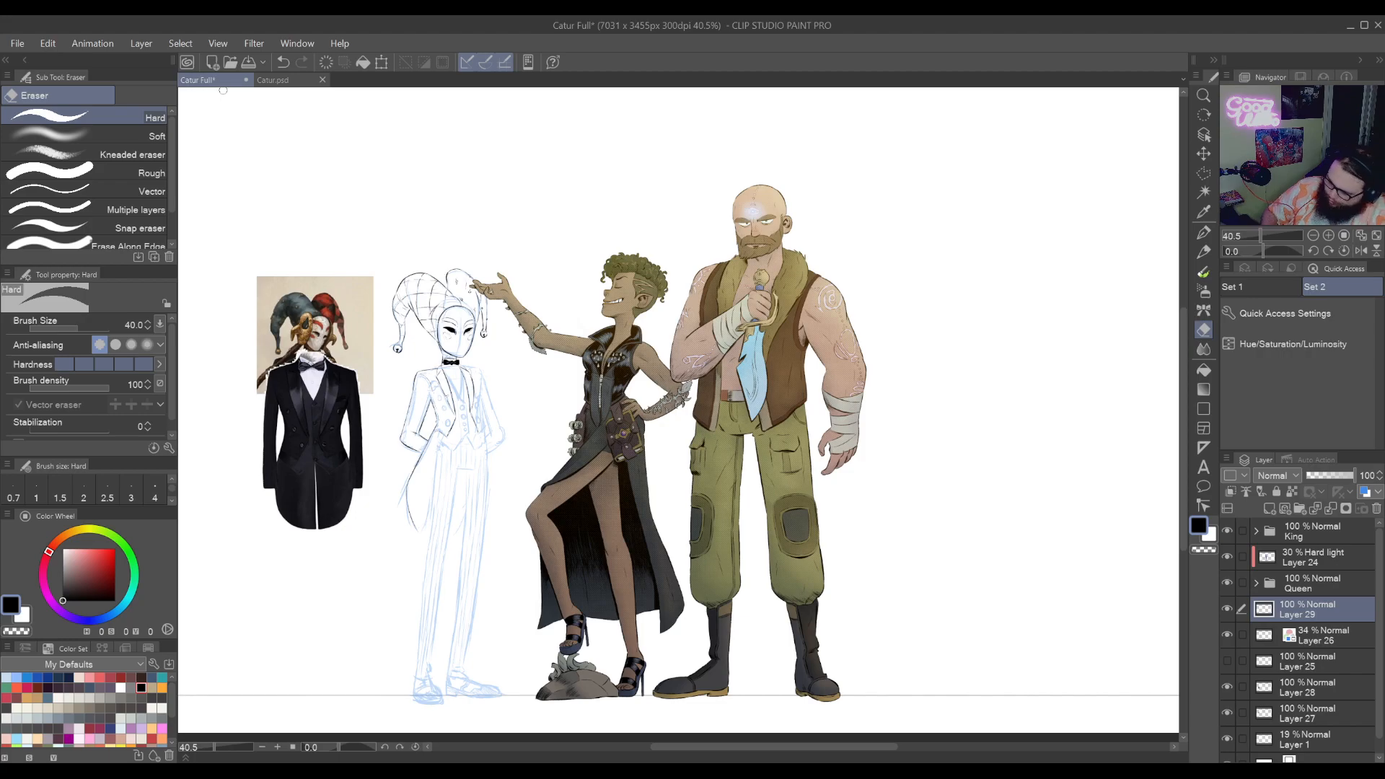
{"action": "left_click", "coordinate": [1227, 583]}
{"action": "left_click", "coordinate": [1227, 531]}
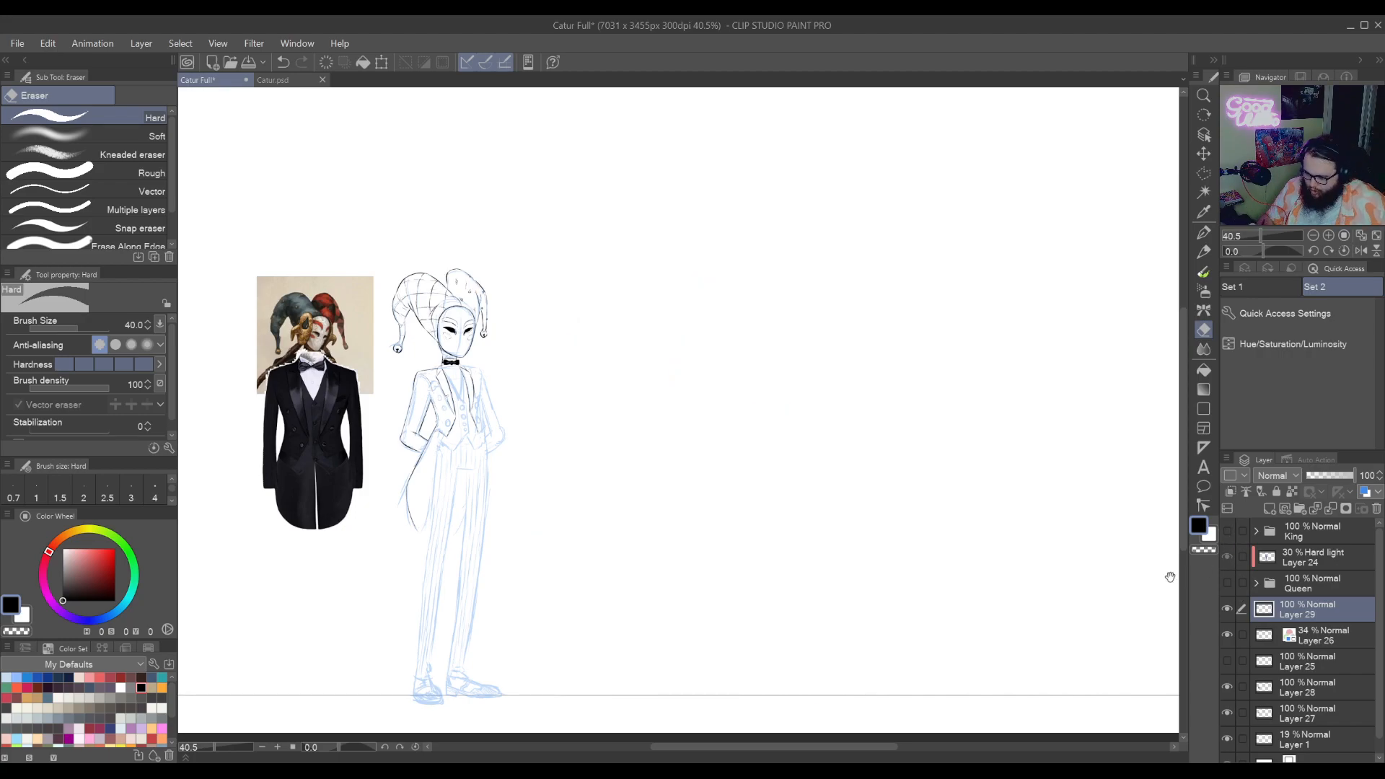
Ink a short line running down from the jacket's waist just inside the coat tail's edge, redoing the stroke as needed
{"action": "left_click_drag", "start_coordinate": [642, 536], "coordinate": [983, 507]}
{"action": "left_click_drag", "start_coordinate": [799, 557], "coordinate": [862, 551]}
{"action": "left_click_drag", "start_coordinate": [756, 436], "coordinate": [839, 564]}
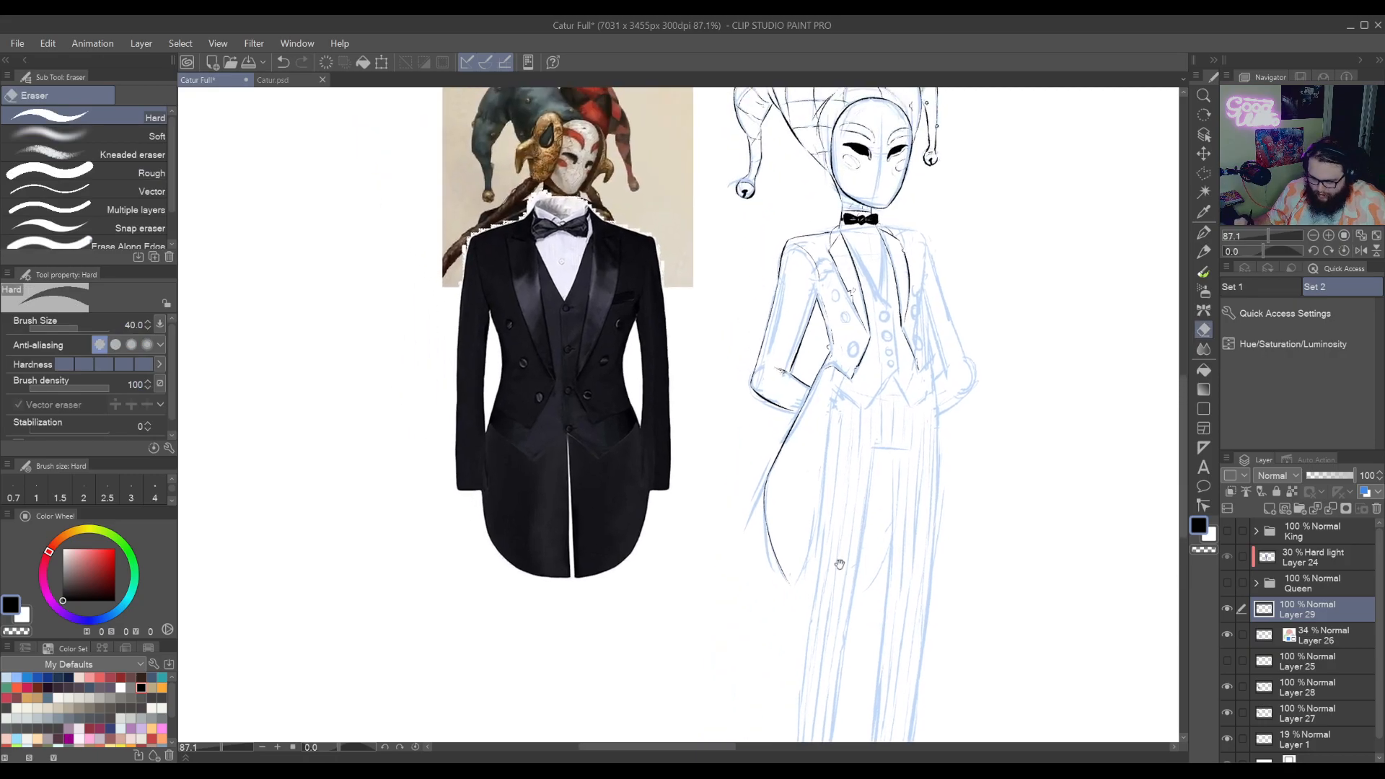
{"action": "left_click_drag", "start_coordinate": [862, 504], "coordinate": [809, 563]}
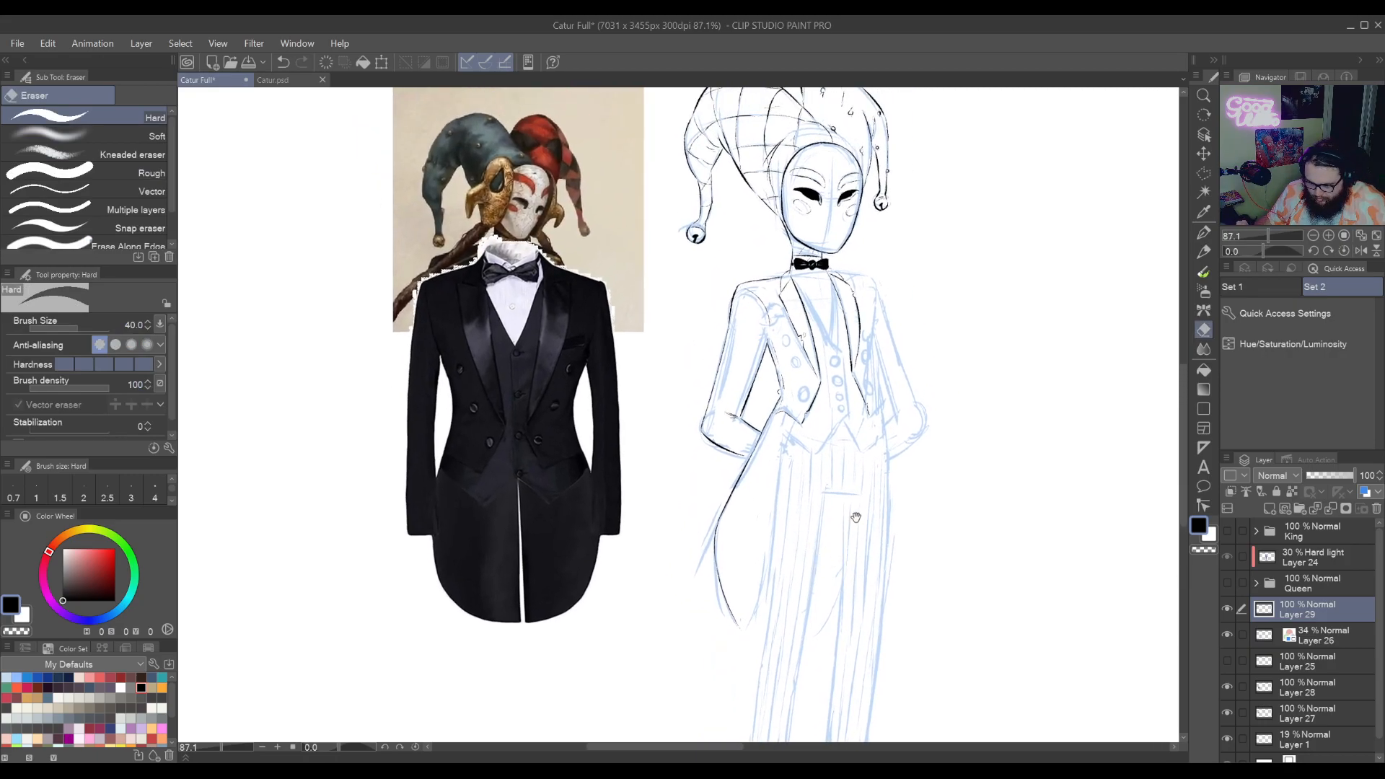
{"action": "mouse_move", "coordinate": [859, 513]}
{"action": "left_mouse_down"}
{"action": "mouse_move", "coordinate": [834, 571]}
{"action": "mouse_move", "coordinate": [836, 537]}
{"action": "mouse_move", "coordinate": [841, 575]}
{"action": "mouse_move", "coordinate": [968, 660]}
{"action": "left_mouse_up"}
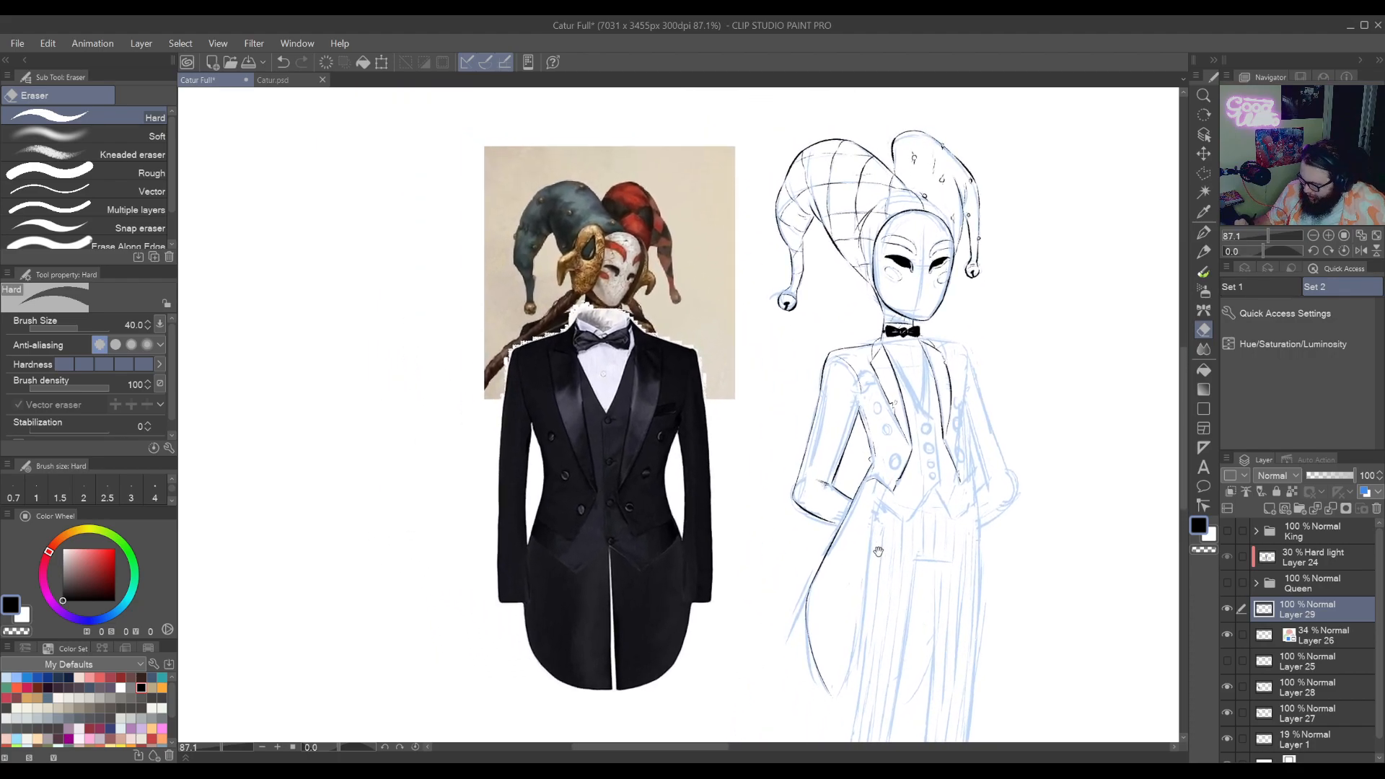
{"action": "left_click_drag", "start_coordinate": [879, 612], "coordinate": [890, 509]}
{"action": "left_click_drag", "start_coordinate": [871, 566], "coordinate": [914, 470]}
{"action": "left_click_drag", "start_coordinate": [926, 414], "coordinate": [875, 577]}
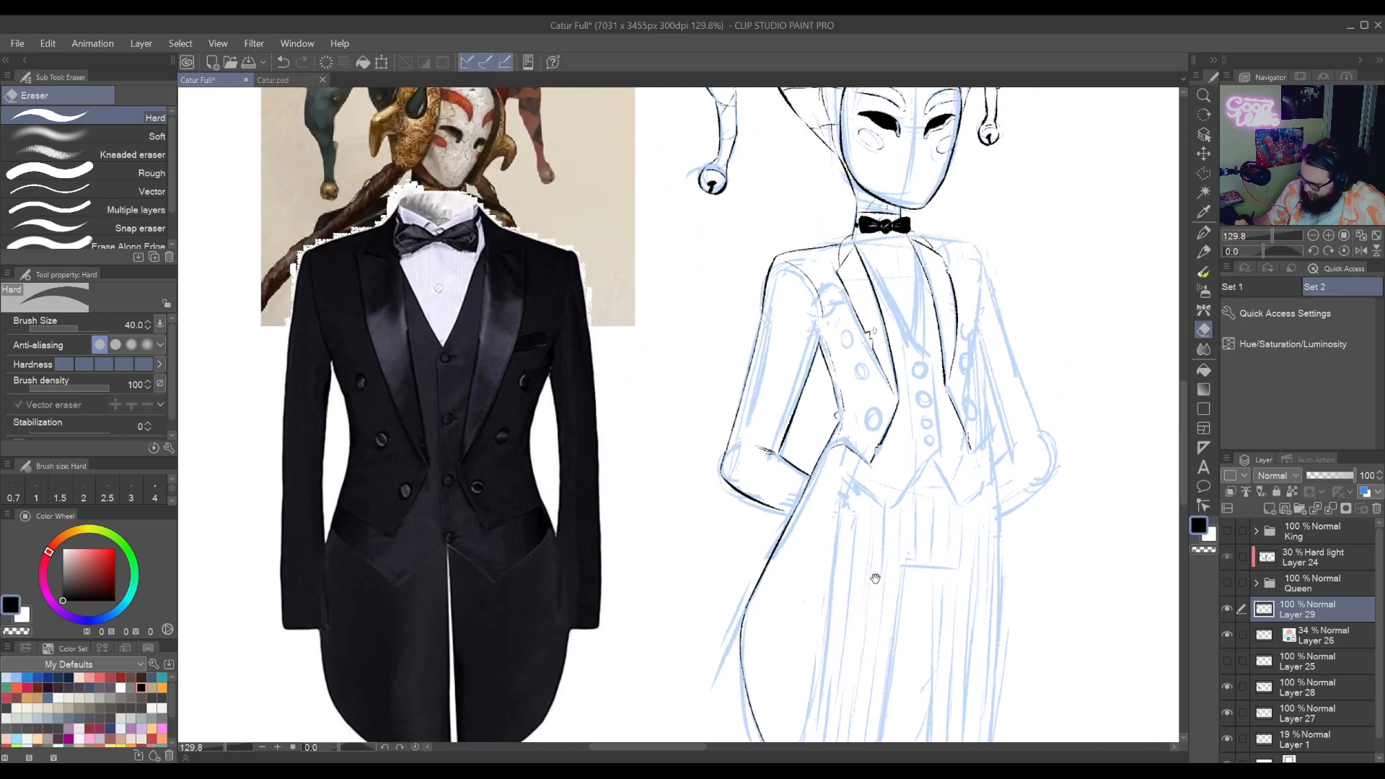
{"action": "mouse_move", "coordinate": [877, 523]}
{"action": "left_mouse_down"}
{"action": "mouse_move", "coordinate": [854, 635]}
{"action": "mouse_move", "coordinate": [888, 528]}
{"action": "mouse_move", "coordinate": [905, 602]}
{"action": "left_mouse_up"}
{"action": "key", "text": "p"}
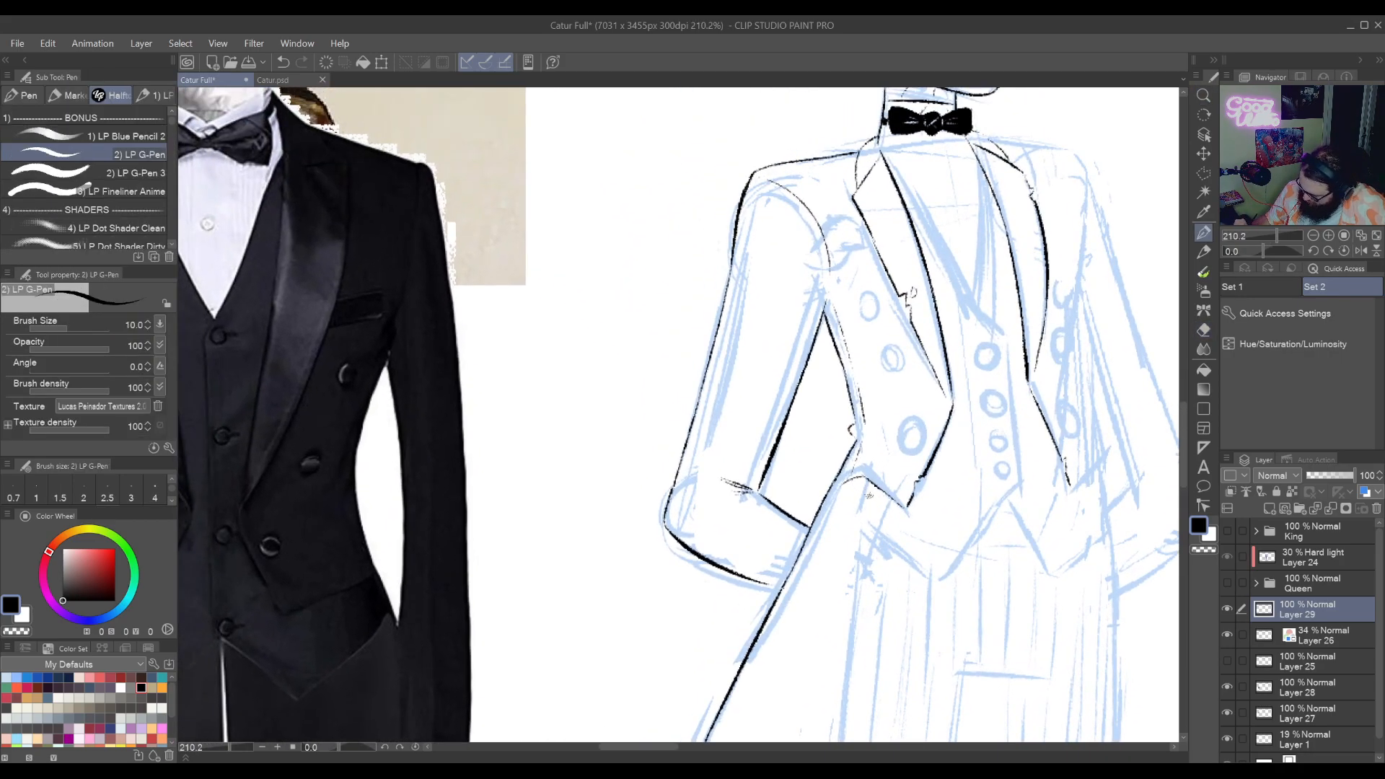
{"action": "key", "text": "ctrl+z"}
{"action": "left_click_drag", "start_coordinate": [869, 482], "coordinate": [848, 535]}
{"action": "key", "text": "ctrl+z"}
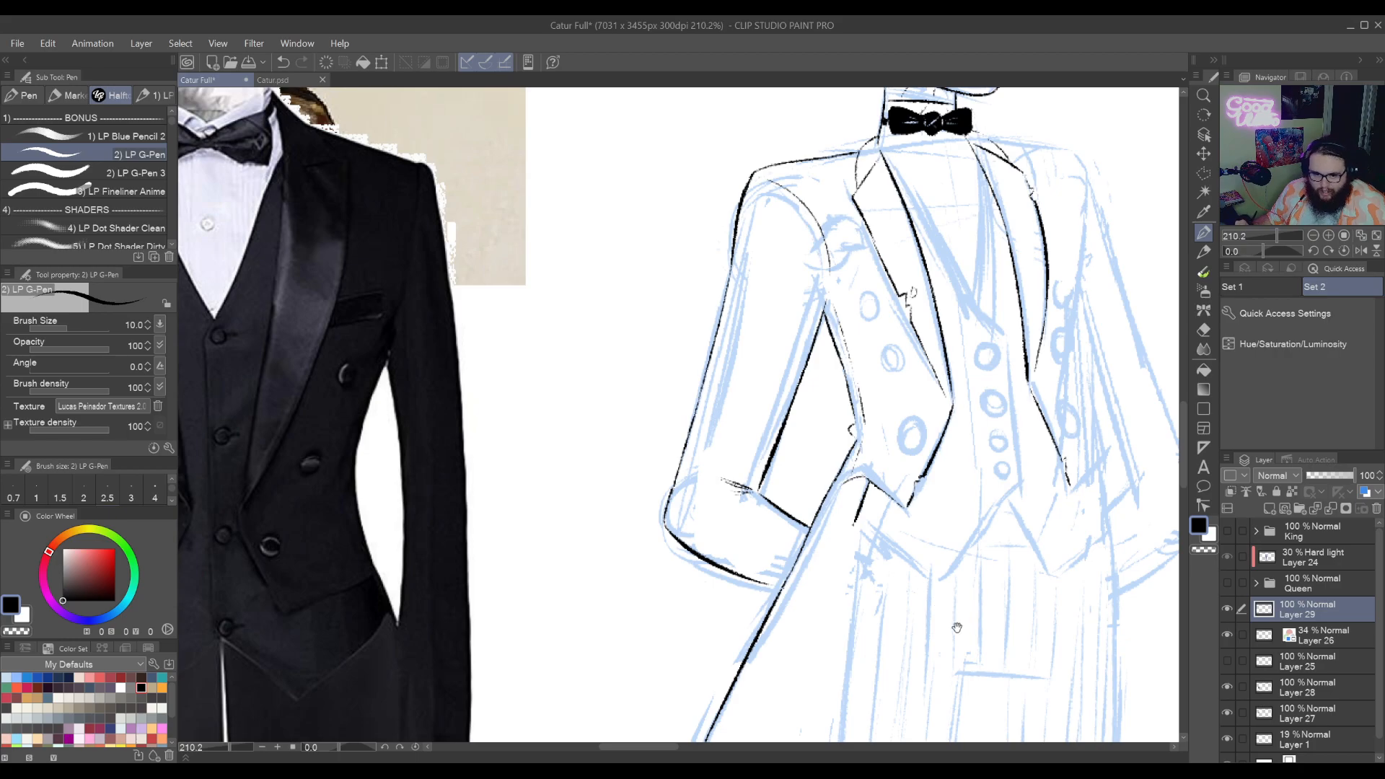
Ink the slanted lower hem of the vest from its pointed tip up to the centre opening
{"action": "left_click_drag", "start_coordinate": [957, 627], "coordinate": [863, 559]}
{"action": "mouse_move", "coordinate": [950, 522]}
{"action": "left_mouse_down"}
{"action": "mouse_move", "coordinate": [915, 610]}
{"action": "mouse_move", "coordinate": [966, 662]}
{"action": "left_mouse_up"}
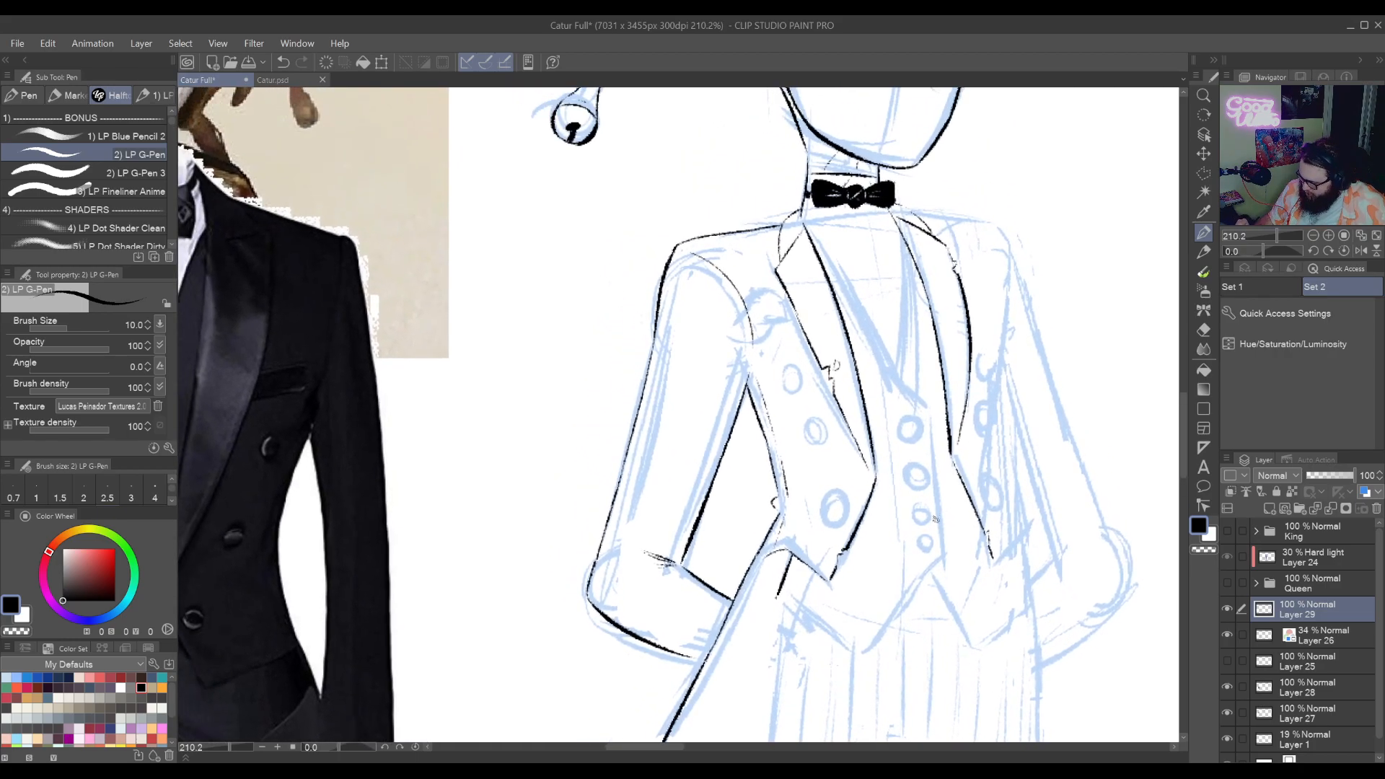
{"action": "left_click_drag", "start_coordinate": [868, 653], "coordinate": [926, 581]}
{"action": "key", "text": "ctrl+z"}
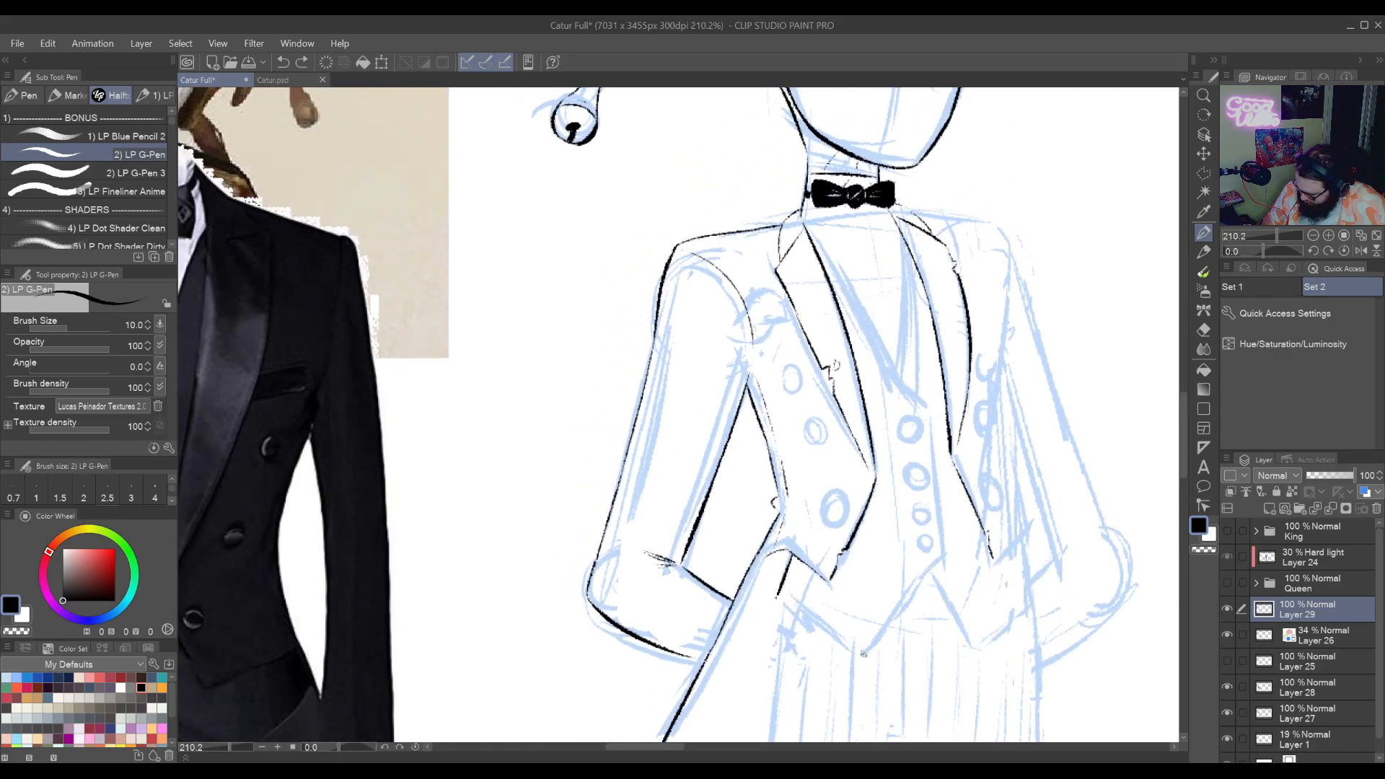
{"action": "left_click_drag", "start_coordinate": [867, 653], "coordinate": [929, 576]}
{"action": "left_click_drag", "start_coordinate": [890, 626], "coordinate": [944, 556]}
{"action": "key", "text": "ctrl+z"}
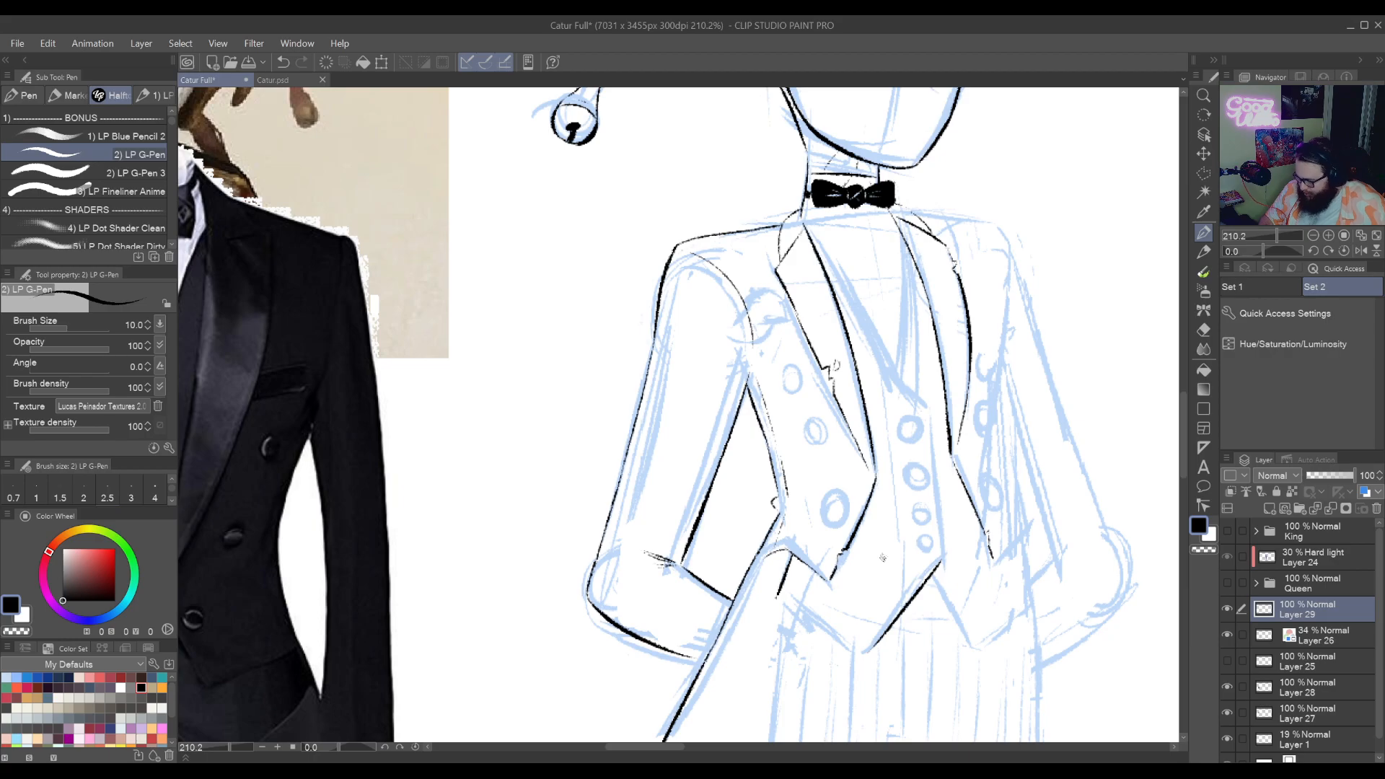
Ink the vest's vertical front opening beside the buttons down to the hem, redoing strokes and tidying the corner
{"action": "left_click_drag", "start_coordinate": [930, 413], "coordinate": [934, 506]}
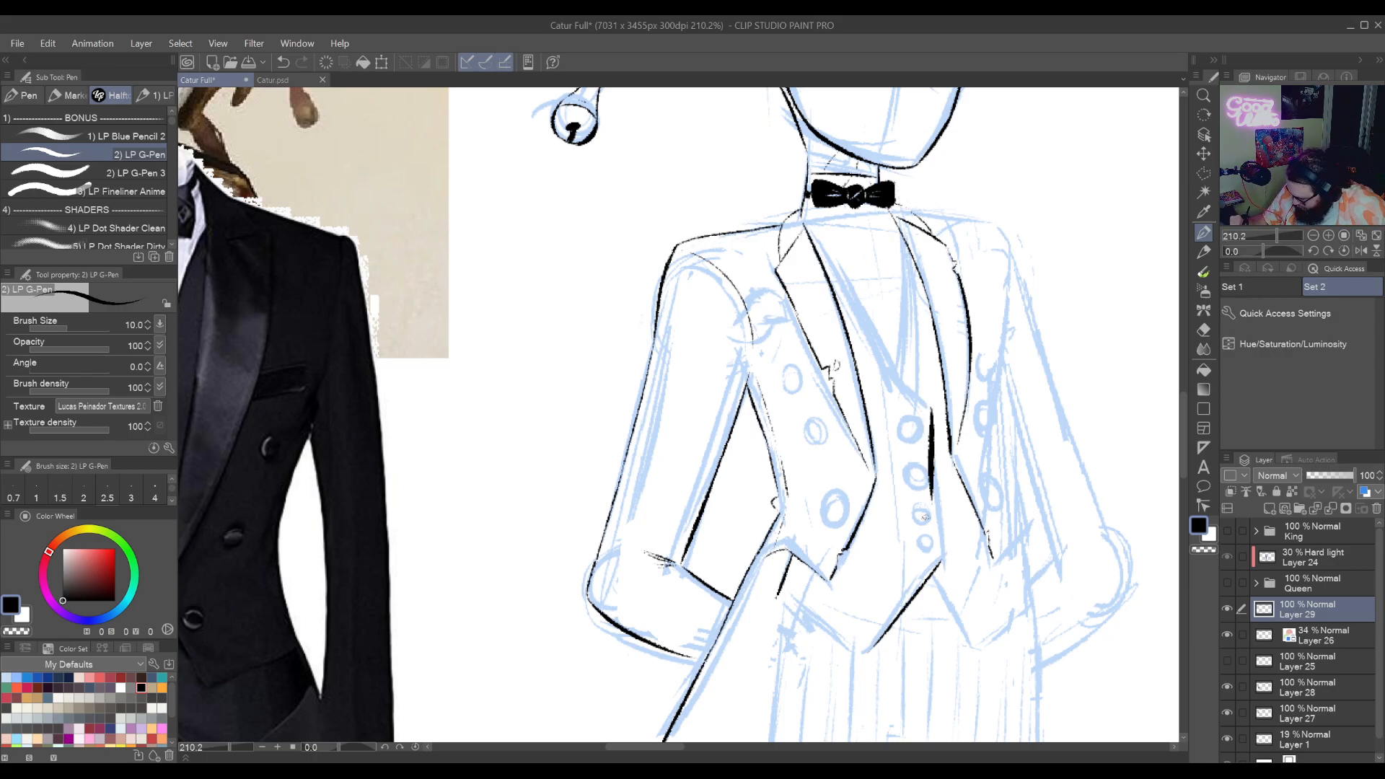
{"action": "key", "text": "ctrl+z"}
{"action": "left_click_drag", "start_coordinate": [929, 414], "coordinate": [937, 551]}
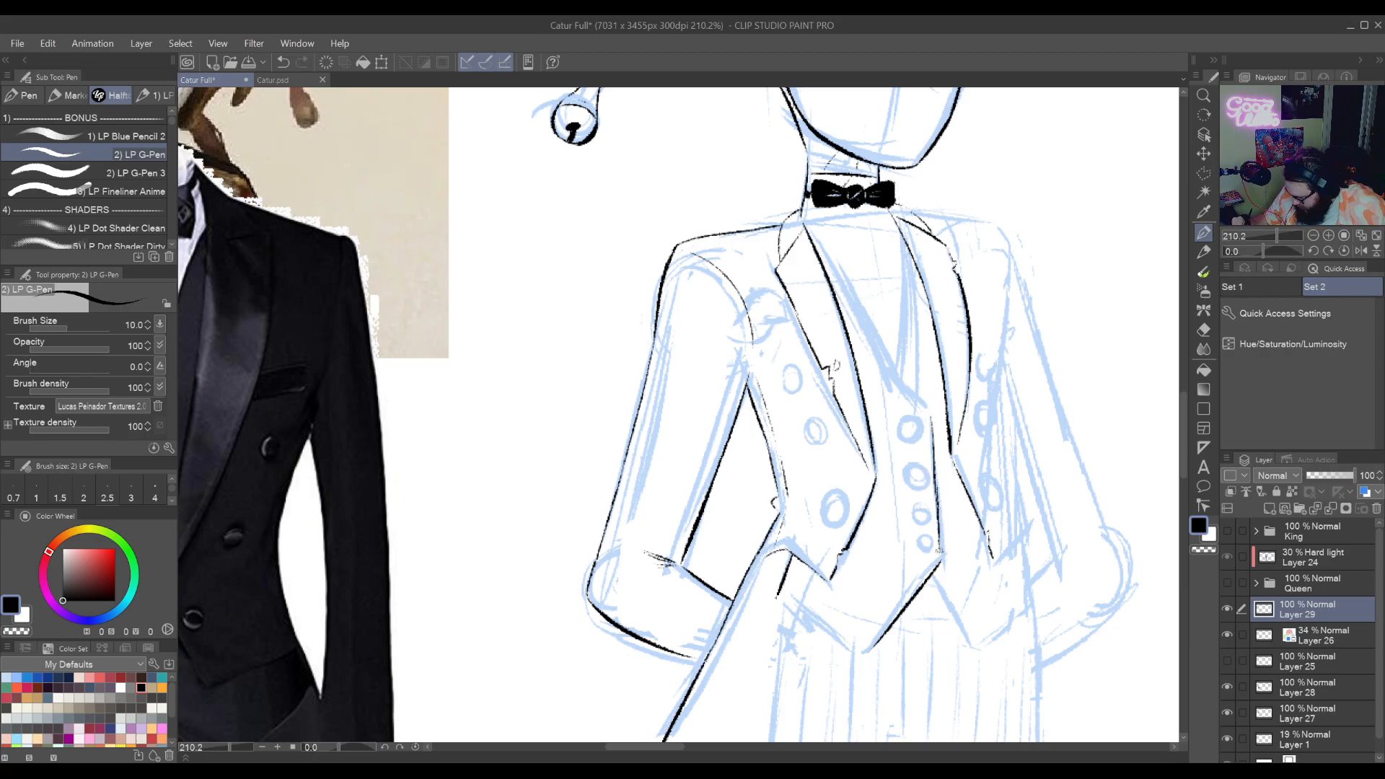
{"action": "key", "text": "ctrl+z"}
{"action": "left_click_drag", "start_coordinate": [935, 494], "coordinate": [936, 554]}
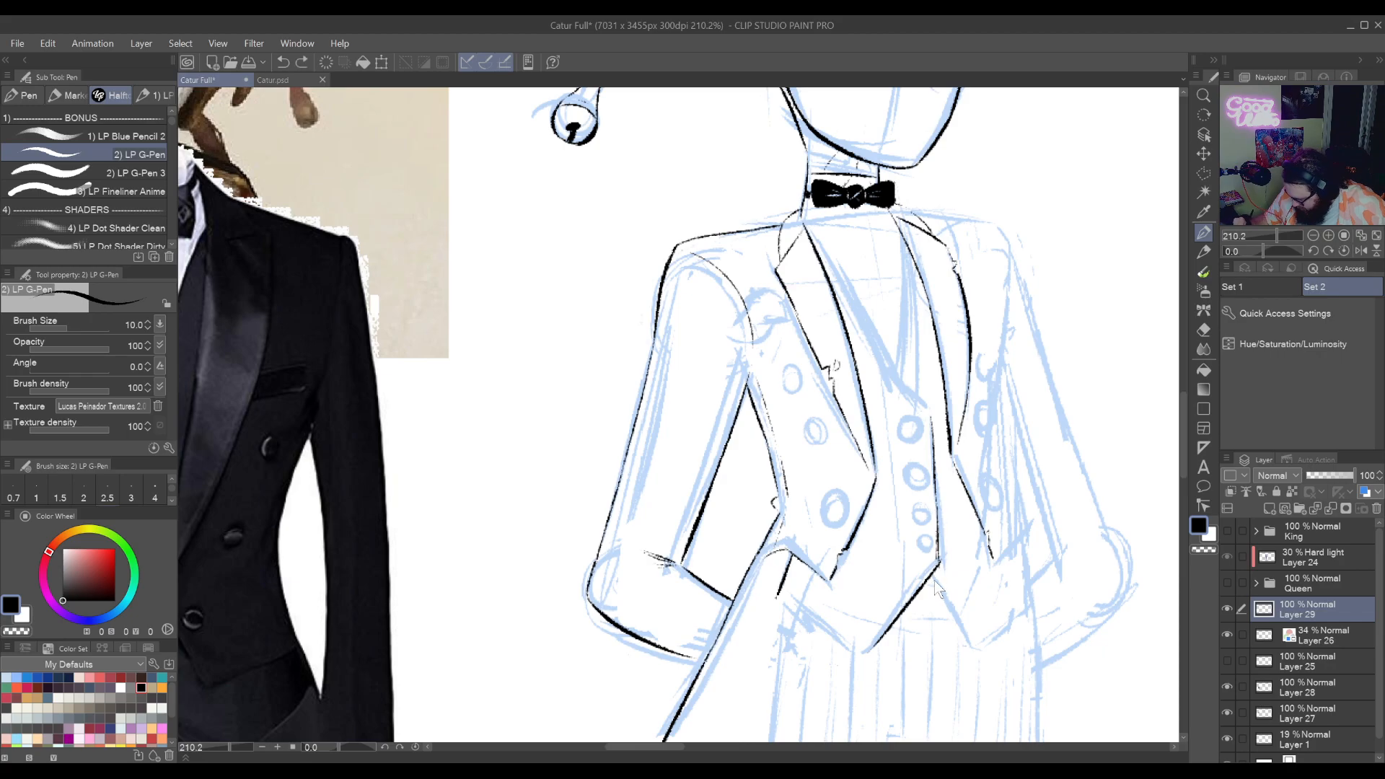
{"action": "key", "text": "e"}
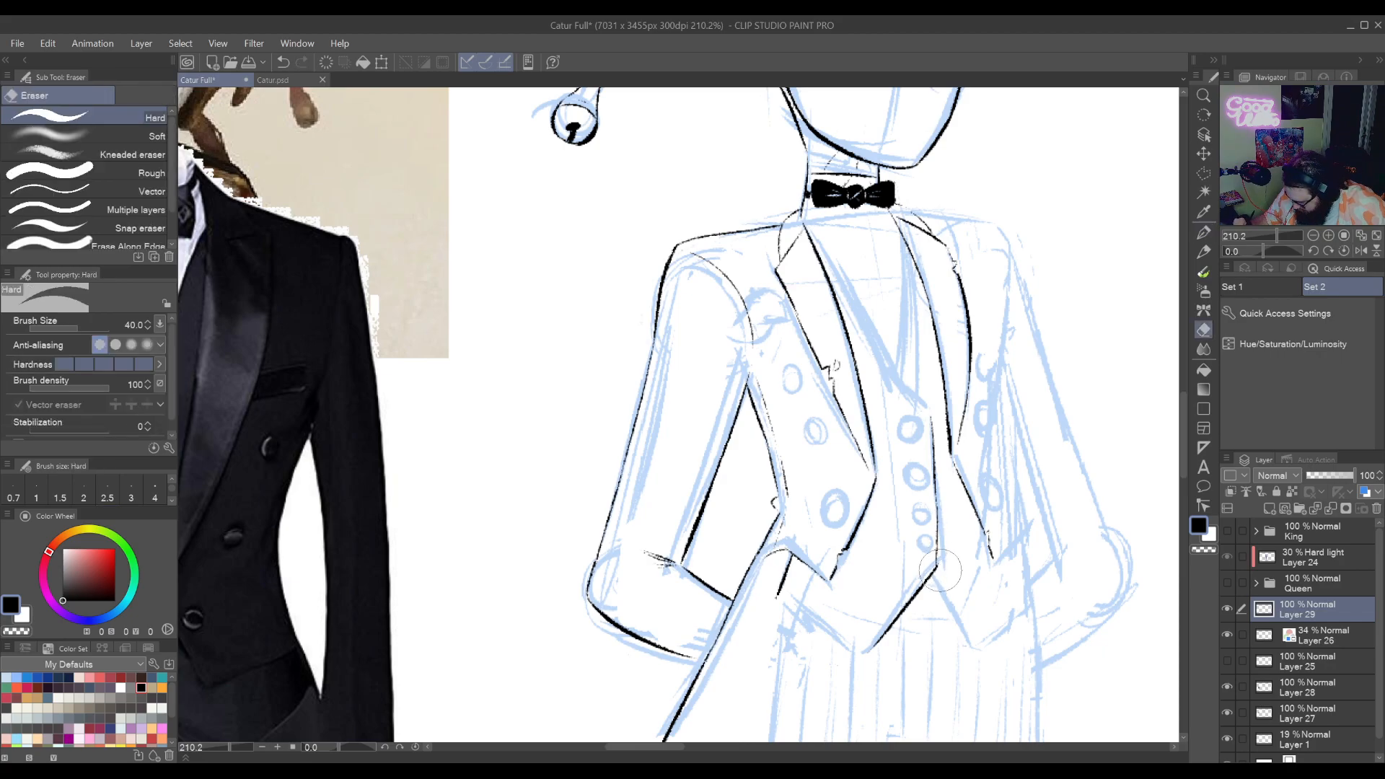
{"action": "key", "text": "p"}
Ink the vest's neckline edge from beneath the collar down to the front opening, retrying the stroke until it follows the sketch
{"action": "key", "text": "r"}
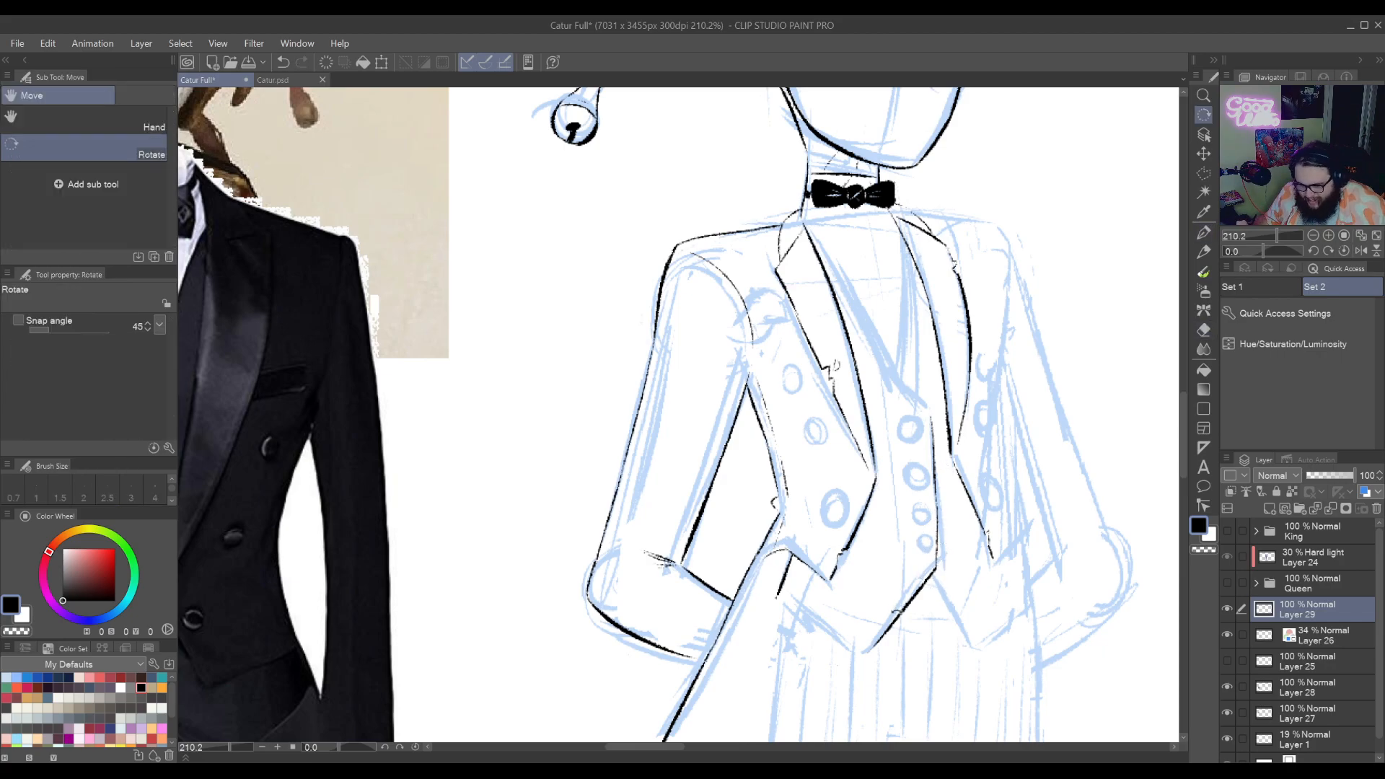
{"action": "mouse_move", "coordinate": [930, 550]}
{"action": "left_mouse_down"}
{"action": "mouse_move", "coordinate": [844, 609]}
{"action": "mouse_move", "coordinate": [668, 635]}
{"action": "left_mouse_up"}
{"action": "left_click_drag", "start_coordinate": [818, 565], "coordinate": [789, 636]}
{"action": "key", "text": "p"}
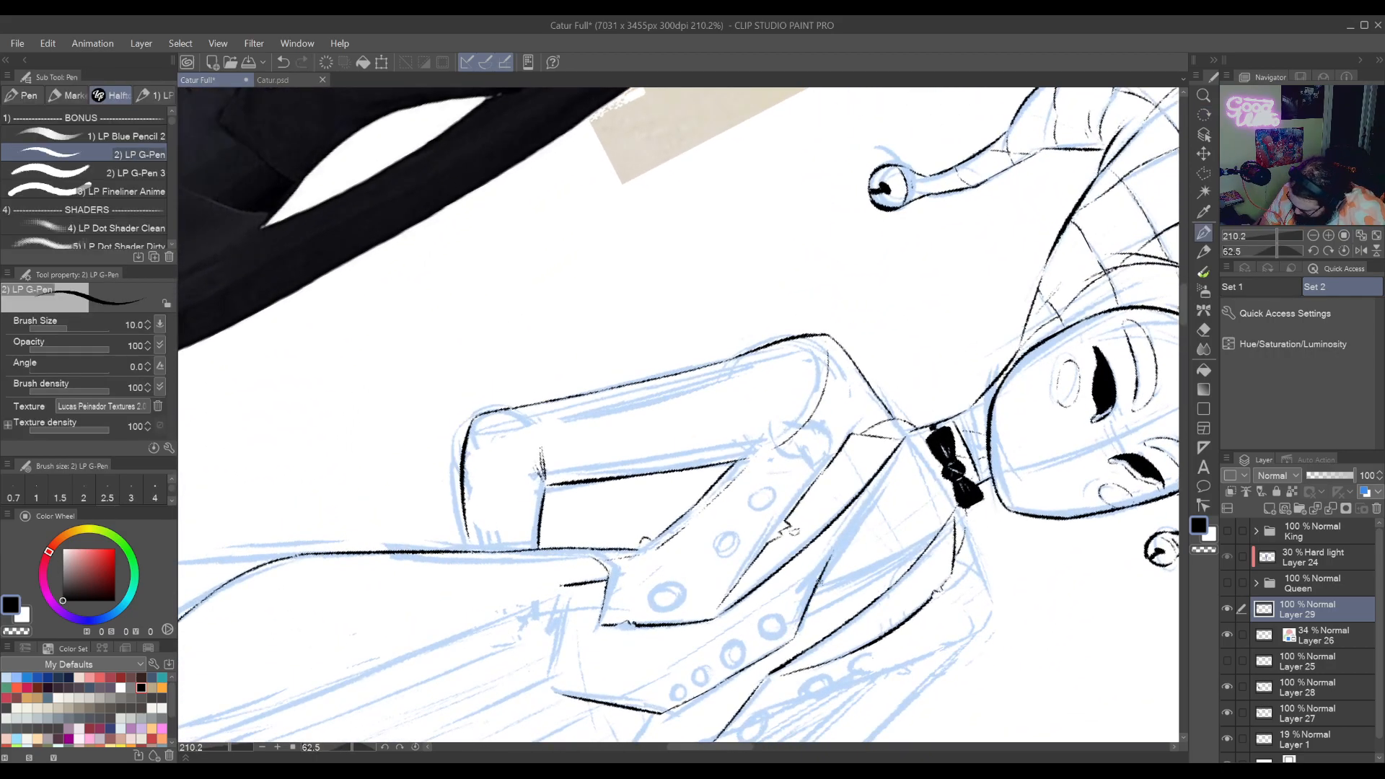
{"action": "left_click_drag", "start_coordinate": [820, 580], "coordinate": [890, 477]}
{"action": "key", "text": "ctrl+z"}
{"action": "left_click_drag", "start_coordinate": [835, 549], "coordinate": [881, 473]}
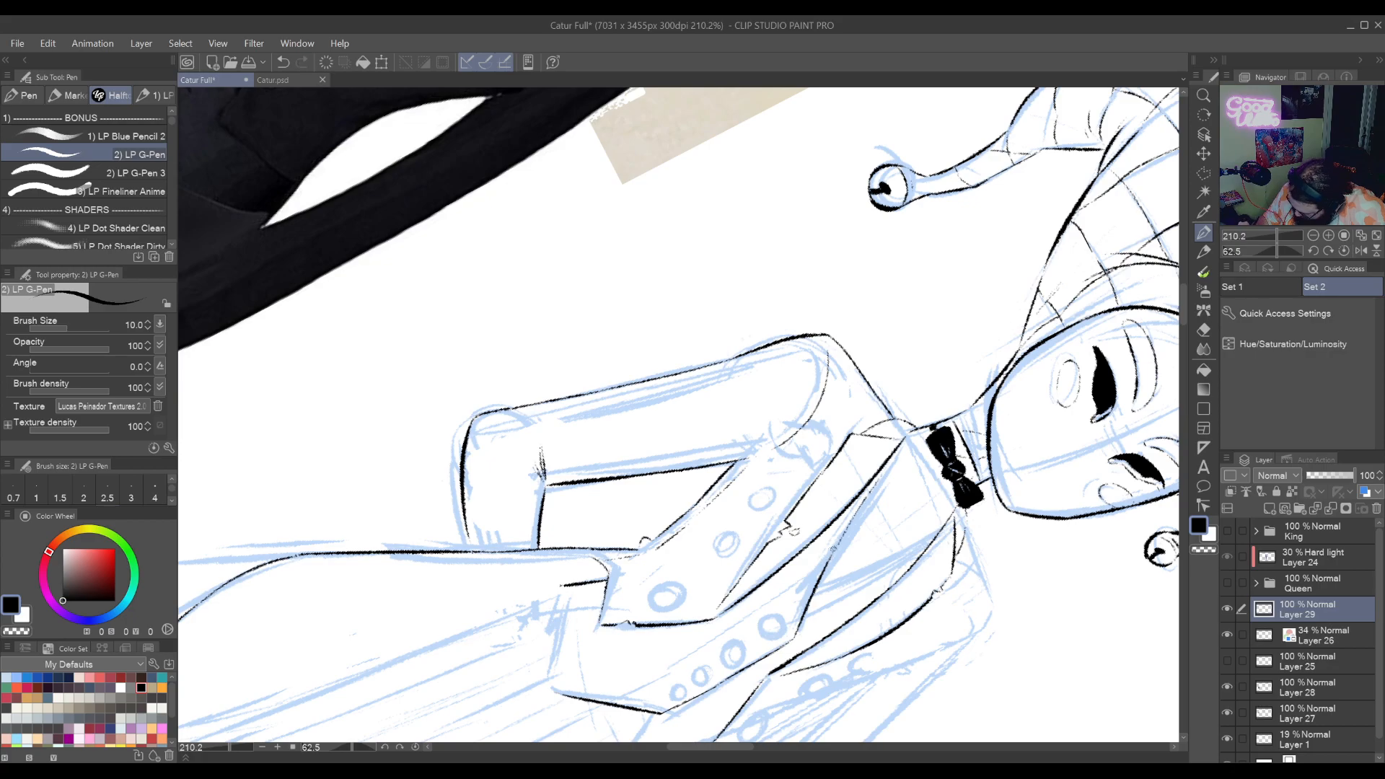
{"action": "key", "text": "ctrl+z"}
{"action": "mouse_move", "coordinate": [830, 559]}
{"action": "left_mouse_down"}
{"action": "mouse_move", "coordinate": [885, 469]}
{"action": "mouse_move", "coordinate": [950, 620]}
{"action": "left_mouse_up"}
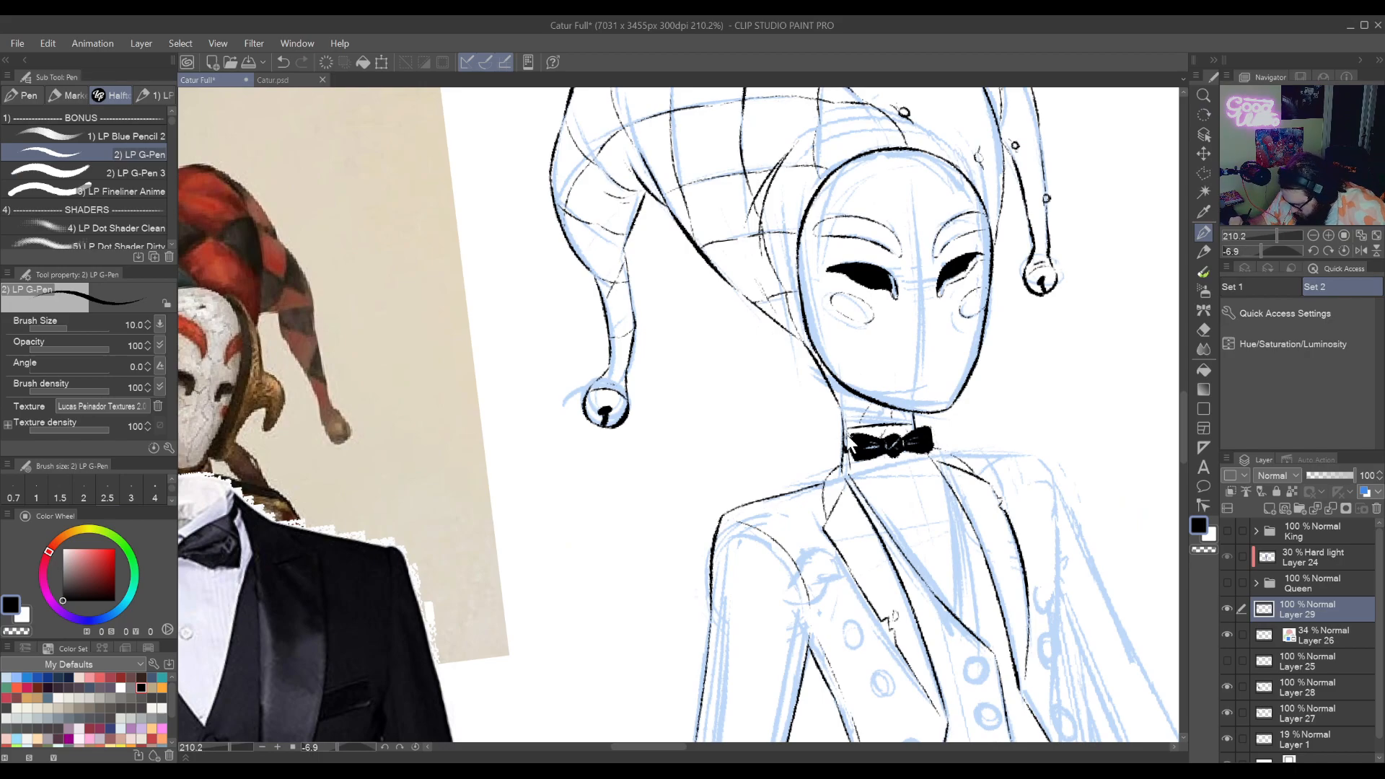
{"action": "key", "text": "ctrl+z"}
{"action": "key", "text": "e"}
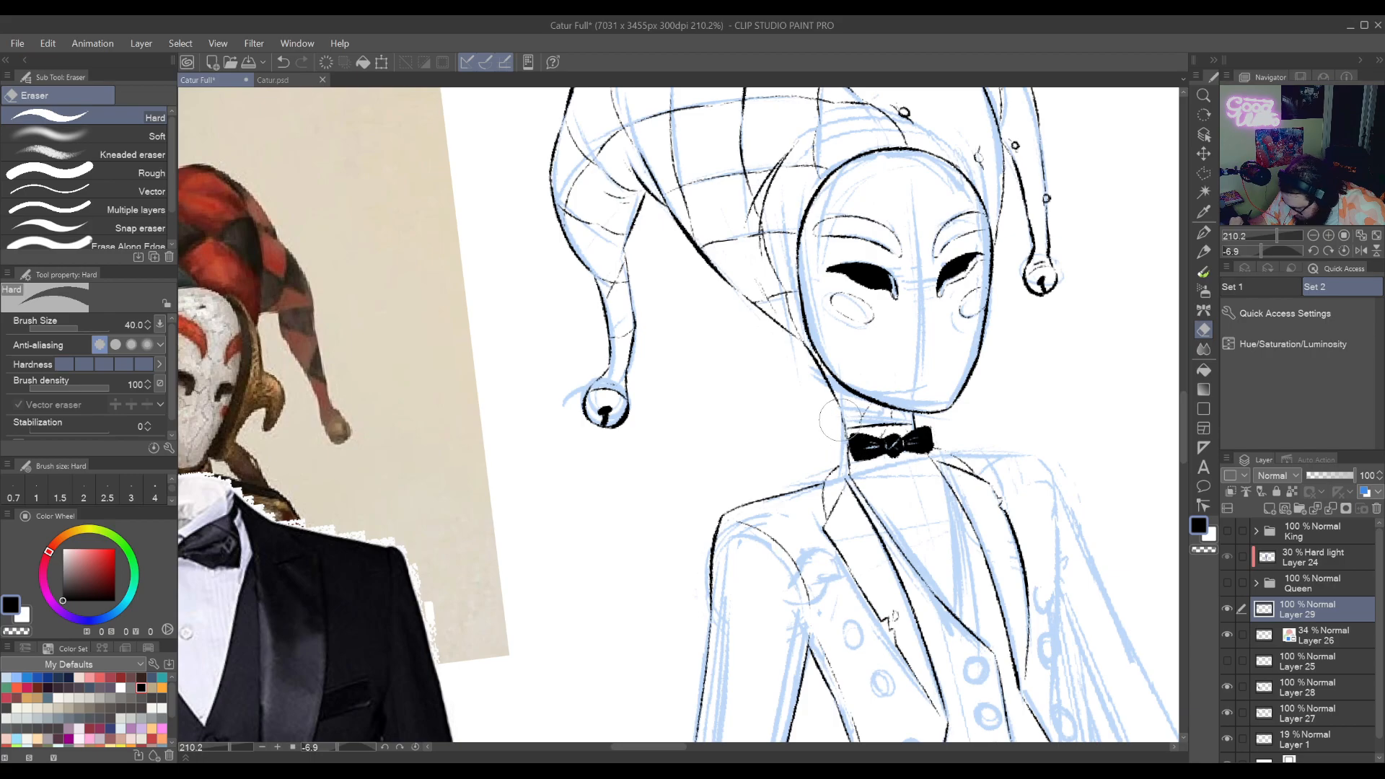
{"action": "key", "text": "p"}
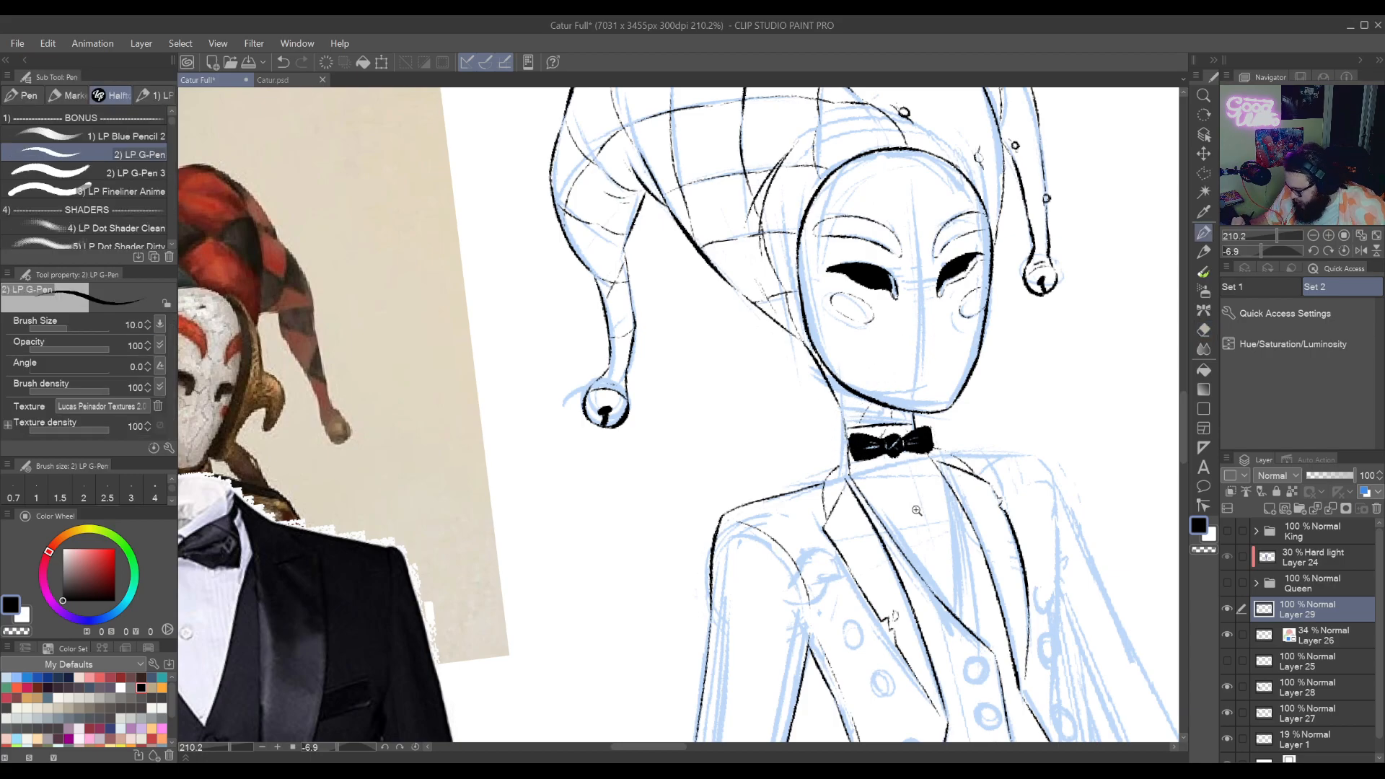
{"action": "scroll", "coordinate": [916, 510], "scroll_direction": "up", "scroll_amount": 3}
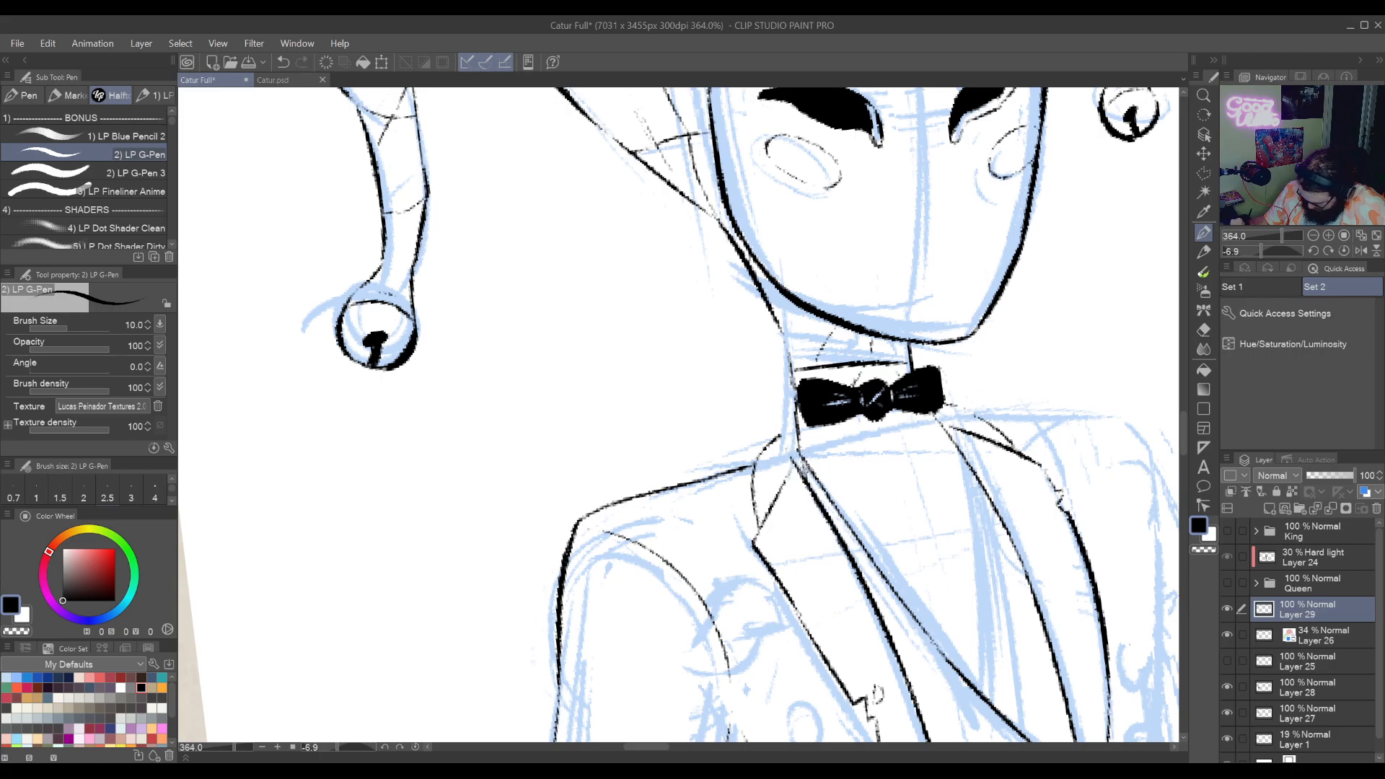
Redraw the near side's collar edge where it meets the base of the neck, below the bow tie
{"action": "key", "text": "ctrl+z"}
{"action": "key", "text": "e"}
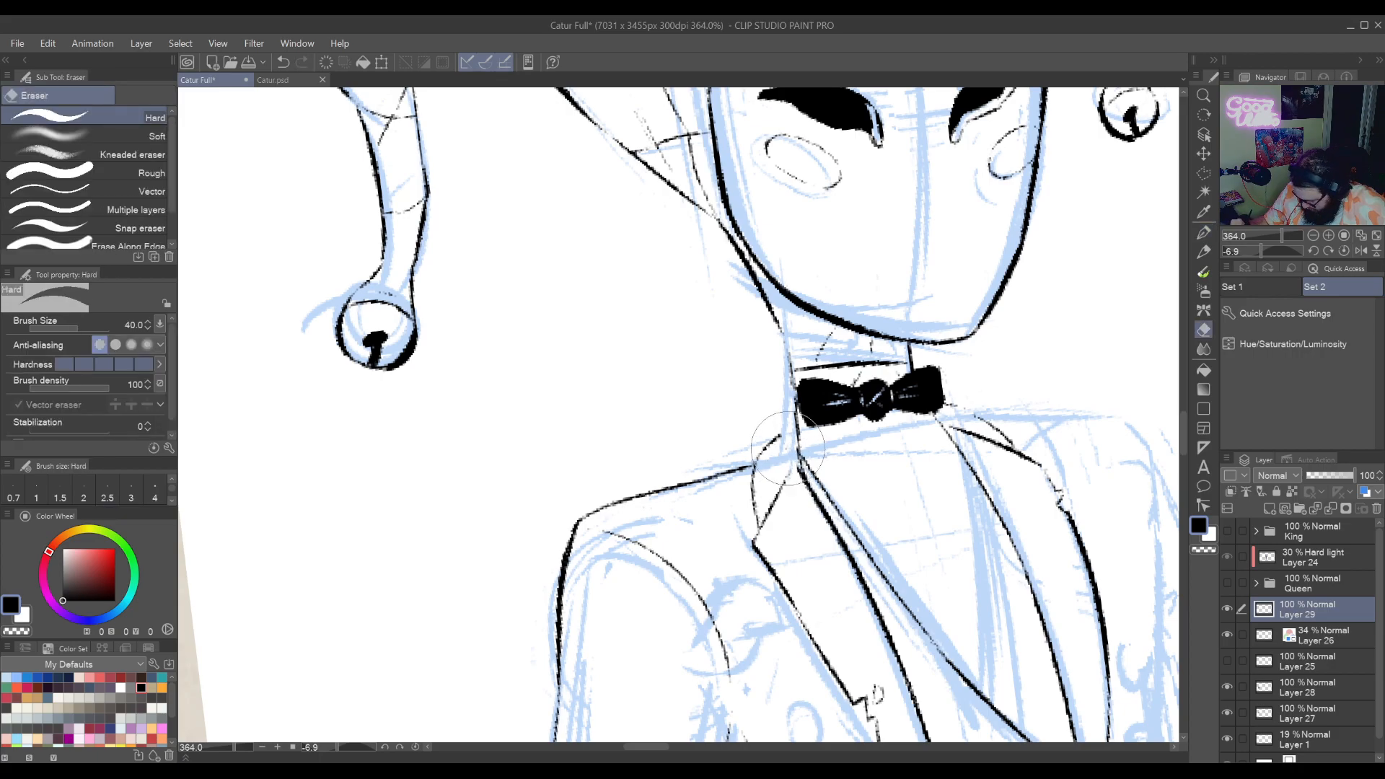
{"action": "key", "text": "p"}
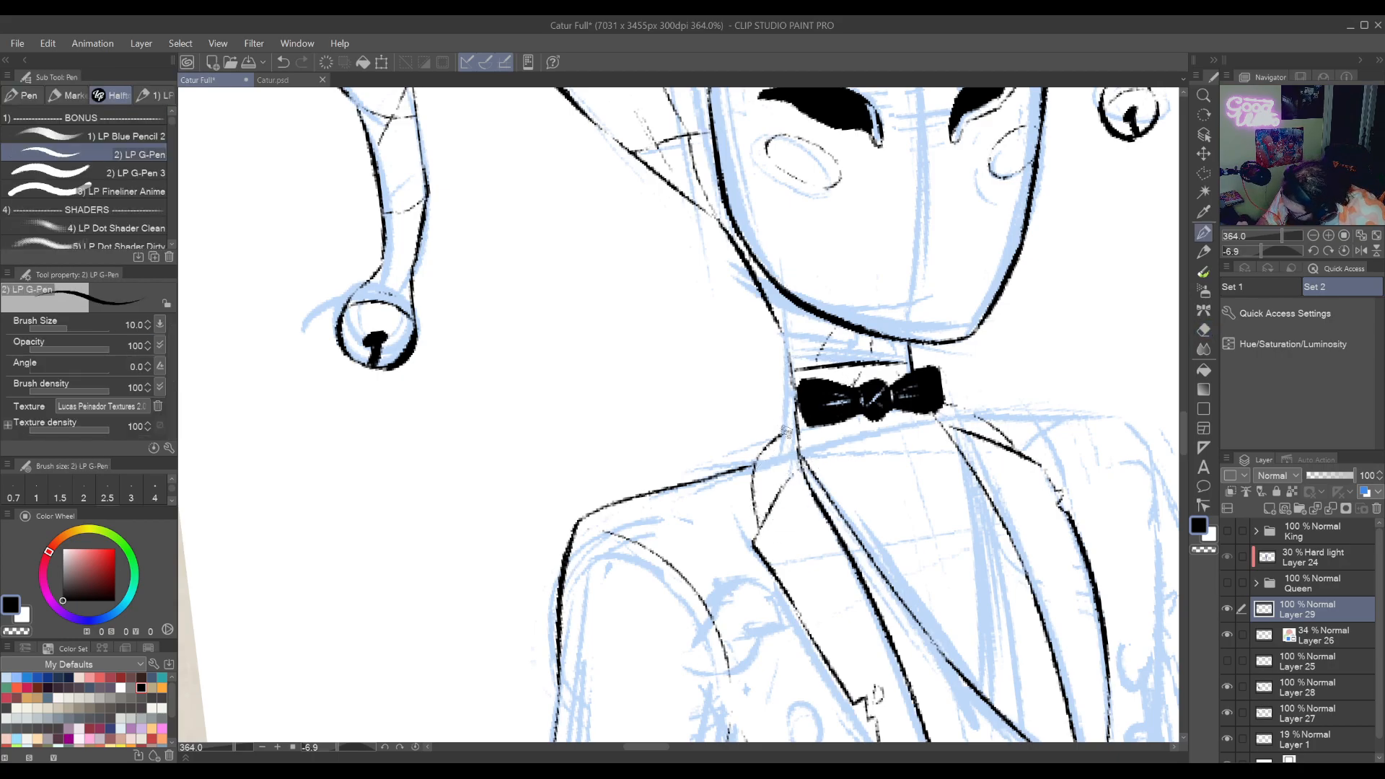
Replace the far lapel's notched outer edge with a clean inked curve from the bow tie down along the sketch, cleaning up its upper corner
{"action": "left_click_drag", "start_coordinate": [1019, 541], "coordinate": [860, 405]}
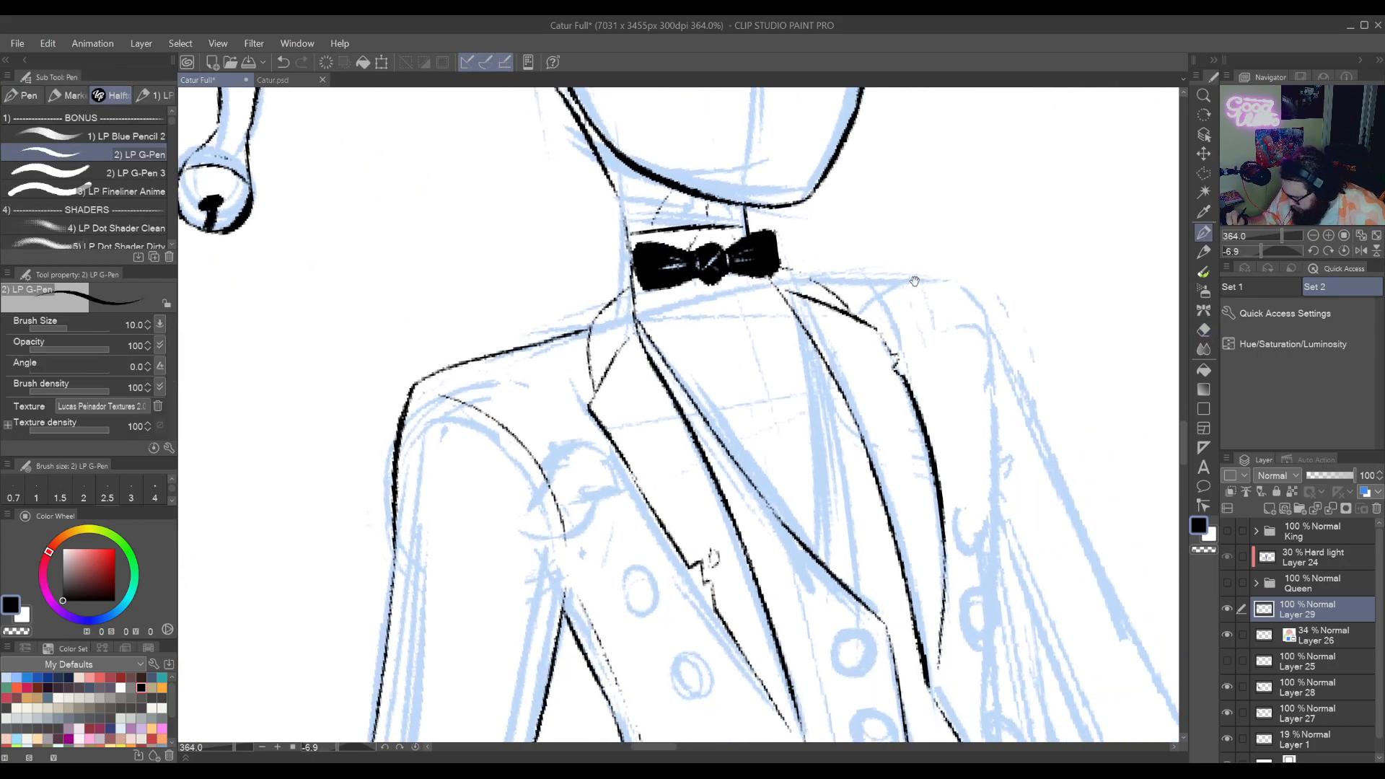
{"action": "key", "text": "r"}
{"action": "left_click_drag", "start_coordinate": [924, 349], "coordinate": [902, 428]}
{"action": "left_click_drag", "start_coordinate": [869, 353], "coordinate": [872, 469]}
{"action": "key", "text": "e"}
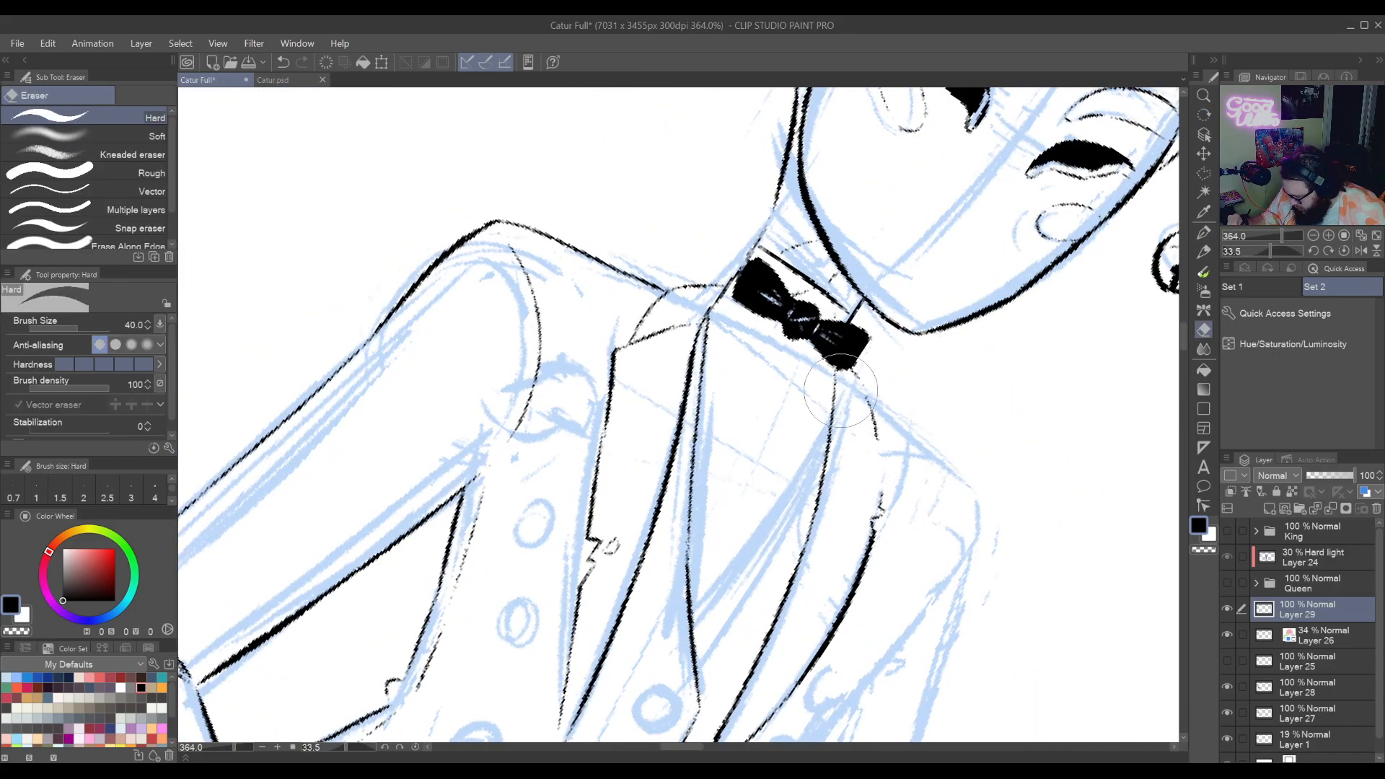
{"action": "key", "text": "p"}
{"action": "mouse_move", "coordinate": [835, 388]}
{"action": "left_mouse_down"}
{"action": "mouse_move", "coordinate": [868, 486]}
{"action": "mouse_move", "coordinate": [831, 586]}
{"action": "left_mouse_up"}
{"action": "mouse_move", "coordinate": [862, 517]}
{"action": "left_mouse_down"}
{"action": "mouse_move", "coordinate": [910, 371]}
{"action": "mouse_move", "coordinate": [844, 547]}
{"action": "mouse_move", "coordinate": [905, 394]}
{"action": "mouse_move", "coordinate": [867, 507]}
{"action": "mouse_move", "coordinate": [802, 632]}
{"action": "mouse_move", "coordinate": [834, 587]}
{"action": "mouse_move", "coordinate": [799, 631]}
{"action": "mouse_move", "coordinate": [898, 478]}
{"action": "mouse_move", "coordinate": [890, 489]}
{"action": "mouse_move", "coordinate": [923, 400]}
{"action": "mouse_move", "coordinate": [917, 308]}
{"action": "mouse_move", "coordinate": [913, 366]}
{"action": "mouse_move", "coordinate": [894, 379]}
{"action": "mouse_move", "coordinate": [899, 431]}
{"action": "left_mouse_up"}
{"action": "key", "text": "ctrl+z"}
{"action": "key", "text": "e"}
{"action": "key", "text": "p"}
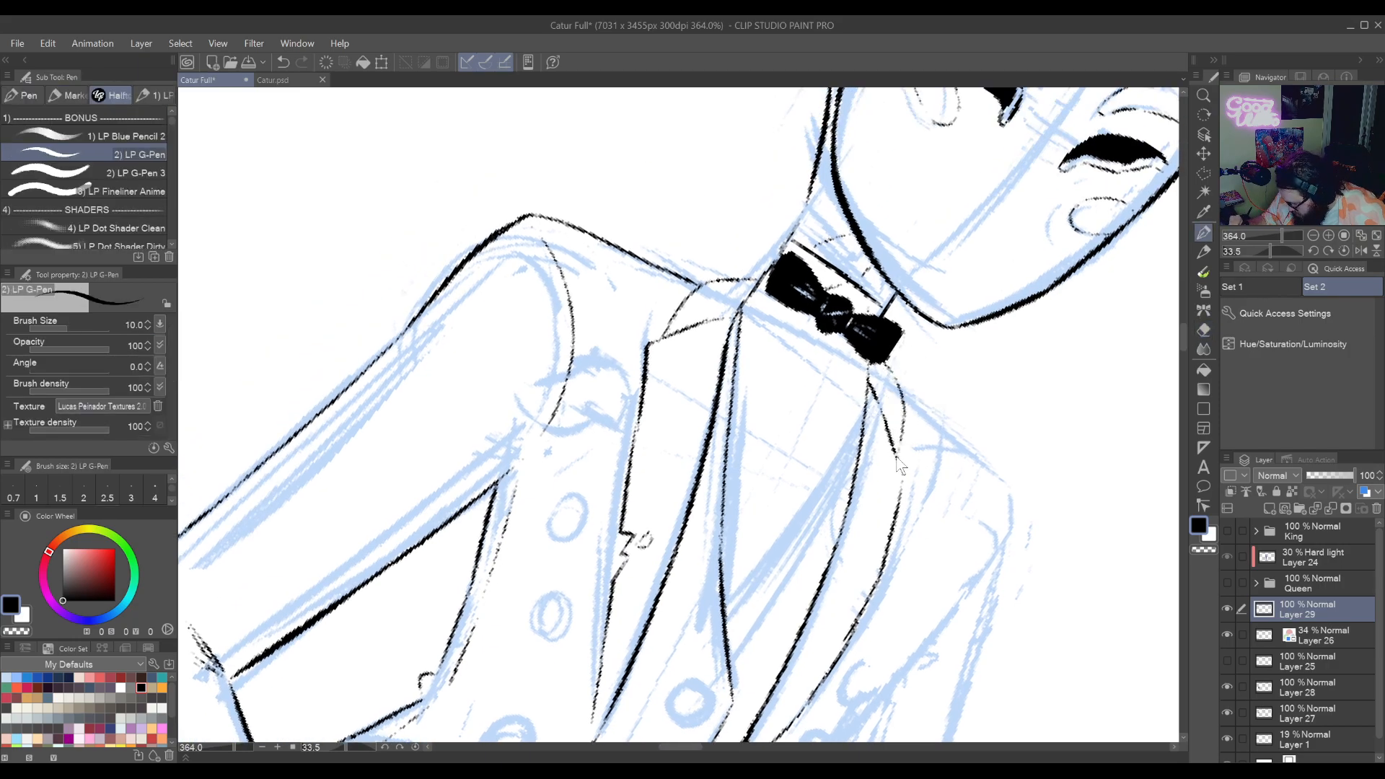
Ink the far edge of the shirt opening from beneath the bow tie down toward the vest's neckline point
{"action": "key", "text": "r"}
{"action": "left_click_drag", "start_coordinate": [822, 538], "coordinate": [905, 415]}
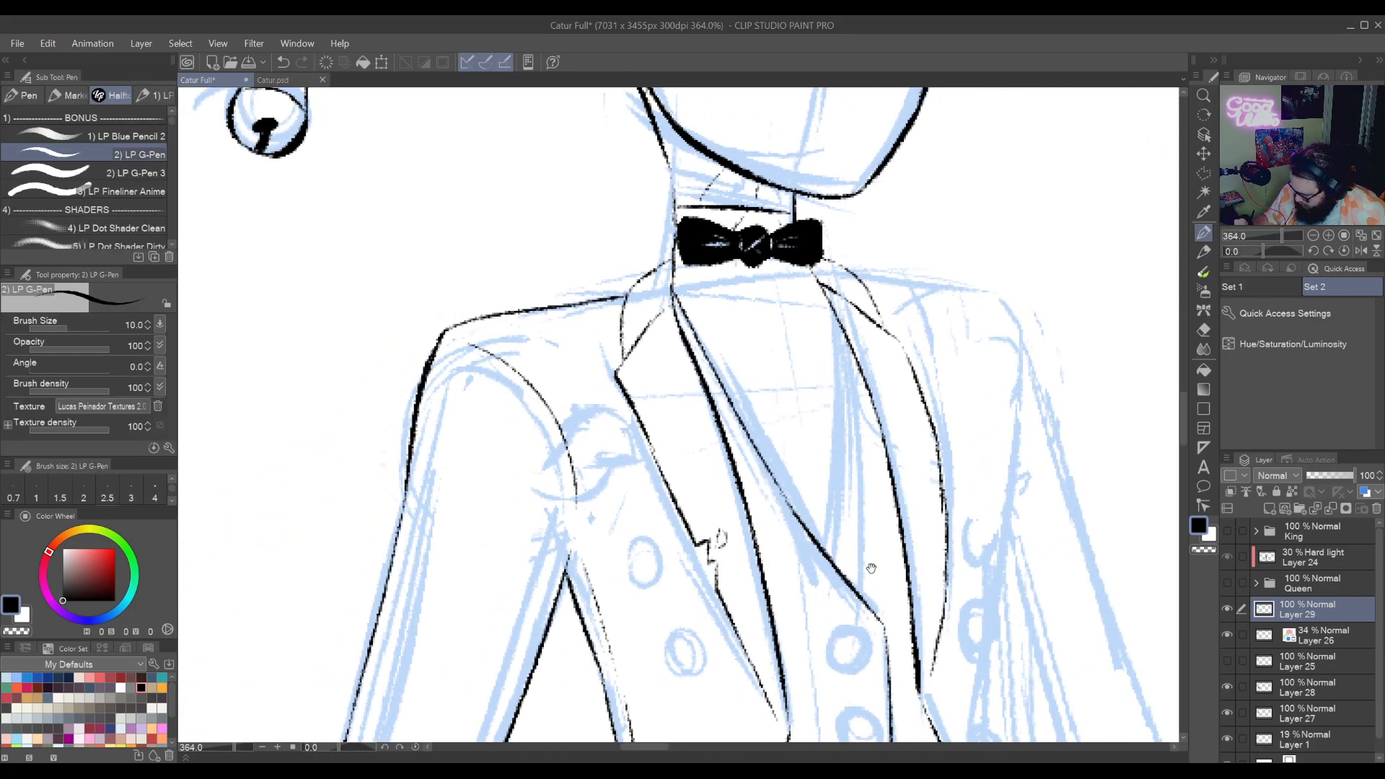
{"action": "mouse_move", "coordinate": [871, 569]}
{"action": "left_mouse_down"}
{"action": "mouse_move", "coordinate": [838, 367]}
{"action": "mouse_move", "coordinate": [872, 583]}
{"action": "mouse_move", "coordinate": [887, 585]}
{"action": "left_mouse_up"}
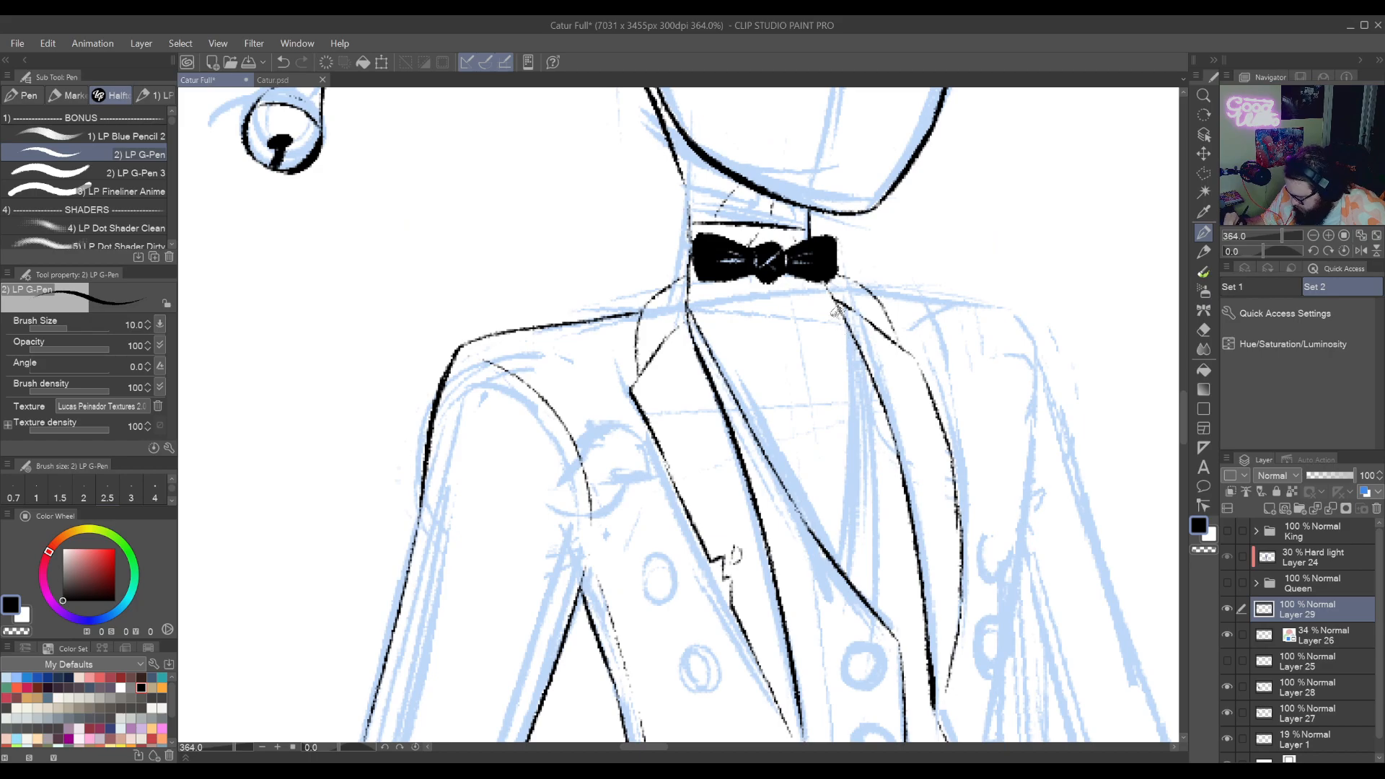
{"action": "mouse_move", "coordinate": [827, 283]}
{"action": "left_mouse_down"}
{"action": "mouse_move", "coordinate": [842, 440]}
{"action": "mouse_move", "coordinate": [847, 371]}
{"action": "mouse_move", "coordinate": [850, 516]}
{"action": "mouse_move", "coordinate": [859, 455]}
{"action": "mouse_move", "coordinate": [858, 567]}
{"action": "left_mouse_up"}
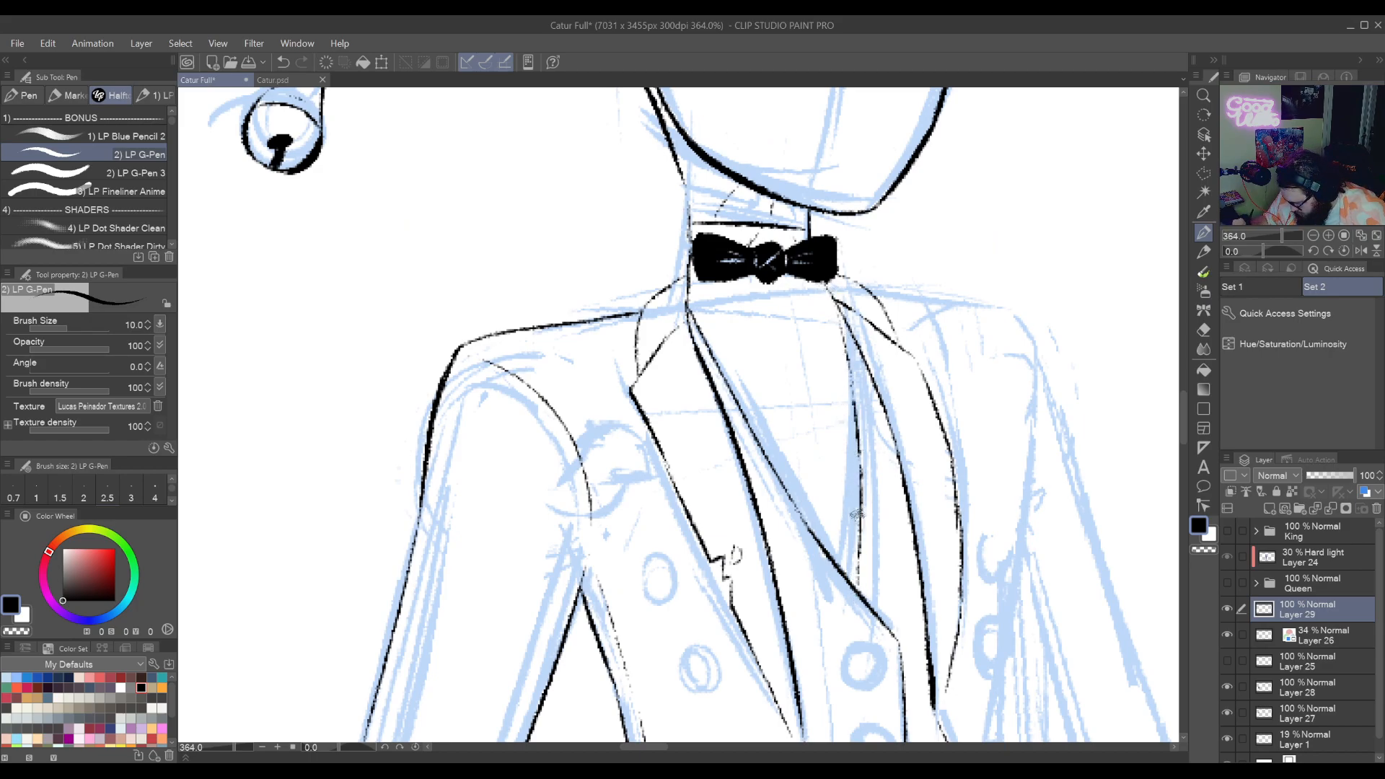
Ink the two thin vertical placket lines running from the bow tie down the centre of the shirt
{"action": "left_click_drag", "start_coordinate": [702, 604], "coordinate": [1152, 505]}
{"action": "left_click_drag", "start_coordinate": [736, 591], "coordinate": [1214, 542]}
{"action": "mouse_move", "coordinate": [1078, 495]}
{"action": "left_mouse_down"}
{"action": "mouse_move", "coordinate": [1036, 599]}
{"action": "mouse_move", "coordinate": [721, 732]}
{"action": "left_mouse_up"}
{"action": "mouse_move", "coordinate": [1169, 490]}
{"action": "left_mouse_down"}
{"action": "mouse_move", "coordinate": [1006, 480]}
{"action": "mouse_move", "coordinate": [856, 592]}
{"action": "left_mouse_up"}
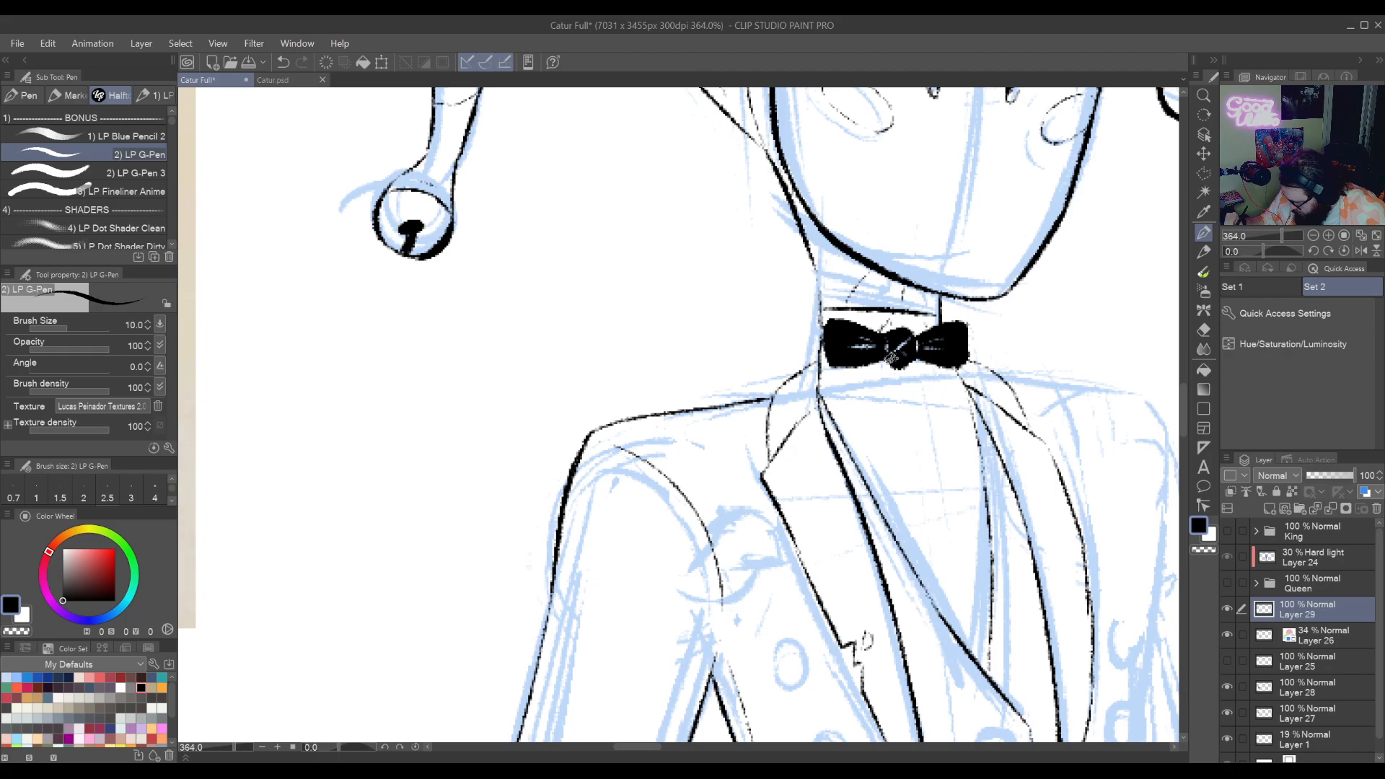
{"action": "left_click_drag", "start_coordinate": [894, 365], "coordinate": [929, 569]}
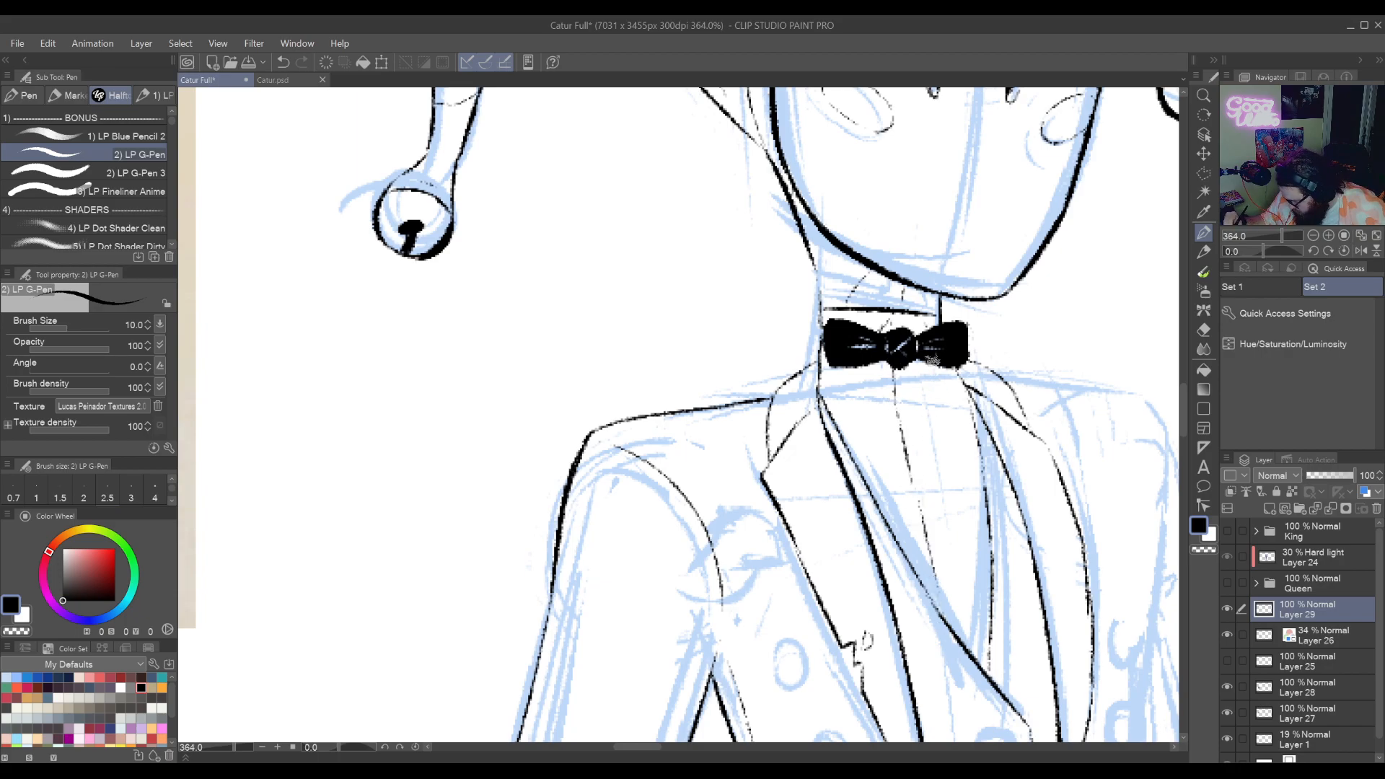
{"action": "left_click_drag", "start_coordinate": [930, 379], "coordinate": [958, 595]}
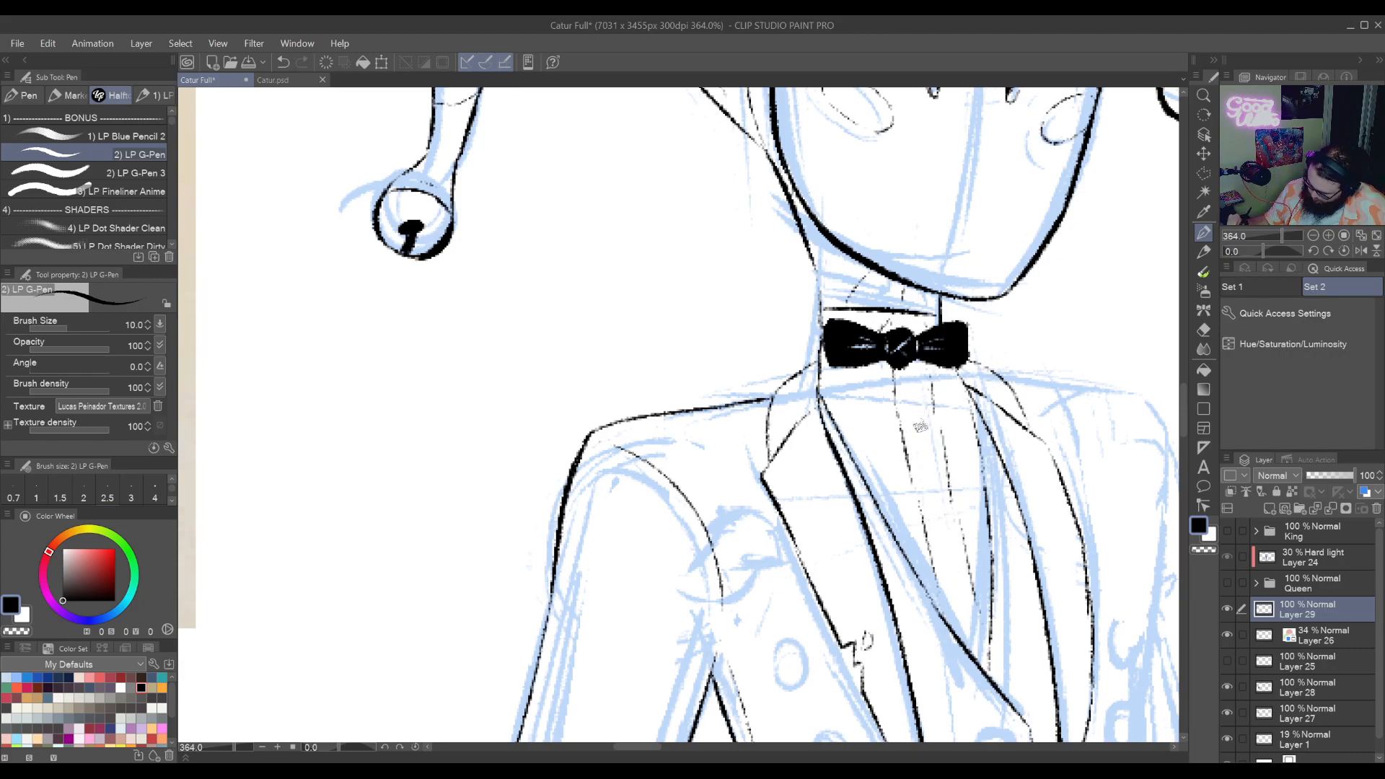
Draw a column of six small round buttons down the shirt placket, from beneath the bow tie to the vest's neckline
{"action": "mouse_move", "coordinate": [914, 414]}
{"action": "left_mouse_down"}
{"action": "mouse_move", "coordinate": [919, 472]}
{"action": "mouse_move", "coordinate": [929, 461]}
{"action": "left_mouse_up"}
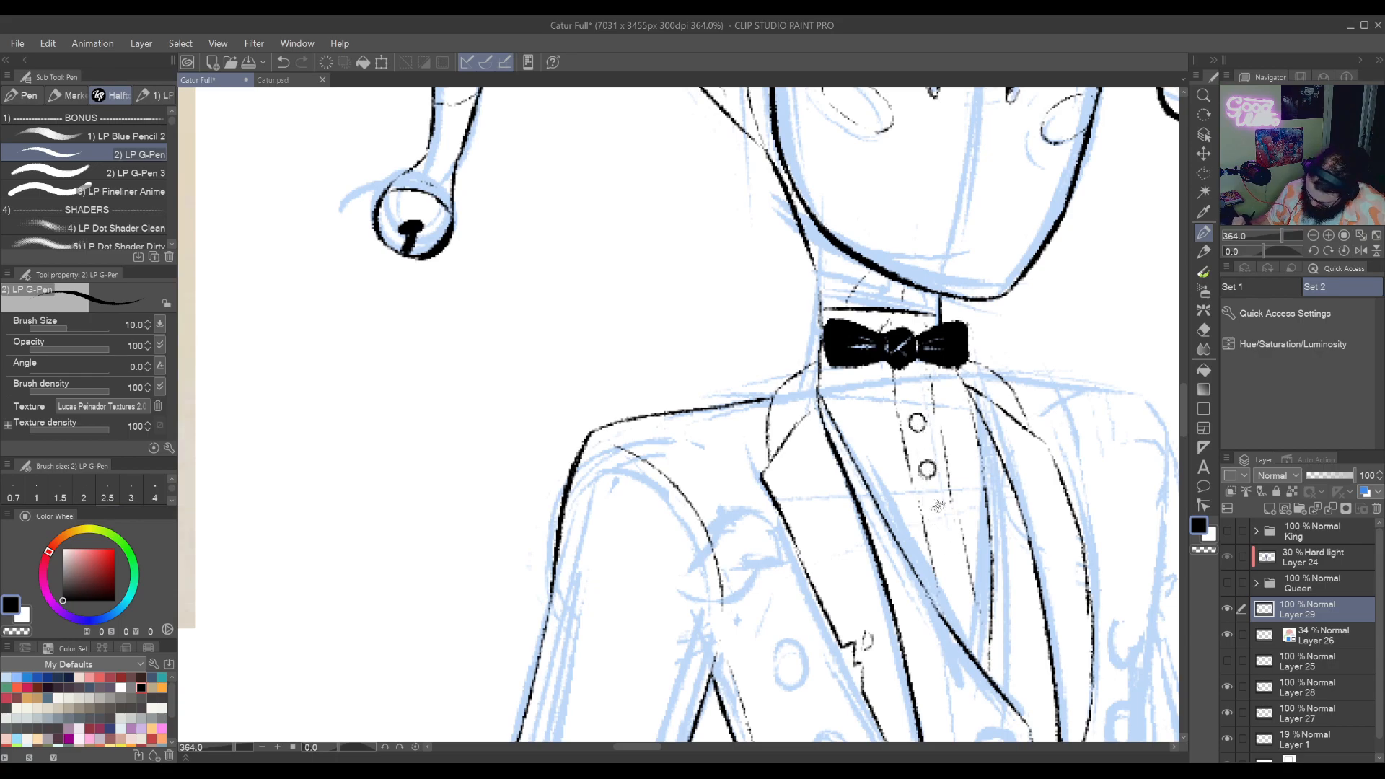
{"action": "mouse_move", "coordinate": [942, 510]}
{"action": "left_mouse_down"}
{"action": "mouse_move", "coordinate": [930, 524]}
{"action": "mouse_move", "coordinate": [941, 511]}
{"action": "left_mouse_up"}
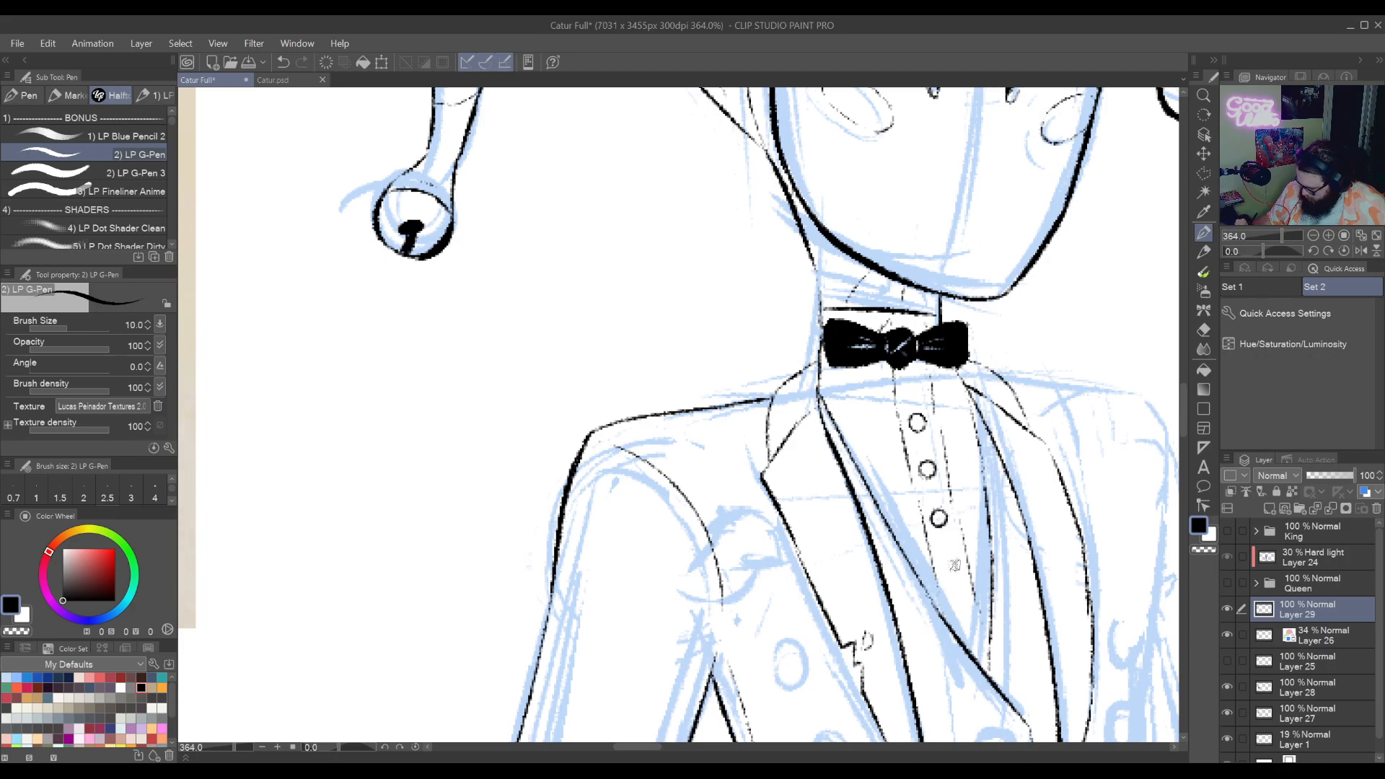
{"action": "mouse_move", "coordinate": [952, 566]}
{"action": "left_mouse_down"}
{"action": "mouse_move", "coordinate": [945, 581]}
{"action": "mouse_move", "coordinate": [960, 567]}
{"action": "left_mouse_up"}
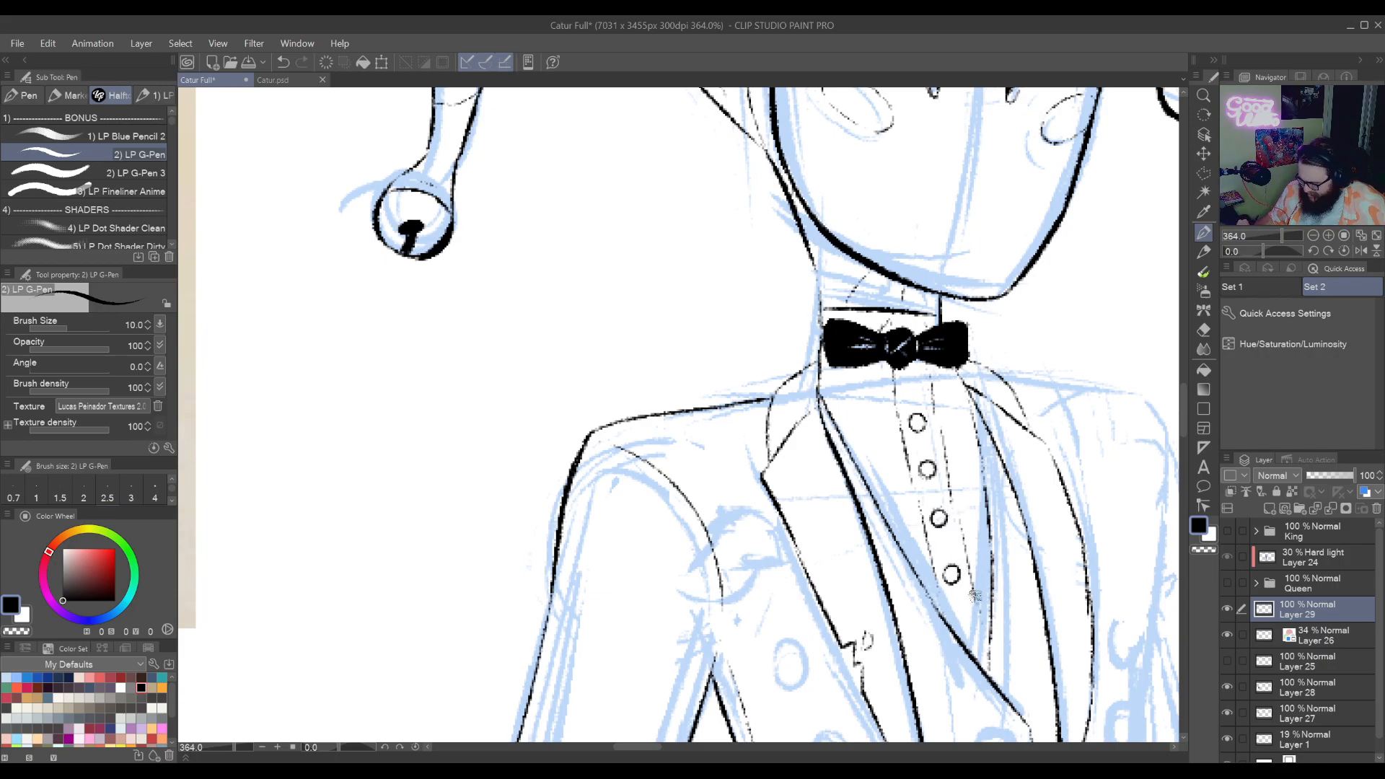
{"action": "mouse_move", "coordinate": [962, 616]}
{"action": "left_mouse_down"}
{"action": "mouse_move", "coordinate": [955, 629]}
{"action": "mouse_move", "coordinate": [965, 616]}
{"action": "left_mouse_up"}
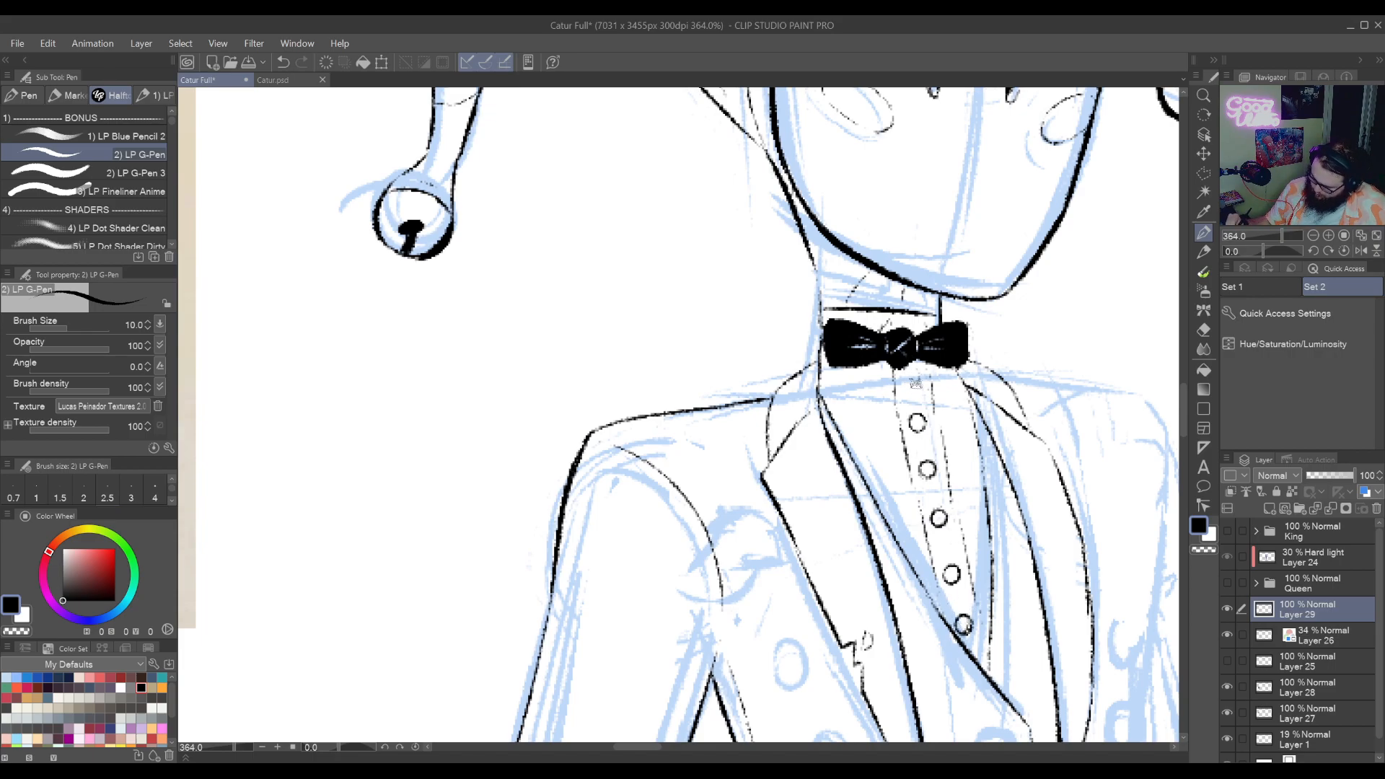
{"action": "key", "text": "r"}
{"action": "left_click_drag", "start_coordinate": [885, 496], "coordinate": [900, 409]}
{"action": "double_click", "coordinate": [872, 590]}
{"action": "key", "text": "p"}
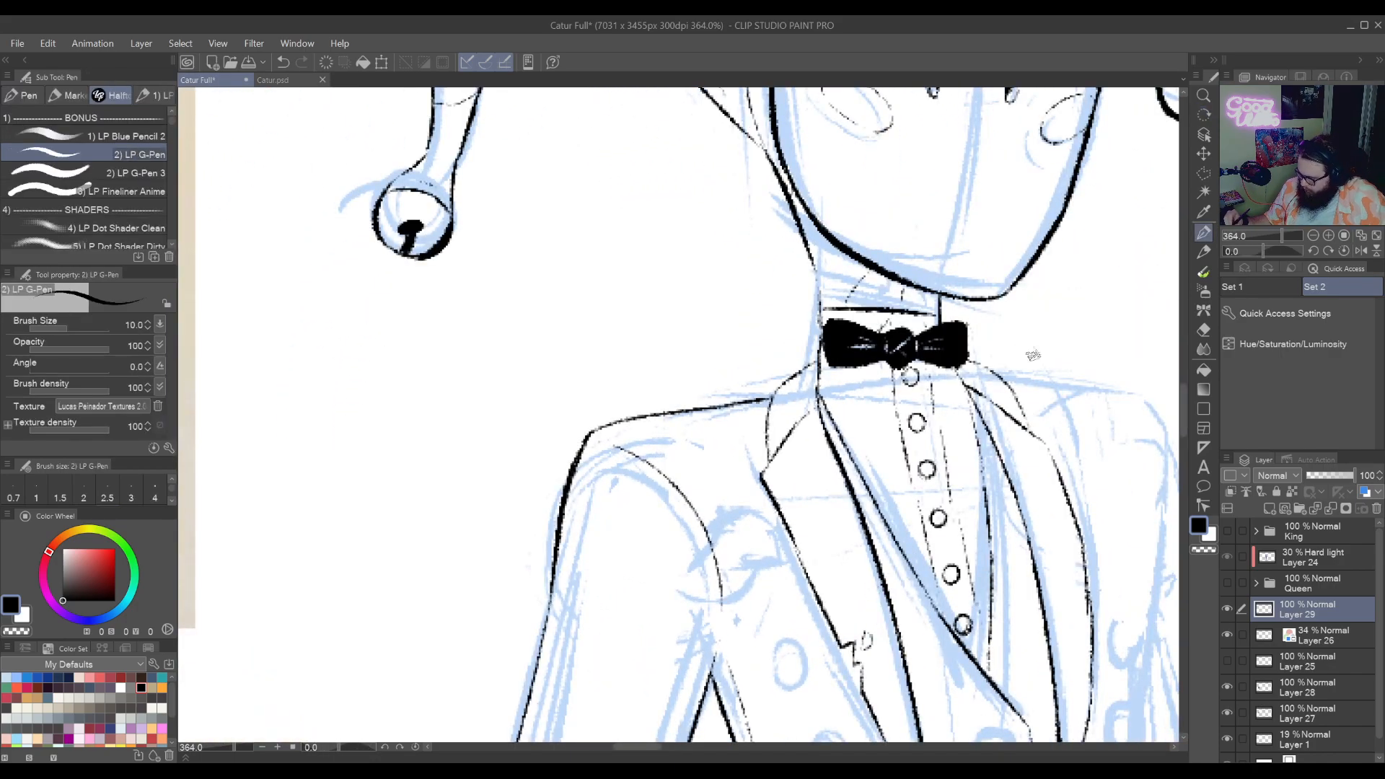
Add a small torn nick to the outer edge of the far lapel
{"action": "left_click_drag", "start_coordinate": [873, 590], "coordinate": [977, 719]}
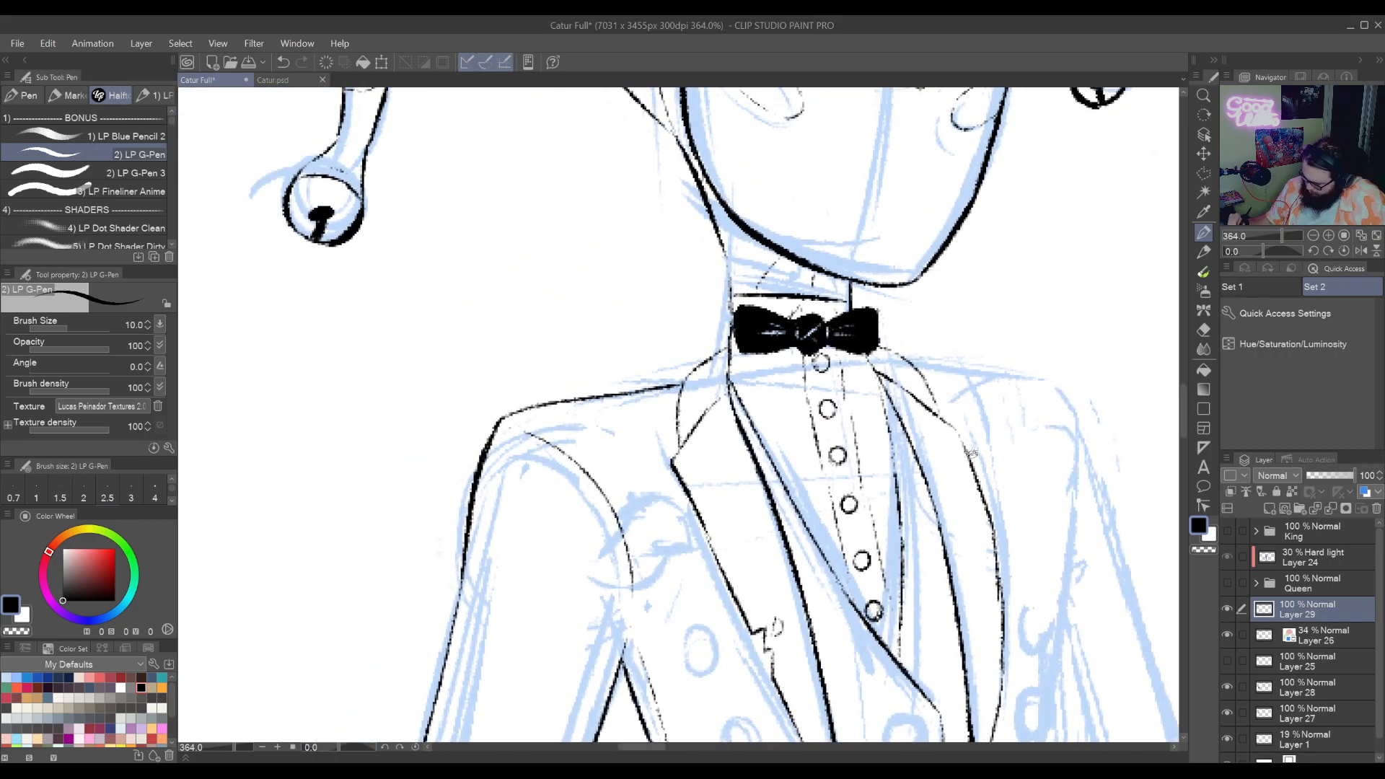
{"action": "mouse_move", "coordinate": [966, 444]}
{"action": "left_mouse_down"}
{"action": "mouse_move", "coordinate": [980, 487]}
{"action": "mouse_move", "coordinate": [970, 451]}
{"action": "left_mouse_up"}
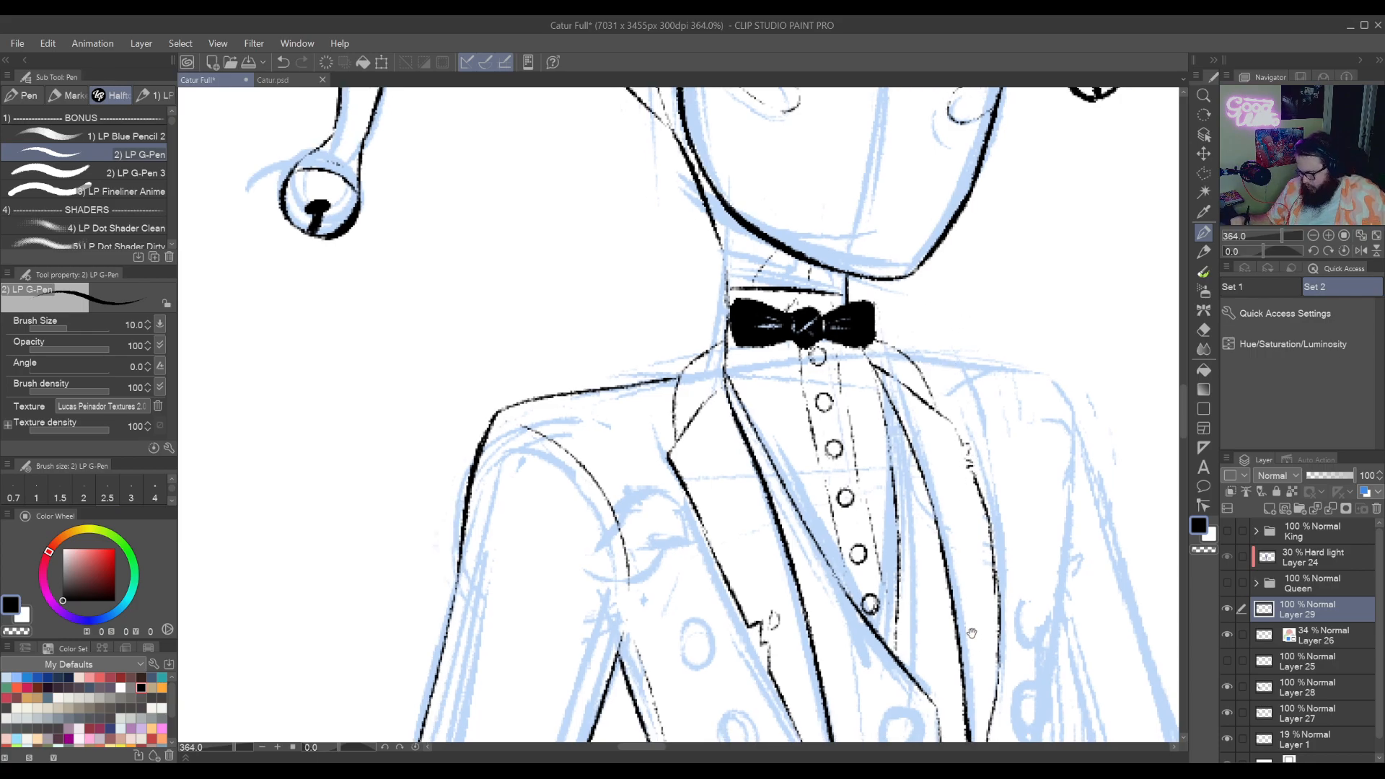
Try to ink the coat tail's edge rising from its pointed lower tip
{"action": "left_click_drag", "start_coordinate": [981, 462], "coordinate": [970, 252]}
{"action": "left_click_drag", "start_coordinate": [716, 601], "coordinate": [873, 460]}
{"action": "mouse_move", "coordinate": [833, 526]}
{"action": "left_mouse_down"}
{"action": "mouse_move", "coordinate": [822, 577]}
{"action": "mouse_move", "coordinate": [859, 421]}
{"action": "left_mouse_up"}
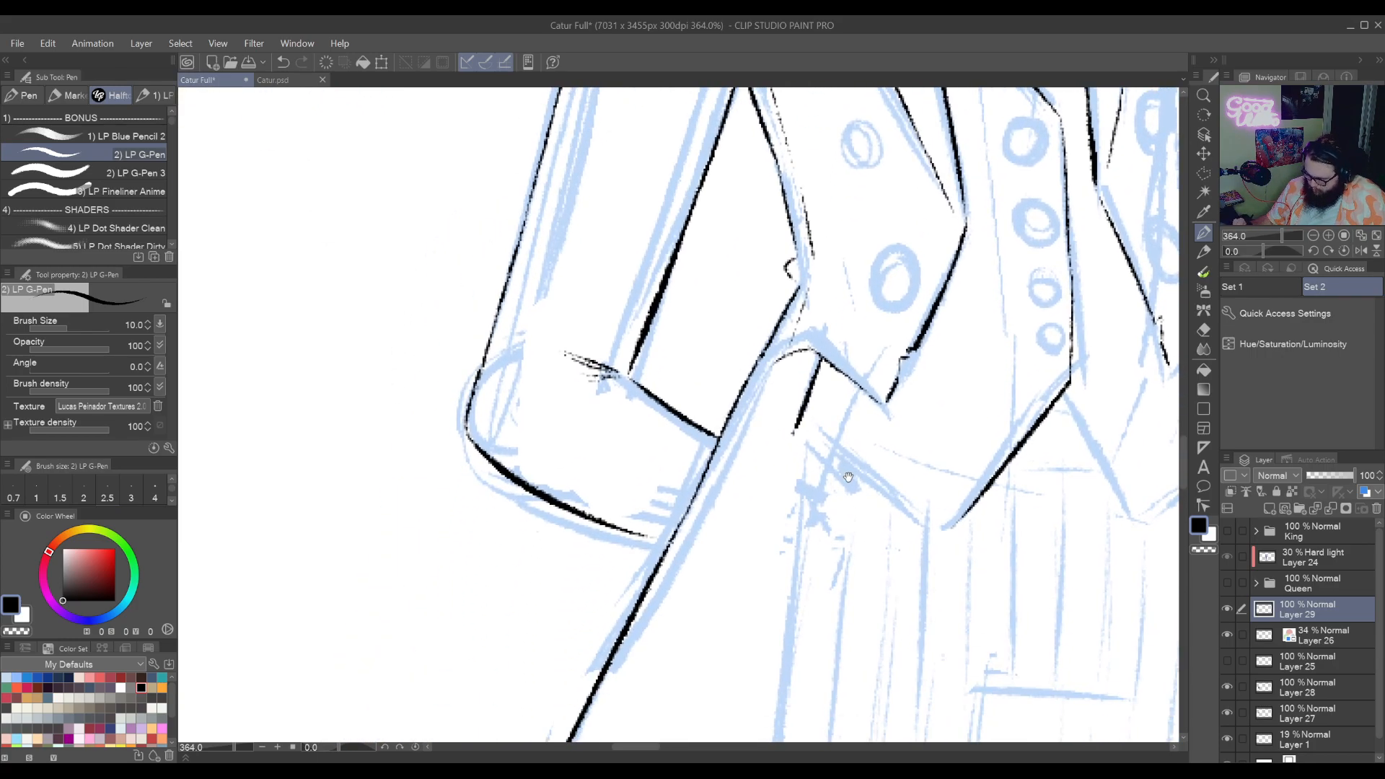
{"action": "left_click_drag", "start_coordinate": [842, 500], "coordinate": [988, 285]}
{"action": "mouse_move", "coordinate": [902, 640]}
{"action": "left_mouse_down"}
{"action": "mouse_move", "coordinate": [902, 358]}
{"action": "mouse_move", "coordinate": [933, 455]}
{"action": "mouse_move", "coordinate": [959, 380]}
{"action": "left_mouse_up"}
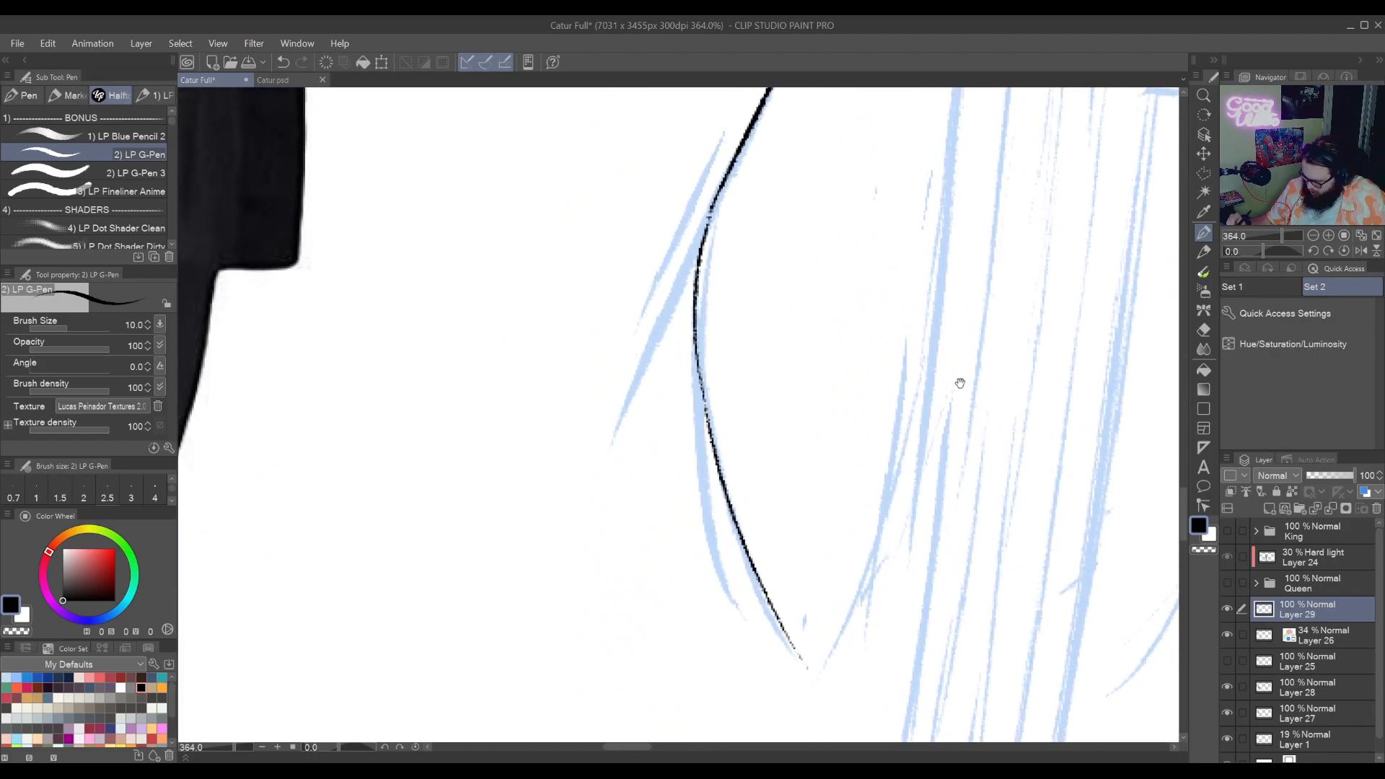
{"action": "left_click_drag", "start_coordinate": [815, 667], "coordinate": [877, 539]}
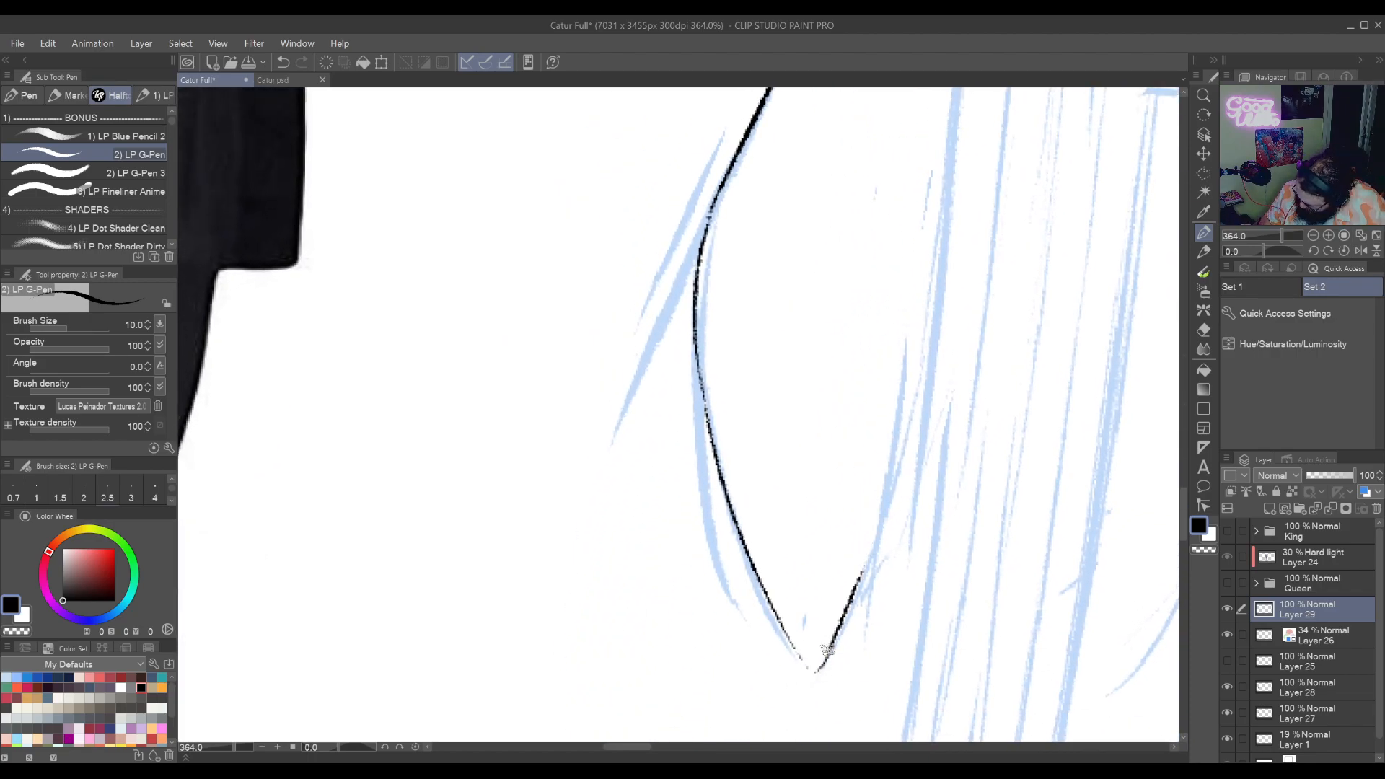
{"action": "key", "text": "ctrl+z"}
Ink the vest's lower hem from its pointed tip up to the short side line beneath the jacket, closing the corner
{"action": "mouse_move", "coordinate": [816, 669]}
{"action": "left_mouse_down"}
{"action": "mouse_move", "coordinate": [877, 545]}
{"action": "mouse_move", "coordinate": [902, 547]}
{"action": "mouse_move", "coordinate": [881, 516]}
{"action": "mouse_move", "coordinate": [851, 575]}
{"action": "mouse_move", "coordinate": [709, 687]}
{"action": "mouse_move", "coordinate": [665, 542]}
{"action": "mouse_move", "coordinate": [722, 443]}
{"action": "left_mouse_up"}
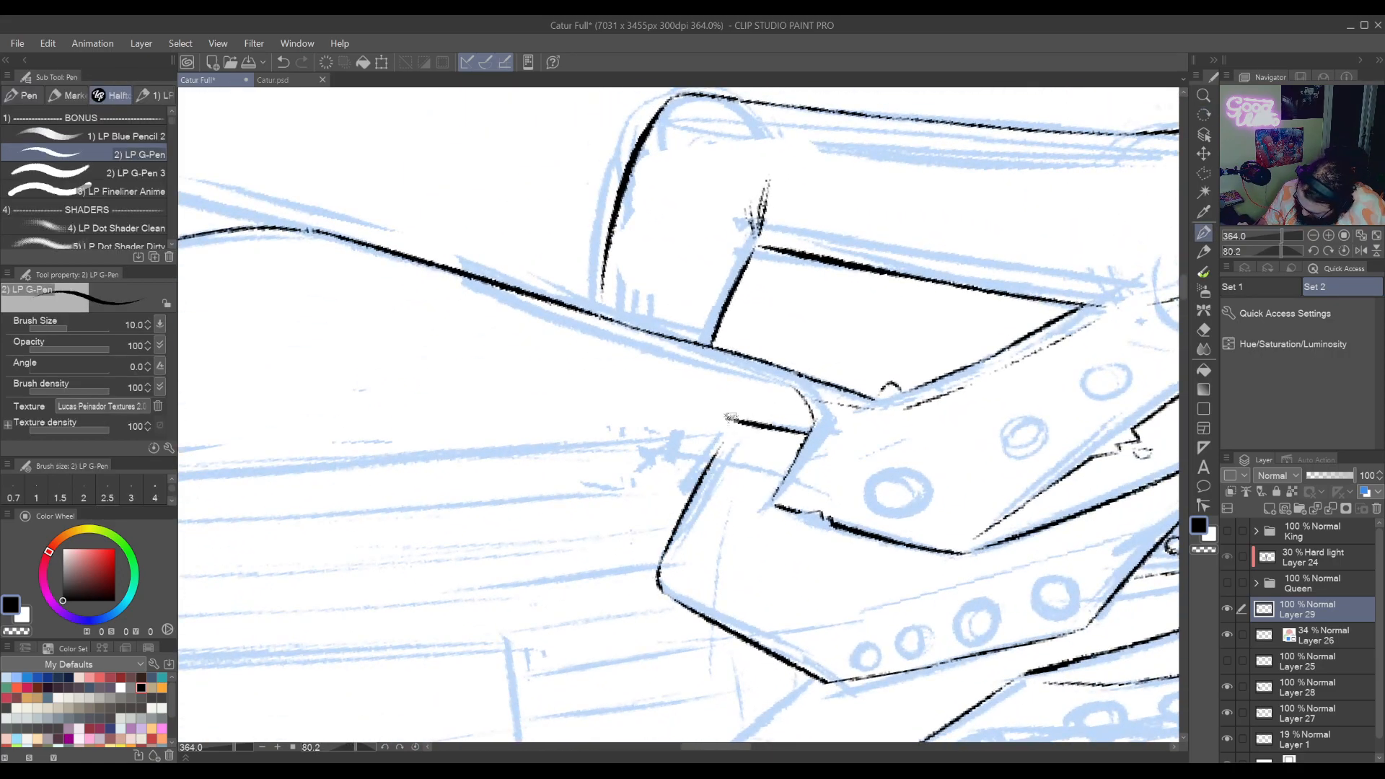
{"action": "key", "text": "e"}
{"action": "key", "text": "p"}
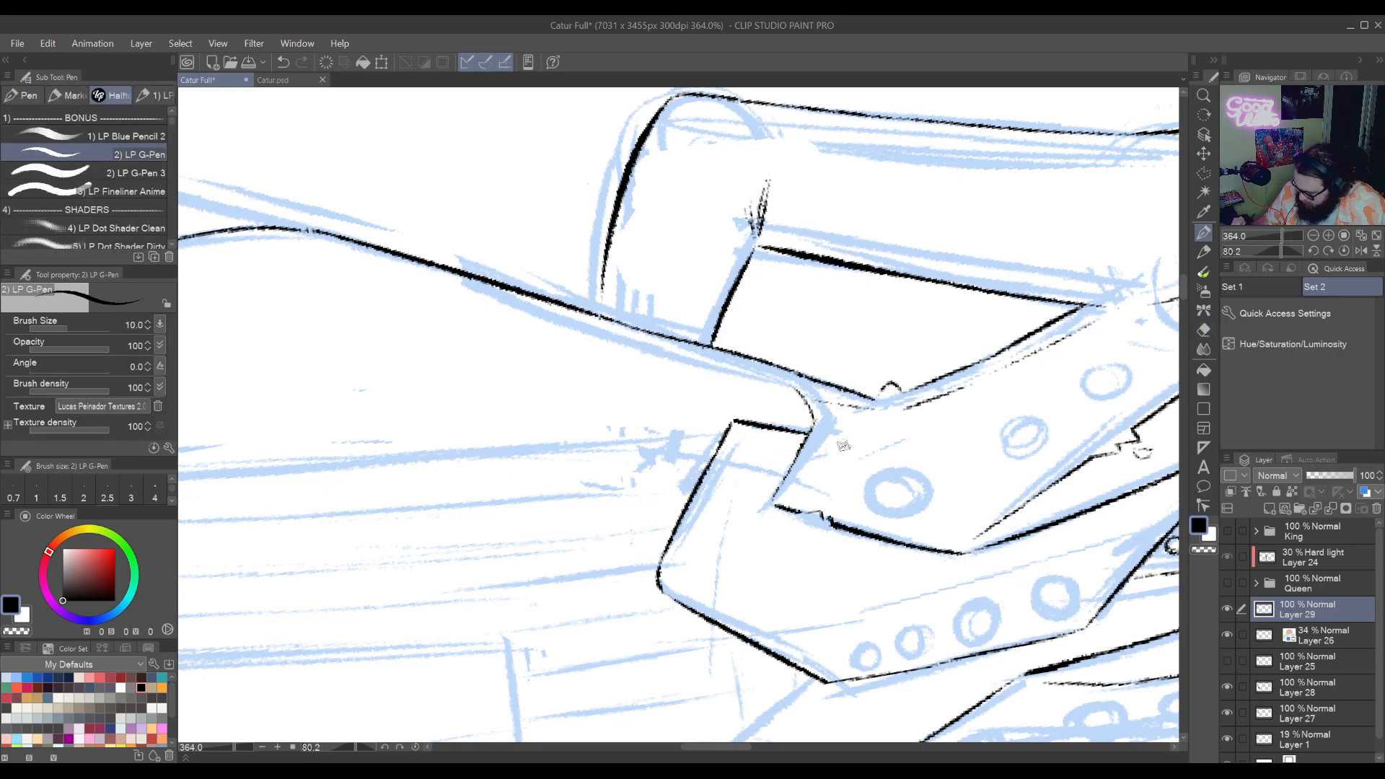
Ink the short lower hem of the far jacket front and the edge rising from its outer corner
{"action": "left_click_drag", "start_coordinate": [921, 505], "coordinate": [850, 359]}
{"action": "left_click_drag", "start_coordinate": [789, 566], "coordinate": [921, 594]}
{"action": "key", "text": "r"}
{"action": "key", "text": "p"}
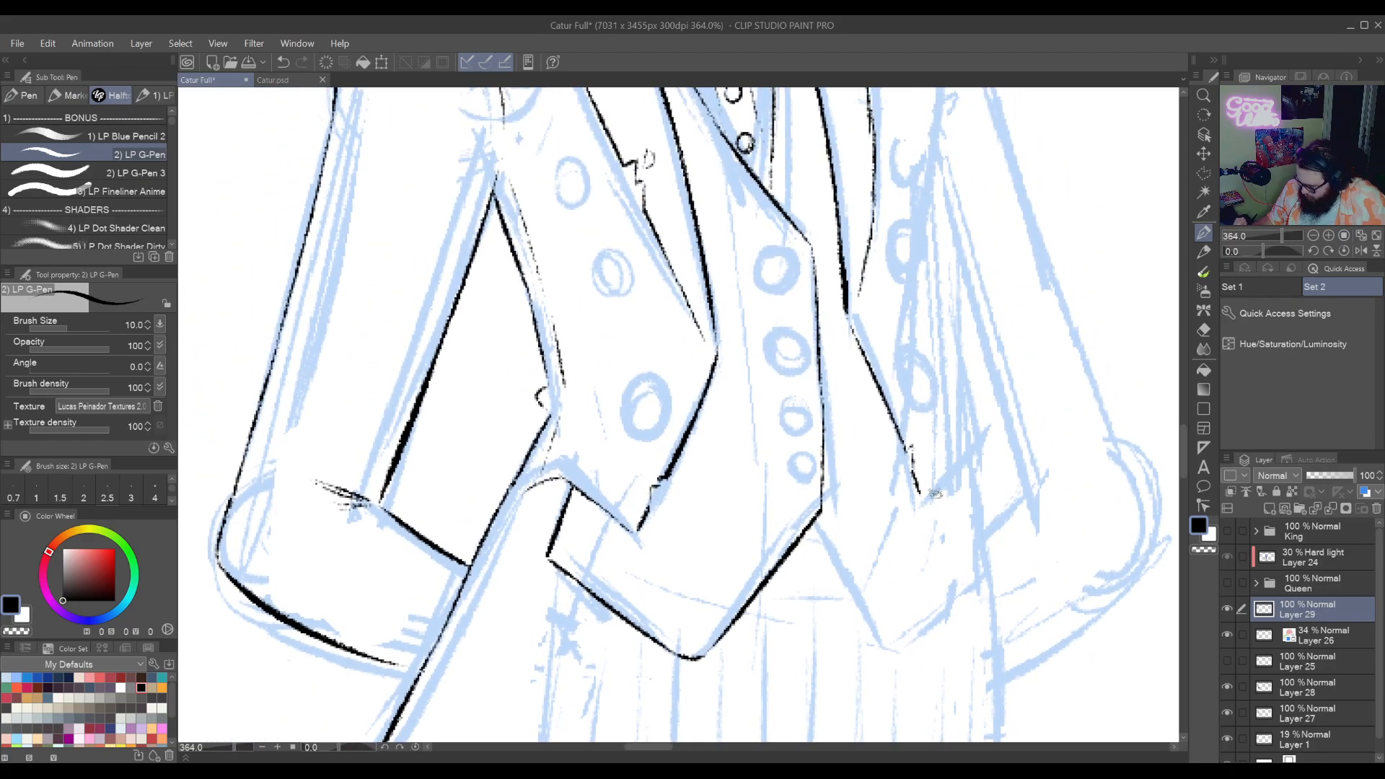
{"action": "mouse_move", "coordinate": [921, 502]}
{"action": "left_mouse_down"}
{"action": "mouse_move", "coordinate": [983, 442]}
{"action": "mouse_move", "coordinate": [914, 647]}
{"action": "mouse_move", "coordinate": [938, 515]}
{"action": "left_mouse_up"}
{"action": "key", "text": "r"}
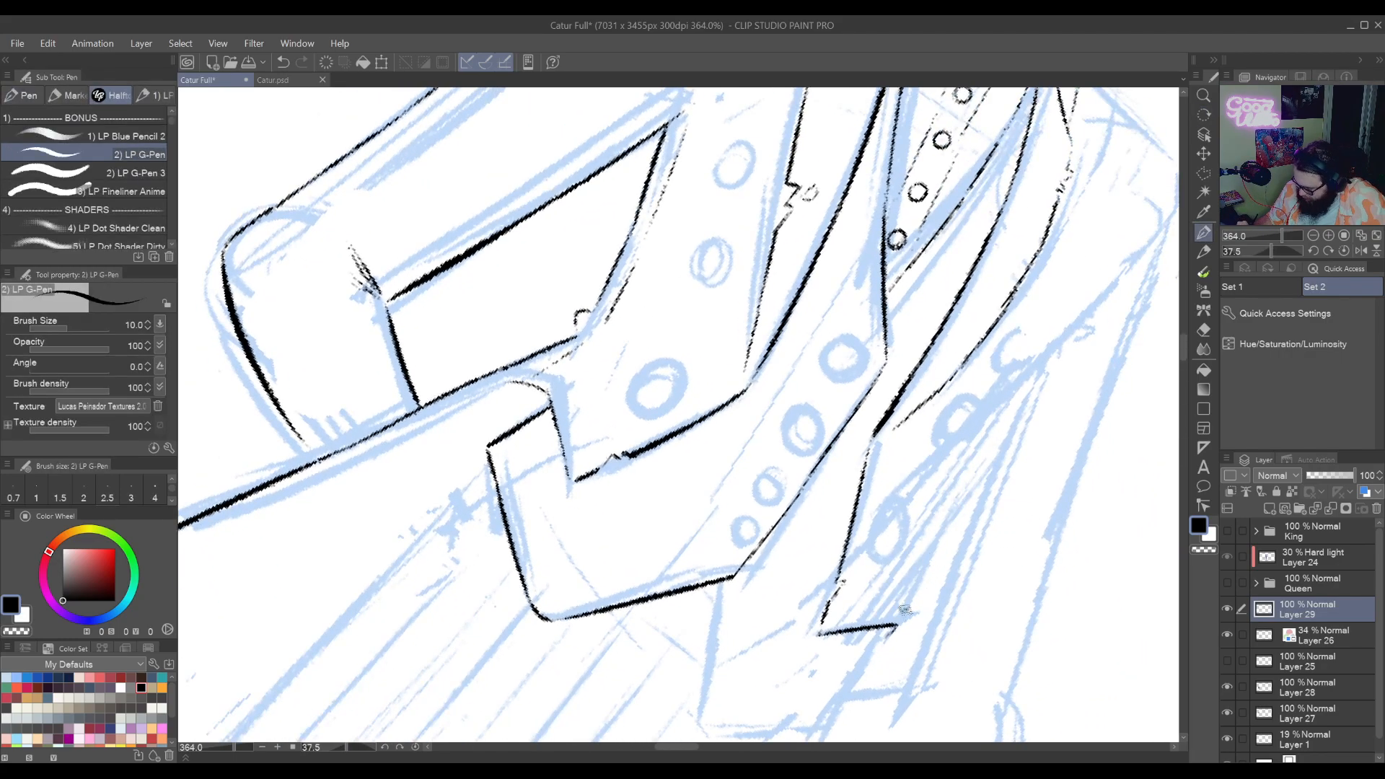
{"action": "scroll", "coordinate": [934, 530], "scroll_direction": "up", "scroll_amount": 3}
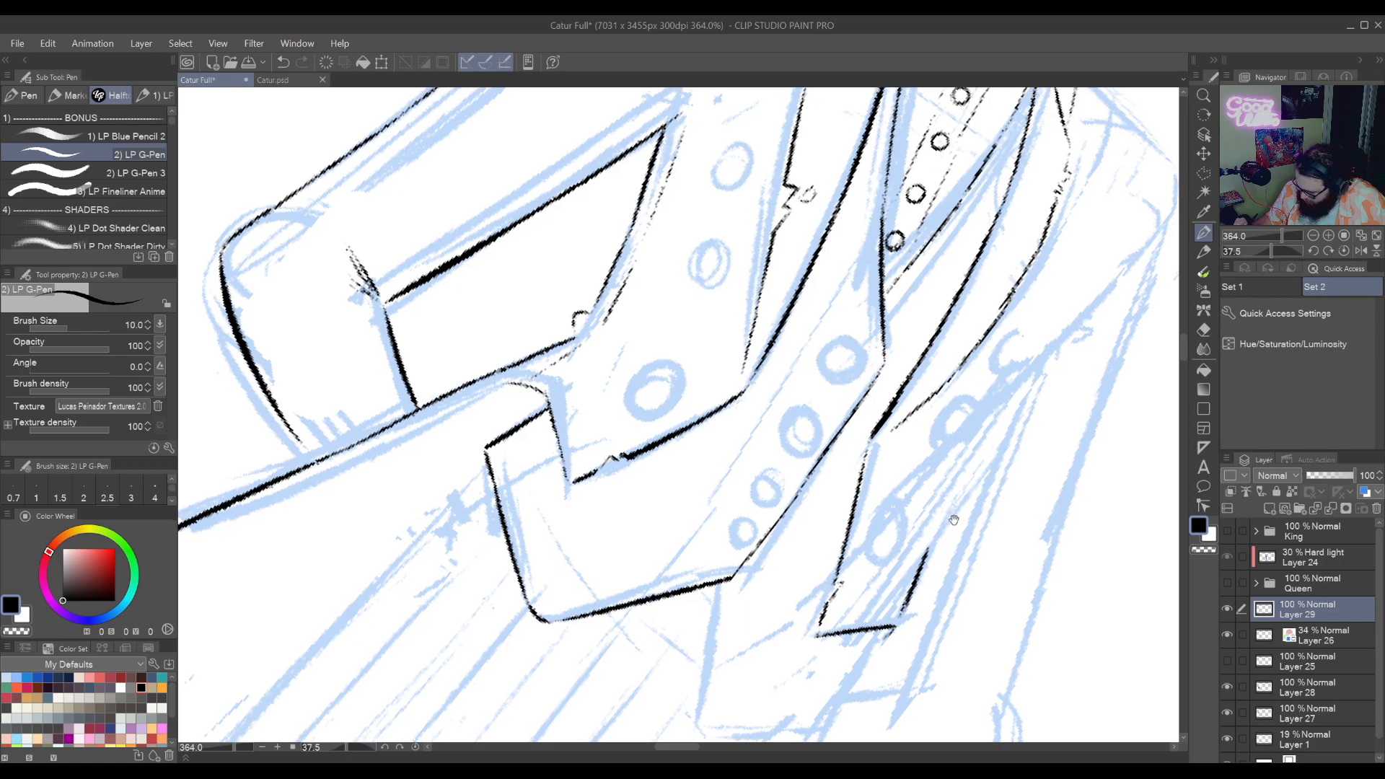
Ink the far side of the jacket's torso from the armpit down to the waist, redoing the stroke until it follows the sketch
{"action": "key", "text": "r"}
{"action": "mouse_move", "coordinate": [863, 581]}
{"action": "left_mouse_down"}
{"action": "mouse_move", "coordinate": [901, 598]}
{"action": "mouse_move", "coordinate": [986, 577]}
{"action": "left_mouse_up"}
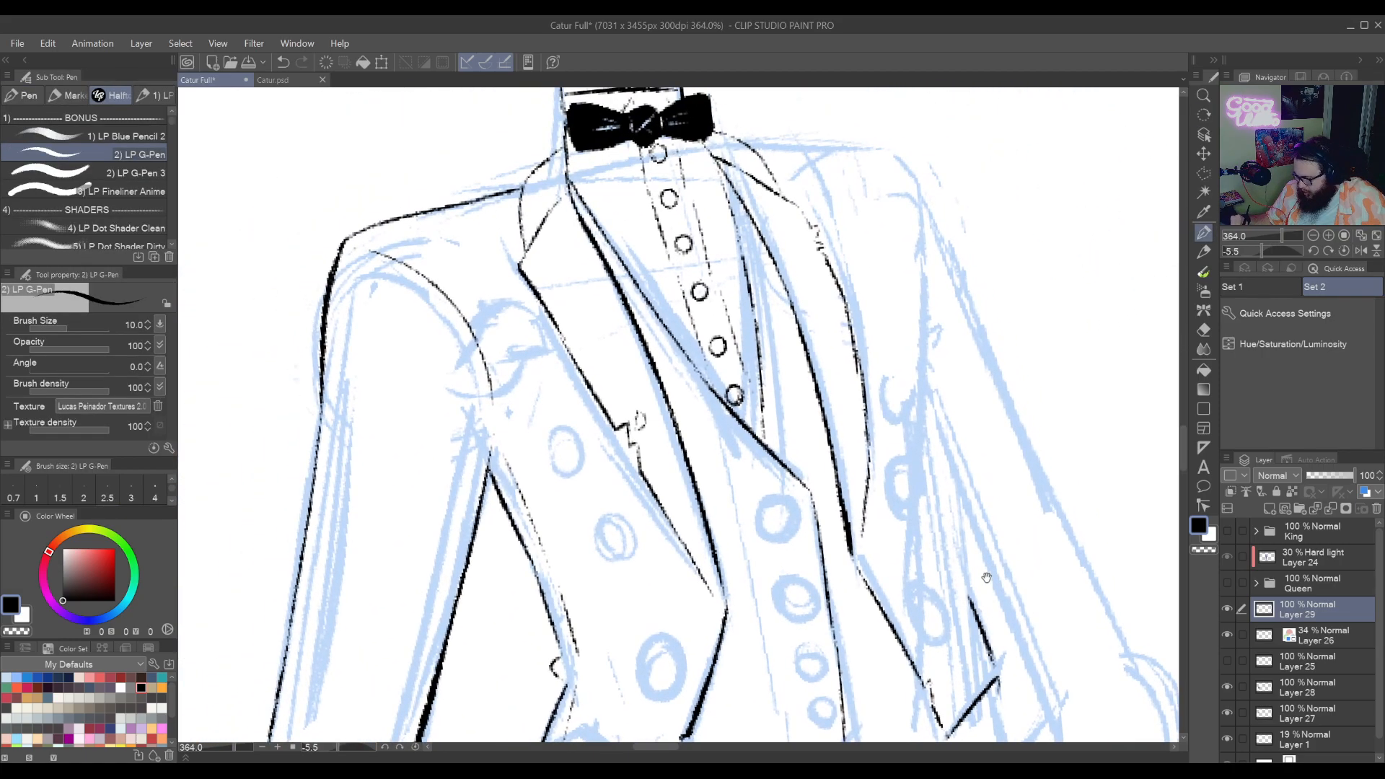
{"action": "left_click_drag", "start_coordinate": [910, 249], "coordinate": [932, 380]}
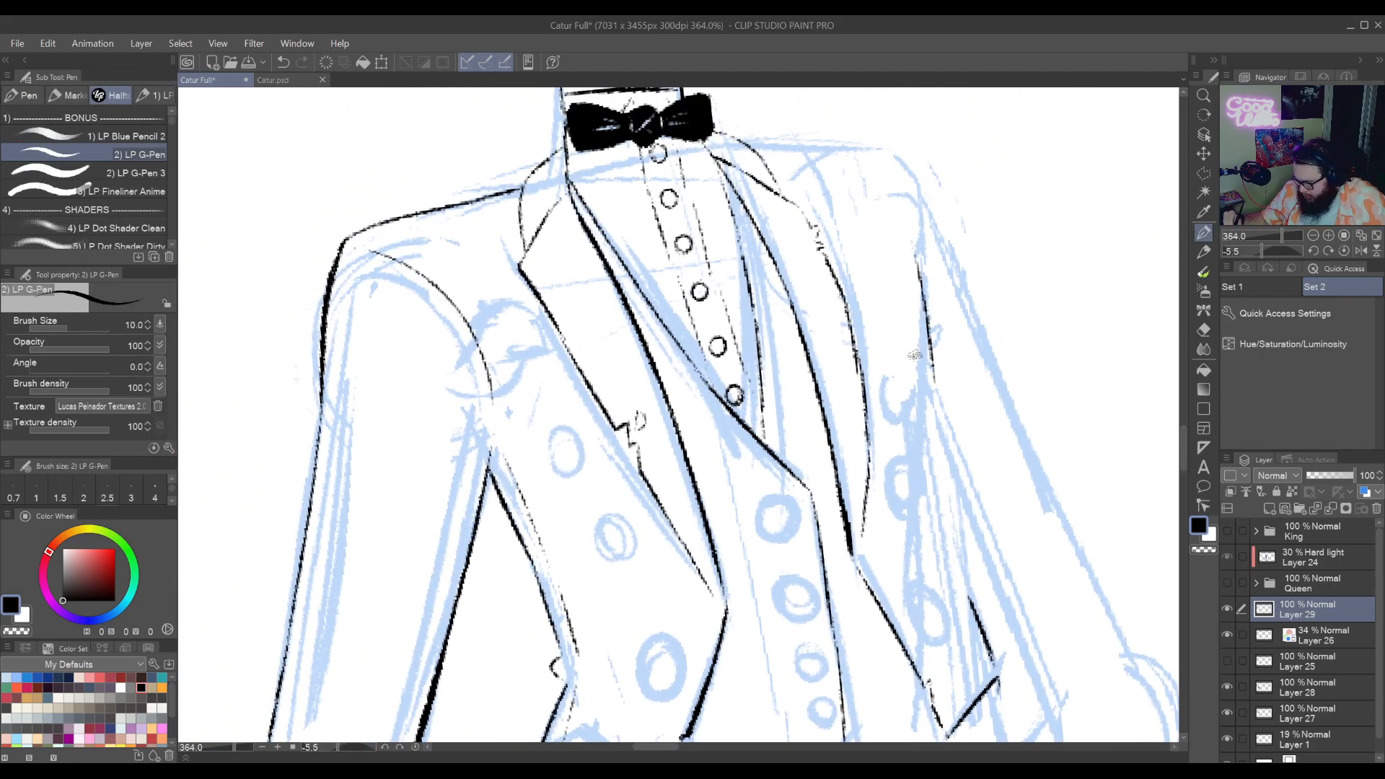
{"action": "key", "text": "ctrl+z"}
{"action": "left_click_drag", "start_coordinate": [913, 229], "coordinate": [907, 393]}
{"action": "key", "text": "ctrl+z"}
{"action": "left_click_drag", "start_coordinate": [916, 258], "coordinate": [939, 538]}
{"action": "key", "text": "ctrl+z"}
{"action": "left_click_drag", "start_coordinate": [937, 406], "coordinate": [925, 540]}
{"action": "key", "text": "ctrl+z"}
{"action": "left_click_drag", "start_coordinate": [938, 436], "coordinate": [937, 534]}
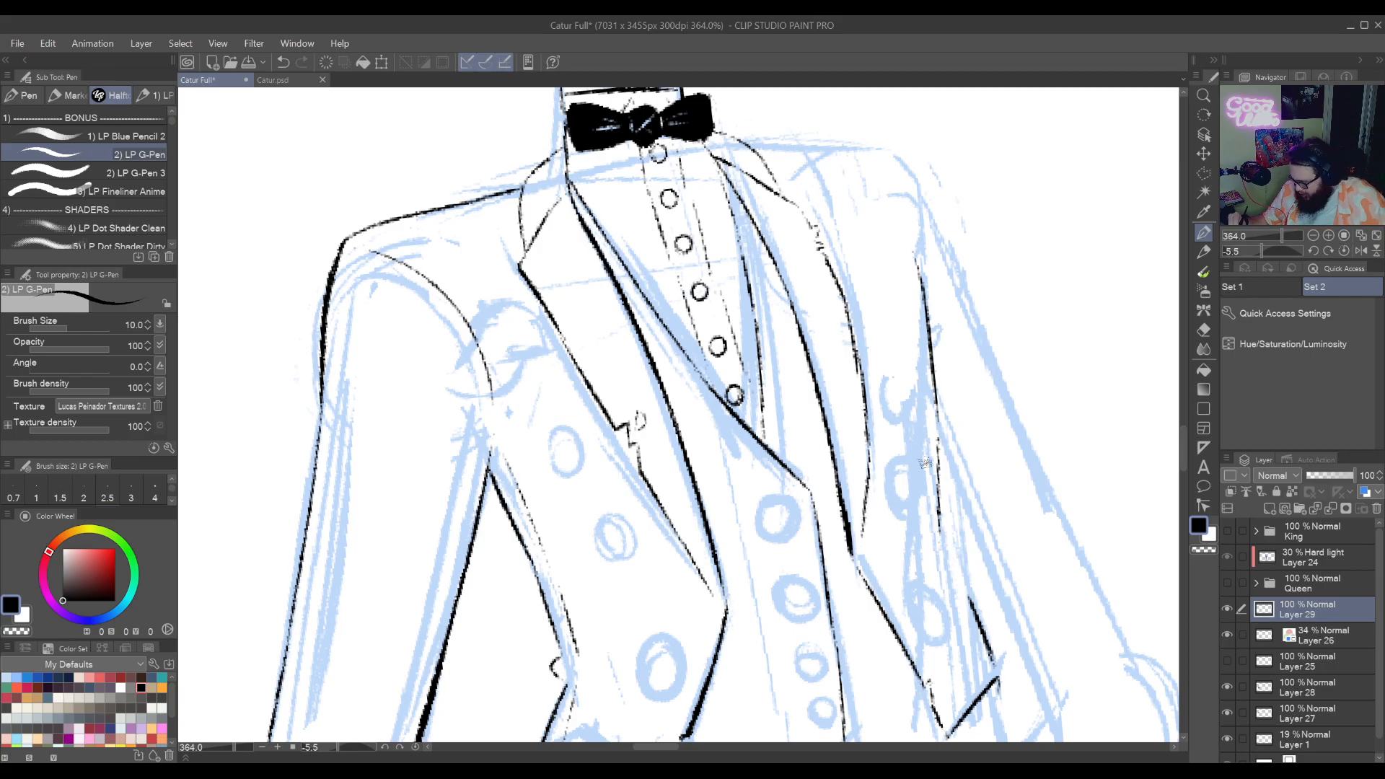
Join the jacket's far side line at the waist to the outer corner of its lower hem, redoing the stroke
{"action": "left_click_drag", "start_coordinate": [938, 535], "coordinate": [973, 622]}
{"action": "left_click_drag", "start_coordinate": [945, 548], "coordinate": [978, 626]}
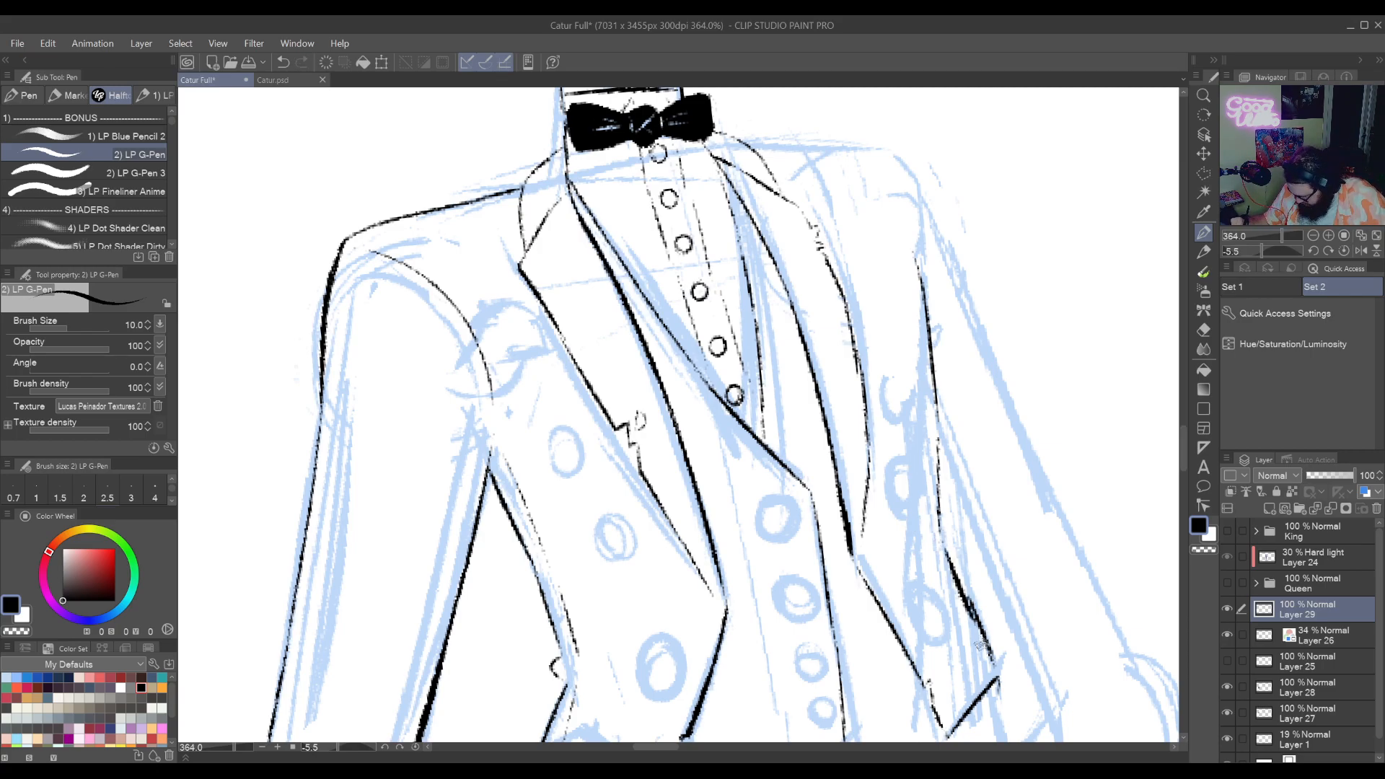
{"action": "key", "text": "ctrl+z"}
{"action": "mouse_move", "coordinate": [941, 544]}
{"action": "left_mouse_down"}
{"action": "mouse_move", "coordinate": [974, 619]}
{"action": "mouse_move", "coordinate": [953, 462]}
{"action": "mouse_move", "coordinate": [961, 368]}
{"action": "mouse_move", "coordinate": [1004, 400]}
{"action": "mouse_move", "coordinate": [1010, 477]}
{"action": "mouse_move", "coordinate": [918, 597]}
{"action": "mouse_move", "coordinate": [972, 439]}
{"action": "left_mouse_up"}
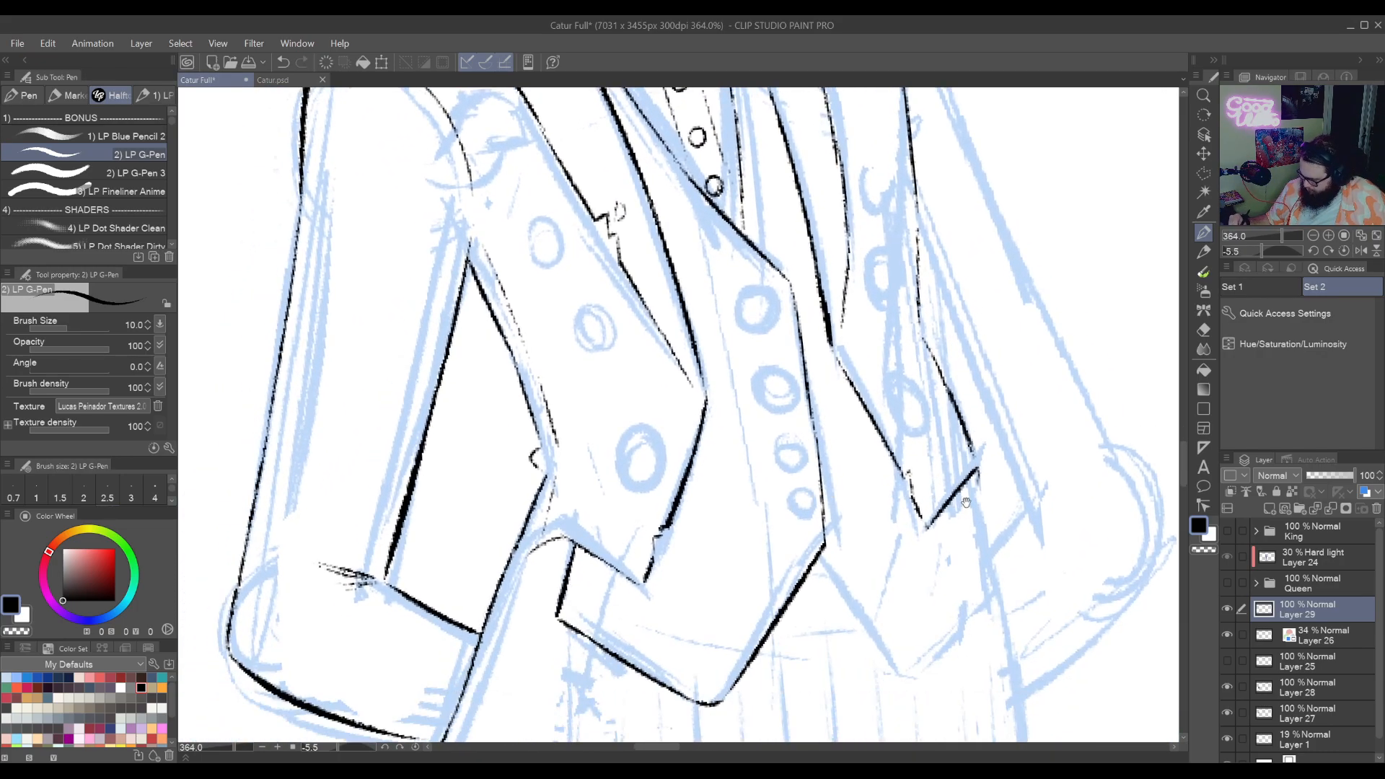
Ink the far shoulder from the collar to the sleeve top, and begin the outer edge of the upper sleeve with a thick stroke
{"action": "left_click_drag", "start_coordinate": [966, 502], "coordinate": [969, 552]}
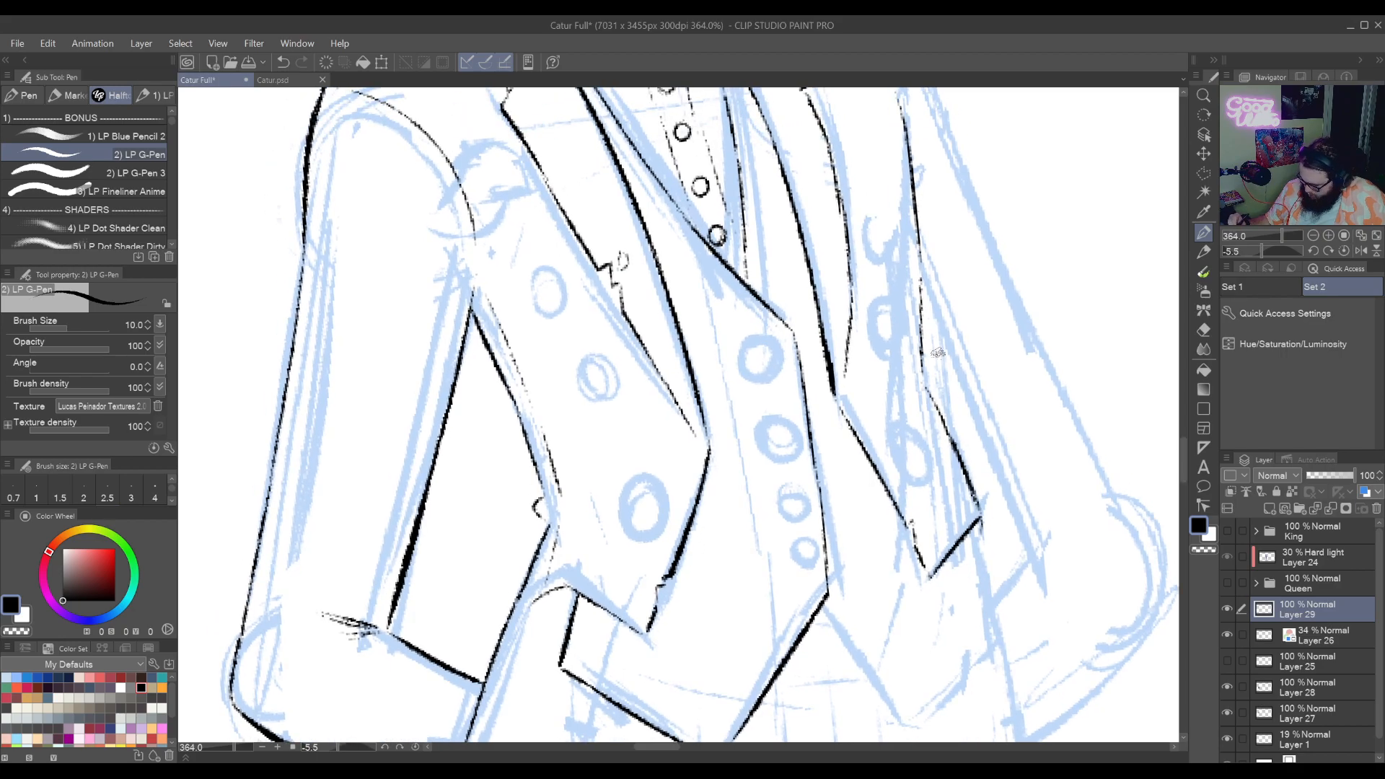
{"action": "left_click_drag", "start_coordinate": [938, 353], "coordinate": [888, 493]}
{"action": "left_click_drag", "start_coordinate": [922, 263], "coordinate": [928, 645]}
{"action": "mouse_move", "coordinate": [800, 609]}
{"action": "left_mouse_down"}
{"action": "mouse_move", "coordinate": [872, 492]}
{"action": "mouse_move", "coordinate": [897, 591]}
{"action": "left_mouse_up"}
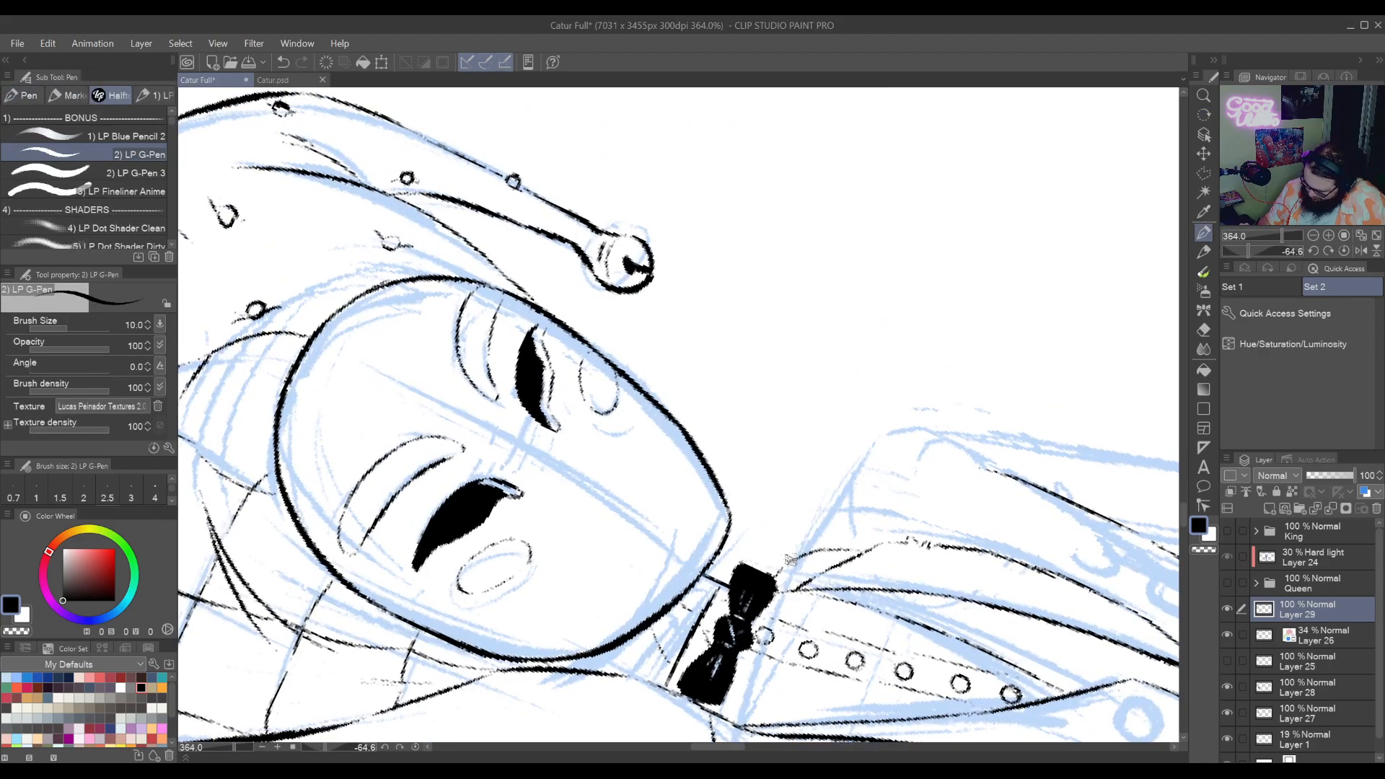
{"action": "mouse_move", "coordinate": [946, 398]}
{"action": "left_mouse_down"}
{"action": "mouse_move", "coordinate": [783, 635]}
{"action": "mouse_move", "coordinate": [924, 390]}
{"action": "mouse_move", "coordinate": [959, 523]}
{"action": "mouse_move", "coordinate": [902, 432]}
{"action": "left_mouse_up"}
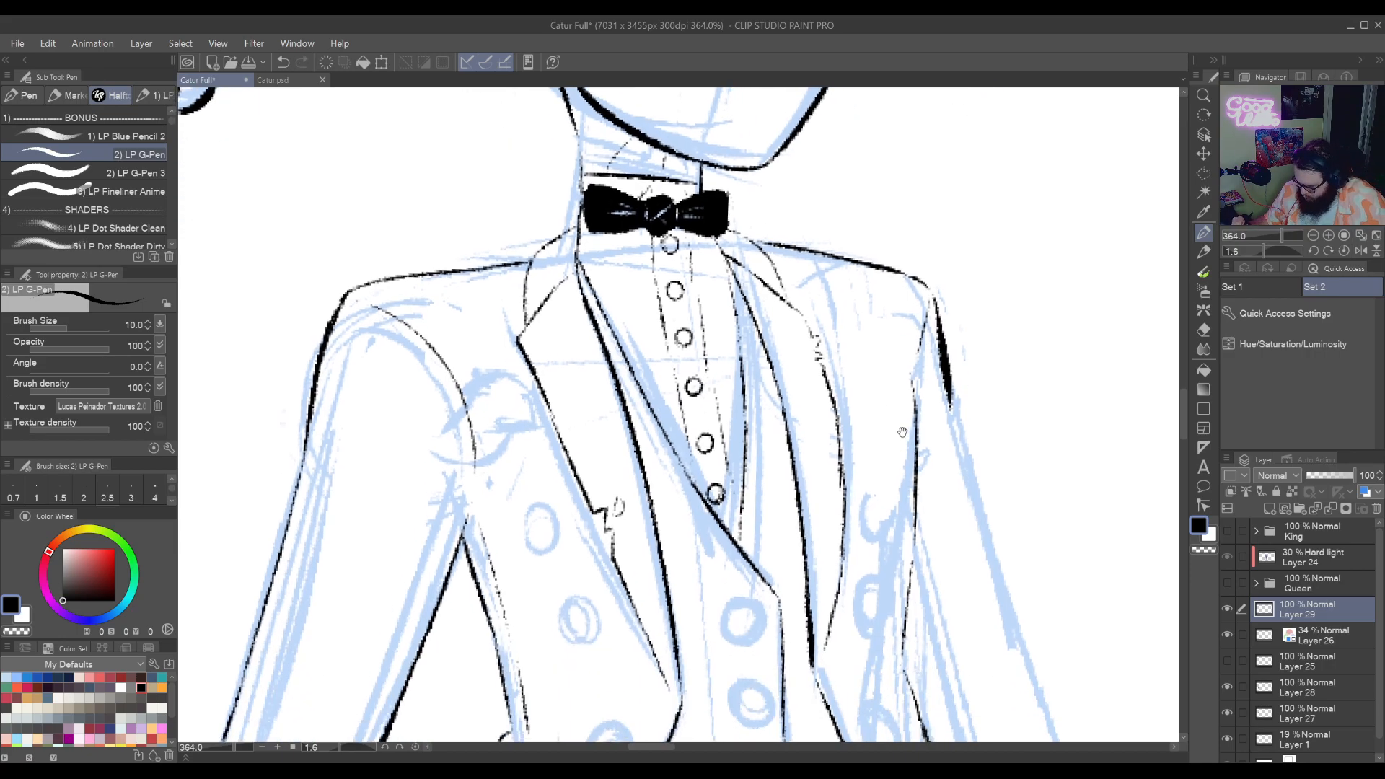
{"action": "left_click_drag", "start_coordinate": [927, 568], "coordinate": [908, 528]}
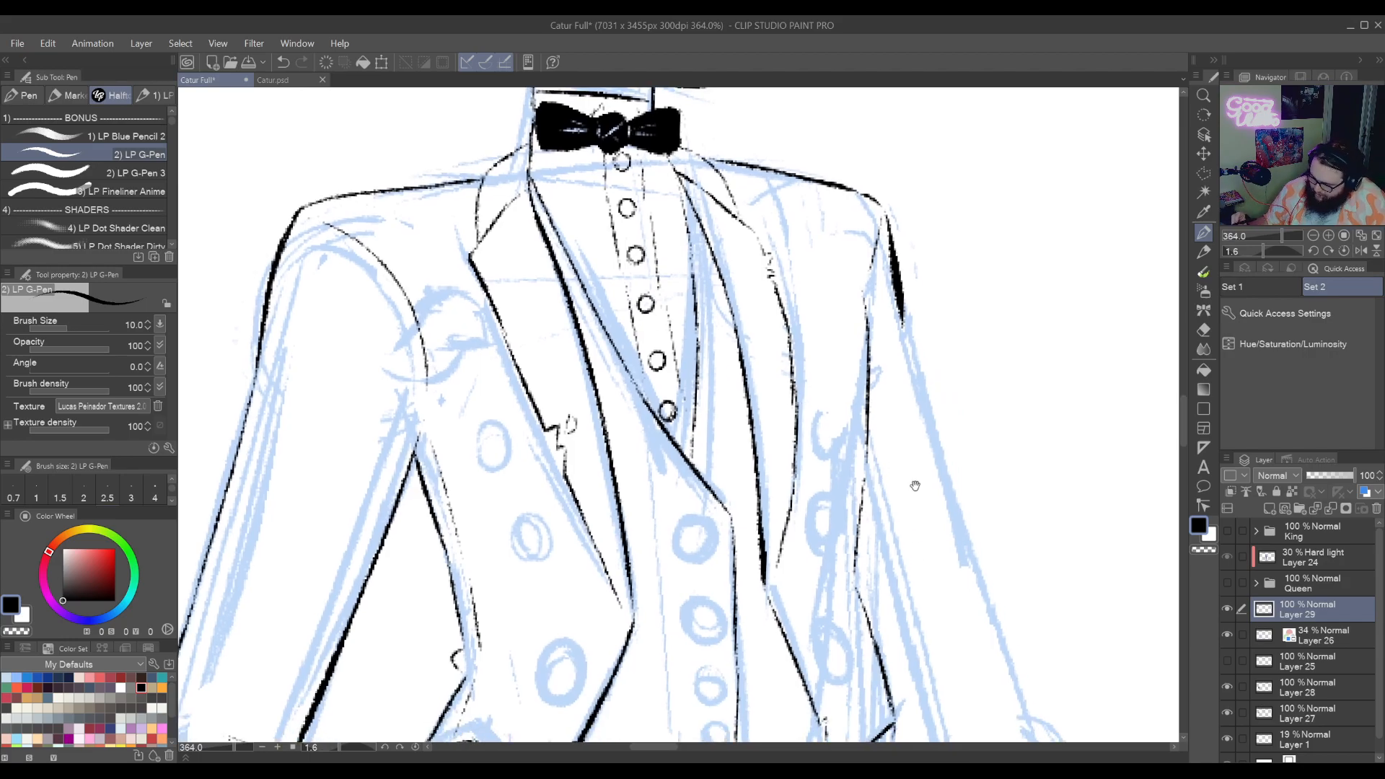
Ink the far point of the vest's lower hem, from the centre closure down to the tip and up its outer side, redoing the first edge
{"action": "left_click_drag", "start_coordinate": [940, 623], "coordinate": [945, 427]}
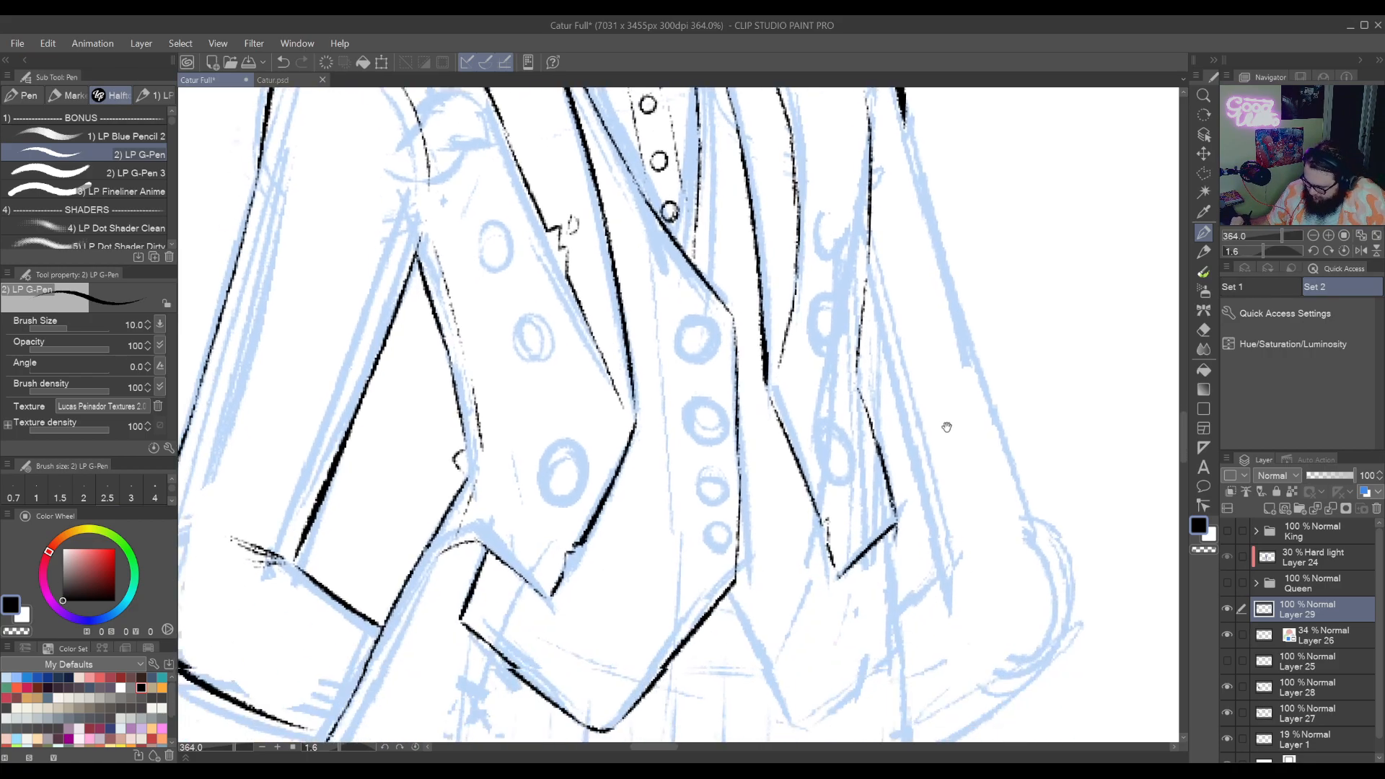
{"action": "left_click_drag", "start_coordinate": [871, 645], "coordinate": [959, 464]}
{"action": "left_click_drag", "start_coordinate": [864, 568], "coordinate": [885, 540]}
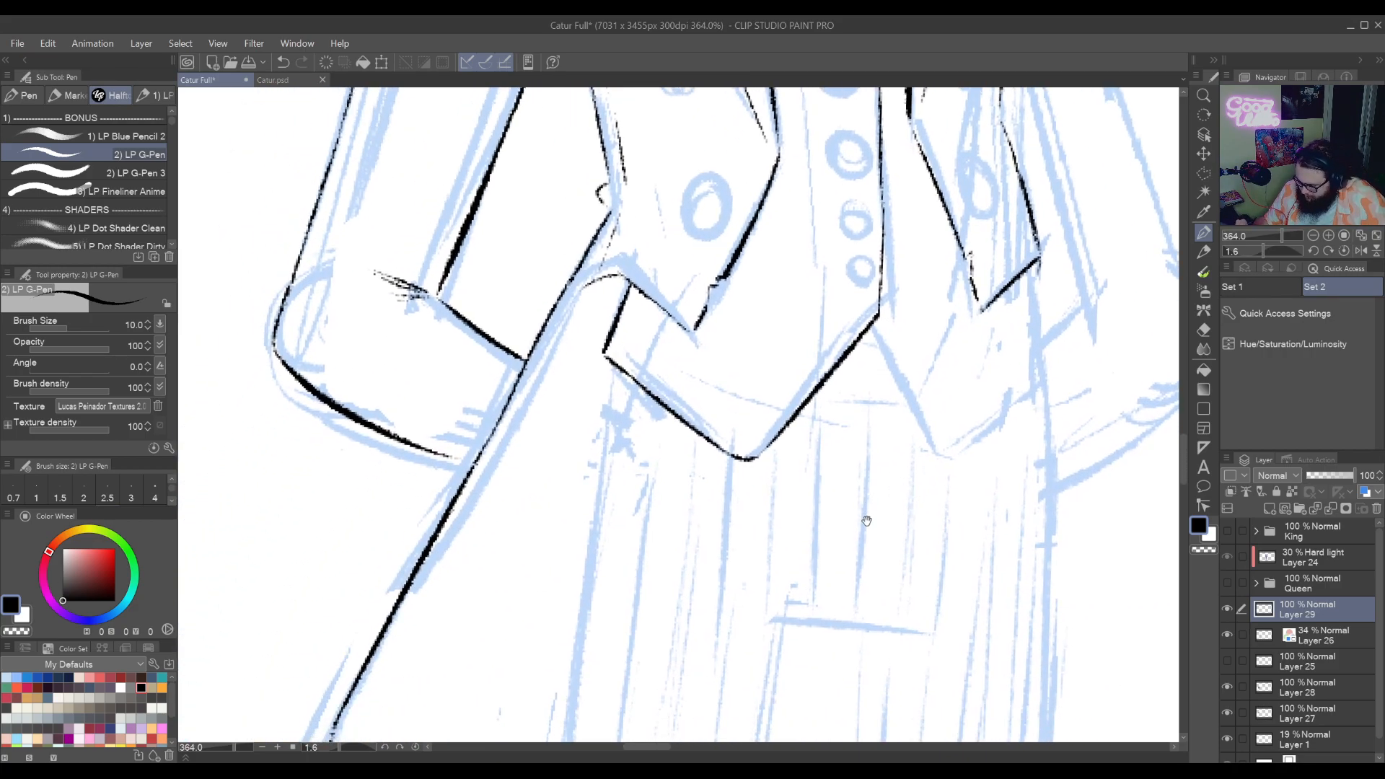
{"action": "left_click_drag", "start_coordinate": [897, 600], "coordinate": [962, 733]}
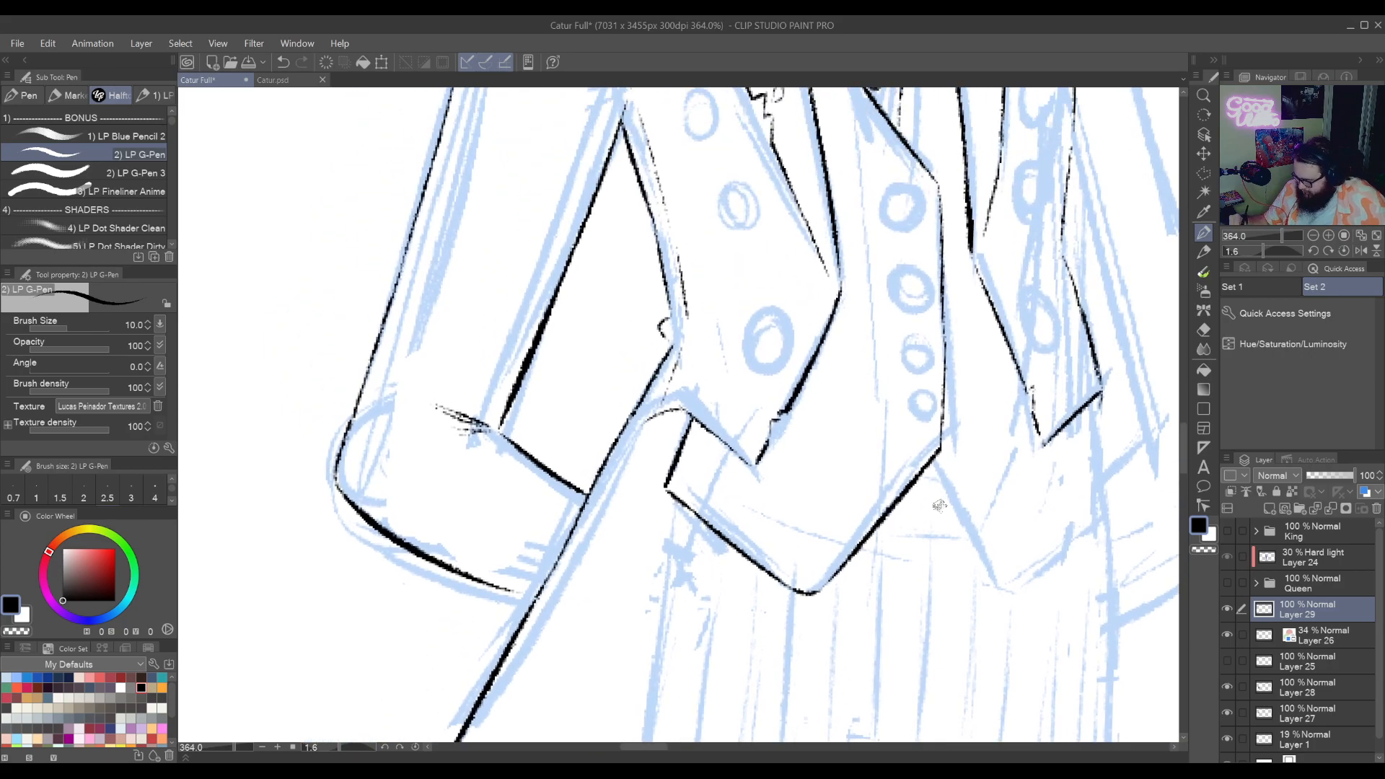
{"action": "left_click_drag", "start_coordinate": [930, 465], "coordinate": [965, 533]}
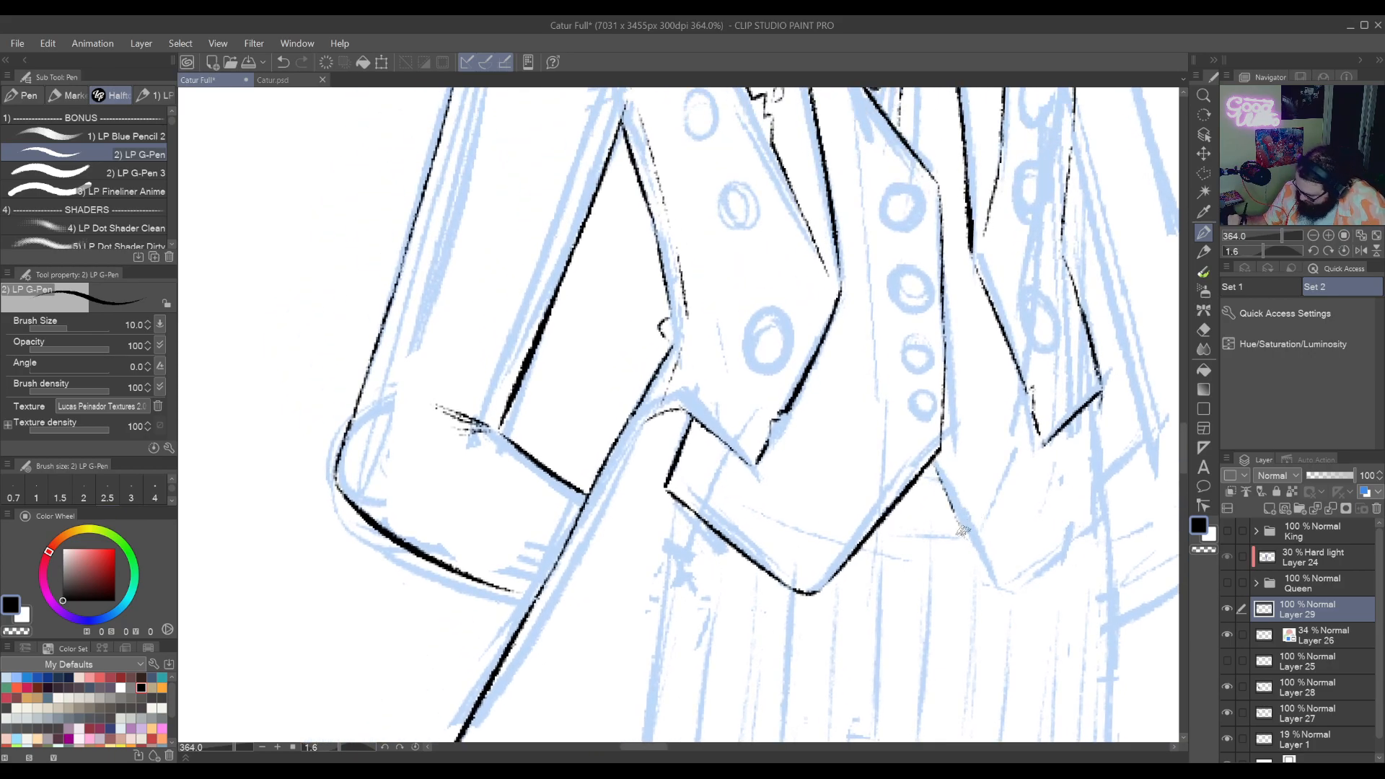
{"action": "key", "text": "ctrl+z"}
{"action": "left_click_drag", "start_coordinate": [931, 456], "coordinate": [1000, 581]}
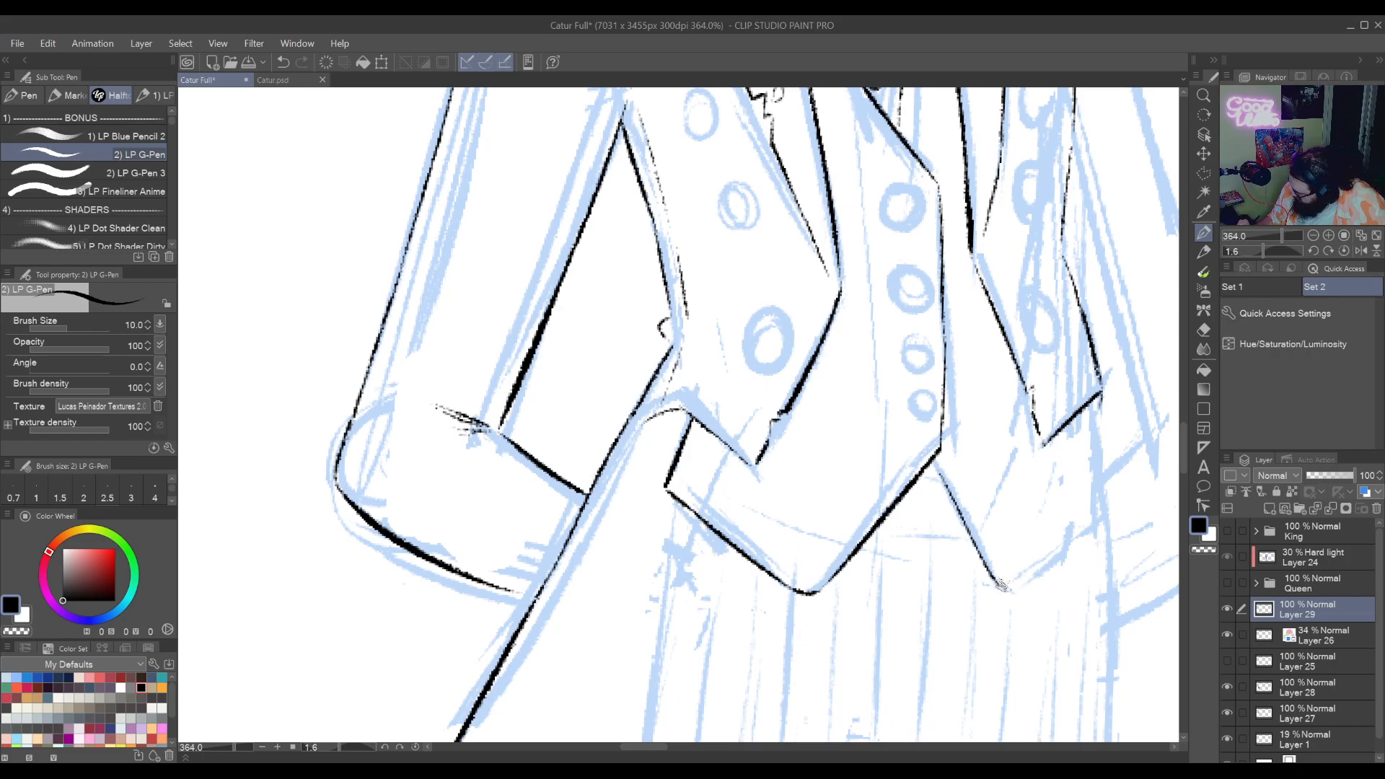
{"action": "mouse_move", "coordinate": [1006, 588]}
{"action": "left_mouse_down"}
{"action": "mouse_move", "coordinate": [1066, 546]}
{"action": "mouse_move", "coordinate": [1101, 505]}
{"action": "left_mouse_up"}
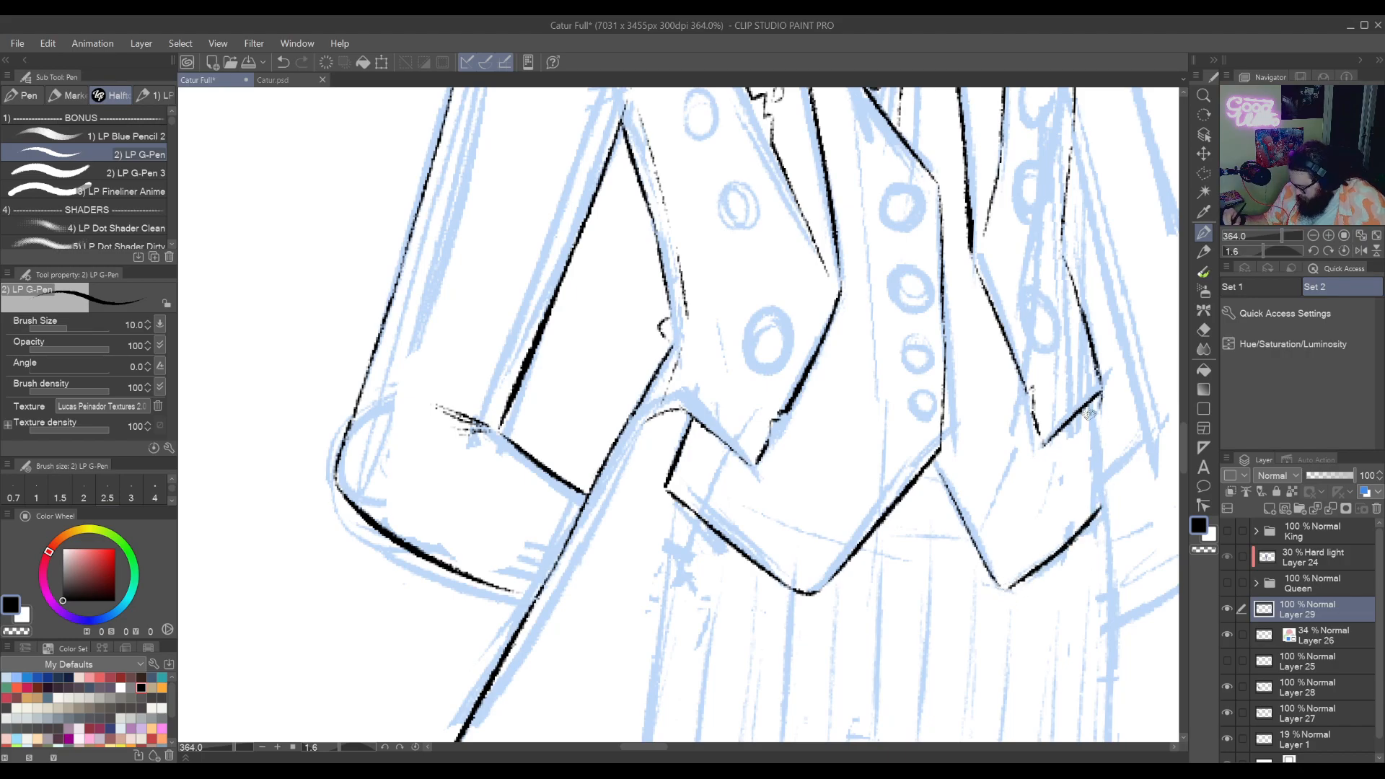
Ink the vest's short far side edge, joining the jacket hem to the outer corner of the vest point
{"action": "mouse_move", "coordinate": [1090, 398]}
{"action": "left_mouse_down"}
{"action": "mouse_move", "coordinate": [1115, 478]}
{"action": "mouse_move", "coordinate": [1083, 525]}
{"action": "mouse_move", "coordinate": [962, 614]}
{"action": "left_mouse_up"}
{"action": "key", "text": "ctrl+z"}
{"action": "key", "text": "ctrl+space"}
{"action": "mouse_move", "coordinate": [1039, 493]}
{"action": "left_mouse_down"}
{"action": "mouse_move", "coordinate": [992, 570]}
{"action": "mouse_move", "coordinate": [1060, 550]}
{"action": "mouse_move", "coordinate": [1074, 516]}
{"action": "left_mouse_up"}
{"action": "left_click_drag", "start_coordinate": [1052, 530], "coordinate": [1012, 642]}
{"action": "key", "text": "ctrl+space"}
{"action": "left_click_drag", "start_coordinate": [1009, 558], "coordinate": [1029, 523]}
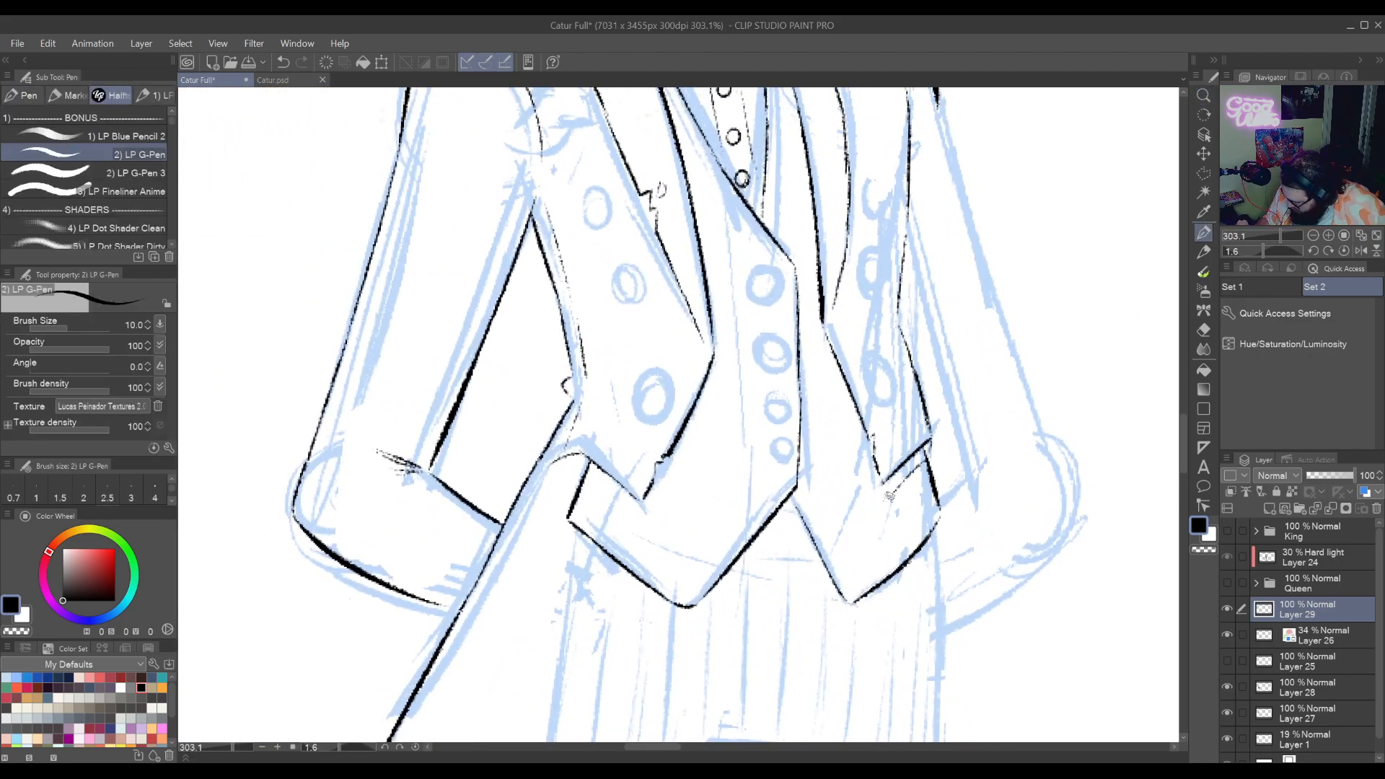
Redraw the far jacket front's short hem slightly lower, erase the old line, and close the hem's corners
{"action": "left_click_drag", "start_coordinate": [890, 496], "coordinate": [932, 449]}
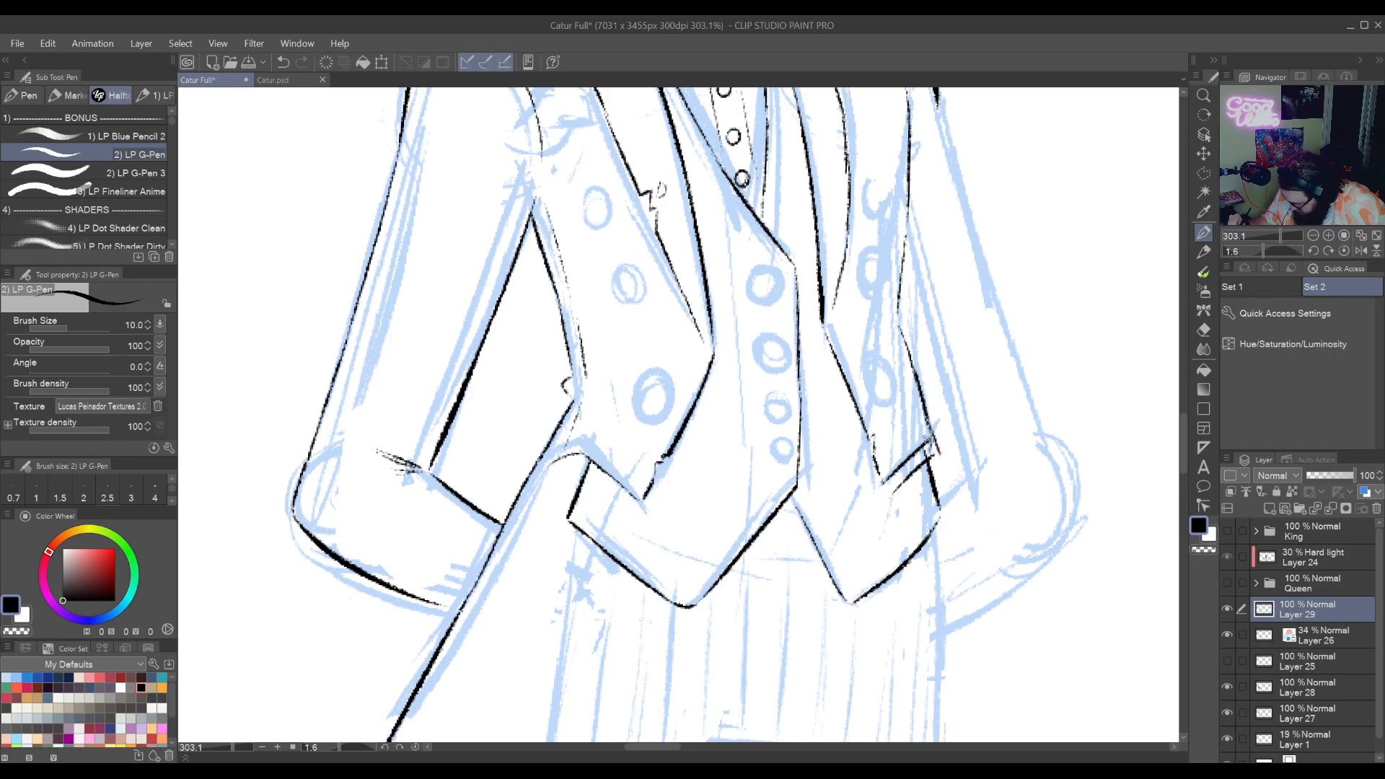
{"action": "key", "text": "e"}
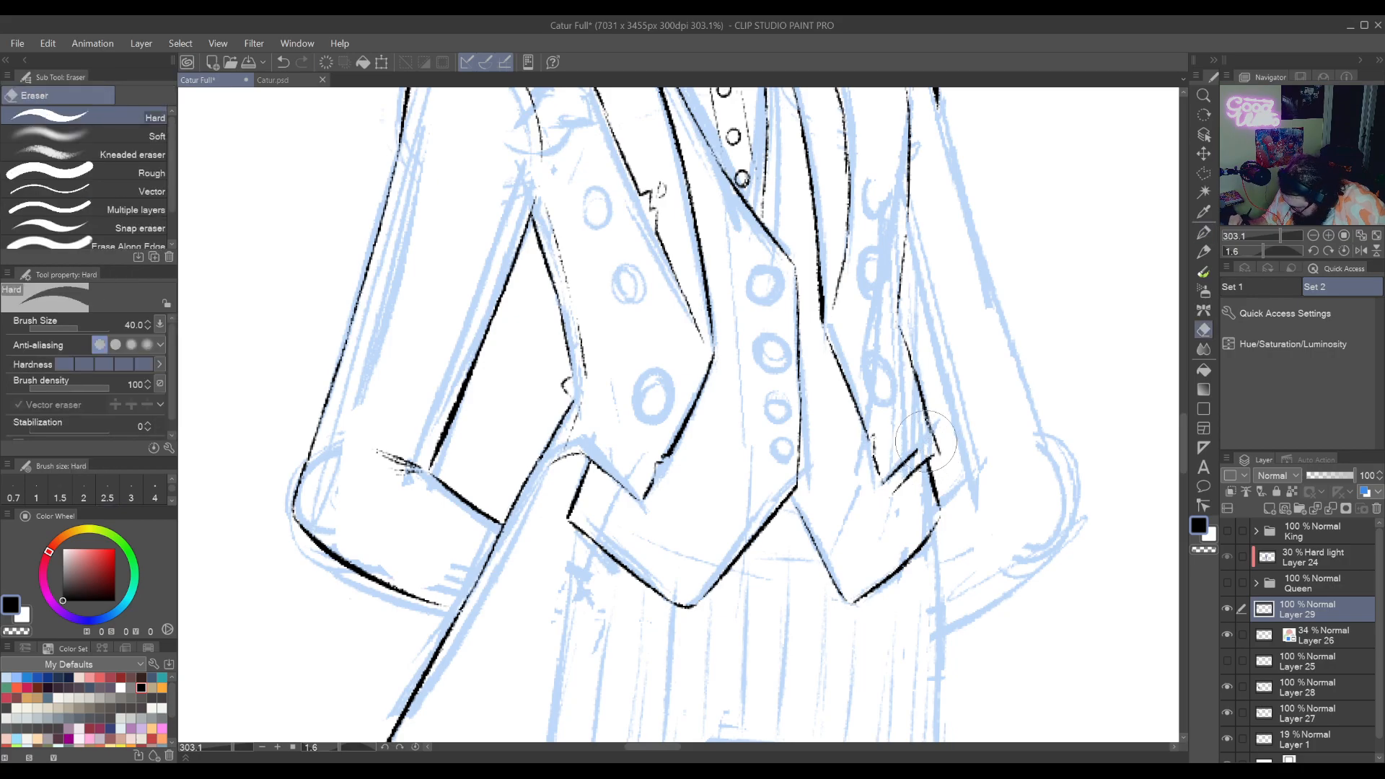
{"action": "key", "text": "p"}
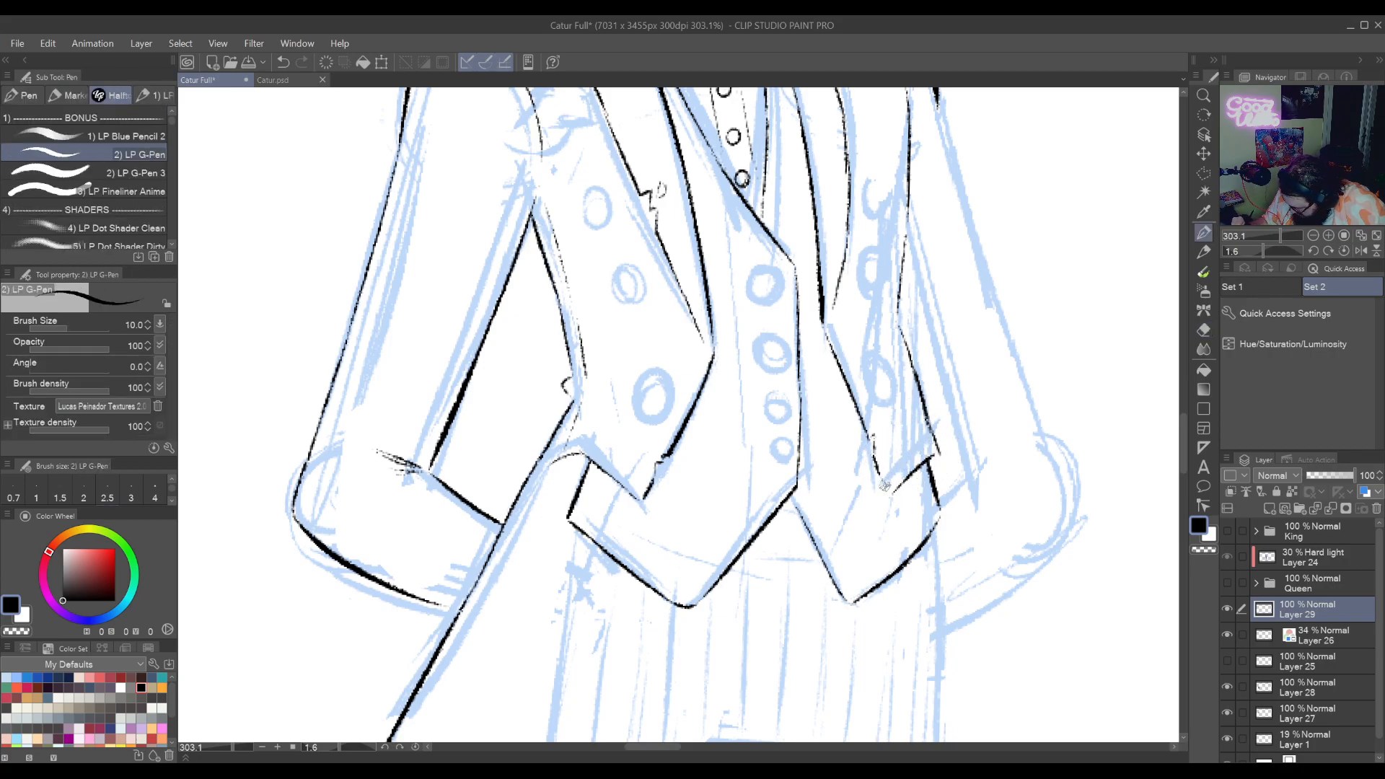
{"action": "left_click_drag", "start_coordinate": [878, 467], "coordinate": [891, 492]}
{"action": "left_click_drag", "start_coordinate": [940, 454], "coordinate": [939, 467]}
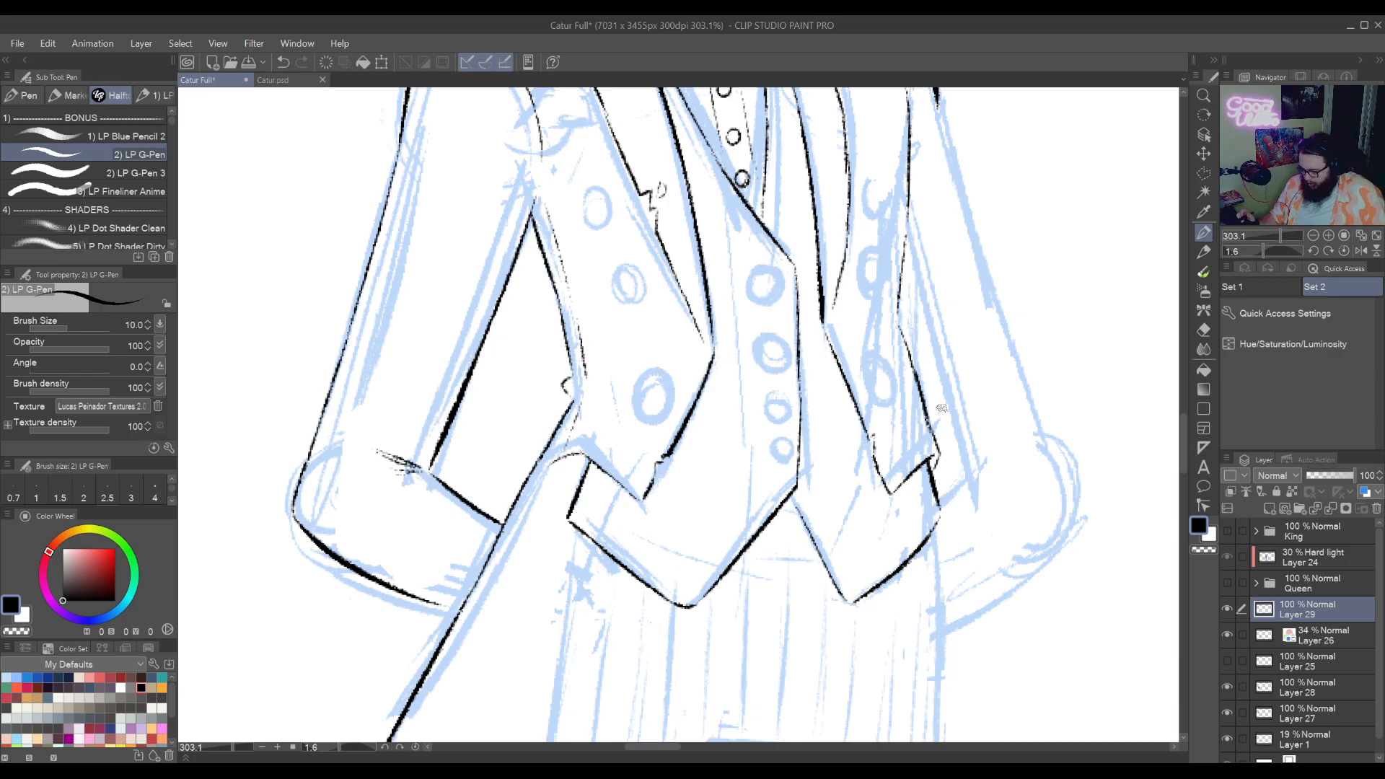
Ink the inner edge of the far sleeve from the waist down past the jacket hem, redoing the stroke
{"action": "scroll", "coordinate": [887, 433], "scroll_direction": "down", "scroll_amount": 5}
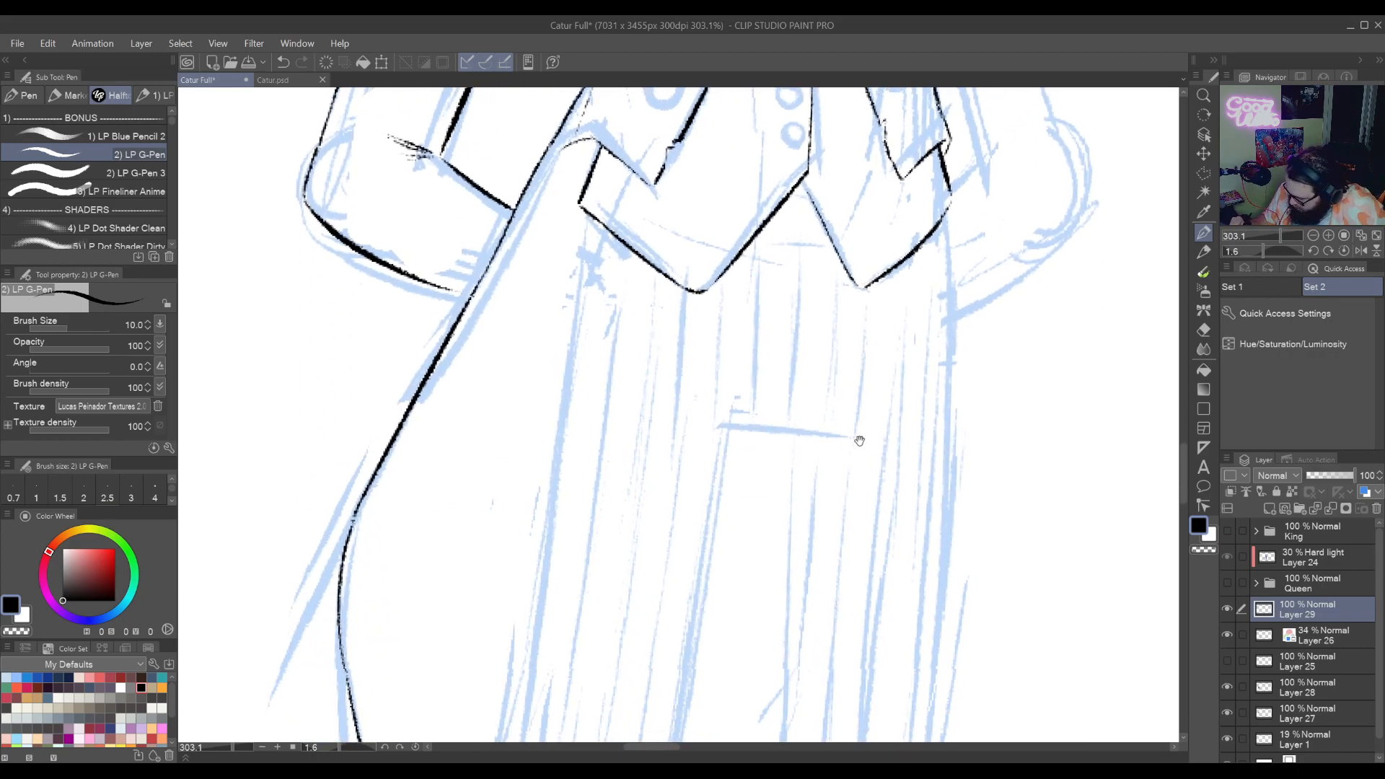
{"action": "scroll", "coordinate": [859, 441], "scroll_direction": "down", "scroll_amount": 6}
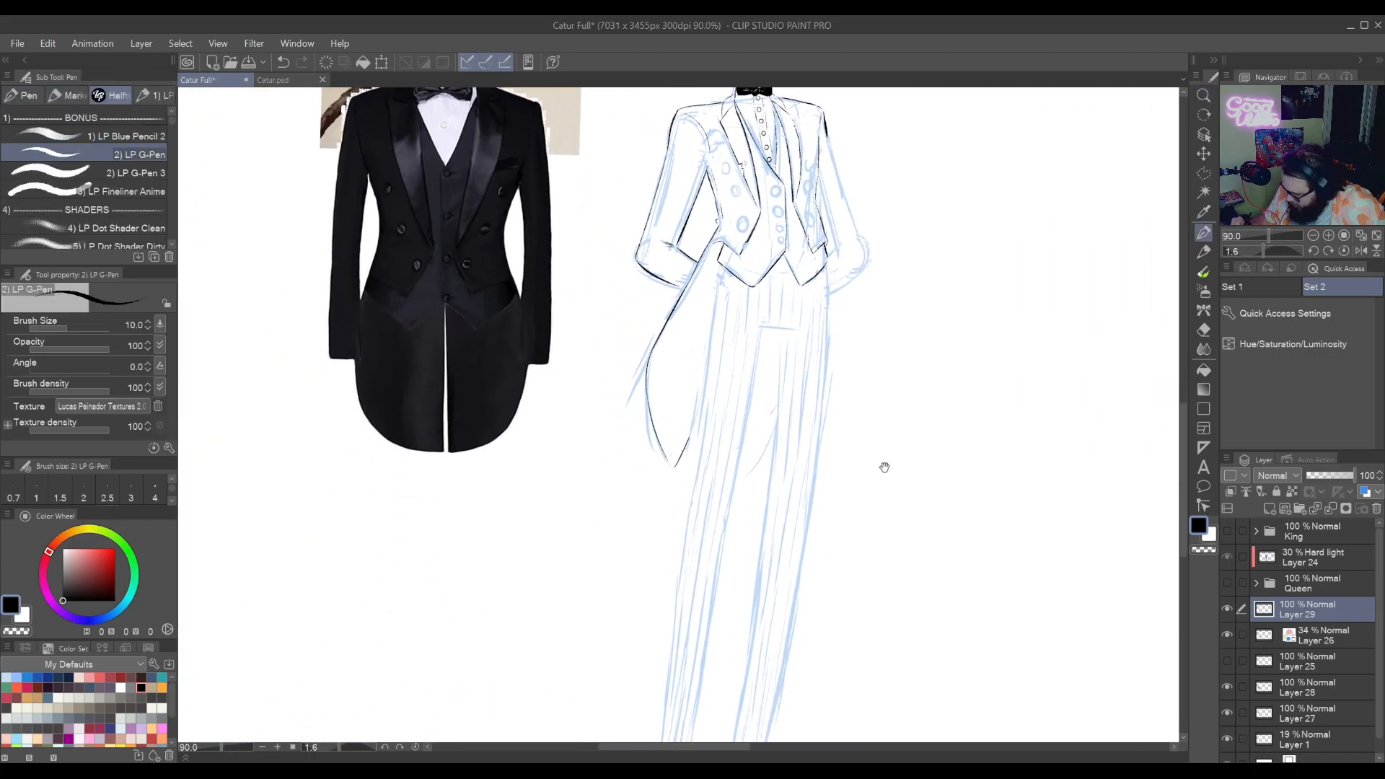
{"action": "left_click_drag", "start_coordinate": [886, 482], "coordinate": [932, 639]}
{"action": "left_click_drag", "start_coordinate": [889, 596], "coordinate": [932, 567]}
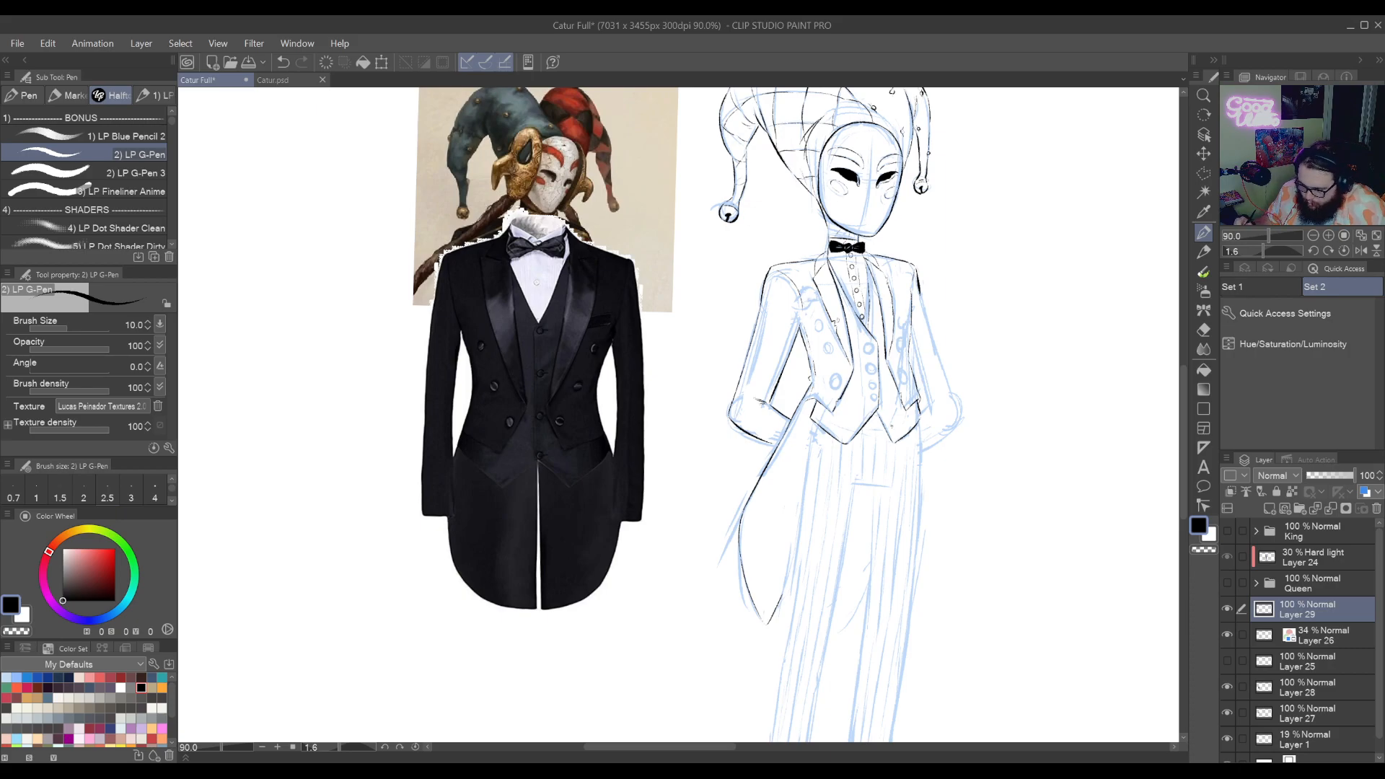
{"action": "left_click_drag", "start_coordinate": [929, 455], "coordinate": [1010, 414]}
{"action": "mouse_move", "coordinate": [869, 388]}
{"action": "left_mouse_down"}
{"action": "mouse_move", "coordinate": [794, 595]}
{"action": "mouse_move", "coordinate": [864, 490]}
{"action": "left_mouse_up"}
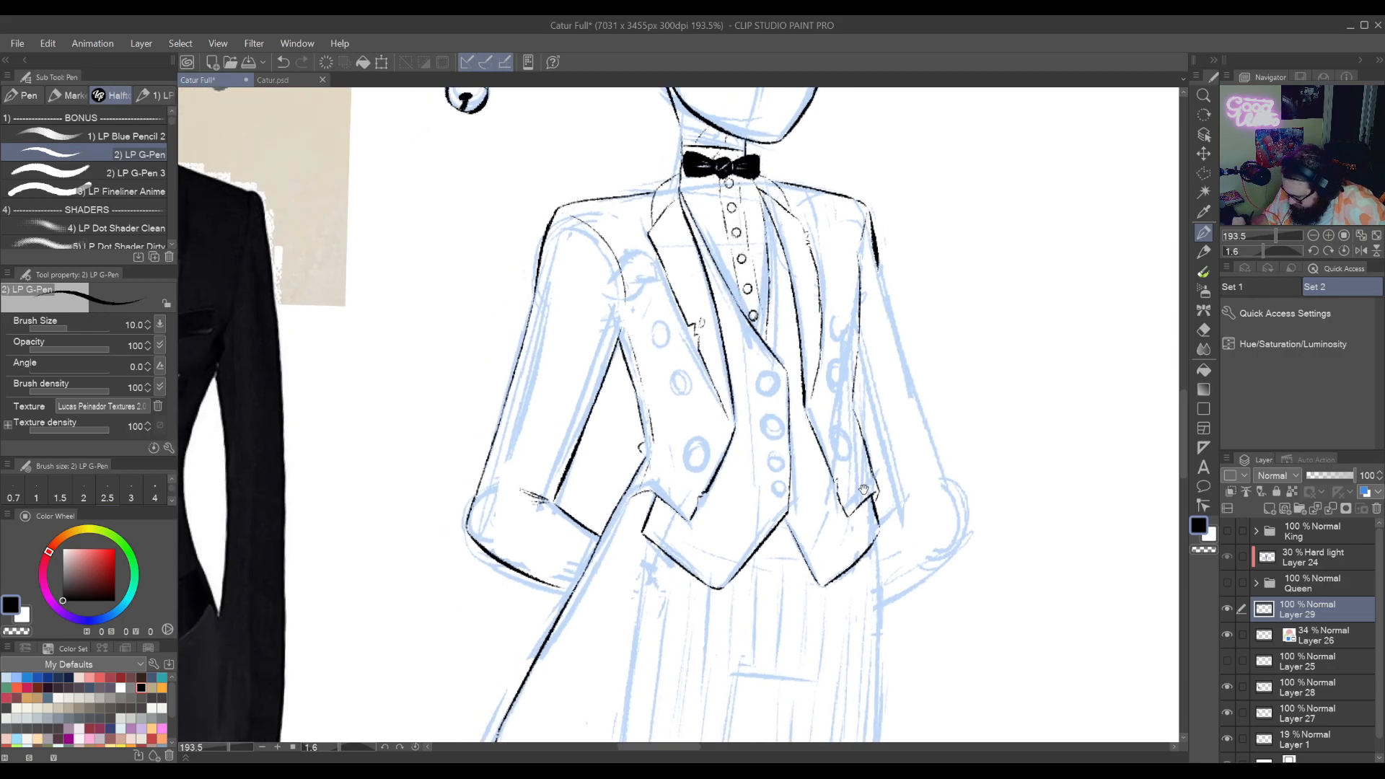
{"action": "left_click_drag", "start_coordinate": [857, 365], "coordinate": [878, 453]}
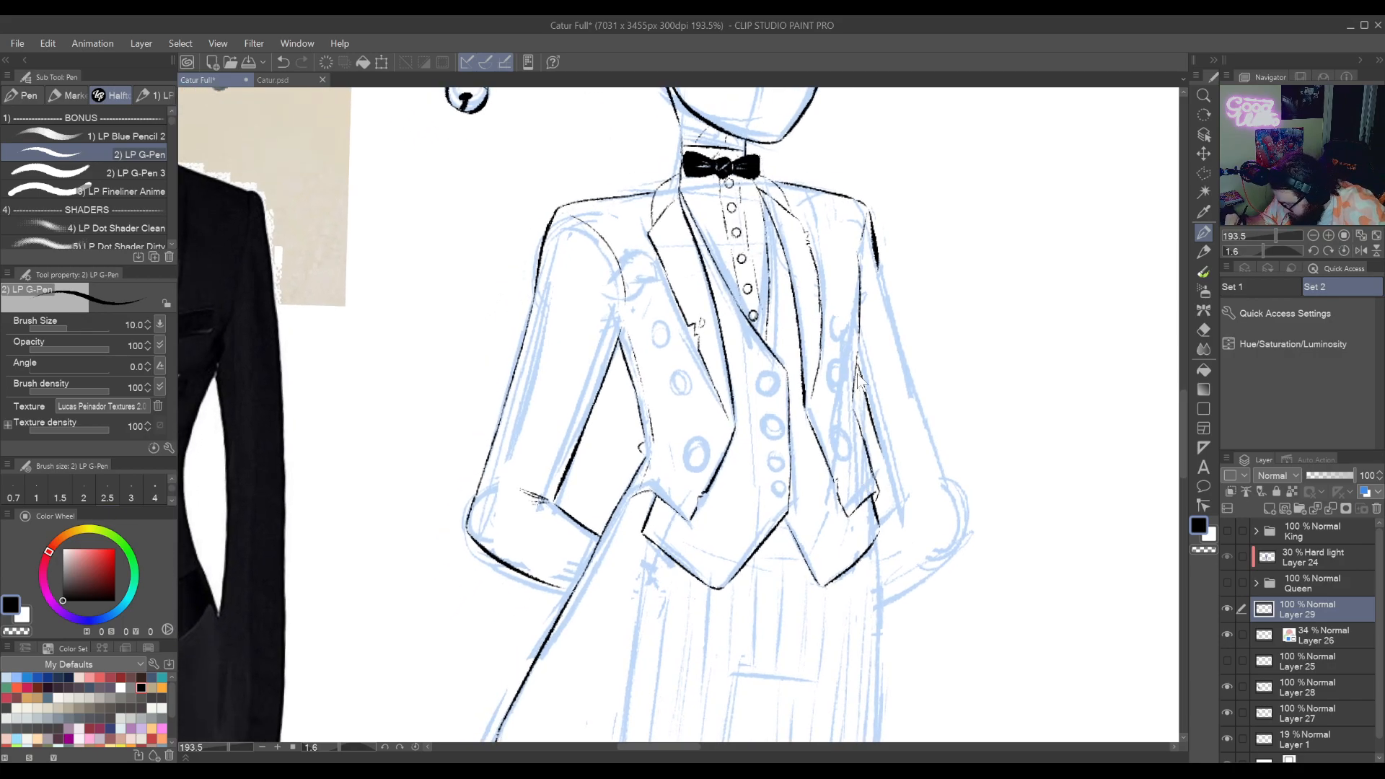
{"action": "key", "text": "ctrl+z"}
{"action": "left_click_drag", "start_coordinate": [858, 365], "coordinate": [891, 497]}
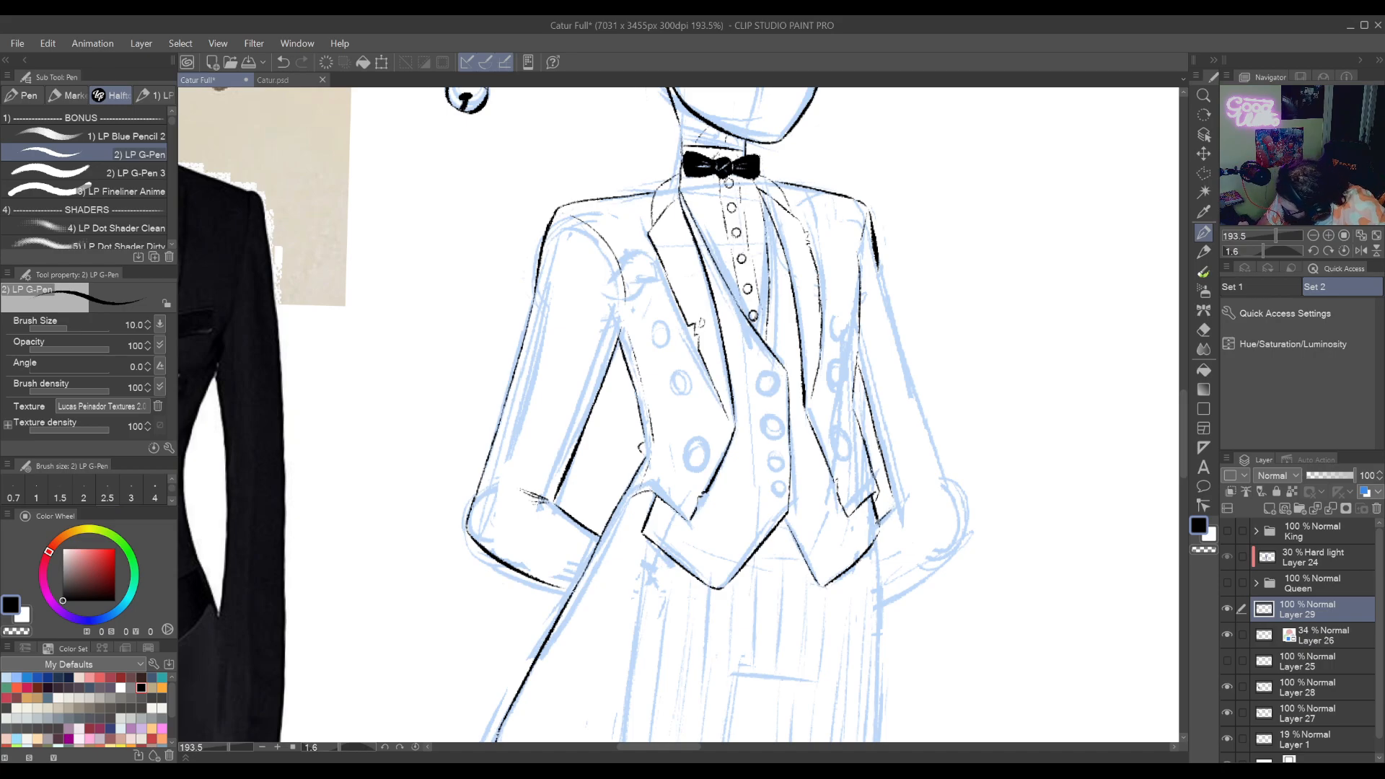
Ink the outer edge of the far trouser leg from the vest hem down the hip, redoing the stroke until it follows the sketch
{"action": "mouse_move", "coordinate": [884, 585]}
{"action": "left_mouse_down"}
{"action": "mouse_move", "coordinate": [945, 430]}
{"action": "mouse_move", "coordinate": [930, 507]}
{"action": "mouse_move", "coordinate": [947, 475]}
{"action": "mouse_move", "coordinate": [689, 148]}
{"action": "left_mouse_up"}
{"action": "mouse_move", "coordinate": [754, 198]}
{"action": "left_mouse_down"}
{"action": "mouse_move", "coordinate": [789, 590]}
{"action": "mouse_move", "coordinate": [771, 651]}
{"action": "left_mouse_up"}
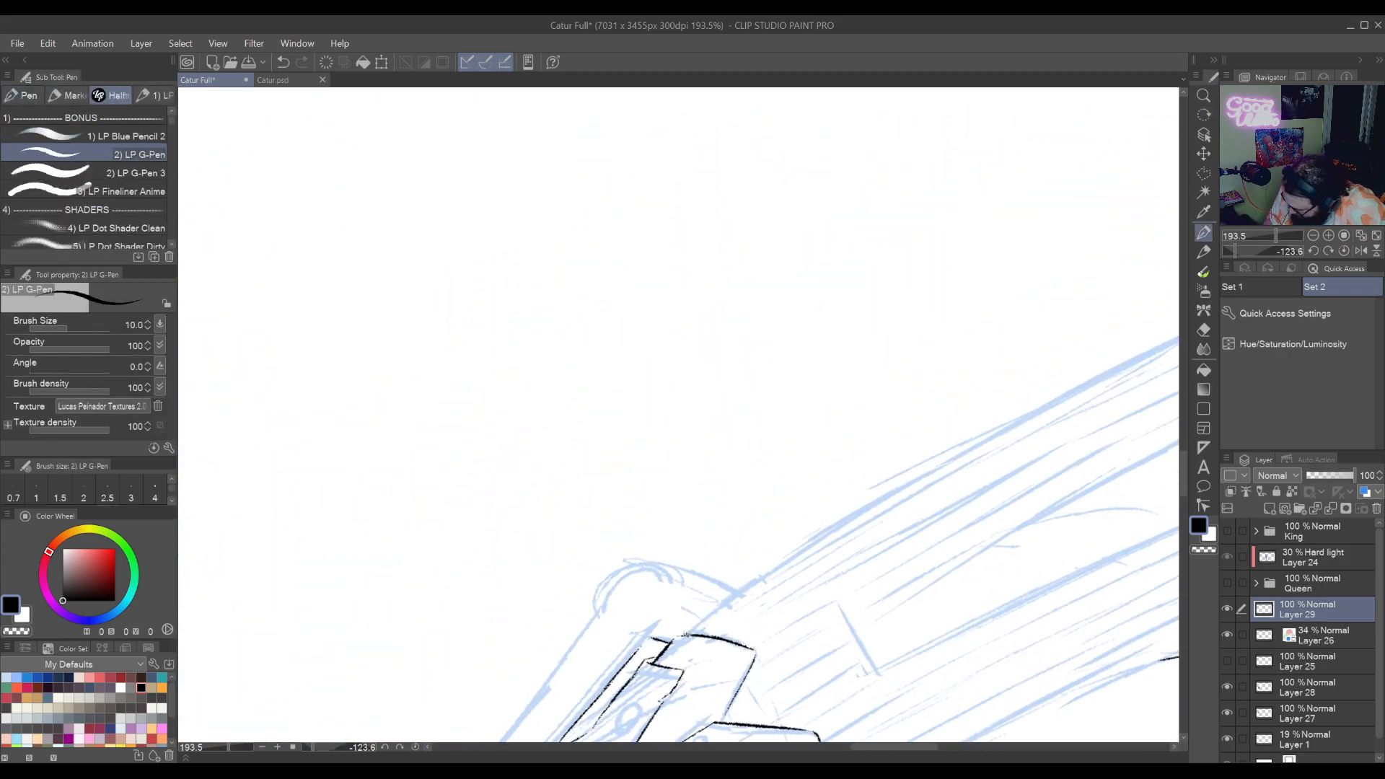
{"action": "left_click_drag", "start_coordinate": [686, 635], "coordinate": [771, 566]}
{"action": "key", "text": "ctrl+z"}
{"action": "left_click_drag", "start_coordinate": [689, 629], "coordinate": [775, 564]}
{"action": "key", "text": "ctrl+z"}
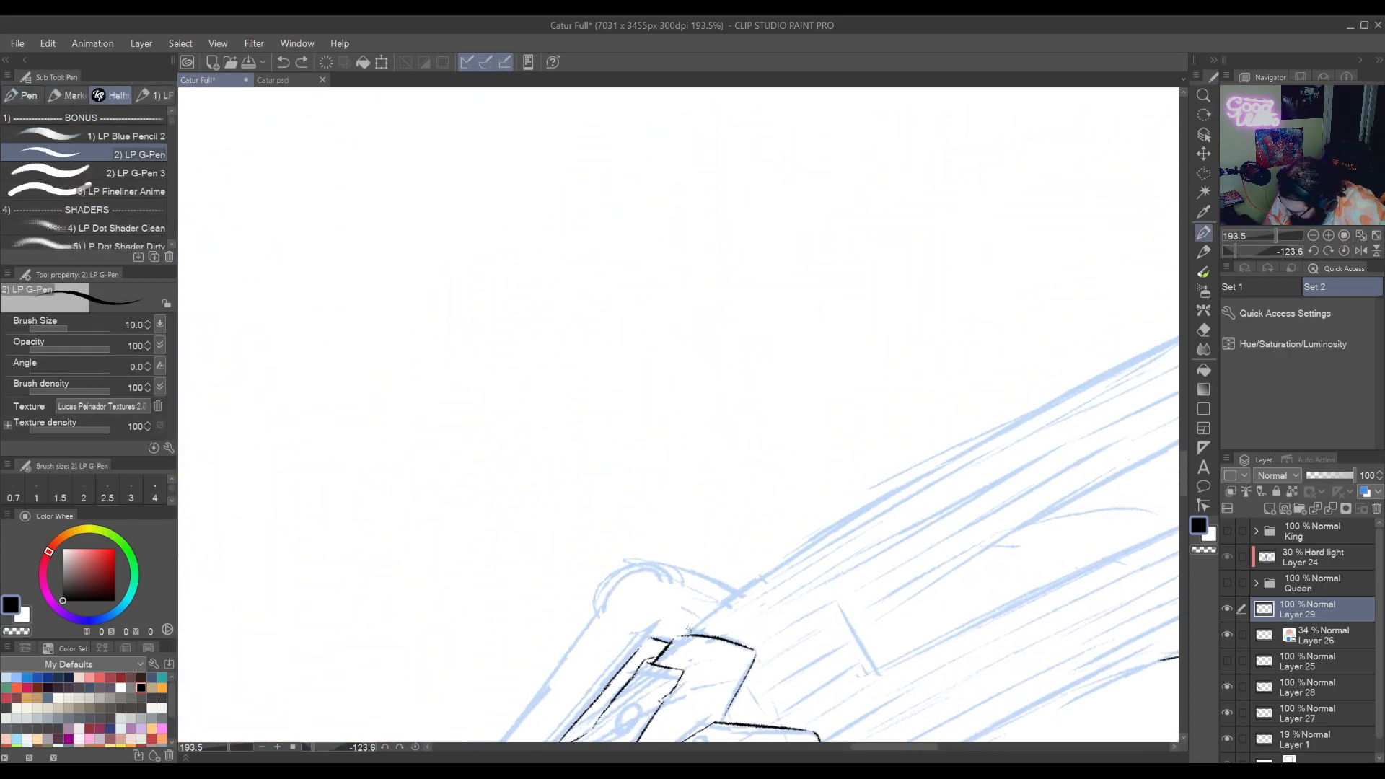
{"action": "left_click_drag", "start_coordinate": [690, 627], "coordinate": [985, 437]}
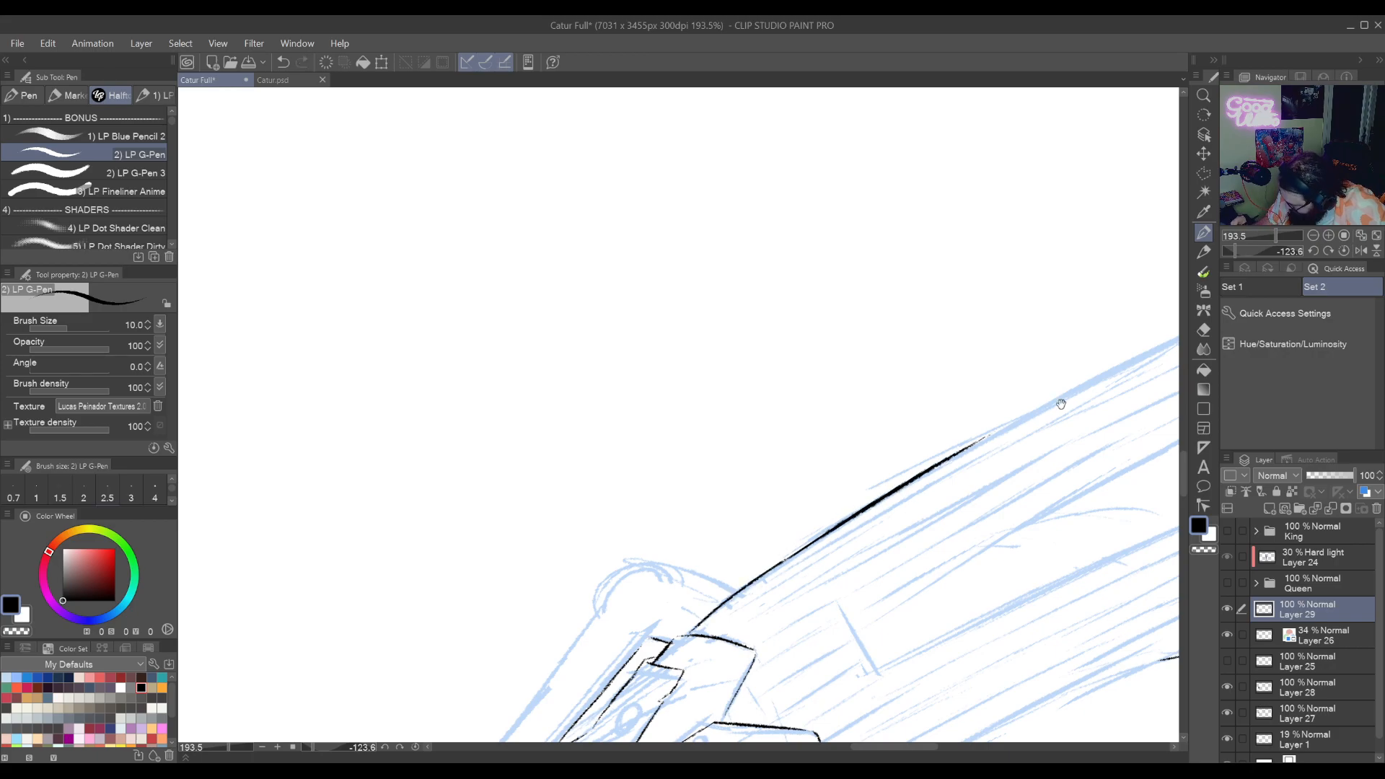
Extend the far trouser leg's outer edge down along the thigh, redoing the end of the stroke
{"action": "left_click_drag", "start_coordinate": [1061, 404], "coordinate": [926, 481]}
{"action": "mouse_move", "coordinate": [805, 561]}
{"action": "left_mouse_down"}
{"action": "mouse_move", "coordinate": [1029, 423]}
{"action": "mouse_move", "coordinate": [1123, 383]}
{"action": "mouse_move", "coordinate": [906, 512]}
{"action": "mouse_move", "coordinate": [1147, 389]}
{"action": "left_mouse_up"}
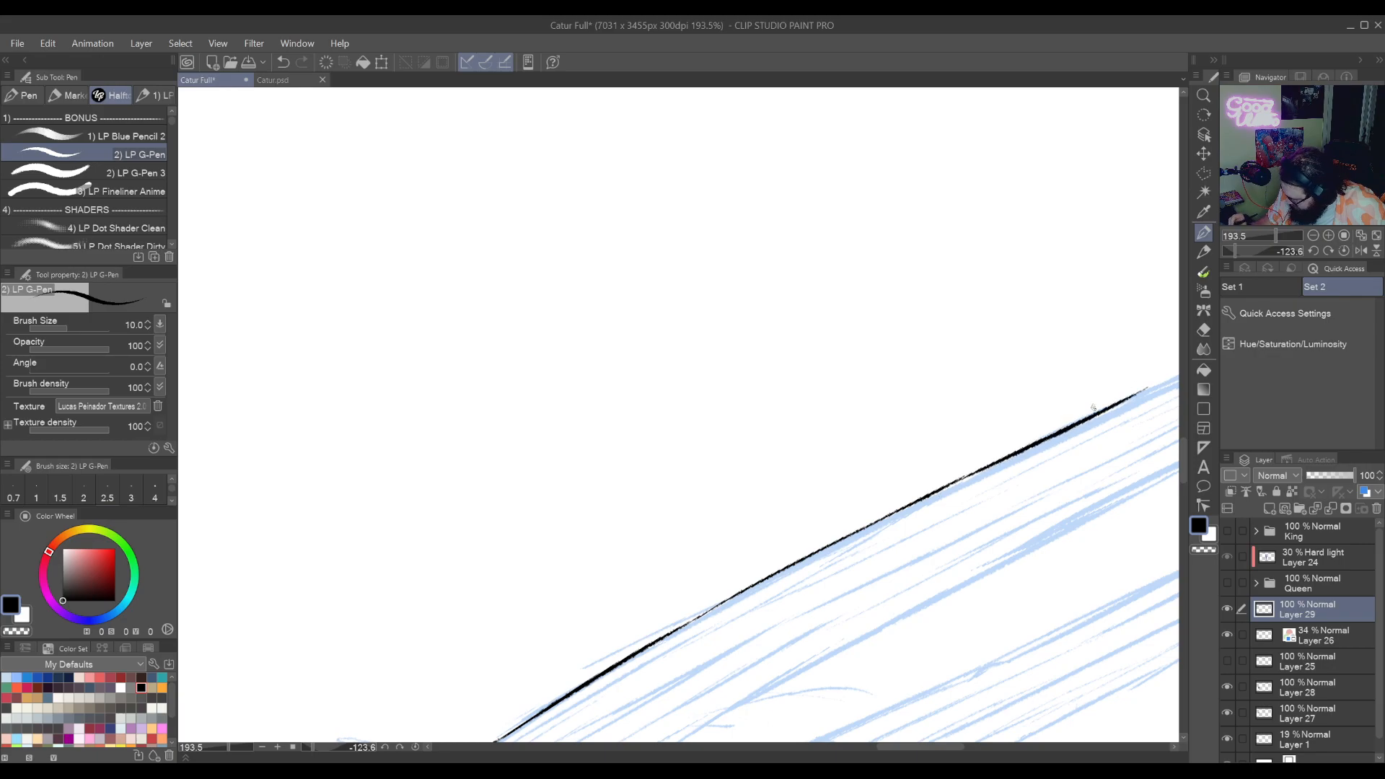
{"action": "key", "text": "ctrl+z"}
{"action": "left_click_drag", "start_coordinate": [950, 485], "coordinate": [1132, 398]}
{"action": "key", "text": "ctrl+z"}
{"action": "left_click_drag", "start_coordinate": [950, 484], "coordinate": [1134, 399]}
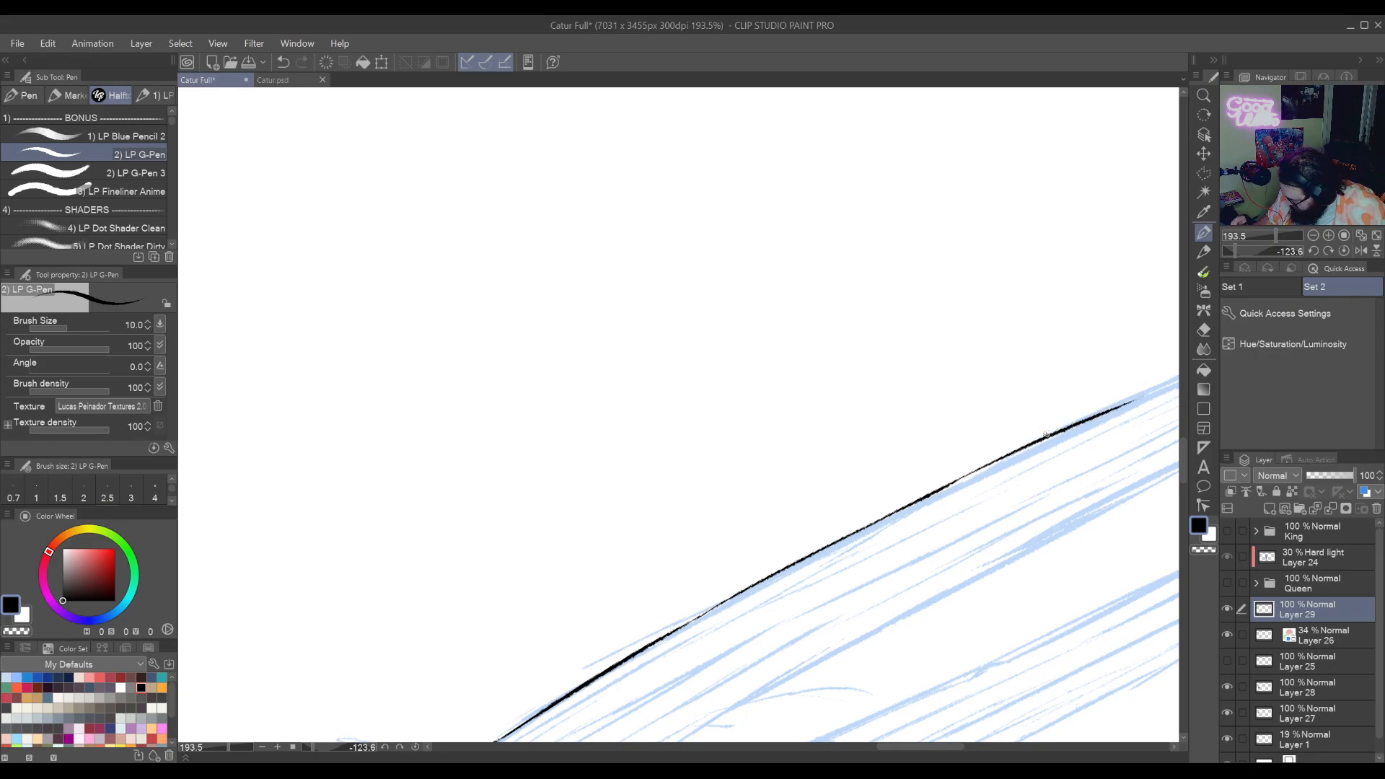
{"action": "key", "text": "ctrl+z"}
{"action": "key", "text": "r"}
{"action": "key", "text": "ctrl+z"}
Ink the outer edge of the far trouser leg upward from the ankle along the shin, redoing the long stroke
{"action": "mouse_move", "coordinate": [876, 567]}
{"action": "left_mouse_down"}
{"action": "mouse_move", "coordinate": [612, 631]}
{"action": "mouse_move", "coordinate": [478, 418]}
{"action": "left_mouse_up"}
{"action": "left_click_drag", "start_coordinate": [439, 566], "coordinate": [774, 485]}
{"action": "left_click_drag", "start_coordinate": [743, 552], "coordinate": [707, 559]}
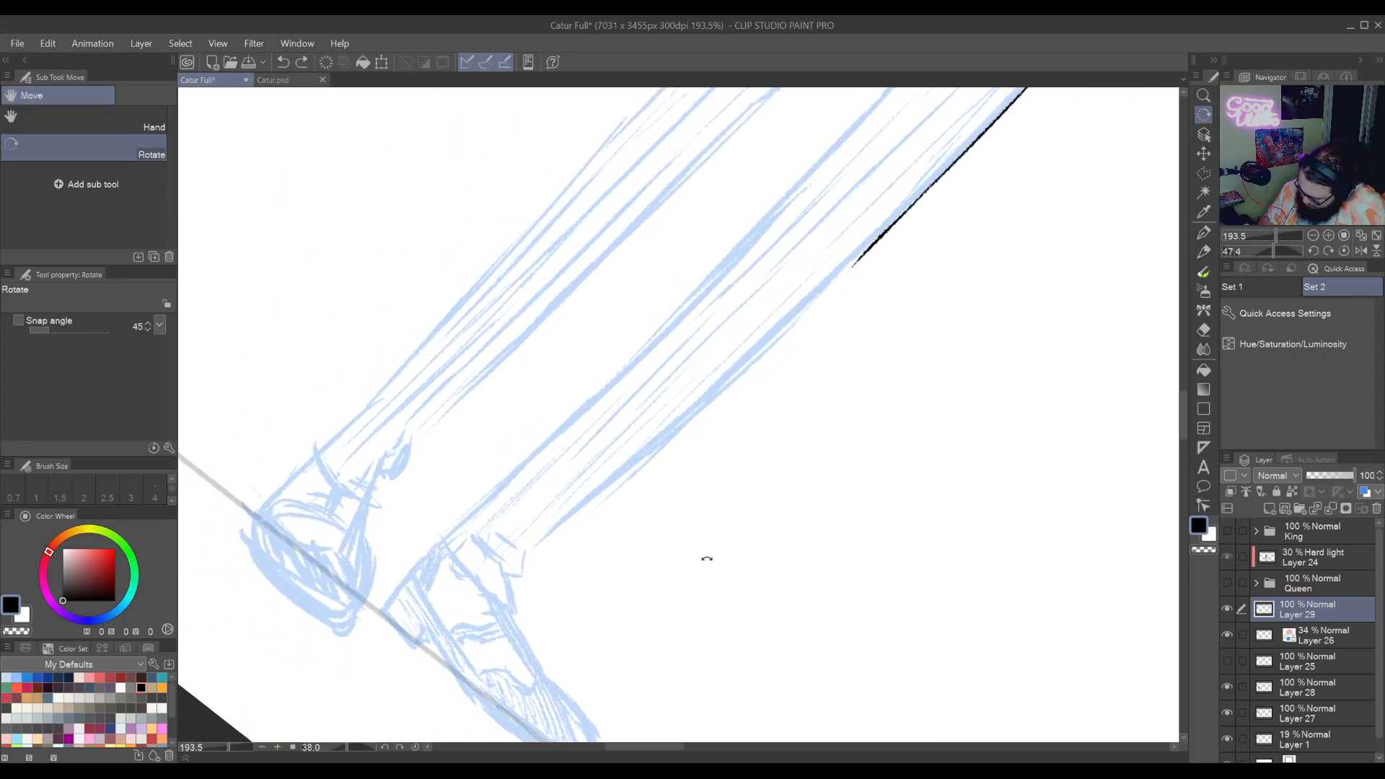
{"action": "key", "text": "ctrl+space"}
{"action": "key", "text": "p"}
{"action": "left_click_drag", "start_coordinate": [619, 635], "coordinate": [902, 377]}
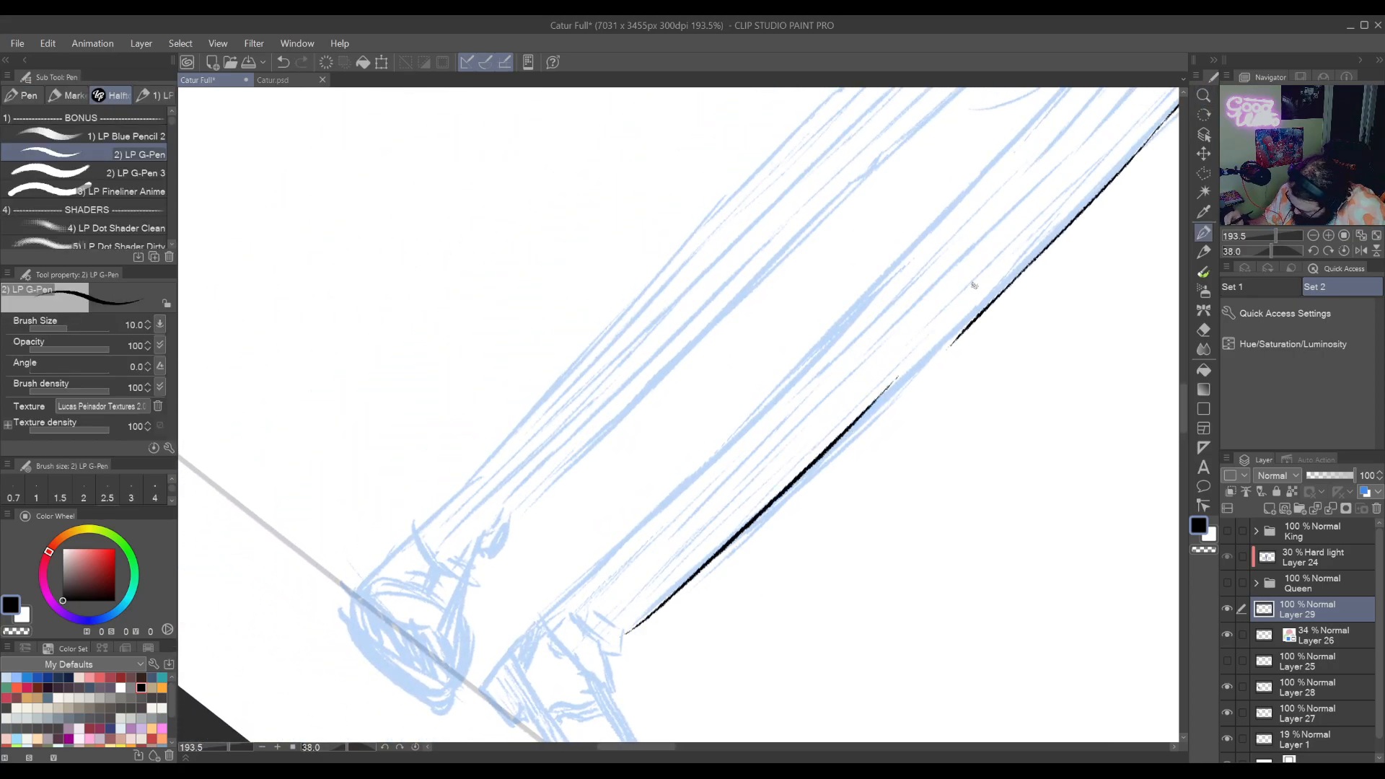
{"action": "key", "text": "ctrl+z"}
{"action": "left_click_drag", "start_coordinate": [632, 626], "coordinate": [905, 380]}
{"action": "key", "text": "ctrl+z"}
{"action": "left_click_drag", "start_coordinate": [633, 626], "coordinate": [910, 368]}
{"action": "key", "text": "ctrl+z"}
Join the shin and thigh lines on the far trouser leg's outer edge, erasing the doubled strokes where they overlap
{"action": "mouse_move", "coordinate": [622, 635]}
{"action": "left_mouse_down"}
{"action": "mouse_move", "coordinate": [915, 370]}
{"action": "mouse_move", "coordinate": [730, 561]}
{"action": "mouse_move", "coordinate": [800, 496]}
{"action": "left_mouse_up"}
{"action": "key", "text": "ctrl+z"}
{"action": "left_click_drag", "start_coordinate": [718, 578], "coordinate": [865, 429]}
{"action": "key", "text": "ctrl+z"}
{"action": "left_click_drag", "start_coordinate": [808, 493], "coordinate": [878, 419]}
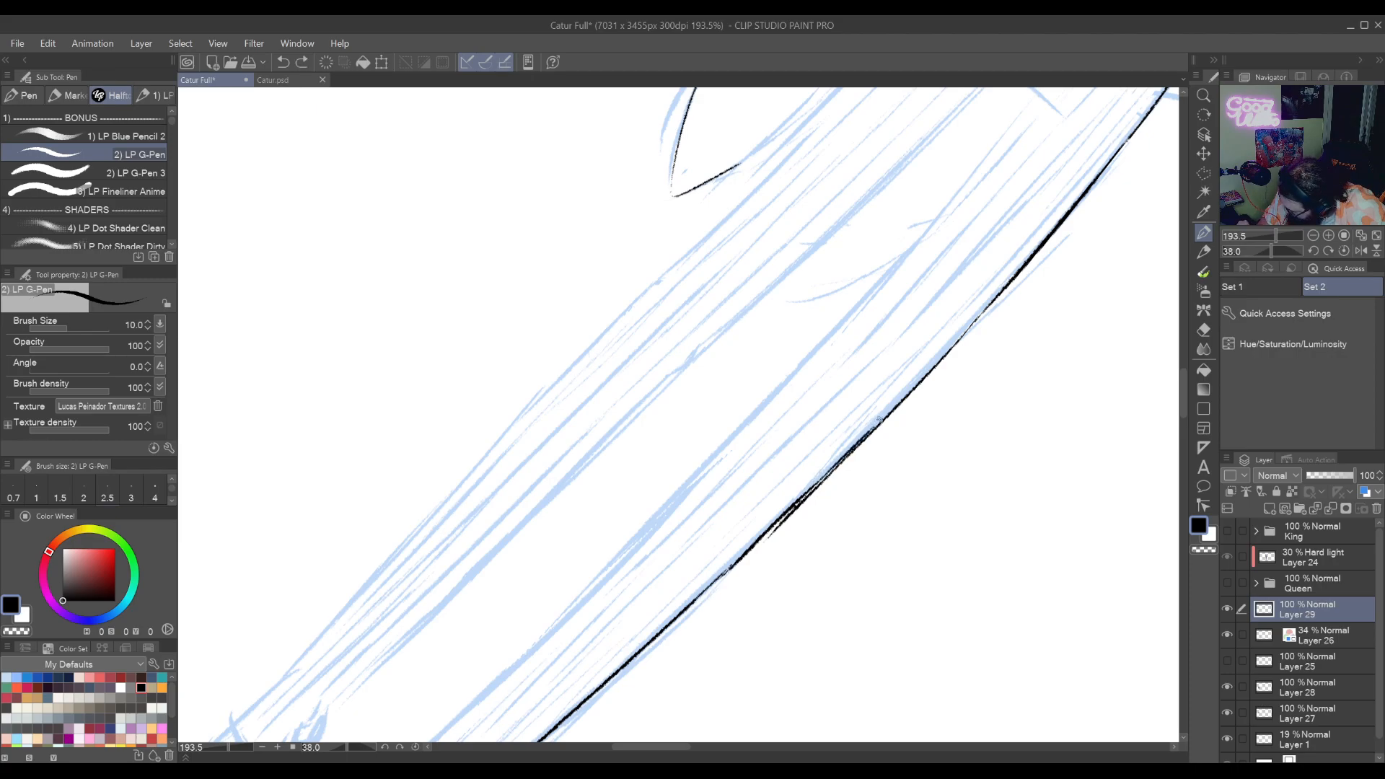
{"action": "key", "text": "e"}
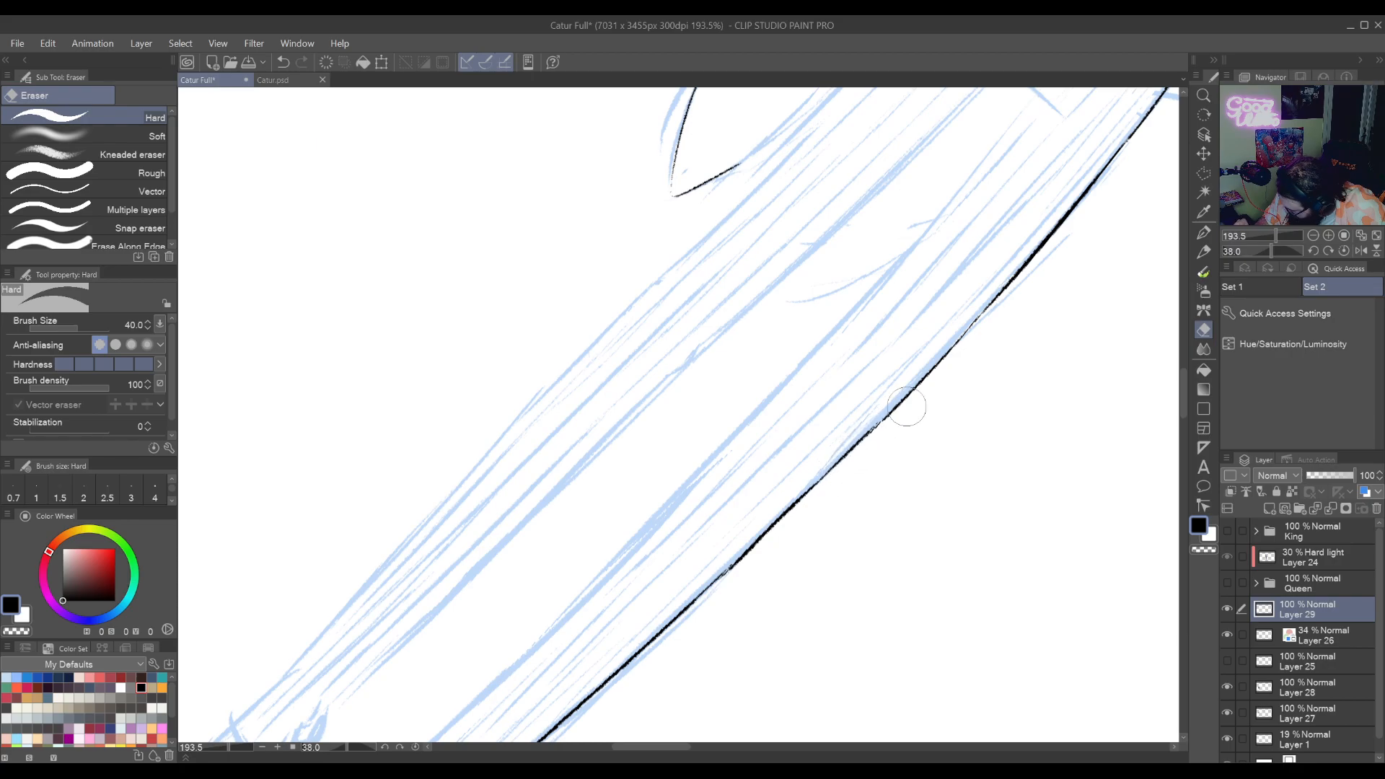
{"action": "key", "text": "p"}
{"action": "left_click_drag", "start_coordinate": [854, 447], "coordinate": [874, 426]}
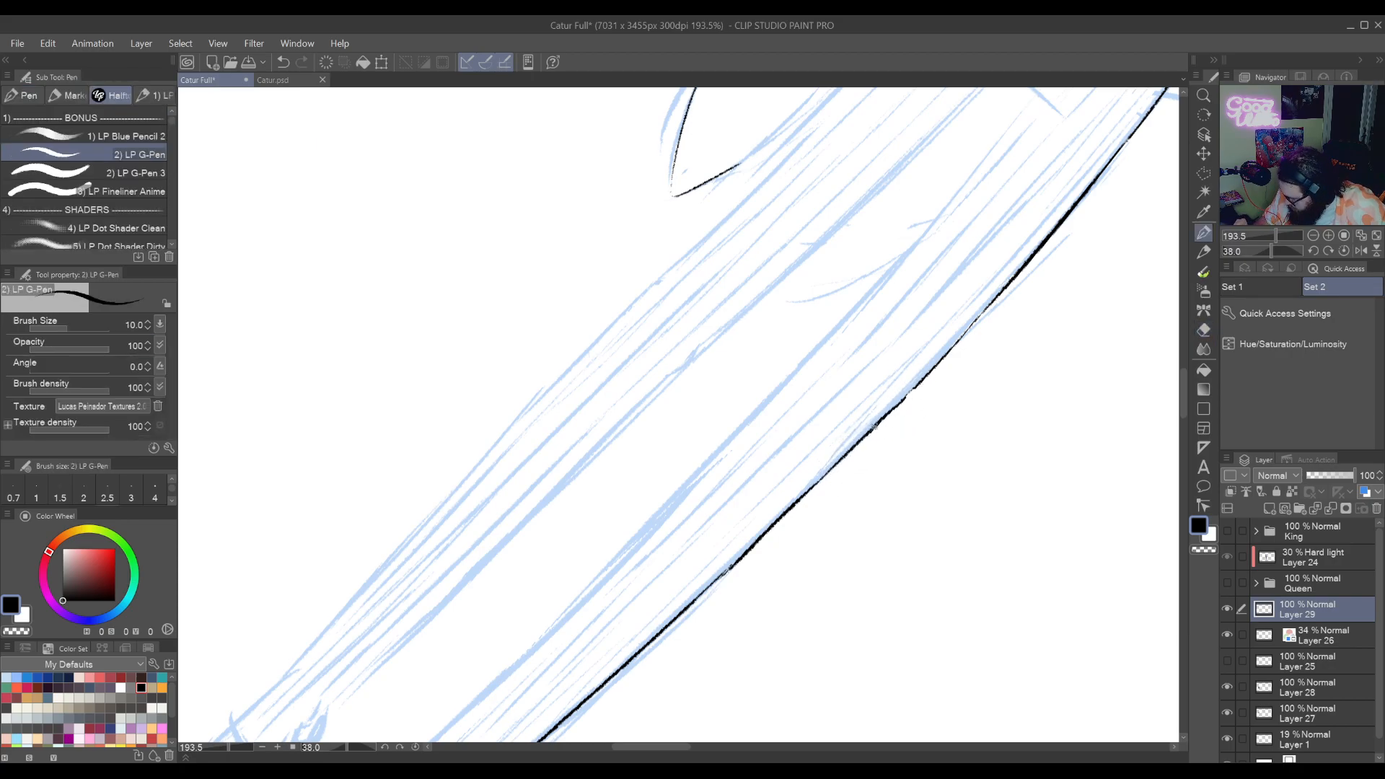
{"action": "left_click_drag", "start_coordinate": [719, 588], "coordinate": [821, 480]}
{"action": "key", "text": "ctrl+z"}
Ink the curved hem of the far trouser leg over the shoe and the small fold joining it to the outer edge
{"action": "mouse_move", "coordinate": [714, 650]}
{"action": "left_mouse_down"}
{"action": "mouse_move", "coordinate": [757, 507]}
{"action": "mouse_move", "coordinate": [770, 562]}
{"action": "mouse_move", "coordinate": [738, 687]}
{"action": "left_mouse_up"}
{"action": "mouse_move", "coordinate": [735, 478]}
{"action": "left_mouse_down"}
{"action": "mouse_move", "coordinate": [902, 433]}
{"action": "mouse_move", "coordinate": [829, 612]}
{"action": "mouse_move", "coordinate": [730, 441]}
{"action": "mouse_move", "coordinate": [748, 573]}
{"action": "left_mouse_up"}
{"action": "key", "text": "ctrl+z"}
{"action": "key", "text": "ctrl+z"}
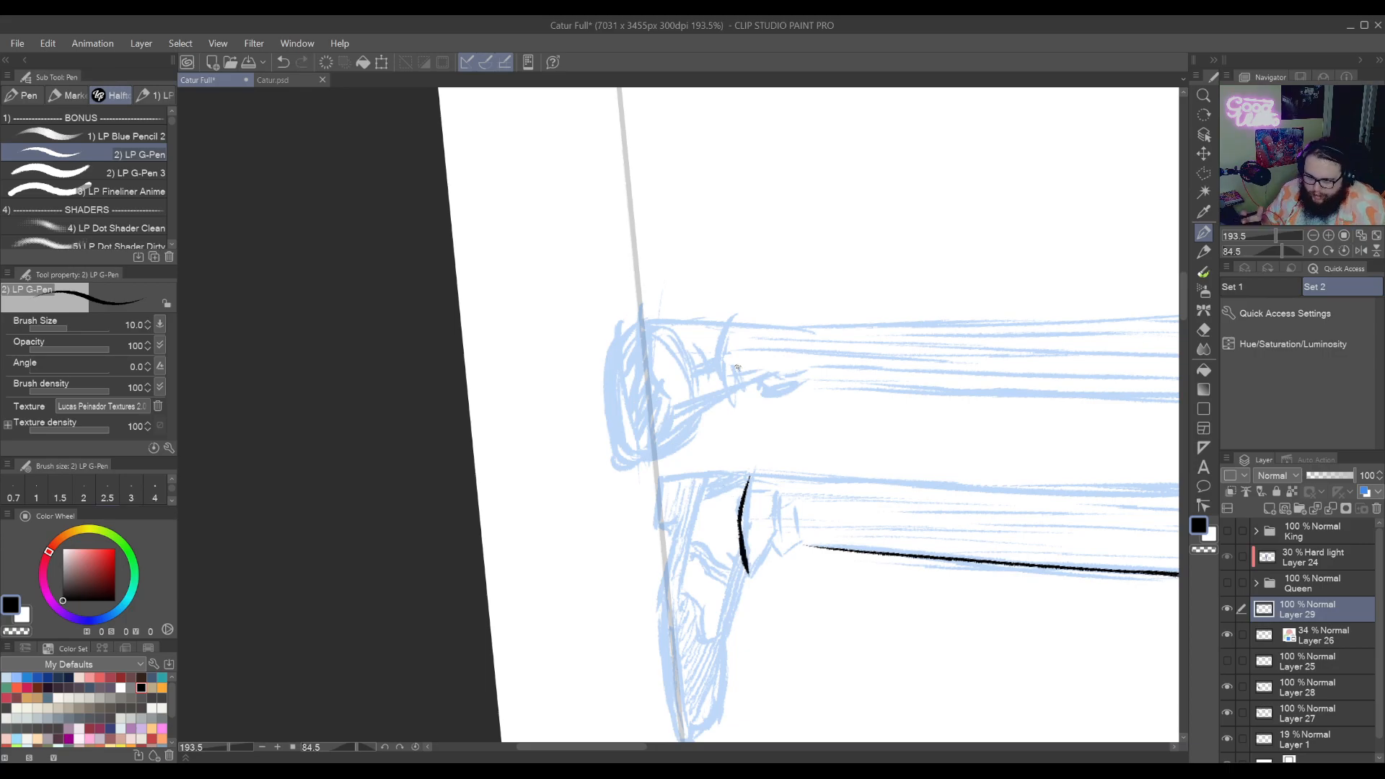
{"action": "mouse_move", "coordinate": [736, 368]}
{"action": "left_mouse_down"}
{"action": "mouse_move", "coordinate": [885, 519]}
{"action": "mouse_move", "coordinate": [943, 464]}
{"action": "mouse_move", "coordinate": [839, 439]}
{"action": "mouse_move", "coordinate": [849, 465]}
{"action": "mouse_move", "coordinate": [857, 420]}
{"action": "left_mouse_up"}
{"action": "key", "text": "ctrl+z"}
{"action": "key", "text": "ctrl+z"}
{"action": "mouse_move", "coordinate": [849, 327]}
{"action": "left_mouse_down"}
{"action": "mouse_move", "coordinate": [819, 502]}
{"action": "mouse_move", "coordinate": [742, 598]}
{"action": "mouse_move", "coordinate": [679, 558]}
{"action": "left_mouse_up"}
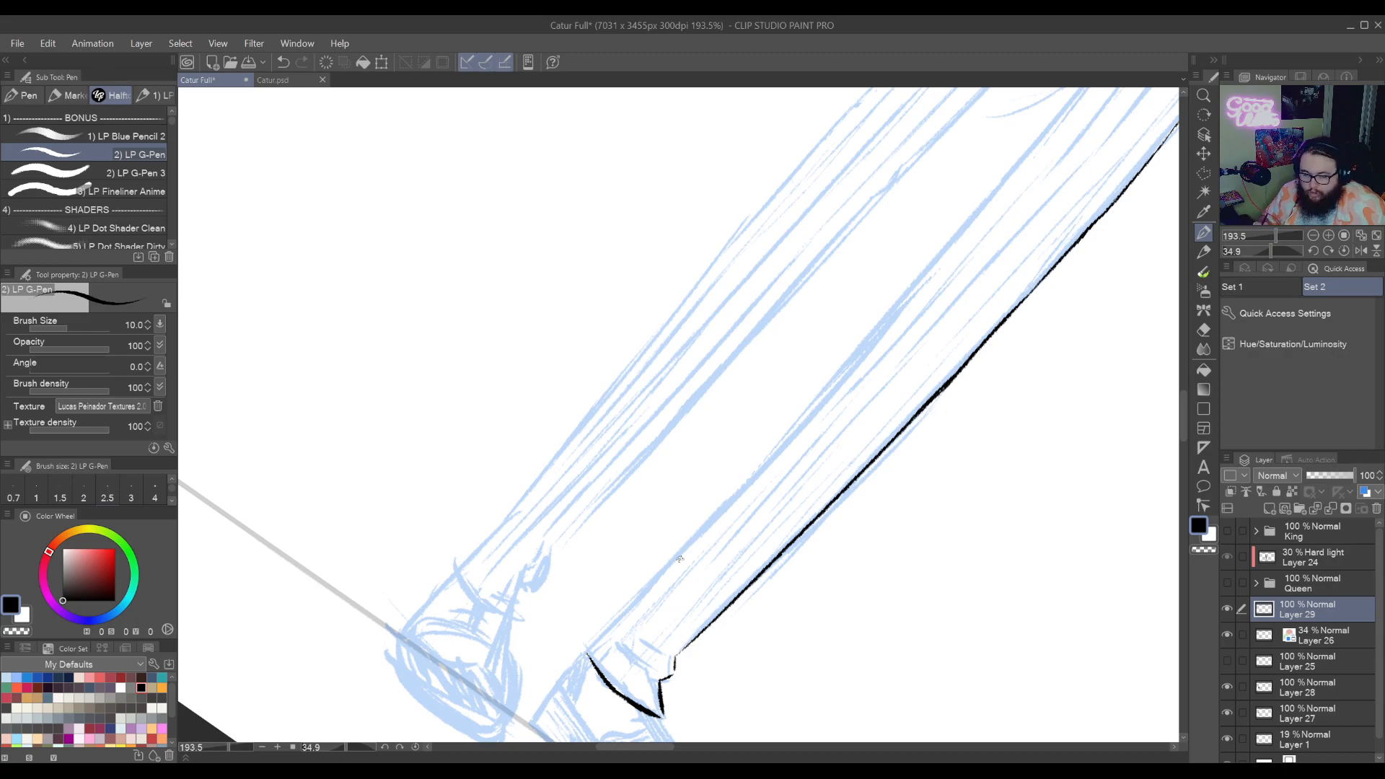
Ink the lower edge of the bent far forearm from the coat out toward the elbow, redoing the stroke
{"action": "mouse_move", "coordinate": [751, 568]}
{"action": "left_mouse_down"}
{"action": "mouse_move", "coordinate": [859, 473]}
{"action": "mouse_move", "coordinate": [793, 548]}
{"action": "mouse_move", "coordinate": [934, 387]}
{"action": "mouse_move", "coordinate": [927, 365]}
{"action": "mouse_move", "coordinate": [810, 504]}
{"action": "mouse_move", "coordinate": [908, 469]}
{"action": "mouse_move", "coordinate": [804, 541]}
{"action": "mouse_move", "coordinate": [742, 630]}
{"action": "mouse_move", "coordinate": [796, 625]}
{"action": "left_mouse_up"}
{"action": "mouse_move", "coordinate": [1000, 368]}
{"action": "left_mouse_down"}
{"action": "mouse_move", "coordinate": [1016, 339]}
{"action": "mouse_move", "coordinate": [923, 424]}
{"action": "left_mouse_up"}
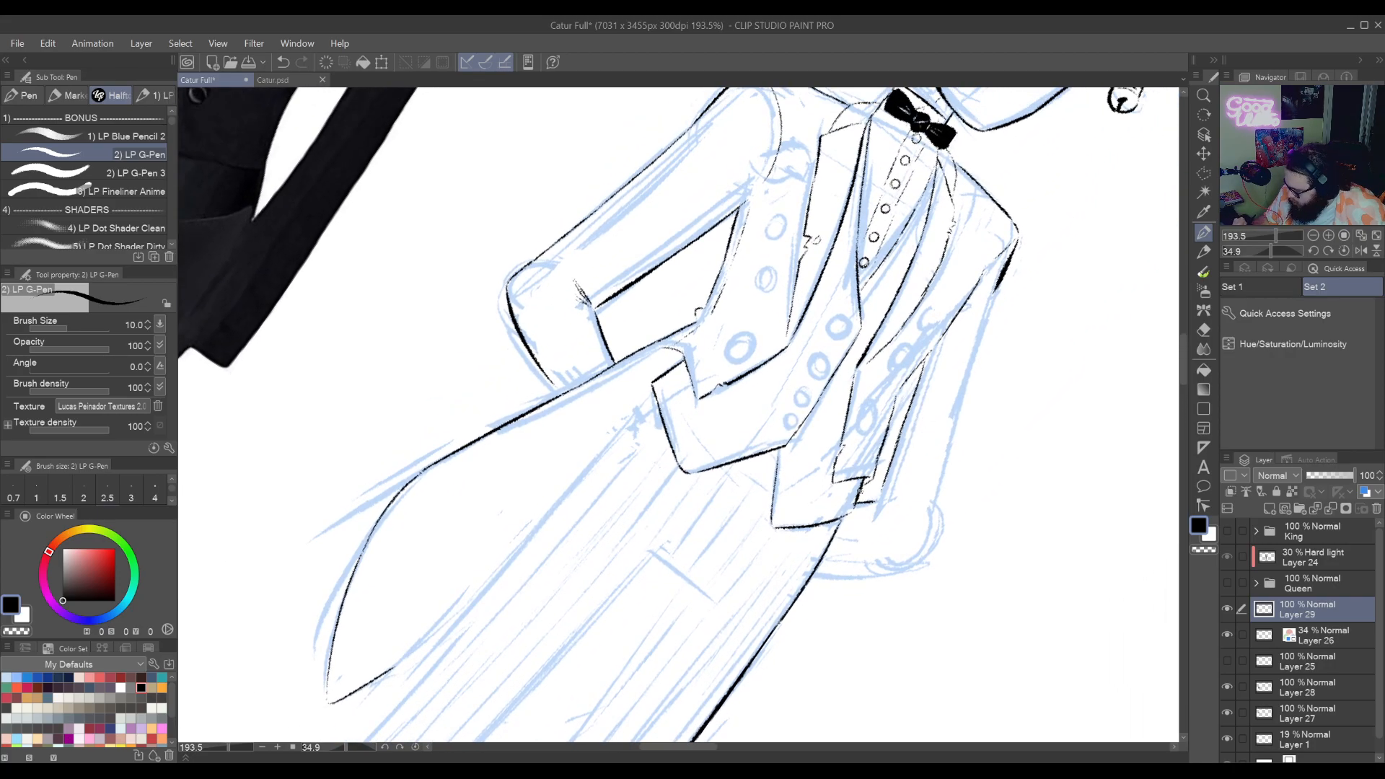
{"action": "mouse_move", "coordinate": [910, 501]}
{"action": "left_mouse_down"}
{"action": "mouse_move", "coordinate": [908, 436]}
{"action": "mouse_move", "coordinate": [945, 417]}
{"action": "left_mouse_up"}
{"action": "key", "text": "ctrl+z"}
{"action": "key", "text": "ctrl+z"}
{"action": "mouse_move", "coordinate": [880, 462]}
{"action": "left_mouse_down"}
{"action": "mouse_move", "coordinate": [958, 404]}
{"action": "mouse_move", "coordinate": [902, 433]}
{"action": "mouse_move", "coordinate": [866, 505]}
{"action": "mouse_move", "coordinate": [875, 569]}
{"action": "mouse_move", "coordinate": [764, 541]}
{"action": "left_mouse_up"}
{"action": "key", "text": "ctrl+z"}
{"action": "key", "text": "ctrl+z"}
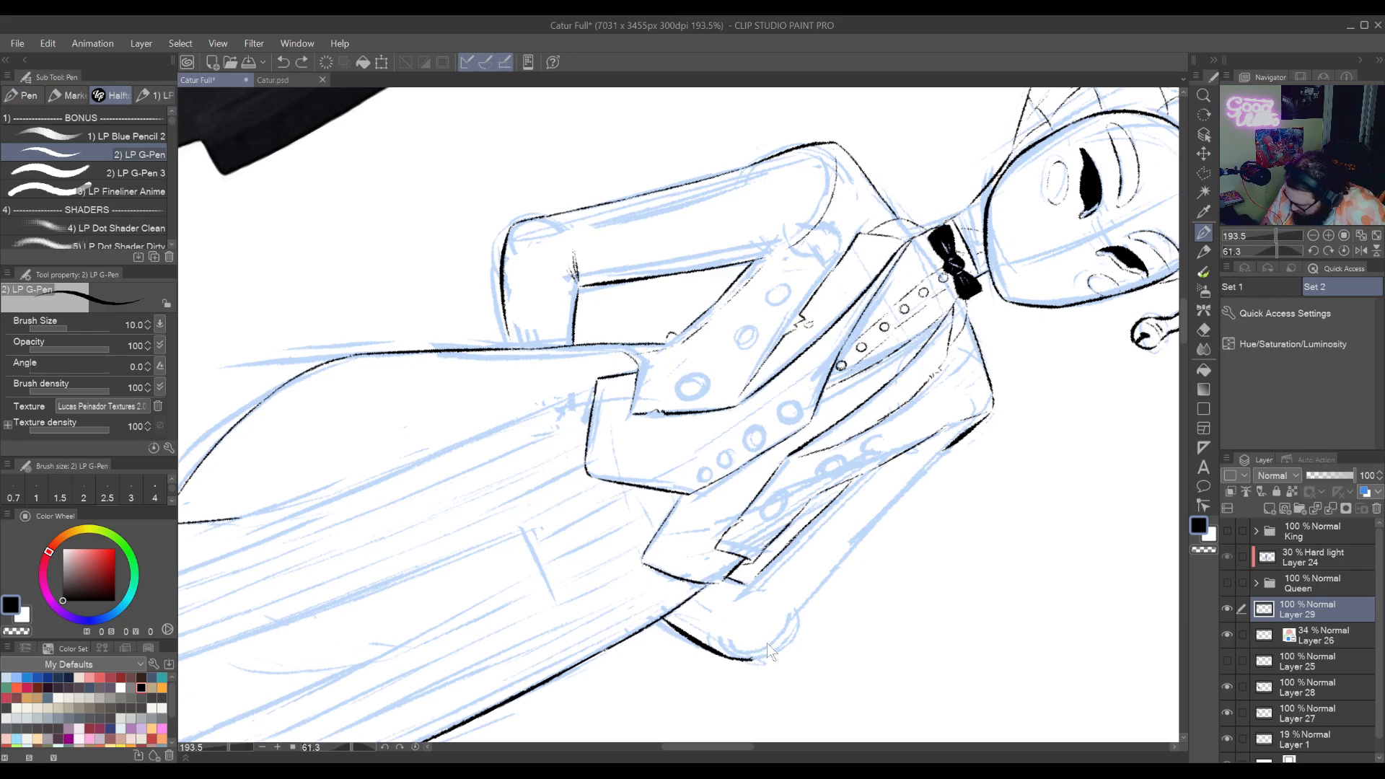
Ink the far sleeve's outer edge from the elbow up to the thick shoulder stroke, redoing it until the lines join cleanly
{"action": "left_click_drag", "start_coordinate": [751, 658], "coordinate": [876, 532]}
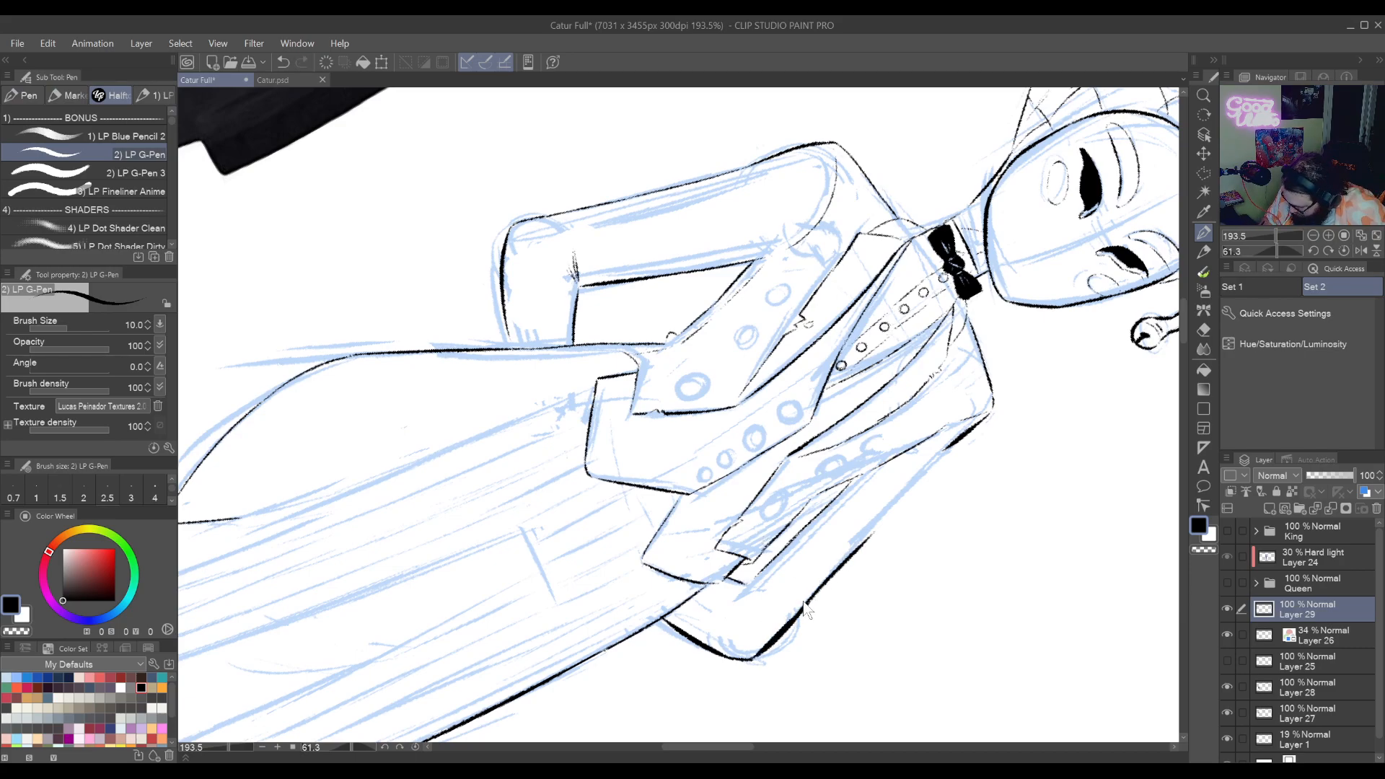
{"action": "key", "text": "ctrl+z"}
{"action": "left_click_drag", "start_coordinate": [798, 615], "coordinate": [896, 517]}
{"action": "key", "text": "ctrl+z"}
{"action": "left_click_drag", "start_coordinate": [807, 603], "coordinate": [912, 498]}
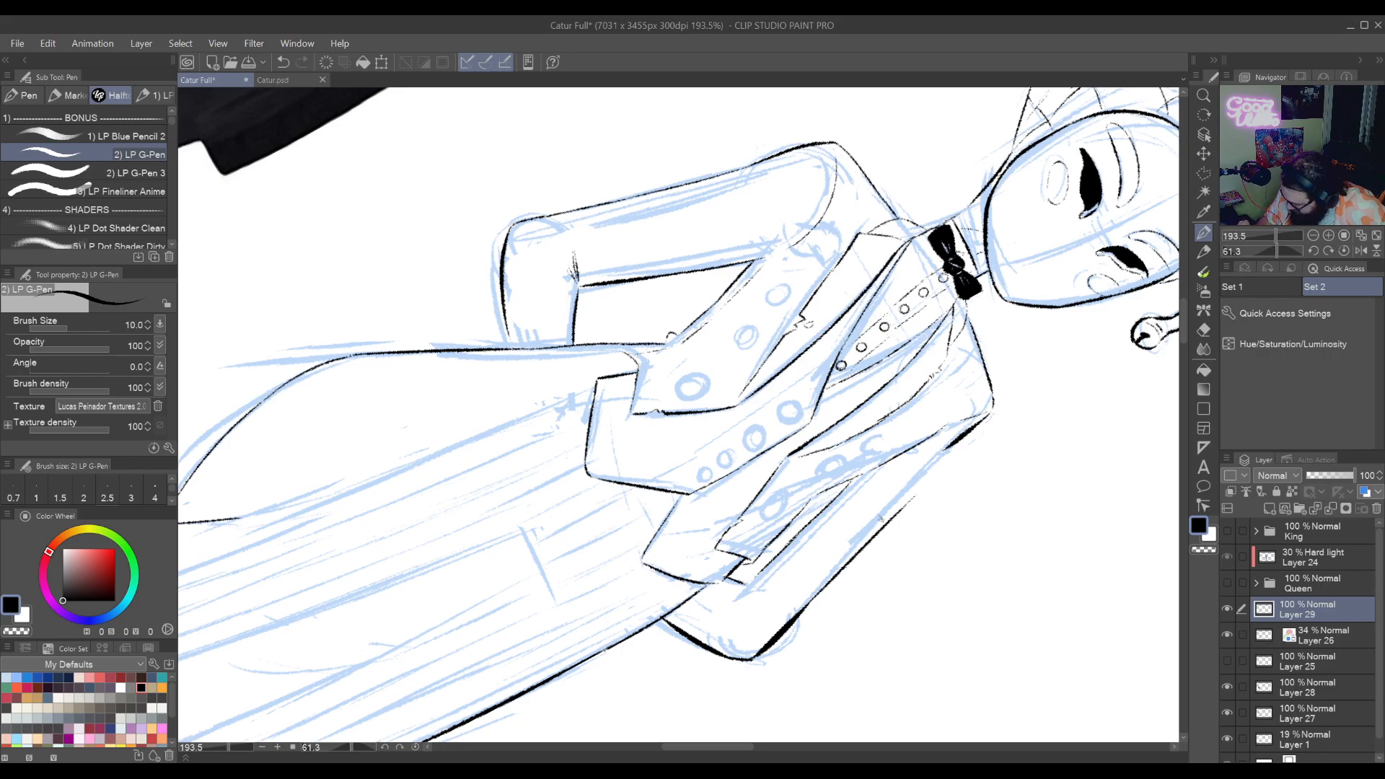
{"action": "key", "text": "ctrl+z"}
{"action": "left_click_drag", "start_coordinate": [811, 600], "coordinate": [955, 443]}
{"action": "key", "text": "ctrl+z"}
{"action": "left_click_drag", "start_coordinate": [911, 494], "coordinate": [965, 437]}
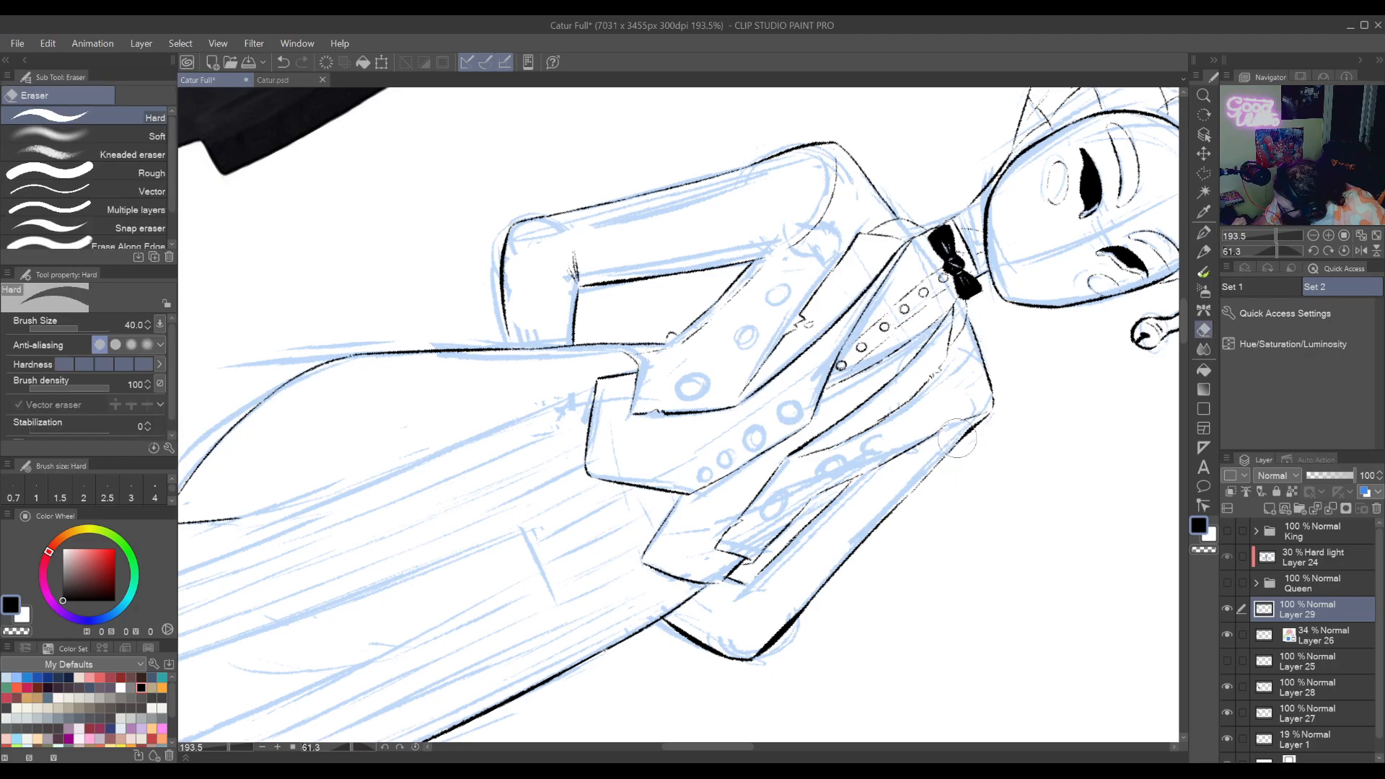
{"action": "key", "text": "r"}
{"action": "left_click_drag", "start_coordinate": [858, 586], "coordinate": [899, 459]}
{"action": "key", "text": "space"}
{"action": "mouse_move", "coordinate": [906, 346]}
{"action": "left_mouse_down"}
{"action": "mouse_move", "coordinate": [861, 544]}
{"action": "mouse_move", "coordinate": [910, 414]}
{"action": "left_mouse_up"}
{"action": "key", "text": "r"}
{"action": "left_click_drag", "start_coordinate": [813, 585], "coordinate": [881, 338]}
{"action": "key", "text": "space"}
{"action": "left_click_drag", "start_coordinate": [880, 398], "coordinate": [895, 634]}
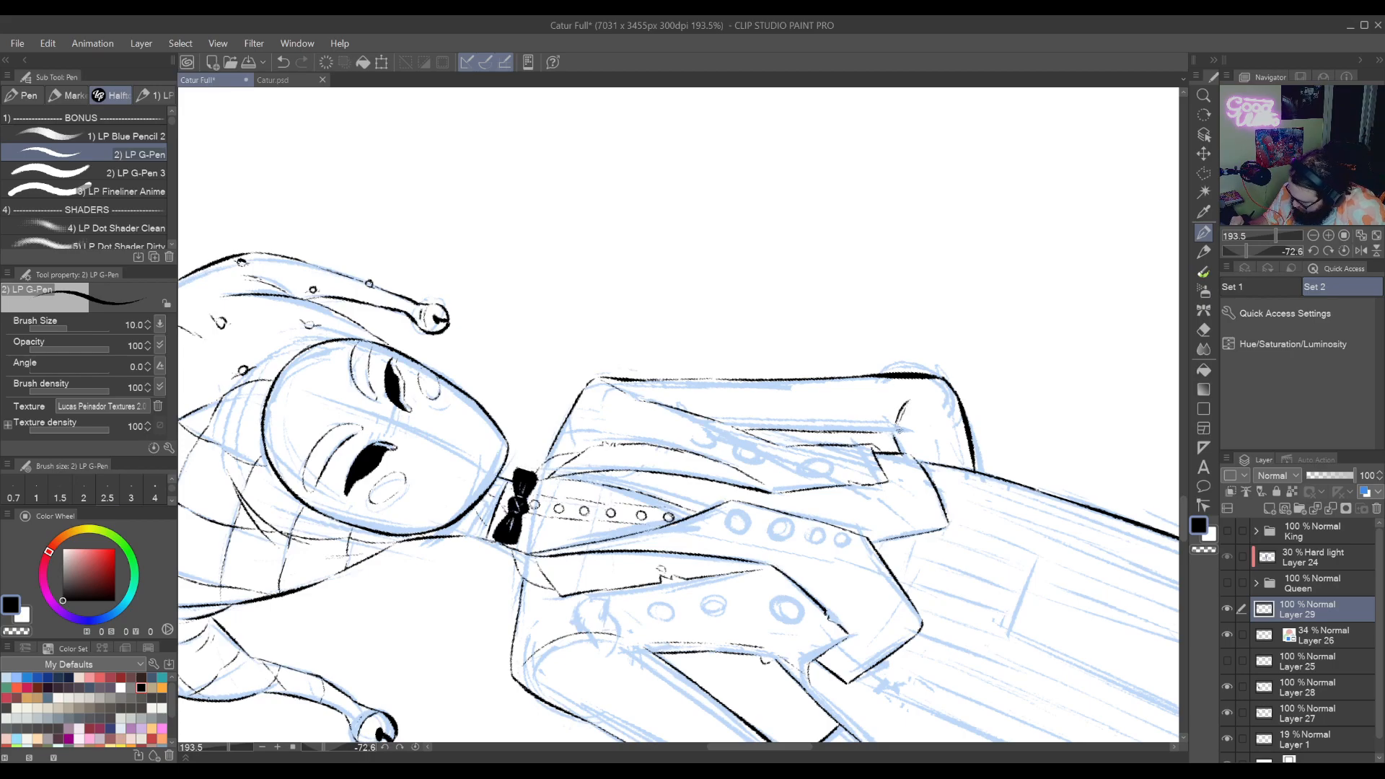
Examine the inked jacket, sleeves and trouser outlines upright, from the bow tie down to the lower legs
{"action": "key", "text": "space"}
{"action": "left_click_drag", "start_coordinate": [991, 509], "coordinate": [920, 415]}
{"action": "key", "text": "r"}
{"action": "left_click_drag", "start_coordinate": [851, 281], "coordinate": [857, 489]}
{"action": "key", "text": "space"}
{"action": "left_click_drag", "start_coordinate": [836, 558], "coordinate": [955, 495]}
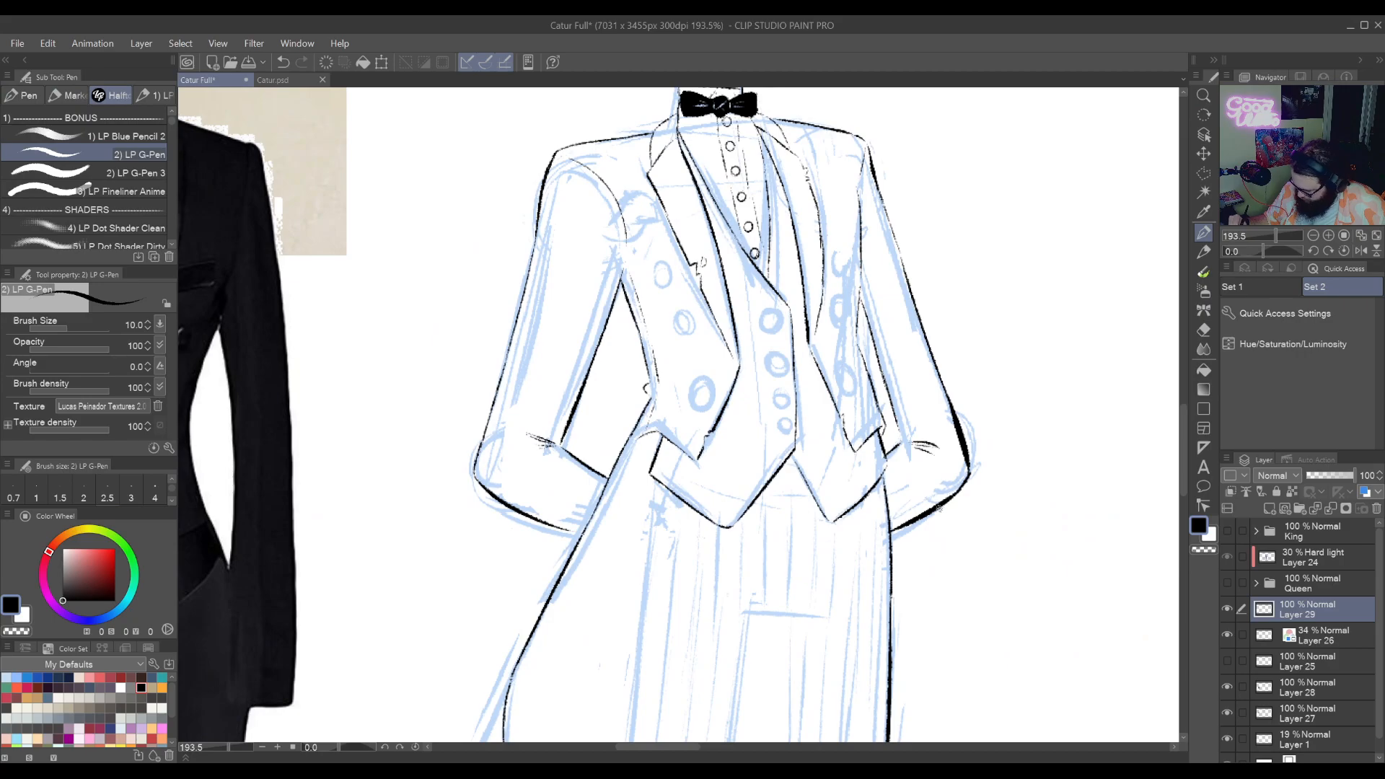
{"action": "key", "text": "e"}
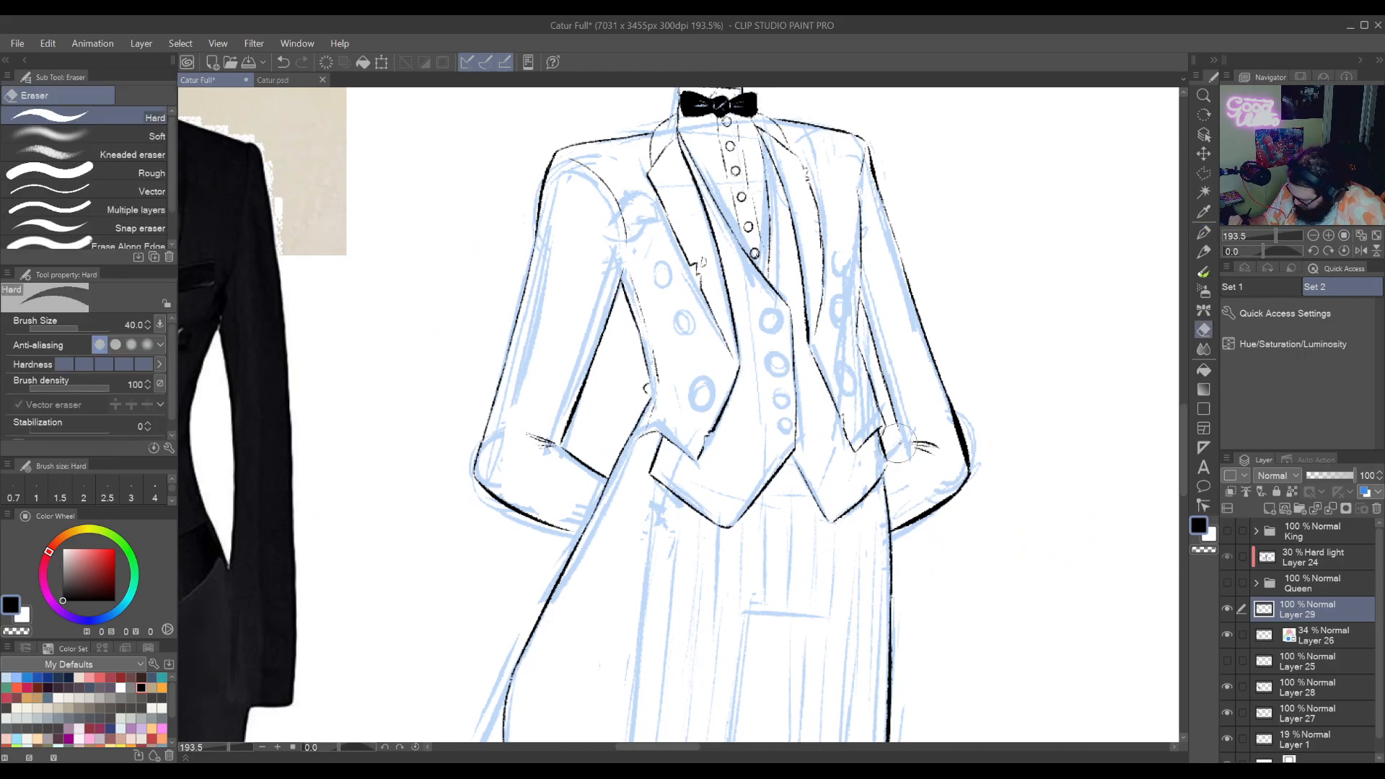
{"action": "key", "text": "p"}
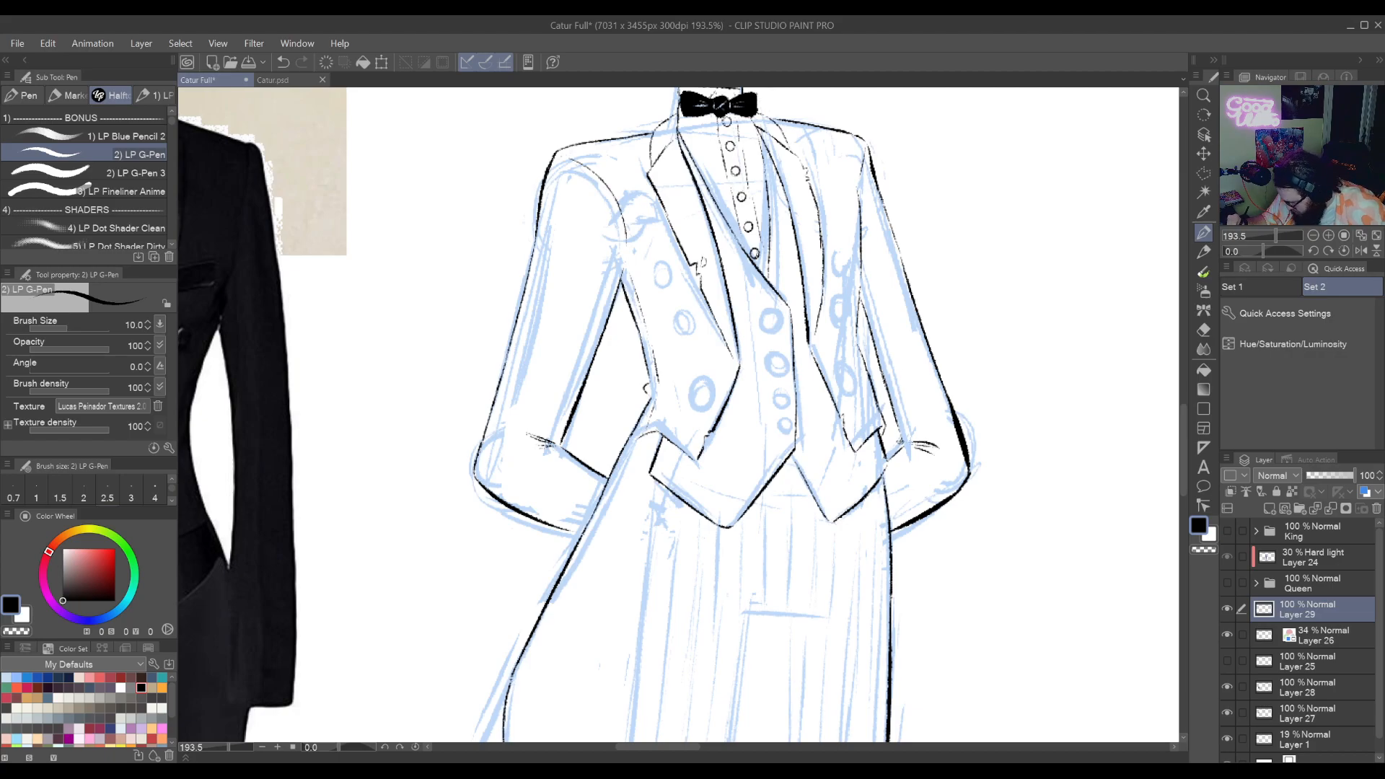
{"action": "key", "text": "space"}
{"action": "left_click_drag", "start_coordinate": [910, 521], "coordinate": [832, 523]}
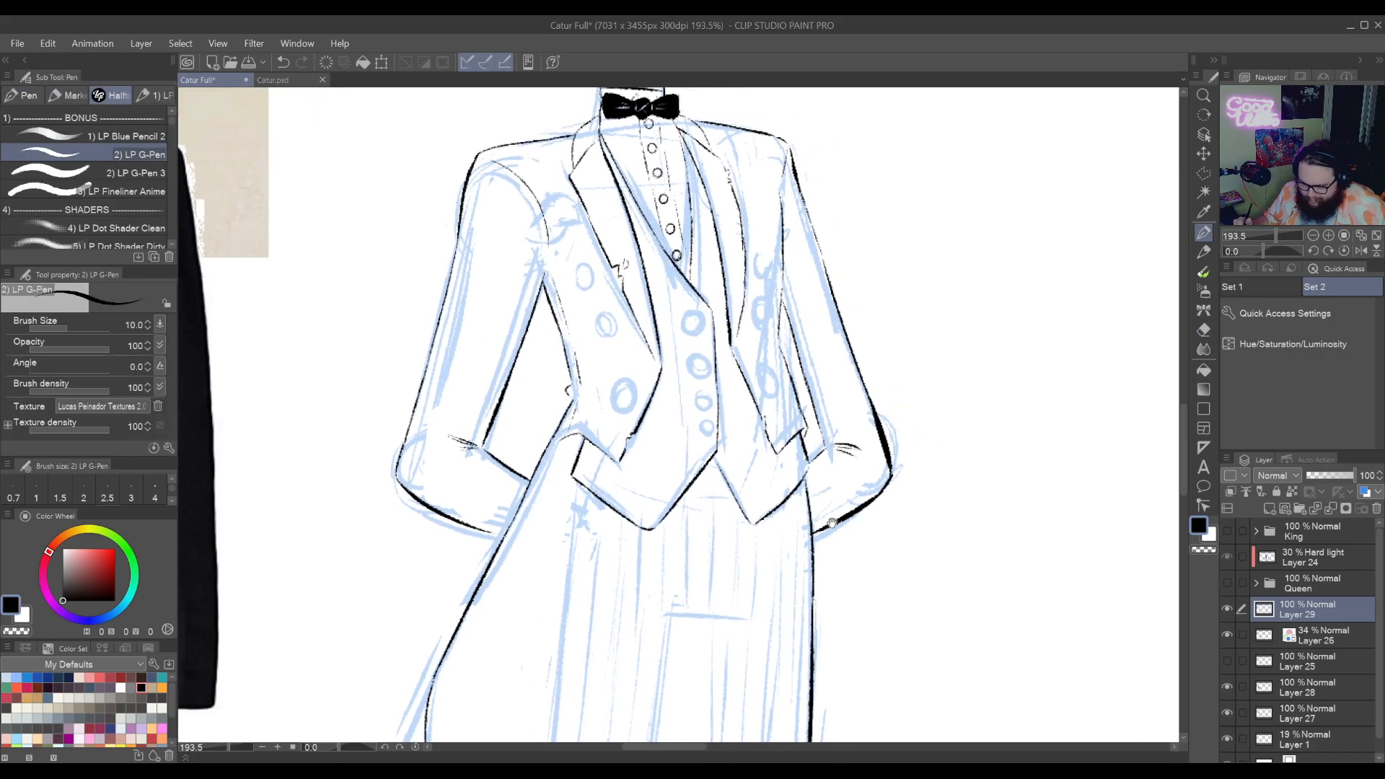
{"action": "mouse_move", "coordinate": [726, 602]}
{"action": "left_mouse_down"}
{"action": "mouse_move", "coordinate": [838, 491]}
{"action": "mouse_move", "coordinate": [836, 340]}
{"action": "left_mouse_up"}
{"action": "left_click_drag", "start_coordinate": [779, 660], "coordinate": [808, 463]}
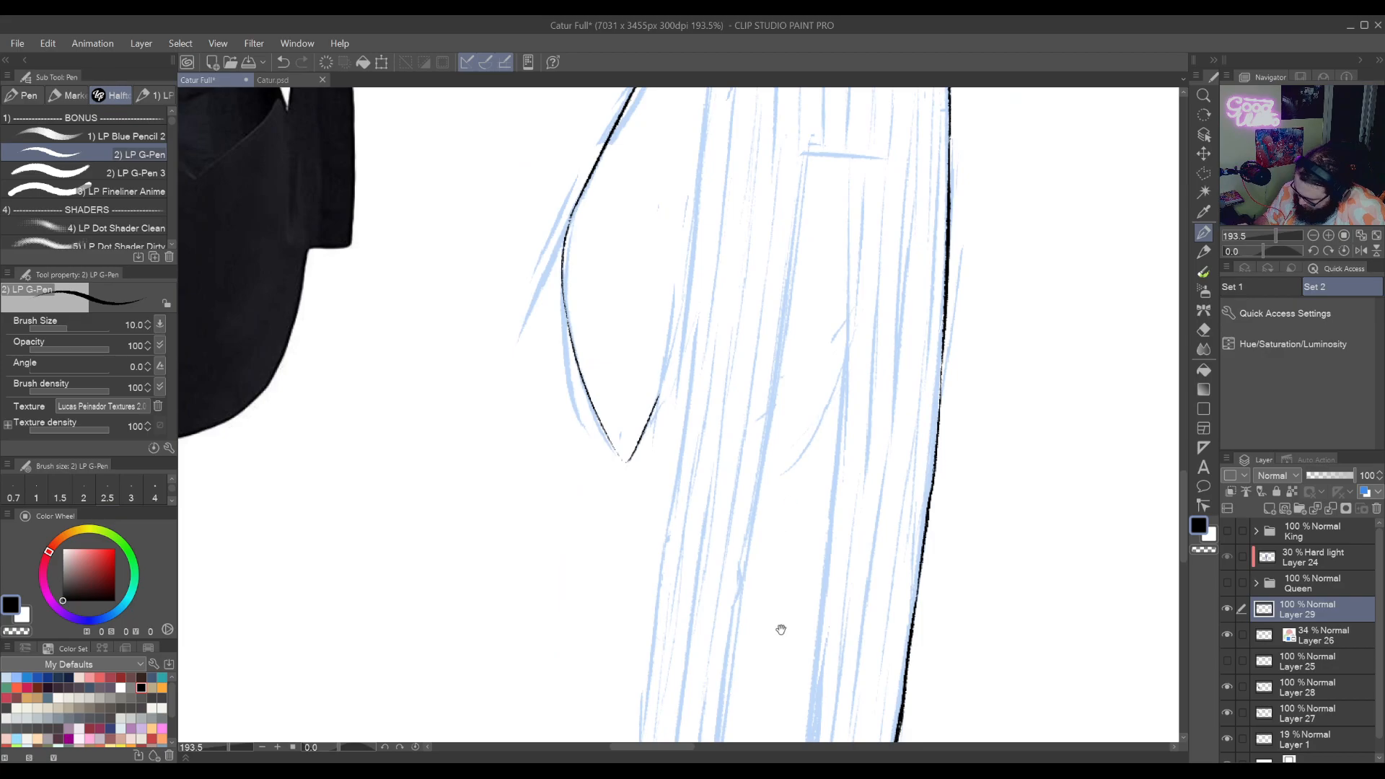
{"action": "left_click_drag", "start_coordinate": [781, 630], "coordinate": [813, 467]}
{"action": "left_click_drag", "start_coordinate": [776, 678], "coordinate": [804, 470]}
{"action": "mouse_move", "coordinate": [779, 645]}
{"action": "left_mouse_down"}
{"action": "mouse_move", "coordinate": [816, 442]}
{"action": "mouse_move", "coordinate": [729, 727]}
{"action": "left_mouse_up"}
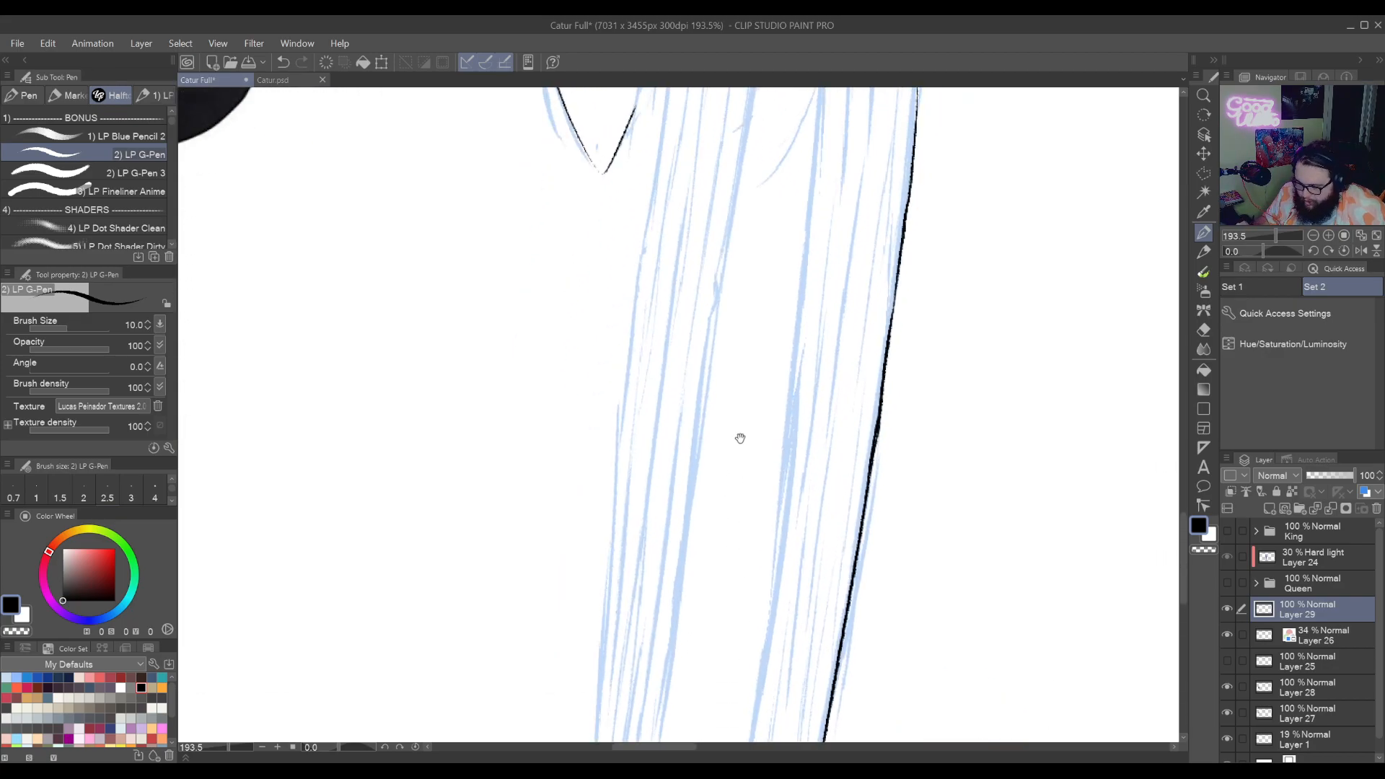
Ink the inner edge of the near trouser leg from the crotch down past the thigh, redoing the stroke until it follows the sketch
{"action": "left_click_drag", "start_coordinate": [699, 492], "coordinate": [723, 557]}
{"action": "left_click_drag", "start_coordinate": [789, 389], "coordinate": [702, 560]}
{"action": "mouse_move", "coordinate": [724, 415]}
{"action": "left_mouse_down"}
{"action": "mouse_move", "coordinate": [694, 631]}
{"action": "mouse_move", "coordinate": [798, 310]}
{"action": "mouse_move", "coordinate": [741, 626]}
{"action": "mouse_move", "coordinate": [844, 515]}
{"action": "left_mouse_up"}
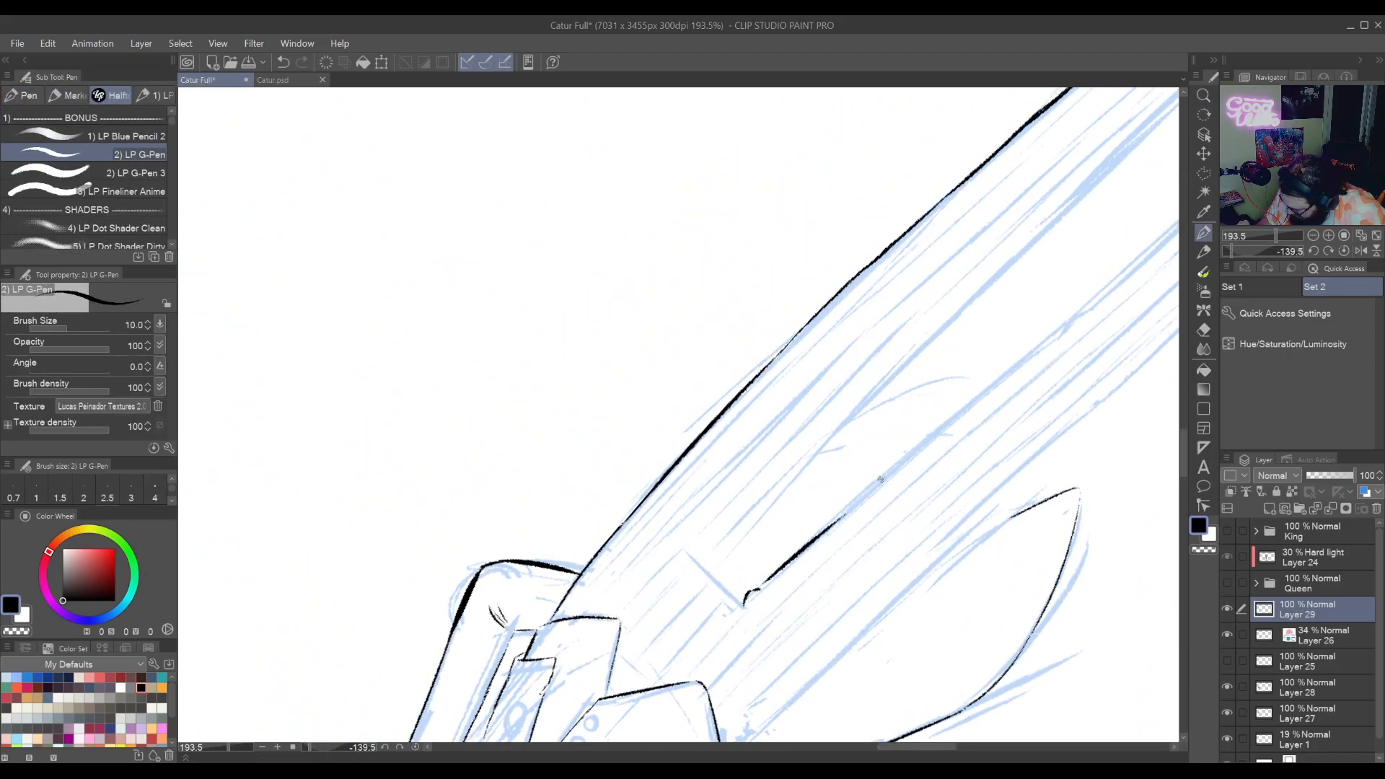
{"action": "key", "text": "ctrl+z"}
{"action": "left_click_drag", "start_coordinate": [760, 589], "coordinate": [872, 491]}
{"action": "key", "text": "ctrl+z"}
{"action": "mouse_move", "coordinate": [760, 588]}
{"action": "left_mouse_down"}
{"action": "mouse_move", "coordinate": [855, 499]}
{"action": "mouse_move", "coordinate": [721, 613]}
{"action": "mouse_move", "coordinate": [907, 459]}
{"action": "mouse_move", "coordinate": [844, 506]}
{"action": "left_mouse_up"}
{"action": "key", "text": "ctrl+z"}
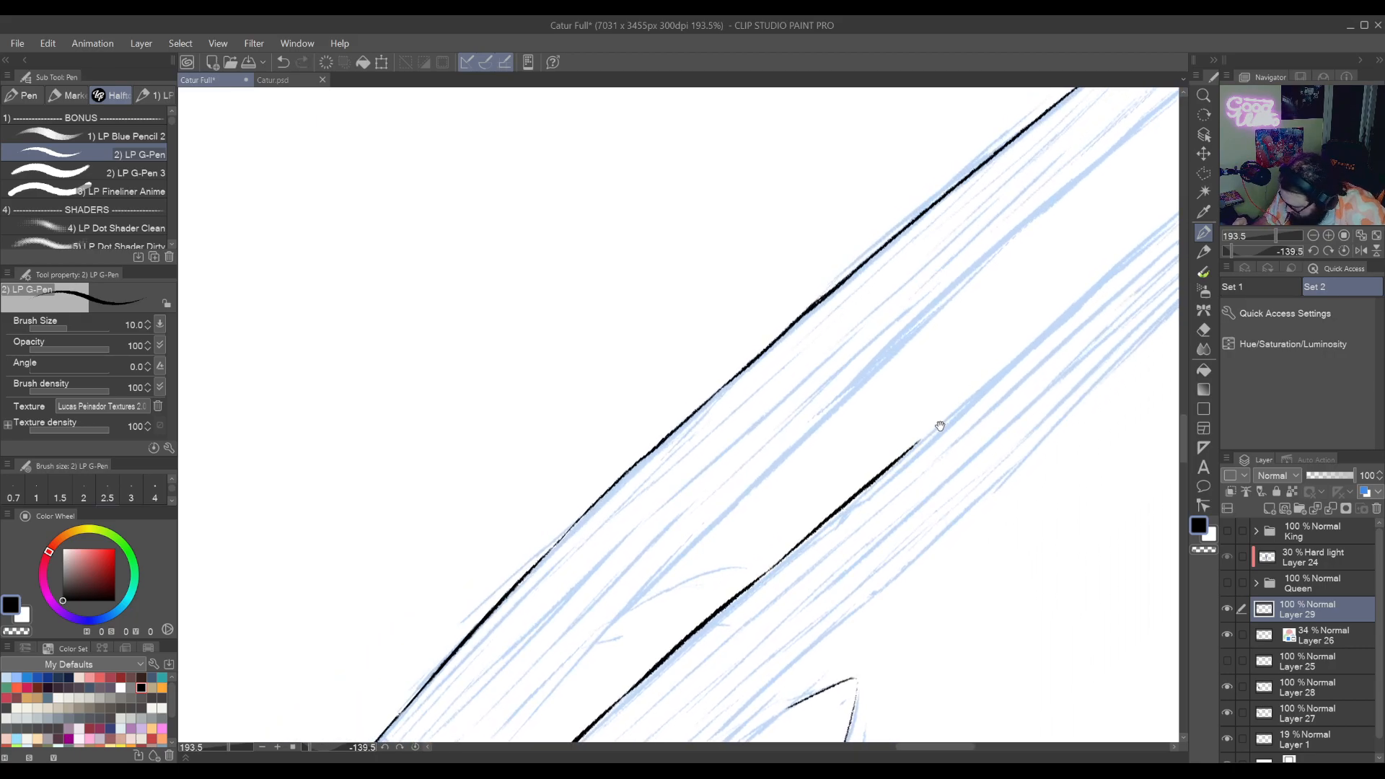
Extend the near trouser leg's inner edge along the shin to the ankle, redrawing the last stretch
{"action": "mouse_move", "coordinate": [940, 426]}
{"action": "left_mouse_down"}
{"action": "mouse_move", "coordinate": [776, 564]}
{"action": "mouse_move", "coordinate": [927, 425]}
{"action": "left_mouse_up"}
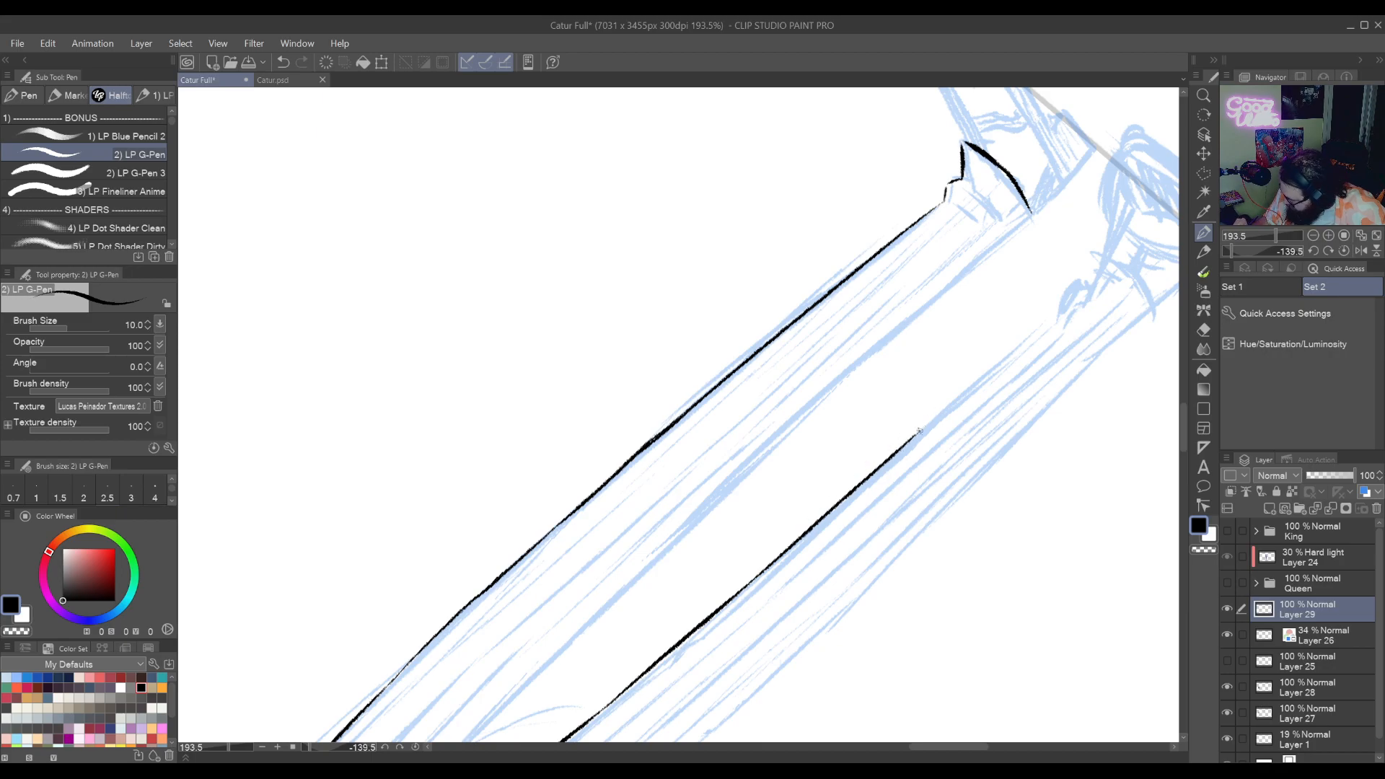
{"action": "left_click_drag", "start_coordinate": [919, 432], "coordinate": [1024, 335]}
{"action": "key", "text": "ctrl+z"}
{"action": "left_click_drag", "start_coordinate": [894, 453], "coordinate": [1039, 329]}
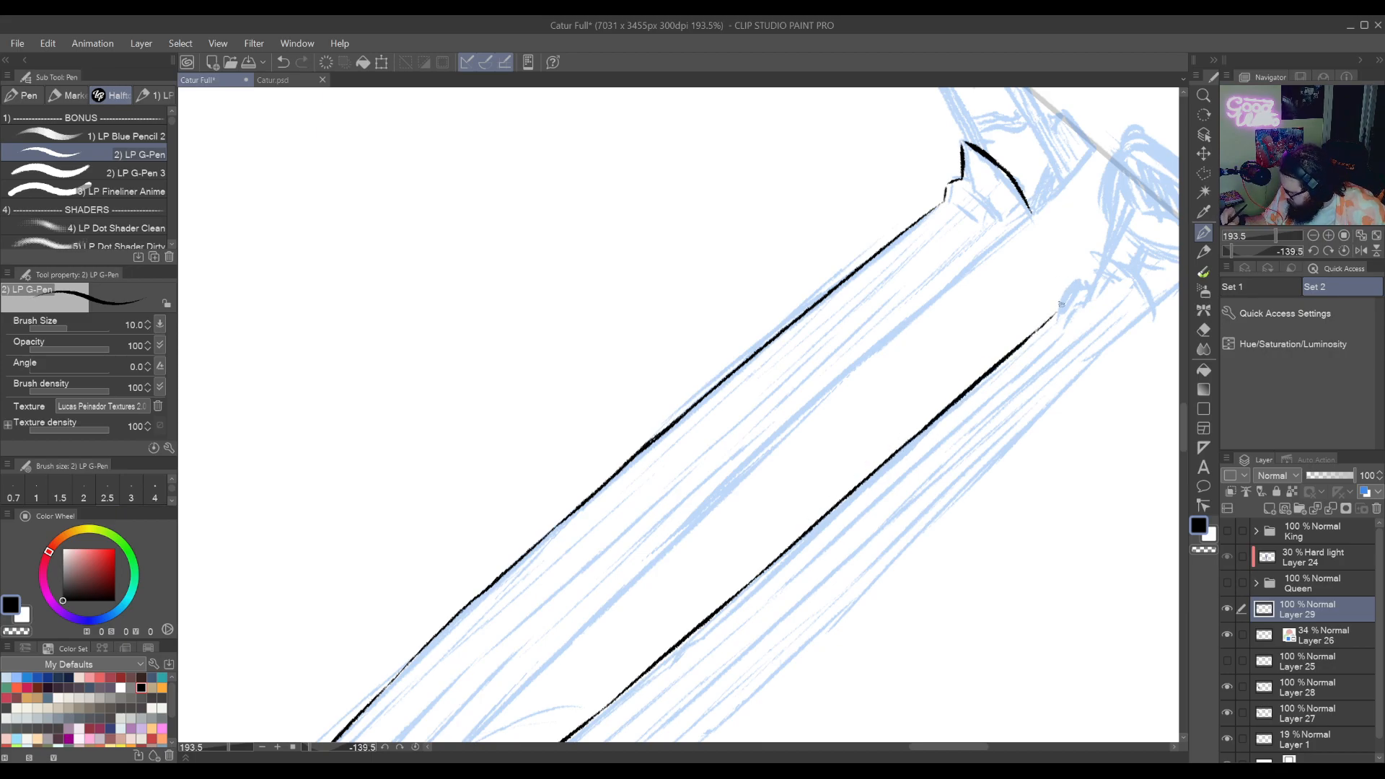
Ink the small bumpy fold at the ankle end of the near trouser leg's inner edge
{"action": "key", "text": "ctrl+z"}
{"action": "left_click_drag", "start_coordinate": [1059, 323], "coordinate": [1088, 286]}
{"action": "key", "text": "ctrl+z"}
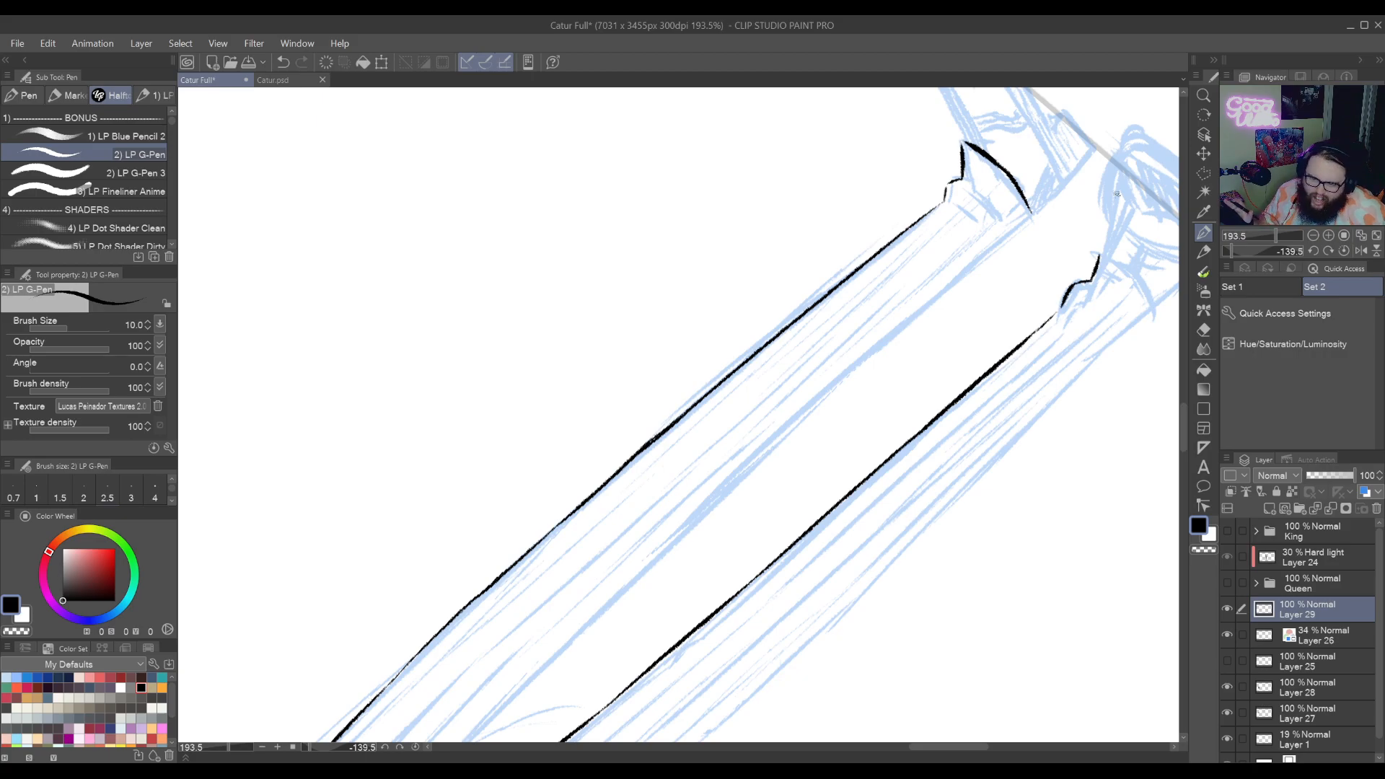
{"action": "key", "text": "e"}
Ink the curved hem of the near trouser leg over the shoe, starting from the ankle fold
{"action": "key", "text": "r"}
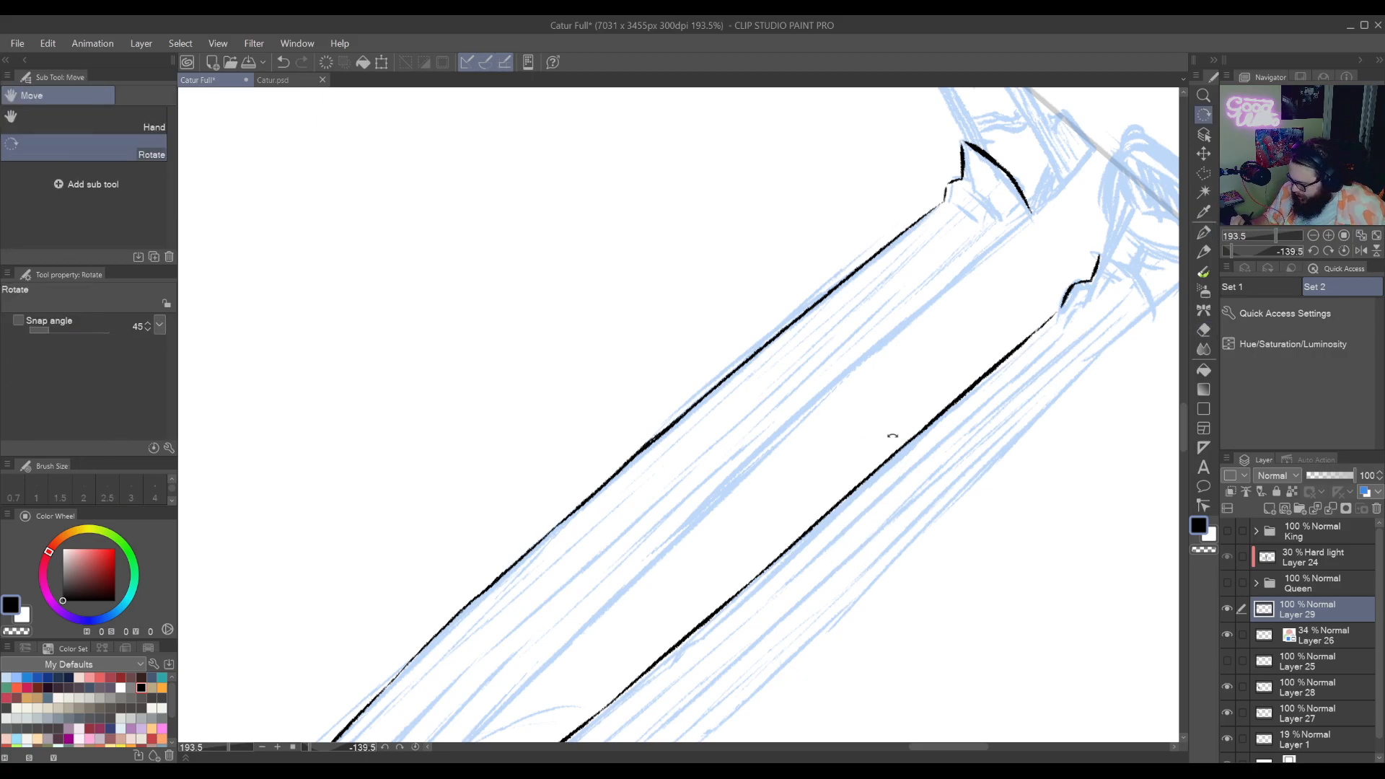
{"action": "mouse_move", "coordinate": [895, 476]}
{"action": "left_mouse_down"}
{"action": "mouse_move", "coordinate": [899, 266]}
{"action": "mouse_move", "coordinate": [779, 180]}
{"action": "left_mouse_up"}
{"action": "left_click_drag", "start_coordinate": [812, 317], "coordinate": [973, 638]}
{"action": "key", "text": "p"}
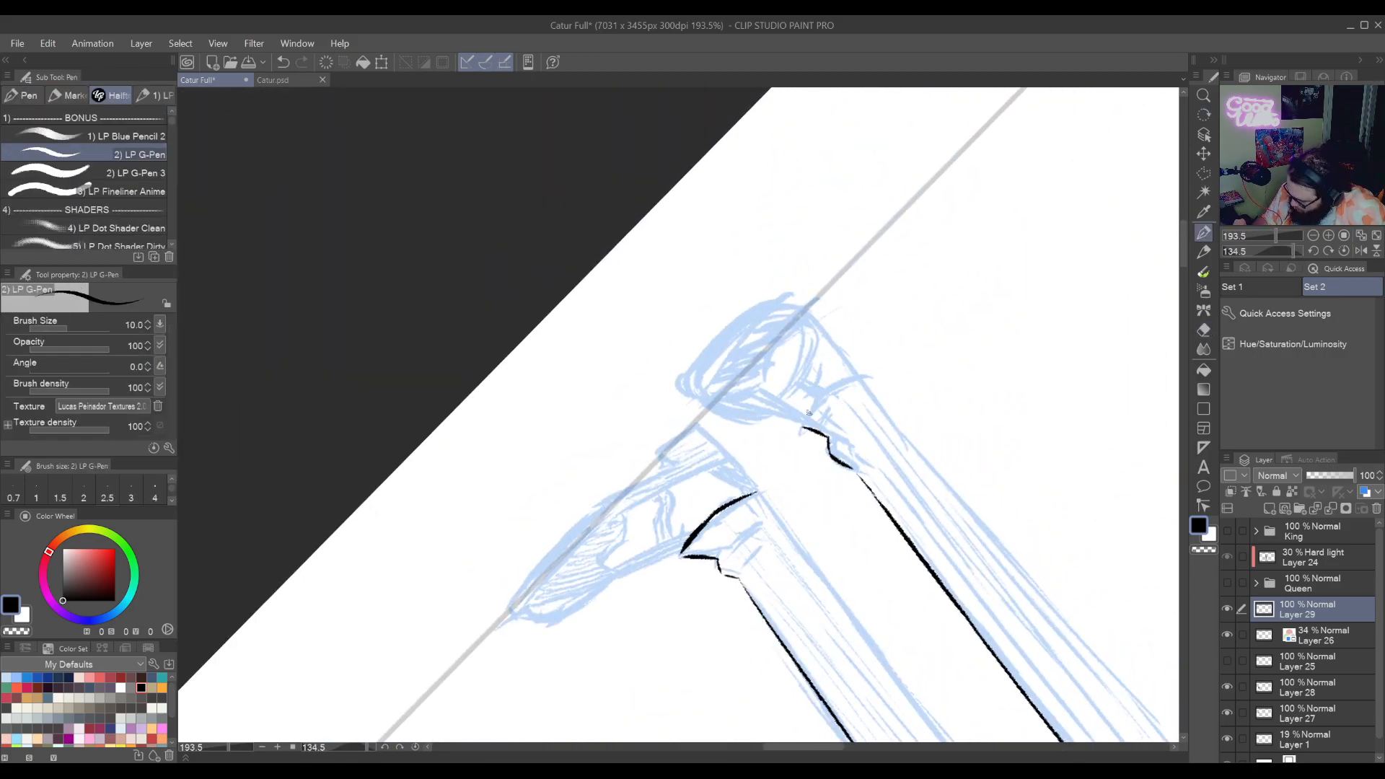
{"action": "key", "text": "ctrl+z"}
{"action": "mouse_move", "coordinate": [799, 432]}
{"action": "left_mouse_down"}
{"action": "mouse_move", "coordinate": [818, 395]}
{"action": "mouse_move", "coordinate": [866, 374]}
{"action": "left_mouse_up"}
{"action": "key", "text": "ctrl+z"}
Ink the top of the near trouser leg's outer edge from the vest hem down the hip, redoing the stroke until it sits cleanly
{"action": "key", "text": "r"}
{"action": "left_click_drag", "start_coordinate": [937, 312], "coordinate": [728, 613]}
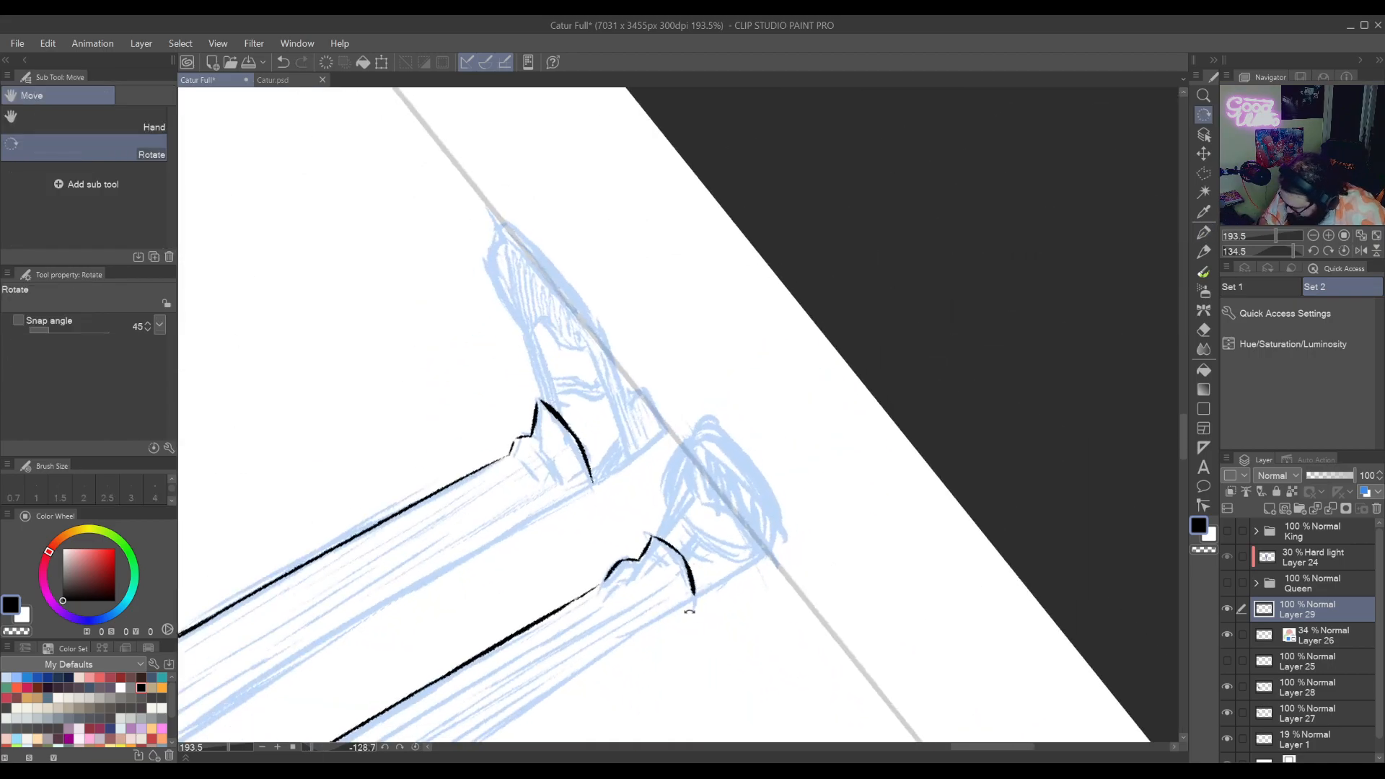
{"action": "left_click_drag", "start_coordinate": [642, 618], "coordinate": [945, 346]}
{"action": "left_click_drag", "start_coordinate": [638, 644], "coordinate": [998, 331]}
{"action": "left_click_drag", "start_coordinate": [668, 596], "coordinate": [880, 584]}
{"action": "key", "text": "r"}
{"action": "left_click_drag", "start_coordinate": [685, 621], "coordinate": [731, 616]}
{"action": "left_click_drag", "start_coordinate": [666, 649], "coordinate": [721, 583]}
{"action": "key", "text": "ctrl+z"}
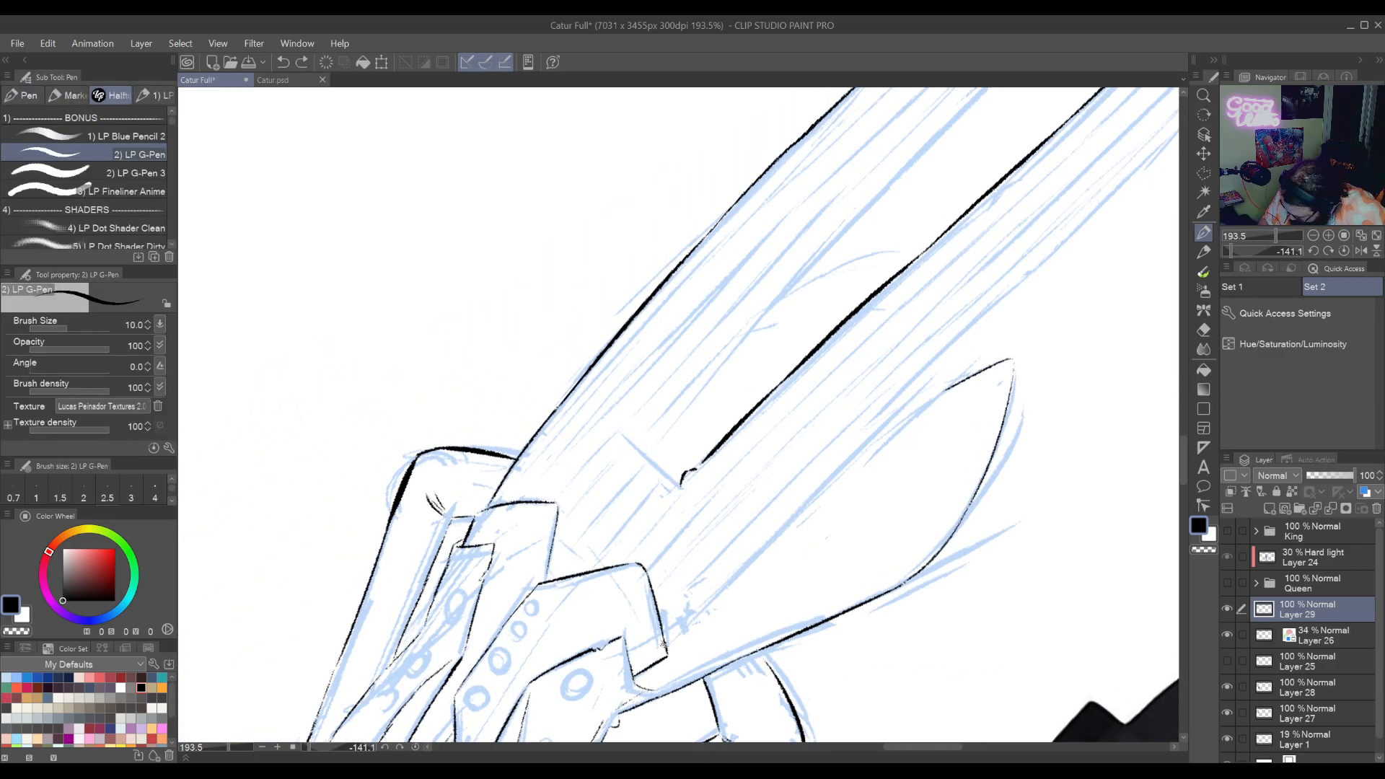
{"action": "left_click_drag", "start_coordinate": [663, 647], "coordinate": [772, 541]}
{"action": "key", "text": "ctrl+z"}
{"action": "key", "text": "ctrl+z"}
{"action": "key", "text": "ctrl+z"}
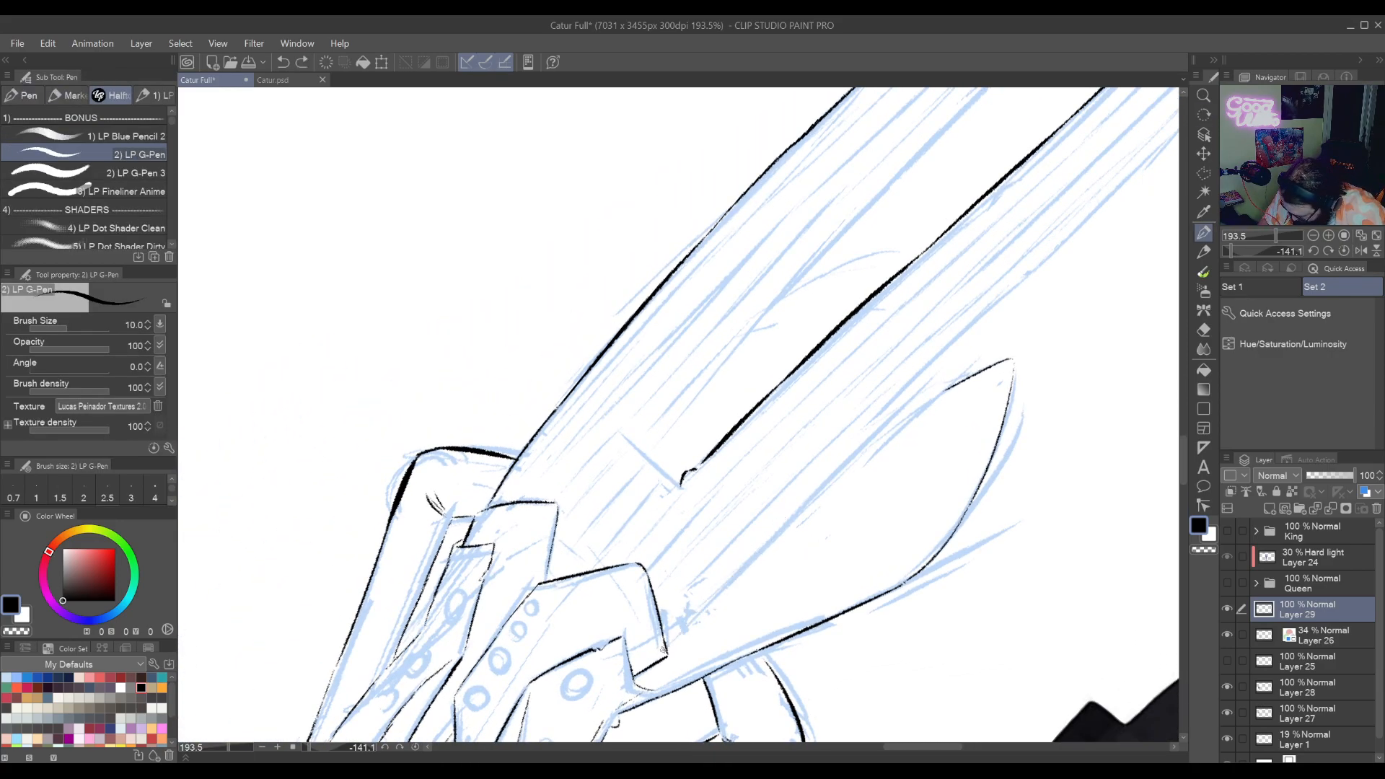
{"action": "left_click_drag", "start_coordinate": [667, 646], "coordinate": [772, 534]}
{"action": "key", "text": "ctrl+z"}
{"action": "left_click_drag", "start_coordinate": [665, 648], "coordinate": [774, 535]}
Continue the near trouser leg's outer edge down the thigh past the coat tail toward the knee, redrawing the overlapping strokes
{"action": "left_click_drag", "start_coordinate": [841, 471], "coordinate": [751, 551]}
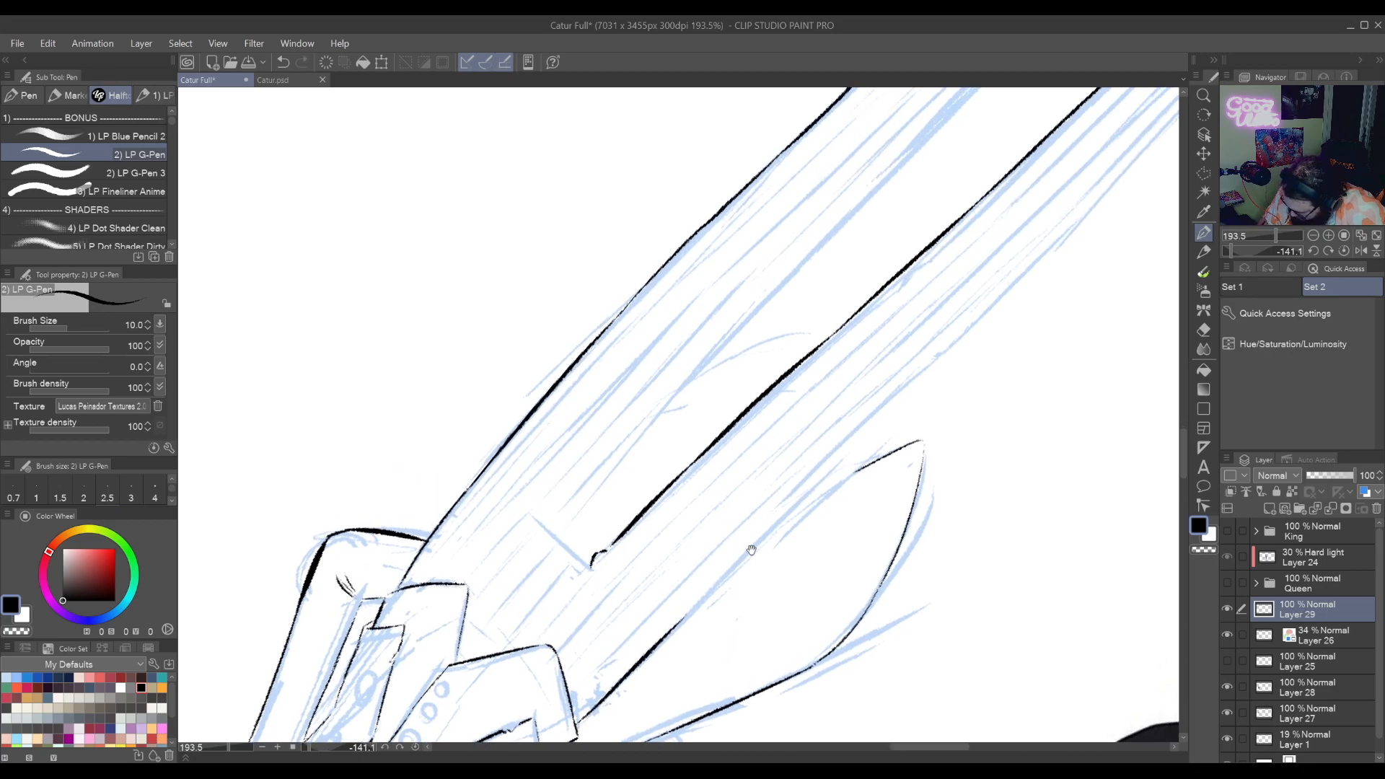
{"action": "left_click_drag", "start_coordinate": [659, 641], "coordinate": [837, 459]}
{"action": "key", "text": "ctrl+z"}
{"action": "left_click_drag", "start_coordinate": [665, 647], "coordinate": [823, 468]}
{"action": "key", "text": "ctrl+z"}
{"action": "mouse_move", "coordinate": [665, 647]}
{"action": "left_mouse_down"}
{"action": "mouse_move", "coordinate": [826, 471]}
{"action": "mouse_move", "coordinate": [680, 613]}
{"action": "mouse_move", "coordinate": [859, 438]}
{"action": "mouse_move", "coordinate": [761, 526]}
{"action": "left_mouse_up"}
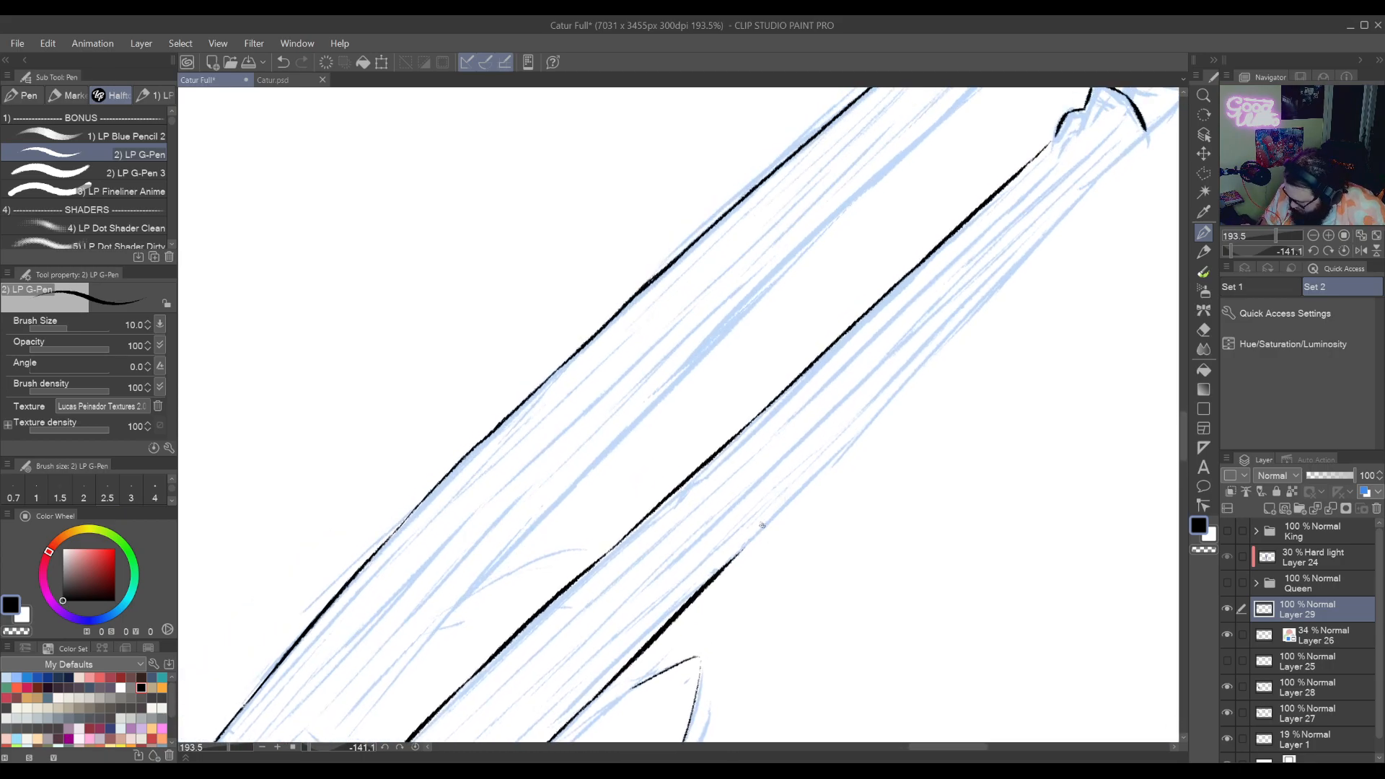
{"action": "key", "text": "ctrl+z"}
{"action": "left_click_drag", "start_coordinate": [718, 579], "coordinate": [834, 455]}
{"action": "key", "text": "ctrl+z"}
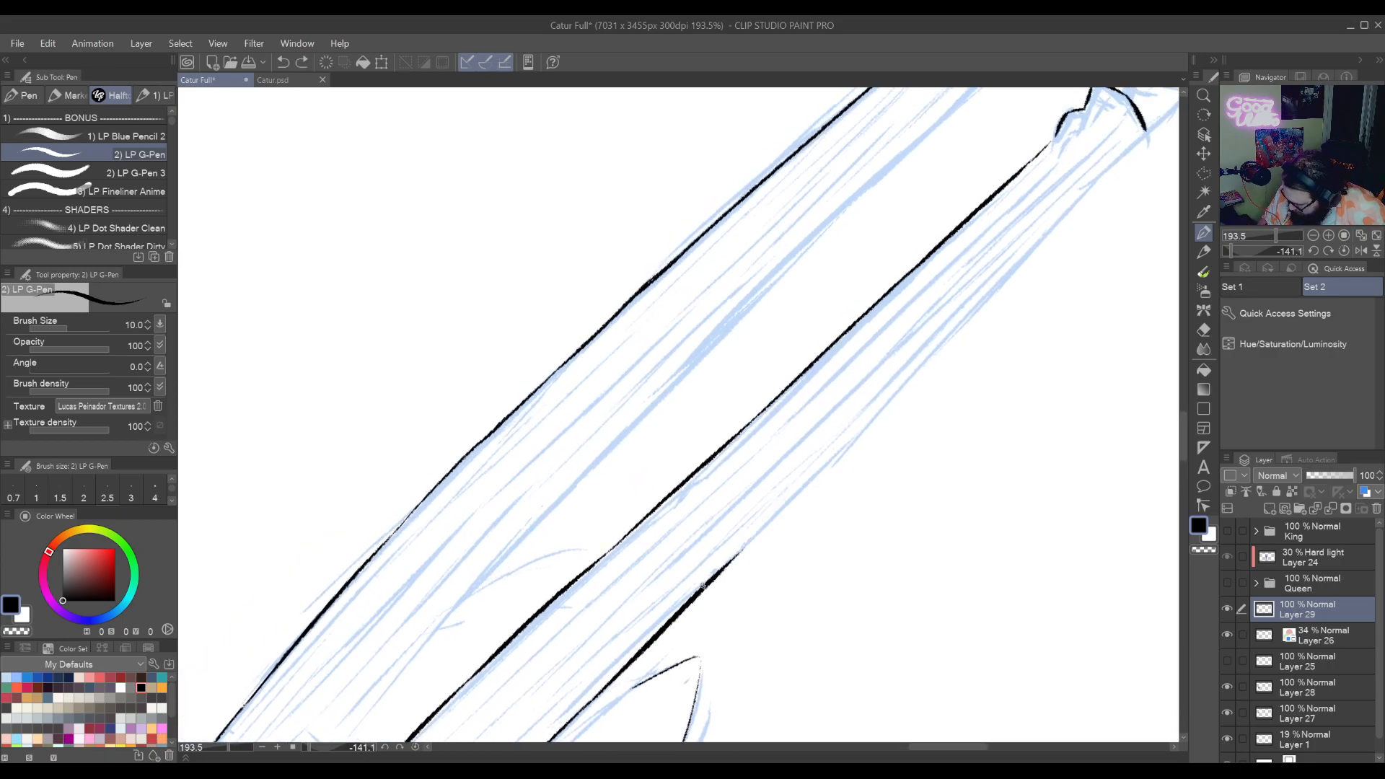
{"action": "mouse_move", "coordinate": [730, 561]}
{"action": "left_mouse_down"}
{"action": "mouse_move", "coordinate": [822, 468]}
{"action": "mouse_move", "coordinate": [729, 587]}
{"action": "mouse_move", "coordinate": [820, 515]}
{"action": "left_mouse_up"}
{"action": "key", "text": "ctrl+z"}
{"action": "left_click_drag", "start_coordinate": [722, 613], "coordinate": [801, 516]}
{"action": "key", "text": "ctrl+z"}
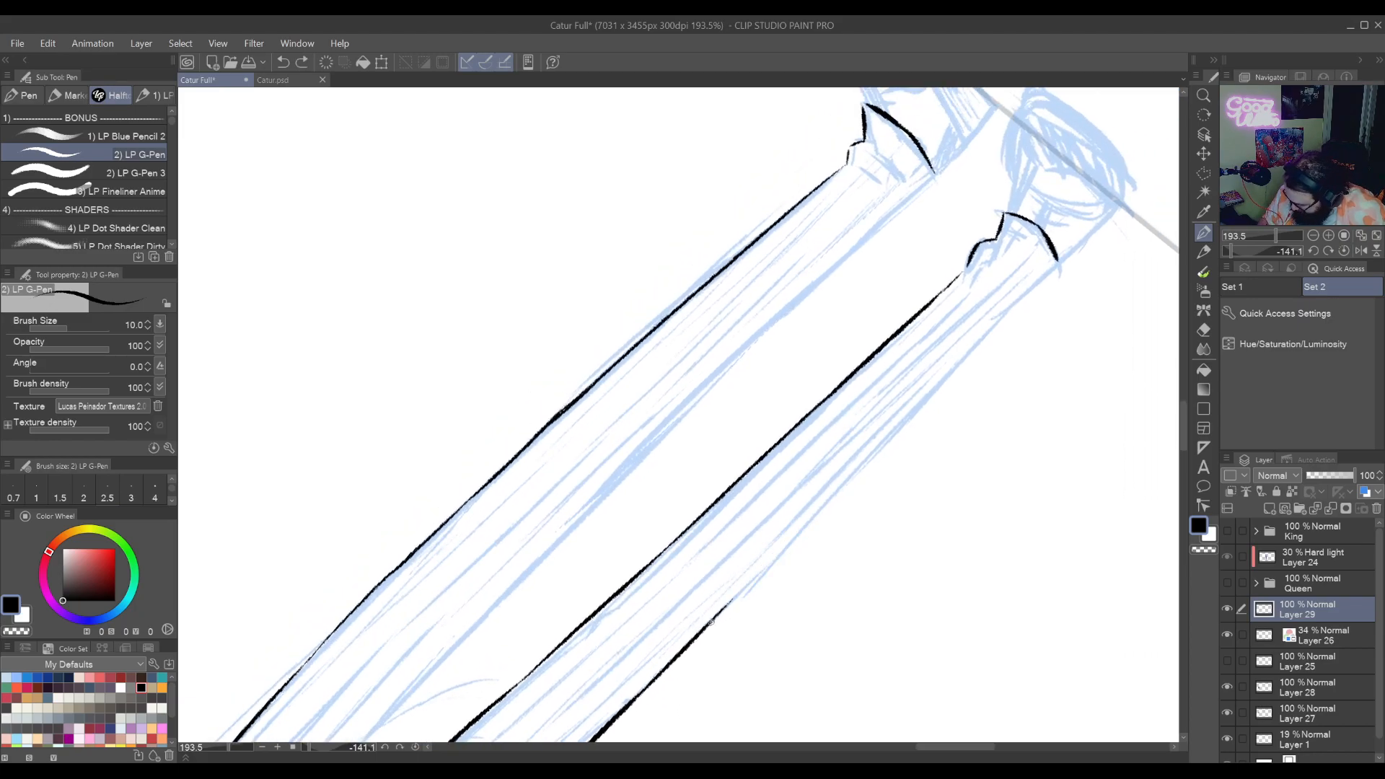
Ink the near trouser leg's outer edge along the shin until it meets the curved hem
{"action": "left_click_drag", "start_coordinate": [721, 613], "coordinate": [966, 351]}
{"action": "key", "text": "ctrl+z"}
{"action": "left_click_drag", "start_coordinate": [888, 432], "coordinate": [975, 345]}
{"action": "key", "text": "ctrl+z"}
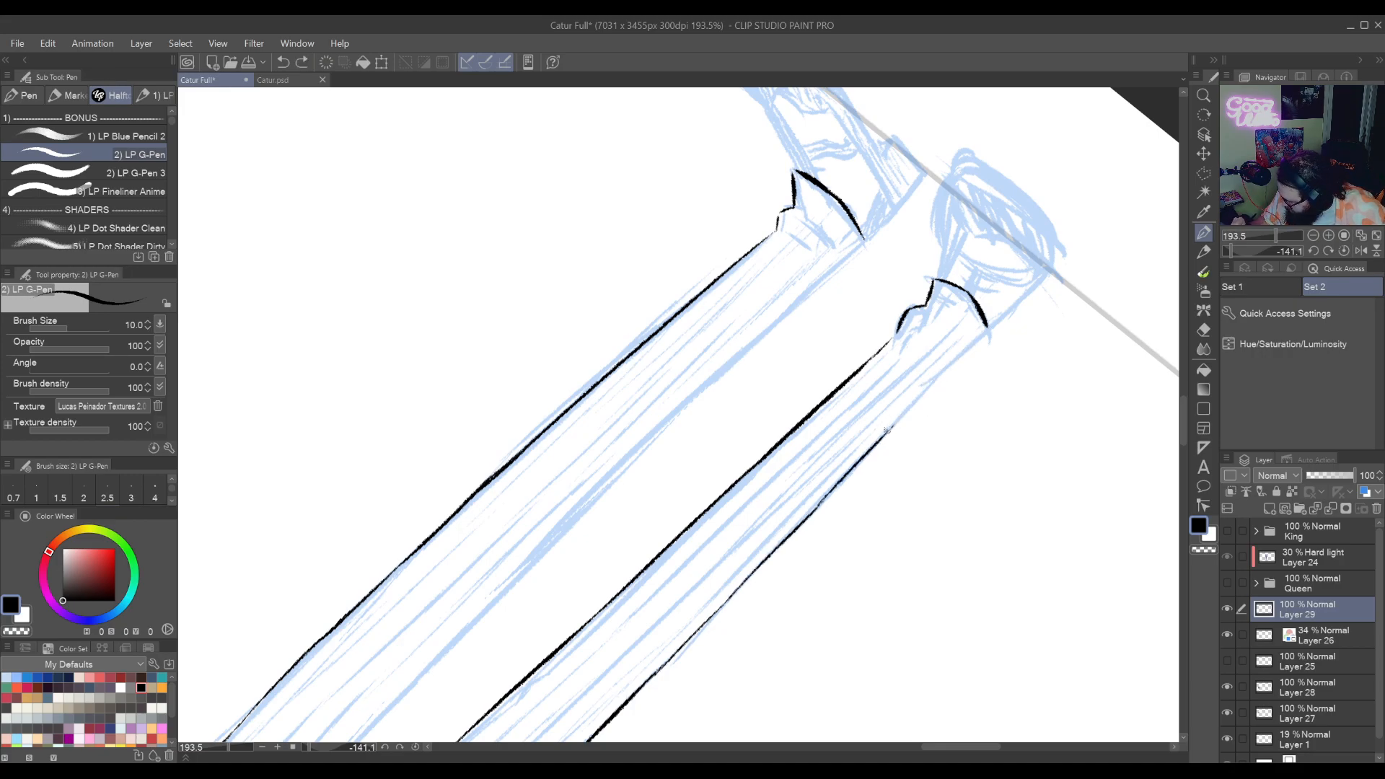
{"action": "left_click_drag", "start_coordinate": [886, 430], "coordinate": [970, 349]}
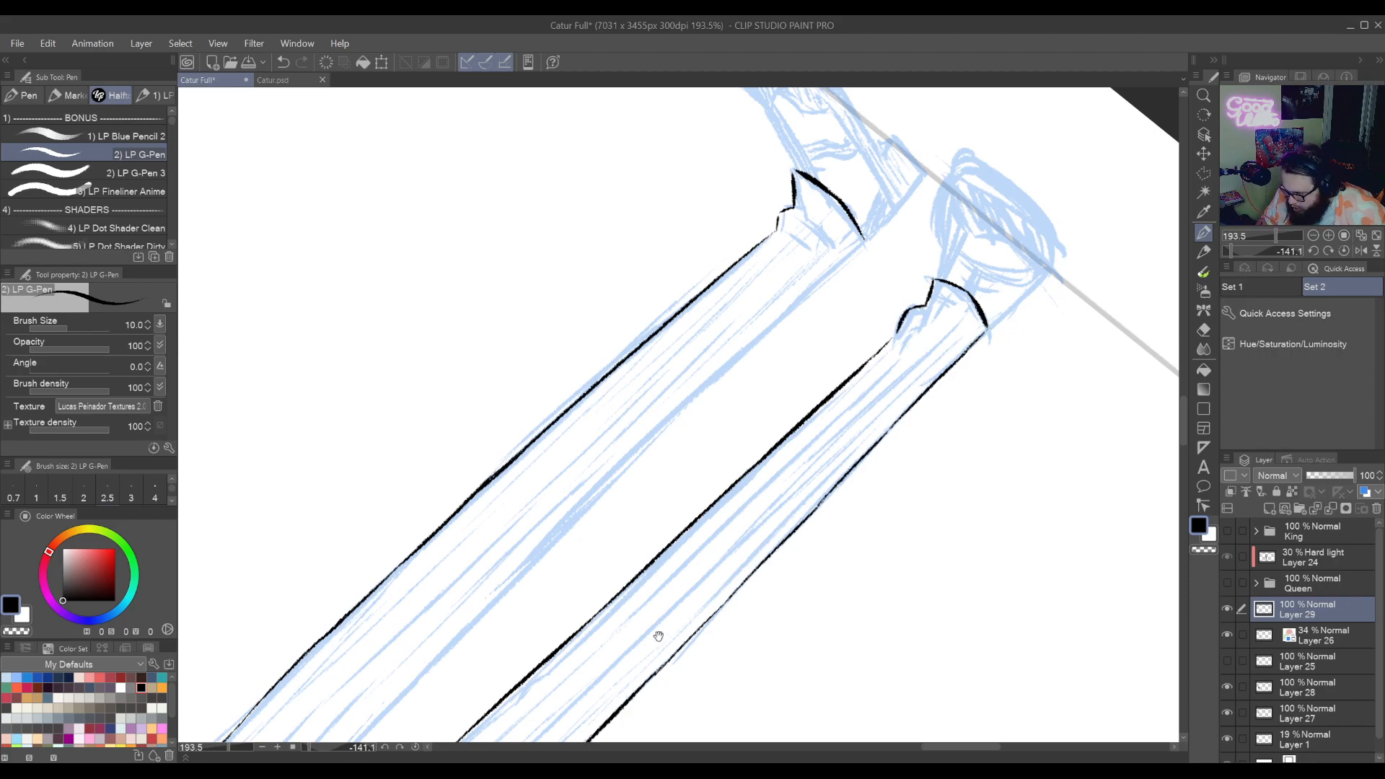
Ink the crease line across the crotch and the short fold strokes on its near-leg side
{"action": "left_click_drag", "start_coordinate": [659, 636], "coordinate": [729, 495]}
{"action": "left_click_drag", "start_coordinate": [653, 605], "coordinate": [910, 352]}
{"action": "left_click_drag", "start_coordinate": [655, 596], "coordinate": [906, 544]}
{"action": "key", "text": "r"}
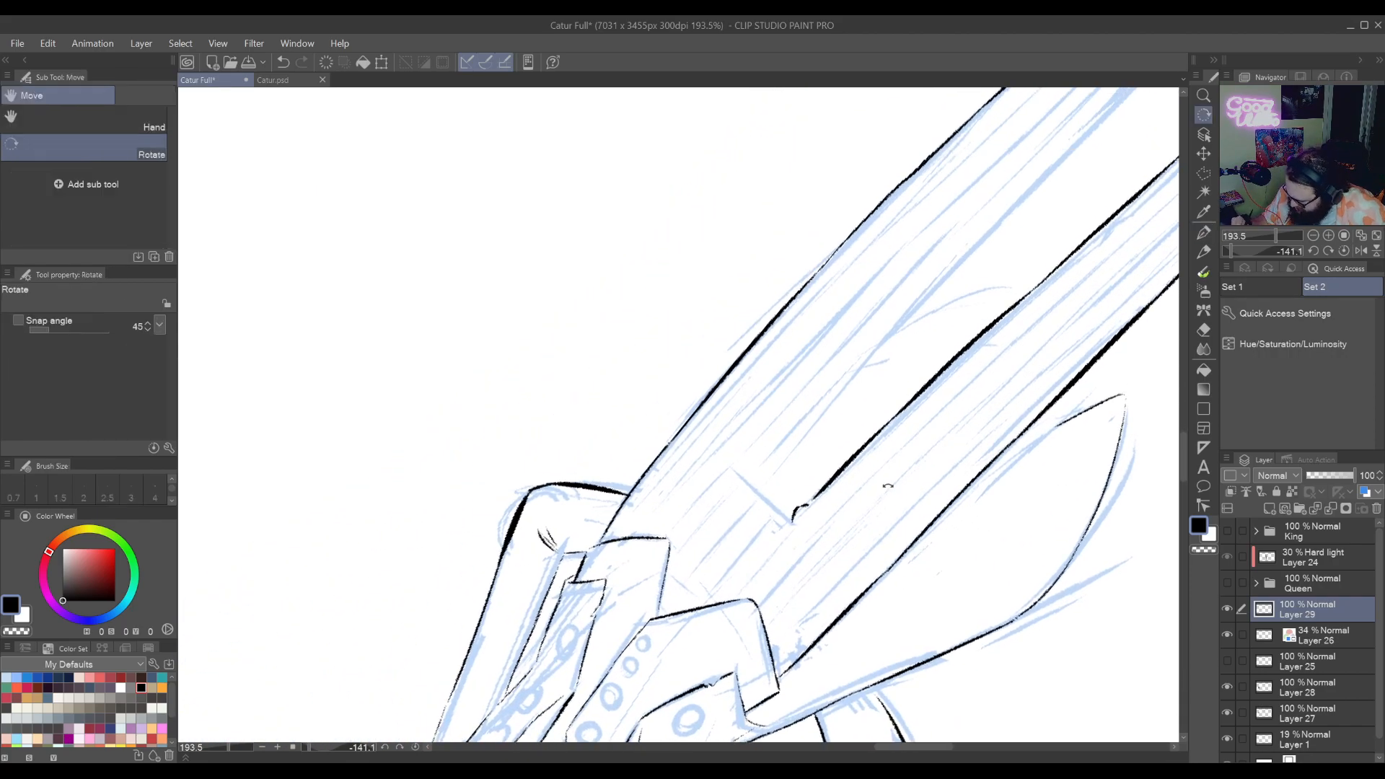
{"action": "left_click_drag", "start_coordinate": [888, 486], "coordinate": [686, 635]}
{"action": "key", "text": "p"}
{"action": "left_click_drag", "start_coordinate": [618, 555], "coordinate": [645, 497]}
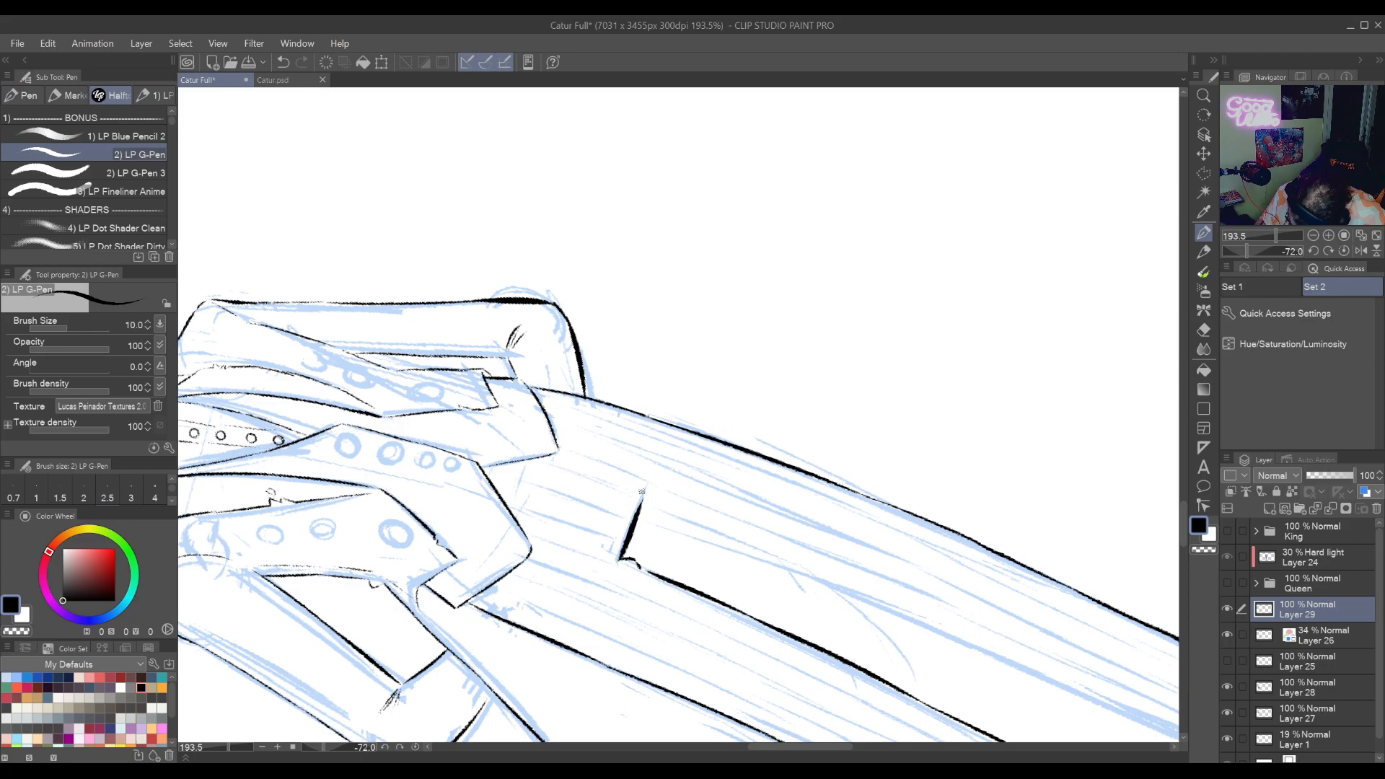
{"action": "key", "text": "ctrl+z"}
{"action": "mouse_move", "coordinate": [615, 560]}
{"action": "left_mouse_down"}
{"action": "mouse_move", "coordinate": [646, 497]}
{"action": "mouse_move", "coordinate": [762, 519]}
{"action": "mouse_move", "coordinate": [747, 619]}
{"action": "left_mouse_up"}
{"action": "key", "text": "r"}
{"action": "key", "text": "p"}
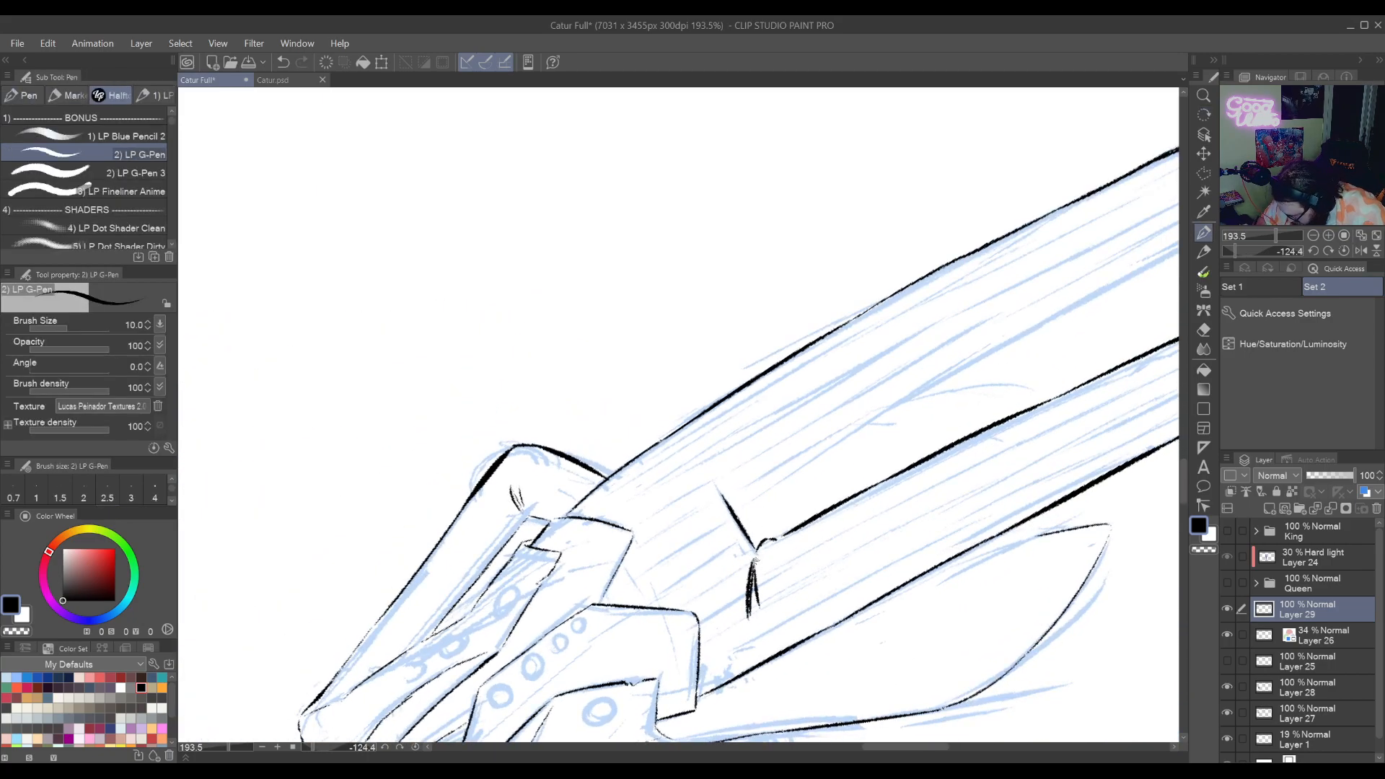
Add short fold strokes at the far-leg end of the crotch crease
{"action": "key", "text": "r"}
{"action": "left_click_drag", "start_coordinate": [863, 361], "coordinate": [609, 627]}
{"action": "key", "text": "p"}
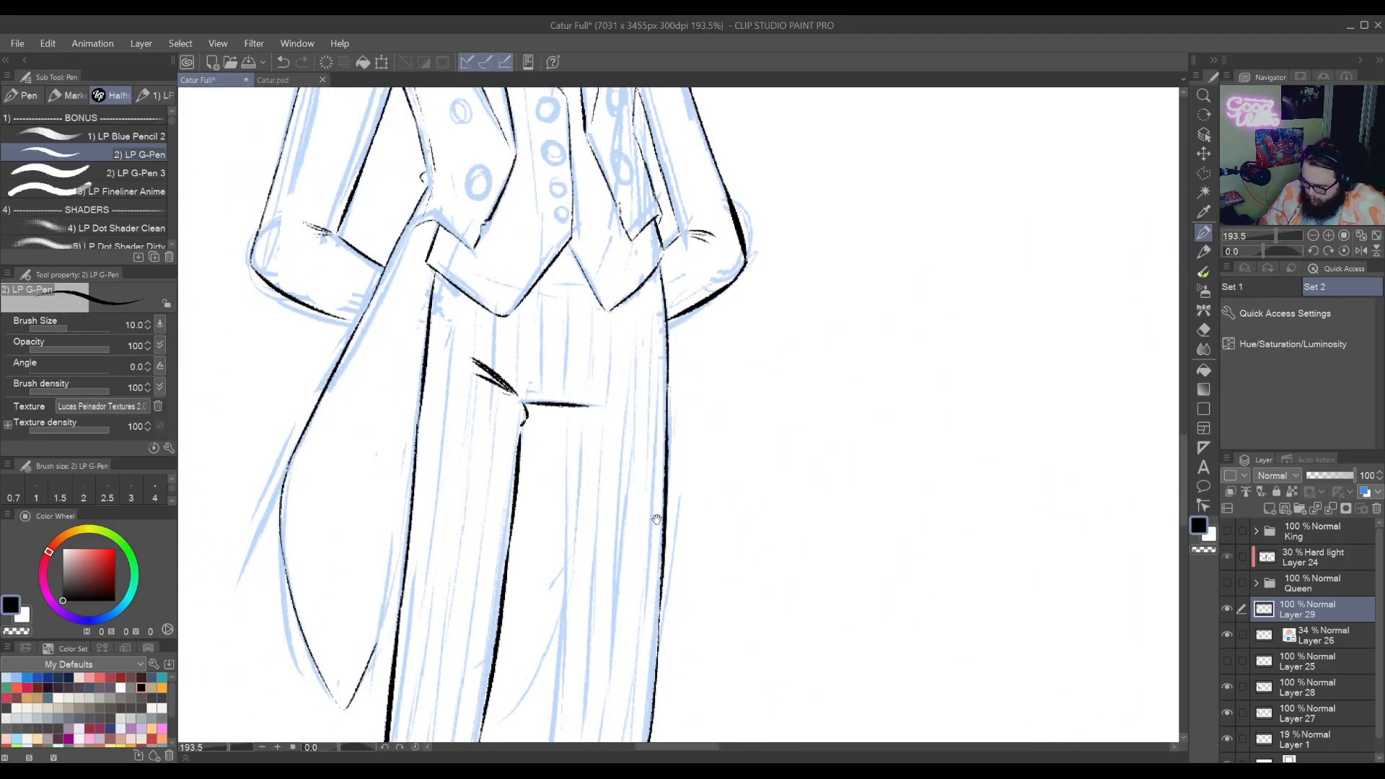
{"action": "key", "text": "space"}
{"action": "left_click_drag", "start_coordinate": [662, 530], "coordinate": [844, 566]}
{"action": "mouse_move", "coordinate": [809, 444]}
{"action": "left_mouse_down"}
{"action": "mouse_move", "coordinate": [801, 497]}
{"action": "mouse_move", "coordinate": [818, 493]}
{"action": "mouse_move", "coordinate": [792, 330]}
{"action": "left_mouse_up"}
{"action": "key", "text": "r"}
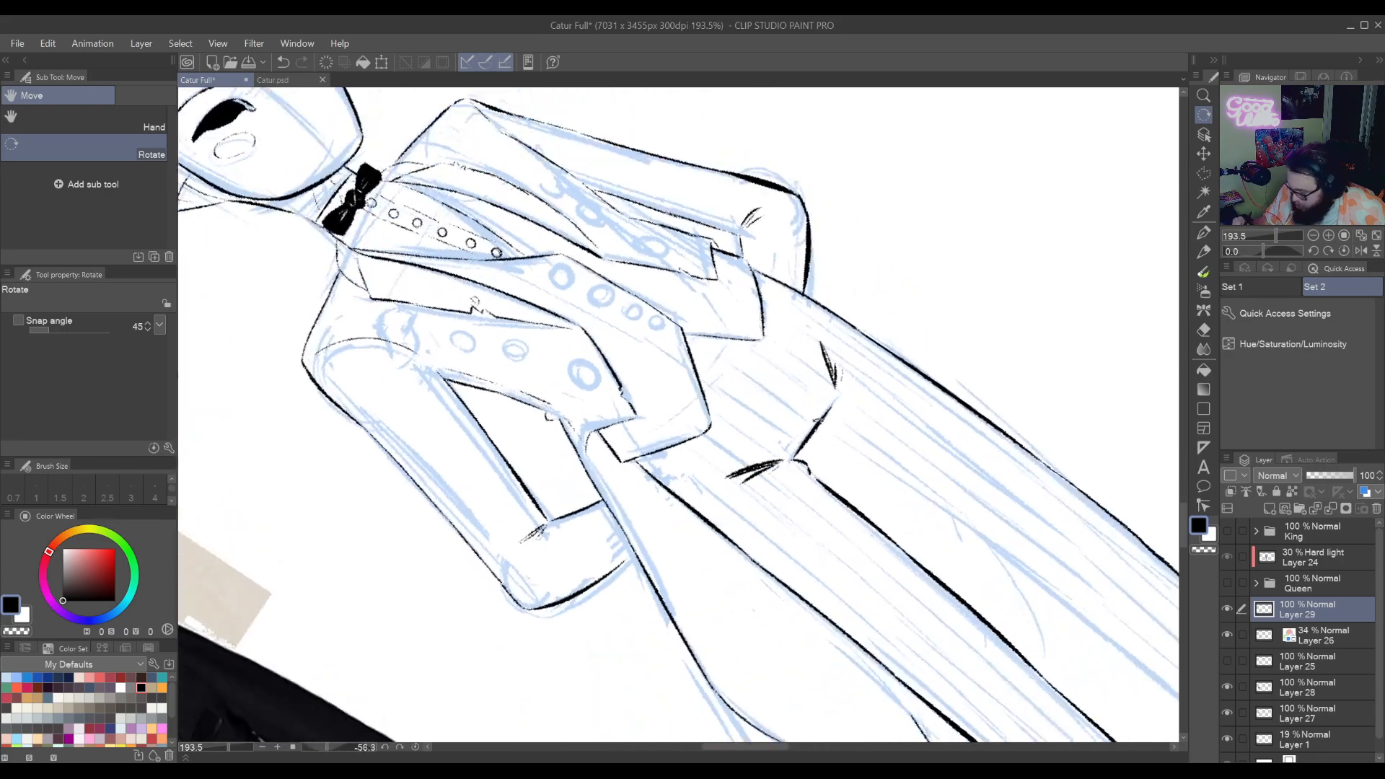
Ink the short line bridging the gap between the vest's two lower points at the waist and tidy its ends
{"action": "left_click_drag", "start_coordinate": [751, 434], "coordinate": [796, 605]}
{"action": "mouse_move", "coordinate": [740, 552]}
{"action": "left_mouse_down"}
{"action": "mouse_move", "coordinate": [772, 509]}
{"action": "mouse_move", "coordinate": [776, 475]}
{"action": "mouse_move", "coordinate": [810, 457]}
{"action": "left_mouse_up"}
{"action": "key", "text": "ctrl+z"}
{"action": "key", "text": "ctrl+z"}
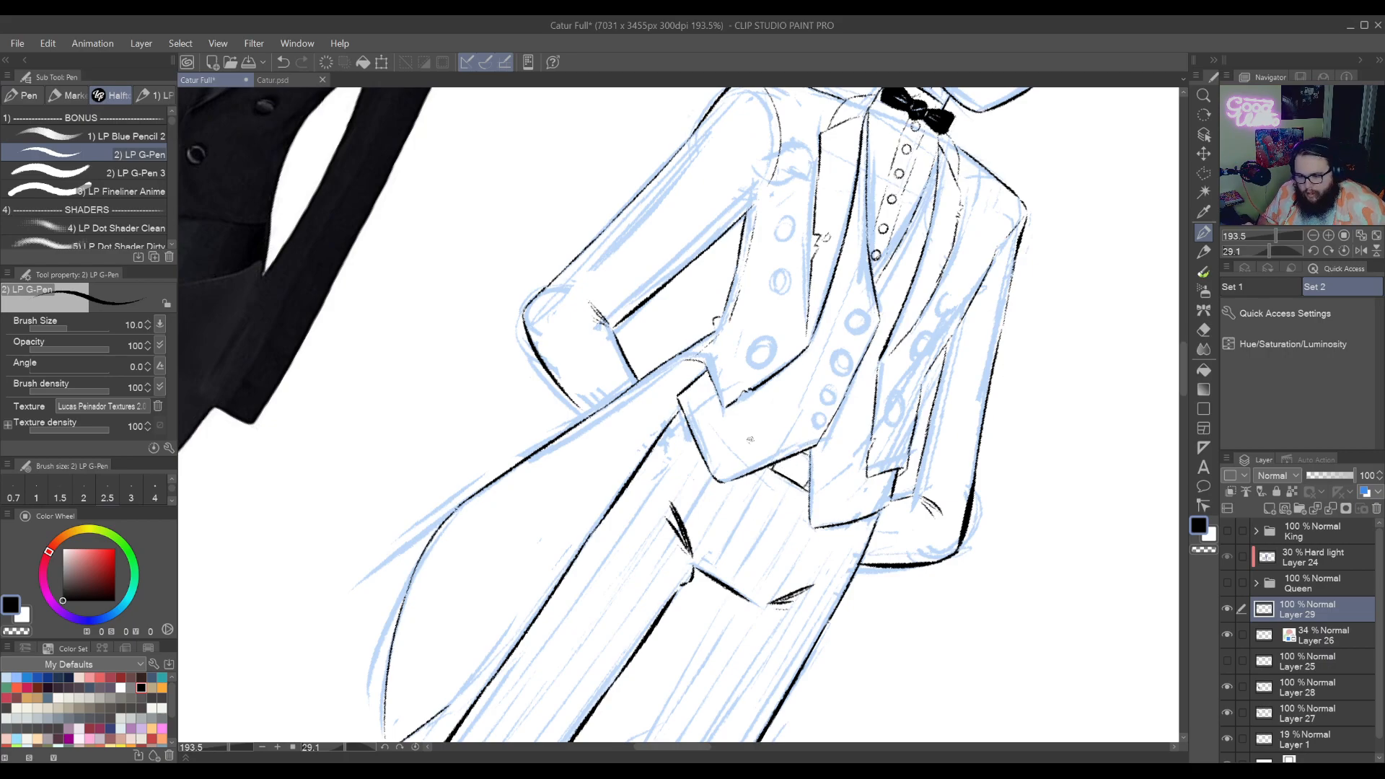
{"action": "key", "text": "r"}
{"action": "left_click_drag", "start_coordinate": [751, 439], "coordinate": [627, 678]}
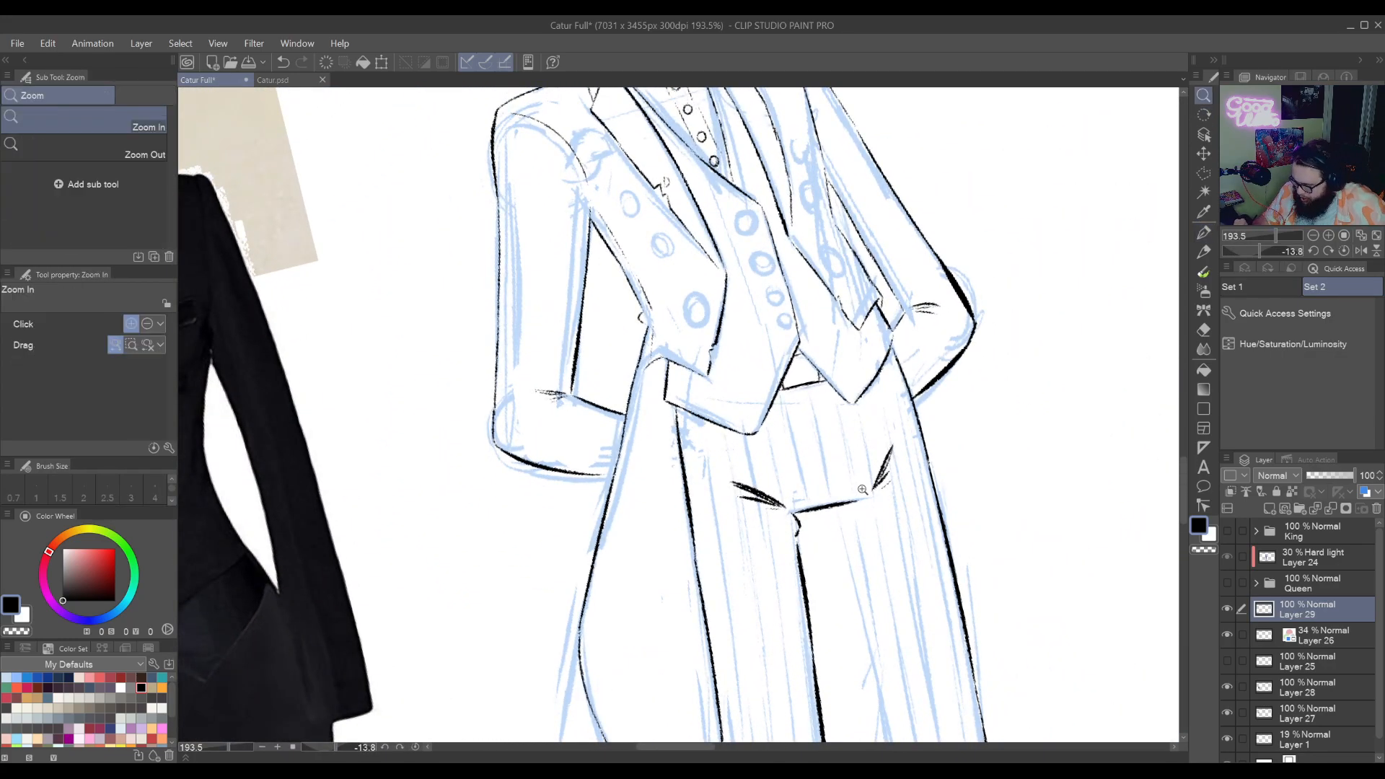
{"action": "scroll", "coordinate": [832, 494], "scroll_direction": "up", "scroll_amount": 3}
{"action": "left_click_drag", "start_coordinate": [807, 284], "coordinate": [868, 472]}
{"action": "key", "text": "e"}
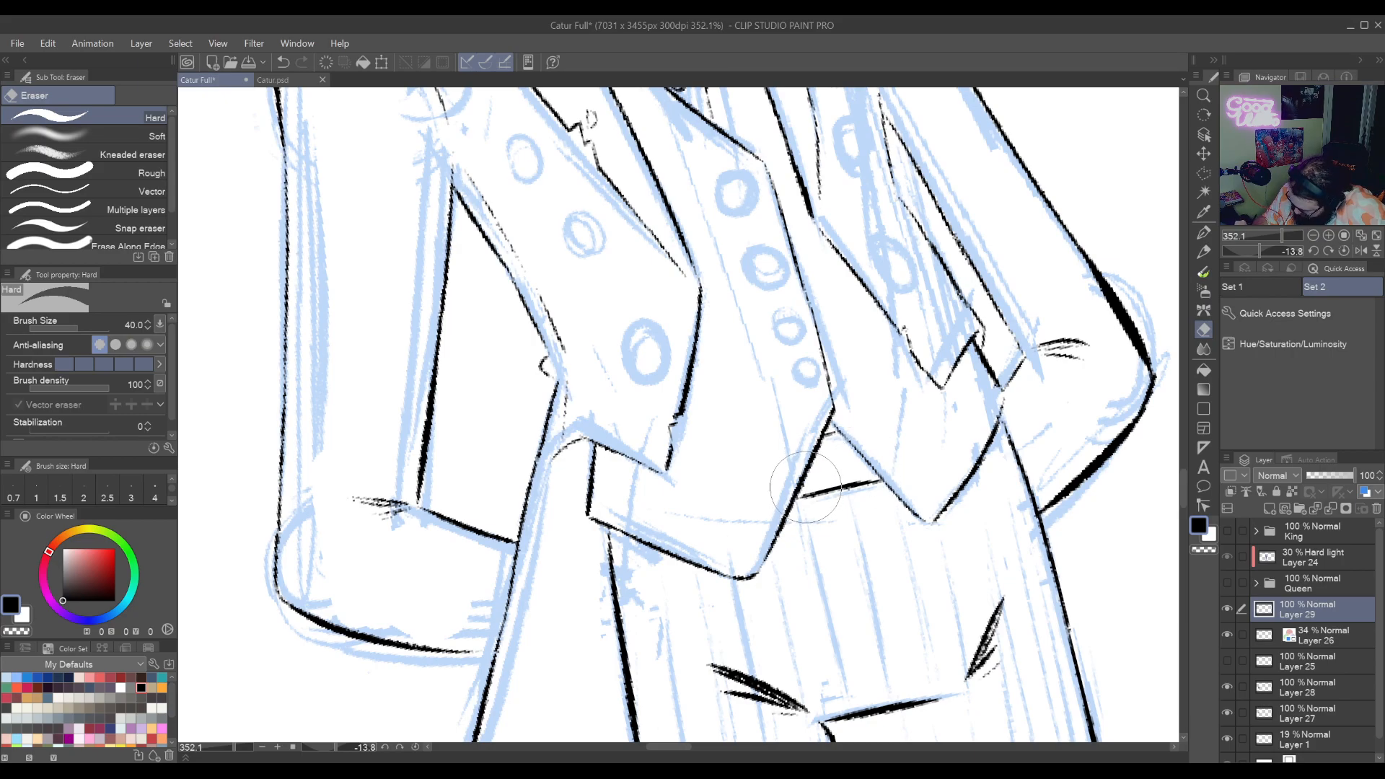
{"action": "key", "text": "p"}
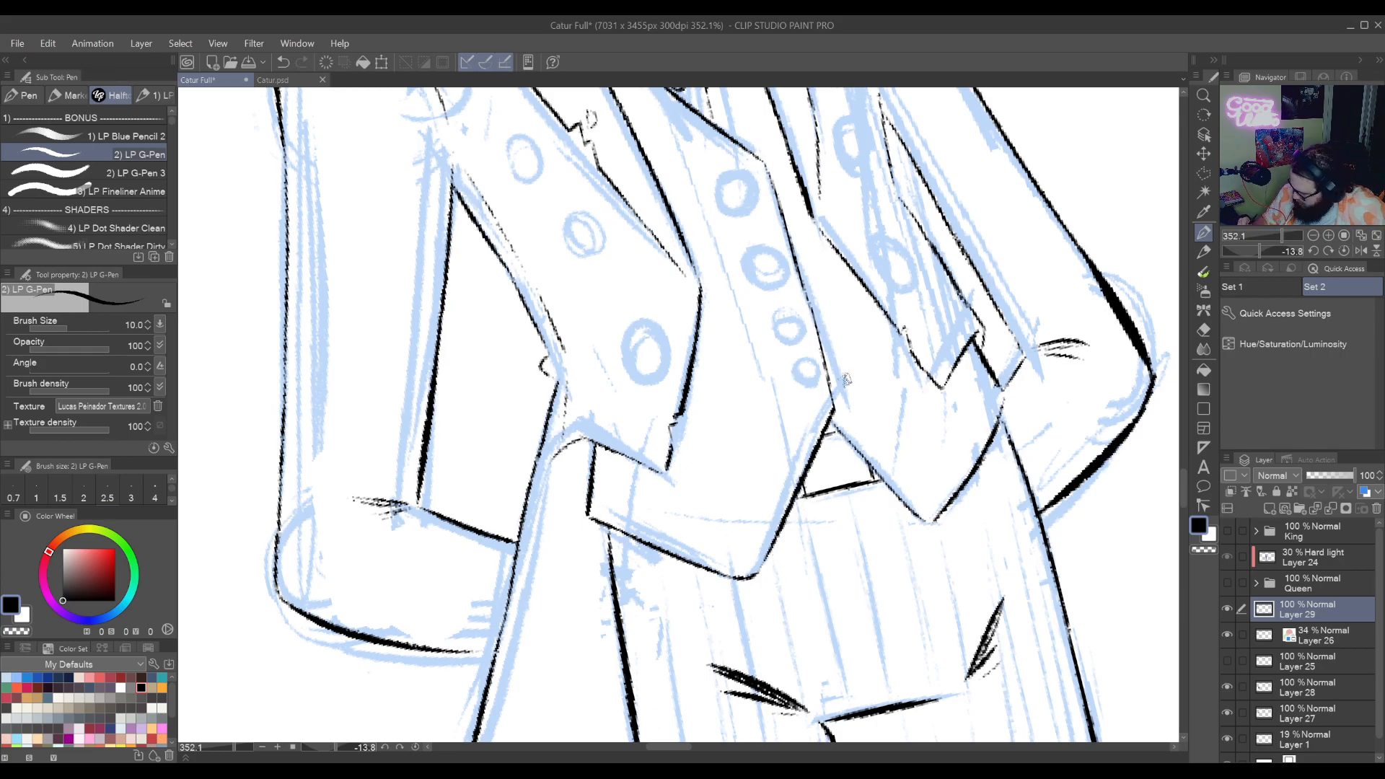
{"action": "mouse_move", "coordinate": [783, 582]}
{"action": "left_mouse_down"}
{"action": "mouse_move", "coordinate": [725, 560]}
{"action": "mouse_move", "coordinate": [768, 571]}
{"action": "left_mouse_up"}
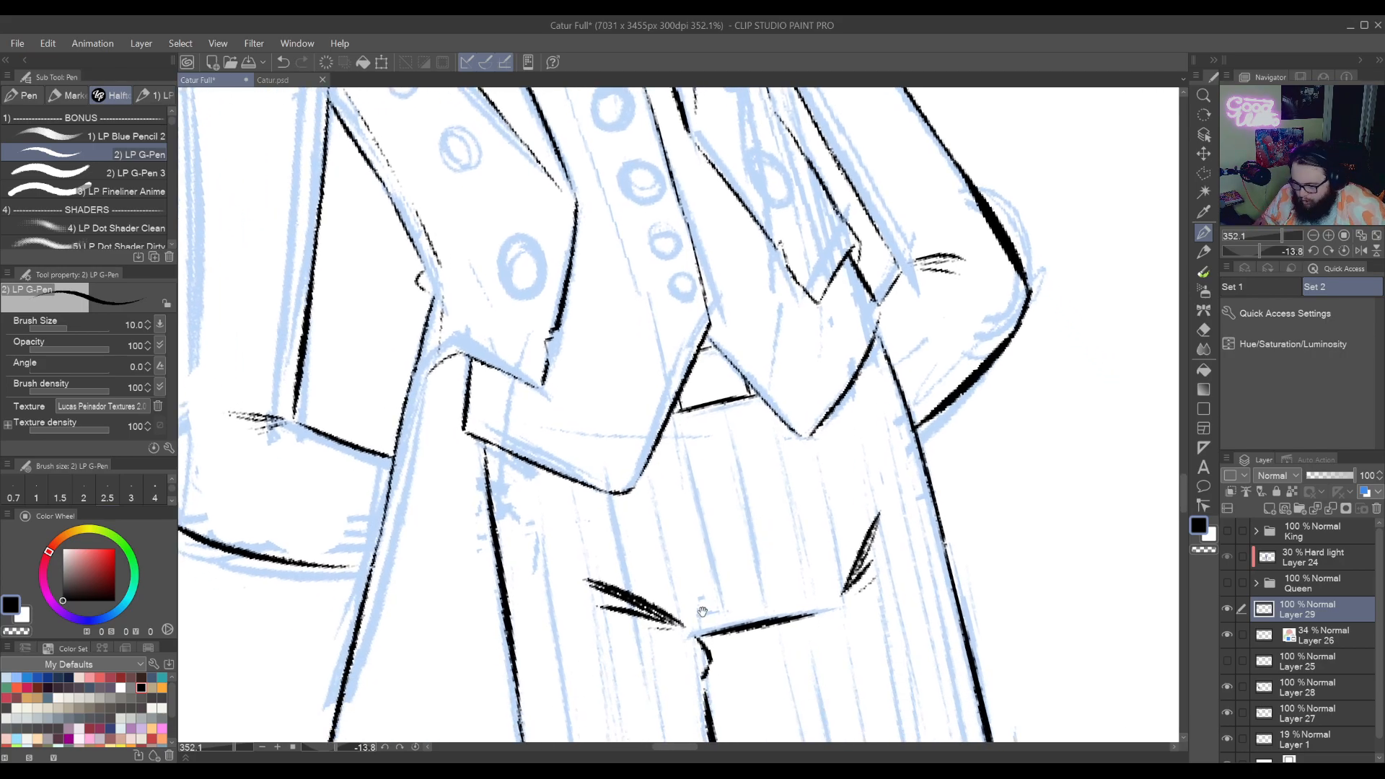
{"action": "left_click_drag", "start_coordinate": [702, 612], "coordinate": [784, 597]}
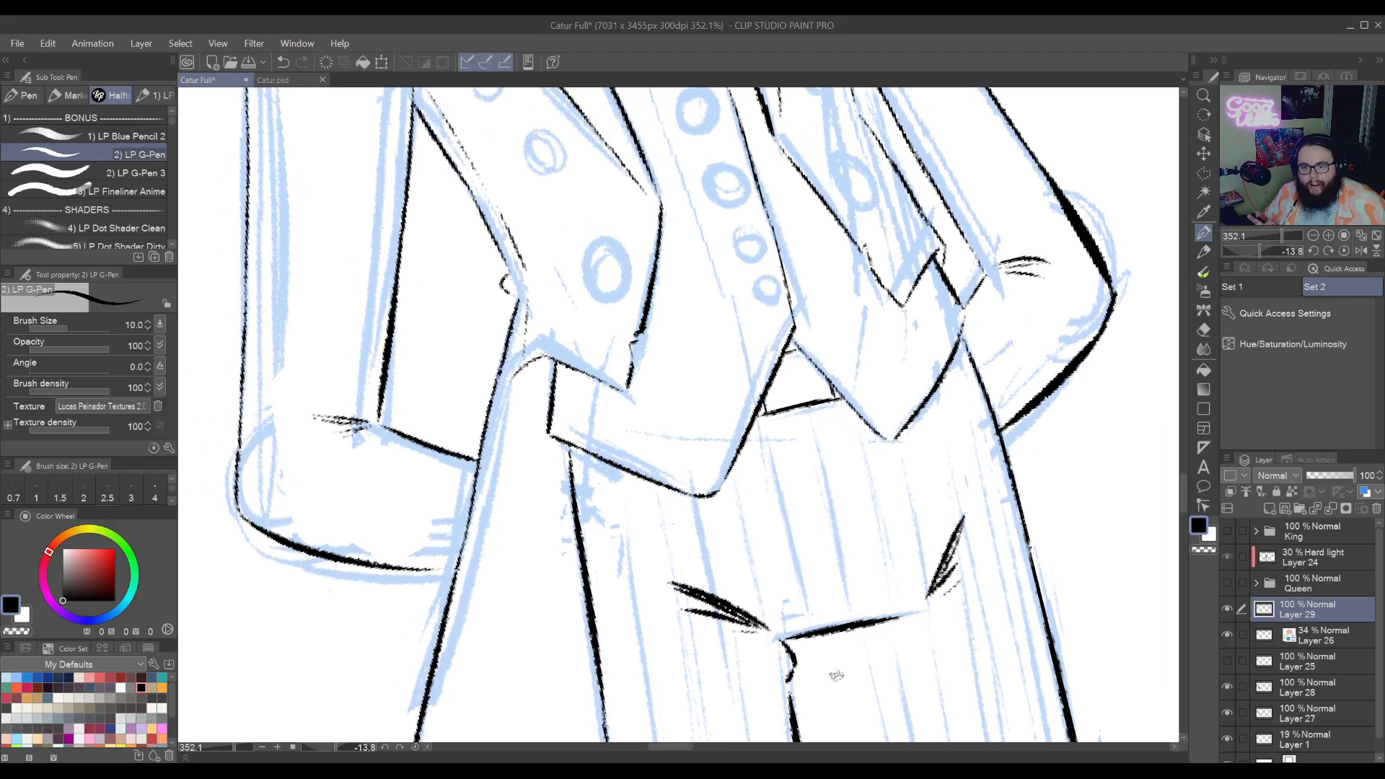
Ink the missing inner edge of the trouser leg above the side-view shoe, from the crotch down the thigh
{"action": "left_click_drag", "start_coordinate": [867, 552], "coordinate": [815, 597]}
{"action": "mouse_move", "coordinate": [935, 529]}
{"action": "left_mouse_down"}
{"action": "mouse_move", "coordinate": [907, 308]}
{"action": "mouse_move", "coordinate": [925, 440]}
{"action": "left_mouse_up"}
{"action": "key", "text": "r"}
{"action": "left_click_drag", "start_coordinate": [927, 493], "coordinate": [571, 382]}
{"action": "scroll", "coordinate": [721, 488], "scroll_direction": "down", "scroll_amount": 5}
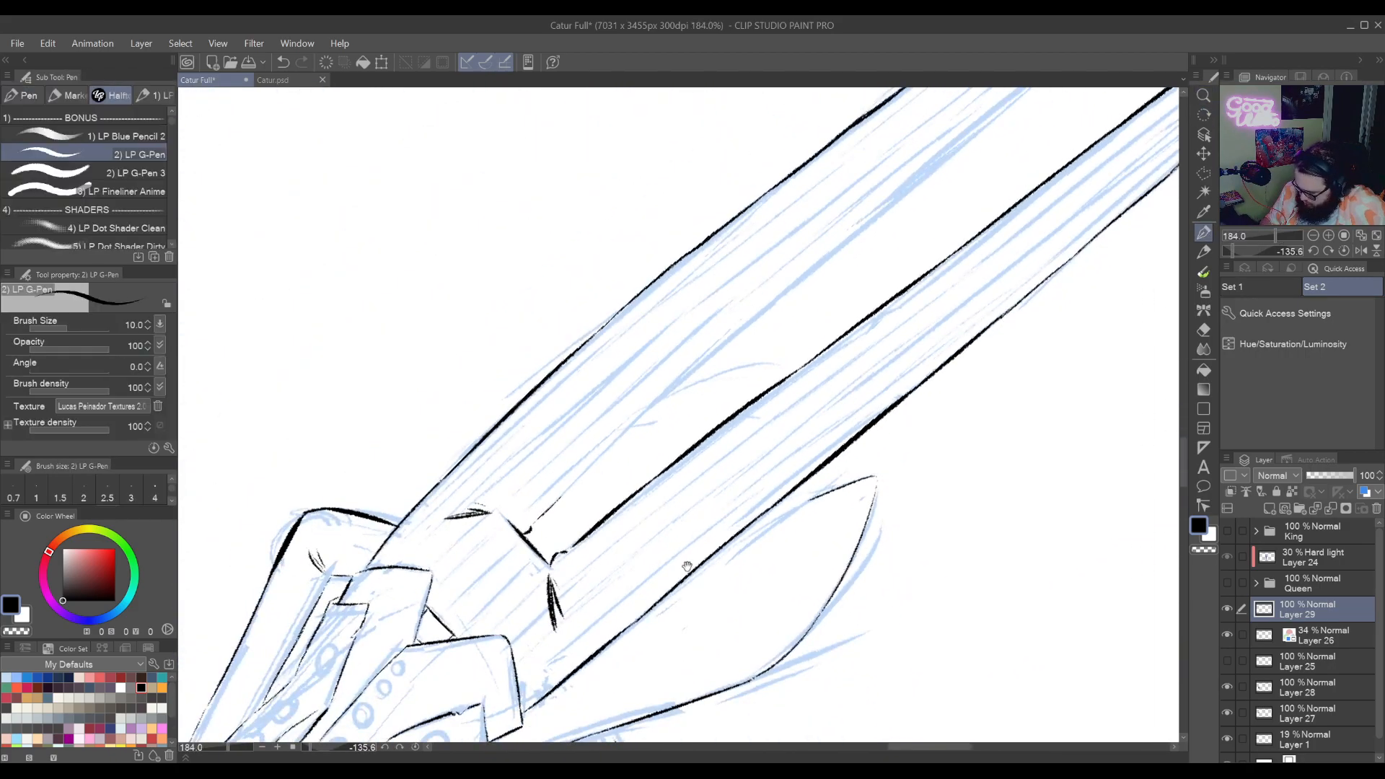
{"action": "key", "text": "r"}
{"action": "mouse_move", "coordinate": [683, 566]}
{"action": "left_mouse_down"}
{"action": "mouse_move", "coordinate": [731, 557]}
{"action": "mouse_move", "coordinate": [656, 634]}
{"action": "mouse_move", "coordinate": [796, 458]}
{"action": "left_mouse_up"}
{"action": "key", "text": "p"}
{"action": "key", "text": "ctrl+z"}
{"action": "left_click_drag", "start_coordinate": [639, 660], "coordinate": [790, 463]}
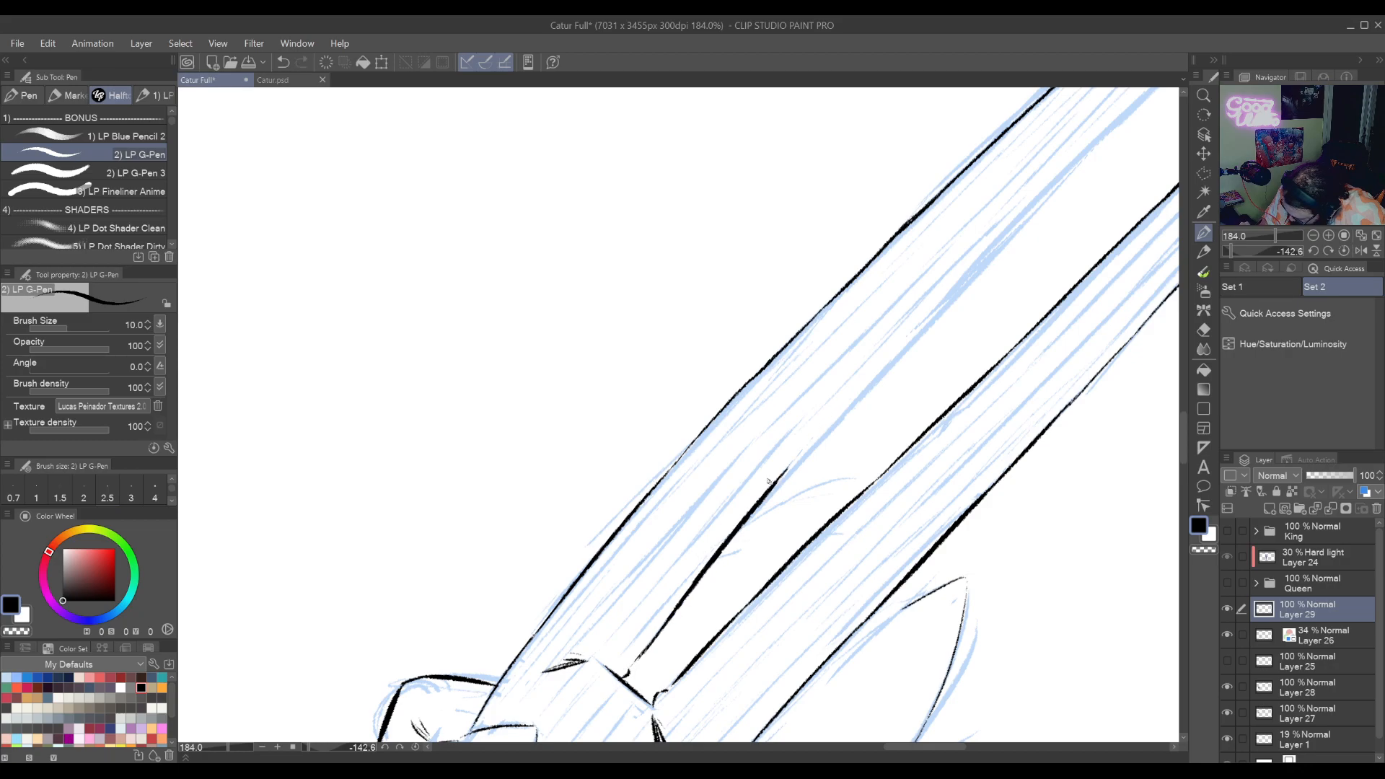
{"action": "key", "text": "ctrl+z"}
{"action": "mouse_move", "coordinate": [646, 648]}
{"action": "left_mouse_down"}
{"action": "mouse_move", "coordinate": [755, 508]}
{"action": "mouse_move", "coordinate": [651, 623]}
{"action": "mouse_move", "coordinate": [790, 472]}
{"action": "left_mouse_up"}
{"action": "key", "text": "ctrl+z"}
{"action": "left_click_drag", "start_coordinate": [640, 638], "coordinate": [819, 453]}
{"action": "key", "text": "ctrl+z"}
{"action": "key", "text": "ctrl+z"}
{"action": "key", "text": "ctrl+z"}
{"action": "left_click_drag", "start_coordinate": [675, 610], "coordinate": [842, 432]}
{"action": "left_click_drag", "start_coordinate": [776, 498], "coordinate": [678, 593]}
Extend that trouser leg's inner edge from the thigh down along the shin
{"action": "left_click_drag", "start_coordinate": [729, 548], "coordinate": [878, 393]}
{"action": "key", "text": "ctrl+z"}
{"action": "left_click_drag", "start_coordinate": [746, 526], "coordinate": [874, 396]}
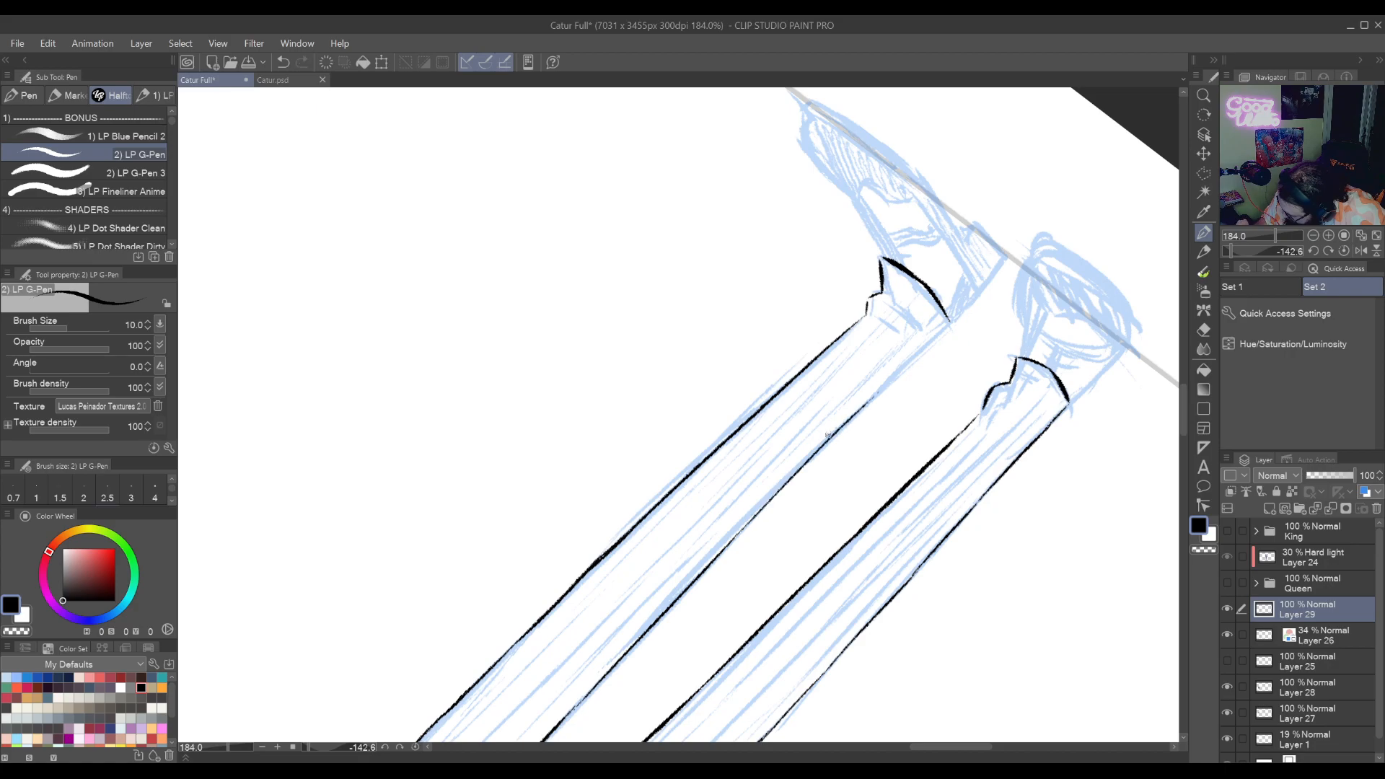
Join the same leg's rear edge to its hem and add short fold strokes at both ankles
{"action": "left_click_drag", "start_coordinate": [964, 434], "coordinate": [861, 376]}
{"action": "key", "text": "ctrl+at"}
{"action": "left_click_drag", "start_coordinate": [666, 703], "coordinate": [706, 566]}
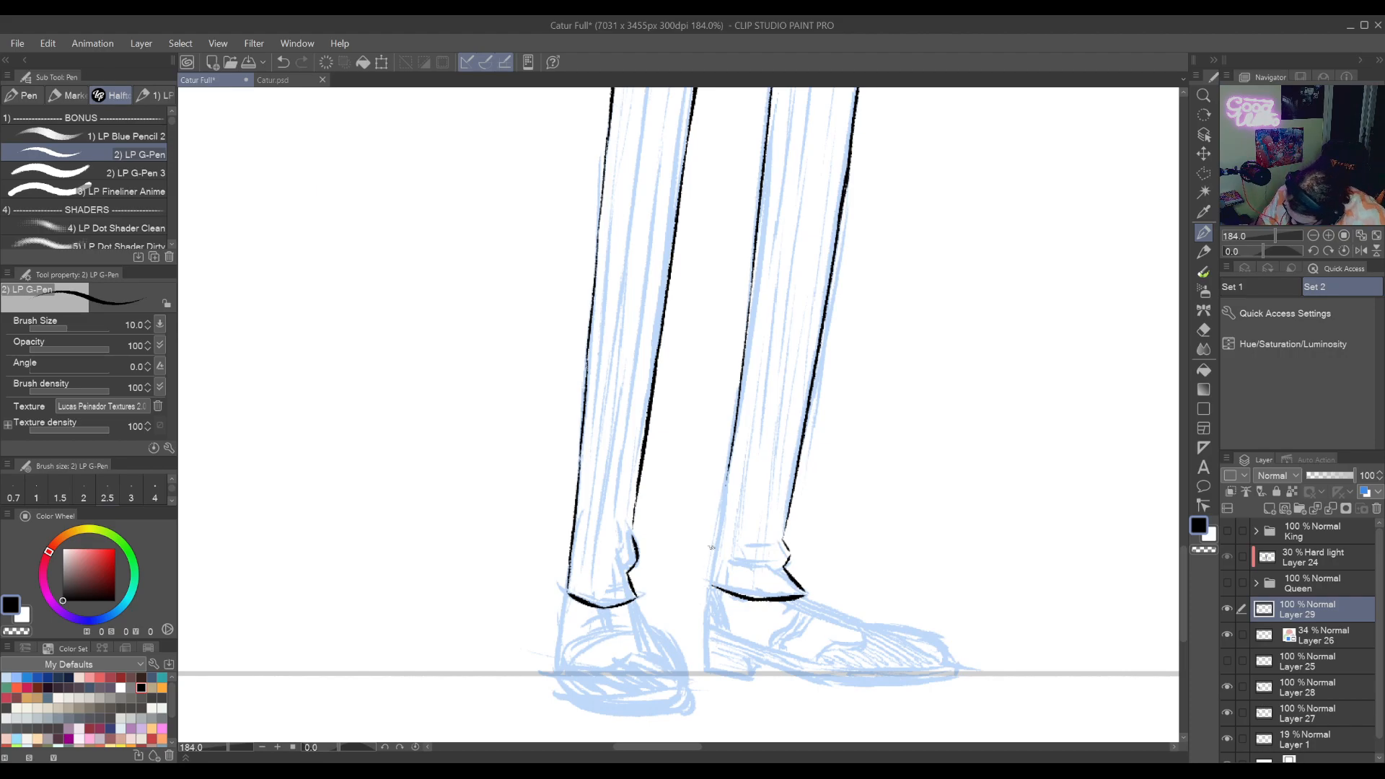
{"action": "left_click_drag", "start_coordinate": [709, 579], "coordinate": [725, 527]}
{"action": "key", "text": "ctrl+z"}
{"action": "left_click_drag", "start_coordinate": [710, 590], "coordinate": [725, 499]}
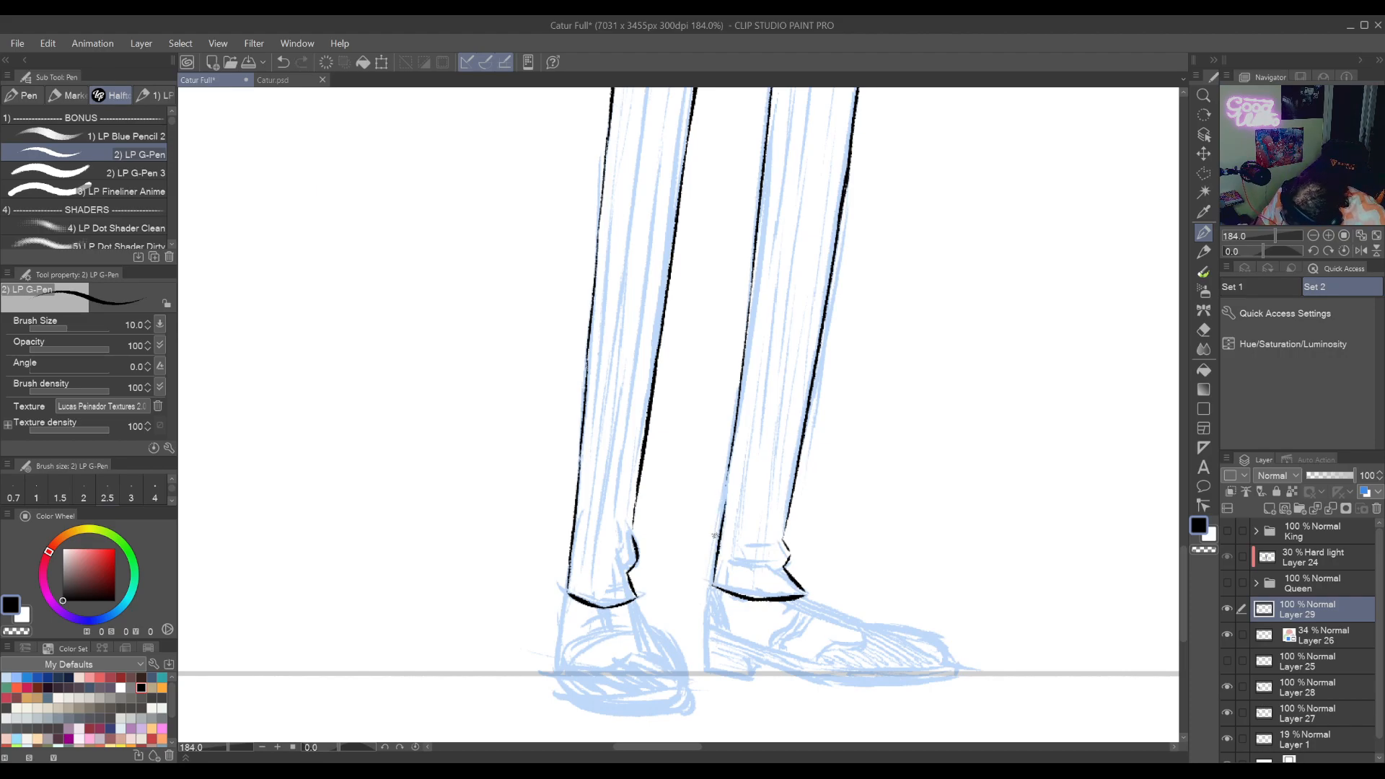
{"action": "key", "text": "ctrl+z"}
{"action": "mouse_move", "coordinate": [710, 589]}
{"action": "left_mouse_down"}
{"action": "mouse_move", "coordinate": [745, 290]}
{"action": "mouse_move", "coordinate": [733, 643]}
{"action": "mouse_move", "coordinate": [695, 520]}
{"action": "mouse_move", "coordinate": [695, 552]}
{"action": "mouse_move", "coordinate": [782, 650]}
{"action": "left_mouse_up"}
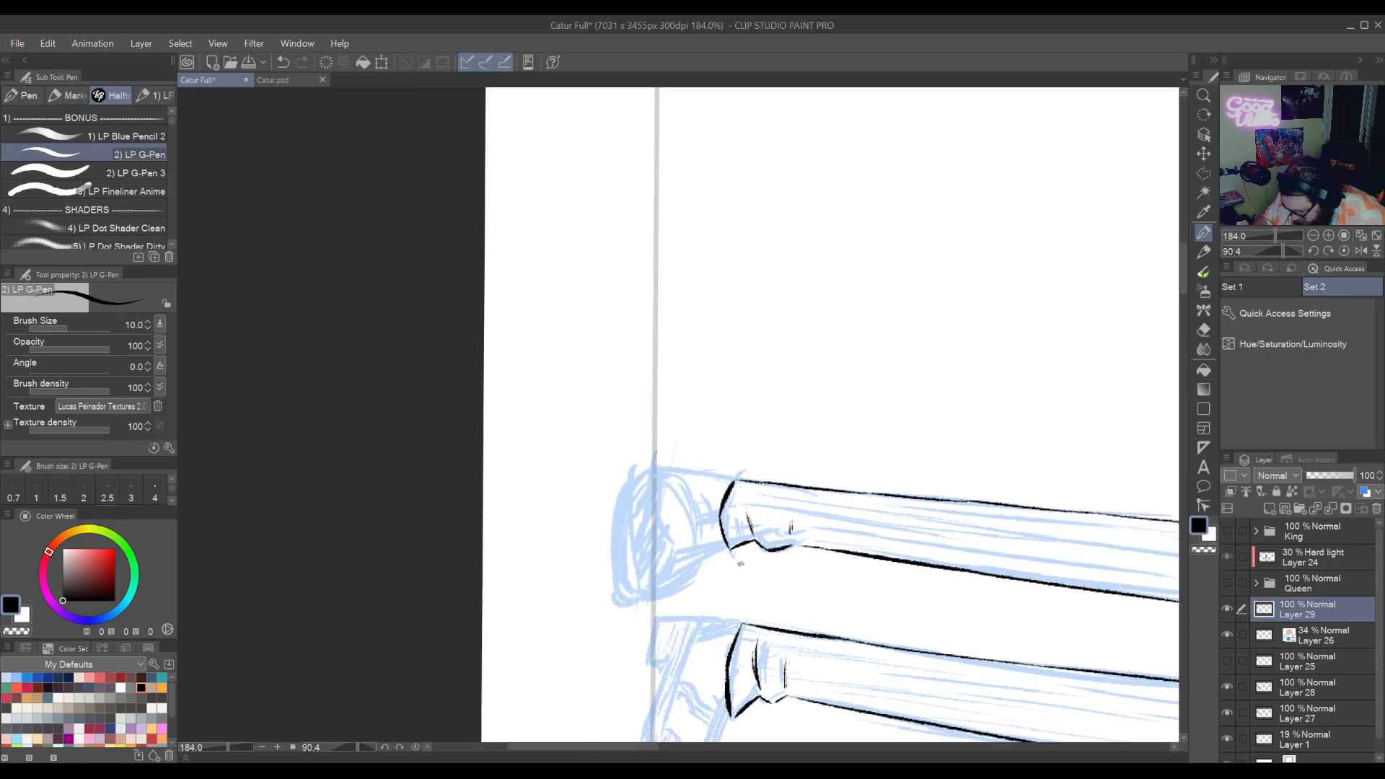
{"action": "left_click_drag", "start_coordinate": [740, 563], "coordinate": [701, 614]}
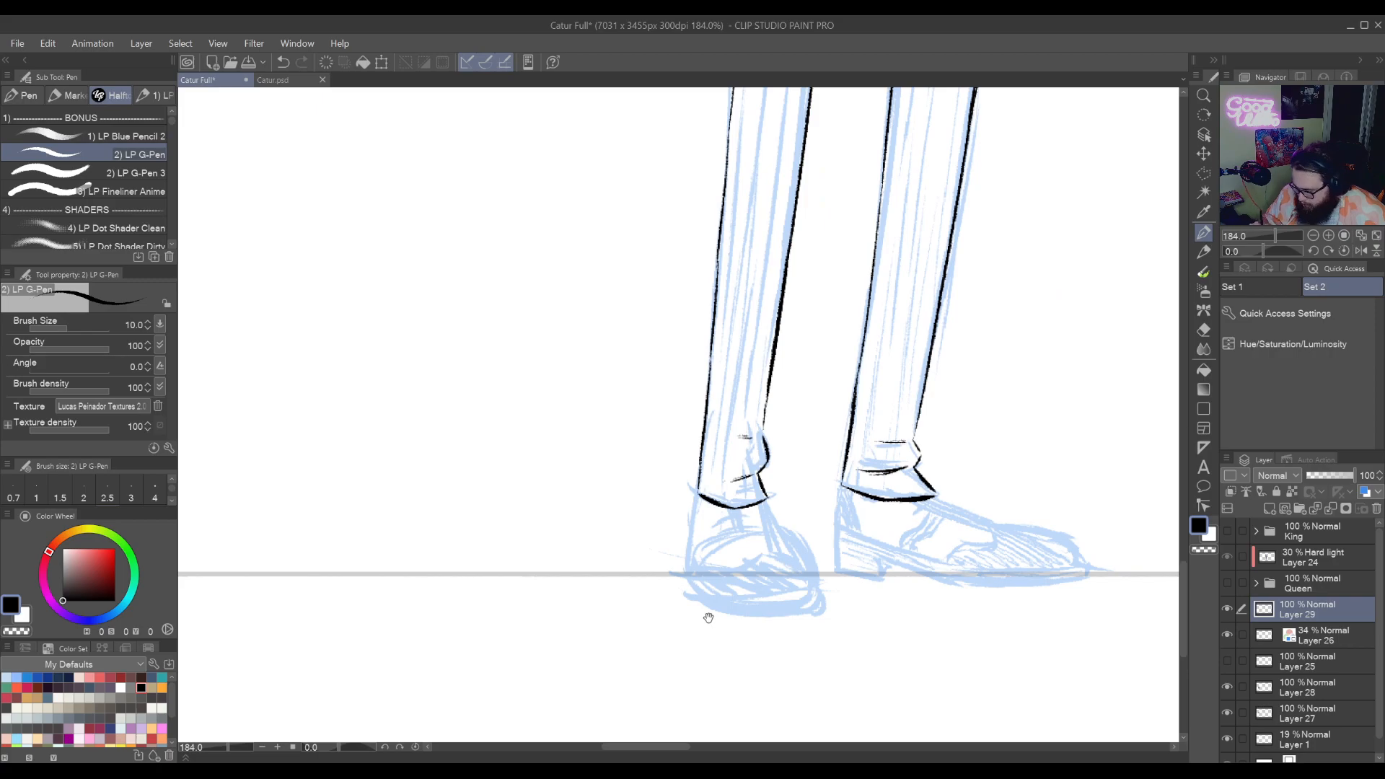
Ink the back of the side-view shoe from the trouser hem down to the heel
{"action": "left_click_drag", "start_coordinate": [926, 407], "coordinate": [759, 635]}
{"action": "left_click_drag", "start_coordinate": [755, 573], "coordinate": [887, 301]}
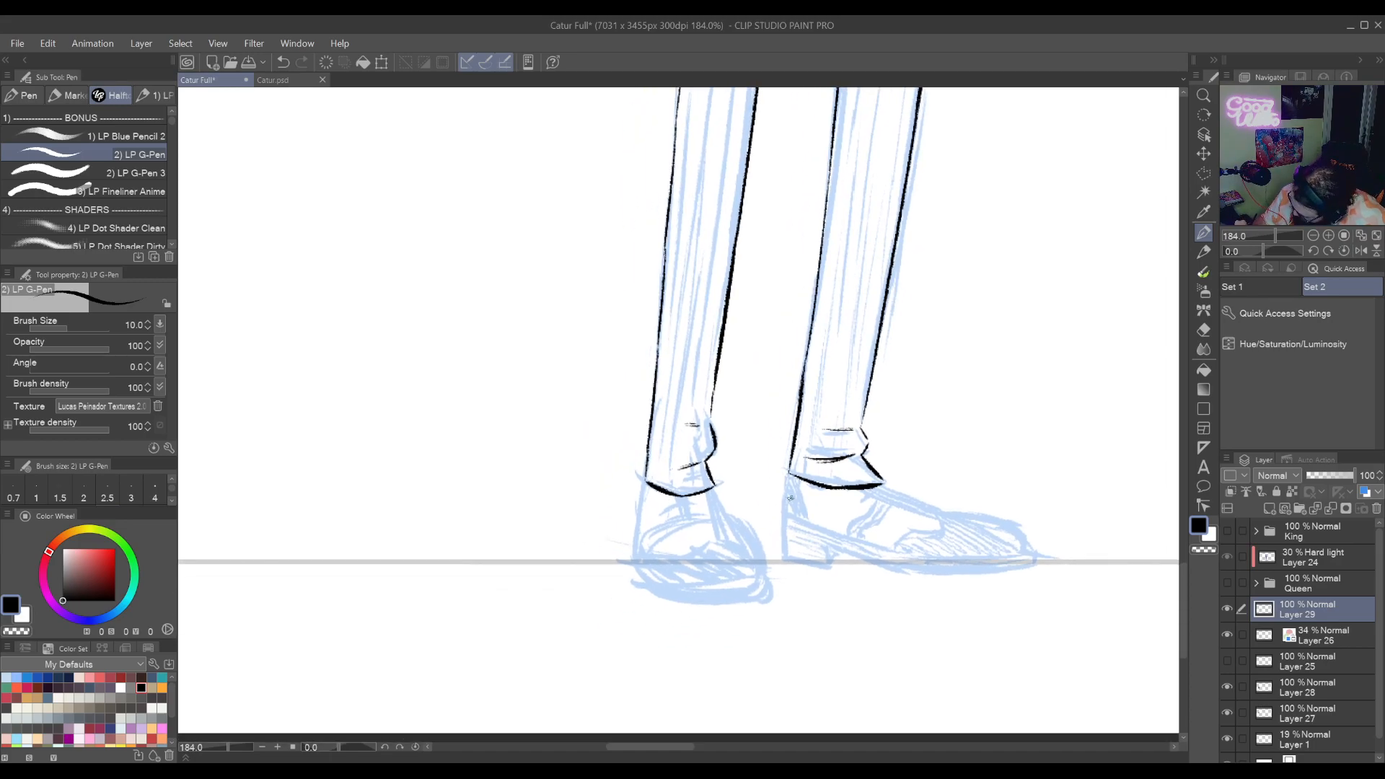
{"action": "mouse_move", "coordinate": [790, 475]}
{"action": "left_mouse_down"}
{"action": "mouse_move", "coordinate": [786, 498]}
{"action": "mouse_move", "coordinate": [642, 655]}
{"action": "mouse_move", "coordinate": [829, 412]}
{"action": "mouse_move", "coordinate": [855, 531]}
{"action": "left_mouse_up"}
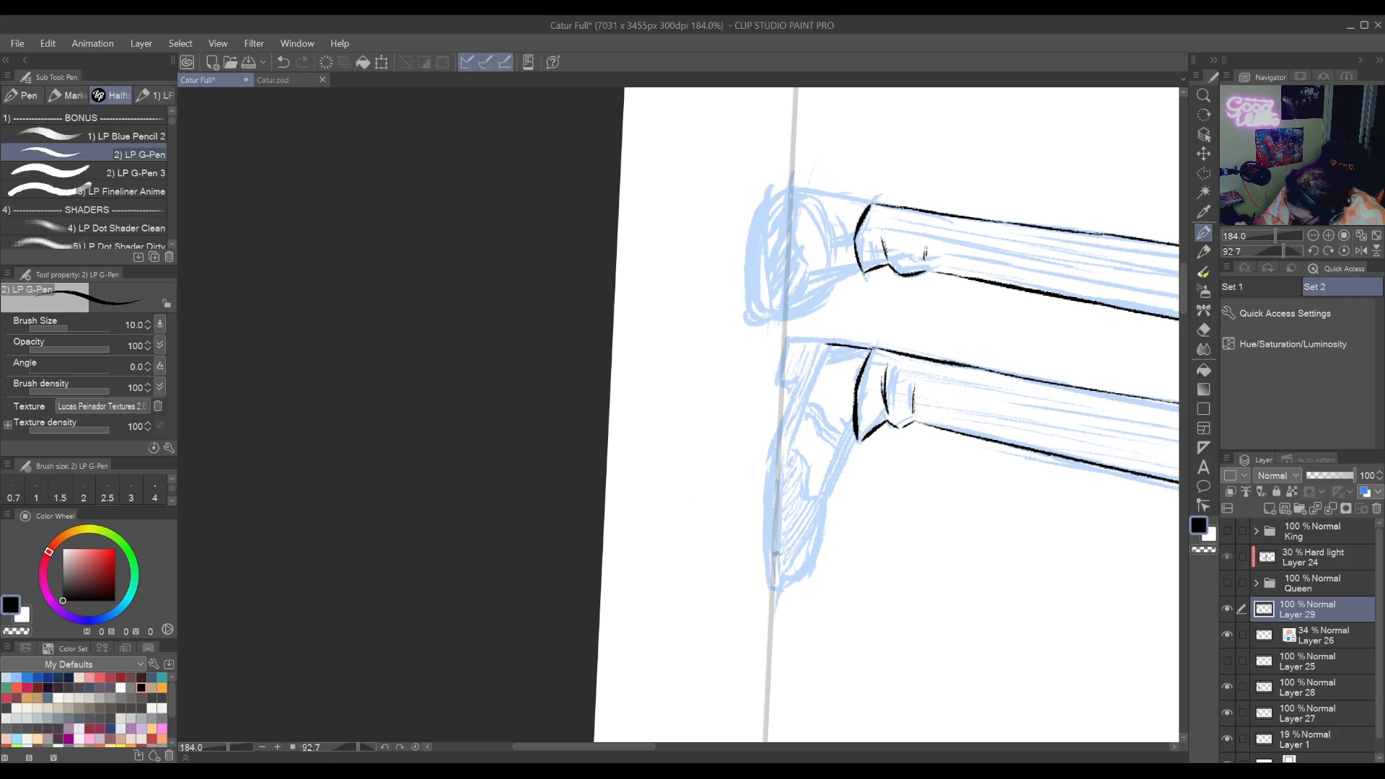
Ink the long curved line where the side-view shoe's upper meets the sole, from toe to heel
{"action": "left_click_drag", "start_coordinate": [784, 582], "coordinate": [782, 486]}
{"action": "key", "text": "ctrl+z"}
{"action": "mouse_move", "coordinate": [779, 582]}
{"action": "left_mouse_down"}
{"action": "mouse_move", "coordinate": [782, 459]}
{"action": "mouse_move", "coordinate": [783, 487]}
{"action": "left_mouse_up"}
{"action": "key", "text": "ctrl+z"}
{"action": "left_click_drag", "start_coordinate": [803, 413], "coordinate": [783, 491]}
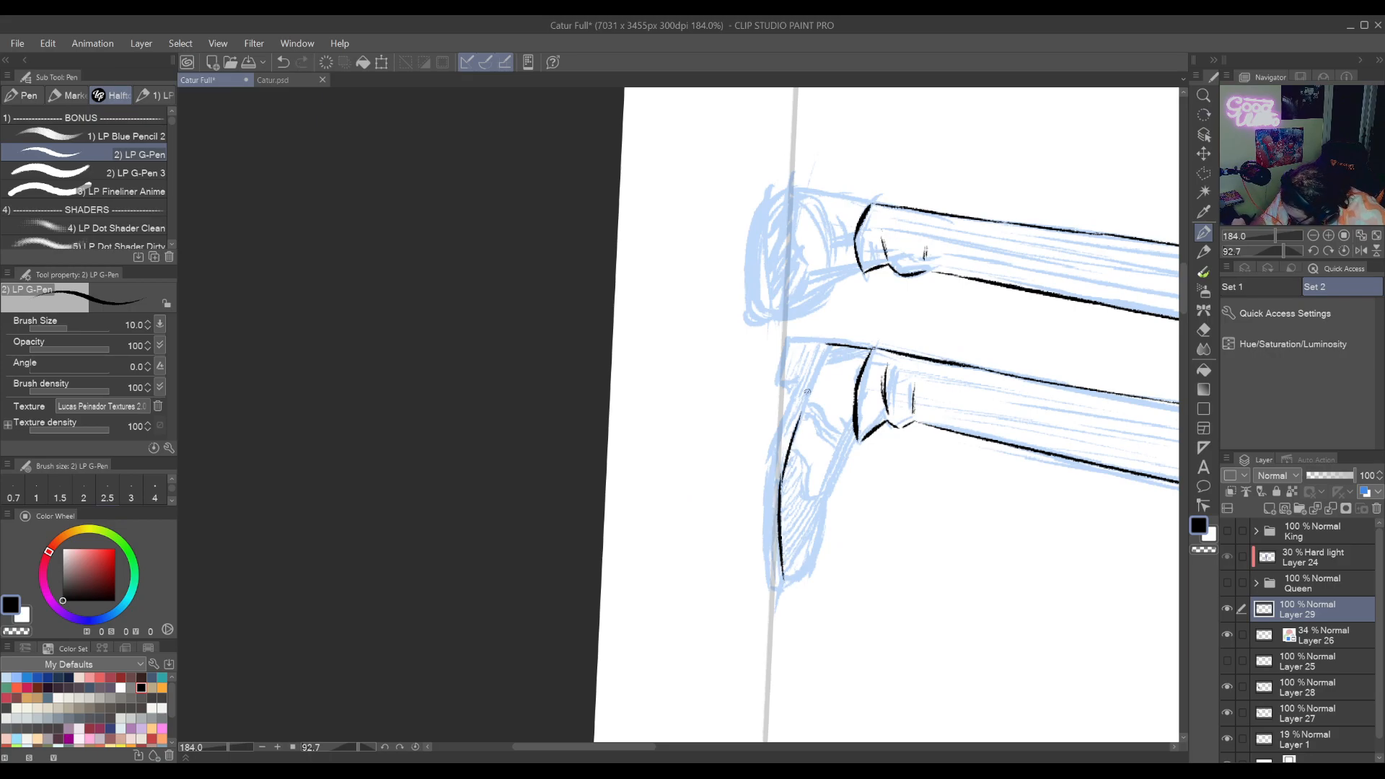
{"action": "key", "text": "ctrl+z"}
{"action": "left_click_drag", "start_coordinate": [805, 404], "coordinate": [784, 489]}
{"action": "left_click_drag", "start_coordinate": [797, 416], "coordinate": [823, 346]}
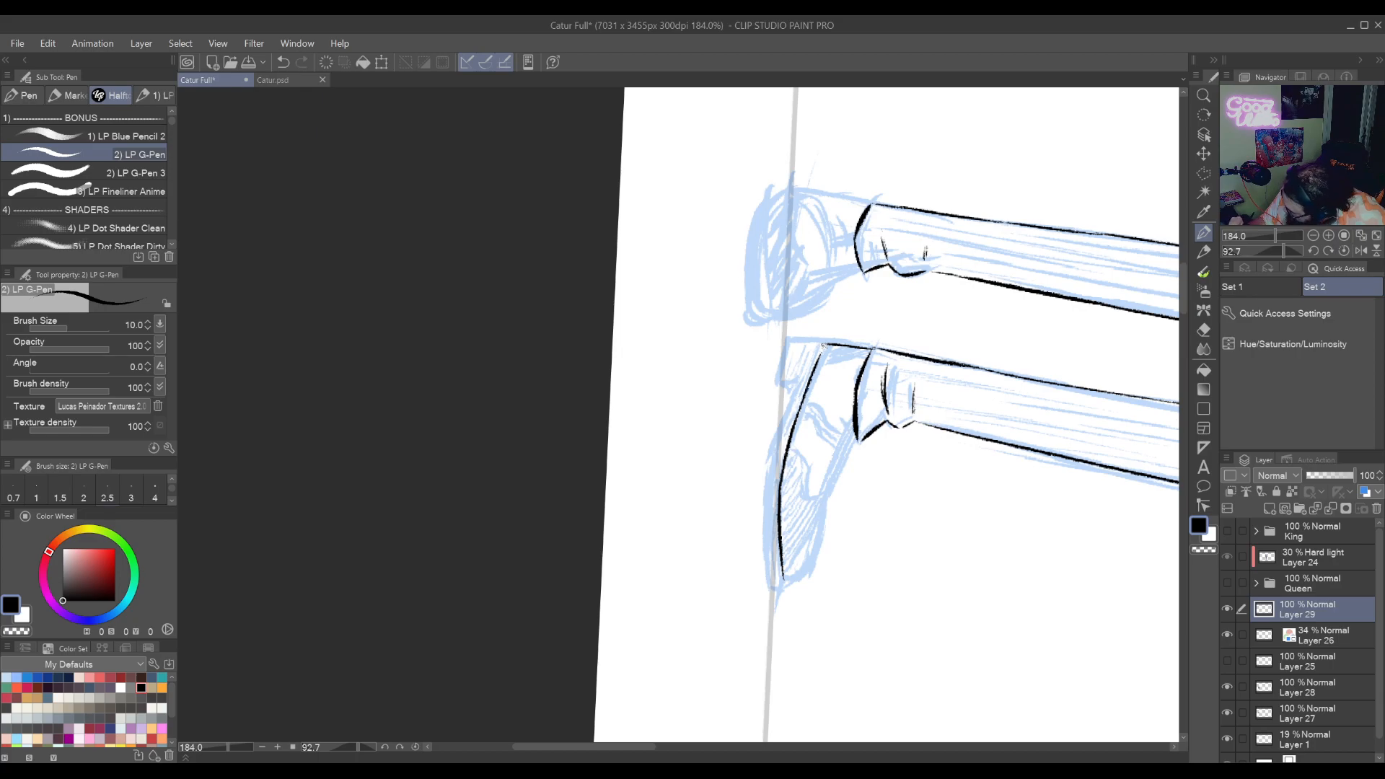
Ink the side-view shoe's top outline from the hem around the rounded toe, plus the wavy toe-cap seam
{"action": "key", "text": "ctrl+space"}
{"action": "mouse_move", "coordinate": [815, 486]}
{"action": "left_mouse_down"}
{"action": "mouse_move", "coordinate": [832, 497]}
{"action": "mouse_move", "coordinate": [815, 317]}
{"action": "mouse_move", "coordinate": [676, 338]}
{"action": "mouse_move", "coordinate": [871, 521]}
{"action": "left_mouse_up"}
{"action": "key", "text": "shift+space"}
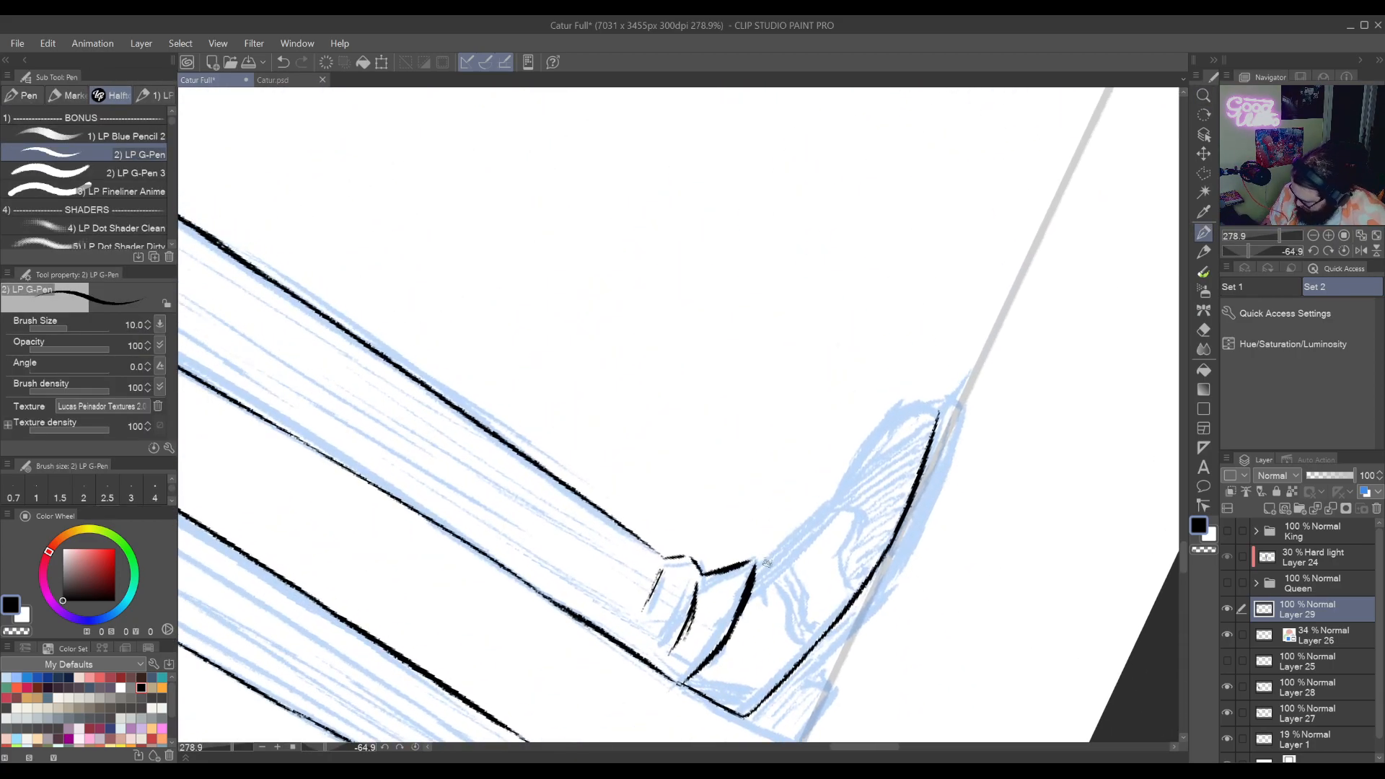
{"action": "mouse_move", "coordinate": [752, 572]}
{"action": "left_mouse_down"}
{"action": "mouse_move", "coordinate": [820, 514]}
{"action": "mouse_move", "coordinate": [873, 438]}
{"action": "left_mouse_up"}
{"action": "key", "text": "ctrl+z"}
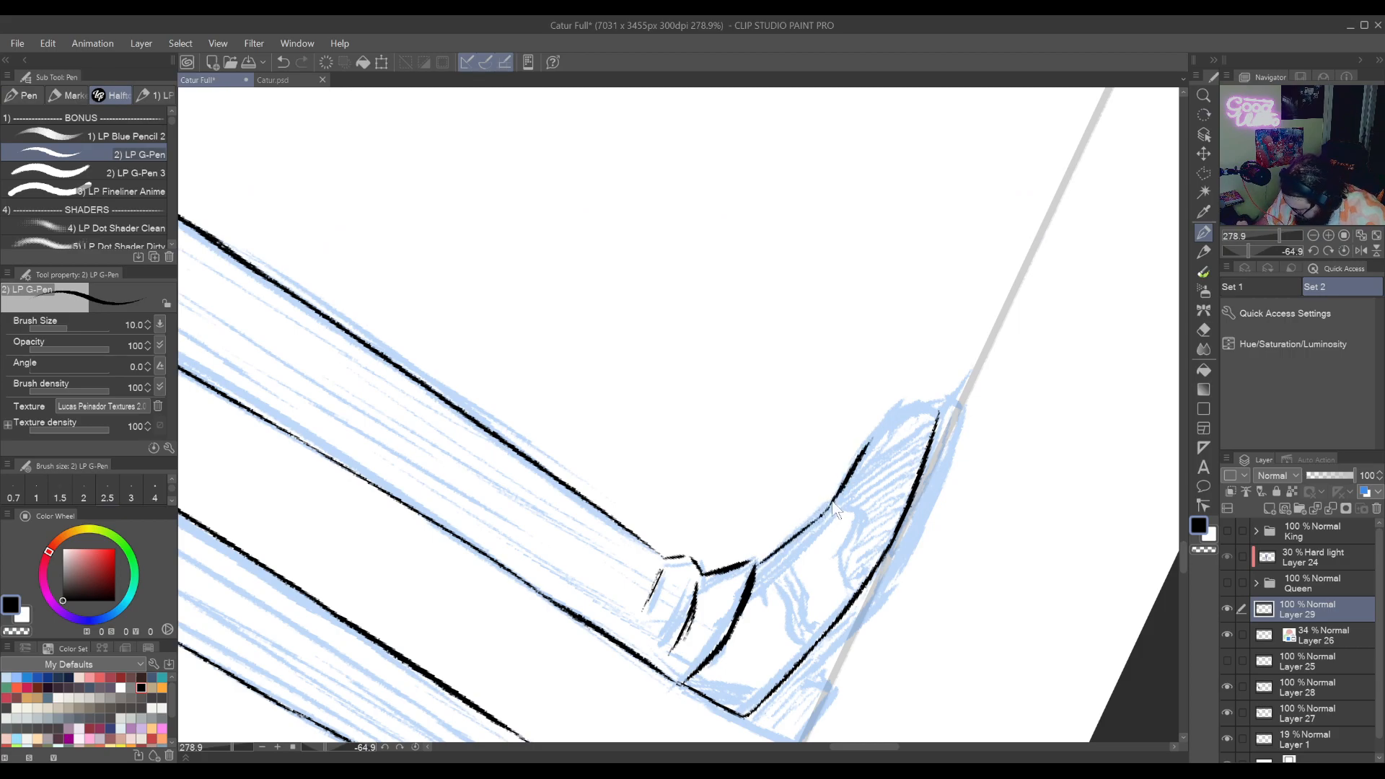
{"action": "key", "text": "ctrl+z"}
{"action": "mouse_move", "coordinate": [822, 513]}
{"action": "left_mouse_down"}
{"action": "mouse_move", "coordinate": [906, 410]}
{"action": "mouse_move", "coordinate": [930, 406]}
{"action": "mouse_move", "coordinate": [837, 570]}
{"action": "left_mouse_up"}
{"action": "key", "text": "ctrl+z"}
{"action": "key", "text": "ctrl+z"}
{"action": "key", "text": "ctrl+z"}
Ink the curved double seam across the side-view shoe's instep and the short lace strokes beside the hem
{"action": "mouse_move", "coordinate": [825, 490]}
{"action": "left_mouse_down"}
{"action": "mouse_move", "coordinate": [835, 507]}
{"action": "mouse_move", "coordinate": [787, 567]}
{"action": "mouse_move", "coordinate": [799, 546]}
{"action": "mouse_move", "coordinate": [758, 563]}
{"action": "mouse_move", "coordinate": [758, 517]}
{"action": "left_mouse_up"}
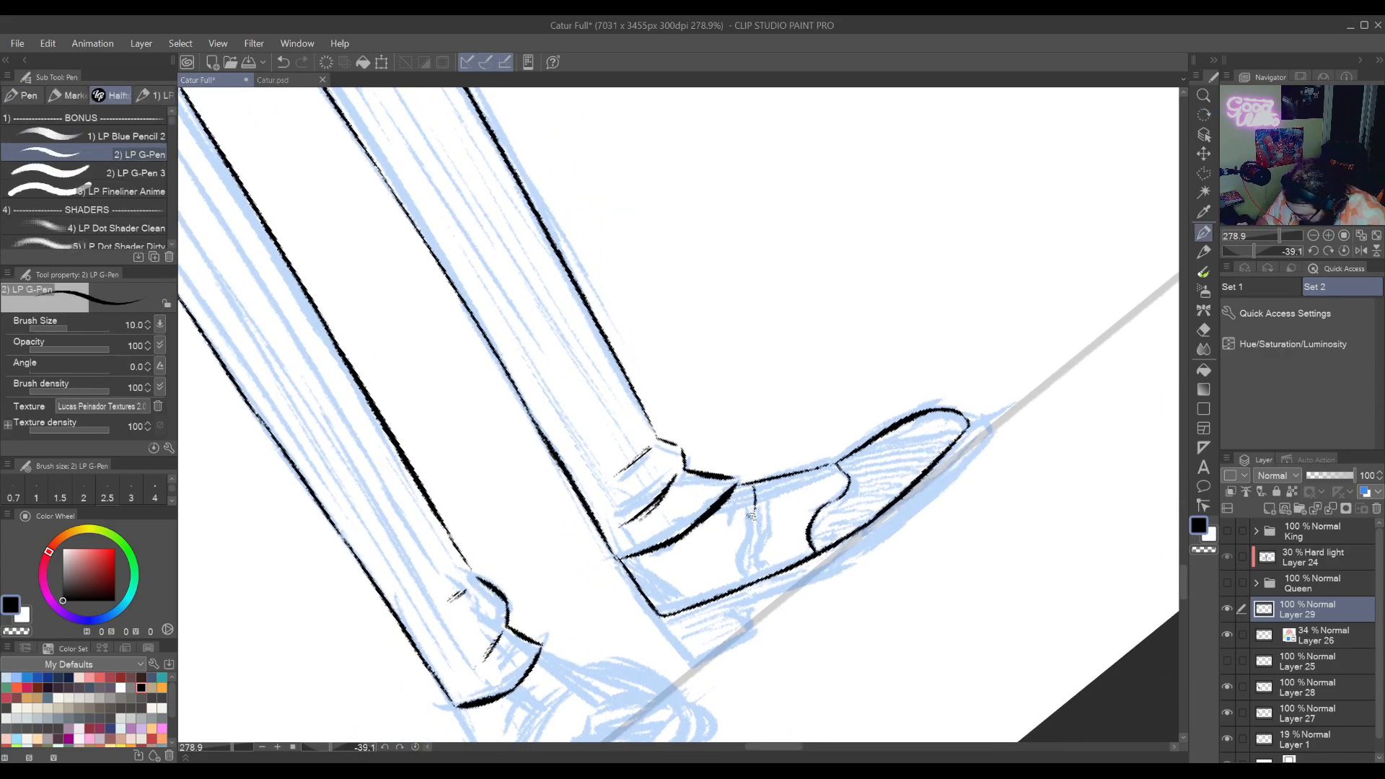
{"action": "key", "text": "ctrl+z"}
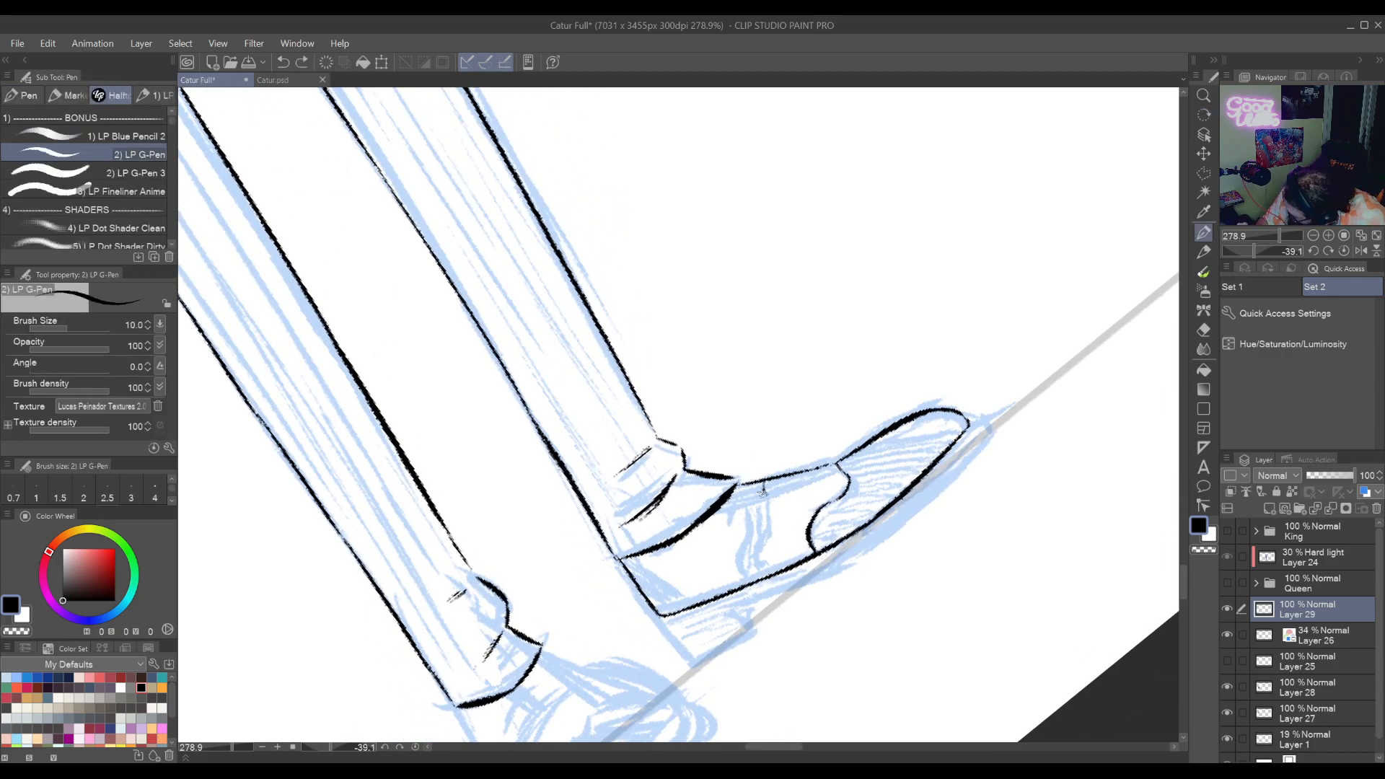
{"action": "left_click_drag", "start_coordinate": [763, 485], "coordinate": [745, 591]}
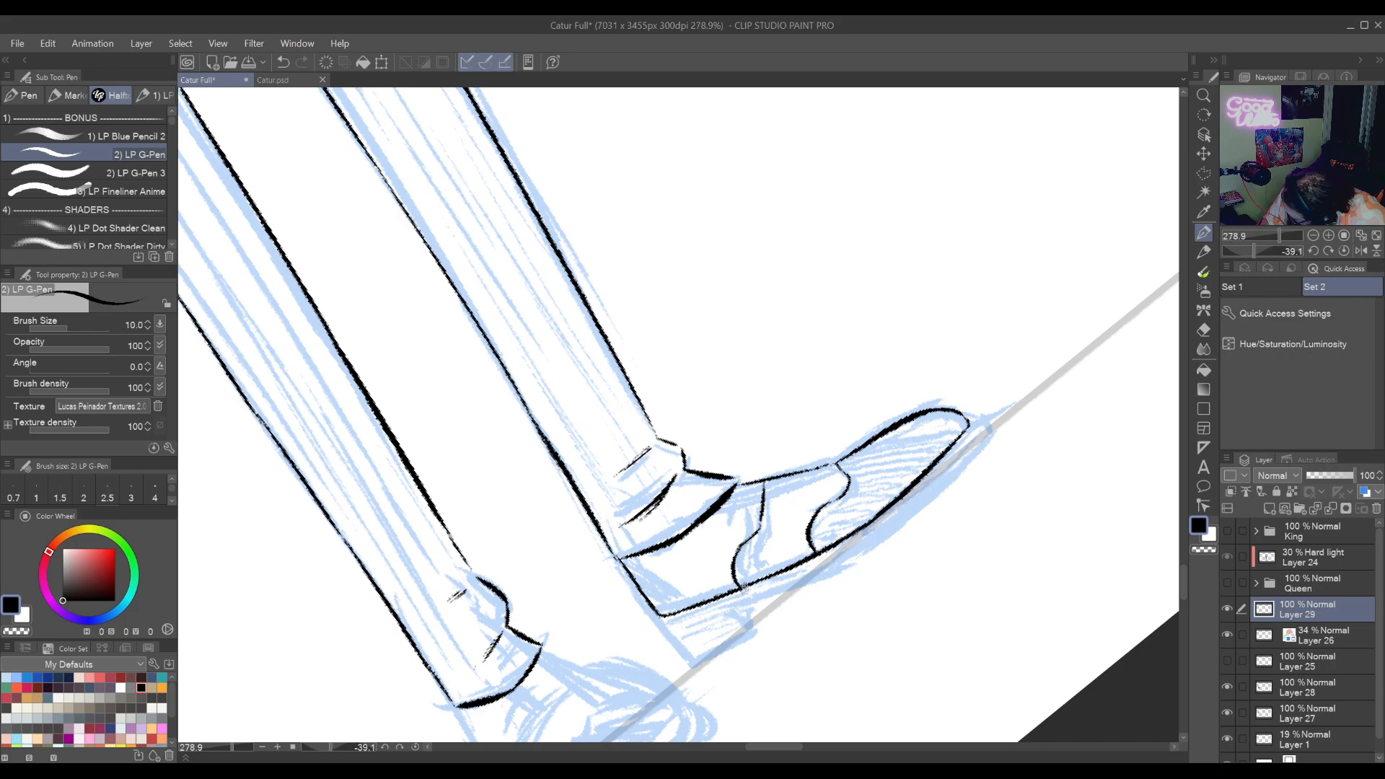
{"action": "key", "text": "ctrl+z"}
{"action": "mouse_move", "coordinate": [745, 540]}
{"action": "left_mouse_down"}
{"action": "mouse_move", "coordinate": [750, 576]}
{"action": "mouse_move", "coordinate": [772, 535]}
{"action": "left_mouse_up"}
{"action": "mouse_move", "coordinate": [776, 479]}
{"action": "left_mouse_down"}
{"action": "mouse_move", "coordinate": [768, 530]}
{"action": "mouse_move", "coordinate": [755, 499]}
{"action": "left_mouse_up"}
{"action": "key", "text": "r"}
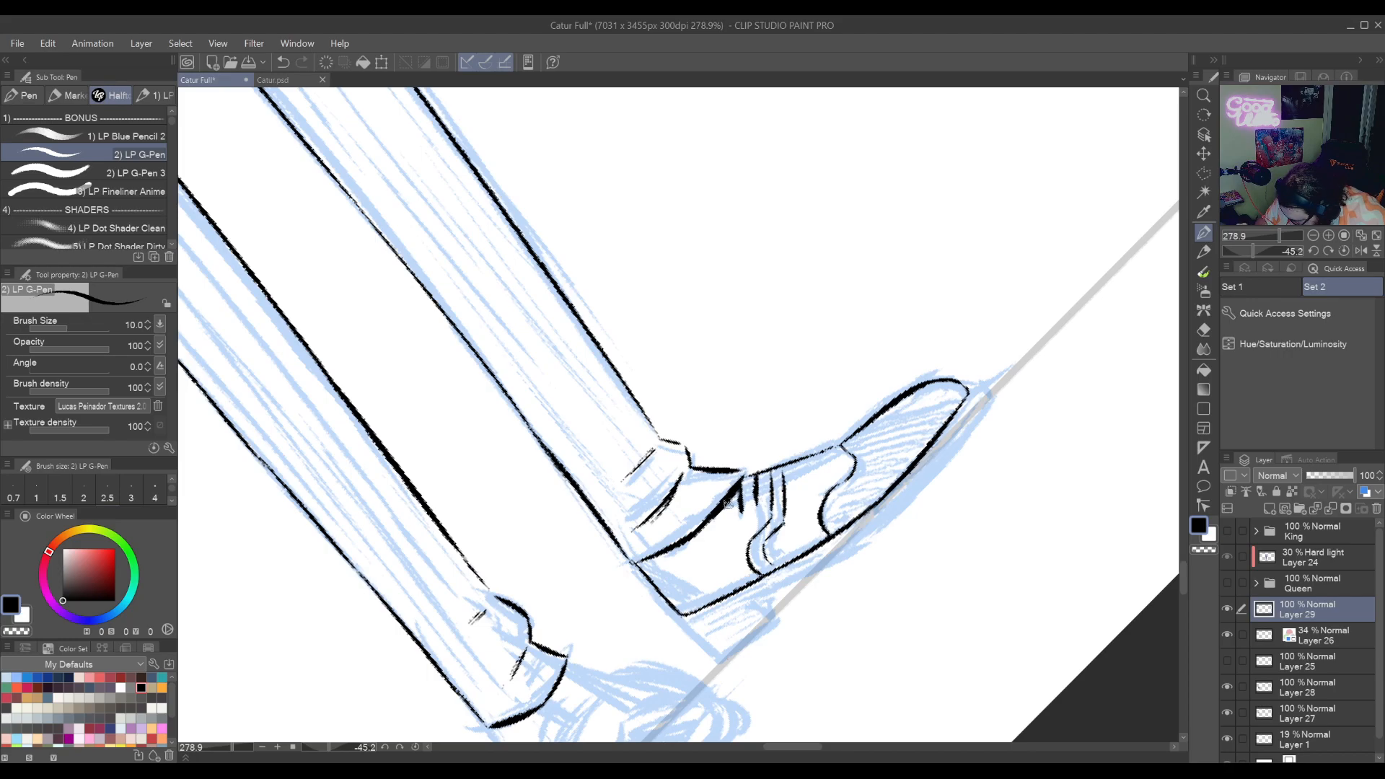
Ink the curved seam of the heel counter at the back of the side-view shoe
{"action": "key", "text": "r"}
{"action": "left_click_drag", "start_coordinate": [678, 639], "coordinate": [542, 393]}
{"action": "left_click_drag", "start_coordinate": [639, 485], "coordinate": [613, 416]}
{"action": "key", "text": "space"}
{"action": "left_click_drag", "start_coordinate": [644, 487], "coordinate": [714, 677]}
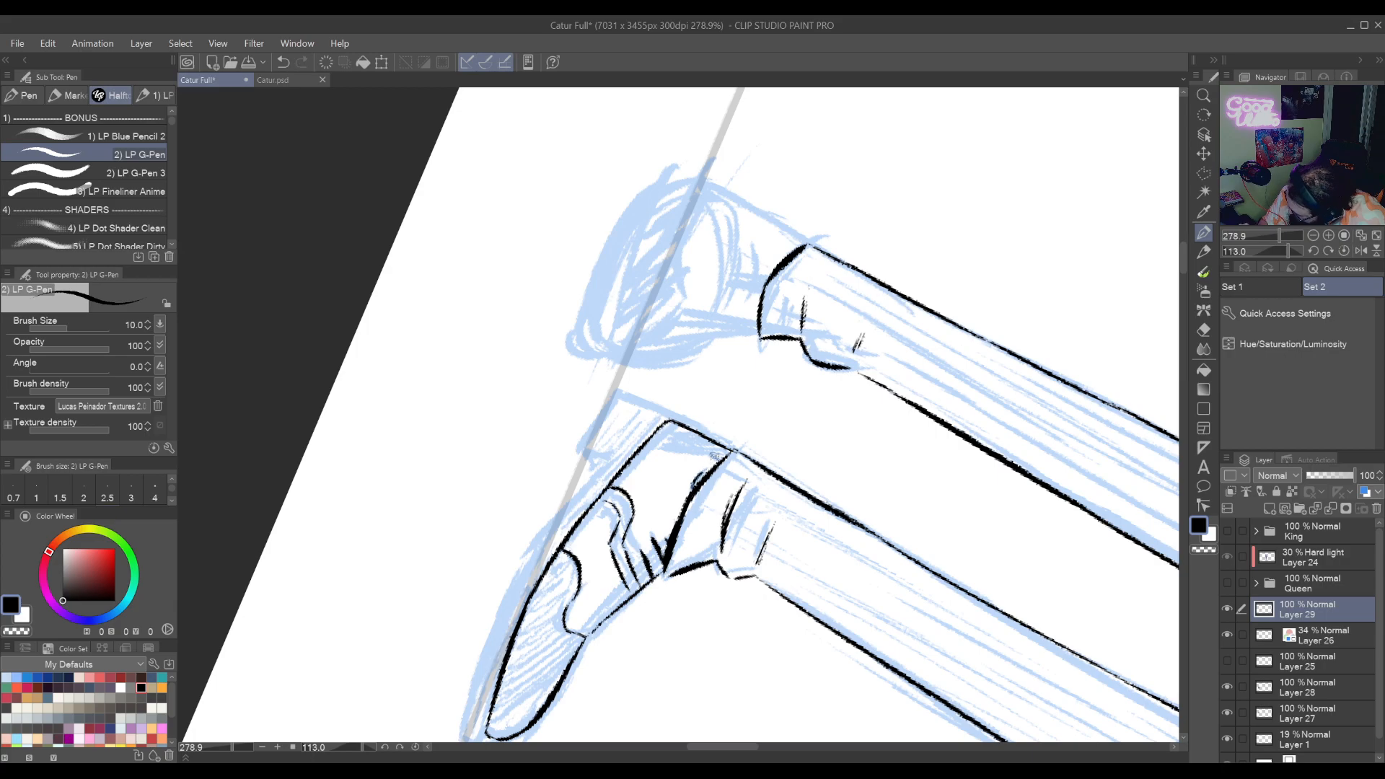
{"action": "key", "text": "r"}
{"action": "left_click_drag", "start_coordinate": [698, 478], "coordinate": [650, 655]}
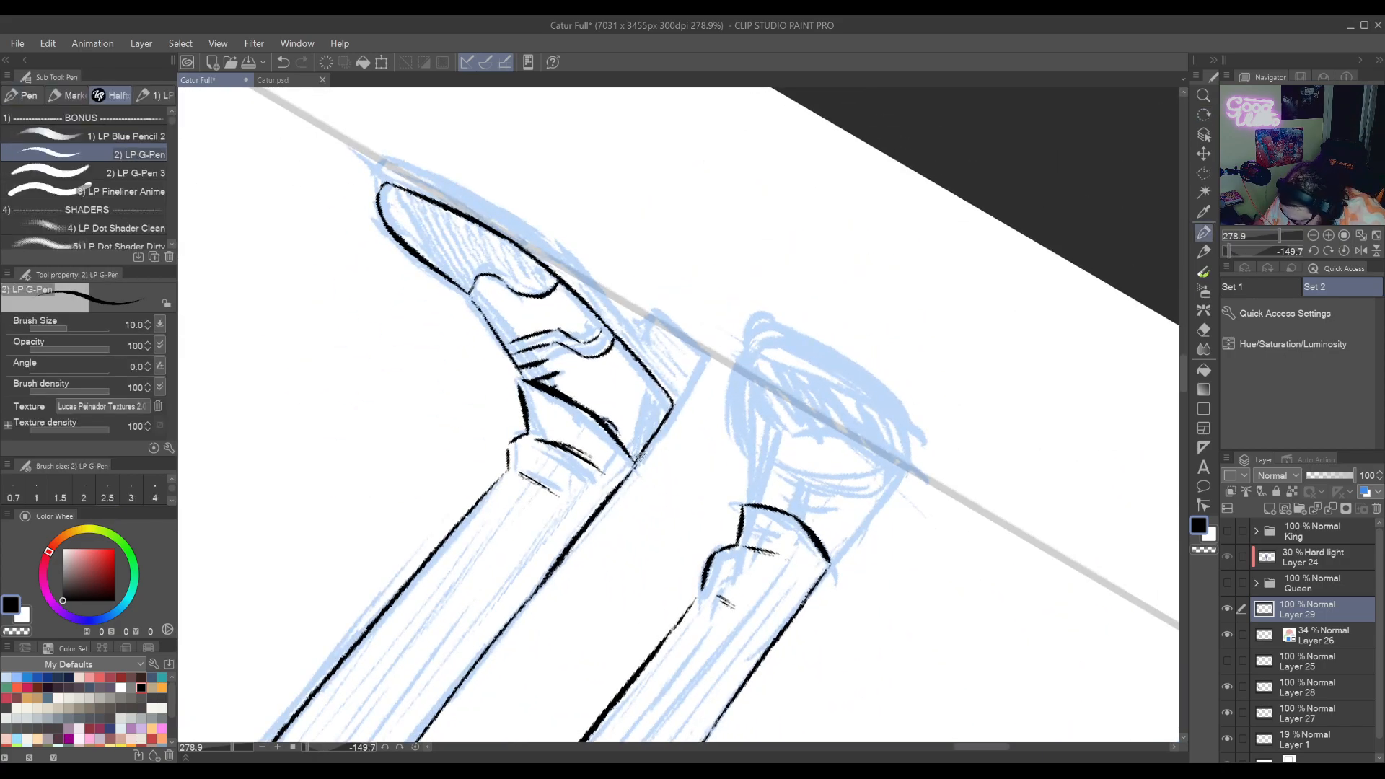
{"action": "left_click_drag", "start_coordinate": [637, 451], "coordinate": [646, 372]}
{"action": "key", "text": "ctrl+z"}
{"action": "key", "text": "ctrl+z"}
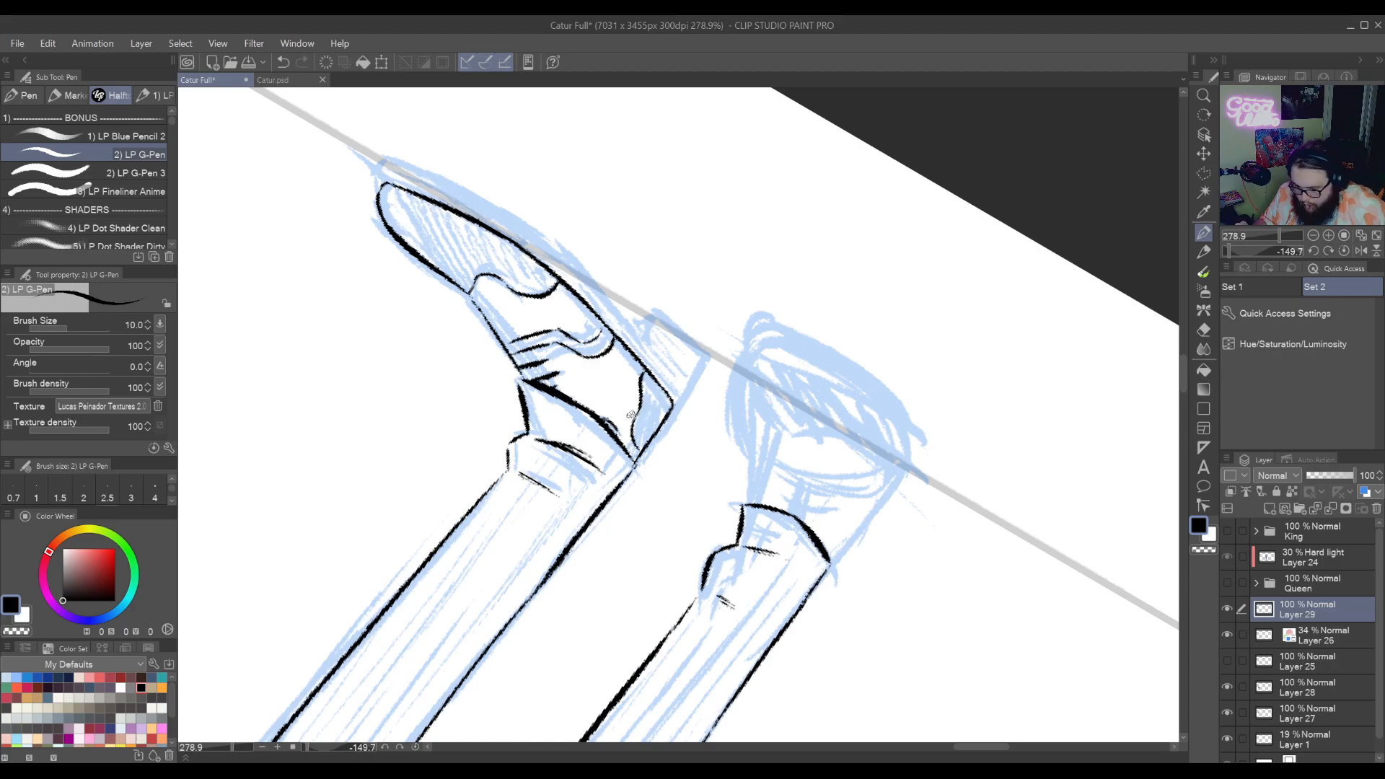
Outline the heel block beneath the back of the side-view shoe
{"action": "mouse_move", "coordinate": [657, 436]}
{"action": "left_mouse_down"}
{"action": "mouse_move", "coordinate": [841, 458]}
{"action": "mouse_move", "coordinate": [575, 640]}
{"action": "mouse_move", "coordinate": [536, 552]}
{"action": "mouse_move", "coordinate": [708, 596]}
{"action": "mouse_move", "coordinate": [746, 451]}
{"action": "mouse_move", "coordinate": [720, 513]}
{"action": "mouse_move", "coordinate": [614, 492]}
{"action": "left_mouse_up"}
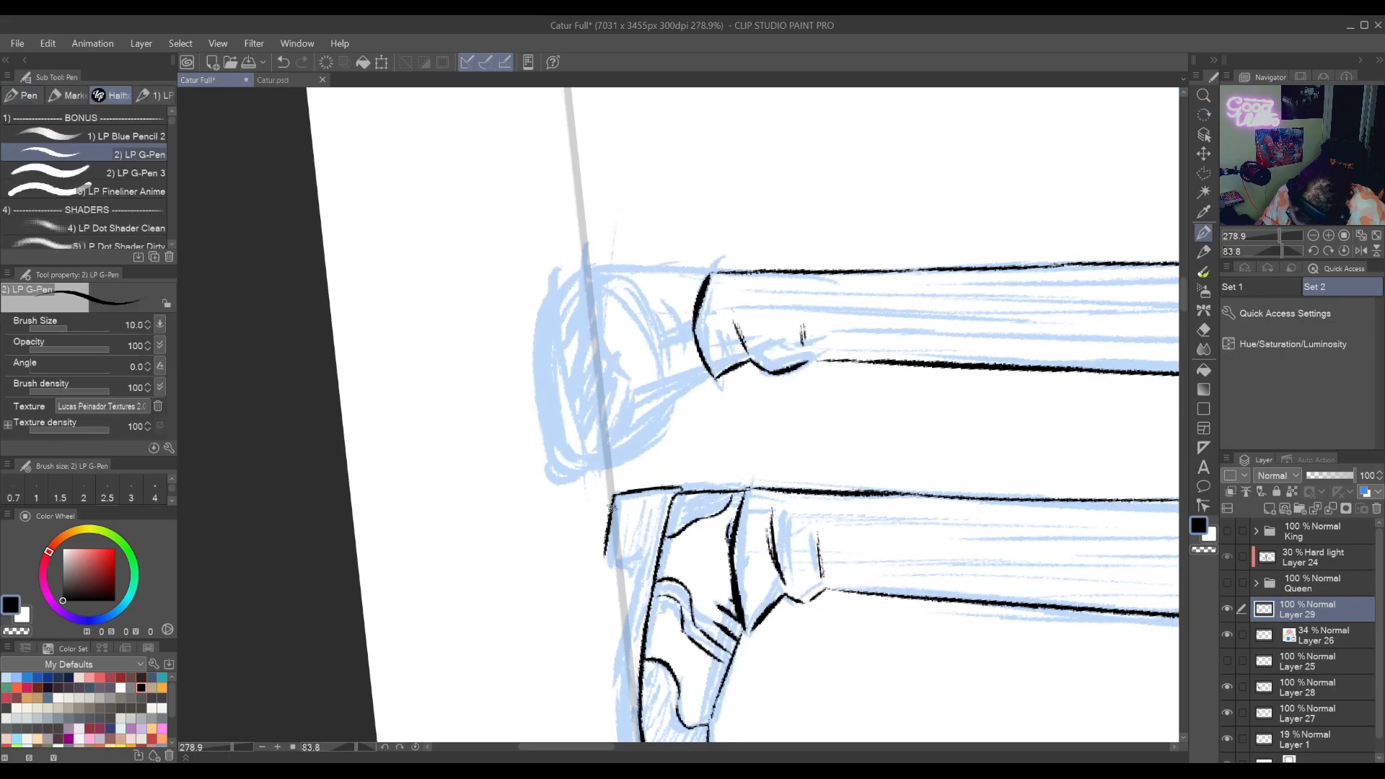
{"action": "mouse_move", "coordinate": [606, 577]}
{"action": "left_mouse_down"}
{"action": "mouse_move", "coordinate": [697, 605]}
{"action": "mouse_move", "coordinate": [866, 401]}
{"action": "mouse_move", "coordinate": [841, 385]}
{"action": "mouse_move", "coordinate": [838, 413]}
{"action": "left_mouse_up"}
{"action": "key", "text": "ctrl+z"}
{"action": "mouse_move", "coordinate": [880, 365]}
{"action": "left_mouse_down"}
{"action": "mouse_move", "coordinate": [927, 390]}
{"action": "mouse_move", "coordinate": [837, 275]}
{"action": "mouse_move", "coordinate": [720, 208]}
{"action": "left_mouse_up"}
{"action": "mouse_move", "coordinate": [756, 267]}
{"action": "left_mouse_down"}
{"action": "mouse_move", "coordinate": [729, 611]}
{"action": "mouse_move", "coordinate": [737, 569]}
{"action": "left_mouse_up"}
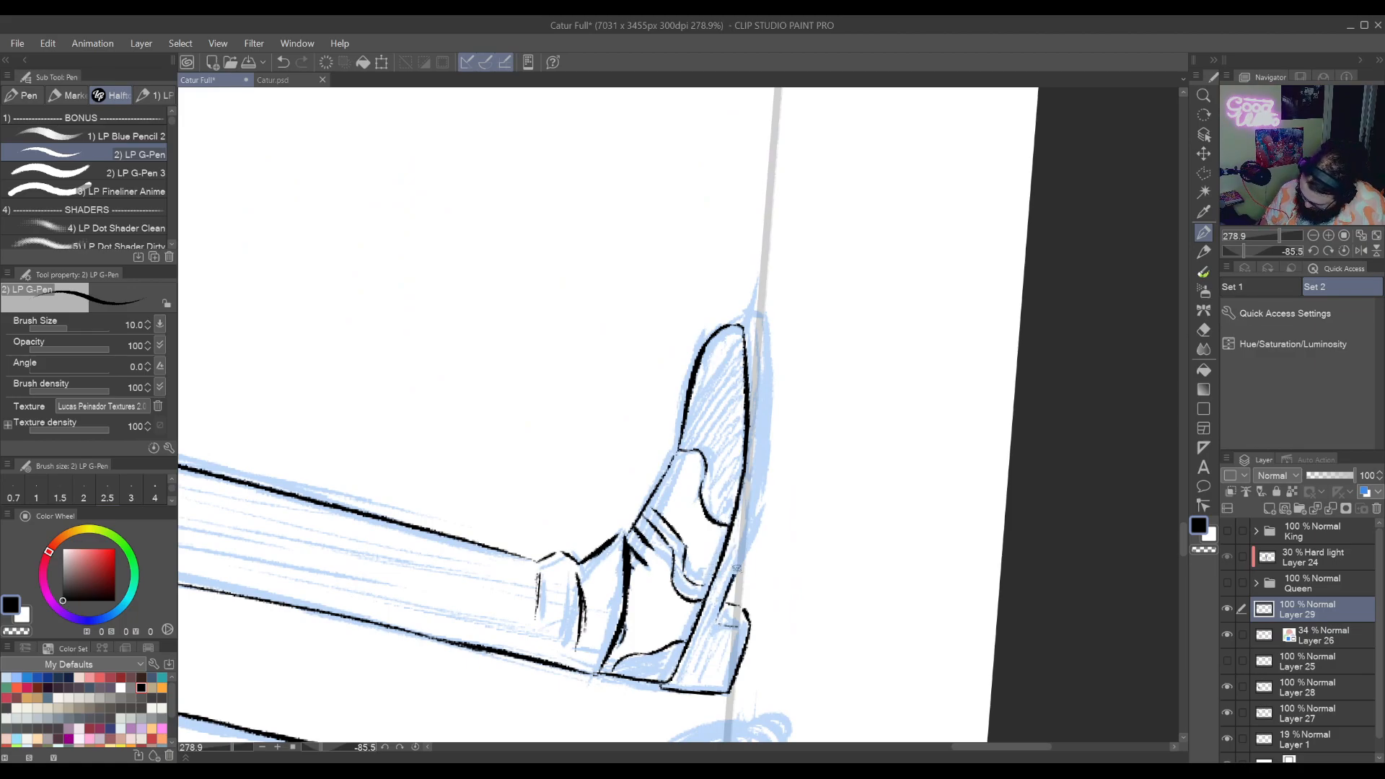
Ink the short arch edge of the sole rising from the front of the heel block
{"action": "key", "text": "ctrl+z"}
{"action": "left_click_drag", "start_coordinate": [718, 624], "coordinate": [750, 530]}
{"action": "key", "text": "ctrl+z"}
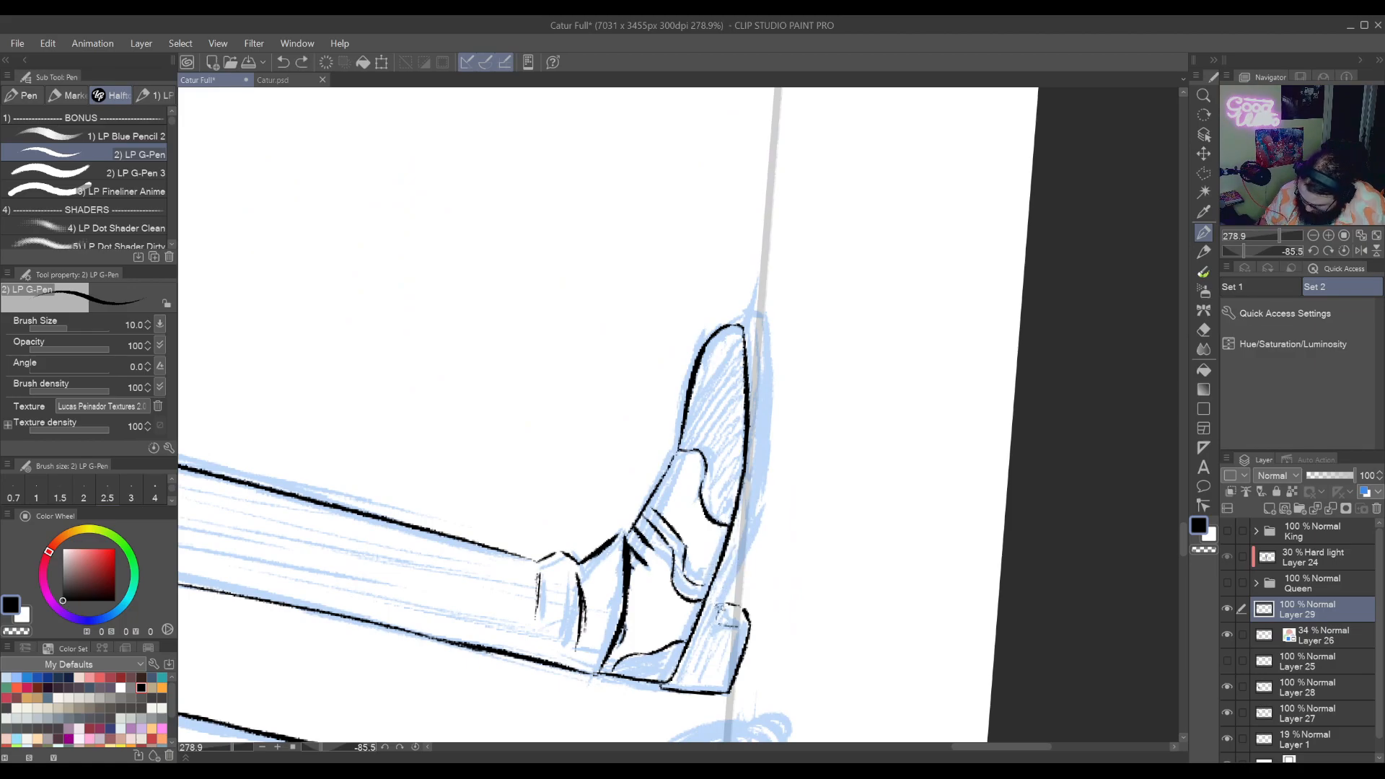
{"action": "left_click_drag", "start_coordinate": [722, 611], "coordinate": [741, 553]}
{"action": "mouse_move", "coordinate": [753, 499]}
{"action": "left_mouse_down"}
{"action": "mouse_move", "coordinate": [801, 502]}
{"action": "mouse_move", "coordinate": [803, 536]}
{"action": "left_mouse_up"}
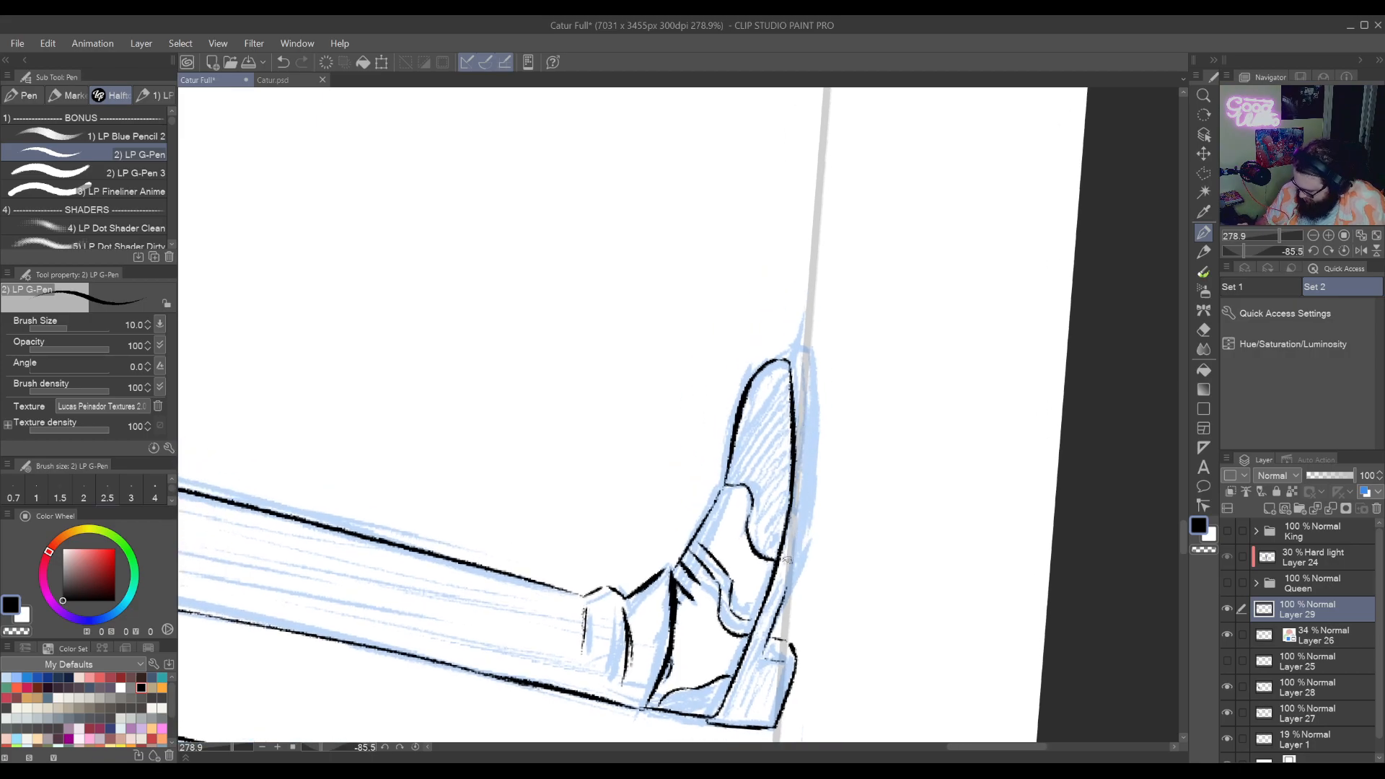
Ink the sole's lower edge from the tip of the toe back to the arch line by the heel
{"action": "key", "text": "ctrl+z"}
{"action": "mouse_move", "coordinate": [784, 357]}
{"action": "left_mouse_down"}
{"action": "mouse_move", "coordinate": [813, 354]}
{"action": "mouse_move", "coordinate": [815, 393]}
{"action": "mouse_move", "coordinate": [805, 500]}
{"action": "mouse_move", "coordinate": [813, 446]}
{"action": "mouse_move", "coordinate": [810, 476]}
{"action": "mouse_move", "coordinate": [792, 579]}
{"action": "left_mouse_up"}
{"action": "key", "text": "ctrl+z"}
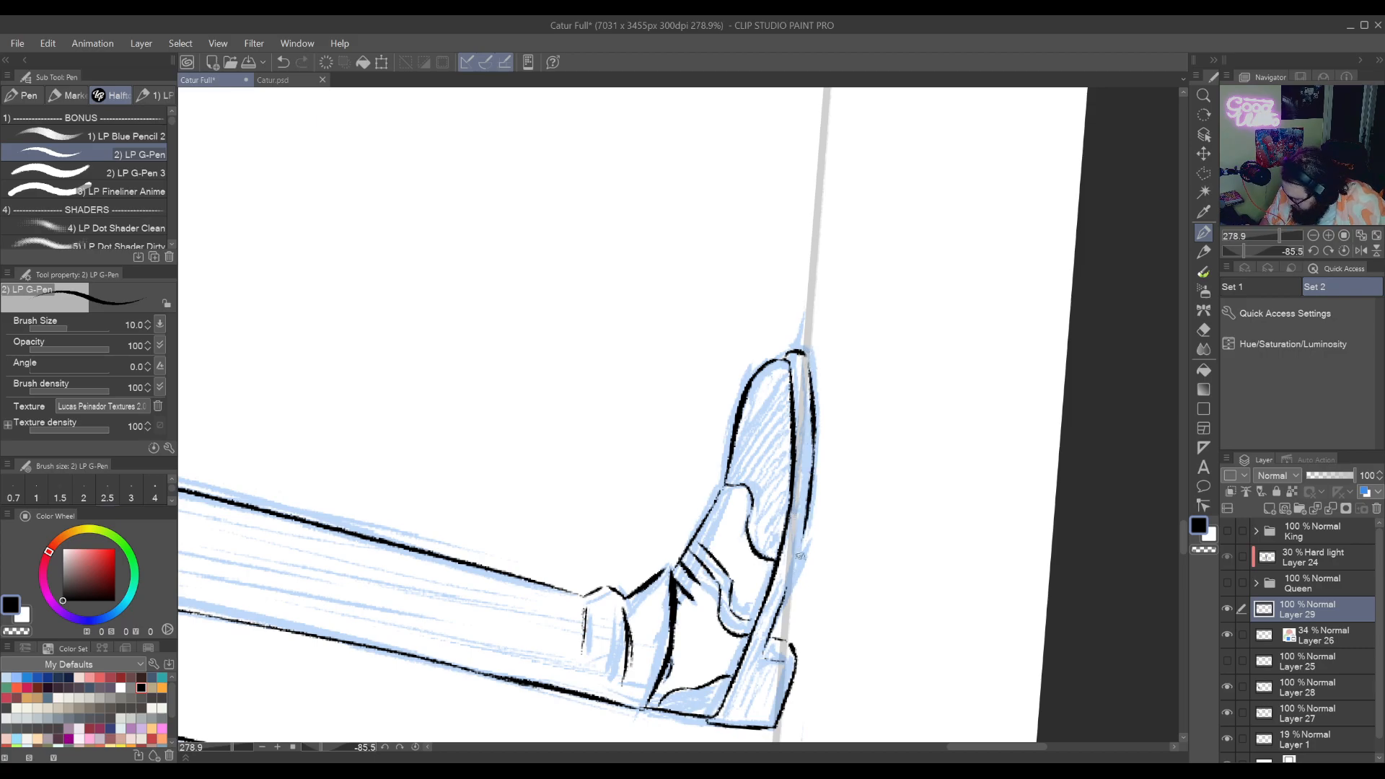
{"action": "left_click_drag", "start_coordinate": [807, 510], "coordinate": [765, 620]}
{"action": "left_click_drag", "start_coordinate": [802, 541], "coordinate": [772, 610]}
{"action": "key", "text": "ctrl+z"}
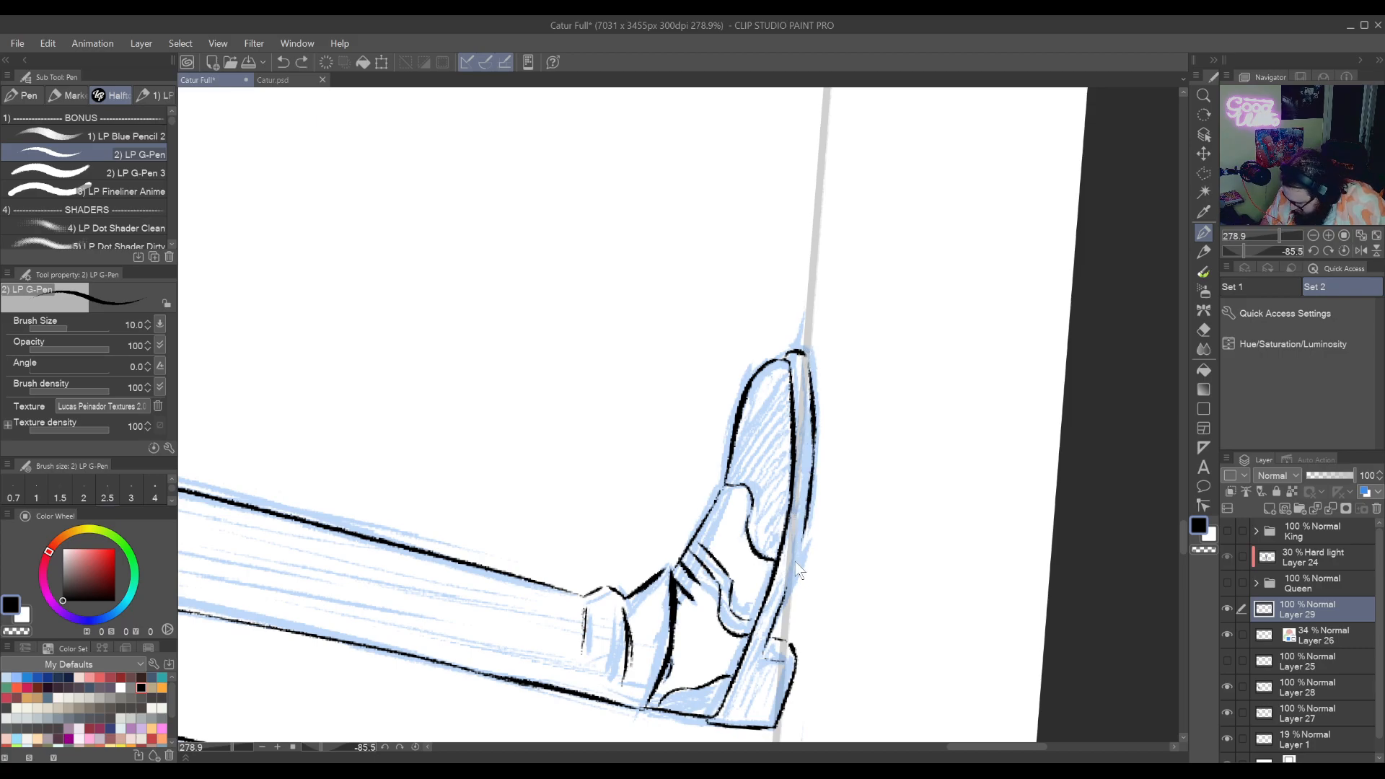
{"action": "left_click_drag", "start_coordinate": [802, 539], "coordinate": [772, 602]}
{"action": "key", "text": "ctrl+z"}
{"action": "left_click_drag", "start_coordinate": [801, 550], "coordinate": [780, 602]}
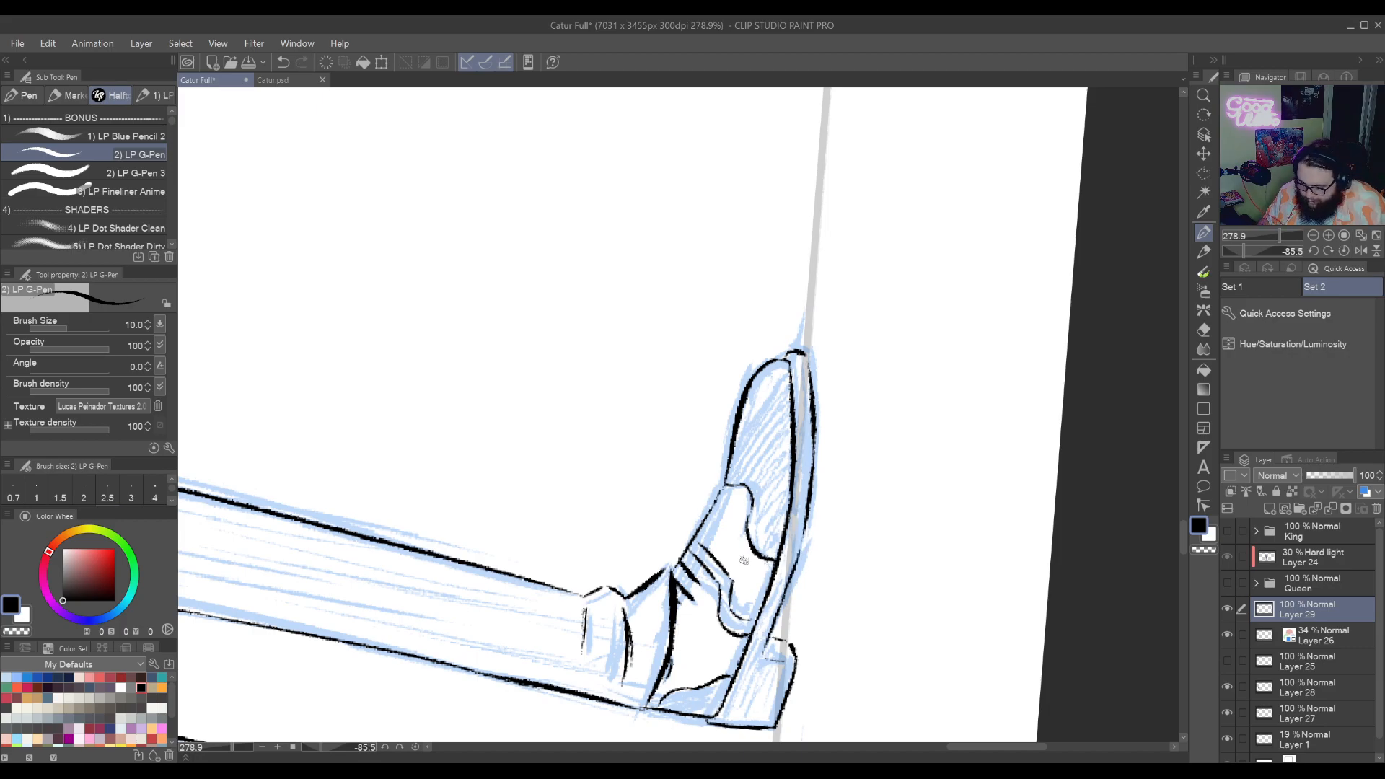
{"action": "mouse_move", "coordinate": [757, 649]}
{"action": "left_mouse_down"}
{"action": "mouse_move", "coordinate": [862, 501]}
{"action": "mouse_move", "coordinate": [833, 566]}
{"action": "left_mouse_up"}
{"action": "key", "text": "ctrl+z"}
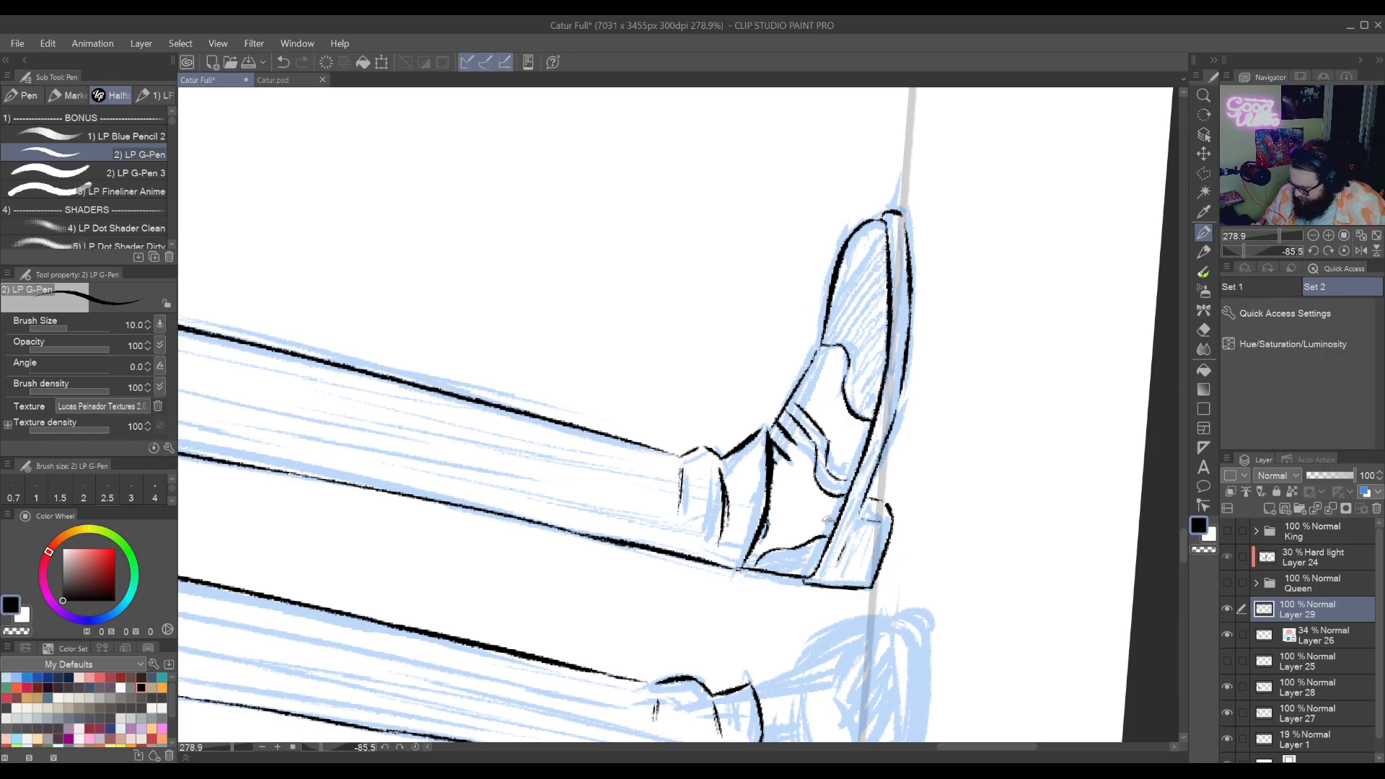
Ink the inner side of the front-facing shoe as a curve from the trouser hem to the toe
{"action": "left_click_drag", "start_coordinate": [745, 621], "coordinate": [676, 661]}
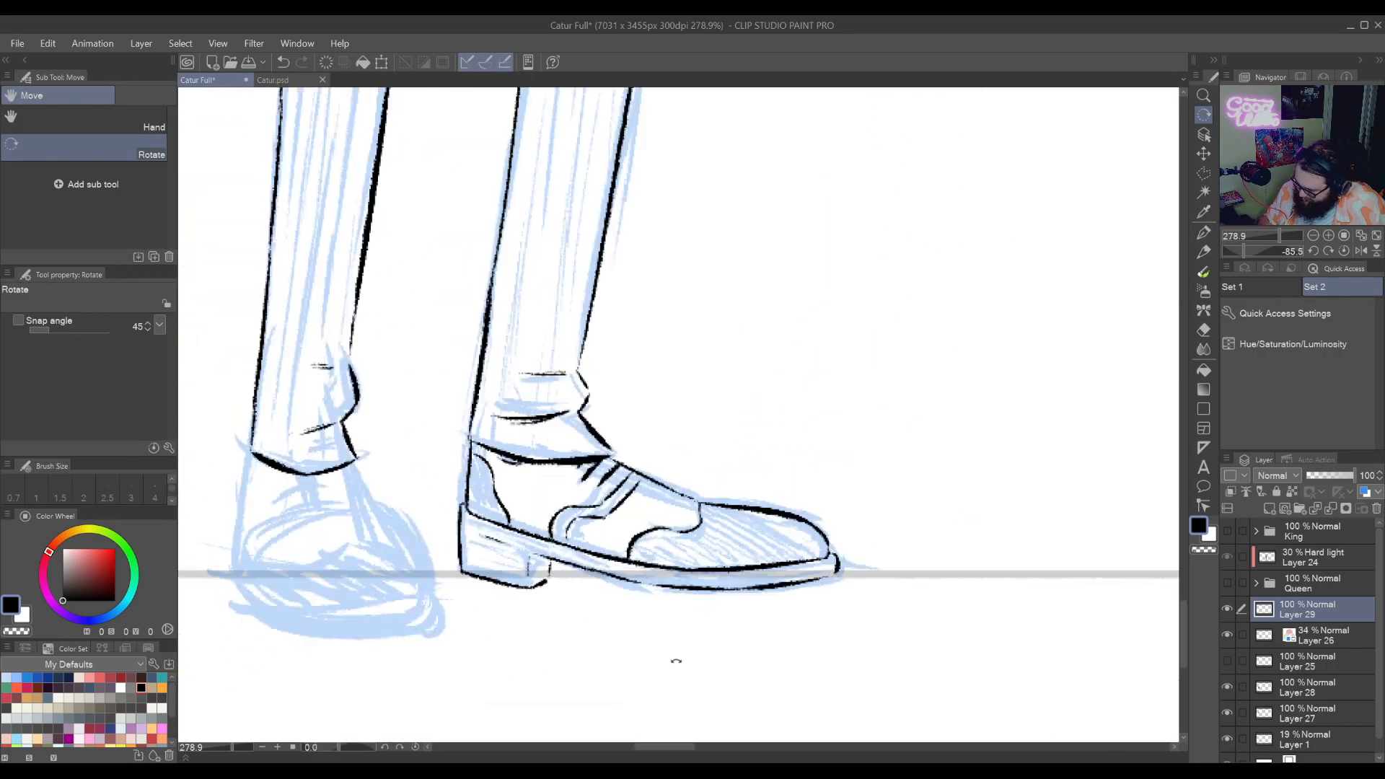
{"action": "key", "text": "p"}
{"action": "left_click_drag", "start_coordinate": [770, 495], "coordinate": [964, 464]}
{"action": "left_click_drag", "start_coordinate": [822, 494], "coordinate": [862, 485]}
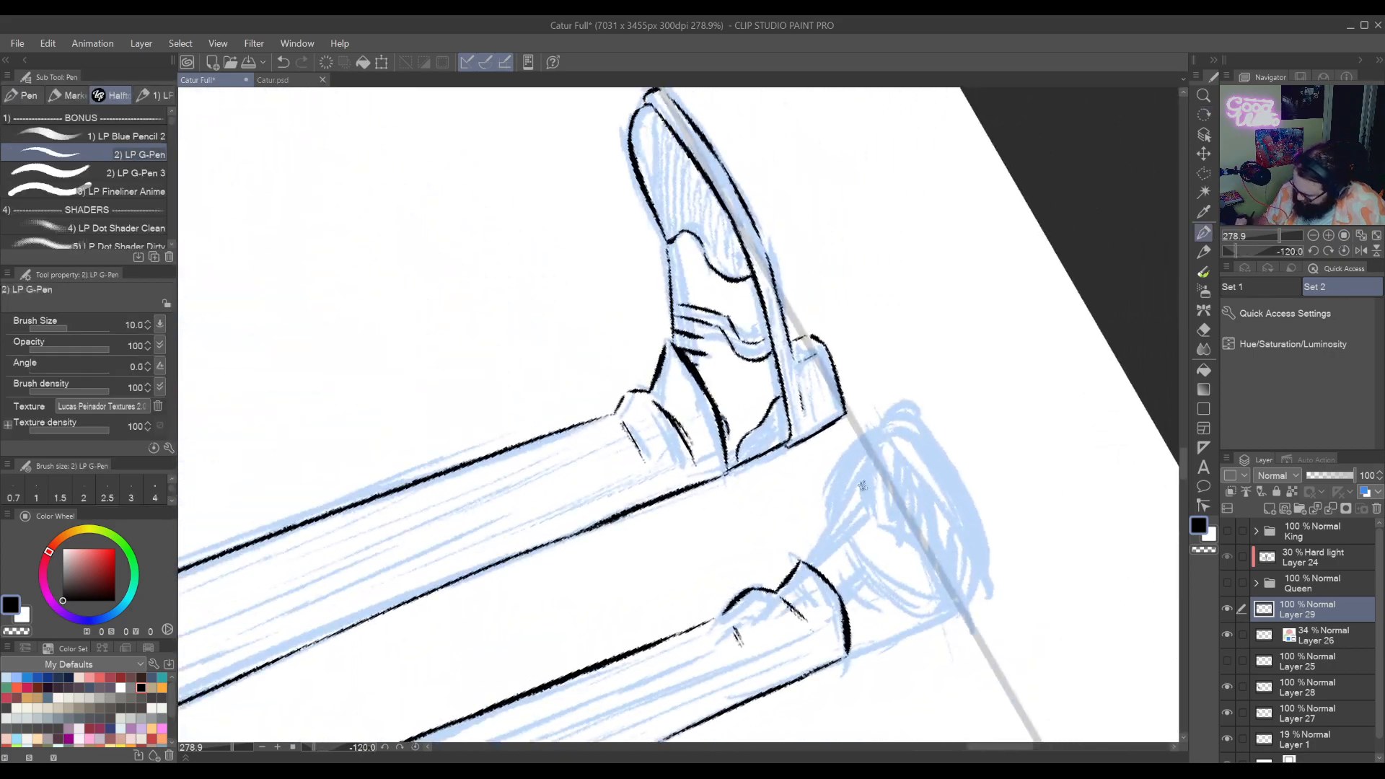
{"action": "left_click_drag", "start_coordinate": [824, 529], "coordinate": [842, 459]}
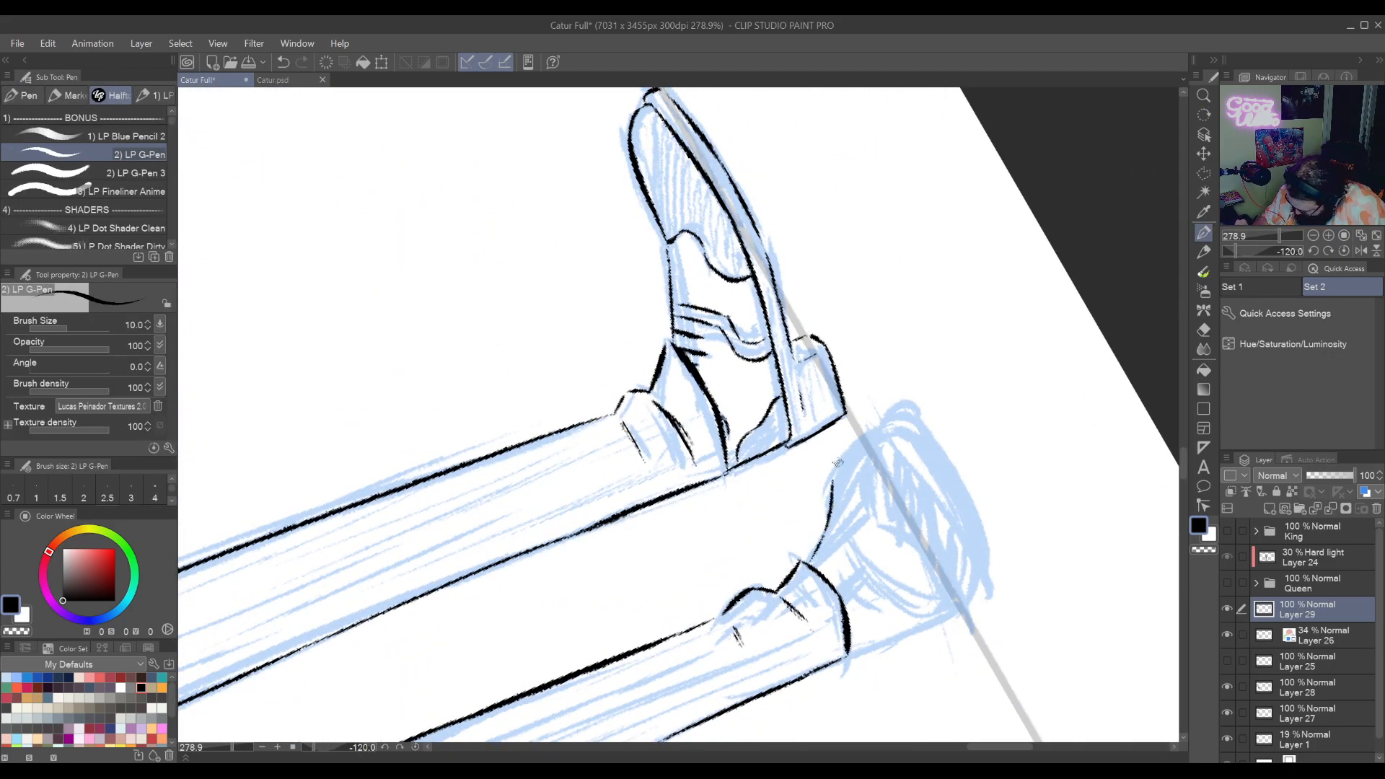
{"action": "key", "text": "ctrl+z"}
{"action": "mouse_move", "coordinate": [823, 534]}
{"action": "left_mouse_down"}
{"action": "mouse_move", "coordinate": [862, 439]}
{"action": "mouse_move", "coordinate": [894, 432]}
{"action": "mouse_move", "coordinate": [836, 449]}
{"action": "mouse_move", "coordinate": [659, 310]}
{"action": "mouse_move", "coordinate": [949, 563]}
{"action": "left_mouse_up"}
{"action": "key", "text": "ctrl+z"}
{"action": "key", "text": "ctrl+z"}
{"action": "key", "text": "shift+space"}
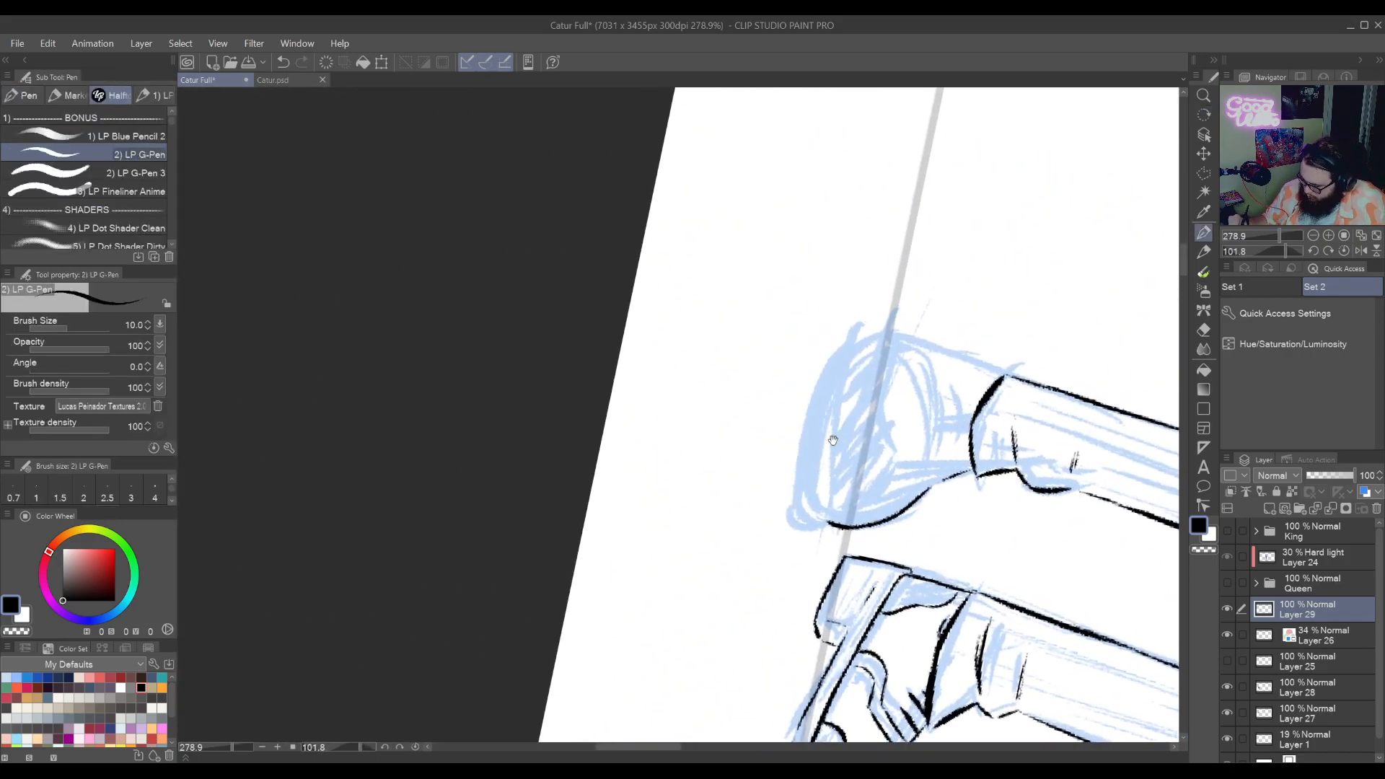
Ink the rounded toe outline of the front-facing shoe along its lower edge and up the outer side
{"action": "mouse_move", "coordinate": [831, 527]}
{"action": "left_mouse_down"}
{"action": "mouse_move", "coordinate": [828, 434]}
{"action": "mouse_move", "coordinate": [871, 355]}
{"action": "mouse_move", "coordinate": [967, 651]}
{"action": "left_mouse_up"}
{"action": "key", "text": "shift+space"}
{"action": "left_click_drag", "start_coordinate": [759, 410], "coordinate": [776, 527]}
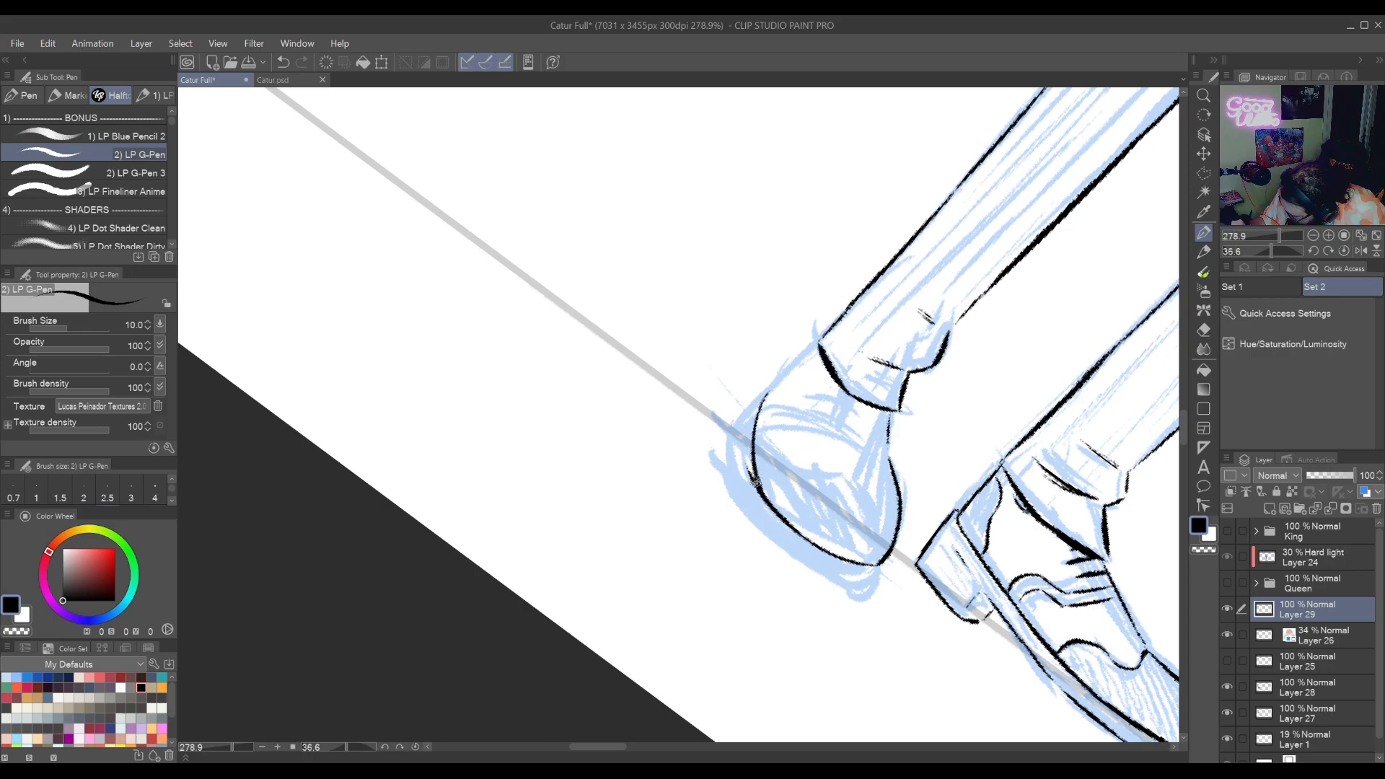
Ink the front-facing shoe's outer back edge from the trouser hem down to the ground line
{"action": "key", "text": "e"}
{"action": "key", "text": "p"}
{"action": "mouse_move", "coordinate": [752, 453]}
{"action": "left_mouse_down"}
{"action": "mouse_move", "coordinate": [771, 509]}
{"action": "mouse_move", "coordinate": [889, 397]}
{"action": "left_mouse_up"}
{"action": "key", "text": "shift+space"}
{"action": "left_click_drag", "start_coordinate": [765, 353], "coordinate": [793, 424]}
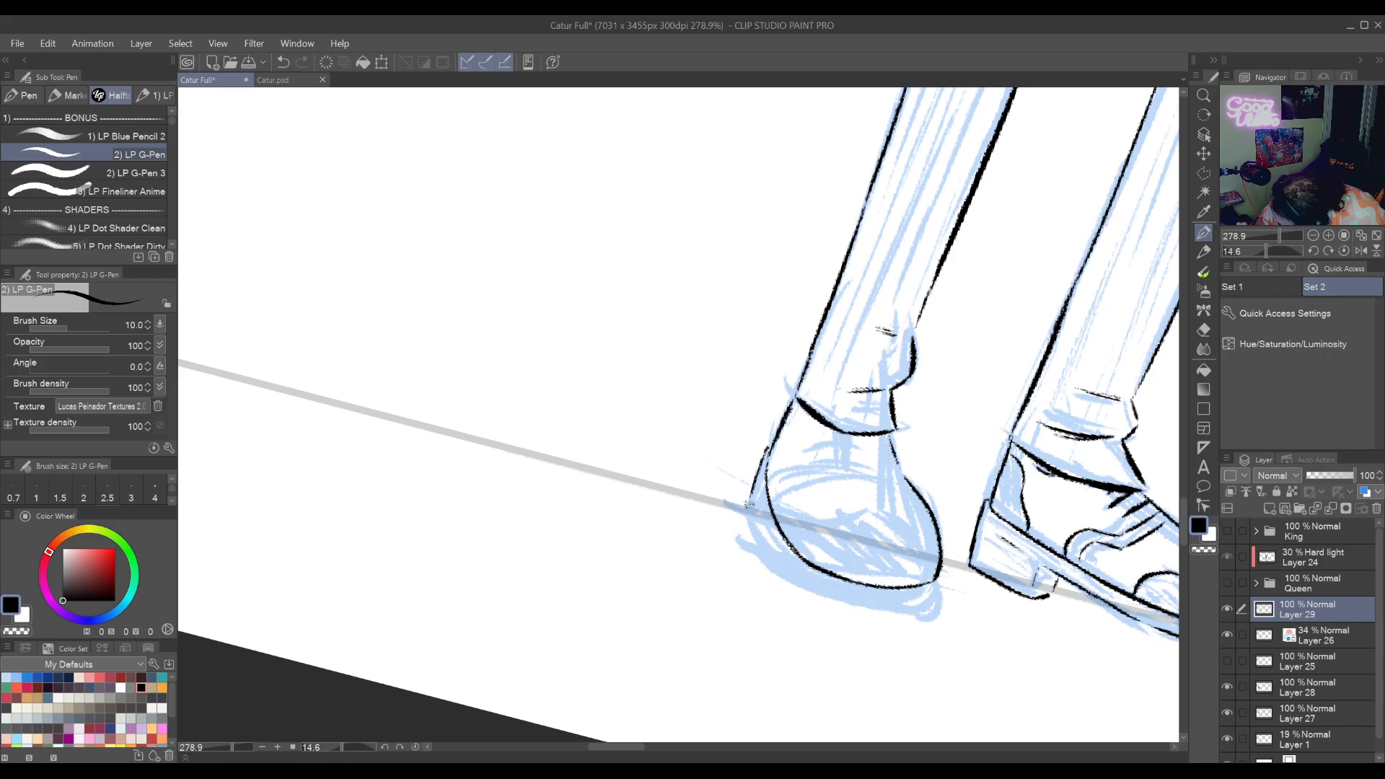
Ink the sole's lower edge on the front-facing shoe, from the outer back corner around towards the toe
{"action": "key", "text": "shift+space"}
{"action": "left_click_drag", "start_coordinate": [757, 488], "coordinate": [783, 565]}
{"action": "left_click_drag", "start_coordinate": [713, 534], "coordinate": [701, 575]}
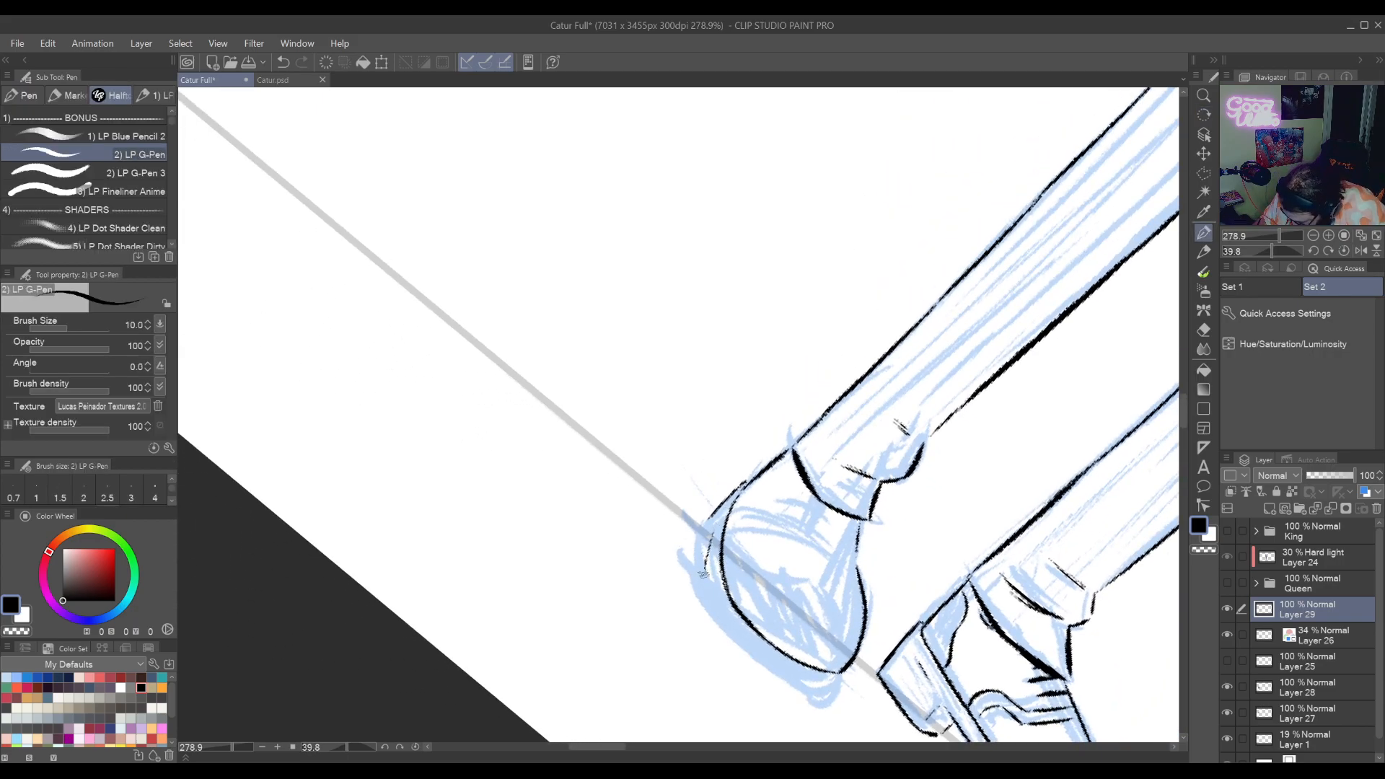
{"action": "mouse_move", "coordinate": [714, 525]}
{"action": "left_mouse_down"}
{"action": "mouse_move", "coordinate": [706, 604]}
{"action": "mouse_move", "coordinate": [742, 649]}
{"action": "left_mouse_up"}
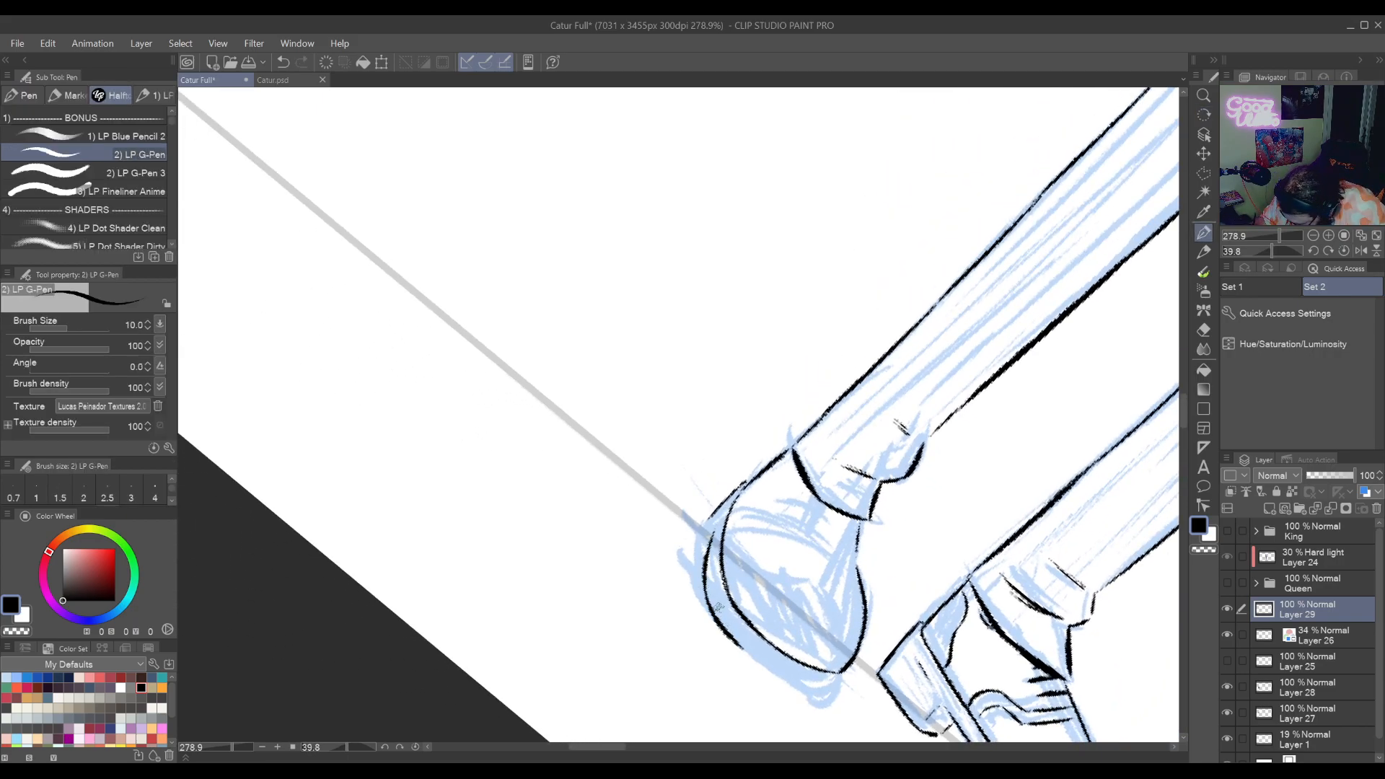
Continue the front-facing shoe's sole edge around the toe, closing it at the inner corner and trimming the overshoot
{"action": "key", "text": "shift+space"}
{"action": "mouse_move", "coordinate": [767, 490]}
{"action": "left_mouse_down"}
{"action": "mouse_move", "coordinate": [758, 516]}
{"action": "mouse_move", "coordinate": [601, 517]}
{"action": "left_mouse_up"}
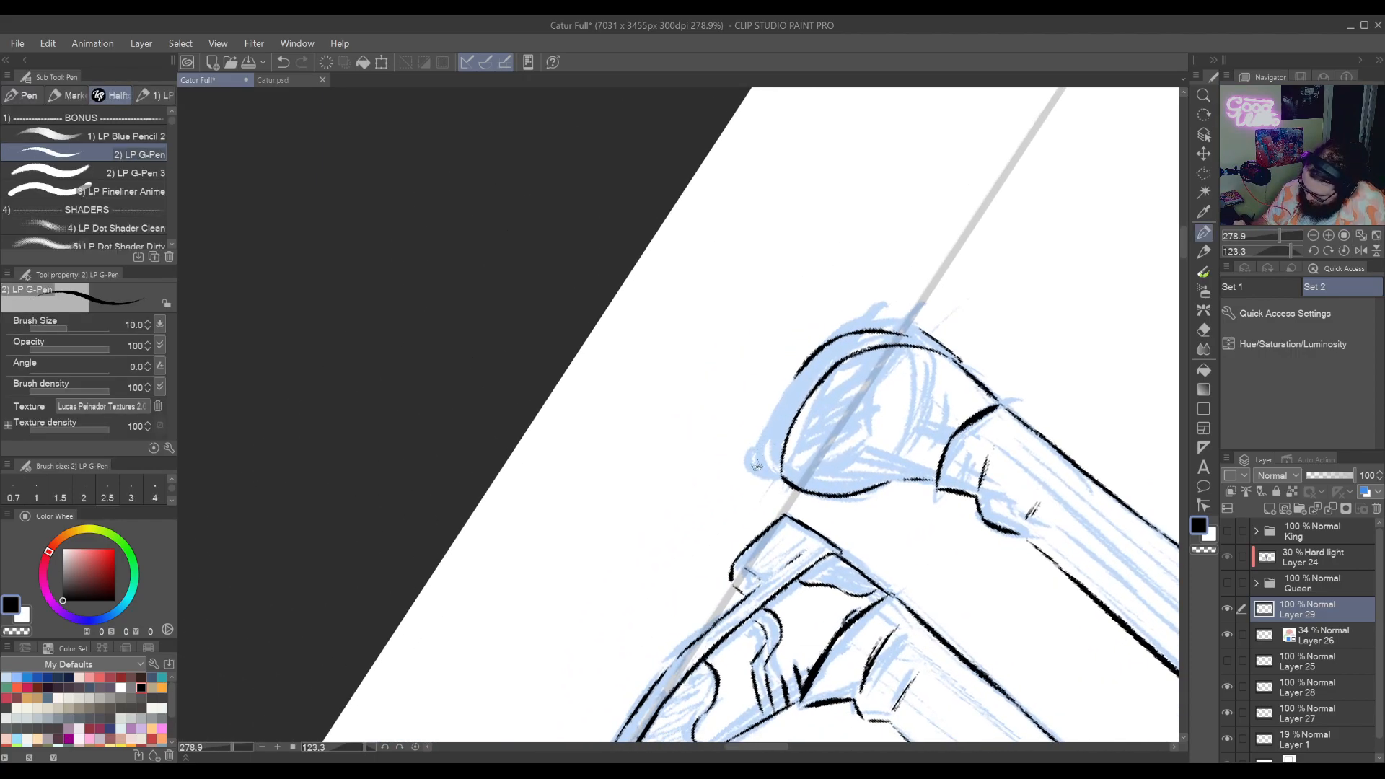
{"action": "left_click_drag", "start_coordinate": [759, 483], "coordinate": [801, 370]}
{"action": "key", "text": "ctrl+z"}
{"action": "mouse_move", "coordinate": [761, 481]}
{"action": "left_mouse_down"}
{"action": "mouse_move", "coordinate": [801, 368]}
{"action": "mouse_move", "coordinate": [866, 310]}
{"action": "mouse_move", "coordinate": [882, 527]}
{"action": "mouse_move", "coordinate": [896, 528]}
{"action": "left_mouse_up"}
{"action": "key", "text": "ctrl+z"}
{"action": "key", "text": "ctrl+z"}
{"action": "key", "text": "shift+space"}
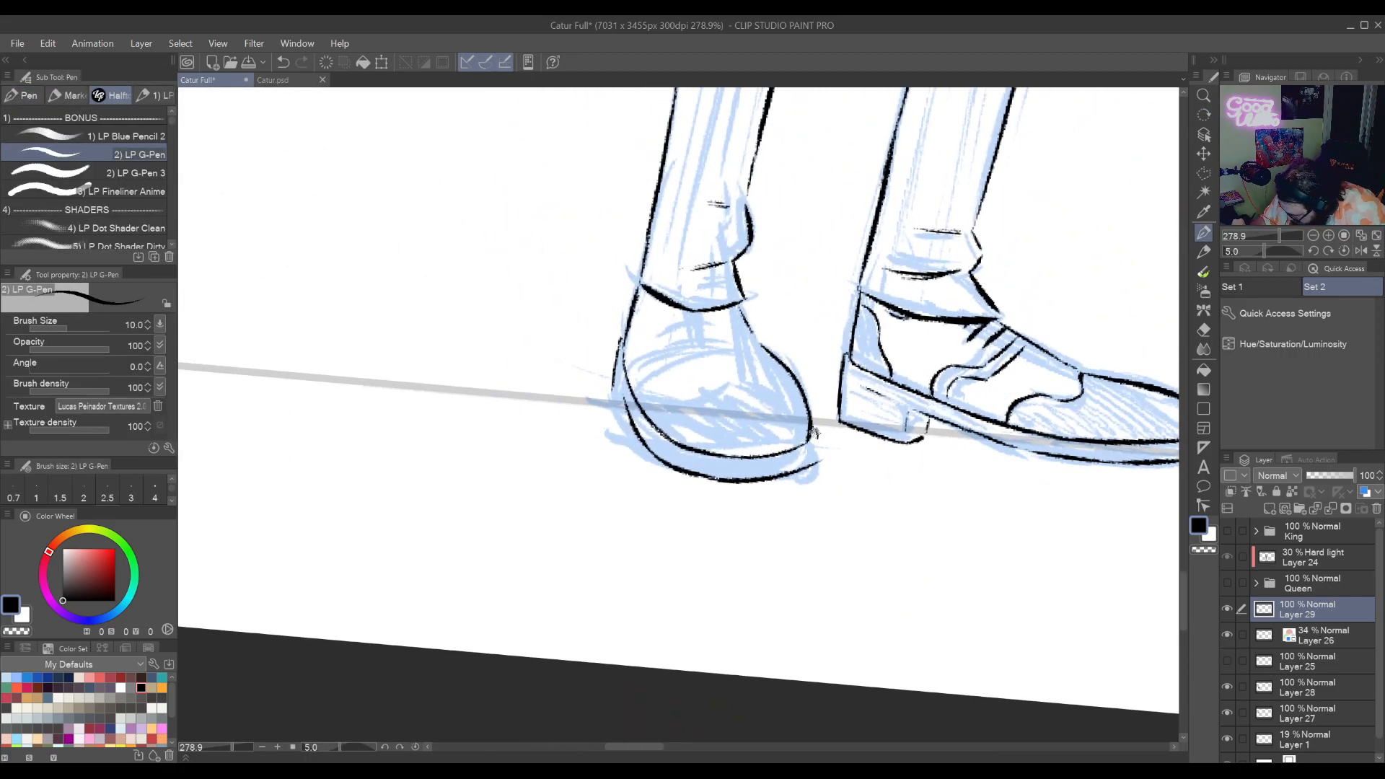
{"action": "key", "text": "e"}
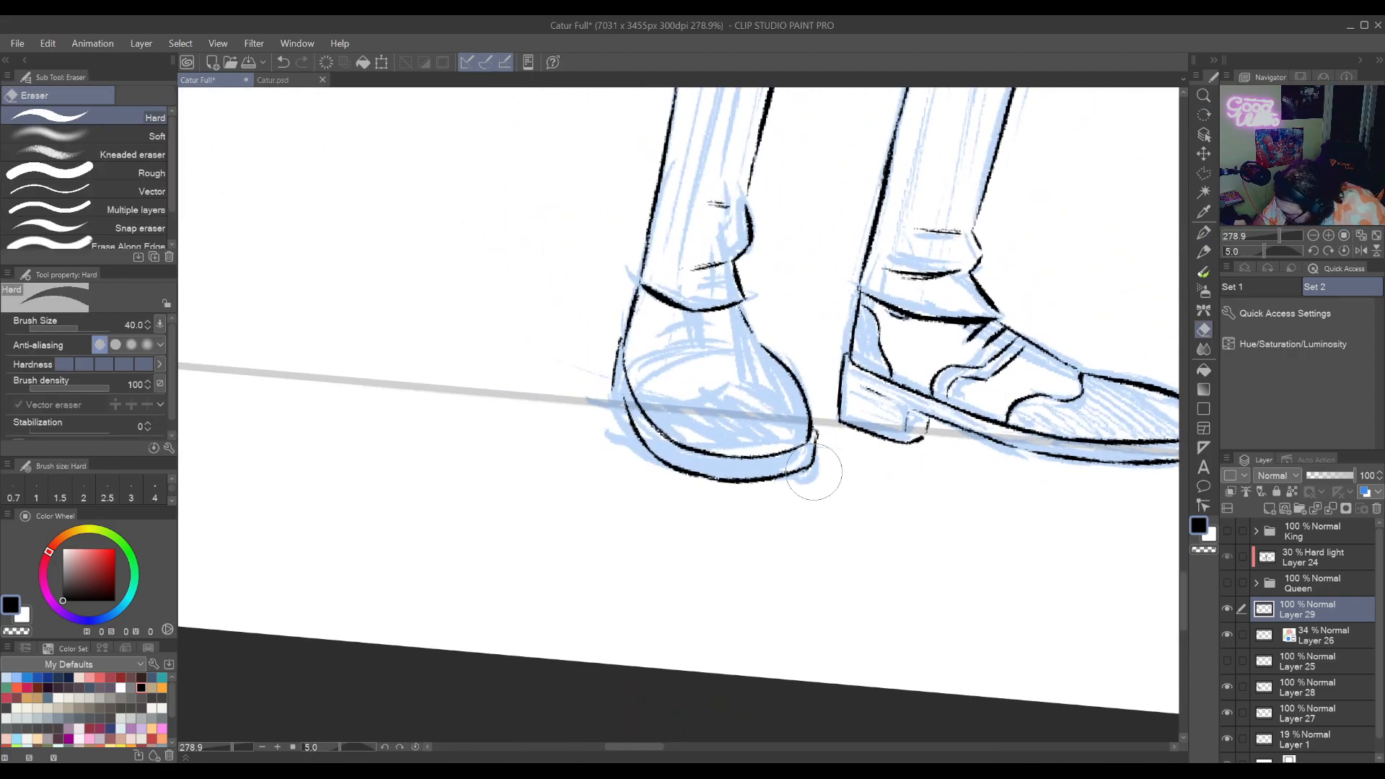
{"action": "mouse_move", "coordinate": [811, 472]}
{"action": "left_mouse_down"}
{"action": "mouse_move", "coordinate": [941, 523]}
{"action": "mouse_move", "coordinate": [986, 517]}
{"action": "mouse_move", "coordinate": [1019, 574]}
{"action": "left_mouse_up"}
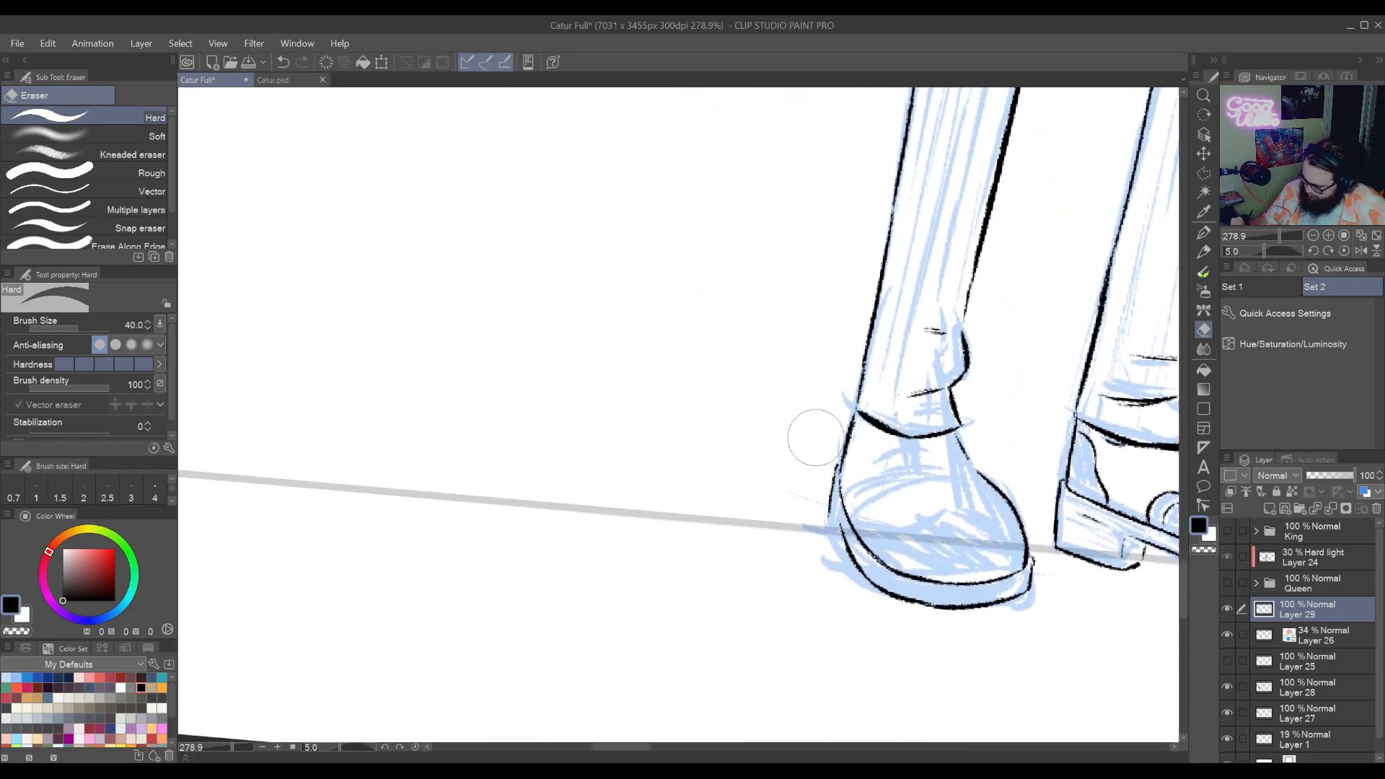
Ink the wavy toe-cap seam across the front of the front-facing shoe
{"action": "key", "text": "p"}
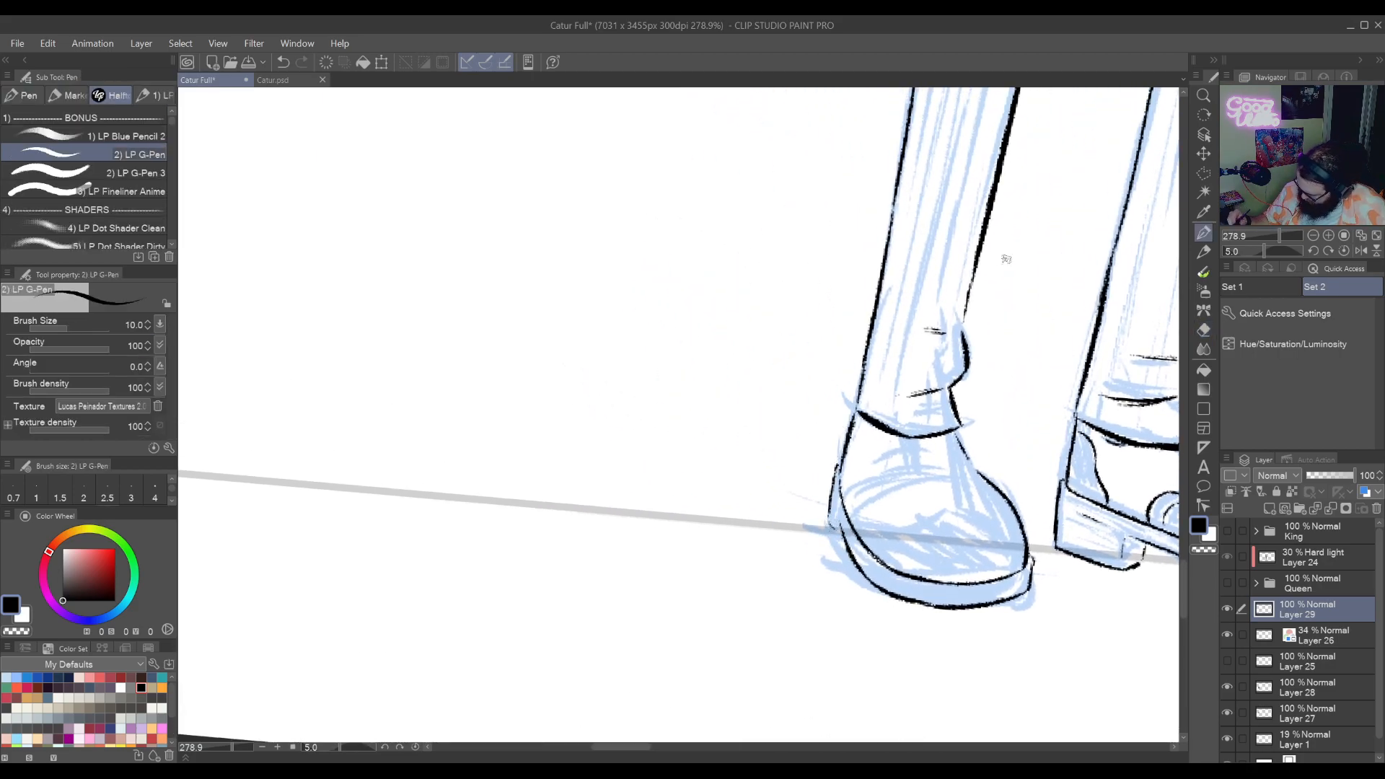
{"action": "key", "text": "ctrl+z"}
{"action": "mouse_move", "coordinate": [831, 503]}
{"action": "left_mouse_down"}
{"action": "mouse_move", "coordinate": [842, 548]}
{"action": "mouse_move", "coordinate": [721, 549]}
{"action": "mouse_move", "coordinate": [779, 591]}
{"action": "mouse_move", "coordinate": [833, 570]}
{"action": "mouse_move", "coordinate": [895, 584]}
{"action": "left_mouse_up"}
{"action": "key", "text": "ctrl+z"}
{"action": "mouse_move", "coordinate": [788, 505]}
{"action": "left_mouse_down"}
{"action": "mouse_move", "coordinate": [791, 546]}
{"action": "mouse_move", "coordinate": [806, 492]}
{"action": "mouse_move", "coordinate": [794, 507]}
{"action": "mouse_move", "coordinate": [824, 492]}
{"action": "mouse_move", "coordinate": [798, 506]}
{"action": "mouse_move", "coordinate": [794, 495]}
{"action": "mouse_move", "coordinate": [846, 487]}
{"action": "mouse_move", "coordinate": [826, 488]}
{"action": "mouse_move", "coordinate": [834, 491]}
{"action": "left_mouse_up"}
{"action": "mouse_move", "coordinate": [788, 534]}
{"action": "left_mouse_down"}
{"action": "mouse_move", "coordinate": [746, 591]}
{"action": "mouse_move", "coordinate": [769, 556]}
{"action": "mouse_move", "coordinate": [744, 580]}
{"action": "mouse_move", "coordinate": [750, 595]}
{"action": "mouse_move", "coordinate": [771, 551]}
{"action": "mouse_move", "coordinate": [746, 560]}
{"action": "mouse_move", "coordinate": [790, 540]}
{"action": "left_mouse_up"}
{"action": "key", "text": "ctrl+z"}
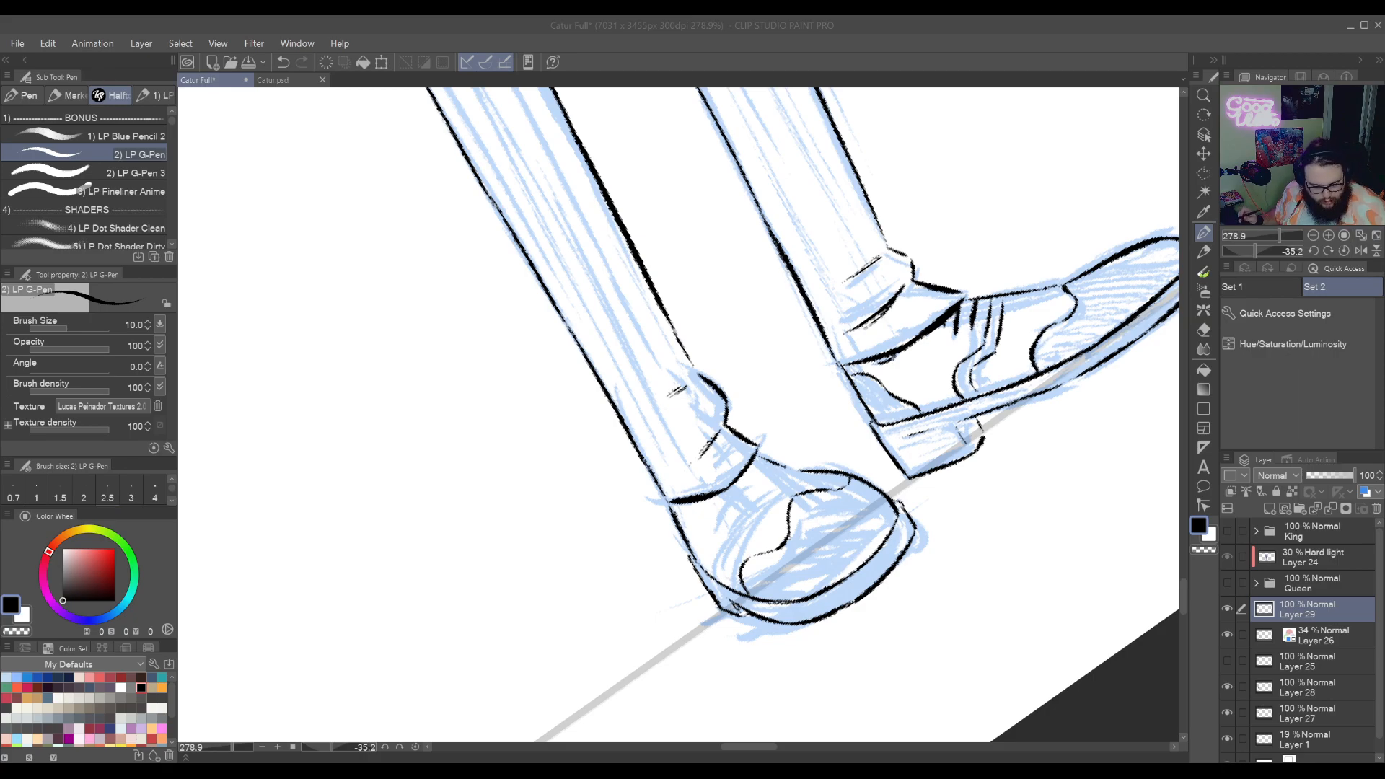
{"action": "left_click_drag", "start_coordinate": [1009, 414], "coordinate": [858, 522]}
{"action": "left_click_drag", "start_coordinate": [858, 522], "coordinate": [880, 459]}
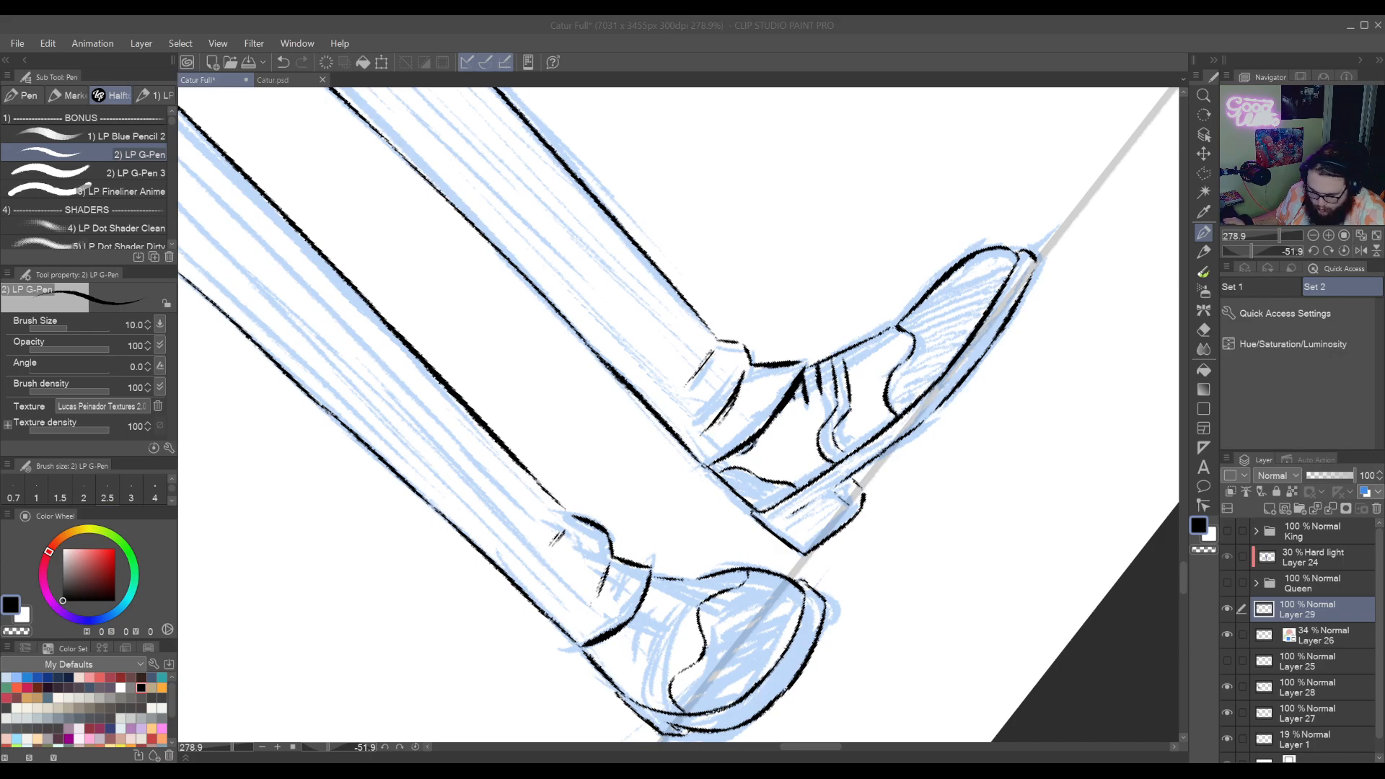
{"action": "left_click", "coordinate": [977, 106]}
{"action": "key", "text": "r"}
{"action": "left_click_drag", "start_coordinate": [938, 145], "coordinate": [737, 238]}
{"action": "double_click", "coordinate": [577, 479]}
{"action": "left_click_drag", "start_coordinate": [765, 611], "coordinate": [931, 459]}
{"action": "key", "text": "p"}
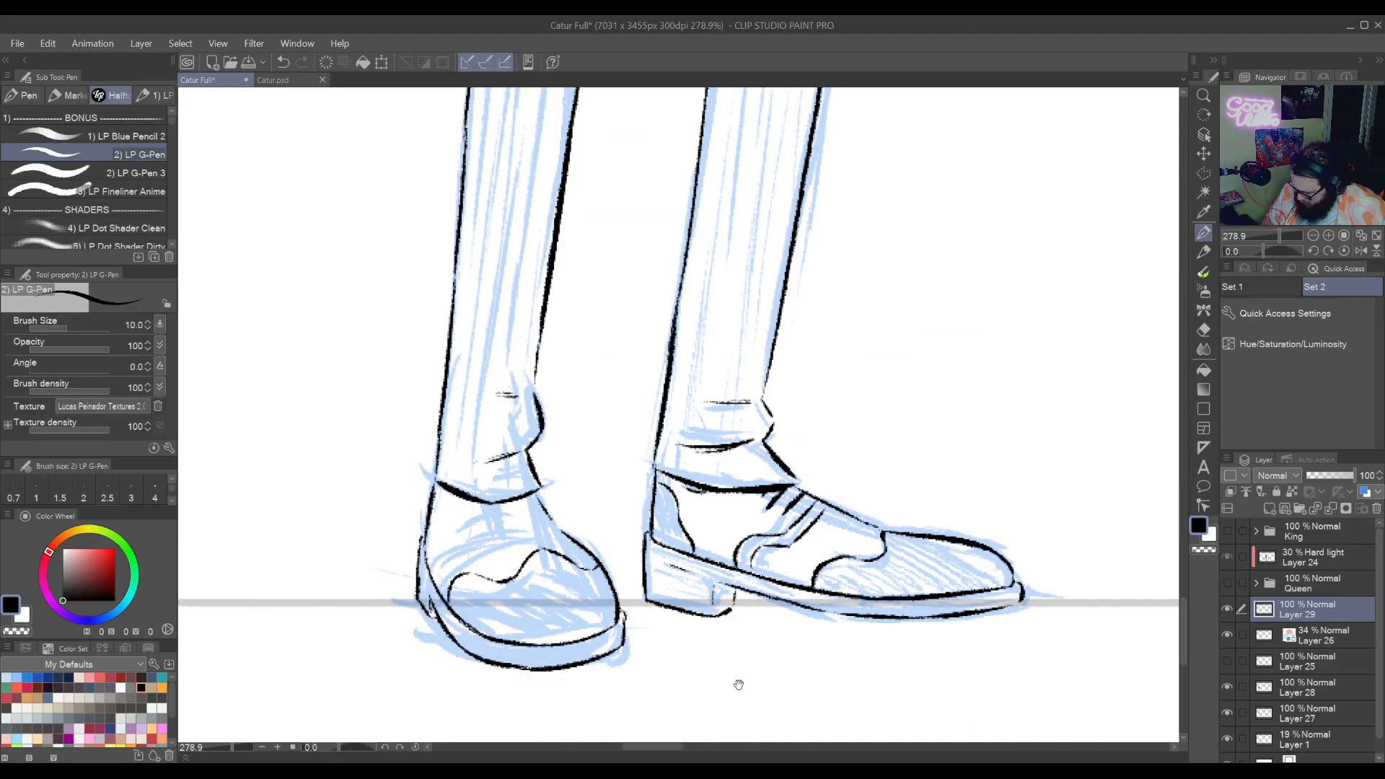
Erase the inner side line of the front-facing shoe between the trouser hem and the toe
{"action": "key", "text": "ctrl+@"}
{"action": "key", "text": "r"}
{"action": "left_click_drag", "start_coordinate": [759, 614], "coordinate": [951, 412]}
{"action": "left_click_drag", "start_coordinate": [885, 538], "coordinate": [911, 409]}
{"action": "key", "text": "space"}
{"action": "left_click_drag", "start_coordinate": [854, 488], "coordinate": [952, 625]}
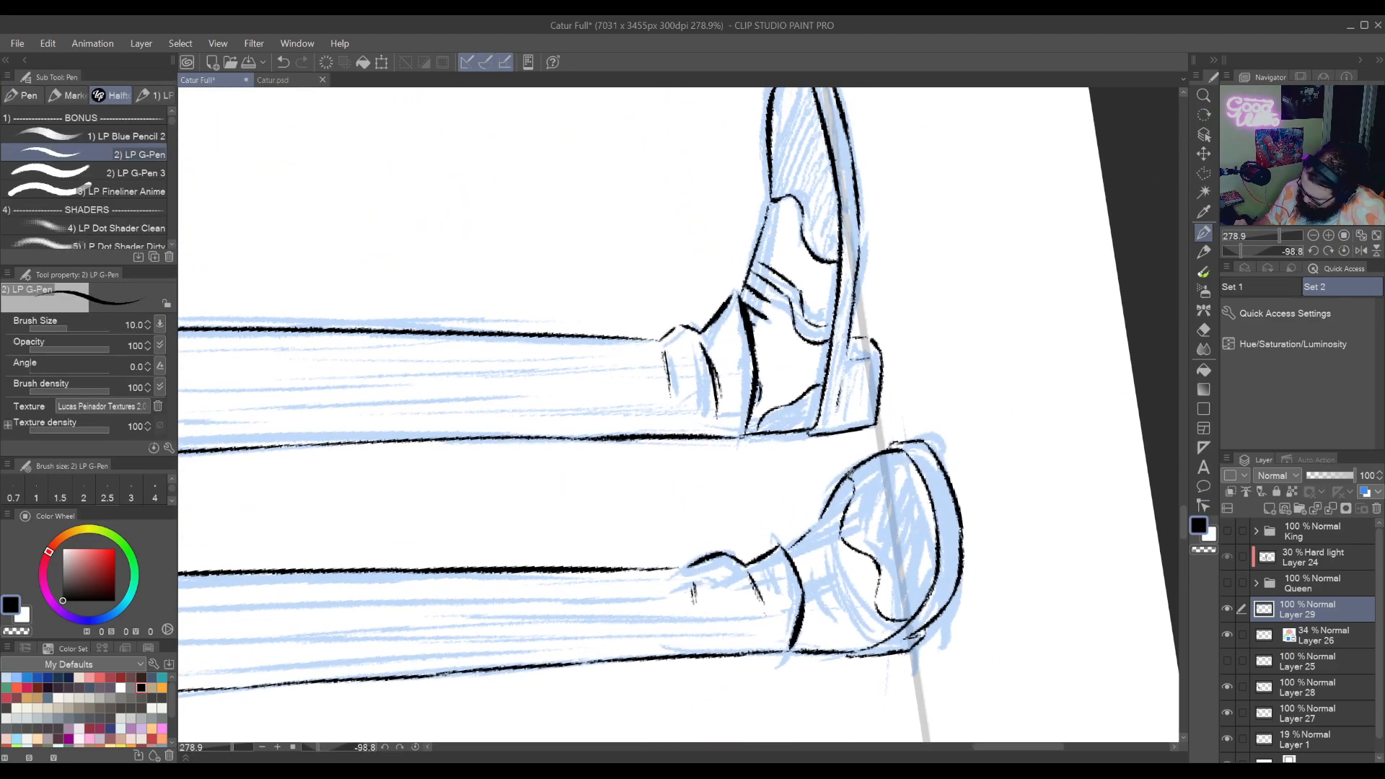
{"action": "key", "text": "e"}
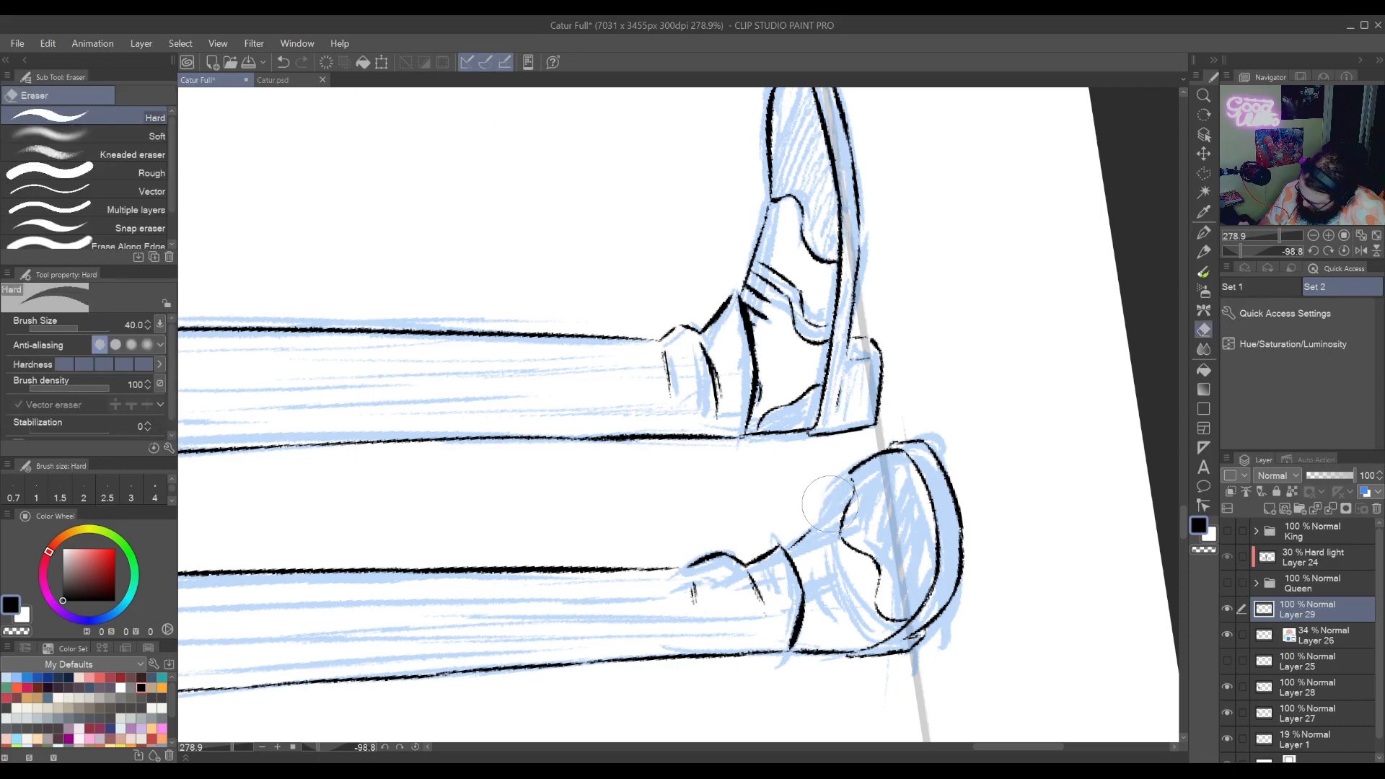
{"action": "key", "text": "p"}
{"action": "key", "text": "e"}
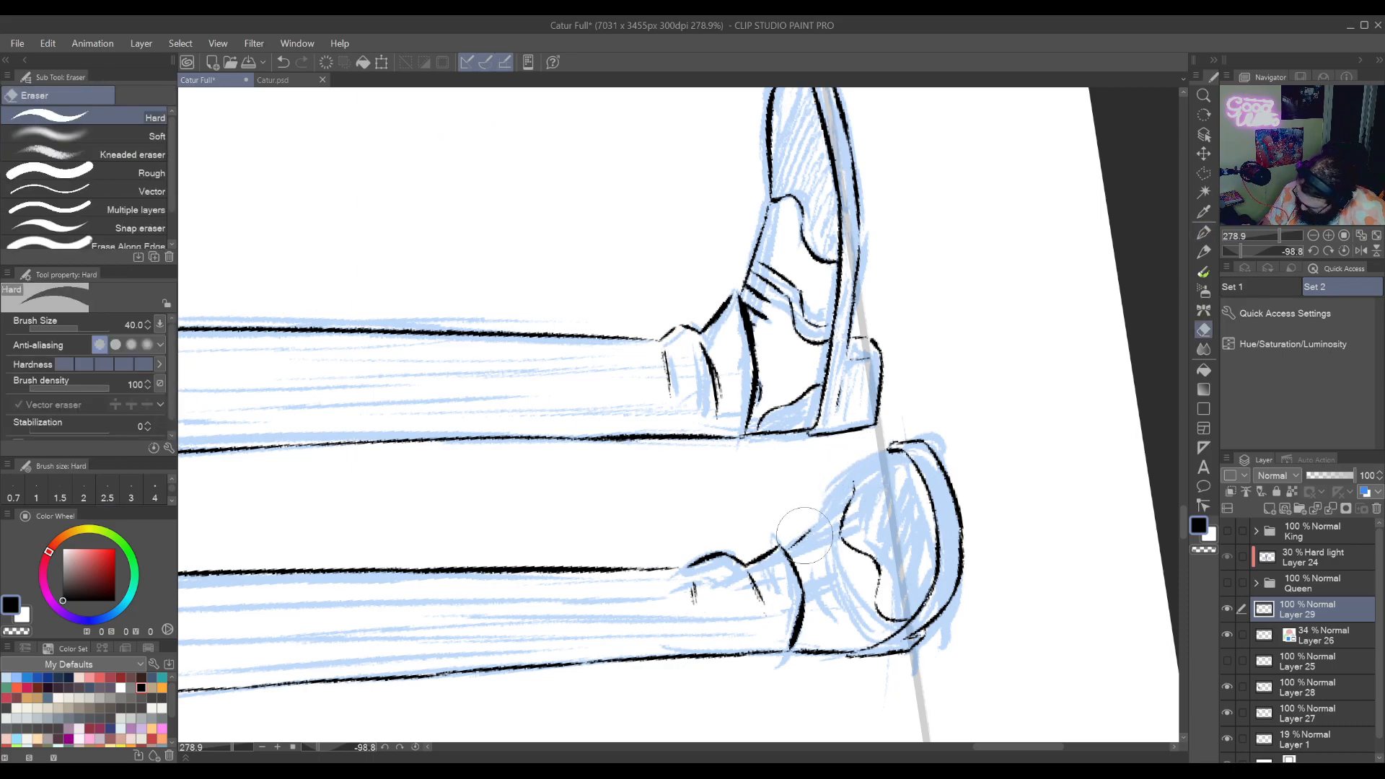
{"action": "key", "text": "p"}
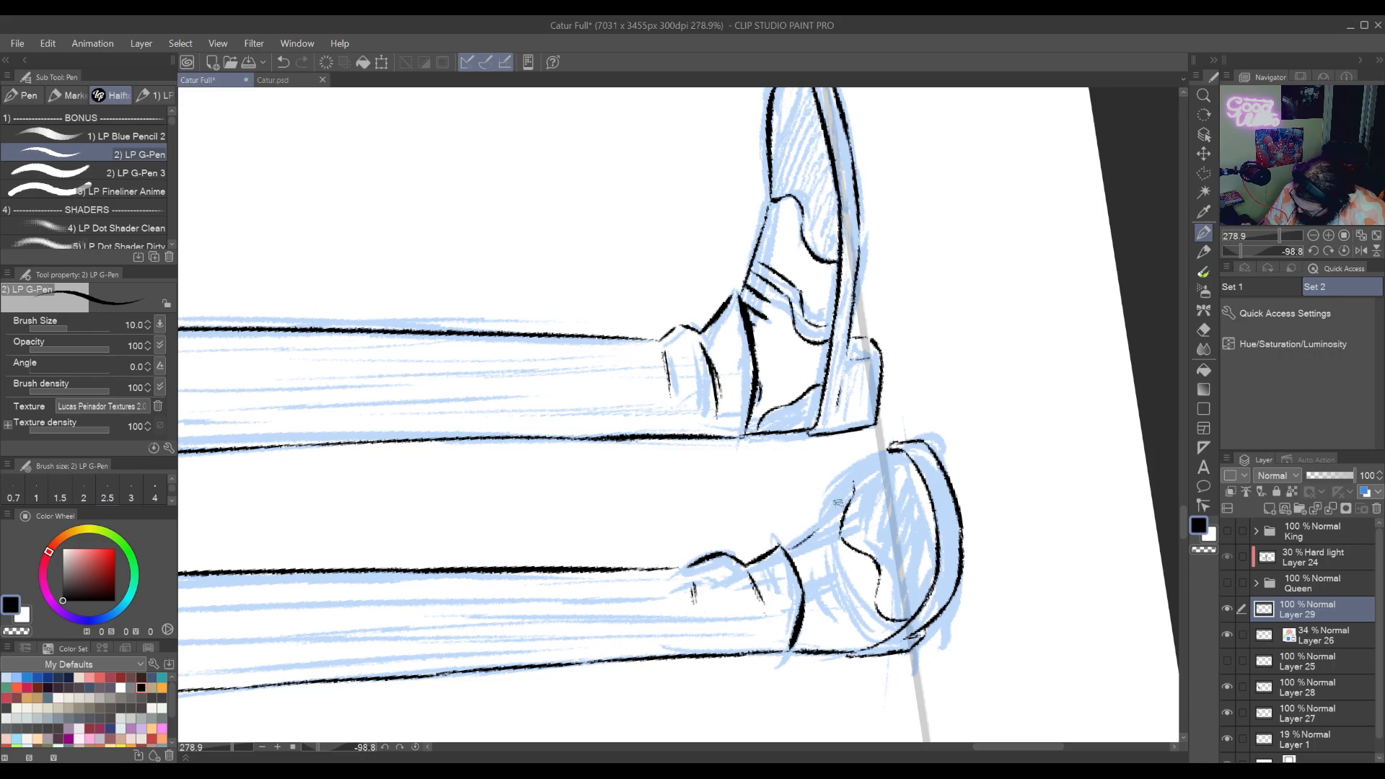
Re-ink the front-facing shoe's inner side as a smoother curve from the trouser hem to the toe
{"action": "left_click_drag", "start_coordinate": [786, 551], "coordinate": [863, 470]}
{"action": "key", "text": "ctrl+z"}
{"action": "mouse_move", "coordinate": [821, 522]}
{"action": "left_mouse_down"}
{"action": "mouse_move", "coordinate": [855, 472]}
{"action": "mouse_move", "coordinate": [839, 503]}
{"action": "mouse_move", "coordinate": [881, 454]}
{"action": "mouse_move", "coordinate": [851, 489]}
{"action": "mouse_move", "coordinate": [893, 447]}
{"action": "left_mouse_up"}
{"action": "key", "text": "r"}
{"action": "left_click_drag", "start_coordinate": [923, 375], "coordinate": [924, 440]}
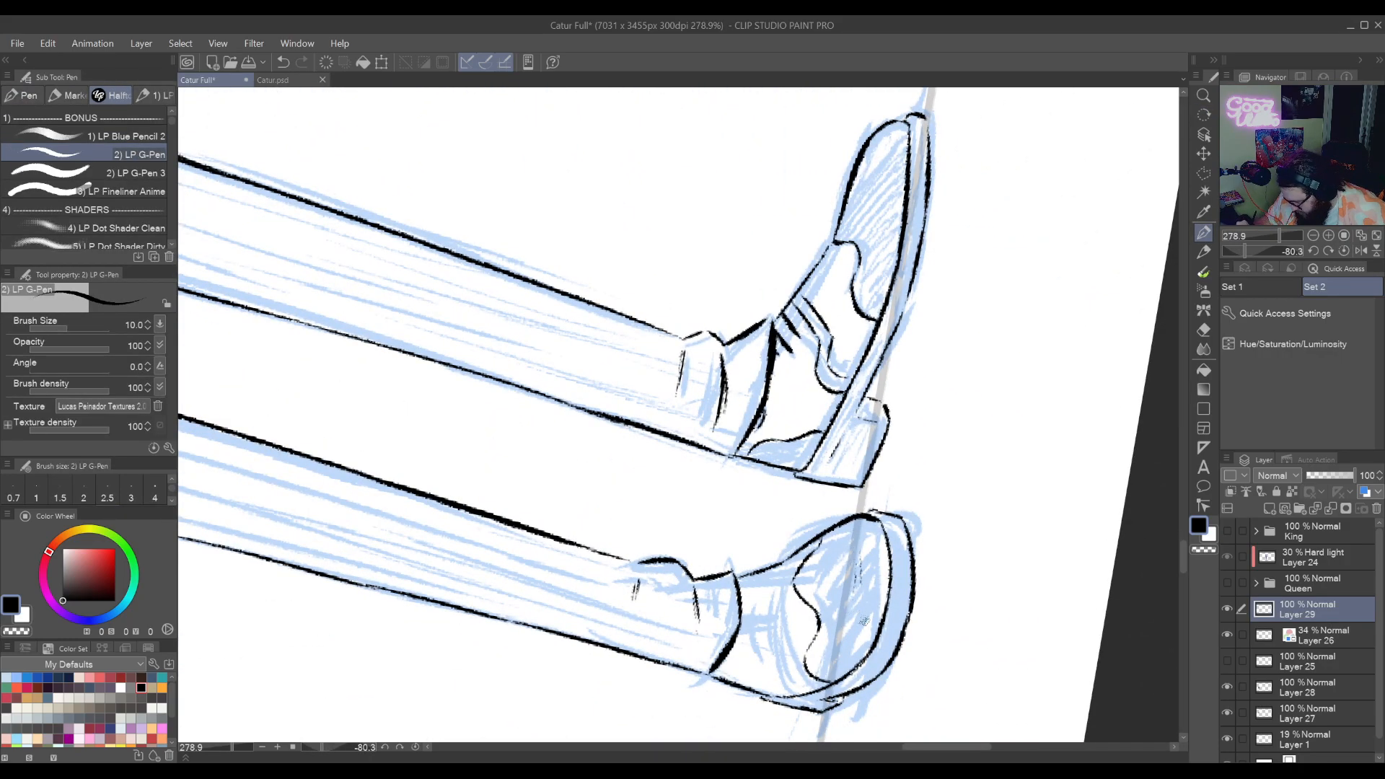
Re-ink the outer part of the line between upper and sole on the front-facing shoe, slightly inside the old line
{"action": "scroll", "coordinate": [864, 620], "scroll_direction": "down", "scroll_amount": 2}
{"action": "key", "text": "r"}
{"action": "left_click_drag", "start_coordinate": [892, 460], "coordinate": [482, 507]}
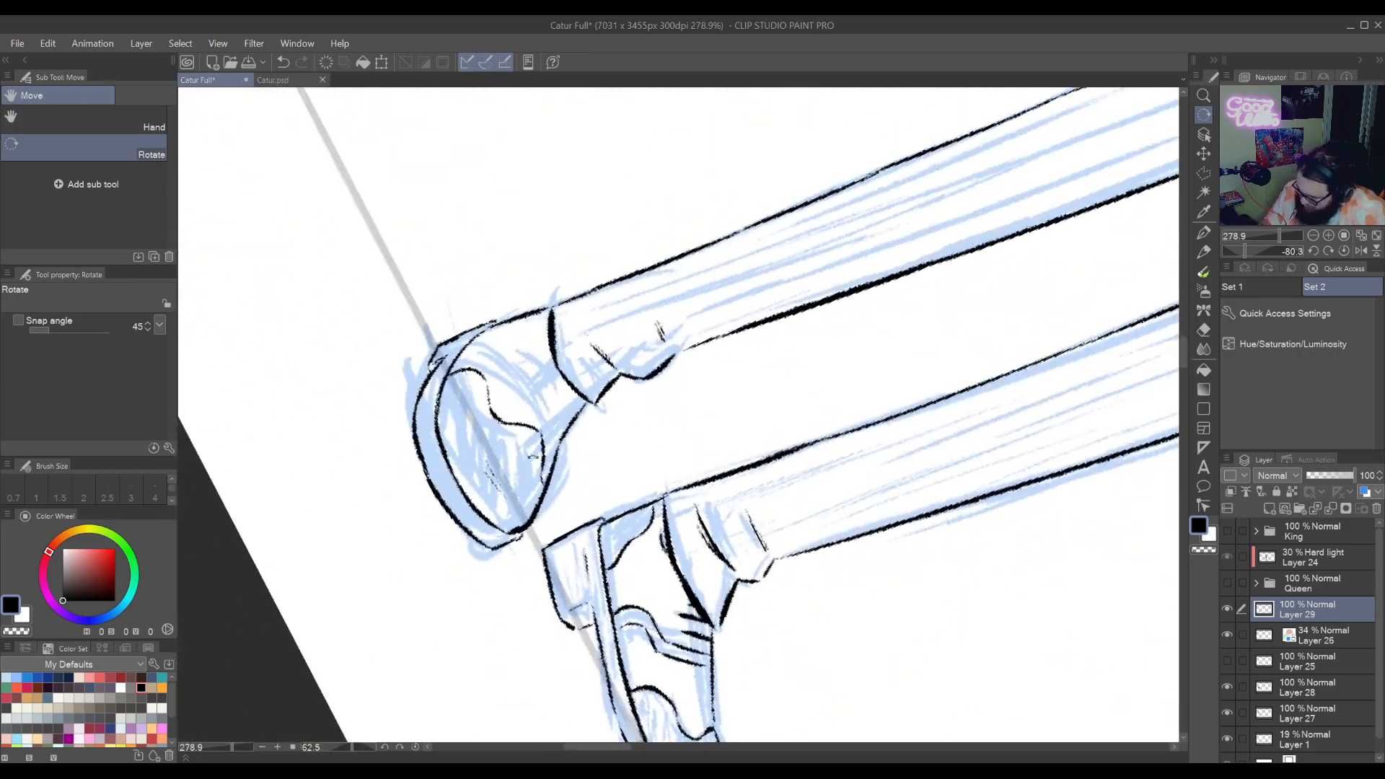
{"action": "mouse_move", "coordinate": [491, 451]}
{"action": "left_mouse_down"}
{"action": "mouse_move", "coordinate": [769, 532]}
{"action": "mouse_move", "coordinate": [737, 442]}
{"action": "left_mouse_up"}
{"action": "key", "text": "ctrl+z"}
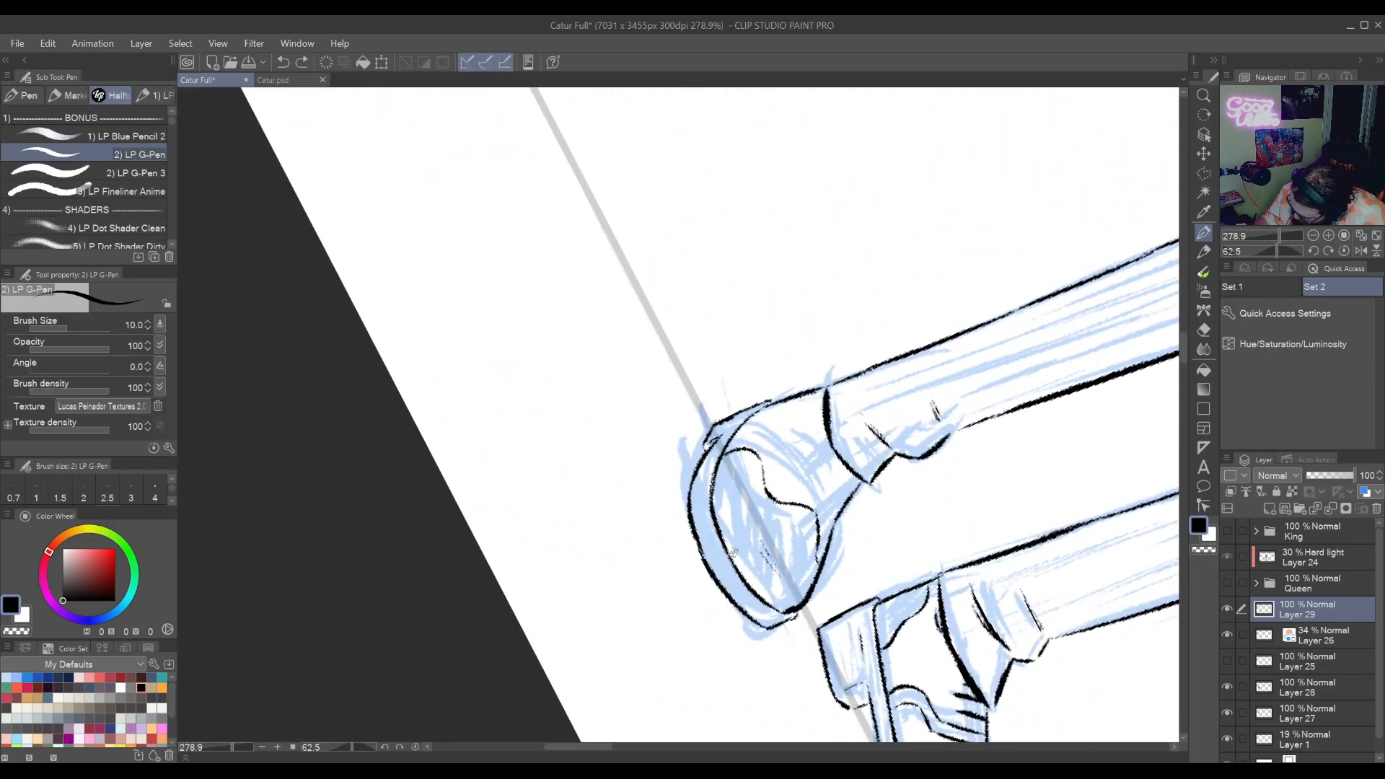
{"action": "left_click_drag", "start_coordinate": [729, 549], "coordinate": [744, 429]}
{"action": "key", "text": "ctrl+z"}
{"action": "left_click_drag", "start_coordinate": [729, 550], "coordinate": [745, 428]}
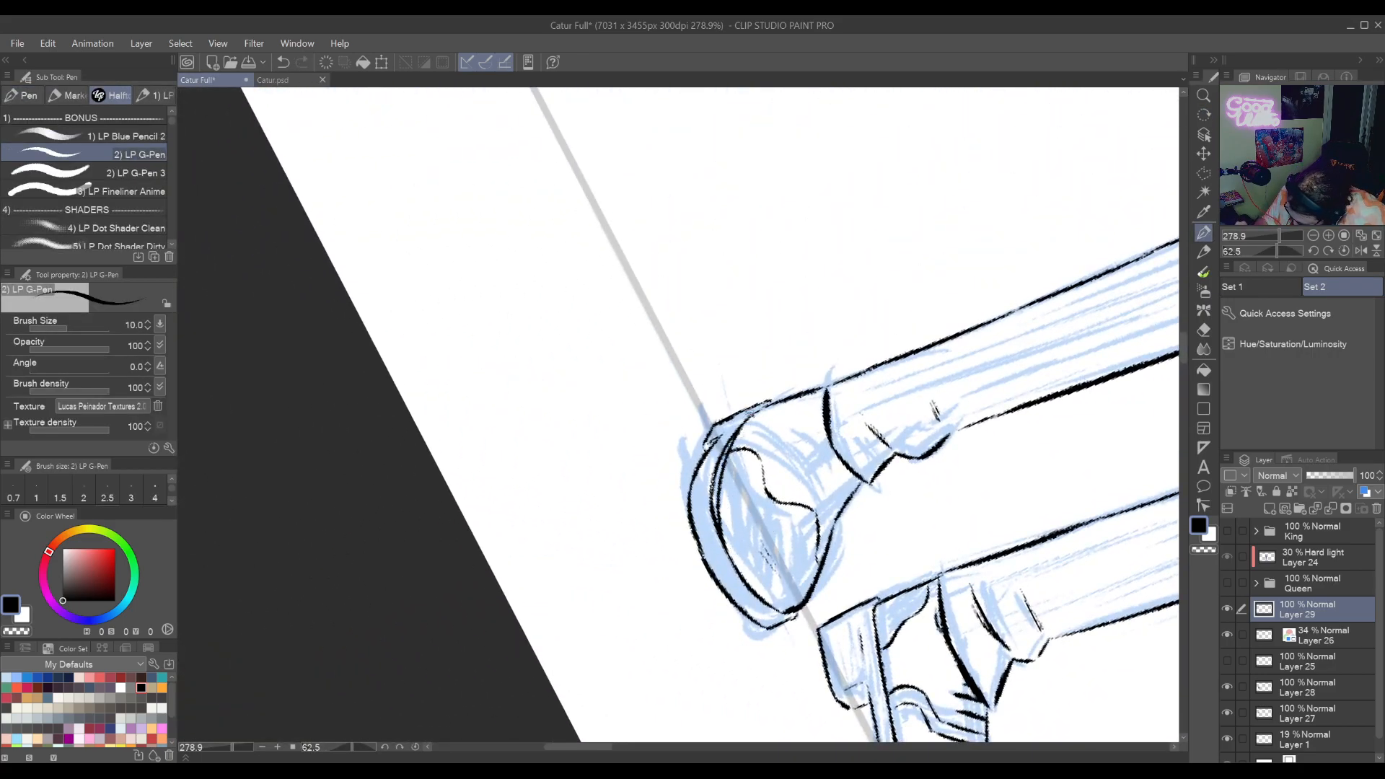
Erase the old doubled line along the outer side of the front-facing shoe's sole
{"action": "key", "text": "e"}
{"action": "left_click_drag", "start_coordinate": [722, 533], "coordinate": [735, 451]}
{"action": "mouse_move", "coordinate": [714, 549]}
{"action": "left_mouse_down"}
{"action": "mouse_move", "coordinate": [715, 492]}
{"action": "mouse_move", "coordinate": [723, 559]}
{"action": "left_mouse_up"}
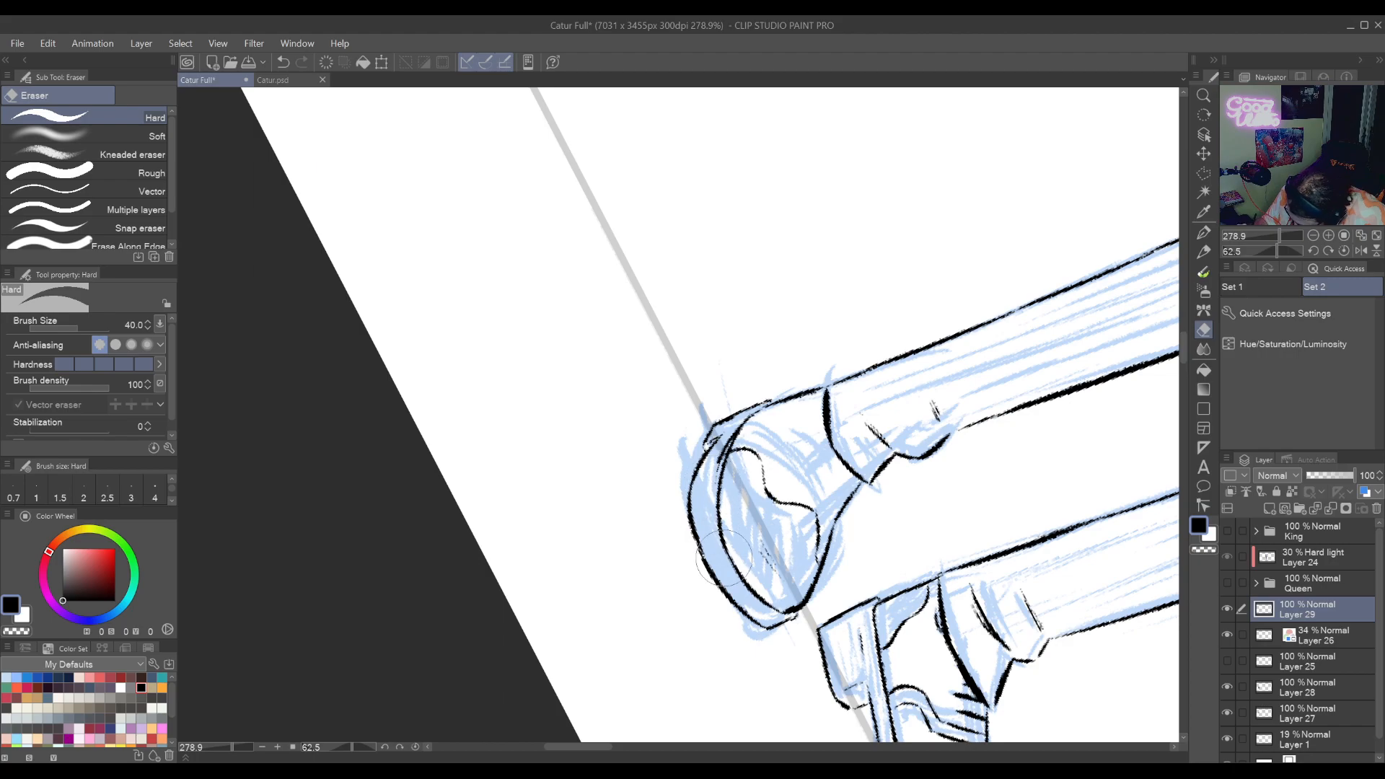
{"action": "key", "text": "r"}
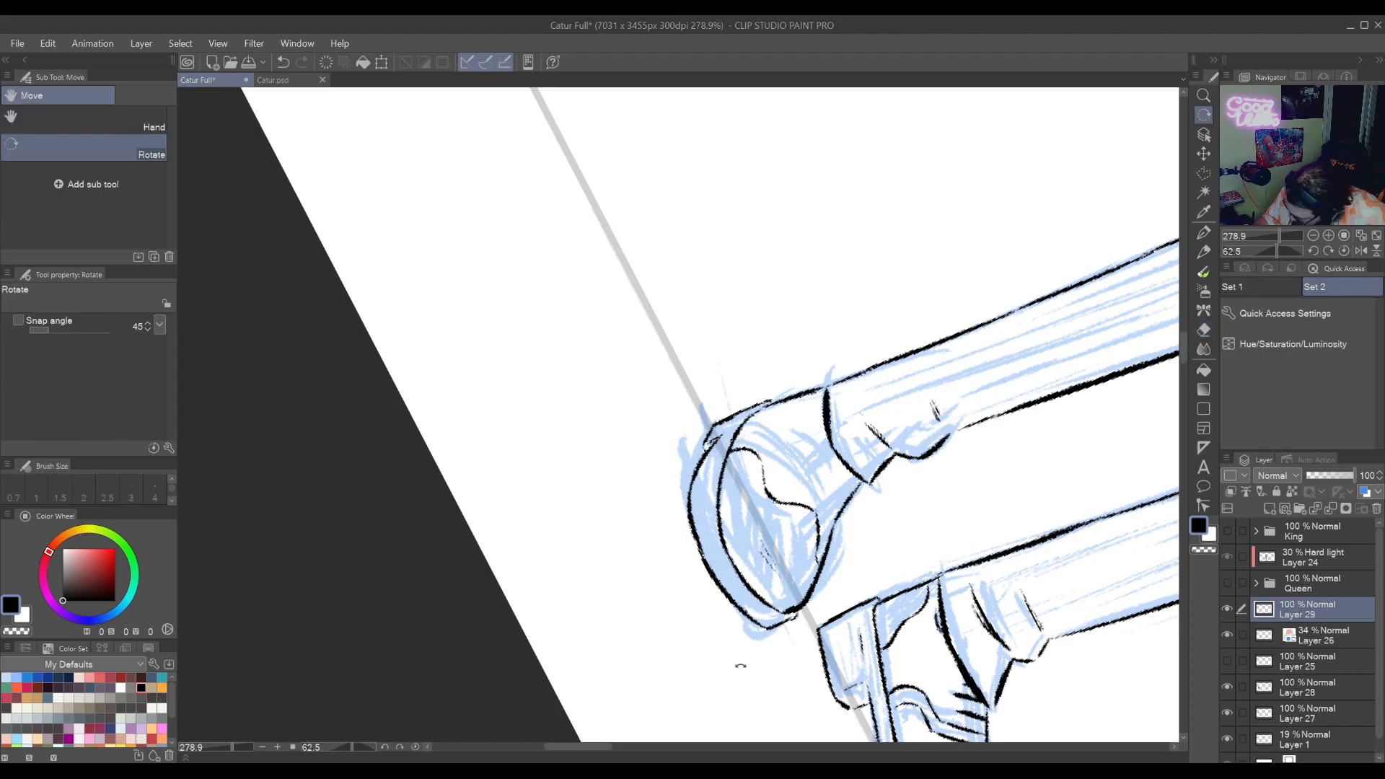
{"action": "left_click_drag", "start_coordinate": [740, 665], "coordinate": [929, 472]}
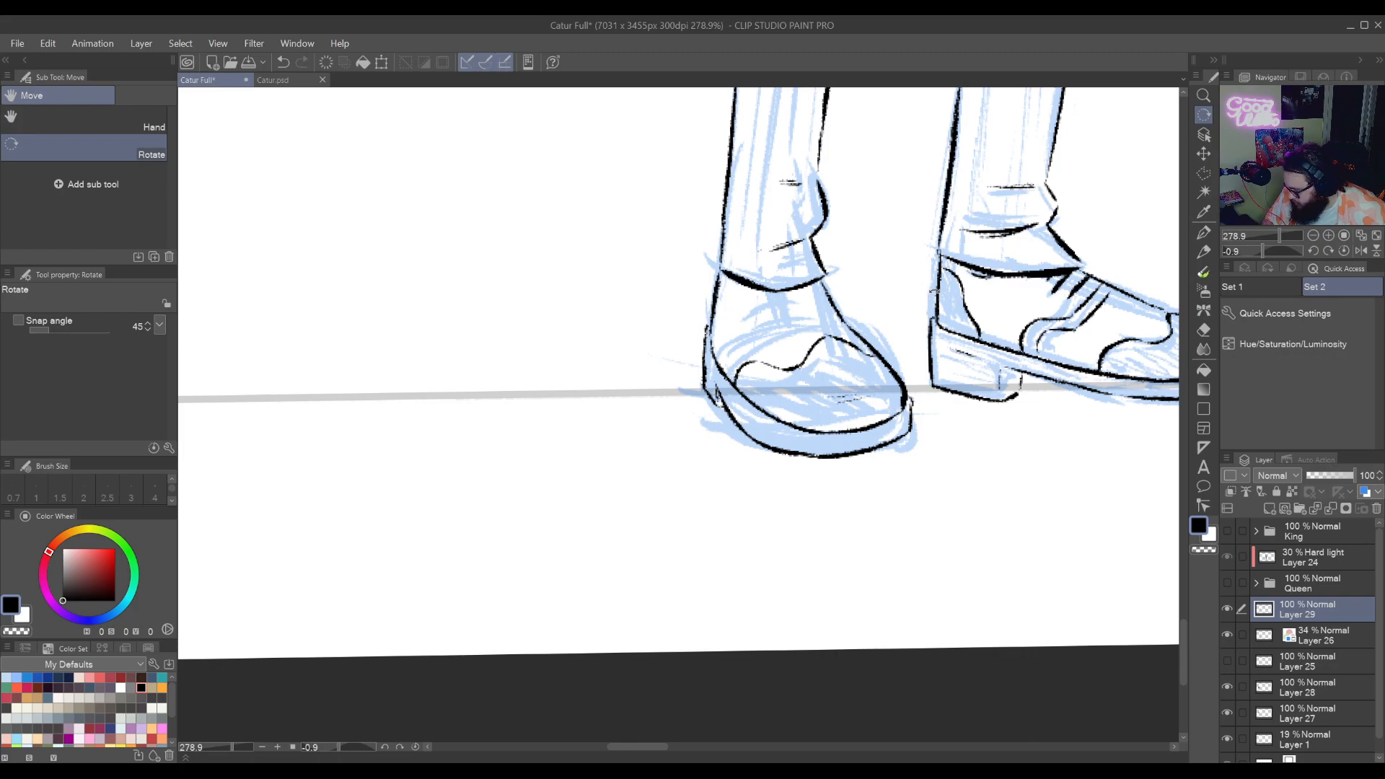
{"action": "mouse_move", "coordinate": [722, 569]}
{"action": "left_mouse_down"}
{"action": "mouse_move", "coordinate": [741, 568]}
{"action": "mouse_move", "coordinate": [837, 411]}
{"action": "mouse_move", "coordinate": [798, 436]}
{"action": "mouse_move", "coordinate": [860, 628]}
{"action": "left_mouse_up"}
{"action": "key", "text": "e"}
{"action": "key", "text": "p"}
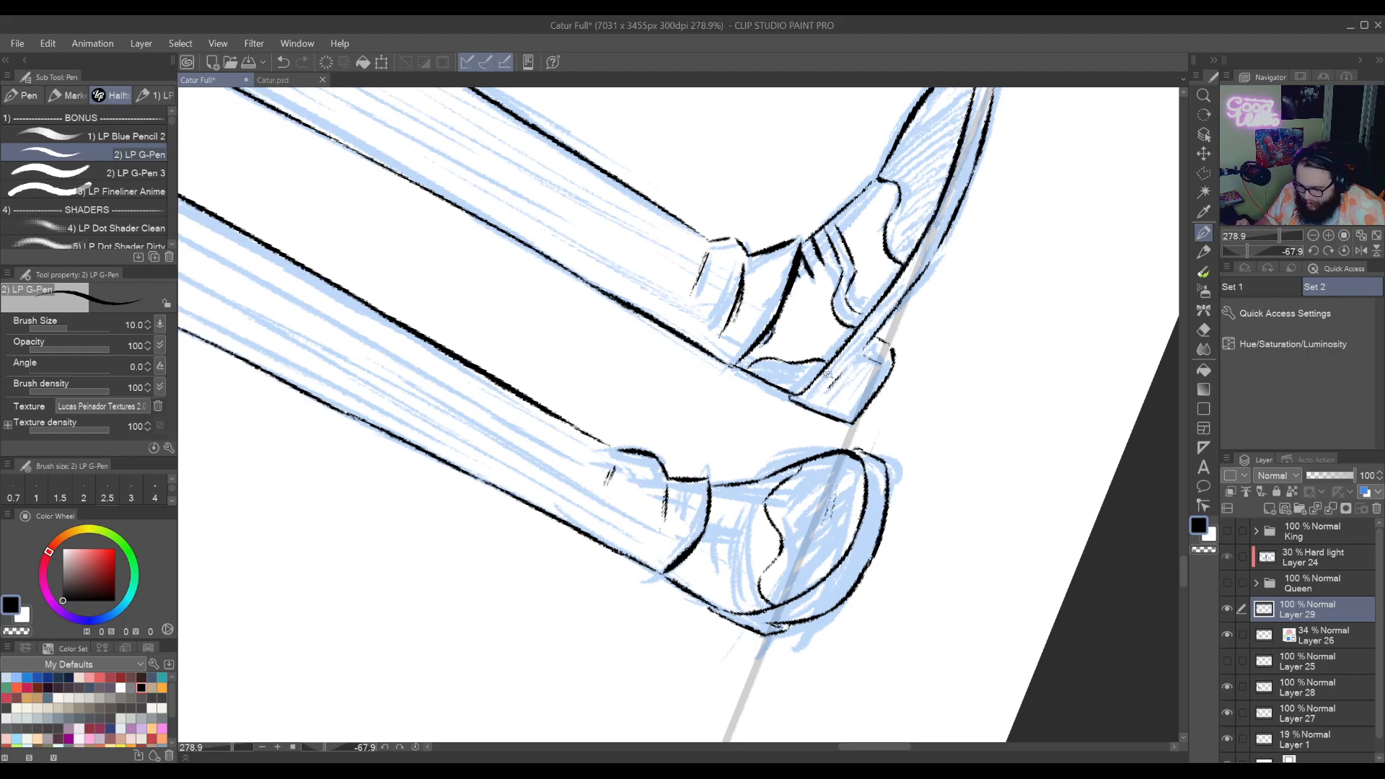
Ink a new lower toe outline on the front-facing shoe, slightly inside the existing one
{"action": "mouse_move", "coordinate": [849, 424]}
{"action": "left_mouse_down"}
{"action": "mouse_move", "coordinate": [880, 377]}
{"action": "mouse_move", "coordinate": [885, 406]}
{"action": "left_mouse_up"}
{"action": "key", "text": "ctrl+z"}
{"action": "left_click_drag", "start_coordinate": [871, 355], "coordinate": [887, 413]}
{"action": "key", "text": "ctrl+z"}
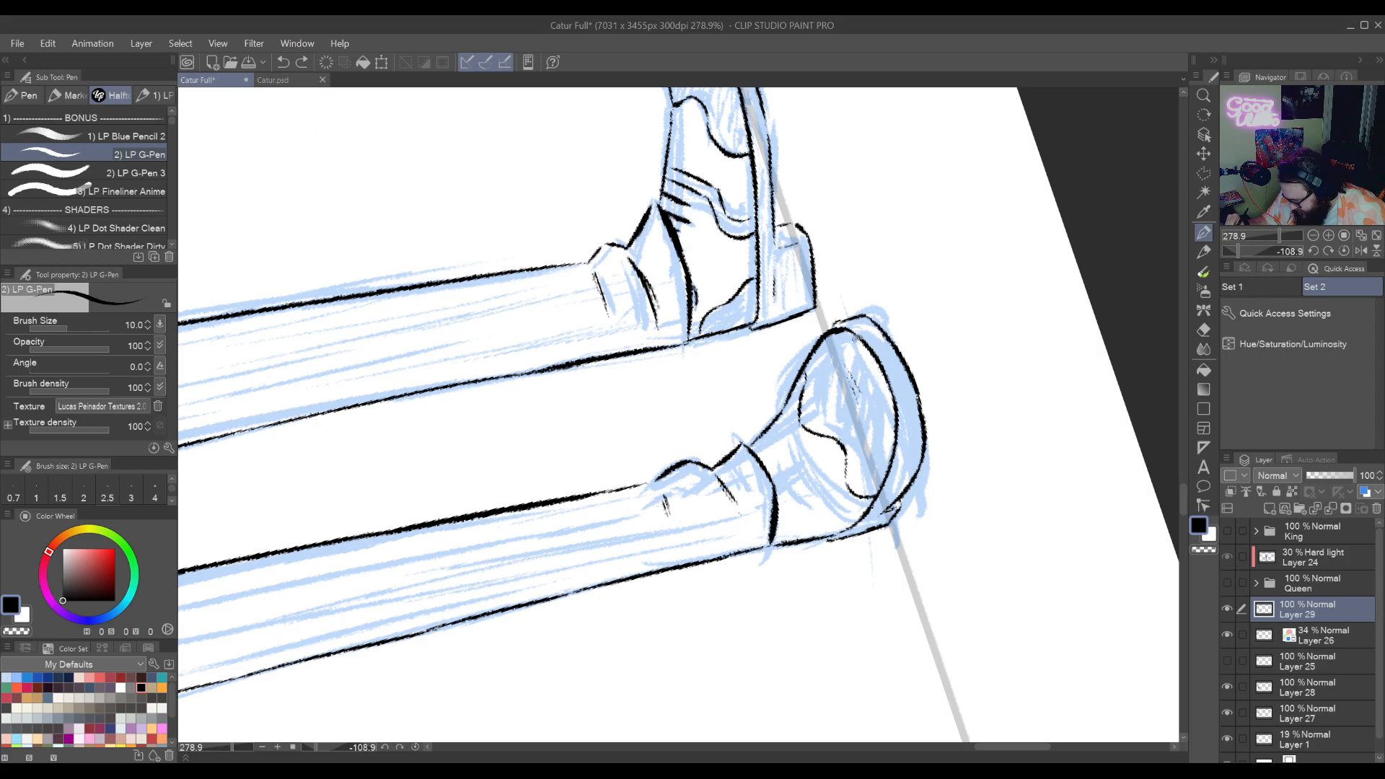
{"action": "left_click_drag", "start_coordinate": [869, 352], "coordinate": [885, 426]}
{"action": "key", "text": "ctrl+z"}
{"action": "mouse_move", "coordinate": [870, 353]}
{"action": "left_mouse_down"}
{"action": "mouse_move", "coordinate": [888, 440]}
{"action": "mouse_move", "coordinate": [883, 386]}
{"action": "mouse_move", "coordinate": [861, 513]}
{"action": "mouse_move", "coordinate": [883, 457]}
{"action": "mouse_move", "coordinate": [859, 519]}
{"action": "left_mouse_up"}
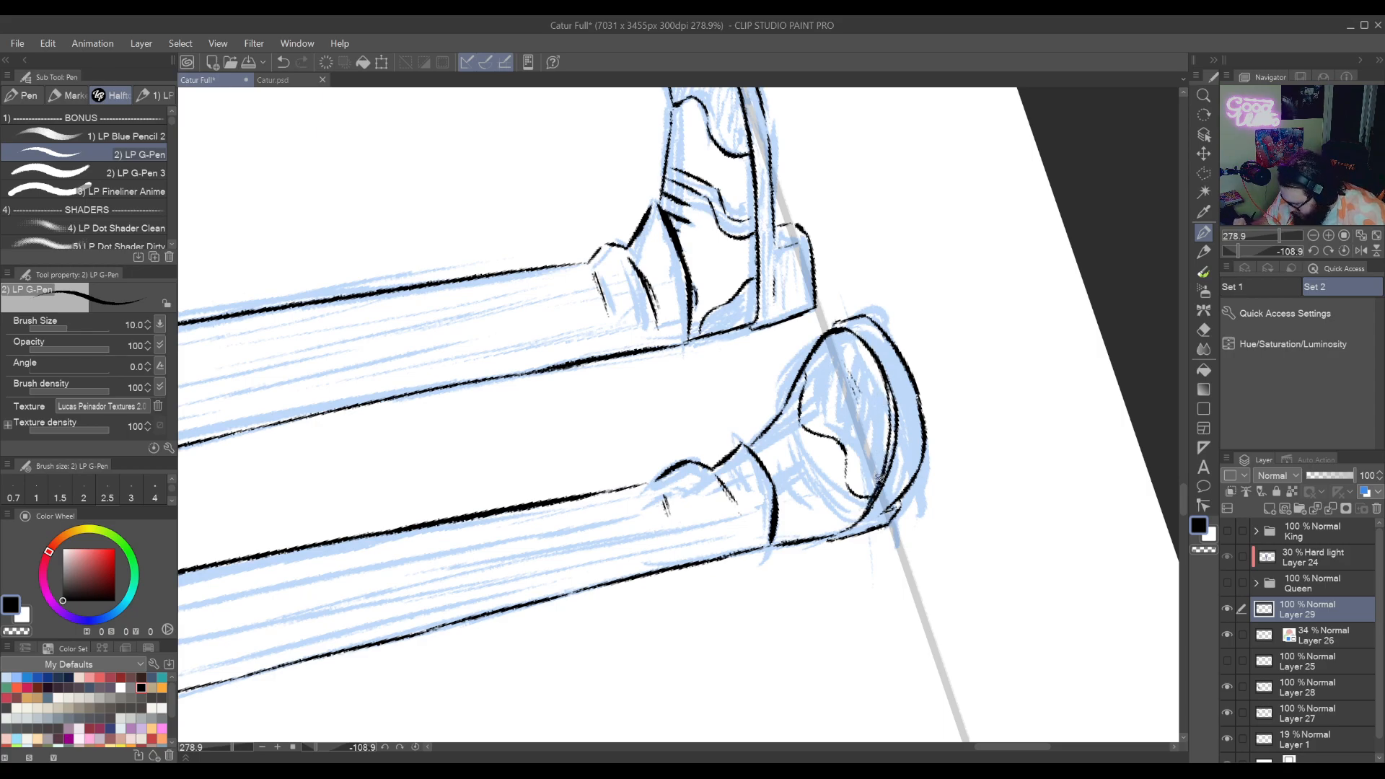
Erase the old toe outline that doubles the new line above the front-facing shoe's sole
{"action": "key", "text": "ctrl+z"}
{"action": "key", "text": "e"}
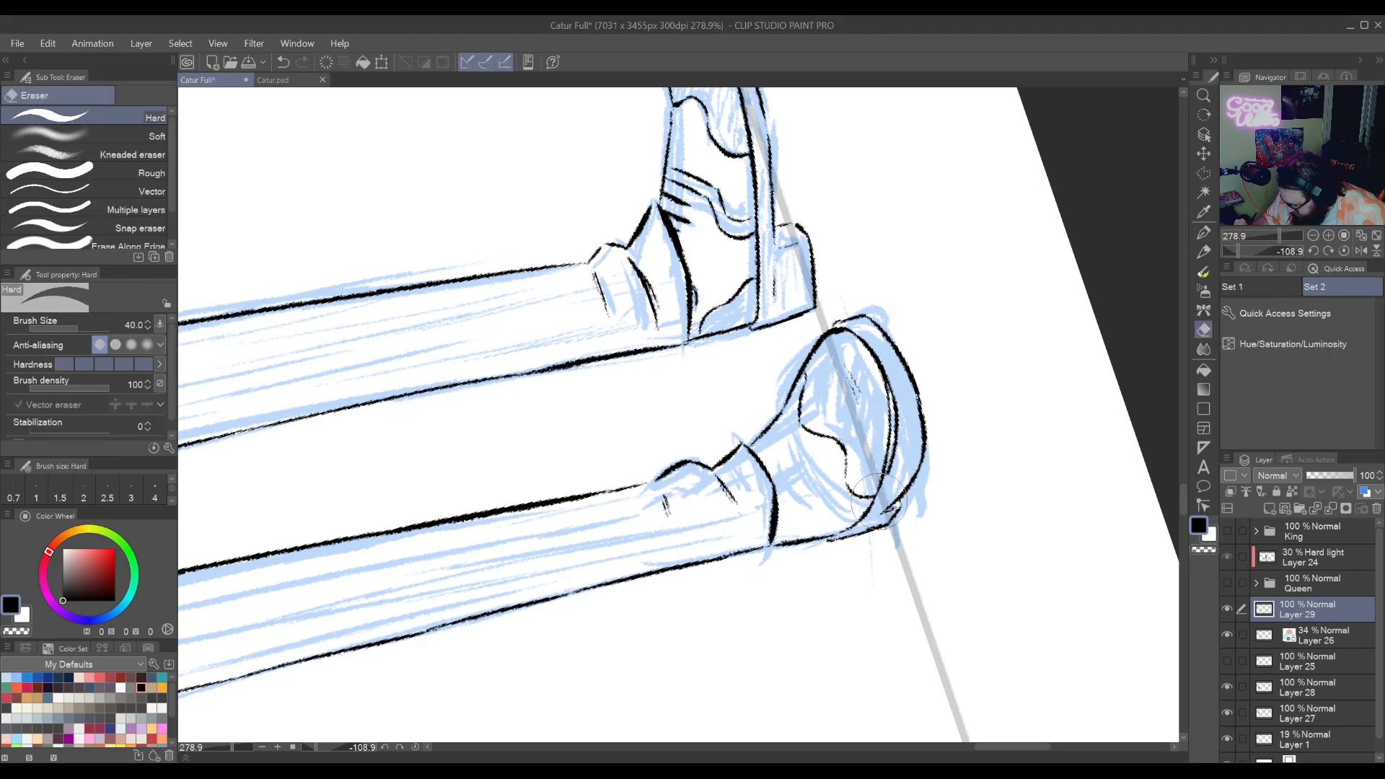
{"action": "mouse_move", "coordinate": [889, 476]}
{"action": "left_mouse_down"}
{"action": "mouse_move", "coordinate": [900, 411]}
{"action": "mouse_move", "coordinate": [895, 435]}
{"action": "left_mouse_up"}
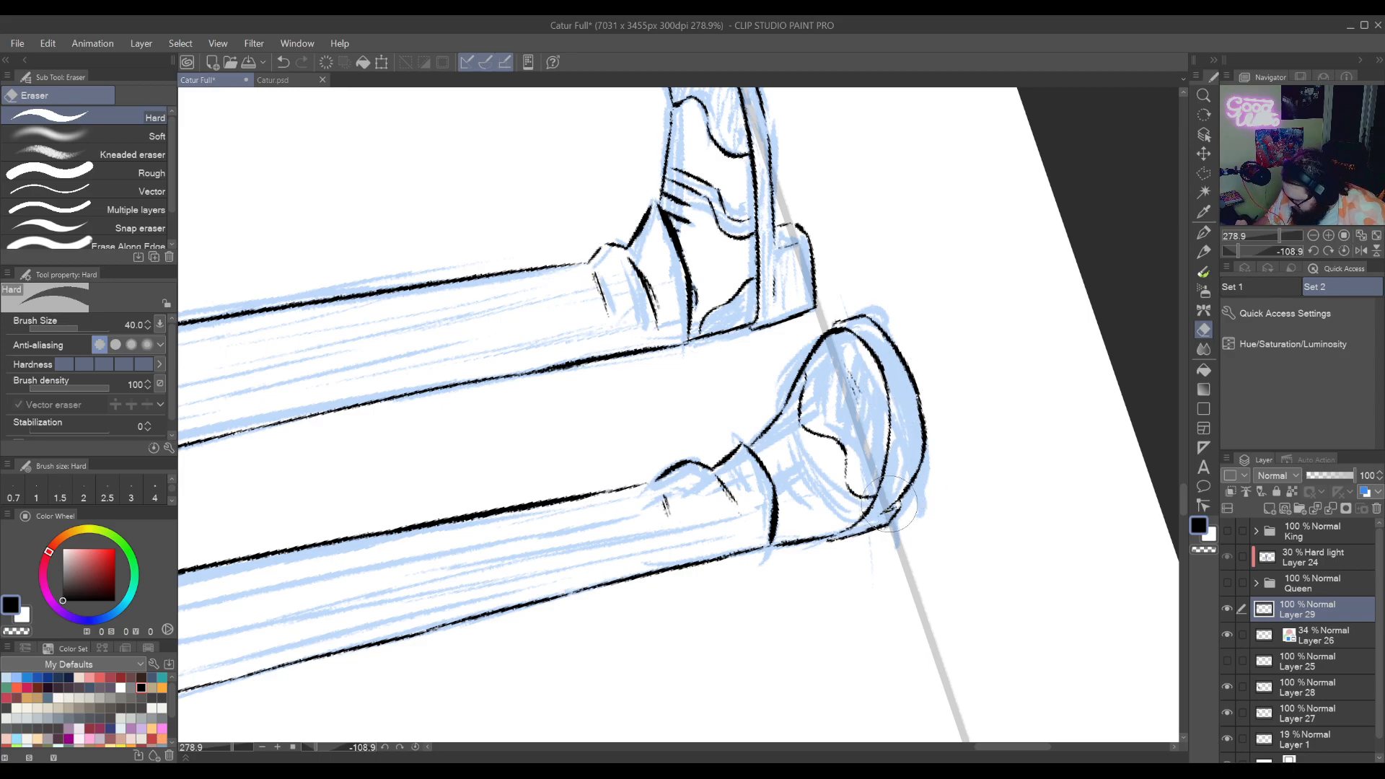
Erase the front-facing shoe's lower sole edge and re-ink it closer to the toe outline for a thinner sole
{"action": "mouse_move", "coordinate": [915, 480]}
{"action": "left_mouse_down"}
{"action": "mouse_move", "coordinate": [913, 373]}
{"action": "mouse_move", "coordinate": [902, 431]}
{"action": "left_mouse_up"}
{"action": "key", "text": "p"}
{"action": "key", "text": "ctrl+z"}
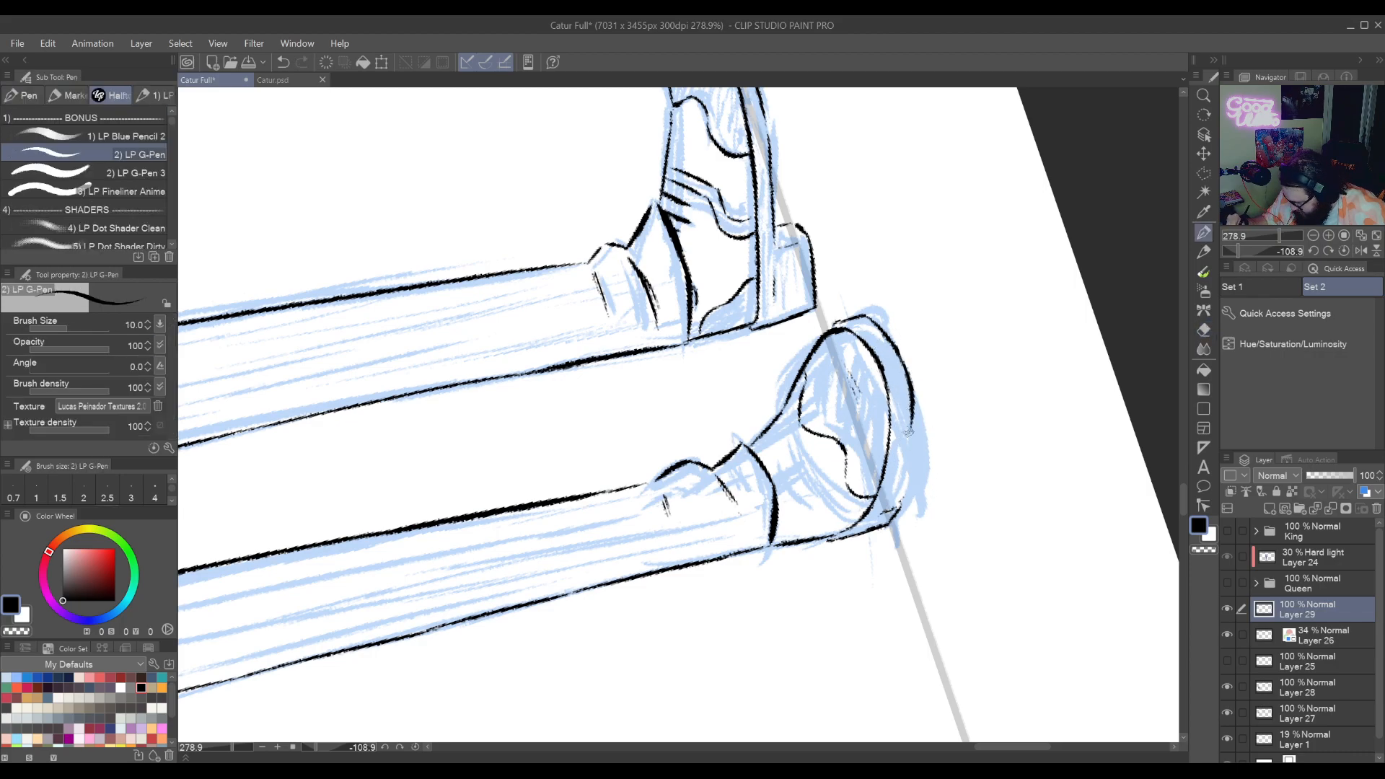
{"action": "key", "text": "ctrl+z"}
{"action": "left_click_drag", "start_coordinate": [902, 360], "coordinate": [895, 459]}
{"action": "key", "text": "ctrl+z"}
{"action": "left_click_drag", "start_coordinate": [903, 359], "coordinate": [898, 465]}
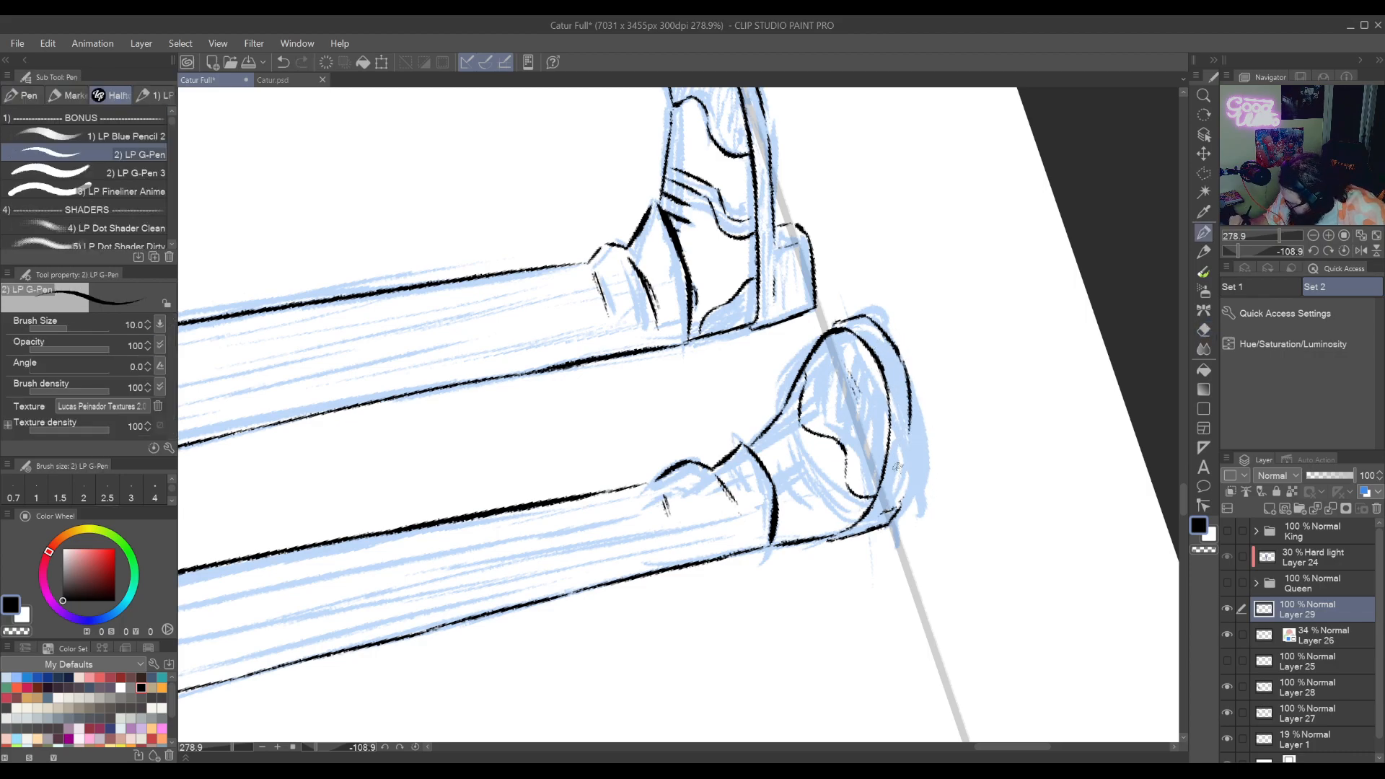
{"action": "key", "text": "ctrl+z"}
{"action": "mouse_move", "coordinate": [900, 350]}
{"action": "left_mouse_down"}
{"action": "mouse_move", "coordinate": [911, 440]}
{"action": "mouse_move", "coordinate": [887, 496]}
{"action": "left_mouse_up"}
{"action": "key", "text": "ctrl+z"}
{"action": "mouse_move", "coordinate": [911, 429]}
{"action": "left_mouse_down"}
{"action": "mouse_move", "coordinate": [877, 511]}
{"action": "mouse_move", "coordinate": [898, 473]}
{"action": "left_mouse_up"}
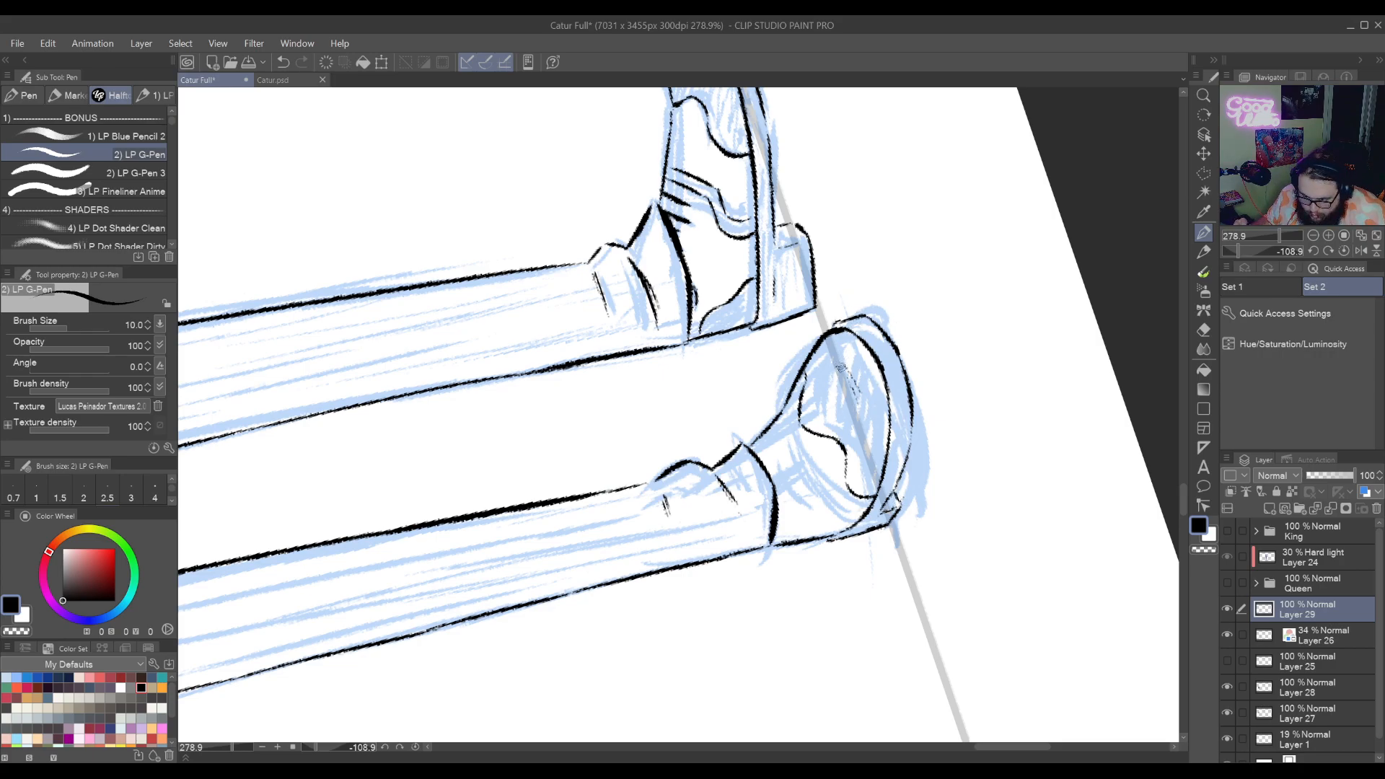
Clean up and touch in the sole's outer back corner on the front-facing shoe
{"action": "key", "text": "r"}
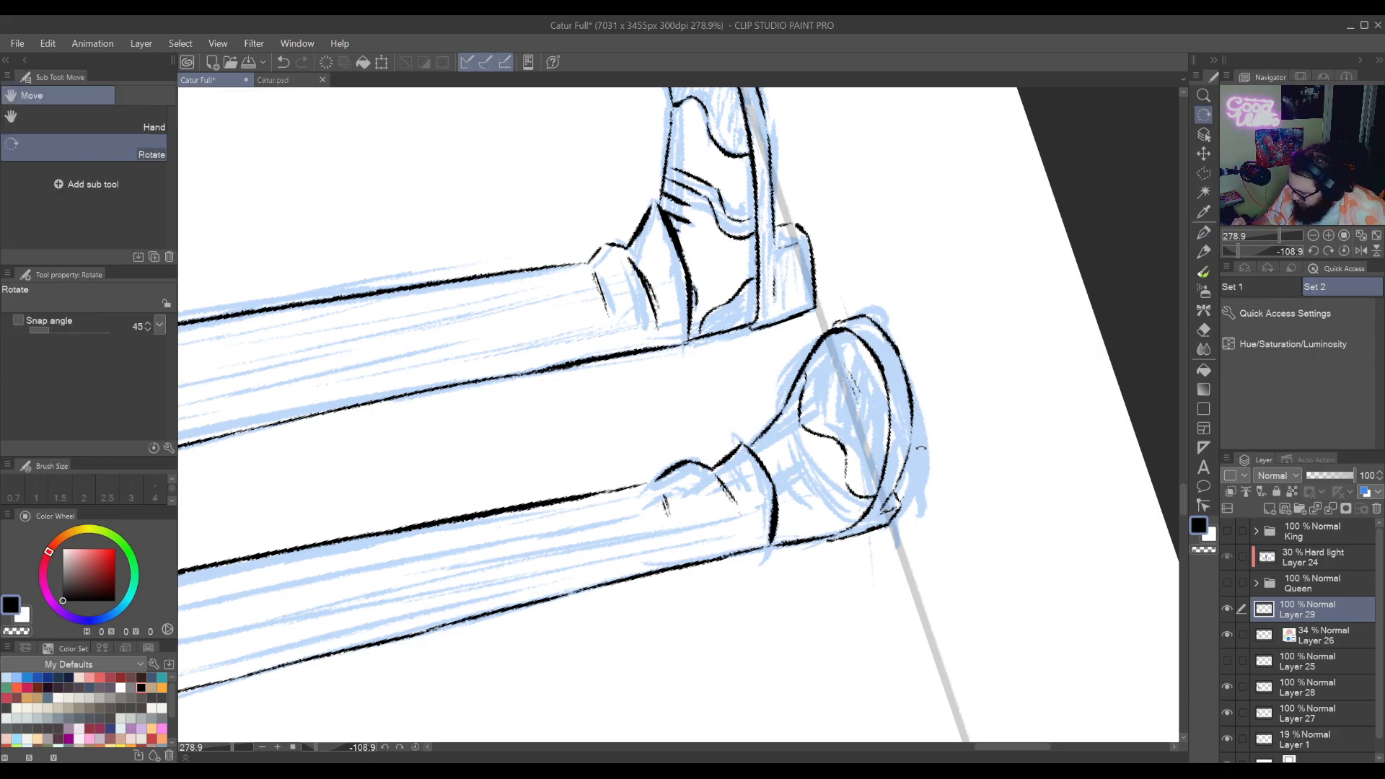
{"action": "mouse_move", "coordinate": [878, 339]}
{"action": "left_mouse_down"}
{"action": "mouse_move", "coordinate": [837, 497]}
{"action": "mouse_move", "coordinate": [758, 598]}
{"action": "mouse_move", "coordinate": [863, 481]}
{"action": "left_mouse_up"}
{"action": "key", "text": "p"}
{"action": "key", "text": "e"}
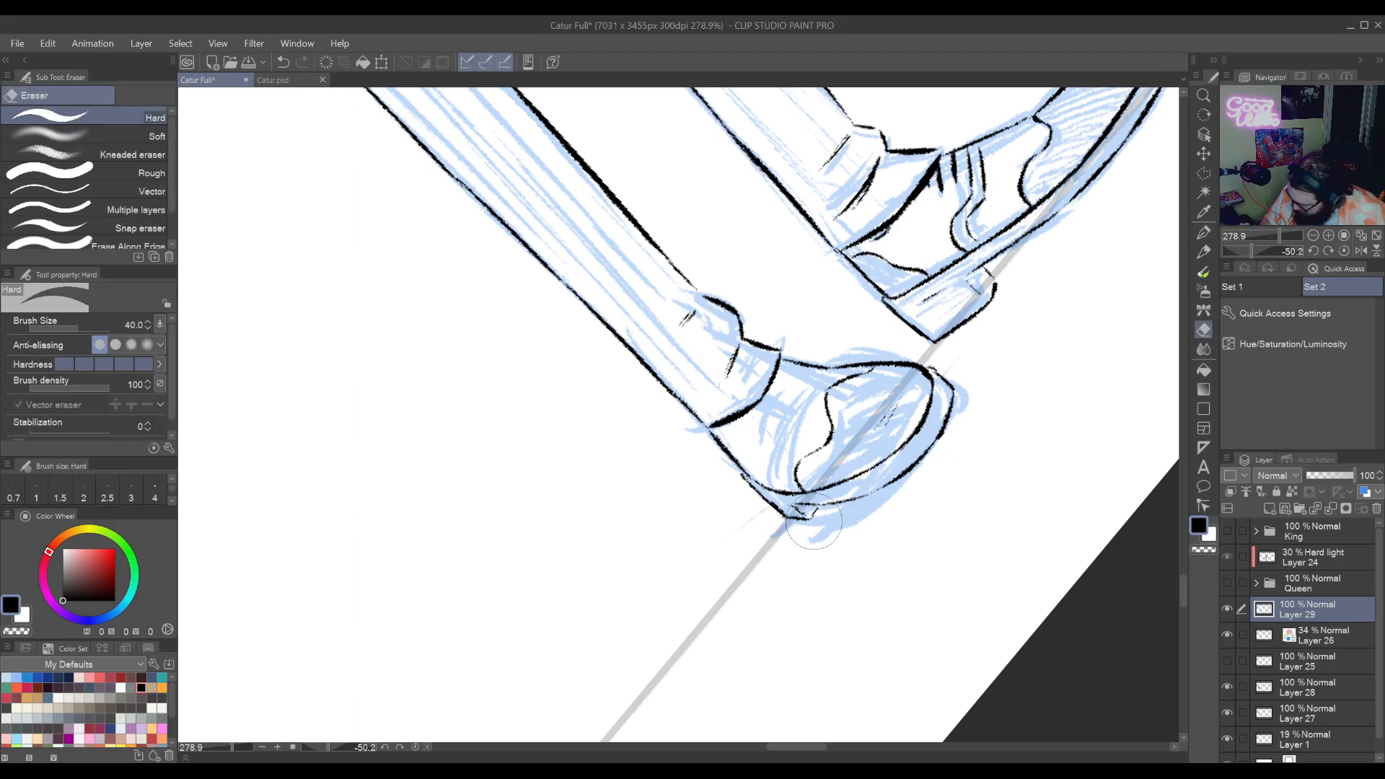
{"action": "key", "text": "p"}
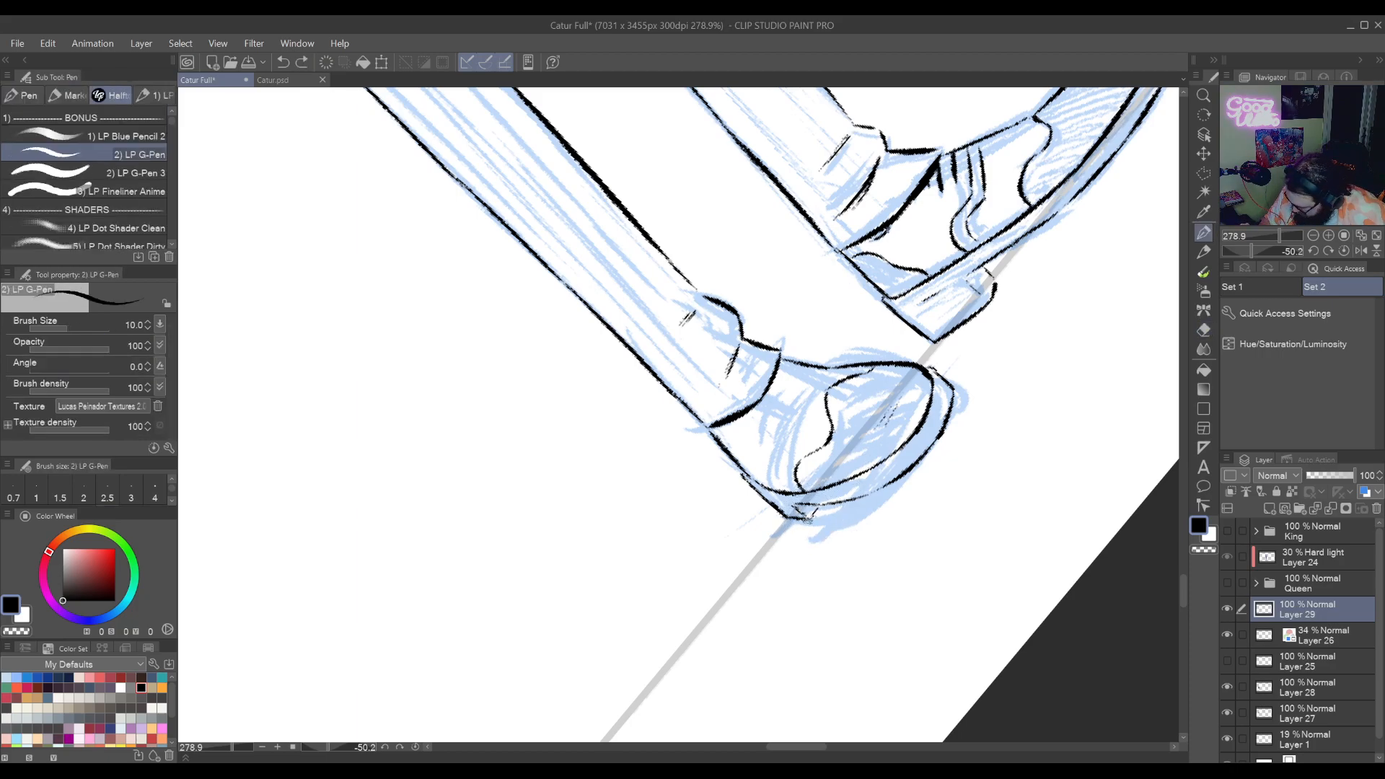
{"action": "left_click", "coordinate": [808, 519]}
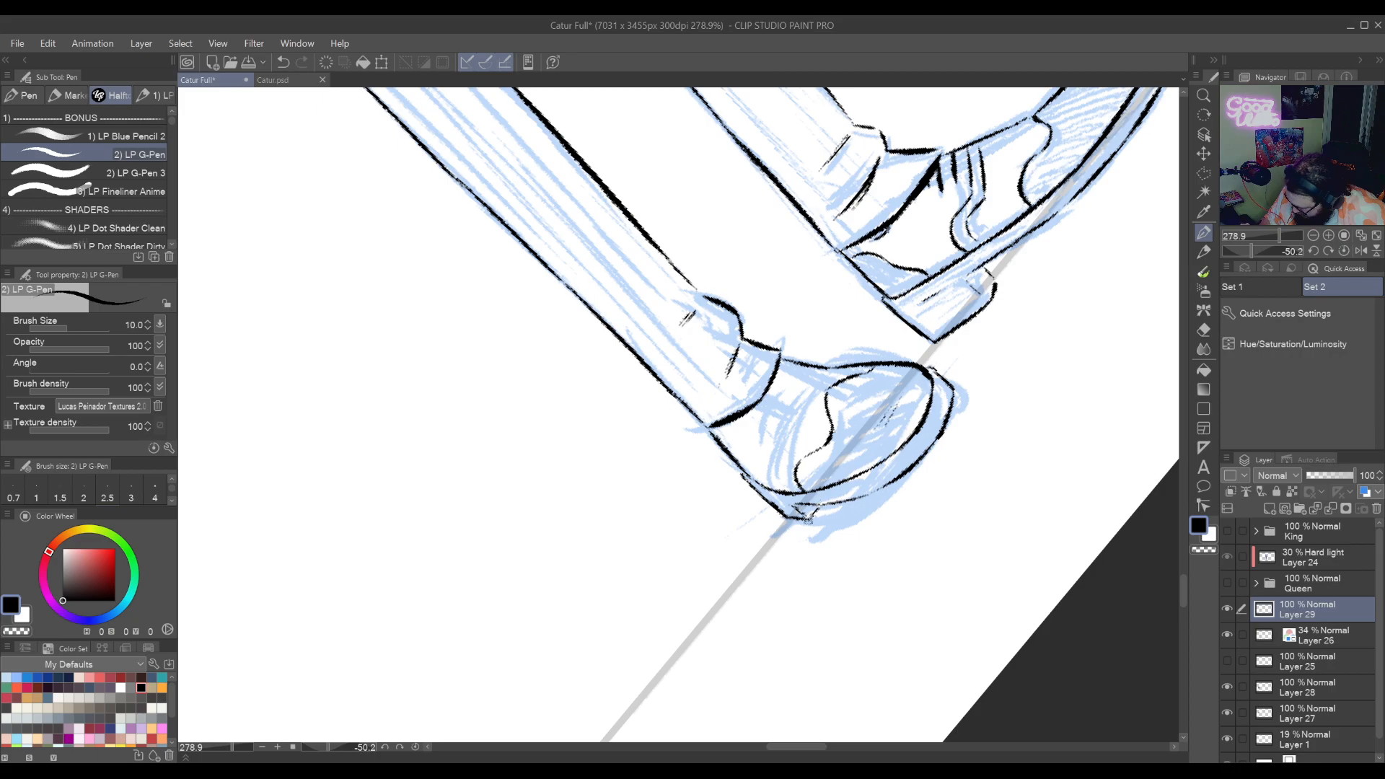
Ink a short heel seam down the outer back side of the front-facing shoe, below the trouser hem
{"action": "double_click", "coordinate": [729, 577]}
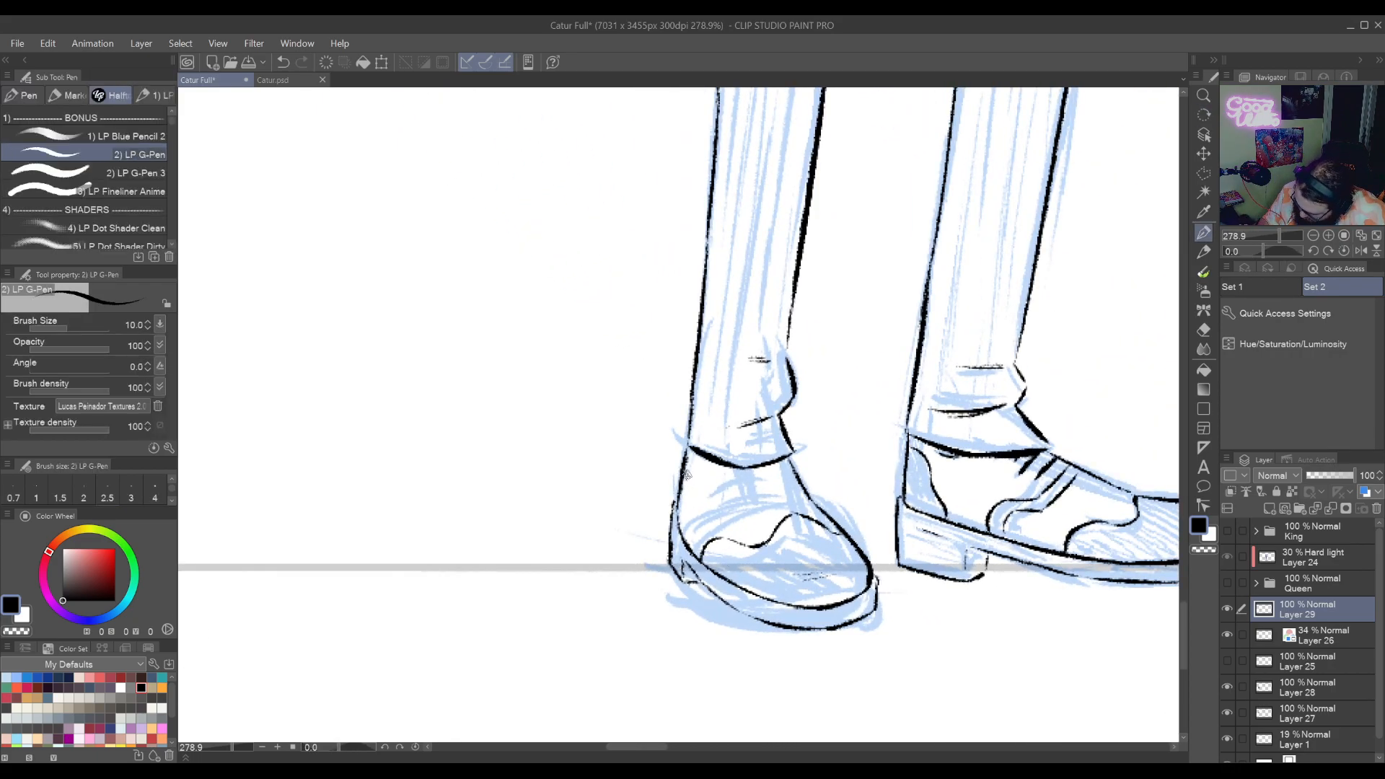
{"action": "left_click_drag", "start_coordinate": [684, 474], "coordinate": [682, 498]}
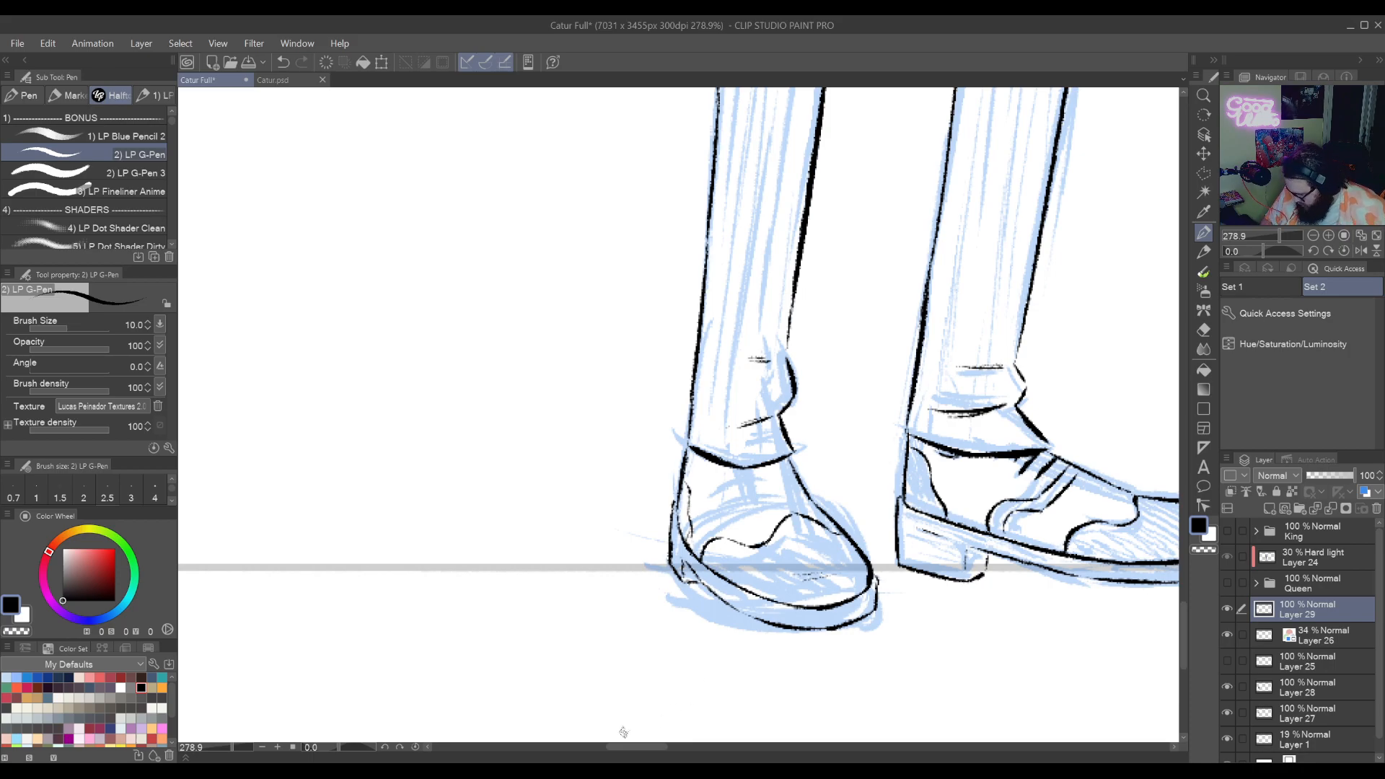
Erase the outer half of the wavy toe-cap seam on the front-facing shoe
{"action": "left_click_drag", "start_coordinate": [624, 732], "coordinate": [660, 713]}
{"action": "key", "text": "e"}
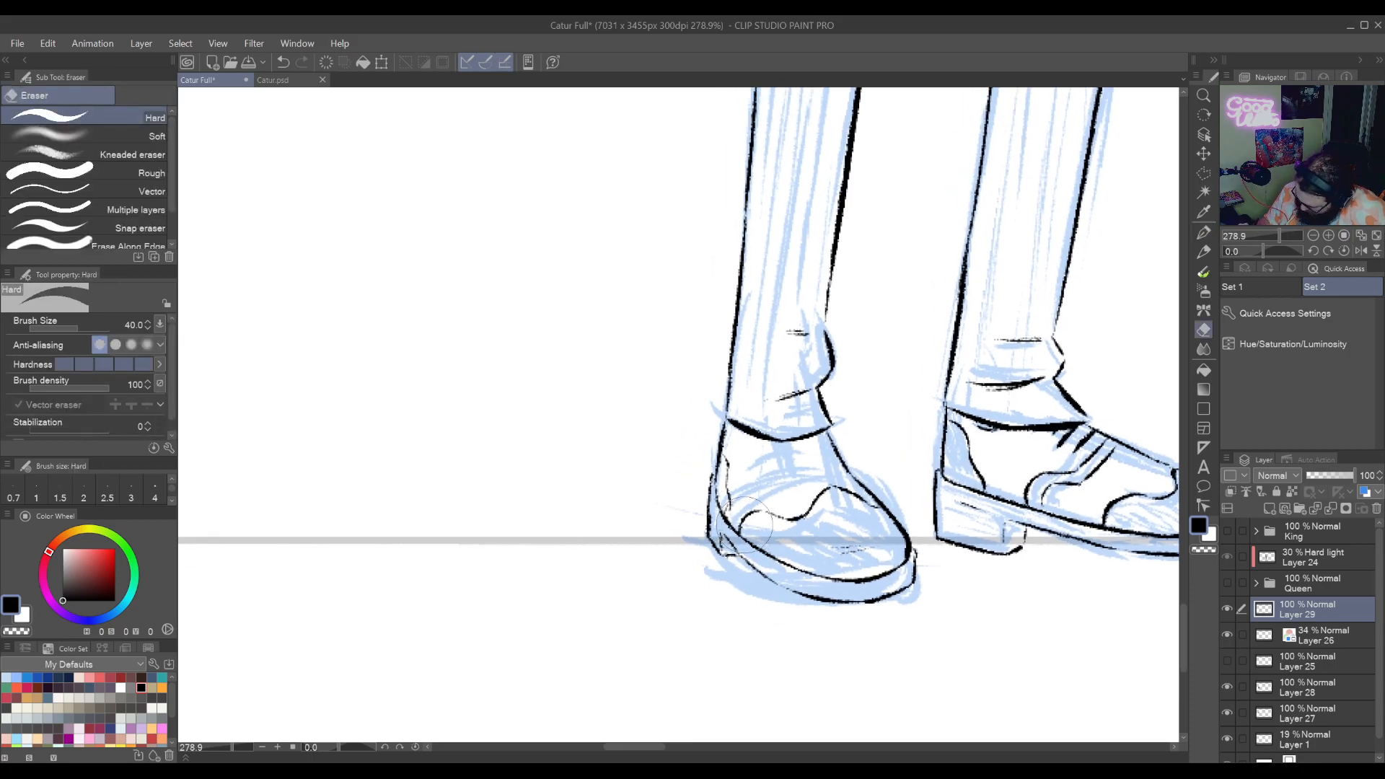
{"action": "left_click_drag", "start_coordinate": [753, 516], "coordinate": [779, 497]}
{"action": "key", "text": "p"}
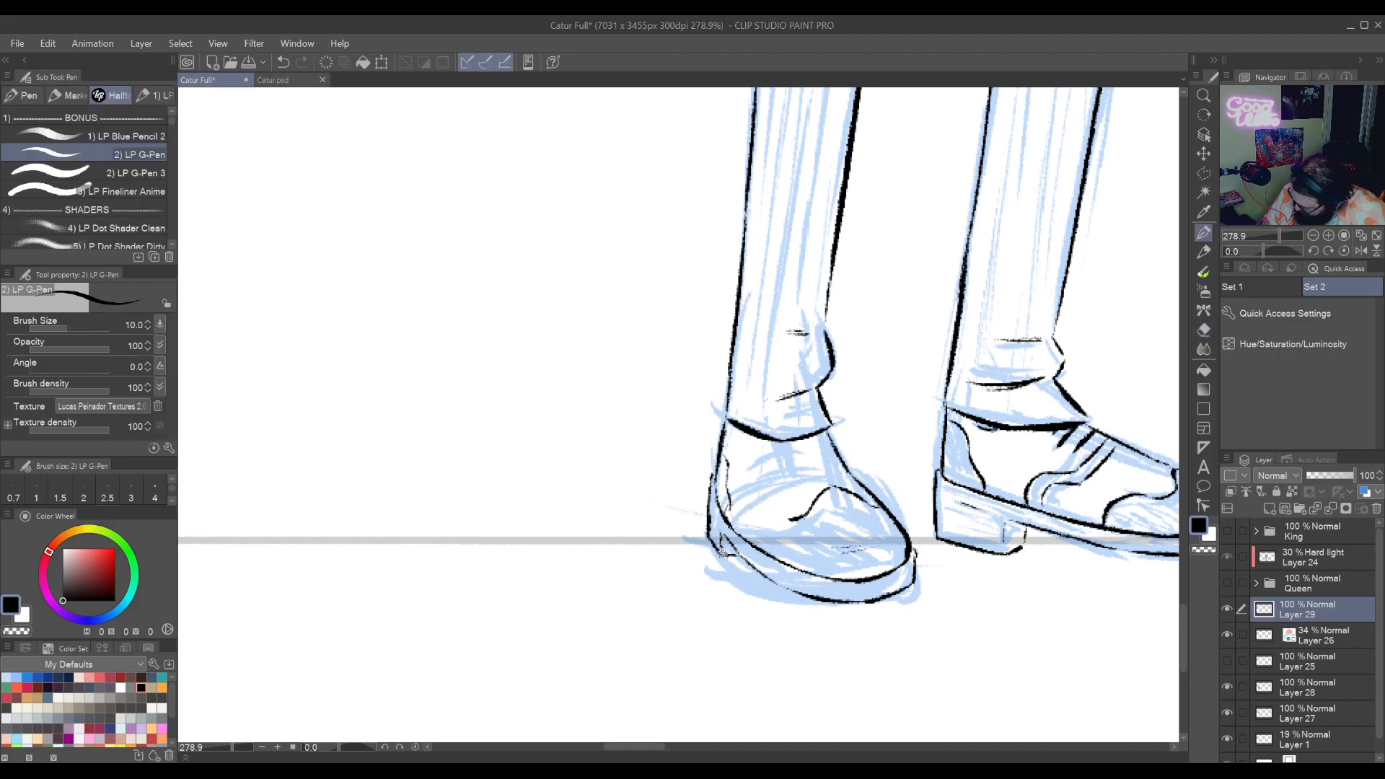
Ink the curved vamp seam arching from the instep down to the outer sole edge of the front-facing shoe
{"action": "mouse_move", "coordinate": [725, 650]}
{"action": "left_mouse_down"}
{"action": "mouse_move", "coordinate": [792, 649]}
{"action": "mouse_move", "coordinate": [818, 449]}
{"action": "mouse_move", "coordinate": [851, 405]}
{"action": "left_mouse_up"}
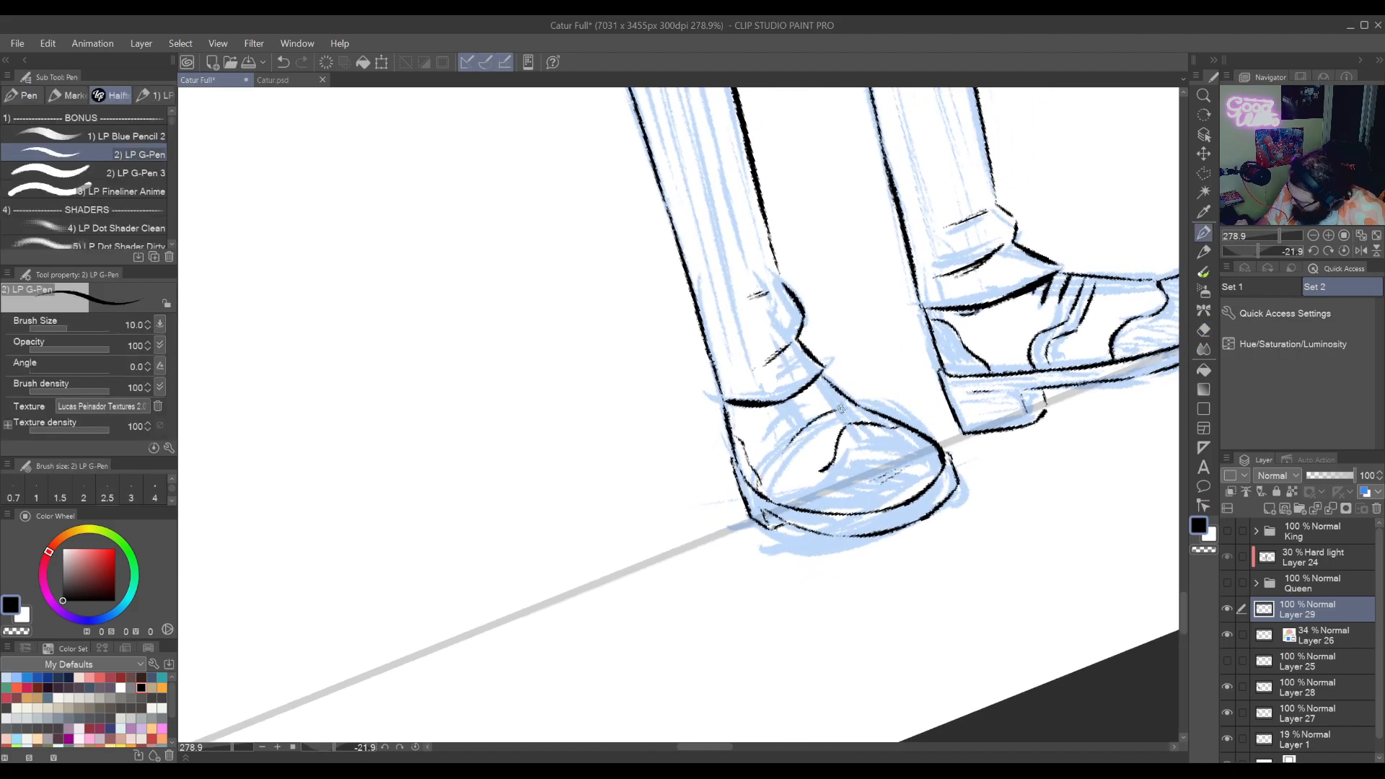
{"action": "key", "text": "ctrl+z"}
{"action": "left_click_drag", "start_coordinate": [786, 441], "coordinate": [851, 405]}
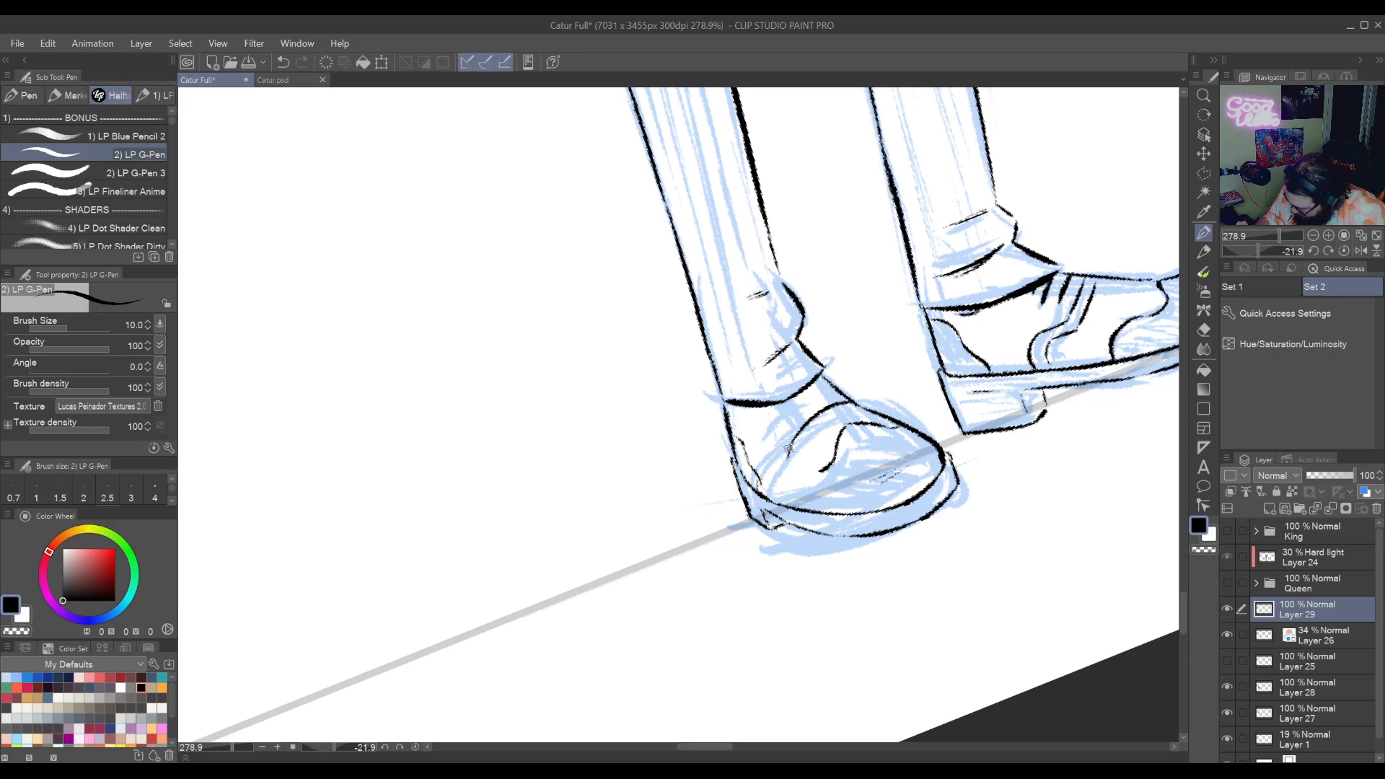
{"action": "left_click_drag", "start_coordinate": [779, 467], "coordinate": [774, 495]}
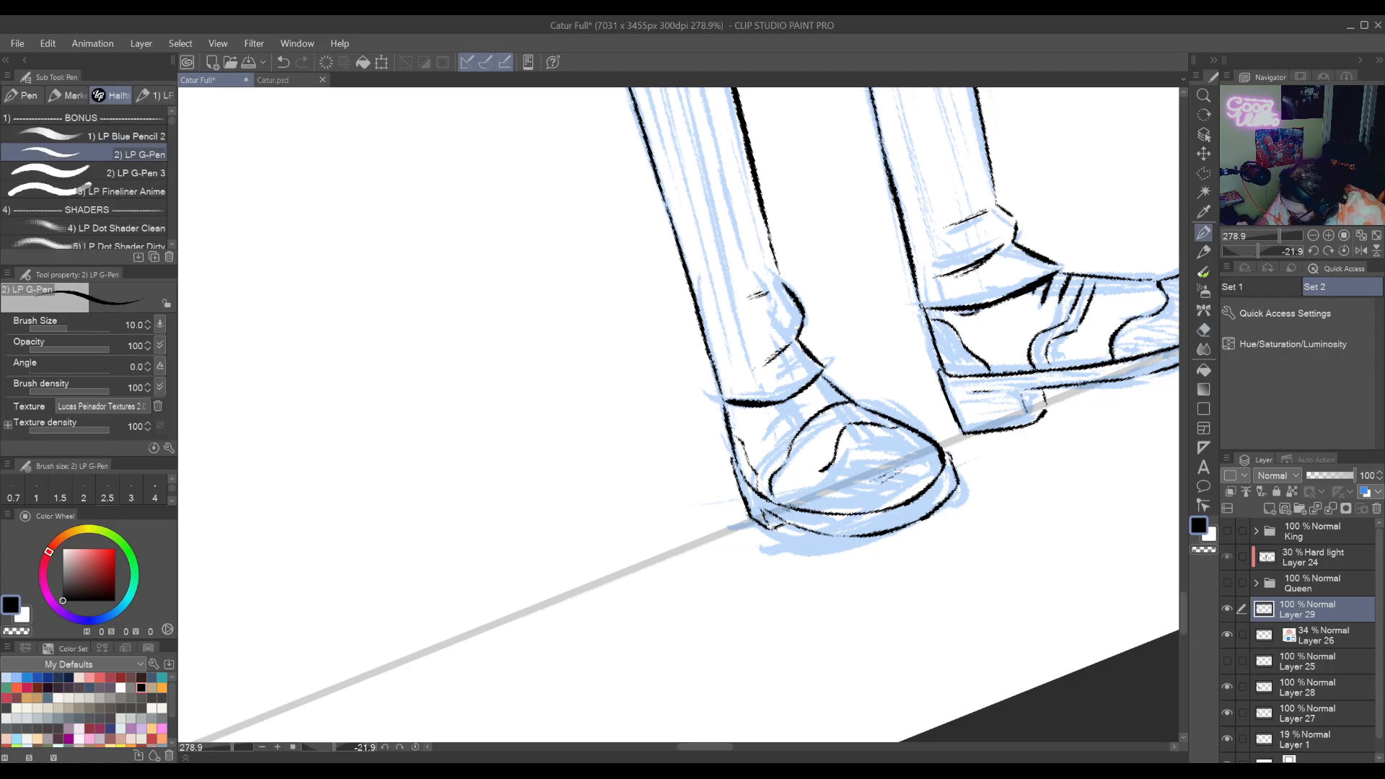
{"action": "left_click_drag", "start_coordinate": [792, 464], "coordinate": [831, 415]}
{"action": "key", "text": "ctrl+z"}
{"action": "mouse_move", "coordinate": [797, 463]}
{"action": "left_mouse_down"}
{"action": "mouse_move", "coordinate": [846, 406]}
{"action": "mouse_move", "coordinate": [789, 460]}
{"action": "left_mouse_up"}
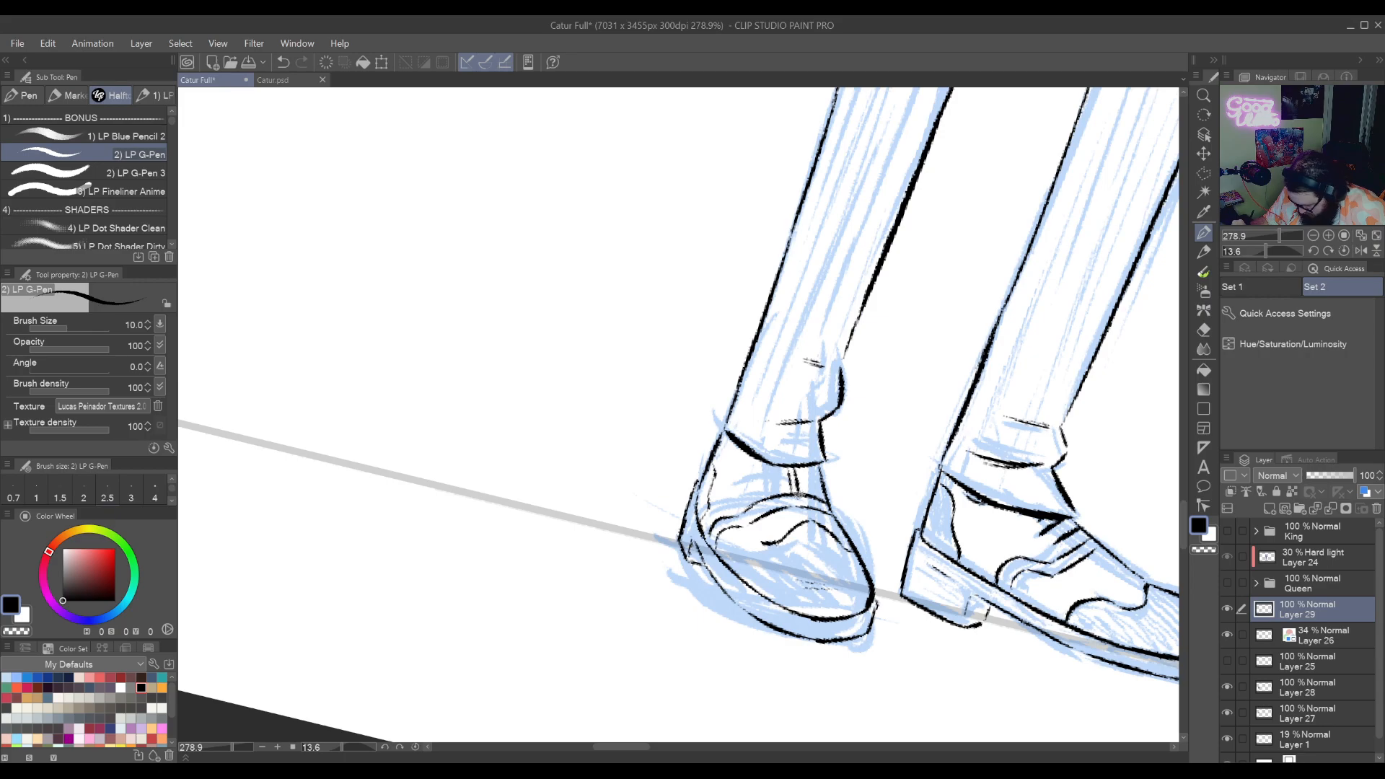
Ink the laces and the narrow opening they cross on the front-facing shoe, just below the trouser hem
{"action": "key", "text": "e"}
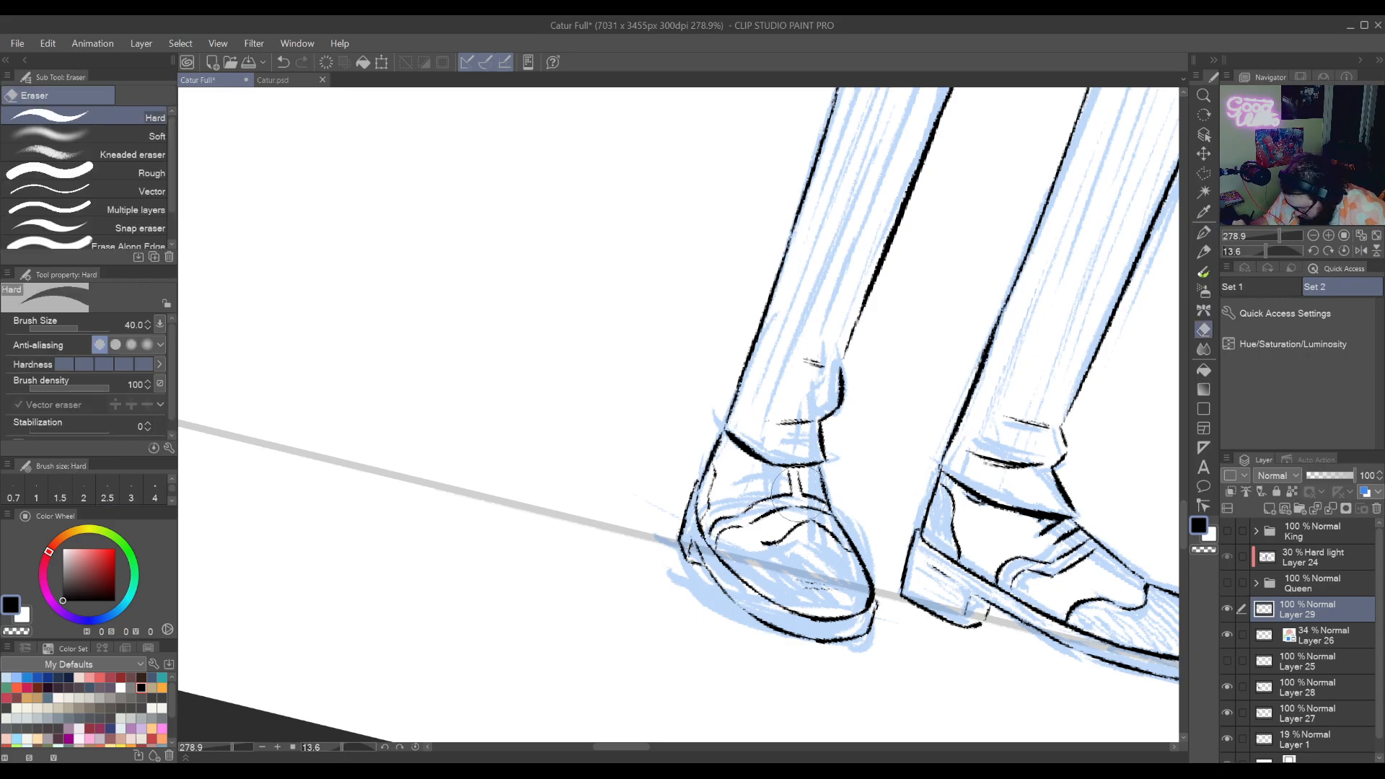
{"action": "key", "text": "p"}
{"action": "left_click_drag", "start_coordinate": [796, 493], "coordinate": [819, 434]}
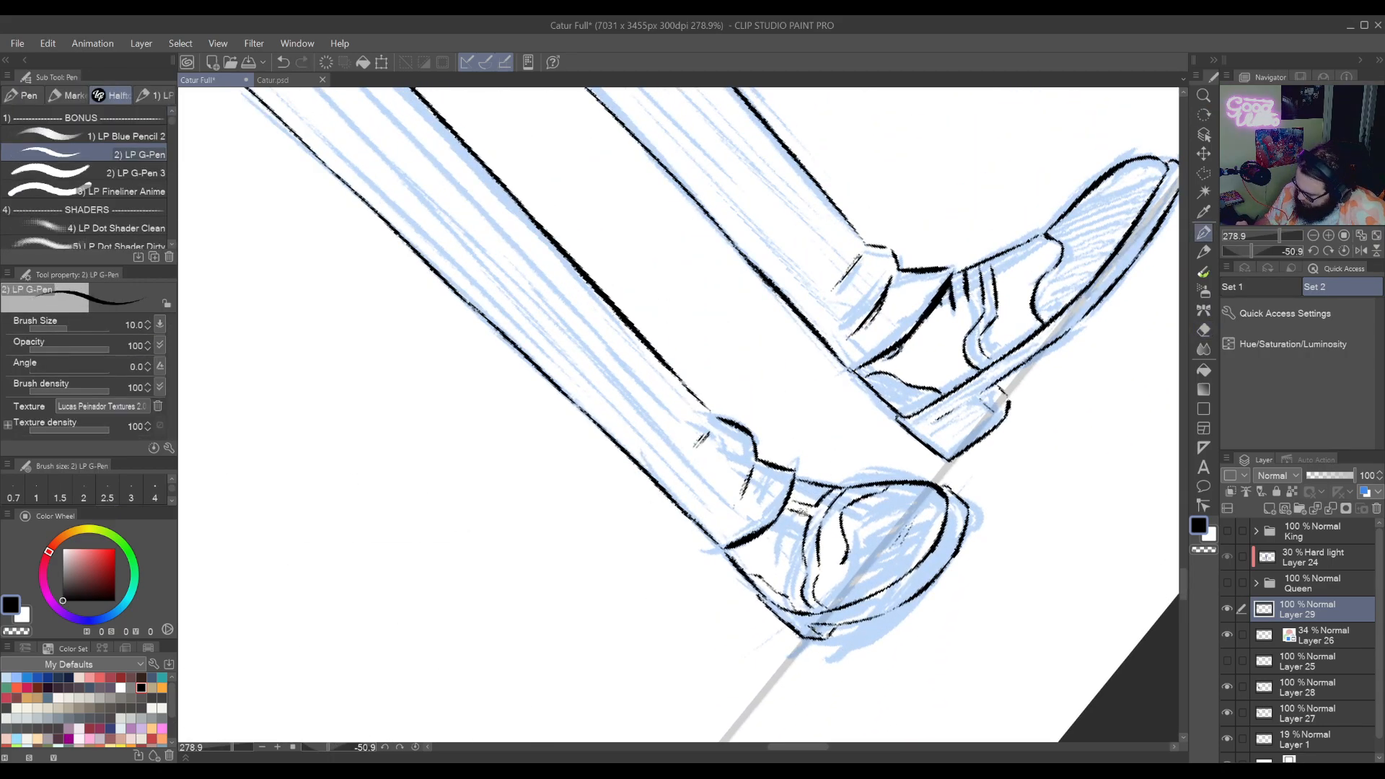
{"action": "left_click_drag", "start_coordinate": [792, 548], "coordinate": [815, 488]}
{"action": "key", "text": "ctrl+z"}
{"action": "mouse_move", "coordinate": [794, 541]}
{"action": "left_mouse_down"}
{"action": "mouse_move", "coordinate": [819, 489]}
{"action": "mouse_move", "coordinate": [792, 536]}
{"action": "left_mouse_up"}
{"action": "key", "text": "ctrl+z"}
{"action": "left_click_drag", "start_coordinate": [808, 483], "coordinate": [781, 551]}
{"action": "key", "text": "ctrl+z"}
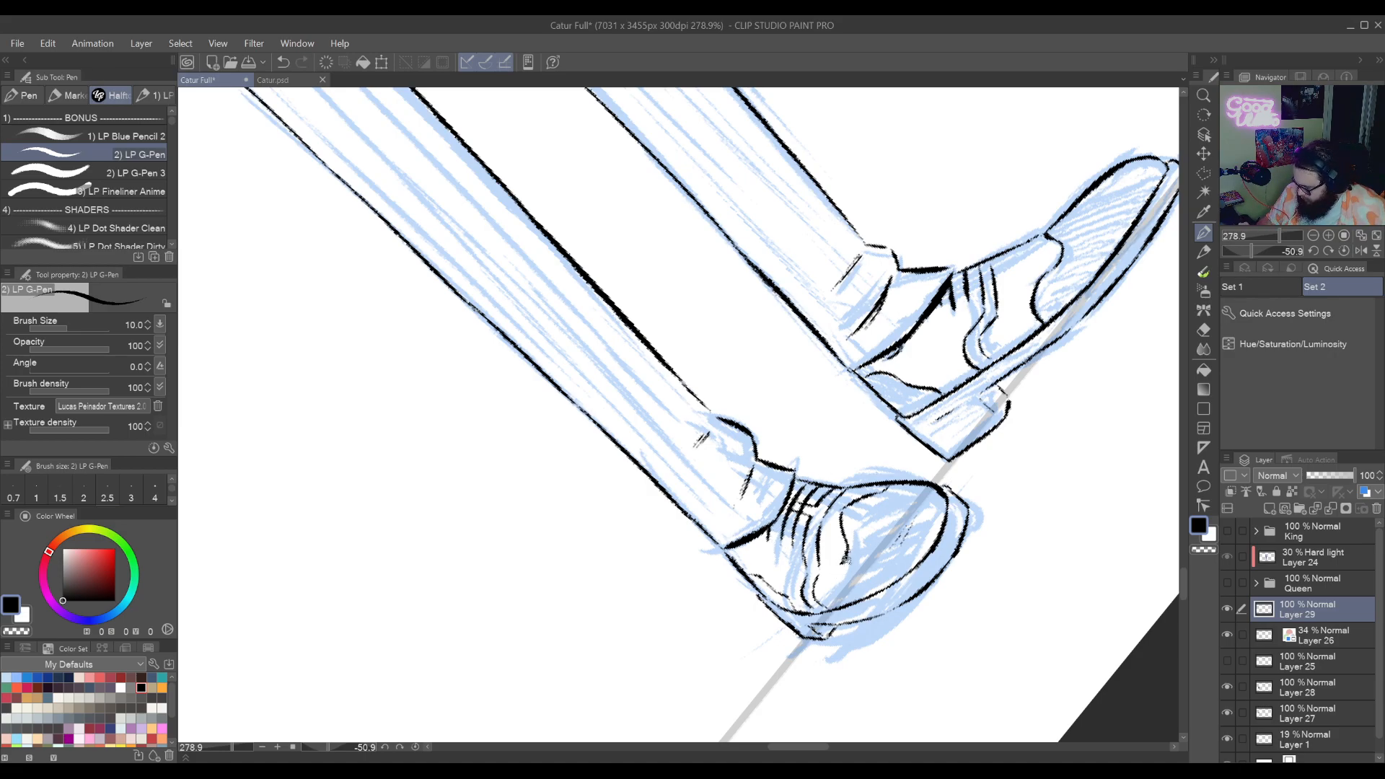
Clean up the remaining toe-cap line and re-ink the wavy toe-cap seam across the front-facing shoe's toe
{"action": "key", "text": "e"}
{"action": "mouse_move", "coordinate": [845, 554]}
{"action": "left_mouse_down"}
{"action": "mouse_move", "coordinate": [845, 520]}
{"action": "mouse_move", "coordinate": [883, 498]}
{"action": "mouse_move", "coordinate": [816, 536]}
{"action": "left_mouse_up"}
{"action": "key", "text": "shift+space"}
{"action": "key", "text": "p"}
{"action": "key", "text": "ctrl+z"}
{"action": "key", "text": "shift+space"}
{"action": "left_click_drag", "start_coordinate": [743, 656], "coordinate": [891, 562]}
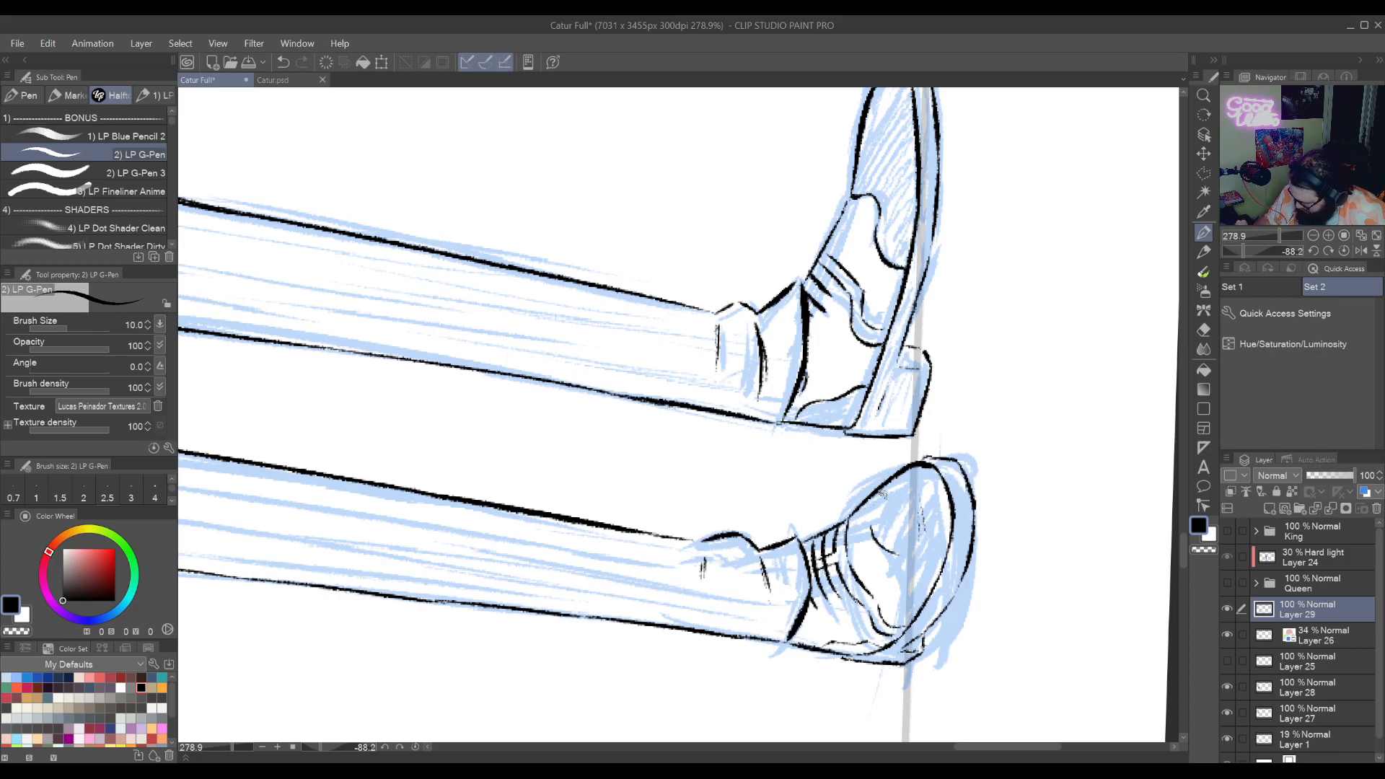
{"action": "key", "text": "ctrl+z"}
{"action": "left_click_drag", "start_coordinate": [869, 530], "coordinate": [889, 490]}
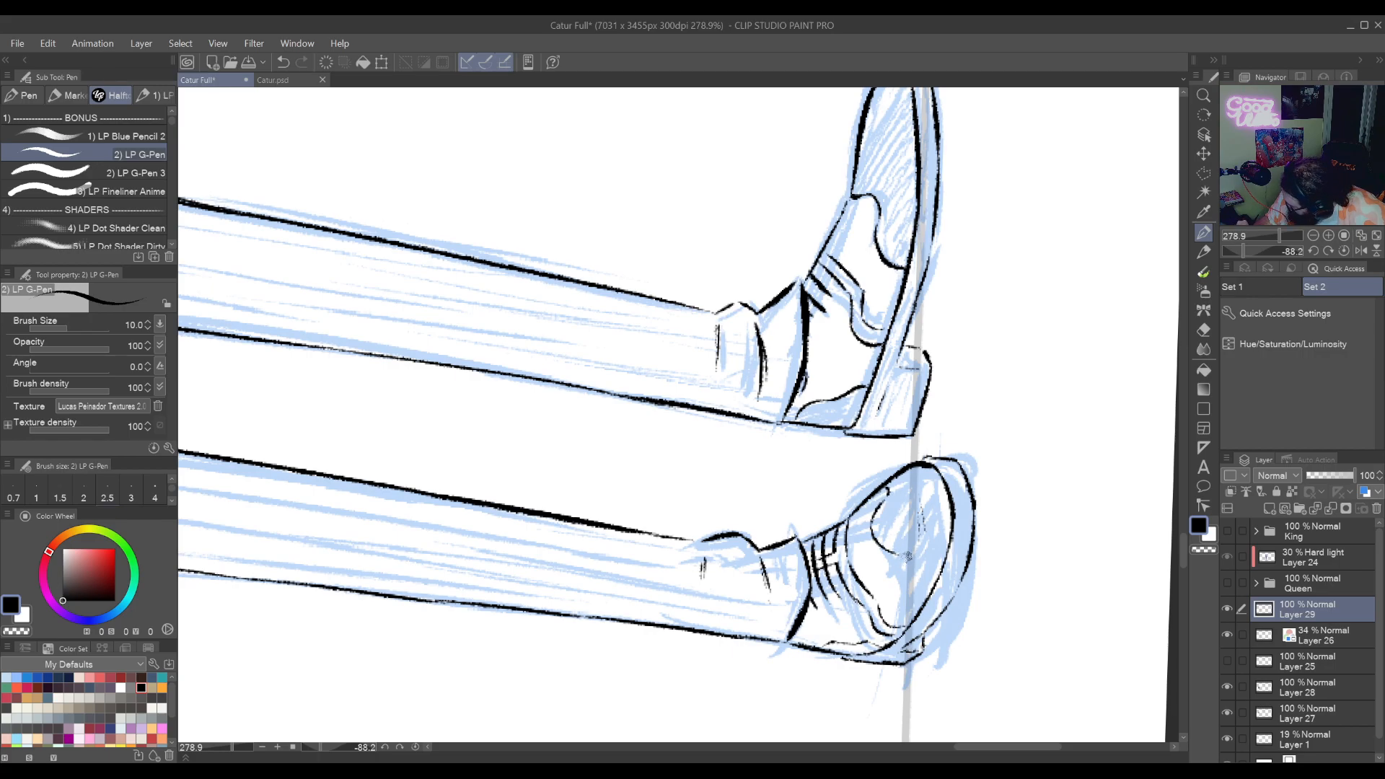
{"action": "left_click_drag", "start_coordinate": [919, 562], "coordinate": [905, 612]}
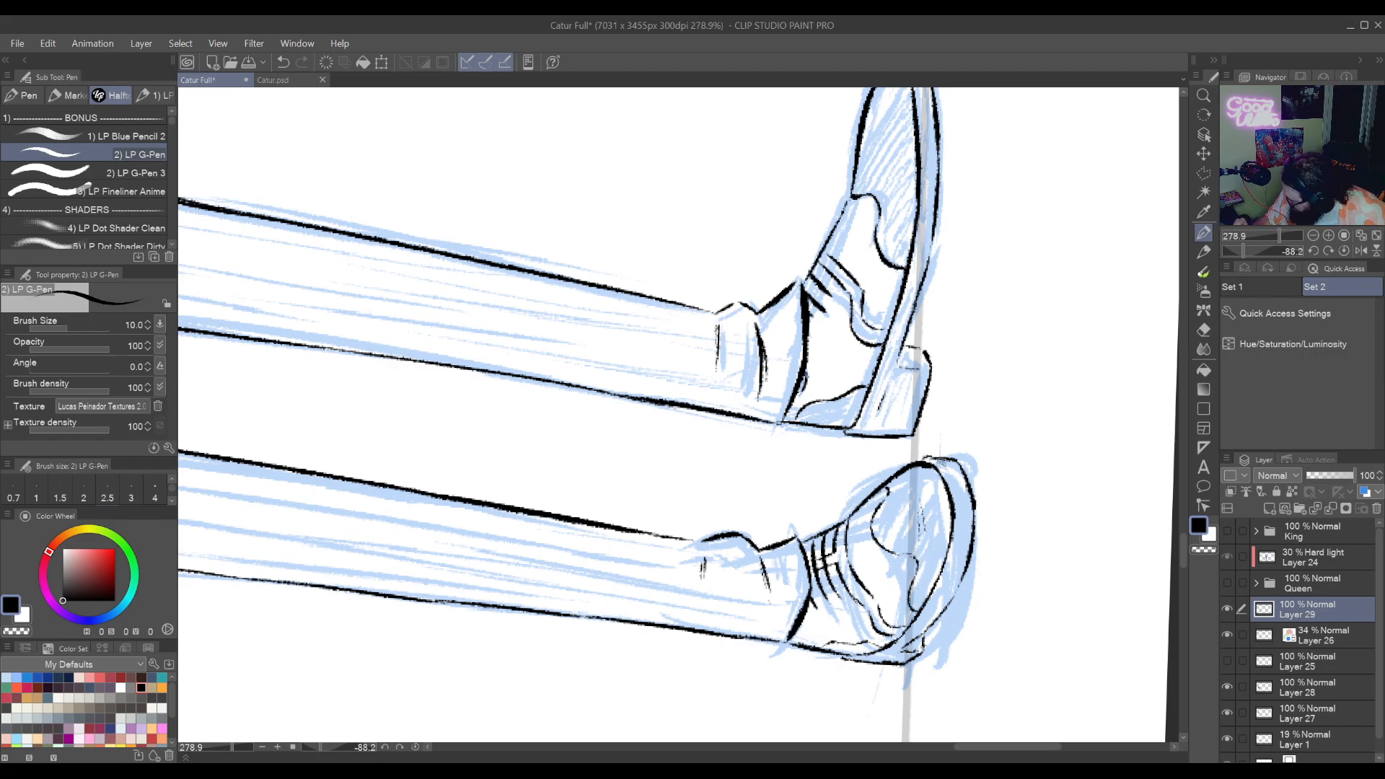
Examine both inked shoes upright, close up and against the full figure to judge their proportions
{"action": "key", "text": "r"}
{"action": "left_click_drag", "start_coordinate": [986, 439], "coordinate": [704, 665]}
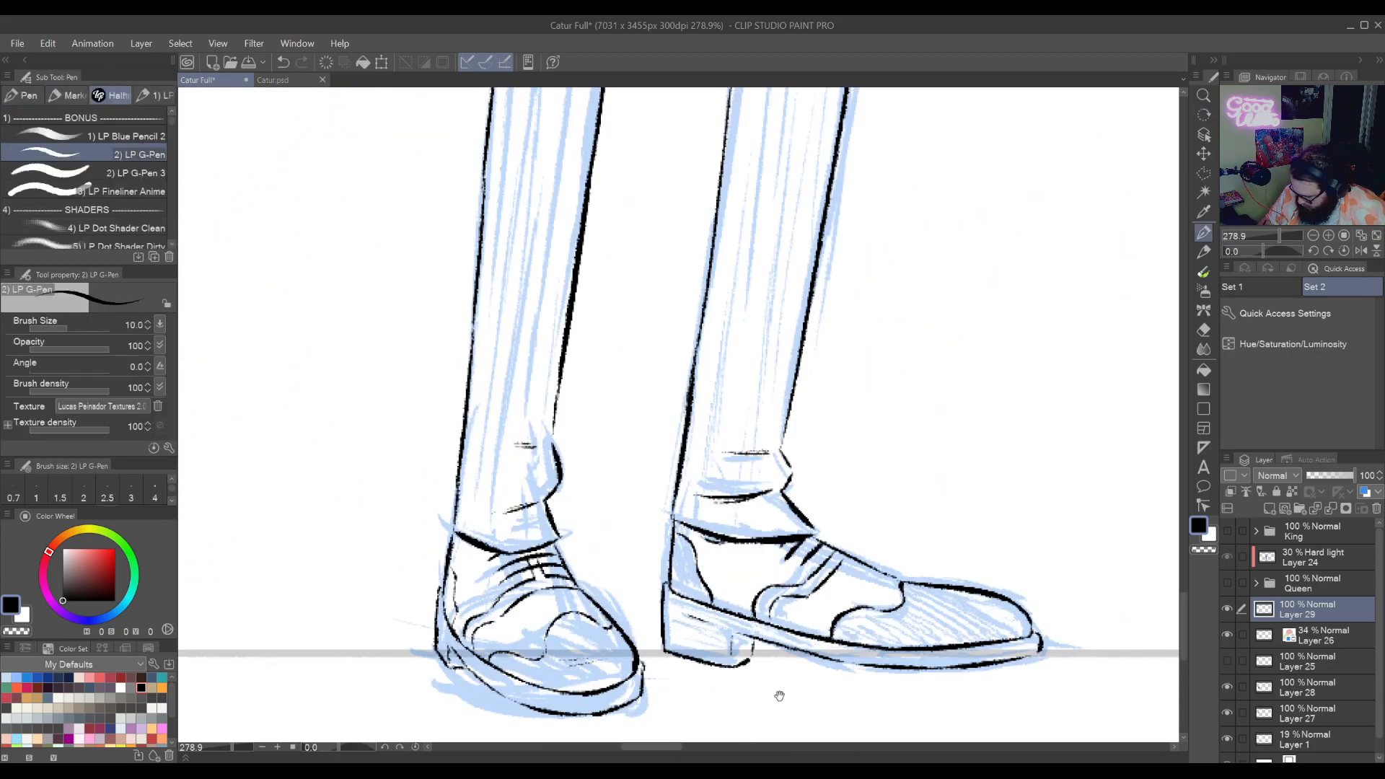
{"action": "key", "text": "r"}
{"action": "mouse_move", "coordinate": [779, 696]}
{"action": "left_mouse_down"}
{"action": "mouse_move", "coordinate": [841, 608]}
{"action": "mouse_move", "coordinate": [868, 518]}
{"action": "mouse_move", "coordinate": [746, 594]}
{"action": "mouse_move", "coordinate": [776, 639]}
{"action": "left_mouse_up"}
{"action": "left_click_drag", "start_coordinate": [936, 442], "coordinate": [874, 579]}
{"action": "key", "text": "ctrl+space"}
{"action": "left_click_drag", "start_coordinate": [952, 502], "coordinate": [856, 603]}
{"action": "key", "text": "ctrl+space"}
{"action": "left_click_drag", "start_coordinate": [877, 536], "coordinate": [915, 404]}
{"action": "key", "text": "r"}
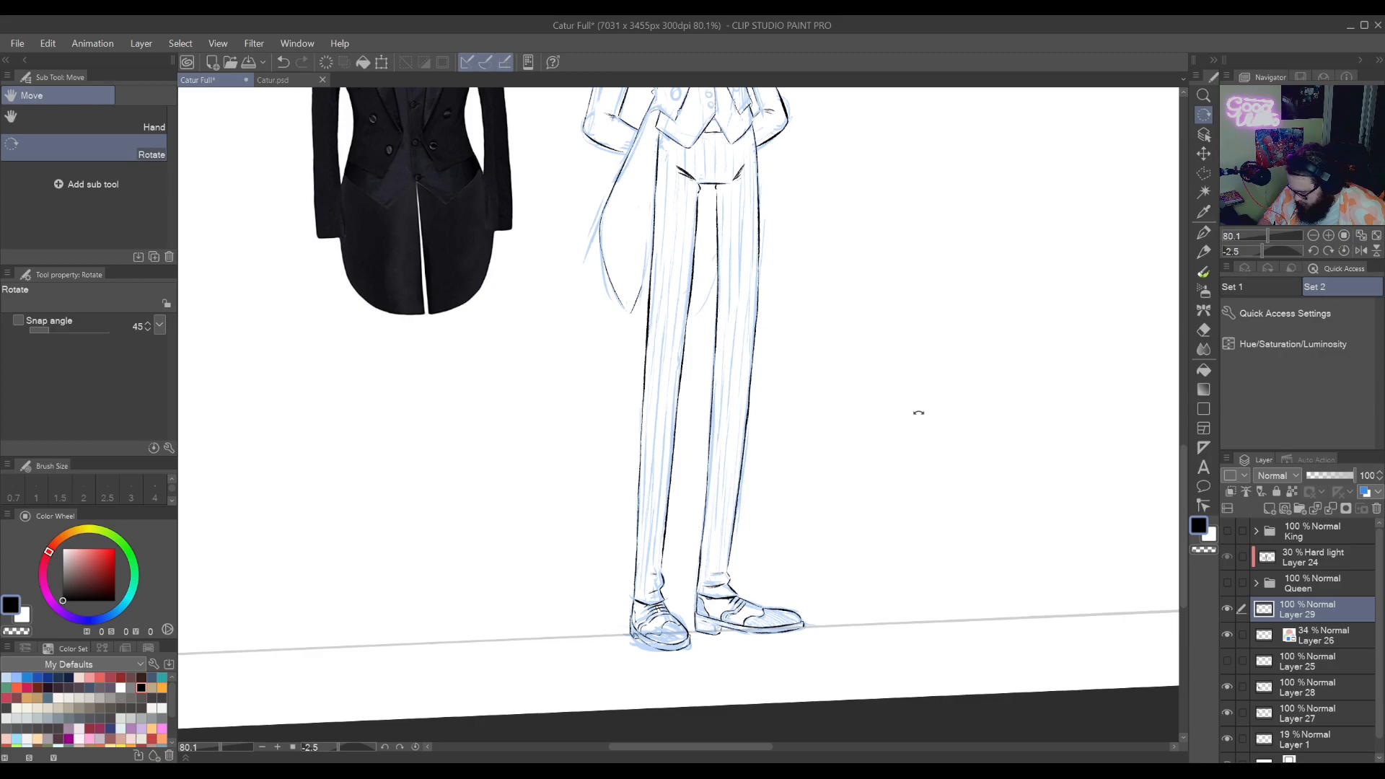
{"action": "key", "text": "space"}
{"action": "left_click_drag", "start_coordinate": [918, 413], "coordinate": [1032, 362]}
{"action": "key", "text": "ctrl+space"}
{"action": "left_click_drag", "start_coordinate": [829, 599], "coordinate": [891, 505]}
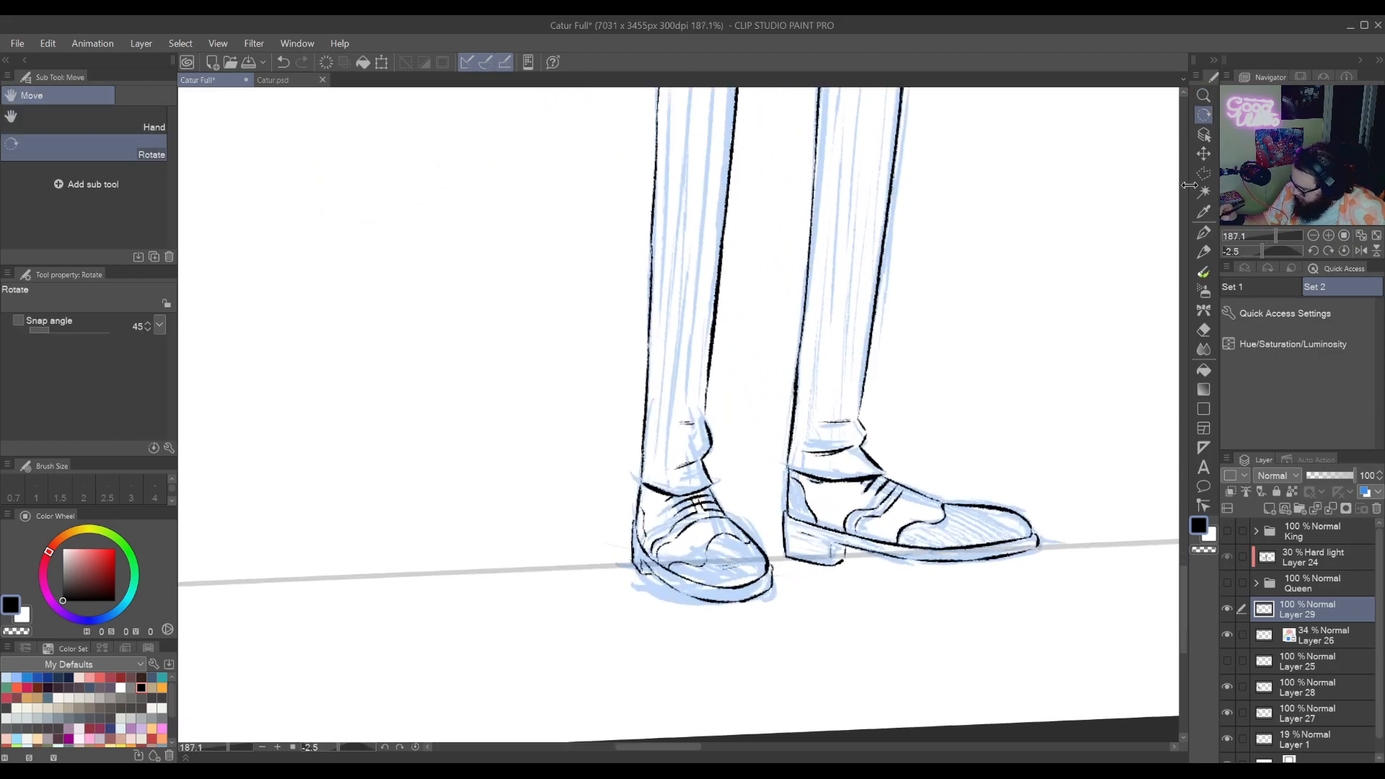
Select the front-facing shoe below the trouser hem with a polyline selection, and cut and paste it onto its own layer
{"action": "key", "text": "m"}
{"action": "key", "text": "ctrl+space"}
{"action": "left_click_drag", "start_coordinate": [717, 489], "coordinate": [742, 417]}
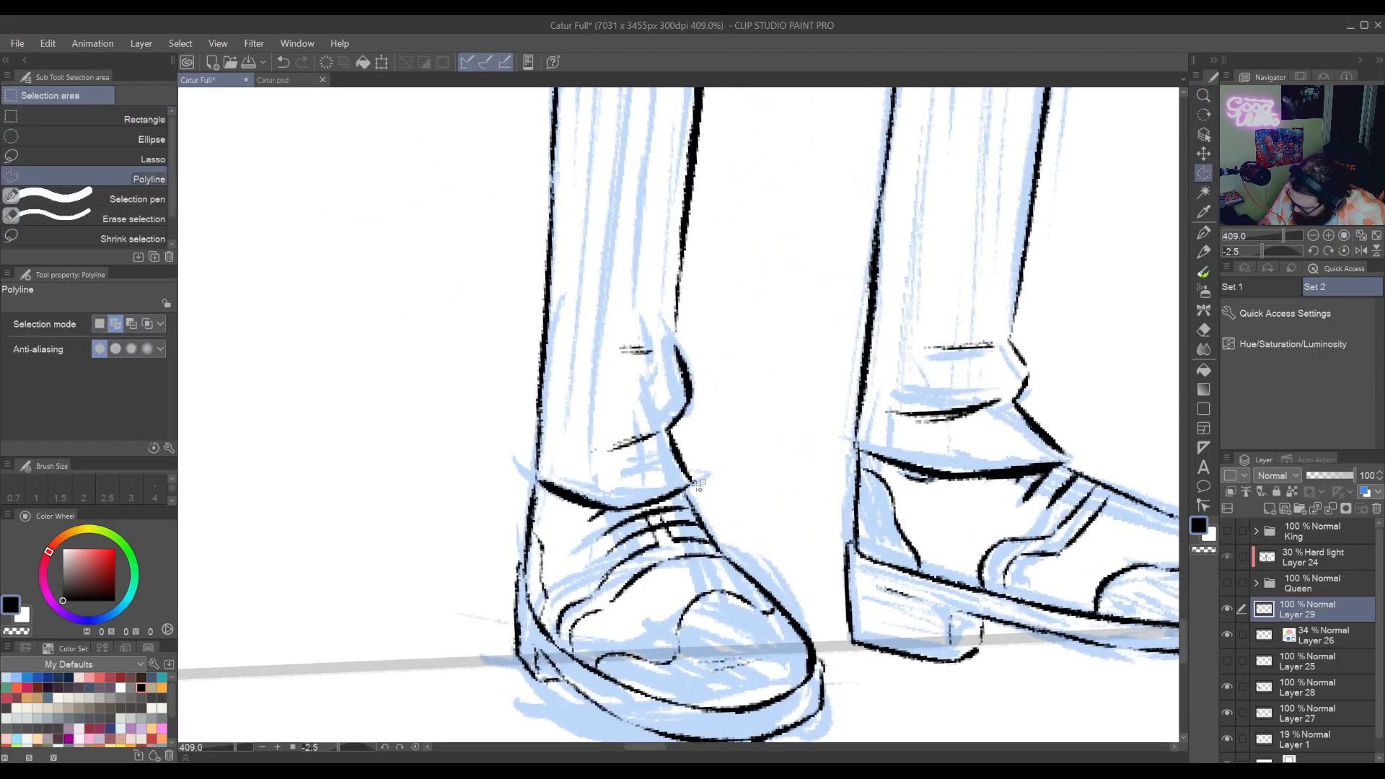
{"action": "left_click", "coordinate": [675, 497]}
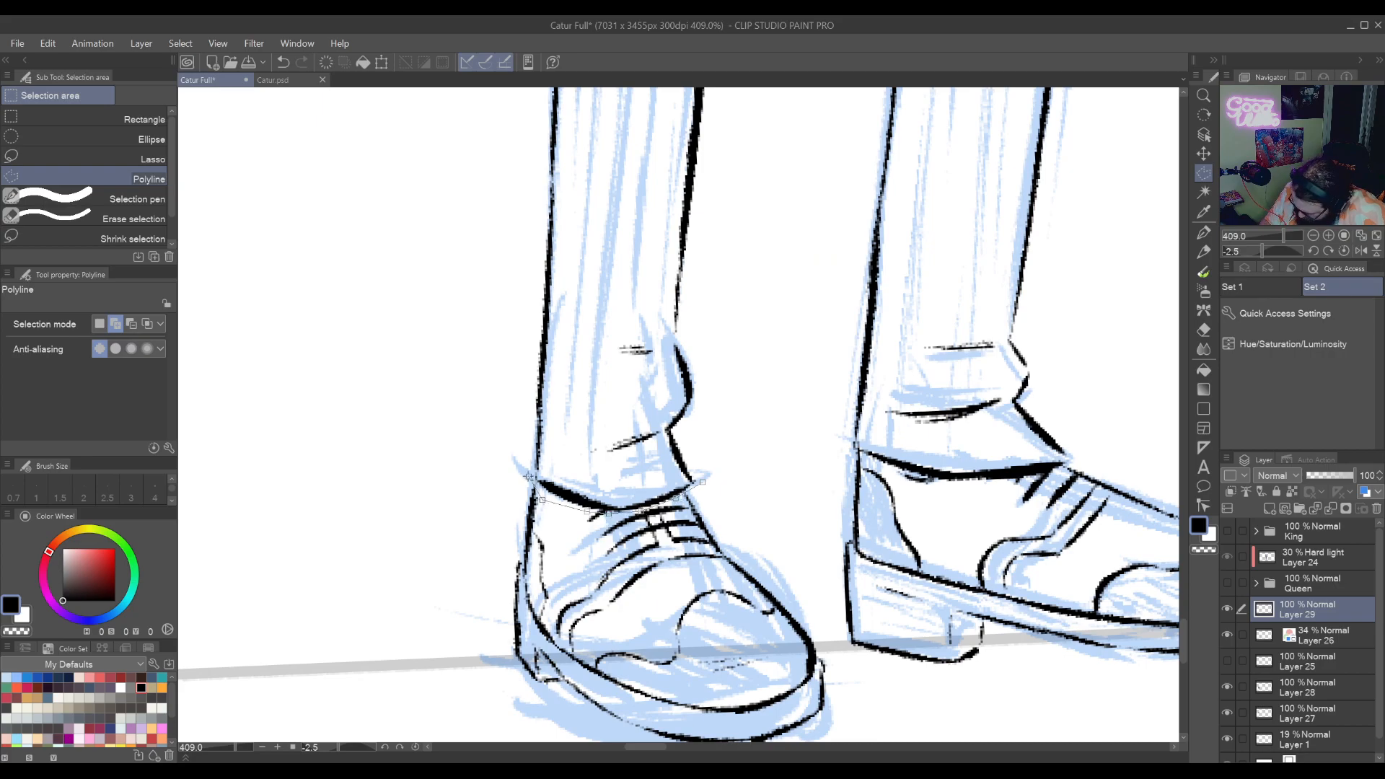
{"action": "left_click", "coordinate": [460, 572]}
{"action": "left_click_drag", "start_coordinate": [513, 703], "coordinate": [526, 550]}
{"action": "left_click", "coordinate": [509, 647]}
{"action": "left_click", "coordinate": [831, 678]}
{"action": "left_click", "coordinate": [862, 556]}
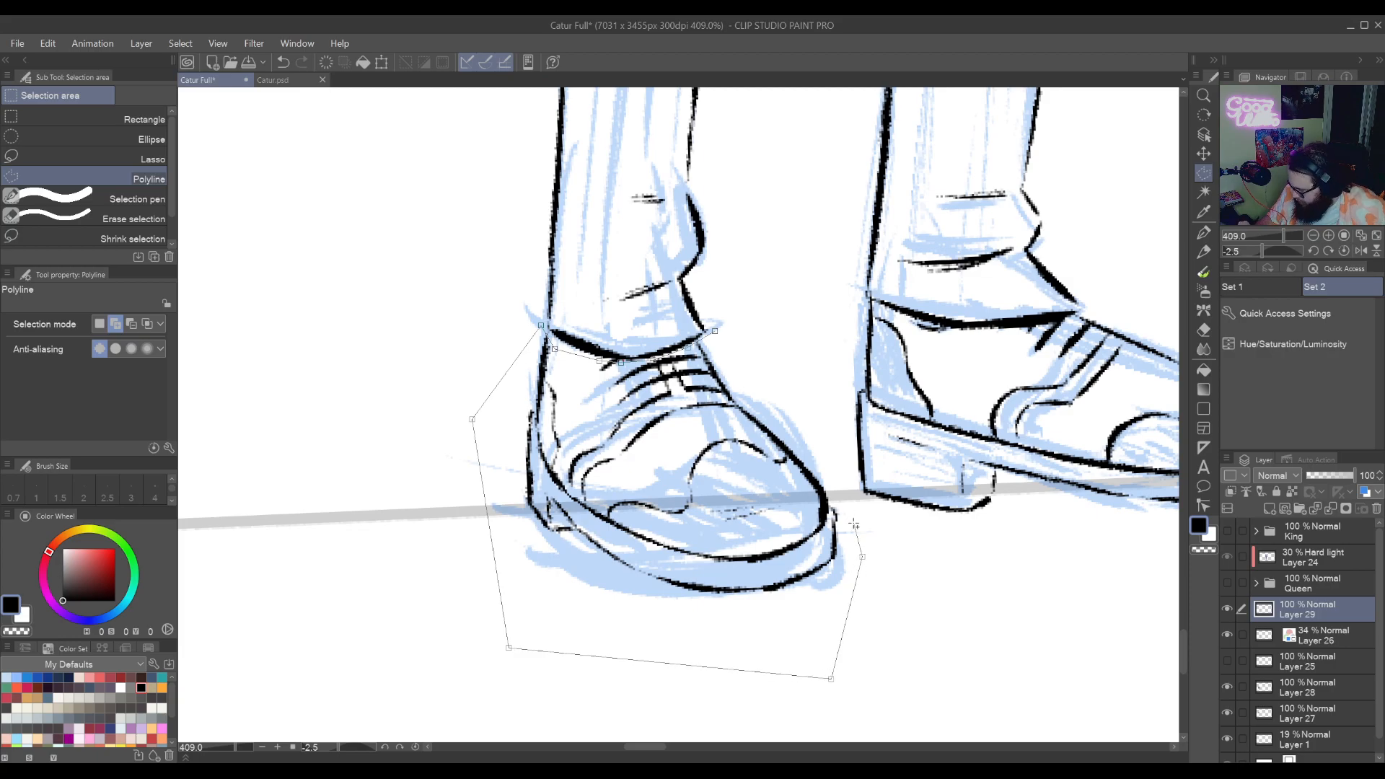
{"action": "left_click", "coordinate": [823, 417]}
{"action": "left_click", "coordinate": [714, 330]}
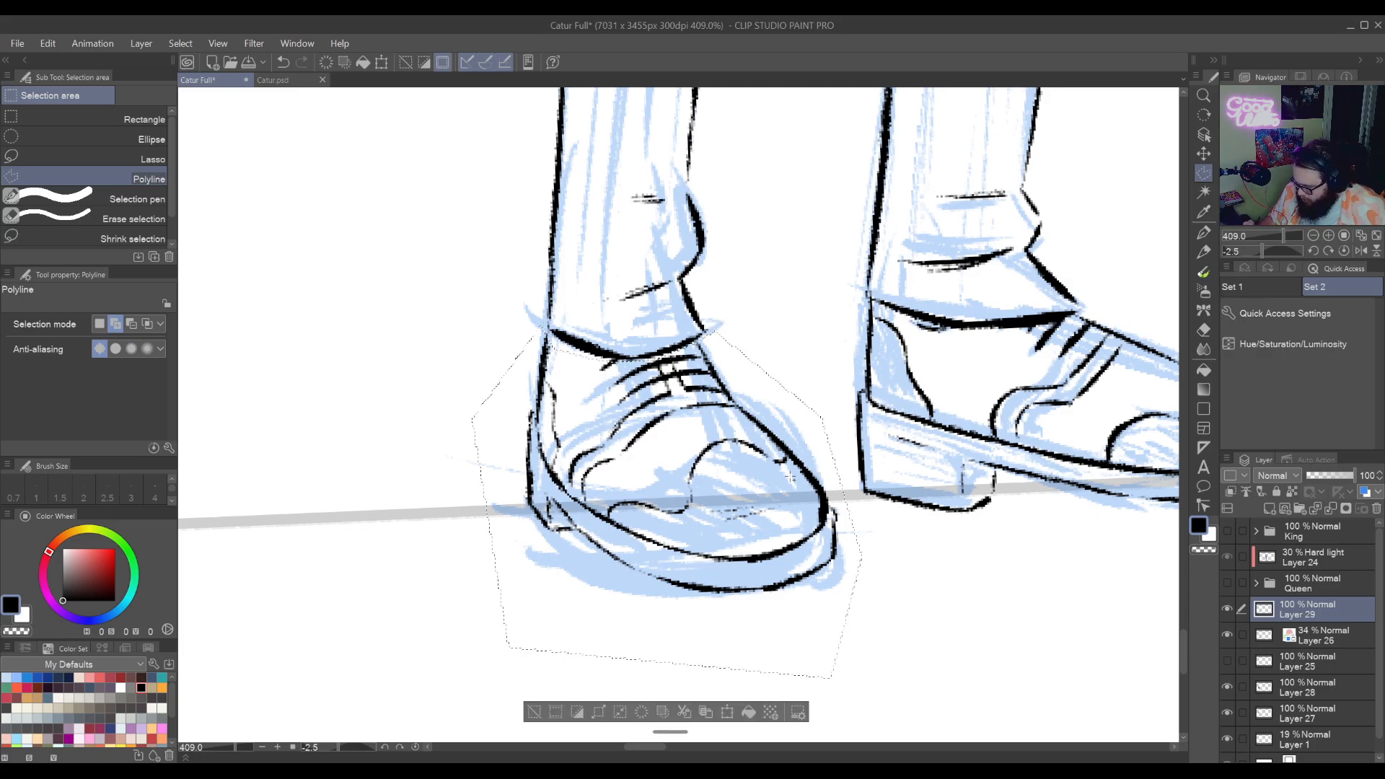
{"action": "key", "text": "ctrl+x"}
{"action": "key", "text": "ctrl+v"}
{"action": "key", "text": "ctrl+d"}
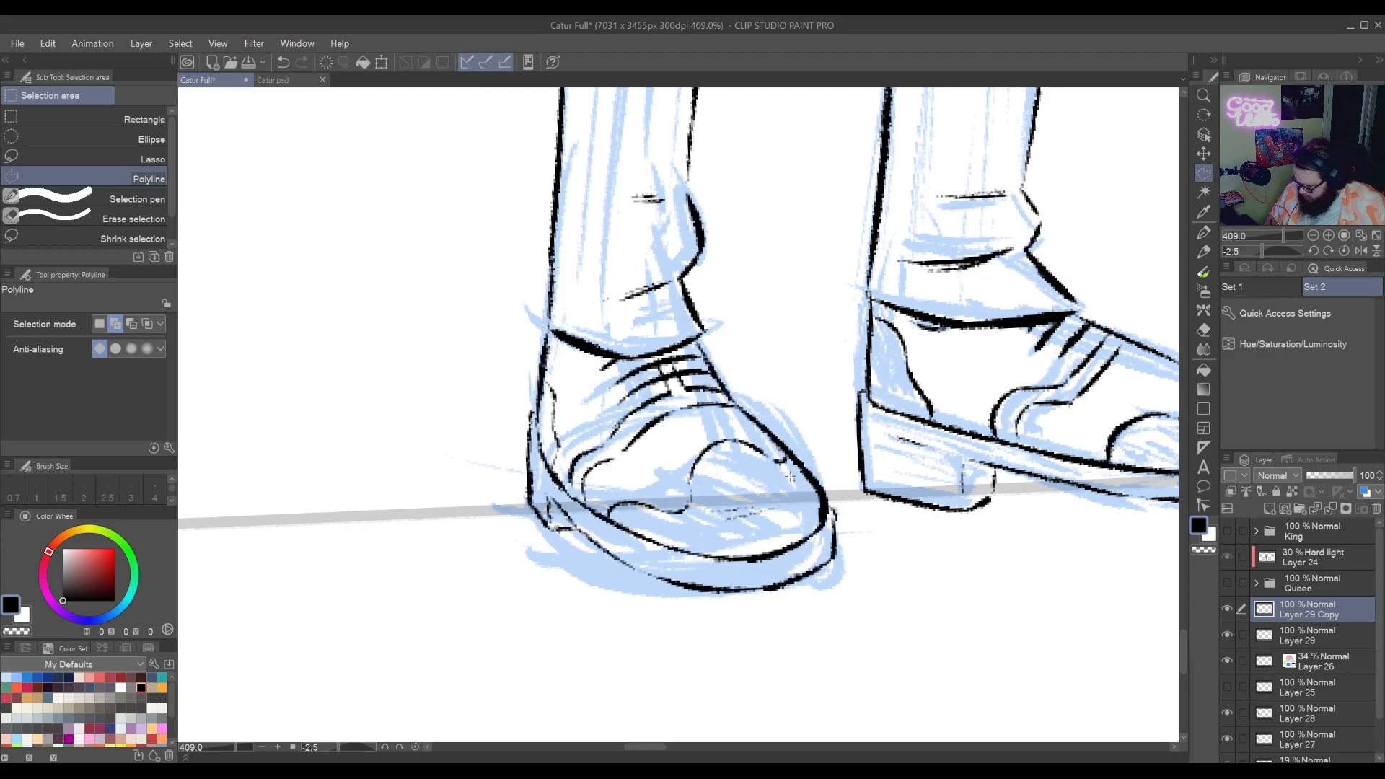
Free-transform the separated front-facing shoe, pulling in its sides and lower corners so the shoe becomes narrower
{"action": "left_click", "coordinate": [382, 63]}
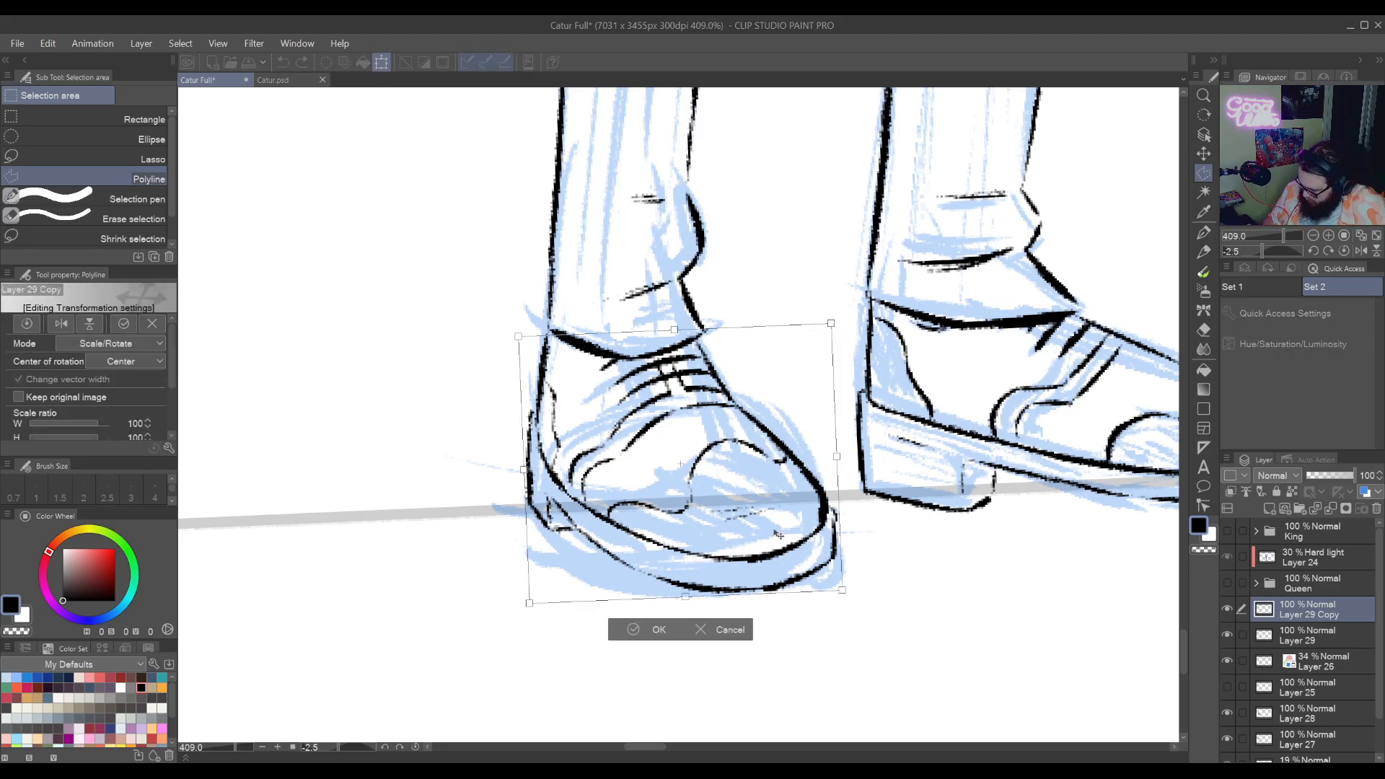
{"action": "key", "text": "Return"}
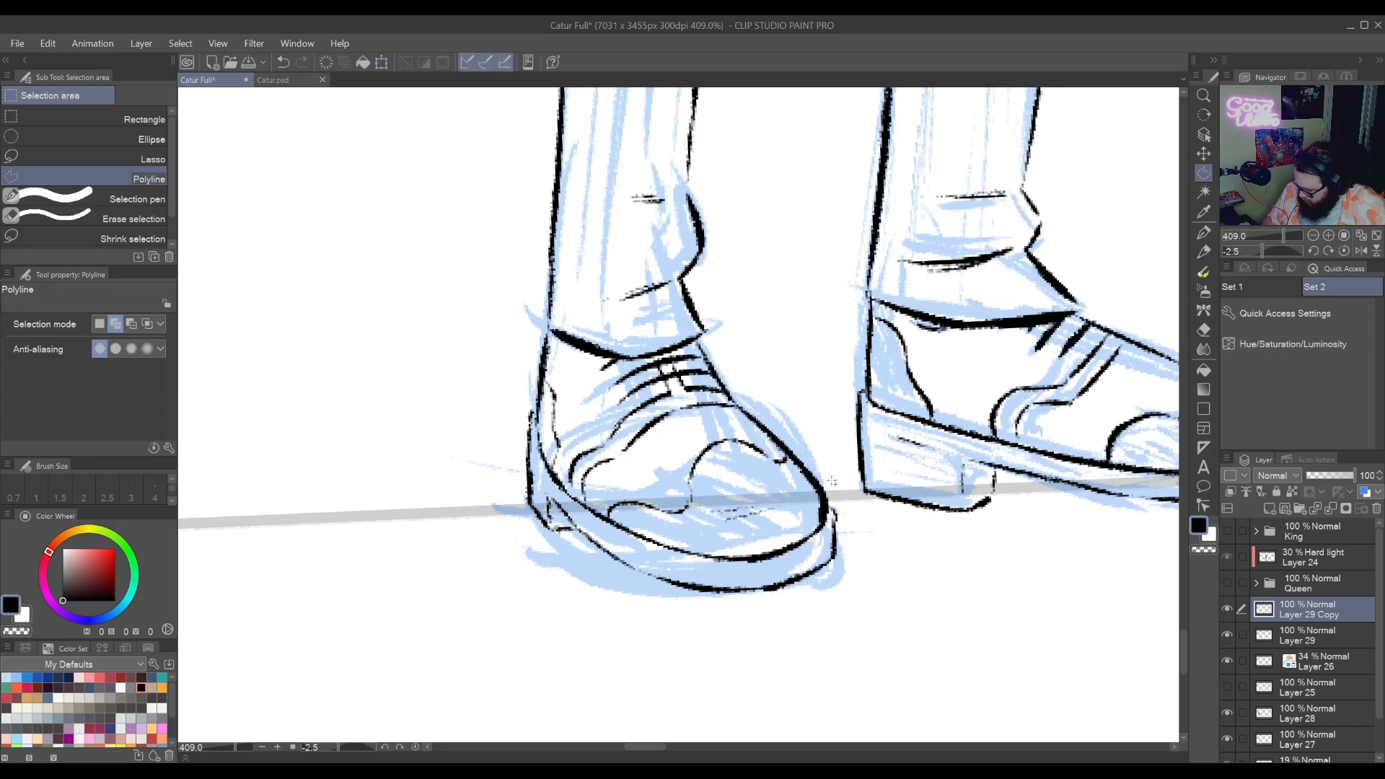
{"action": "left_click", "coordinate": [382, 63]}
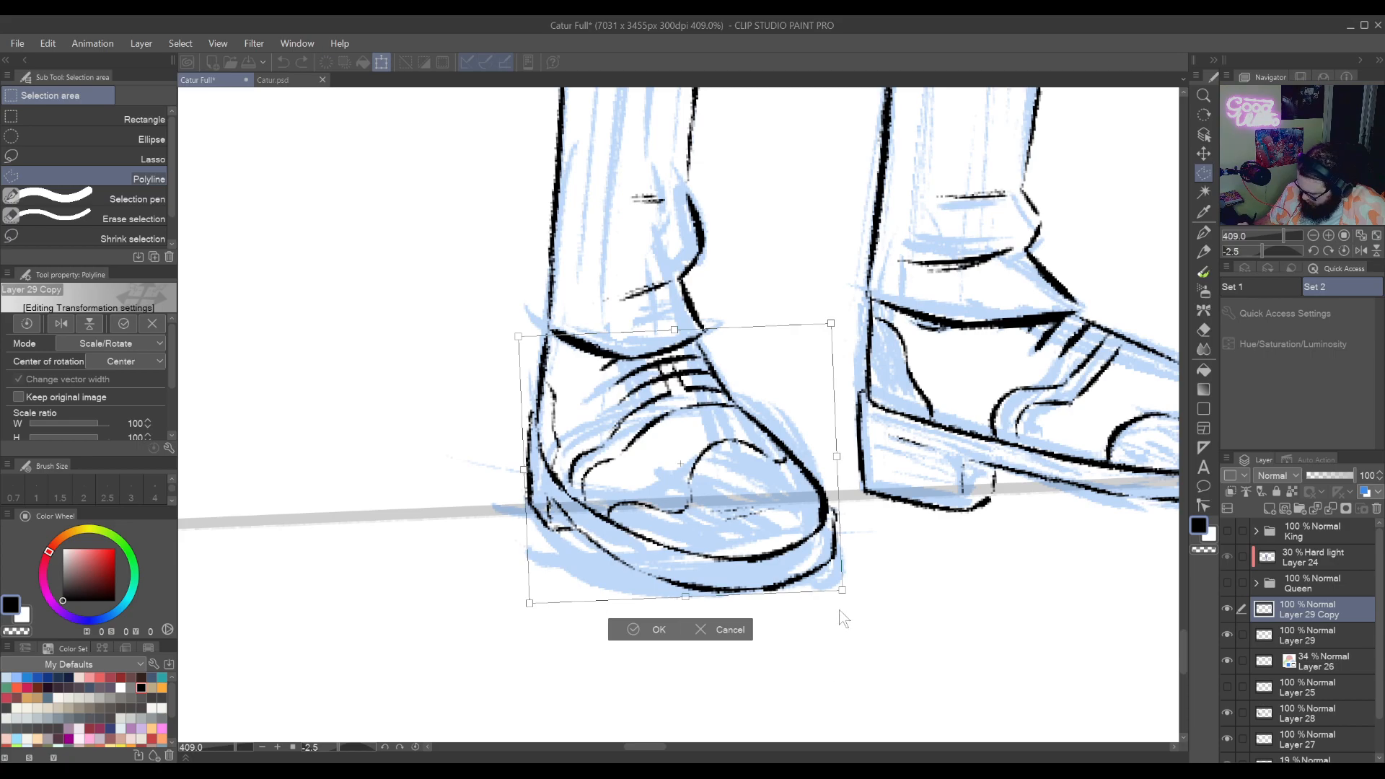
{"action": "key", "text": "ctrl+shift+t"}
{"action": "left_click_drag", "start_coordinate": [687, 601], "coordinate": [672, 604]}
{"action": "left_click_drag", "start_coordinate": [512, 609], "coordinate": [543, 593]}
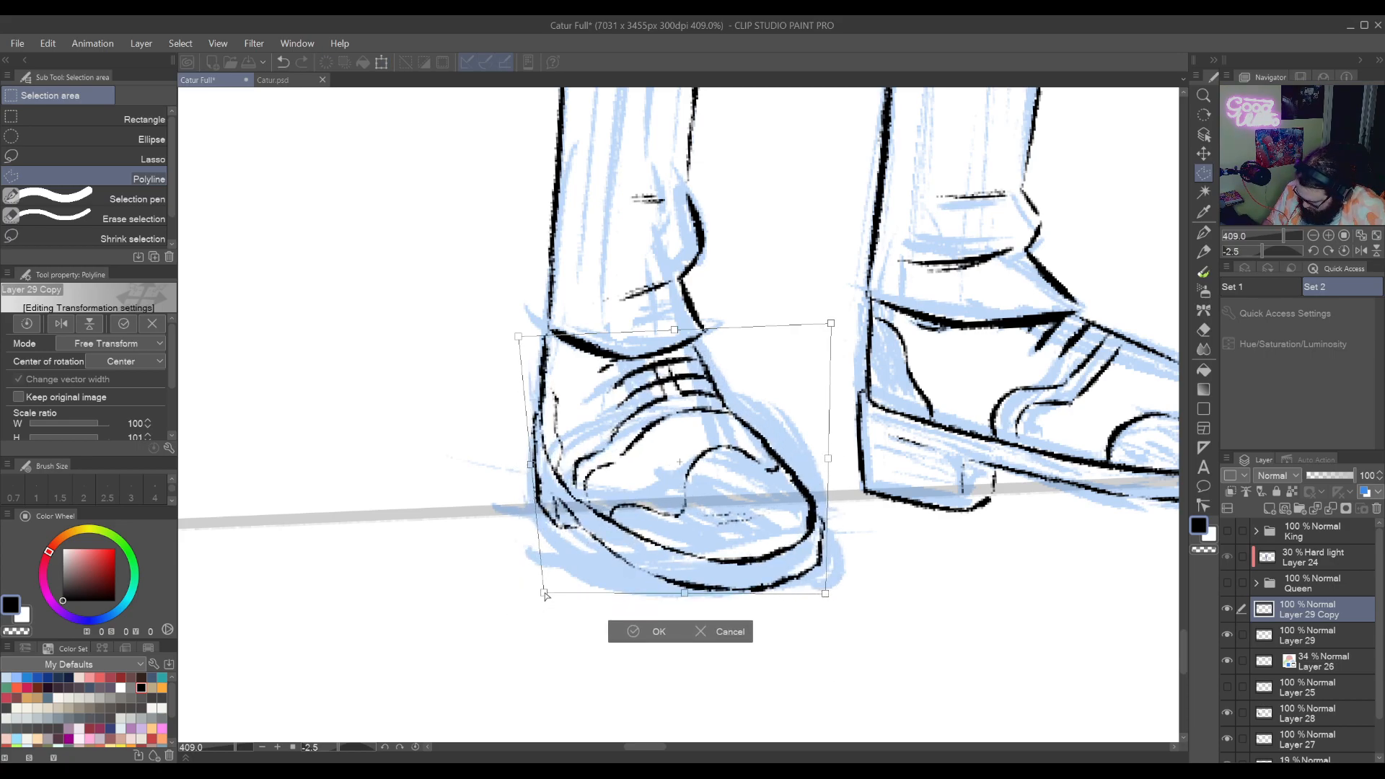
{"action": "left_click_drag", "start_coordinate": [834, 458], "coordinate": [827, 460]}
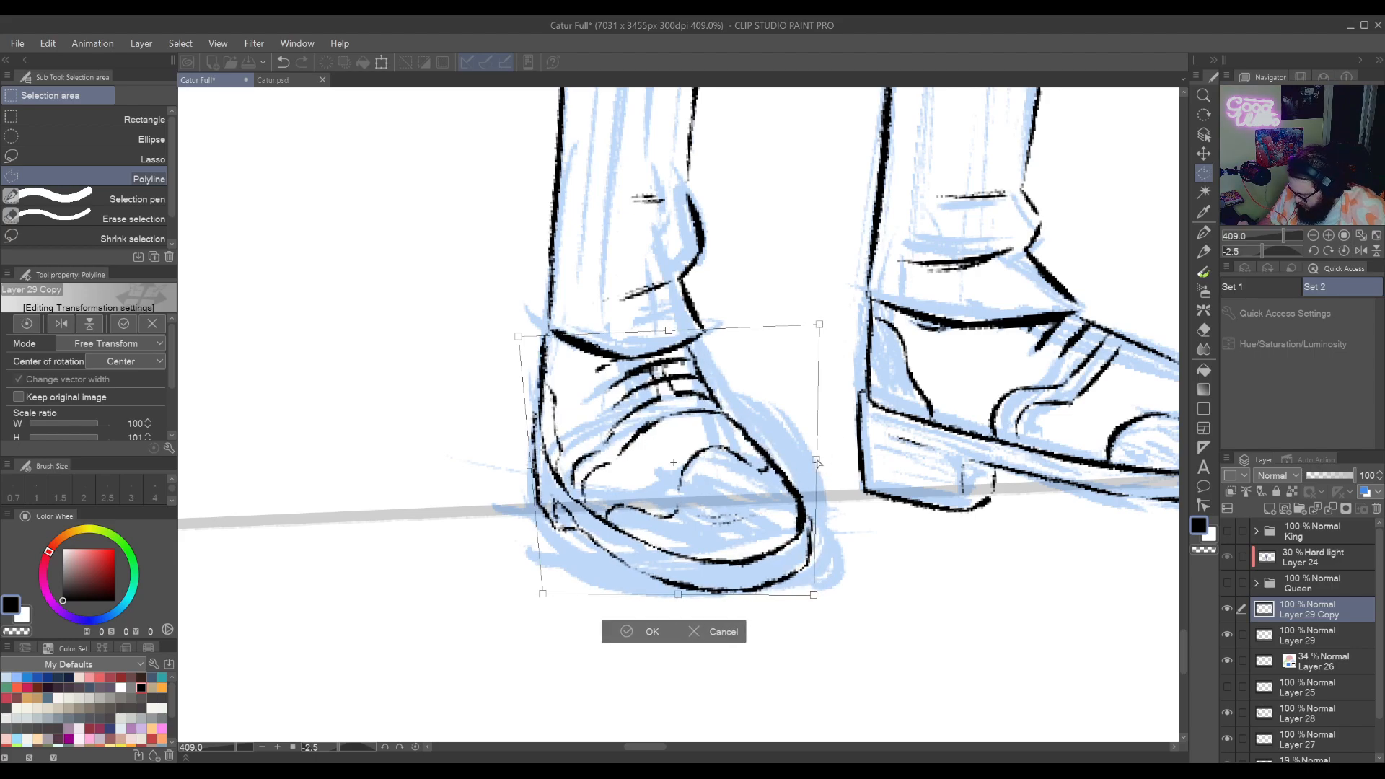
{"action": "left_click_drag", "start_coordinate": [824, 324], "coordinate": [834, 325]}
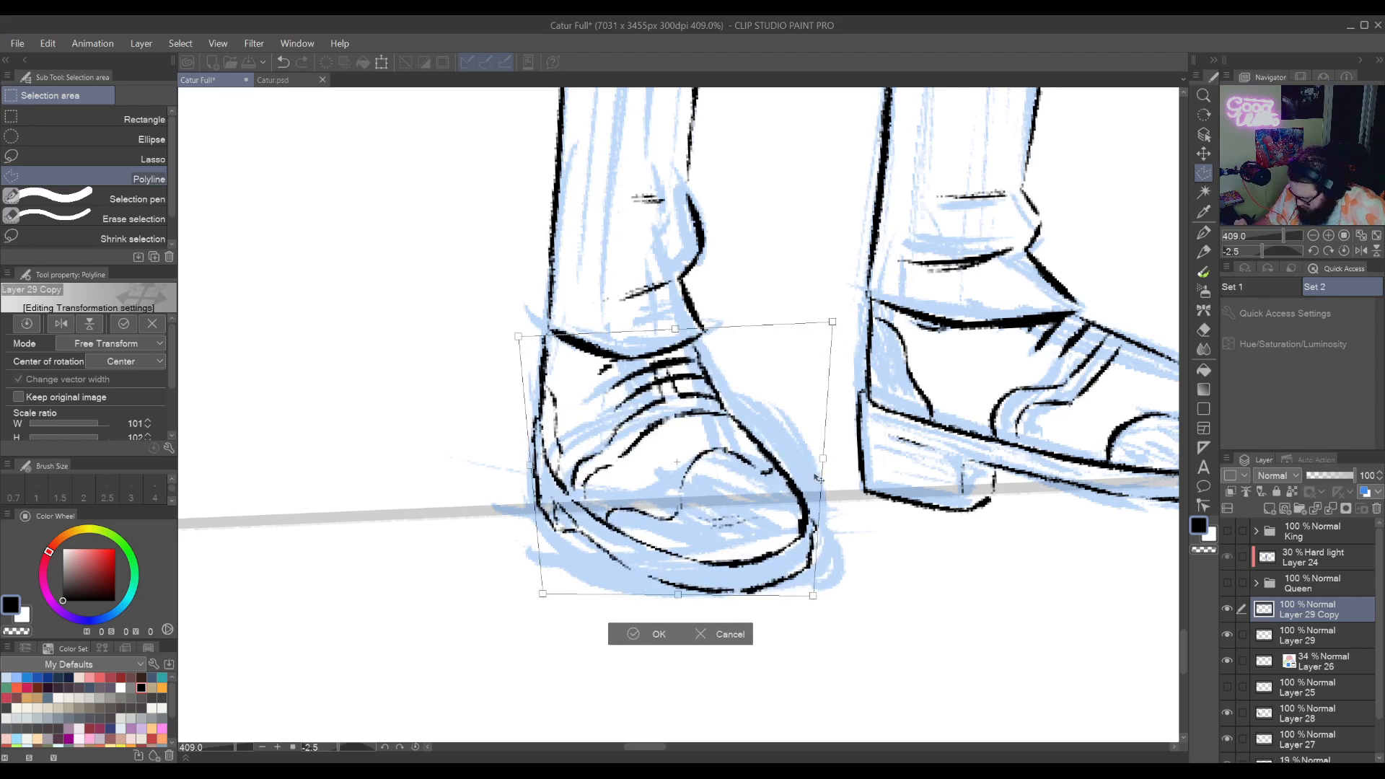
{"action": "left_click_drag", "start_coordinate": [814, 594], "coordinate": [804, 588]}
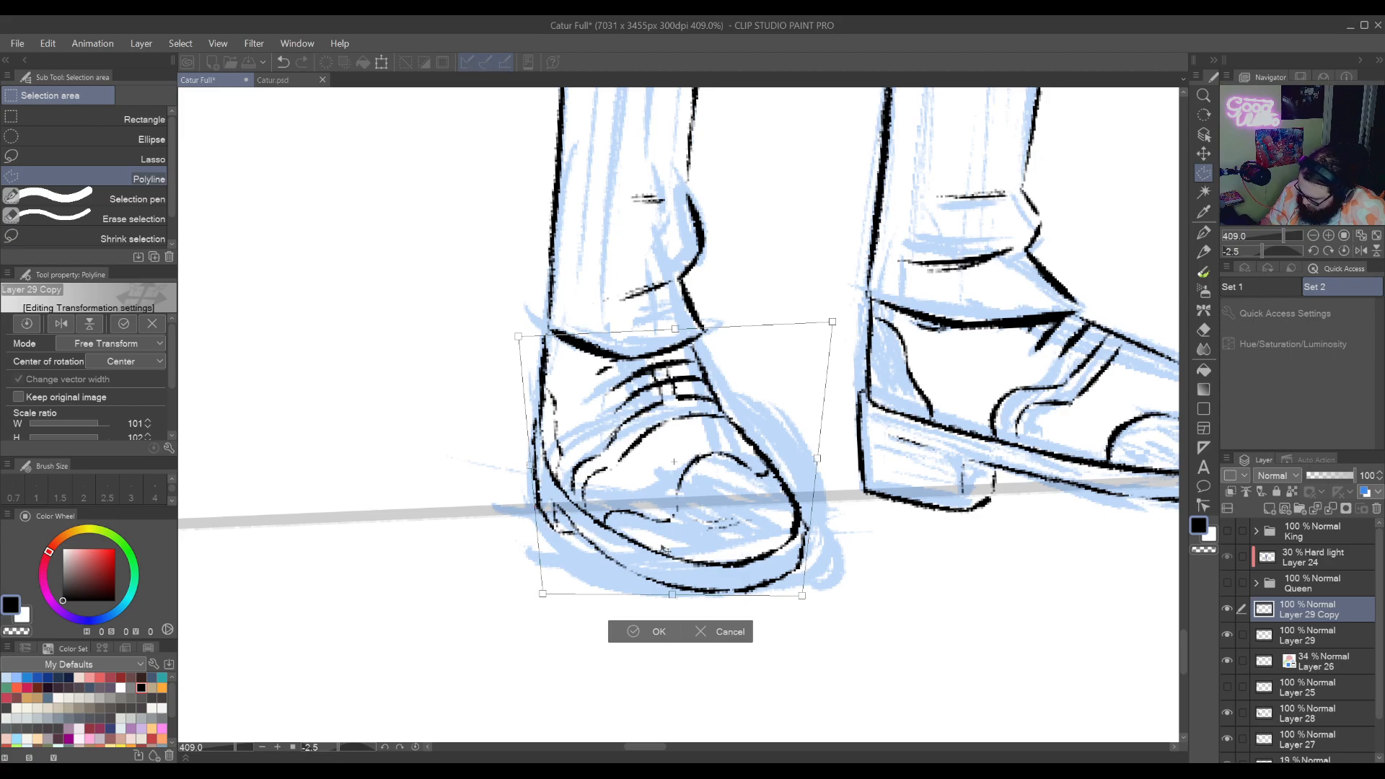
{"action": "left_click_drag", "start_coordinate": [544, 598], "coordinate": [555, 592]}
{"action": "left_click_drag", "start_coordinate": [707, 490], "coordinate": [715, 487]}
{"action": "left_click", "coordinate": [667, 631]}
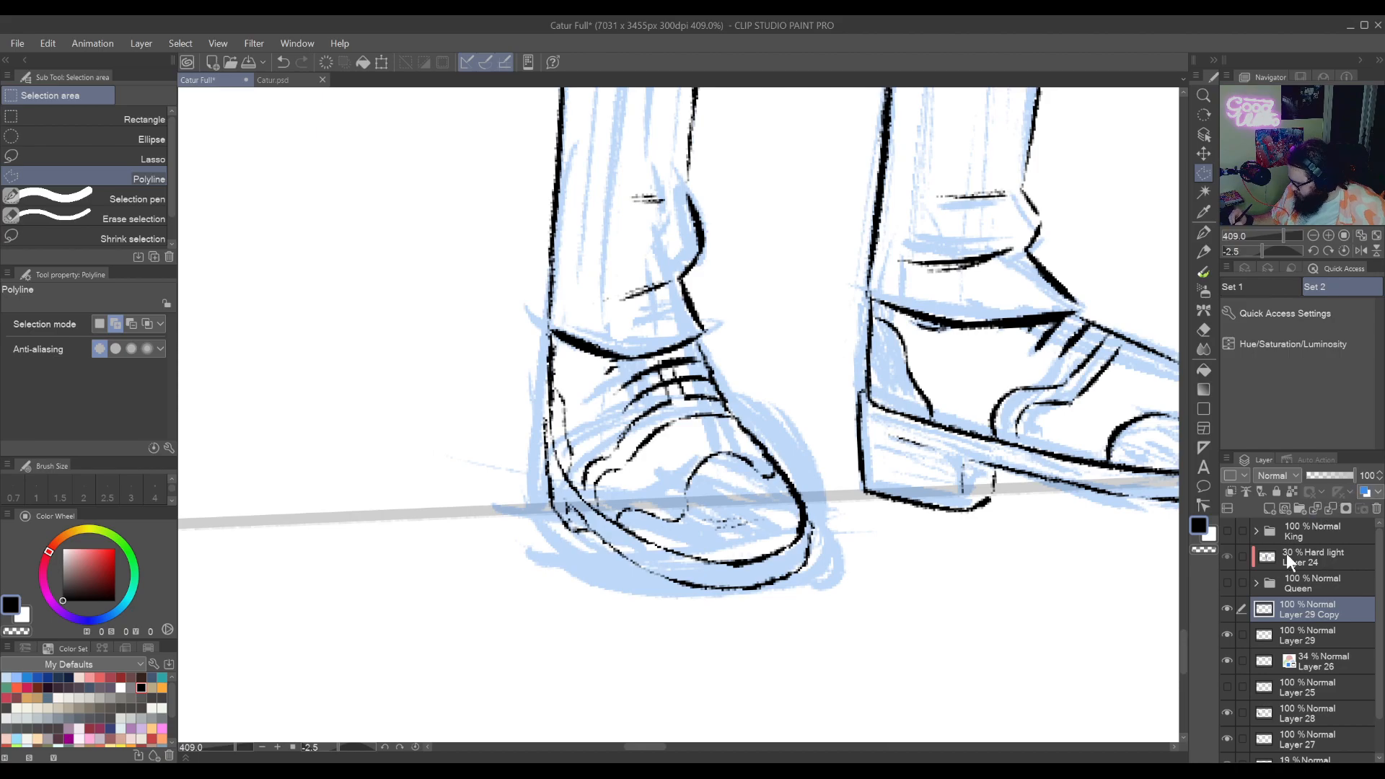
Make the shoe copy a blue 45% opacity guide beneath Layer 29, hide the Layer 26 sketch, and make Layer 29 active
{"action": "left_click", "coordinate": [1365, 491]}
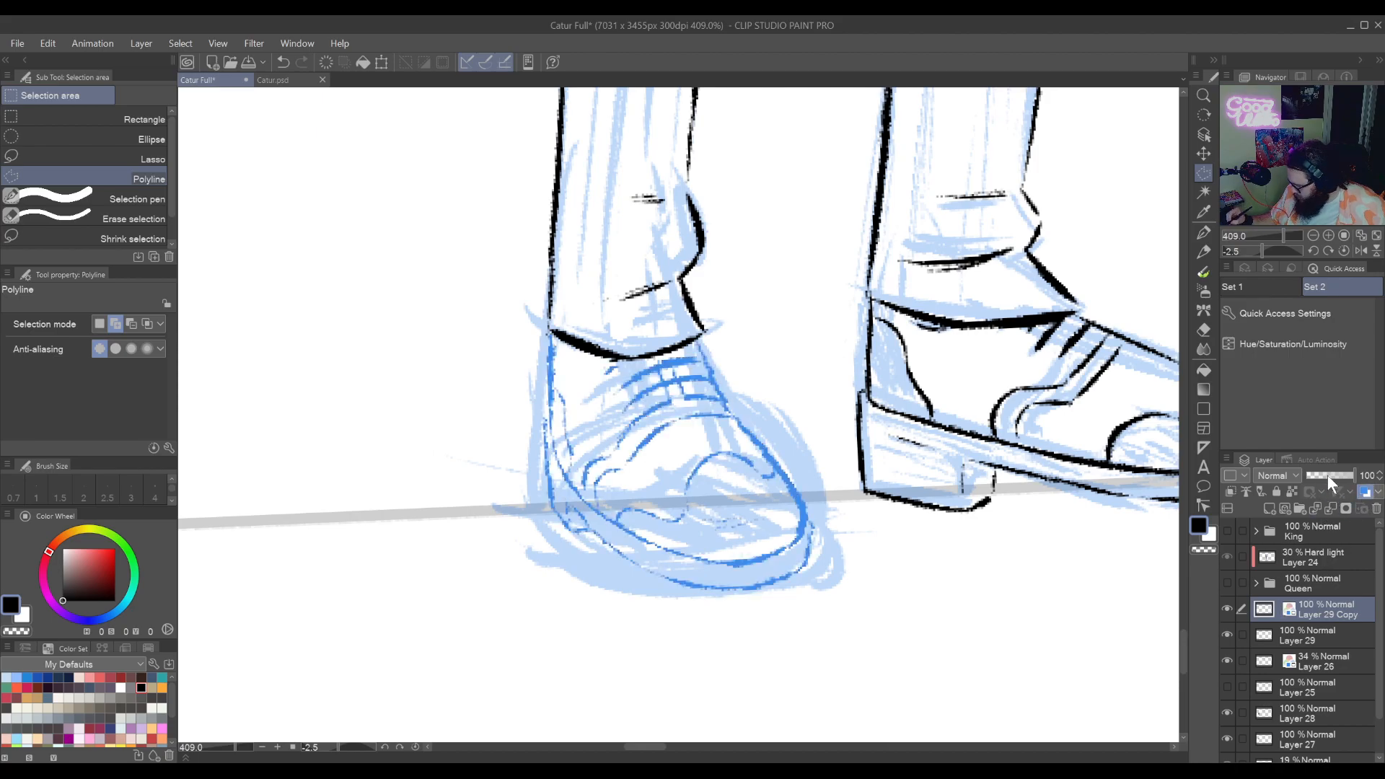
{"action": "left_click_drag", "start_coordinate": [1314, 633], "coordinate": [1304, 646]}
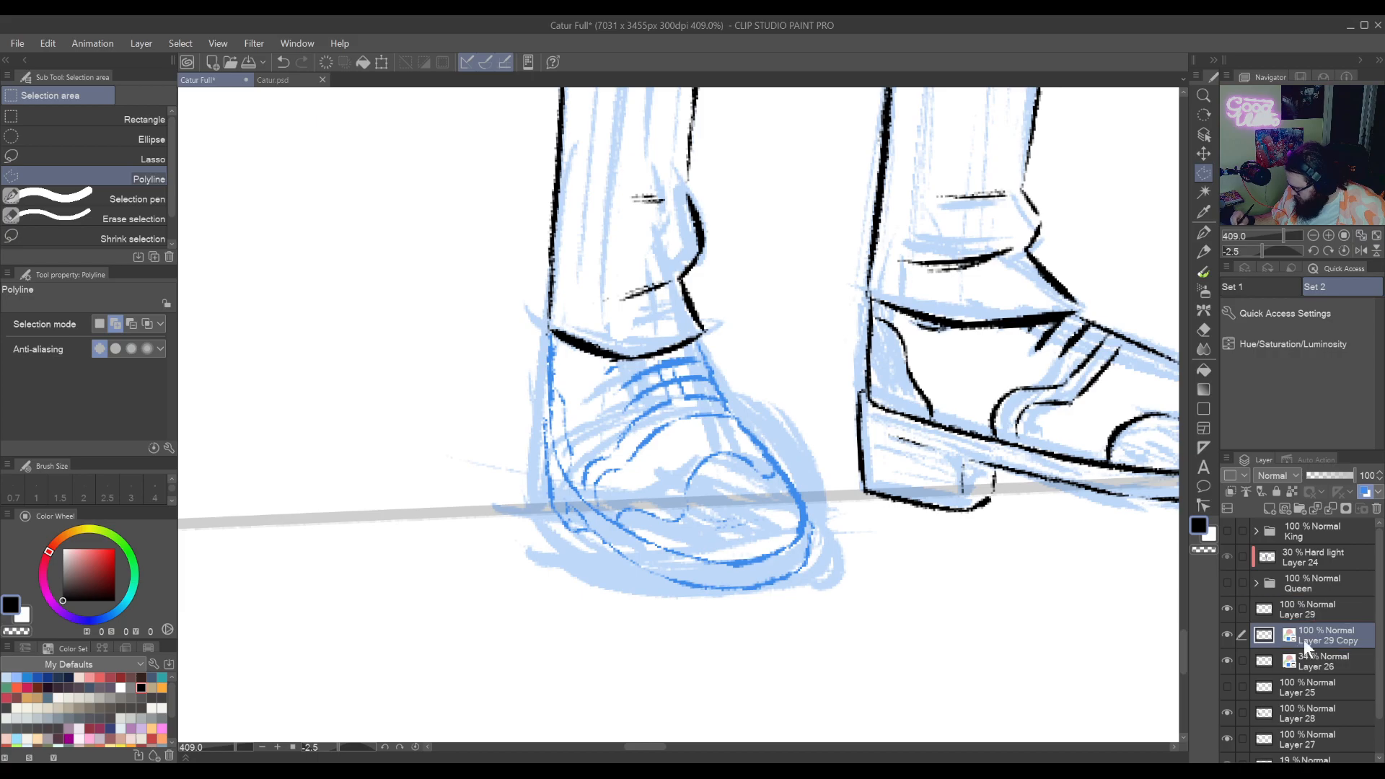
{"action": "left_click", "coordinate": [1227, 660]}
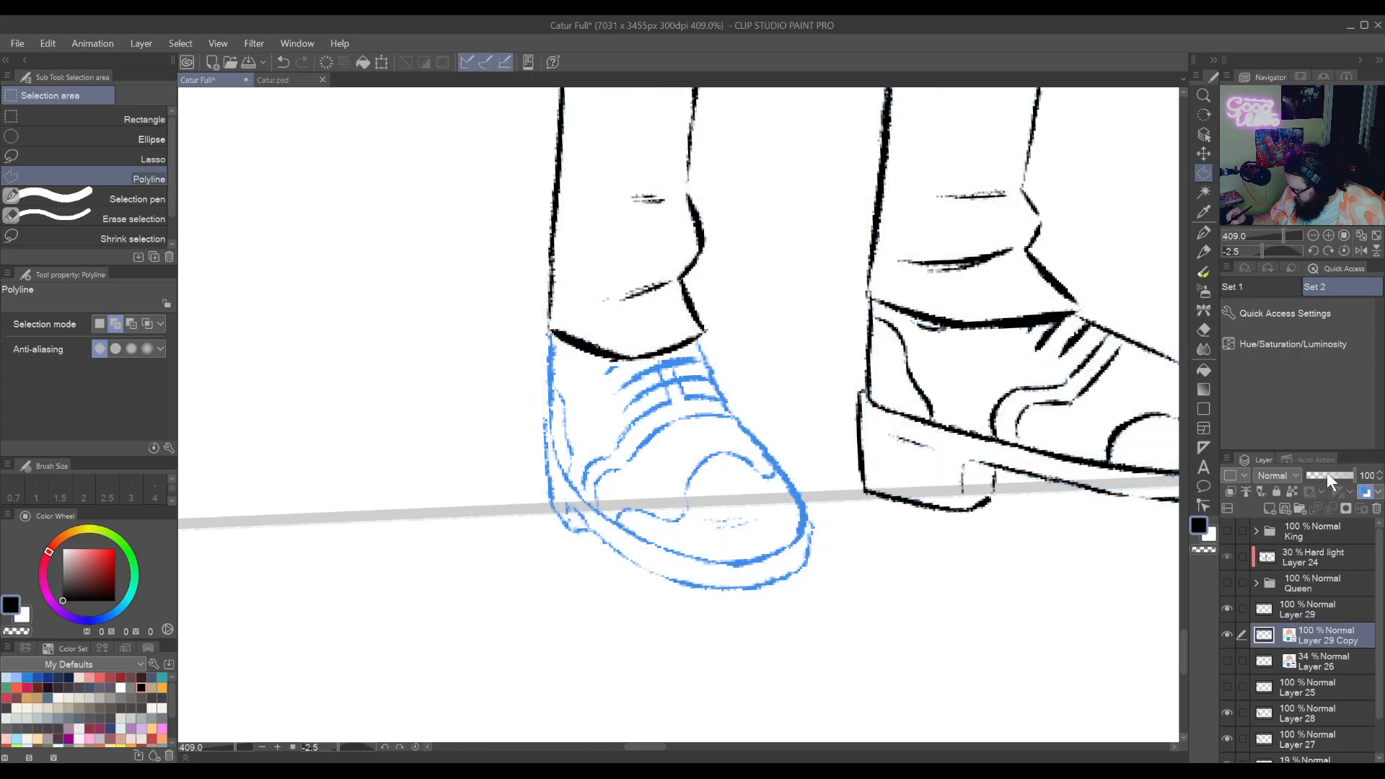
{"action": "left_click", "coordinate": [1326, 471]}
{"action": "left_click", "coordinate": [1287, 608]}
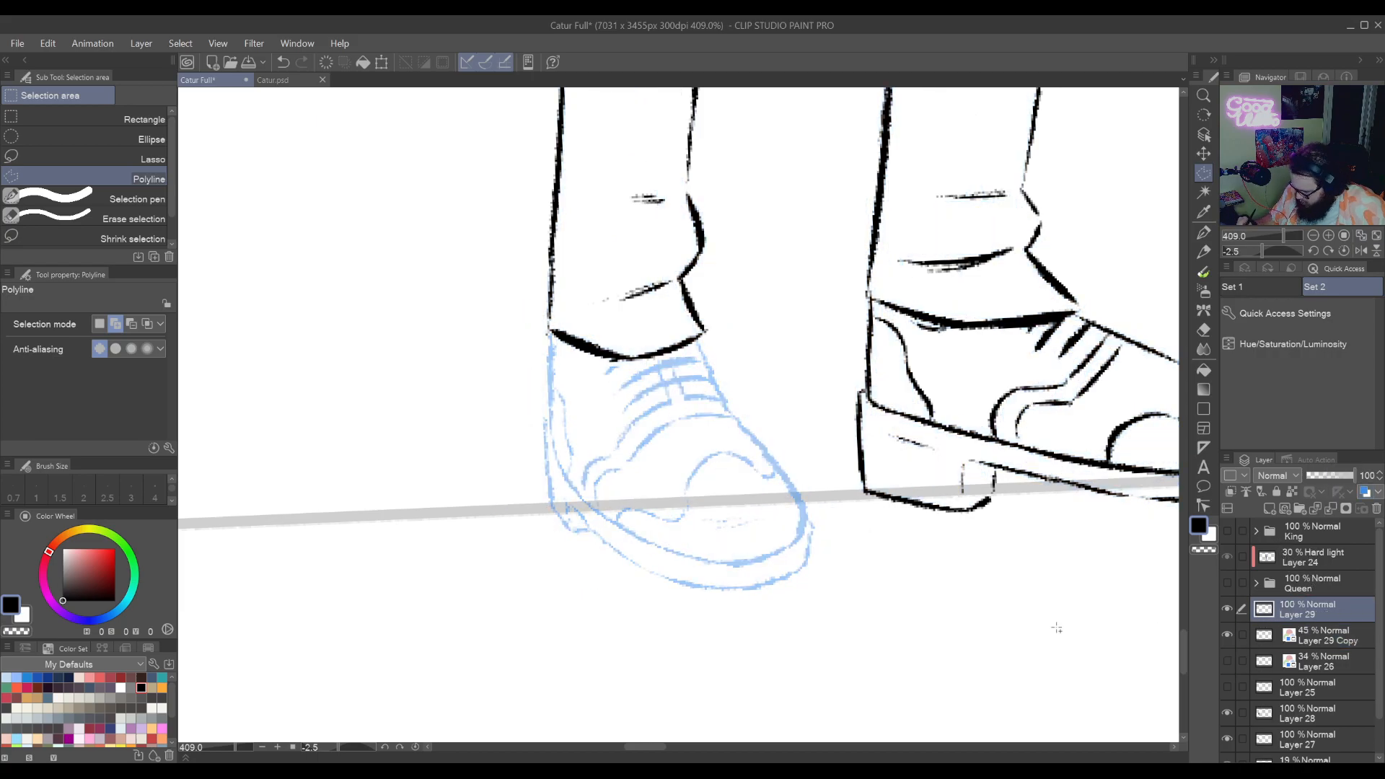
Re-ink the front-facing shoe's upper outline over the blue guide, from the trouser hem to the toe
{"action": "mouse_move", "coordinate": [658, 569]}
{"action": "left_mouse_down"}
{"action": "mouse_move", "coordinate": [885, 566]}
{"action": "mouse_move", "coordinate": [888, 501]}
{"action": "left_mouse_up"}
{"action": "left_click_drag", "start_coordinate": [1099, 479], "coordinate": [861, 553]}
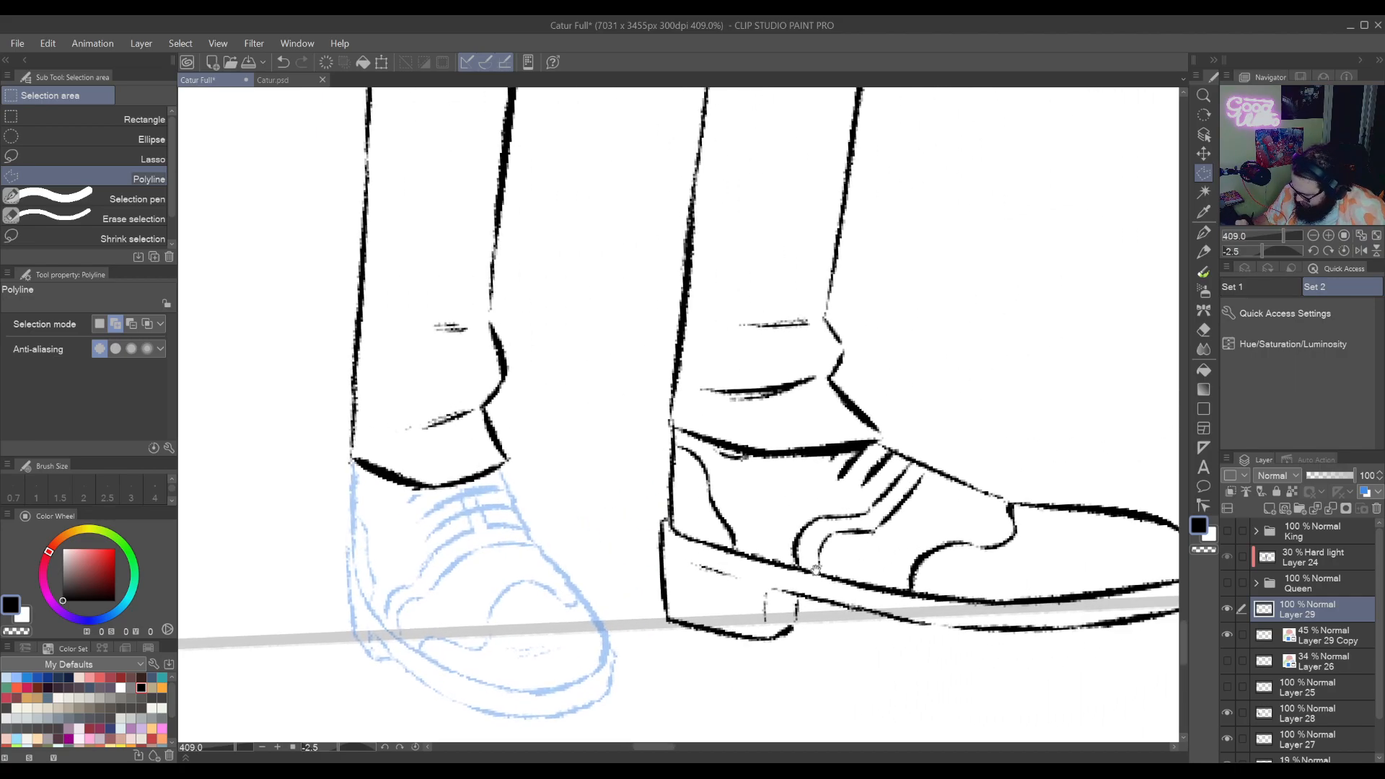
{"action": "key", "text": "r"}
{"action": "left_click_drag", "start_coordinate": [614, 593], "coordinate": [910, 432]}
{"action": "key", "text": "p"}
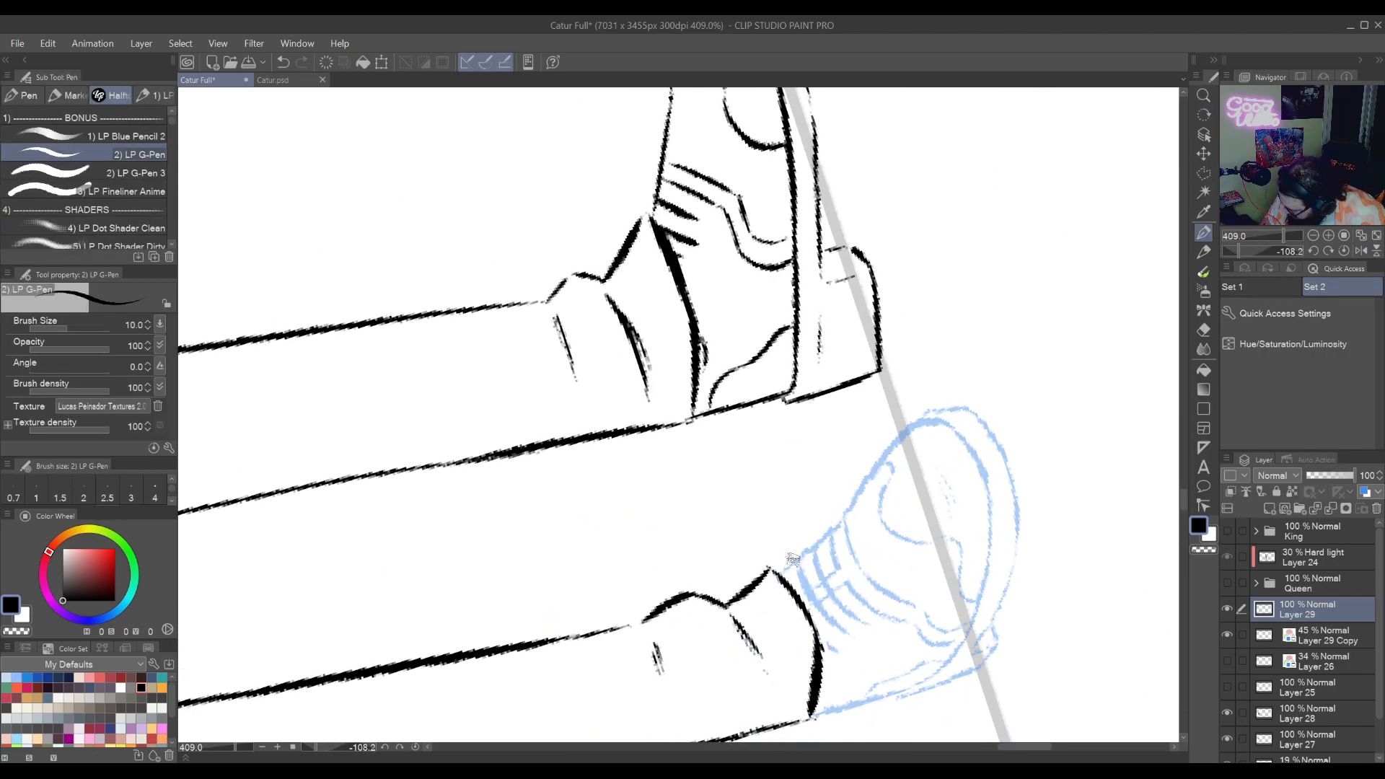
{"action": "mouse_move", "coordinate": [775, 573]}
{"action": "left_mouse_down"}
{"action": "mouse_move", "coordinate": [834, 530]}
{"action": "mouse_move", "coordinate": [901, 429]}
{"action": "mouse_move", "coordinate": [871, 466]}
{"action": "mouse_move", "coordinate": [940, 419]}
{"action": "left_mouse_up"}
{"action": "key", "text": "ctrl+z"}
{"action": "mouse_move", "coordinate": [942, 486]}
{"action": "left_mouse_down"}
{"action": "mouse_move", "coordinate": [860, 617]}
{"action": "mouse_move", "coordinate": [684, 683]}
{"action": "left_mouse_up"}
{"action": "left_click_drag", "start_coordinate": [691, 660], "coordinate": [821, 526]}
{"action": "left_click_drag", "start_coordinate": [691, 552], "coordinate": [754, 485]}
{"action": "key", "text": "ctrl+z"}
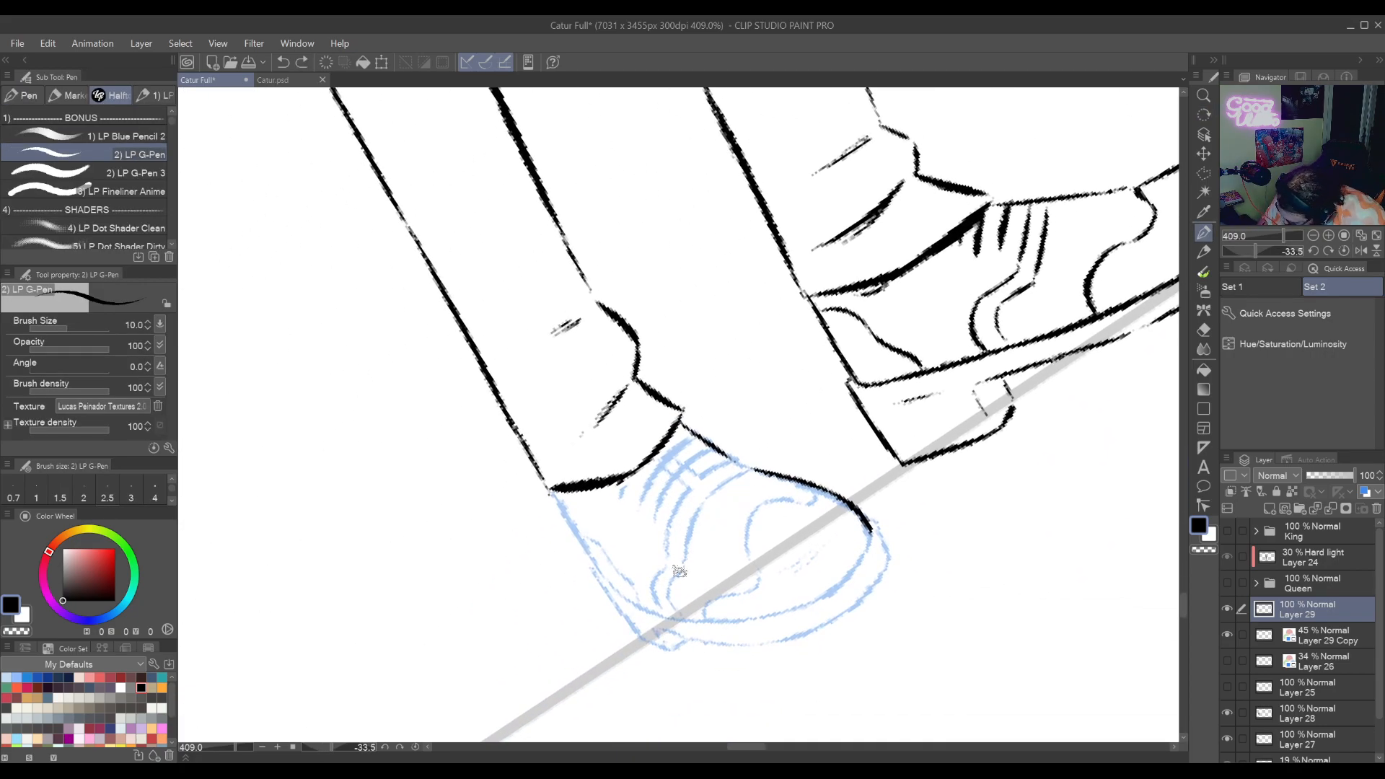
Ink the front-facing shoe's crease strokes across the vamp and the upper's lower edge curving from the toe towards the heel
{"action": "mouse_move", "coordinate": [696, 546]}
{"action": "left_mouse_down"}
{"action": "mouse_move", "coordinate": [758, 480]}
{"action": "mouse_move", "coordinate": [642, 523]}
{"action": "mouse_move", "coordinate": [578, 518]}
{"action": "left_mouse_up"}
{"action": "left_click_drag", "start_coordinate": [541, 491], "coordinate": [716, 518]}
{"action": "mouse_move", "coordinate": [670, 573]}
{"action": "left_mouse_down"}
{"action": "mouse_move", "coordinate": [644, 550]}
{"action": "mouse_move", "coordinate": [628, 451]}
{"action": "mouse_move", "coordinate": [637, 478]}
{"action": "mouse_move", "coordinate": [657, 364]}
{"action": "mouse_move", "coordinate": [717, 315]}
{"action": "left_mouse_up"}
{"action": "key", "text": "ctrl+z"}
{"action": "key", "text": "ctrl+z"}
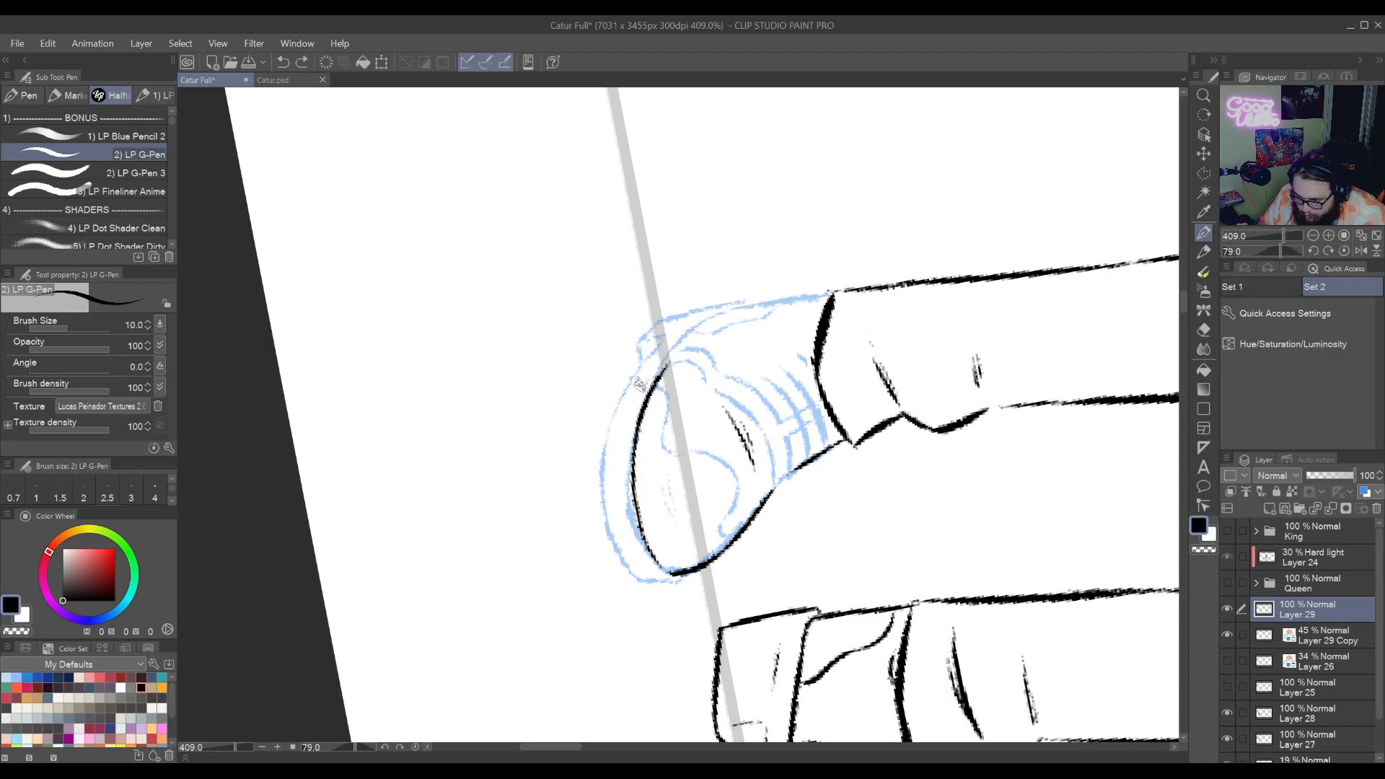
{"action": "left_click_drag", "start_coordinate": [621, 437], "coordinate": [837, 506]}
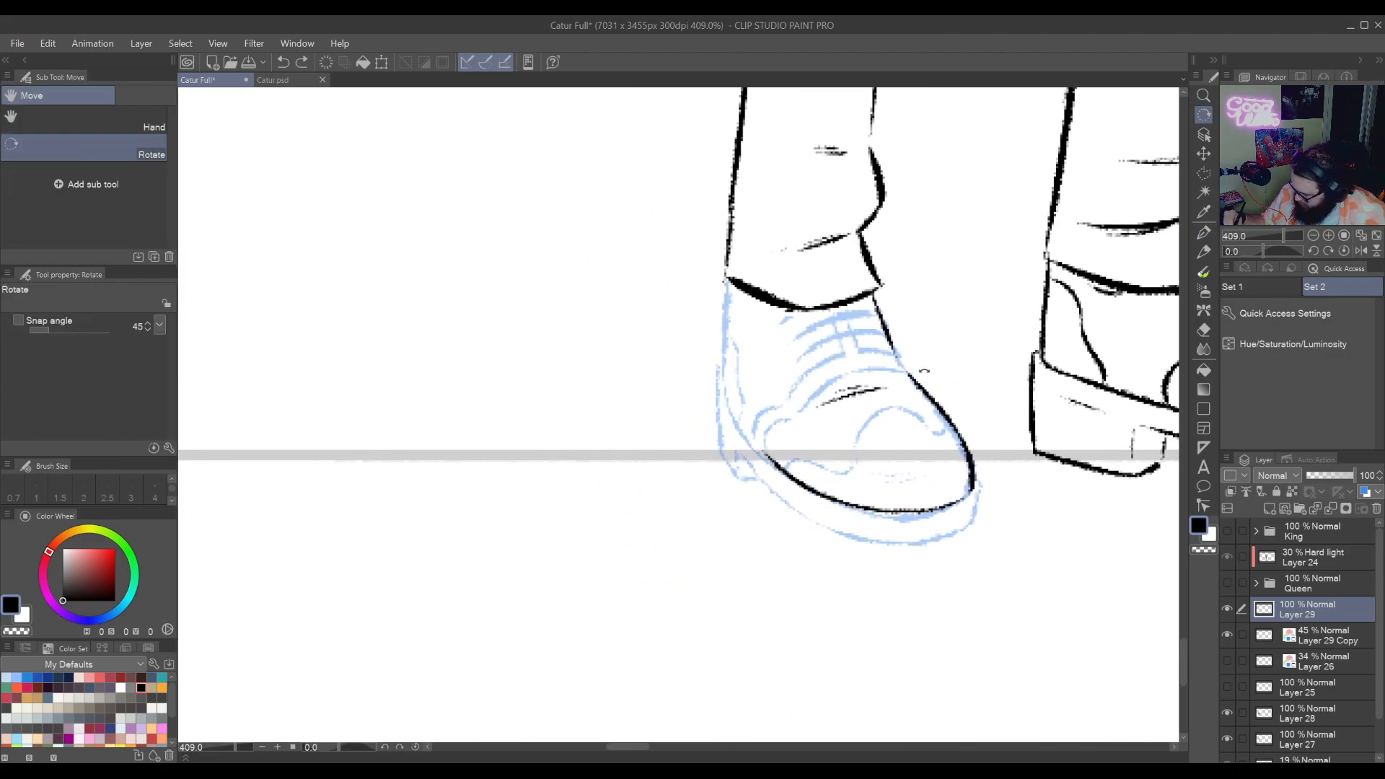
Extend the inked lower edge of the shoe's upper further towards the heel, undoing and redrawing the stroke until it joins cleanly
{"action": "left_click_drag", "start_coordinate": [924, 371], "coordinate": [863, 582]}
{"action": "left_click_drag", "start_coordinate": [715, 453], "coordinate": [701, 510]}
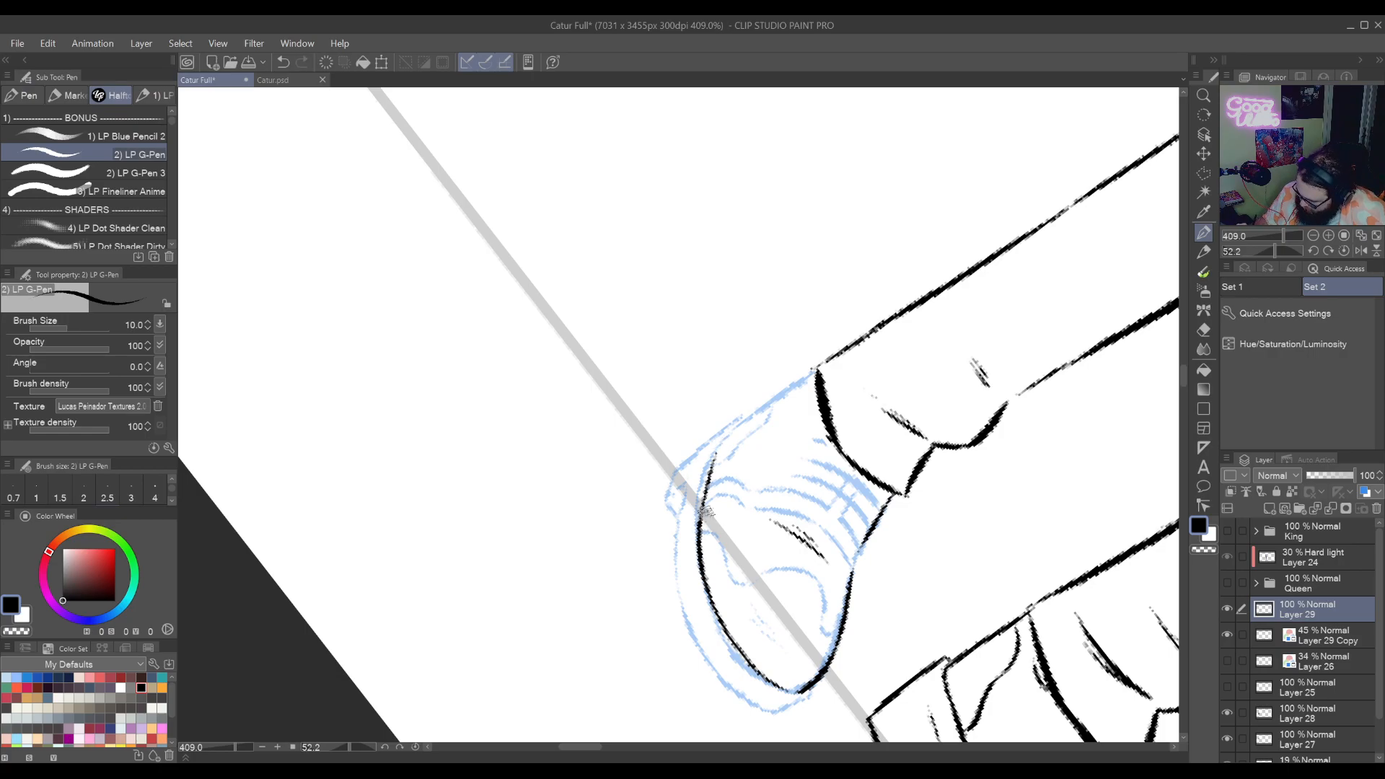
{"action": "key", "text": "ctrl+z"}
{"action": "left_click_drag", "start_coordinate": [720, 447], "coordinate": [696, 521]}
{"action": "key", "text": "ctrl+z"}
{"action": "left_click_drag", "start_coordinate": [743, 421], "coordinate": [694, 532]}
{"action": "key", "text": "ctrl+z"}
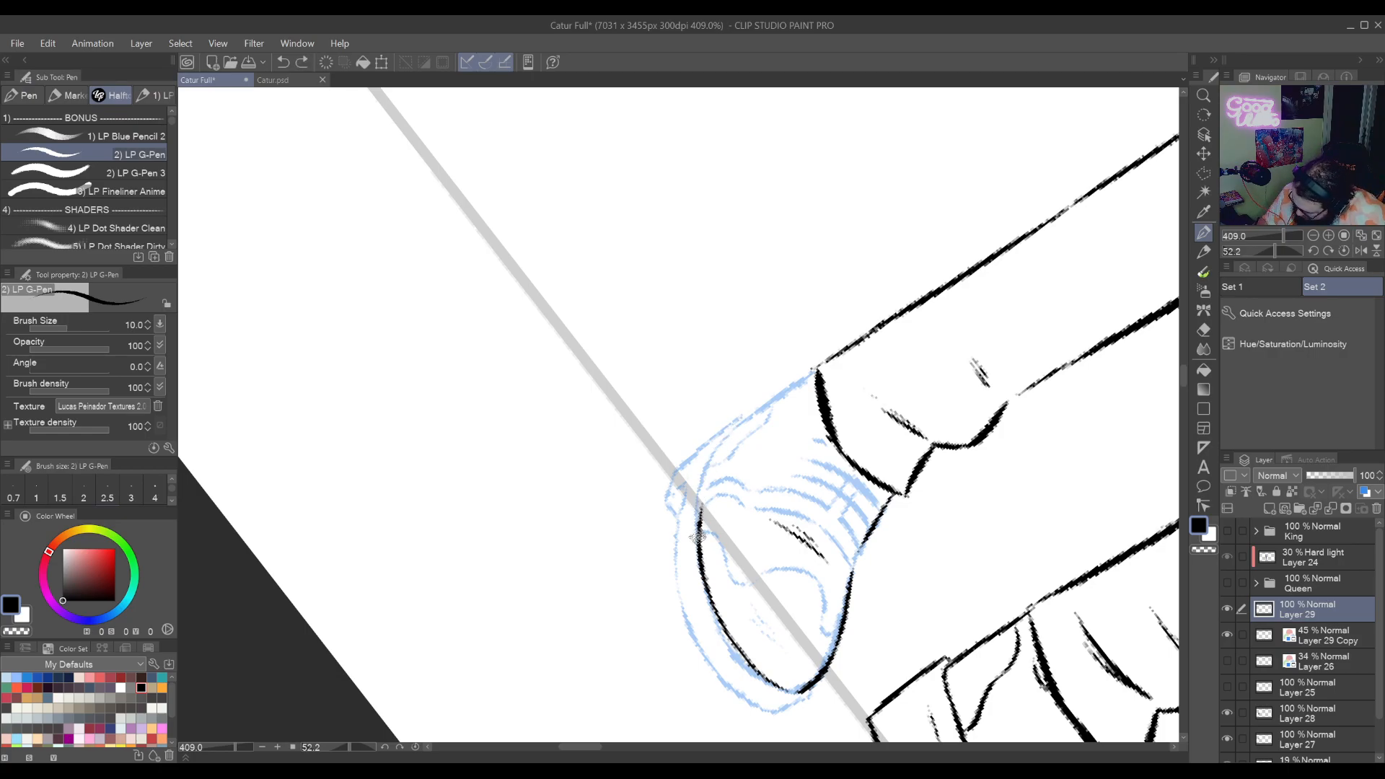
{"action": "left_click_drag", "start_coordinate": [735, 432], "coordinate": [698, 518]}
{"action": "mouse_move", "coordinate": [712, 471]}
{"action": "left_mouse_down"}
{"action": "mouse_move", "coordinate": [829, 438]}
{"action": "mouse_move", "coordinate": [874, 593]}
{"action": "left_mouse_up"}
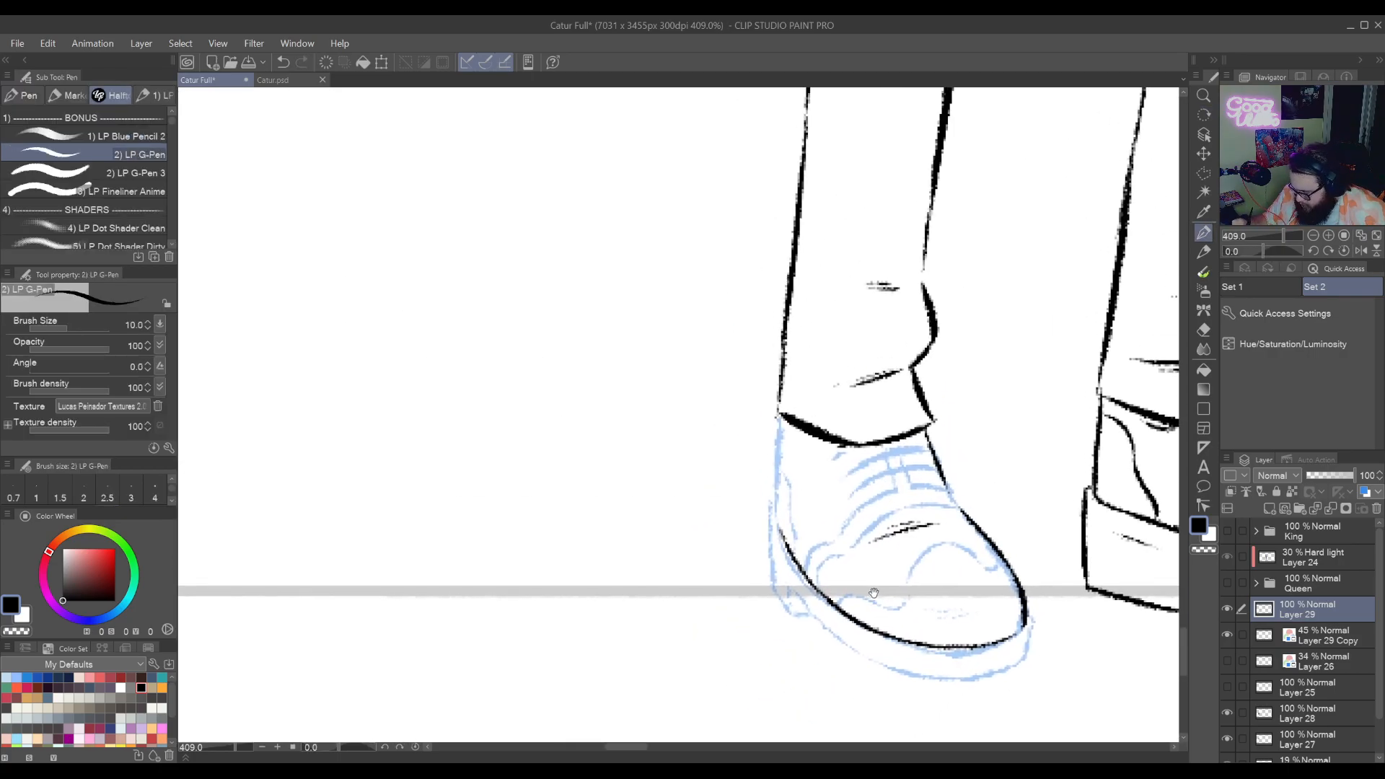
Ink the back of the front-facing shoe from the trouser hem down to the upper's lower edge
{"action": "mouse_move", "coordinate": [779, 417]}
{"action": "left_mouse_down"}
{"action": "mouse_move", "coordinate": [776, 510]}
{"action": "mouse_move", "coordinate": [779, 448]}
{"action": "mouse_move", "coordinate": [774, 492]}
{"action": "mouse_move", "coordinate": [778, 469]}
{"action": "mouse_move", "coordinate": [791, 545]}
{"action": "left_mouse_up"}
{"action": "key", "text": "ctrl+z"}
{"action": "left_click_drag", "start_coordinate": [889, 537], "coordinate": [762, 470]}
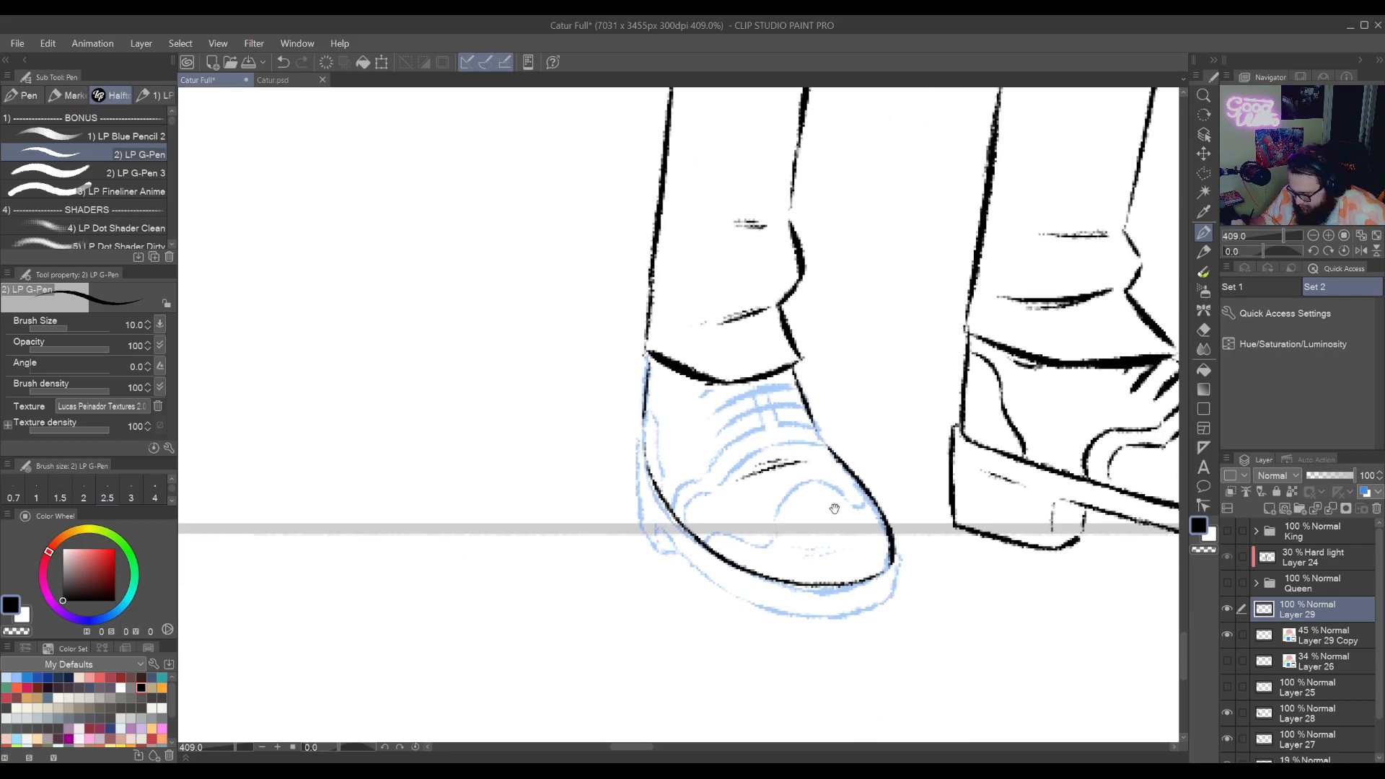
{"action": "left_click_drag", "start_coordinate": [872, 330], "coordinate": [786, 324]}
{"action": "left_click_drag", "start_coordinate": [840, 554], "coordinate": [737, 516]}
{"action": "key", "text": "r"}
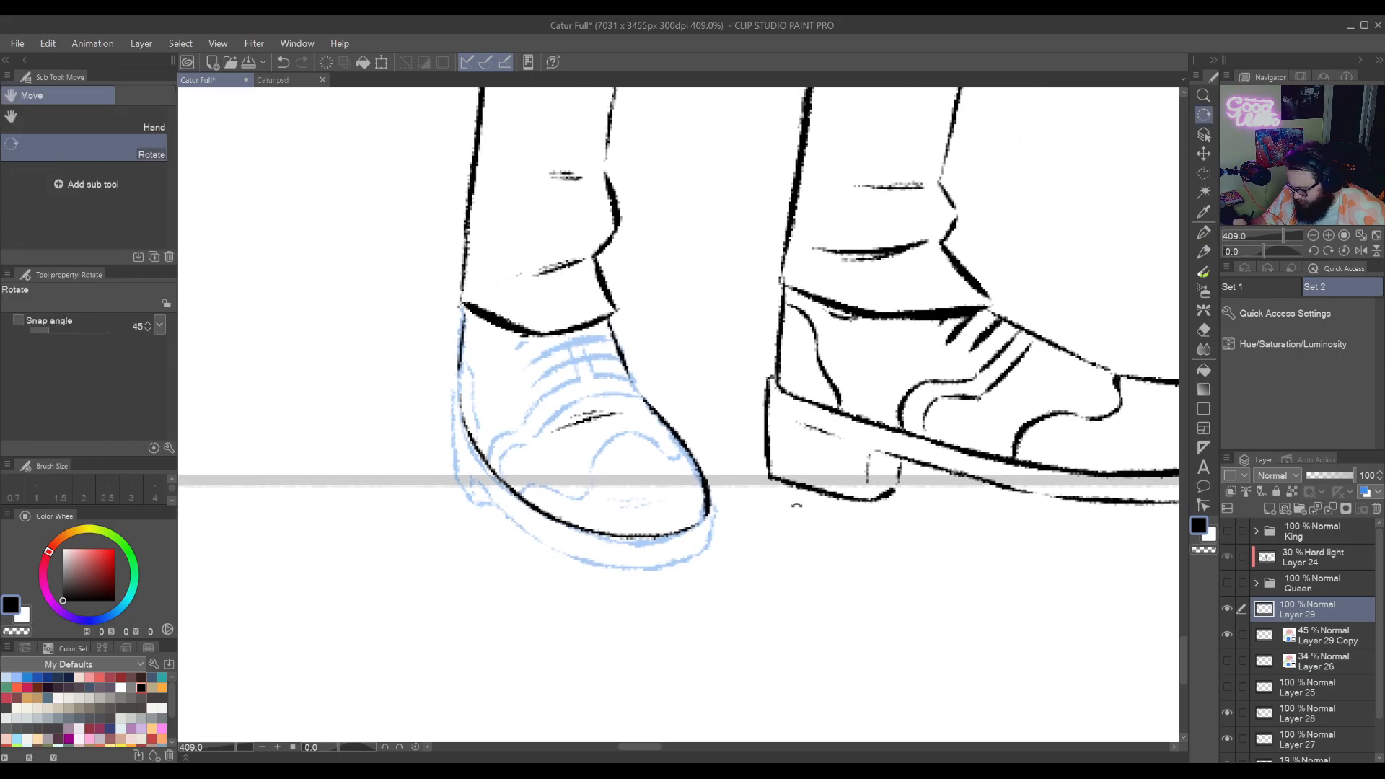
{"action": "left_click_drag", "start_coordinate": [808, 483], "coordinate": [569, 527]}
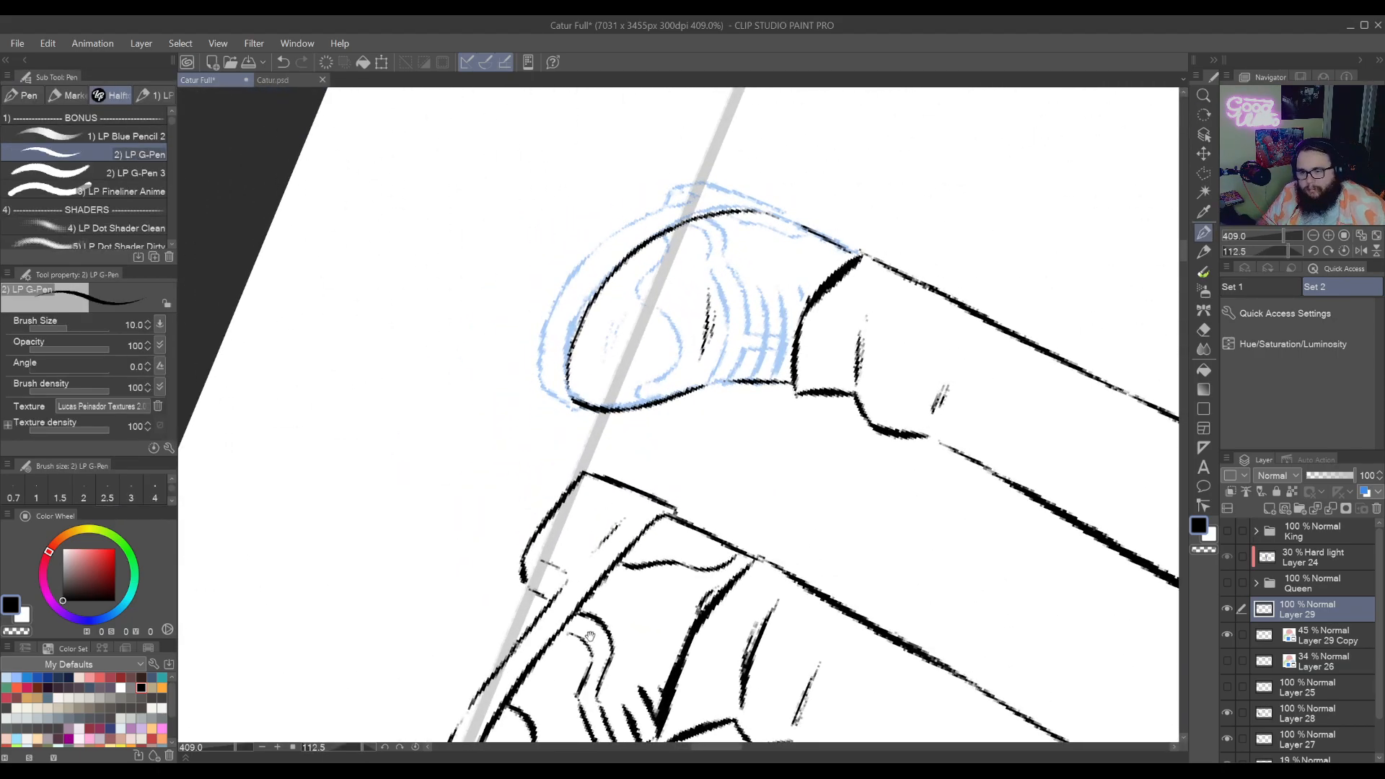
{"action": "left_click_drag", "start_coordinate": [589, 637], "coordinate": [639, 734]}
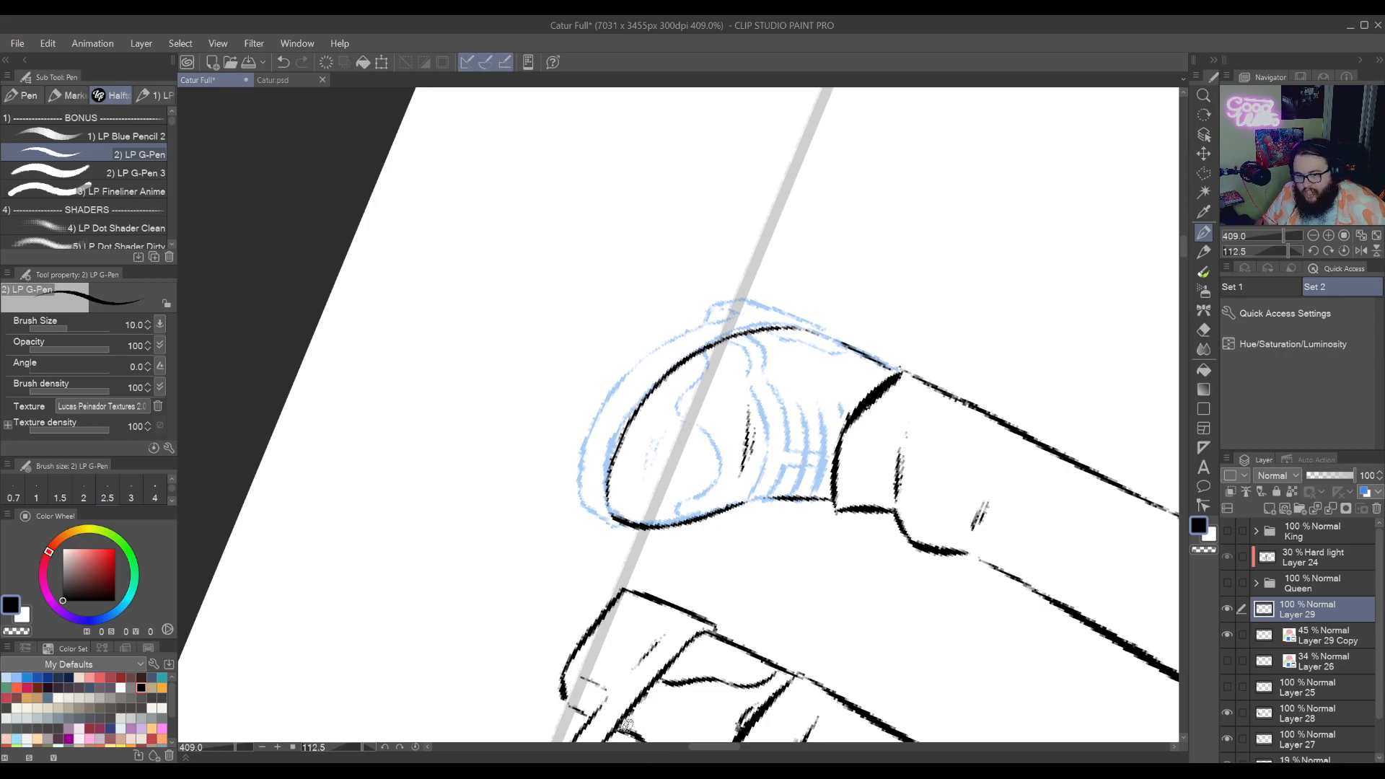
{"action": "left_click_drag", "start_coordinate": [725, 575], "coordinate": [831, 602]}
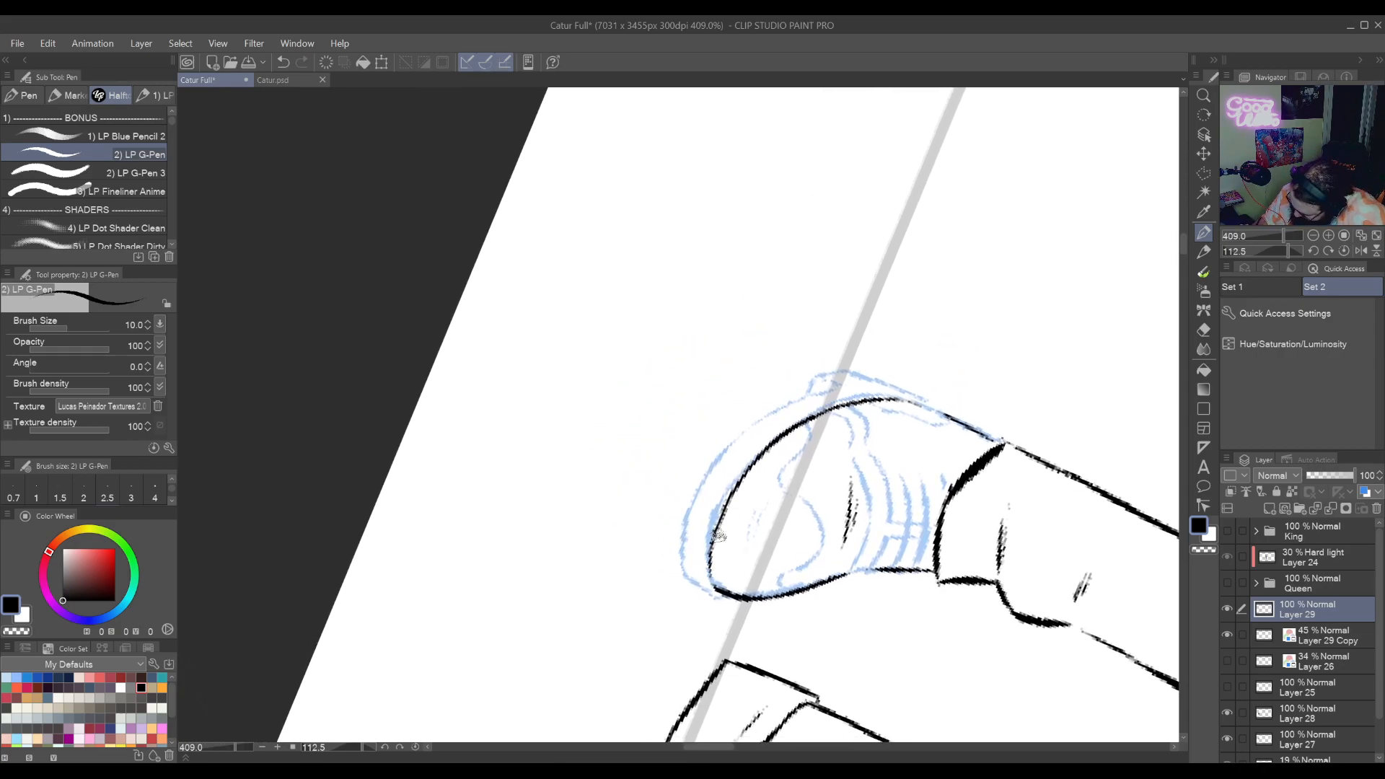
Thicken the black outline around the shoe's toe and add short fold strokes inside it with the LP G-Pen
{"action": "mouse_move", "coordinate": [718, 536]}
{"action": "left_mouse_down"}
{"action": "mouse_move", "coordinate": [767, 452]}
{"action": "mouse_move", "coordinate": [779, 368]}
{"action": "left_mouse_up"}
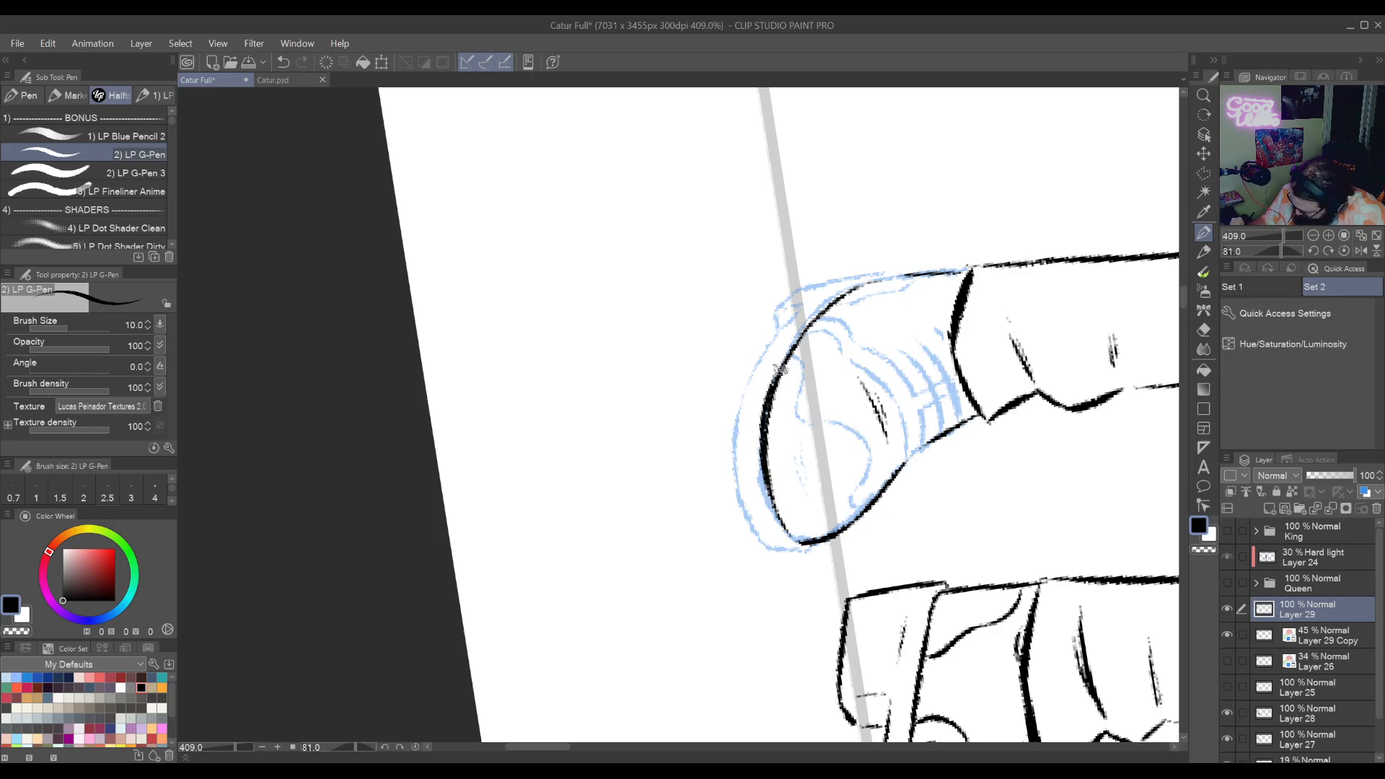
{"action": "key", "text": "e"}
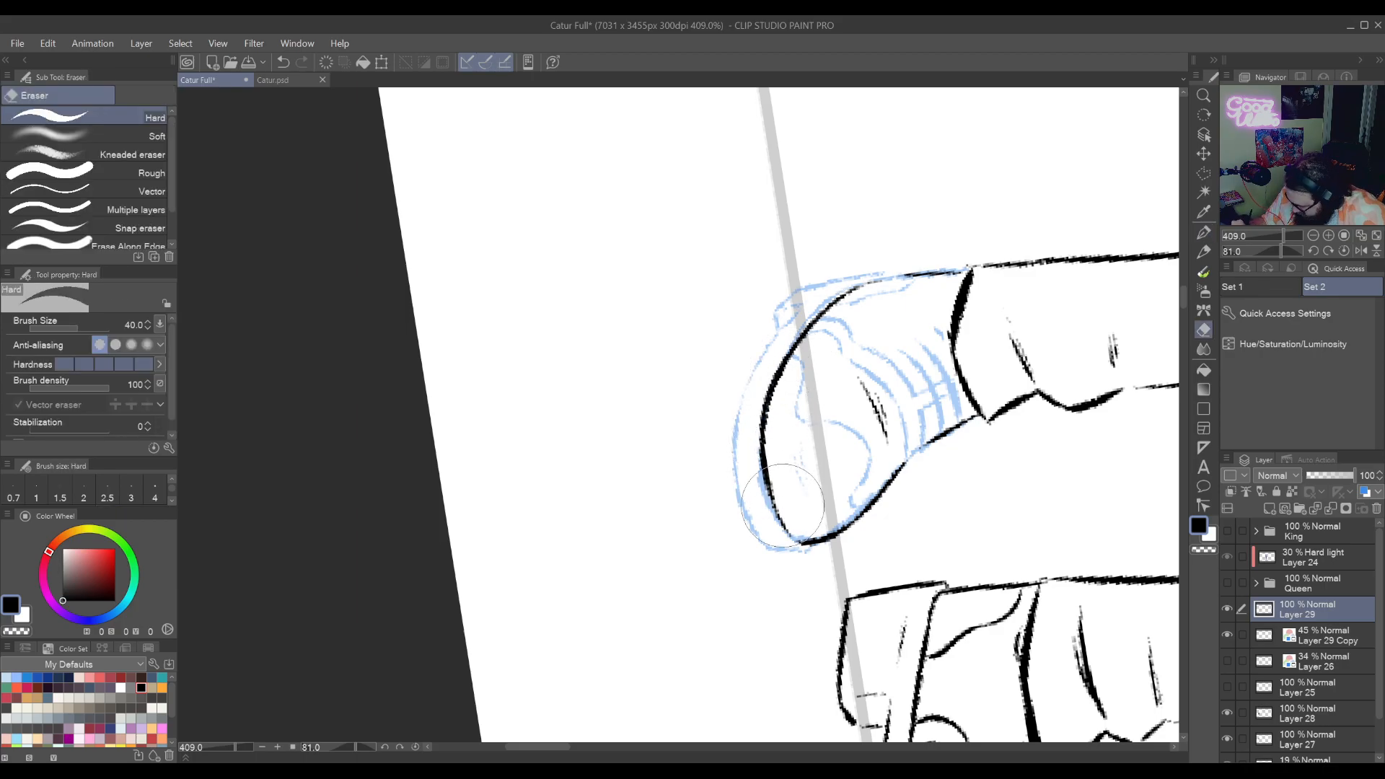
{"action": "key", "text": "p"}
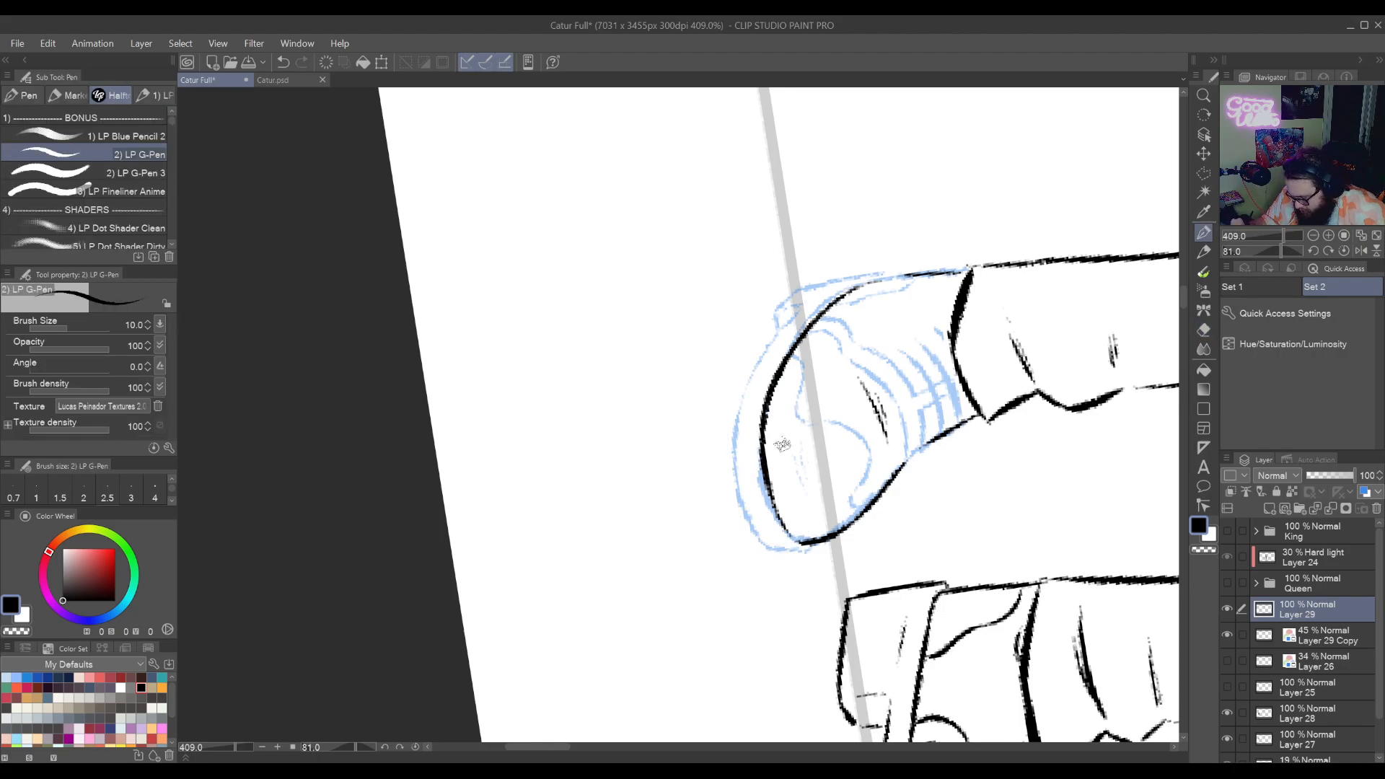
{"action": "left_click_drag", "start_coordinate": [787, 412], "coordinate": [786, 450]}
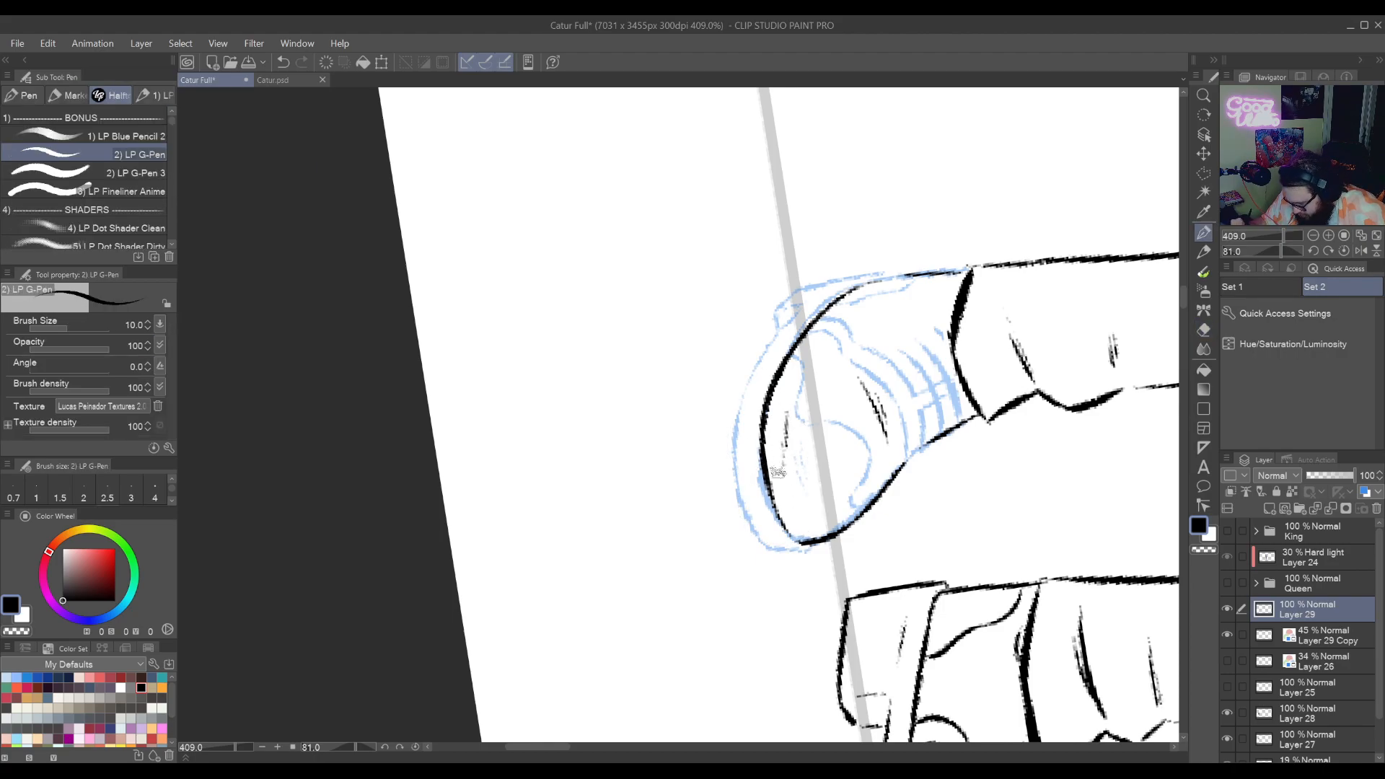
Ink the curved heel seam on the back of the shoe, below the trouser hem
{"action": "key", "text": "r"}
{"action": "left_click_drag", "start_coordinate": [750, 588], "coordinate": [801, 418]}
{"action": "mouse_move", "coordinate": [650, 473]}
{"action": "left_mouse_down"}
{"action": "mouse_move", "coordinate": [721, 560]}
{"action": "mouse_move", "coordinate": [875, 693]}
{"action": "left_mouse_up"}
{"action": "left_click_drag", "start_coordinate": [811, 368], "coordinate": [828, 472]}
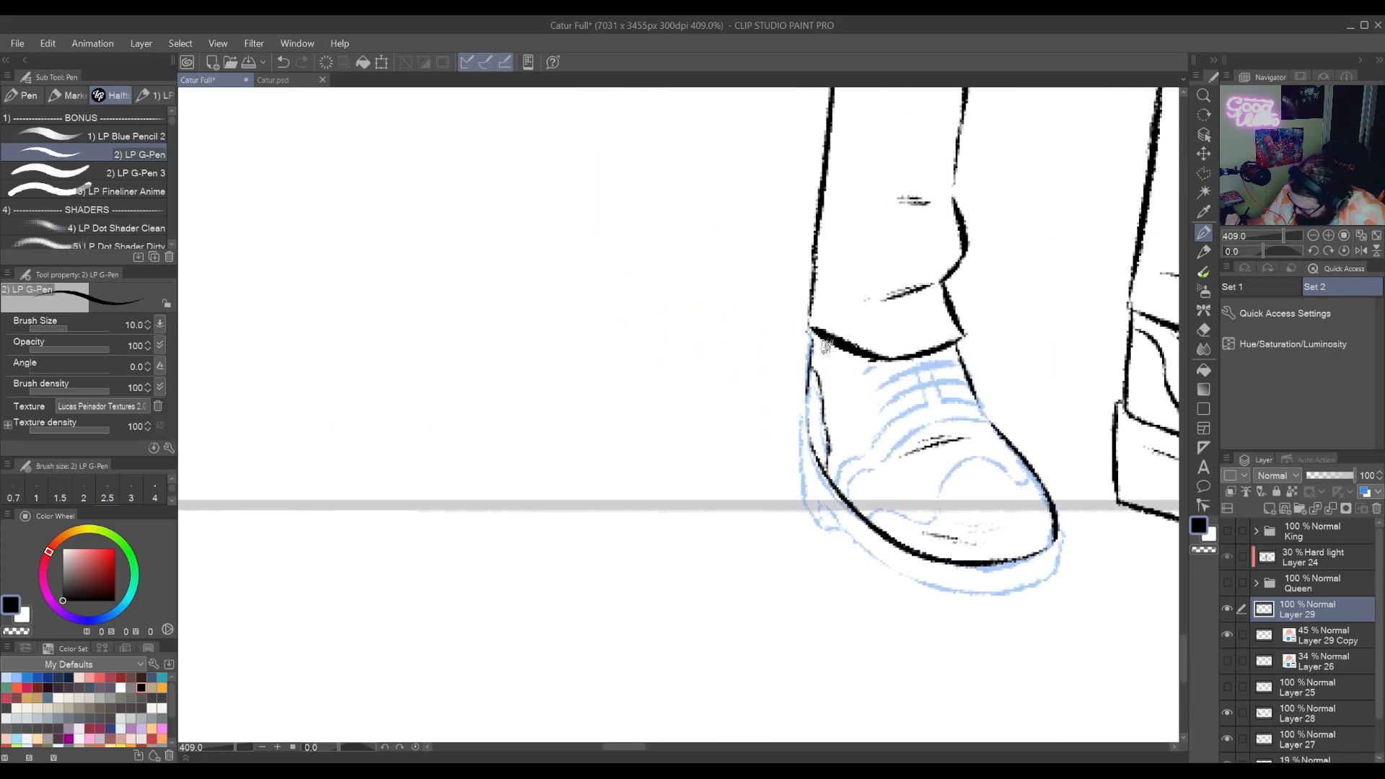
Ink the shoe's tongue and the curved edge of the lace flap down to the sole, following the blue sketch
{"action": "mouse_move", "coordinate": [945, 386]}
{"action": "left_mouse_down"}
{"action": "mouse_move", "coordinate": [756, 497]}
{"action": "mouse_move", "coordinate": [783, 502]}
{"action": "mouse_move", "coordinate": [779, 344]}
{"action": "mouse_move", "coordinate": [805, 318]}
{"action": "mouse_move", "coordinate": [725, 493]}
{"action": "mouse_move", "coordinate": [754, 509]}
{"action": "left_mouse_up"}
{"action": "key", "text": "shift+space"}
{"action": "key", "text": "ctrl+z"}
{"action": "key", "text": "shift+space"}
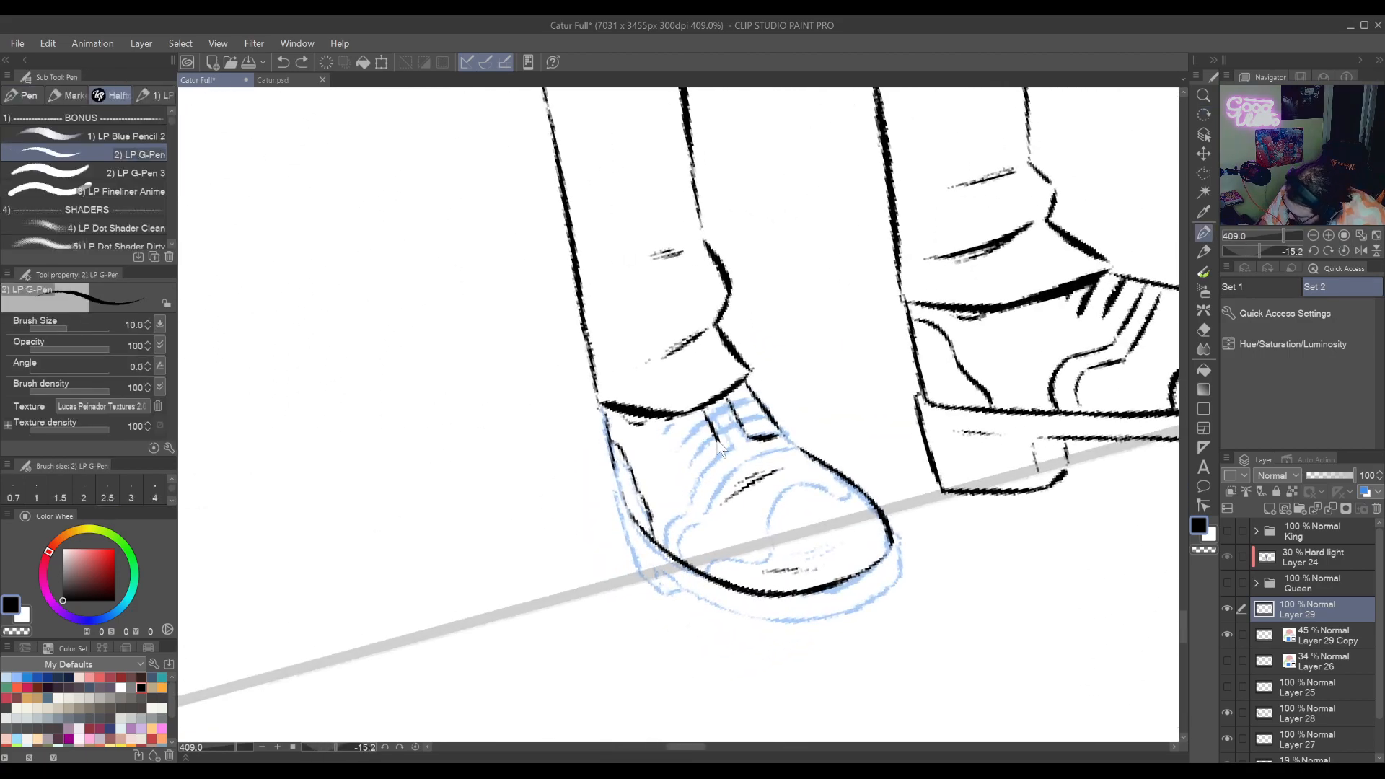
{"action": "left_click_drag", "start_coordinate": [724, 426], "coordinate": [699, 471]}
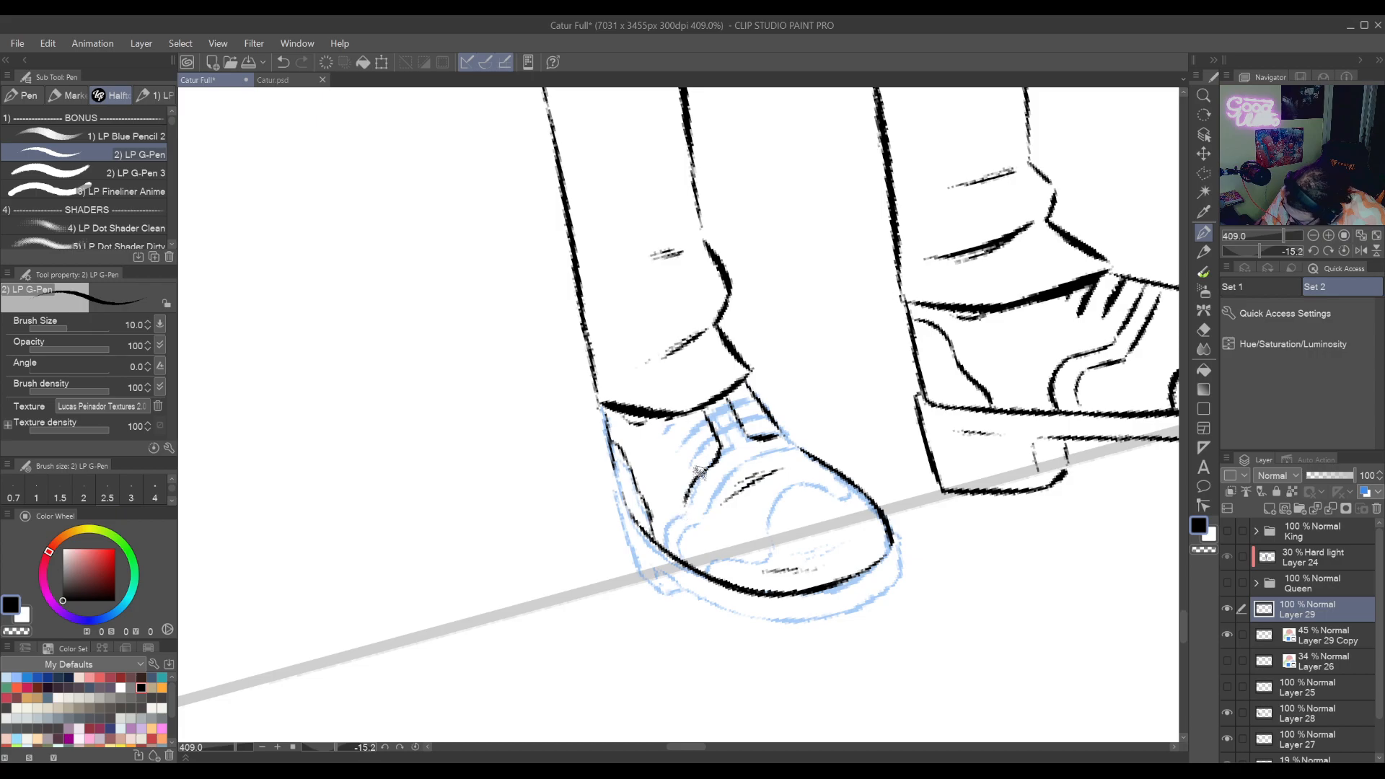
{"action": "mouse_move", "coordinate": [665, 547]}
{"action": "left_mouse_down"}
{"action": "mouse_move", "coordinate": [670, 515]}
{"action": "mouse_move", "coordinate": [668, 536]}
{"action": "mouse_move", "coordinate": [688, 497]}
{"action": "mouse_move", "coordinate": [680, 563]}
{"action": "mouse_move", "coordinate": [720, 476]}
{"action": "left_mouse_up"}
{"action": "key", "text": "ctrl+z"}
{"action": "mouse_move", "coordinate": [691, 528]}
{"action": "left_mouse_down"}
{"action": "mouse_move", "coordinate": [743, 462]}
{"action": "mouse_move", "coordinate": [729, 404]}
{"action": "mouse_move", "coordinate": [765, 424]}
{"action": "mouse_move", "coordinate": [773, 322]}
{"action": "left_mouse_up"}
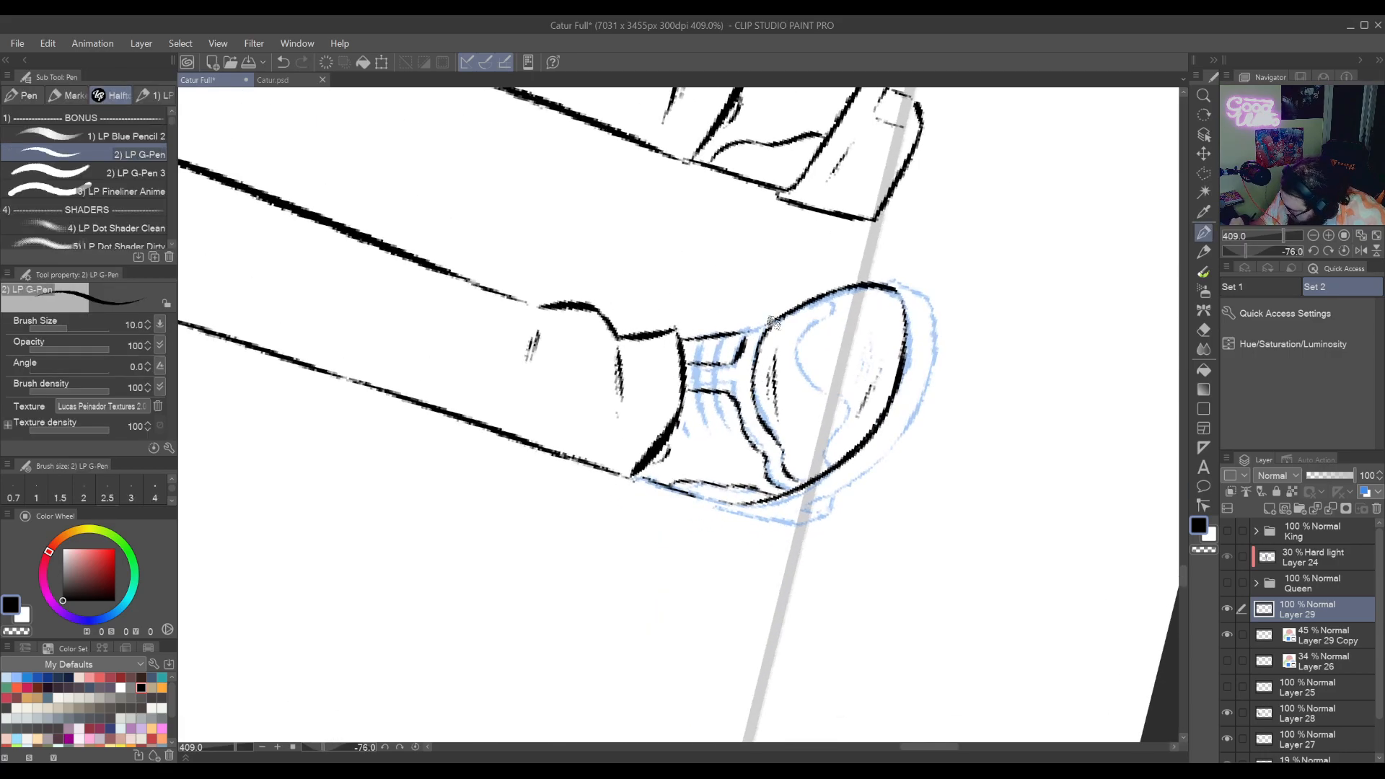
Ink the row of thick curved laces across the shoe's tongue, redoing strokes that miss the sketch
{"action": "mouse_move", "coordinate": [890, 327]}
{"action": "left_mouse_down"}
{"action": "mouse_move", "coordinate": [854, 340]}
{"action": "mouse_move", "coordinate": [773, 441]}
{"action": "left_mouse_up"}
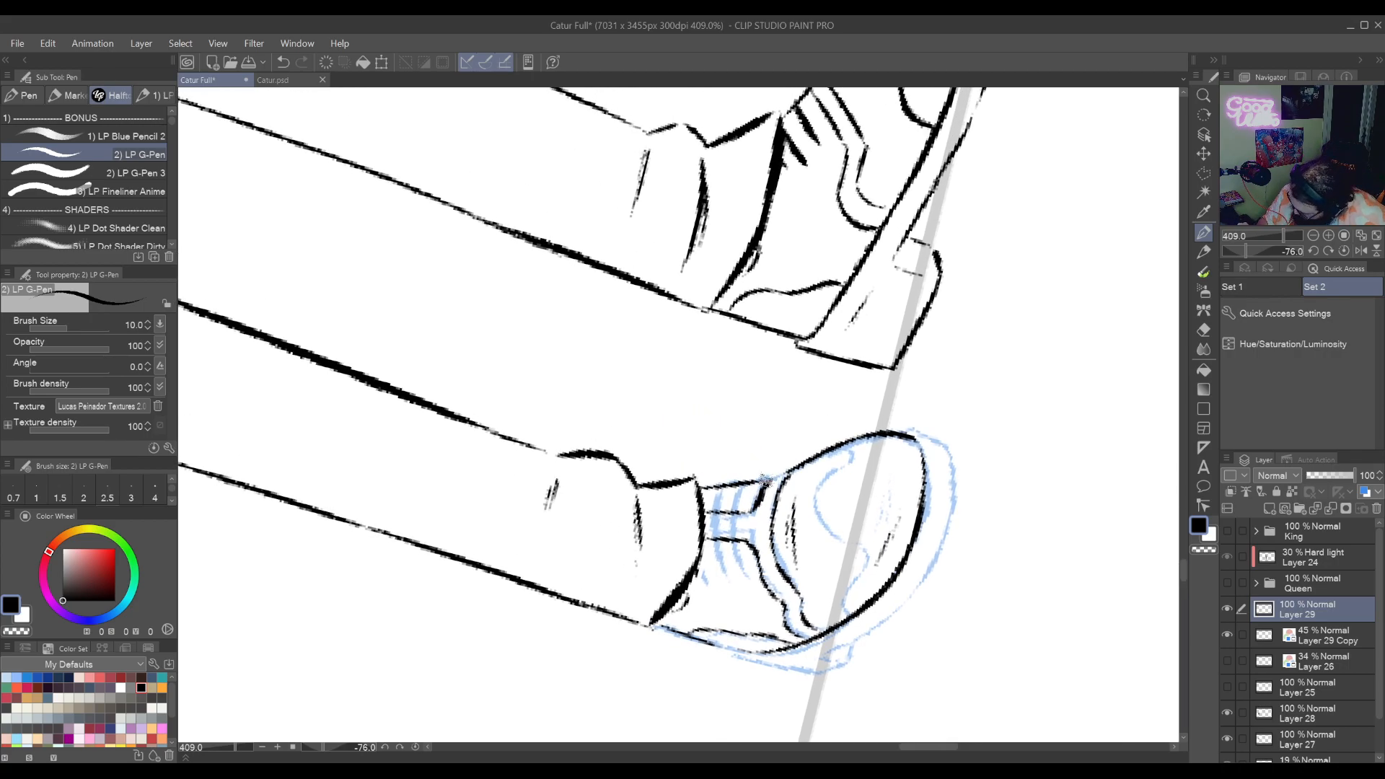
{"action": "mouse_move", "coordinate": [741, 495]}
{"action": "left_mouse_down"}
{"action": "mouse_move", "coordinate": [729, 552]}
{"action": "mouse_move", "coordinate": [738, 581]}
{"action": "left_mouse_up"}
{"action": "key", "text": "ctrl+z"}
{"action": "mouse_move", "coordinate": [751, 482]}
{"action": "left_mouse_down"}
{"action": "mouse_move", "coordinate": [702, 534]}
{"action": "mouse_move", "coordinate": [726, 485]}
{"action": "mouse_move", "coordinate": [708, 581]}
{"action": "left_mouse_up"}
{"action": "key", "text": "ctrl+z"}
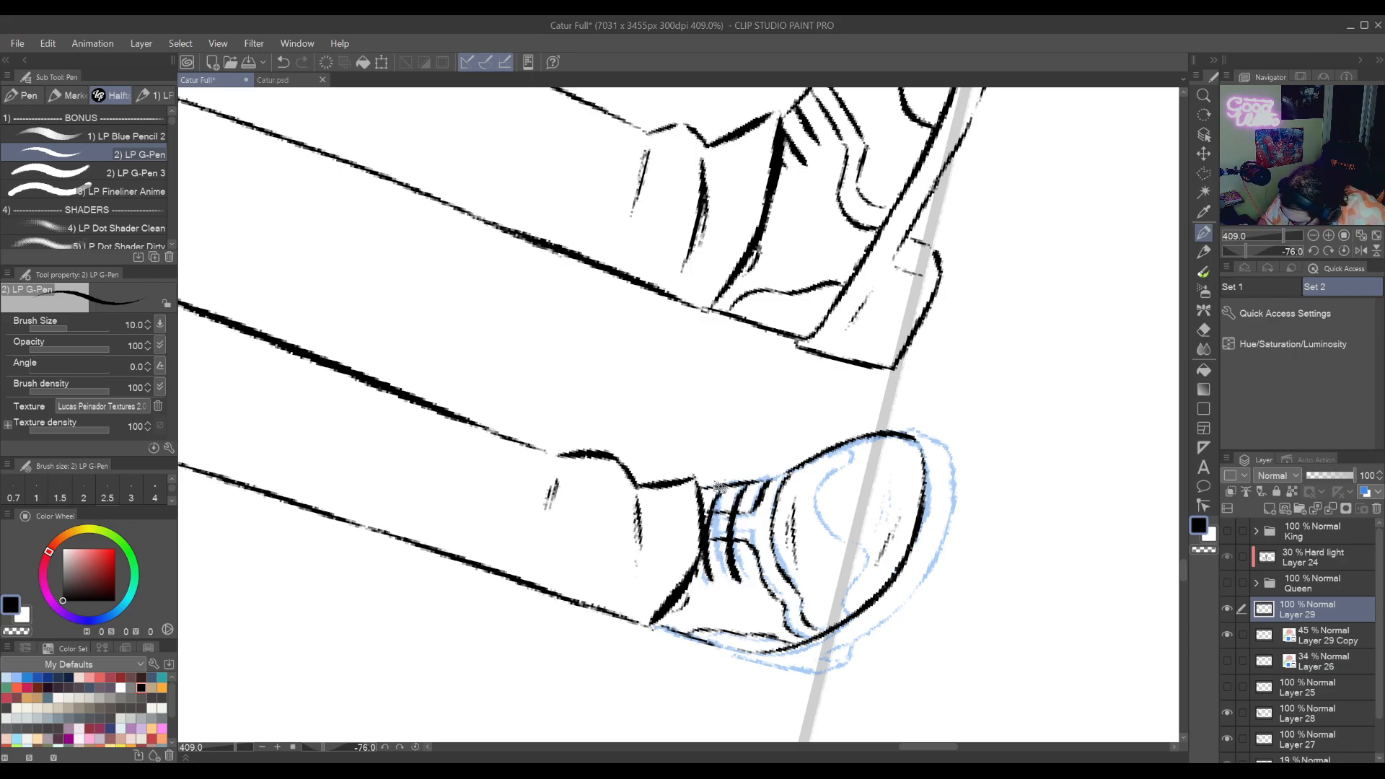
{"action": "left_click_drag", "start_coordinate": [783, 405], "coordinate": [679, 389]}
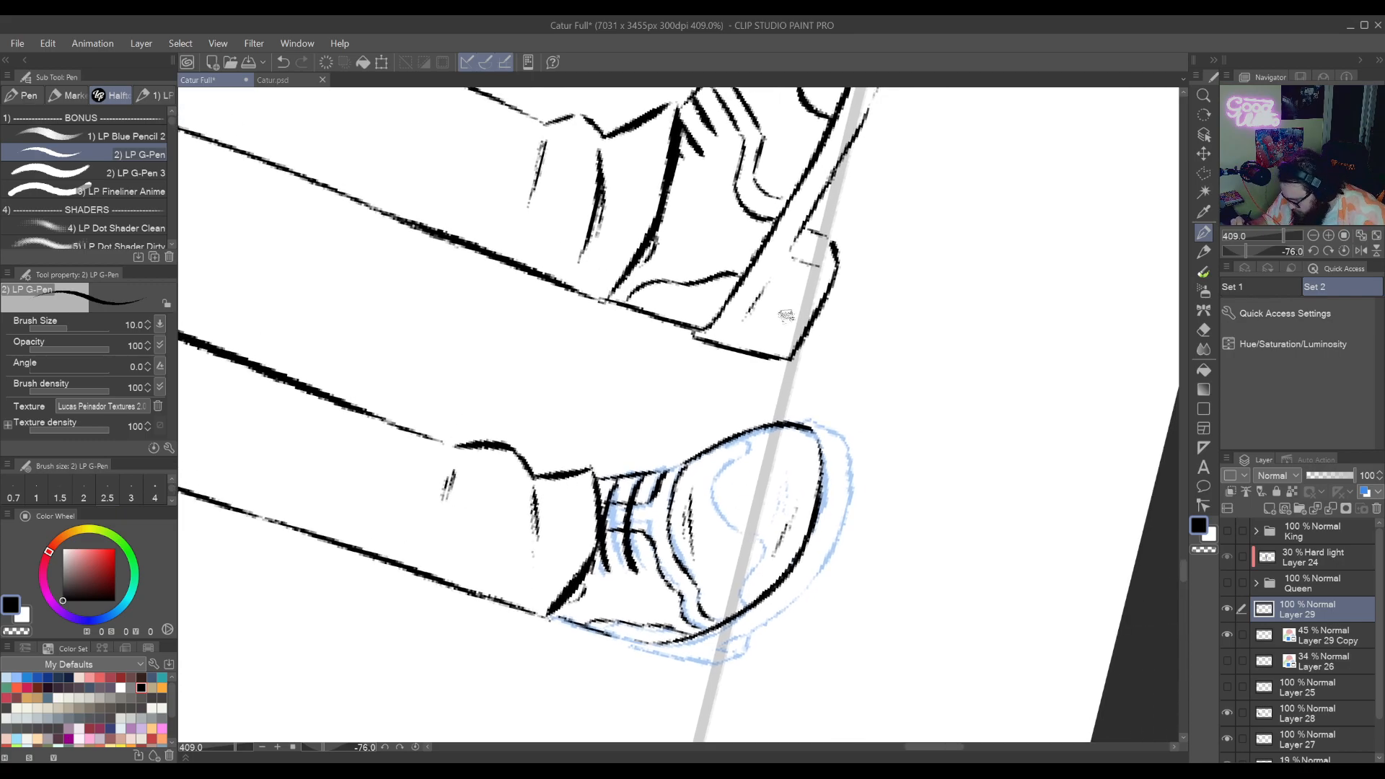
{"action": "scroll", "coordinate": [737, 473], "scroll_direction": "left", "scroll_amount": 3}
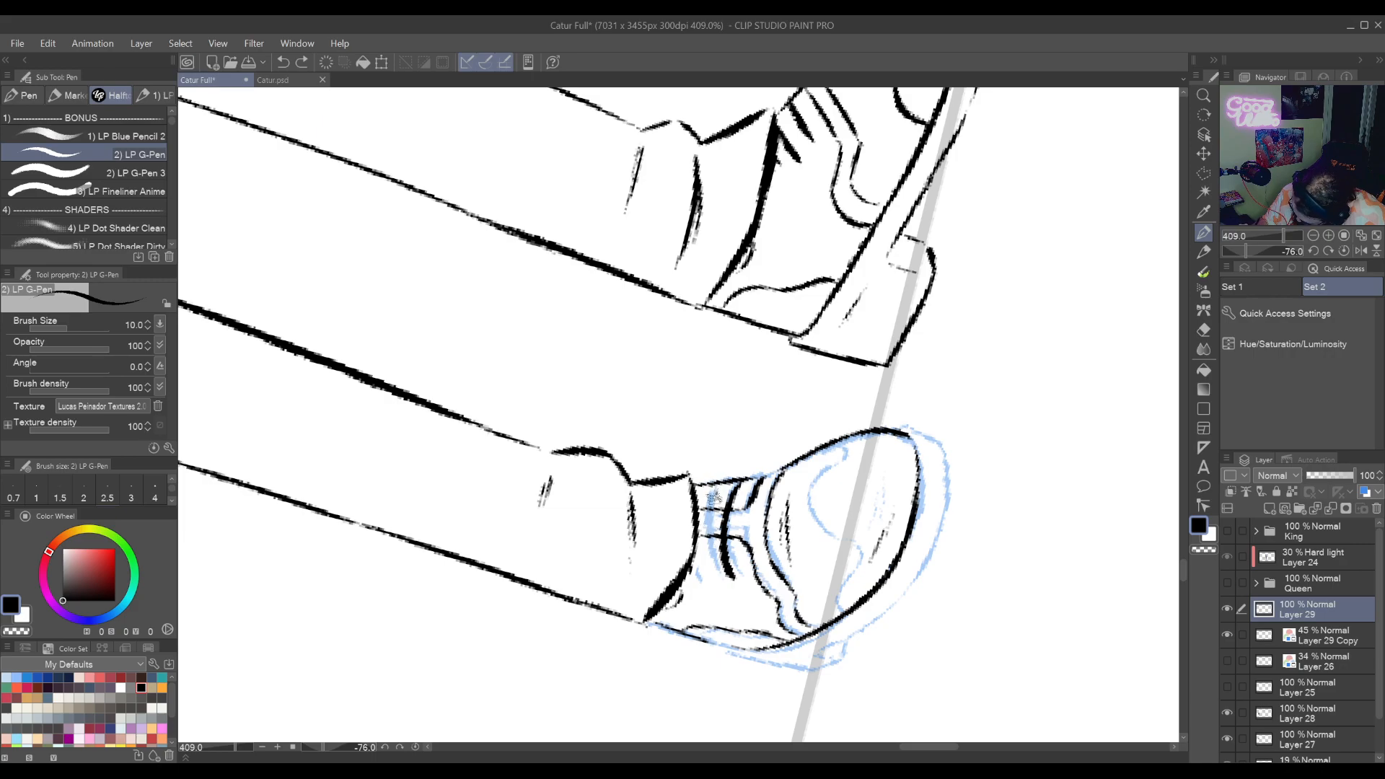
{"action": "mouse_move", "coordinate": [714, 496]}
{"action": "left_mouse_down"}
{"action": "mouse_move", "coordinate": [711, 577]}
{"action": "mouse_move", "coordinate": [697, 540]}
{"action": "mouse_move", "coordinate": [697, 577]}
{"action": "left_mouse_up"}
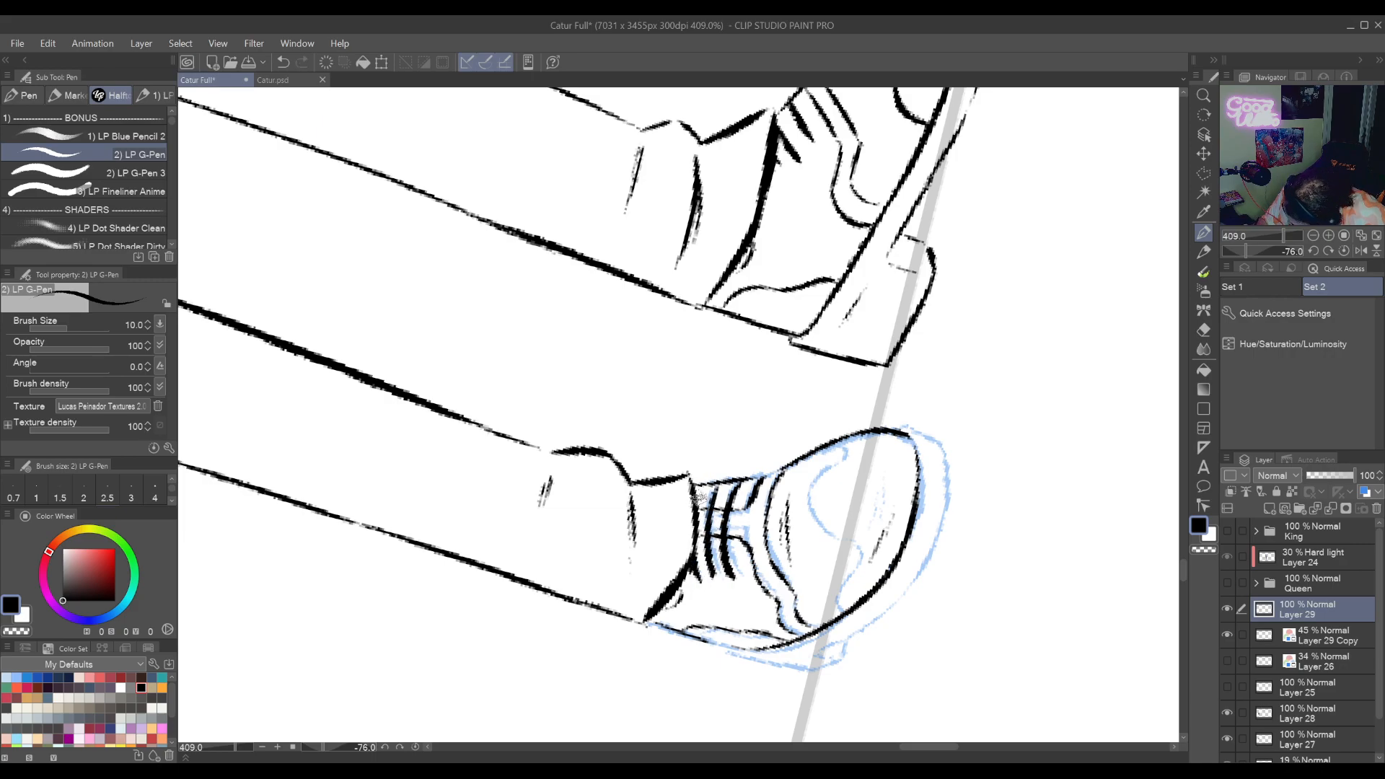
Ink the wavy wingtip seam across the shoe's toe cap, from the front edge back toward the heel side
{"action": "mouse_move", "coordinate": [833, 441]}
{"action": "left_mouse_down"}
{"action": "mouse_move", "coordinate": [781, 442]}
{"action": "mouse_move", "coordinate": [661, 577]}
{"action": "mouse_move", "coordinate": [748, 593]}
{"action": "mouse_move", "coordinate": [721, 531]}
{"action": "left_mouse_up"}
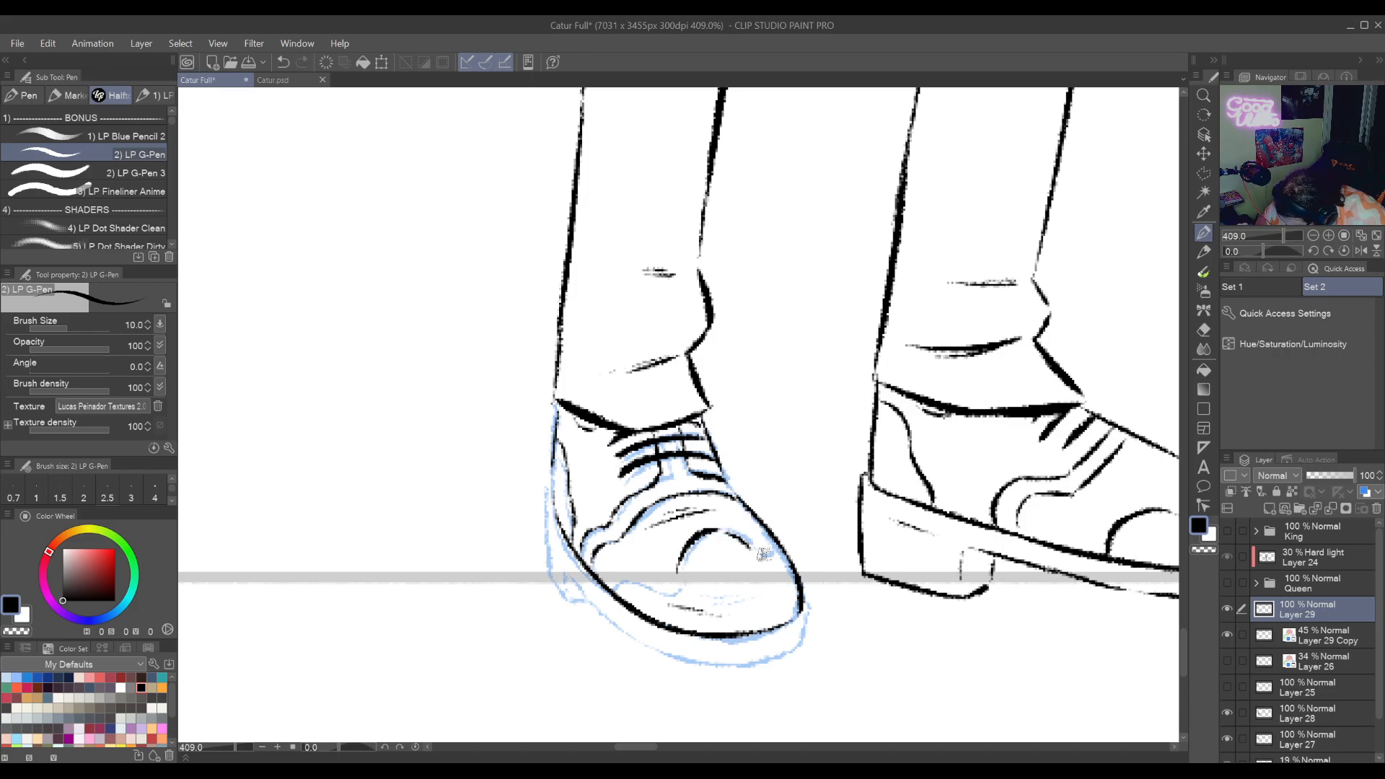
{"action": "mouse_move", "coordinate": [754, 552]}
{"action": "left_mouse_down"}
{"action": "mouse_move", "coordinate": [776, 558]}
{"action": "mouse_move", "coordinate": [833, 388]}
{"action": "mouse_move", "coordinate": [844, 415]}
{"action": "left_mouse_up"}
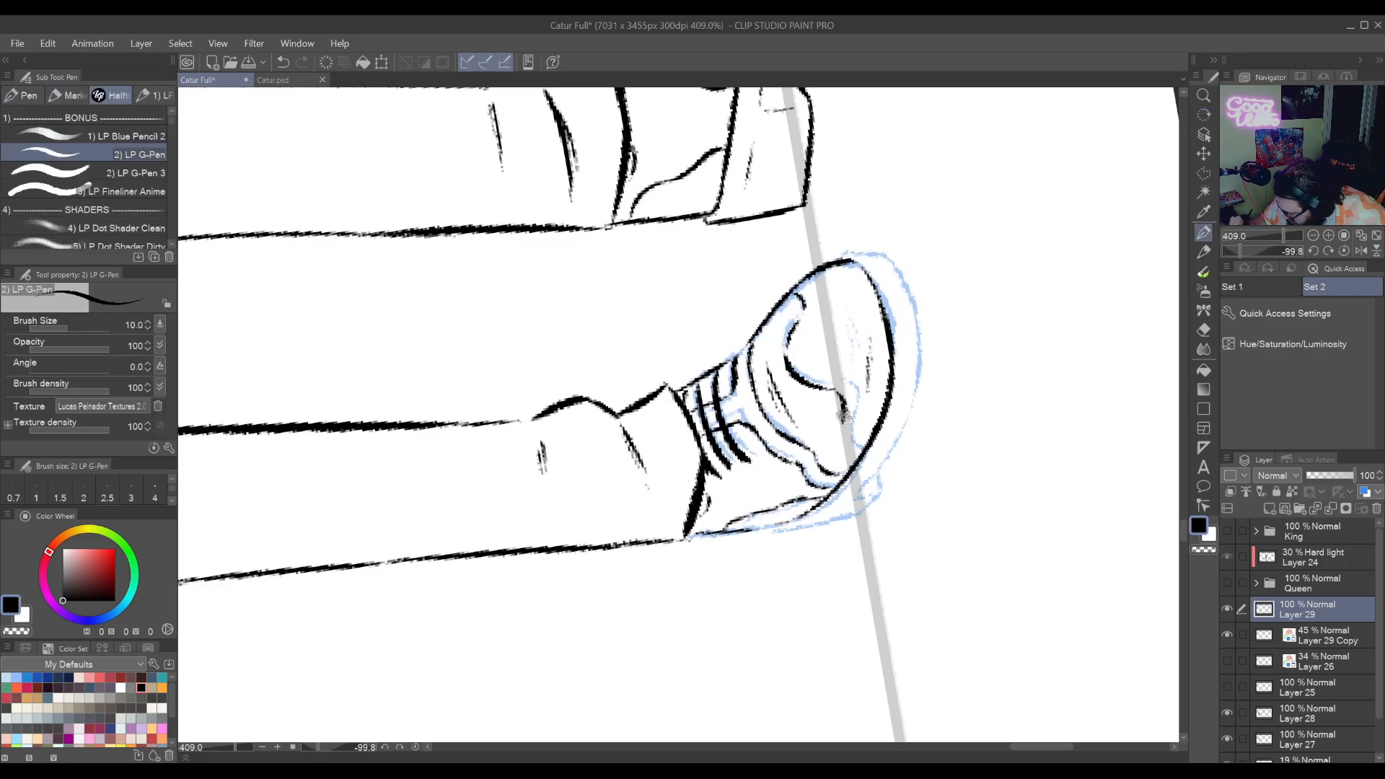
{"action": "mouse_move", "coordinate": [920, 361]}
{"action": "left_mouse_down"}
{"action": "mouse_move", "coordinate": [797, 531]}
{"action": "mouse_move", "coordinate": [621, 532]}
{"action": "mouse_move", "coordinate": [937, 303]}
{"action": "left_mouse_up"}
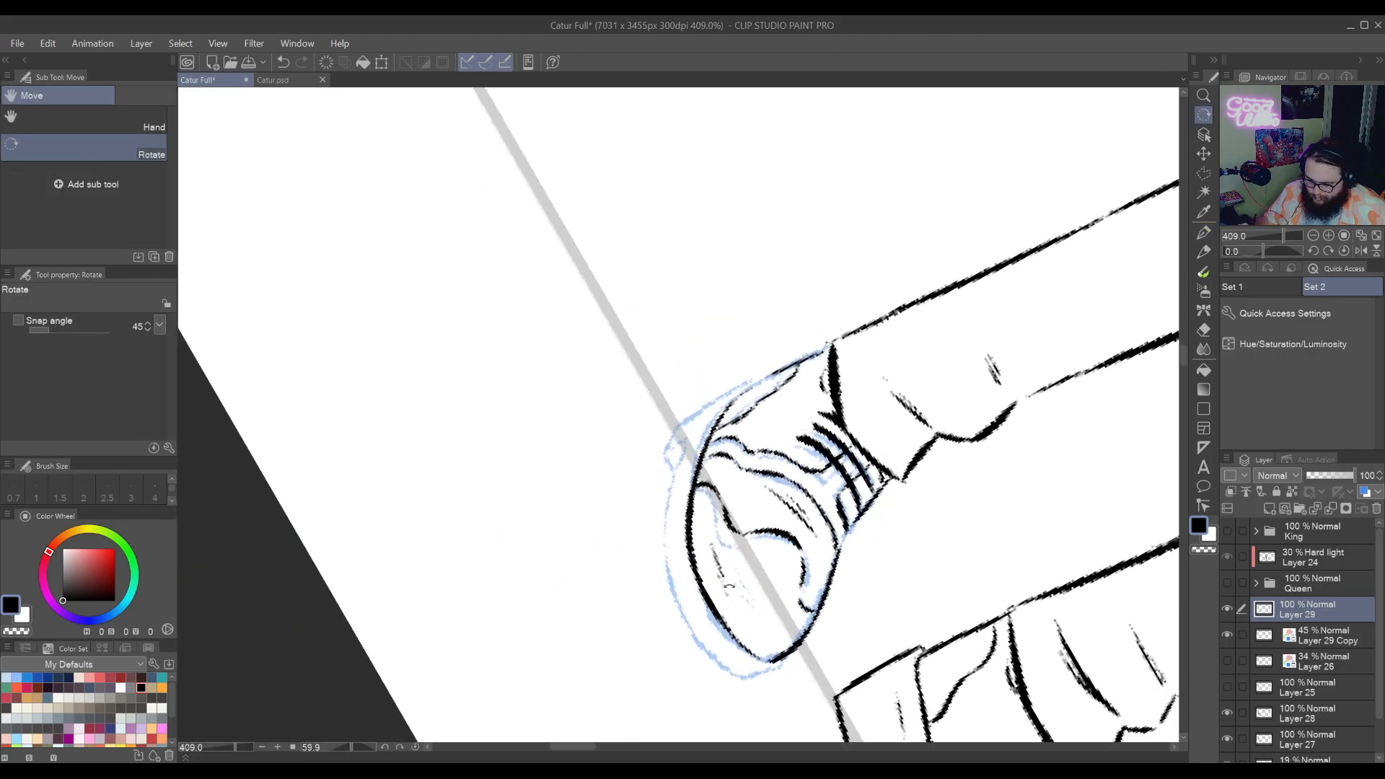
Ink the outer edge of the sole around the toe, redrawing the stroke until it follows the blue sketch
{"action": "key", "text": "p"}
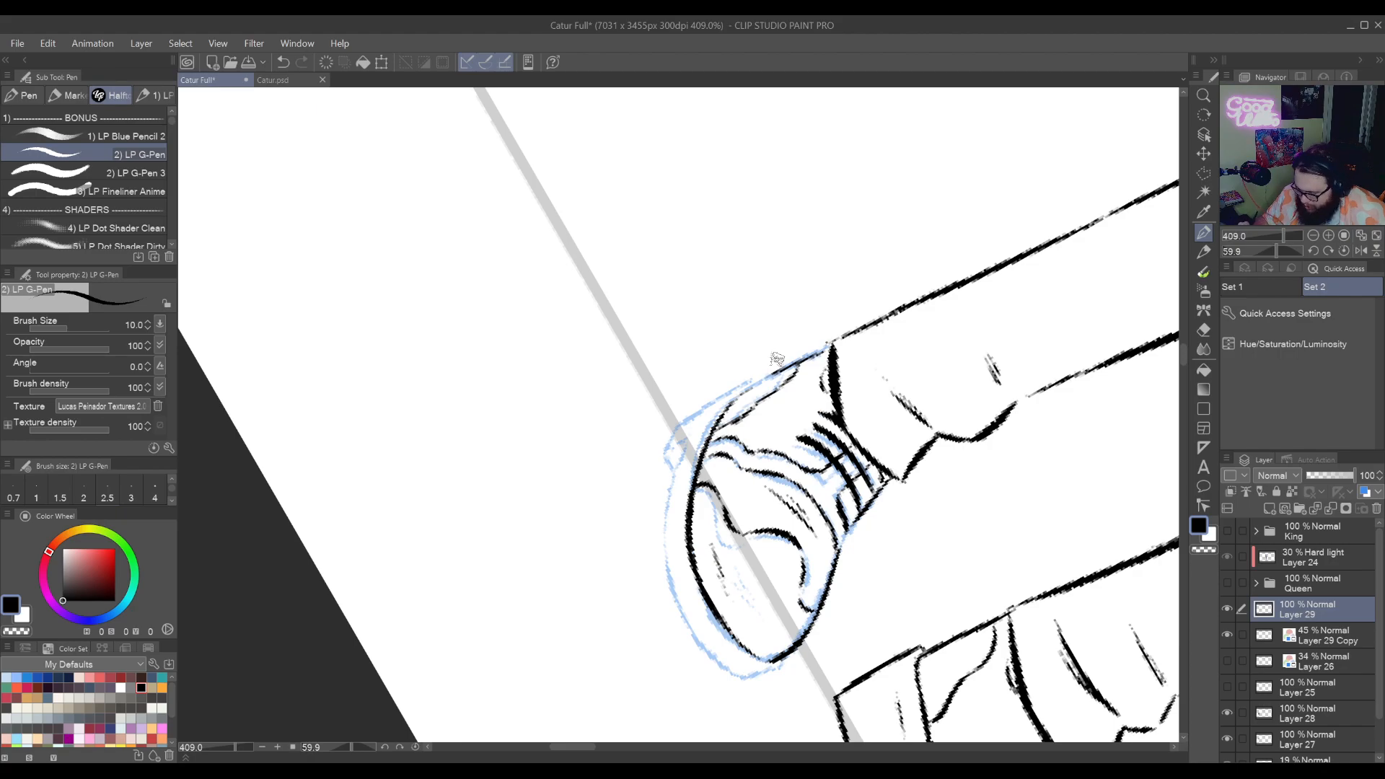
{"action": "left_click_drag", "start_coordinate": [777, 359], "coordinate": [900, 337]}
{"action": "left_click_drag", "start_coordinate": [820, 410], "coordinate": [791, 474]}
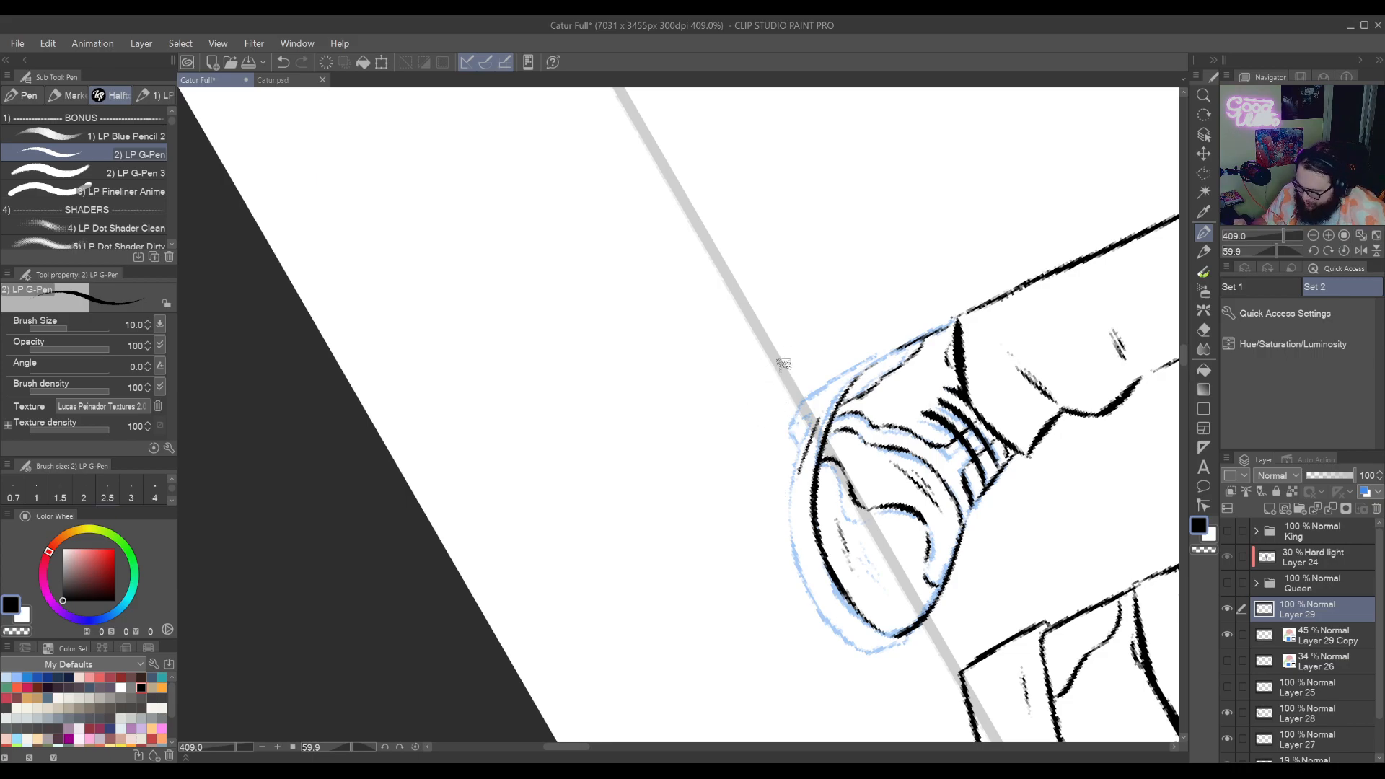
{"action": "left_click_drag", "start_coordinate": [803, 462], "coordinate": [793, 574]}
{"action": "key", "text": "ctrl+z"}
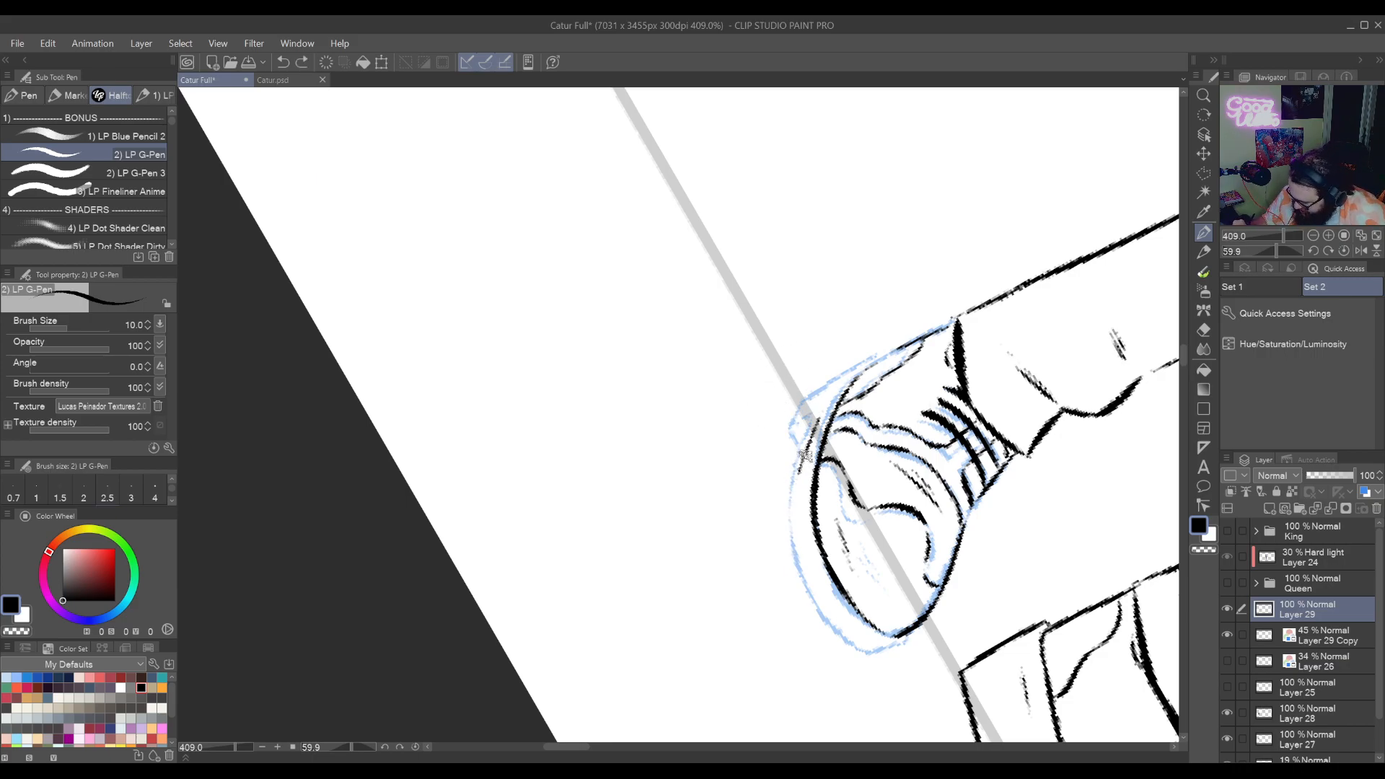
{"action": "mouse_move", "coordinate": [806, 456]}
{"action": "left_mouse_down"}
{"action": "mouse_move", "coordinate": [812, 592]}
{"action": "mouse_move", "coordinate": [829, 584]}
{"action": "mouse_move", "coordinate": [840, 522]}
{"action": "mouse_move", "coordinate": [816, 417]}
{"action": "left_mouse_up"}
{"action": "key", "text": "ctrl+z"}
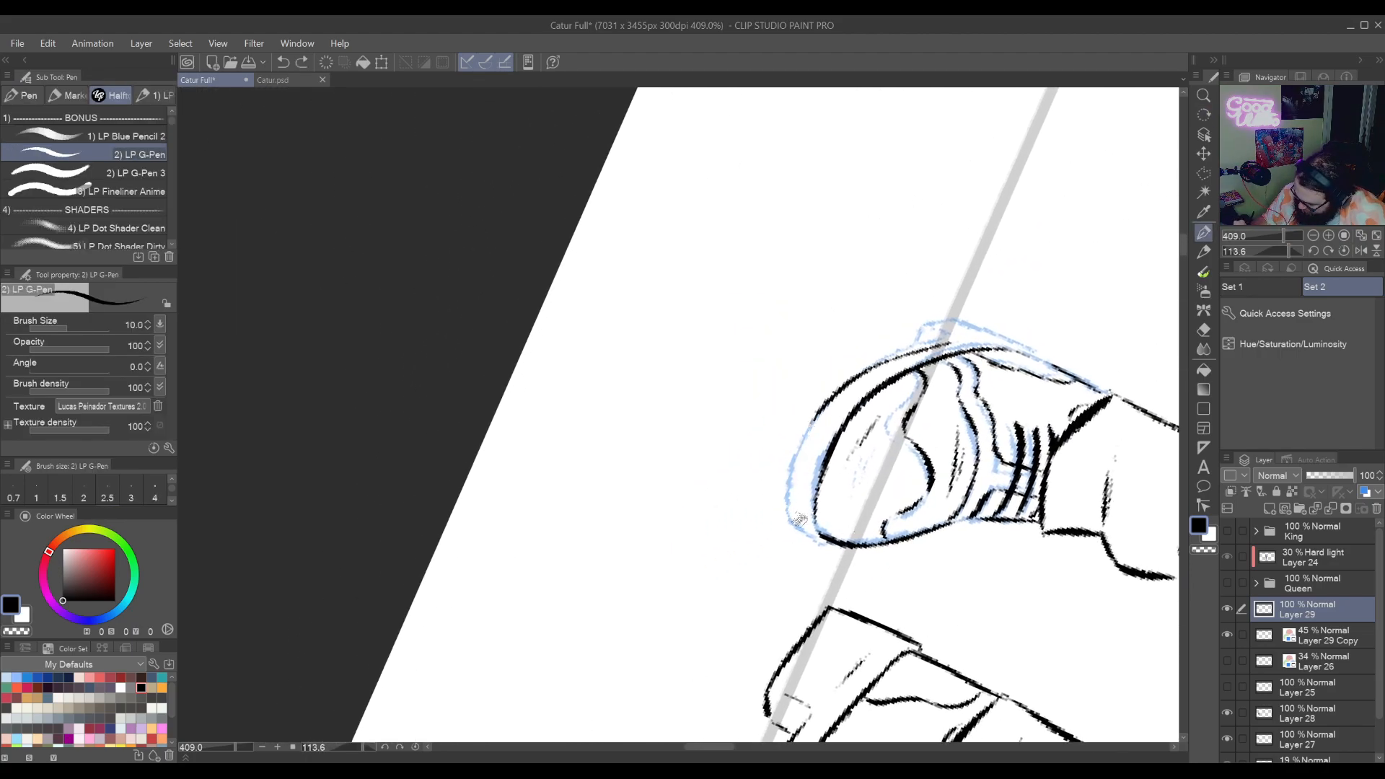
{"action": "left_click_drag", "start_coordinate": [799, 528], "coordinate": [815, 417]}
{"action": "key", "text": "ctrl+z"}
{"action": "left_click_drag", "start_coordinate": [791, 522], "coordinate": [815, 415]}
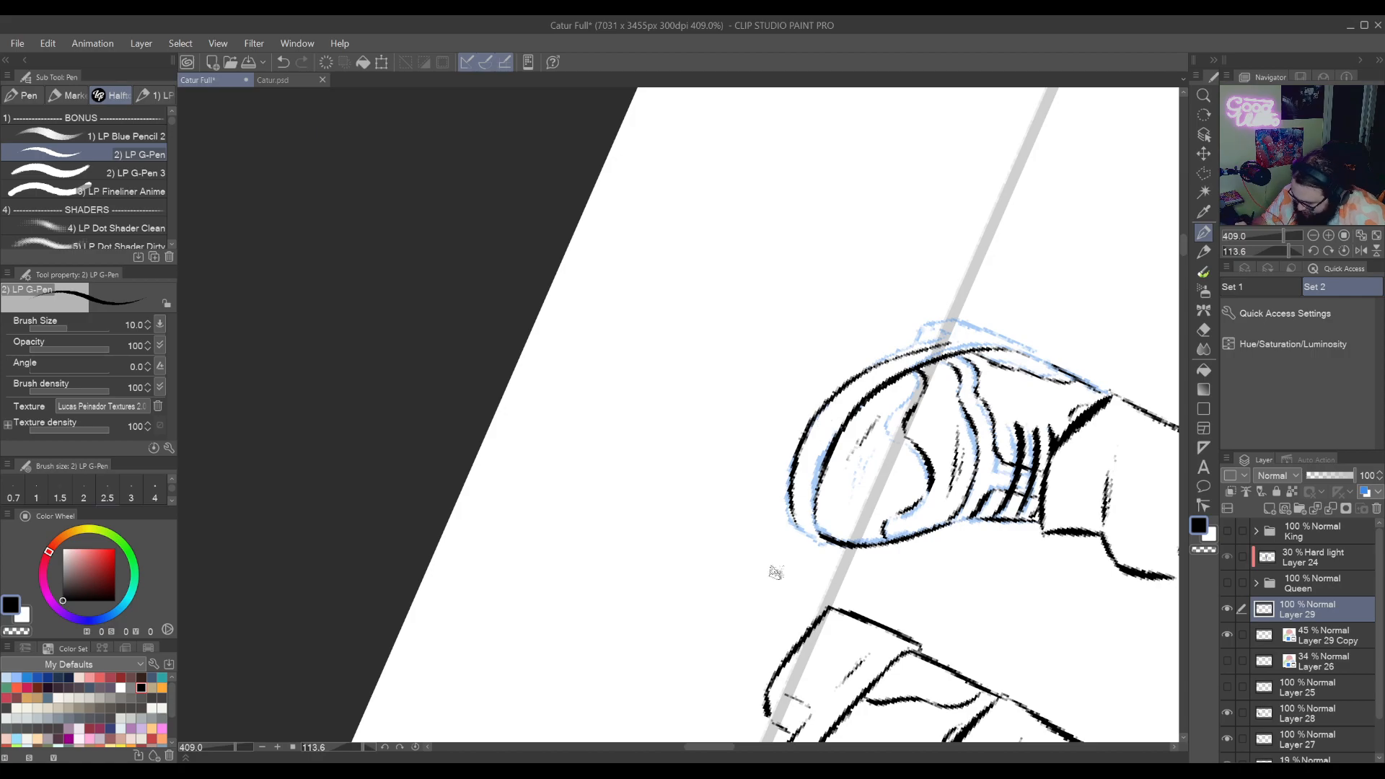
Ink the outline of the heel block behind the sole, including its back edge and bottom corner
{"action": "mouse_move", "coordinate": [773, 572]}
{"action": "left_mouse_down"}
{"action": "mouse_move", "coordinate": [880, 525]}
{"action": "mouse_move", "coordinate": [724, 328]}
{"action": "mouse_move", "coordinate": [807, 435]}
{"action": "left_mouse_up"}
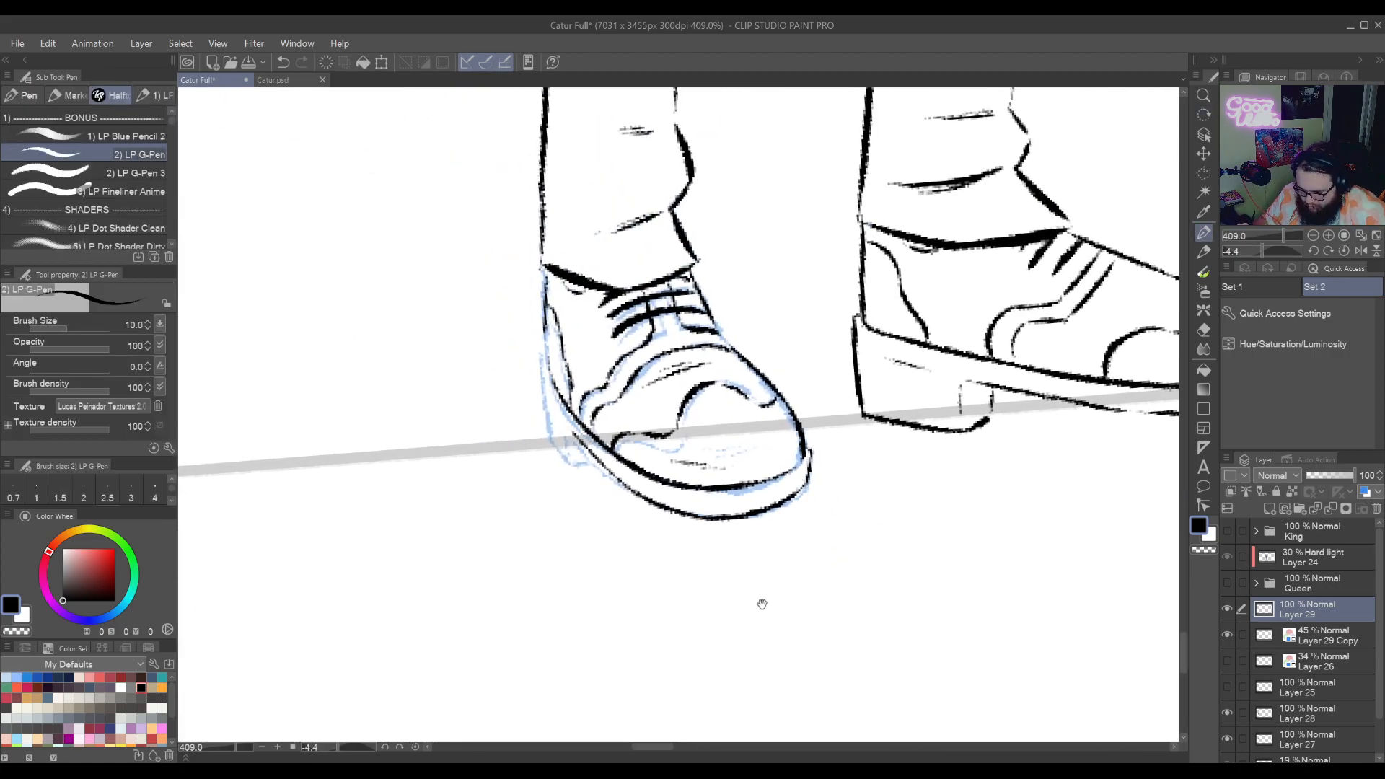
{"action": "left_click_drag", "start_coordinate": [709, 555], "coordinate": [802, 624]}
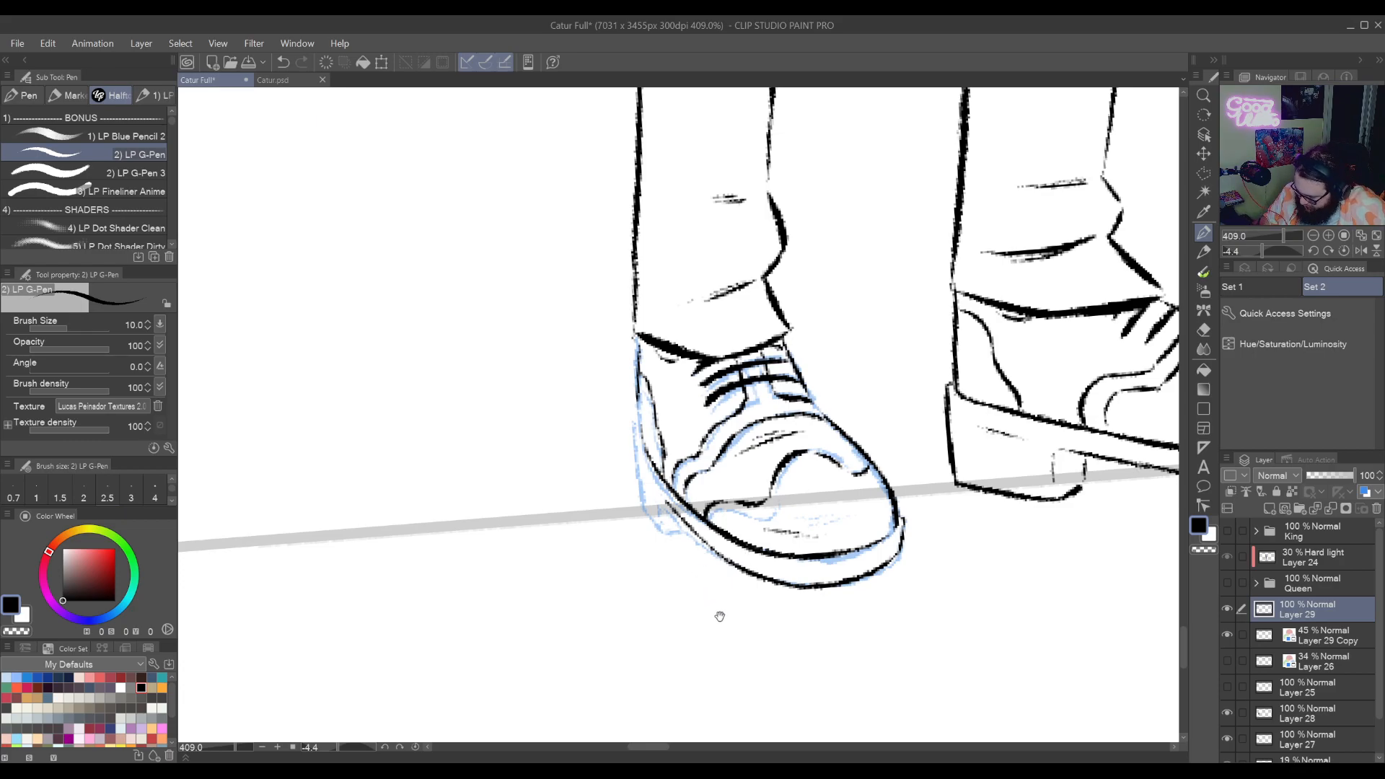
{"action": "left_click_drag", "start_coordinate": [720, 616], "coordinate": [821, 630]}
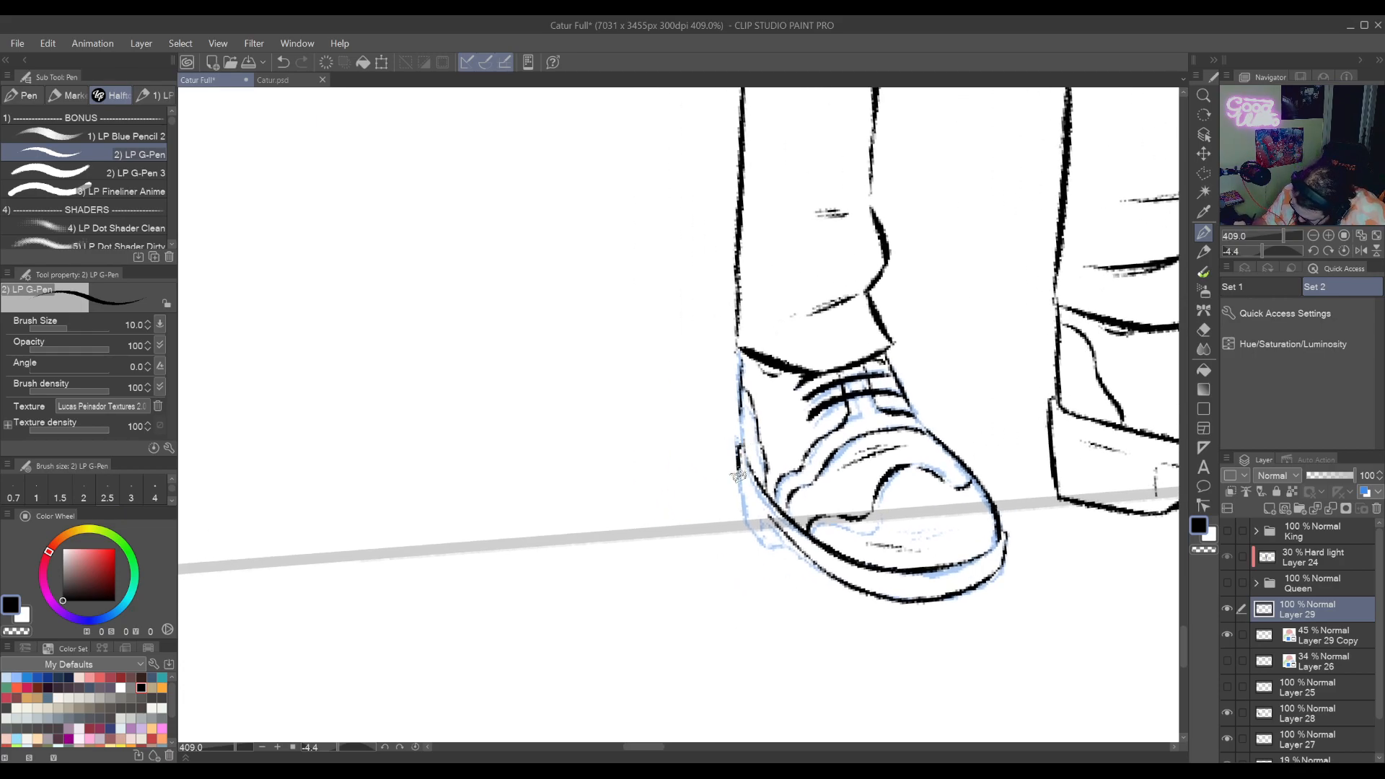
{"action": "left_click_drag", "start_coordinate": [738, 474], "coordinate": [867, 447]}
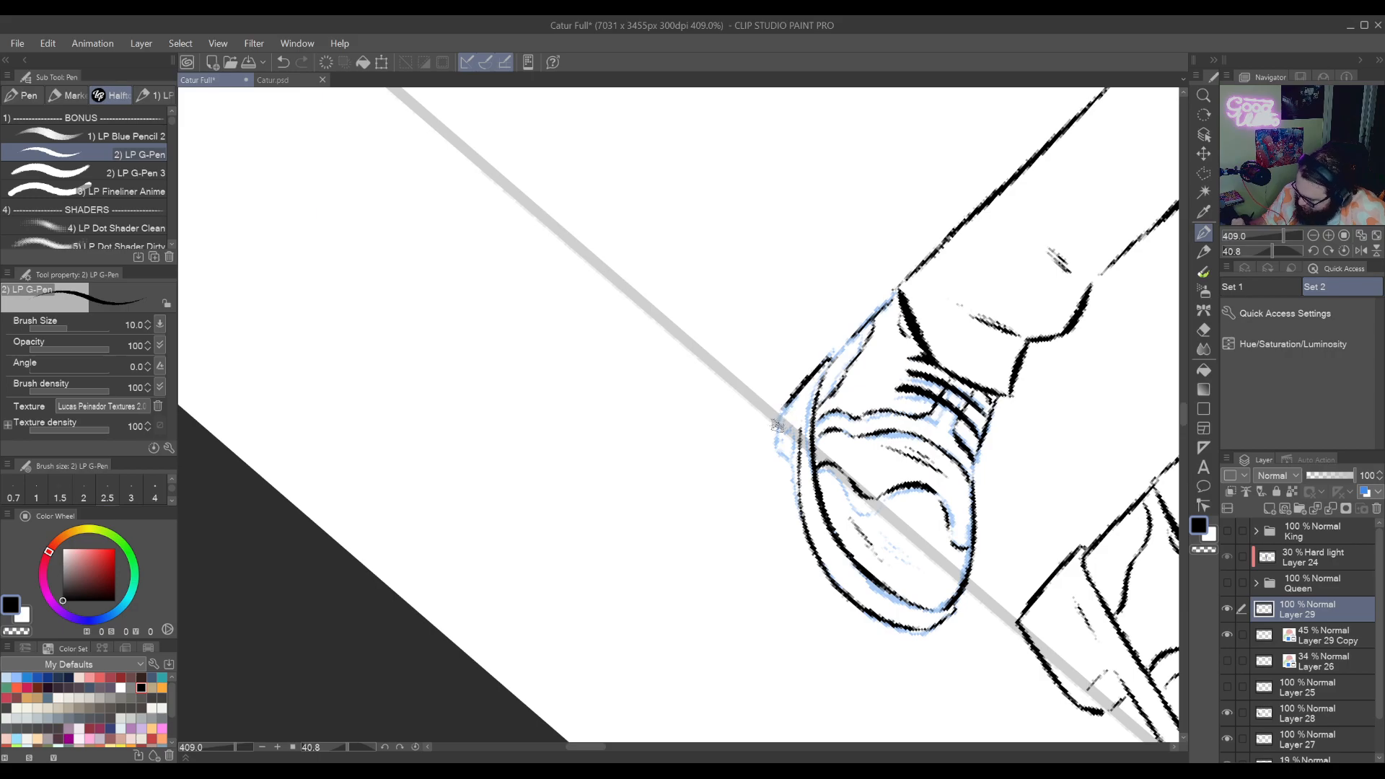
{"action": "left_click_drag", "start_coordinate": [784, 407], "coordinate": [781, 461]}
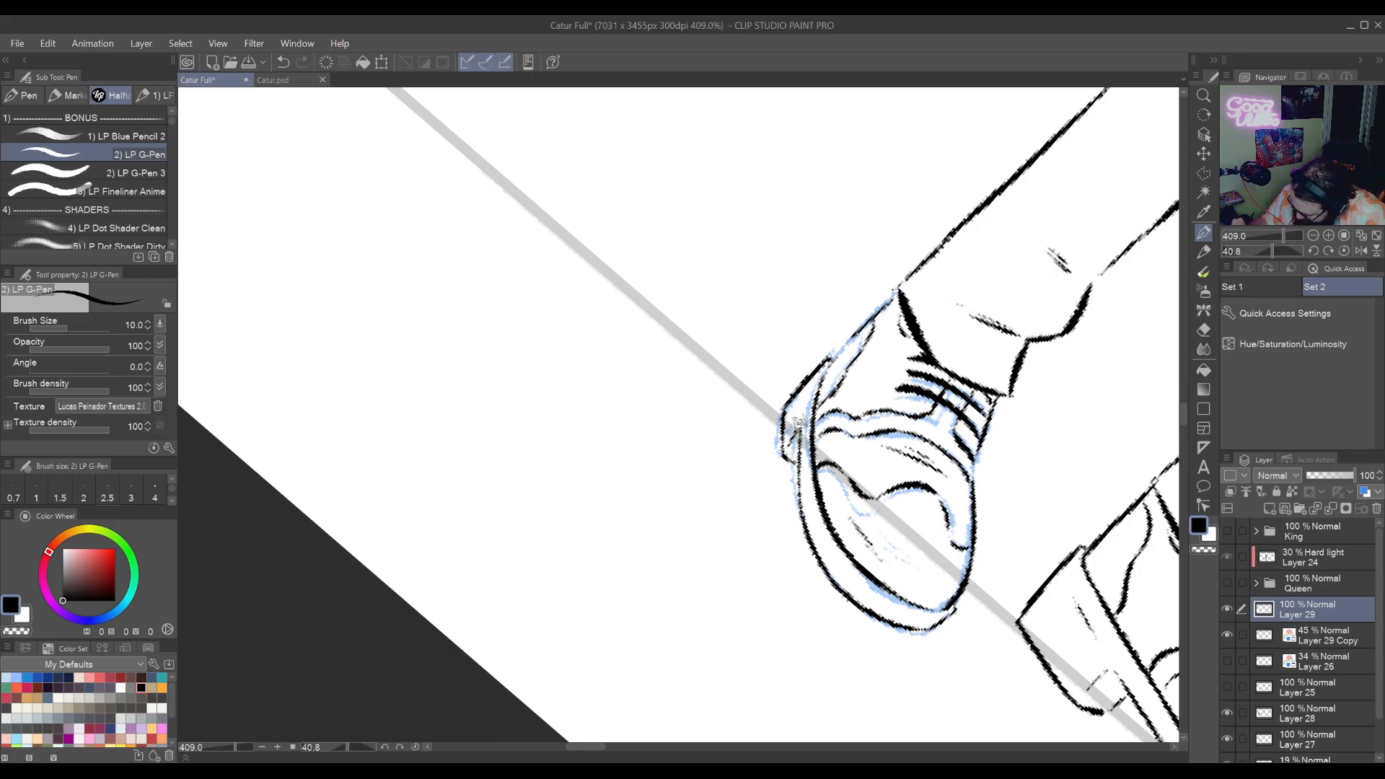
{"action": "mouse_move", "coordinate": [755, 528]}
{"action": "left_mouse_down"}
{"action": "mouse_move", "coordinate": [642, 656]}
{"action": "mouse_move", "coordinate": [545, 716]}
{"action": "left_mouse_up"}
{"action": "double_click", "coordinate": [837, 412]}
{"action": "left_click_drag", "start_coordinate": [1082, 312], "coordinate": [870, 280]}
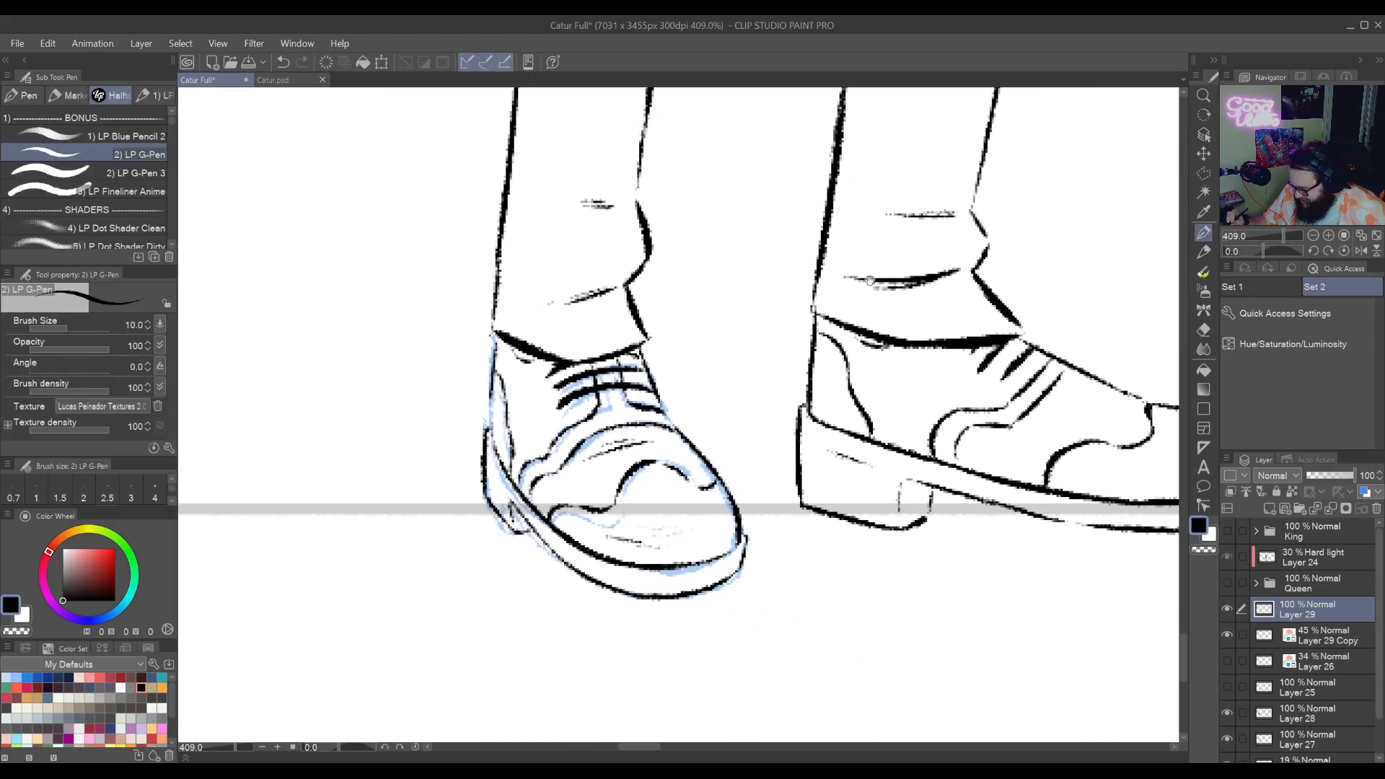
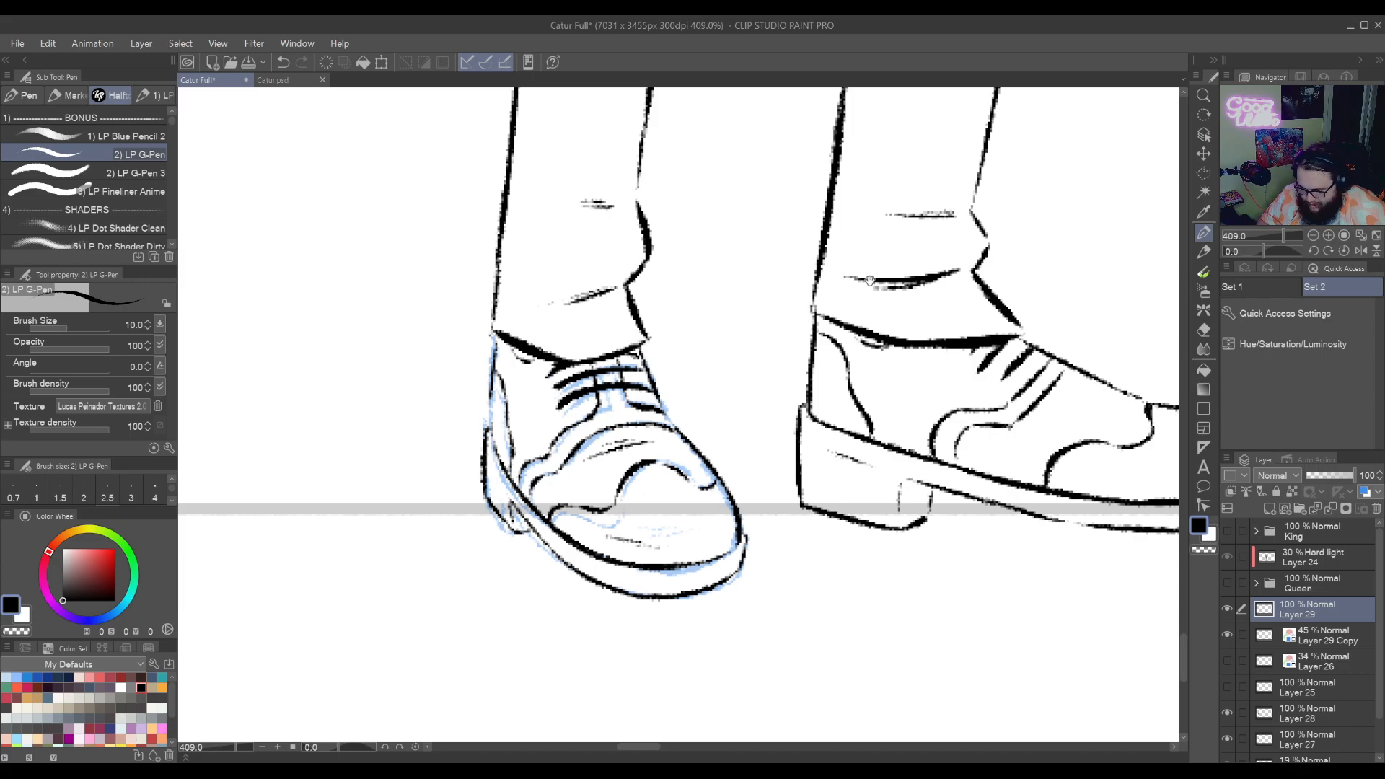
Redraw the line between the shoe's upper and sole toward the heel, trimming its excess thickness with the Hard eraser
{"action": "left_click_drag", "start_coordinate": [585, 650], "coordinate": [745, 682]}
{"action": "mouse_move", "coordinate": [883, 698]}
{"action": "left_mouse_down"}
{"action": "mouse_move", "coordinate": [880, 655]}
{"action": "mouse_move", "coordinate": [615, 714]}
{"action": "left_mouse_up"}
{"action": "key", "text": "r"}
{"action": "key", "text": "e"}
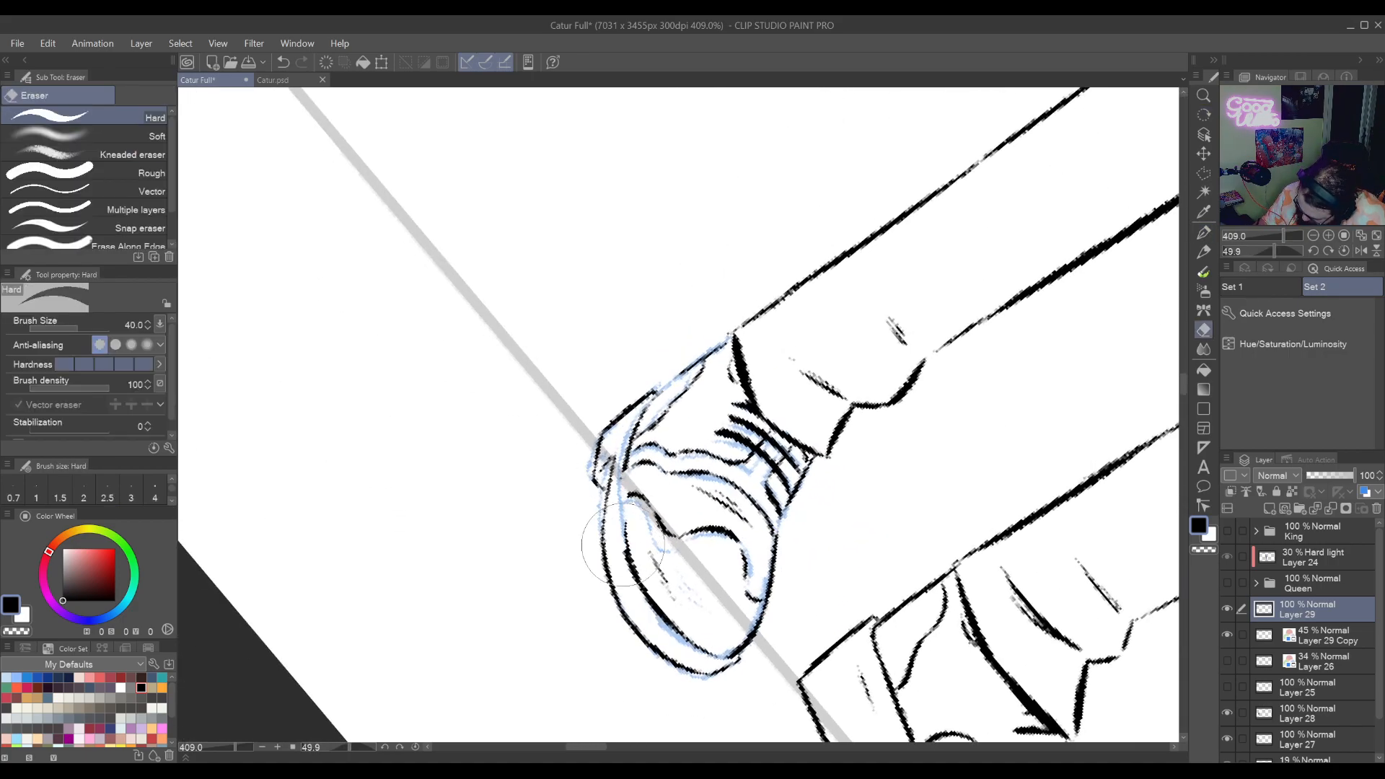
{"action": "key", "text": "p"}
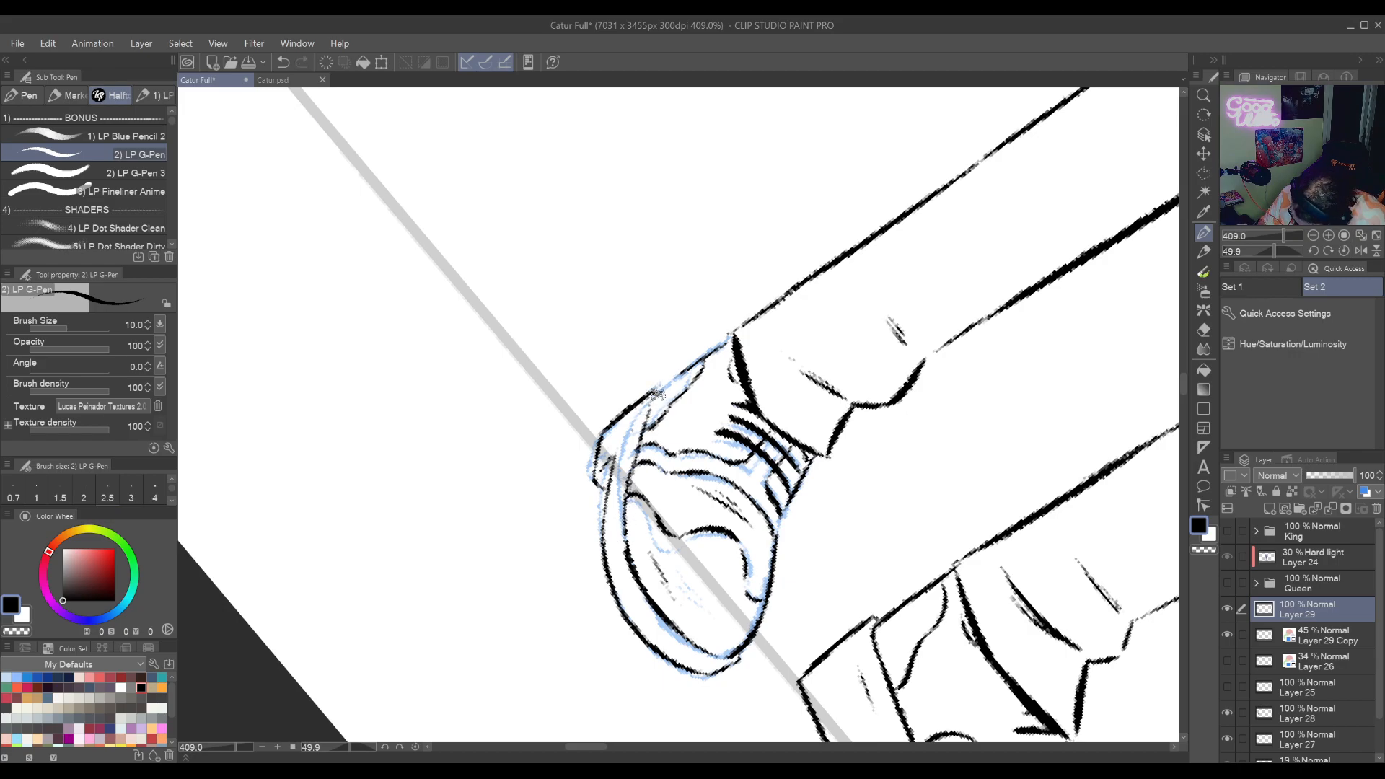
{"action": "left_click_drag", "start_coordinate": [656, 395], "coordinate": [626, 519]}
{"action": "left_click_drag", "start_coordinate": [632, 471], "coordinate": [628, 552]}
{"action": "left_click_drag", "start_coordinate": [631, 502], "coordinate": [650, 590]}
{"action": "key", "text": "e"}
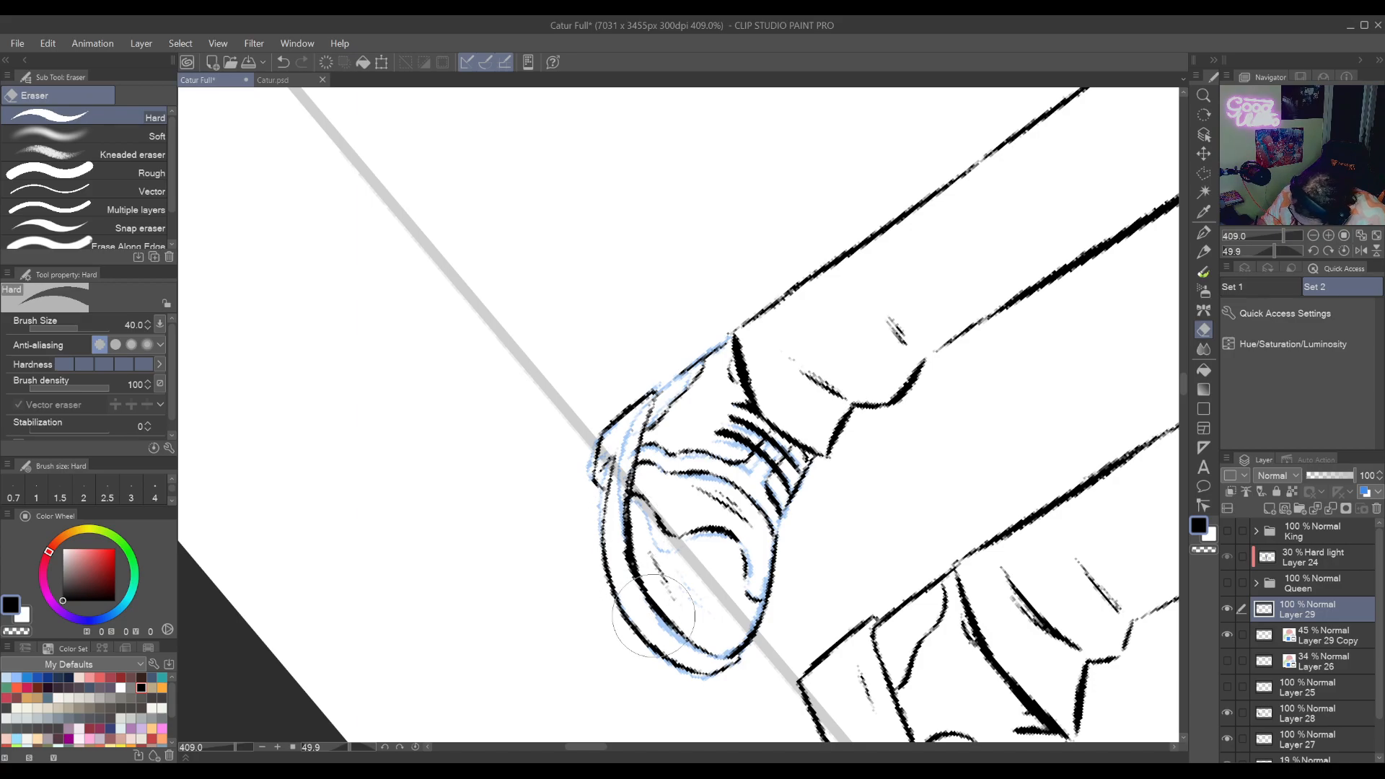
{"action": "left_click_drag", "start_coordinate": [619, 534], "coordinate": [636, 592]}
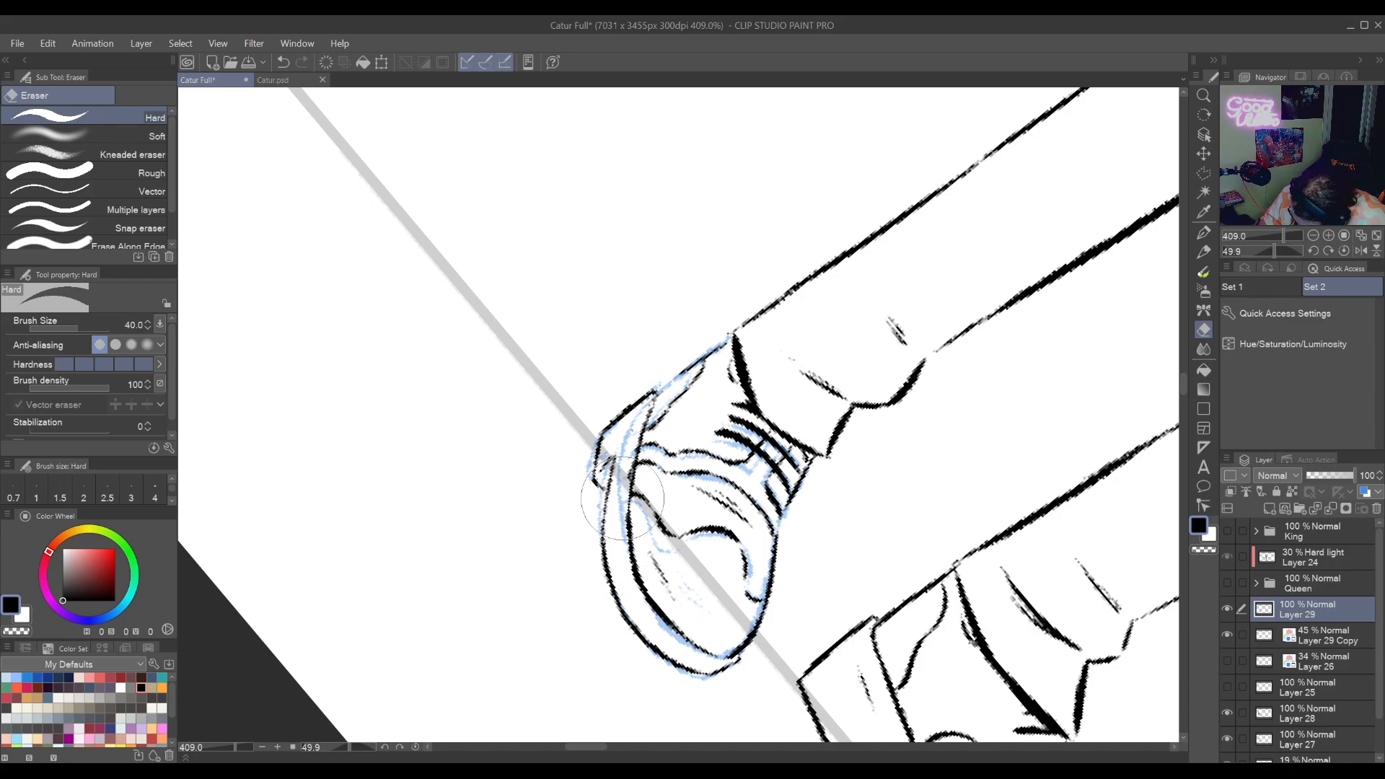
{"action": "left_click_drag", "start_coordinate": [635, 430], "coordinate": [626, 493]}
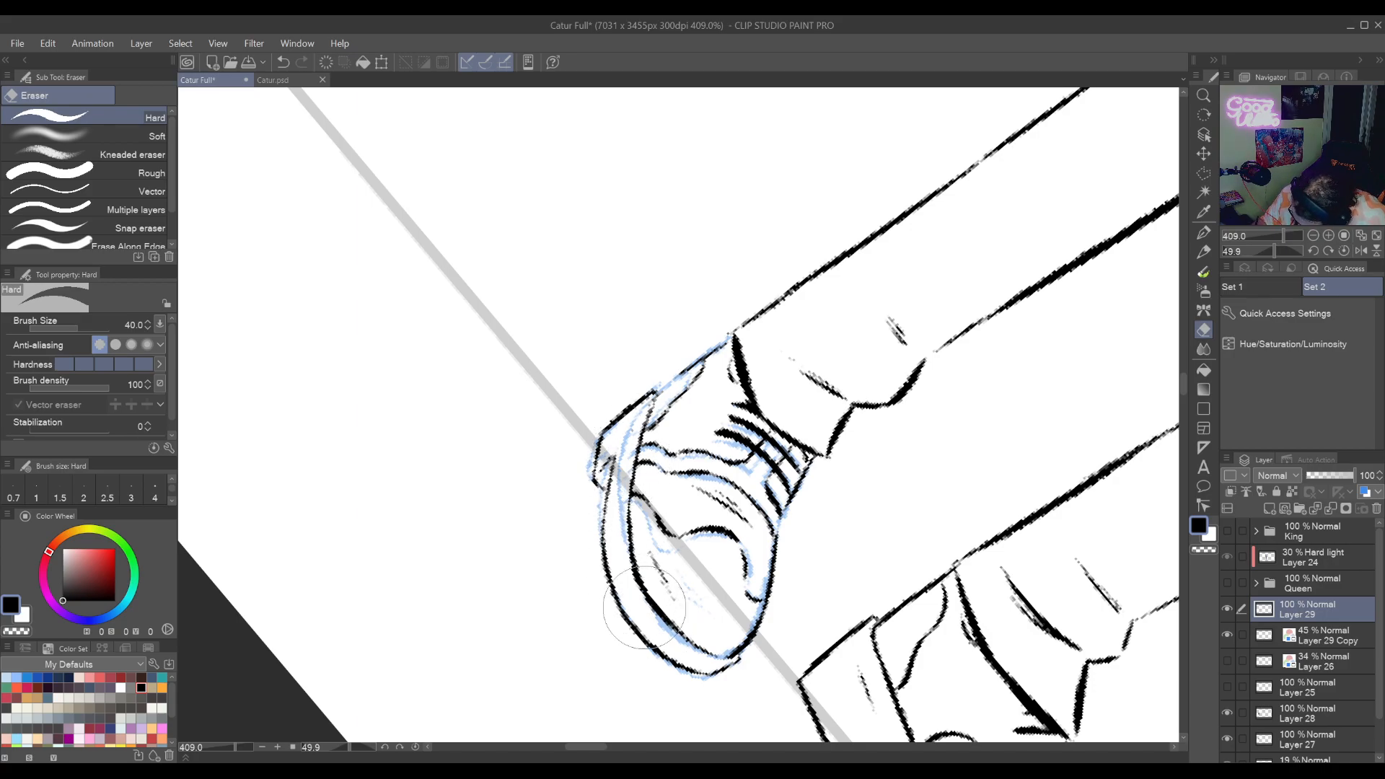
Erase the outer sole line near the heel and redraw it with the LP G-Pen
{"action": "left_click_drag", "start_coordinate": [619, 446], "coordinate": [598, 512]}
{"action": "left_click_drag", "start_coordinate": [617, 459], "coordinate": [603, 554]}
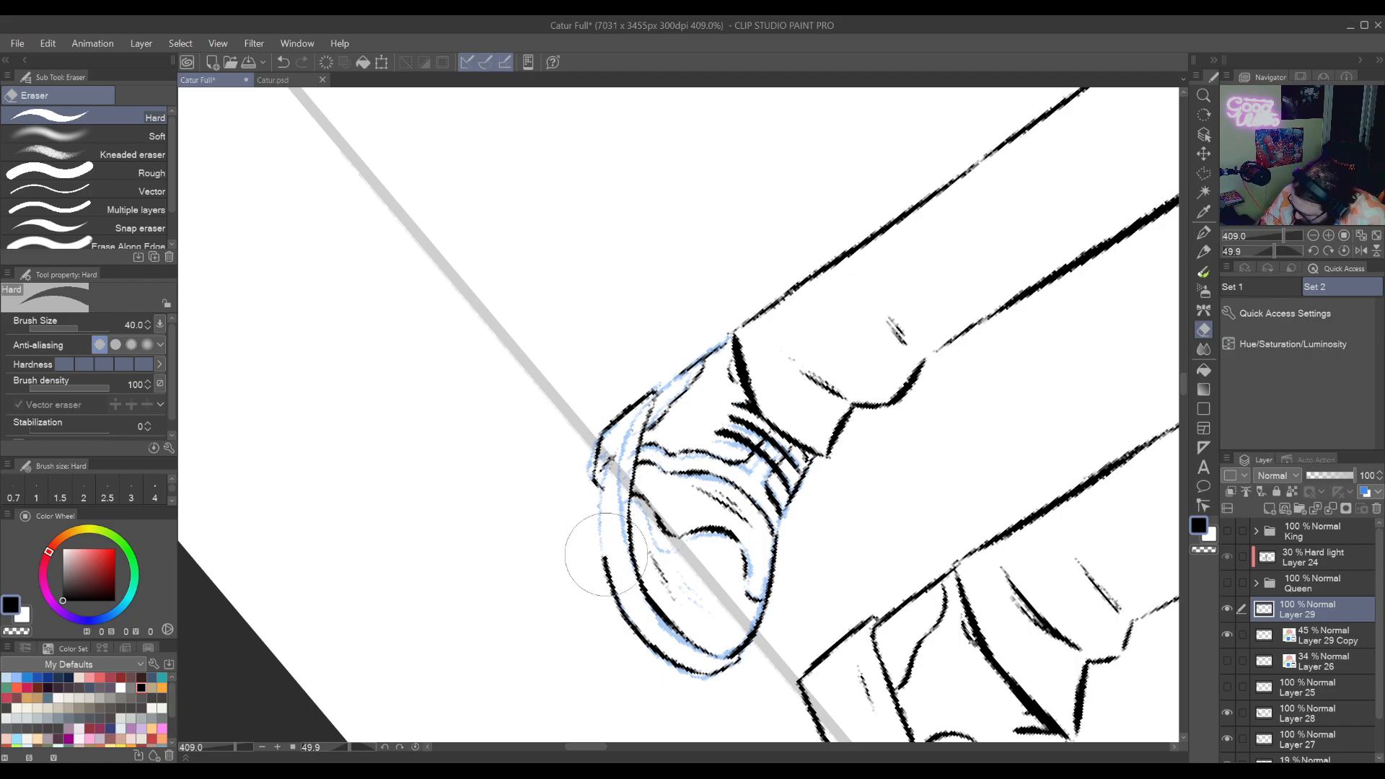
{"action": "key", "text": "p"}
{"action": "left_click_drag", "start_coordinate": [621, 465], "coordinate": [612, 581]}
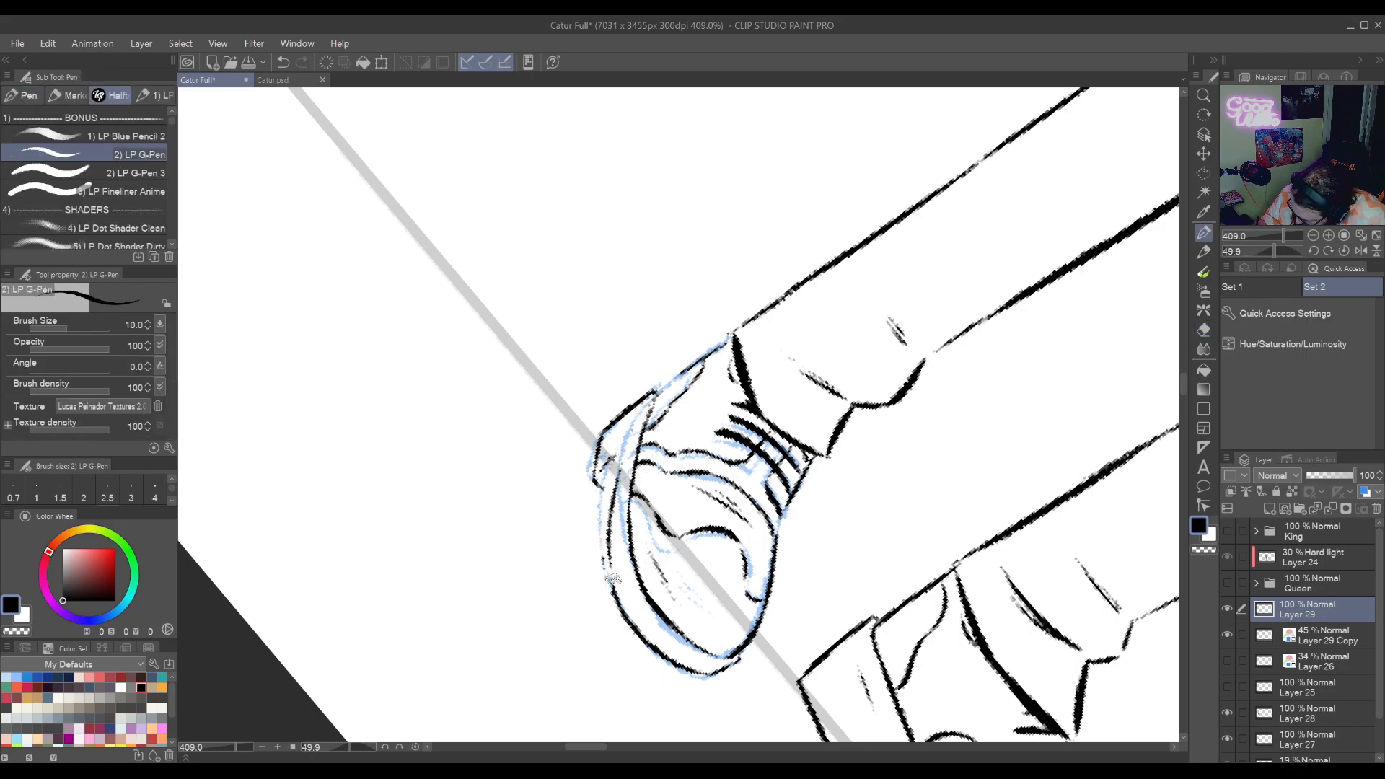
Redraw the outer sole line along the shoe's heel with the LP G-Pen, undoing the strokes that miss the blue sketch
{"action": "left_click_drag", "start_coordinate": [618, 491], "coordinate": [629, 621]}
{"action": "key", "text": "ctrl+z"}
{"action": "left_click_drag", "start_coordinate": [612, 532], "coordinate": [623, 610]}
{"action": "key", "text": "ctrl+z"}
{"action": "mouse_move", "coordinate": [608, 549]}
{"action": "left_mouse_down"}
{"action": "mouse_move", "coordinate": [621, 601]}
{"action": "mouse_move", "coordinate": [593, 520]}
{"action": "left_mouse_up"}
{"action": "key", "text": "e"}
{"action": "key", "text": "p"}
{"action": "key", "text": "r"}
{"action": "left_click_drag", "start_coordinate": [619, 632], "coordinate": [693, 513]}
{"action": "key", "text": "p"}
{"action": "key", "text": "r"}
{"action": "key", "text": "p"}
{"action": "left_click_drag", "start_coordinate": [657, 571], "coordinate": [517, 651]}
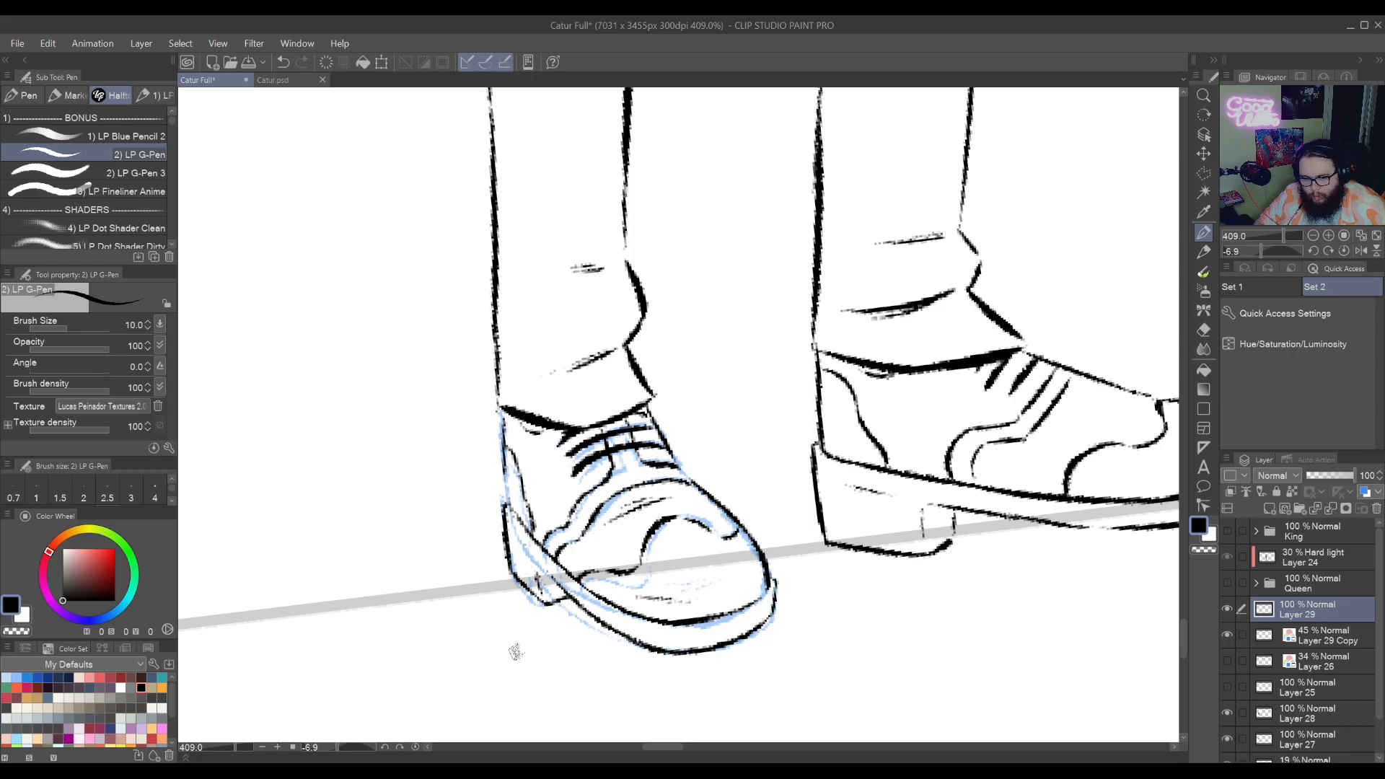
Outline the inked front shoe below the trouser hem with a Polyline selection, delete its line art from Layer 29, and deselect
{"action": "left_click_drag", "start_coordinate": [515, 652], "coordinate": [761, 622]}
{"action": "left_click_drag", "start_coordinate": [1040, 308], "coordinate": [794, 436]}
{"action": "key", "text": "ctrl+space"}
{"action": "left_click_drag", "start_coordinate": [902, 459], "coordinate": [663, 697]}
{"action": "key", "text": "shift+space"}
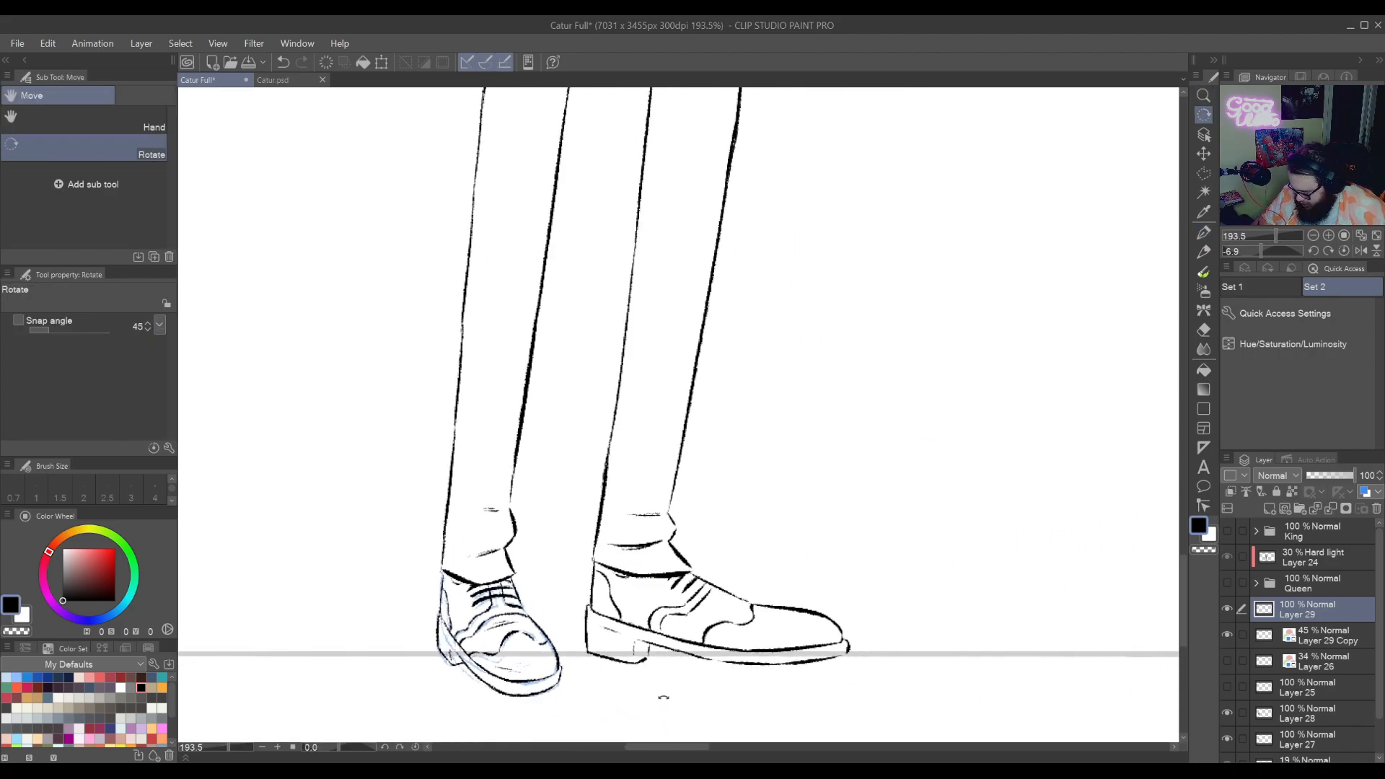
{"action": "left_click_drag", "start_coordinate": [810, 542], "coordinate": [809, 446]}
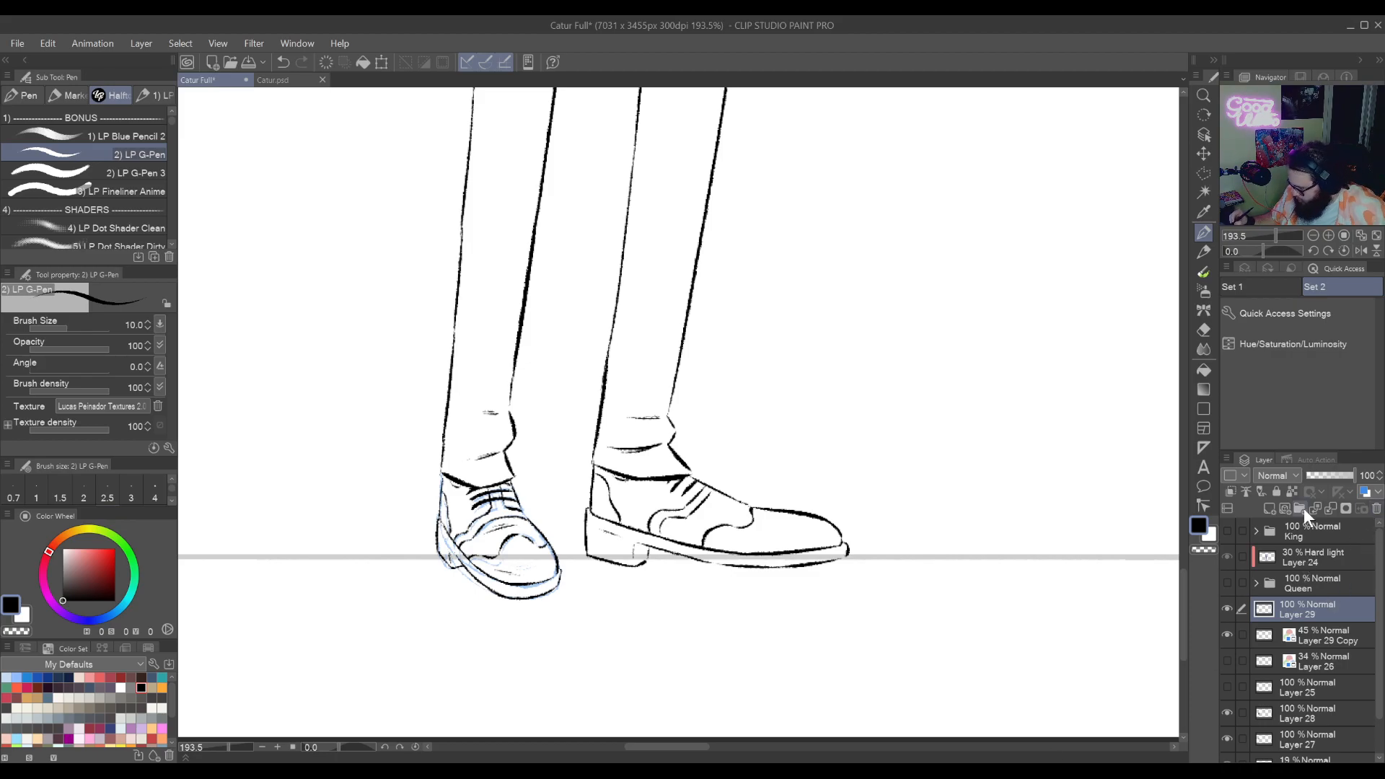
{"action": "left_click", "coordinate": [1203, 173]}
{"action": "left_click_drag", "start_coordinate": [536, 487], "coordinate": [869, 555]}
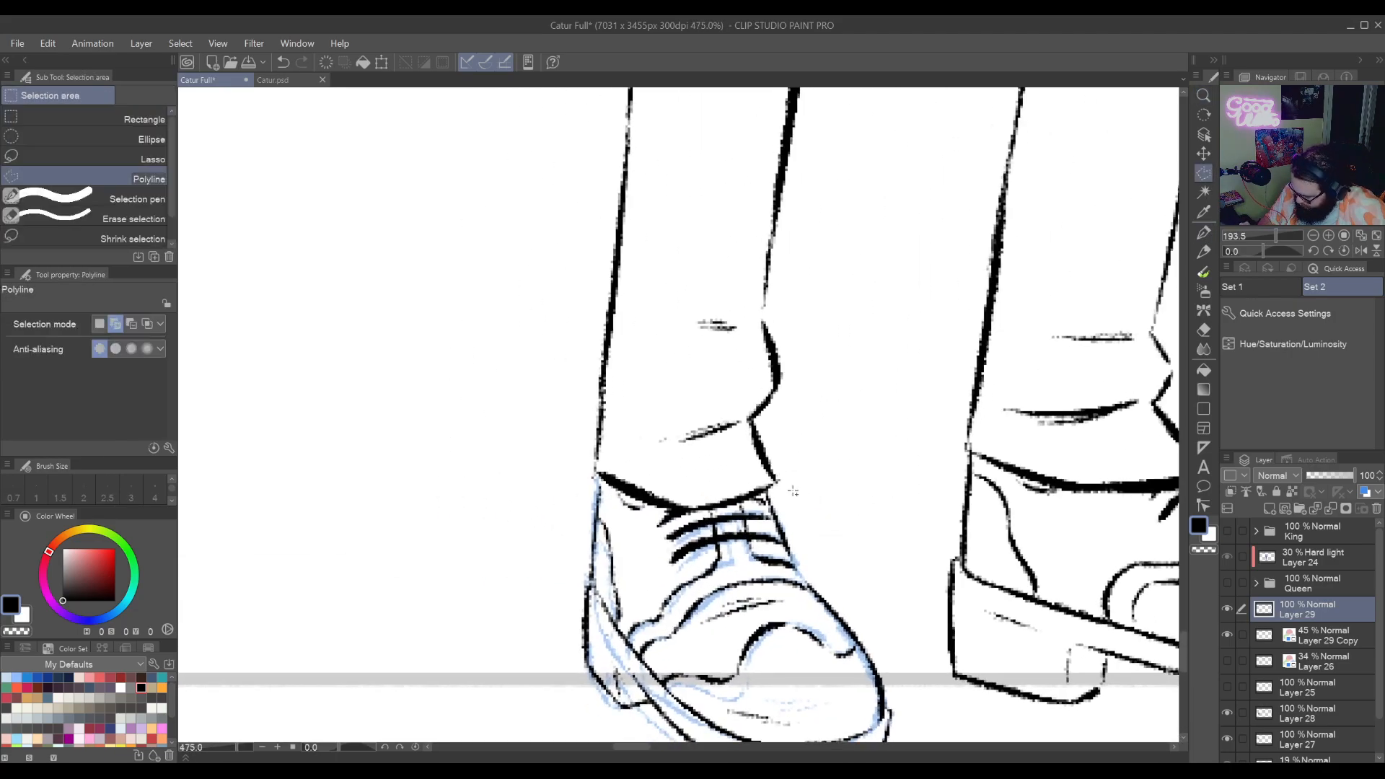
{"action": "left_click", "coordinate": [777, 484]}
{"action": "left_click", "coordinate": [746, 505]}
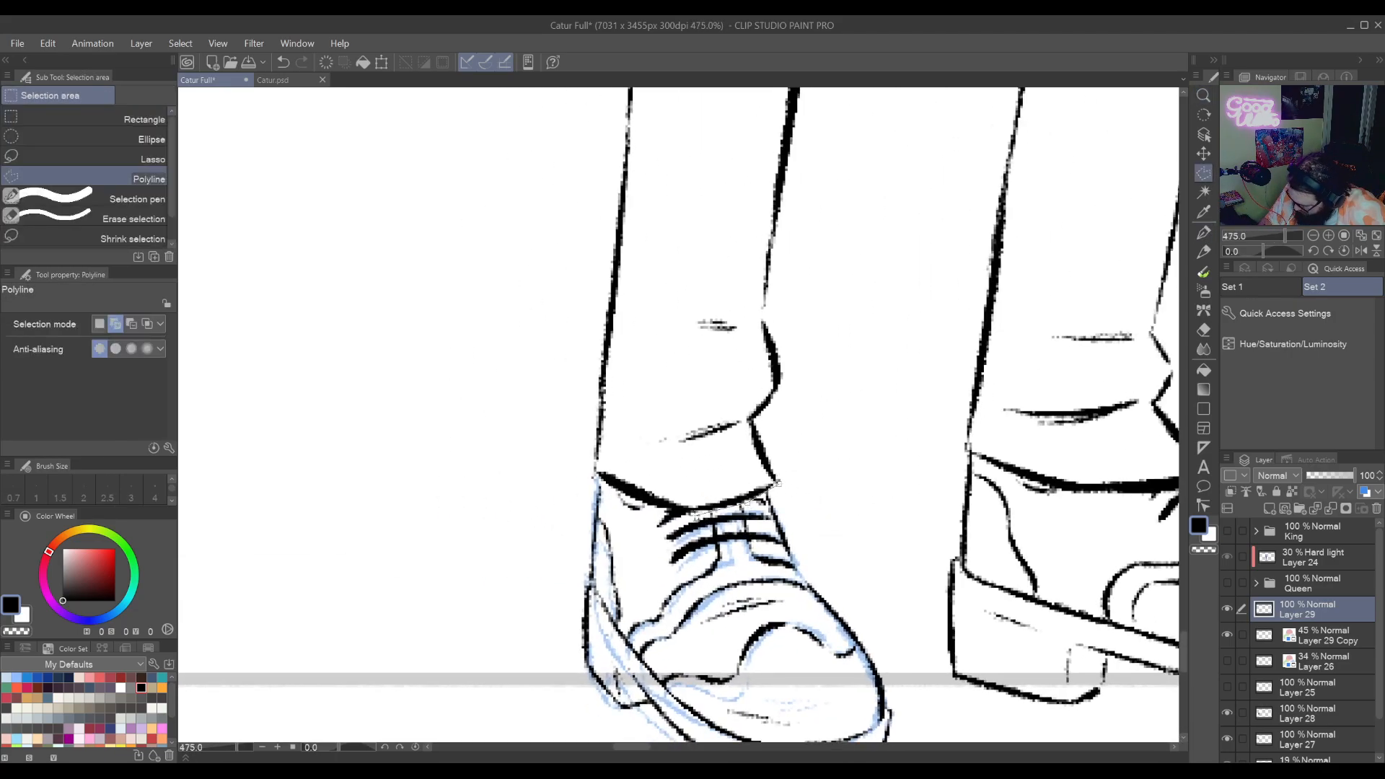
{"action": "left_click", "coordinate": [701, 513]}
{"action": "left_click", "coordinate": [663, 506]}
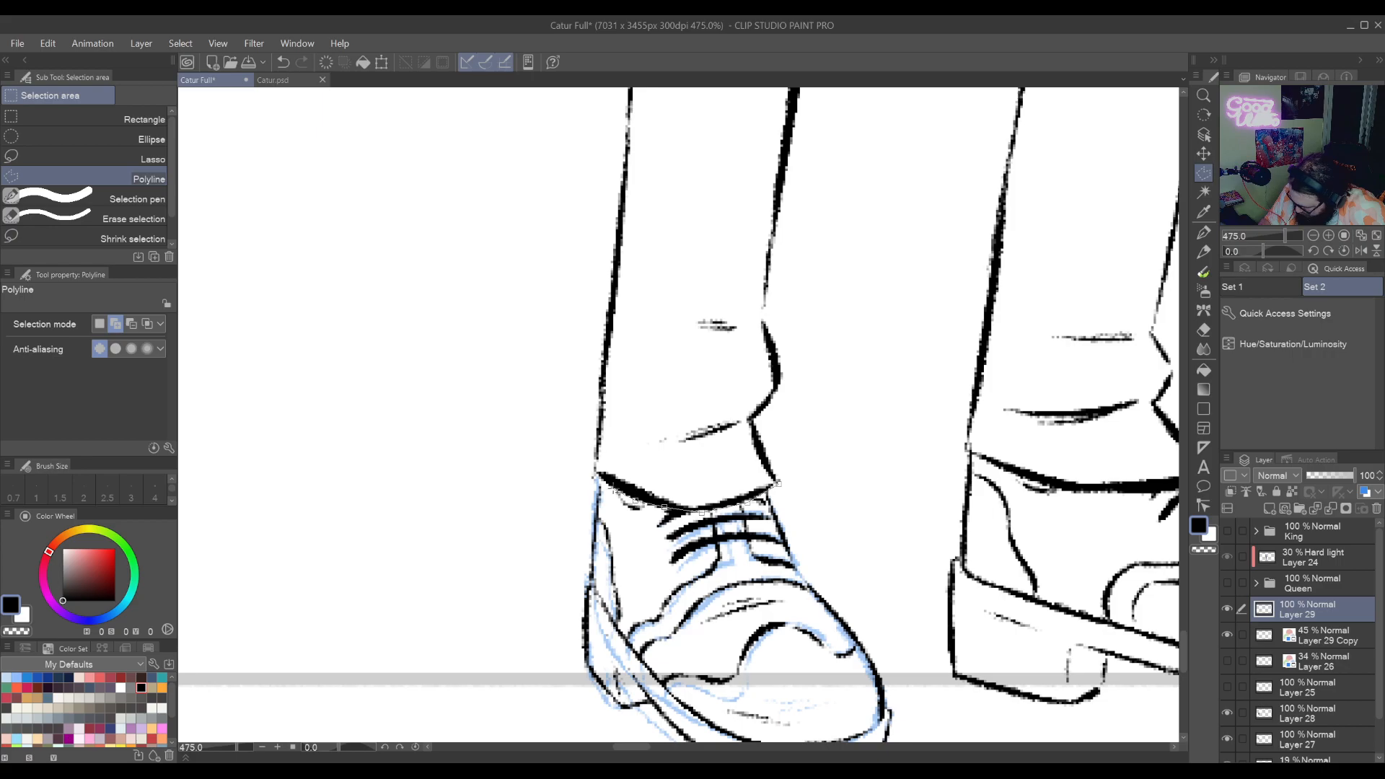
{"action": "left_click", "coordinate": [585, 475]}
{"action": "left_click_drag", "start_coordinate": [509, 615], "coordinate": [531, 470]}
{"action": "left_click", "coordinate": [513, 586]}
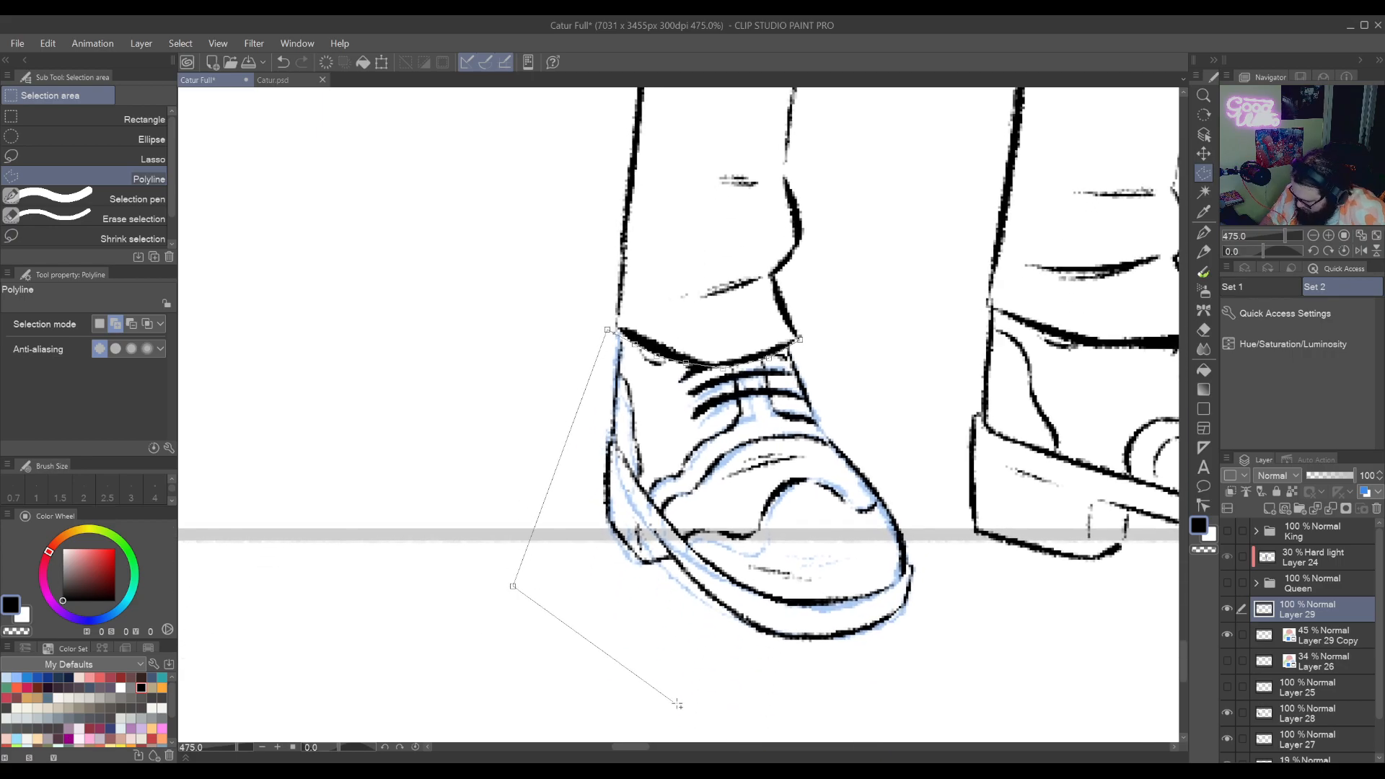
{"action": "left_click", "coordinate": [768, 707]}
{"action": "left_click", "coordinate": [961, 643]}
{"action": "left_click", "coordinate": [931, 498]}
{"action": "left_click", "coordinate": [799, 339]}
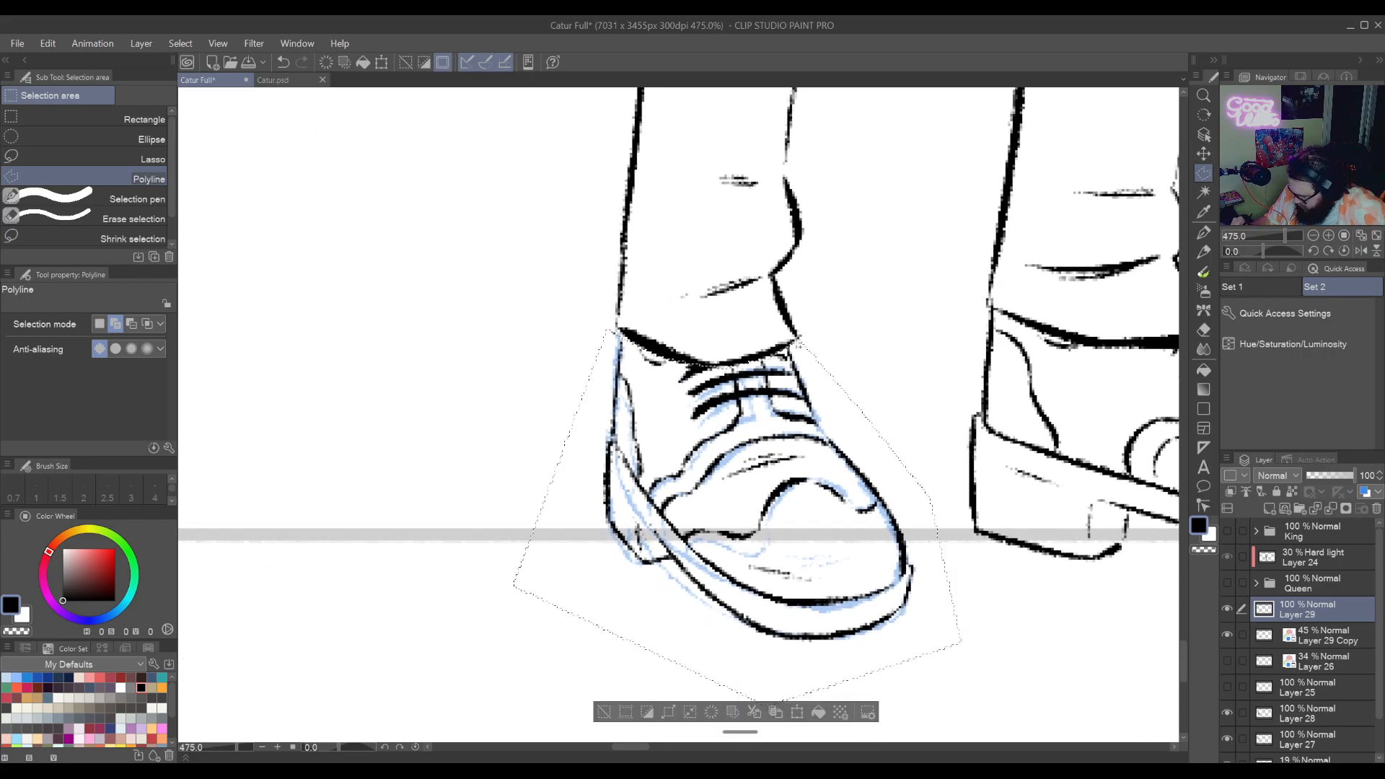
{"action": "key", "text": "Delete"}
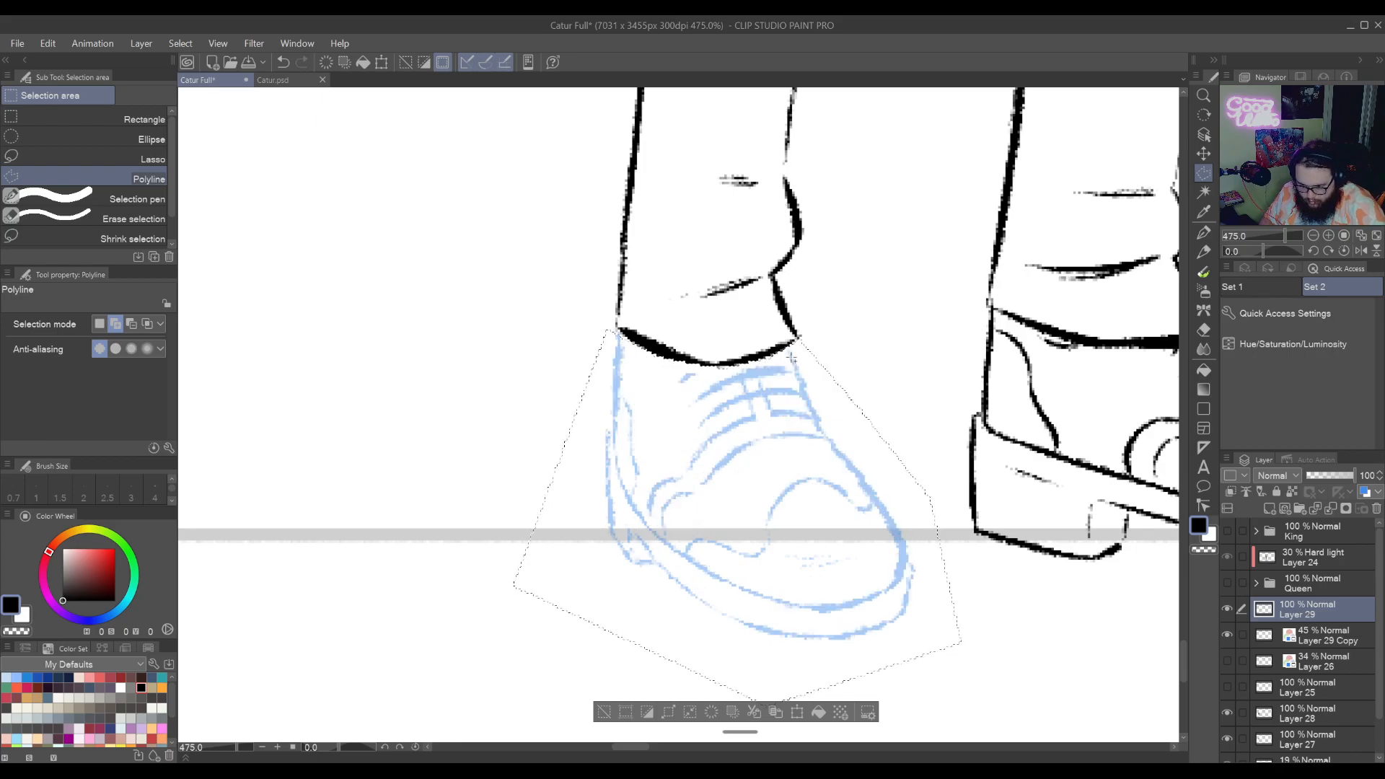
{"action": "key", "text": "ctrl+d"}
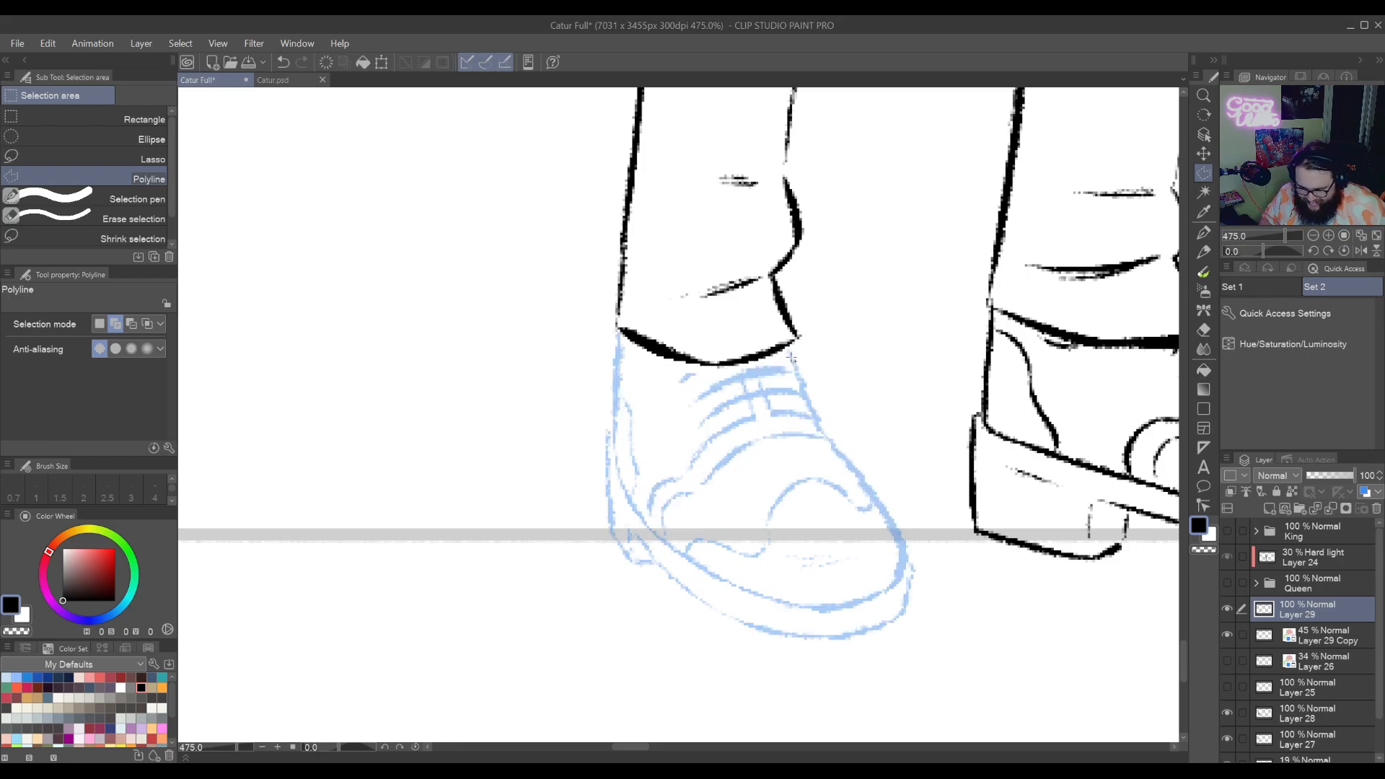
Delete the blue shoe sketch layer Layer 29 Copy and add a new empty layer in its place
{"action": "left_click_drag", "start_coordinate": [791, 357], "coordinate": [701, 433]}
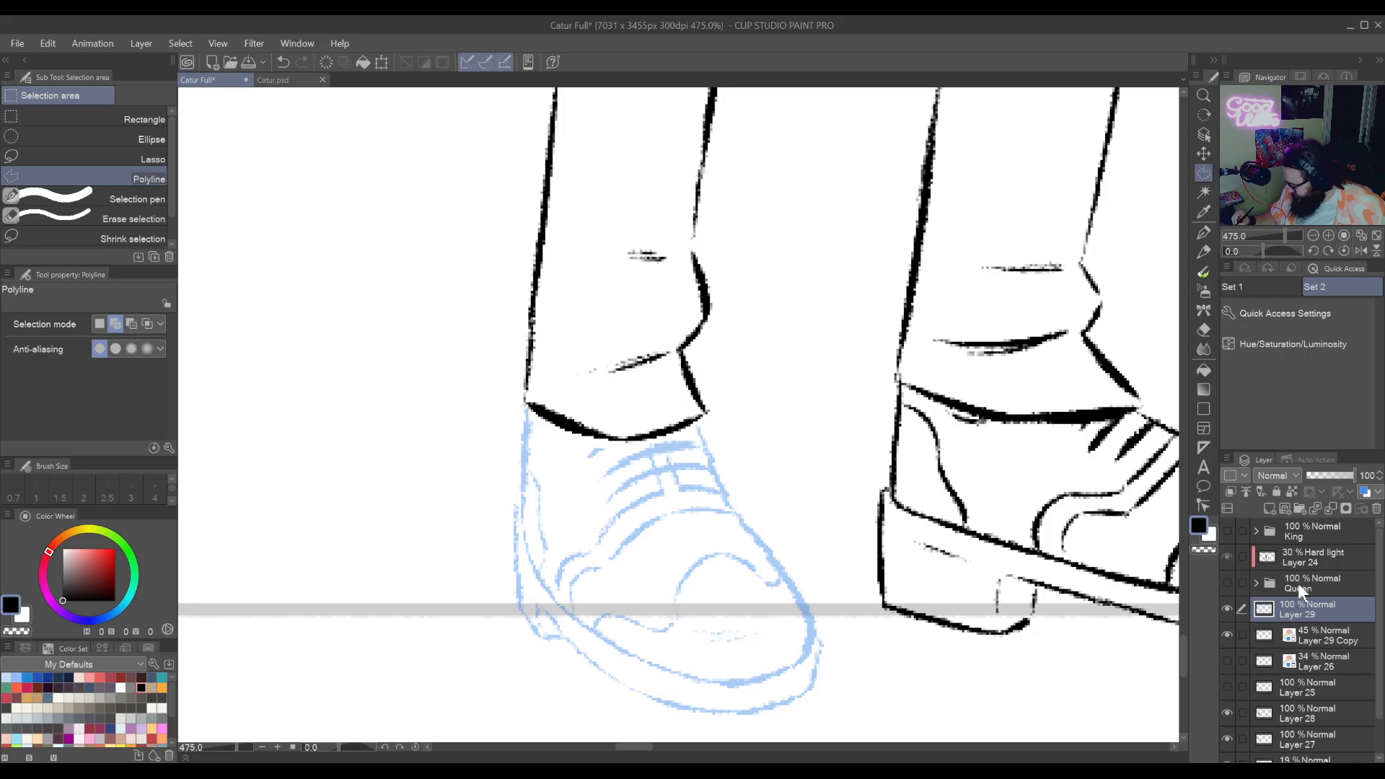
{"action": "left_click", "coordinate": [1327, 625]}
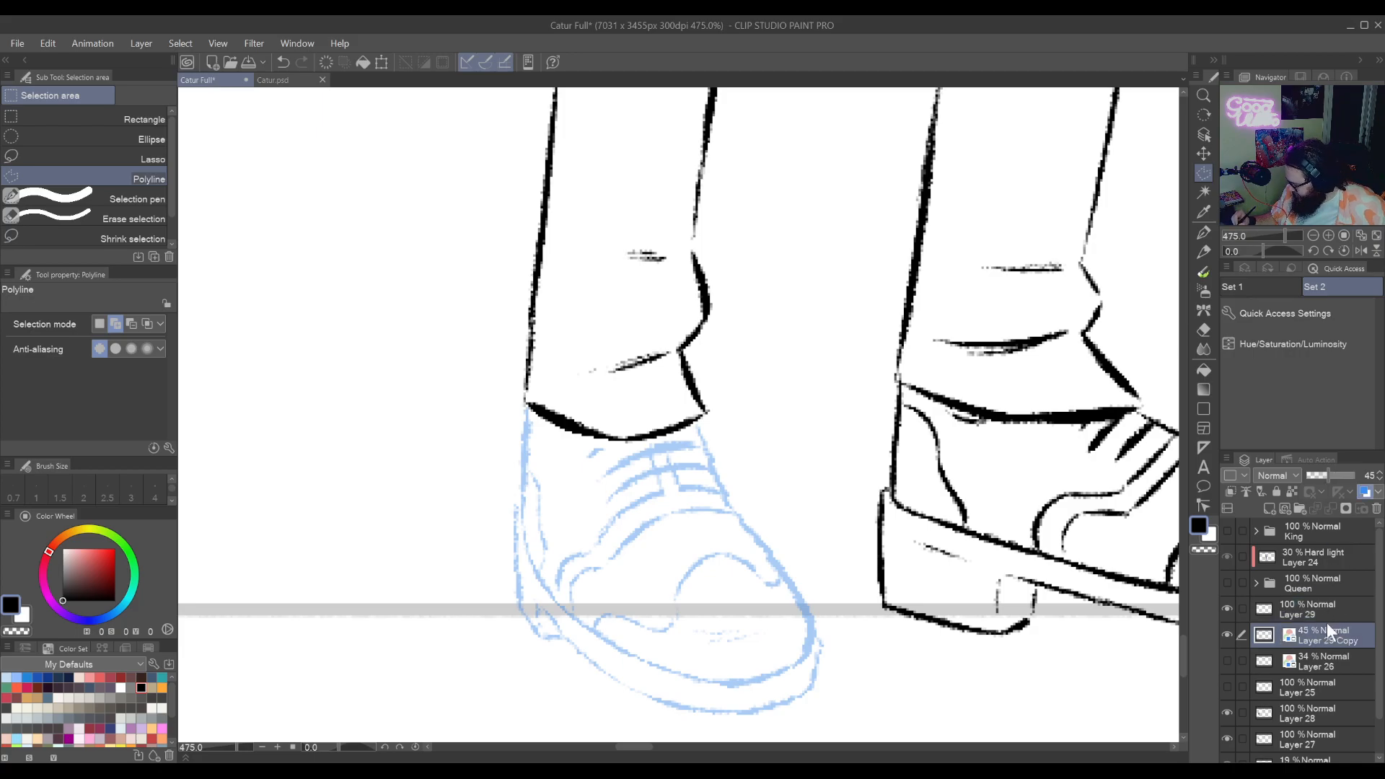
{"action": "left_click", "coordinate": [1376, 509]}
{"action": "left_click", "coordinate": [1270, 507]}
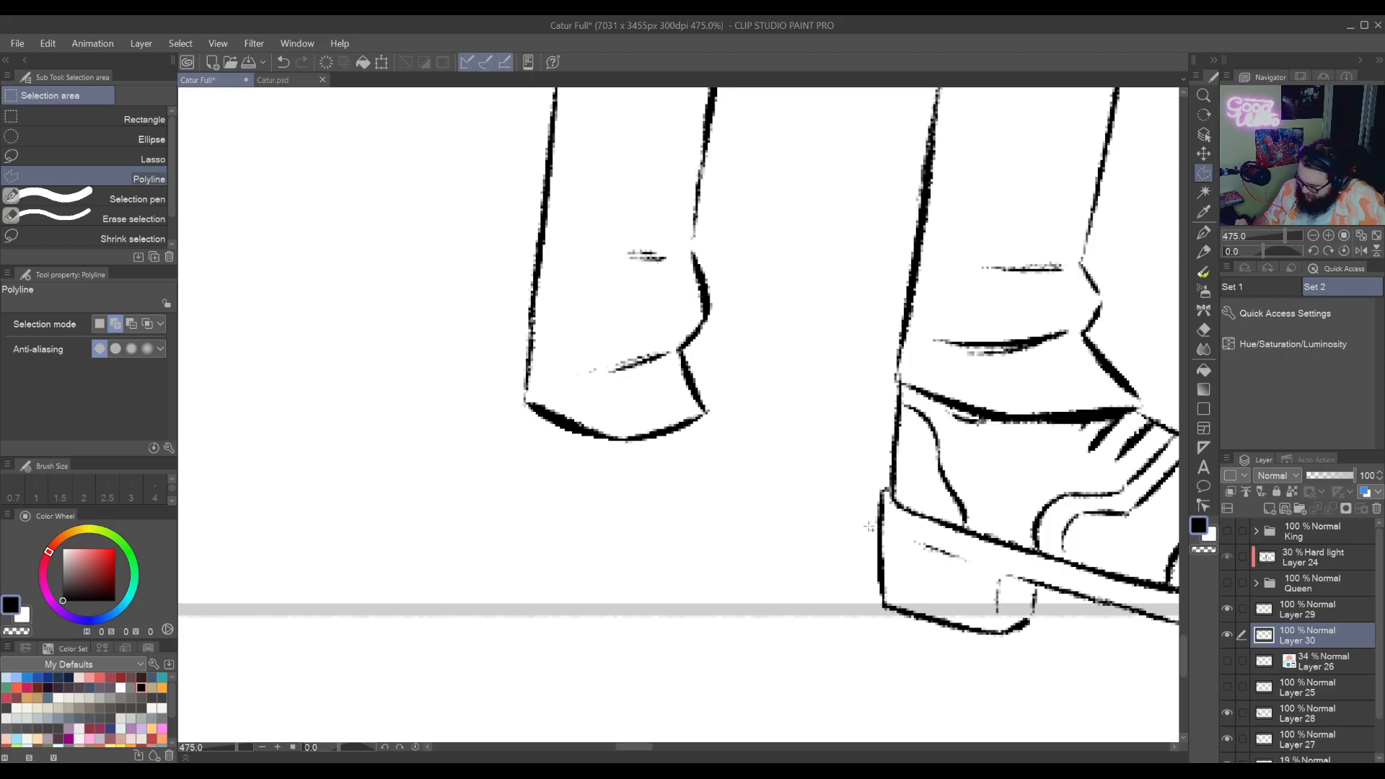
Show the rough blue figure sketch on Layer 26 beneath the line art
{"action": "key", "text": "slash"}
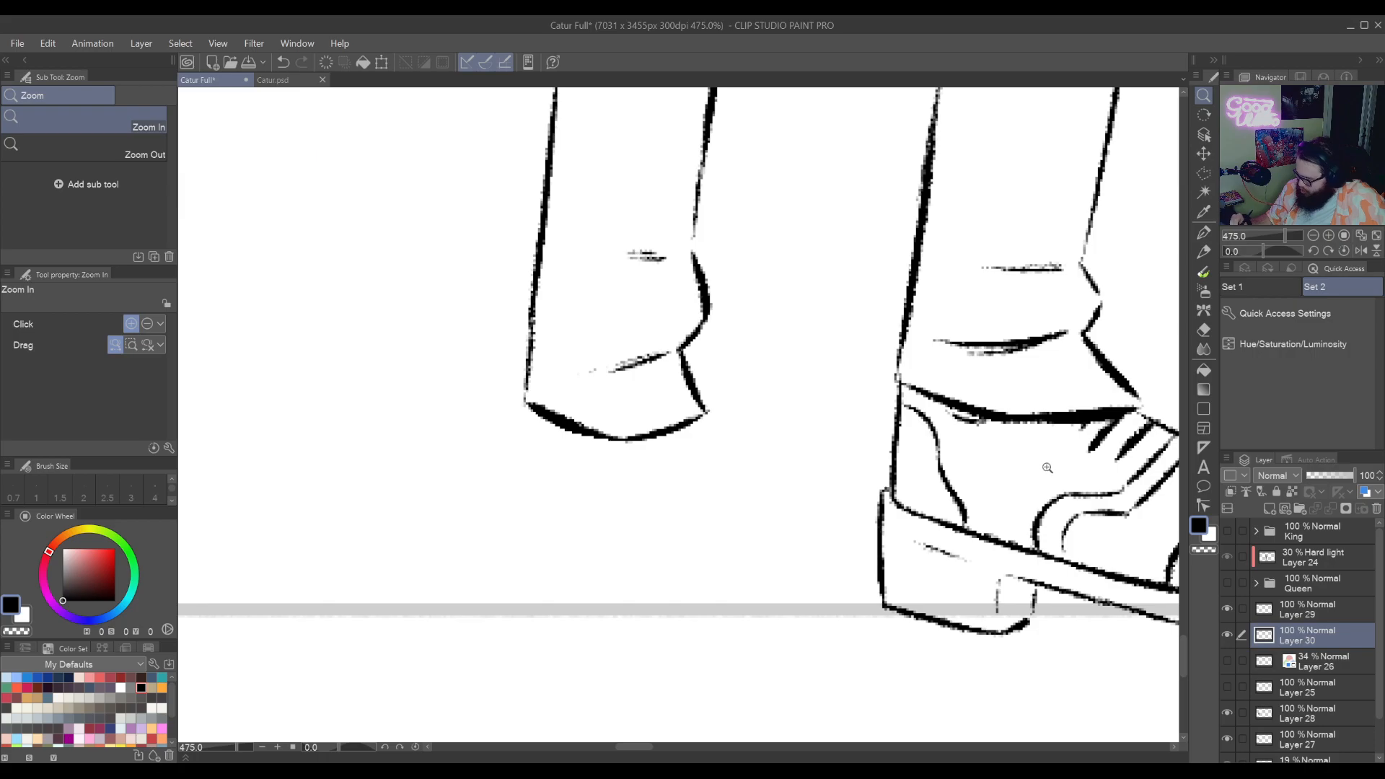
{"action": "key", "text": "m"}
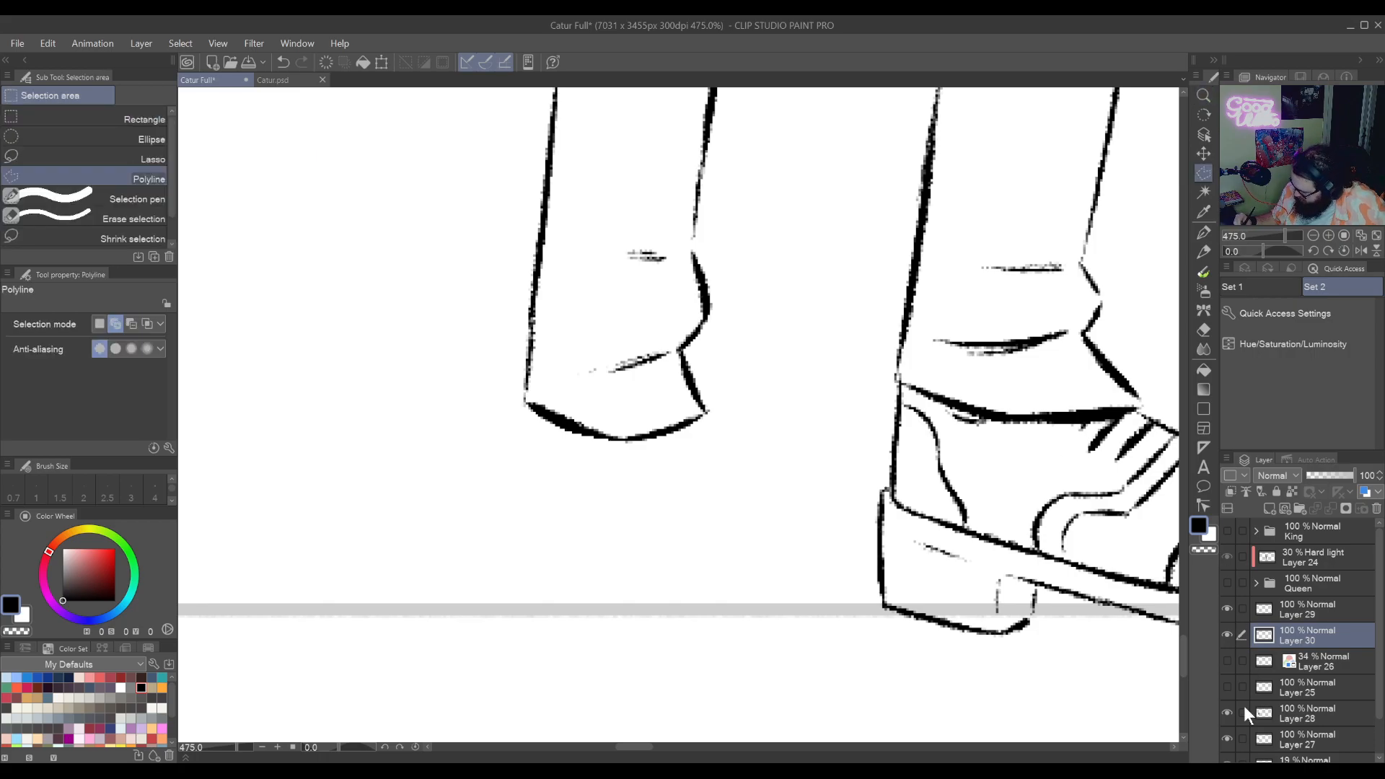
{"action": "left_click", "coordinate": [1227, 660]}
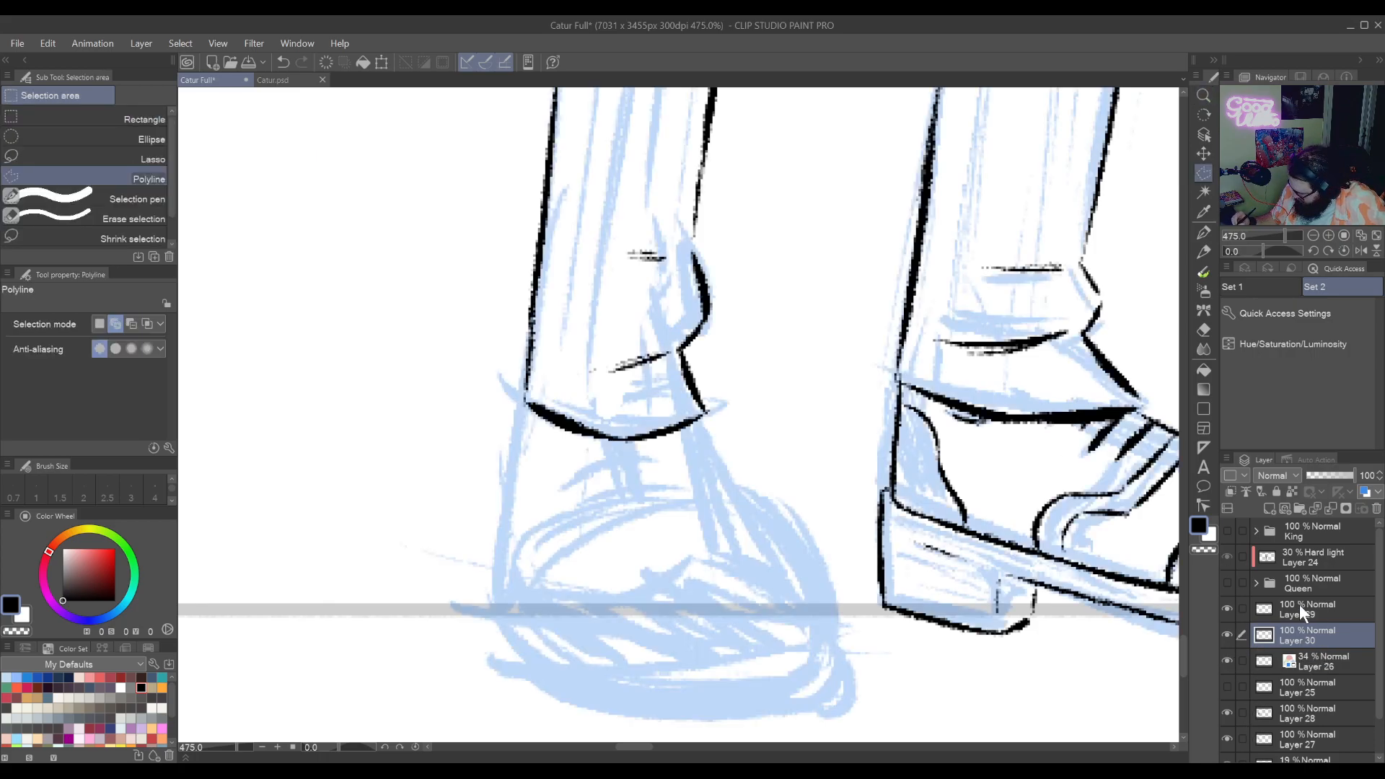
Sketch the shoe's two side lines down from the trouser hem and a curve between them with the LP G-Pen
{"action": "key", "text": "slash"}
{"action": "scroll", "coordinate": [887, 537], "scroll_direction": "down", "scroll_amount": 4}
{"action": "key", "text": "p"}
{"action": "scroll", "coordinate": [887, 537], "scroll_direction": "down", "scroll_amount": 1}
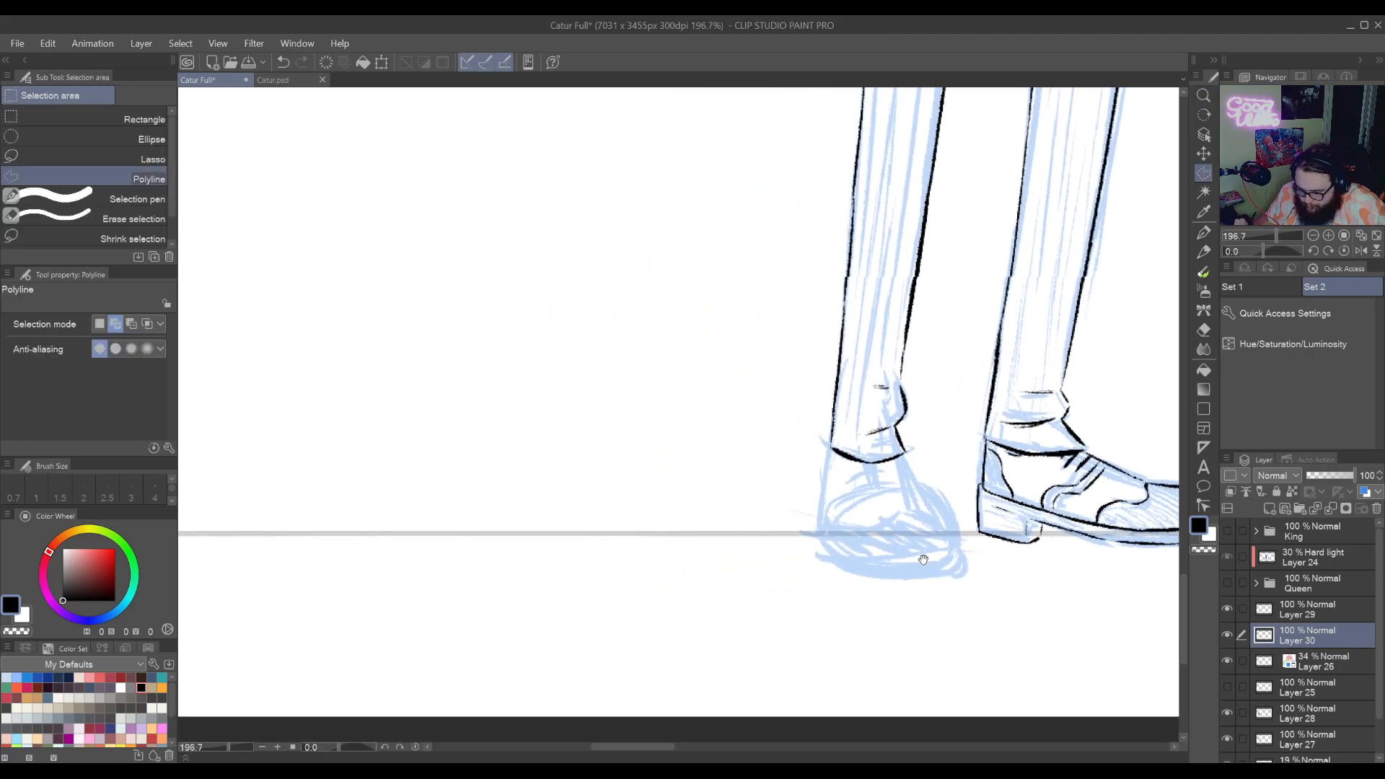
{"action": "left_click_drag", "start_coordinate": [830, 447], "coordinate": [826, 526]}
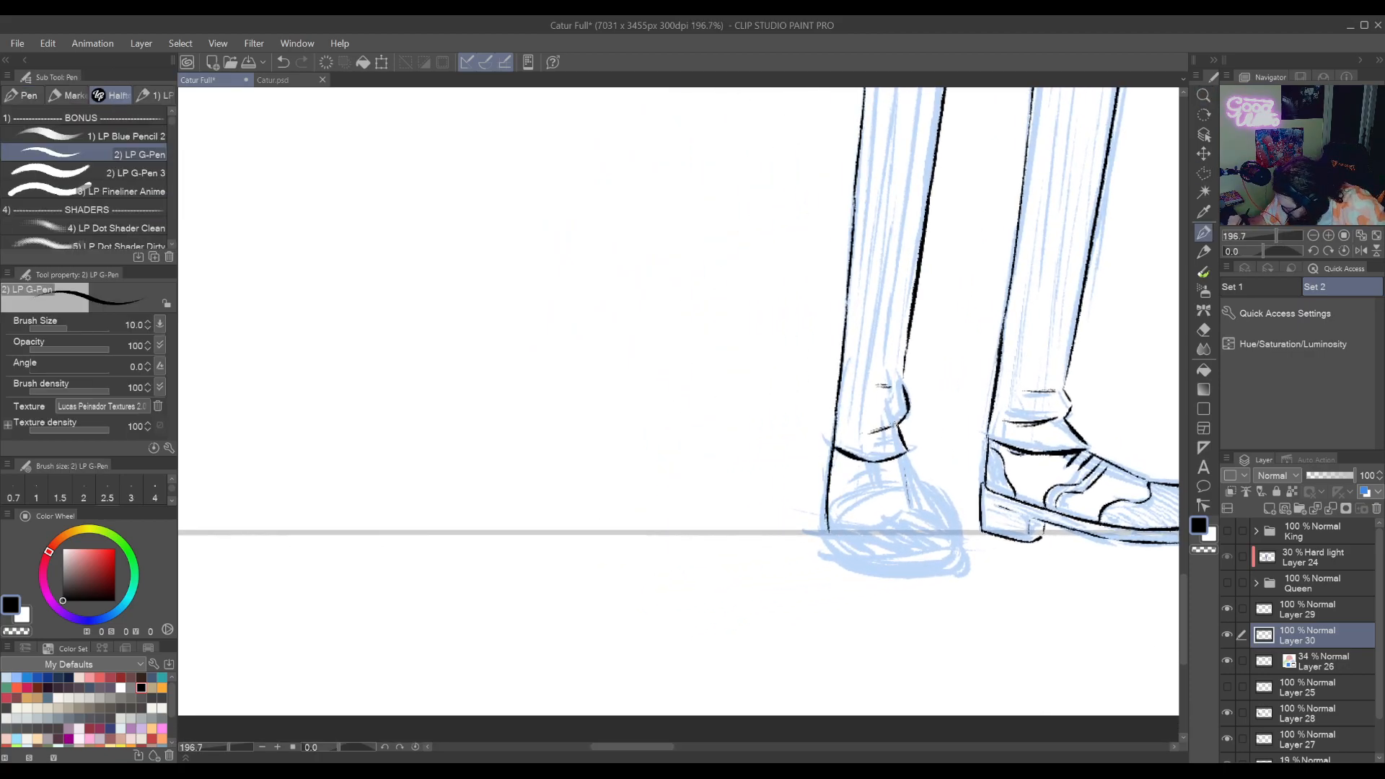
{"action": "left_click_drag", "start_coordinate": [899, 456], "coordinate": [915, 514]}
{"action": "mouse_move", "coordinate": [842, 557]}
{"action": "left_mouse_down"}
{"action": "mouse_move", "coordinate": [930, 462]}
{"action": "mouse_move", "coordinate": [904, 484]}
{"action": "left_mouse_up"}
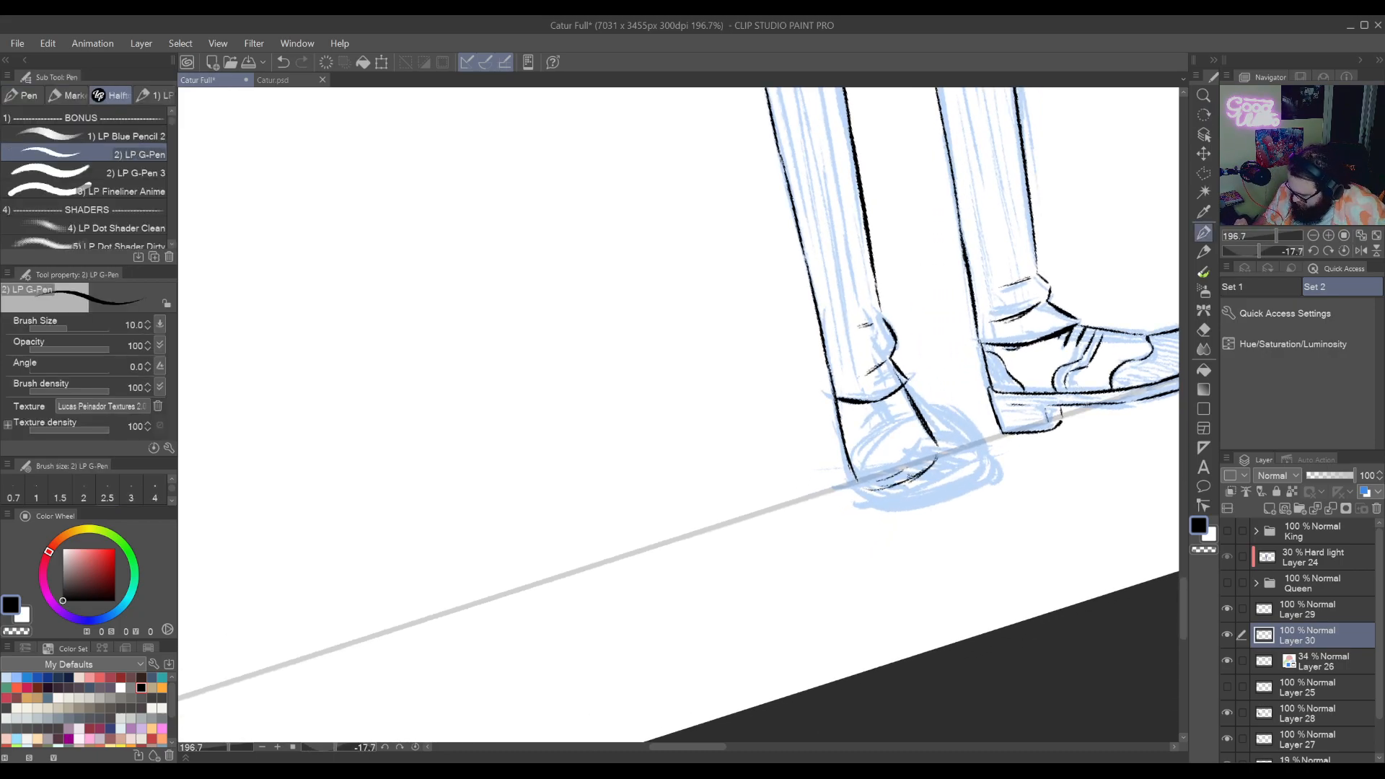
{"action": "left_click_drag", "start_coordinate": [878, 541], "coordinate": [774, 598]}
{"action": "left_click_drag", "start_coordinate": [918, 580], "coordinate": [910, 543]}
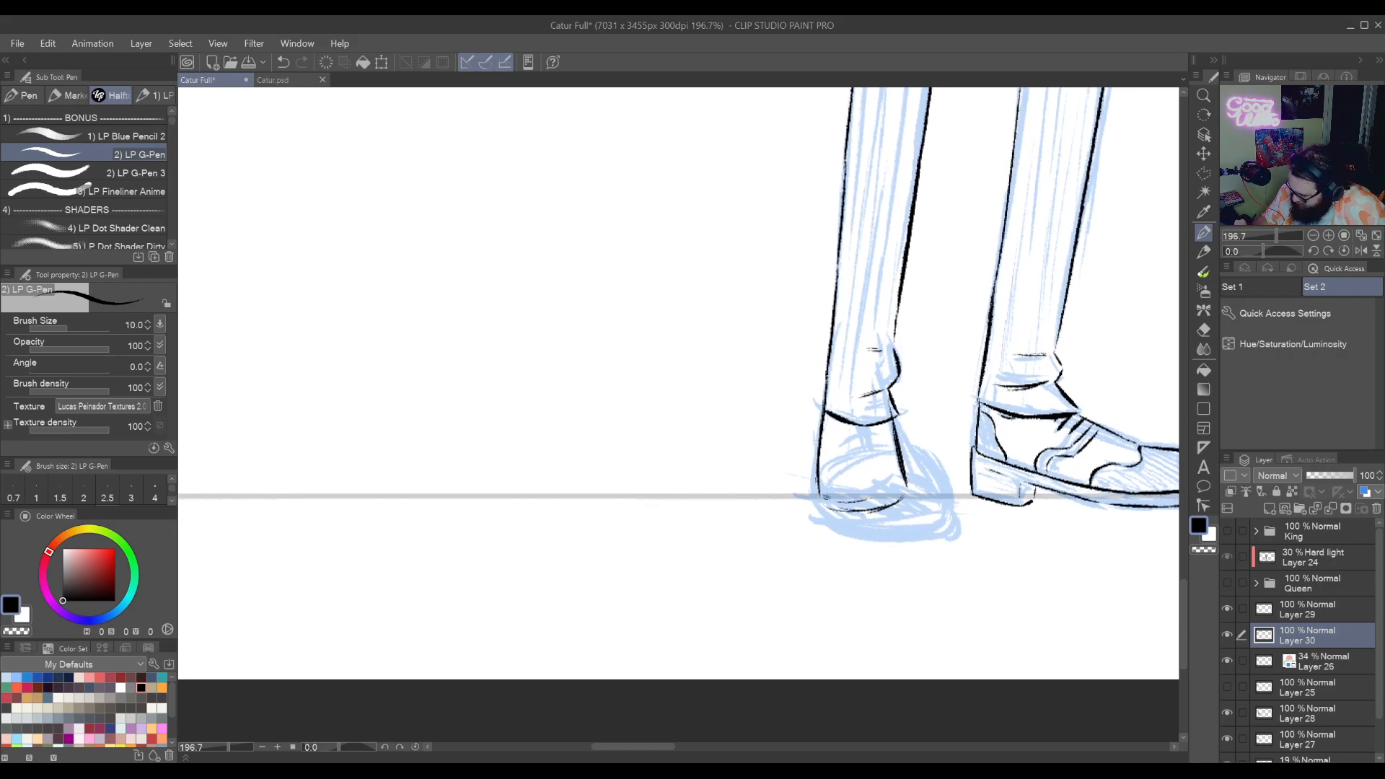
Try sketching arched vamp lines inside the shoe and extending its inner side line toward the toe
{"action": "left_click_drag", "start_coordinate": [832, 489], "coordinate": [872, 441]}
{"action": "left_click_drag", "start_coordinate": [848, 465], "coordinate": [882, 436]}
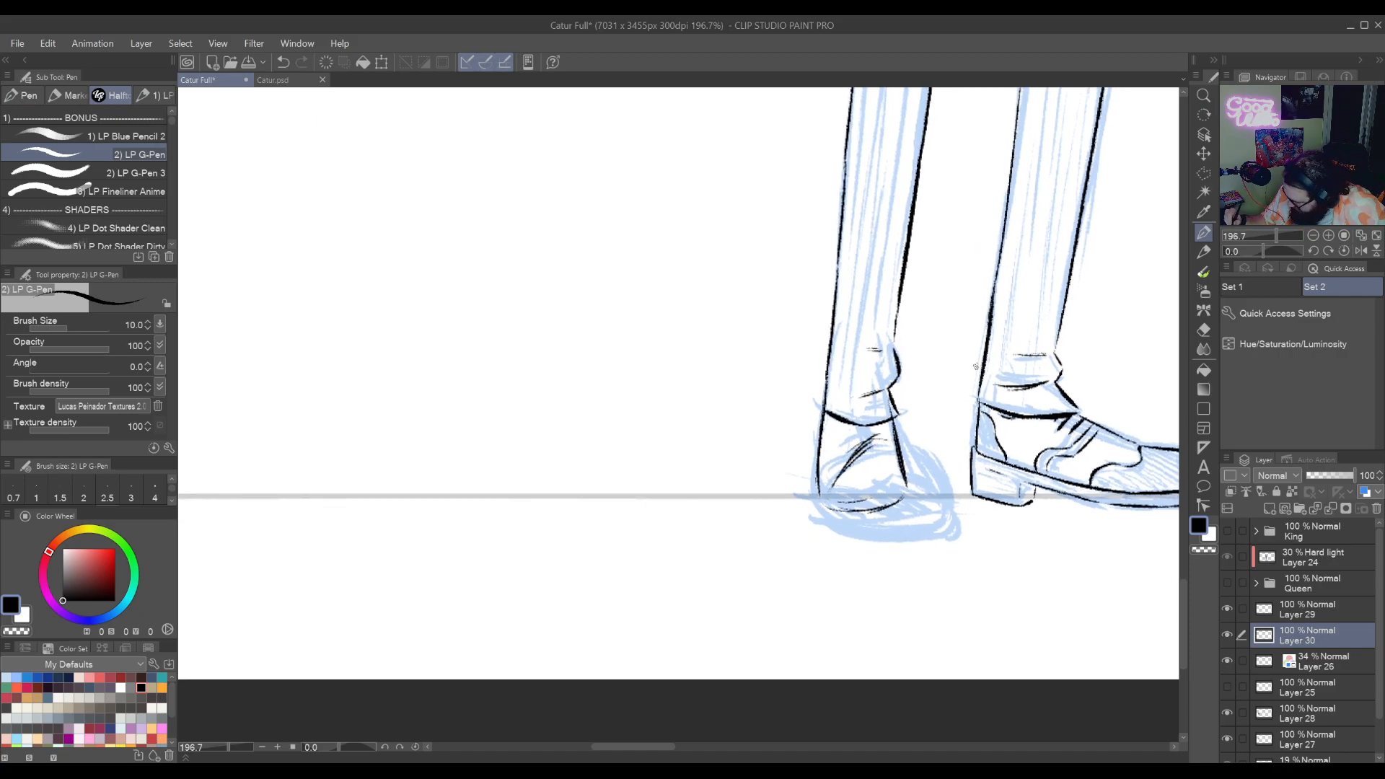
{"action": "mouse_move", "coordinate": [825, 479]}
{"action": "left_mouse_down"}
{"action": "mouse_move", "coordinate": [882, 427]}
{"action": "mouse_move", "coordinate": [910, 489]}
{"action": "left_mouse_up"}
{"action": "mouse_move", "coordinate": [892, 425]}
{"action": "left_mouse_down"}
{"action": "mouse_move", "coordinate": [931, 517]}
{"action": "mouse_move", "coordinate": [828, 538]}
{"action": "left_mouse_up"}
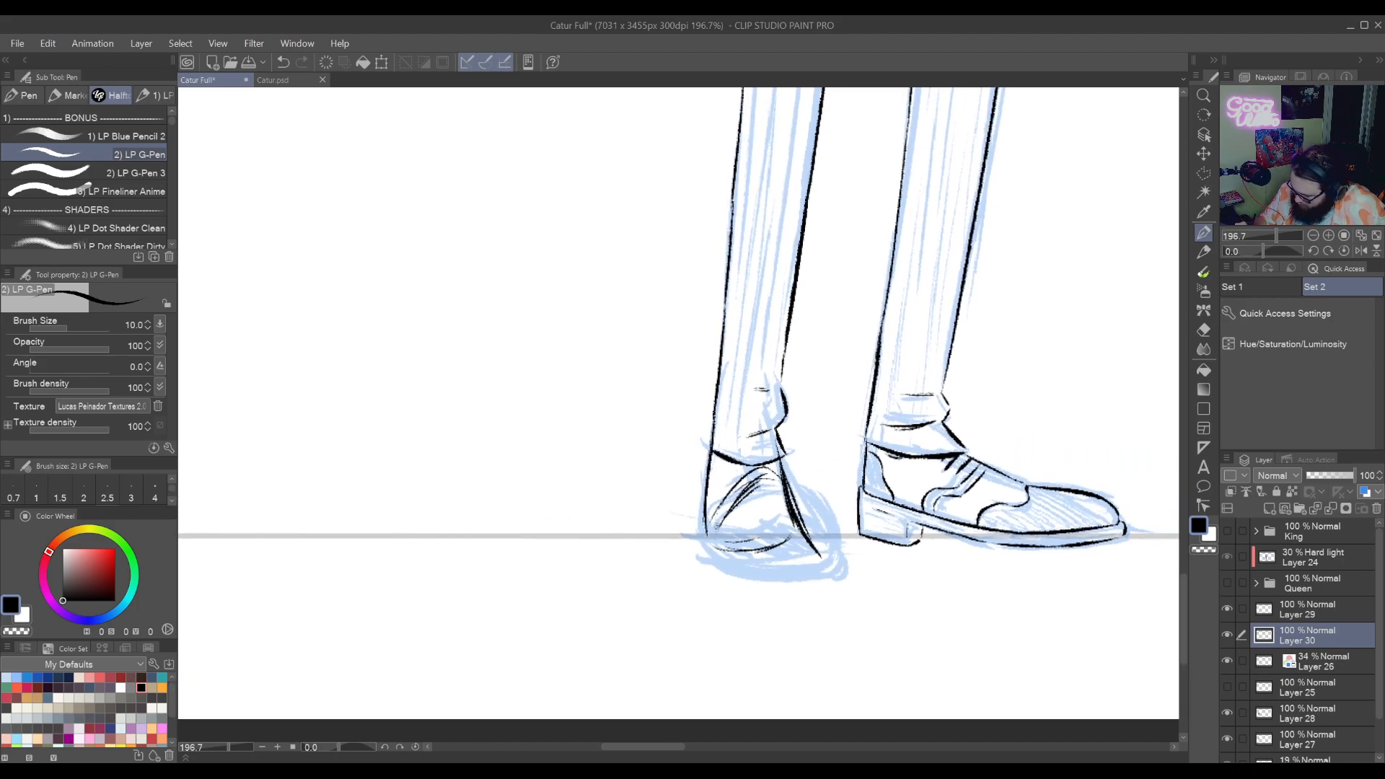
Try sketching the shoe's outer side, the rounded front edge and the toe cap arc below the ground line
{"action": "left_click_drag", "start_coordinate": [714, 476], "coordinate": [721, 570]}
{"action": "key", "text": "r"}
{"action": "mouse_move", "coordinate": [847, 578]}
{"action": "left_mouse_down"}
{"action": "mouse_move", "coordinate": [905, 470]}
{"action": "mouse_move", "coordinate": [838, 523]}
{"action": "mouse_move", "coordinate": [865, 479]}
{"action": "mouse_move", "coordinate": [897, 491]}
{"action": "left_mouse_up"}
{"action": "mouse_move", "coordinate": [837, 509]}
{"action": "left_mouse_down"}
{"action": "mouse_move", "coordinate": [899, 471]}
{"action": "mouse_move", "coordinate": [880, 495]}
{"action": "left_mouse_up"}
{"action": "mouse_move", "coordinate": [900, 450]}
{"action": "left_mouse_down"}
{"action": "mouse_move", "coordinate": [888, 489]}
{"action": "mouse_move", "coordinate": [839, 519]}
{"action": "mouse_move", "coordinate": [807, 649]}
{"action": "left_mouse_up"}
{"action": "key", "text": "r"}
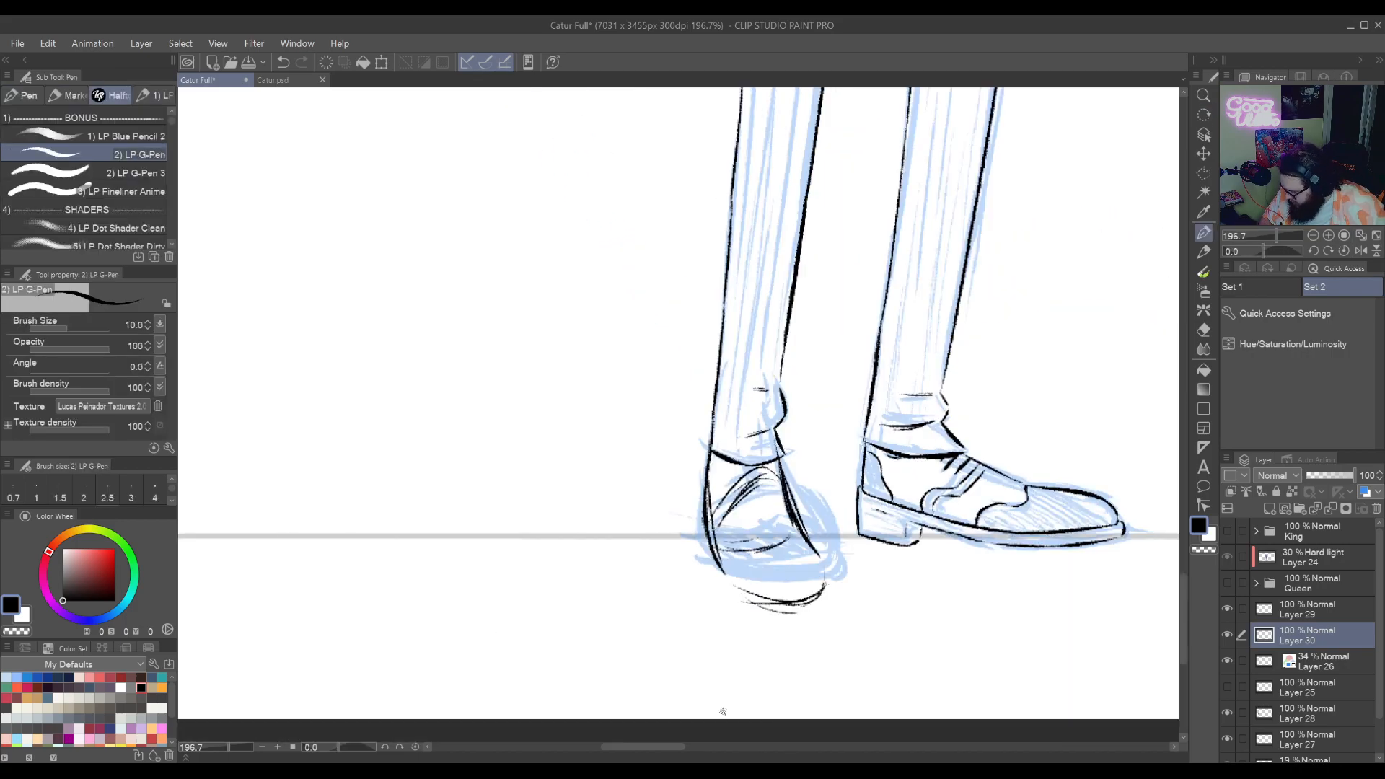
{"action": "left_click_drag", "start_coordinate": [722, 712], "coordinate": [549, 766]}
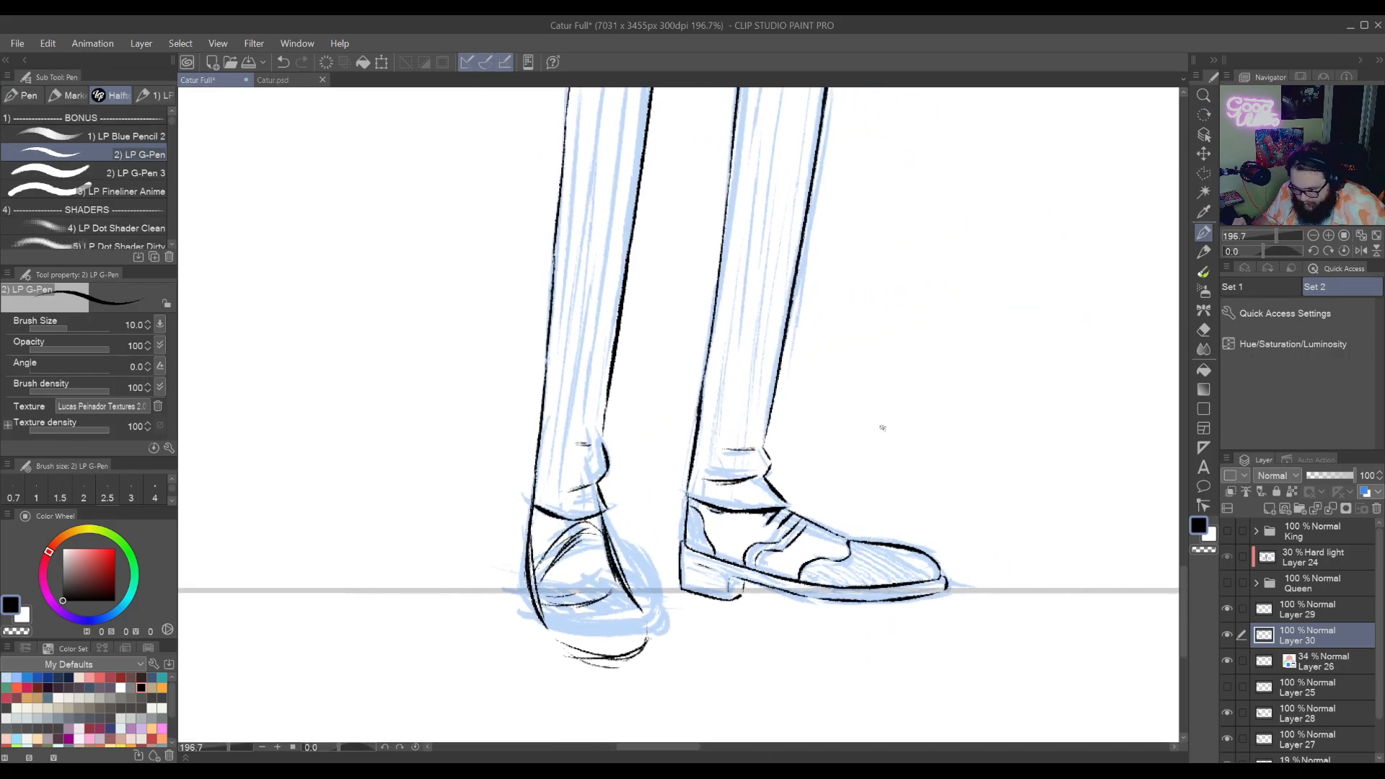
{"action": "left_click_drag", "start_coordinate": [750, 604], "coordinate": [865, 534]}
{"action": "key", "text": "r"}
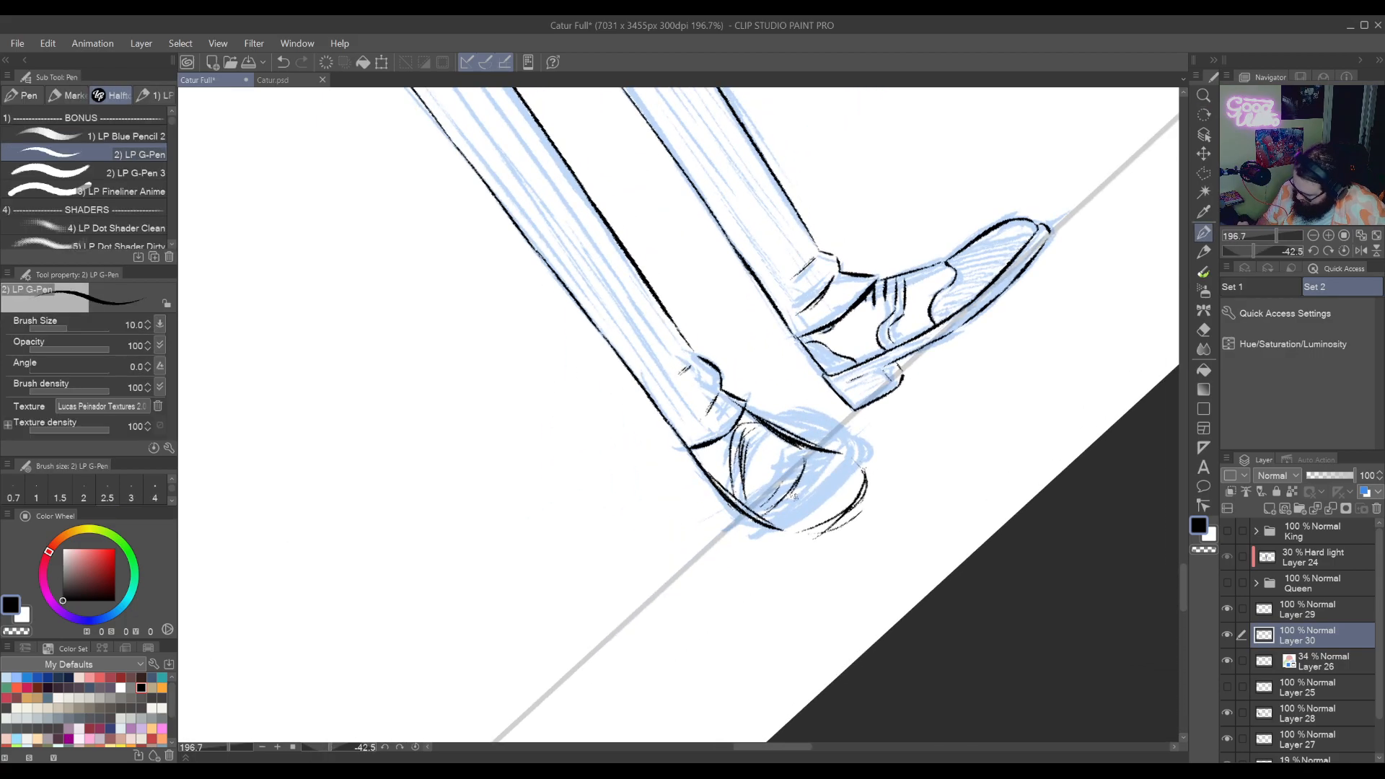
{"action": "mouse_move", "coordinate": [837, 458]}
{"action": "left_mouse_down"}
{"action": "mouse_move", "coordinate": [773, 512]}
{"action": "mouse_move", "coordinate": [862, 468]}
{"action": "mouse_move", "coordinate": [796, 536]}
{"action": "mouse_move", "coordinate": [861, 511]}
{"action": "left_mouse_up"}
{"action": "key", "text": "r"}
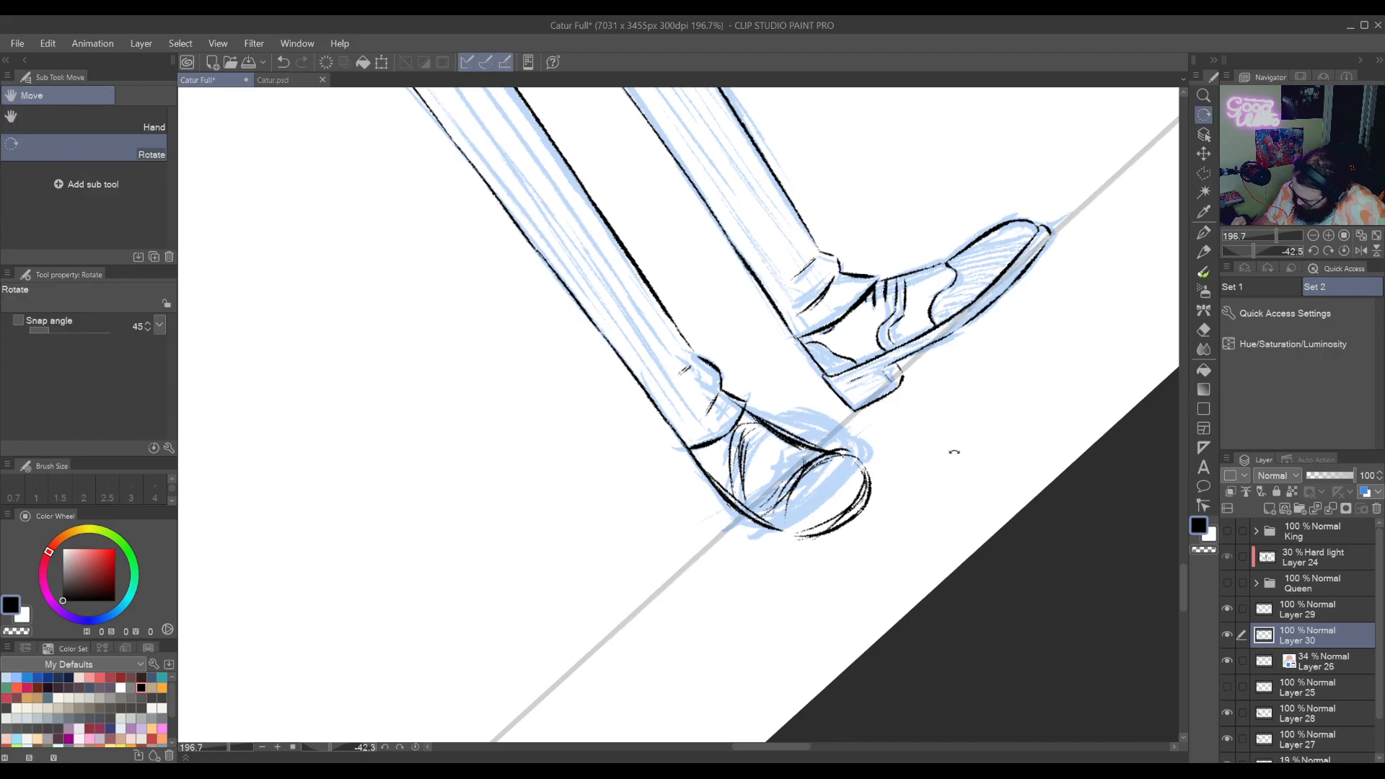
Try building up the curved sole edge from the shoe's outer heel side around the toe with repeated strokes
{"action": "mouse_move", "coordinate": [952, 455]}
{"action": "left_mouse_down"}
{"action": "mouse_move", "coordinate": [760, 633]}
{"action": "mouse_move", "coordinate": [660, 600]}
{"action": "left_mouse_up"}
{"action": "left_click_drag", "start_coordinate": [640, 551], "coordinate": [893, 498]}
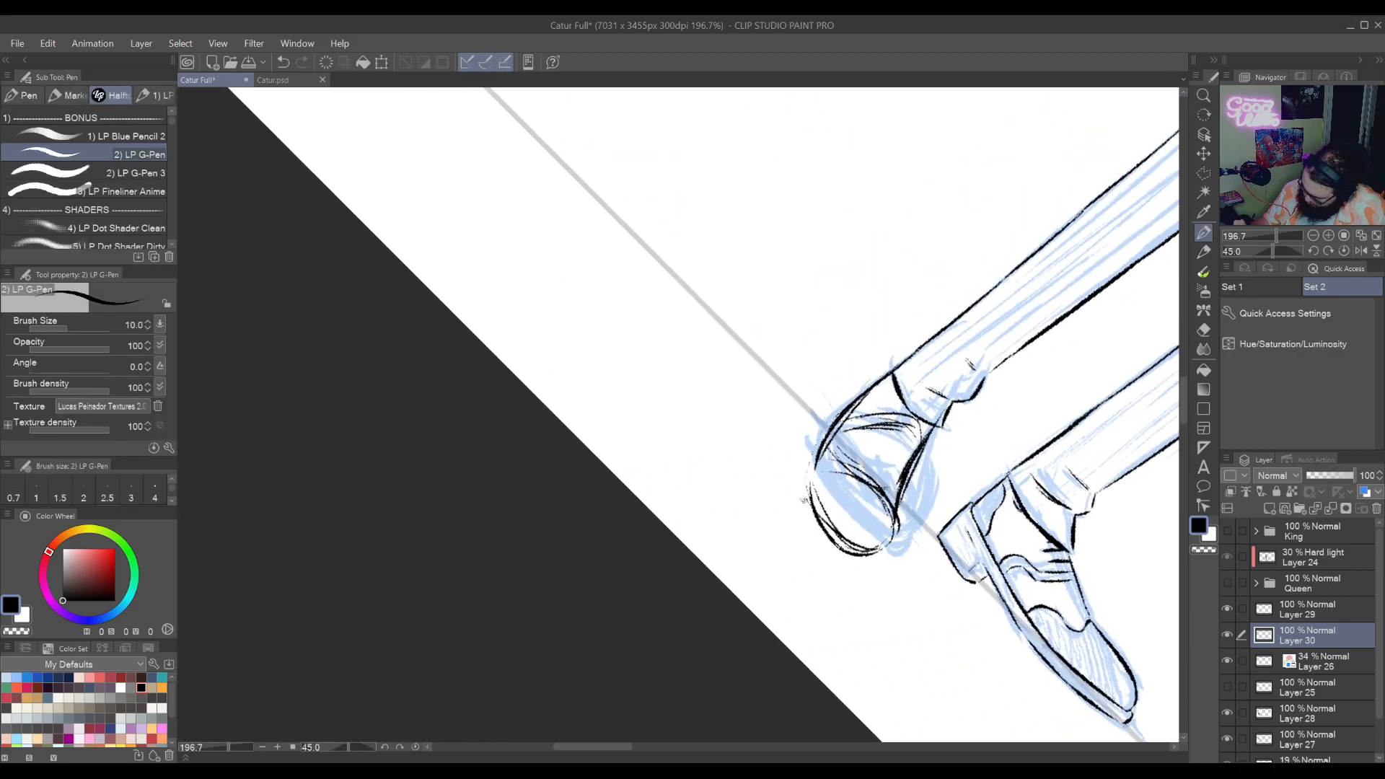
{"action": "mouse_move", "coordinate": [830, 427]}
{"action": "left_mouse_down"}
{"action": "mouse_move", "coordinate": [800, 508]}
{"action": "mouse_move", "coordinate": [872, 557]}
{"action": "left_mouse_up"}
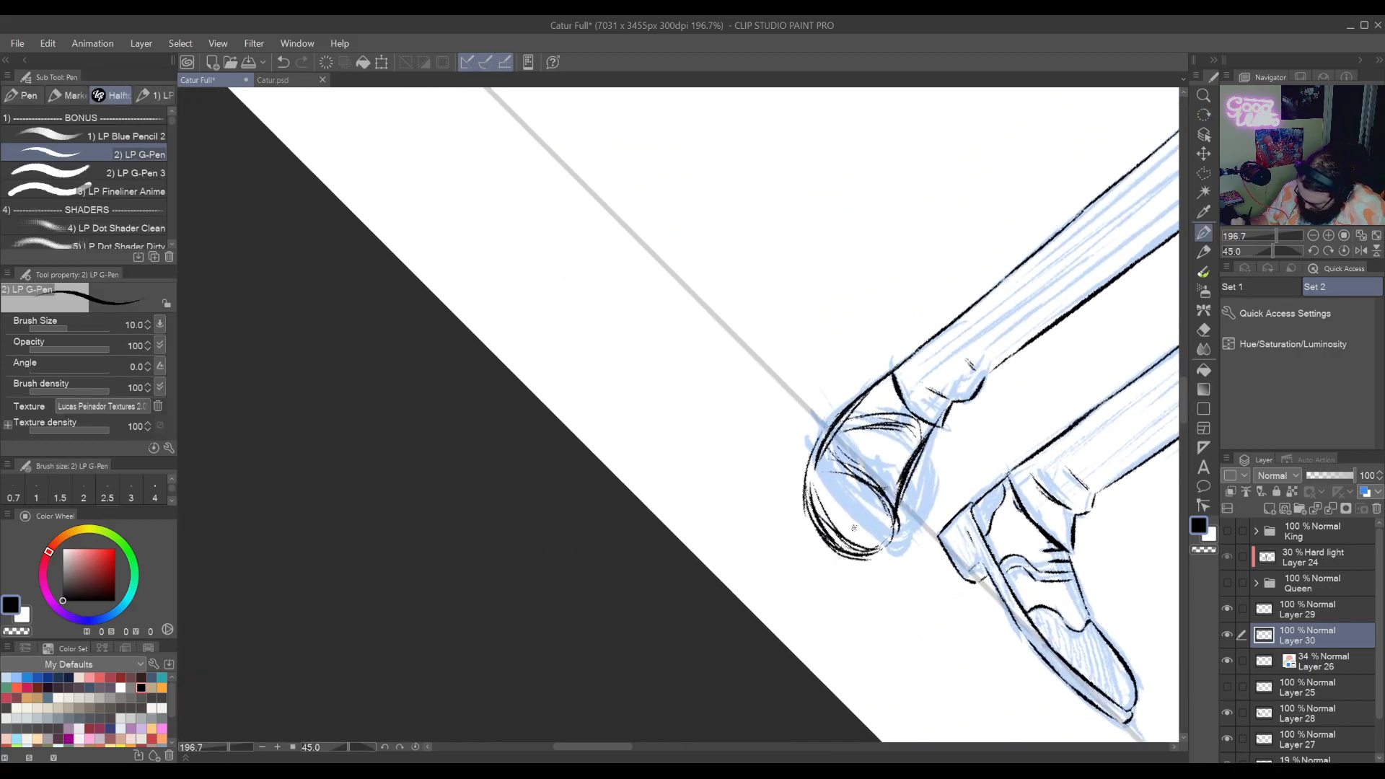
{"action": "left_click_drag", "start_coordinate": [810, 479], "coordinate": [817, 487]}
{"action": "mouse_move", "coordinate": [813, 496]}
{"action": "left_mouse_down"}
{"action": "mouse_move", "coordinate": [849, 545]}
{"action": "mouse_move", "coordinate": [958, 479]}
{"action": "mouse_move", "coordinate": [915, 367]}
{"action": "mouse_move", "coordinate": [931, 460]}
{"action": "mouse_move", "coordinate": [824, 461]}
{"action": "left_mouse_up"}
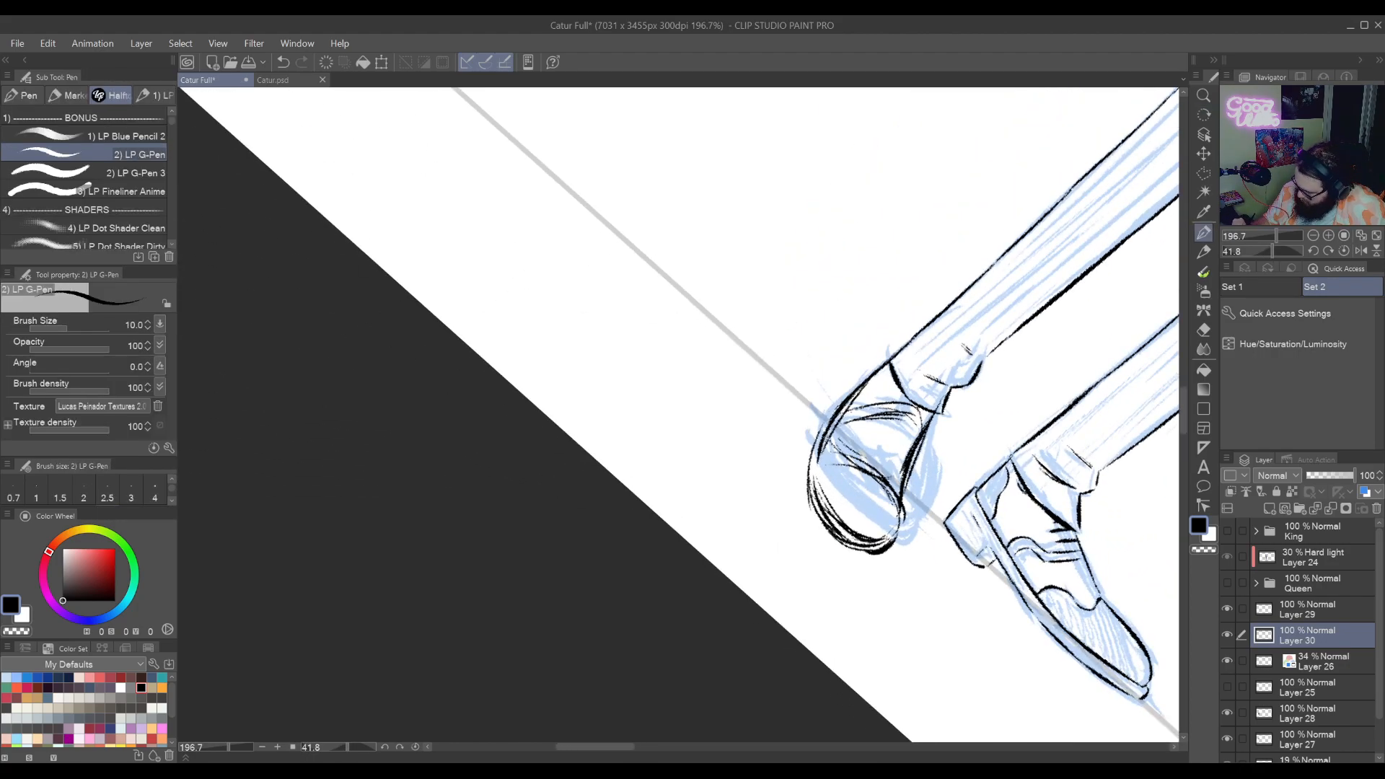
{"action": "left_click_drag", "start_coordinate": [844, 410], "coordinate": [830, 435]}
{"action": "left_click_drag", "start_coordinate": [829, 438], "coordinate": [815, 475]}
{"action": "left_click_drag", "start_coordinate": [840, 399], "coordinate": [811, 483]}
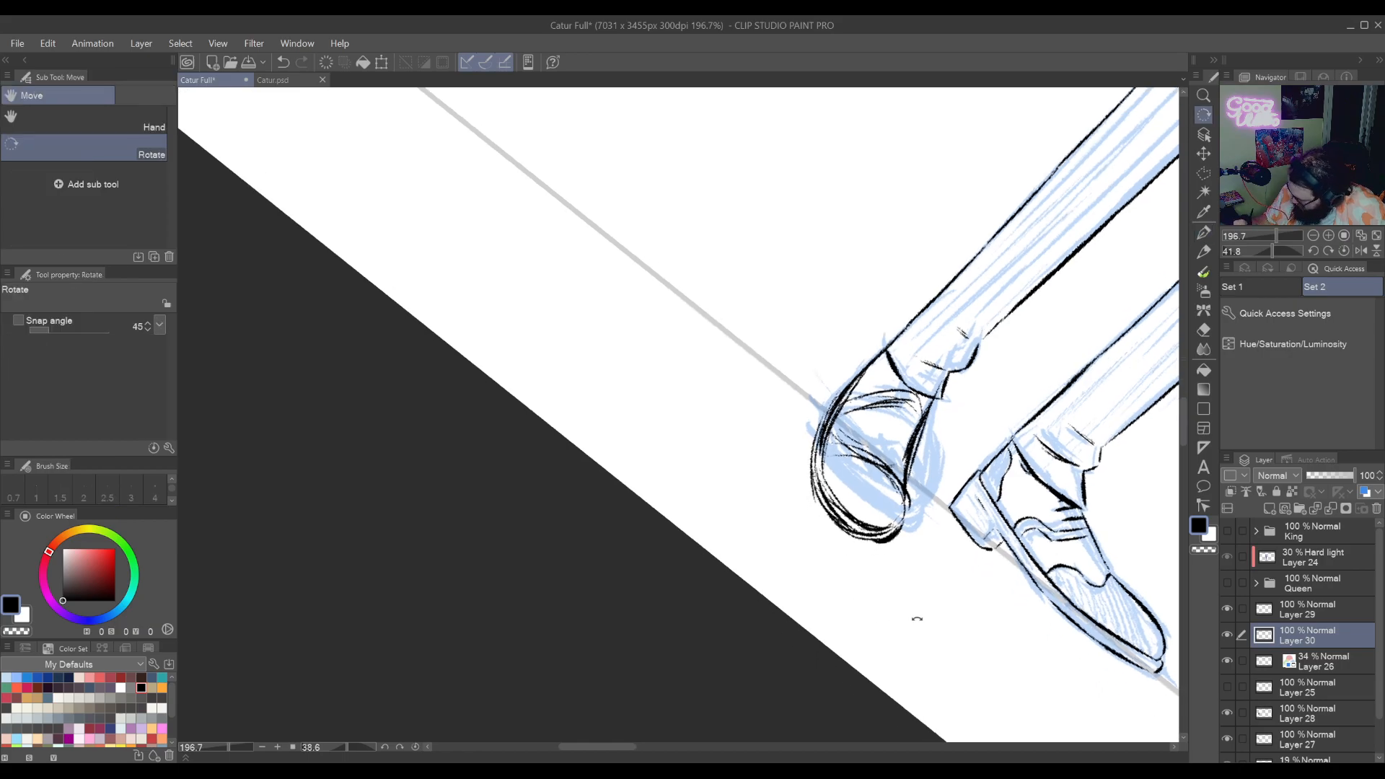
{"action": "mouse_move", "coordinate": [915, 618]}
{"action": "left_mouse_down"}
{"action": "mouse_move", "coordinate": [960, 432]}
{"action": "mouse_move", "coordinate": [816, 557]}
{"action": "left_mouse_up"}
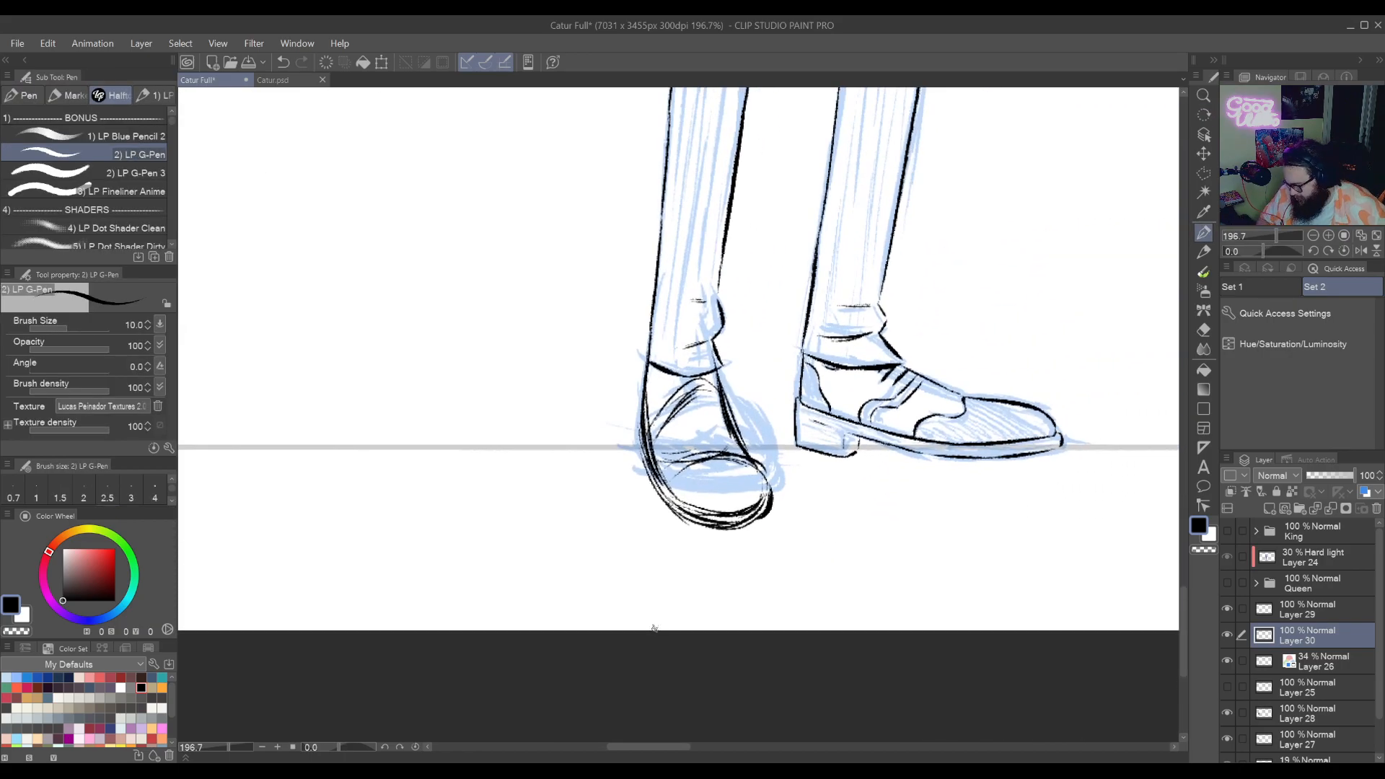
{"action": "left_click_drag", "start_coordinate": [761, 610], "coordinate": [837, 676]}
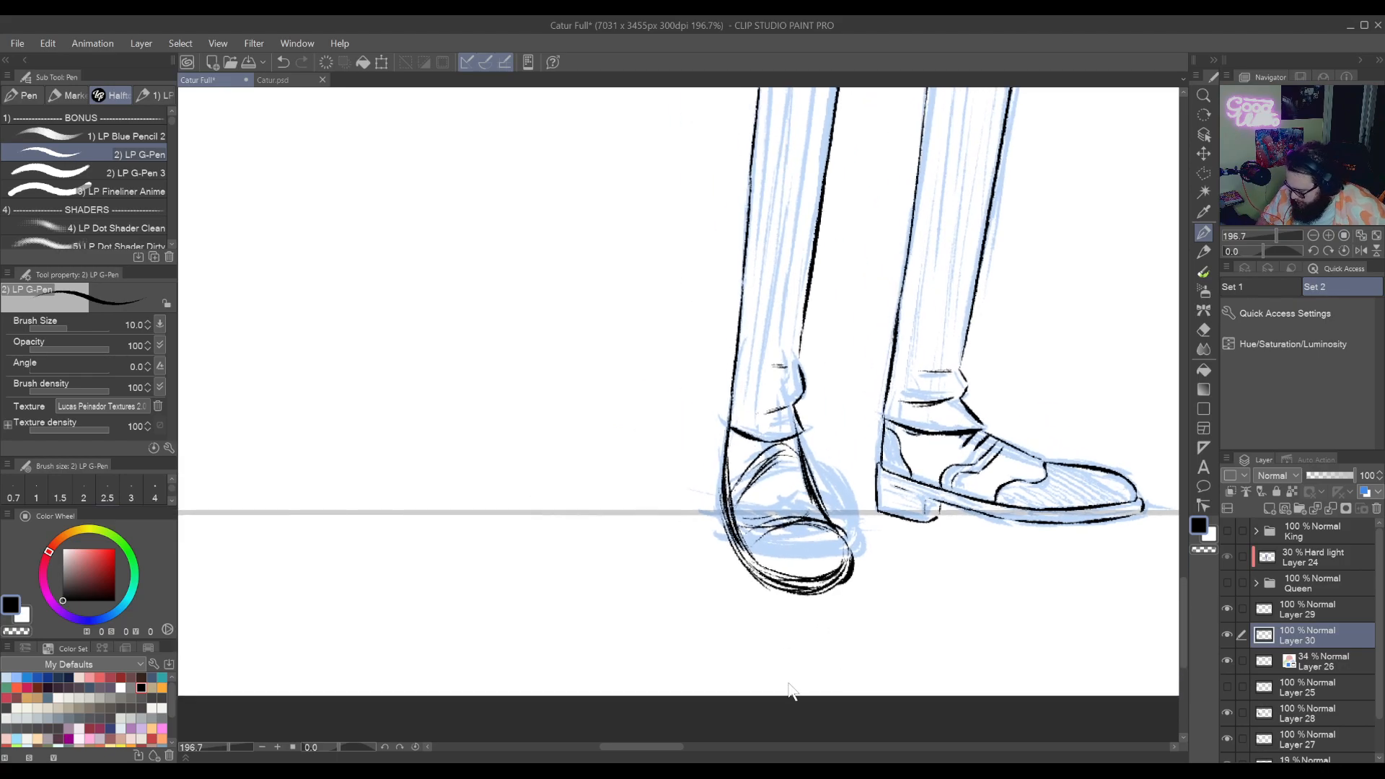
Undo the toe, sole and vamp strokes back to the shoe's two side lines and lower curve
{"action": "key", "text": "ctrl+z"}
{"action": "key", "text": "ctrl+z"}
{"action": "key", "text": "ctrl+z"}
{"action": "key", "text": "ctrl+z"}
{"action": "key", "text": "ctrl+z"}
{"action": "key", "text": "ctrl+z"}
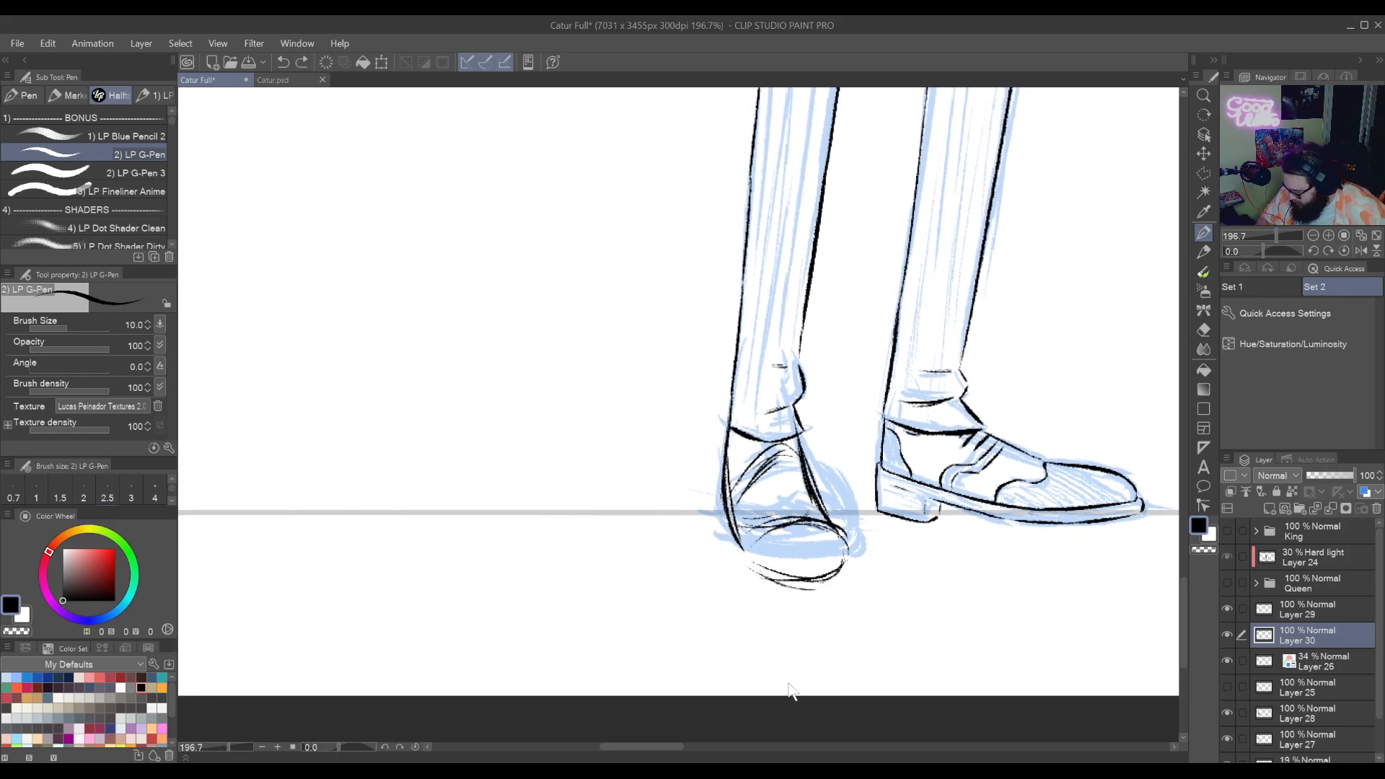
{"action": "key", "text": "ctrl+z"}
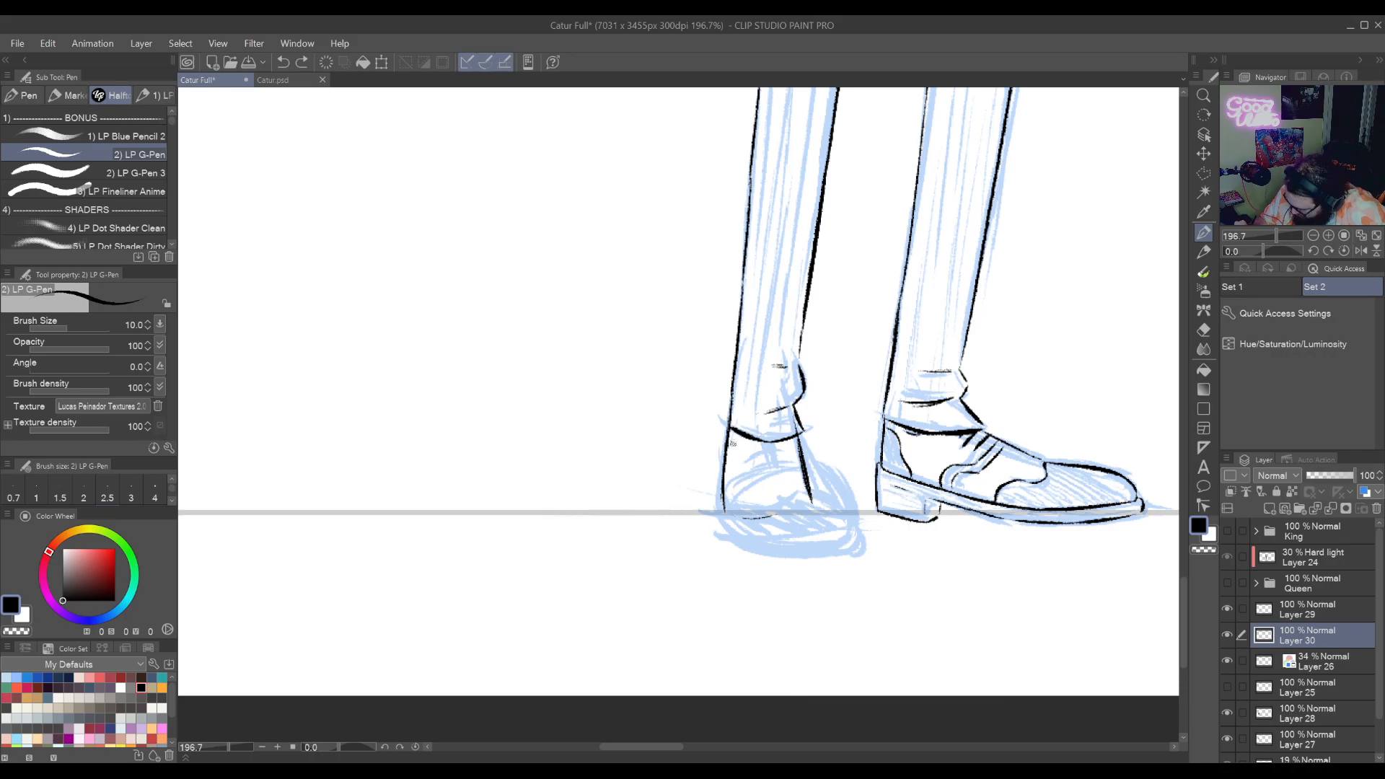
Sketch a narrower front-facing shoe, running both sides into a rounded toe with the sole edge and arched vamp line
{"action": "mouse_move", "coordinate": [731, 432]}
{"action": "left_mouse_down"}
{"action": "mouse_move", "coordinate": [716, 572]}
{"action": "mouse_move", "coordinate": [790, 579]}
{"action": "left_mouse_up"}
{"action": "mouse_move", "coordinate": [802, 469]}
{"action": "left_mouse_down"}
{"action": "mouse_move", "coordinate": [805, 519]}
{"action": "mouse_move", "coordinate": [800, 503]}
{"action": "left_mouse_up"}
{"action": "mouse_move", "coordinate": [805, 490]}
{"action": "left_mouse_down"}
{"action": "mouse_move", "coordinate": [729, 505]}
{"action": "mouse_move", "coordinate": [804, 450]}
{"action": "mouse_move", "coordinate": [790, 513]}
{"action": "mouse_move", "coordinate": [724, 531]}
{"action": "mouse_move", "coordinate": [763, 456]}
{"action": "mouse_move", "coordinate": [739, 466]}
{"action": "mouse_move", "coordinate": [791, 480]}
{"action": "mouse_move", "coordinate": [759, 440]}
{"action": "mouse_move", "coordinate": [816, 531]}
{"action": "mouse_move", "coordinate": [791, 459]}
{"action": "mouse_move", "coordinate": [812, 547]}
{"action": "mouse_move", "coordinate": [768, 586]}
{"action": "left_mouse_up"}
{"action": "mouse_move", "coordinate": [819, 534]}
{"action": "left_mouse_down"}
{"action": "mouse_move", "coordinate": [753, 579]}
{"action": "mouse_move", "coordinate": [902, 513]}
{"action": "mouse_move", "coordinate": [909, 339]}
{"action": "left_mouse_up"}
{"action": "key", "text": "shift+space"}
{"action": "left_click_drag", "start_coordinate": [907, 445], "coordinate": [925, 520]}
{"action": "mouse_move", "coordinate": [862, 408]}
{"action": "left_mouse_down"}
{"action": "mouse_move", "coordinate": [843, 478]}
{"action": "mouse_move", "coordinate": [725, 522]}
{"action": "left_mouse_up"}
{"action": "key", "text": "shift+space"}
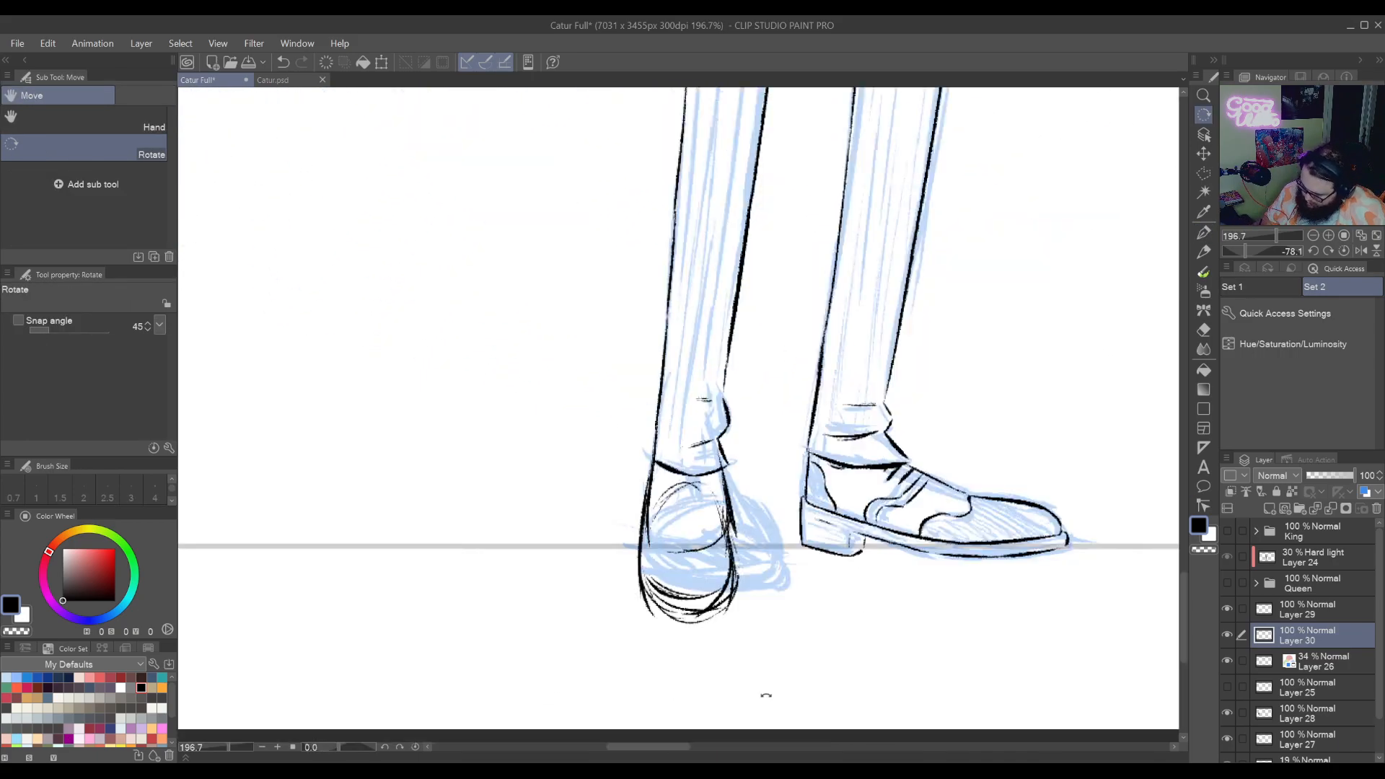
Sketch the arched toe cap seam across the front-facing shoe with a few overlapping strokes
{"action": "left_click_drag", "start_coordinate": [674, 642], "coordinate": [653, 673]}
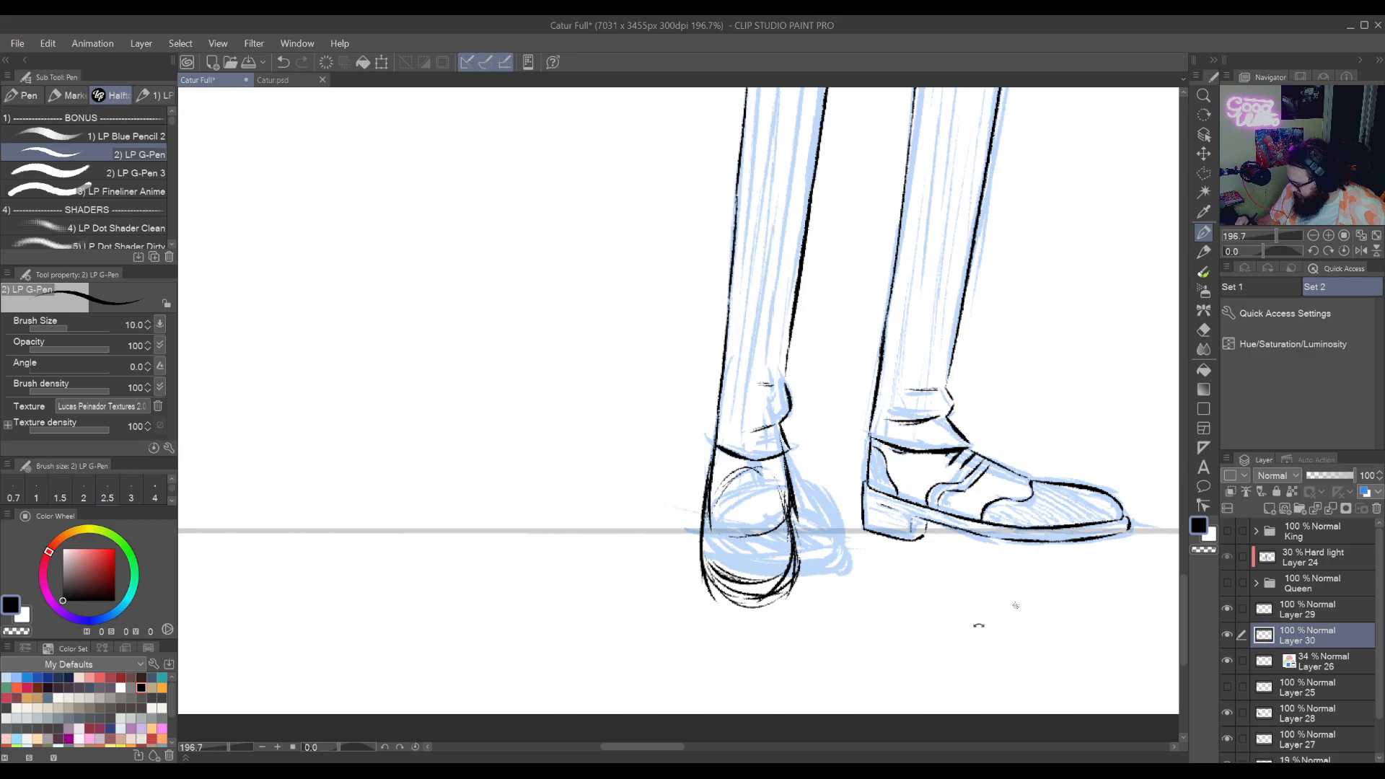
{"action": "key", "text": "shift+space"}
{"action": "left_click_drag", "start_coordinate": [979, 625], "coordinate": [947, 614]}
{"action": "mouse_move", "coordinate": [794, 485]}
{"action": "left_mouse_down"}
{"action": "mouse_move", "coordinate": [800, 469]}
{"action": "mouse_move", "coordinate": [787, 481]}
{"action": "left_mouse_up"}
{"action": "mouse_move", "coordinate": [844, 412]}
{"action": "left_mouse_down"}
{"action": "mouse_move", "coordinate": [803, 442]}
{"action": "mouse_move", "coordinate": [792, 483]}
{"action": "mouse_move", "coordinate": [802, 444]}
{"action": "mouse_move", "coordinate": [822, 433]}
{"action": "mouse_move", "coordinate": [773, 525]}
{"action": "left_mouse_up"}
{"action": "key", "text": "p"}
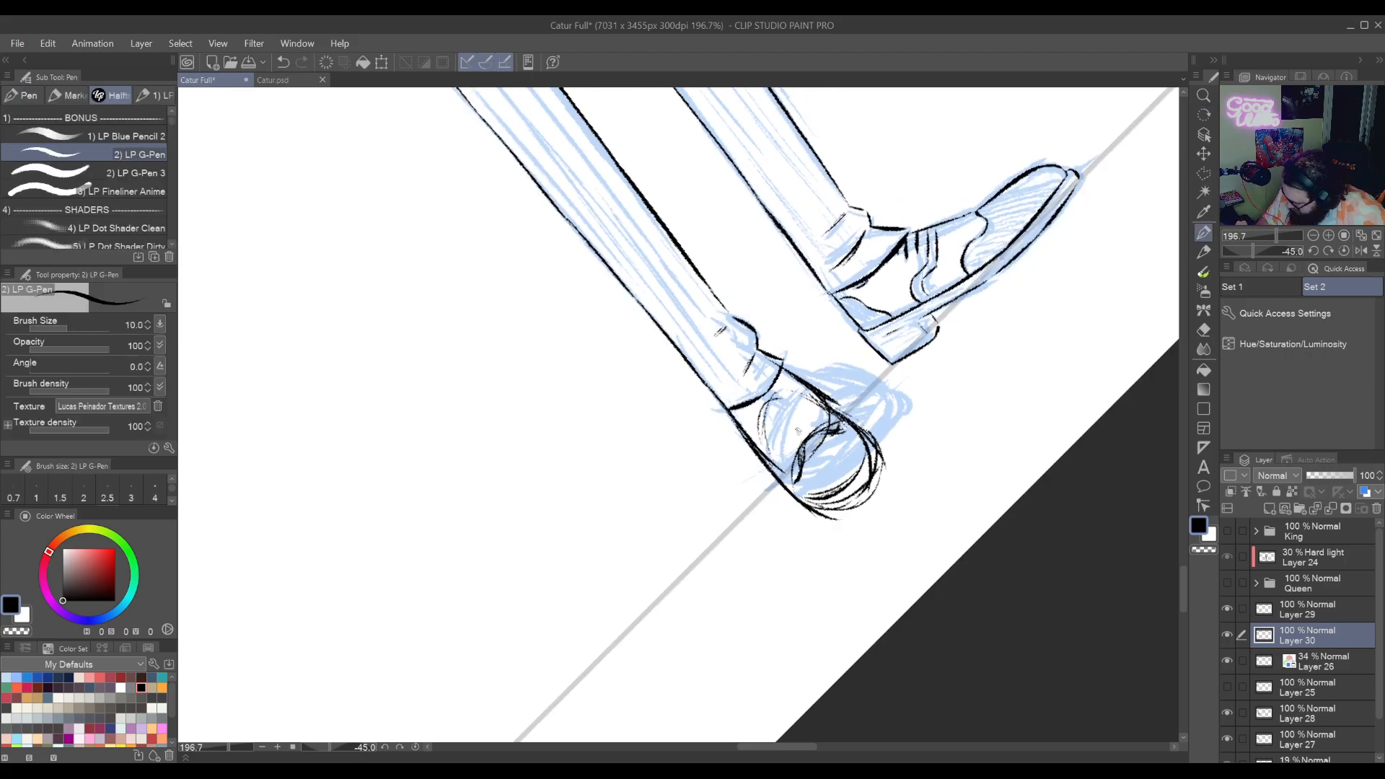
Sketch curved bands across the shoe's upper and short center lines for the lacing below the trouser hem
{"action": "mouse_move", "coordinate": [788, 462]}
{"action": "left_mouse_down"}
{"action": "mouse_move", "coordinate": [810, 424]}
{"action": "mouse_move", "coordinate": [782, 422]}
{"action": "mouse_move", "coordinate": [771, 447]}
{"action": "left_mouse_up"}
{"action": "mouse_move", "coordinate": [819, 399]}
{"action": "left_mouse_down"}
{"action": "mouse_move", "coordinate": [763, 445]}
{"action": "mouse_move", "coordinate": [751, 519]}
{"action": "left_mouse_up"}
{"action": "key", "text": "r"}
{"action": "mouse_move", "coordinate": [743, 462]}
{"action": "left_mouse_down"}
{"action": "mouse_move", "coordinate": [774, 536]}
{"action": "mouse_move", "coordinate": [825, 476]}
{"action": "mouse_move", "coordinate": [844, 419]}
{"action": "left_mouse_up"}
{"action": "key", "text": "r"}
{"action": "key", "text": "p"}
{"action": "scroll", "coordinate": [843, 419], "scroll_direction": "down", "scroll_amount": 10}
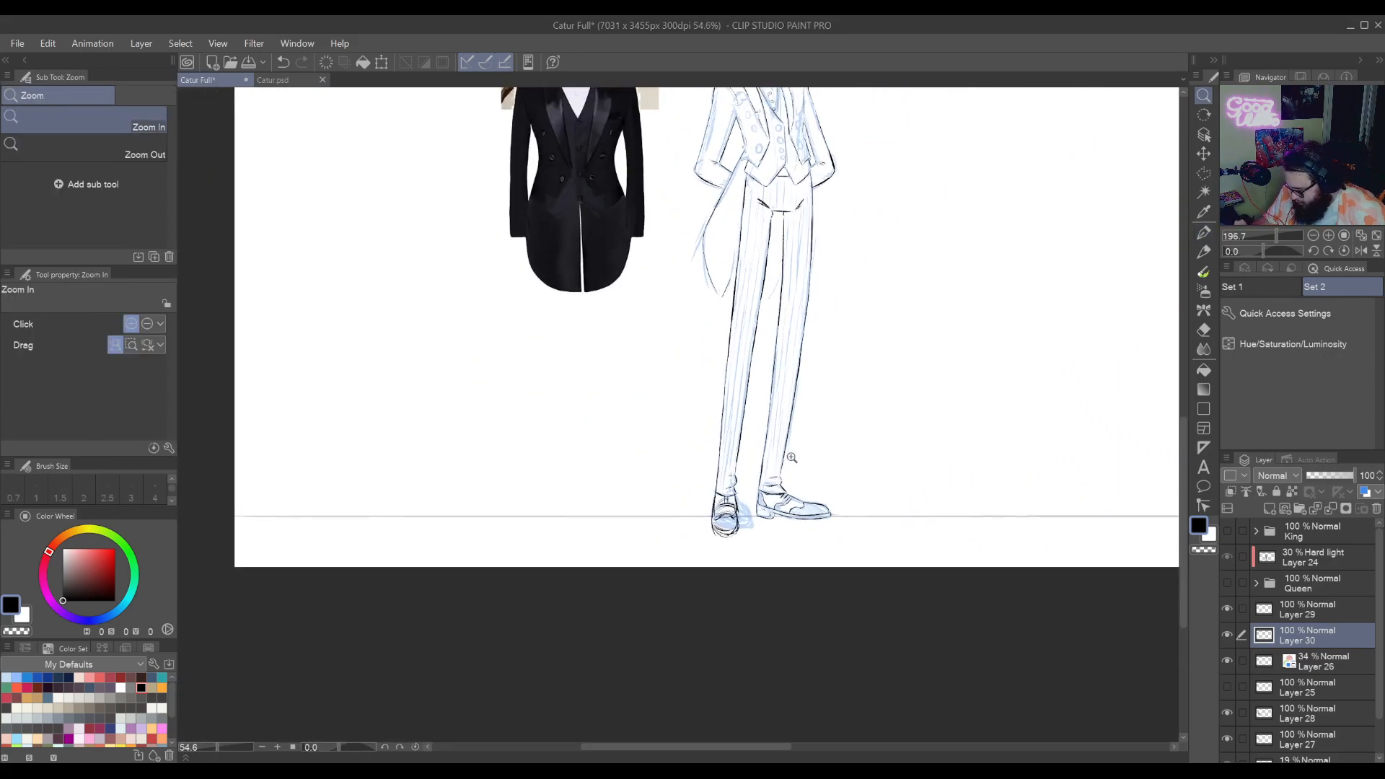
Move the shoe sketch on Layer 30 slightly lower below the ground line and rotate it very slightly
{"action": "left_click_drag", "start_coordinate": [740, 469], "coordinate": [838, 359]}
{"action": "key", "text": "ctrl+space"}
{"action": "left_click_drag", "start_coordinate": [741, 500], "coordinate": [777, 436]}
{"action": "left_click", "coordinate": [1203, 154]}
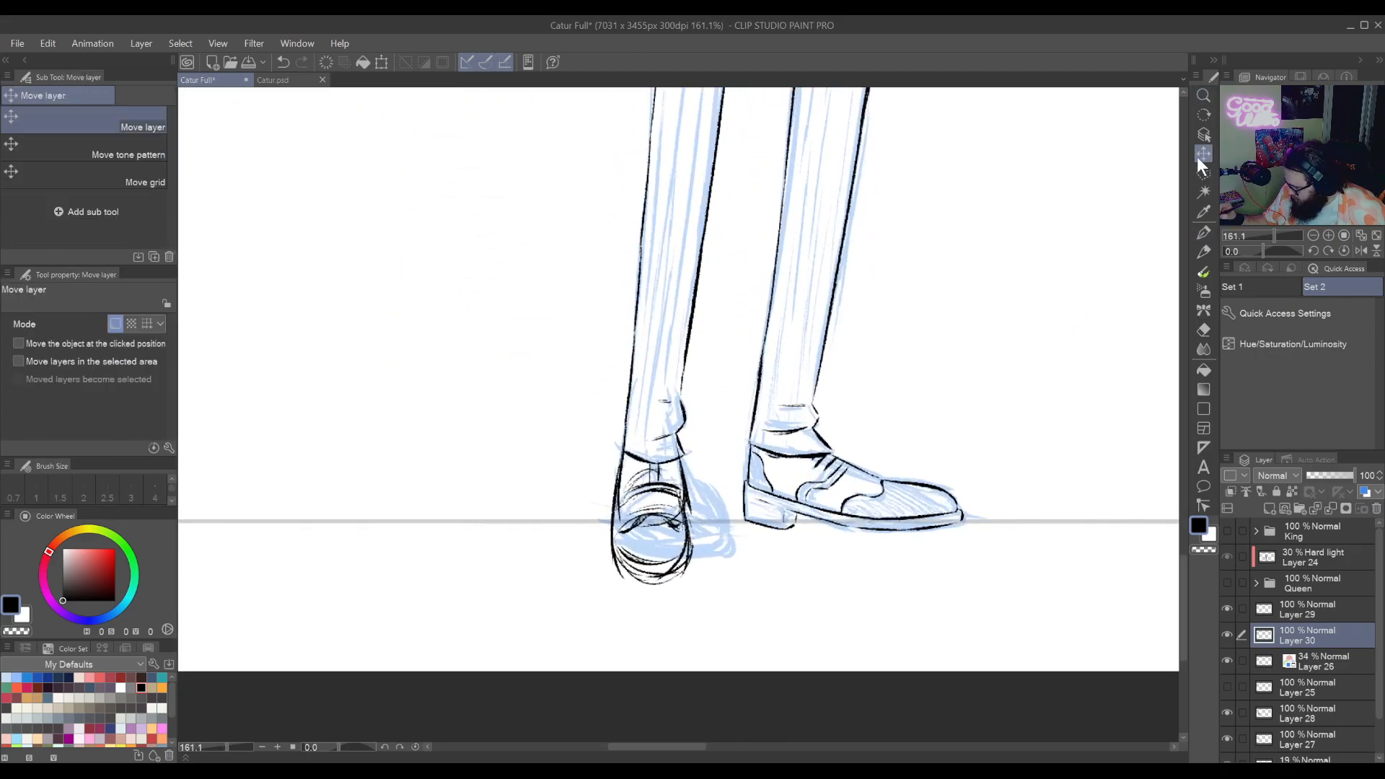
{"action": "left_click_drag", "start_coordinate": [675, 536], "coordinate": [677, 553]}
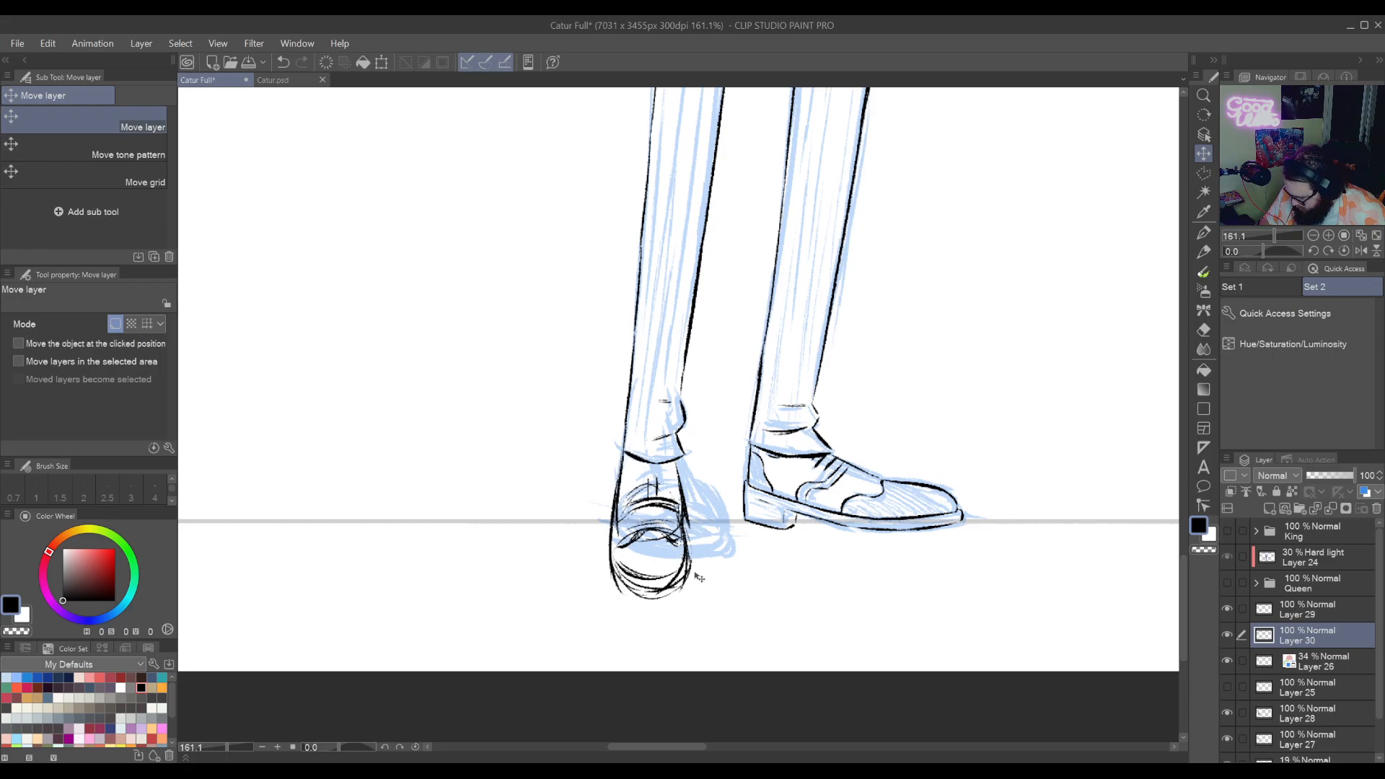
{"action": "left_click", "coordinate": [382, 62]}
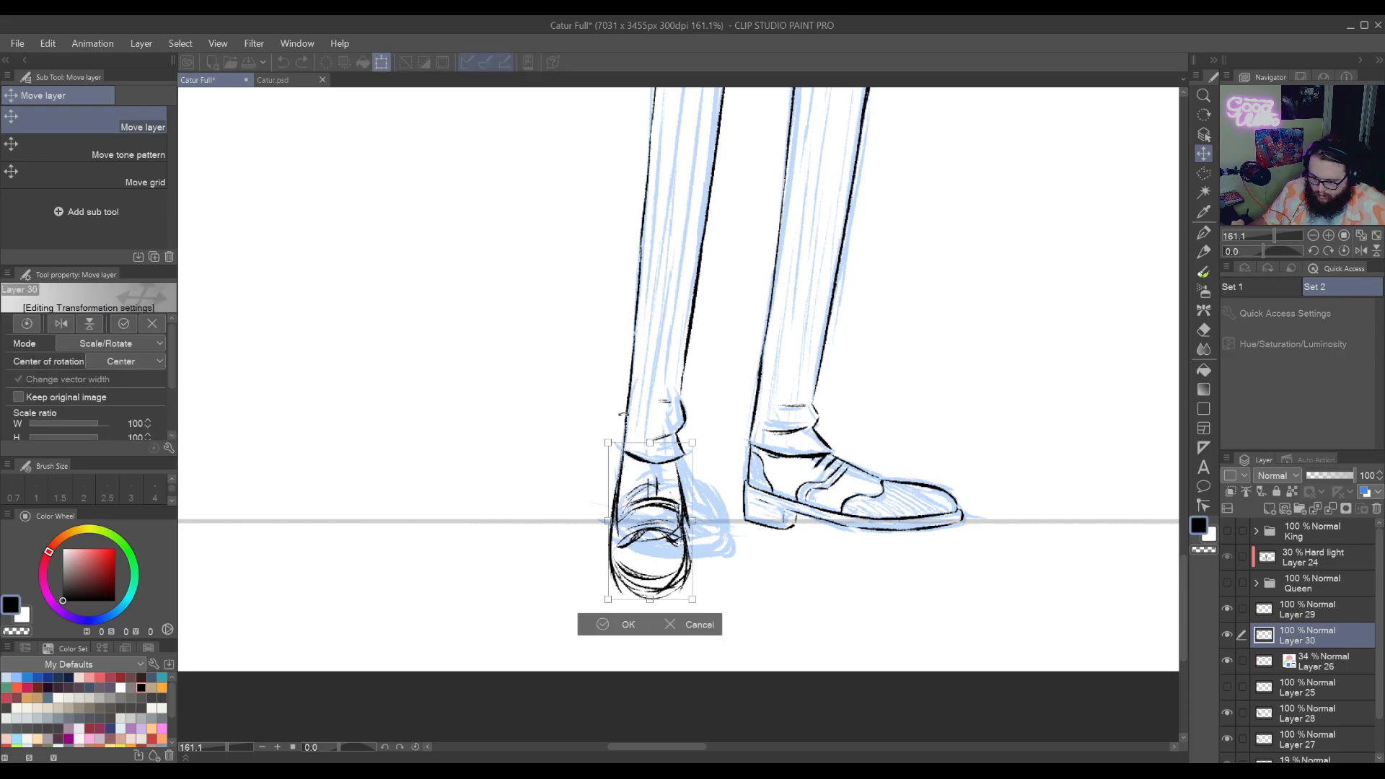
{"action": "left_click_drag", "start_coordinate": [748, 525], "coordinate": [748, 528]}
{"action": "left_click", "coordinate": [627, 626]}
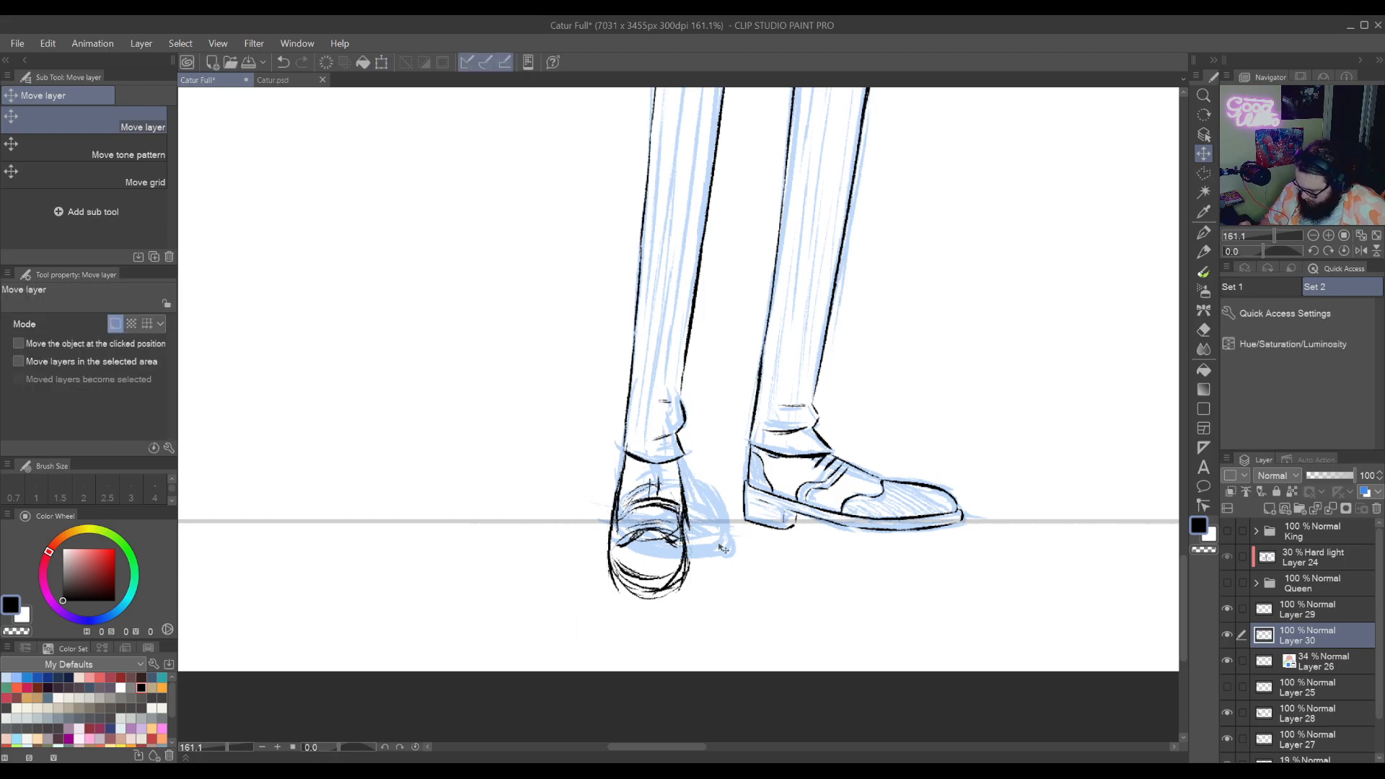
Erase the old trouser hem line above the front-facing shoe on Layer 29
{"action": "mouse_move", "coordinate": [653, 537]}
{"action": "left_mouse_down"}
{"action": "mouse_move", "coordinate": [696, 638]}
{"action": "mouse_move", "coordinate": [750, 586]}
{"action": "left_mouse_up"}
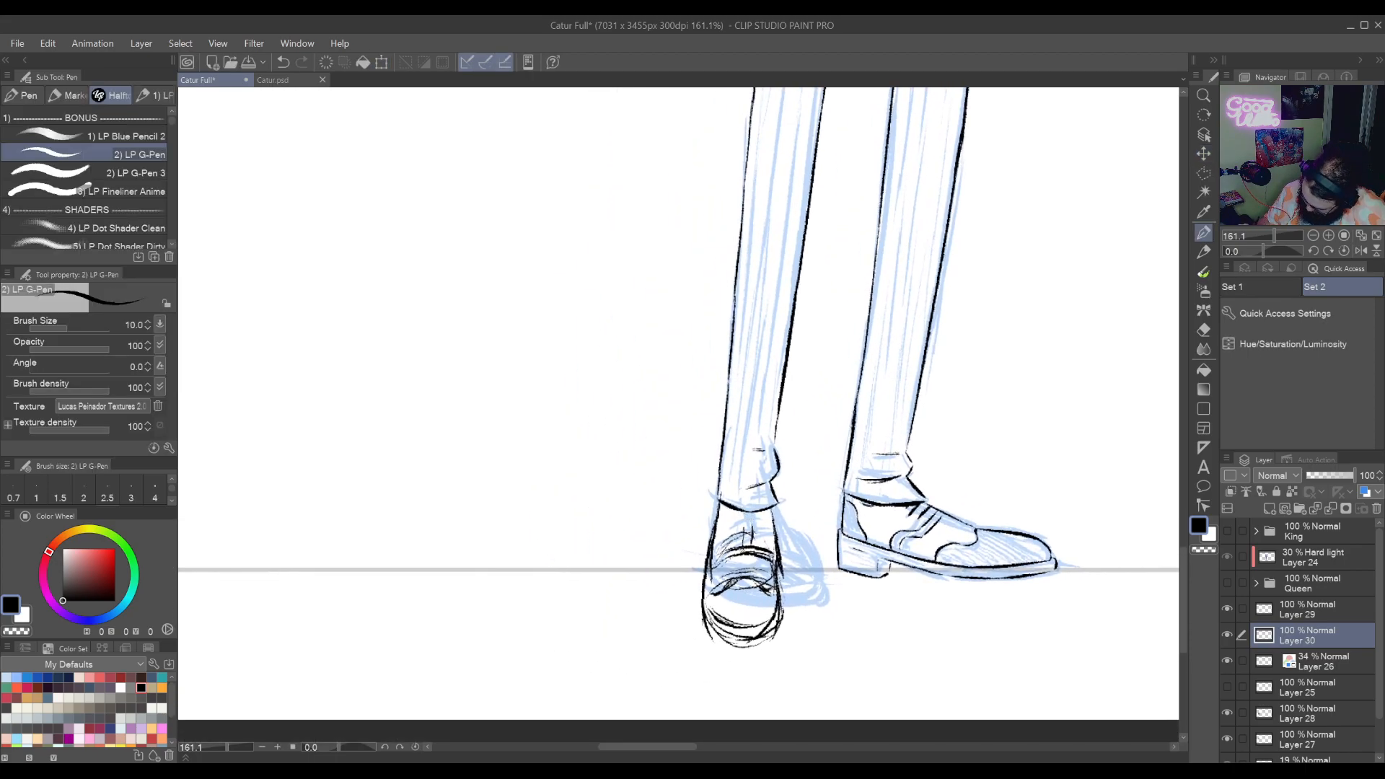
{"action": "key", "text": "p"}
{"action": "key", "text": "r"}
{"action": "left_click_drag", "start_coordinate": [984, 438], "coordinate": [674, 686]}
{"action": "left_click", "coordinate": [1301, 612]}
{"action": "left_click_drag", "start_coordinate": [722, 505], "coordinate": [916, 537]}
{"action": "key", "text": "e"}
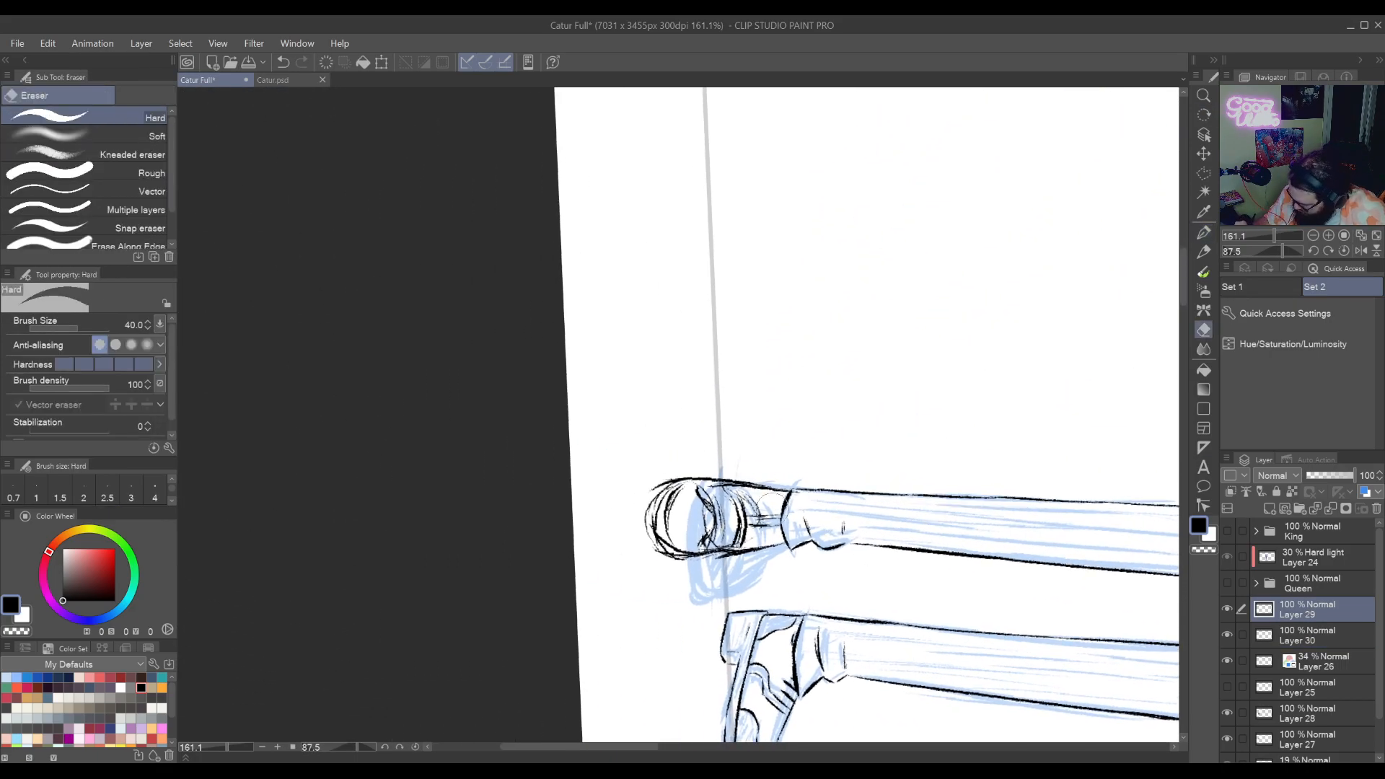
{"action": "mouse_move", "coordinate": [783, 537]}
{"action": "left_mouse_down"}
{"action": "mouse_move", "coordinate": [818, 442]}
{"action": "mouse_move", "coordinate": [797, 338]}
{"action": "left_mouse_up"}
{"action": "key", "text": "r"}
{"action": "scroll", "coordinate": [793, 505], "scroll_direction": "up", "scroll_amount": 2}
{"action": "key", "text": "p"}
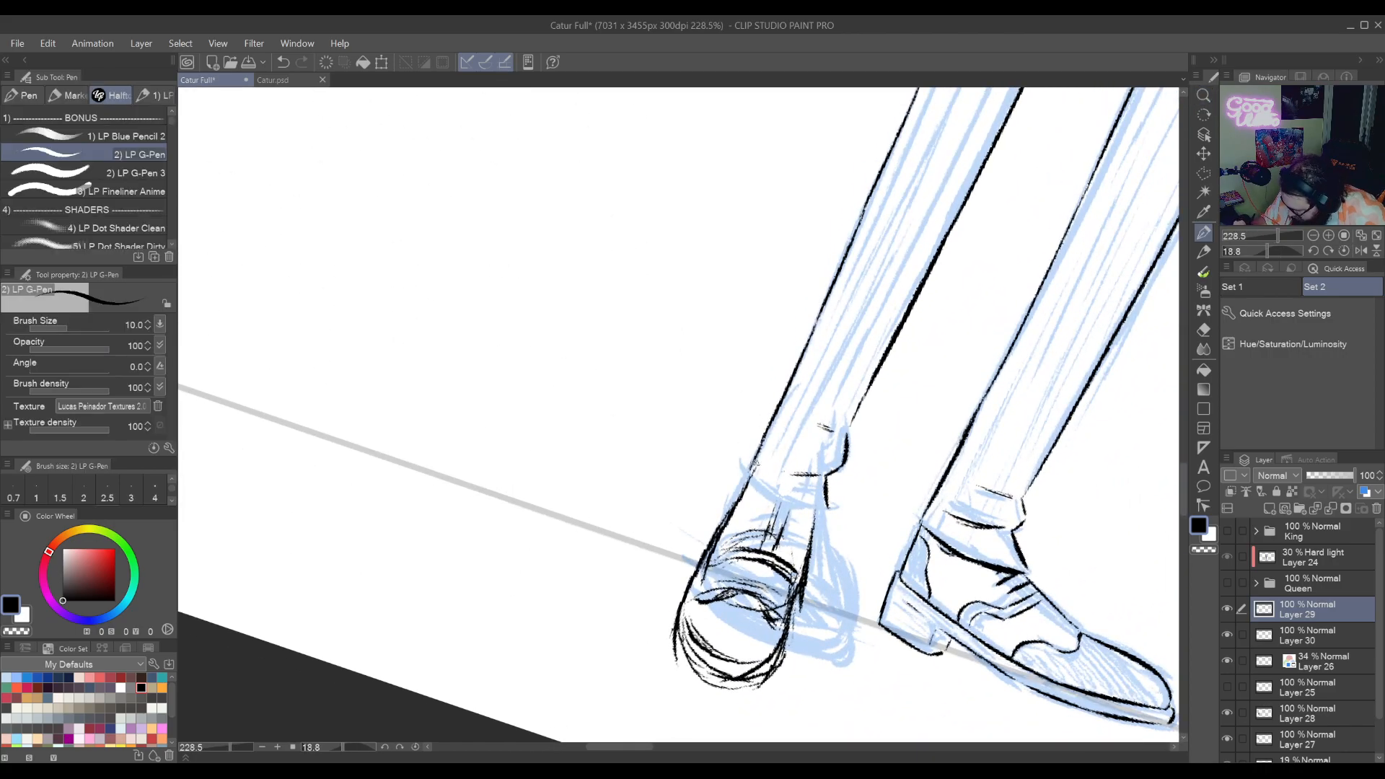
Draw a deeper, more pointed trouser hem curve over the top of the front-facing shoe
{"action": "mouse_move", "coordinate": [763, 503]}
{"action": "left_mouse_down"}
{"action": "mouse_move", "coordinate": [821, 333]}
{"action": "mouse_move", "coordinate": [811, 380]}
{"action": "left_mouse_up"}
{"action": "key", "text": "ctrl+z"}
{"action": "mouse_move", "coordinate": [842, 321]}
{"action": "left_mouse_down"}
{"action": "mouse_move", "coordinate": [847, 426]}
{"action": "mouse_move", "coordinate": [841, 397]}
{"action": "left_mouse_up"}
{"action": "key", "text": "e"}
{"action": "key", "text": "p"}
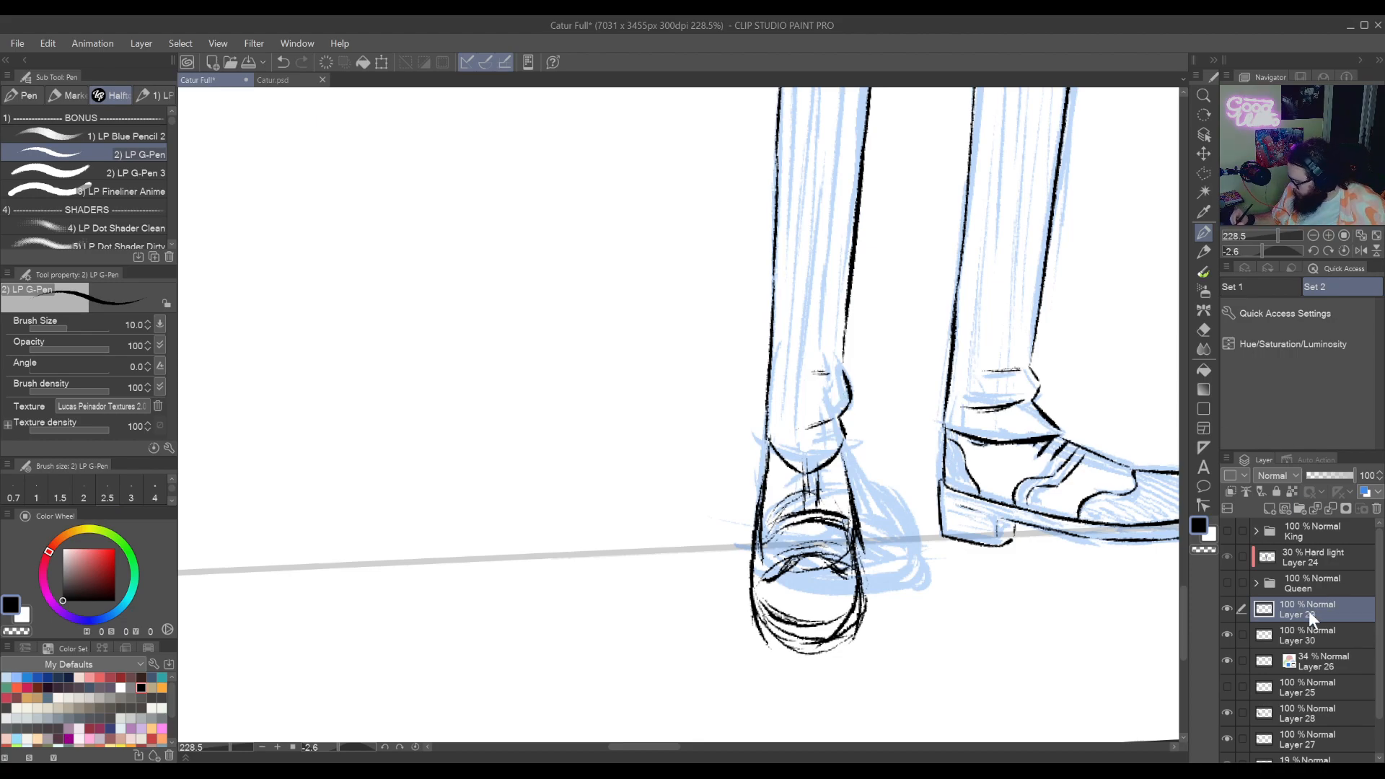
Turn Layer 30 into a blue guide at 42% opacity with Layer 26 hidden, and make Layer 29 active
{"action": "left_click", "coordinate": [1307, 629]}
{"action": "left_click", "coordinate": [1364, 491]}
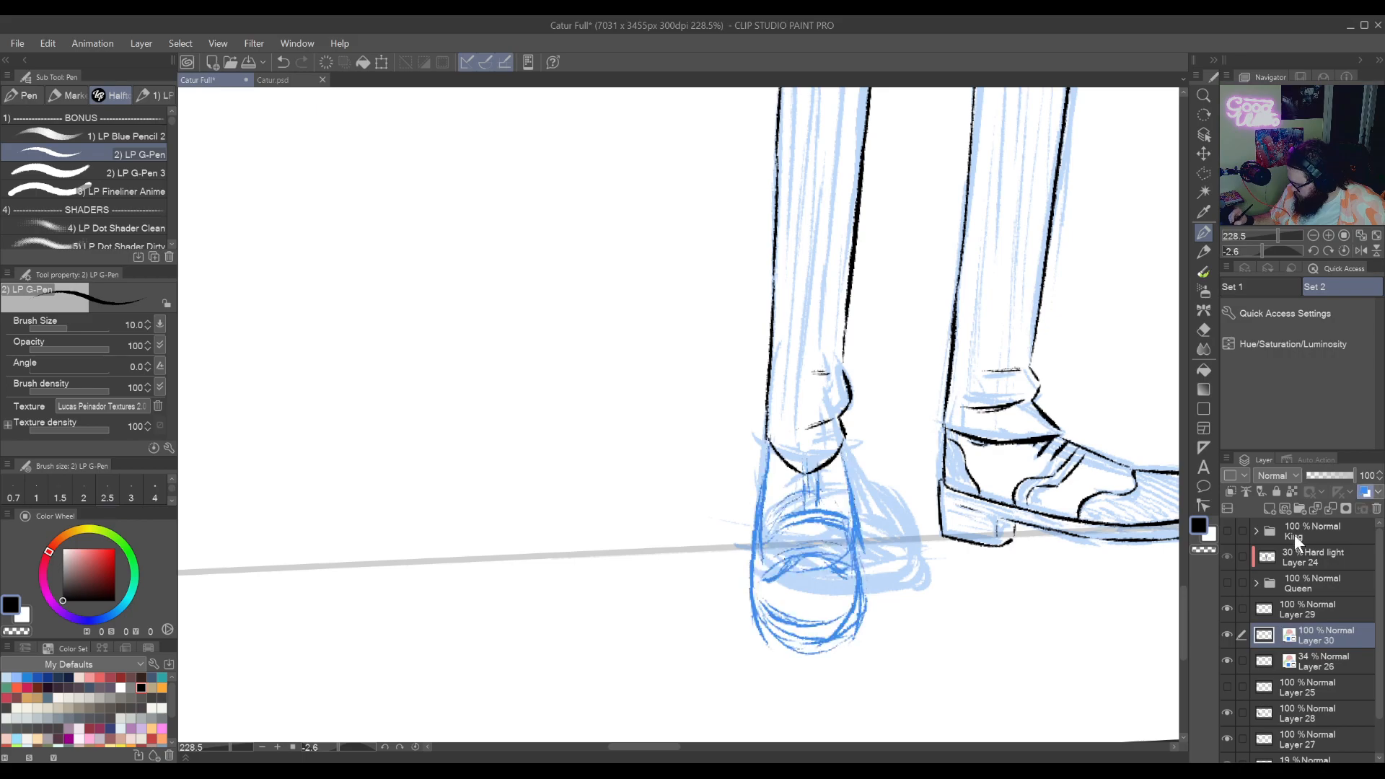
{"action": "left_click", "coordinate": [1227, 661]}
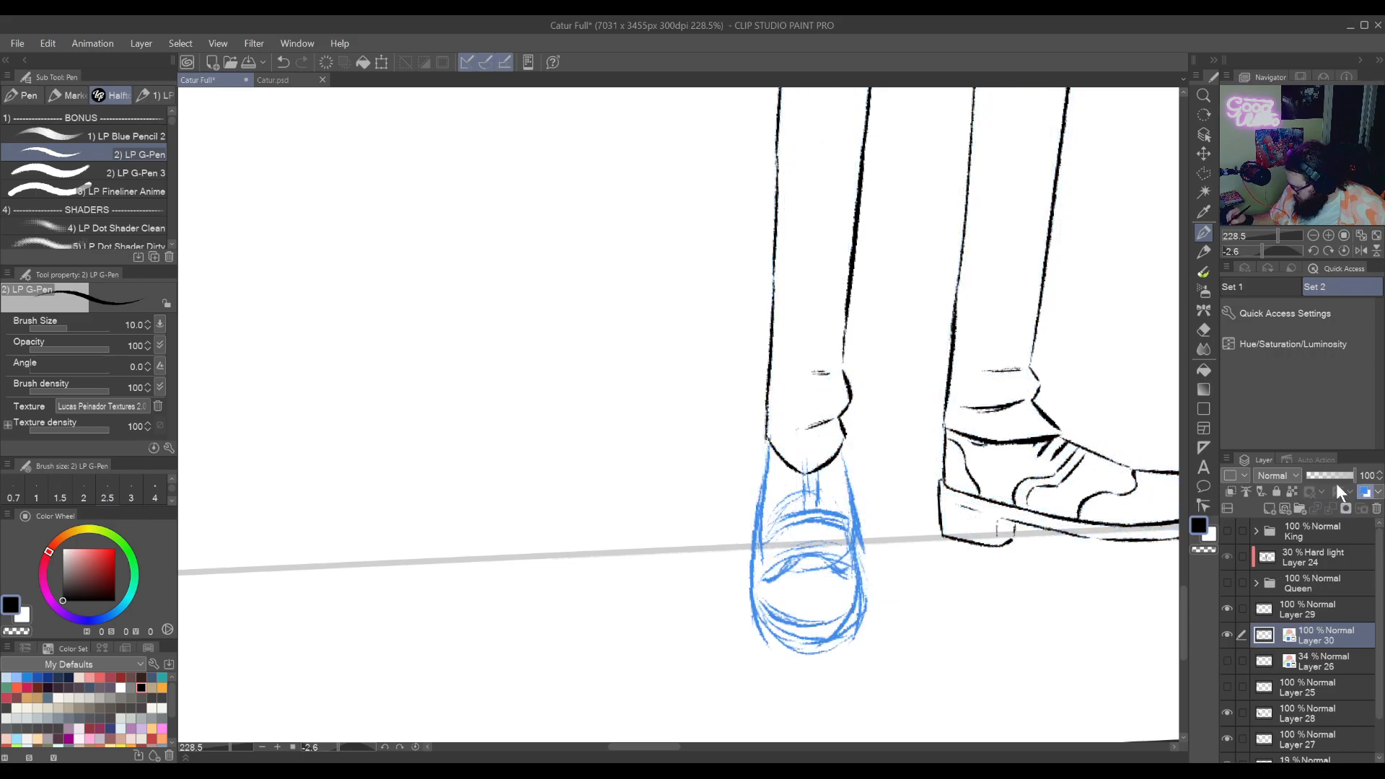
{"action": "left_click_drag", "start_coordinate": [1336, 478], "coordinate": [1326, 477]}
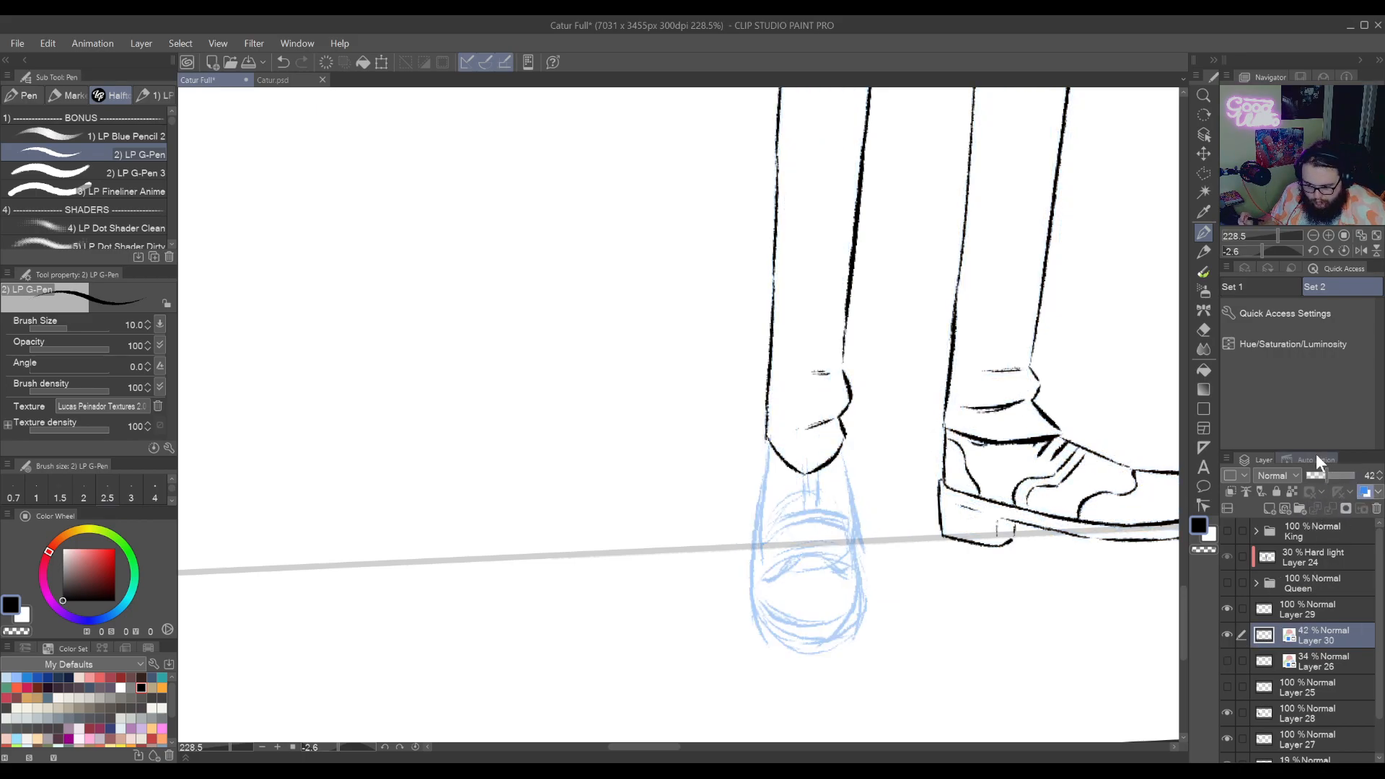
{"action": "left_click", "coordinate": [1306, 610]}
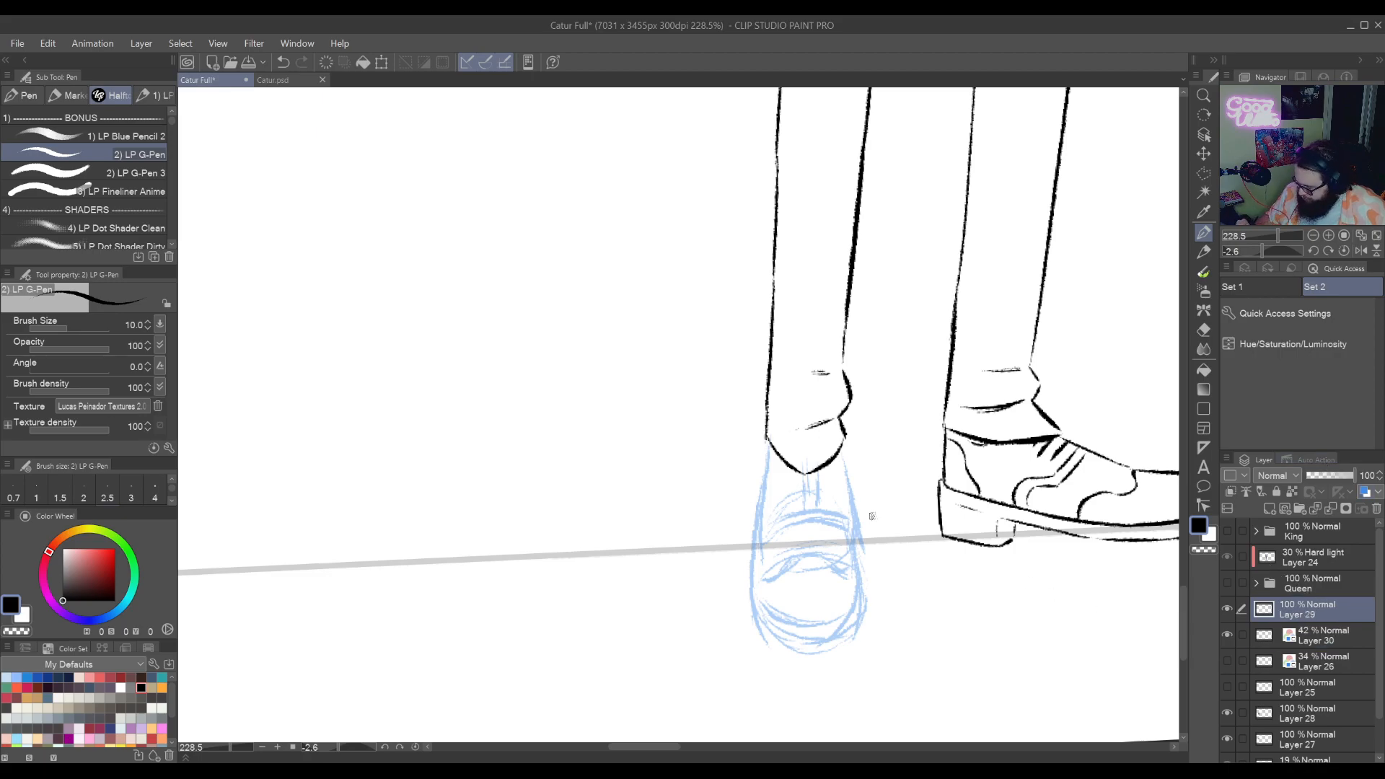
Try inking the shoe's outer side line down from the trouser hem over the blue sketch
{"action": "left_click_drag", "start_coordinate": [766, 544], "coordinate": [847, 413]}
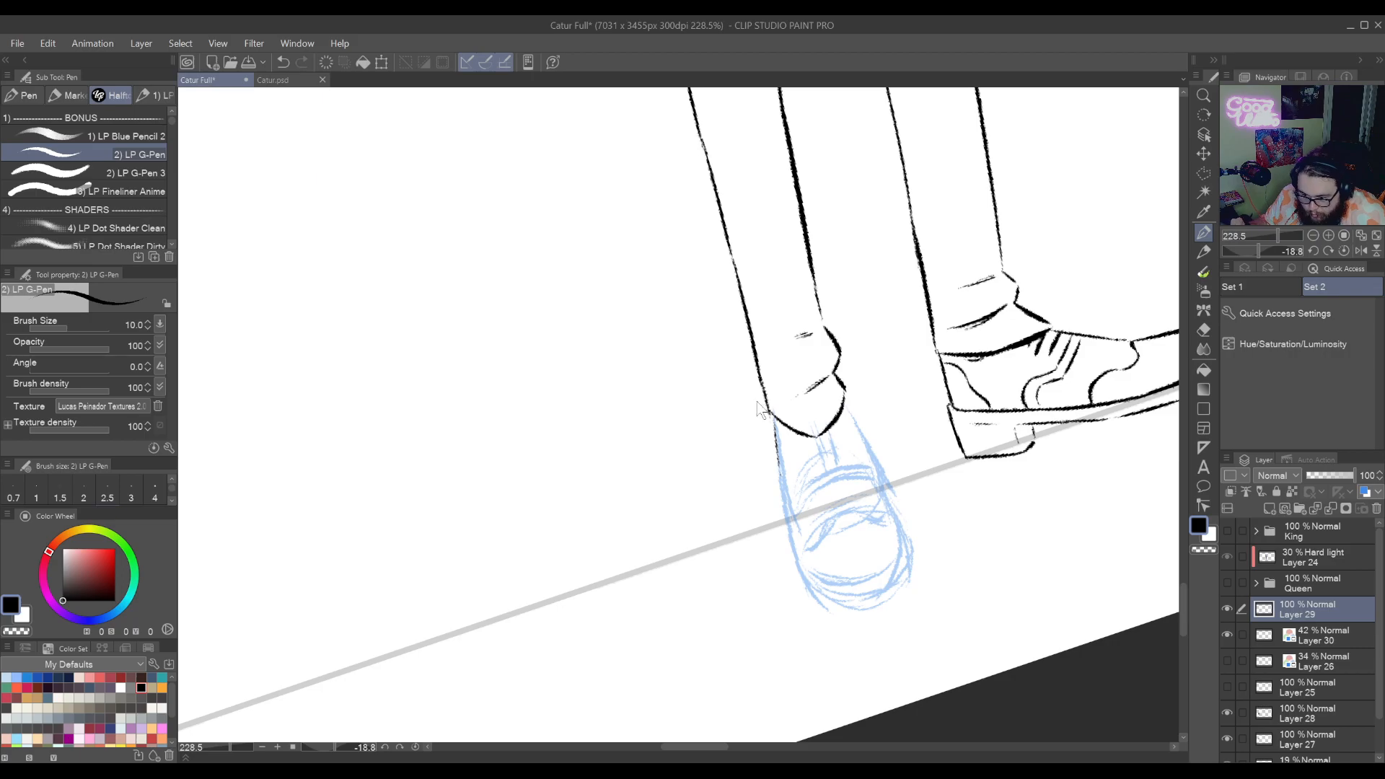
{"action": "key", "text": "ctrl+z"}
{"action": "left_click_drag", "start_coordinate": [785, 503], "coordinate": [751, 533]}
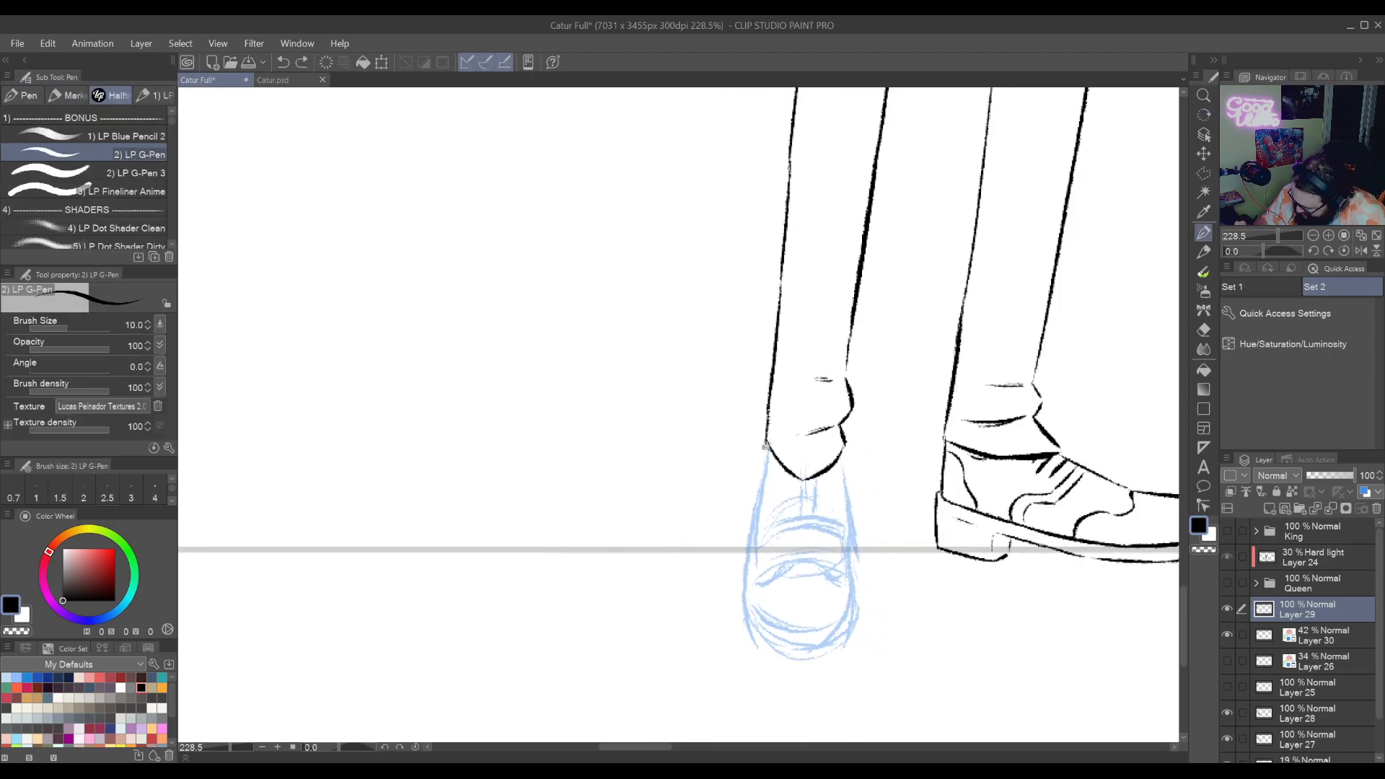
{"action": "left_click_drag", "start_coordinate": [765, 446], "coordinate": [754, 513]}
{"action": "key", "text": "ctrl+z"}
{"action": "left_click_drag", "start_coordinate": [767, 442], "coordinate": [753, 539]}
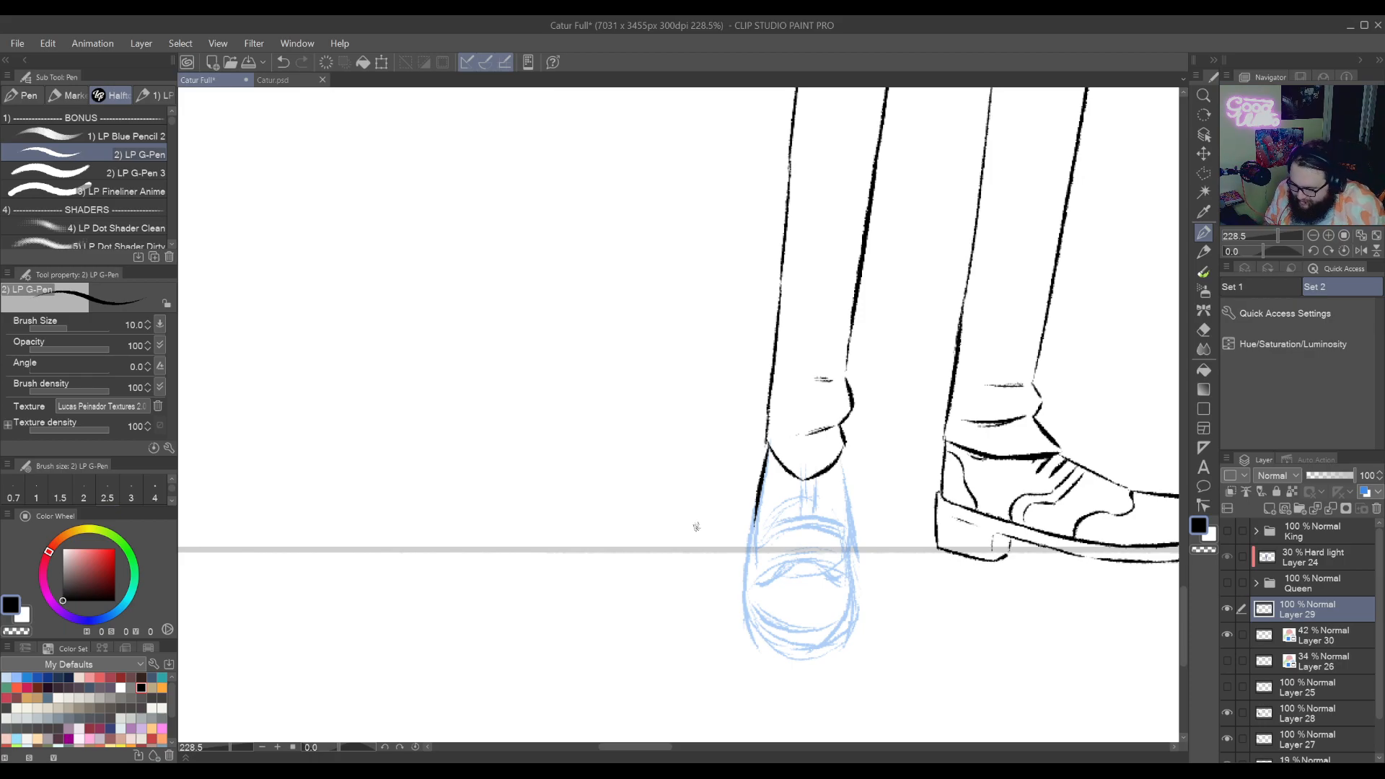
{"action": "scroll", "coordinate": [759, 450], "scroll_direction": "down", "scroll_amount": 3}
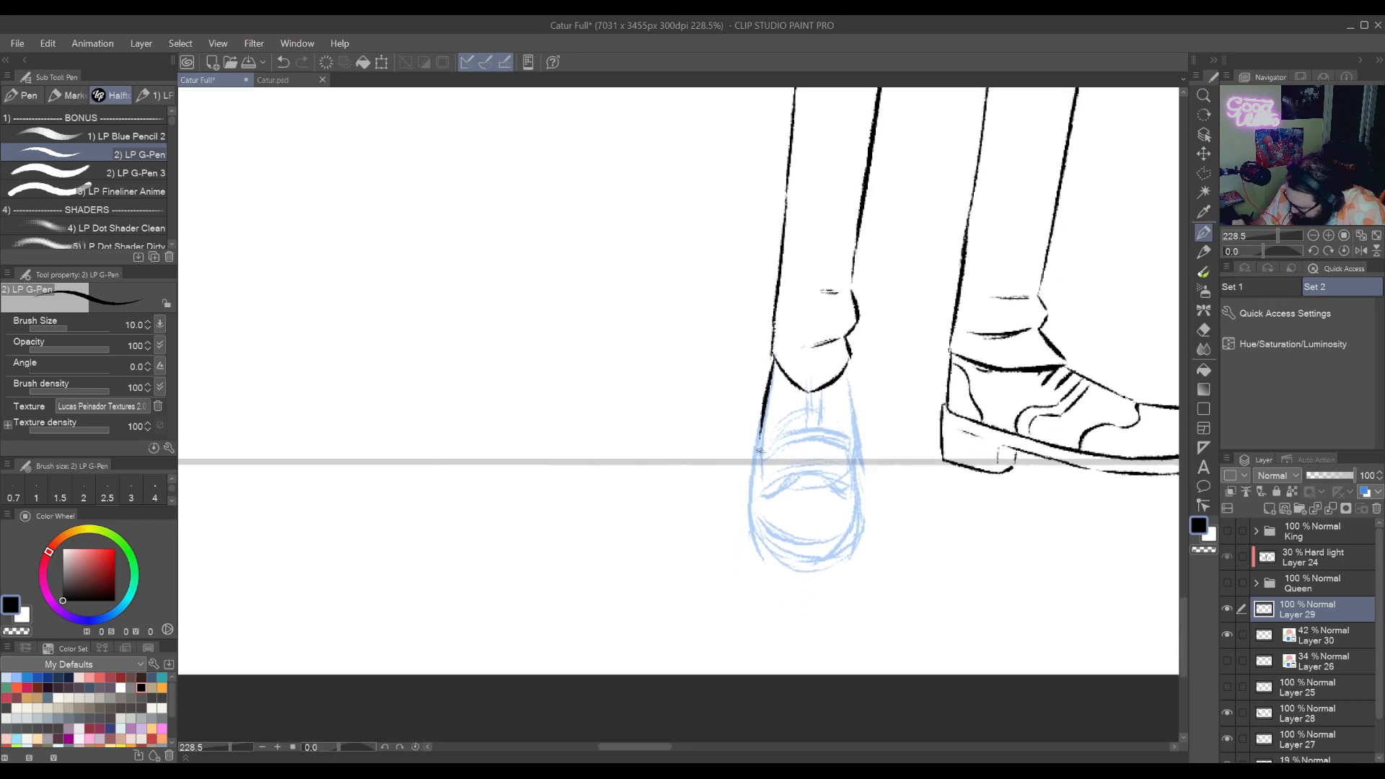
{"action": "left_click_drag", "start_coordinate": [762, 427], "coordinate": [750, 505]}
{"action": "key", "text": "ctrl+z"}
{"action": "key", "text": "ctrl+z"}
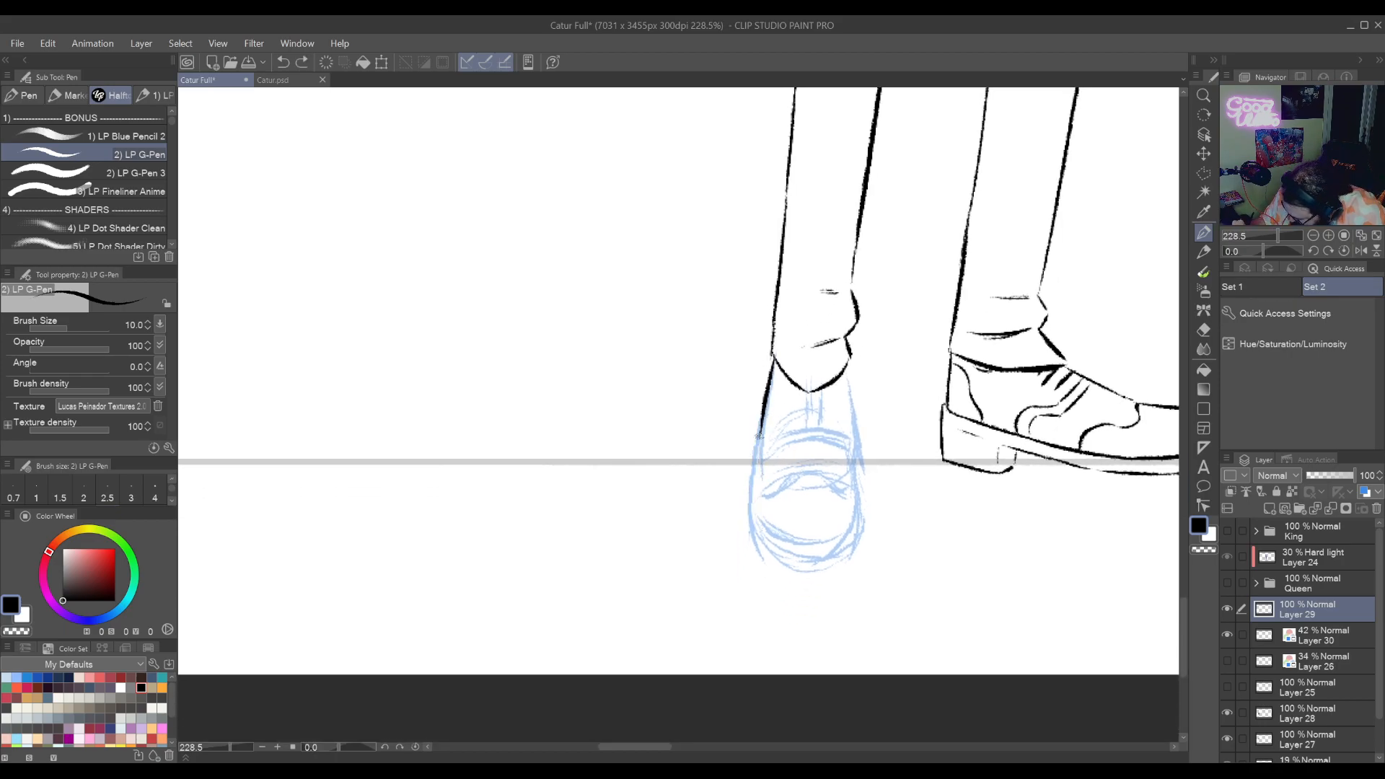
Ink the shoe's outer and inner side lines from the trouser hem down toward the toe
{"action": "left_click_drag", "start_coordinate": [771, 357], "coordinate": [775, 539]}
{"action": "mouse_move", "coordinate": [761, 397]}
{"action": "left_mouse_down"}
{"action": "mouse_move", "coordinate": [728, 411]}
{"action": "mouse_move", "coordinate": [625, 393]}
{"action": "mouse_move", "coordinate": [706, 435]}
{"action": "left_mouse_up"}
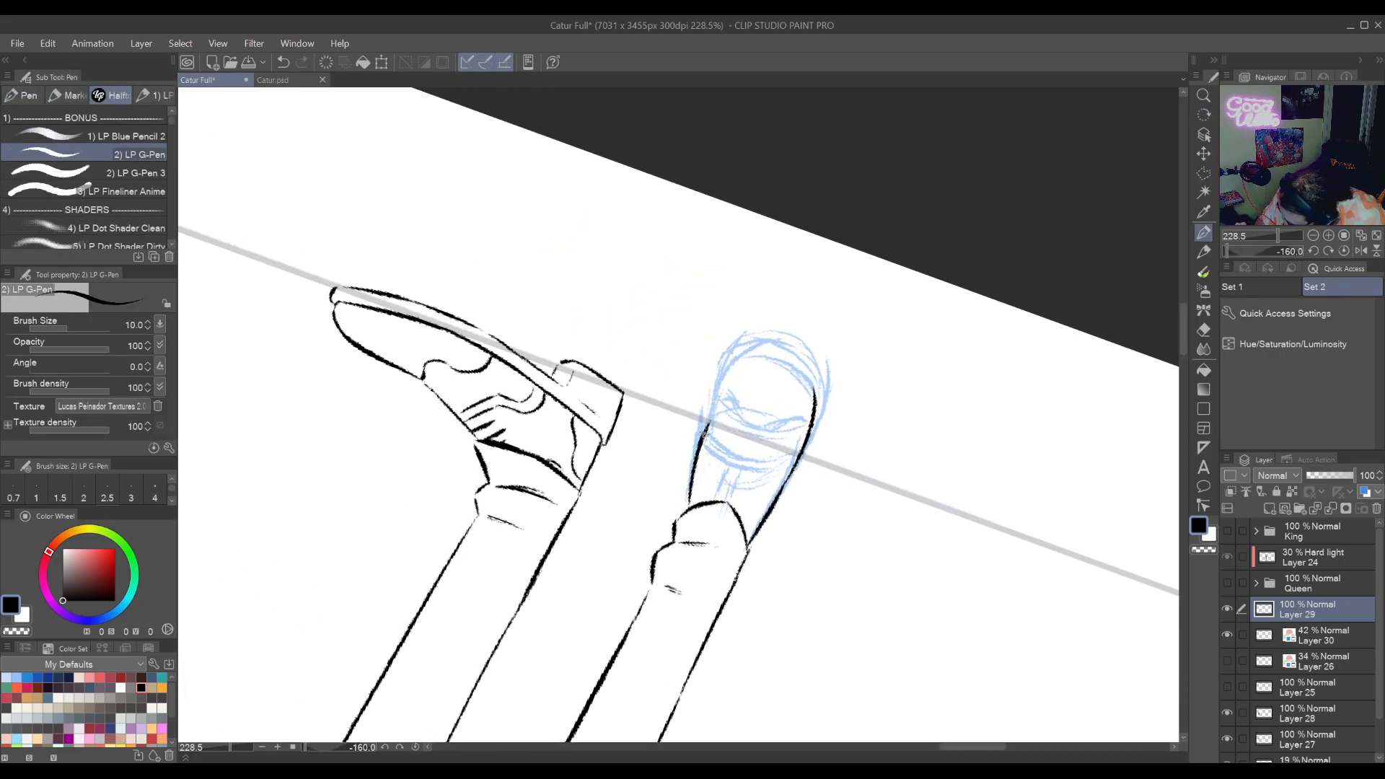
{"action": "mouse_move", "coordinate": [705, 431]}
{"action": "left_mouse_down"}
{"action": "mouse_move", "coordinate": [717, 381]}
{"action": "mouse_move", "coordinate": [713, 406]}
{"action": "mouse_move", "coordinate": [756, 353]}
{"action": "left_mouse_up"}
{"action": "key", "text": "ctrl+z"}
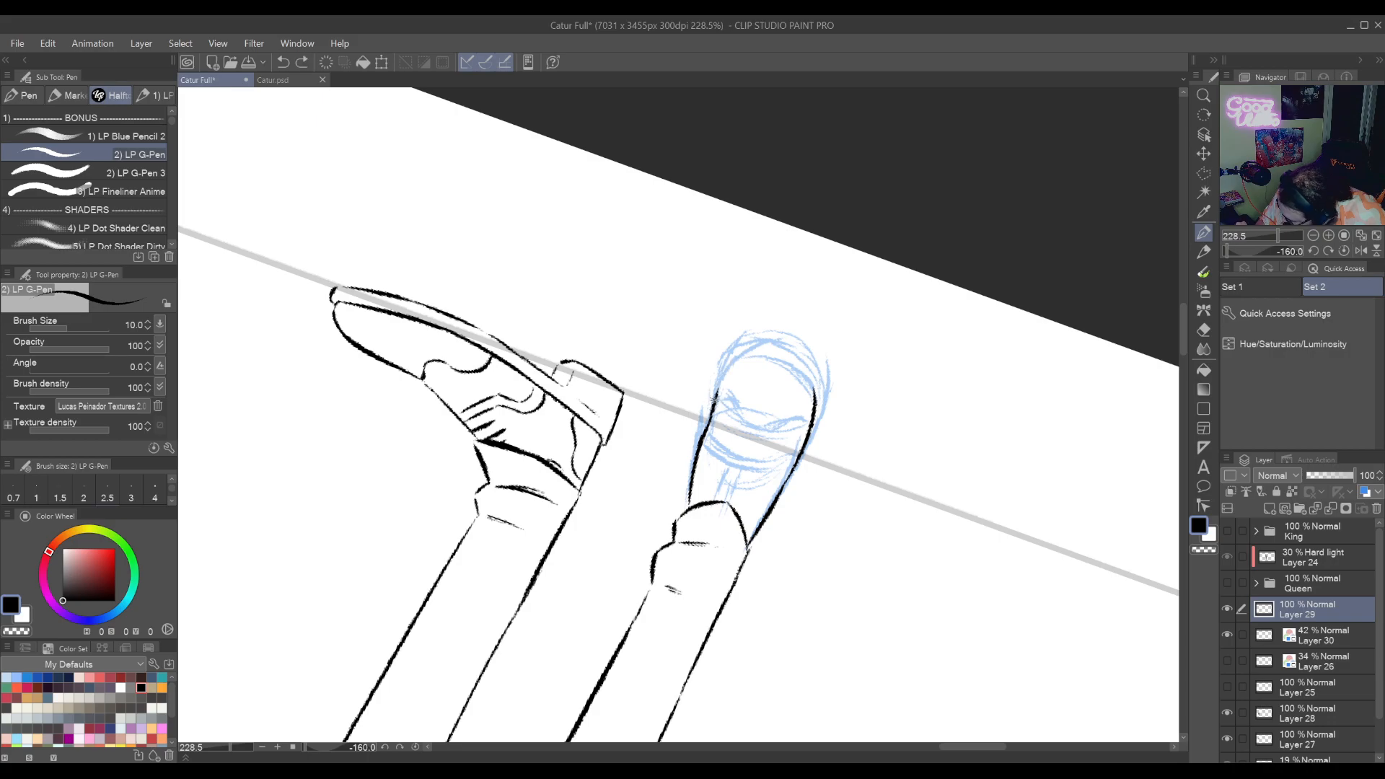
{"action": "mouse_move", "coordinate": [717, 398]}
{"action": "left_mouse_down"}
{"action": "mouse_move", "coordinate": [739, 358]}
{"action": "mouse_move", "coordinate": [767, 350]}
{"action": "left_mouse_up"}
{"action": "key", "text": "ctrl+z"}
{"action": "left_click_drag", "start_coordinate": [717, 398], "coordinate": [766, 350]}
{"action": "key", "text": "ctrl+z"}
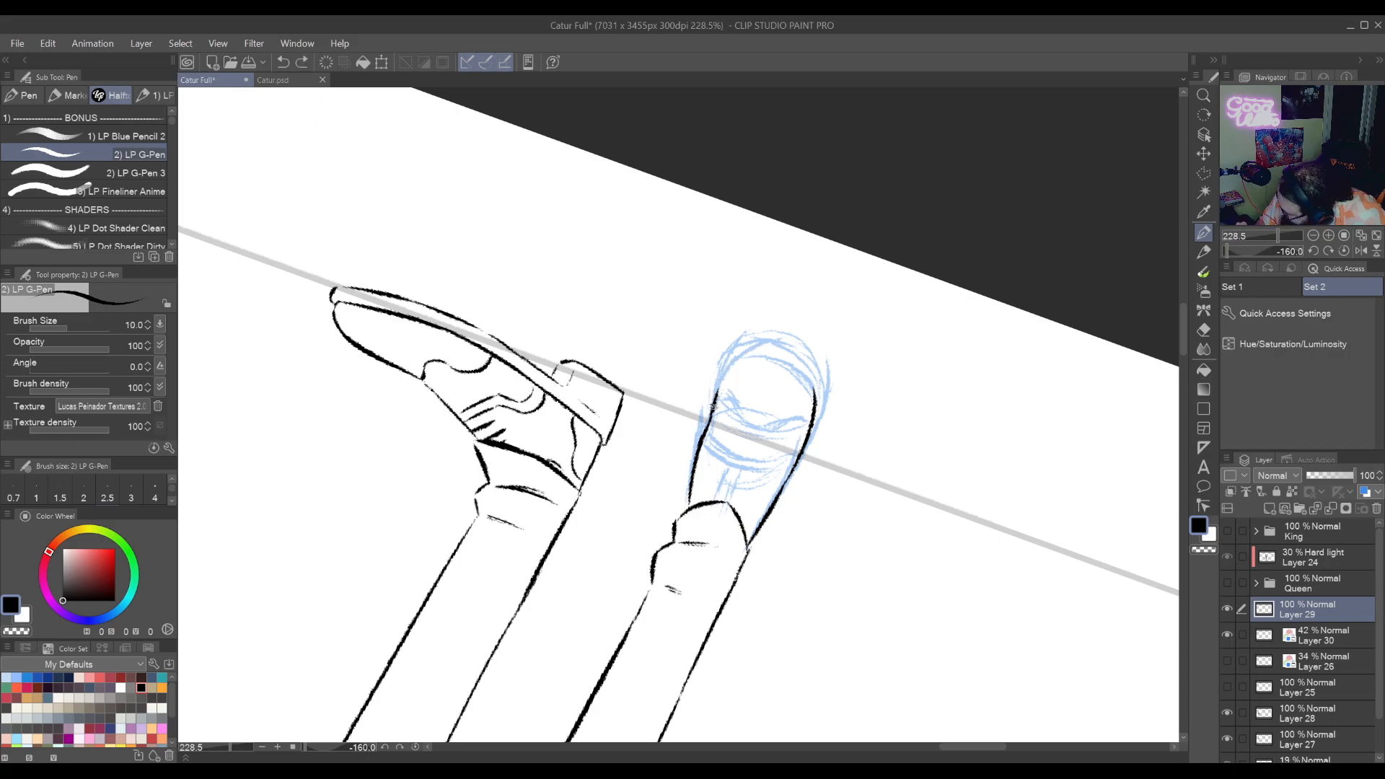
{"action": "mouse_move", "coordinate": [714, 400]}
{"action": "left_mouse_down"}
{"action": "mouse_move", "coordinate": [769, 345]}
{"action": "mouse_move", "coordinate": [501, 587]}
{"action": "mouse_move", "coordinate": [497, 389]}
{"action": "left_mouse_up"}
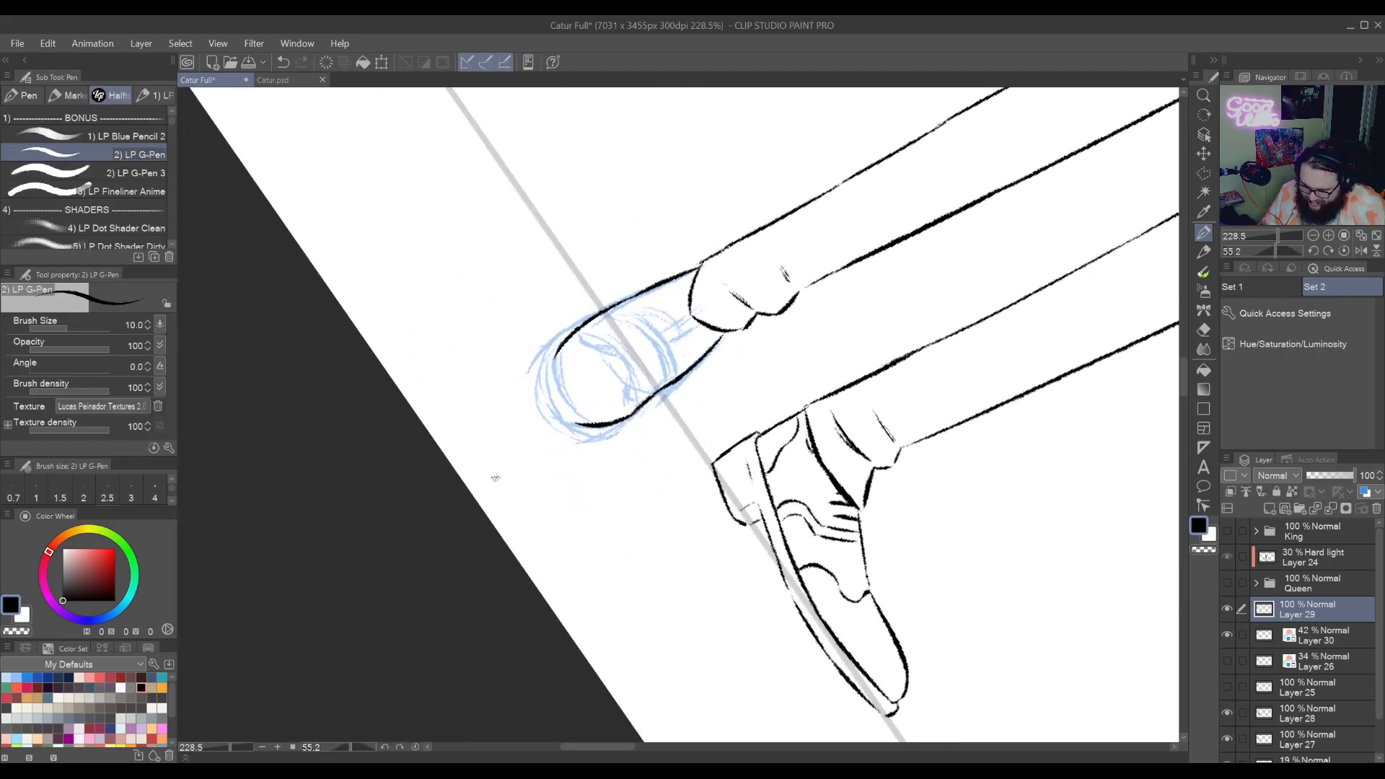
Ink the rounded toe curve, joining the shoe's two side lines into a closed front outline
{"action": "left_click_drag", "start_coordinate": [505, 481], "coordinate": [739, 582]}
{"action": "mouse_move", "coordinate": [811, 463]}
{"action": "left_mouse_down"}
{"action": "mouse_move", "coordinate": [807, 424]}
{"action": "mouse_move", "coordinate": [783, 466]}
{"action": "left_mouse_up"}
{"action": "key", "text": "ctrl+z"}
{"action": "left_click_drag", "start_coordinate": [768, 399], "coordinate": [797, 467]}
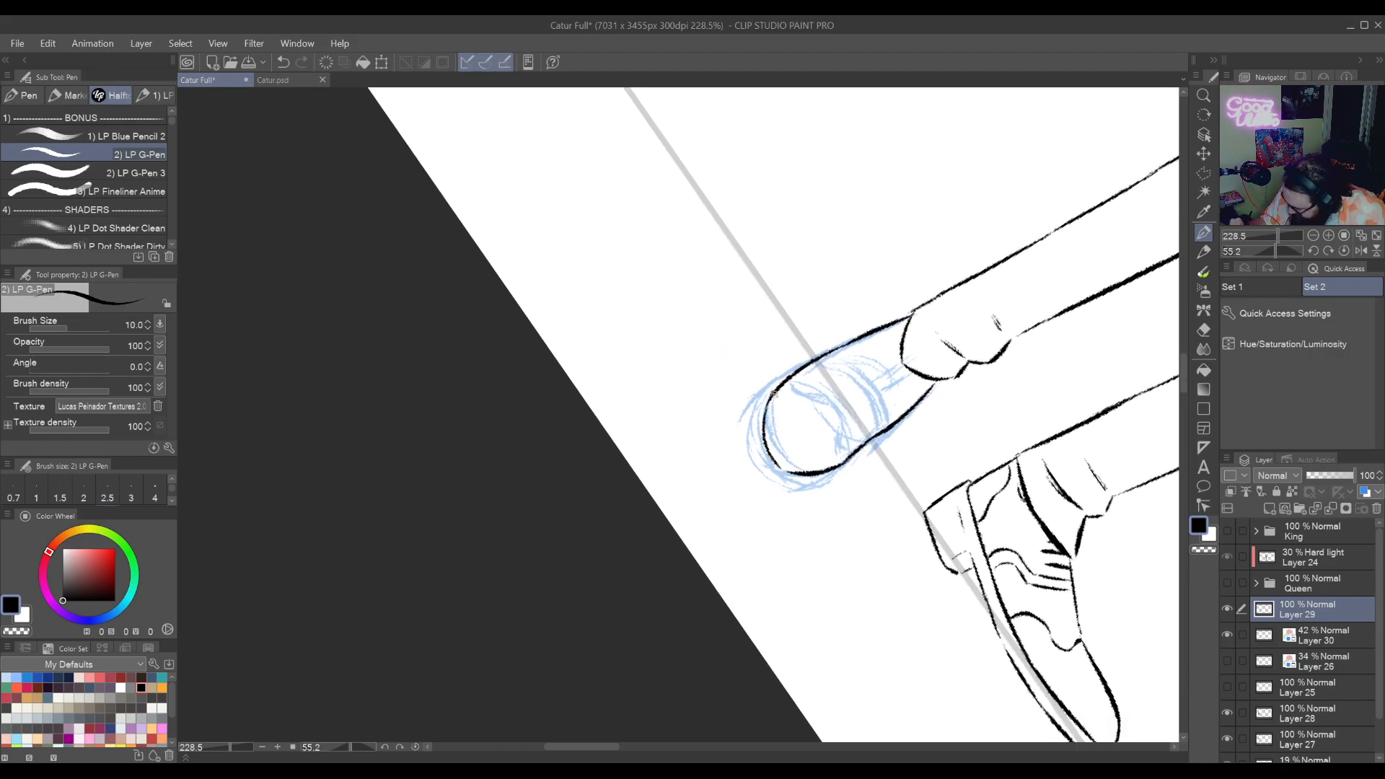
{"action": "left_click_drag", "start_coordinate": [773, 393], "coordinate": [752, 425]}
{"action": "left_click_drag", "start_coordinate": [779, 527], "coordinate": [799, 426]}
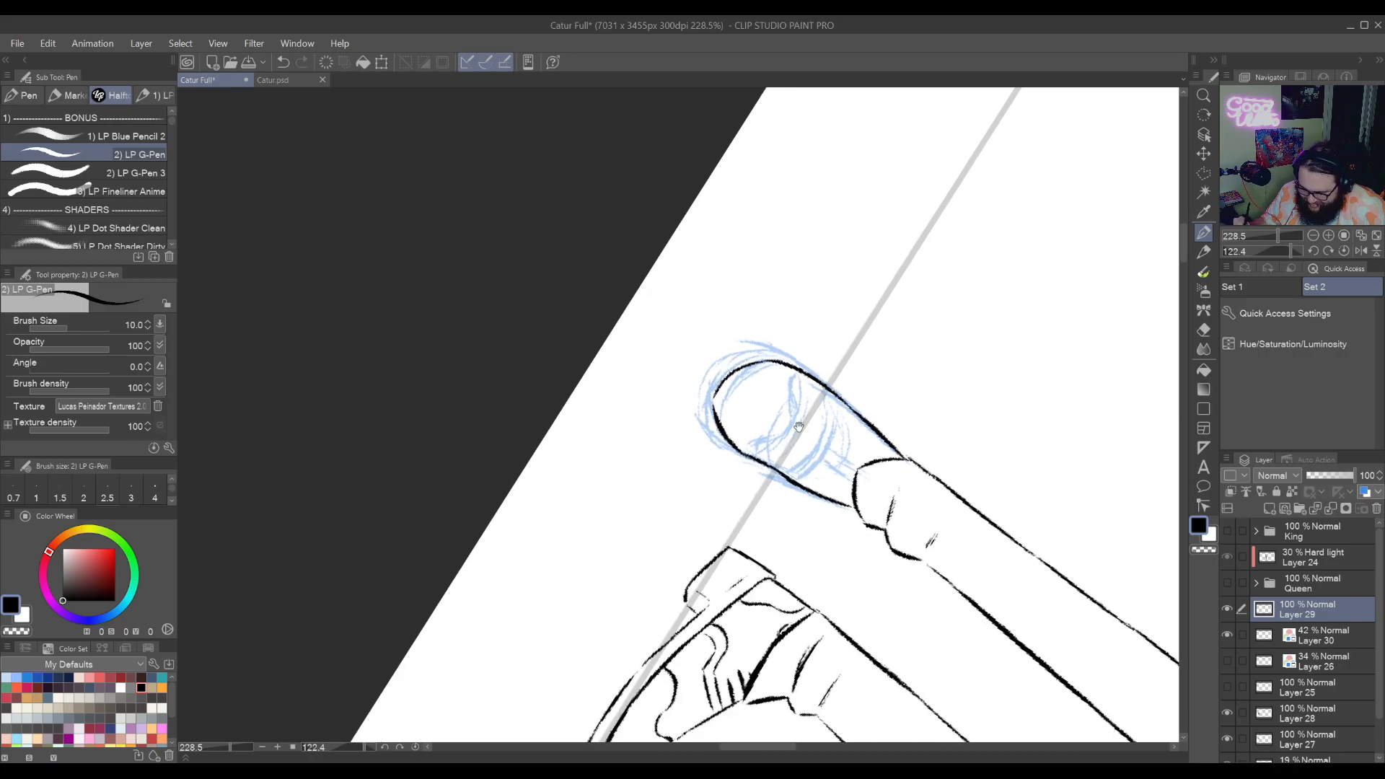
{"action": "left_click_drag", "start_coordinate": [721, 455], "coordinate": [785, 420]}
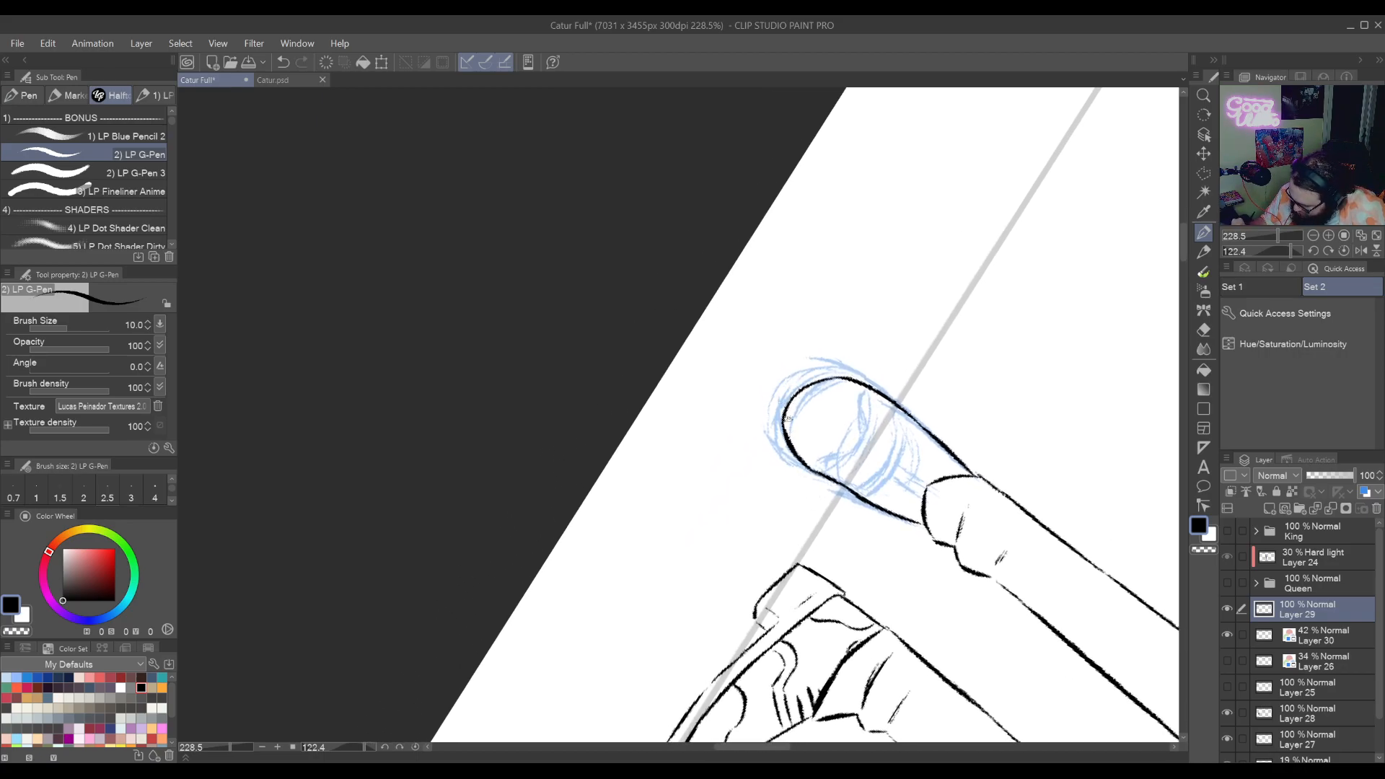
{"action": "left_click_drag", "start_coordinate": [752, 553], "coordinate": [800, 579]}
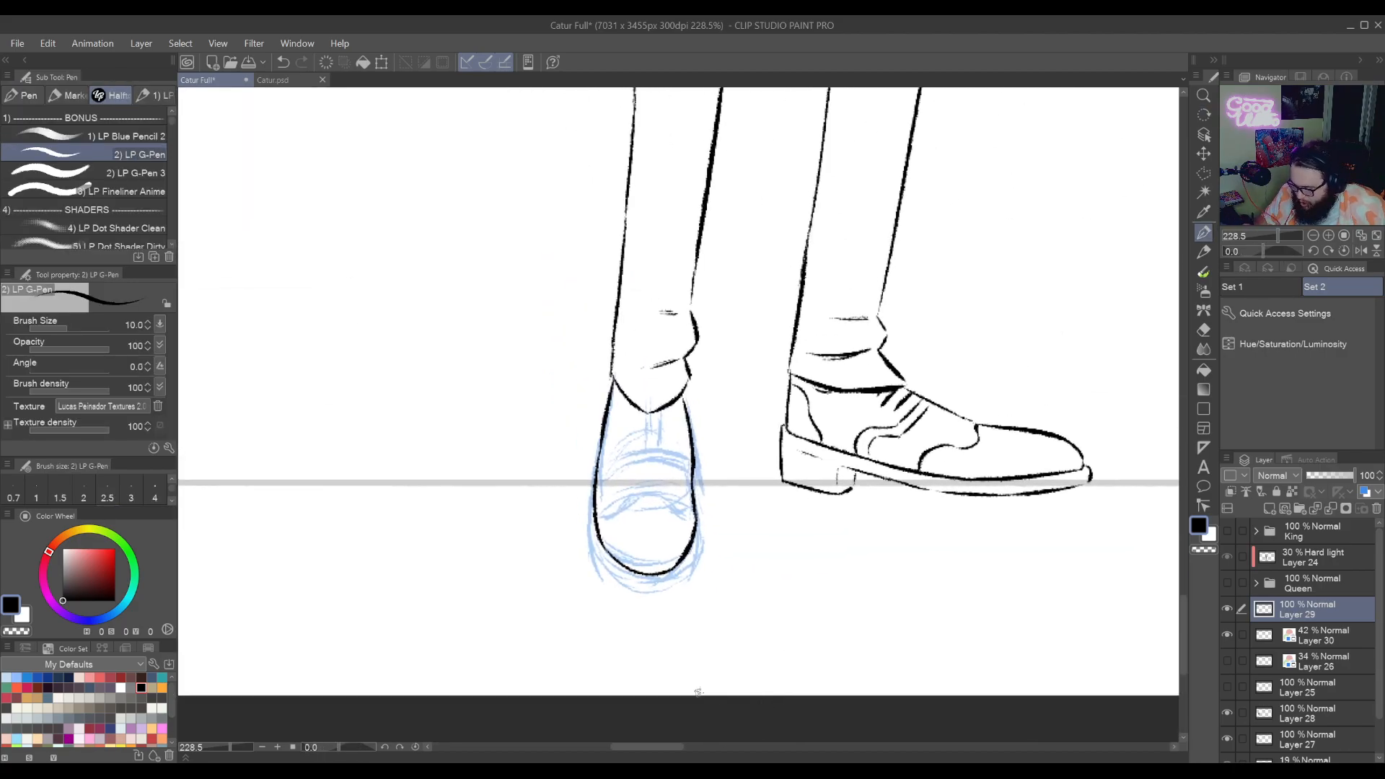
Try inking the sole edge just outside the shoe's outer side line near the ground line
{"action": "left_click_drag", "start_coordinate": [670, 609], "coordinate": [750, 427]}
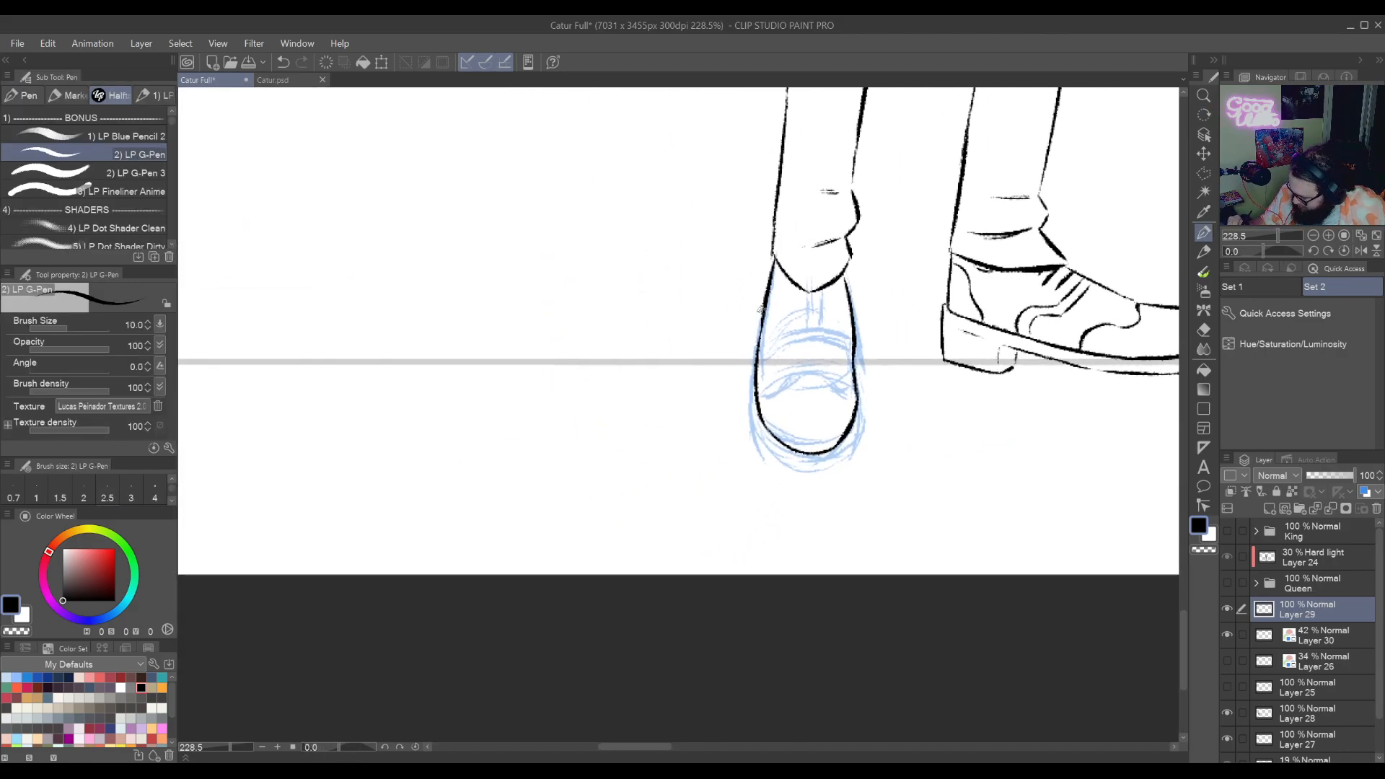
{"action": "left_click_drag", "start_coordinate": [755, 354], "coordinate": [757, 441]}
{"action": "key", "text": "ctrl+z"}
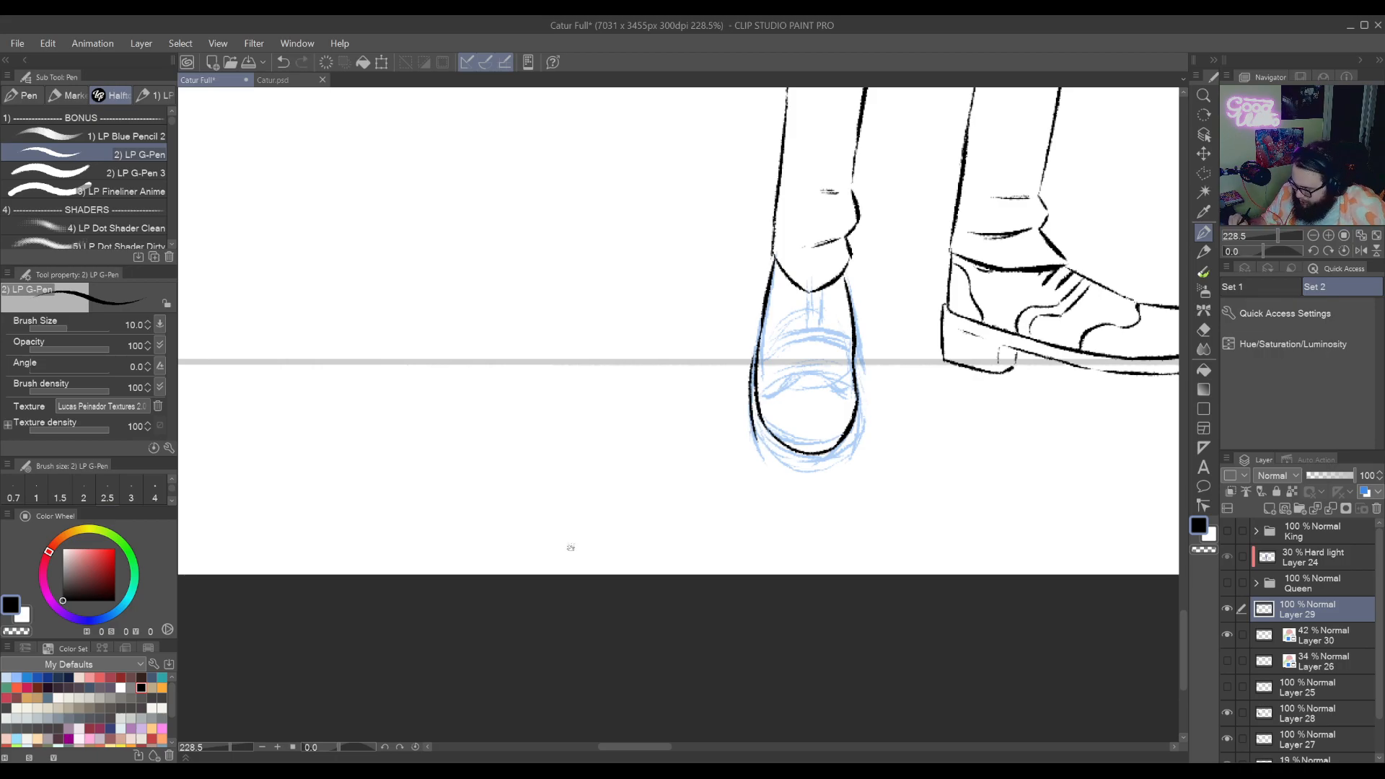
{"action": "key", "text": "ctrl+z"}
{"action": "left_click_drag", "start_coordinate": [758, 336], "coordinate": [754, 414]}
{"action": "key", "text": "ctrl+z"}
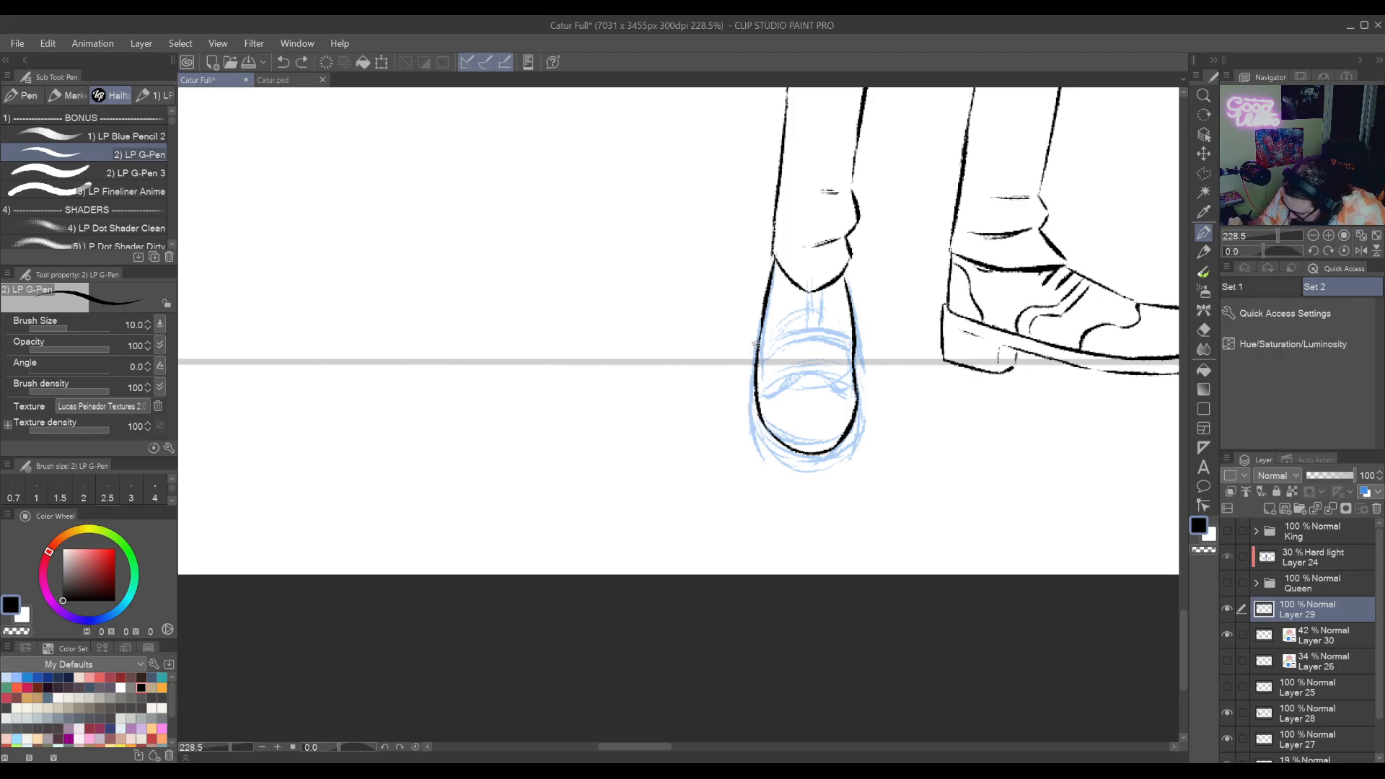
Ink the sole edge down the shoe's outer side, just outside the upper's outline, toward the toe
{"action": "mouse_move", "coordinate": [758, 341]}
{"action": "left_mouse_down"}
{"action": "mouse_move", "coordinate": [756, 425]}
{"action": "mouse_move", "coordinate": [752, 403]}
{"action": "mouse_move", "coordinate": [813, 458]}
{"action": "left_mouse_up"}
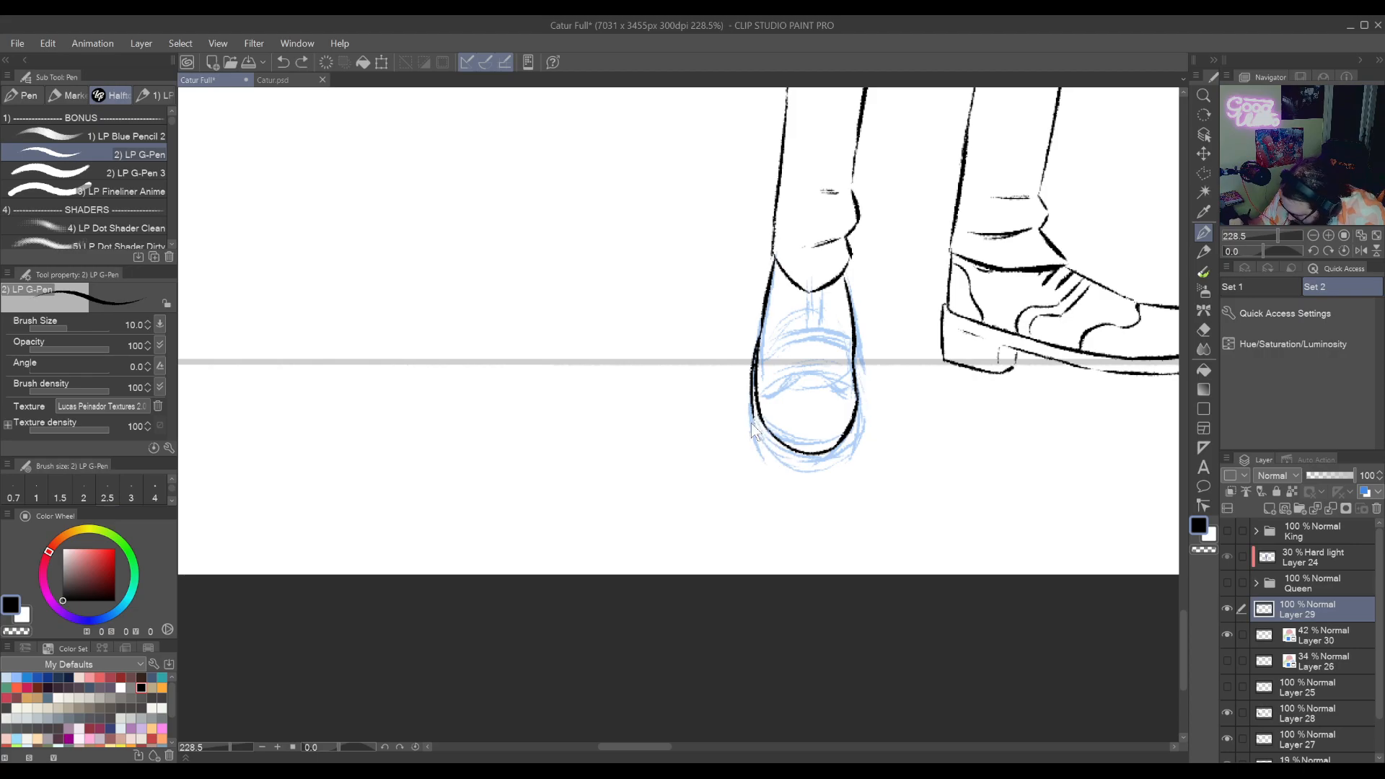
{"action": "left_click_drag", "start_coordinate": [751, 423], "coordinate": [813, 462]}
{"action": "left_click_drag", "start_coordinate": [821, 578], "coordinate": [707, 180]}
{"action": "left_click_drag", "start_coordinate": [592, 450], "coordinate": [855, 527]}
{"action": "key", "text": "p"}
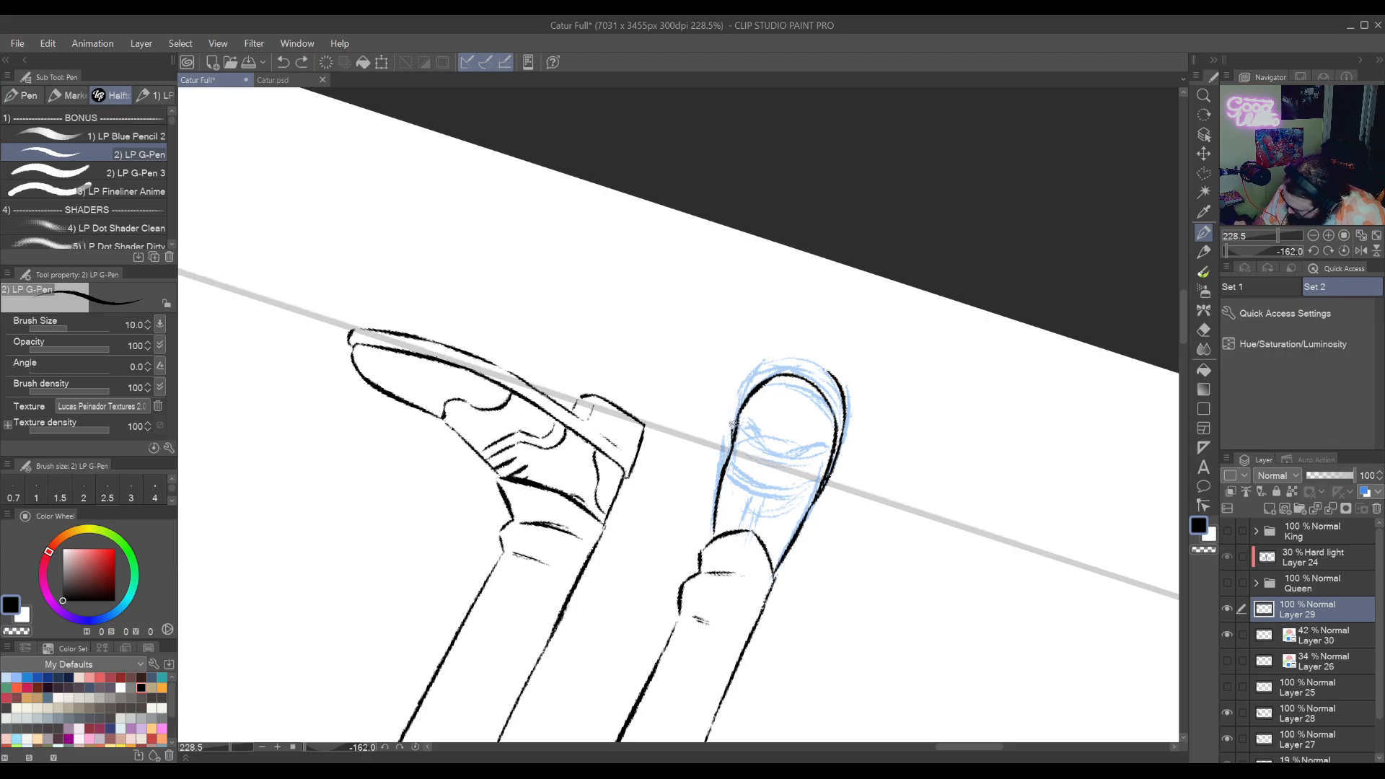
Ink the rest of the sole edge around the rounded toe and up to the inner side, closing its outline
{"action": "key", "text": "r"}
{"action": "left_click_drag", "start_coordinate": [739, 411], "coordinate": [837, 488]}
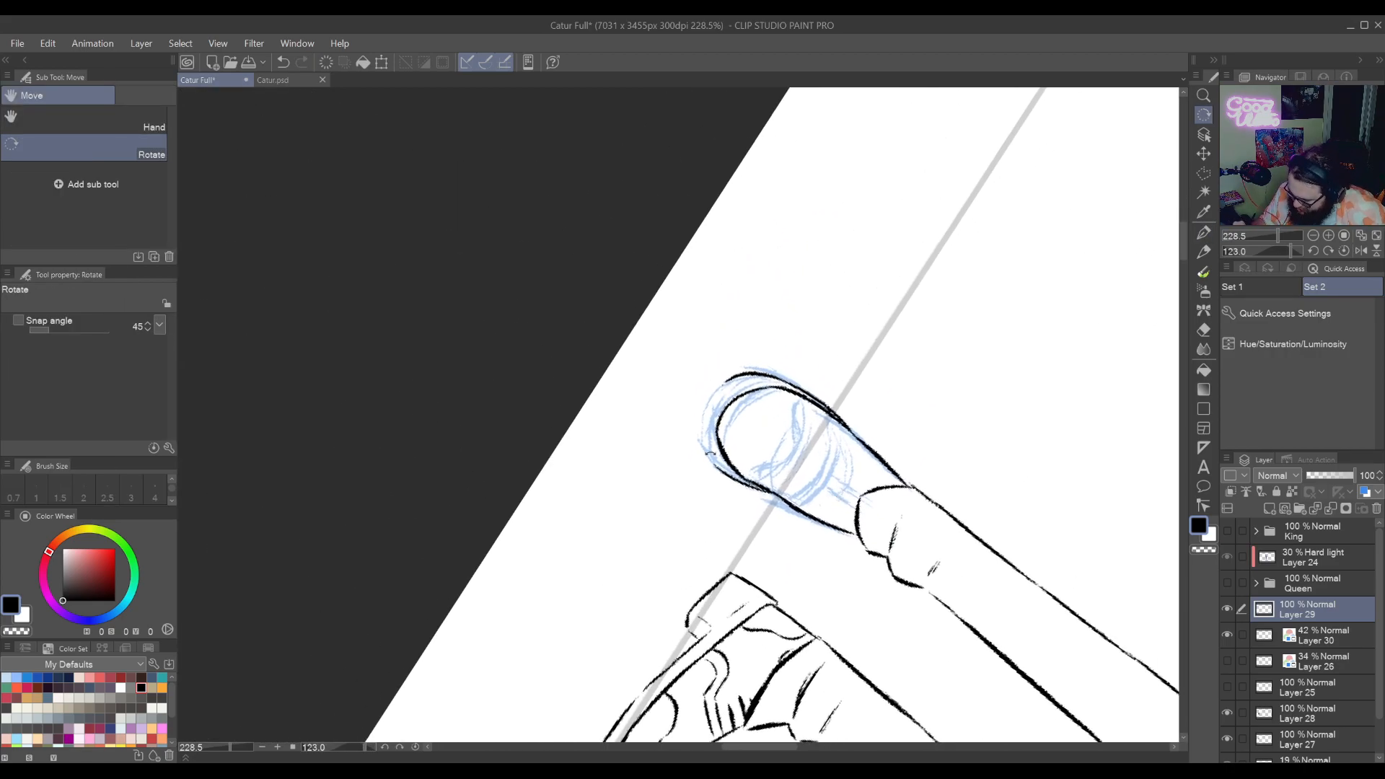
{"action": "key", "text": "p"}
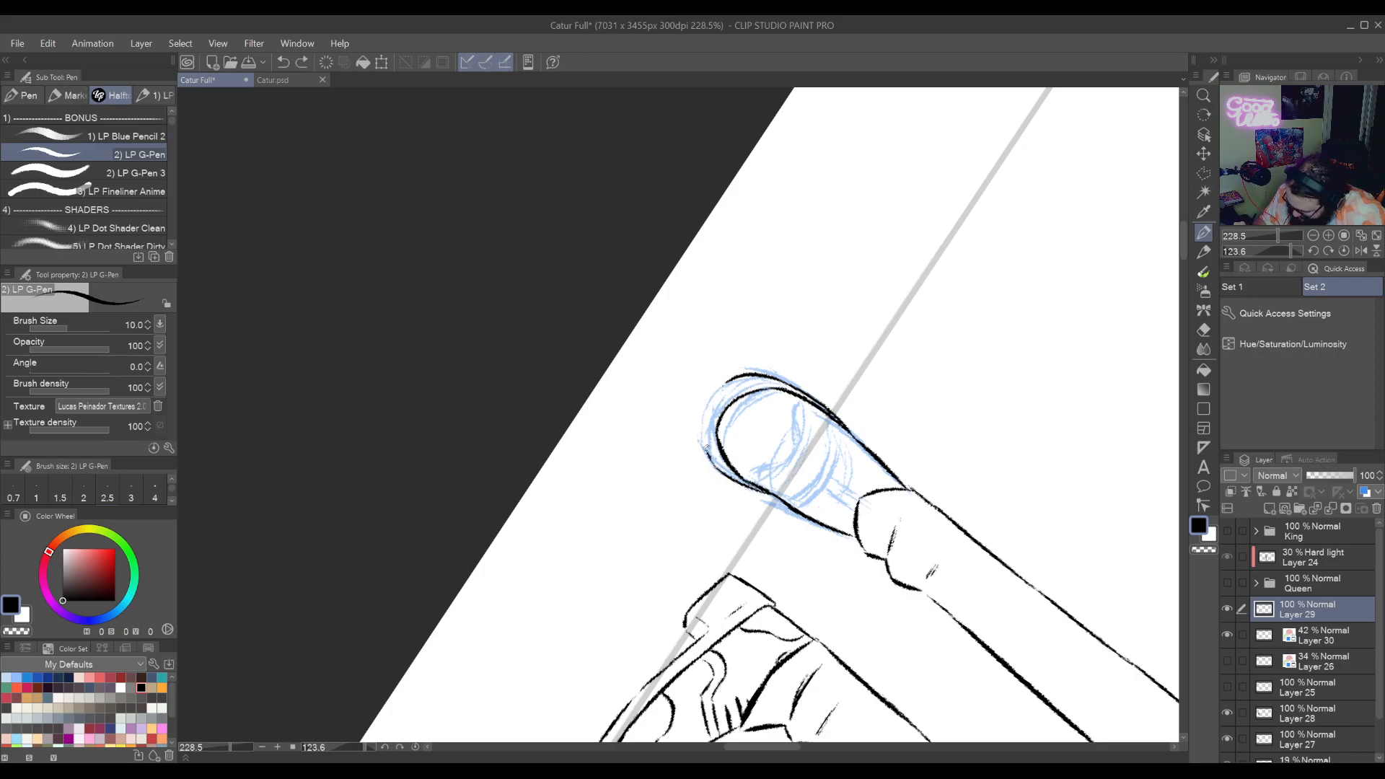
{"action": "left_click_drag", "start_coordinate": [707, 447], "coordinate": [708, 400]}
{"action": "key", "text": "ctrl+z"}
{"action": "mouse_move", "coordinate": [721, 469]}
{"action": "left_mouse_down"}
{"action": "mouse_move", "coordinate": [712, 410]}
{"action": "mouse_move", "coordinate": [739, 374]}
{"action": "left_mouse_up"}
{"action": "key", "text": "ctrl+z"}
{"action": "key", "text": "ctrl+z"}
{"action": "left_click_drag", "start_coordinate": [705, 420], "coordinate": [743, 373]}
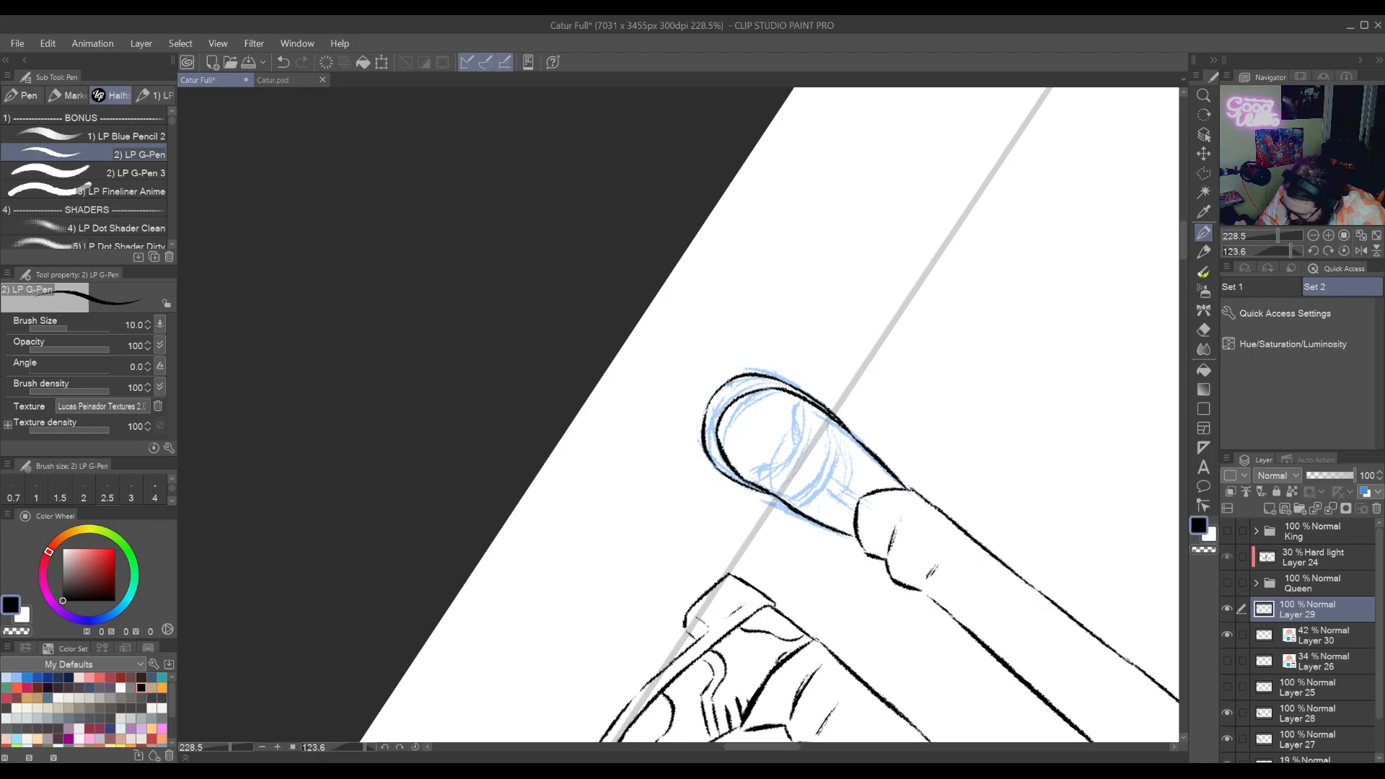
Ink the wavy toe-cap seam across the front of the shoe, with short end strokes meeting both side lines
{"action": "left_click_drag", "start_coordinate": [816, 540], "coordinate": [708, 338]}
{"action": "mouse_move", "coordinate": [720, 545]}
{"action": "left_mouse_down"}
{"action": "mouse_move", "coordinate": [811, 684]}
{"action": "mouse_move", "coordinate": [728, 500]}
{"action": "mouse_move", "coordinate": [906, 561]}
{"action": "mouse_move", "coordinate": [917, 606]}
{"action": "left_mouse_up"}
{"action": "scroll", "coordinate": [709, 503], "scroll_direction": "up", "scroll_amount": 3}
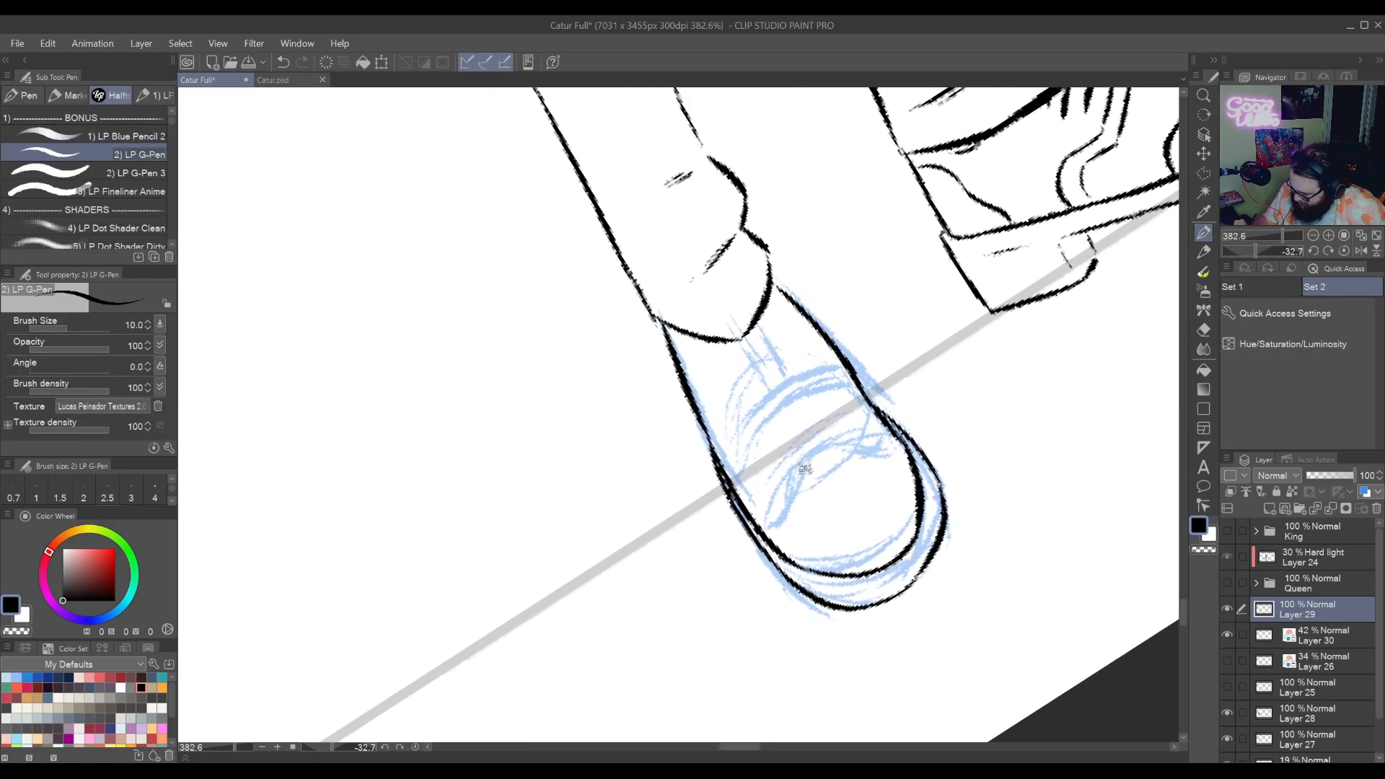
{"action": "key", "text": "ctrl+z"}
{"action": "left_click_drag", "start_coordinate": [786, 505], "coordinate": [848, 426]}
{"action": "key", "text": "ctrl+z"}
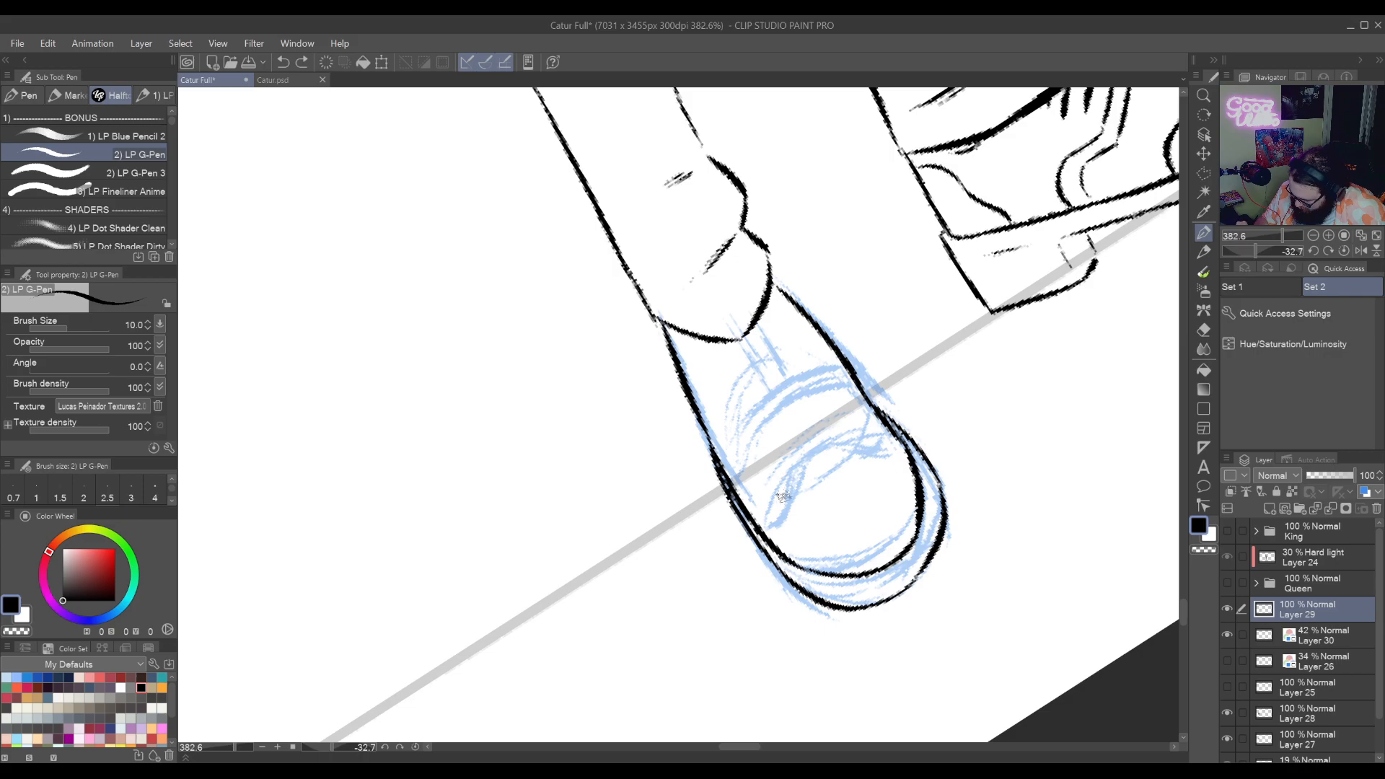
{"action": "left_click_drag", "start_coordinate": [788, 496], "coordinate": [839, 435]}
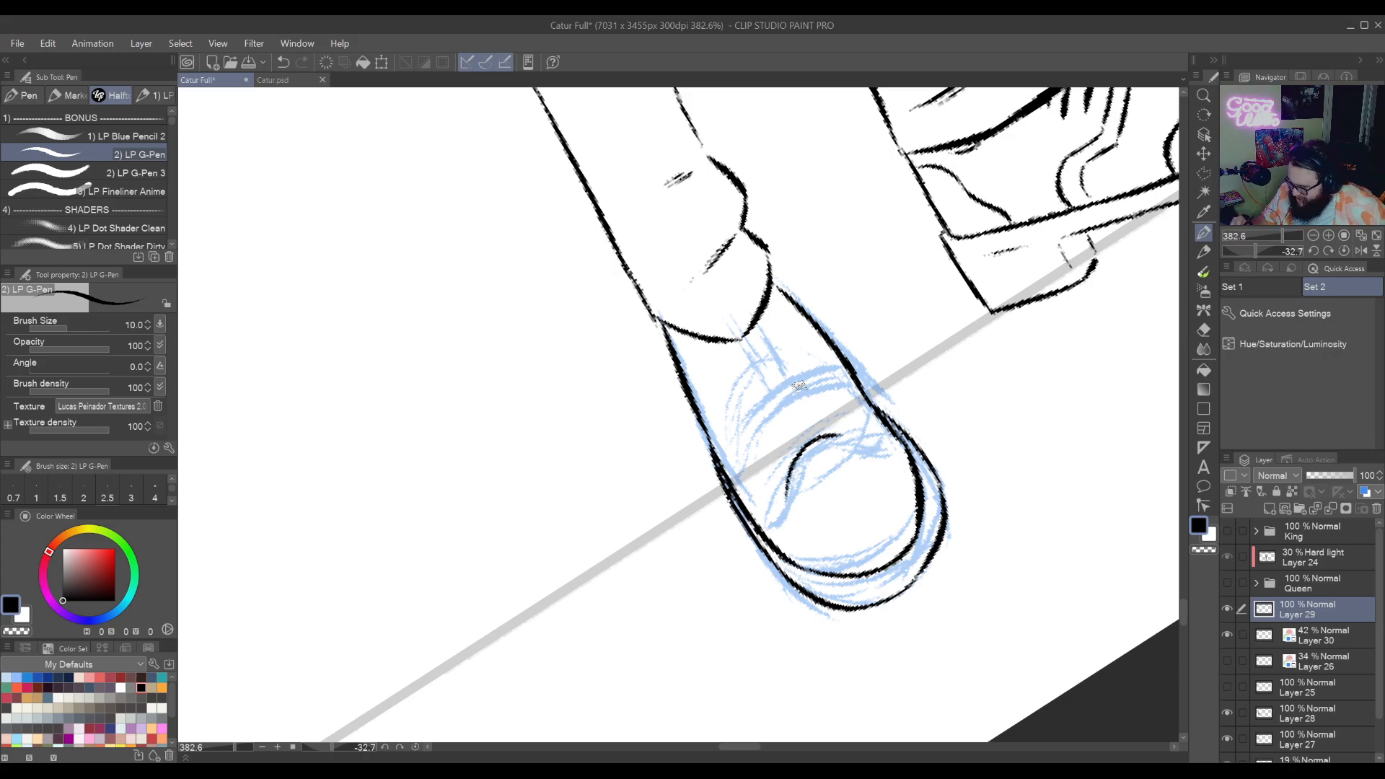
{"action": "left_click_drag", "start_coordinate": [799, 386], "coordinate": [743, 519]}
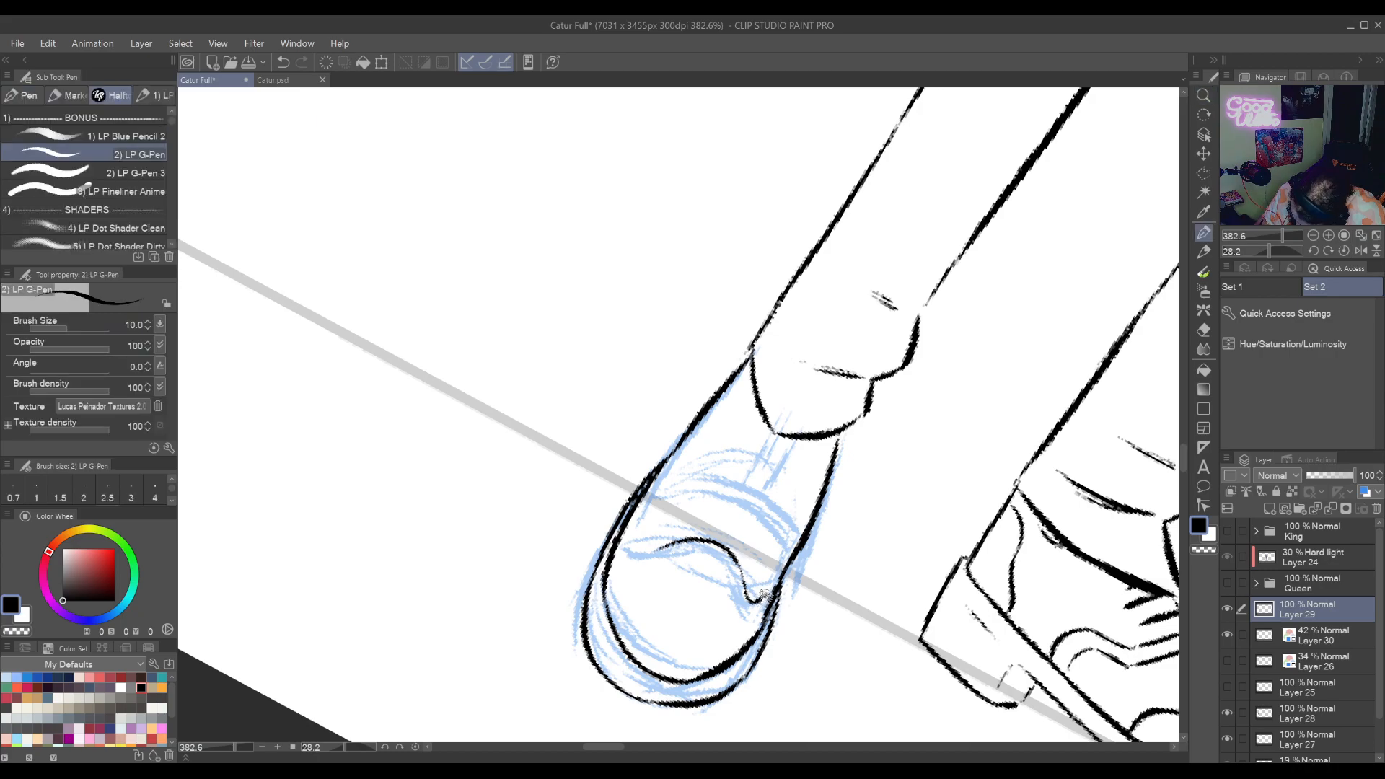
{"action": "left_click_drag", "start_coordinate": [695, 615], "coordinate": [783, 610]}
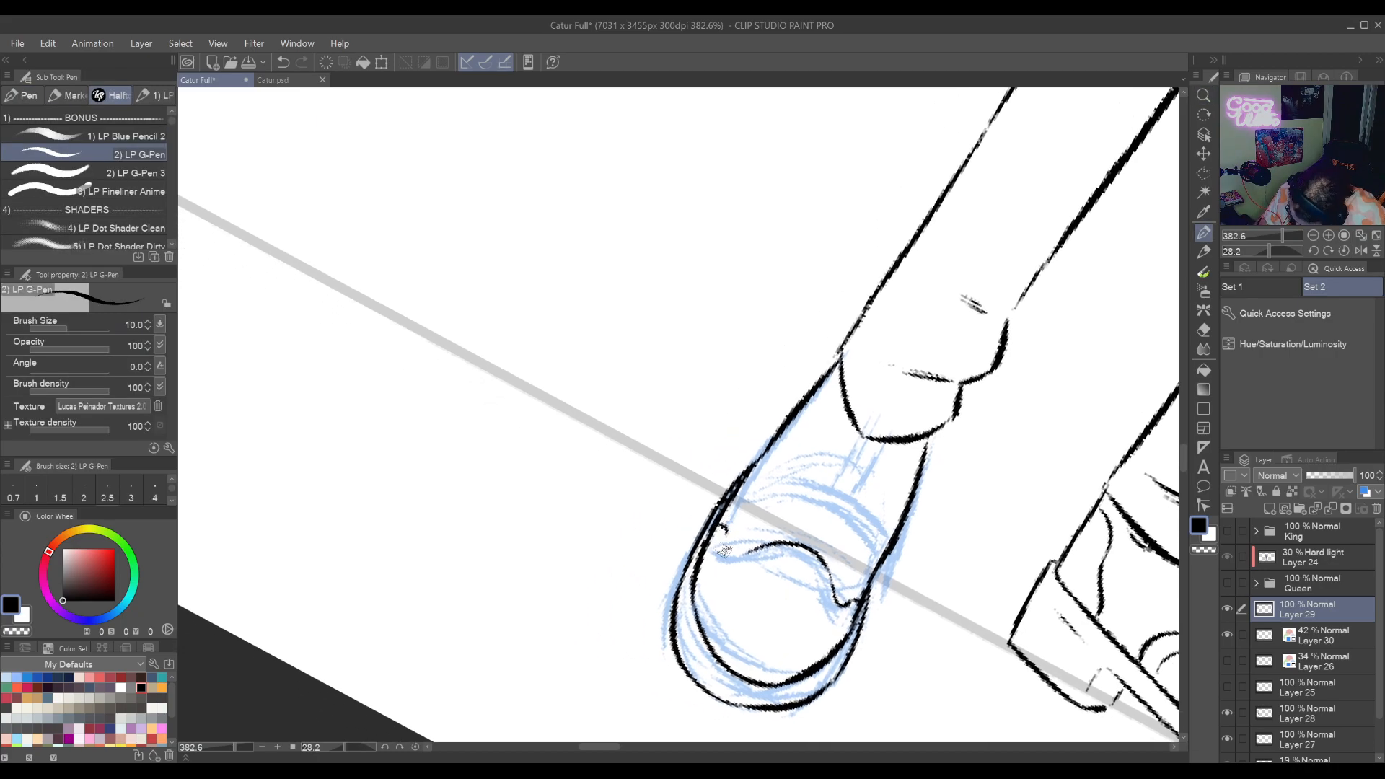
{"action": "mouse_move", "coordinate": [721, 552]}
{"action": "left_mouse_down"}
{"action": "mouse_move", "coordinate": [757, 544]}
{"action": "mouse_move", "coordinate": [906, 392]}
{"action": "mouse_move", "coordinate": [933, 560]}
{"action": "left_mouse_up"}
{"action": "key", "text": "ctrl+z"}
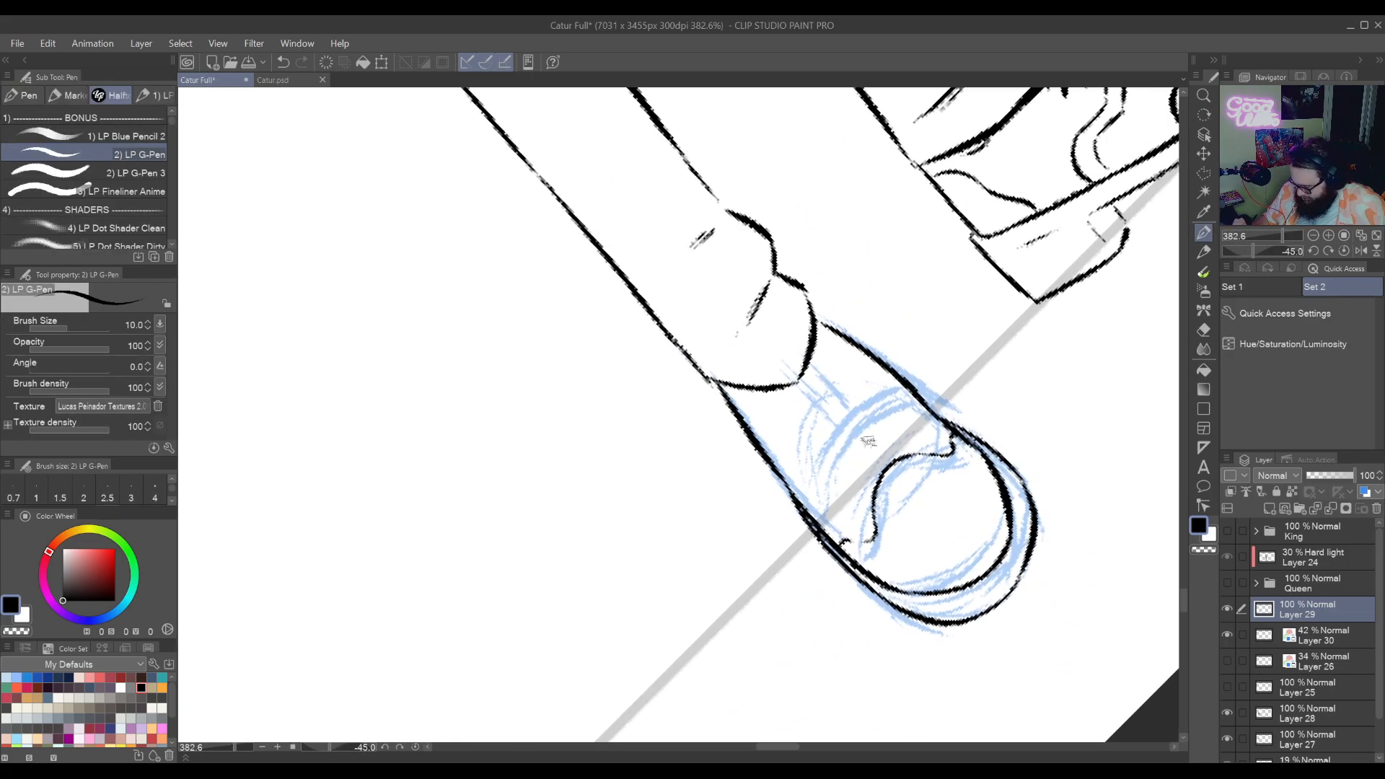
Ink short crease strokes above the toe cap and the curved vamp seam over them, ending near both side lines
{"action": "left_click_drag", "start_coordinate": [892, 441], "coordinate": [854, 498]}
{"action": "key", "text": "ctrl+z"}
{"action": "left_click_drag", "start_coordinate": [903, 422], "coordinate": [852, 500]}
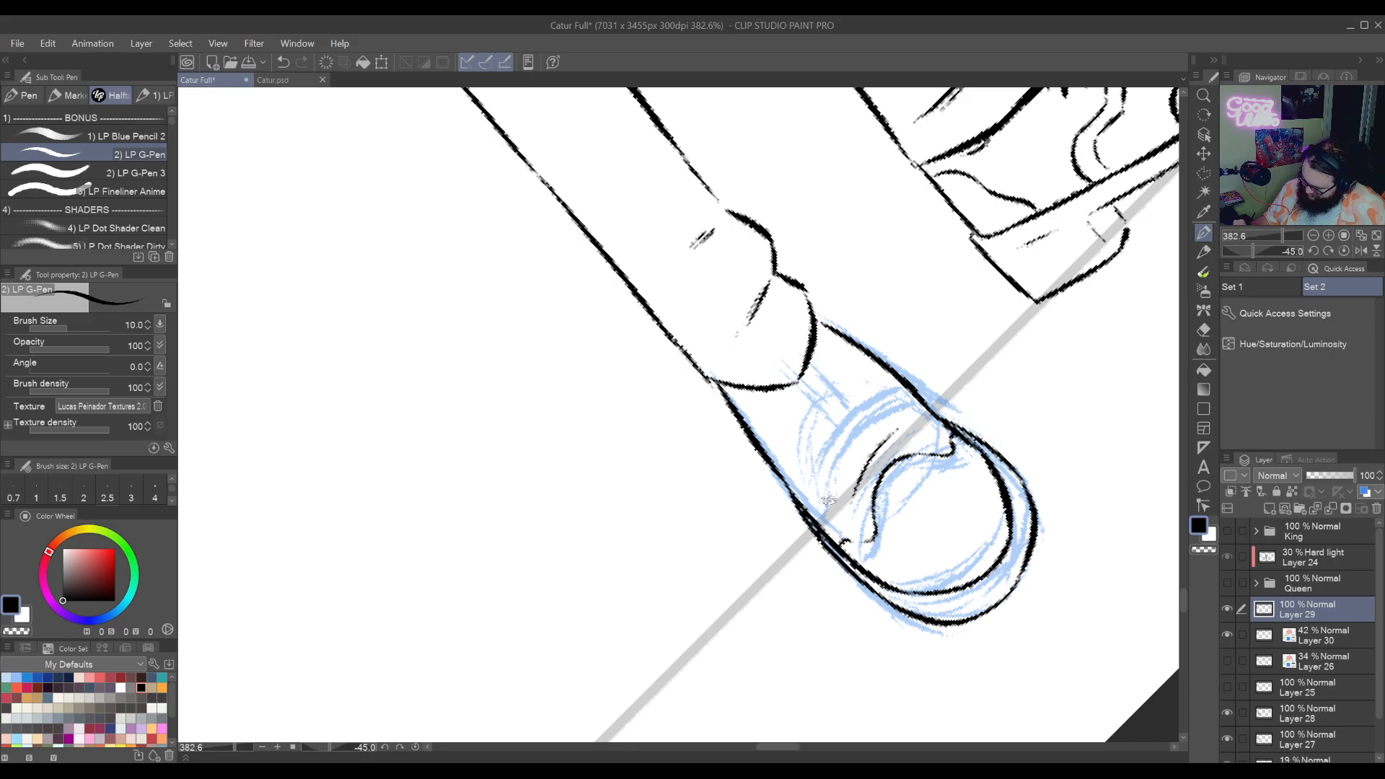
{"action": "left_click_drag", "start_coordinate": [865, 417], "coordinate": [826, 509]}
{"action": "key", "text": "ctrl+z"}
{"action": "mouse_move", "coordinate": [893, 402]}
{"action": "left_mouse_down"}
{"action": "mouse_move", "coordinate": [828, 508]}
{"action": "mouse_move", "coordinate": [907, 407]}
{"action": "left_mouse_up"}
{"action": "key", "text": "ctrl+z"}
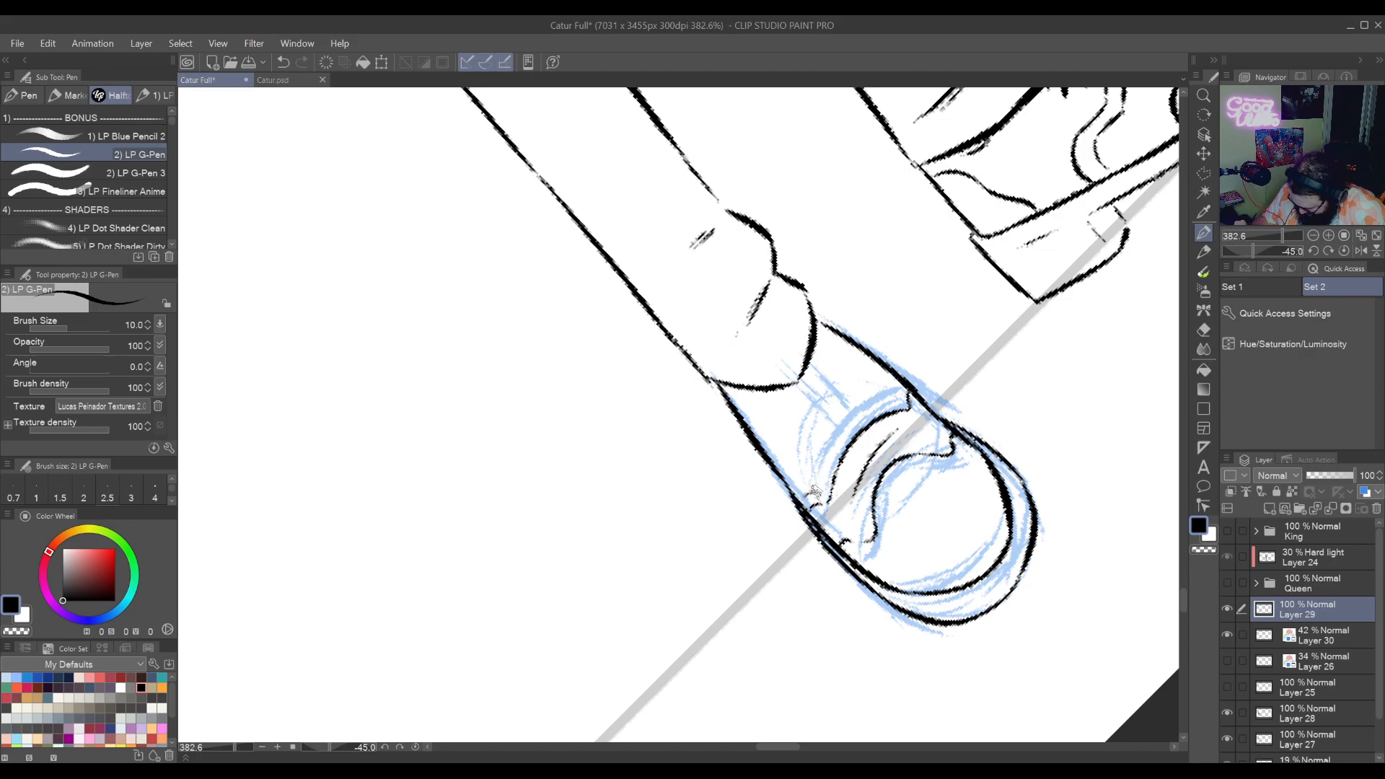
Ink the two edges of the lace opening from the trouser hem to the vamp, with curved lines running out to the sides
{"action": "mouse_move", "coordinate": [815, 493]}
{"action": "left_mouse_down"}
{"action": "mouse_move", "coordinate": [784, 495]}
{"action": "mouse_move", "coordinate": [781, 538]}
{"action": "left_mouse_up"}
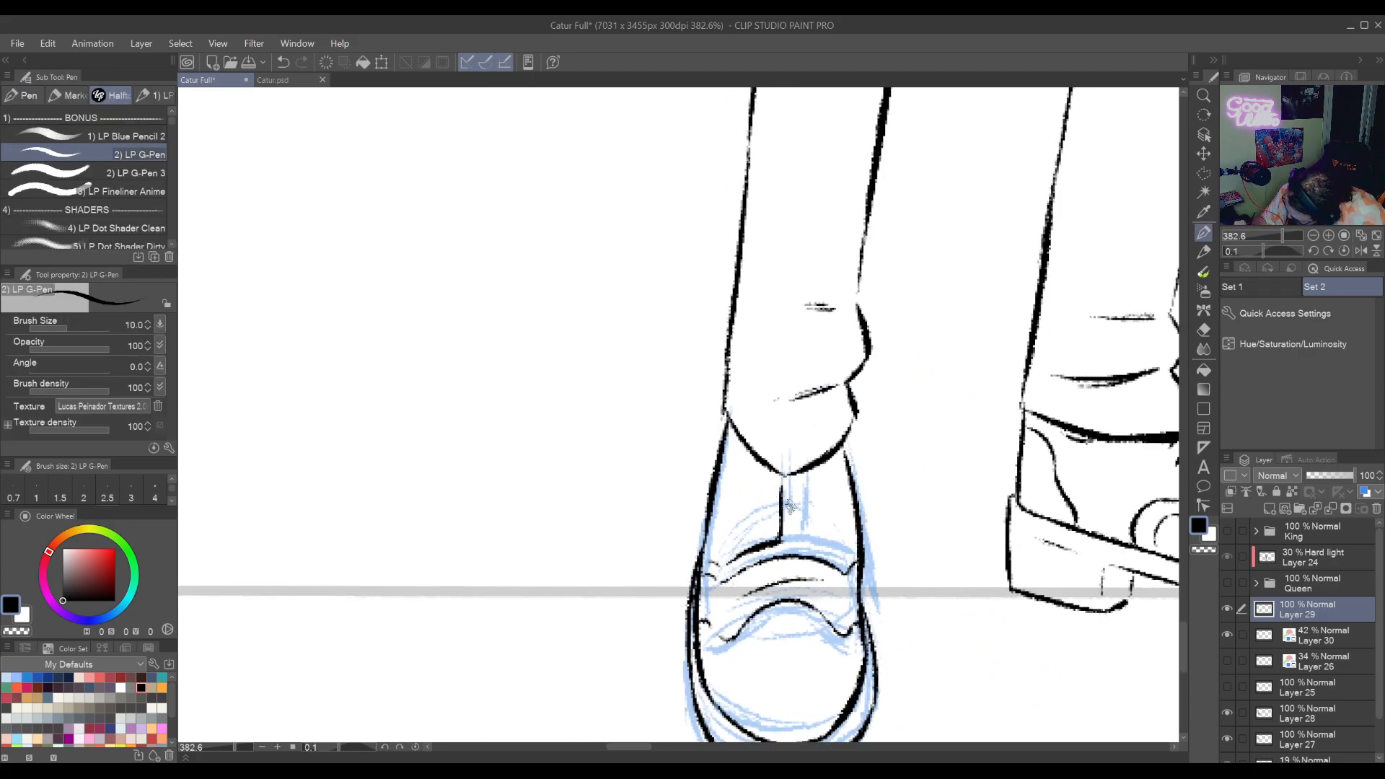
{"action": "mouse_move", "coordinate": [801, 468]}
{"action": "left_mouse_down"}
{"action": "mouse_move", "coordinate": [803, 546]}
{"action": "mouse_move", "coordinate": [851, 422]}
{"action": "mouse_move", "coordinate": [848, 321]}
{"action": "left_mouse_up"}
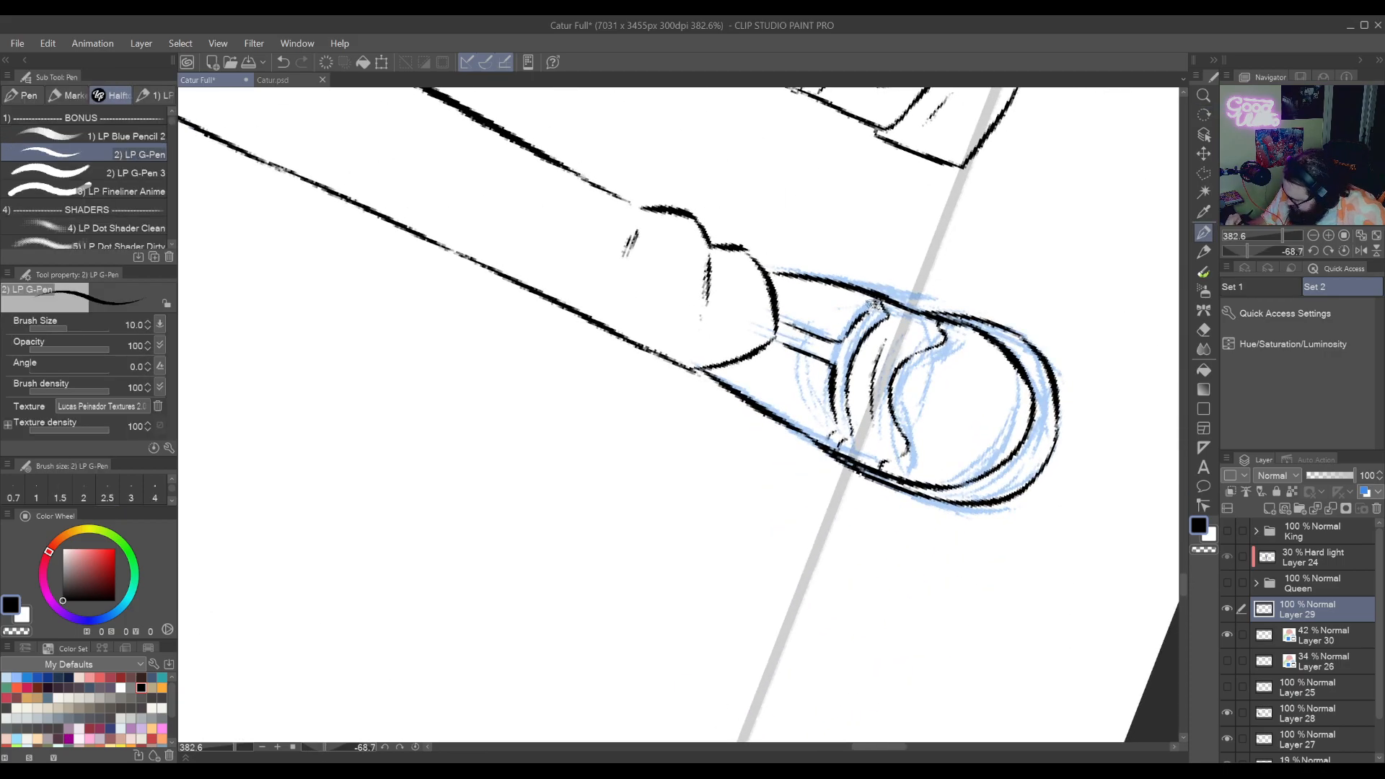
{"action": "left_click_drag", "start_coordinate": [829, 359], "coordinate": [808, 488]}
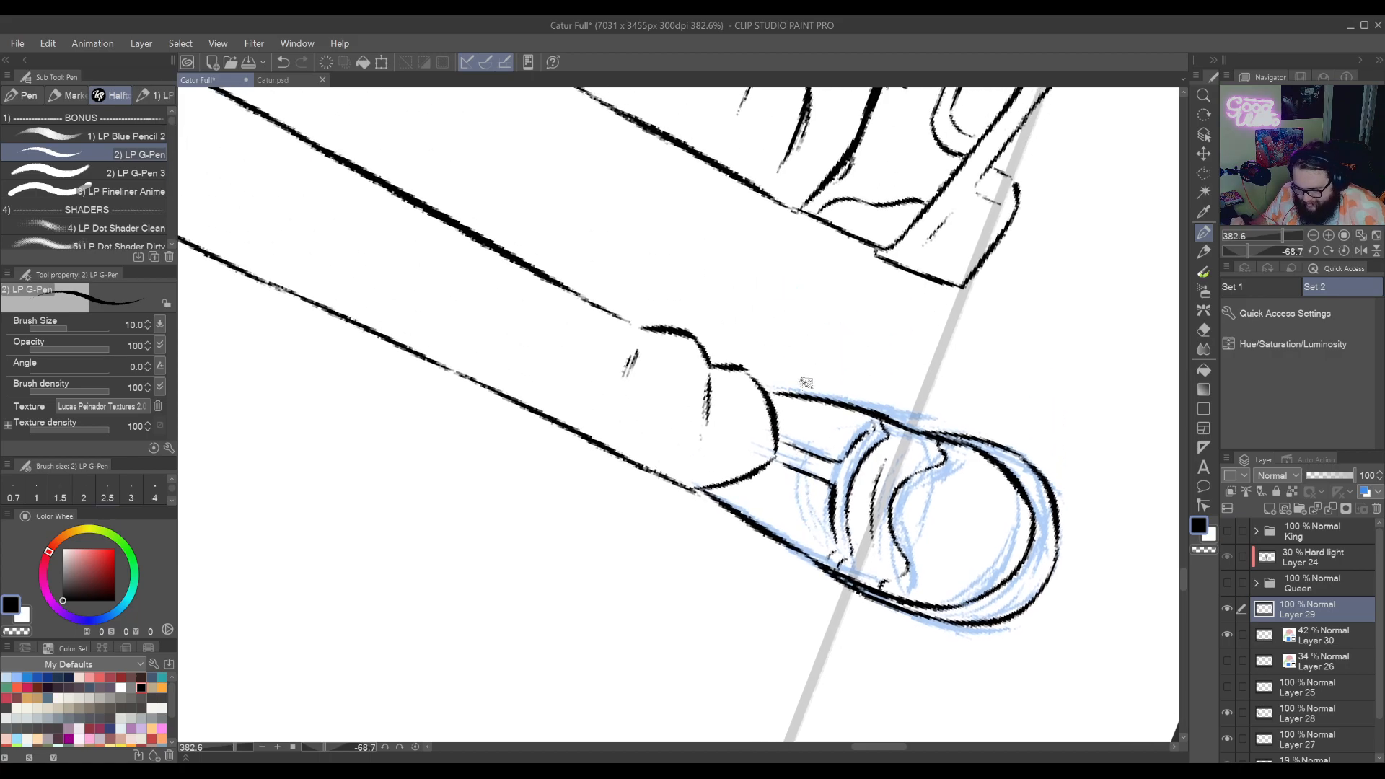
Ink a row of short, thick curved laces across the lace opening, from the vamp up to the trouser hem
{"action": "left_click_drag", "start_coordinate": [837, 441], "coordinate": [812, 504]}
{"action": "key", "text": "ctrl+z"}
{"action": "mouse_move", "coordinate": [839, 437]}
{"action": "left_mouse_down"}
{"action": "mouse_move", "coordinate": [814, 512]}
{"action": "mouse_move", "coordinate": [803, 461]}
{"action": "mouse_move", "coordinate": [796, 516]}
{"action": "mouse_move", "coordinate": [808, 453]}
{"action": "mouse_move", "coordinate": [792, 515]}
{"action": "left_mouse_up"}
{"action": "key", "text": "ctrl+z"}
{"action": "key", "text": "ctrl+z"}
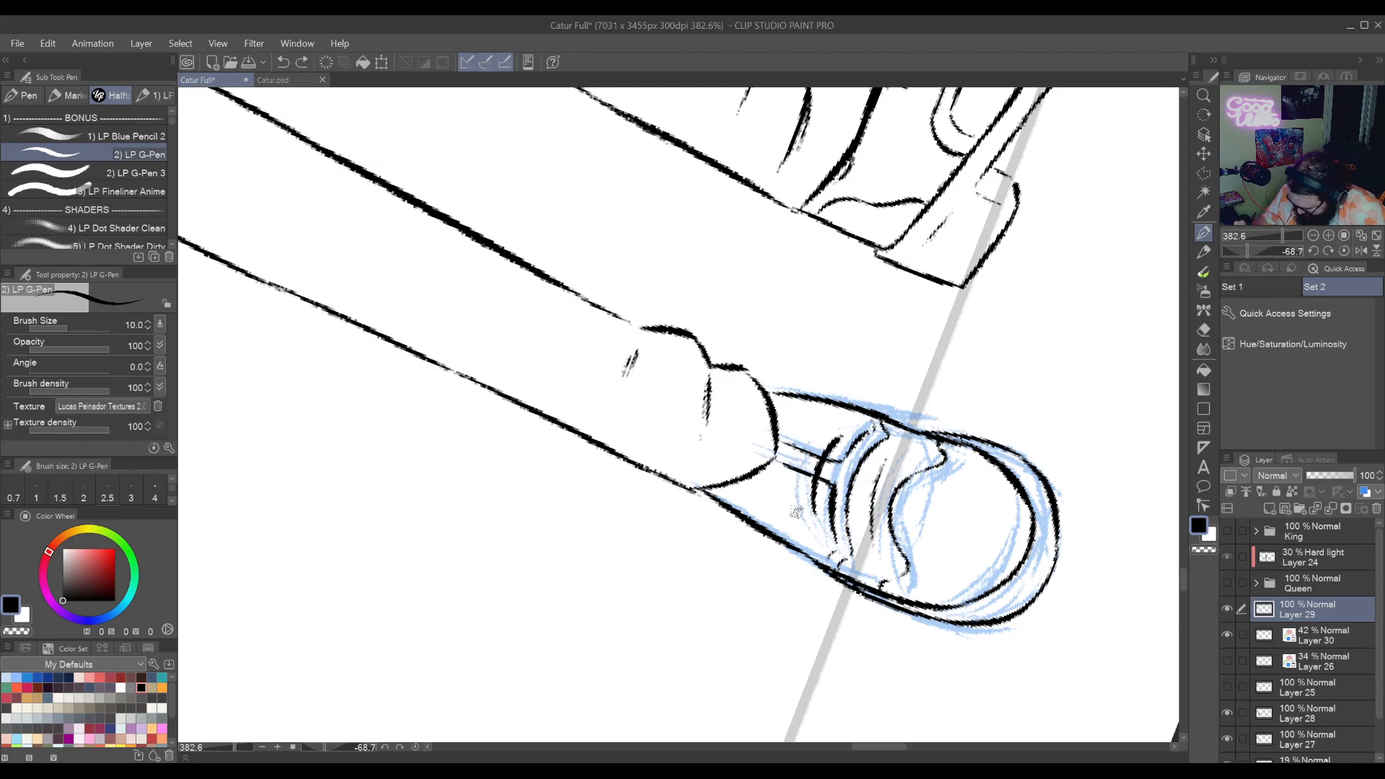
{"action": "left_click_drag", "start_coordinate": [818, 433], "coordinate": [792, 516]}
{"action": "left_click_drag", "start_coordinate": [825, 425], "coordinate": [811, 444]}
{"action": "left_click_drag", "start_coordinate": [773, 490], "coordinate": [799, 424]}
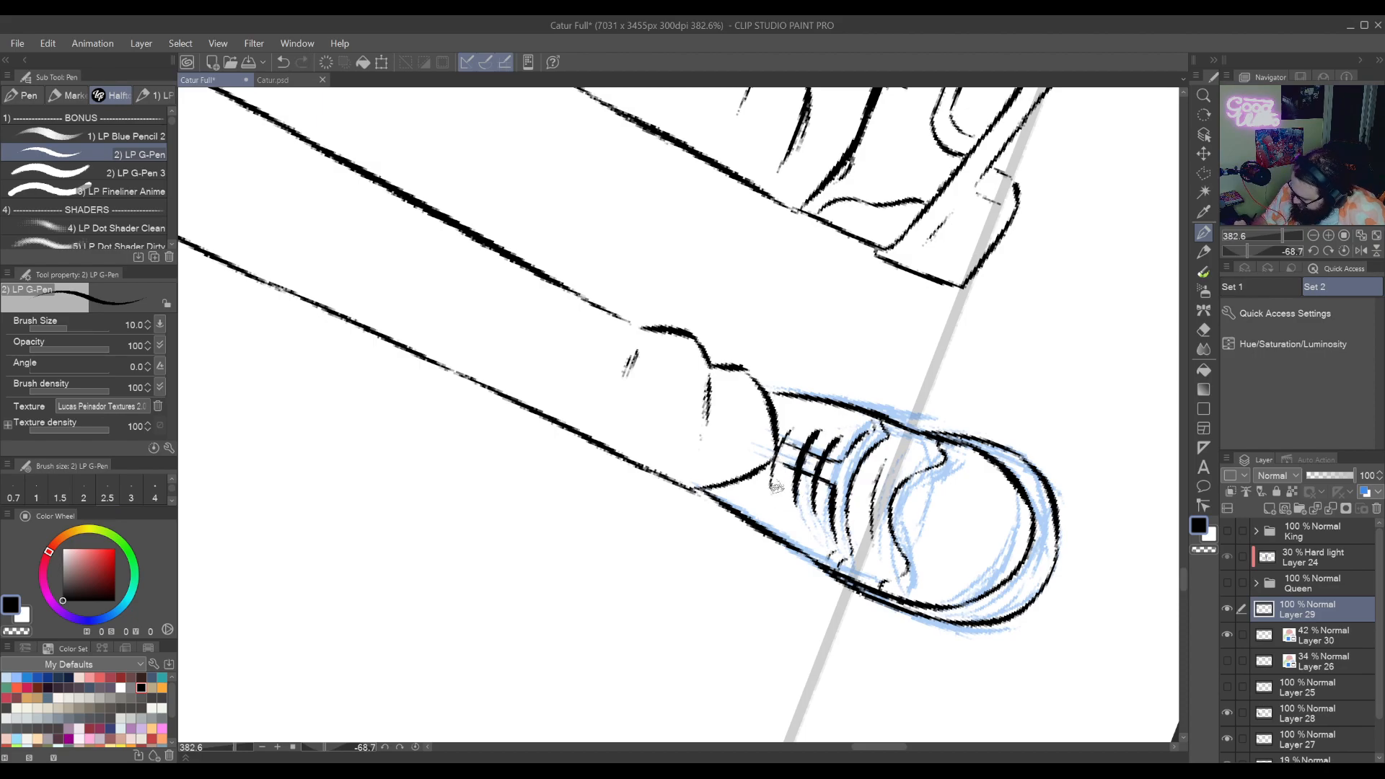
{"action": "key", "text": "ctrl+z"}
{"action": "left_click_drag", "start_coordinate": [774, 495], "coordinate": [799, 426]}
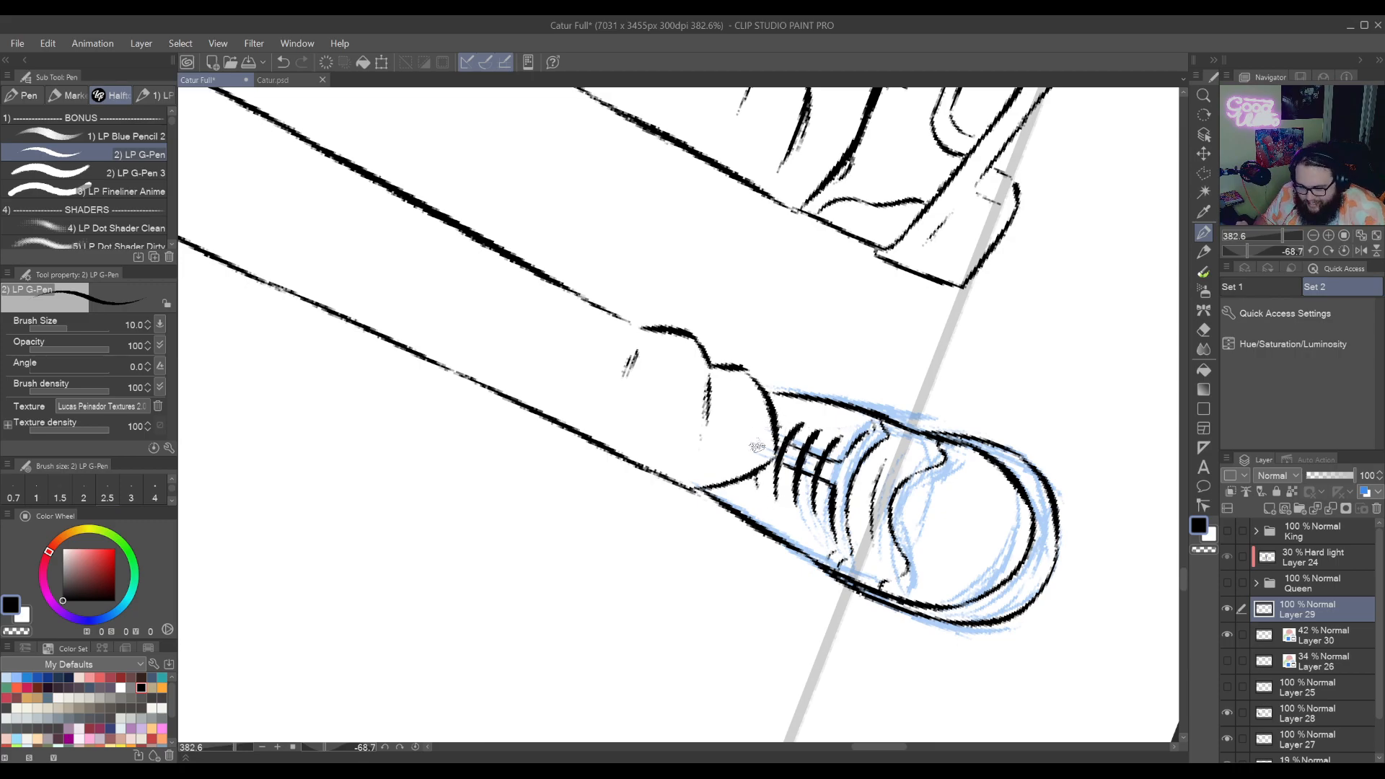
Hide the blue shoe sketch on Layer 30 and show the full-body sketch on Layer 26
{"action": "key", "text": "r"}
{"action": "left_click_drag", "start_coordinate": [769, 433], "coordinate": [763, 448]}
{"action": "key", "text": "p"}
{"action": "left_click_drag", "start_coordinate": [800, 569], "coordinate": [818, 410]}
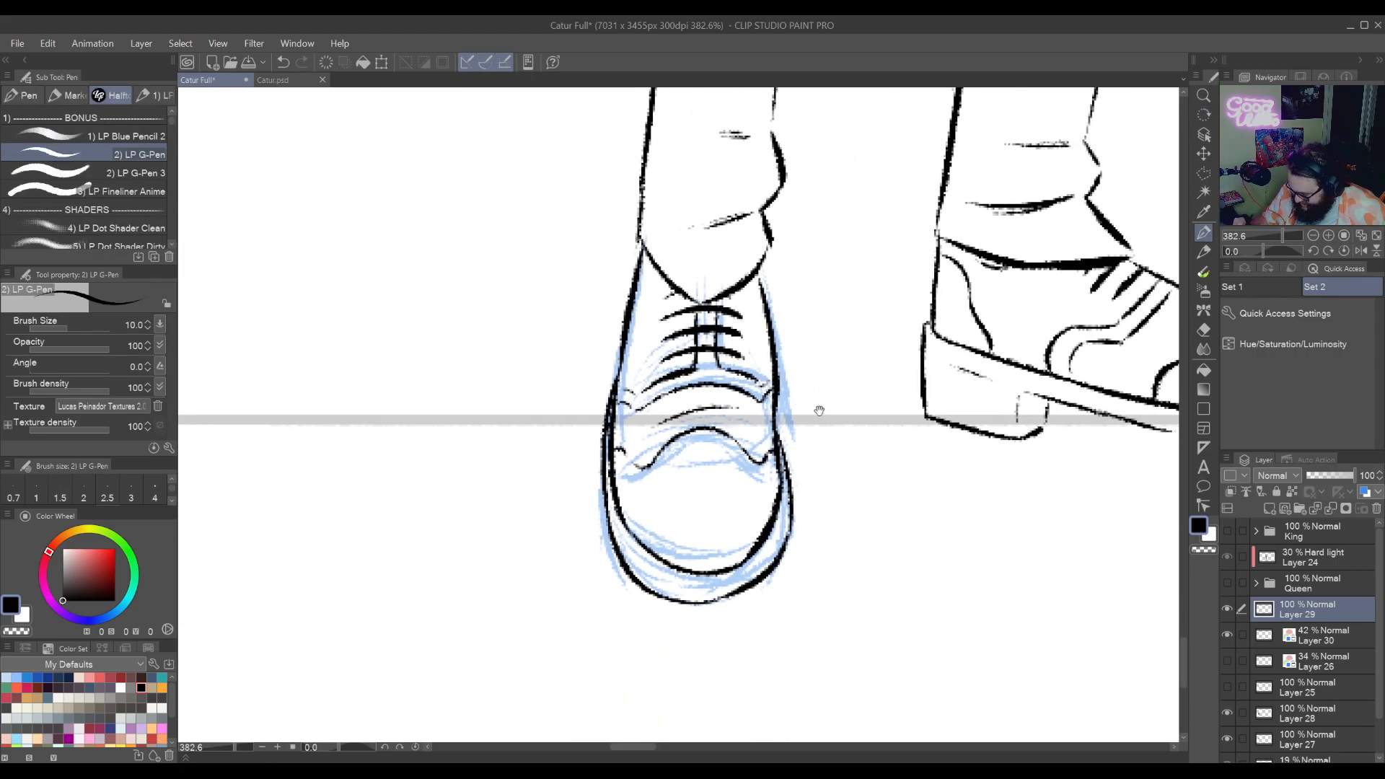
{"action": "left_click_drag", "start_coordinate": [995, 502], "coordinate": [844, 628]}
{"action": "key", "text": "ctrl+space"}
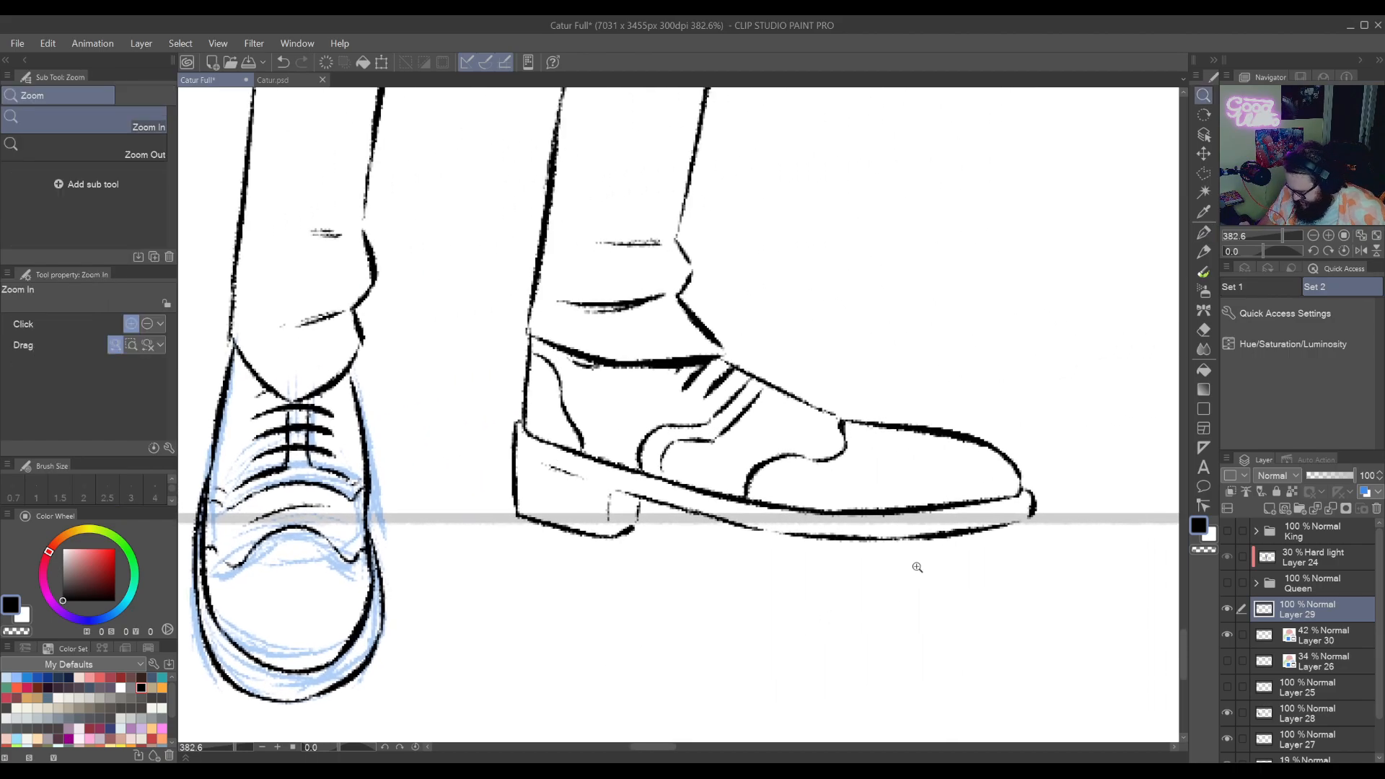
{"action": "scroll", "coordinate": [916, 577], "scroll_direction": "down", "scroll_amount": 5}
{"action": "left_click_drag", "start_coordinate": [921, 597], "coordinate": [837, 647]}
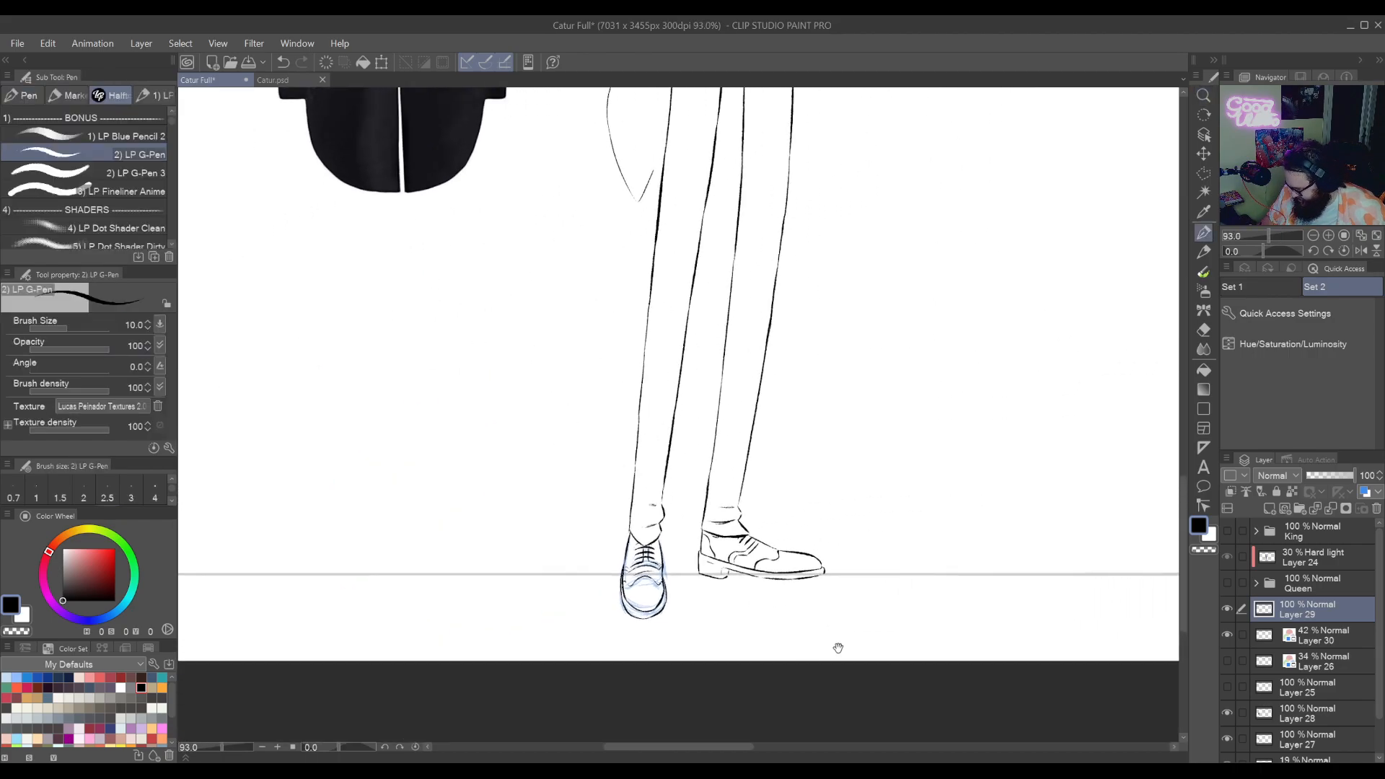
{"action": "left_click", "coordinate": [1228, 630]}
{"action": "left_click", "coordinate": [1226, 662]}
Ink a small jagged tear on top of the jacket's shoulder on the character's right side, cleaning it up with the eraser
{"action": "mouse_move", "coordinate": [993, 570]}
{"action": "left_mouse_down"}
{"action": "mouse_move", "coordinate": [955, 659]}
{"action": "mouse_move", "coordinate": [900, 703]}
{"action": "left_mouse_up"}
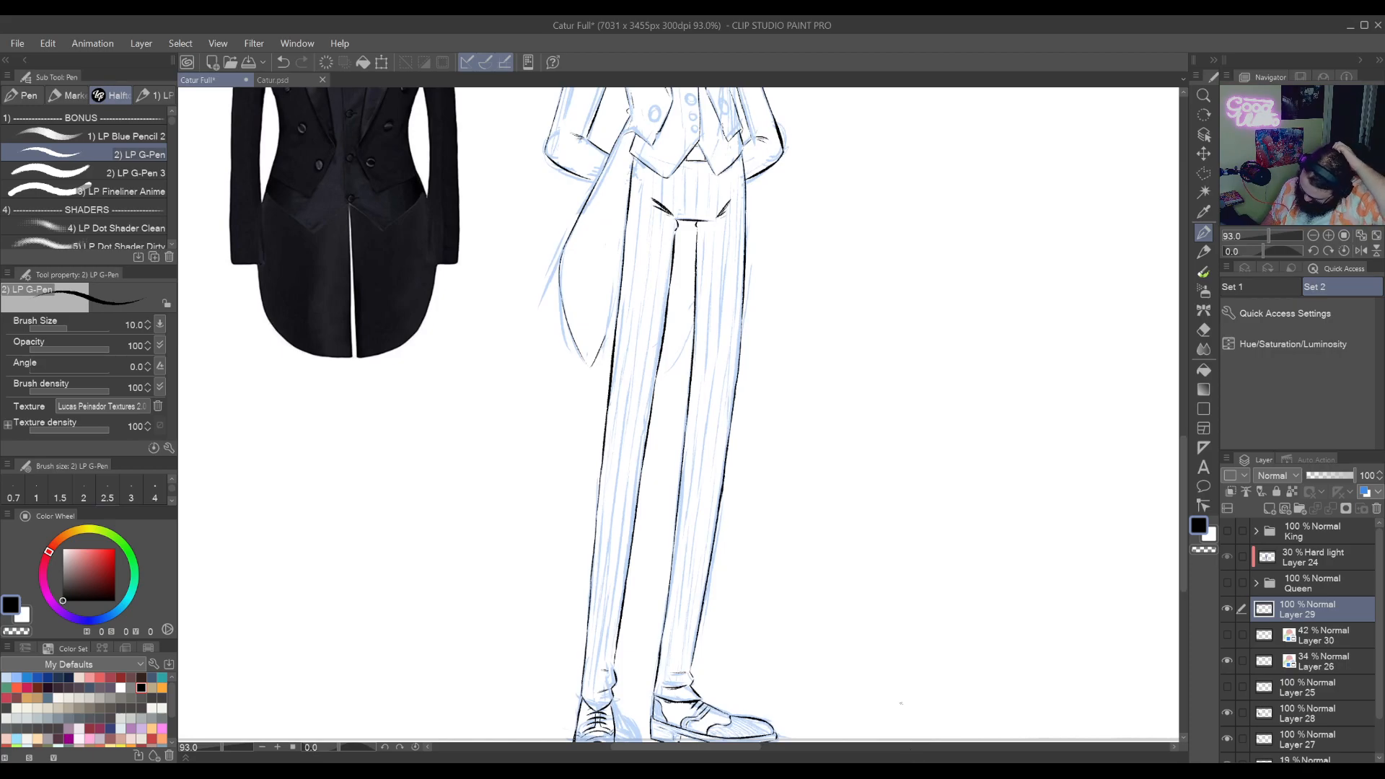
{"action": "scroll", "coordinate": [757, 326], "scroll_direction": "down", "scroll_amount": 4}
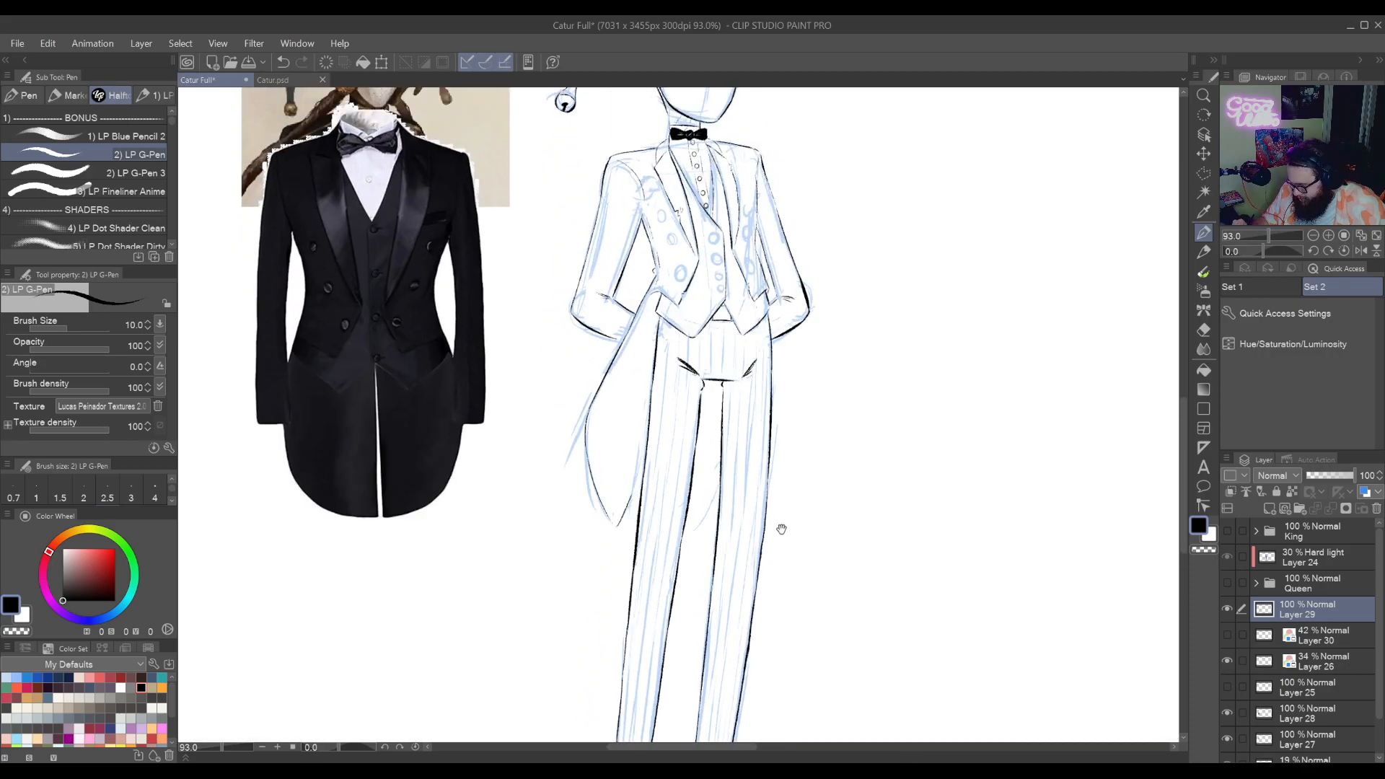
{"action": "mouse_move", "coordinate": [833, 436]}
{"action": "left_mouse_down"}
{"action": "mouse_move", "coordinate": [853, 508]}
{"action": "mouse_move", "coordinate": [837, 397]}
{"action": "left_mouse_up"}
{"action": "key", "text": "ctrl+space"}
{"action": "key", "text": "shift+space"}
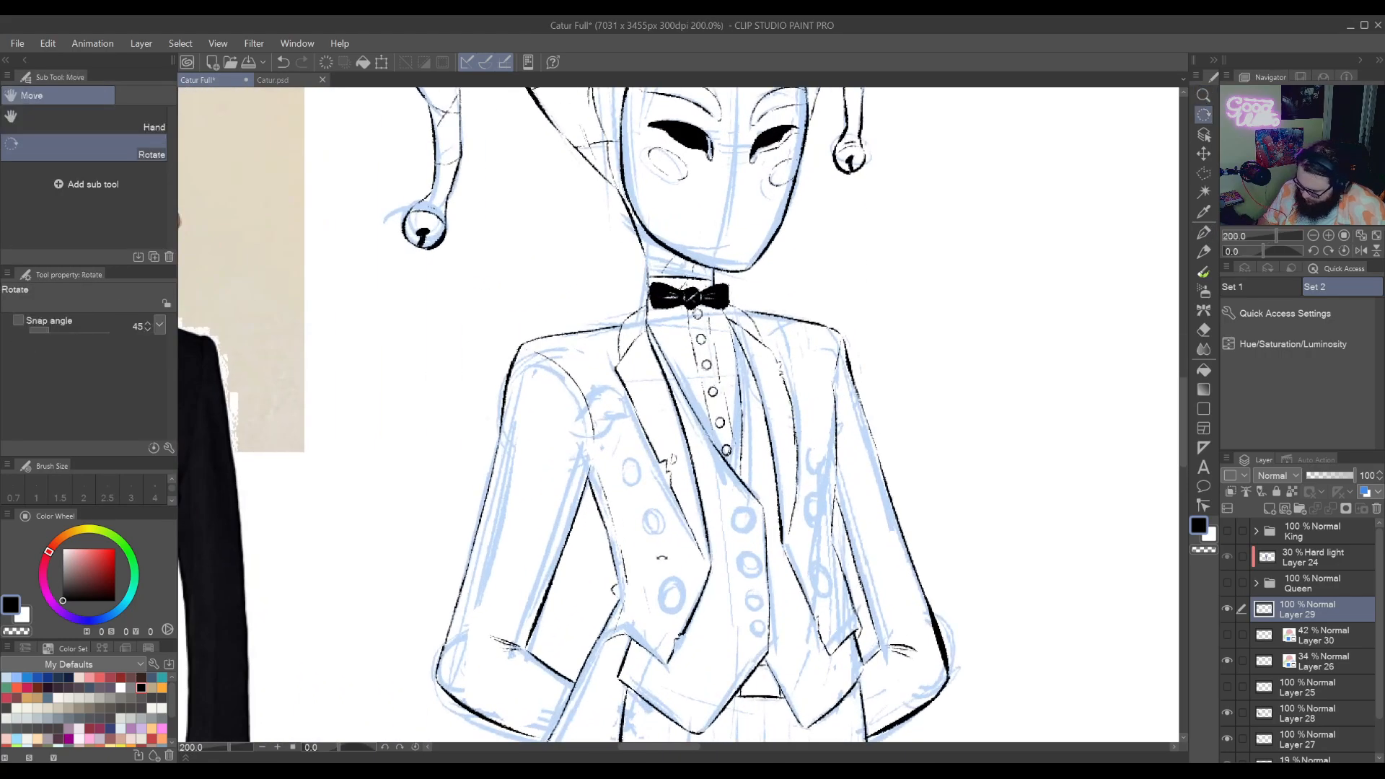
{"action": "left_click_drag", "start_coordinate": [662, 556], "coordinate": [820, 397]}
{"action": "key", "text": "ctrl+space"}
{"action": "left_click_drag", "start_coordinate": [638, 498], "coordinate": [764, 477]}
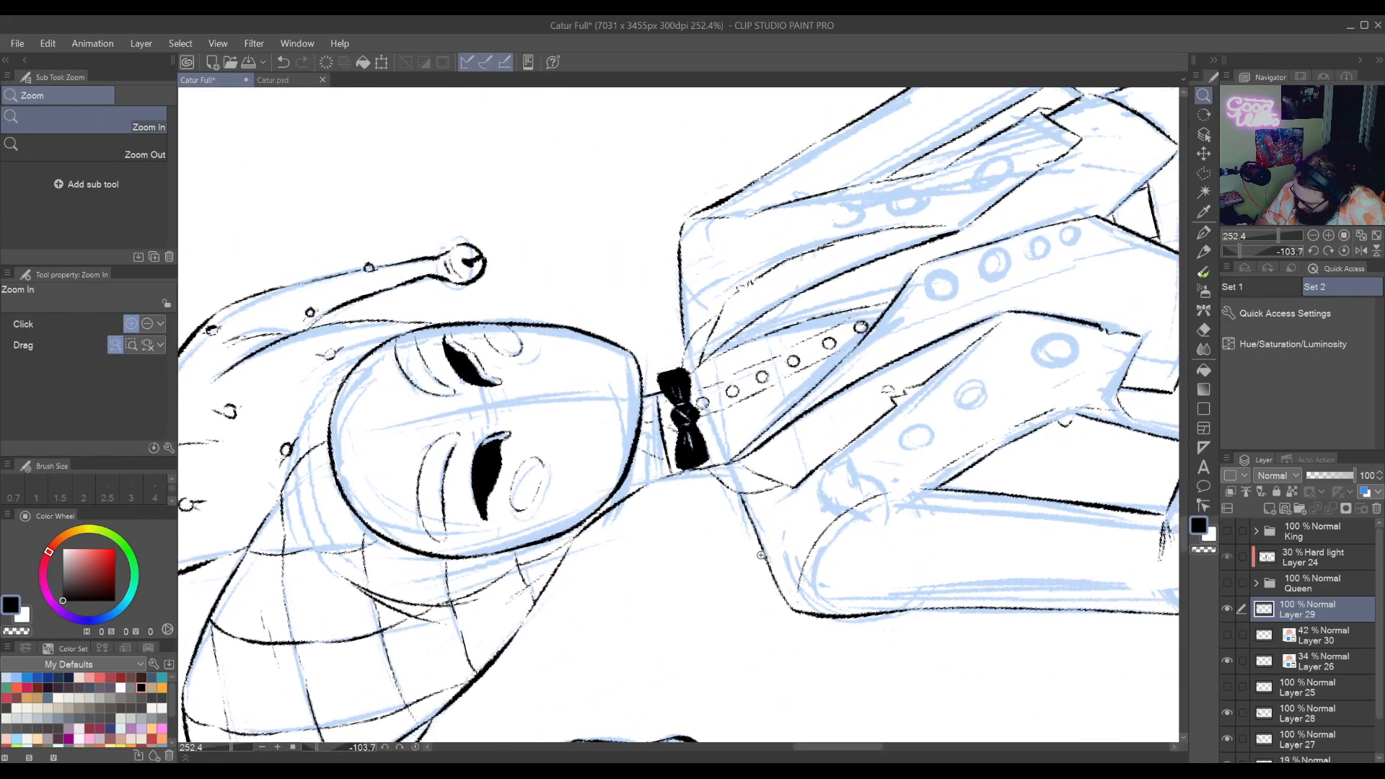
{"action": "left_click_drag", "start_coordinate": [764, 549], "coordinate": [757, 575]}
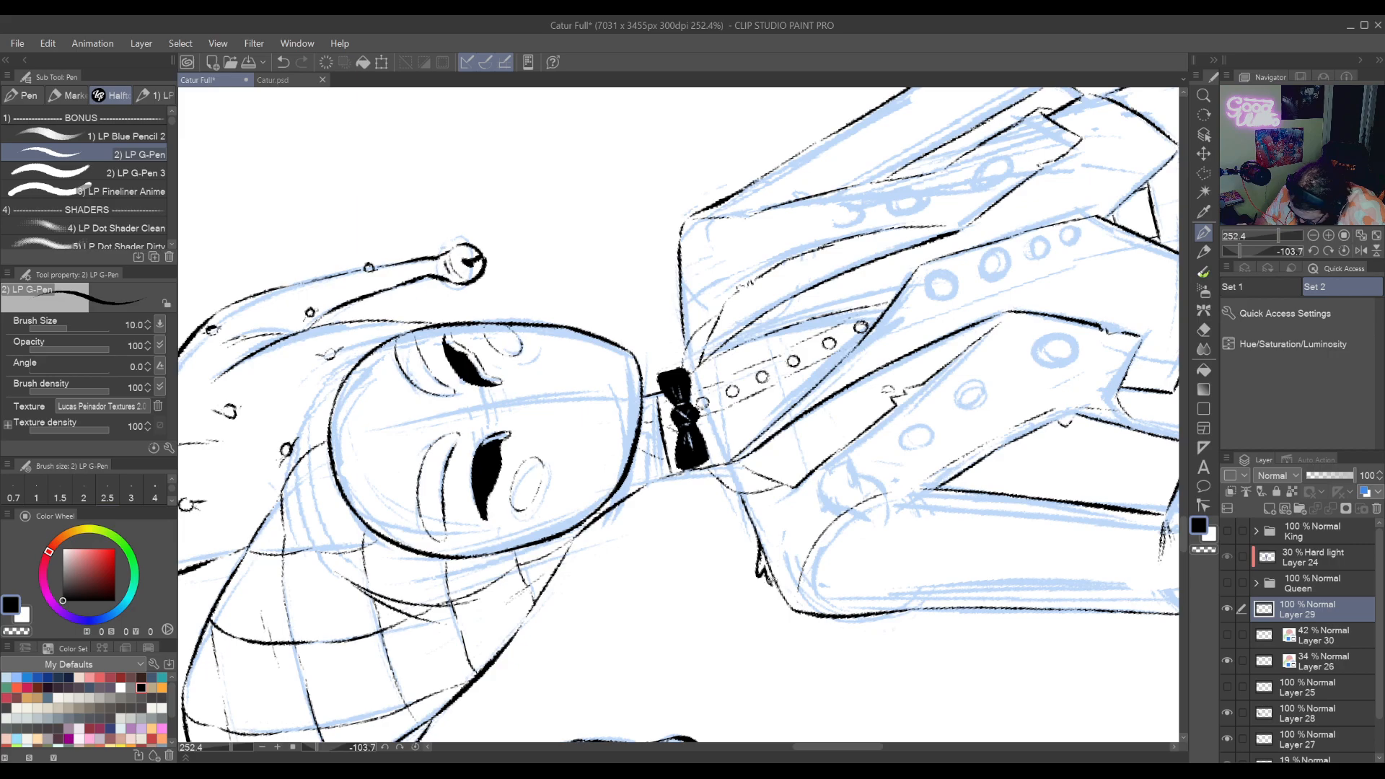
{"action": "key", "text": "e"}
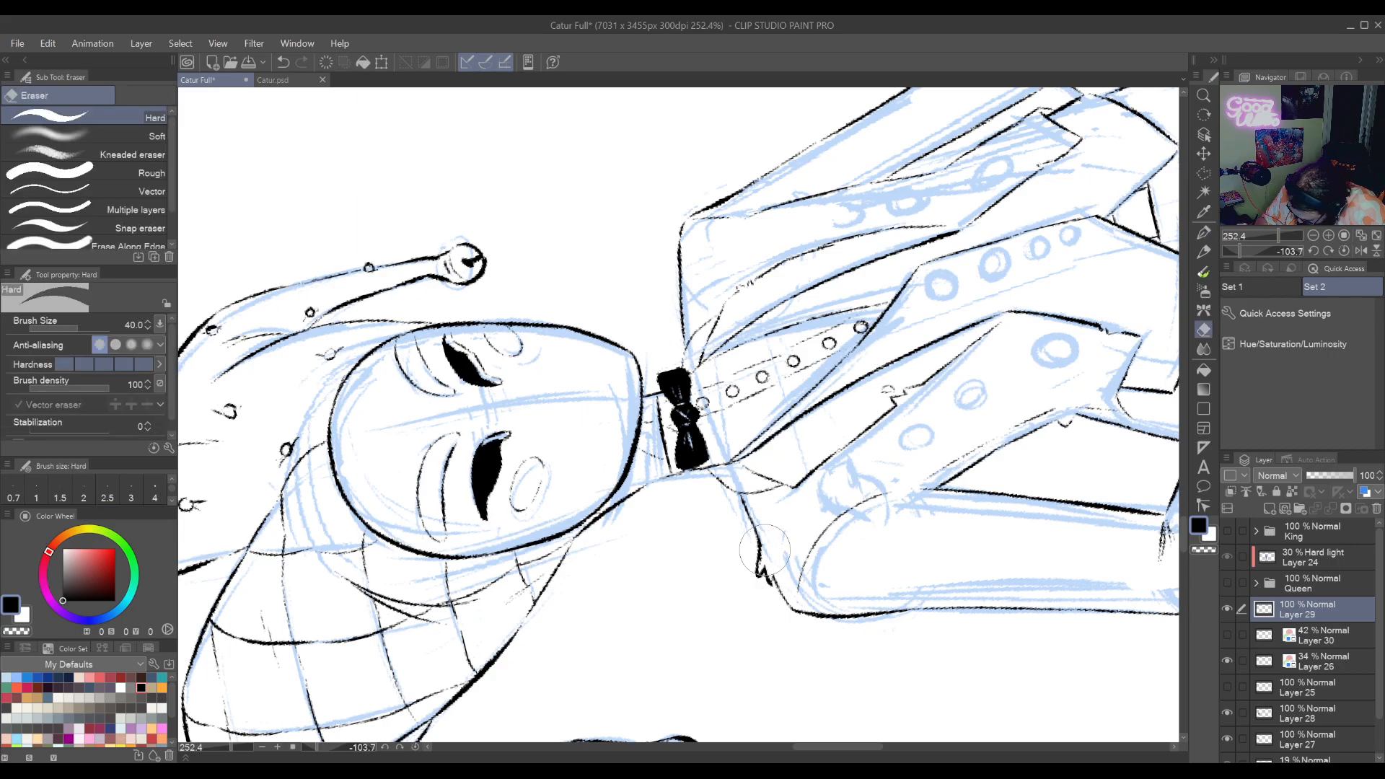
Ink a small jagged tear on the outer edge of the character's right sleeve, cleaning it up with the eraser
{"action": "key", "text": "space"}
{"action": "left_click_drag", "start_coordinate": [1012, 478], "coordinate": [399, 673]}
{"action": "left_click_drag", "start_coordinate": [1046, 534], "coordinate": [708, 672]}
{"action": "left_click_drag", "start_coordinate": [562, 619], "coordinate": [1183, 574]}
{"action": "left_click_drag", "start_coordinate": [696, 620], "coordinate": [1251, 371]}
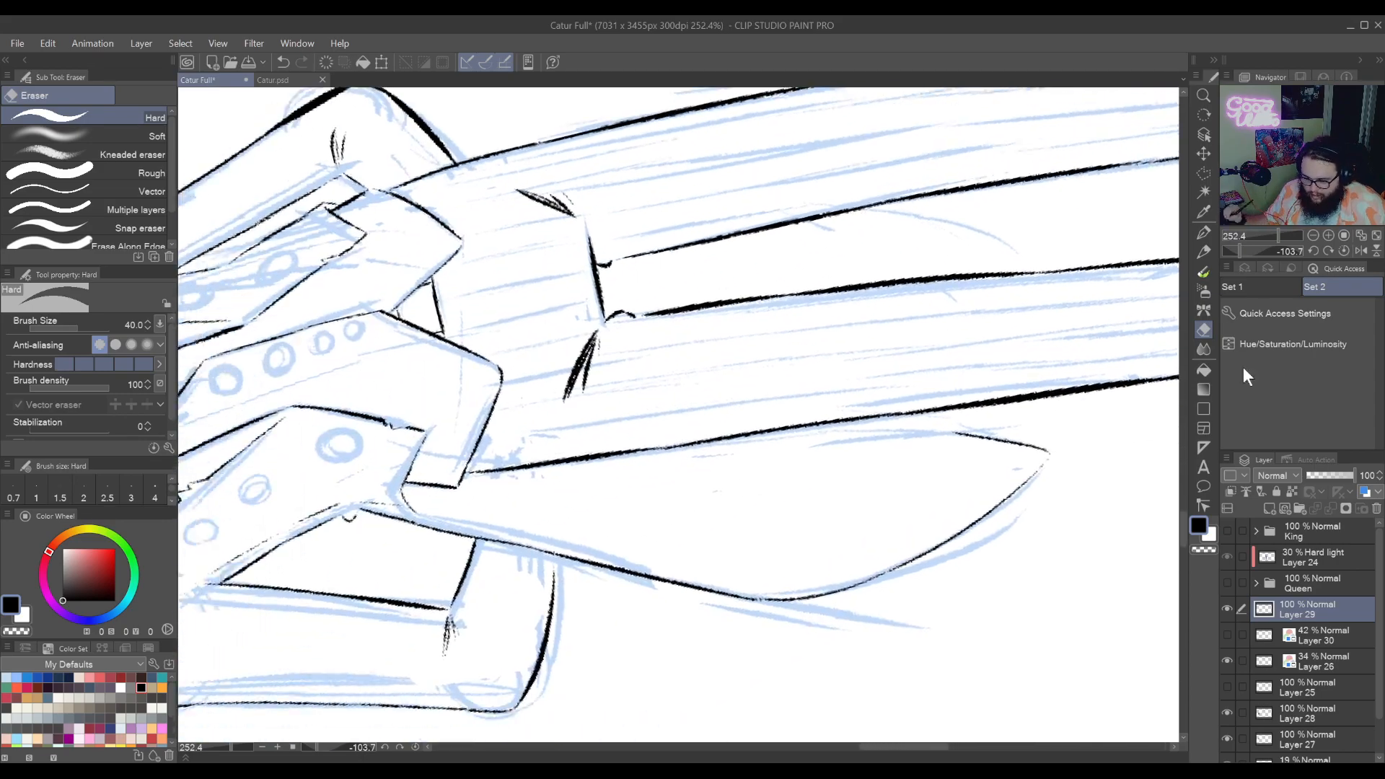
{"action": "mouse_move", "coordinate": [756, 548]}
{"action": "left_mouse_down"}
{"action": "mouse_move", "coordinate": [957, 549]}
{"action": "mouse_move", "coordinate": [1268, 514]}
{"action": "left_mouse_up"}
{"action": "mouse_move", "coordinate": [761, 615]}
{"action": "left_mouse_down"}
{"action": "mouse_move", "coordinate": [909, 491]}
{"action": "mouse_move", "coordinate": [848, 470]}
{"action": "mouse_move", "coordinate": [577, 569]}
{"action": "left_mouse_up"}
{"action": "key", "text": "p"}
{"action": "key", "text": "shift+space"}
{"action": "key", "text": "space"}
{"action": "left_click_drag", "start_coordinate": [665, 566], "coordinate": [894, 451]}
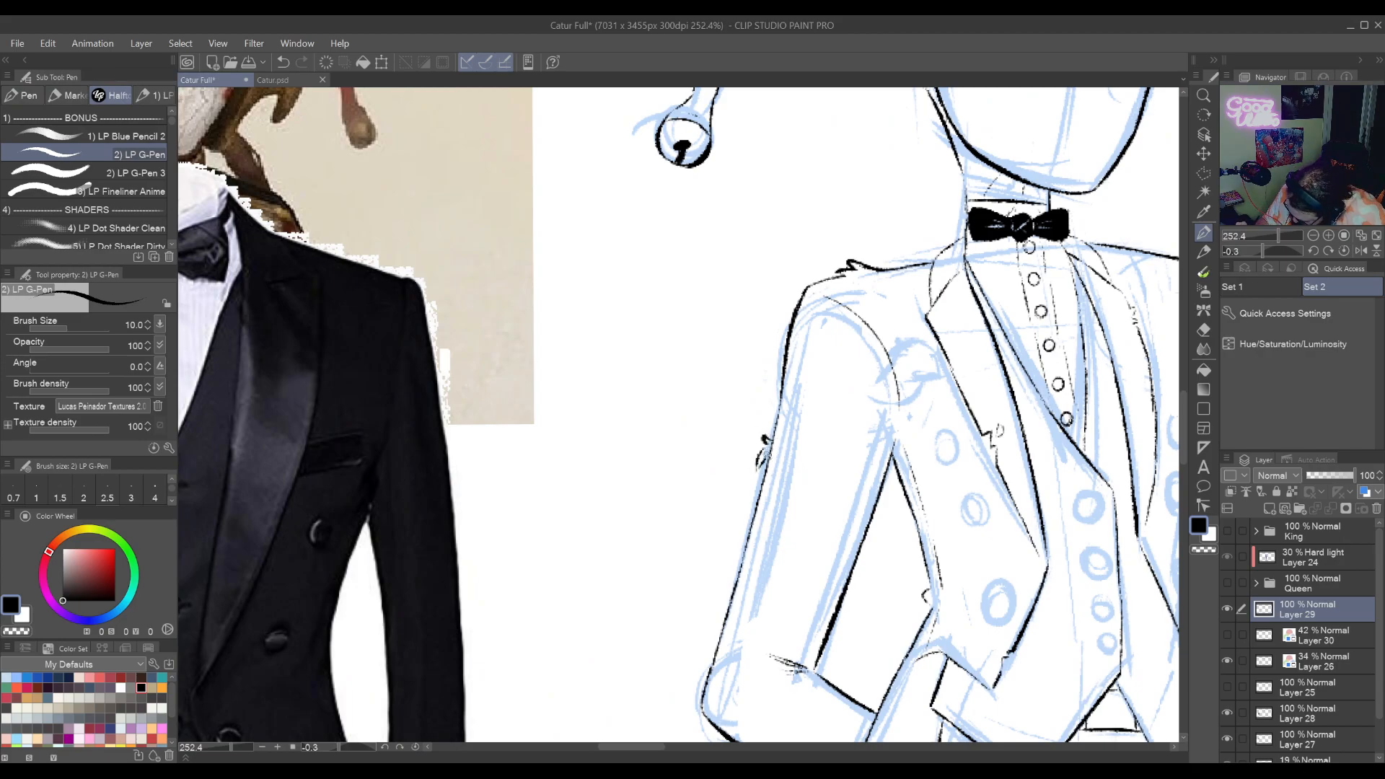
{"action": "key", "text": "e"}
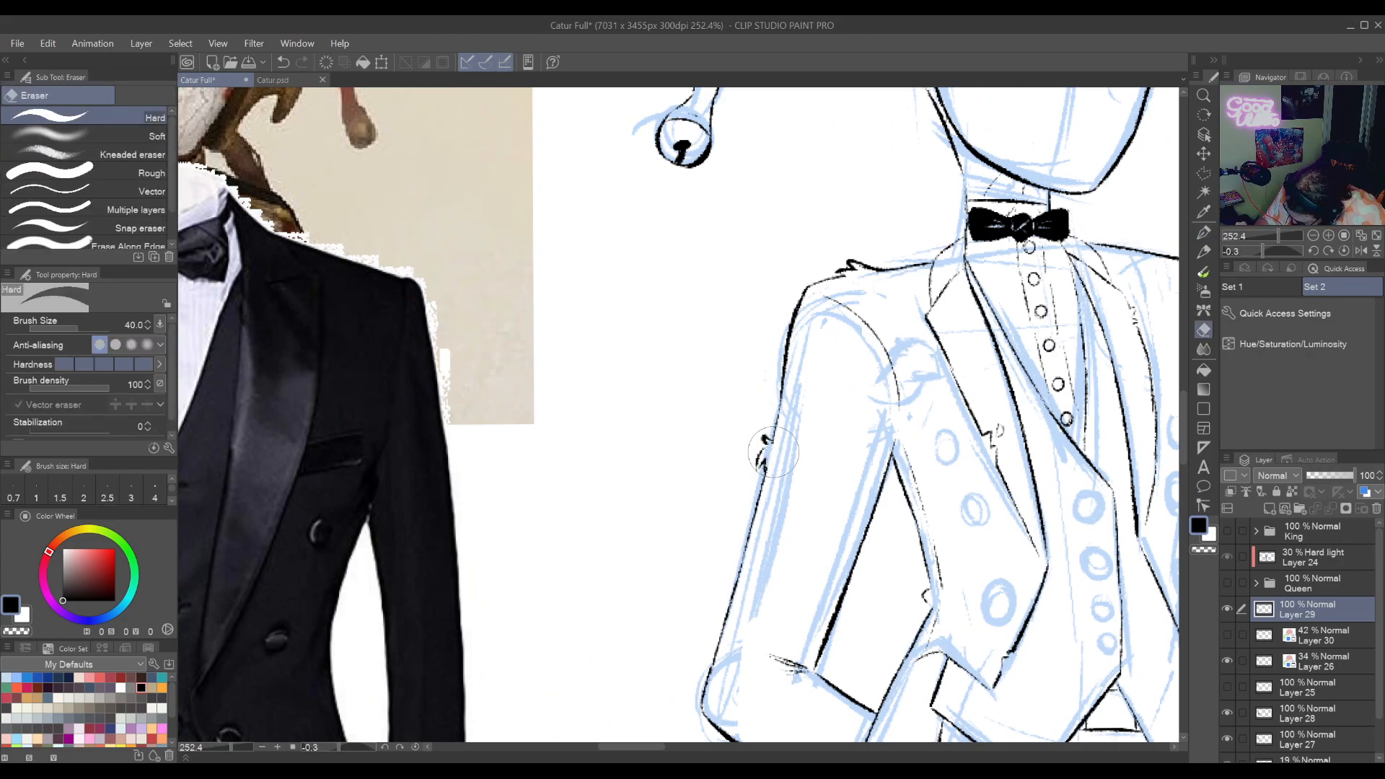
{"action": "key", "text": "p"}
Erase a short gap in the vest's lower hem on the character's right side and ink a jagged tear there
{"action": "left_click_drag", "start_coordinate": [898, 585], "coordinate": [810, 465]}
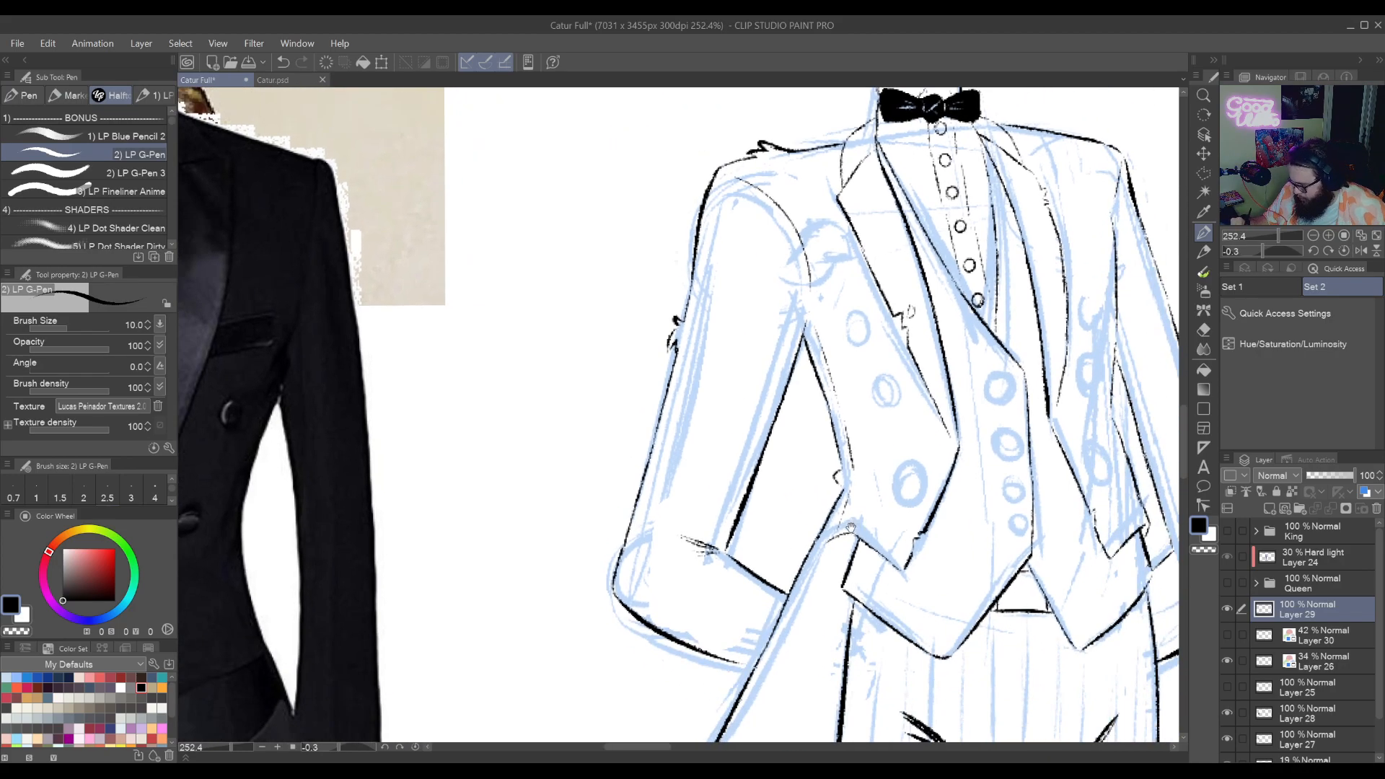
{"action": "left_click_drag", "start_coordinate": [879, 519], "coordinate": [632, 617]}
{"action": "left_click_drag", "start_coordinate": [949, 590], "coordinate": [897, 463]}
{"action": "mouse_move", "coordinate": [892, 402]}
{"action": "left_mouse_down"}
{"action": "mouse_move", "coordinate": [905, 422]}
{"action": "mouse_move", "coordinate": [920, 285]}
{"action": "left_mouse_up"}
{"action": "left_click_drag", "start_coordinate": [784, 342], "coordinate": [895, 452]}
{"action": "key", "text": "e"}
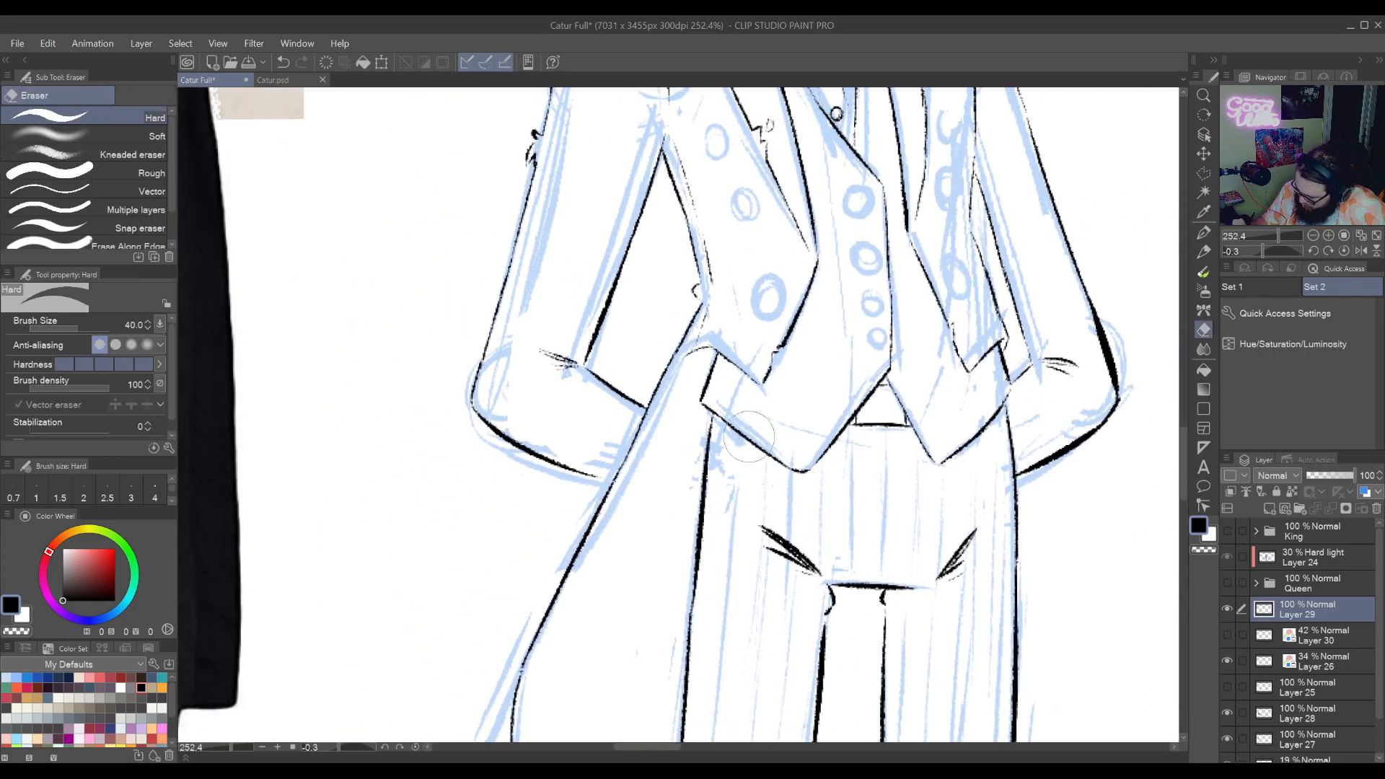
{"action": "mouse_move", "coordinate": [749, 436]}
{"action": "left_mouse_down"}
{"action": "mouse_move", "coordinate": [761, 445]}
{"action": "mouse_move", "coordinate": [750, 424]}
{"action": "left_mouse_up"}
{"action": "key", "text": "p"}
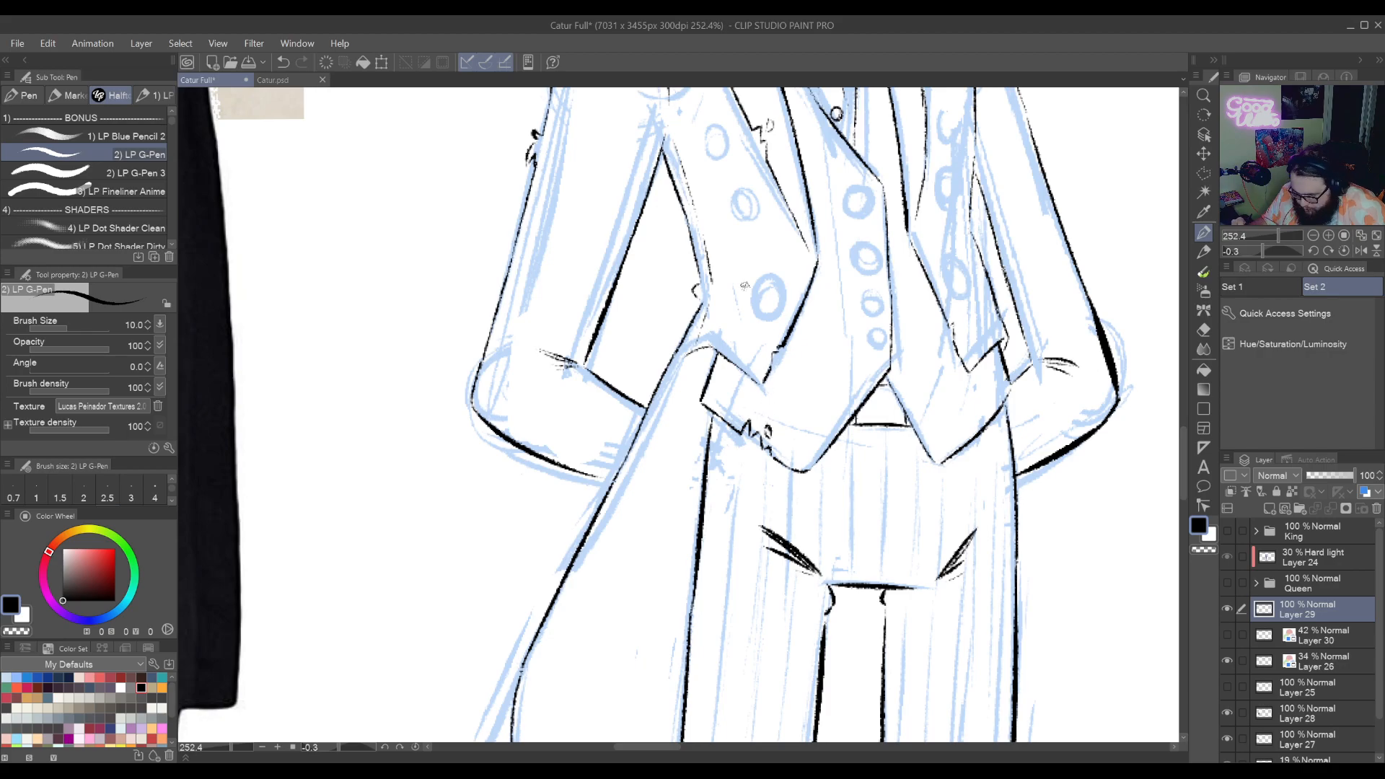
{"action": "left_click_drag", "start_coordinate": [753, 543], "coordinate": [649, 522]}
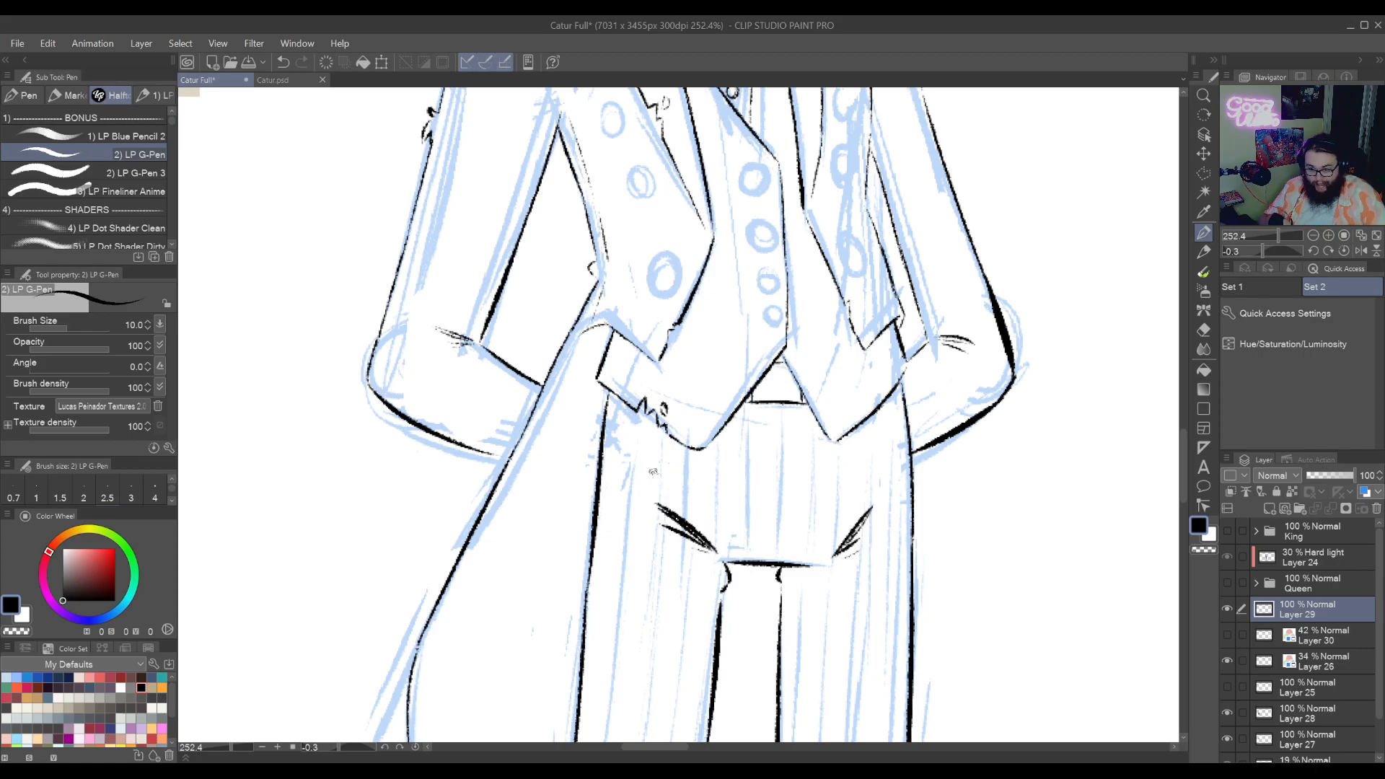
Erase a short gap in the outer edge of the coattail on the character's right side and ink a jagged tear there
{"action": "left_click_drag", "start_coordinate": [653, 471], "coordinate": [772, 686]}
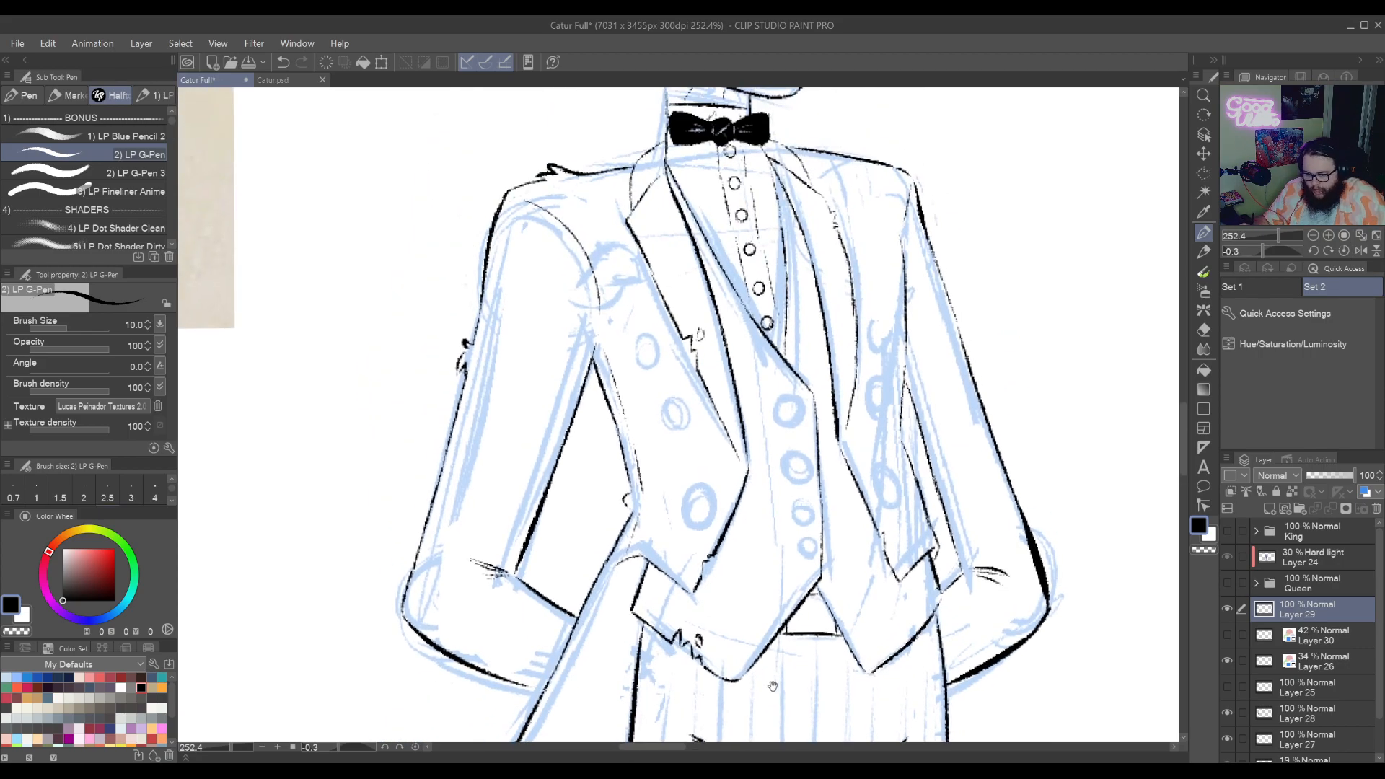
{"action": "left_click_drag", "start_coordinate": [782, 230], "coordinate": [781, 705]}
{"action": "left_click_drag", "start_coordinate": [825, 658], "coordinate": [807, 495]}
{"action": "left_click_drag", "start_coordinate": [822, 650], "coordinate": [836, 404]}
{"action": "left_click_drag", "start_coordinate": [755, 640], "coordinate": [819, 383]}
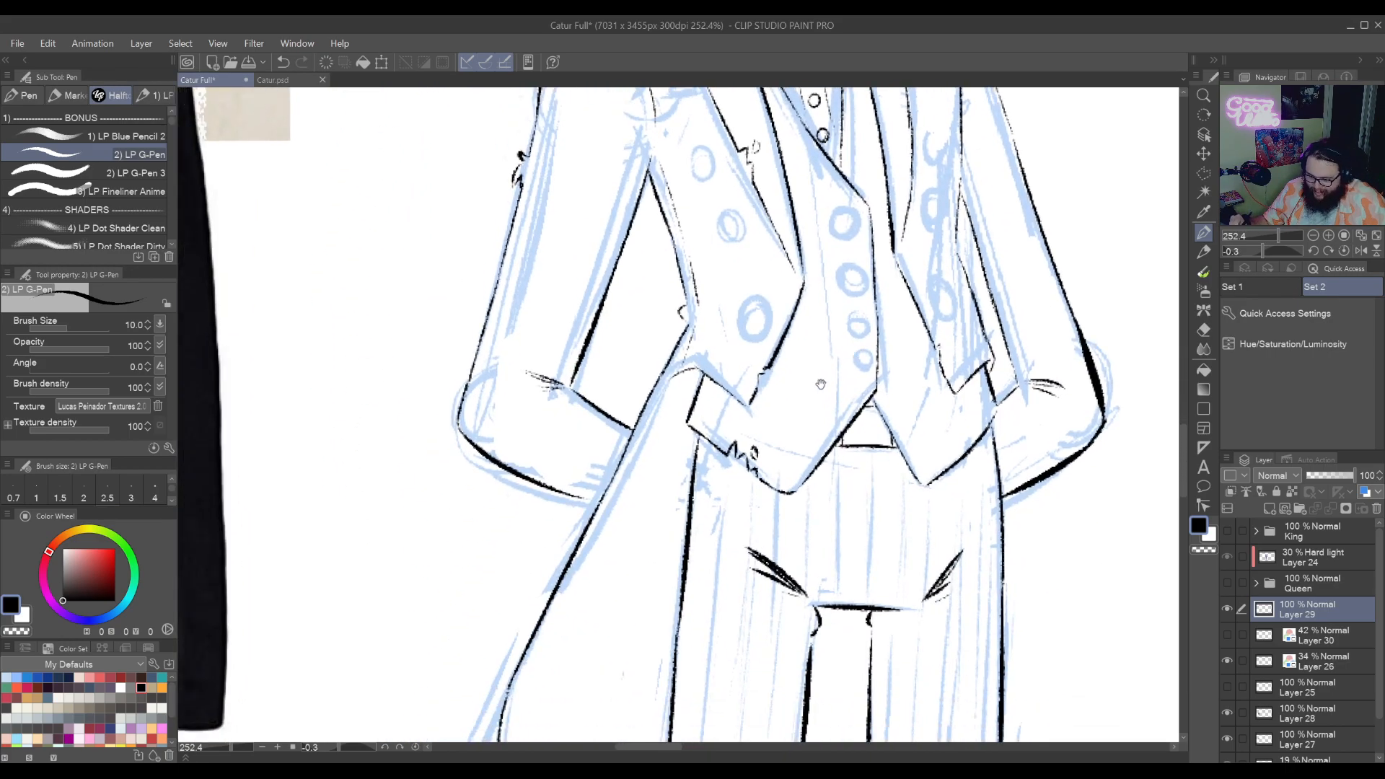
{"action": "left_click_drag", "start_coordinate": [710, 658], "coordinate": [829, 404]}
{"action": "left_click_drag", "start_coordinate": [692, 518], "coordinate": [817, 390]}
{"action": "key", "text": "e"}
{"action": "mouse_move", "coordinate": [734, 436]}
{"action": "left_mouse_down"}
{"action": "mouse_move", "coordinate": [742, 453]}
{"action": "mouse_move", "coordinate": [753, 419]}
{"action": "left_mouse_up"}
{"action": "key", "text": "p"}
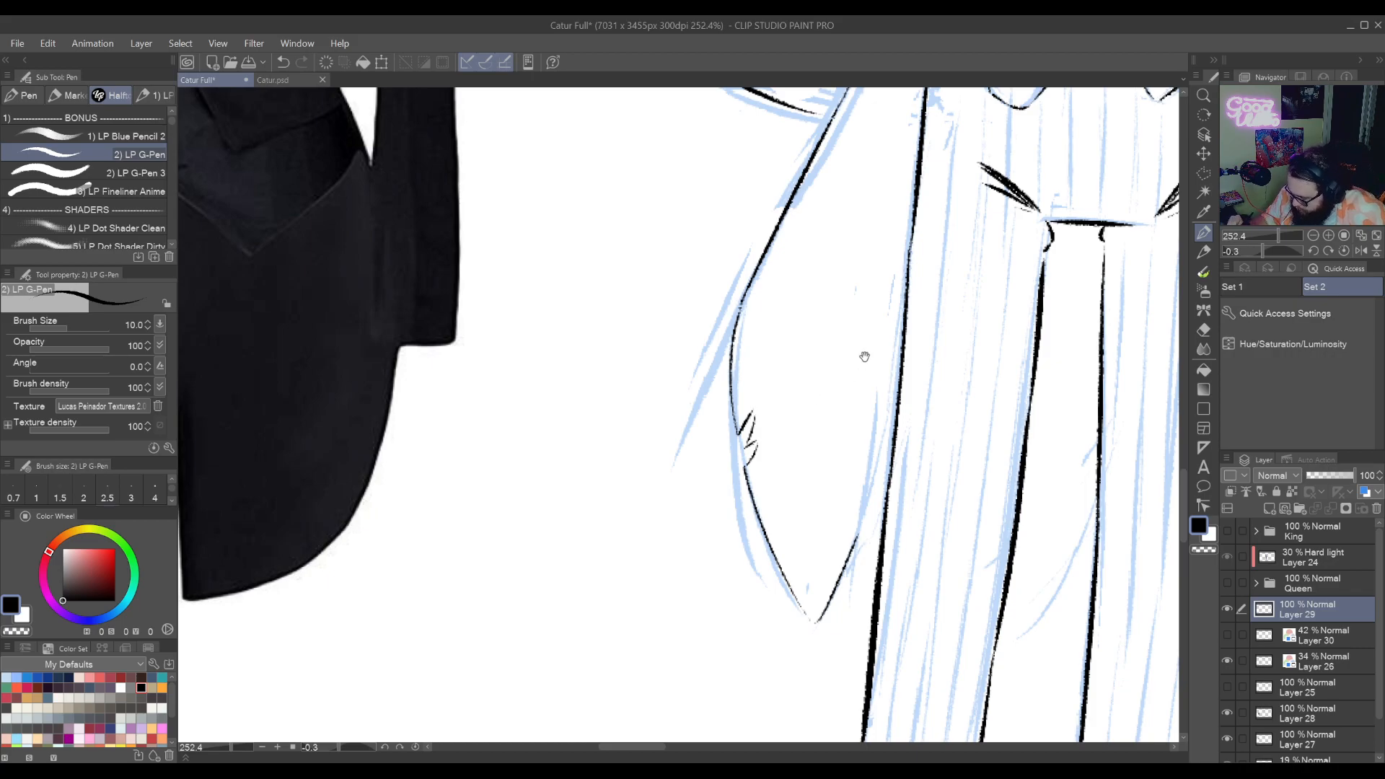
Ink a small loose shred beside the tear on the coattail's outer edge
{"action": "left_click_drag", "start_coordinate": [864, 356], "coordinate": [820, 401]}
{"action": "left_click_drag", "start_coordinate": [713, 471], "coordinate": [713, 467]}
{"action": "key", "text": "ctrl+z"}
{"action": "left_click_drag", "start_coordinate": [794, 427], "coordinate": [582, 426]}
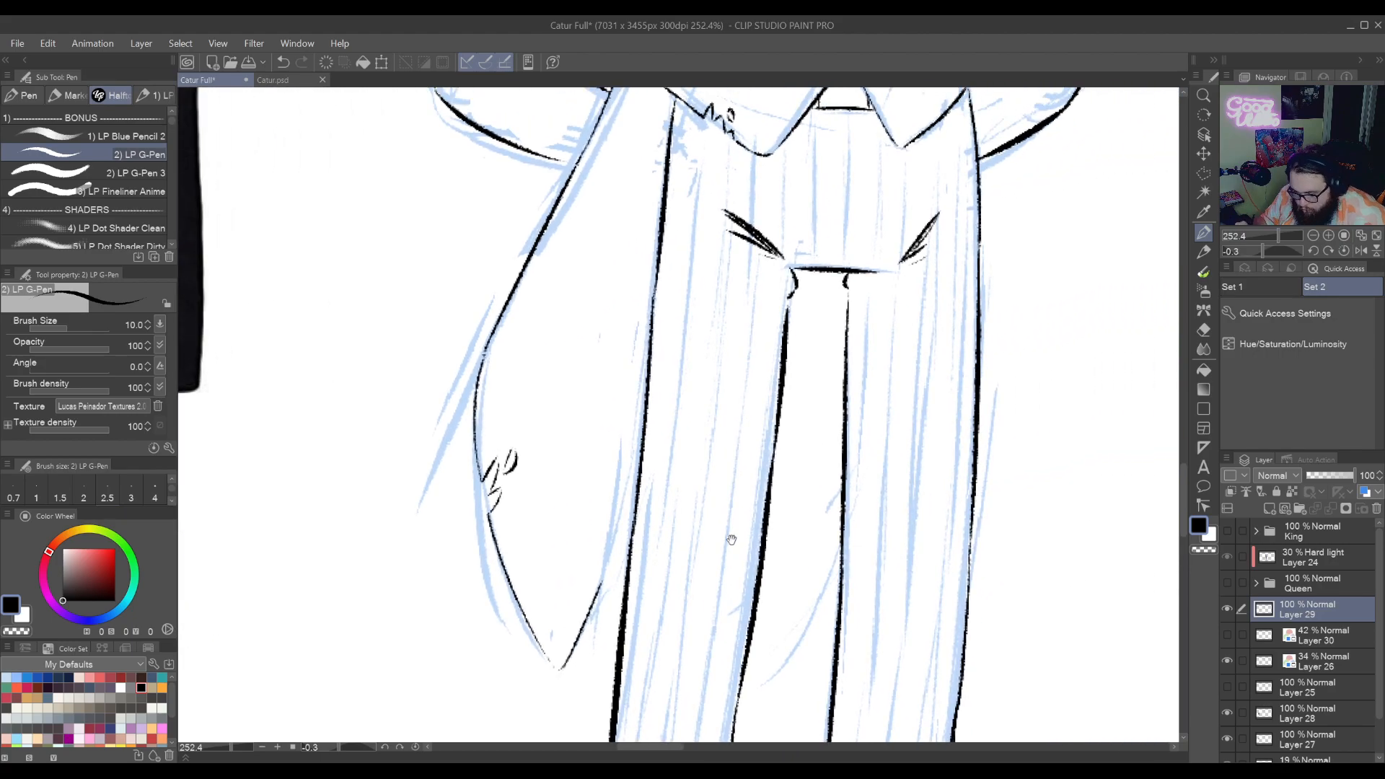
Ink the curved coattail edge visible between the trouser legs, with a jagged tear near its upper end
{"action": "left_click_drag", "start_coordinate": [958, 616], "coordinate": [846, 530]}
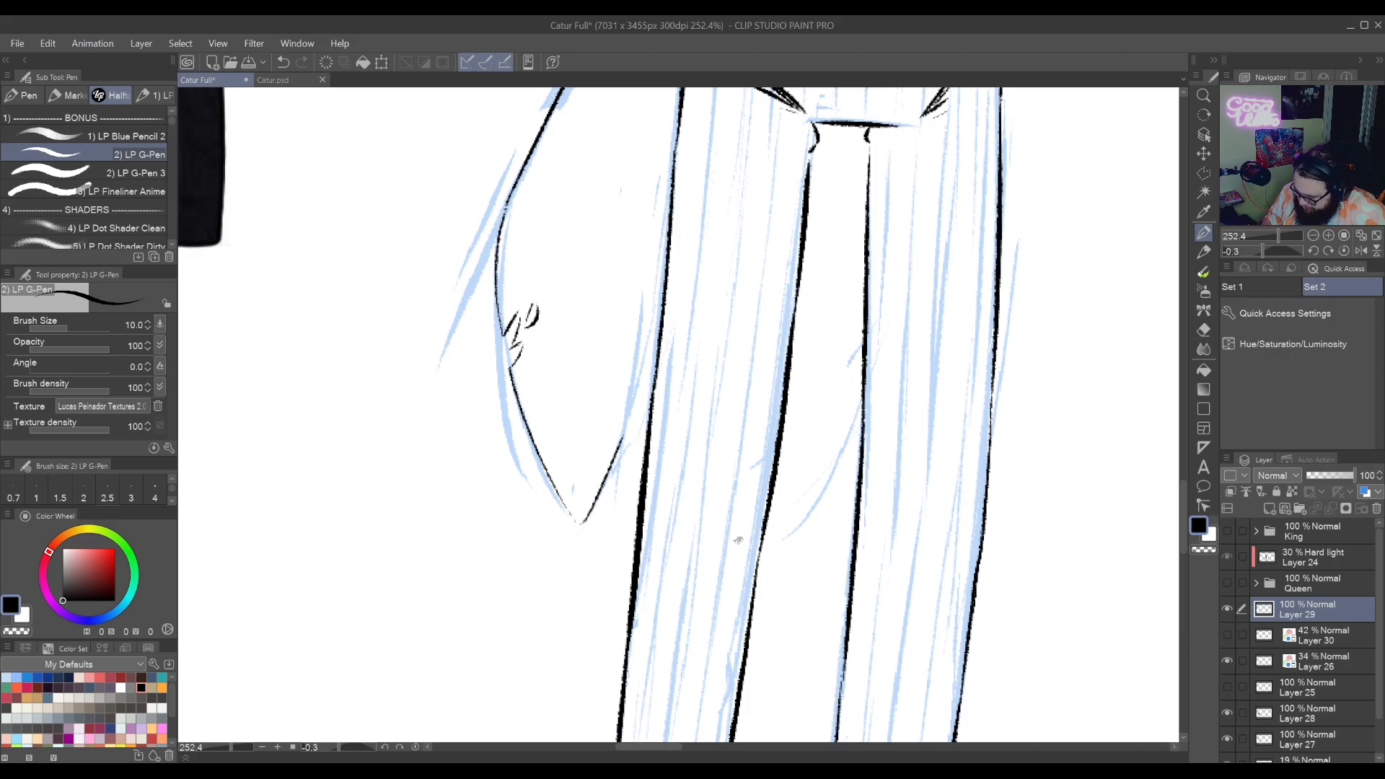
{"action": "left_click_drag", "start_coordinate": [763, 545], "coordinate": [810, 507]}
{"action": "key", "text": "ctrl+z"}
{"action": "mouse_move", "coordinate": [762, 546]}
{"action": "left_mouse_down"}
{"action": "mouse_move", "coordinate": [816, 498]}
{"action": "mouse_move", "coordinate": [842, 414]}
{"action": "left_mouse_up"}
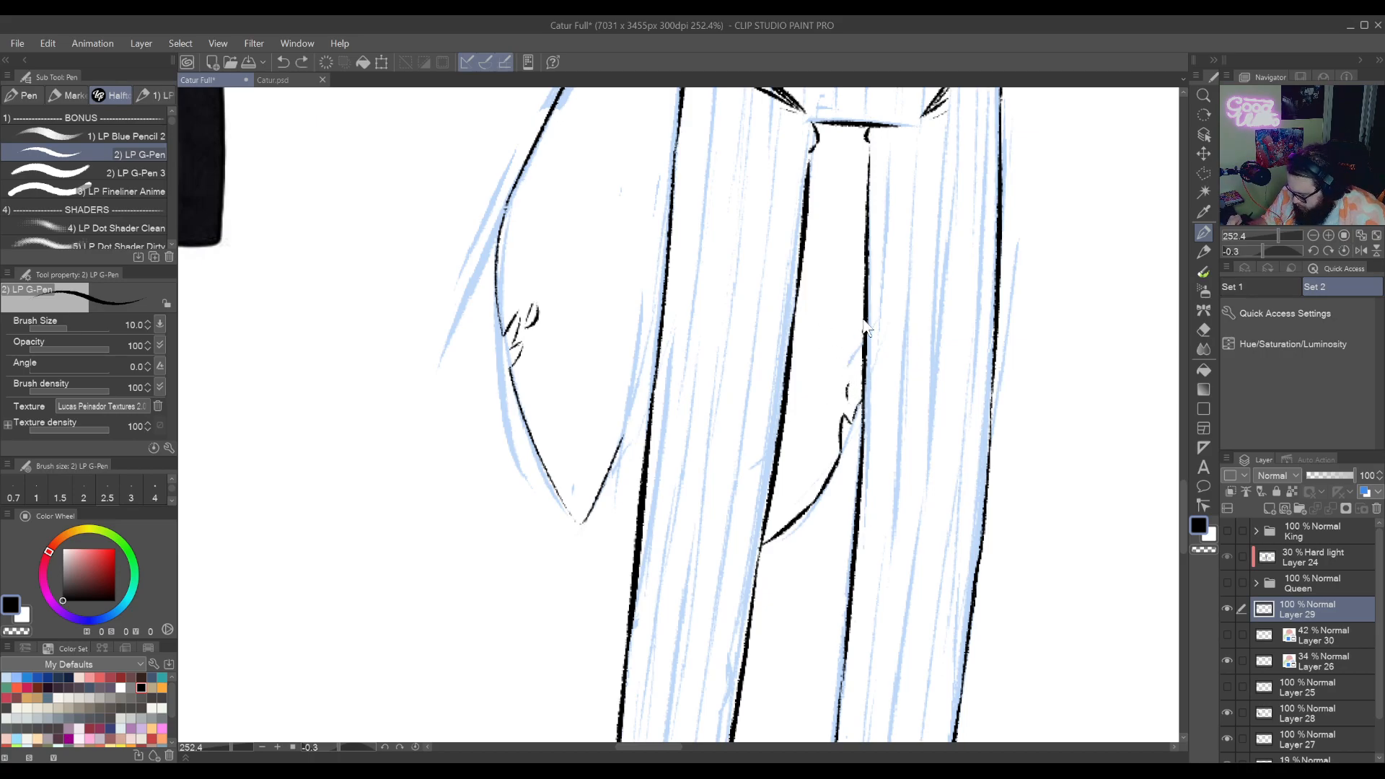
{"action": "left_click_drag", "start_coordinate": [800, 432], "coordinate": [770, 472]}
Ink a diagonal slash with short crossing strokes inside the coattail on the character's right side
{"action": "mouse_move", "coordinate": [776, 714]}
{"action": "left_mouse_down"}
{"action": "mouse_move", "coordinate": [841, 711]}
{"action": "mouse_move", "coordinate": [779, 535]}
{"action": "mouse_move", "coordinate": [735, 582]}
{"action": "mouse_move", "coordinate": [724, 509]}
{"action": "mouse_move", "coordinate": [785, 426]}
{"action": "left_mouse_up"}
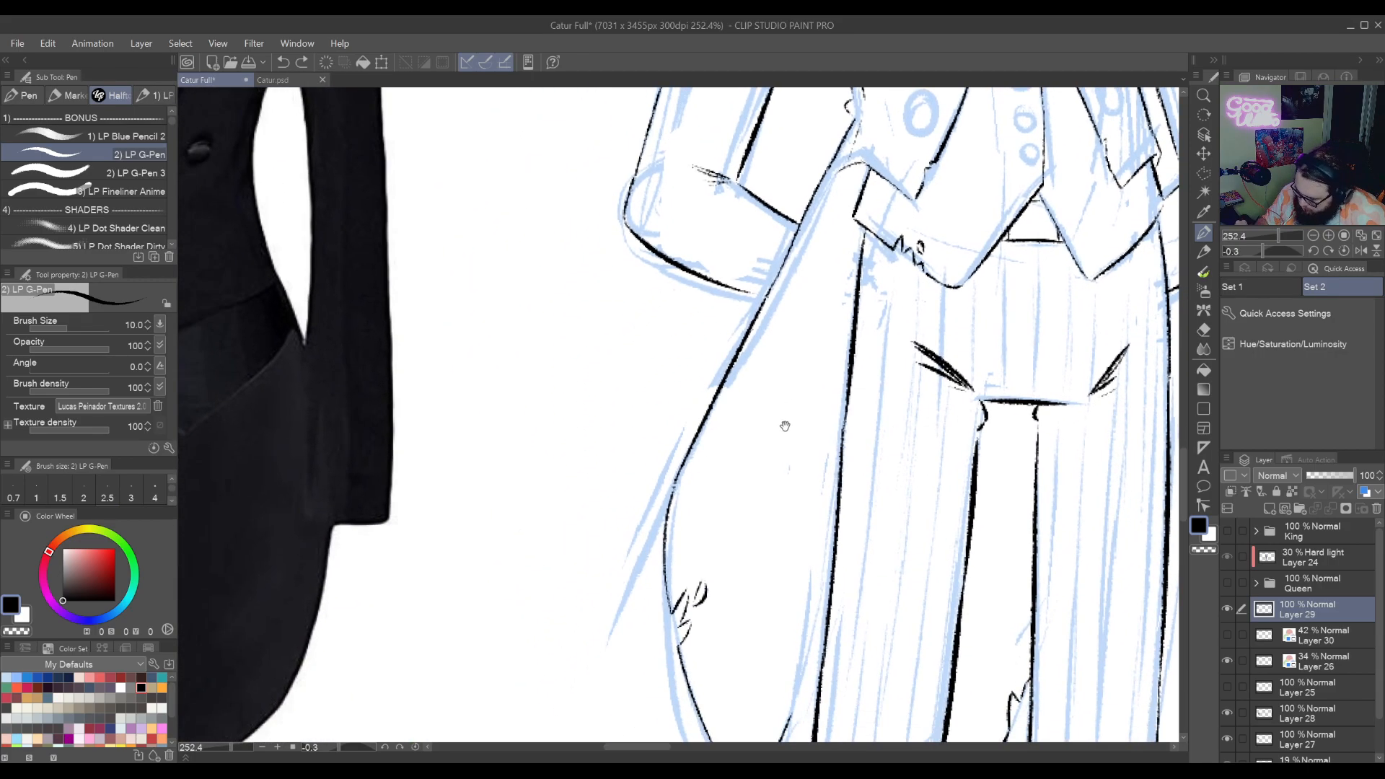
{"action": "left_click_drag", "start_coordinate": [710, 523], "coordinate": [774, 449]}
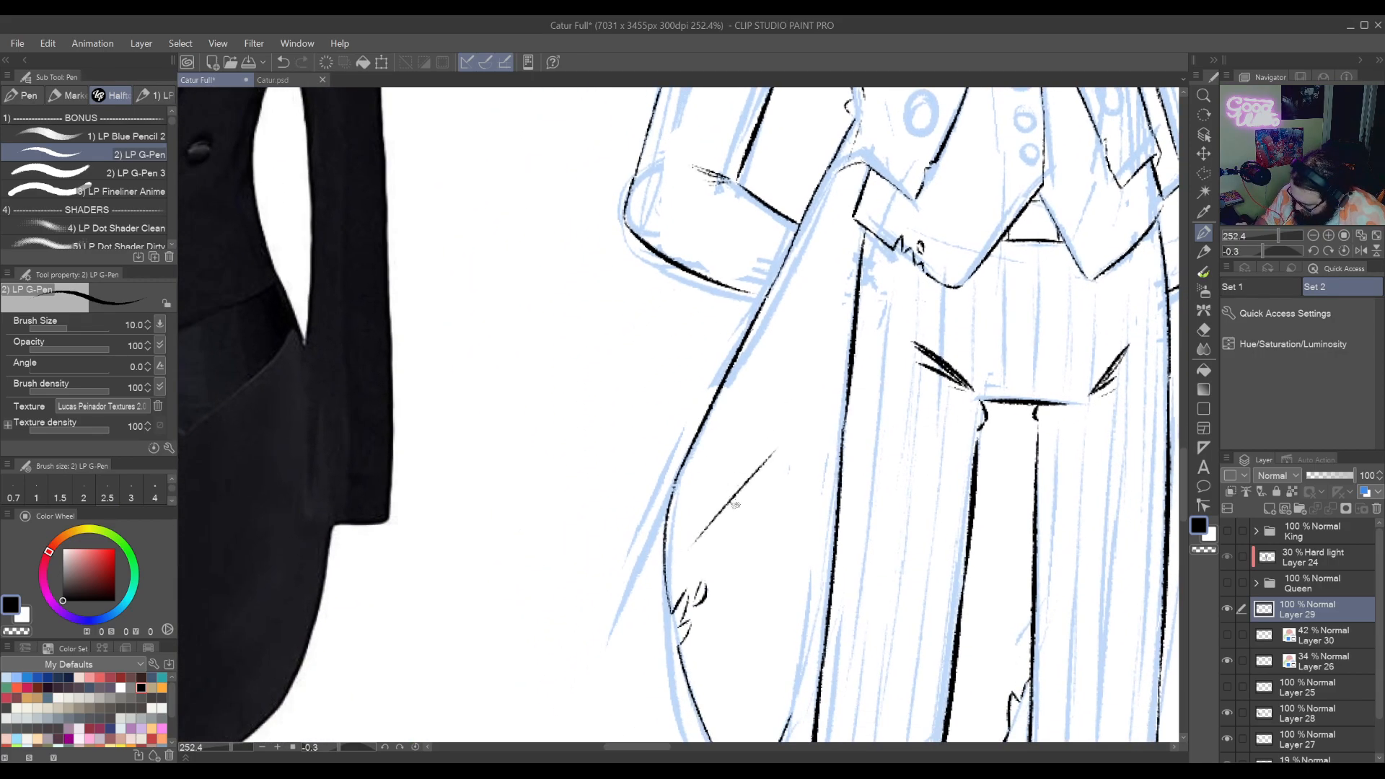
{"action": "mouse_move", "coordinate": [1009, 411]}
{"action": "left_mouse_down"}
{"action": "mouse_move", "coordinate": [916, 519]}
{"action": "mouse_move", "coordinate": [874, 690]}
{"action": "left_mouse_up"}
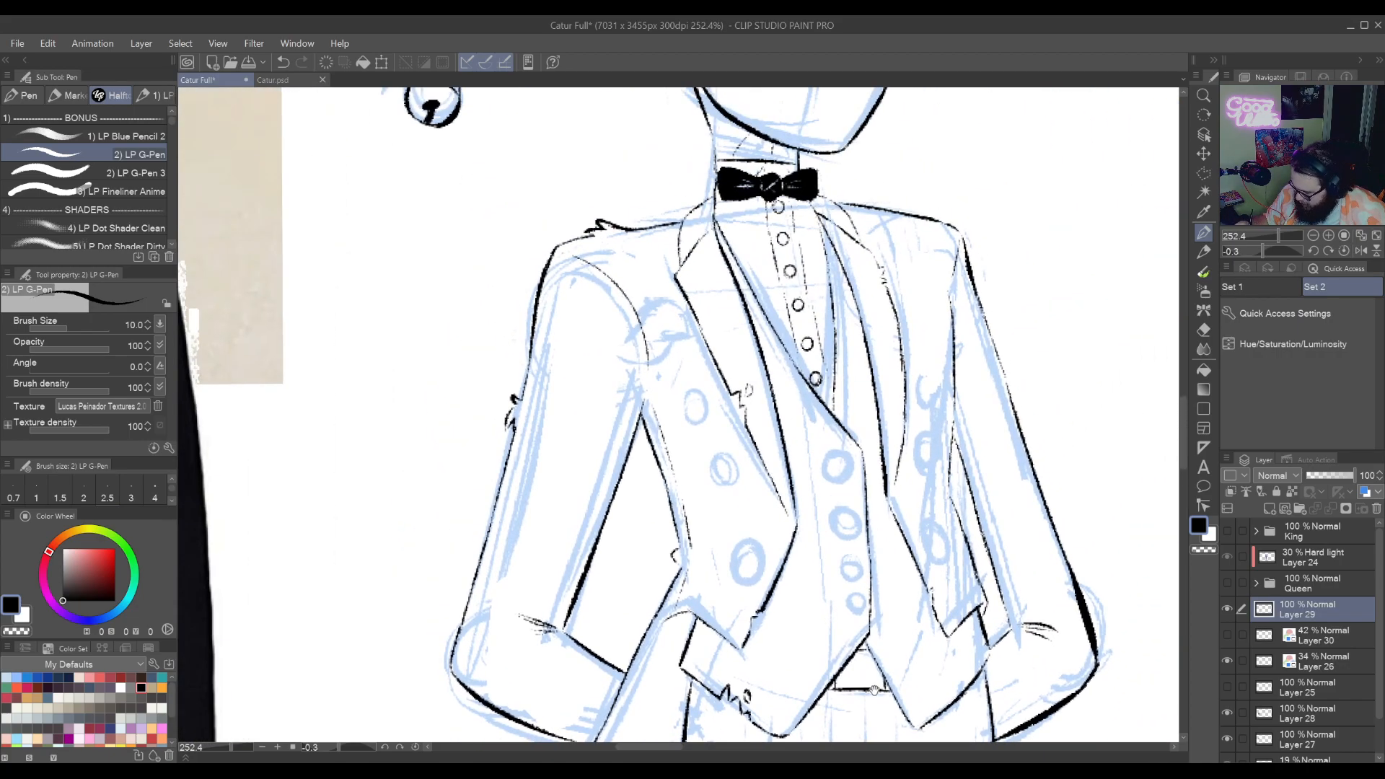
Ink a small jagged tear on the outer edge of the character's left sleeve, cleaning it up with the eraser
{"action": "left_click_drag", "start_coordinate": [804, 576], "coordinate": [943, 543]}
{"action": "left_click_drag", "start_coordinate": [810, 494], "coordinate": [759, 488]}
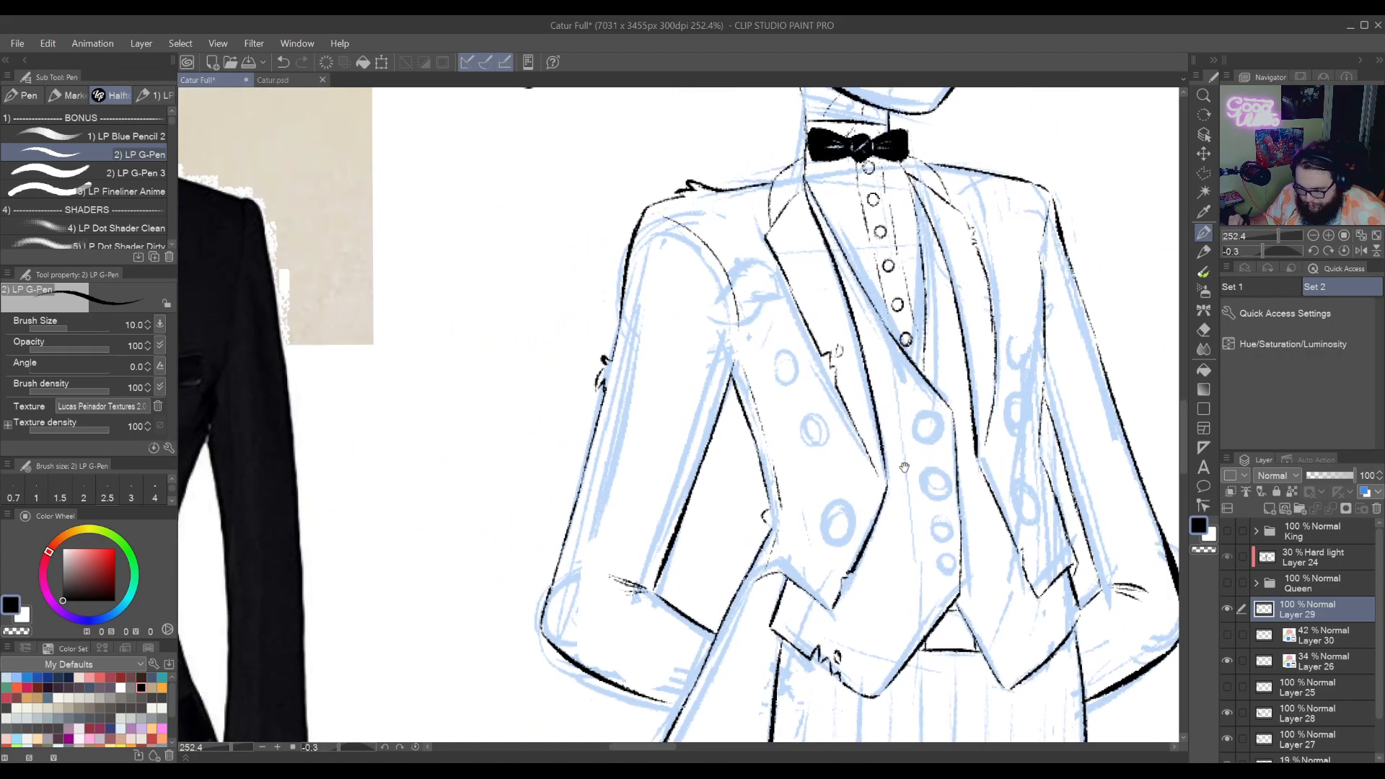
{"action": "left_click_drag", "start_coordinate": [904, 468], "coordinate": [781, 447]}
{"action": "left_click_drag", "start_coordinate": [858, 252], "coordinate": [899, 636]}
{"action": "mouse_move", "coordinate": [1038, 725]}
{"action": "left_mouse_down"}
{"action": "mouse_move", "coordinate": [982, 480]}
{"action": "mouse_move", "coordinate": [857, 498]}
{"action": "left_mouse_up"}
{"action": "mouse_move", "coordinate": [867, 392]}
{"action": "left_mouse_down"}
{"action": "mouse_move", "coordinate": [882, 298]}
{"action": "mouse_move", "coordinate": [852, 388]}
{"action": "left_mouse_up"}
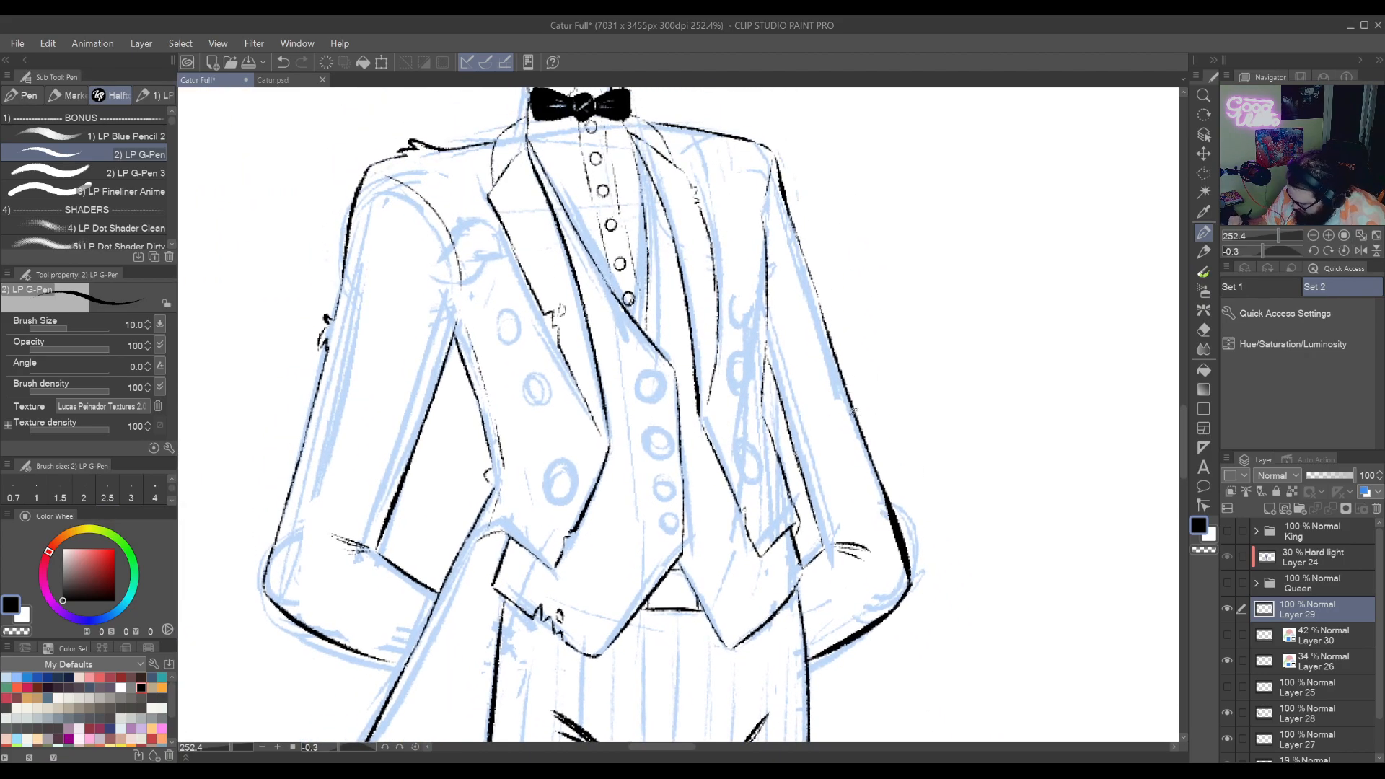
{"action": "key", "text": "e"}
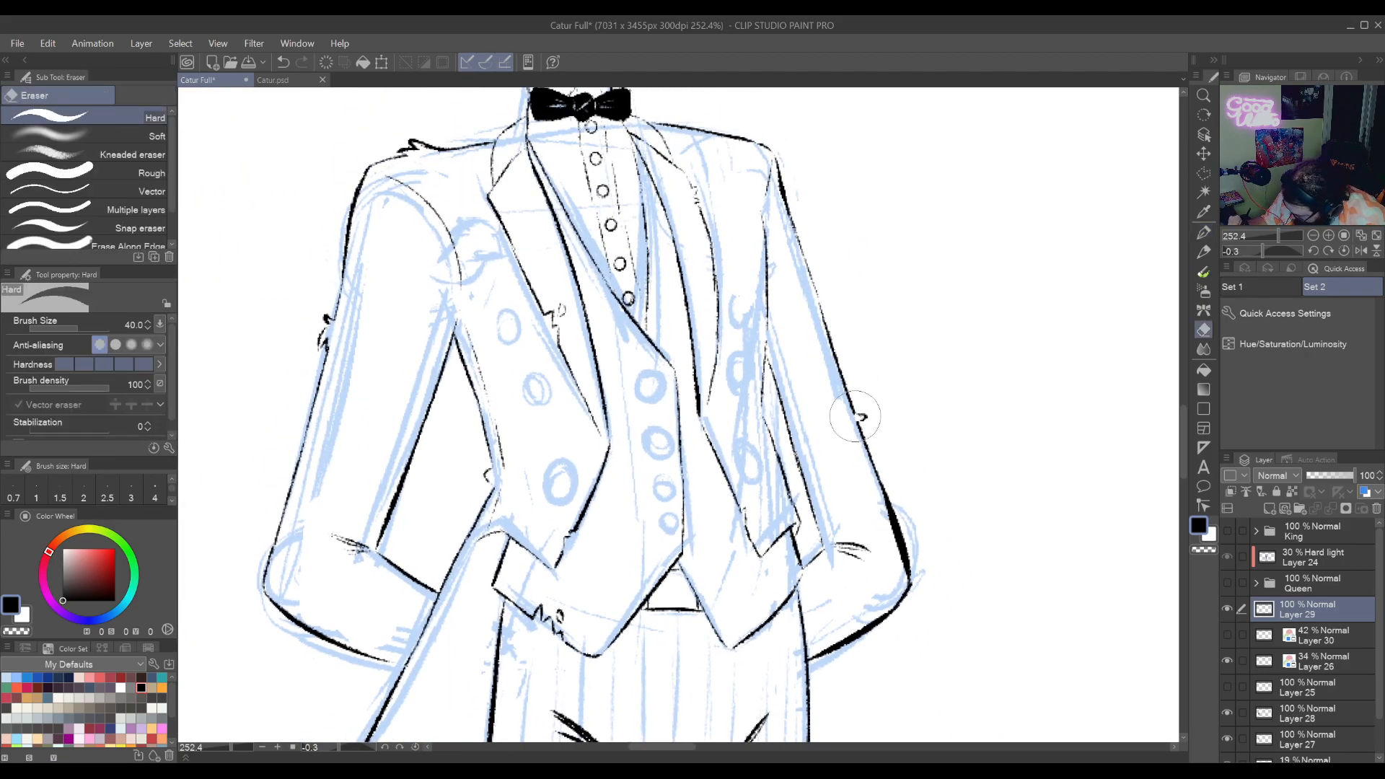
{"action": "key", "text": "p"}
{"action": "key", "text": "e"}
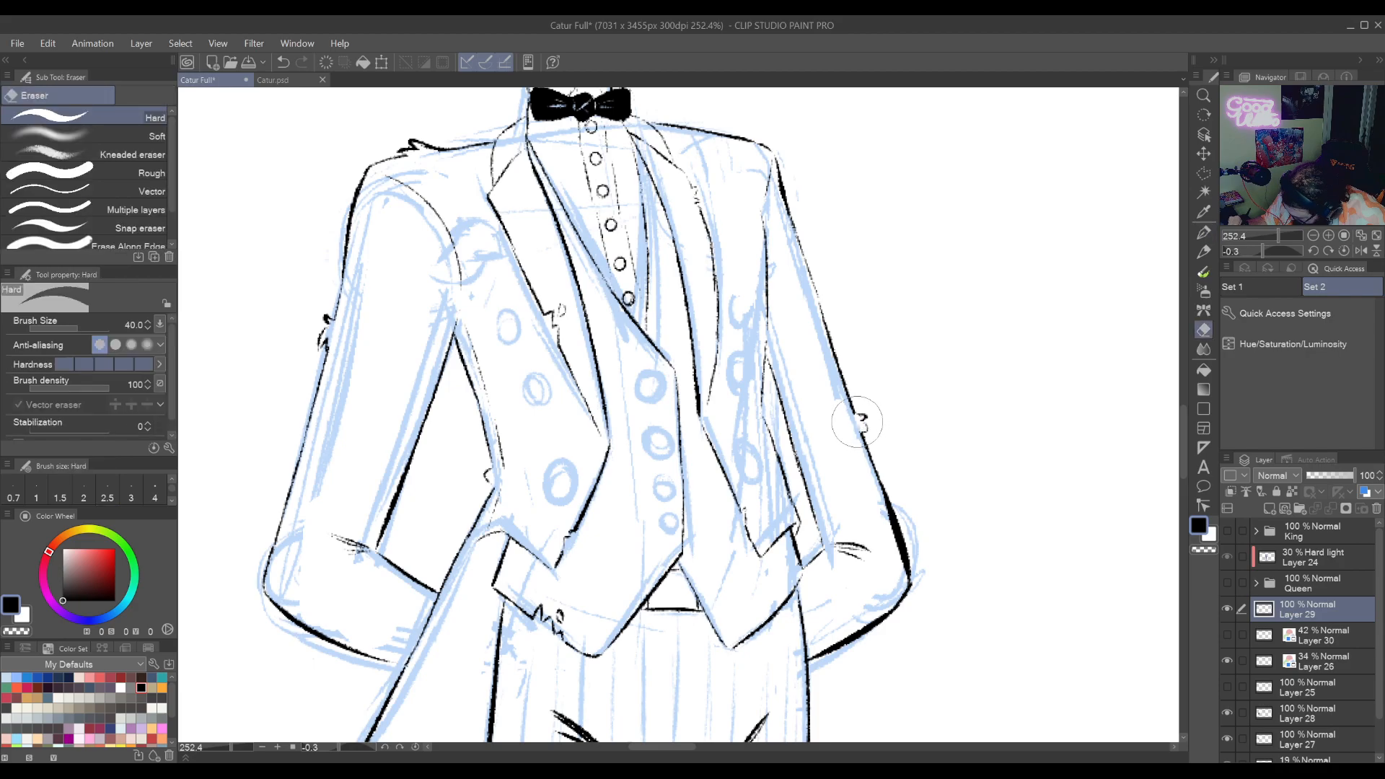
{"action": "key", "text": "p"}
Ink small nicks on the lapel on the character's left side and on the neighbouring edge of the vest's neckline
{"action": "left_click_drag", "start_coordinate": [740, 470], "coordinate": [814, 609]}
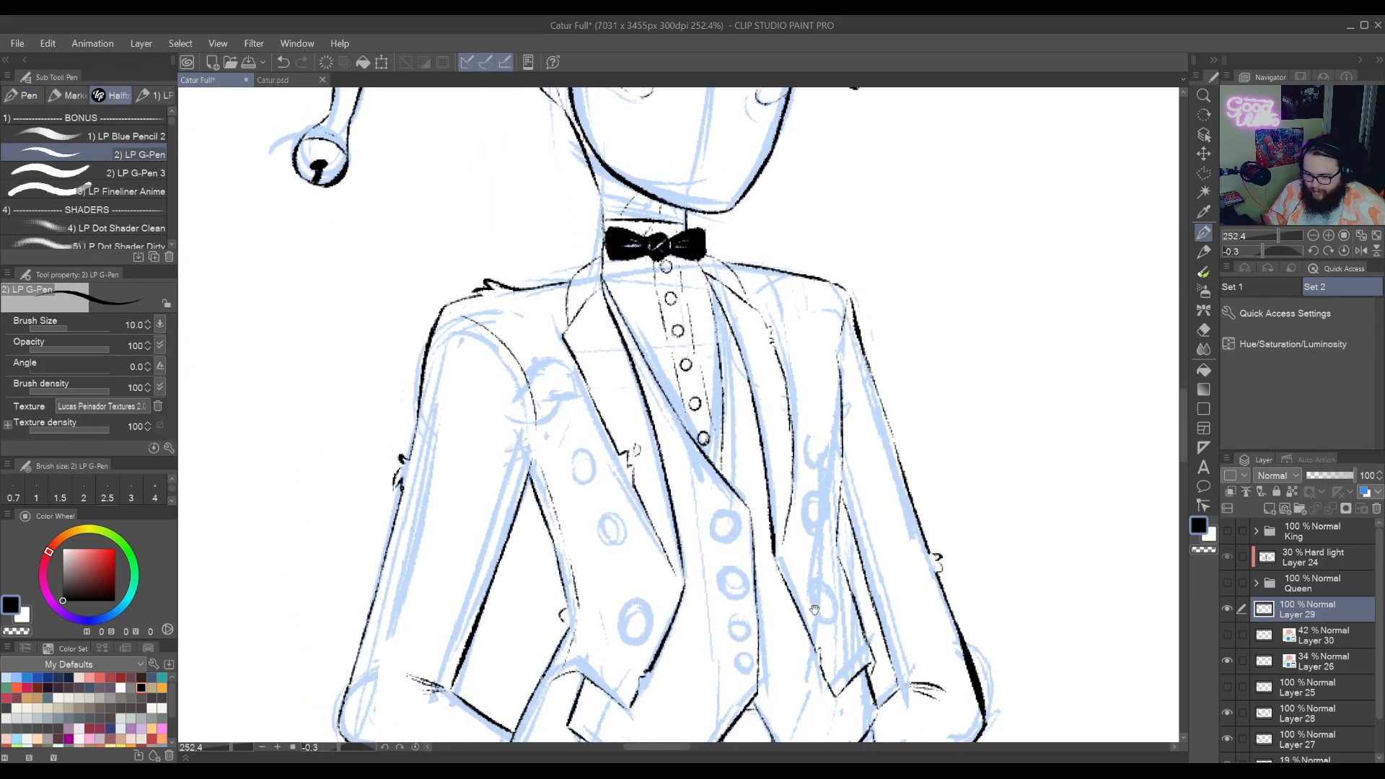
{"action": "scroll", "coordinate": [815, 609], "scroll_direction": "left", "scroll_amount": 6}
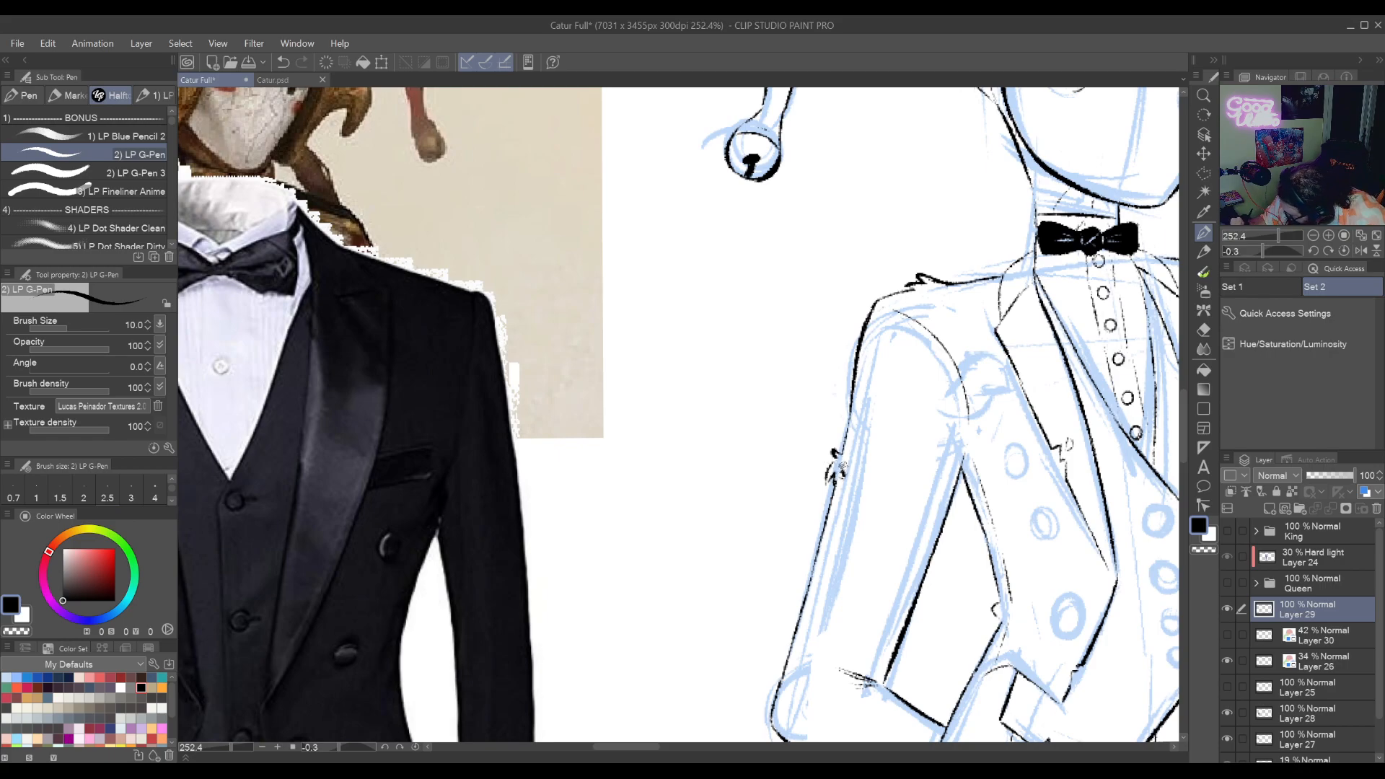
{"action": "scroll", "coordinate": [841, 466], "scroll_direction": "right", "scroll_amount": 5}
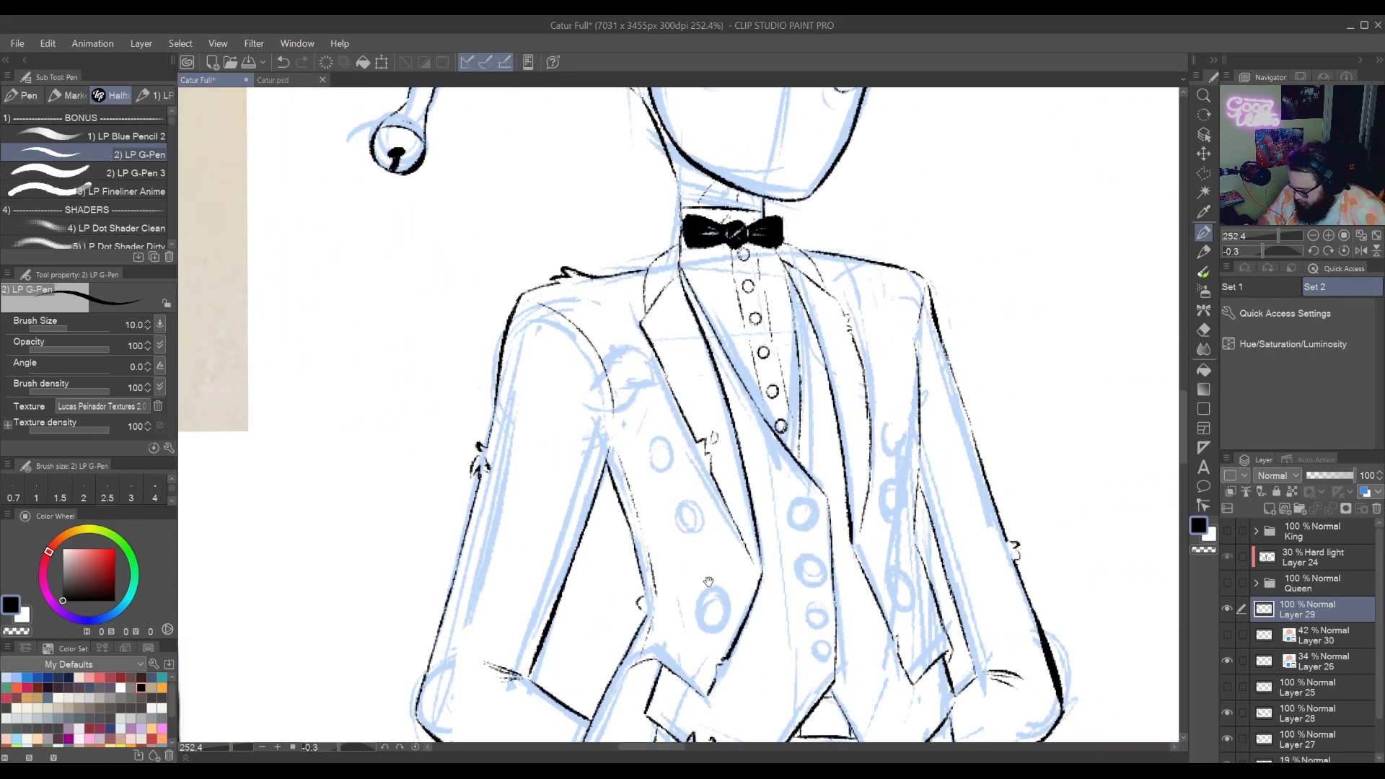
{"action": "scroll", "coordinate": [709, 581], "scroll_direction": "down", "scroll_amount": 3}
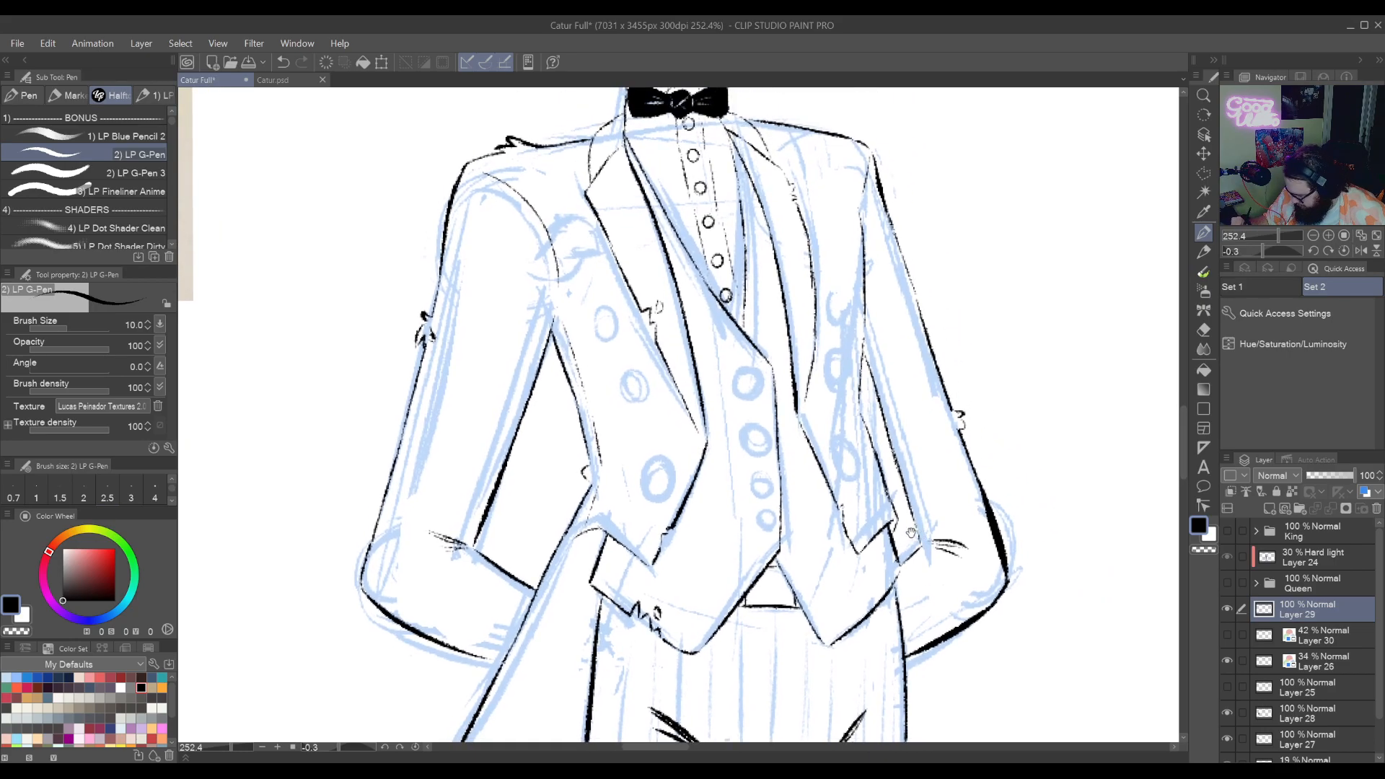
{"action": "scroll", "coordinate": [894, 505], "scroll_direction": "down", "scroll_amount": 3}
{"action": "scroll", "coordinate": [848, 537], "scroll_direction": "up", "scroll_amount": 5}
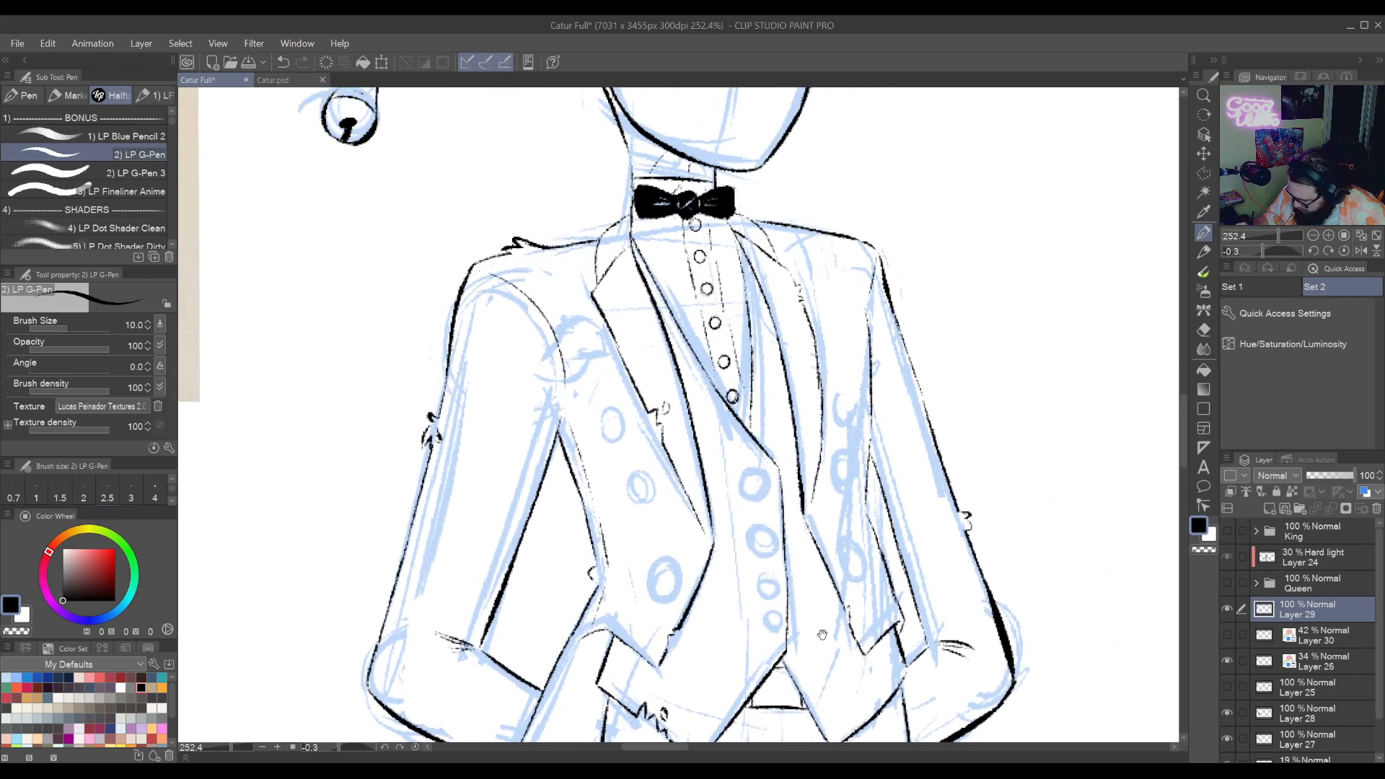
{"action": "mouse_move", "coordinate": [823, 634]}
{"action": "left_mouse_down"}
{"action": "mouse_move", "coordinate": [904, 685]}
{"action": "mouse_move", "coordinate": [913, 708]}
{"action": "left_mouse_up"}
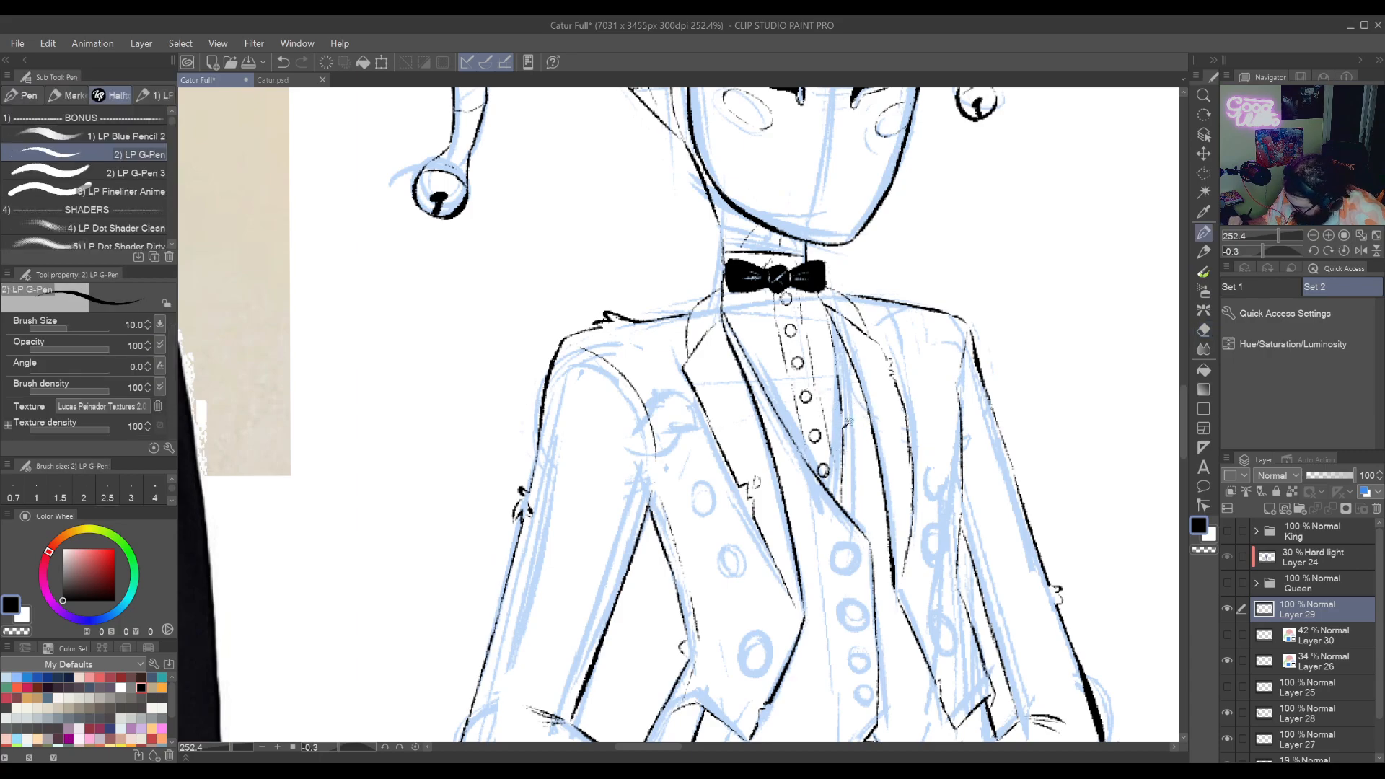
{"action": "left_click_drag", "start_coordinate": [930, 406], "coordinate": [822, 114]}
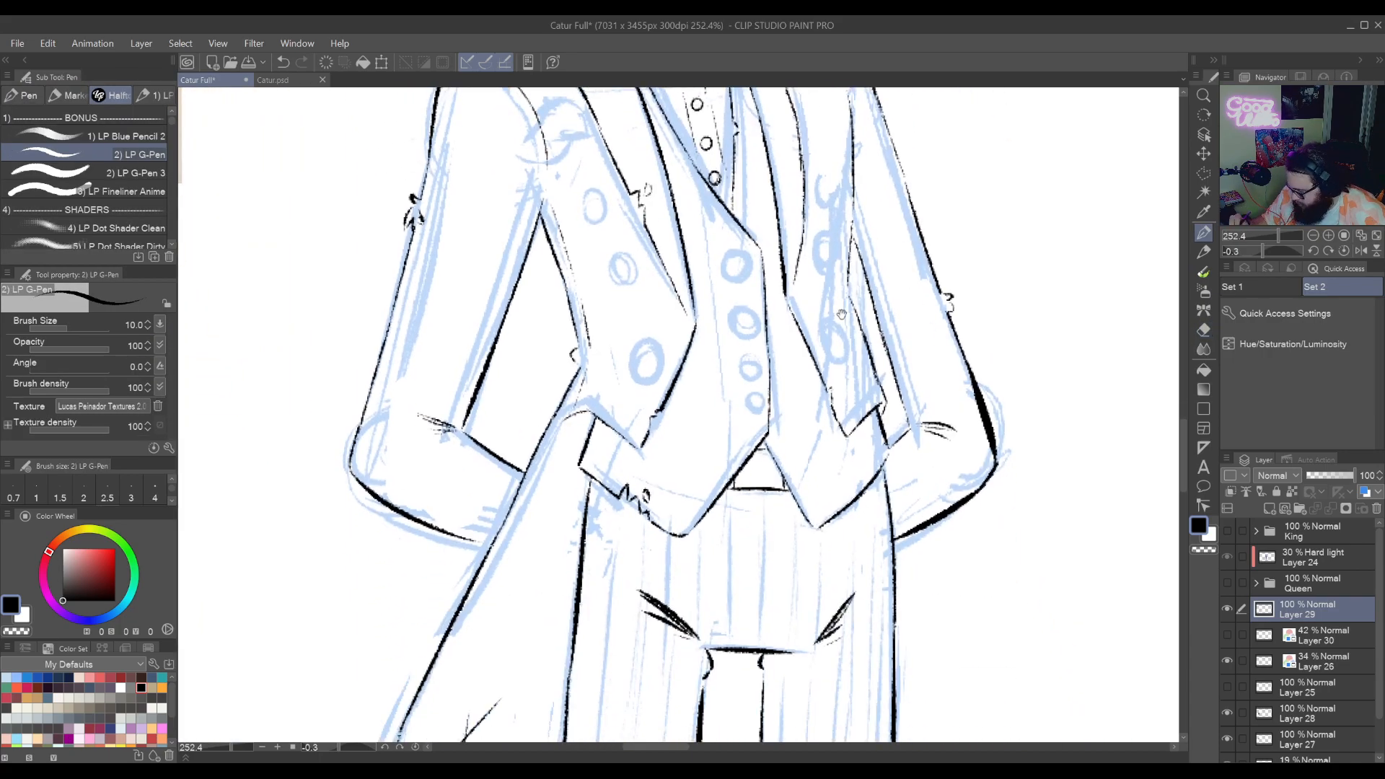
Ink the four round vest buttons down the front over the sketch, giving them inner rings
{"action": "mouse_move", "coordinate": [737, 368]}
{"action": "left_mouse_down"}
{"action": "mouse_move", "coordinate": [719, 578]}
{"action": "mouse_move", "coordinate": [850, 409]}
{"action": "mouse_move", "coordinate": [853, 431]}
{"action": "left_mouse_up"}
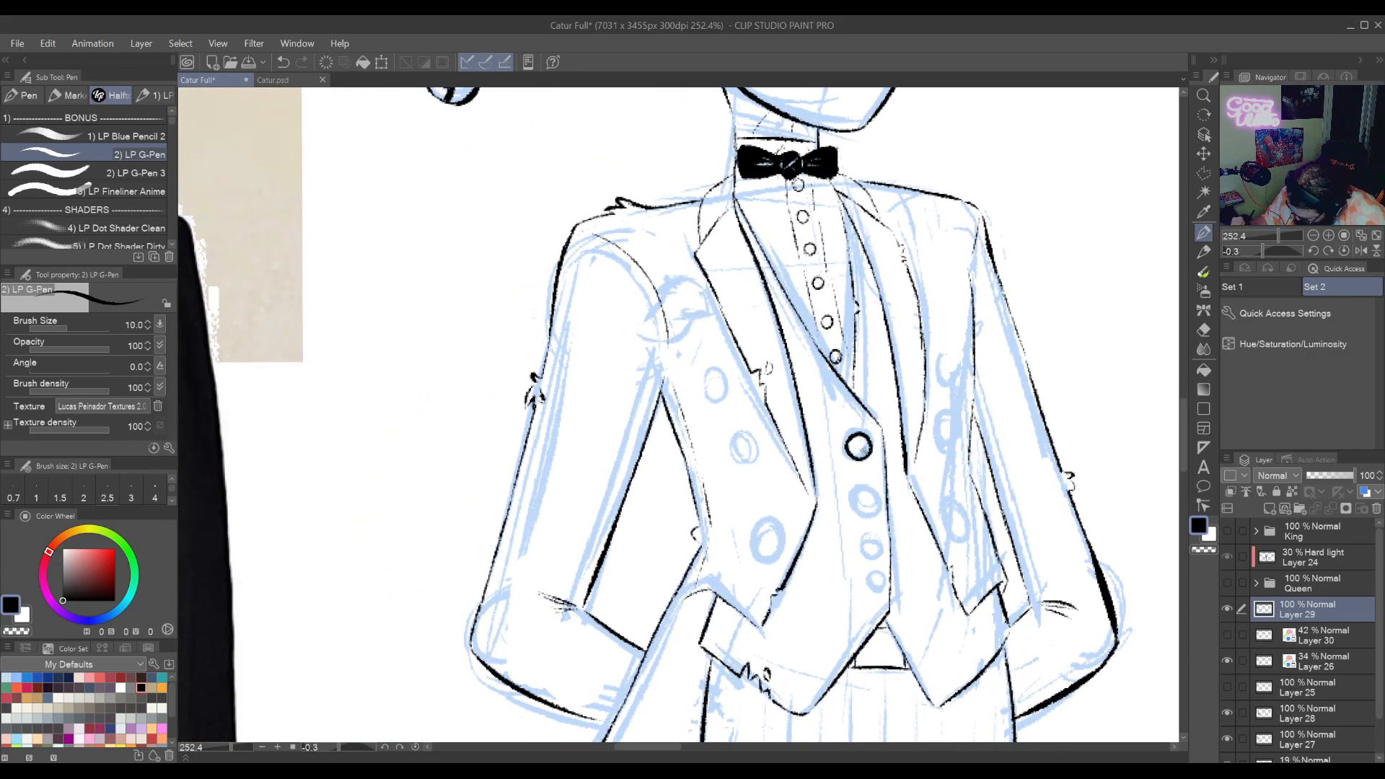
{"action": "key", "text": "ctrl+z"}
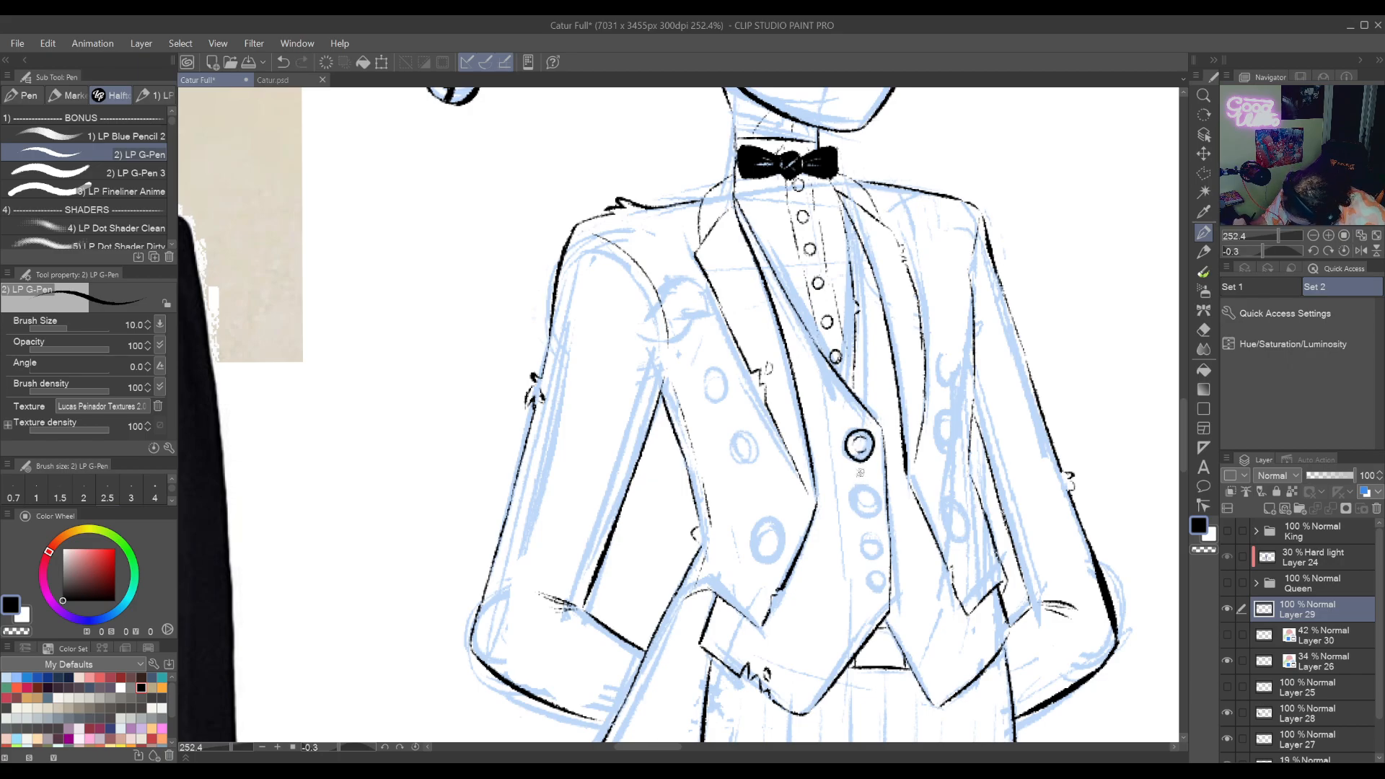
{"action": "mouse_move", "coordinate": [852, 499]}
{"action": "left_mouse_down"}
{"action": "mouse_move", "coordinate": [876, 487]}
{"action": "mouse_move", "coordinate": [865, 479]}
{"action": "mouse_move", "coordinate": [850, 495]}
{"action": "mouse_move", "coordinate": [843, 359]}
{"action": "left_mouse_up"}
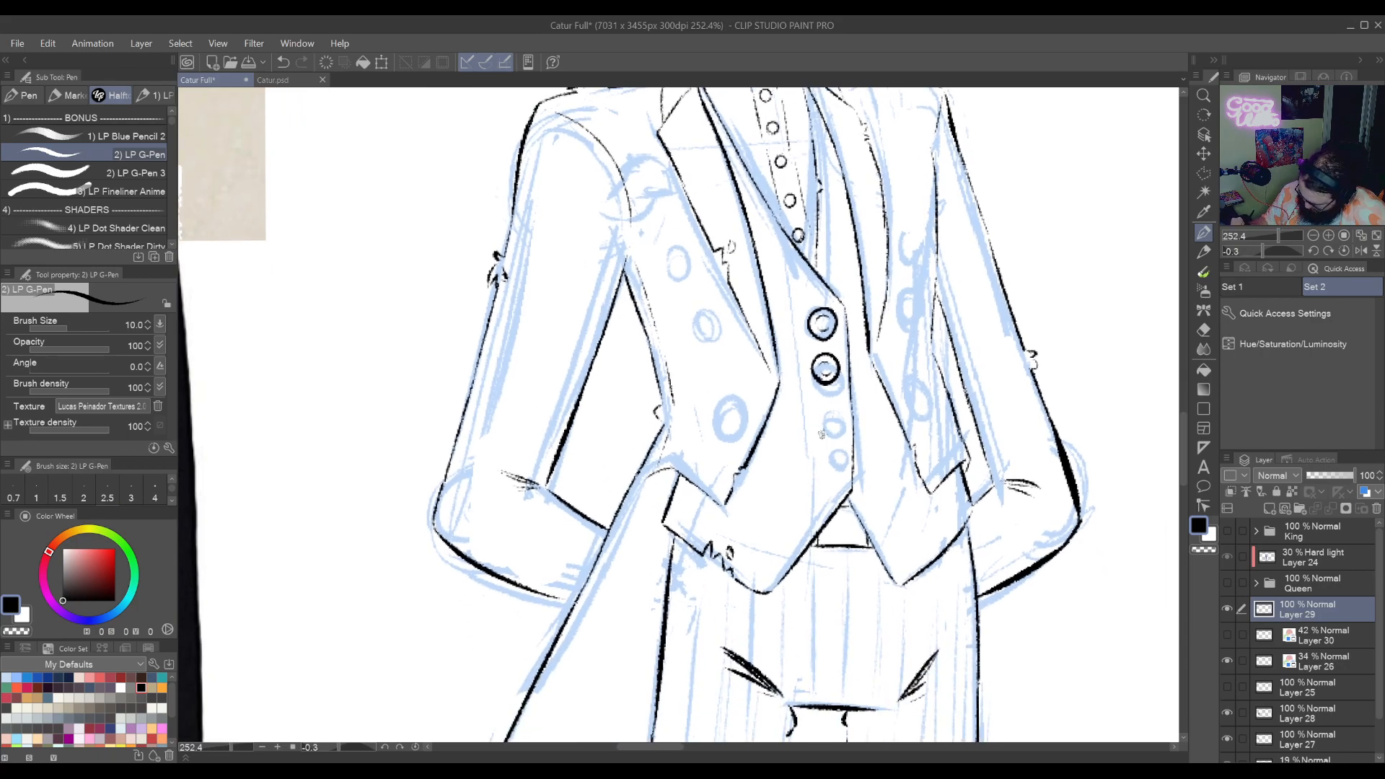
{"action": "mouse_move", "coordinate": [826, 408]}
{"action": "left_mouse_down"}
{"action": "mouse_move", "coordinate": [816, 433]}
{"action": "mouse_move", "coordinate": [831, 419]}
{"action": "mouse_move", "coordinate": [846, 482]}
{"action": "mouse_move", "coordinate": [823, 462]}
{"action": "left_mouse_up"}
{"action": "key", "text": "ctrl+z"}
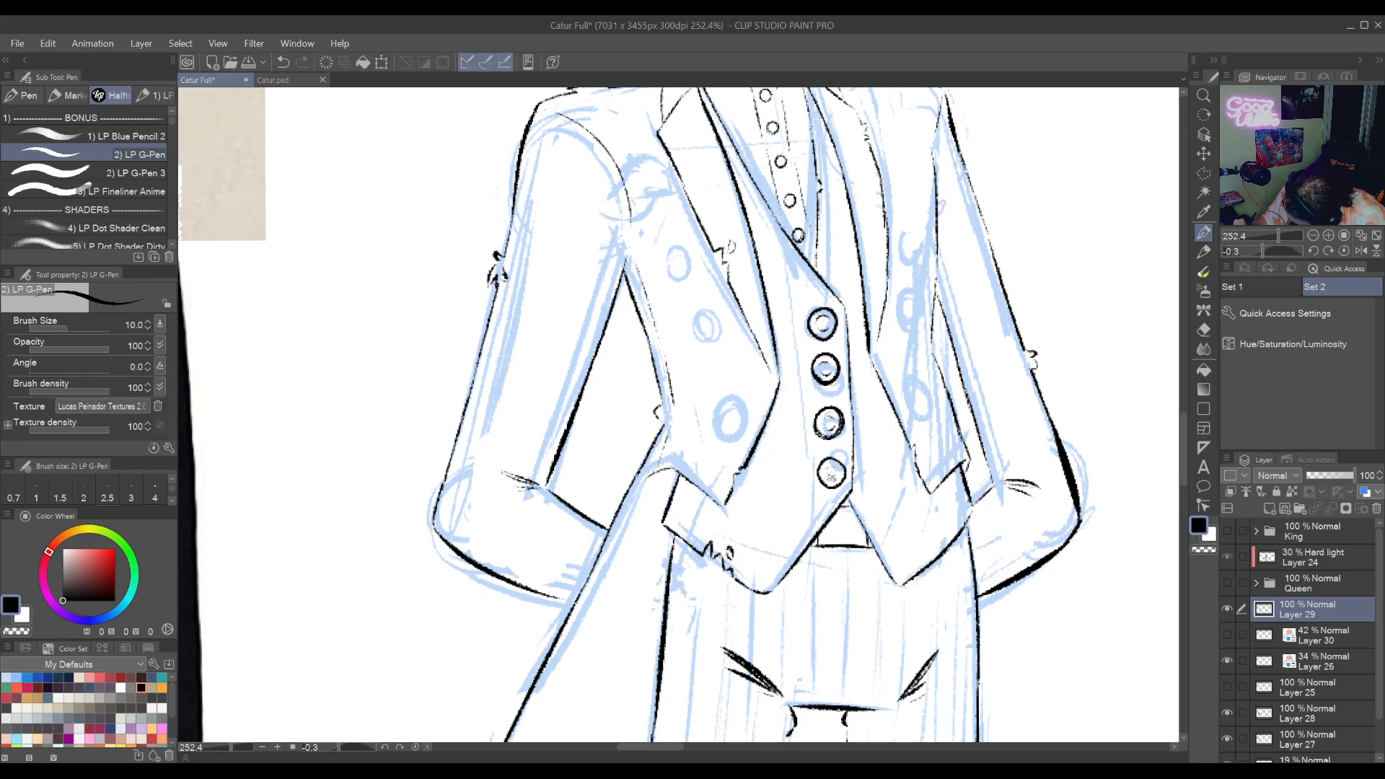
Ink the lowest jacket button on the character's right side as an oval with an inner ring
{"action": "left_click_drag", "start_coordinate": [932, 366], "coordinate": [831, 500]}
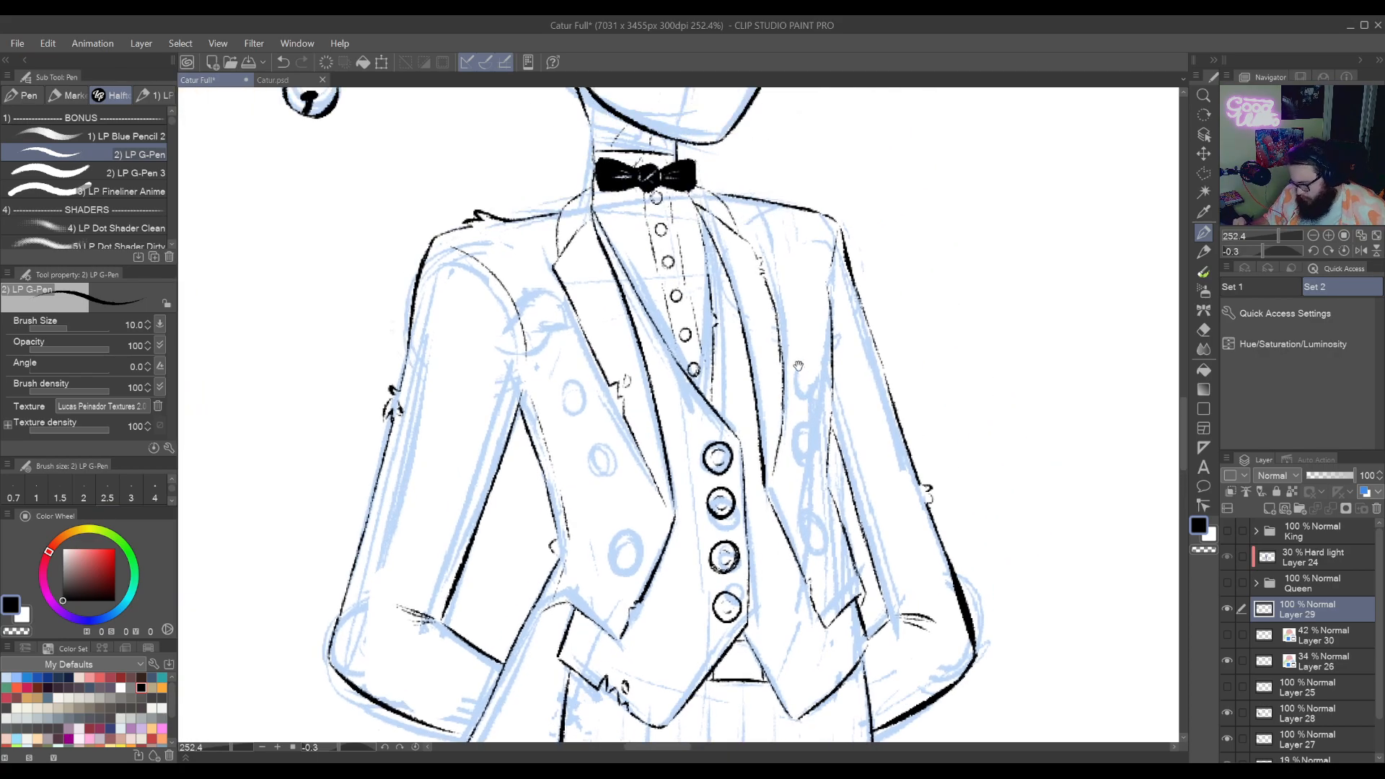
{"action": "left_click_drag", "start_coordinate": [718, 459], "coordinate": [698, 507]}
{"action": "left_click_drag", "start_coordinate": [681, 615], "coordinate": [726, 510]}
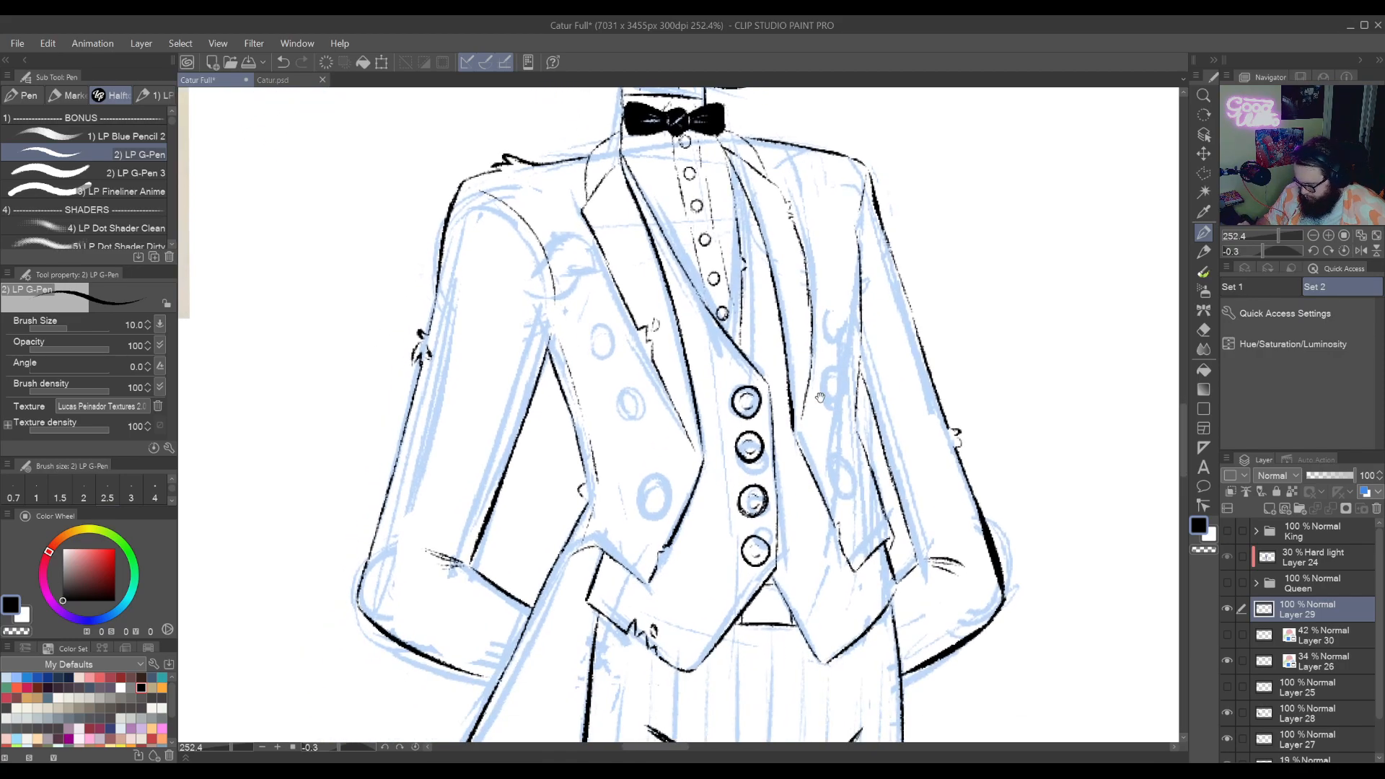
{"action": "left_click_drag", "start_coordinate": [820, 398], "coordinate": [937, 421]}
{"action": "mouse_move", "coordinate": [759, 509]}
{"action": "left_mouse_down"}
{"action": "mouse_move", "coordinate": [760, 541]}
{"action": "mouse_move", "coordinate": [779, 520]}
{"action": "mouse_move", "coordinate": [756, 521]}
{"action": "mouse_move", "coordinate": [754, 536]}
{"action": "mouse_move", "coordinate": [769, 524]}
{"action": "mouse_move", "coordinate": [754, 524]}
{"action": "mouse_move", "coordinate": [775, 519]}
{"action": "mouse_move", "coordinate": [765, 540]}
{"action": "mouse_move", "coordinate": [758, 512]}
{"action": "mouse_move", "coordinate": [770, 538]}
{"action": "mouse_move", "coordinate": [783, 531]}
{"action": "mouse_move", "coordinate": [768, 544]}
{"action": "mouse_move", "coordinate": [783, 518]}
{"action": "left_mouse_up"}
{"action": "key", "text": "ctrl+z"}
{"action": "key", "text": "ctrl+z"}
{"action": "key", "text": "ctrl+z"}
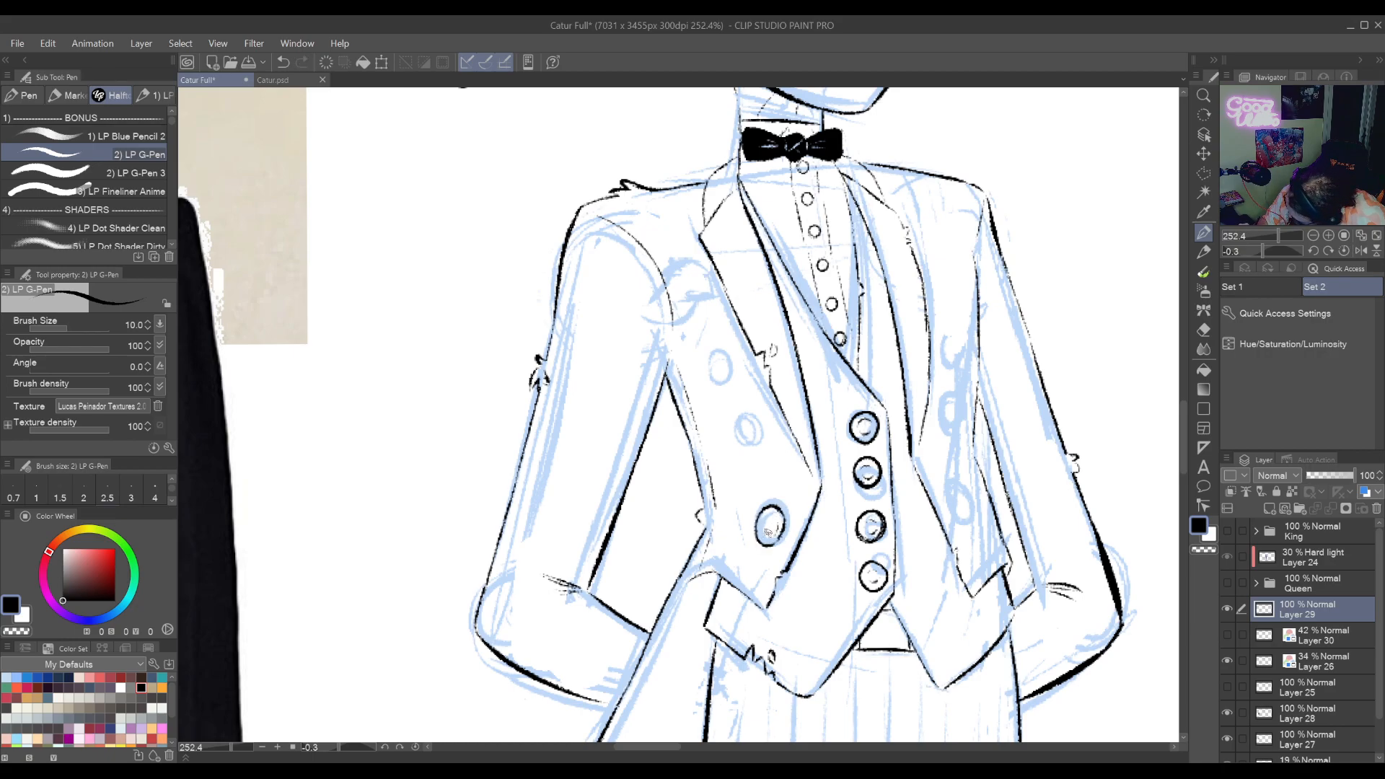
Rotate the canvas and ink the middle and upper jacket buttons on the character's right side
{"action": "mouse_move", "coordinate": [772, 478]}
{"action": "left_mouse_down"}
{"action": "mouse_move", "coordinate": [795, 460]}
{"action": "mouse_move", "coordinate": [783, 571]}
{"action": "mouse_move", "coordinate": [828, 449]}
{"action": "mouse_move", "coordinate": [884, 413]}
{"action": "mouse_move", "coordinate": [808, 448]}
{"action": "left_mouse_up"}
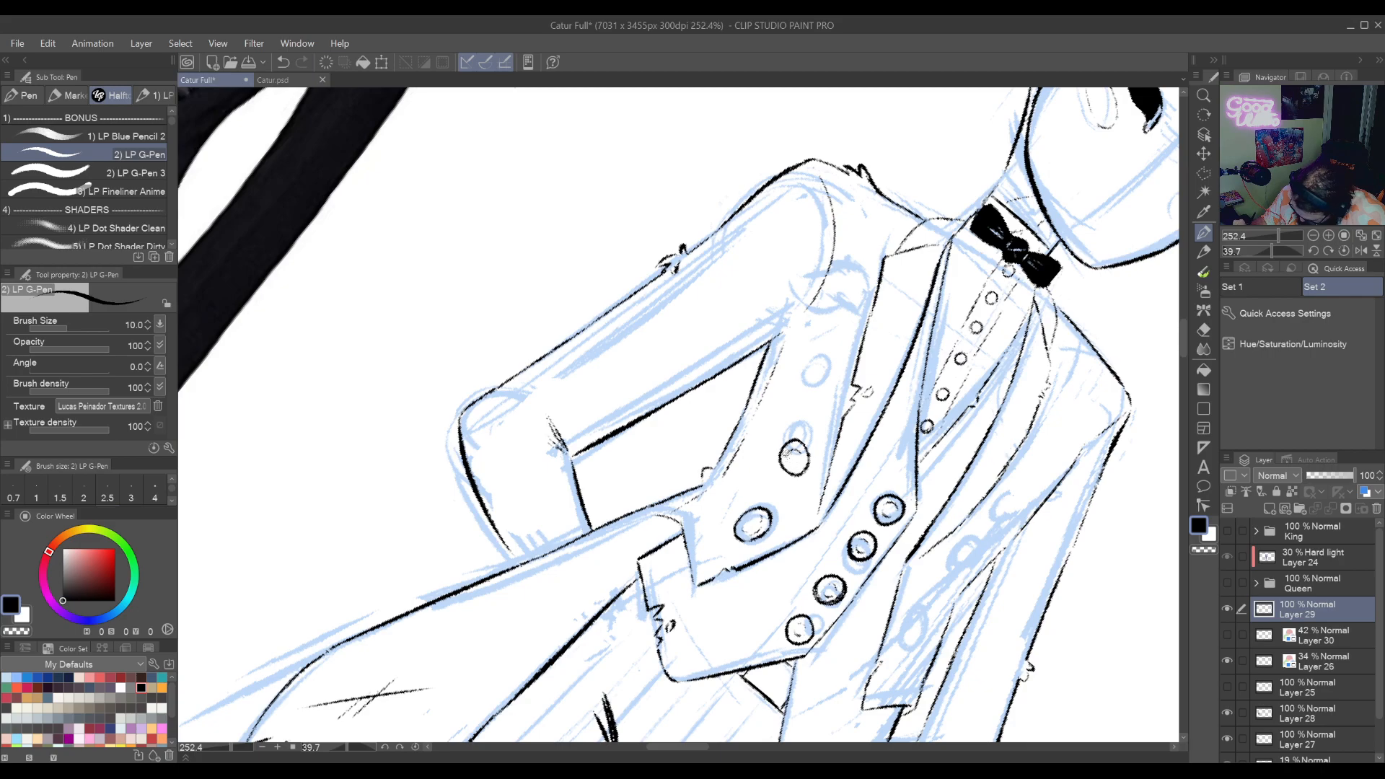
{"action": "key", "text": "ctrl+z"}
{"action": "left_click_drag", "start_coordinate": [788, 454], "coordinate": [790, 459]}
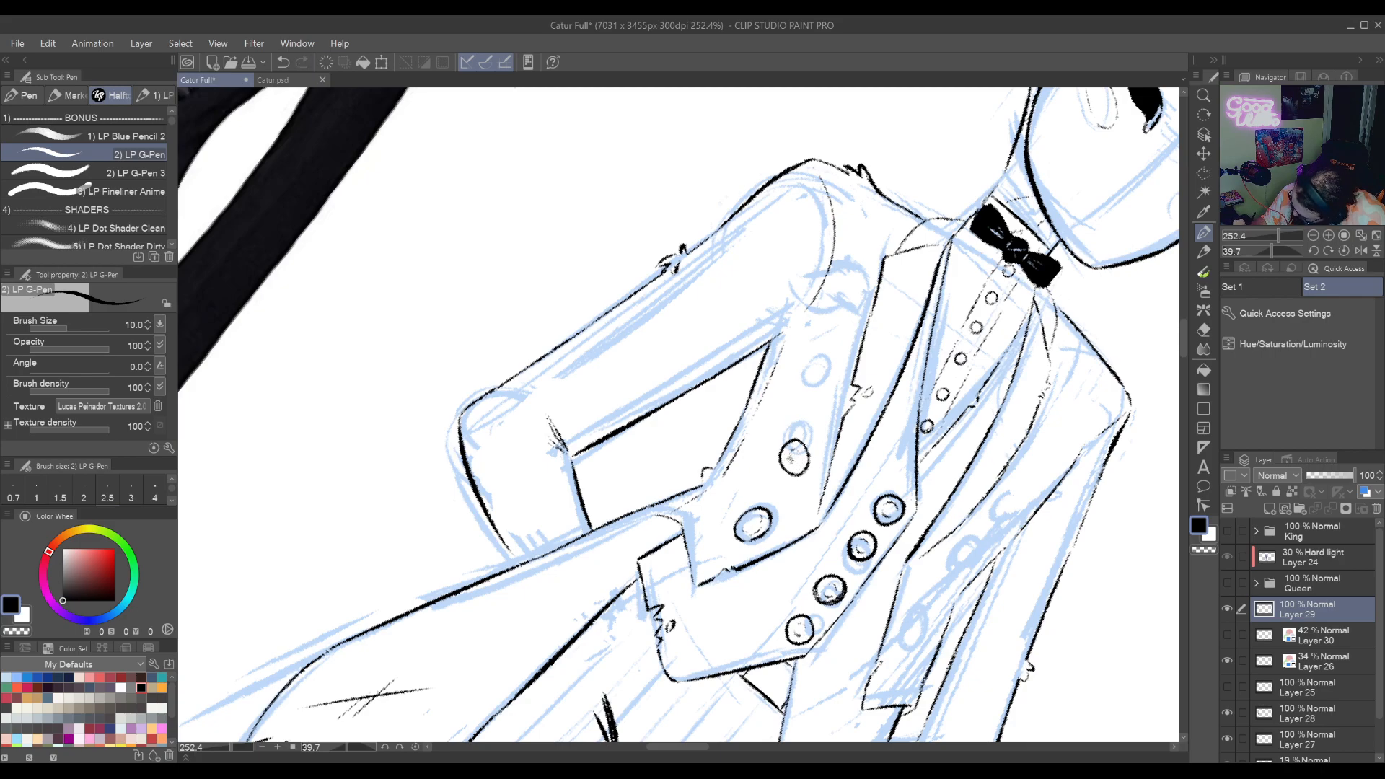
{"action": "mouse_move", "coordinate": [799, 396]}
{"action": "left_mouse_down"}
{"action": "mouse_move", "coordinate": [776, 483]}
{"action": "mouse_move", "coordinate": [801, 476]}
{"action": "mouse_move", "coordinate": [779, 488]}
{"action": "left_mouse_up"}
{"action": "key", "text": "ctrl+z"}
{"action": "key", "text": "ctrl+z"}
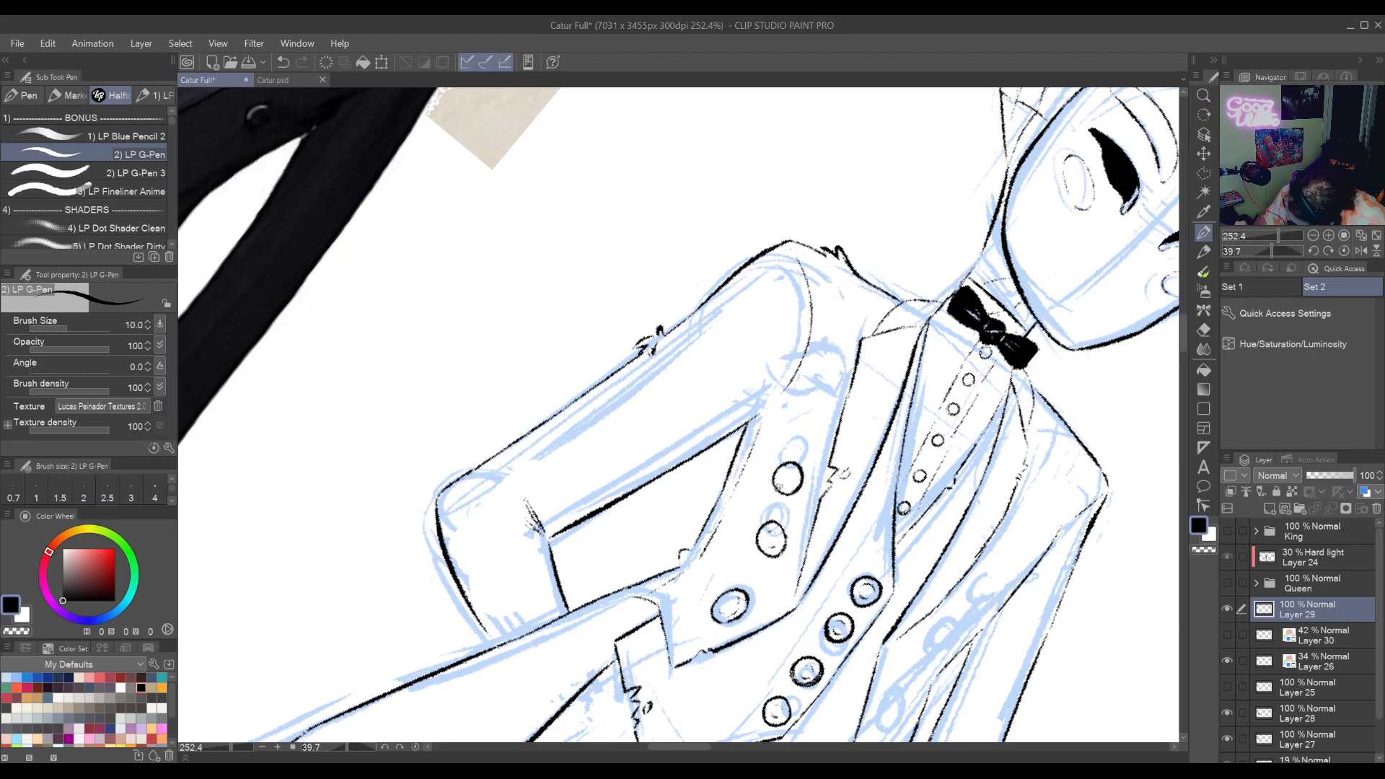
Ink the breast pocket beside the lapel on the character's right side, with a folded pocket square and crease lines
{"action": "mouse_move", "coordinate": [811, 407]}
{"action": "left_mouse_down"}
{"action": "mouse_move", "coordinate": [805, 431]}
{"action": "mouse_move", "coordinate": [834, 396]}
{"action": "mouse_move", "coordinate": [815, 490]}
{"action": "mouse_move", "coordinate": [770, 541]}
{"action": "mouse_move", "coordinate": [851, 407]}
{"action": "mouse_move", "coordinate": [907, 425]}
{"action": "left_mouse_up"}
{"action": "key", "text": "ctrl+z"}
{"action": "key", "text": "ctrl+z"}
{"action": "key", "text": "ctrl+z"}
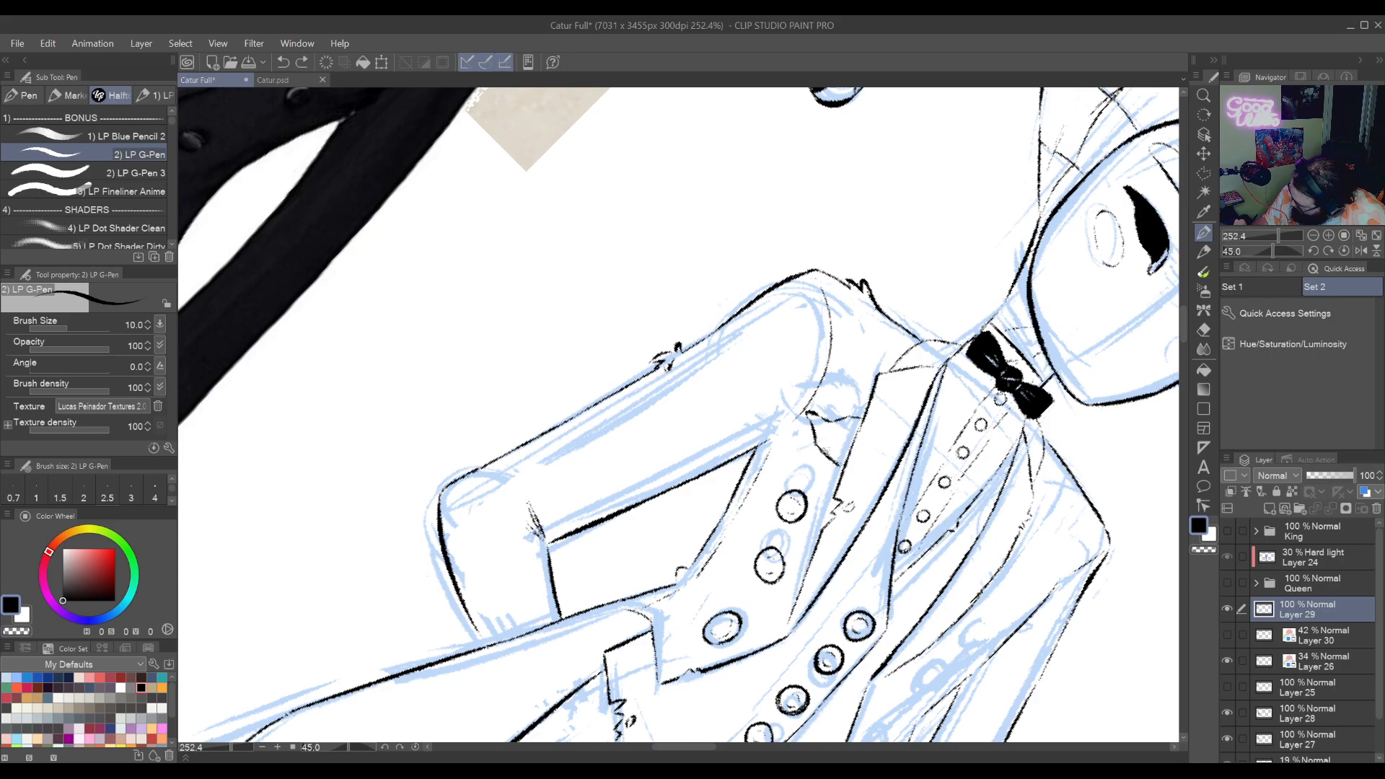
{"action": "left_click_drag", "start_coordinate": [850, 429], "coordinate": [822, 431]}
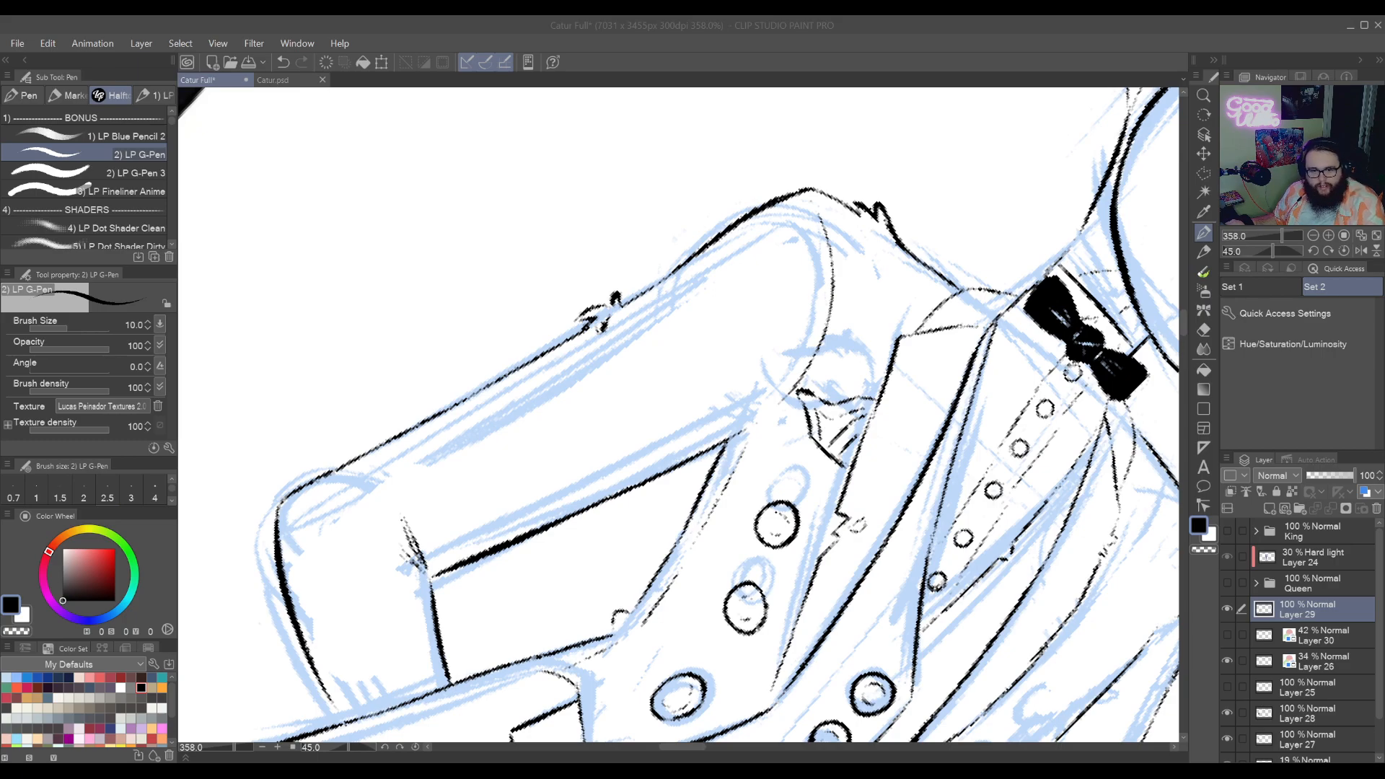
{"action": "left_click", "coordinate": [912, 185]}
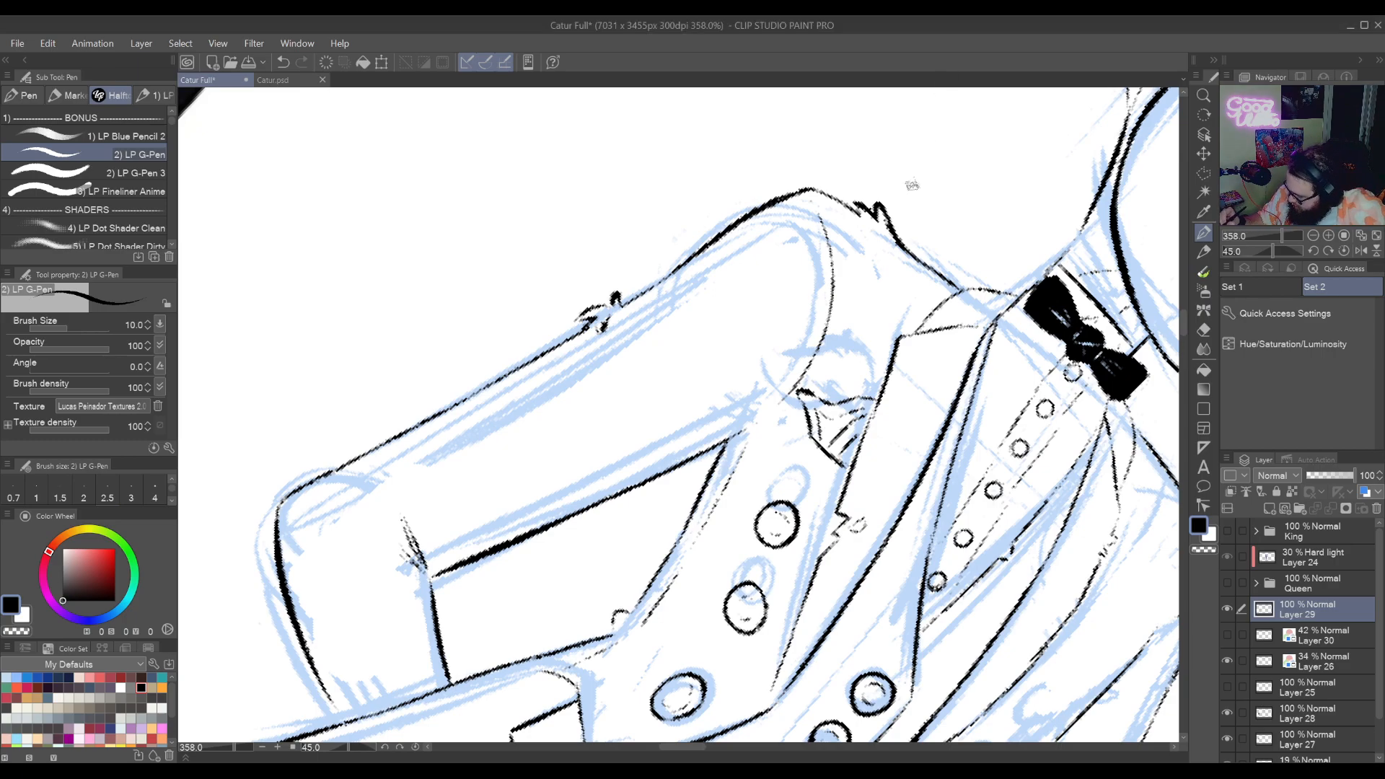
{"action": "mouse_move", "coordinate": [836, 446]}
{"action": "left_mouse_down"}
{"action": "mouse_move", "coordinate": [829, 426]}
{"action": "mouse_move", "coordinate": [843, 418]}
{"action": "mouse_move", "coordinate": [846, 451]}
{"action": "mouse_move", "coordinate": [796, 426]}
{"action": "mouse_move", "coordinate": [811, 502]}
{"action": "mouse_move", "coordinate": [738, 578]}
{"action": "left_mouse_up"}
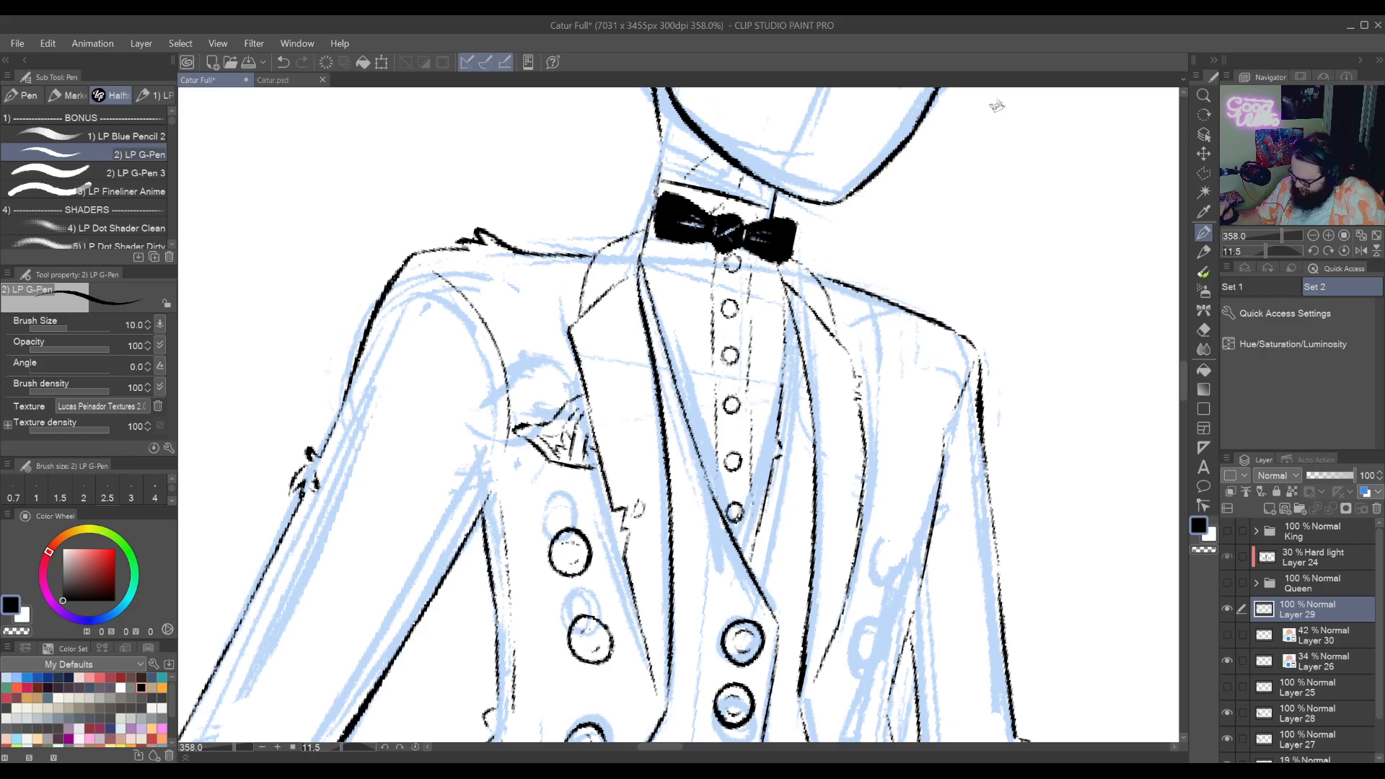
Ink a small frayed tear on the outer curve of the chequered hat horn and erase the outline running through it
{"action": "left_click_drag", "start_coordinate": [948, 213], "coordinate": [906, 516]}
{"action": "left_click_drag", "start_coordinate": [840, 375], "coordinate": [876, 552]}
{"action": "left_click_drag", "start_coordinate": [883, 385], "coordinate": [849, 577]}
{"action": "mouse_move", "coordinate": [850, 435]}
{"action": "left_mouse_down"}
{"action": "mouse_move", "coordinate": [848, 464]}
{"action": "mouse_move", "coordinate": [959, 599]}
{"action": "left_mouse_up"}
{"action": "left_click_drag", "start_coordinate": [440, 349], "coordinate": [779, 350]}
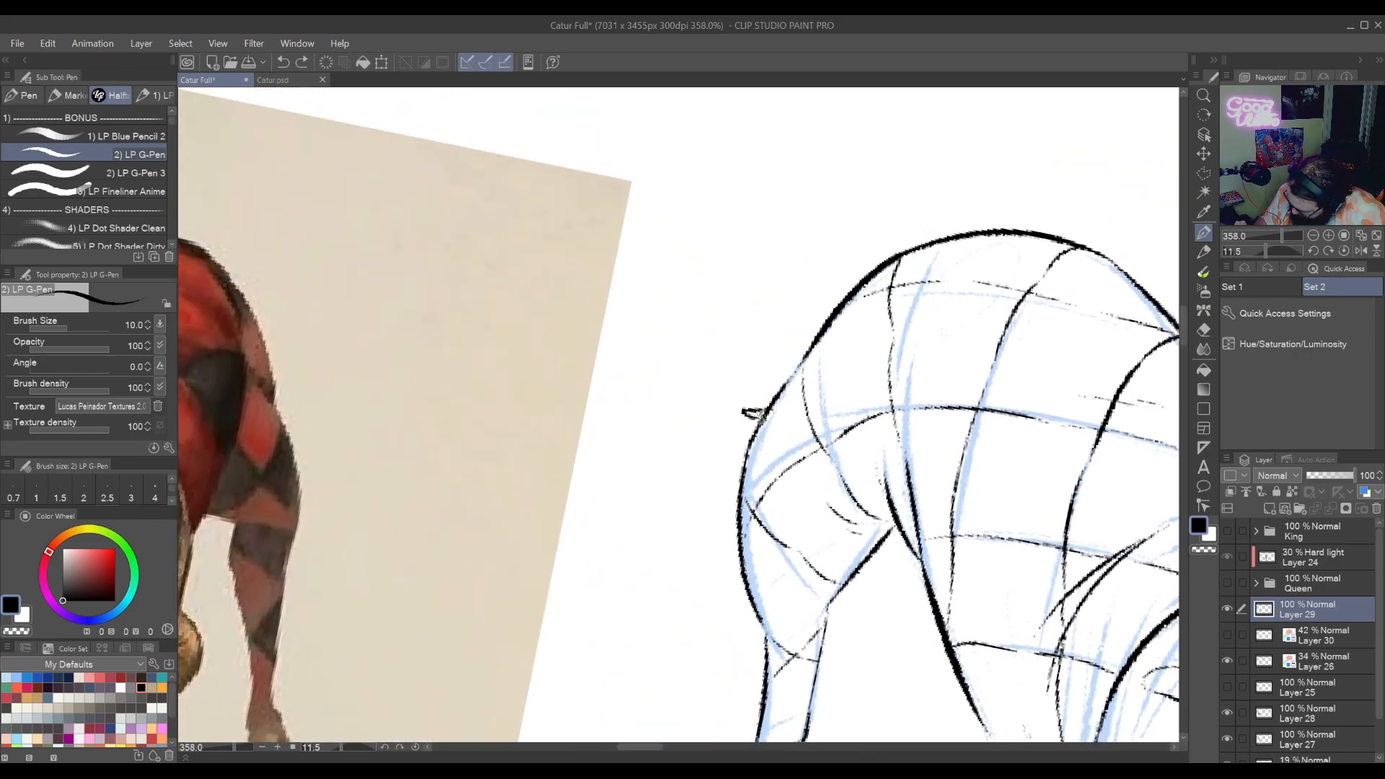
{"action": "key", "text": "e"}
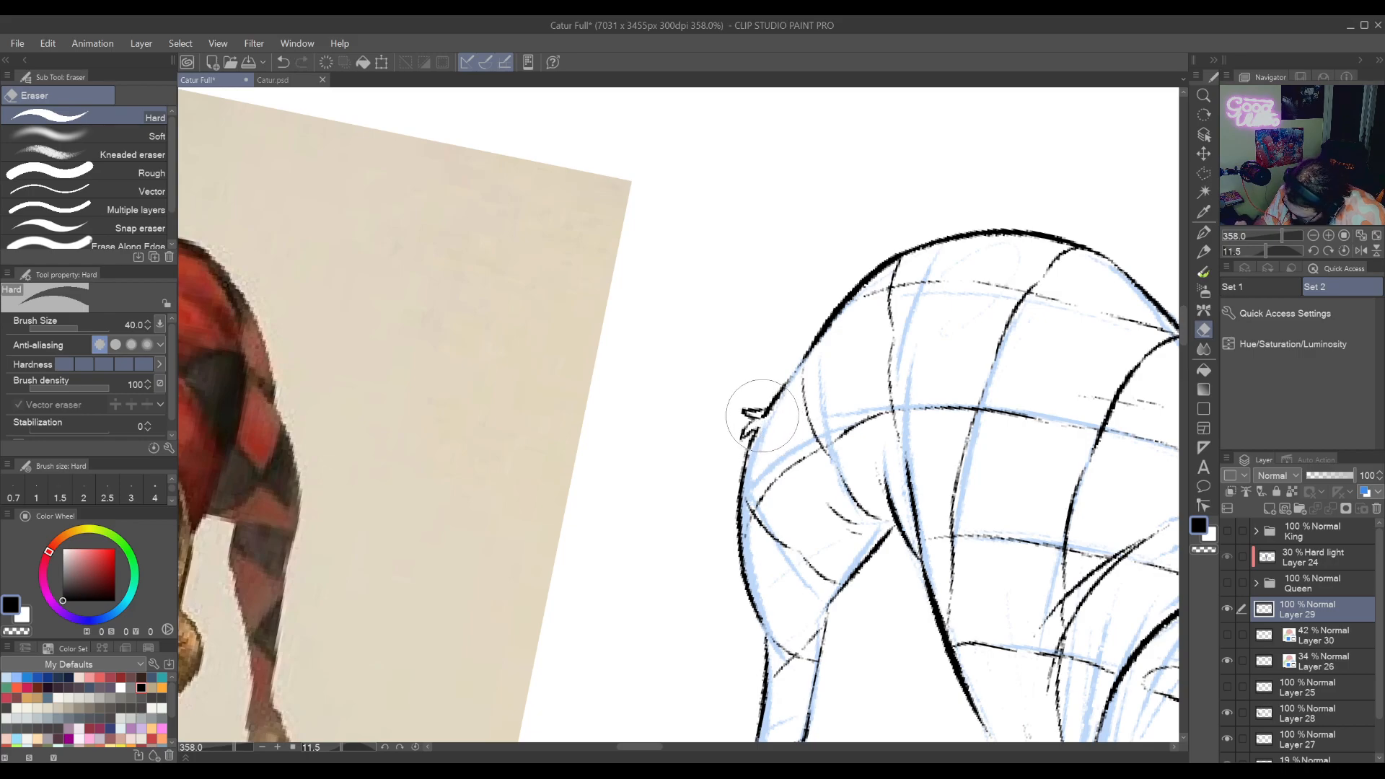
Ink a frayed tear on the chequered horn's lower edge beside the mask and erase the outline inside the gap
{"action": "mouse_move", "coordinate": [1126, 704]}
{"action": "left_mouse_down"}
{"action": "mouse_move", "coordinate": [915, 509]}
{"action": "mouse_move", "coordinate": [879, 588]}
{"action": "mouse_move", "coordinate": [900, 494]}
{"action": "left_mouse_up"}
{"action": "key", "text": "p"}
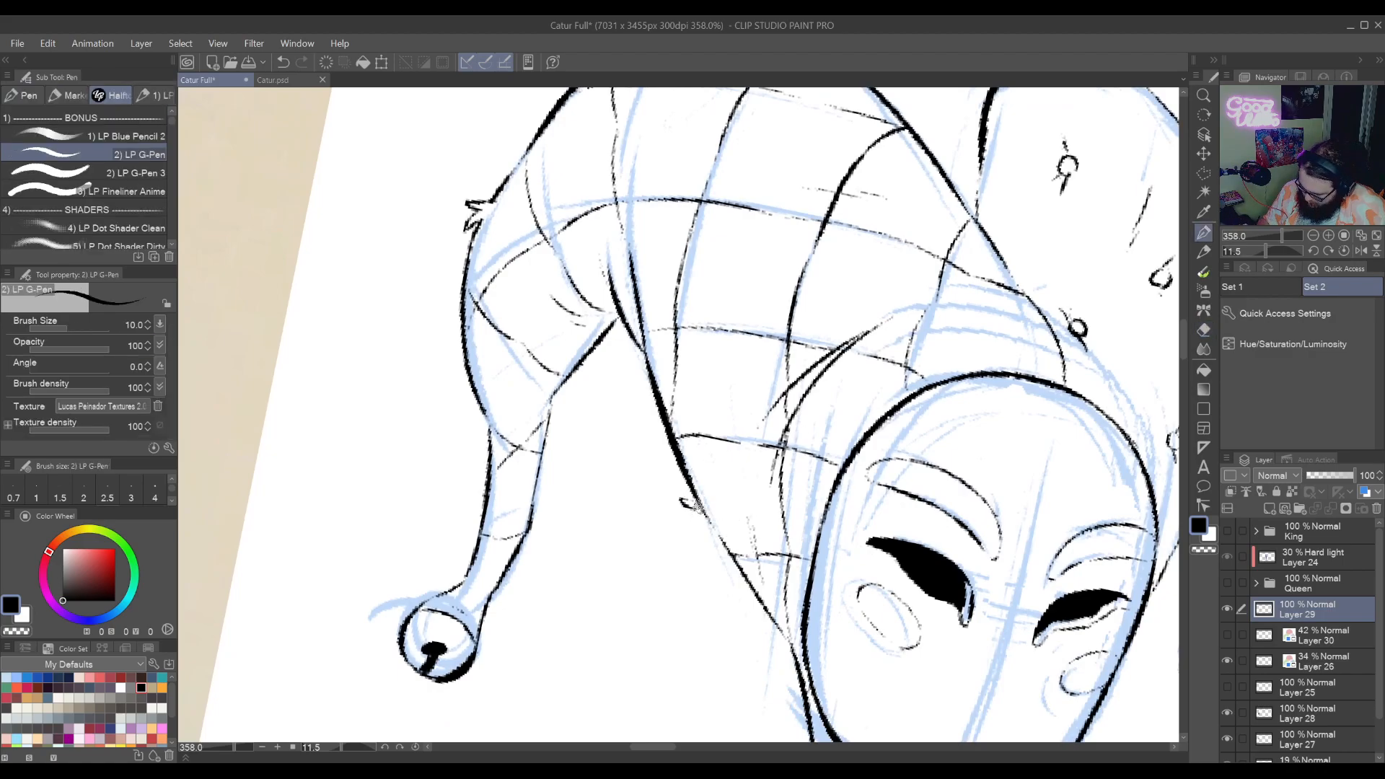
{"action": "key", "text": "e"}
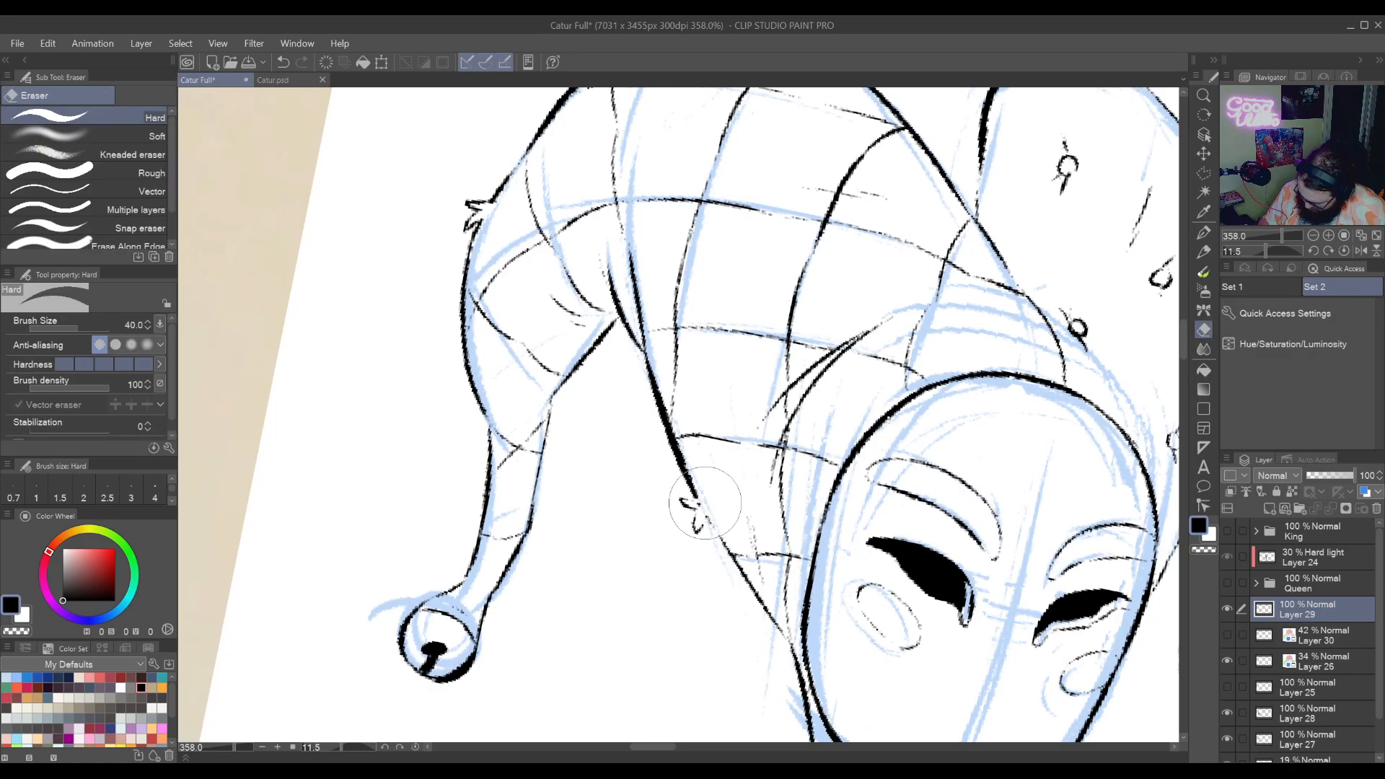
{"action": "key", "text": "p"}
Ink a frayed tear on the chequered horn's upper edge facing the other horn and erase the outline beneath it
{"action": "mouse_move", "coordinate": [1026, 251]}
{"action": "left_mouse_down"}
{"action": "mouse_move", "coordinate": [960, 339]}
{"action": "mouse_move", "coordinate": [949, 524]}
{"action": "mouse_move", "coordinate": [920, 602]}
{"action": "left_mouse_up"}
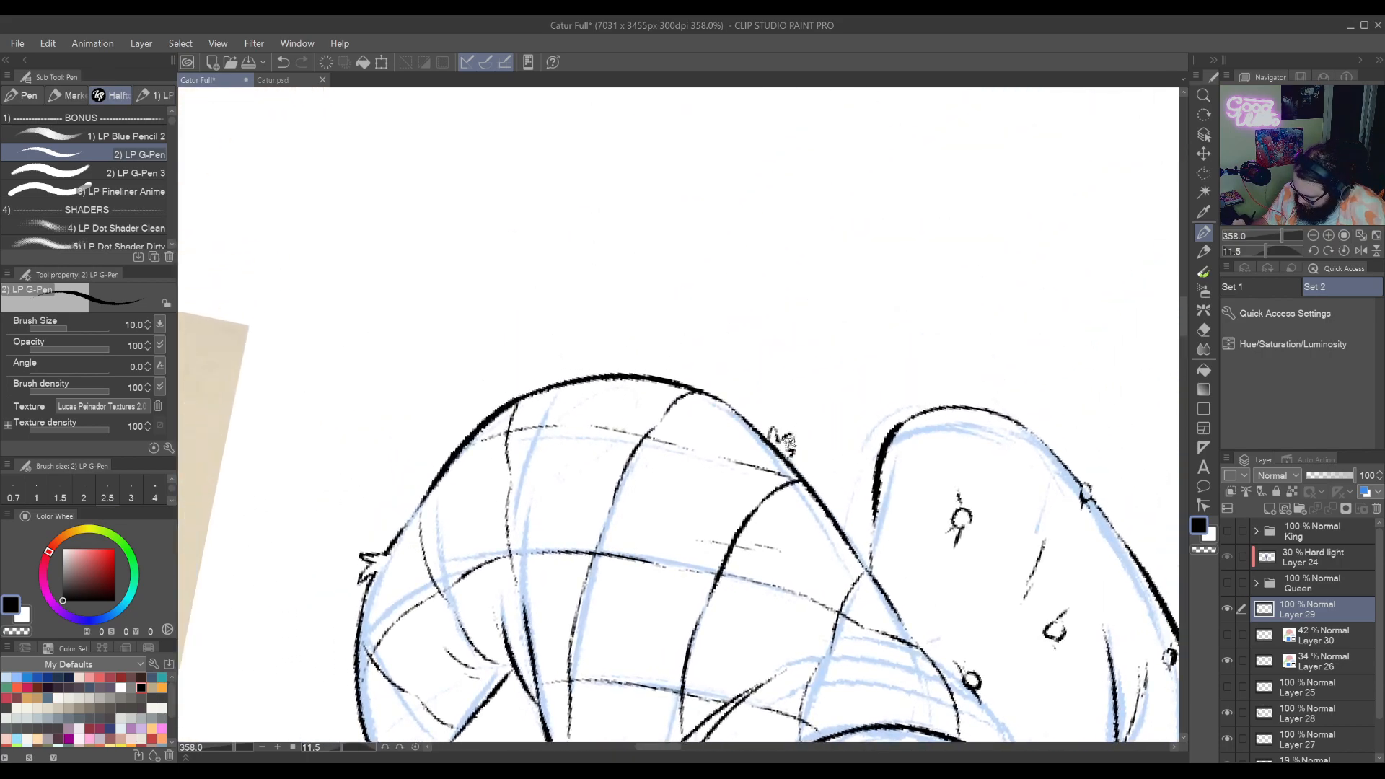
{"action": "key", "text": "e"}
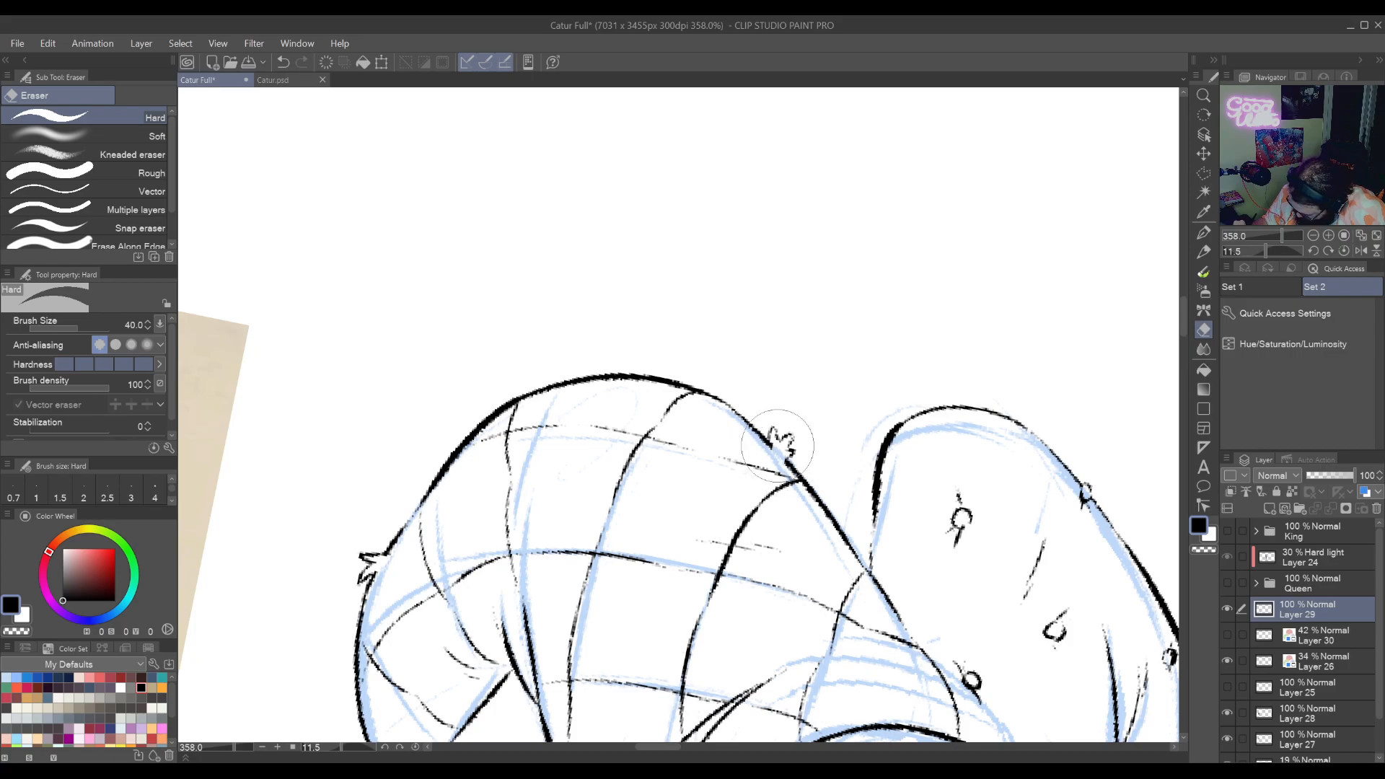
{"action": "left_click_drag", "start_coordinate": [785, 437], "coordinate": [716, 333]}
{"action": "key", "text": "p"}
Ink a small tear on the inner edge of the chequered horn's hanging tail above the bell and erase the overlapping outline
{"action": "left_click_drag", "start_coordinate": [885, 522], "coordinate": [778, 506]}
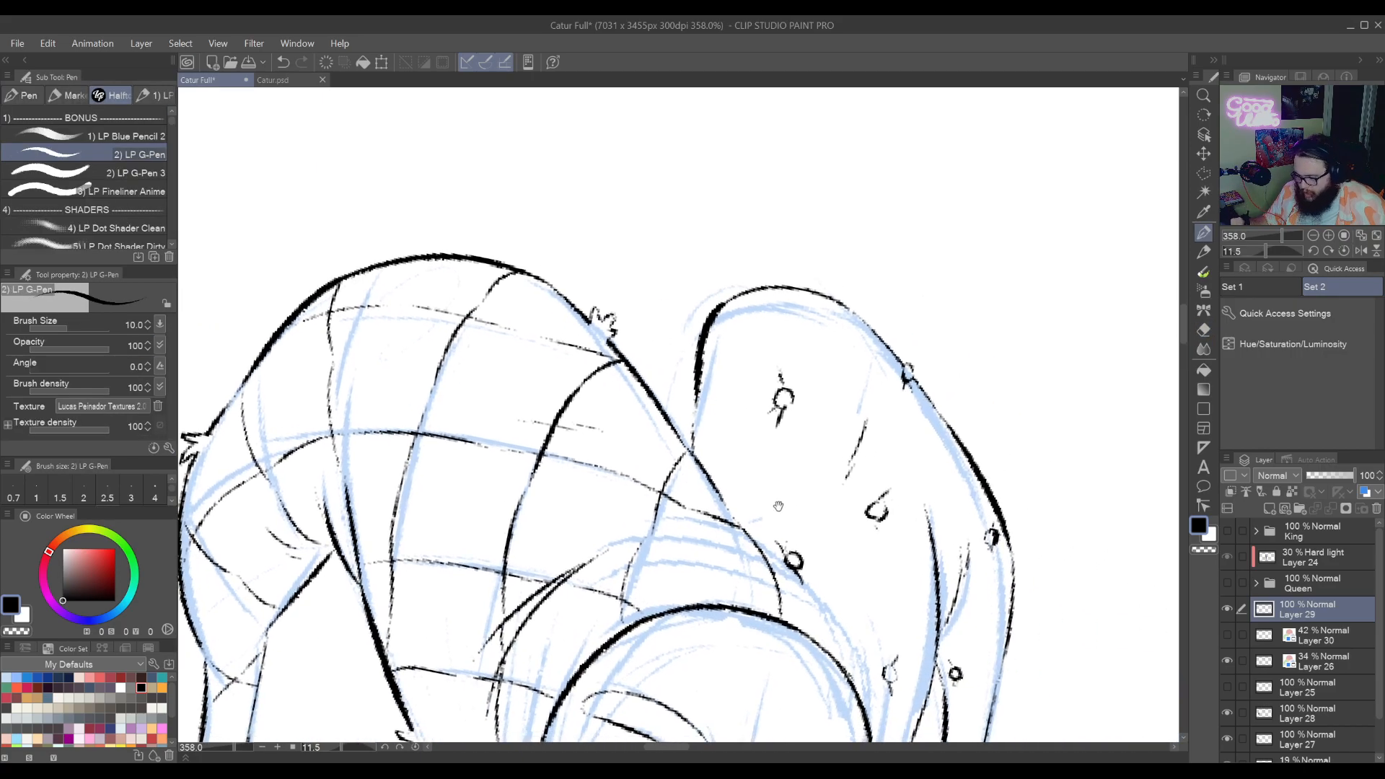
{"action": "left_click_drag", "start_coordinate": [861, 373], "coordinate": [972, 256]}
{"action": "left_click_drag", "start_coordinate": [952, 517], "coordinate": [900, 328]}
{"action": "left_click_drag", "start_coordinate": [549, 619], "coordinate": [798, 439]}
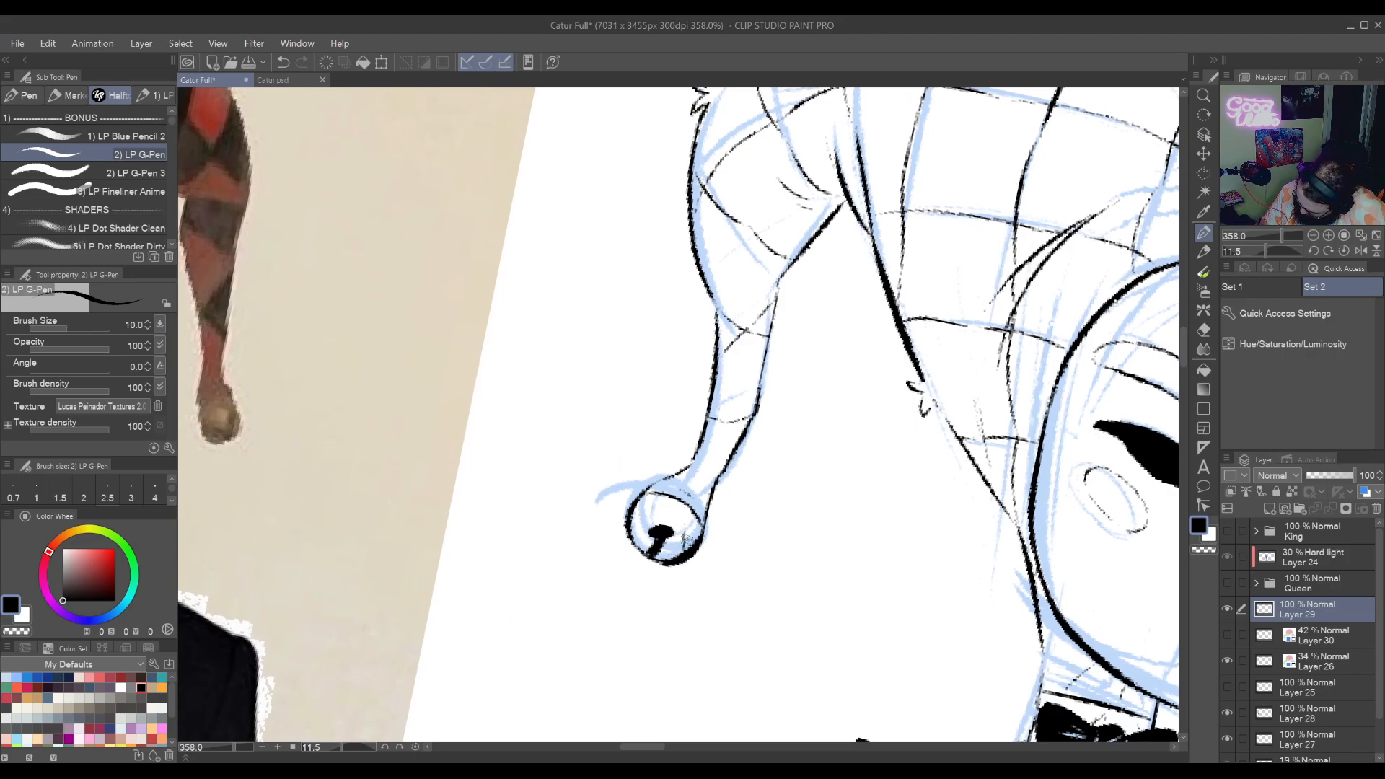
{"action": "left_click_drag", "start_coordinate": [829, 493], "coordinate": [810, 569]}
{"action": "mouse_move", "coordinate": [845, 380]}
{"action": "left_mouse_down"}
{"action": "mouse_move", "coordinate": [880, 448]}
{"action": "mouse_move", "coordinate": [906, 462]}
{"action": "left_mouse_up"}
{"action": "key", "text": "e"}
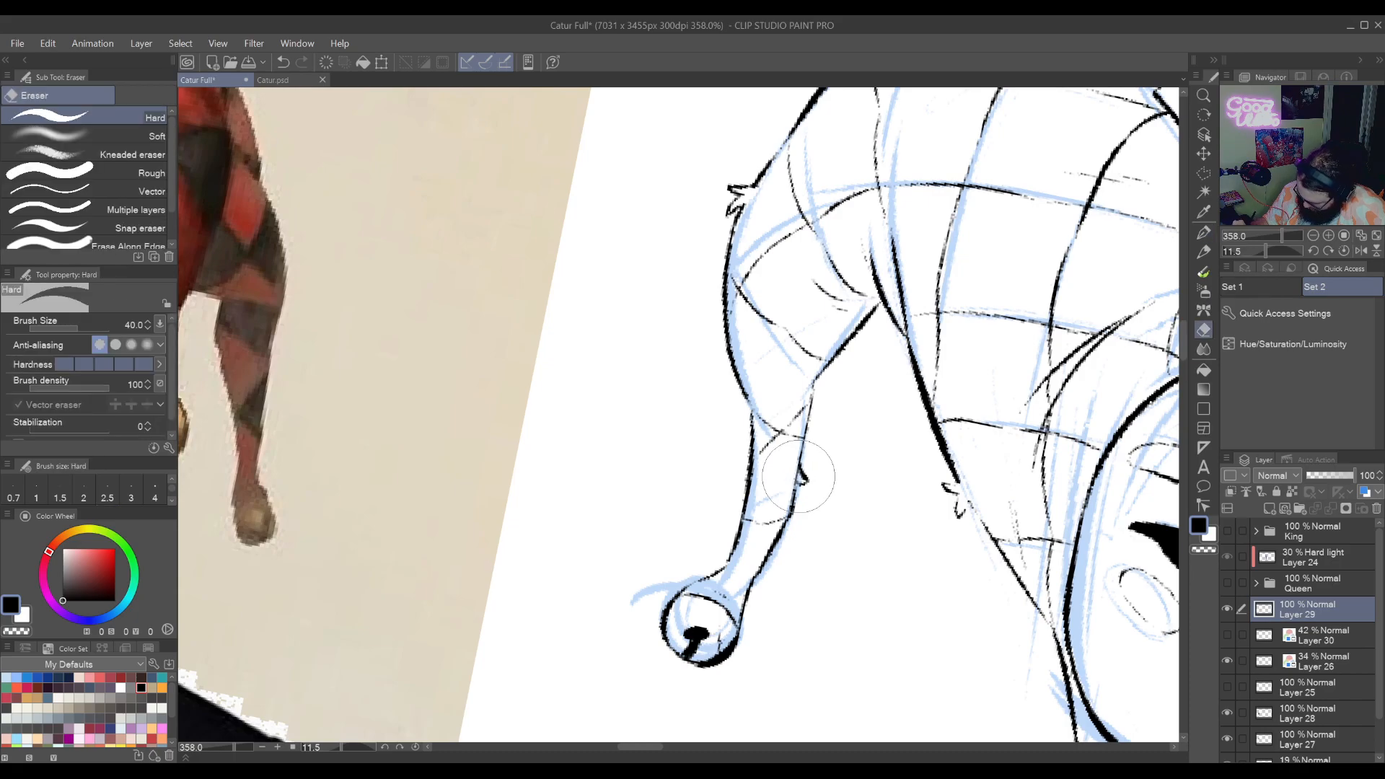
Rotate the canvas and ink a small crossed scratch on the mask's lower cheek below the oval cheek mark
{"action": "left_click_drag", "start_coordinate": [942, 509], "coordinate": [632, 478]}
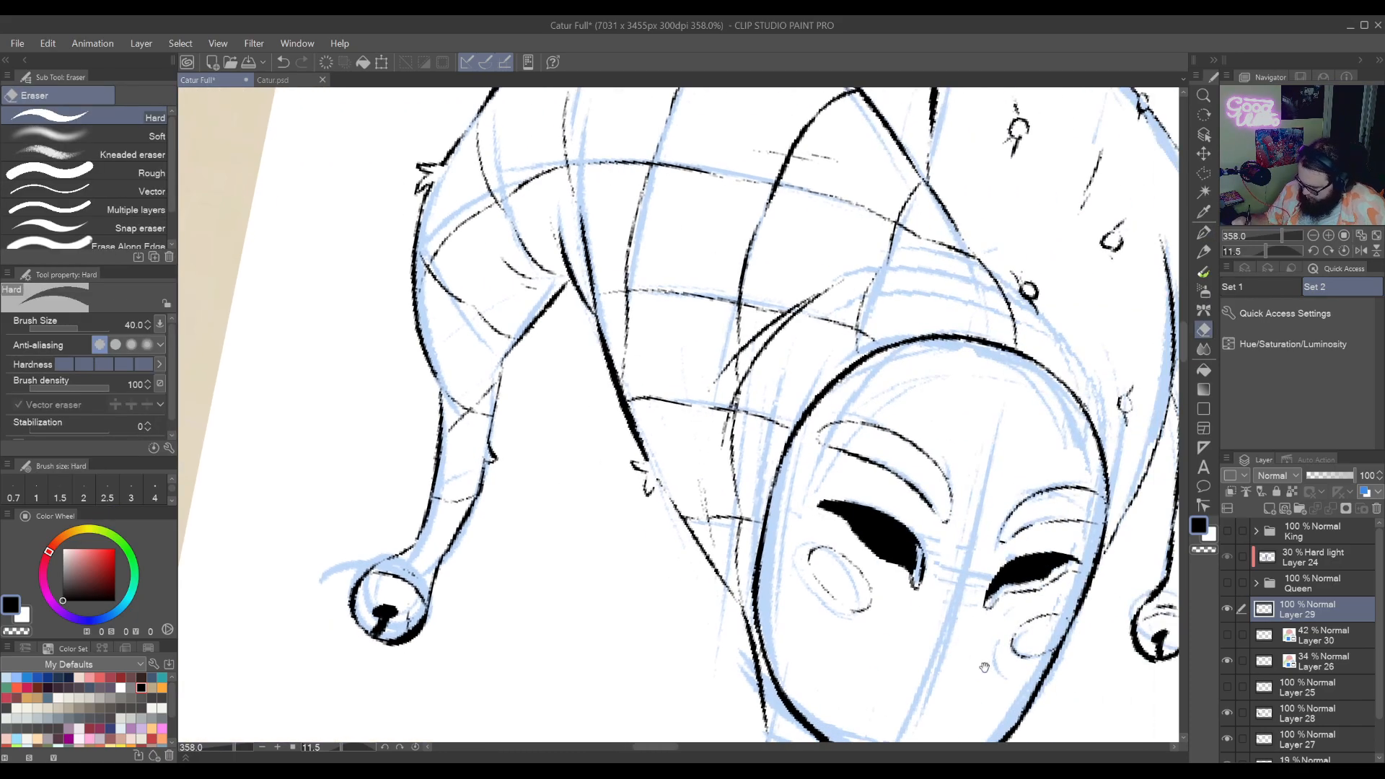
{"action": "mouse_move", "coordinate": [995, 623]}
{"action": "left_mouse_down"}
{"action": "mouse_move", "coordinate": [869, 473]}
{"action": "mouse_move", "coordinate": [797, 512]}
{"action": "left_mouse_up"}
{"action": "key", "text": "r"}
{"action": "left_click_drag", "start_coordinate": [786, 572], "coordinate": [837, 429]}
{"action": "key", "text": "p"}
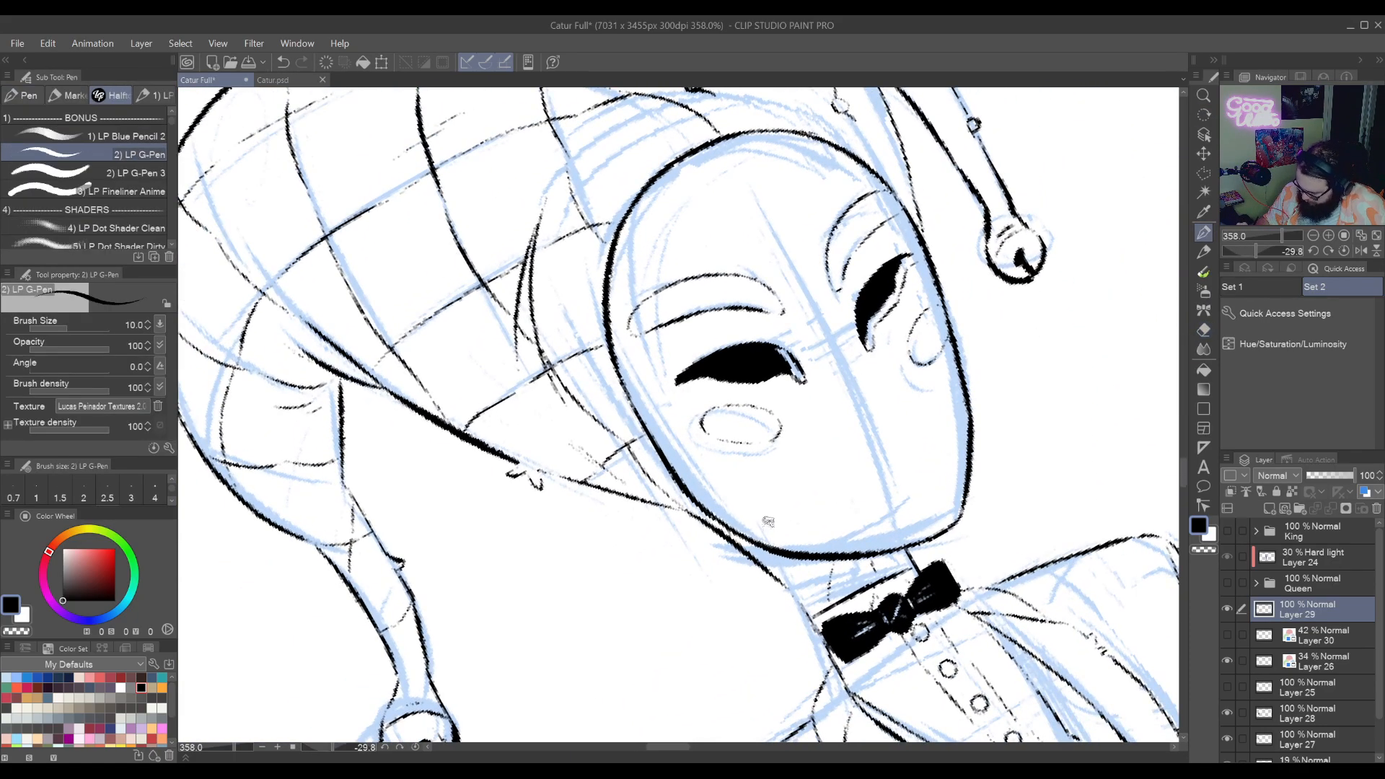
{"action": "left_click_drag", "start_coordinate": [767, 538], "coordinate": [811, 438]}
{"action": "key", "text": "ctrl+z"}
{"action": "left_click_drag", "start_coordinate": [766, 539], "coordinate": [799, 424]}
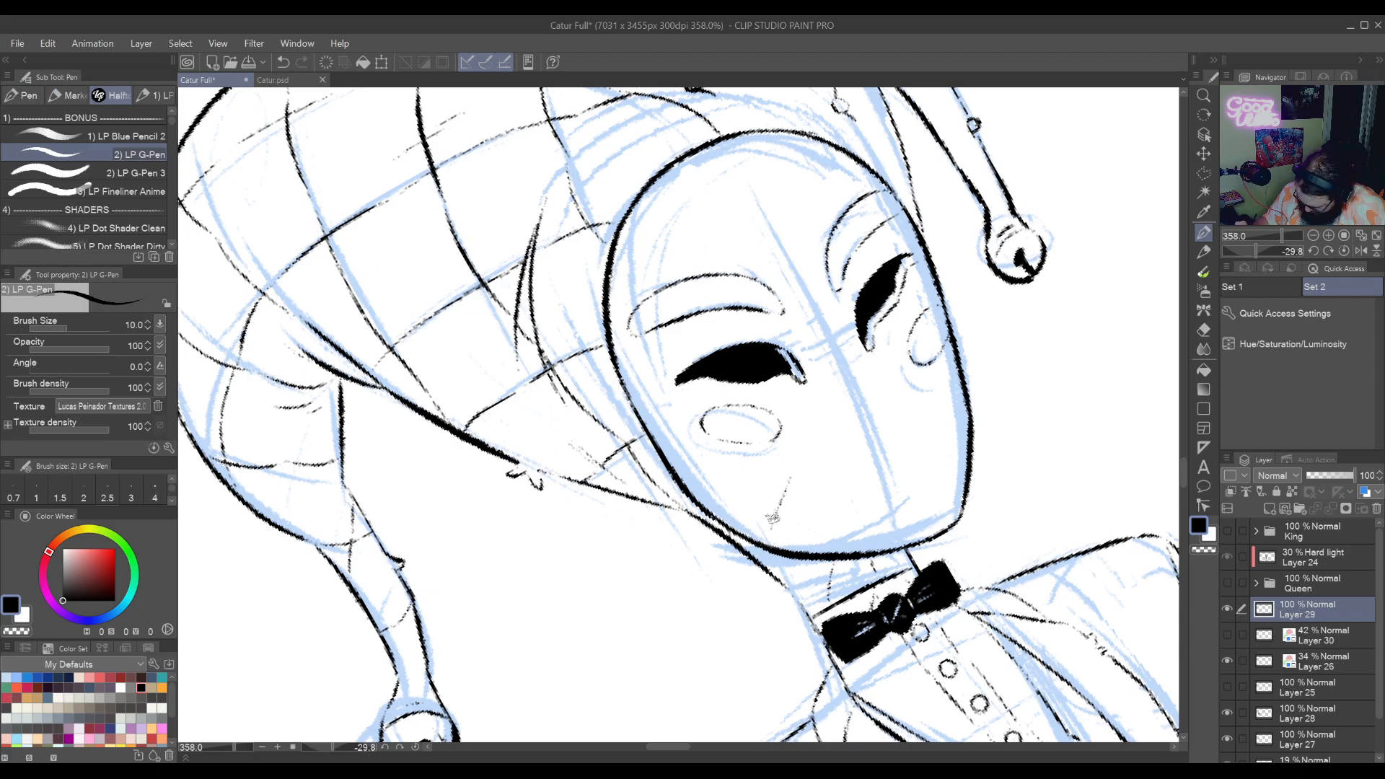
{"action": "key", "text": "ctrl+z"}
{"action": "mouse_move", "coordinate": [770, 535]}
{"action": "left_mouse_down"}
{"action": "mouse_move", "coordinate": [790, 477]}
{"action": "mouse_move", "coordinate": [789, 520]}
{"action": "left_mouse_up"}
Ink a thin scratch with a short cross stroke on the mask's upper forehead above the brow
{"action": "mouse_move", "coordinate": [935, 277]}
{"action": "left_mouse_down"}
{"action": "mouse_move", "coordinate": [928, 294]}
{"action": "mouse_move", "coordinate": [1008, 467]}
{"action": "left_mouse_up"}
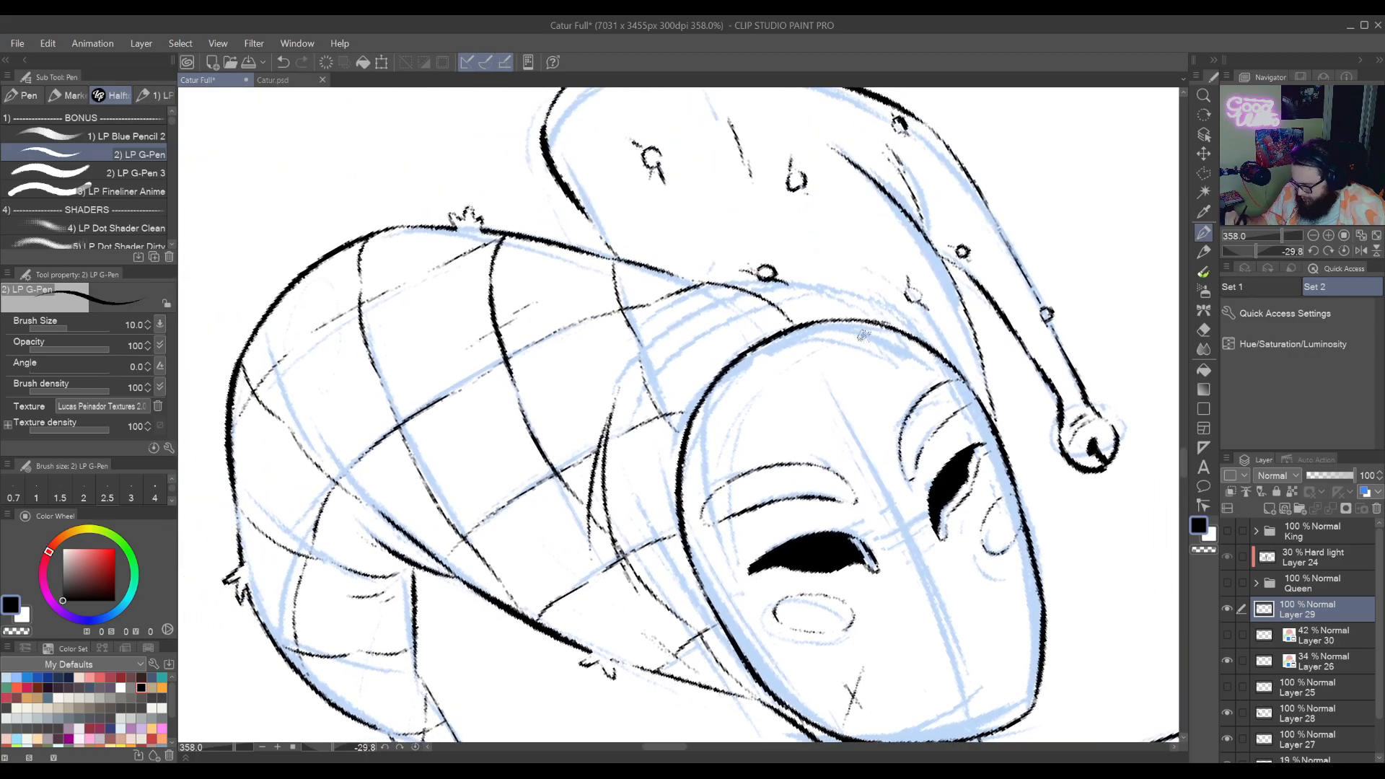
{"action": "left_click_drag", "start_coordinate": [887, 334], "coordinate": [871, 399]}
{"action": "key", "text": "ctrl+z"}
{"action": "left_click_drag", "start_coordinate": [887, 340], "coordinate": [878, 381]}
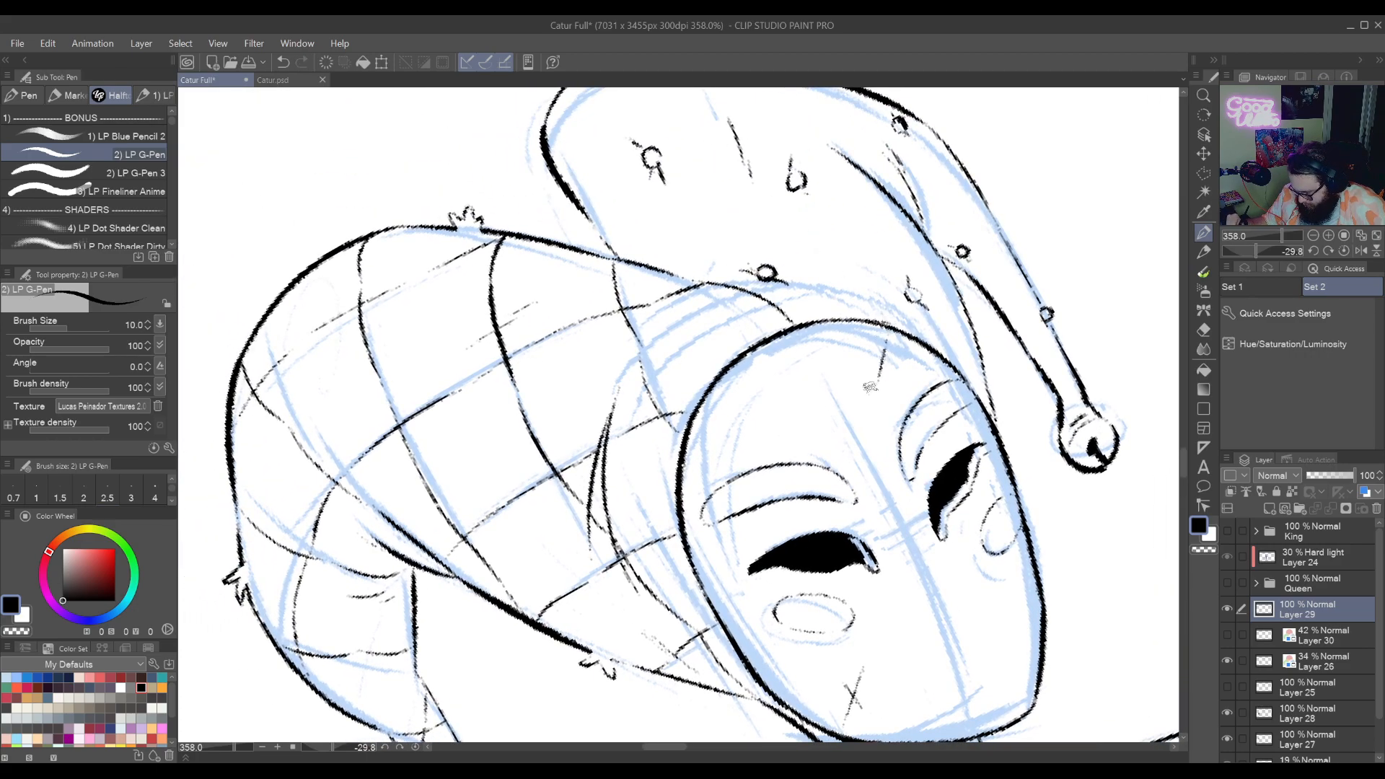
{"action": "left_click_drag", "start_coordinate": [891, 518], "coordinate": [783, 434]}
{"action": "left_click_drag", "start_coordinate": [772, 485], "coordinate": [859, 434]}
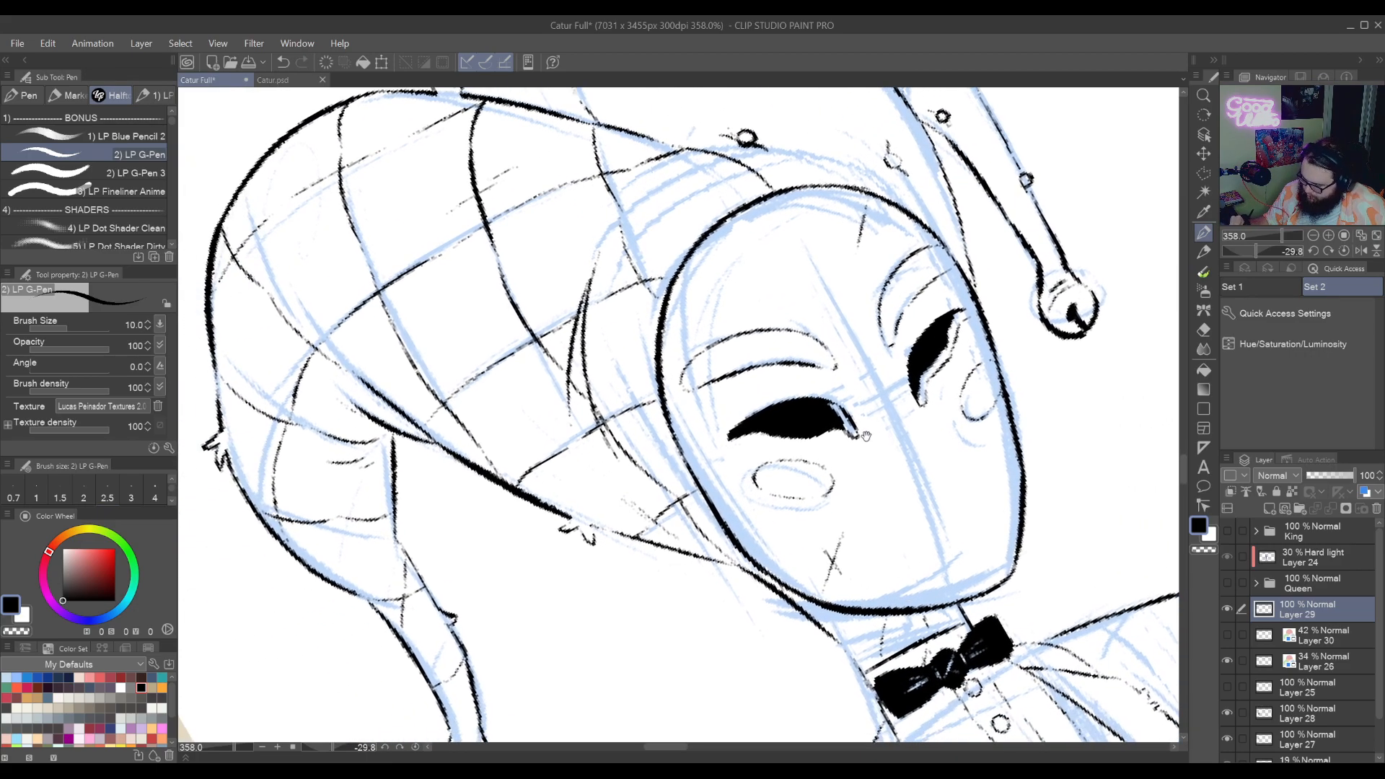
{"action": "left_click_drag", "start_coordinate": [958, 333], "coordinate": [871, 387]}
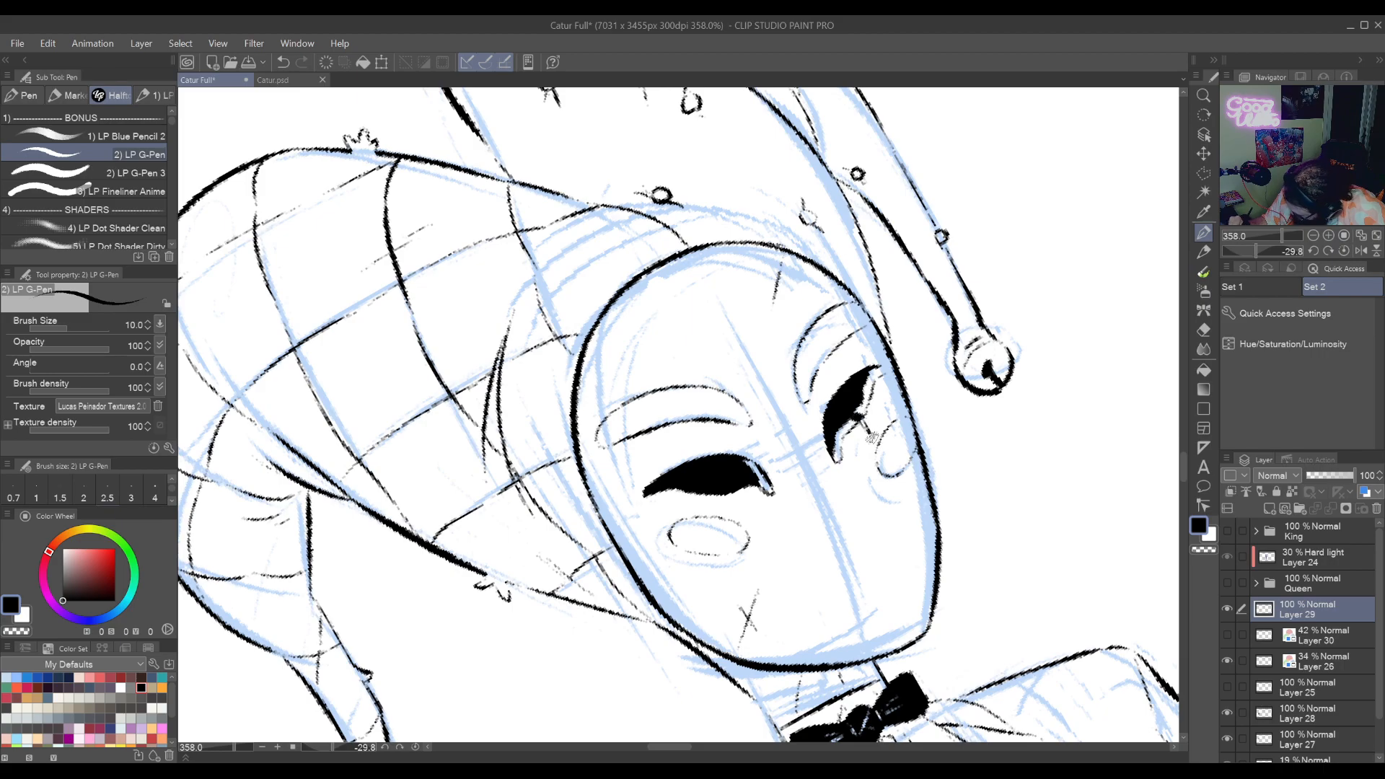
{"action": "left_click_drag", "start_coordinate": [973, 463], "coordinate": [931, 447]}
Straighten the canvas and ink a tear on the inner edge of the dotted hat tail above its bell, redoing the first version
{"action": "left_click_drag", "start_coordinate": [883, 401], "coordinate": [945, 298]}
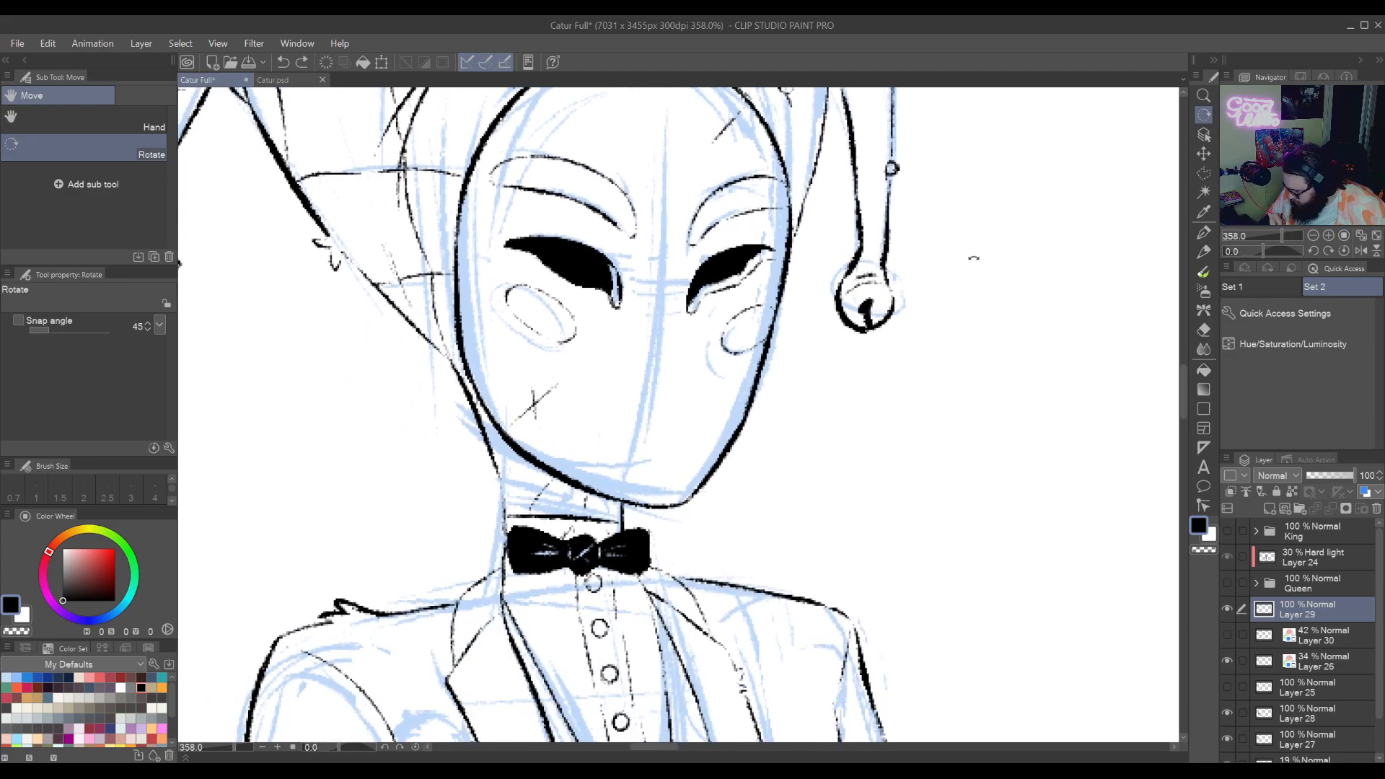
{"action": "left_click_drag", "start_coordinate": [897, 335], "coordinate": [915, 597]}
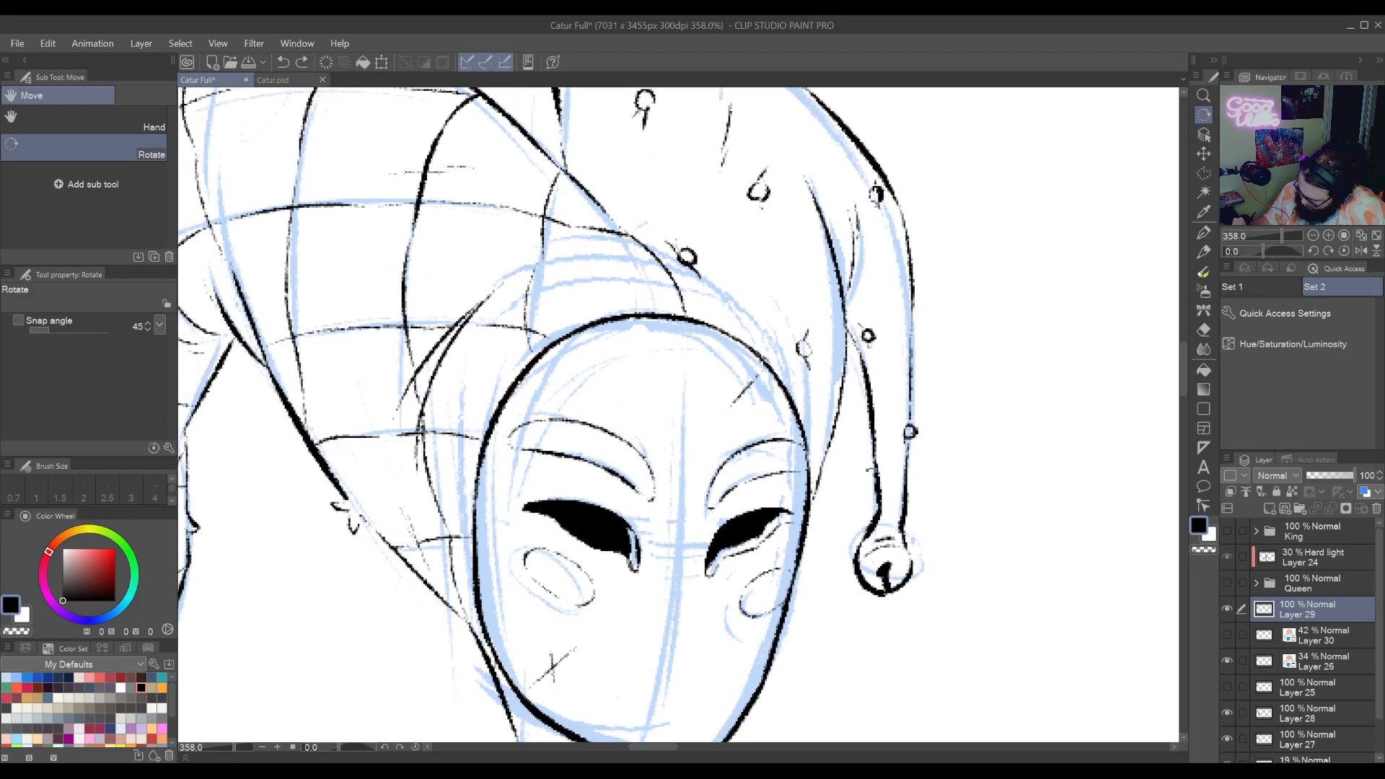
{"action": "key", "text": "p"}
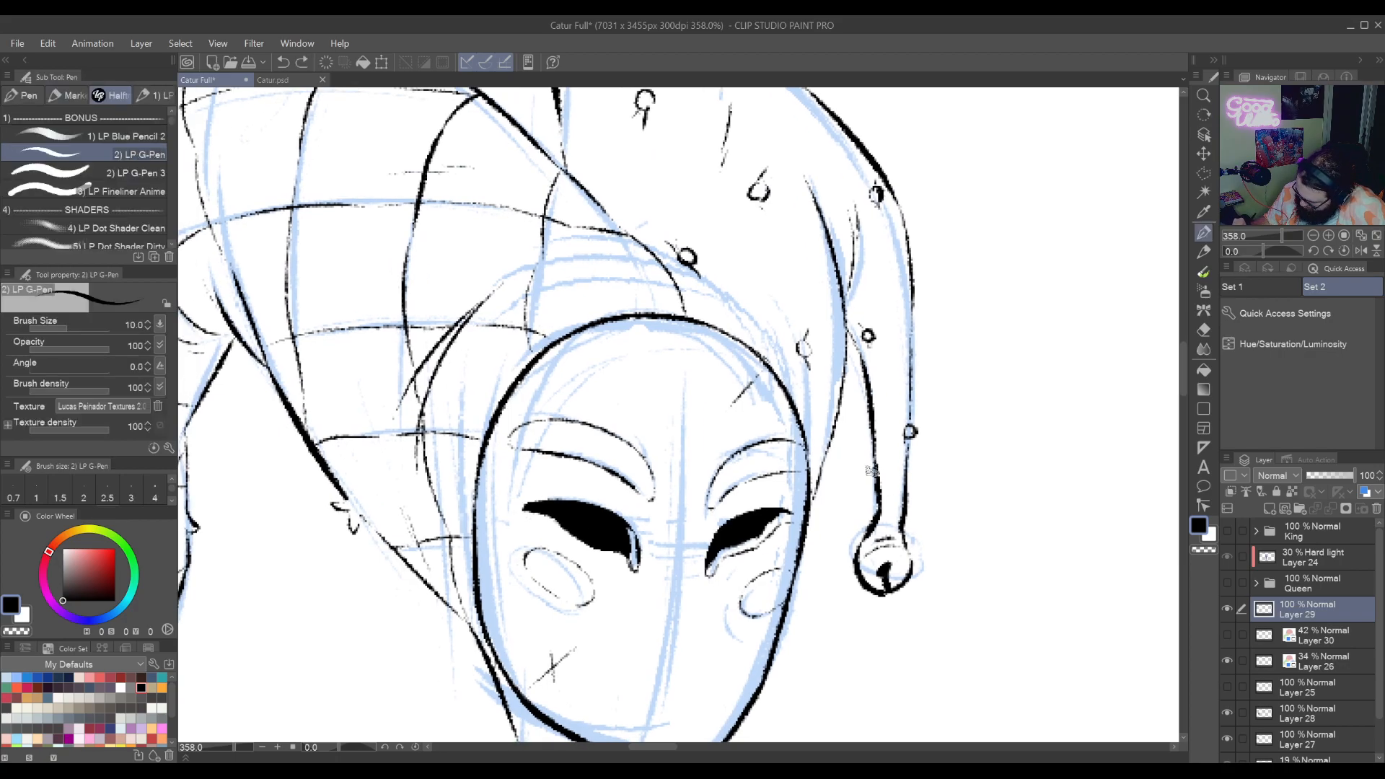
{"action": "key", "text": "e"}
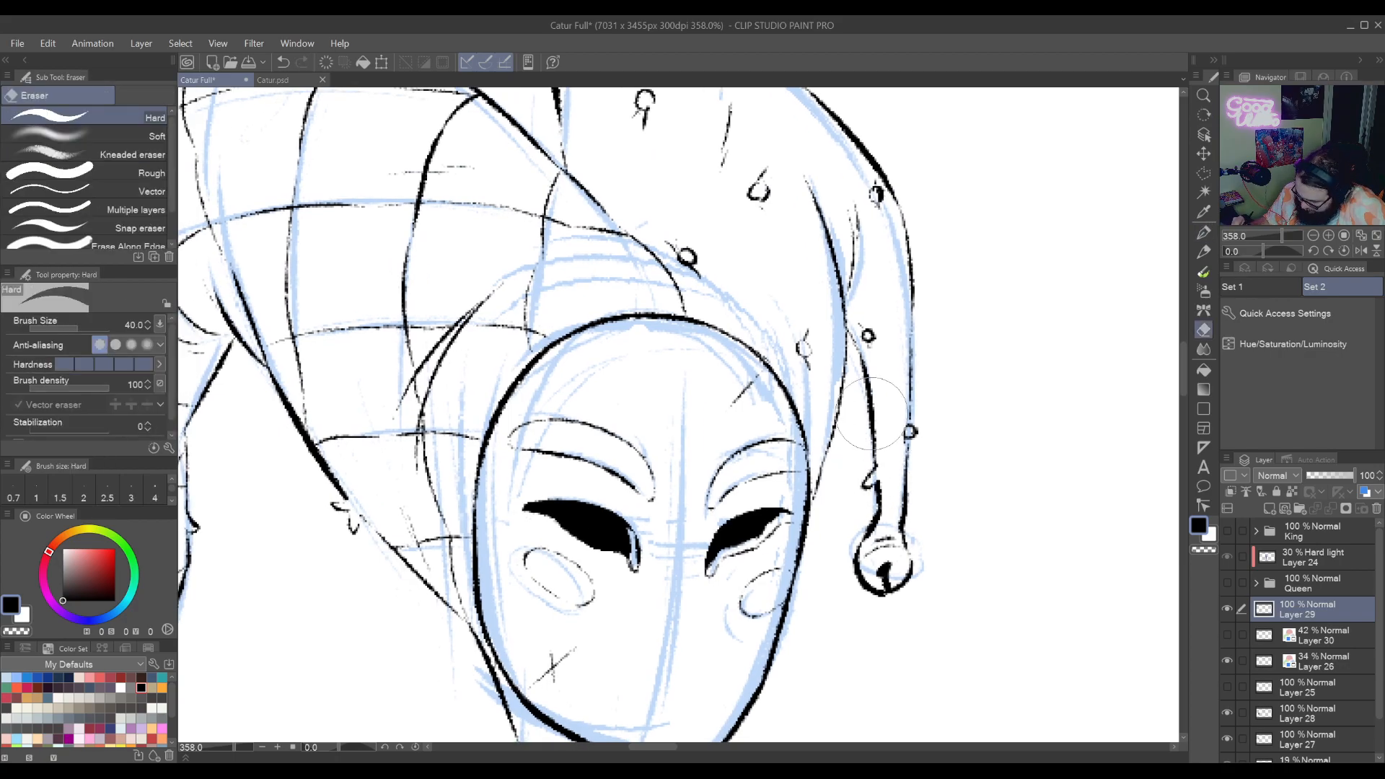
{"action": "key", "text": "p"}
{"action": "scroll", "coordinate": [880, 404], "scroll_direction": "down", "scroll_amount": 5}
{"action": "key", "text": "ctrl+space"}
{"action": "left_click_drag", "start_coordinate": [901, 385], "coordinate": [764, 388]}
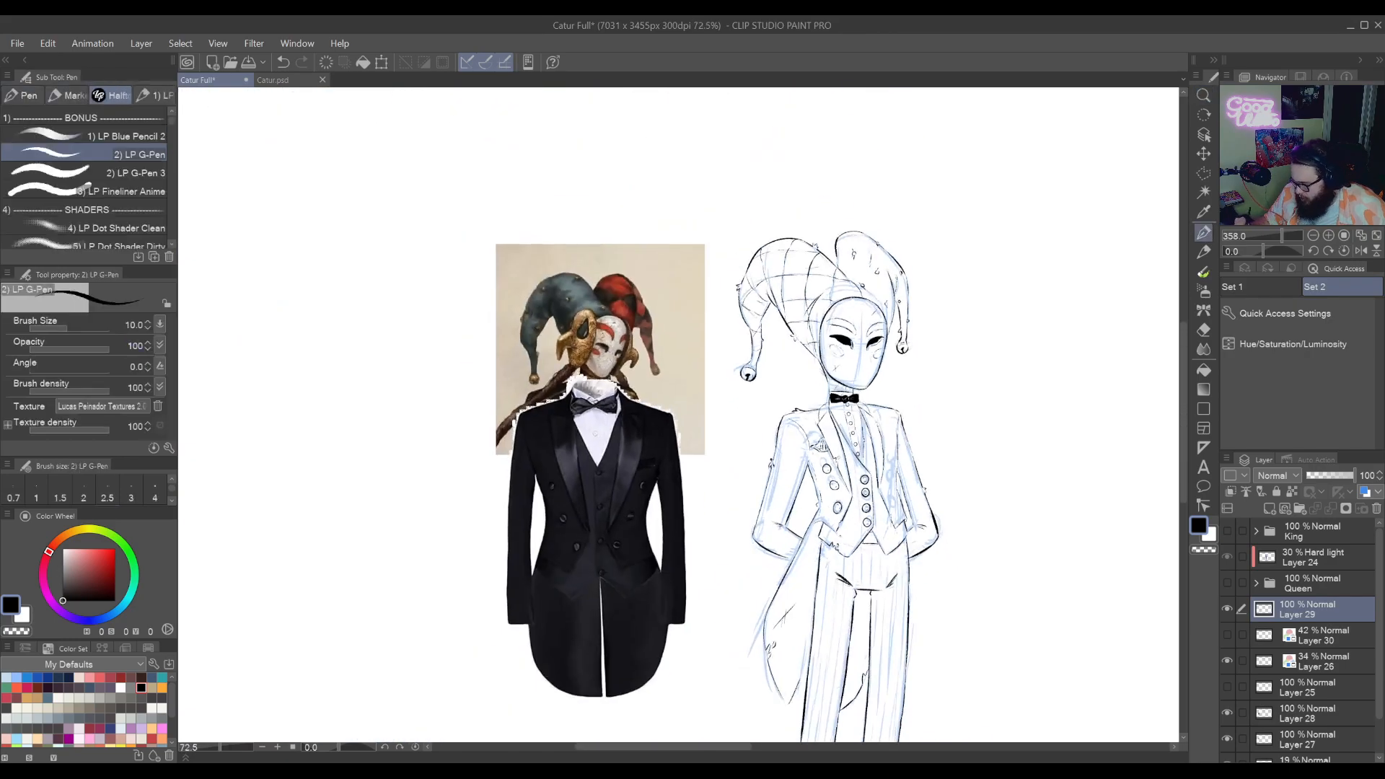
{"action": "mouse_move", "coordinate": [893, 360]}
{"action": "left_mouse_down"}
{"action": "mouse_move", "coordinate": [822, 394]}
{"action": "mouse_move", "coordinate": [813, 536]}
{"action": "mouse_move", "coordinate": [868, 372]}
{"action": "left_mouse_up"}
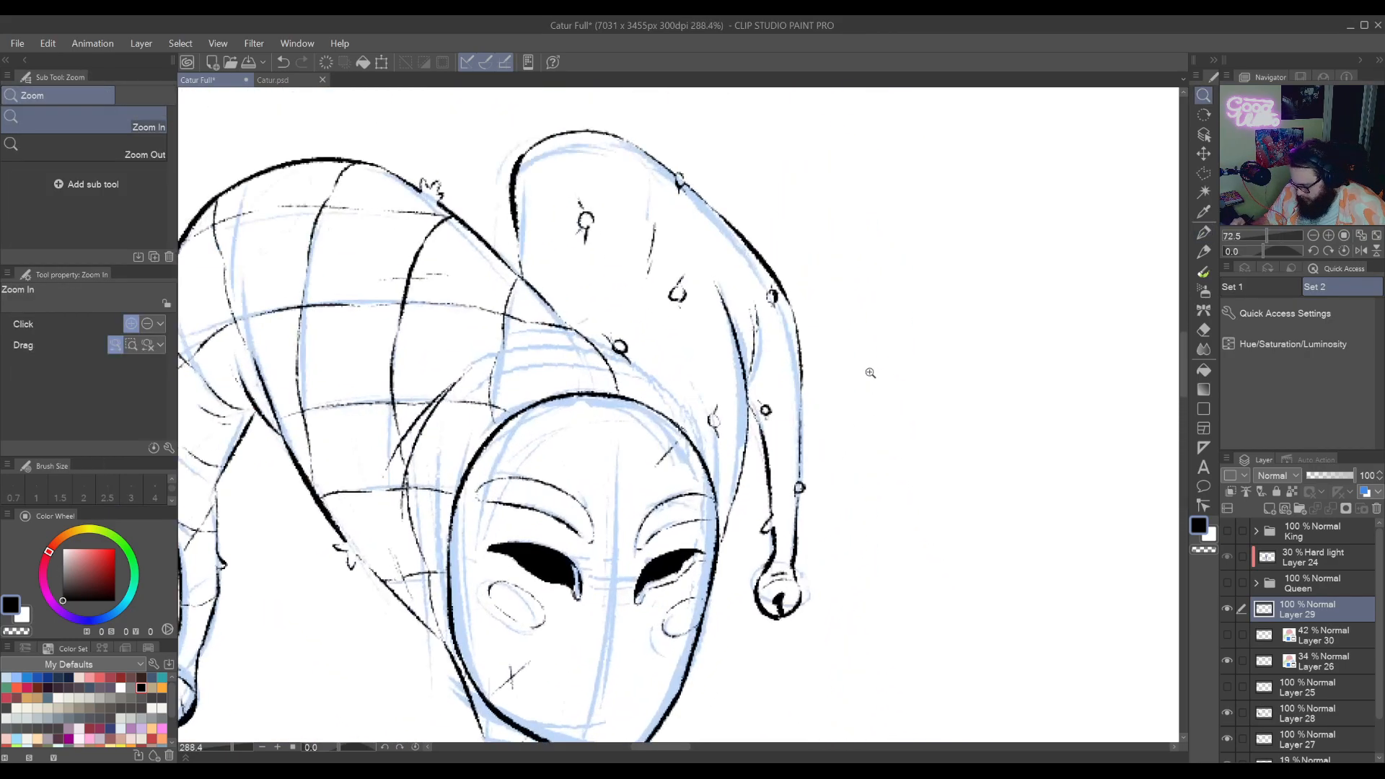
{"action": "key", "text": "ctrl+z"}
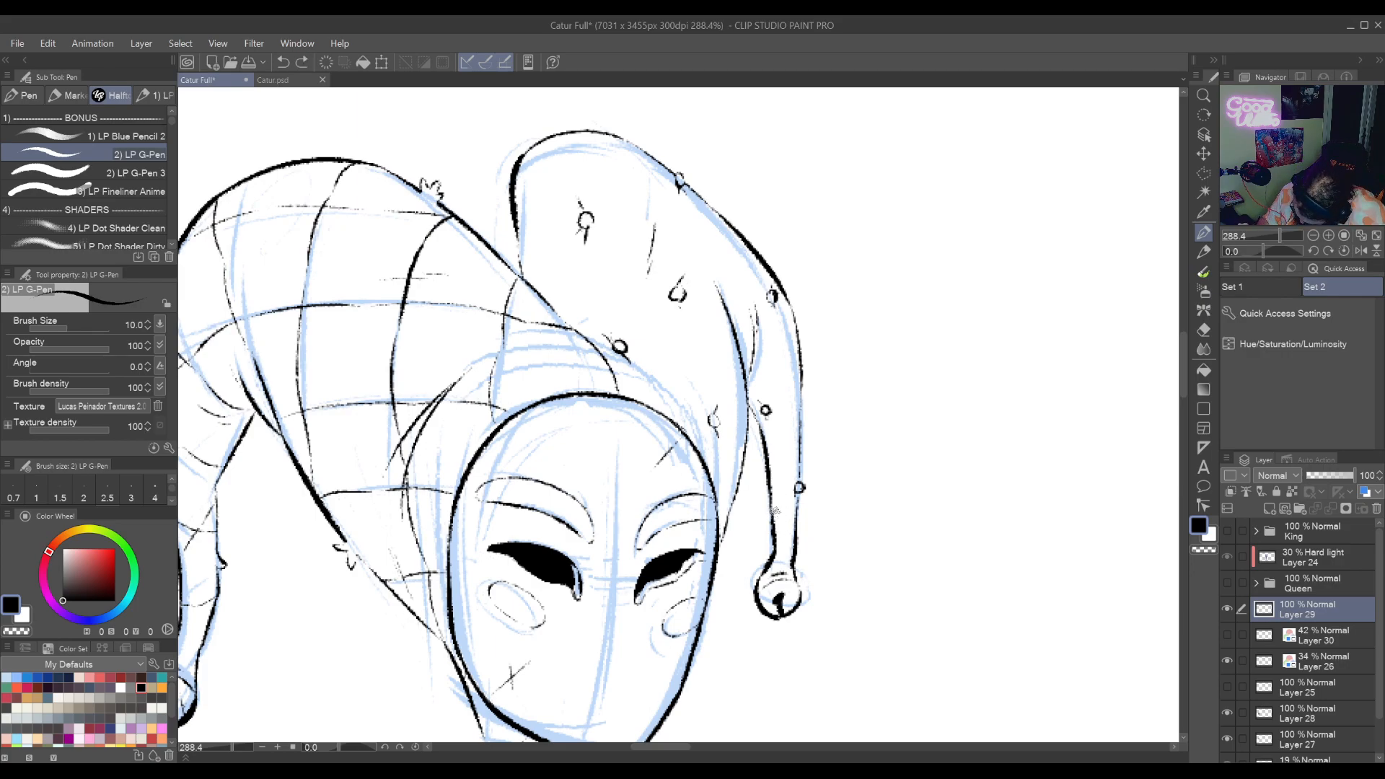
{"action": "mouse_move", "coordinate": [772, 532]}
{"action": "left_mouse_down"}
{"action": "mouse_move", "coordinate": [767, 564]}
{"action": "mouse_move", "coordinate": [792, 569]}
{"action": "left_mouse_up"}
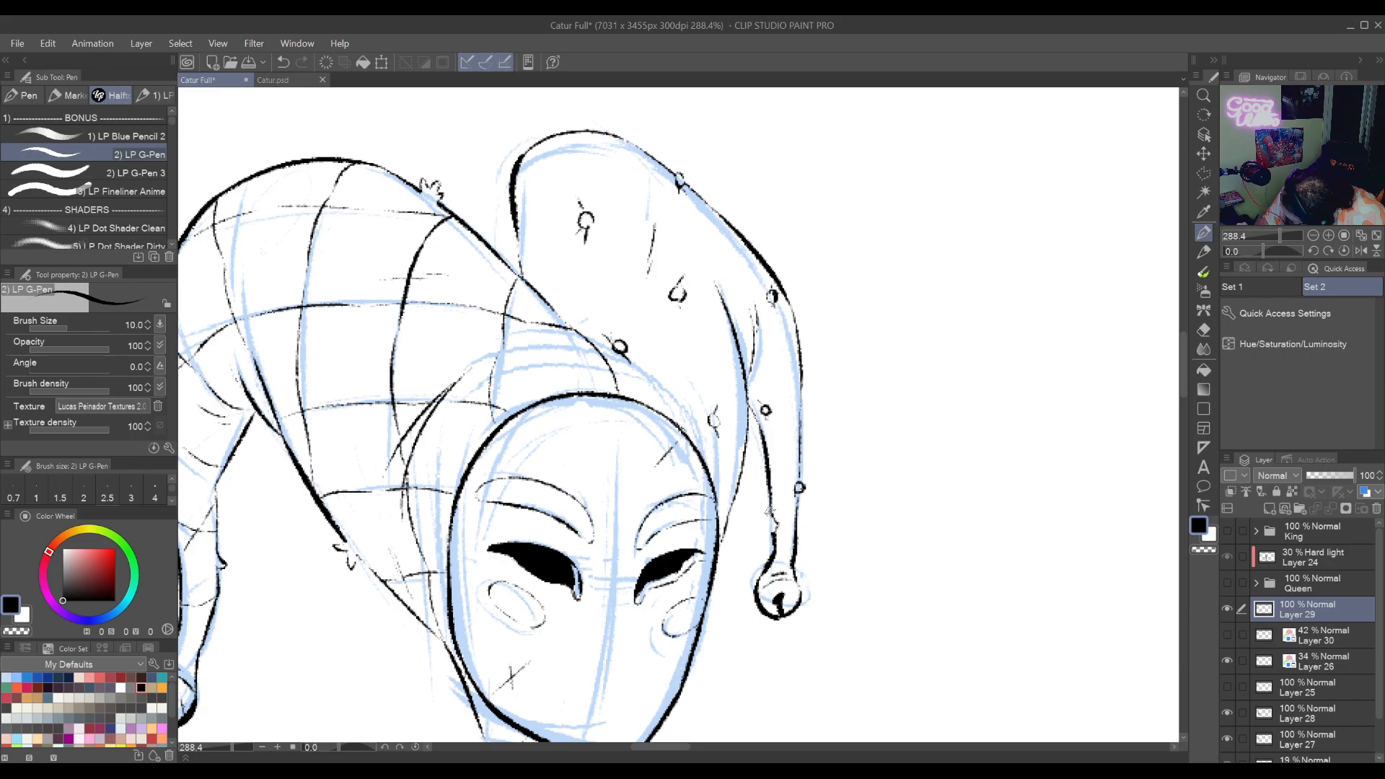
Rotate the canvas and ink a frayed tear on the jacket's shoulder tip on the character's left, erasing the outline inside it
{"action": "left_click_drag", "start_coordinate": [779, 721], "coordinate": [742, 563]}
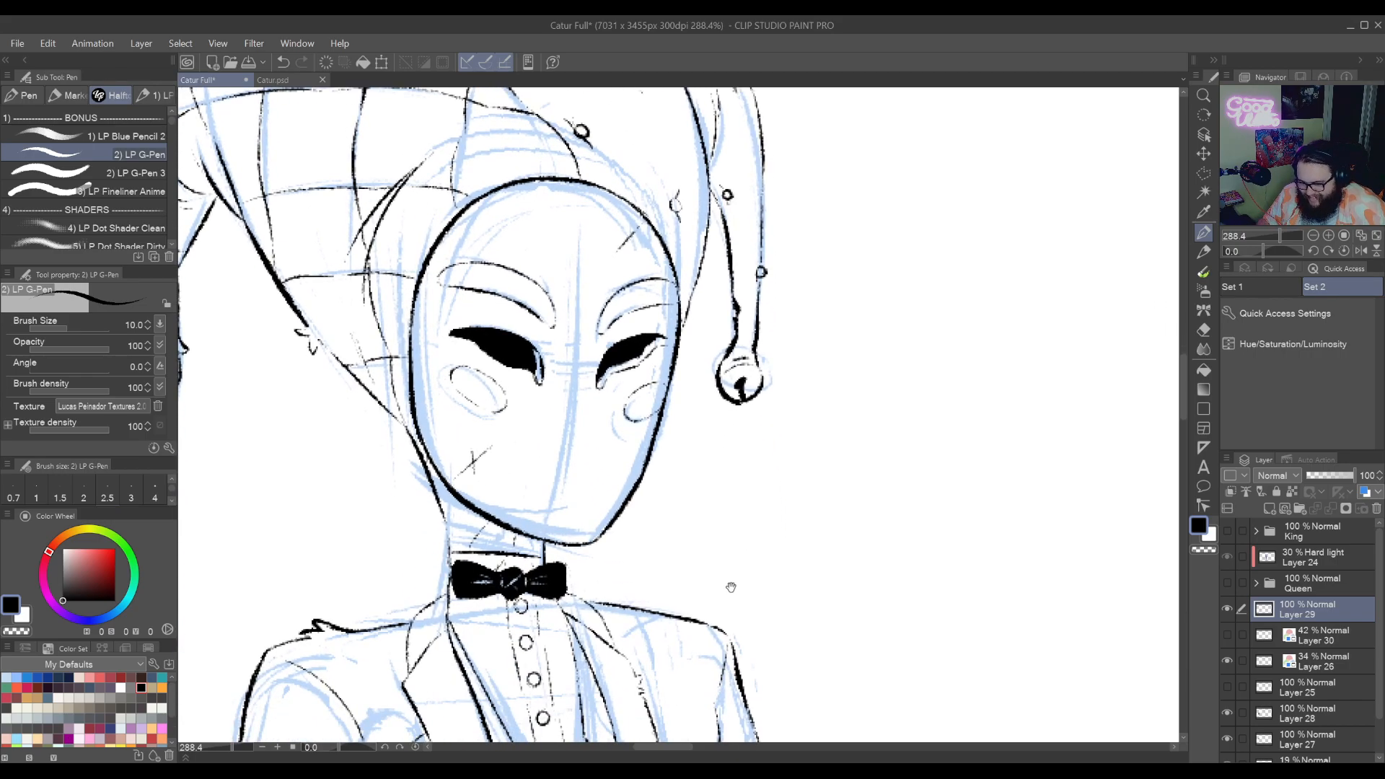
{"action": "left_click_drag", "start_coordinate": [647, 645], "coordinate": [766, 413]}
{"action": "left_click_drag", "start_coordinate": [766, 660], "coordinate": [753, 577]}
{"action": "left_click_drag", "start_coordinate": [763, 481], "coordinate": [889, 355]}
{"action": "mouse_move", "coordinate": [641, 250]}
{"action": "left_mouse_down"}
{"action": "mouse_move", "coordinate": [867, 413]}
{"action": "mouse_move", "coordinate": [848, 397]}
{"action": "mouse_move", "coordinate": [836, 421]}
{"action": "mouse_move", "coordinate": [869, 388]}
{"action": "left_mouse_up"}
{"action": "key", "text": "ctrl+z"}
{"action": "key", "text": "ctrl+z"}
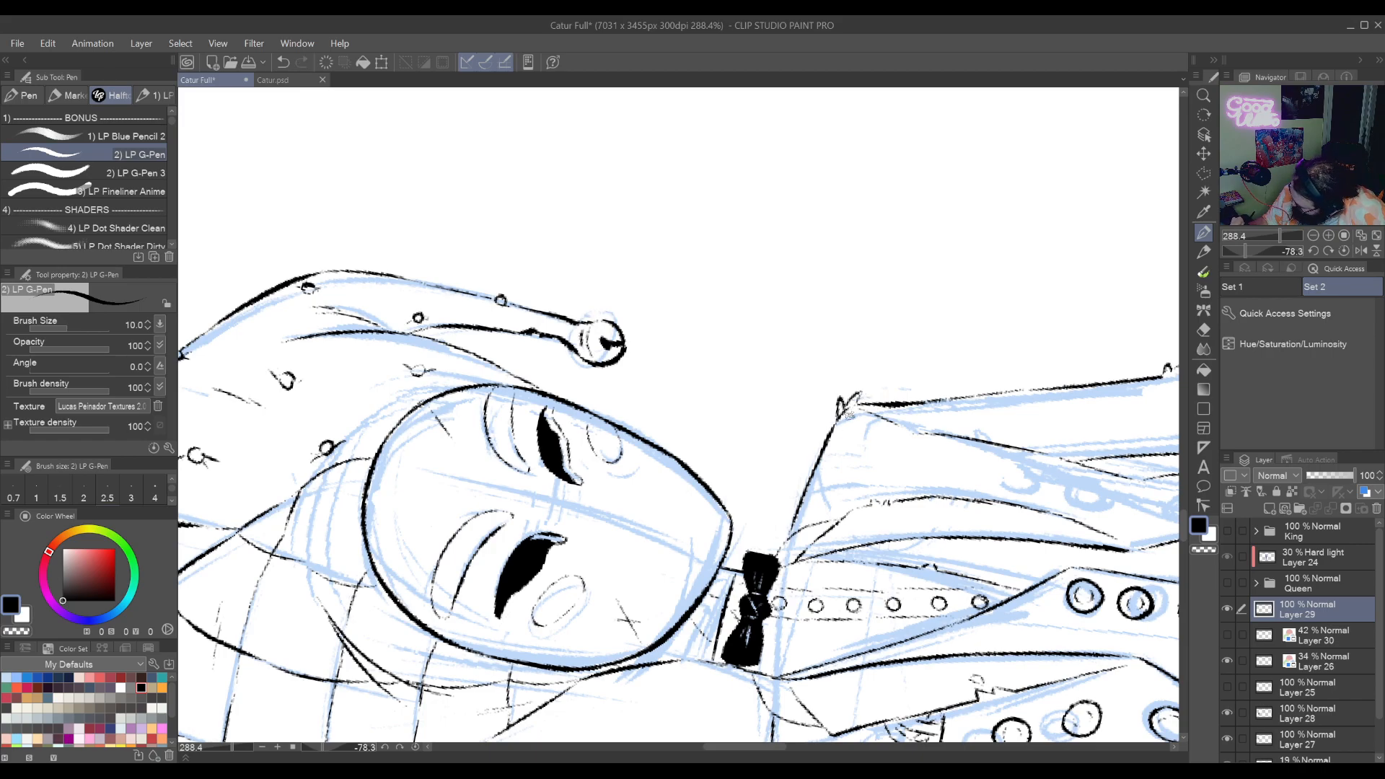
{"action": "key", "text": "e"}
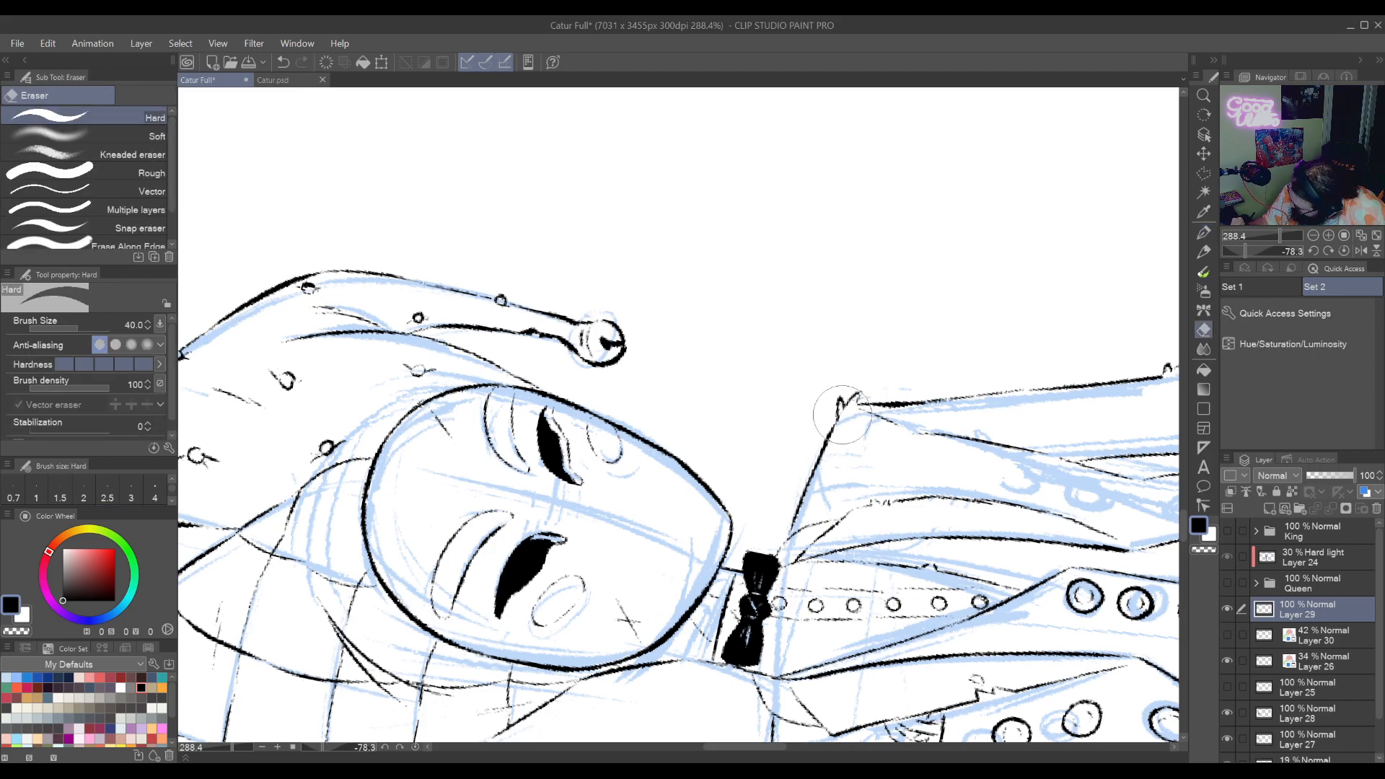
{"action": "key", "text": "p"}
Ink a frayed tear on the outer edge of the character's left trouser leg and erase the outline running through it
{"action": "left_click_drag", "start_coordinate": [901, 448], "coordinate": [530, 497]}
{"action": "mouse_move", "coordinate": [1091, 739]}
{"action": "left_mouse_down"}
{"action": "mouse_move", "coordinate": [968, 530]}
{"action": "mouse_move", "coordinate": [915, 342]}
{"action": "left_mouse_up"}
{"action": "left_click_drag", "start_coordinate": [1007, 416], "coordinate": [853, 344]}
{"action": "left_click_drag", "start_coordinate": [1100, 332], "coordinate": [792, 421]}
{"action": "key", "text": "r"}
{"action": "left_click_drag", "start_coordinate": [793, 419], "coordinate": [696, 527]}
{"action": "mouse_move", "coordinate": [918, 613]}
{"action": "left_mouse_down"}
{"action": "mouse_move", "coordinate": [883, 457]}
{"action": "mouse_move", "coordinate": [864, 465]}
{"action": "mouse_move", "coordinate": [863, 496]}
{"action": "left_mouse_up"}
{"action": "key", "text": "ctrl+z"}
{"action": "key", "text": "e"}
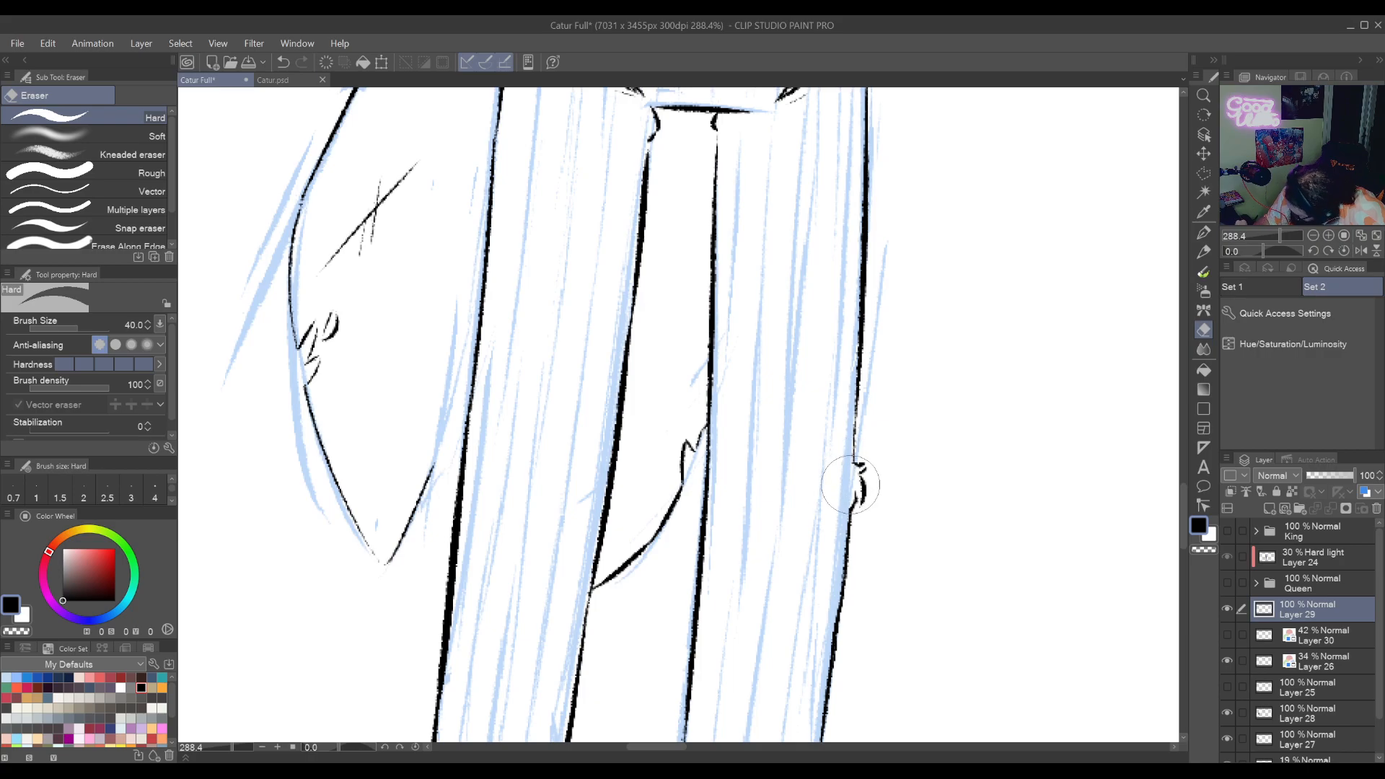
{"action": "key", "text": "p"}
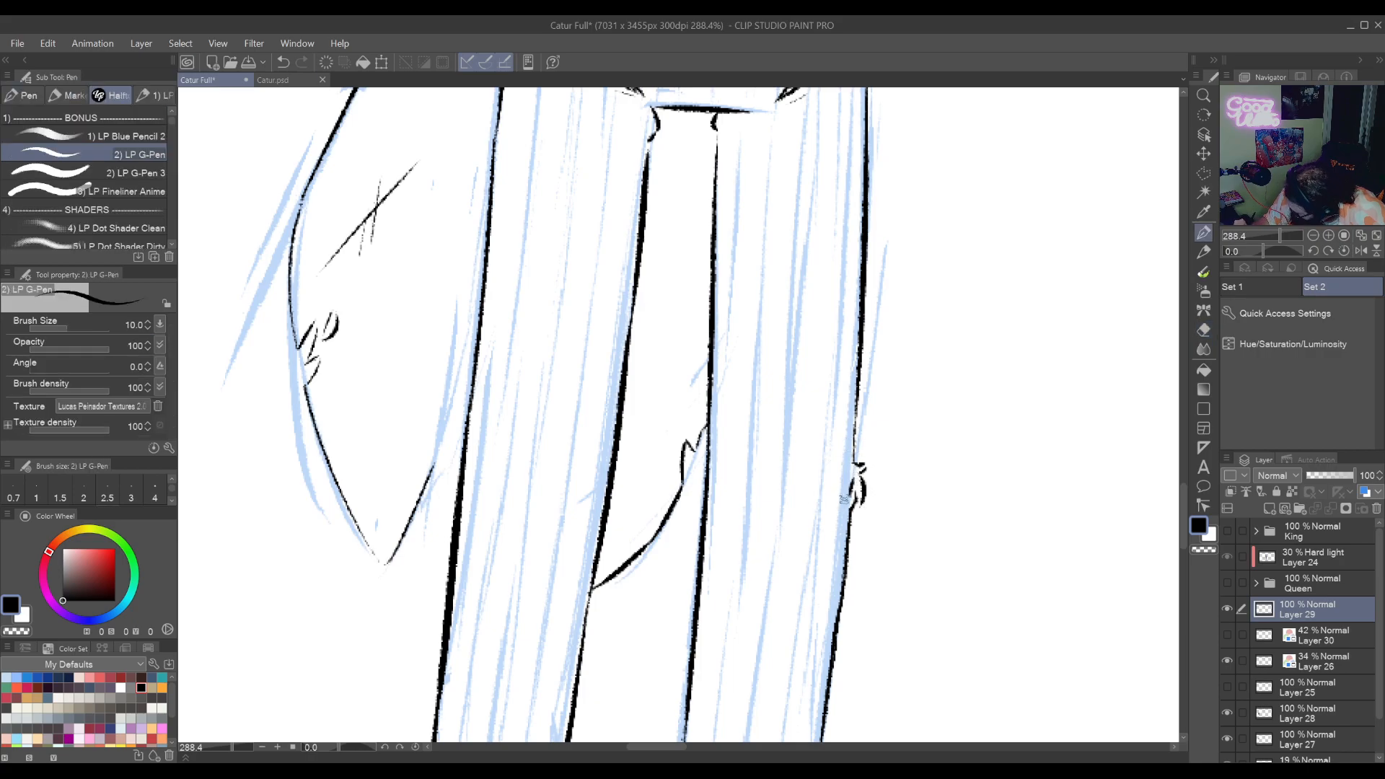
Ink a small tear lower down on the inner edge of the character's left trouser leg and erase the overlapping outline
{"action": "left_click_drag", "start_coordinate": [871, 626], "coordinate": [863, 243]}
{"action": "left_click_drag", "start_coordinate": [706, 602], "coordinate": [843, 427]}
{"action": "left_click_drag", "start_coordinate": [789, 529], "coordinate": [845, 428]}
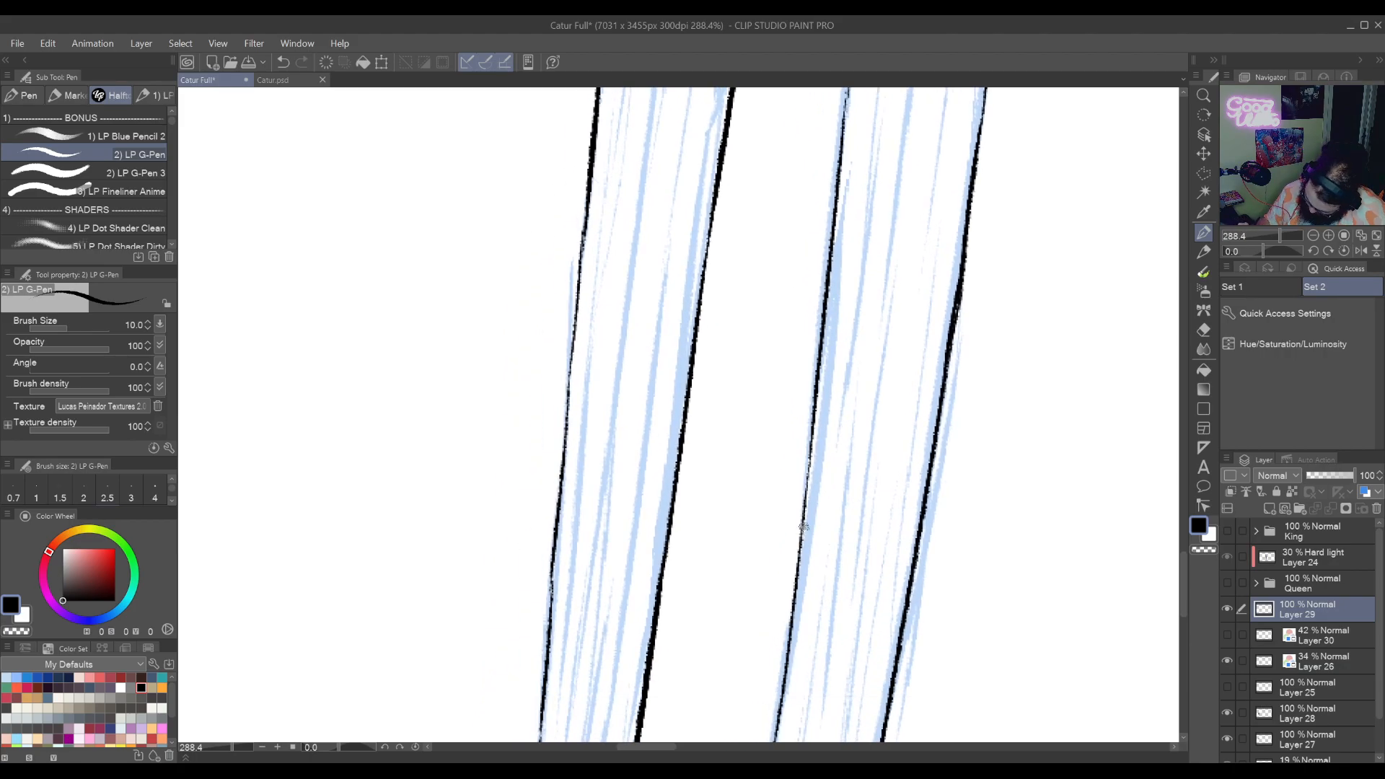
{"action": "key", "text": "ctrl+z"}
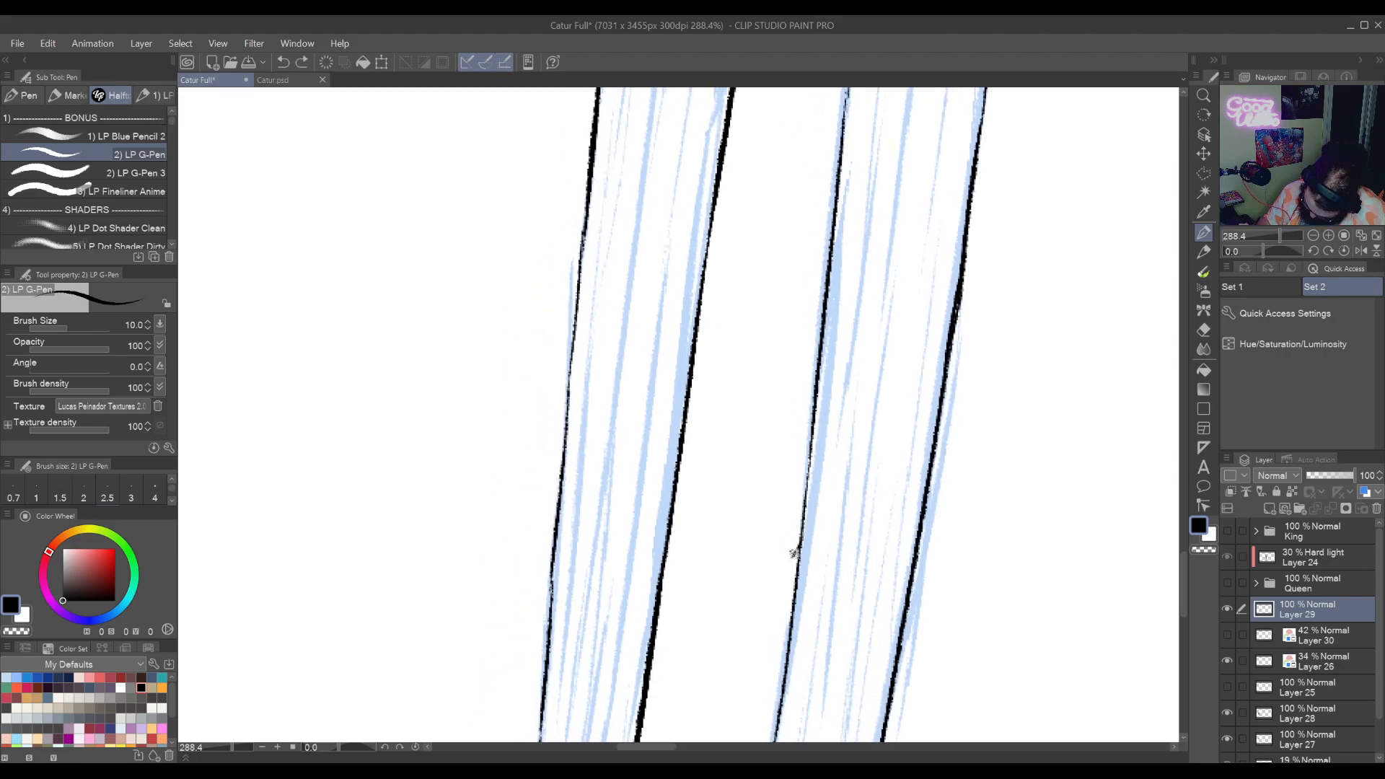
{"action": "mouse_move", "coordinate": [796, 551]}
{"action": "left_mouse_down"}
{"action": "mouse_move", "coordinate": [845, 450]}
{"action": "mouse_move", "coordinate": [872, 510]}
{"action": "mouse_move", "coordinate": [865, 432]}
{"action": "mouse_move", "coordinate": [821, 422]}
{"action": "mouse_move", "coordinate": [922, 275]}
{"action": "mouse_move", "coordinate": [846, 397]}
{"action": "left_mouse_up"}
{"action": "key", "text": "e"}
Add small ink scuff marks to the front-facing shoe, undoing the first mark before placing another
{"action": "key", "text": "p"}
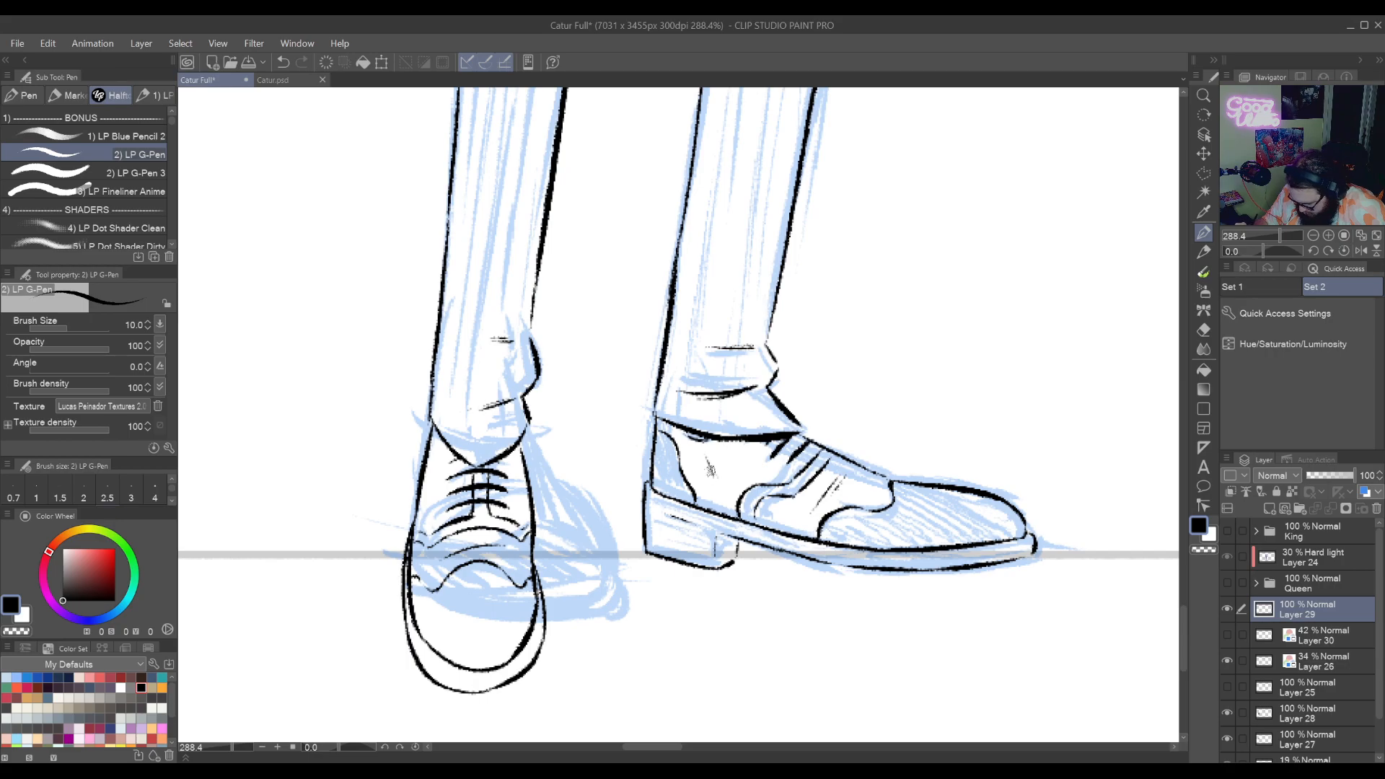
{"action": "left_click_drag", "start_coordinate": [541, 586], "coordinate": [791, 518]}
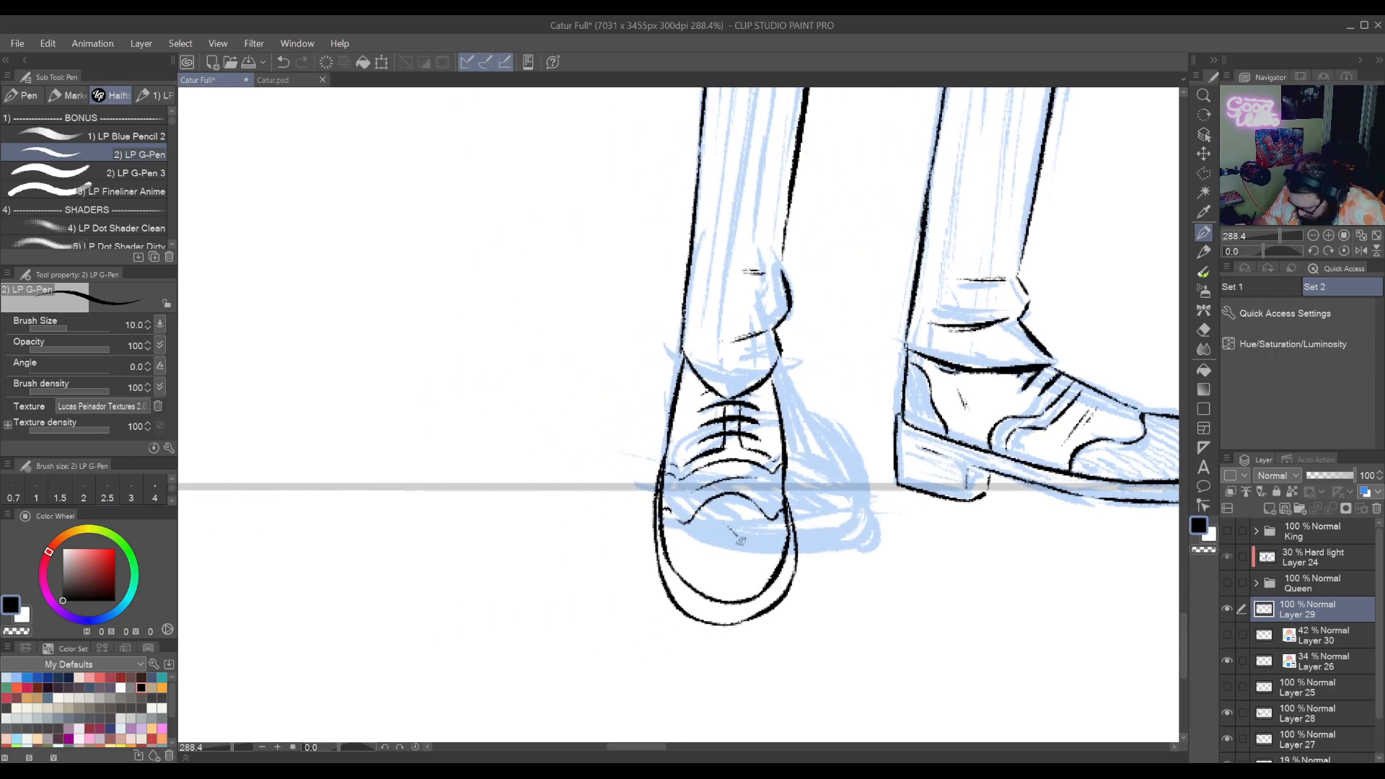
{"action": "left_click_drag", "start_coordinate": [759, 491], "coordinate": [764, 495]}
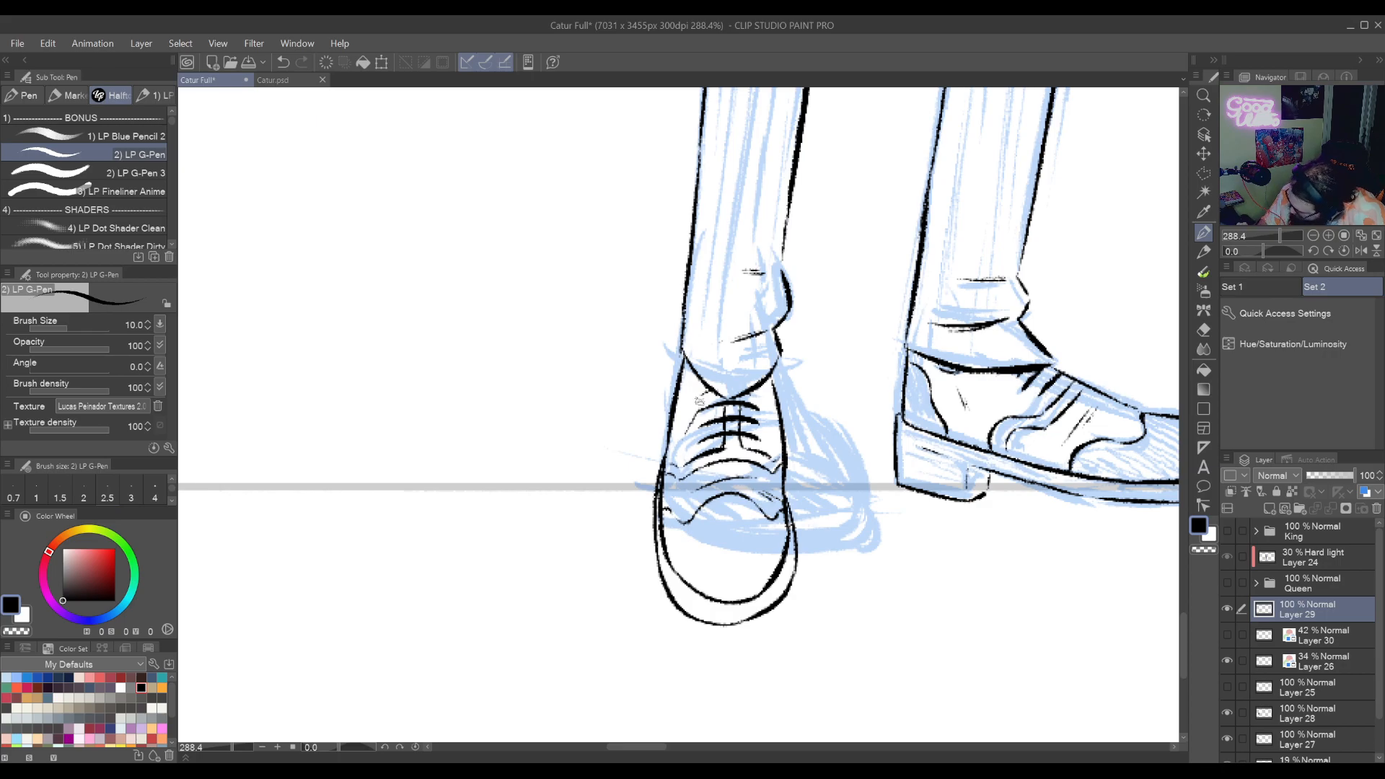
{"action": "key", "text": "ctrl+z"}
{"action": "left_click_drag", "start_coordinate": [766, 426], "coordinate": [770, 431]}
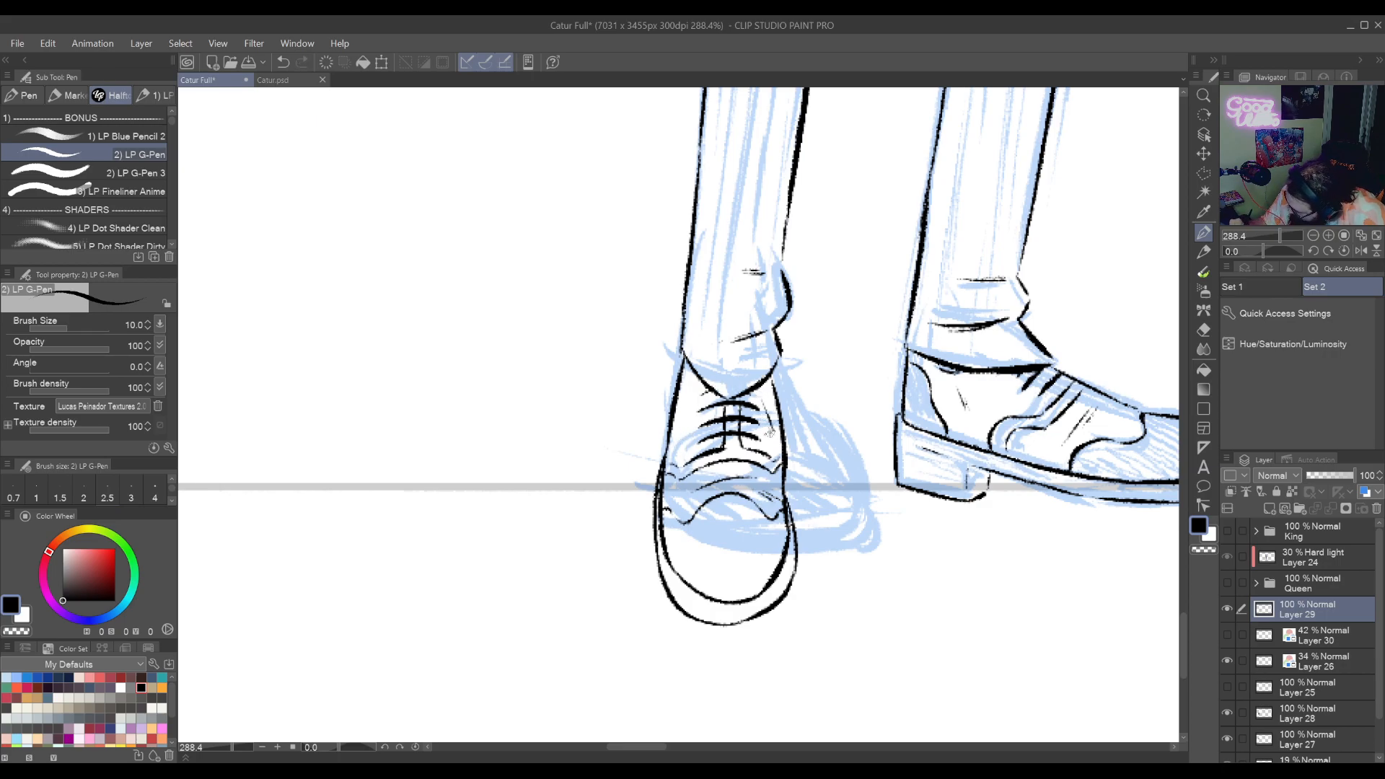
Extend the inner edge of the coat tail on the character's right up to the trouser outline
{"action": "left_click_drag", "start_coordinate": [916, 206], "coordinate": [764, 476]}
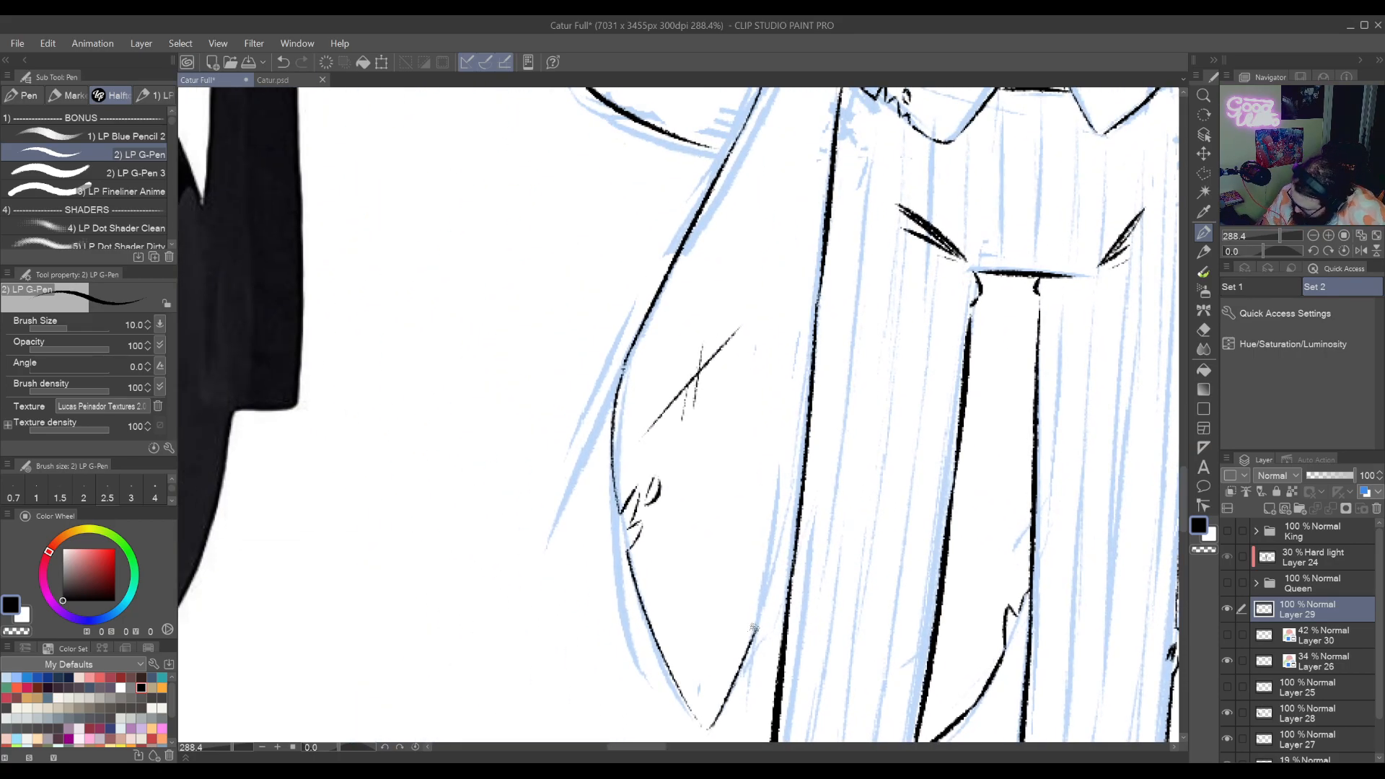
{"action": "left_click_drag", "start_coordinate": [753, 641], "coordinate": [789, 567]}
{"action": "left_click_drag", "start_coordinate": [948, 406], "coordinate": [762, 693]}
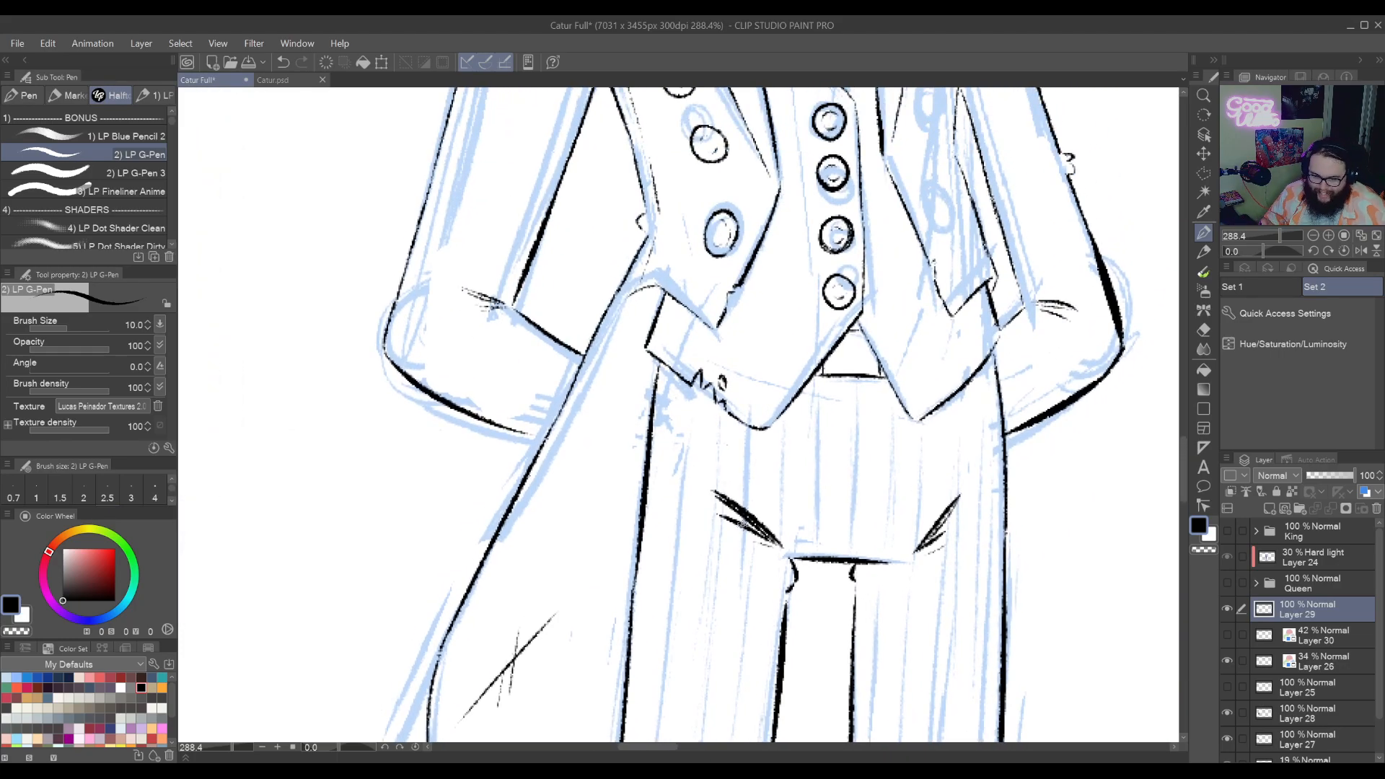
Ink three vertical pinstripes on the trouser front between the waistcoat hem and the crotch, redoing the middle and outer ones as needed
{"action": "left_click_drag", "start_coordinate": [882, 482], "coordinate": [941, 479]}
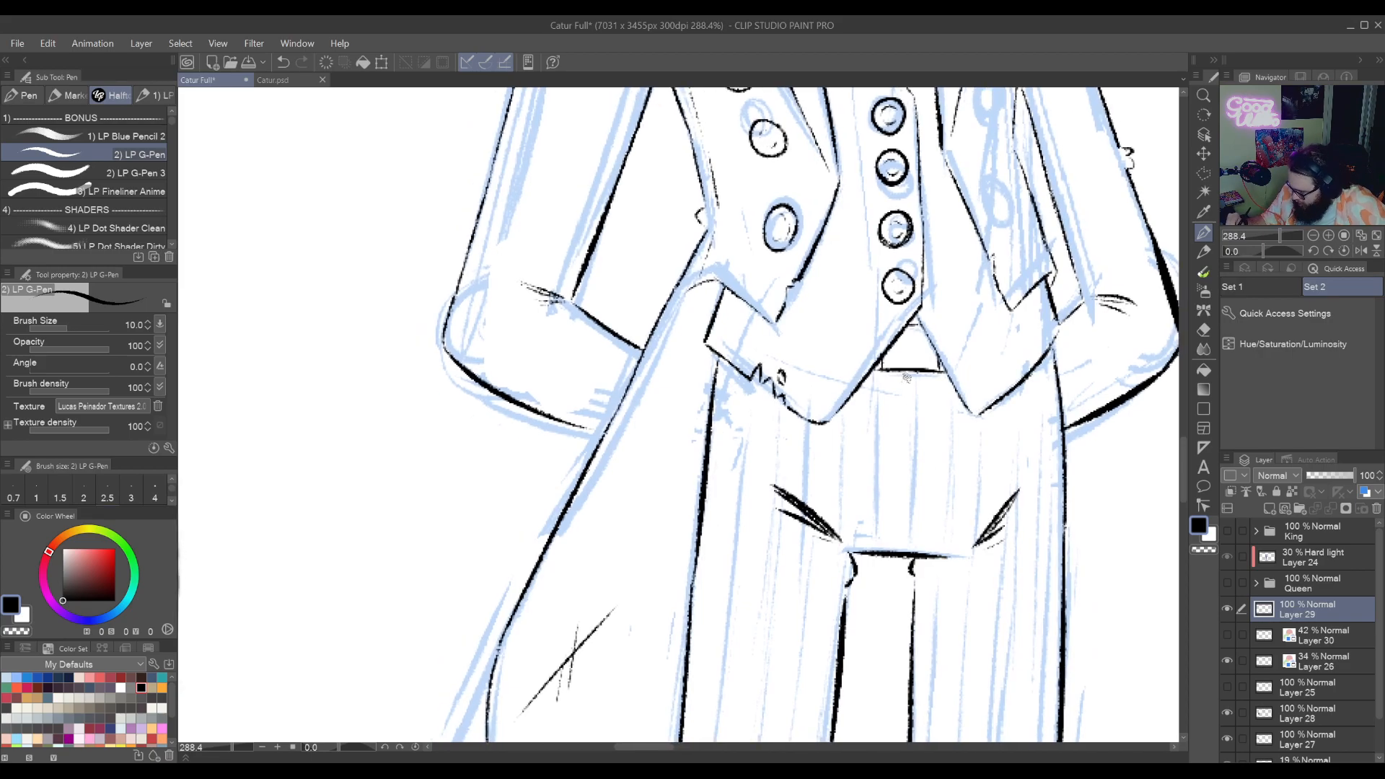
{"action": "left_click_drag", "start_coordinate": [910, 364], "coordinate": [912, 495]}
{"action": "key", "text": "ctrl+z"}
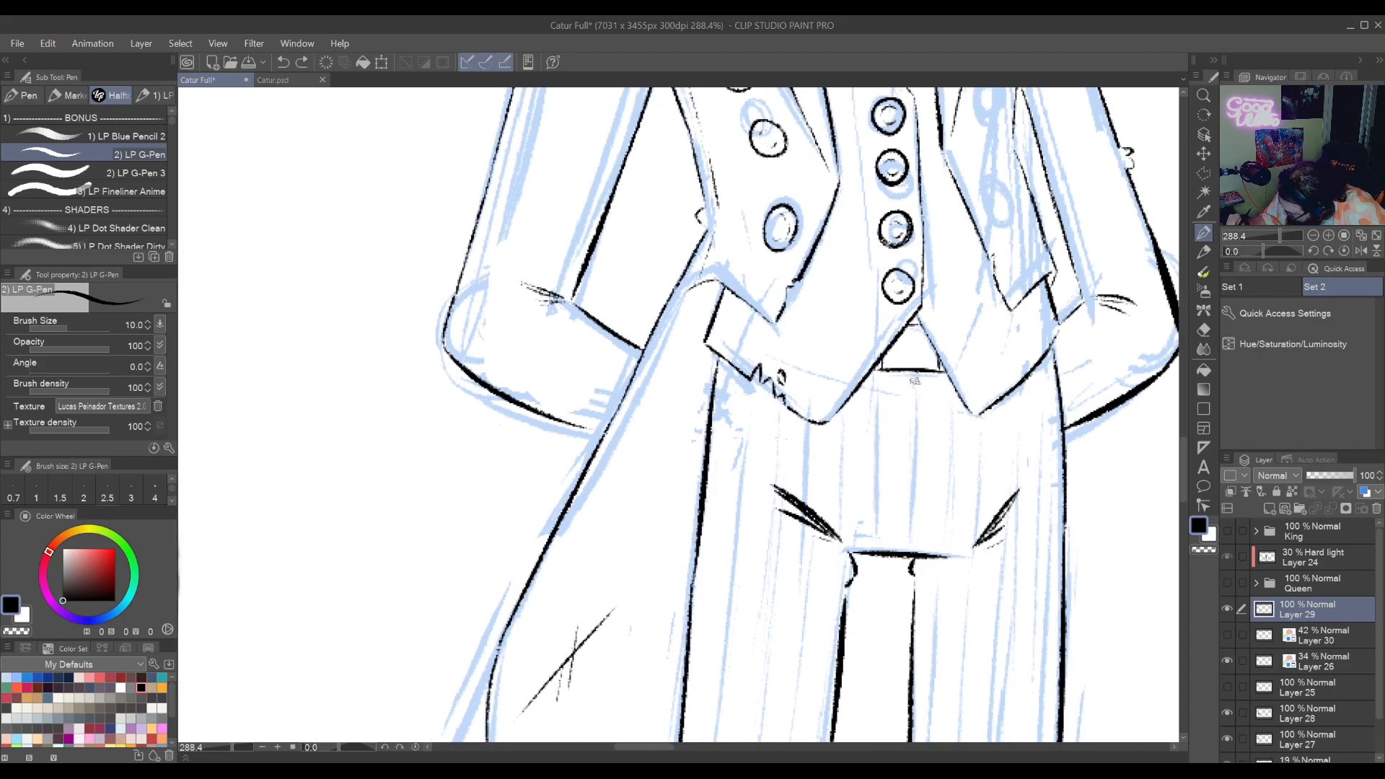
{"action": "left_click_drag", "start_coordinate": [913, 364], "coordinate": [913, 498]}
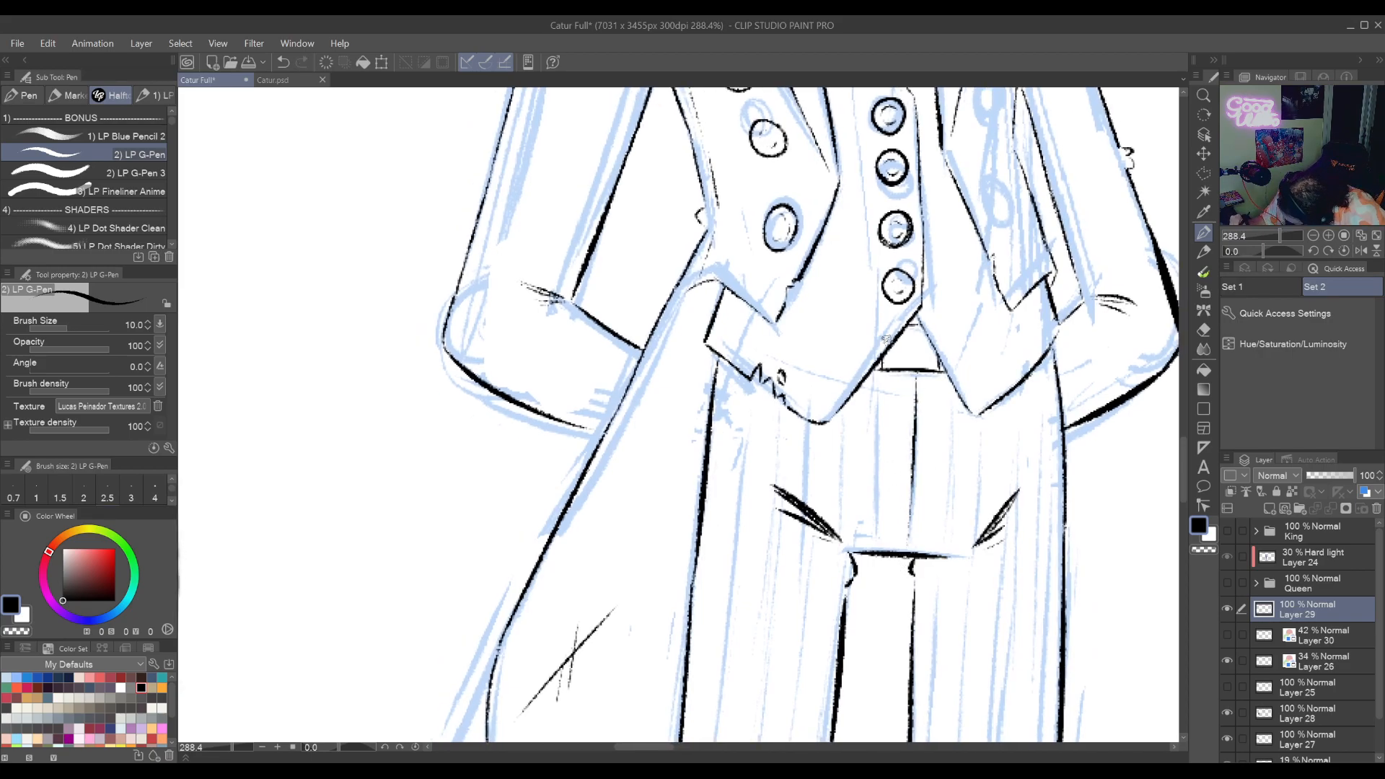
{"action": "left_click_drag", "start_coordinate": [1022, 572], "coordinate": [989, 491]}
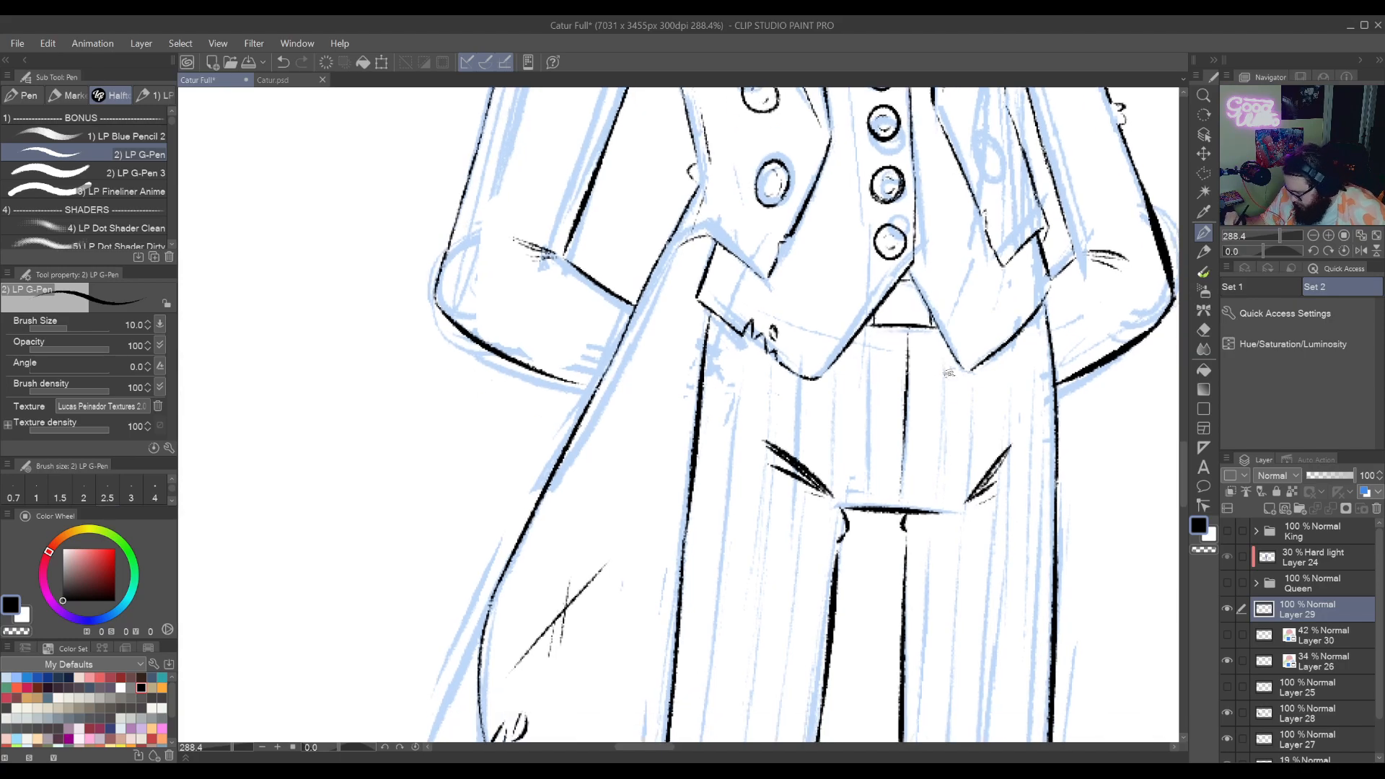
{"action": "left_click_drag", "start_coordinate": [947, 339], "coordinate": [935, 507]}
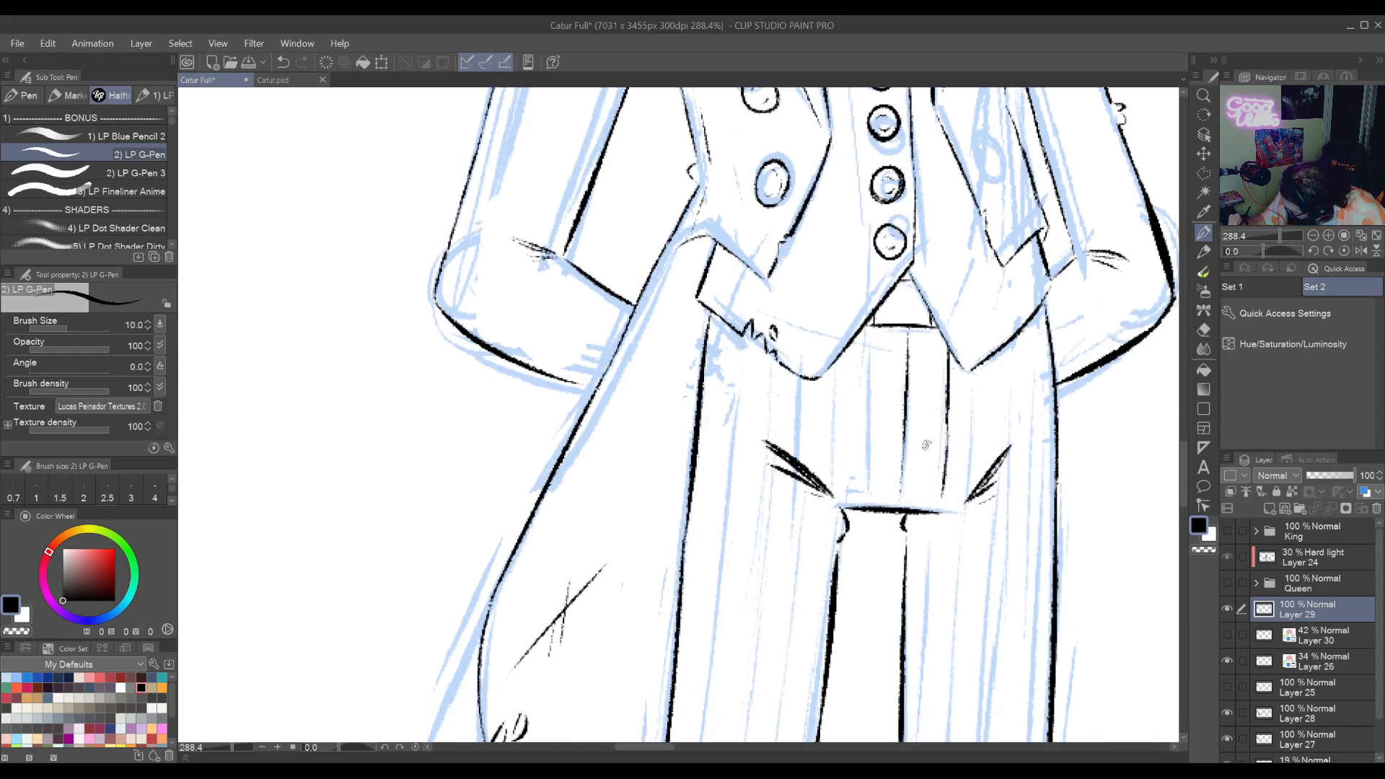
{"action": "left_click_drag", "start_coordinate": [858, 323], "coordinate": [852, 443]}
{"action": "key", "text": "ctrl+z"}
{"action": "mouse_move", "coordinate": [856, 346]}
{"action": "left_mouse_down"}
{"action": "mouse_move", "coordinate": [855, 484]}
{"action": "mouse_move", "coordinate": [856, 474]}
{"action": "left_mouse_up"}
Rotate the canvas to about -148° and ink another short pinstripe on the character's left hip, redoing the first stroke
{"action": "key", "text": "r"}
{"action": "mouse_move", "coordinate": [878, 618]}
{"action": "left_mouse_down"}
{"action": "mouse_move", "coordinate": [766, 217]}
{"action": "mouse_move", "coordinate": [686, 231]}
{"action": "left_mouse_up"}
{"action": "mouse_move", "coordinate": [676, 500]}
{"action": "left_mouse_down"}
{"action": "mouse_move", "coordinate": [868, 735]}
{"action": "mouse_move", "coordinate": [743, 629]}
{"action": "mouse_move", "coordinate": [710, 621]}
{"action": "left_mouse_up"}
{"action": "key", "text": "r"}
{"action": "key", "text": "p"}
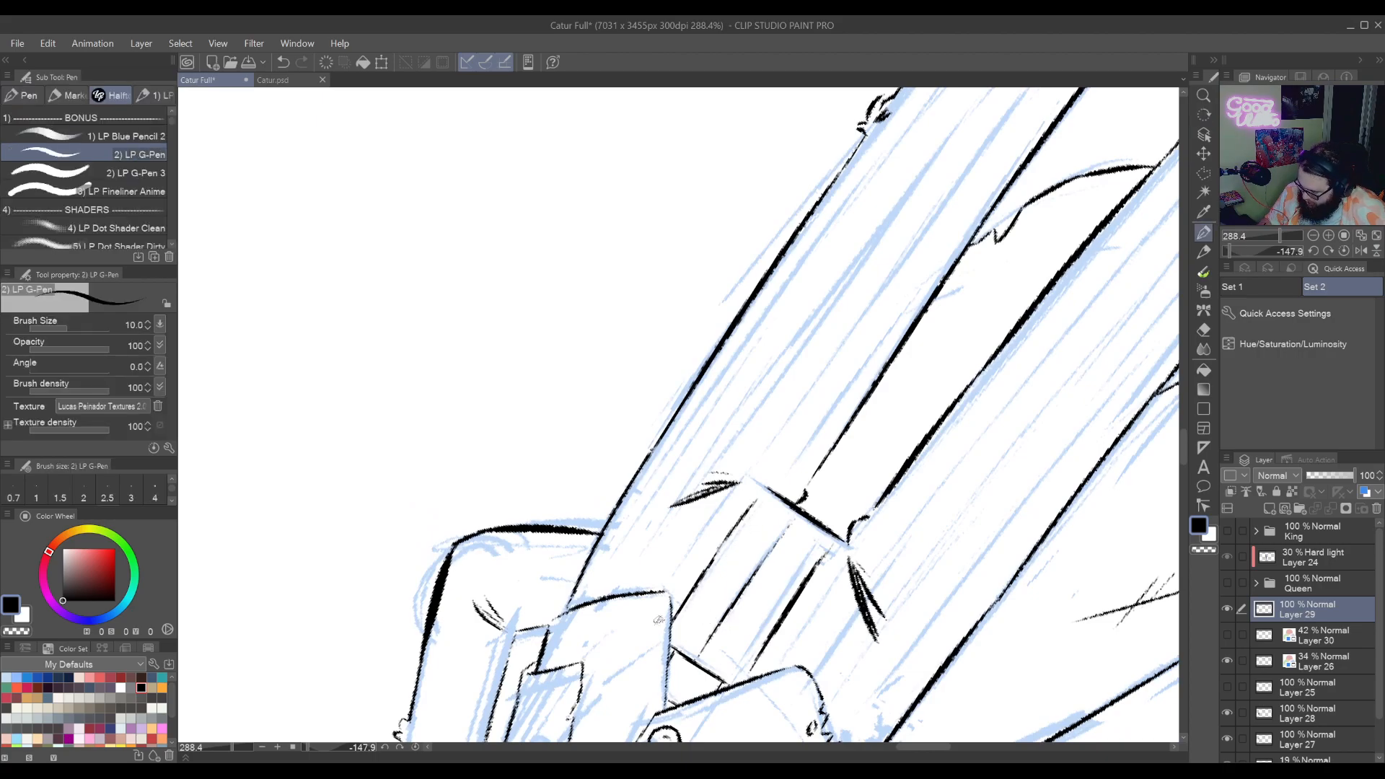
{"action": "left_click_drag", "start_coordinate": [651, 587], "coordinate": [714, 498]}
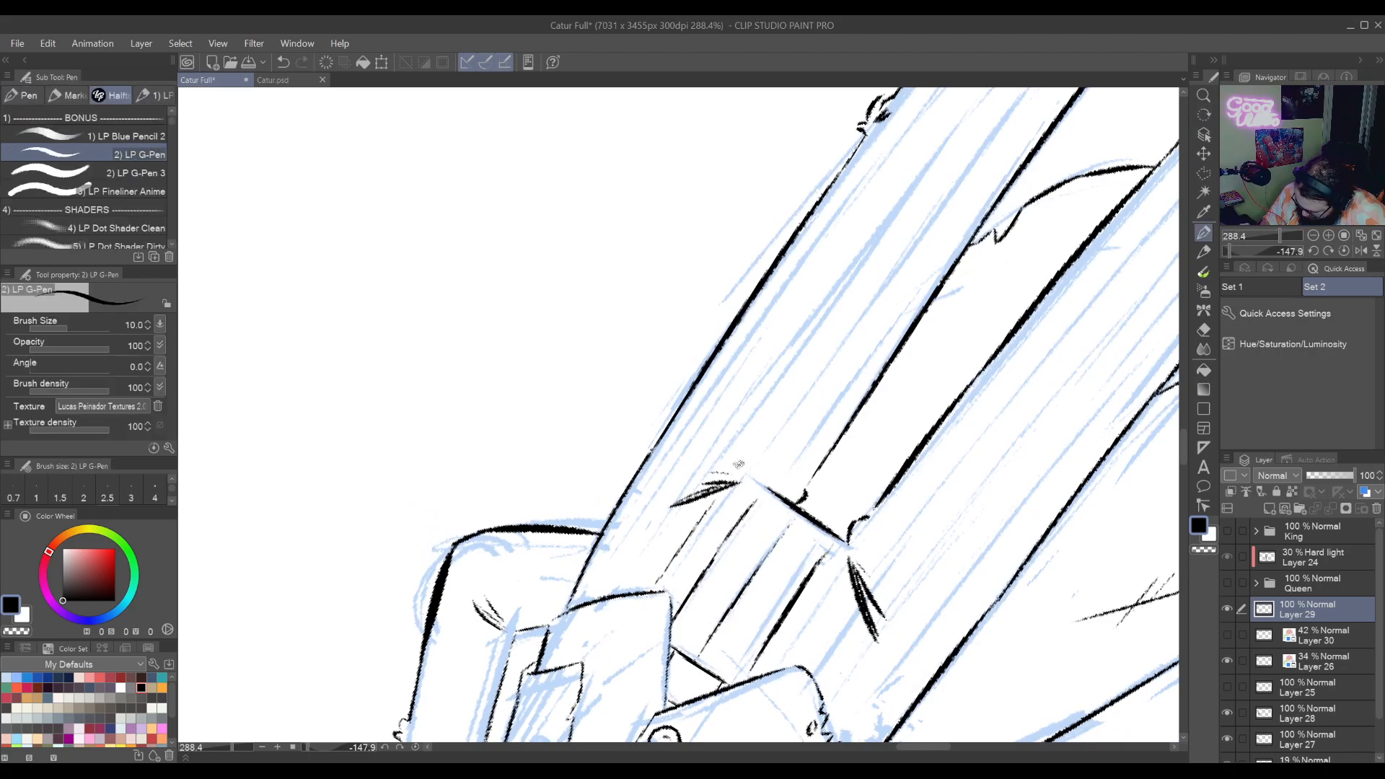
{"action": "key", "text": "ctrl+z"}
{"action": "mouse_move", "coordinate": [651, 586]}
{"action": "left_mouse_down"}
{"action": "mouse_move", "coordinate": [714, 496]}
{"action": "mouse_move", "coordinate": [684, 580]}
{"action": "left_mouse_up"}
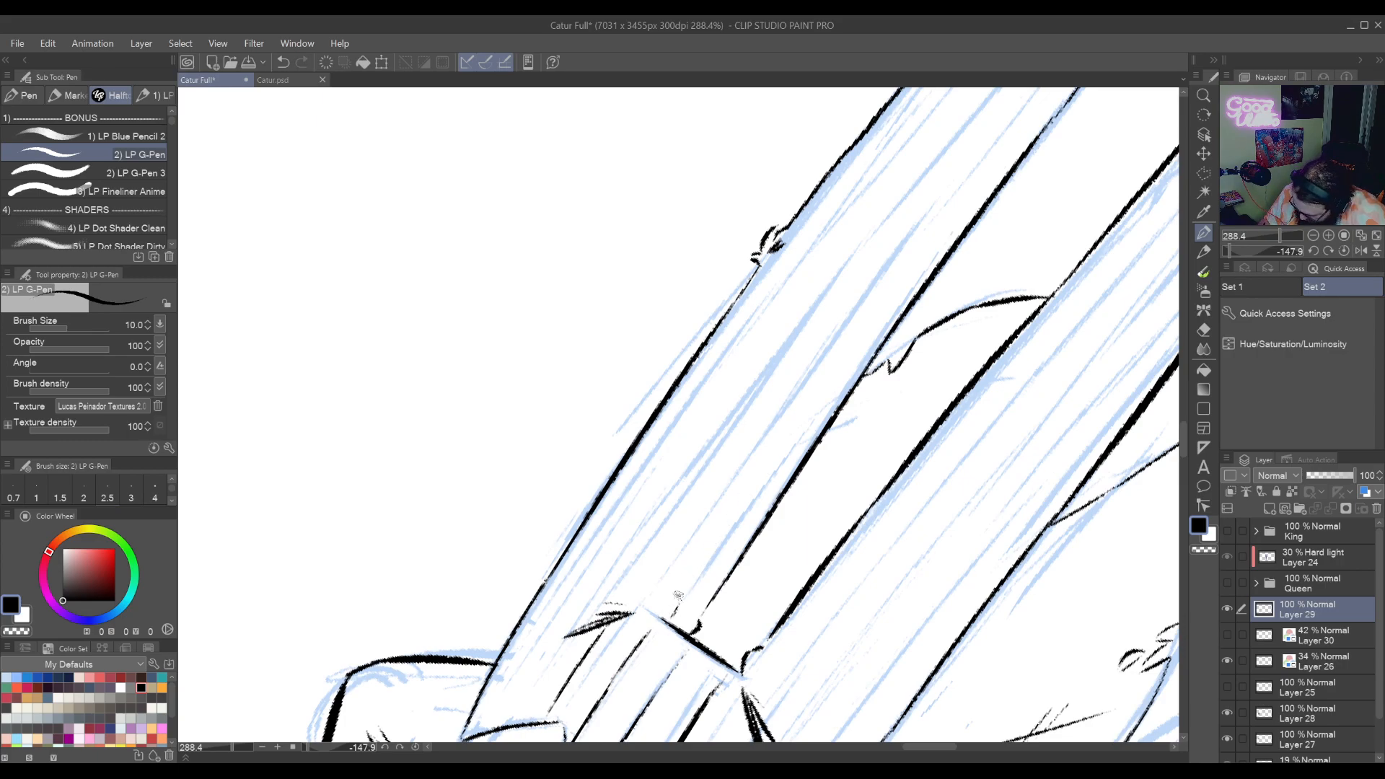
Ink the innermost pinstripe from the crotch down the thigh of the character's left trouser leg, redoing its lower stretch
{"action": "left_click_drag", "start_coordinate": [679, 593], "coordinate": [744, 499]}
{"action": "left_click_drag", "start_coordinate": [832, 392], "coordinate": [695, 554]}
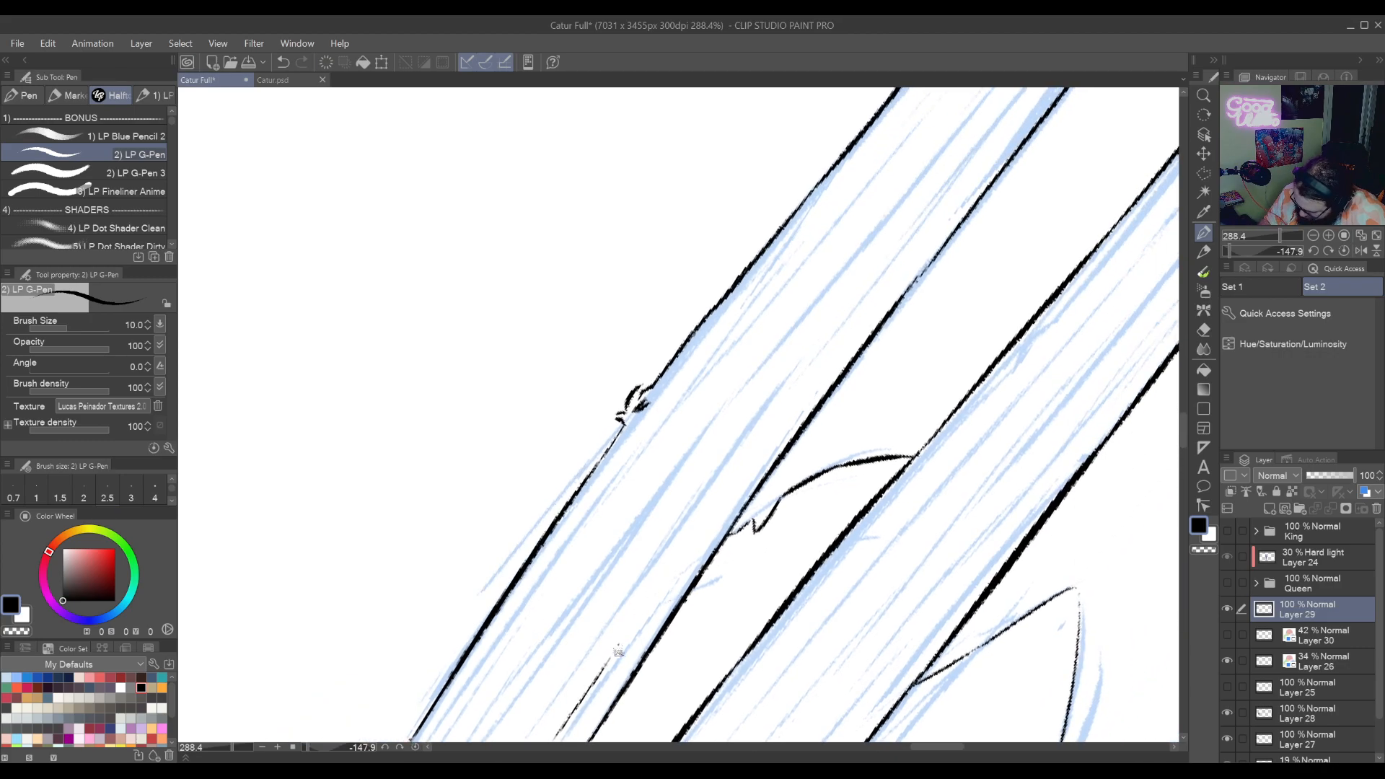
{"action": "left_click_drag", "start_coordinate": [642, 604], "coordinate": [740, 470]}
{"action": "left_click_drag", "start_coordinate": [794, 392], "coordinate": [676, 567]}
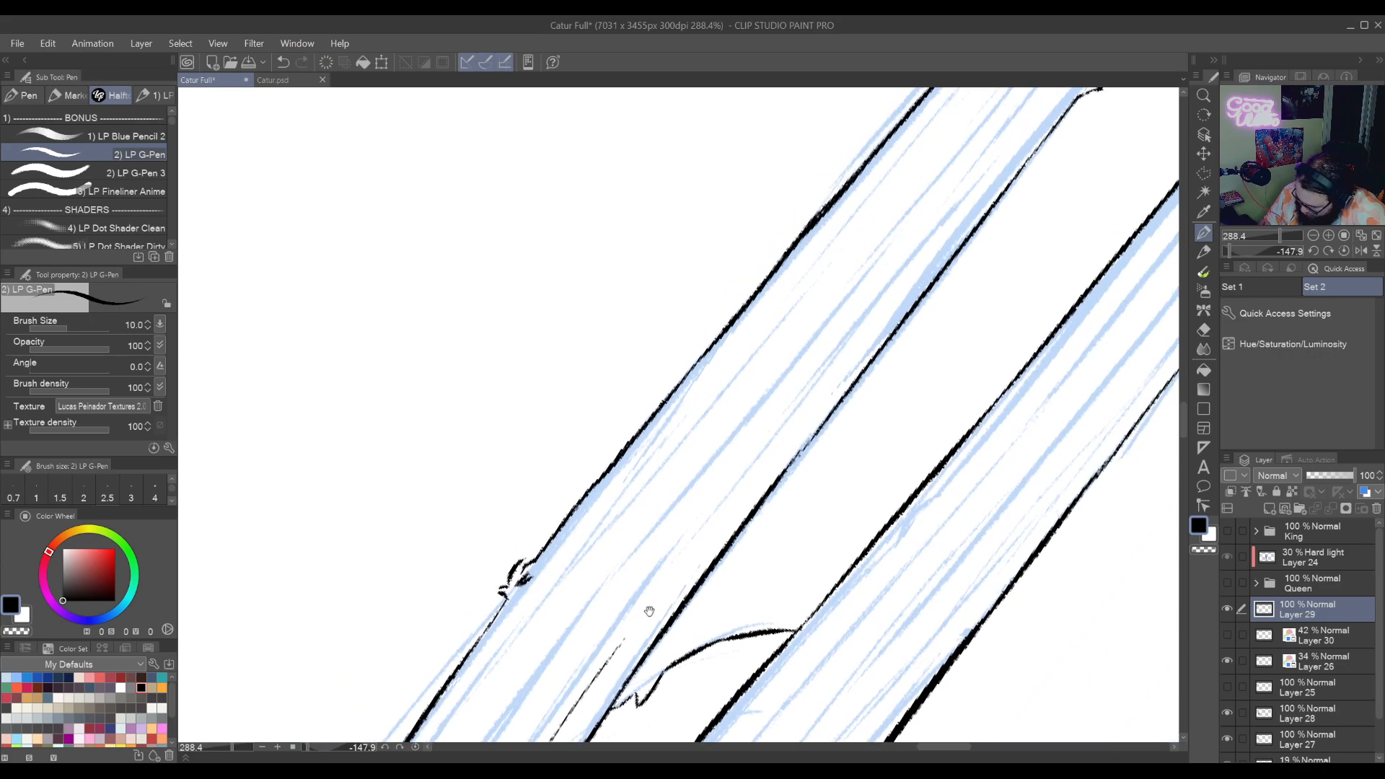
{"action": "left_click_drag", "start_coordinate": [636, 623], "coordinate": [736, 485]}
{"action": "key", "text": "slash"}
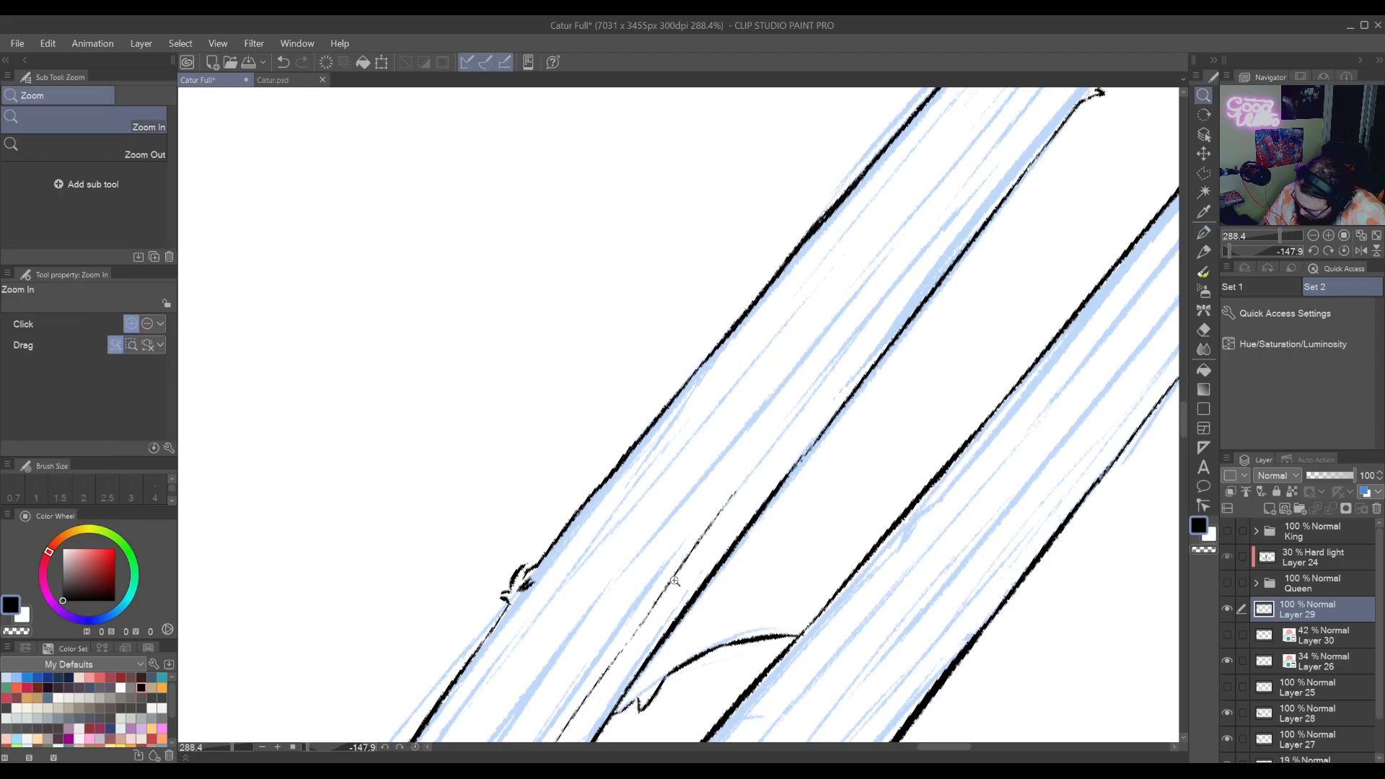
{"action": "key", "text": "ctrl+z"}
{"action": "key", "text": "p"}
{"action": "left_click_drag", "start_coordinate": [635, 634], "coordinate": [736, 501]}
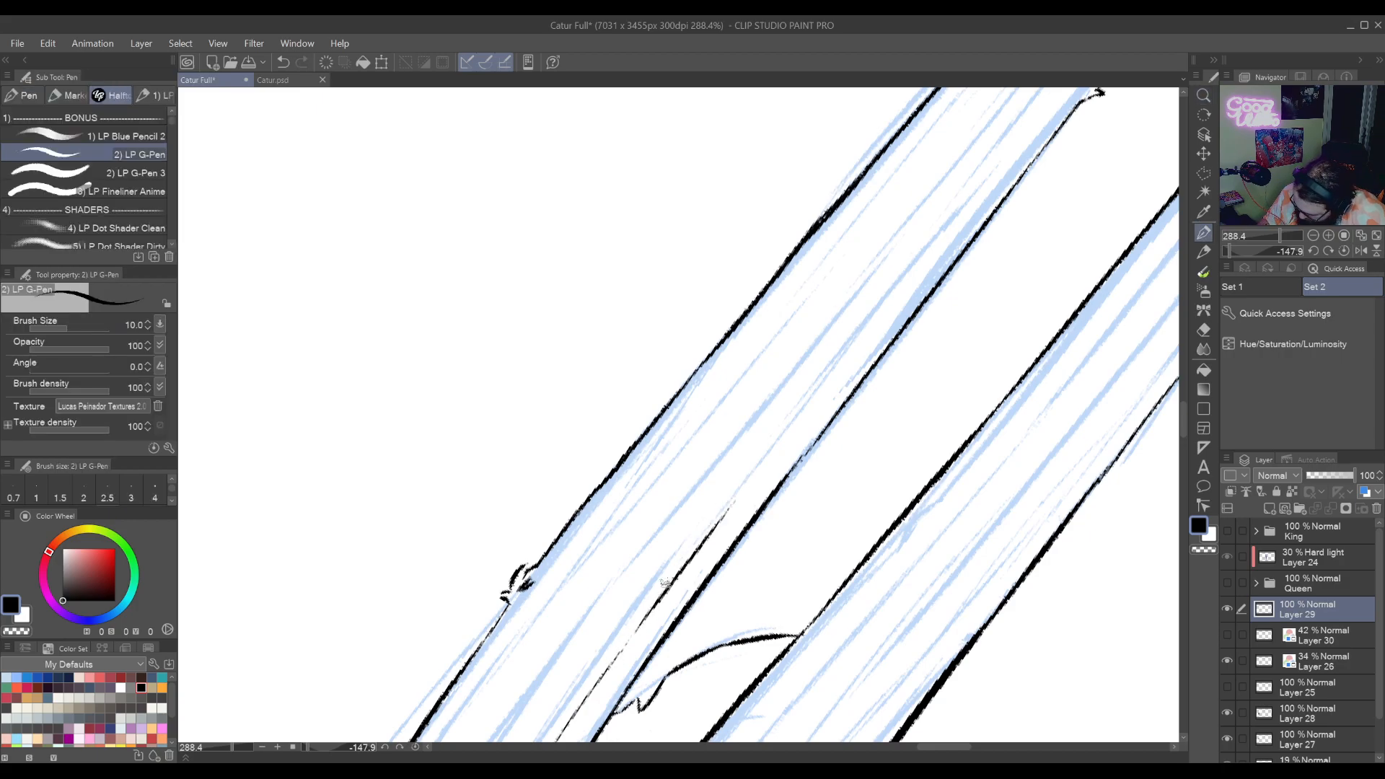
Continue the innermost pinstripe along the character's left leg to the small inner-edge tear, reinforcing its faint part
{"action": "left_click_drag", "start_coordinate": [684, 570], "coordinate": [583, 689]}
{"action": "left_click_drag", "start_coordinate": [628, 637], "coordinate": [783, 434]}
{"action": "key", "text": "ctrl+z"}
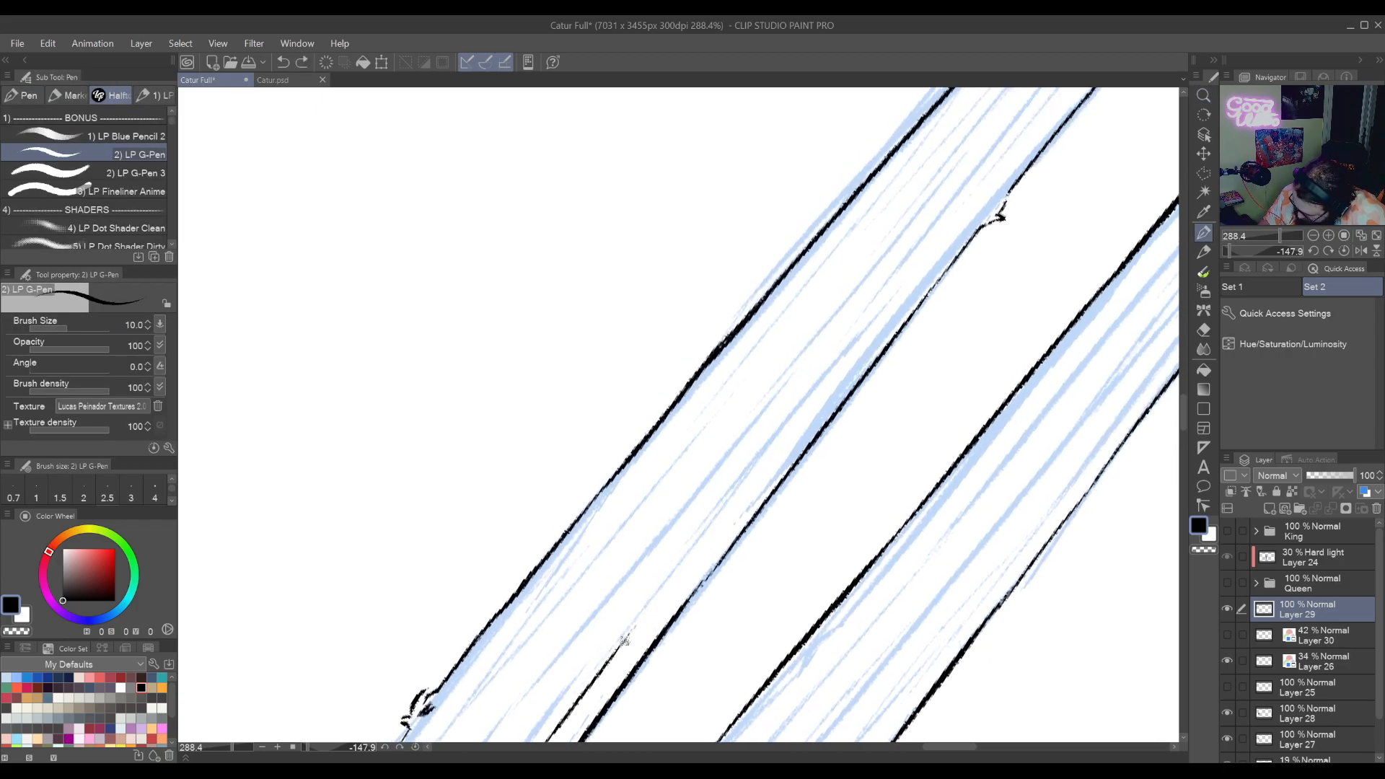
{"action": "mouse_move", "coordinate": [641, 619]}
{"action": "left_mouse_down"}
{"action": "mouse_move", "coordinate": [872, 328]}
{"action": "mouse_move", "coordinate": [727, 518]}
{"action": "mouse_move", "coordinate": [796, 435]}
{"action": "left_mouse_up"}
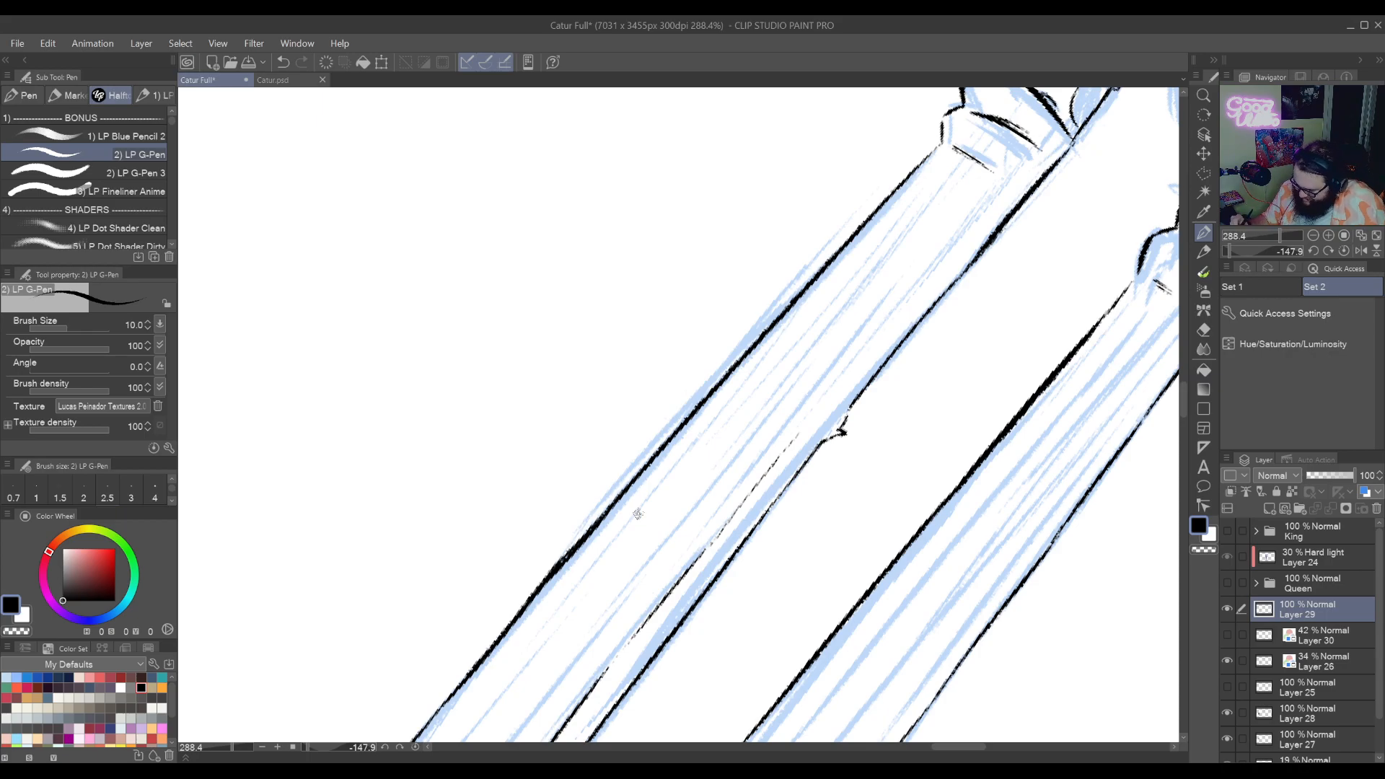
{"action": "left_click_drag", "start_coordinate": [818, 409], "coordinate": [793, 493]}
{"action": "mouse_move", "coordinate": [670, 645]}
{"action": "left_mouse_down"}
{"action": "mouse_move", "coordinate": [720, 568]}
{"action": "mouse_move", "coordinate": [704, 600]}
{"action": "left_mouse_up"}
Carry the innermost pinstripe from the small tear down to the trouser cuff, redrawing misplaced strokes and closing it at the cuff fold
{"action": "left_click_drag", "start_coordinate": [757, 533], "coordinate": [808, 469]}
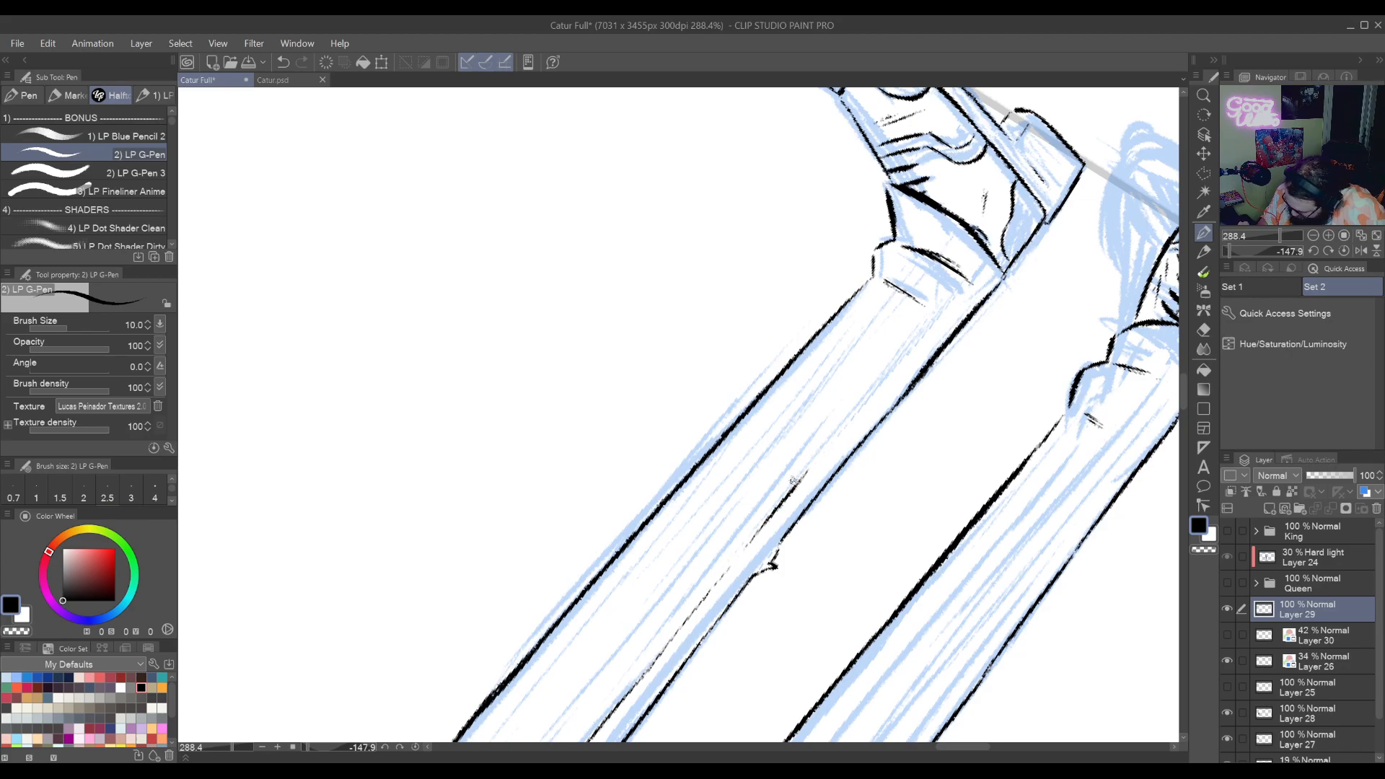
{"action": "key", "text": "ctrl+z"}
{"action": "left_click_drag", "start_coordinate": [718, 580], "coordinate": [826, 454]}
{"action": "key", "text": "ctrl+z"}
{"action": "mouse_move", "coordinate": [754, 536]}
{"action": "left_mouse_down"}
{"action": "mouse_move", "coordinate": [825, 453]}
{"action": "mouse_move", "coordinate": [766, 522]}
{"action": "left_mouse_up"}
{"action": "left_click_drag", "start_coordinate": [728, 565], "coordinate": [789, 488]}
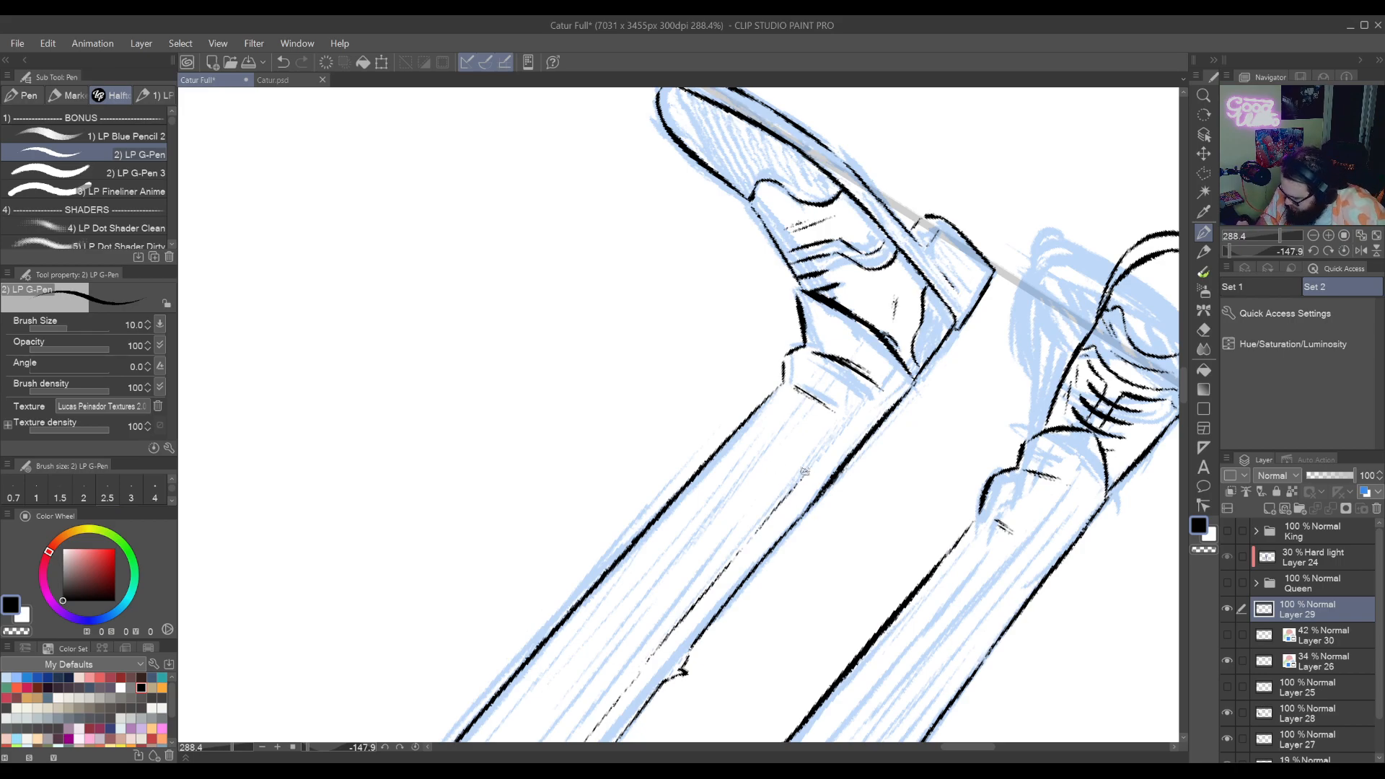
{"action": "left_click_drag", "start_coordinate": [794, 488], "coordinate": [845, 423]}
{"action": "key", "text": "ctrl+z"}
{"action": "left_click_drag", "start_coordinate": [791, 490], "coordinate": [876, 398]}
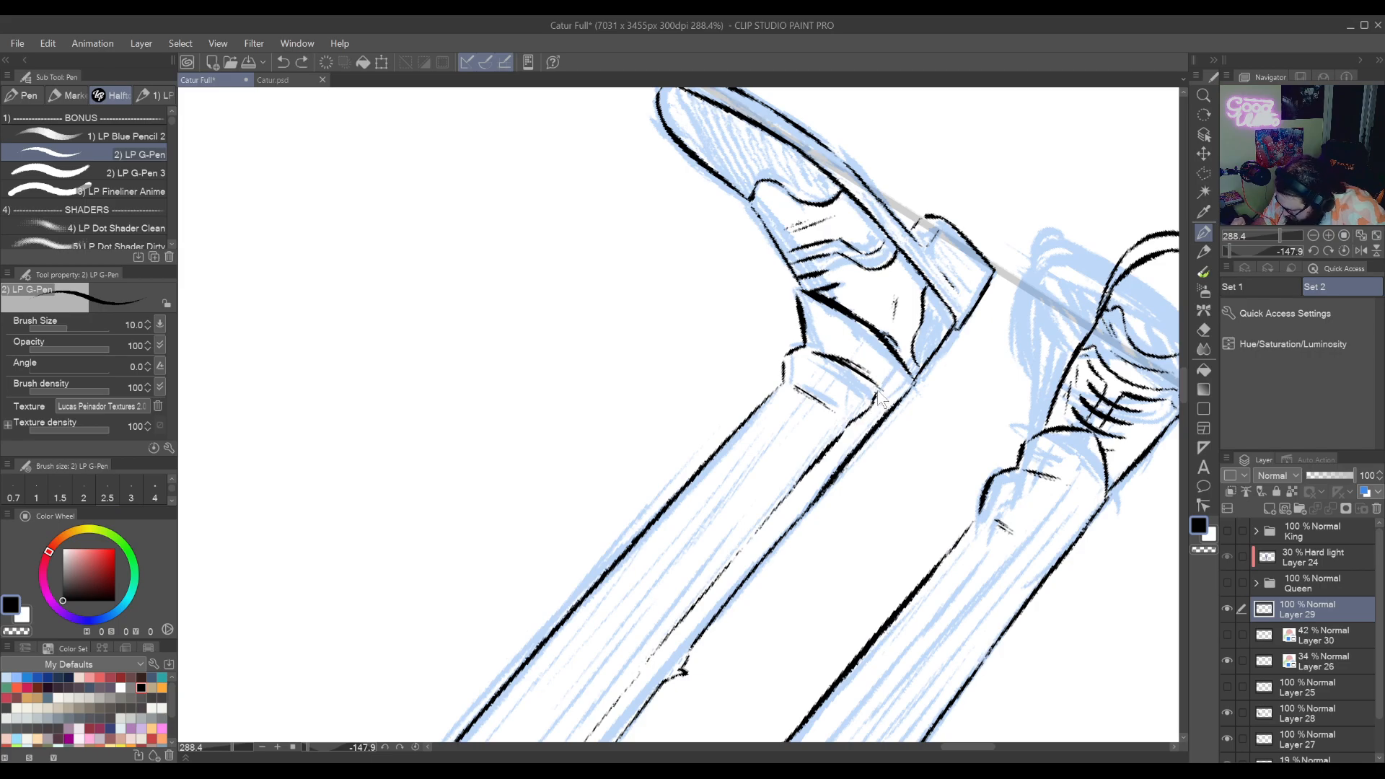
{"action": "left_click_drag", "start_coordinate": [880, 399], "coordinate": [894, 371]}
Ink a second pinstripe parallel to the innermost one, from the crotch along the thigh of the character's left leg
{"action": "mouse_move", "coordinate": [686, 591]}
{"action": "left_mouse_down"}
{"action": "mouse_move", "coordinate": [951, 296]}
{"action": "mouse_move", "coordinate": [811, 366]}
{"action": "mouse_move", "coordinate": [906, 307]}
{"action": "left_mouse_up"}
{"action": "mouse_move", "coordinate": [582, 717]}
{"action": "left_mouse_down"}
{"action": "mouse_move", "coordinate": [802, 427]}
{"action": "mouse_move", "coordinate": [763, 596]}
{"action": "mouse_move", "coordinate": [733, 628]}
{"action": "left_mouse_up"}
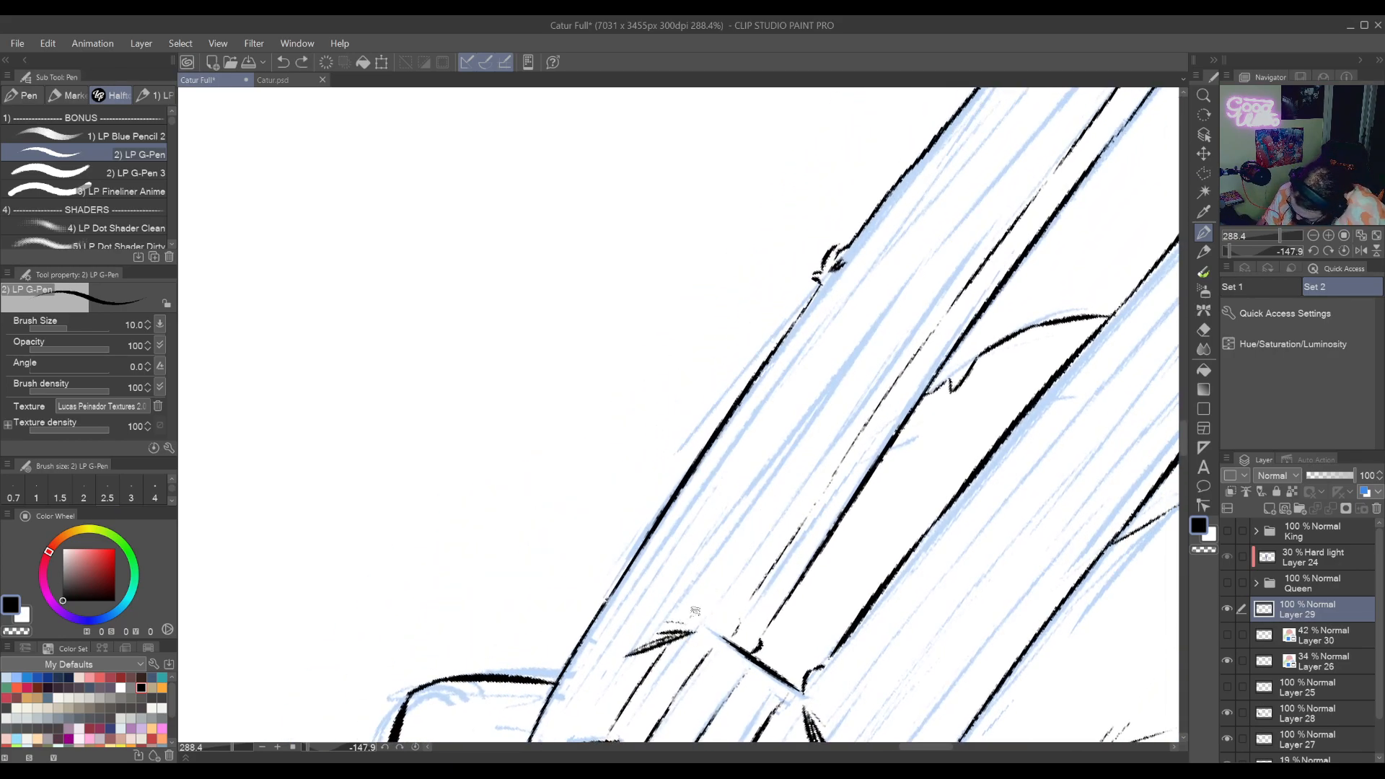
{"action": "left_click_drag", "start_coordinate": [769, 500], "coordinate": [725, 550]}
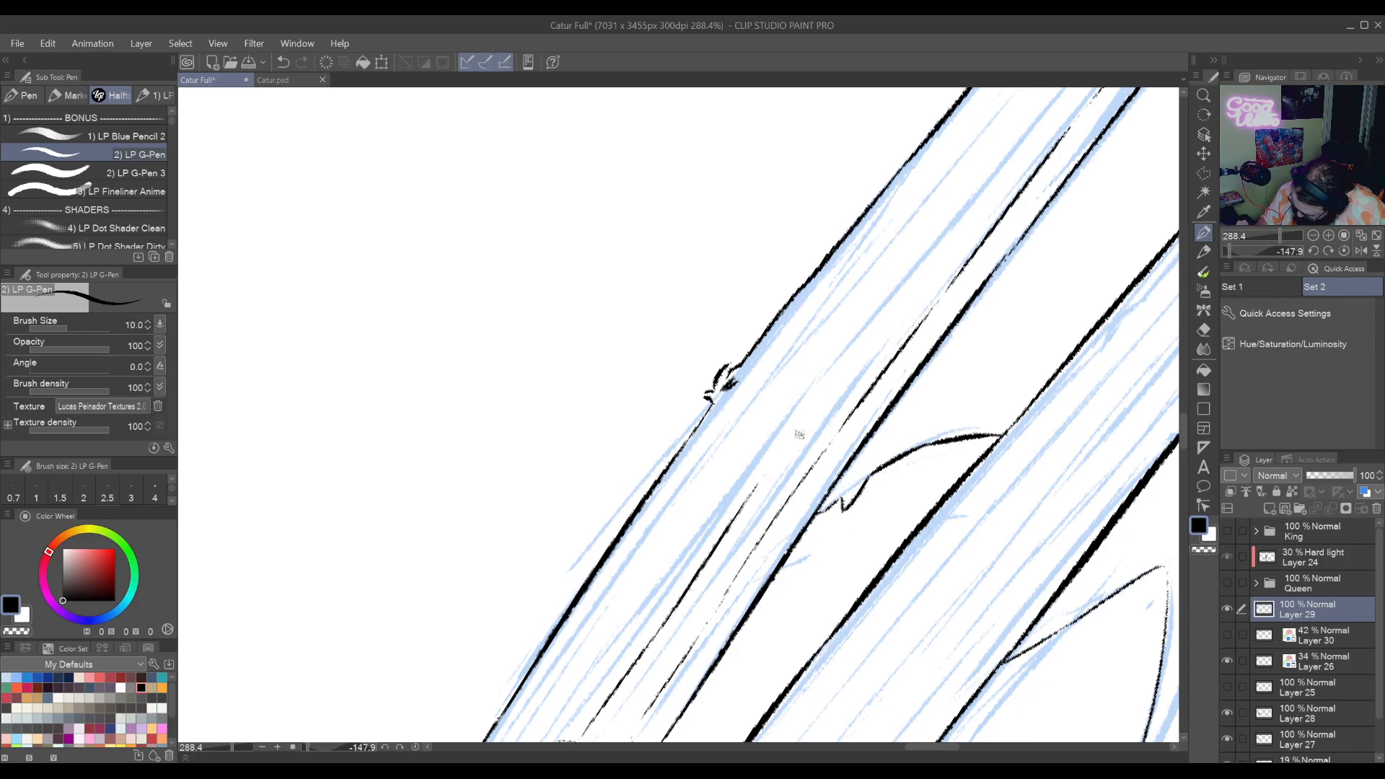
{"action": "left_click_drag", "start_coordinate": [770, 480], "coordinate": [664, 626]}
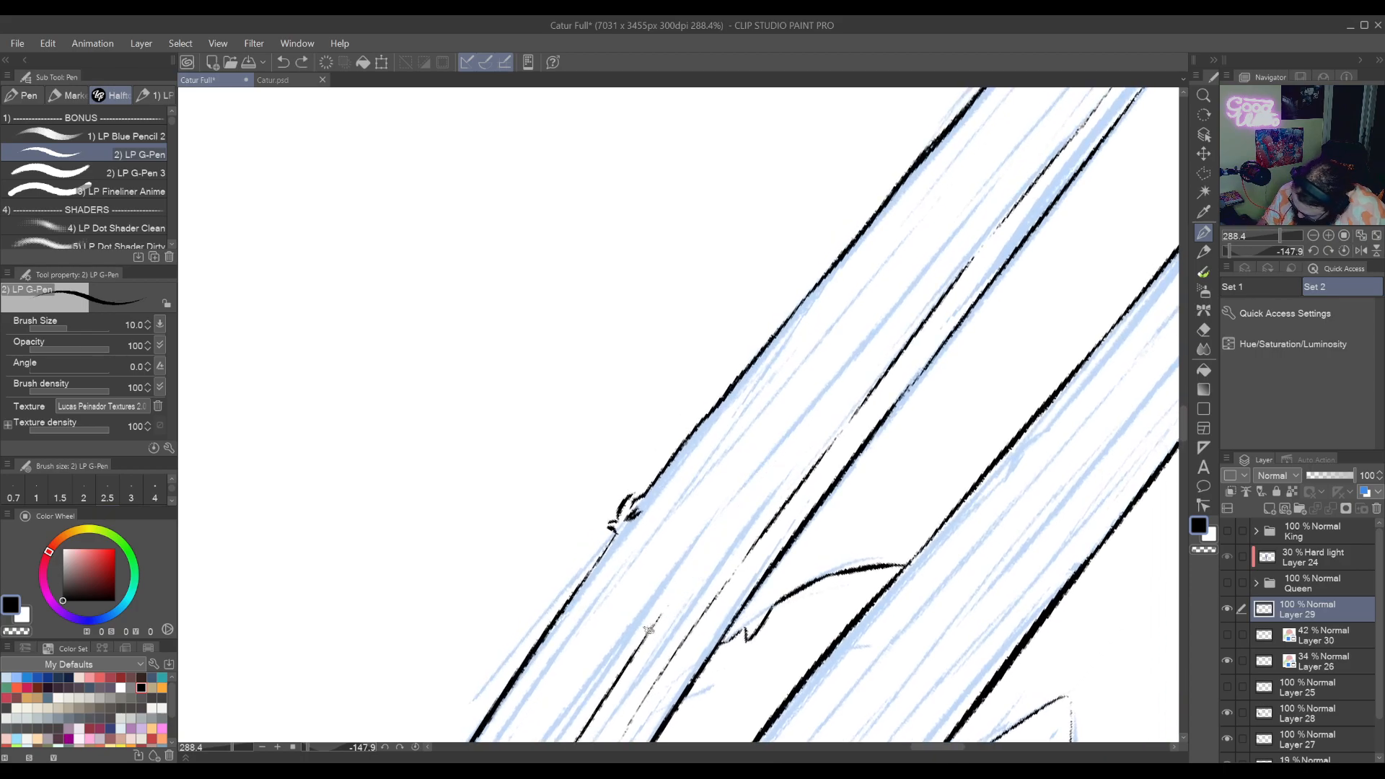
{"action": "left_click_drag", "start_coordinate": [822, 413], "coordinate": [779, 469]}
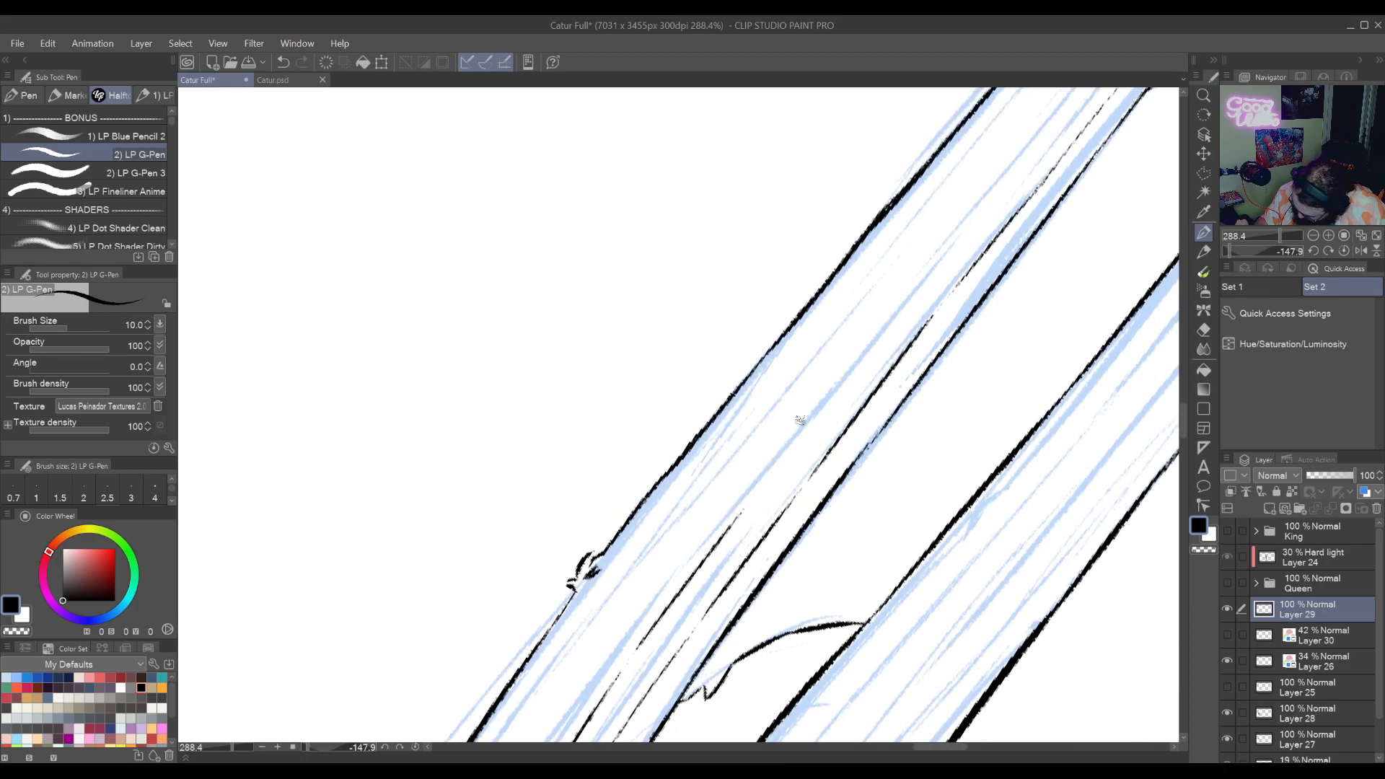
{"action": "left_click_drag", "start_coordinate": [803, 430], "coordinate": [719, 541]}
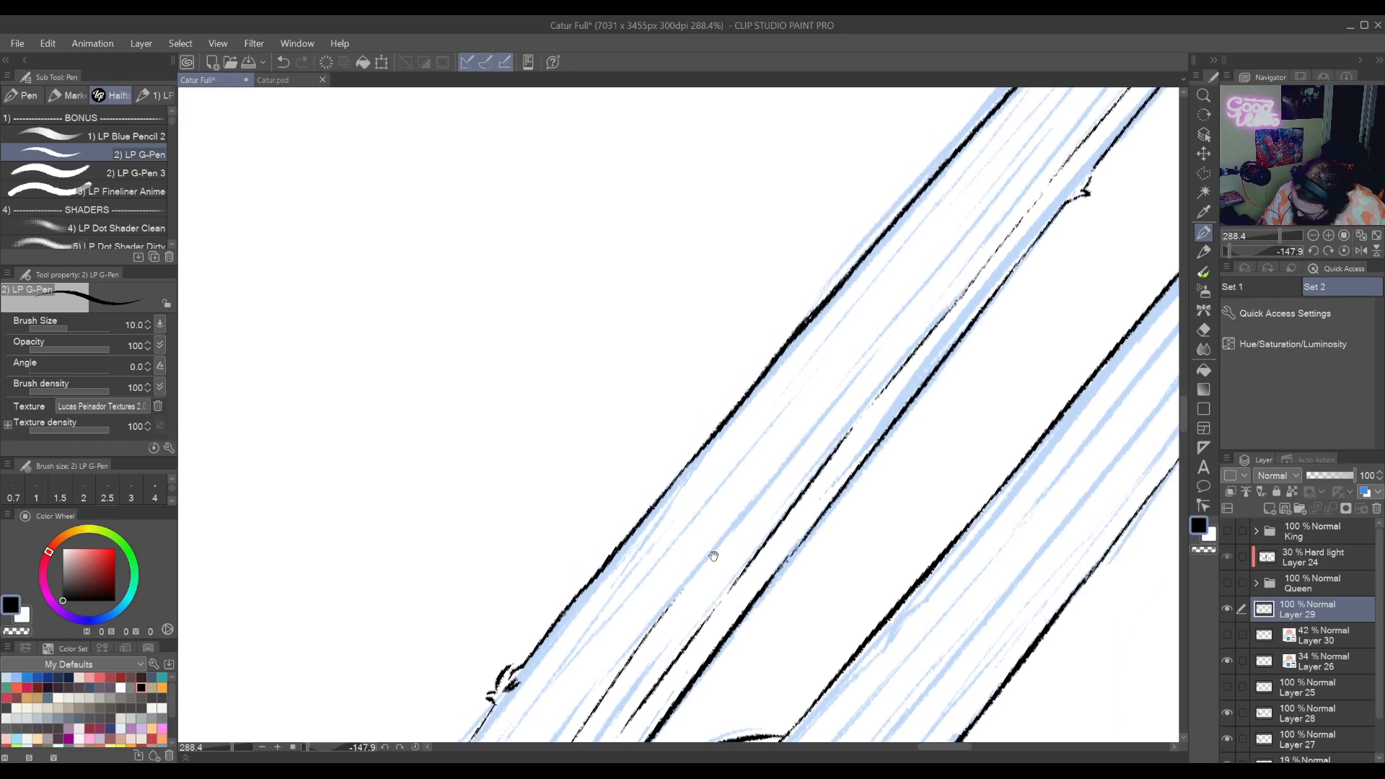
{"action": "left_click_drag", "start_coordinate": [823, 429], "coordinate": [720, 583]}
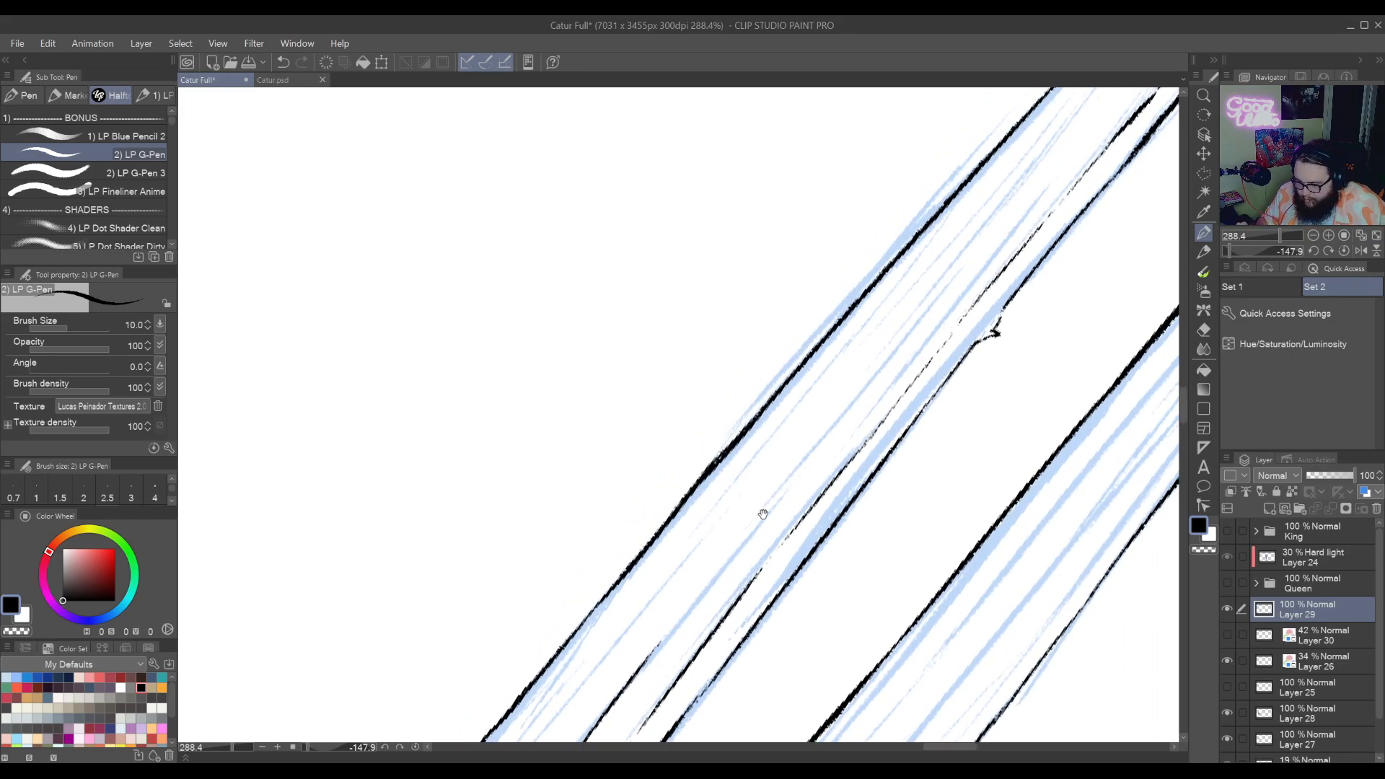
{"action": "left_click_drag", "start_coordinate": [763, 514], "coordinate": [768, 505]}
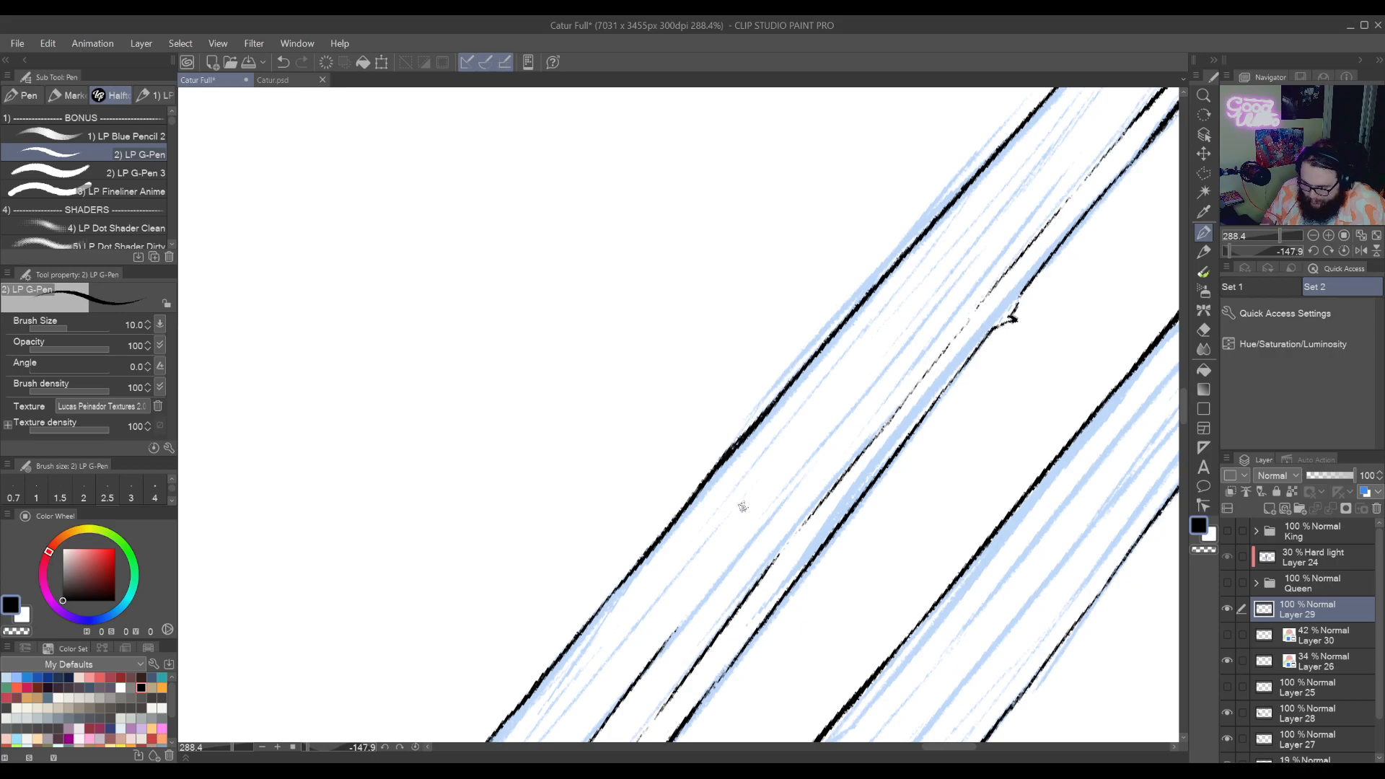
{"action": "left_click_drag", "start_coordinate": [777, 545], "coordinate": [799, 567]}
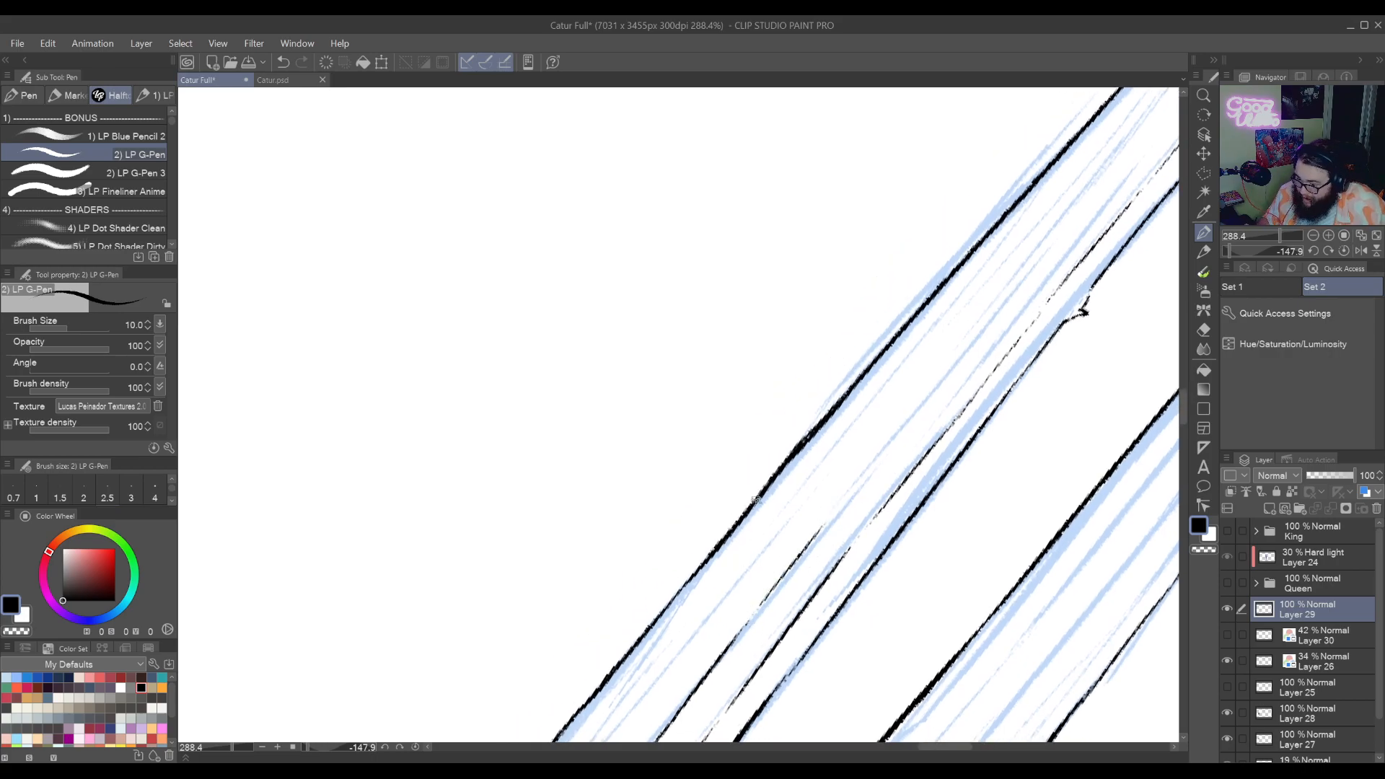
Extend the second pinstripe along the lower part of the character's left leg past the small inner-edge tear, redrawing misplaced strokes
{"action": "mouse_move", "coordinate": [755, 499]}
{"action": "left_mouse_down"}
{"action": "mouse_move", "coordinate": [696, 673]}
{"action": "mouse_move", "coordinate": [723, 664]}
{"action": "left_mouse_up"}
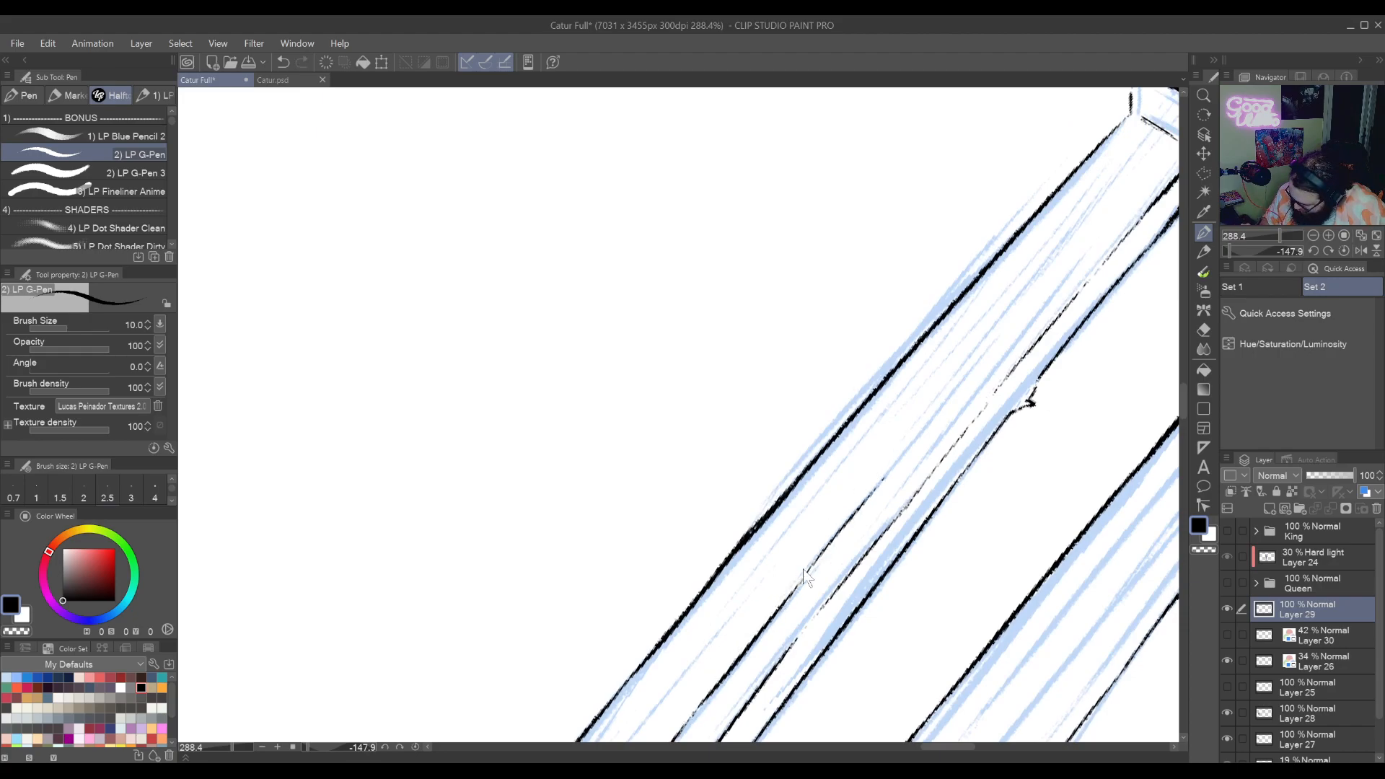
{"action": "key", "text": "ctrl+z"}
{"action": "left_click_drag", "start_coordinate": [698, 709], "coordinate": [811, 548]}
{"action": "key", "text": "ctrl+z"}
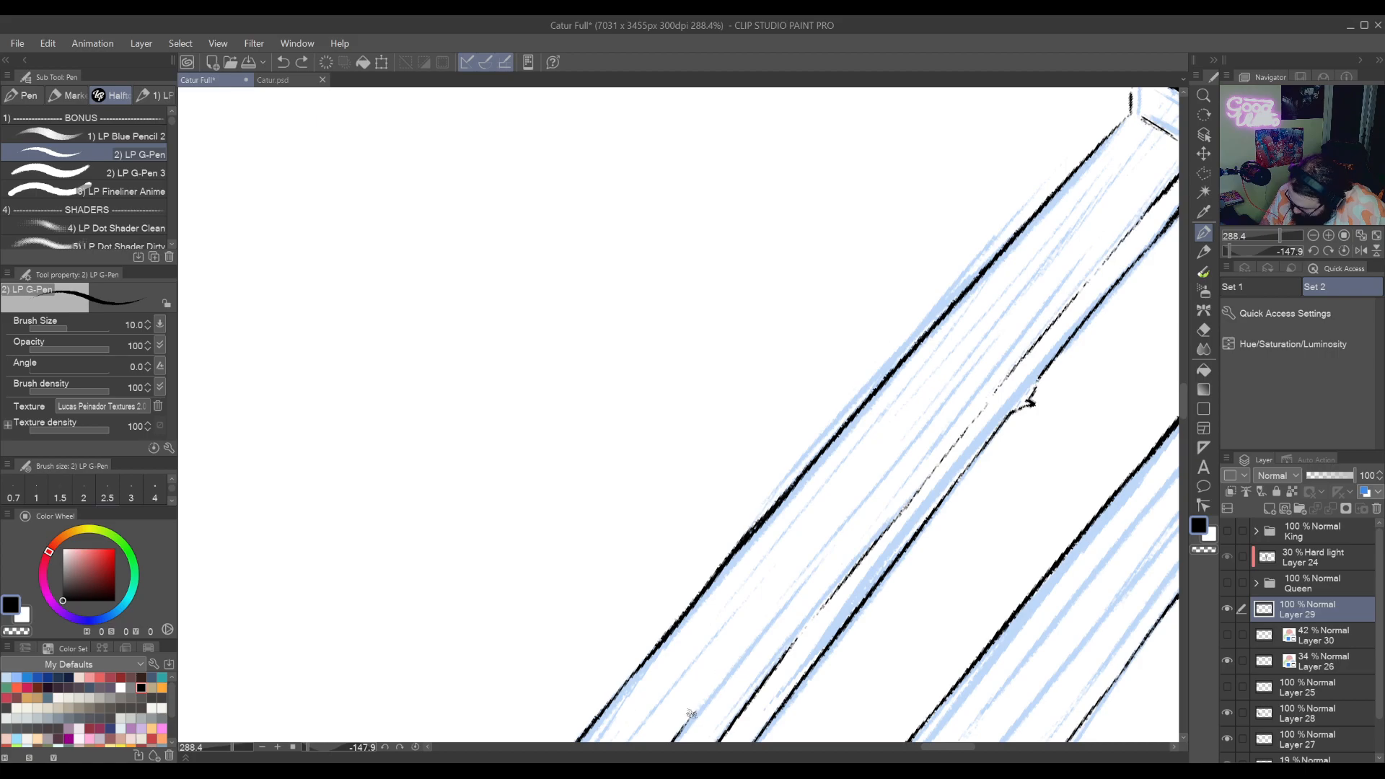
{"action": "mouse_move", "coordinate": [694, 712]}
{"action": "left_mouse_down"}
{"action": "mouse_move", "coordinate": [809, 543]}
{"action": "mouse_move", "coordinate": [897, 460]}
{"action": "left_mouse_up"}
{"action": "key", "text": "ctrl+z"}
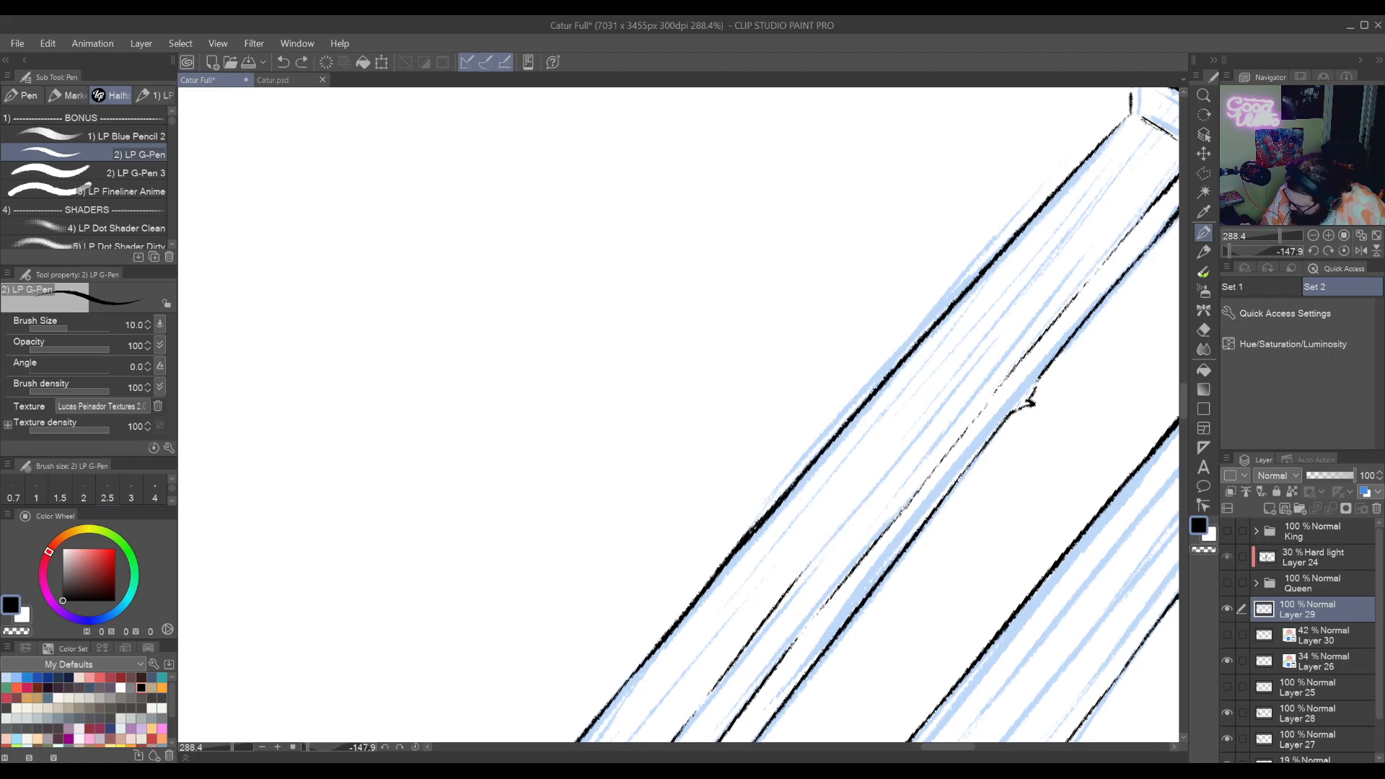
{"action": "left_click_drag", "start_coordinate": [802, 575], "coordinate": [906, 452]}
{"action": "left_click_drag", "start_coordinate": [950, 404], "coordinate": [786, 569]}
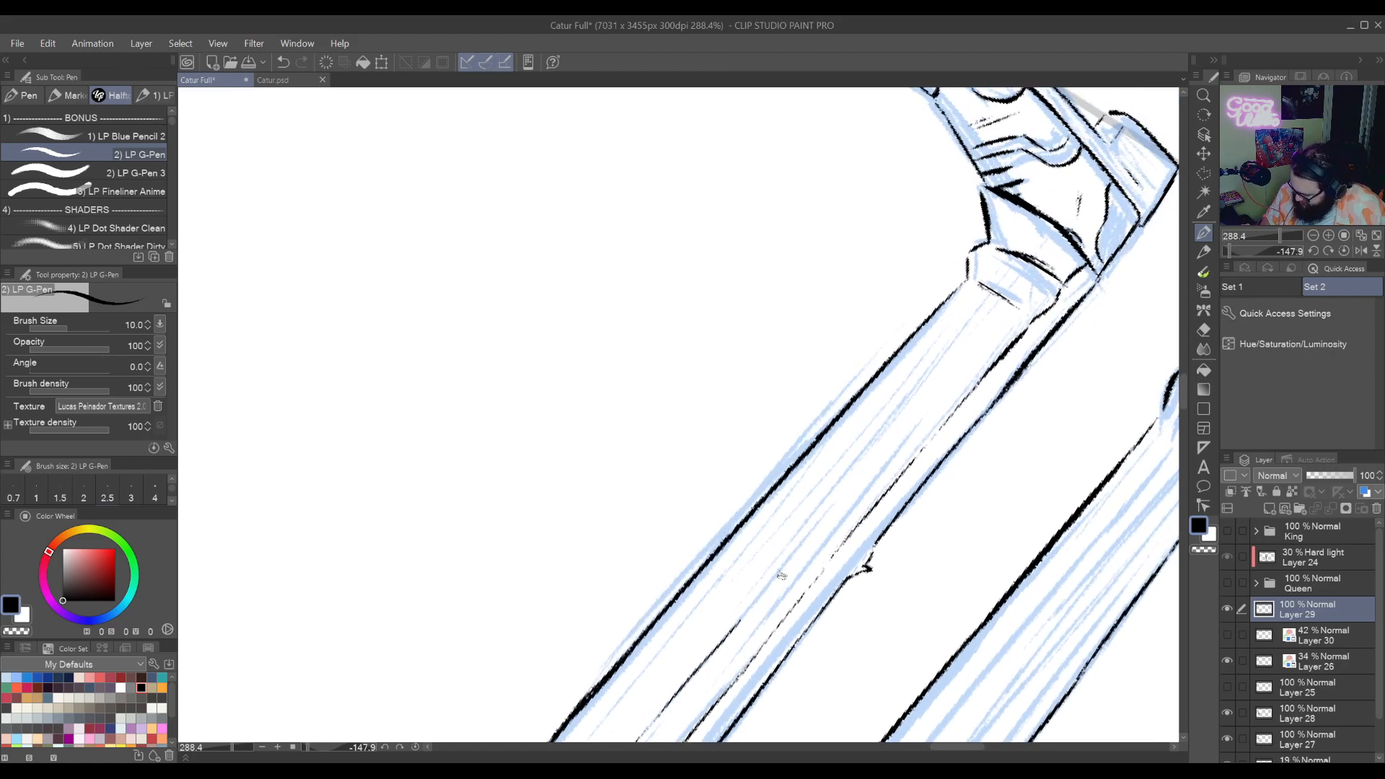
Carry the second pinstripe down to the trouser cuff of the character's left leg, undoing misplaced strokes
{"action": "mouse_move", "coordinate": [824, 521]}
{"action": "left_mouse_down"}
{"action": "mouse_move", "coordinate": [750, 600]}
{"action": "mouse_move", "coordinate": [913, 430]}
{"action": "left_mouse_up"}
{"action": "key", "text": "ctrl+z"}
{"action": "left_click_drag", "start_coordinate": [820, 532], "coordinate": [1013, 298]}
{"action": "key", "text": "ctrl+z"}
{"action": "key", "text": "ctrl+z"}
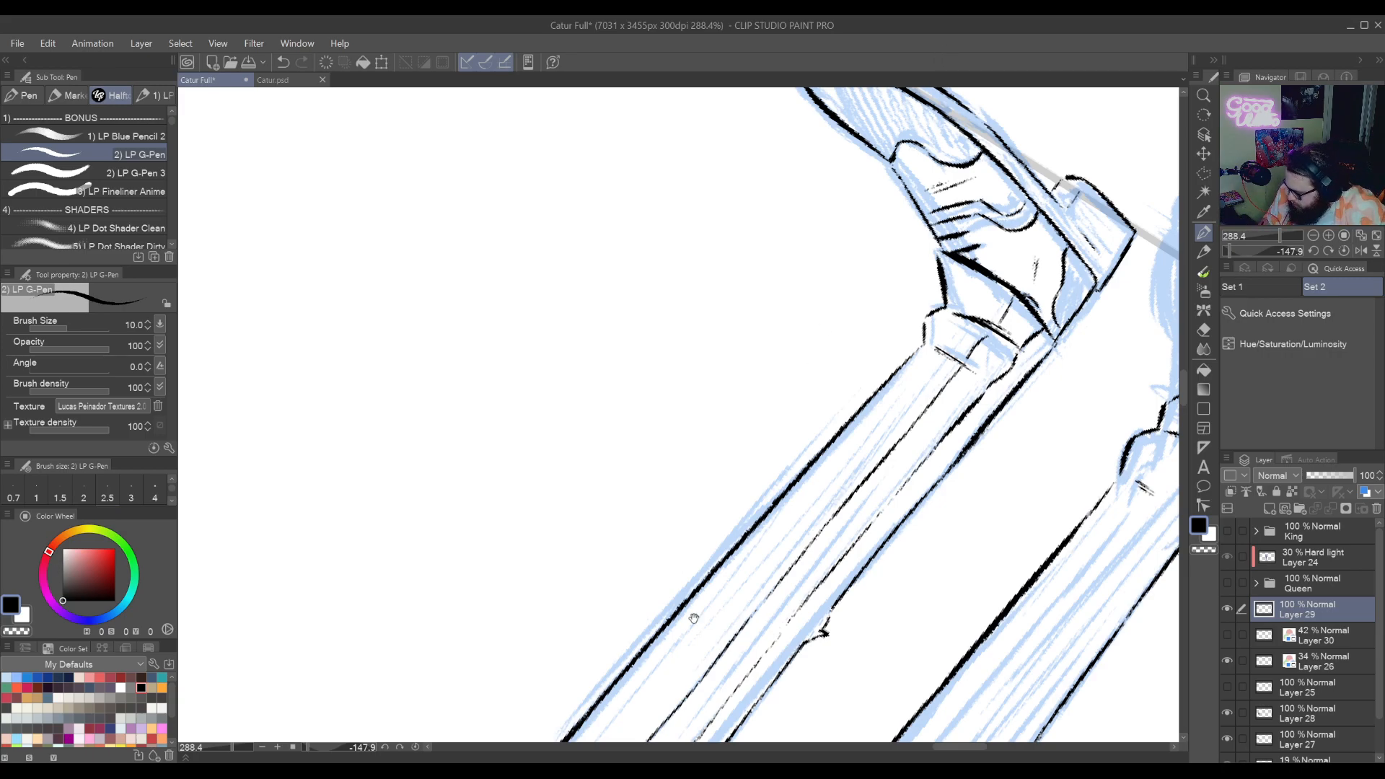
Ink a third pinstripe nearer the outer edge of the character's left leg, from below the waistcoat down the thigh
{"action": "left_click_drag", "start_coordinate": [693, 619], "coordinate": [879, 273]}
{"action": "mouse_move", "coordinate": [634, 600]}
{"action": "left_mouse_down"}
{"action": "mouse_move", "coordinate": [837, 278]}
{"action": "mouse_move", "coordinate": [728, 512]}
{"action": "left_mouse_up"}
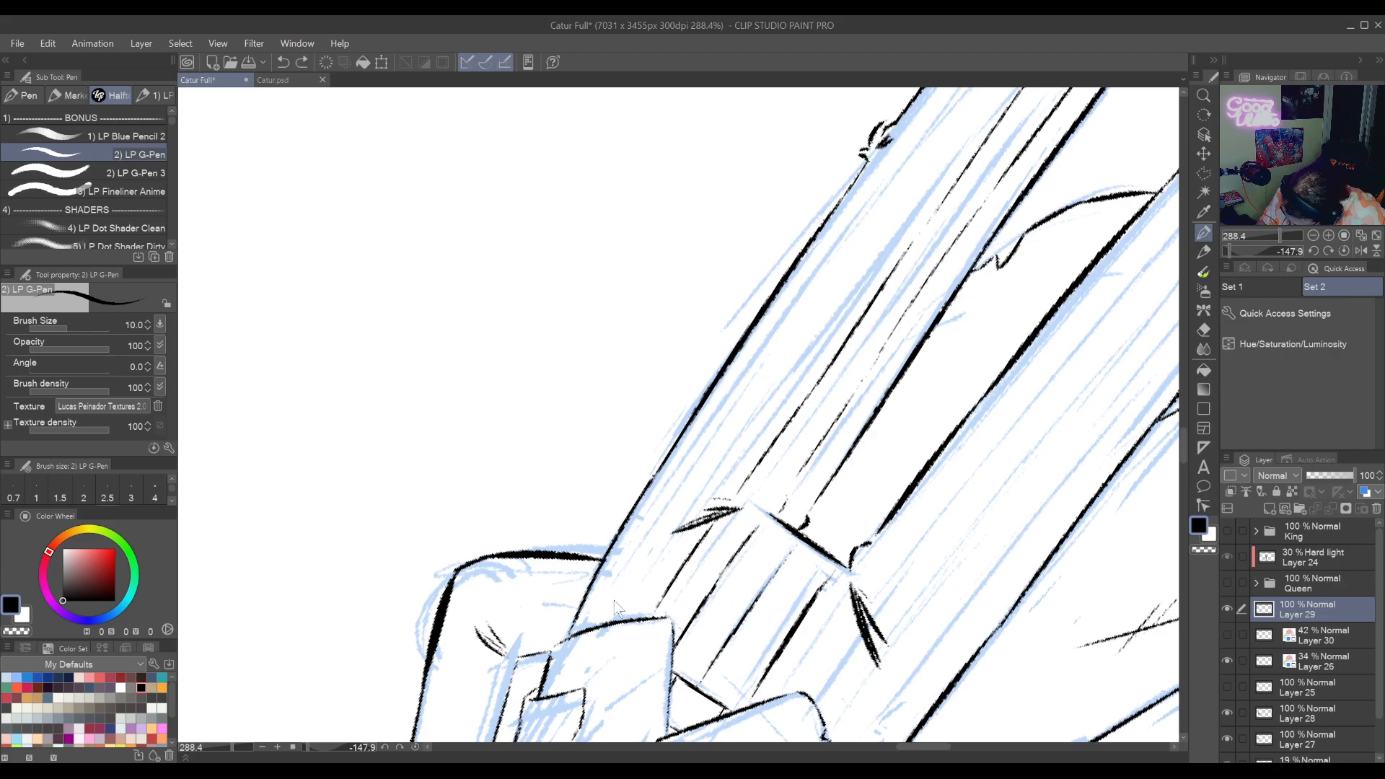
{"action": "left_click_drag", "start_coordinate": [737, 433], "coordinate": [663, 527]}
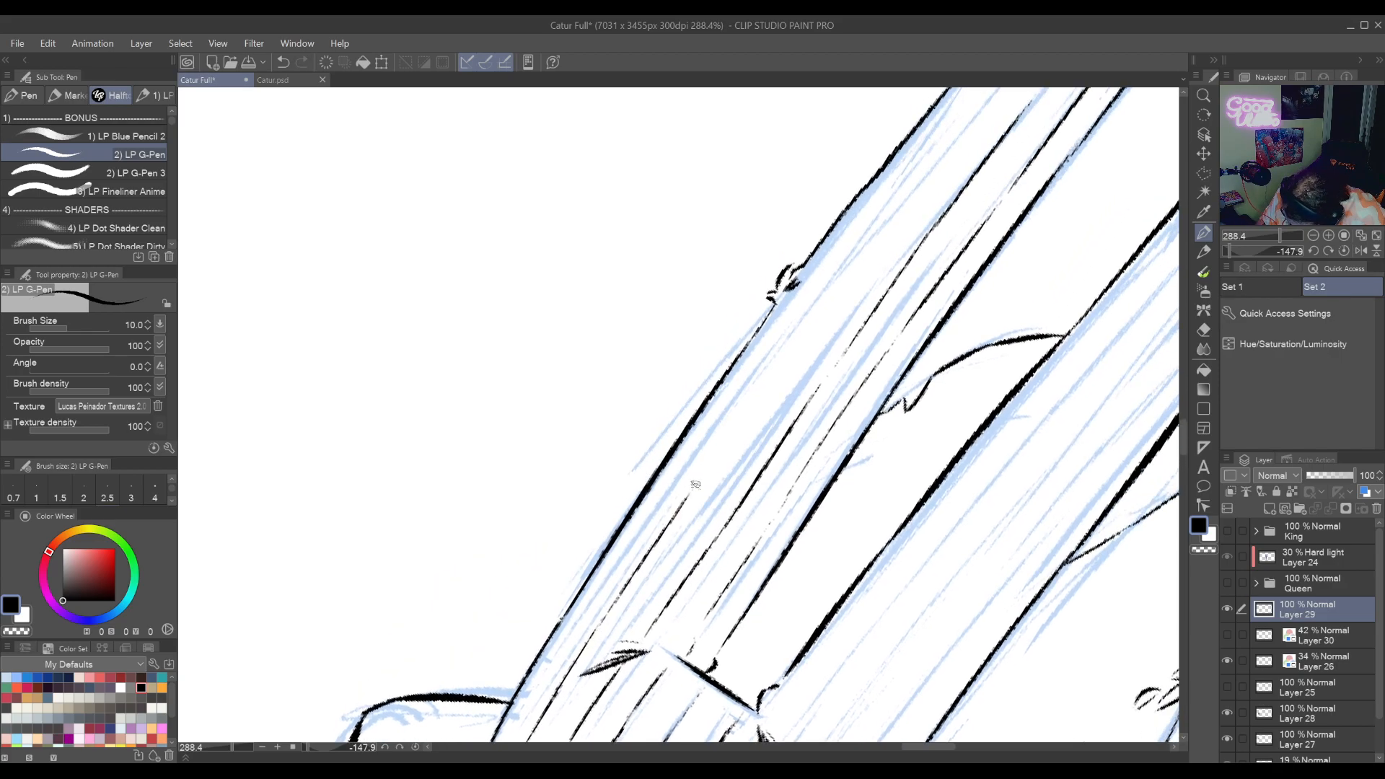
{"action": "left_click_drag", "start_coordinate": [717, 443], "coordinate": [651, 560]}
{"action": "mouse_move", "coordinate": [620, 606]}
{"action": "left_mouse_down"}
{"action": "mouse_move", "coordinate": [685, 519]}
{"action": "mouse_move", "coordinate": [617, 591]}
{"action": "left_mouse_up"}
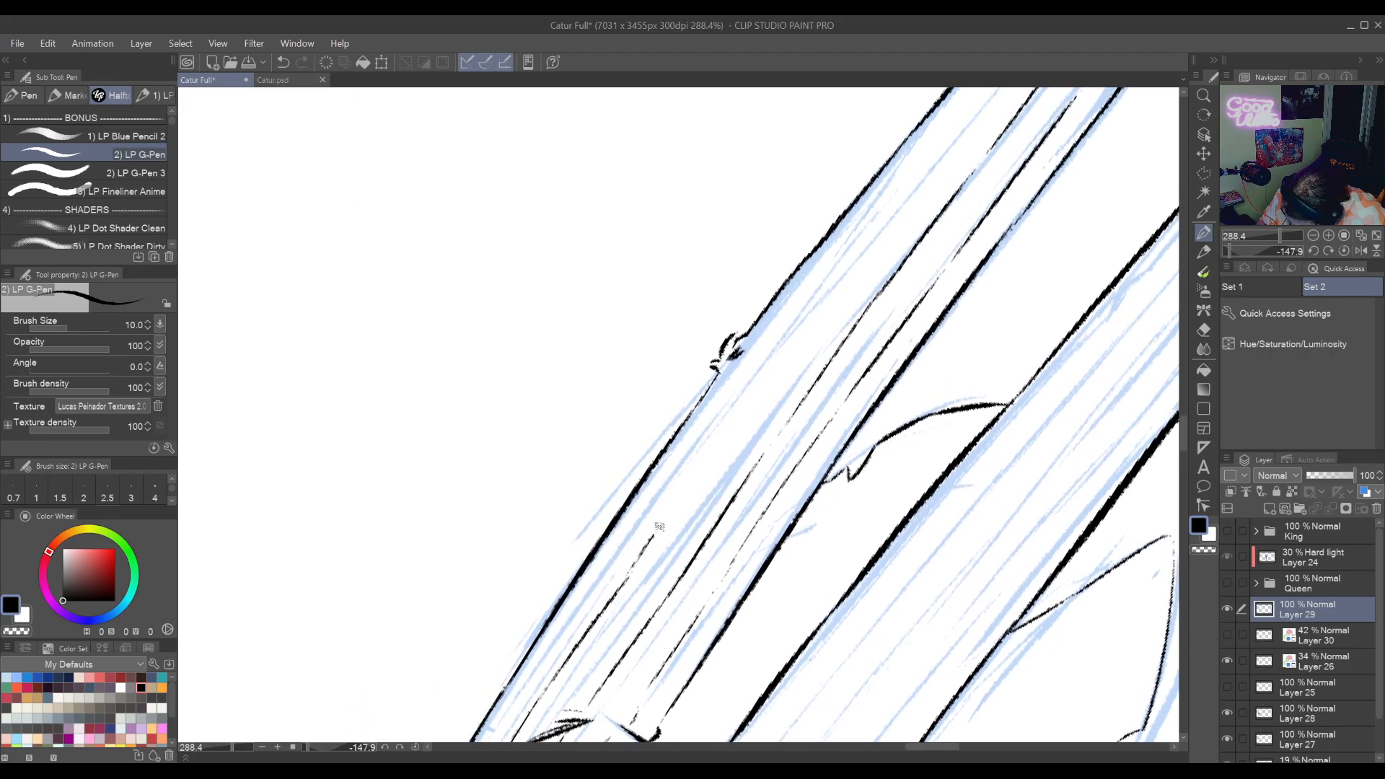
{"action": "left_click_drag", "start_coordinate": [741, 411], "coordinate": [620, 571]}
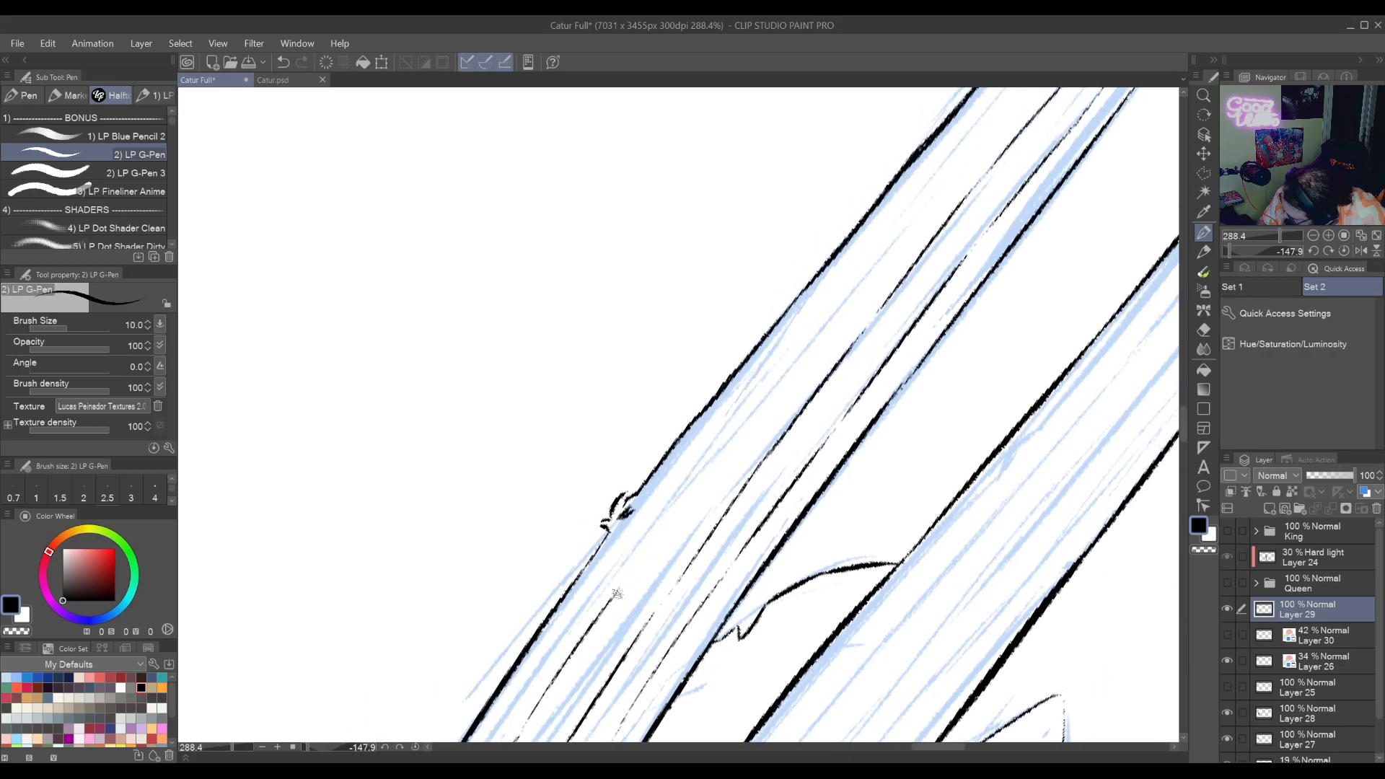
Continue the third pinstripe from the outer-edge tear down the character's left leg to the cuff, redoing its misplaced stretch
{"action": "mouse_move", "coordinate": [788, 367]}
{"action": "left_mouse_down"}
{"action": "mouse_move", "coordinate": [656, 548]}
{"action": "mouse_move", "coordinate": [792, 366]}
{"action": "left_mouse_up"}
{"action": "key", "text": "ctrl+z"}
{"action": "key", "text": "ctrl+z"}
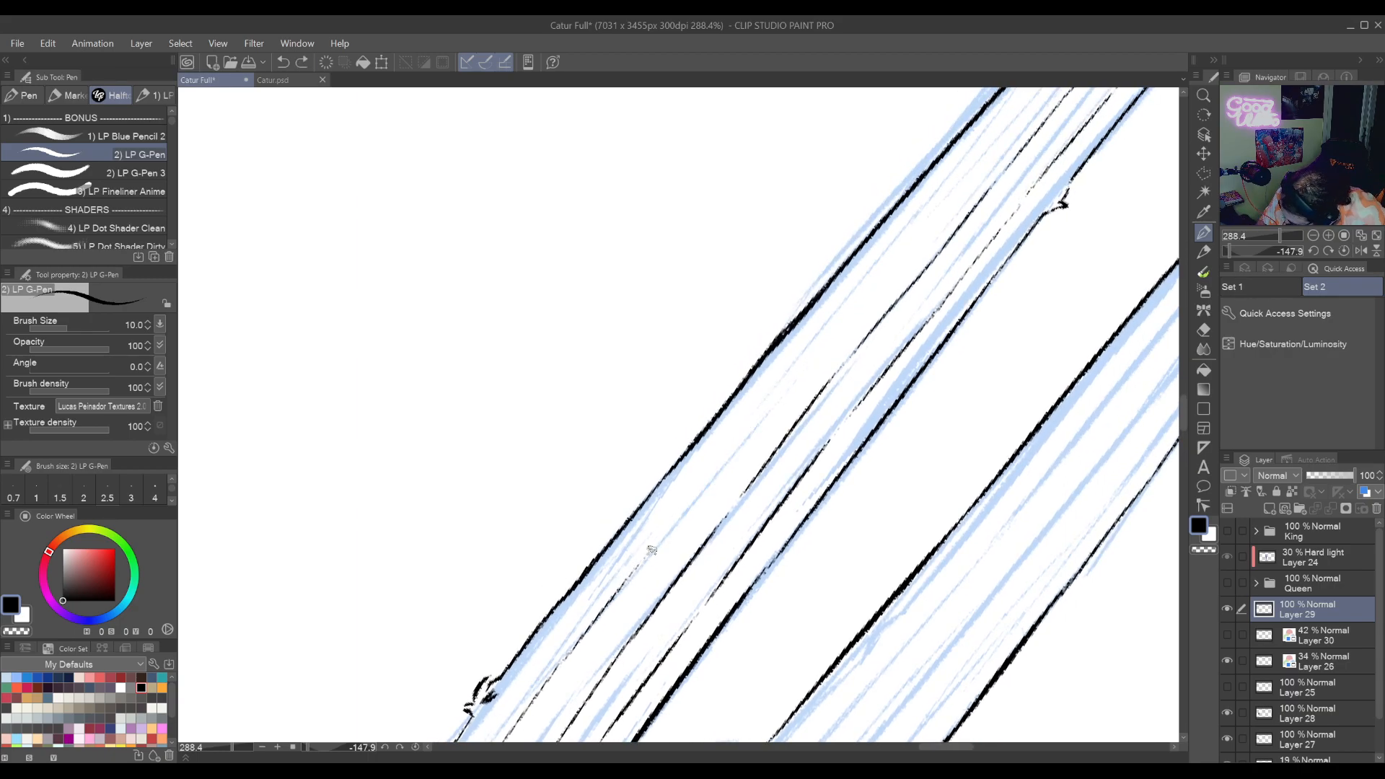
{"action": "mouse_move", "coordinate": [648, 551]}
{"action": "left_mouse_down"}
{"action": "mouse_move", "coordinate": [797, 377]}
{"action": "mouse_move", "coordinate": [691, 521]}
{"action": "left_mouse_up"}
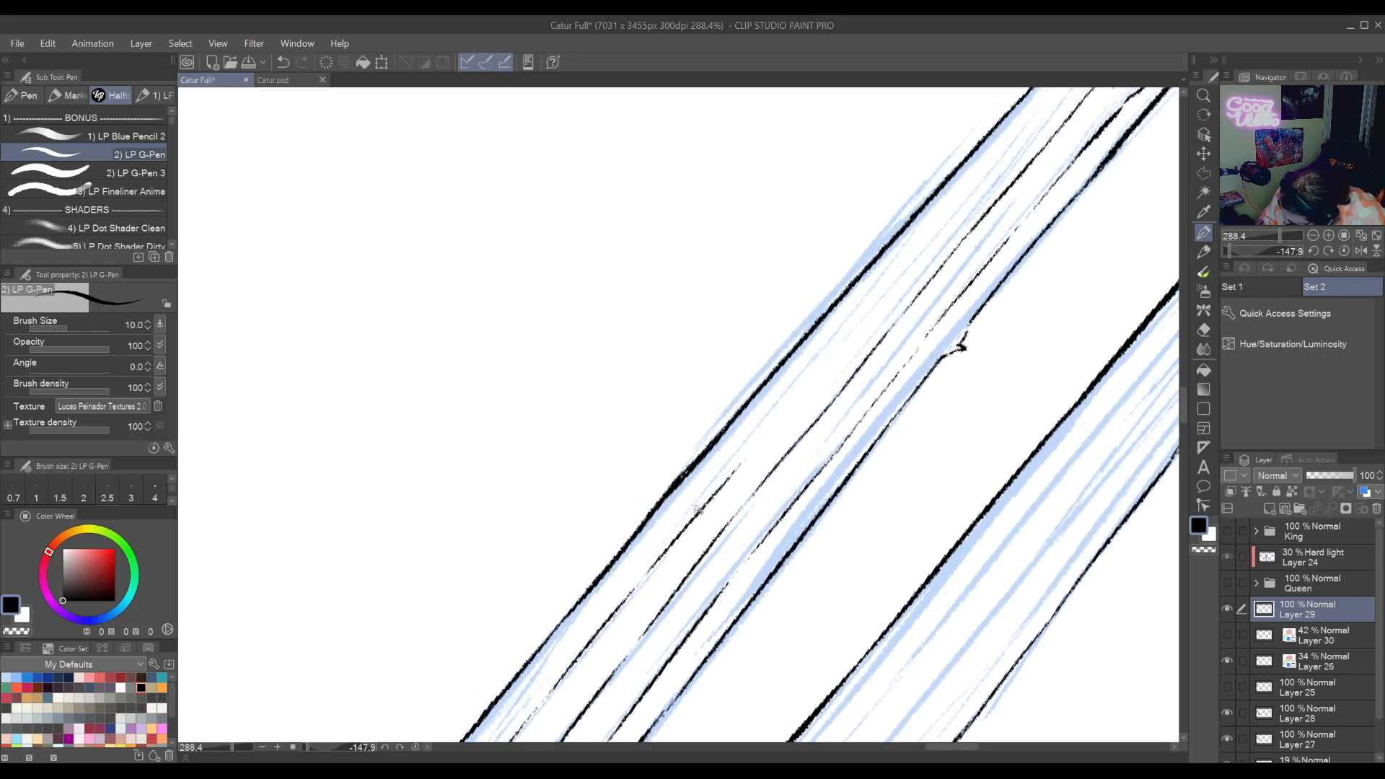
{"action": "mouse_move", "coordinate": [761, 435]}
{"action": "left_mouse_down"}
{"action": "mouse_move", "coordinate": [671, 546]}
{"action": "mouse_move", "coordinate": [714, 535]}
{"action": "mouse_move", "coordinate": [732, 499]}
{"action": "mouse_move", "coordinate": [690, 546]}
{"action": "mouse_move", "coordinate": [833, 376]}
{"action": "left_mouse_up"}
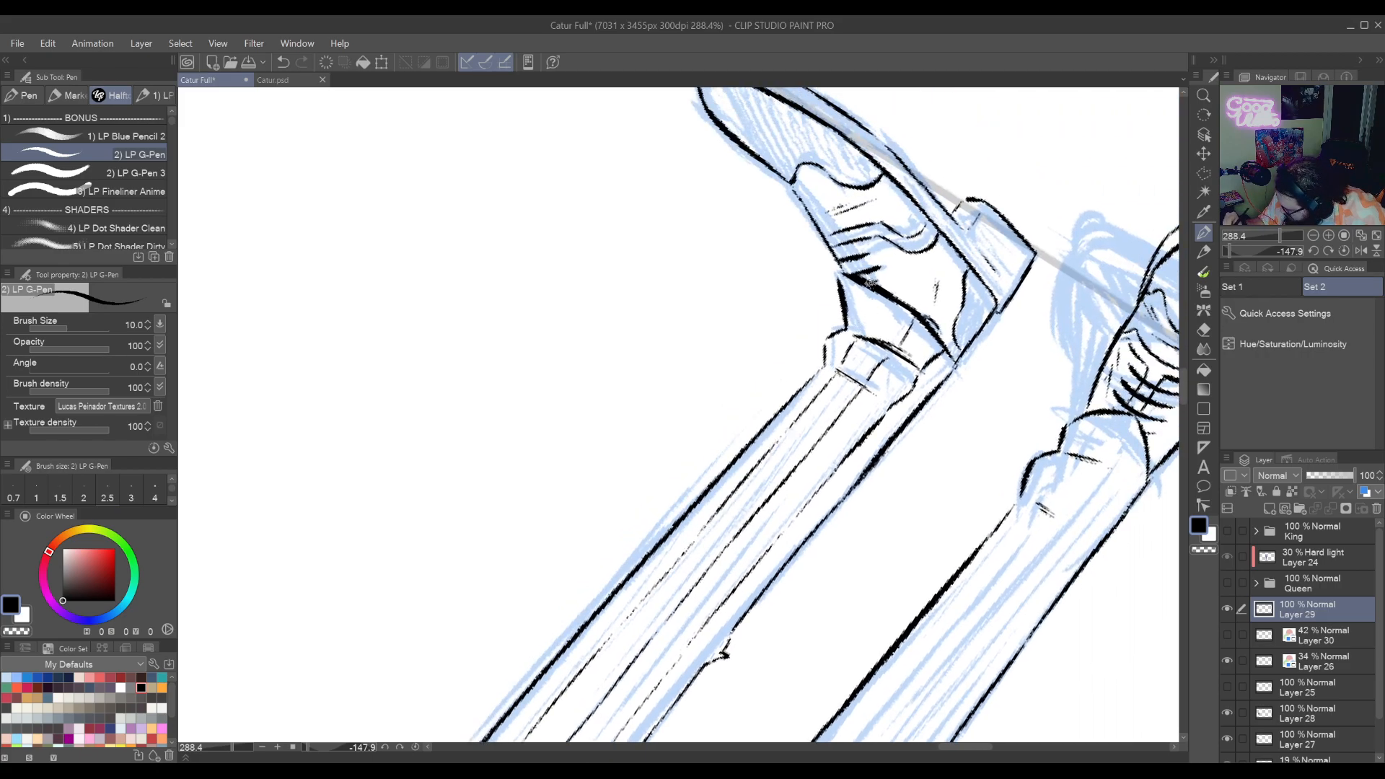
{"action": "mouse_move", "coordinate": [872, 288]}
{"action": "left_mouse_down"}
{"action": "mouse_move", "coordinate": [863, 328]}
{"action": "mouse_move", "coordinate": [910, 301]}
{"action": "mouse_move", "coordinate": [548, 554]}
{"action": "left_mouse_up"}
Strengthen the faint stretches of the outermost pinstripe on the character's left leg, from the outer-edge tear down to the cuff
{"action": "key", "text": "r"}
{"action": "left_click_drag", "start_coordinate": [681, 472], "coordinate": [674, 559]}
{"action": "left_click_drag", "start_coordinate": [713, 583], "coordinate": [686, 578]}
{"action": "left_click_drag", "start_coordinate": [757, 469], "coordinate": [738, 686]}
{"action": "left_click_drag", "start_coordinate": [756, 582], "coordinate": [827, 585]}
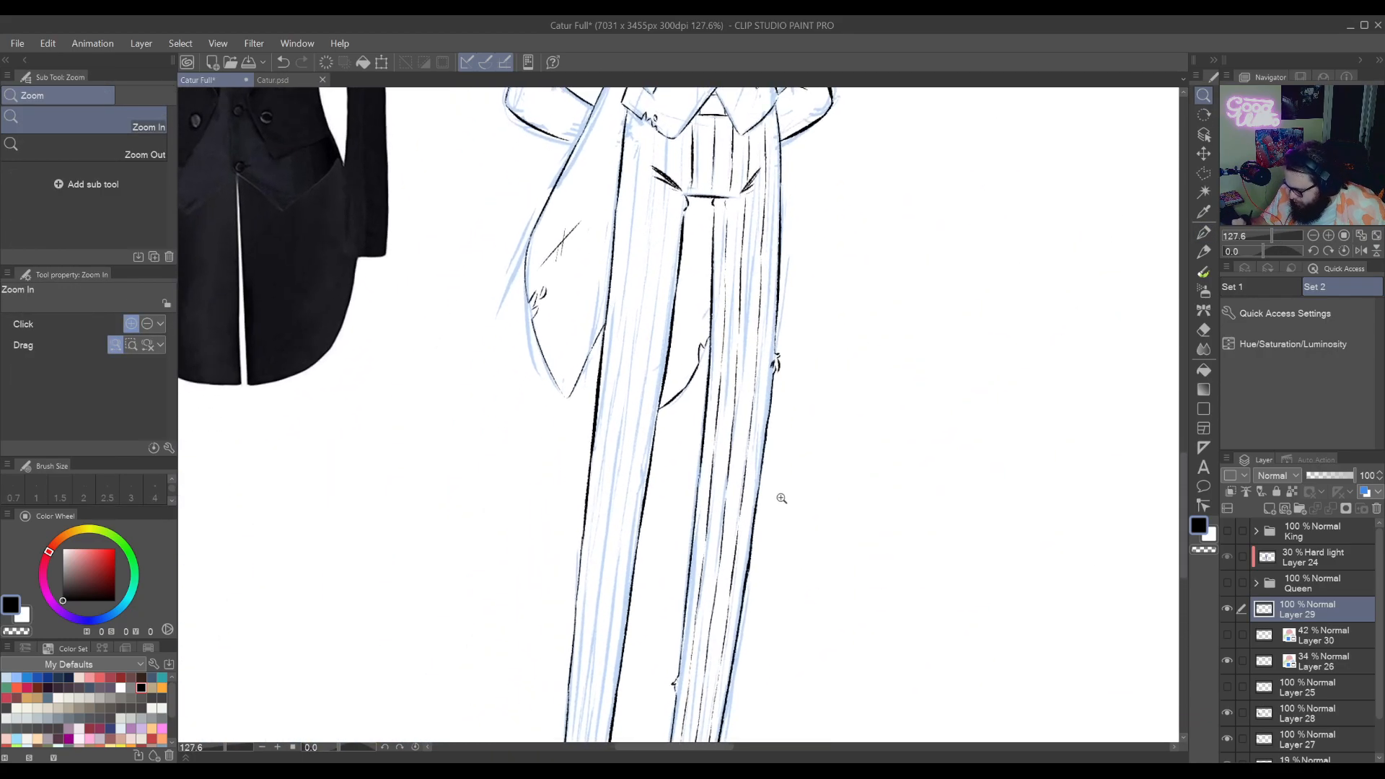
{"action": "left_click_drag", "start_coordinate": [779, 497], "coordinate": [708, 463]}
{"action": "key", "text": "r"}
{"action": "left_click", "coordinate": [706, 463]}
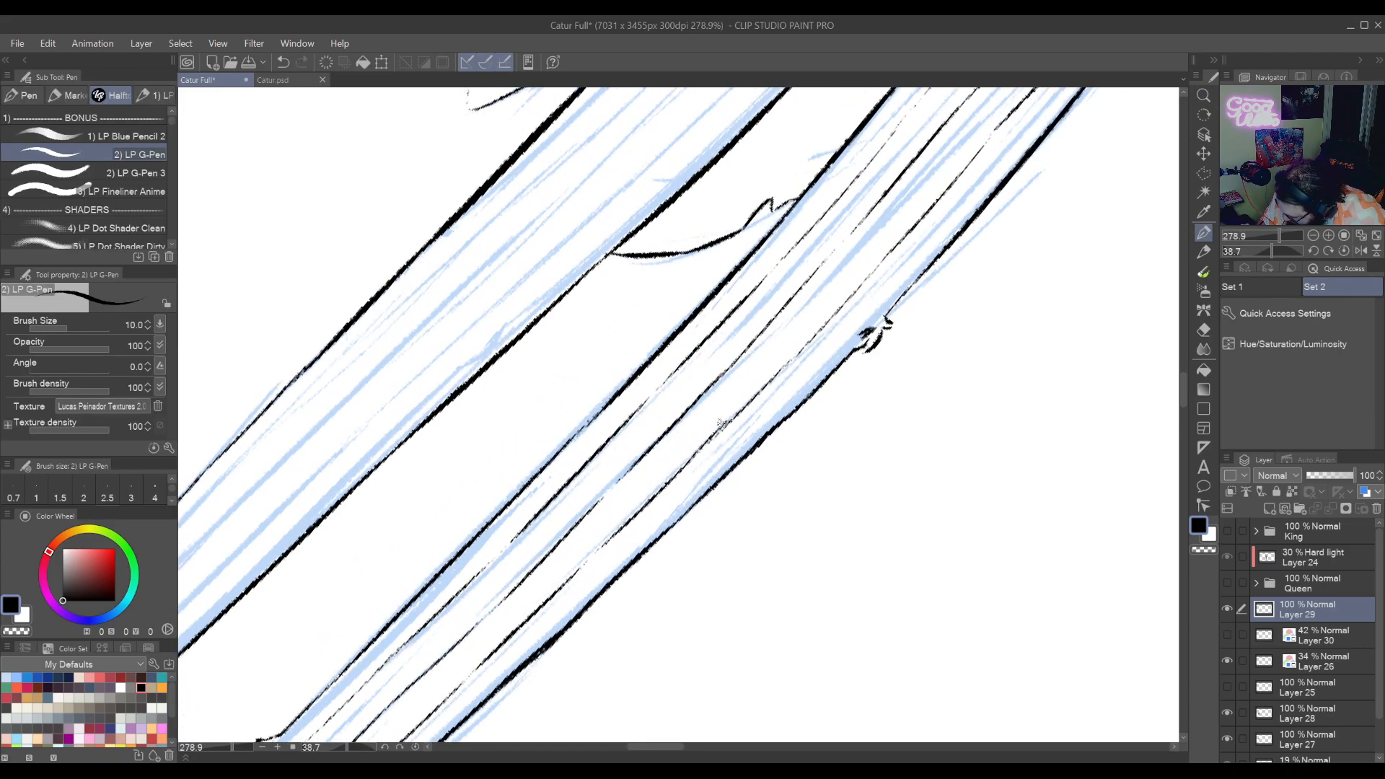
{"action": "left_click_drag", "start_coordinate": [598, 569], "coordinate": [718, 471]}
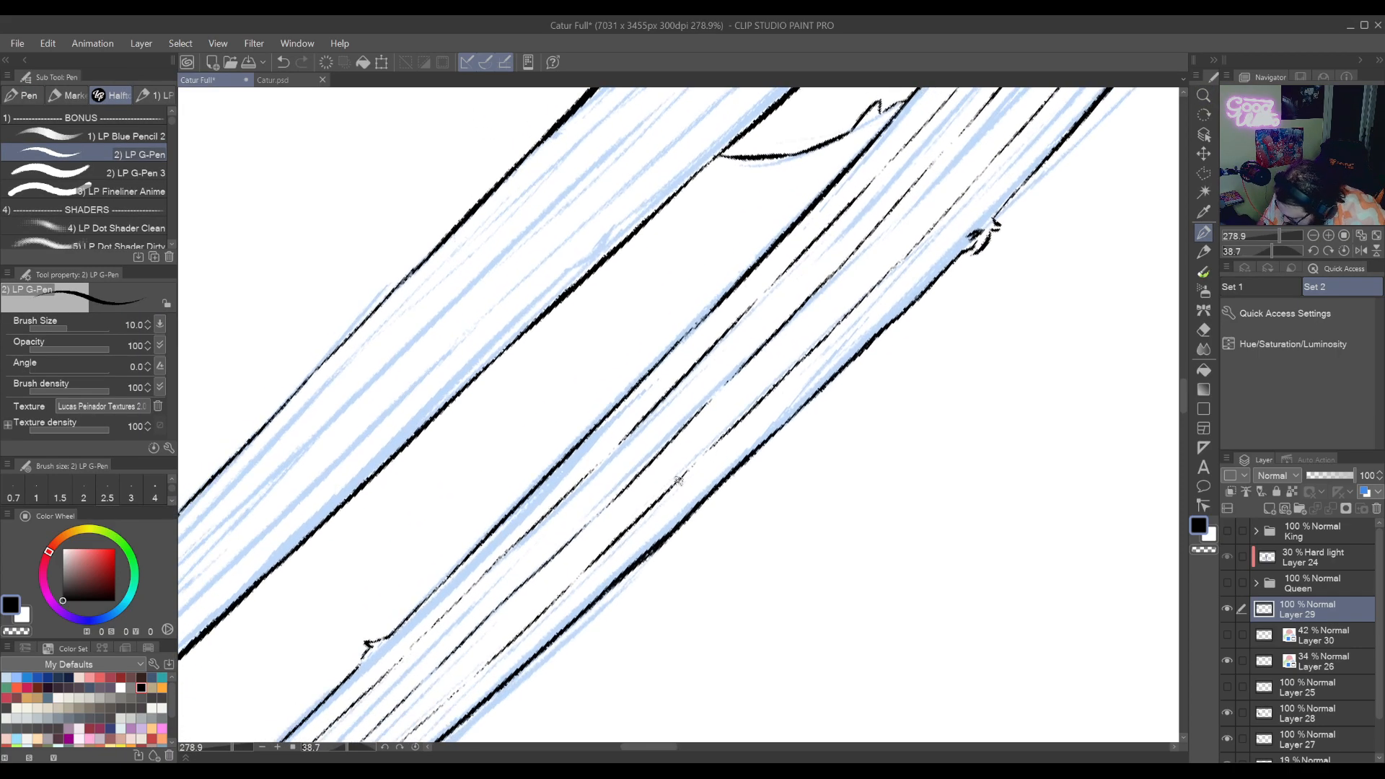
{"action": "left_click_drag", "start_coordinate": [615, 554], "coordinate": [780, 428]}
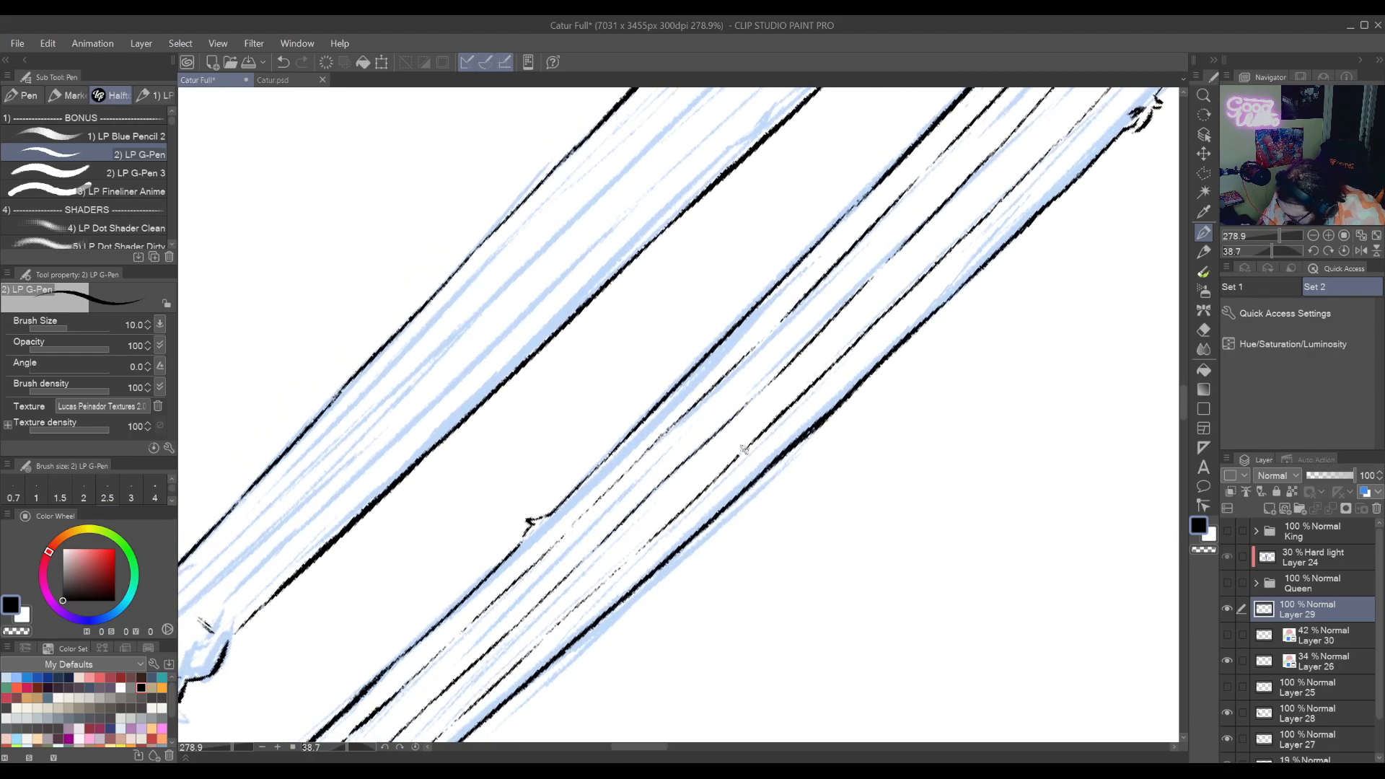
{"action": "left_click_drag", "start_coordinate": [628, 586], "coordinate": [794, 416]}
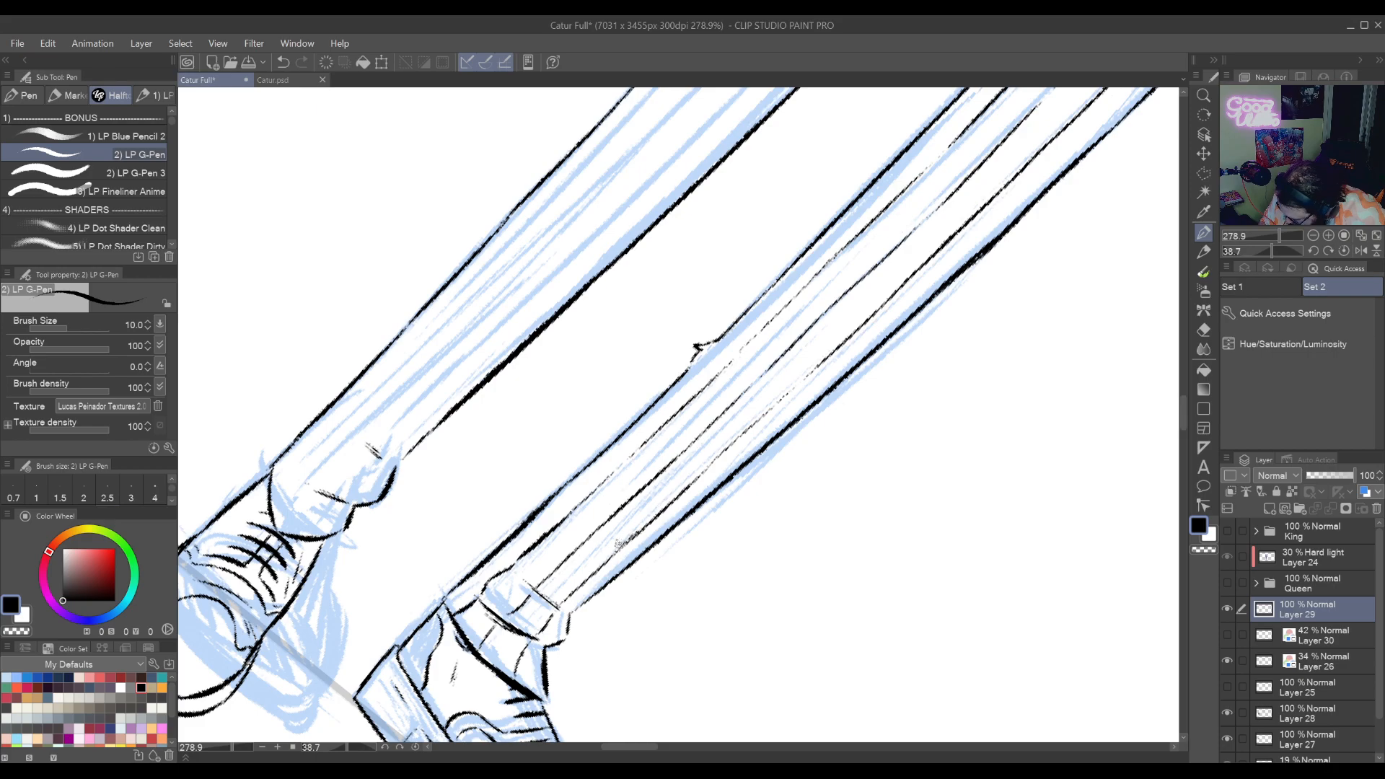
{"action": "left_click_drag", "start_coordinate": [936, 294], "coordinate": [605, 627]}
Touch up the broken and faint stretches of the three pinstripes along the thigh of the character's left leg
{"action": "left_click_drag", "start_coordinate": [879, 381], "coordinate": [793, 529]}
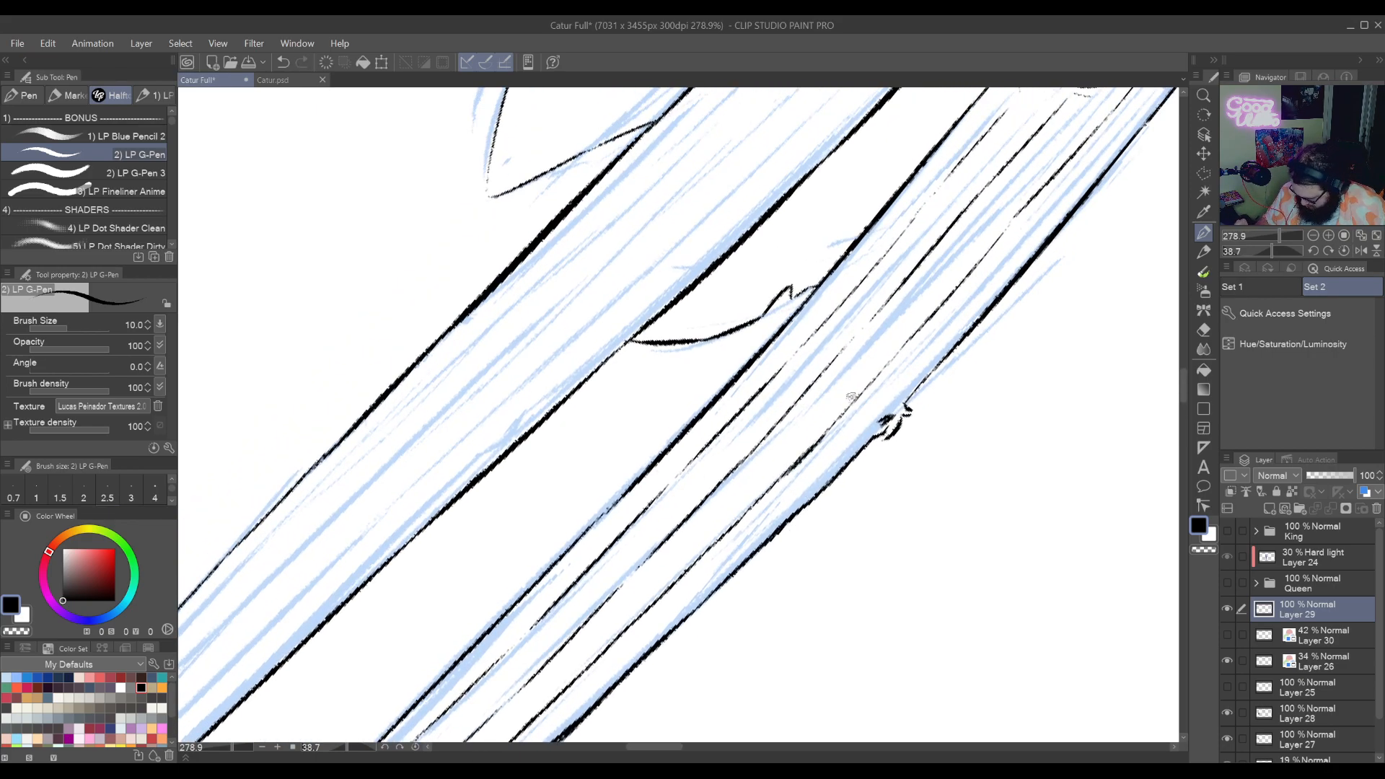
{"action": "left_click_drag", "start_coordinate": [886, 388], "coordinate": [707, 595]}
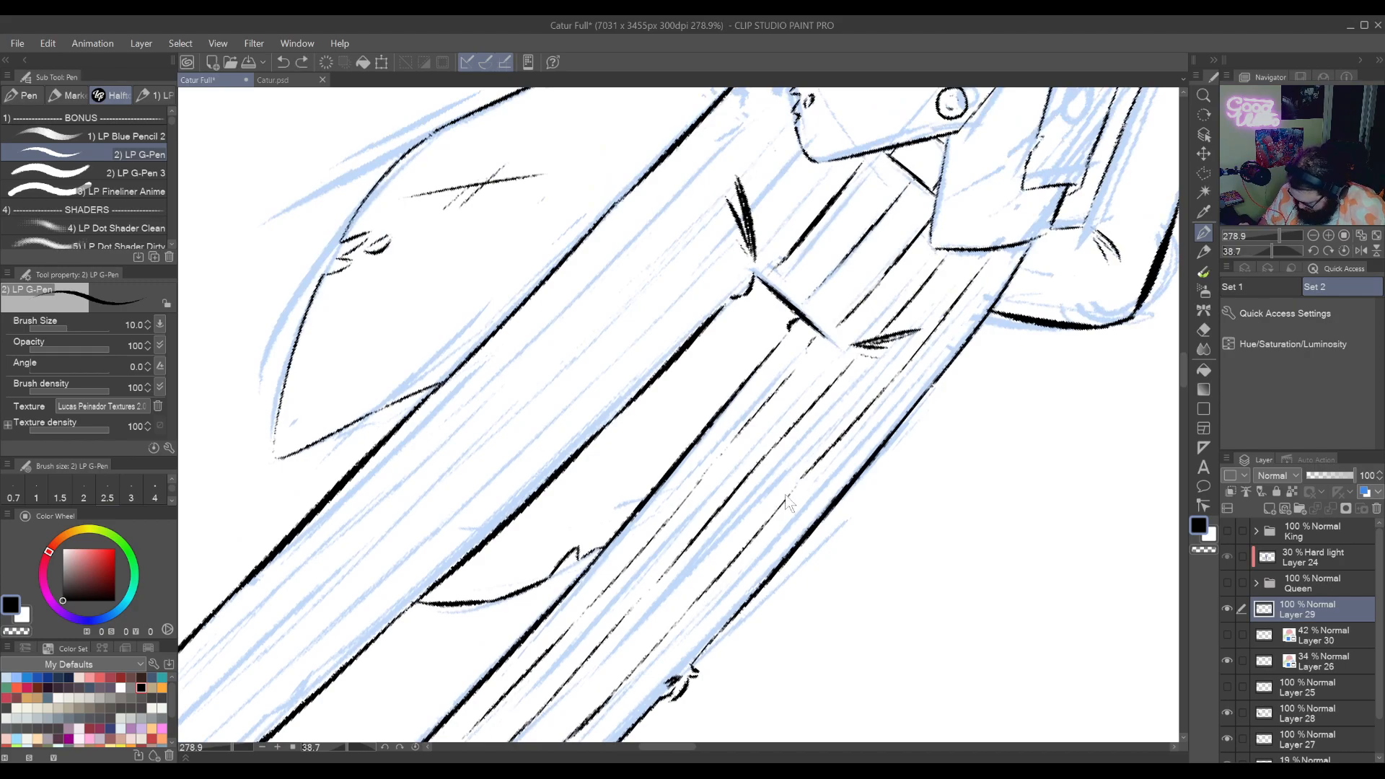
{"action": "left_click_drag", "start_coordinate": [846, 570], "coordinate": [924, 454]}
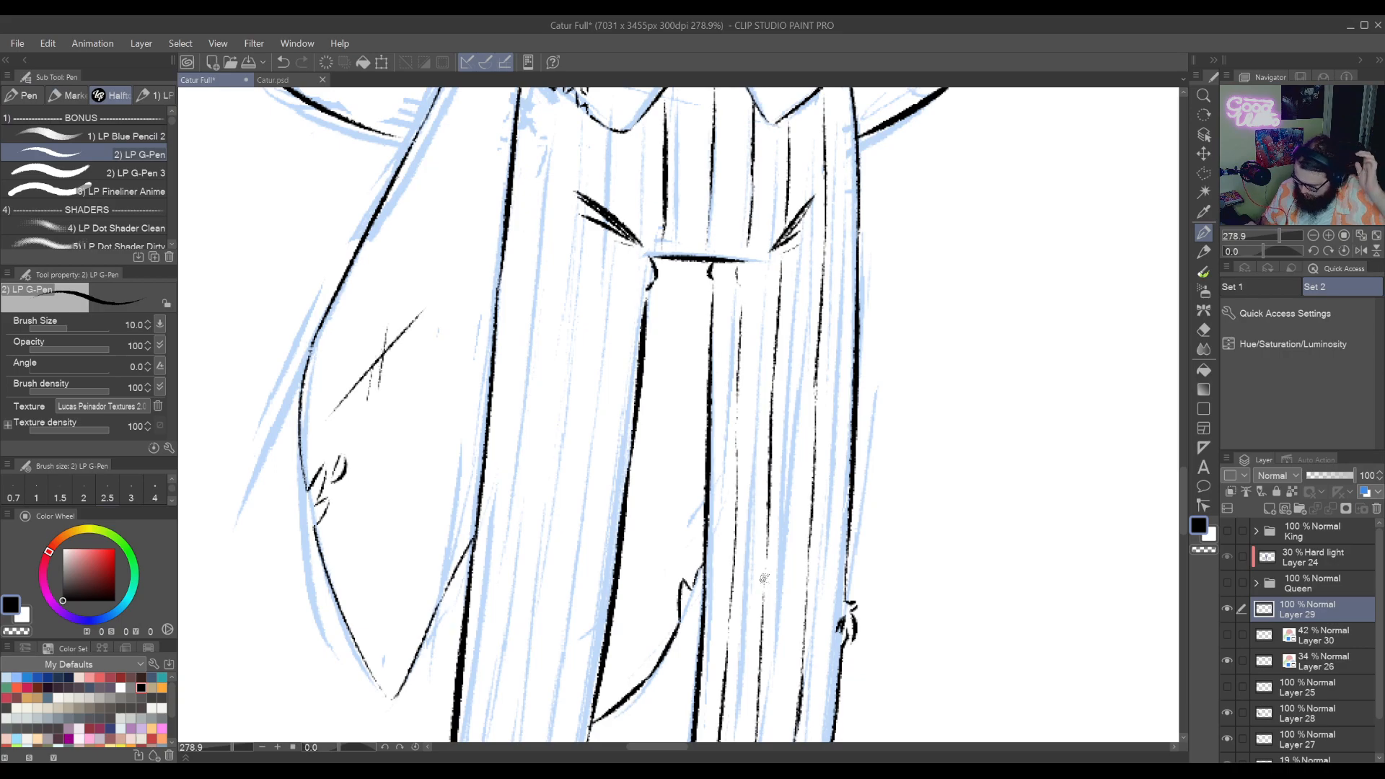
{"action": "mouse_move", "coordinate": [807, 452]}
{"action": "left_mouse_down"}
{"action": "mouse_move", "coordinate": [808, 577]}
{"action": "mouse_move", "coordinate": [820, 541]}
{"action": "mouse_move", "coordinate": [711, 680]}
{"action": "mouse_move", "coordinate": [855, 366]}
{"action": "left_mouse_up"}
{"action": "left_click_drag", "start_coordinate": [715, 490], "coordinate": [854, 396]}
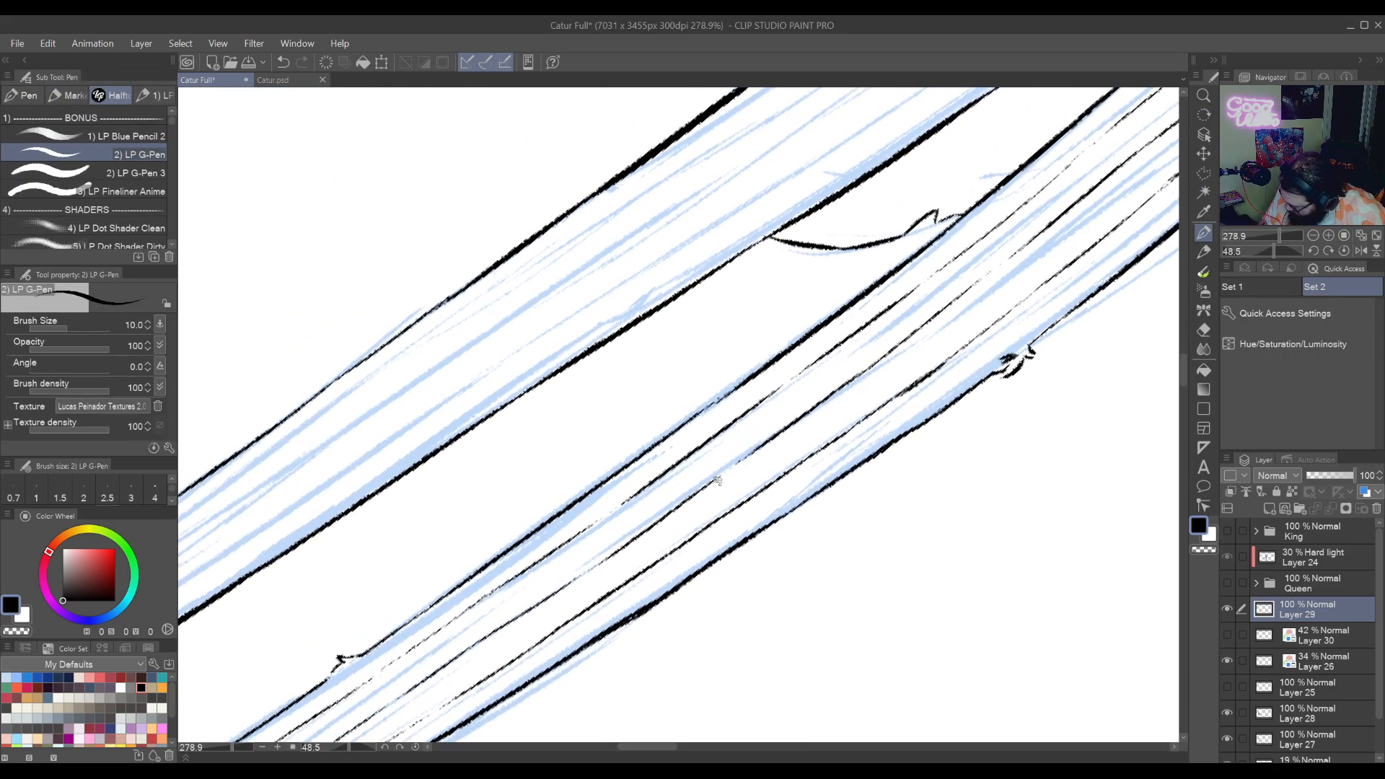
{"action": "left_click_drag", "start_coordinate": [665, 526], "coordinate": [830, 393]}
{"action": "mouse_move", "coordinate": [738, 454]}
{"action": "left_mouse_down"}
{"action": "mouse_move", "coordinate": [801, 407]}
{"action": "mouse_move", "coordinate": [847, 402]}
{"action": "mouse_move", "coordinate": [751, 465]}
{"action": "mouse_move", "coordinate": [760, 457]}
{"action": "left_mouse_up"}
{"action": "mouse_move", "coordinate": [851, 396]}
{"action": "left_mouse_down"}
{"action": "mouse_move", "coordinate": [769, 455]}
{"action": "mouse_move", "coordinate": [689, 575]}
{"action": "left_mouse_up"}
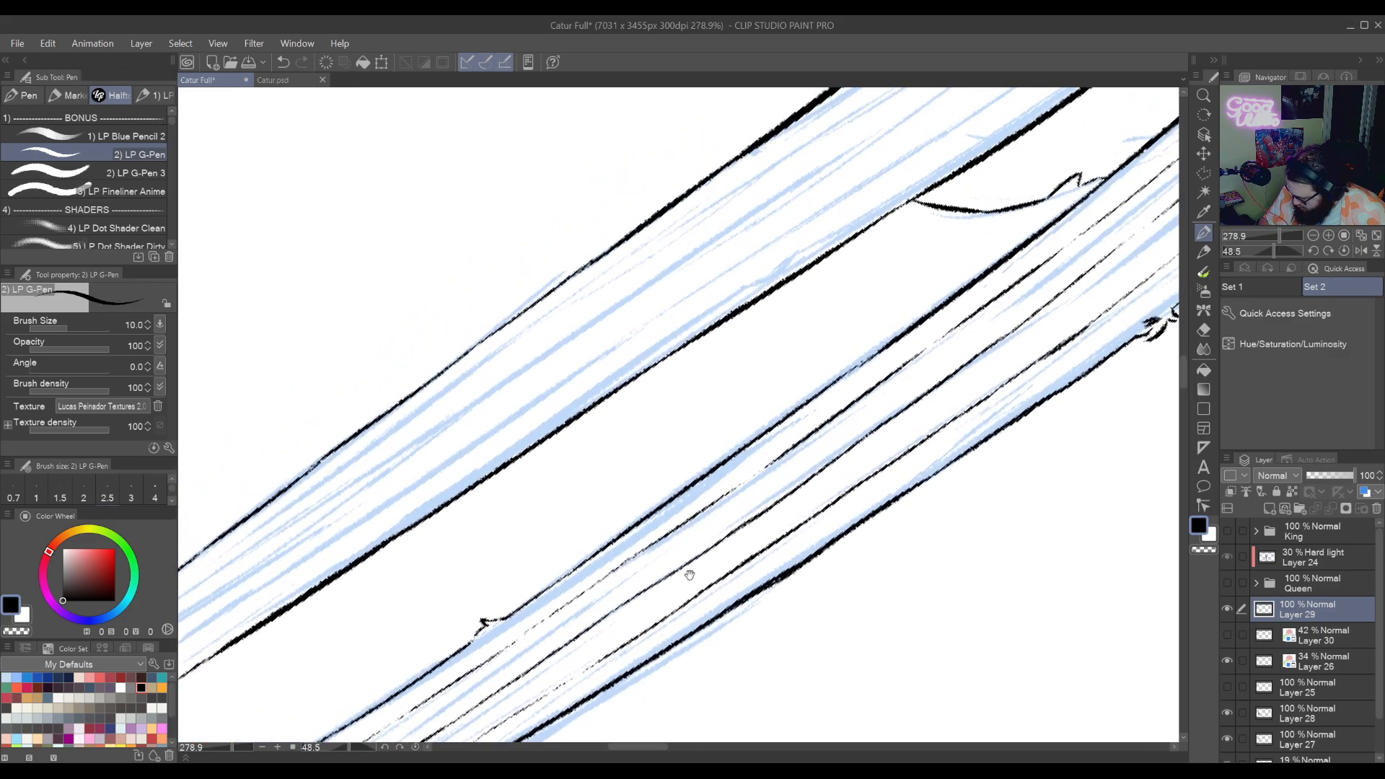
{"action": "left_click_drag", "start_coordinate": [914, 344], "coordinate": [860, 395]}
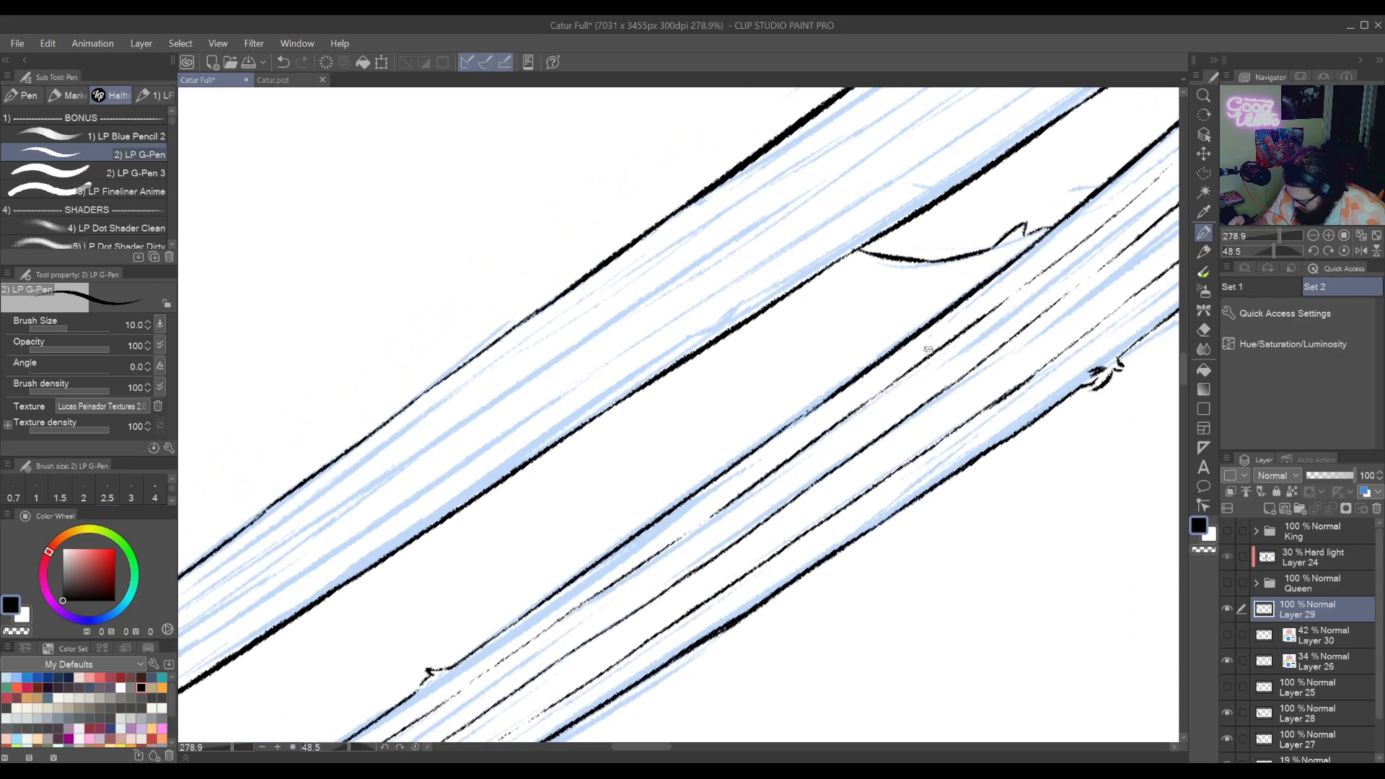
{"action": "left_click_drag", "start_coordinate": [1071, 285], "coordinate": [887, 390]}
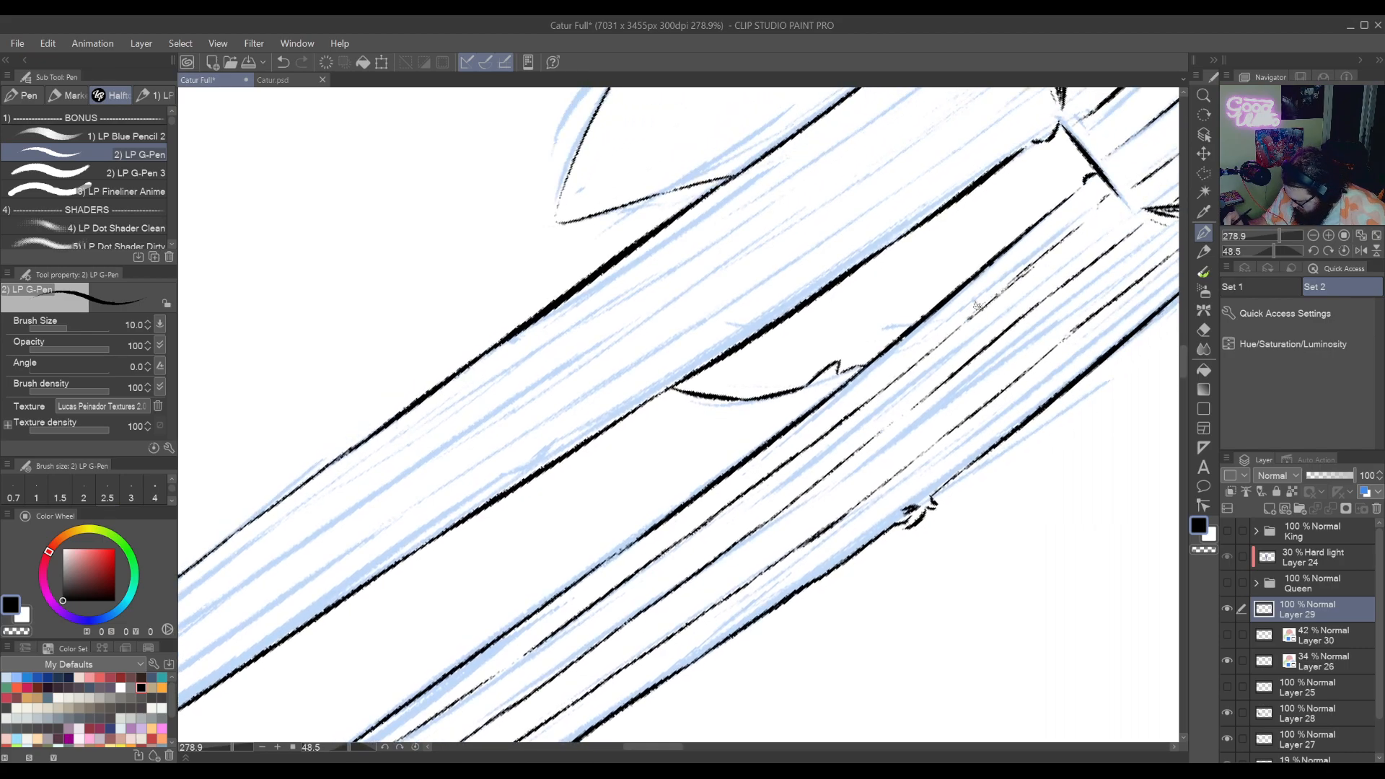
{"action": "mouse_move", "coordinate": [1055, 539]}
{"action": "left_mouse_down"}
{"action": "mouse_move", "coordinate": [788, 649]}
{"action": "mouse_move", "coordinate": [804, 598]}
{"action": "left_mouse_up"}
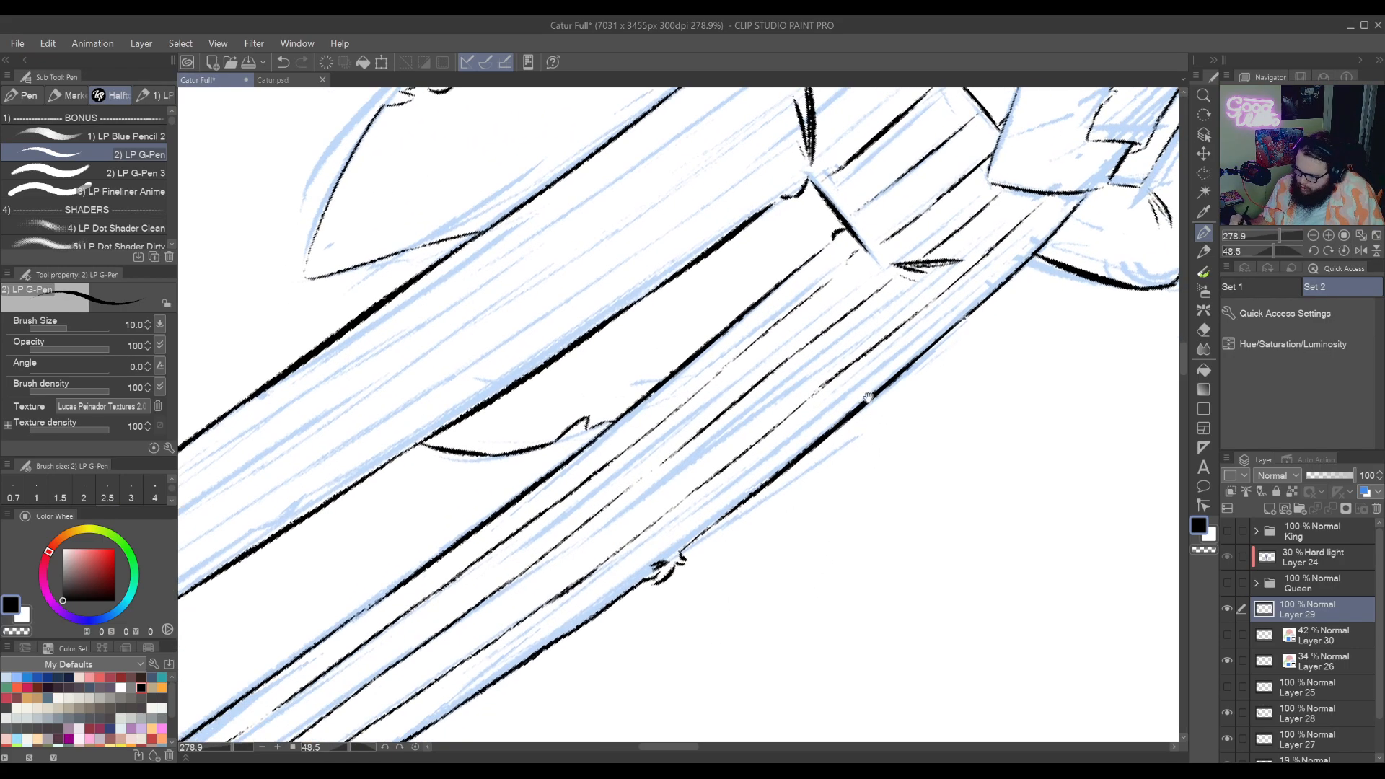
Ink short fold creases just below the crotch at the top of both trouser legs
{"action": "left_click_drag", "start_coordinate": [869, 399], "coordinate": [899, 494]}
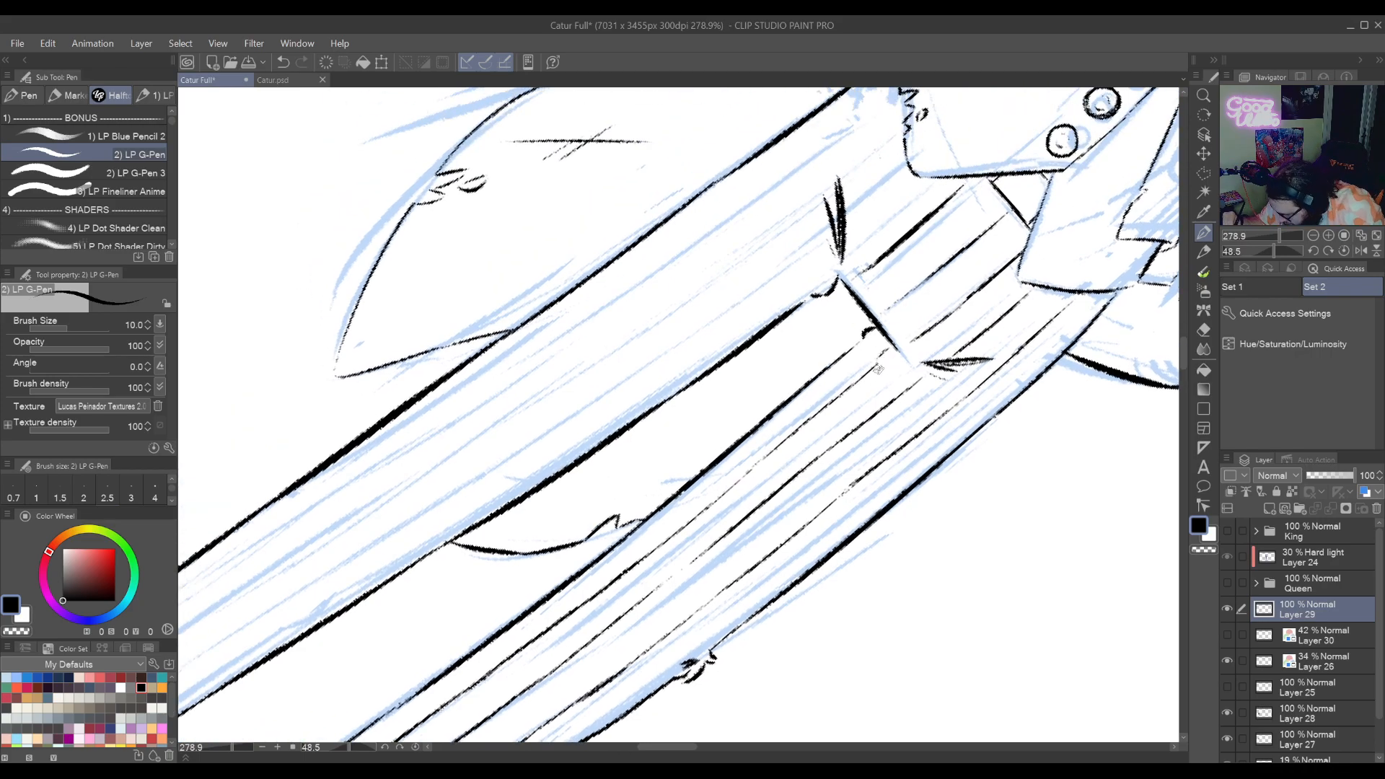
{"action": "mouse_move", "coordinate": [844, 347]}
{"action": "left_mouse_down"}
{"action": "mouse_move", "coordinate": [877, 425]}
{"action": "mouse_move", "coordinate": [824, 502]}
{"action": "mouse_move", "coordinate": [827, 475]}
{"action": "left_mouse_up"}
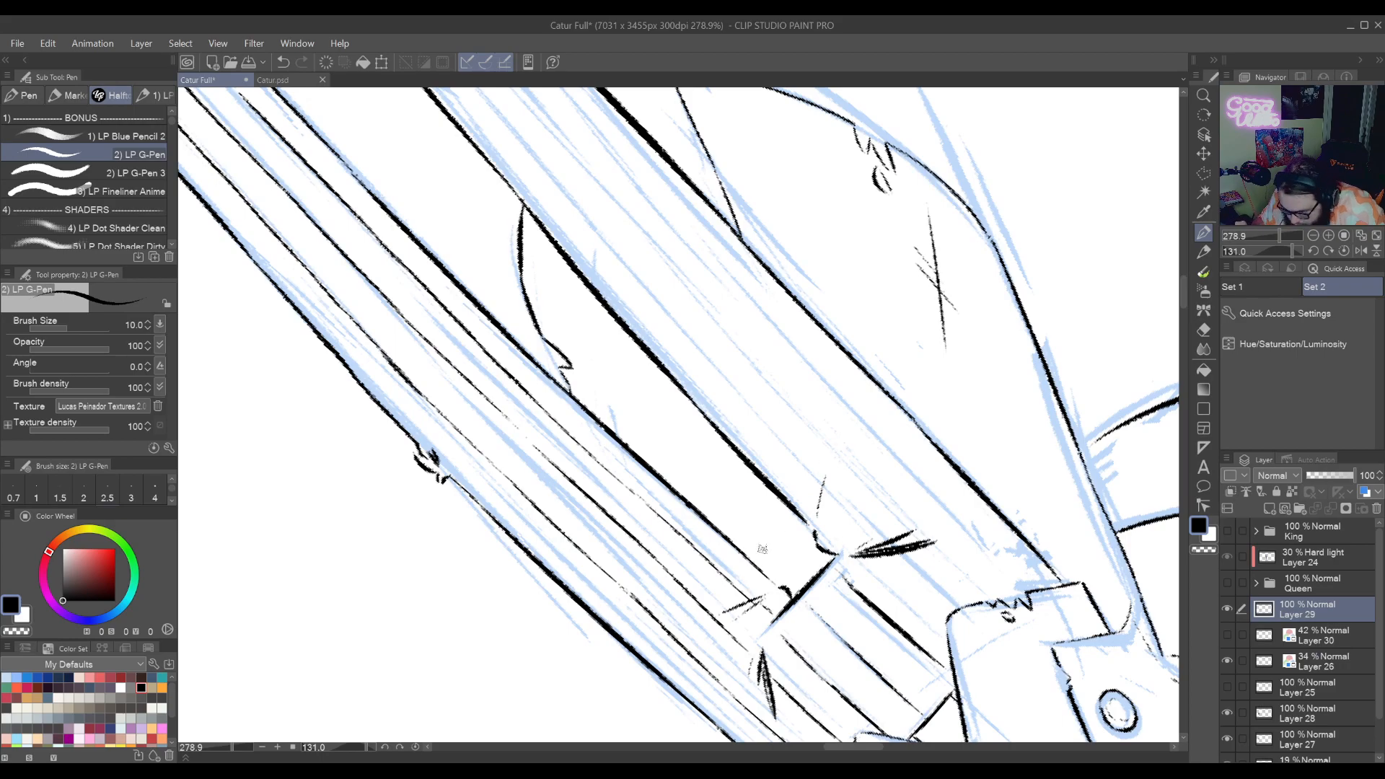
{"action": "mouse_move", "coordinate": [762, 549]}
{"action": "left_mouse_down"}
{"action": "mouse_move", "coordinate": [835, 395]}
{"action": "mouse_move", "coordinate": [724, 263]}
{"action": "mouse_move", "coordinate": [692, 431]}
{"action": "mouse_move", "coordinate": [698, 475]}
{"action": "left_mouse_up"}
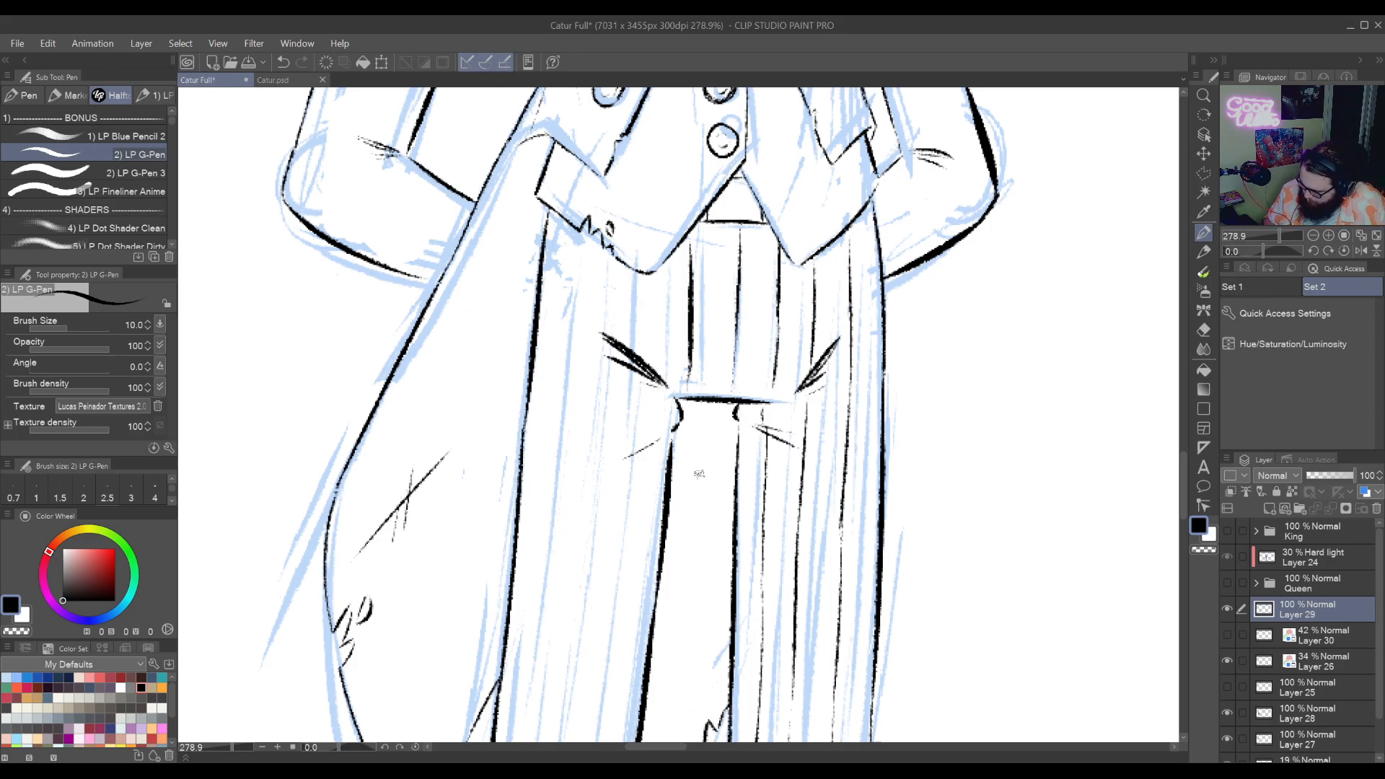
Ink the innermost pinstripe of the character's right trouser leg from the crotch down the upper thigh
{"action": "key", "text": "t"}
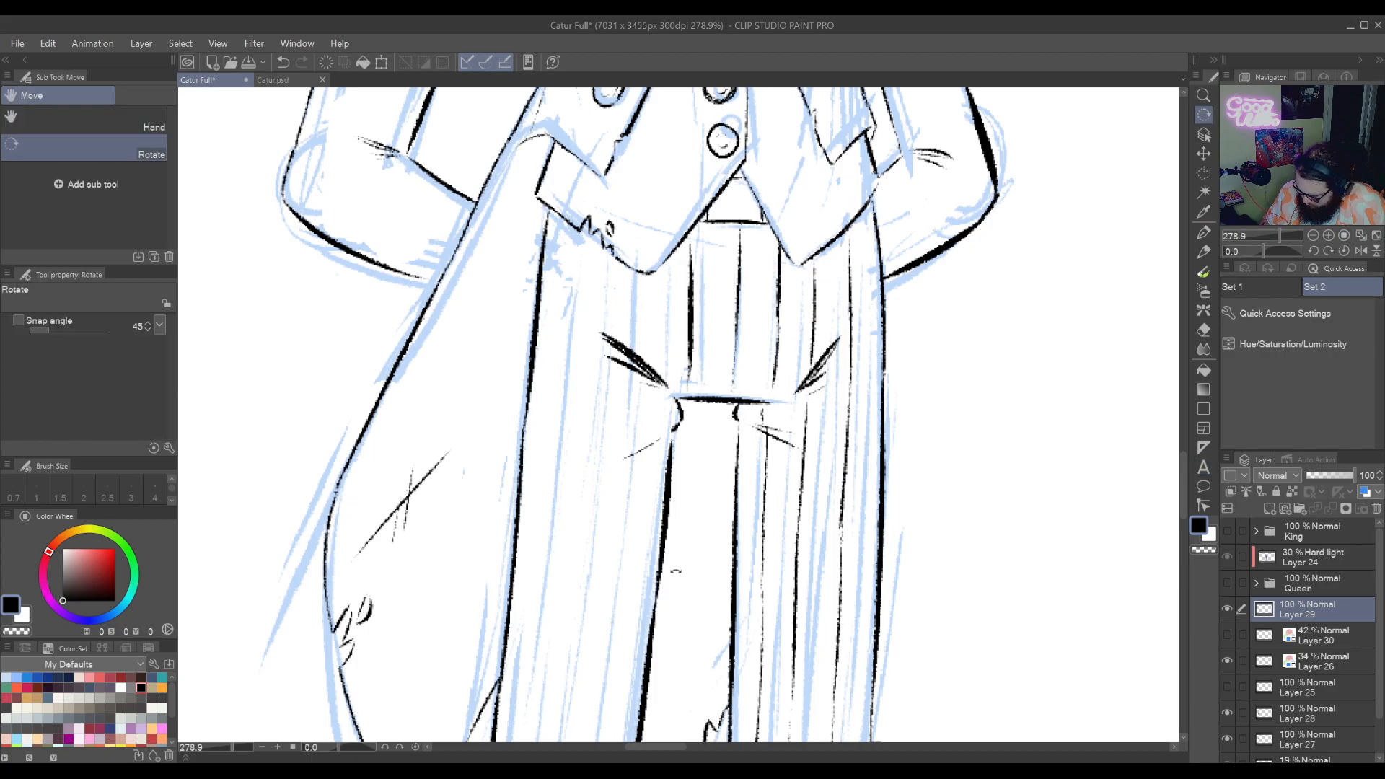
{"action": "mouse_move", "coordinate": [670, 539]}
{"action": "left_mouse_down"}
{"action": "mouse_move", "coordinate": [893, 468]}
{"action": "mouse_move", "coordinate": [868, 528]}
{"action": "left_mouse_up"}
{"action": "key", "text": "p"}
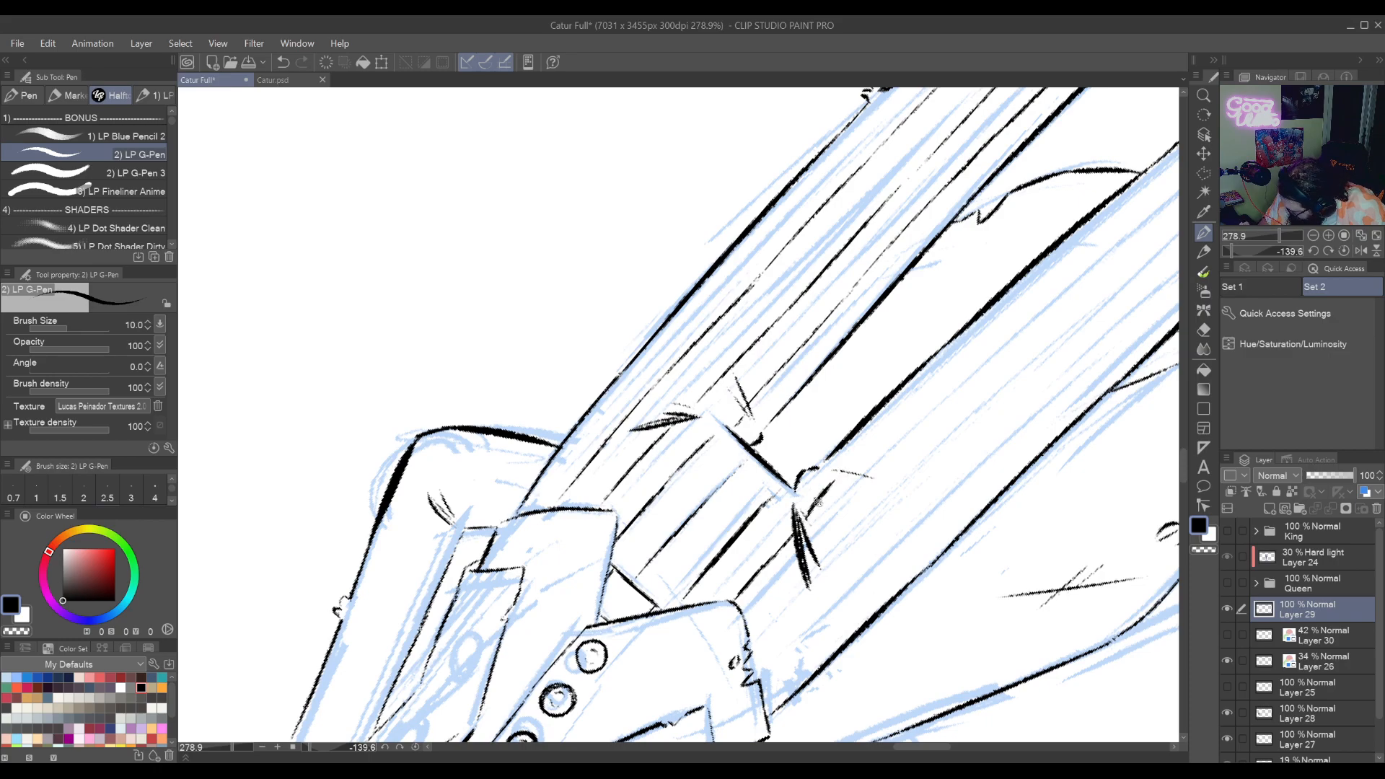
{"action": "mouse_move", "coordinate": [808, 517]}
{"action": "left_mouse_down"}
{"action": "mouse_move", "coordinate": [842, 474]}
{"action": "mouse_move", "coordinate": [796, 519]}
{"action": "left_mouse_up"}
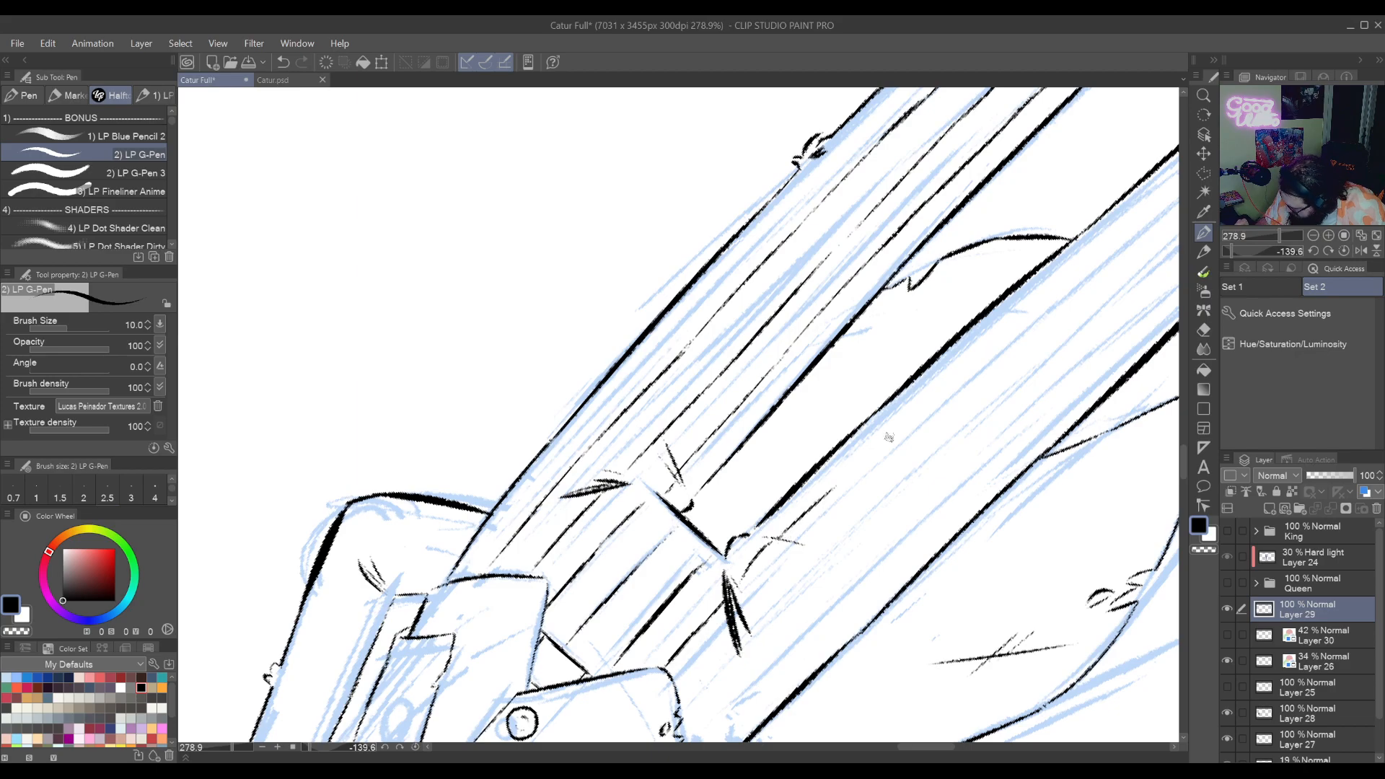
{"action": "left_click_drag", "start_coordinate": [873, 457], "coordinate": [745, 575]}
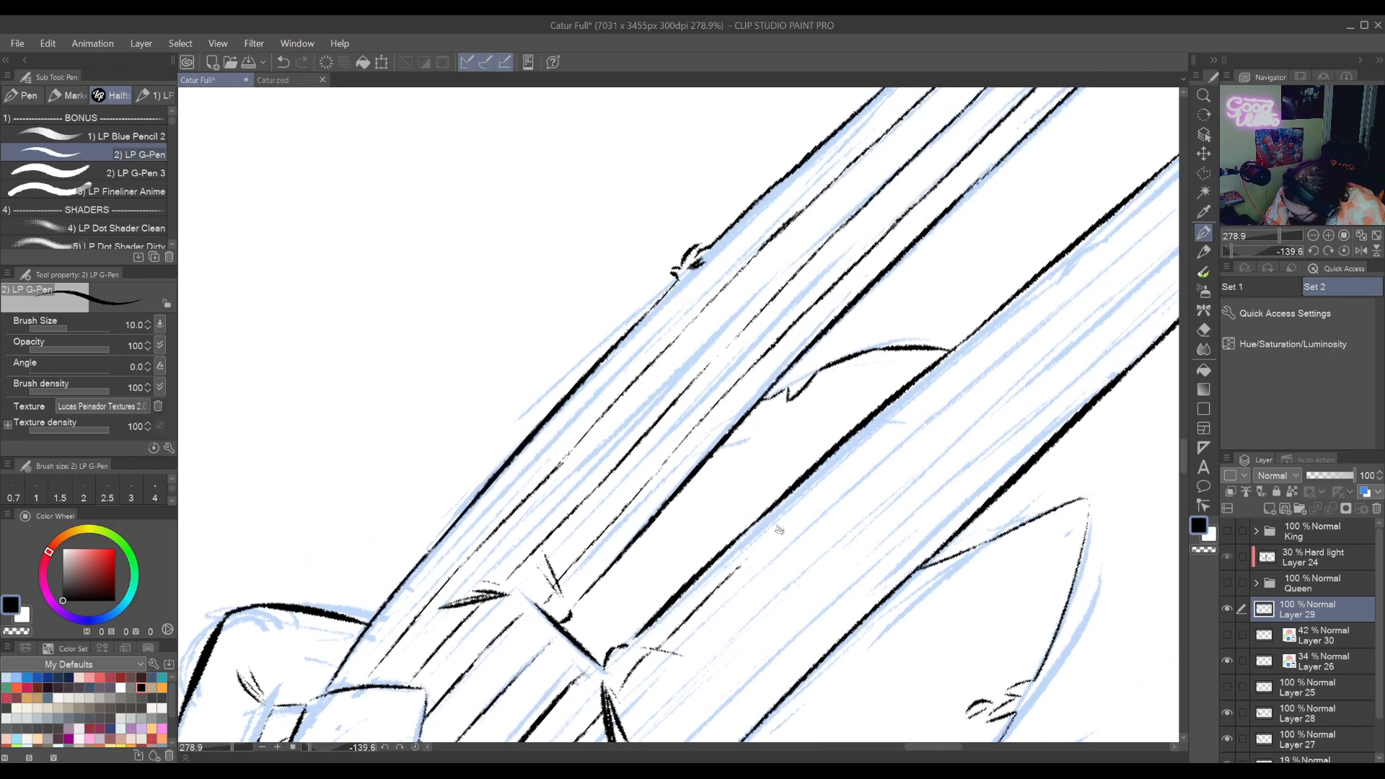
{"action": "left_click_drag", "start_coordinate": [875, 442], "coordinate": [763, 541]}
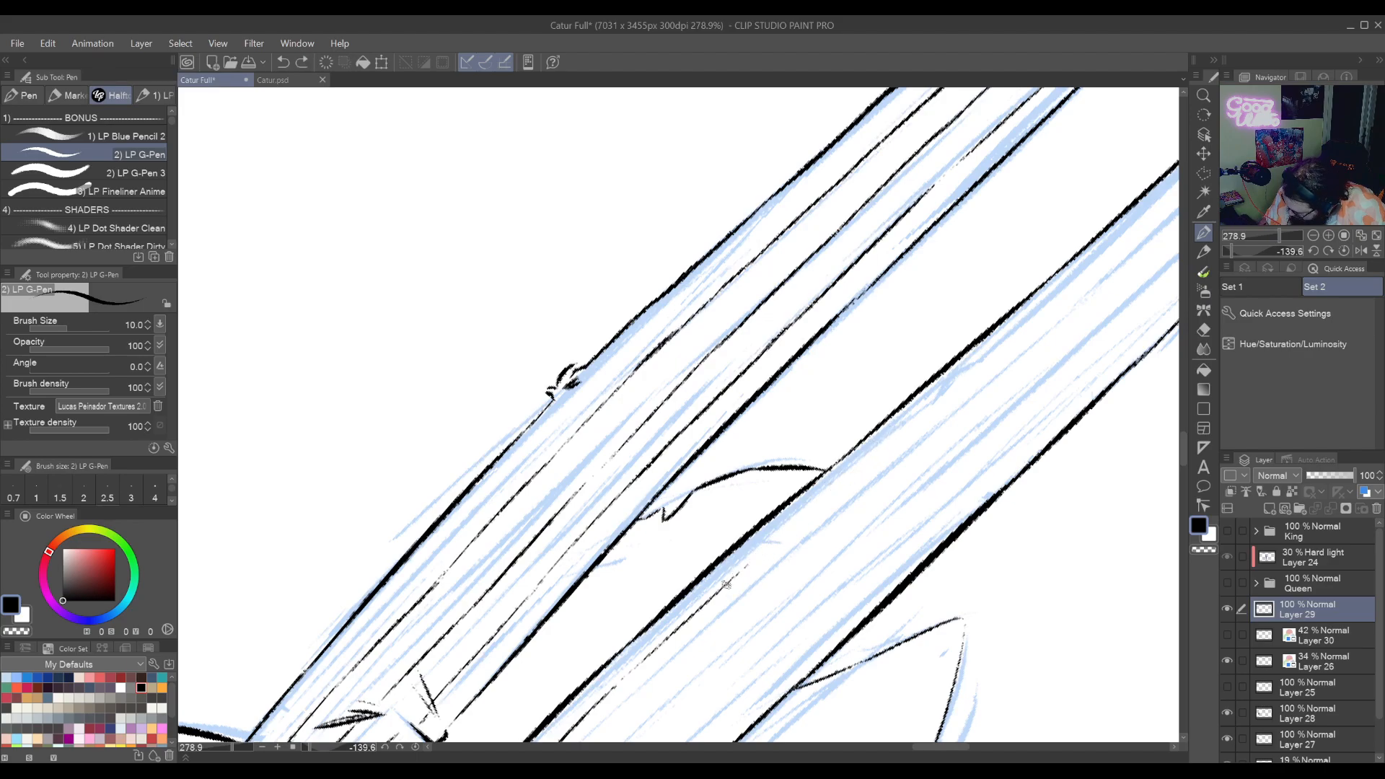
Continue the innermost pinstripe of the character's right leg past the coat tail towards the lower leg, redoing one stroke
{"action": "left_click_drag", "start_coordinate": [726, 585], "coordinate": [966, 371]}
{"action": "key", "text": "ctrl+z"}
{"action": "left_click_drag", "start_coordinate": [808, 510], "coordinate": [976, 357]}
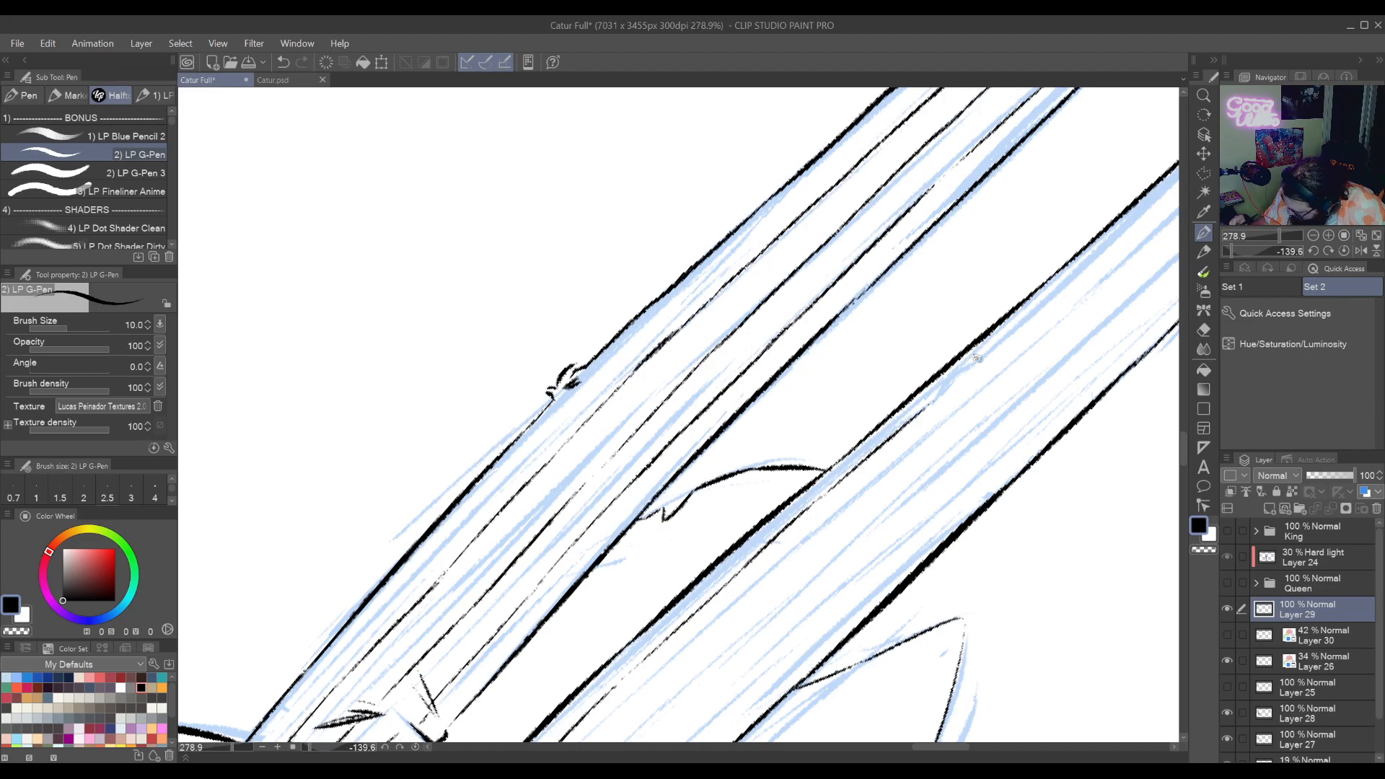
{"action": "mouse_move", "coordinate": [904, 422]}
{"action": "left_mouse_down"}
{"action": "mouse_move", "coordinate": [803, 552]}
{"action": "mouse_move", "coordinate": [927, 445]}
{"action": "left_mouse_up"}
{"action": "mouse_move", "coordinate": [852, 546]}
{"action": "left_mouse_down"}
{"action": "mouse_move", "coordinate": [945, 303]}
{"action": "mouse_move", "coordinate": [759, 608]}
{"action": "left_mouse_up"}
{"action": "mouse_move", "coordinate": [803, 479]}
{"action": "left_mouse_down"}
{"action": "mouse_move", "coordinate": [936, 367]}
{"action": "mouse_move", "coordinate": [768, 551]}
{"action": "mouse_move", "coordinate": [884, 434]}
{"action": "left_mouse_up"}
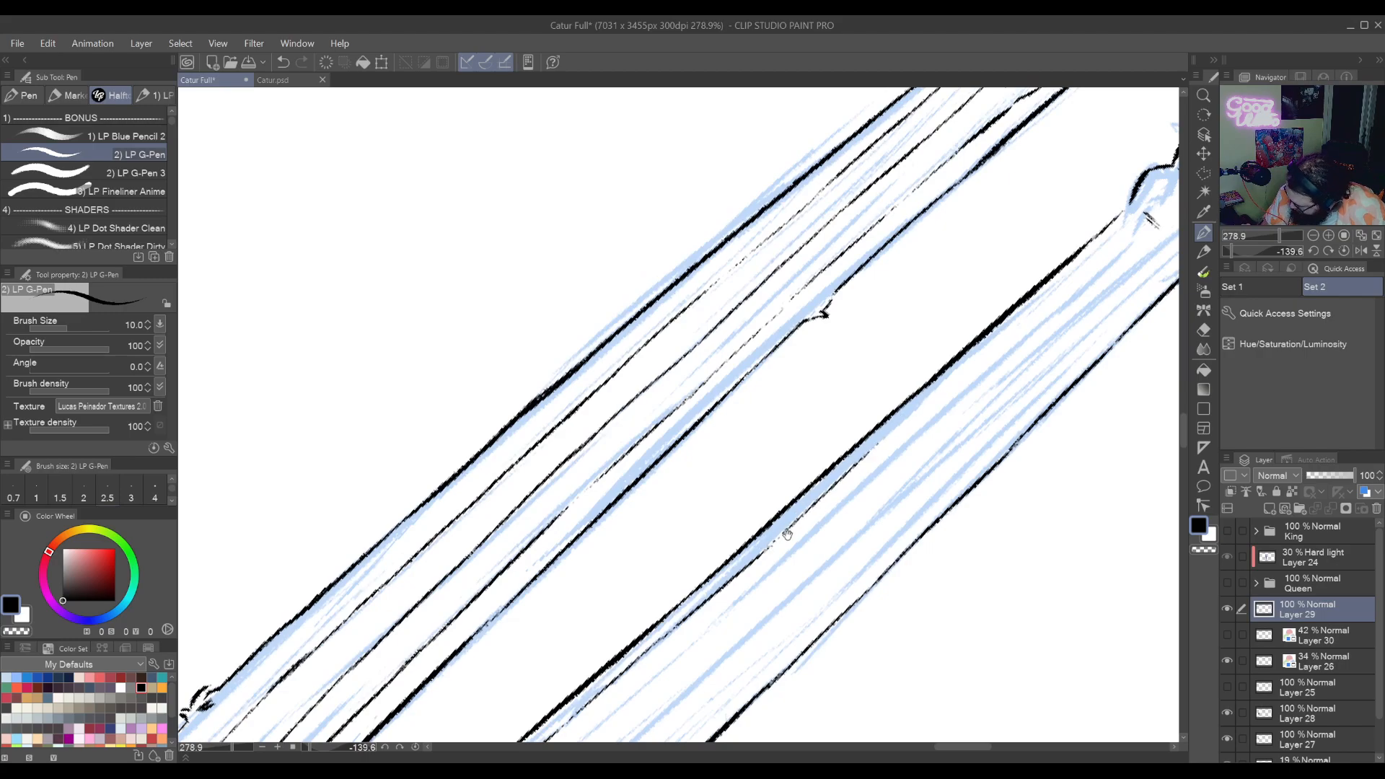
Ink the last stretch of the innermost pinstripe on the character's right trouser leg down to the ankle cuff
{"action": "left_click_drag", "start_coordinate": [787, 534], "coordinate": [761, 567]}
{"action": "mouse_move", "coordinate": [819, 510]}
{"action": "left_mouse_down"}
{"action": "mouse_move", "coordinate": [1000, 348]}
{"action": "mouse_move", "coordinate": [831, 499]}
{"action": "mouse_move", "coordinate": [936, 409]}
{"action": "left_mouse_up"}
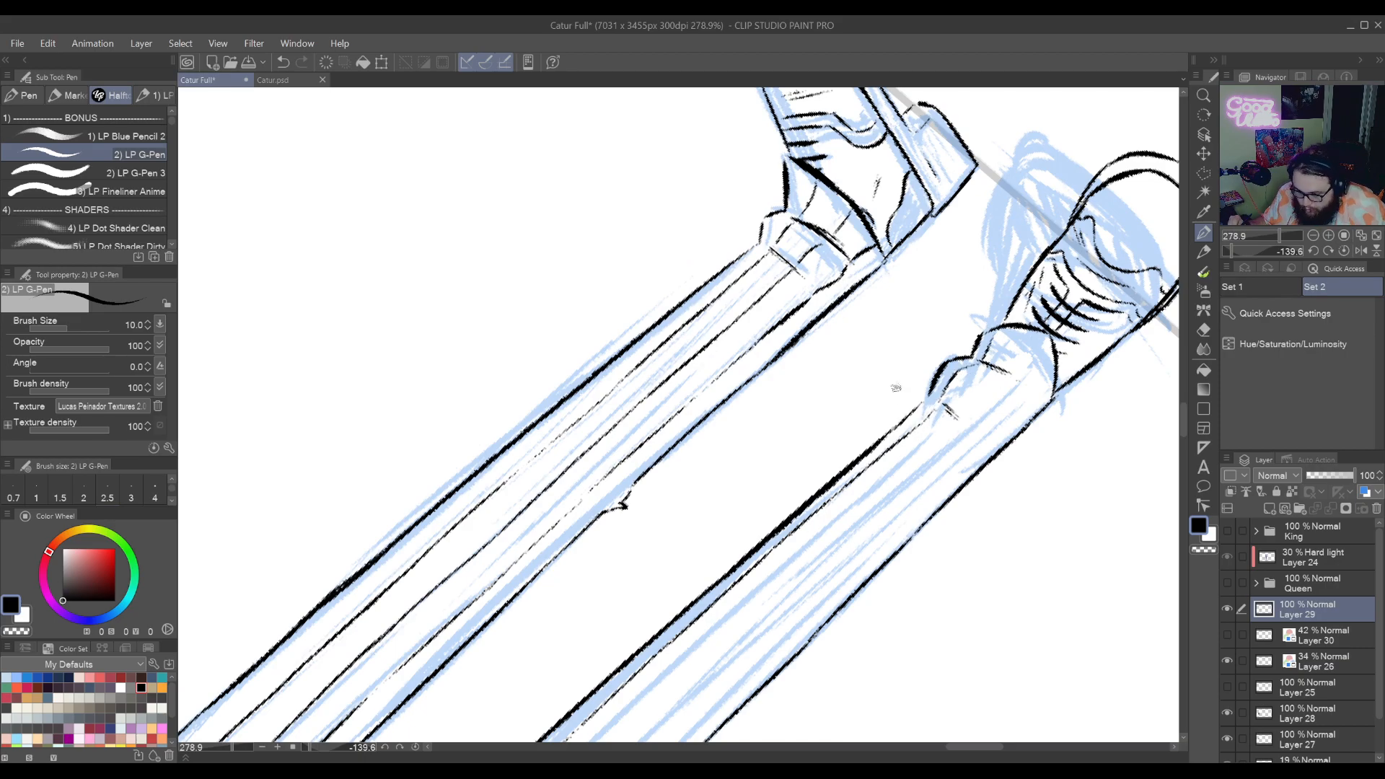
Ink the middle pinstripe of the character's right trouser leg from below the crotch down the thigh, redoing the first stroke
{"action": "scroll", "coordinate": [896, 388], "scroll_direction": "down", "scroll_amount": 5}
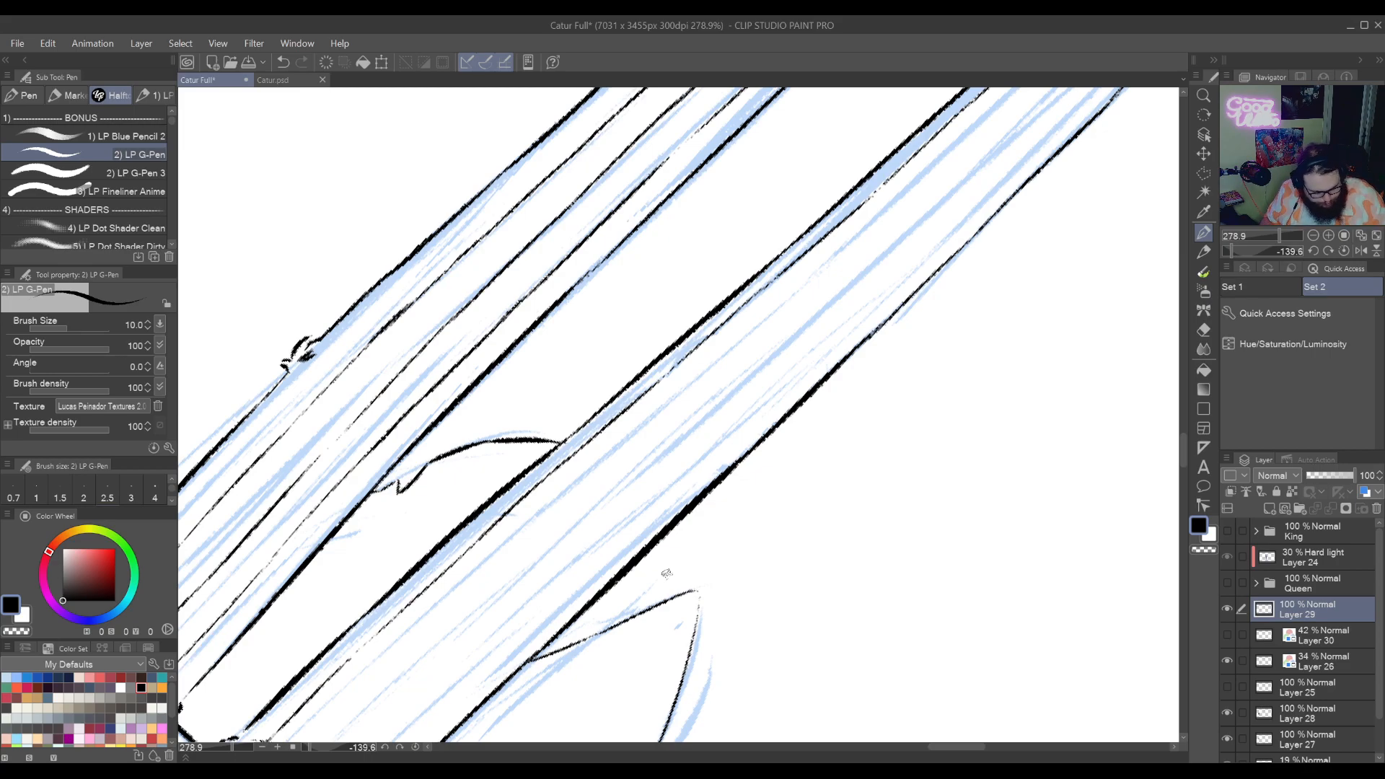
{"action": "left_click_drag", "start_coordinate": [734, 570], "coordinate": [921, 445]}
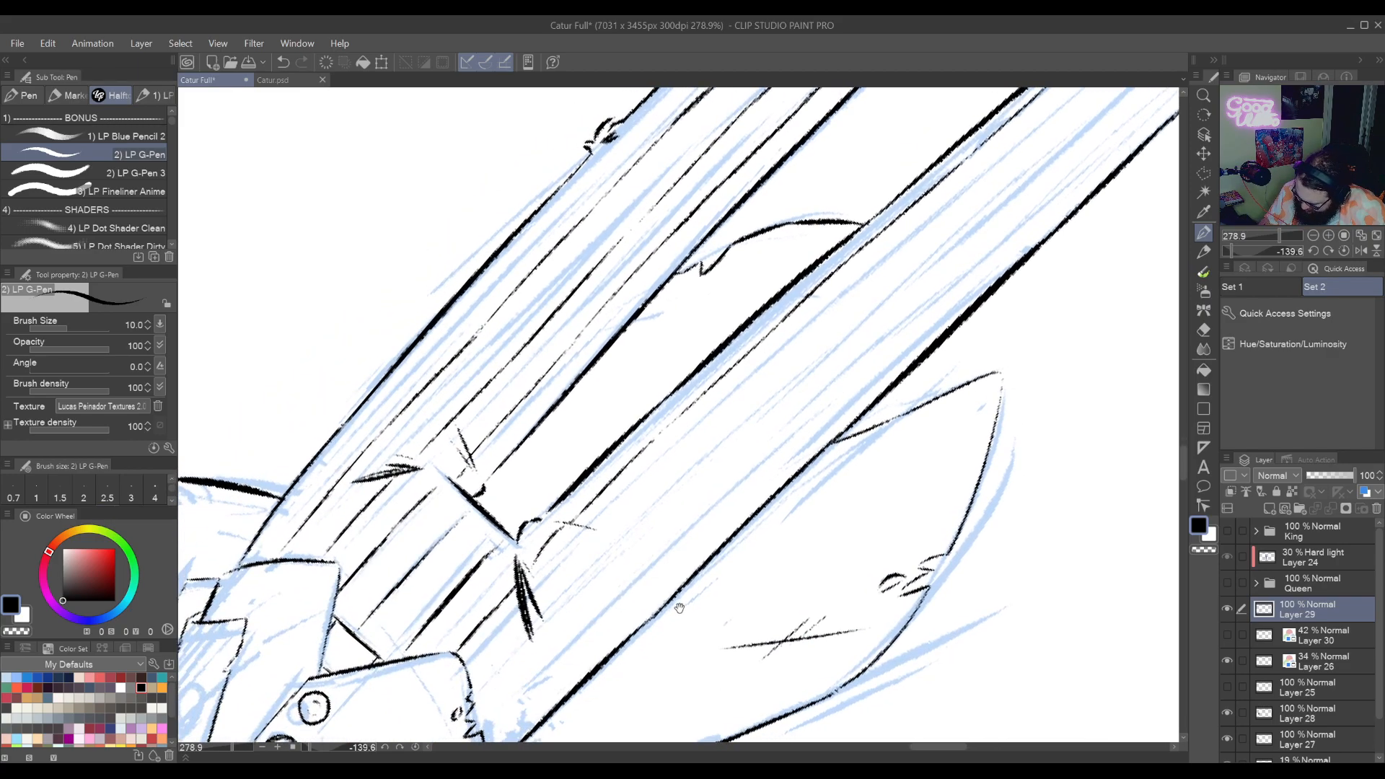
{"action": "left_click_drag", "start_coordinate": [673, 600], "coordinate": [859, 480]}
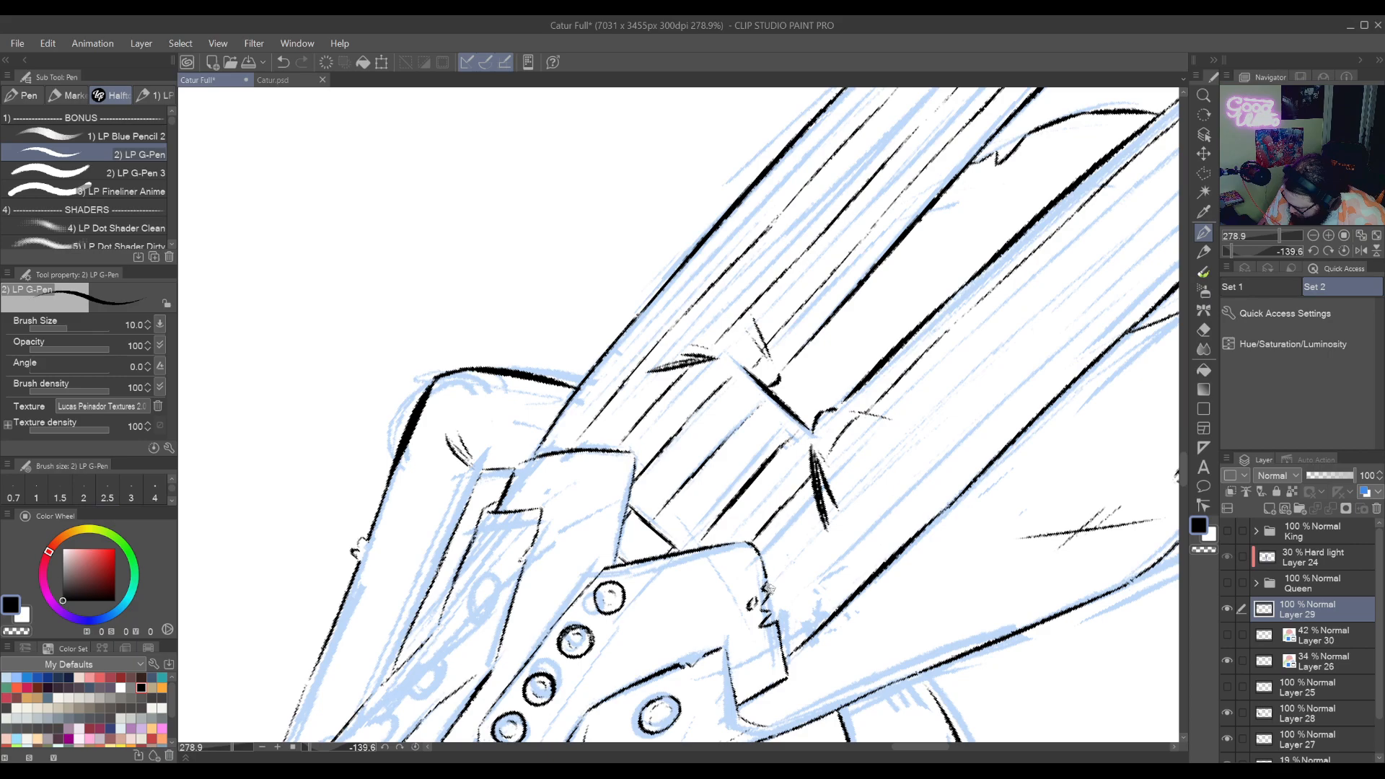
{"action": "left_click_drag", "start_coordinate": [764, 598], "coordinate": [868, 478]}
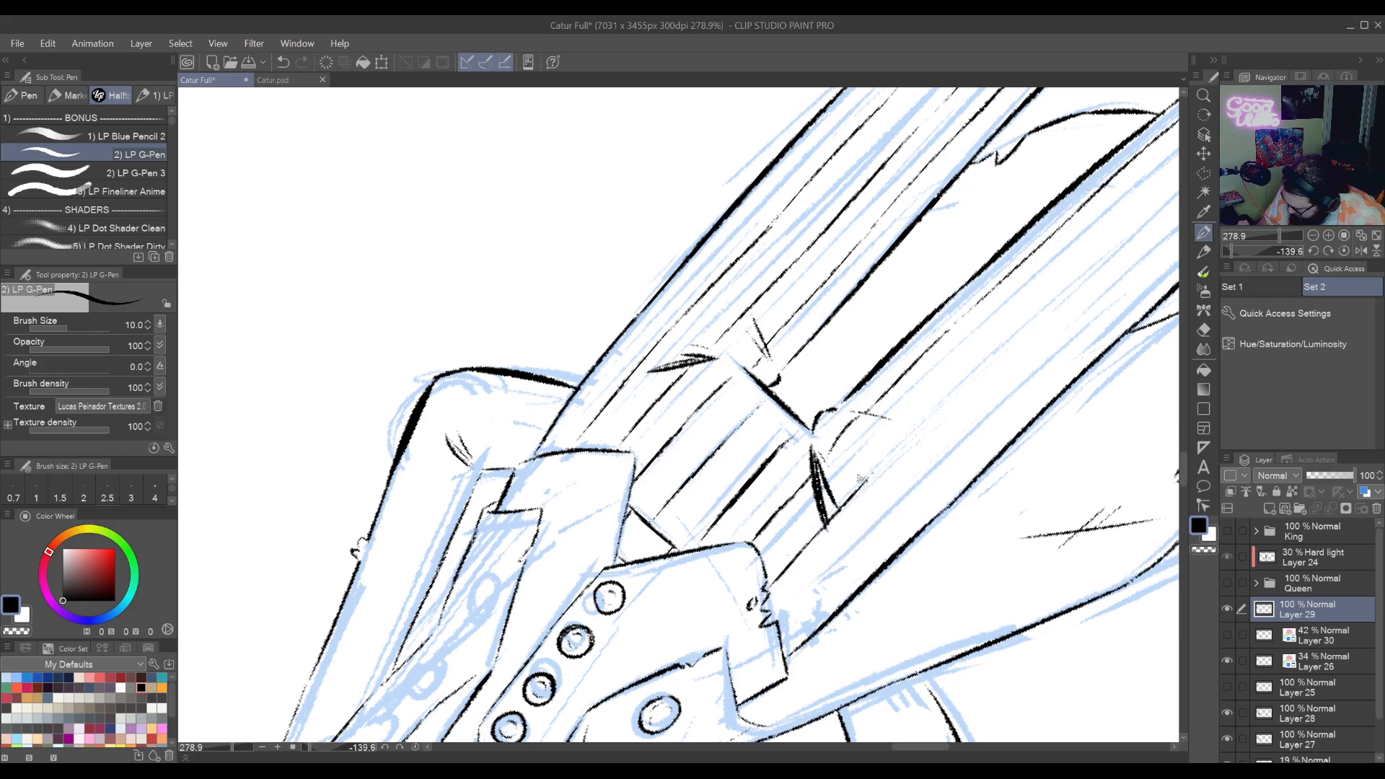
{"action": "key", "text": "ctrl+z"}
{"action": "left_click_drag", "start_coordinate": [815, 536], "coordinate": [883, 446]}
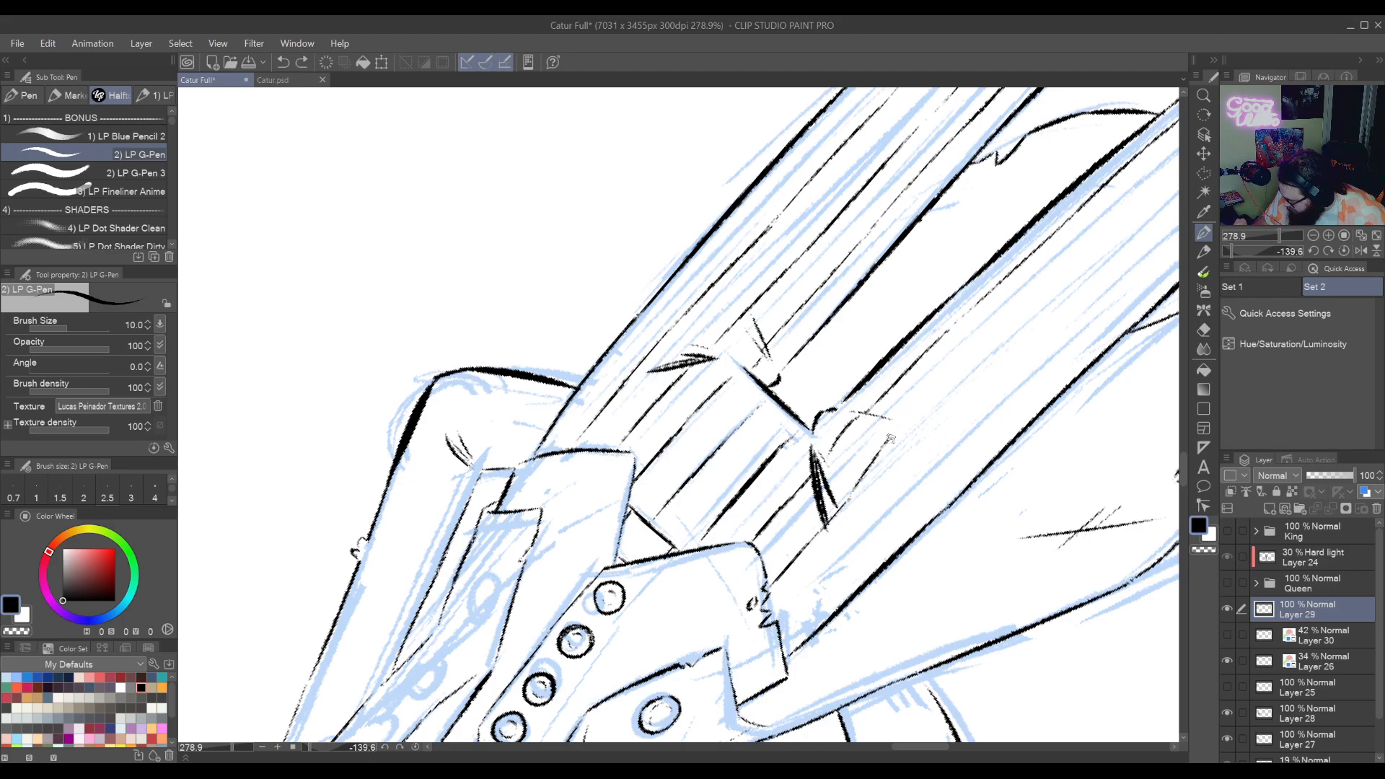
{"action": "left_click_drag", "start_coordinate": [983, 383], "coordinate": [810, 571]}
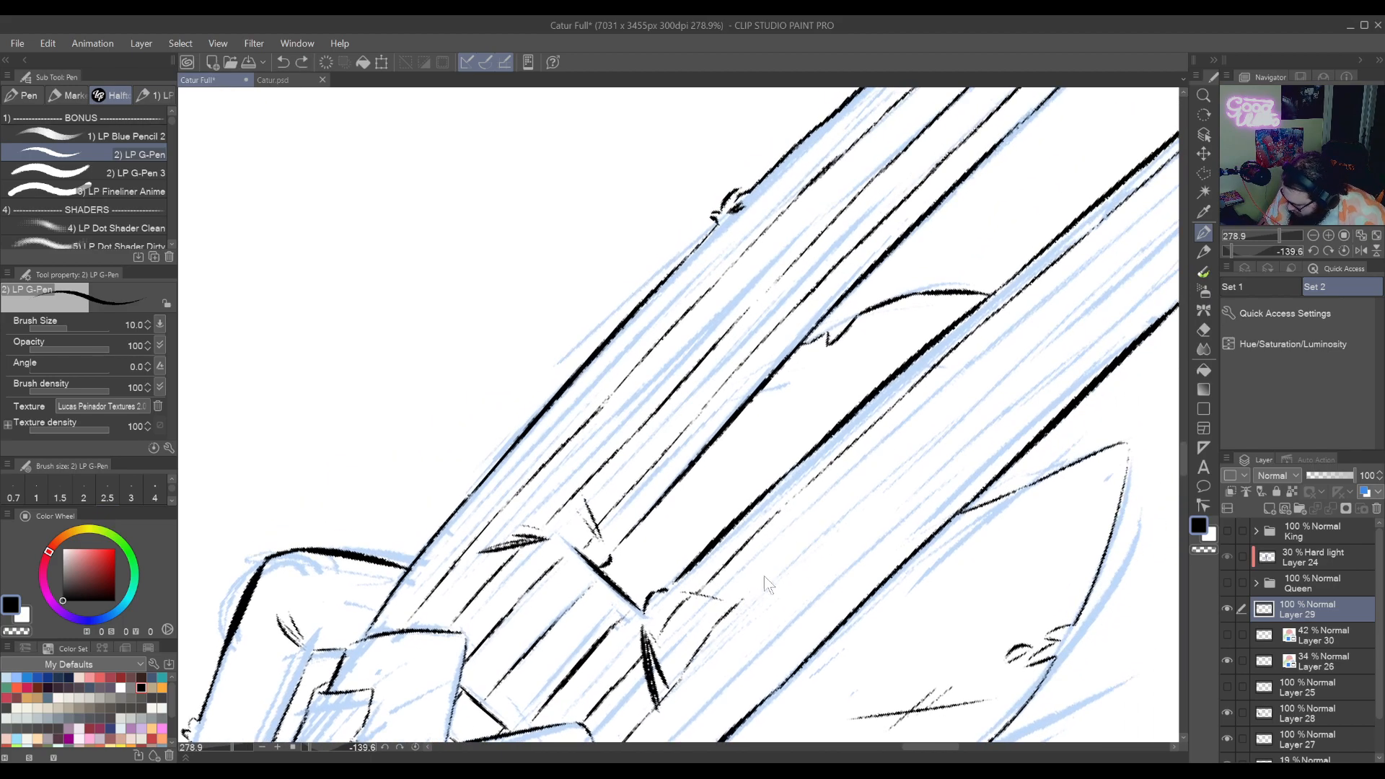
{"action": "left_click_drag", "start_coordinate": [884, 468], "coordinate": [803, 563]}
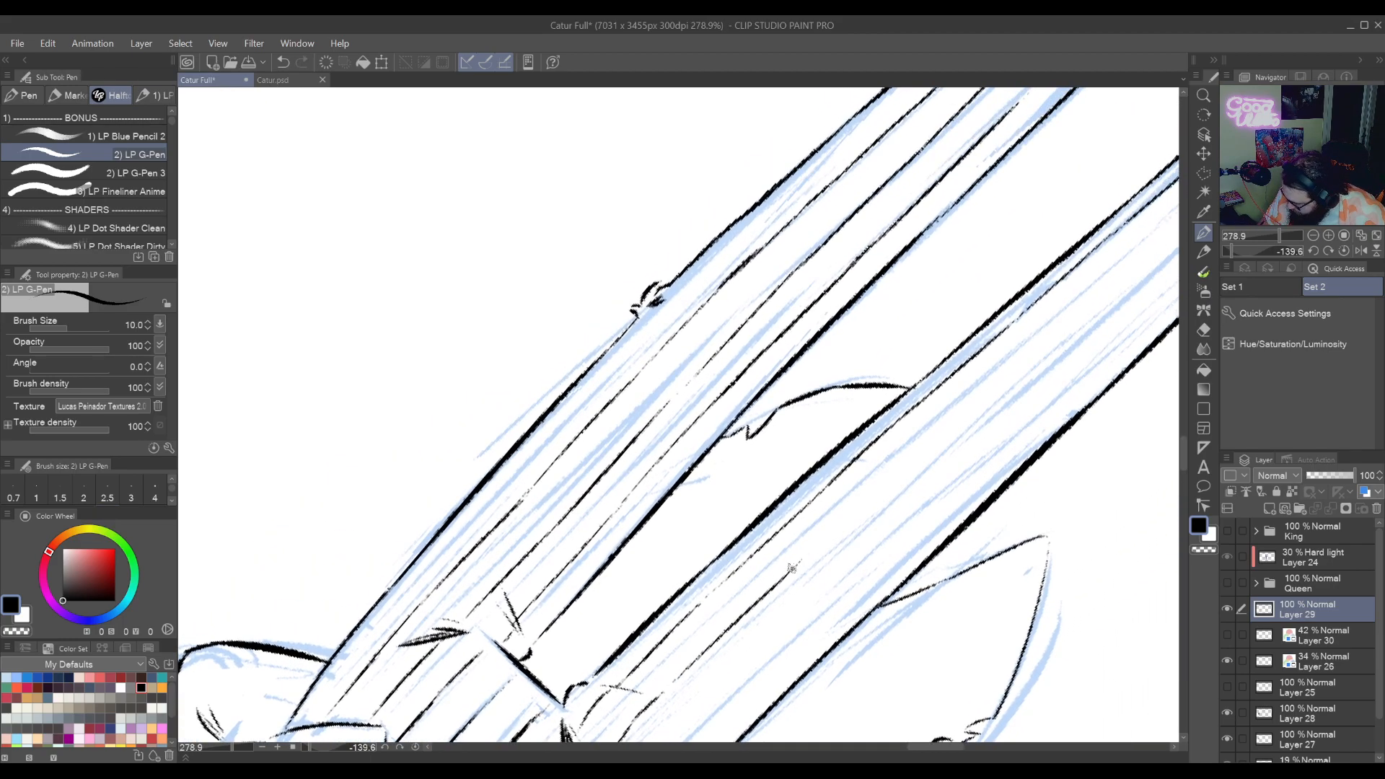
{"action": "left_click_drag", "start_coordinate": [883, 469], "coordinate": [743, 591]}
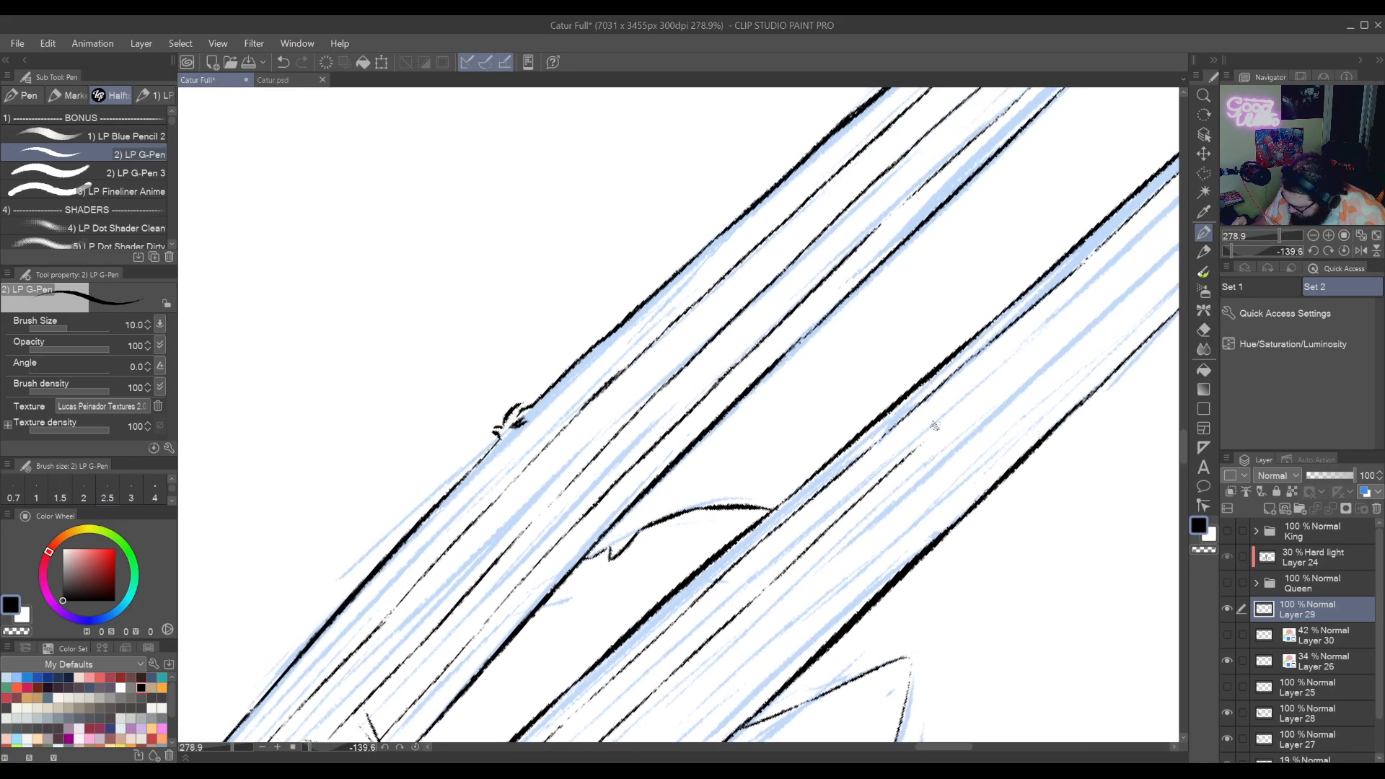
{"action": "left_click_drag", "start_coordinate": [887, 472], "coordinate": [840, 518]}
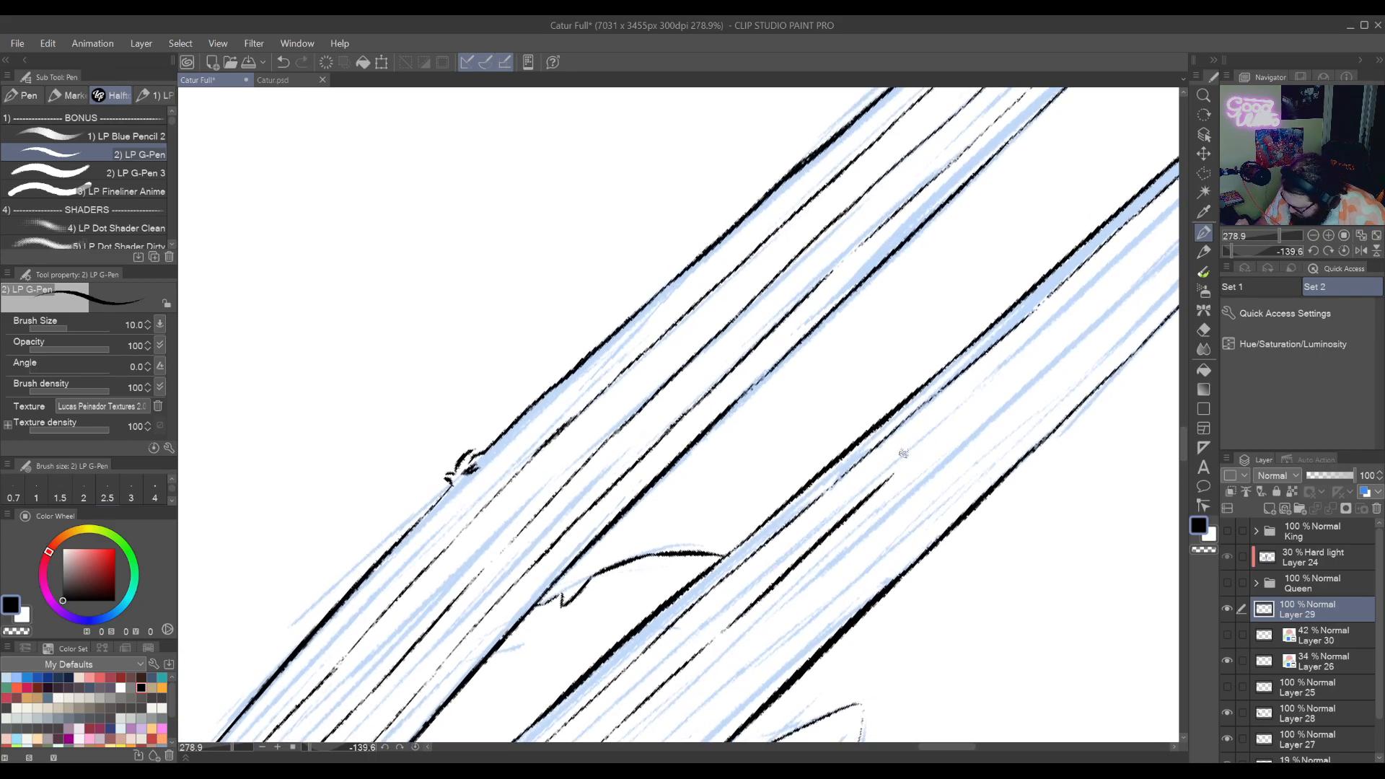
{"action": "left_click_drag", "start_coordinate": [851, 509], "coordinate": [967, 409]}
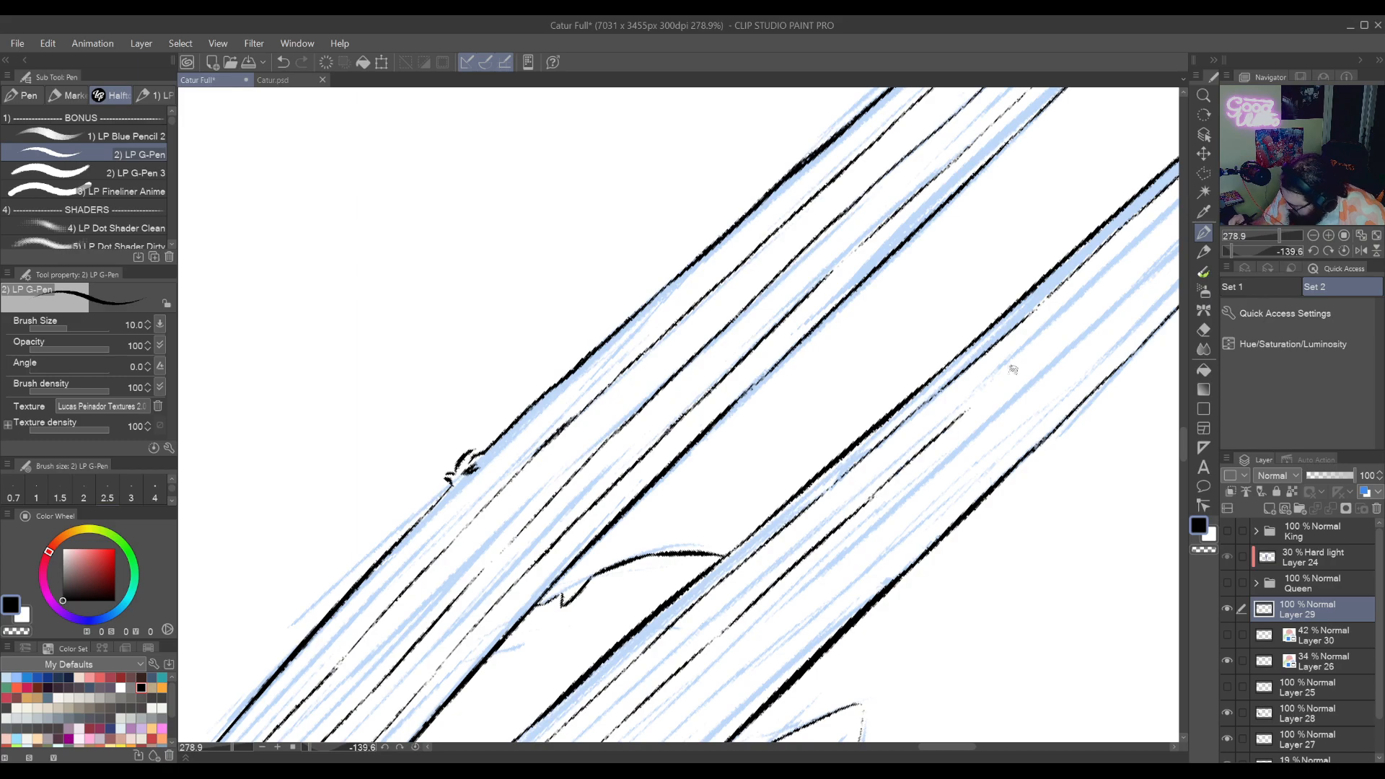
Continue the middle pinstripe of the character's right leg along the lower leg to the ankle, redoing the stroke until it runs clean
{"action": "mouse_move", "coordinate": [1013, 369]}
{"action": "left_mouse_down"}
{"action": "mouse_move", "coordinate": [747, 596]}
{"action": "mouse_move", "coordinate": [821, 541]}
{"action": "left_mouse_up"}
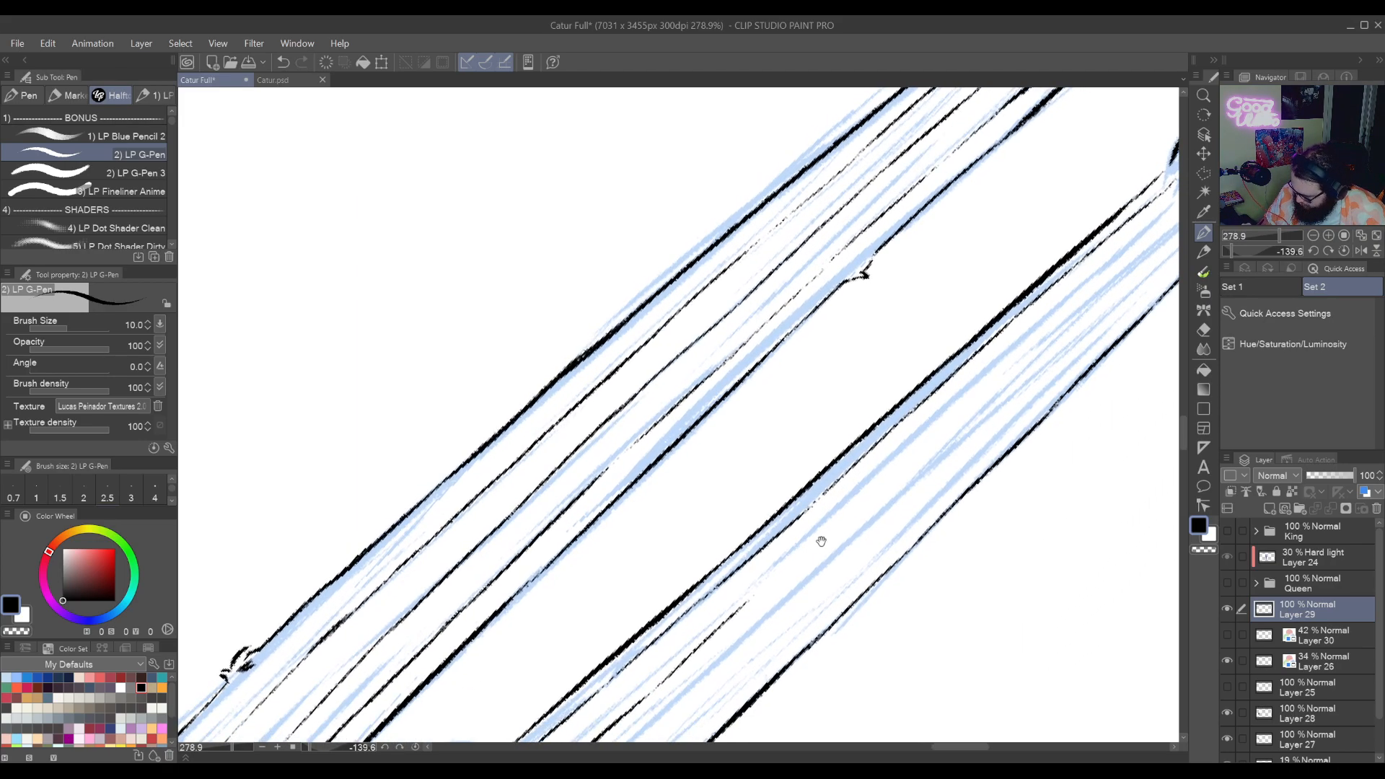
{"action": "left_click_drag", "start_coordinate": [746, 602], "coordinate": [967, 405]}
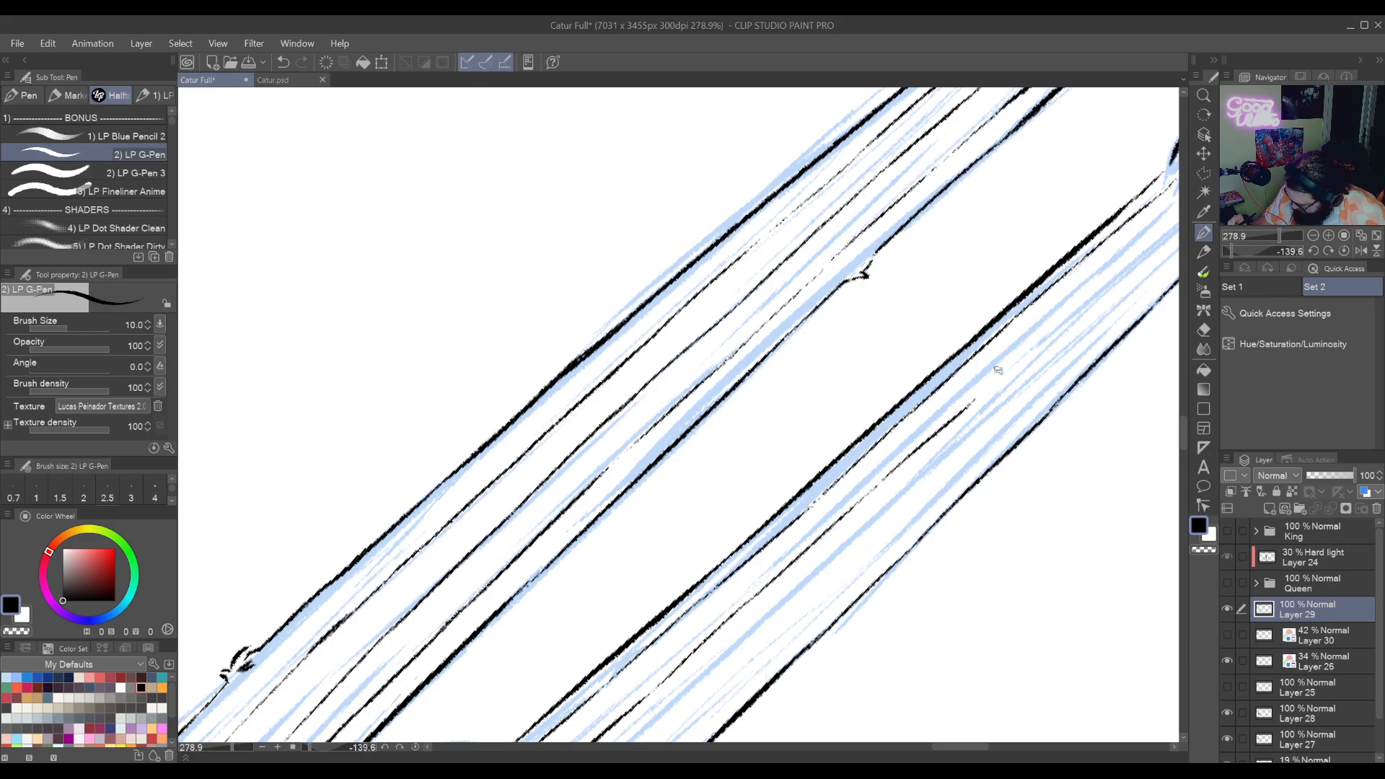
{"action": "key", "text": "ctrl+z"}
{"action": "mouse_move", "coordinate": [866, 496]}
{"action": "left_mouse_down"}
{"action": "mouse_move", "coordinate": [967, 404]}
{"action": "mouse_move", "coordinate": [790, 563]}
{"action": "mouse_move", "coordinate": [921, 445]}
{"action": "left_mouse_up"}
{"action": "key", "text": "ctrl+z"}
{"action": "left_click_drag", "start_coordinate": [761, 595], "coordinate": [985, 395]}
{"action": "key", "text": "ctrl+z"}
{"action": "left_click_drag", "start_coordinate": [878, 489], "coordinate": [1086, 289]}
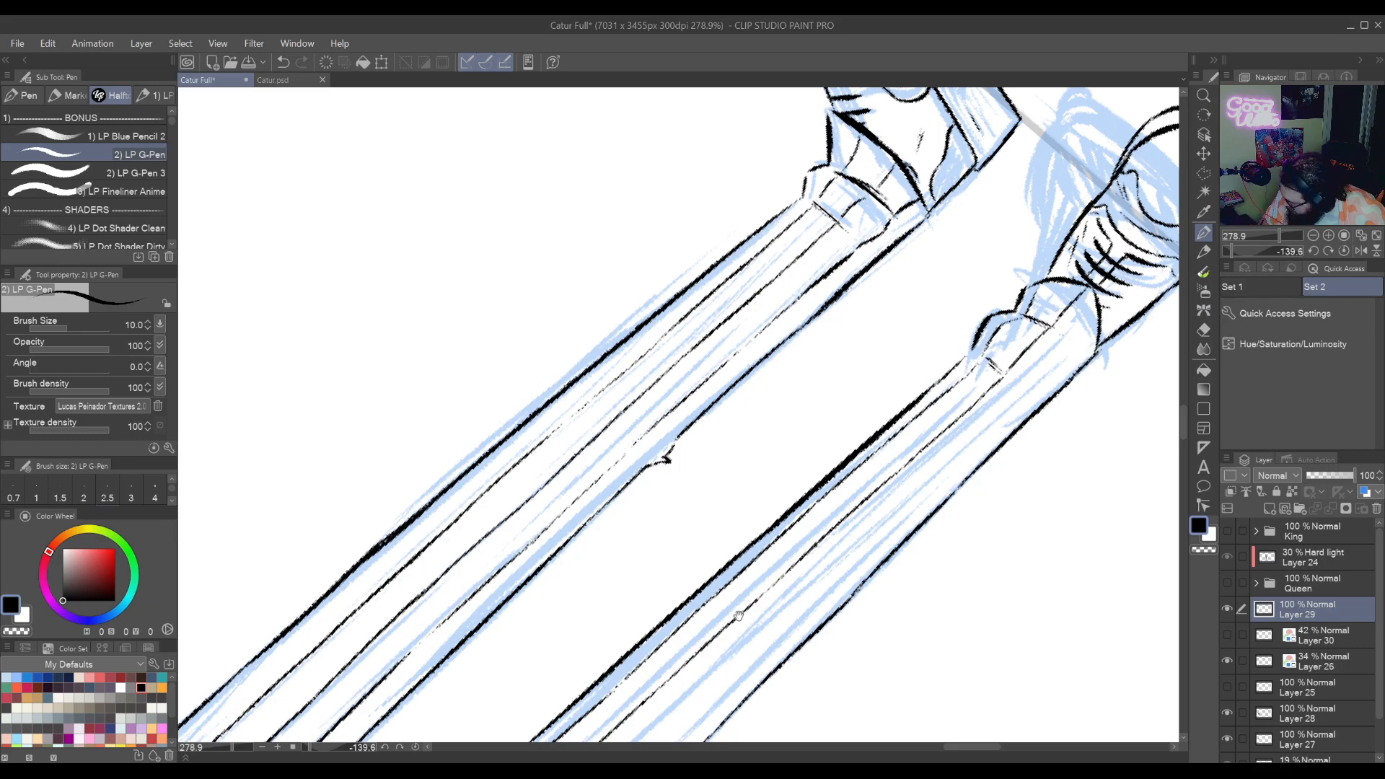
Ink the outermost pinstripe of the character's right trouser leg from the upper thigh to the ankle, redoing one stroke
{"action": "left_click_drag", "start_coordinate": [738, 616], "coordinate": [890, 456]}
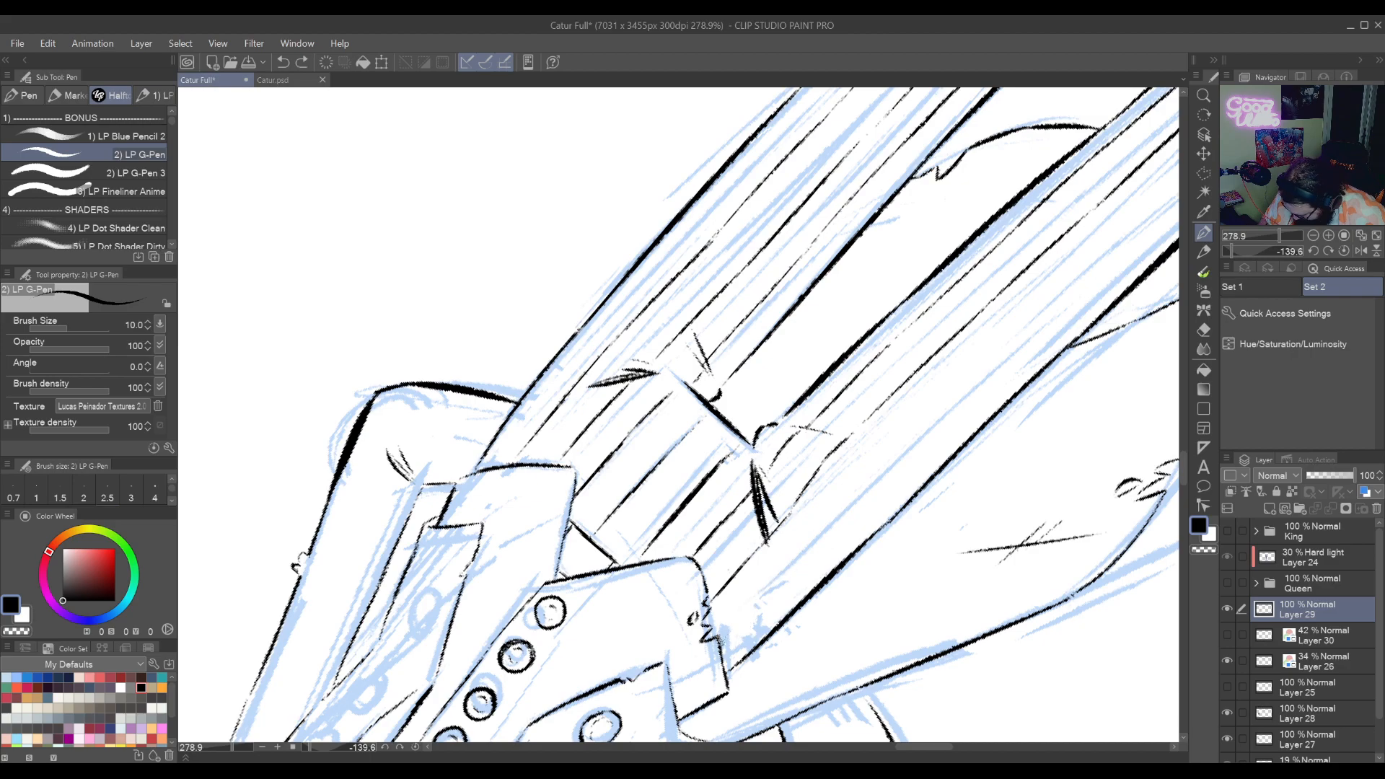
{"action": "left_click_drag", "start_coordinate": [962, 405], "coordinate": [793, 540]}
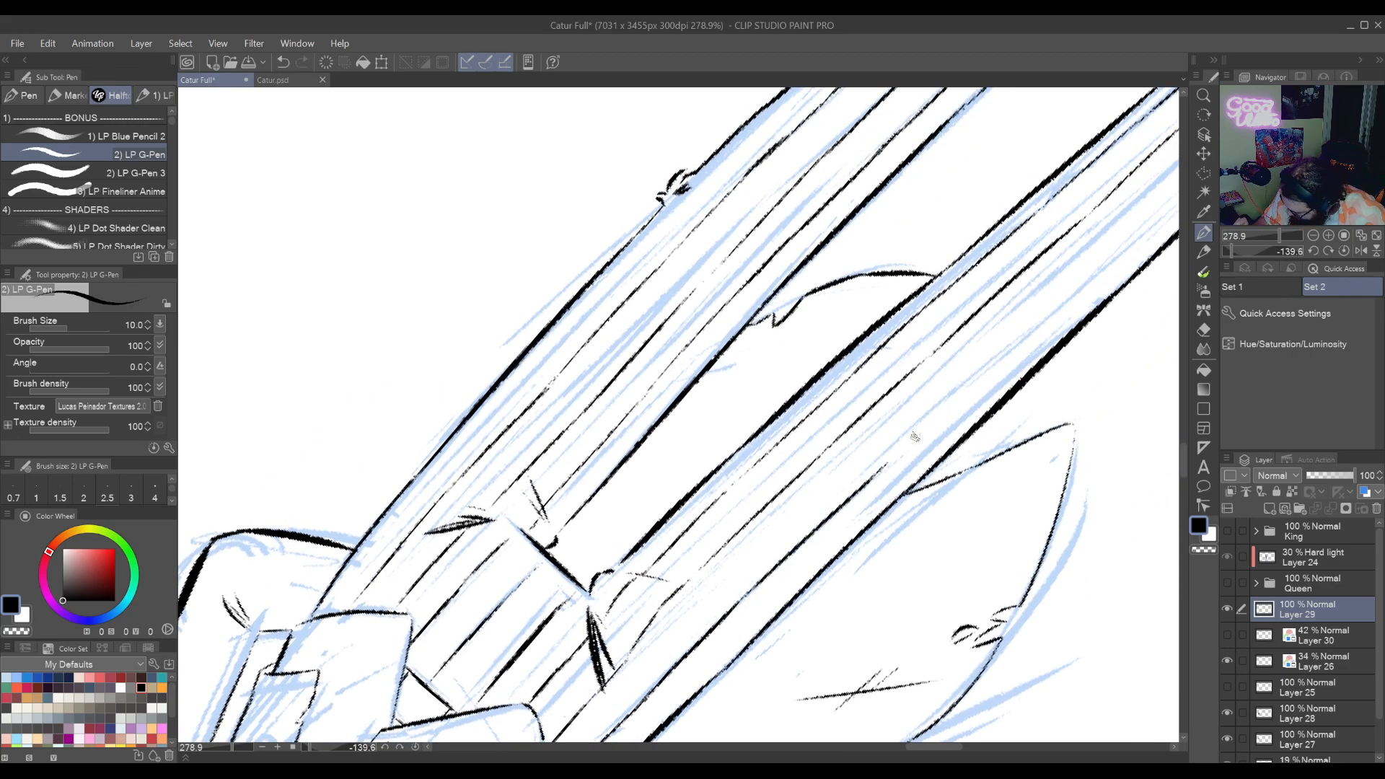
{"action": "left_click_drag", "start_coordinate": [953, 396], "coordinate": [788, 544]}
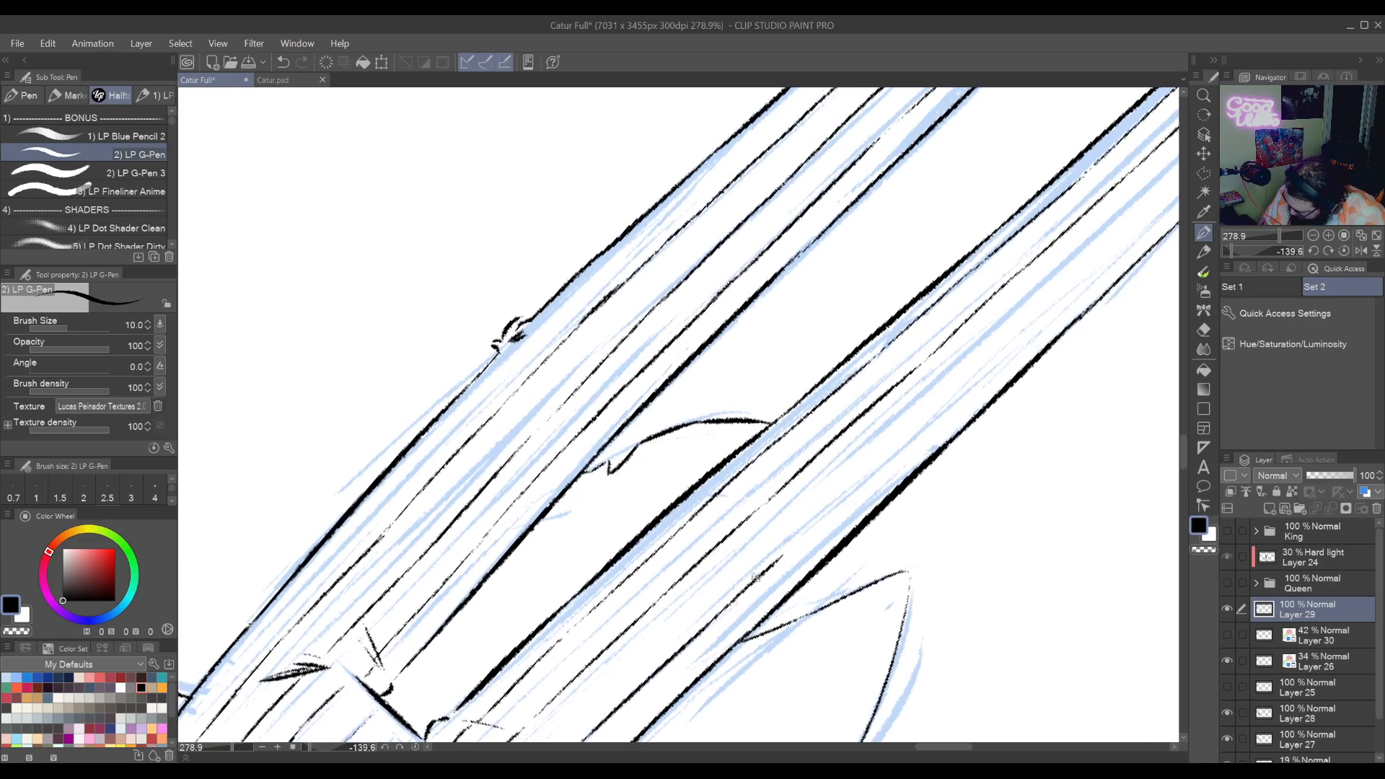
{"action": "left_click_drag", "start_coordinate": [944, 397], "coordinate": [772, 573]}
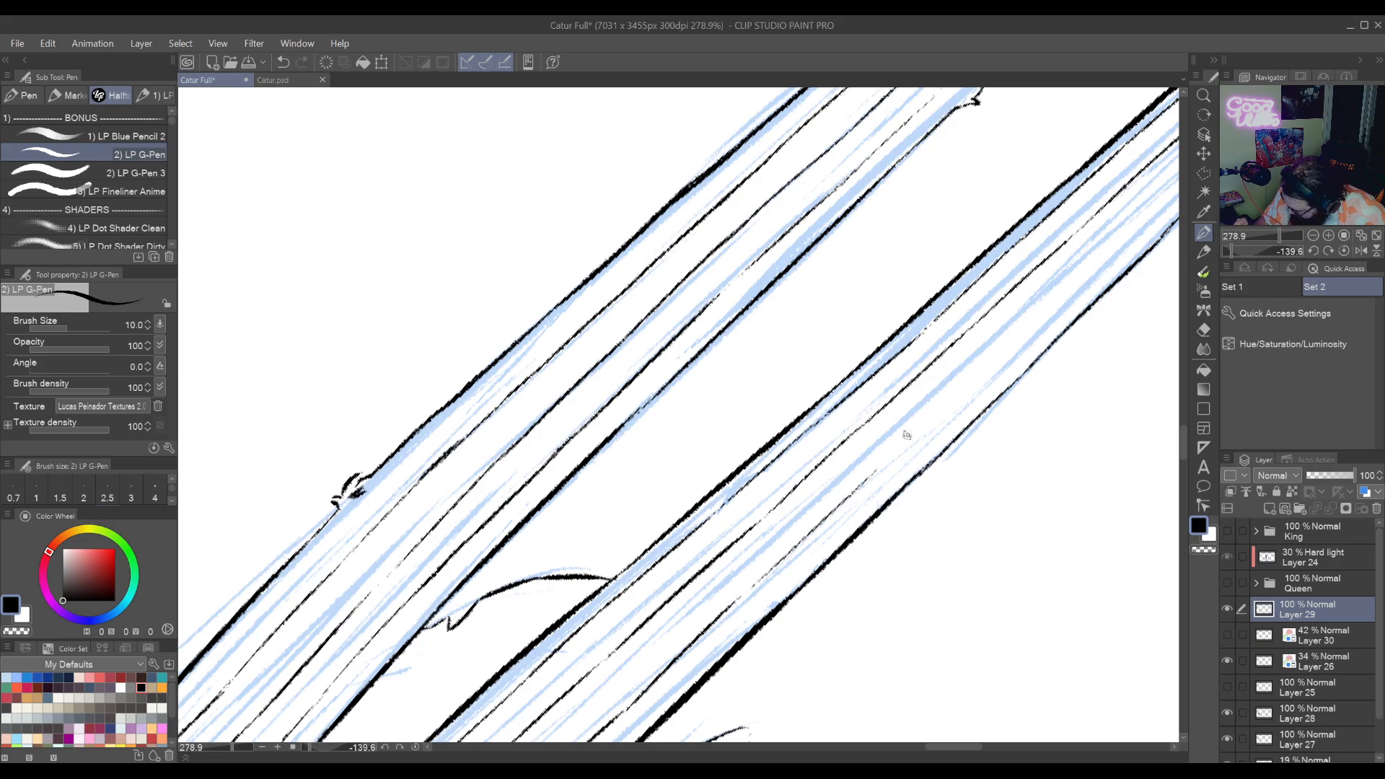
{"action": "left_click_drag", "start_coordinate": [975, 382], "coordinate": [839, 509]}
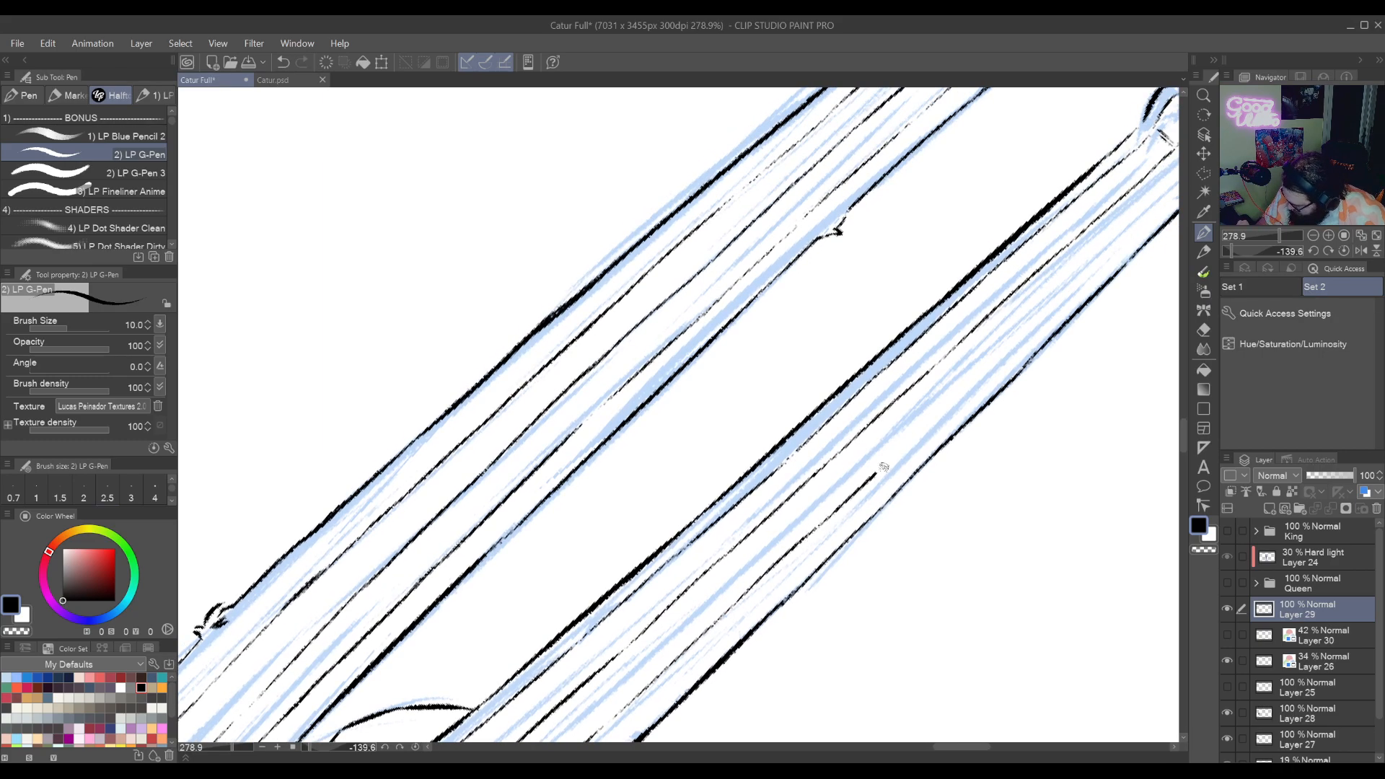
{"action": "mouse_move", "coordinate": [921, 431]}
{"action": "left_mouse_down"}
{"action": "mouse_move", "coordinate": [767, 560]}
{"action": "mouse_move", "coordinate": [907, 428]}
{"action": "left_mouse_up"}
{"action": "key", "text": "ctrl+z"}
{"action": "left_click_drag", "start_coordinate": [848, 485], "coordinate": [1092, 254]}
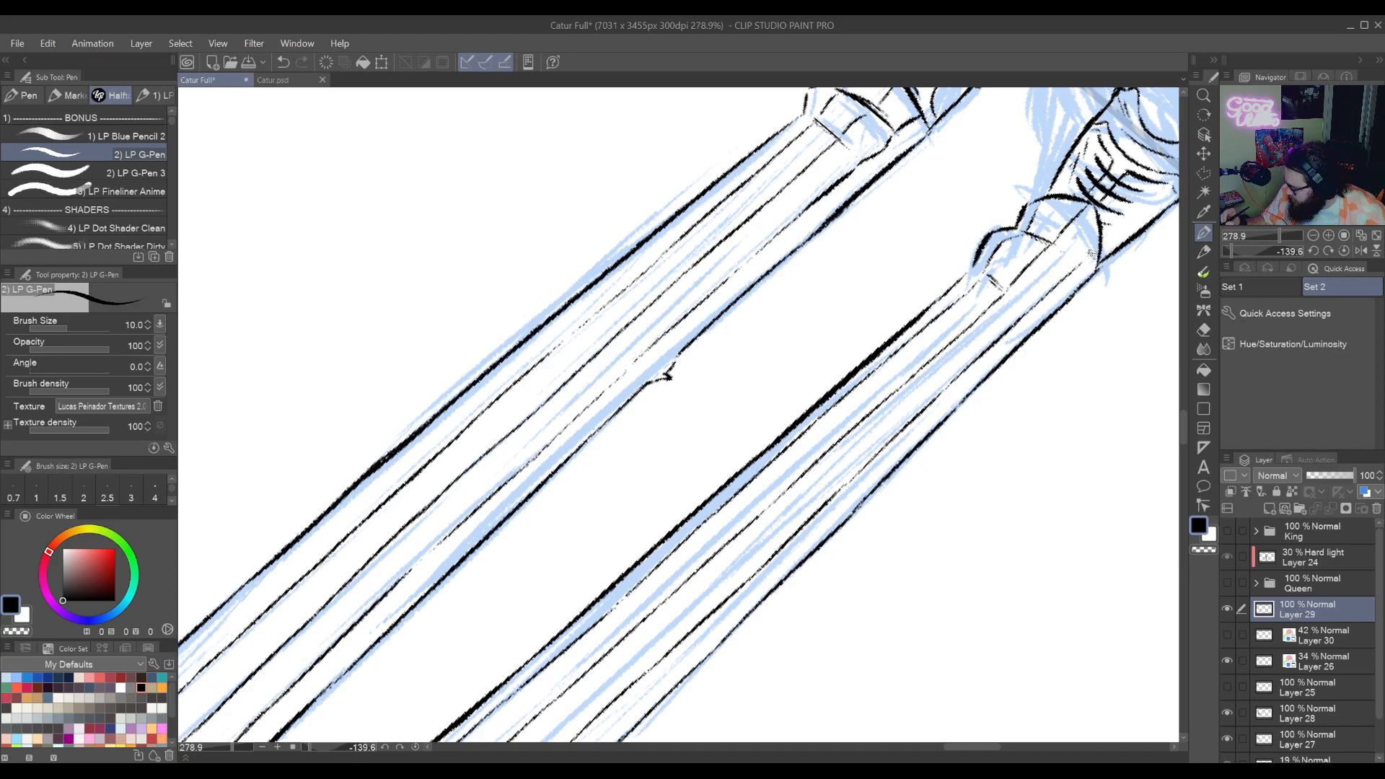
Reset the canvas rotation to 0 and hide the blue jester sketch on Layer 26
{"action": "left_click_drag", "start_coordinate": [1001, 333], "coordinate": [896, 303]}
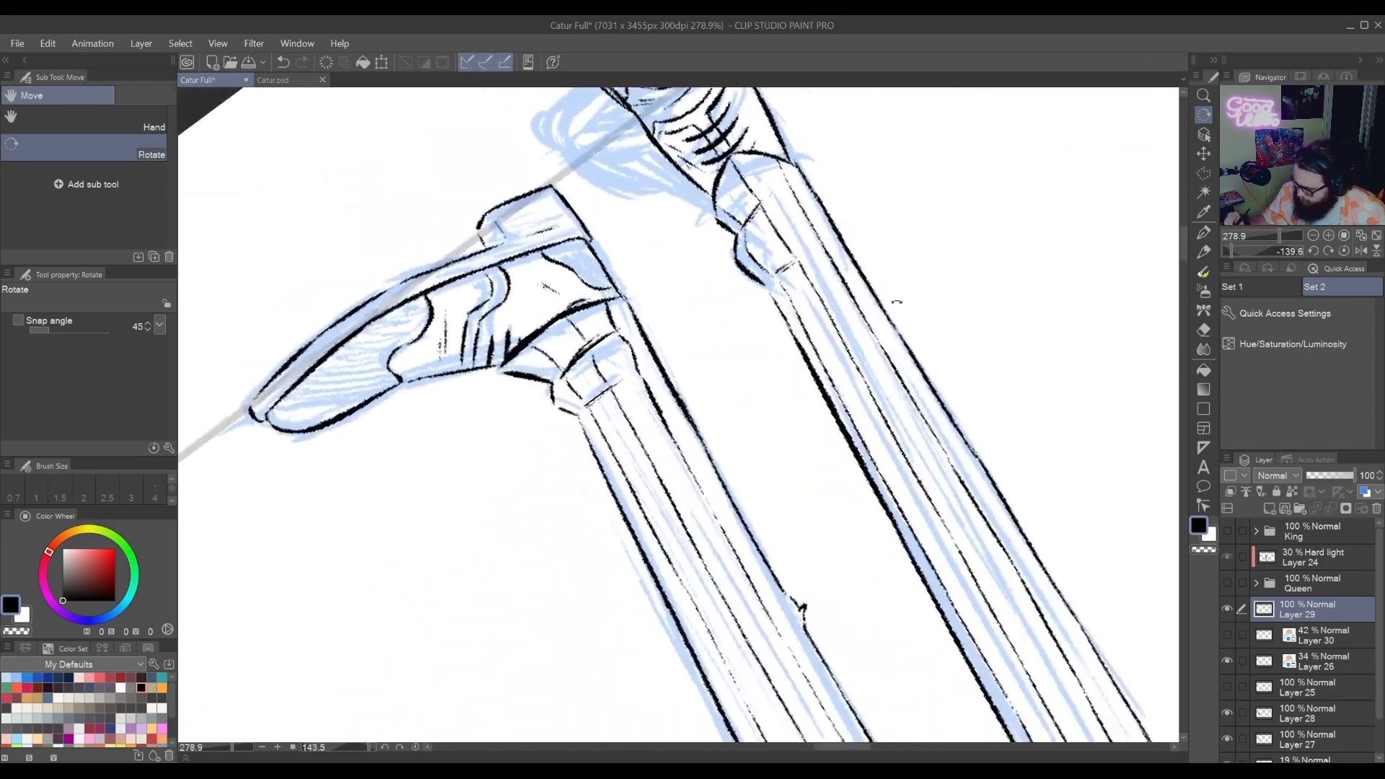
{"action": "left_click_drag", "start_coordinate": [799, 318], "coordinate": [864, 547]}
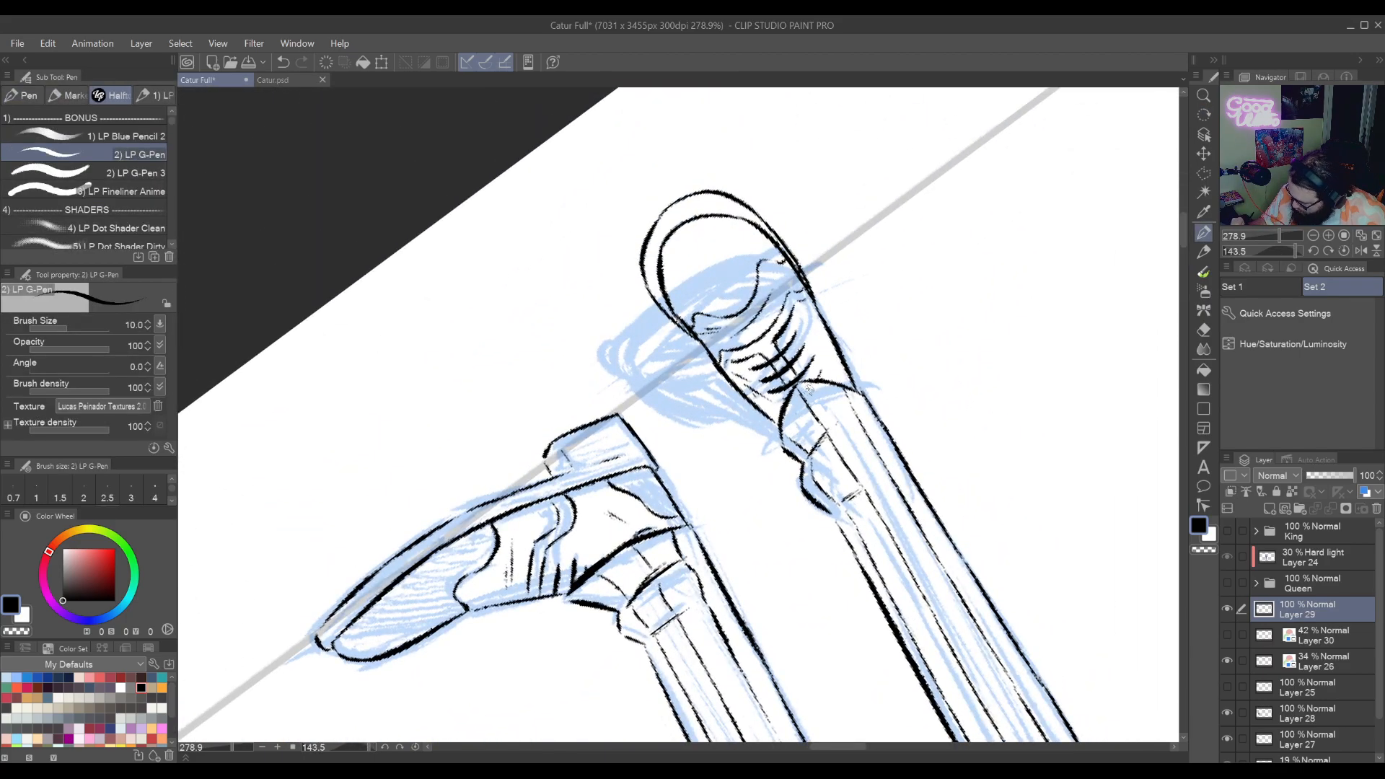
{"action": "left_click_drag", "start_coordinate": [928, 315], "coordinate": [792, 728]}
{"action": "left_click_drag", "start_coordinate": [789, 489], "coordinate": [671, 488]}
{"action": "left_click_drag", "start_coordinate": [847, 430], "coordinate": [803, 688]}
{"action": "left_click_drag", "start_coordinate": [772, 596], "coordinate": [747, 680]}
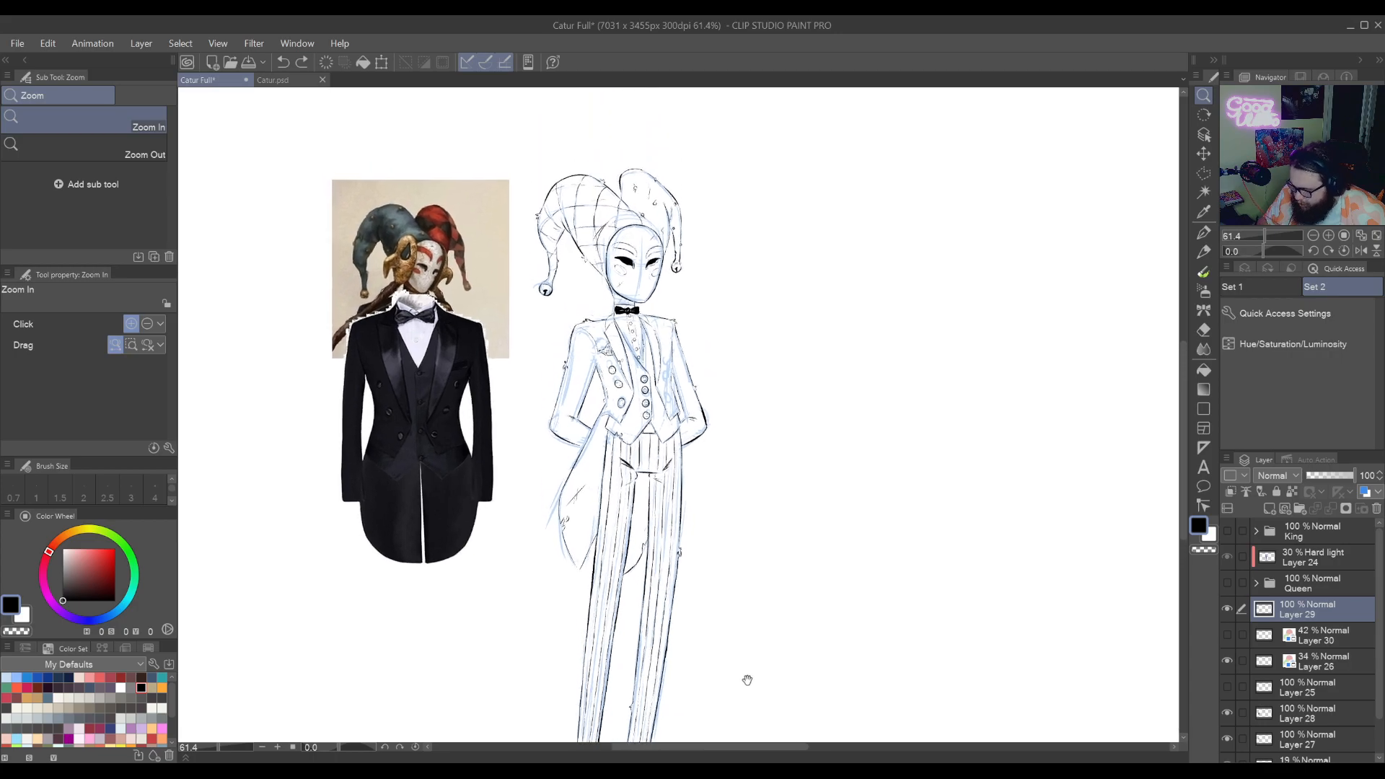
{"action": "left_click_drag", "start_coordinate": [788, 488], "coordinate": [813, 561]}
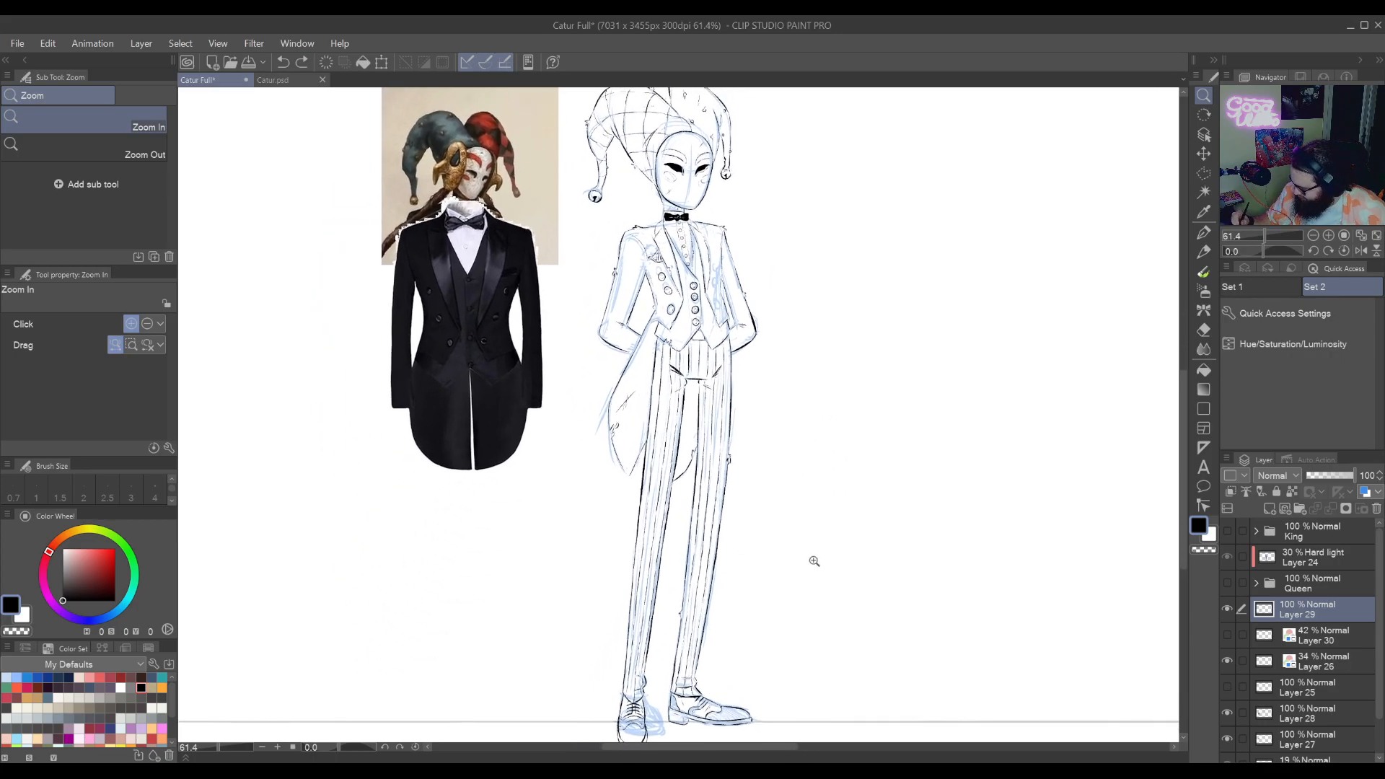
{"action": "left_click", "coordinate": [1227, 660]}
{"action": "scroll", "coordinate": [922, 642], "scroll_direction": "down", "scroll_amount": 3}
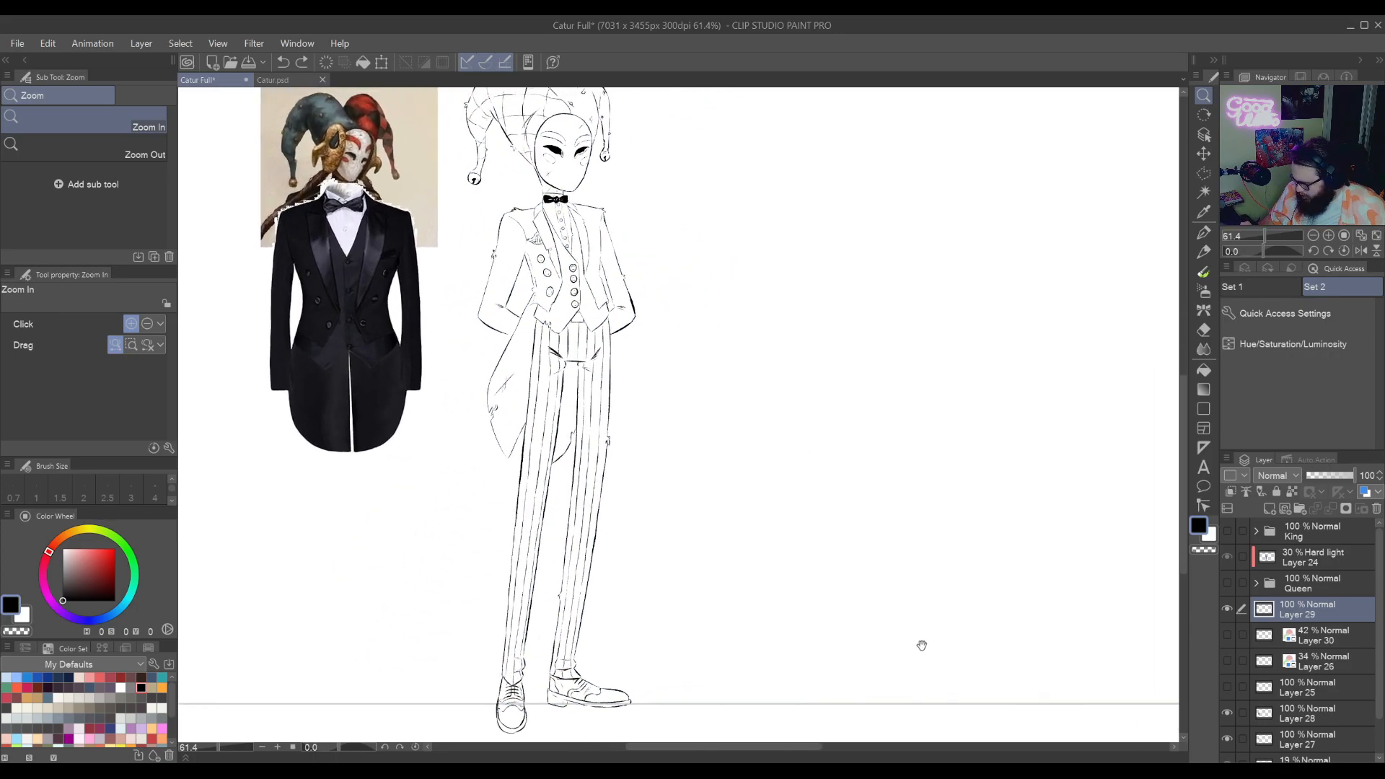
Show the King and Queen folders and hide the jester and tailcoat reference images on Layers 28 and 27
{"action": "left_click_drag", "start_coordinate": [958, 621], "coordinate": [933, 717]}
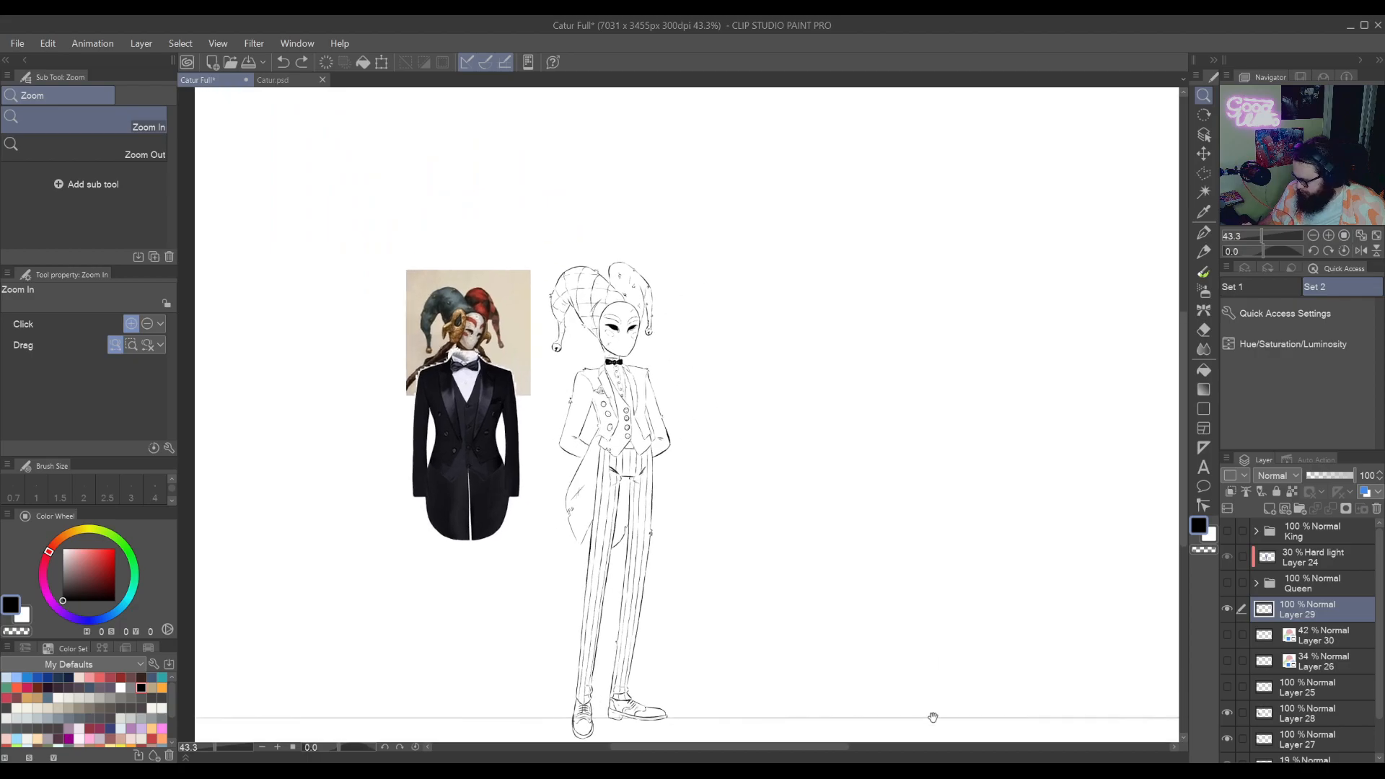
{"action": "left_click", "coordinate": [1227, 583]}
{"action": "left_click", "coordinate": [1227, 531]}
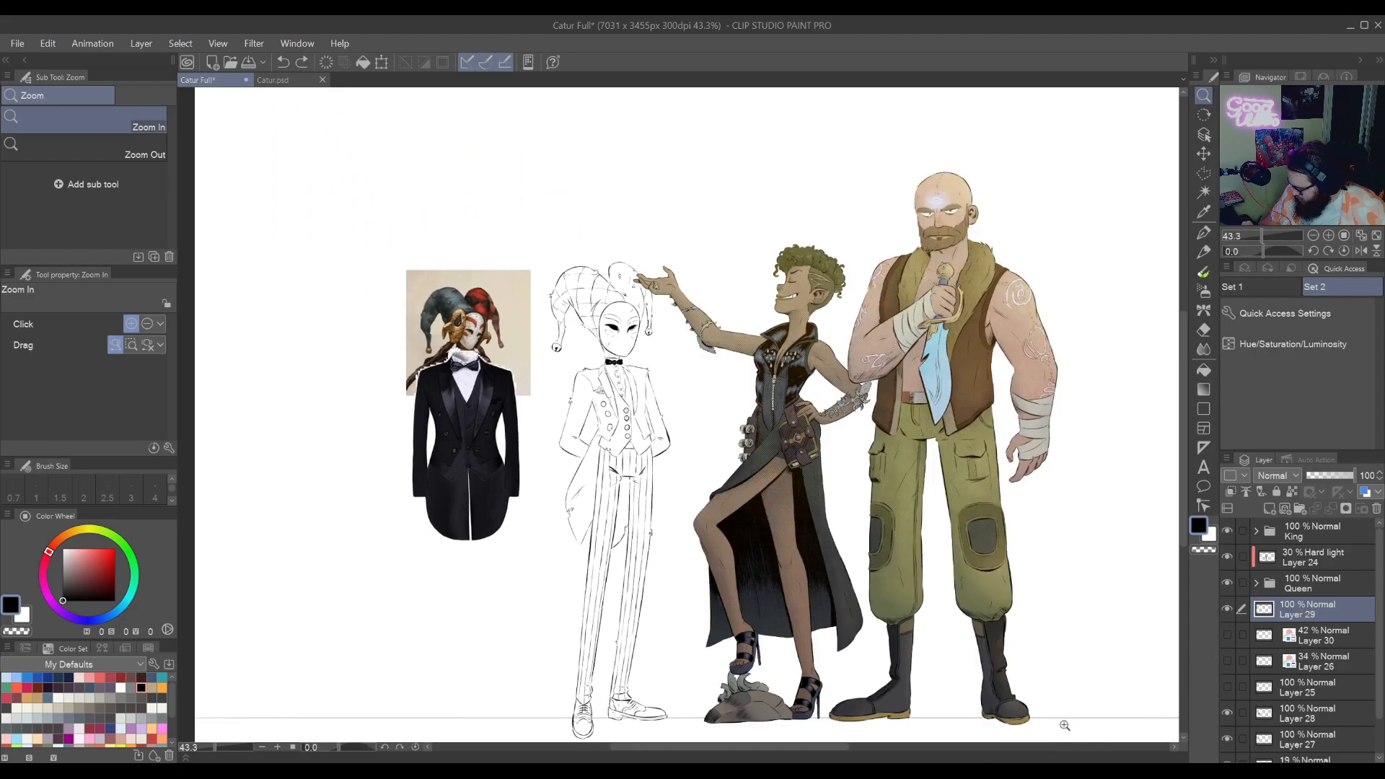
{"action": "left_click_drag", "start_coordinate": [1036, 714], "coordinate": [1199, 700]}
{"action": "left_click", "coordinate": [1227, 713]}
{"action": "left_click", "coordinate": [1227, 739]}
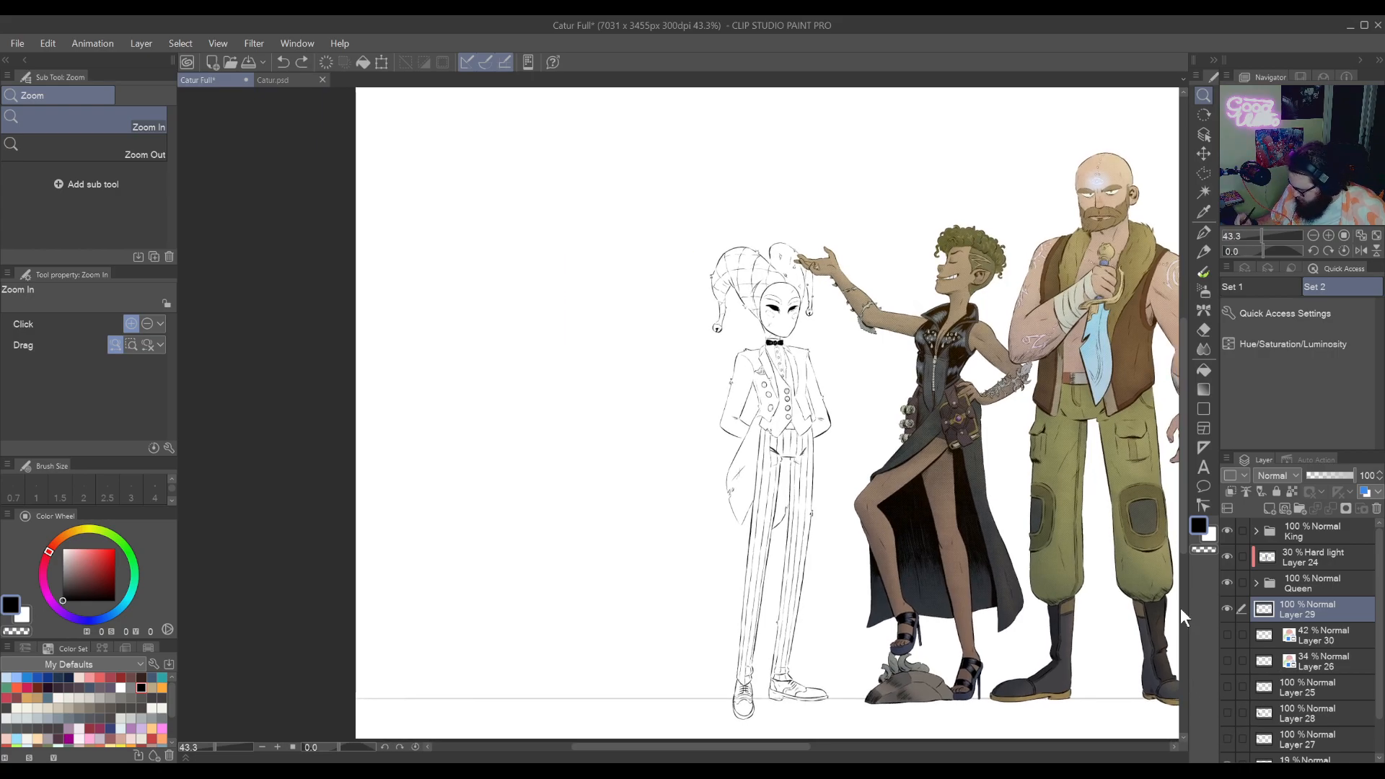
Select Layers 29, 30 and 26 together and move the jester sideways, clear of the Queen's outstretched hand
{"action": "left_click_drag", "start_coordinate": [1180, 607], "coordinate": [1235, 597]}
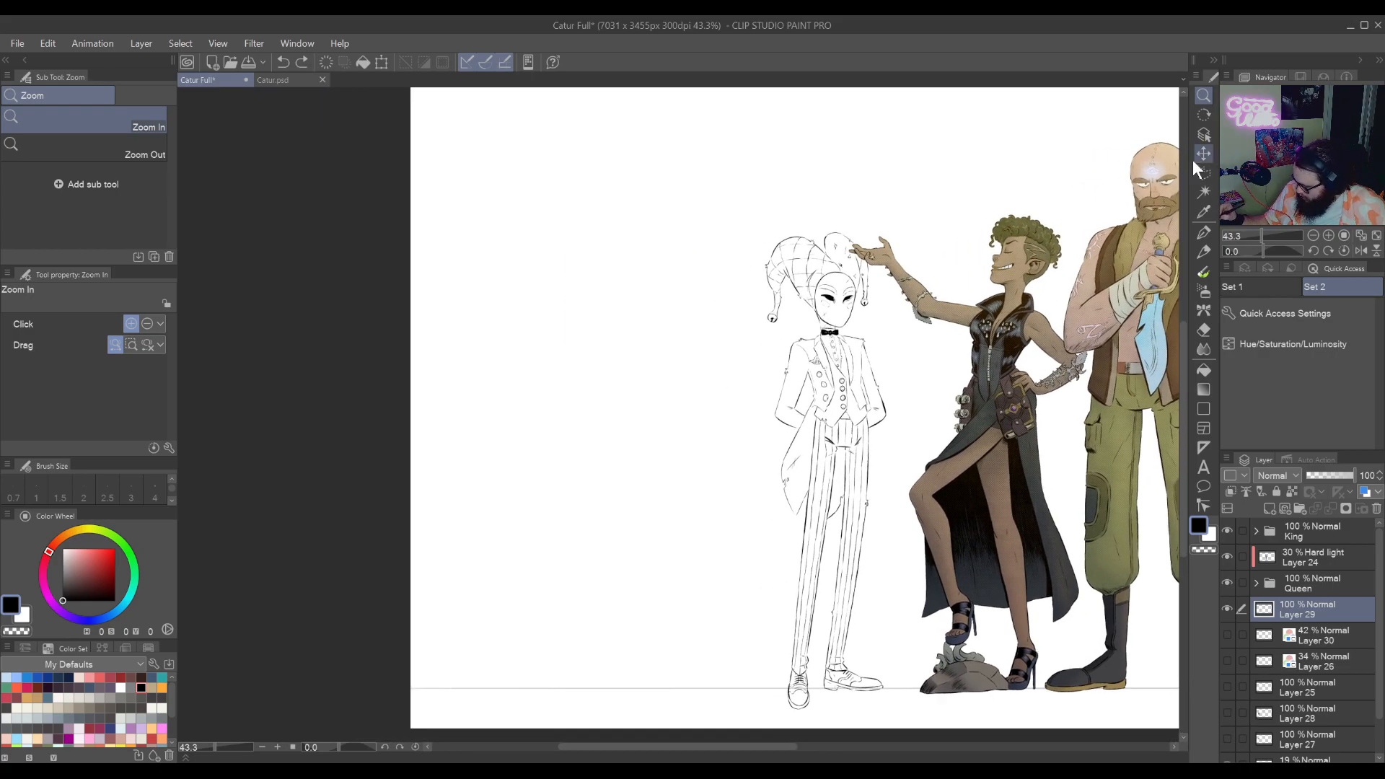
{"action": "key", "text": "k"}
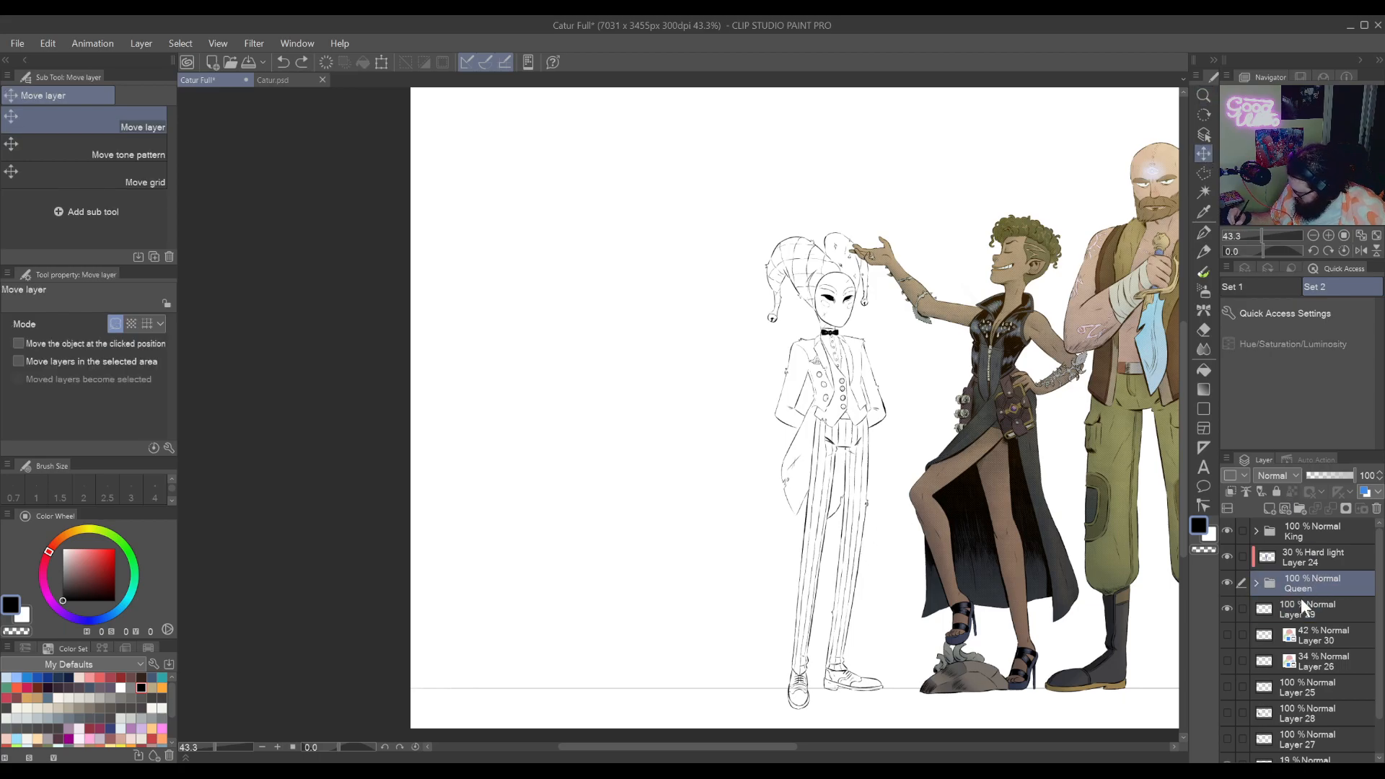
{"action": "left_click", "coordinate": [1305, 660], "text": "shift"}
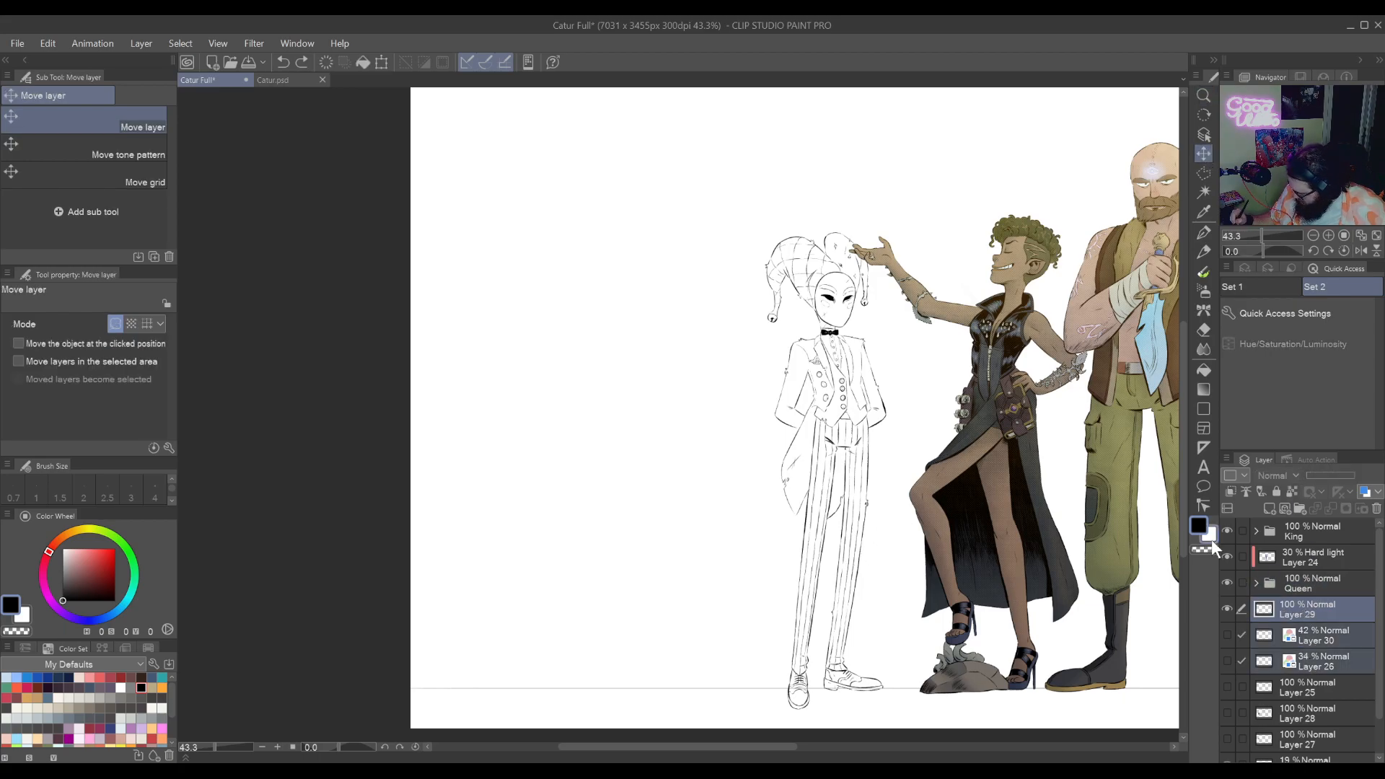
{"action": "left_click_drag", "start_coordinate": [864, 448], "coordinate": [812, 442]}
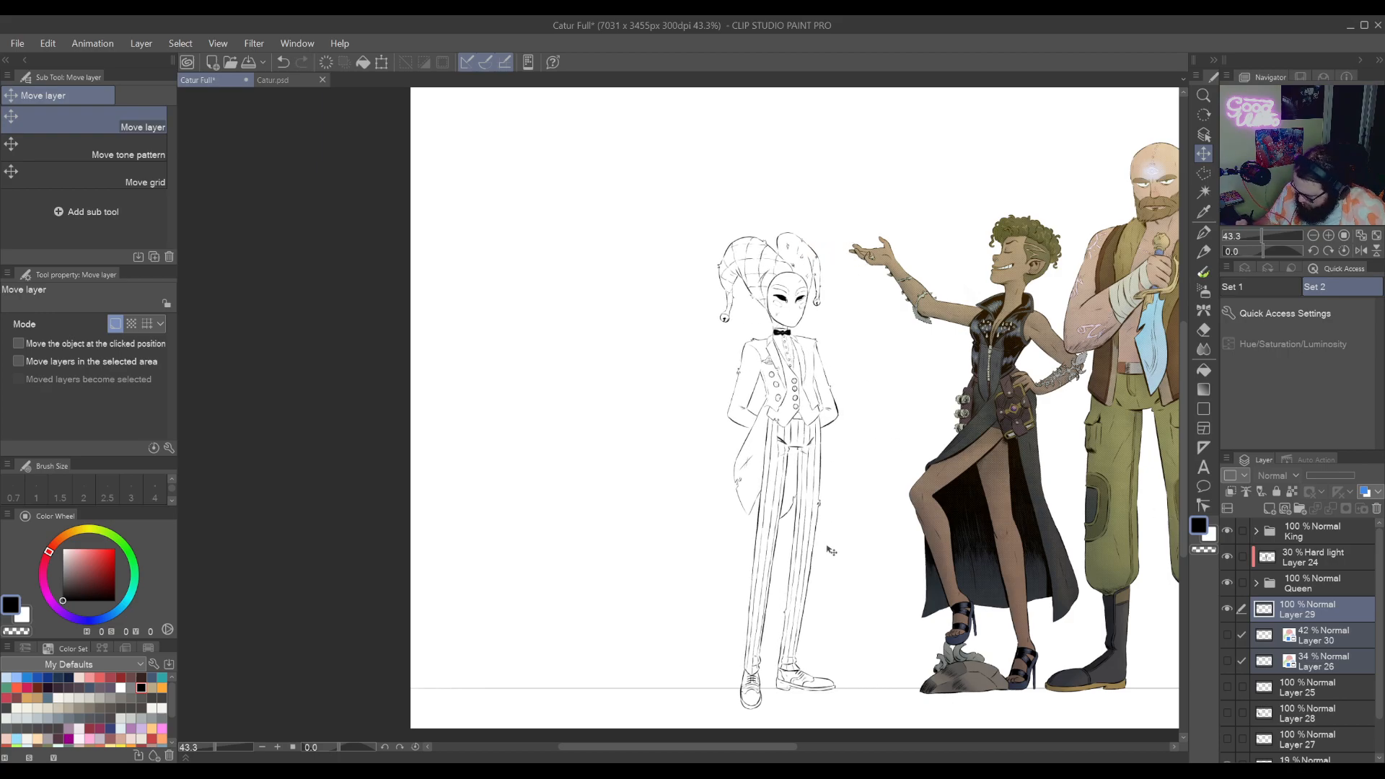
{"action": "left_click_drag", "start_coordinate": [851, 541], "coordinate": [861, 537]}
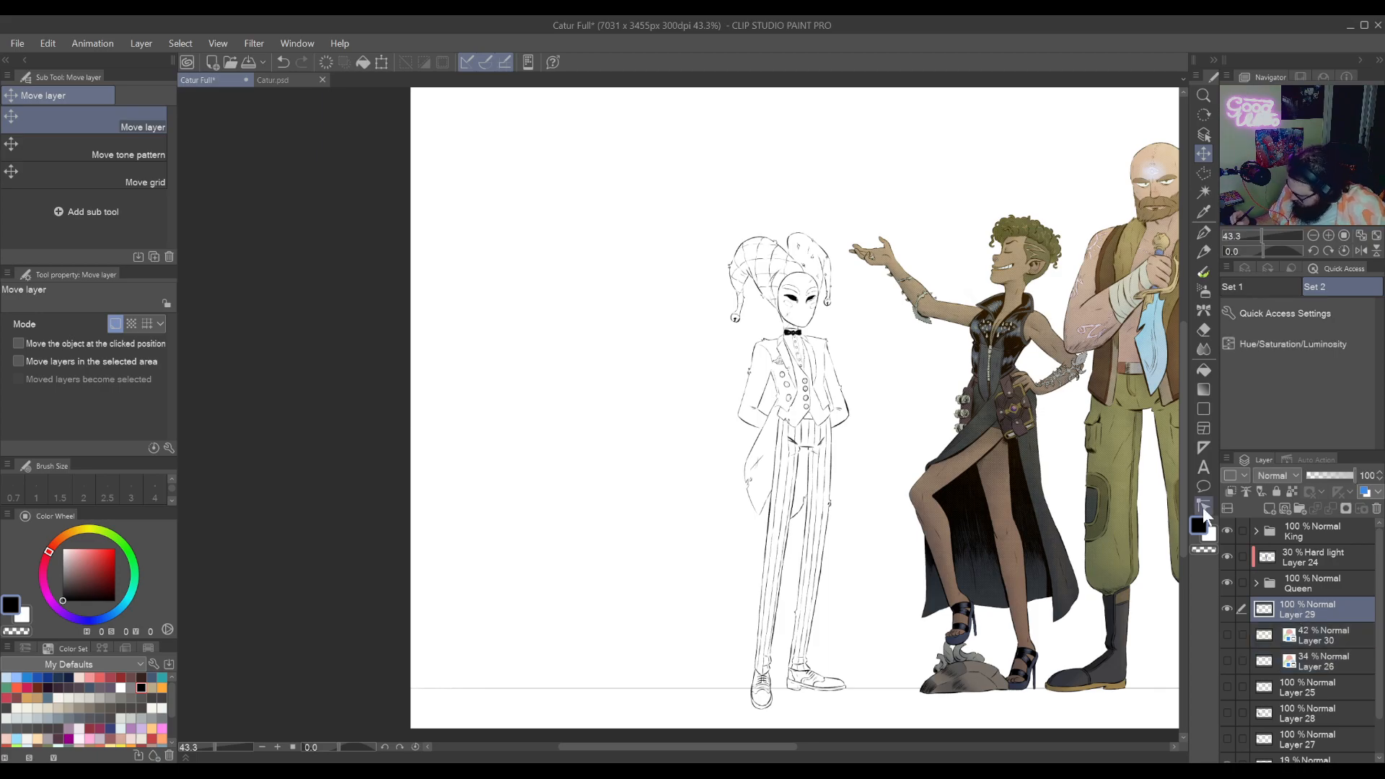
Flip the jester line art on Layer 29 horizontally and compare it with the Queen and King
{"action": "left_click", "coordinate": [381, 62]}
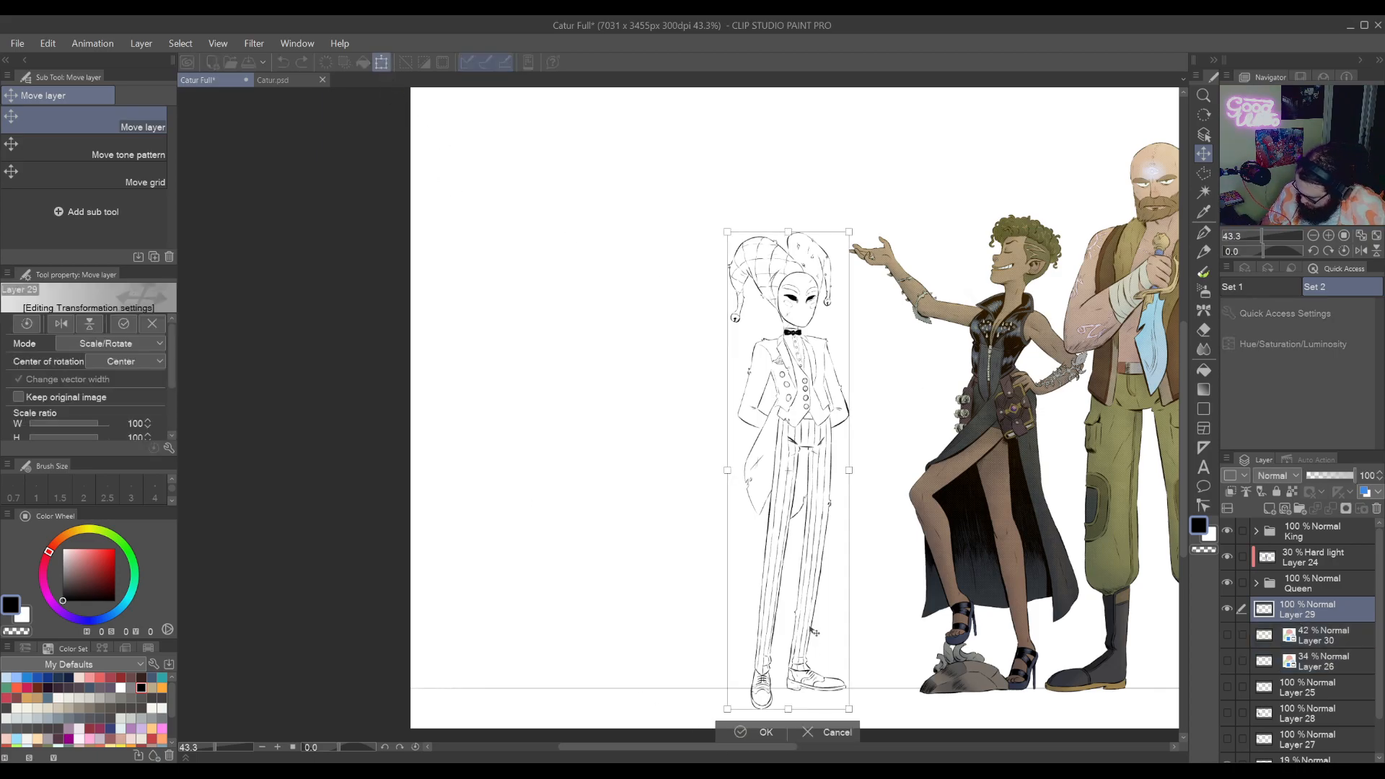
{"action": "key", "text": "h"}
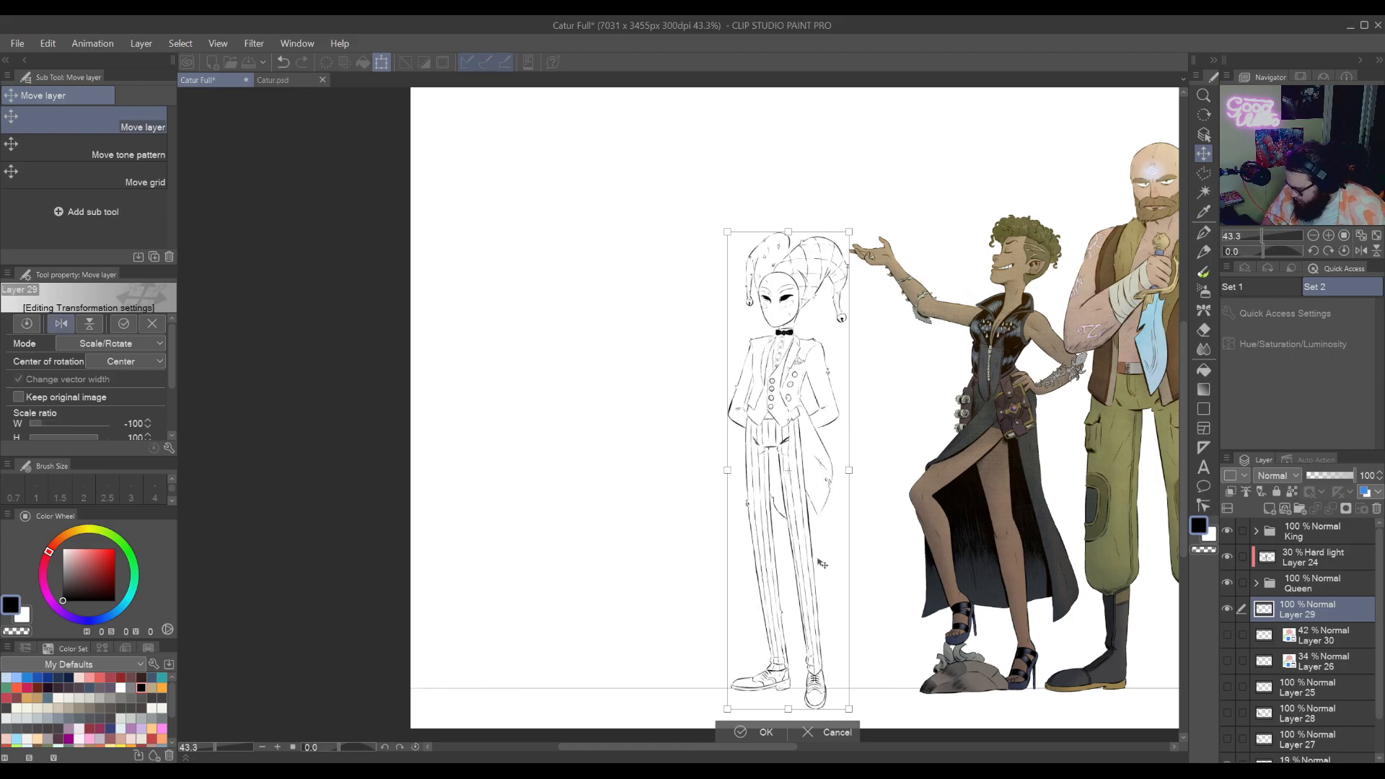
{"action": "left_click", "coordinate": [770, 733]}
{"action": "left_click_drag", "start_coordinate": [924, 660], "coordinate": [751, 673]}
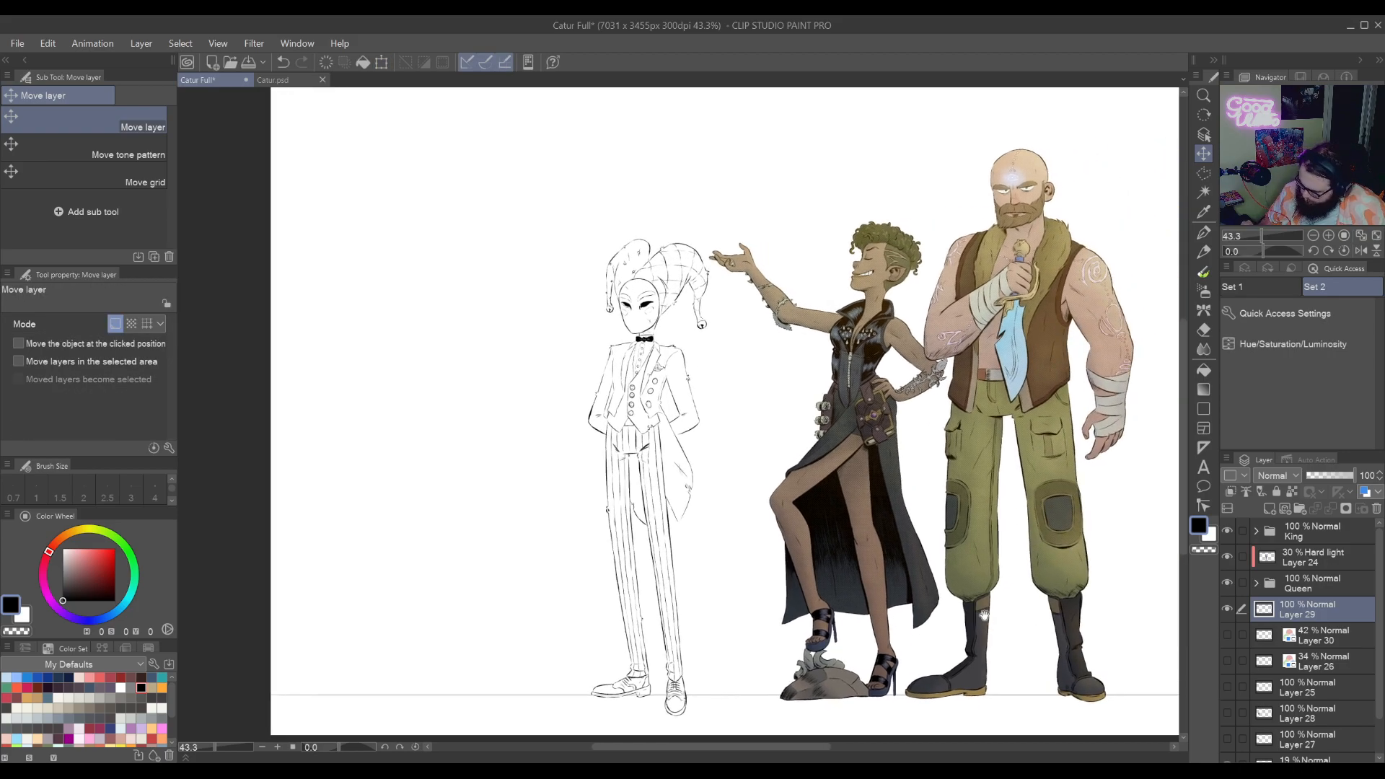
{"action": "left_click_drag", "start_coordinate": [985, 614], "coordinate": [691, 606]}
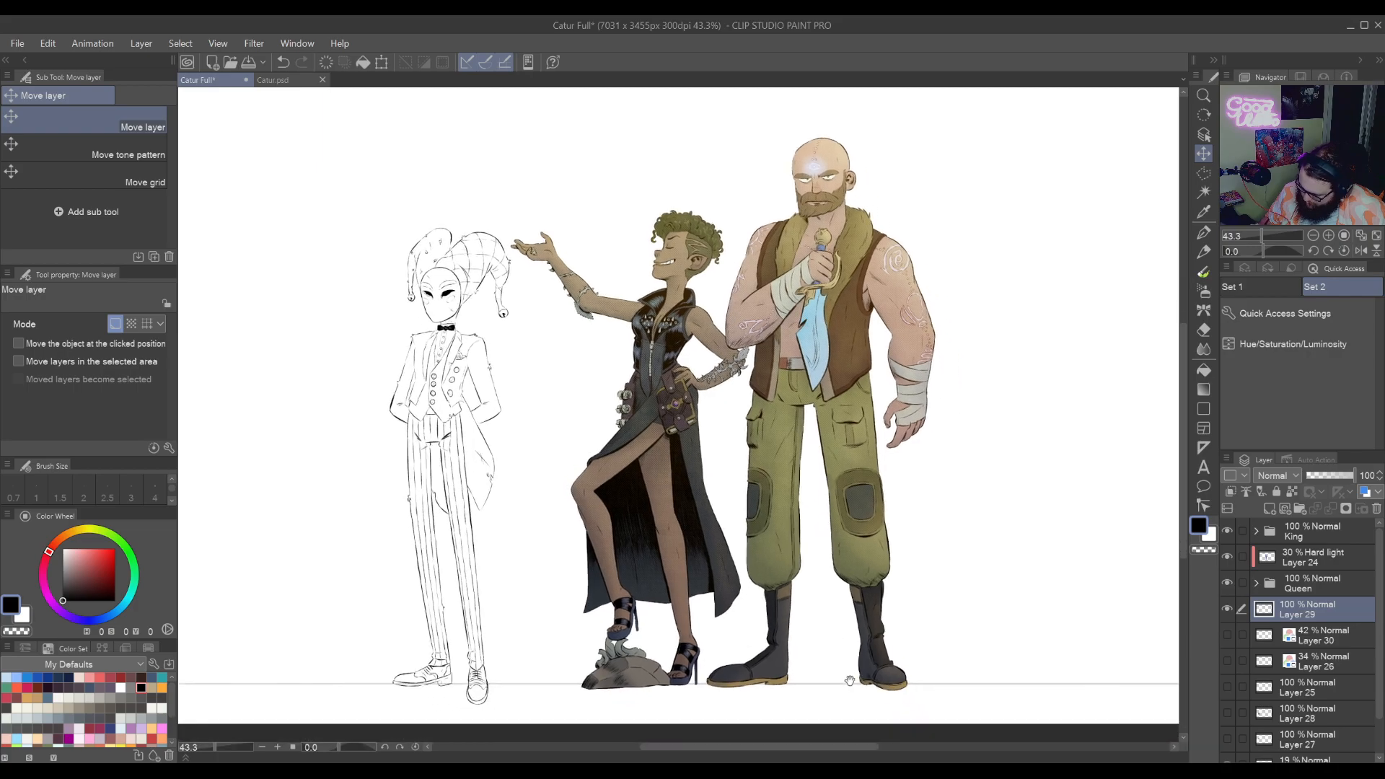
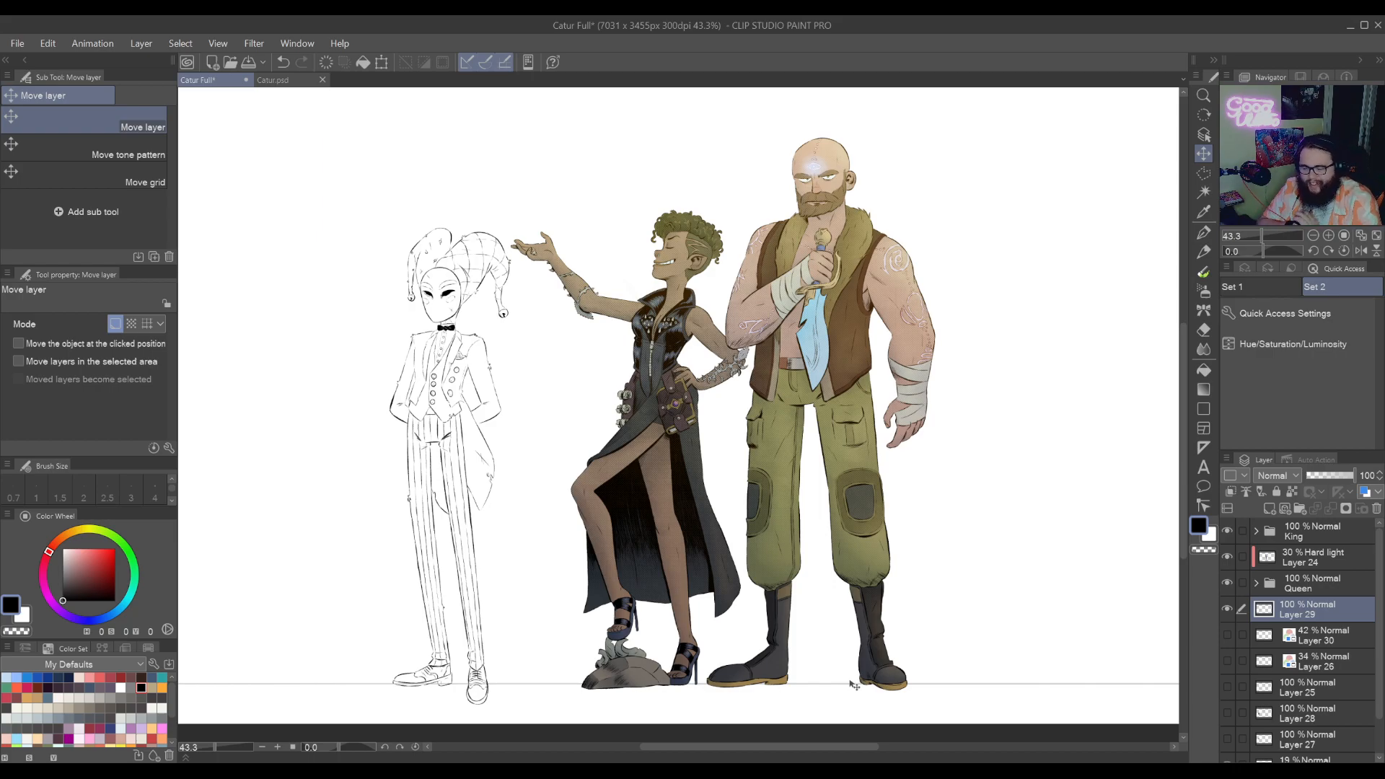
Enclose the jester's front-facing shoe in a polyline selection, delete its line art from Layer 29 and deselect
{"action": "scroll", "coordinate": [823, 653], "scroll_direction": "up", "scroll_amount": 8}
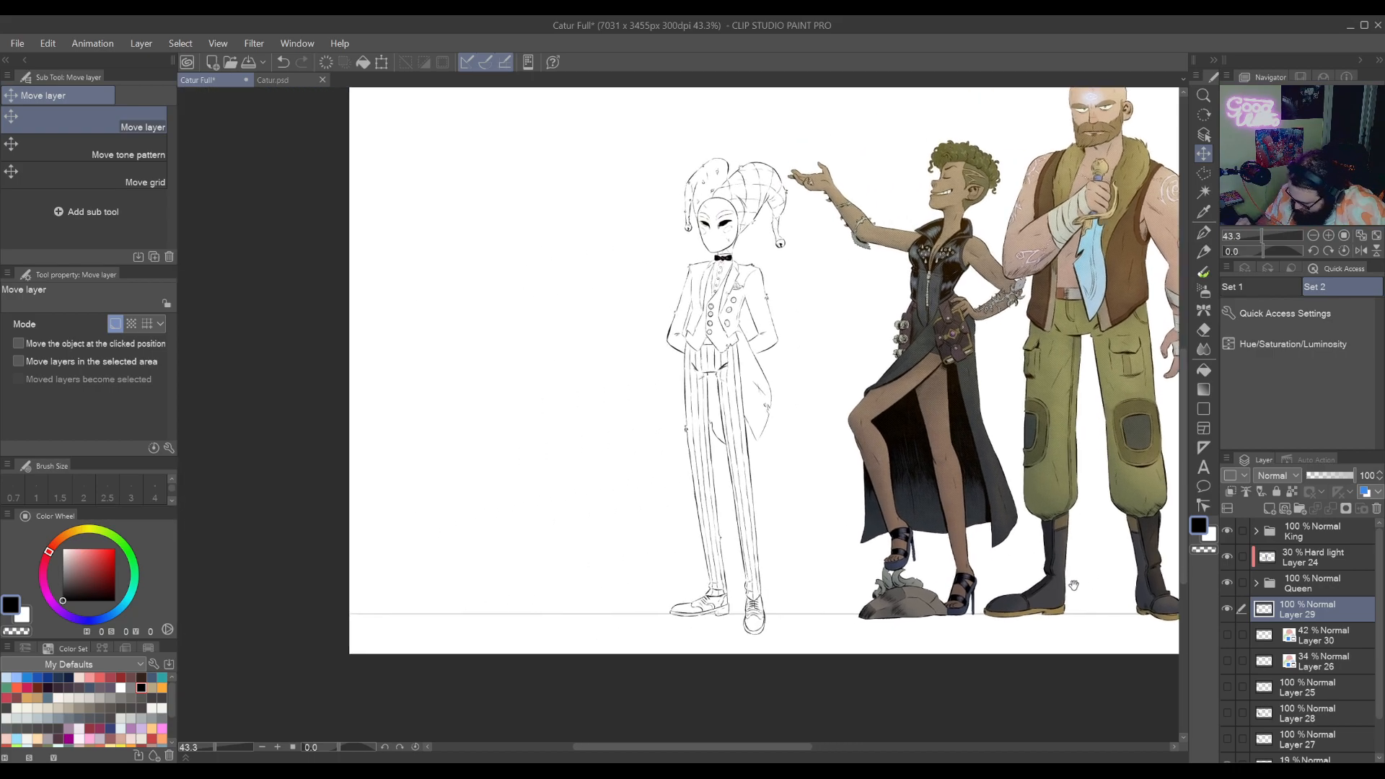
{"action": "left_click_drag", "start_coordinate": [842, 644], "coordinate": [930, 696]}
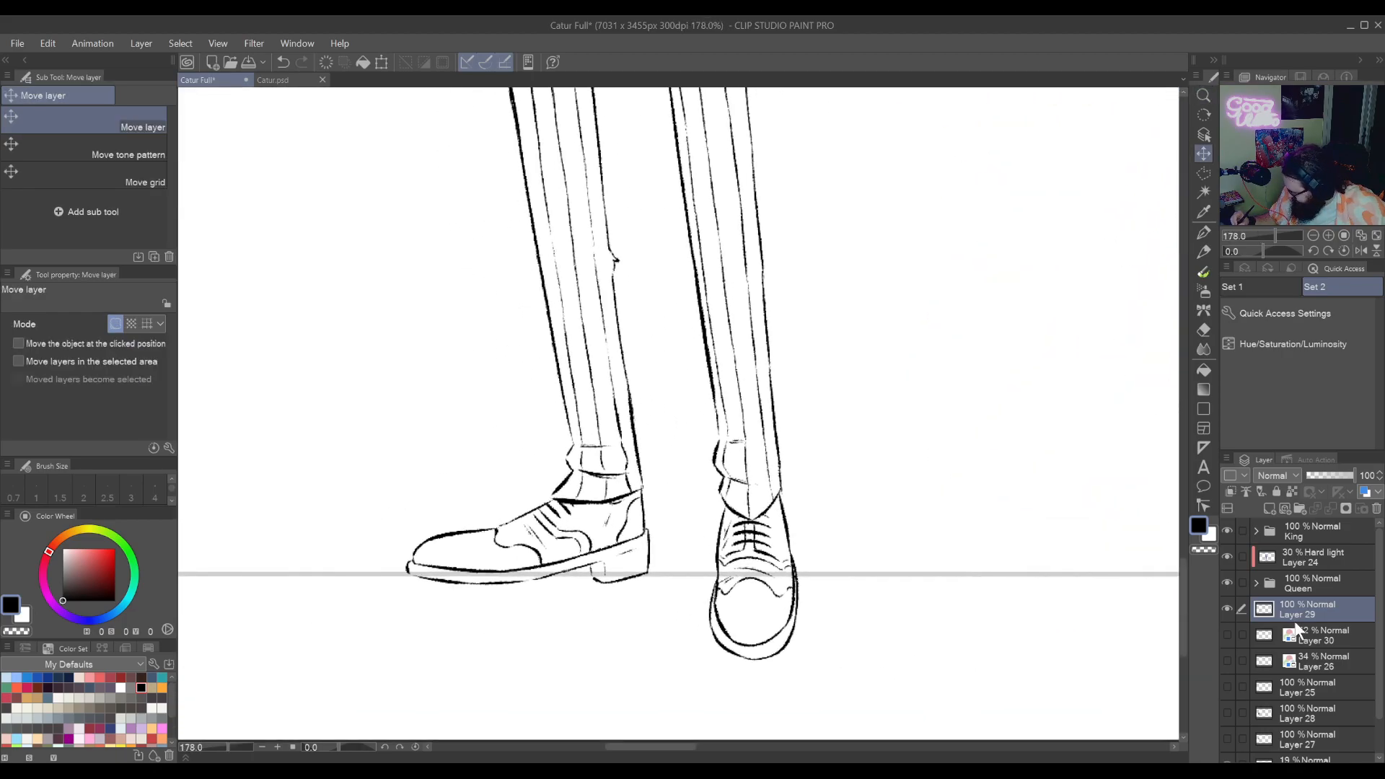
{"action": "left_click", "coordinate": [1203, 173]}
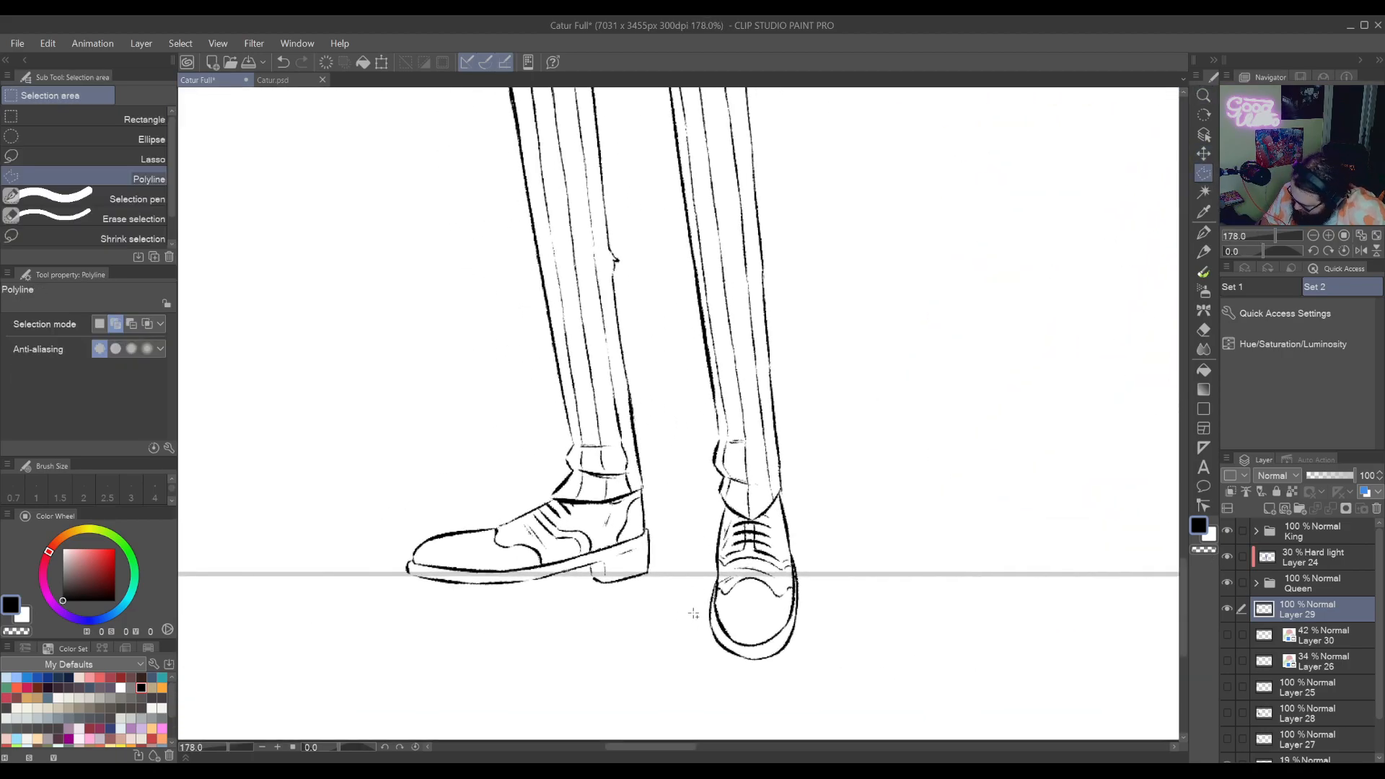
{"action": "left_click", "coordinate": [690, 639]}
{"action": "left_click", "coordinate": [721, 500]}
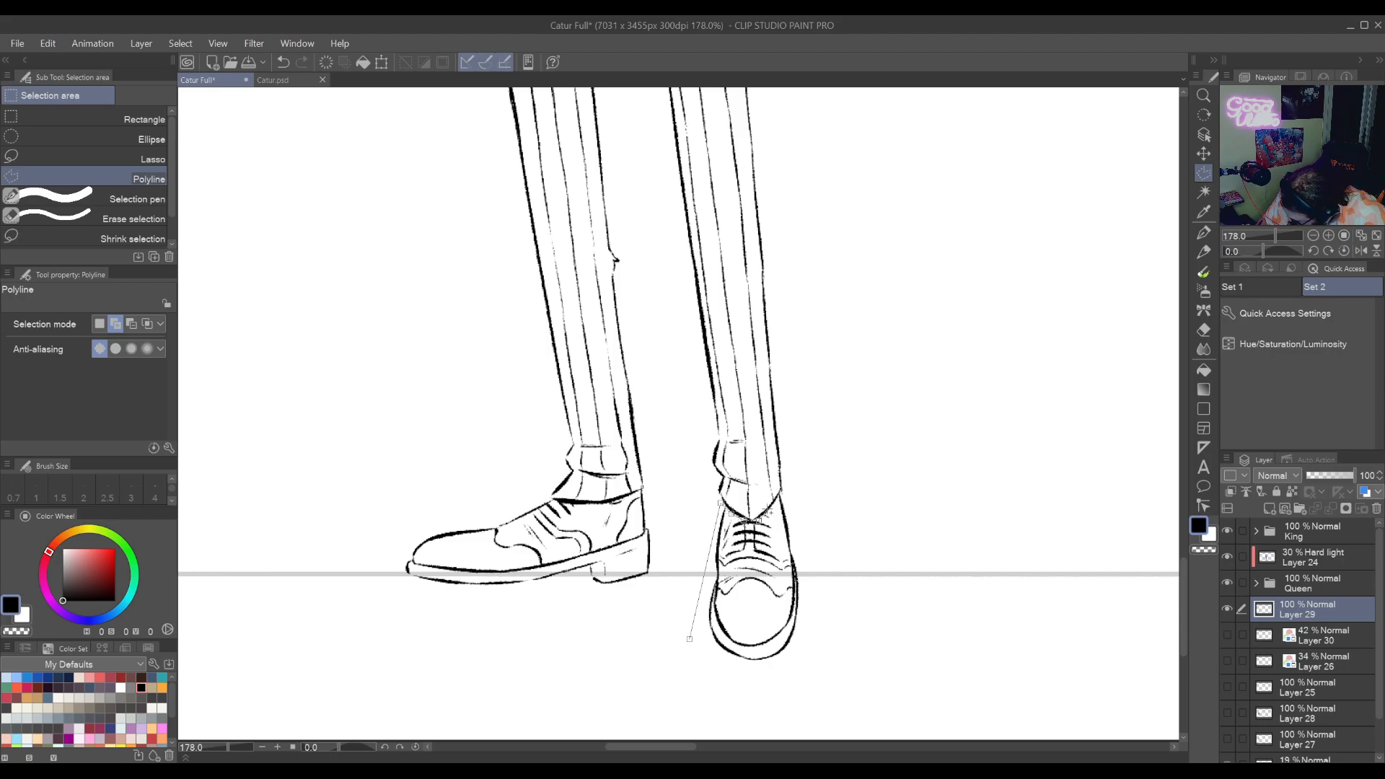
{"action": "left_click", "coordinate": [785, 491]}
{"action": "left_click", "coordinate": [848, 529]}
{"action": "left_click", "coordinate": [809, 691]}
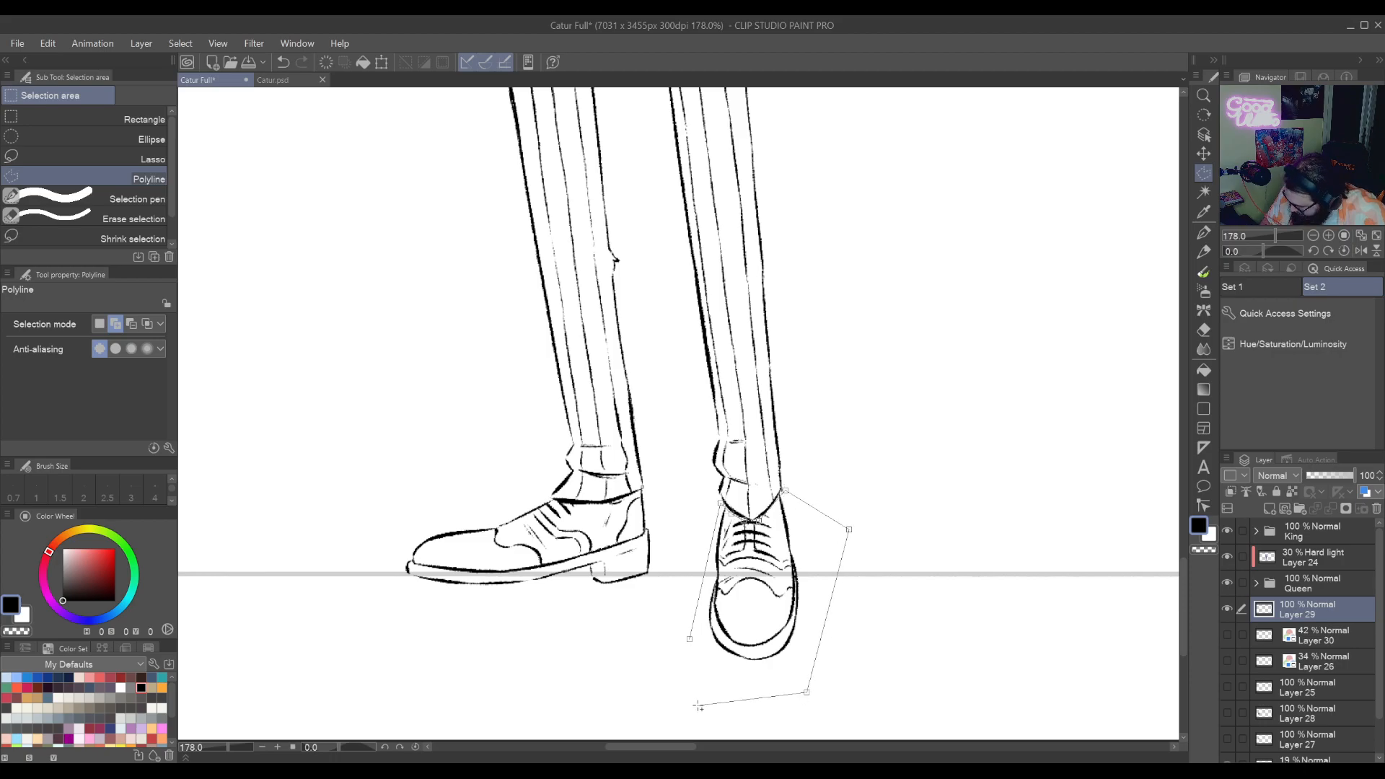
{"action": "left_click", "coordinate": [704, 700]}
{"action": "left_click", "coordinate": [689, 638]}
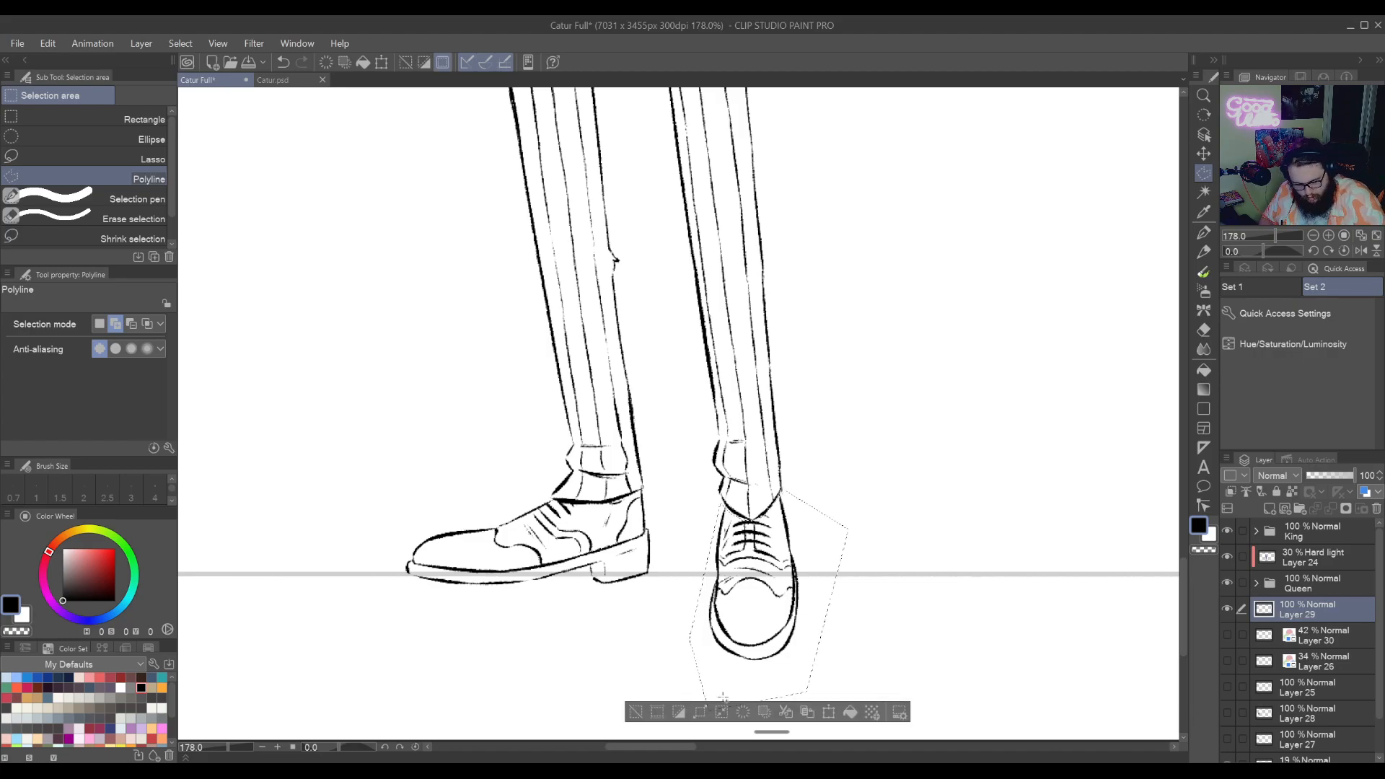
{"action": "key", "text": "Delete"}
{"action": "key", "text": "ctrl+d"}
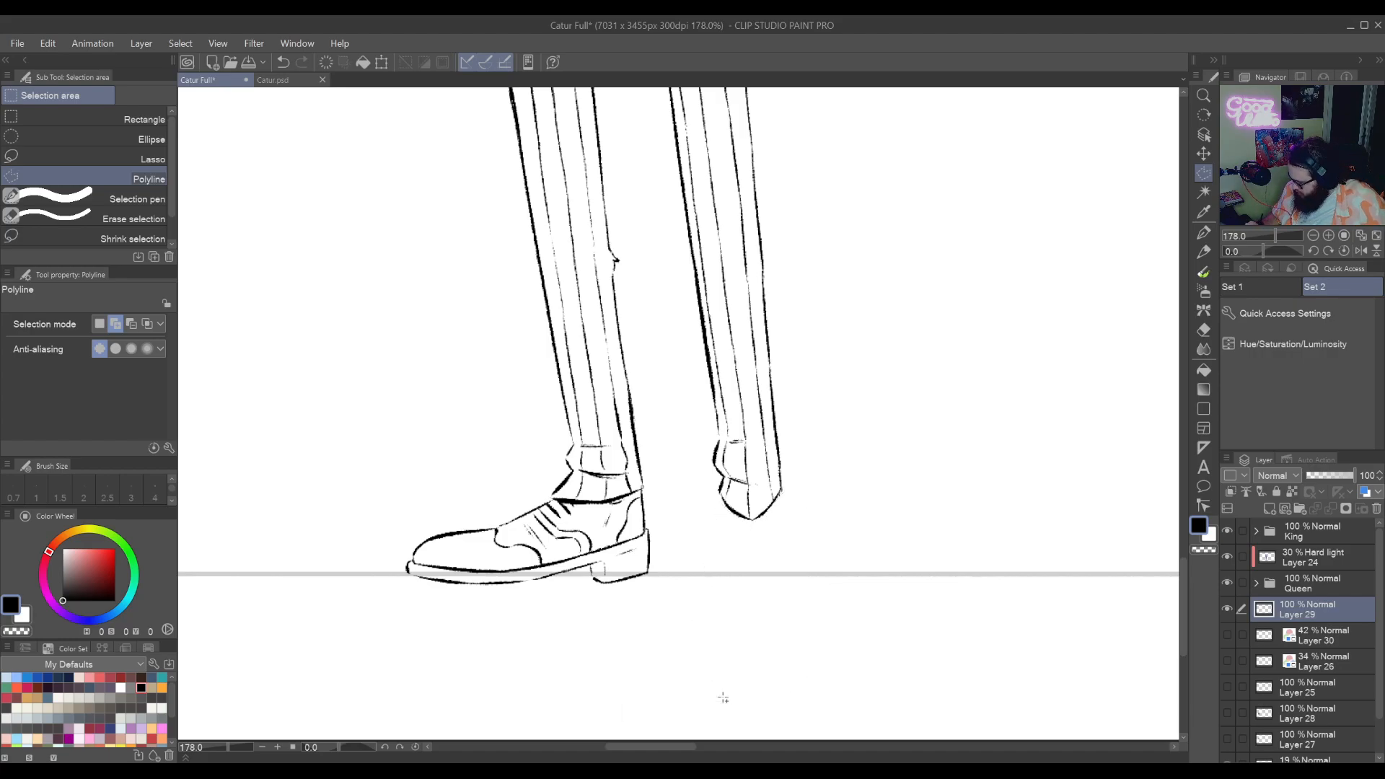
Show the blue jester sketch on Layer 26 and flip the Layer 29 line art horizontally to match it
{"action": "left_click", "coordinate": [1227, 661]}
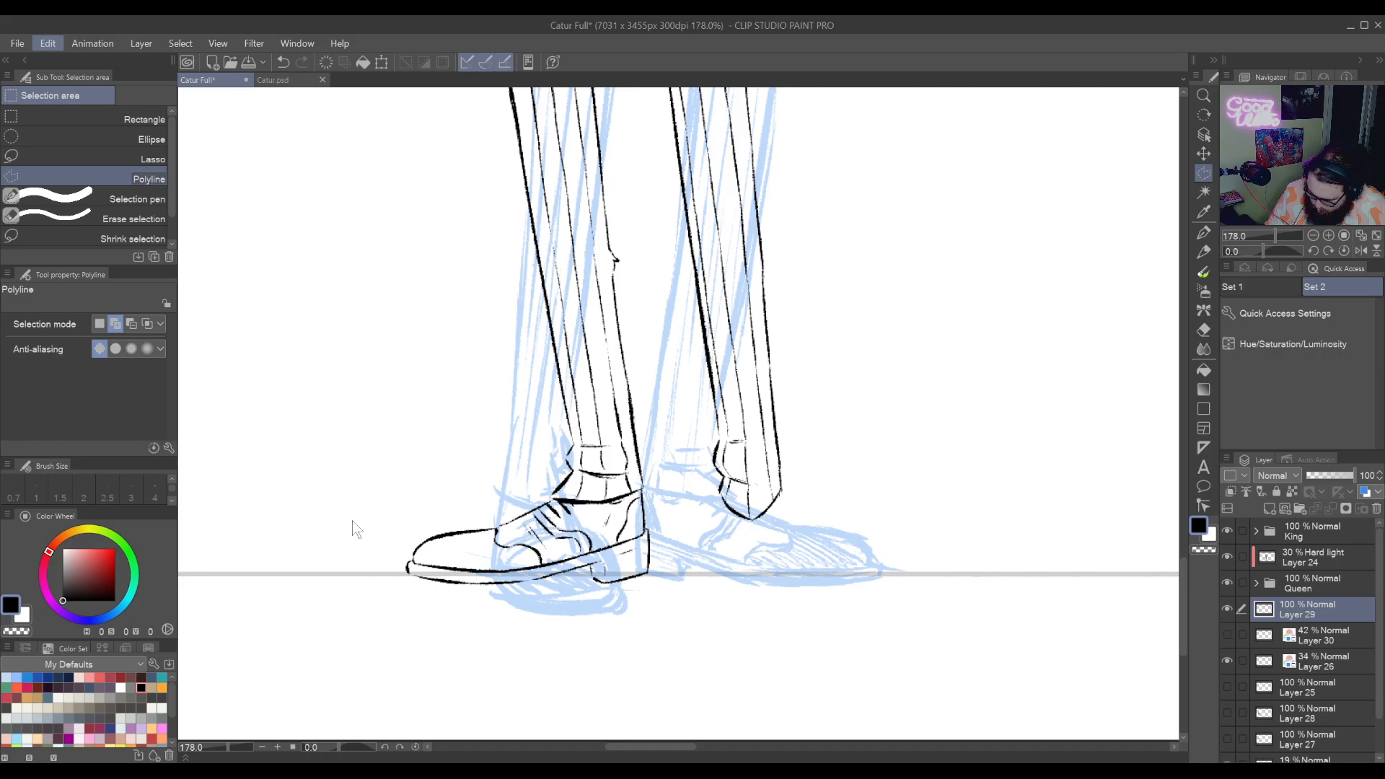
{"action": "key", "text": "h"}
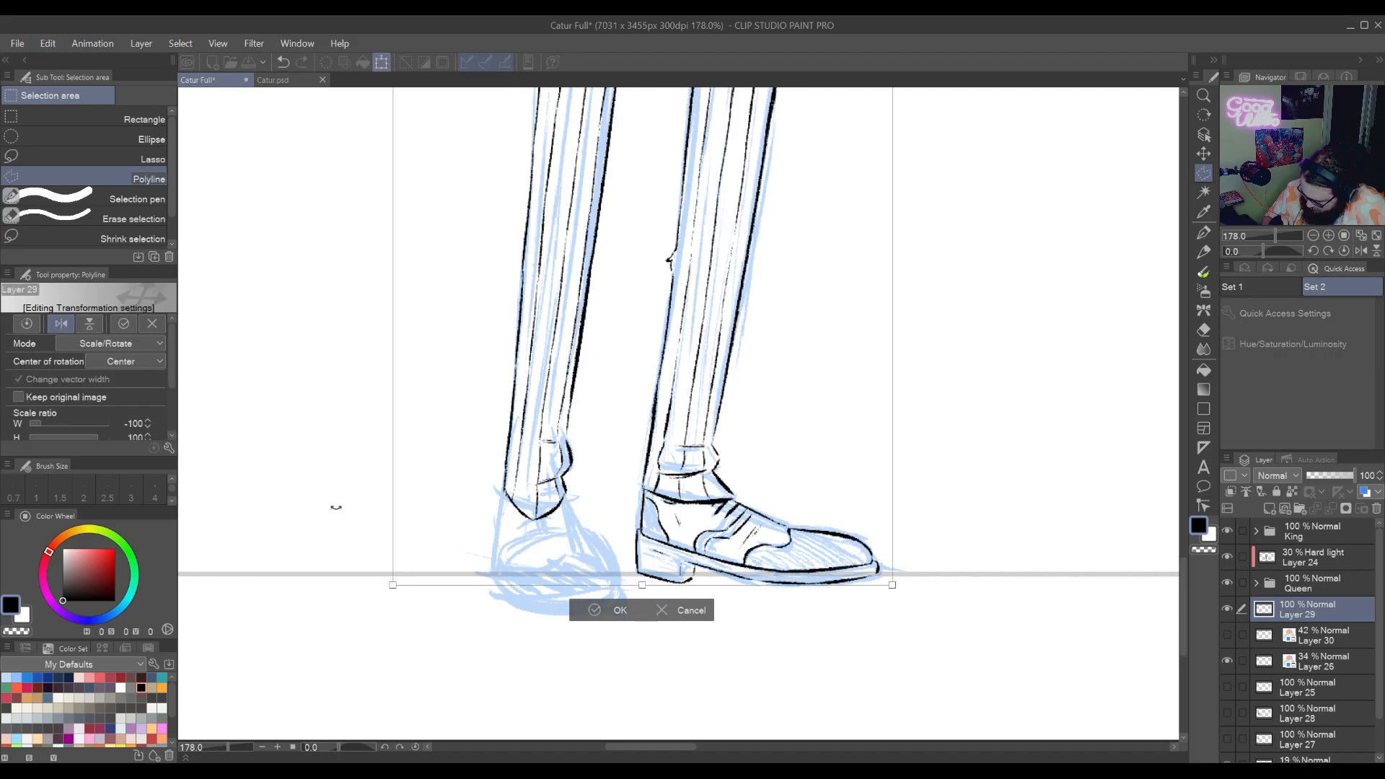
{"action": "left_click", "coordinate": [619, 610]}
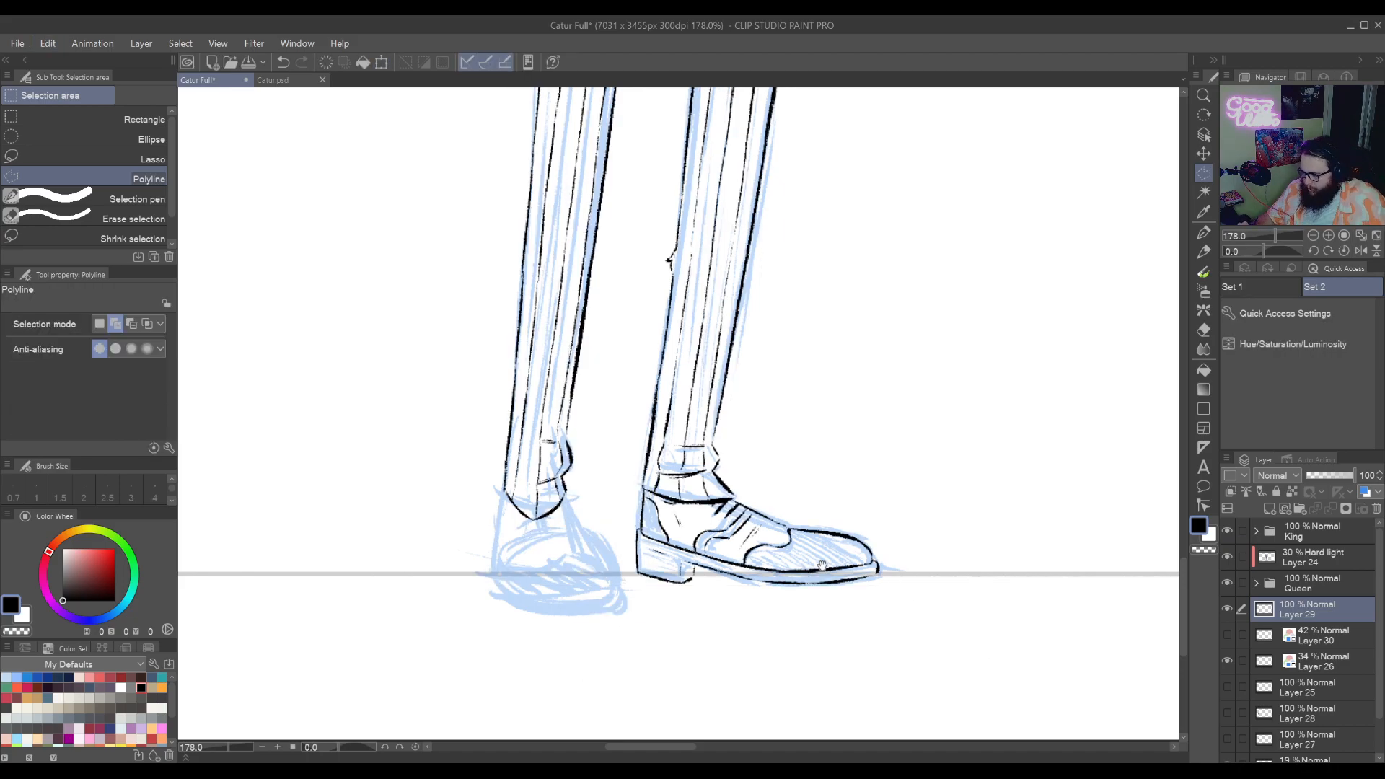
{"action": "scroll", "coordinate": [943, 639], "scroll_direction": "left", "scroll_amount": 4}
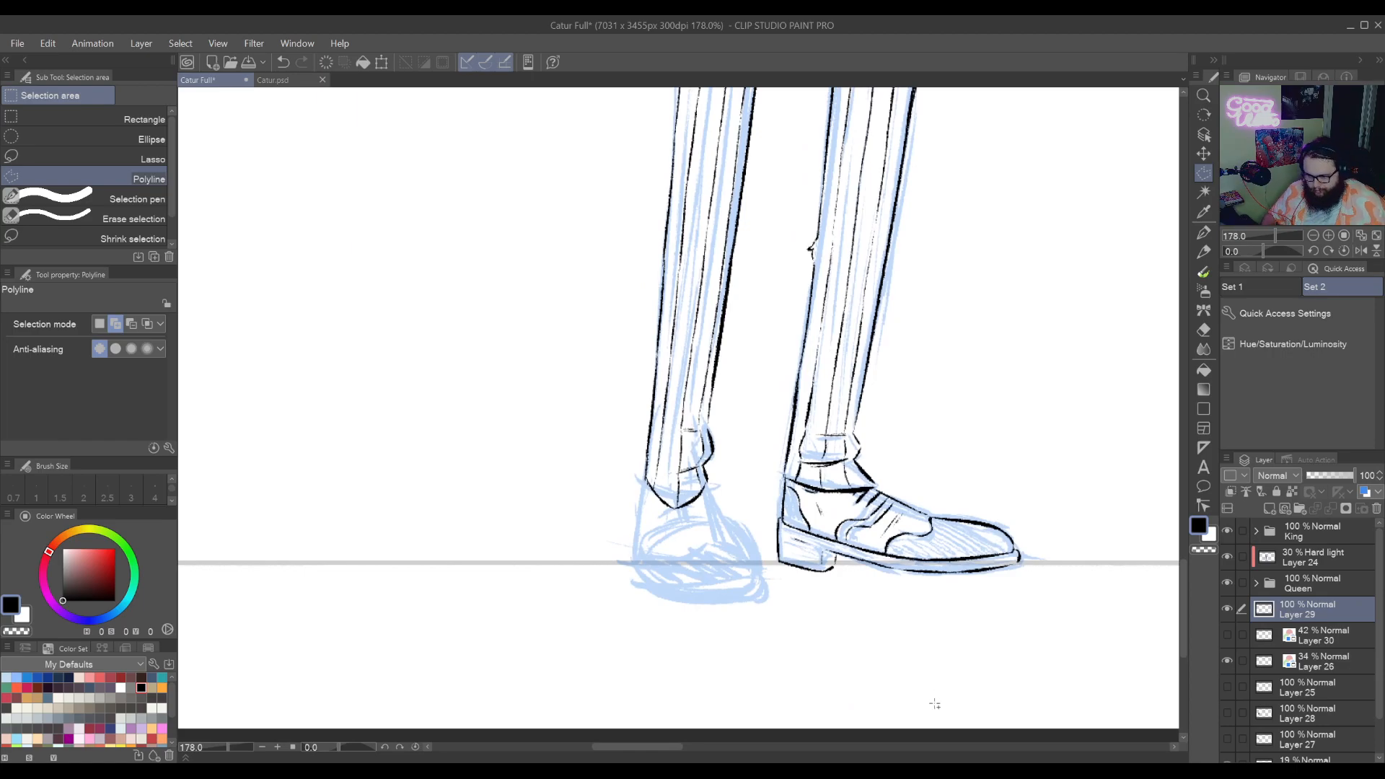
{"action": "scroll", "coordinate": [955, 628], "scroll_direction": "down", "scroll_amount": 5}
{"action": "scroll", "coordinate": [995, 674], "scroll_direction": "right", "scroll_amount": 3}
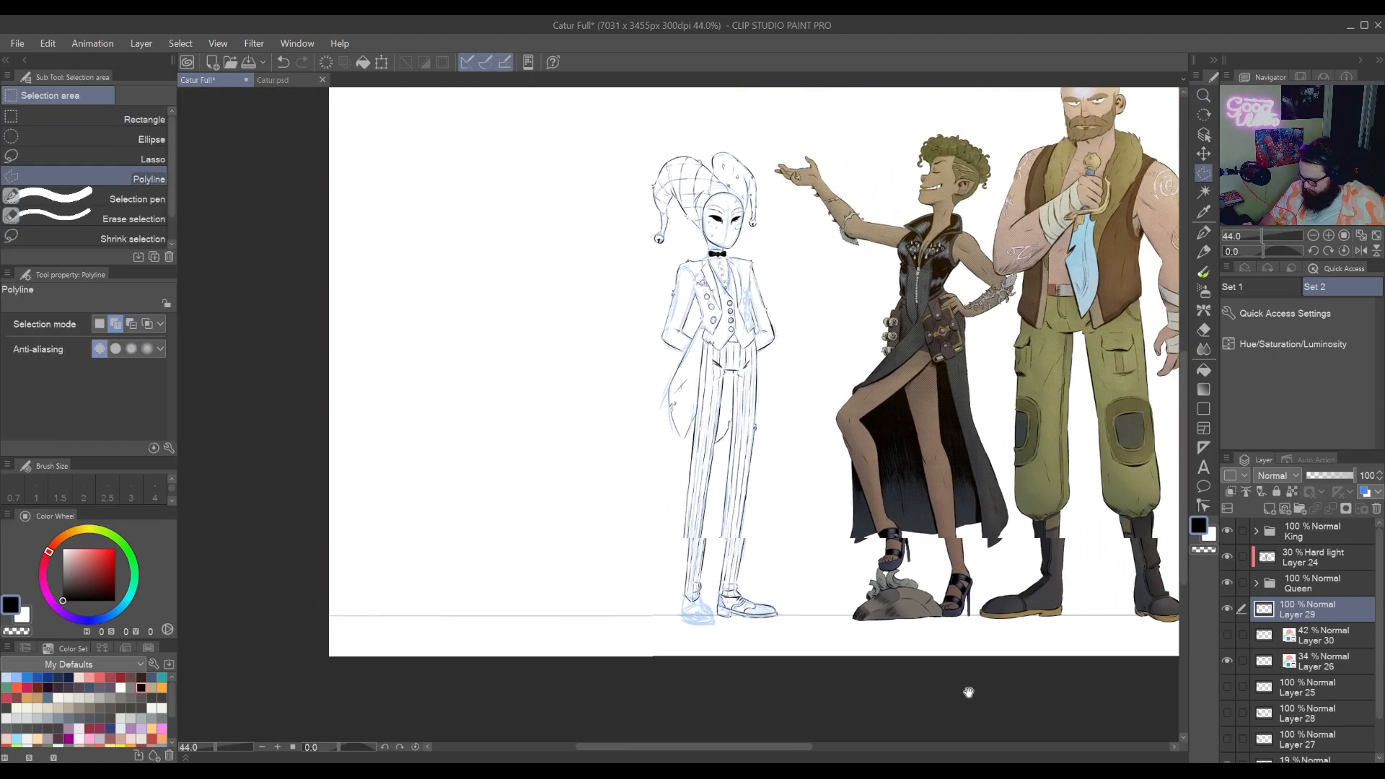
{"action": "scroll", "coordinate": [969, 693], "scroll_direction": "right", "scroll_amount": 5}
{"action": "scroll", "coordinate": [1010, 714], "scroll_direction": "up", "scroll_amount": 2}
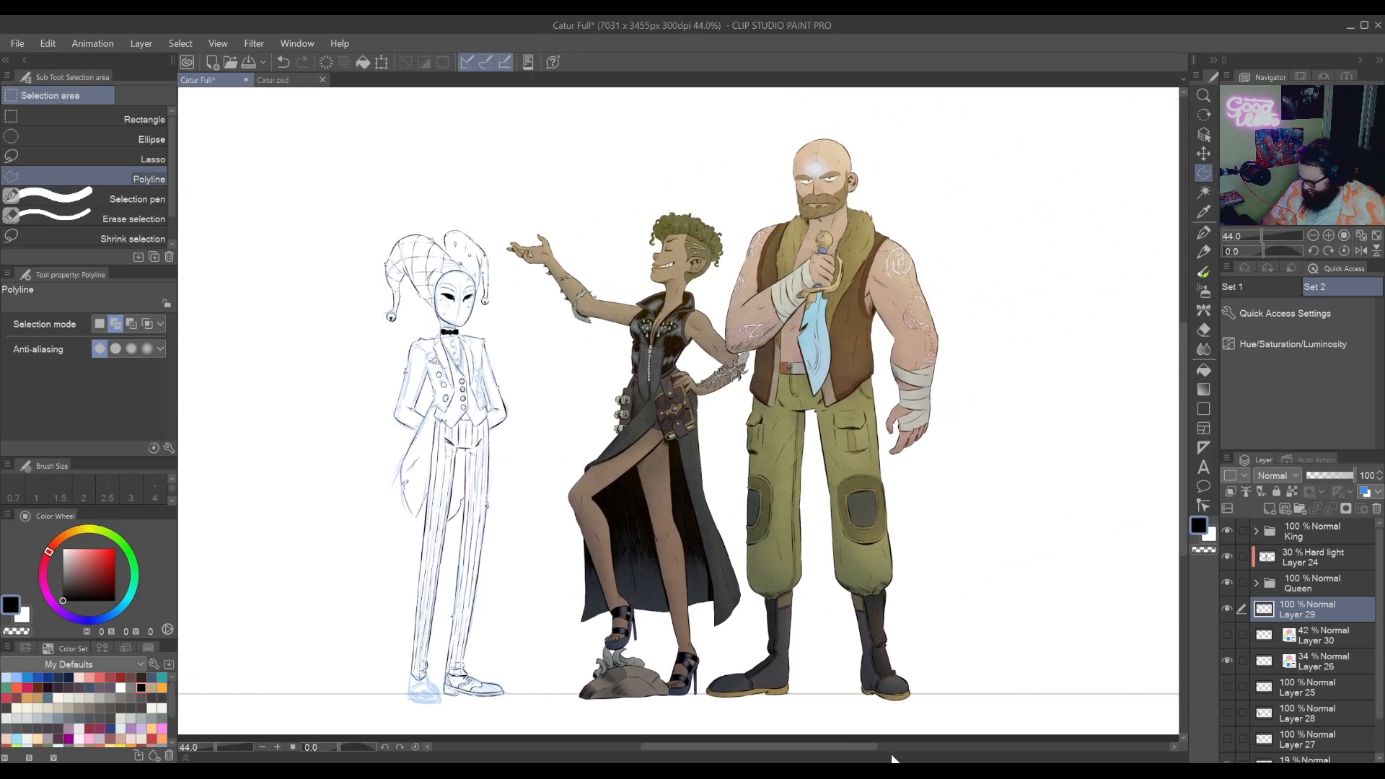
Select Layers 29, 30 and 26 together and move the jester to the far side of the King
{"action": "left_click", "coordinate": [1328, 674], "text": "shift"}
{"action": "scroll", "coordinate": [1060, 411], "scroll_direction": "right", "scroll_amount": 2}
{"action": "left_click", "coordinate": [1203, 154]}
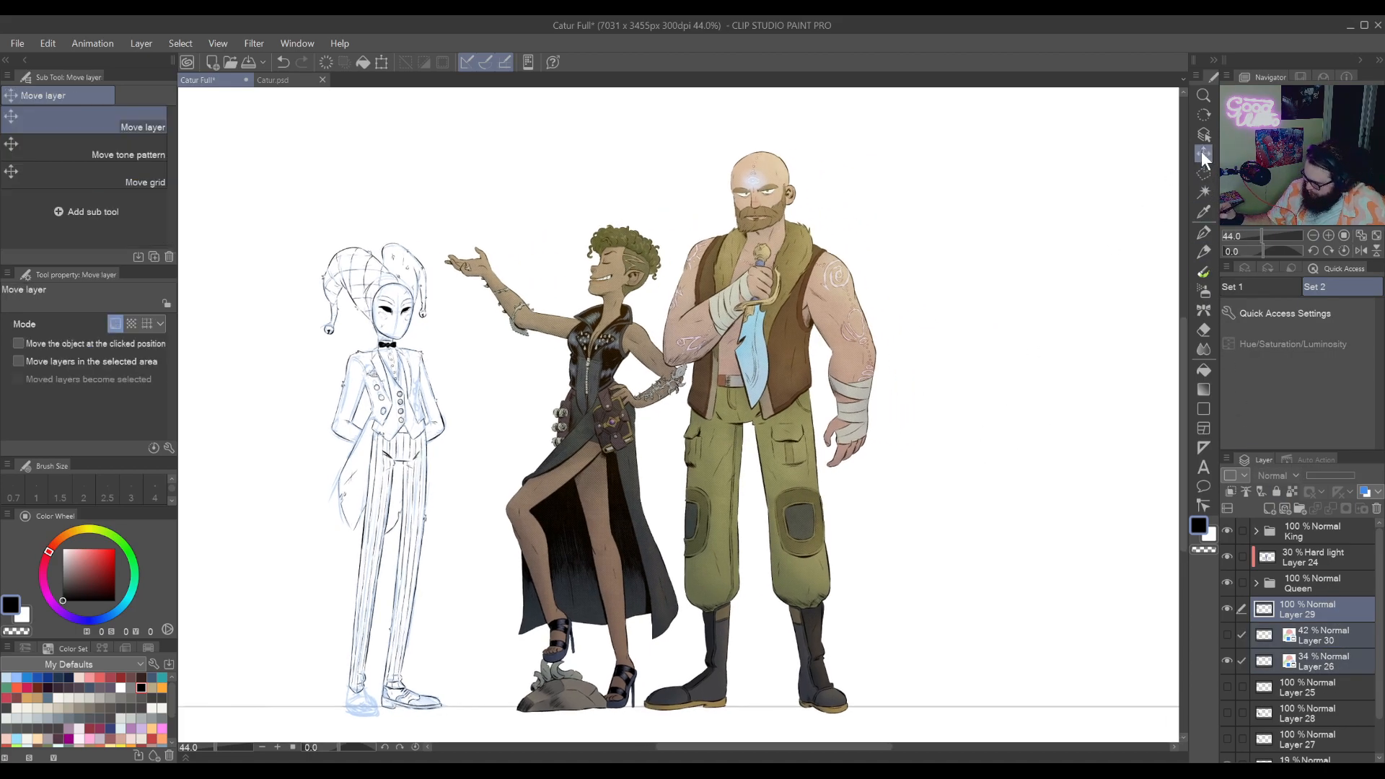
{"action": "left_click_drag", "start_coordinate": [560, 521], "coordinate": [1112, 524]}
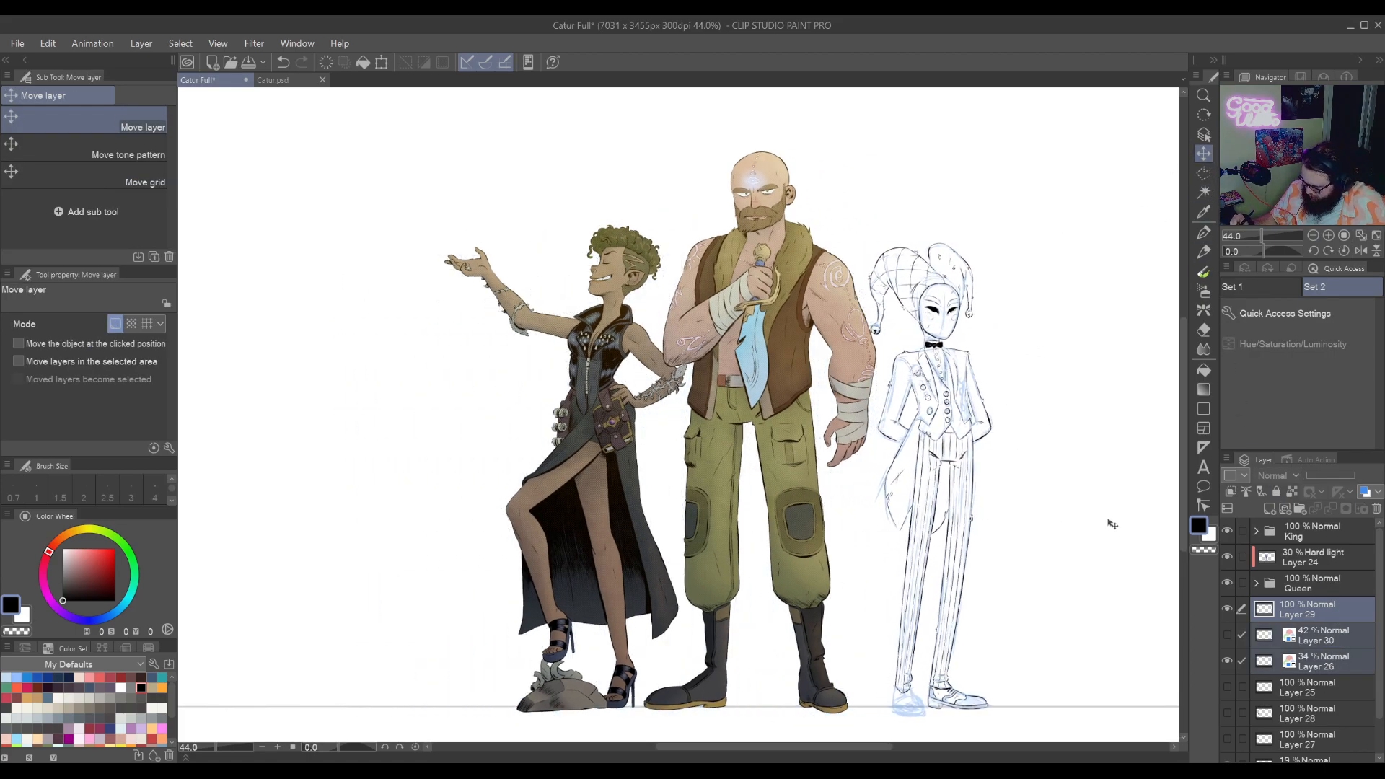
Lower the opacity of the blue sketch on Layer 26 to 11% and add a new layer above it
{"action": "scroll", "coordinate": [1020, 538], "scroll_direction": "up", "scroll_amount": 5}
{"action": "left_click_drag", "start_coordinate": [1020, 538], "coordinate": [1114, 361]}
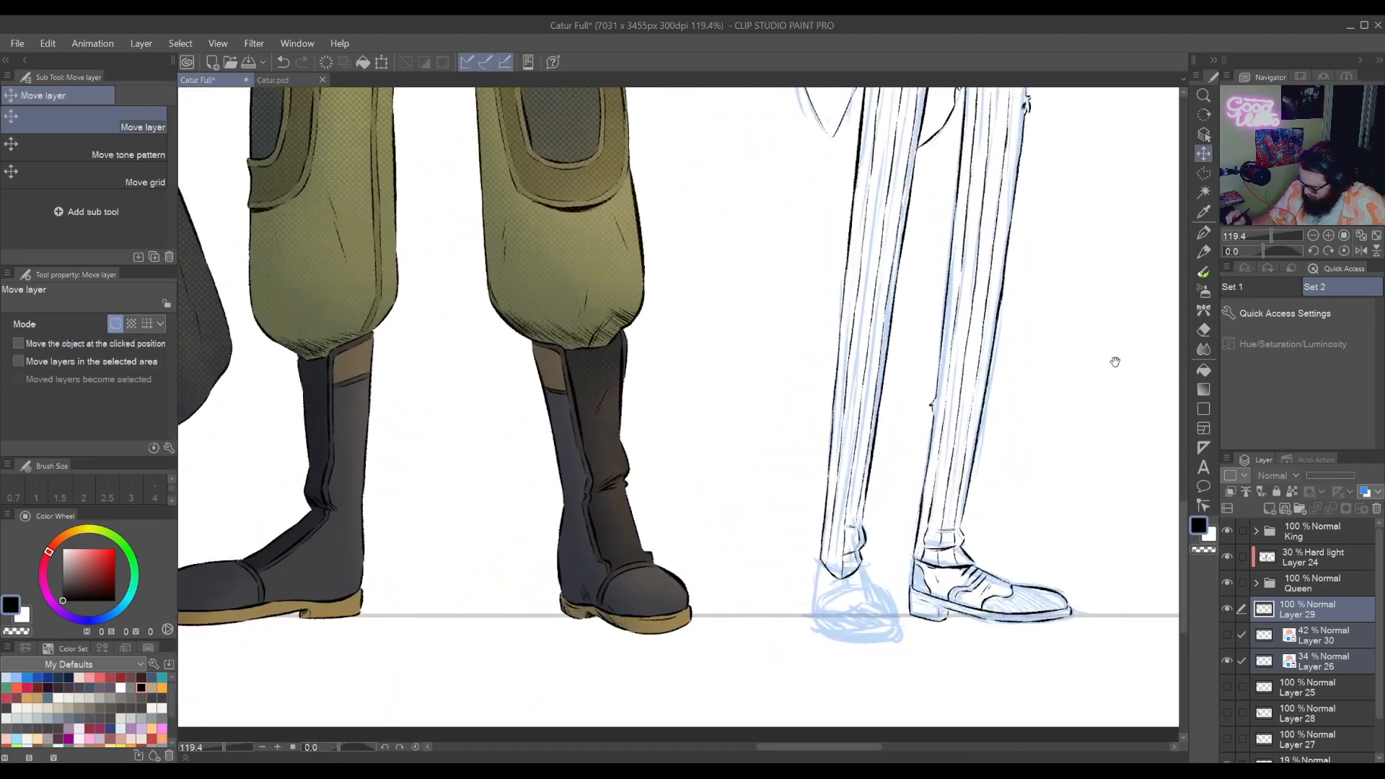
{"action": "left_click", "coordinate": [1310, 657]}
{"action": "left_click_drag", "start_coordinate": [1312, 476], "coordinate": [1309, 484]}
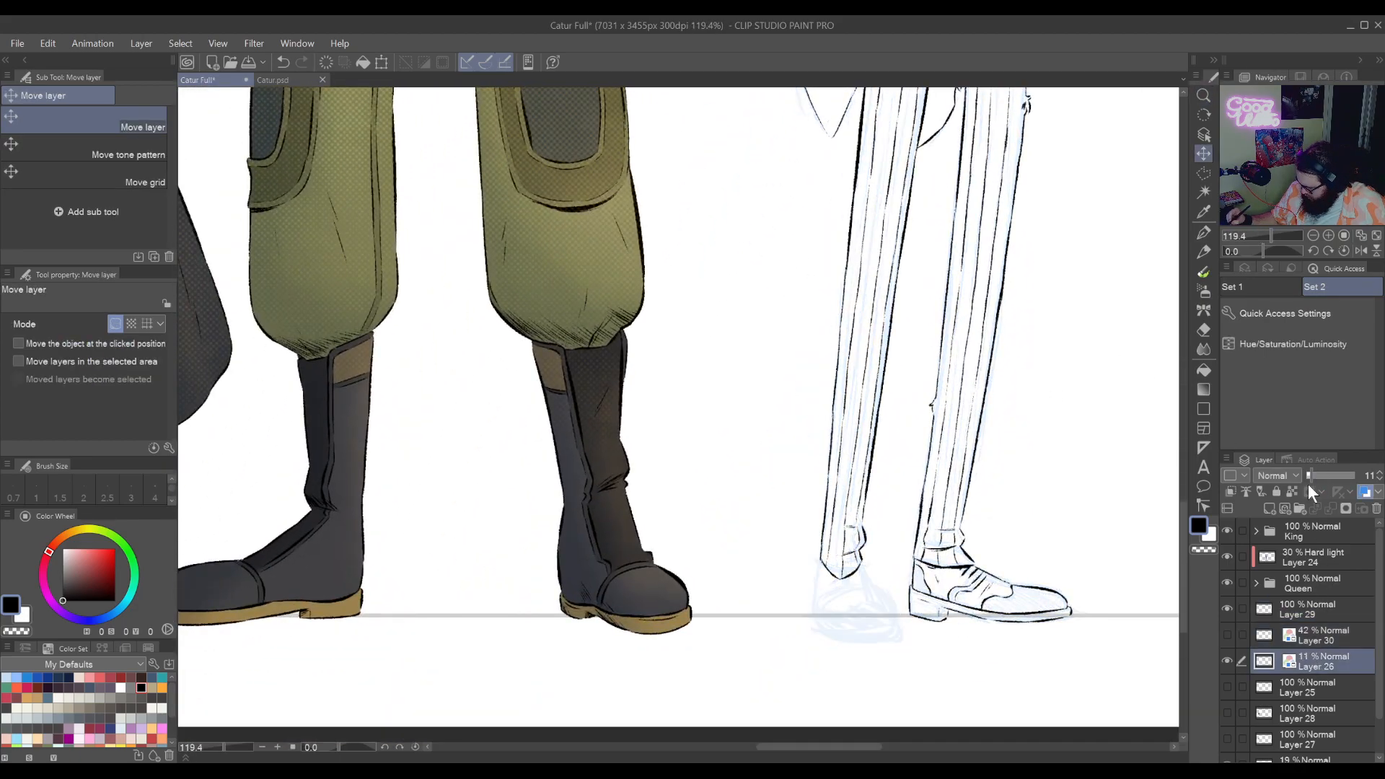
{"action": "left_click", "coordinate": [1270, 508]}
Draw the side edges of the jester's missing shoe below the trouser cuff with the LP G-Pen, redoing the first stroke
{"action": "left_click_drag", "start_coordinate": [921, 664], "coordinate": [1055, 626]}
{"action": "key", "text": "p"}
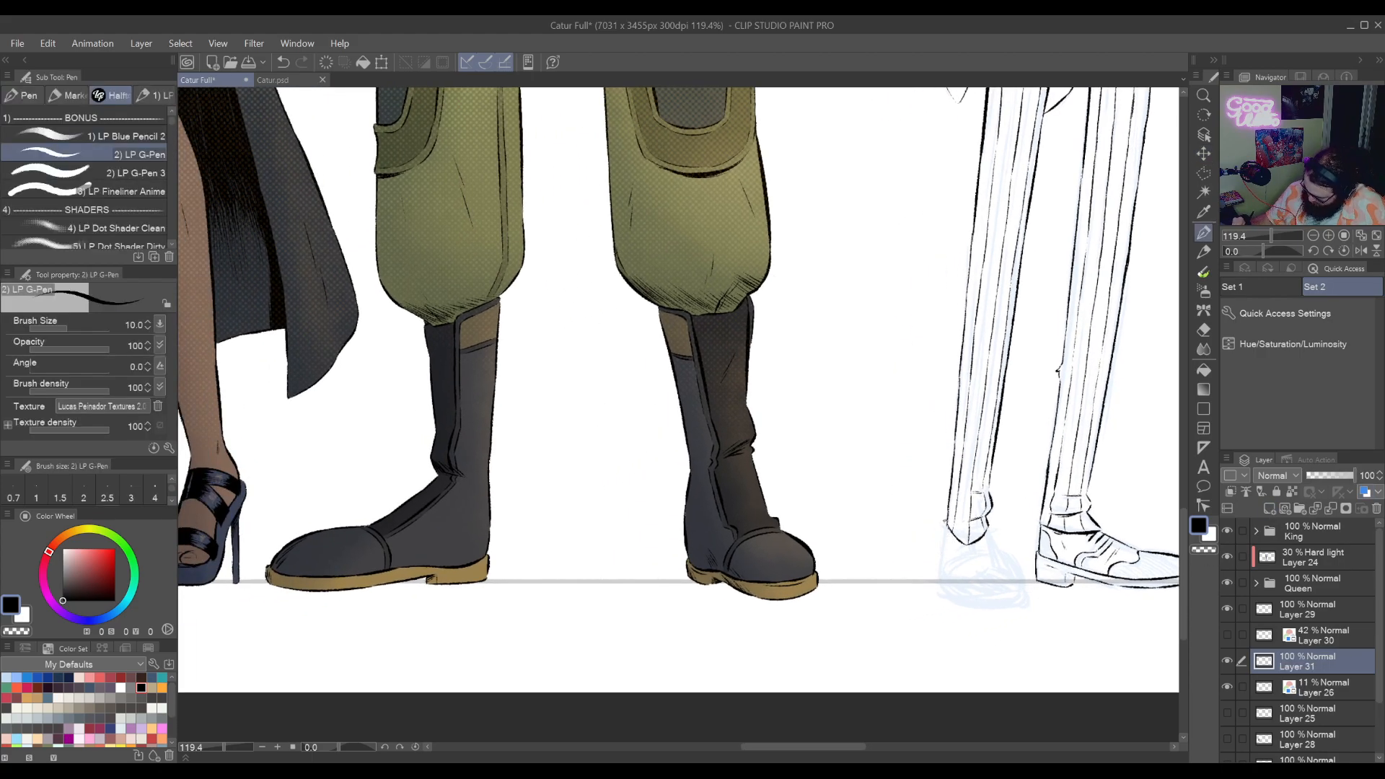
{"action": "left_click_drag", "start_coordinate": [946, 521], "coordinate": [941, 580]}
{"action": "key", "text": "ctrl+z"}
{"action": "left_click_drag", "start_coordinate": [947, 527], "coordinate": [943, 575]}
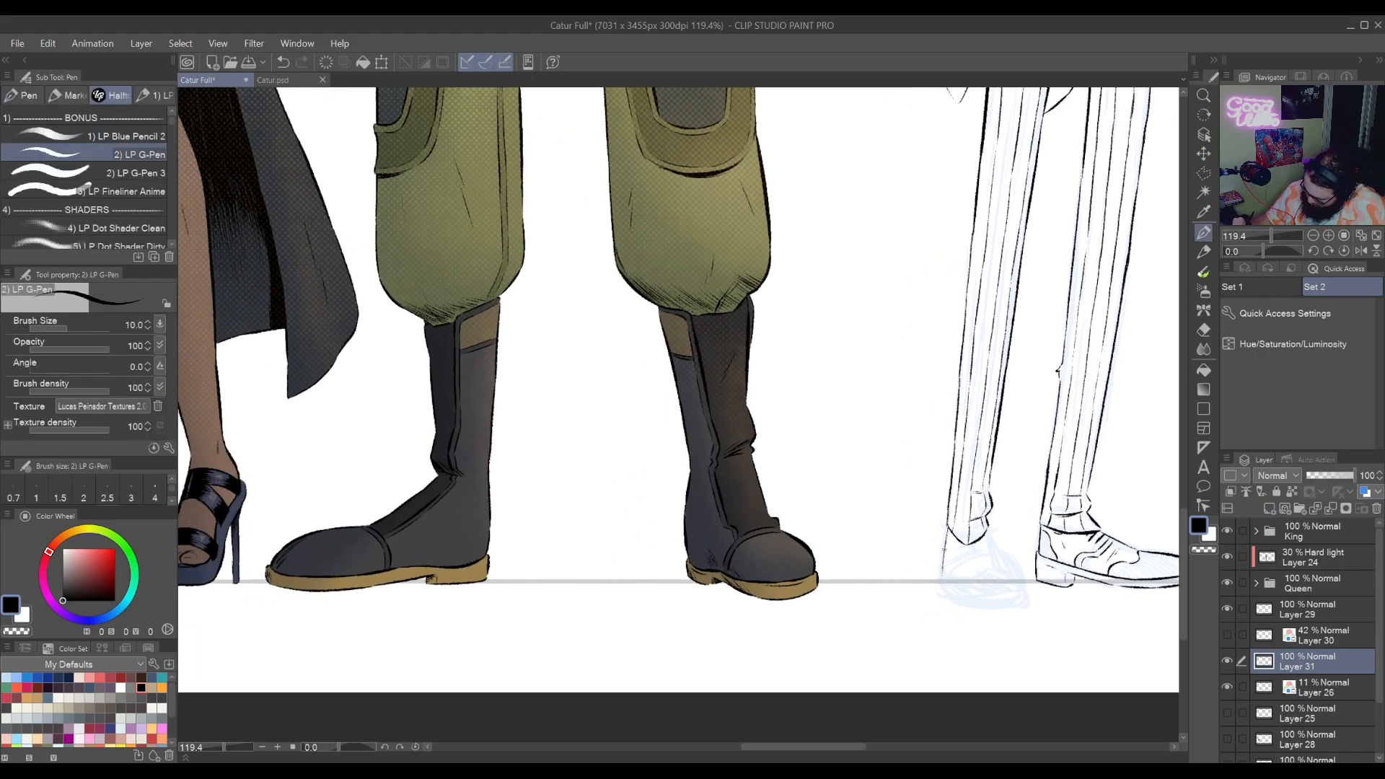
{"action": "left_click_drag", "start_coordinate": [833, 548], "coordinate": [882, 492]}
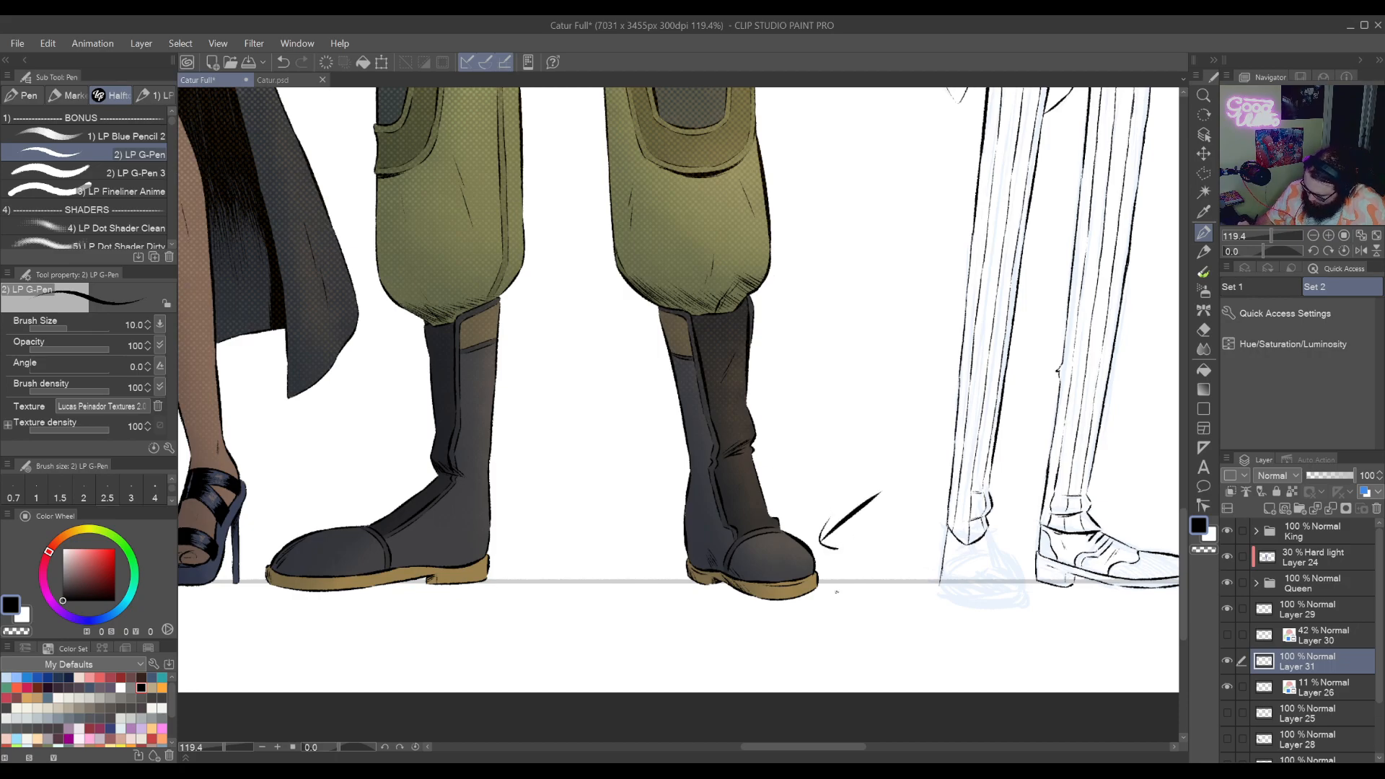
{"action": "key", "text": "ctrl+z"}
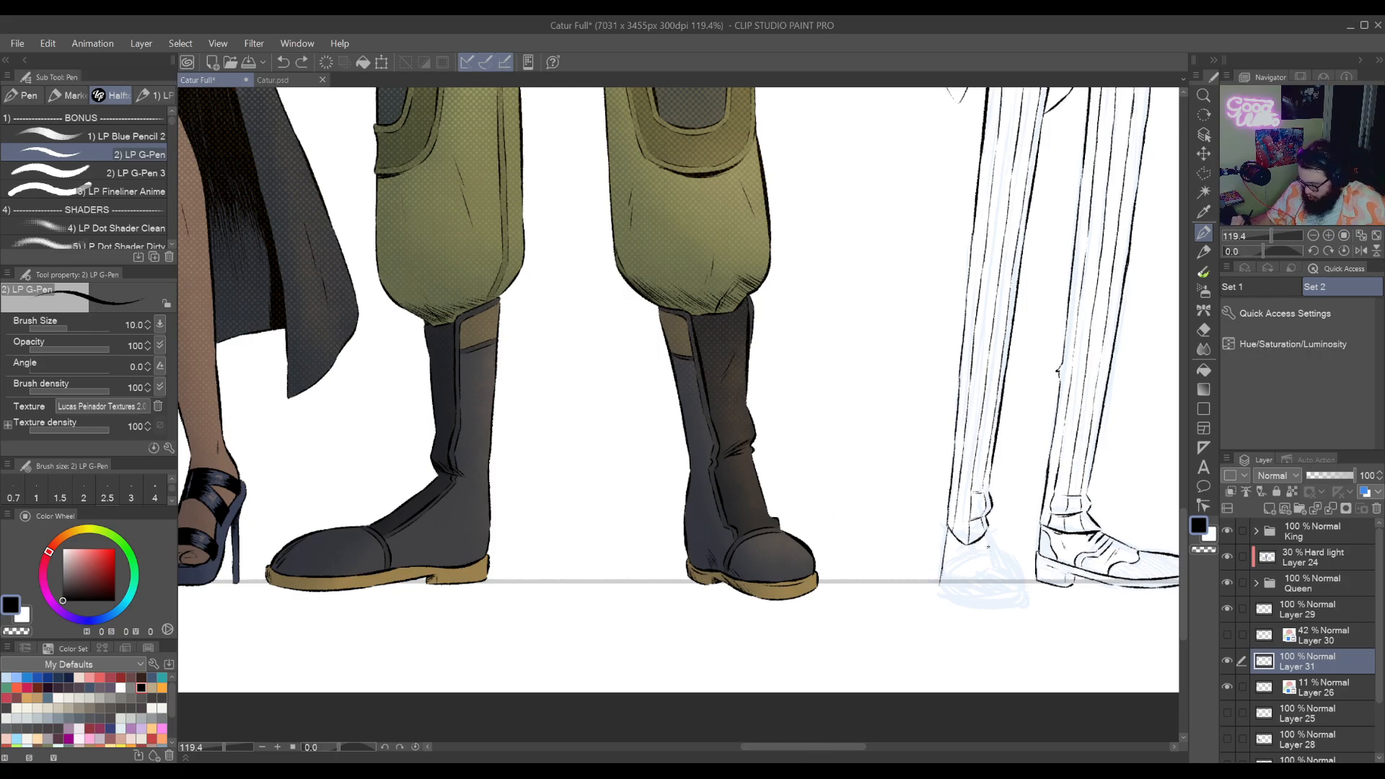
{"action": "left_click_drag", "start_coordinate": [987, 534], "coordinate": [994, 577]}
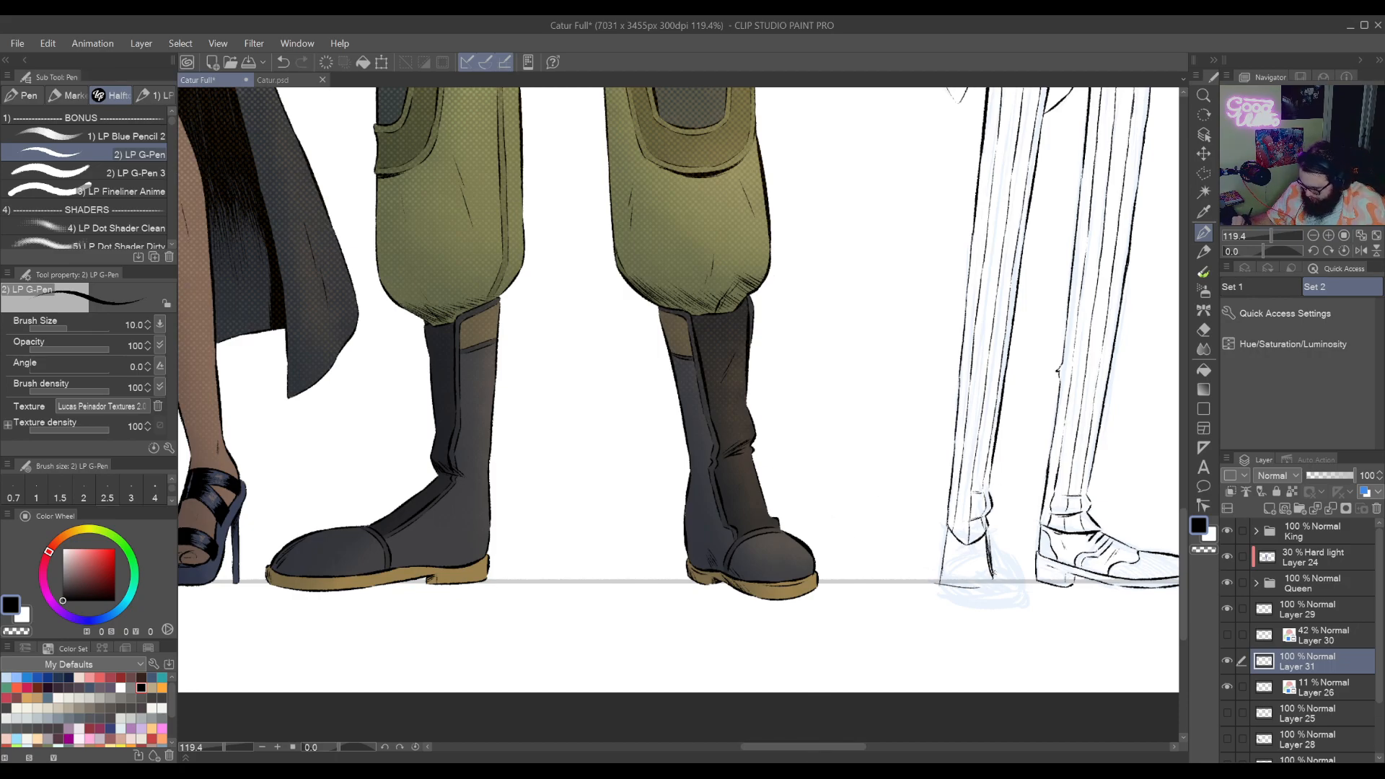
Rotate the canvas, sketch the missing shoe's tongue, rounded toe and sole, and reset the rotation to 0
{"action": "key", "text": "r"}
{"action": "left_click_drag", "start_coordinate": [971, 658], "coordinate": [1053, 426]}
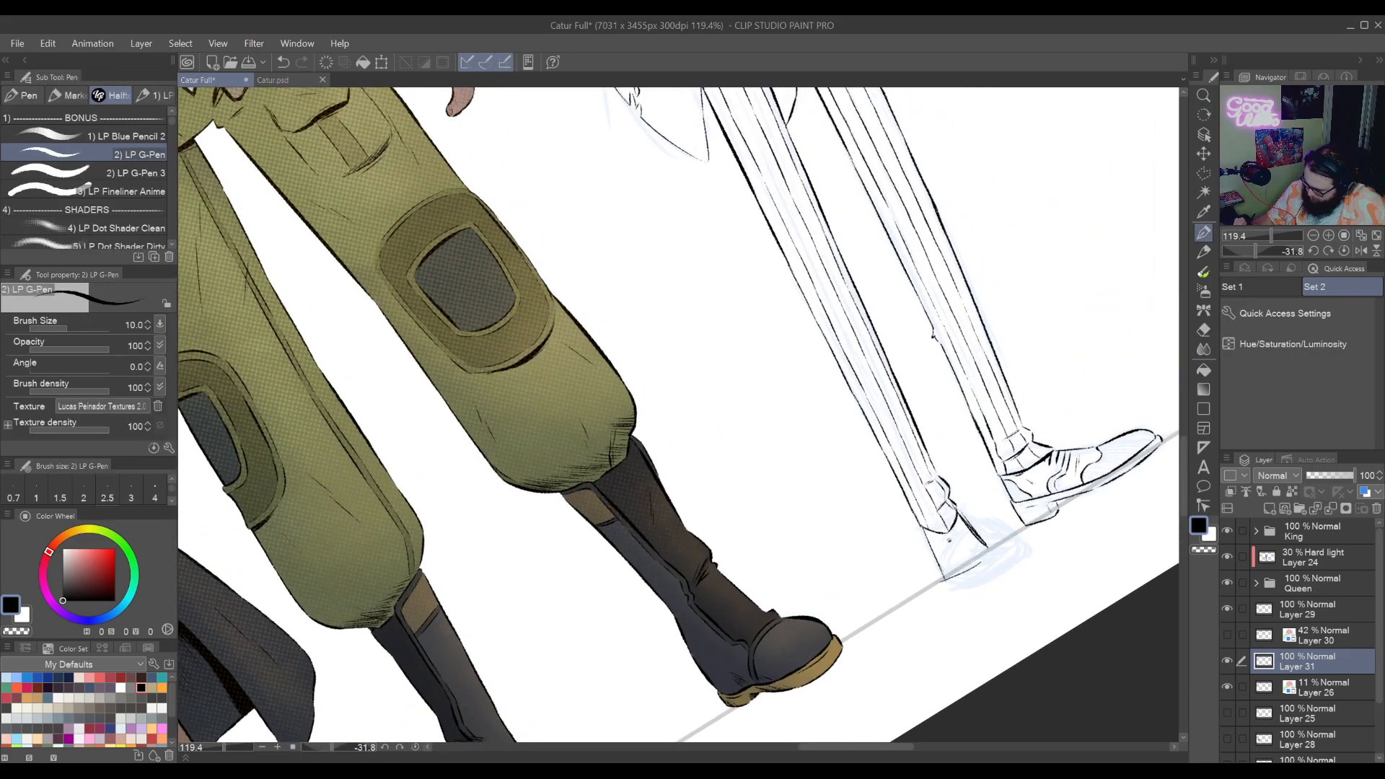
{"action": "left_click_drag", "start_coordinate": [946, 535], "coordinate": [952, 584]}
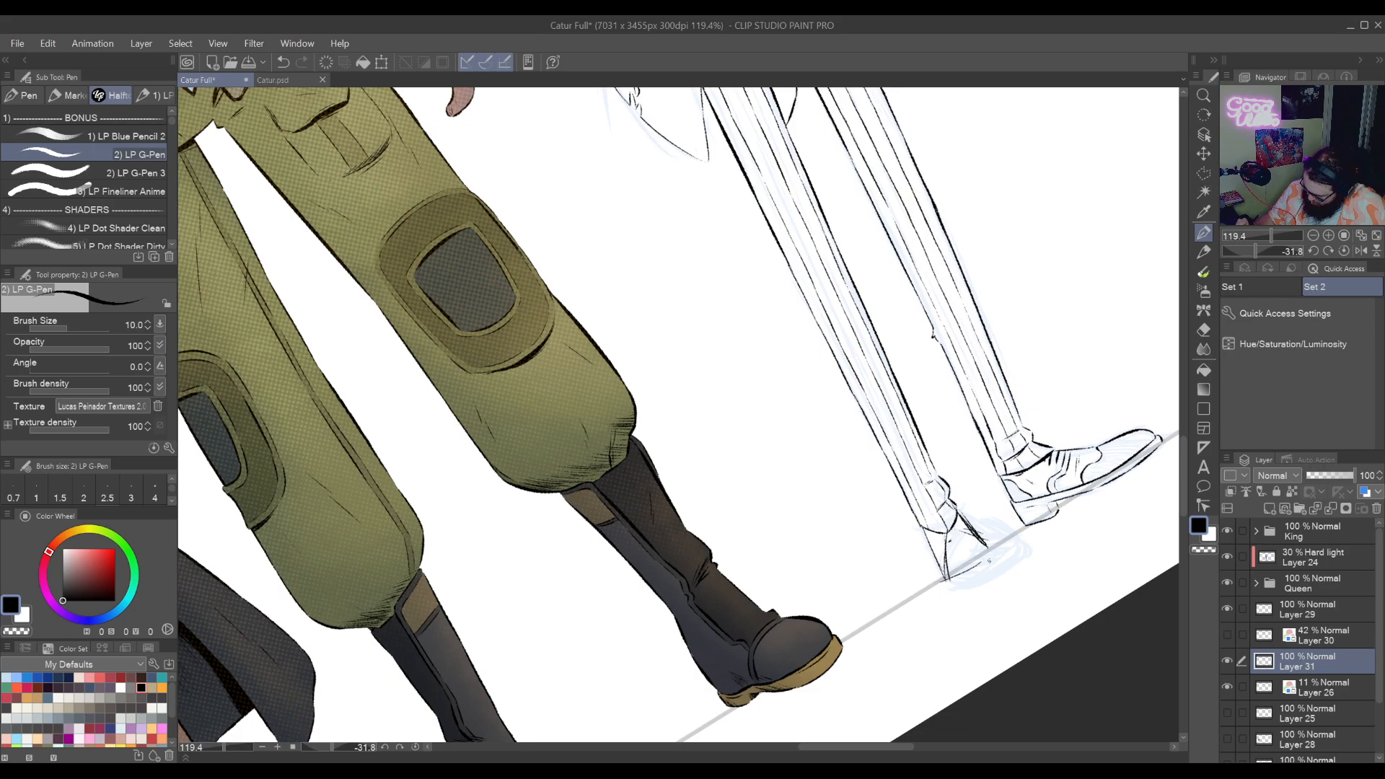
{"action": "mouse_move", "coordinate": [962, 587]}
{"action": "left_mouse_down"}
{"action": "mouse_move", "coordinate": [977, 562]}
{"action": "mouse_move", "coordinate": [940, 581]}
{"action": "left_mouse_up"}
{"action": "mouse_move", "coordinate": [940, 582]}
{"action": "left_mouse_down"}
{"action": "mouse_move", "coordinate": [964, 587]}
{"action": "mouse_move", "coordinate": [979, 629]}
{"action": "mouse_move", "coordinate": [1014, 596]}
{"action": "mouse_move", "coordinate": [1045, 517]}
{"action": "mouse_move", "coordinate": [1016, 534]}
{"action": "left_mouse_up"}
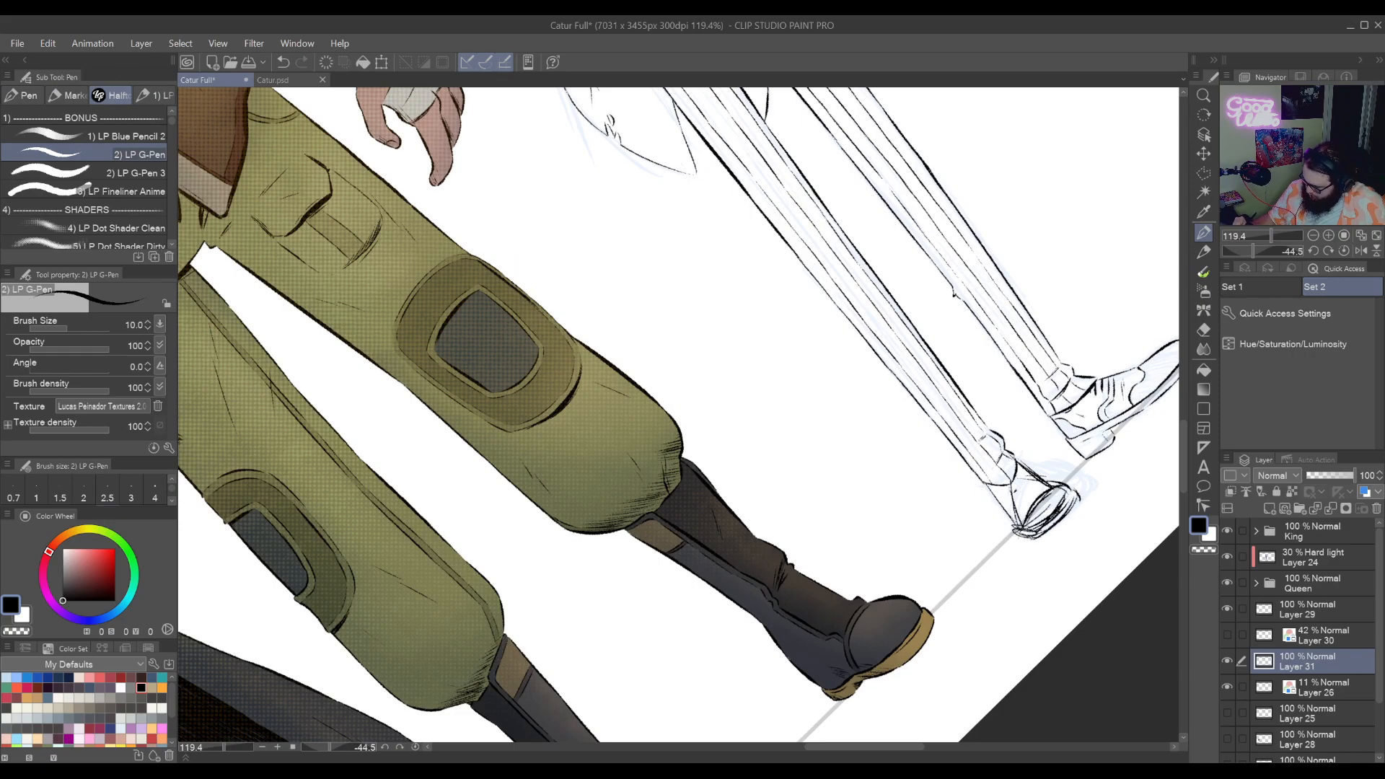
{"action": "double_click", "coordinate": [961, 498]}
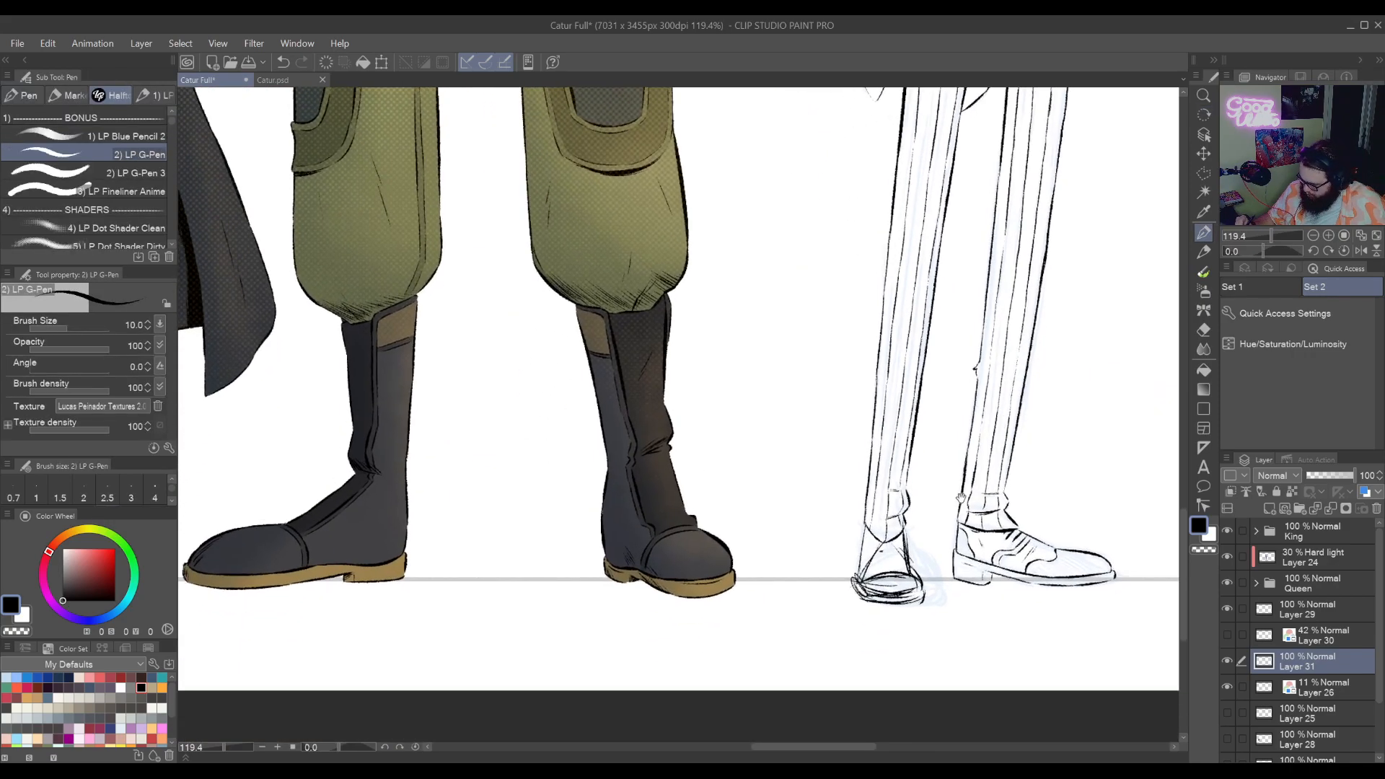
Reinforce the side contours of the newly sketched front-facing shoe, undoing one stroke
{"action": "left_click_drag", "start_coordinate": [961, 498], "coordinate": [1057, 503]}
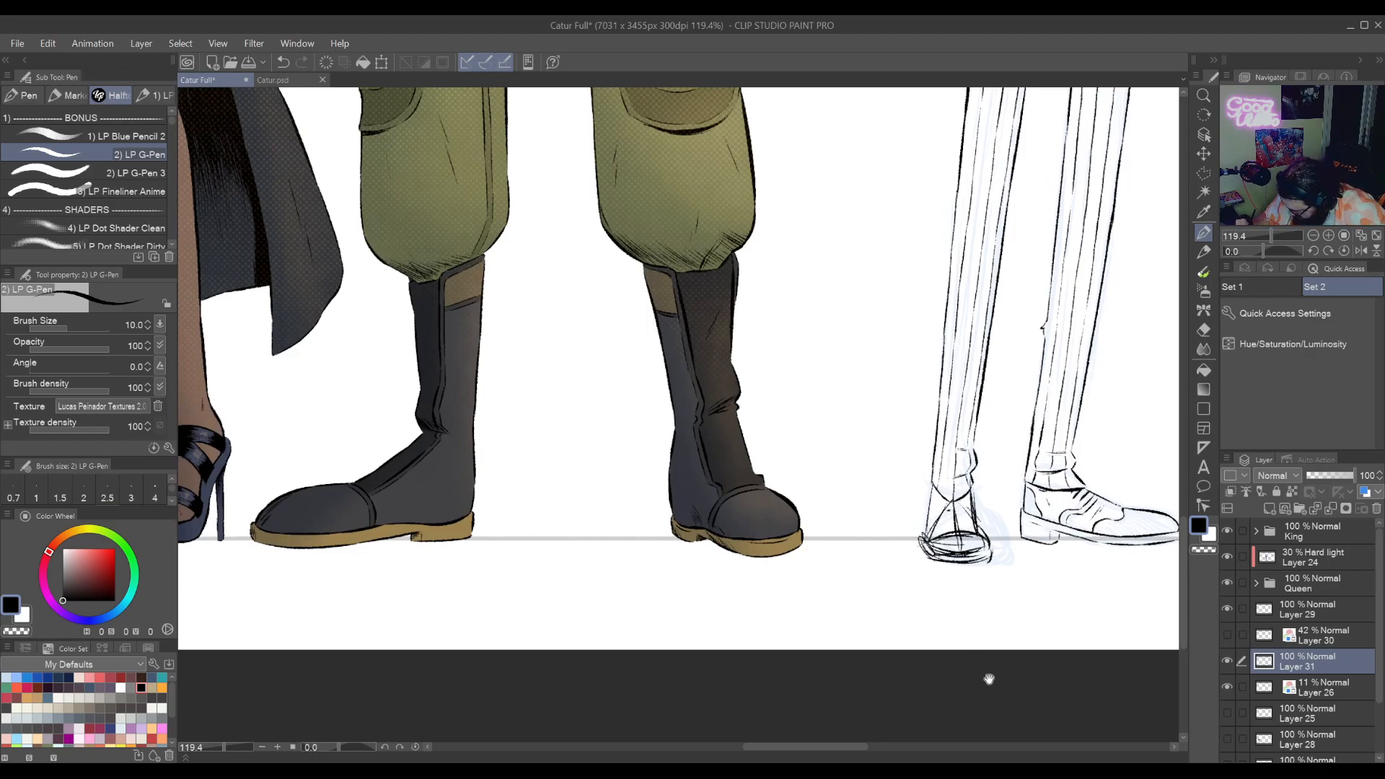
{"action": "mouse_move", "coordinate": [988, 679]}
{"action": "left_mouse_down"}
{"action": "mouse_move", "coordinate": [958, 647]}
{"action": "mouse_move", "coordinate": [961, 662]}
{"action": "left_mouse_up"}
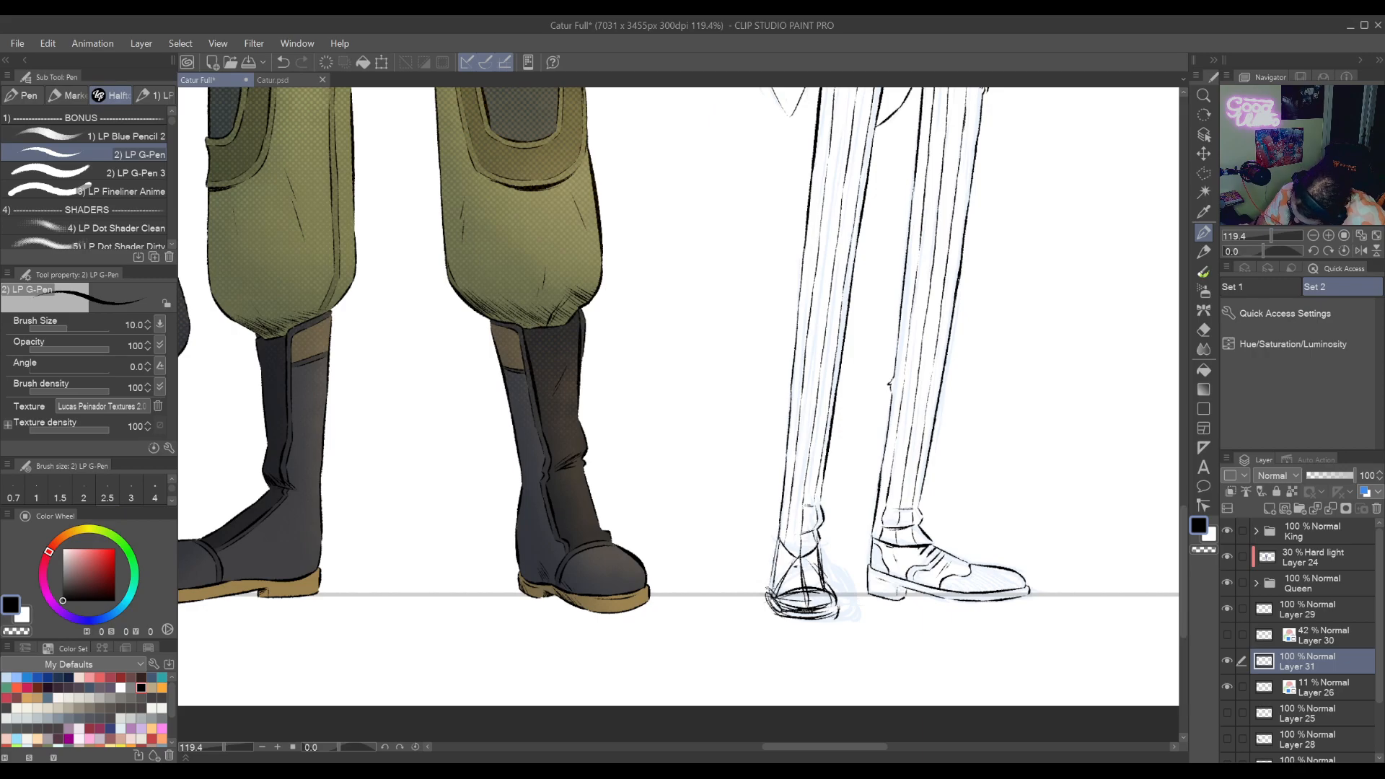
{"action": "left_click_drag", "start_coordinate": [778, 551], "coordinate": [769, 598]}
{"action": "key", "text": "ctrl+z"}
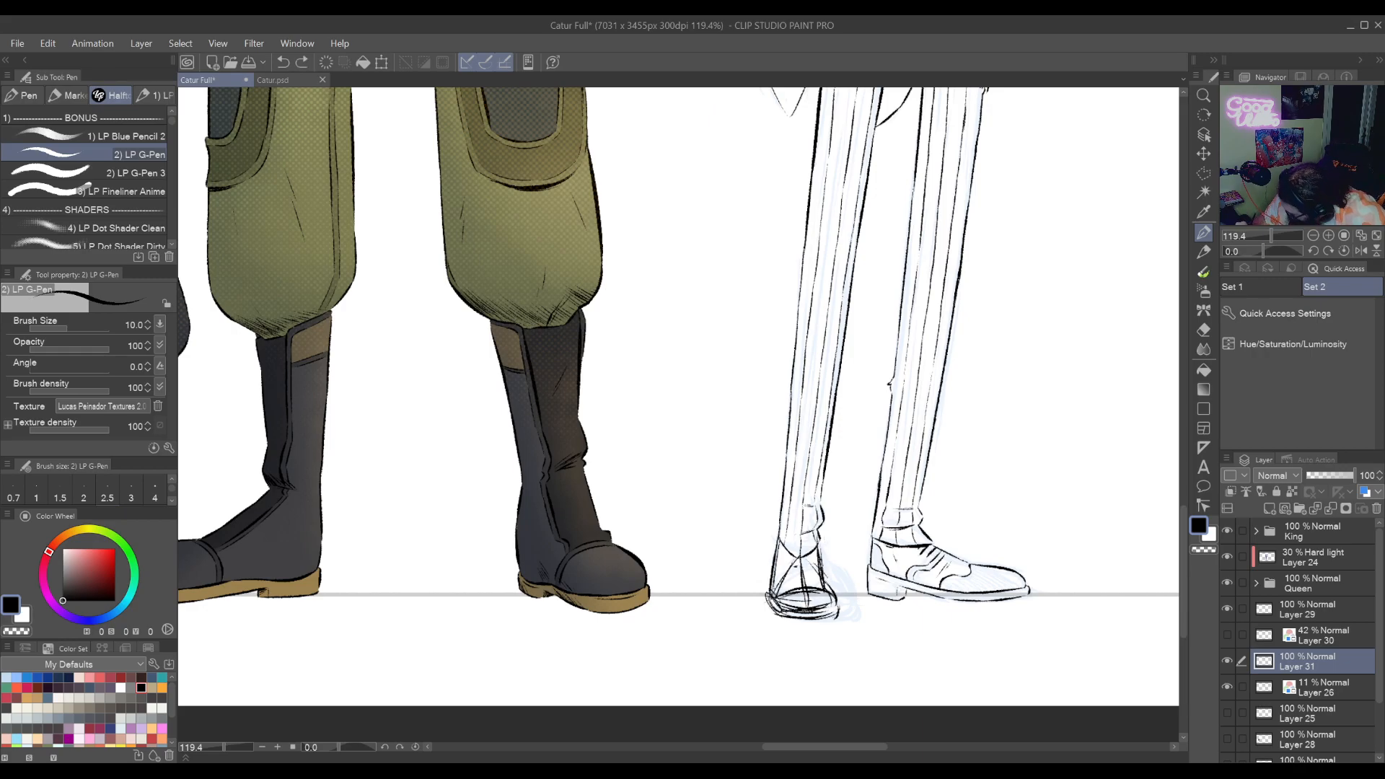
{"action": "left_click_drag", "start_coordinate": [819, 552], "coordinate": [828, 591]}
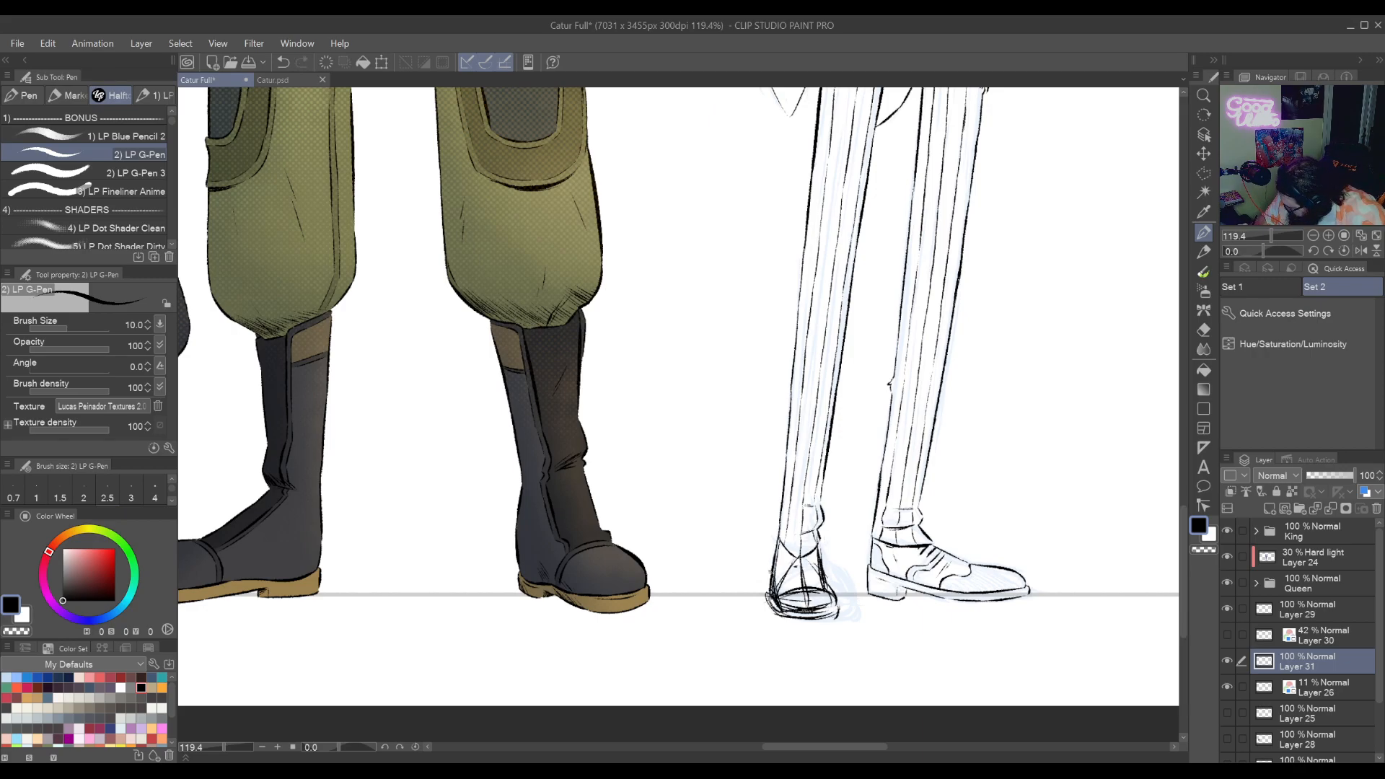
Turn Layer 31's shoe sketch blue at 42% opacity and add a new layer above Layer 30
{"action": "left_click_drag", "start_coordinate": [794, 661], "coordinate": [651, 654]}
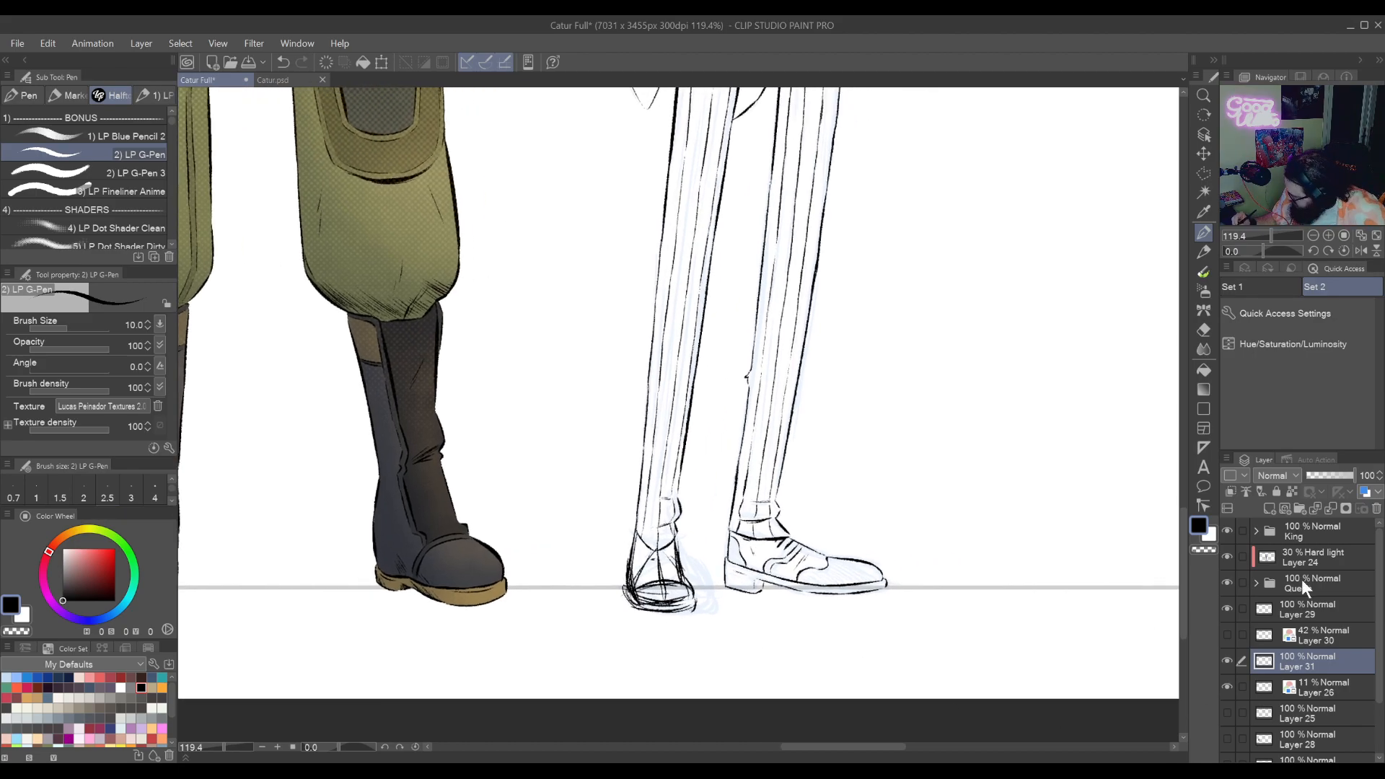
{"action": "left_click", "coordinate": [1364, 493]}
{"action": "left_click", "coordinate": [1323, 476]}
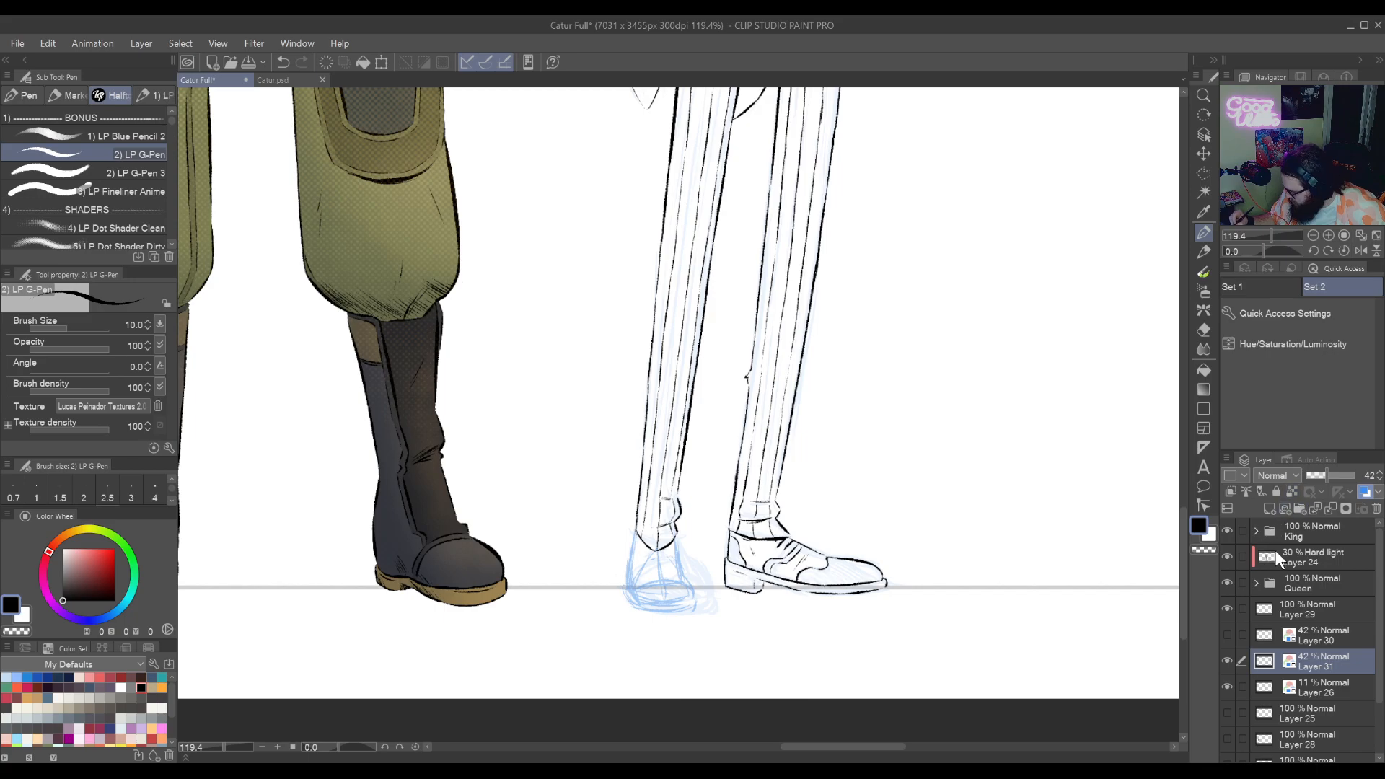
{"action": "left_click", "coordinate": [1300, 623]}
{"action": "left_click", "coordinate": [1270, 508]}
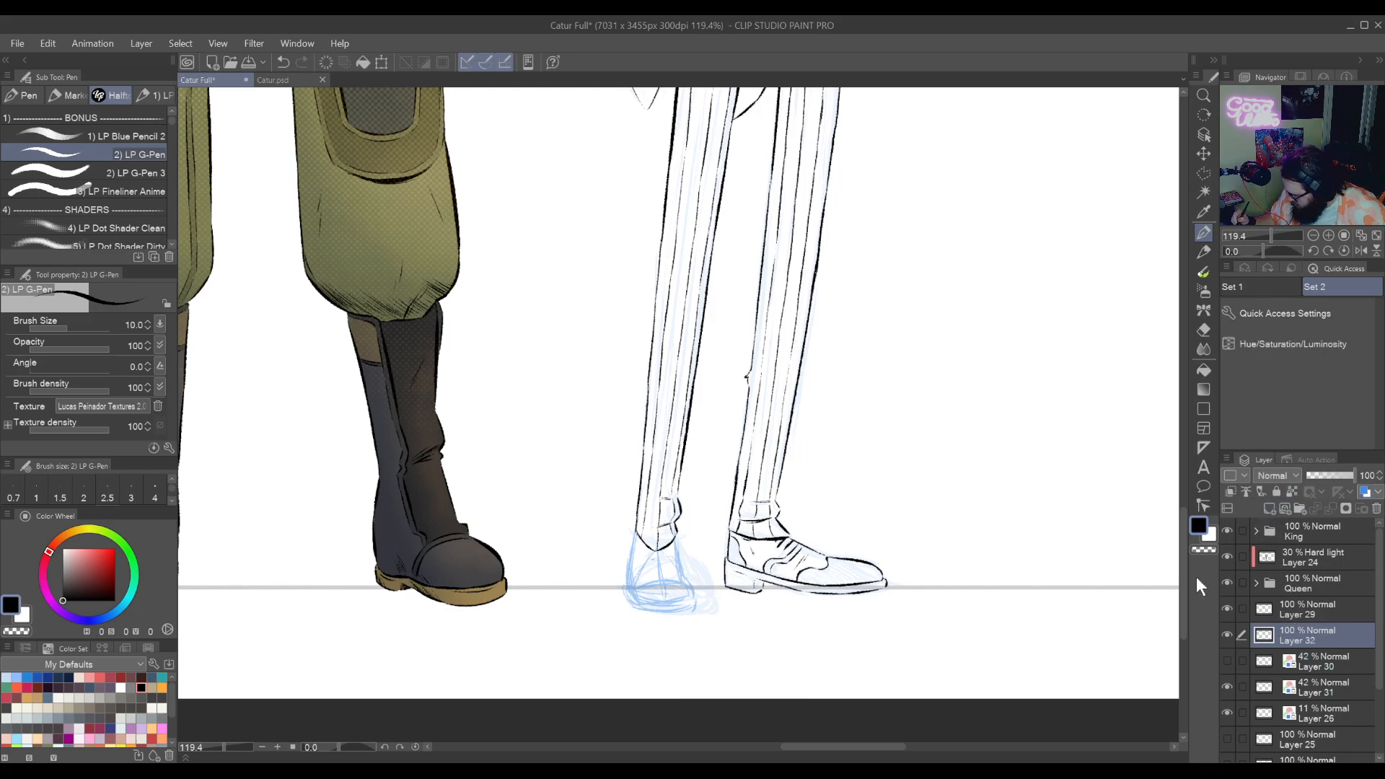
Ink both side edges of the front-facing shoe over the blue sketch on Layer 32, redoing strokes that miss the contour
{"action": "scroll", "coordinate": [628, 591], "scroll_direction": "up", "scroll_amount": 3}
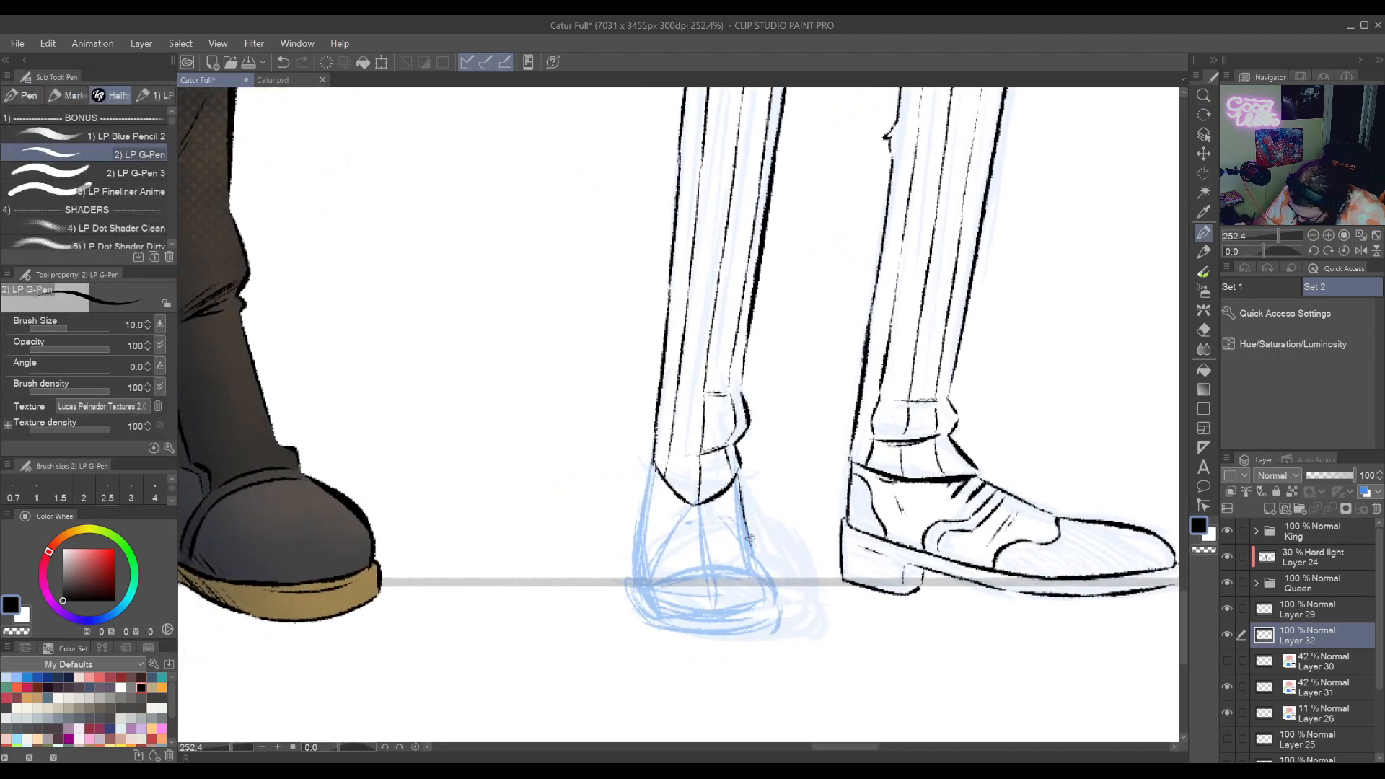
{"action": "key", "text": "ctrl+z"}
{"action": "left_click_drag", "start_coordinate": [750, 539], "coordinate": [769, 605]}
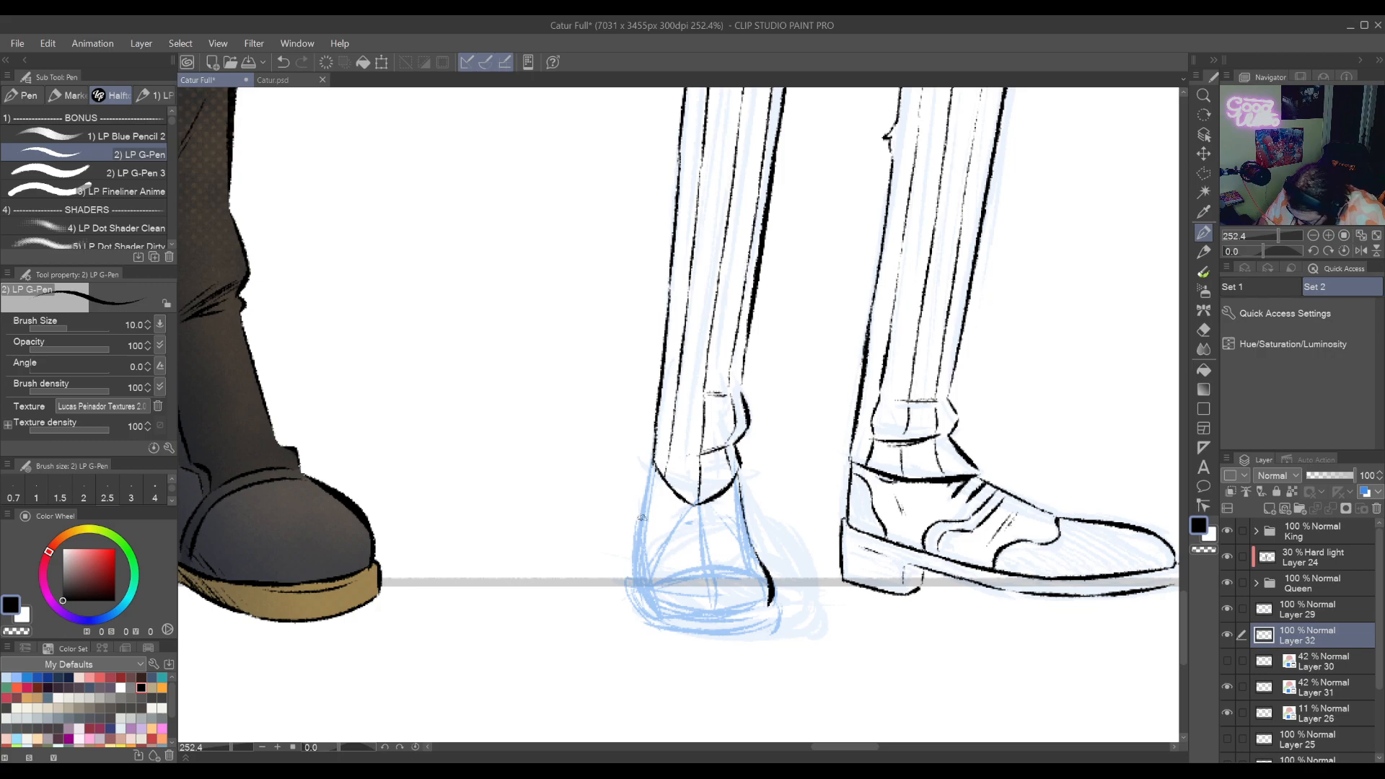
{"action": "mouse_move", "coordinate": [649, 476]}
{"action": "left_mouse_down"}
{"action": "mouse_move", "coordinate": [635, 545]}
{"action": "mouse_move", "coordinate": [641, 501]}
{"action": "mouse_move", "coordinate": [645, 586]}
{"action": "left_mouse_up"}
{"action": "key", "text": "ctrl+z"}
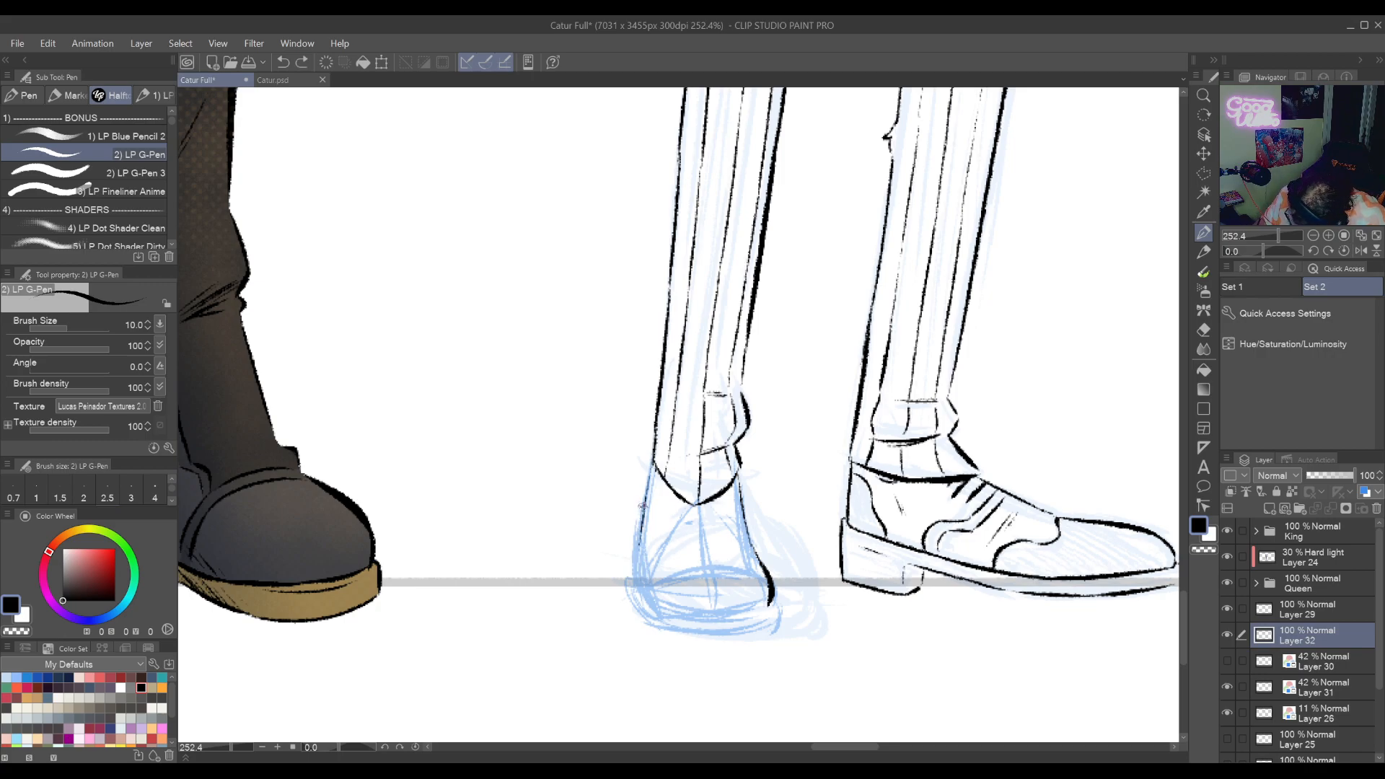
{"action": "left_click_drag", "start_coordinate": [644, 532], "coordinate": [645, 577]}
{"action": "key", "text": "ctrl+z"}
{"action": "left_click_drag", "start_coordinate": [641, 526], "coordinate": [653, 598]}
Rotate the canvas and ink the rounded toe outline joining the two sides of the front-facing shoe
{"action": "key", "text": "r"}
{"action": "mouse_move", "coordinate": [706, 646]}
{"action": "left_mouse_down"}
{"action": "mouse_move", "coordinate": [772, 628]}
{"action": "mouse_move", "coordinate": [873, 545]}
{"action": "mouse_move", "coordinate": [844, 538]}
{"action": "mouse_move", "coordinate": [856, 525]}
{"action": "left_mouse_up"}
{"action": "key", "text": "ctrl+z"}
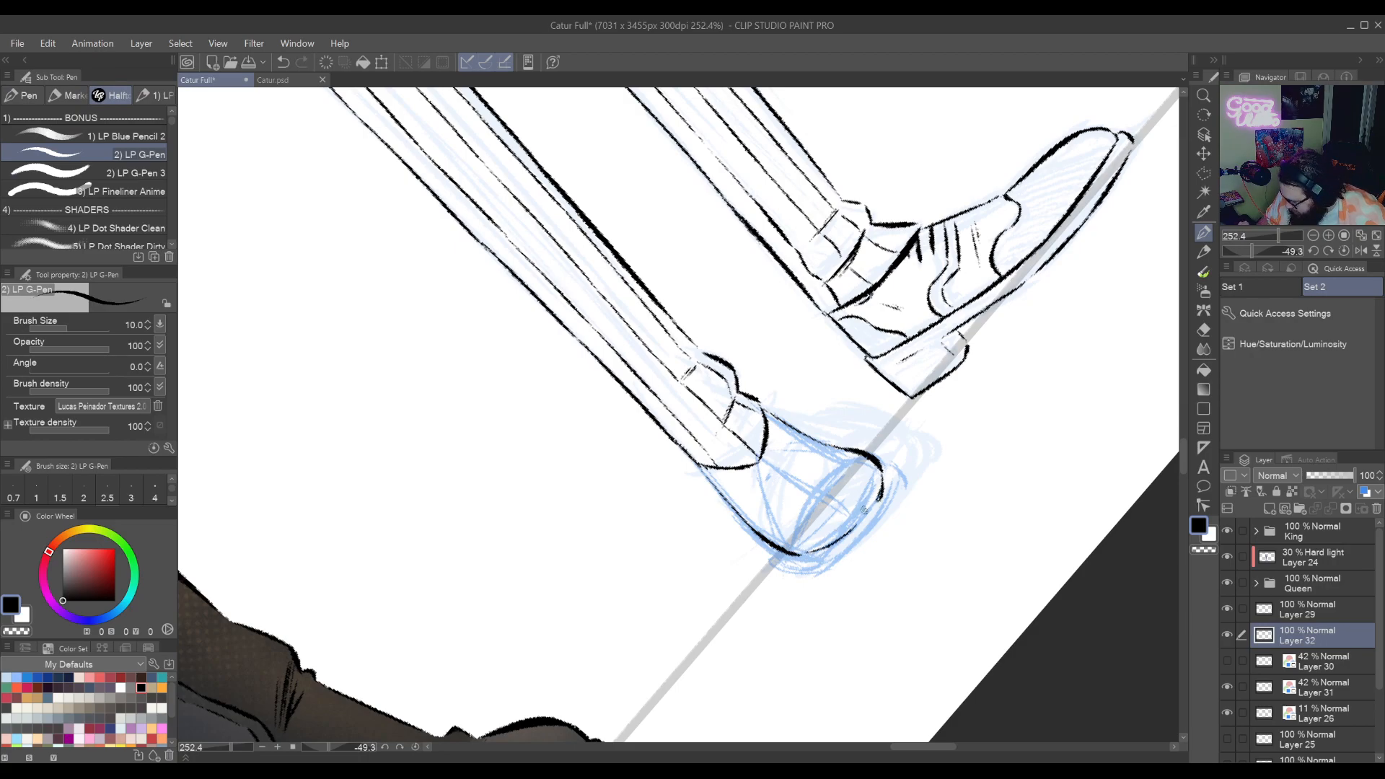
{"action": "left_click_drag", "start_coordinate": [880, 478], "coordinate": [822, 546]}
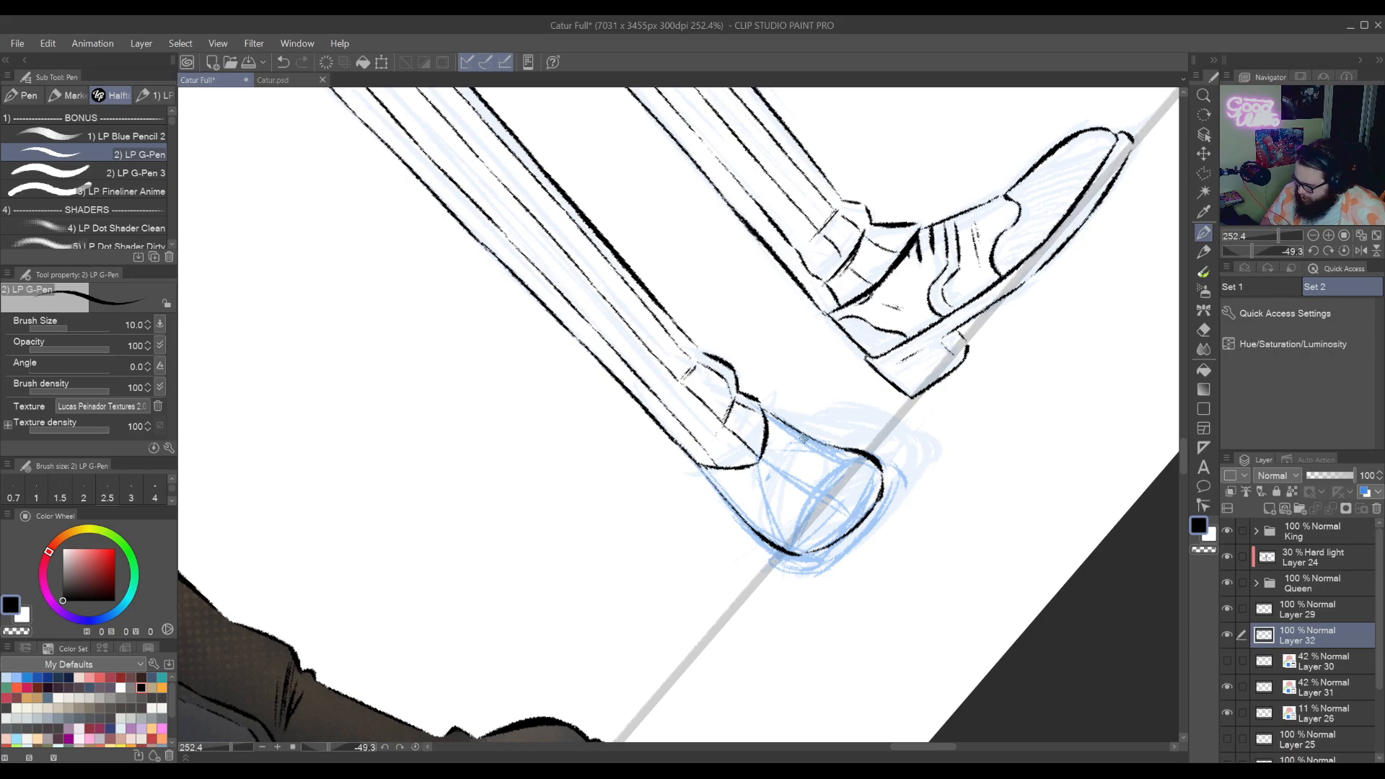
{"action": "key", "text": "r"}
{"action": "mouse_move", "coordinate": [906, 513]}
{"action": "left_mouse_down"}
{"action": "mouse_move", "coordinate": [890, 560]}
{"action": "mouse_move", "coordinate": [893, 518]}
{"action": "left_mouse_up"}
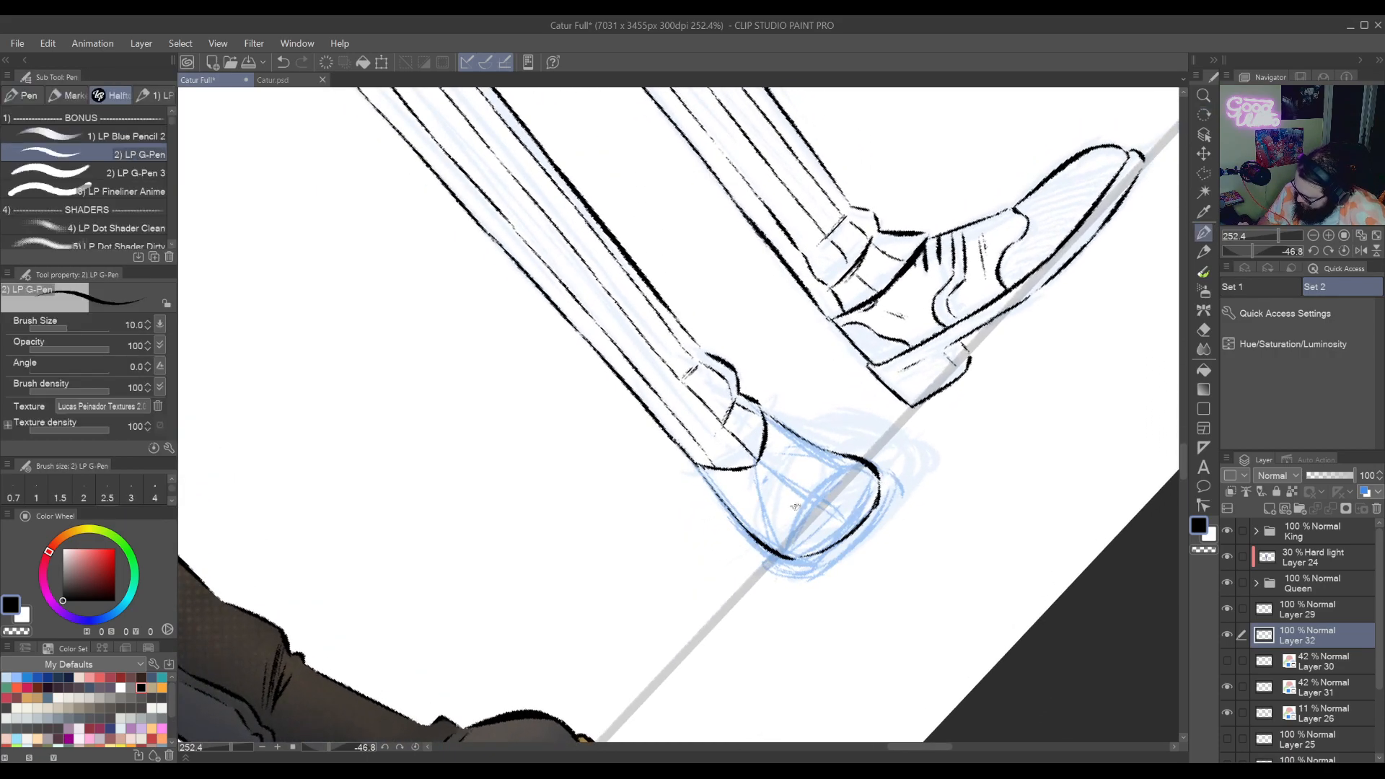
Ink the wavy wingtip line and the curved toe-cap seam behind it, redoing strokes until they follow the sketch
{"action": "mouse_move", "coordinate": [798, 517]}
{"action": "left_mouse_down"}
{"action": "mouse_move", "coordinate": [810, 477]}
{"action": "mouse_move", "coordinate": [839, 471]}
{"action": "left_mouse_up"}
{"action": "key", "text": "ctrl+z"}
{"action": "key", "text": "ctrl+z"}
{"action": "key", "text": "ctrl+z"}
{"action": "key", "text": "ctrl+z"}
{"action": "key", "text": "ctrl+z"}
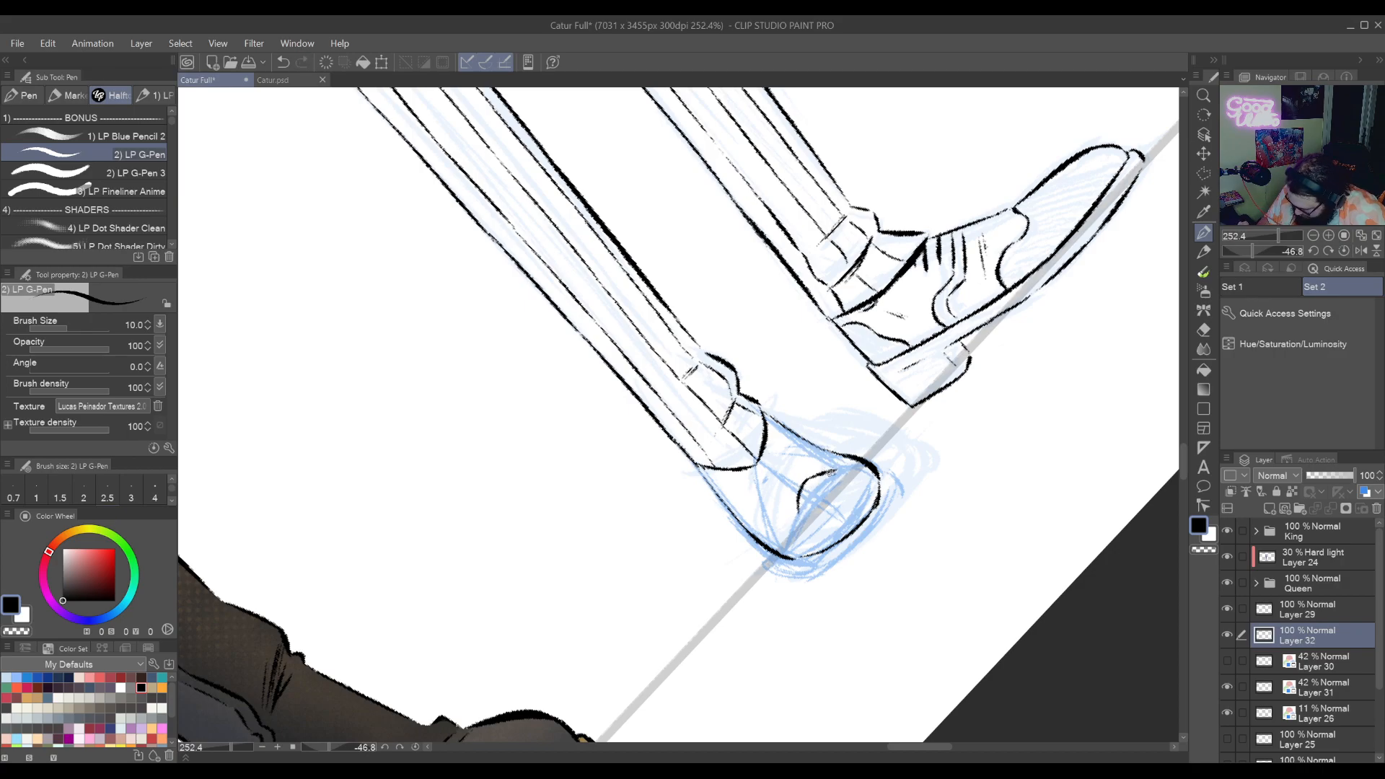
{"action": "mouse_move", "coordinate": [798, 512]}
{"action": "left_mouse_down"}
{"action": "mouse_move", "coordinate": [774, 535]}
{"action": "mouse_move", "coordinate": [782, 554]}
{"action": "mouse_move", "coordinate": [789, 480]}
{"action": "mouse_move", "coordinate": [771, 467]}
{"action": "mouse_move", "coordinate": [762, 513]}
{"action": "mouse_move", "coordinate": [801, 459]}
{"action": "left_mouse_up"}
{"action": "key", "text": "ctrl+z"}
{"action": "key", "text": "ctrl+z"}
{"action": "key", "text": "ctrl+z"}
{"action": "left_click_drag", "start_coordinate": [764, 515], "coordinate": [802, 465]}
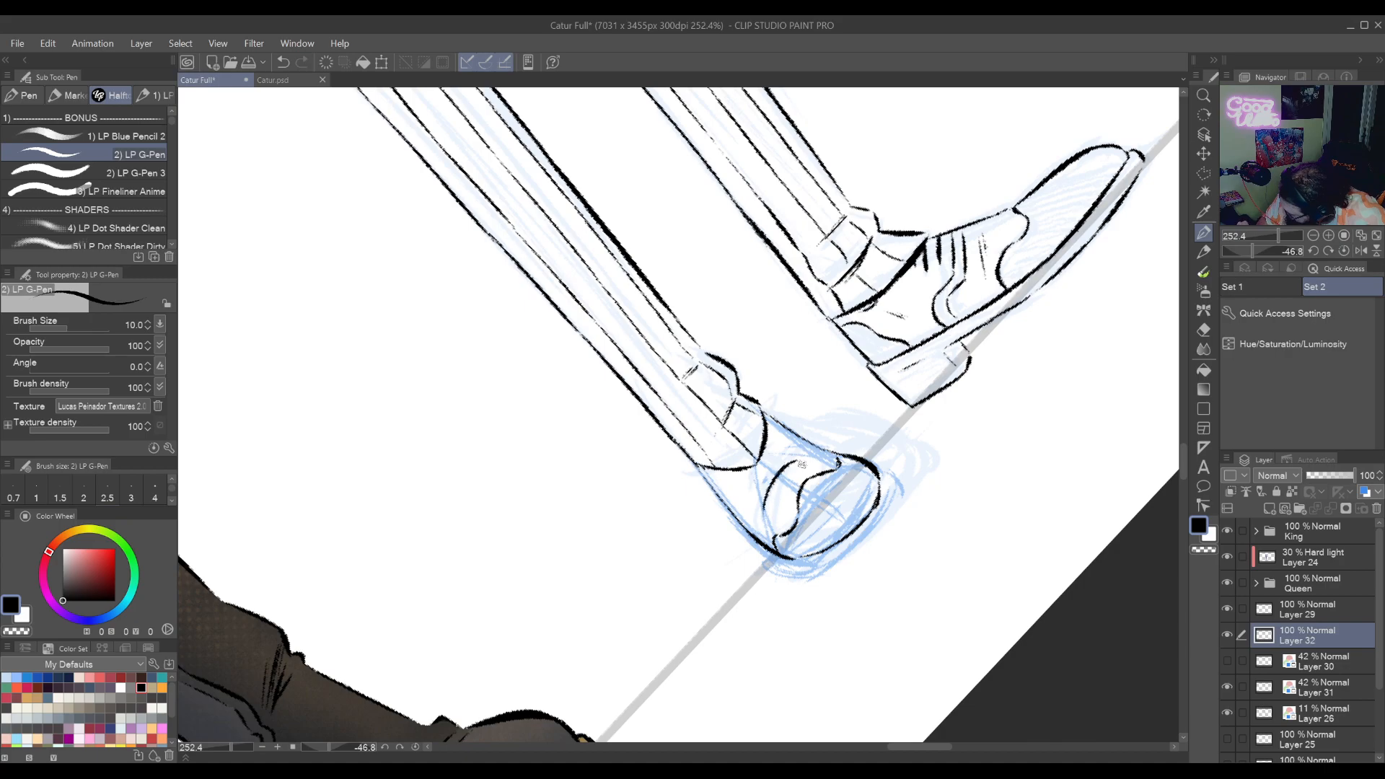
{"action": "key", "text": "ctrl+z"}
{"action": "mouse_move", "coordinate": [763, 516]}
{"action": "left_mouse_down"}
{"action": "mouse_move", "coordinate": [789, 474]}
{"action": "mouse_move", "coordinate": [763, 537]}
{"action": "left_mouse_up"}
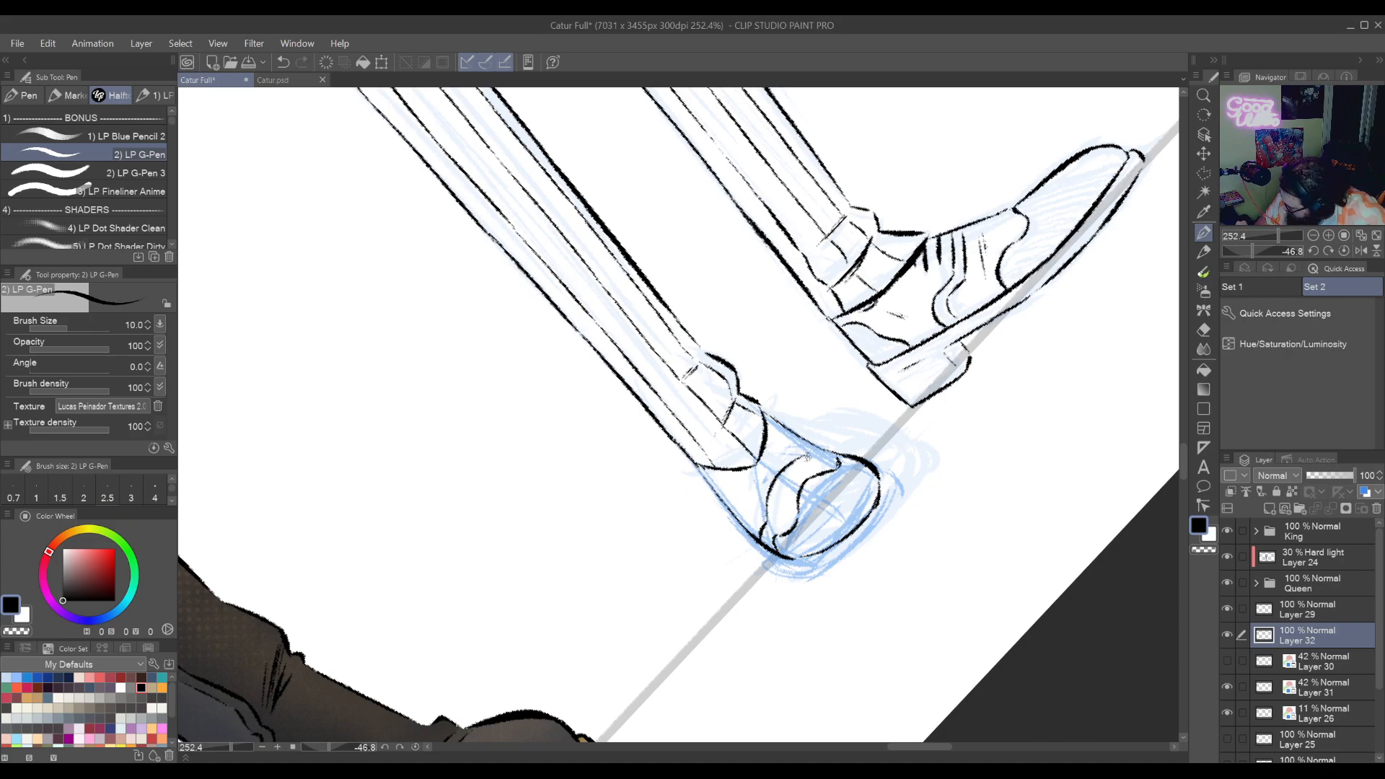
Add a second line to the toe-cap seam, undo the trial strokes around the toe, and level the canvas
{"action": "left_click_drag", "start_coordinate": [735, 491], "coordinate": [784, 517]}
{"action": "mouse_move", "coordinate": [851, 564]}
{"action": "left_mouse_down"}
{"action": "mouse_move", "coordinate": [850, 582]}
{"action": "mouse_move", "coordinate": [830, 507]}
{"action": "left_mouse_up"}
{"action": "key", "text": "ctrl+z"}
{"action": "mouse_move", "coordinate": [809, 562]}
{"action": "left_mouse_down"}
{"action": "mouse_move", "coordinate": [828, 511]}
{"action": "mouse_move", "coordinate": [856, 493]}
{"action": "left_mouse_up"}
{"action": "key", "text": "ctrl+z"}
{"action": "key", "text": "ctrl+z"}
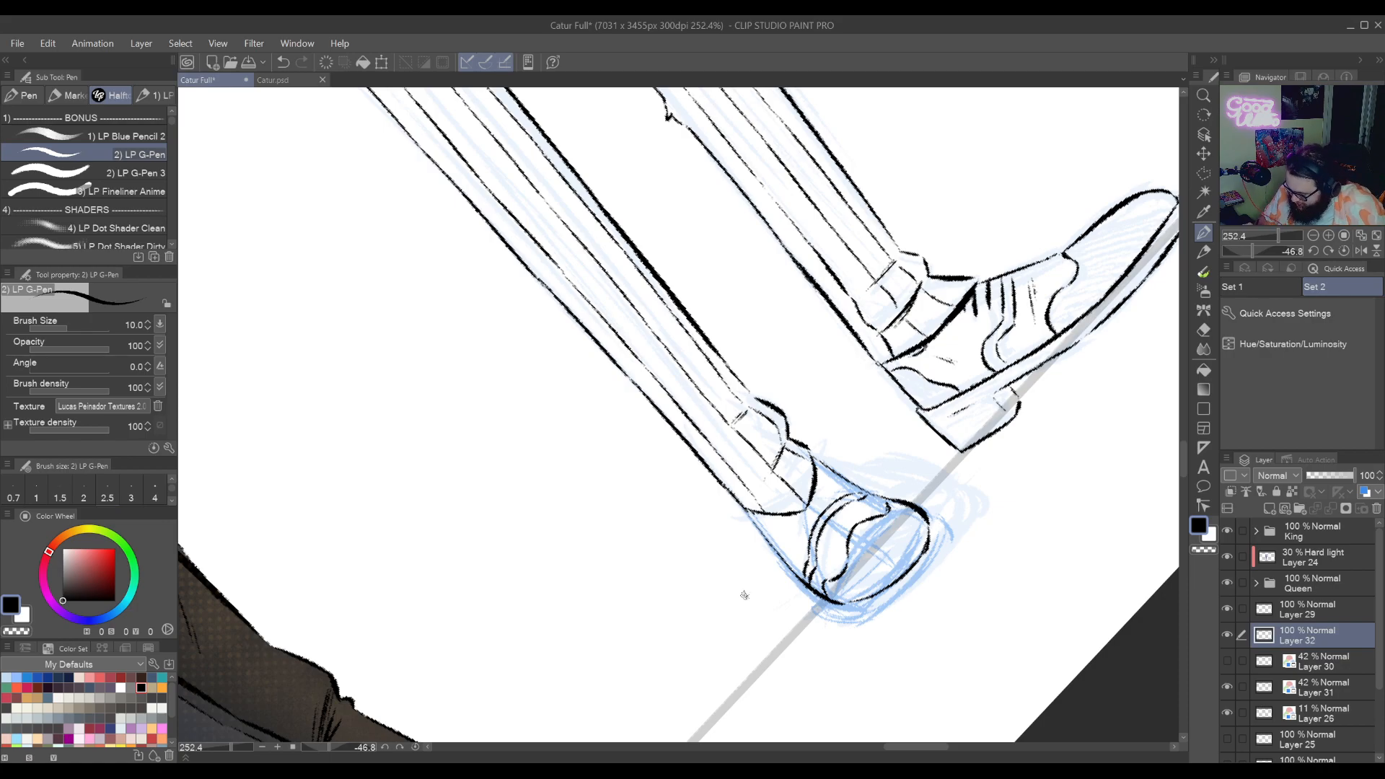
{"action": "key", "text": "r"}
{"action": "left_click_drag", "start_coordinate": [833, 520], "coordinate": [694, 714]}
{"action": "left_click_drag", "start_coordinate": [647, 565], "coordinate": [647, 588]}
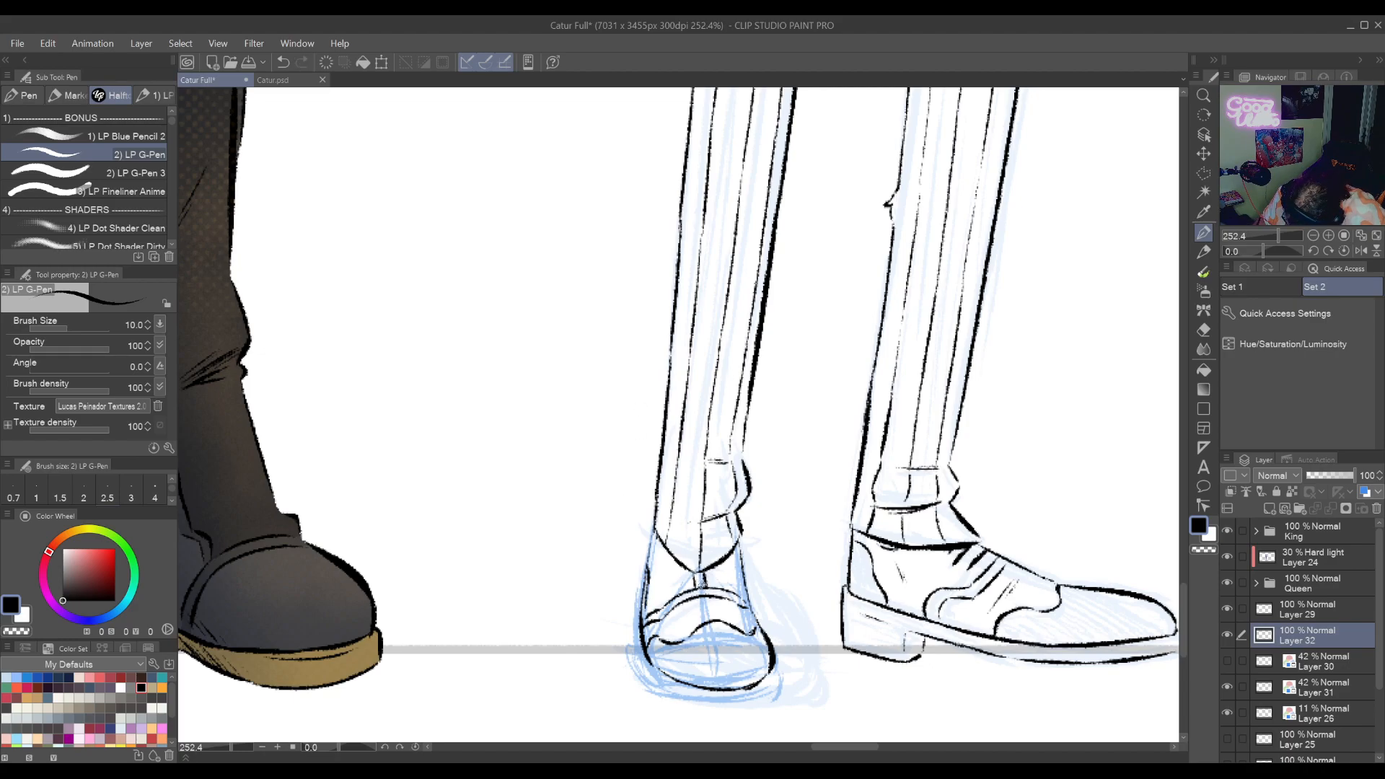
Rotate the canvas and ink short crossing lace strokes between the trouser cuff and the toe cap
{"action": "key", "text": "e"}
{"action": "key", "text": "r"}
{"action": "mouse_move", "coordinate": [700, 580]}
{"action": "left_mouse_down"}
{"action": "mouse_move", "coordinate": [815, 509]}
{"action": "mouse_move", "coordinate": [842, 460]}
{"action": "left_mouse_up"}
{"action": "key", "text": "p"}
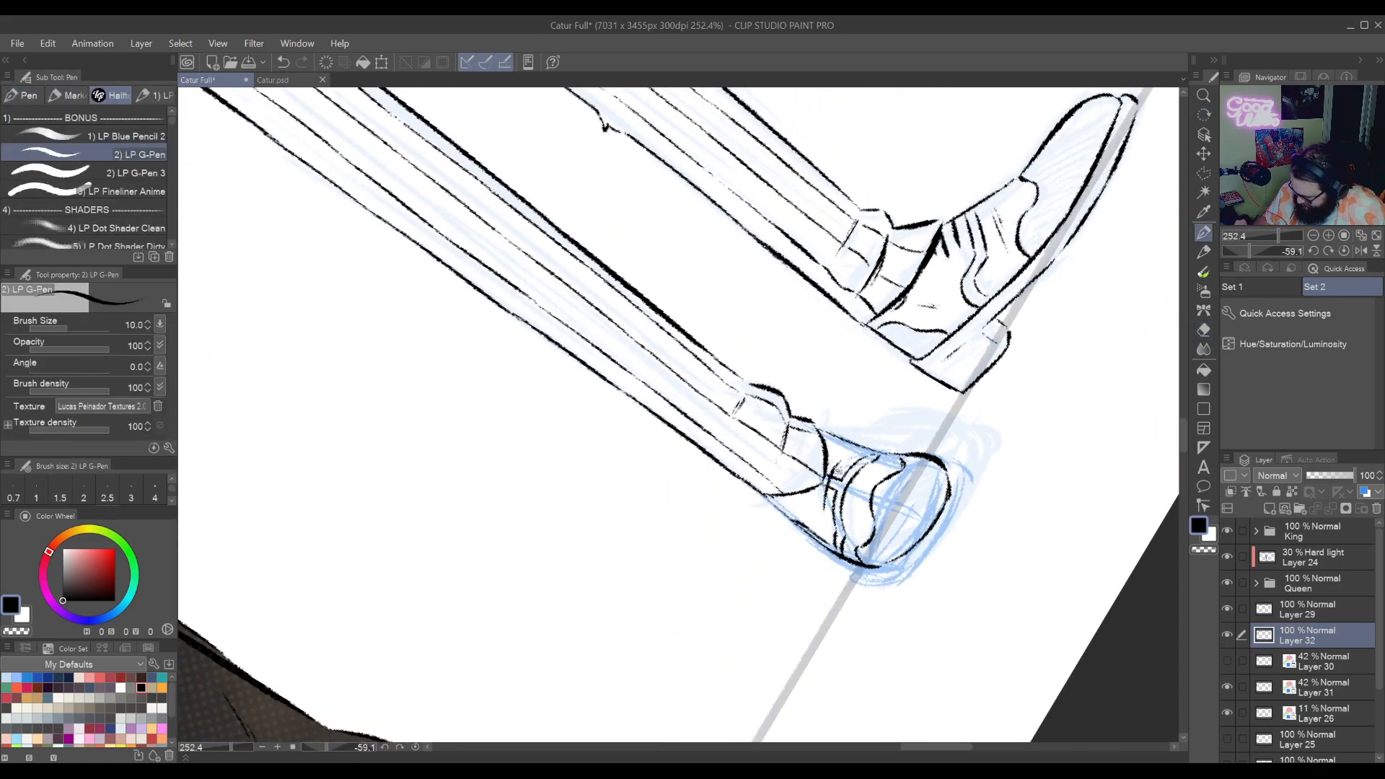
{"action": "key", "text": "ctrl+z"}
{"action": "left_click_drag", "start_coordinate": [824, 513], "coordinate": [850, 458]}
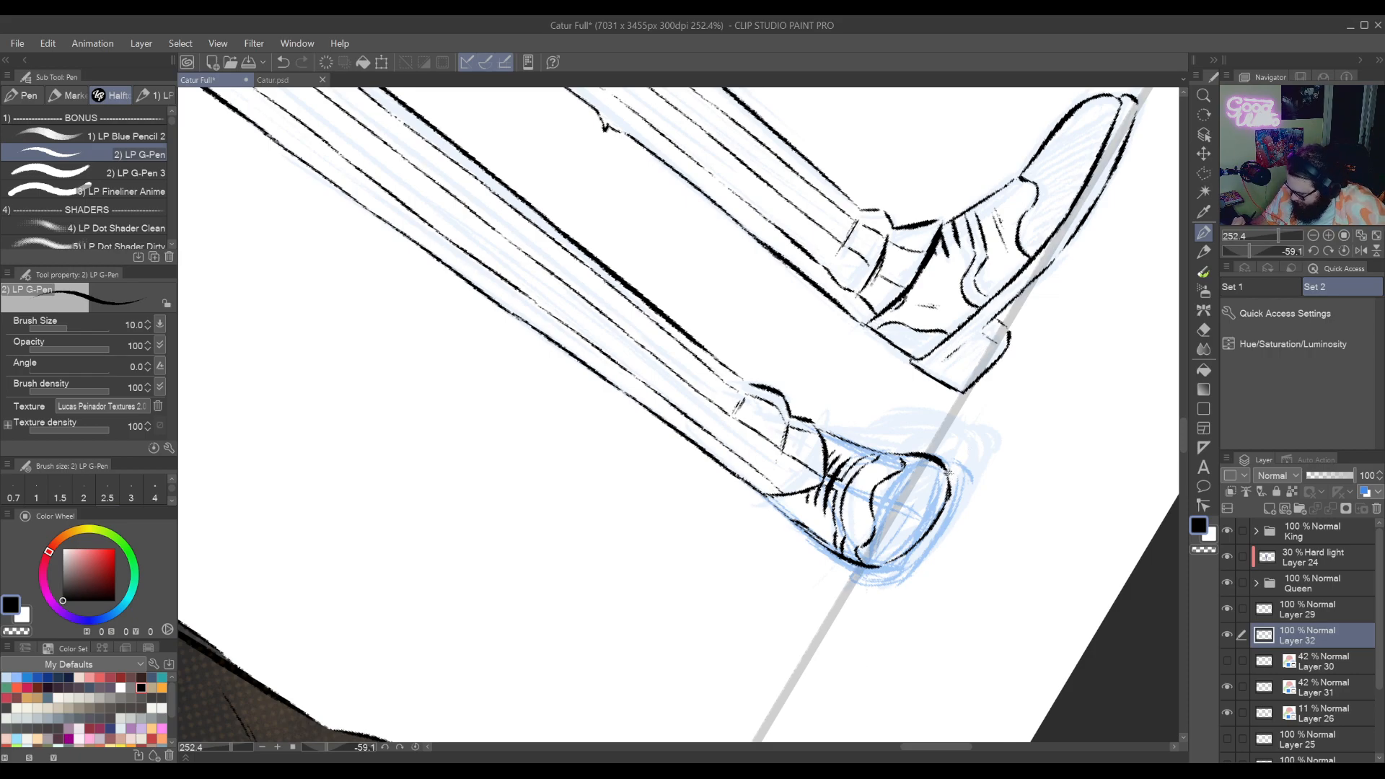
Level the canvas and ink the sole's side edges just outside the shoe outline, redoing the outer heel-side stroke
{"action": "mouse_move", "coordinate": [949, 478]}
{"action": "left_mouse_down"}
{"action": "mouse_move", "coordinate": [940, 509]}
{"action": "mouse_move", "coordinate": [942, 496]}
{"action": "mouse_move", "coordinate": [699, 685]}
{"action": "mouse_move", "coordinate": [746, 680]}
{"action": "mouse_move", "coordinate": [804, 590]}
{"action": "left_mouse_up"}
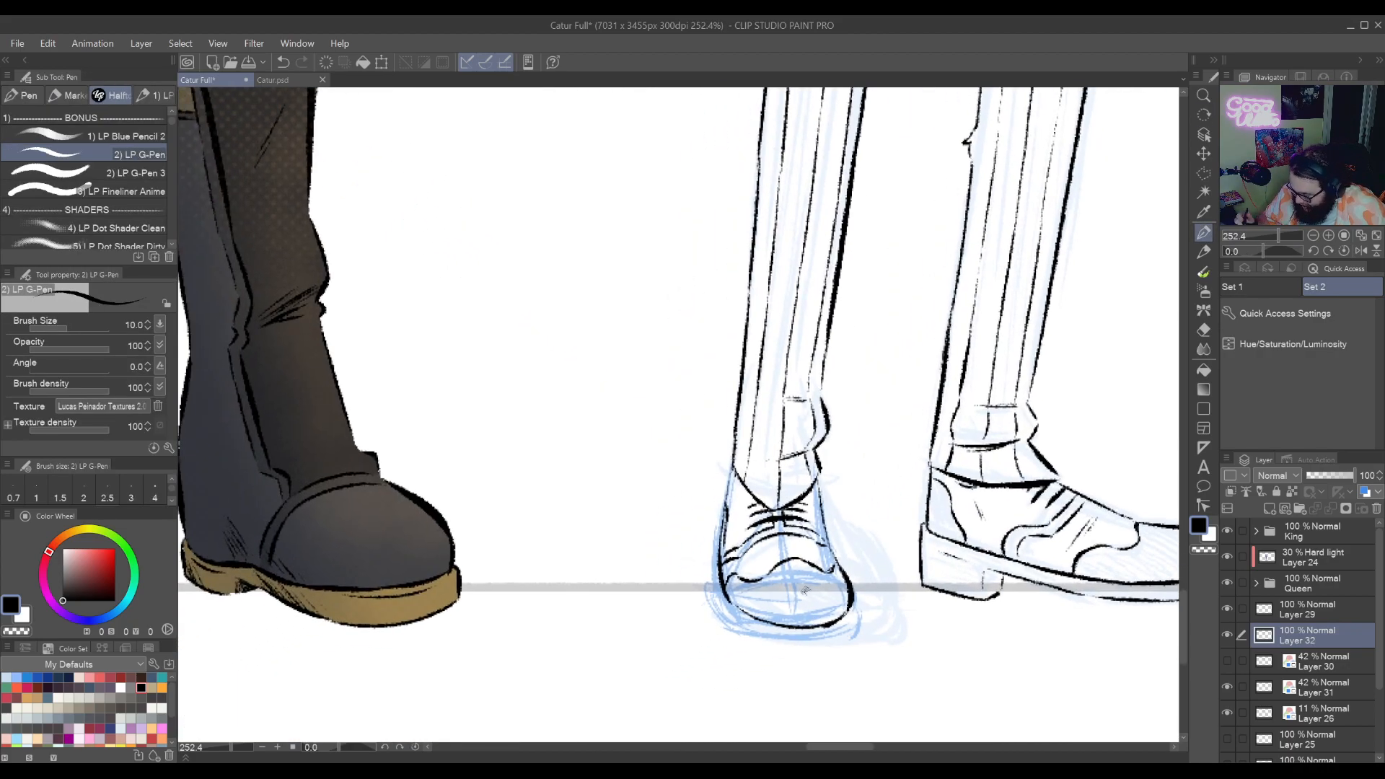
{"action": "left_click_drag", "start_coordinate": [852, 588], "coordinate": [856, 620]}
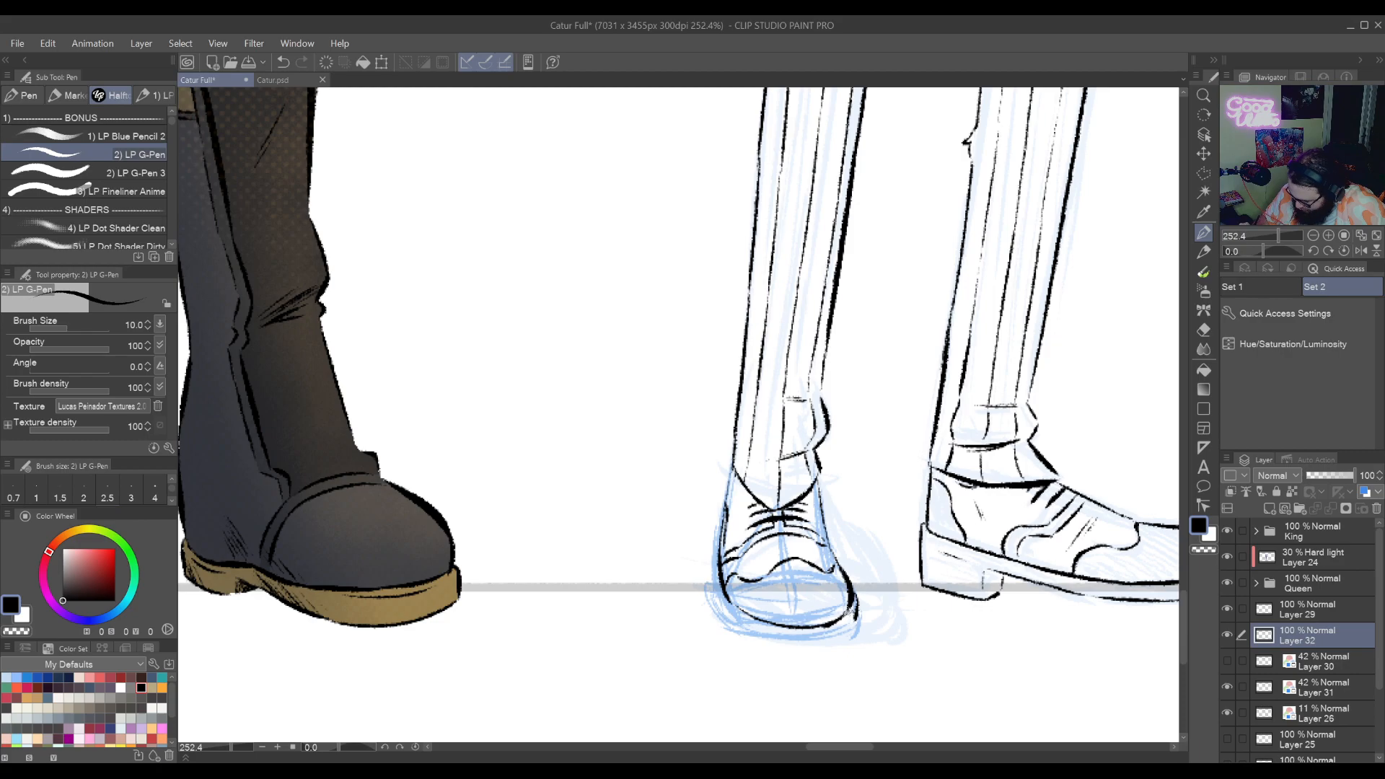
{"action": "left_click_drag", "start_coordinate": [716, 535], "coordinate": [721, 590]}
{"action": "key", "text": "ctrl+z"}
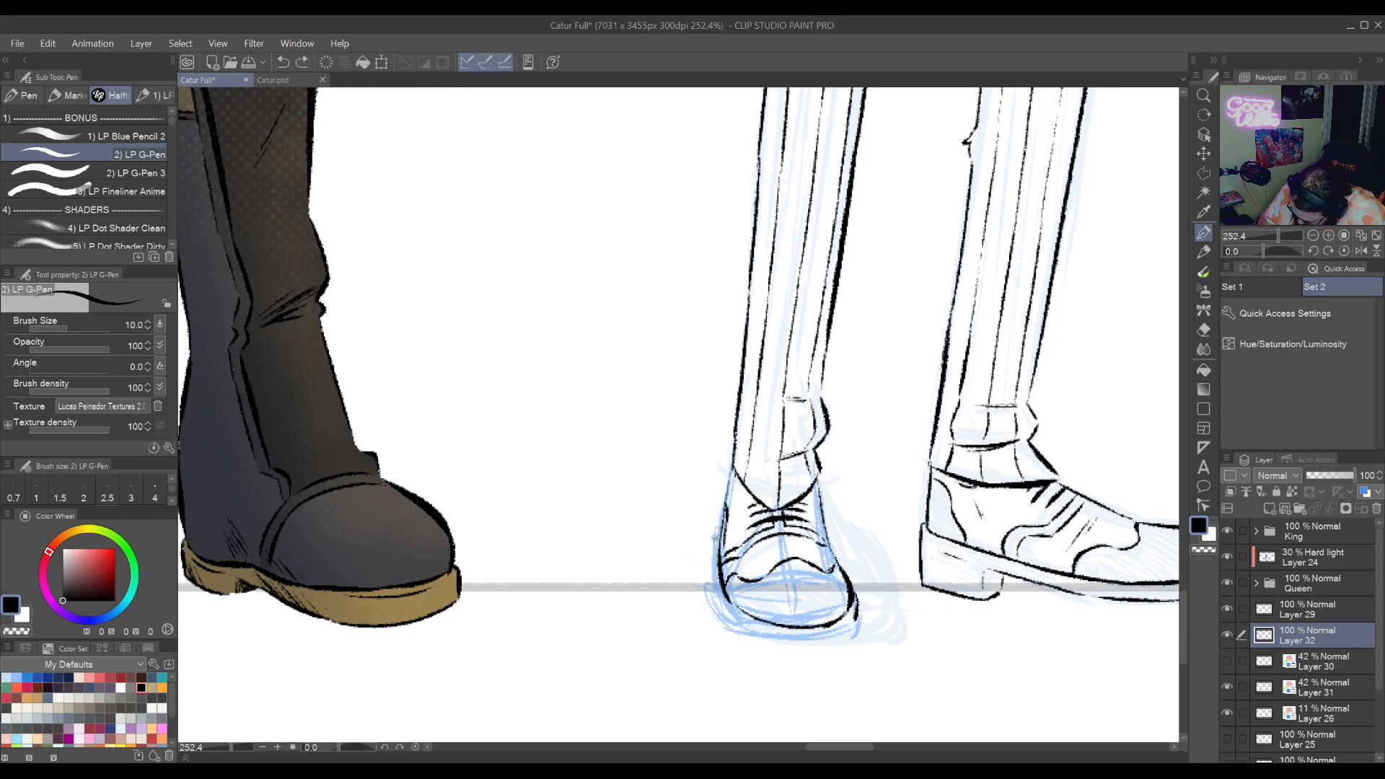
{"action": "mouse_move", "coordinate": [716, 535]}
{"action": "left_mouse_down"}
{"action": "mouse_move", "coordinate": [718, 597]}
{"action": "mouse_move", "coordinate": [711, 561]}
{"action": "mouse_move", "coordinate": [737, 627]}
{"action": "left_mouse_up"}
{"action": "key", "text": "ctrl+z"}
{"action": "left_click_drag", "start_coordinate": [713, 564], "coordinate": [730, 621]}
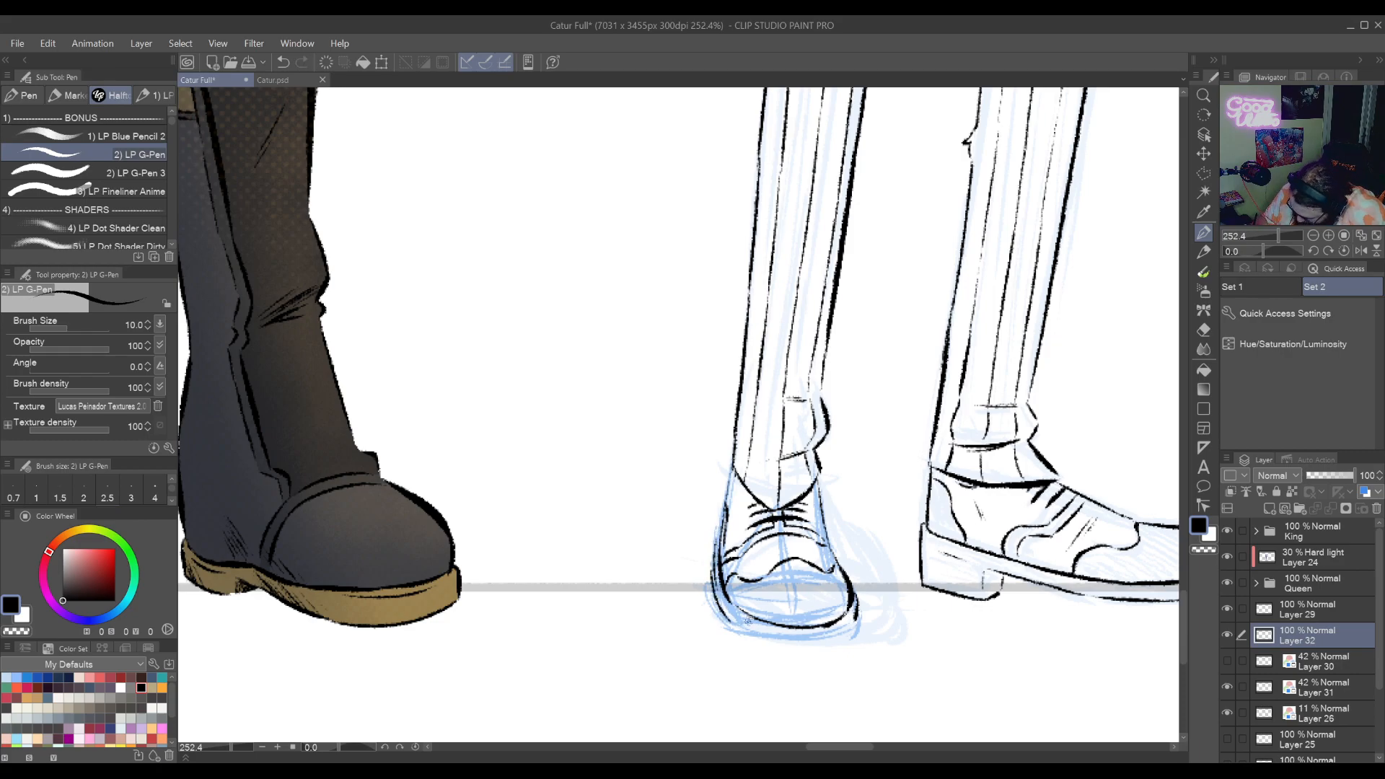
{"action": "key", "text": "ctrl+z"}
{"action": "left_click_drag", "start_coordinate": [712, 564], "coordinate": [735, 626]}
{"action": "key", "text": "ctrl+z"}
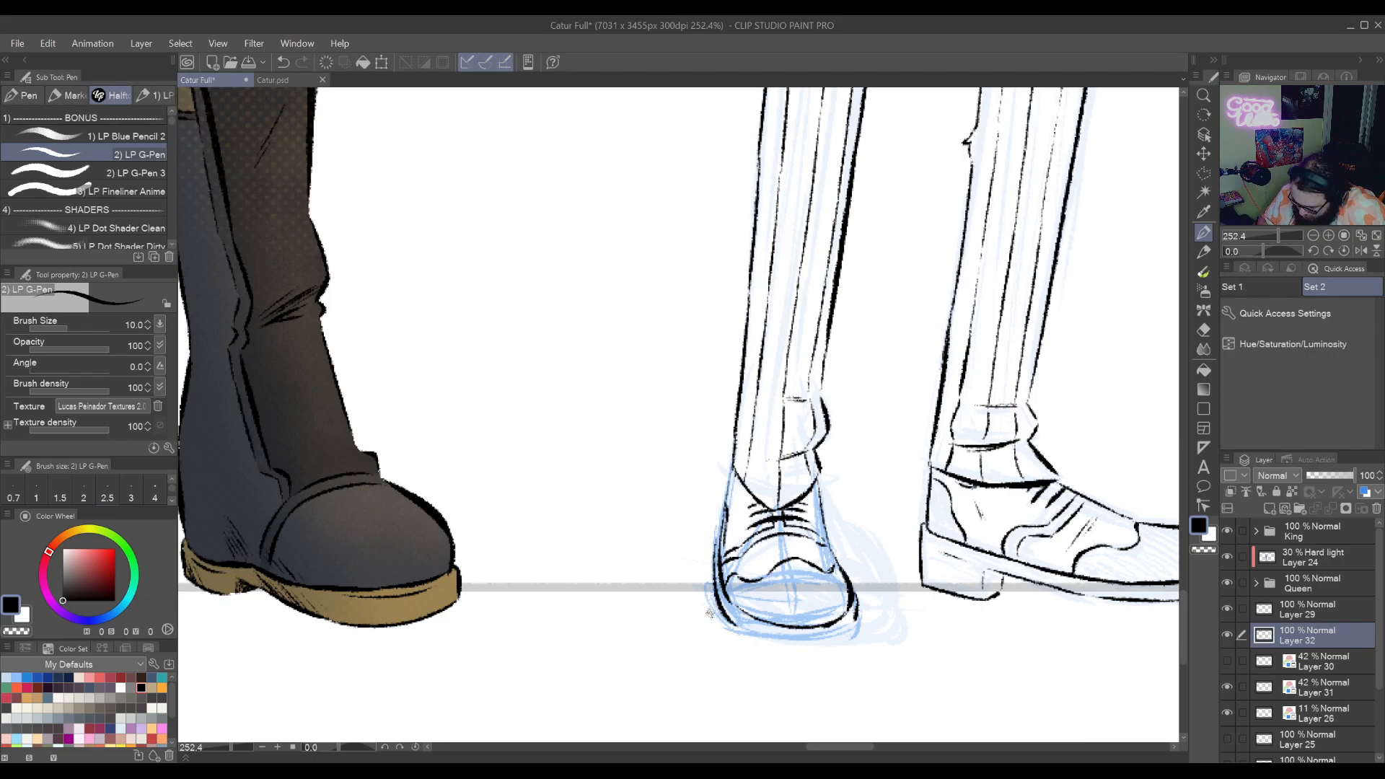
Rotate the canvas and ink the sole's front edge around the toe to join its two sides
{"action": "key", "text": "r"}
{"action": "mouse_move", "coordinate": [643, 705]}
{"action": "left_mouse_down"}
{"action": "mouse_move", "coordinate": [853, 610]}
{"action": "mouse_move", "coordinate": [937, 440]}
{"action": "left_mouse_up"}
{"action": "key", "text": "p"}
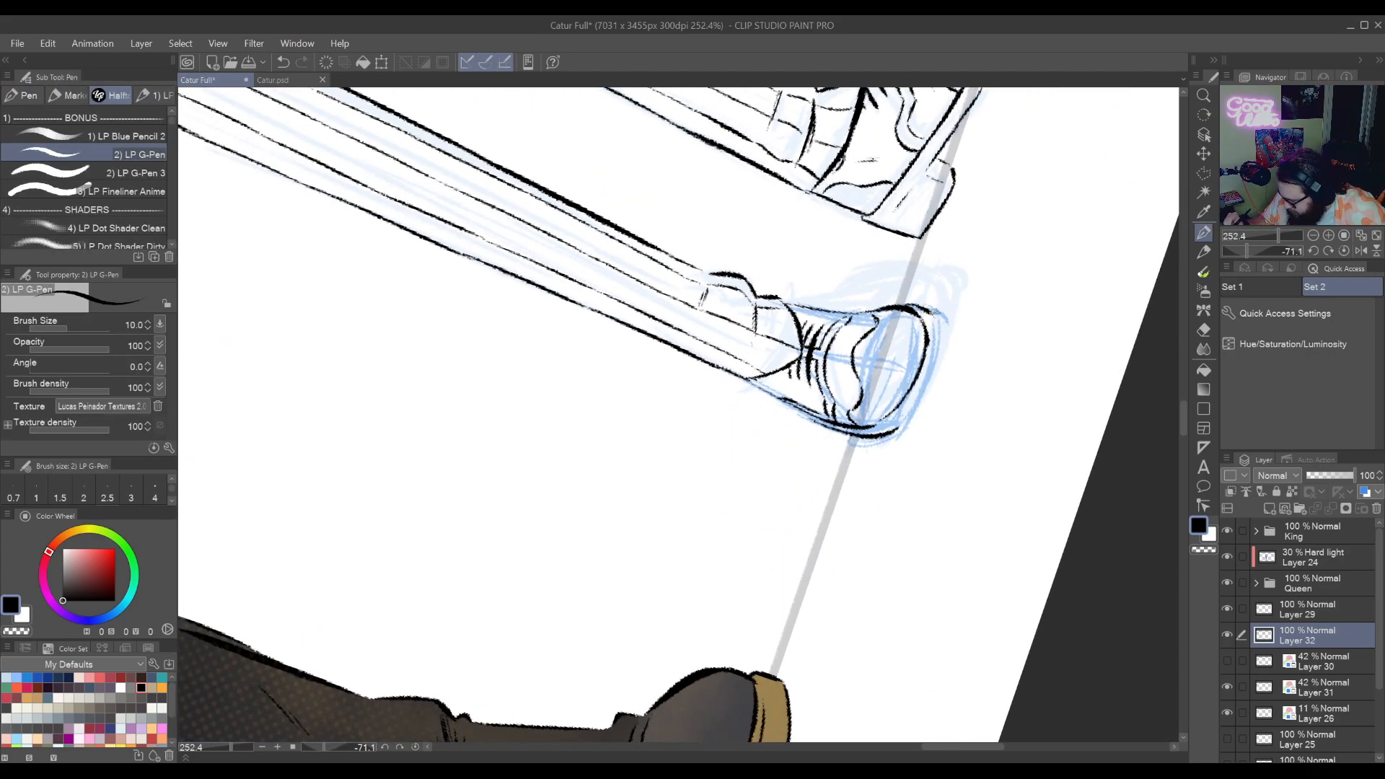
{"action": "key", "text": "ctrl+z"}
{"action": "left_click_drag", "start_coordinate": [930, 309], "coordinate": [938, 381]}
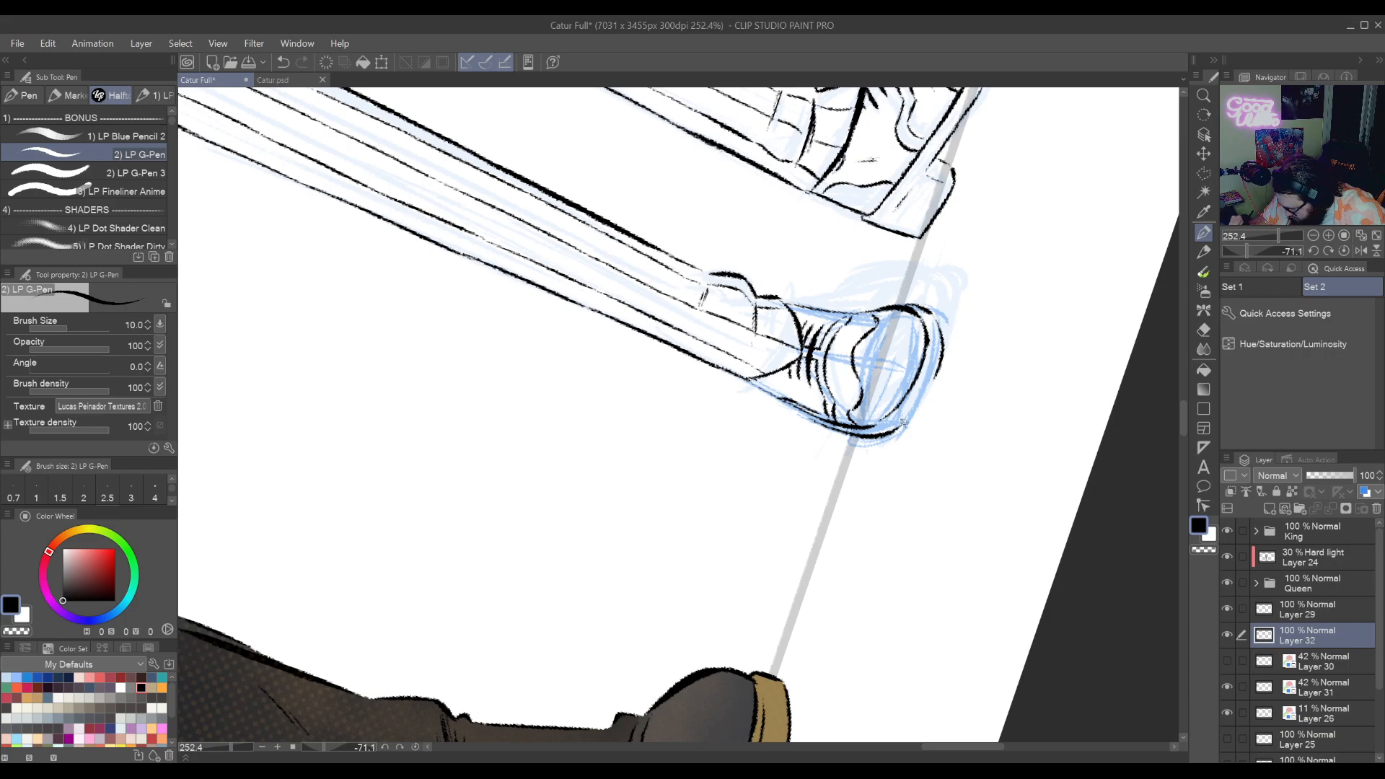
{"action": "left_click_drag", "start_coordinate": [897, 429], "coordinate": [937, 373]}
{"action": "key", "text": "ctrl+z"}
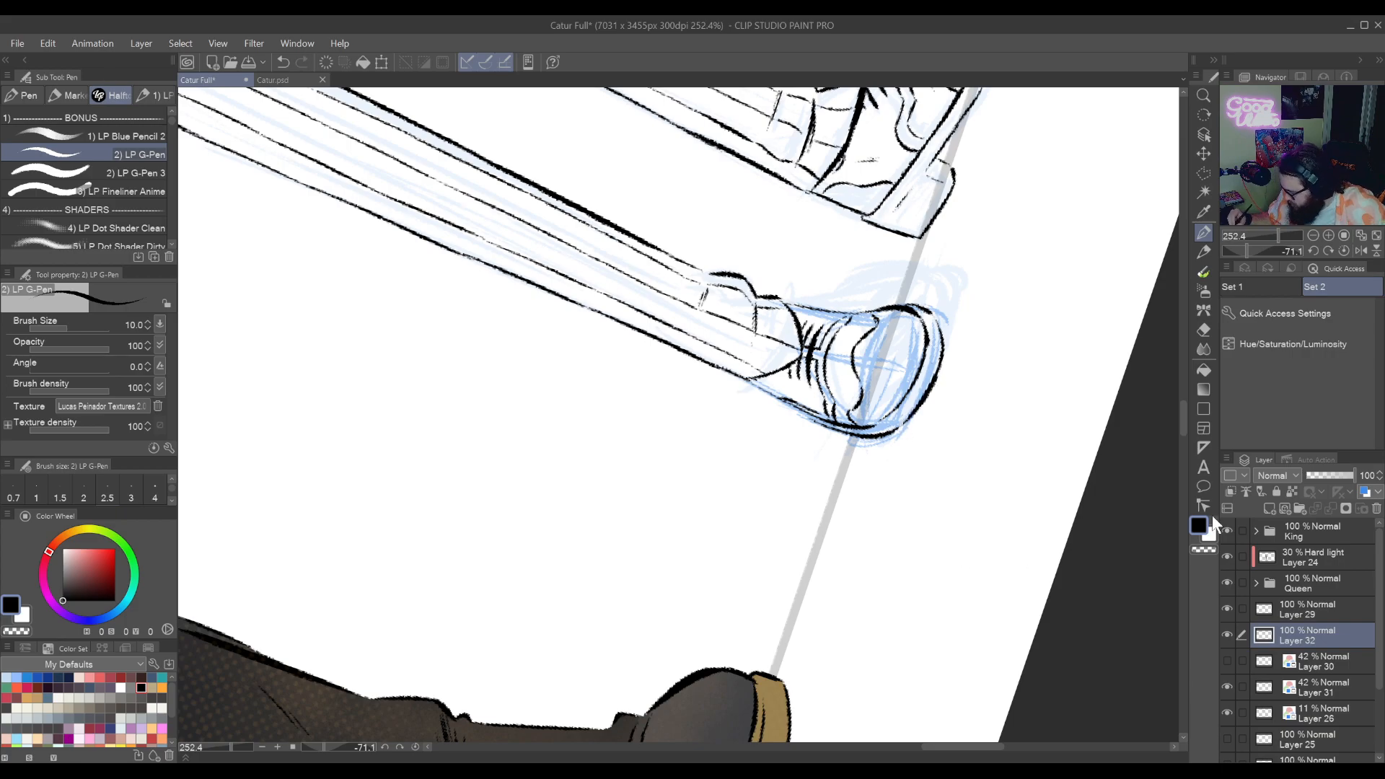
Switch the pen to the transparent colour and reset the canvas rotation to 0
{"action": "left_click", "coordinate": [1205, 550]}
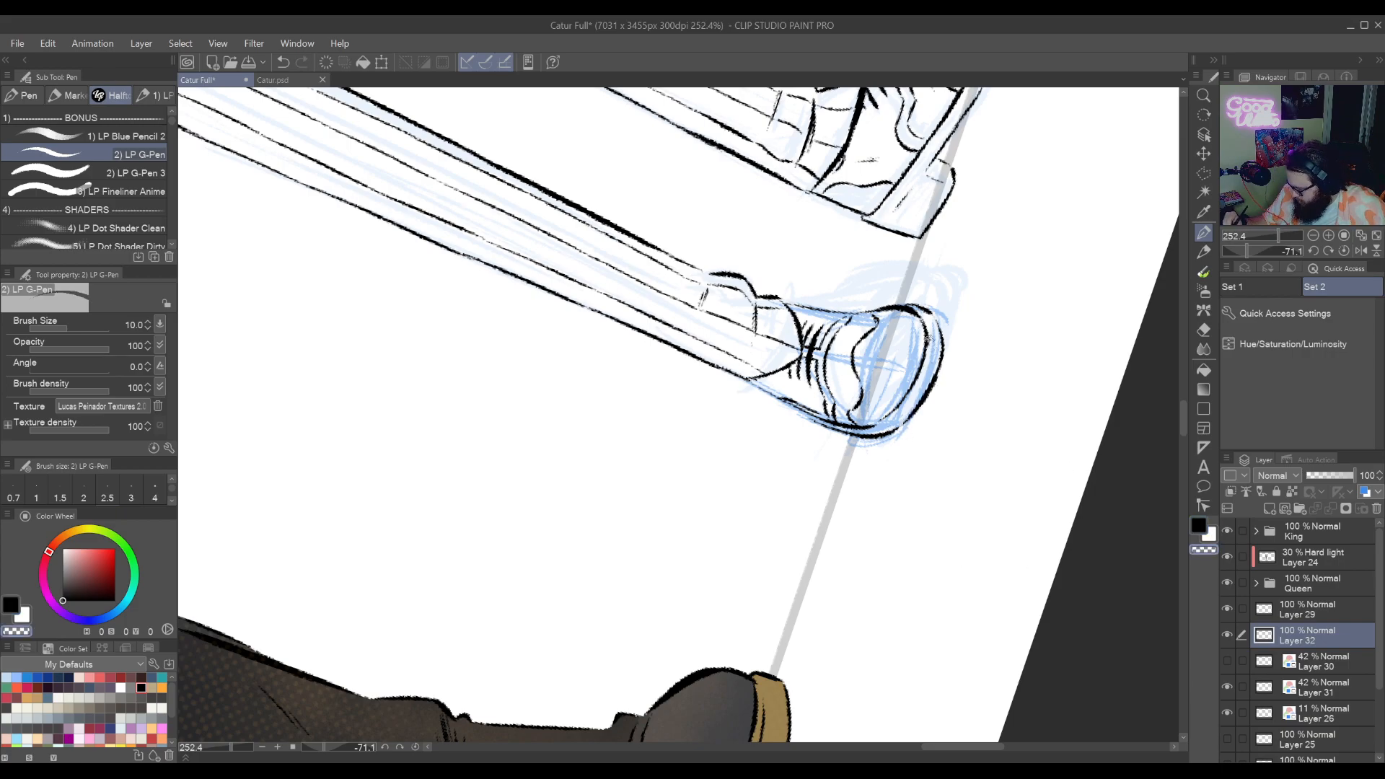
{"action": "key", "text": "r"}
{"action": "left_click_drag", "start_coordinate": [981, 383], "coordinate": [989, 426]}
{"action": "key", "text": "ctrl+shift+r"}
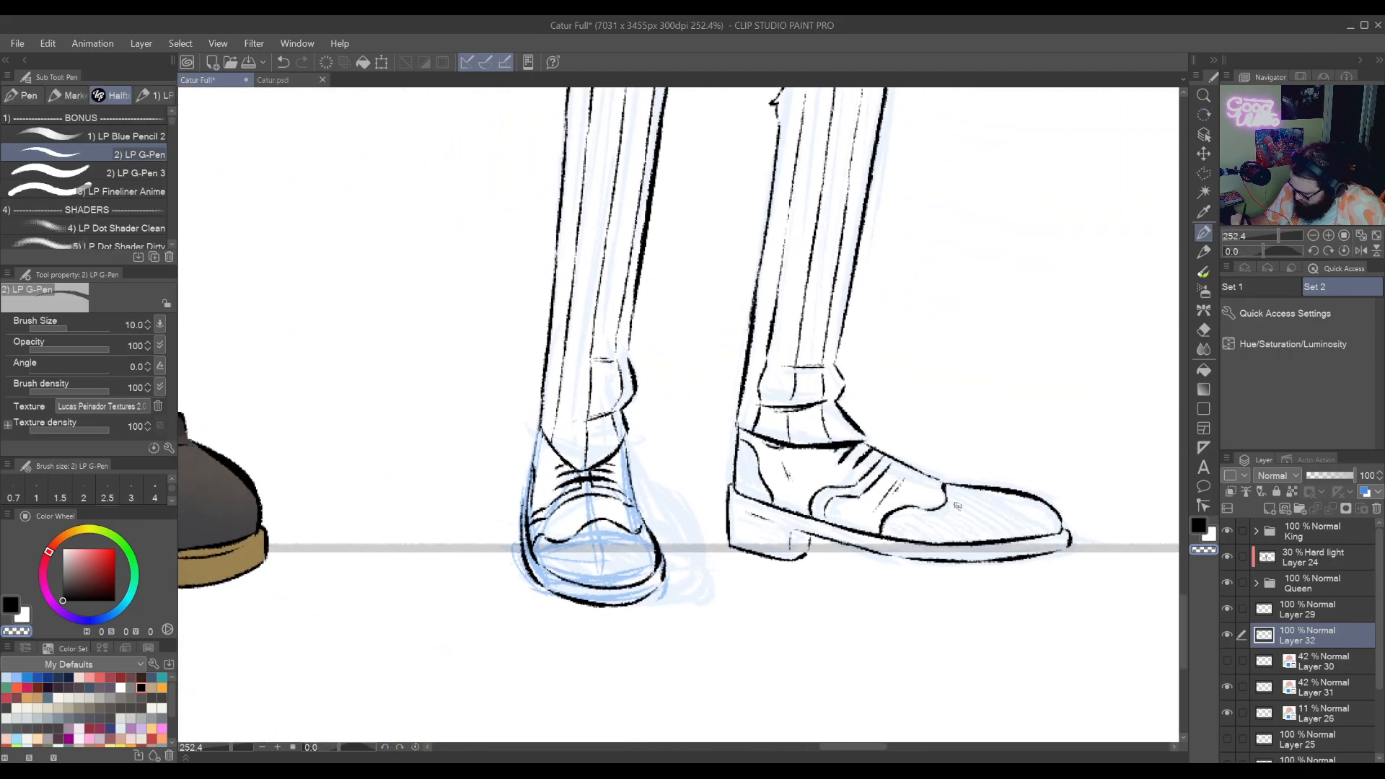
Compare the shoe with the other characters' feet, then scale the Layer 32 shoe up slightly, extending it downward
{"action": "scroll", "coordinate": [1068, 374], "scroll_direction": "down", "scroll_amount": 5}
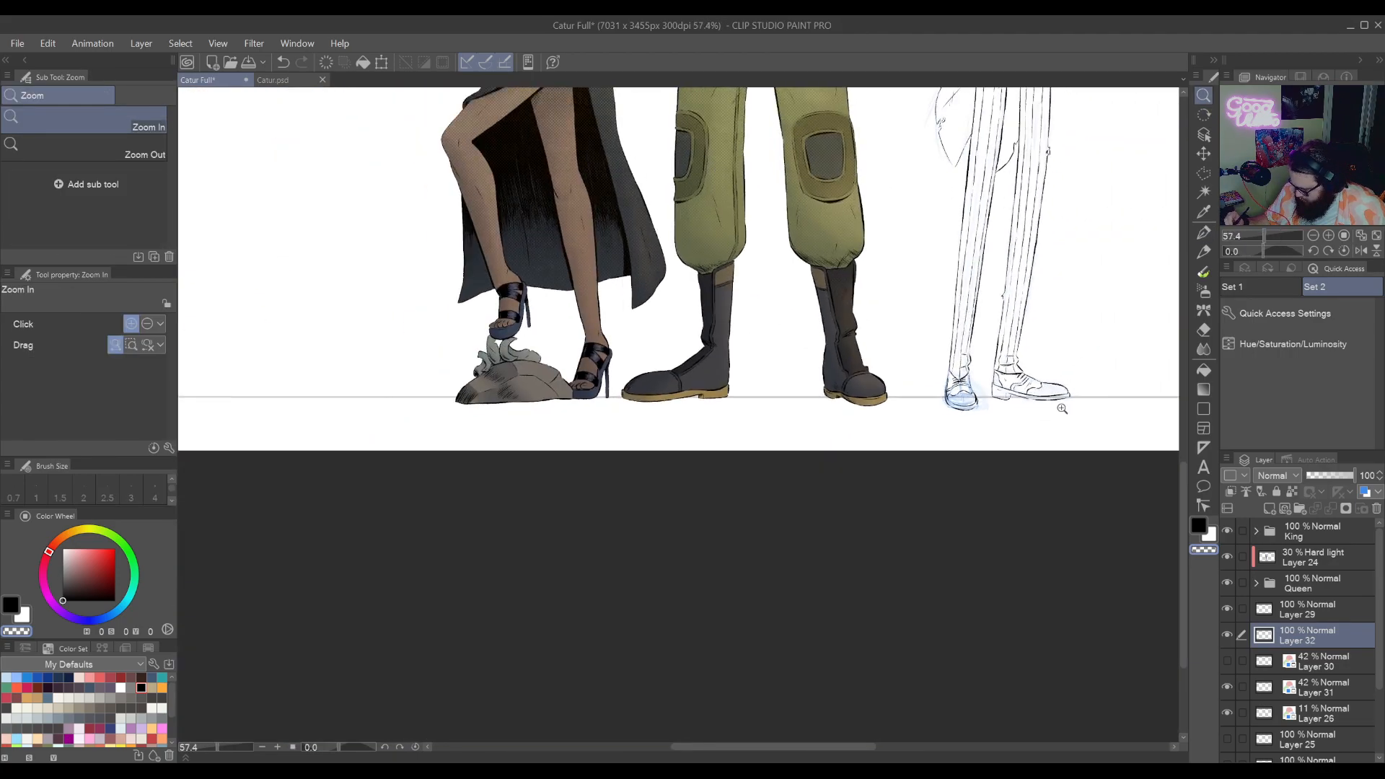
{"action": "scroll", "coordinate": [1103, 328], "scroll_direction": "up", "scroll_amount": 5}
{"action": "key", "text": "p"}
{"action": "left_click_drag", "start_coordinate": [951, 441], "coordinate": [952, 593]}
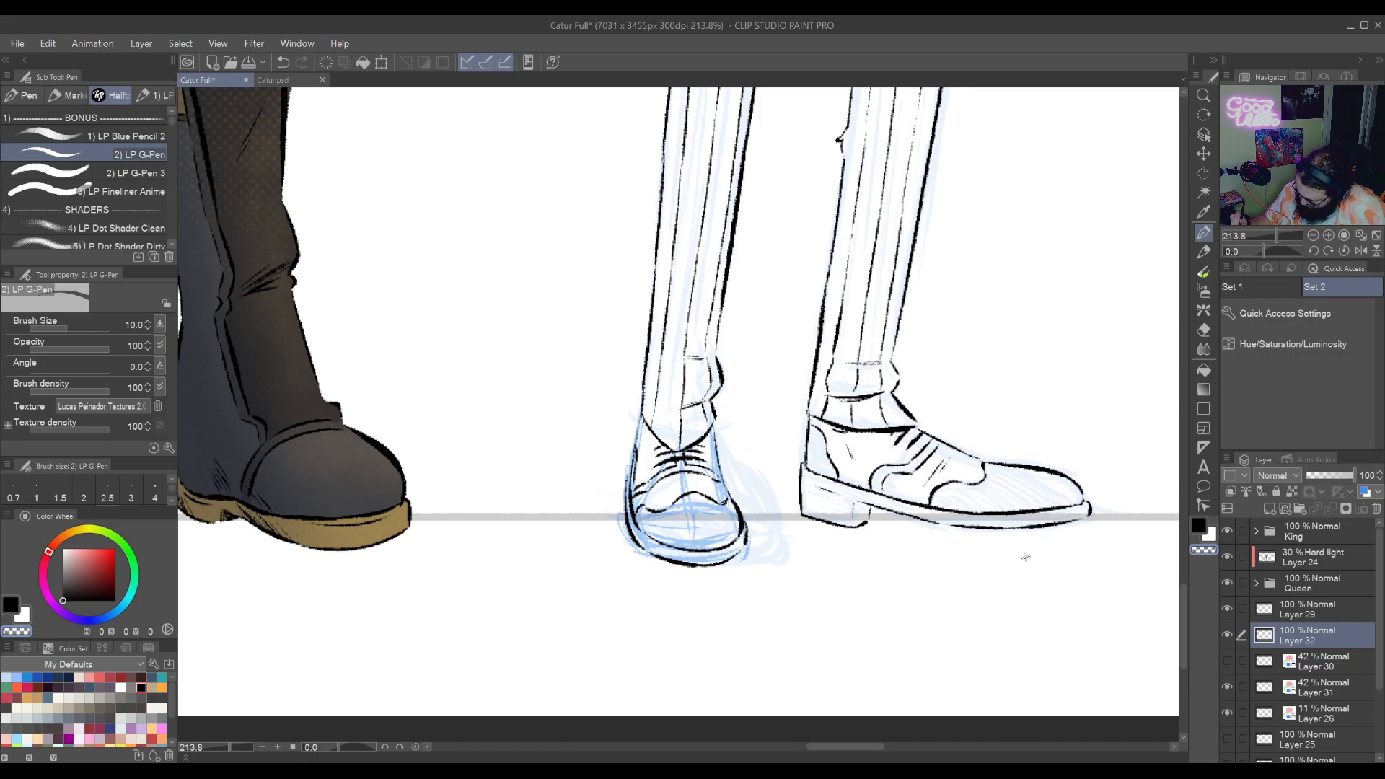
{"action": "left_click", "coordinate": [382, 62]}
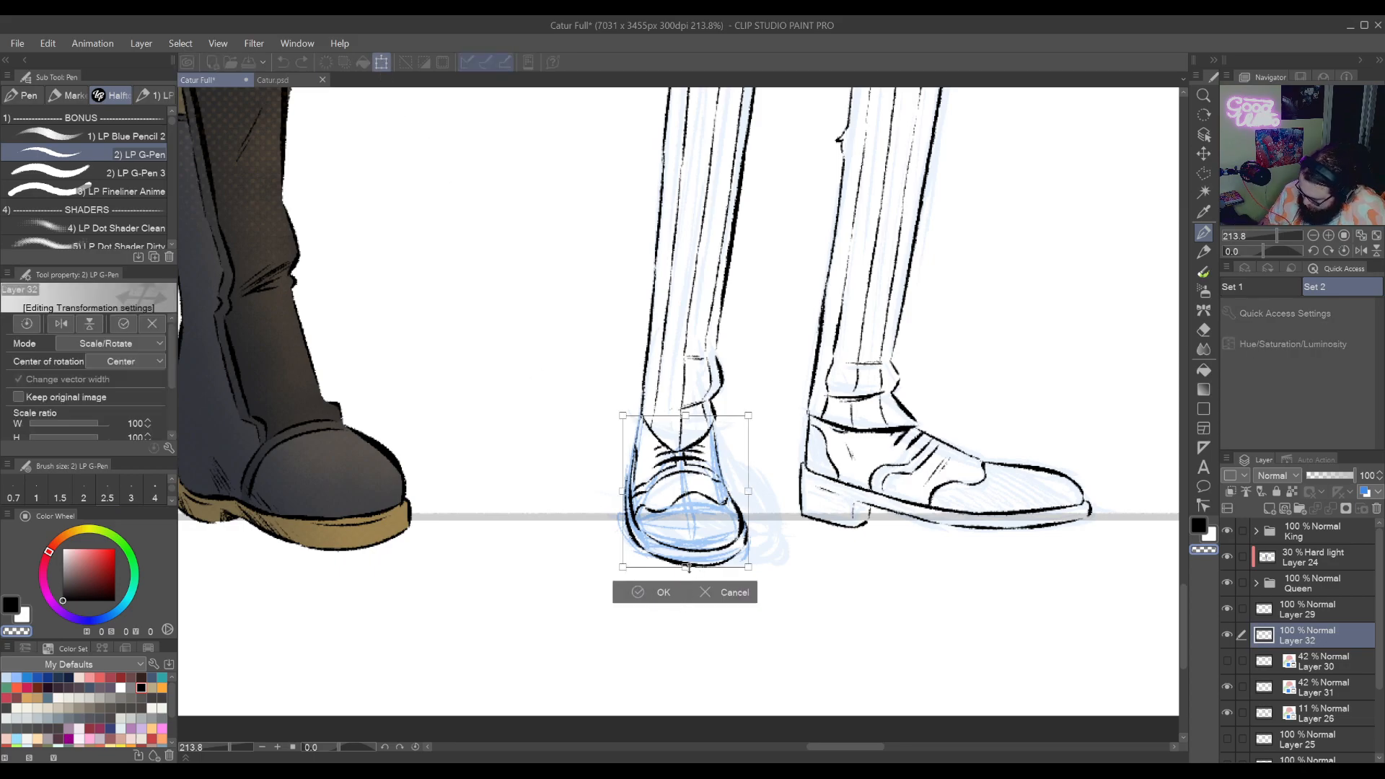
{"action": "left_click_drag", "start_coordinate": [687, 568], "coordinate": [685, 581]}
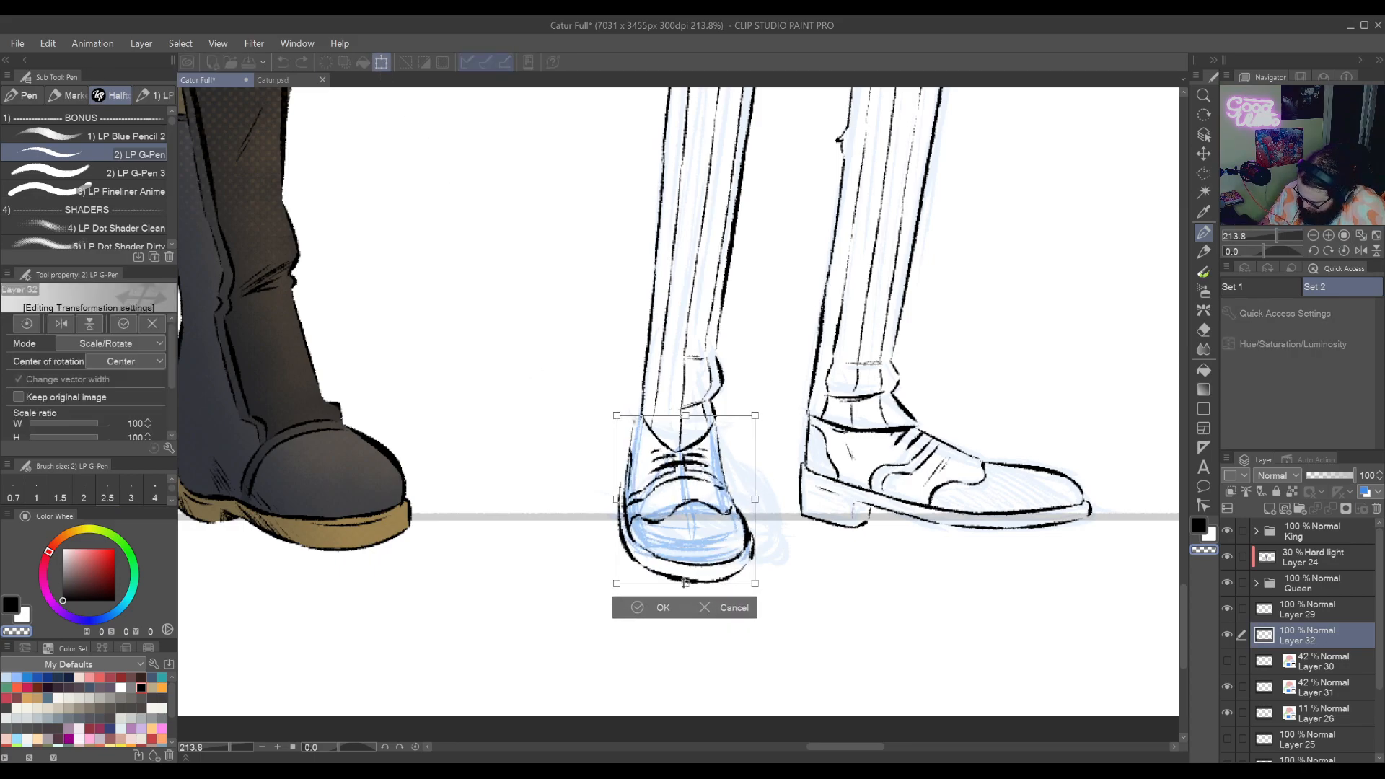
{"action": "left_click", "coordinate": [656, 609]}
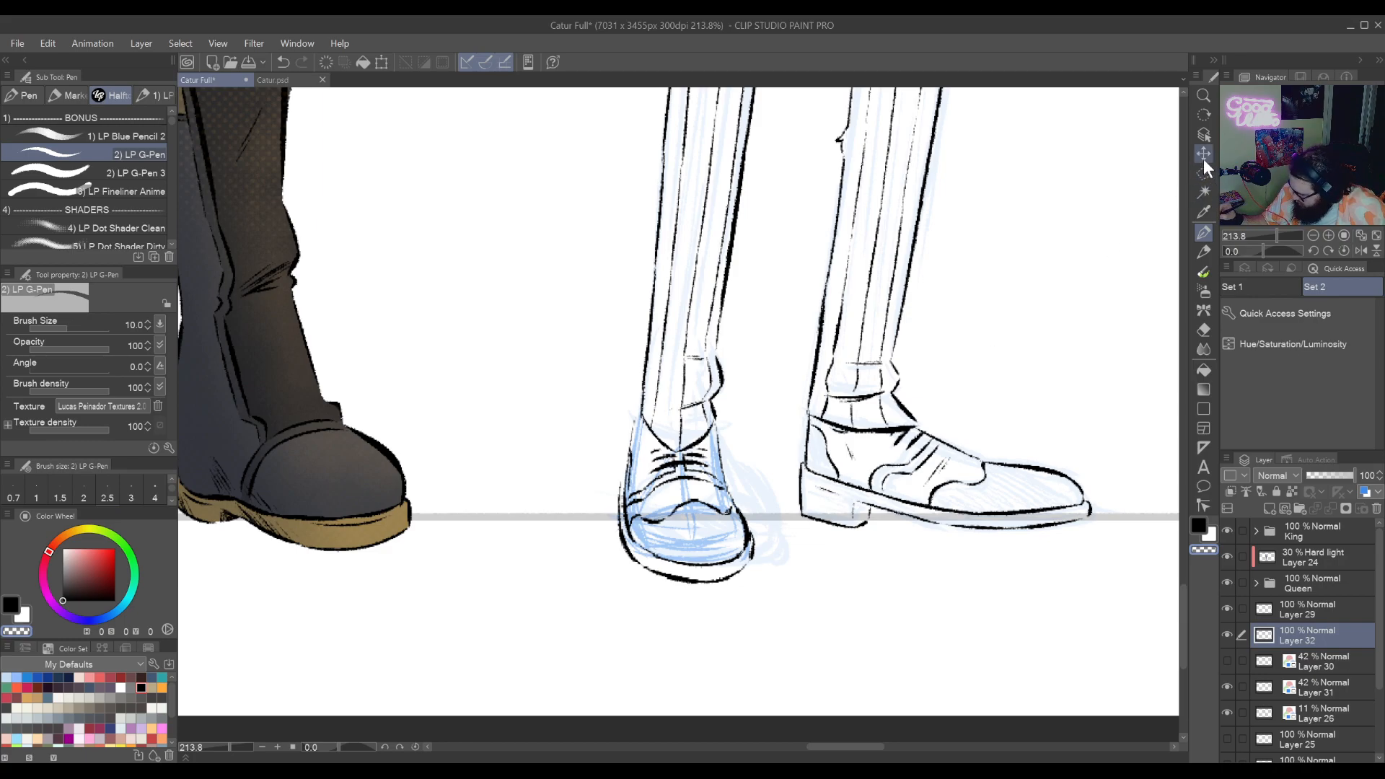
On Layer 29, erase the front leg's overlapping line at the ankle and re-ink the trouser edge in black down to the front-facing shoe
{"action": "left_click_drag", "start_coordinate": [778, 479], "coordinate": [778, 524]}
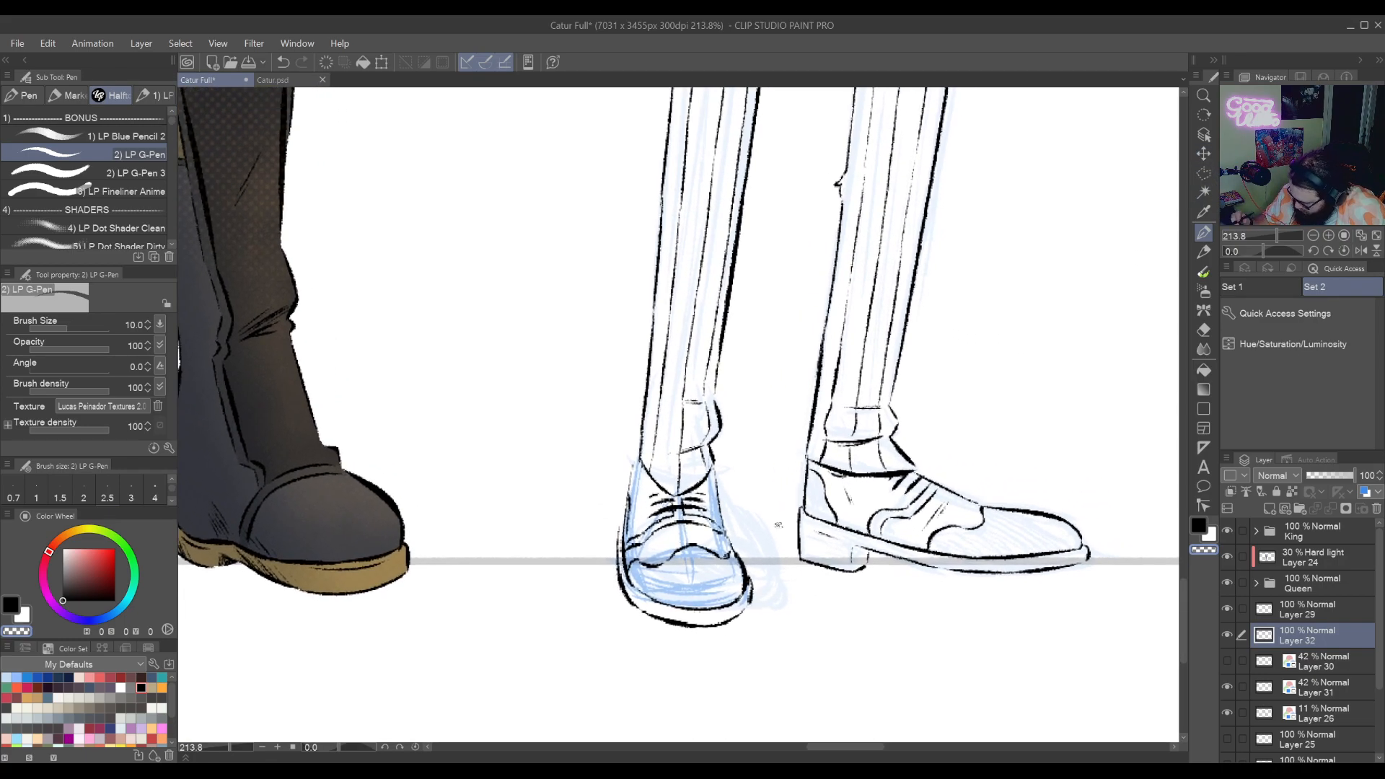
{"action": "left_click", "coordinate": [1296, 610]}
{"action": "key", "text": "r"}
{"action": "left_click_drag", "start_coordinate": [822, 586], "coordinate": [686, 638]}
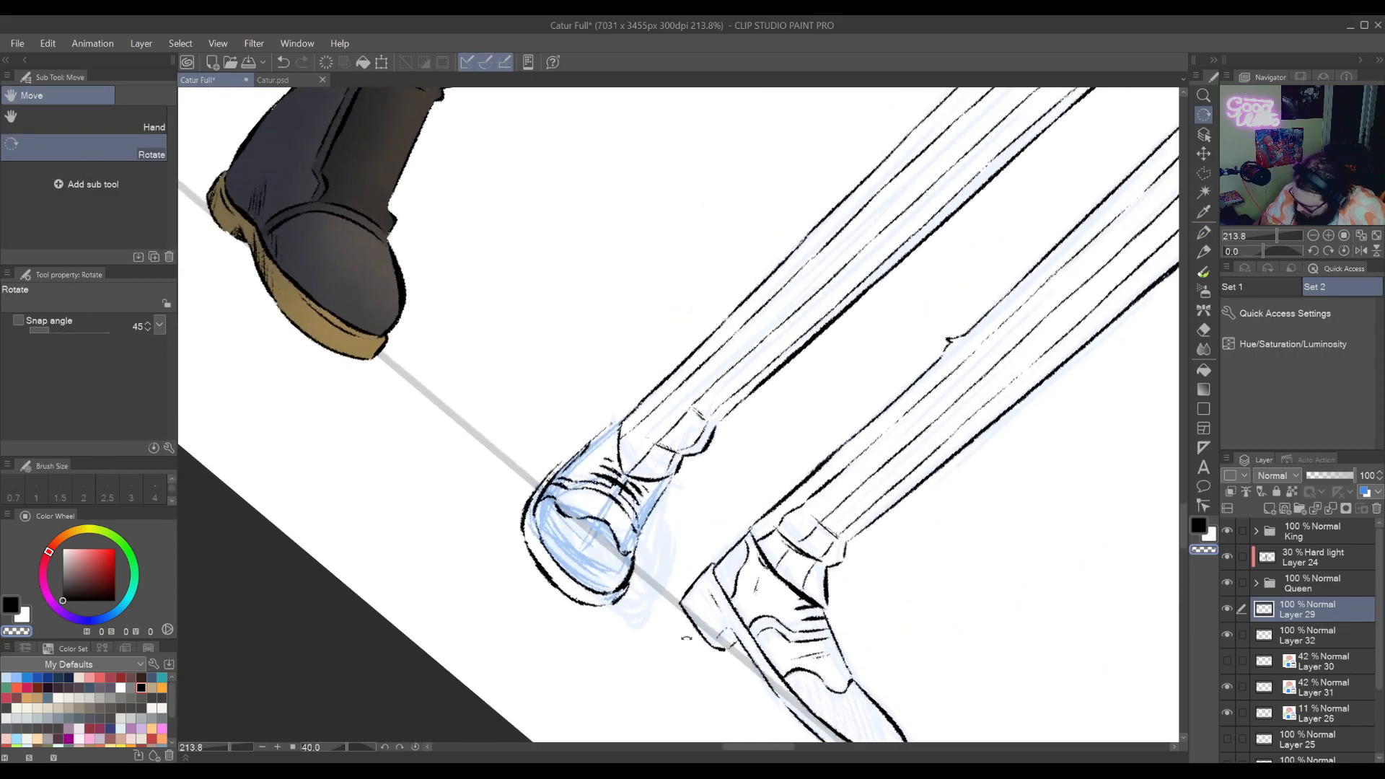
{"action": "key", "text": "p"}
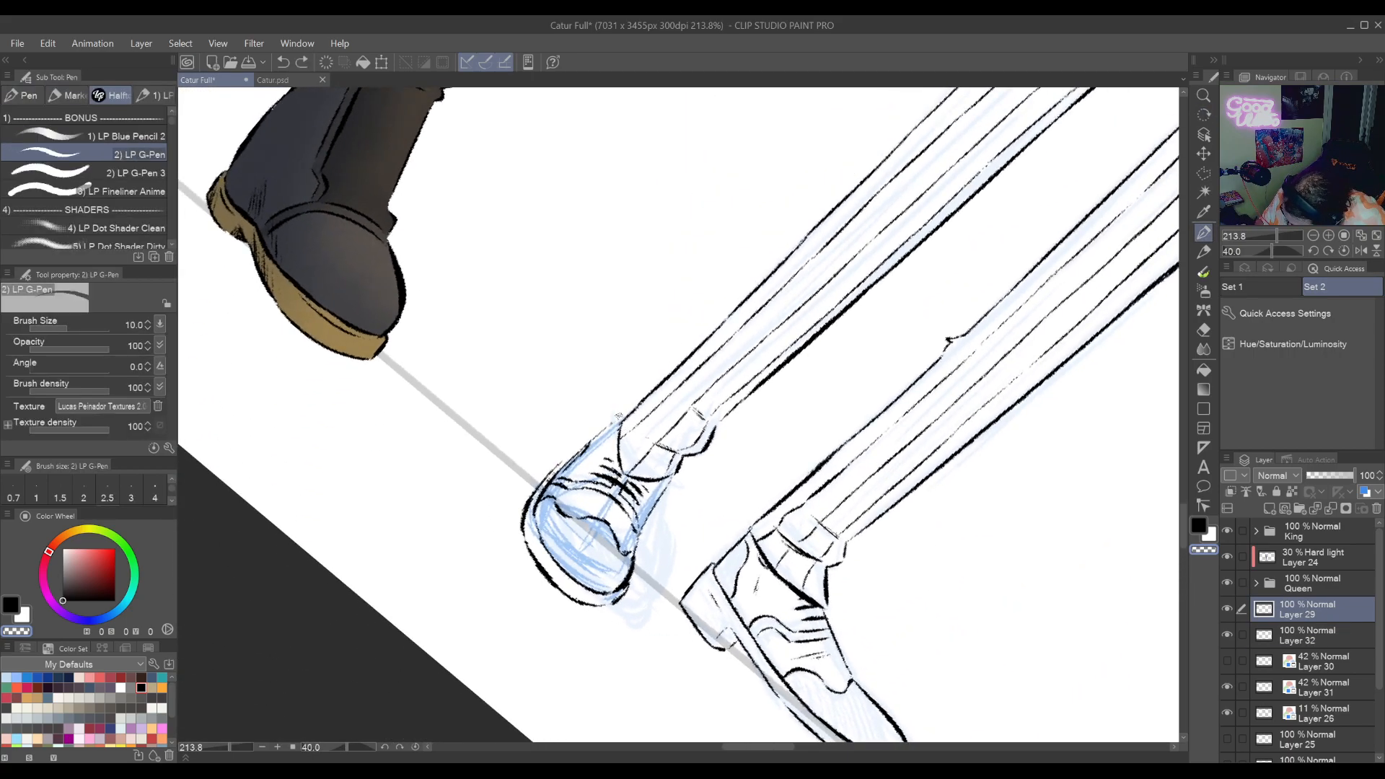
{"action": "mouse_move", "coordinate": [619, 420]}
{"action": "left_mouse_down"}
{"action": "mouse_move", "coordinate": [620, 465]}
{"action": "mouse_move", "coordinate": [622, 428]}
{"action": "mouse_move", "coordinate": [651, 392]}
{"action": "mouse_move", "coordinate": [620, 470]}
{"action": "left_mouse_up"}
{"action": "left_click", "coordinate": [1199, 526]}
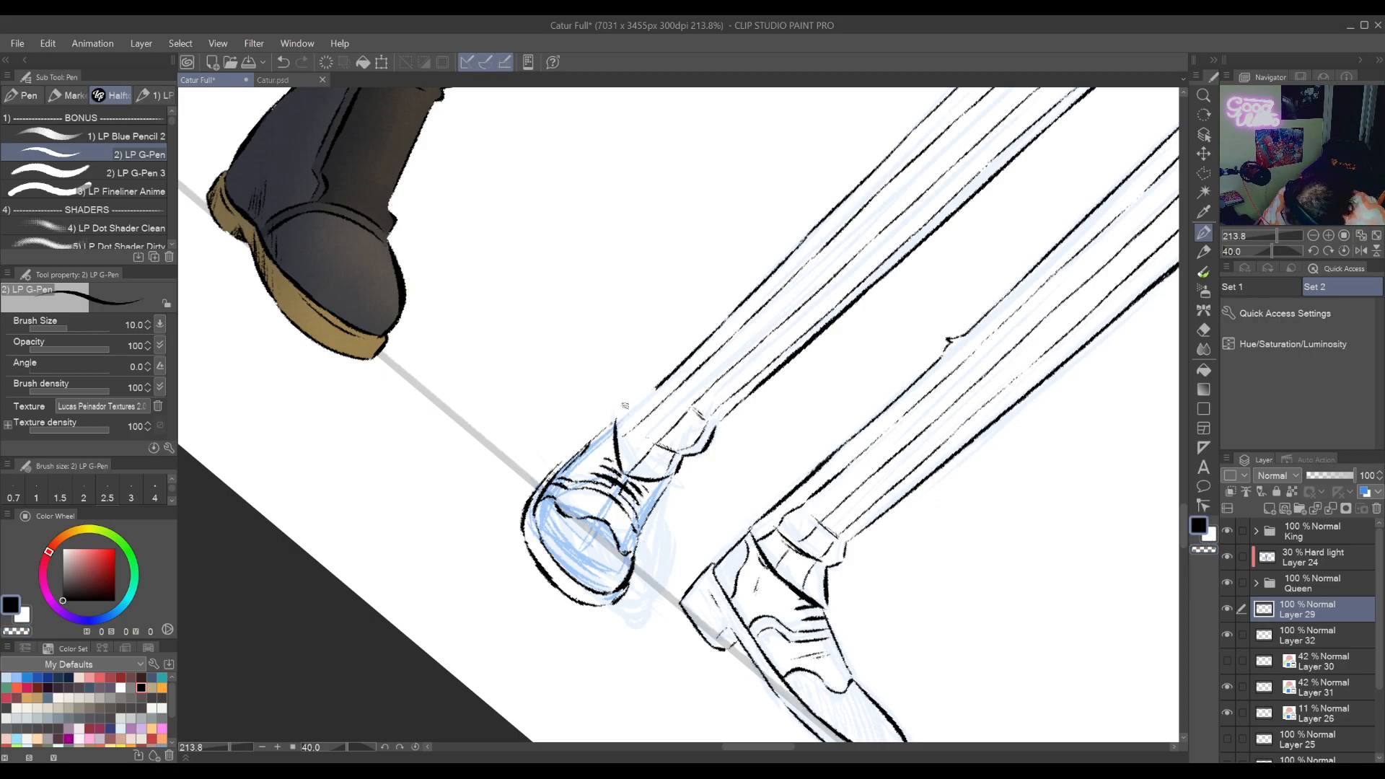
{"action": "left_click_drag", "start_coordinate": [614, 421], "coordinate": [665, 379]}
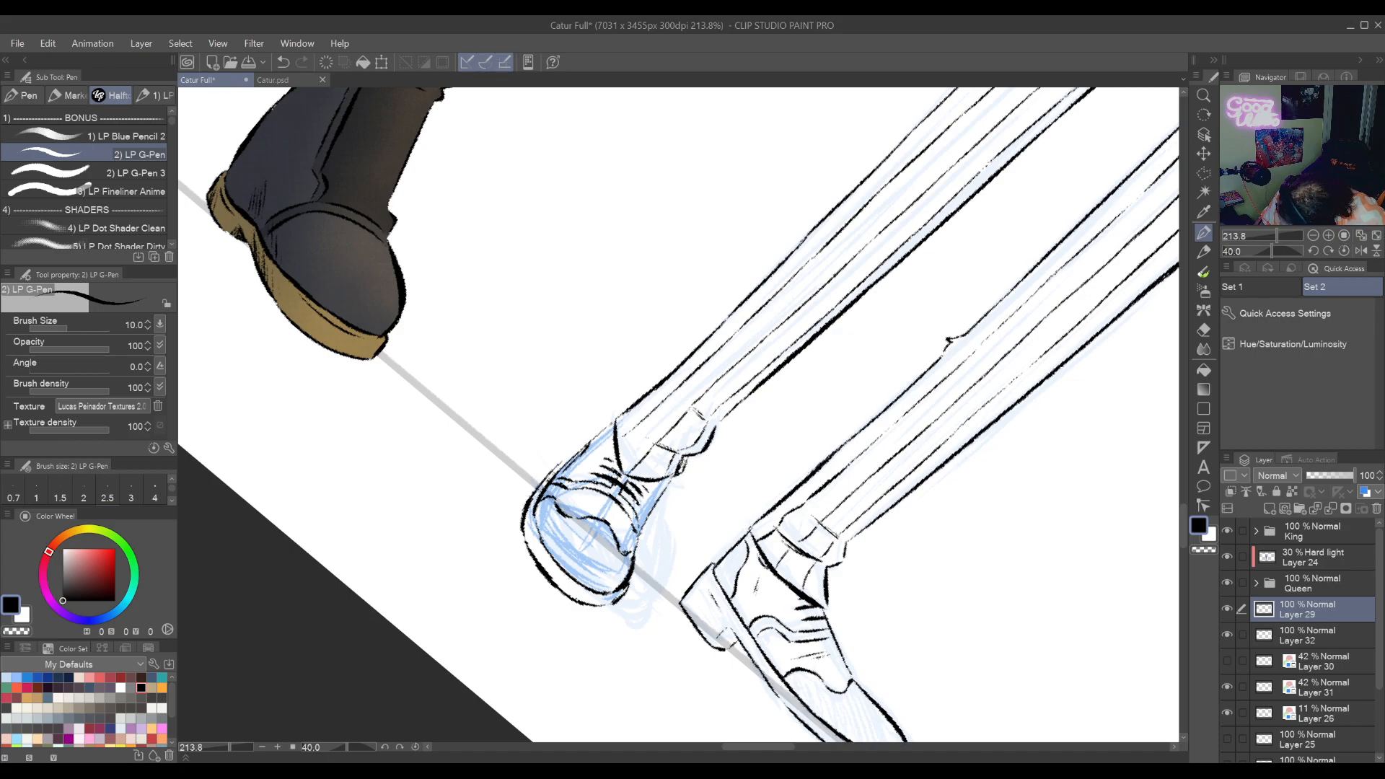
Rotate the canvas and ink the front-facing shoe's side edges between the sole and trouser cuff, undoing misplaced strokes
{"action": "key", "text": "e"}
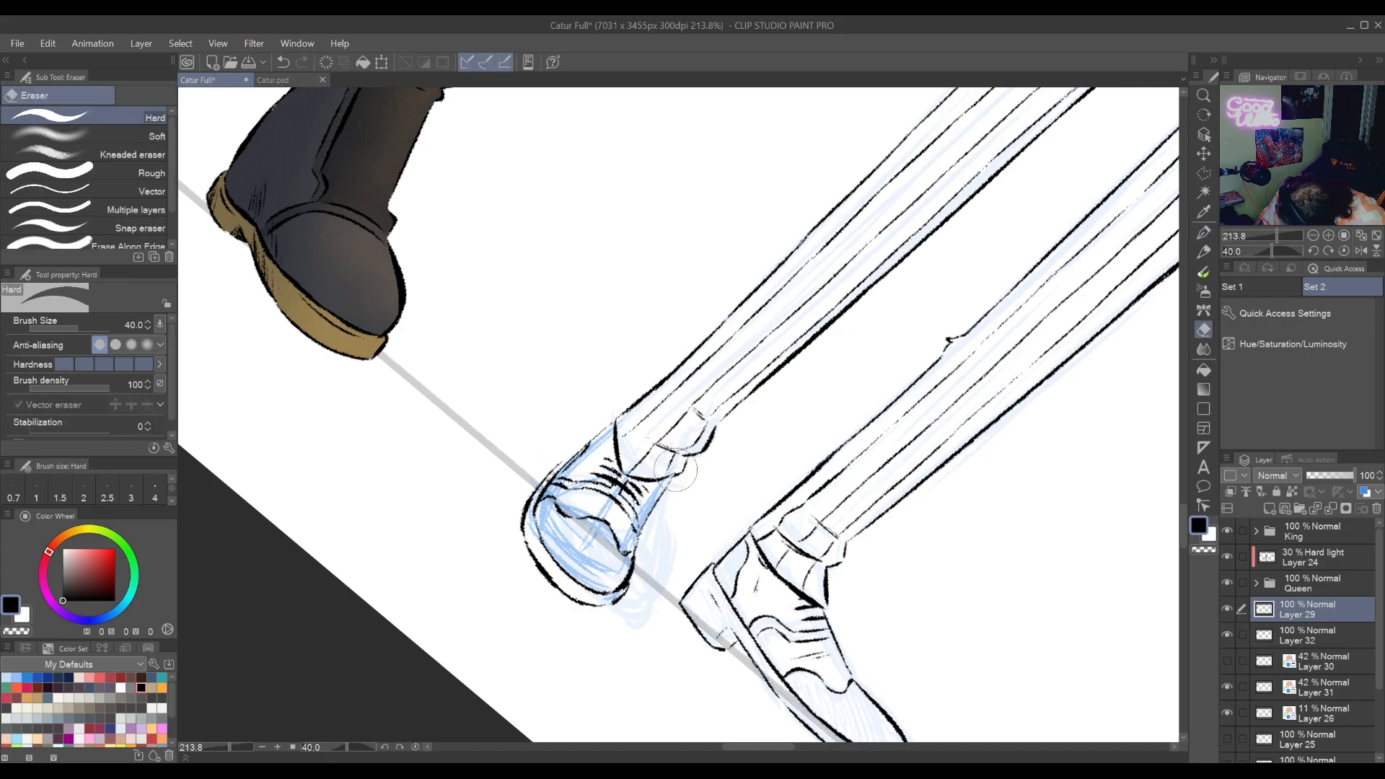
{"action": "key", "text": "p"}
{"action": "left_click_drag", "start_coordinate": [671, 476], "coordinate": [739, 469]}
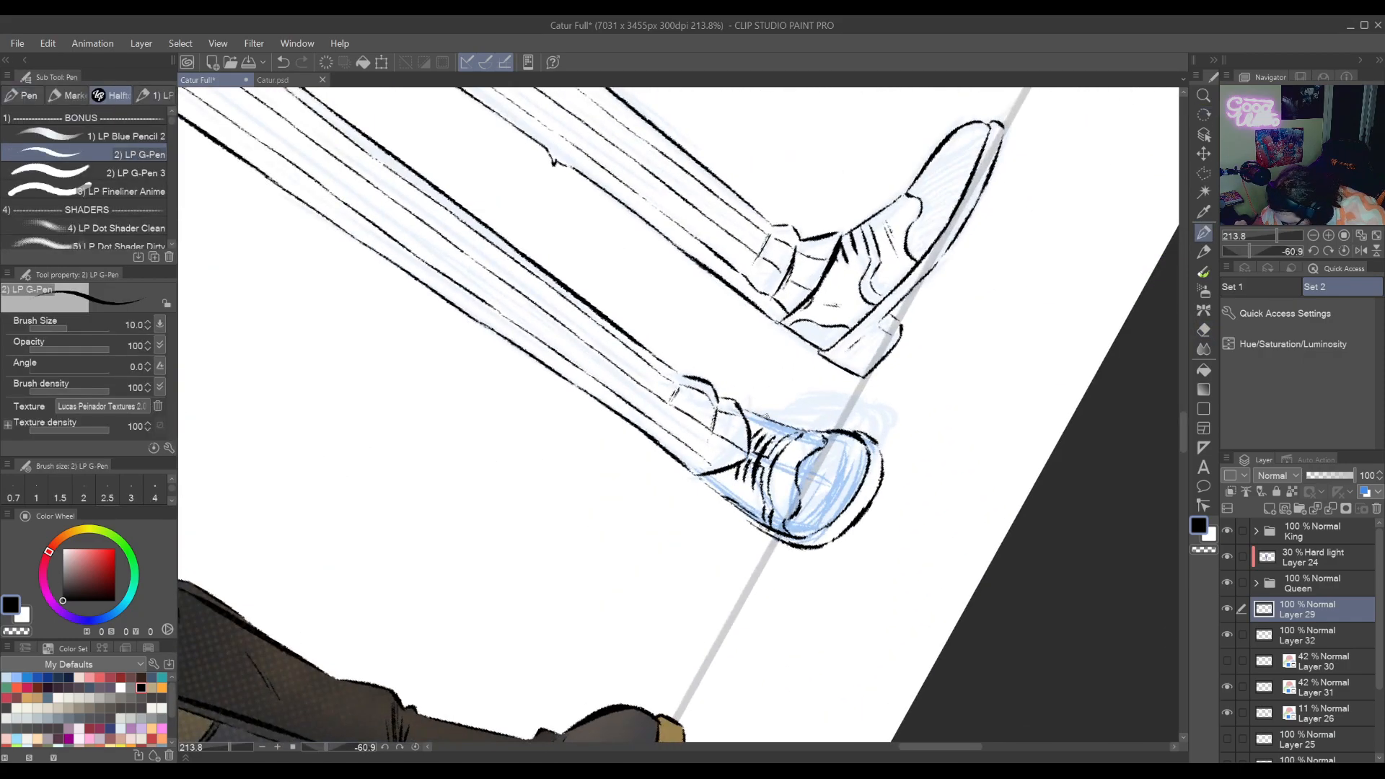
{"action": "left_click_drag", "start_coordinate": [829, 570], "coordinate": [649, 633]}
{"action": "left_click_drag", "start_coordinate": [641, 462], "coordinate": [635, 547]}
{"action": "key", "text": "ctrl+z"}
{"action": "left_click_drag", "start_coordinate": [691, 588], "coordinate": [894, 509]}
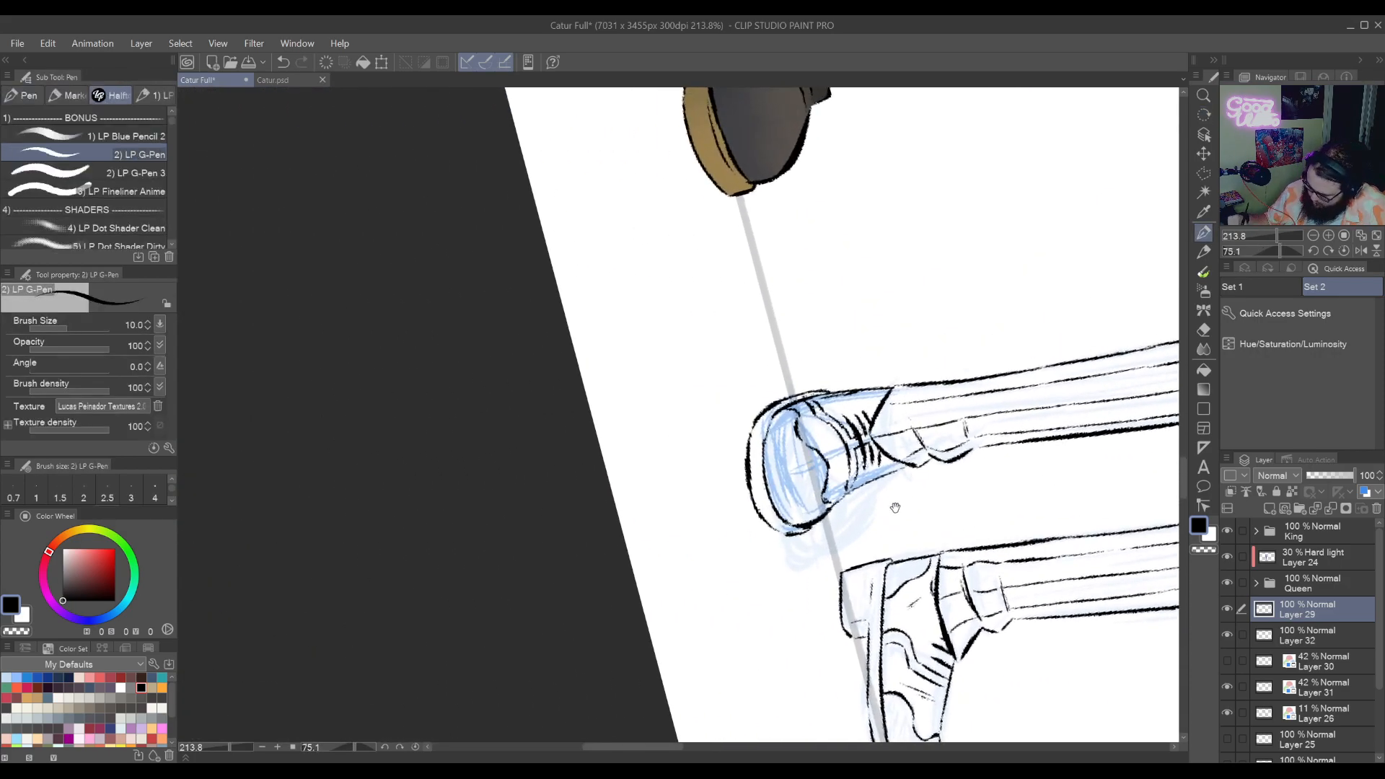
{"action": "left_click_drag", "start_coordinate": [750, 424], "coordinate": [775, 534]}
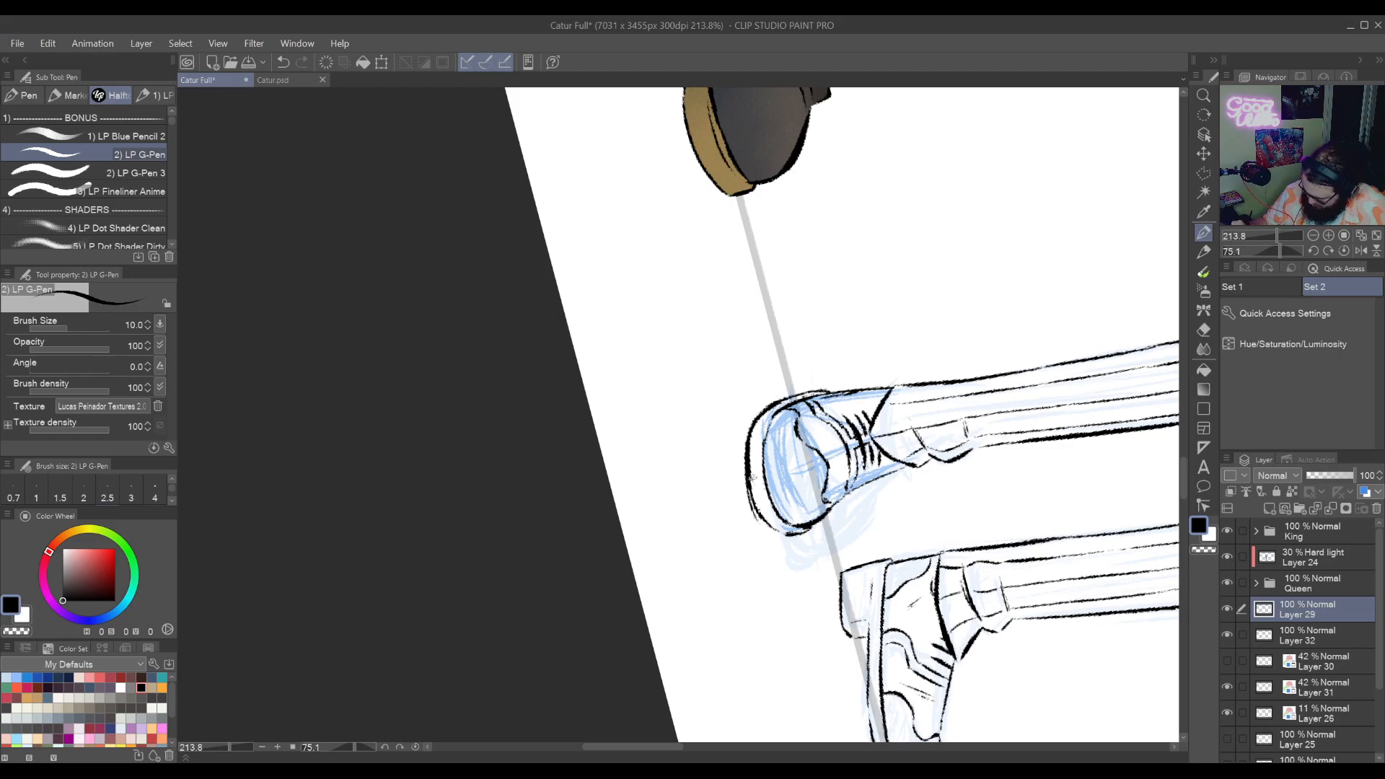
{"action": "key", "text": "ctrl+z"}
{"action": "mouse_move", "coordinate": [751, 487]}
{"action": "left_mouse_down"}
{"action": "mouse_move", "coordinate": [769, 530]}
{"action": "mouse_move", "coordinate": [810, 556]}
{"action": "mouse_move", "coordinate": [757, 371]}
{"action": "mouse_move", "coordinate": [863, 569]}
{"action": "mouse_move", "coordinate": [818, 507]}
{"action": "mouse_move", "coordinate": [851, 403]}
{"action": "mouse_move", "coordinate": [772, 277]}
{"action": "left_mouse_up"}
{"action": "key", "text": "ctrl+z"}
{"action": "key", "text": "ctrl+z"}
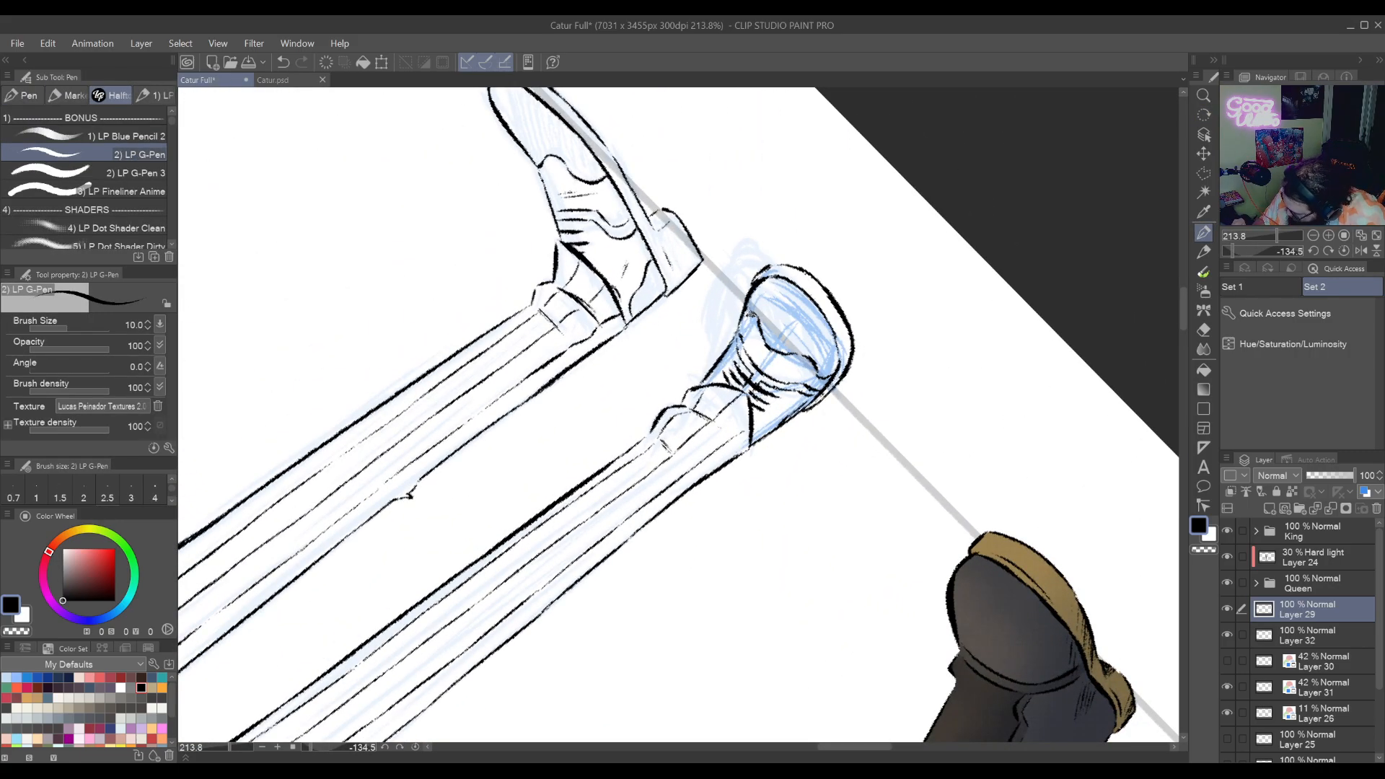
{"action": "key", "text": "r"}
{"action": "left_click_drag", "start_coordinate": [851, 433], "coordinate": [770, 410]}
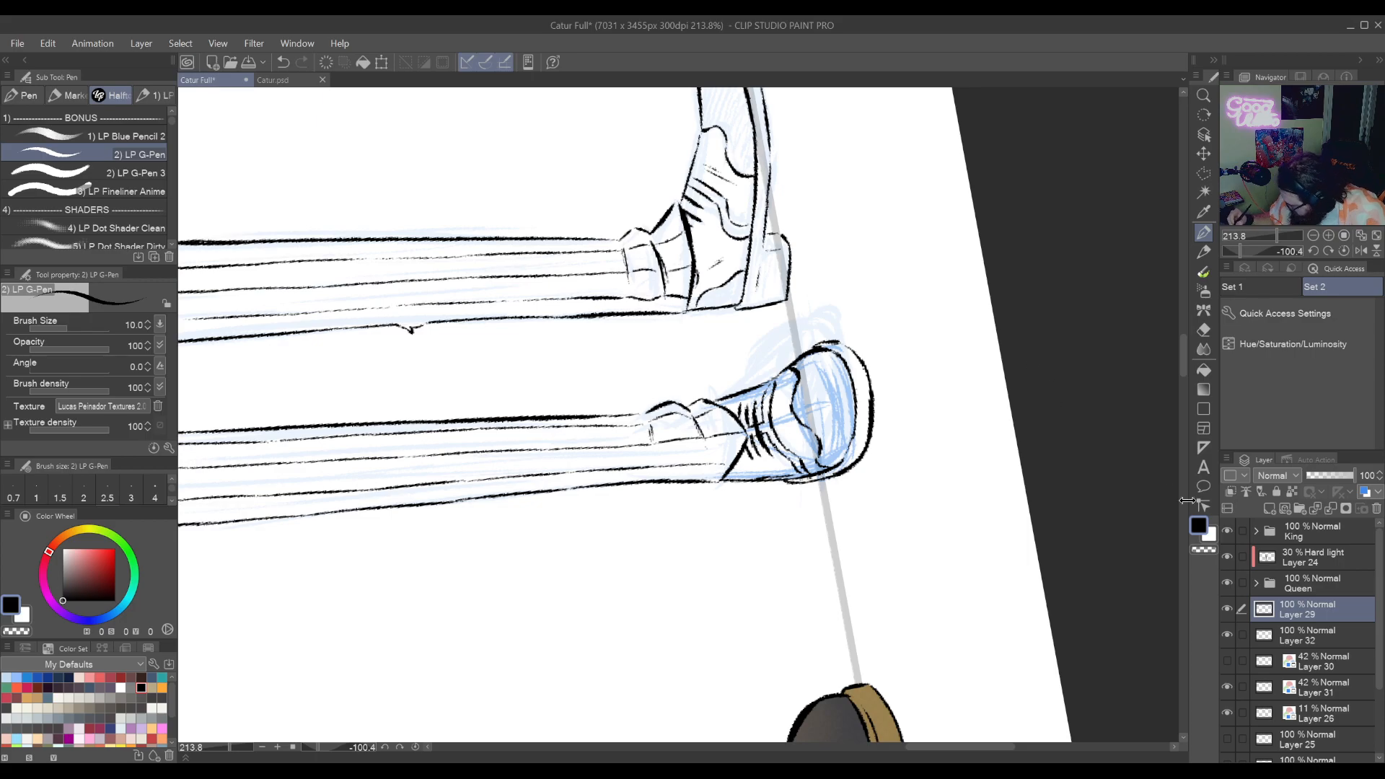
Merge Layer 29 down into Layer 32, reset the canvas rotation to 0 and hide sketch Layers 31 and 26
{"action": "key", "text": "ctrl+e"}
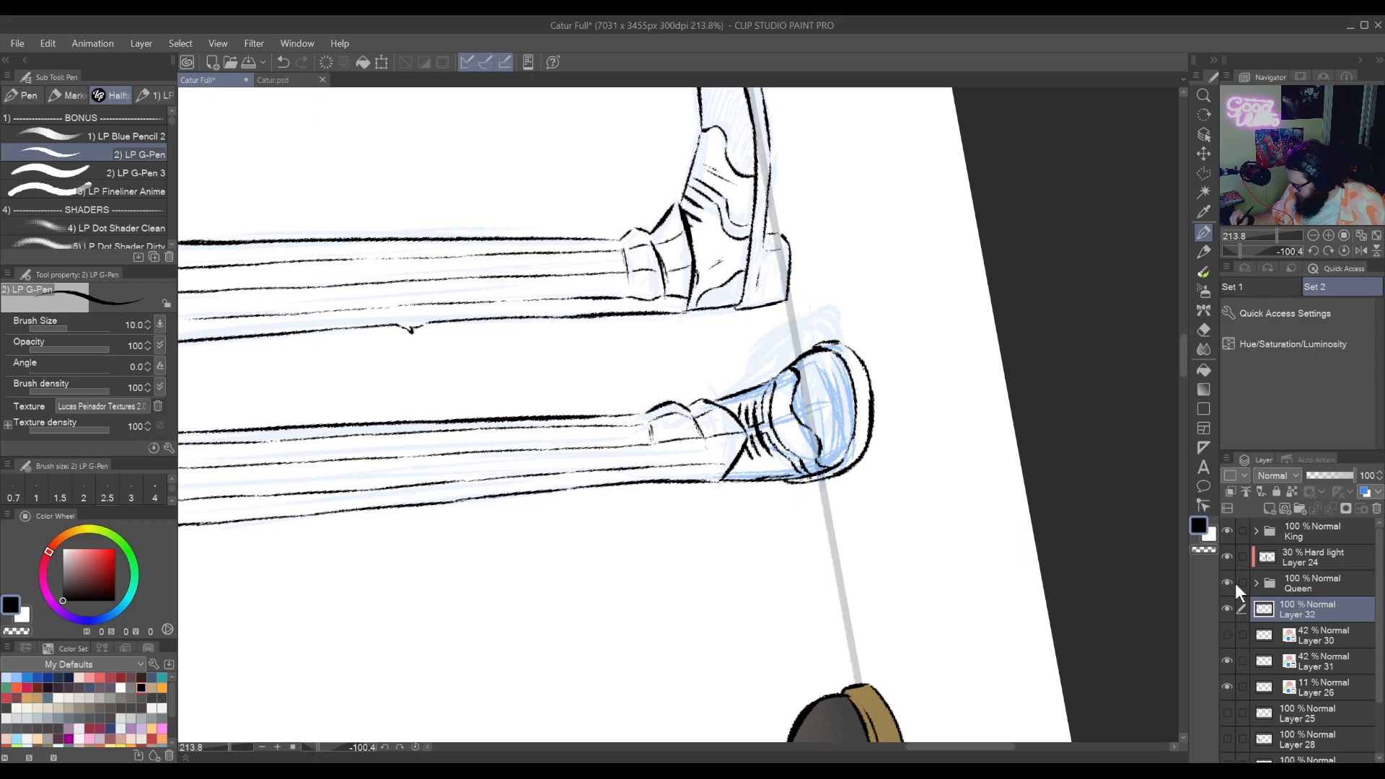
{"action": "key", "text": "r"}
{"action": "left_click_drag", "start_coordinate": [1026, 494], "coordinate": [647, 563]}
{"action": "key", "text": "ctrl+0"}
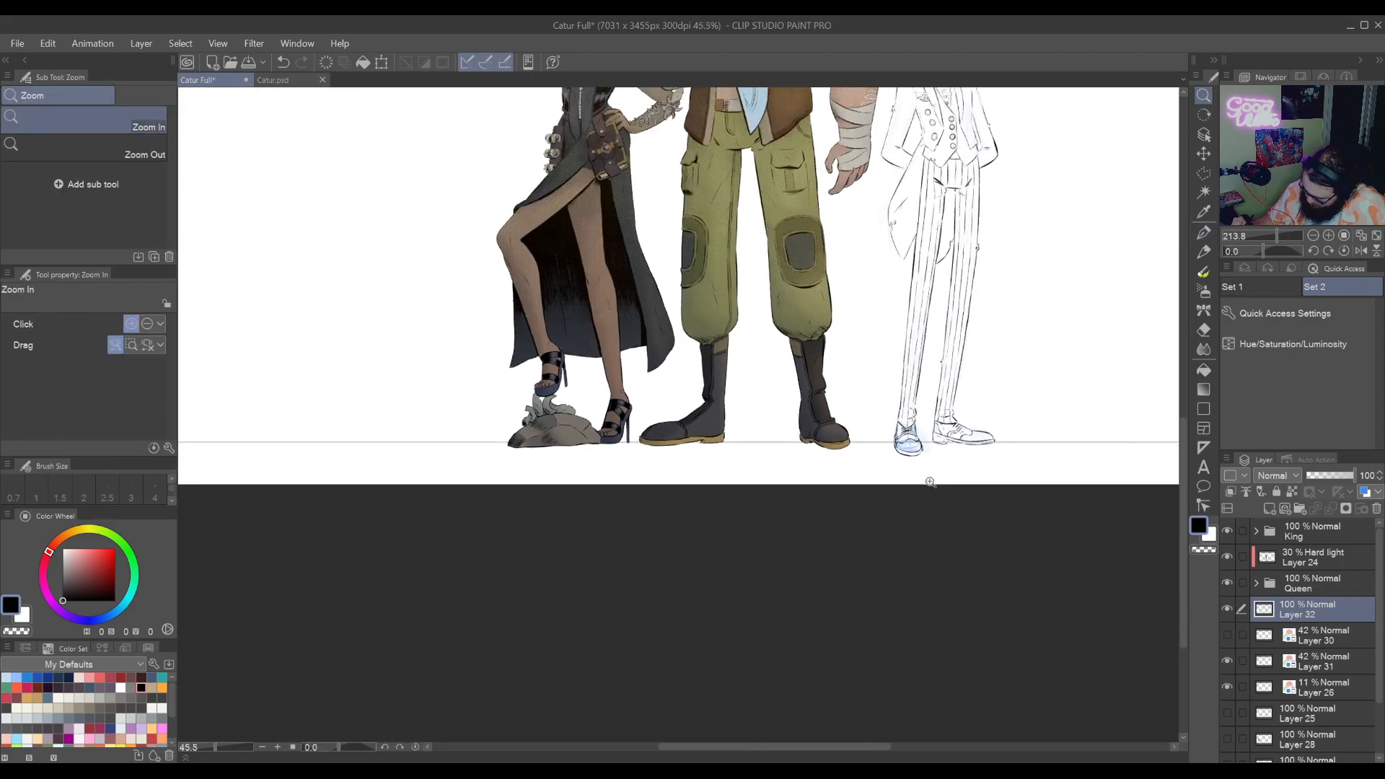
{"action": "key", "text": "p"}
{"action": "left_click", "coordinate": [1228, 661]}
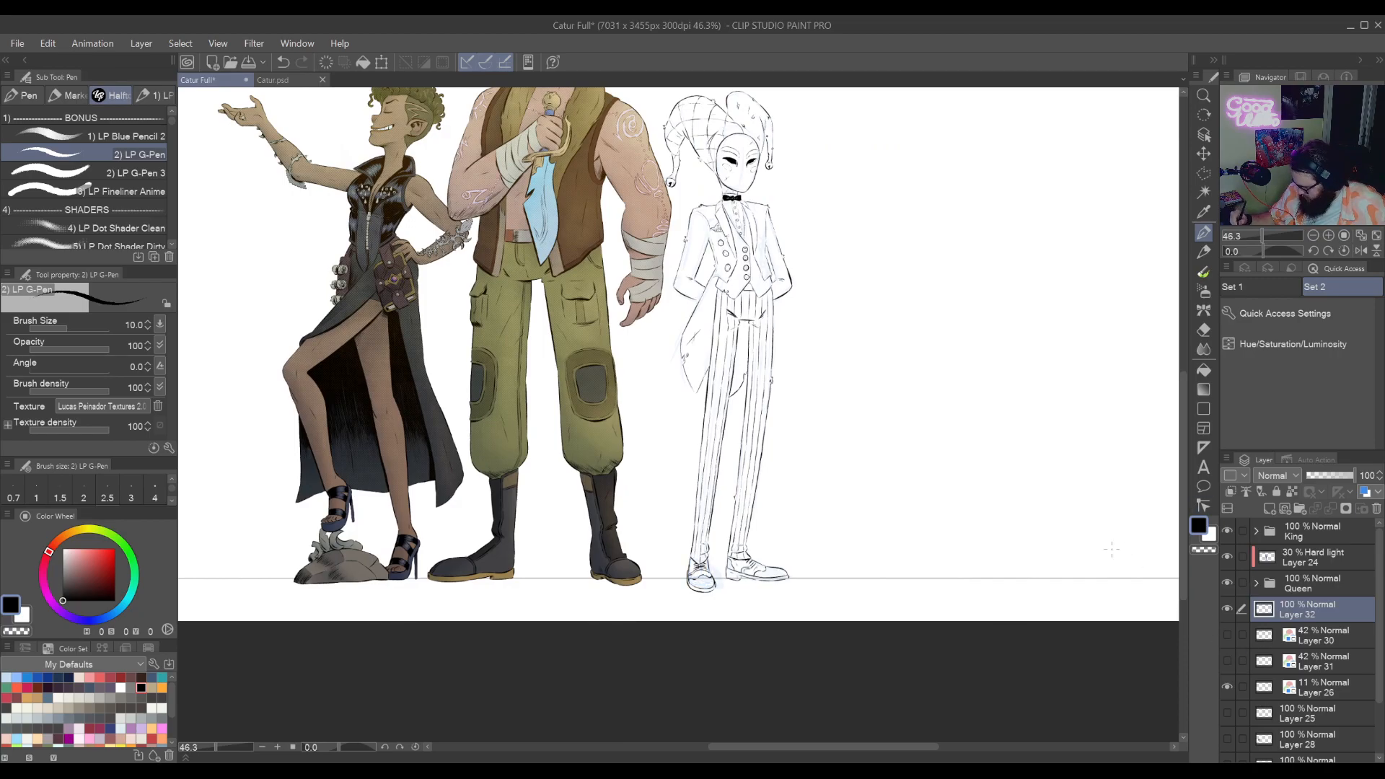
{"action": "left_click_drag", "start_coordinate": [955, 640], "coordinate": [1007, 677]}
{"action": "left_click_drag", "start_coordinate": [1073, 504], "coordinate": [1074, 592]}
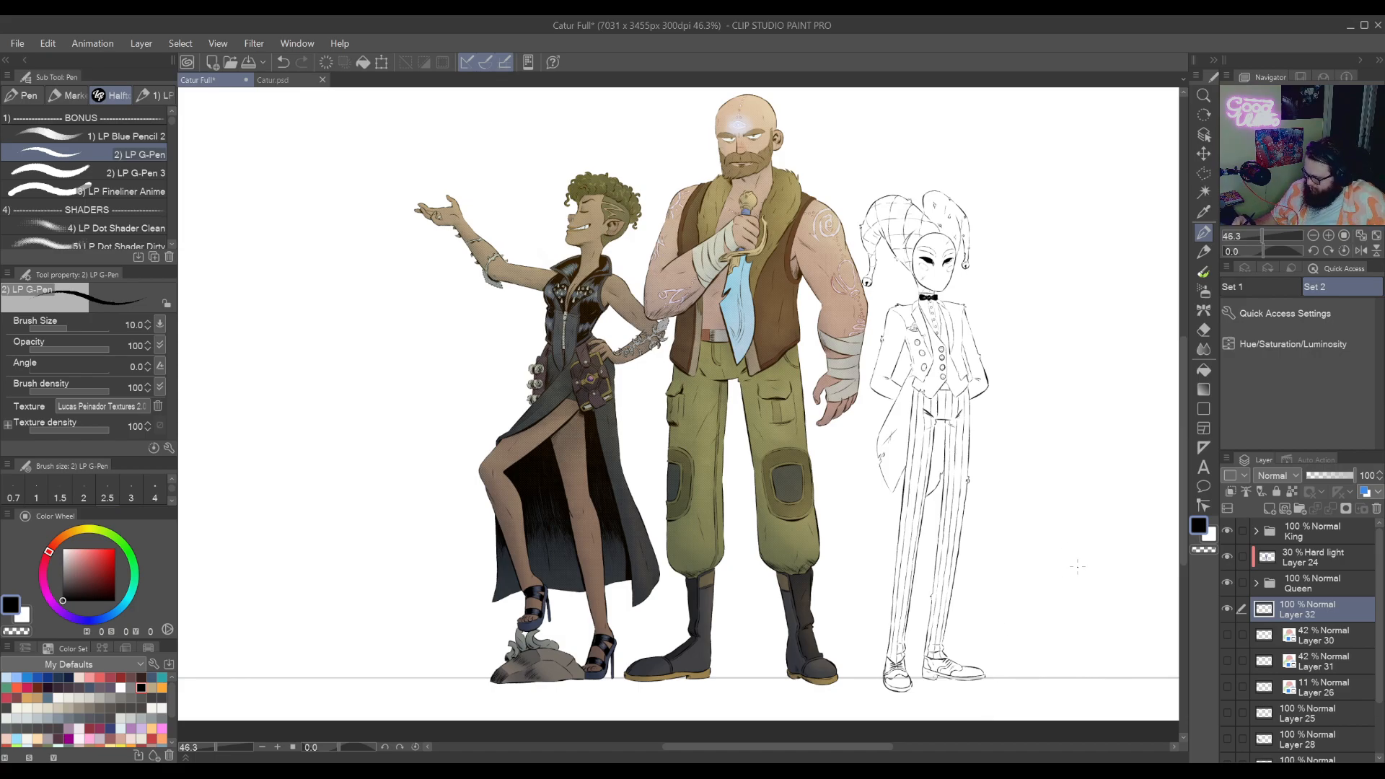
{"action": "left_click_drag", "start_coordinate": [1077, 566], "coordinate": [1017, 649]}
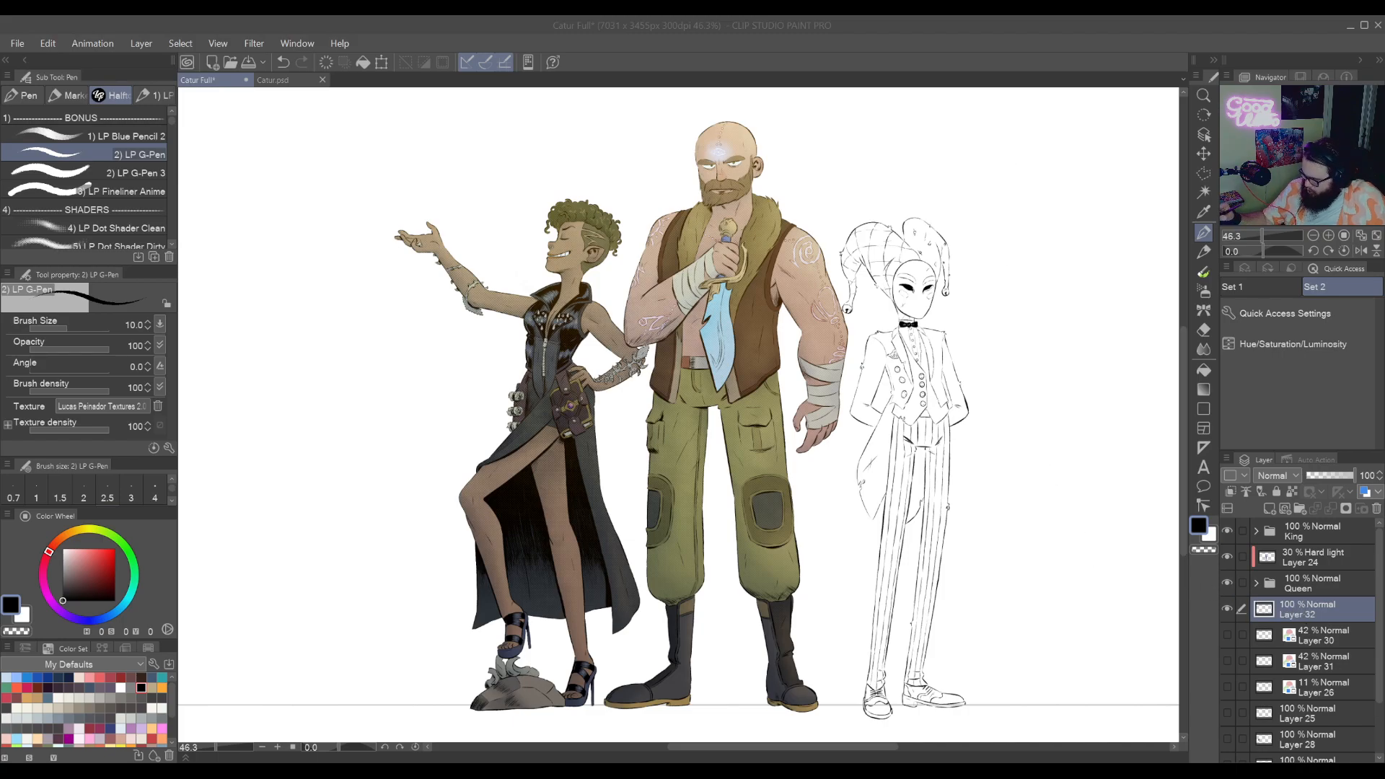
Transform the Layer 32 jester line art by flipping it horizontally
{"action": "left_click", "coordinate": [1010, 94]}
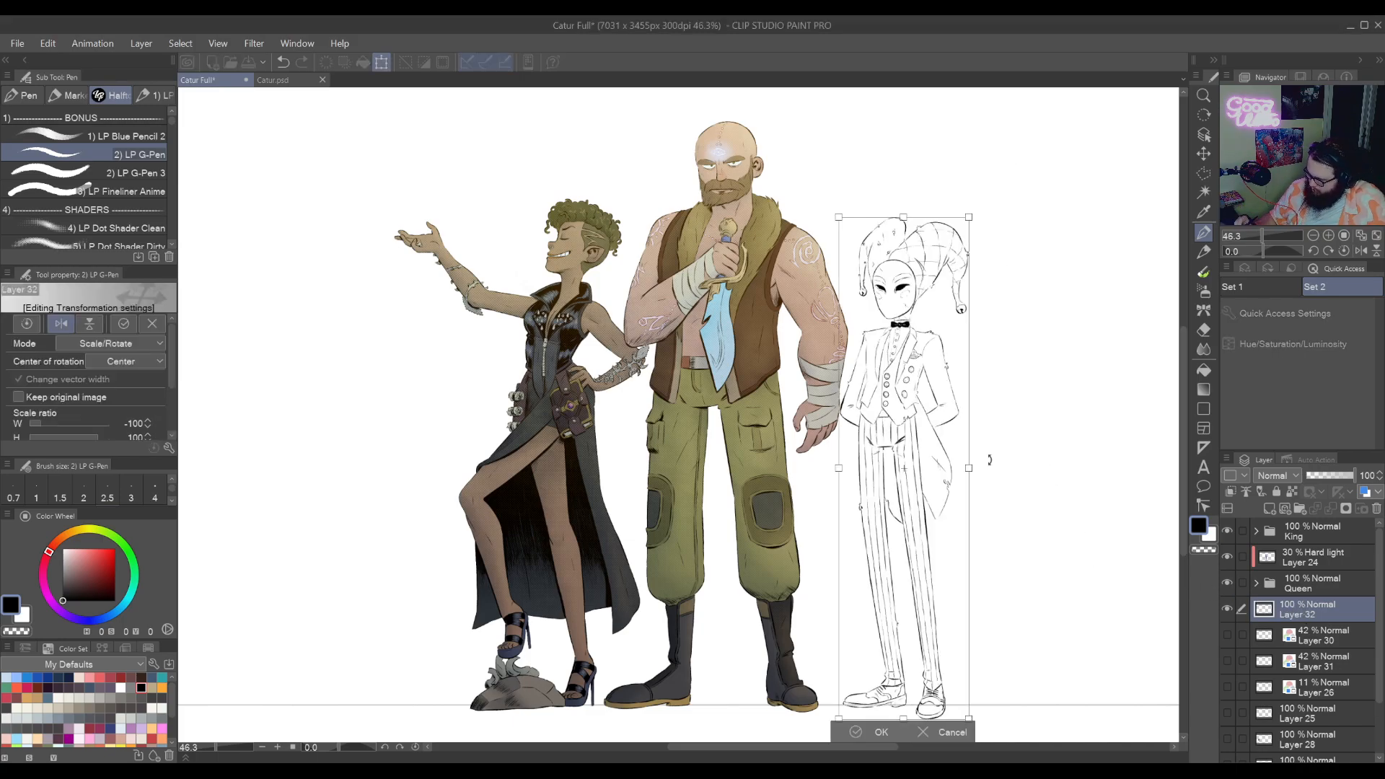
{"action": "left_click_drag", "start_coordinate": [977, 520], "coordinate": [1037, 519]}
{"action": "left_click", "coordinate": [1202, 154]}
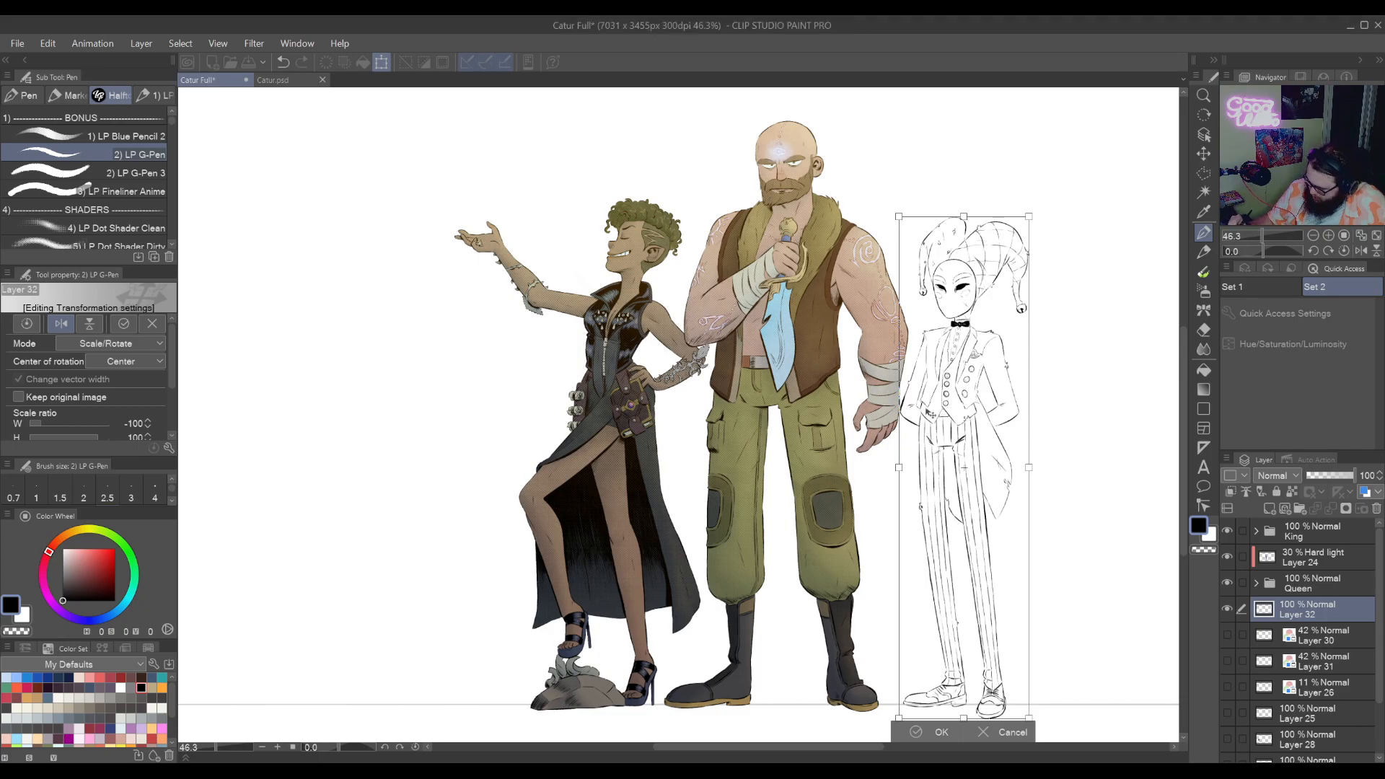
Place the mirrored jester line art beside the queen's outstretched hand and move Layer 29 directly below Layer 32
{"action": "mouse_move", "coordinate": [1004, 542]}
{"action": "left_mouse_down"}
{"action": "mouse_move", "coordinate": [516, 566]}
{"action": "mouse_move", "coordinate": [476, 561]}
{"action": "mouse_move", "coordinate": [1010, 538]}
{"action": "mouse_move", "coordinate": [442, 550]}
{"action": "mouse_move", "coordinate": [433, 538]}
{"action": "left_mouse_up"}
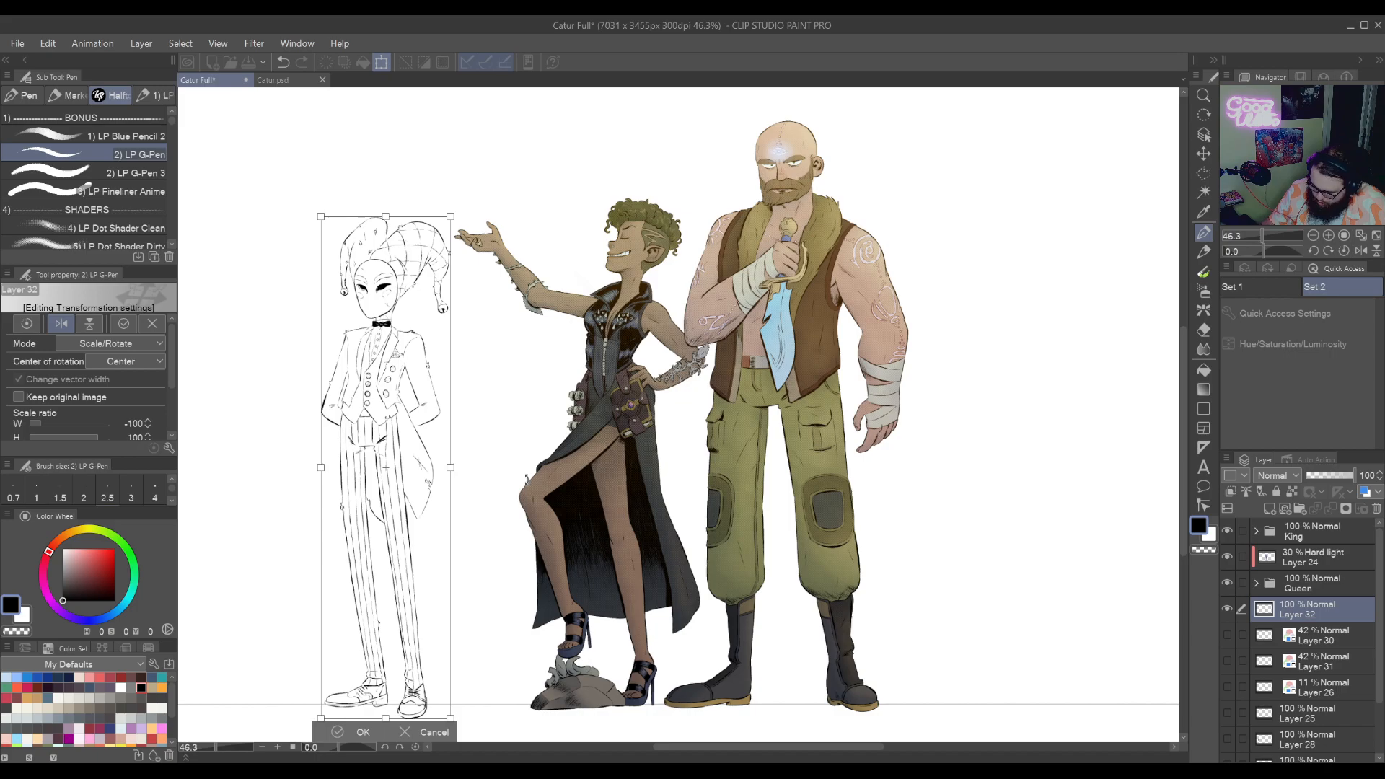
{"action": "left_click", "coordinate": [355, 732]}
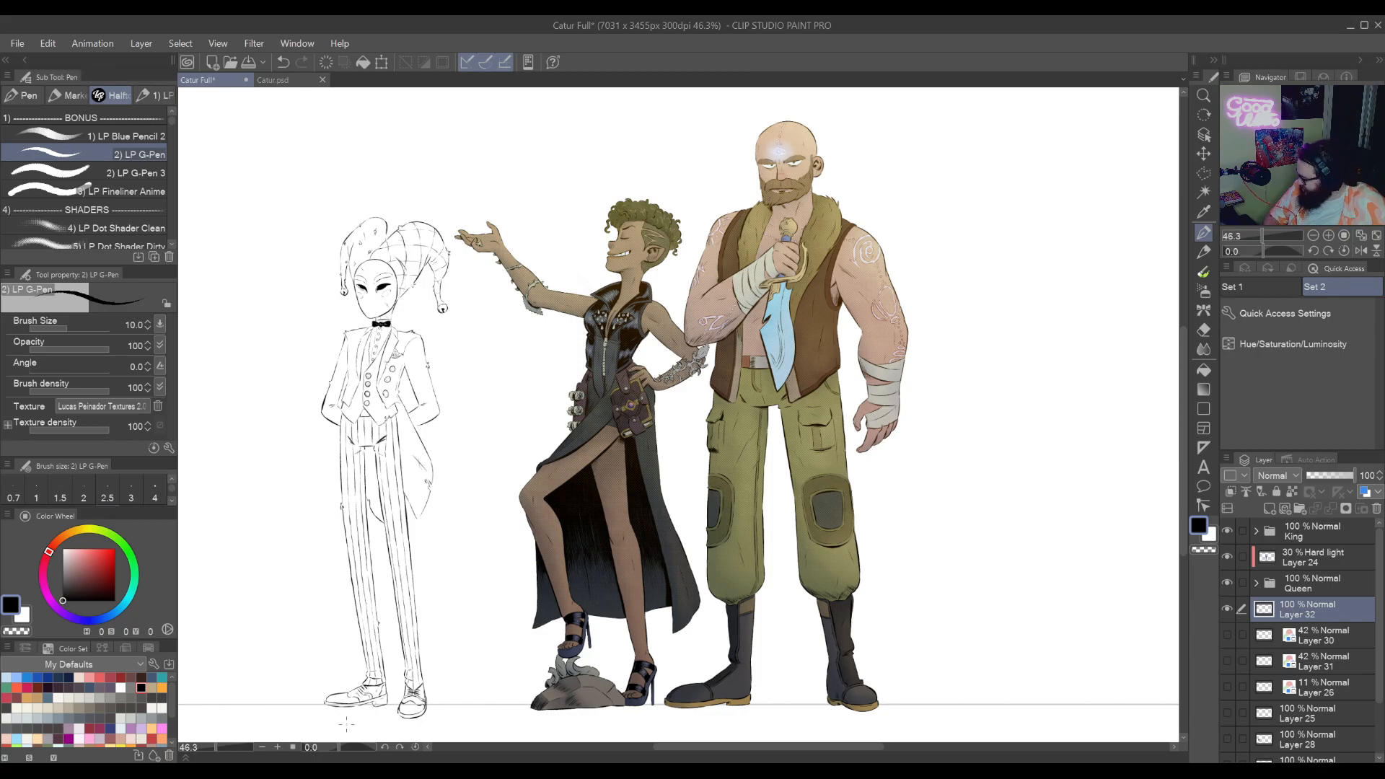
{"action": "left_click_drag", "start_coordinate": [1292, 761], "coordinate": [1325, 642]}
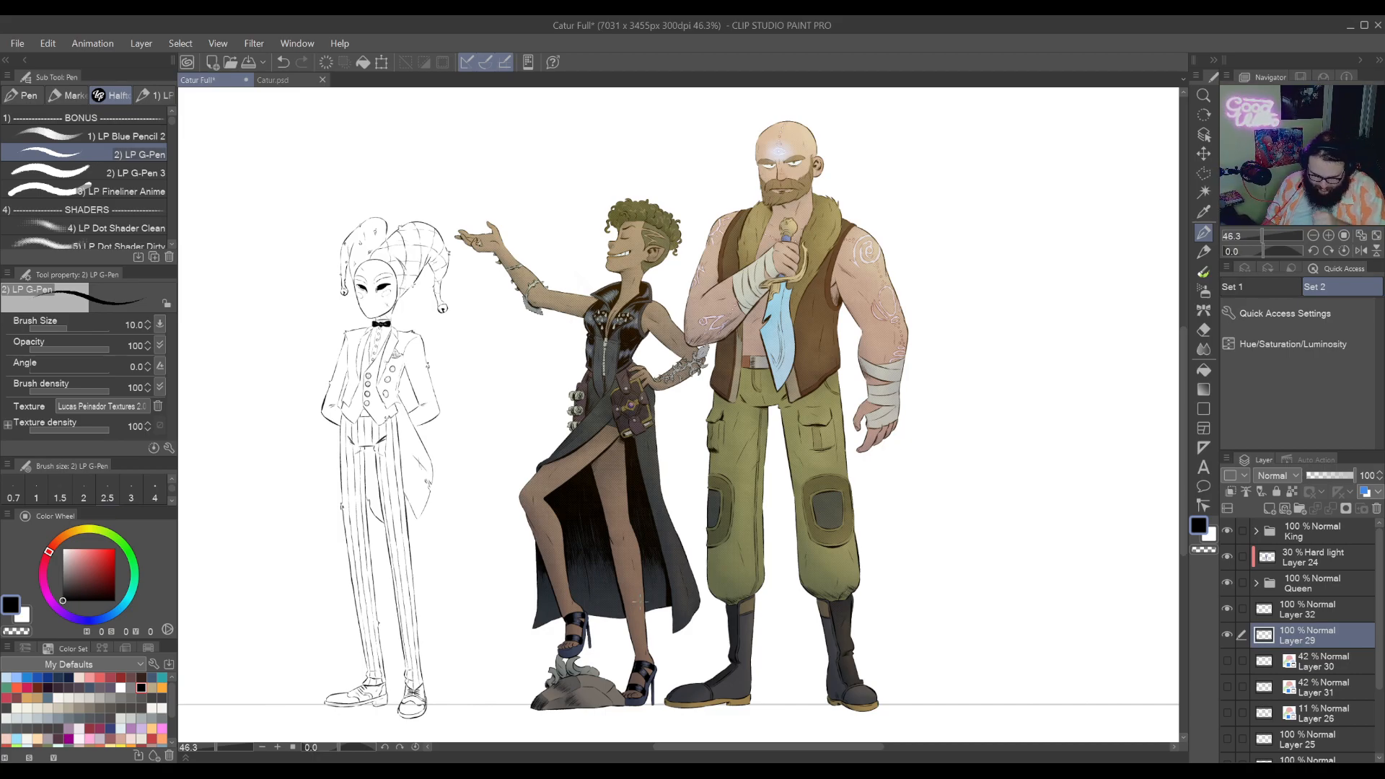
Hide the Queen and King layer groups so only the jester line art shows
{"action": "left_click_drag", "start_coordinate": [494, 540], "coordinate": [839, 520]}
{"action": "key", "text": "ctrl+space"}
{"action": "left_click", "coordinate": [773, 593]}
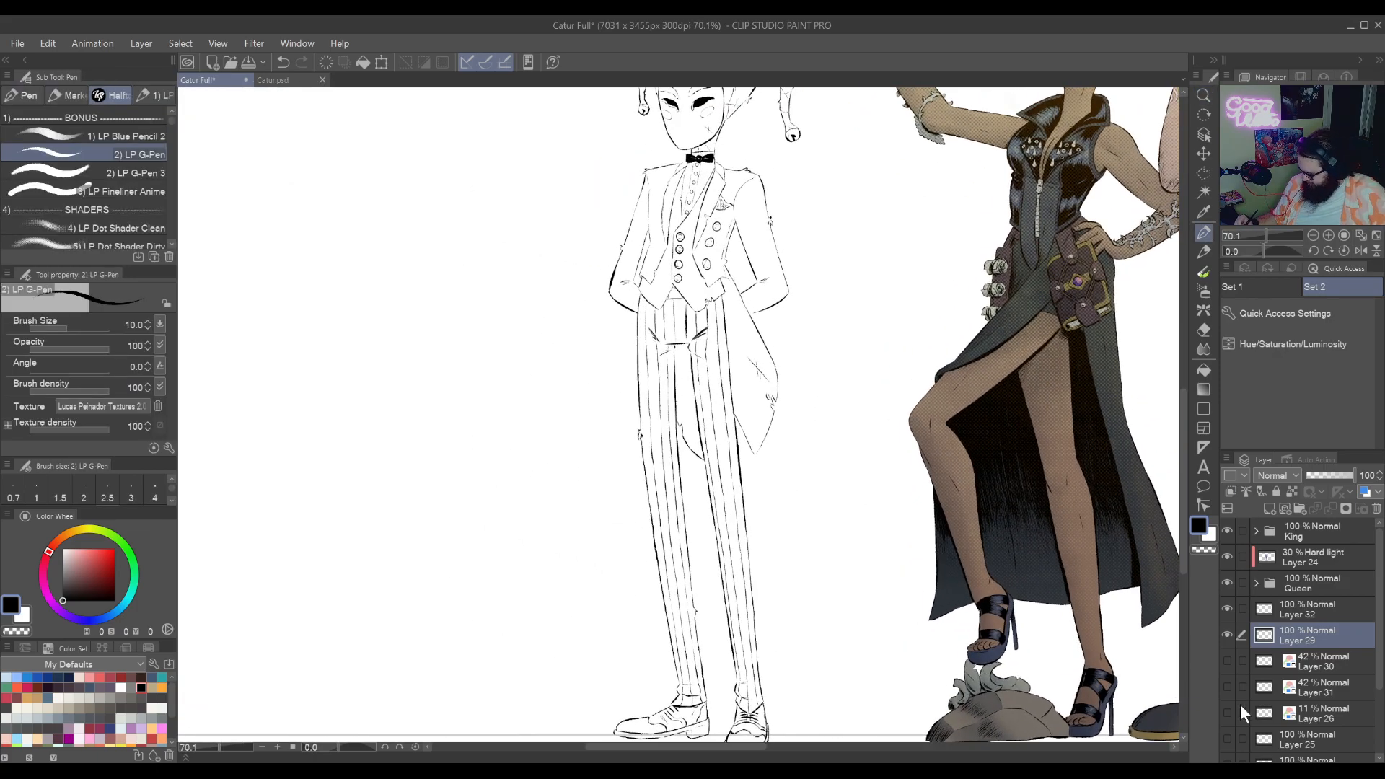
{"action": "left_click", "coordinate": [1227, 582]}
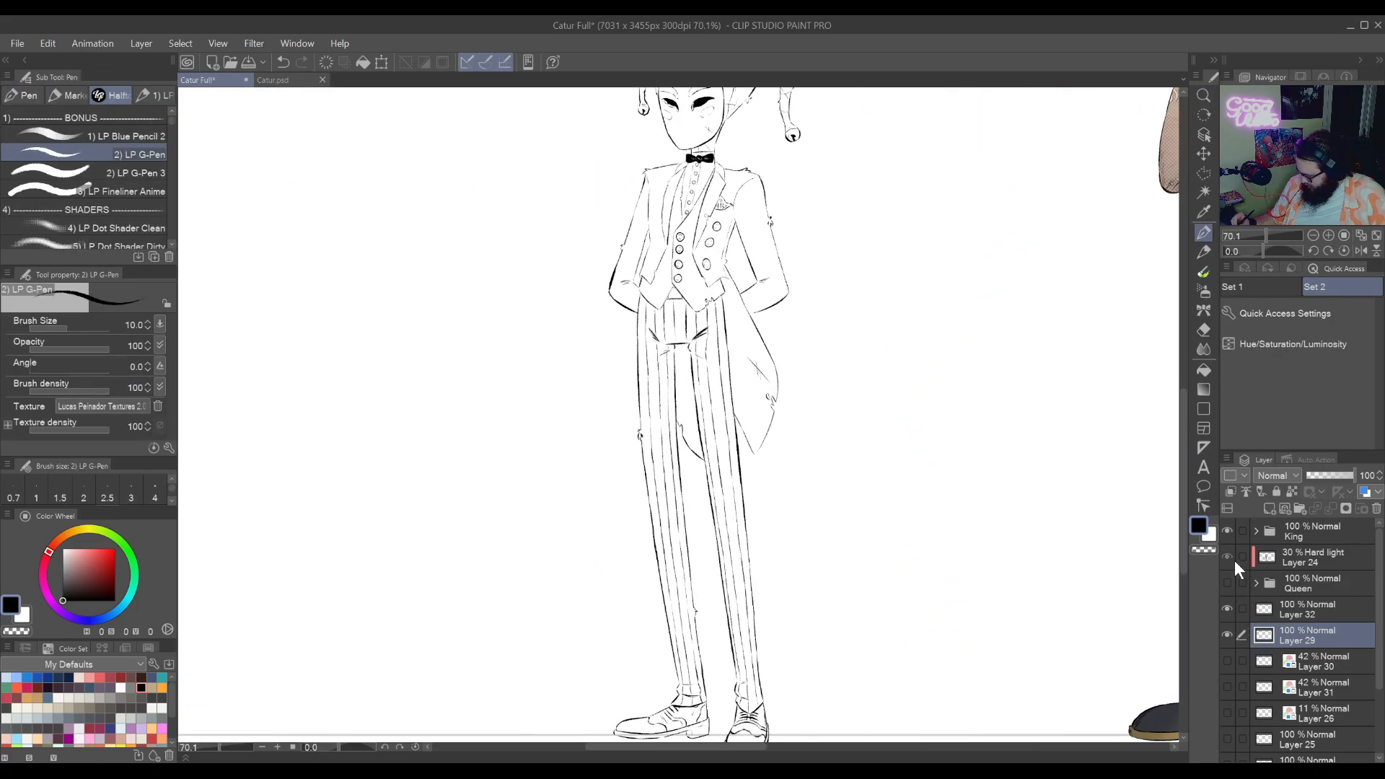
{"action": "left_click", "coordinate": [1227, 530]}
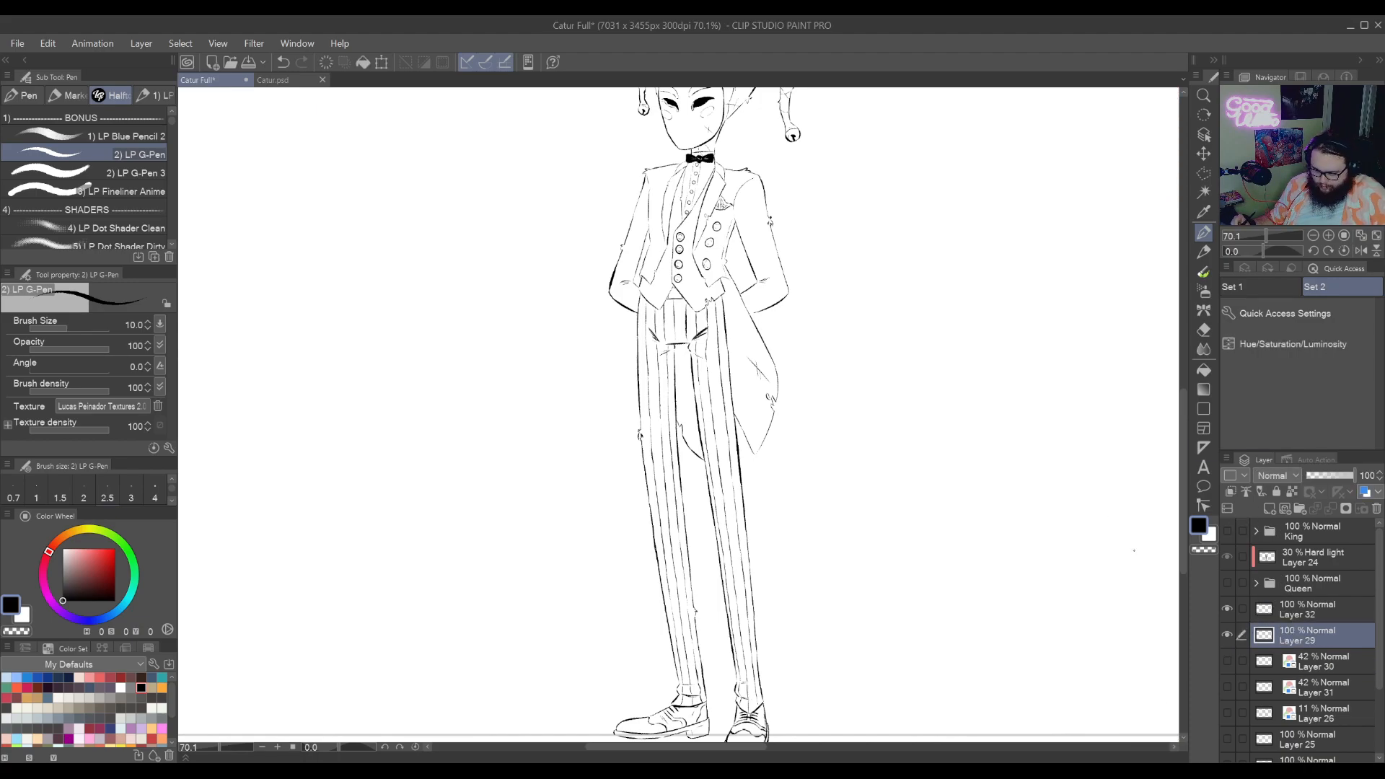
Start a Polyline selection on Layer 29 at the jester's left ankle, following the sock up to the trouser hem
{"action": "left_click_drag", "start_coordinate": [893, 457], "coordinate": [972, 408]}
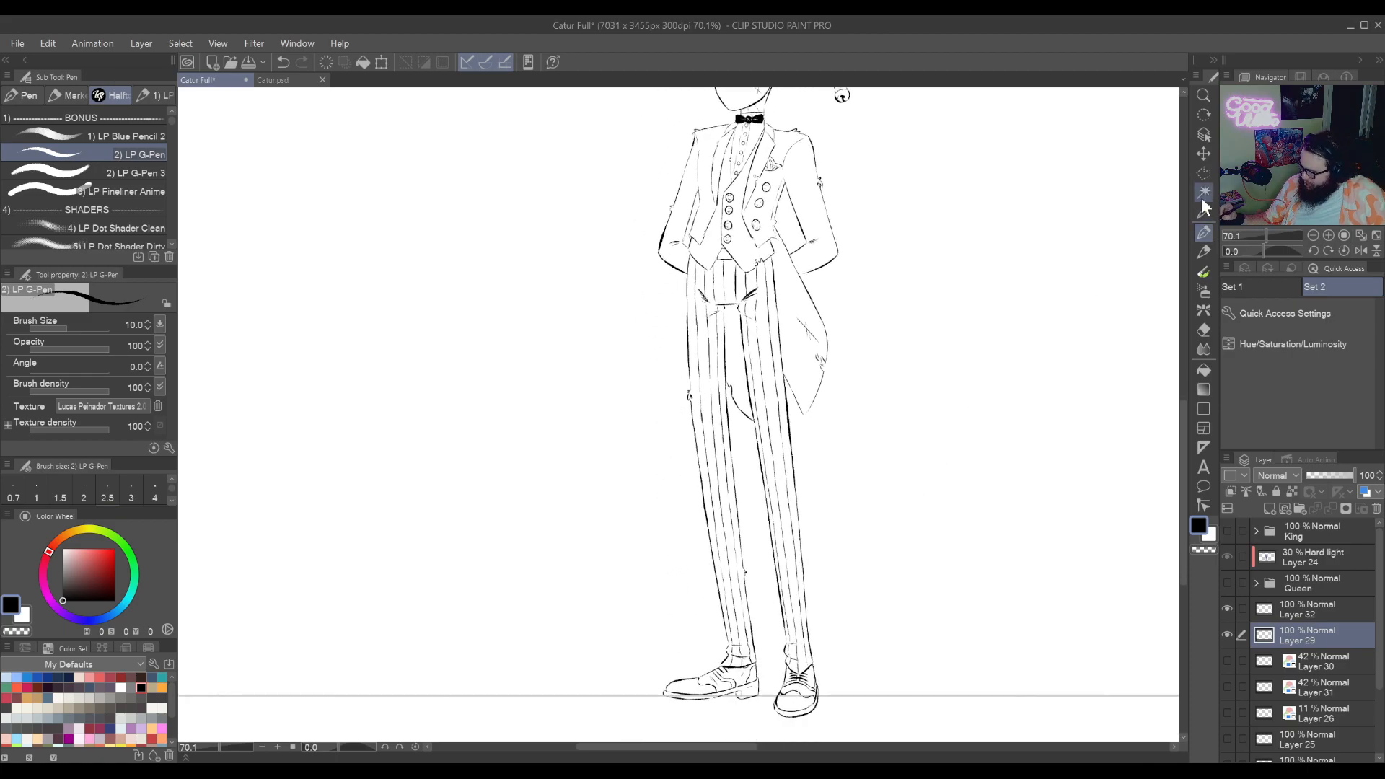
{"action": "left_click", "coordinate": [1204, 173]}
{"action": "left_click_drag", "start_coordinate": [810, 528], "coordinate": [1004, 388]}
{"action": "key", "text": "ctrl+space"}
{"action": "left_click_drag", "start_coordinate": [949, 484], "coordinate": [994, 342]}
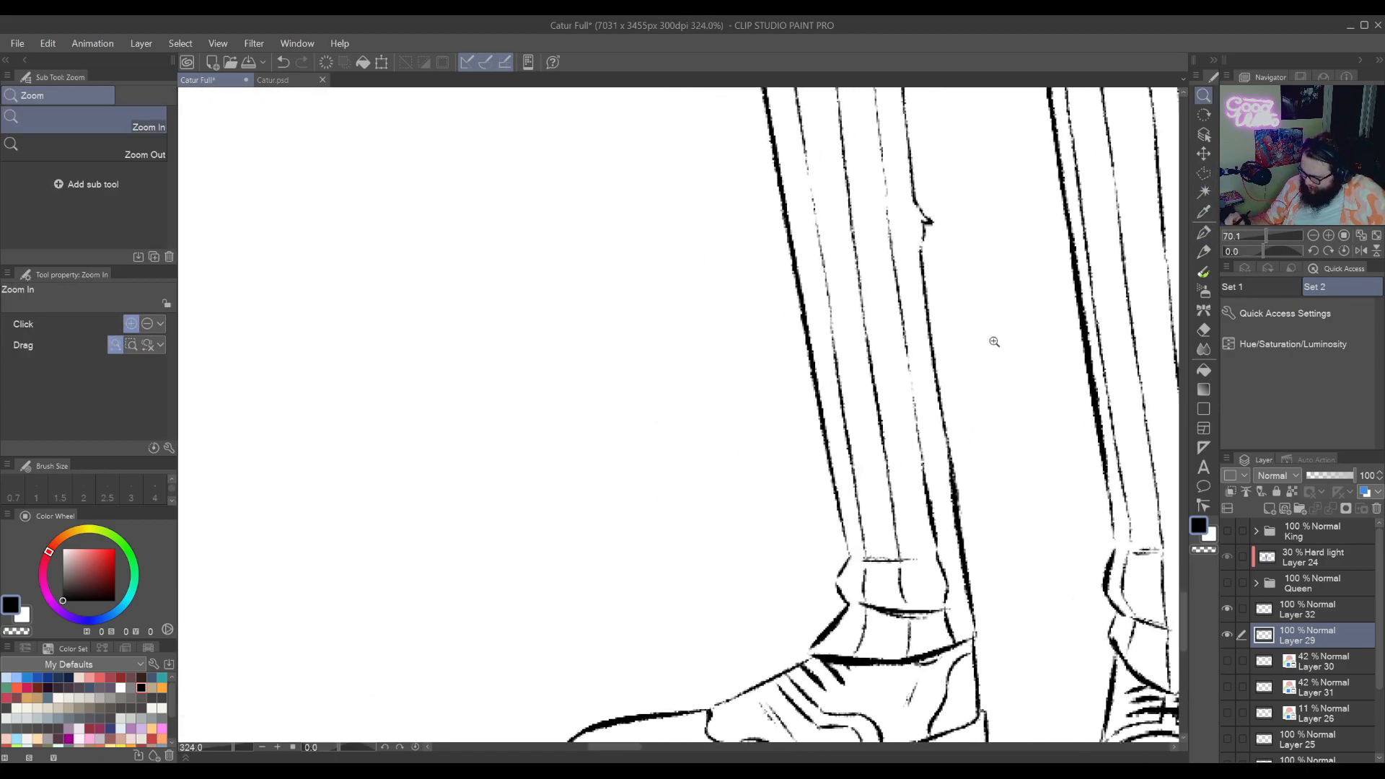
{"action": "key", "text": "shift+space"}
{"action": "left_click_drag", "start_coordinate": [994, 404], "coordinate": [804, 601]}
{"action": "left_click_drag", "start_coordinate": [780, 600], "coordinate": [952, 464]}
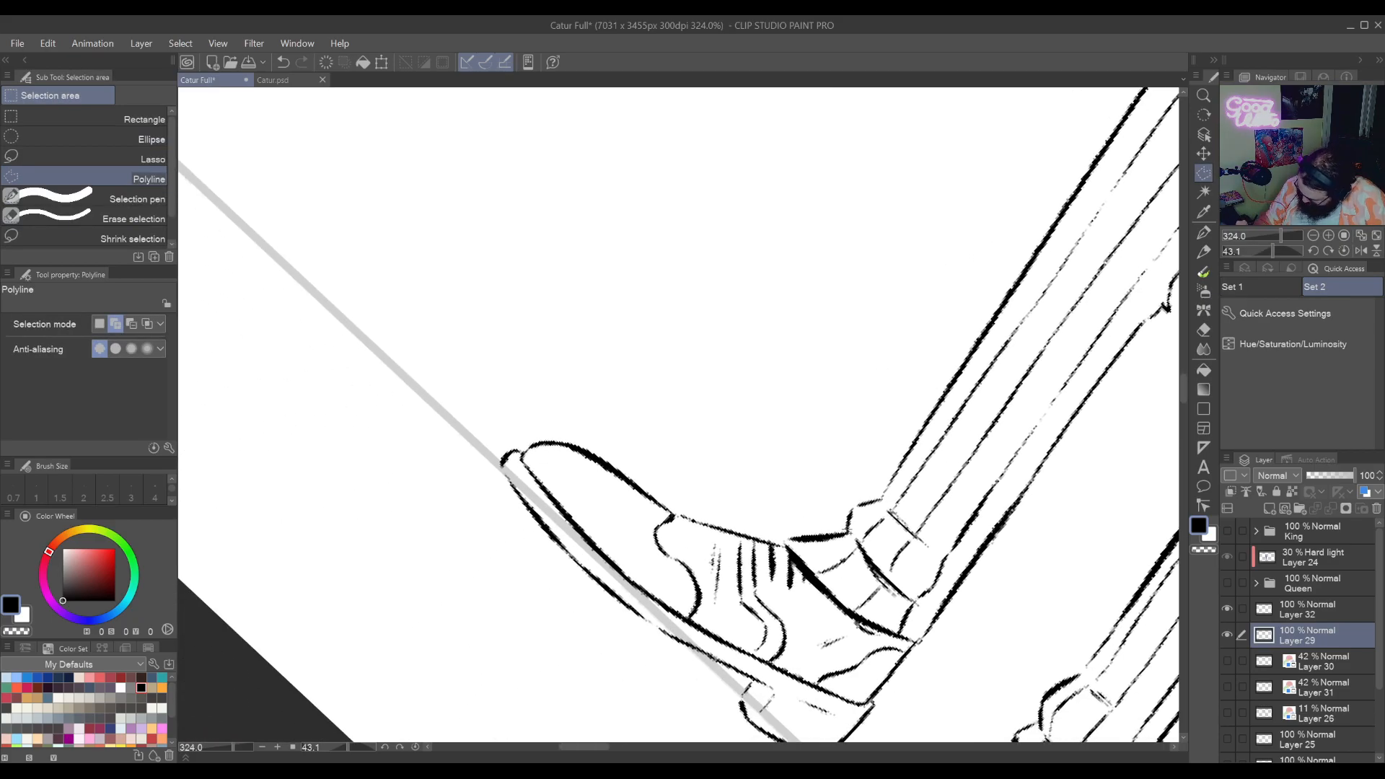
{"action": "left_click", "coordinate": [848, 518]}
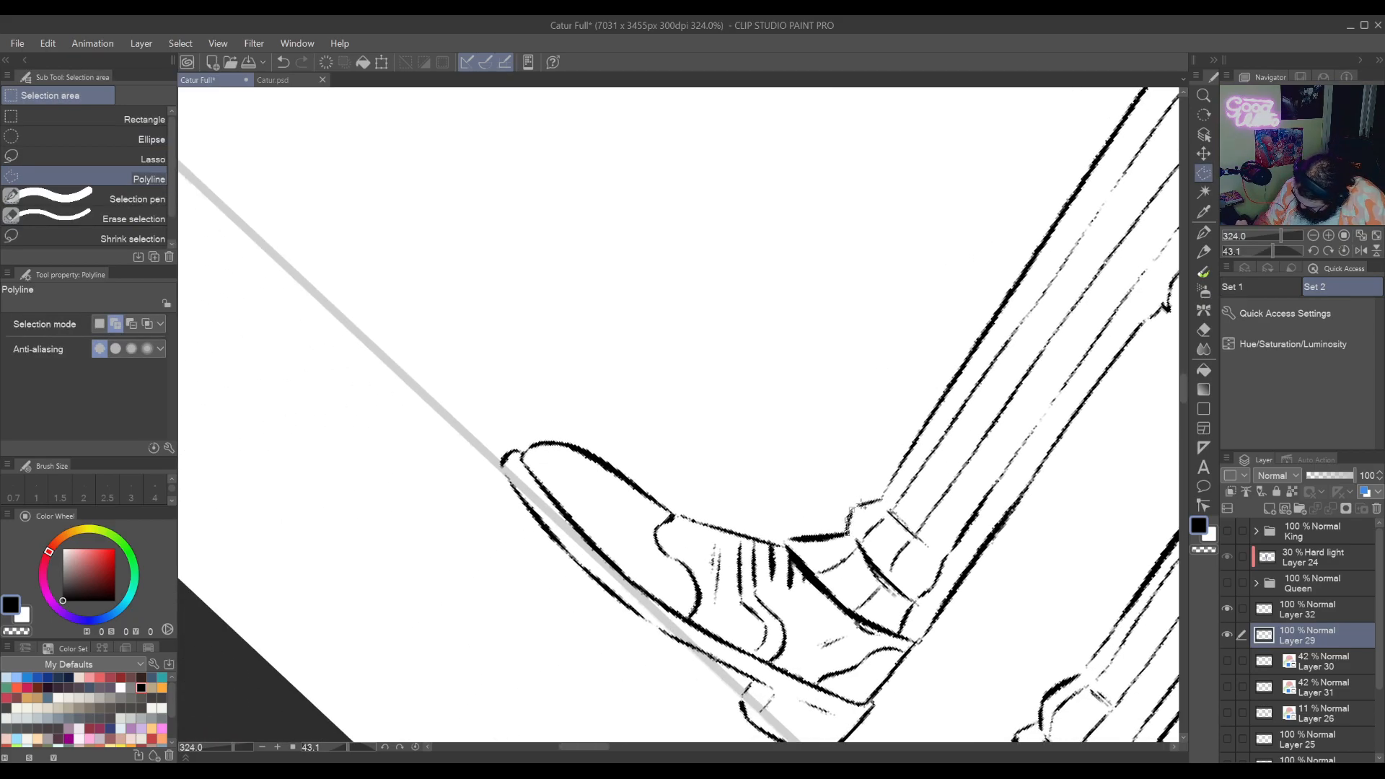
{"action": "left_click", "coordinate": [882, 498]}
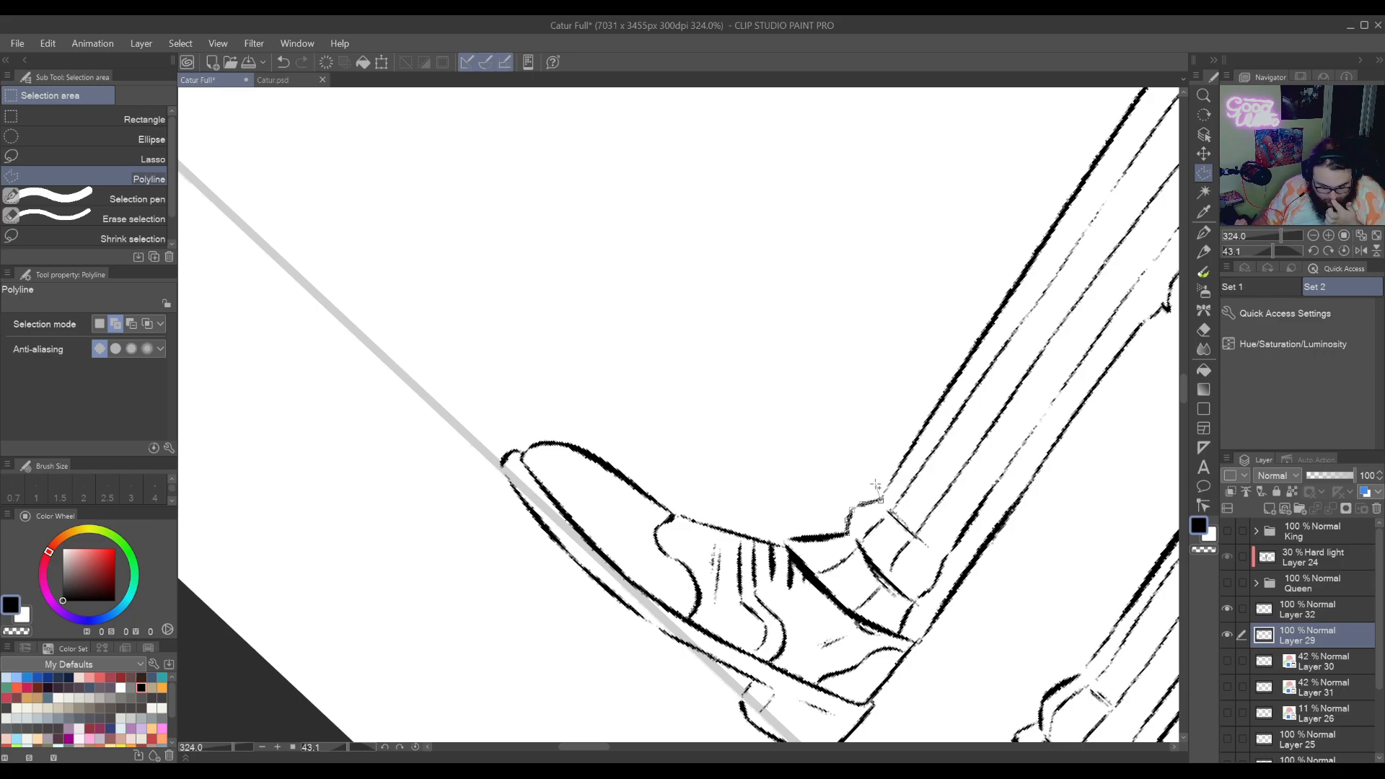
{"action": "left_click", "coordinate": [908, 460]}
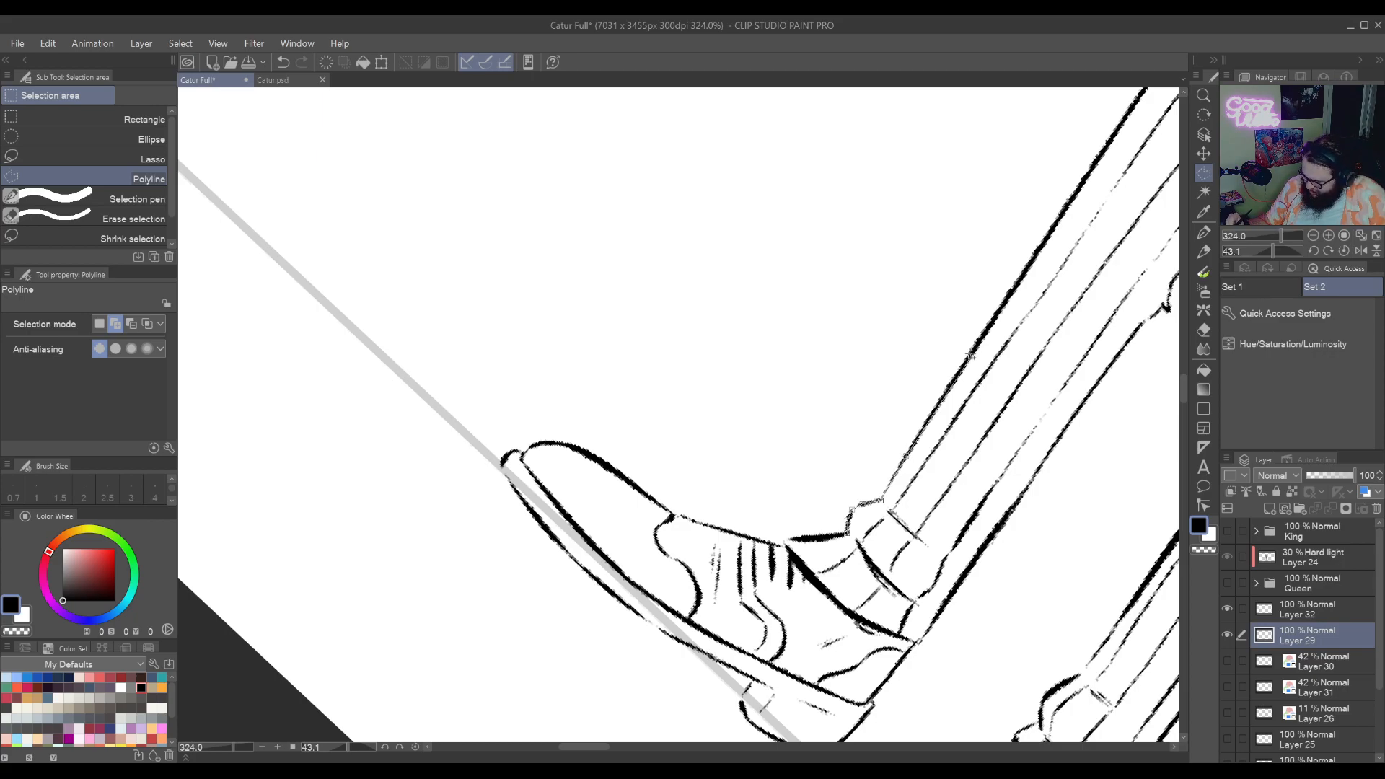
Continue the polyline selection up the outer contour of the left trouser leg, from the shin towards the knee
{"action": "left_click_drag", "start_coordinate": [1017, 287], "coordinate": [817, 579]}
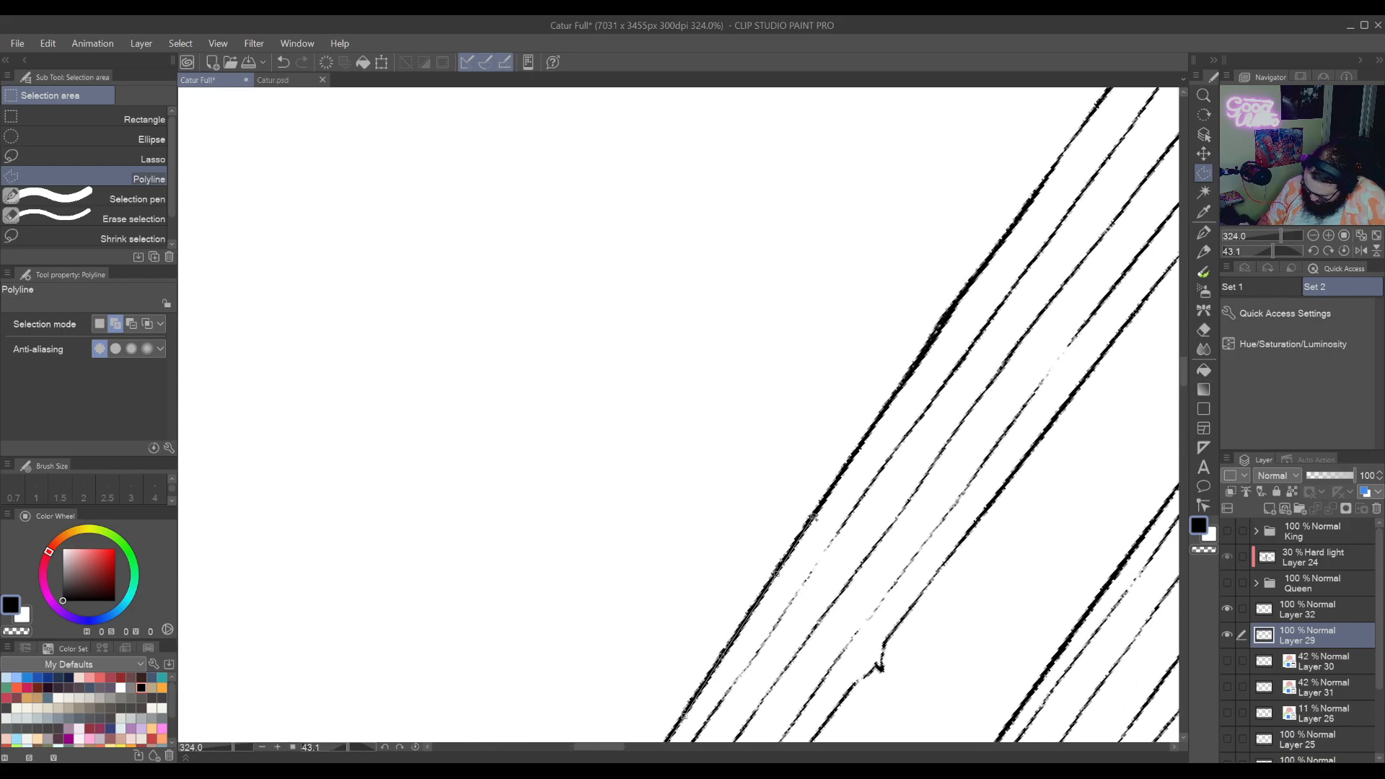
{"action": "left_click", "coordinate": [813, 516]}
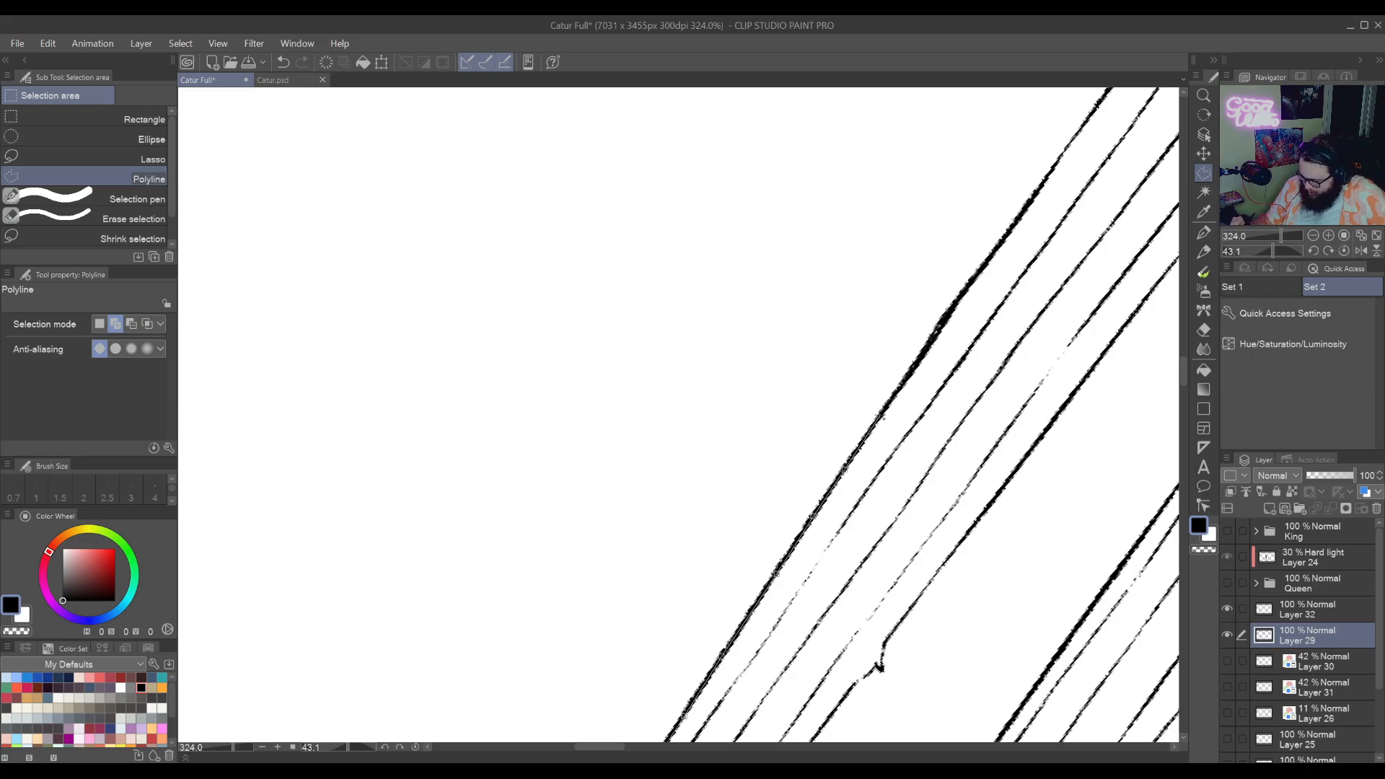
{"action": "left_click_drag", "start_coordinate": [903, 386], "coordinate": [893, 477]}
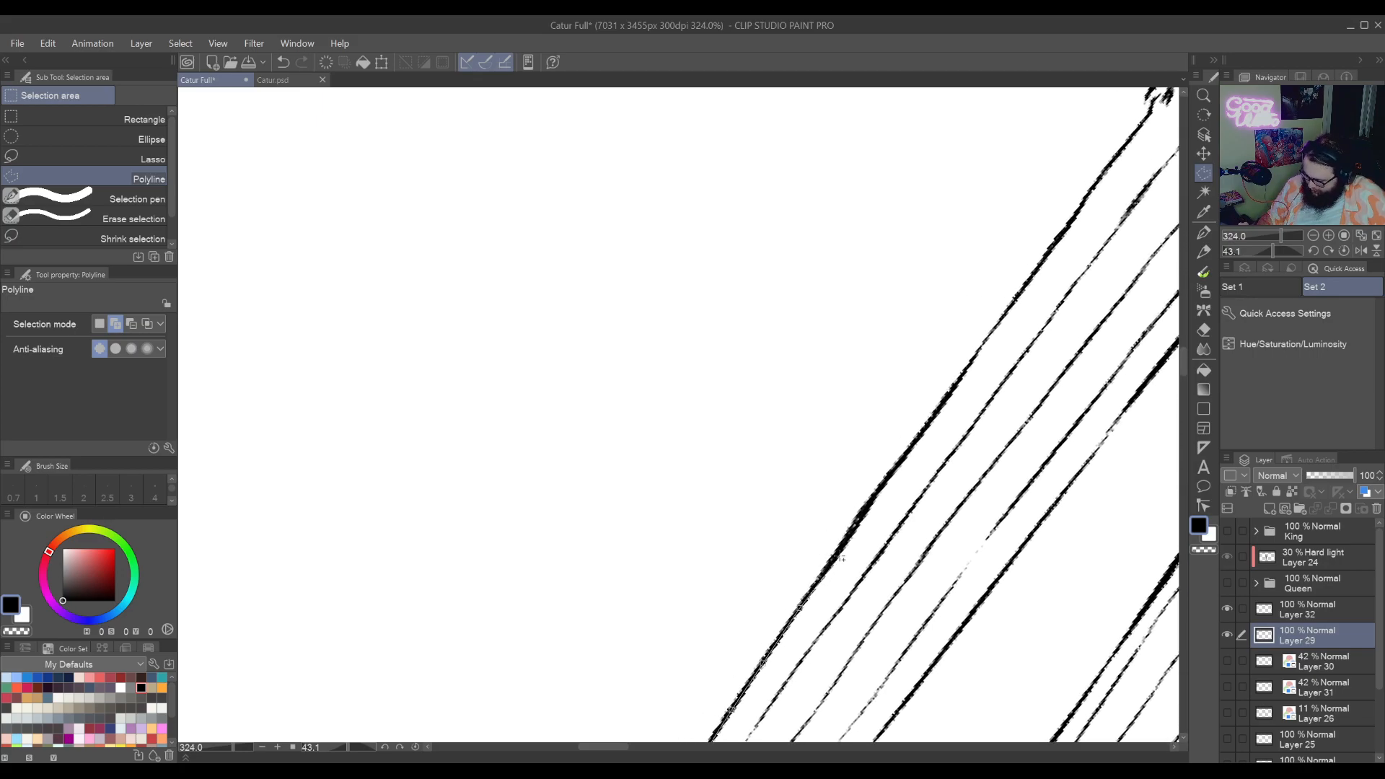
{"action": "left_click", "coordinate": [865, 509]}
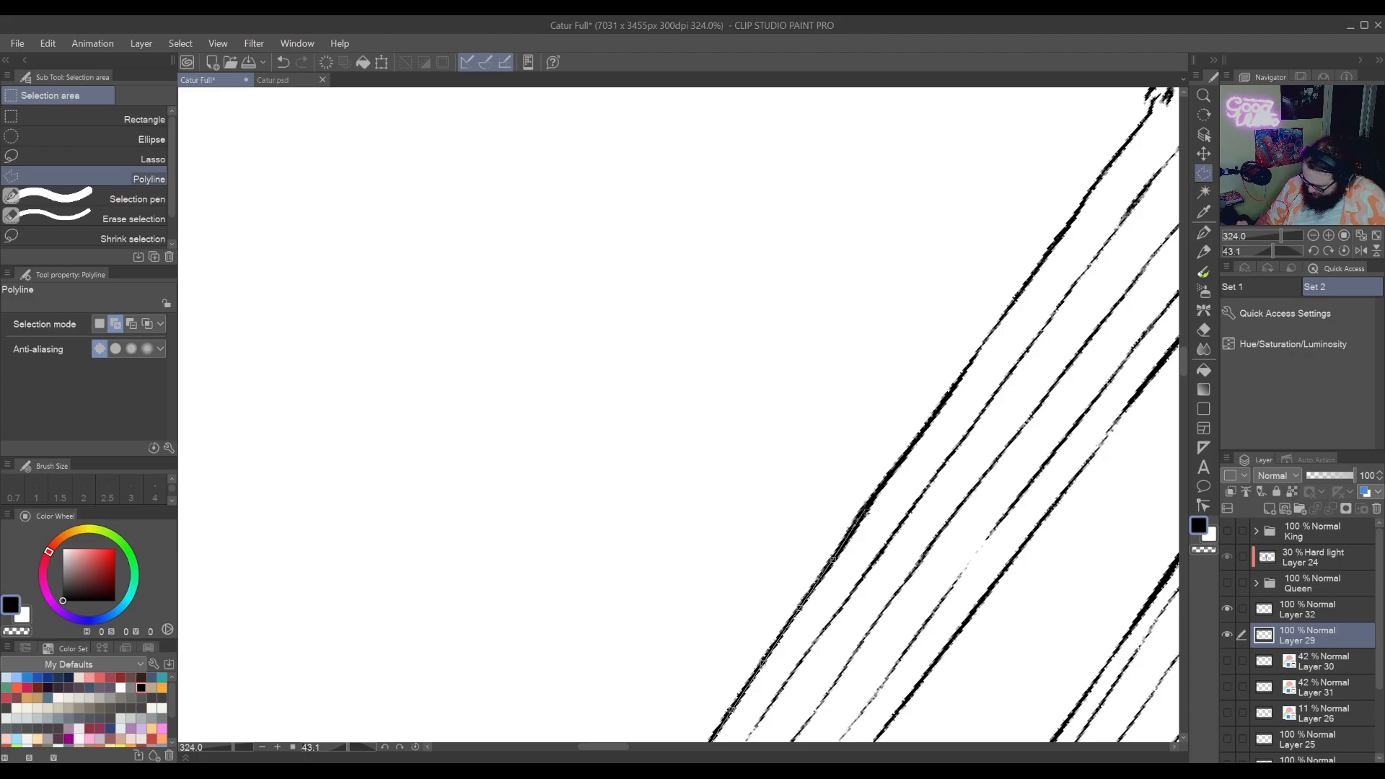
{"action": "left_click", "coordinate": [900, 459]}
{"action": "left_click", "coordinate": [938, 408]}
{"action": "left_click", "coordinate": [981, 345]}
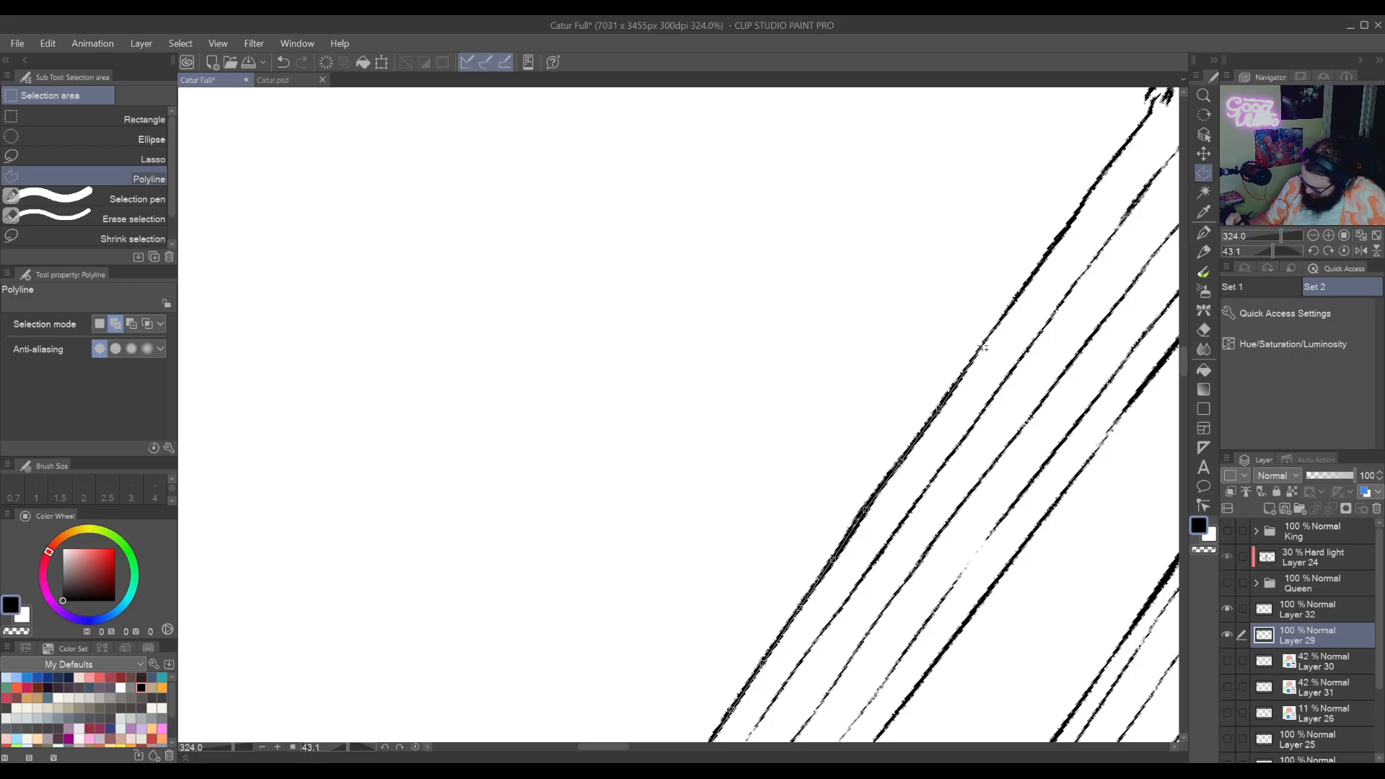
Extend the polyline selection along the outer trouser line and around the small fabric tear on the left leg
{"action": "left_click_drag", "start_coordinate": [1007, 317], "coordinate": [900, 521]}
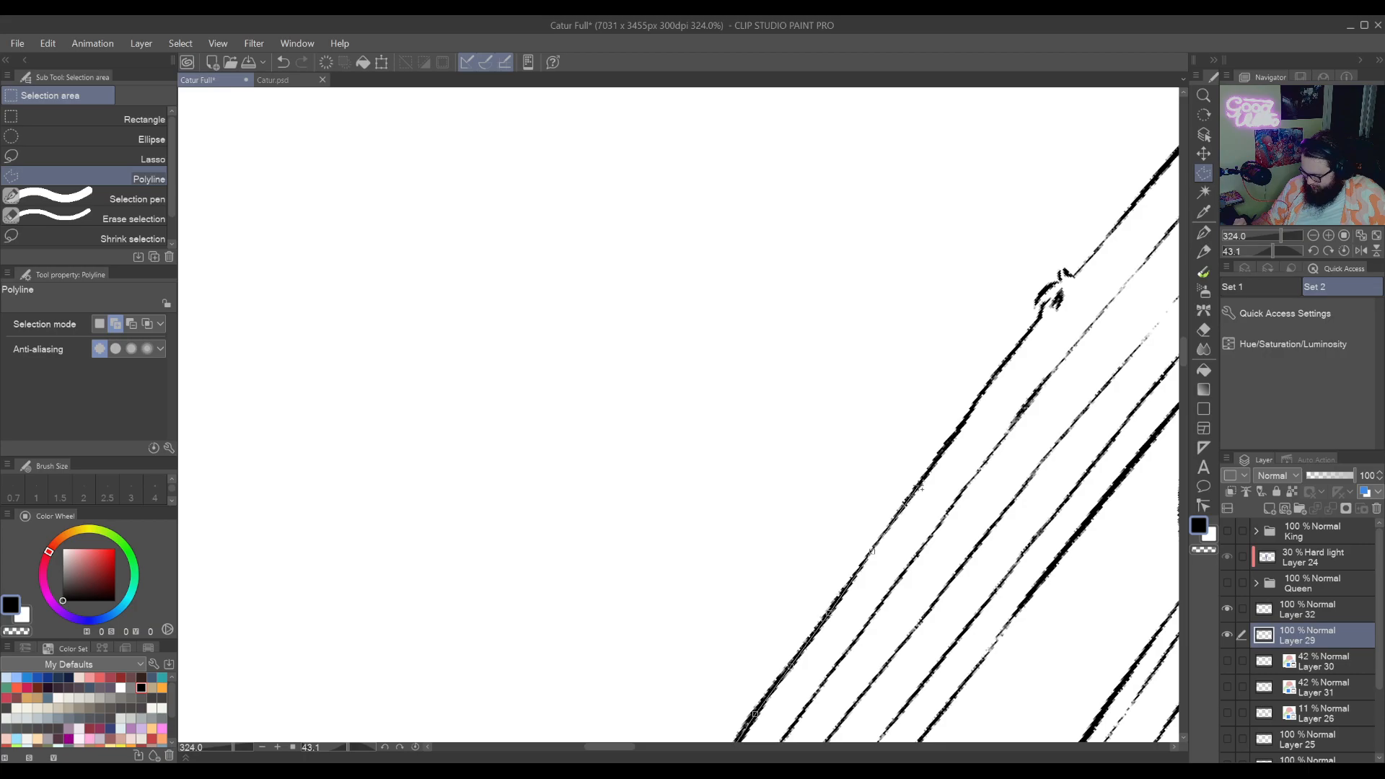
{"action": "left_click", "coordinate": [919, 484]}
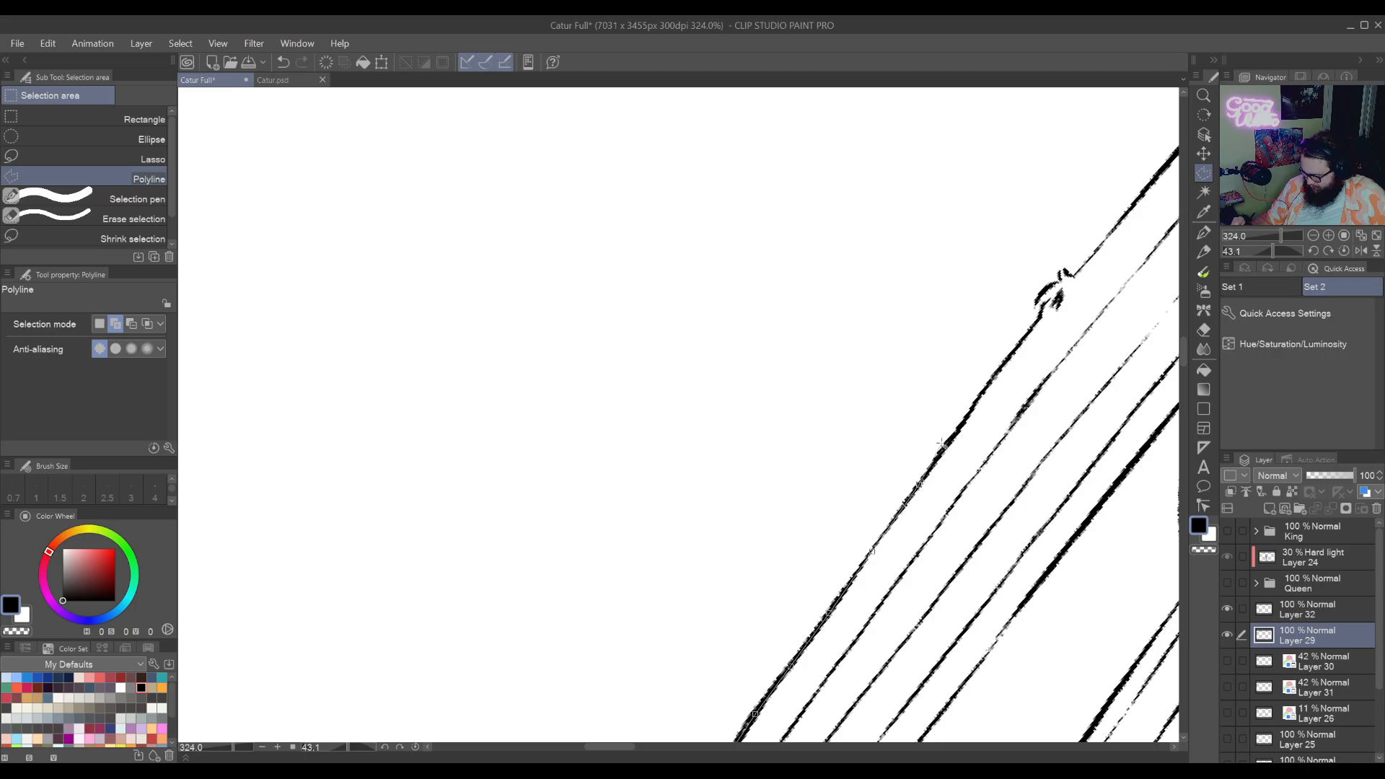
{"action": "left_click", "coordinate": [978, 401]}
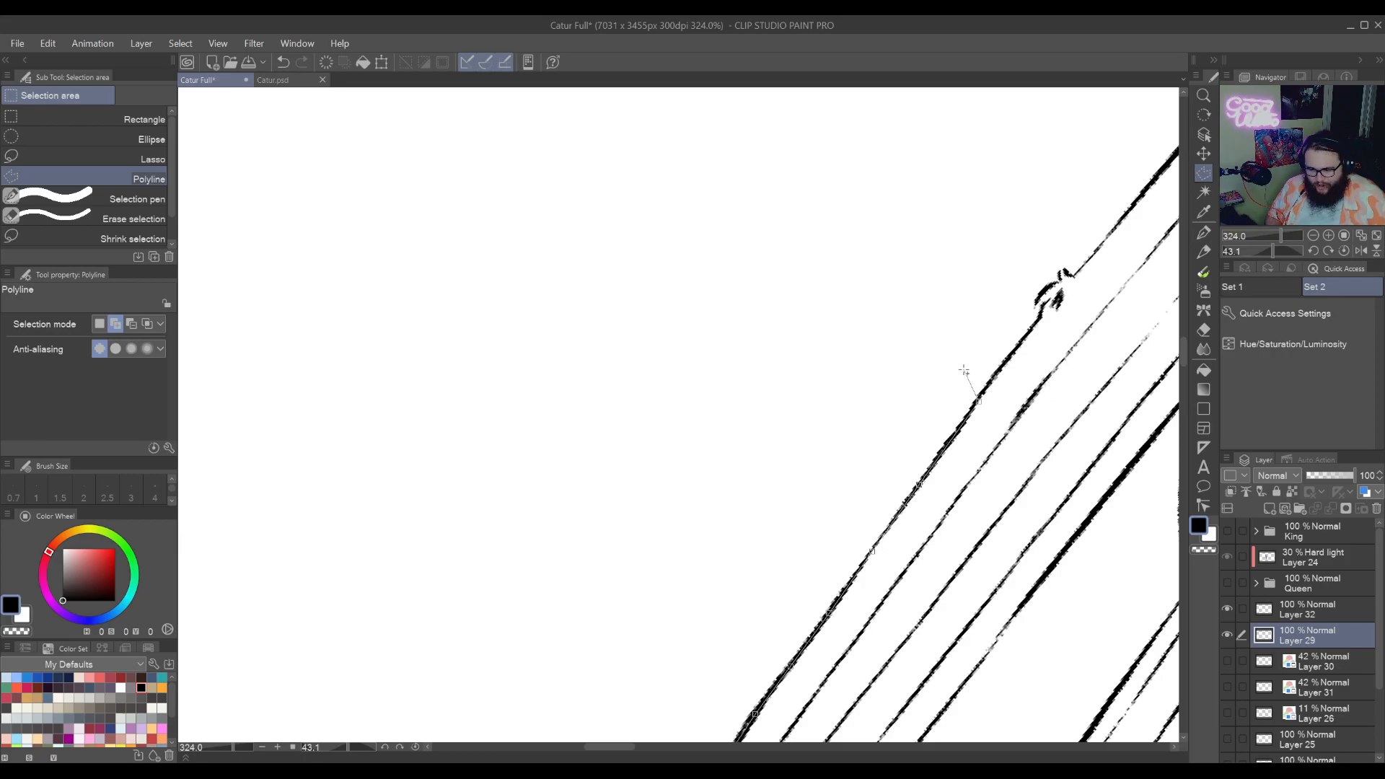
{"action": "left_click", "coordinate": [998, 368]}
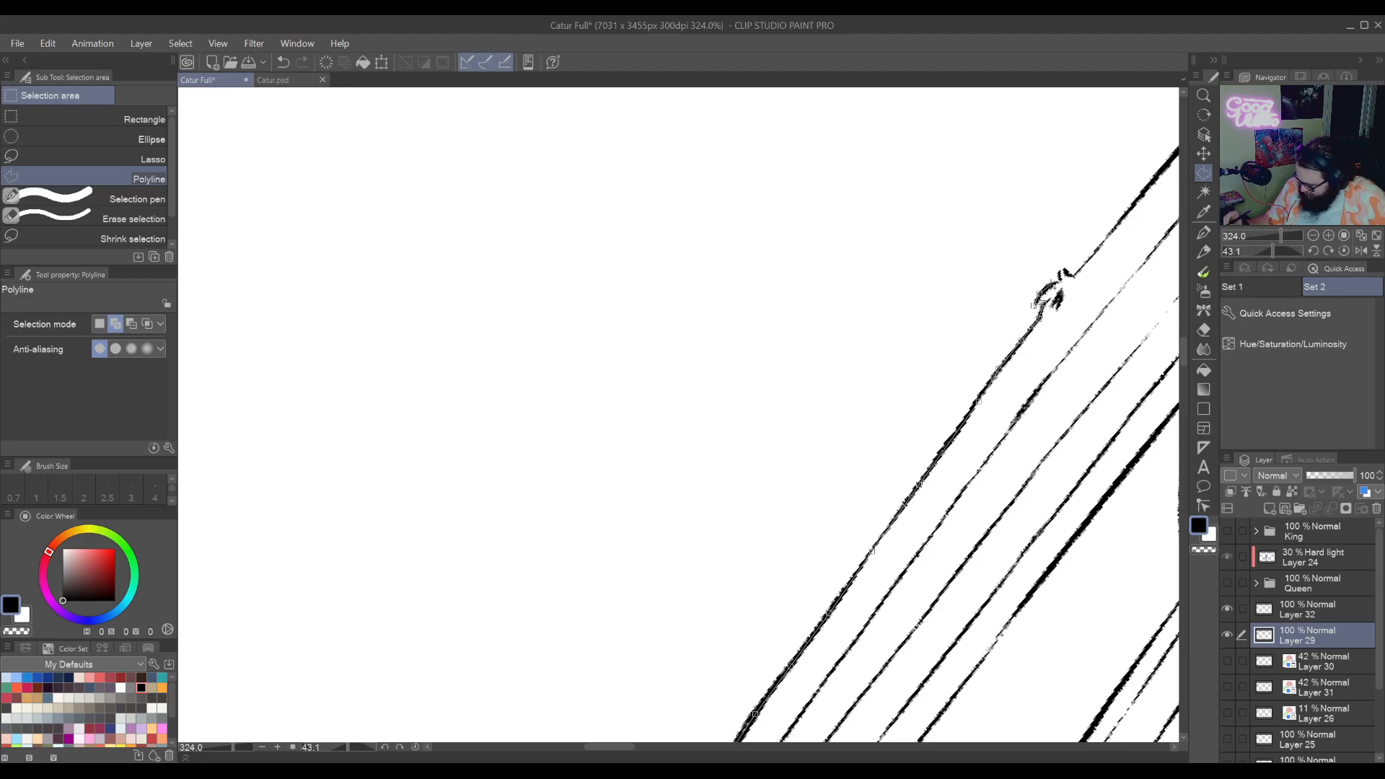
{"action": "left_click", "coordinate": [1049, 283]}
{"action": "left_click", "coordinate": [1058, 279]}
{"action": "left_click", "coordinate": [1062, 266]}
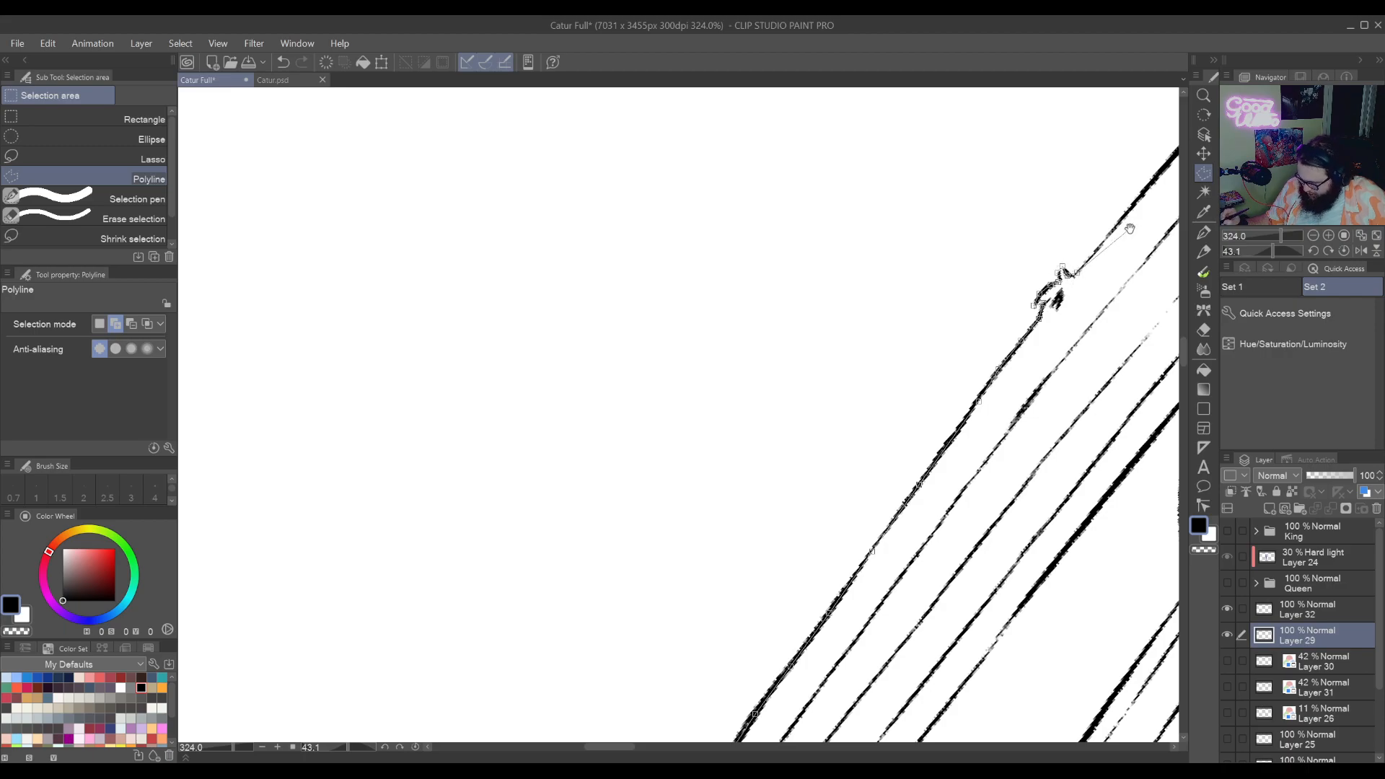
Trace the polyline selection from the fabric tear up the outer thigh to where the trousers meet the sleeve
{"action": "left_click_drag", "start_coordinate": [1122, 227], "coordinate": [915, 475]}
{"action": "left_click", "coordinate": [934, 454]}
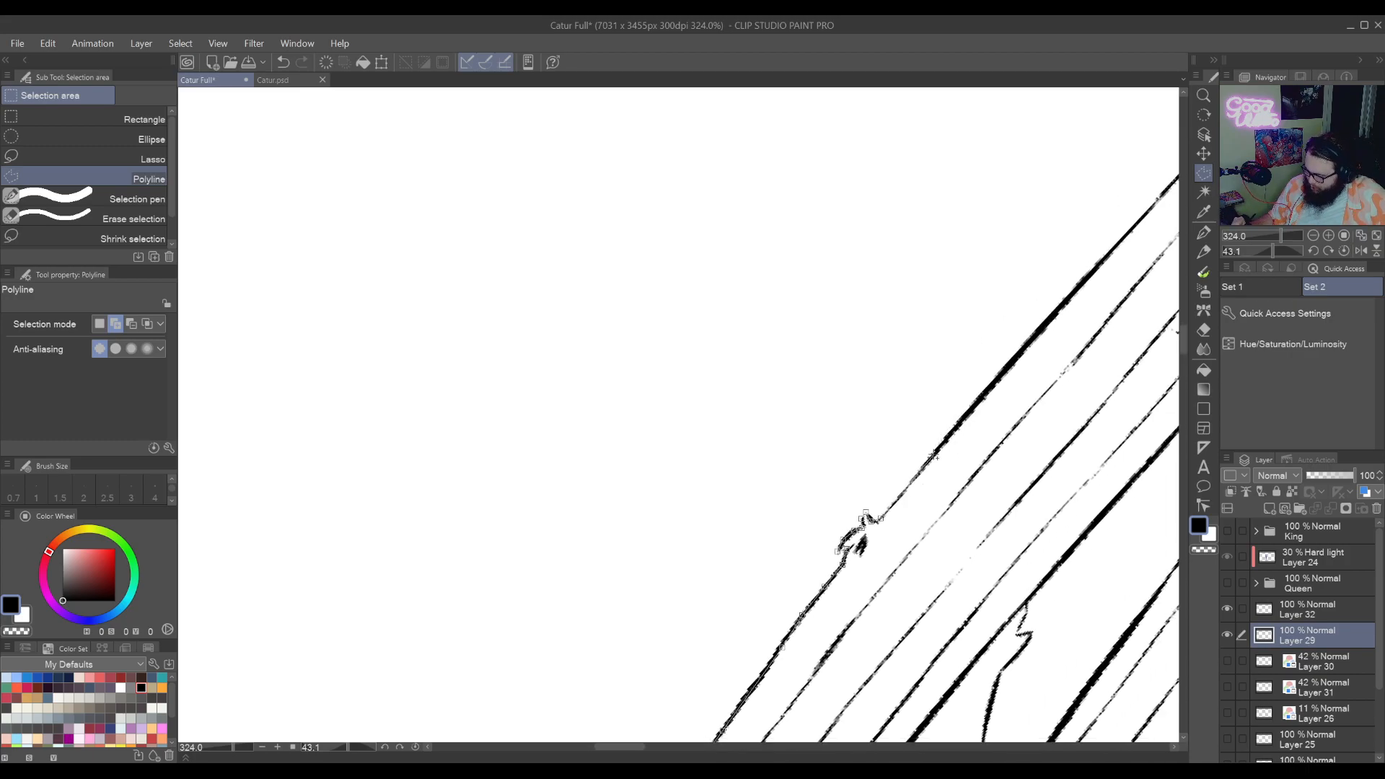
{"action": "left_click", "coordinate": [982, 395]}
{"action": "left_click", "coordinate": [1028, 343]}
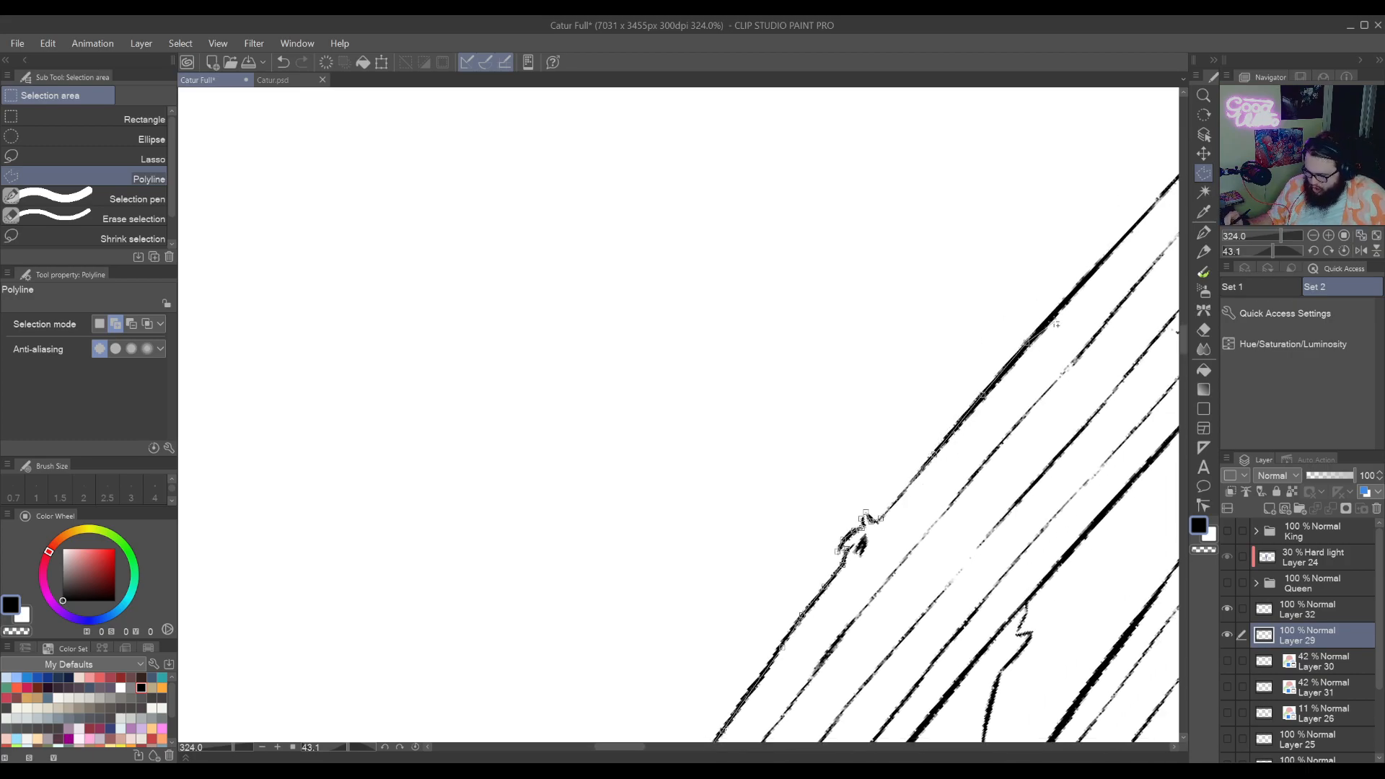
{"action": "left_click_drag", "start_coordinate": [1061, 319], "coordinate": [913, 444]}
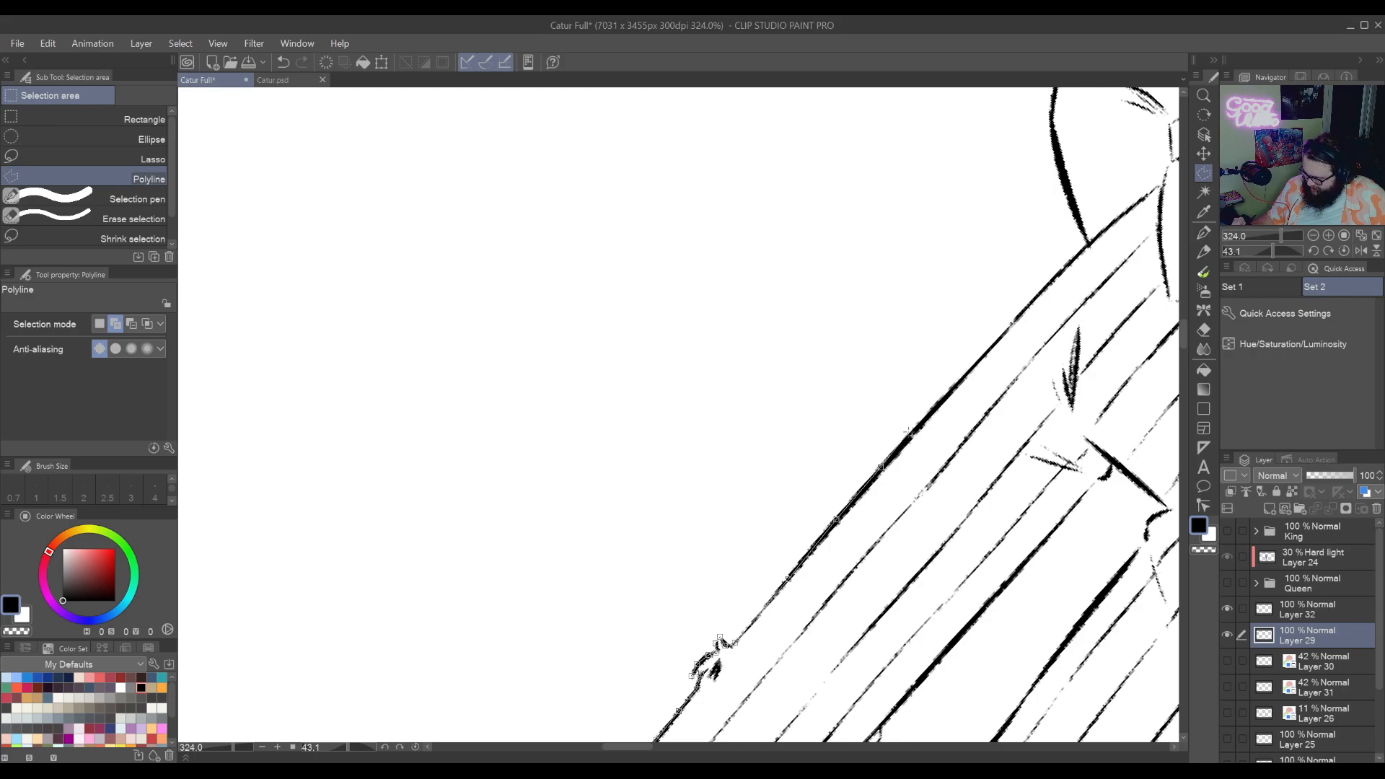
{"action": "left_click", "coordinate": [915, 431]}
{"action": "left_click", "coordinate": [947, 395]}
{"action": "left_click", "coordinate": [985, 355]}
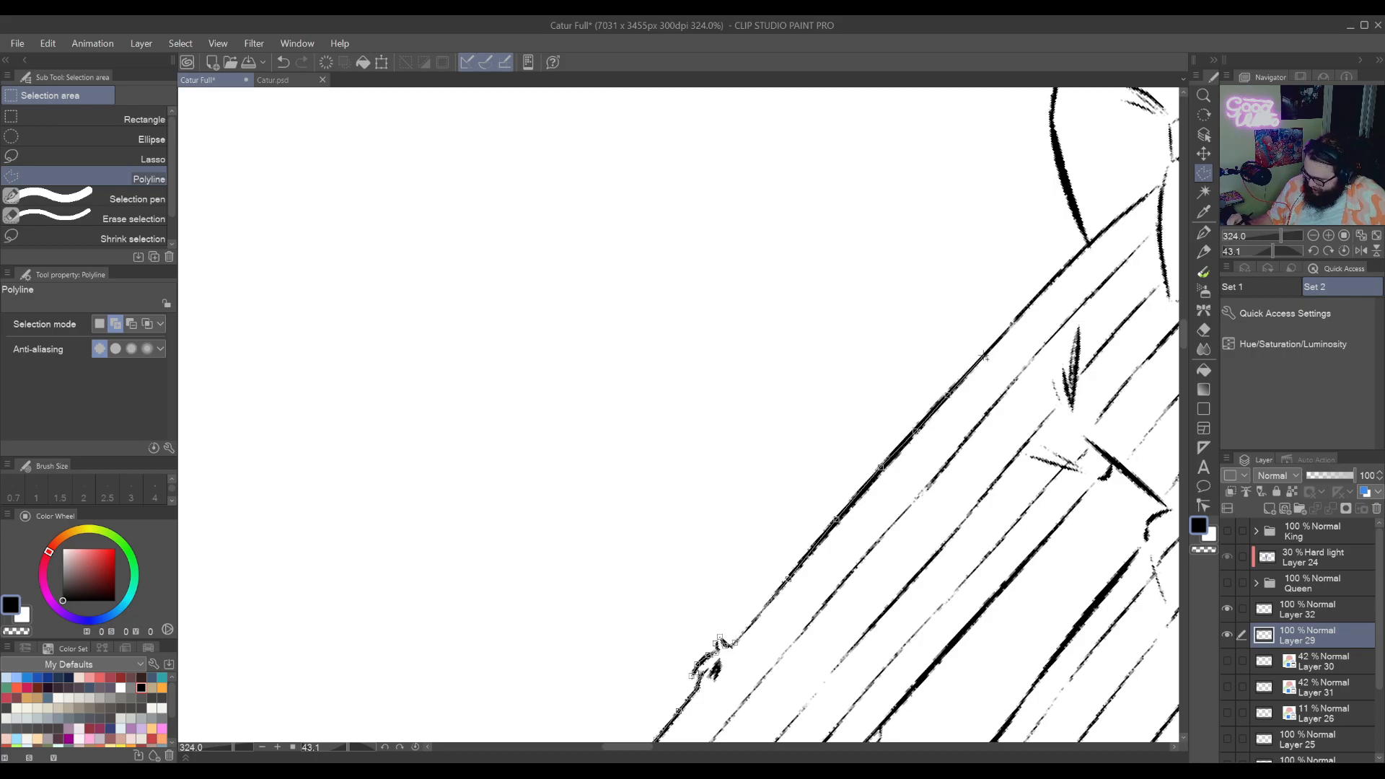
{"action": "left_click", "coordinate": [1013, 323]}
{"action": "left_click", "coordinate": [1044, 289]}
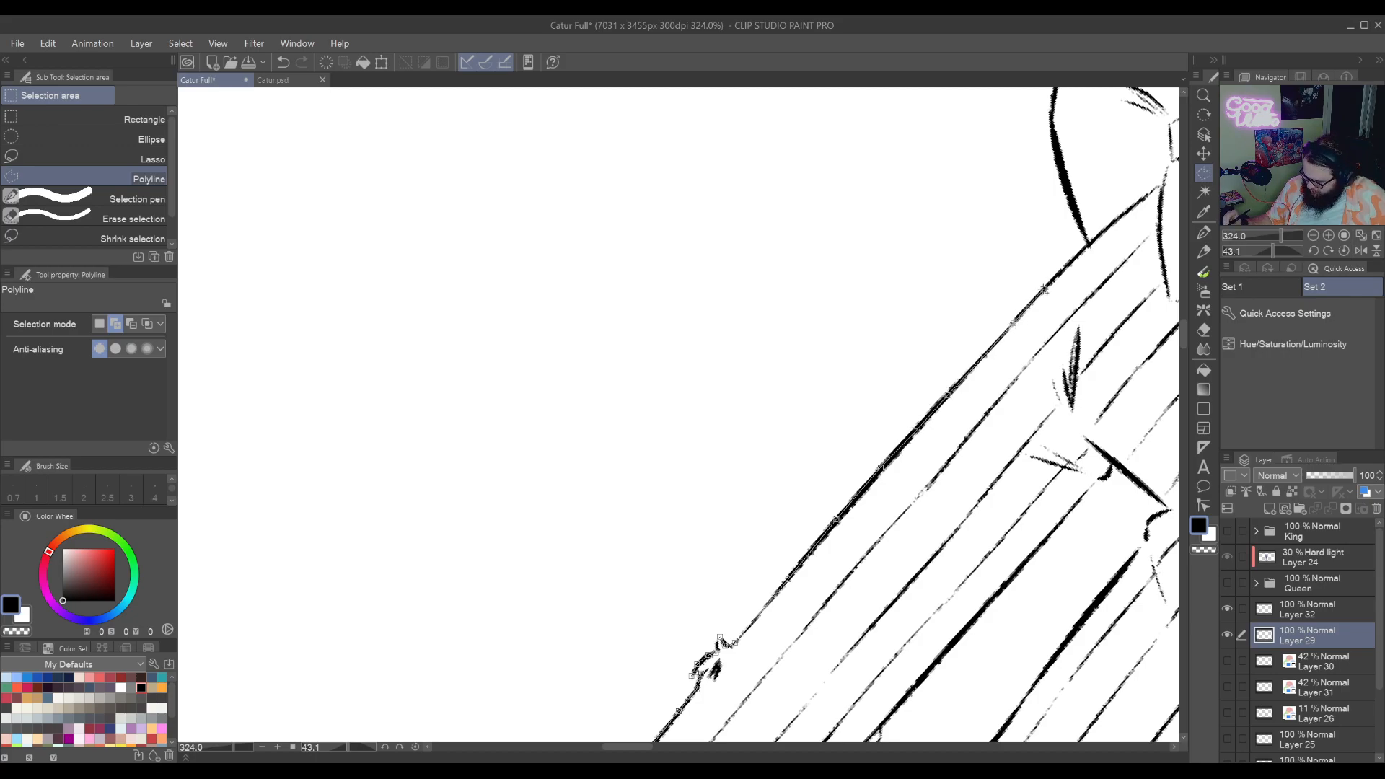
{"action": "left_click", "coordinate": [1089, 247]}
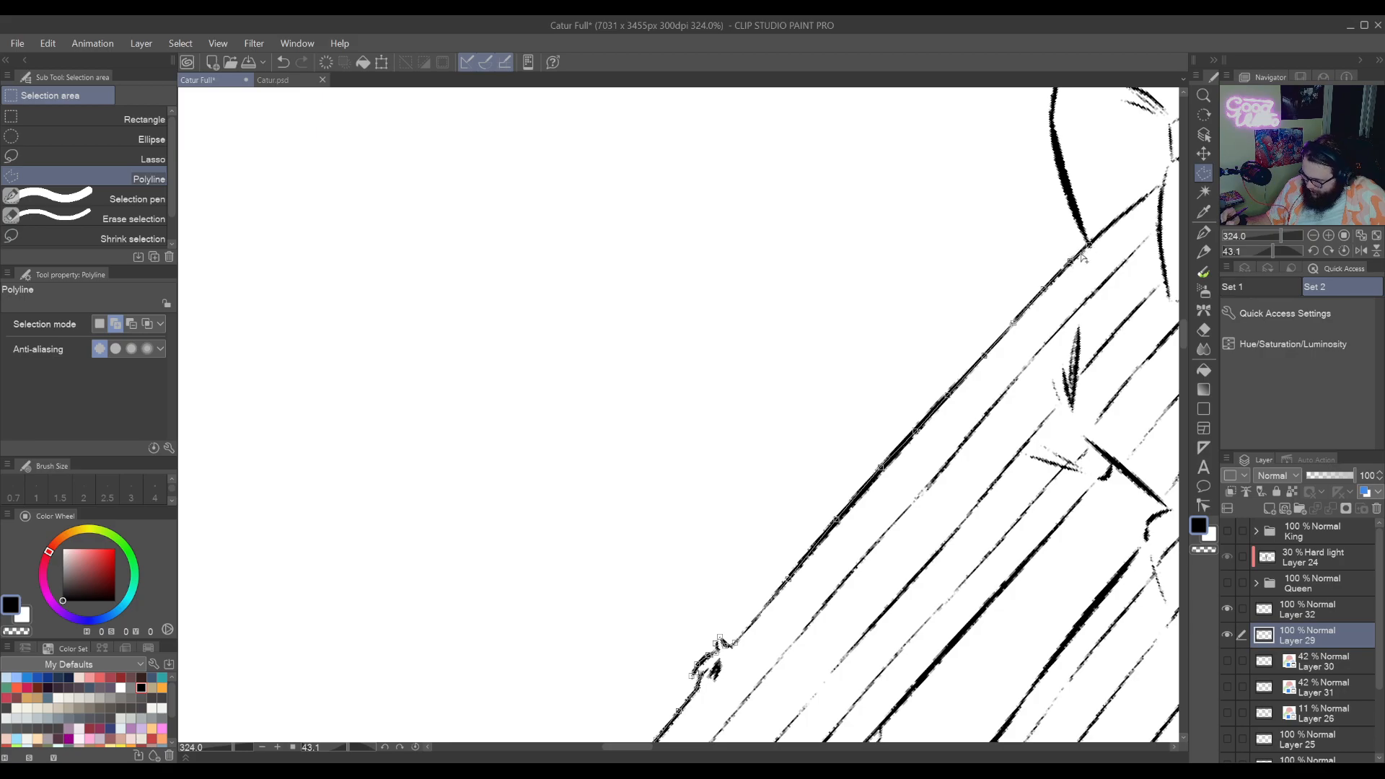
Carry the polyline selection around the bent elbow of the left sleeve and onto the start of the upper arm
{"action": "left_click_drag", "start_coordinate": [1090, 247], "coordinate": [989, 472]}
{"action": "left_click", "coordinate": [973, 427]}
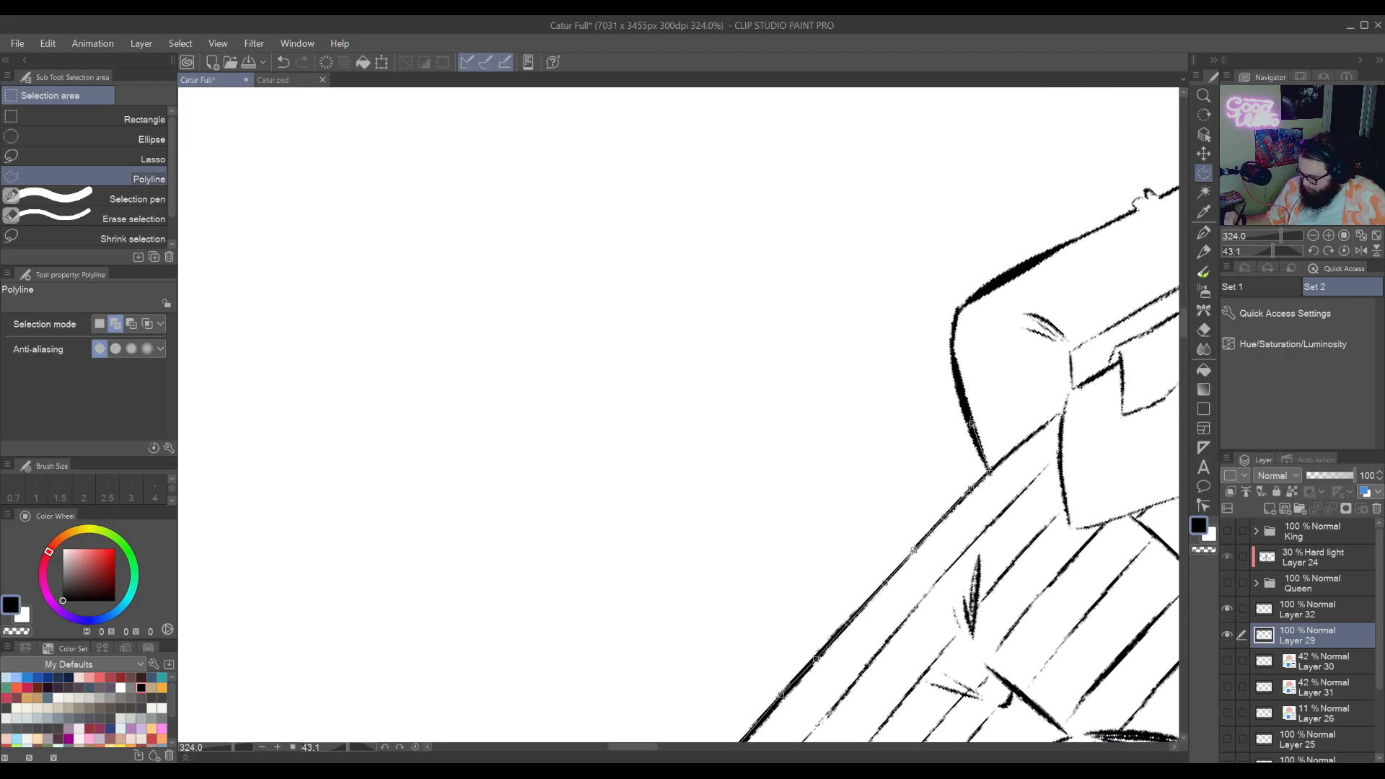
{"action": "left_click", "coordinate": [959, 382]}
{"action": "left_click", "coordinate": [952, 339]}
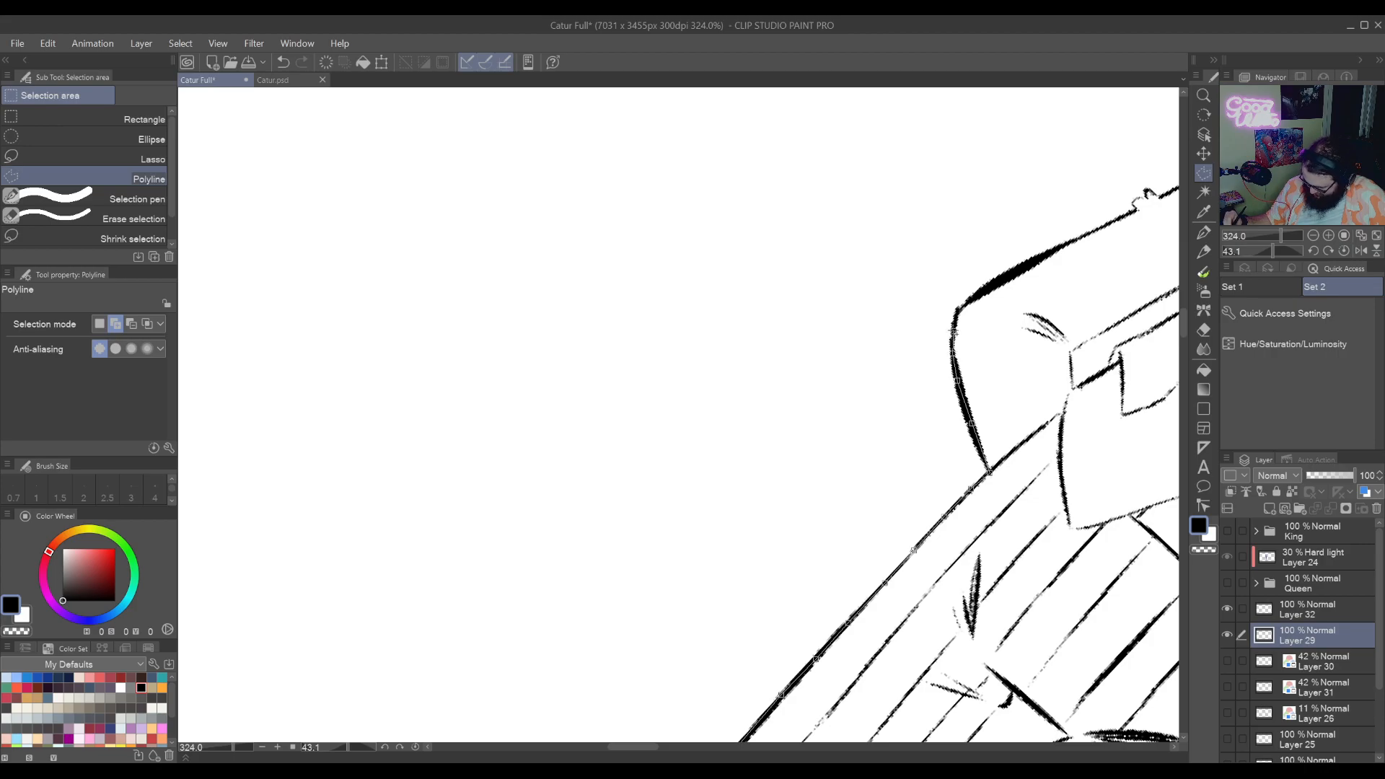
{"action": "left_click", "coordinate": [957, 311]}
{"action": "left_click", "coordinate": [969, 300]}
{"action": "left_click", "coordinate": [1019, 267]}
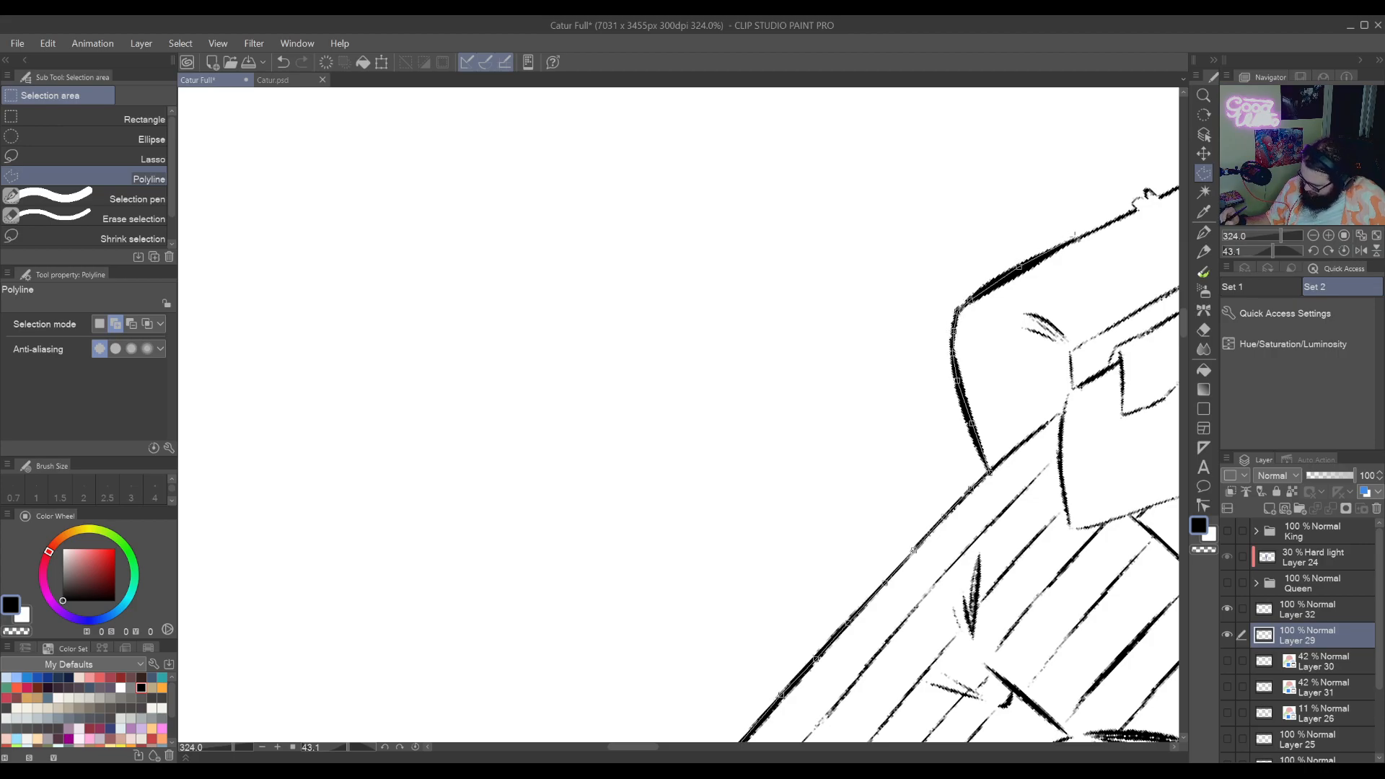
{"action": "left_click", "coordinate": [1075, 240]}
Extend the polyline selection along the left upper sleeve and around the small fabric tear on its outer edge
{"action": "left_click_drag", "start_coordinate": [1107, 231], "coordinate": [893, 534]}
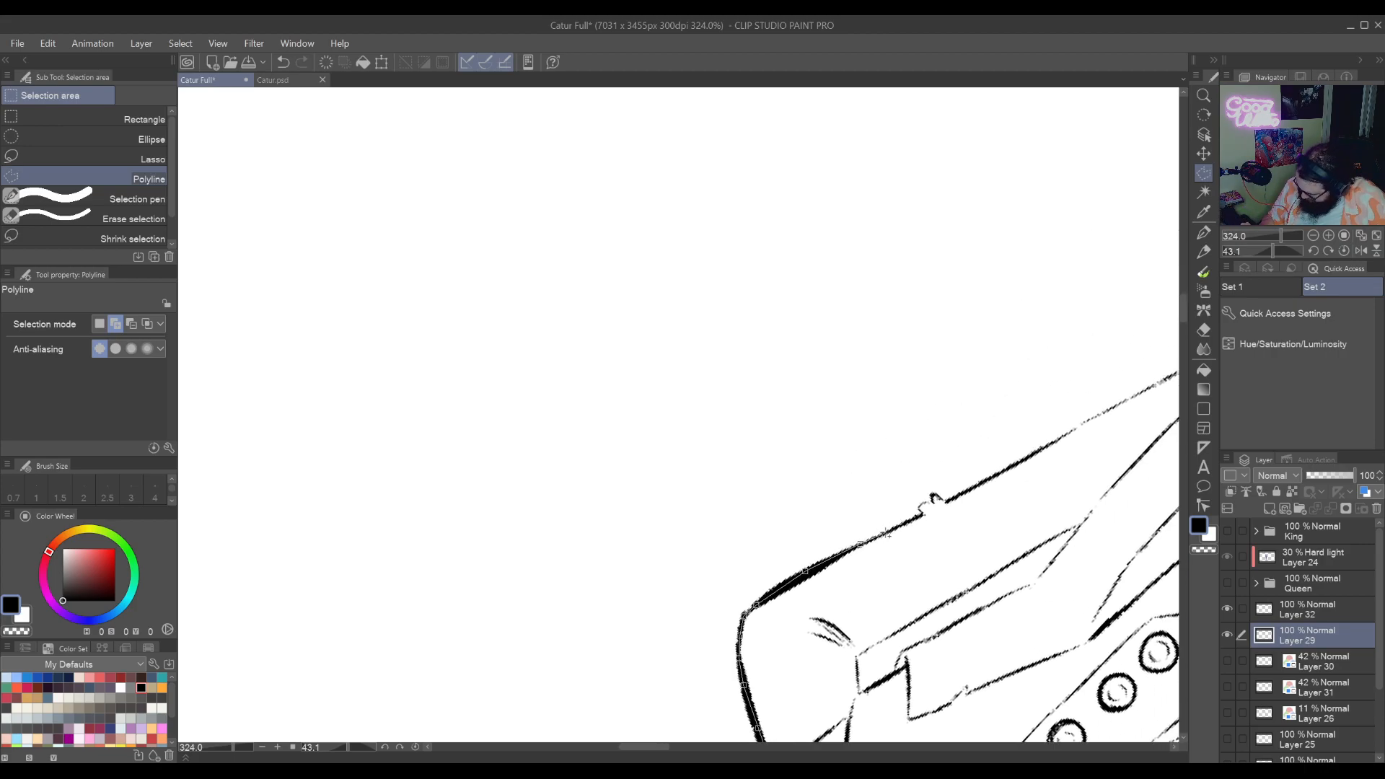
{"action": "left_click", "coordinate": [924, 514]}
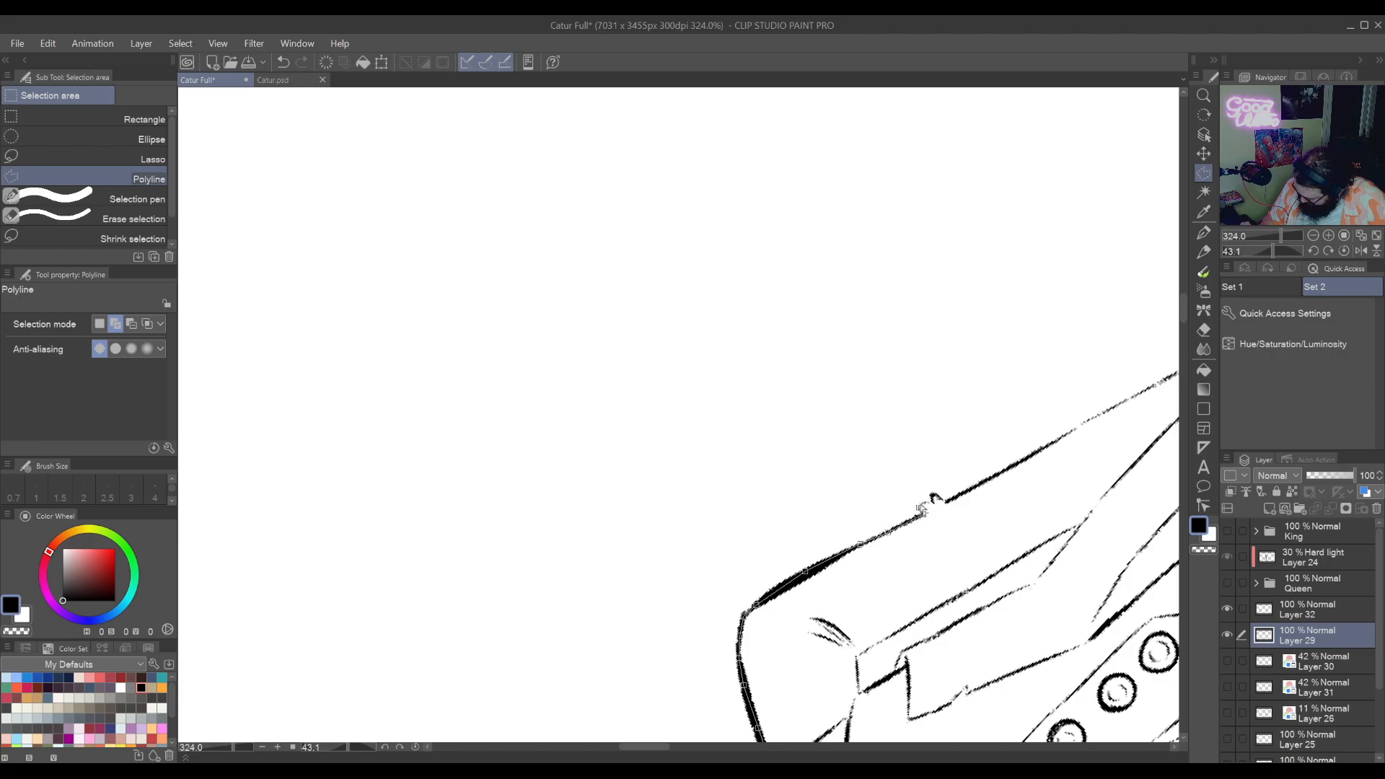
{"action": "left_click", "coordinate": [919, 507]}
{"action": "left_click", "coordinate": [925, 503]}
{"action": "left_click", "coordinate": [931, 495]}
{"action": "left_click", "coordinate": [934, 502]}
{"action": "left_click", "coordinate": [940, 498]}
{"action": "left_click", "coordinate": [1031, 457]}
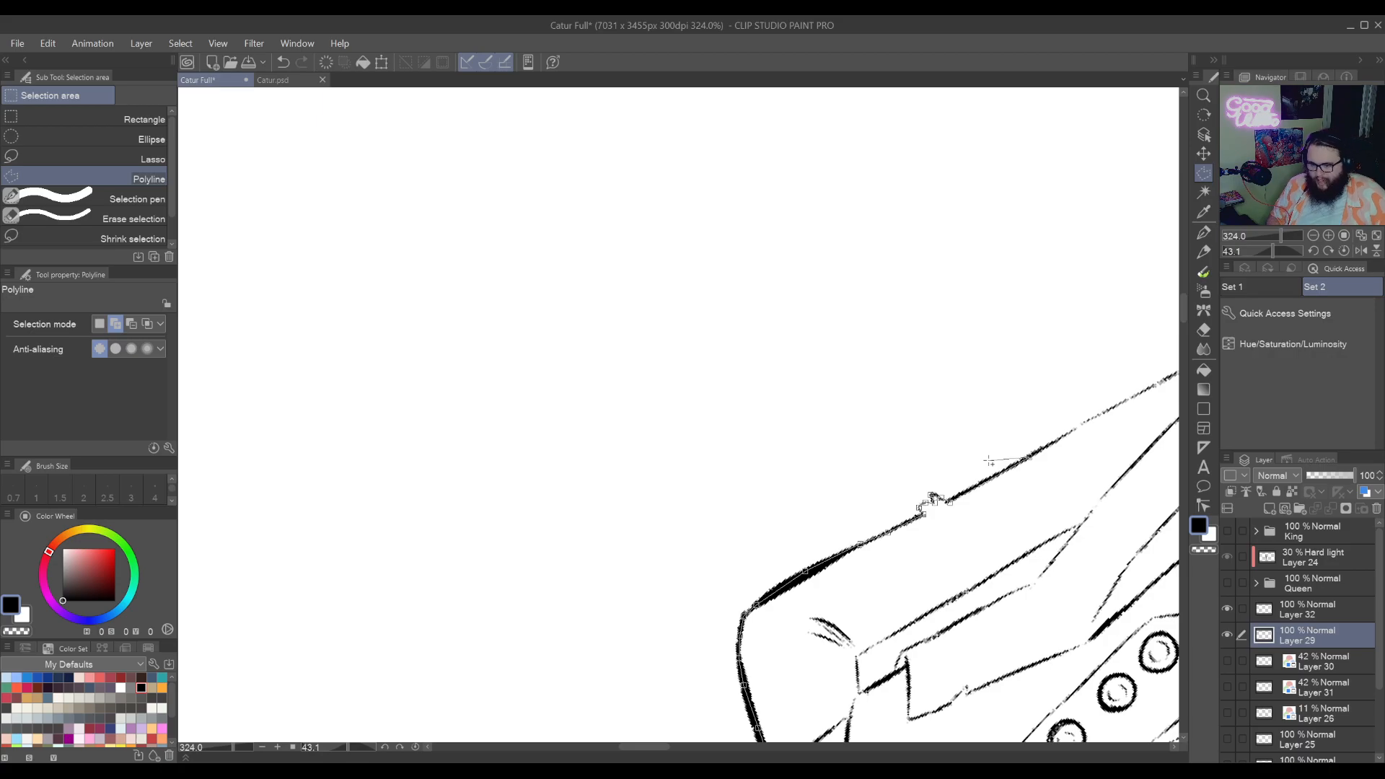
Trace the polyline selection from the sleeve tear up to the left shoulder and around the torn tip of the shoulder seam
{"action": "left_click_drag", "start_coordinate": [1048, 473], "coordinate": [909, 616]}
{"action": "left_click", "coordinate": [939, 570]}
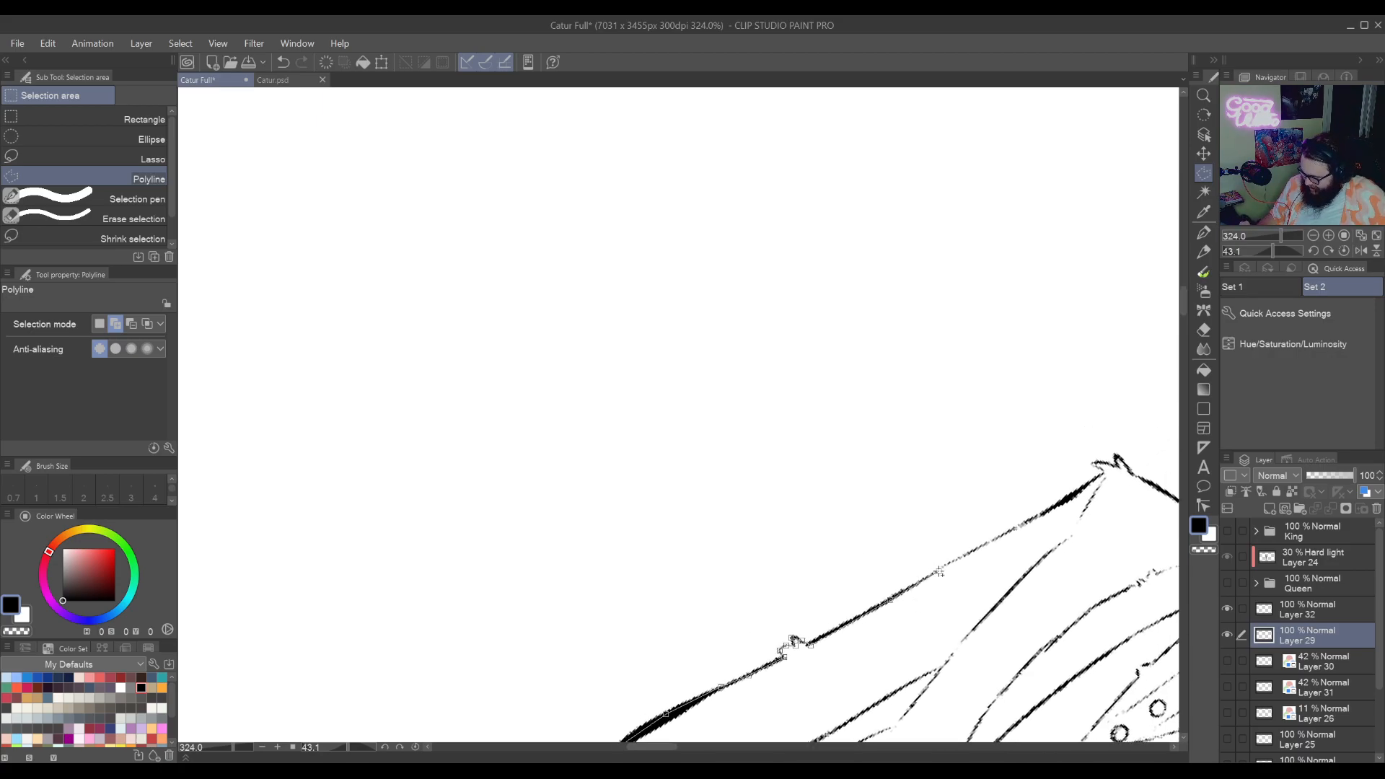
{"action": "left_click", "coordinate": [985, 545]}
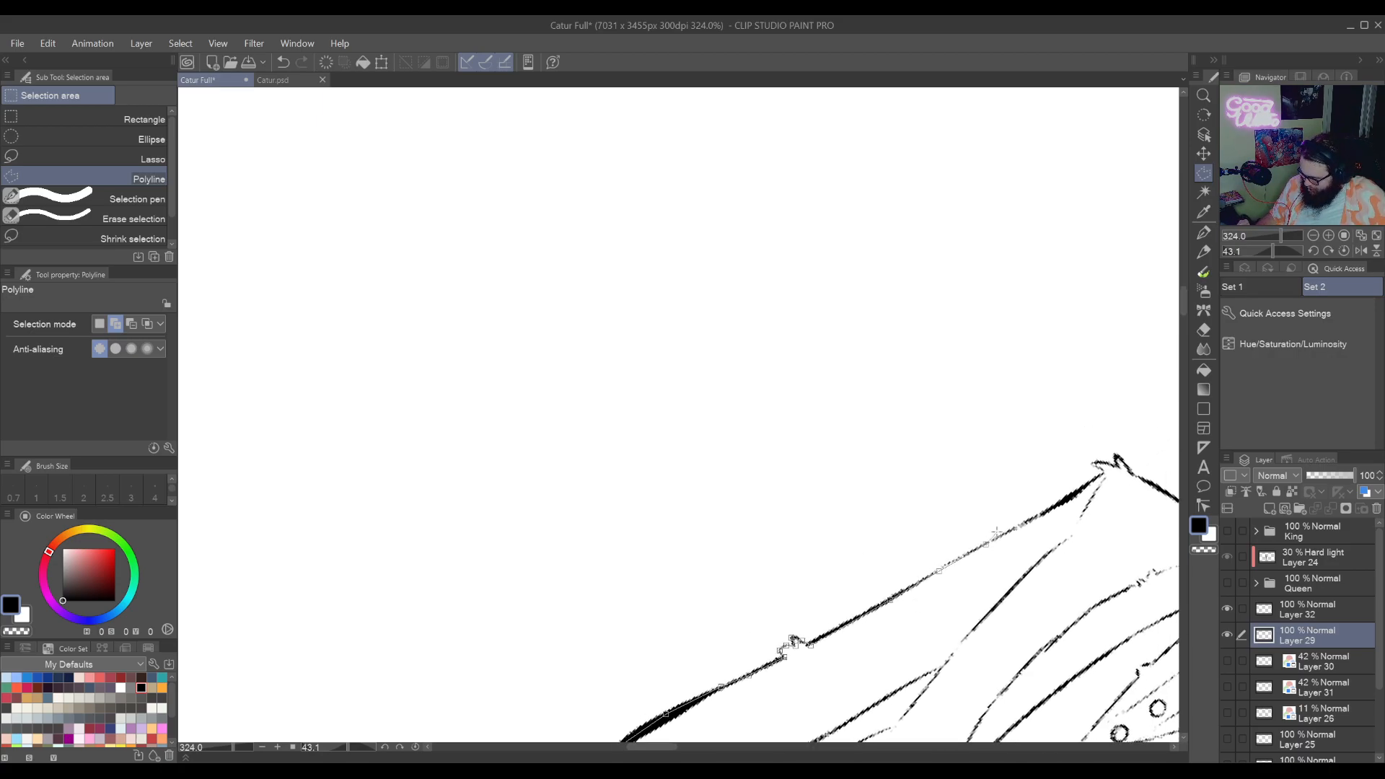
{"action": "left_click", "coordinate": [1090, 482]}
{"action": "left_click", "coordinate": [1104, 473]}
{"action": "left_click", "coordinate": [1091, 464]}
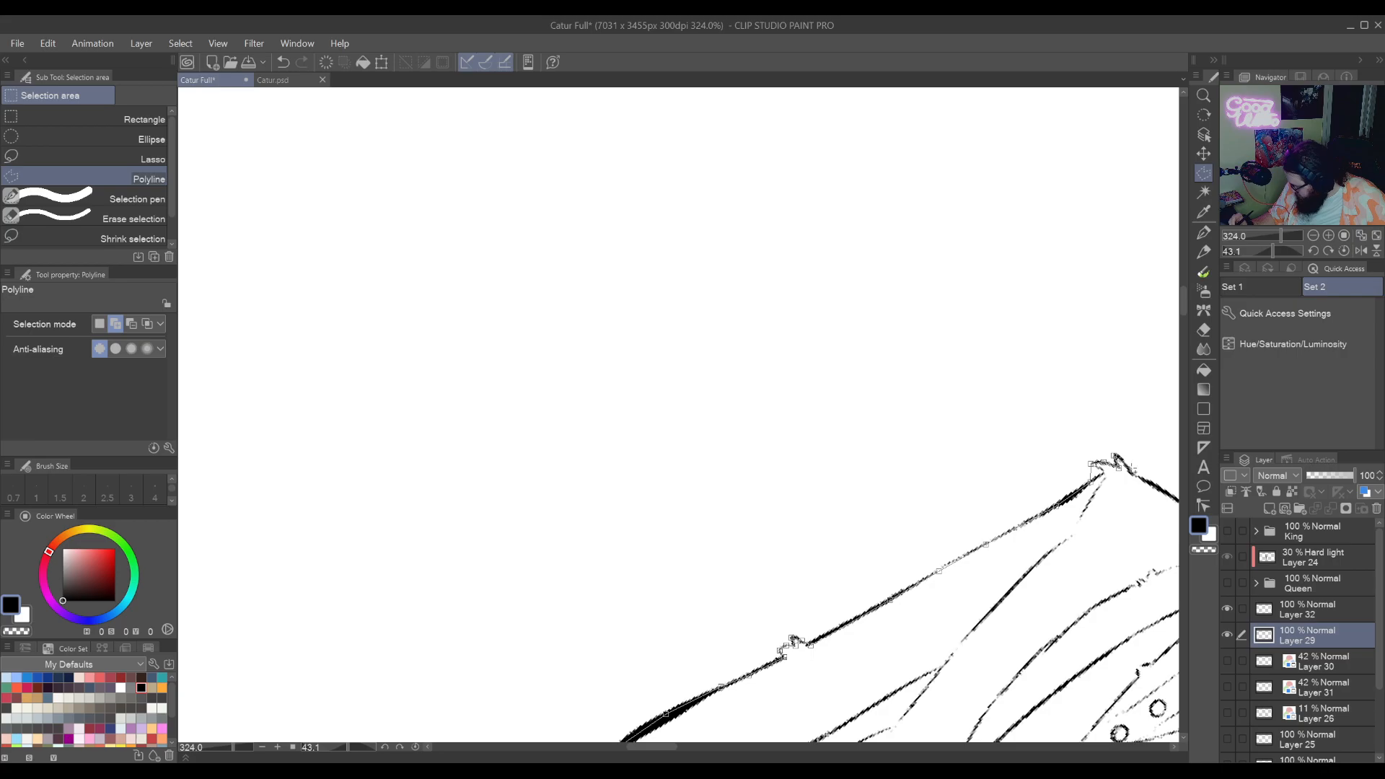
{"action": "left_click", "coordinate": [1133, 475]}
Carry the polyline selection down the left shoulder slope, across the bow tie and onto the right side of the collar
{"action": "left_click_drag", "start_coordinate": [1138, 562], "coordinate": [985, 614]}
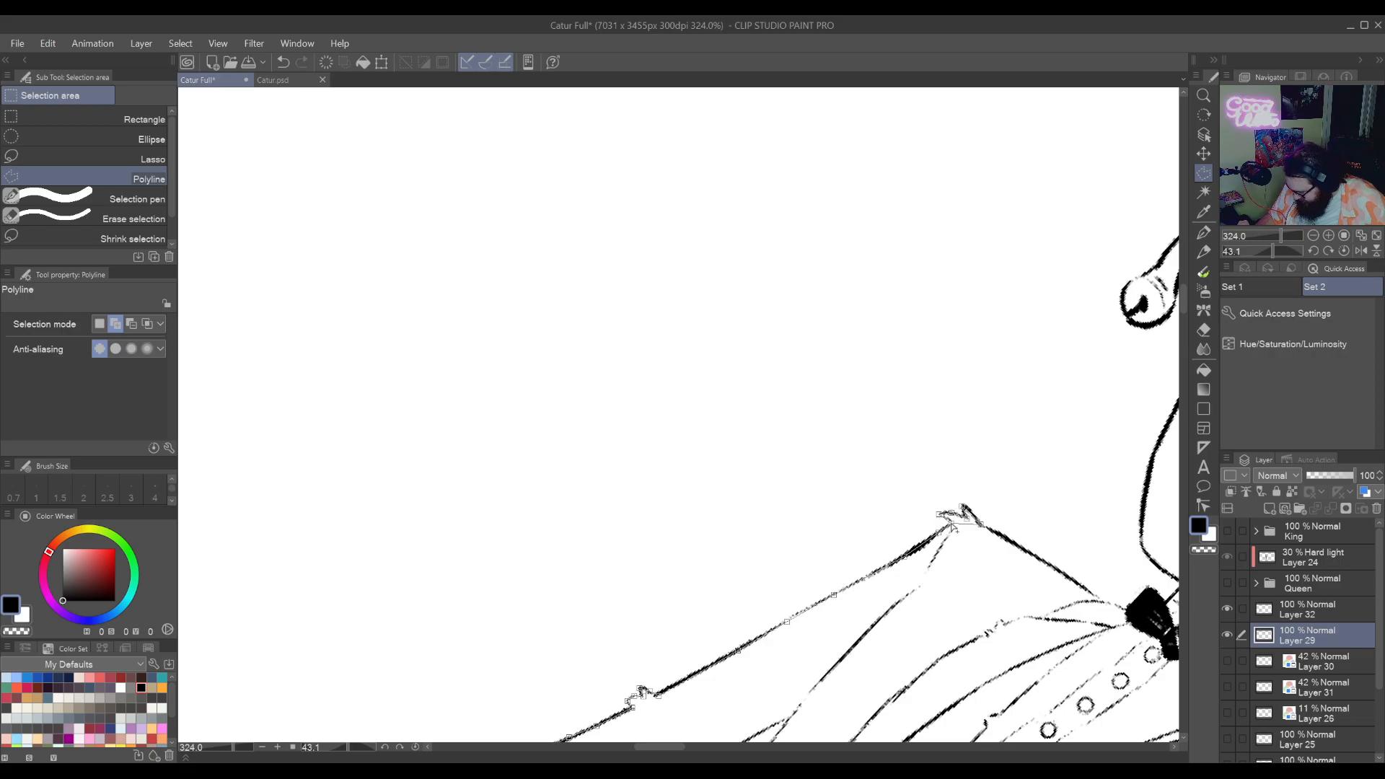
{"action": "left_click", "coordinate": [1008, 540]}
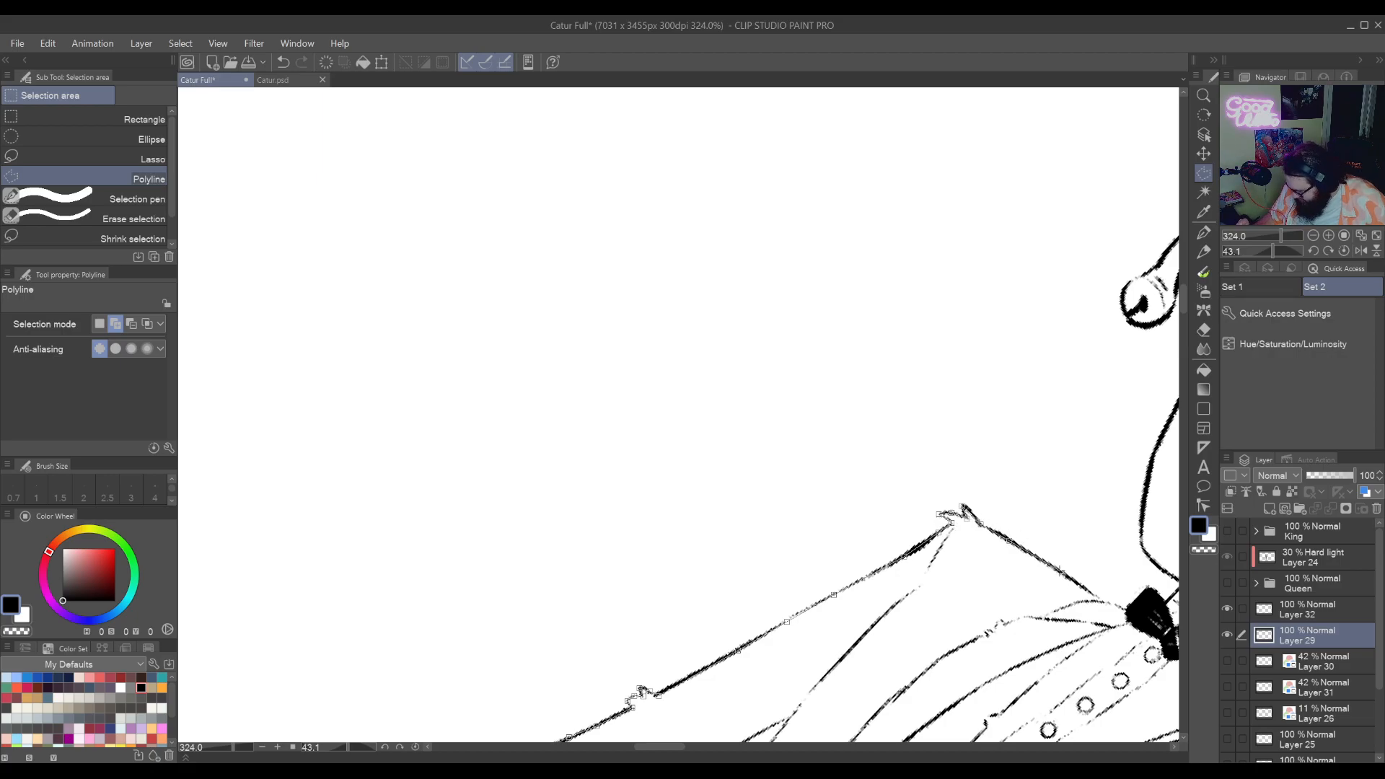
{"action": "left_click", "coordinate": [1062, 572]}
{"action": "left_click_drag", "start_coordinate": [1138, 559], "coordinate": [992, 370]}
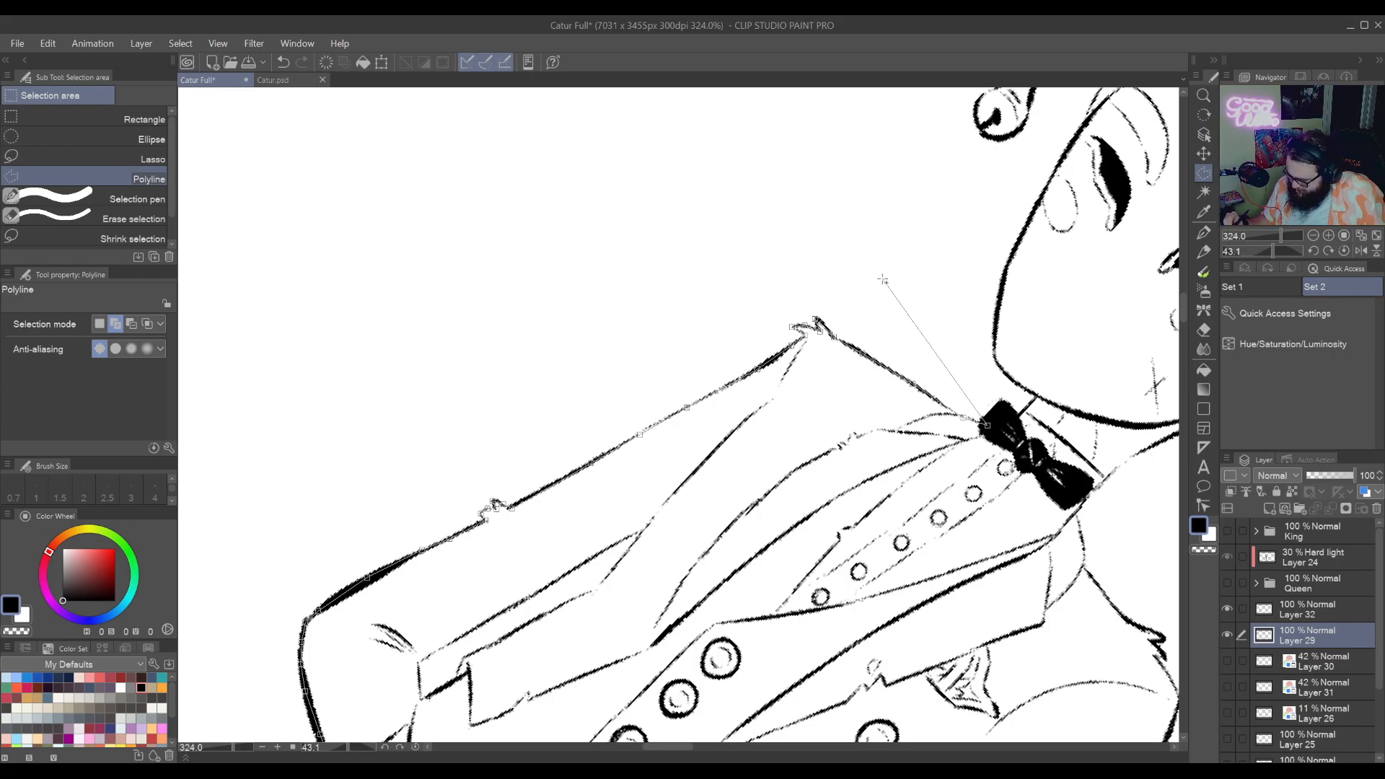
{"action": "left_click_drag", "start_coordinate": [1080, 528], "coordinate": [975, 365]}
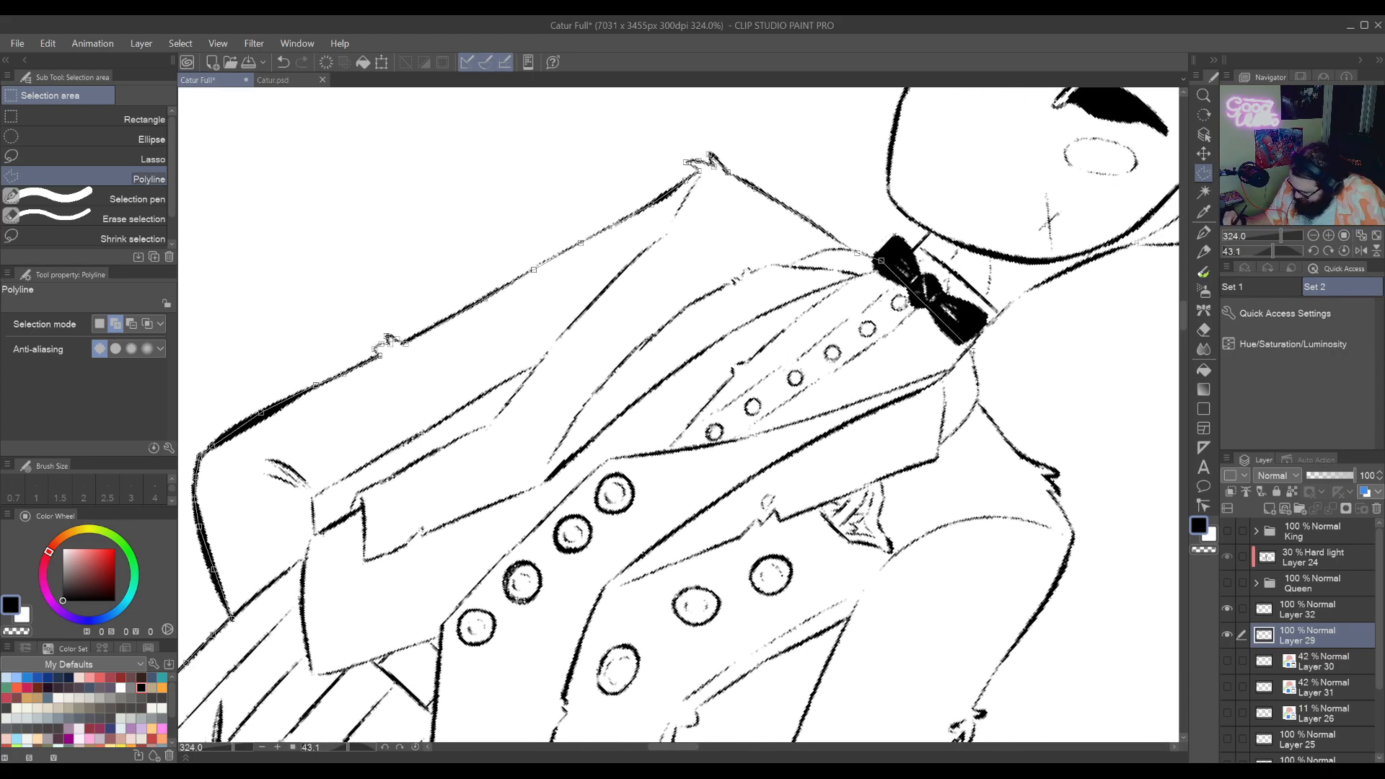
{"action": "left_click", "coordinate": [978, 392]}
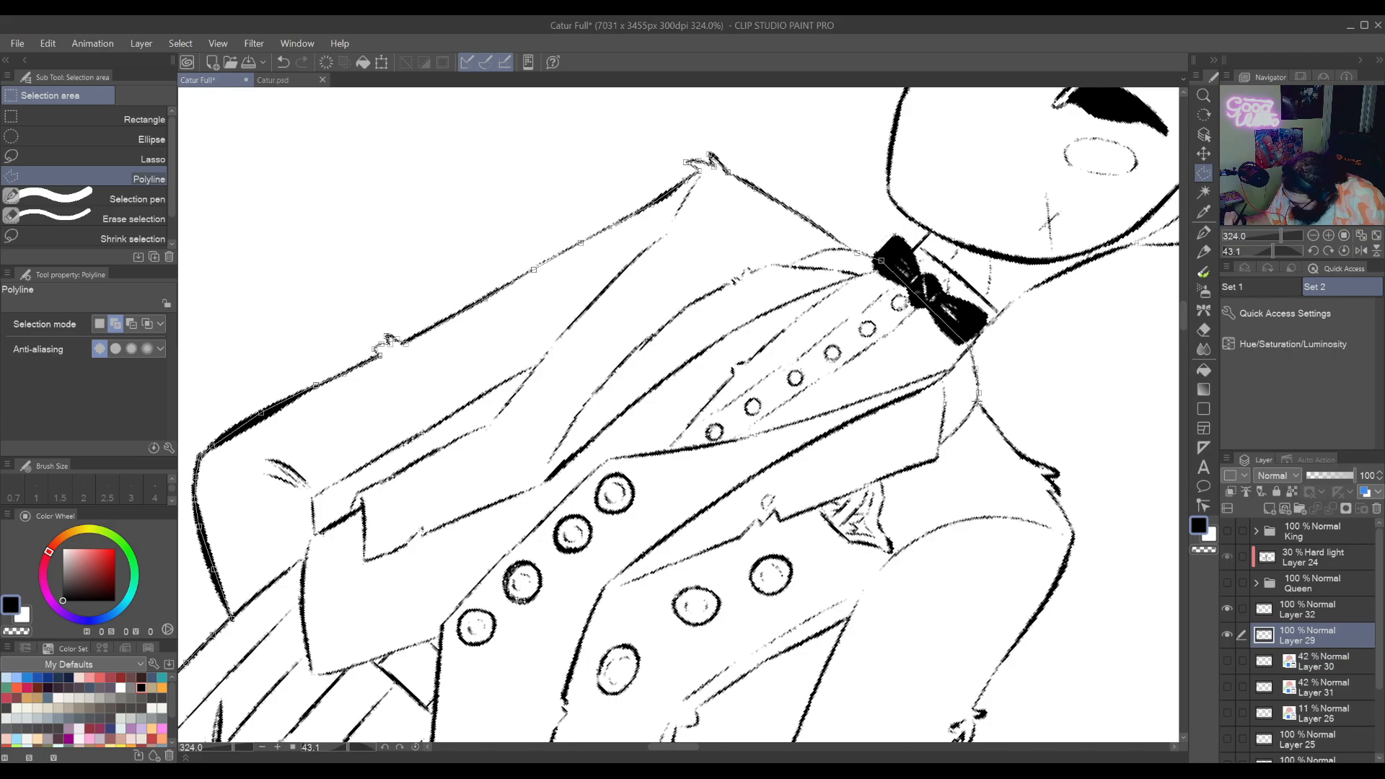
Trace the polyline selection from the collar along the right shoulder line and around the frayed tear at its end
{"action": "left_click", "coordinate": [991, 420]}
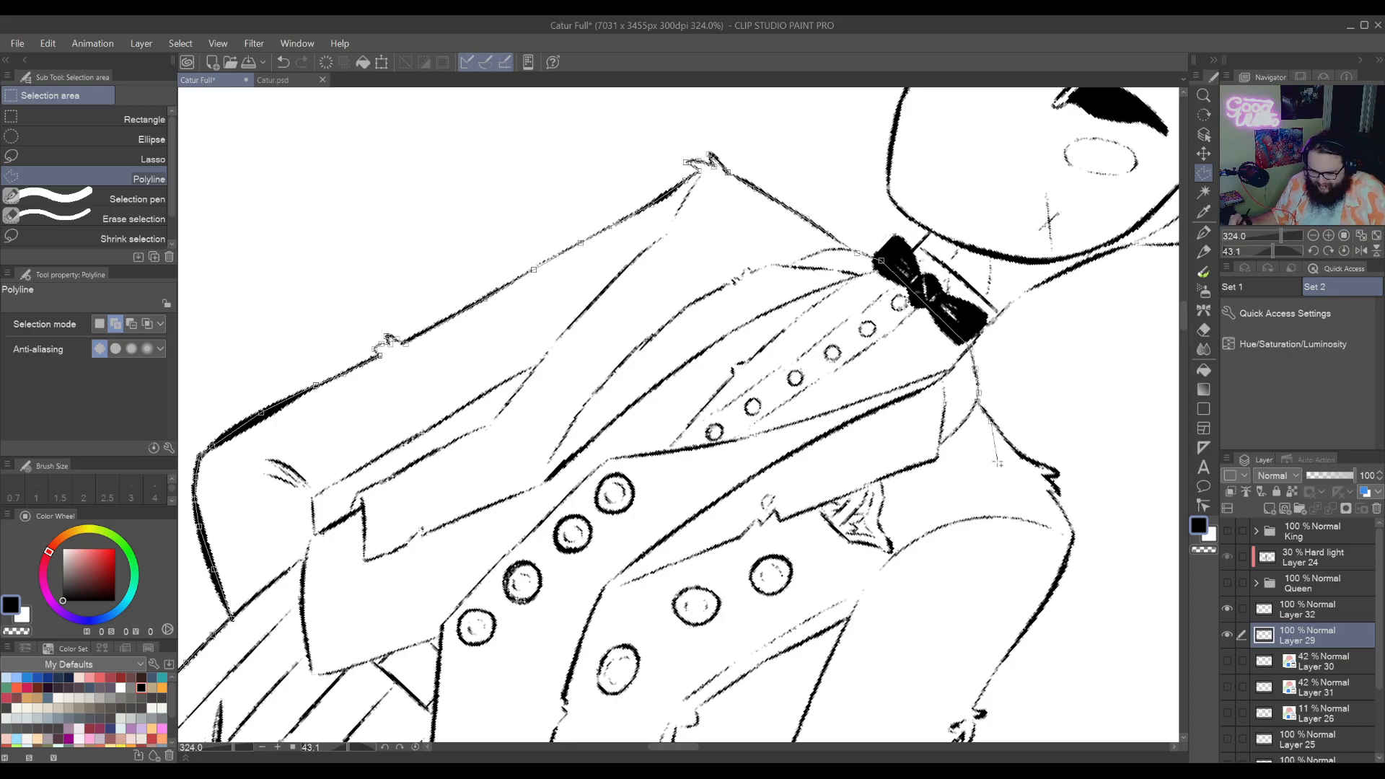
{"action": "left_click", "coordinate": [1019, 456]}
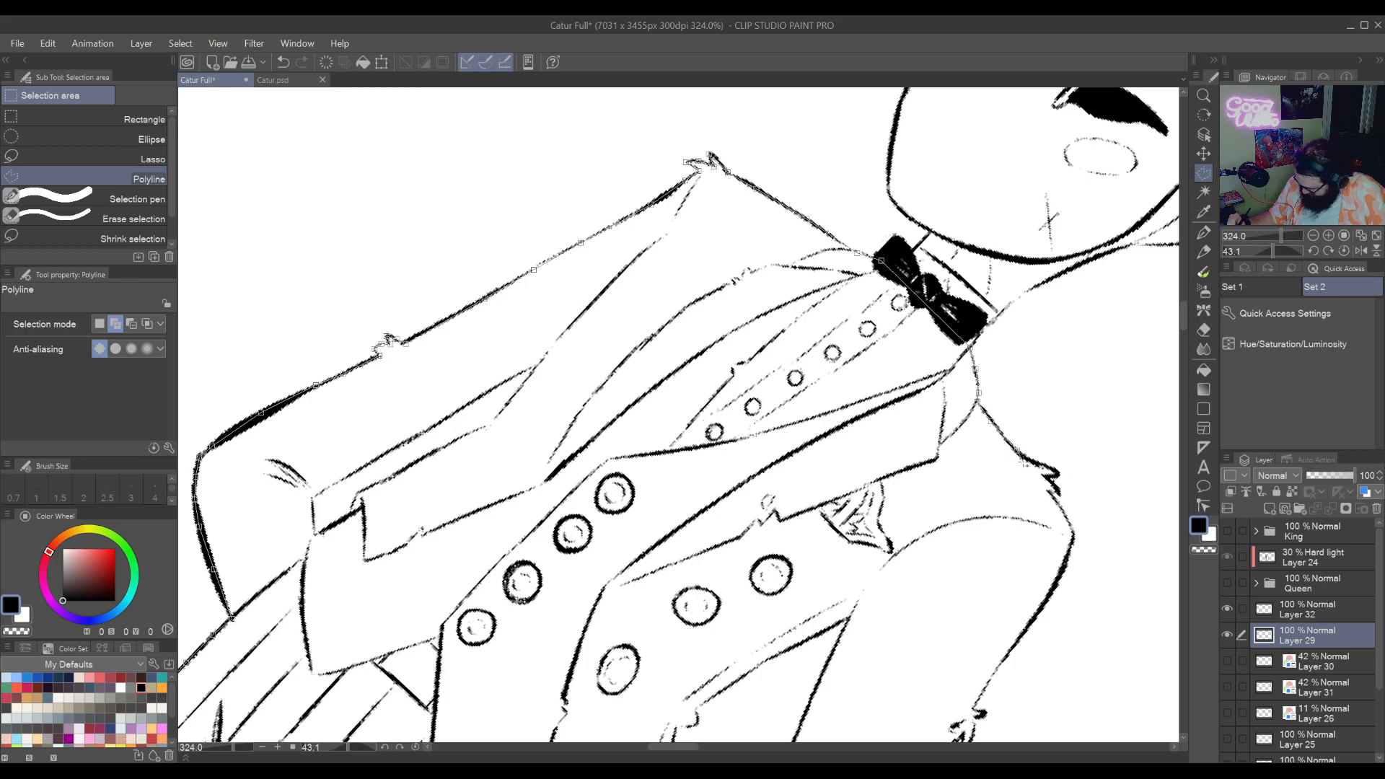
{"action": "left_click", "coordinate": [1057, 473]}
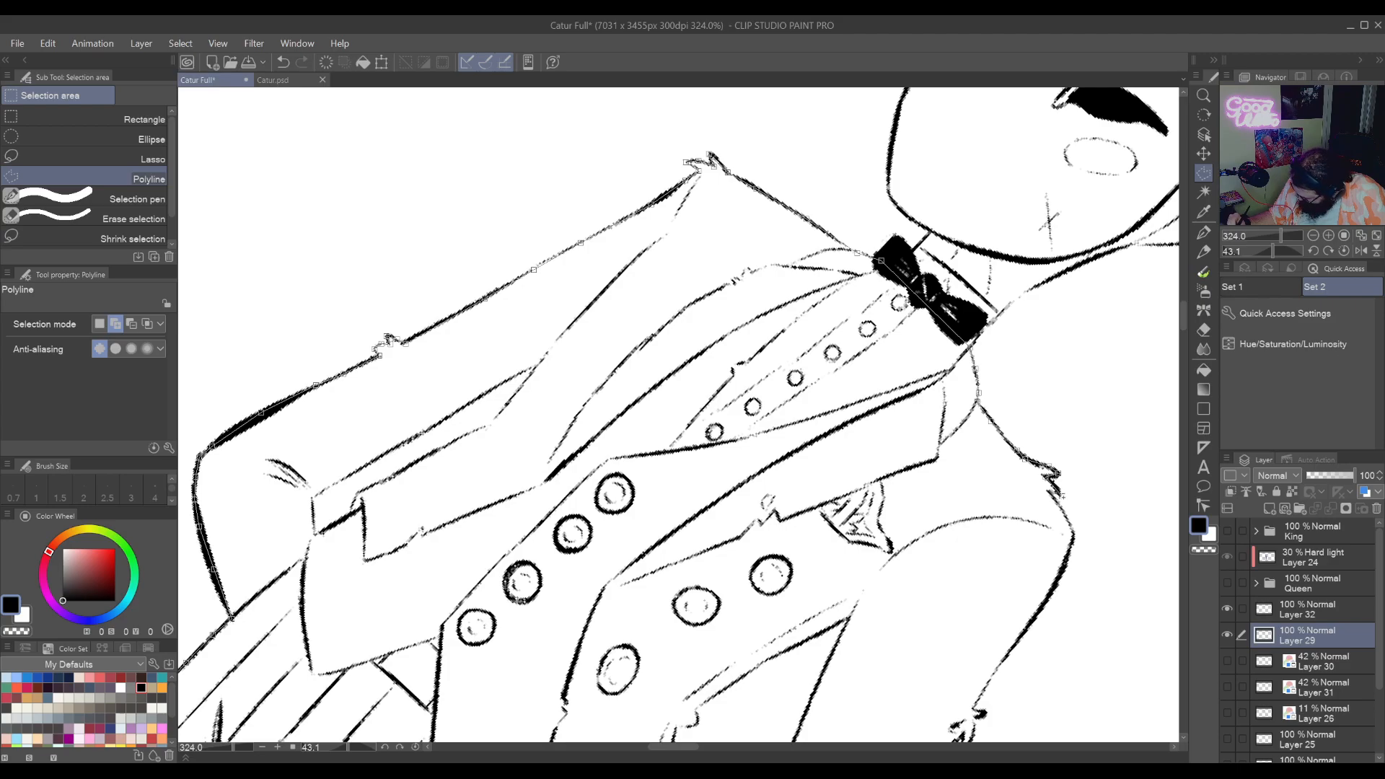
{"action": "left_click", "coordinate": [1047, 491]}
{"action": "left_click", "coordinate": [1058, 499]}
{"action": "left_click", "coordinate": [1062, 509]}
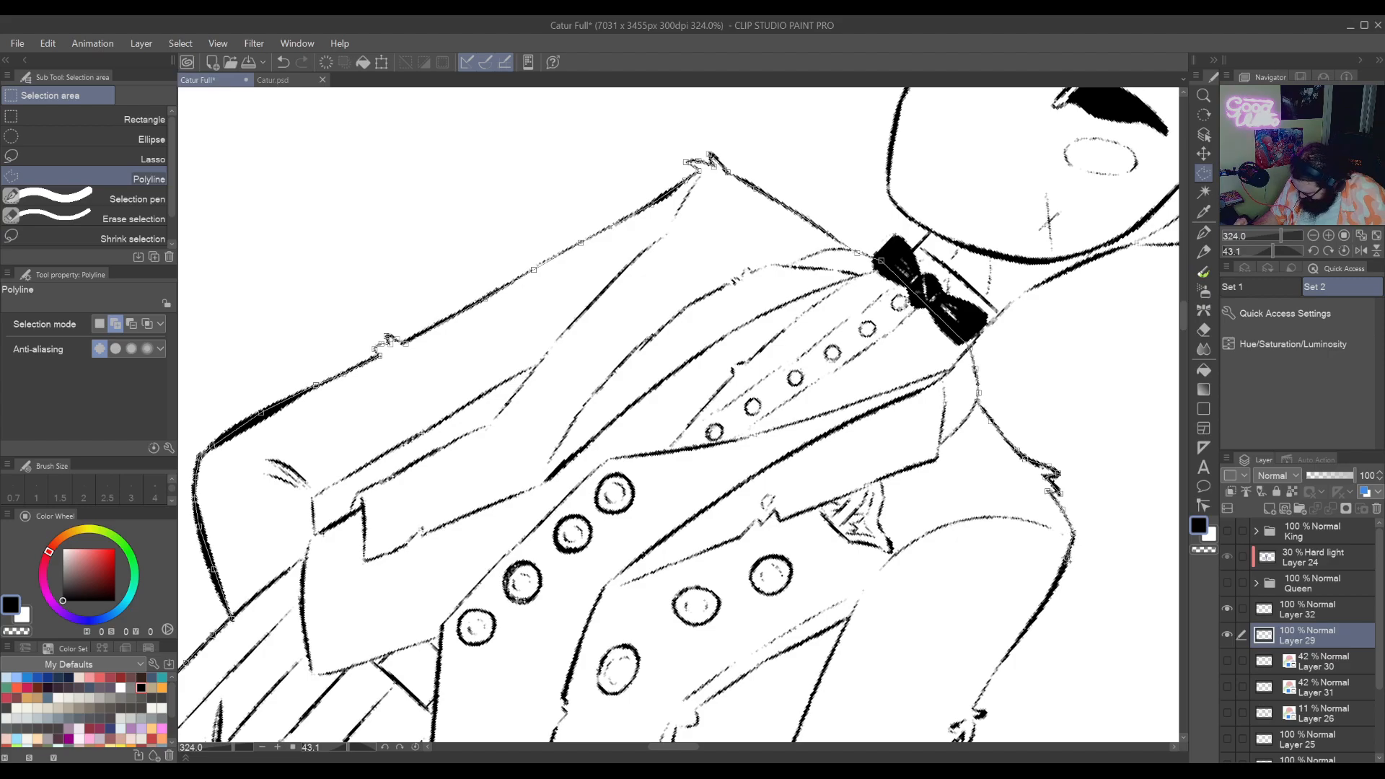
Continue the polyline selection down the outer edge of the right upper sleeve and around the small tear at the elbow
{"action": "left_click", "coordinate": [1068, 557]}
{"action": "left_click", "coordinate": [1046, 600]}
{"action": "left_click", "coordinate": [1014, 647]}
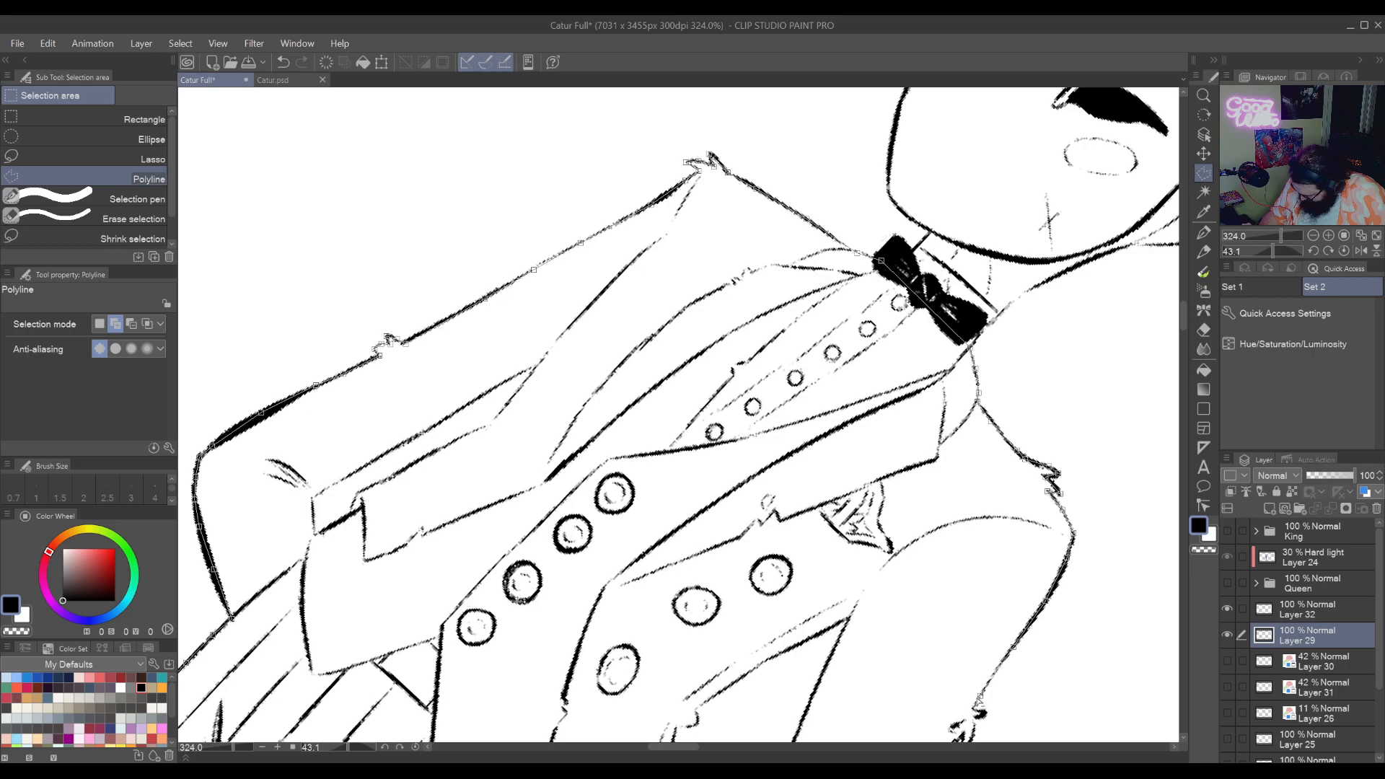
{"action": "left_click_drag", "start_coordinate": [971, 709], "coordinate": [1033, 571]}
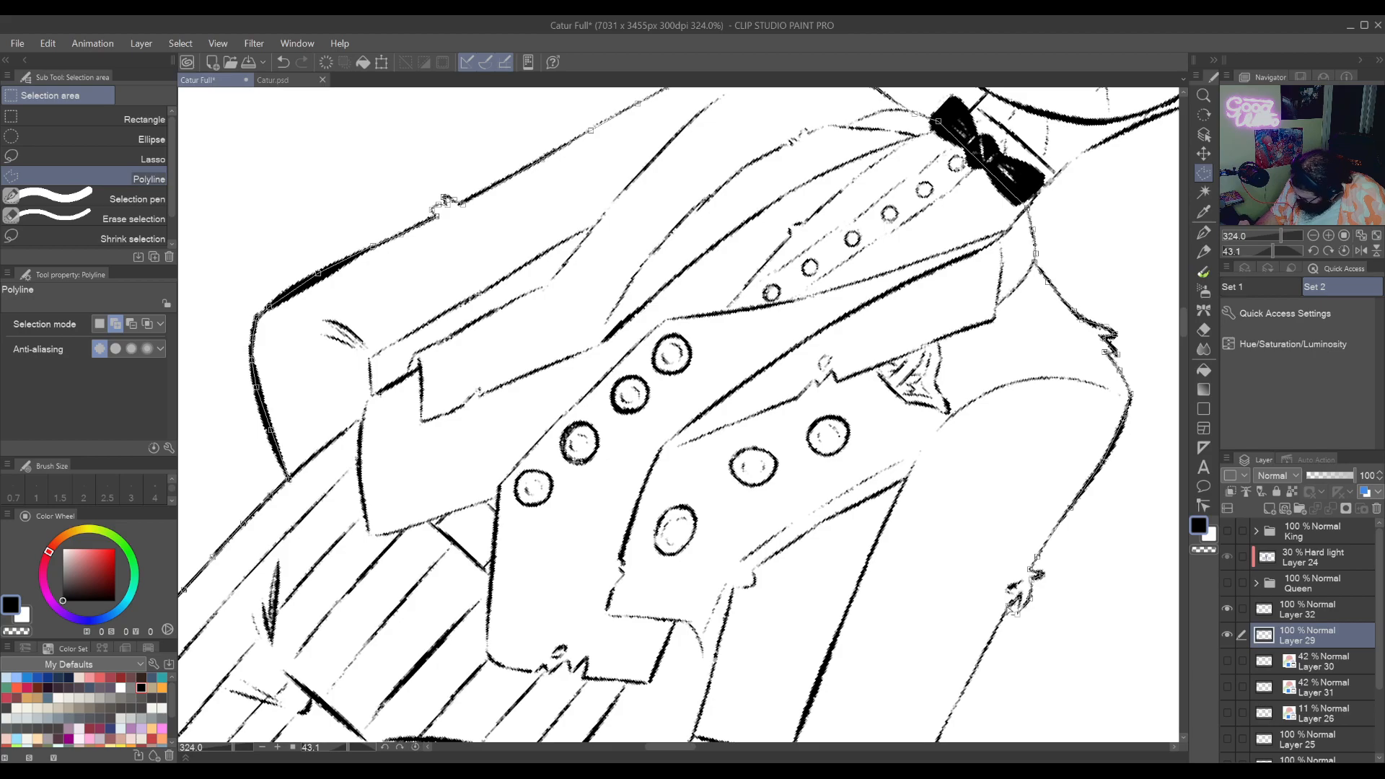
Extend the polyline selection down the right forearm and along the sleeve's curved lower edge to the coat's outer line
{"action": "left_click_drag", "start_coordinate": [991, 642], "coordinate": [945, 413]}
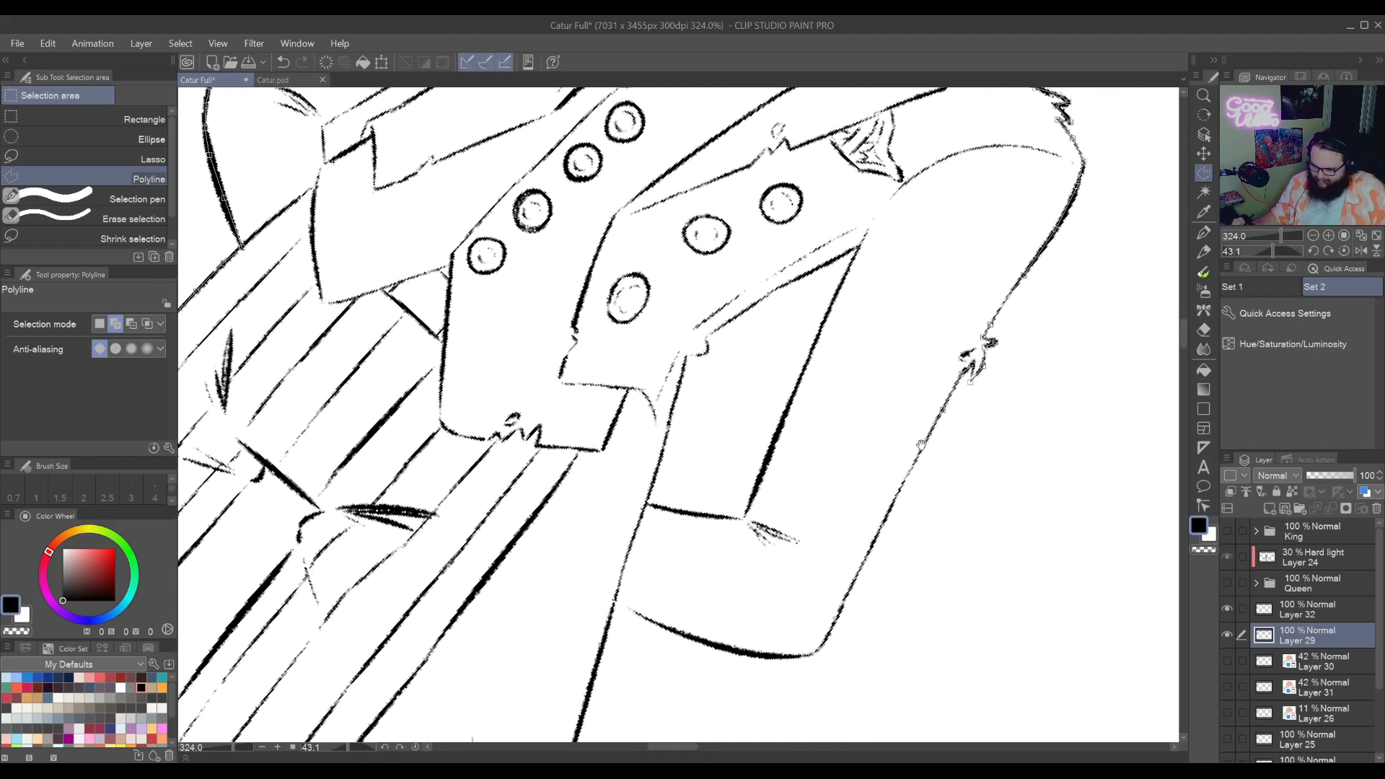
{"action": "left_click", "coordinate": [893, 503]}
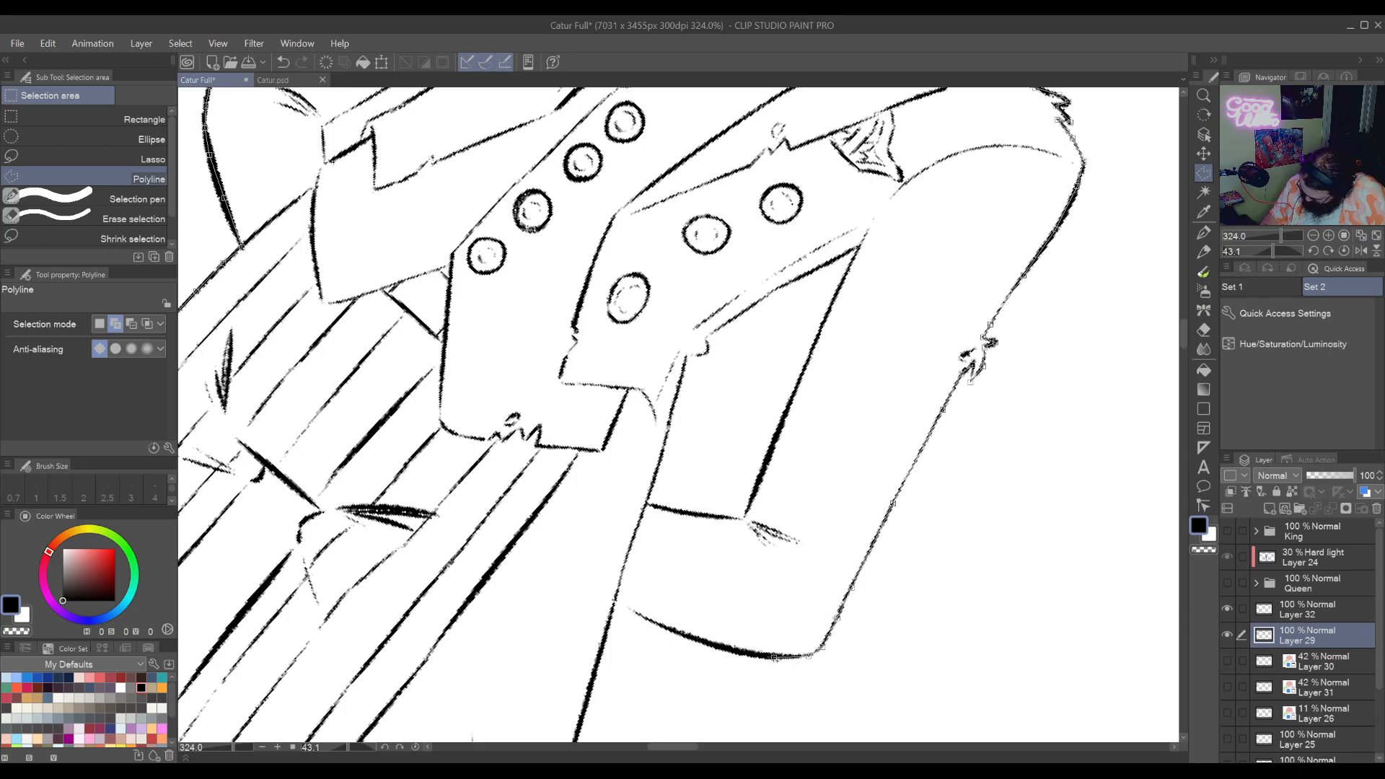
{"action": "left_click", "coordinate": [774, 657]}
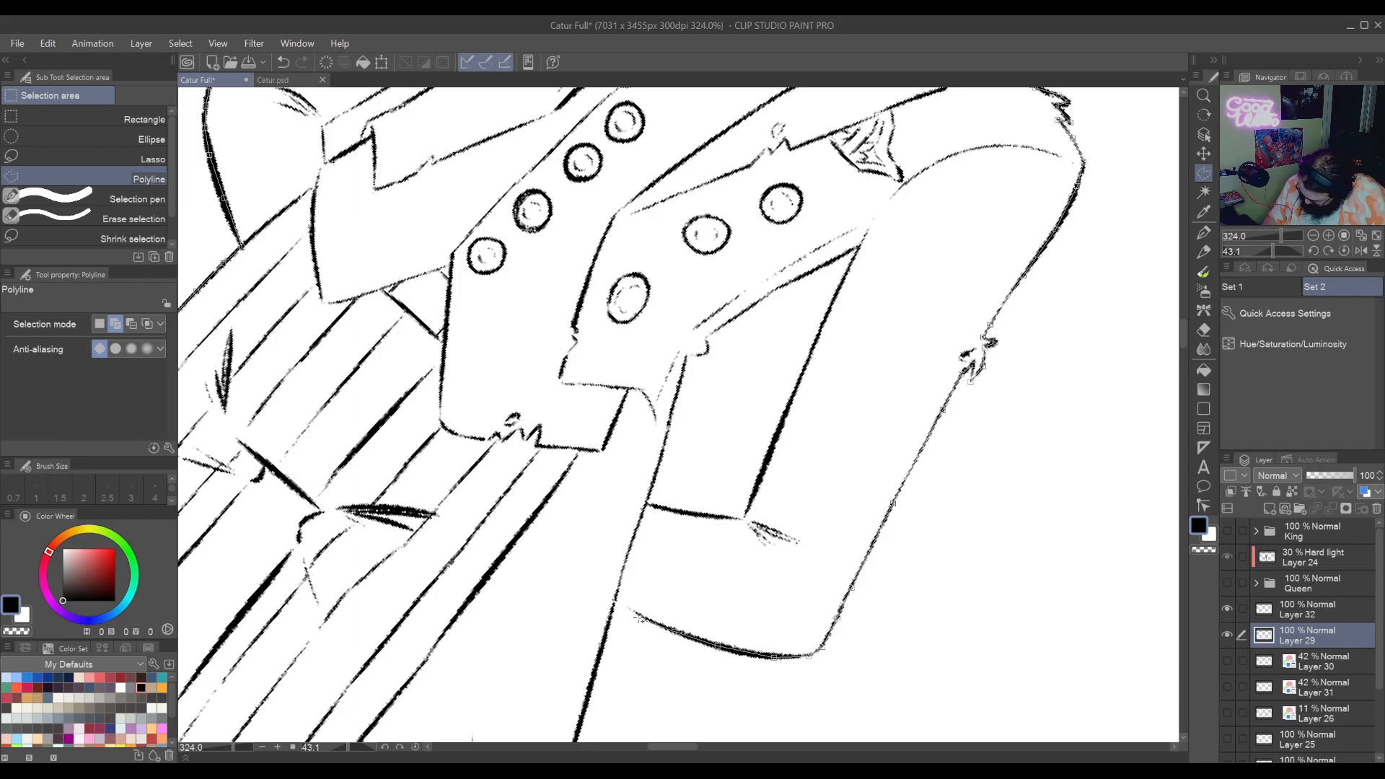
{"action": "left_click", "coordinate": [616, 600]}
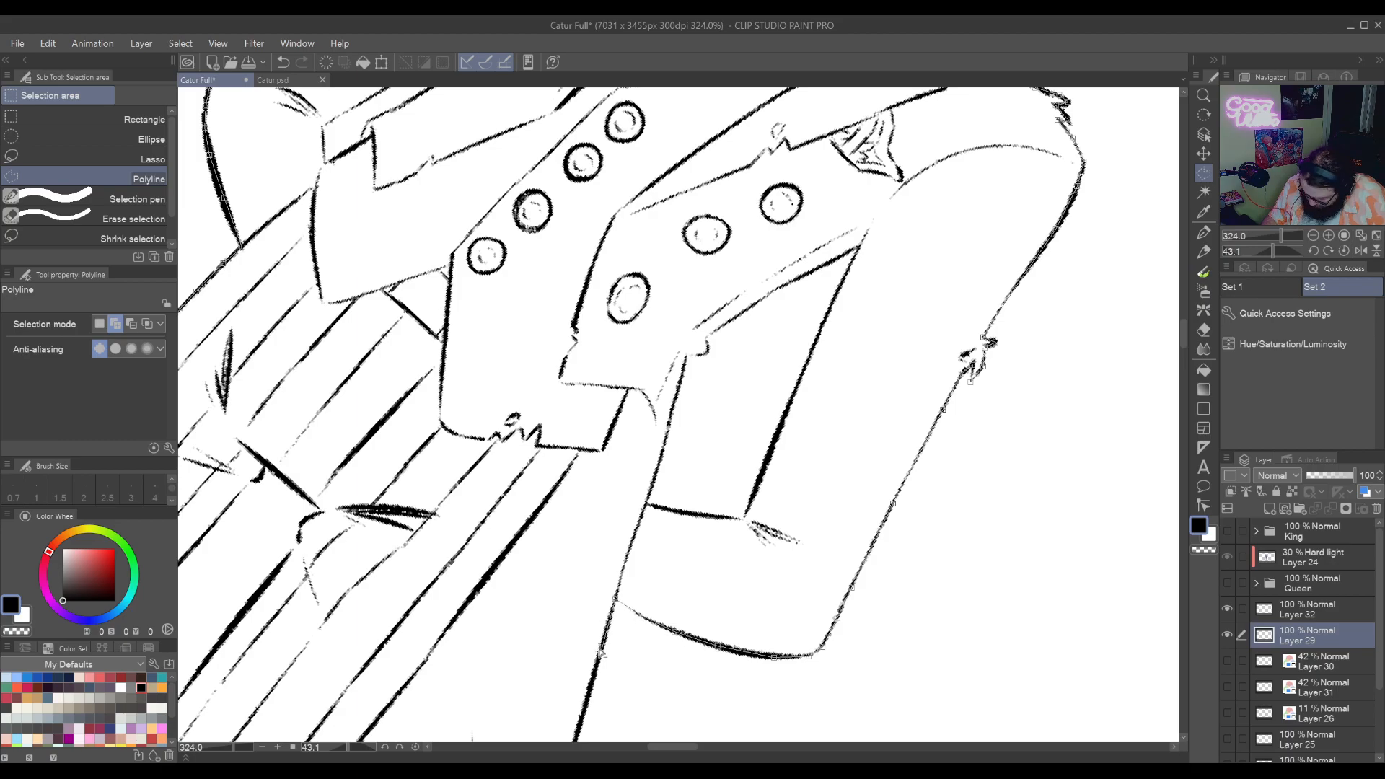
Trace the polyline selection down the coat tail's outer edge and around the jagged tear in its hem
{"action": "left_click_drag", "start_coordinate": [601, 652], "coordinate": [858, 391]}
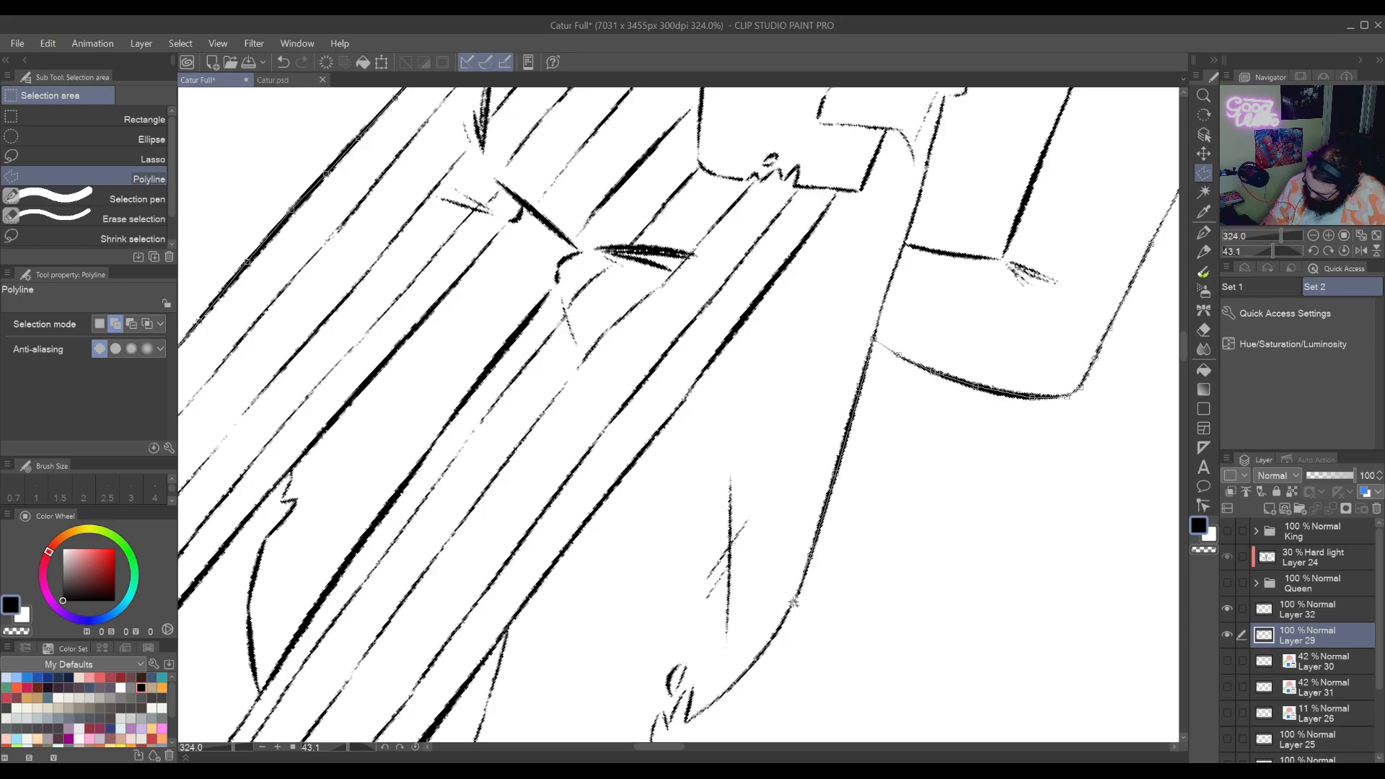
{"action": "left_click", "coordinate": [747, 671]}
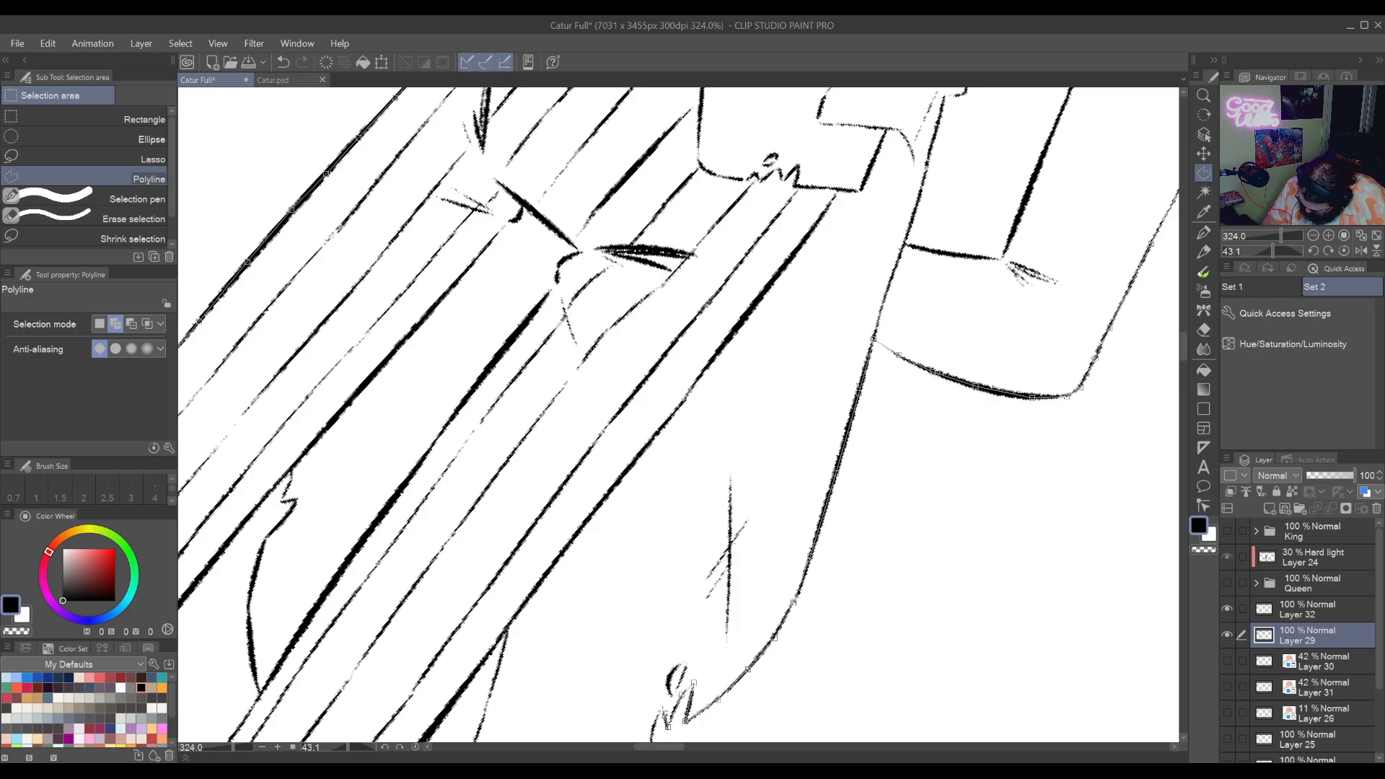
{"action": "mouse_move", "coordinate": [662, 714]}
{"action": "left_mouse_down"}
{"action": "mouse_move", "coordinate": [670, 676]}
{"action": "mouse_move", "coordinate": [832, 490]}
{"action": "left_mouse_up"}
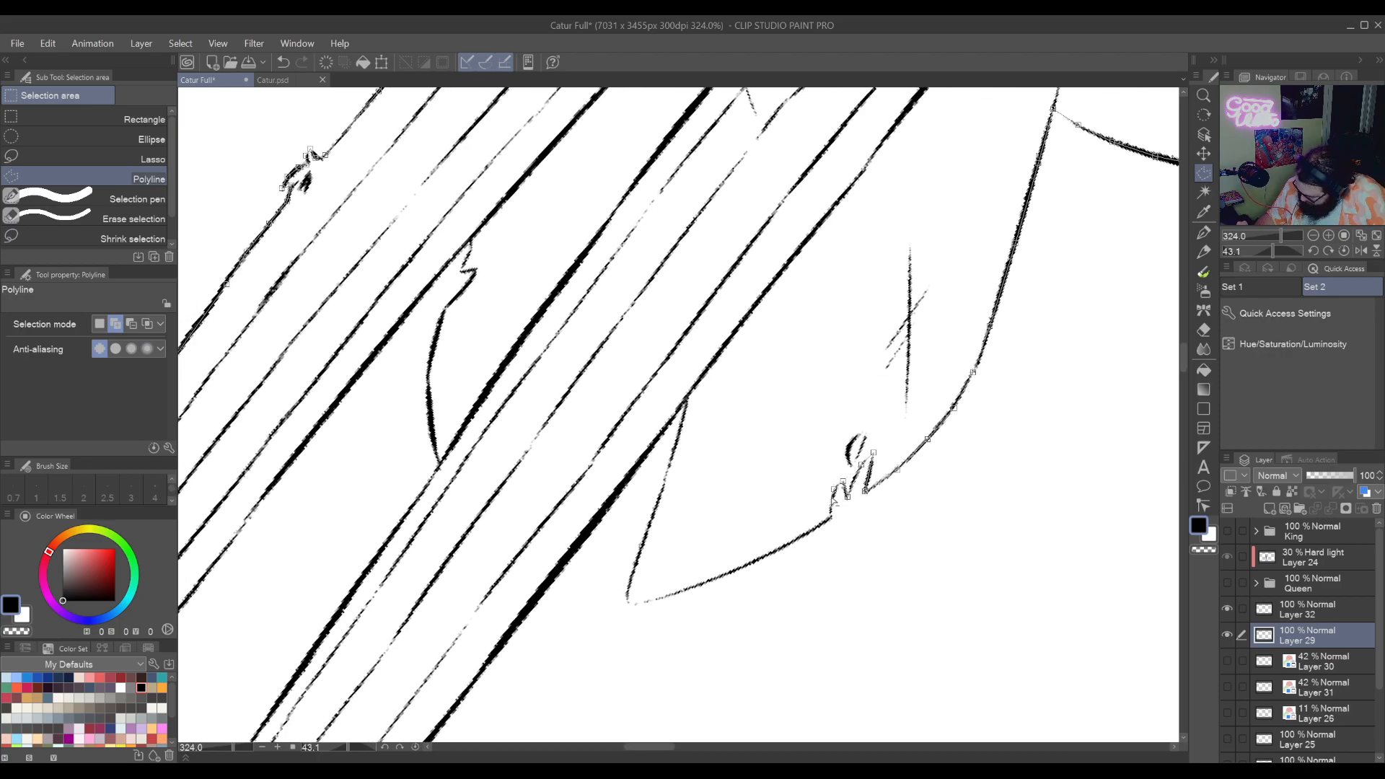
{"action": "left_click", "coordinate": [831, 518]}
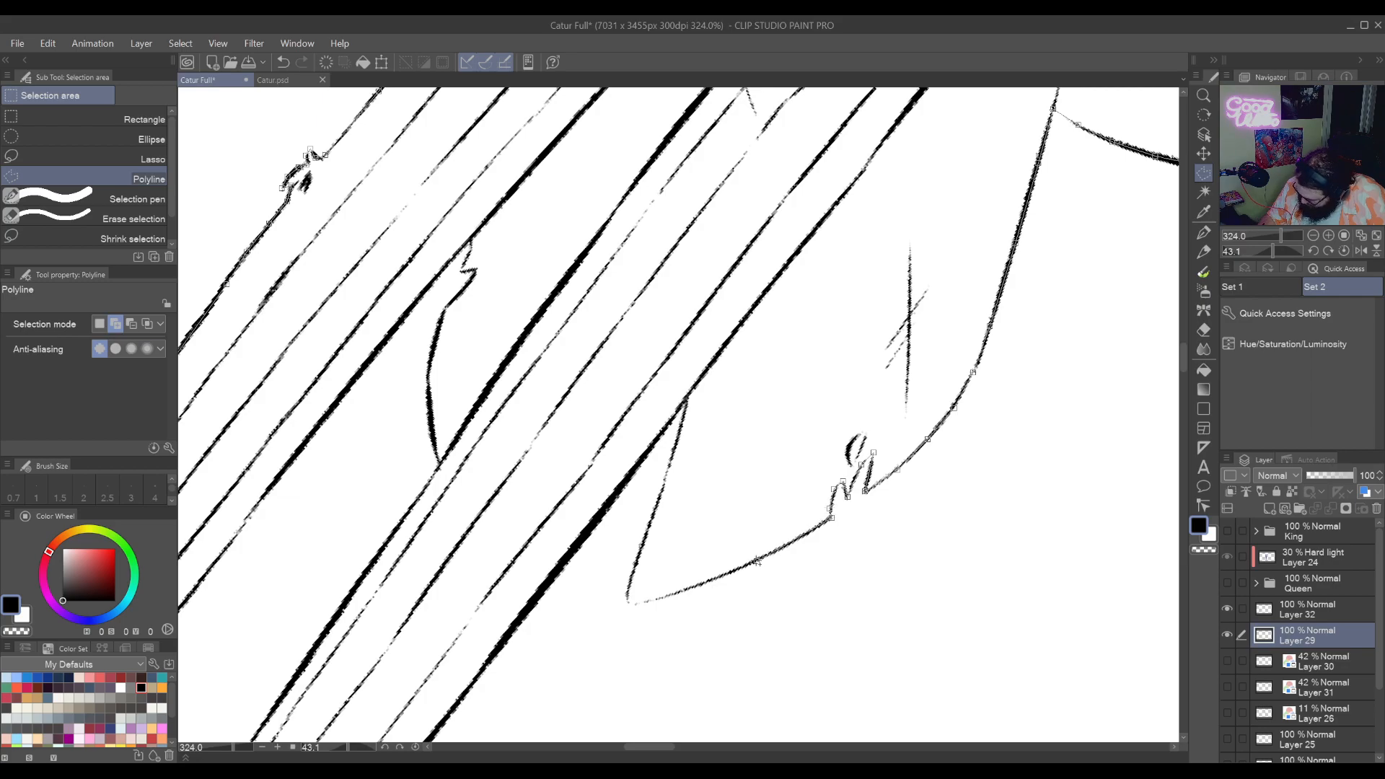
Carry the polyline selection around the pointed tip of the coat tail and back up to the right trouser leg
{"action": "left_click", "coordinate": [756, 561]}
{"action": "left_click", "coordinate": [637, 560]}
{"action": "left_click", "coordinate": [652, 516]}
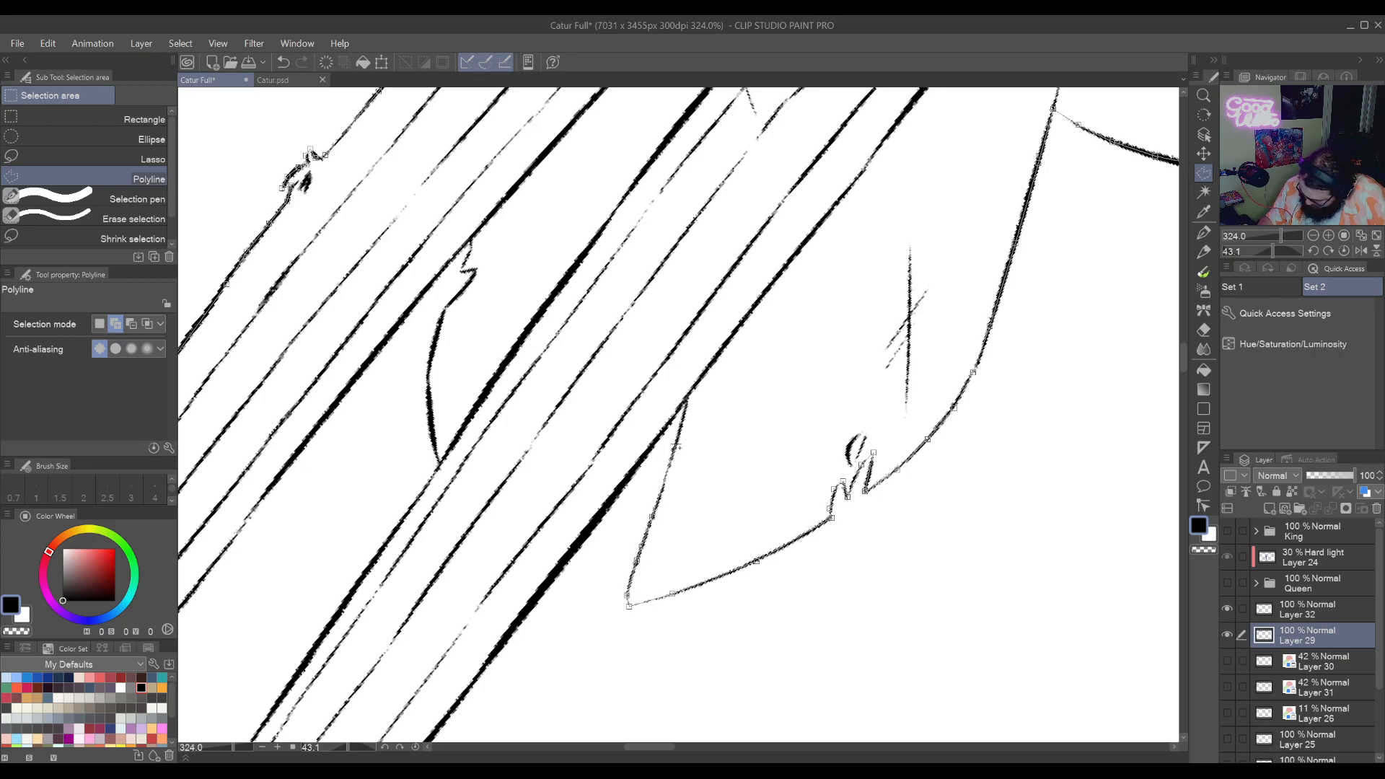
{"action": "left_click", "coordinate": [631, 474]}
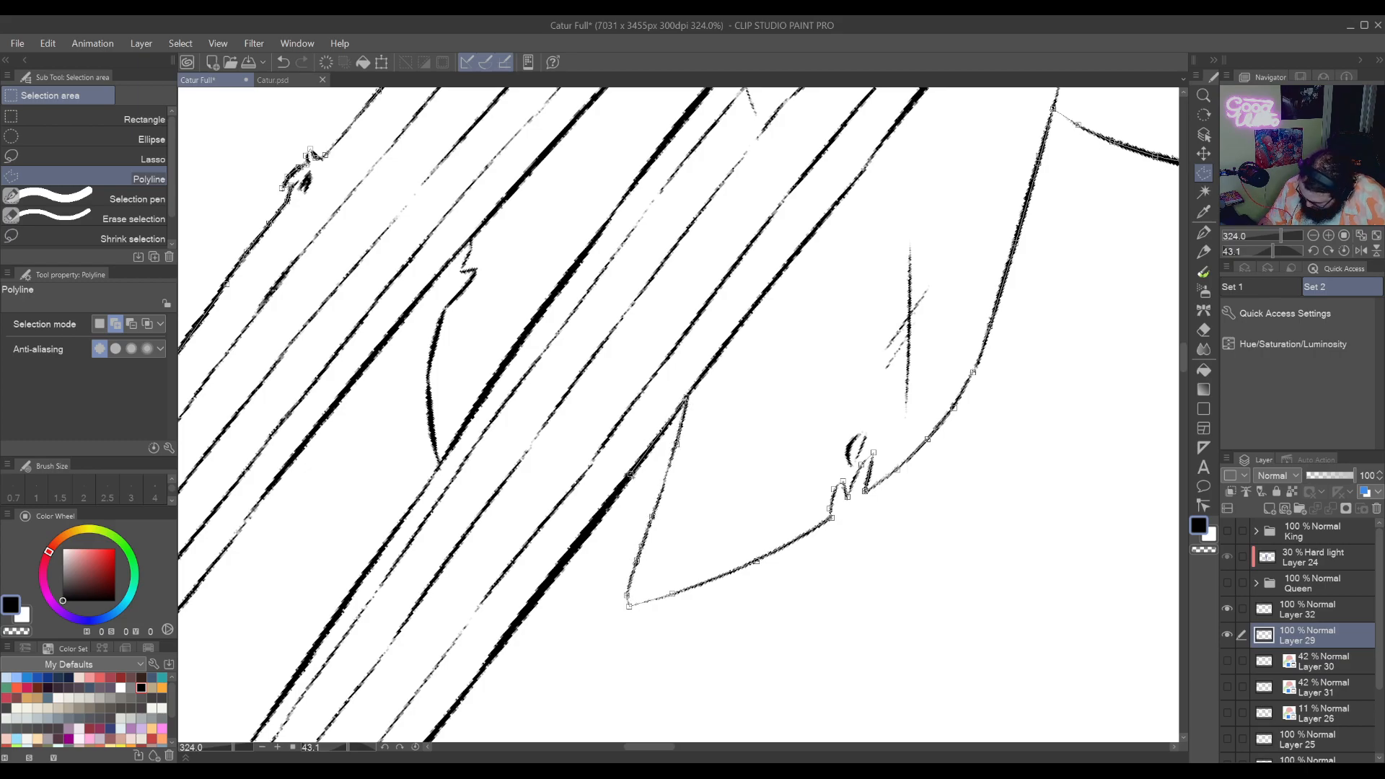
Continue the polyline selection down the outer contour of the right trouser leg, from the coat tail to mid-leg
{"action": "left_click_drag", "start_coordinate": [568, 624], "coordinate": [1003, 282]}
{"action": "left_click", "coordinate": [941, 295]}
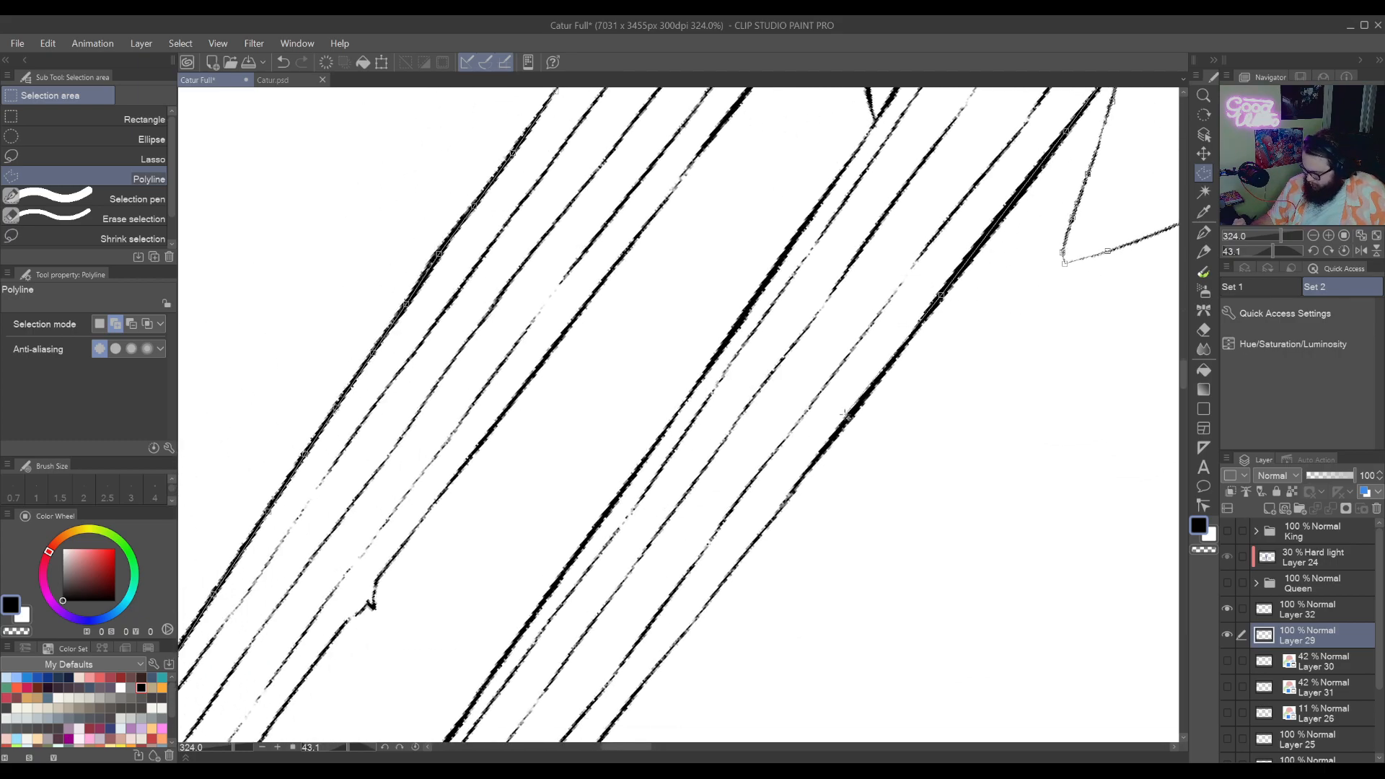
{"action": "left_click", "coordinate": [852, 414]}
{"action": "left_click", "coordinate": [773, 517]}
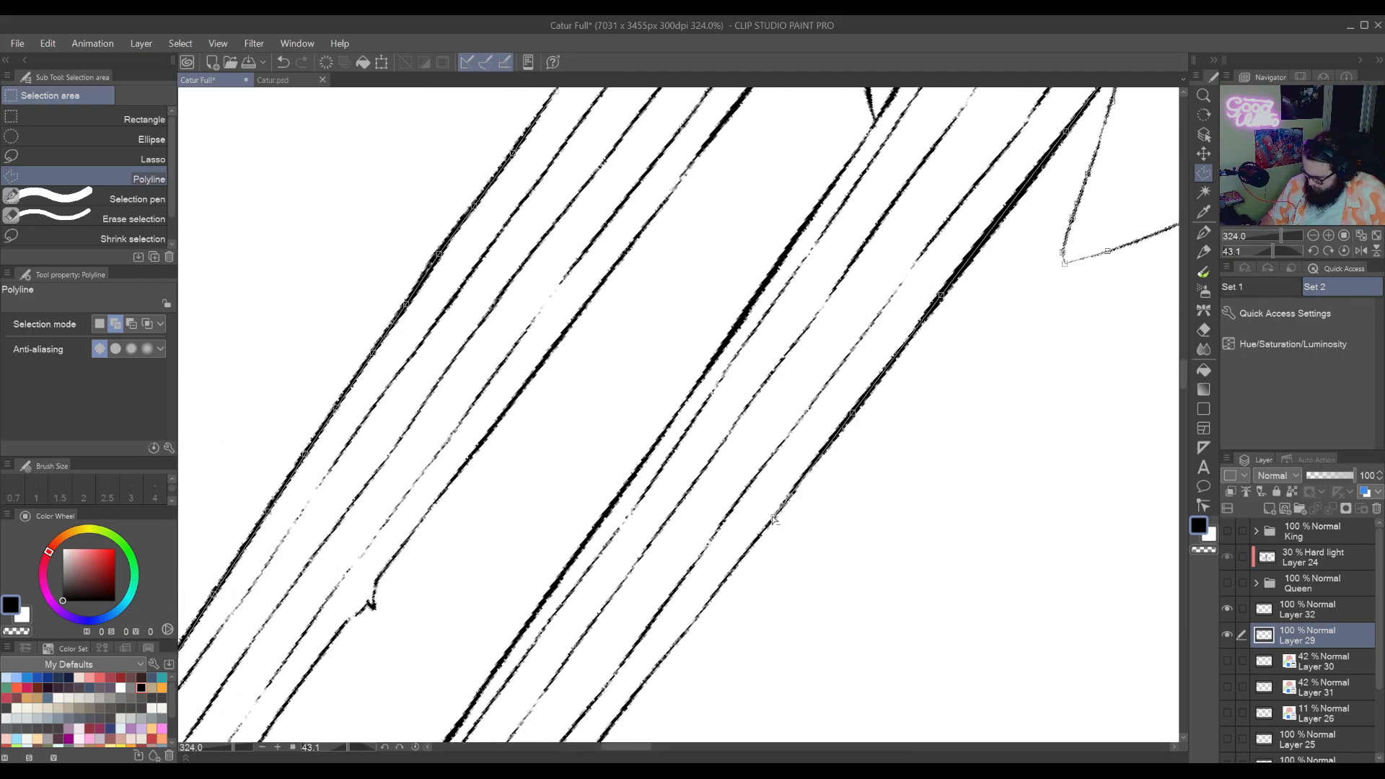
{"action": "left_click", "coordinate": [698, 618]}
{"action": "left_click_drag", "start_coordinate": [685, 659], "coordinate": [872, 442]}
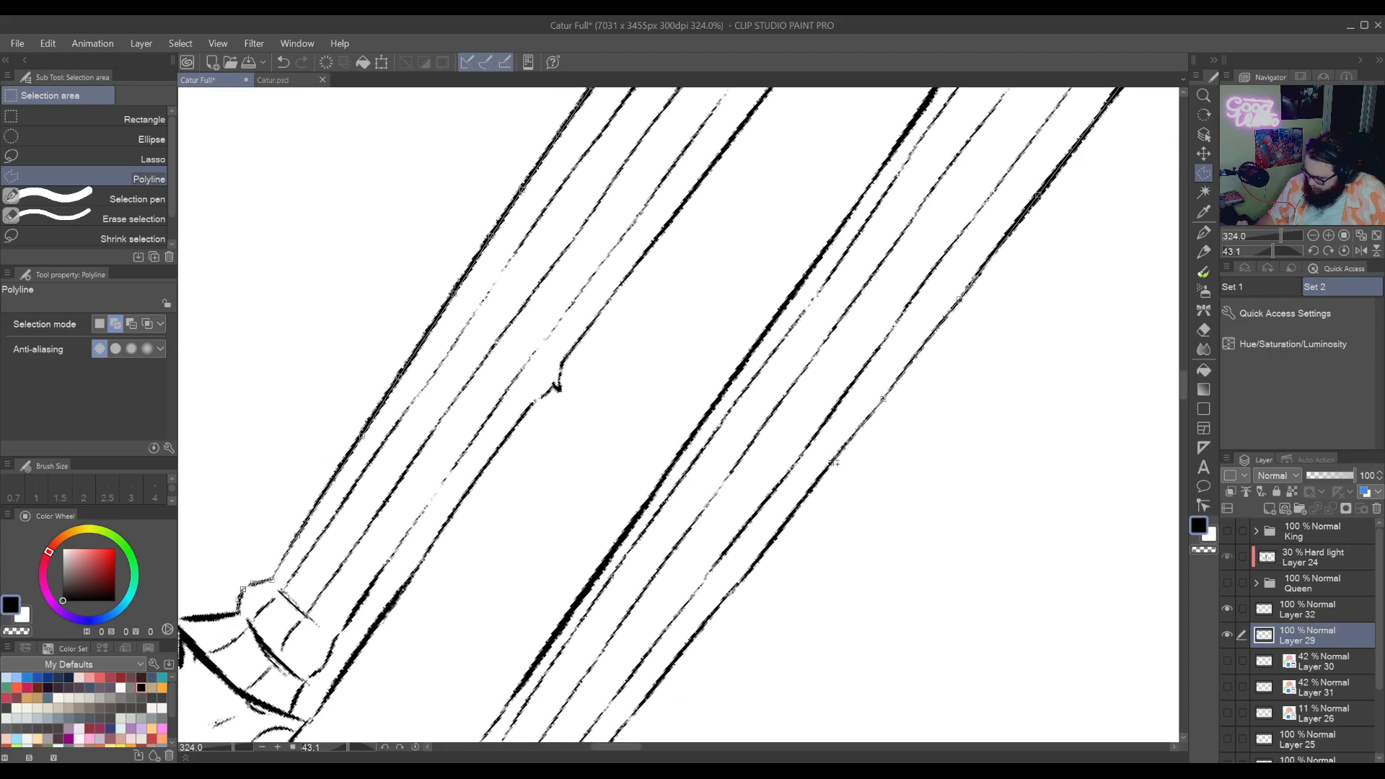
Extend the polyline selection down the outer line of the right trouser leg's lower part to the top of the shoe
{"action": "left_click", "coordinate": [831, 465]}
{"action": "left_click", "coordinate": [750, 569]}
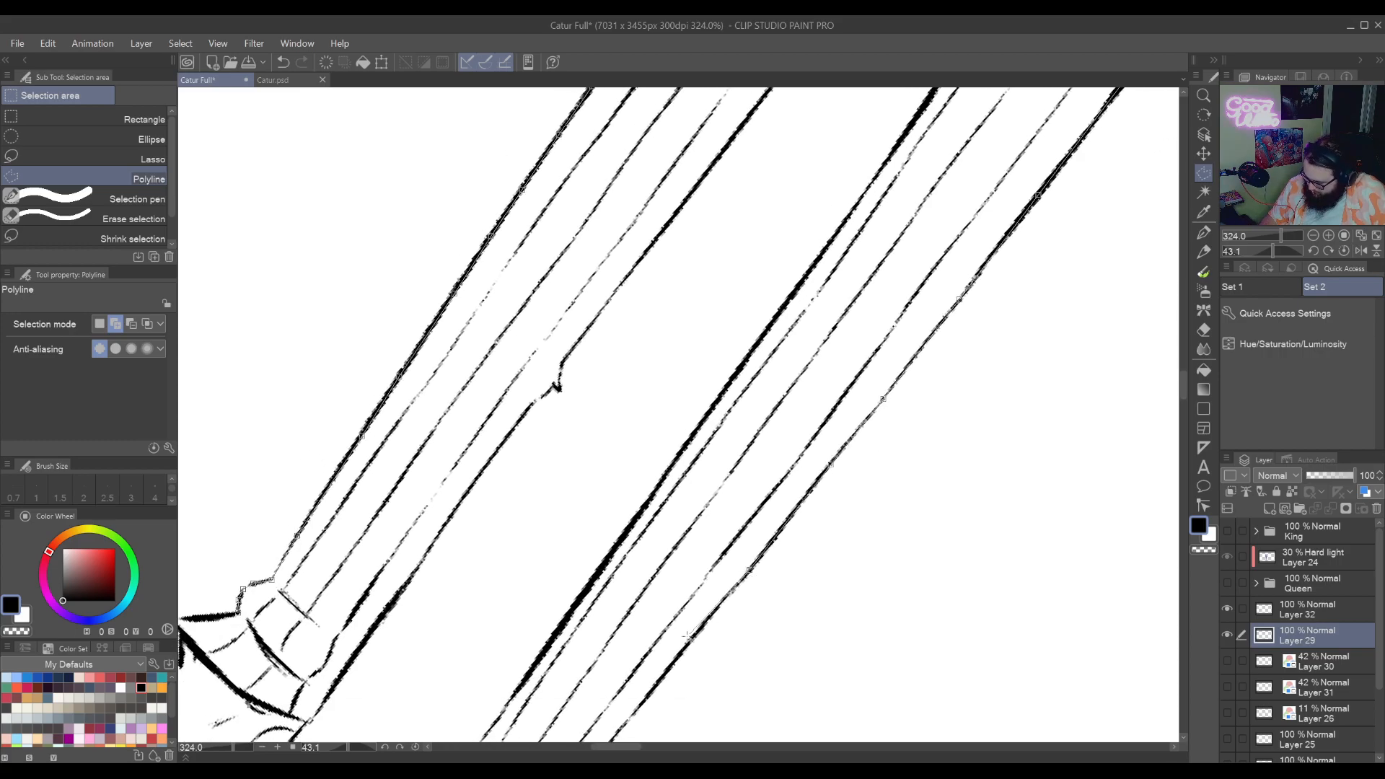
{"action": "left_click_drag", "start_coordinate": [686, 671], "coordinate": [884, 440]}
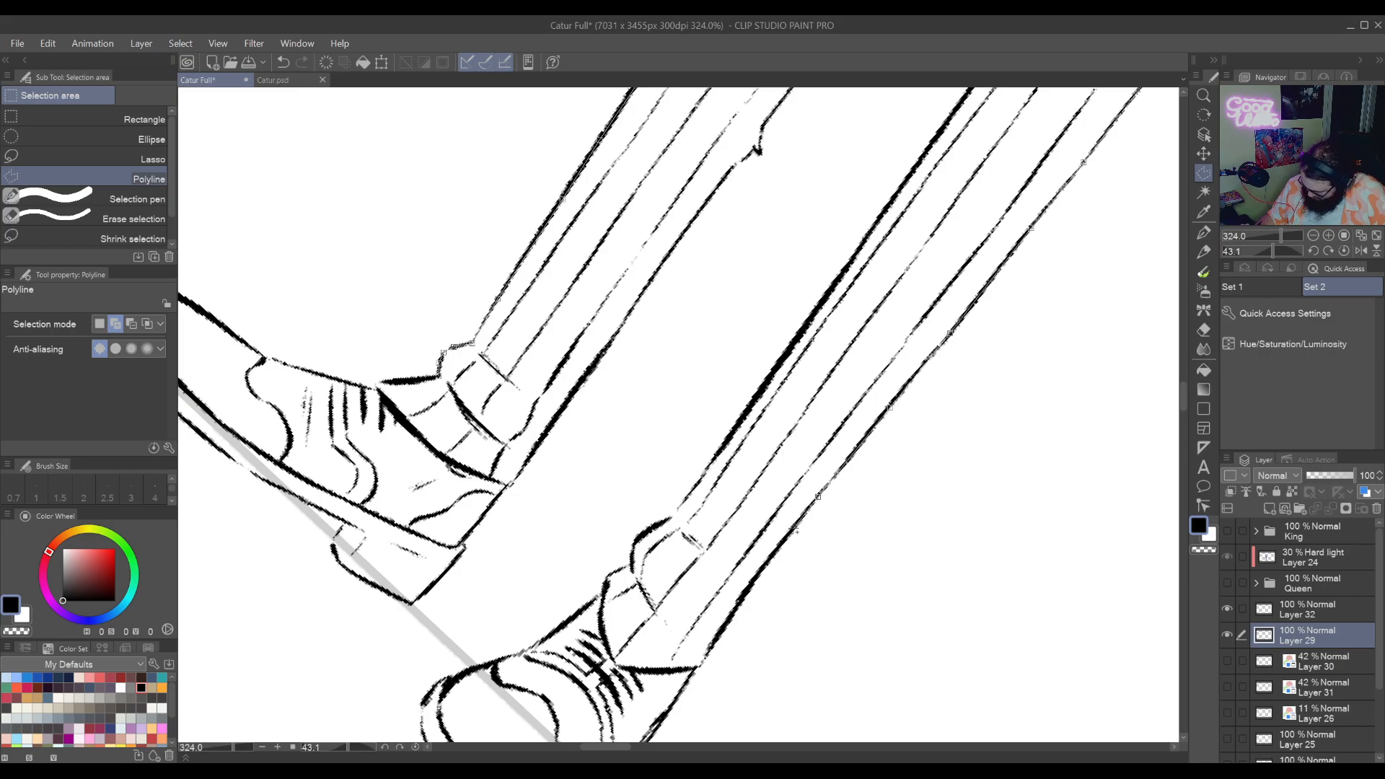
{"action": "left_click", "coordinate": [792, 532]}
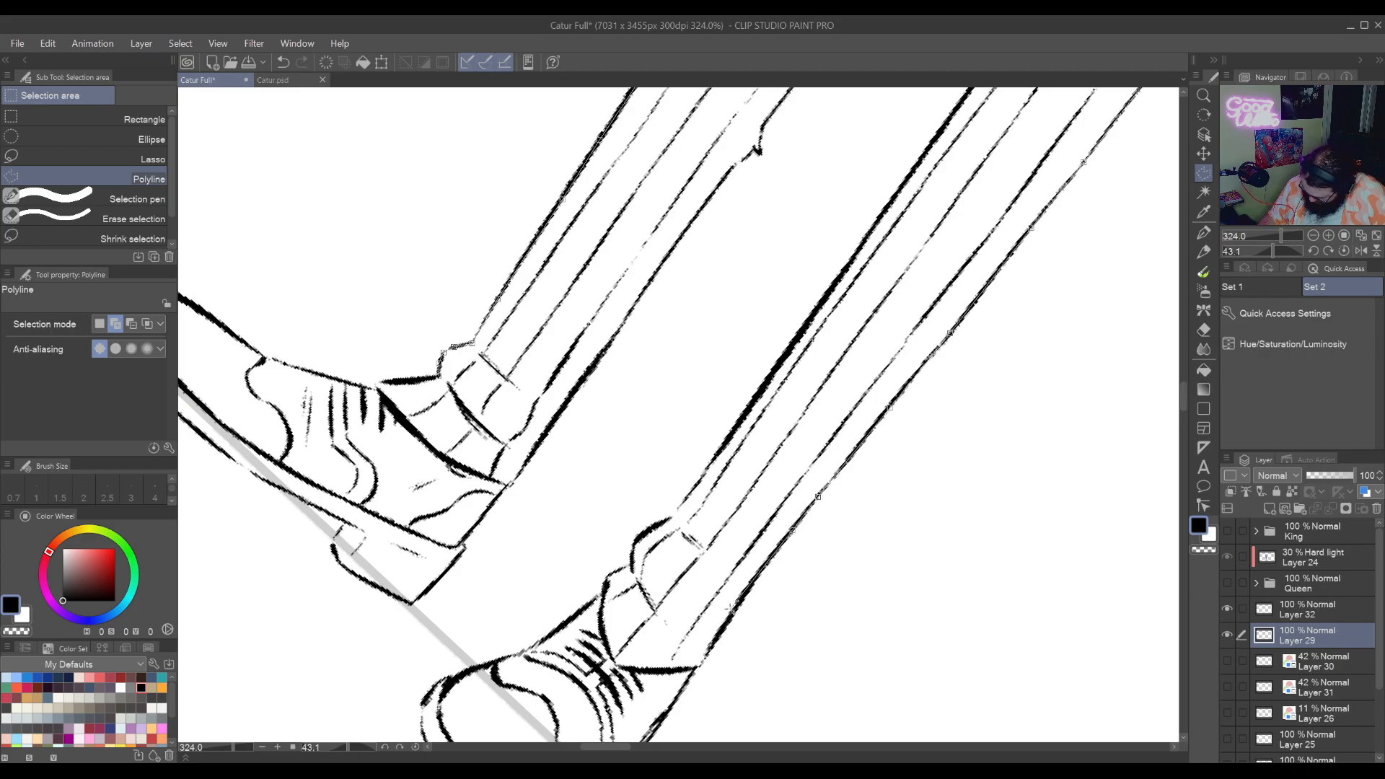
{"action": "left_click", "coordinate": [729, 617]}
{"action": "left_click_drag", "start_coordinate": [769, 567], "coordinate": [766, 563]}
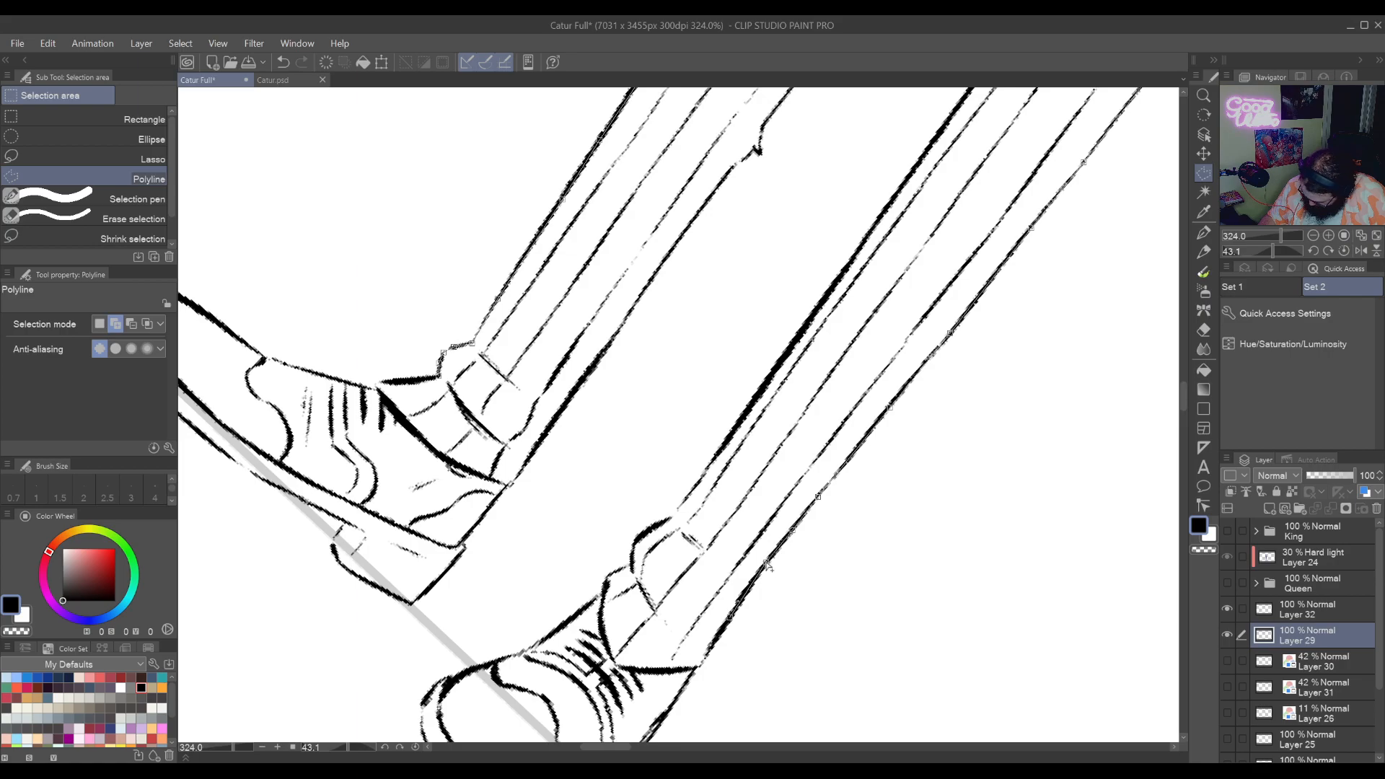
{"action": "left_click", "coordinate": [708, 648]}
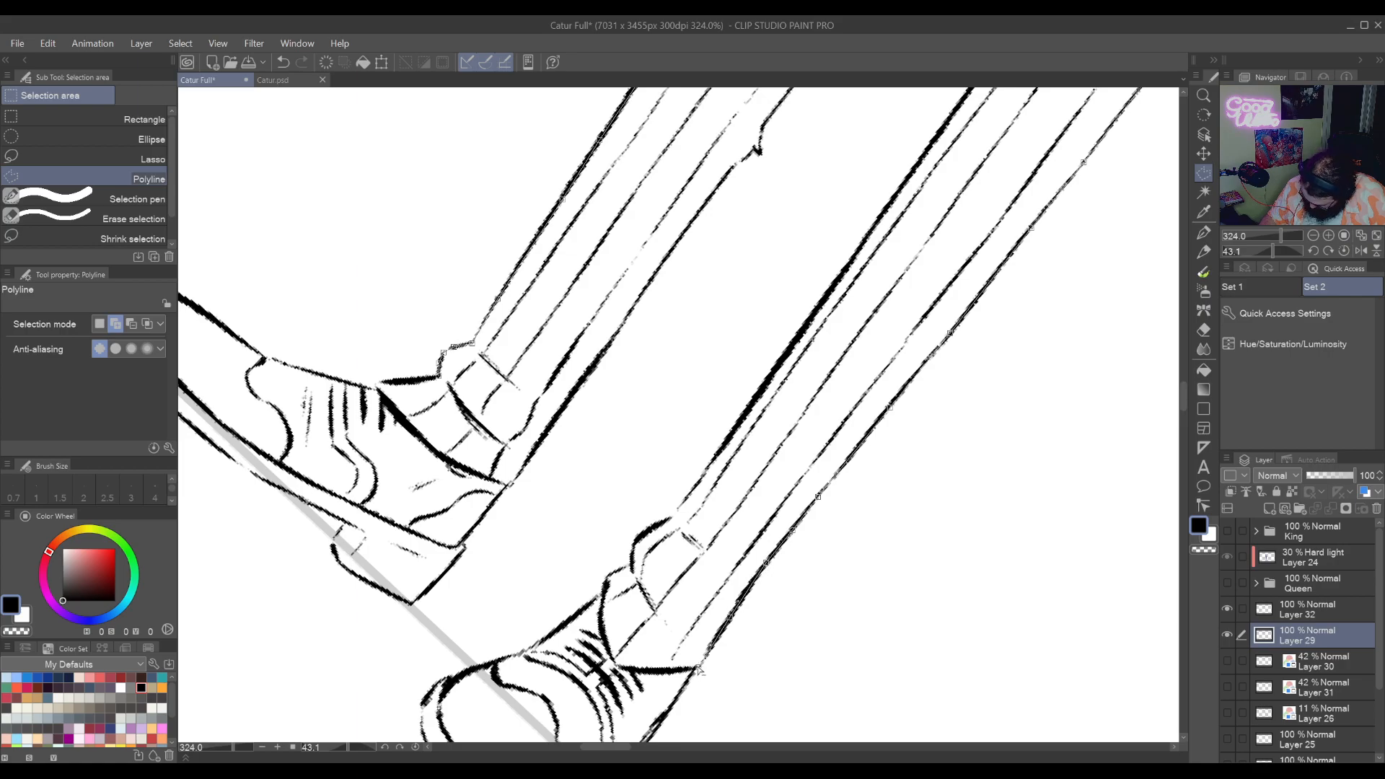
Carry the polyline selection around the right shoe's heel, sole and toe, then back up its instep to the ankle
{"action": "left_click_drag", "start_coordinate": [683, 692], "coordinate": [895, 451]}
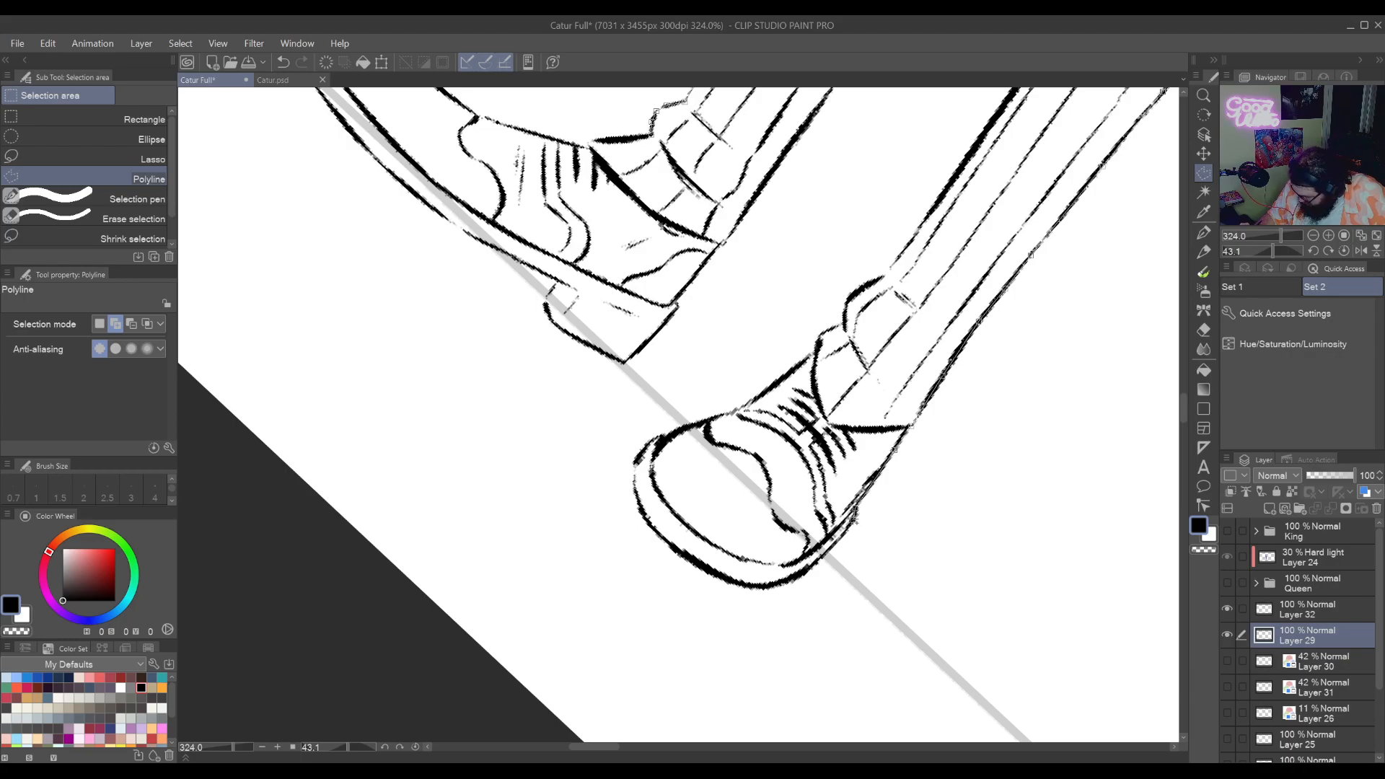
{"action": "left_click", "coordinate": [810, 567]}
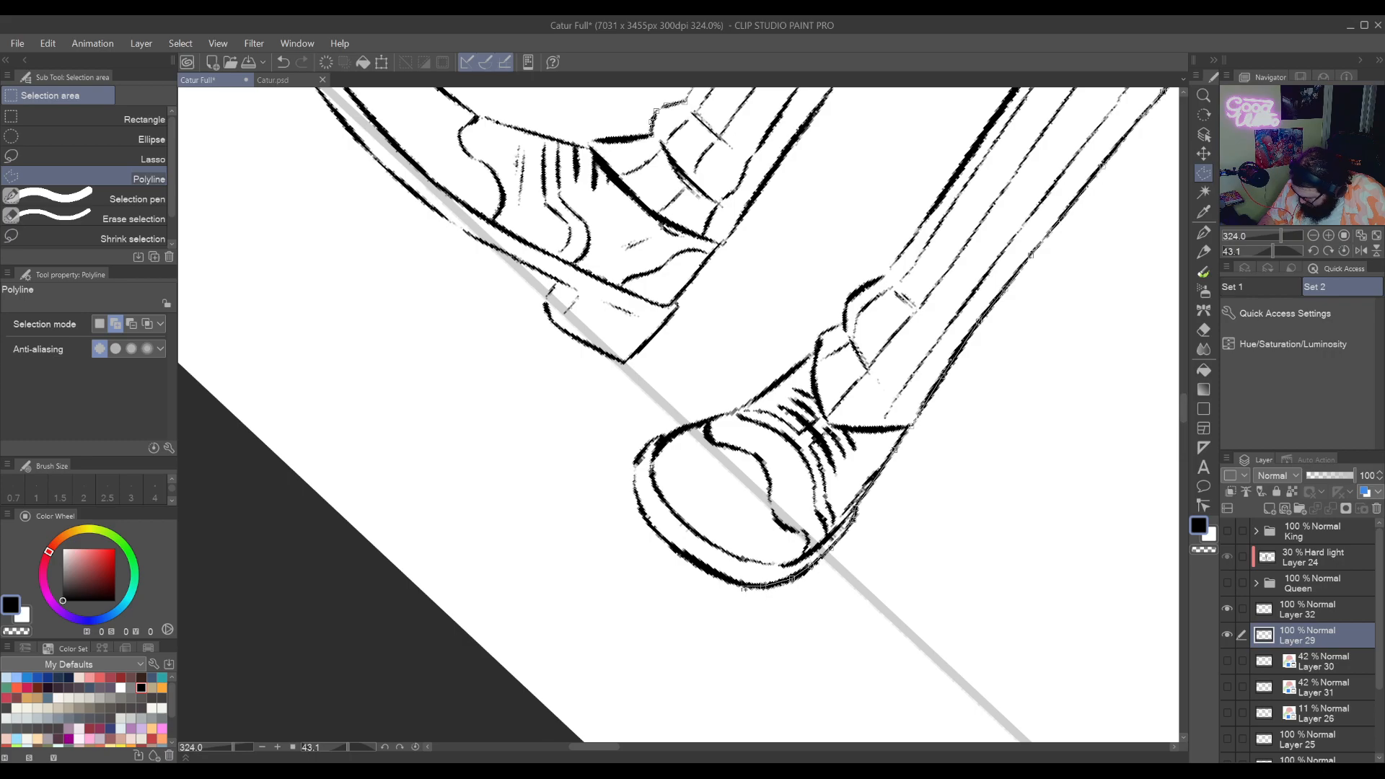
{"action": "left_click", "coordinate": [676, 551]}
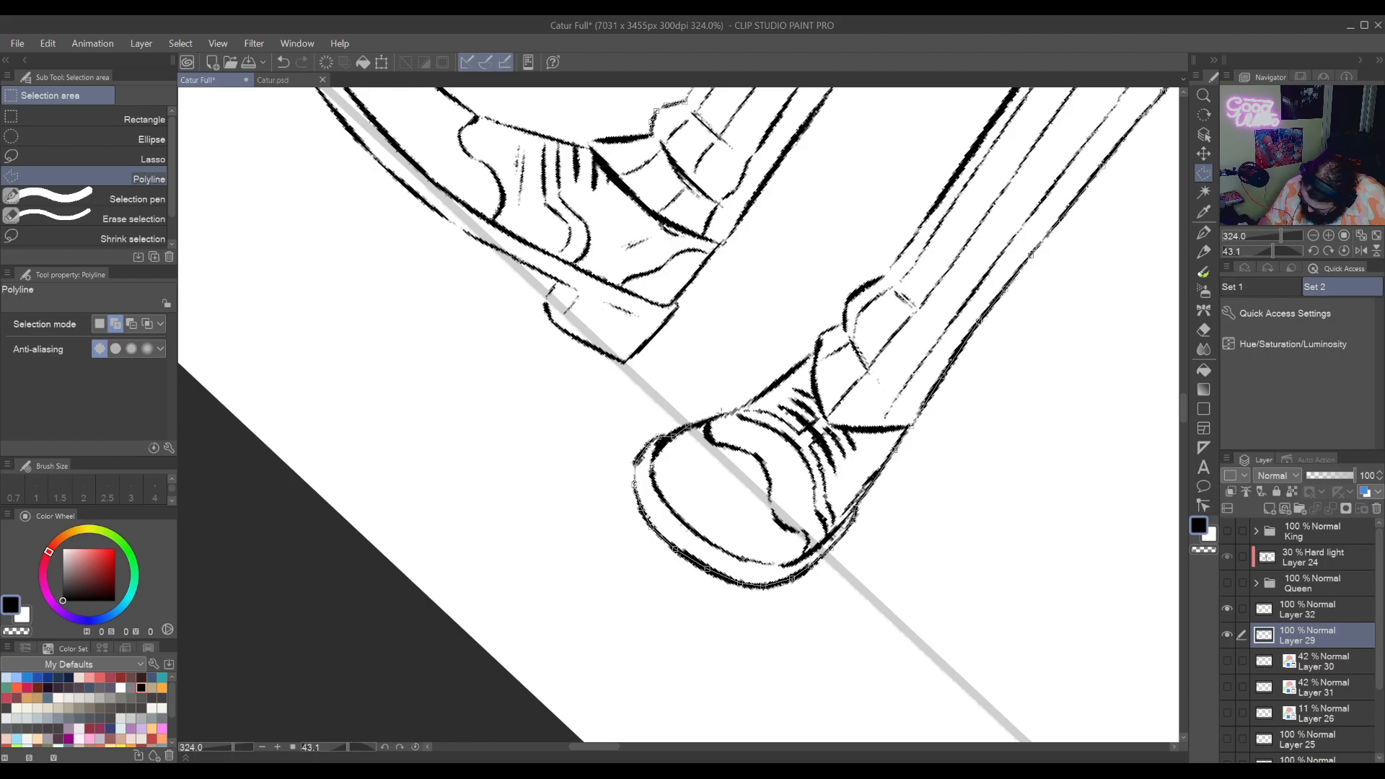
{"action": "left_click", "coordinate": [724, 414]}
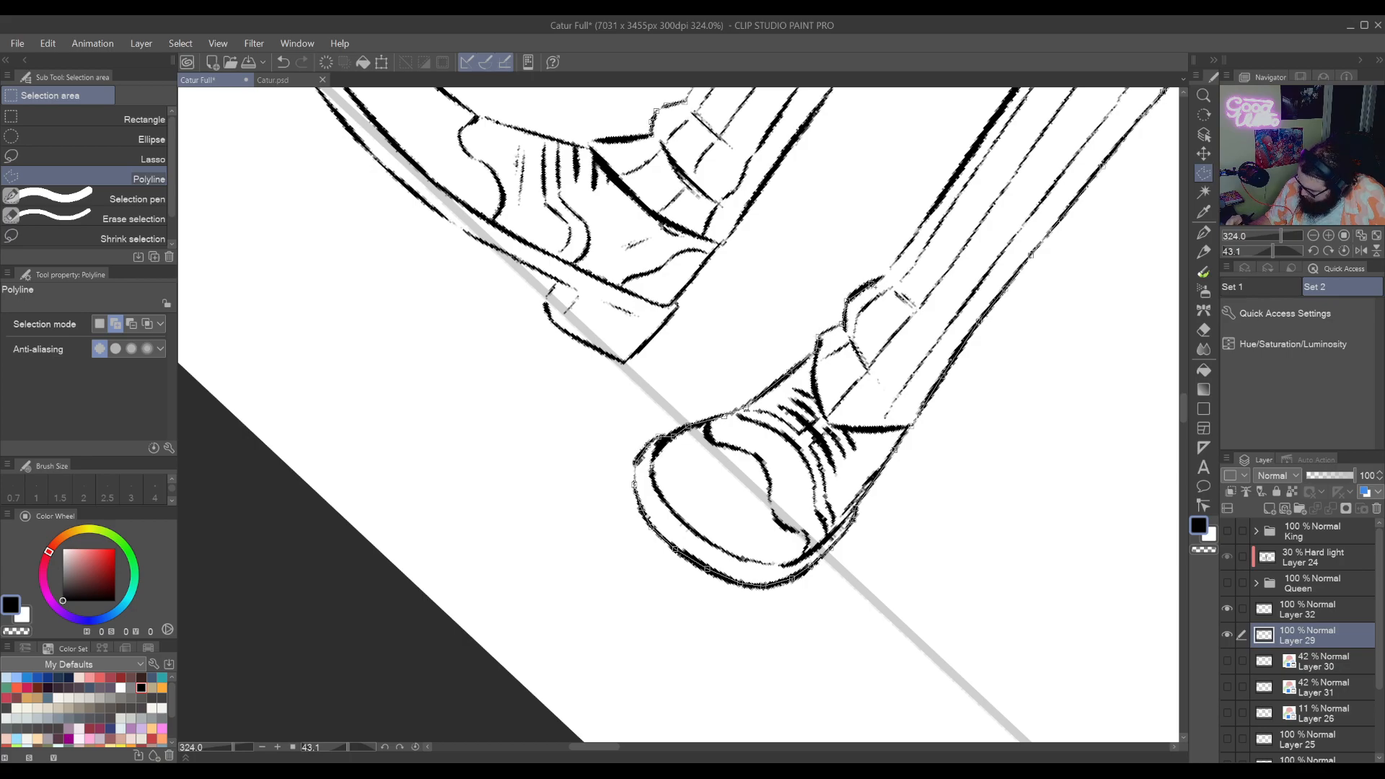
{"action": "left_click", "coordinate": [886, 275]}
Trace the polyline selection up the right trouser leg's inner line and around the torn coat tail piece between the legs
{"action": "scroll", "coordinate": [913, 243], "scroll_direction": "up", "scroll_amount": 5}
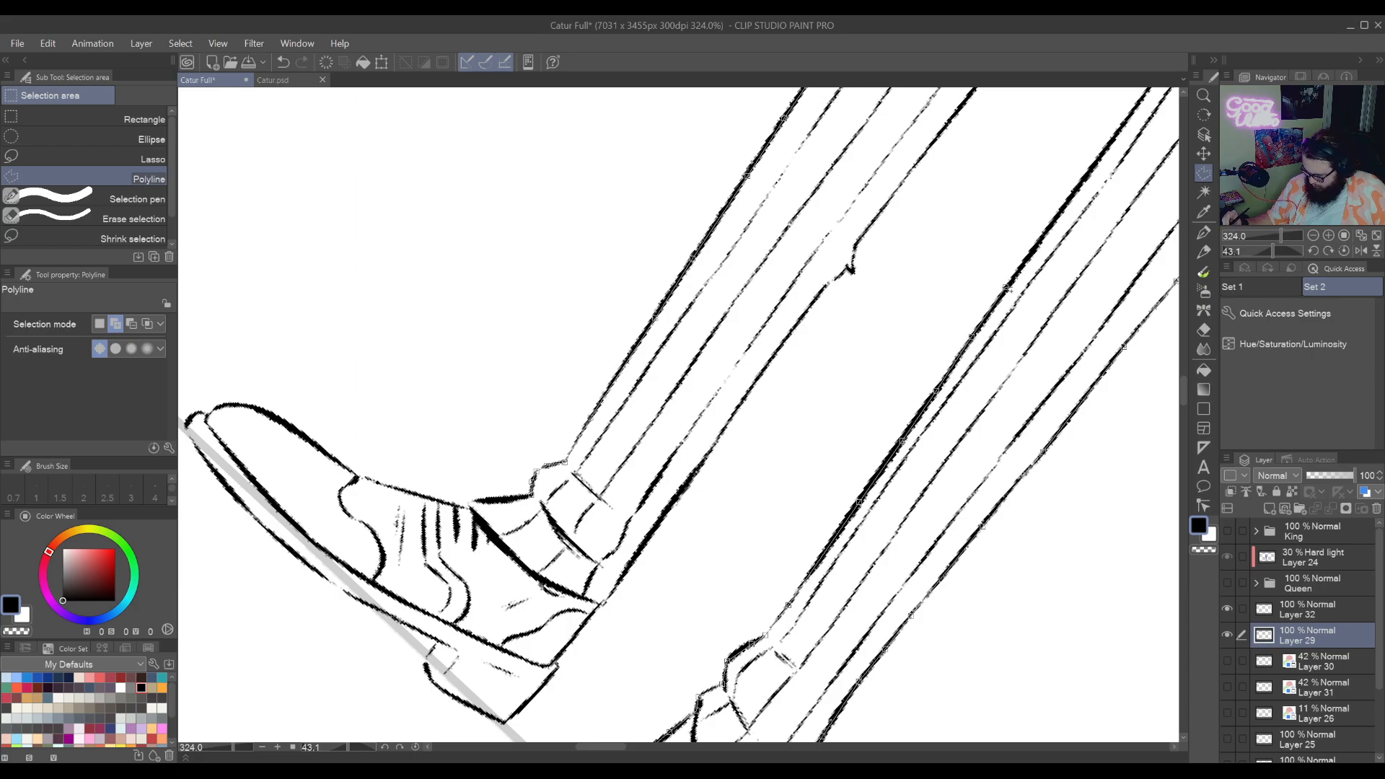
{"action": "left_click_drag", "start_coordinate": [1046, 242], "coordinate": [808, 519]}
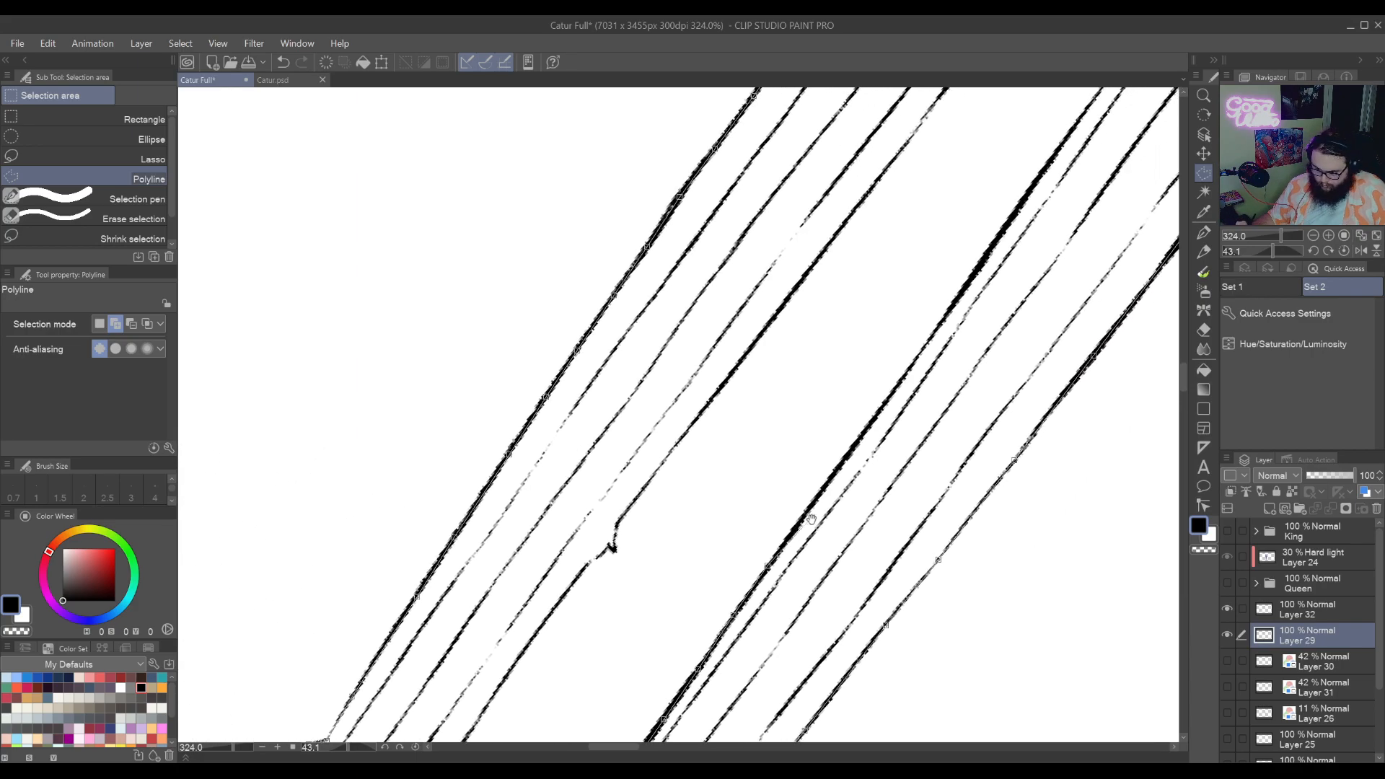
{"action": "left_click", "coordinate": [844, 466]}
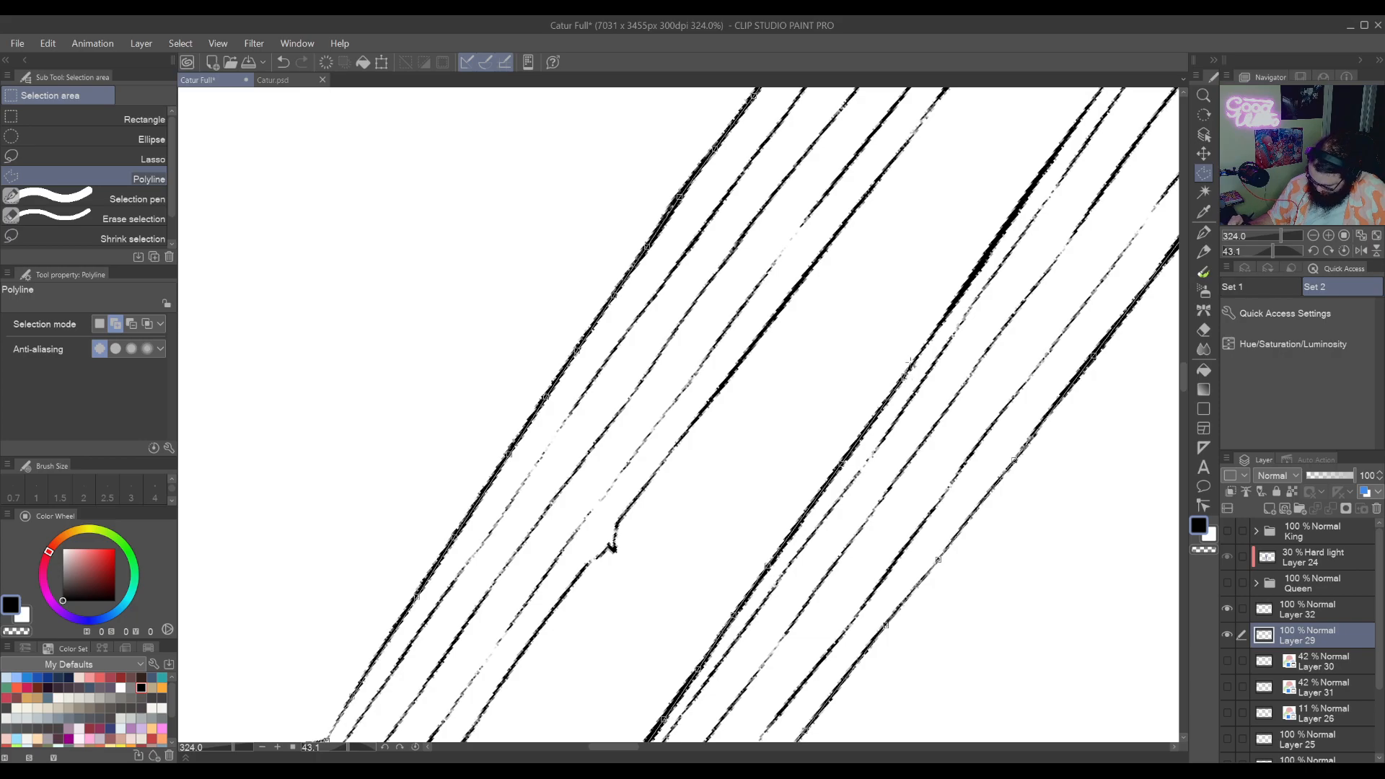
{"action": "left_click_drag", "start_coordinate": [971, 283], "coordinate": [889, 527]}
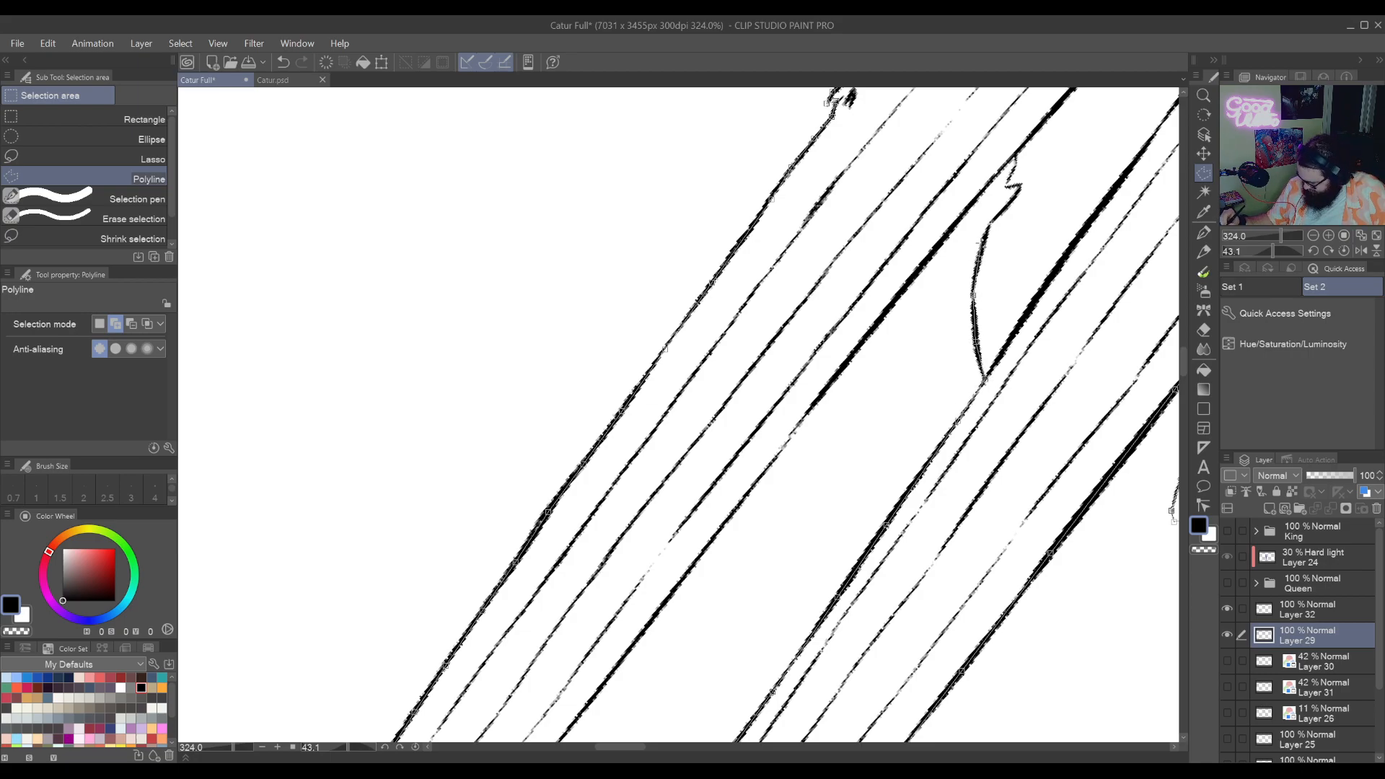
{"action": "left_click_drag", "start_coordinate": [986, 228], "coordinate": [958, 402]}
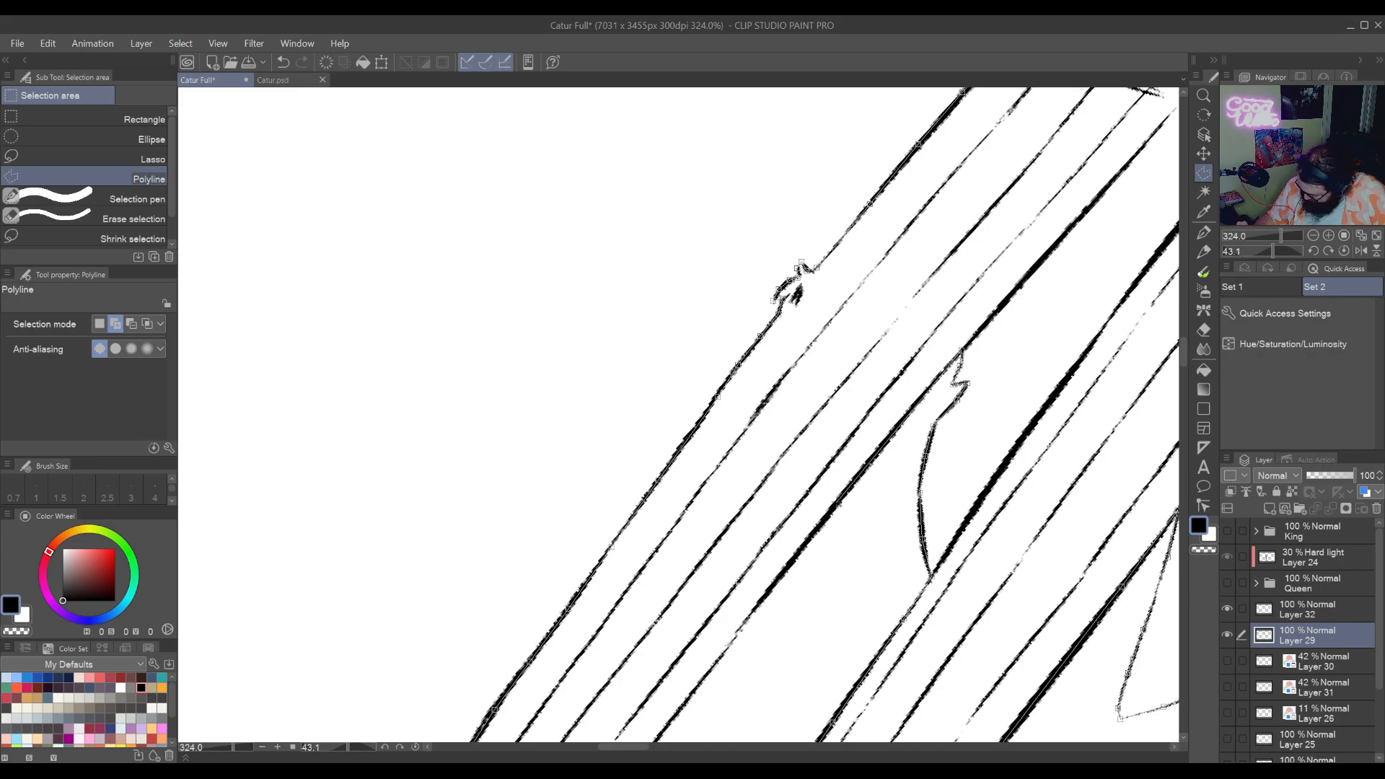
Run the polyline selection down the left trouser leg's inner line, around its ragged notch, and close it at the left shoe
{"action": "left_click_drag", "start_coordinate": [836, 503], "coordinate": [970, 377]}
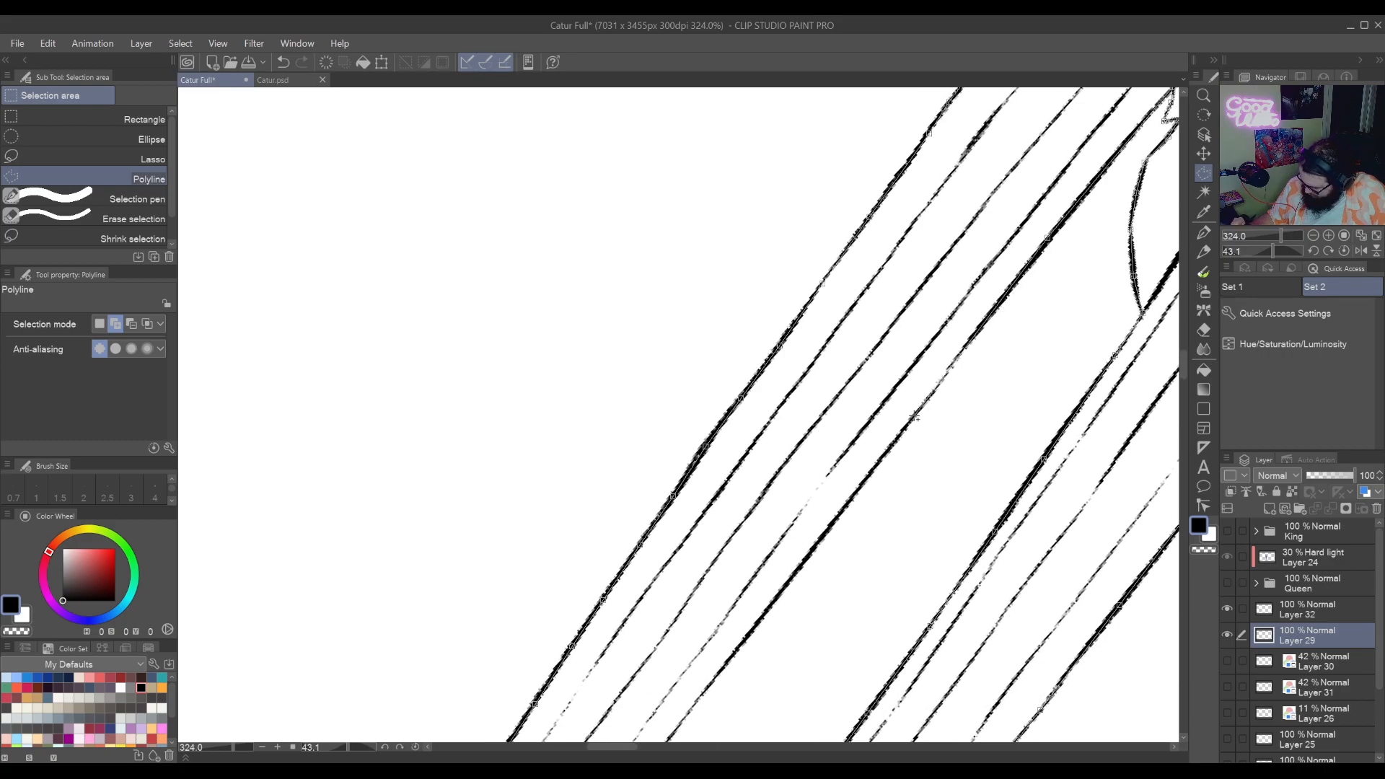
{"action": "left_click", "coordinate": [794, 575]}
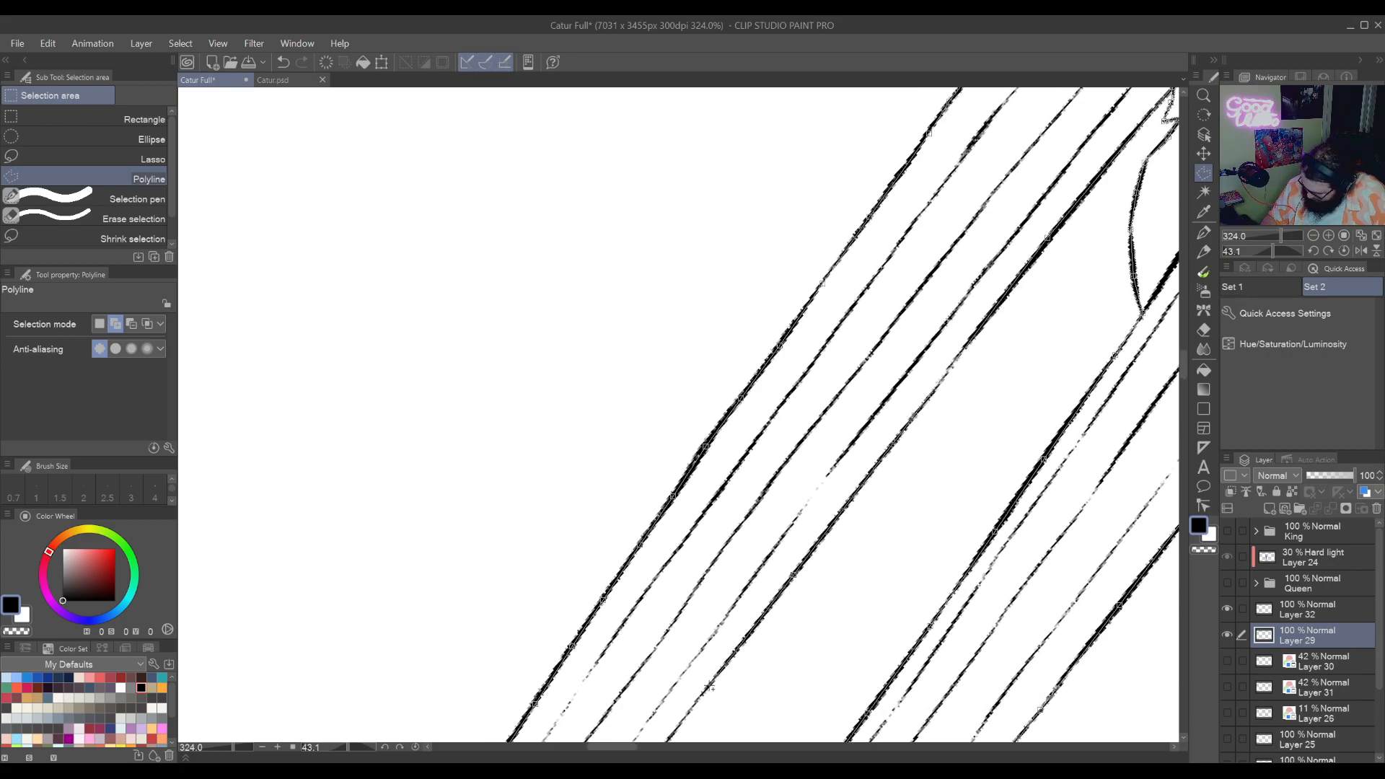
{"action": "left_click_drag", "start_coordinate": [709, 687], "coordinate": [951, 433]}
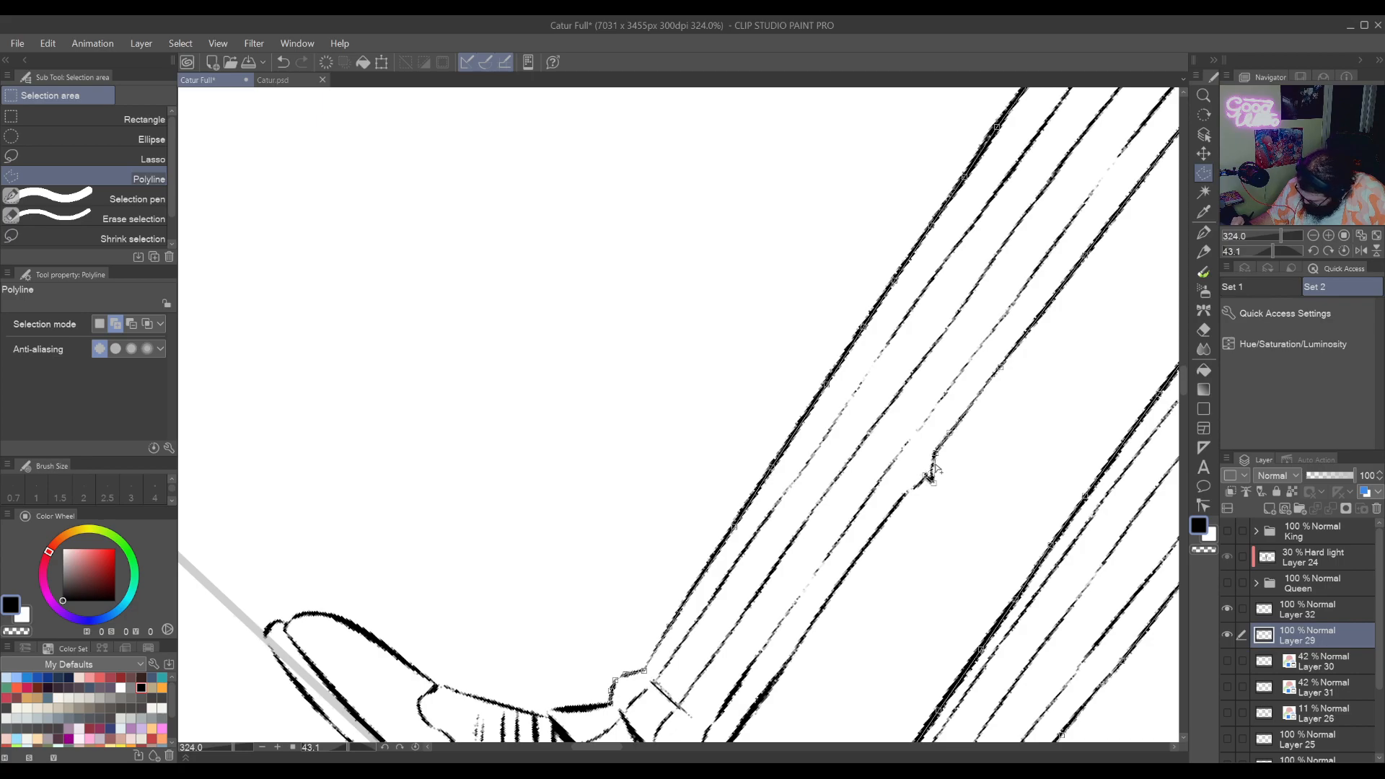
{"action": "left_click", "coordinate": [931, 477]}
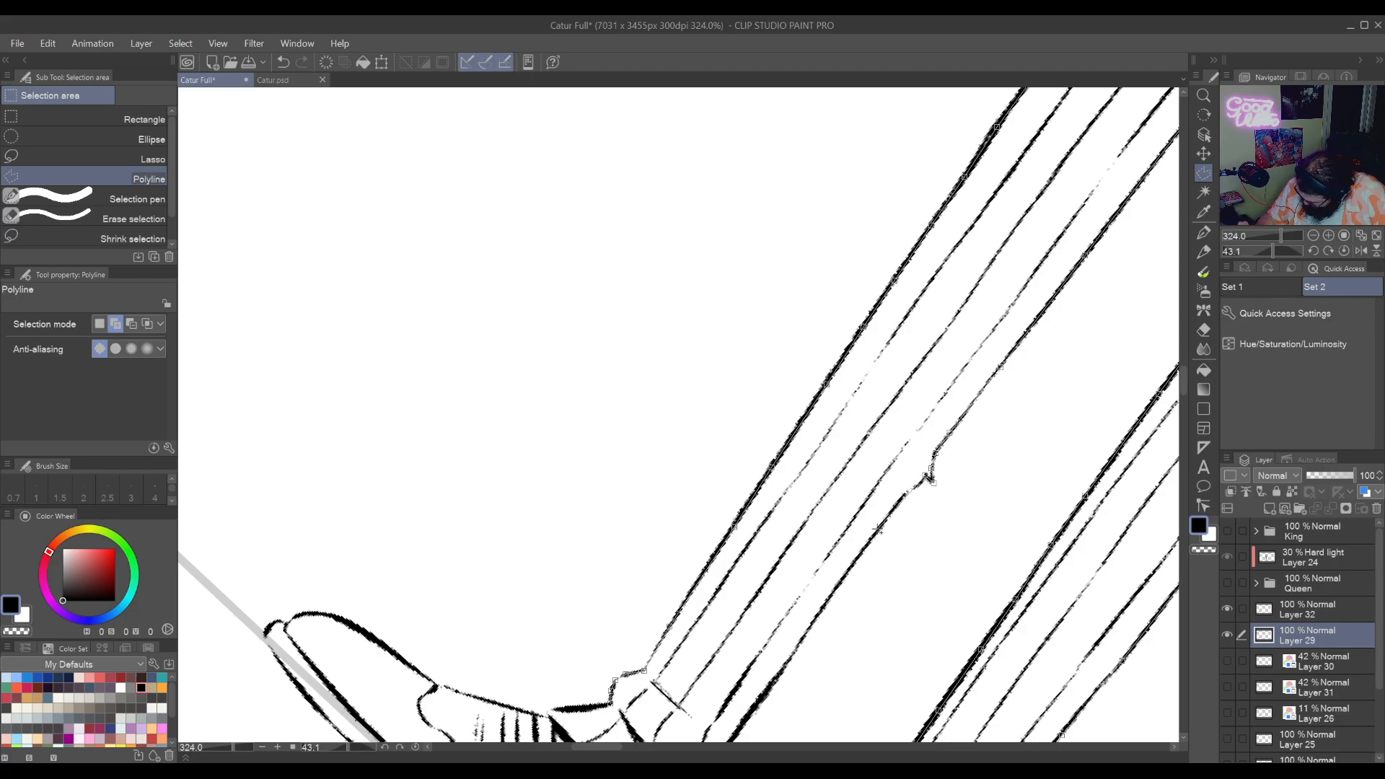
{"action": "left_click_drag", "start_coordinate": [878, 530], "coordinate": [1012, 350]}
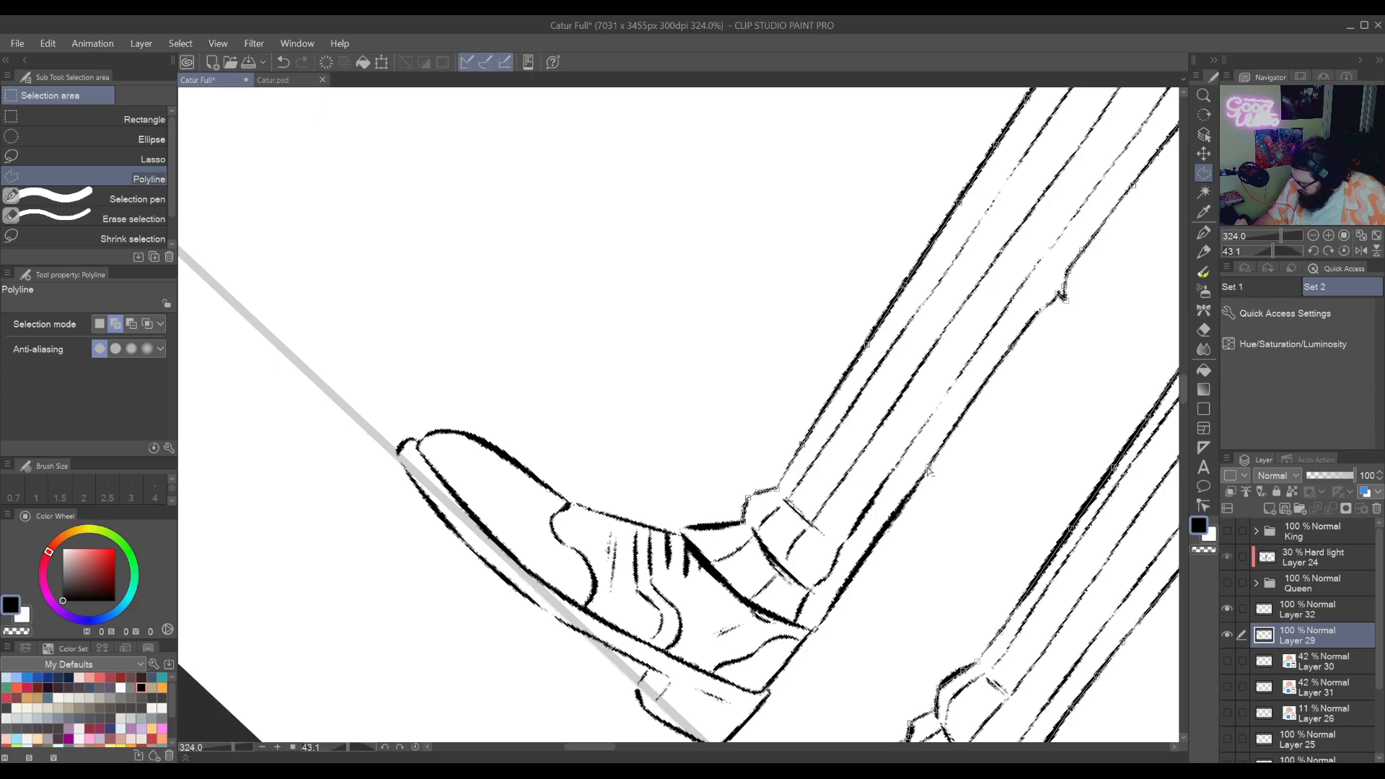
{"action": "double_click", "coordinate": [816, 632]}
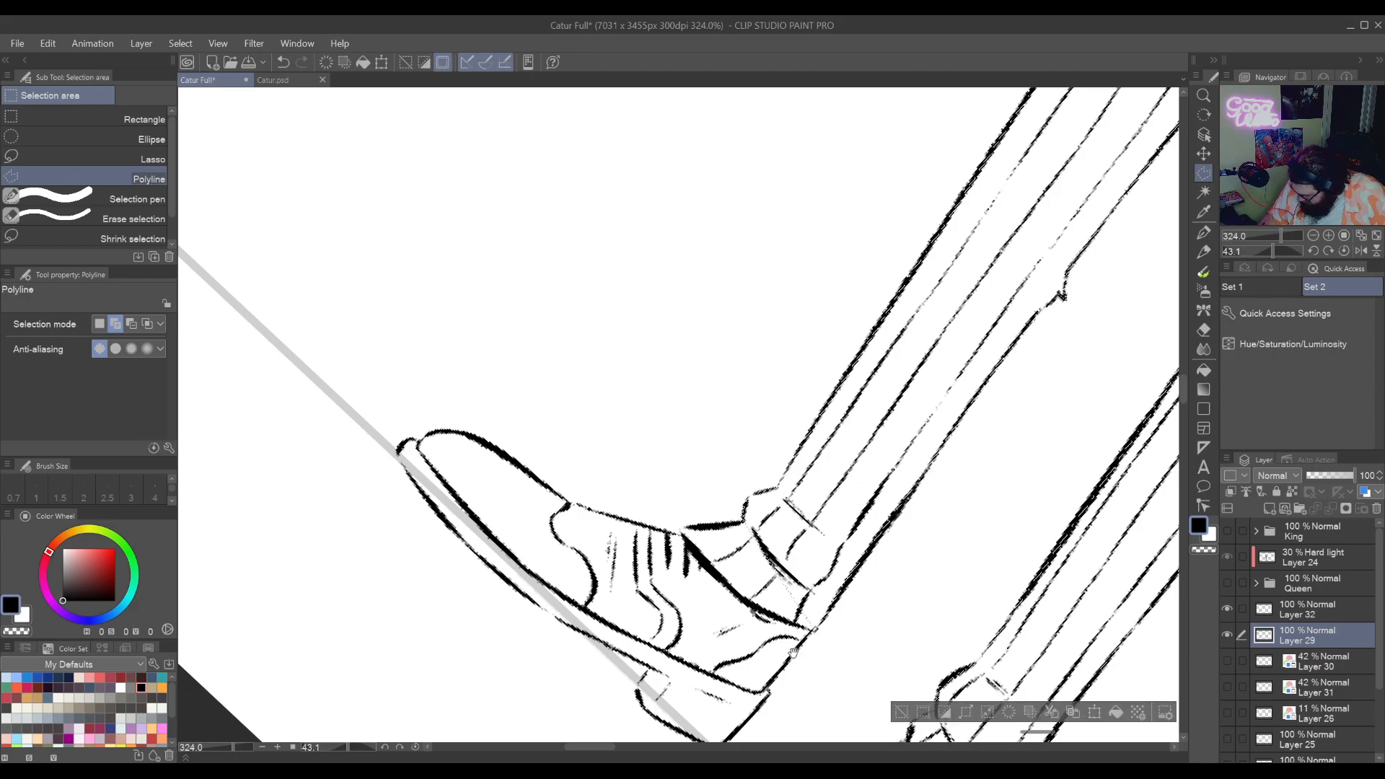
Begin an added polyline selection at the back of the left ankle and trace around the shoe's heel to the sole
{"action": "left_click_drag", "start_coordinate": [793, 652], "coordinate": [845, 567]}
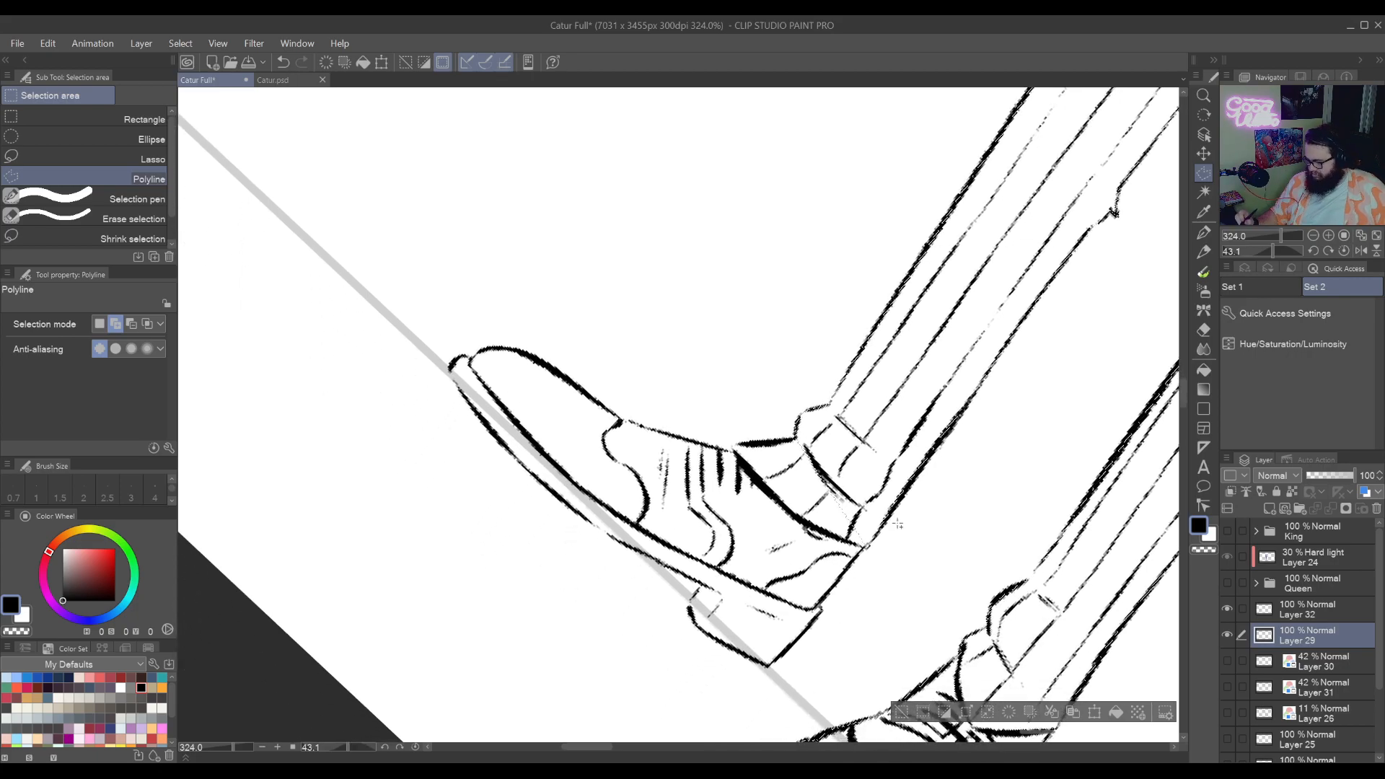
{"action": "left_click_drag", "start_coordinate": [898, 525], "coordinate": [960, 505]}
{"action": "key", "text": "ctrl+space"}
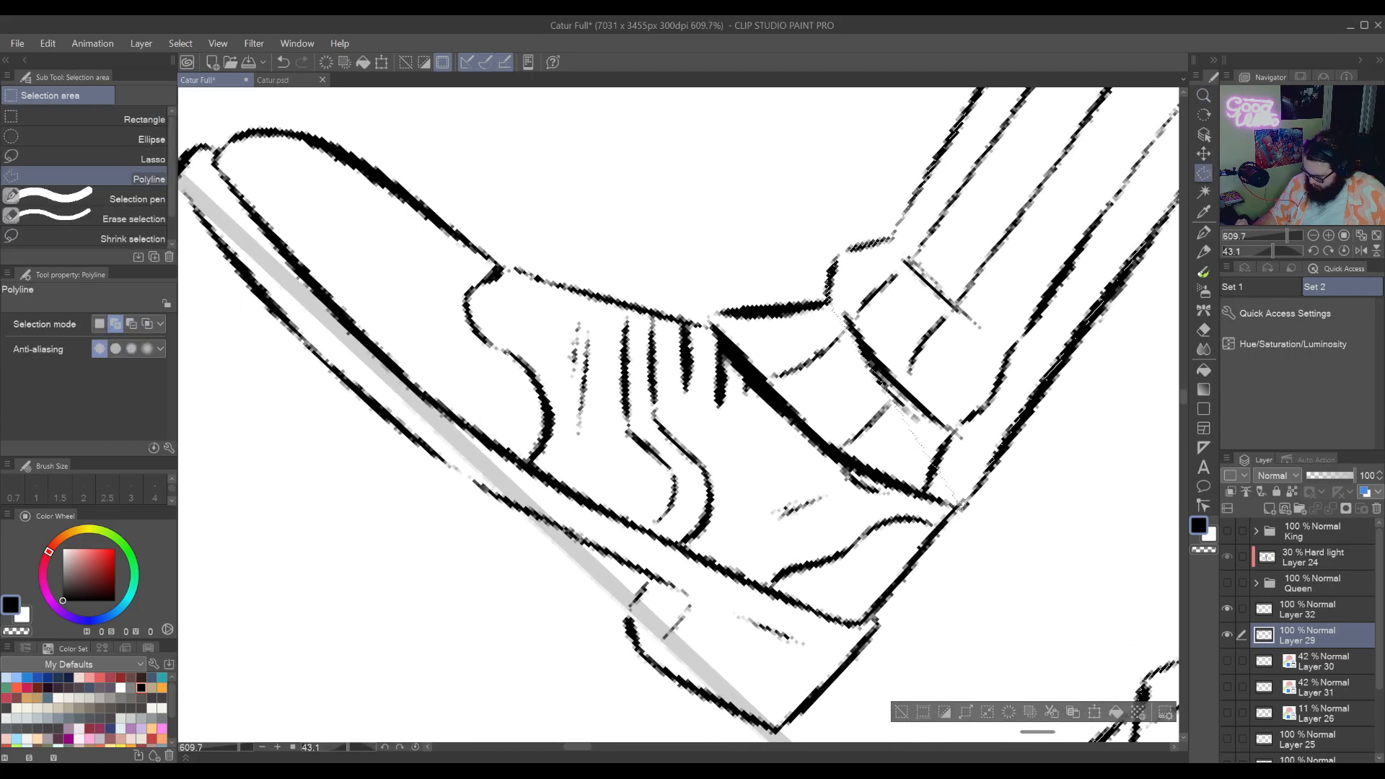
{"action": "left_click", "coordinate": [960, 504]}
{"action": "left_click", "coordinate": [910, 566]}
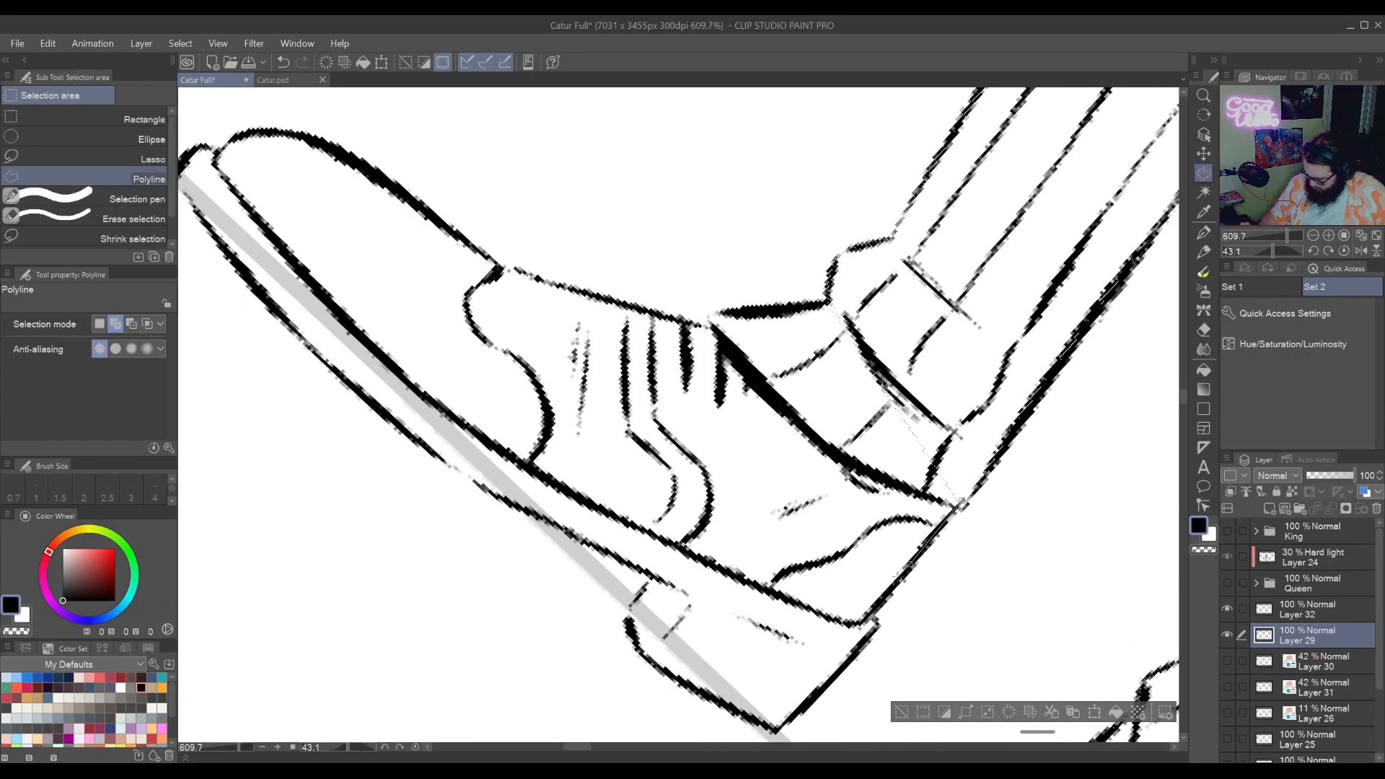
{"action": "left_click", "coordinate": [871, 619]}
{"action": "left_click", "coordinate": [820, 689]}
{"action": "left_click", "coordinate": [777, 729]}
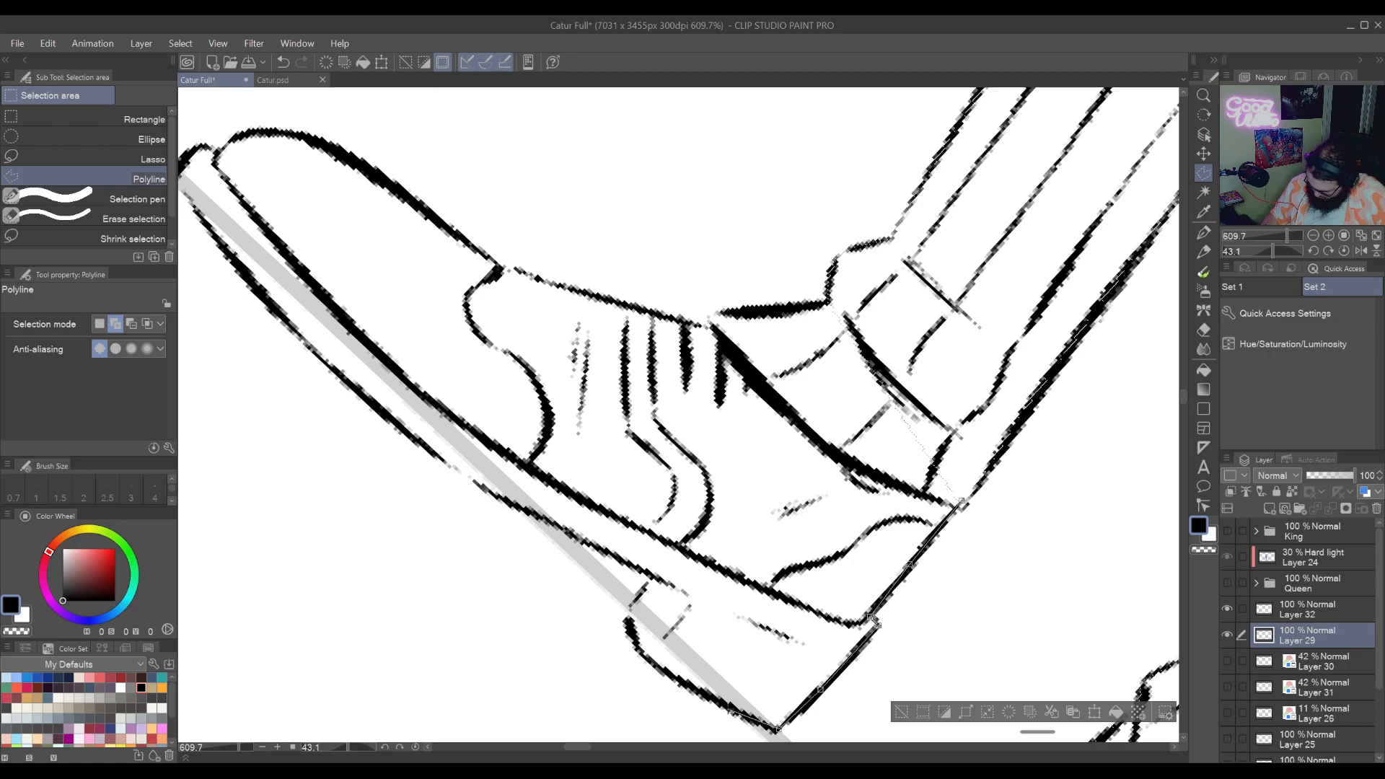
{"action": "left_click", "coordinate": [730, 709]}
{"action": "left_click", "coordinate": [646, 659]}
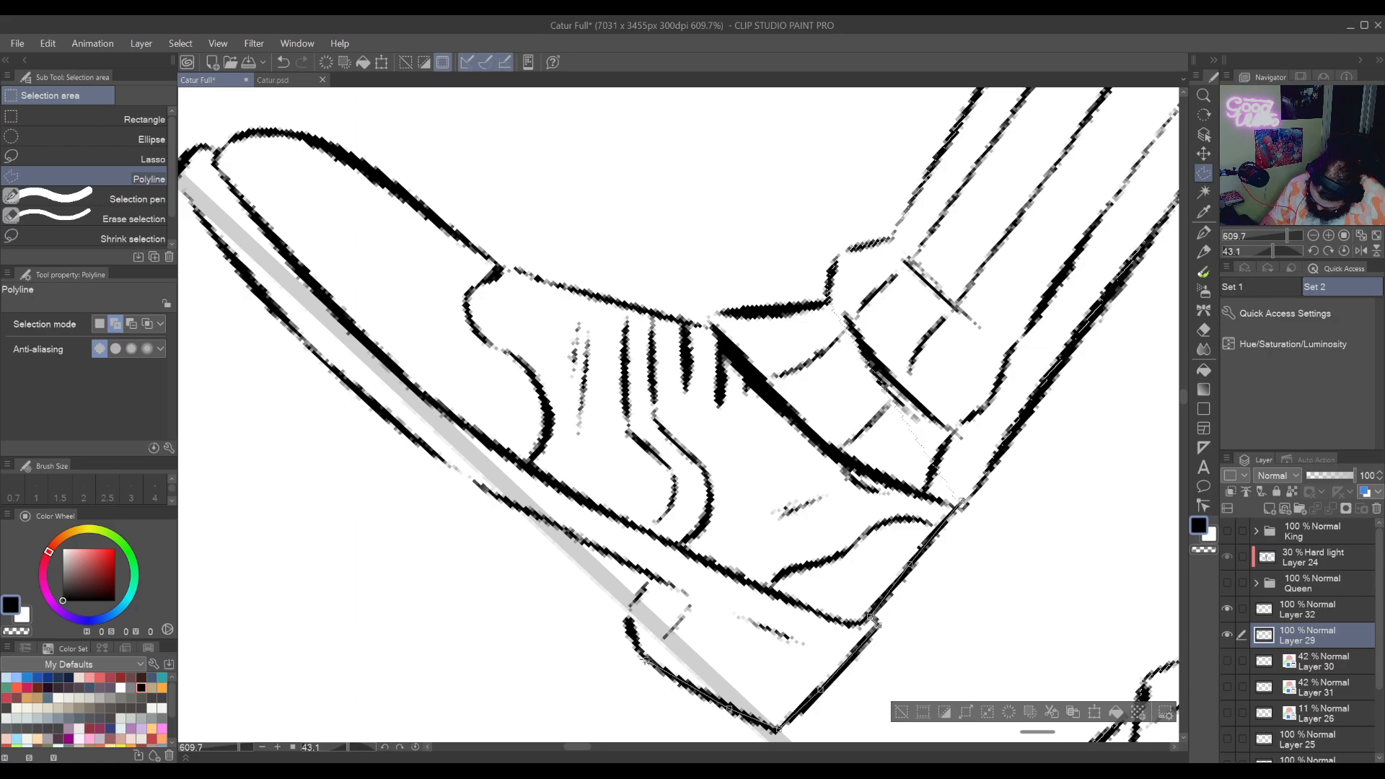
{"action": "left_click", "coordinate": [626, 618]}
{"action": "left_click", "coordinate": [650, 579]}
Extend the polyline selection along the underside of the left shoe's sole from the heel to the toe tip
{"action": "left_click_drag", "start_coordinate": [650, 580], "coordinate": [858, 588]}
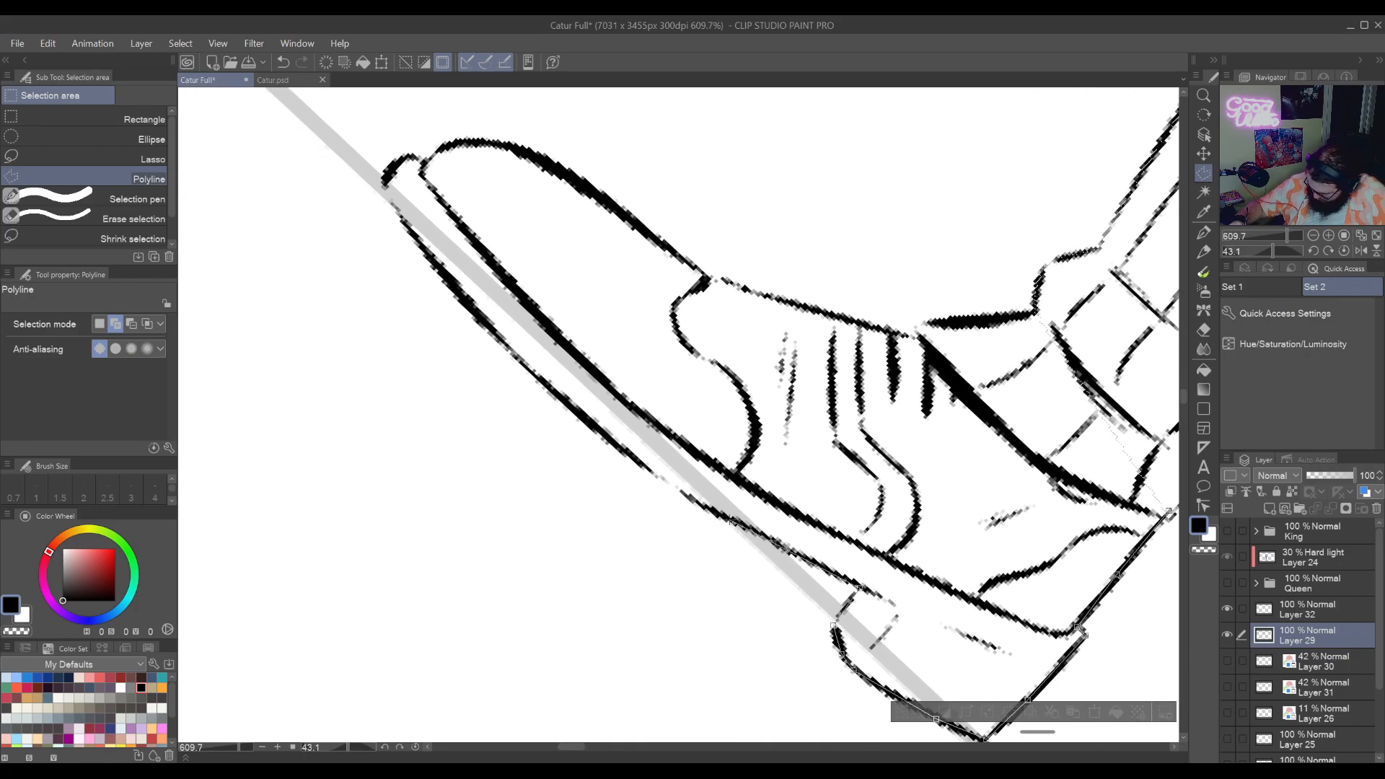
{"action": "left_click", "coordinate": [732, 520]}
{"action": "left_click", "coordinate": [674, 487]}
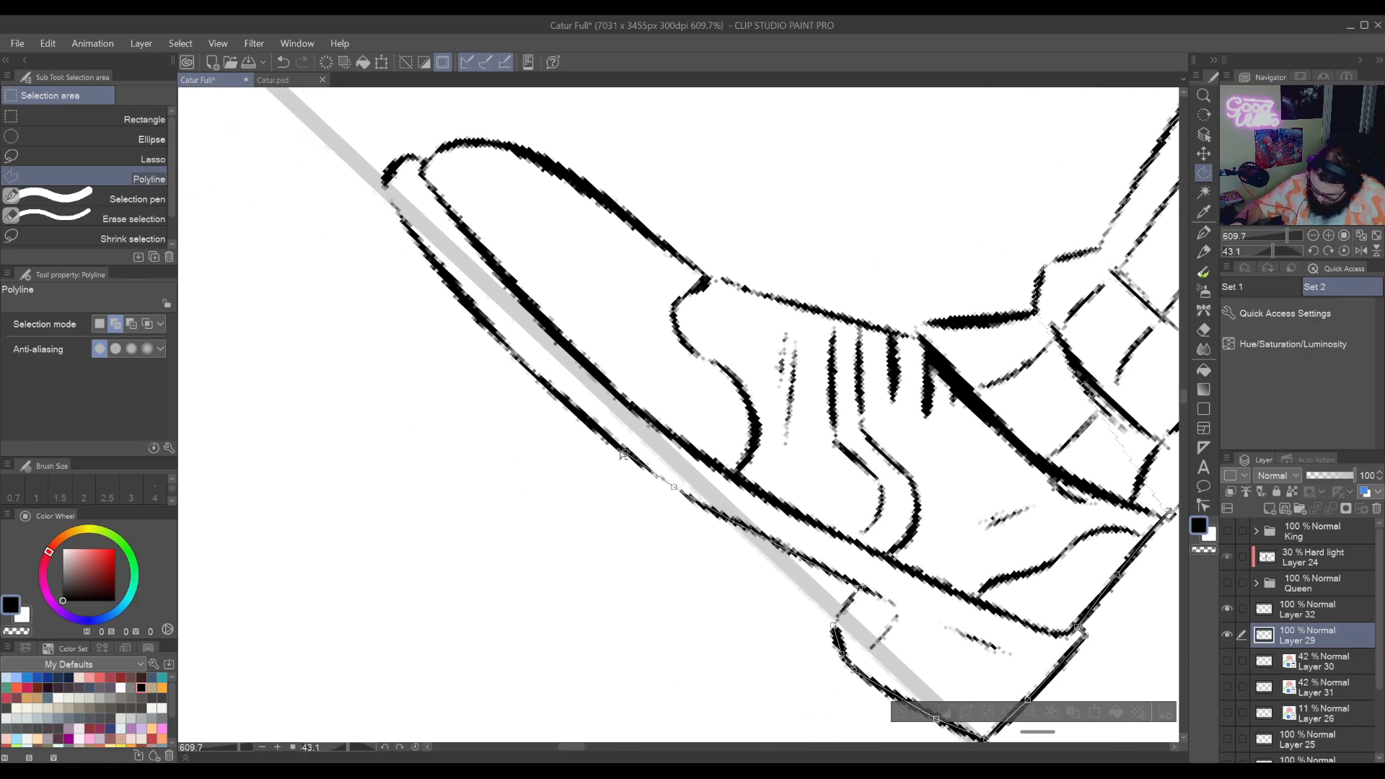
{"action": "left_click", "coordinate": [624, 453]}
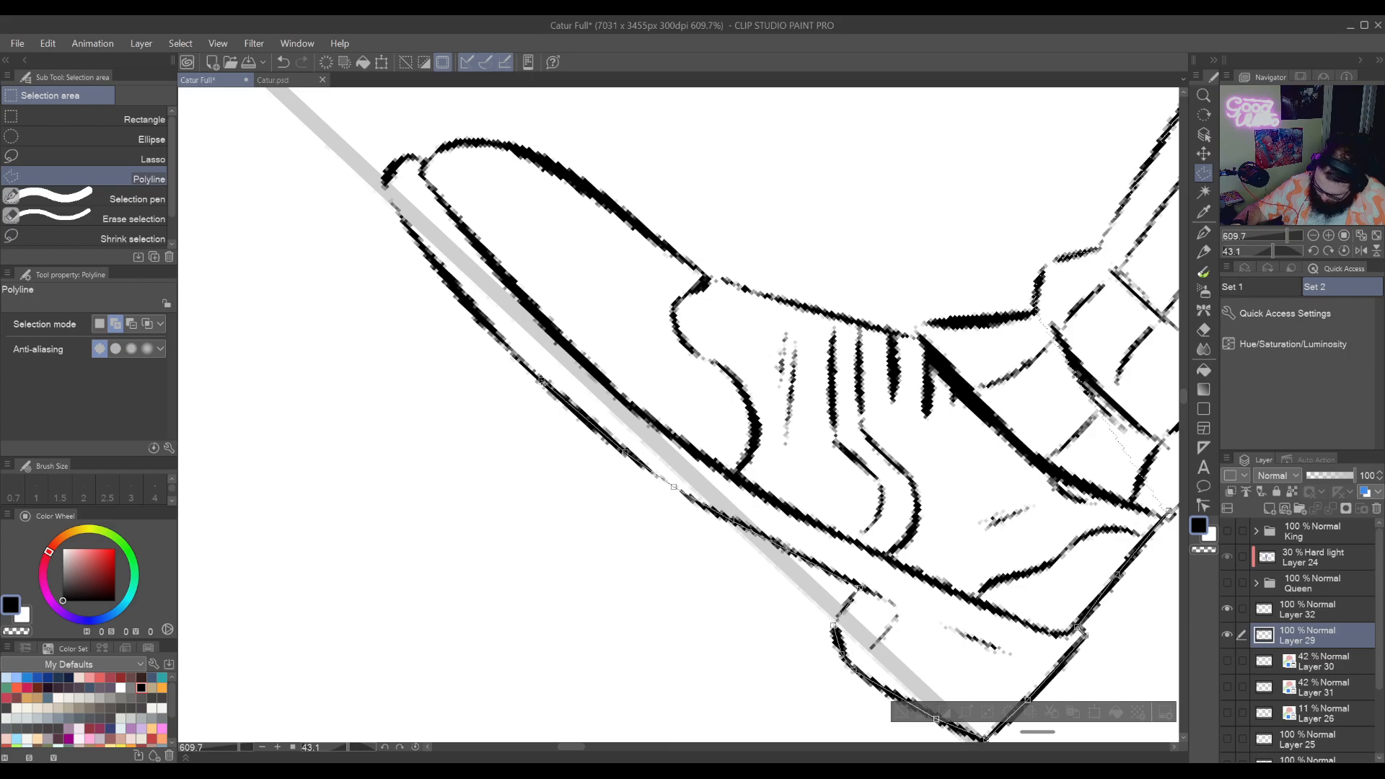
{"action": "left_click", "coordinate": [541, 378]}
{"action": "left_click", "coordinate": [473, 313]}
{"action": "left_click", "coordinate": [417, 240]}
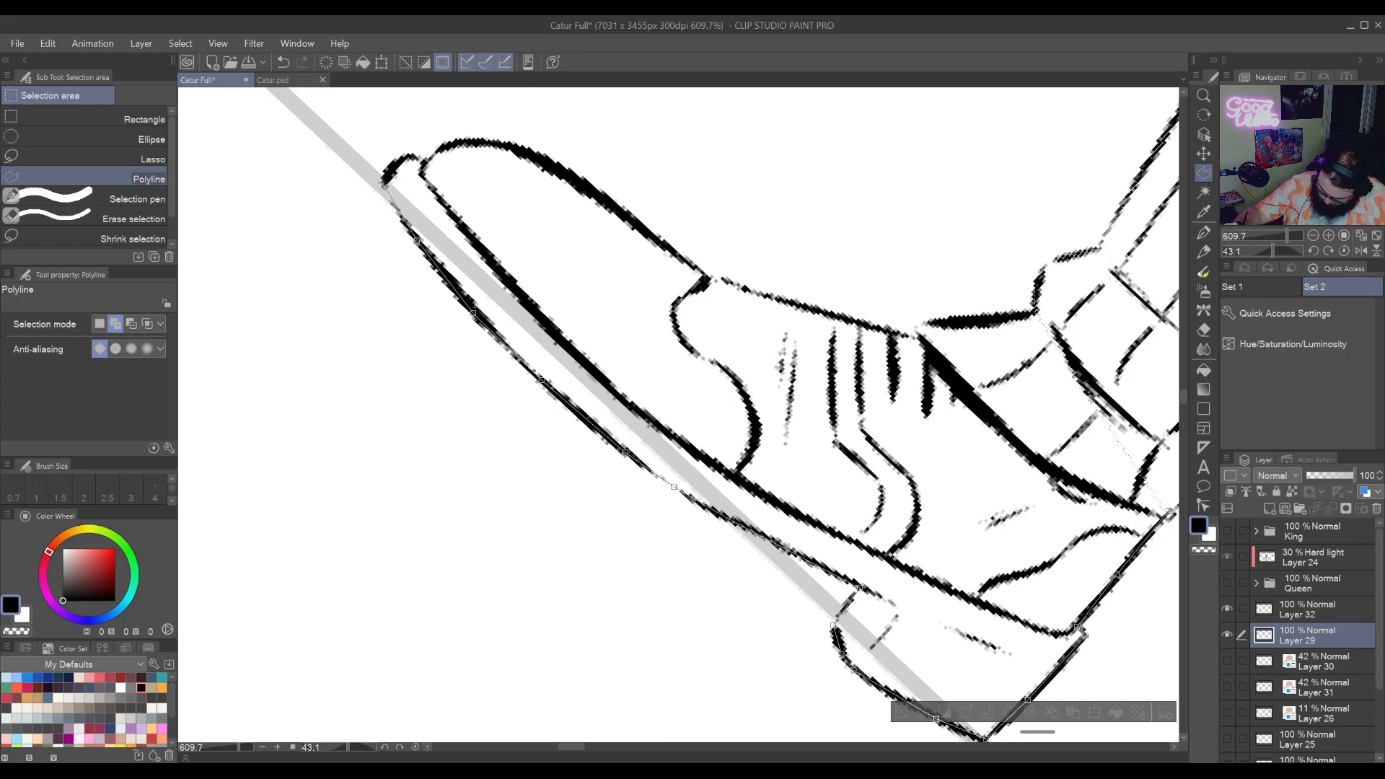
{"action": "left_click", "coordinate": [382, 184]}
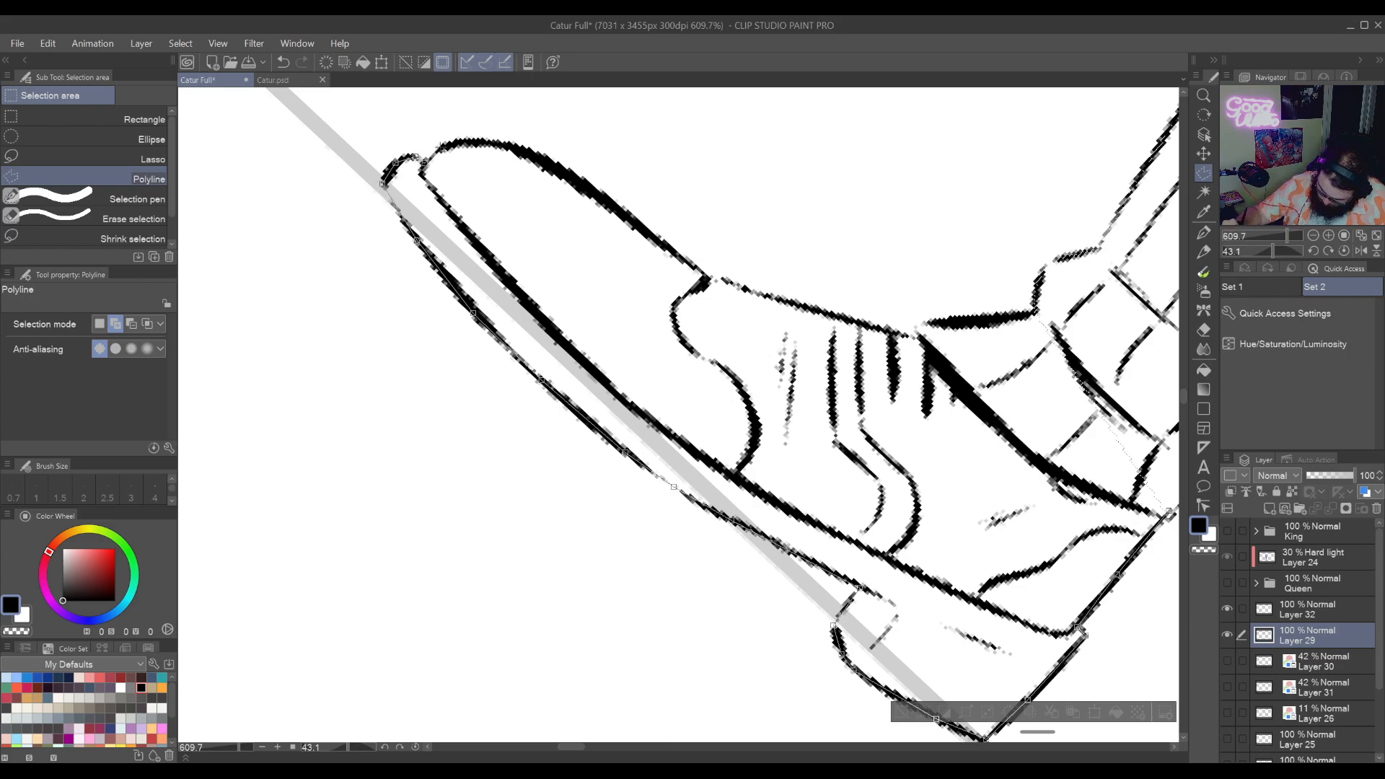
Carry the polyline selection over the left shoe's toe cap to the start of the lacing, redoing a misplaced point
{"action": "left_click_drag", "start_coordinate": [441, 147], "coordinate": [633, 504]}
{"action": "left_click", "coordinate": [673, 497]}
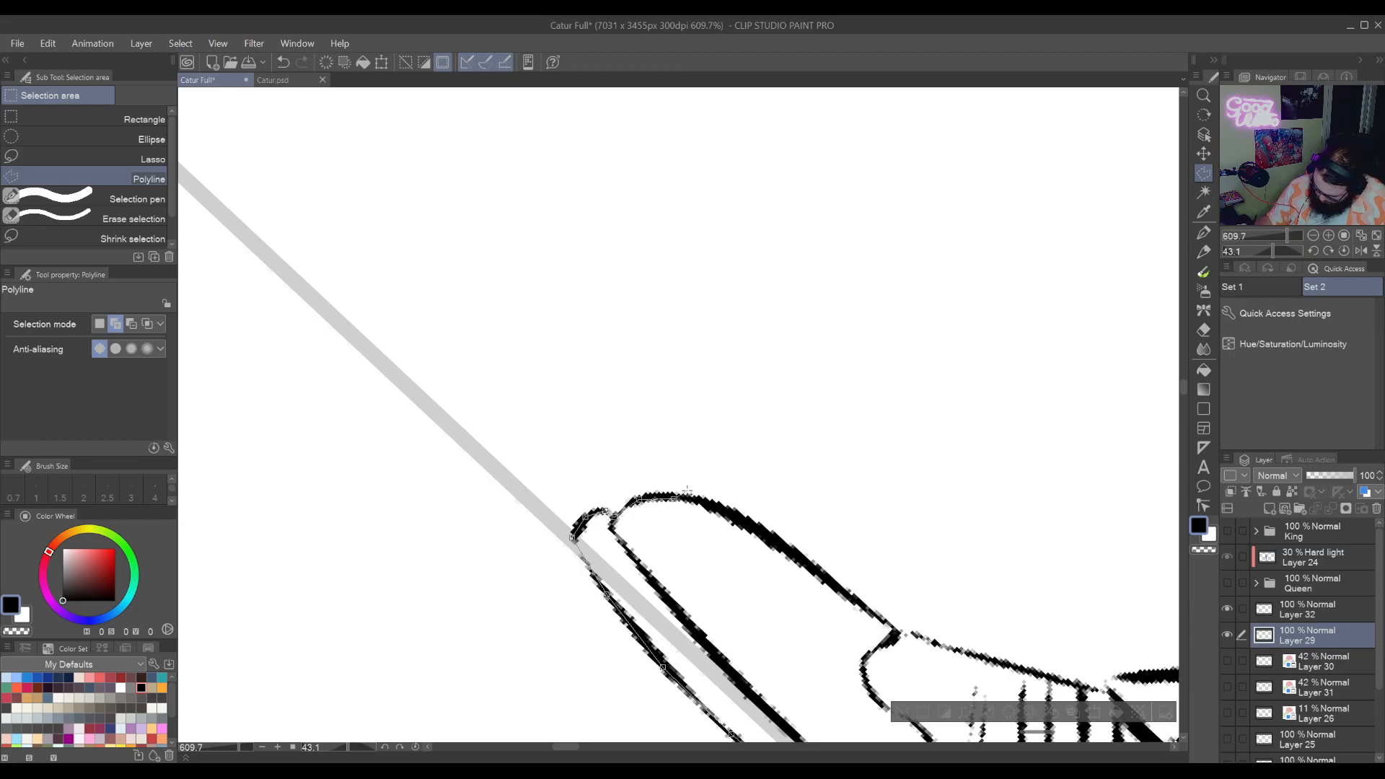
{"action": "left_click", "coordinate": [716, 504]}
{"action": "left_click", "coordinate": [789, 544]}
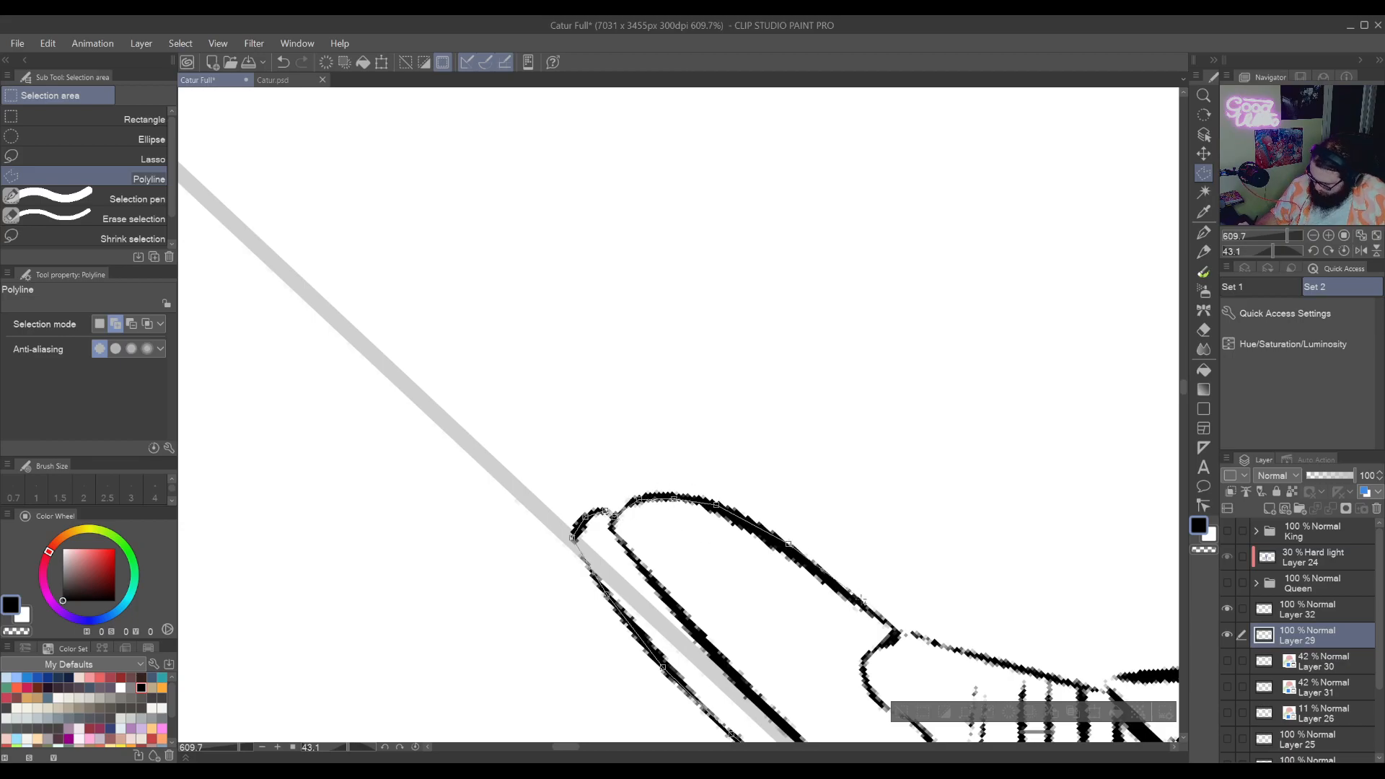
{"action": "key", "text": "ctrl+z"}
{"action": "left_click", "coordinate": [775, 541]}
{"action": "left_click", "coordinate": [822, 578]}
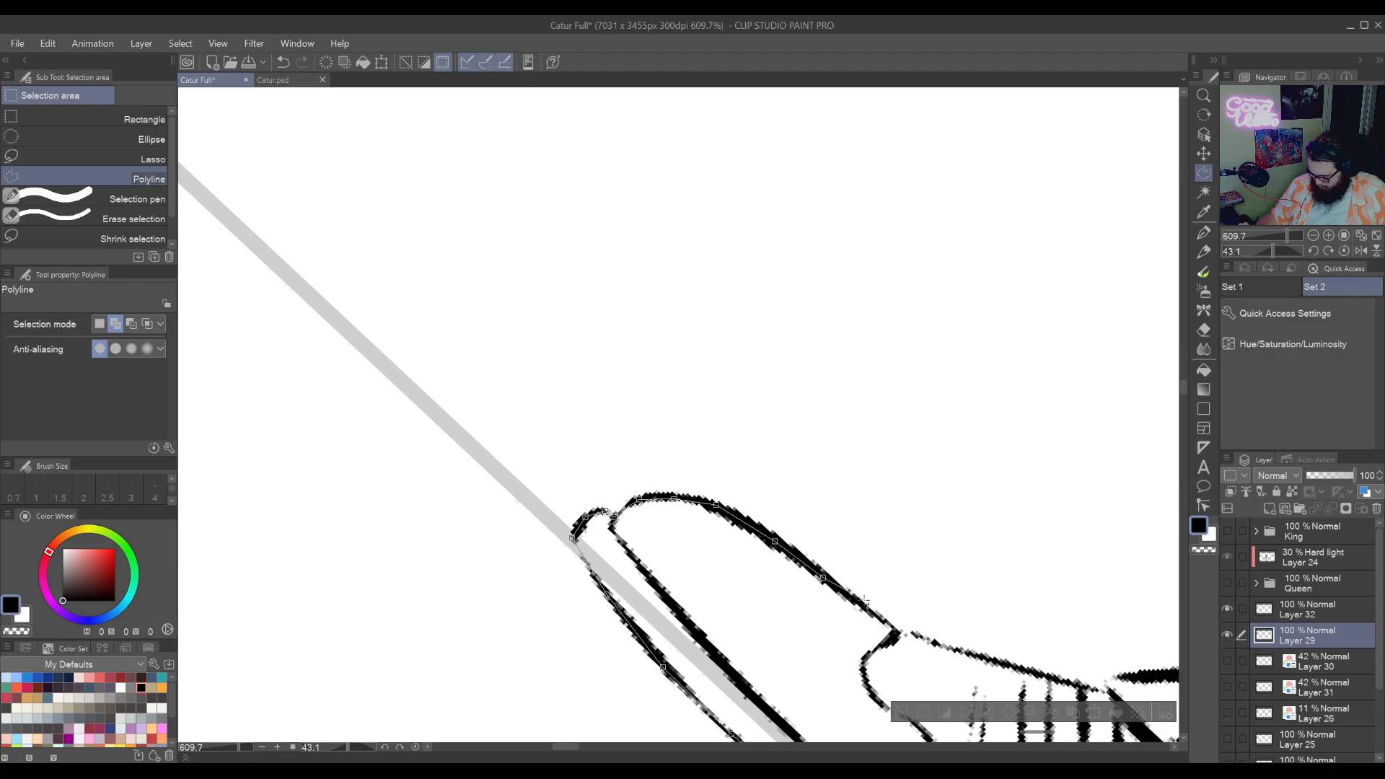
{"action": "left_click", "coordinate": [871, 613]}
{"action": "left_click", "coordinate": [906, 635]}
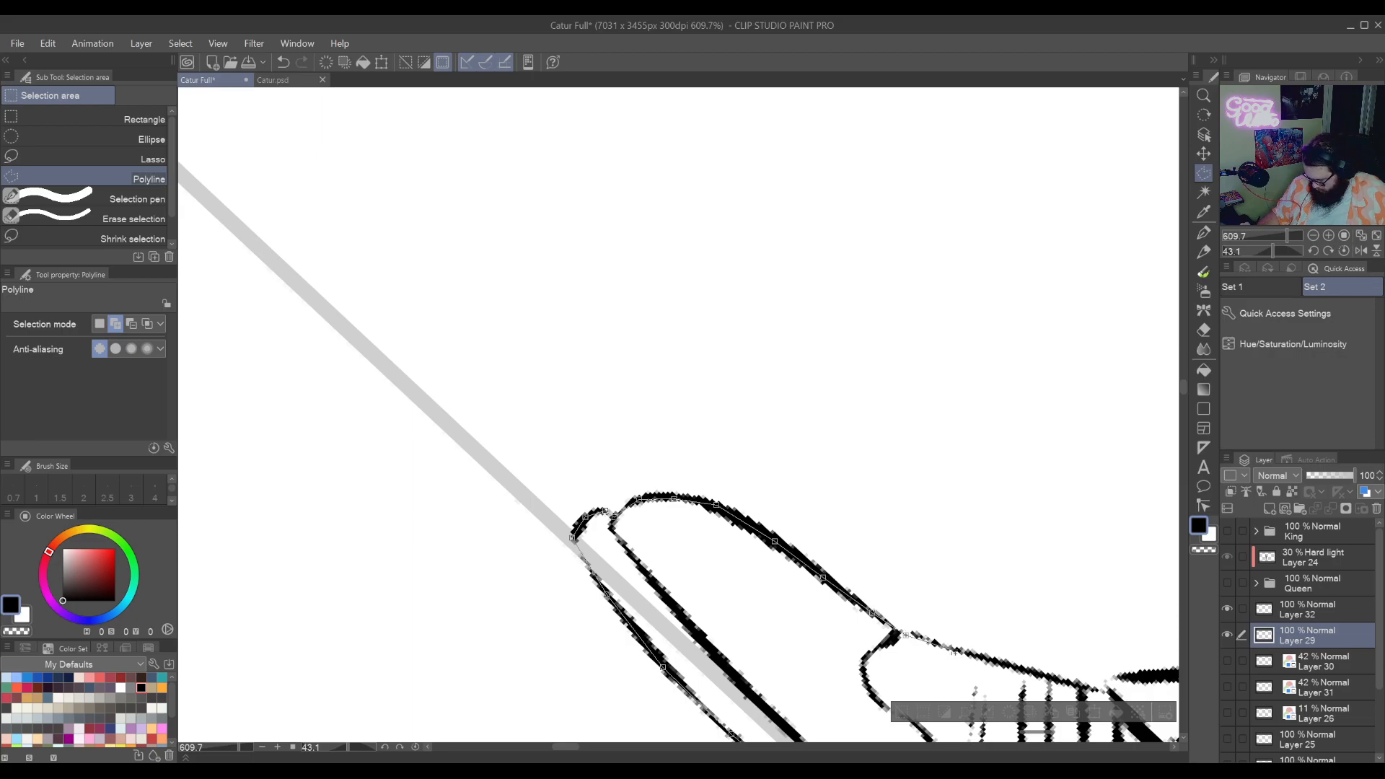
{"action": "left_click", "coordinate": [954, 650]}
Finish the polyline selection along the left shoe's instep and ankle, closing it at the back of the ankle
{"action": "left_click_drag", "start_coordinate": [1059, 630], "coordinate": [994, 538]}
{"action": "left_click", "coordinate": [995, 589]}
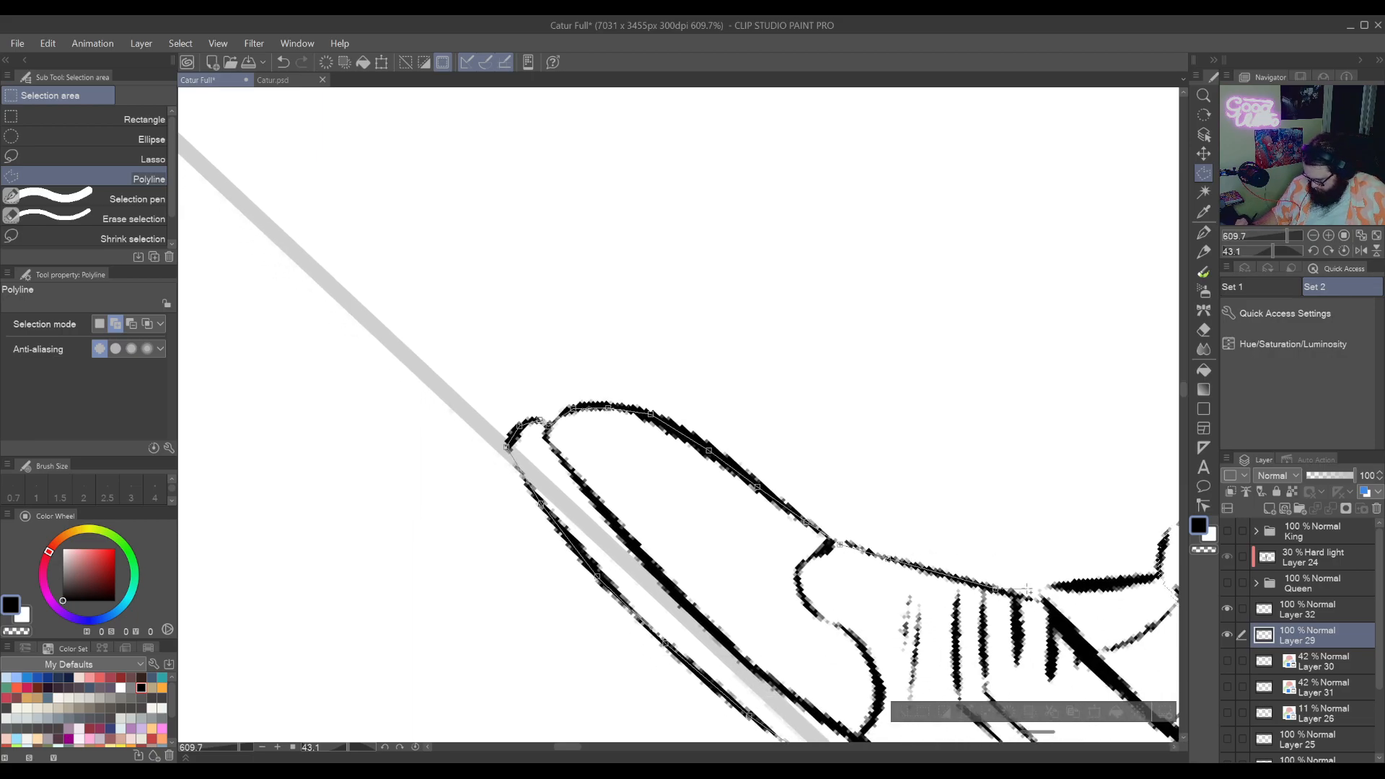
{"action": "left_click", "coordinate": [1040, 588]}
{"action": "left_click_drag", "start_coordinate": [1060, 577], "coordinate": [867, 540]}
{"action": "left_click", "coordinate": [966, 535]}
{"action": "left_click", "coordinate": [1019, 490]}
{"action": "left_click_drag", "start_coordinate": [1169, 629], "coordinate": [957, 476]}
{"action": "left_click", "coordinate": [887, 582]}
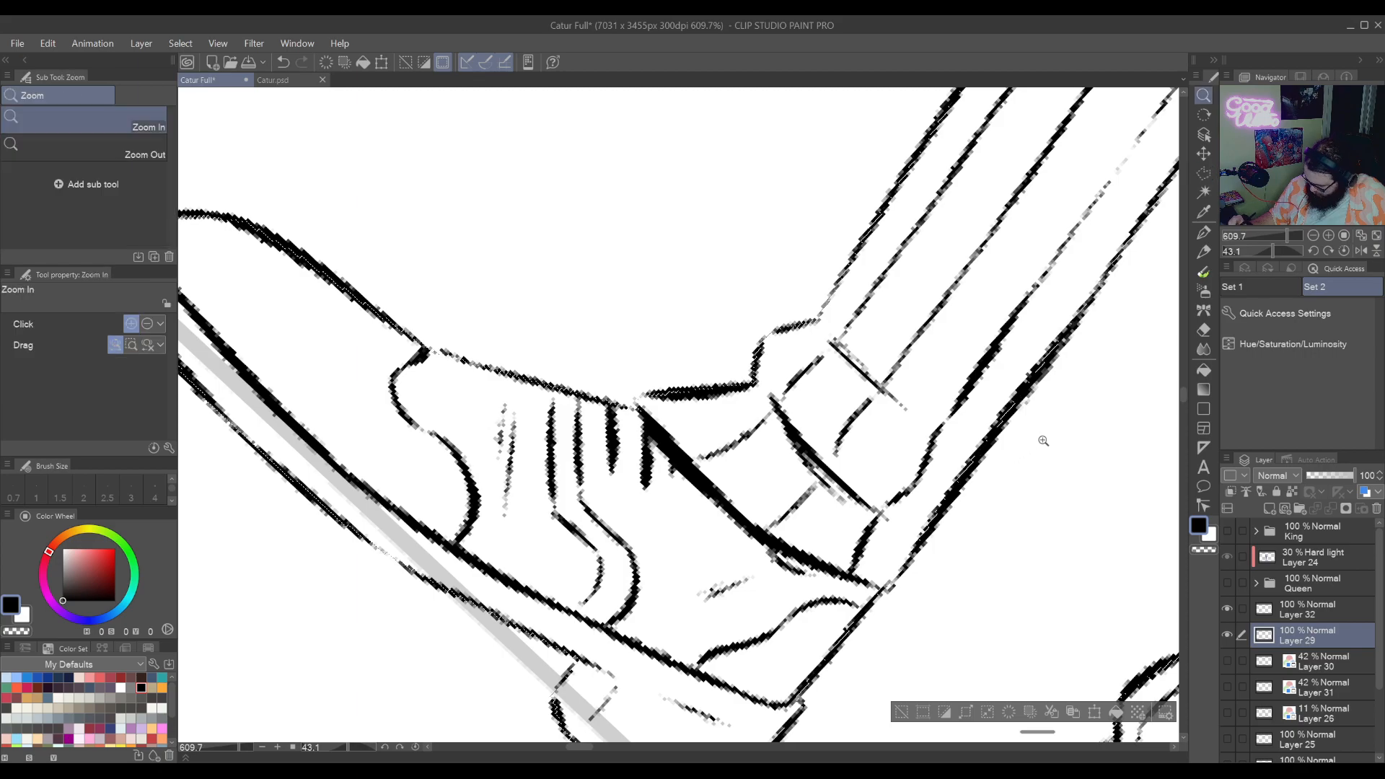
Add a closed polyline selection around the small torn loop at the hem of the jester's coat tail
{"action": "left_click_drag", "start_coordinate": [1041, 440], "coordinate": [960, 451]}
{"action": "left_click_drag", "start_coordinate": [1099, 475], "coordinate": [779, 663]}
{"action": "left_click_drag", "start_coordinate": [1075, 424], "coordinate": [881, 624]}
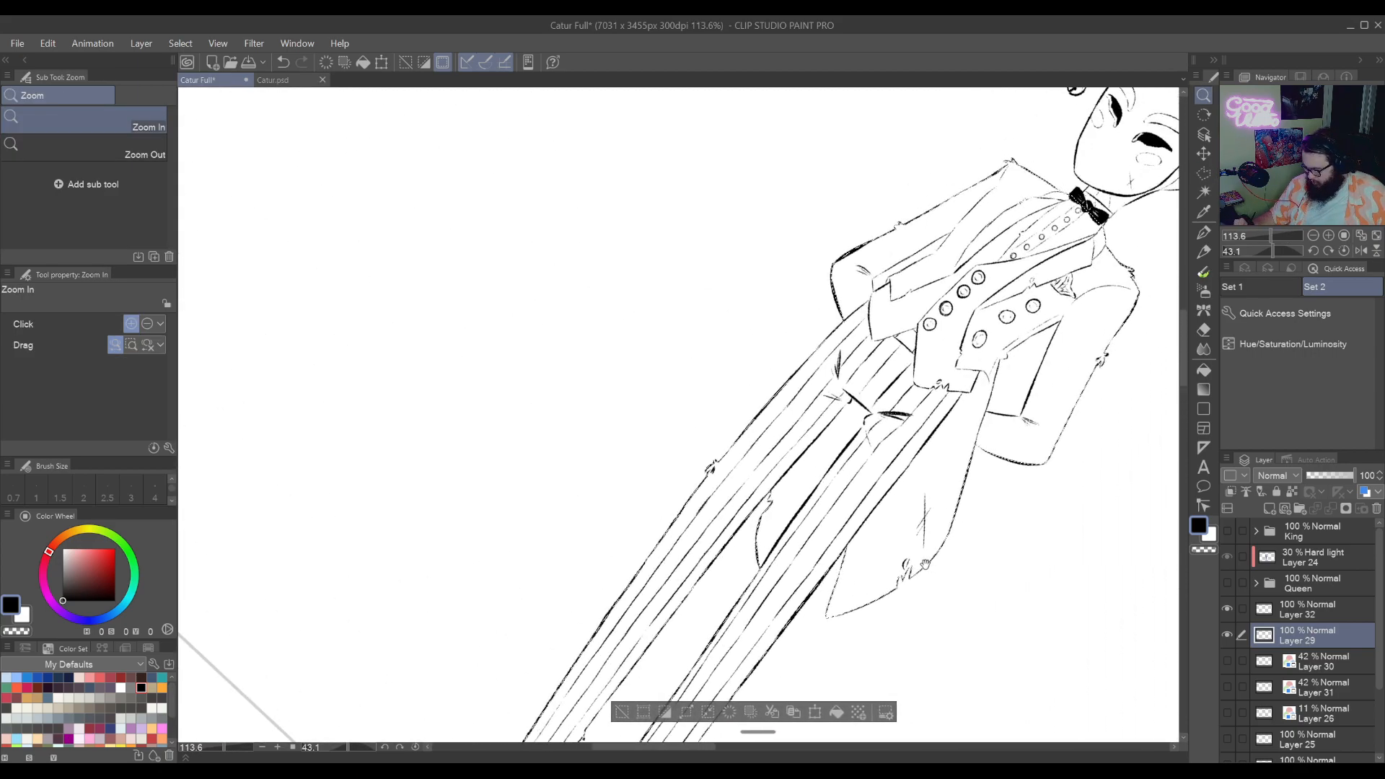
{"action": "left_click_drag", "start_coordinate": [919, 577], "coordinate": [987, 454]}
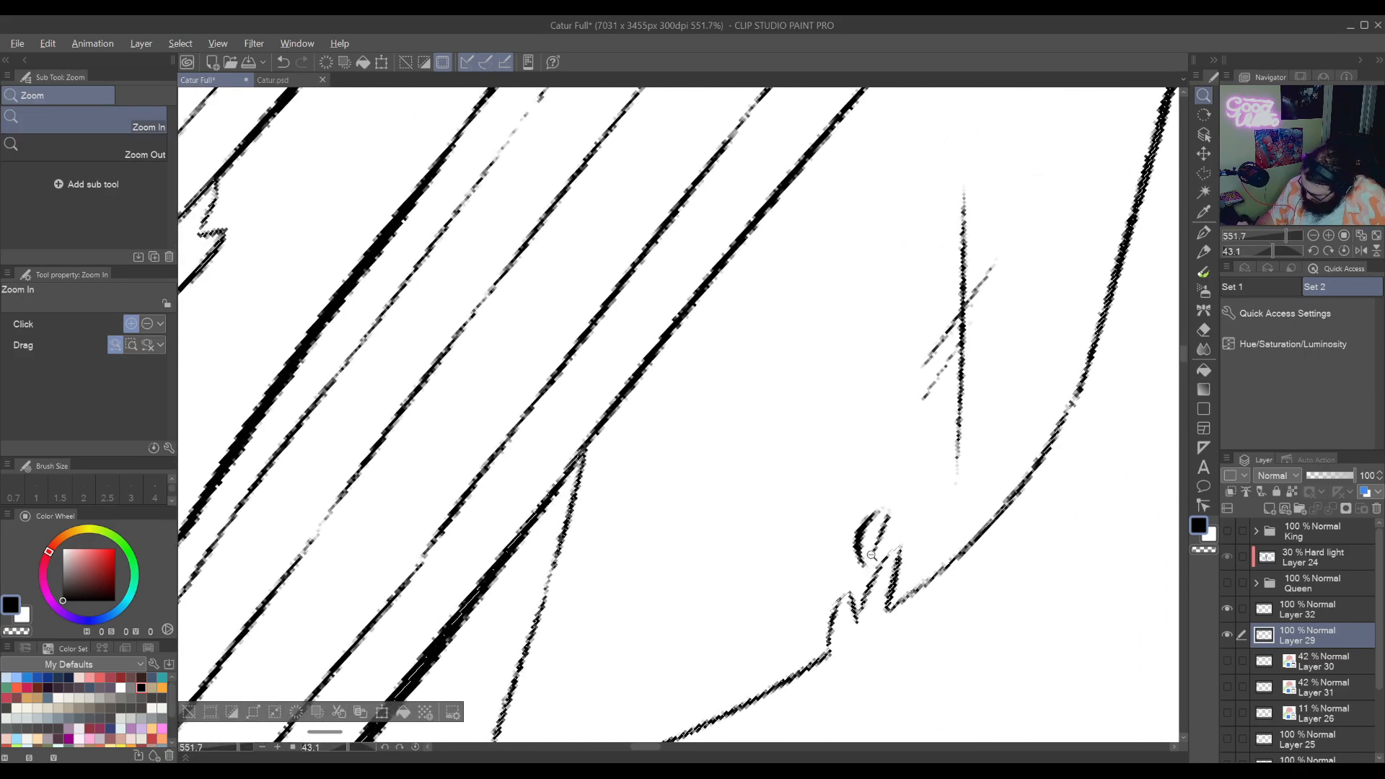
{"action": "key", "text": "alt"}
{"action": "left_click", "coordinate": [1204, 229]}
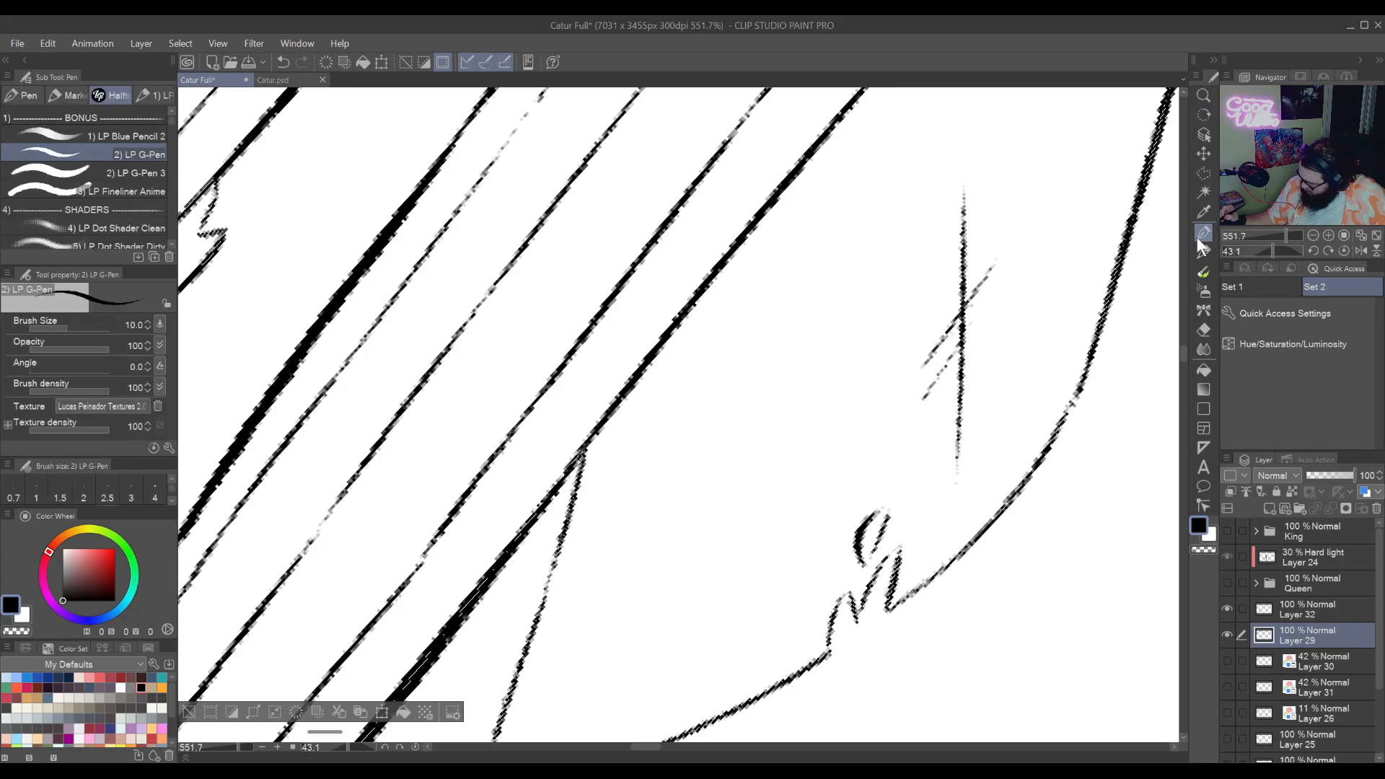
{"action": "left_click", "coordinate": [1202, 174]}
{"action": "left_click", "coordinate": [867, 565]}
{"action": "left_click", "coordinate": [891, 511]}
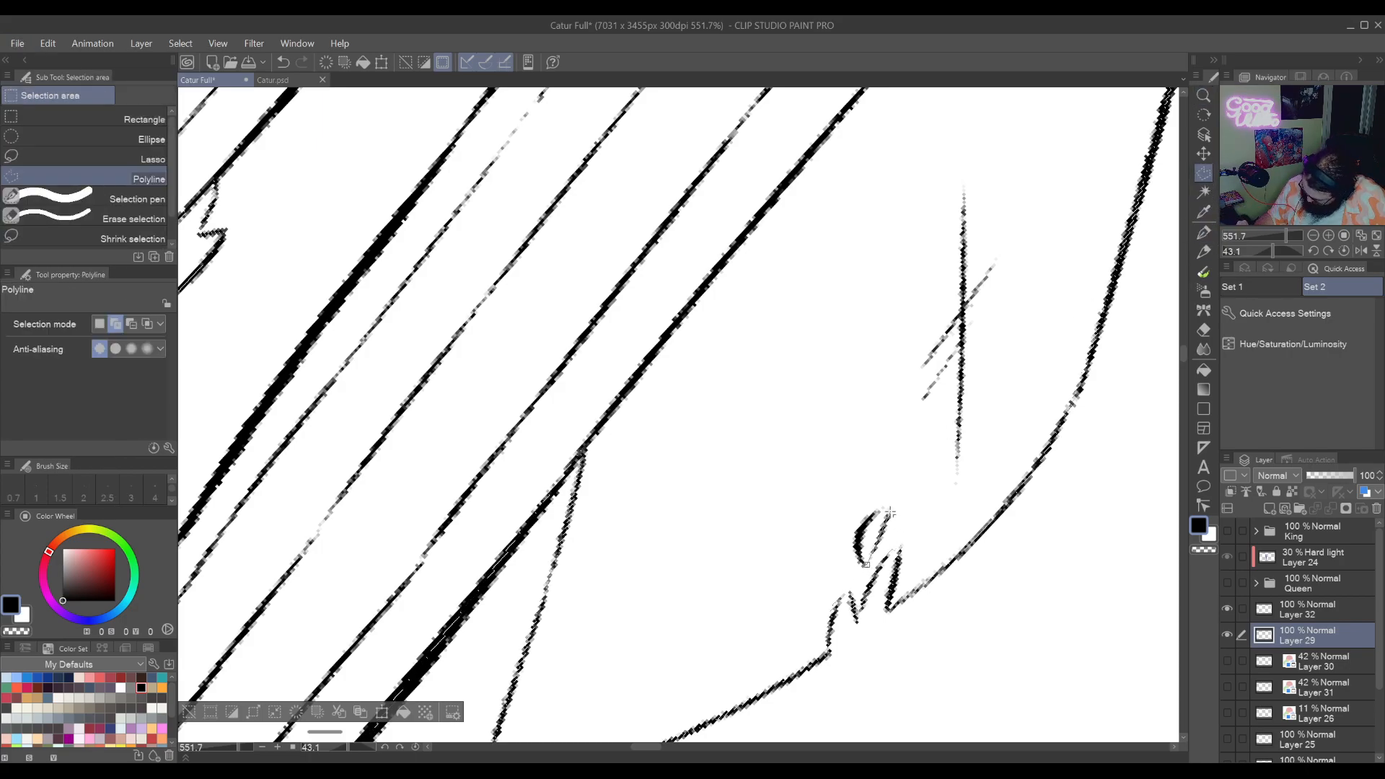
{"action": "left_click", "coordinate": [874, 507]}
{"action": "left_click", "coordinate": [864, 518]}
{"action": "left_click", "coordinate": [856, 533]}
{"action": "left_click", "coordinate": [855, 550]}
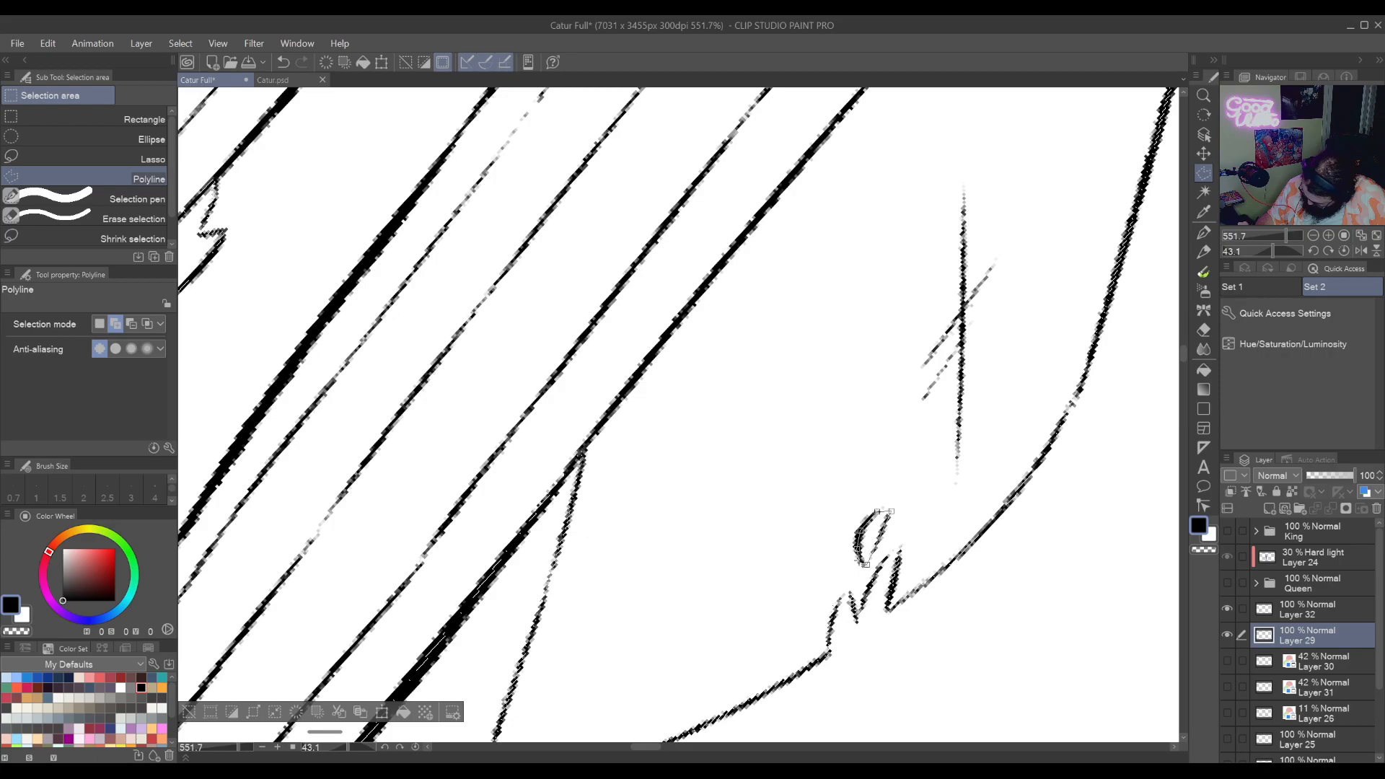
{"action": "left_click", "coordinate": [867, 565]}
Begin an added polyline selection at the coat's right side and trace across to the right sleeve, continuing up its inner edge
{"action": "left_click_drag", "start_coordinate": [1046, 358], "coordinate": [772, 613]}
{"action": "left_click_drag", "start_coordinate": [1103, 187], "coordinate": [875, 606]}
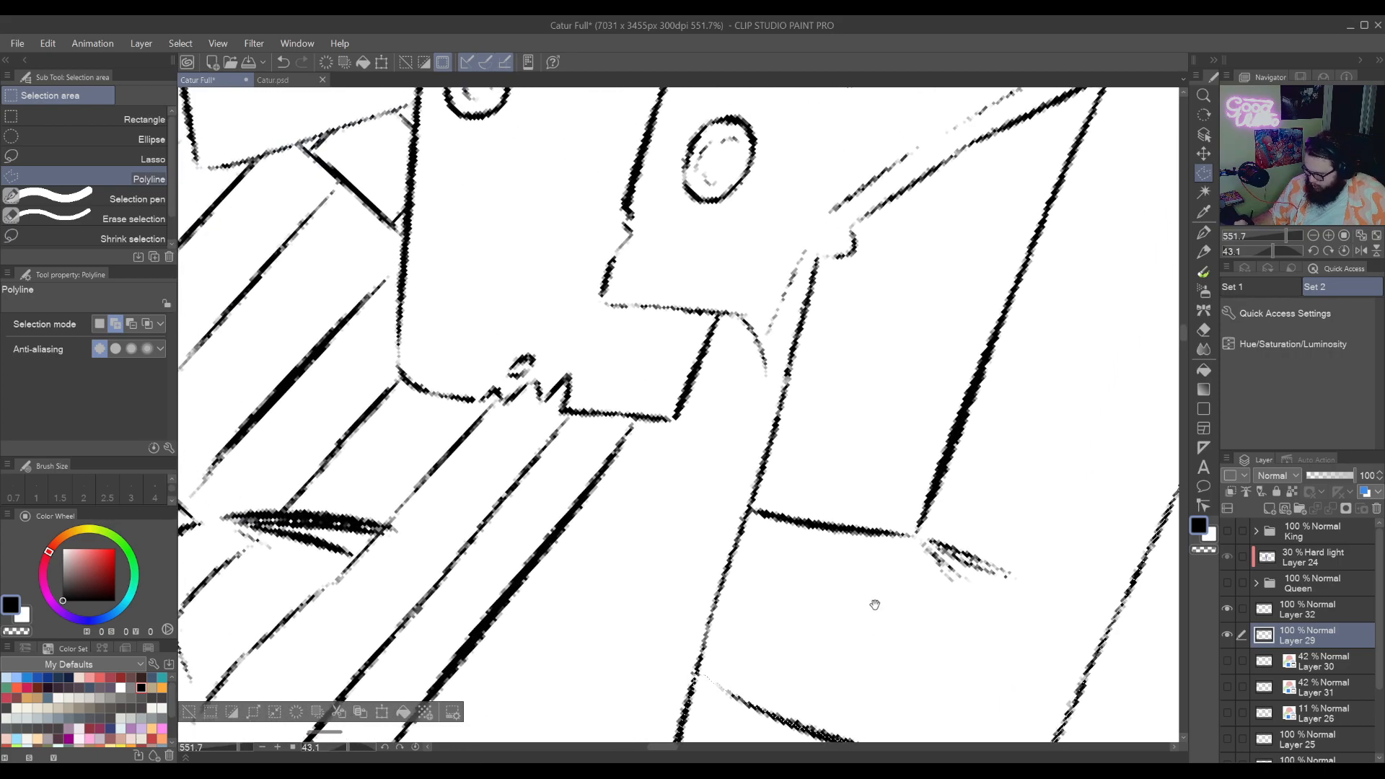
{"action": "left_click", "coordinate": [748, 509]}
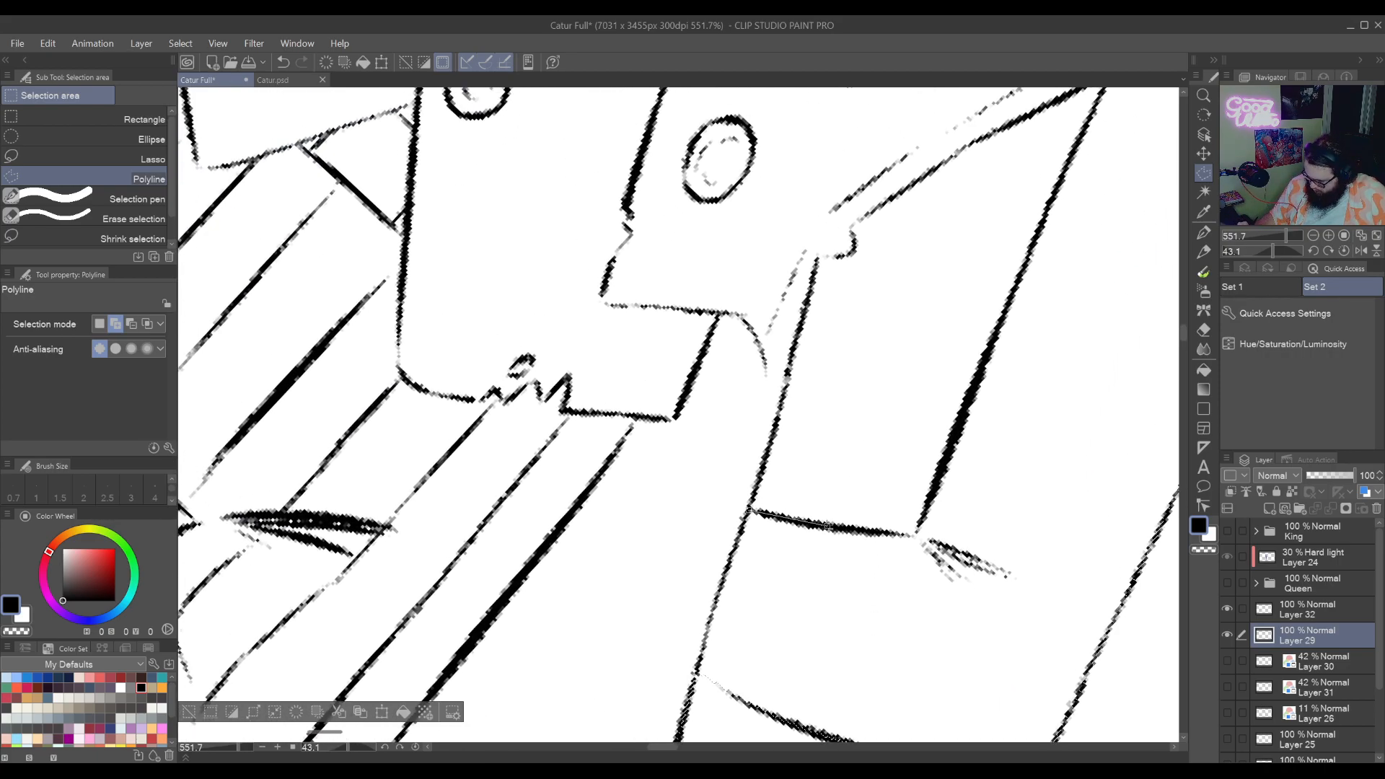
{"action": "left_click", "coordinate": [880, 533]}
{"action": "left_click", "coordinate": [917, 536]}
{"action": "left_click", "coordinate": [937, 482]}
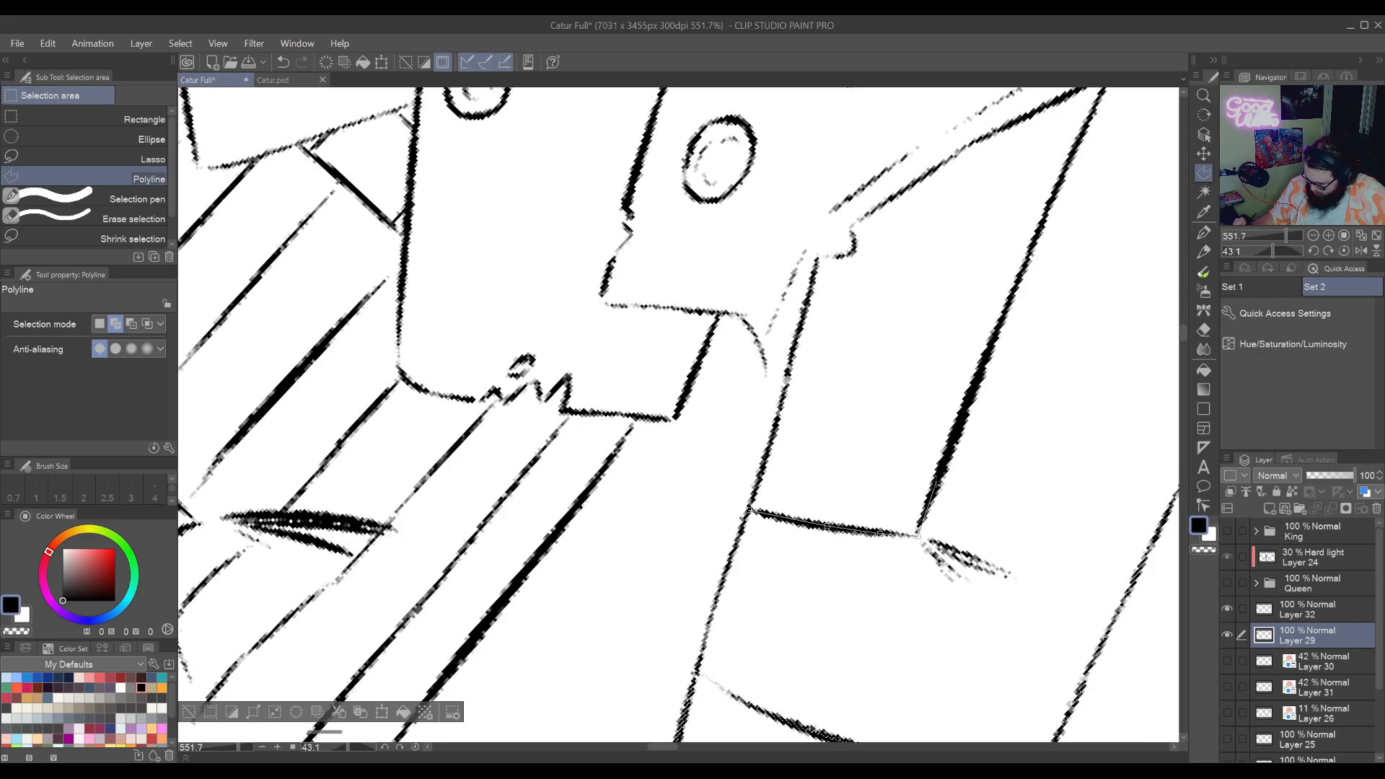
{"action": "left_click_drag", "start_coordinate": [994, 391], "coordinate": [921, 543]}
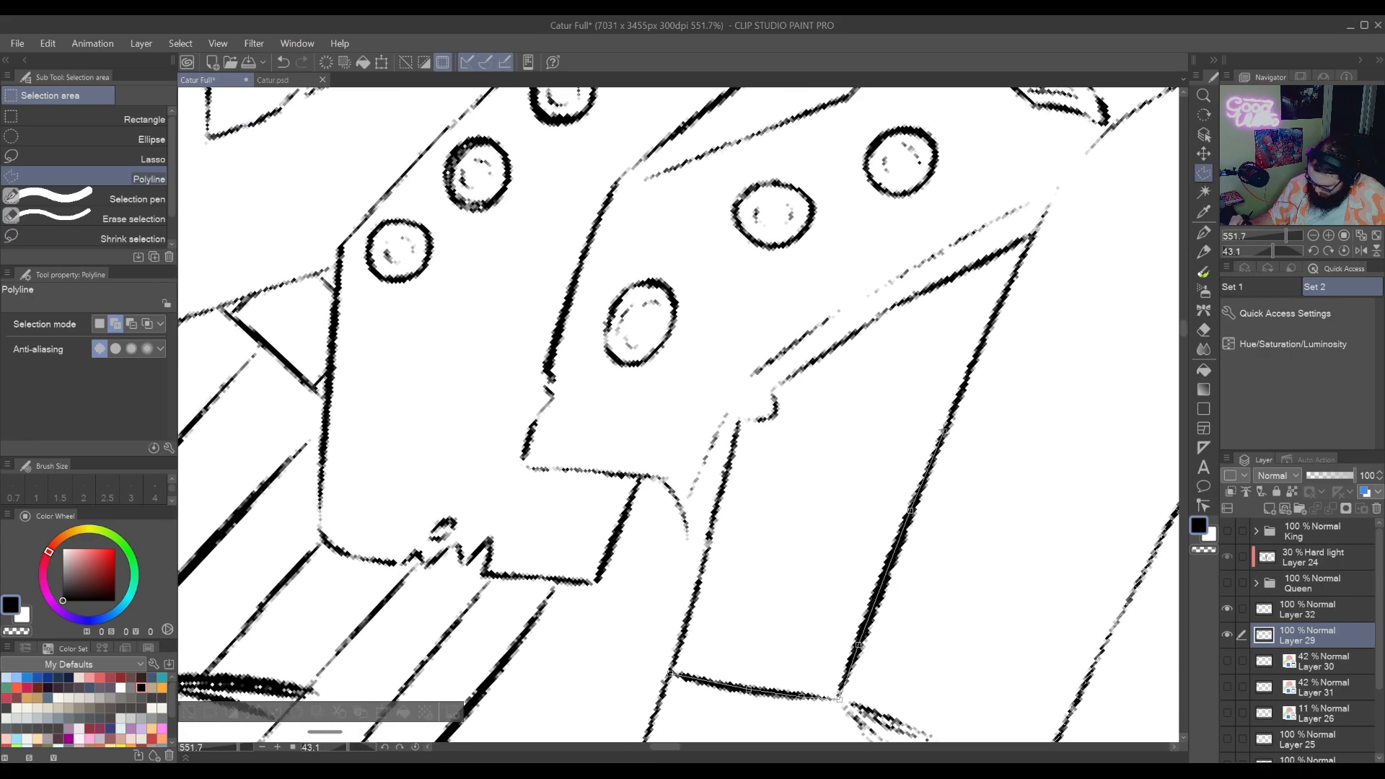
{"action": "left_click_drag", "start_coordinate": [982, 346], "coordinate": [959, 452]}
{"action": "left_click", "coordinate": [958, 442]}
{"action": "left_click", "coordinate": [991, 373]}
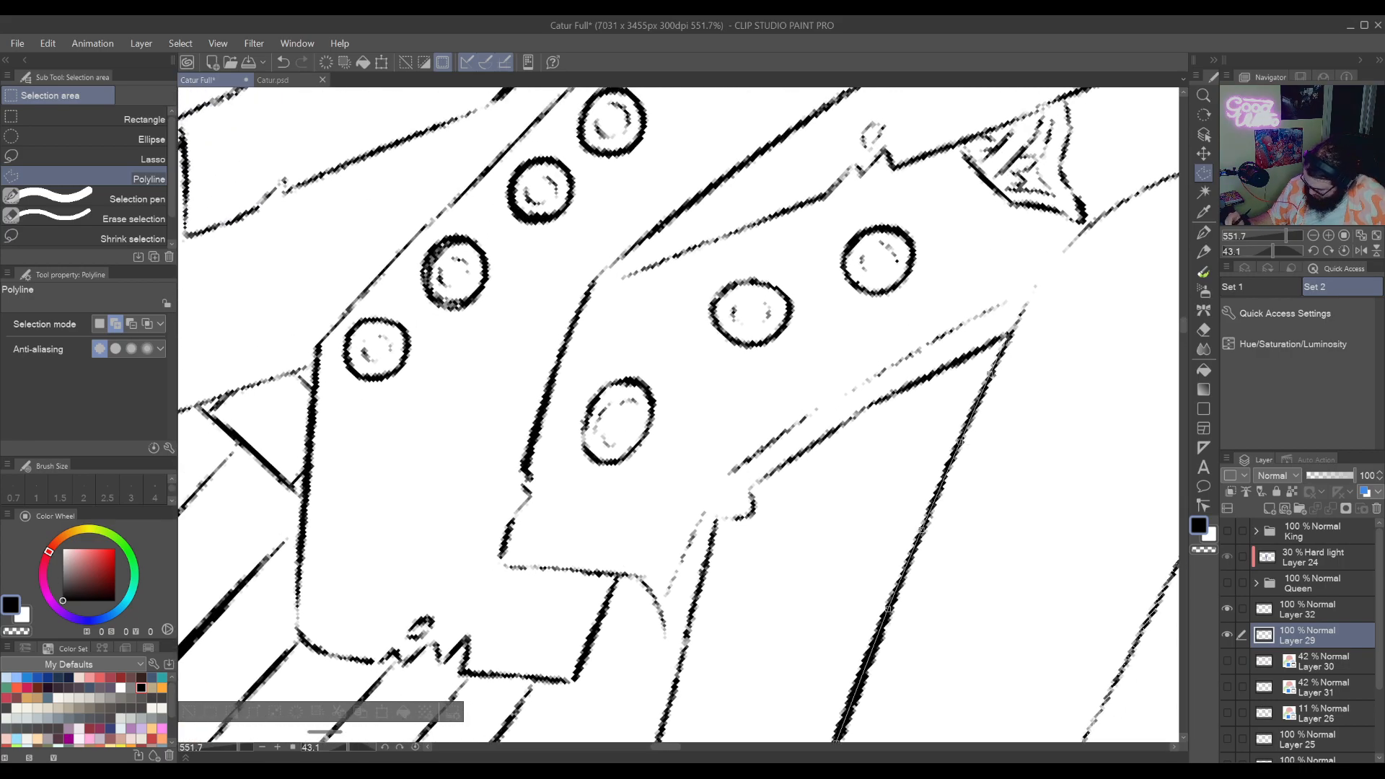
Finish the polyline selection from the right armpit along the coat's side edge, closing the area between torso and arm
{"action": "left_click", "coordinate": [1011, 329]}
{"action": "left_click", "coordinate": [931, 375]}
{"action": "left_click", "coordinate": [860, 410]}
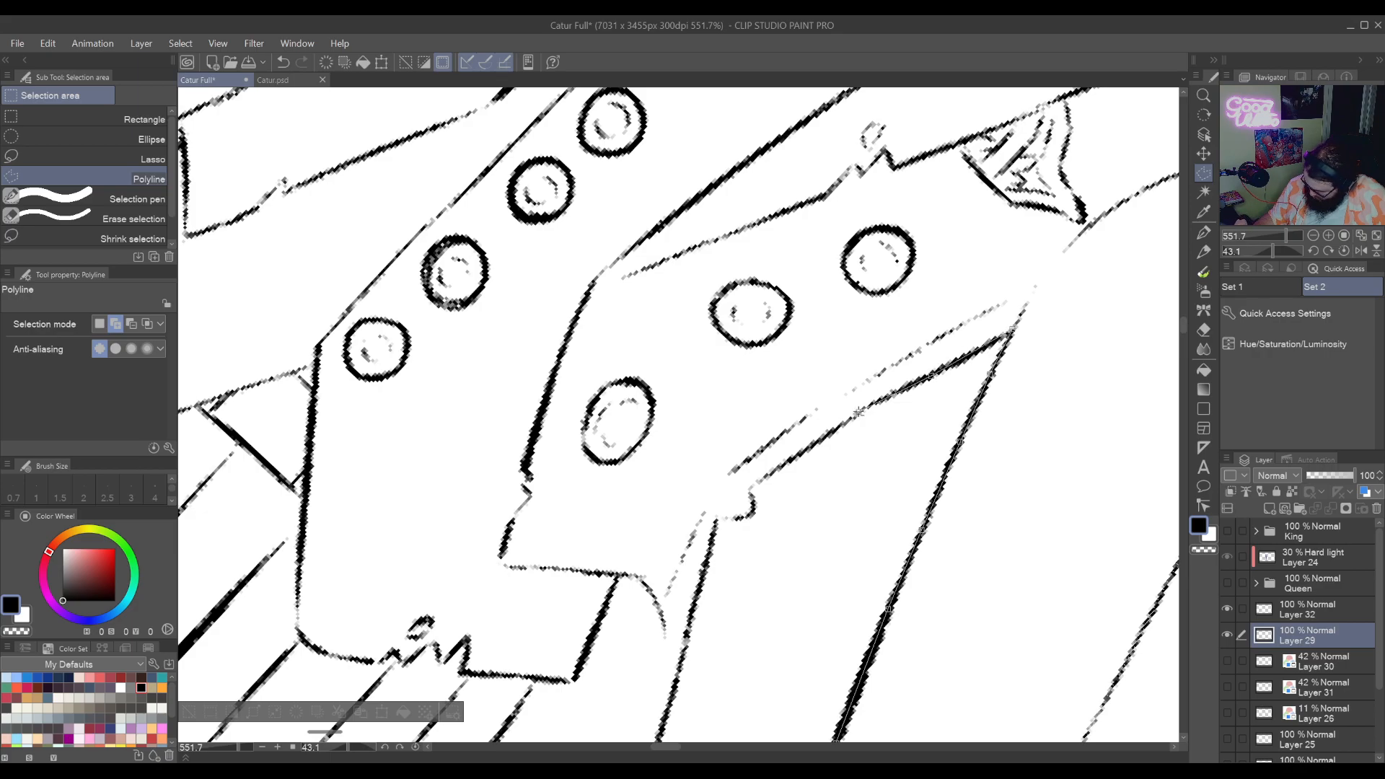
{"action": "left_click", "coordinate": [792, 458]}
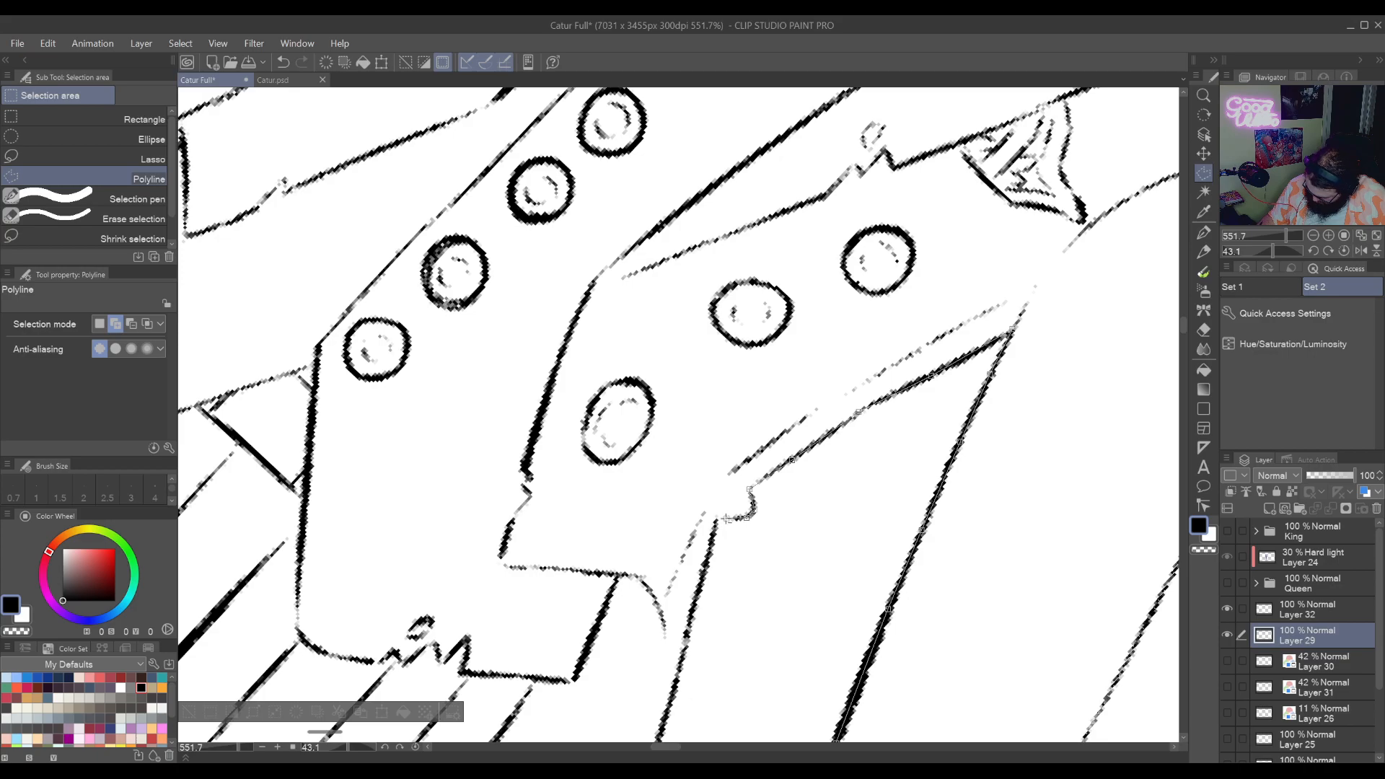
{"action": "left_click", "coordinate": [700, 585]}
{"action": "left_click_drag", "start_coordinate": [724, 667], "coordinate": [893, 368]}
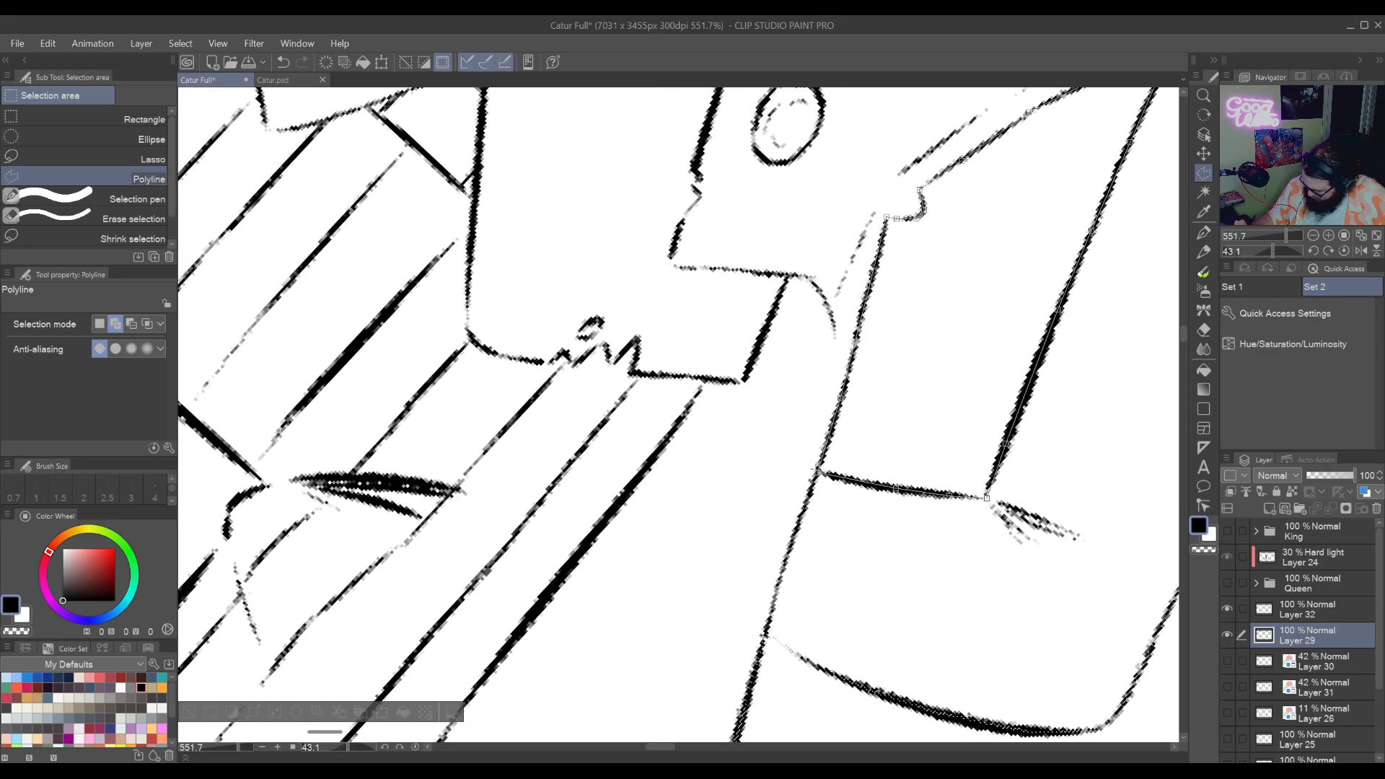
{"action": "double_click", "coordinate": [839, 438]}
Begin an added polyline selection at the left cuff and trace up the left sleeve's inner edge to the armpit
{"action": "left_click_drag", "start_coordinate": [1053, 320], "coordinate": [986, 391]}
{"action": "scroll", "coordinate": [970, 424], "scroll_direction": "down", "scroll_amount": 5}
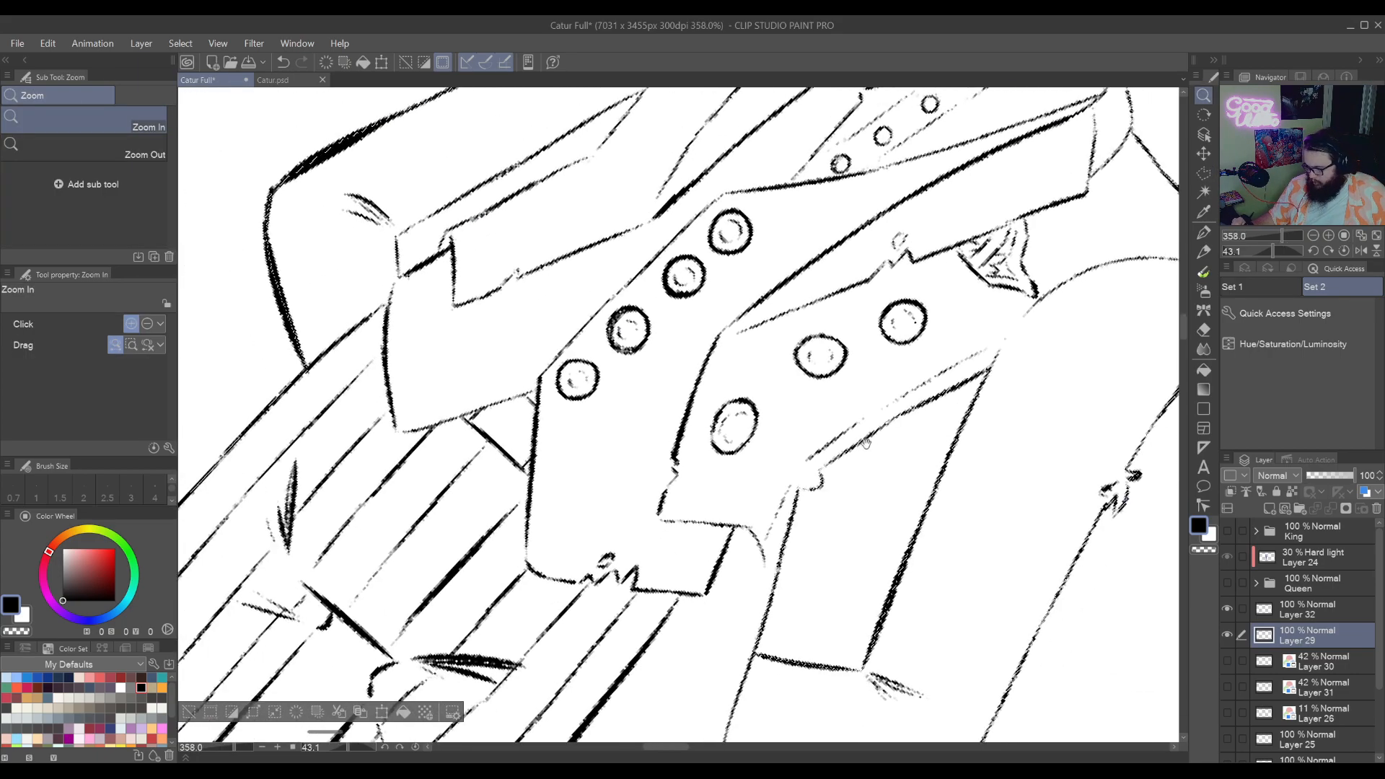
{"action": "scroll", "coordinate": [851, 521], "scroll_direction": "up", "scroll_amount": 5}
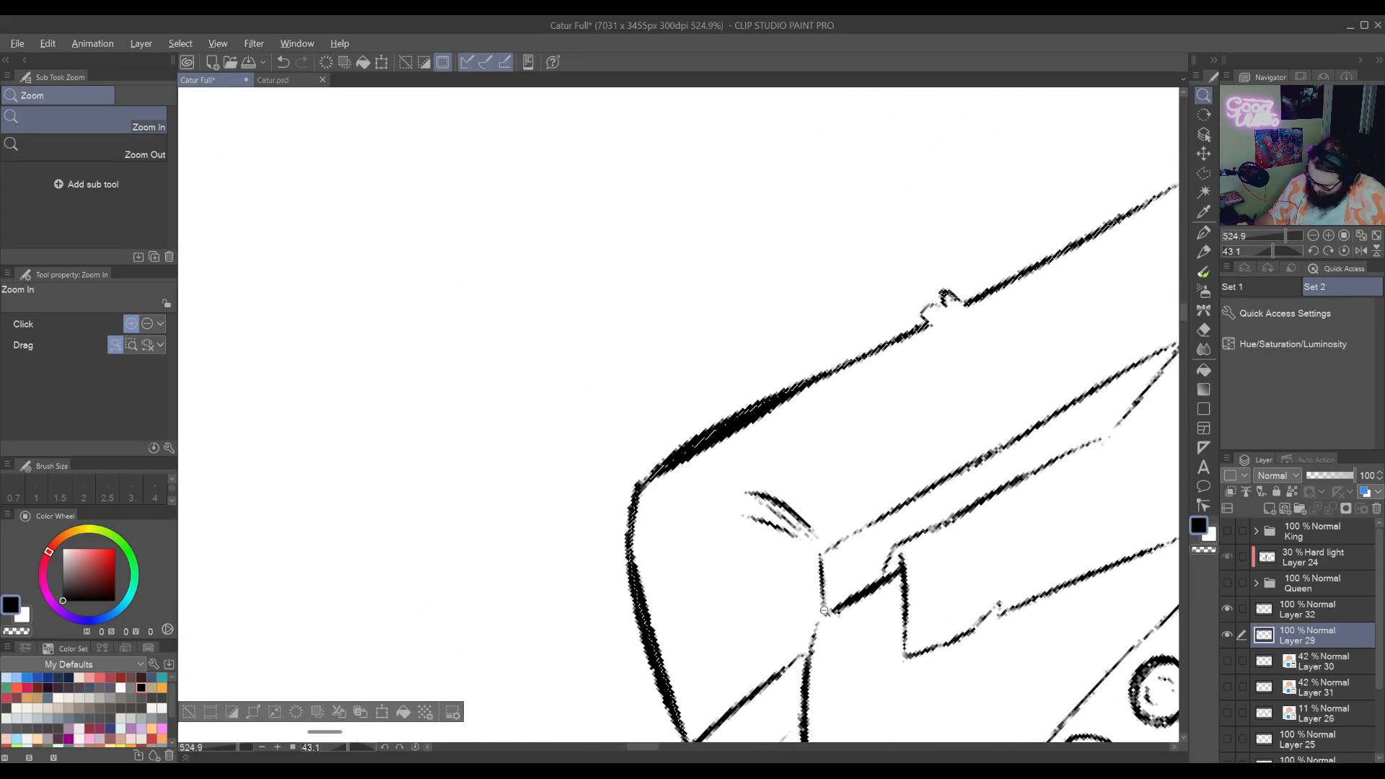
{"action": "key", "text": "m"}
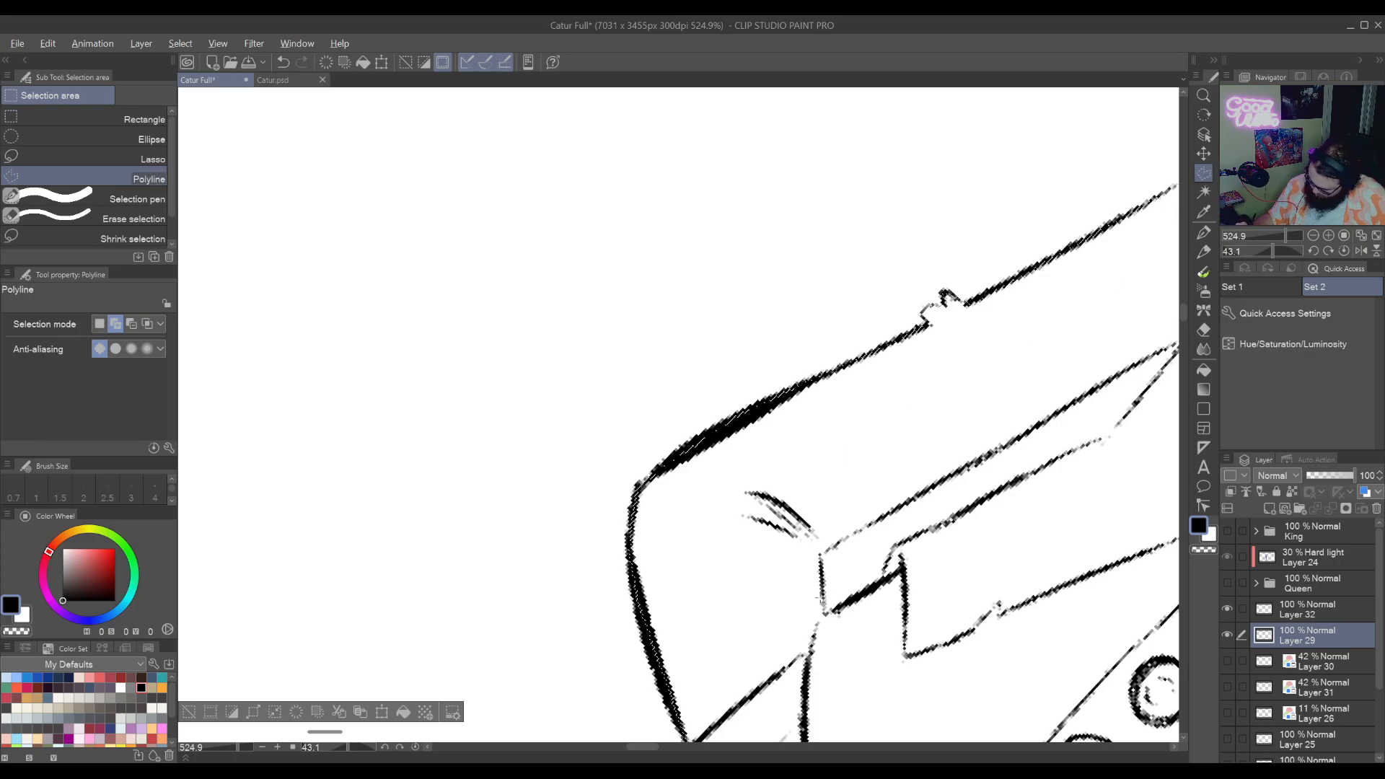
{"action": "left_click", "coordinate": [821, 557]}
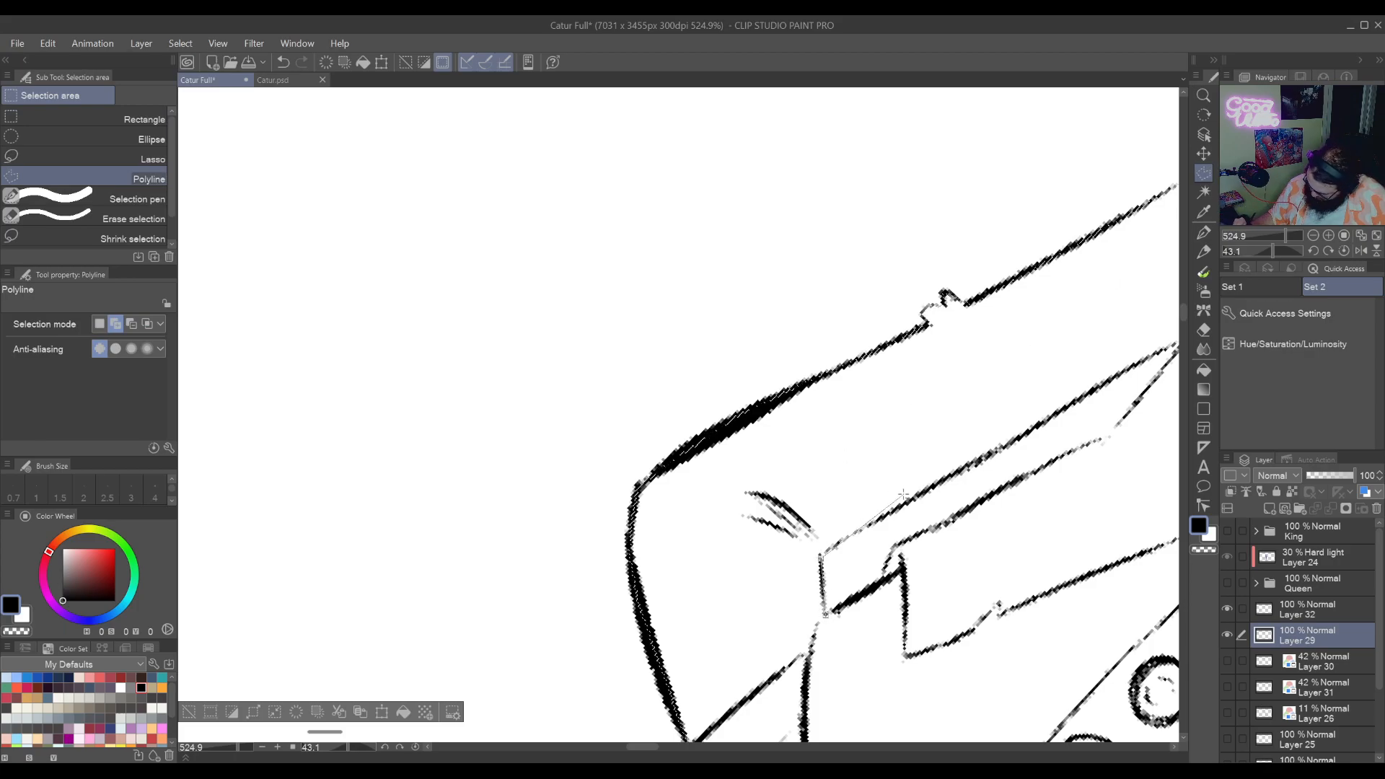
{"action": "left_click", "coordinate": [864, 528]}
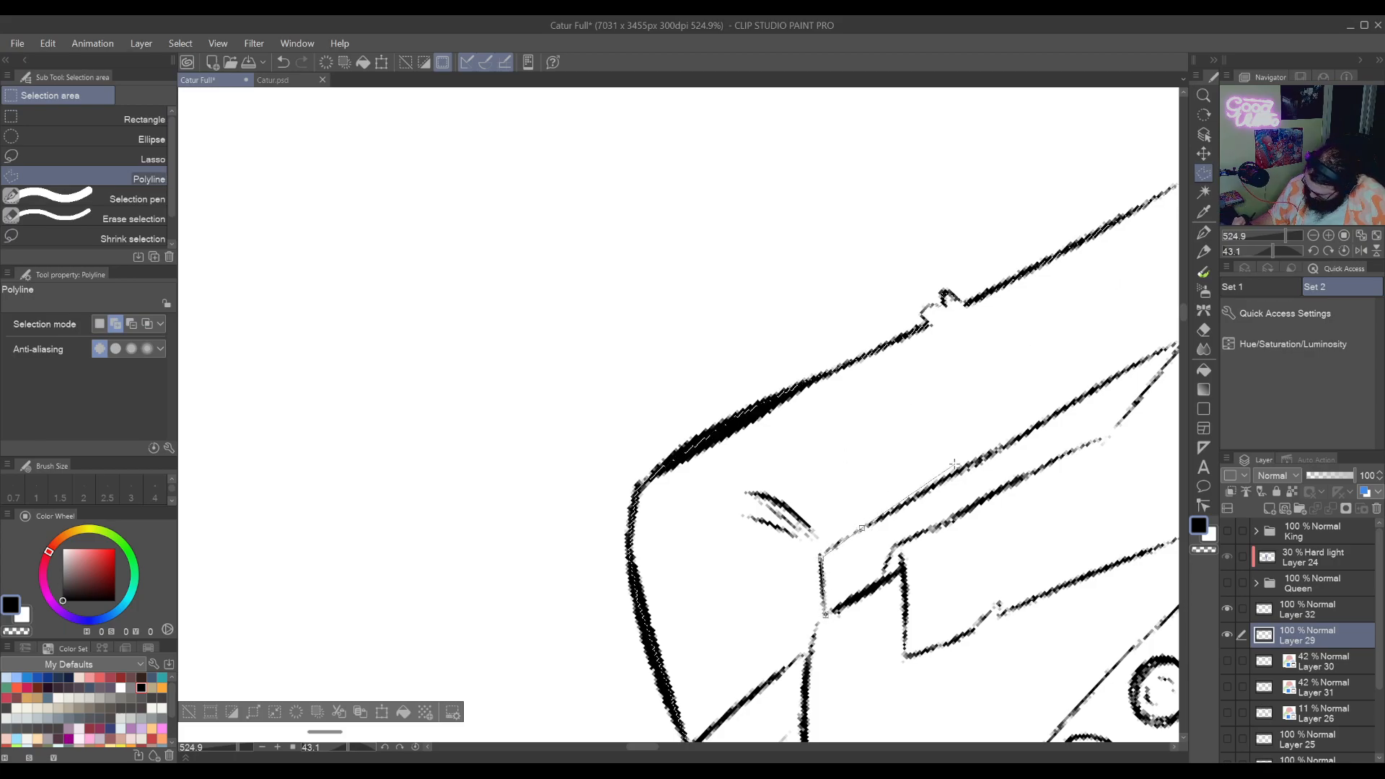
{"action": "left_click", "coordinate": [1092, 394]}
{"action": "left_click", "coordinate": [1153, 354]}
{"action": "left_click_drag", "start_coordinate": [1153, 354], "coordinate": [971, 456]}
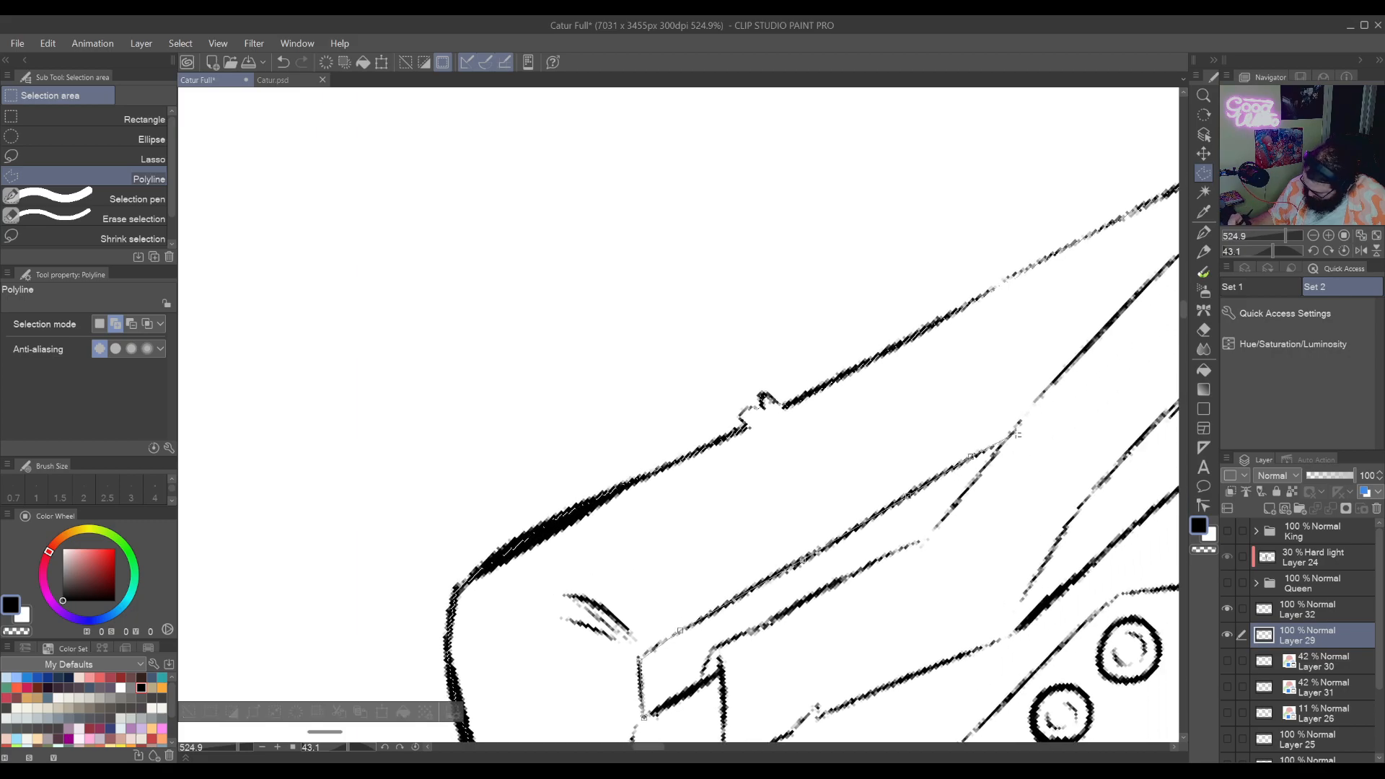
{"action": "left_click", "coordinate": [1004, 441]}
Extend the polyline selection from the left armpit down along the coat's edge to the corner beside the cuff
{"action": "left_click", "coordinate": [925, 540]}
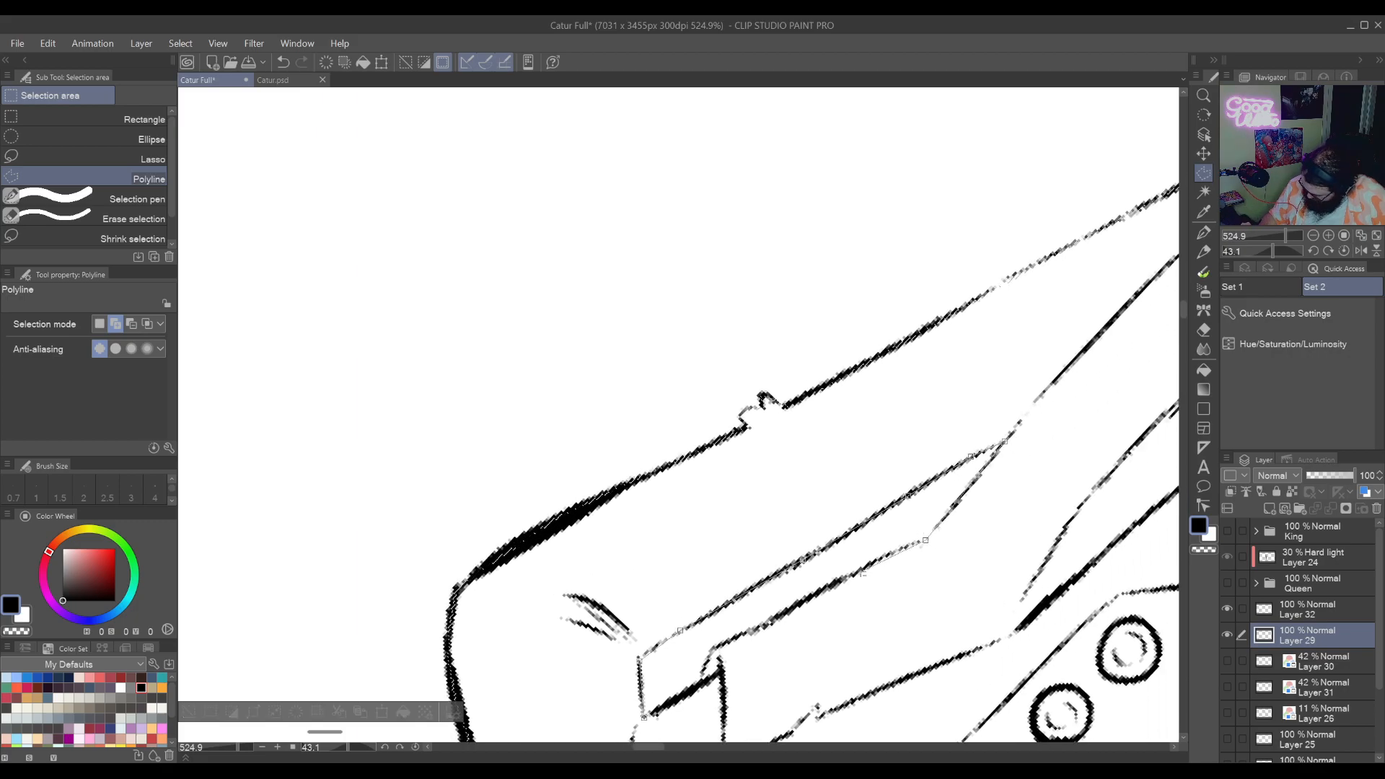
{"action": "left_click", "coordinate": [874, 559]}
{"action": "left_click", "coordinate": [821, 592]}
{"action": "left_click", "coordinate": [752, 631]}
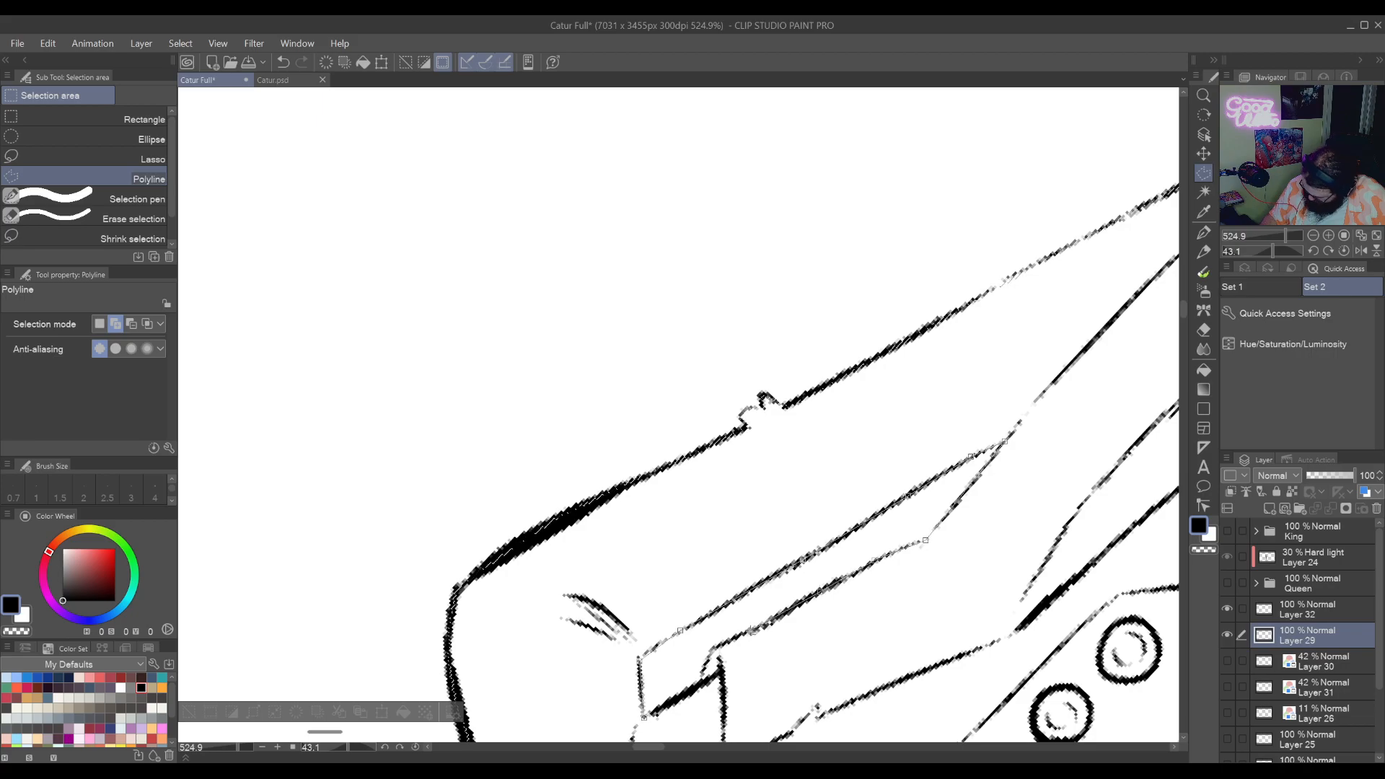
{"action": "left_click", "coordinate": [713, 649]}
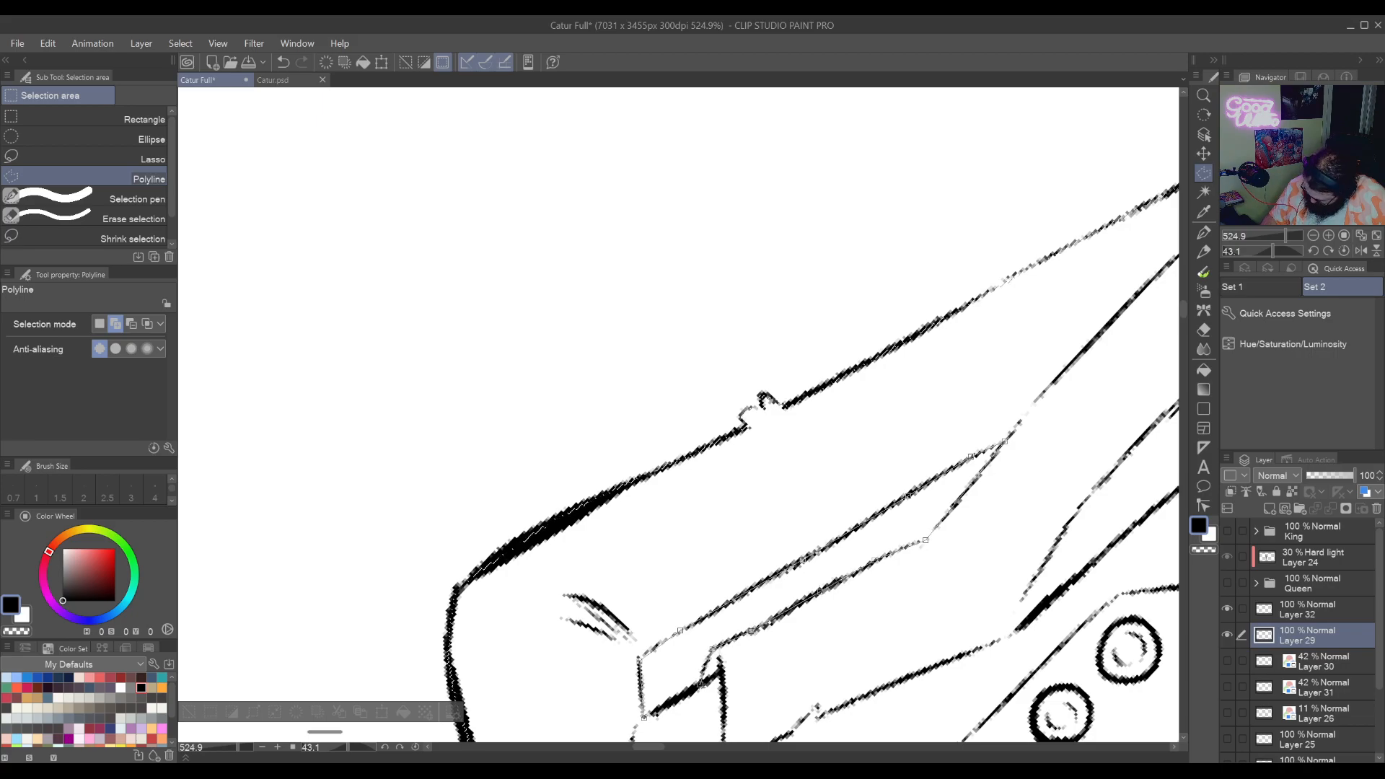
{"action": "left_click", "coordinate": [644, 717]}
Reset the canvas rotation and begin an added polyline selection at the bow tie, tracing up the neck to the mask's chin
{"action": "key", "text": "ctrl+space"}
{"action": "left_click_drag", "start_coordinate": [948, 491], "coordinate": [846, 460]}
{"action": "key", "text": "space"}
{"action": "key", "text": "shift+space"}
{"action": "left_click_drag", "start_coordinate": [916, 606], "coordinate": [1020, 394]}
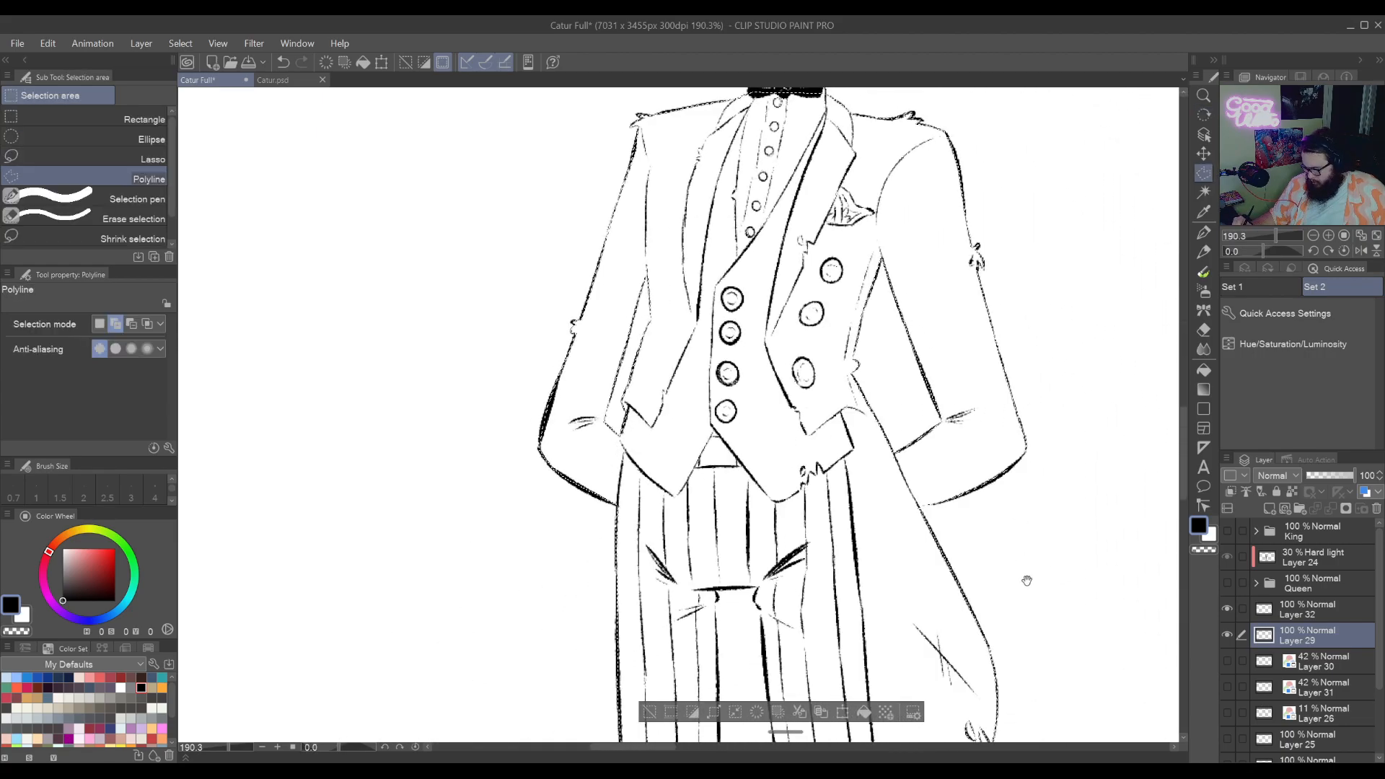
{"action": "left_click_drag", "start_coordinate": [1026, 580], "coordinate": [912, 671]}
{"action": "scroll", "coordinate": [912, 671], "scroll_direction": "down", "scroll_amount": 10}
{"action": "mouse_move", "coordinate": [918, 417]}
{"action": "left_mouse_down"}
{"action": "mouse_move", "coordinate": [900, 458]}
{"action": "mouse_move", "coordinate": [906, 628]}
{"action": "left_mouse_up"}
{"action": "mouse_move", "coordinate": [901, 444]}
{"action": "left_mouse_down"}
{"action": "mouse_move", "coordinate": [906, 550]}
{"action": "mouse_move", "coordinate": [883, 696]}
{"action": "left_mouse_up"}
{"action": "left_click_drag", "start_coordinate": [891, 393], "coordinate": [869, 675]}
{"action": "mouse_move", "coordinate": [856, 538]}
{"action": "left_mouse_down"}
{"action": "mouse_move", "coordinate": [858, 678]}
{"action": "mouse_move", "coordinate": [881, 705]}
{"action": "mouse_move", "coordinate": [881, 358]}
{"action": "left_mouse_up"}
{"action": "left_click_drag", "start_coordinate": [854, 494], "coordinate": [1046, 712]}
{"action": "left_click_drag", "start_coordinate": [904, 462], "coordinate": [917, 310]}
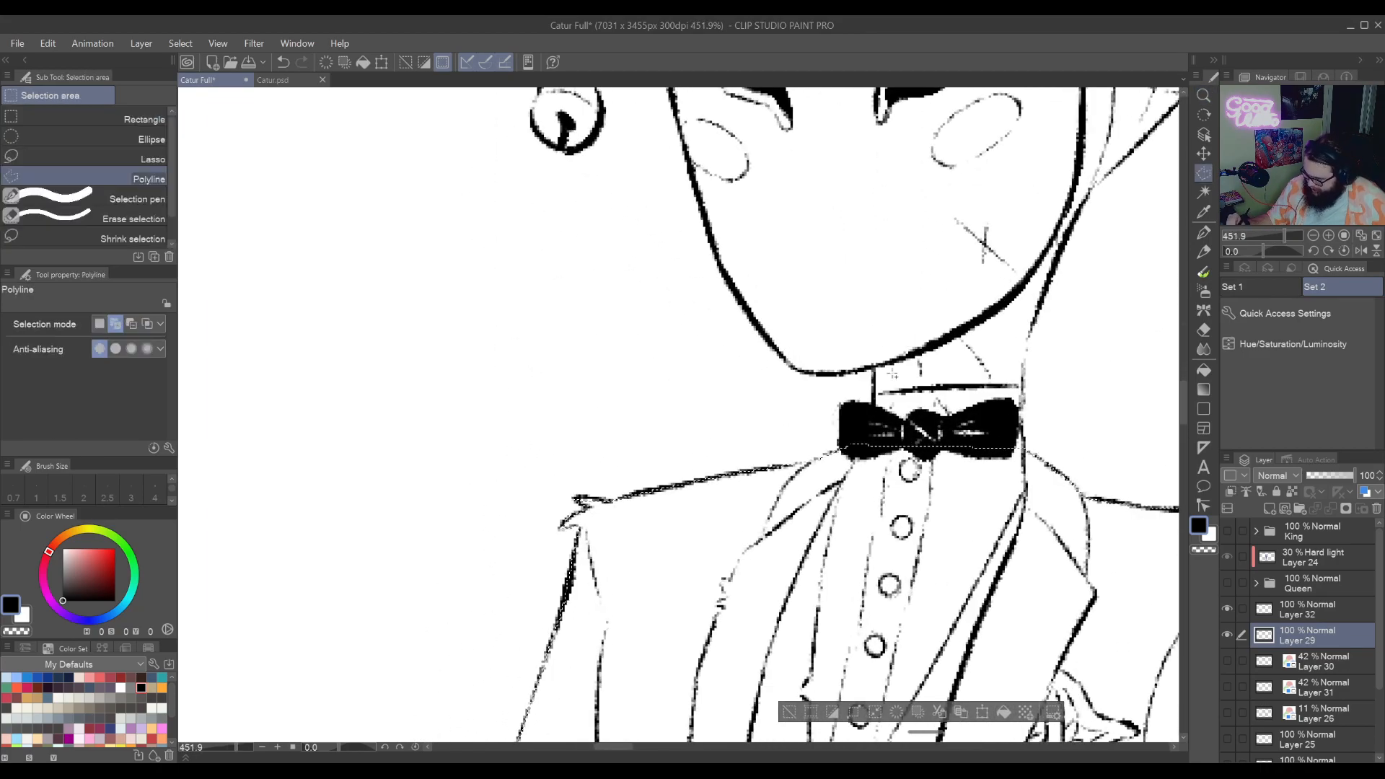
{"action": "left_click", "coordinate": [856, 455]}
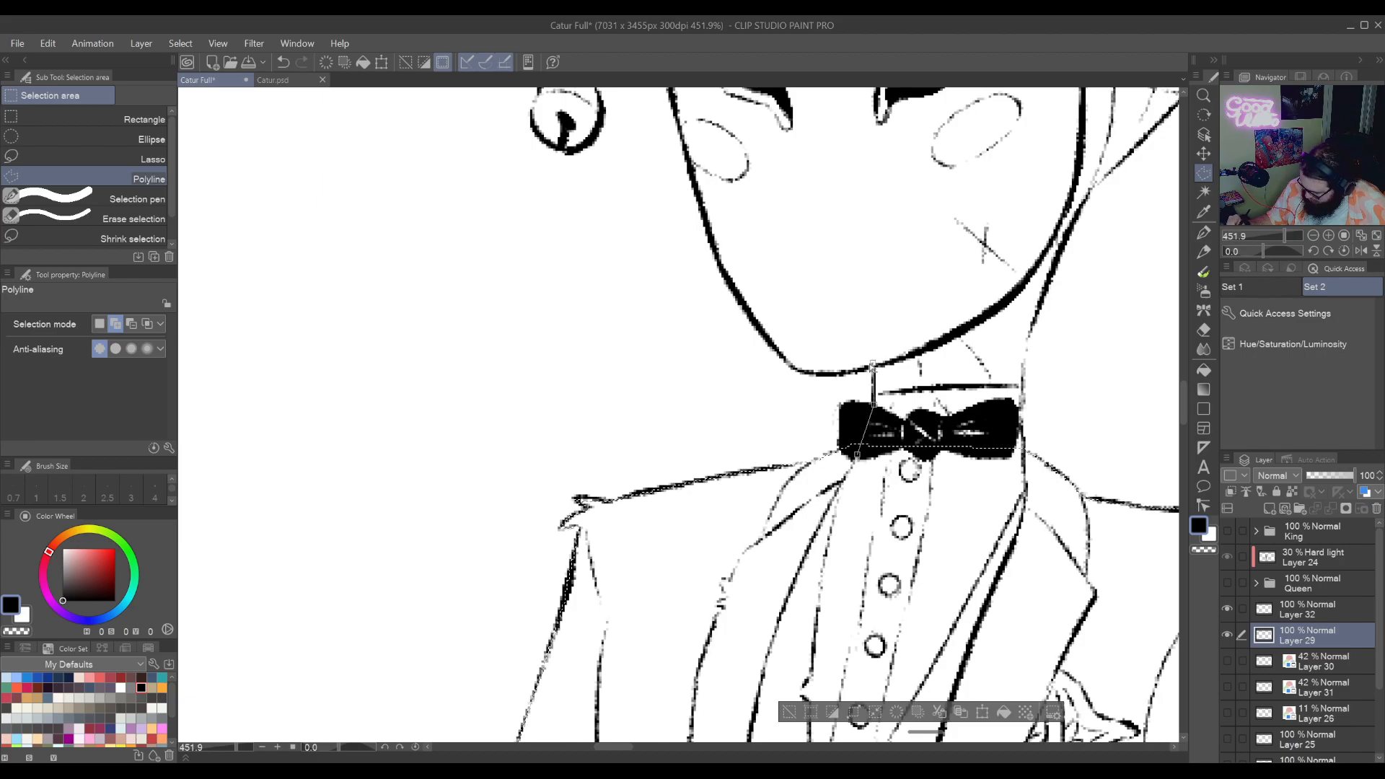
{"action": "left_click", "coordinate": [873, 364]}
{"action": "left_click", "coordinate": [833, 373]}
{"action": "left_click", "coordinate": [794, 369]}
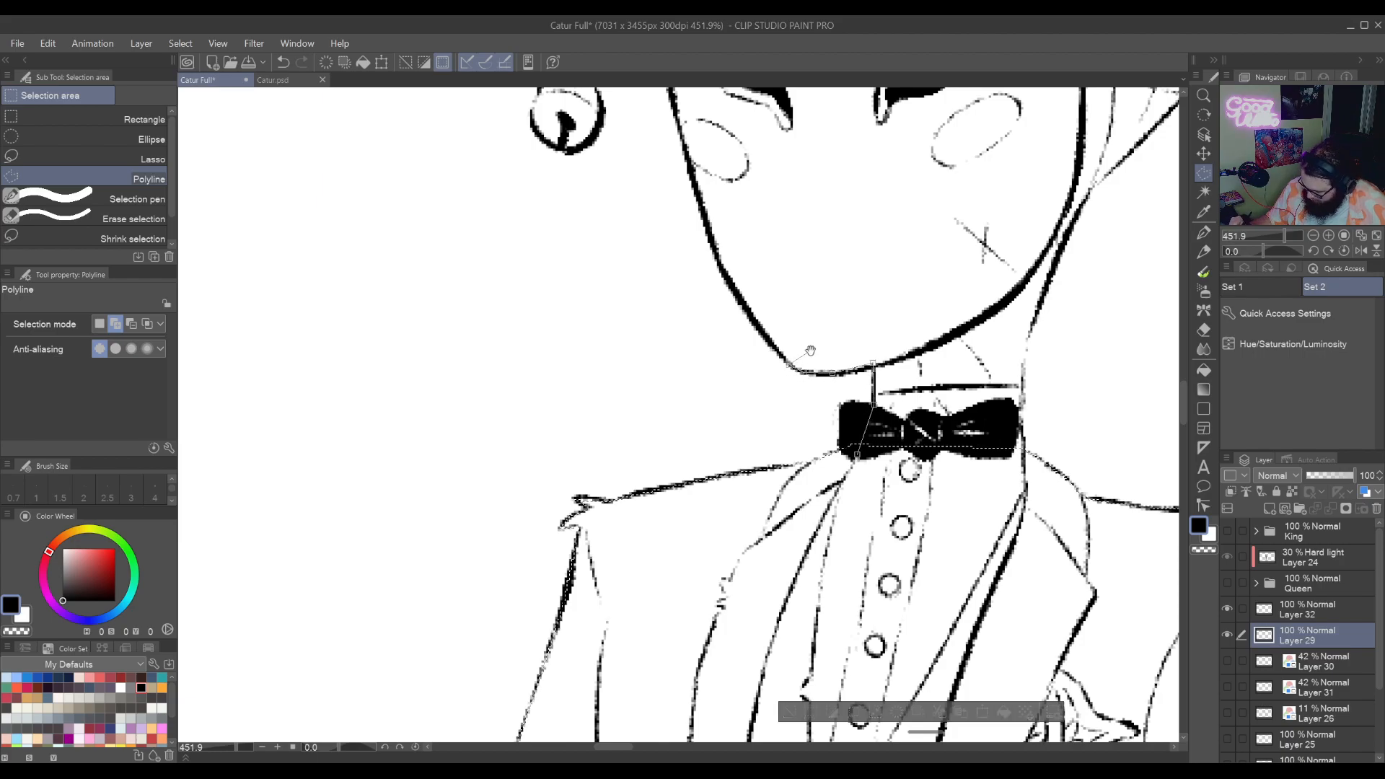
Carry the polyline selection up the mask's left edge to where the jester hat meets the face
{"action": "left_click_drag", "start_coordinate": [811, 351], "coordinate": [887, 557]}
{"action": "left_click", "coordinate": [809, 503]}
{"action": "left_click", "coordinate": [790, 460]}
{"action": "left_click", "coordinate": [769, 396]}
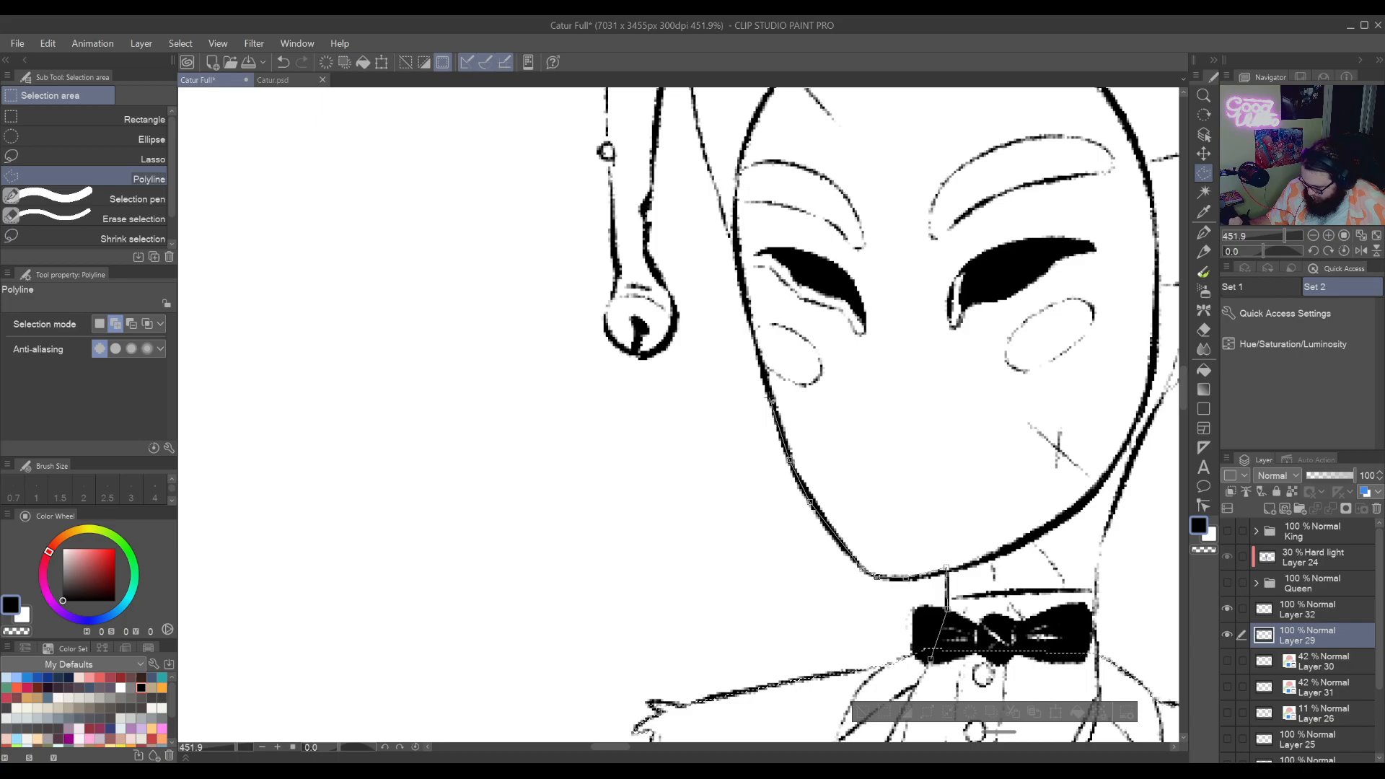
{"action": "left_click_drag", "start_coordinate": [776, 382], "coordinate": [837, 592]}
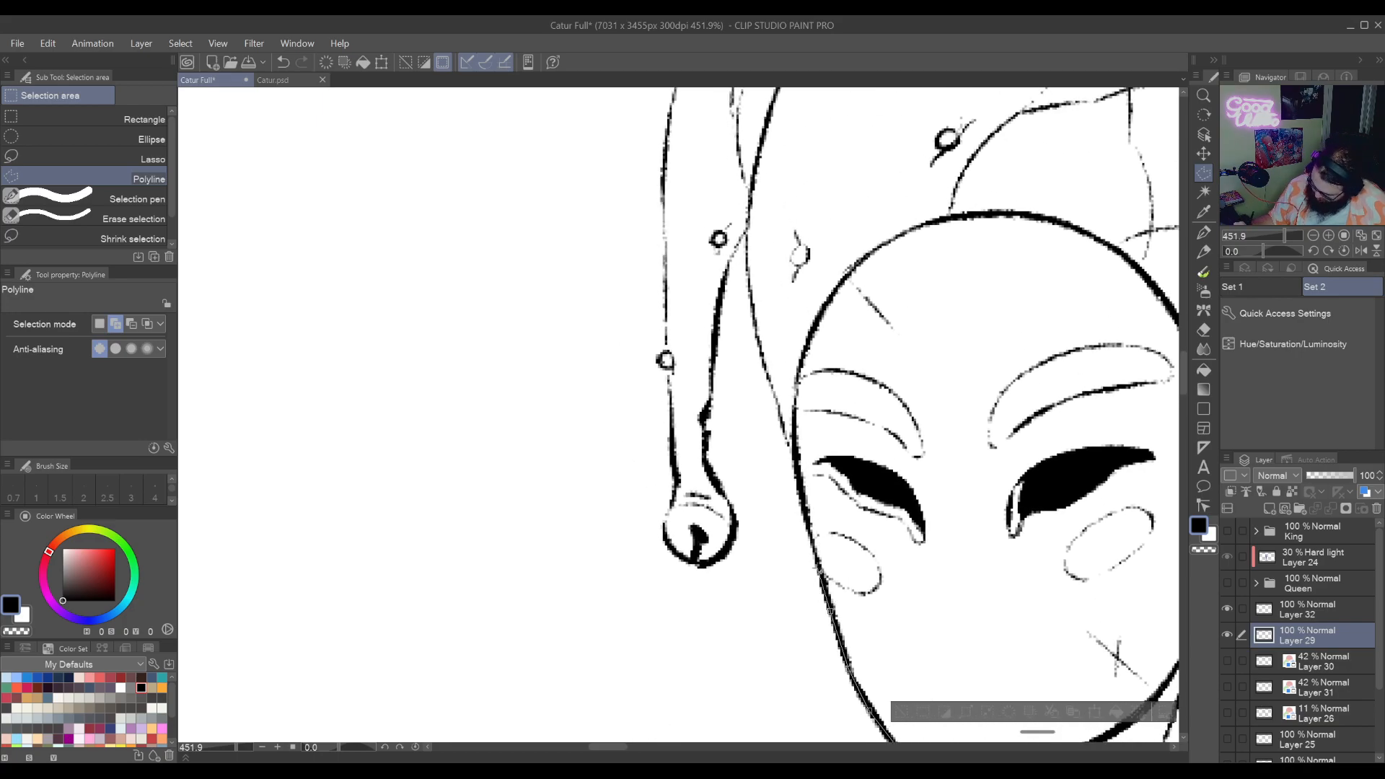
{"action": "left_click", "coordinate": [804, 510]}
{"action": "left_click", "coordinate": [793, 457]}
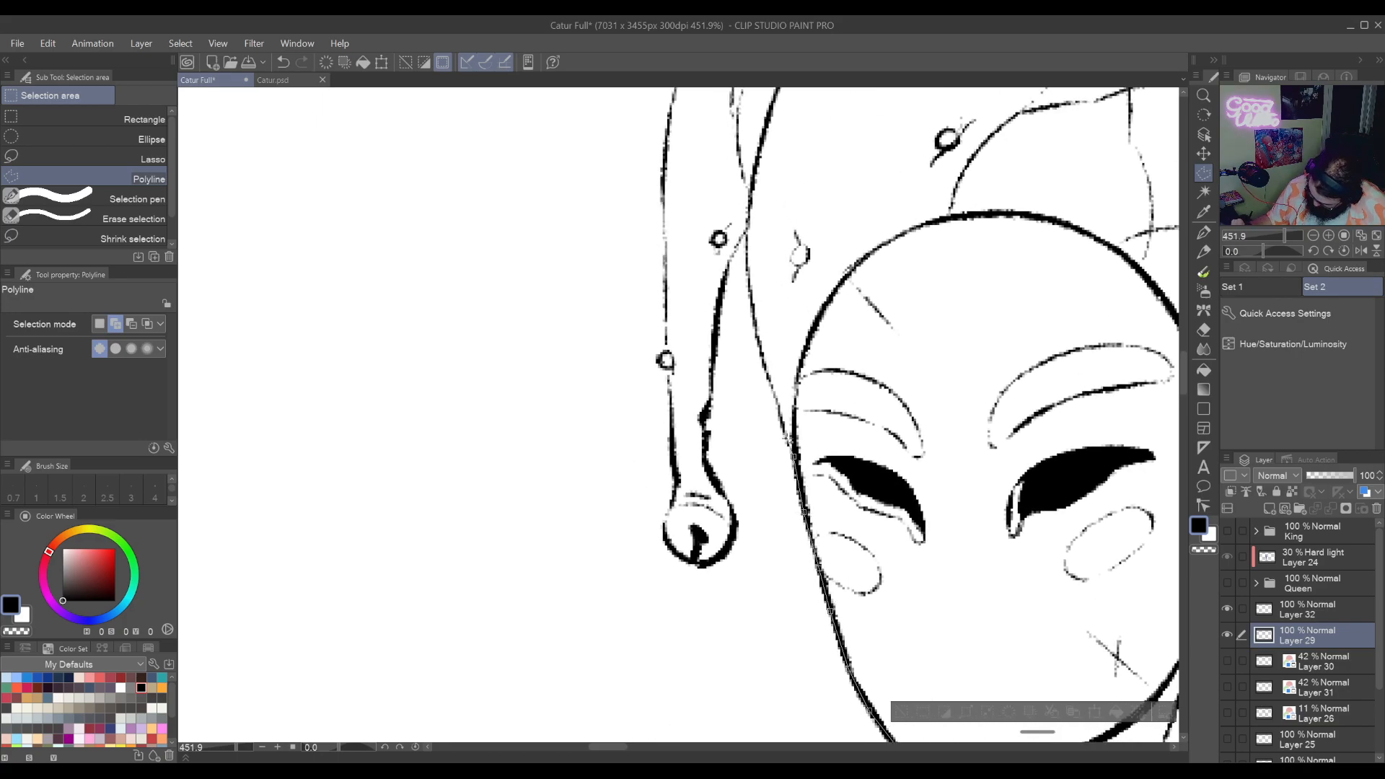
Carry the polyline selection from the mask down the inner edge of the hat's left tail to its bell
{"action": "left_click_drag", "start_coordinate": [779, 408], "coordinate": [855, 530]}
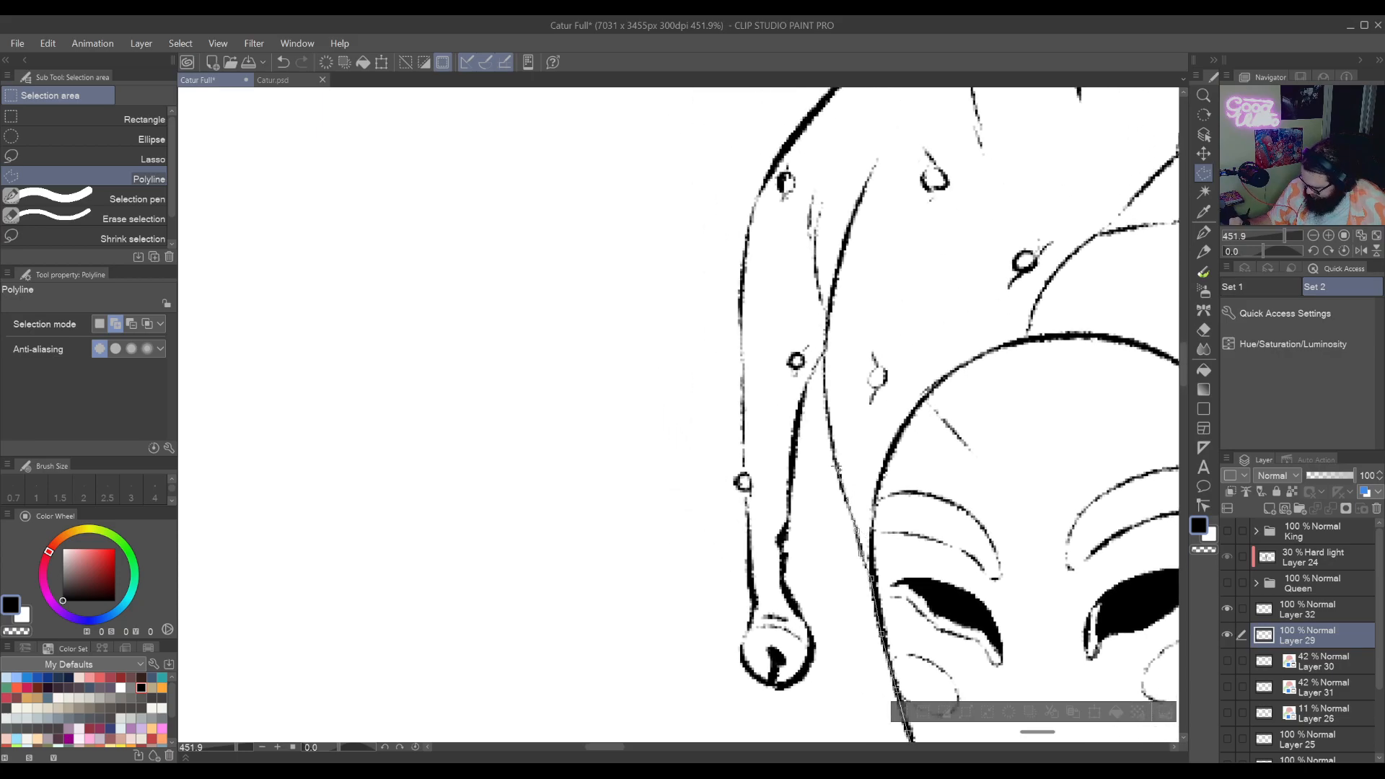
{"action": "left_click", "coordinate": [824, 351]}
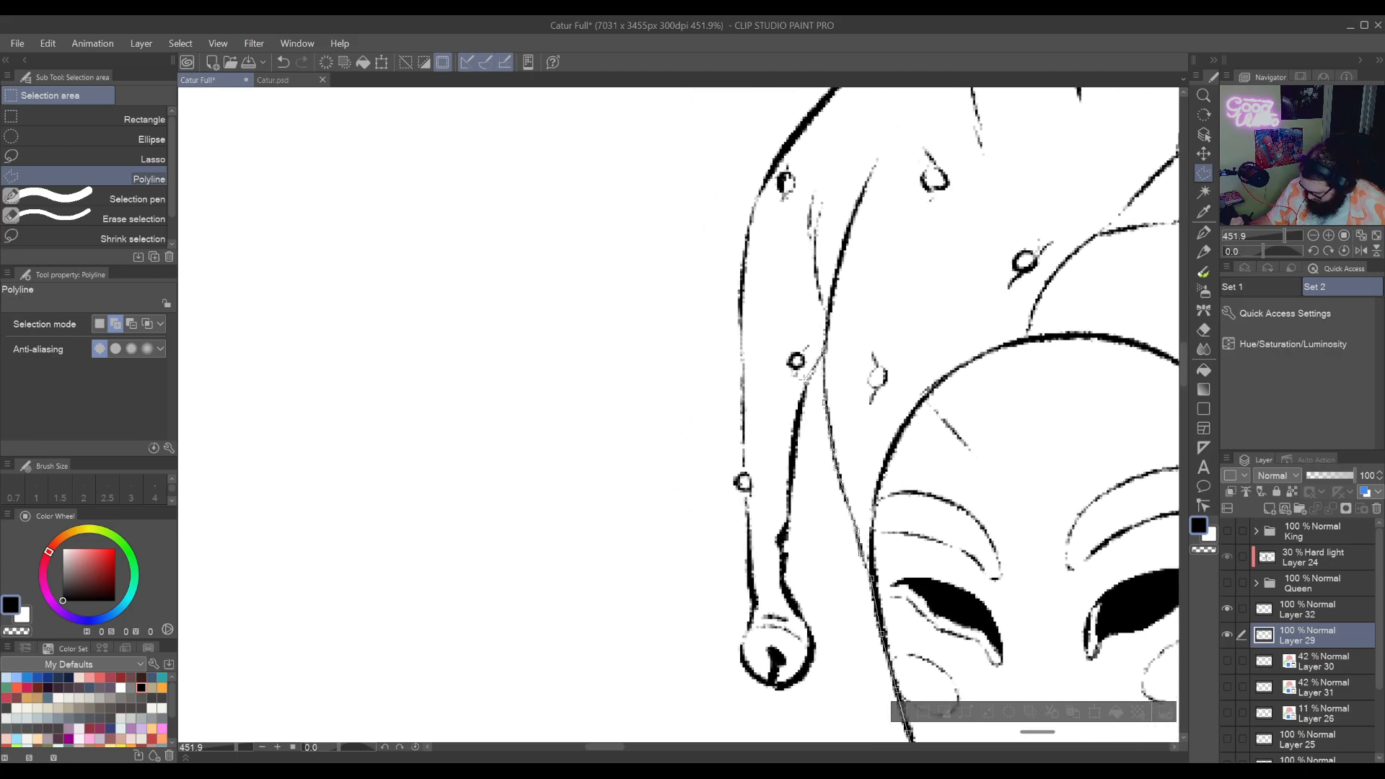
{"action": "left_click", "coordinate": [805, 384]}
{"action": "left_click", "coordinate": [795, 429]}
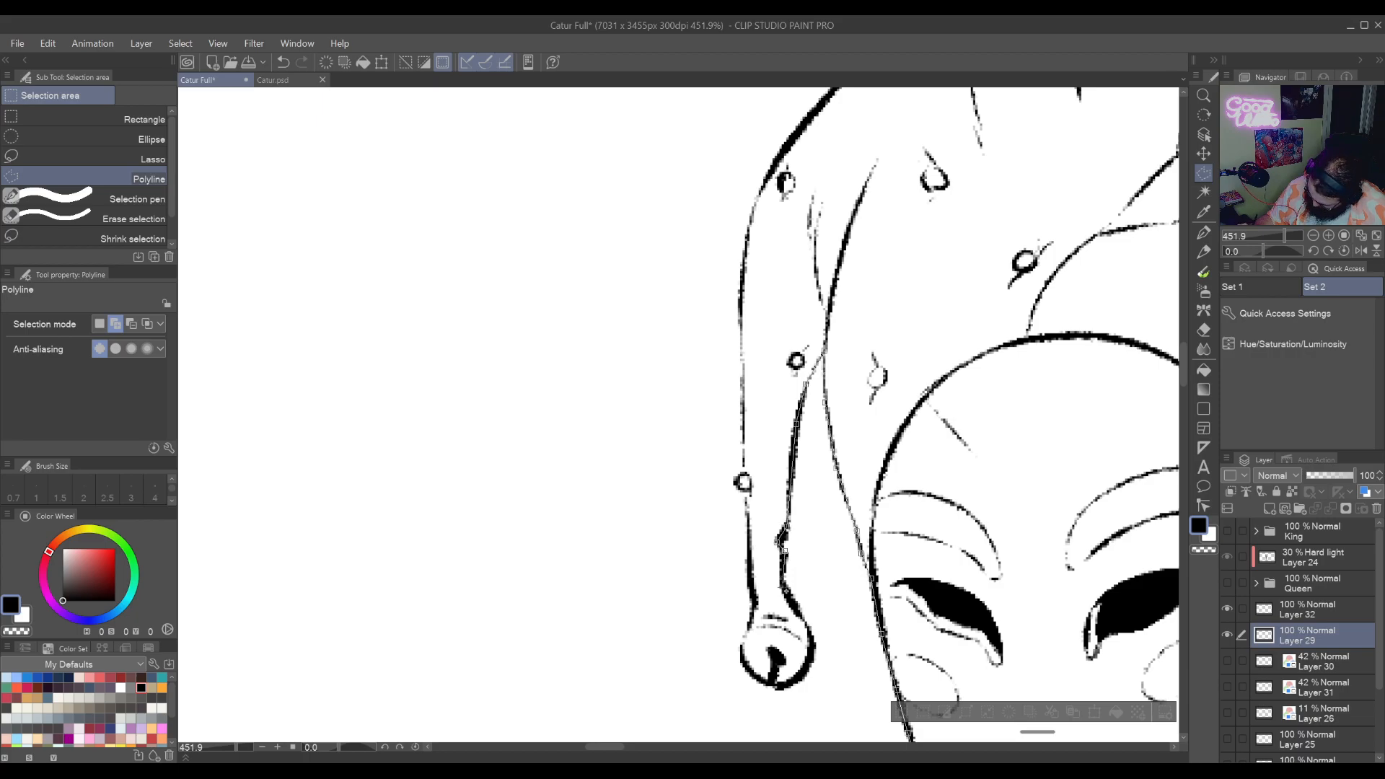
{"action": "left_click", "coordinate": [783, 585]}
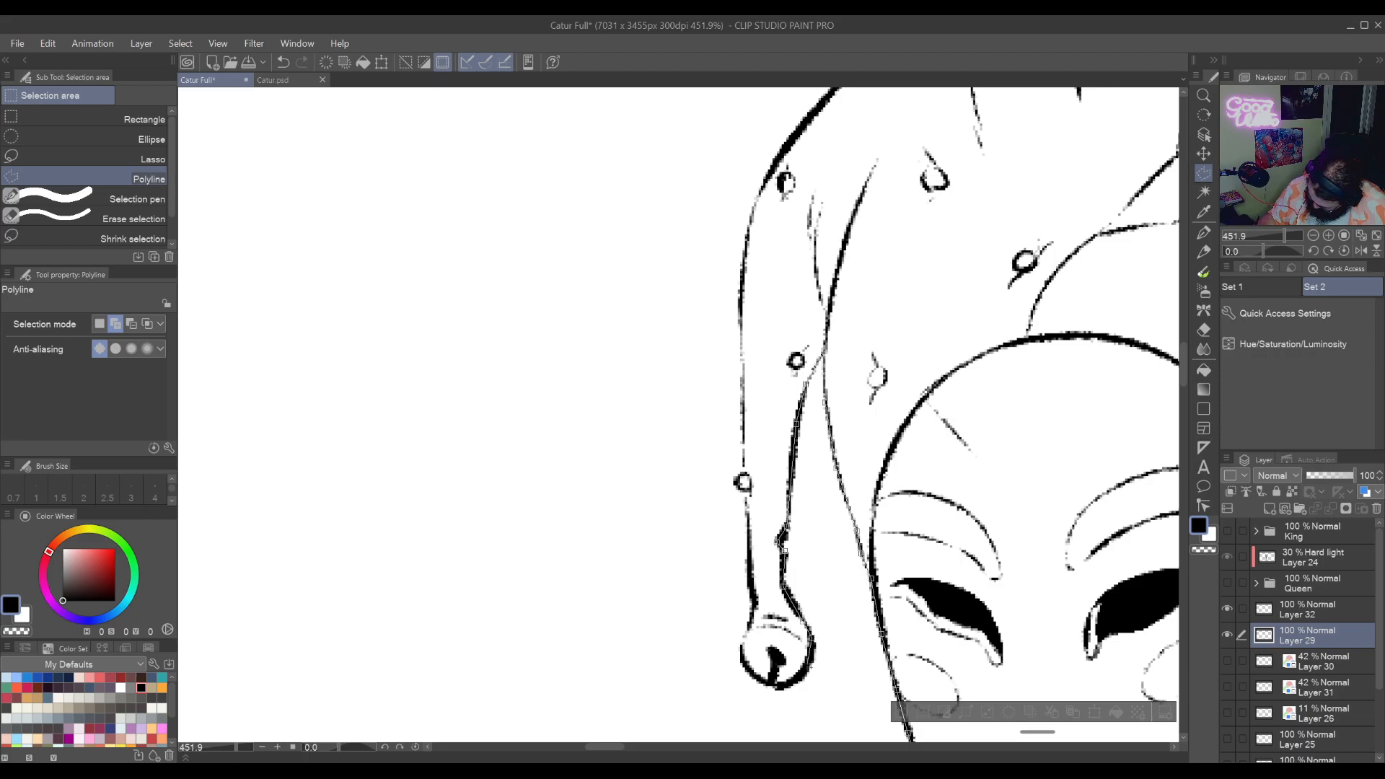
{"action": "left_click", "coordinate": [808, 664]}
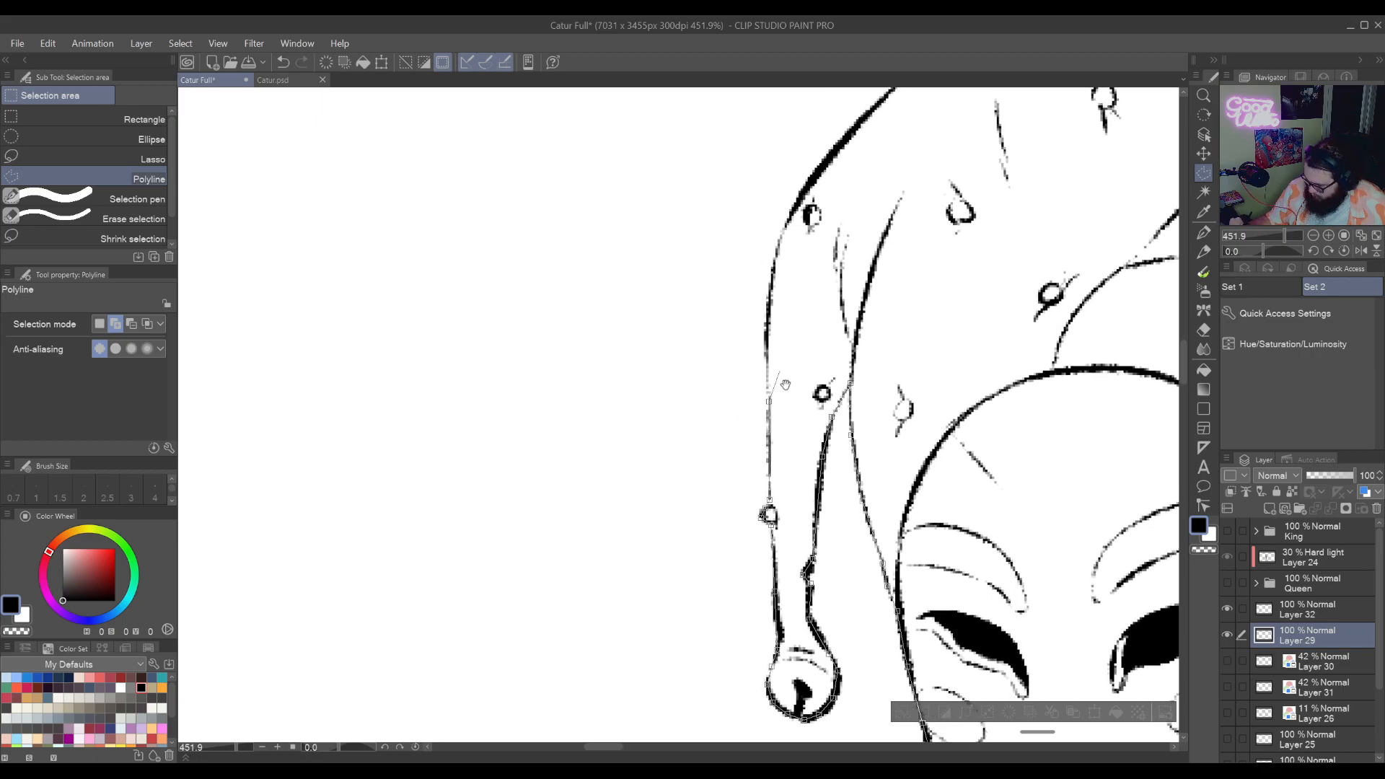
Trace the polyline selection up the left hat tail's outer edge and over the crest of the left lobe
{"action": "left_click_drag", "start_coordinate": [743, 273], "coordinate": [817, 455]}
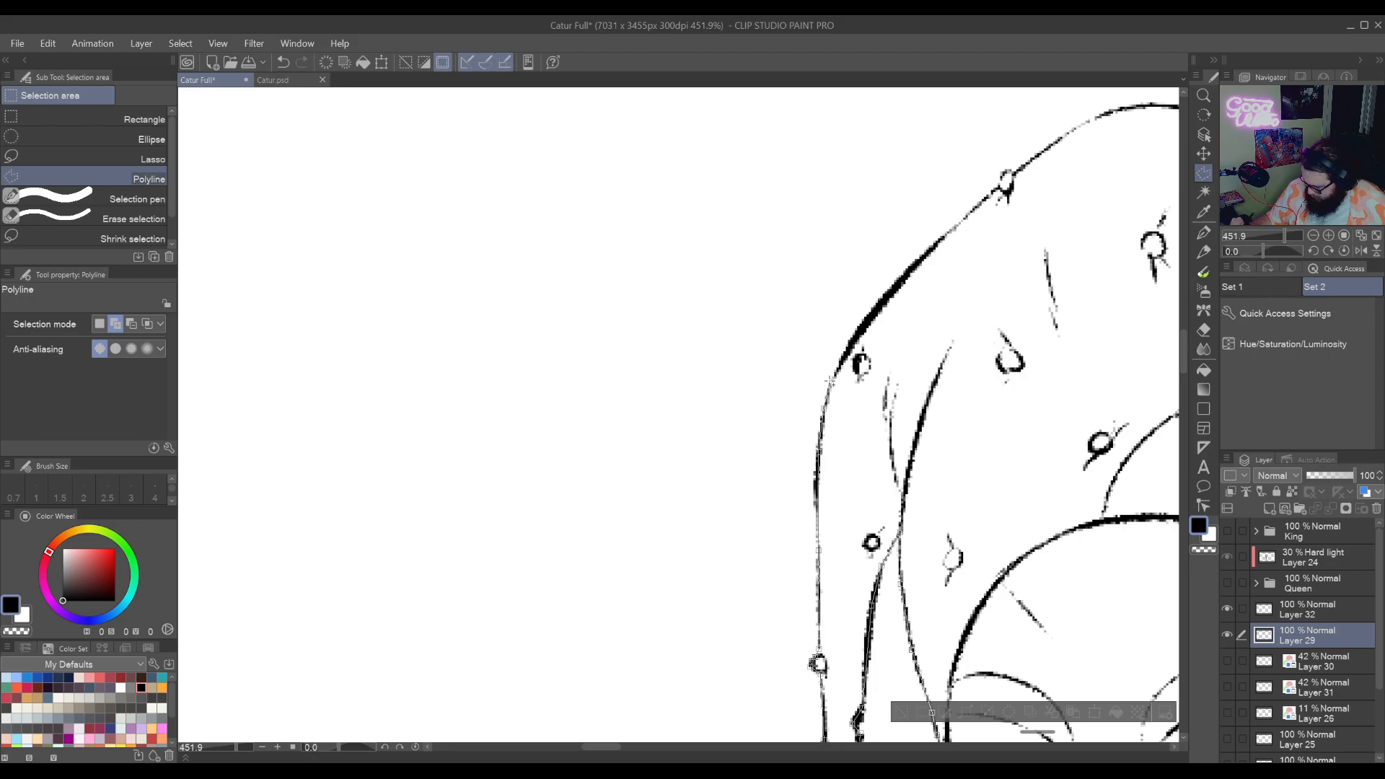
{"action": "left_click", "coordinate": [830, 380]}
{"action": "left_click_drag", "start_coordinate": [930, 249], "coordinate": [774, 530]}
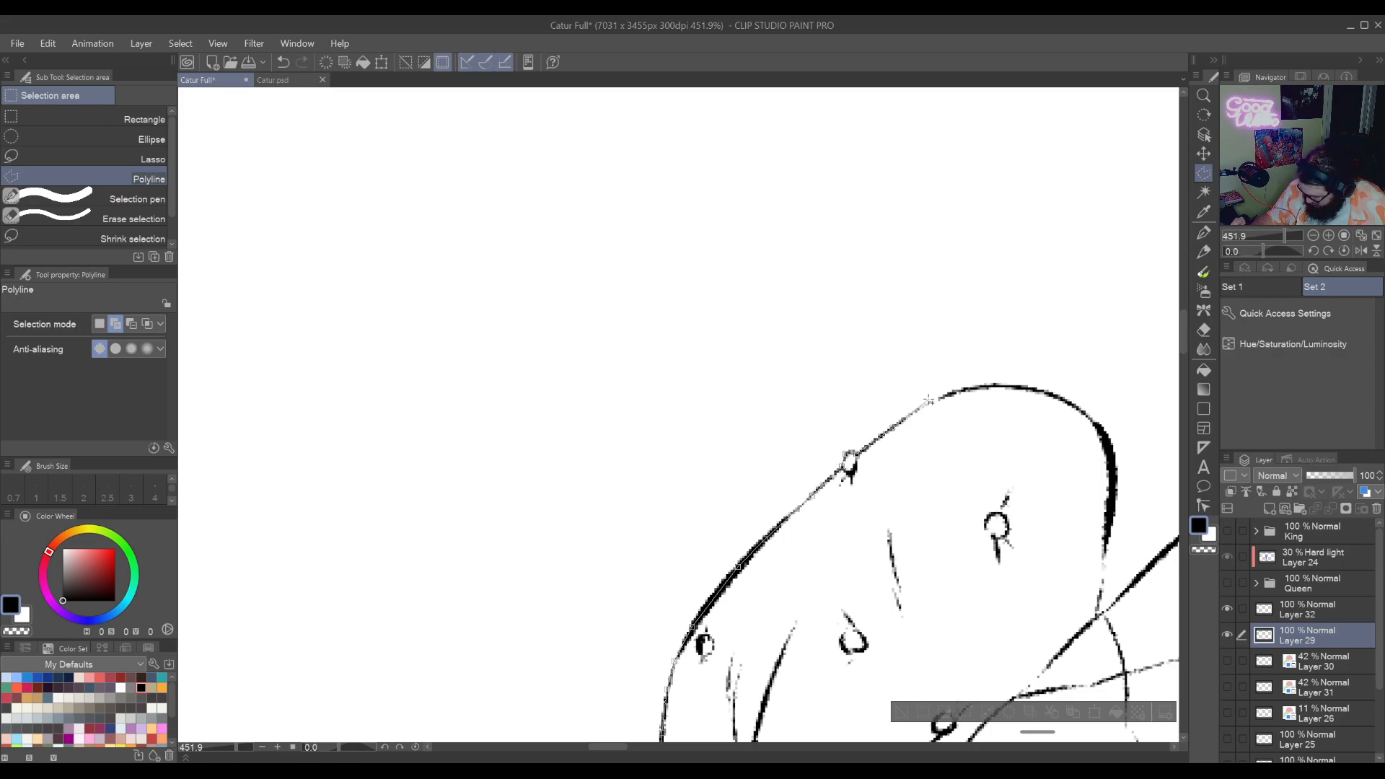
{"action": "left_click", "coordinate": [973, 384]}
{"action": "left_click", "coordinate": [1031, 385]}
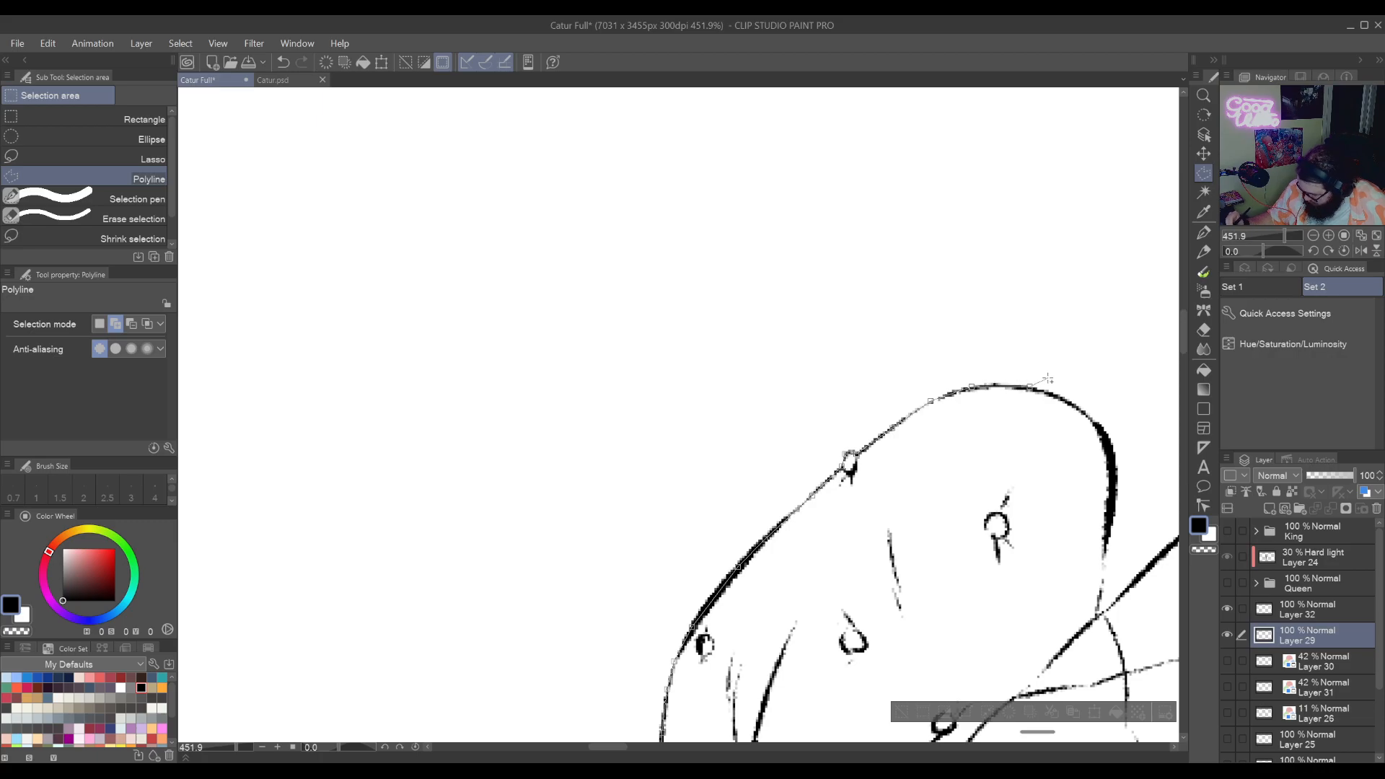
Trace the polyline selection down the left hat lobe's right side to the notch where it meets the checkered lobe
{"action": "left_click_drag", "start_coordinate": [1143, 441], "coordinate": [979, 481]}
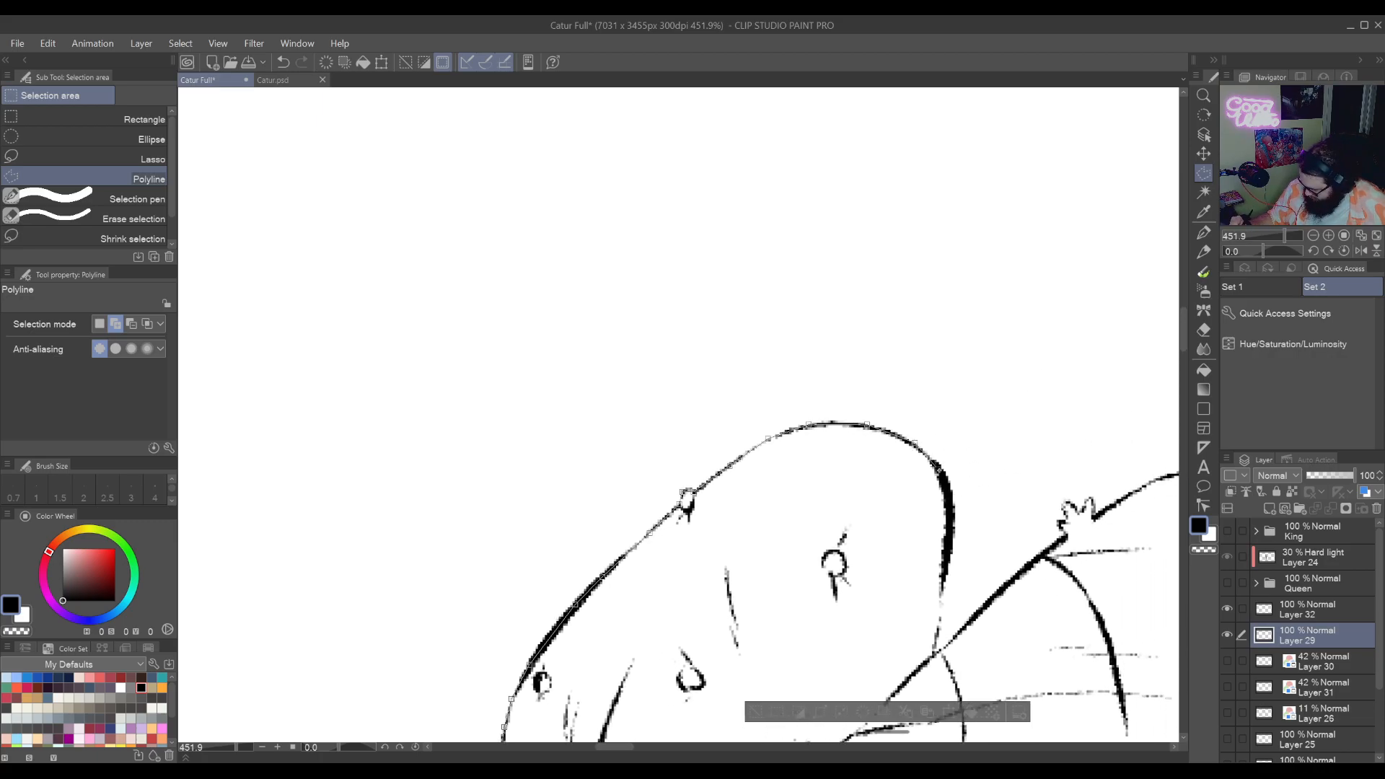
{"action": "left_click", "coordinate": [947, 494]}
{"action": "left_click", "coordinate": [950, 531]}
{"action": "left_click", "coordinate": [943, 577]}
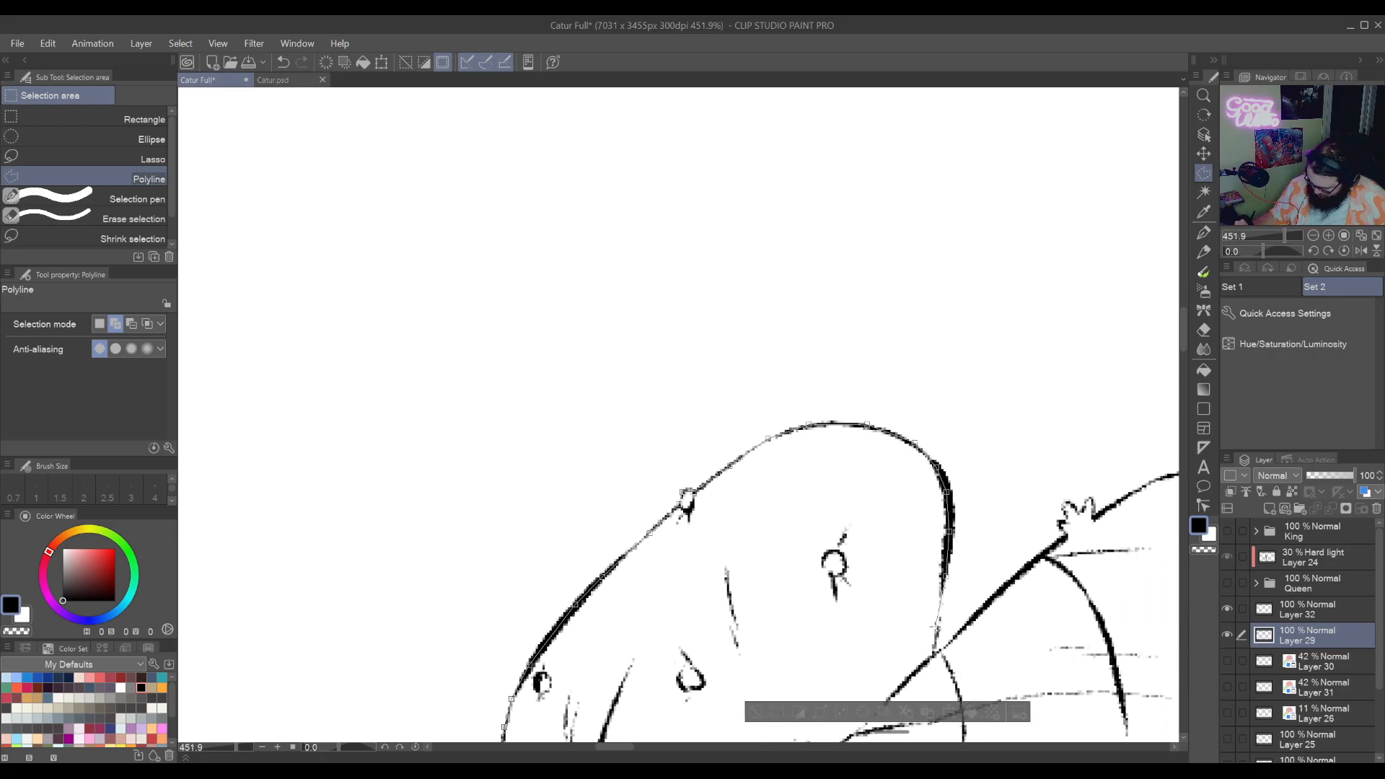
{"action": "left_click", "coordinate": [936, 634]}
{"action": "left_click", "coordinate": [934, 653]}
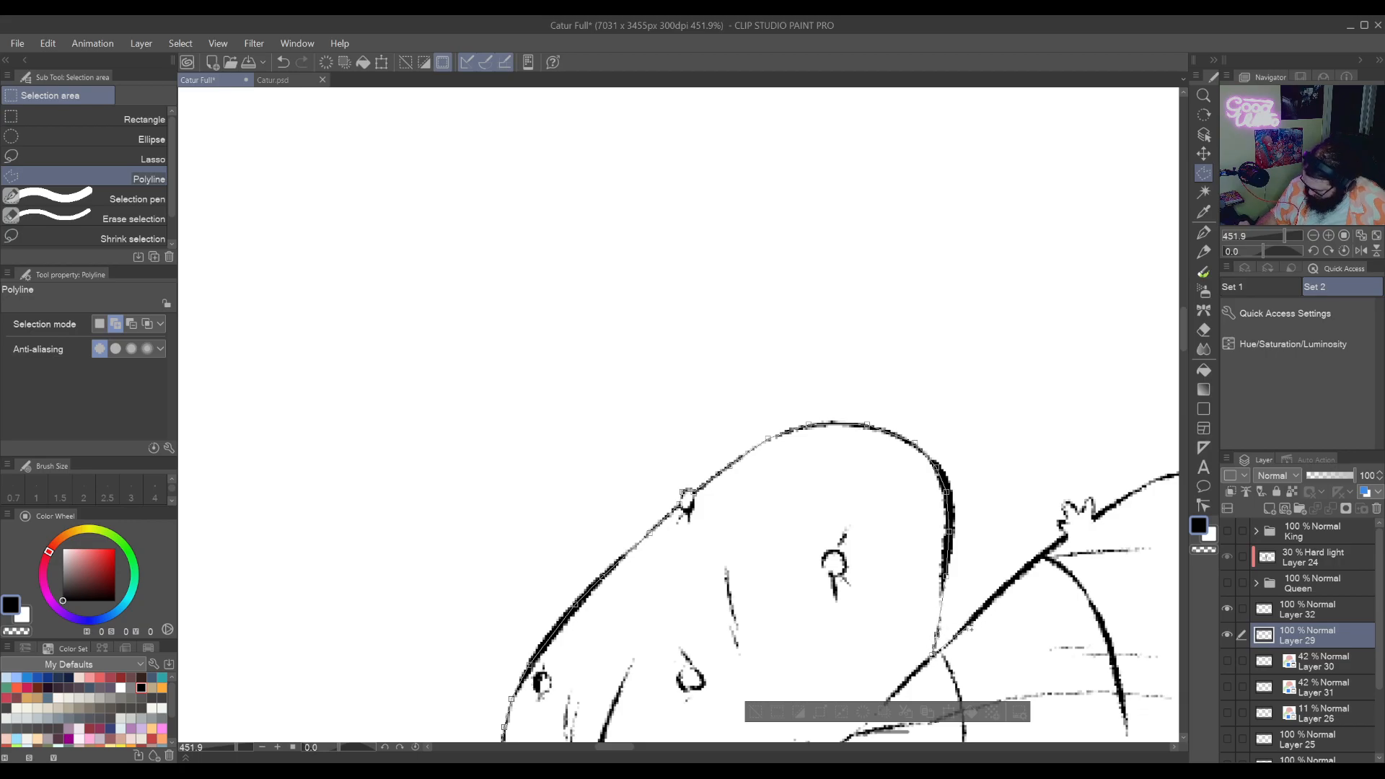
Extend the polyline selection up the checkered hat lobe's edge, around the small torn tuft and over the lobe's top arch
{"action": "left_click", "coordinate": [1013, 577]}
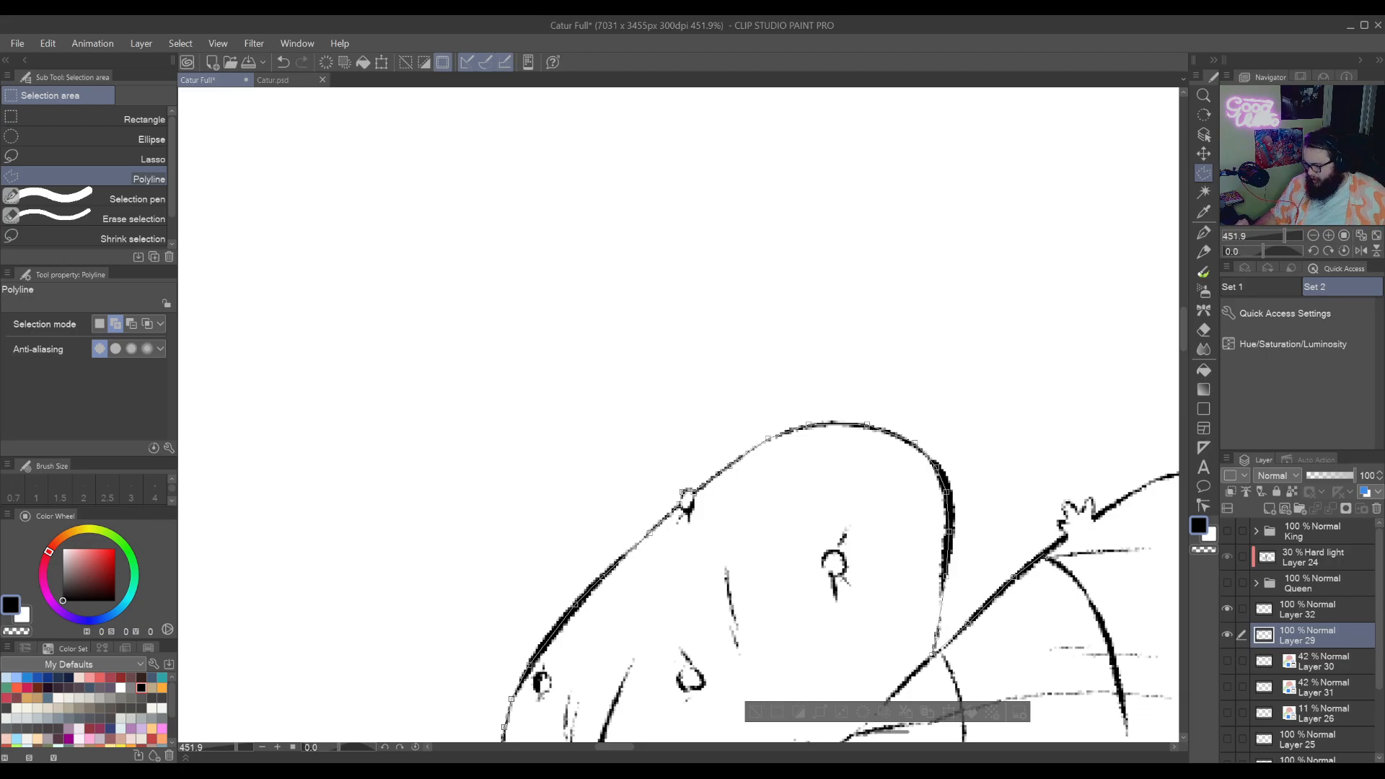
{"action": "left_click", "coordinate": [1047, 552]}
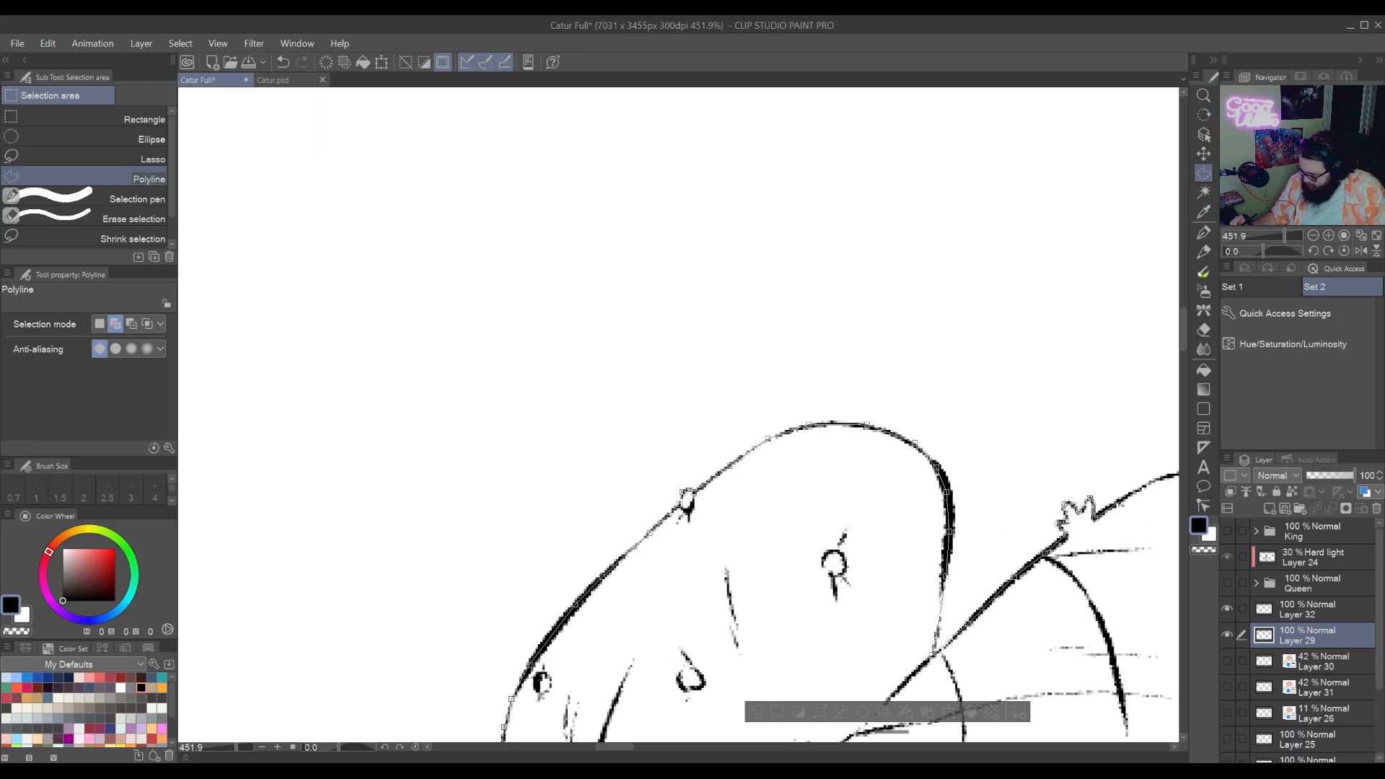
{"action": "left_click_drag", "start_coordinate": [1124, 506], "coordinate": [926, 571]}
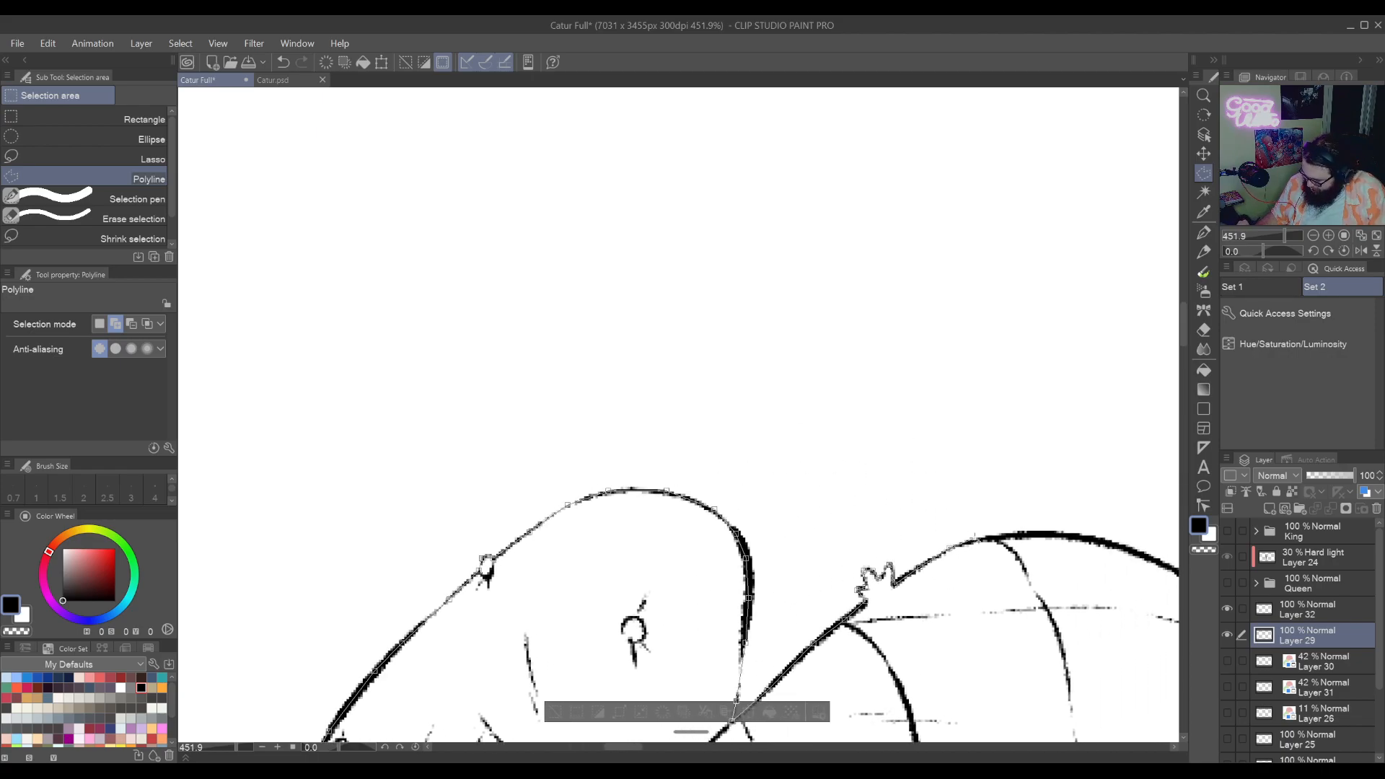
{"action": "left_click_drag", "start_coordinate": [976, 546], "coordinate": [860, 526]}
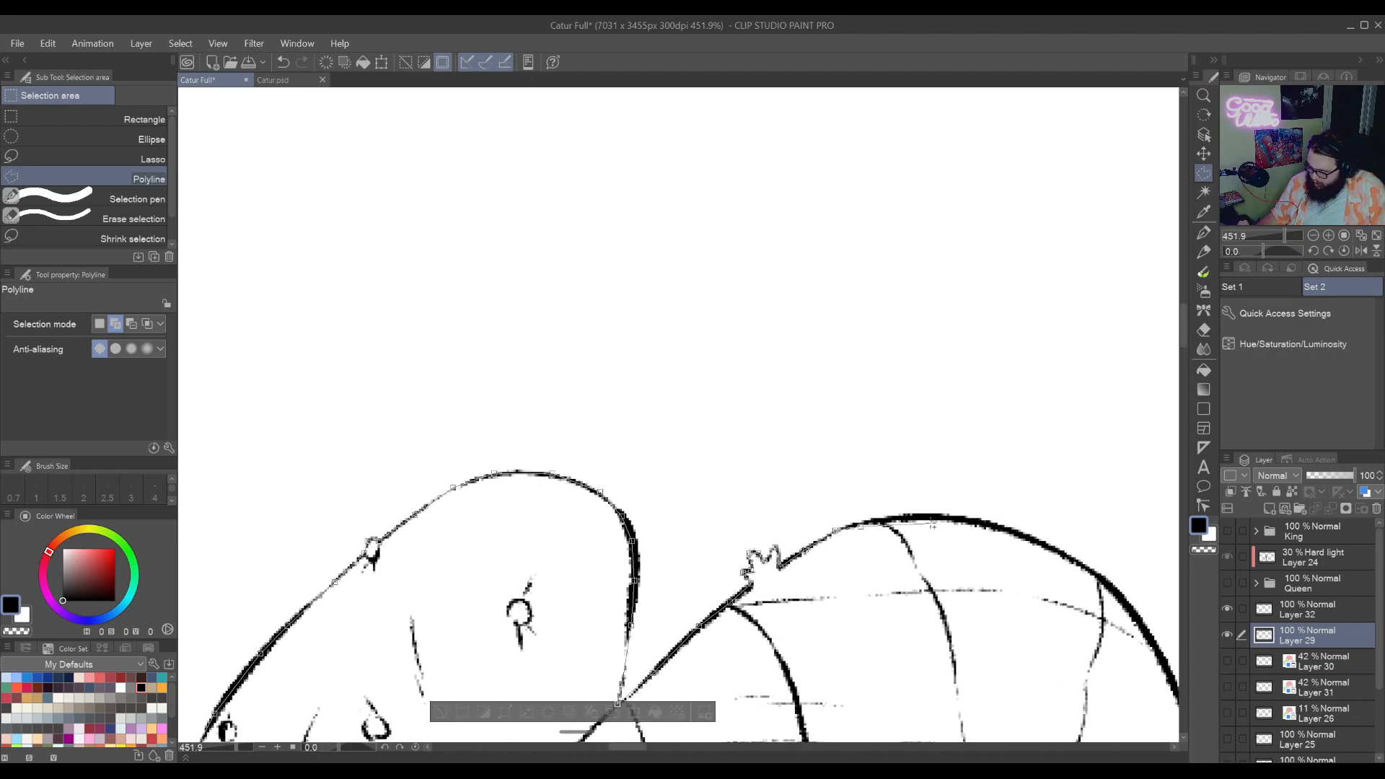
{"action": "left_click_drag", "start_coordinate": [1073, 531], "coordinate": [986, 409]}
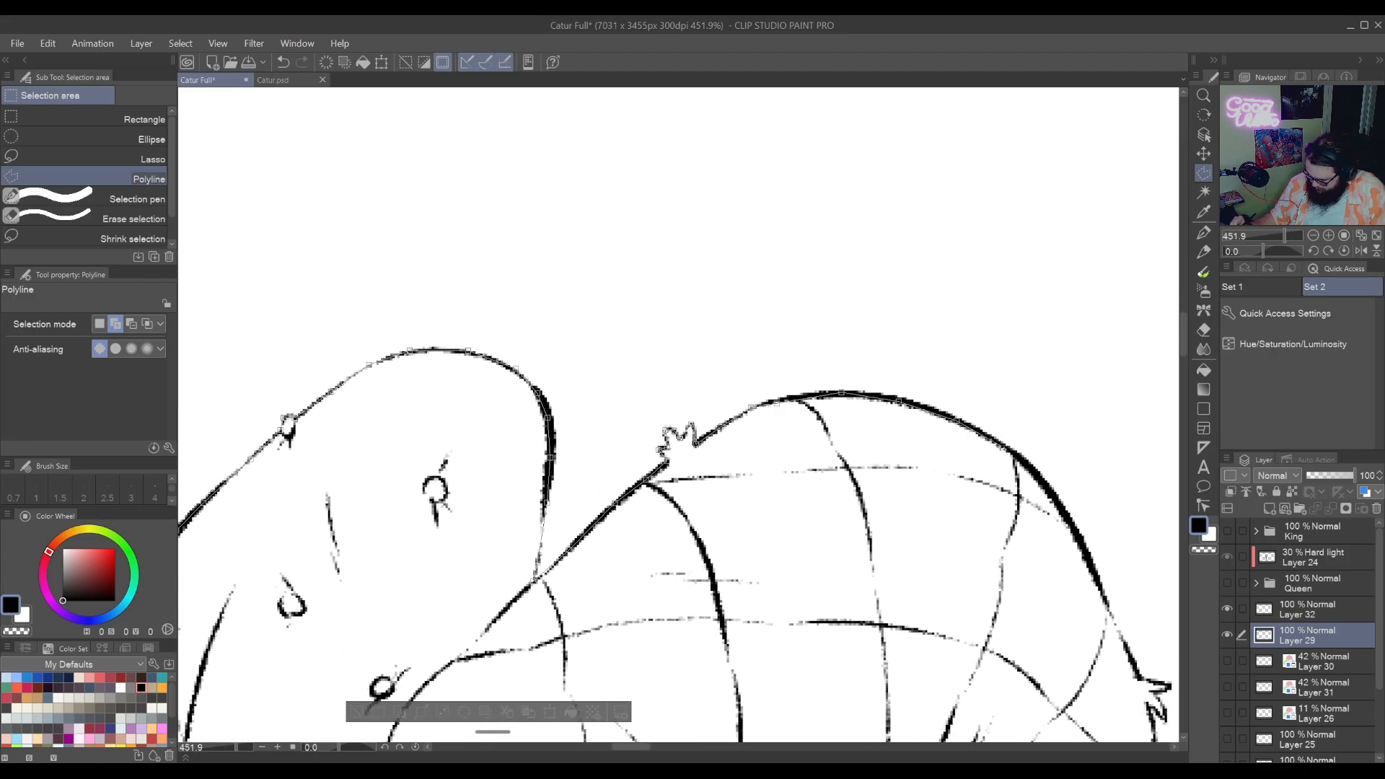
{"action": "left_click_drag", "start_coordinate": [1118, 496], "coordinate": [1031, 420]}
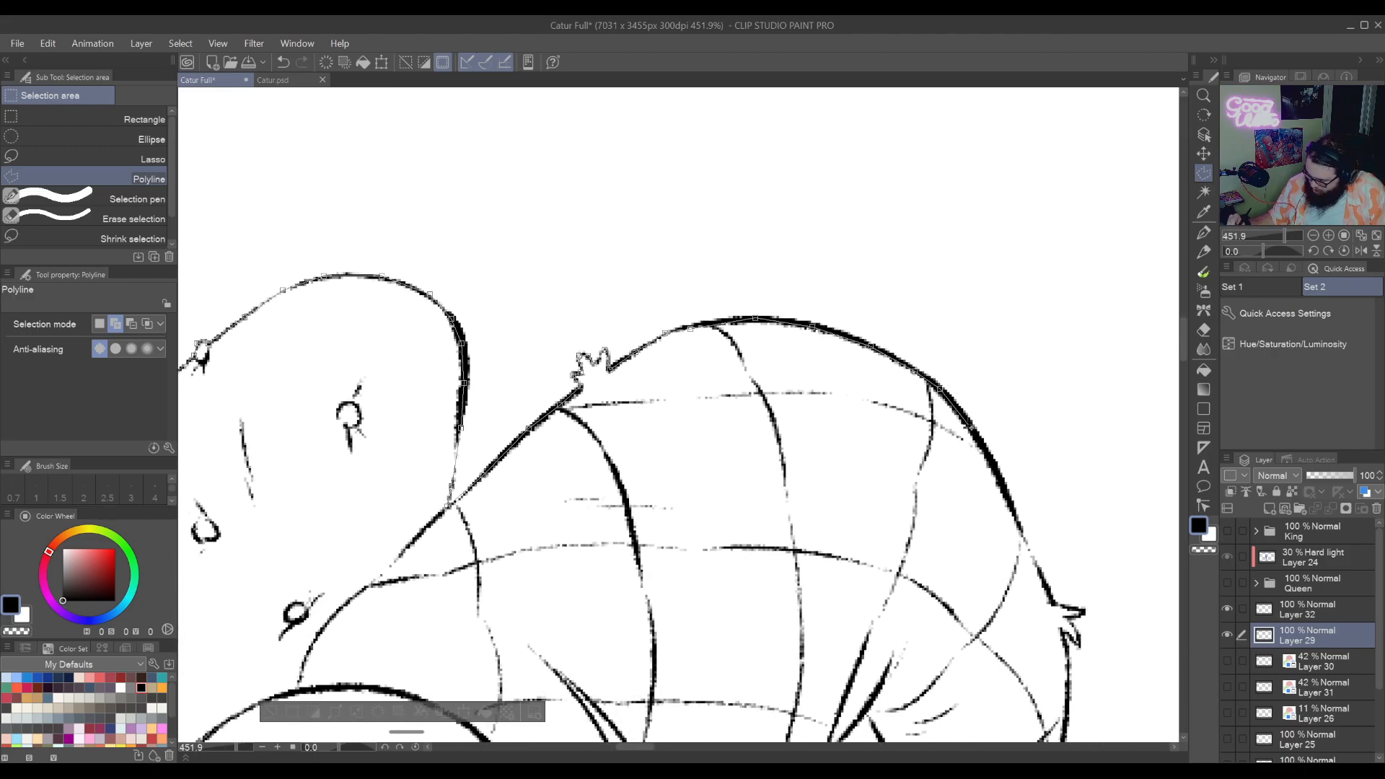
Continue the polyline selection down the checkered lobe's right side and around the torn tuft on its outer edge
{"action": "left_click", "coordinate": [970, 426]}
{"action": "left_click", "coordinate": [997, 470]}
{"action": "left_click_drag", "start_coordinate": [1030, 534], "coordinate": [1014, 441]}
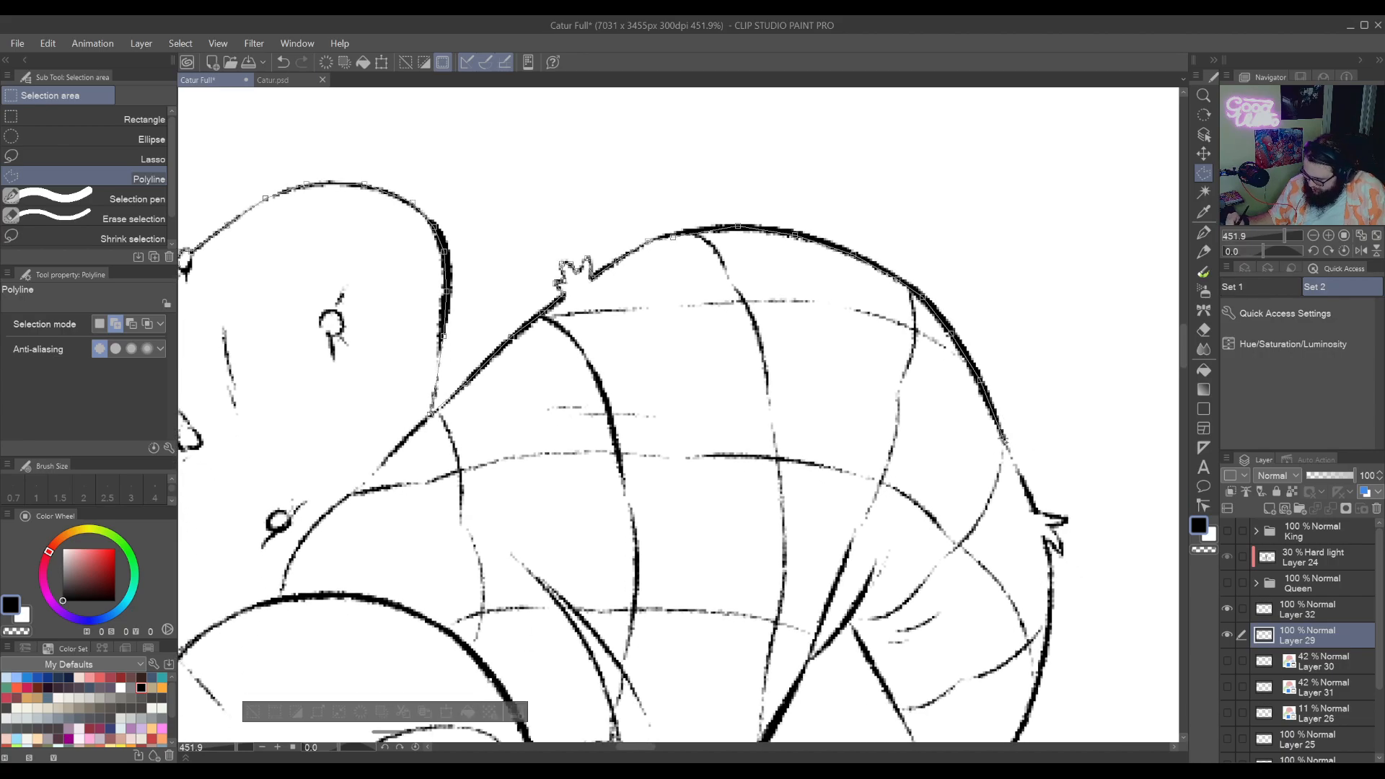
{"action": "left_click", "coordinate": [1035, 510]}
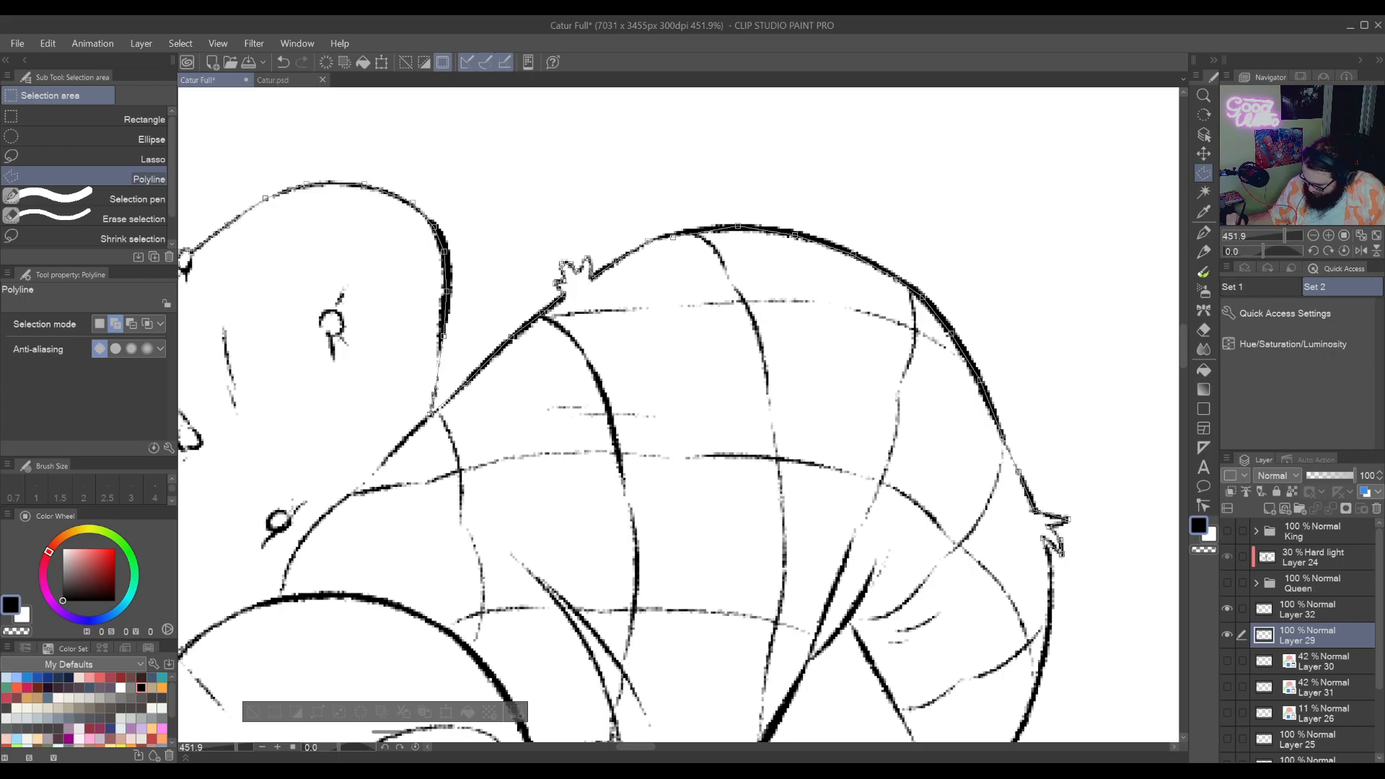
{"action": "left_click_drag", "start_coordinate": [1064, 597], "coordinate": [1040, 423]}
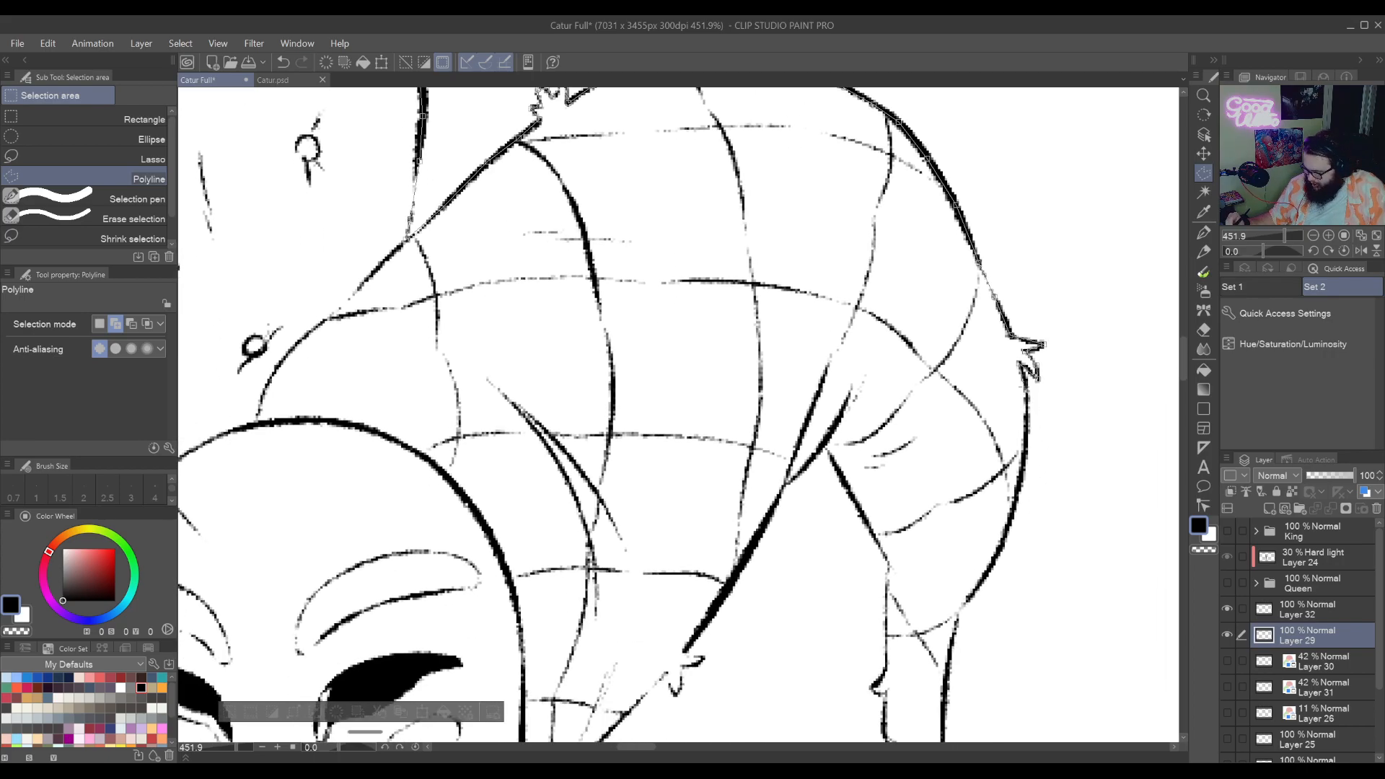
Carry the polyline selection down the outer edge of the hat's right tail and around its bell
{"action": "scroll", "coordinate": [1027, 404], "scroll_direction": "down", "scroll_amount": 3}
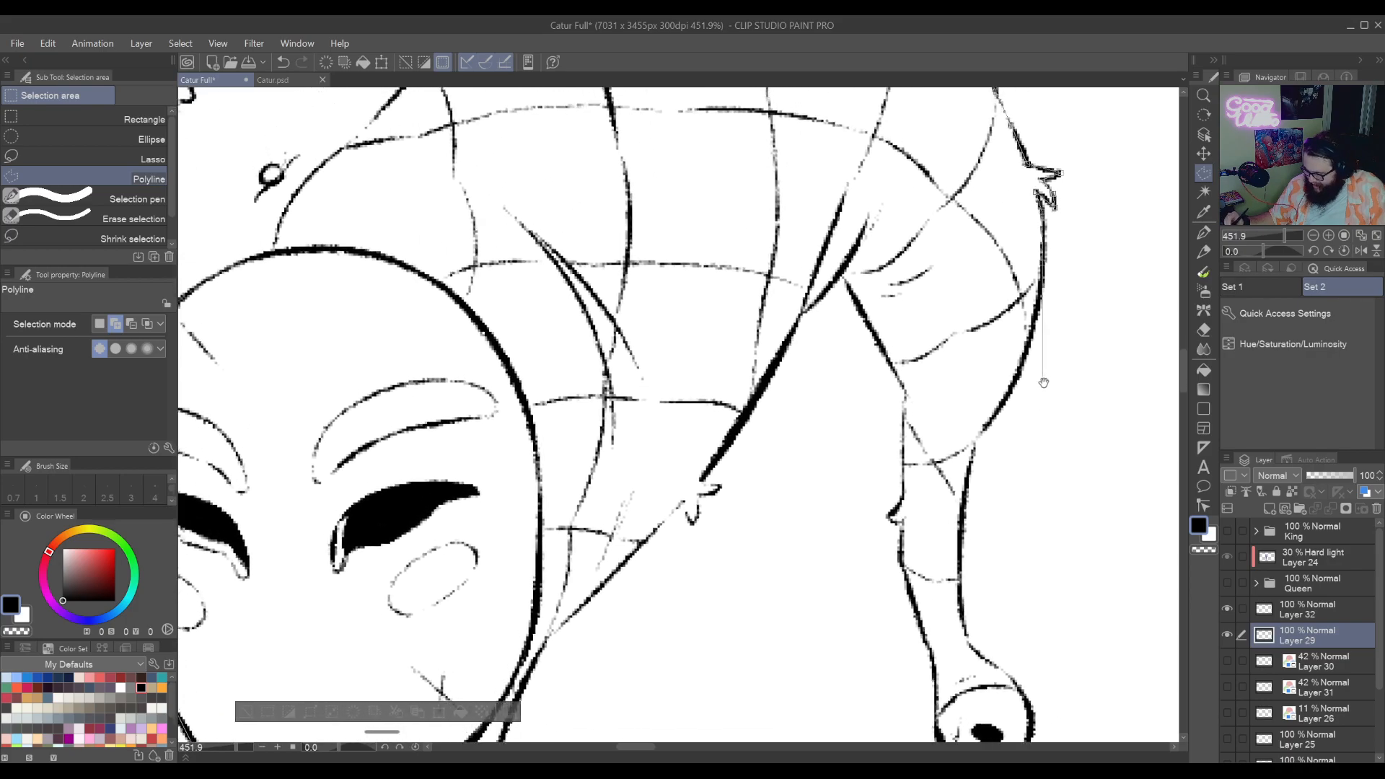
{"action": "scroll", "coordinate": [1031, 431], "scroll_direction": "up", "scroll_amount": 3}
{"action": "scroll", "coordinate": [1027, 427], "scroll_direction": "down", "scroll_amount": 3}
{"action": "scroll", "coordinate": [1027, 427], "scroll_direction": "up", "scroll_amount": 3}
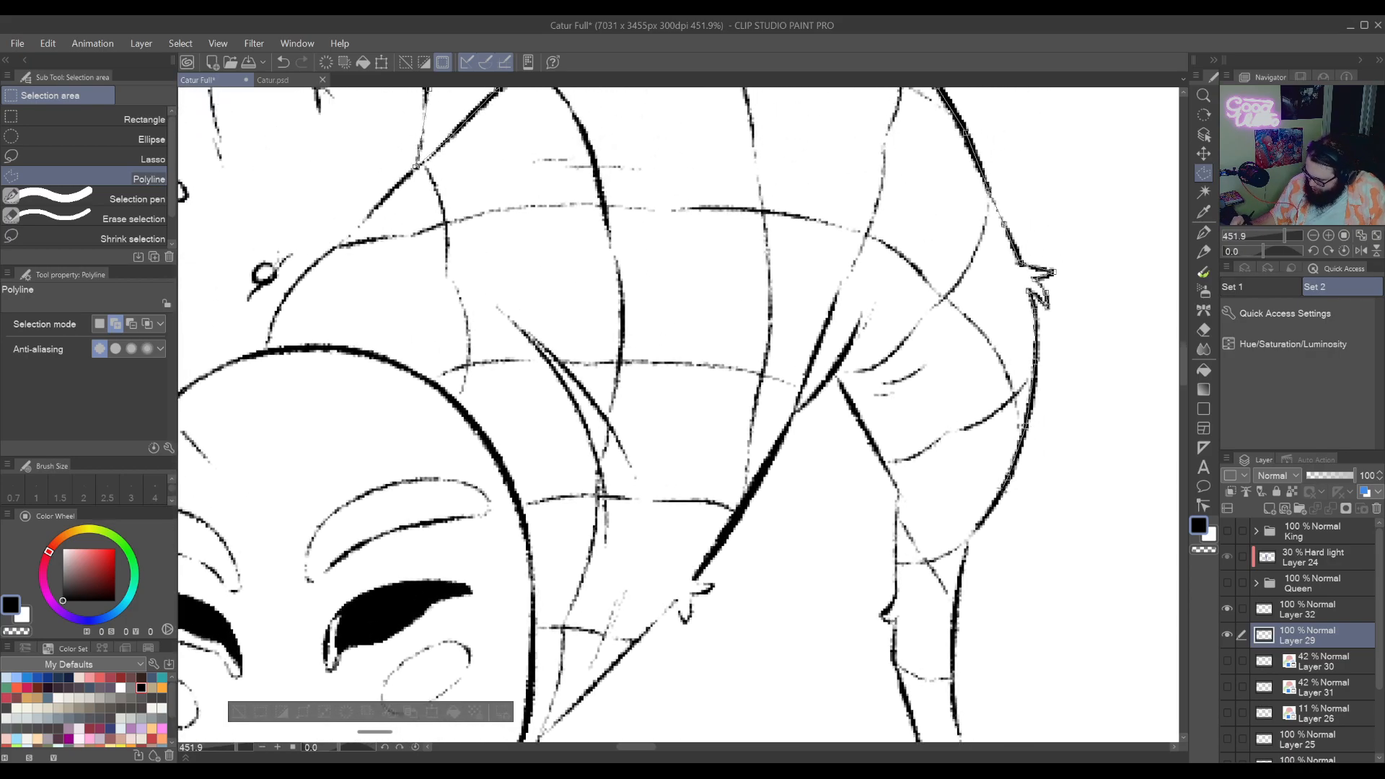
{"action": "scroll", "coordinate": [982, 521], "scroll_direction": "down", "scroll_amount": 3}
{"action": "scroll", "coordinate": [971, 541], "scroll_direction": "up", "scroll_amount": 3}
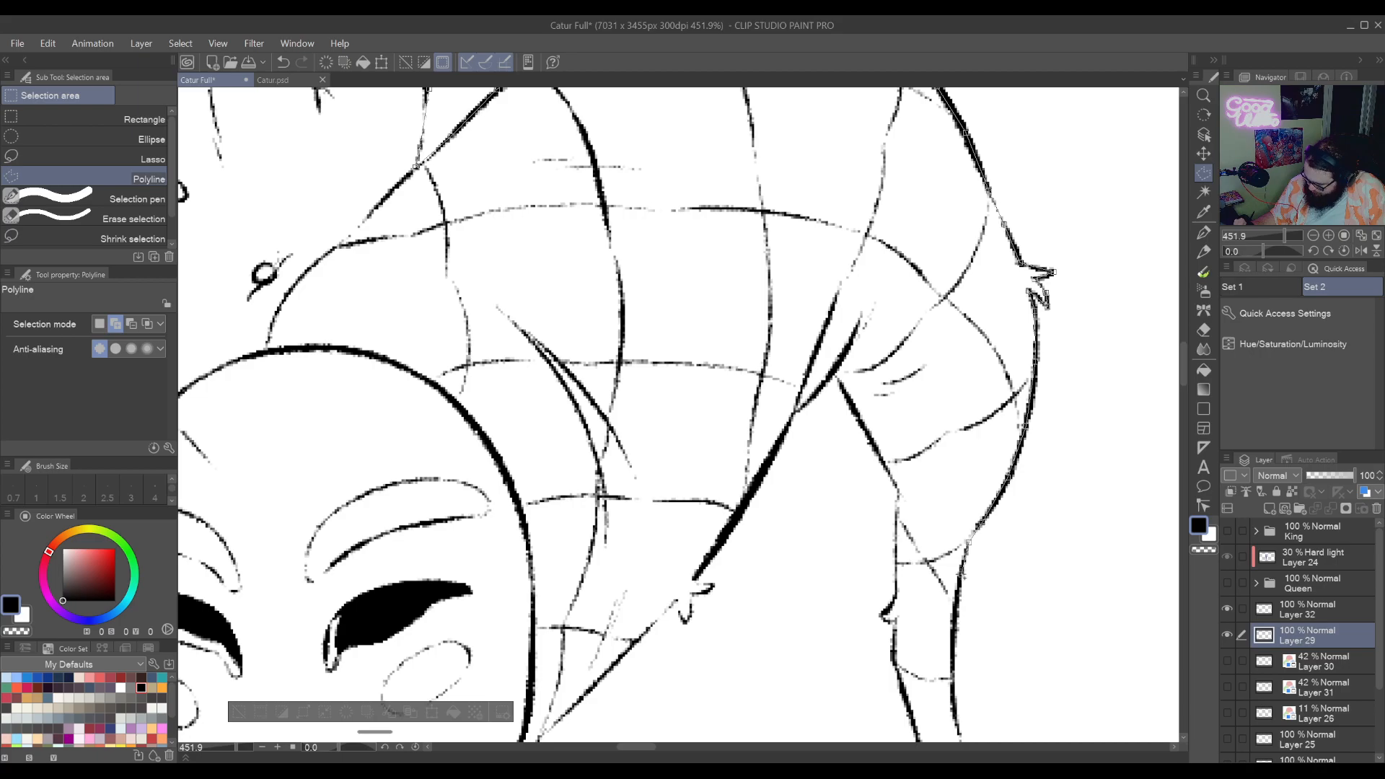
{"action": "scroll", "coordinate": [961, 575], "scroll_direction": "down", "scroll_amount": 3}
{"action": "scroll", "coordinate": [984, 440], "scroll_direction": "up", "scroll_amount": 3}
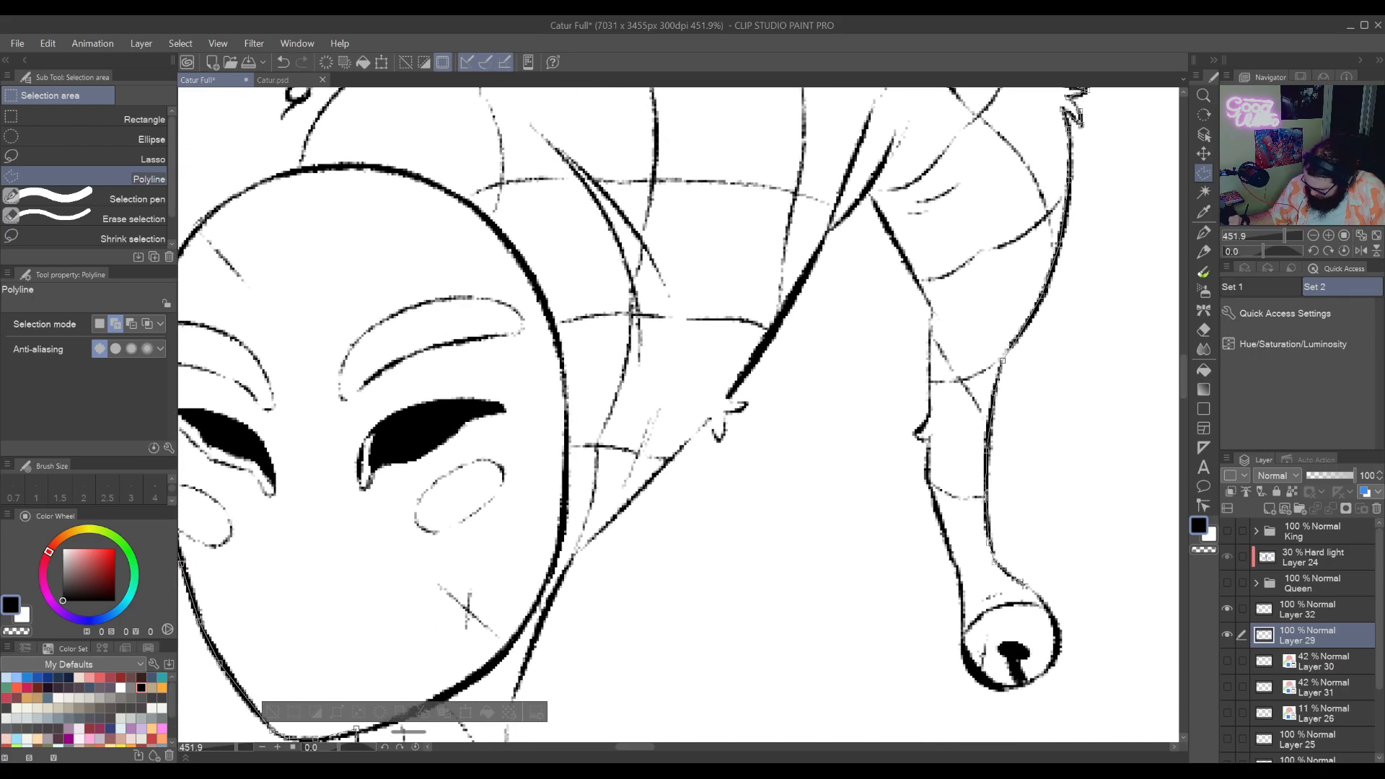
{"action": "left_click", "coordinate": [1023, 583]}
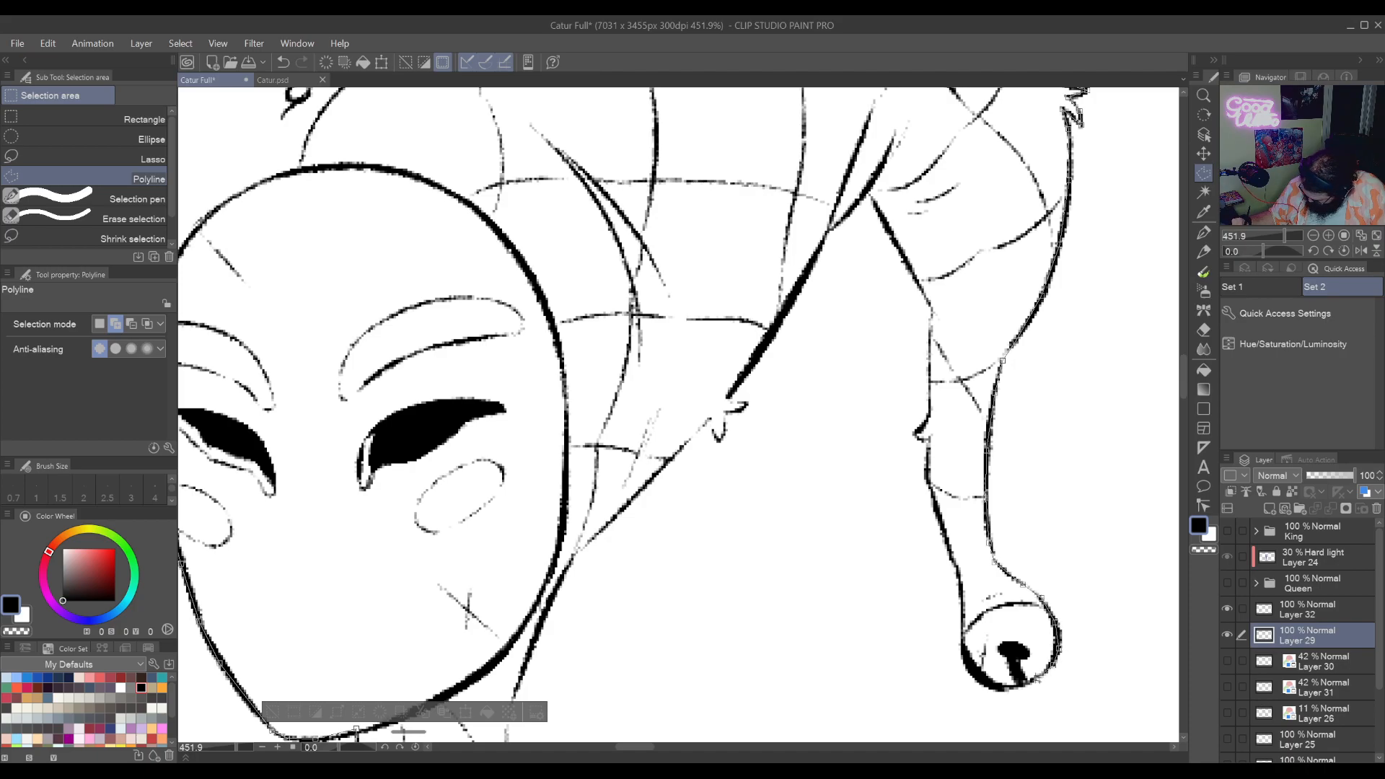
{"action": "left_click", "coordinate": [971, 668]}
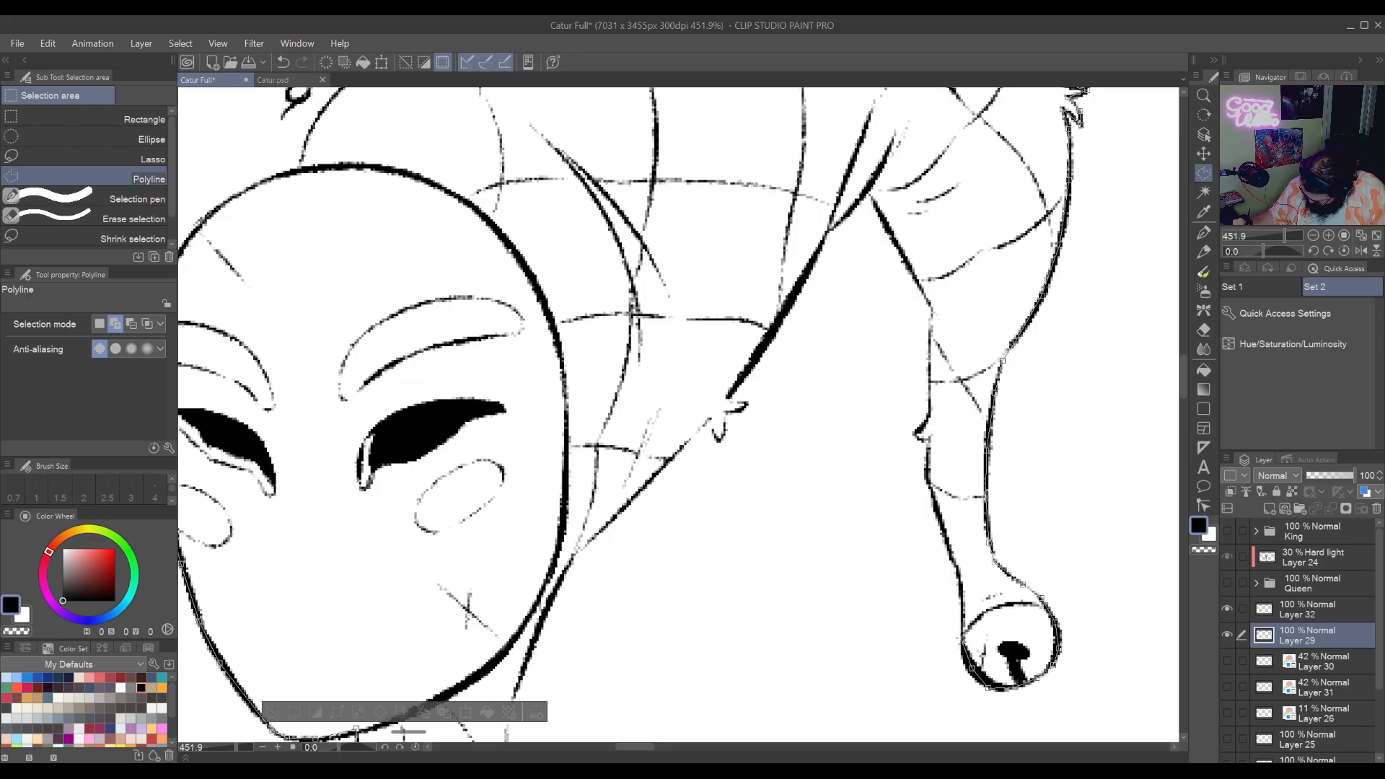
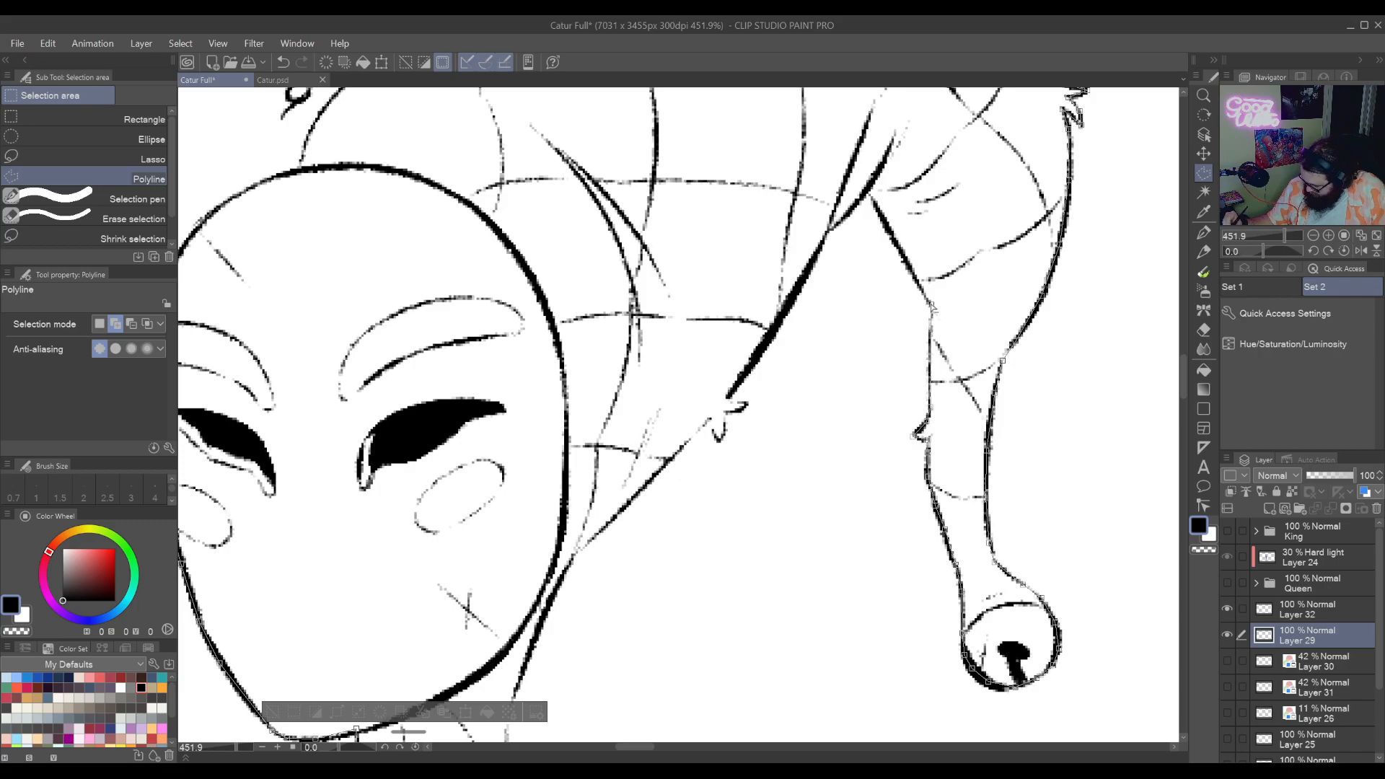
Trace the polyline selection up the right tail's inner edge, then down the checkered lobe's lower edge past its torn tuft toward the mask
{"action": "left_click_drag", "start_coordinate": [930, 306], "coordinate": [973, 451]}
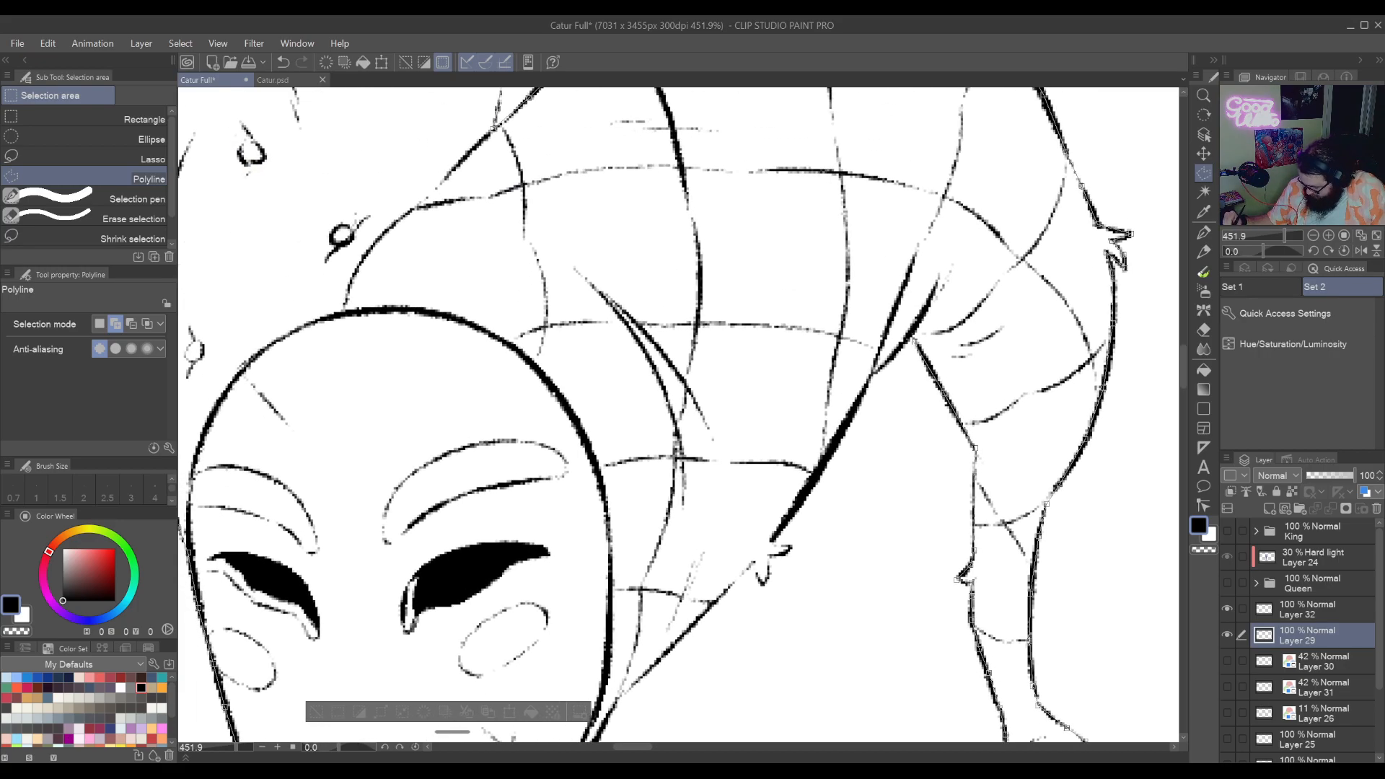
{"action": "left_click", "coordinate": [871, 375]}
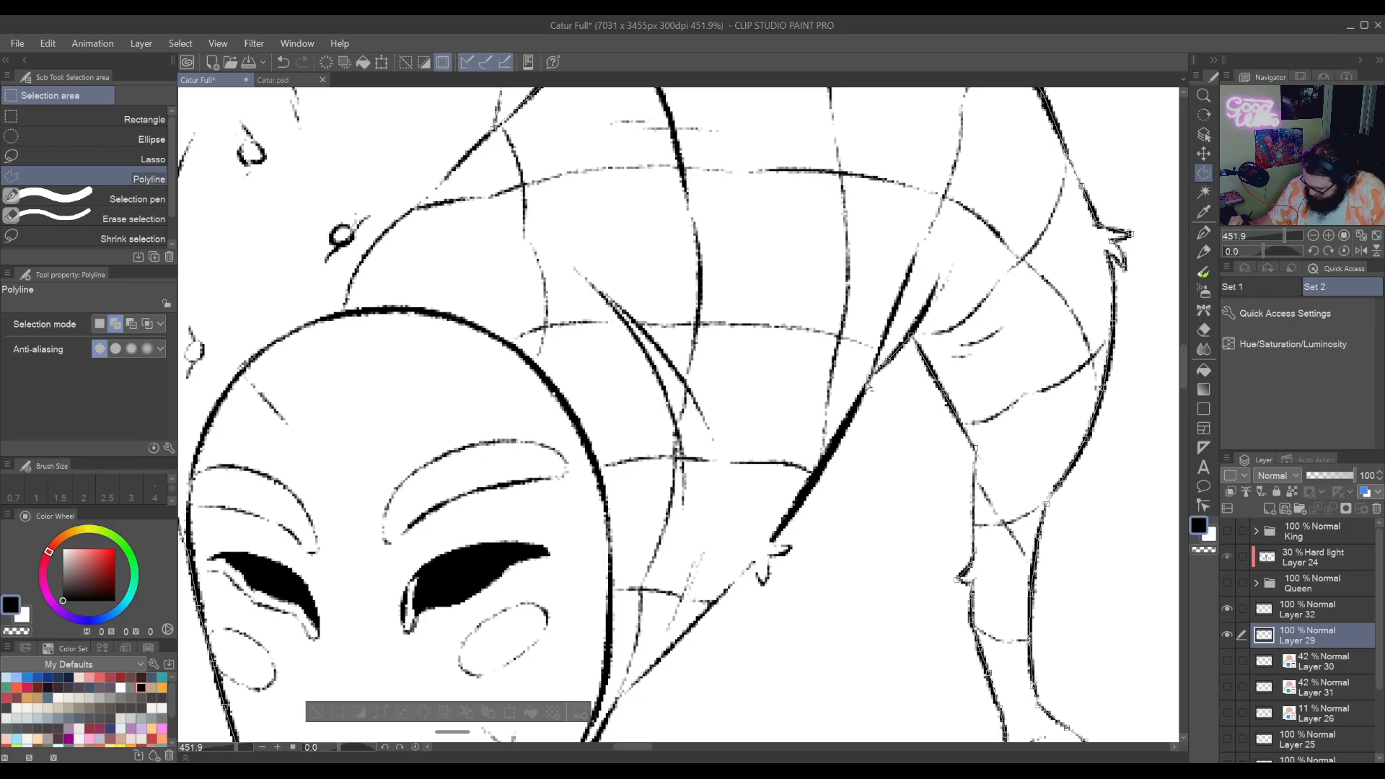
{"action": "left_click", "coordinate": [829, 452]}
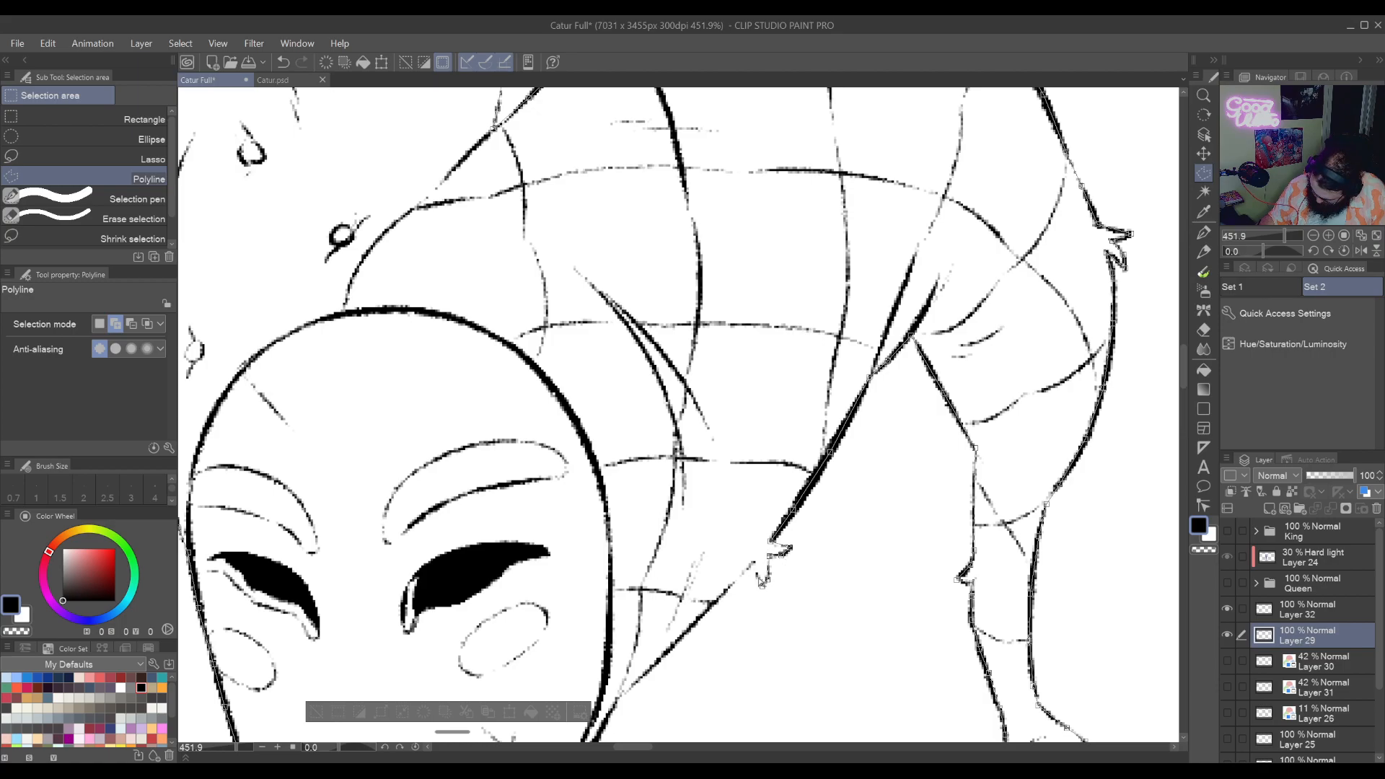
{"action": "left_click", "coordinate": [752, 563]}
{"action": "left_click", "coordinate": [726, 590]}
{"action": "left_click", "coordinate": [705, 613]}
{"action": "left_click", "coordinate": [651, 668]}
Trace the polyline selection down beside the mask and neck, then close it below the bow tie at its starting point
{"action": "left_click_drag", "start_coordinate": [621, 702], "coordinate": [859, 452]}
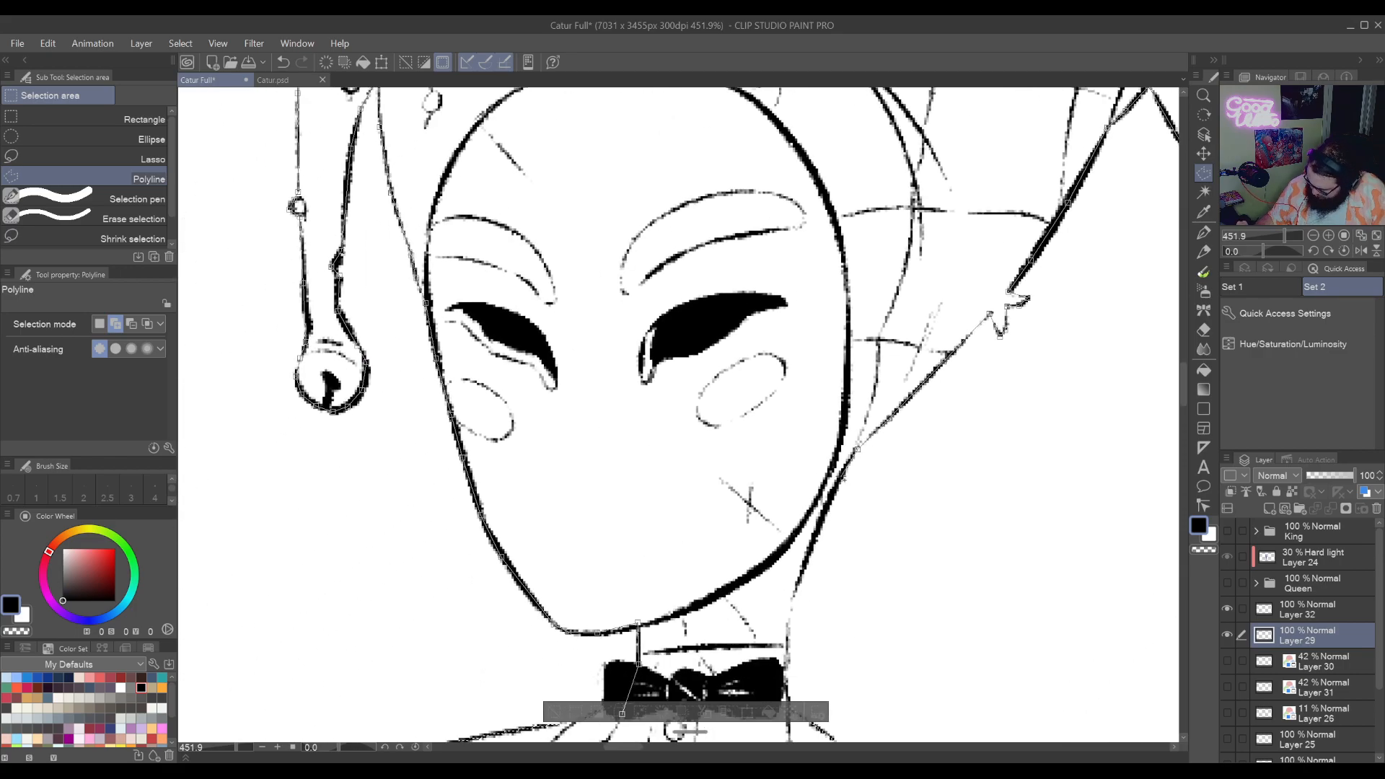
{"action": "left_click", "coordinate": [841, 475]}
{"action": "left_click", "coordinate": [798, 579]}
{"action": "left_click", "coordinate": [789, 613]}
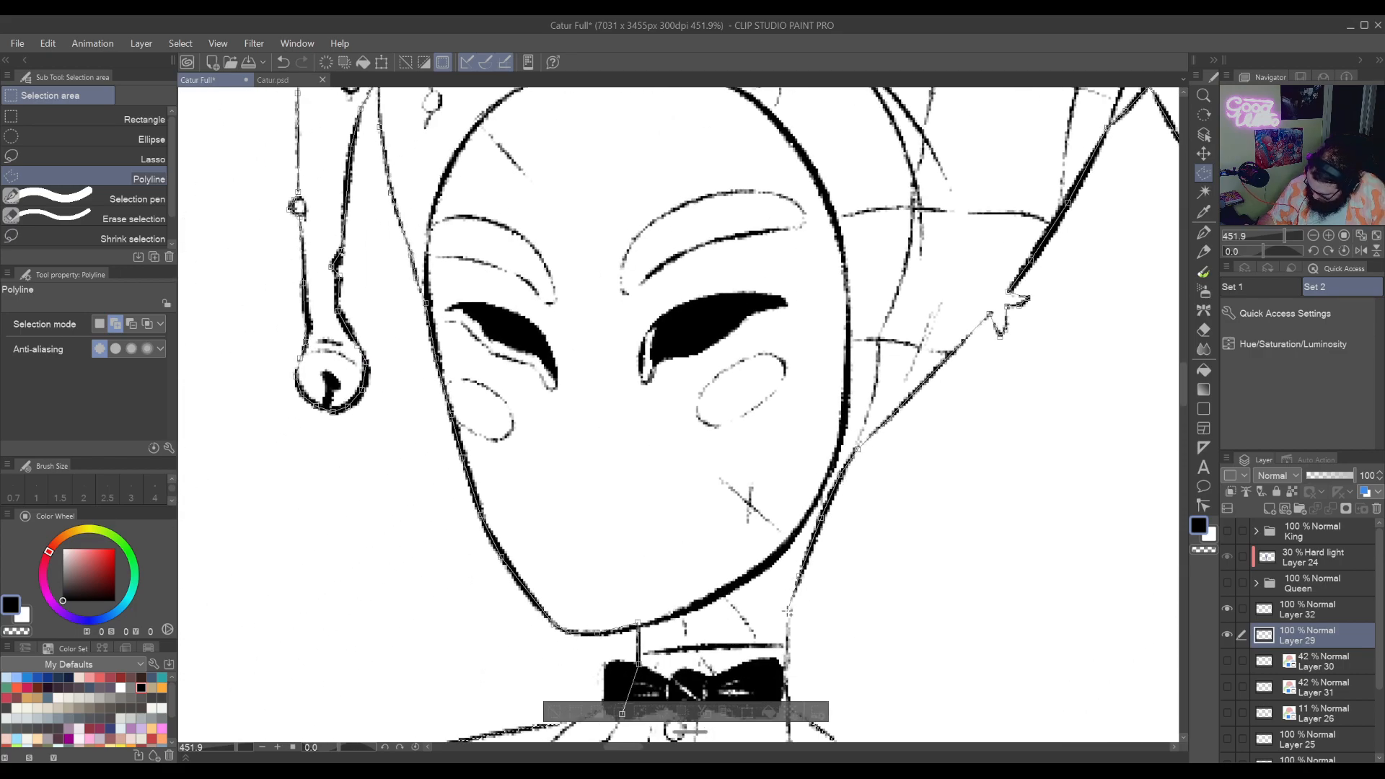
{"action": "left_click", "coordinate": [787, 642]}
{"action": "left_click_drag", "start_coordinate": [797, 663], "coordinate": [894, 468]}
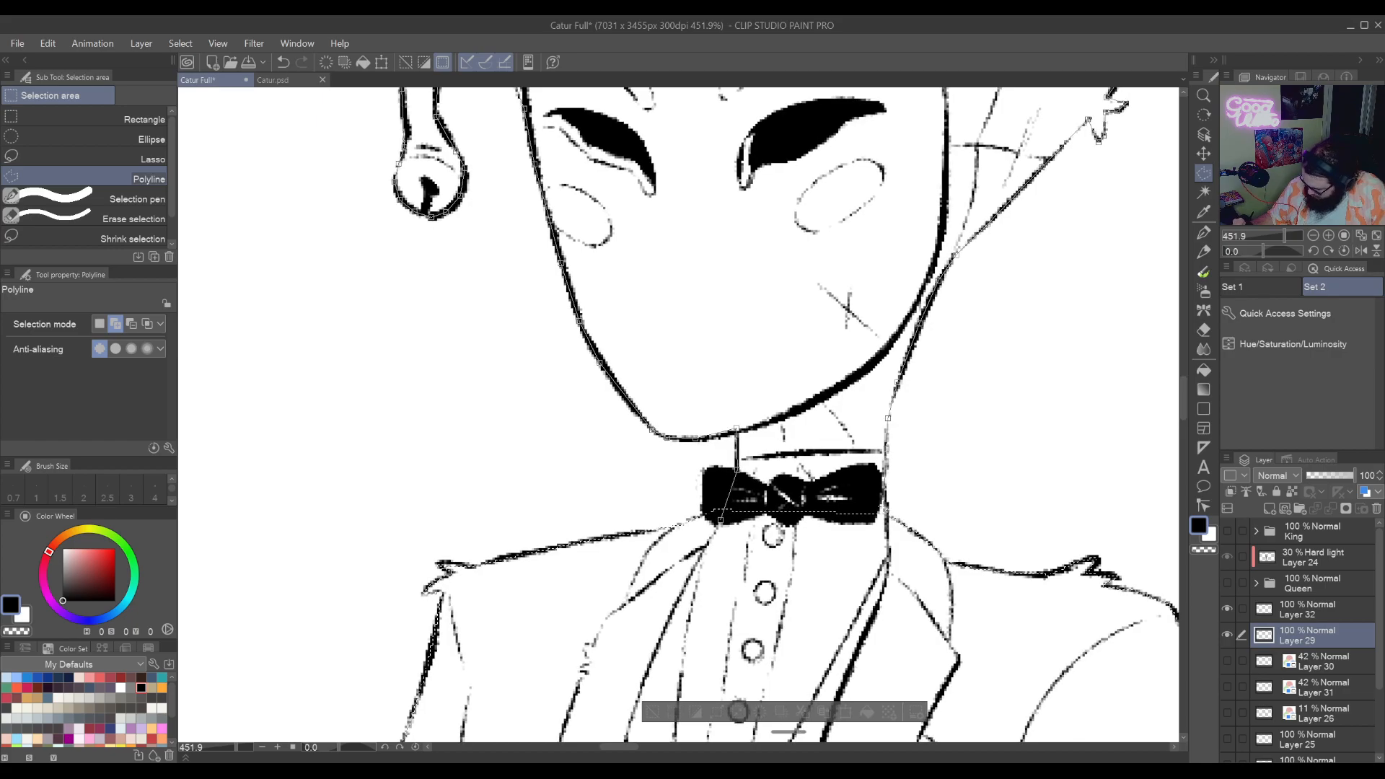
{"action": "left_click", "coordinate": [888, 516]}
{"action": "left_click", "coordinate": [765, 592]}
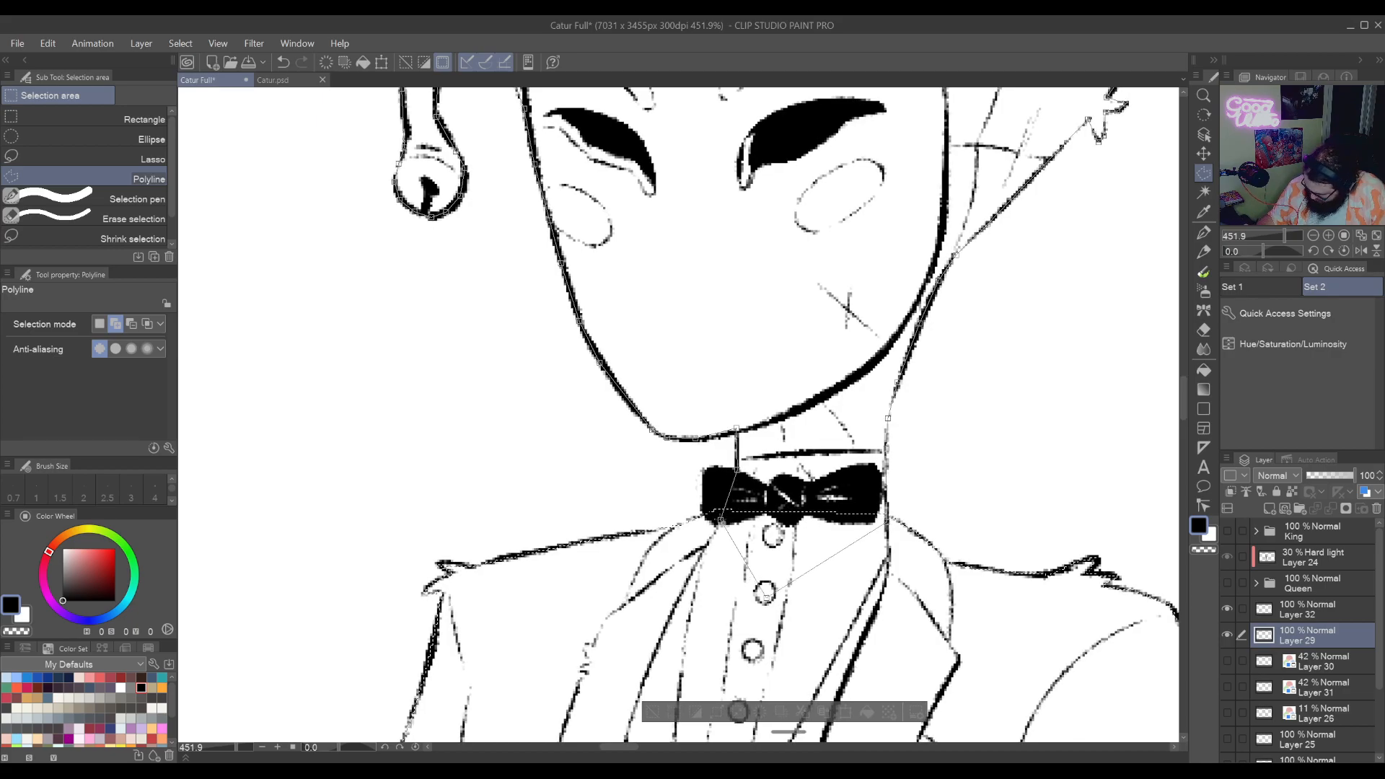
{"action": "left_click", "coordinate": [721, 519]}
{"action": "left_click_drag", "start_coordinate": [1024, 281], "coordinate": [824, 517]}
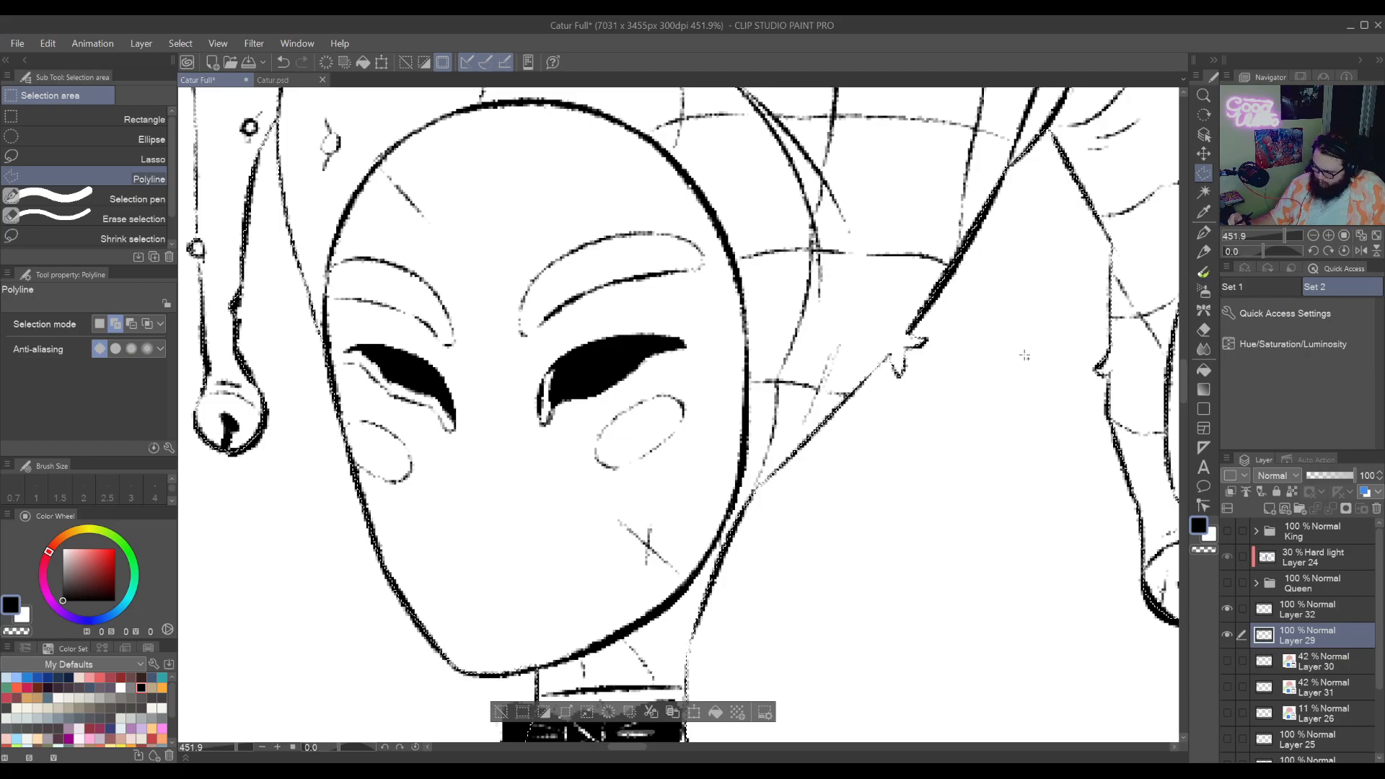
Fill the selected jester silhouette with light grey on the layer beneath the line art, and clear the selection
{"action": "key", "text": "ctrl+space"}
{"action": "left_click_drag", "start_coordinate": [1016, 367], "coordinate": [961, 493]}
{"action": "left_click_drag", "start_coordinate": [1036, 583], "coordinate": [957, 471]}
{"action": "key", "text": "ctrl+space"}
{"action": "left_click_drag", "start_coordinate": [64, 582], "coordinate": [57, 558]}
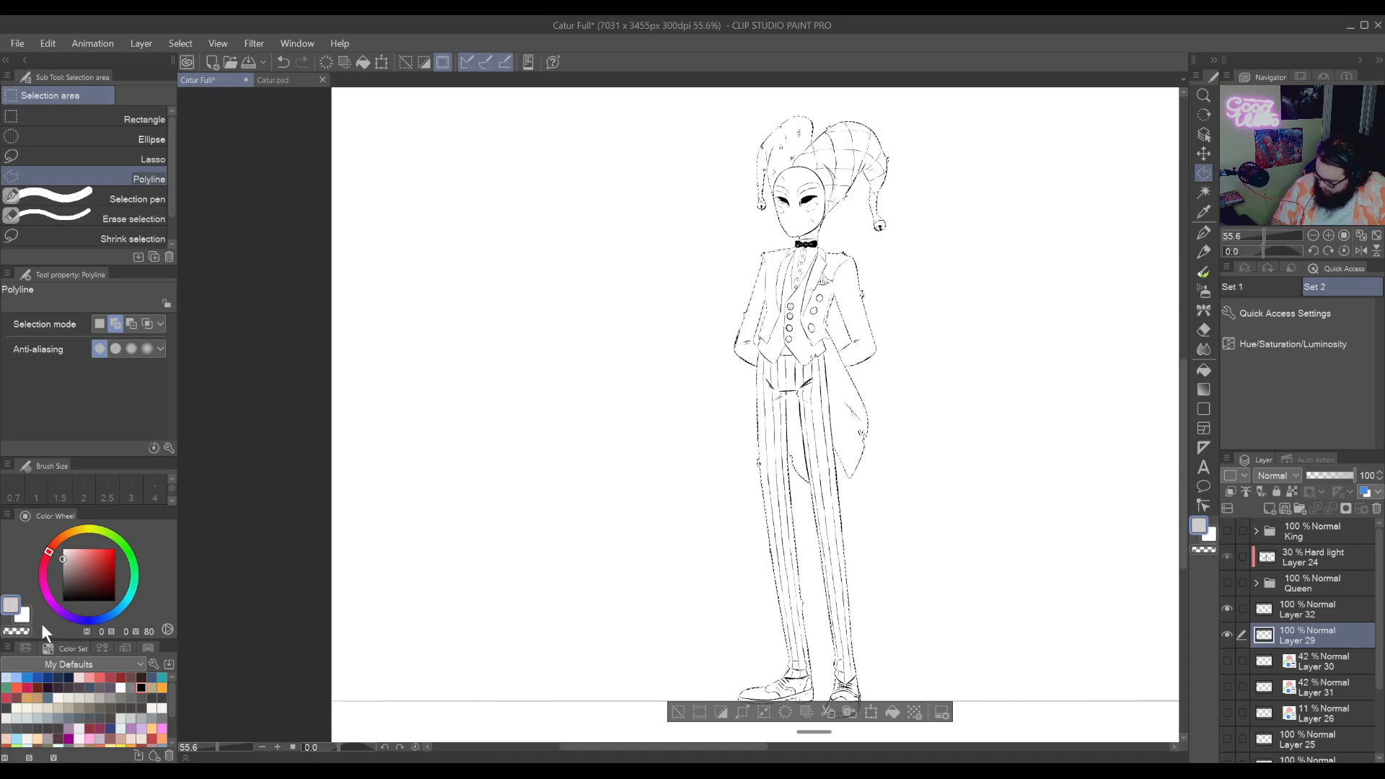
{"action": "left_click", "coordinate": [1227, 608]}
{"action": "left_click", "coordinate": [1226, 608]}
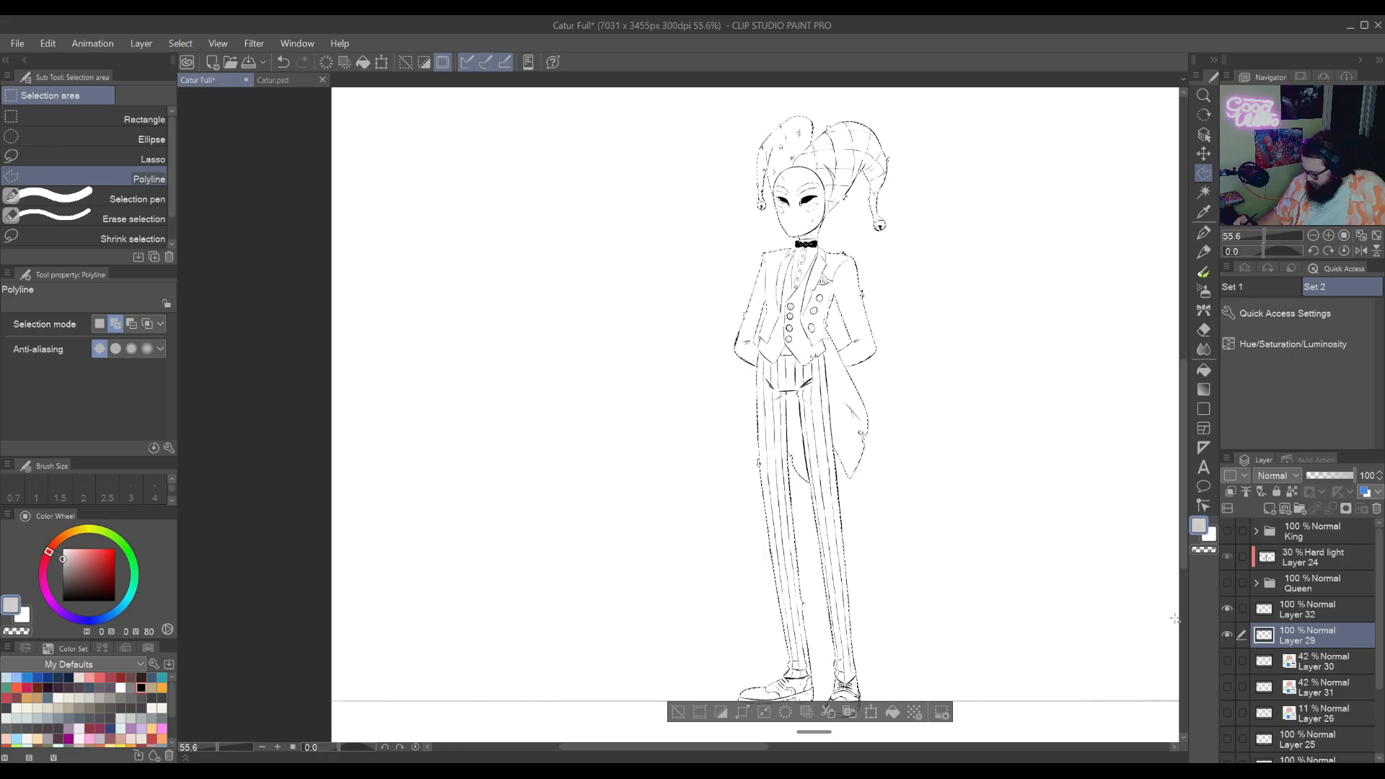
{"action": "left_click", "coordinate": [892, 713]}
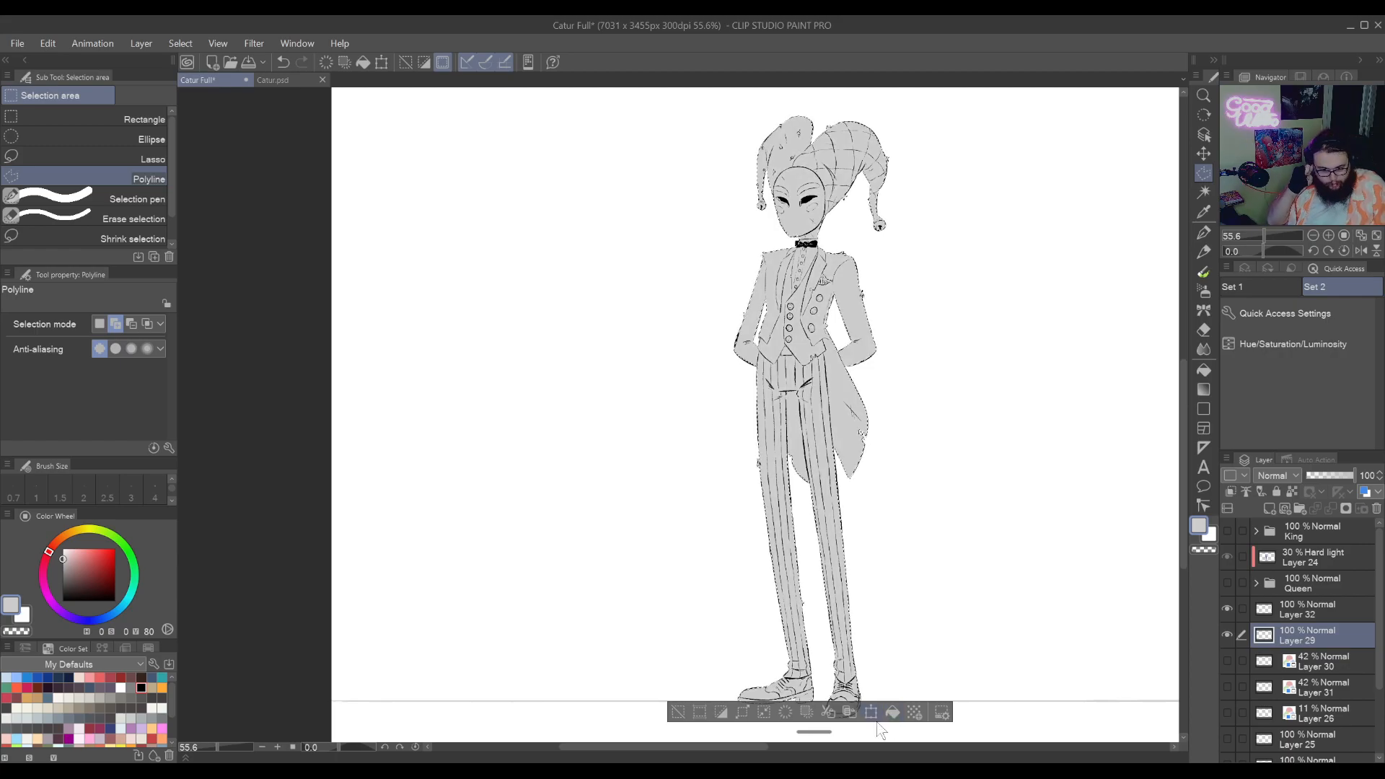
{"action": "key", "text": "ctrl+d"}
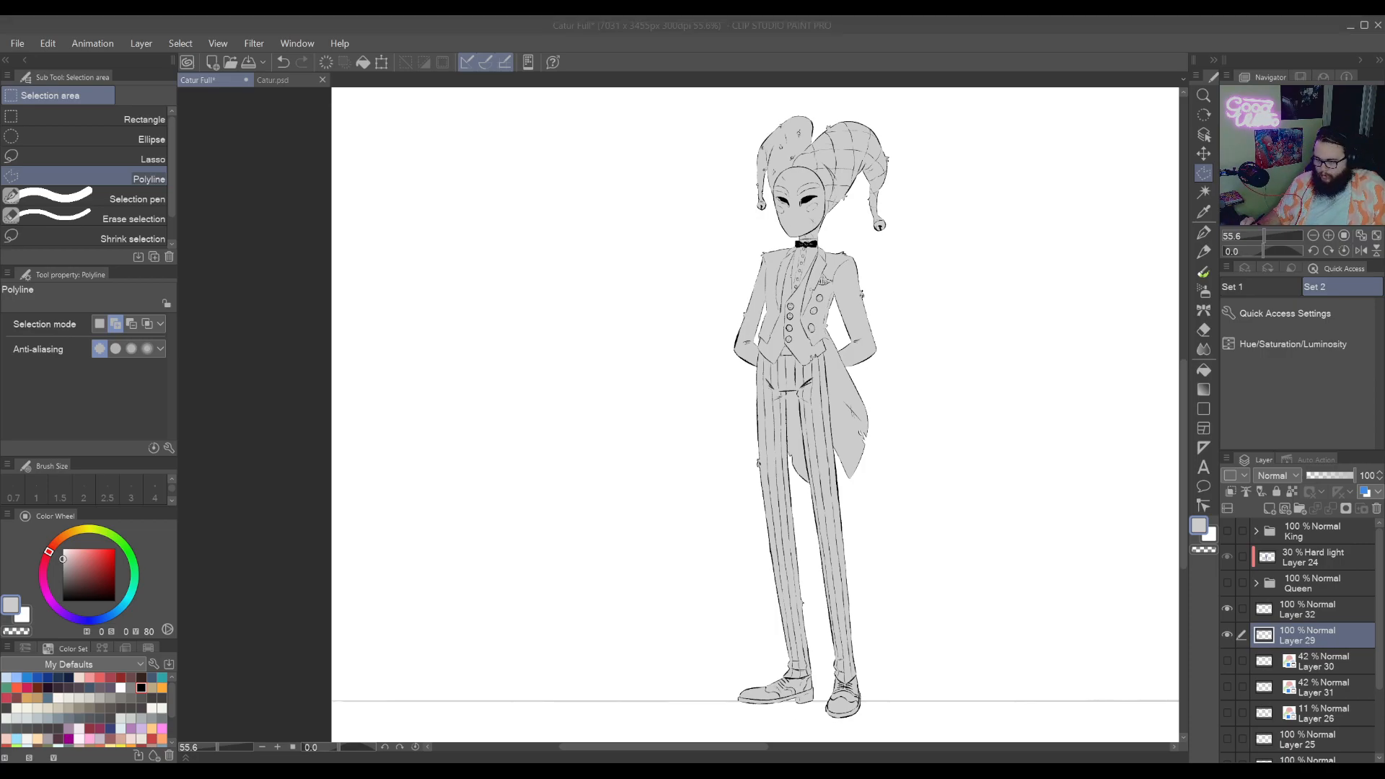
{"action": "left_click", "coordinate": [973, 63]}
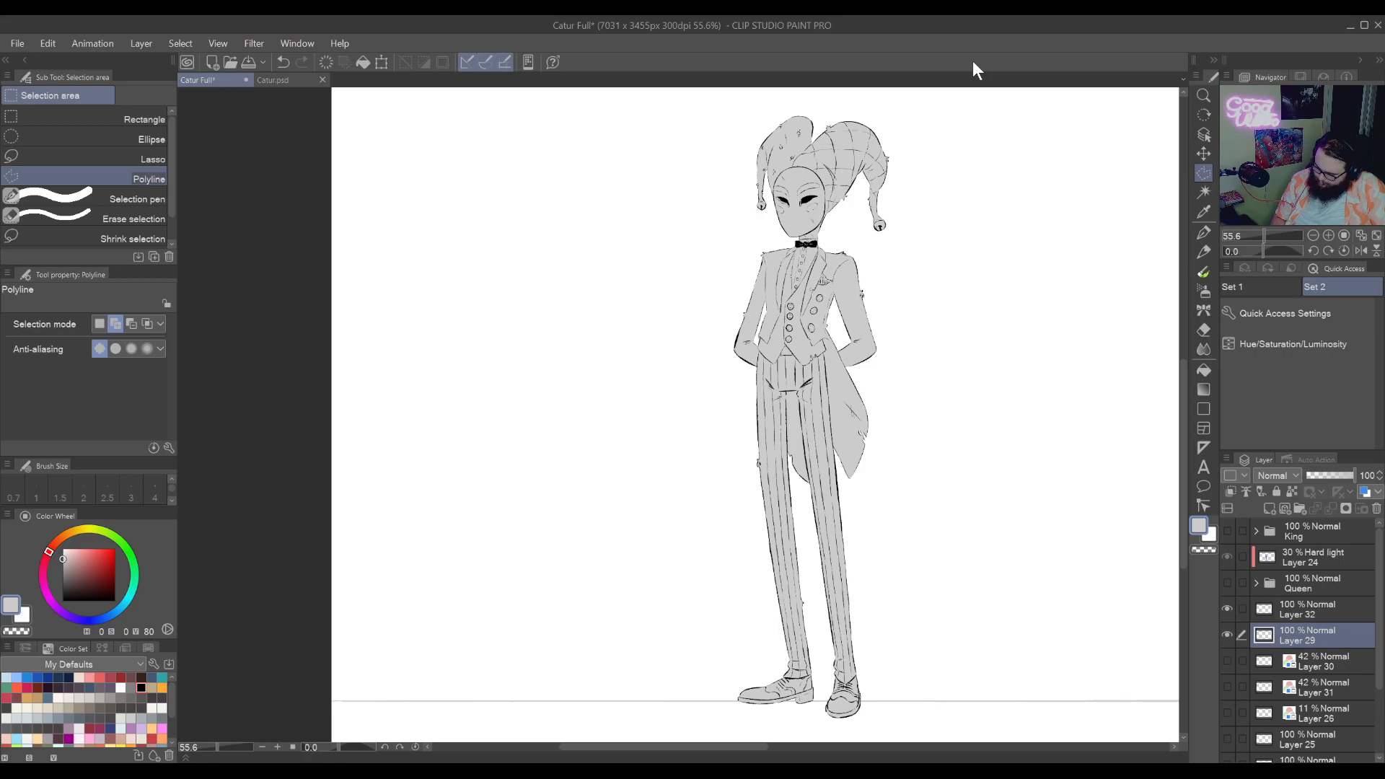
Set the colour to red and enclose the jester's head, mask and hat in a loose polyline selection down to the collar
{"action": "mouse_move", "coordinate": [928, 451]}
{"action": "left_mouse_down"}
{"action": "mouse_move", "coordinate": [937, 510]}
{"action": "mouse_move", "coordinate": [969, 393]}
{"action": "mouse_move", "coordinate": [924, 519]}
{"action": "mouse_move", "coordinate": [930, 505]}
{"action": "mouse_move", "coordinate": [950, 643]}
{"action": "left_mouse_up"}
{"action": "scroll", "coordinate": [916, 479], "scroll_direction": "up", "scroll_amount": 5}
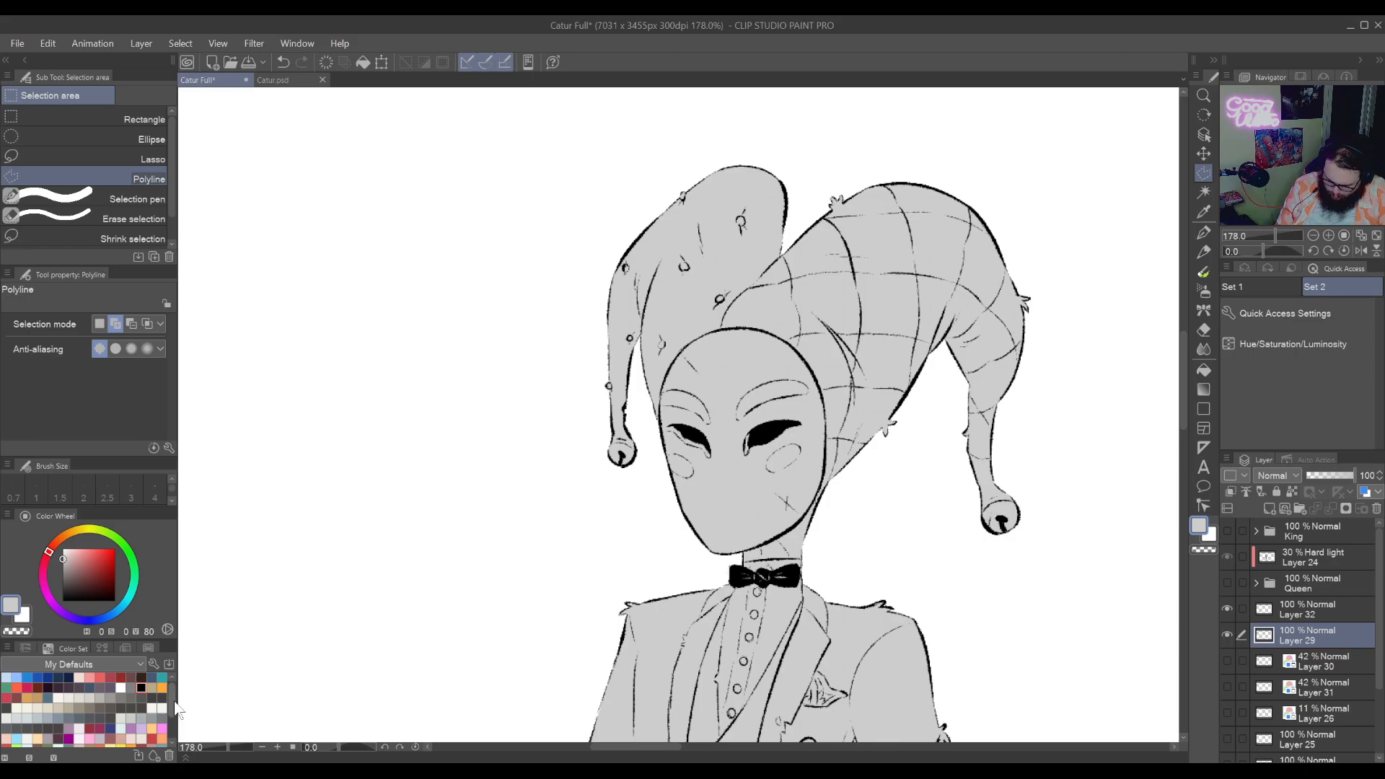
{"action": "scroll", "coordinate": [154, 714], "scroll_direction": "down", "scroll_amount": 2}
{"action": "left_click", "coordinate": [153, 723]}
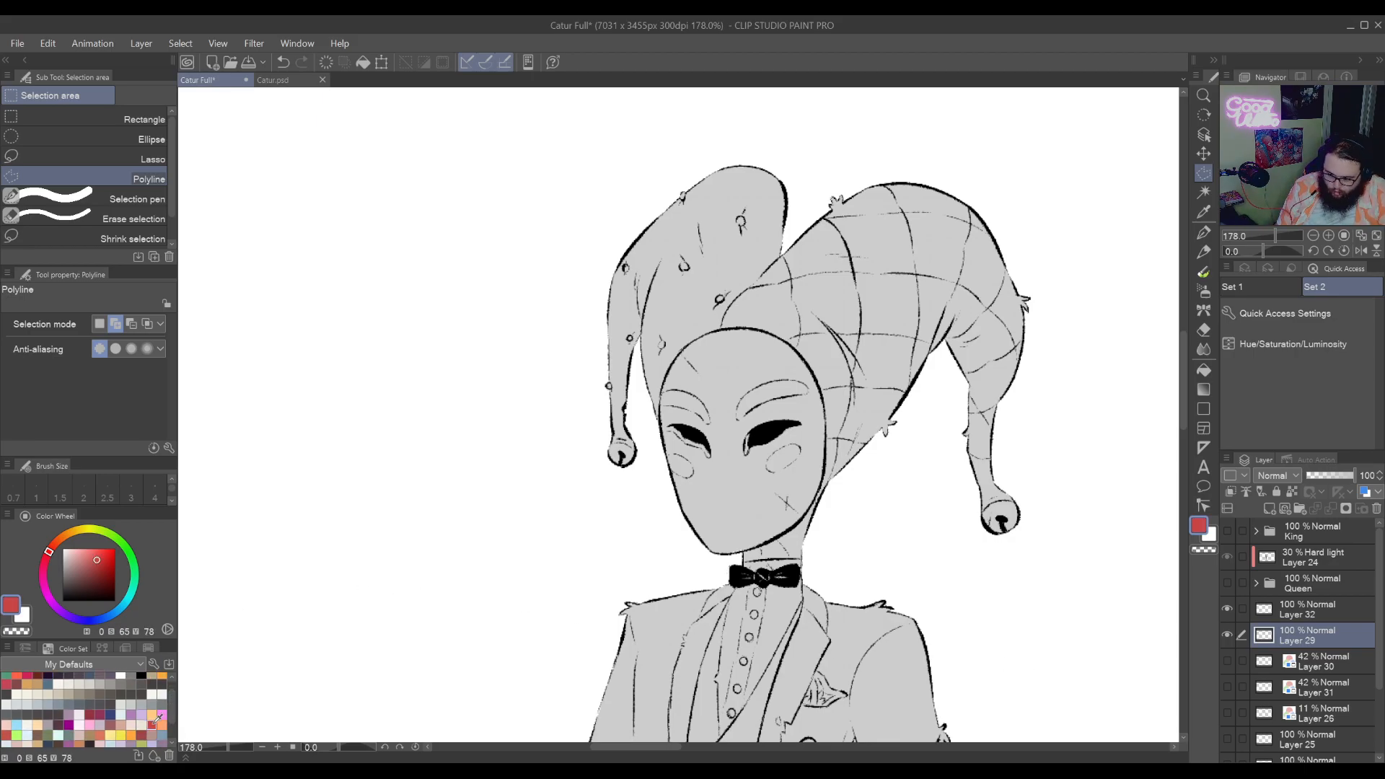
{"action": "left_click", "coordinate": [562, 497]}
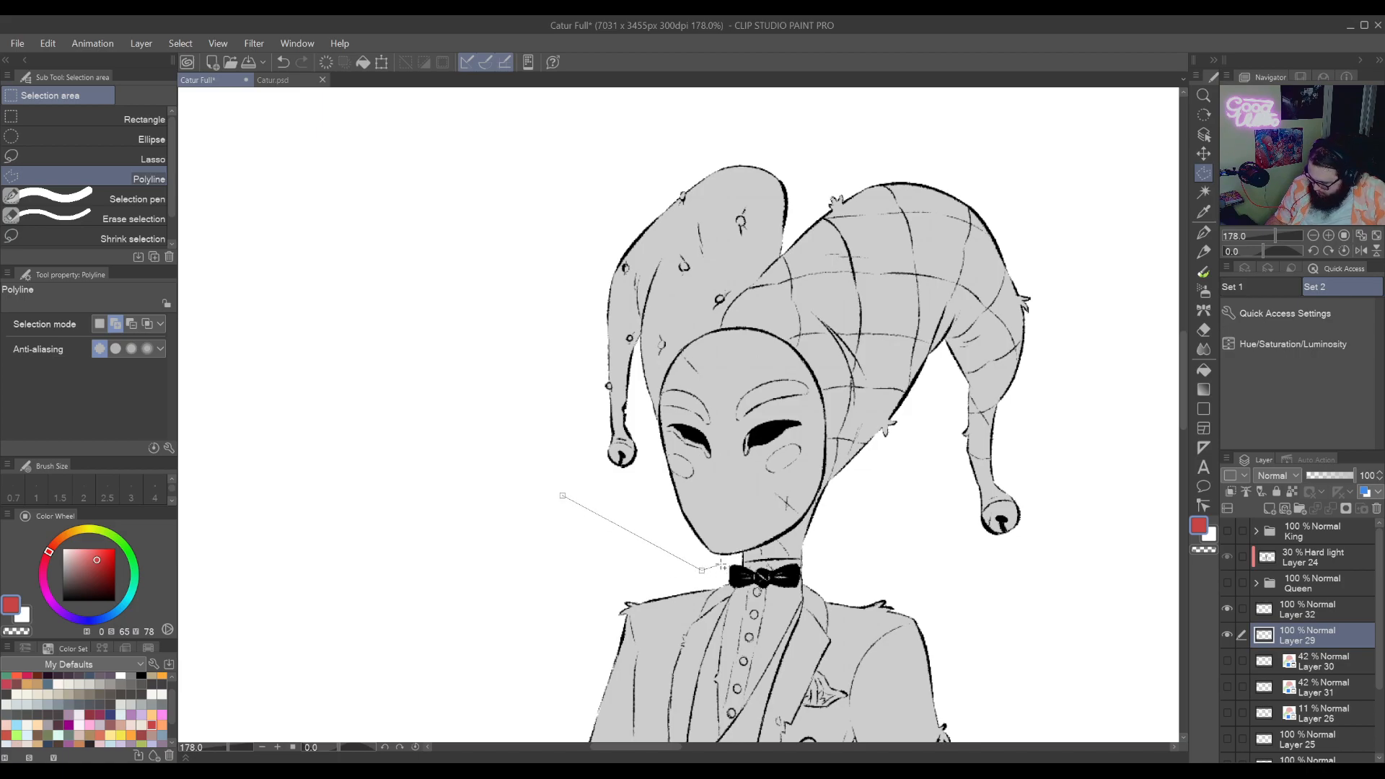
{"action": "left_click", "coordinate": [1018, 560]}
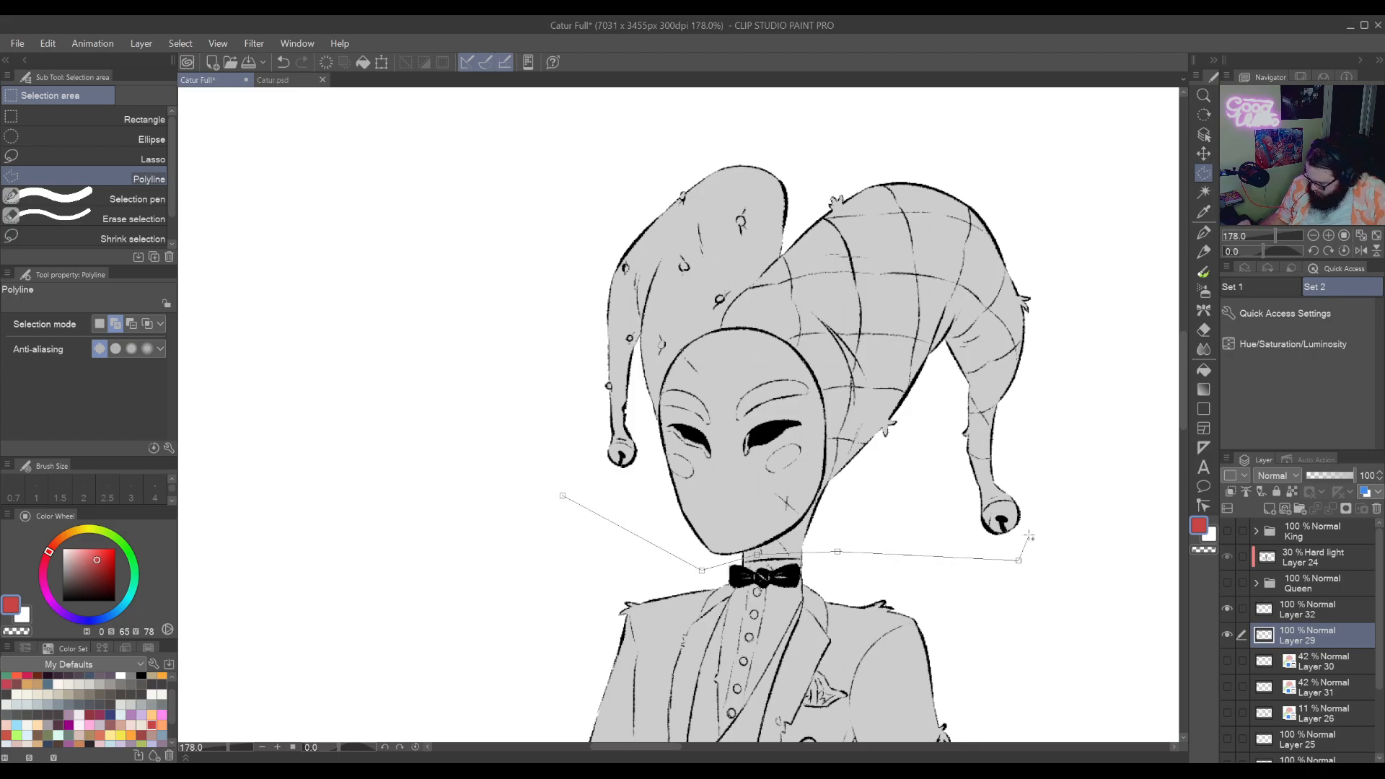
{"action": "left_click", "coordinate": [1085, 415]}
{"action": "left_click", "coordinate": [1034, 178]}
{"action": "left_click", "coordinate": [848, 124]}
{"action": "left_click", "coordinate": [599, 165]}
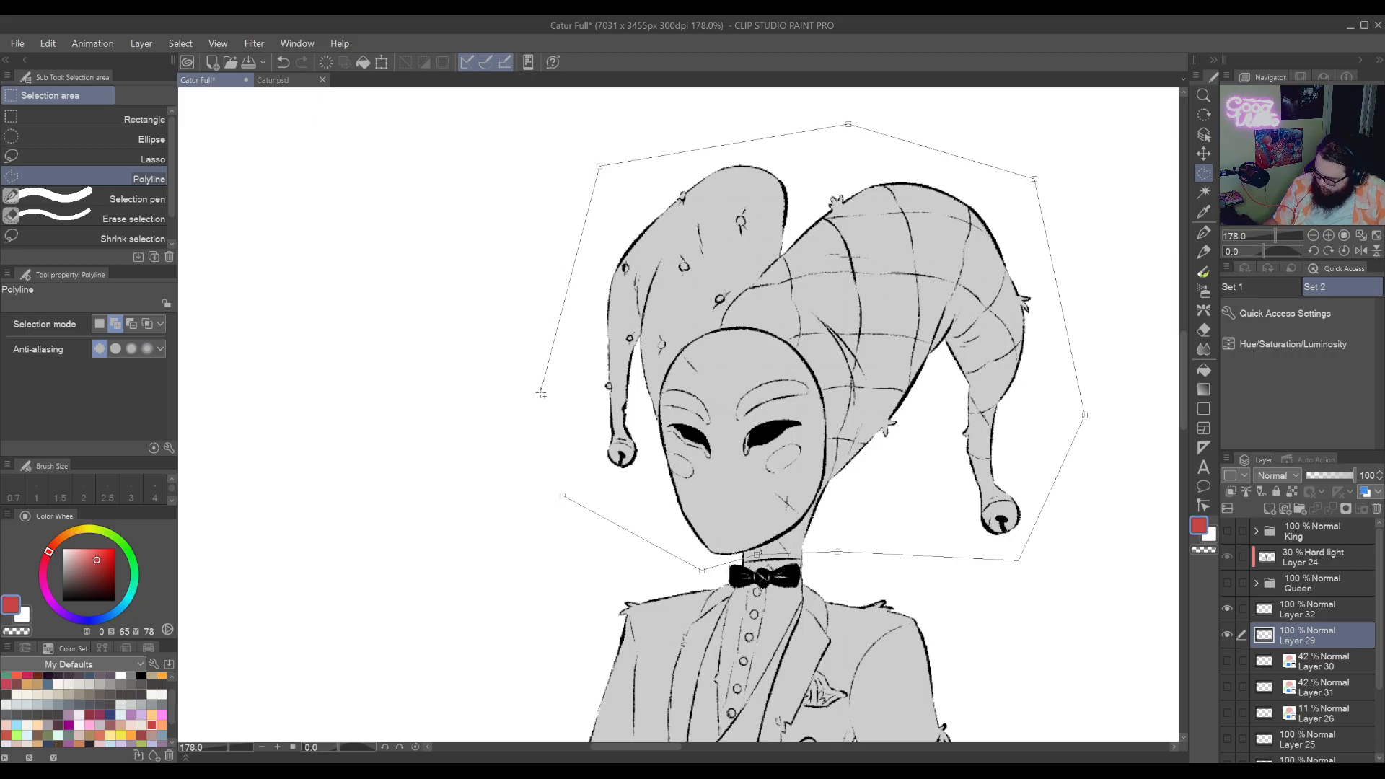
{"action": "left_click", "coordinate": [543, 390]}
{"action": "left_click", "coordinate": [563, 496]}
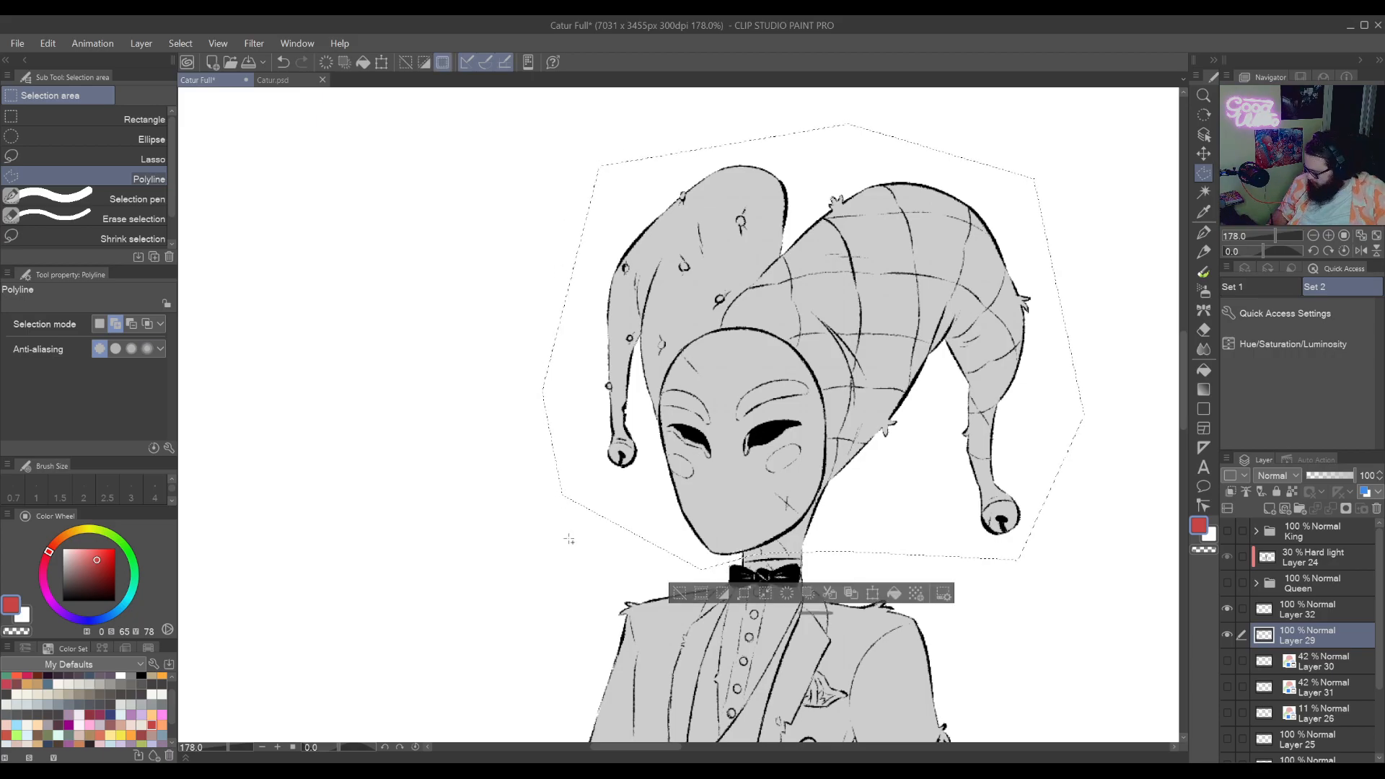
Add a new layer above the grey silhouette layer and set the silhouette layer as the reference layer
{"action": "left_click", "coordinate": [1269, 509]}
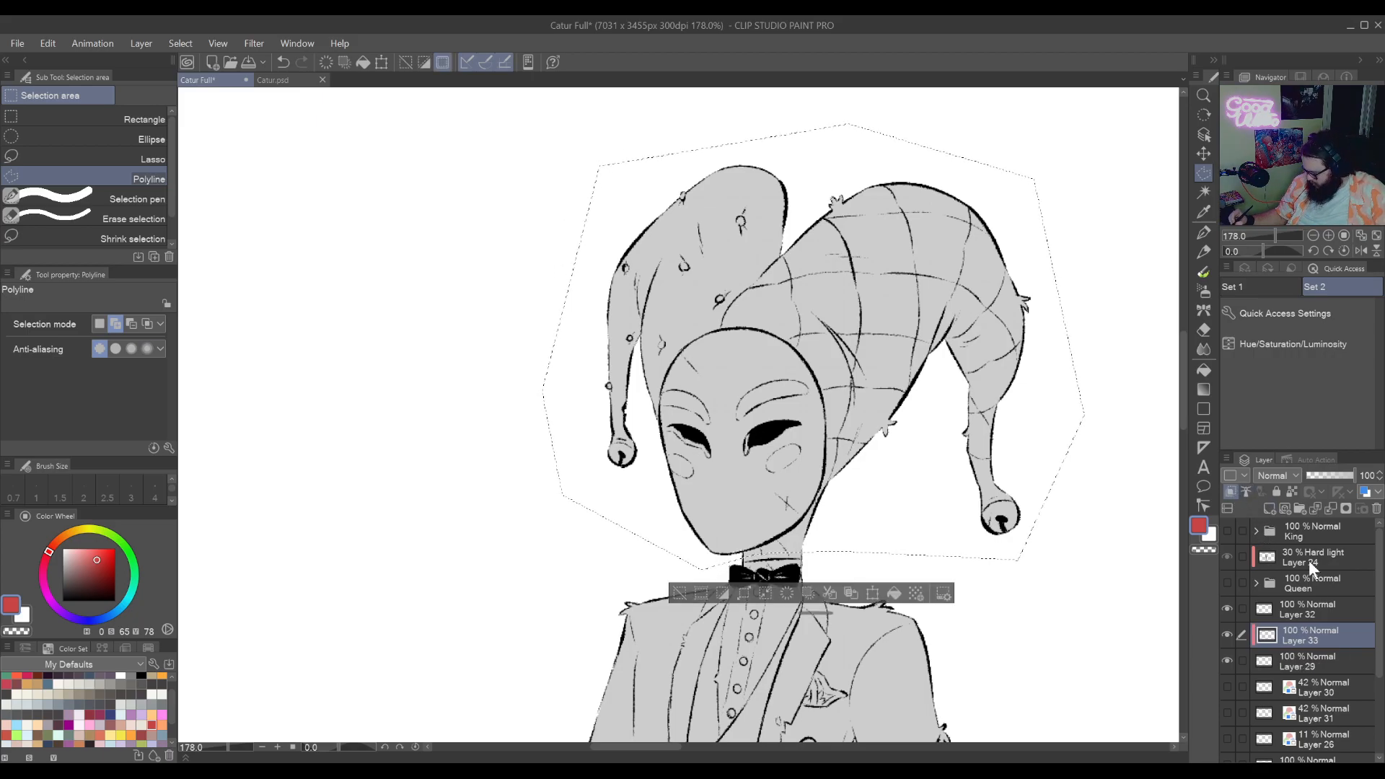
{"action": "left_click", "coordinate": [1318, 659]}
{"action": "left_click", "coordinate": [1245, 491]}
{"action": "left_click", "coordinate": [1309, 635]}
Intersect the selection with the reference silhouette using Auto select, fill the head and hat red on the new layer, and deselect
{"action": "left_click", "coordinate": [1204, 191]}
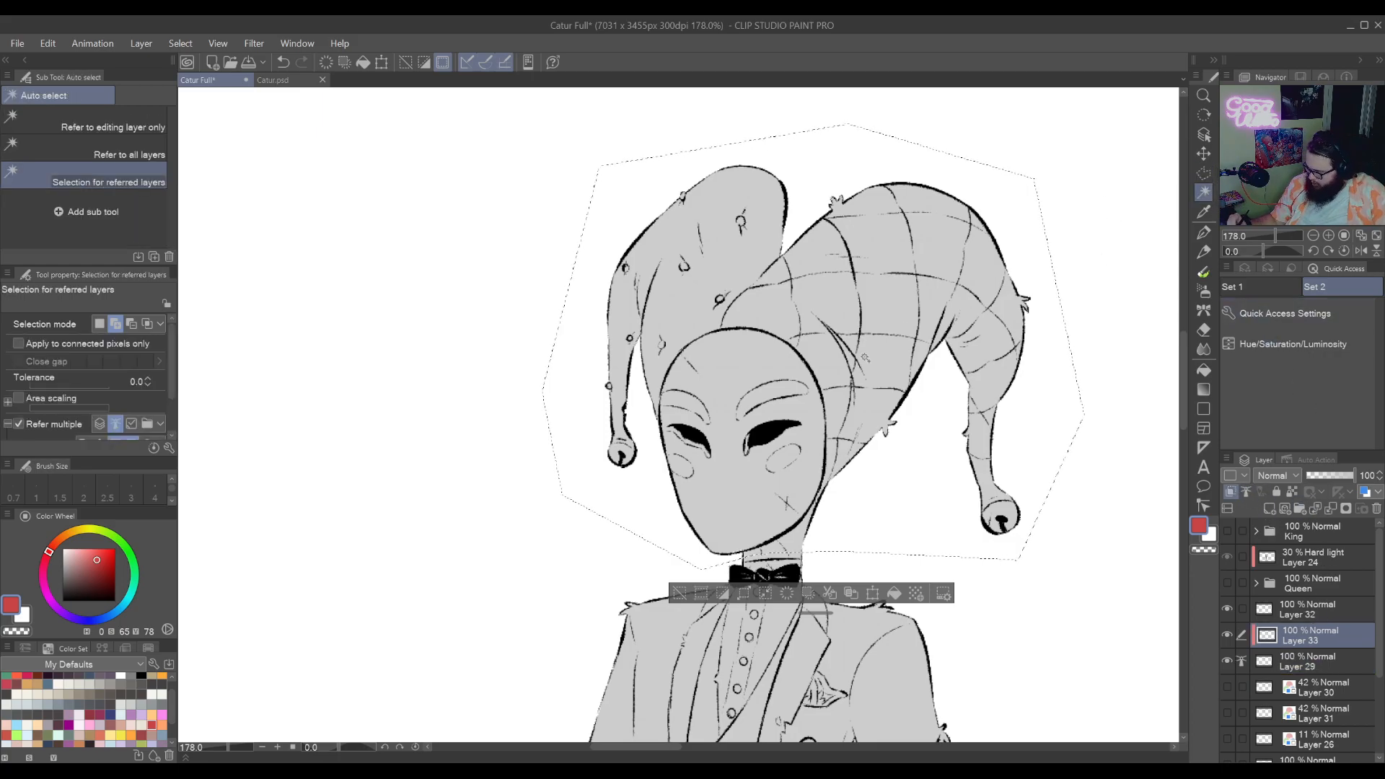
{"action": "key", "text": "ctrl+z"}
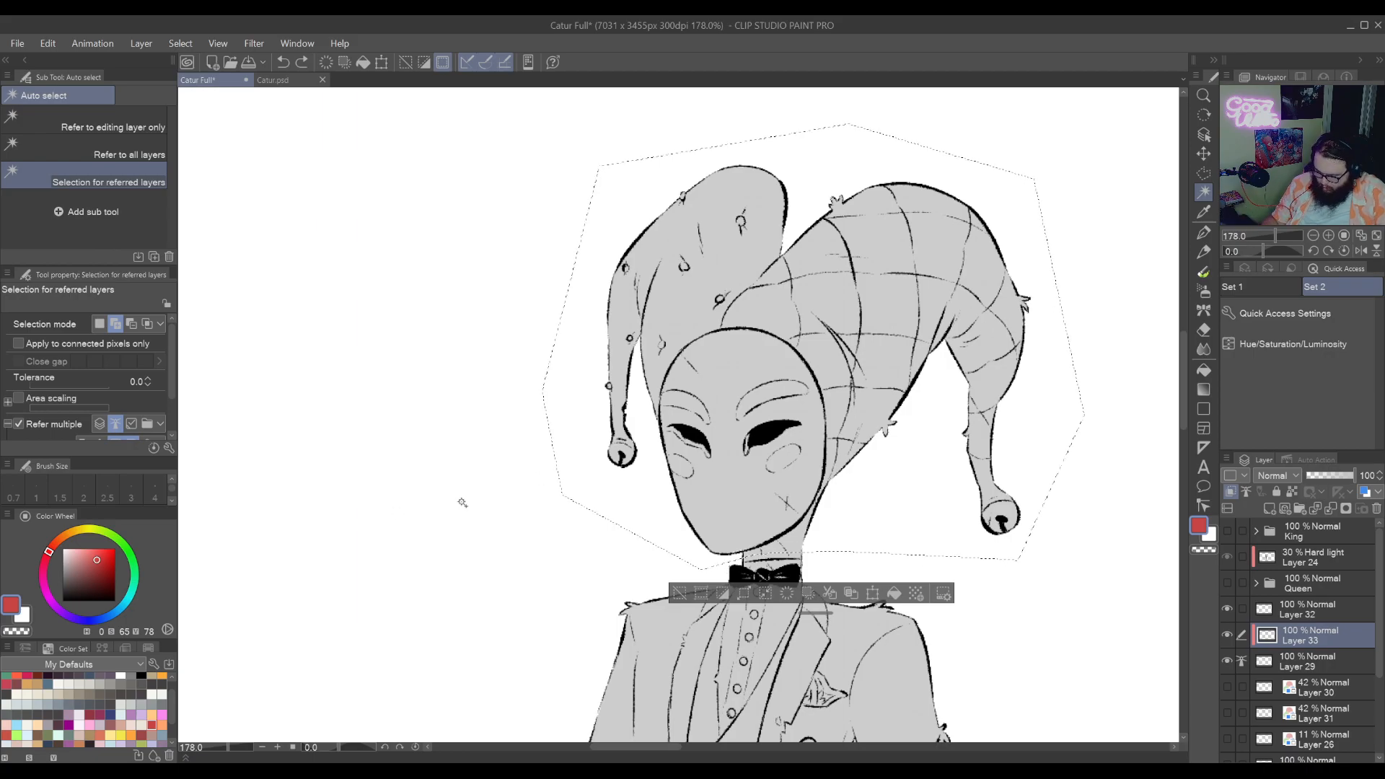
{"action": "left_click", "coordinate": [147, 324]}
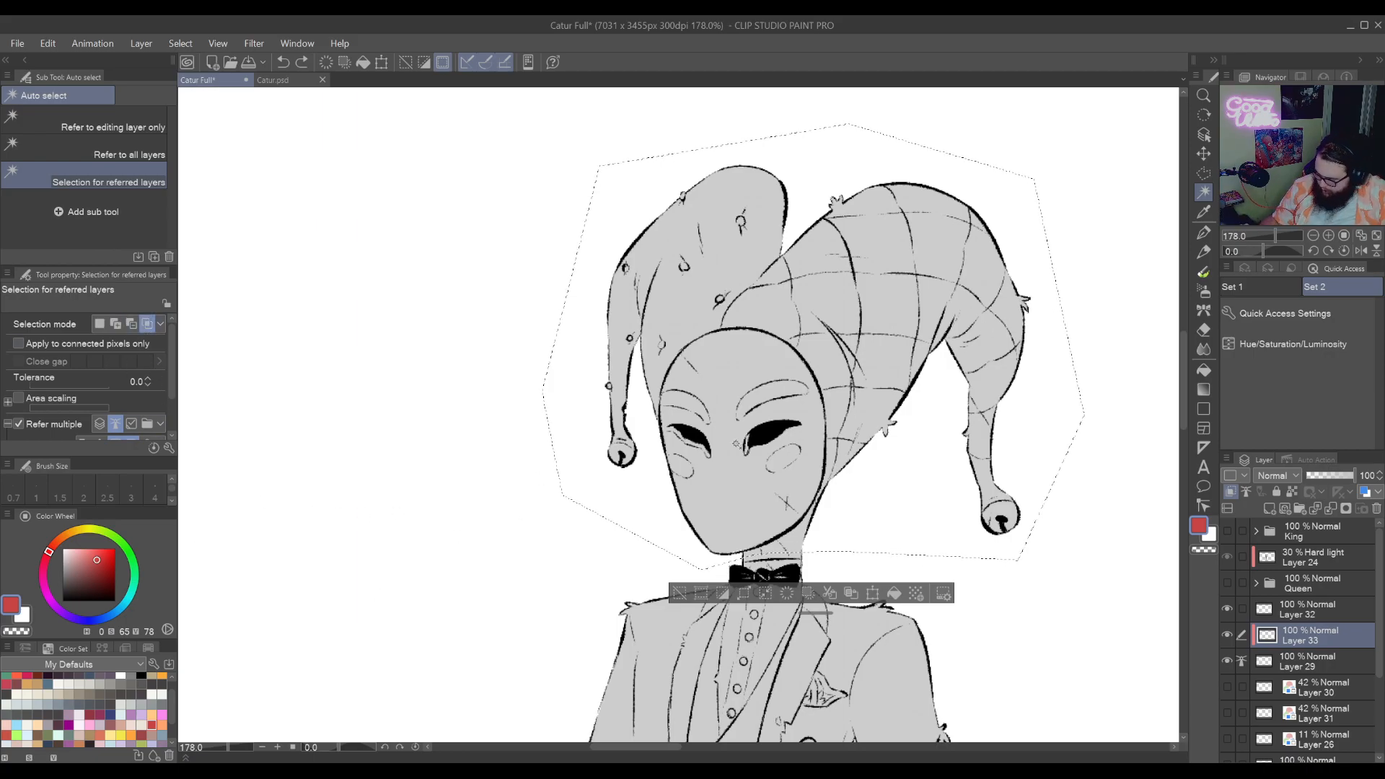
{"action": "left_click", "coordinate": [851, 346]}
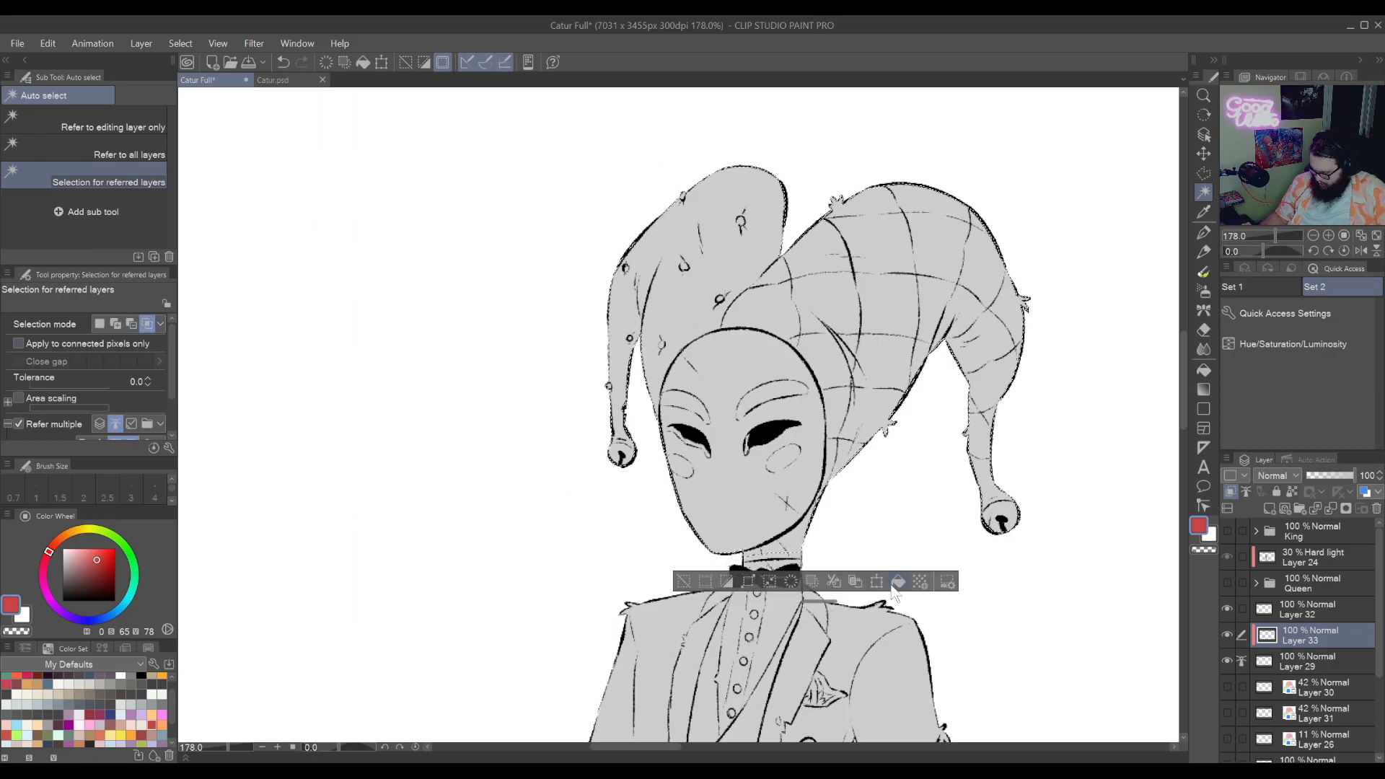
{"action": "left_click", "coordinate": [898, 581]}
{"action": "key", "text": "ctrl+d"}
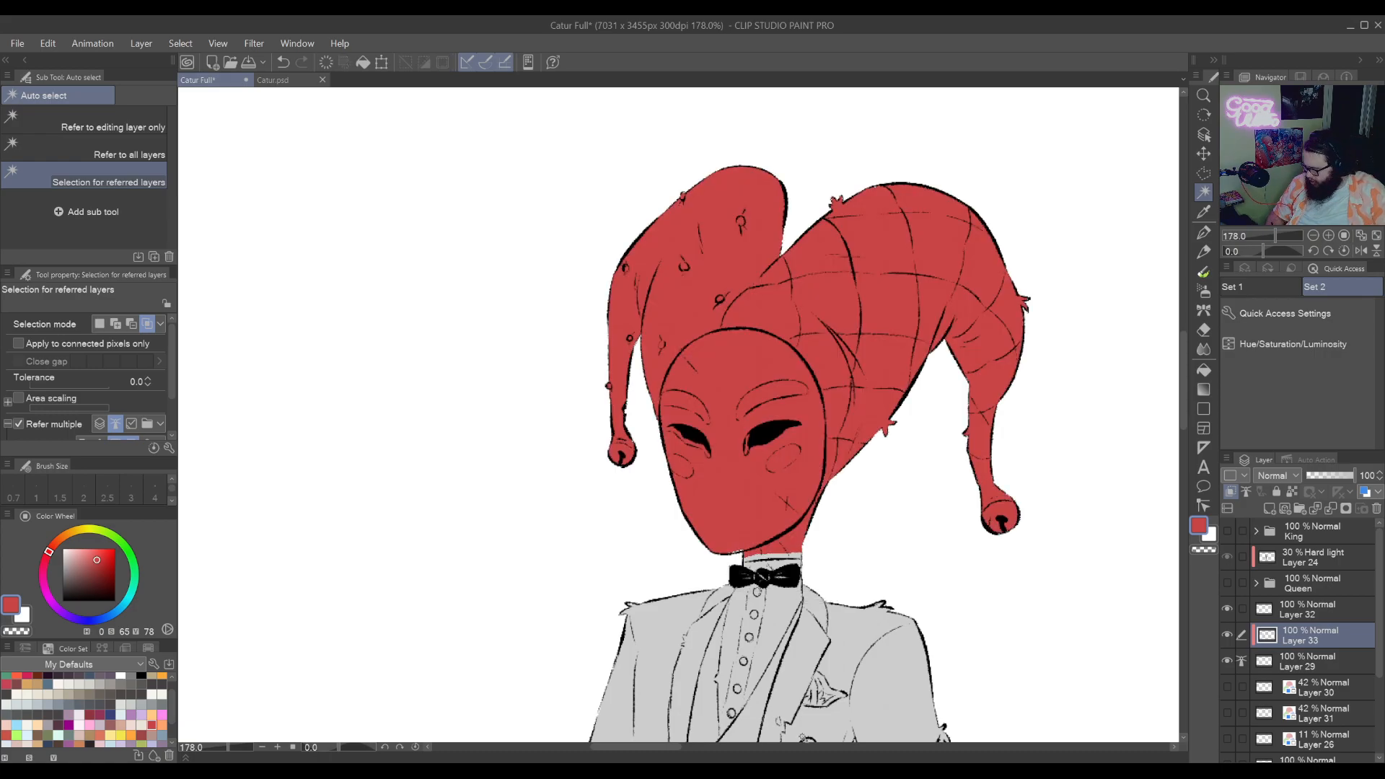
Patch the gap beside the mask's chin on the silhouette layer with a small polyline selection filled in light grey
{"action": "left_click_drag", "start_coordinate": [865, 667], "coordinate": [817, 518]}
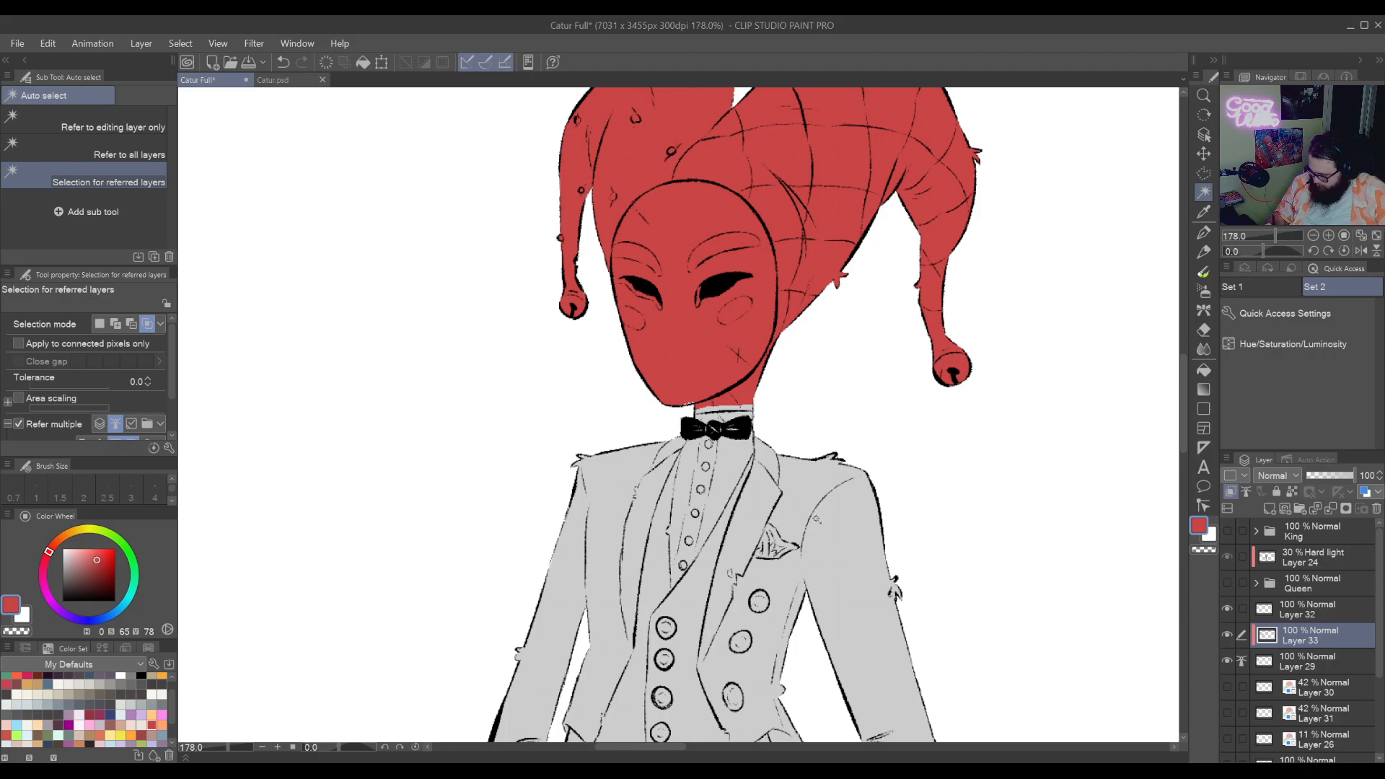
{"action": "left_click", "coordinate": [1306, 662]}
{"action": "key", "text": "ctrl+space"}
{"action": "left_click_drag", "start_coordinate": [746, 584], "coordinate": [839, 492]}
{"action": "left_click", "coordinate": [760, 473], "text": "alt"}
{"action": "left_click_drag", "start_coordinate": [798, 417], "coordinate": [825, 576]}
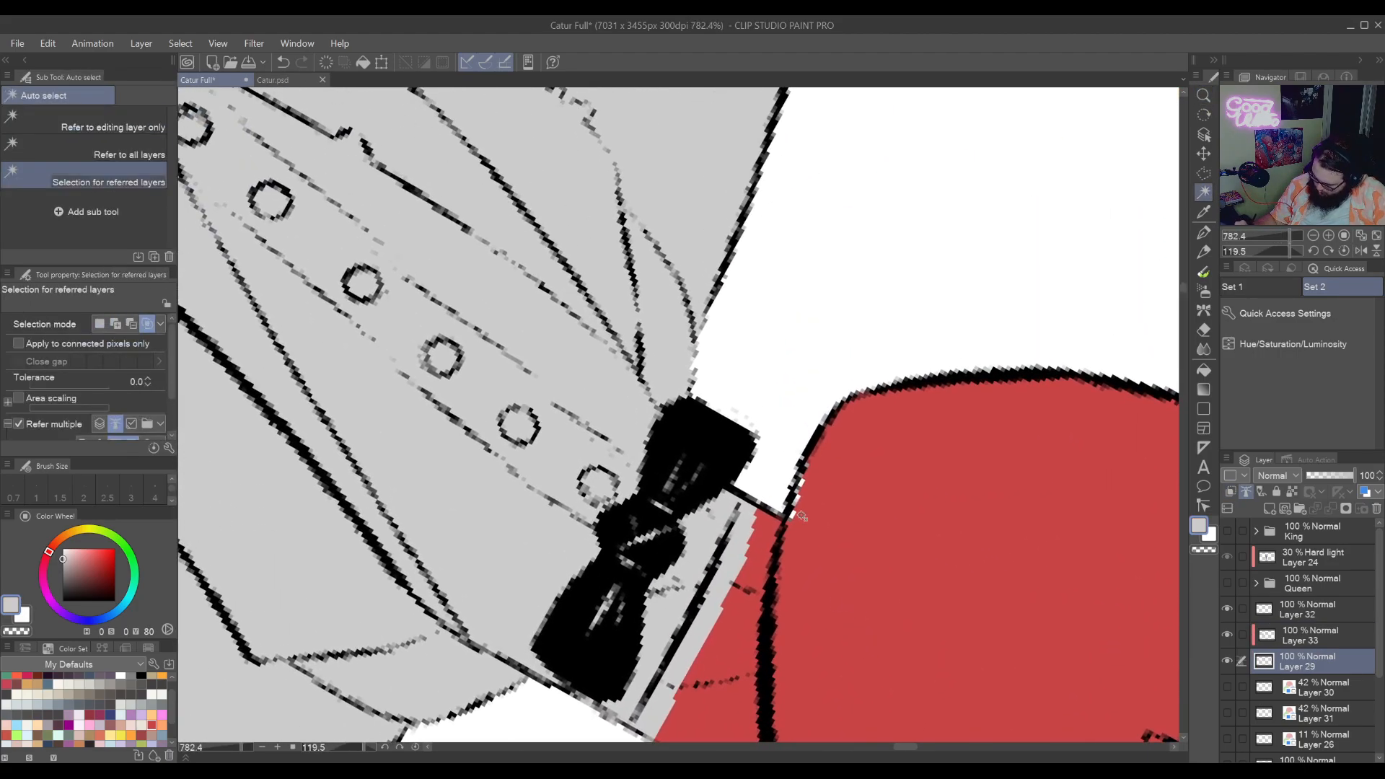
{"action": "left_click", "coordinate": [1204, 173]}
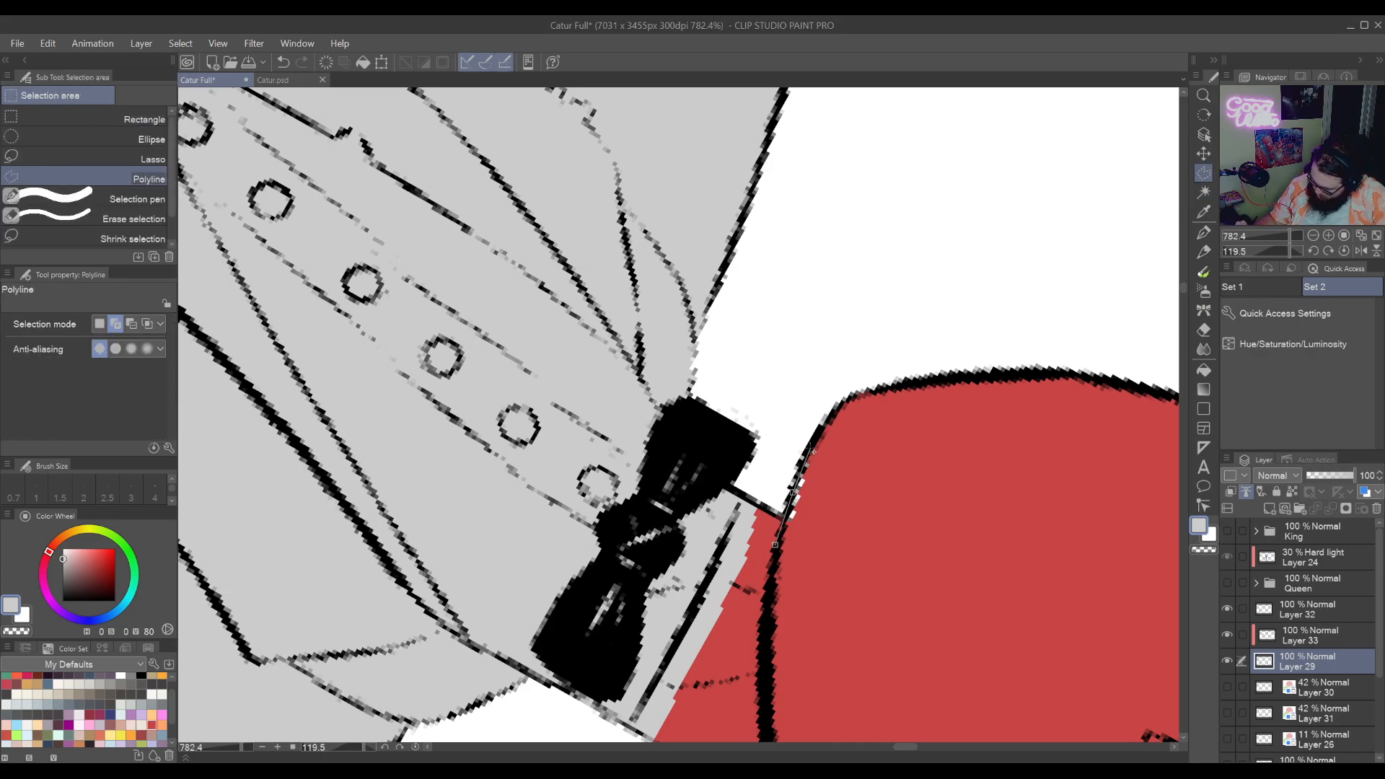
{"action": "double_click", "coordinate": [793, 547]}
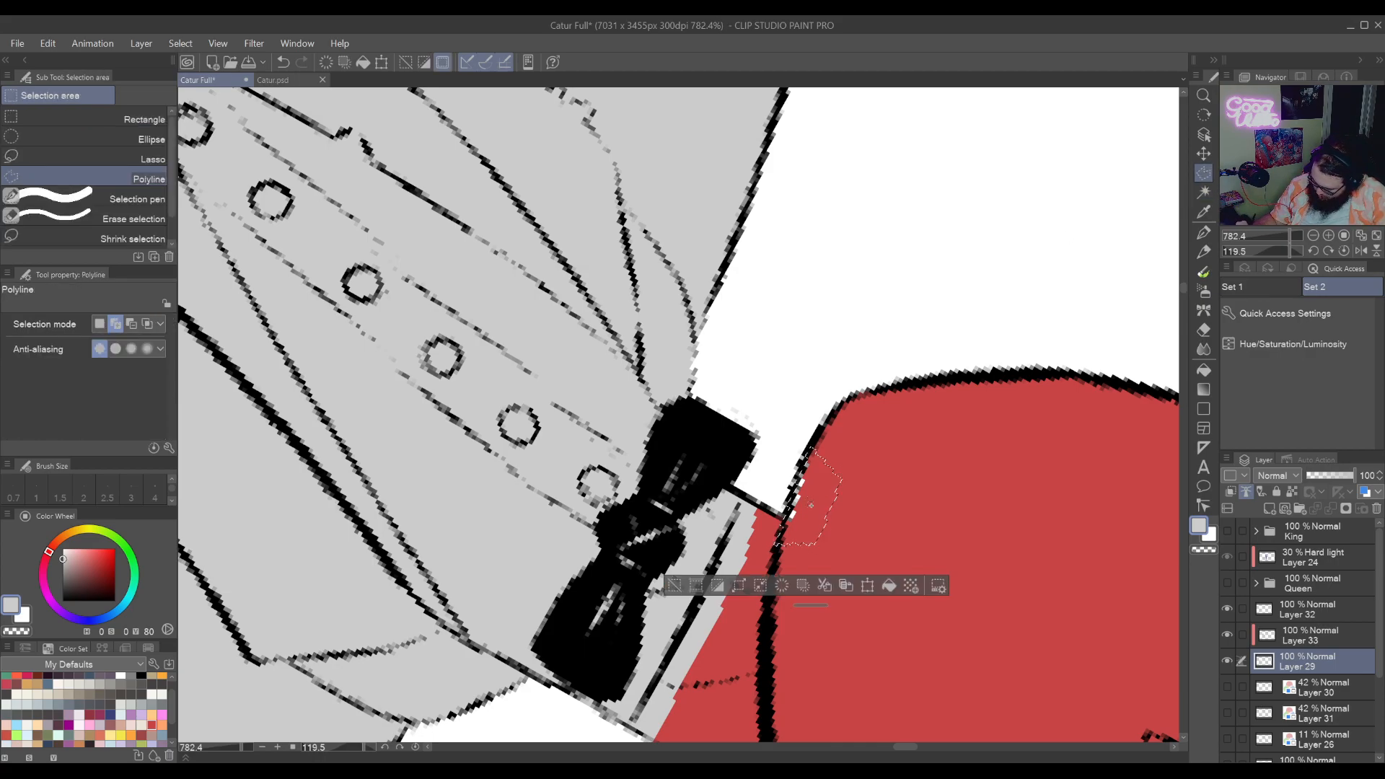
{"action": "left_click", "coordinate": [893, 587]}
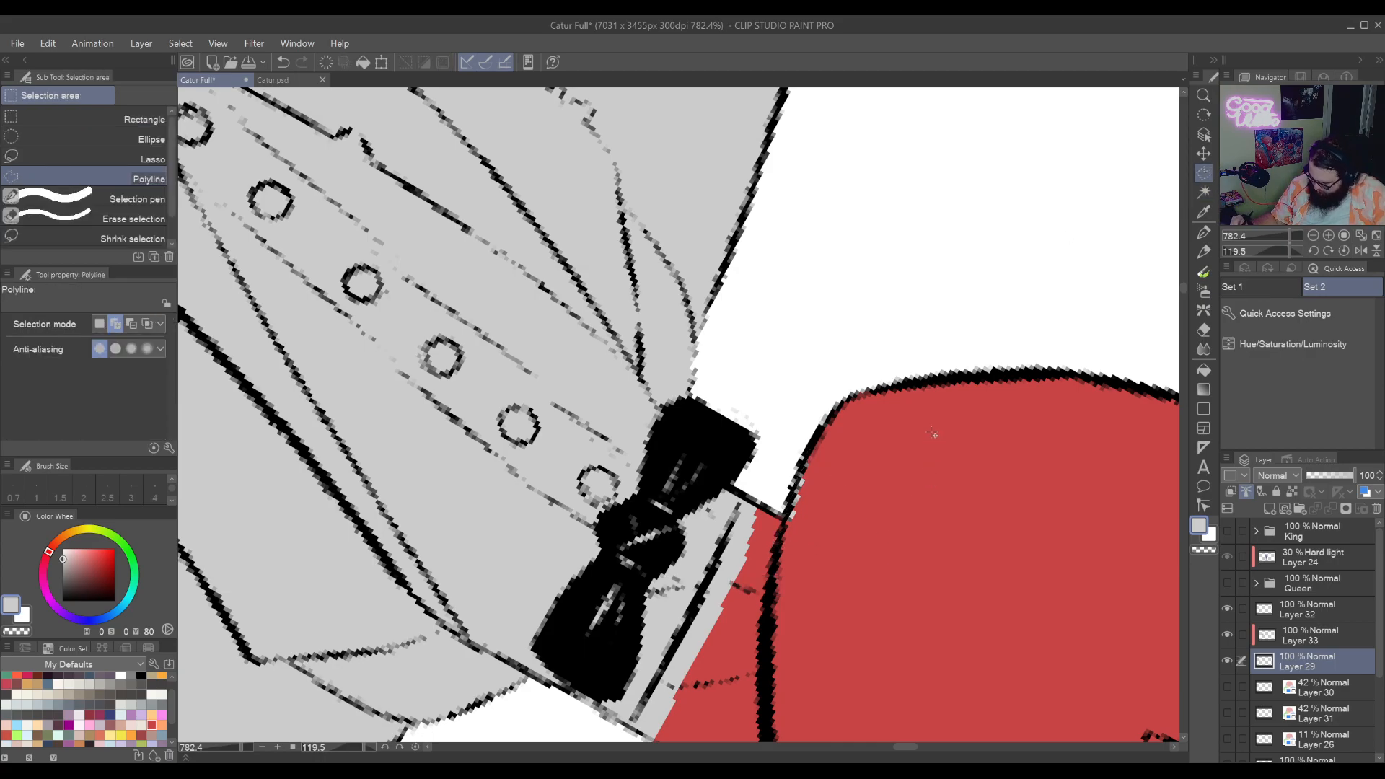
Patch the same gap by the chin on the head colour layer in red, limiting the polyline selection to the referenced silhouette
{"action": "left_click", "coordinate": [1292, 640]}
{"action": "left_click", "coordinate": [970, 561], "text": "alt"}
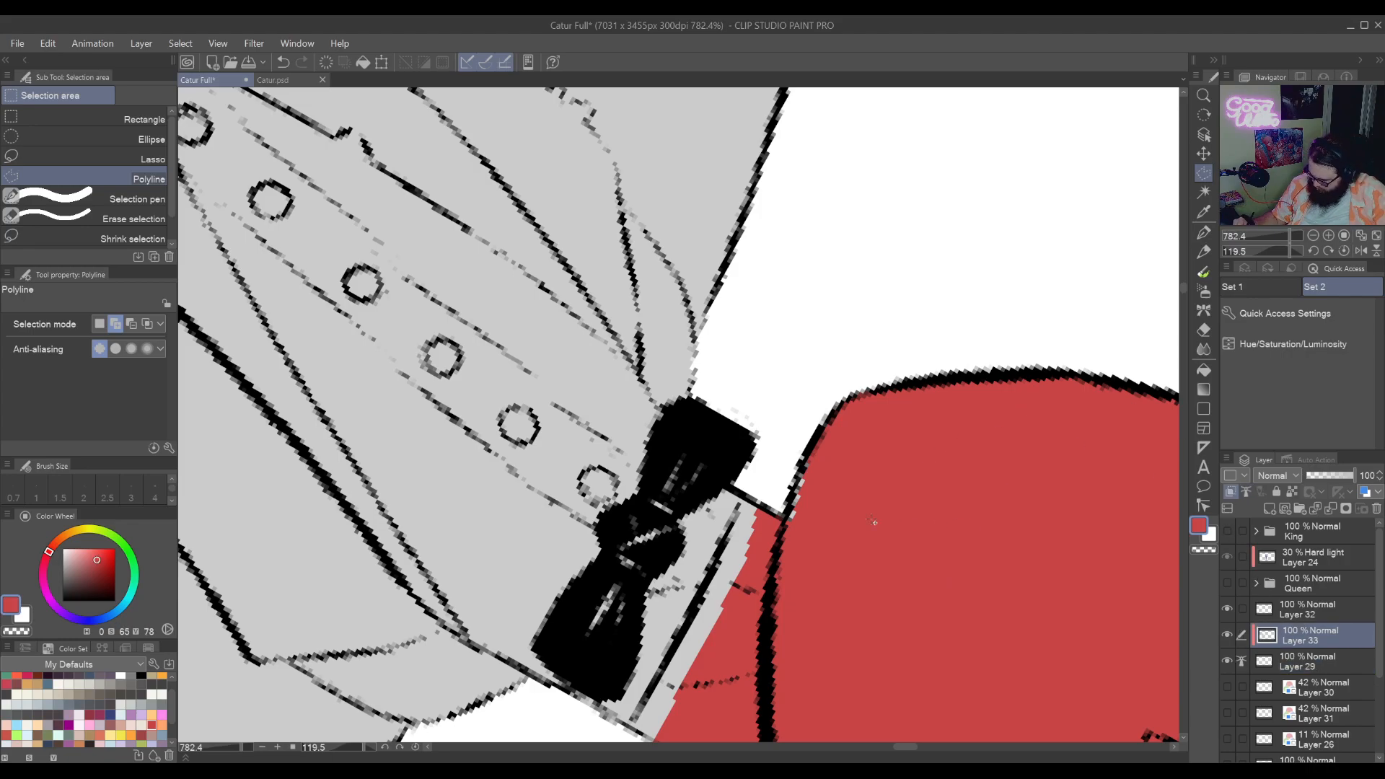
{"action": "left_click", "coordinate": [742, 619]}
{"action": "left_click", "coordinate": [791, 436]}
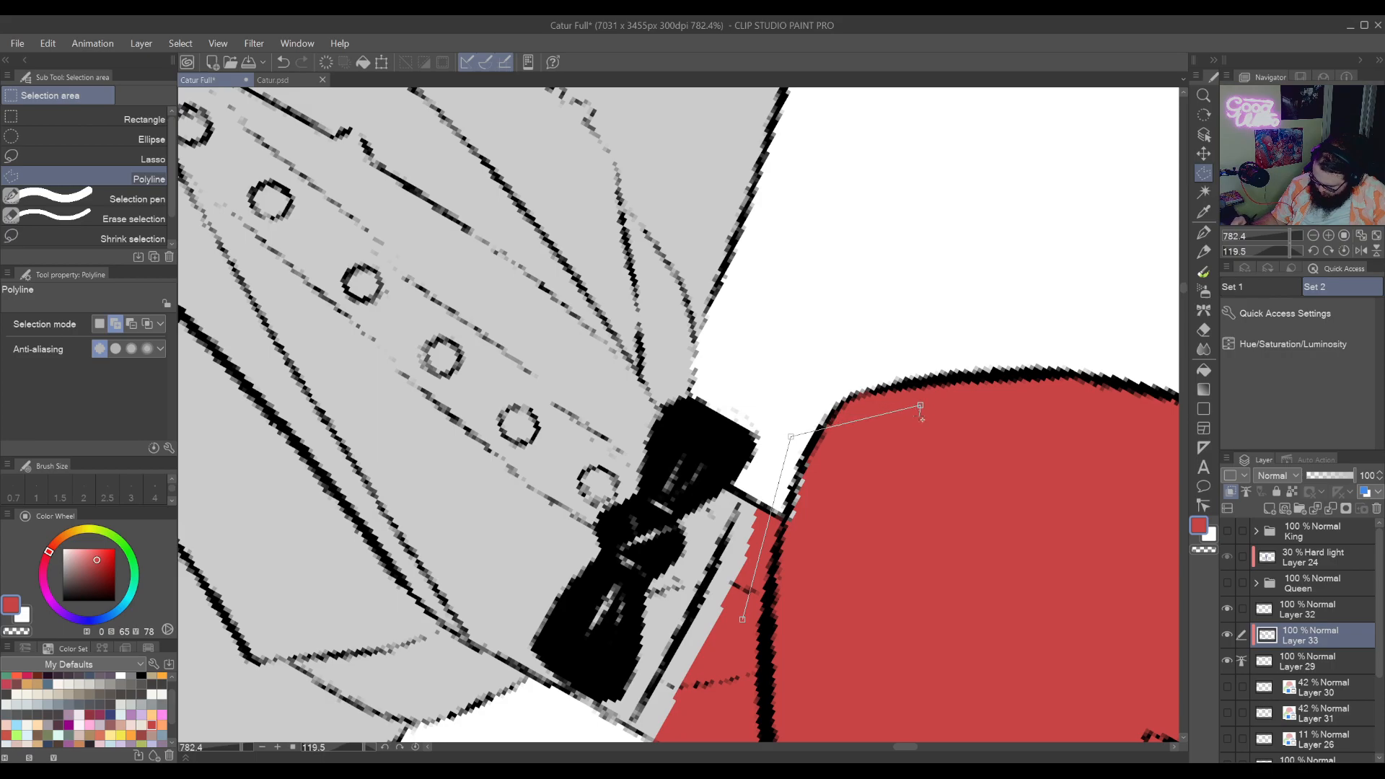
{"action": "left_click", "coordinate": [921, 406]}
{"action": "left_click", "coordinate": [896, 572]}
{"action": "left_click", "coordinate": [779, 650]}
{"action": "left_click", "coordinate": [743, 620]}
{"action": "key", "text": "w"}
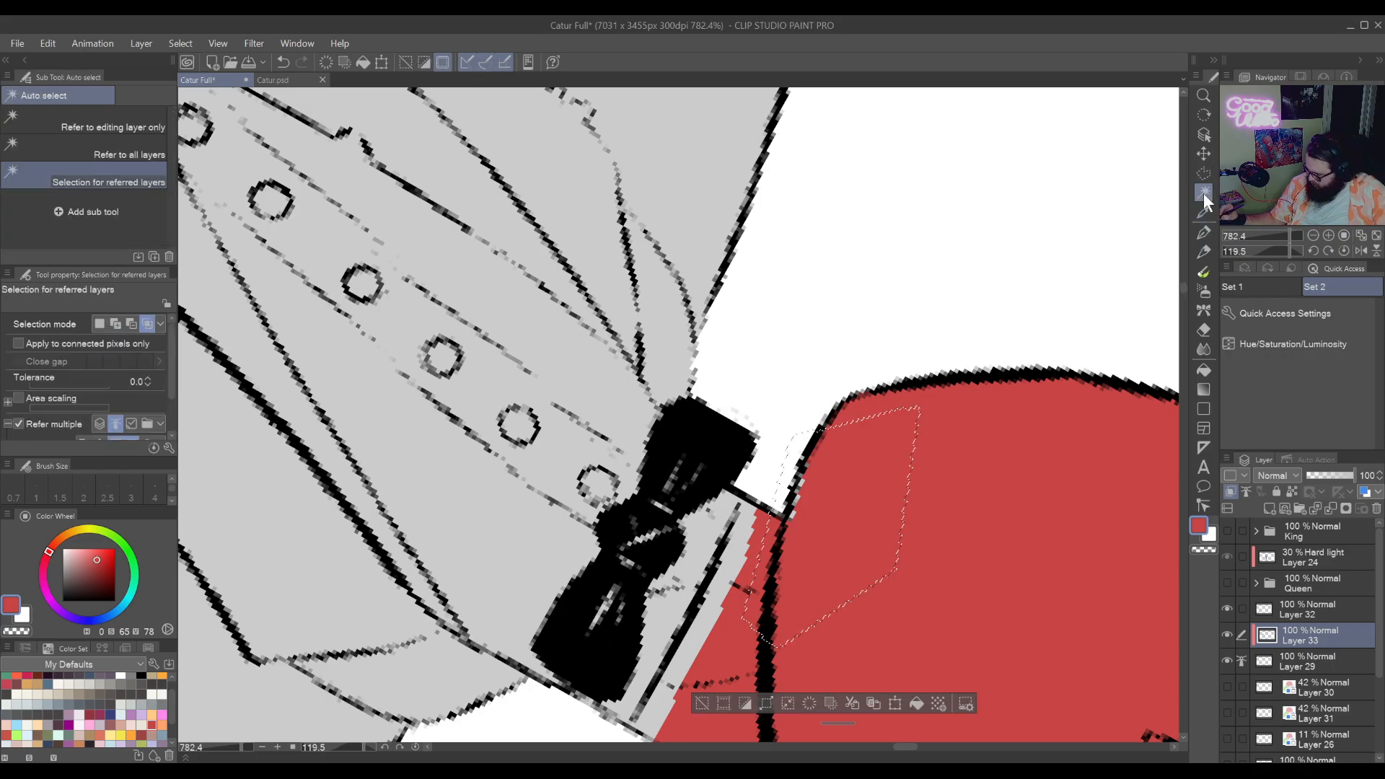
{"action": "left_click", "coordinate": [924, 703]}
{"action": "key", "text": "ctrl+d"}
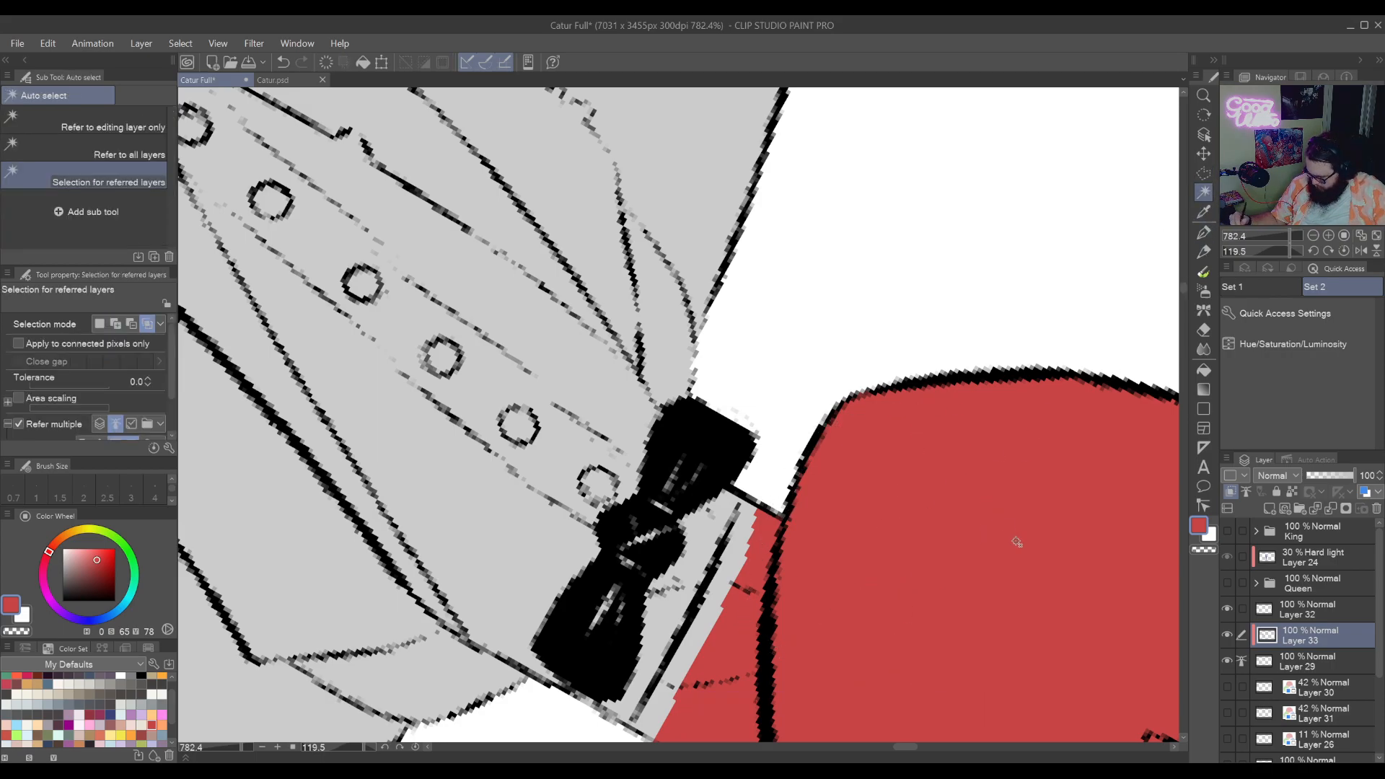
{"action": "left_click_drag", "start_coordinate": [1057, 618], "coordinate": [854, 430]}
{"action": "key", "text": "ctrl+space"}
{"action": "left_click_drag", "start_coordinate": [958, 422], "coordinate": [822, 461]}
{"action": "key", "text": "shift+space"}
{"action": "left_click_drag", "start_coordinate": [815, 587], "coordinate": [761, 210]}
{"action": "key", "text": "space"}
{"action": "left_click_drag", "start_coordinate": [897, 404], "coordinate": [878, 676]}
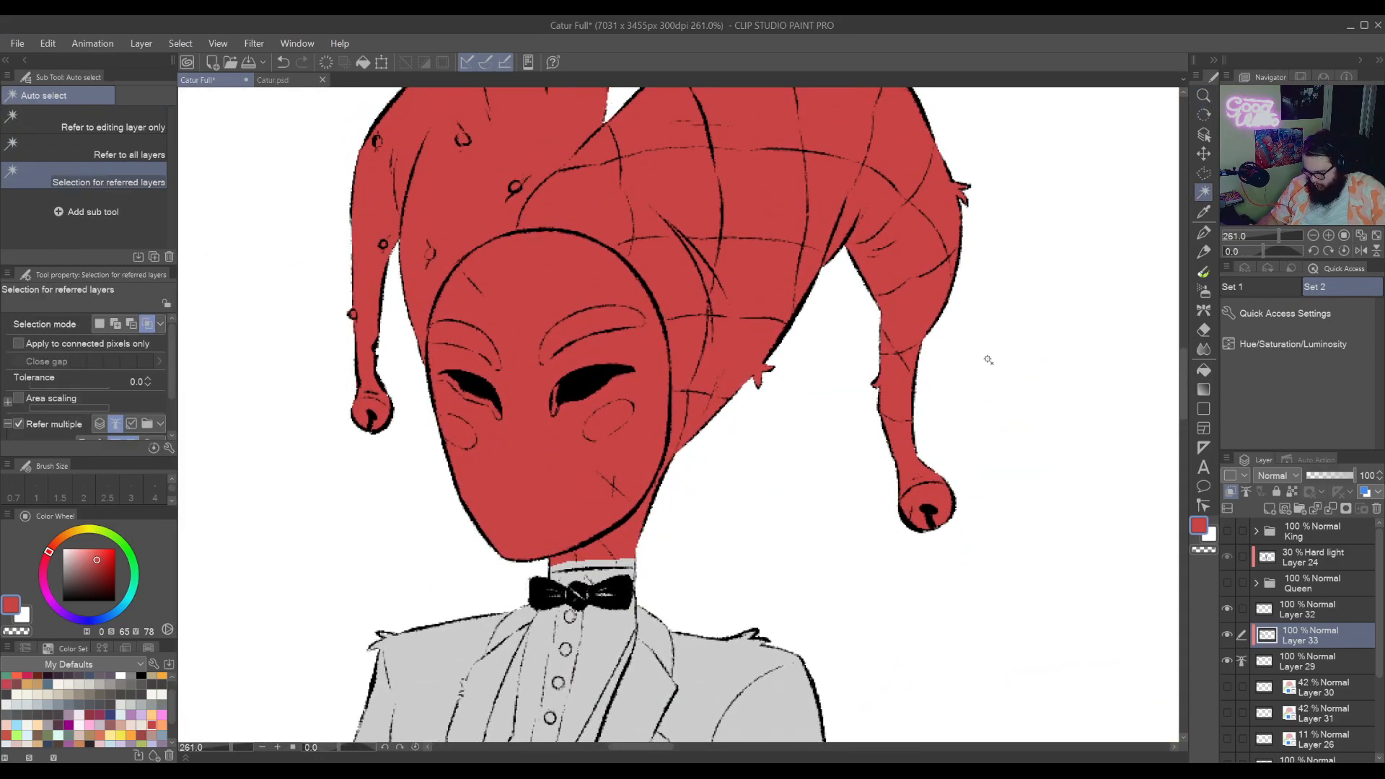
{"action": "left_click_drag", "start_coordinate": [671, 728], "coordinate": [893, 652]}
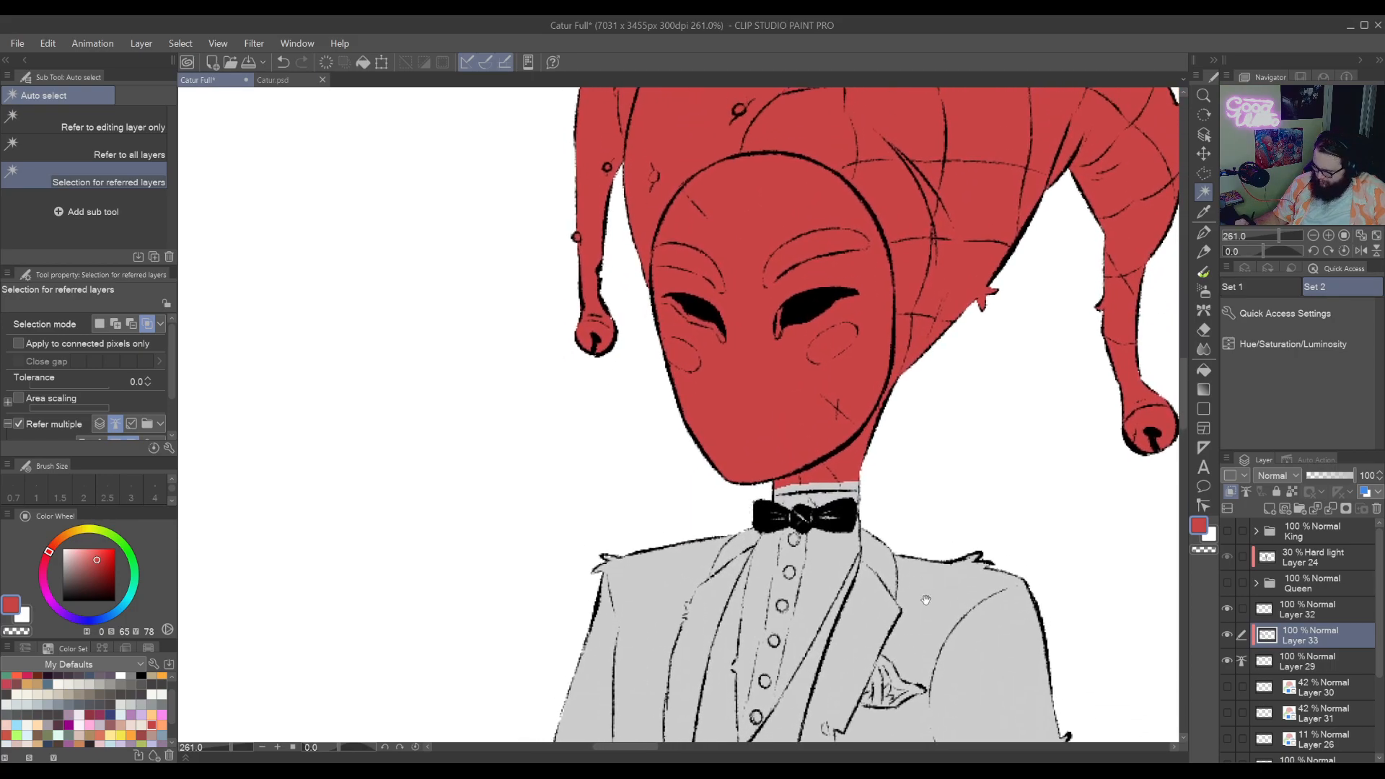
{"action": "left_click", "coordinate": [1204, 153]}
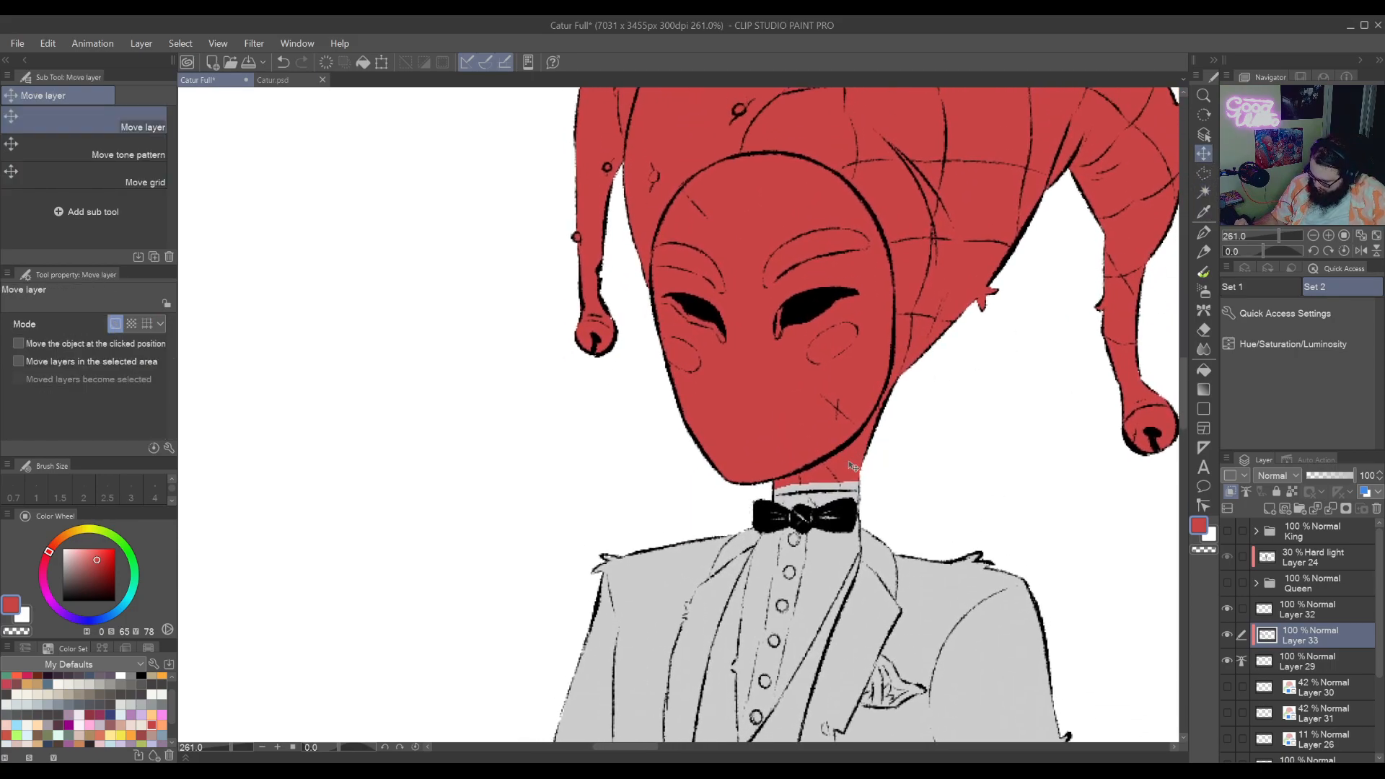
{"action": "left_click_drag", "start_coordinate": [835, 463], "coordinate": [841, 456]}
{"action": "key", "text": "ctrl+z"}
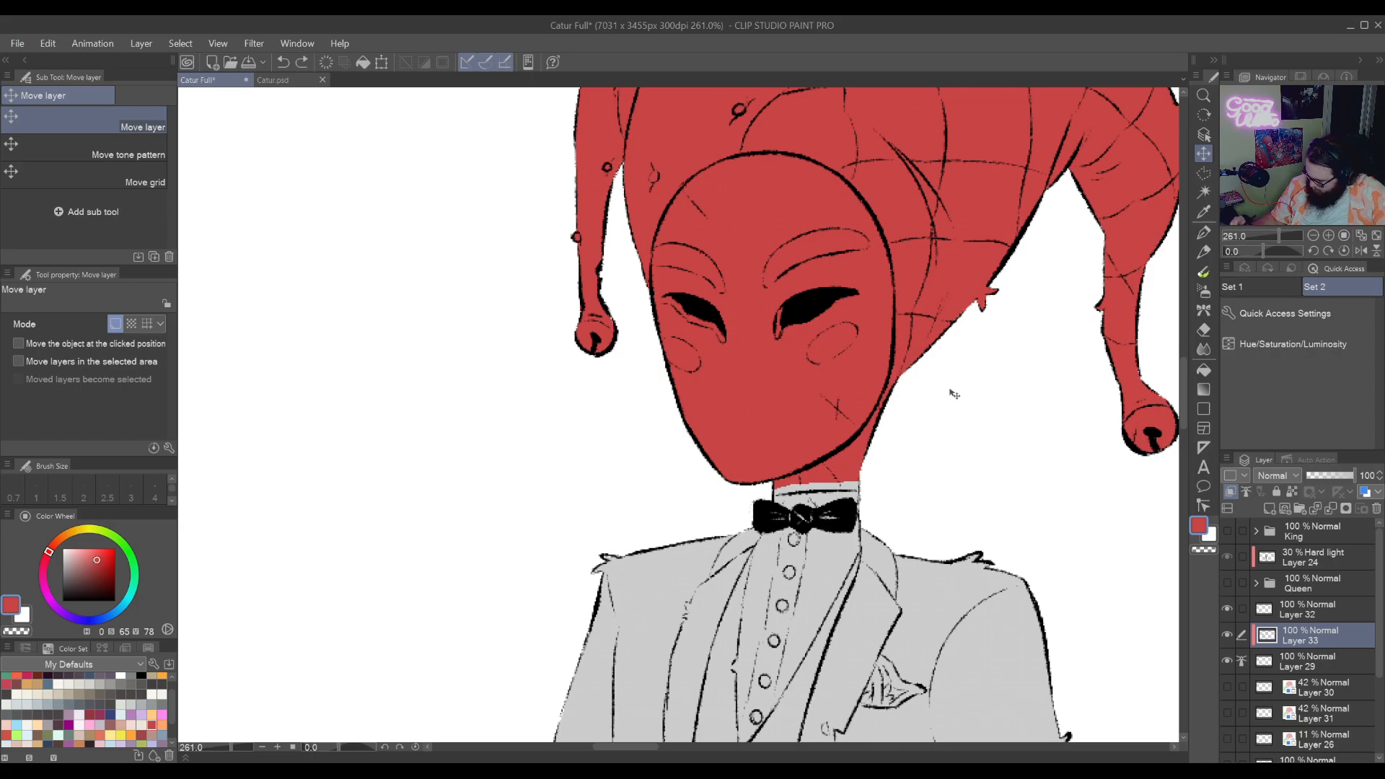
Extend the red over the collar and bow tie area with a polyline selection intersected with the silhouette, and deselect
{"action": "left_click", "coordinate": [1203, 173]}
{"action": "left_click", "coordinate": [839, 474]}
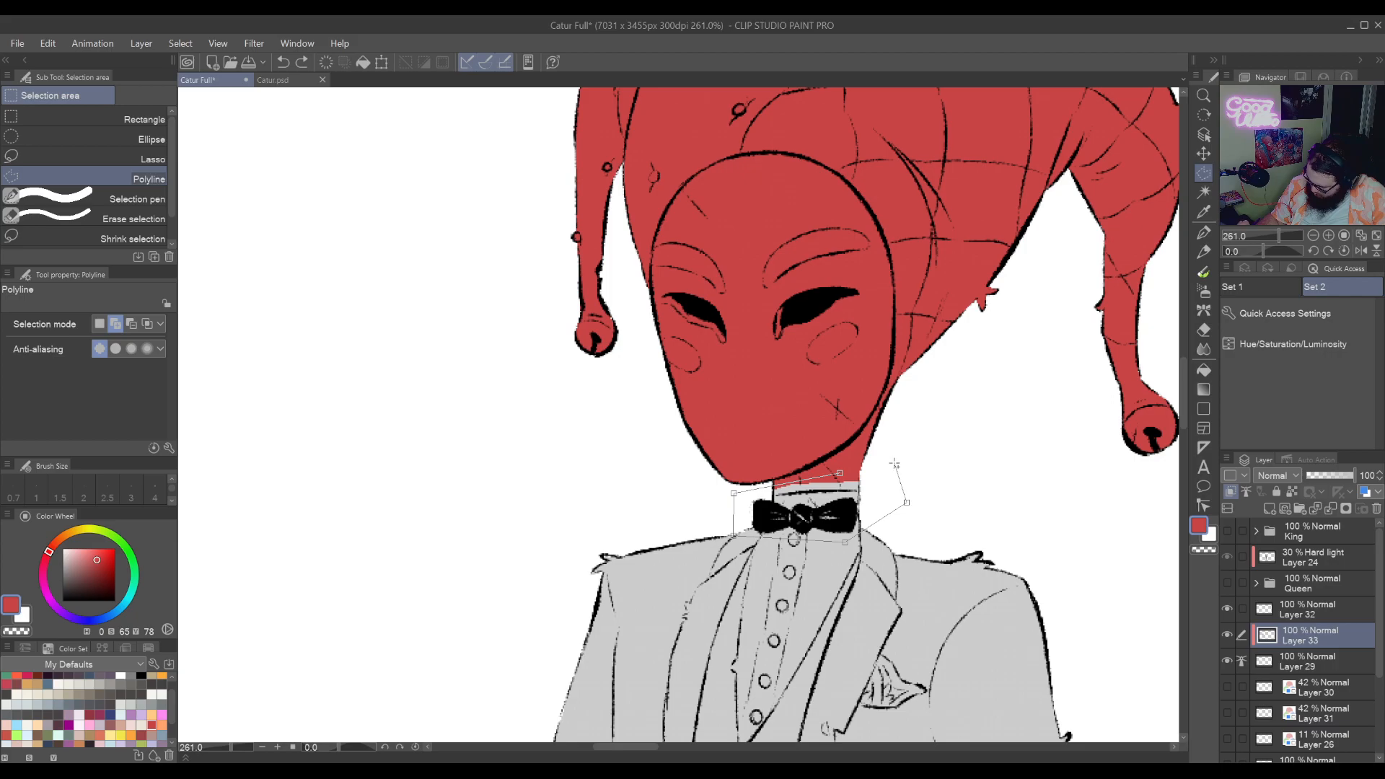
{"action": "left_click", "coordinate": [840, 473]}
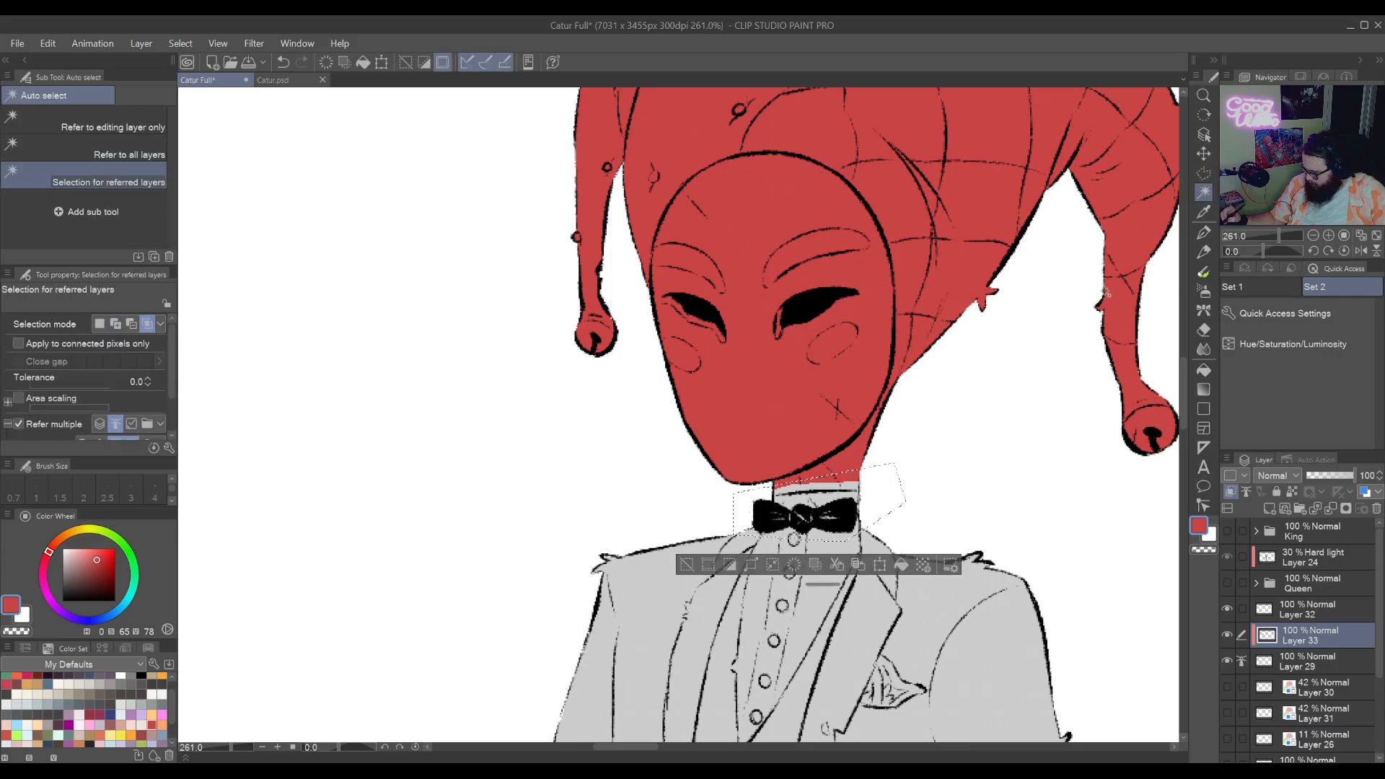
{"action": "key", "text": "w"}
{"action": "left_click", "coordinate": [880, 564]}
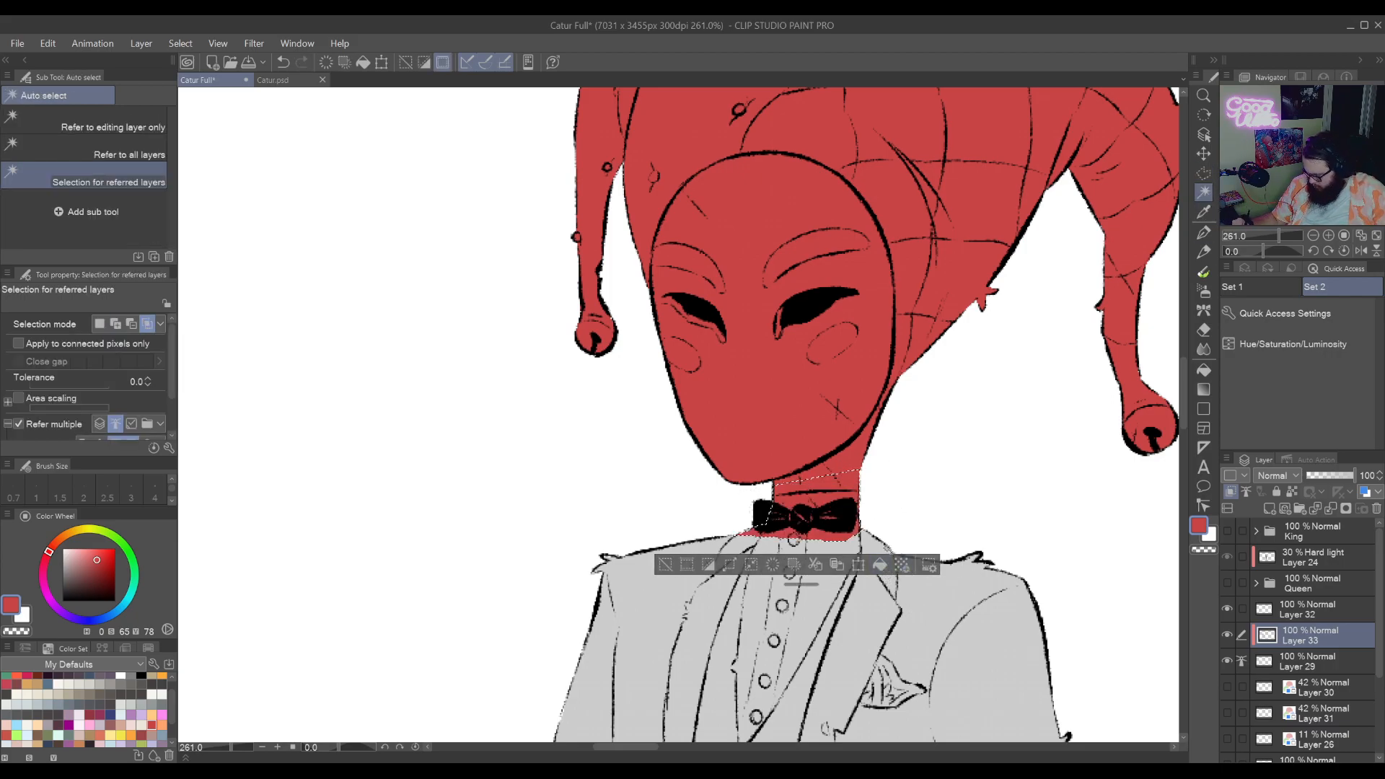
{"action": "key", "text": "ctrl+d"}
{"action": "left_click_drag", "start_coordinate": [793, 505], "coordinate": [756, 428]}
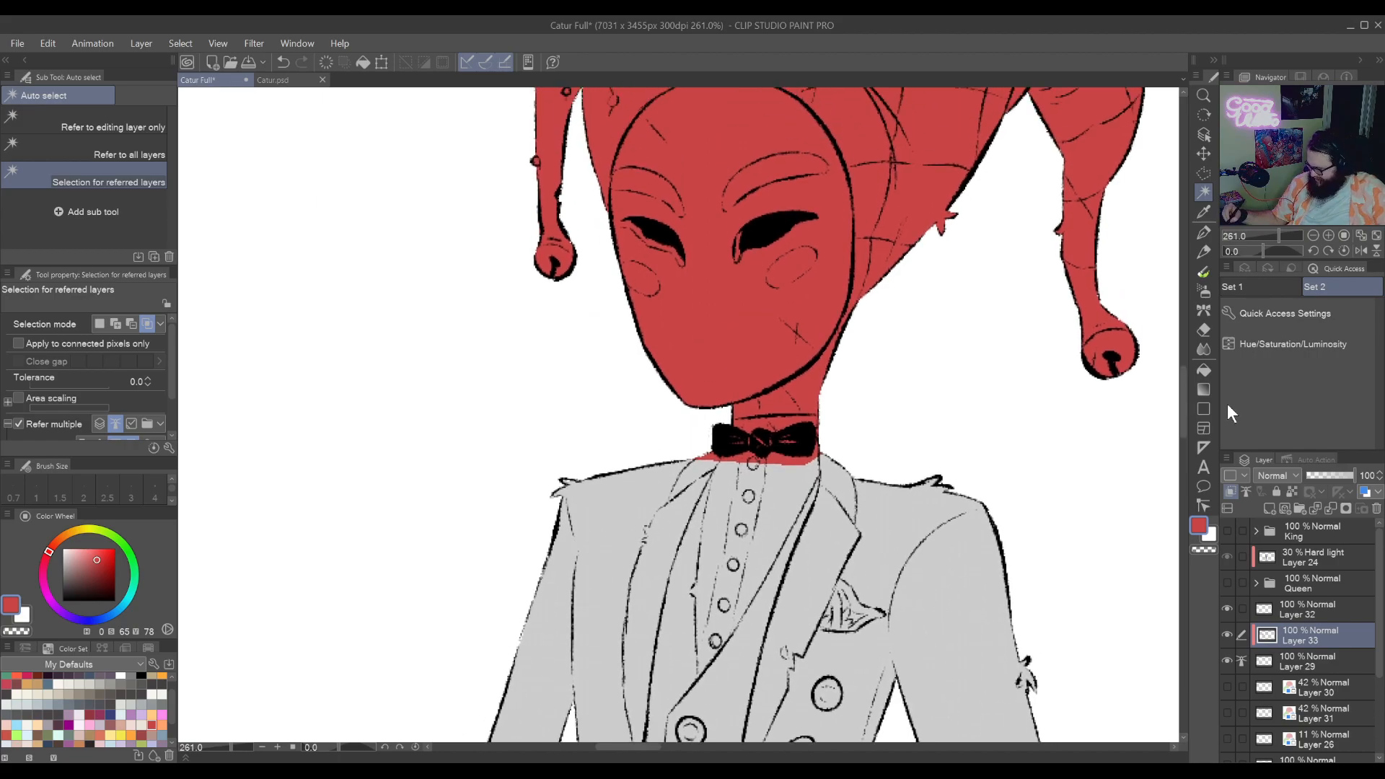
{"action": "left_click", "coordinate": [1201, 171]}
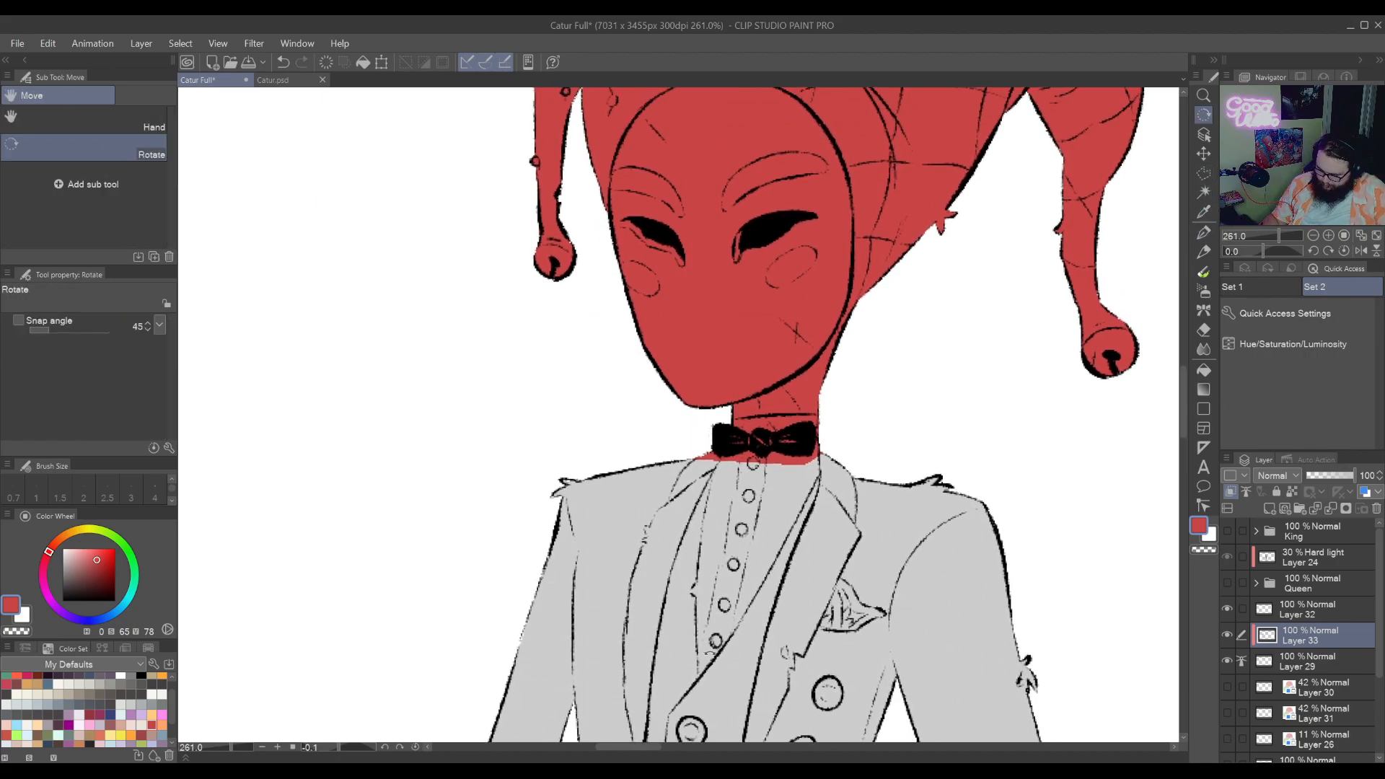
Choose a muted blue-grey and begin a polyline selection at the neck, passing outside the jacket's right-hand shoulder and arm
{"action": "mouse_move", "coordinate": [671, 599]}
{"action": "left_mouse_down"}
{"action": "mouse_move", "coordinate": [796, 554]}
{"action": "mouse_move", "coordinate": [862, 559]}
{"action": "left_mouse_up"}
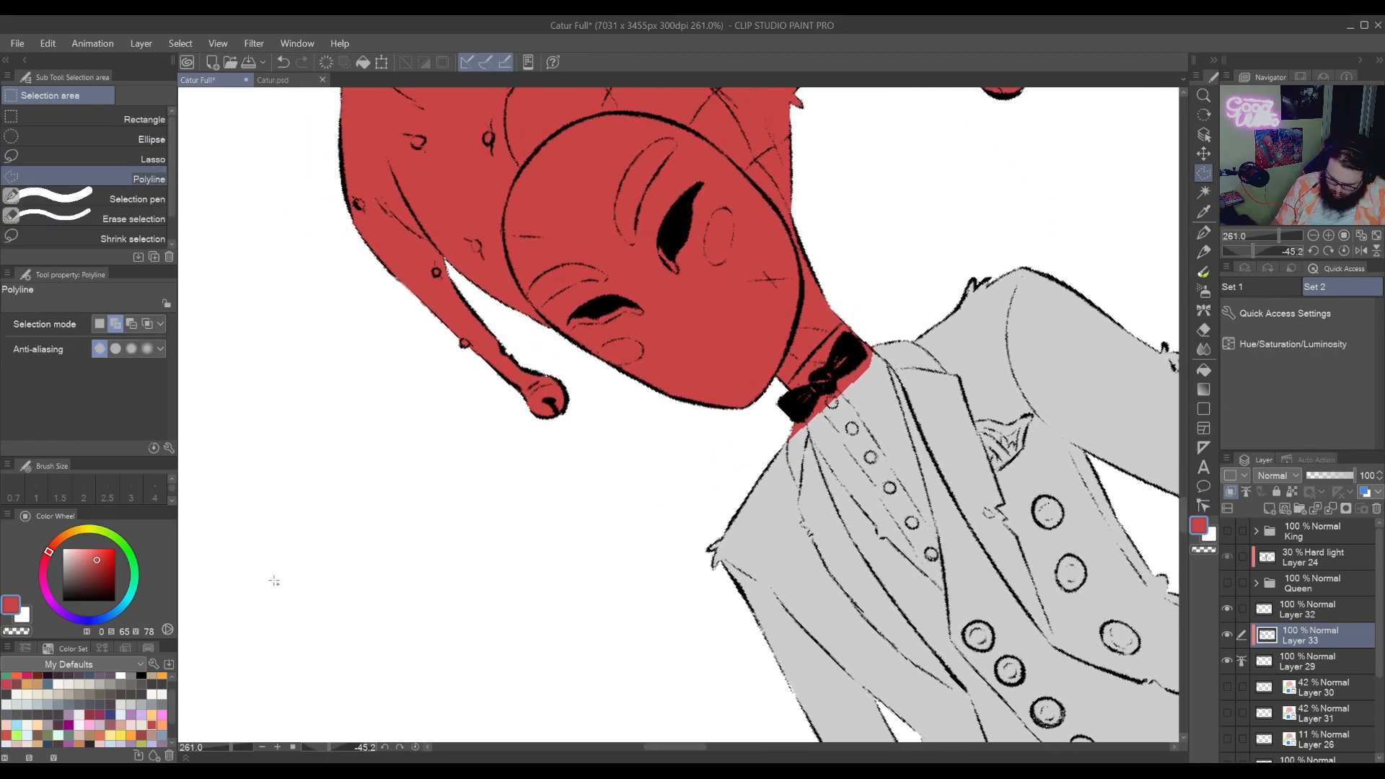
{"action": "left_click", "coordinate": [162, 735]}
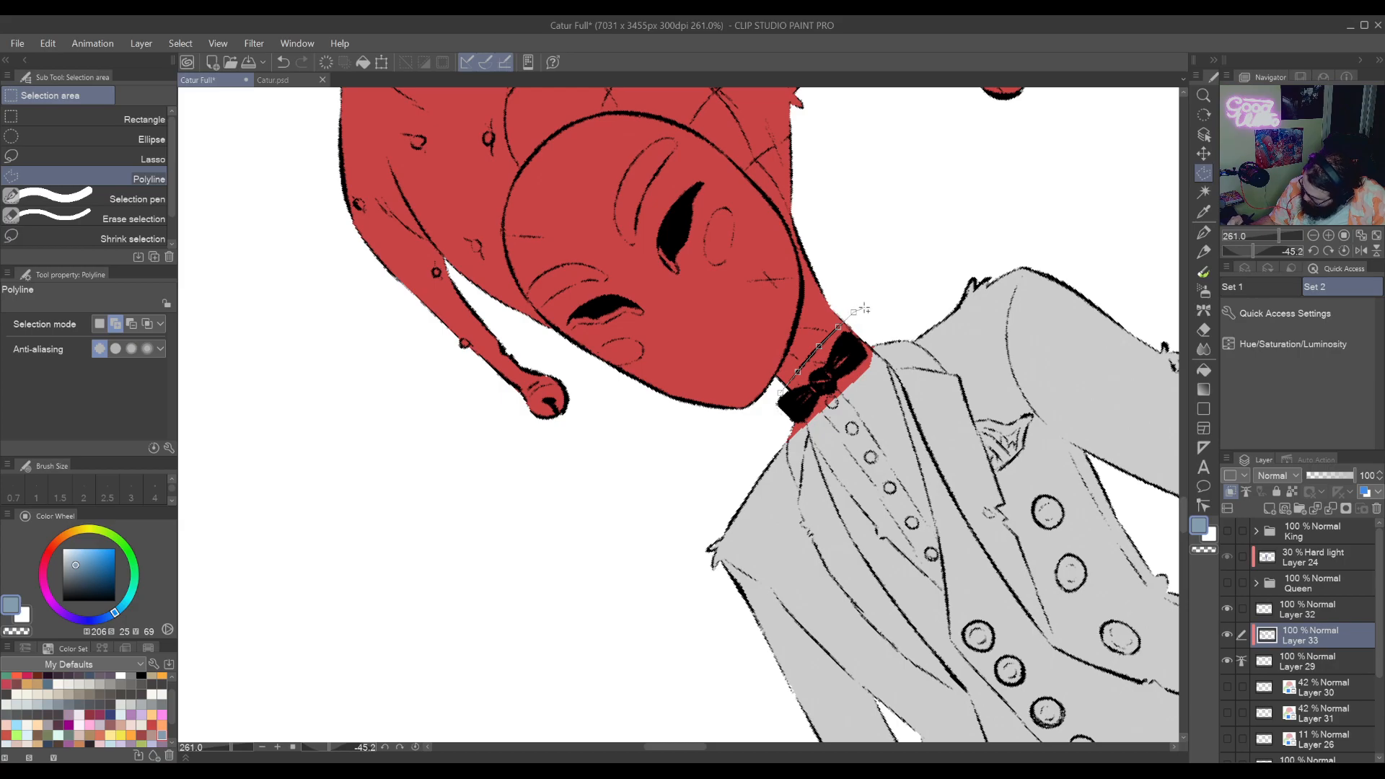
{"action": "left_click", "coordinate": [922, 312]}
{"action": "left_click", "coordinate": [984, 225]}
{"action": "left_click", "coordinate": [1115, 248]}
{"action": "left_click_drag", "start_coordinate": [1139, 469], "coordinate": [594, 487]}
{"action": "left_click", "coordinate": [857, 411]}
{"action": "left_click", "coordinate": [961, 549]}
{"action": "left_click_drag", "start_coordinate": [970, 623], "coordinate": [753, 243]}
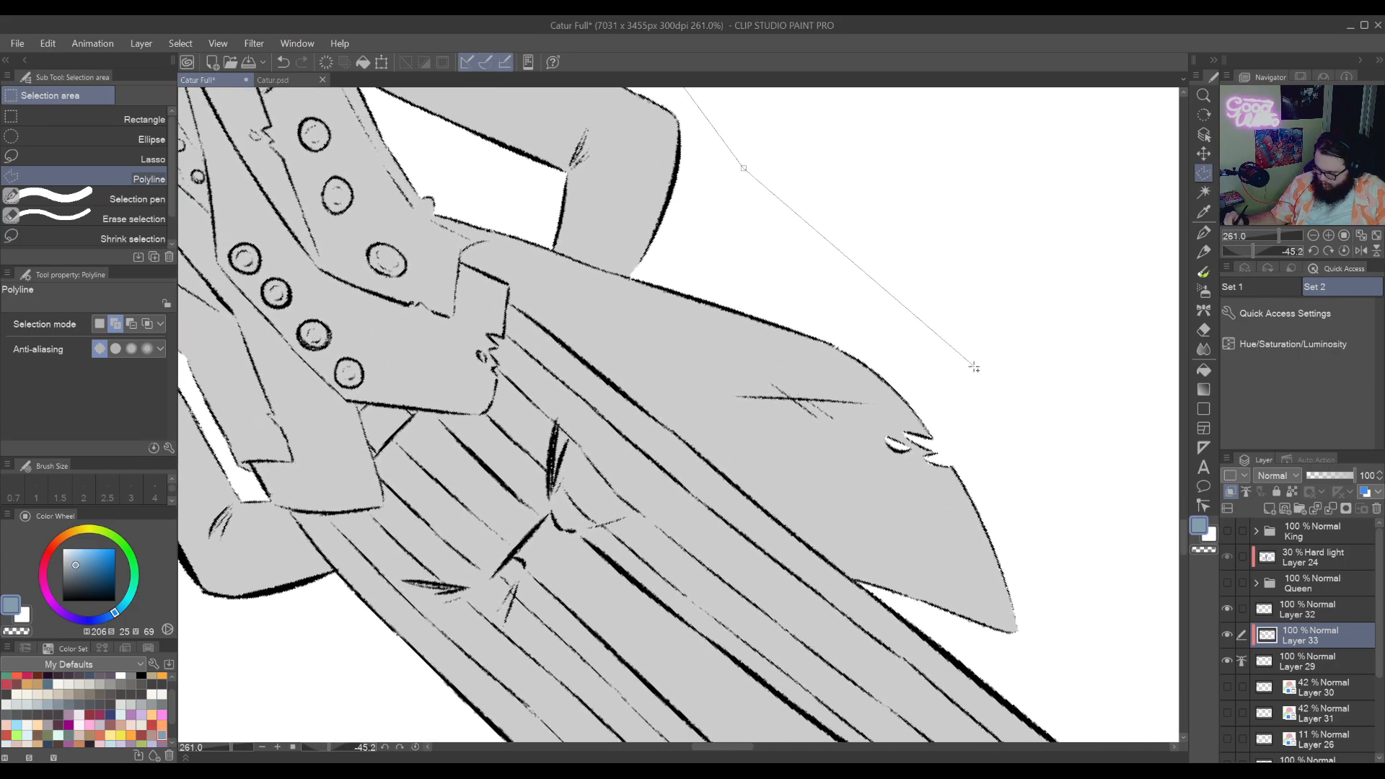
Continue the polyline selection around the outer coat tail and across both trouser legs below the shorter inner tail
{"action": "left_click", "coordinate": [973, 368]}
{"action": "left_click", "coordinate": [1075, 655]}
{"action": "left_click_drag", "start_coordinate": [1144, 655], "coordinate": [1017, 520]}
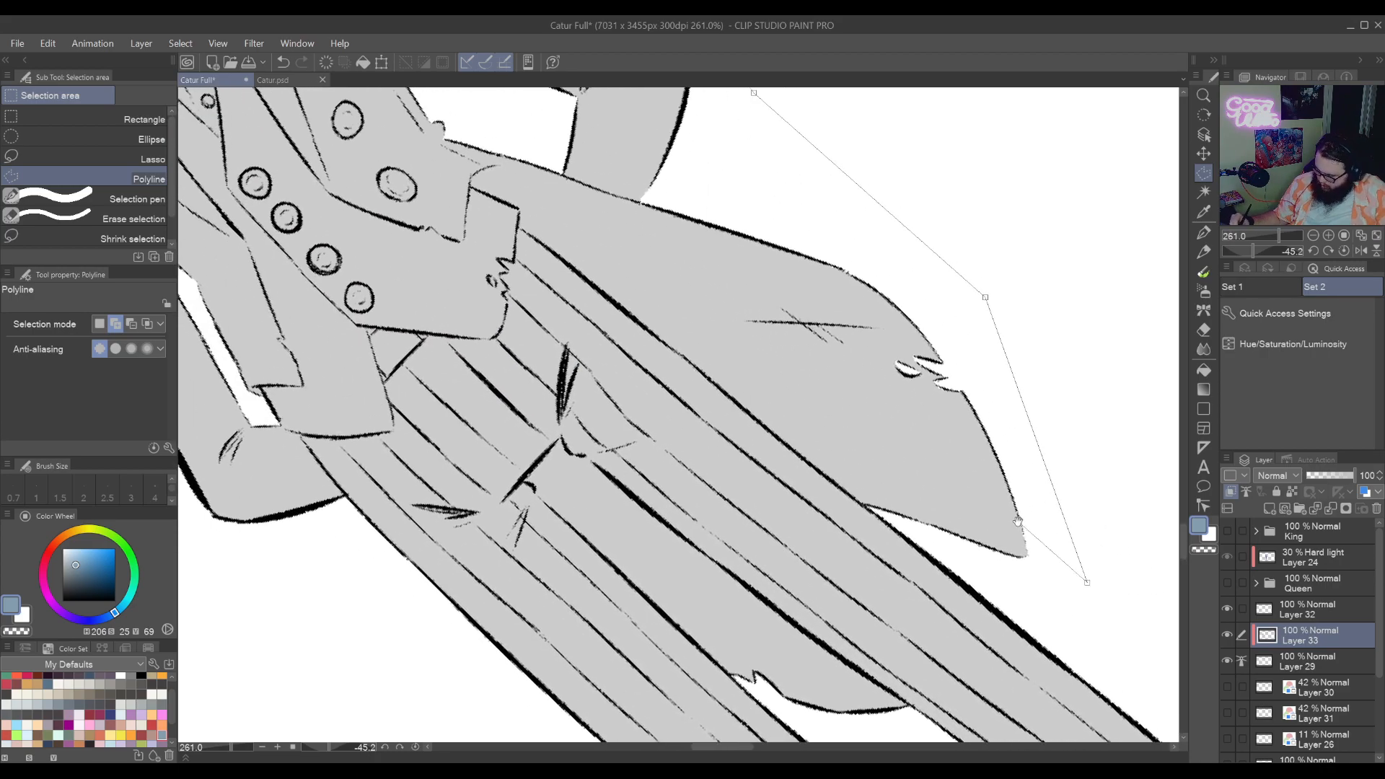
{"action": "scroll", "coordinate": [938, 577], "scroll_direction": "down", "scroll_amount": 5}
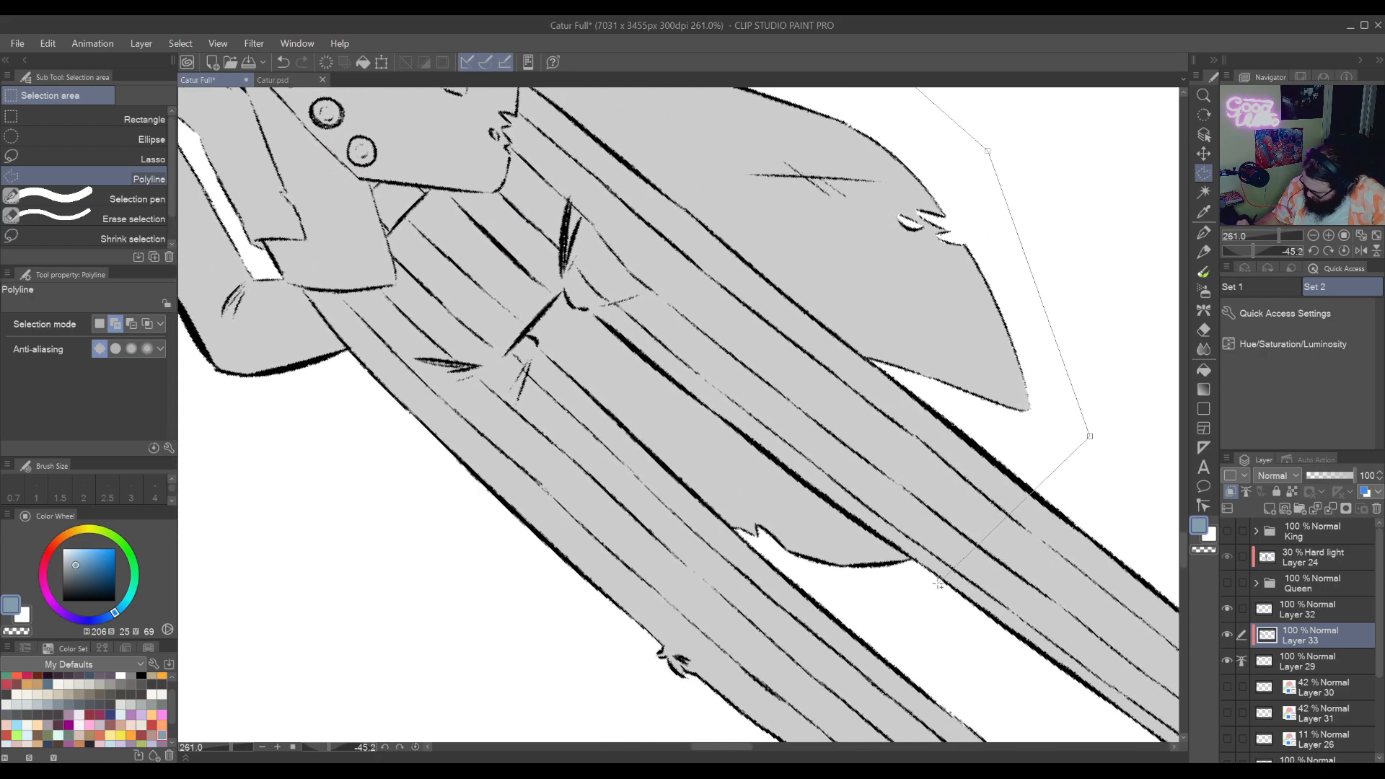
{"action": "left_click", "coordinate": [936, 592]}
{"action": "left_click", "coordinate": [729, 566]}
{"action": "left_click", "coordinate": [439, 398]}
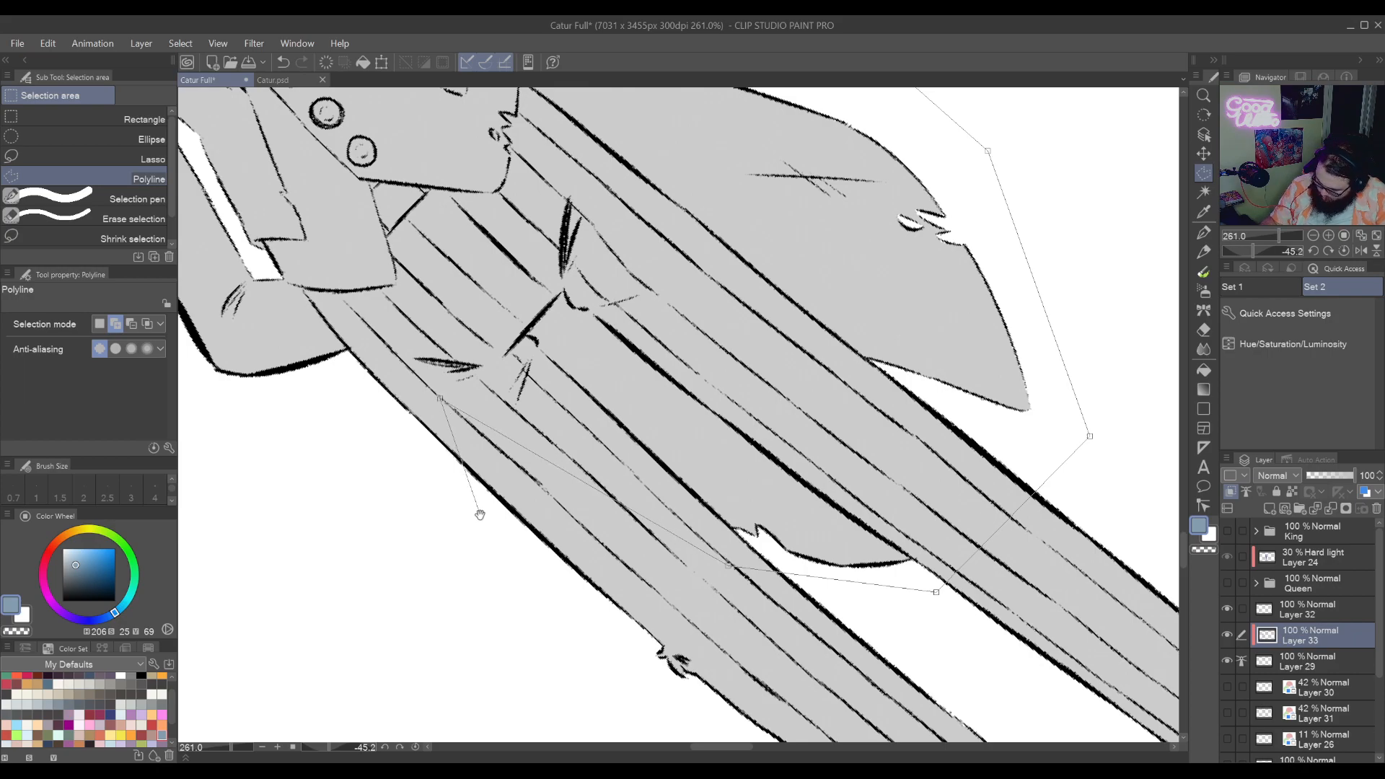
Carry the polyline selection up outside the bent sleeve and left shoulder, and close it at the neck
{"action": "left_click_drag", "start_coordinate": [479, 514], "coordinate": [891, 688]}
{"action": "left_click", "coordinate": [745, 603]}
{"action": "left_click", "coordinate": [551, 448]}
{"action": "left_click_drag", "start_coordinate": [519, 265], "coordinate": [782, 741]}
{"action": "left_click", "coordinate": [669, 615]}
{"action": "left_click", "coordinate": [801, 436]}
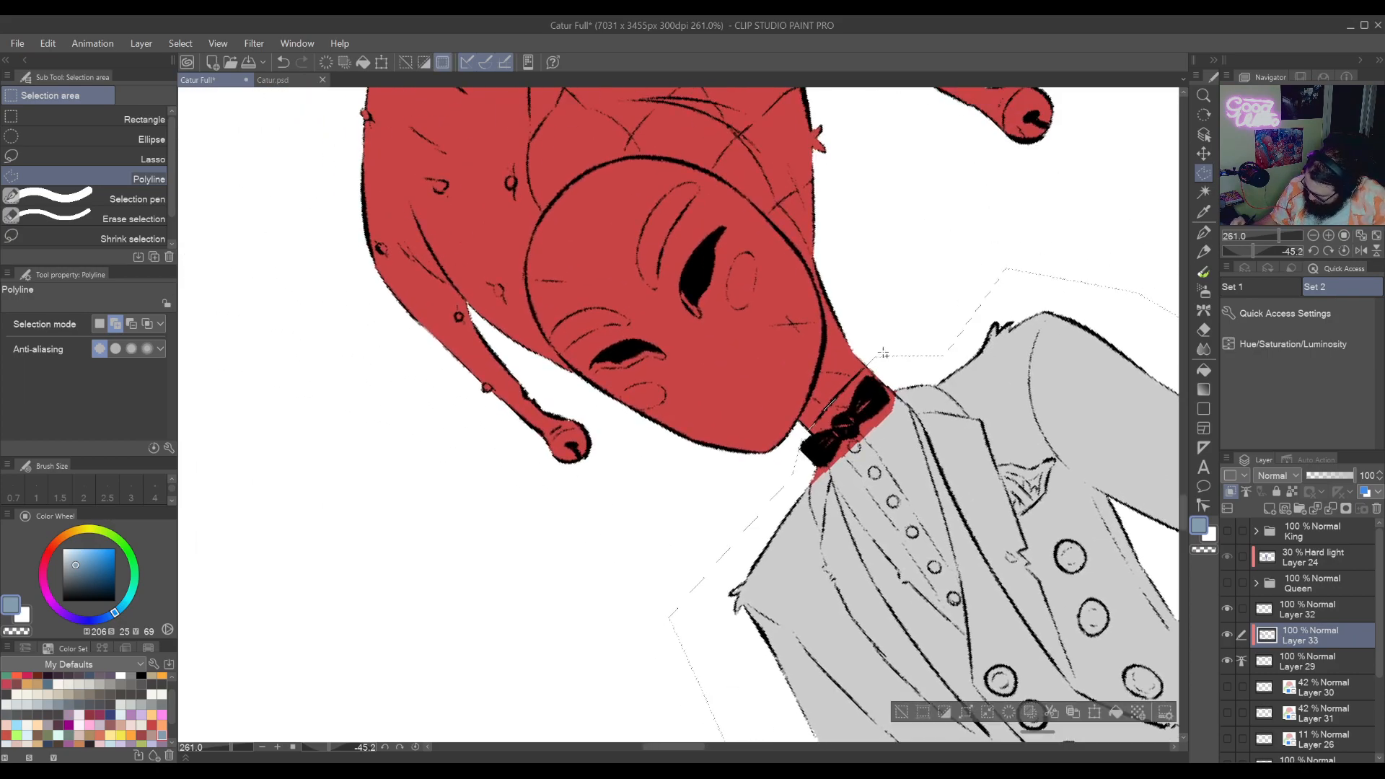
Intersect the torso selection with the referenced silhouette using Auto select, fill it blue-grey on the colour layer, and deselect
{"action": "key", "text": "w"}
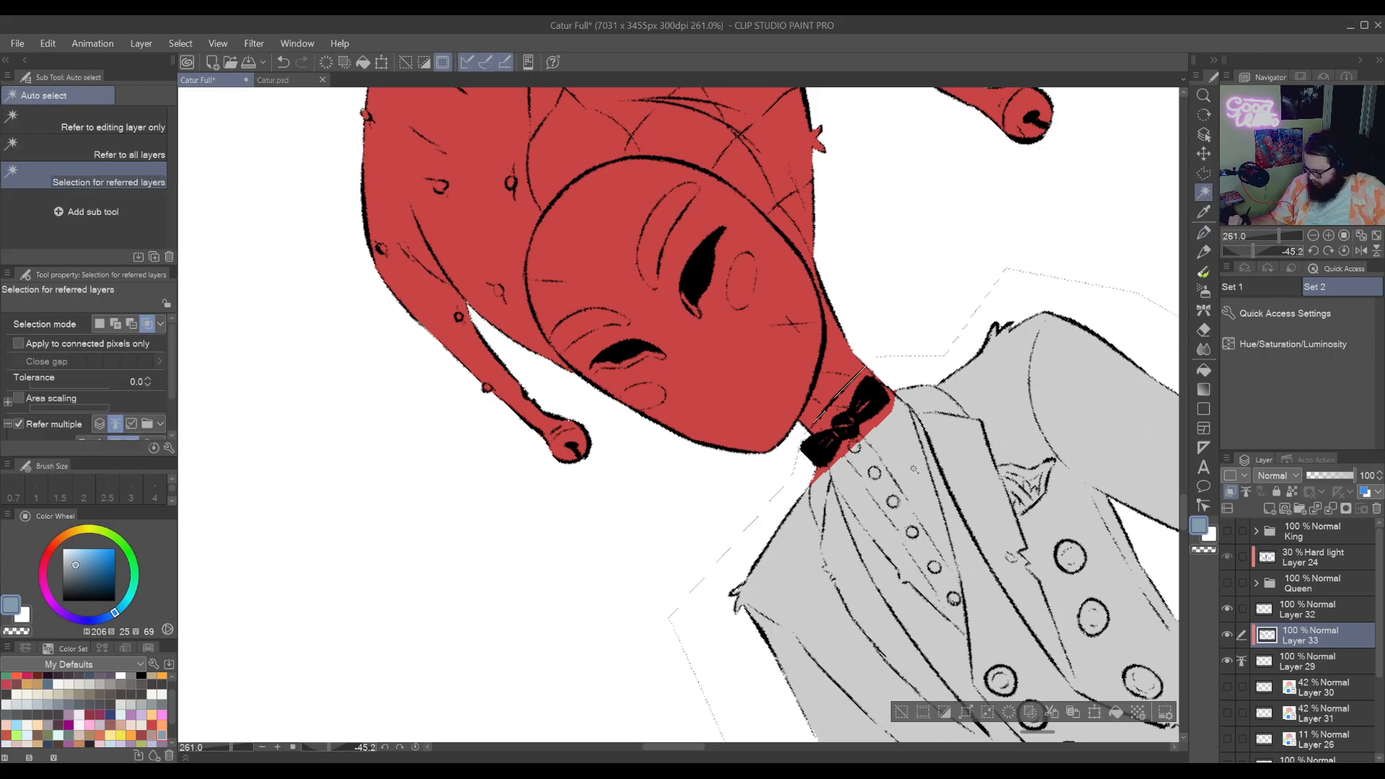
{"action": "left_click", "coordinate": [1116, 610]}
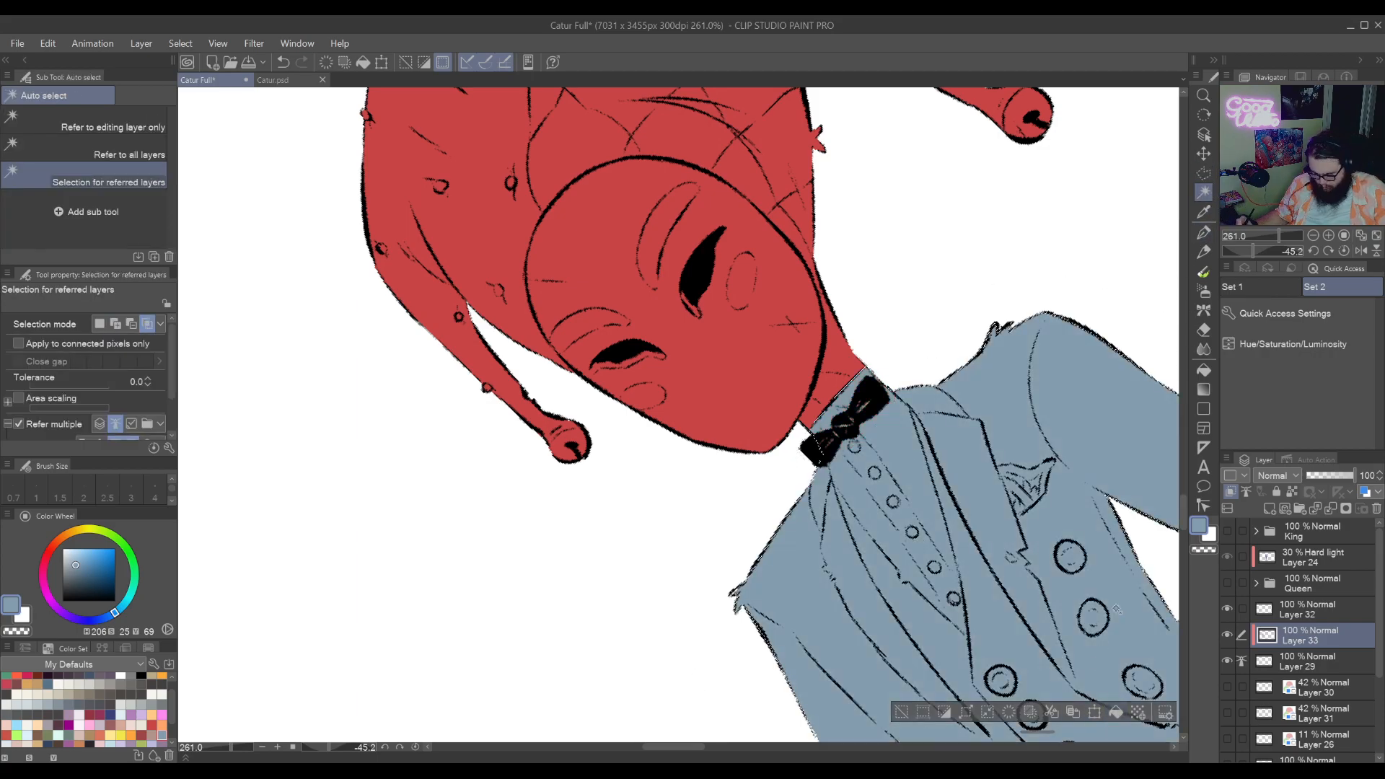
{"action": "key", "text": "ctrl+d"}
Choose a light orange and start a polyline selection for the trousers, from the sleeve at the hip down outside the left leg to the ankle
{"action": "left_click_drag", "start_coordinate": [1010, 776], "coordinate": [779, 630]}
{"action": "left_click_drag", "start_coordinate": [705, 556], "coordinate": [899, 513]}
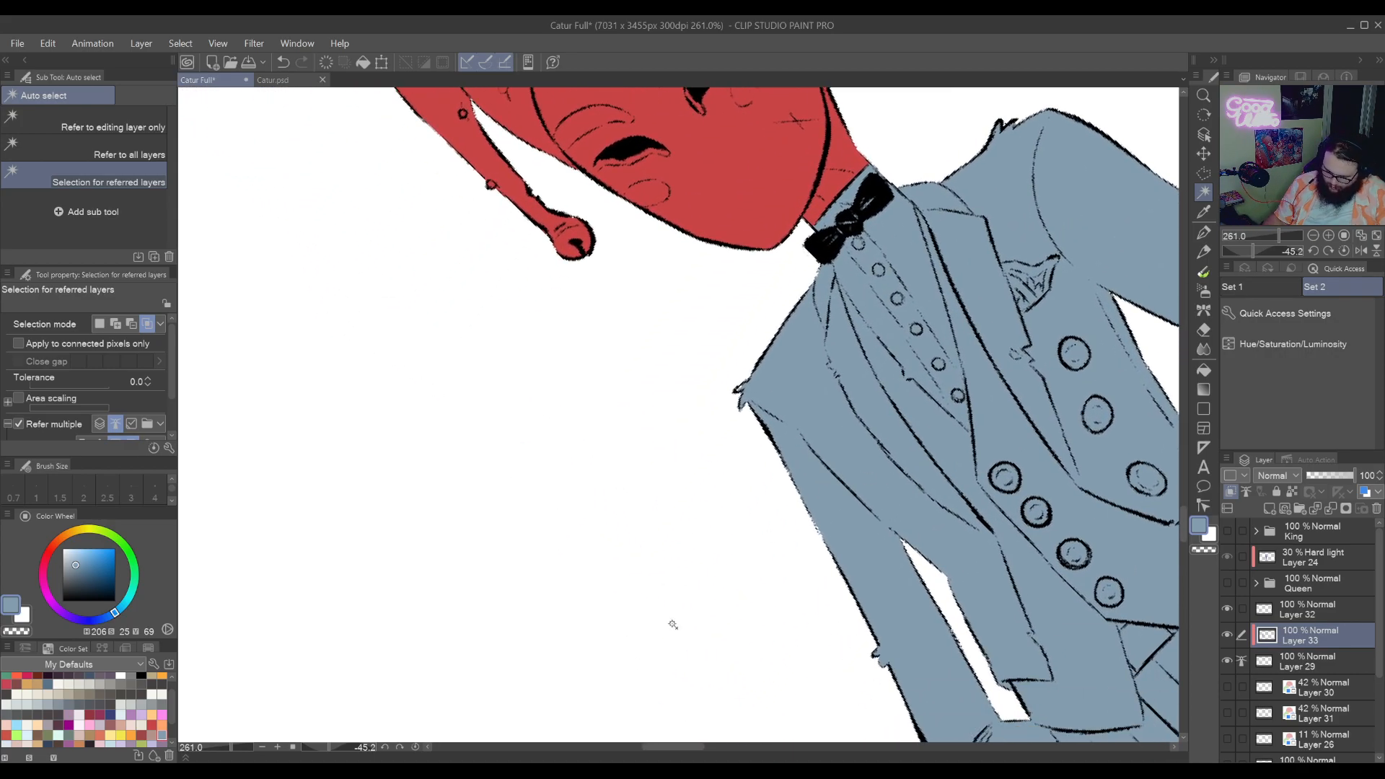
{"action": "left_click", "coordinate": [153, 715]}
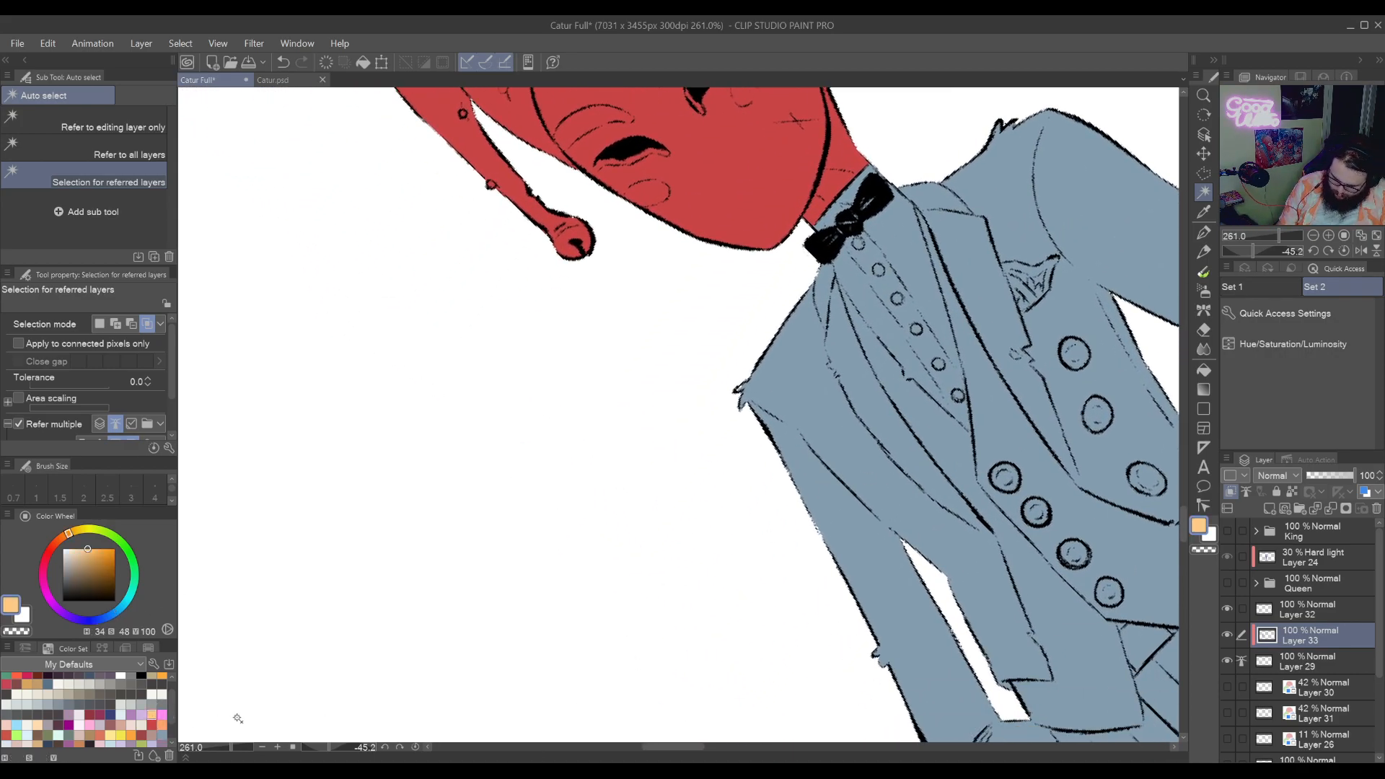
{"action": "left_click_drag", "start_coordinate": [1002, 593], "coordinate": [702, 430]}
{"action": "left_click_drag", "start_coordinate": [1090, 605], "coordinate": [998, 492]}
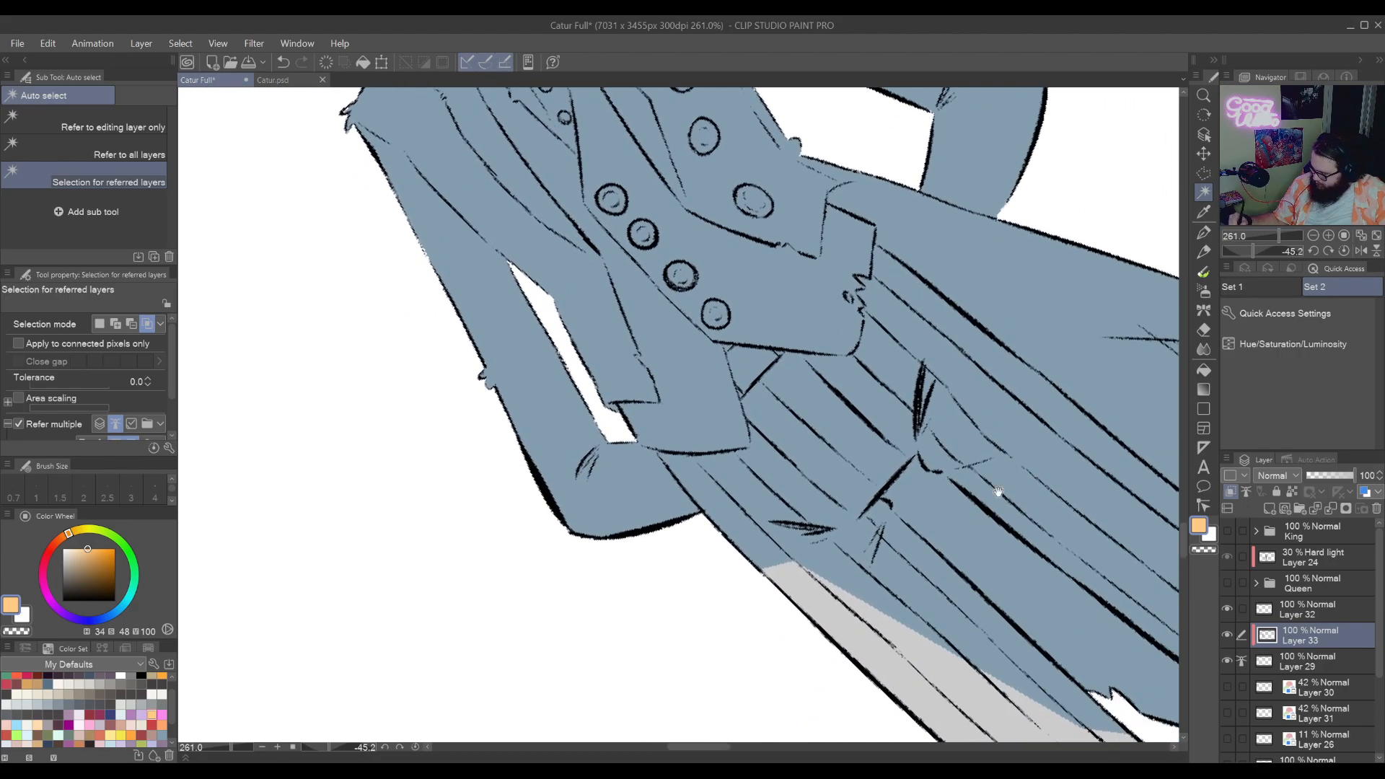
{"action": "left_click", "coordinate": [1203, 173]}
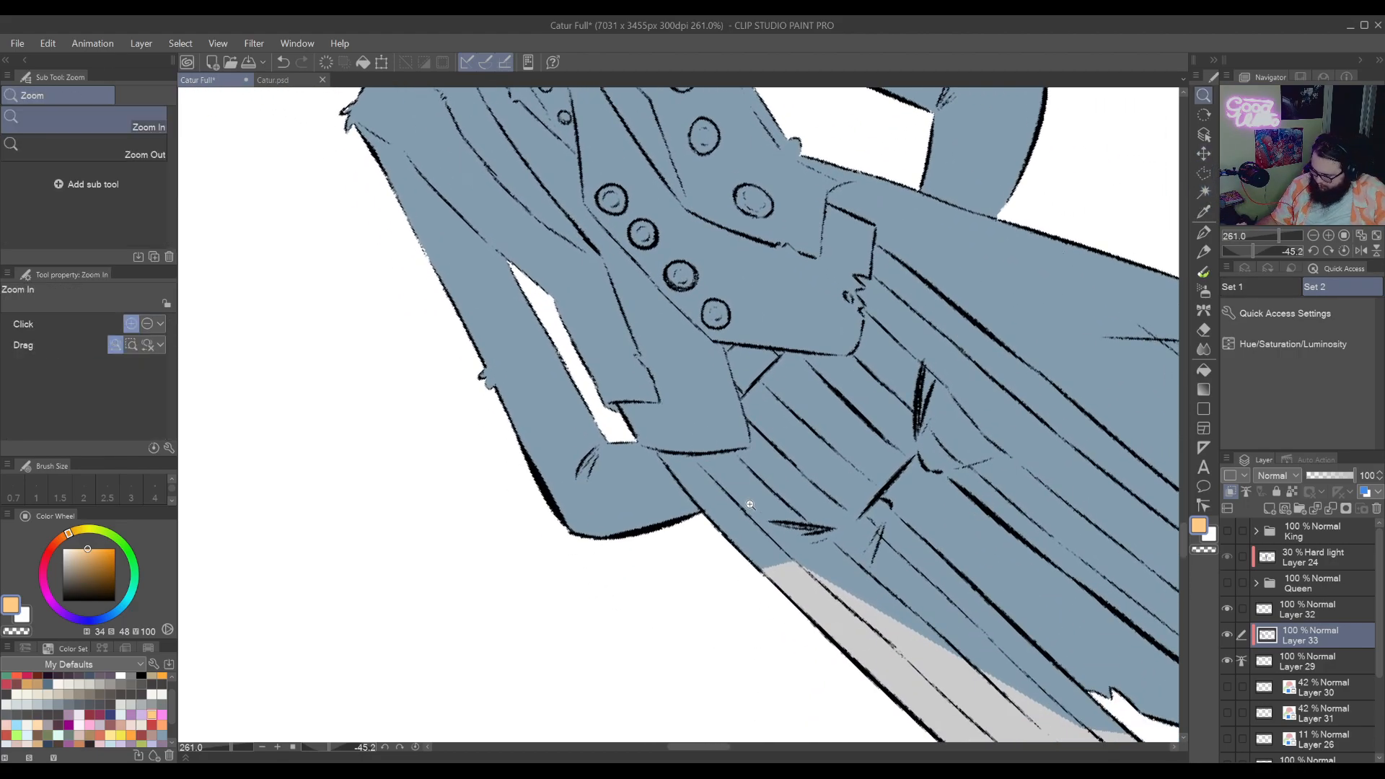
{"action": "left_click_drag", "start_coordinate": [748, 504], "coordinate": [739, 578]}
{"action": "left_click_drag", "start_coordinate": [739, 577], "coordinate": [913, 673]}
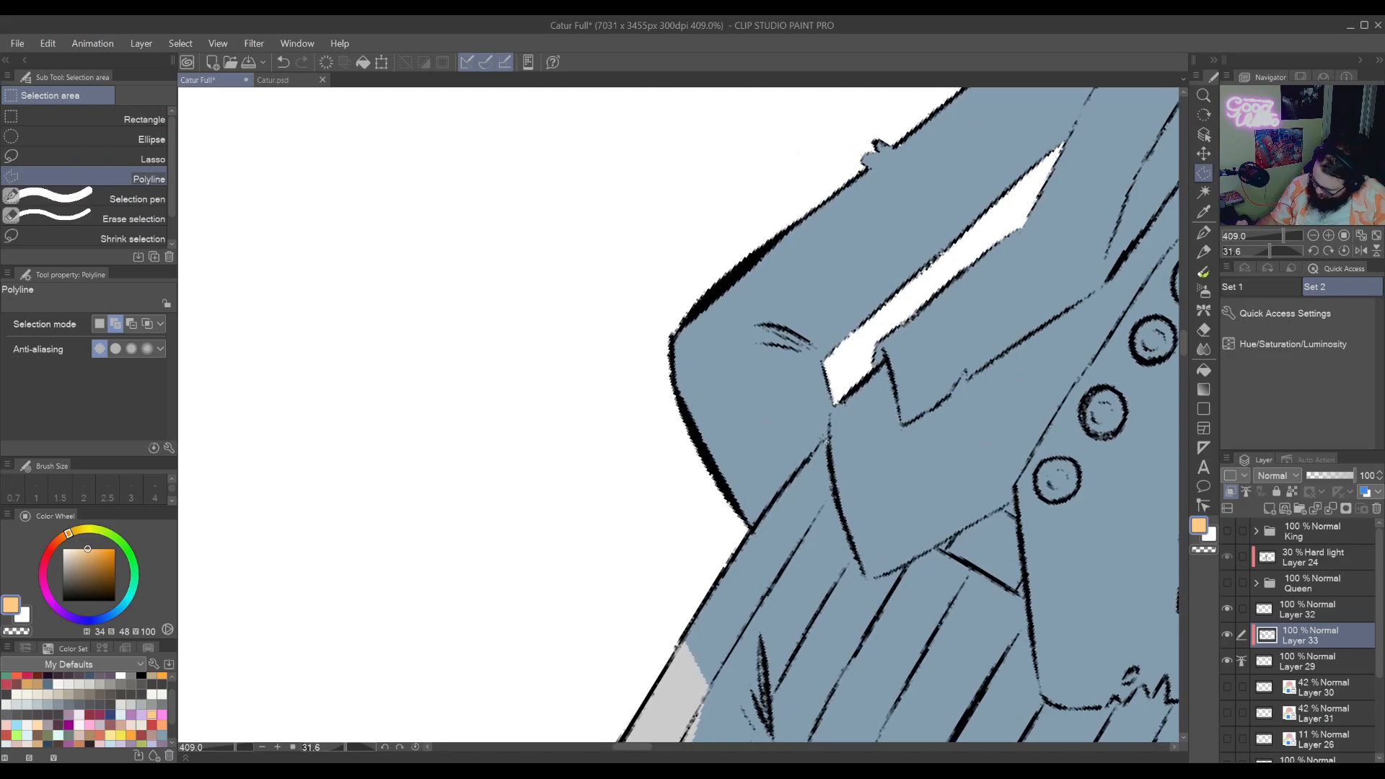
{"action": "left_click", "coordinate": [748, 532]}
{"action": "left_click", "coordinate": [655, 565]}
{"action": "left_click_drag", "start_coordinate": [653, 705], "coordinate": [910, 146]}
{"action": "left_click", "coordinate": [565, 605]}
{"action": "left_click_drag", "start_coordinate": [669, 729], "coordinate": [948, 155]}
{"action": "left_click_drag", "start_coordinate": [663, 706], "coordinate": [903, 300]}
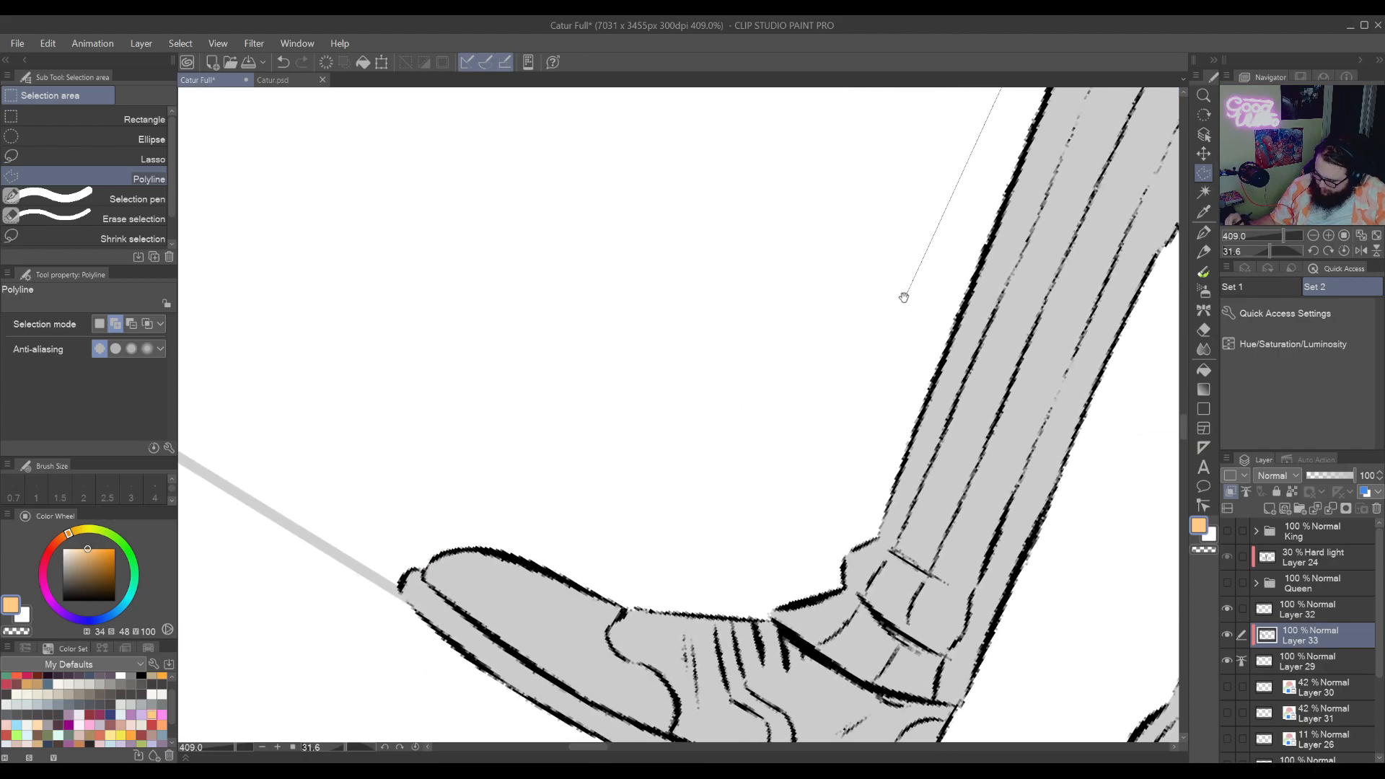
{"action": "left_click", "coordinate": [799, 567]}
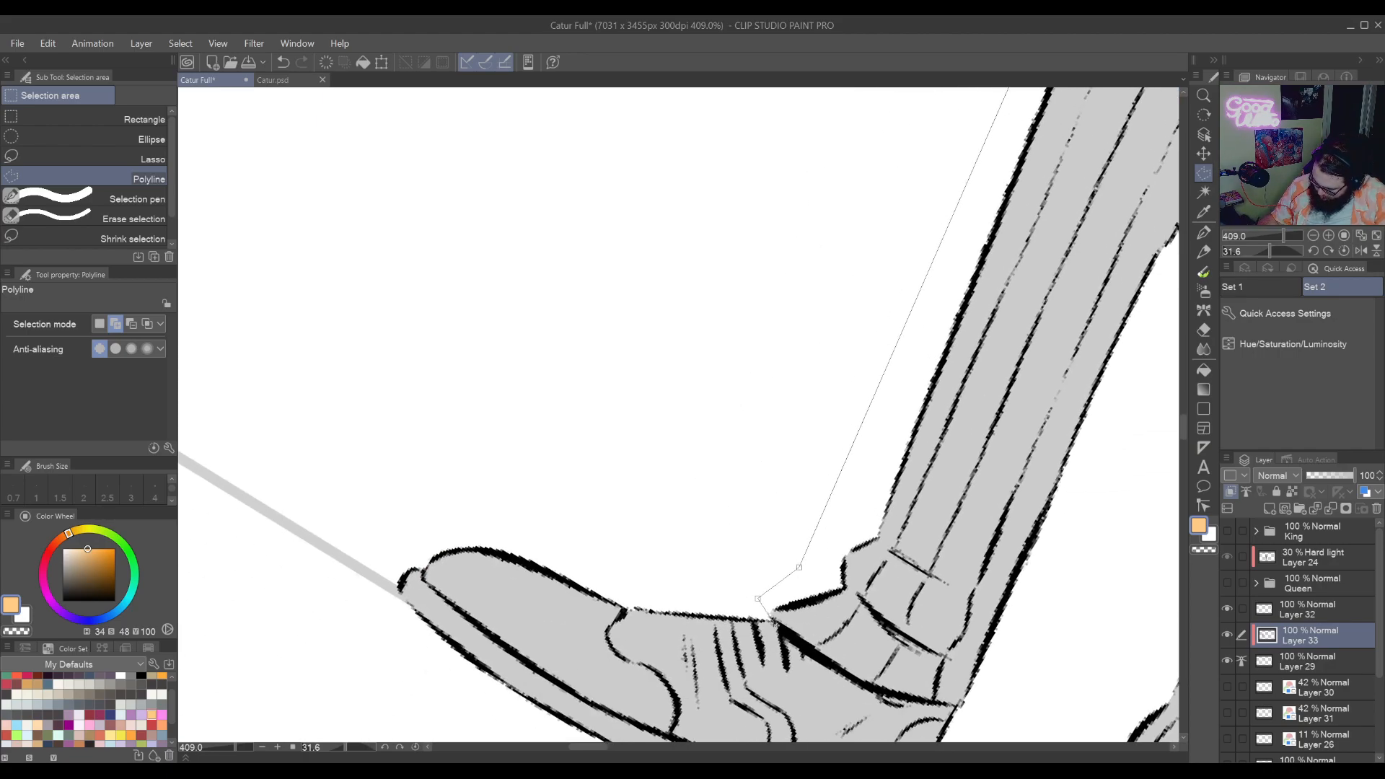
{"action": "left_click", "coordinate": [816, 656]}
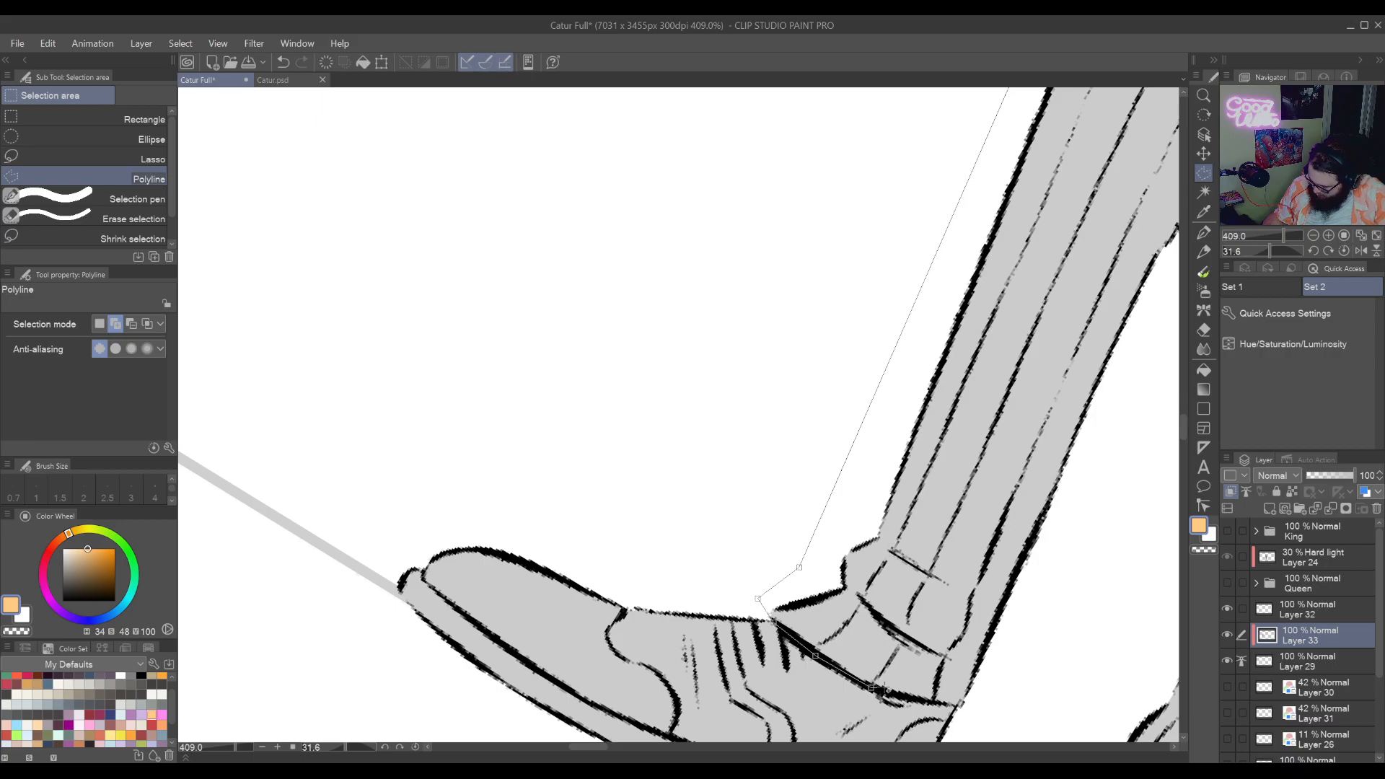
{"action": "left_click", "coordinate": [873, 687]}
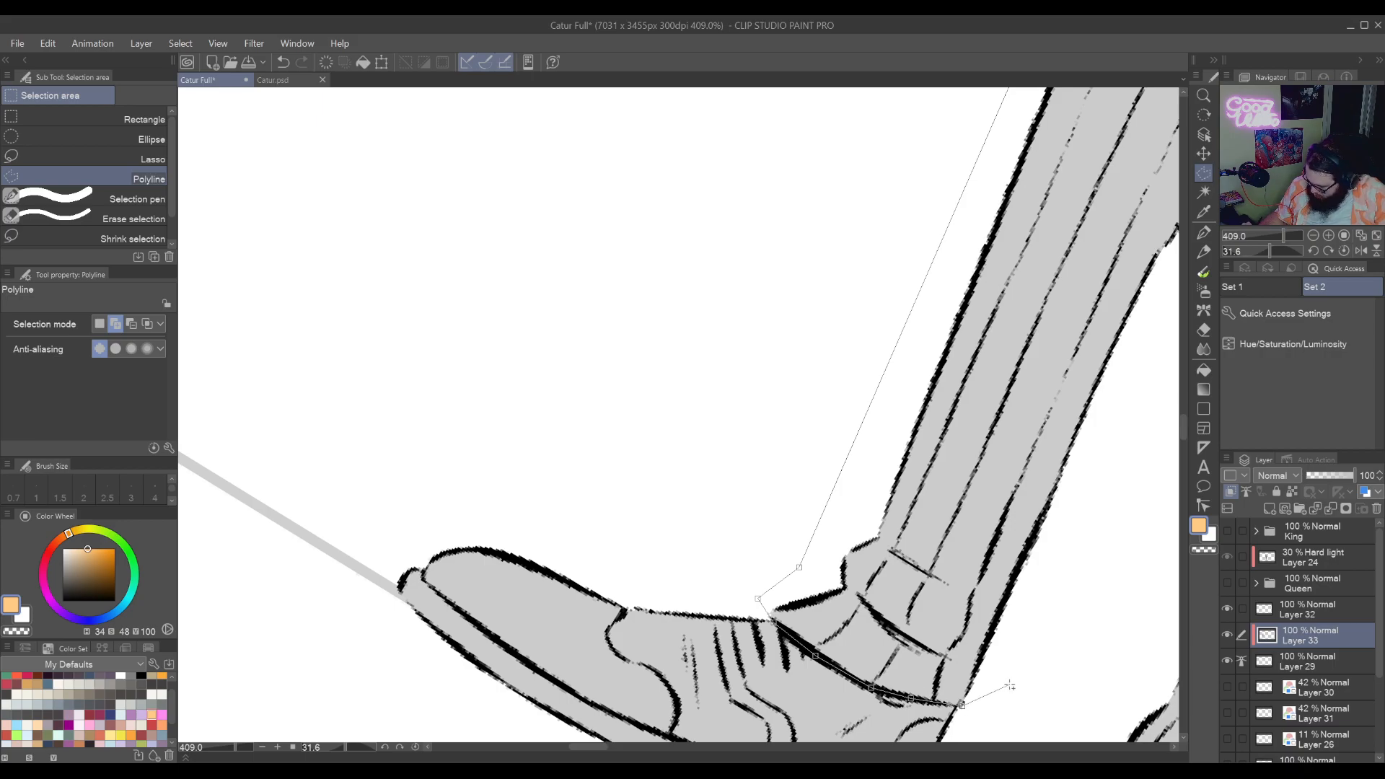
{"action": "left_click", "coordinate": [1010, 686]}
{"action": "left_click_drag", "start_coordinate": [1009, 686], "coordinate": [693, 441]}
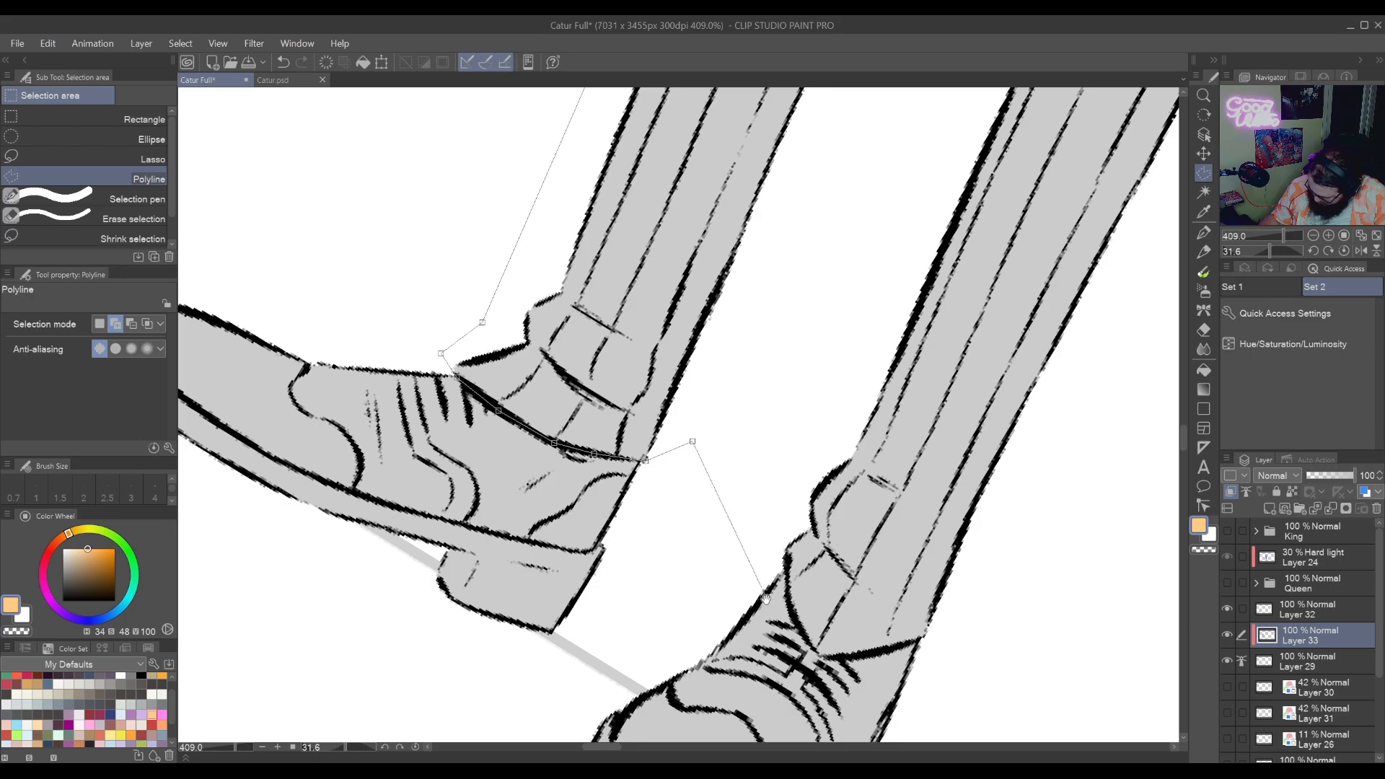
Route the trouser selection loosely through both shoes, below the trouser cuffs, and round the back of the right leg's ankle
{"action": "left_click_drag", "start_coordinate": [665, 480], "coordinate": [869, 474]}
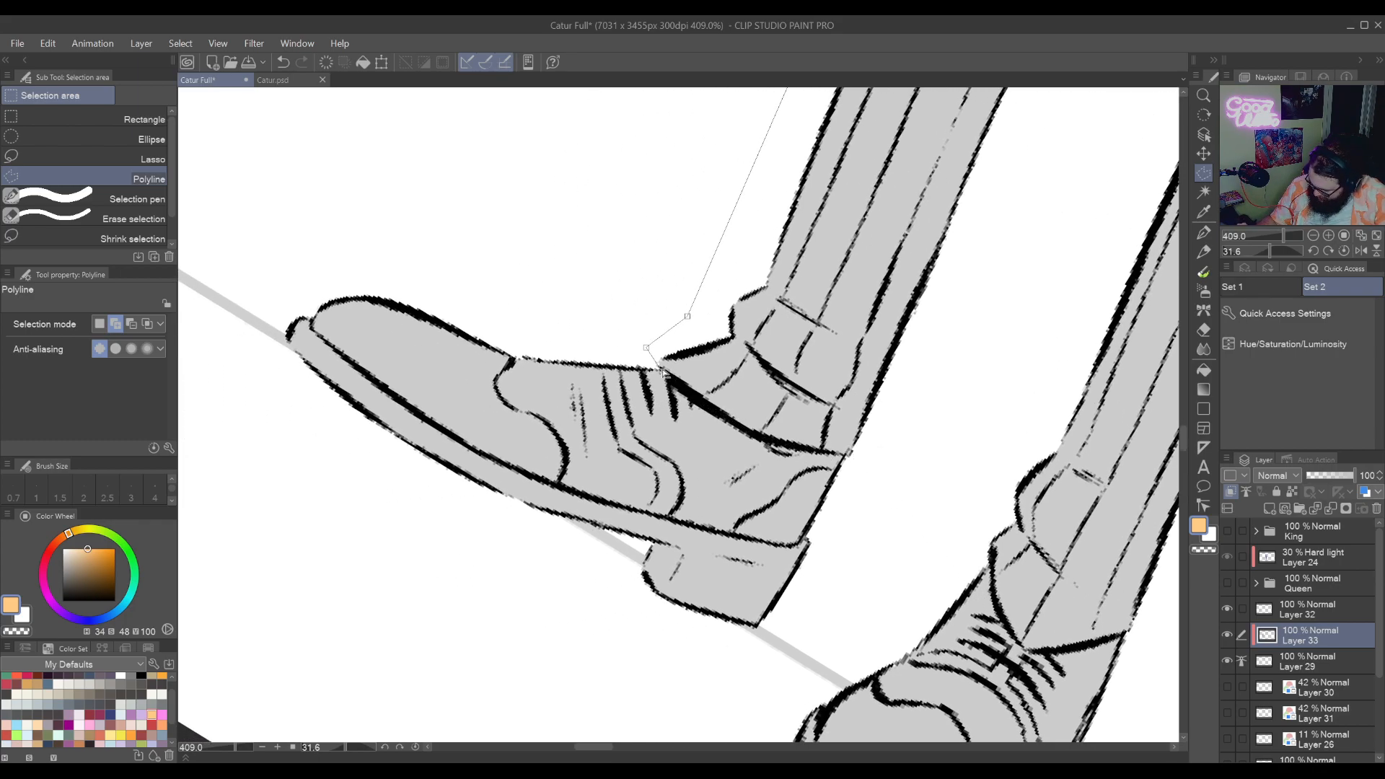
{"action": "left_click", "coordinate": [785, 557]}
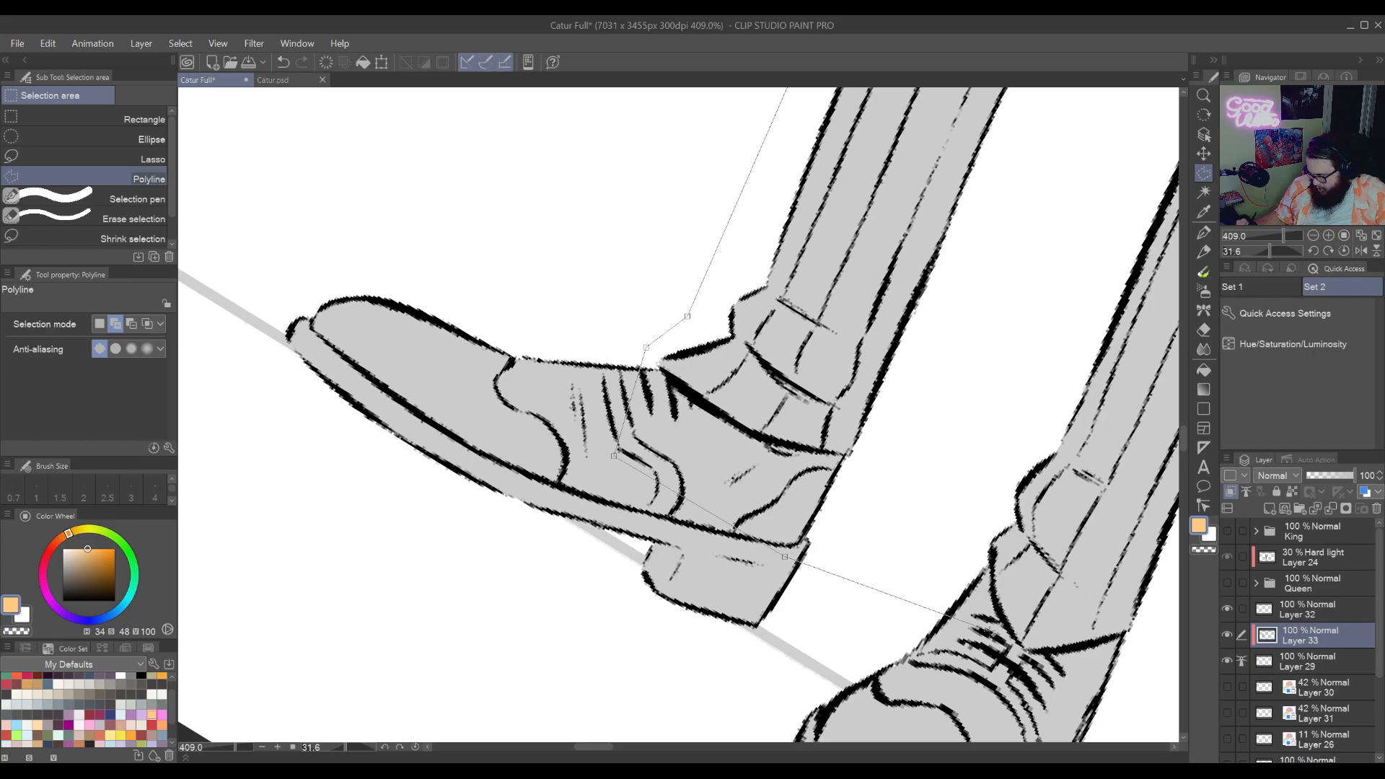
{"action": "left_click", "coordinate": [975, 654]}
{"action": "left_click_drag", "start_coordinate": [978, 657], "coordinate": [824, 442]}
{"action": "left_click", "coordinate": [956, 506]}
{"action": "left_click", "coordinate": [1011, 452]}
Extend the trouser selection up the outer side of the right leg to where it meets the coat tail
{"action": "left_click_drag", "start_coordinate": [1105, 295], "coordinate": [774, 711]}
{"action": "left_click", "coordinate": [796, 611]}
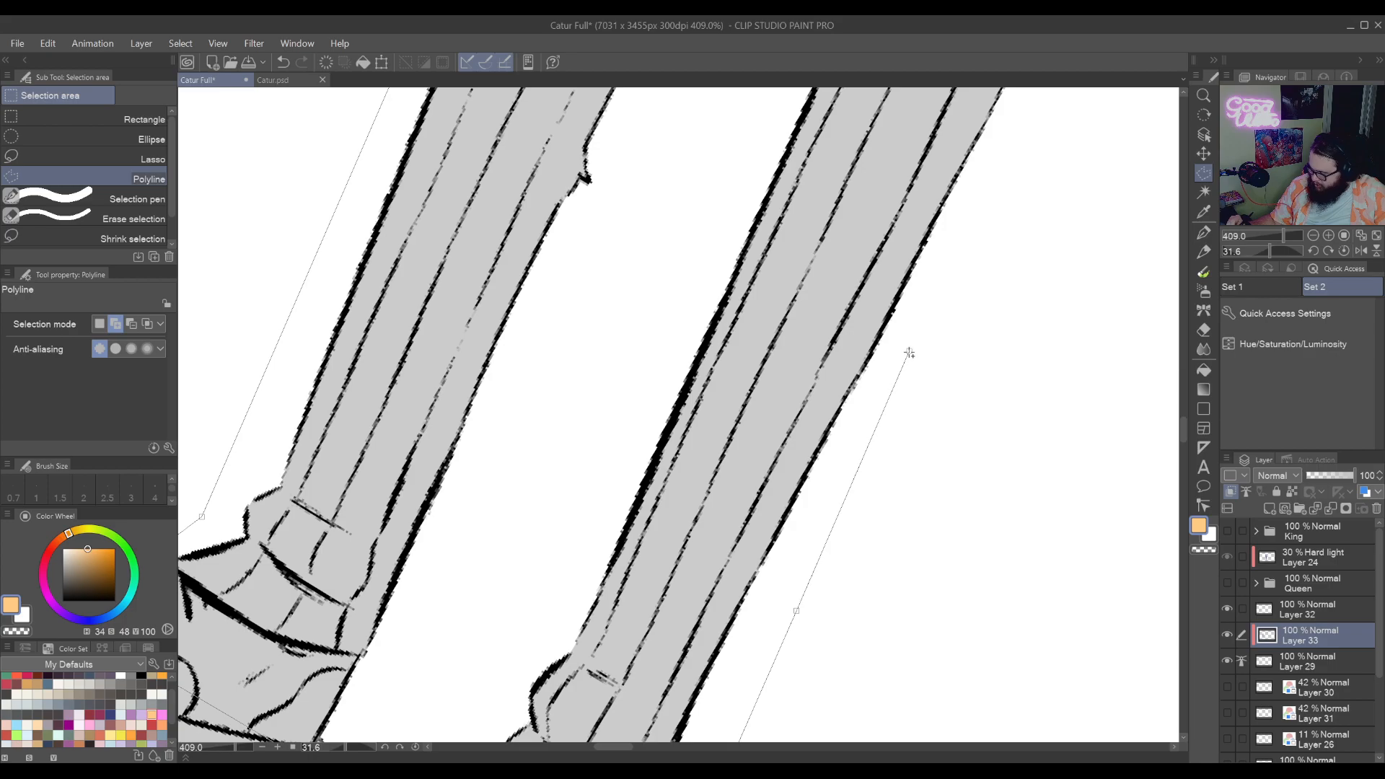
{"action": "left_click_drag", "start_coordinate": [906, 349], "coordinate": [814, 639]}
{"action": "left_click", "coordinate": [904, 468]}
{"action": "left_click_drag", "start_coordinate": [996, 297], "coordinate": [843, 648]}
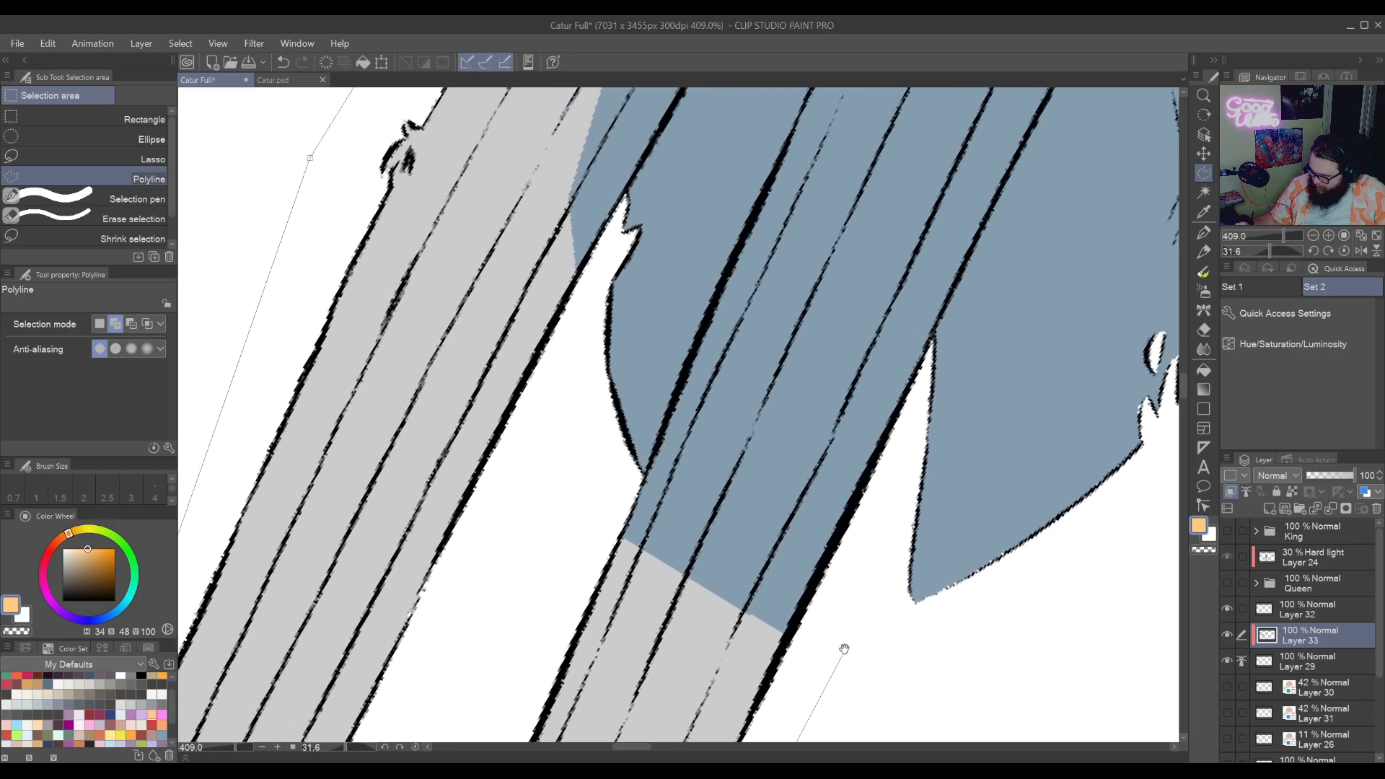
{"action": "left_click", "coordinate": [886, 500]}
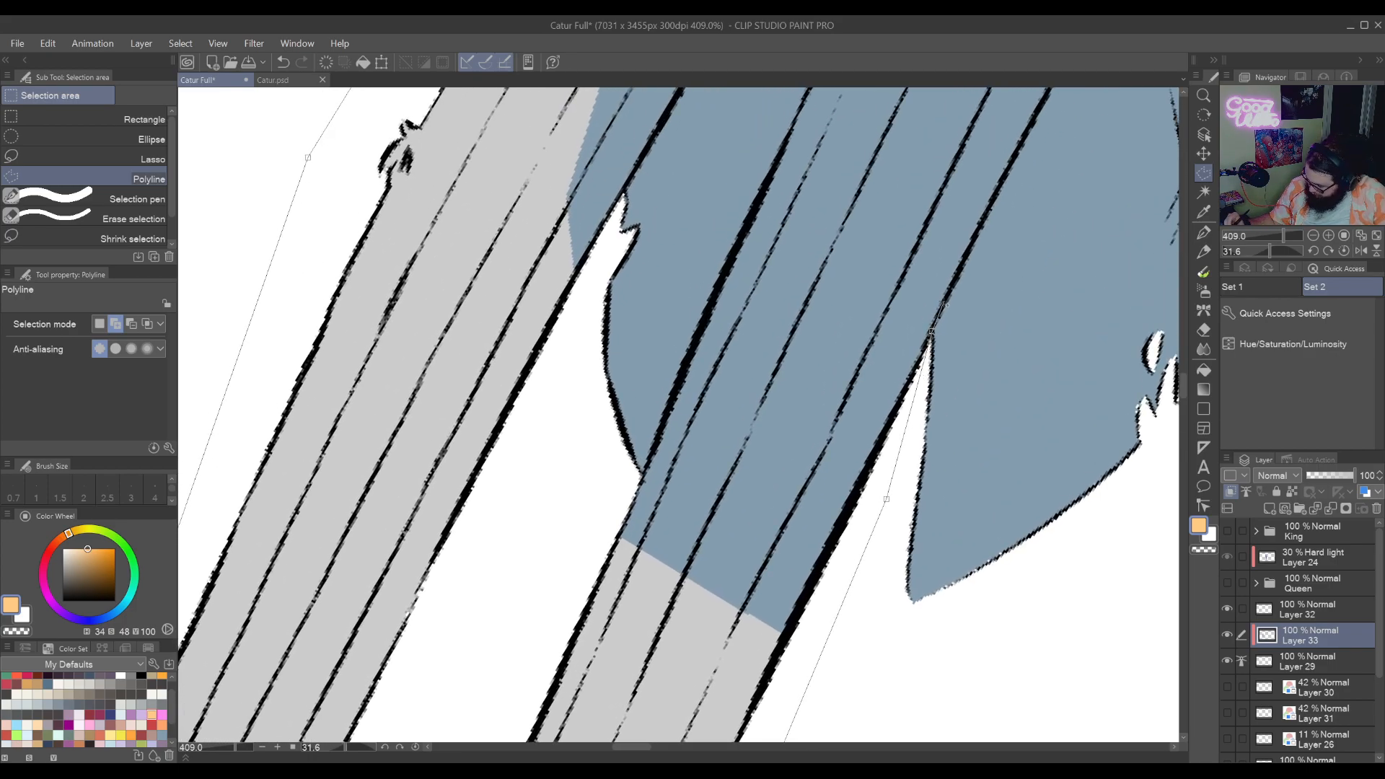
Trace the trouser selection along the coat tail edge, the waistcoat hem and the jacket's front corner, and close it at the hip
{"action": "left_click_drag", "start_coordinate": [961, 282], "coordinate": [876, 532]}
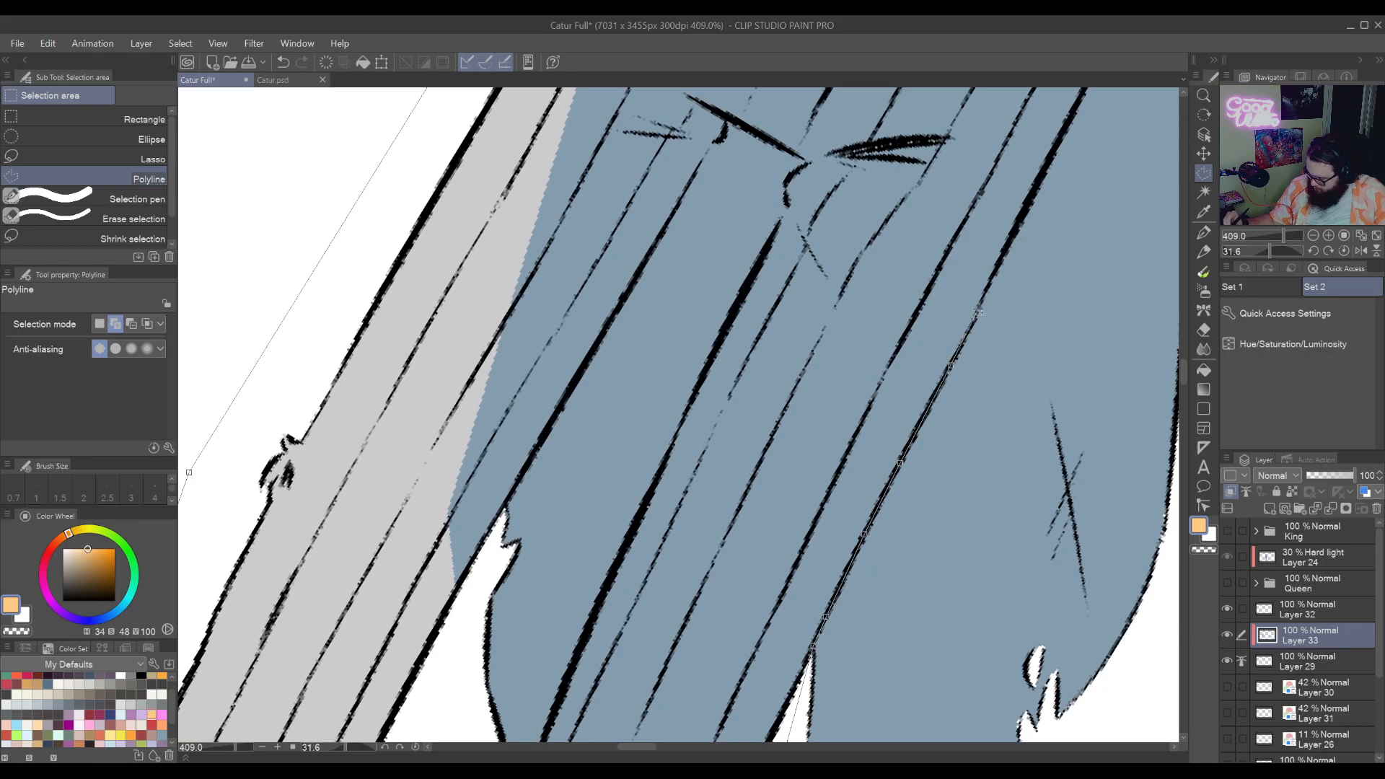
{"action": "left_click_drag", "start_coordinate": [1012, 246], "coordinate": [839, 549]}
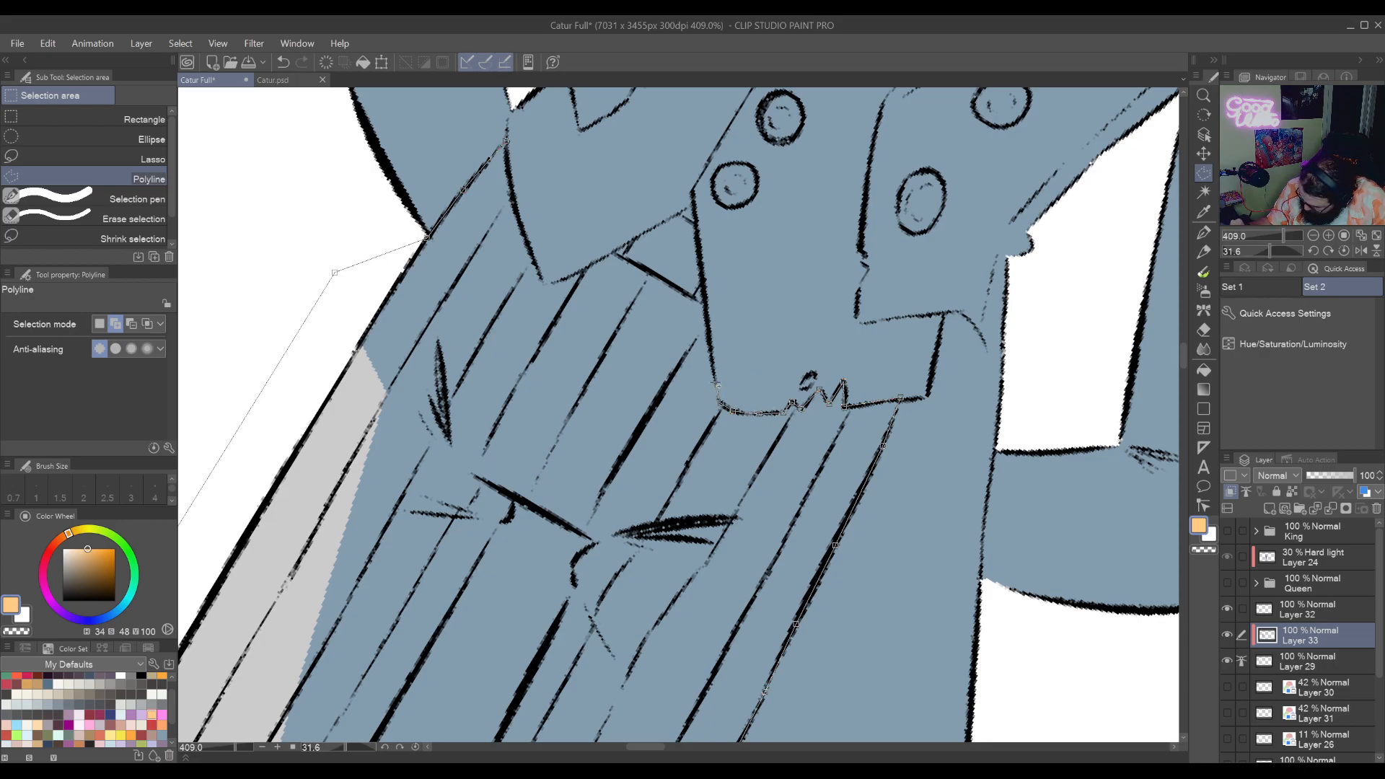
{"action": "left_click", "coordinate": [717, 384]}
{"action": "left_click_drag", "start_coordinate": [726, 349], "coordinate": [816, 474]}
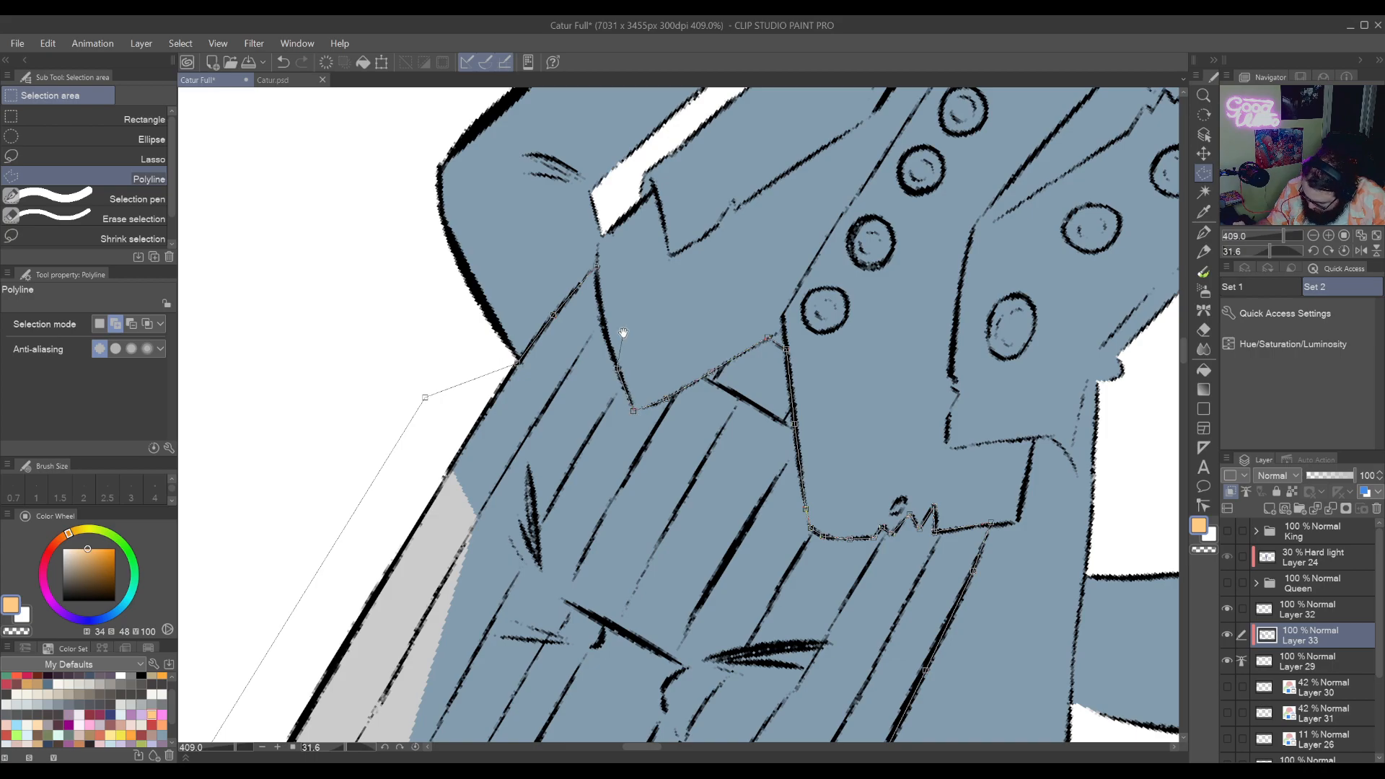
{"action": "left_click_drag", "start_coordinate": [623, 333], "coordinate": [790, 466]}
{"action": "left_click", "coordinate": [763, 401]}
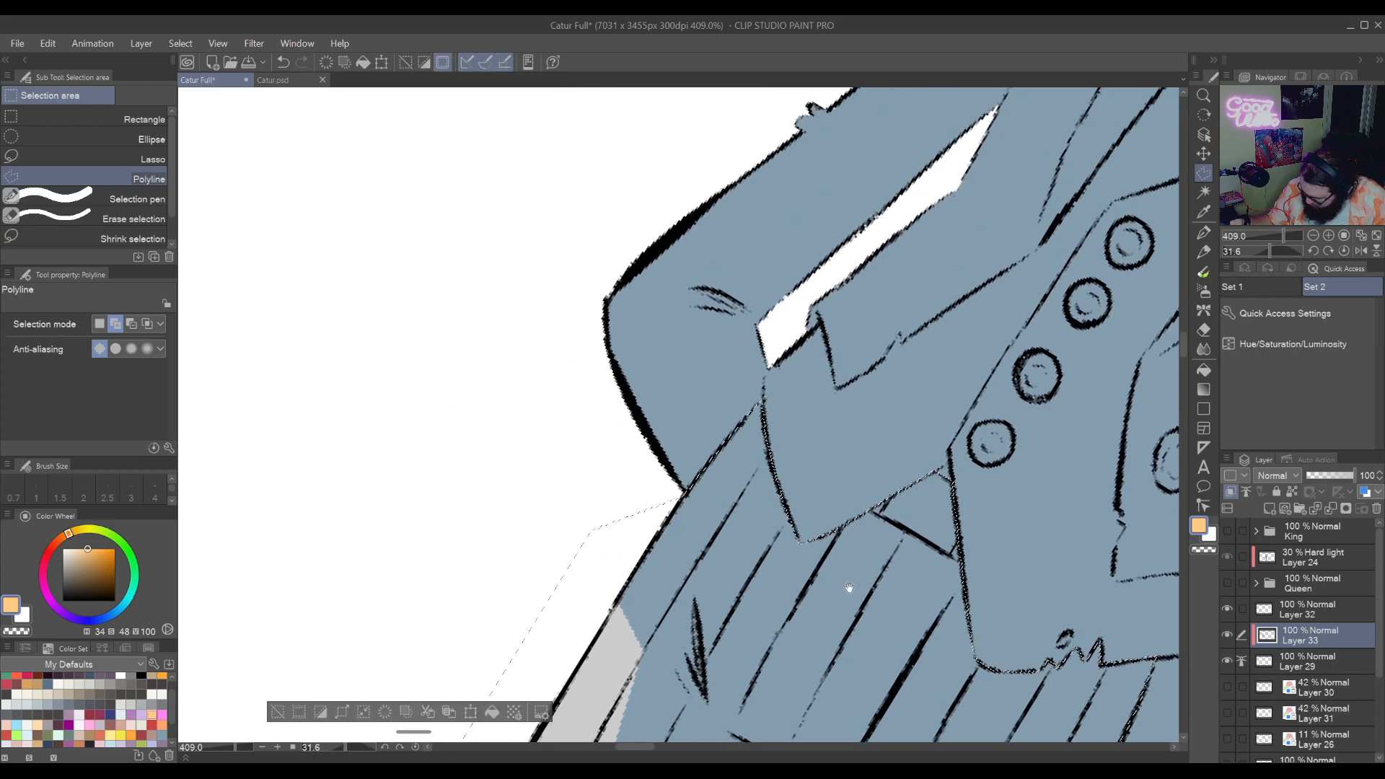
Start another polyline outline around the coat tail between the legs, following the left leg's inner edge and crossing the gap beneath
{"action": "left_click_drag", "start_coordinate": [850, 587], "coordinate": [789, 281]}
{"action": "left_click_drag", "start_coordinate": [768, 541], "coordinate": [942, 422]}
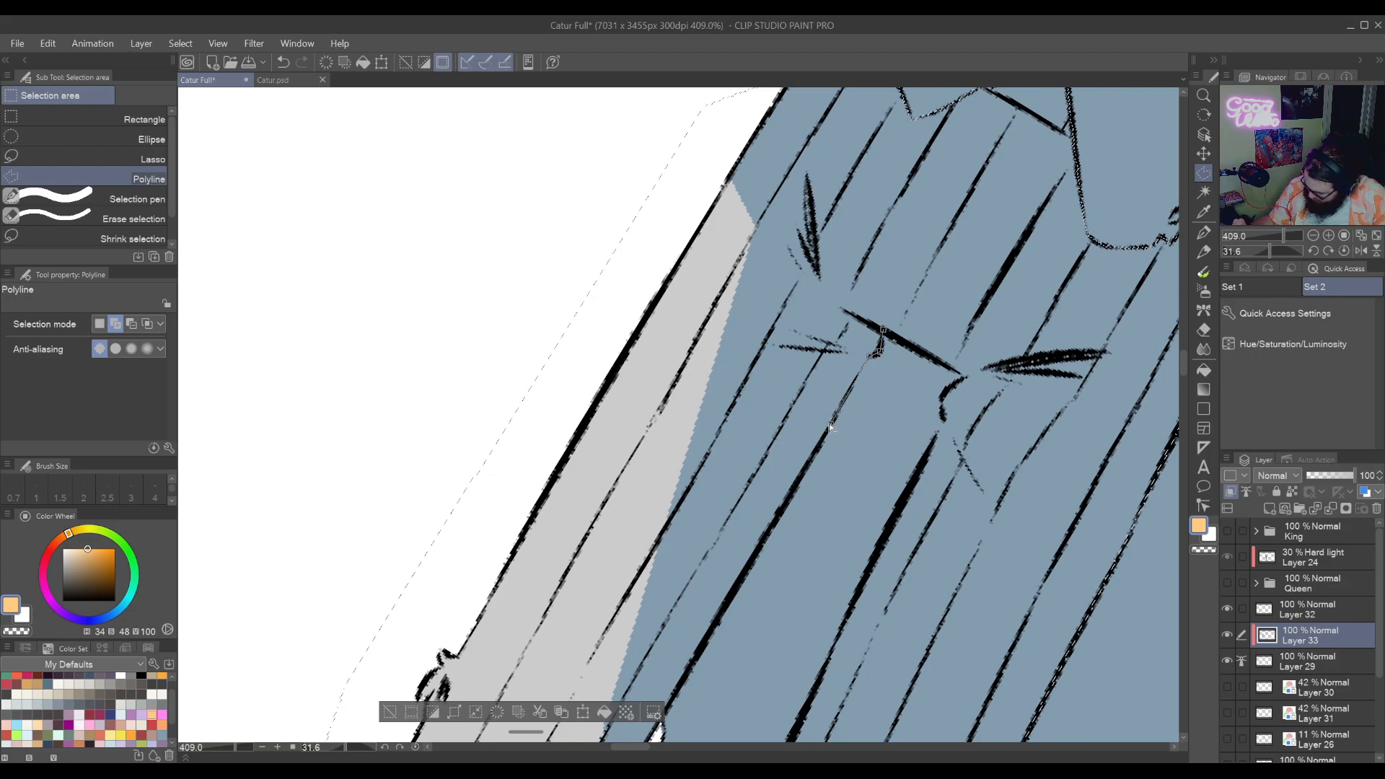
{"action": "left_click_drag", "start_coordinate": [829, 427], "coordinate": [954, 209]}
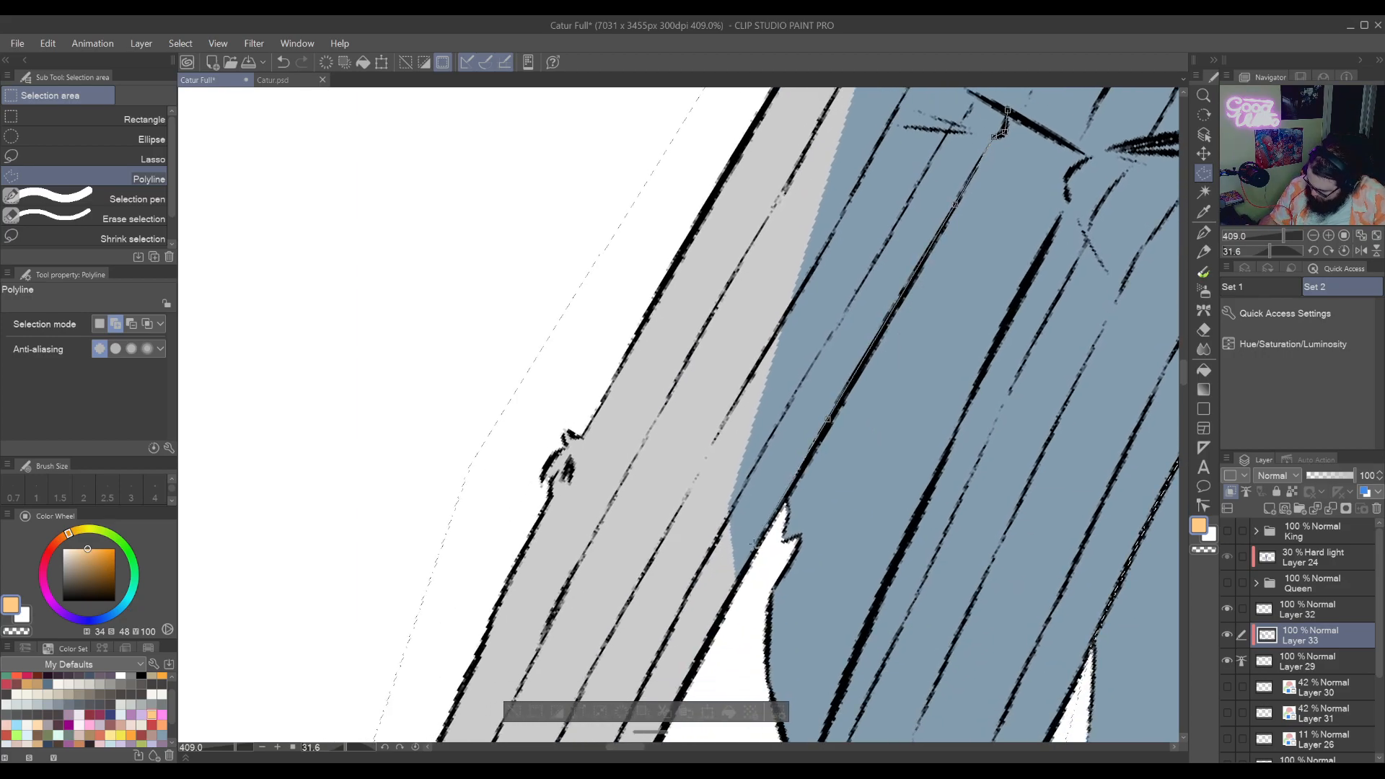
{"action": "left_click_drag", "start_coordinate": [823, 576], "coordinate": [828, 339]}
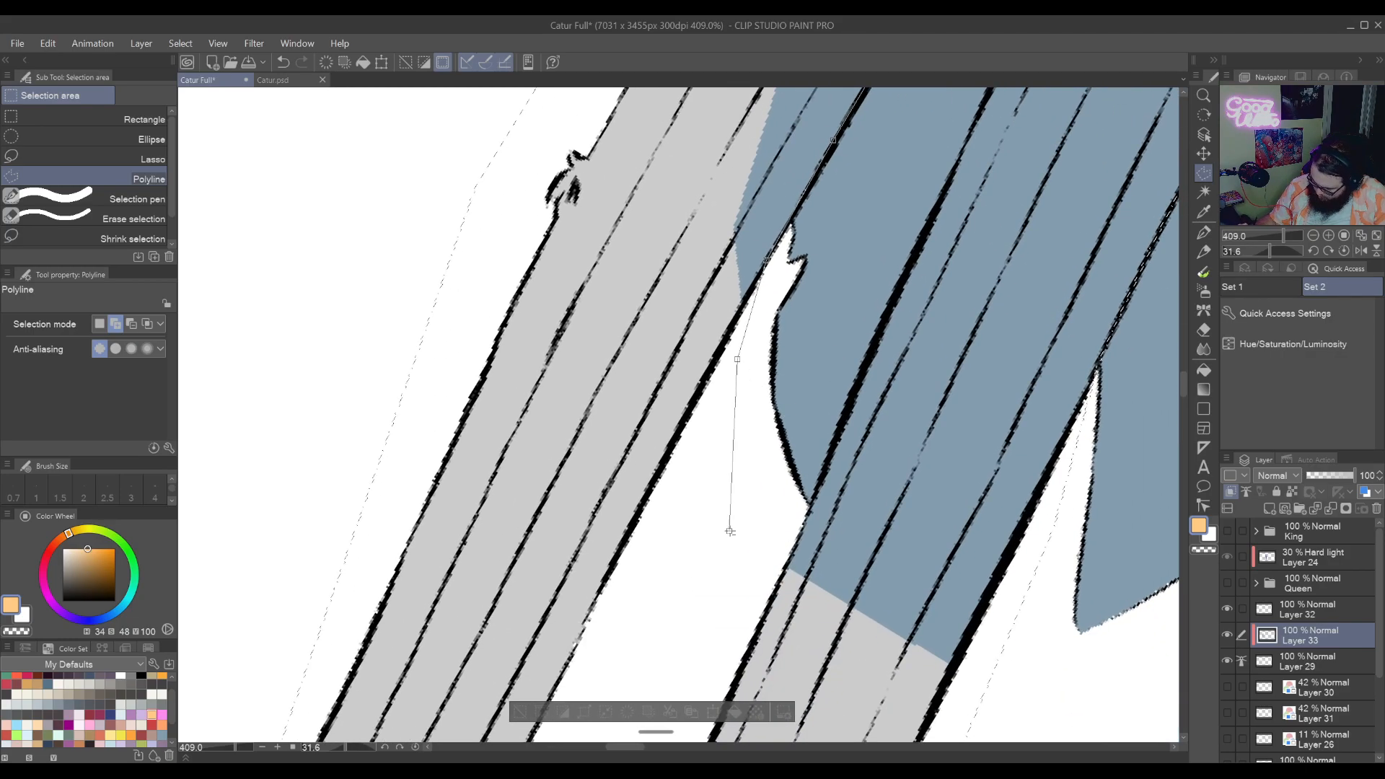
{"action": "left_click", "coordinate": [825, 469]}
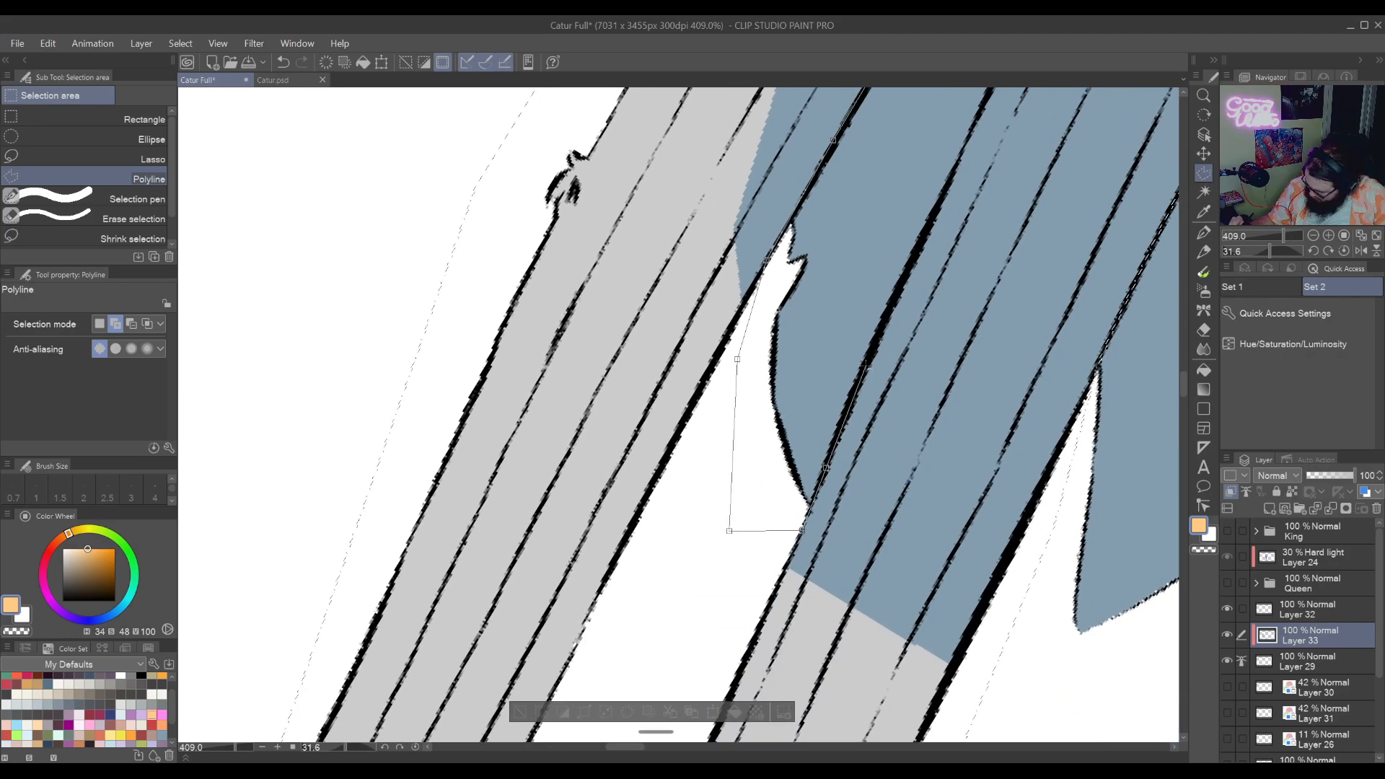
{"action": "left_click", "coordinate": [867, 368]}
Trace the coat tail outline up the right leg's inner edge to the crotch and close it, removing that area from the trouser selection
{"action": "left_click_drag", "start_coordinate": [914, 267], "coordinate": [794, 526]}
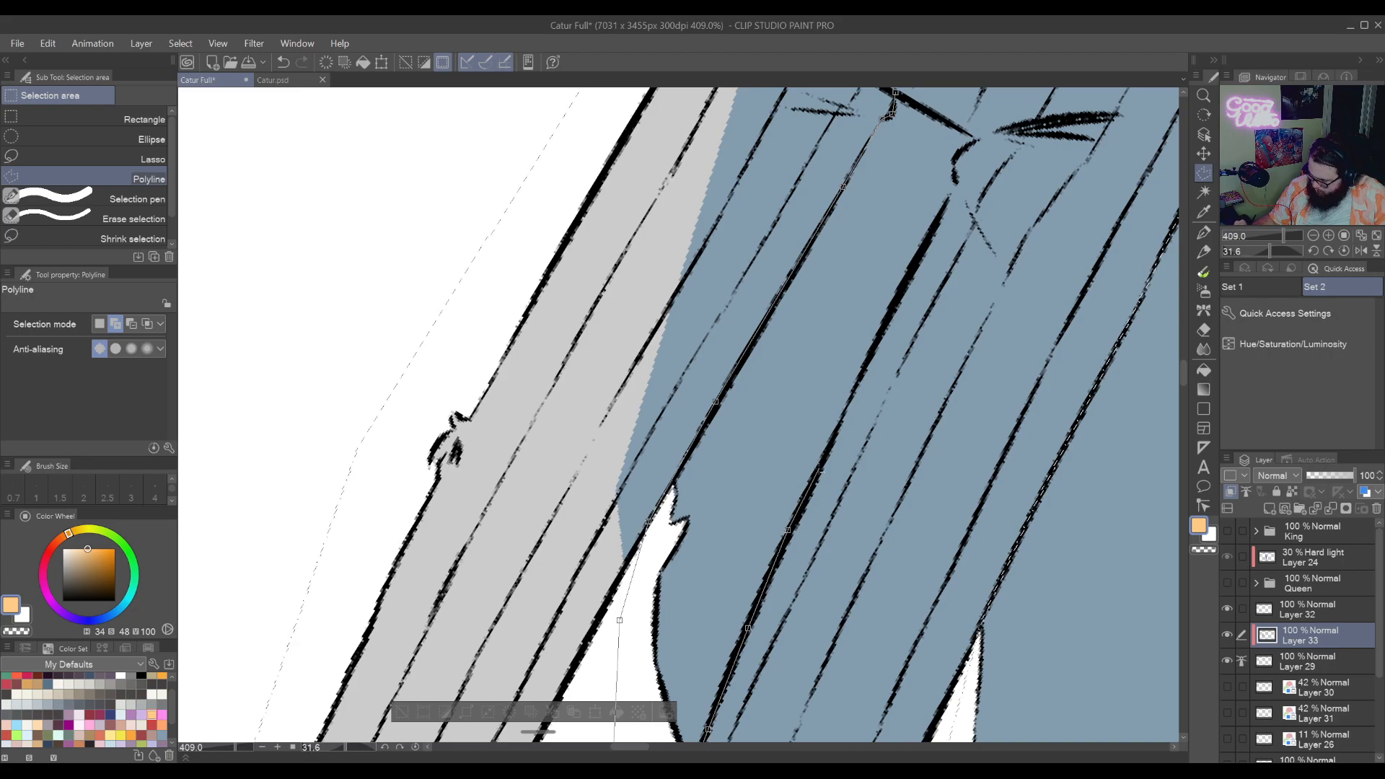
{"action": "left_click", "coordinate": [820, 469]}
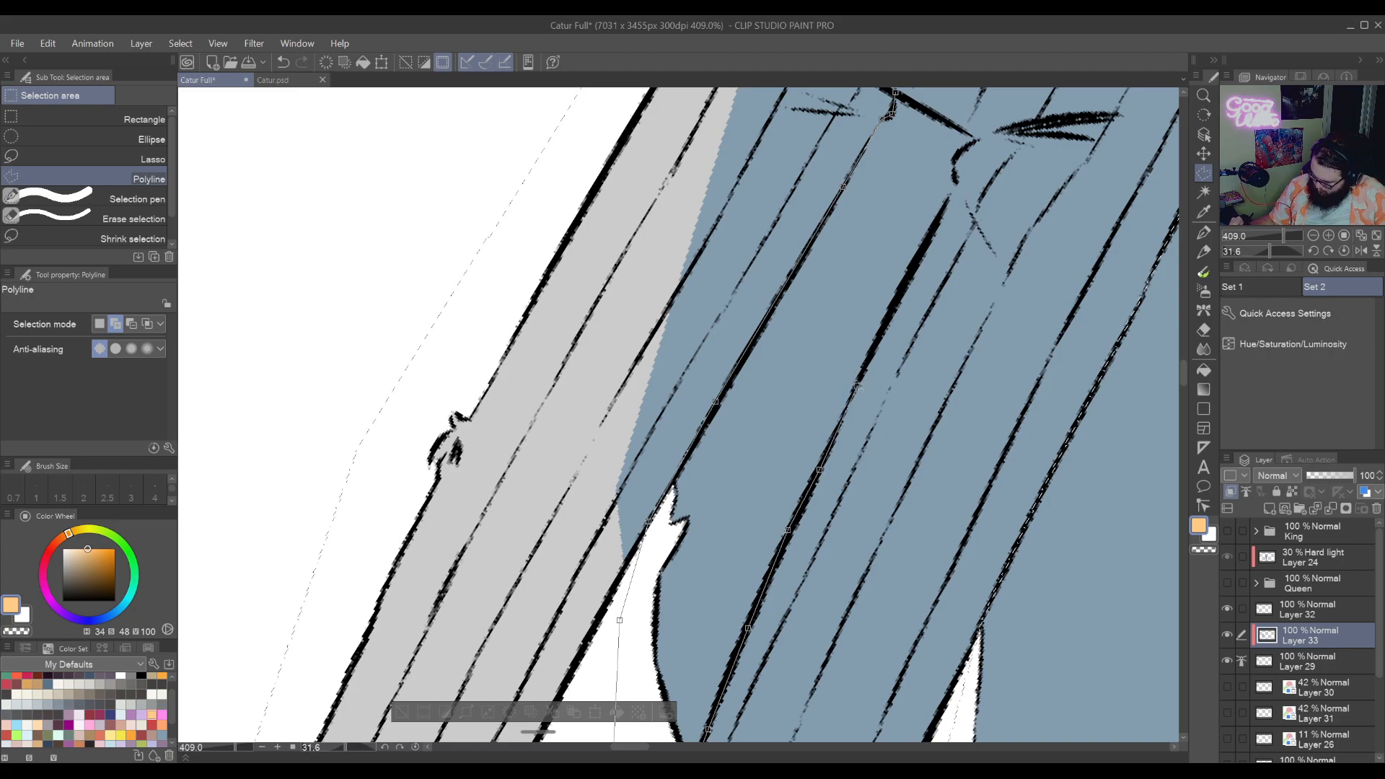
{"action": "left_click", "coordinate": [857, 386]}
{"action": "left_click", "coordinate": [904, 288]}
{"action": "left_click_drag", "start_coordinate": [927, 253], "coordinate": [913, 393]}
{"action": "left_click", "coordinate": [916, 372]}
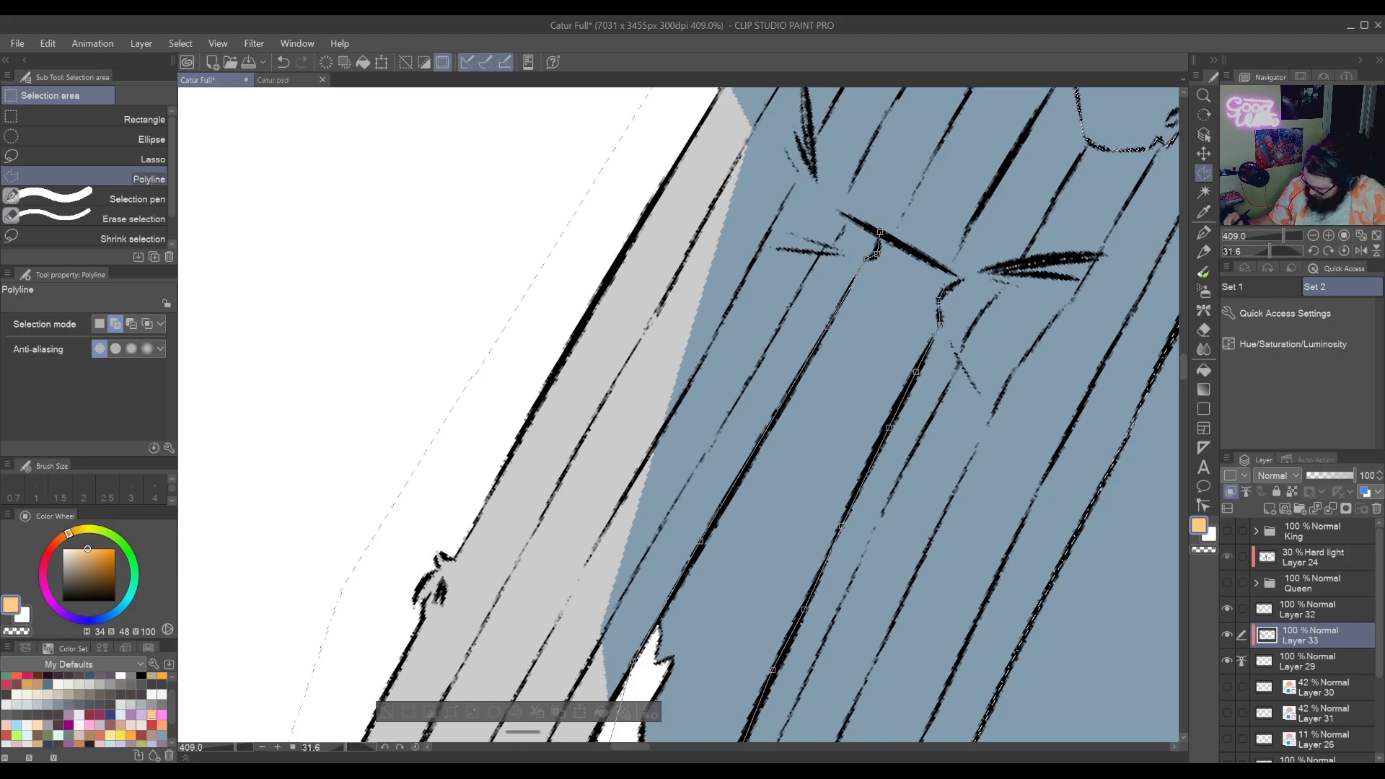
{"action": "left_click", "coordinate": [880, 233]}
{"action": "left_click_drag", "start_coordinate": [698, 612], "coordinate": [843, 167]}
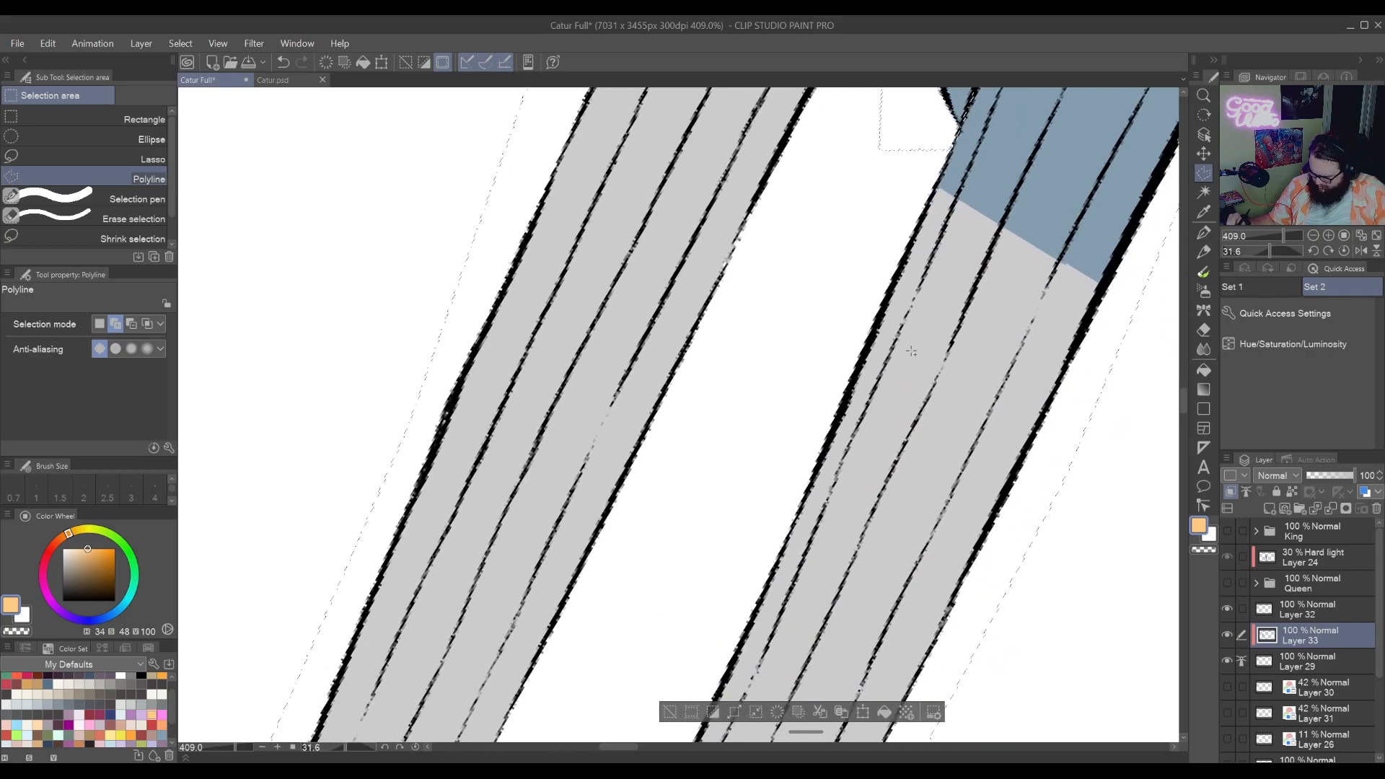
Restrict the trouser selection to the figure's silhouette by auto-selecting on the referred layer, fill it with light orange and deselect
{"action": "left_click_drag", "start_coordinate": [916, 349], "coordinate": [969, 429]}
{"action": "left_click", "coordinate": [1203, 174]}
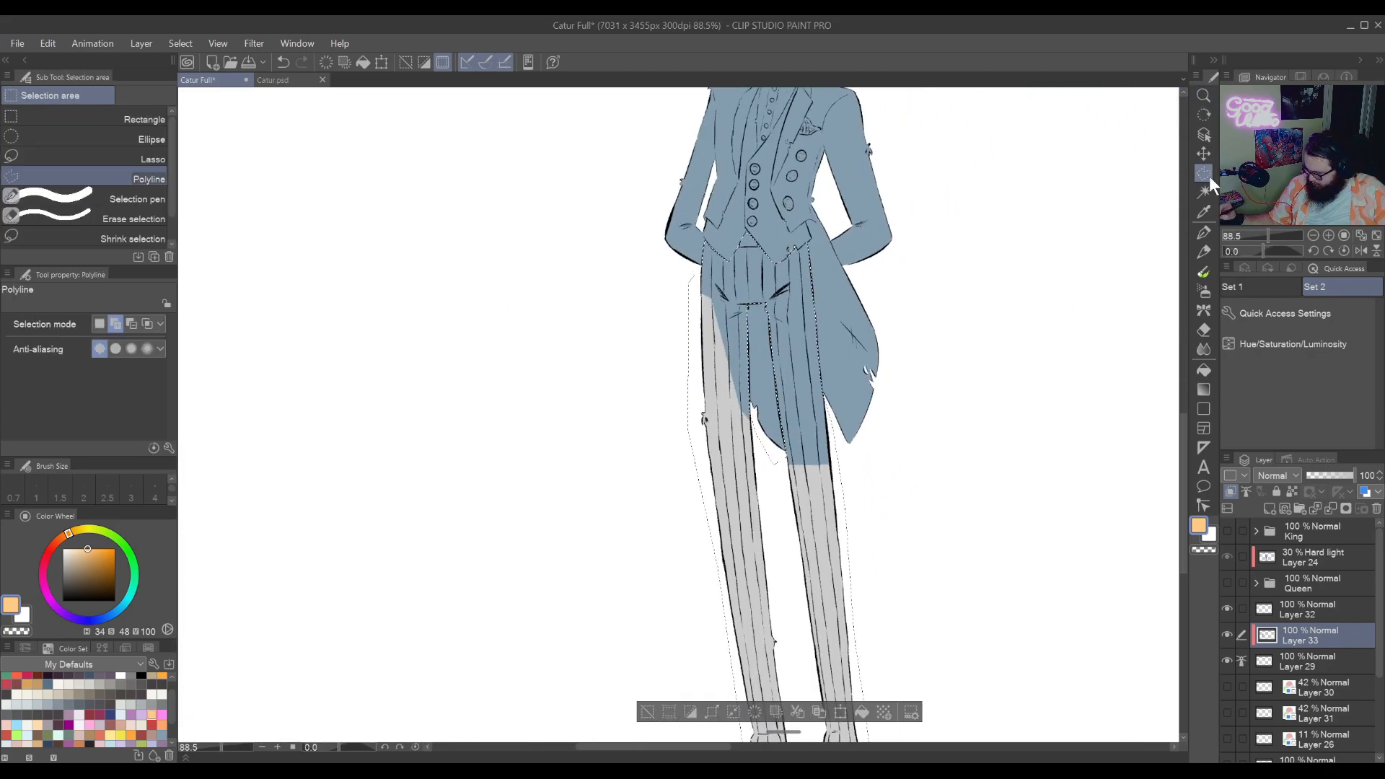
{"action": "left_click", "coordinate": [1204, 190]}
{"action": "left_click", "coordinate": [821, 446]}
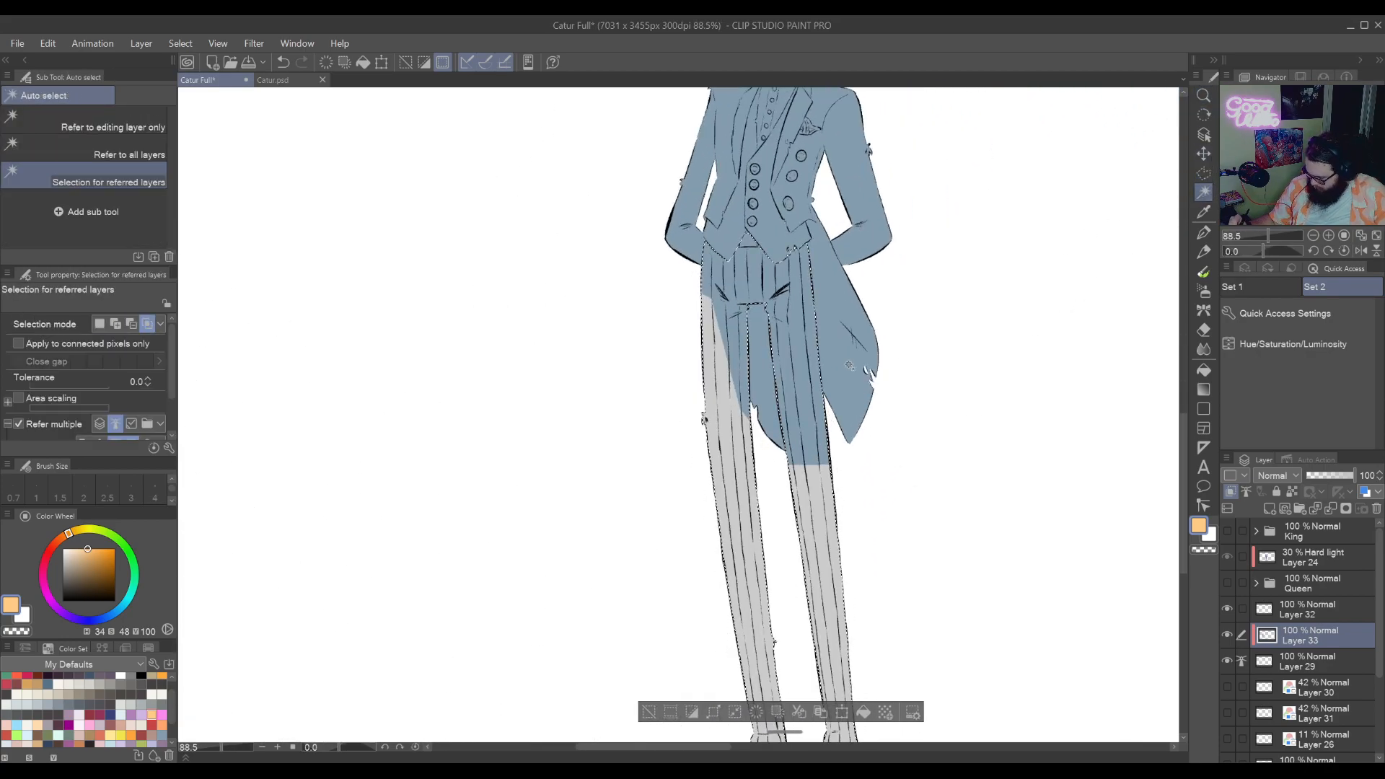
{"action": "scroll", "coordinate": [869, 581], "scroll_direction": "down", "scroll_amount": 3}
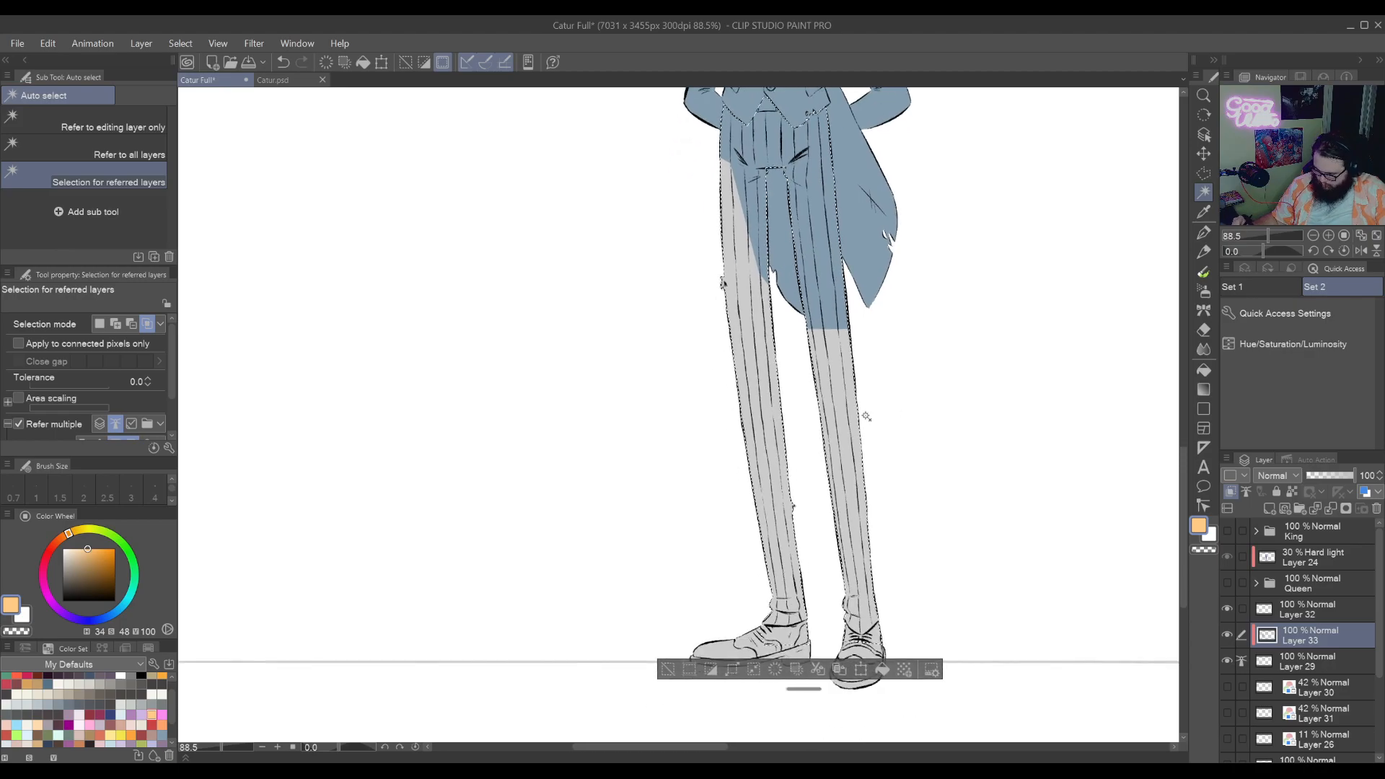
{"action": "left_click", "coordinate": [883, 669]}
{"action": "key", "text": "ctrl+d"}
Choose bright pink as the drawing colour and ready the Polyline selection tool over the left shoe
{"action": "left_click_drag", "start_coordinate": [1015, 483], "coordinate": [1075, 476]}
{"action": "left_click_drag", "start_coordinate": [872, 660], "coordinate": [919, 585]}
{"action": "left_click_drag", "start_coordinate": [829, 668], "coordinate": [918, 541]}
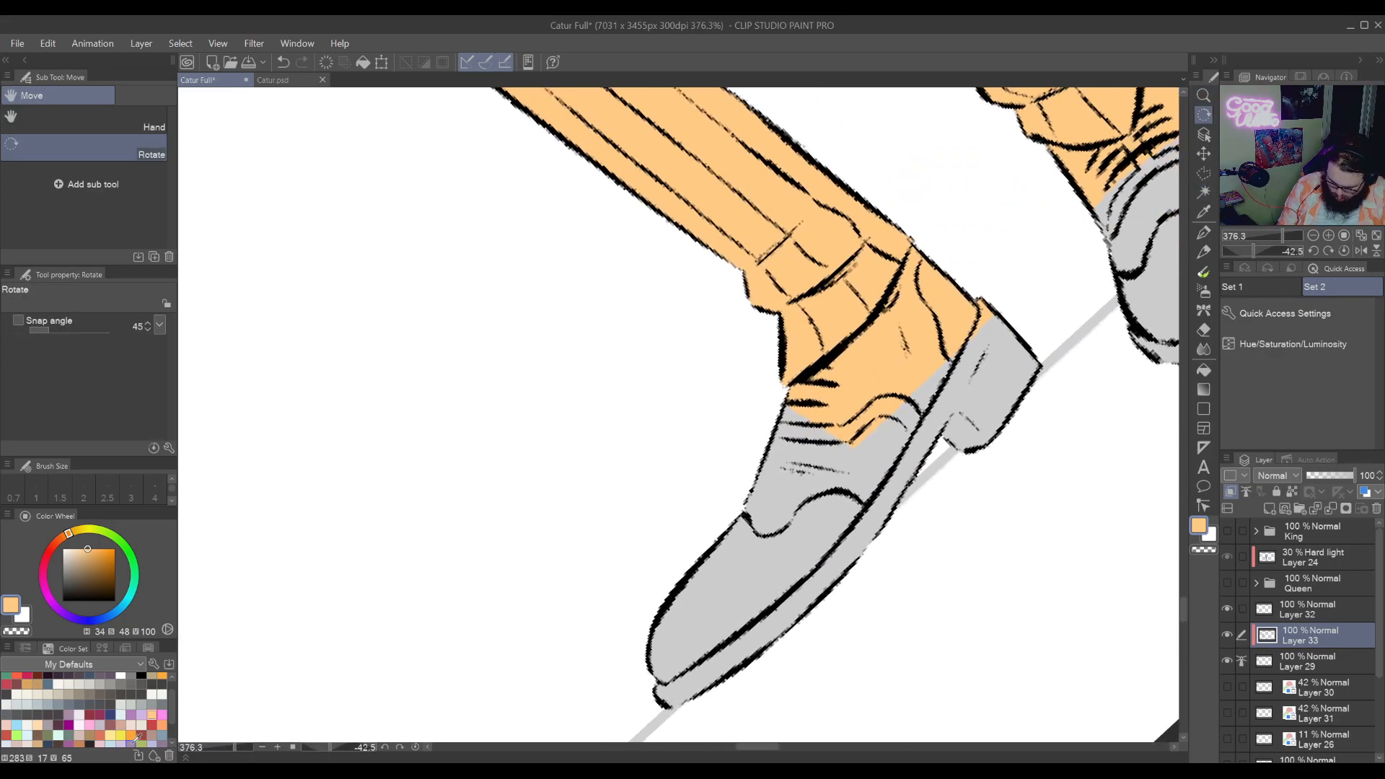
{"action": "scroll", "coordinate": [173, 714], "scroll_direction": "down", "scroll_amount": 2}
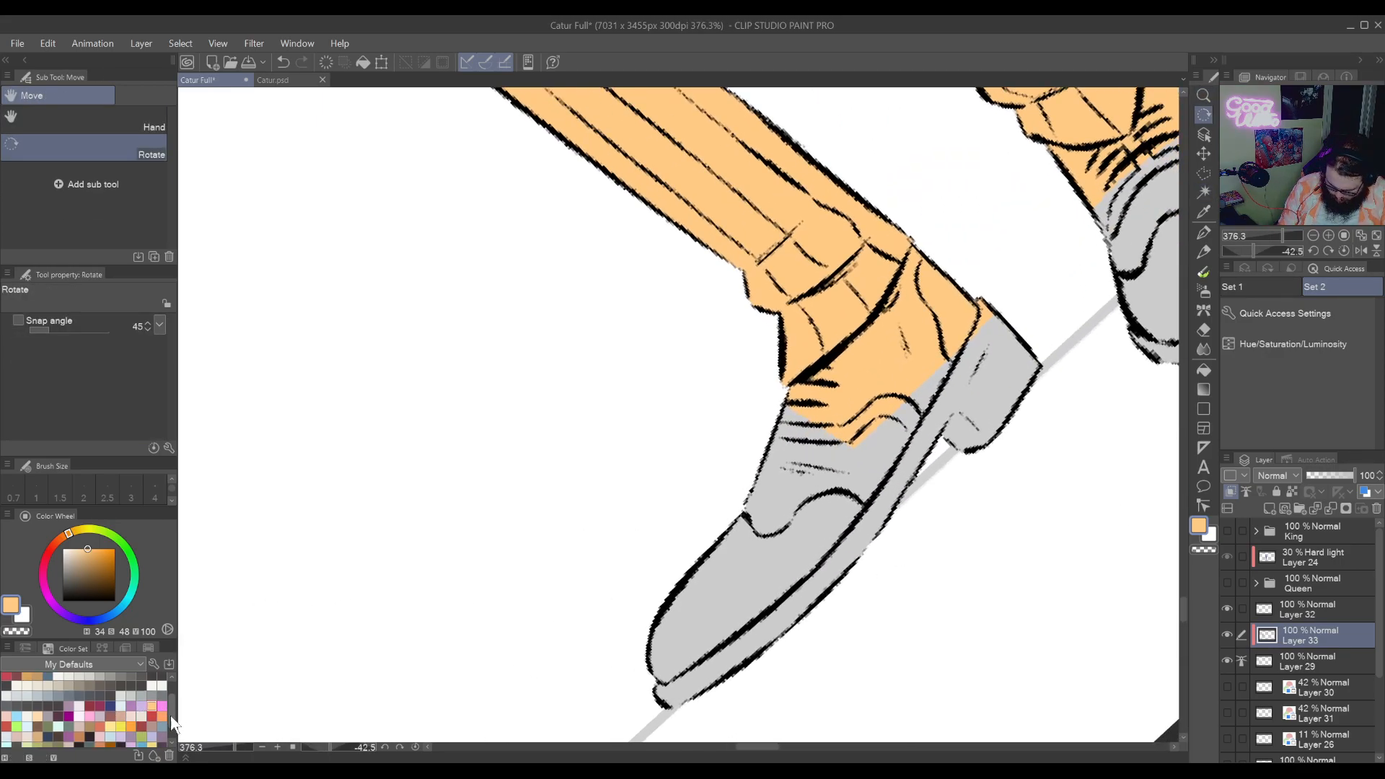
{"action": "left_click", "coordinate": [161, 707]}
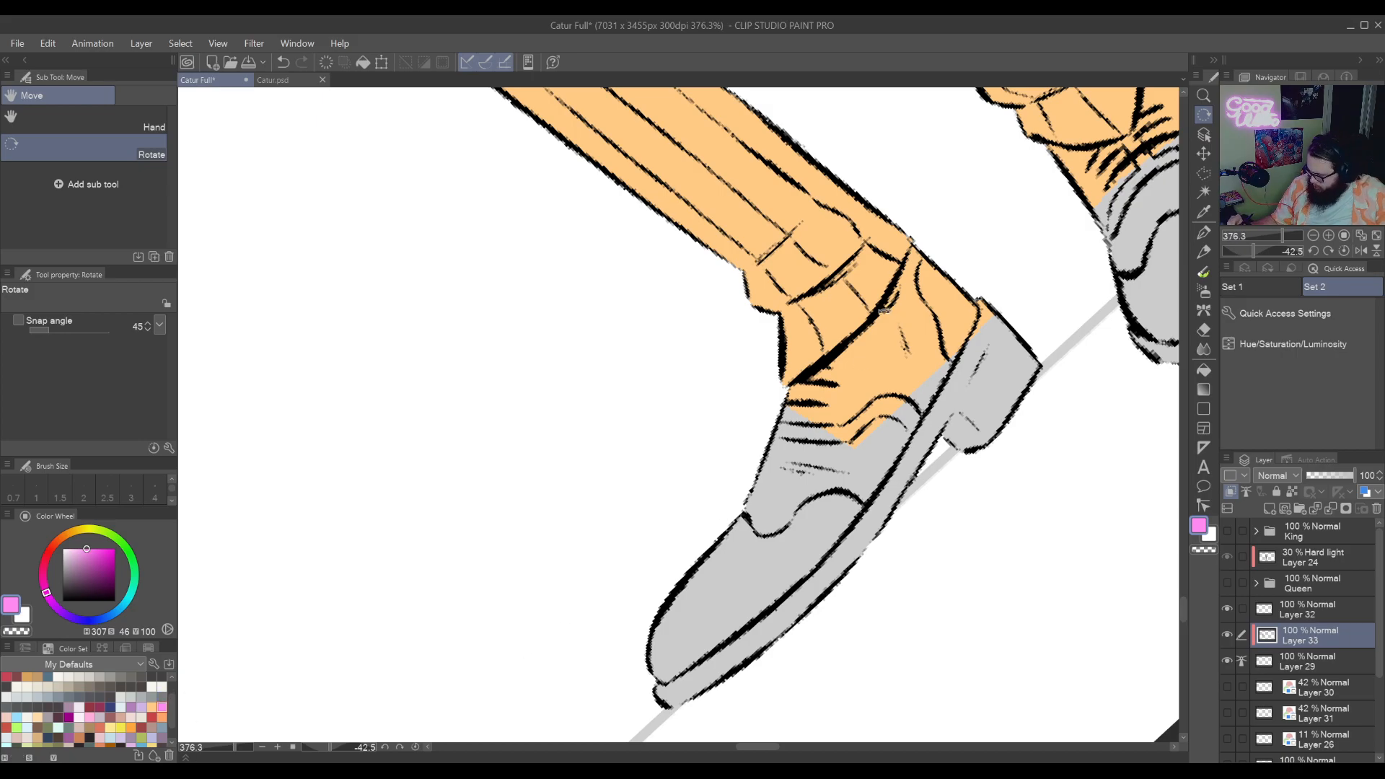
{"action": "left_click", "coordinate": [1203, 174]}
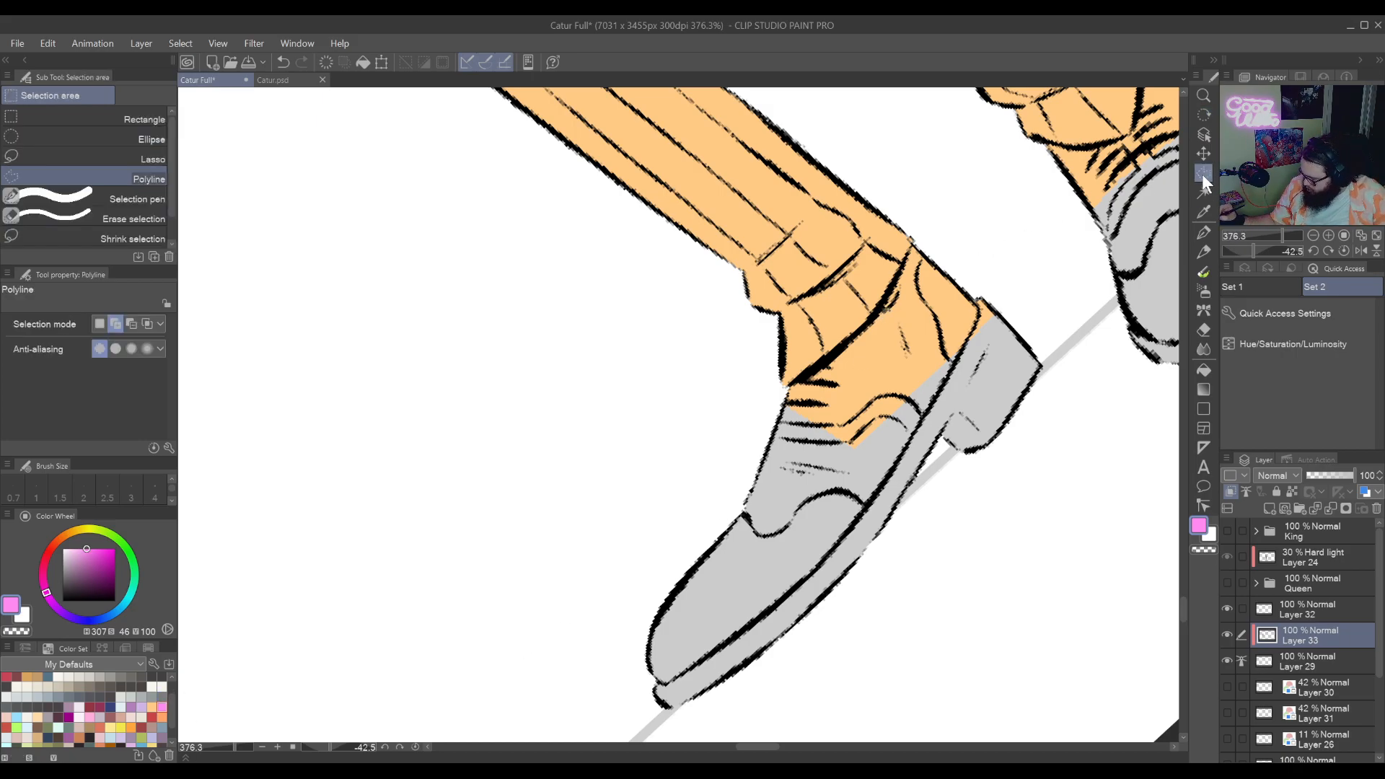
{"action": "left_click", "coordinate": [912, 246]}
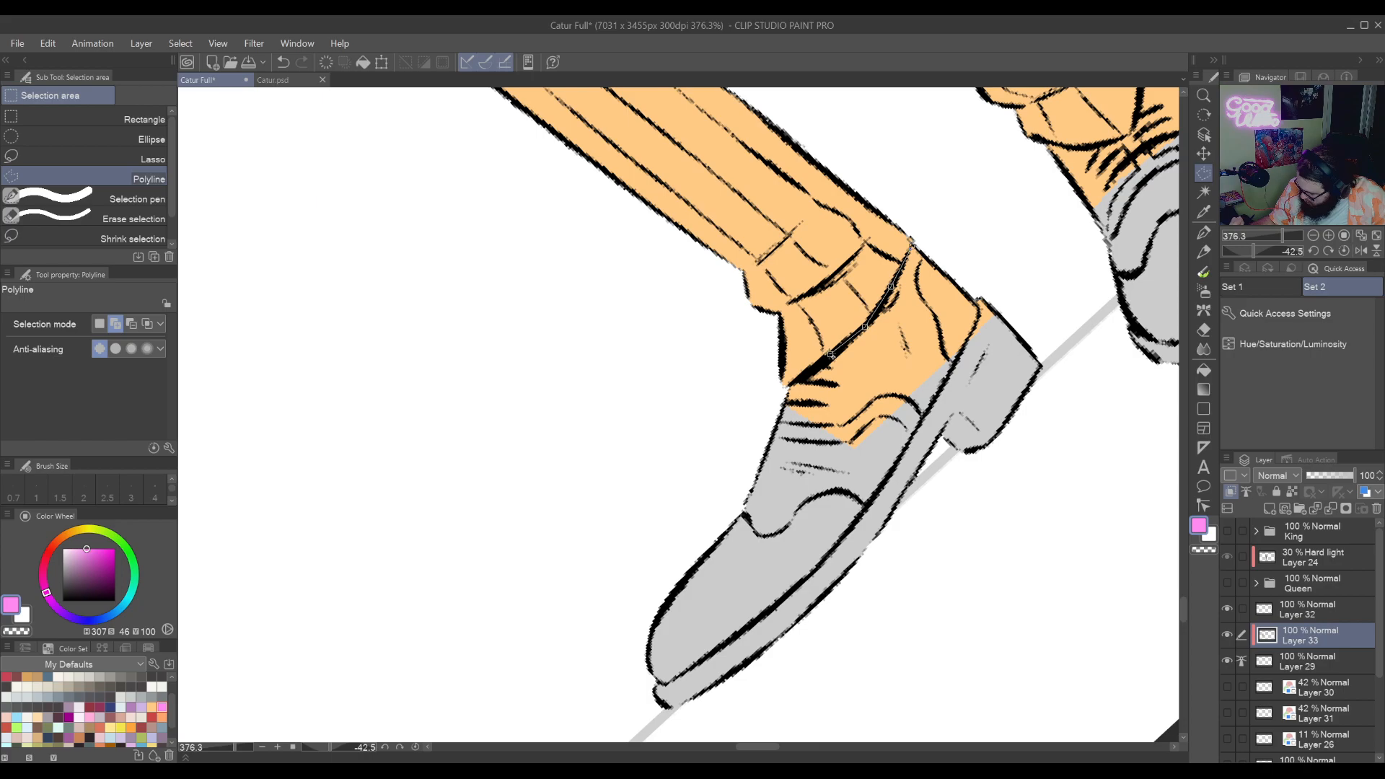
{"action": "double_click", "coordinate": [561, 647]}
{"action": "key", "text": "ctrl+z"}
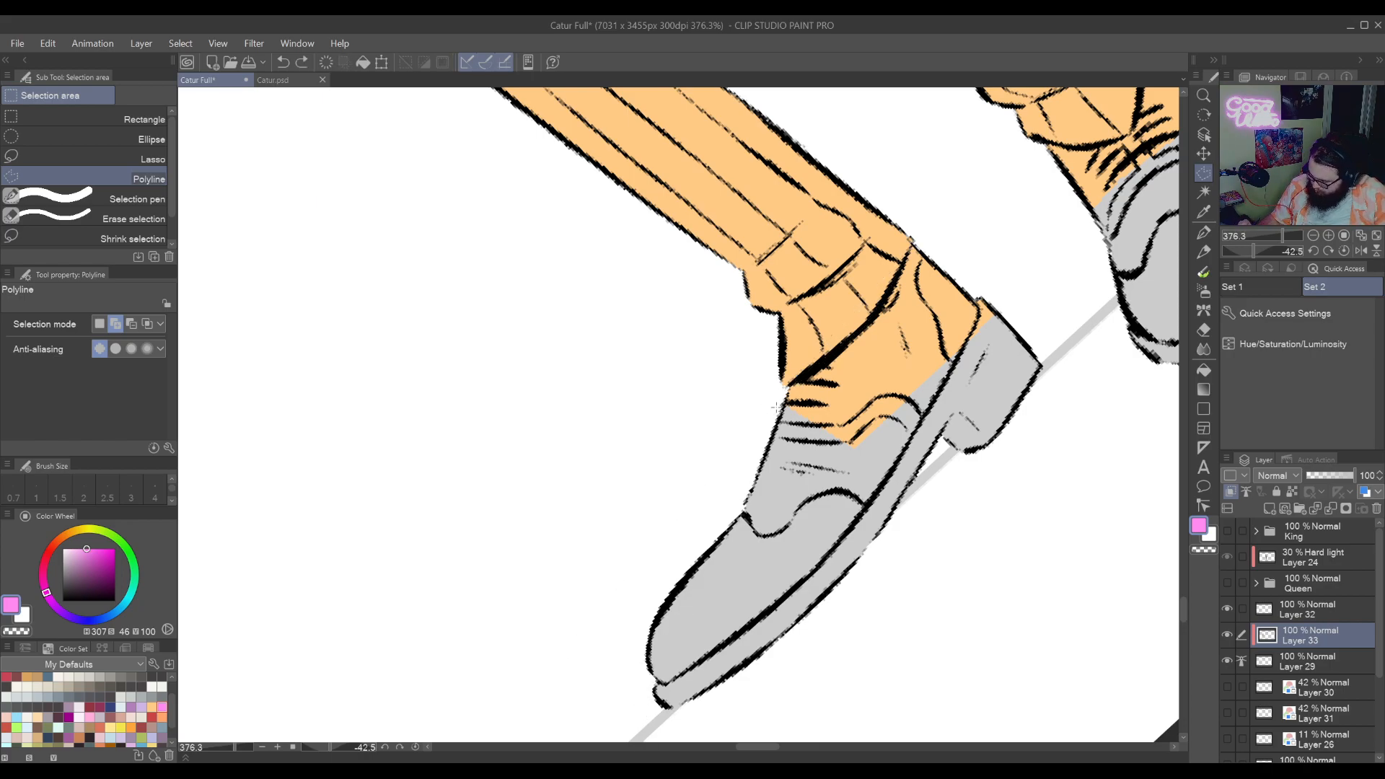
Start the left shoe's polyline selection at the back of the ankle, following the trouser cuff's lower edge to just past the front
{"action": "left_click_drag", "start_coordinate": [599, 599], "coordinate": [663, 566]}
{"action": "left_click", "coordinate": [972, 210]}
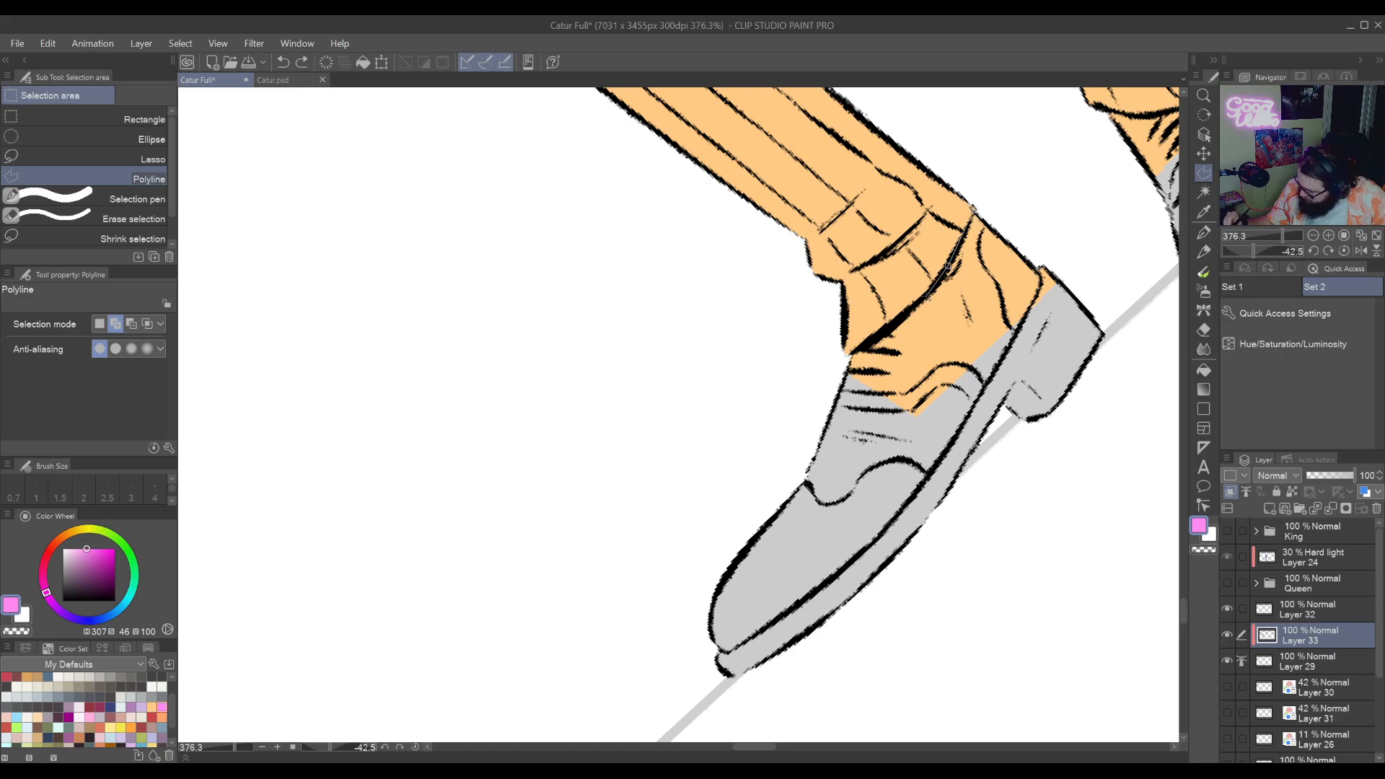
{"action": "left_click", "coordinate": [948, 267]}
{"action": "left_click", "coordinate": [926, 295]}
{"action": "left_click", "coordinate": [880, 334]}
{"action": "left_click", "coordinate": [821, 379]}
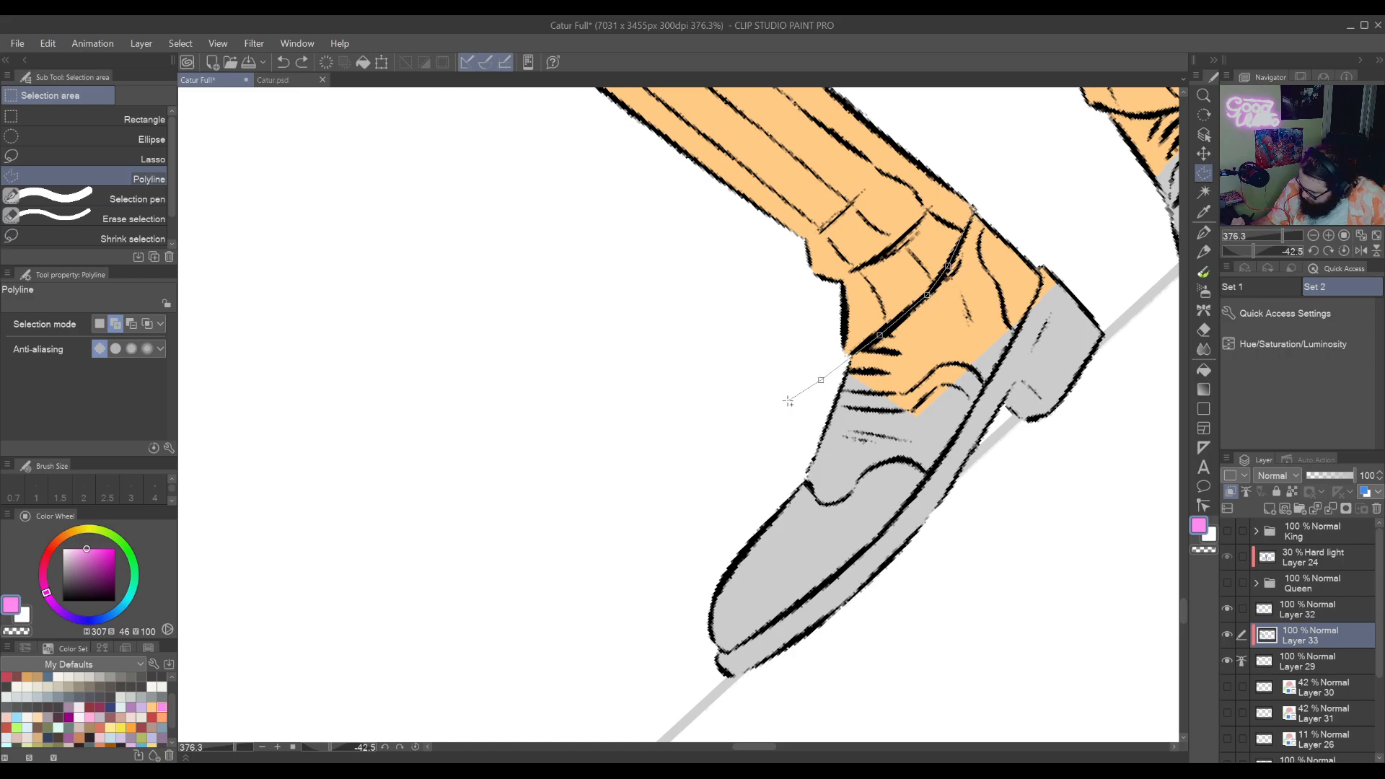
Route the selection loosely around the left shoe's toe, sole and heel, and close it at the back of the ankle
{"action": "left_click", "coordinate": [601, 593]}
{"action": "left_click", "coordinate": [738, 717]}
{"action": "left_click", "coordinate": [1014, 538]}
{"action": "left_click", "coordinate": [1142, 319]}
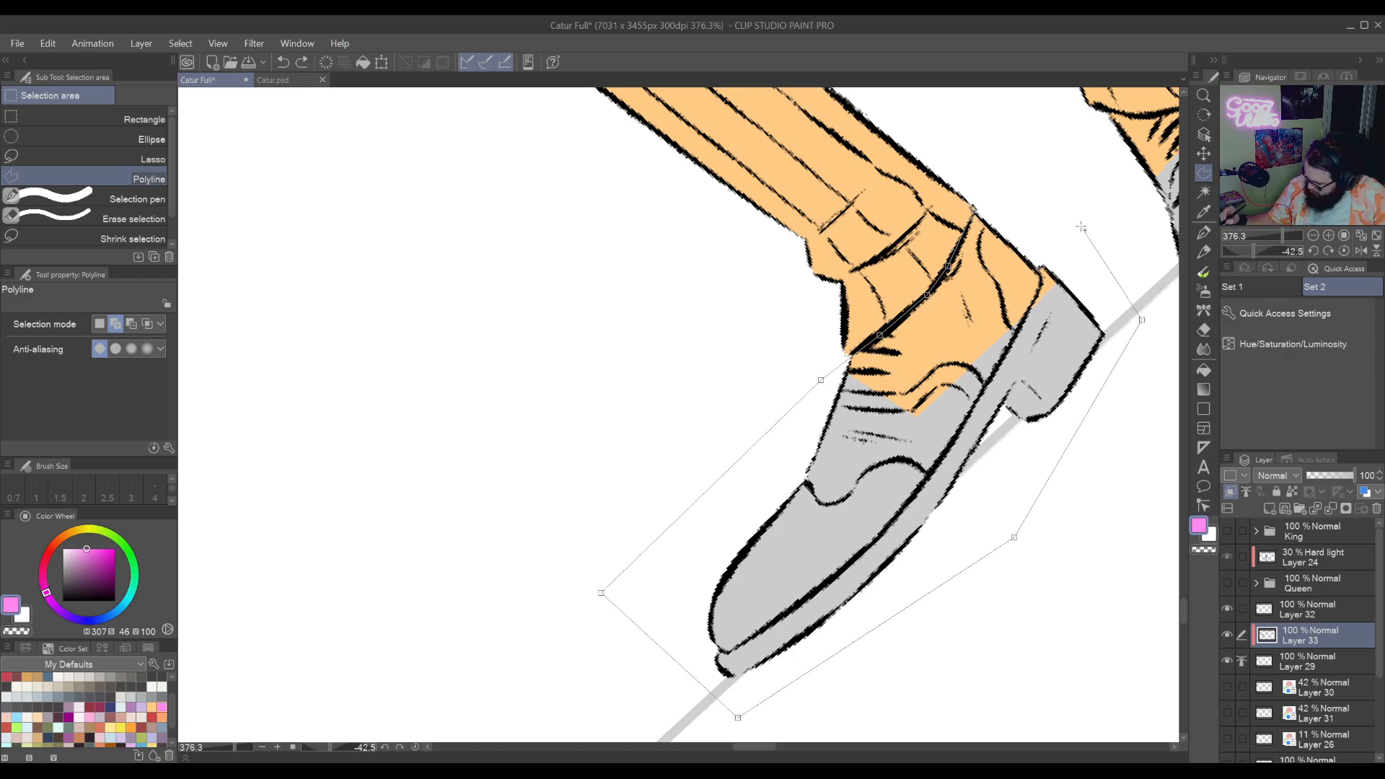
{"action": "left_click", "coordinate": [1037, 191]}
{"action": "left_click", "coordinate": [973, 210]}
Add a polyline selection for the right shoe, following the lower edge of the trouser cuff from front to back
{"action": "left_click_drag", "start_coordinate": [1092, 204], "coordinate": [808, 550]}
{"action": "left_click", "coordinate": [815, 455]}
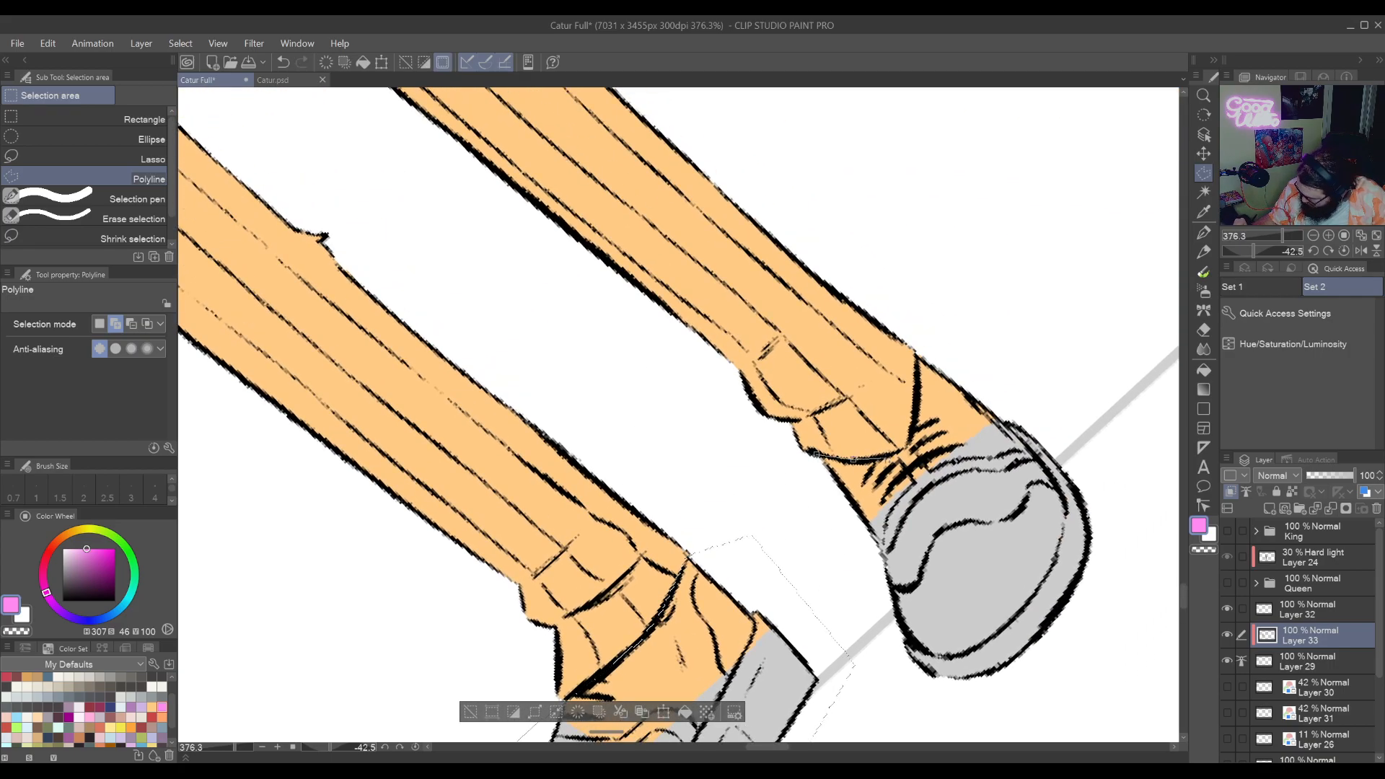
{"action": "left_click", "coordinate": [907, 447]}
{"action": "left_click", "coordinate": [915, 402]}
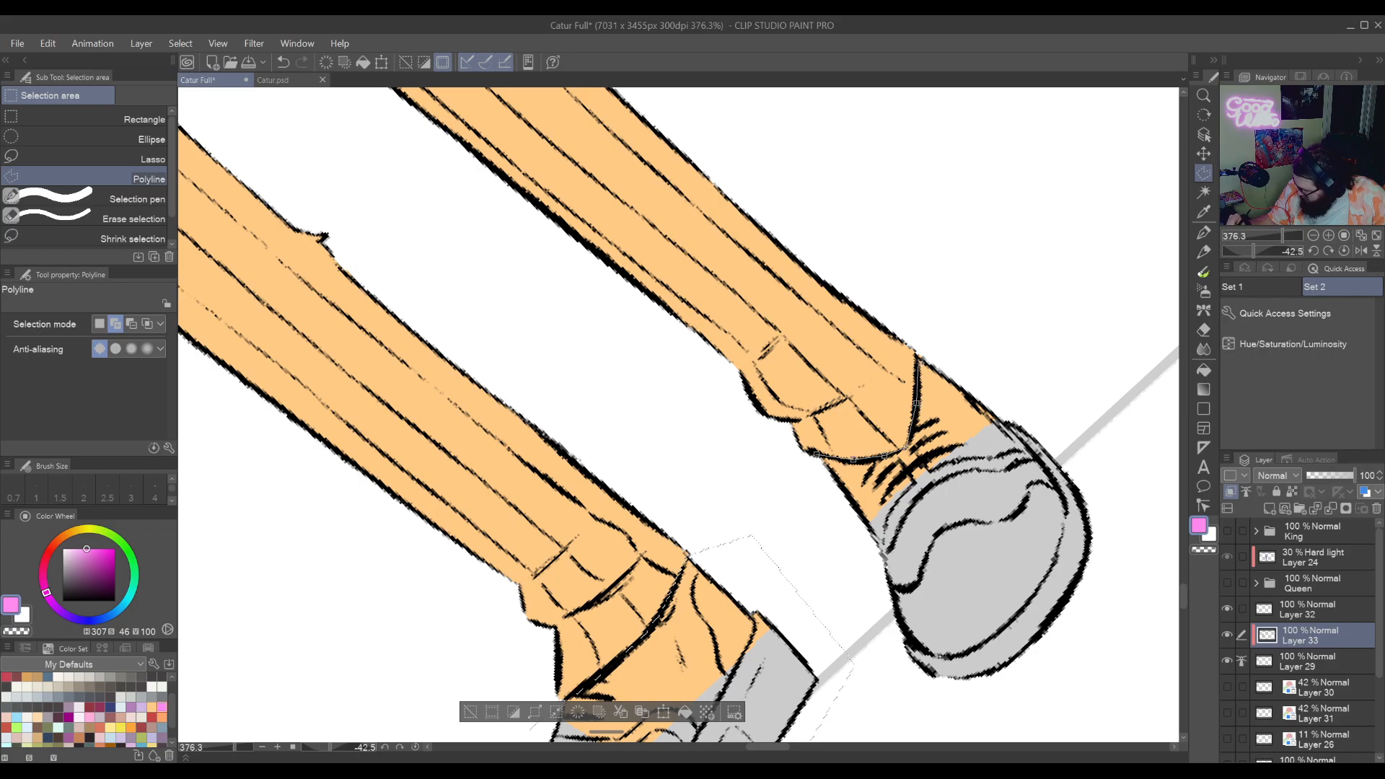
{"action": "left_click", "coordinate": [916, 342]}
Take the selection loosely around the right shoe's outer side and toe, and close it at the front of the cuff
{"action": "left_click", "coordinate": [1022, 326]}
{"action": "left_click", "coordinate": [1137, 552]}
{"action": "left_click", "coordinate": [1043, 690]}
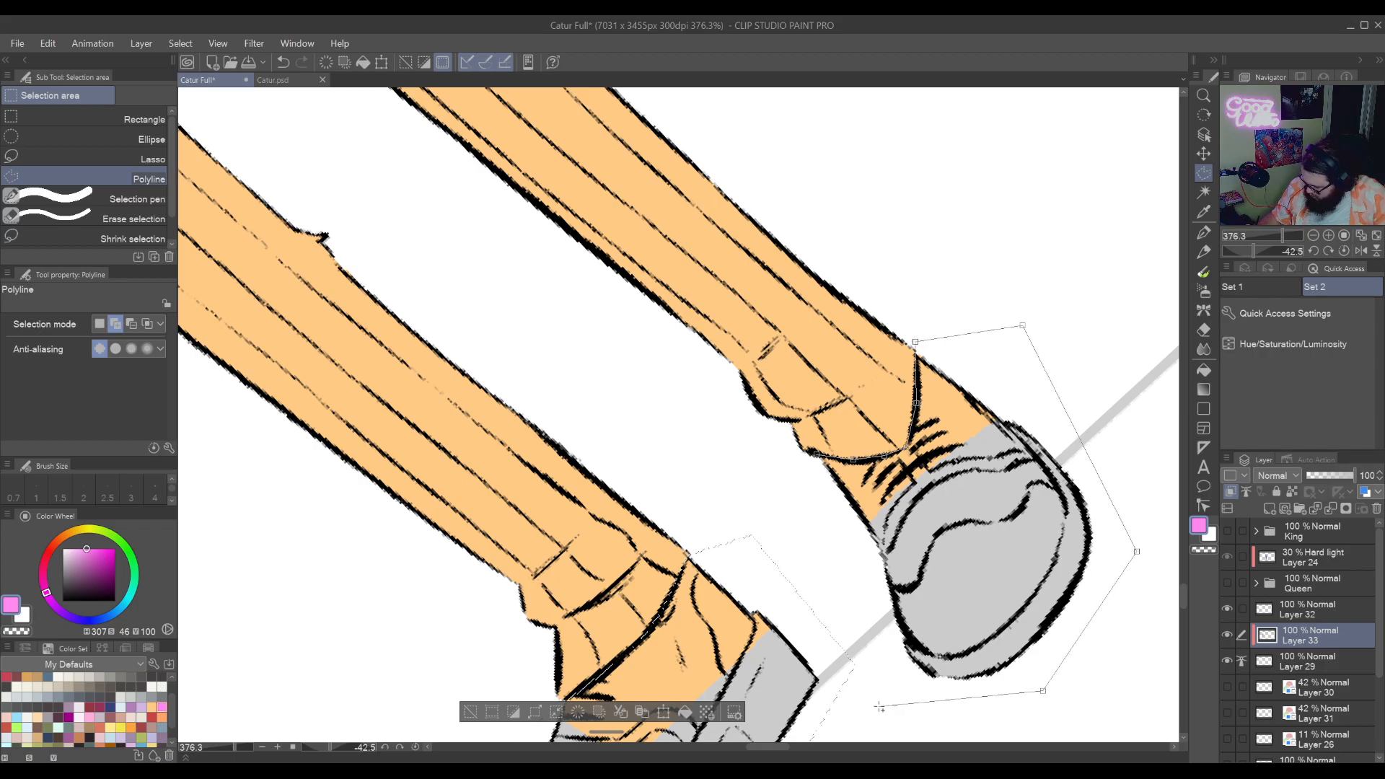
{"action": "left_click", "coordinate": [878, 705]}
{"action": "left_click", "coordinate": [815, 455]}
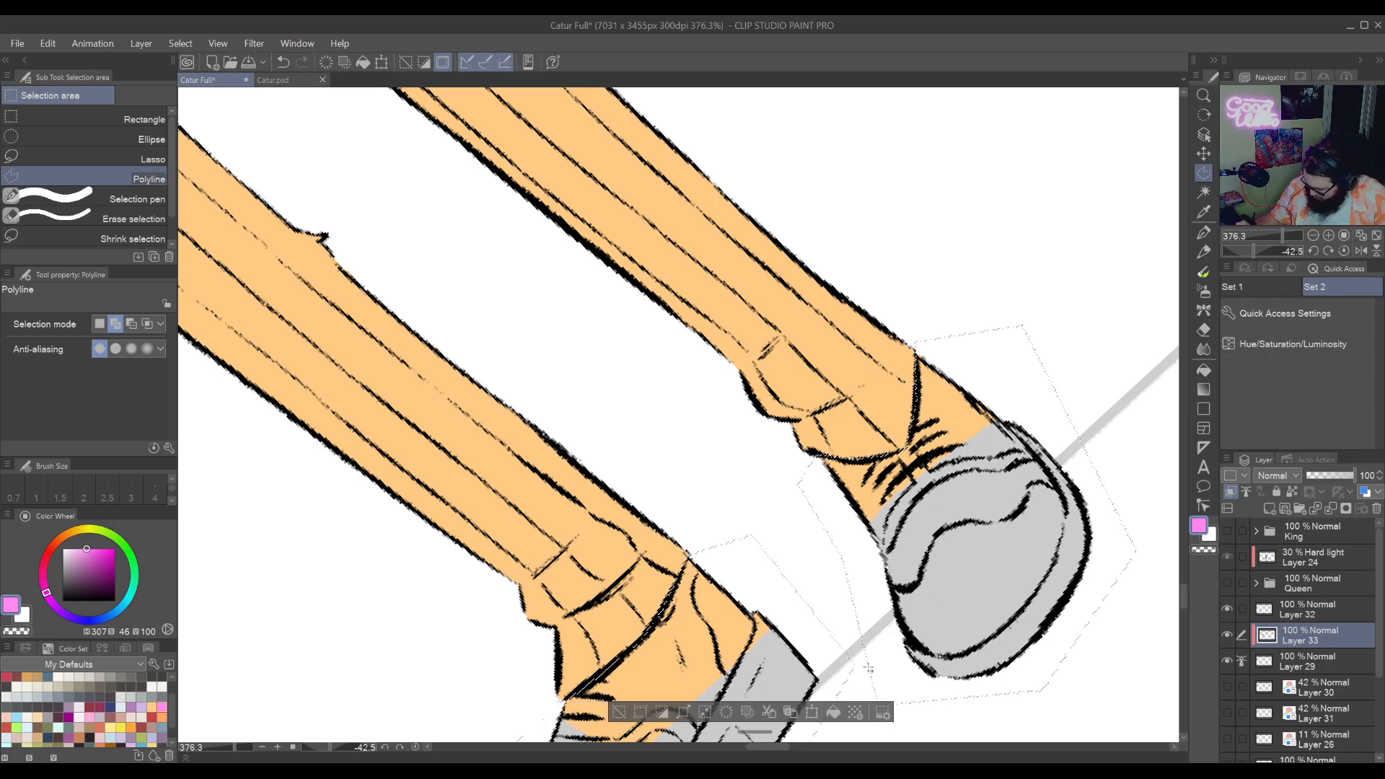
Restrict the shoe selection to the figure's silhouette by auto-selecting on the referred layer, fill both shoes with pink and deselect
{"action": "left_click", "coordinate": [834, 713]}
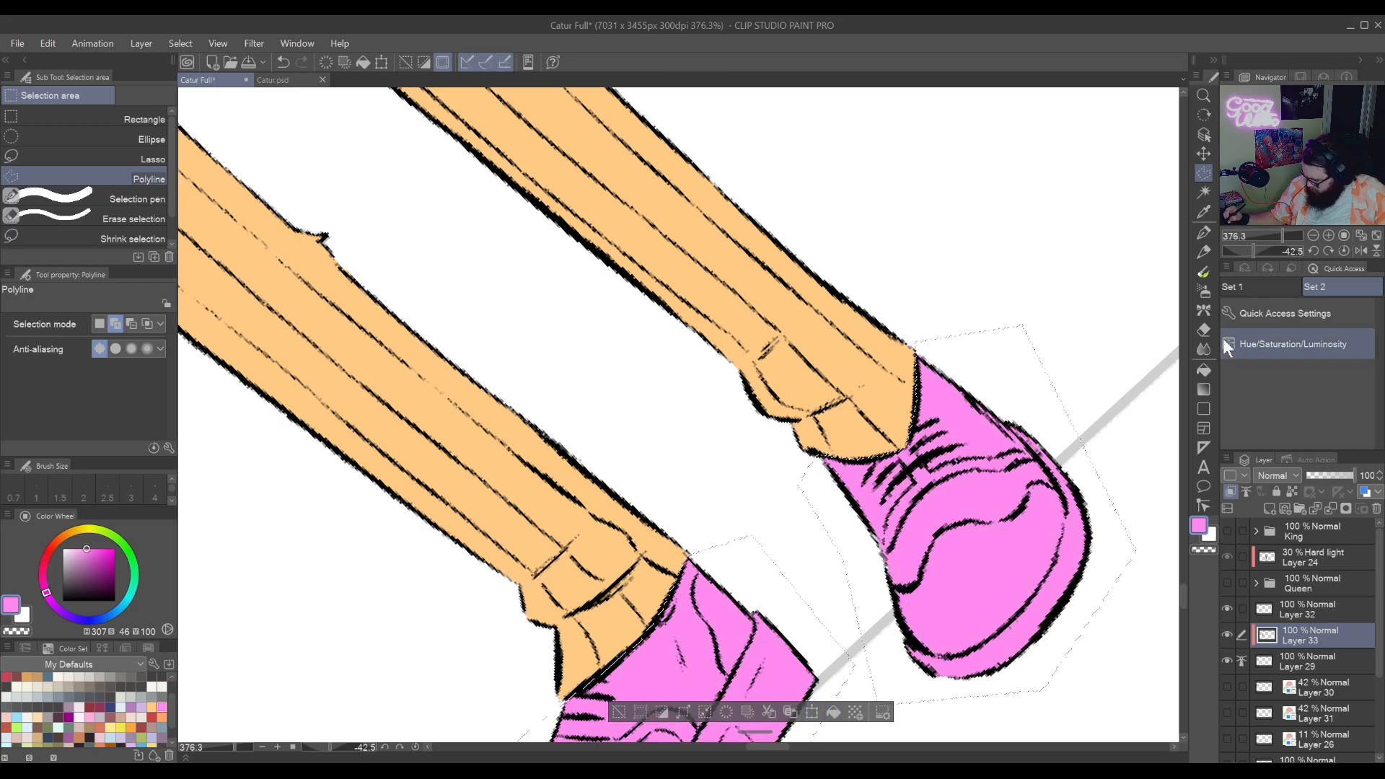
{"action": "key", "text": "ctrl+z"}
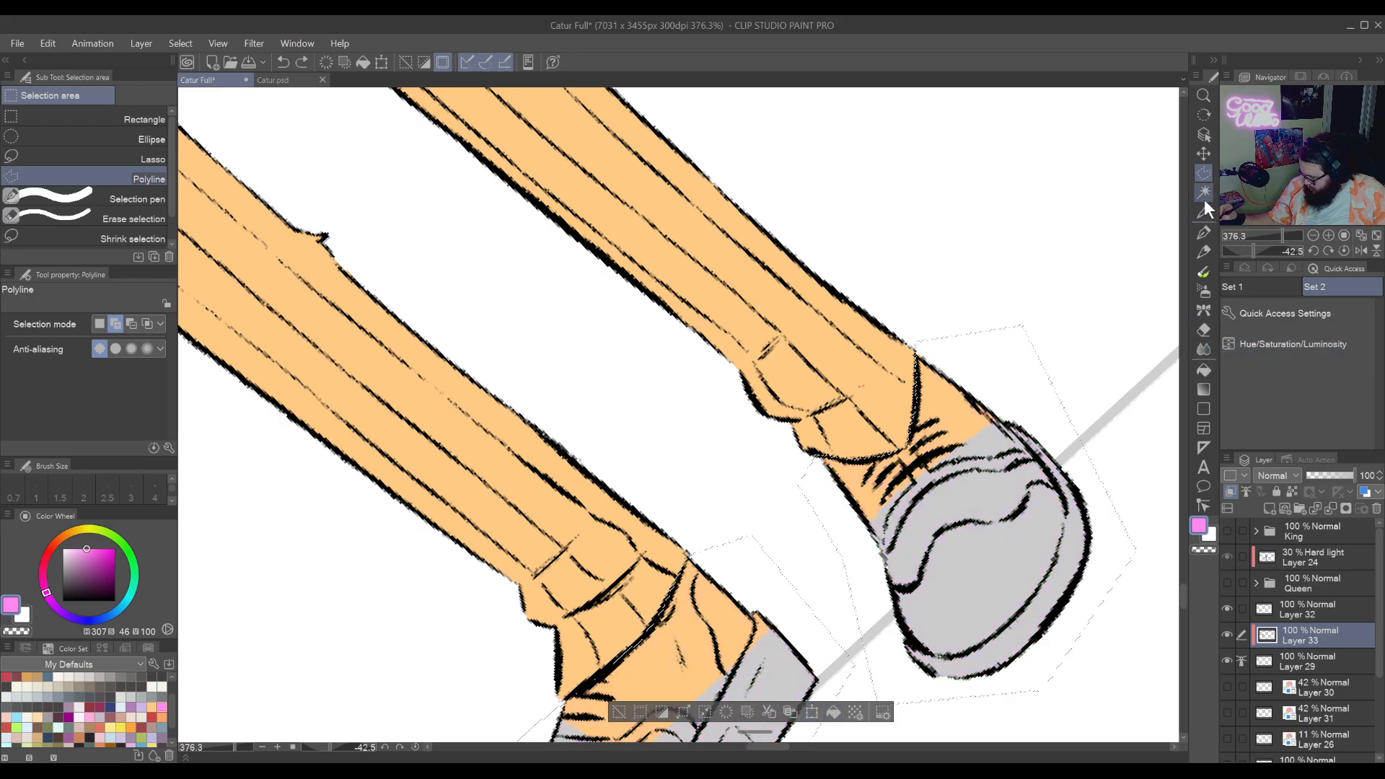
{"action": "left_click", "coordinate": [1204, 193]}
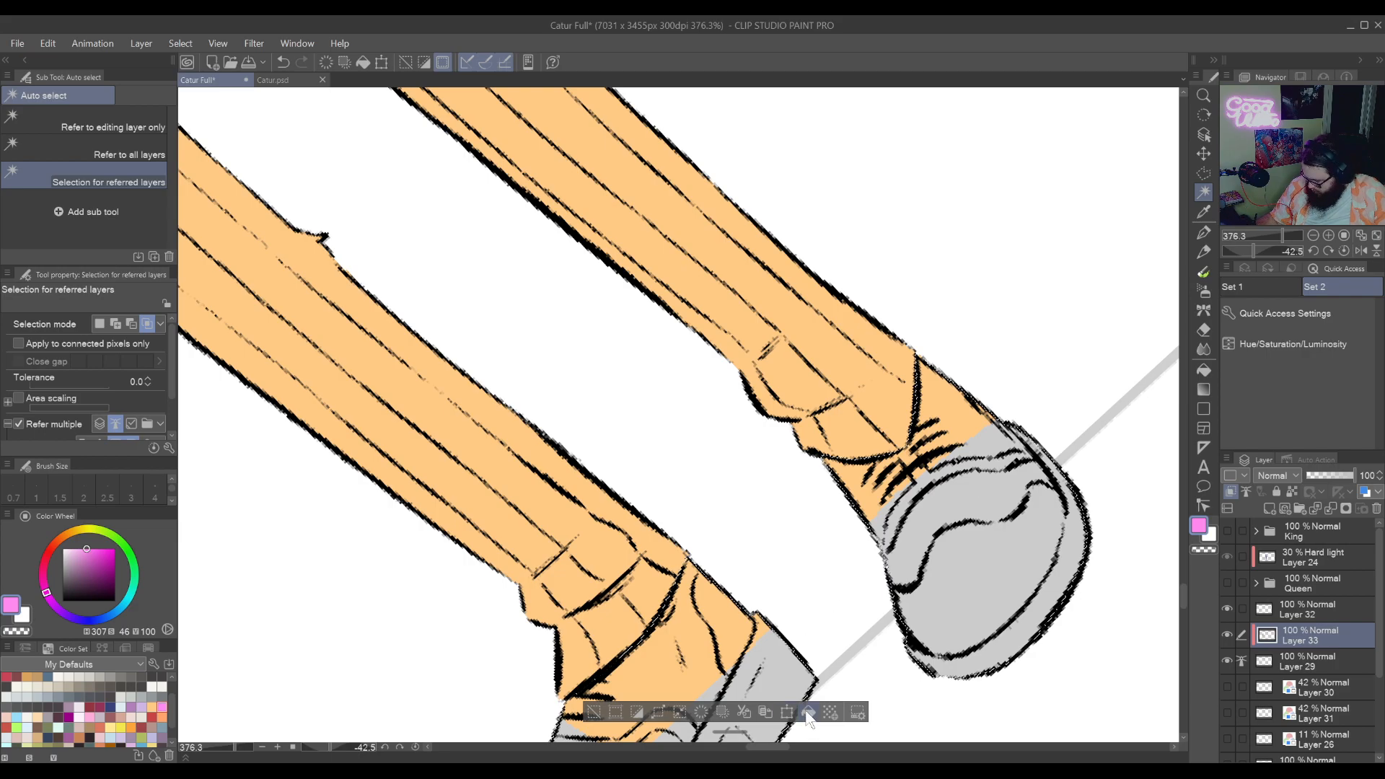
{"action": "left_click", "coordinate": [808, 714]}
{"action": "key", "text": "ctrl+d"}
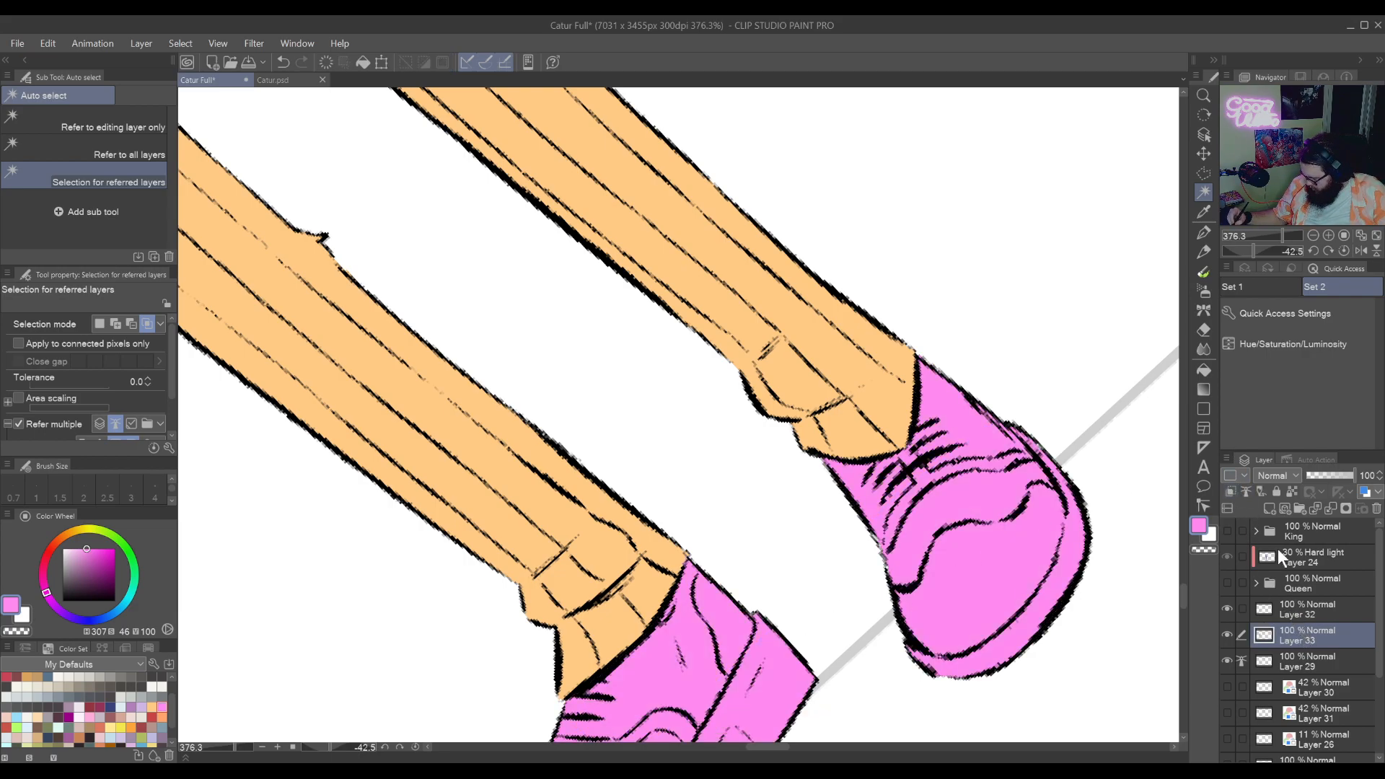
Merge Layer 33 down into Layer 29 and create a new raster layer above it
{"action": "key", "text": "ctrl+e"}
{"action": "scroll", "coordinate": [936, 496], "scroll_direction": "down", "scroll_amount": 5}
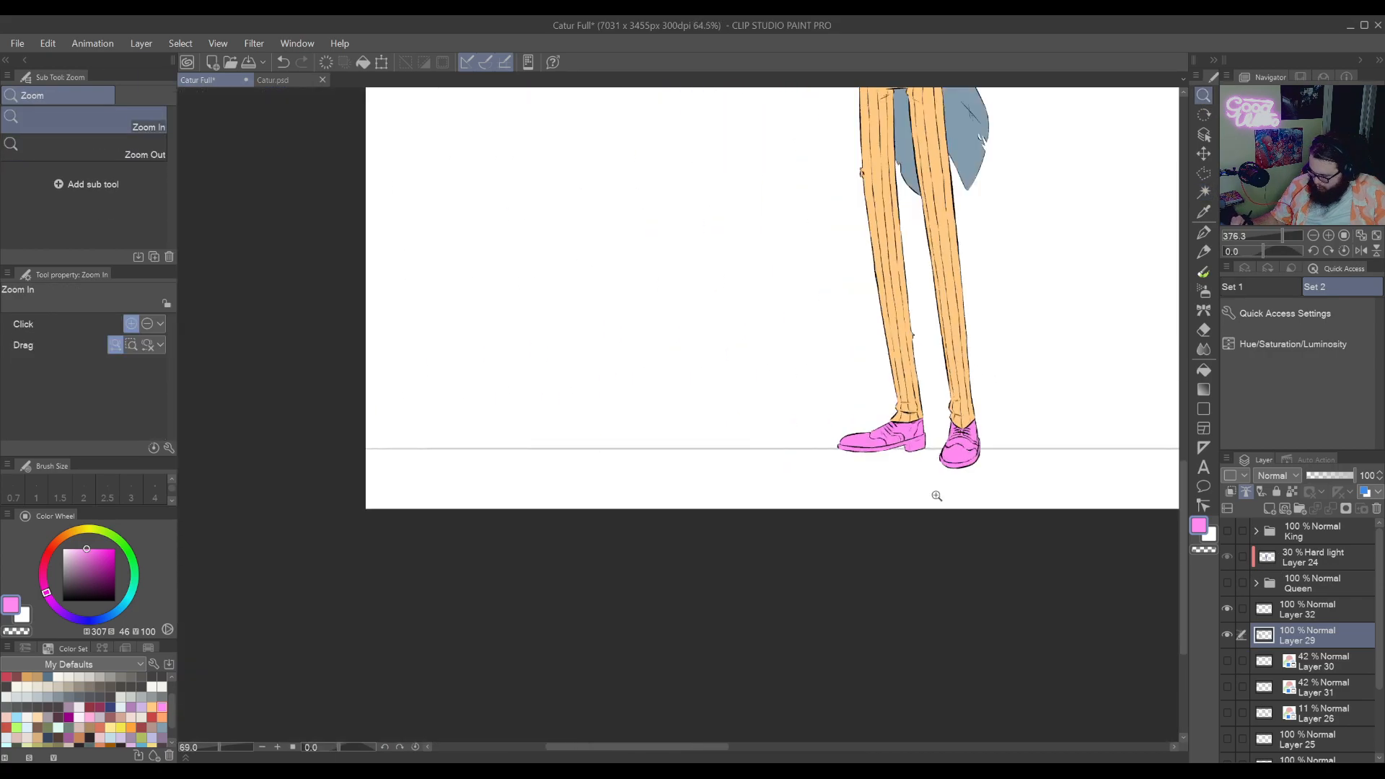
{"action": "scroll", "coordinate": [937, 495], "scroll_direction": "down", "scroll_amount": 1}
{"action": "left_click_drag", "start_coordinate": [906, 573], "coordinate": [920, 486]}
{"action": "left_click_drag", "start_coordinate": [902, 641], "coordinate": [953, 431]}
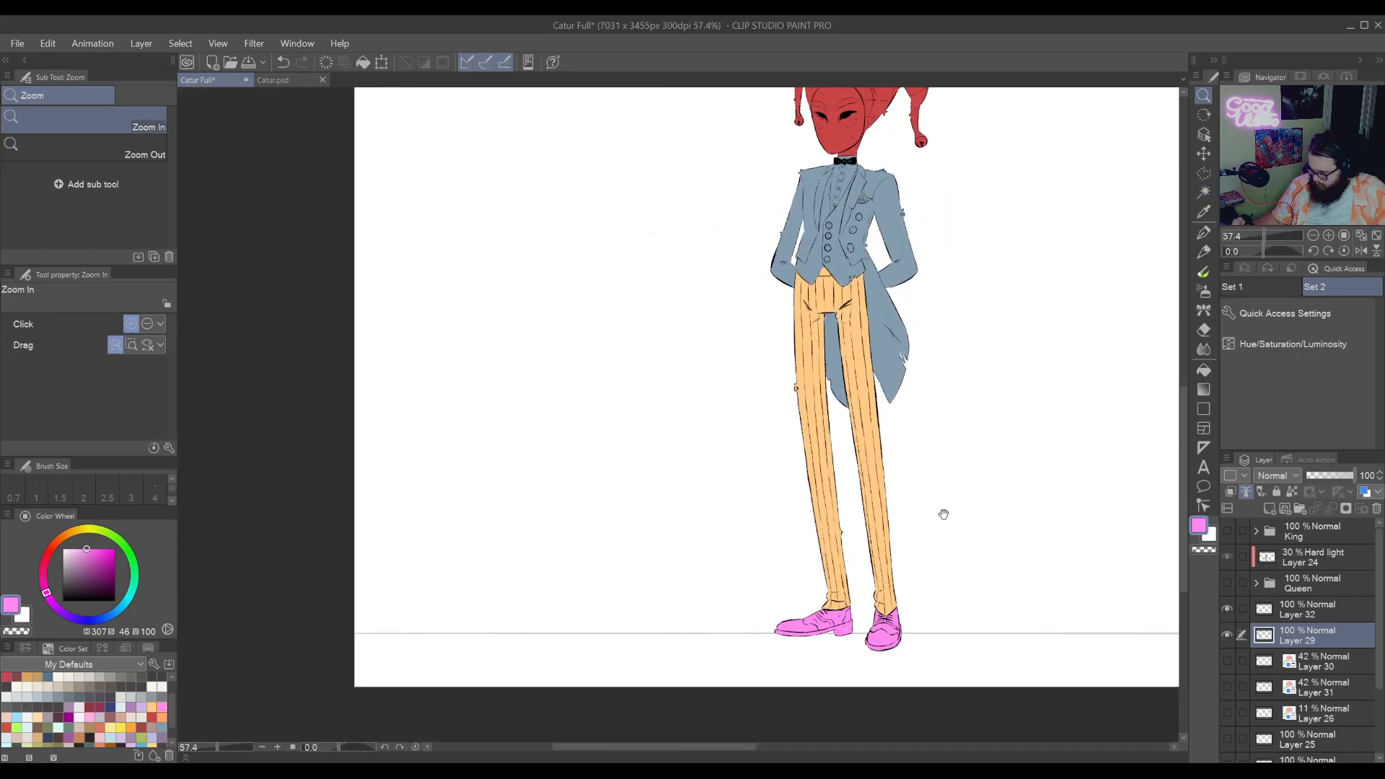
{"action": "left_click_drag", "start_coordinate": [965, 582], "coordinate": [885, 592]}
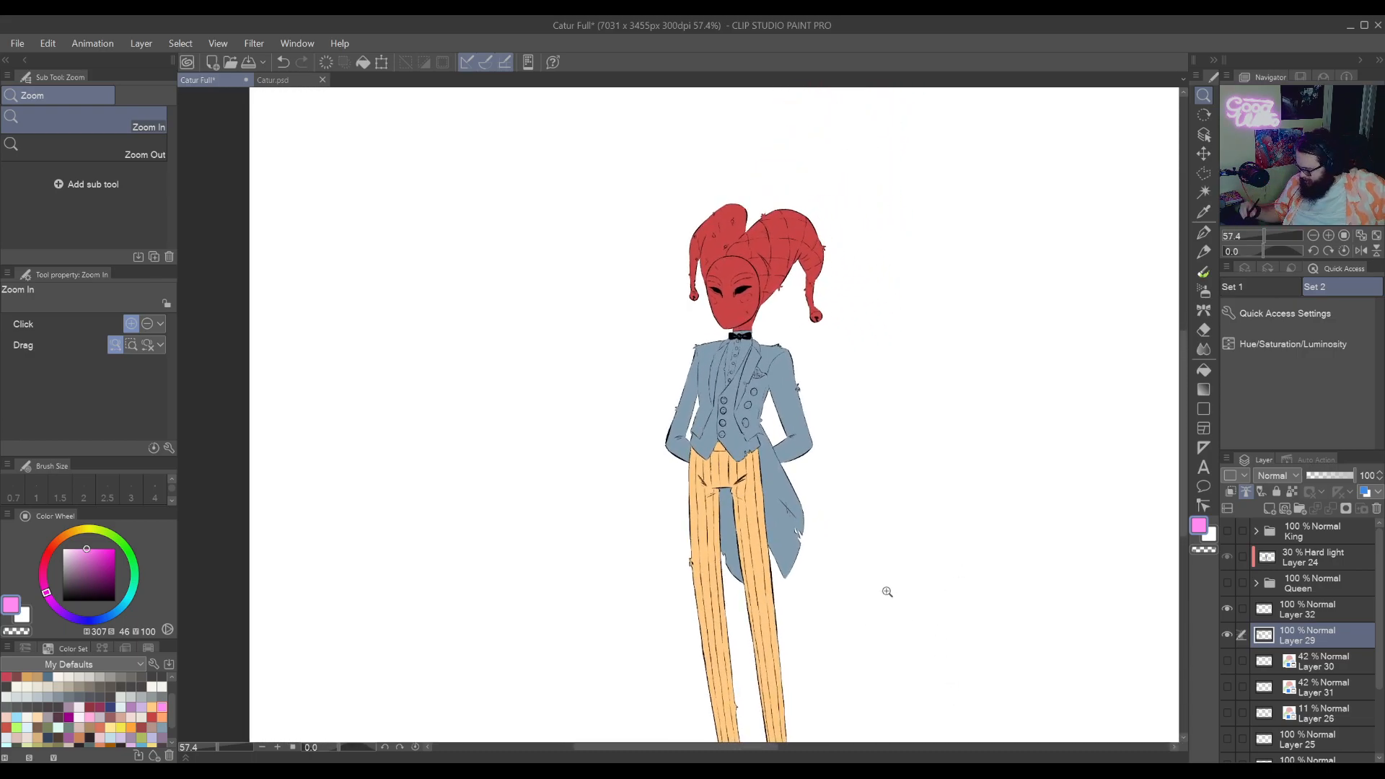
{"action": "left_click", "coordinate": [1268, 510]}
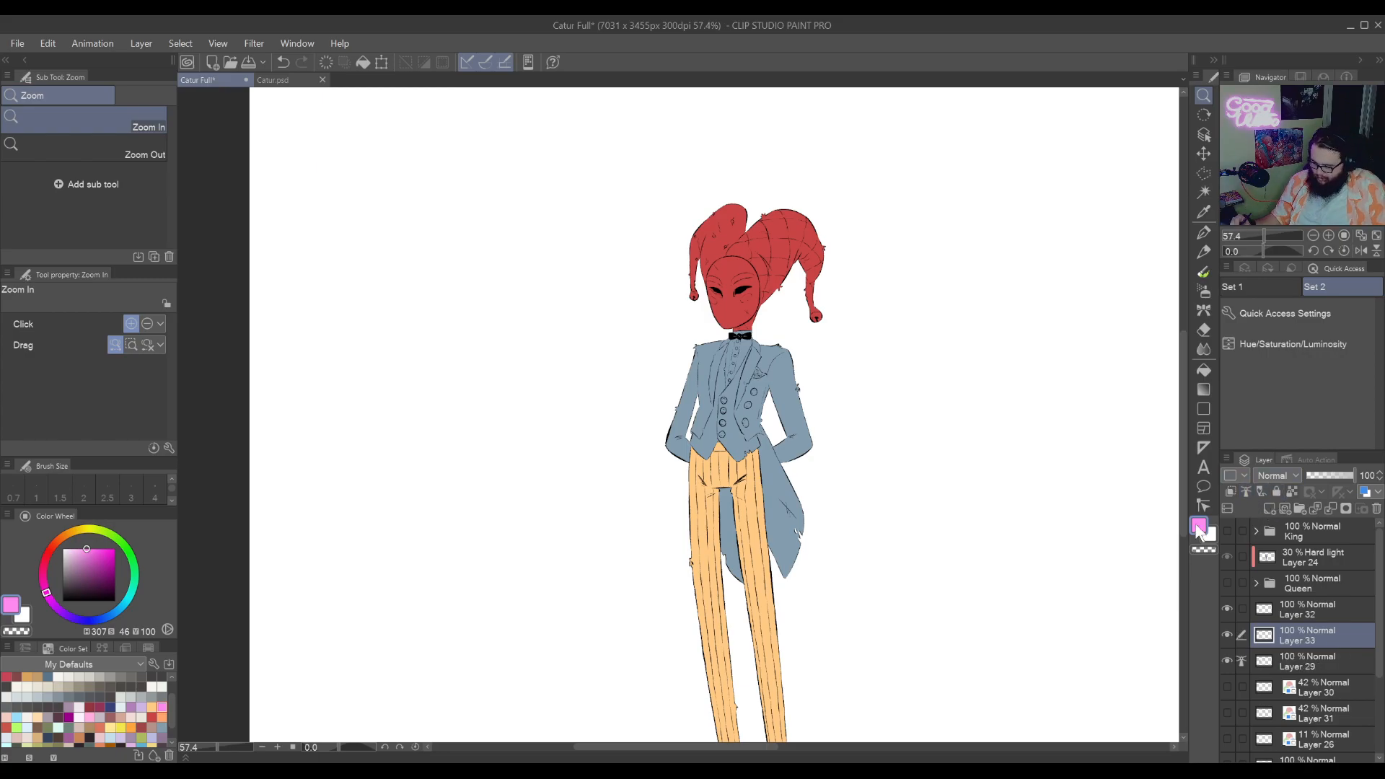
Start a polyline selection at the mask's chin, crossing the neck above the bow tie and rising outside the right side of the neck
{"action": "left_click_drag", "start_coordinate": [777, 325], "coordinate": [956, 577]}
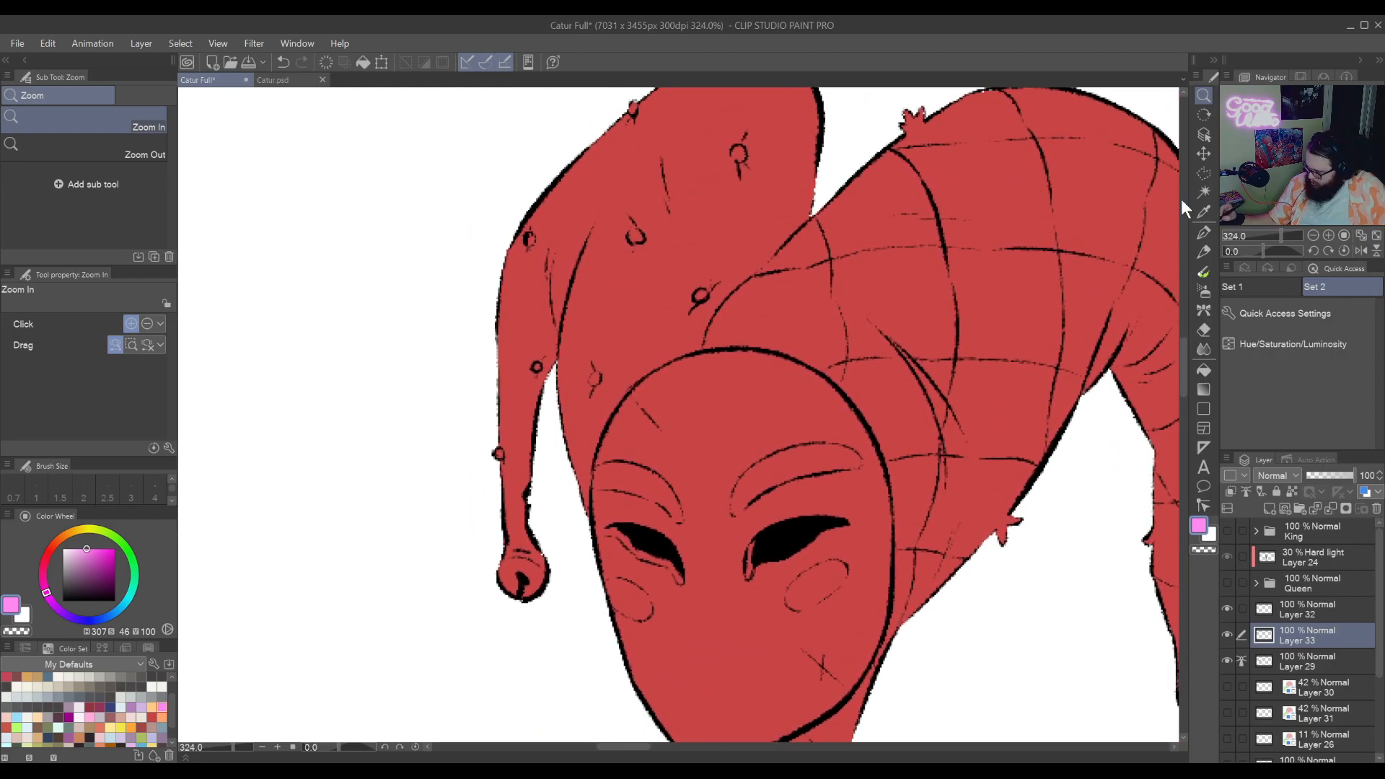
{"action": "left_click", "coordinate": [1202, 173]}
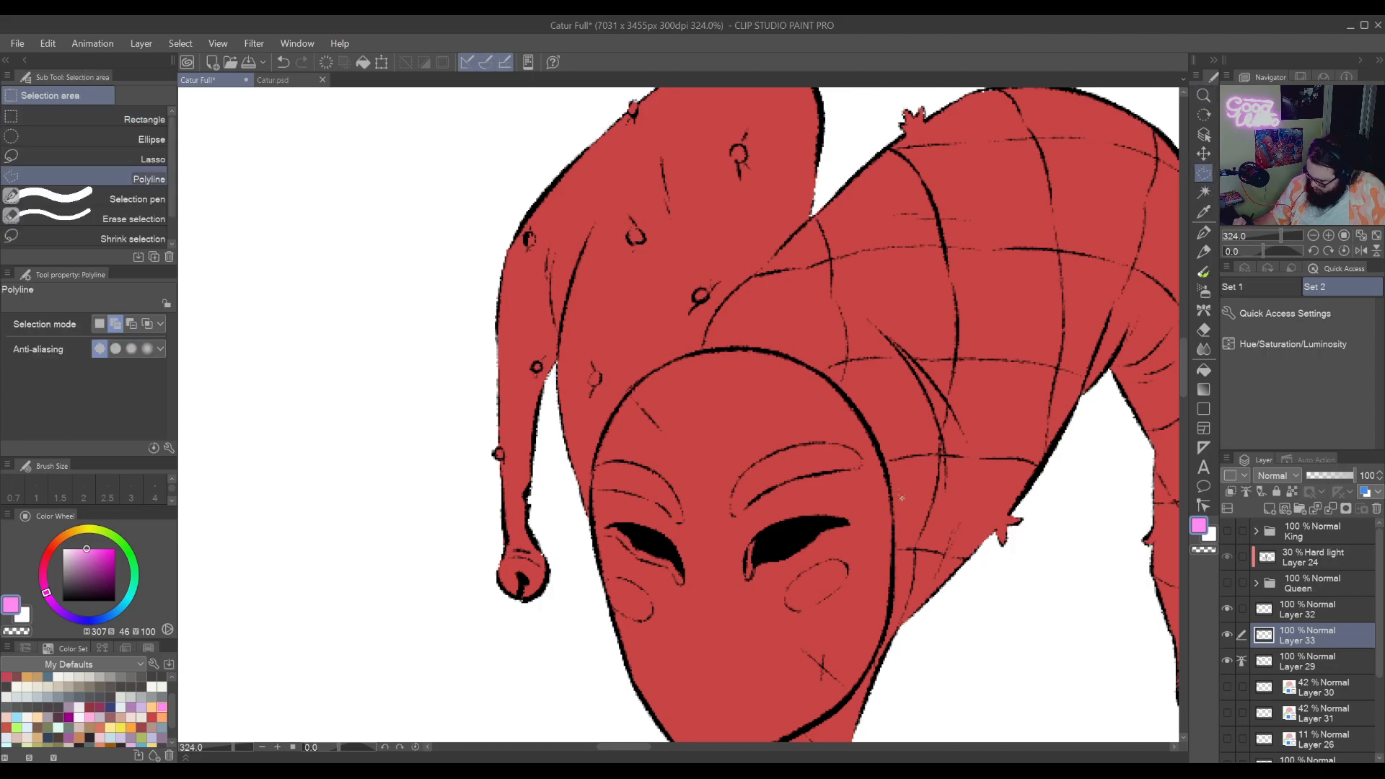
{"action": "left_click_drag", "start_coordinate": [872, 616], "coordinate": [937, 447]}
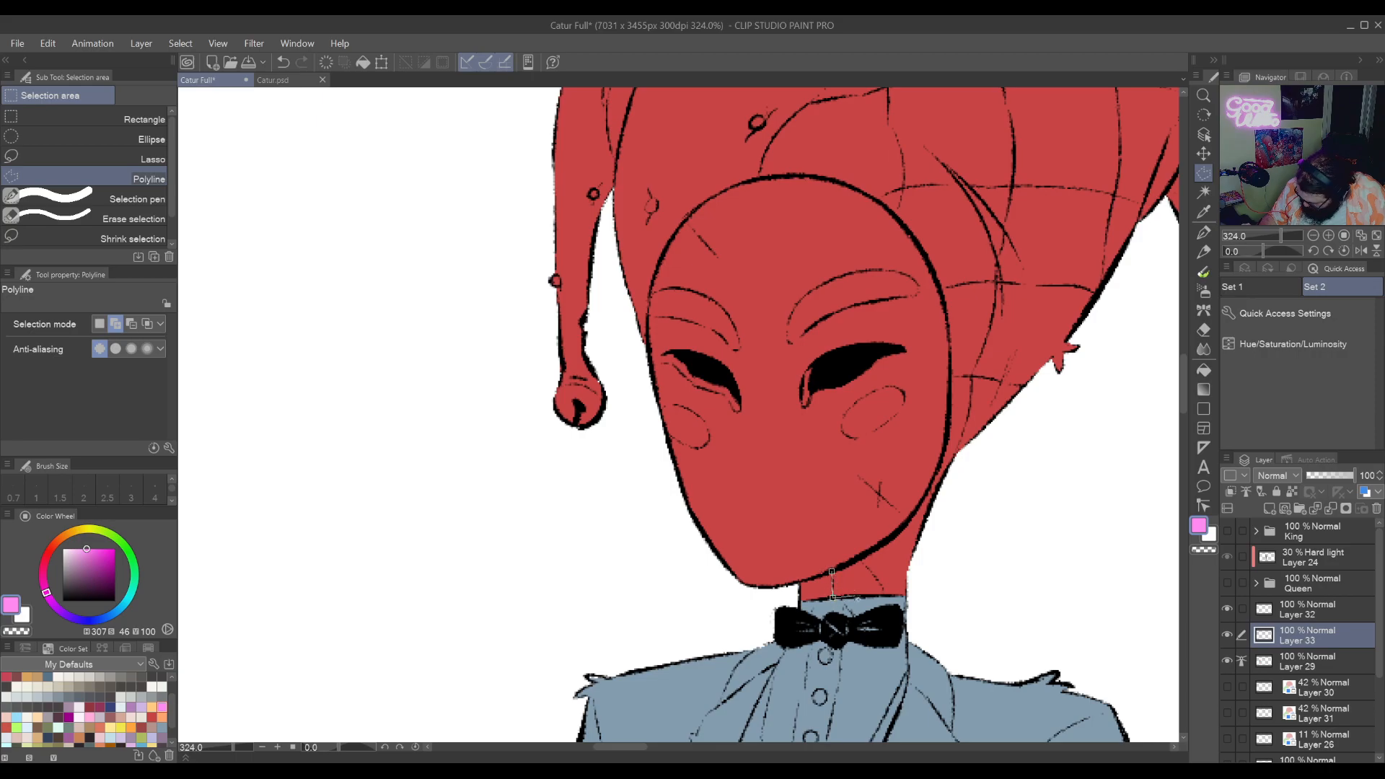
{"action": "left_click", "coordinate": [834, 597]}
{"action": "left_click", "coordinate": [840, 616]}
{"action": "left_click", "coordinate": [933, 608]}
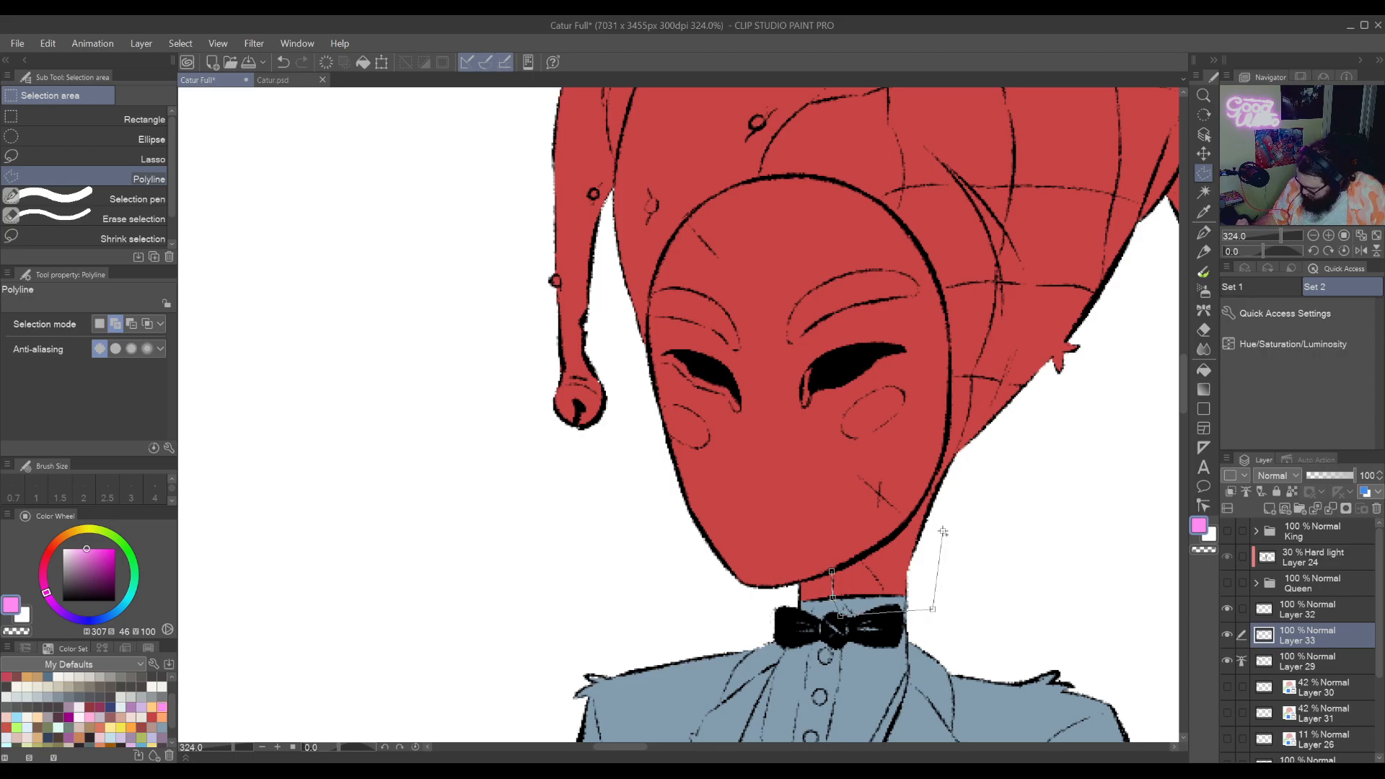
{"action": "left_click", "coordinate": [942, 531]}
Extend the selection loosely beneath the right hat horn, around its bell and up the horn's outer side
{"action": "left_click_drag", "start_coordinate": [1073, 400], "coordinate": [662, 507]}
{"action": "left_click", "coordinate": [663, 506]}
{"action": "left_click", "coordinate": [772, 535]}
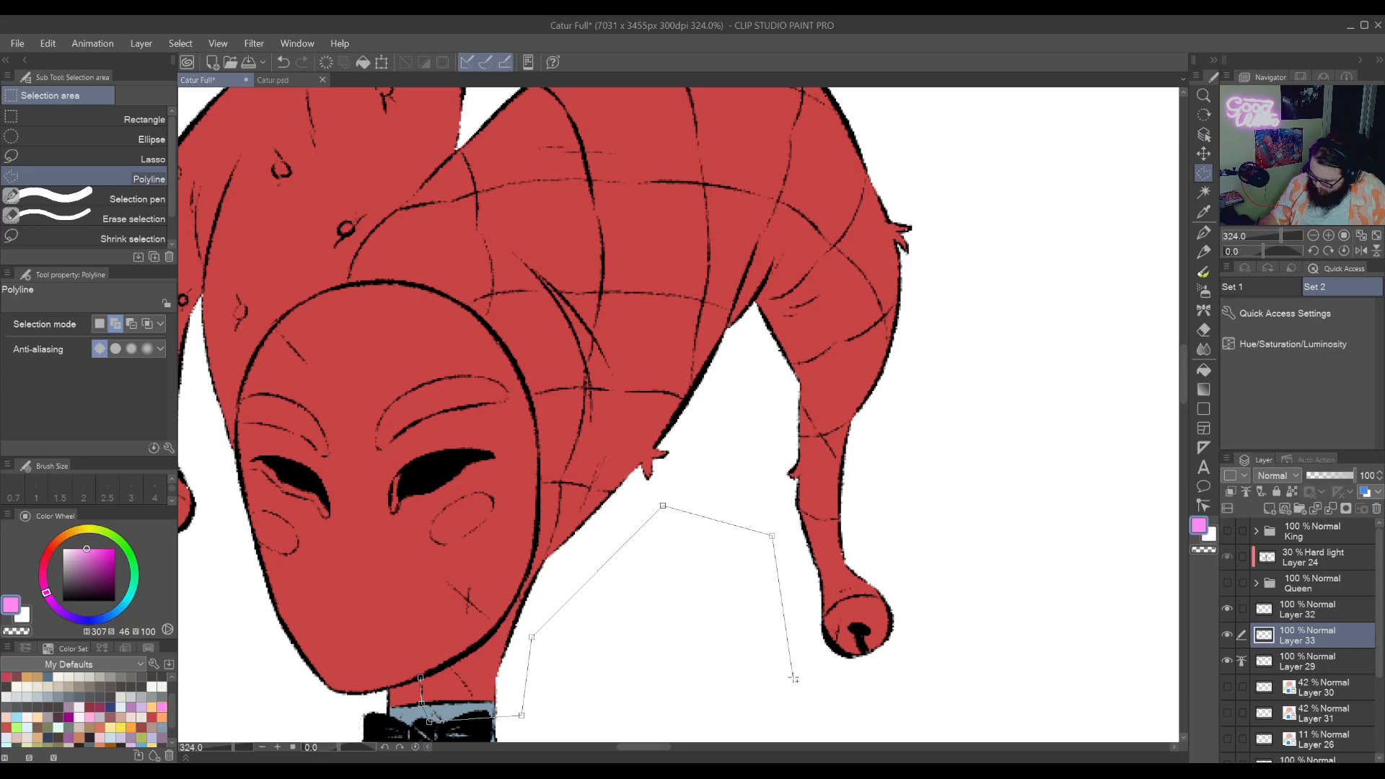
{"action": "left_click", "coordinate": [794, 677]}
{"action": "left_click", "coordinate": [917, 676]}
{"action": "left_click", "coordinate": [929, 581]}
{"action": "left_click", "coordinate": [875, 497]}
{"action": "left_click", "coordinate": [930, 349]}
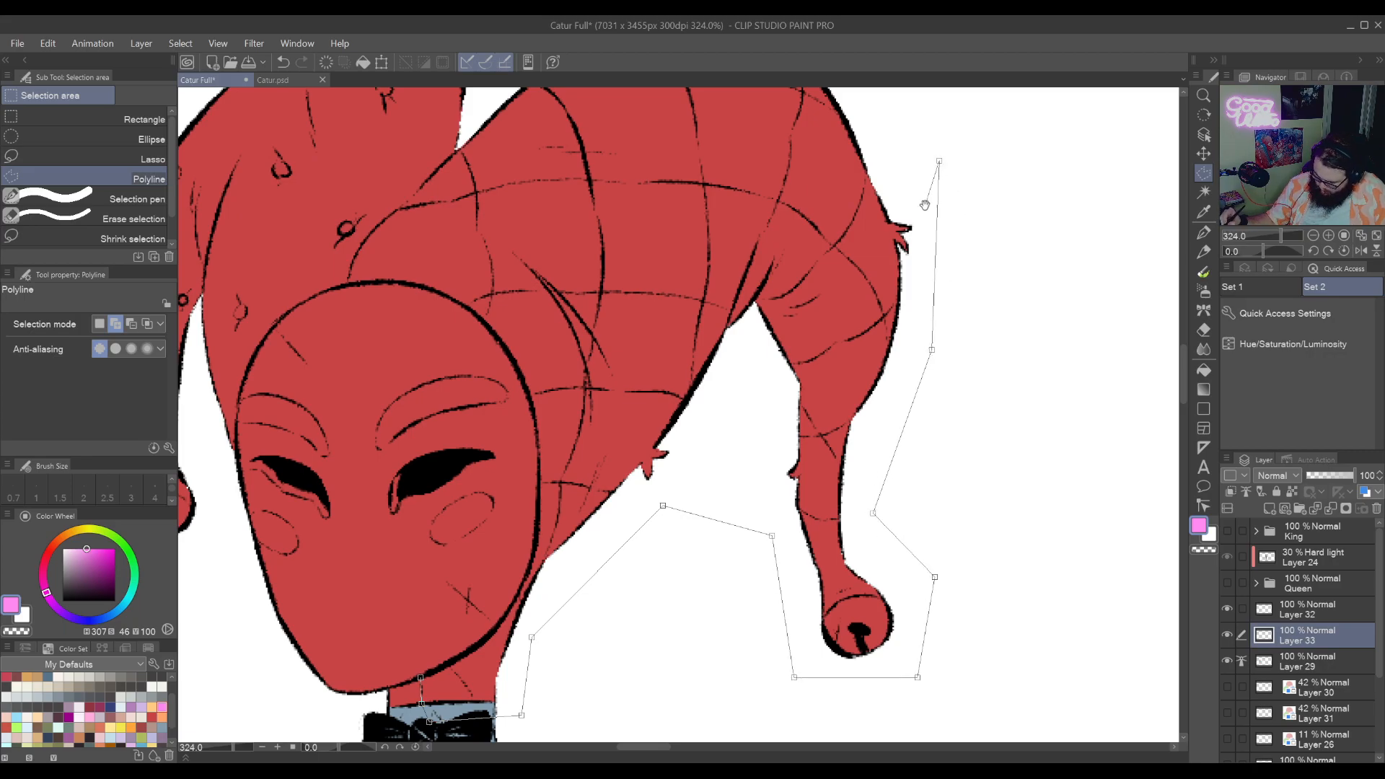
Complete the polyline selection over the top of the right hat horn, down the hat's split and along the mask's edge to the neck
{"action": "left_click", "coordinate": [937, 160]}
{"action": "left_click_drag", "start_coordinate": [937, 160], "coordinate": [1085, 521]}
{"action": "left_click", "coordinate": [949, 333]}
{"action": "left_click", "coordinate": [754, 338]}
{"action": "left_click", "coordinate": [662, 397]}
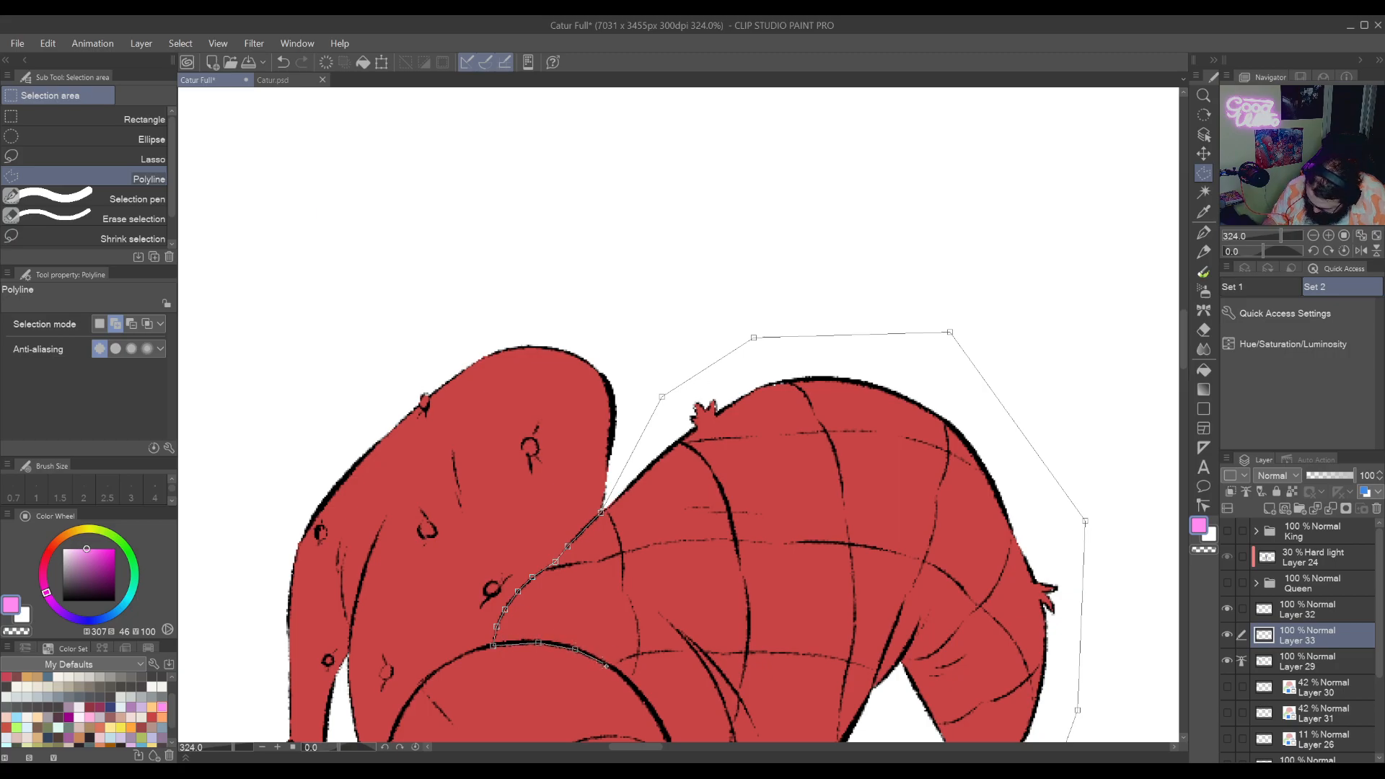
{"action": "left_click_drag", "start_coordinate": [652, 647], "coordinate": [836, 438]}
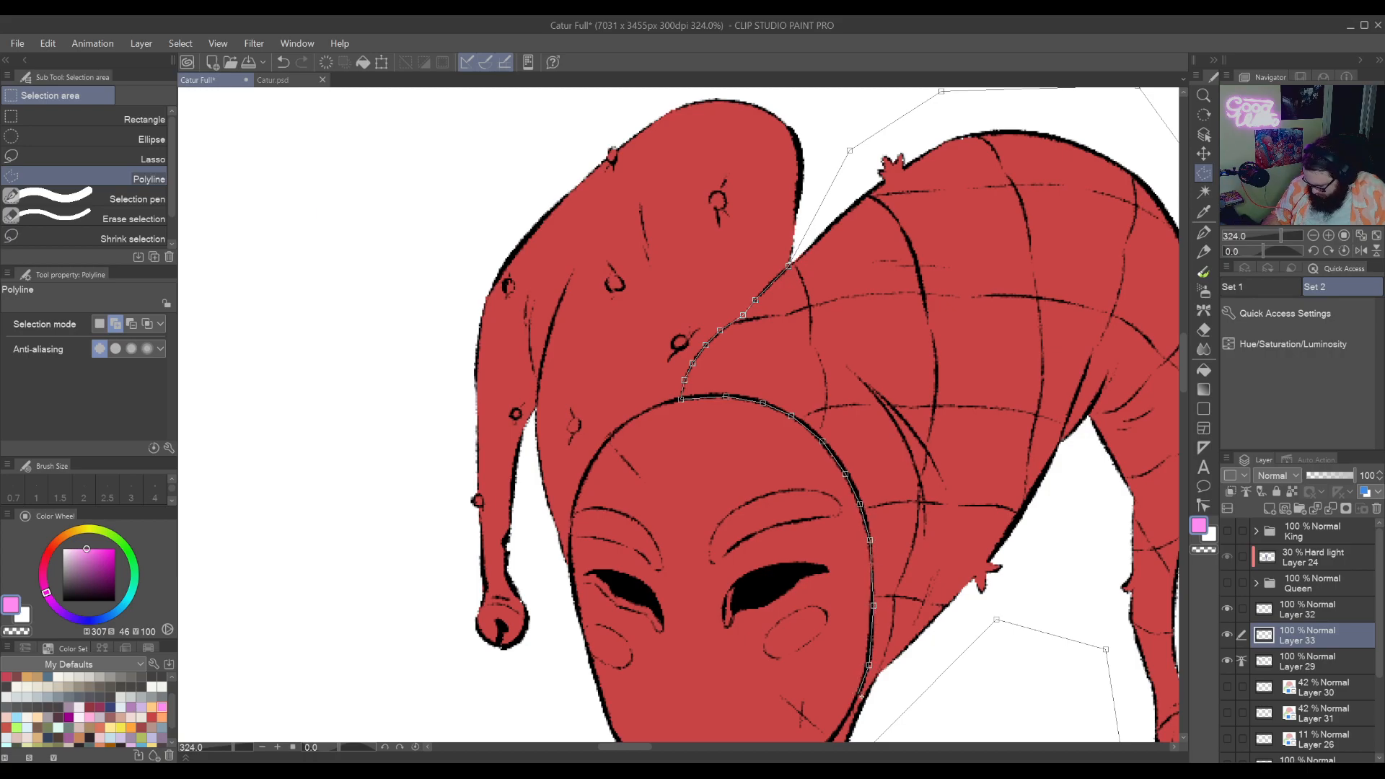
{"action": "left_click_drag", "start_coordinate": [854, 720], "coordinate": [929, 578]}
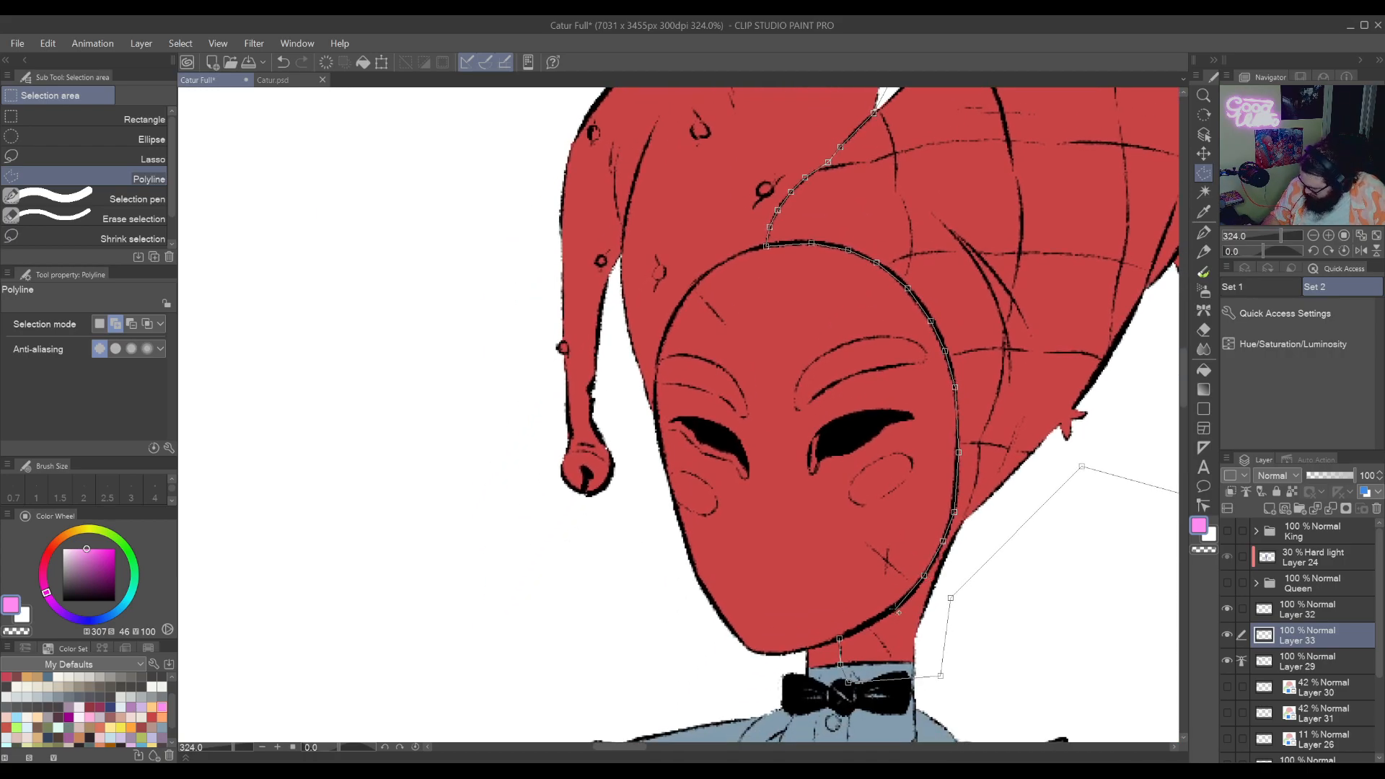
{"action": "left_click", "coordinate": [847, 681]}
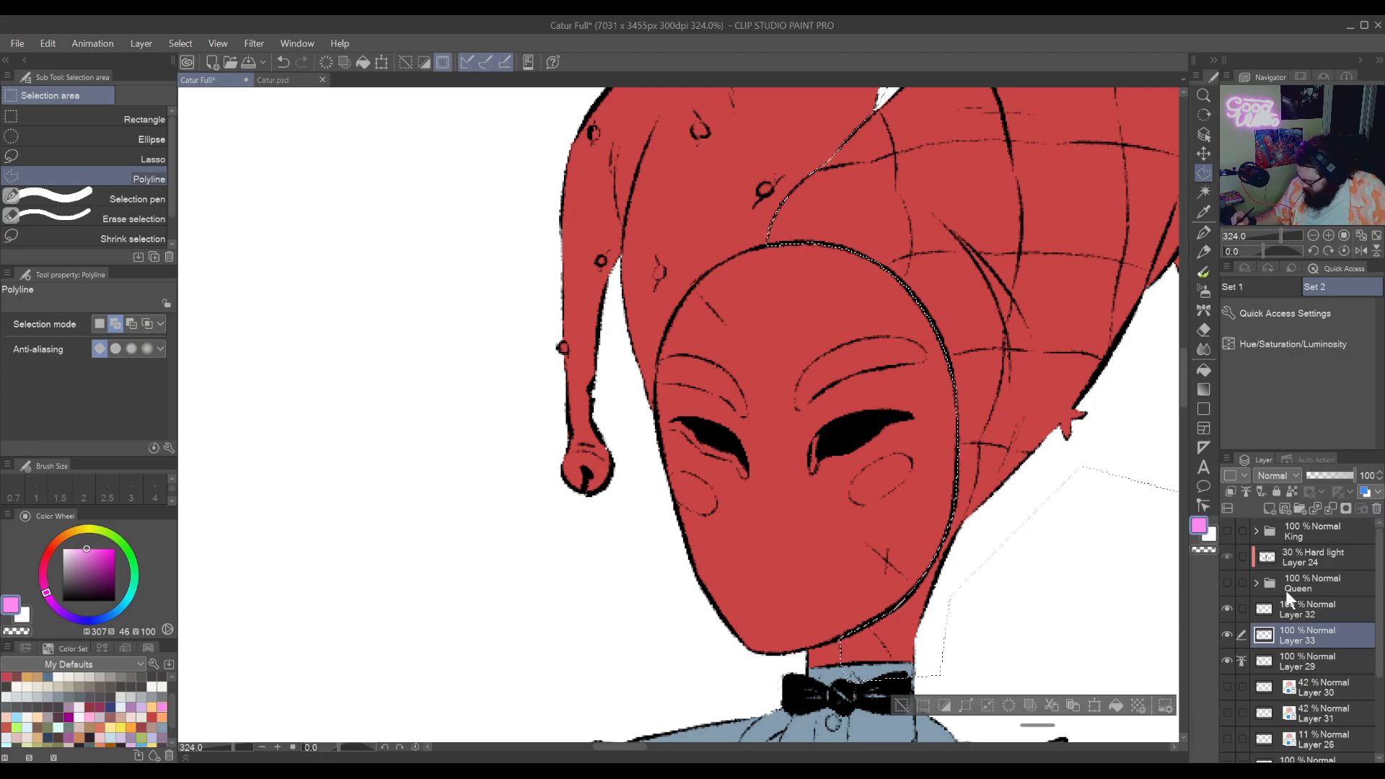
Delete the empty Layer 33 and duplicate Layer 29
{"action": "left_click", "coordinate": [1376, 508]}
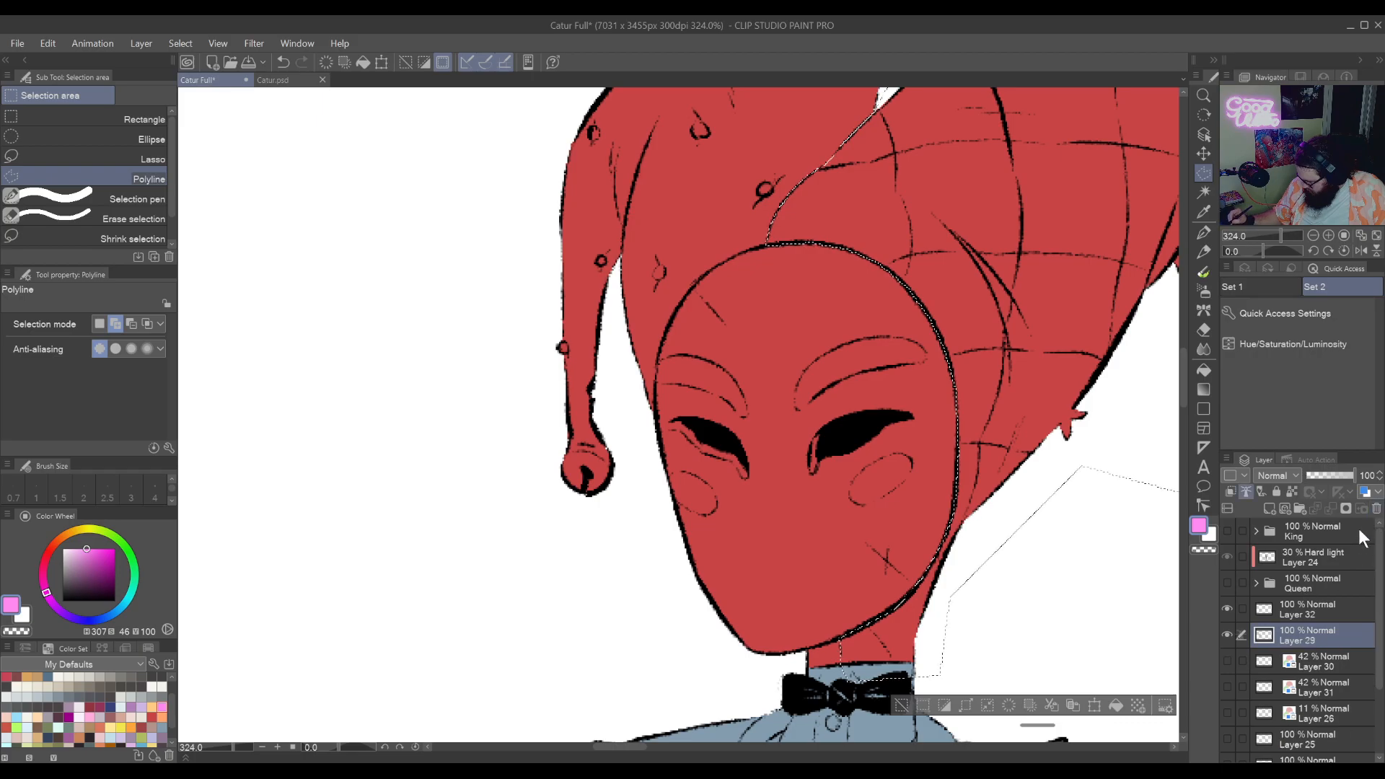
{"action": "left_click_drag", "start_coordinate": [1304, 638], "coordinate": [1269, 509]}
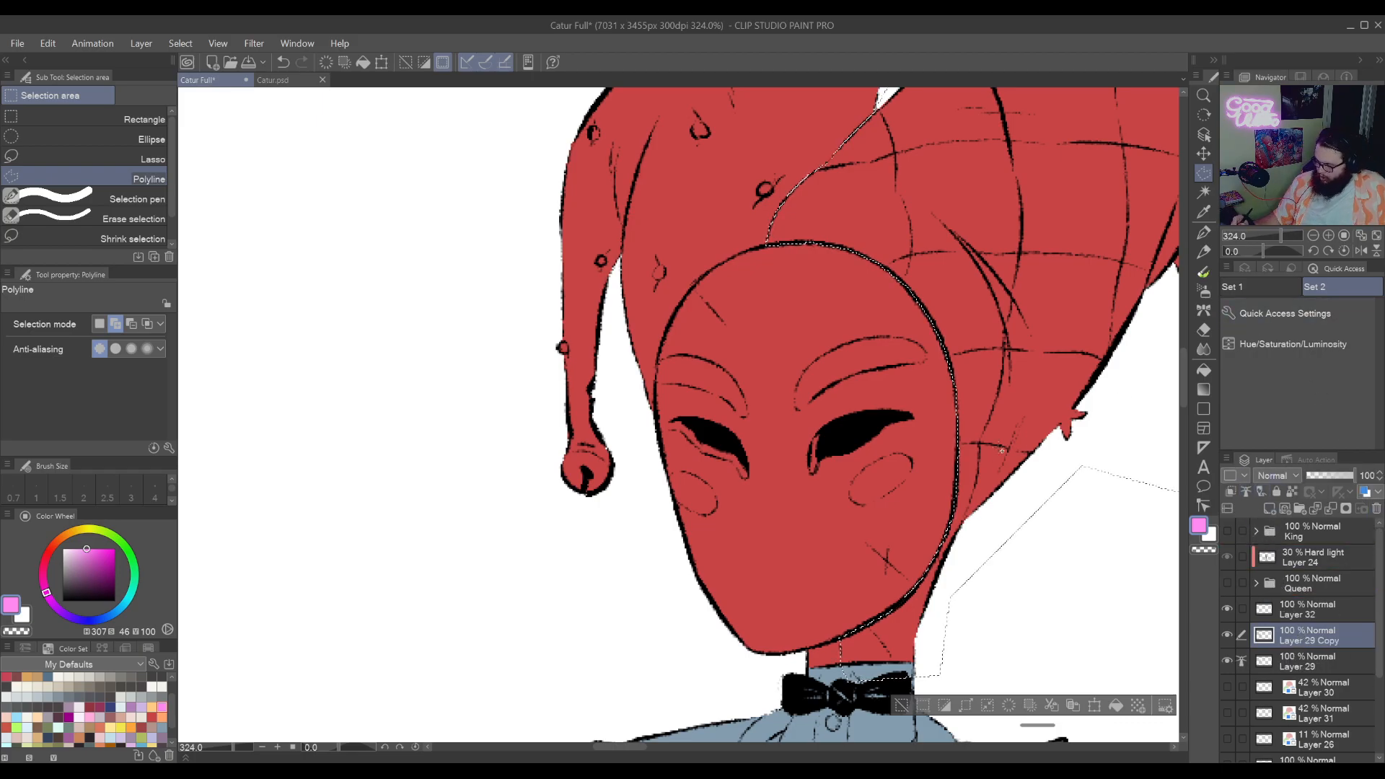
Restrict the selection around the right horn and neck to the figure's silhouette by auto-selecting on the referred layer
{"action": "left_click", "coordinate": [1203, 193]}
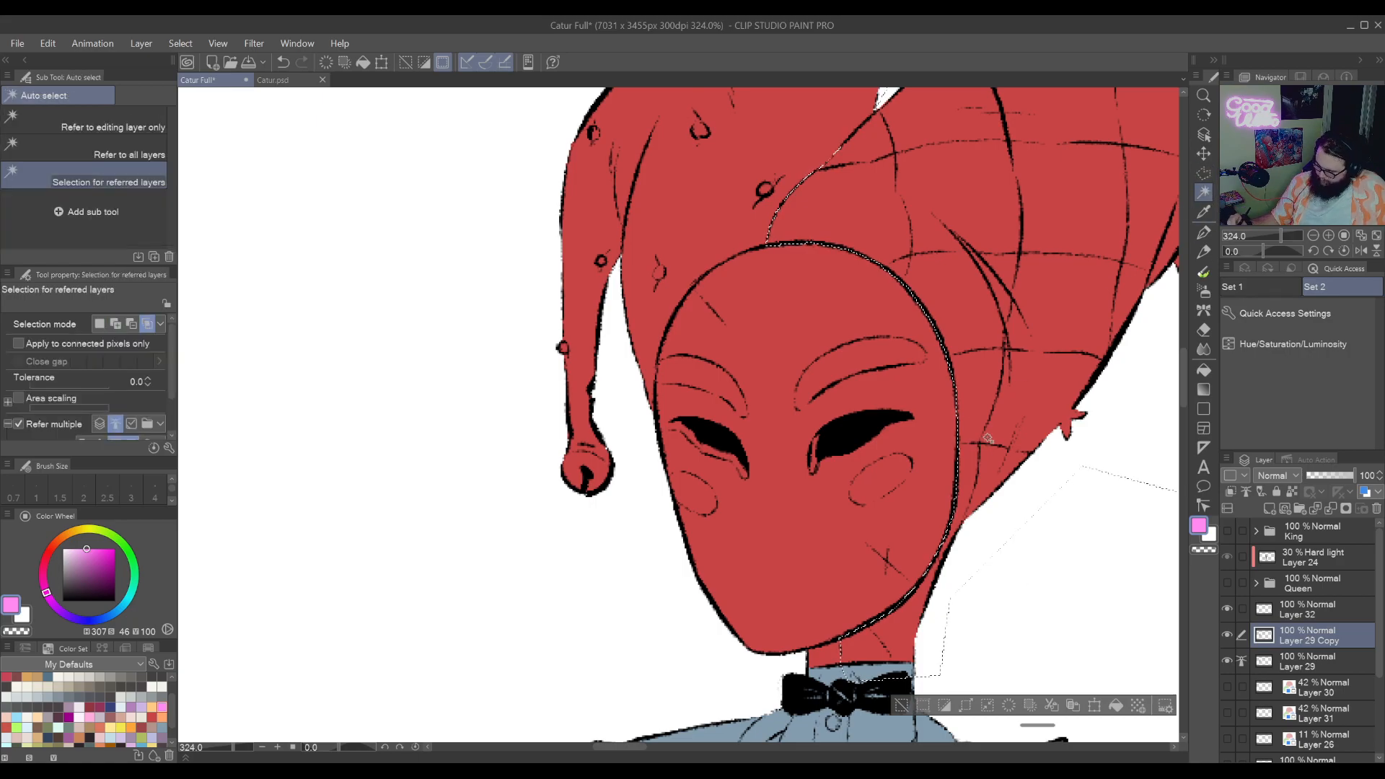
{"action": "left_click_drag", "start_coordinate": [1050, 456], "coordinate": [849, 612]}
{"action": "left_click_drag", "start_coordinate": [985, 491], "coordinate": [851, 519]}
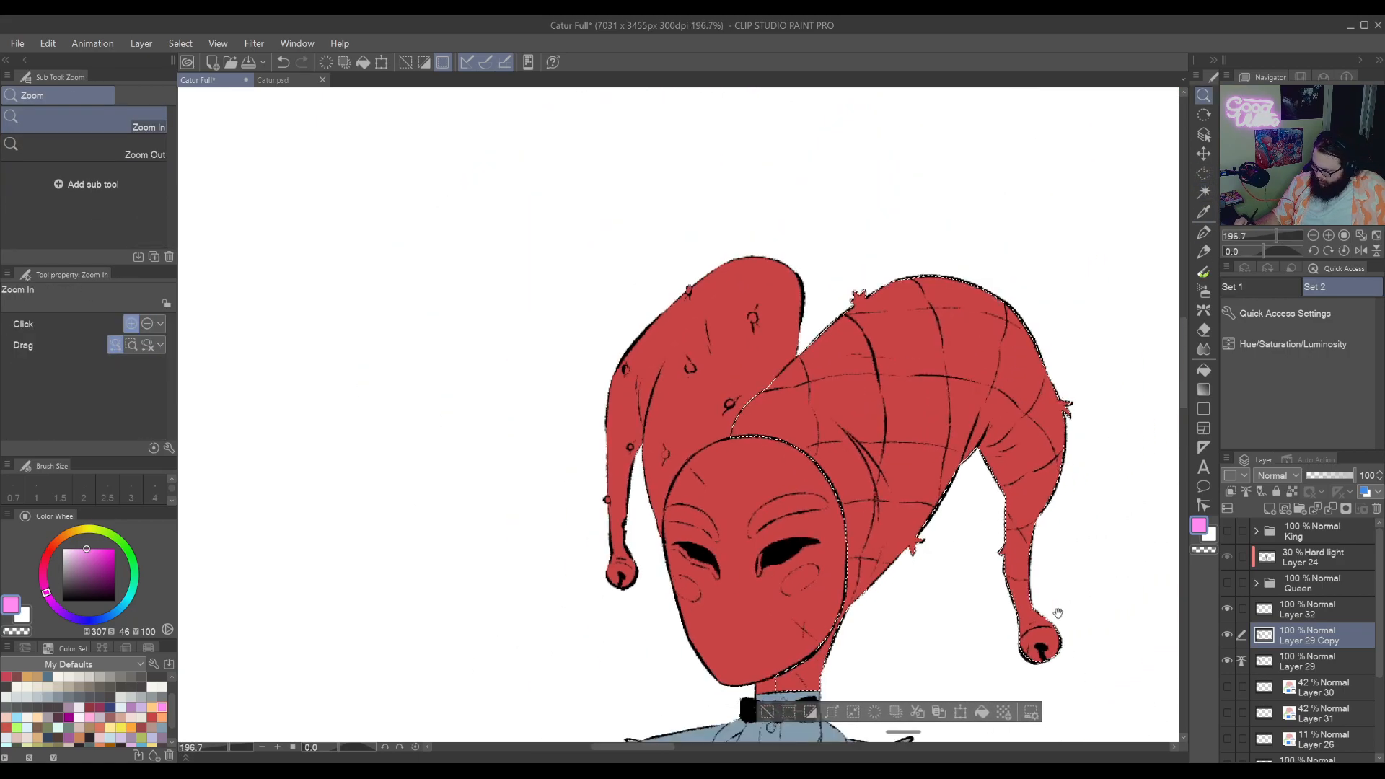
{"action": "left_click_drag", "start_coordinate": [1058, 612], "coordinate": [1125, 488]}
Shift the selected right horn and neck from red to a brownish orange with Hue/Saturation/Luminosity, and deselect
{"action": "left_click", "coordinate": [1283, 345]}
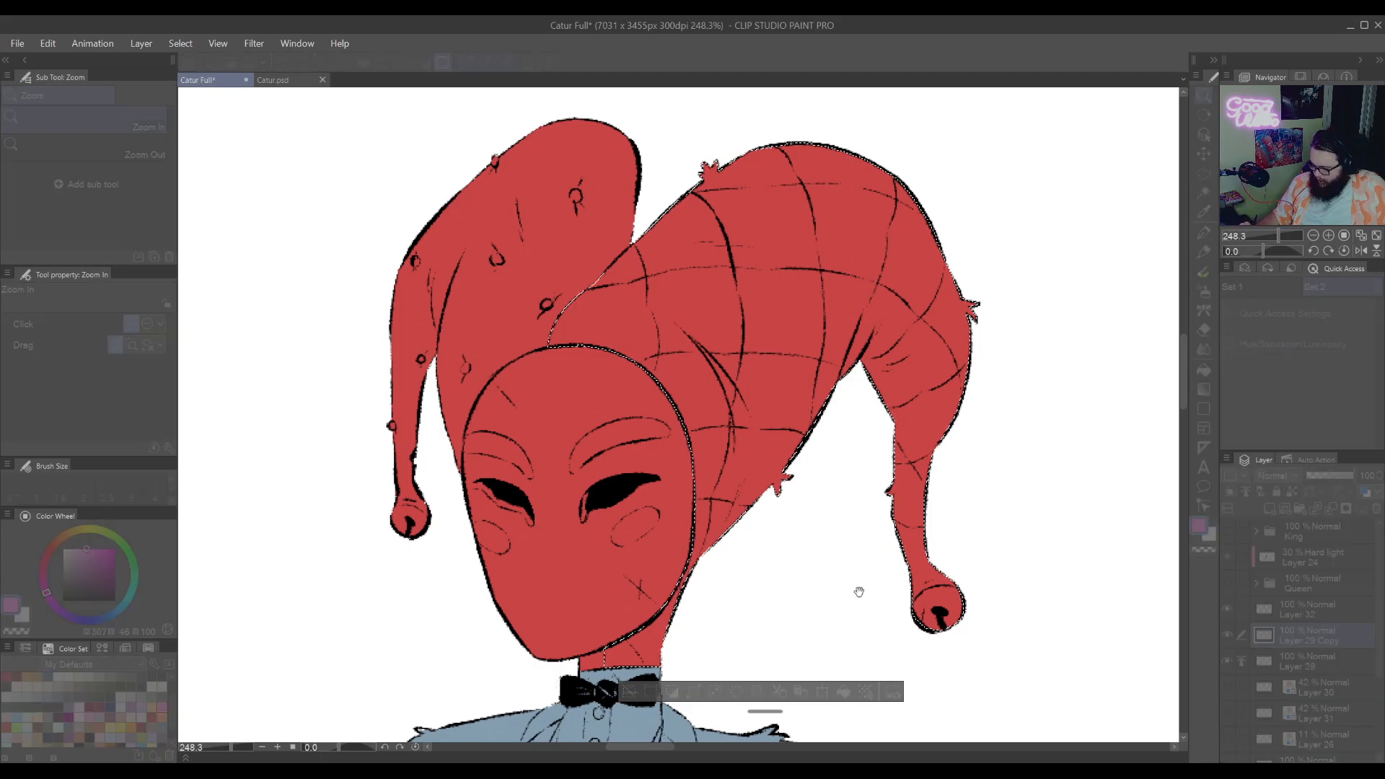
{"action": "left_click_drag", "start_coordinate": [674, 542], "coordinate": [687, 547]}
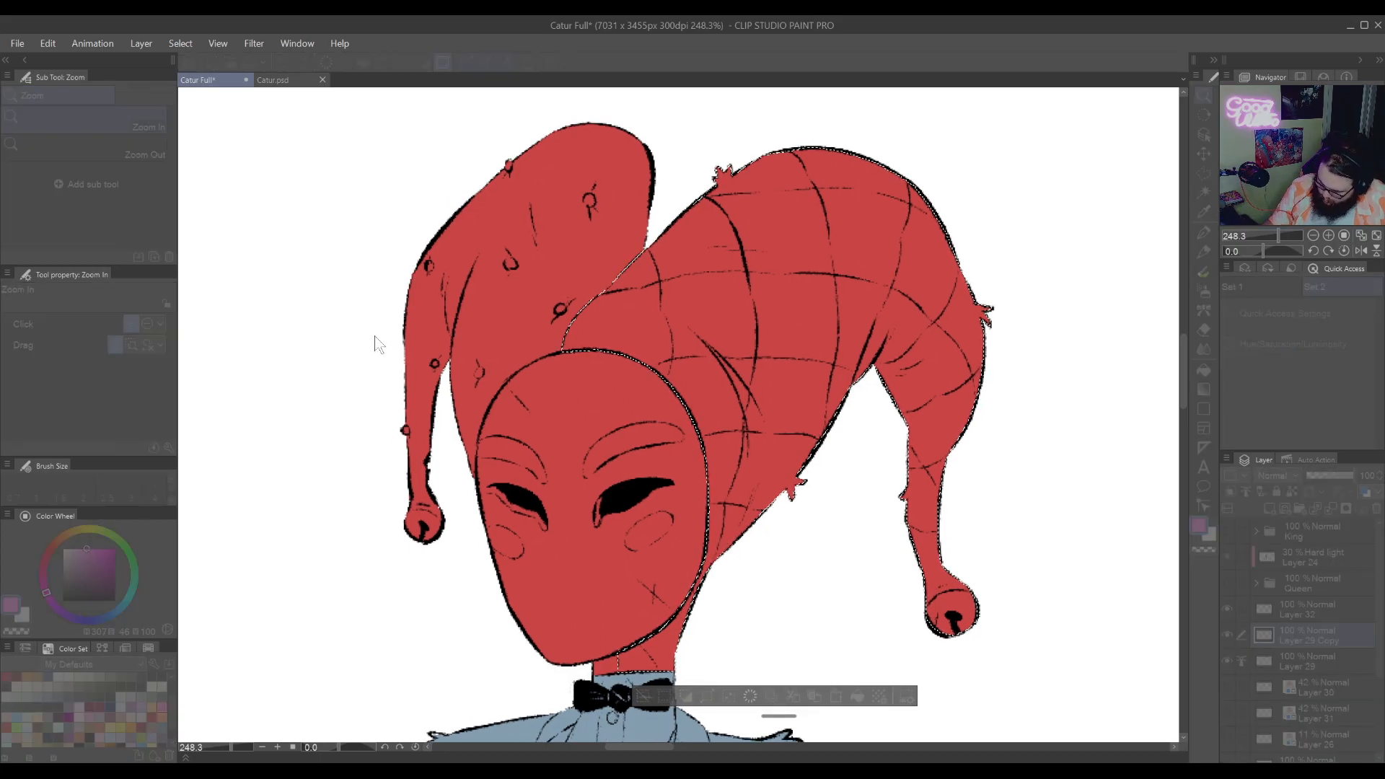
{"action": "left_click_drag", "start_coordinate": [384, 296], "coordinate": [382, 300]}
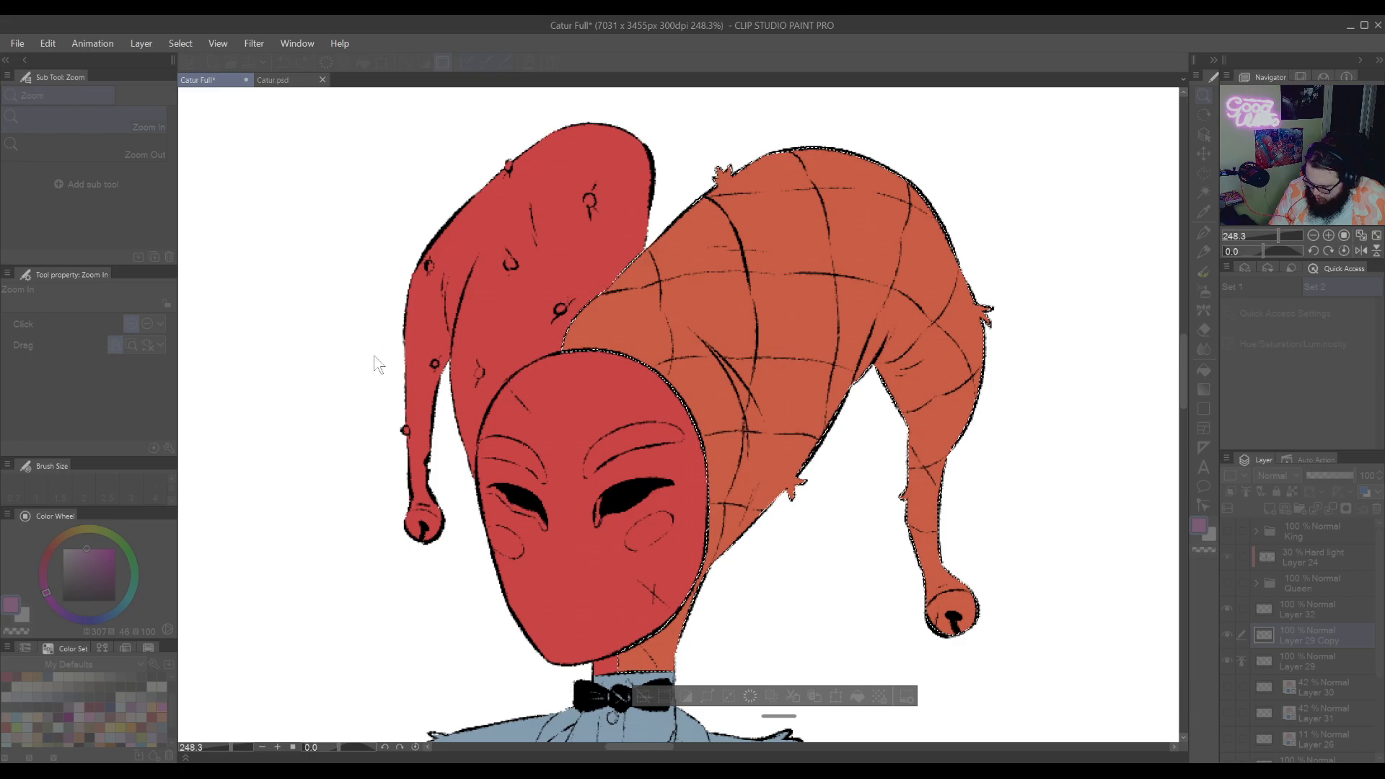
{"action": "mouse_move", "coordinate": [372, 378]}
{"action": "left_mouse_down"}
{"action": "mouse_move", "coordinate": [350, 383]}
{"action": "mouse_move", "coordinate": [368, 394]}
{"action": "left_mouse_up"}
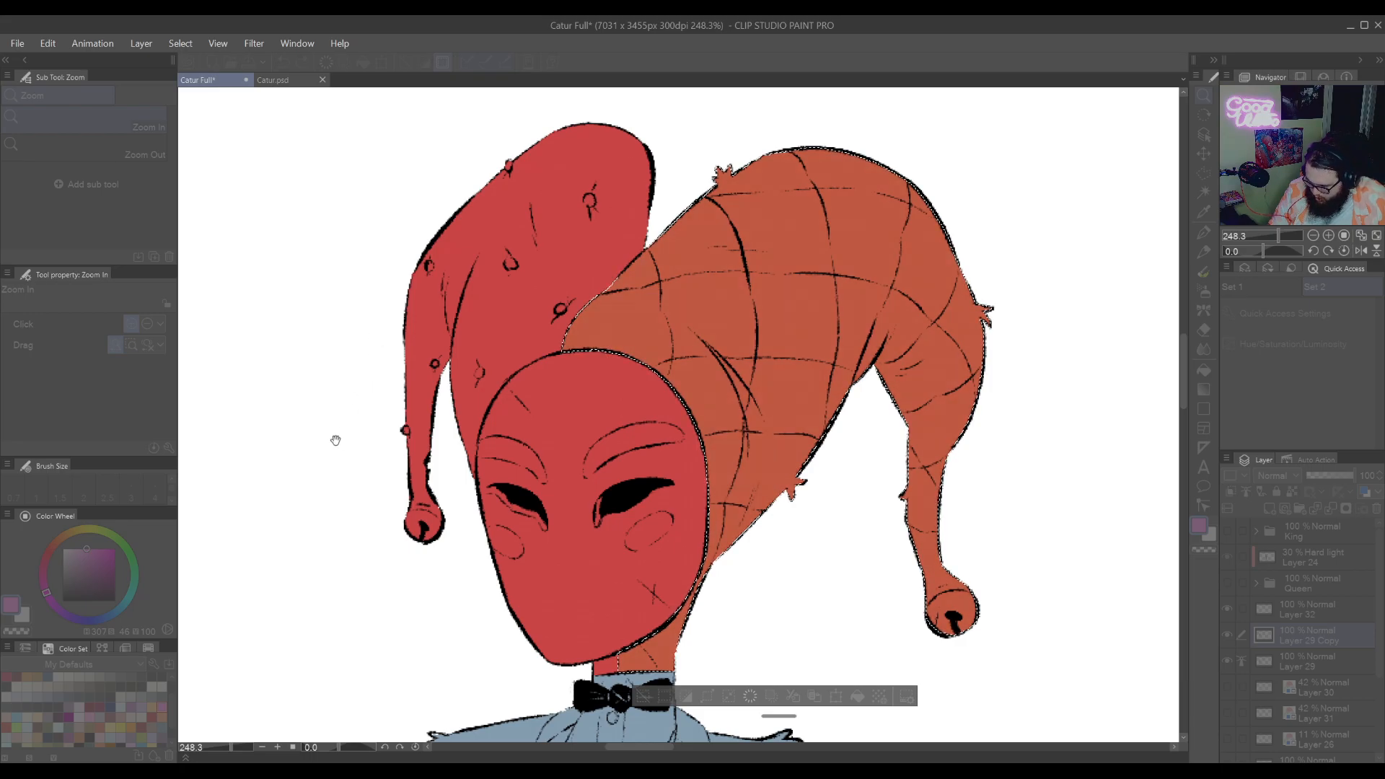
{"action": "key", "text": "Return"}
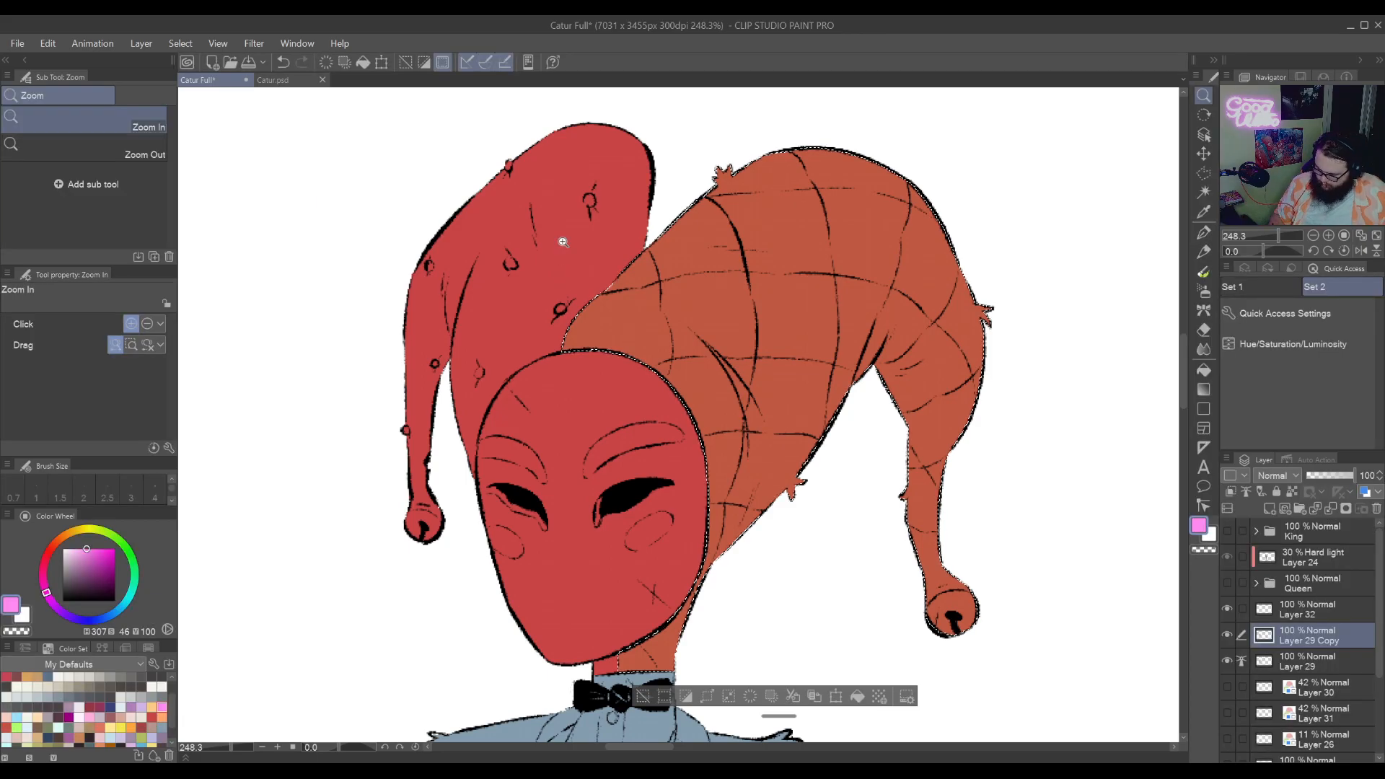
{"action": "key", "text": "ctrl+d"}
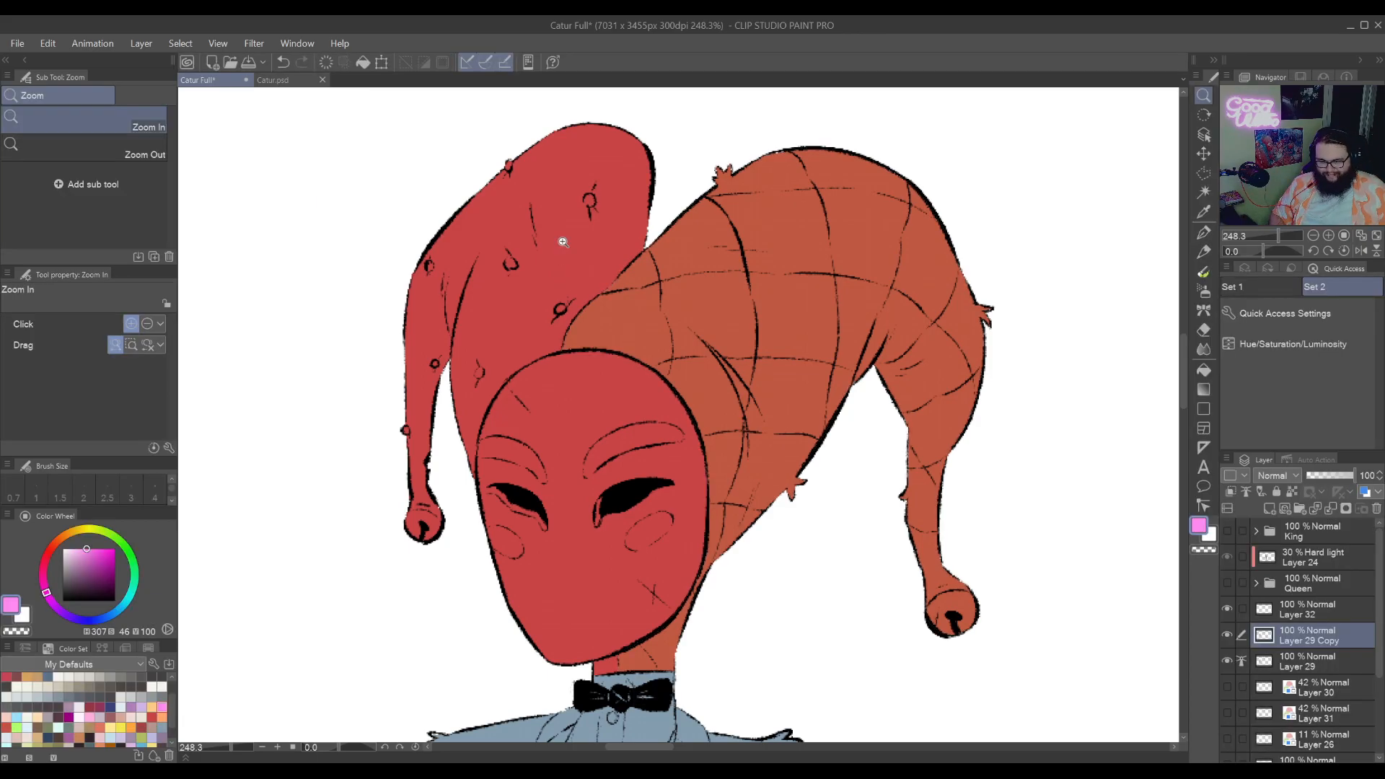
Start a polyline selection for the left hat horn, following the split between the horns and passing loosely around the horn's top
{"action": "left_click_drag", "start_coordinate": [649, 513], "coordinate": [958, 656]}
{"action": "left_click_drag", "start_coordinate": [880, 486], "coordinate": [896, 431]}
{"action": "left_click", "coordinate": [1203, 173]}
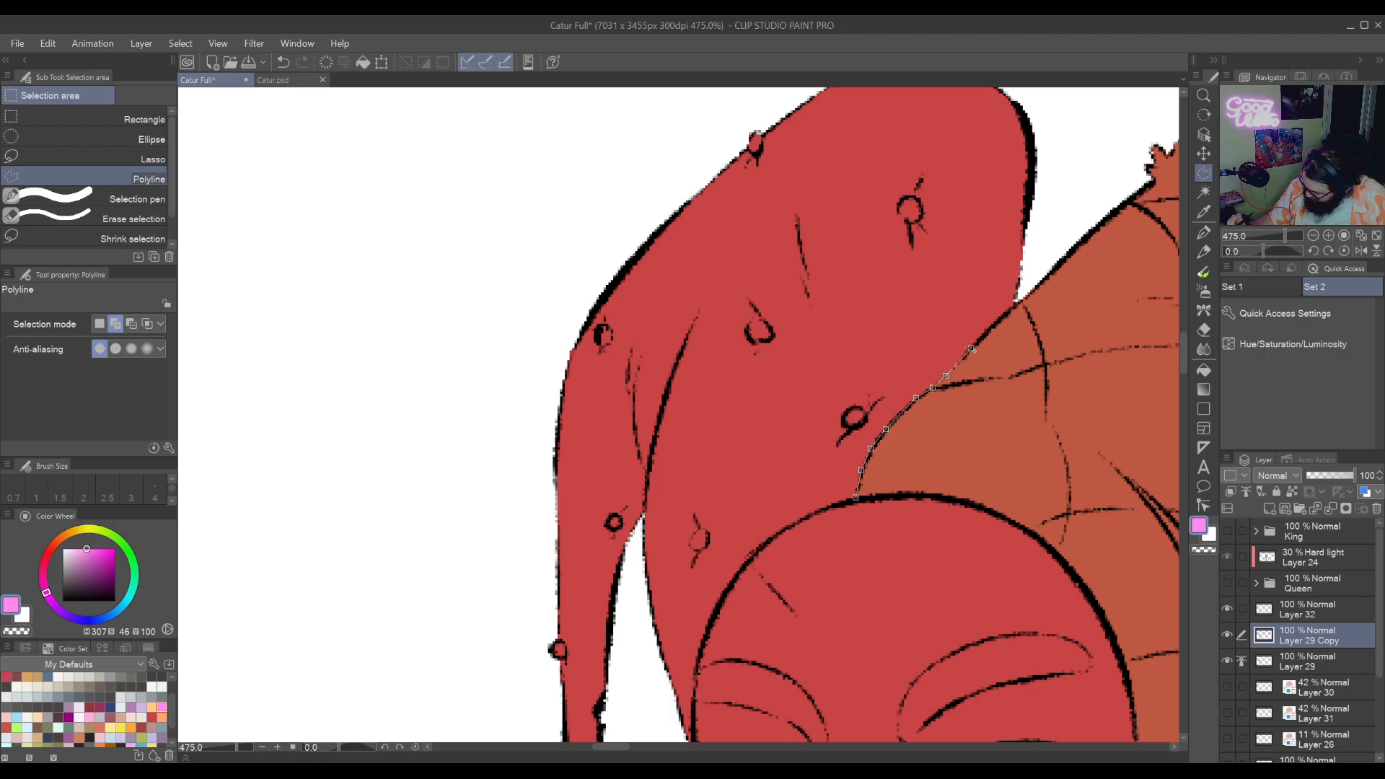
{"action": "left_click", "coordinate": [971, 350]}
{"action": "left_click", "coordinate": [1024, 290]}
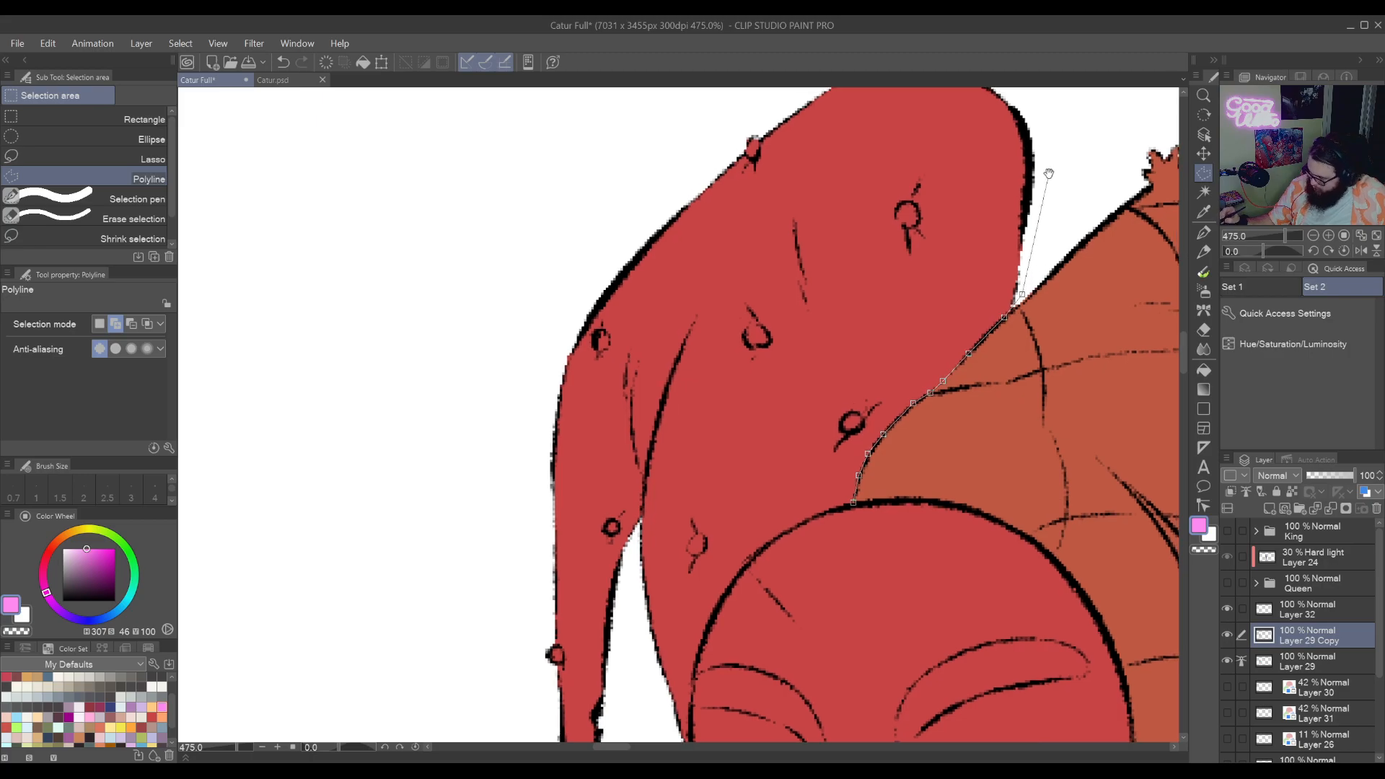
{"action": "left_click_drag", "start_coordinate": [1051, 172], "coordinate": [1093, 372]}
{"action": "left_click", "coordinate": [1115, 351]}
{"action": "left_click", "coordinate": [1051, 247]}
{"action": "left_click", "coordinate": [835, 231]}
{"action": "left_click", "coordinate": [586, 452]}
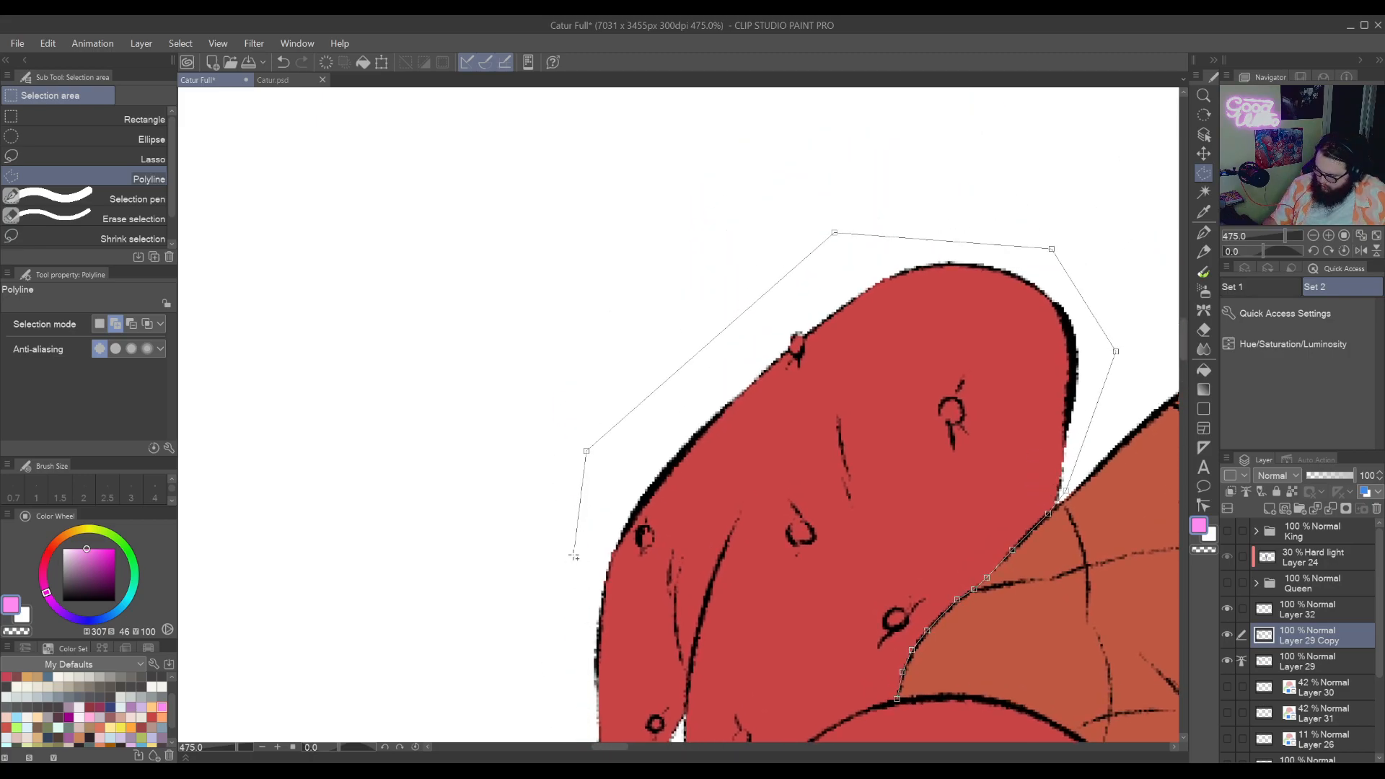
Extend the selection down the left horn's outer side, around its bell and up the mask's edge, and close it at the split
{"action": "left_click_drag", "start_coordinate": [550, 726], "coordinate": [640, 446]}
{"action": "left_click", "coordinate": [613, 517]}
{"action": "left_click_drag", "start_coordinate": [693, 689], "coordinate": [700, 465]}
{"action": "left_click", "coordinate": [668, 592]}
{"action": "left_click", "coordinate": [770, 632]}
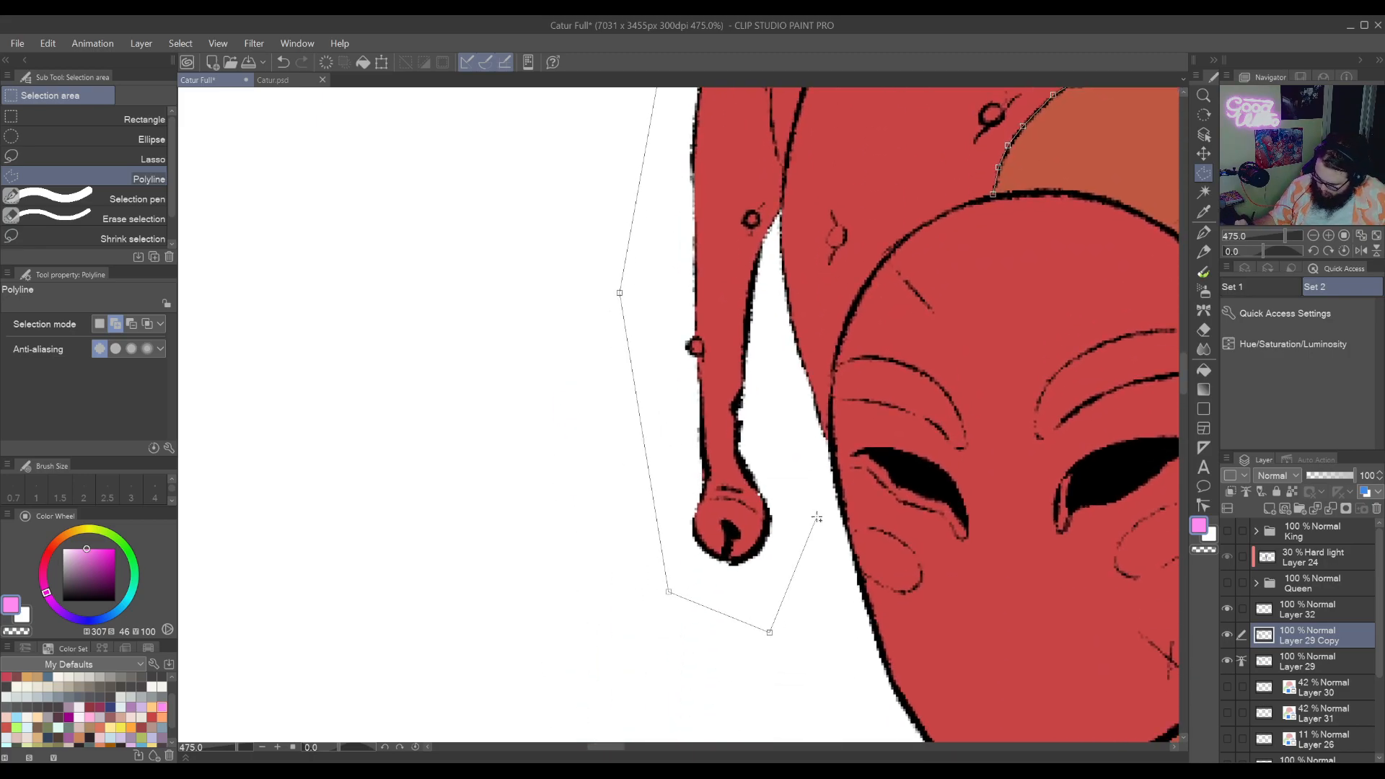
{"action": "left_click", "coordinate": [821, 495]}
{"action": "left_click", "coordinate": [833, 449]}
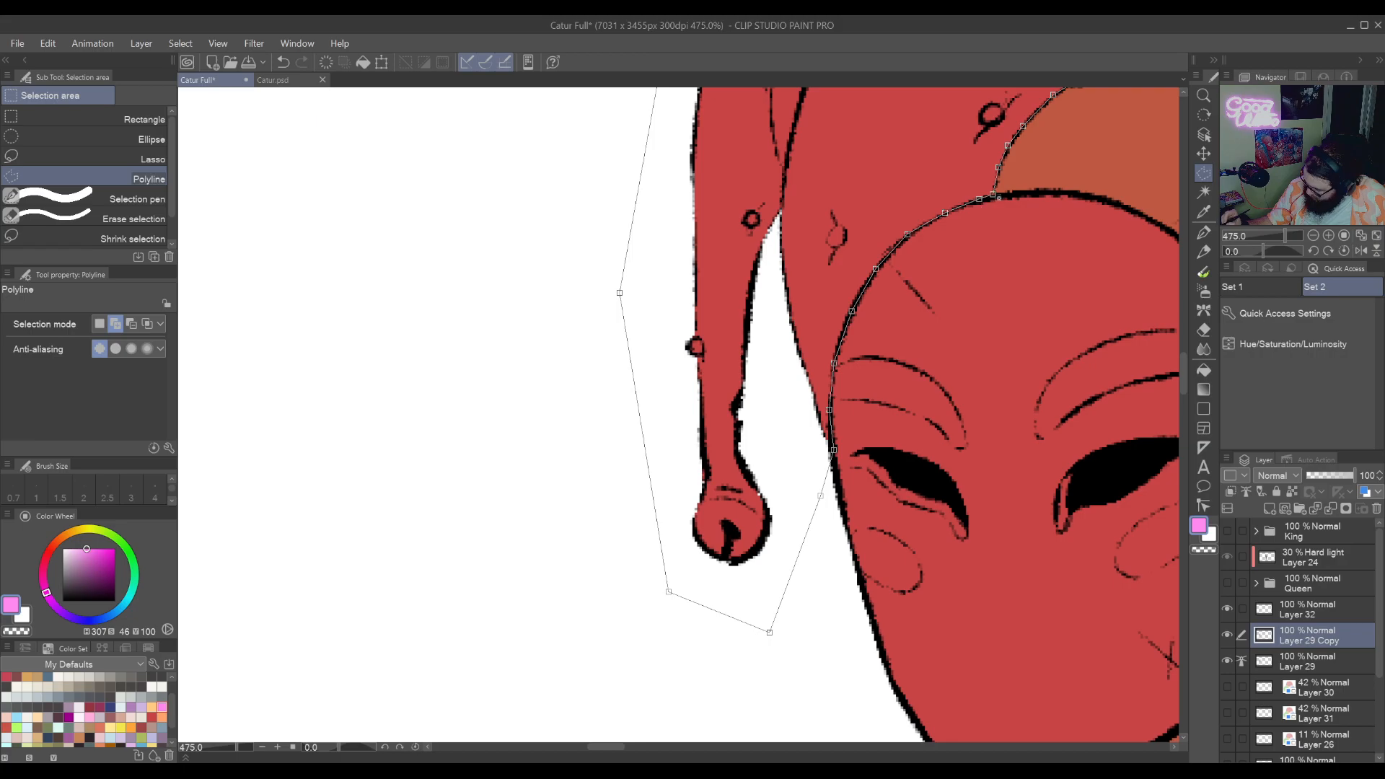
{"action": "left_click", "coordinate": [994, 195]}
Restrict the left horn selection to the silhouette, shift it to a dark grey-green with Hue/Saturation/Luminosity, and deselect
{"action": "left_click_drag", "start_coordinate": [1017, 299], "coordinate": [782, 494]}
{"action": "left_click_drag", "start_coordinate": [862, 368], "coordinate": [783, 372]}
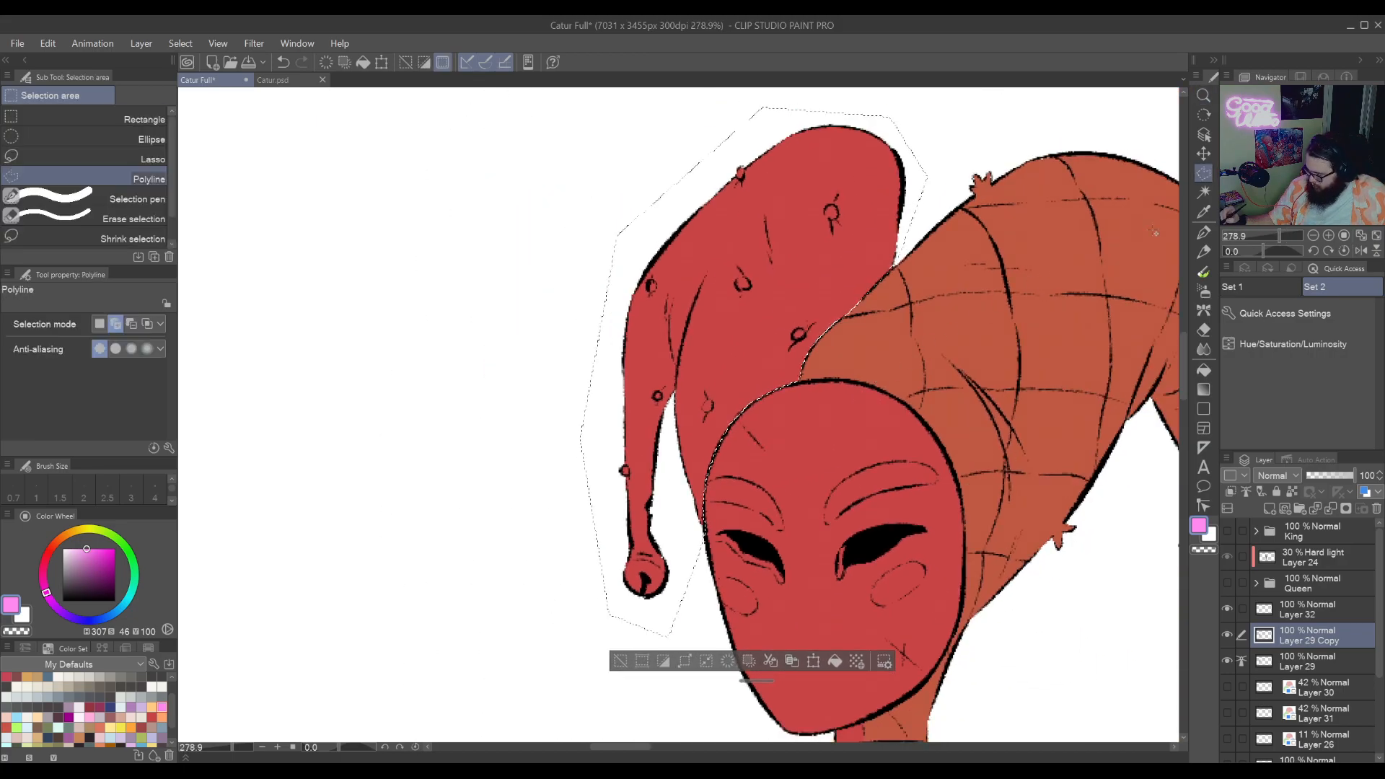
{"action": "left_click", "coordinate": [1204, 193]}
{"action": "left_click", "coordinate": [780, 456]}
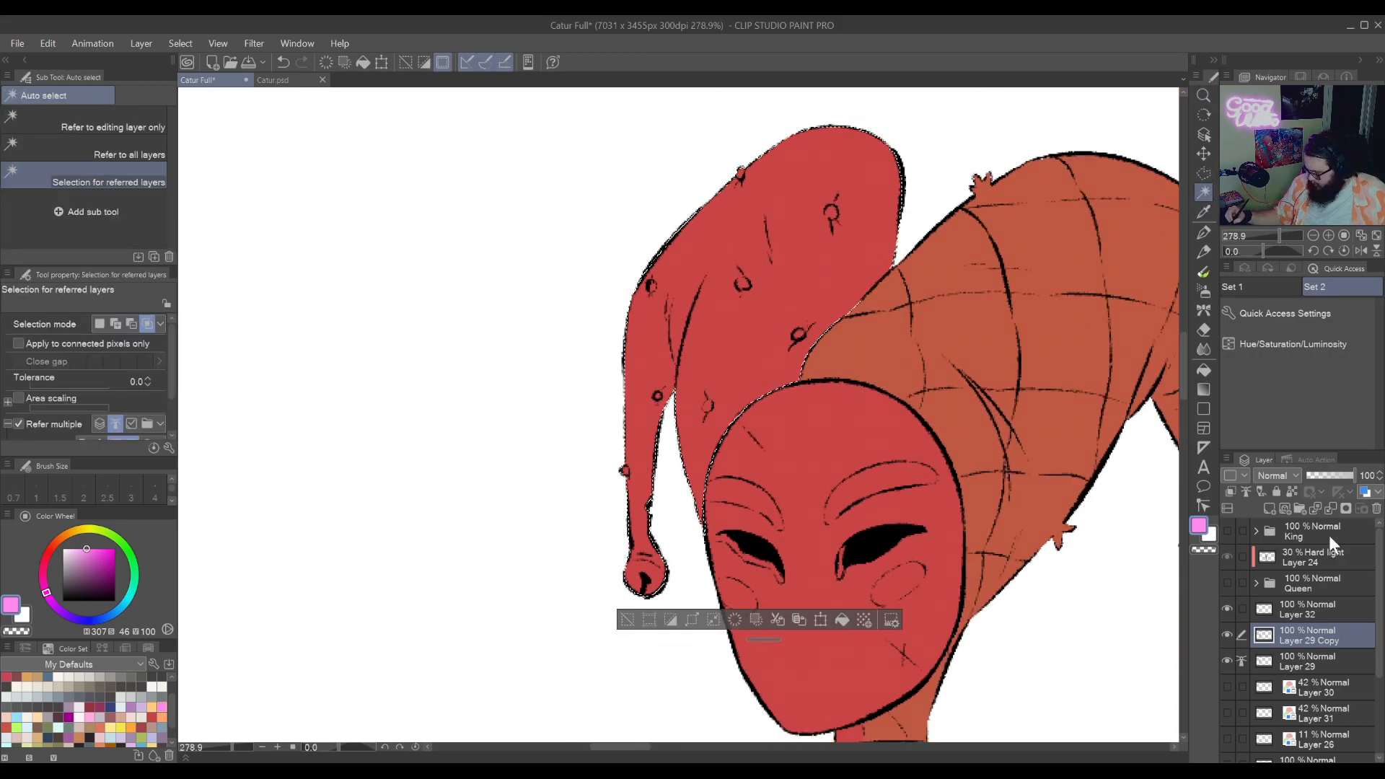
{"action": "left_click", "coordinate": [1291, 344]}
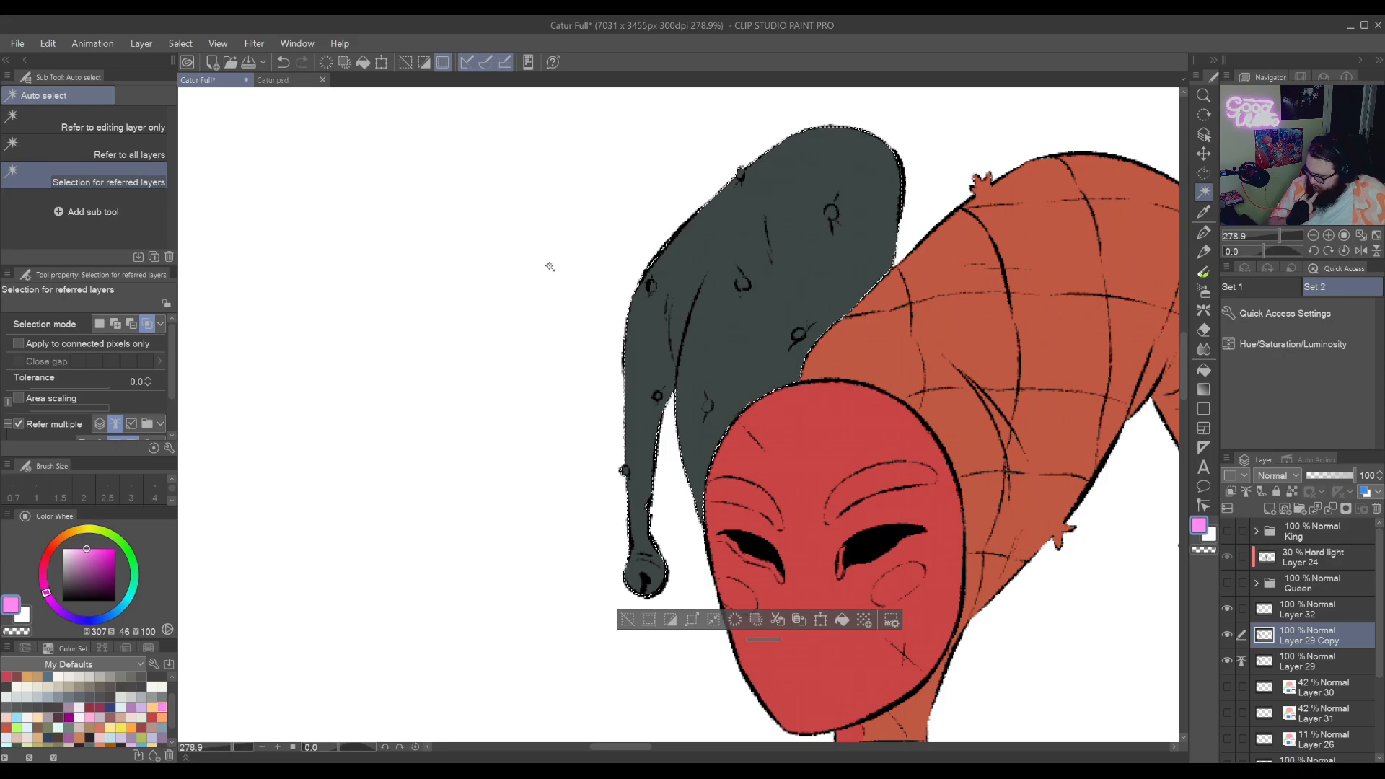
{"action": "key", "text": "ctrl+d"}
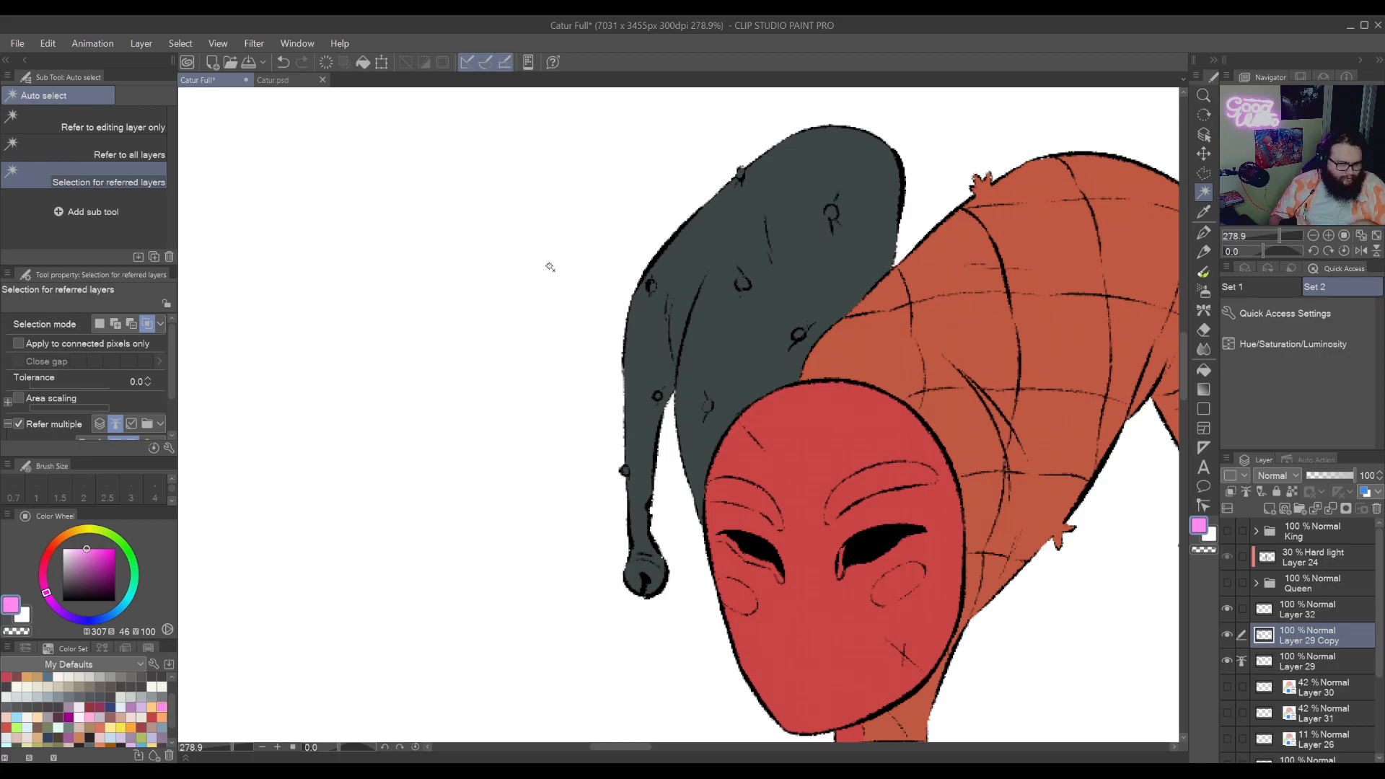
Undo the left horn's recolouring and its selection
{"action": "left_click_drag", "start_coordinate": [1001, 651], "coordinate": [689, 634]}
{"action": "left_click_drag", "start_coordinate": [912, 652], "coordinate": [974, 547]}
{"action": "left_click_drag", "start_coordinate": [723, 598], "coordinate": [967, 662]}
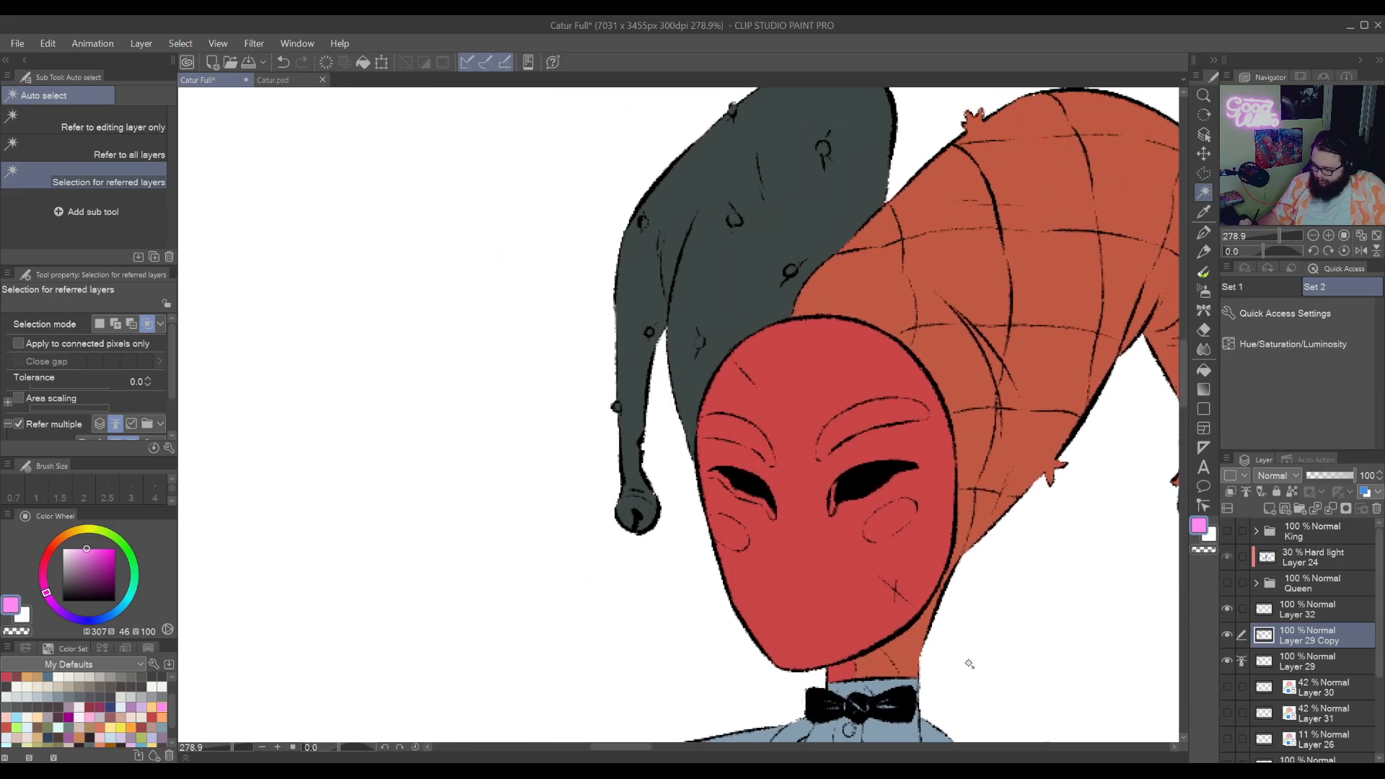
{"action": "key", "text": "ctrl+z"}
{"action": "key", "text": "ctrl+z"}
{"action": "key", "text": "ctrl+z"}
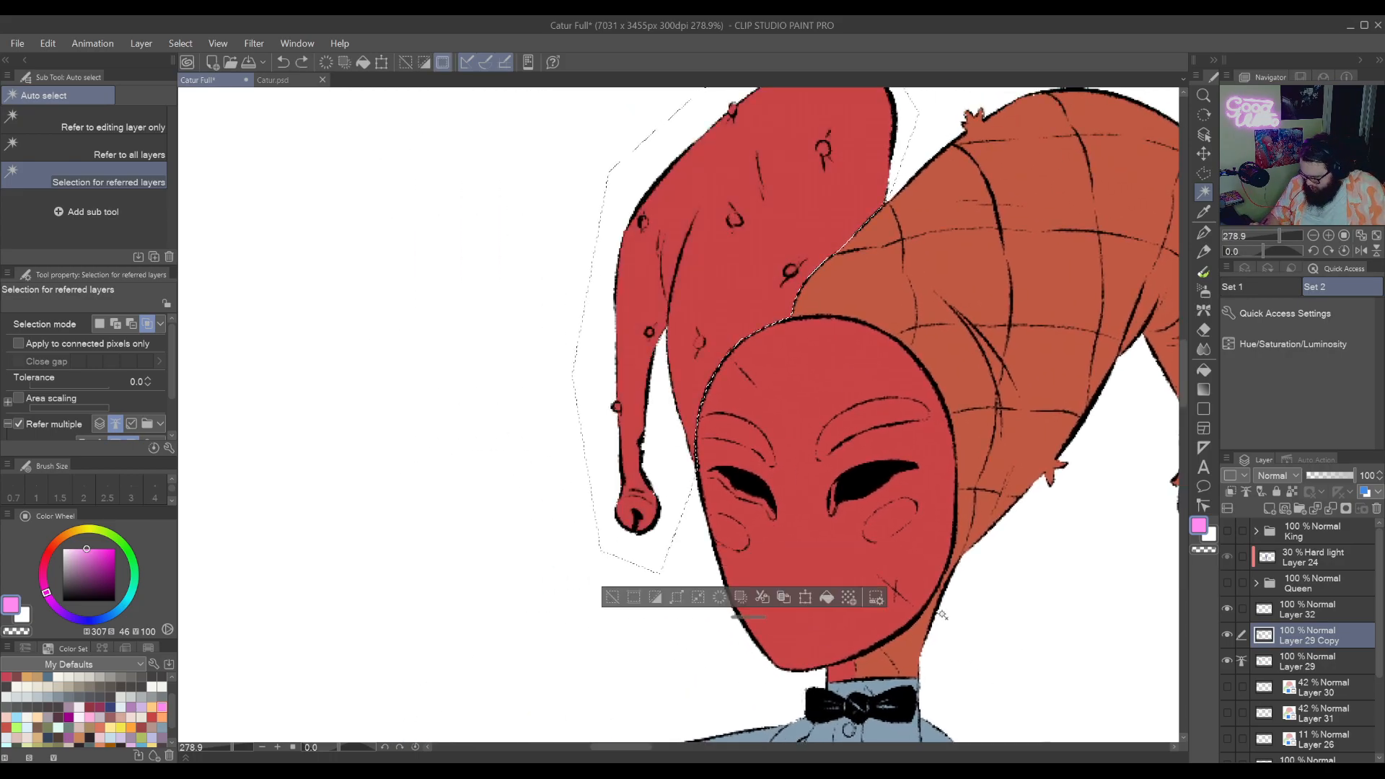
{"action": "left_click_drag", "start_coordinate": [1017, 655], "coordinate": [852, 617]}
{"action": "key", "text": "ctrl+z"}
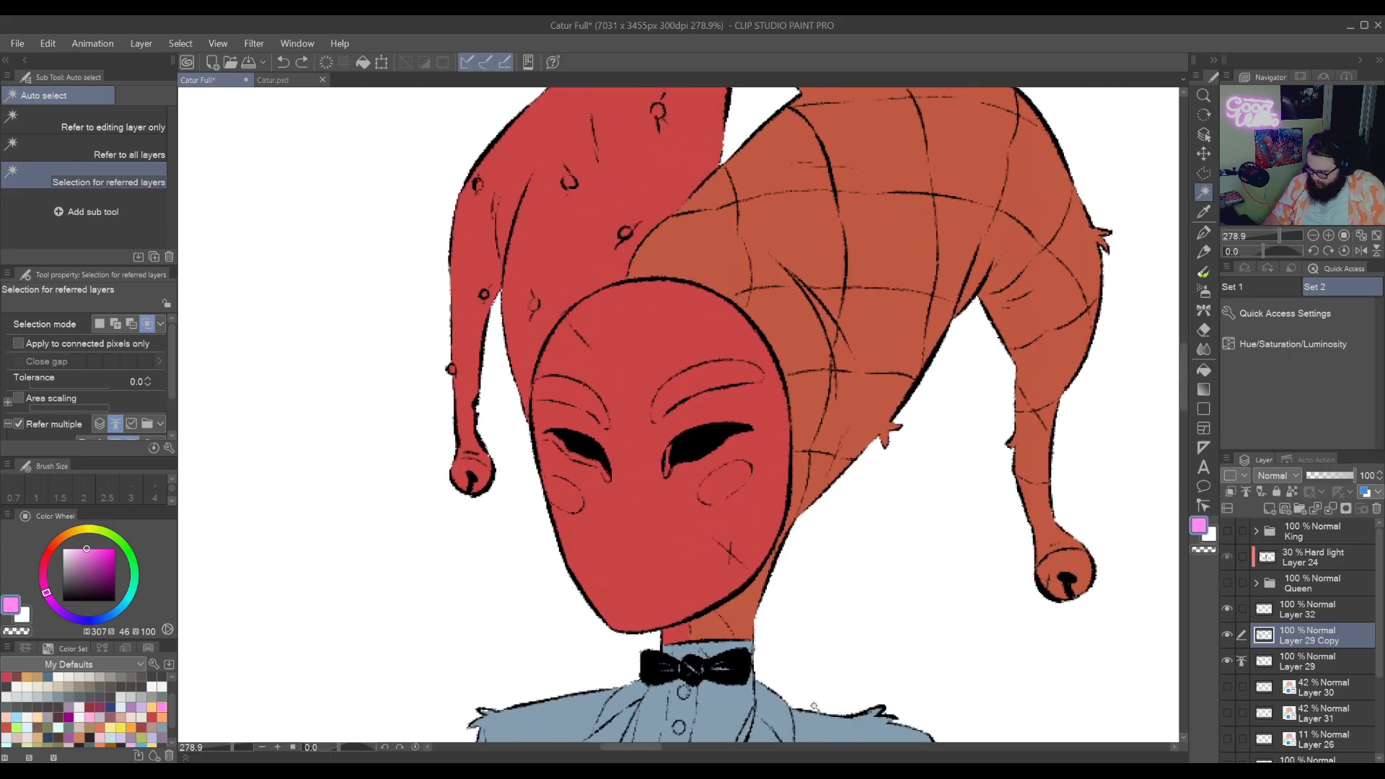
Draw a polyline selection around the lower part of the right horn's bell, following the curved band line across it
{"action": "scroll", "coordinate": [813, 707], "scroll_direction": "up", "scroll_amount": 5}
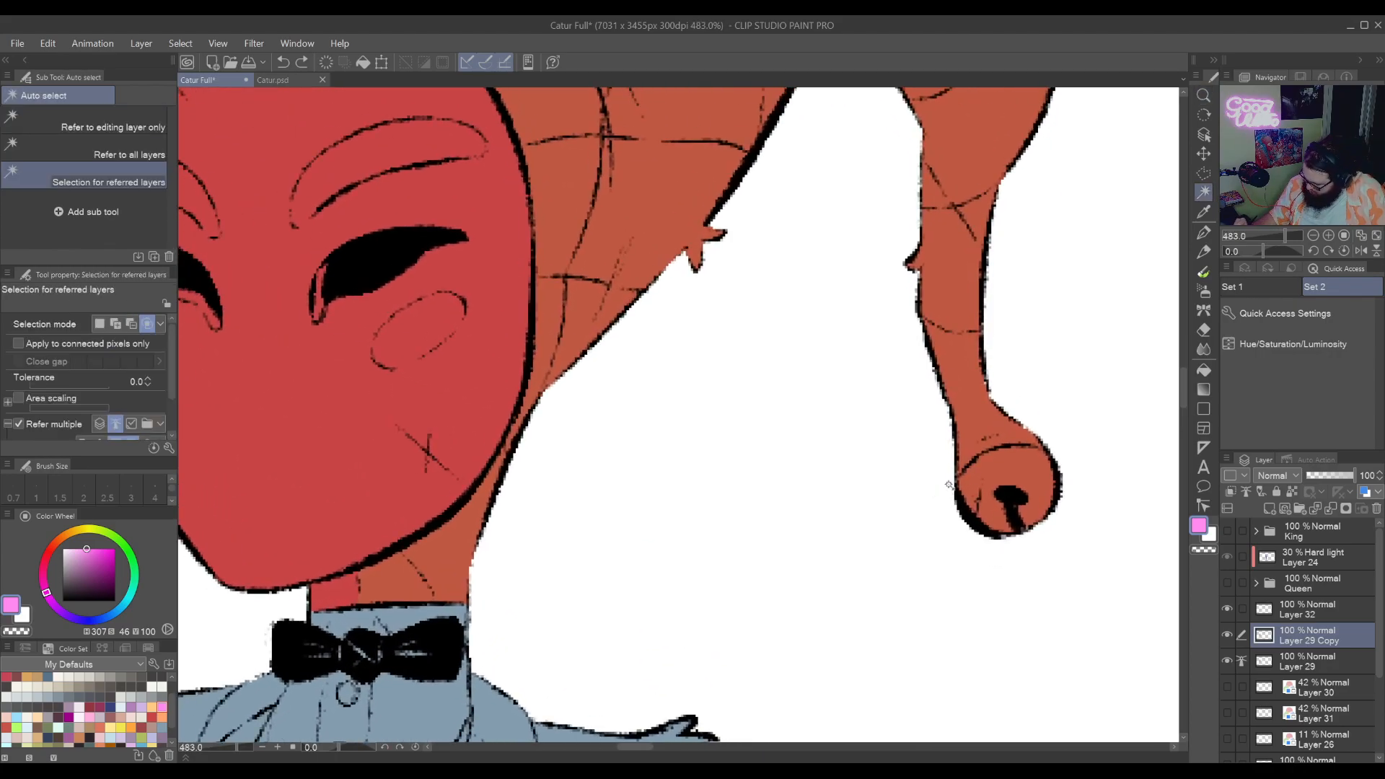
{"action": "left_click", "coordinate": [1203, 173]}
{"action": "left_click", "coordinate": [932, 513]}
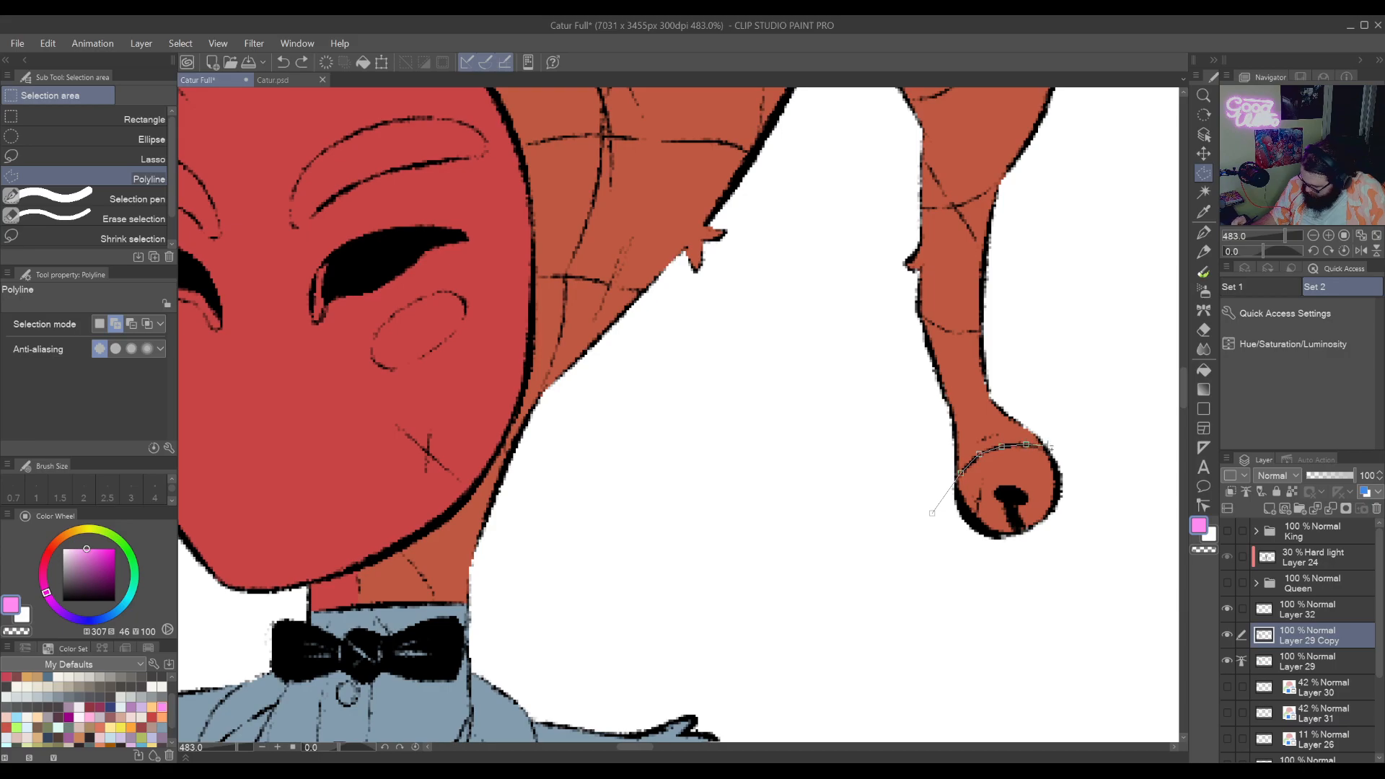
{"action": "left_click", "coordinate": [1058, 452]}
{"action": "left_click", "coordinate": [1121, 537]}
{"action": "left_click", "coordinate": [1041, 599]}
{"action": "left_click", "coordinate": [940, 581]}
{"action": "left_click", "coordinate": [932, 513]}
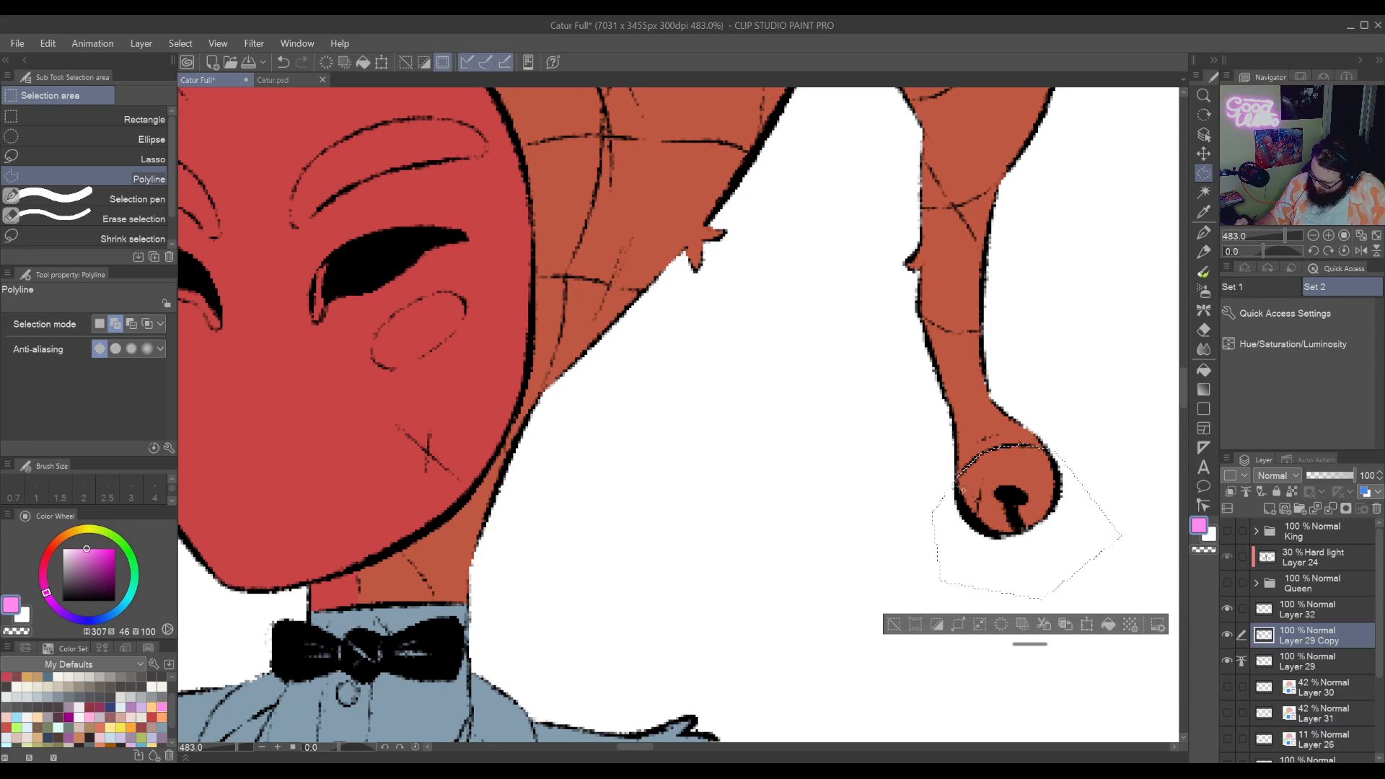
Restrict the bell selection to the silhouette, fill it with the red sampled from the mask, and deselect
{"action": "left_click", "coordinate": [1206, 192]}
{"action": "left_click", "coordinate": [1003, 466]}
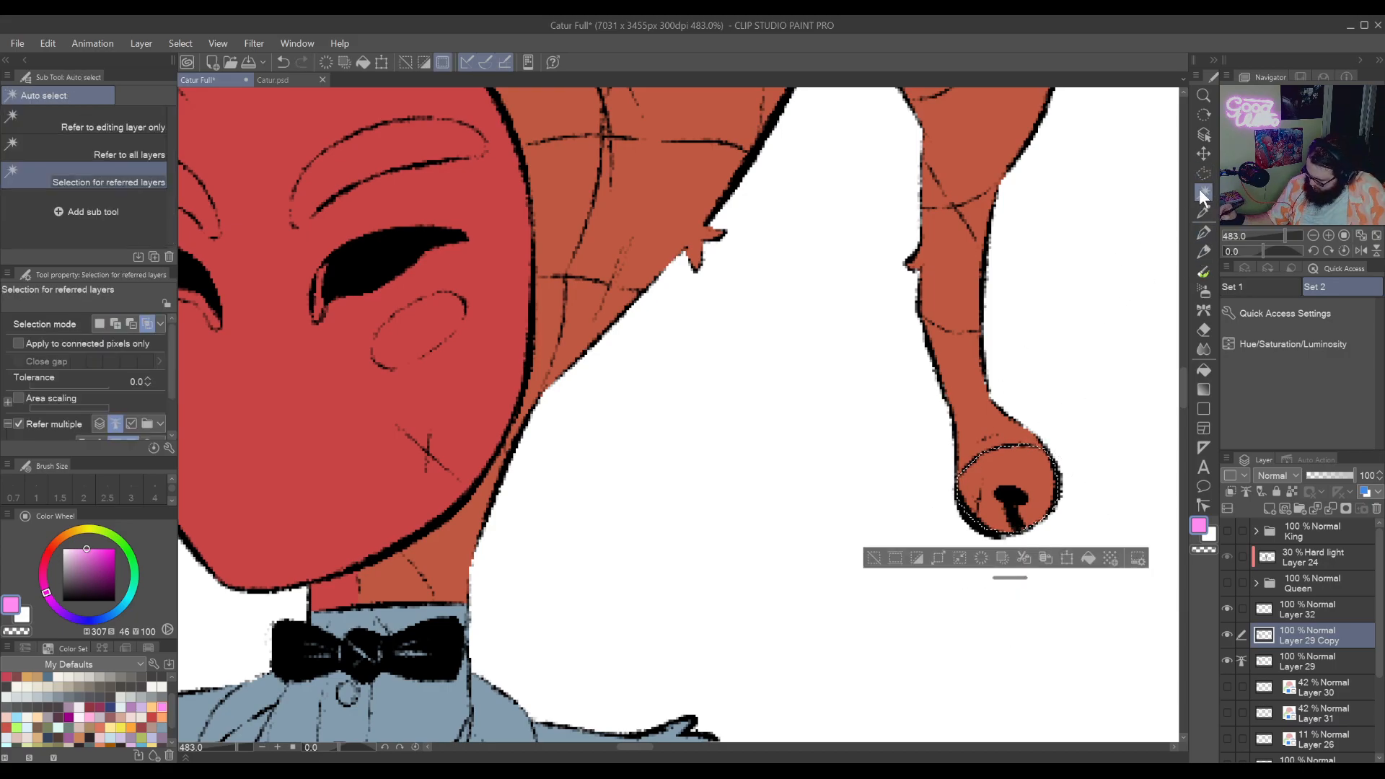
{"action": "left_click", "coordinate": [445, 382], "text": "alt"}
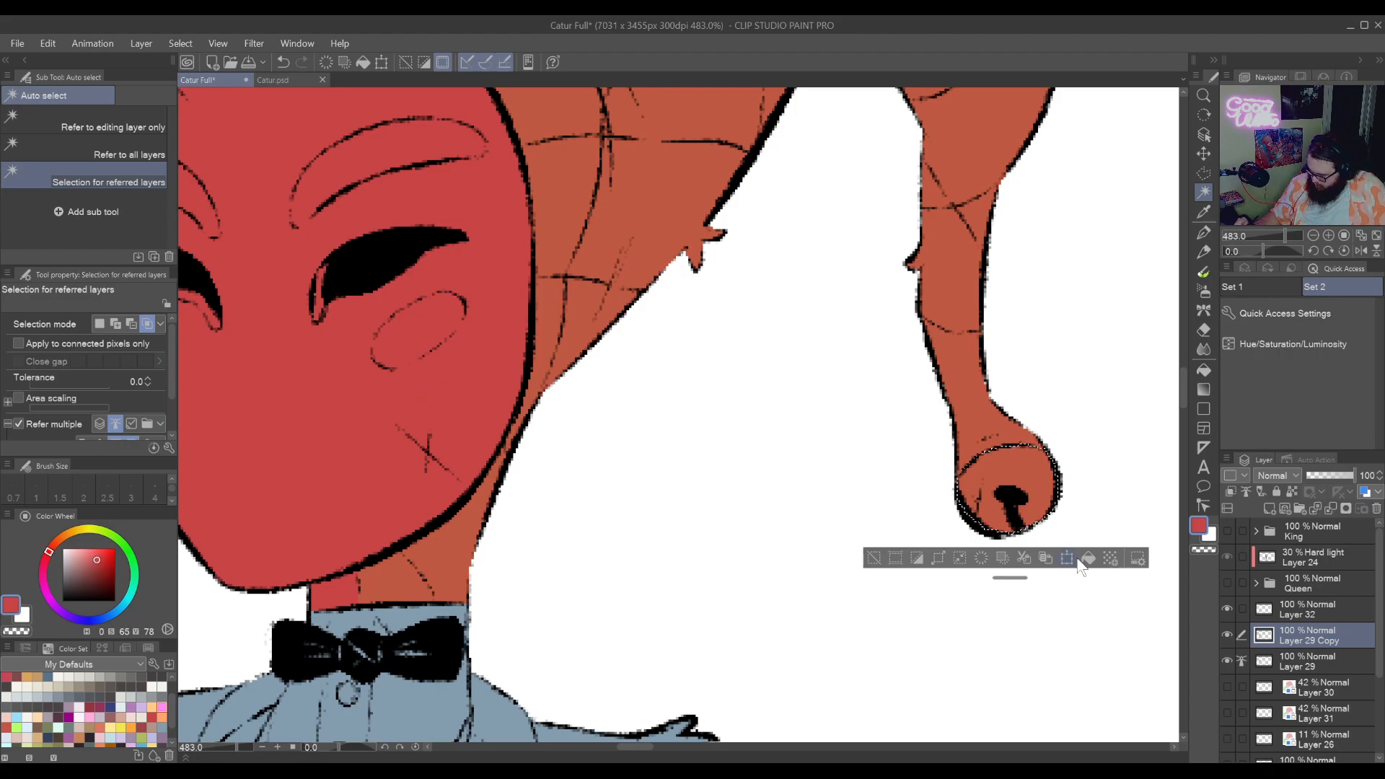
{"action": "left_click", "coordinate": [1088, 557]}
{"action": "left_click", "coordinate": [874, 558]}
Draw a polyline selection around the left part of the neck, between the mask's chin and the collar
{"action": "left_click_drag", "start_coordinate": [887, 591], "coordinate": [993, 531]}
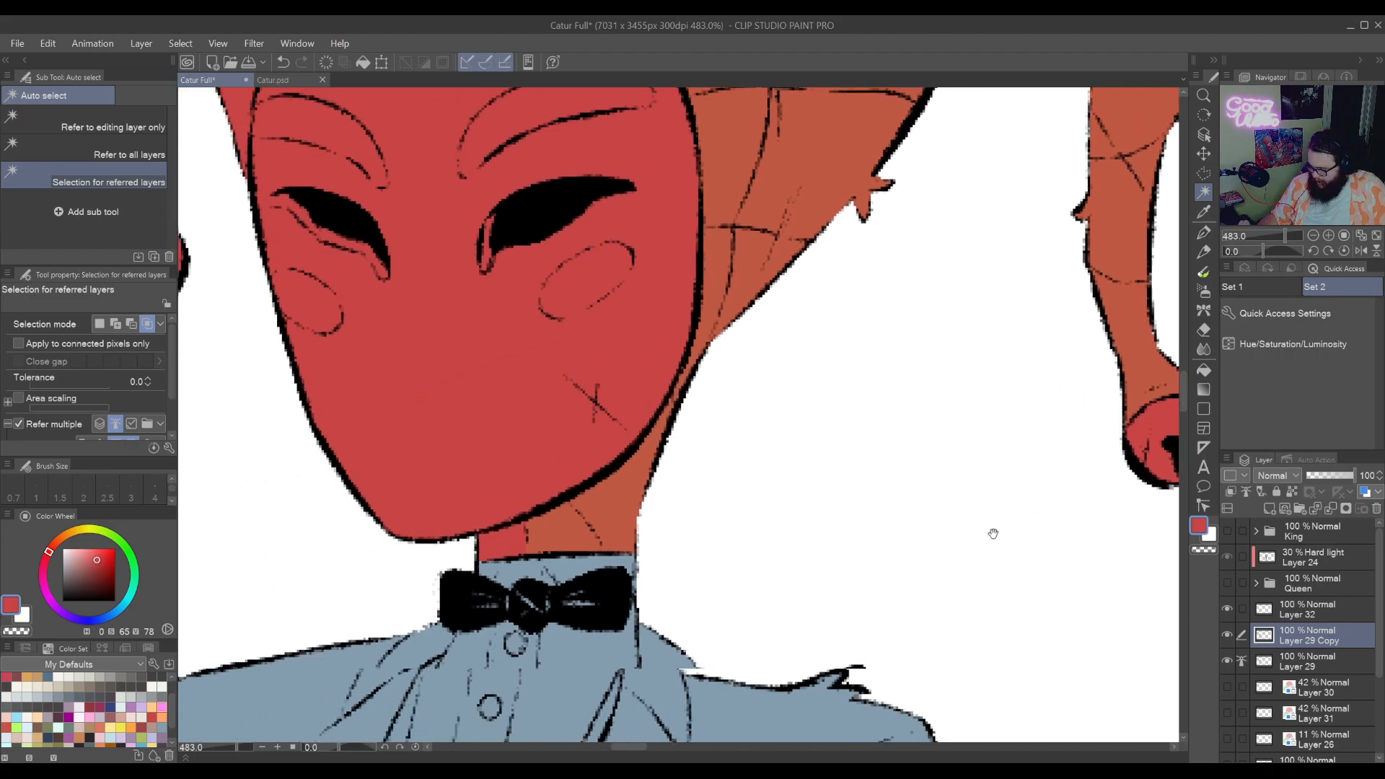
{"action": "left_click_drag", "start_coordinate": [680, 624], "coordinate": [1039, 678]}
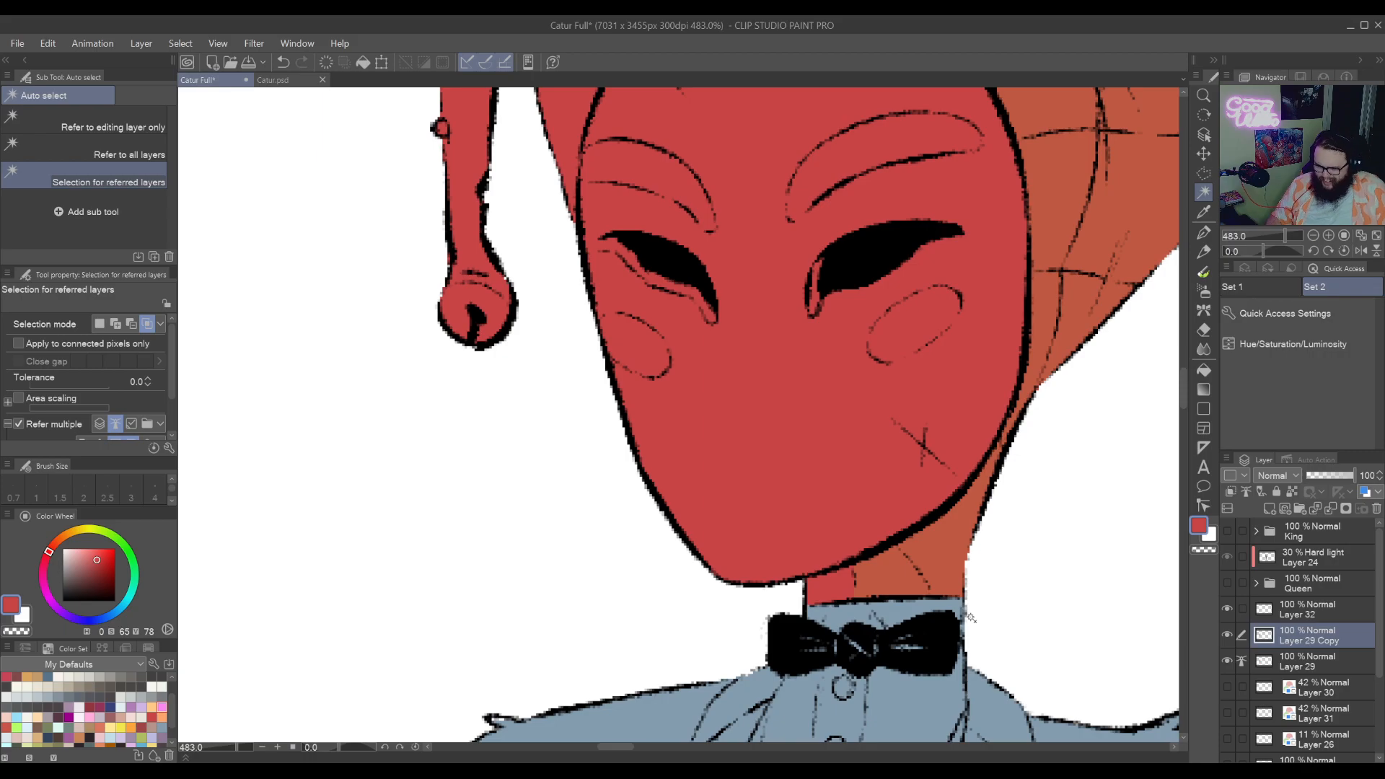
{"action": "left_click", "coordinate": [1203, 173]}
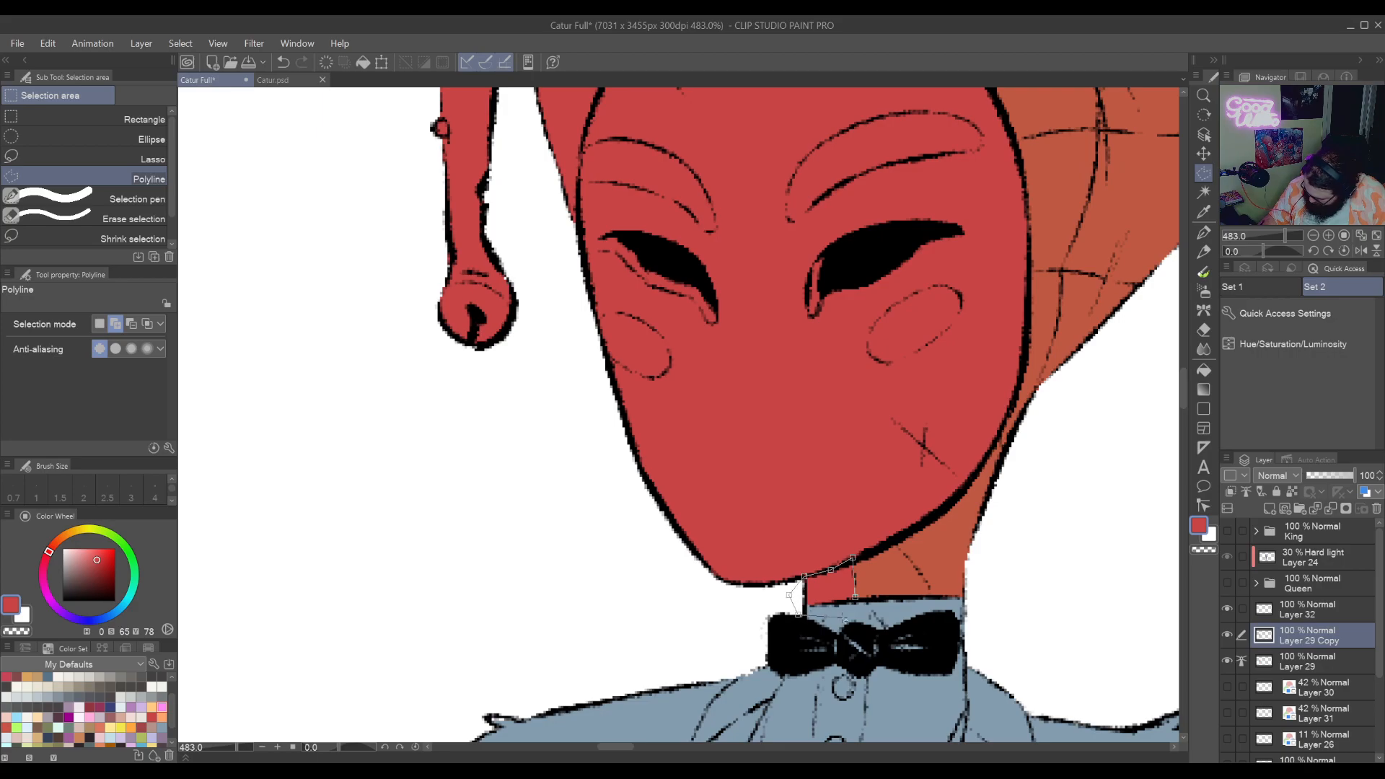
{"action": "double_click", "coordinate": [859, 601]}
Add the left hat horn to the selection with a polyline along the mask edge and right horn, leaving out its bell
{"action": "scroll", "coordinate": [855, 433], "scroll_direction": "up", "scroll_amount": 10}
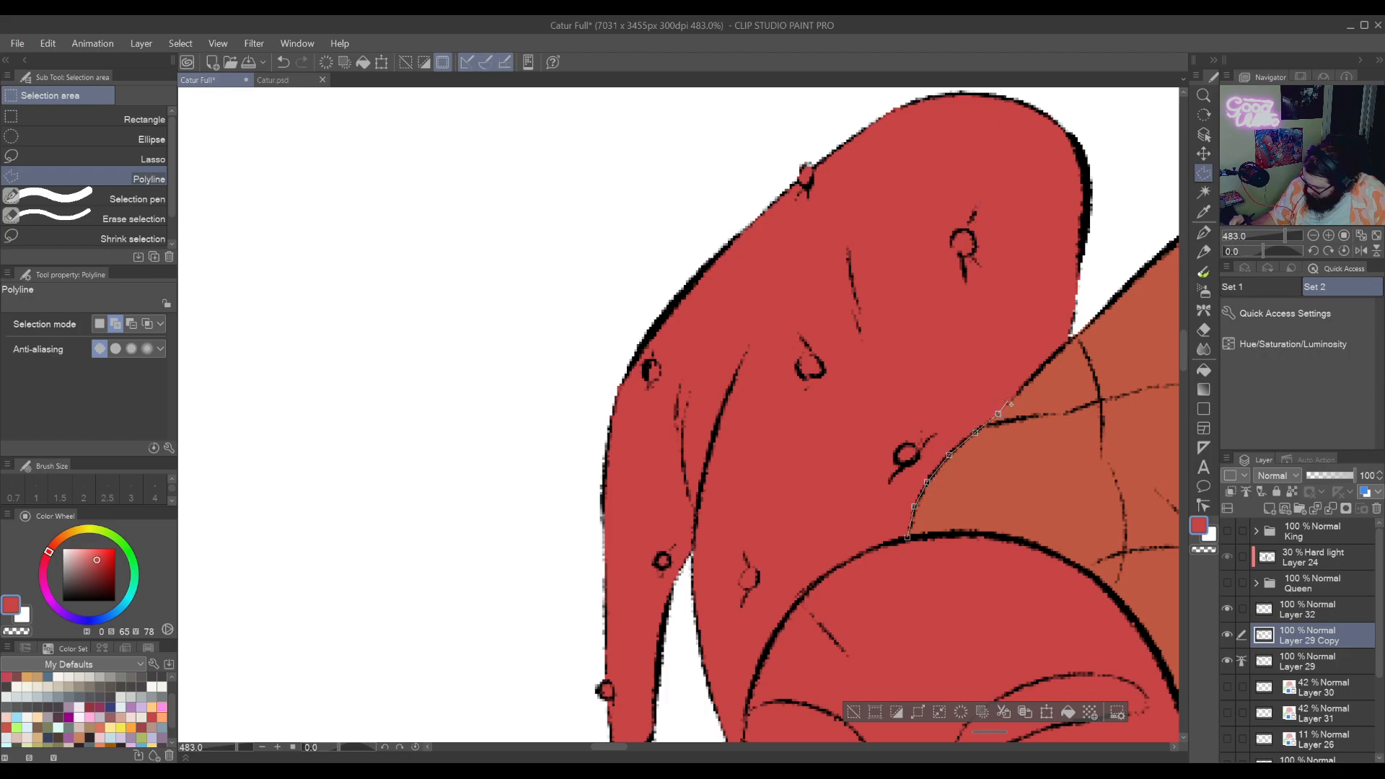
{"action": "left_click", "coordinate": [1108, 274]}
{"action": "left_click", "coordinate": [1112, 121]}
{"action": "scroll", "coordinate": [1113, 121], "scroll_direction": "up", "scroll_amount": 5}
{"action": "left_click", "coordinate": [1019, 243]}
{"action": "left_click", "coordinate": [799, 307]}
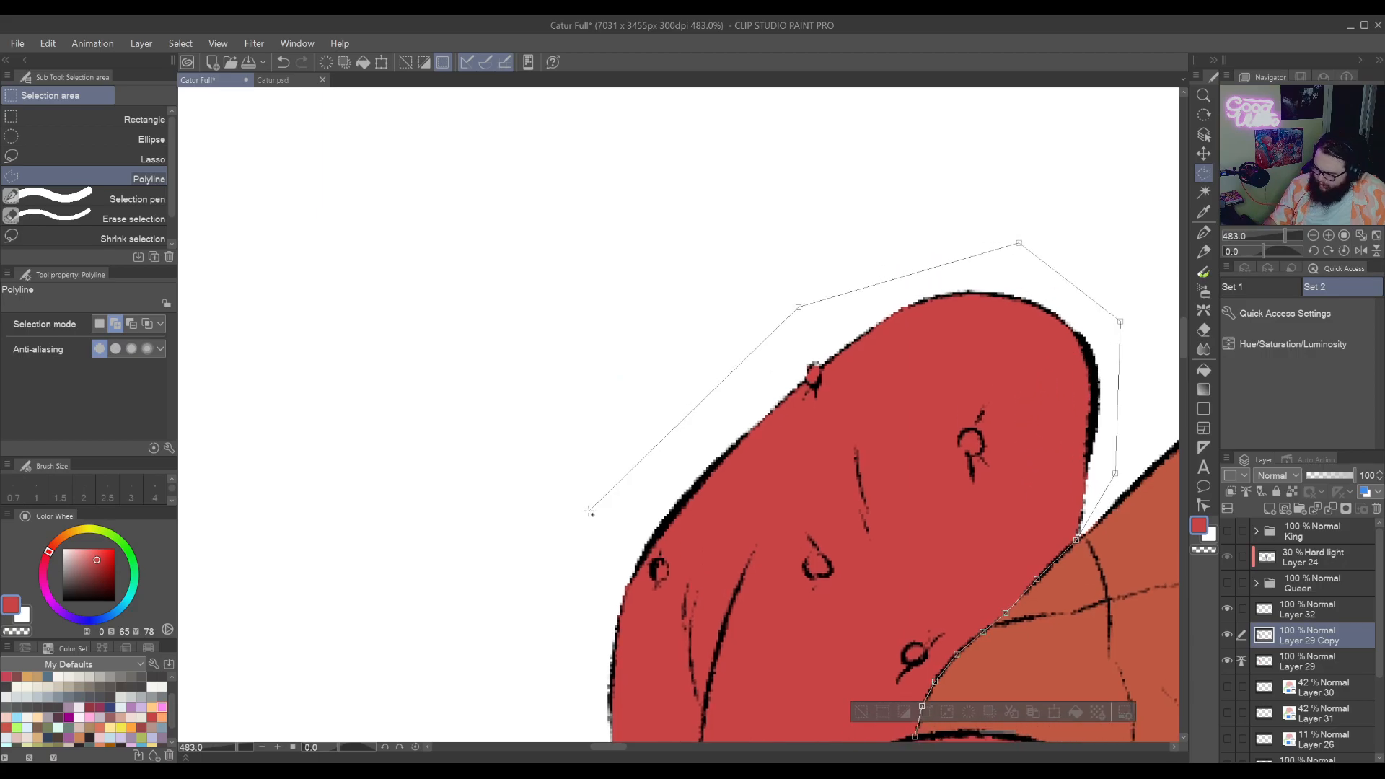
{"action": "left_click", "coordinate": [590, 511]}
{"action": "scroll", "coordinate": [804, 387], "scroll_direction": "down", "scroll_amount": 8}
{"action": "scroll", "coordinate": [720, 572], "scroll_direction": "down", "scroll_amount": 4}
{"action": "left_click", "coordinate": [658, 351]}
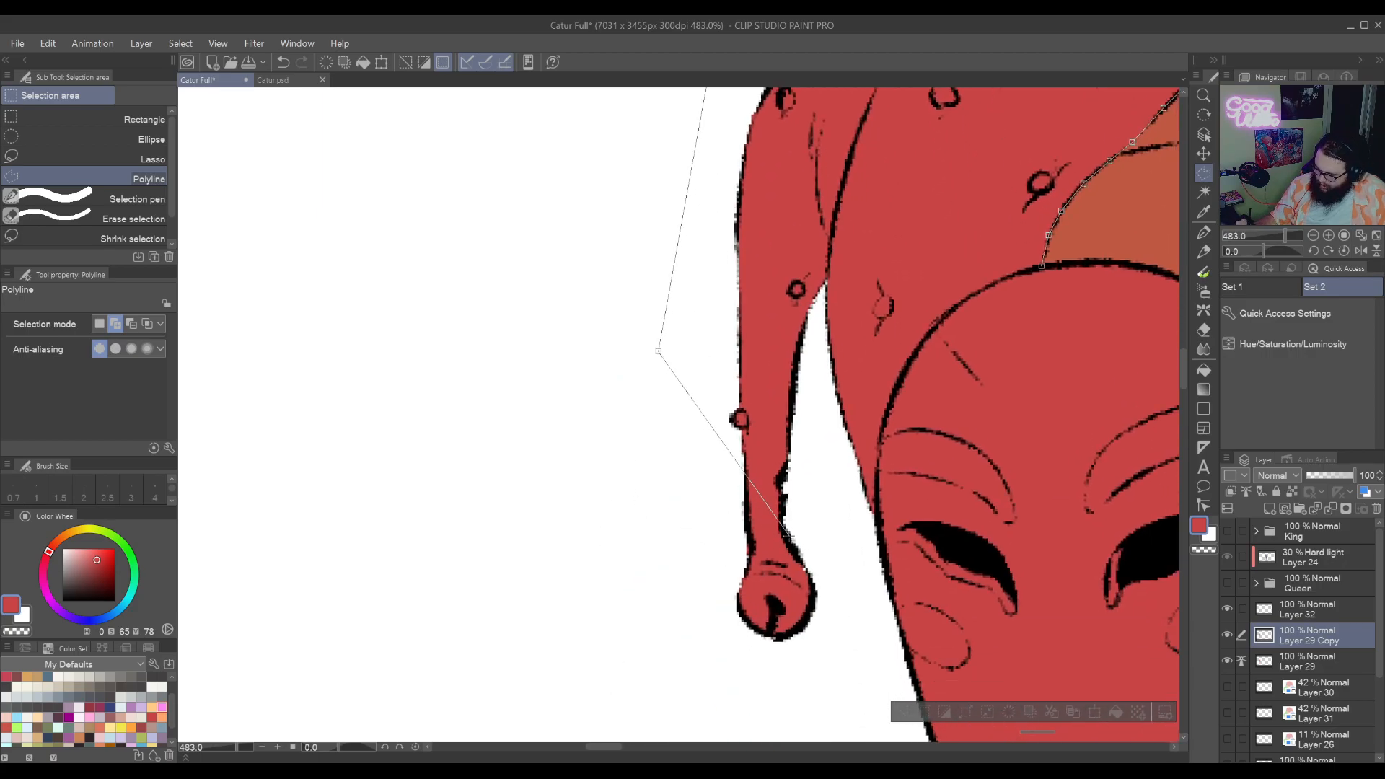
{"action": "left_click", "coordinate": [727, 582]}
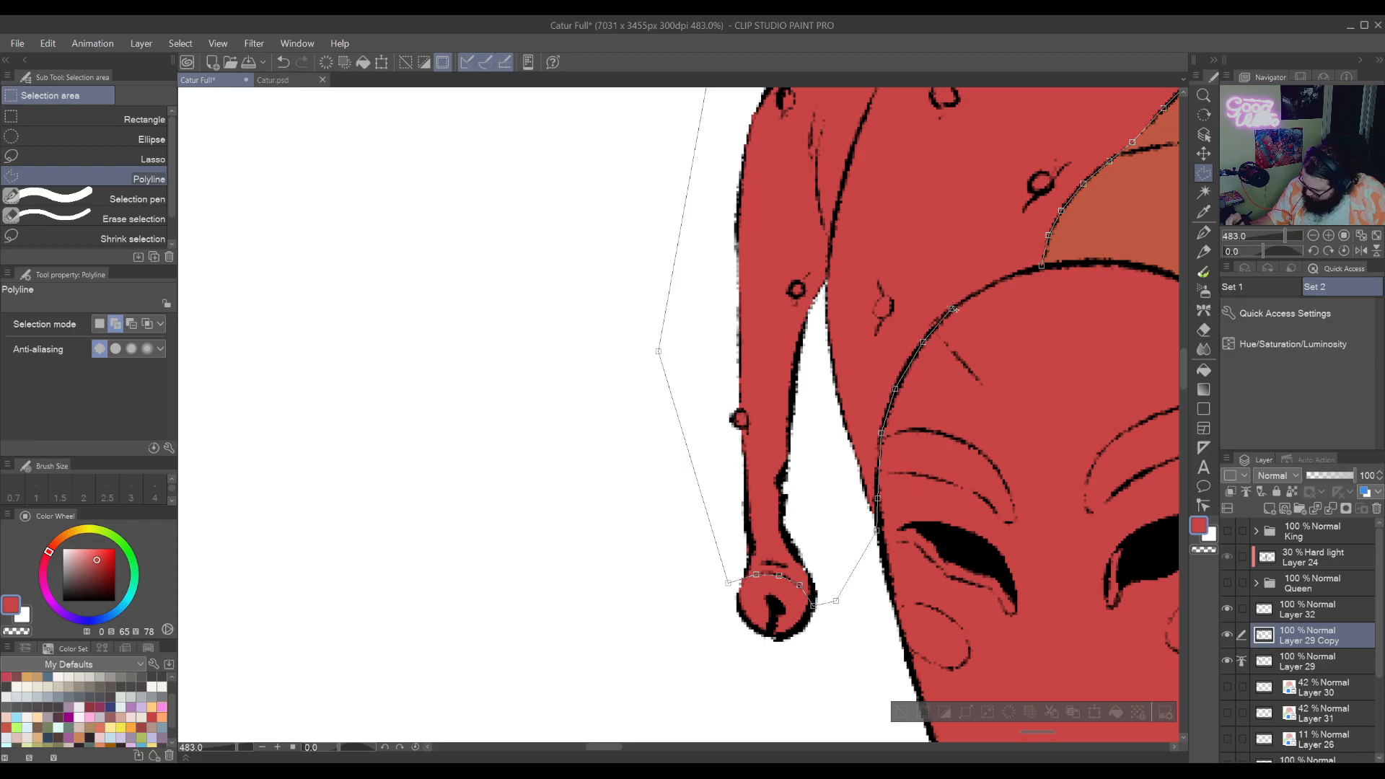
{"action": "double_click", "coordinate": [1180, 91]}
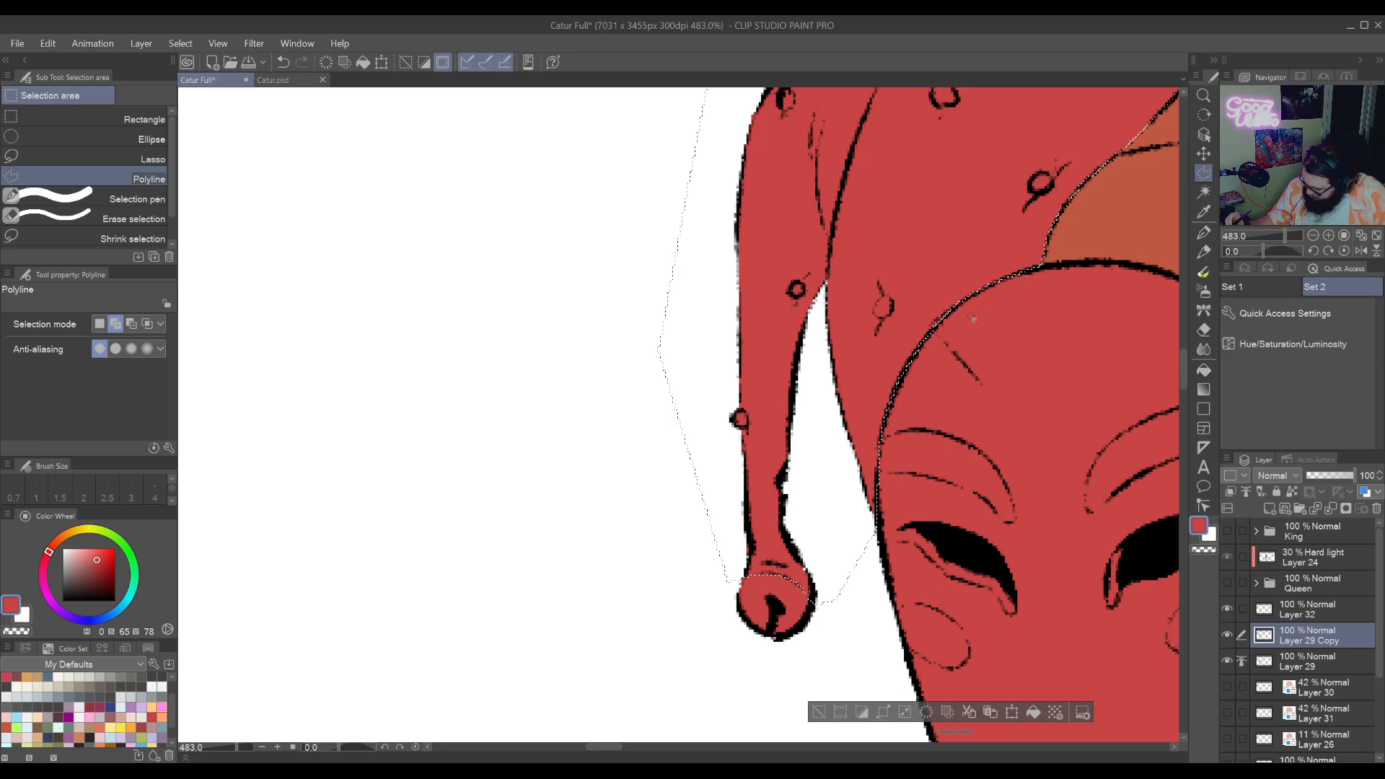
Cut the small bead on the left horn's outer edge, above the bell, out of the selection
{"action": "left_click_drag", "start_coordinate": [722, 422], "coordinate": [816, 487]}
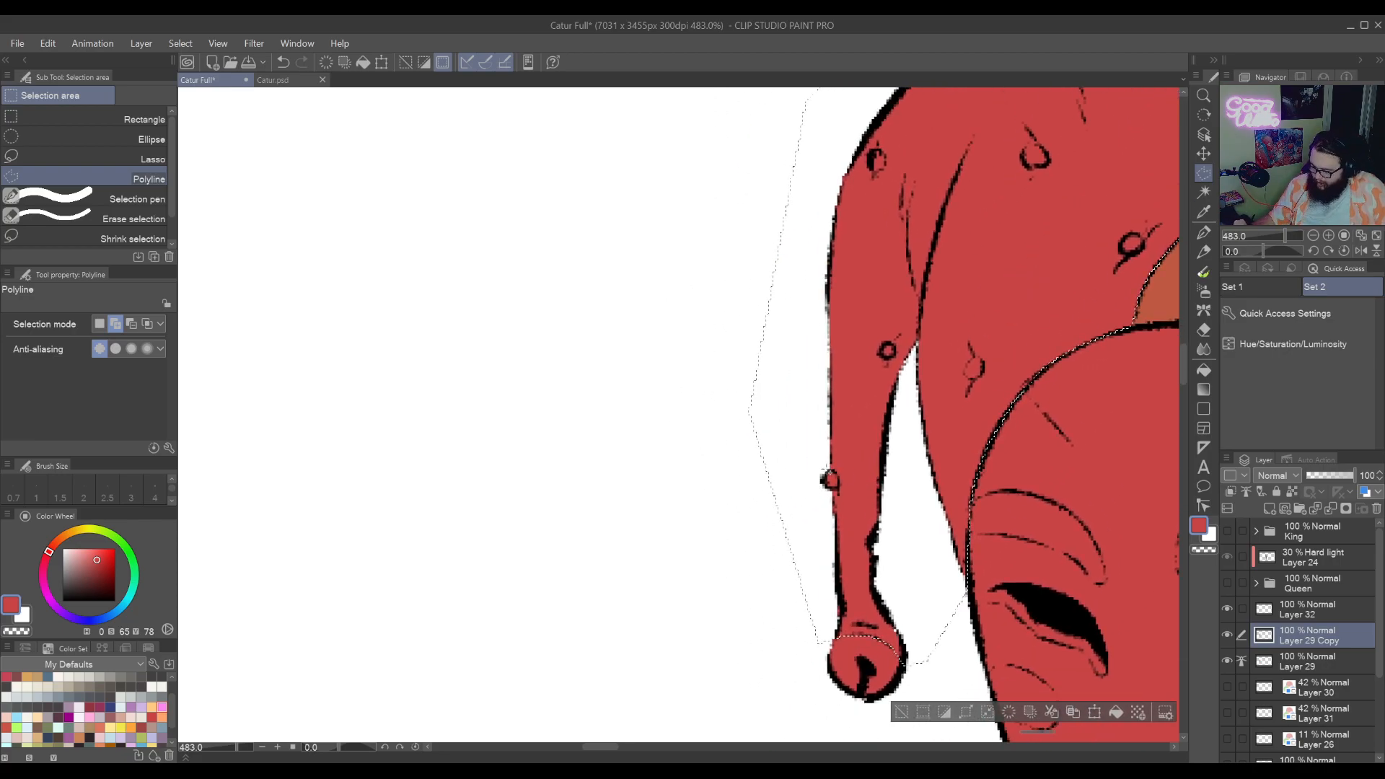
{"action": "left_click", "coordinate": [816, 487], "text": "ctrl"}
{"action": "left_click", "coordinate": [838, 480]}
{"action": "left_click", "coordinate": [839, 491]}
{"action": "left_click", "coordinate": [822, 491]}
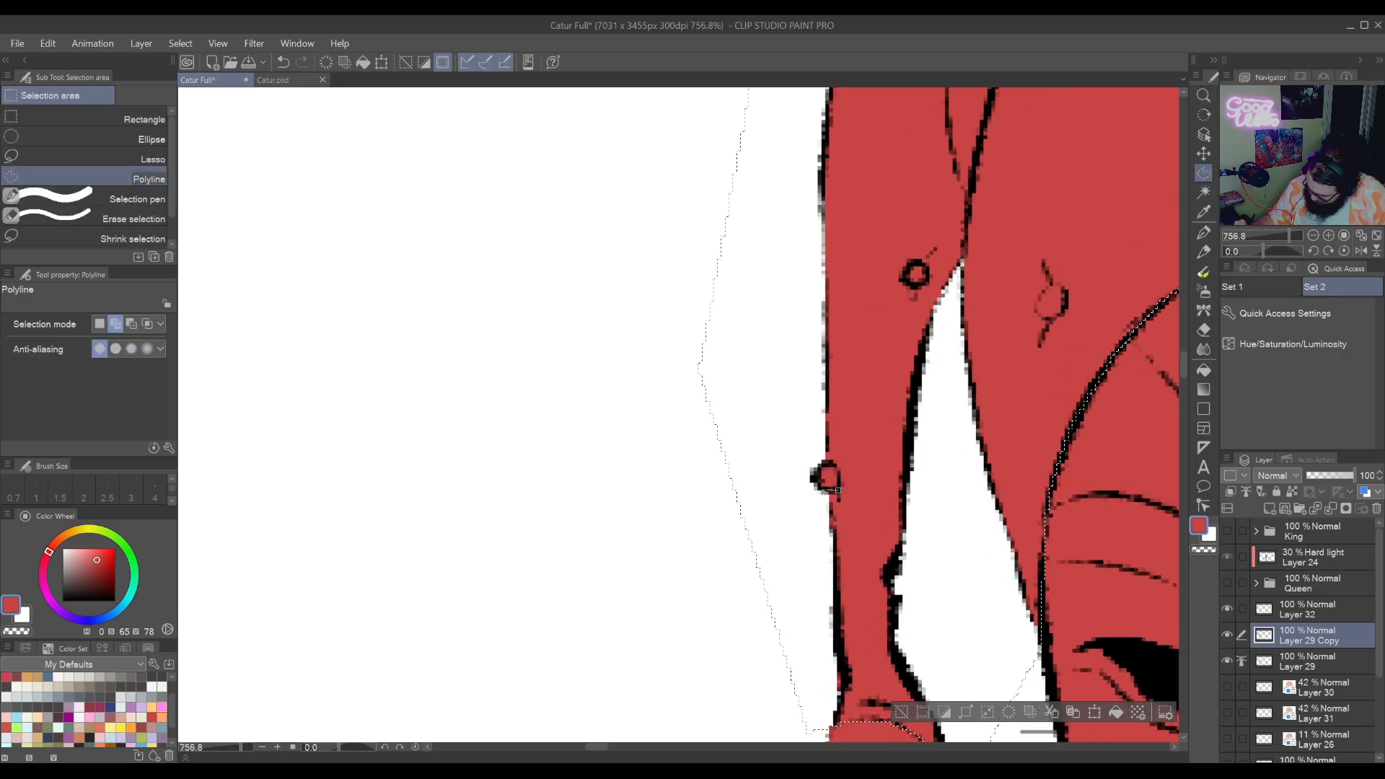
{"action": "left_click", "coordinate": [814, 479]}
{"action": "left_click", "coordinate": [820, 465]}
{"action": "left_click", "coordinate": [833, 463]}
{"action": "left_click", "coordinate": [838, 481]}
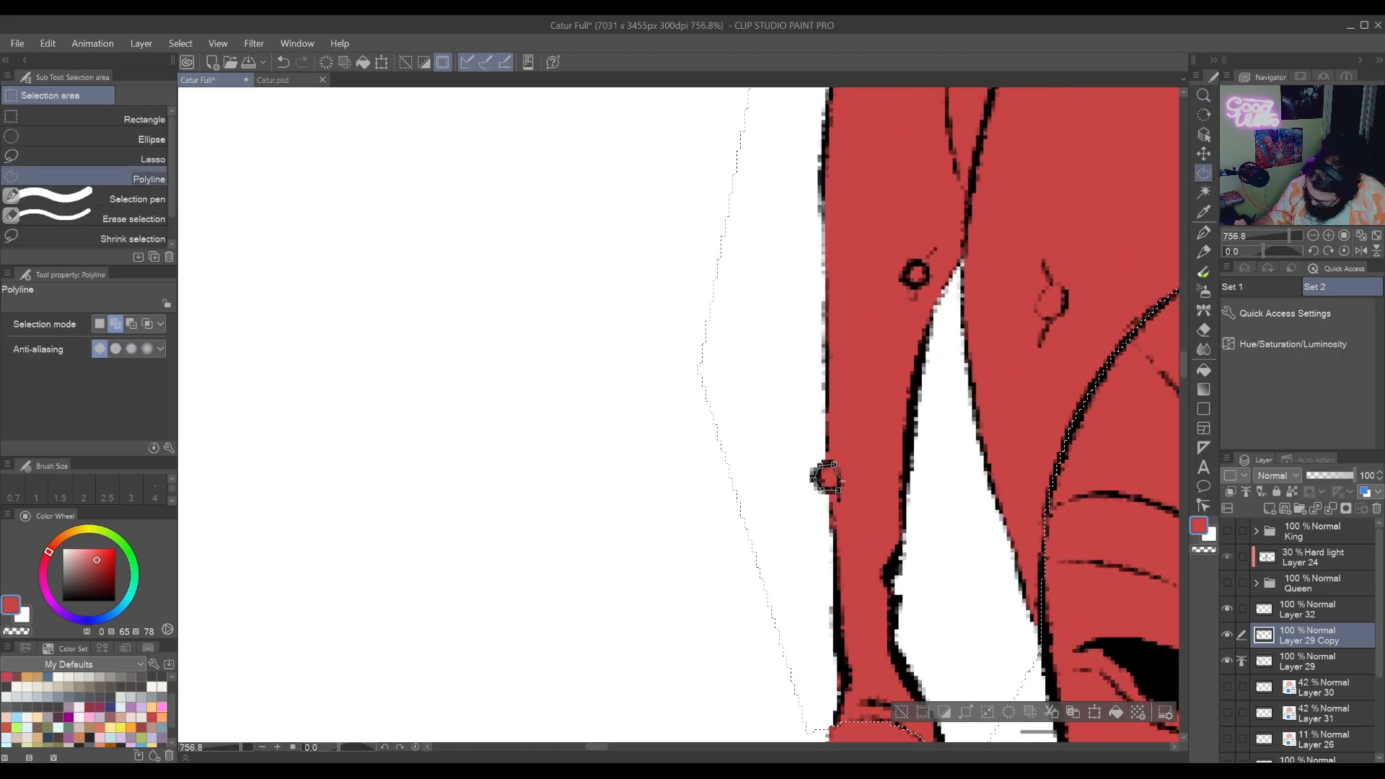
Cut the bead on the left horn beside the mask's upper left edge out of the selection
{"action": "left_click", "coordinate": [1038, 318]}
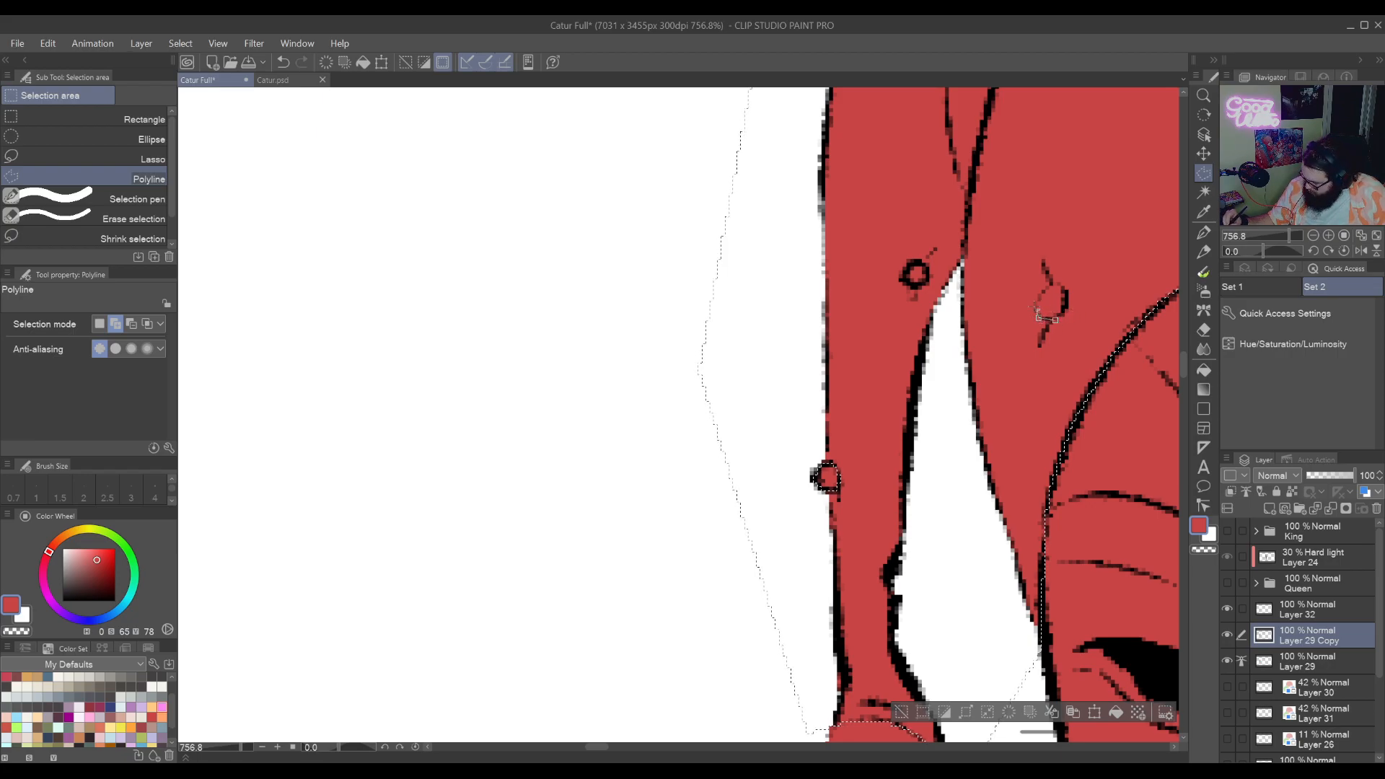
{"action": "left_click", "coordinate": [1035, 306]}
{"action": "left_click", "coordinate": [1044, 291]}
{"action": "left_click", "coordinate": [1056, 286]}
{"action": "left_click", "coordinate": [1067, 298]}
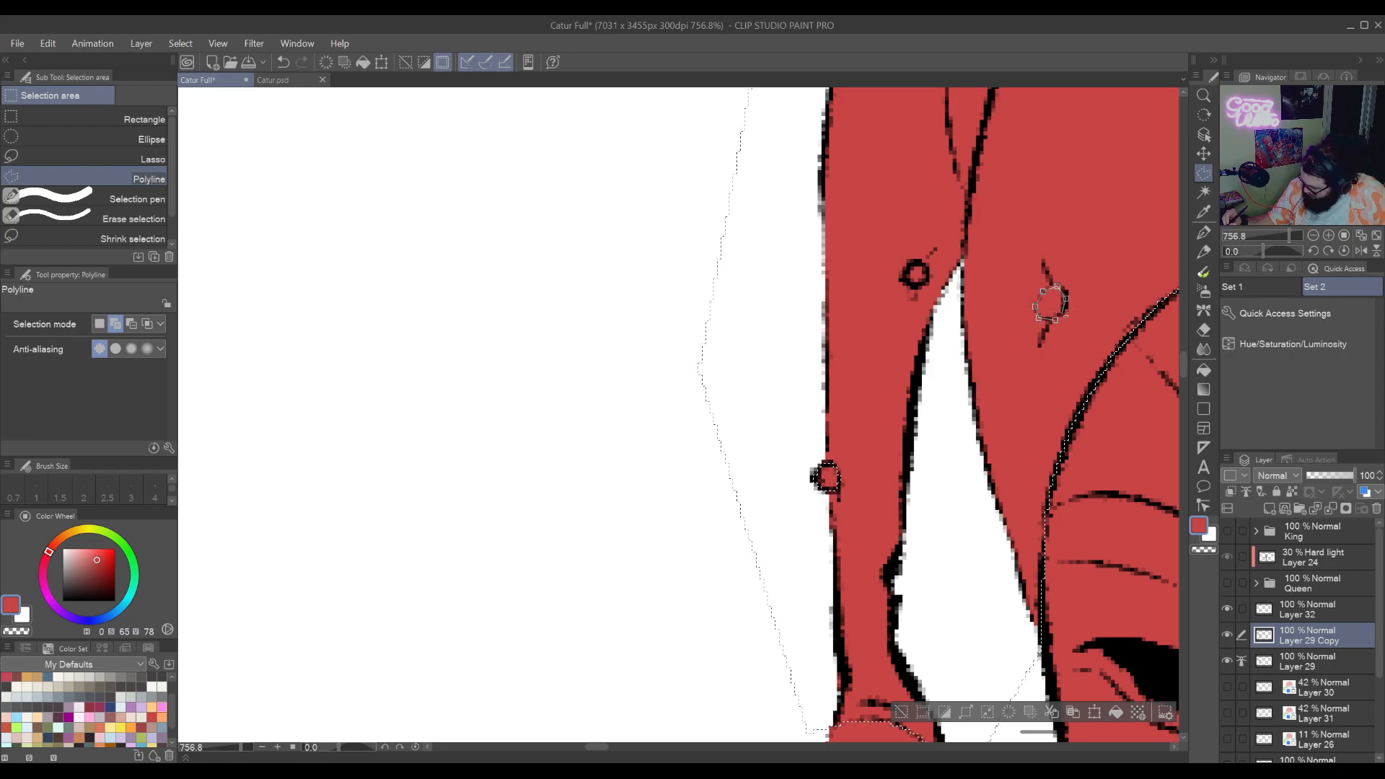
{"action": "left_click", "coordinate": [1066, 313]}
{"action": "left_click", "coordinate": [1039, 318]}
Cut the round bead at the inner fold of the left horn's hanging part out of the selection
{"action": "left_click_drag", "start_coordinate": [906, 305], "coordinate": [915, 483]}
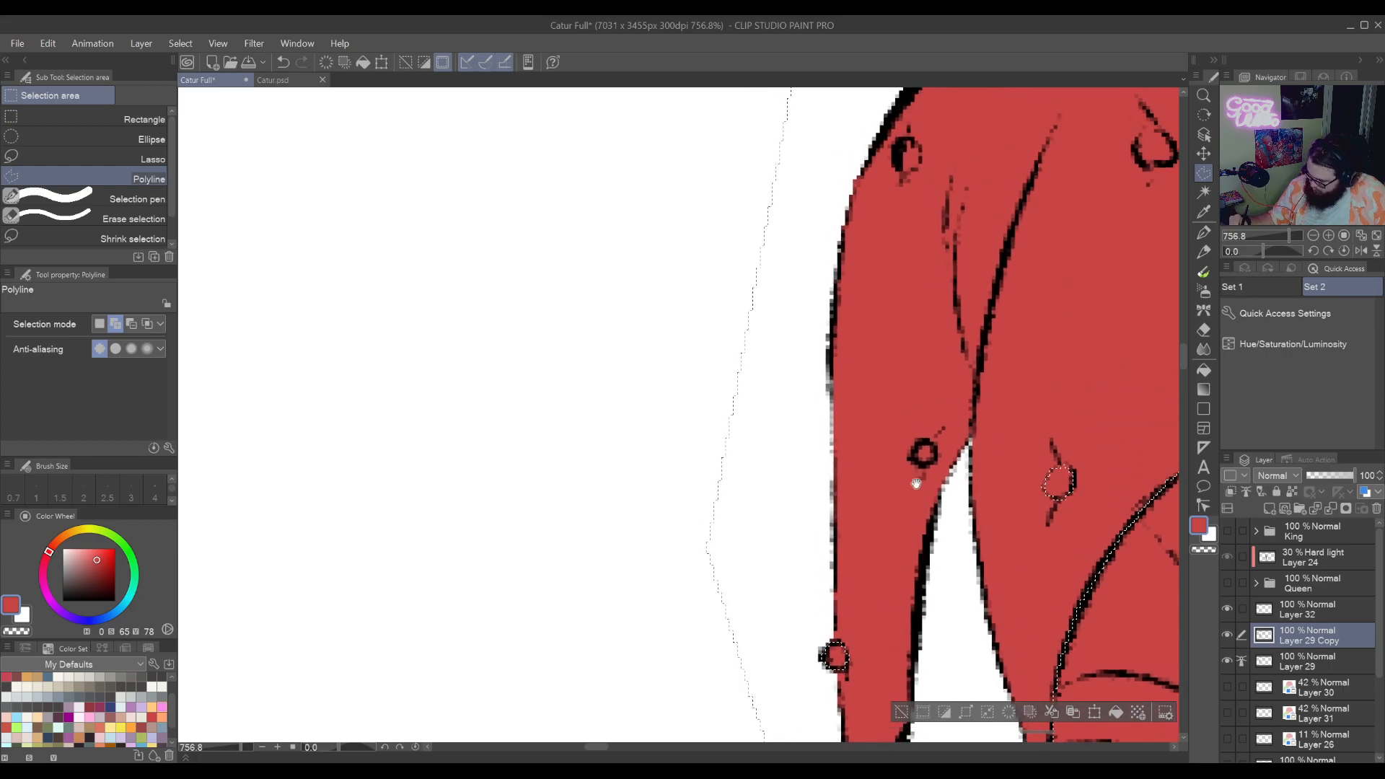
{"action": "left_click", "coordinate": [920, 463]}
{"action": "left_click", "coordinate": [912, 456]}
{"action": "left_click", "coordinate": [918, 442]}
{"action": "left_click", "coordinate": [931, 440]}
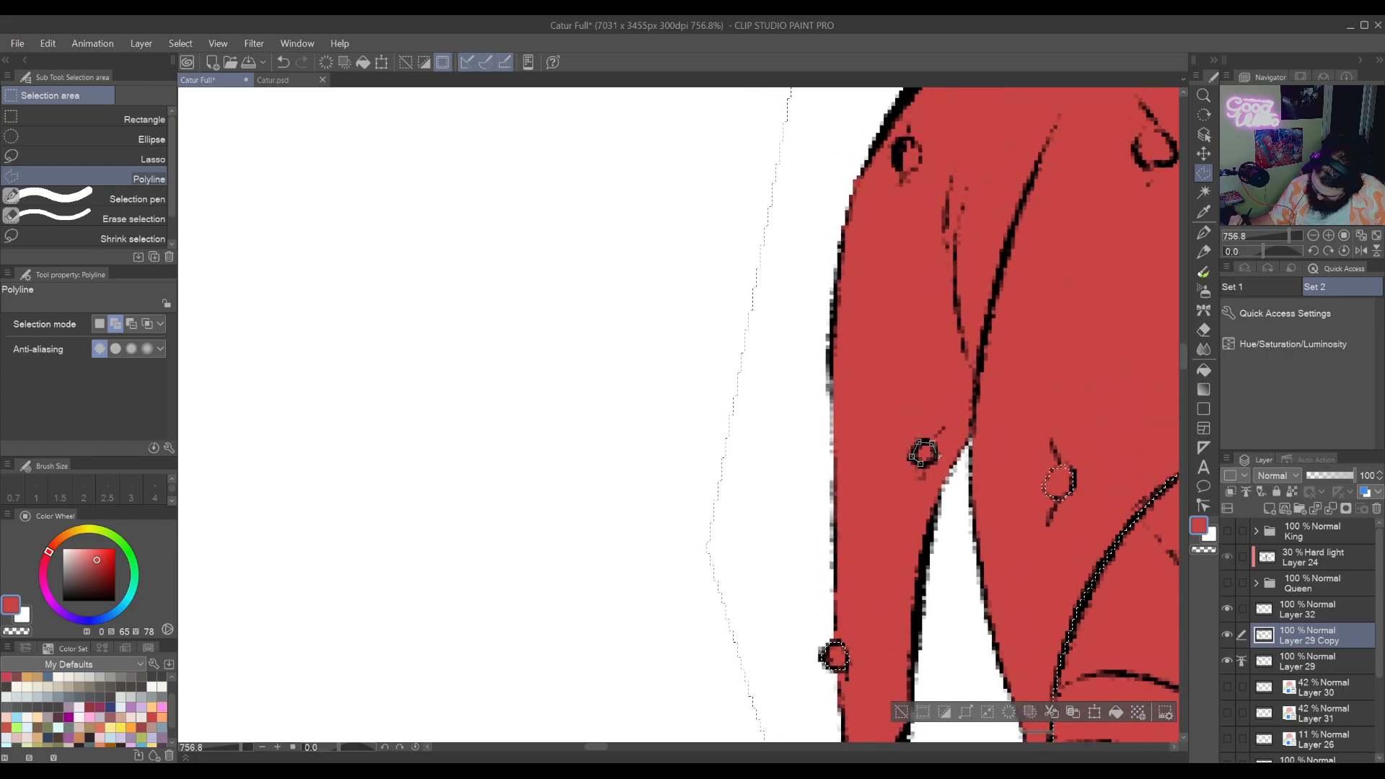
{"action": "left_click", "coordinate": [937, 452]}
{"action": "left_click", "coordinate": [929, 465]}
{"action": "left_click", "coordinate": [920, 464]}
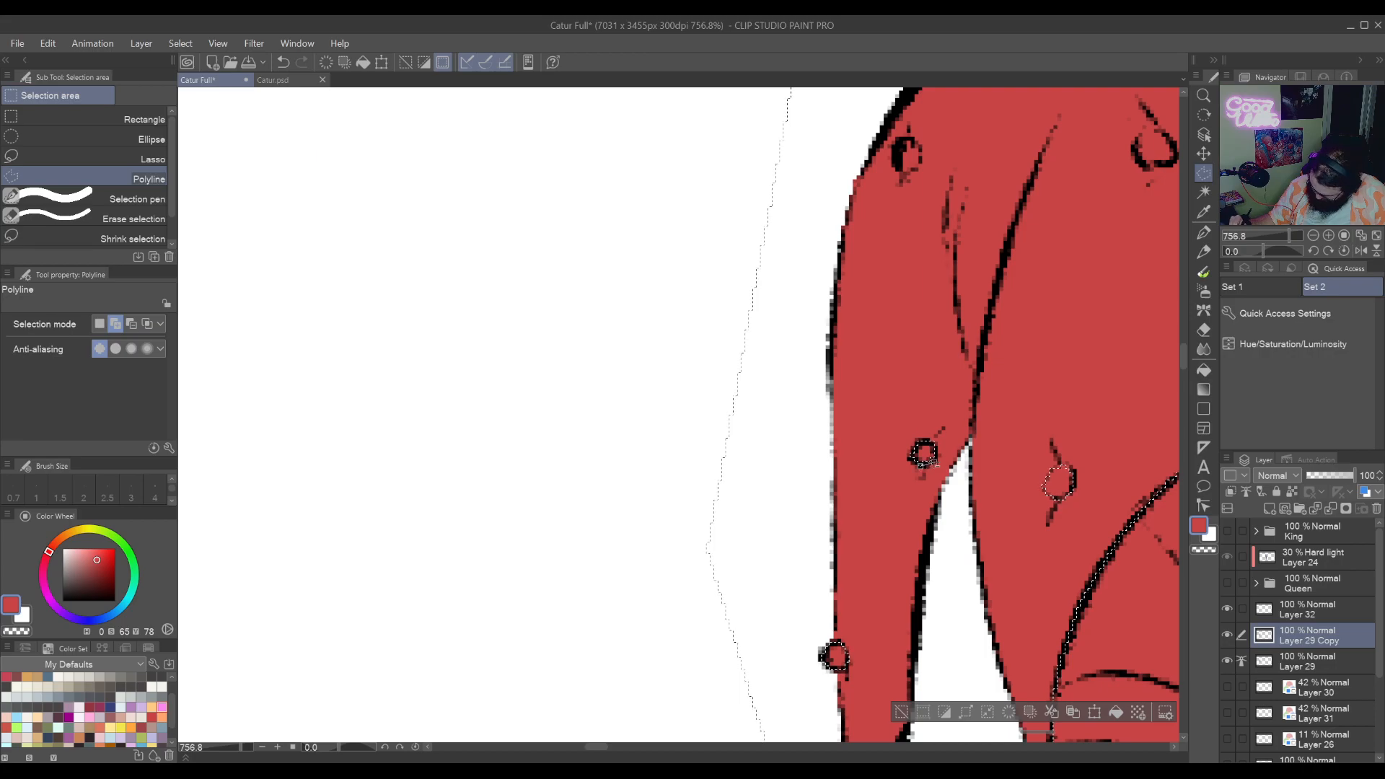
Cut the beads at the left horn's outer bend and on its upper outline out of the selection
{"action": "left_click_drag", "start_coordinate": [975, 247], "coordinate": [931, 564]}
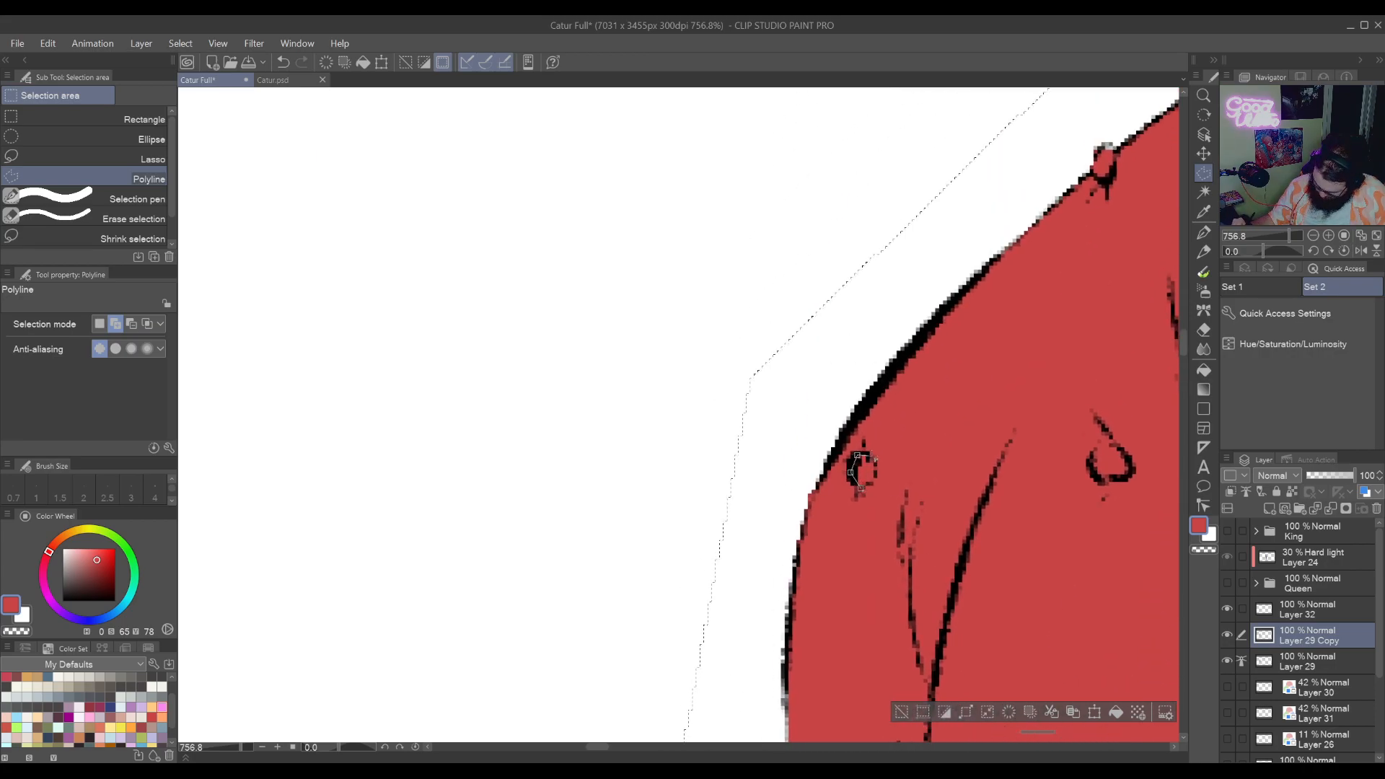
{"action": "left_click", "coordinate": [878, 467]}
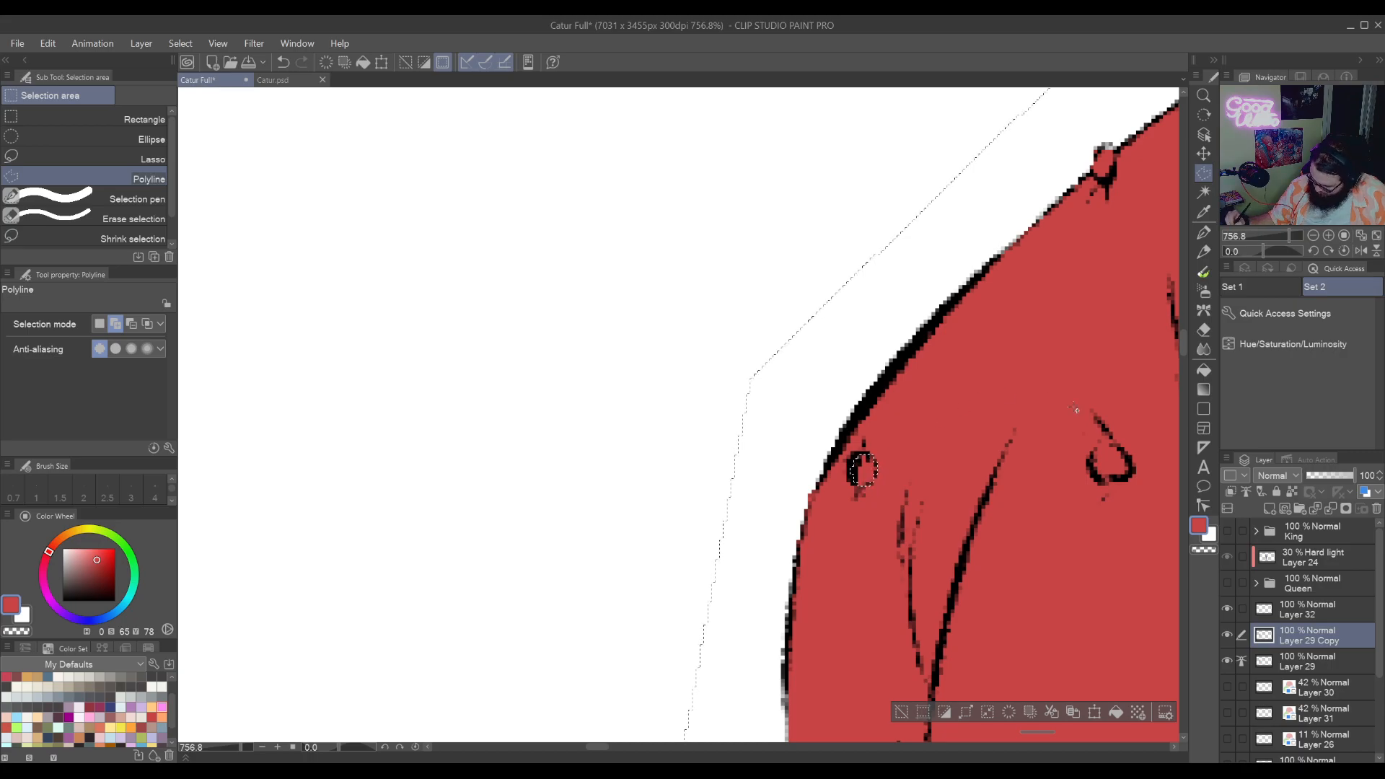
{"action": "left_click_drag", "start_coordinate": [1069, 397], "coordinate": [833, 657]}
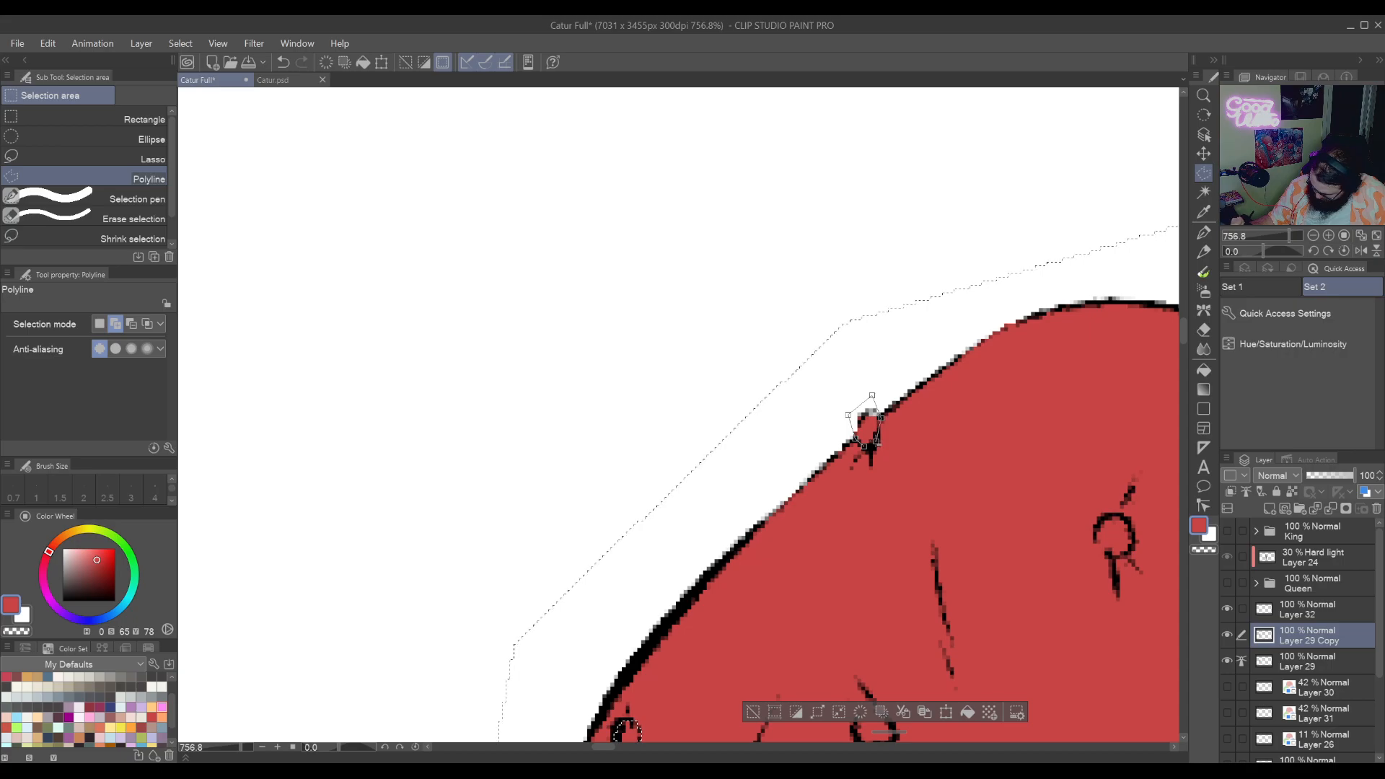
{"action": "left_click_drag", "start_coordinate": [859, 432], "coordinate": [1043, 455]}
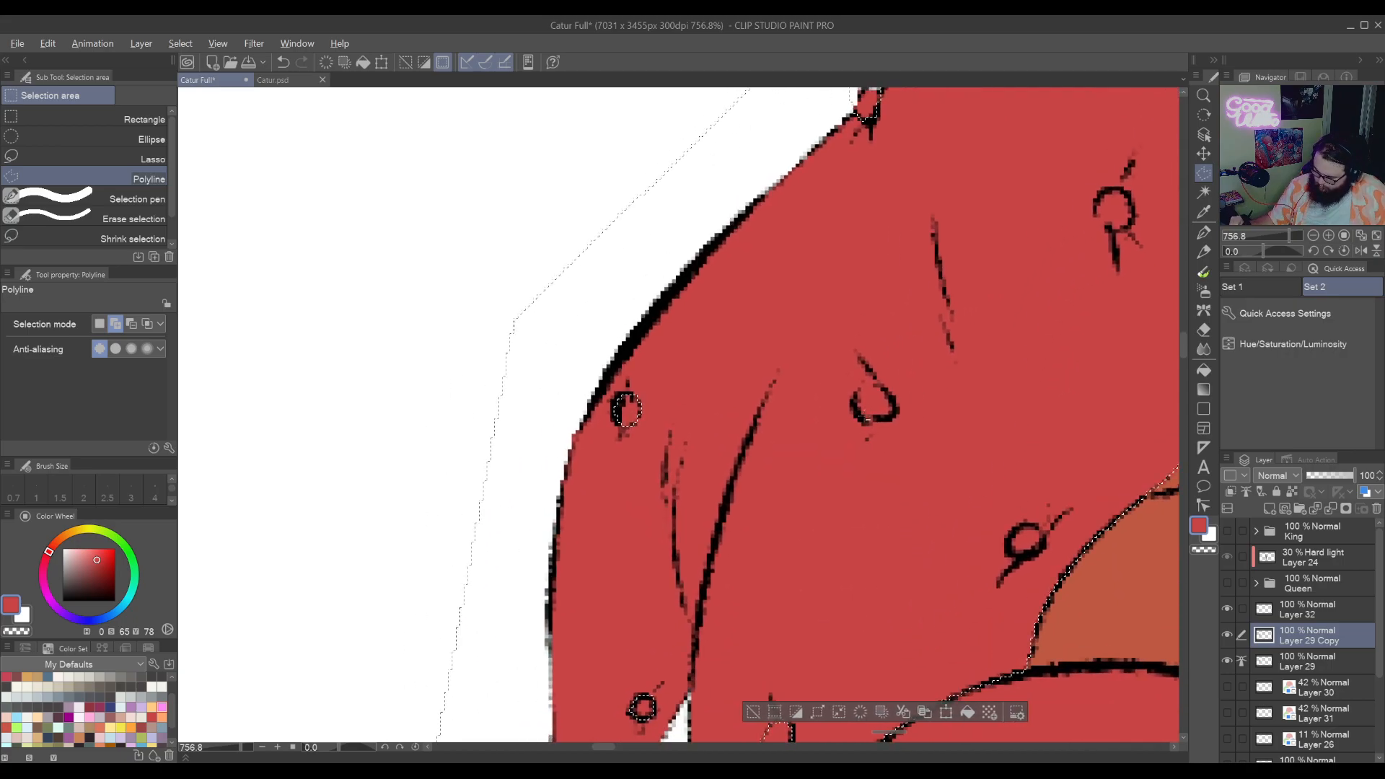
Cut the teardrop-shaped bead in the middle of the left horn out of the selection
{"action": "left_click", "coordinate": [863, 420]}
{"action": "left_click", "coordinate": [852, 405]}
{"action": "left_click", "coordinate": [857, 389]}
{"action": "left_click", "coordinate": [871, 382]}
{"action": "left_click", "coordinate": [887, 391]}
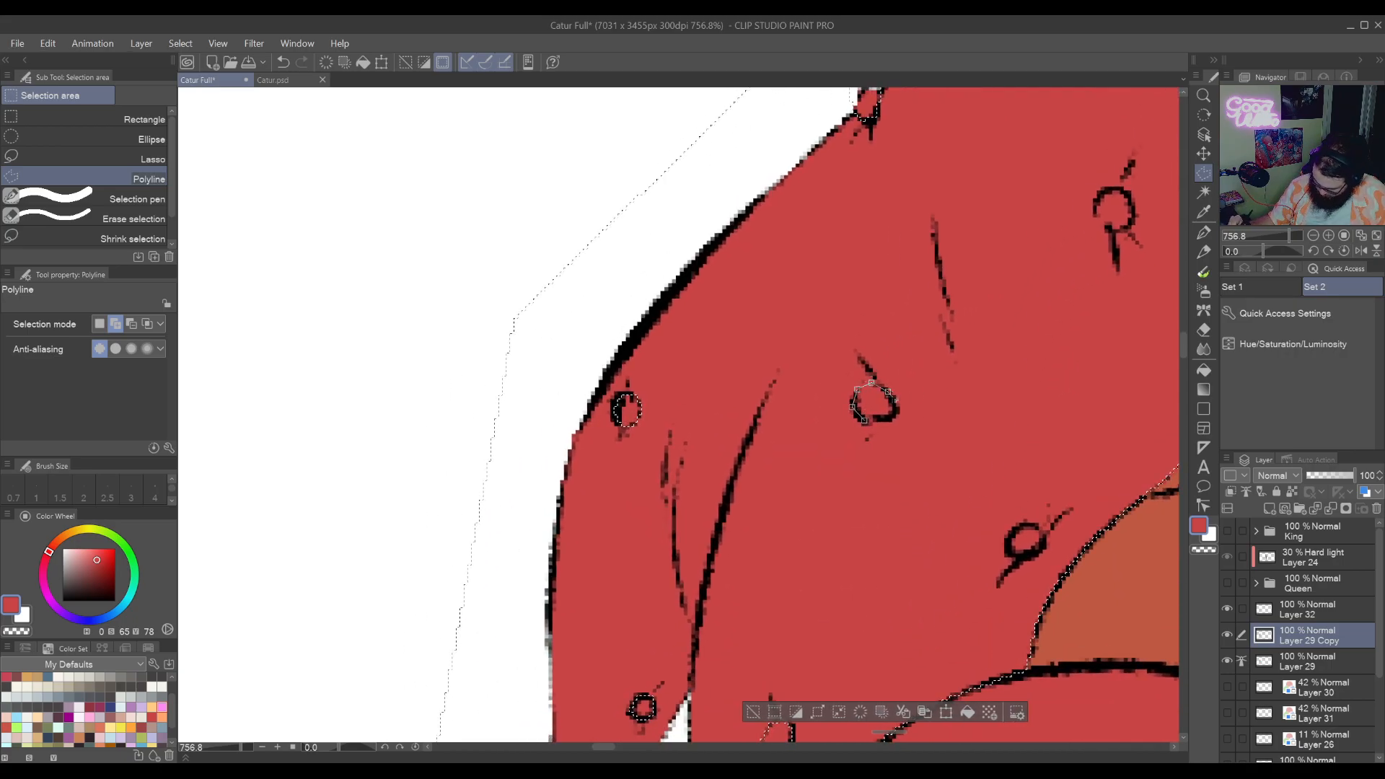
{"action": "left_click", "coordinate": [896, 408]}
{"action": "left_click", "coordinate": [885, 420]}
{"action": "left_click", "coordinate": [873, 422]}
{"action": "left_click", "coordinate": [864, 420]}
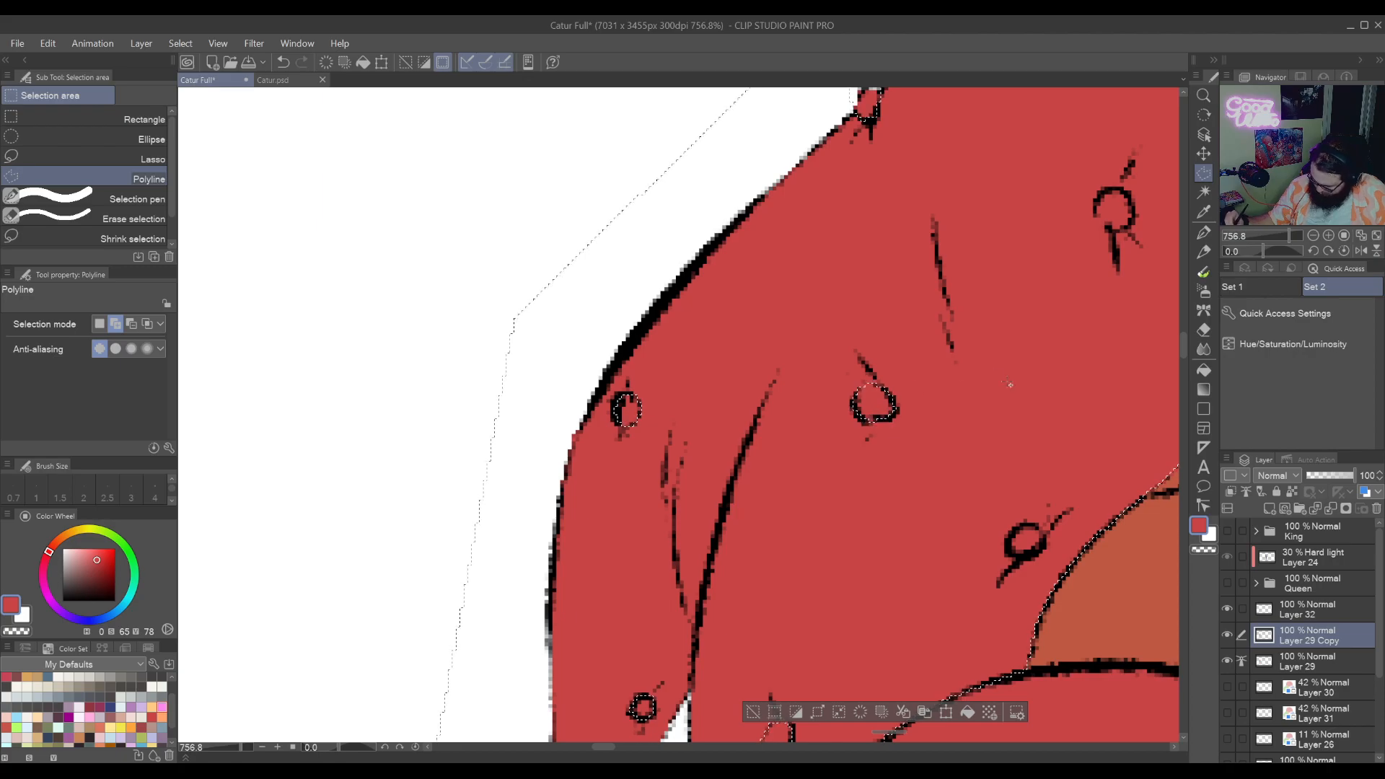
Cut the bead on the left horn closest to the right horn's seam out of the selection
{"action": "left_click", "coordinate": [1020, 555]}
{"action": "left_click", "coordinate": [1007, 551]}
{"action": "left_click", "coordinate": [1009, 537]}
{"action": "left_click", "coordinate": [1016, 529]}
{"action": "left_click", "coordinate": [1028, 524]}
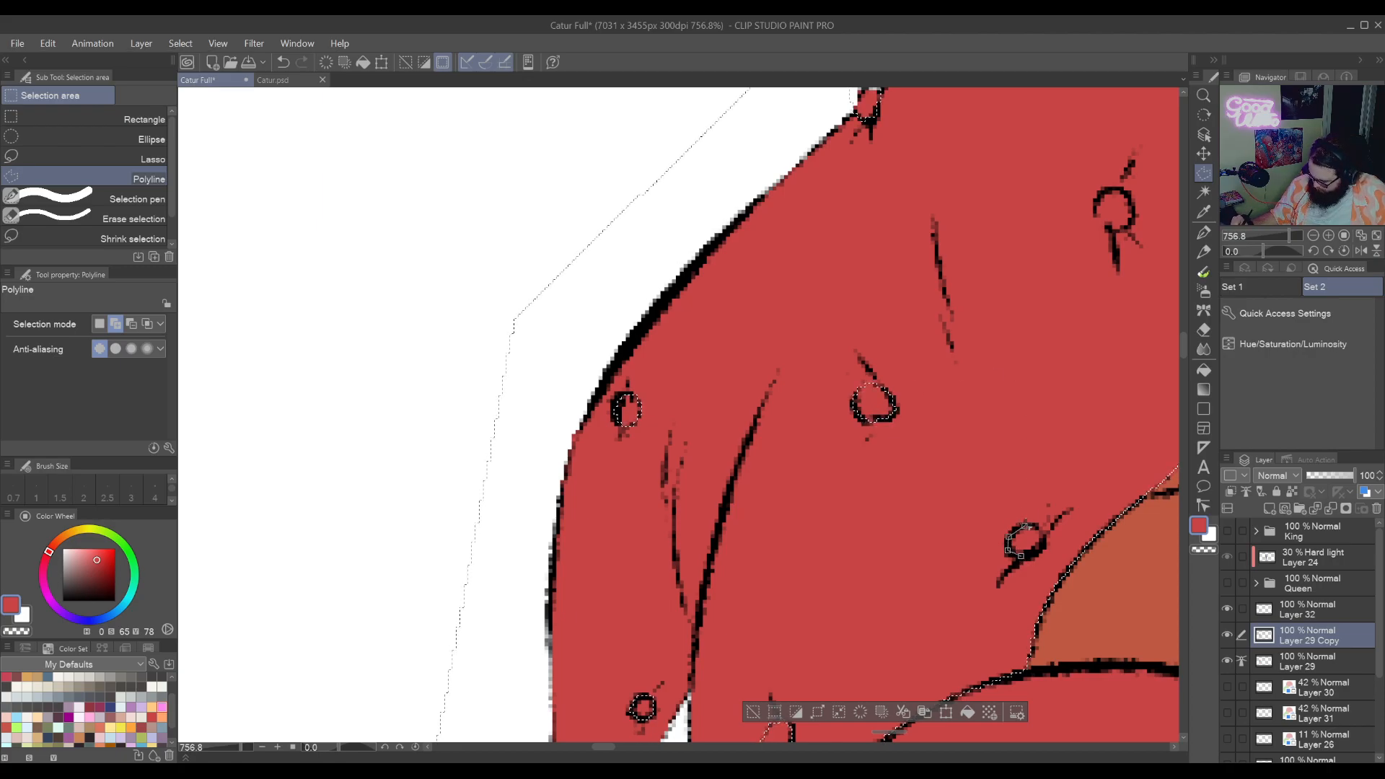
{"action": "left_click", "coordinate": [1039, 528]}
{"action": "left_click", "coordinate": [1043, 541]}
{"action": "left_click", "coordinate": [1039, 551]}
{"action": "left_click", "coordinate": [1029, 556]}
{"action": "left_click", "coordinate": [1021, 556]}
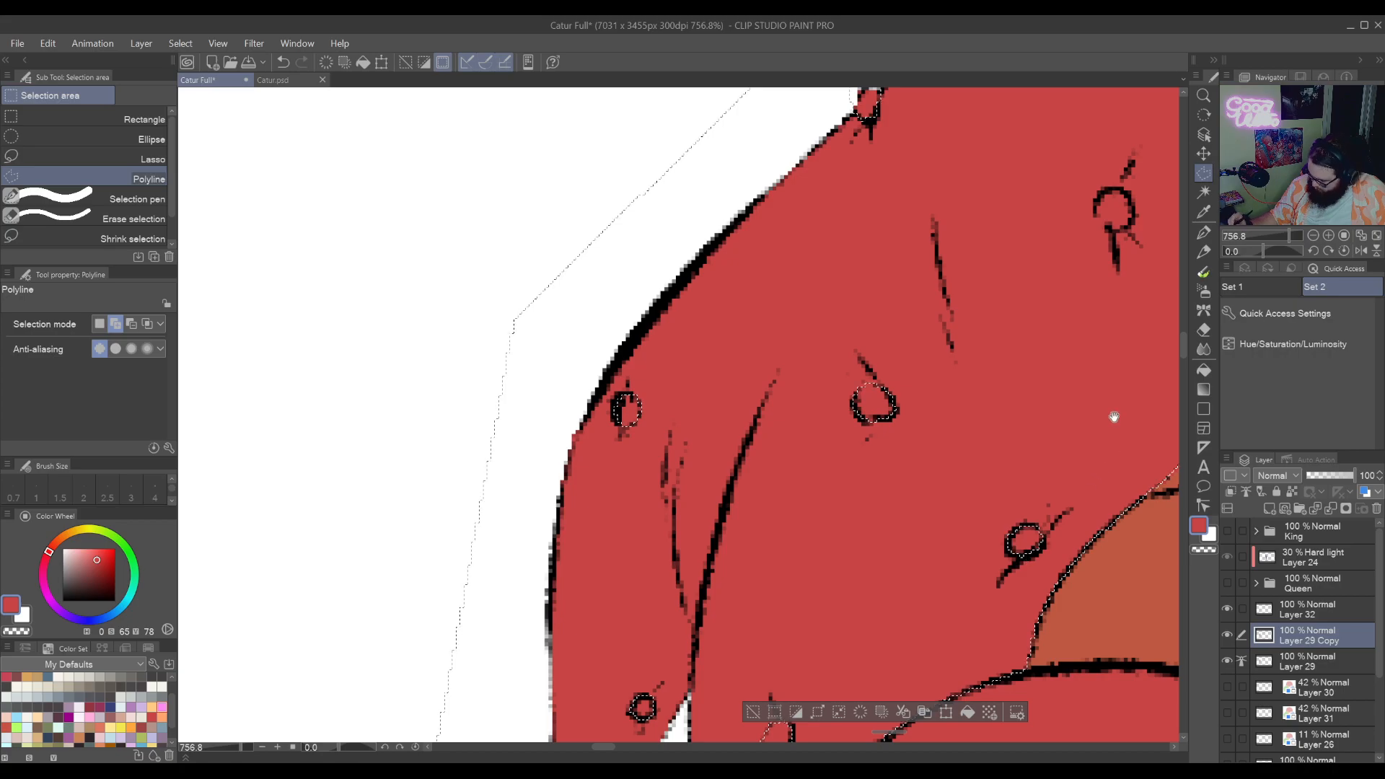
Cut the large round bead near the top of the left horn out of the selection
{"action": "left_click_drag", "start_coordinate": [1110, 415], "coordinate": [937, 652]}
{"action": "left_click", "coordinate": [920, 452]}
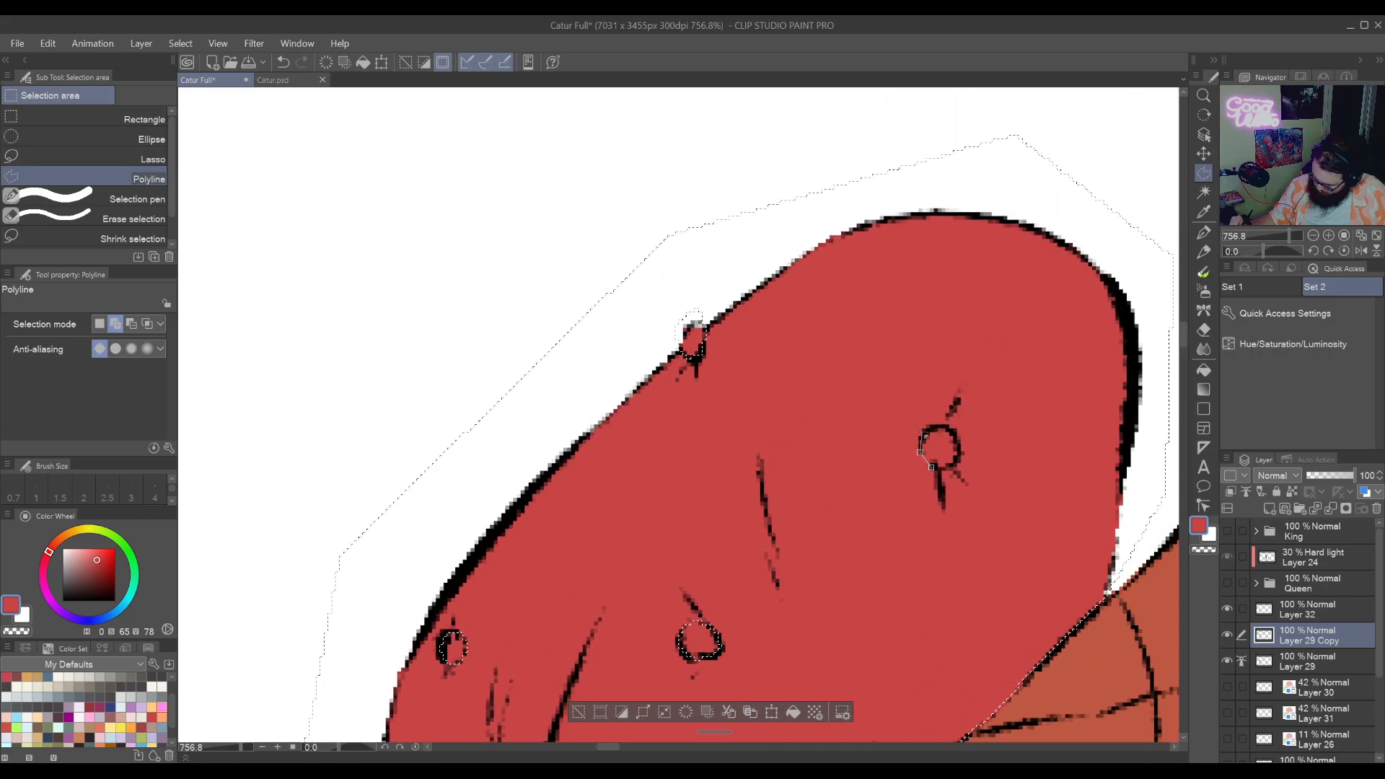
{"action": "left_click", "coordinate": [923, 431]}
{"action": "left_click", "coordinate": [937, 426]}
{"action": "left_click", "coordinate": [952, 430]}
{"action": "left_click", "coordinate": [961, 447]}
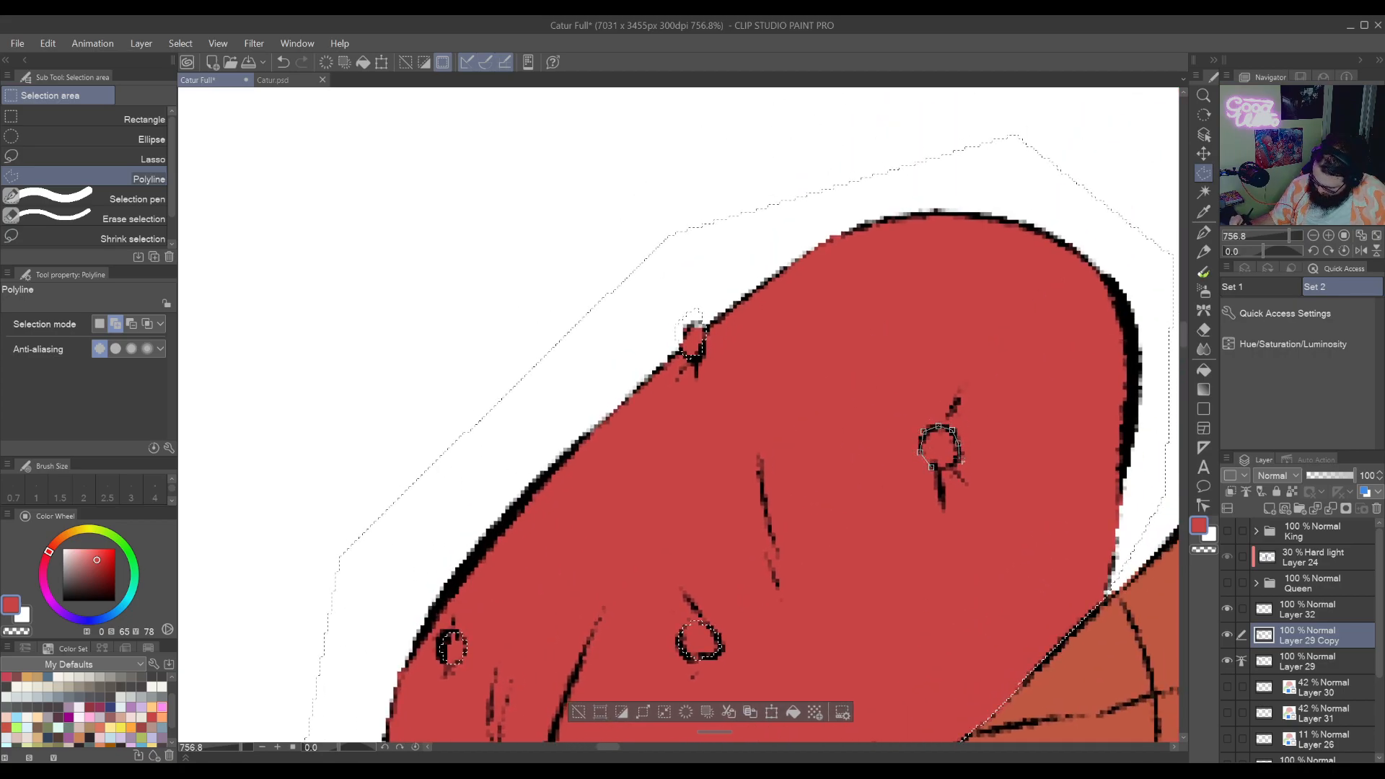
{"action": "left_click", "coordinate": [951, 466]}
{"action": "left_click", "coordinate": [932, 467]}
Restrict the selection to the silhouette, shift the left horn and neck piece to dark grey-green with Hue/Saturation/Luminosity, and deselect
{"action": "left_click_drag", "start_coordinate": [971, 626], "coordinate": [912, 505]}
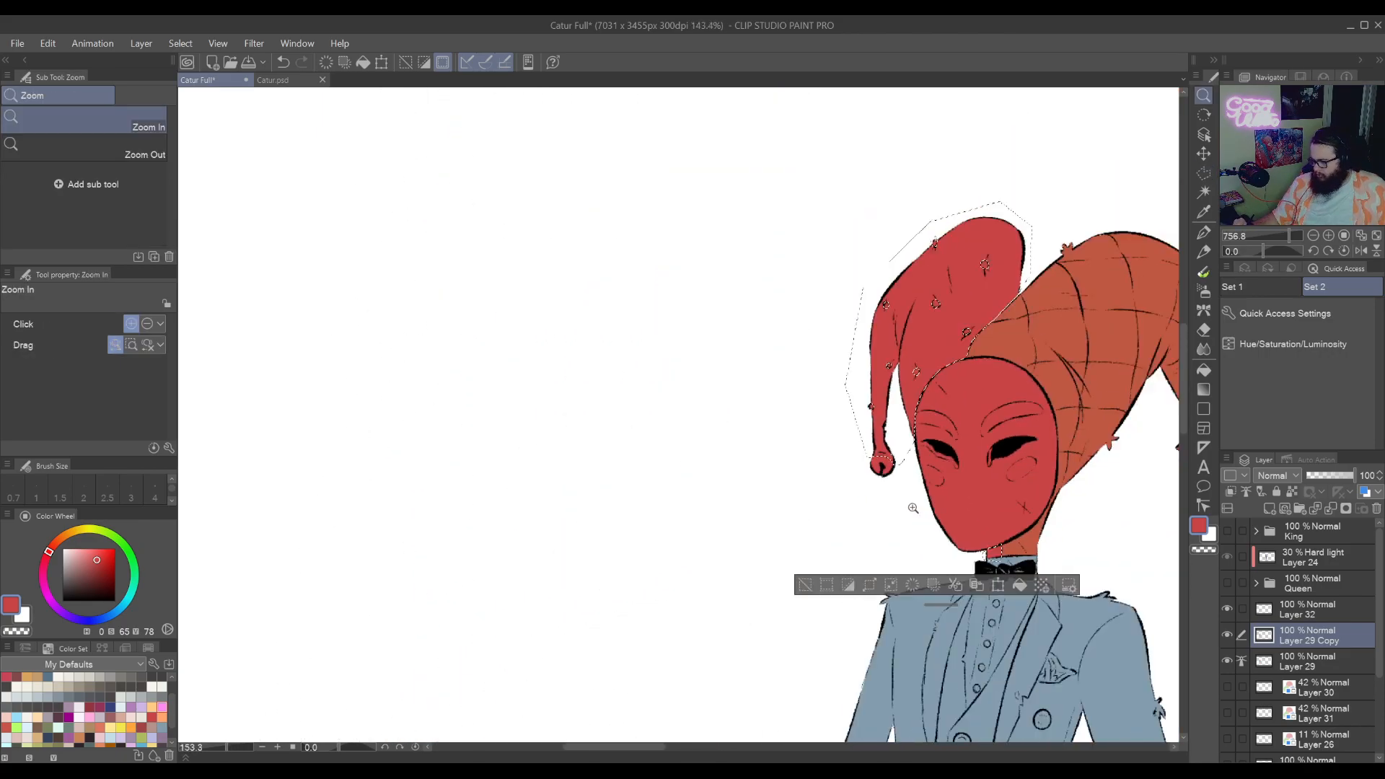
{"action": "left_click_drag", "start_coordinate": [1035, 560], "coordinate": [880, 668]}
{"action": "left_click_drag", "start_coordinate": [962, 566], "coordinate": [985, 595]}
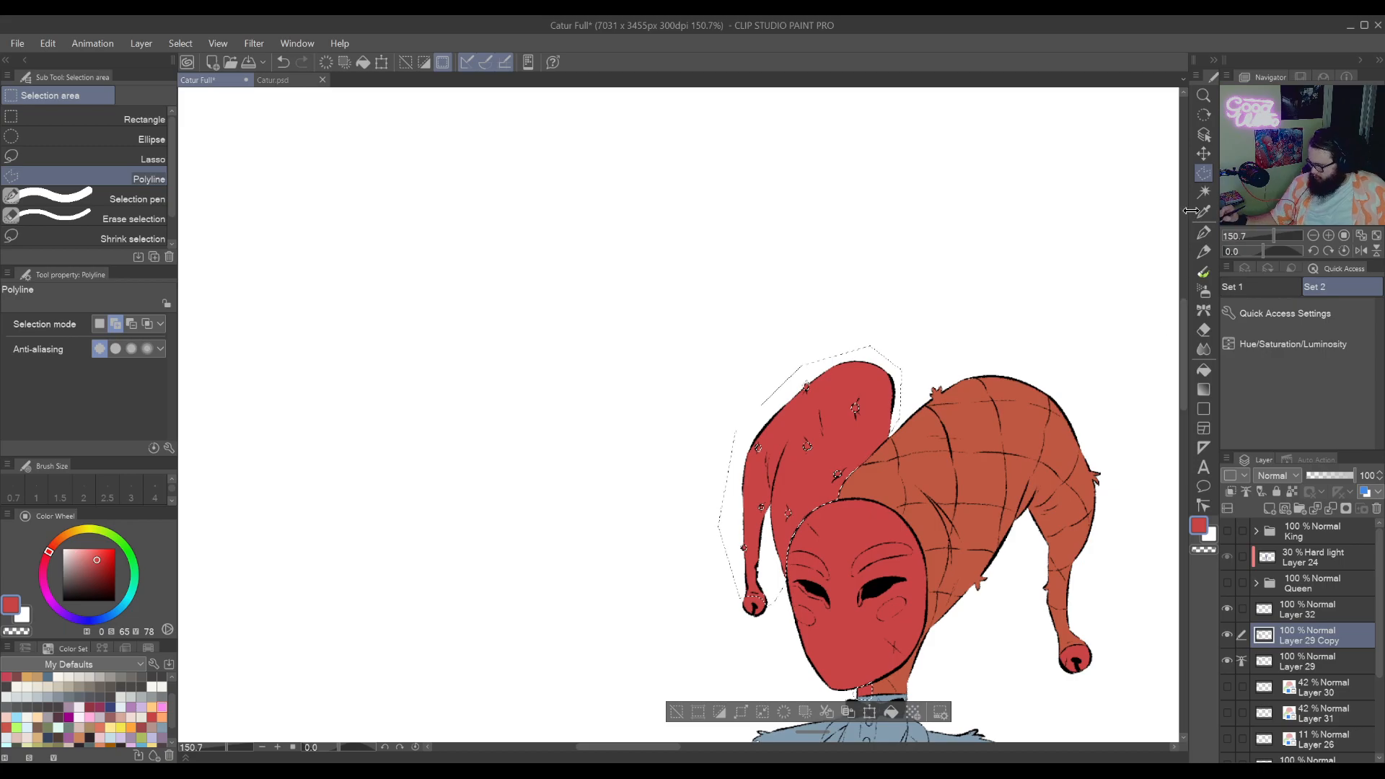
{"action": "left_click", "coordinate": [1203, 192]}
{"action": "left_click", "coordinate": [882, 356]}
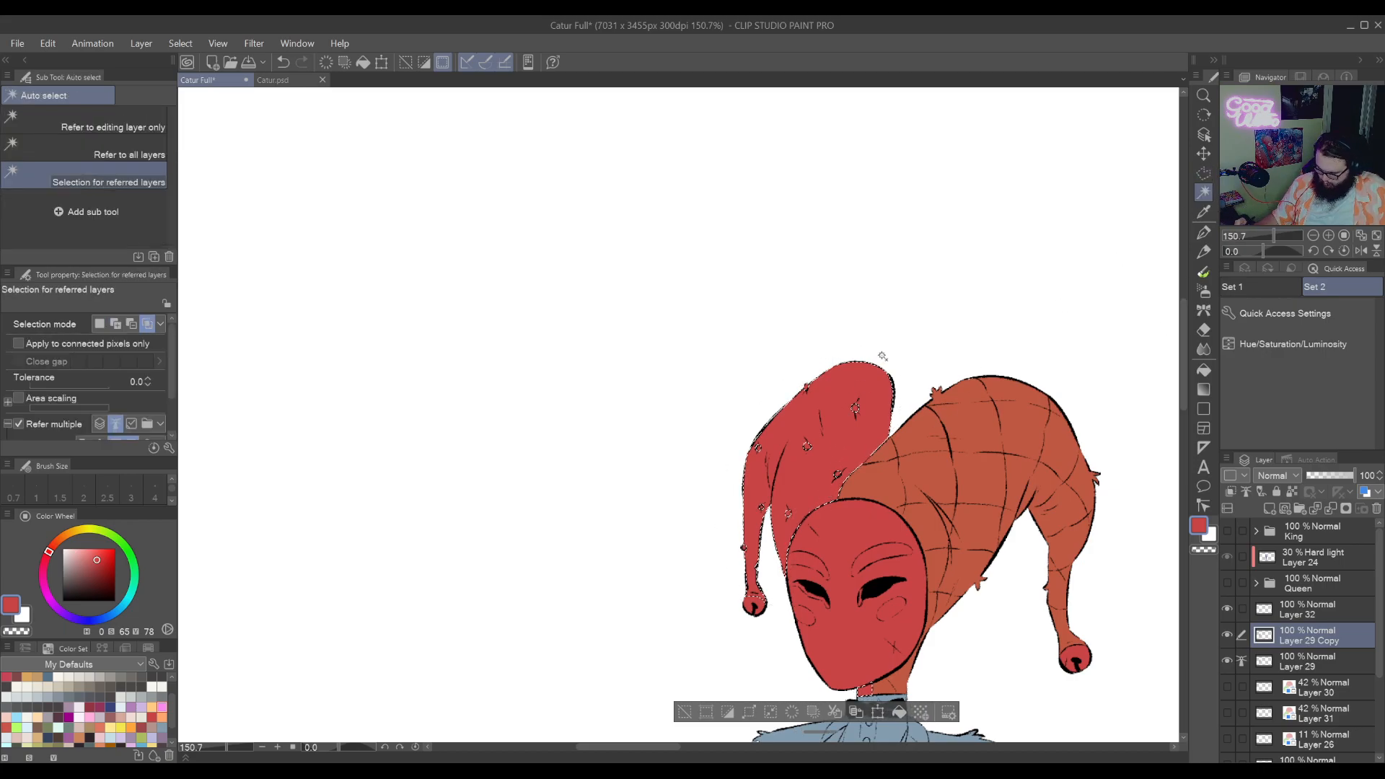
{"action": "left_click_drag", "start_coordinate": [1114, 468], "coordinate": [1045, 396]}
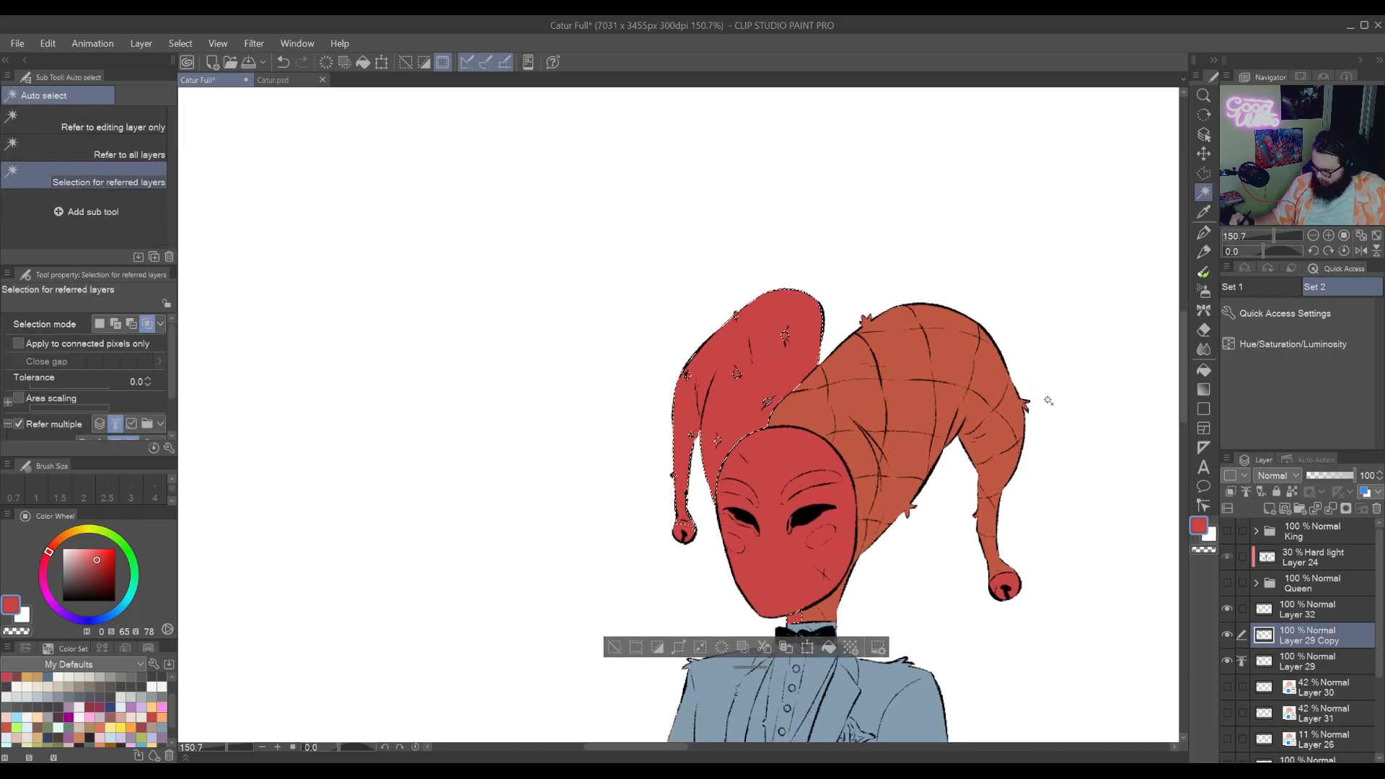
{"action": "left_click", "coordinate": [1243, 344]}
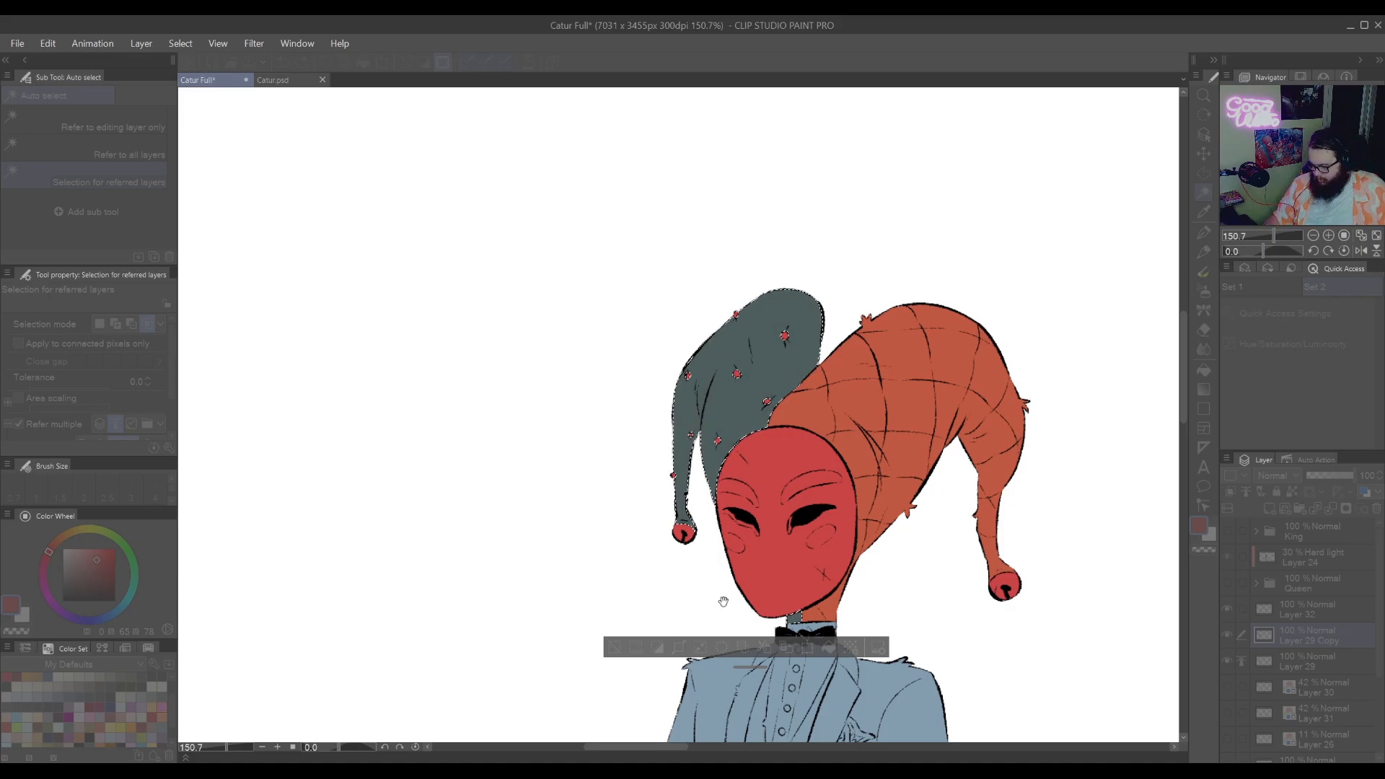
{"action": "scroll", "coordinate": [815, 489], "scroll_direction": "up", "scroll_amount": 4}
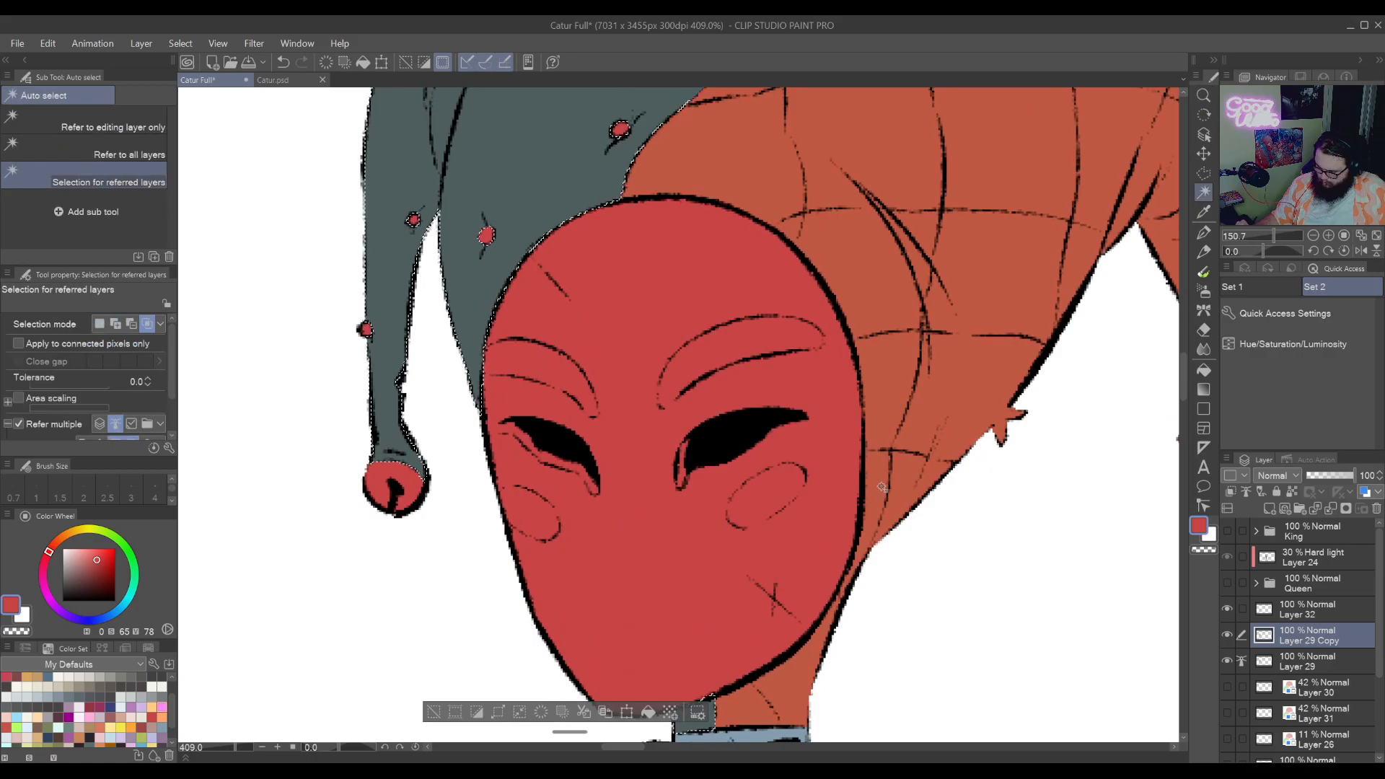
{"action": "left_click_drag", "start_coordinate": [816, 489], "coordinate": [968, 699]}
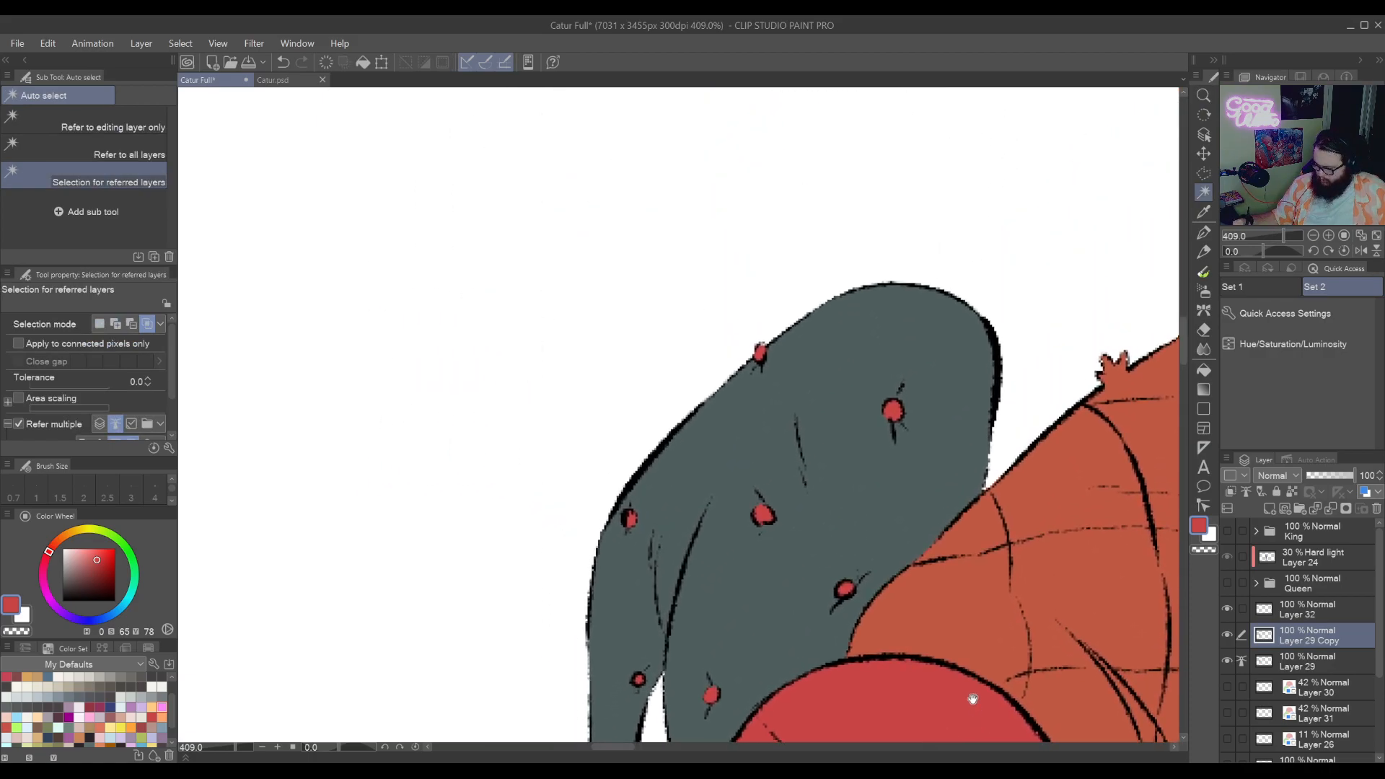
Outline the red bell at the tip of the left horn with a Polyline selection, following its seam with the horn
{"action": "left_click", "coordinate": [1204, 174]}
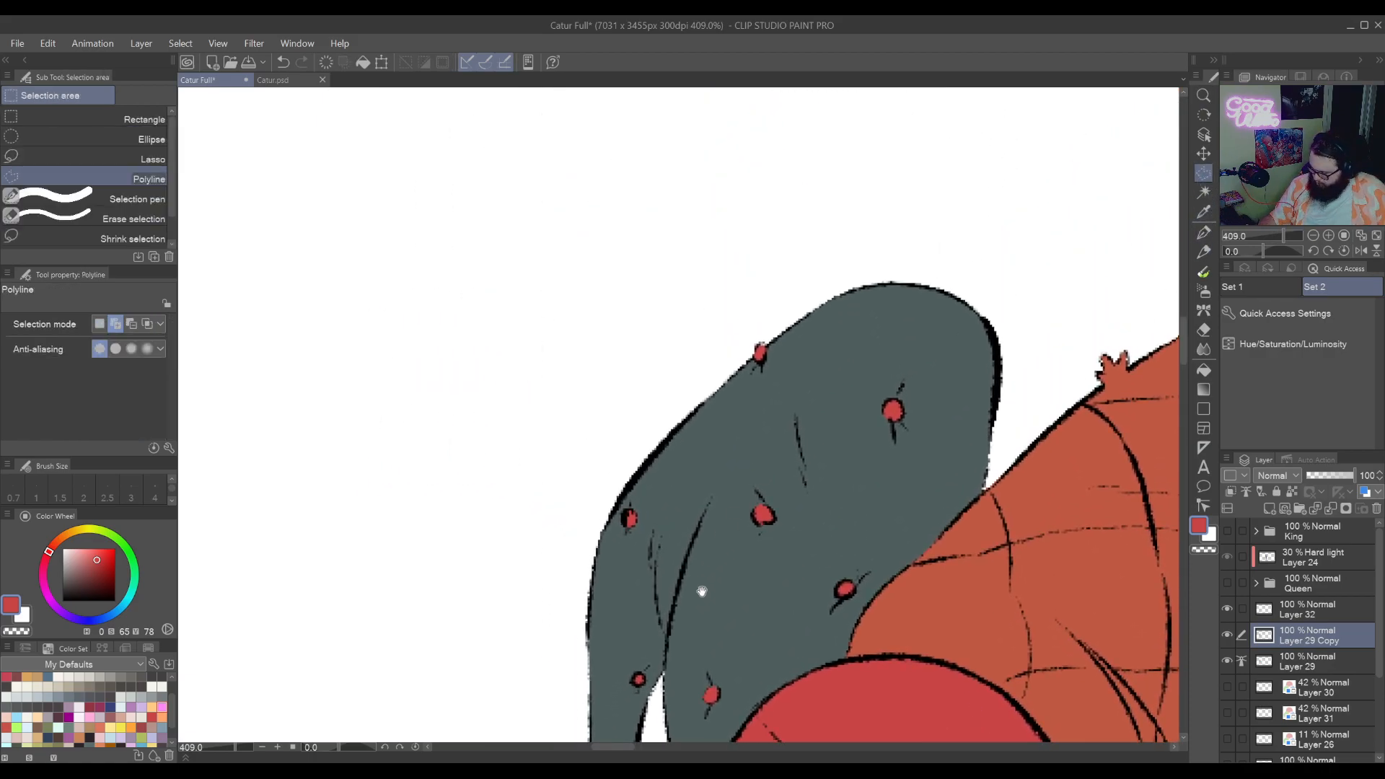
{"action": "left_click_drag", "start_coordinate": [704, 587], "coordinate": [881, 425]}
{"action": "scroll", "coordinate": [859, 402], "scroll_direction": "down", "scroll_amount": 1}
{"action": "key", "text": "r"}
{"action": "scroll", "coordinate": [820, 609], "scroll_direction": "up", "scroll_amount": 2}
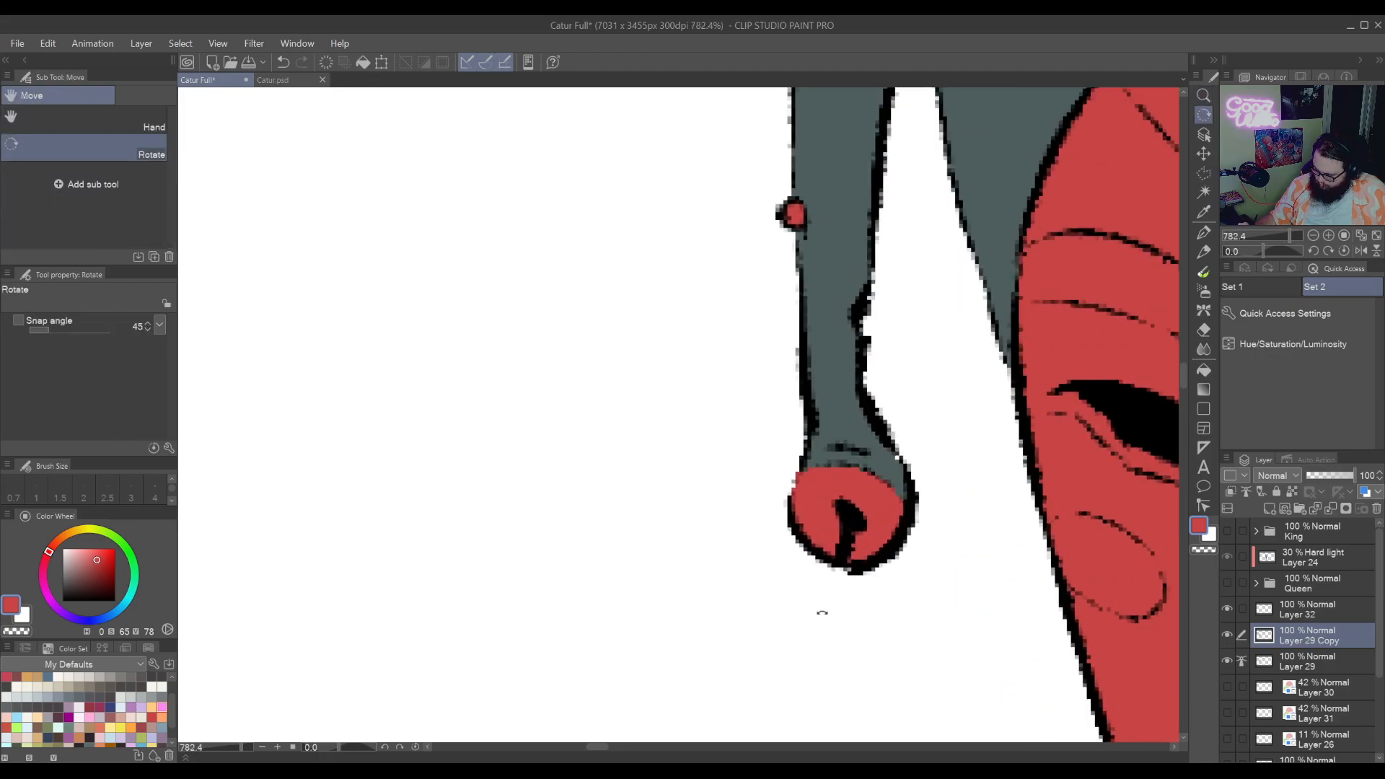
{"action": "scroll", "coordinate": [819, 609], "scroll_direction": "up", "scroll_amount": 1}
{"action": "left_click_drag", "start_coordinate": [820, 609], "coordinate": [921, 629]}
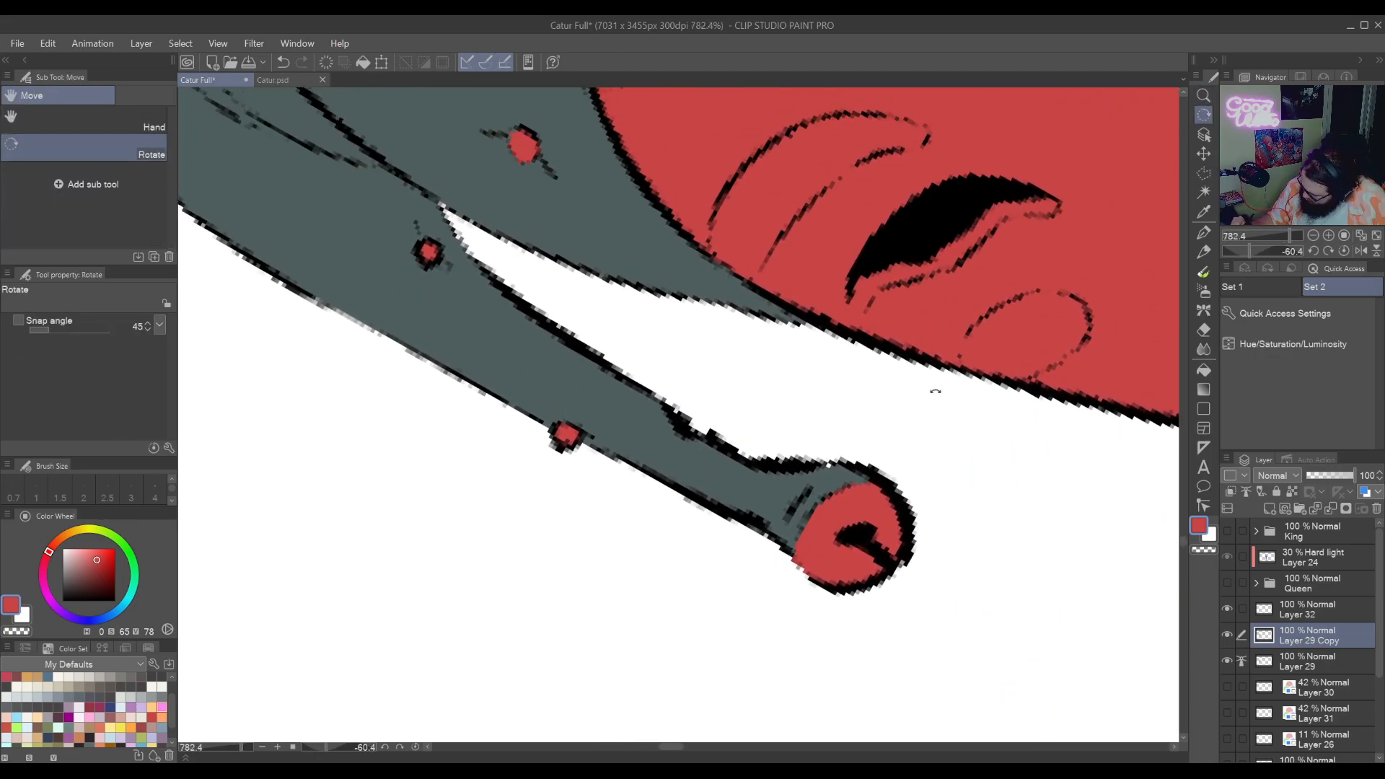
{"action": "left_click", "coordinate": [1204, 173]}
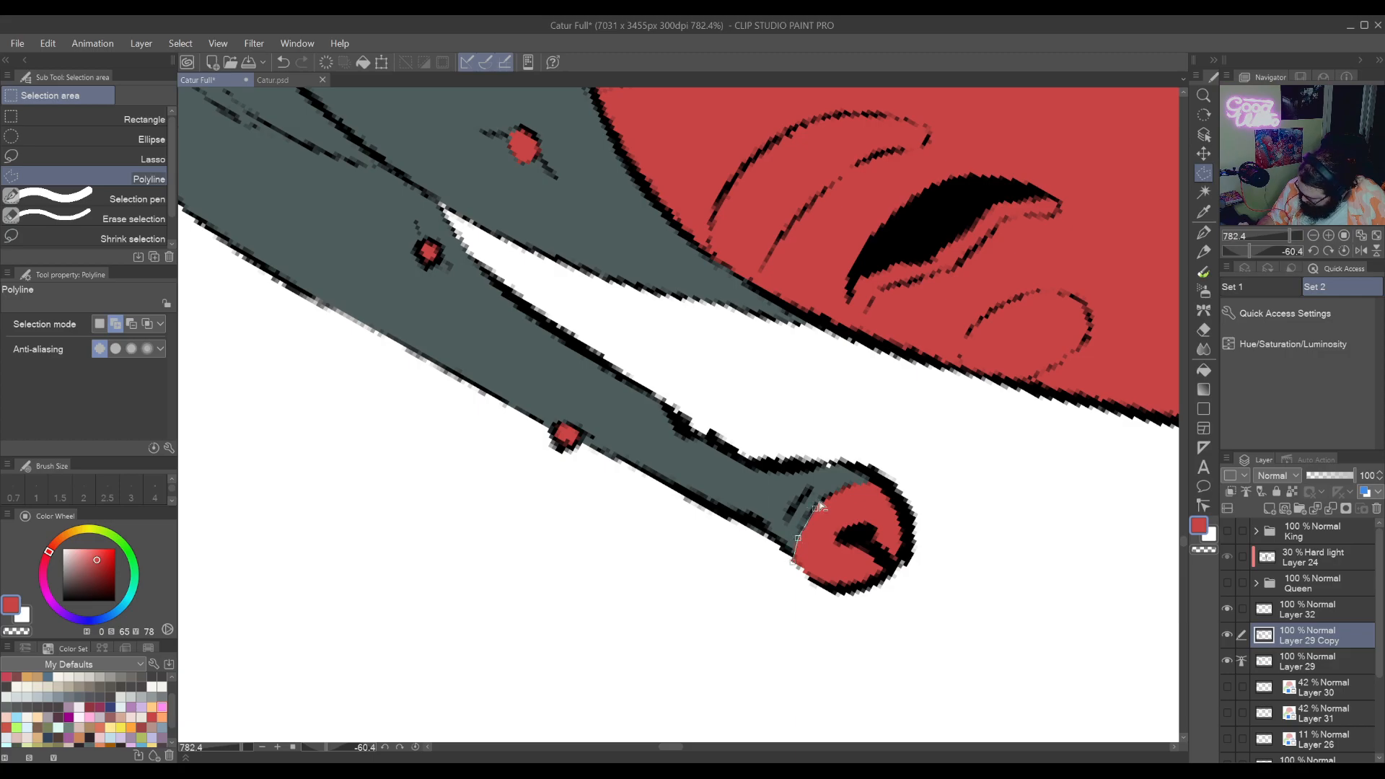
{"action": "left_click", "coordinate": [906, 479]}
{"action": "left_click", "coordinate": [967, 566]}
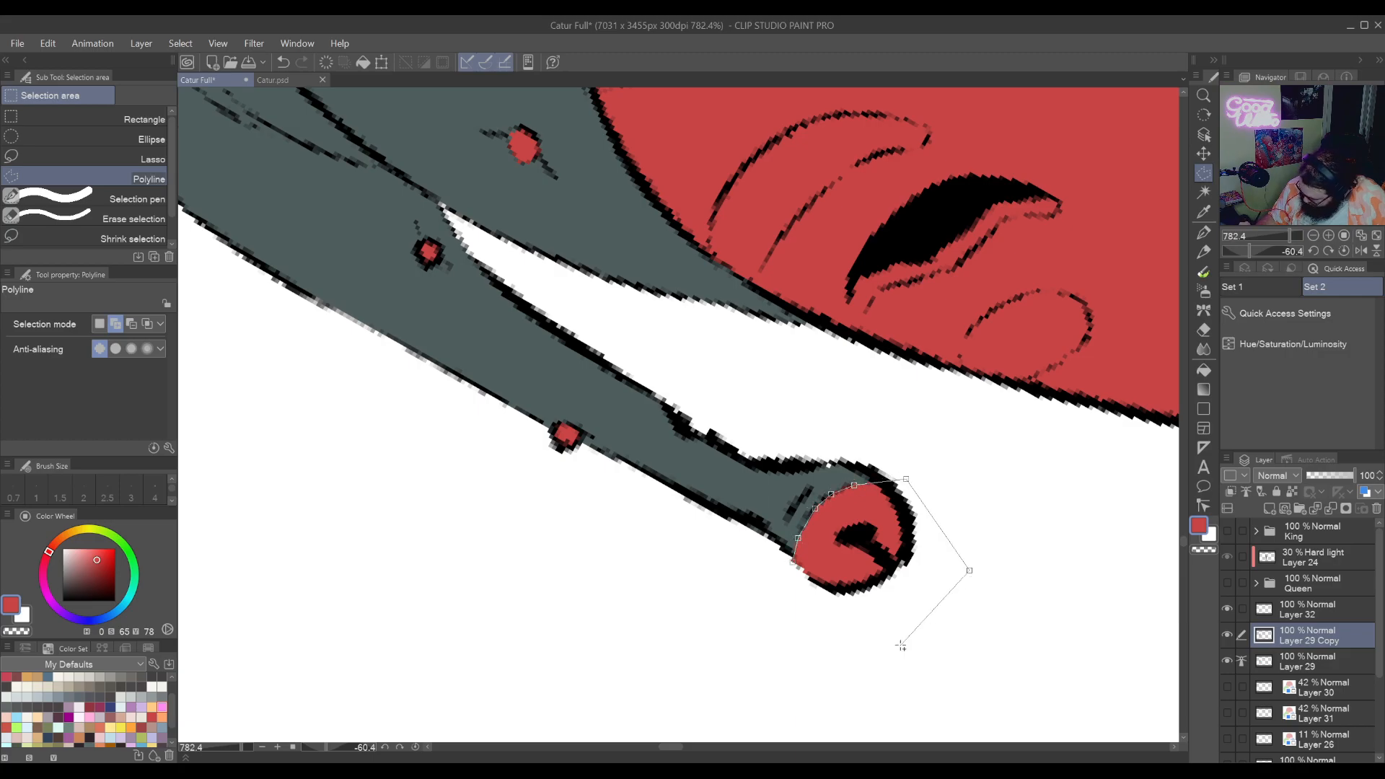
{"action": "left_click", "coordinate": [891, 652]}
{"action": "double_click", "coordinate": [792, 625]}
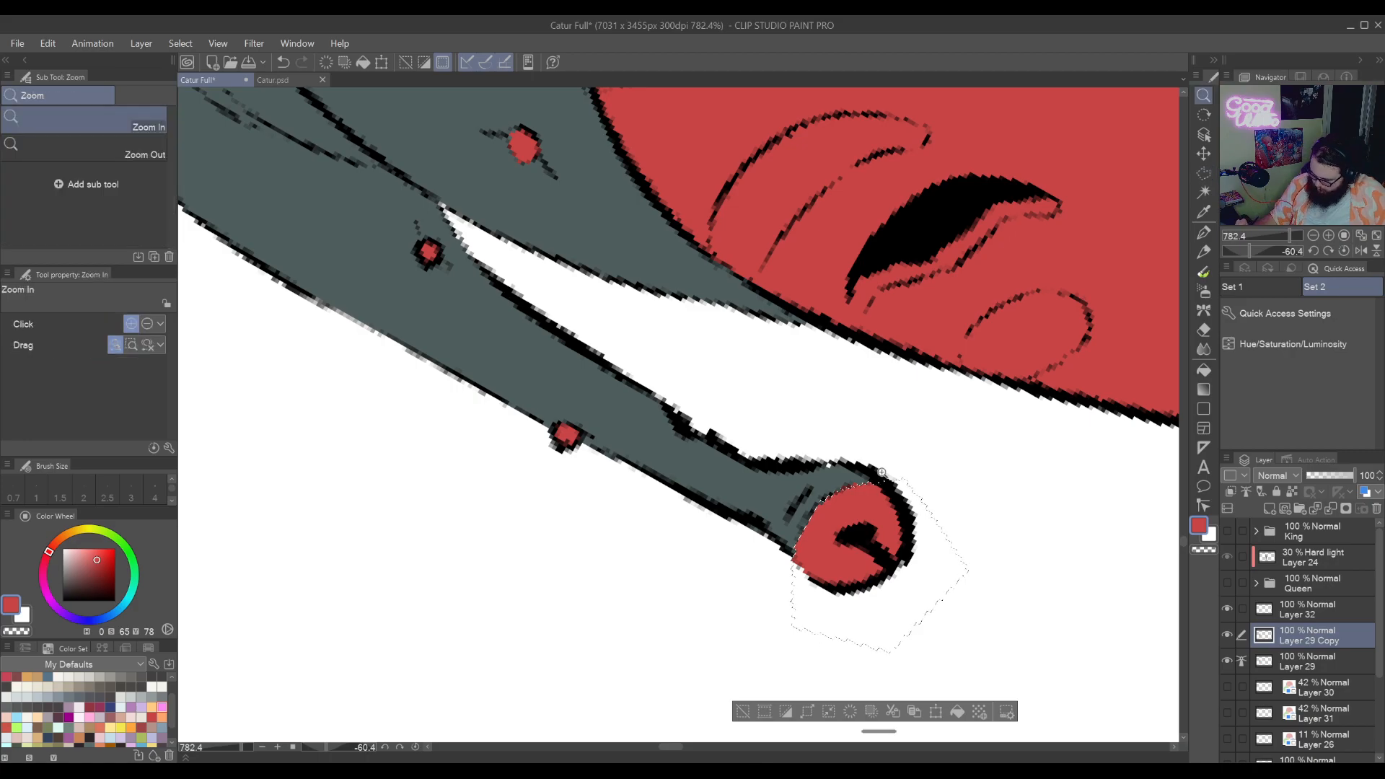
Set the Selection pen's brush size to 0.7 and add the bead on the left horn's outer edge just above the bell to the selection
{"action": "scroll", "coordinate": [894, 462], "scroll_direction": "up", "scroll_amount": 4}
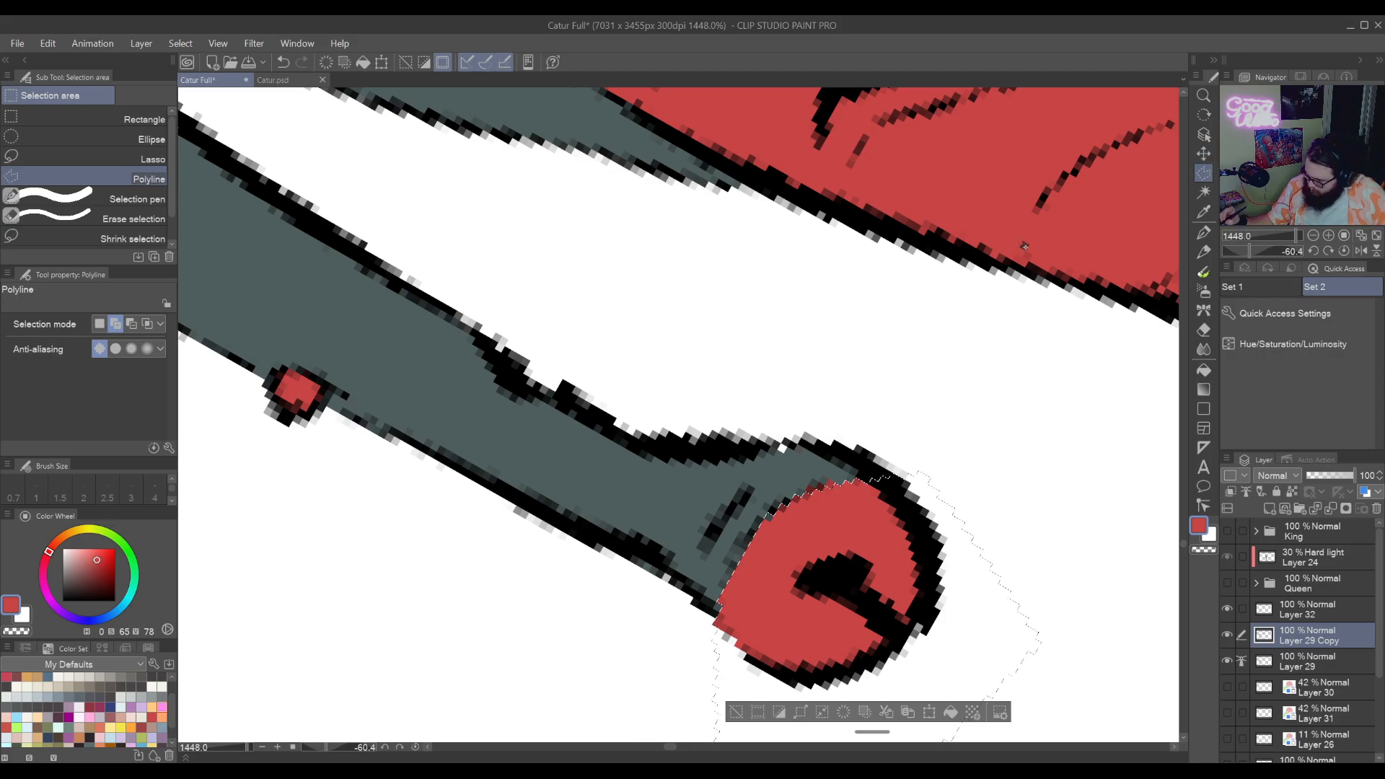
{"action": "left_click", "coordinate": [165, 199]}
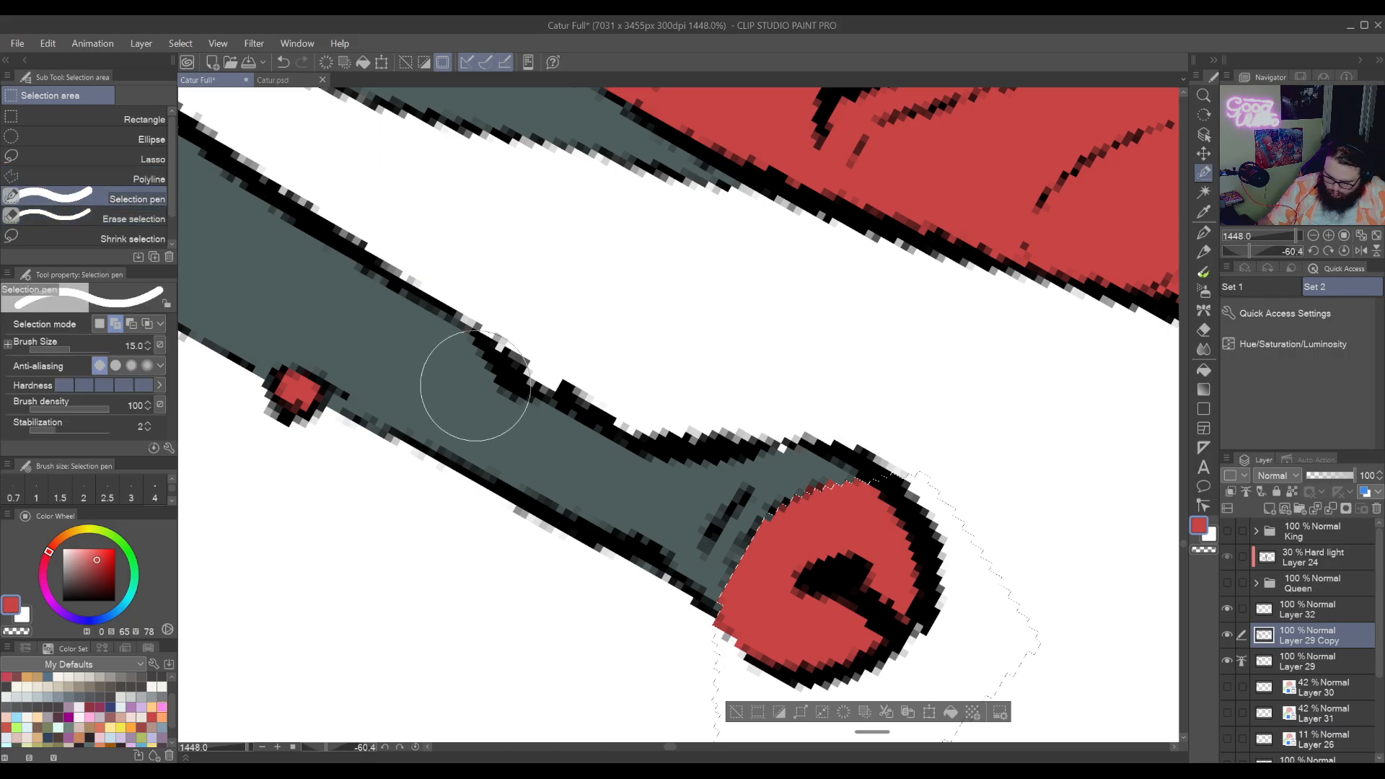
{"action": "key", "text": "bracketleft"}
{"action": "key", "text": "bracketleft"}
{"action": "key", "text": "bracketleft"}
{"action": "key", "text": "bracketleft"}
{"action": "key", "text": "bracketleft"}
{"action": "key", "text": "bracketleft"}
{"action": "key", "text": "bracketleft"}
{"action": "key", "text": "bracketleft"}
{"action": "key", "text": "bracketleft"}
{"action": "key", "text": "bracketleft"}
{"action": "key", "text": "bracketleft"}
{"action": "key", "text": "bracketleft"}
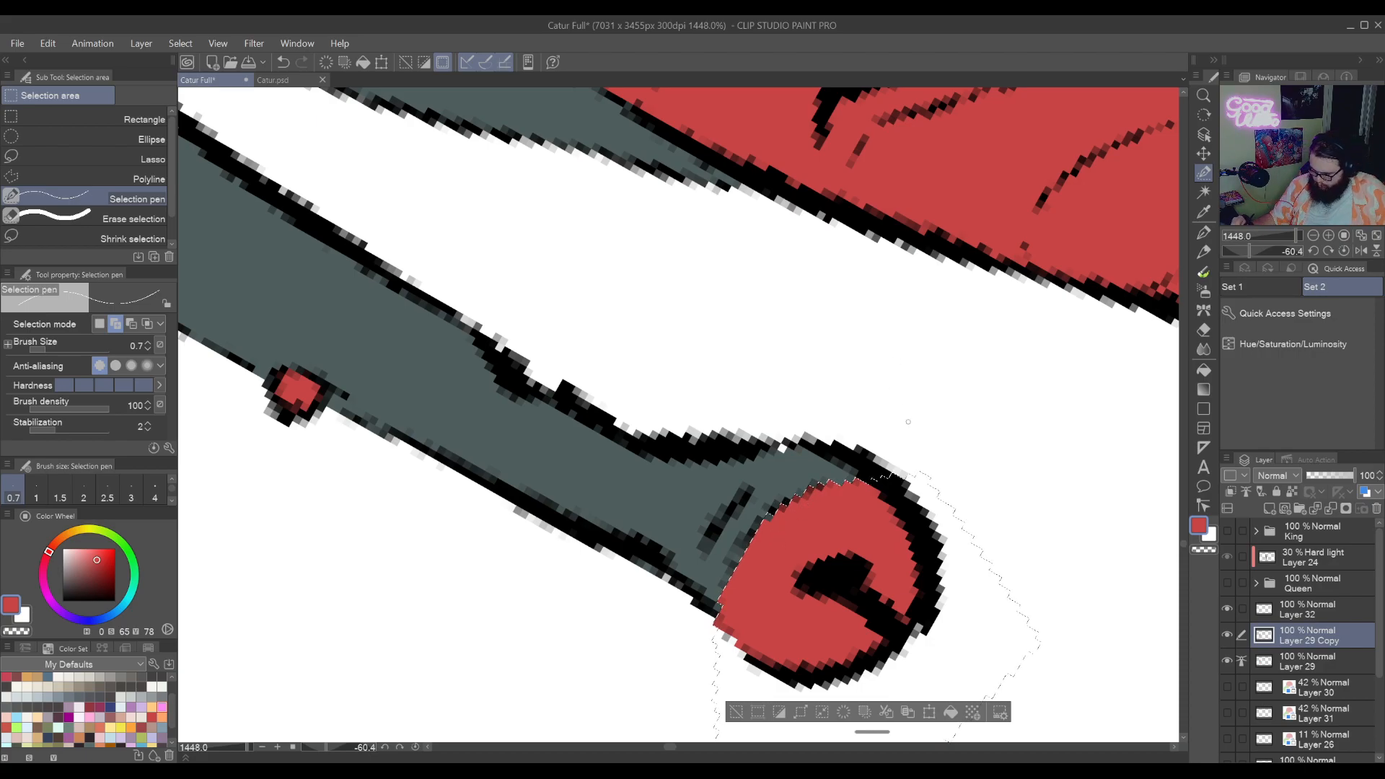
{"action": "left_click_drag", "start_coordinate": [908, 422], "coordinate": [696, 613]}
{"action": "left_click_drag", "start_coordinate": [743, 246], "coordinate": [931, 644]}
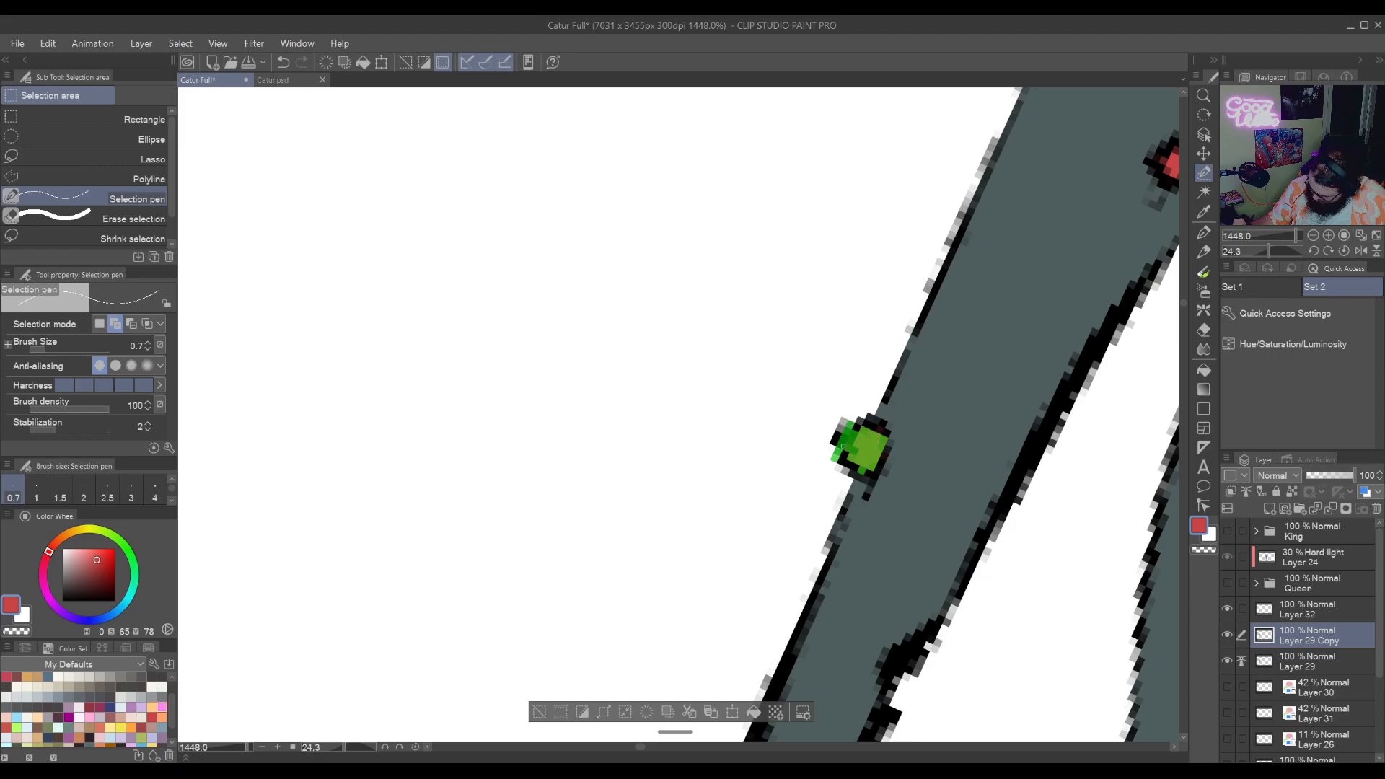
{"action": "mouse_move", "coordinate": [842, 445]}
{"action": "left_mouse_down"}
{"action": "mouse_move", "coordinate": [831, 431]}
{"action": "mouse_move", "coordinate": [816, 455]}
{"action": "mouse_move", "coordinate": [845, 471]}
{"action": "left_mouse_up"}
Paint the small bead beside the gap's upper end and the bead at the left horn's outer bend into the selection
{"action": "mouse_move", "coordinate": [1069, 292]}
{"action": "left_mouse_down"}
{"action": "mouse_move", "coordinate": [844, 531]}
{"action": "mouse_move", "coordinate": [837, 573]}
{"action": "left_mouse_up"}
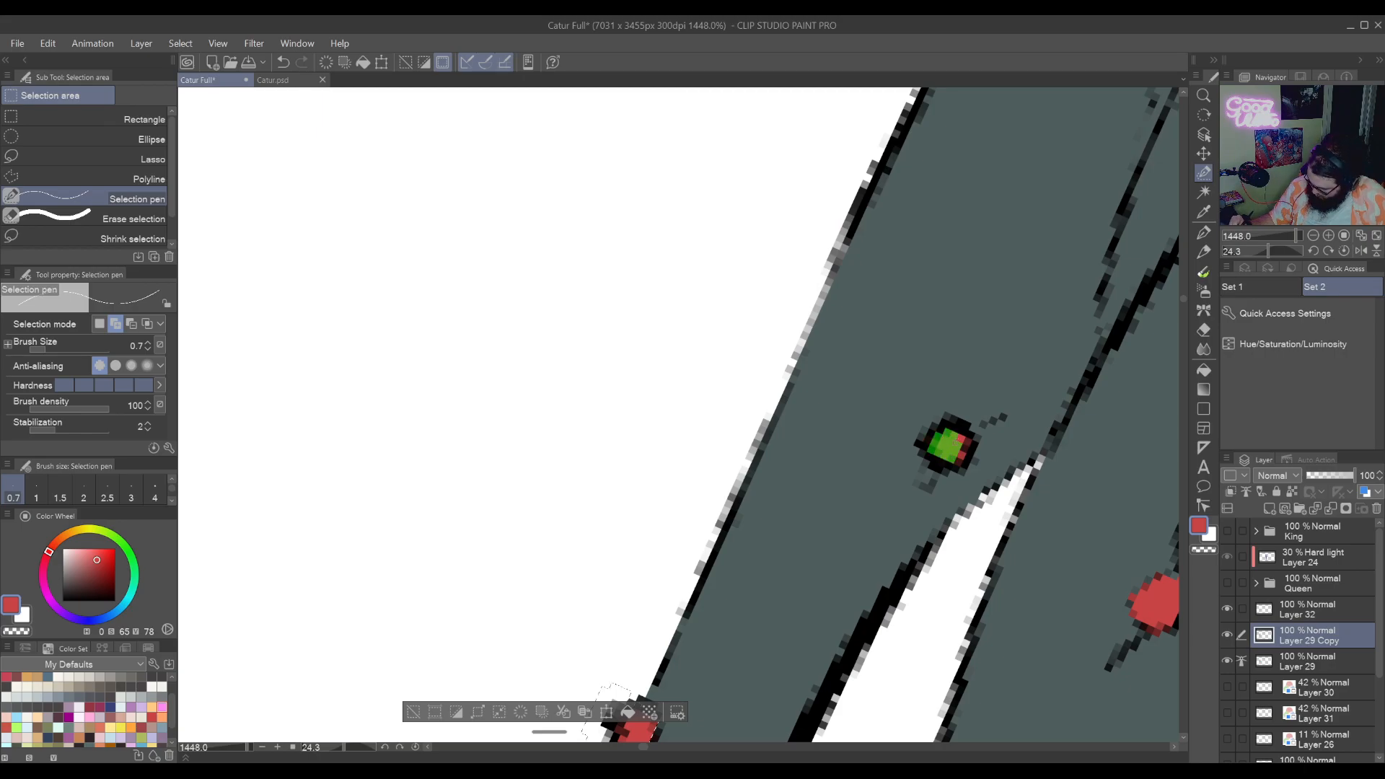
{"action": "left_click_drag", "start_coordinate": [967, 443], "coordinate": [958, 460]}
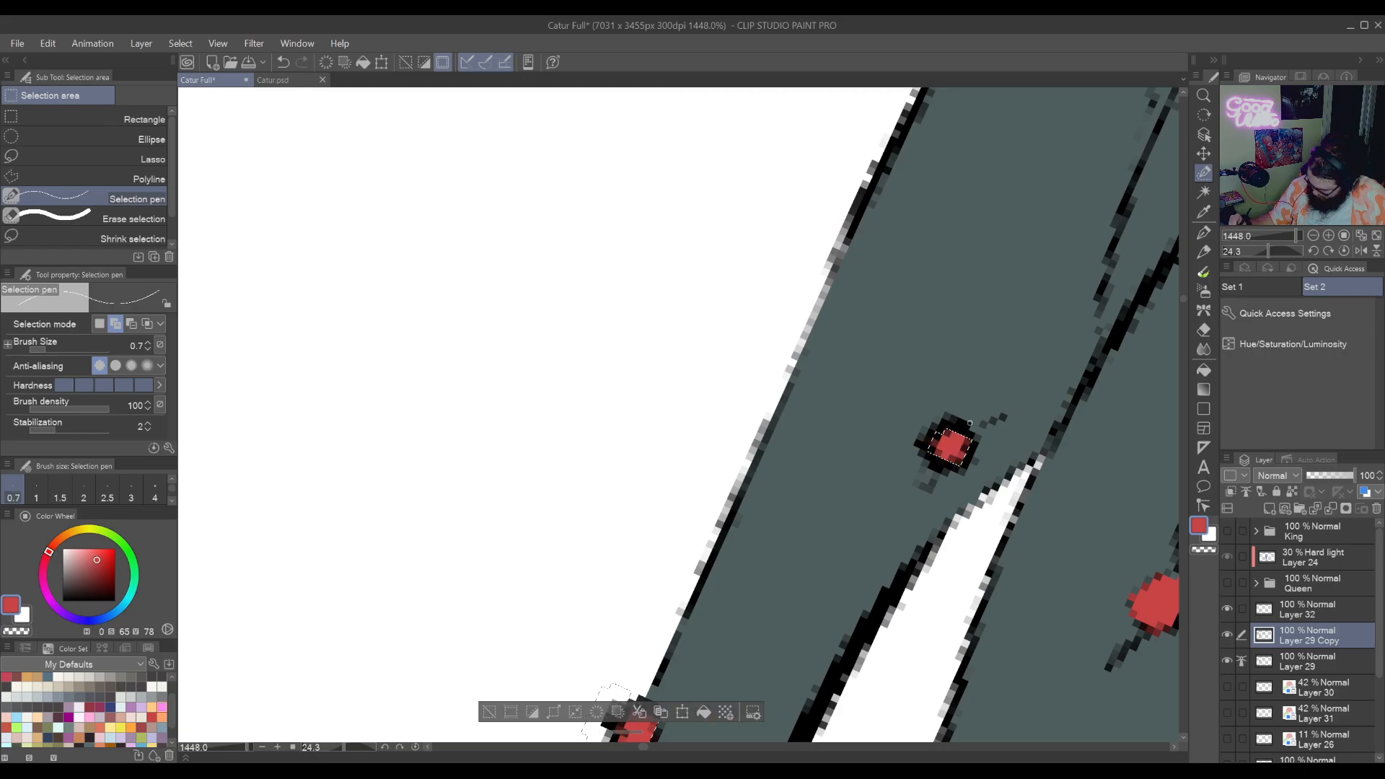
{"action": "left_click_drag", "start_coordinate": [1060, 331], "coordinate": [842, 529]}
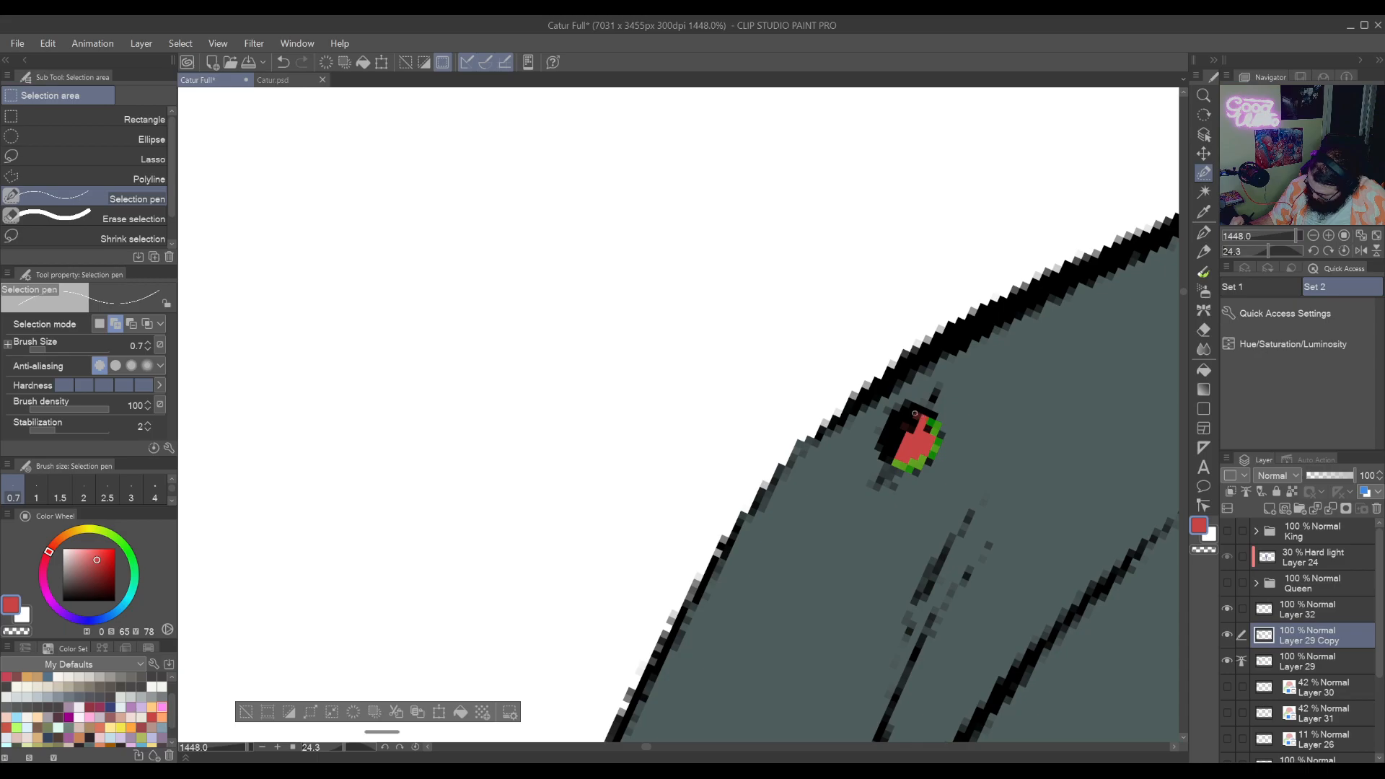
{"action": "mouse_move", "coordinate": [915, 414]}
{"action": "left_mouse_down"}
{"action": "mouse_move", "coordinate": [900, 454]}
{"action": "mouse_move", "coordinate": [918, 440]}
{"action": "left_mouse_up"}
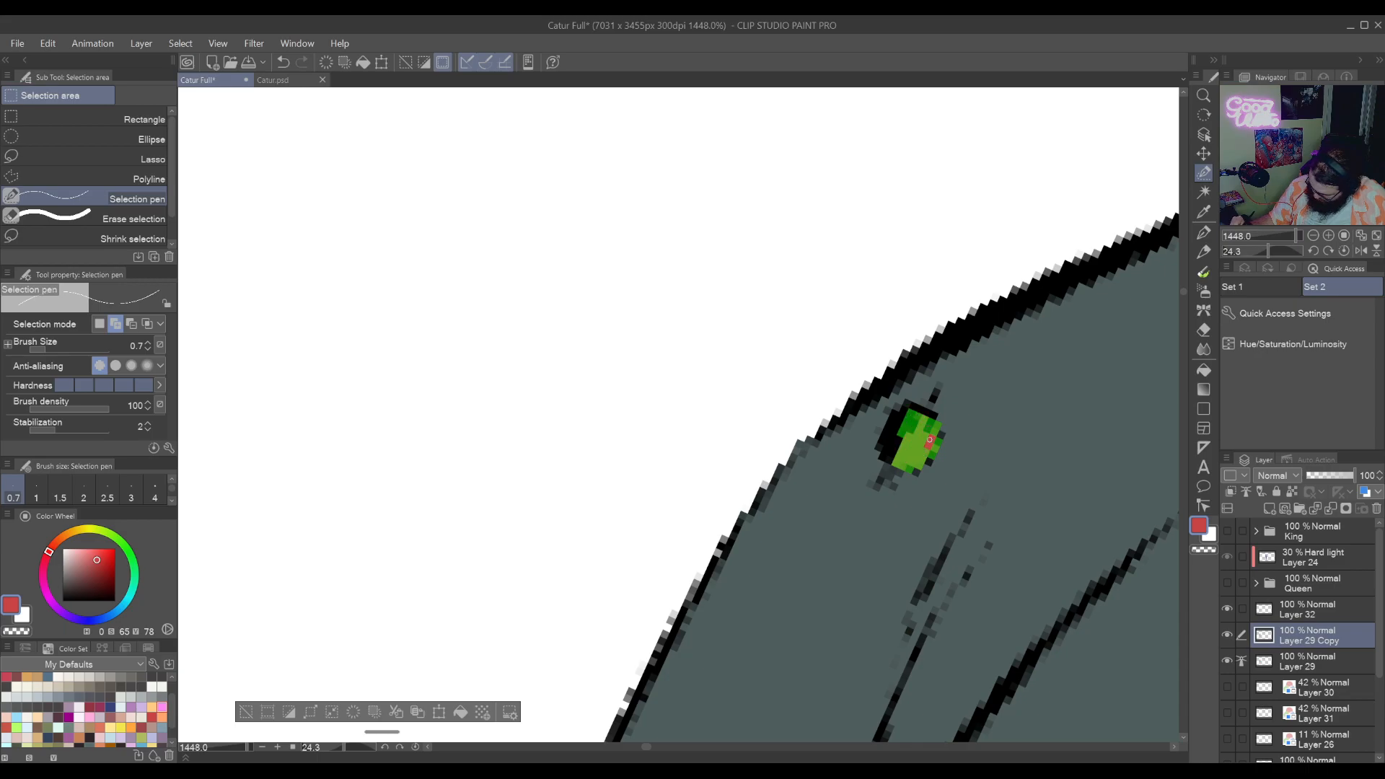
{"action": "scroll", "coordinate": [798, 572], "scroll_direction": "down", "scroll_amount": 5}
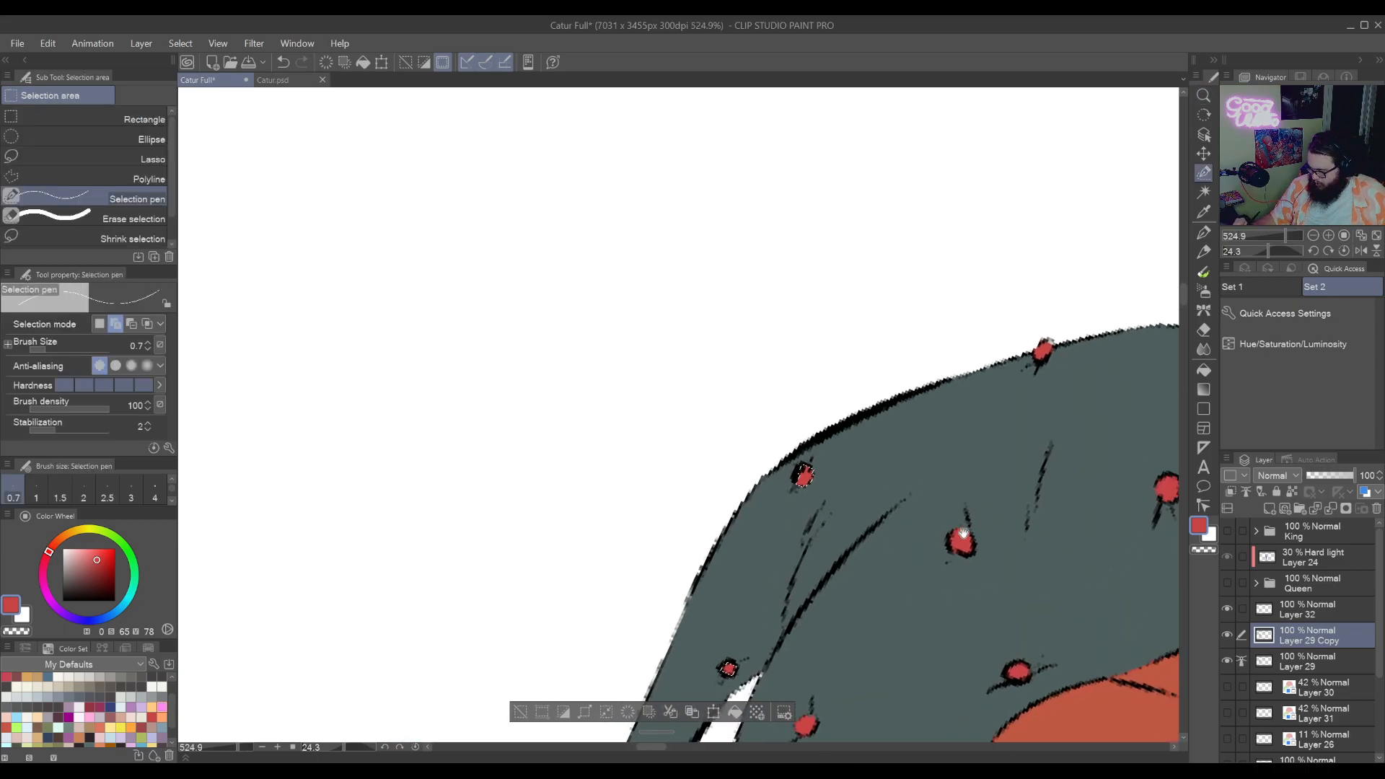
Lasso the bead on the upper outline of the left horn into the selection
{"action": "left_click", "coordinate": [144, 158]}
{"action": "scroll", "coordinate": [833, 505], "scroll_direction": "up", "scroll_amount": 3}
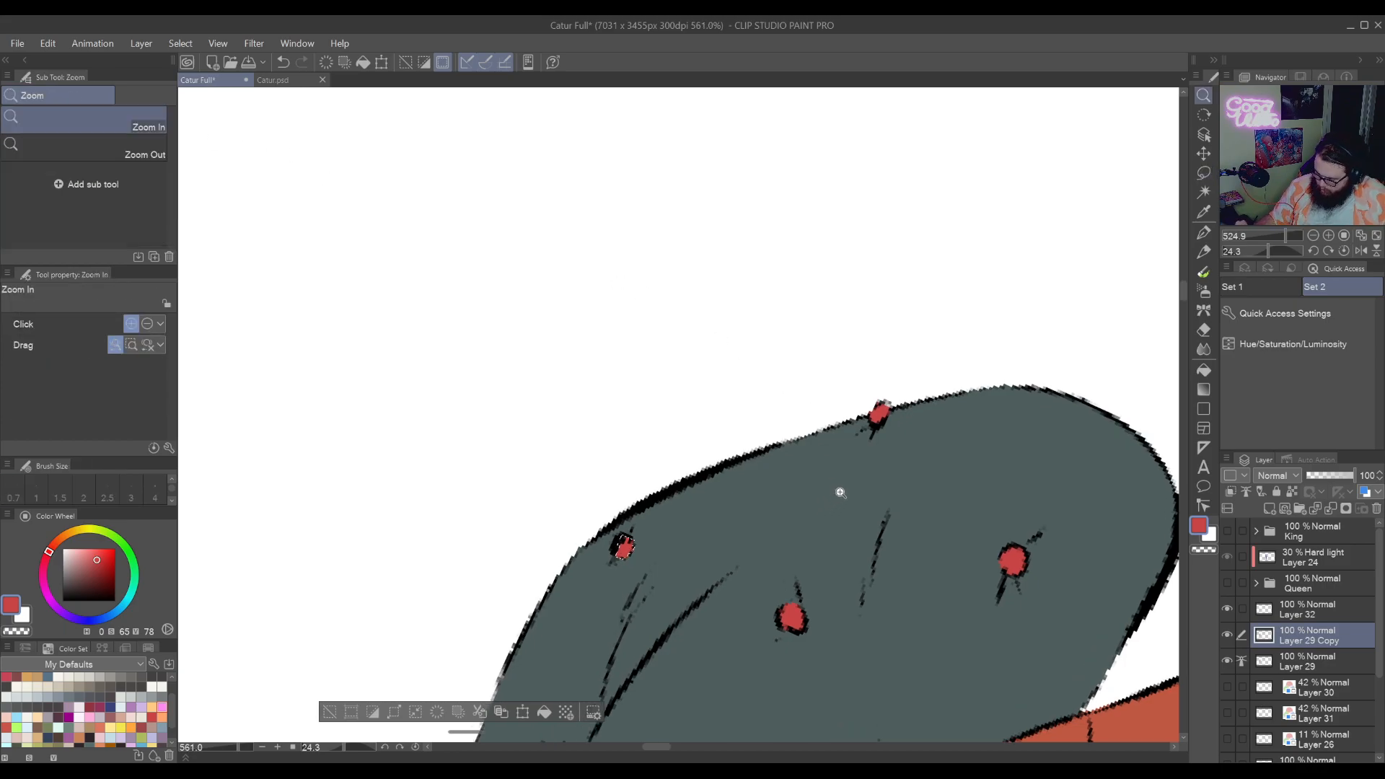
{"action": "left_click_drag", "start_coordinate": [943, 362], "coordinate": [885, 519]}
{"action": "key", "text": "ctrl+space"}
{"action": "left_click_drag", "start_coordinate": [888, 462], "coordinate": [920, 462]}
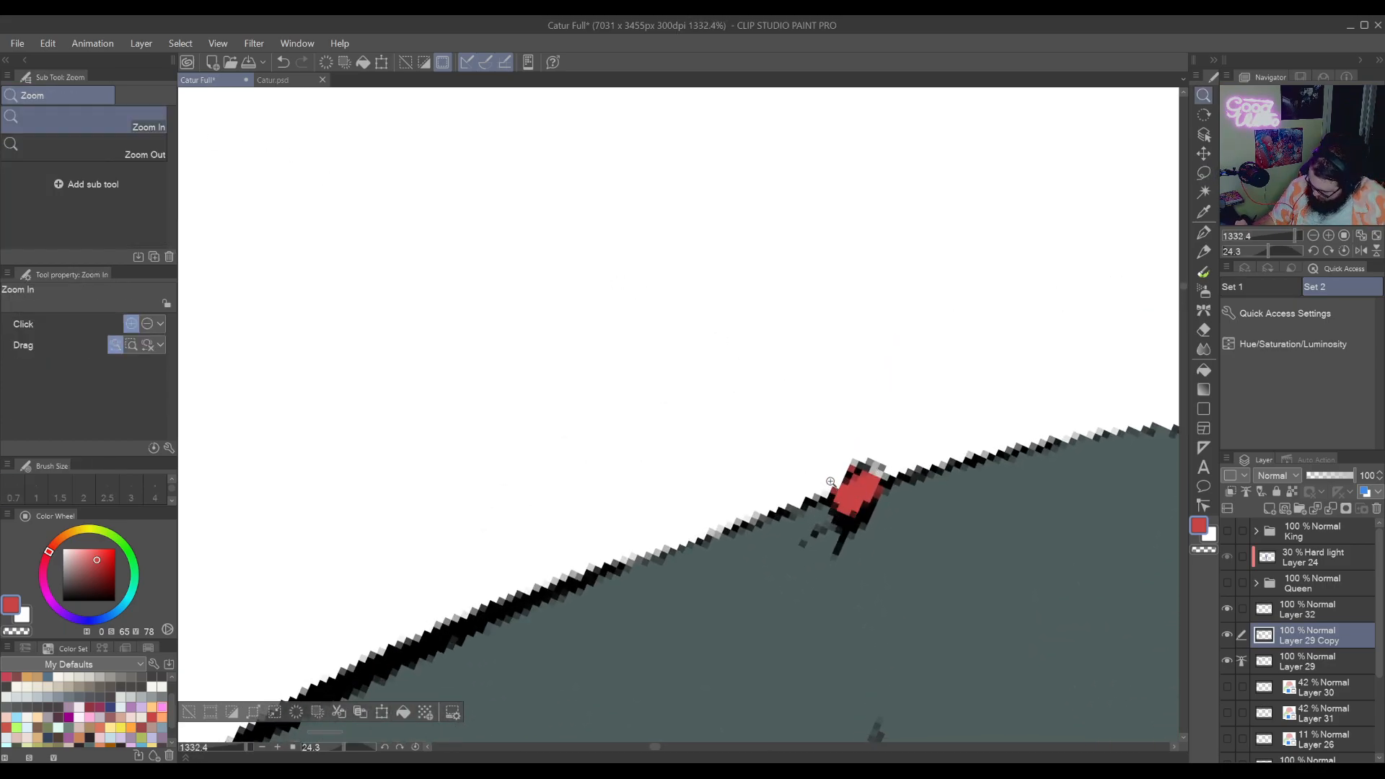
{"action": "left_click", "coordinate": [1203, 173]}
{"action": "left_click_drag", "start_coordinate": [829, 464], "coordinate": [839, 513]}
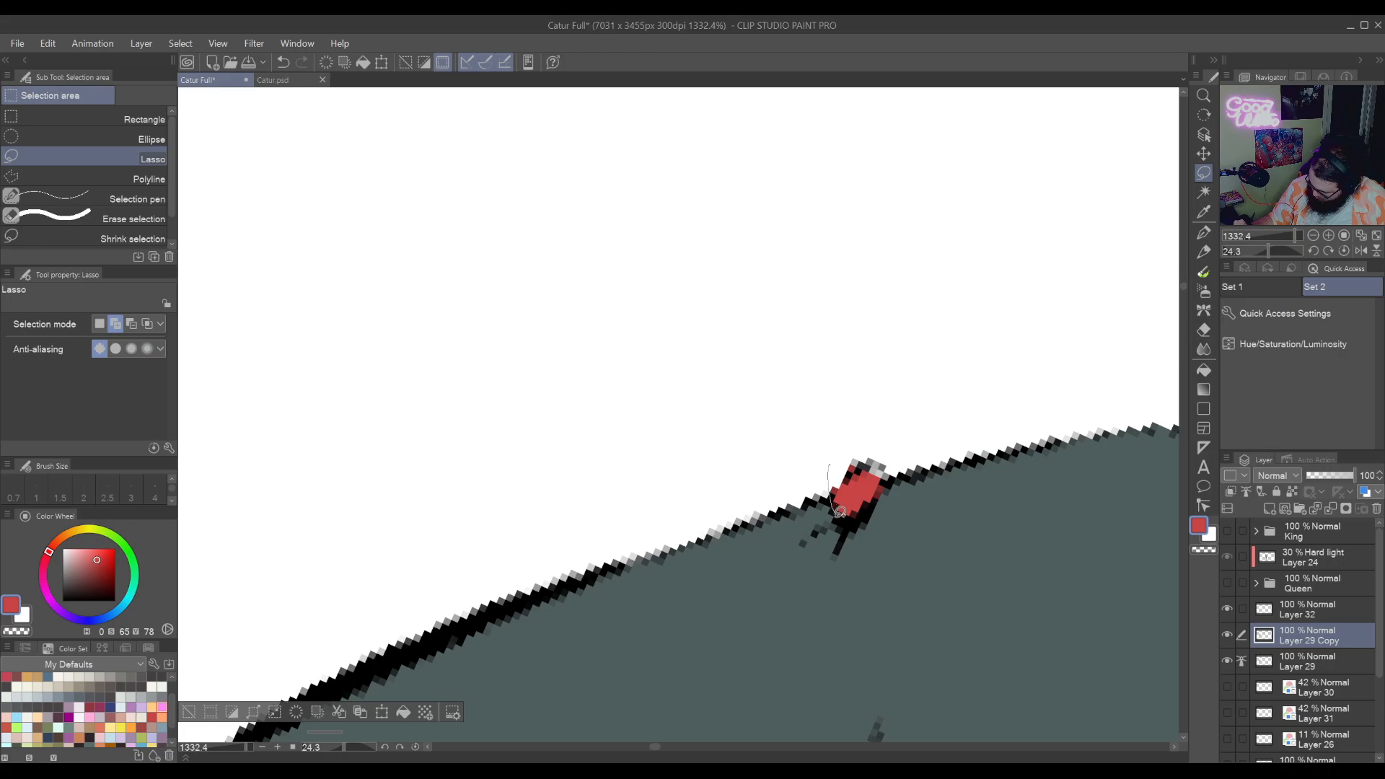
{"action": "left_click_drag", "start_coordinate": [908, 409], "coordinate": [828, 460]}
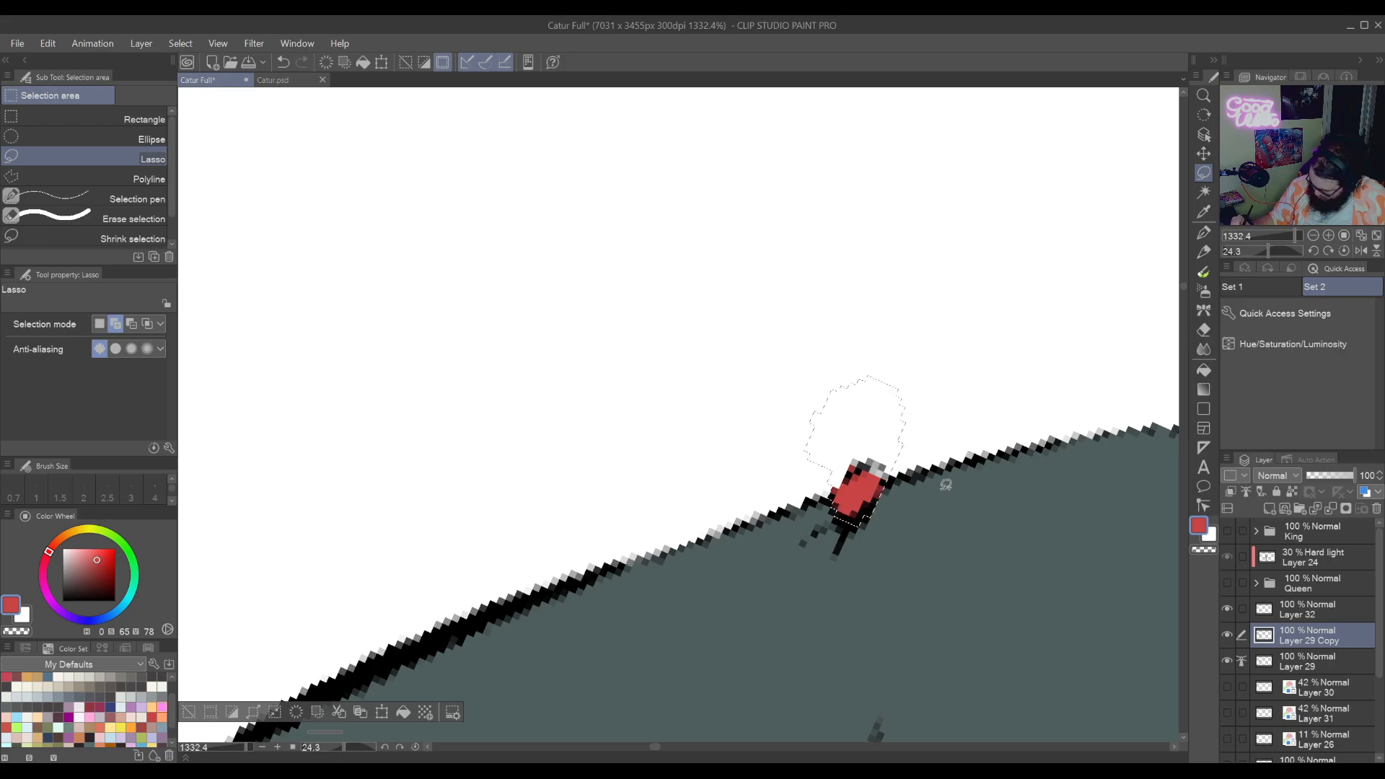
Lasso the large round bead near the top of the left horn and the bead in its middle into the selection
{"action": "mouse_move", "coordinate": [1051, 594]}
{"action": "left_mouse_down"}
{"action": "mouse_move", "coordinate": [927, 416]}
{"action": "mouse_move", "coordinate": [959, 369]}
{"action": "left_mouse_up"}
{"action": "mouse_move", "coordinate": [929, 482]}
{"action": "left_mouse_down"}
{"action": "mouse_move", "coordinate": [916, 451]}
{"action": "mouse_move", "coordinate": [950, 412]}
{"action": "mouse_move", "coordinate": [984, 470]}
{"action": "mouse_move", "coordinate": [938, 494]}
{"action": "mouse_move", "coordinate": [927, 482]}
{"action": "left_mouse_up"}
{"action": "left_click_drag", "start_coordinate": [703, 617], "coordinate": [1128, 511]}
{"action": "mouse_move", "coordinate": [820, 472]}
{"action": "left_mouse_down"}
{"action": "mouse_move", "coordinate": [841, 447]}
{"action": "mouse_move", "coordinate": [879, 460]}
{"action": "mouse_move", "coordinate": [877, 517]}
{"action": "mouse_move", "coordinate": [826, 509]}
{"action": "left_mouse_up"}
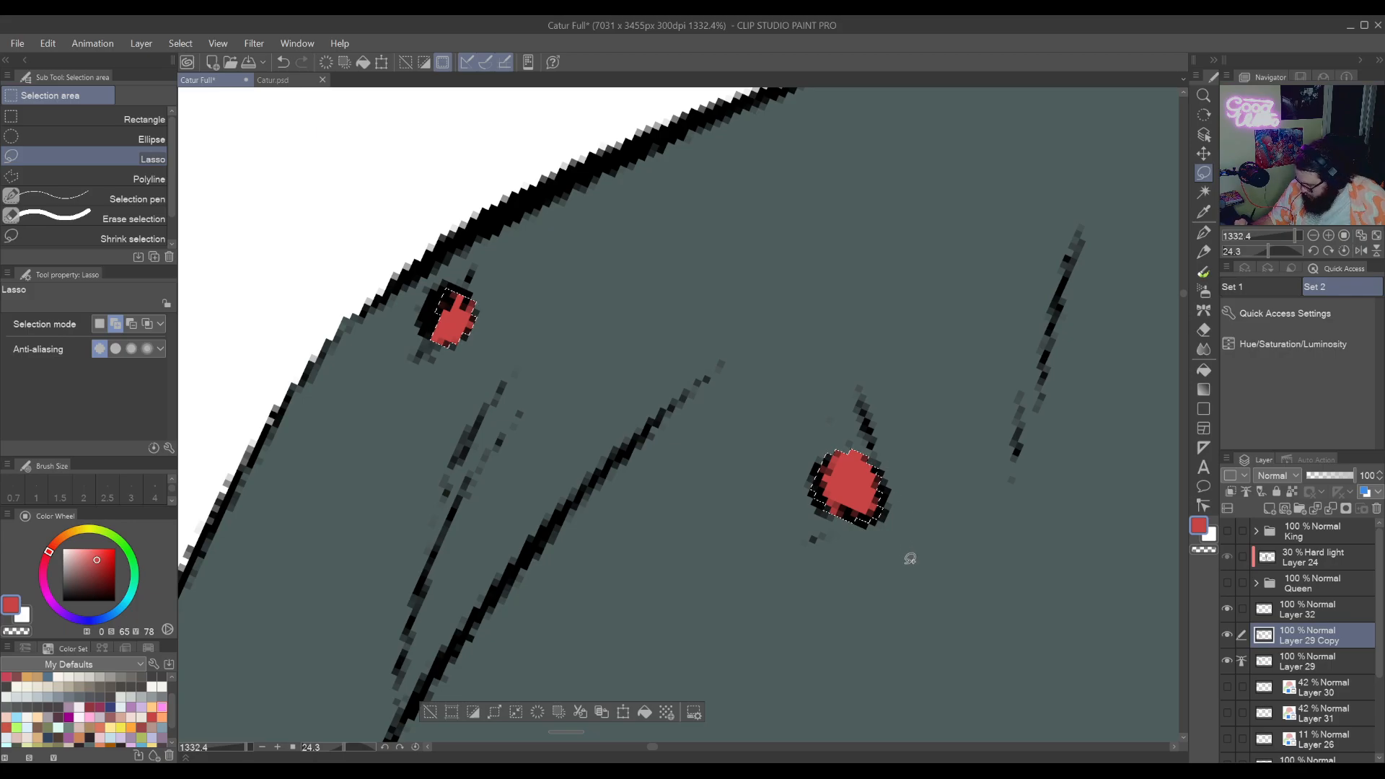
Lasso the bead beside the right horn's seam and the bead just above the mask's left edge into the selection
{"action": "left_click_drag", "start_coordinate": [912, 633], "coordinate": [758, 314]}
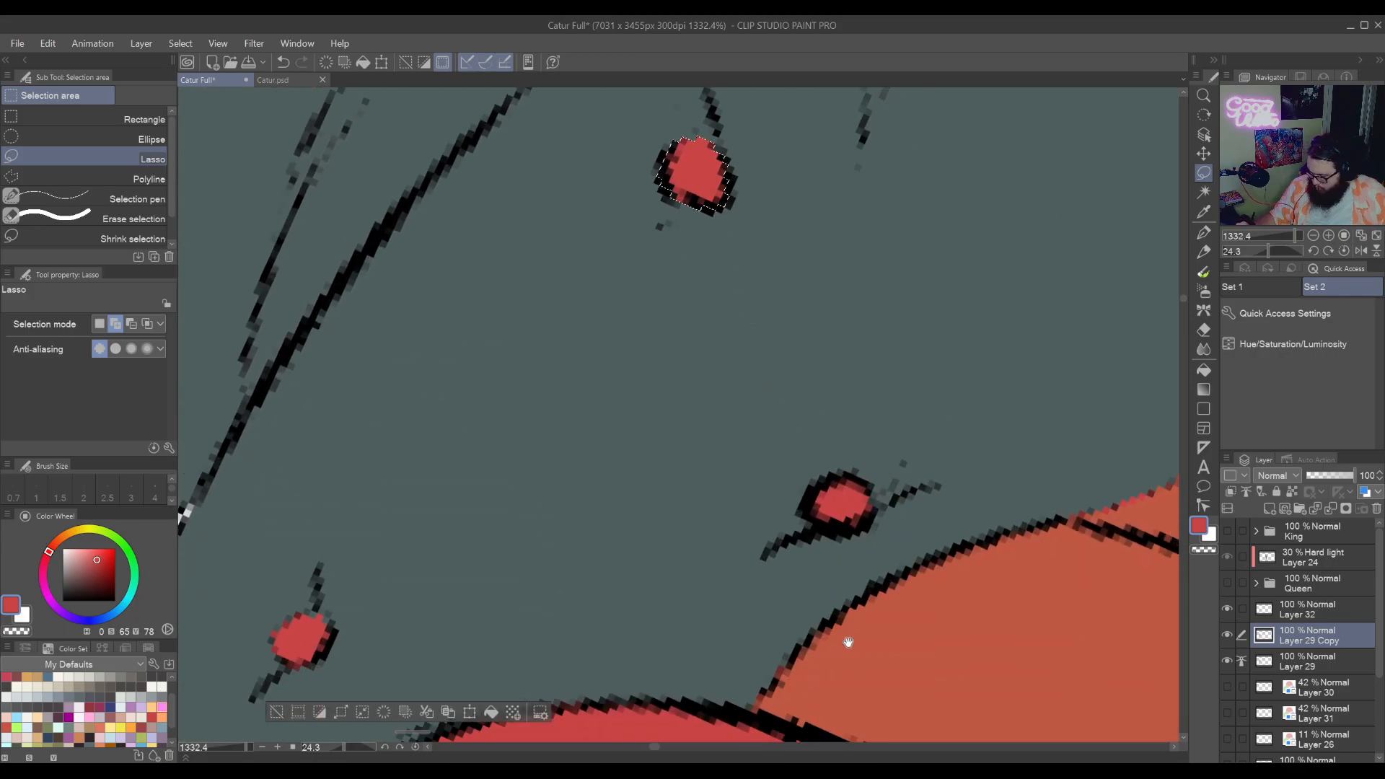
{"action": "left_click_drag", "start_coordinate": [848, 641], "coordinate": [916, 611]}
{"action": "mouse_move", "coordinate": [891, 485]}
{"action": "left_mouse_down"}
{"action": "mouse_move", "coordinate": [894, 440]}
{"action": "mouse_move", "coordinate": [915, 435]}
{"action": "mouse_move", "coordinate": [935, 449]}
{"action": "mouse_move", "coordinate": [918, 497]}
{"action": "left_mouse_up"}
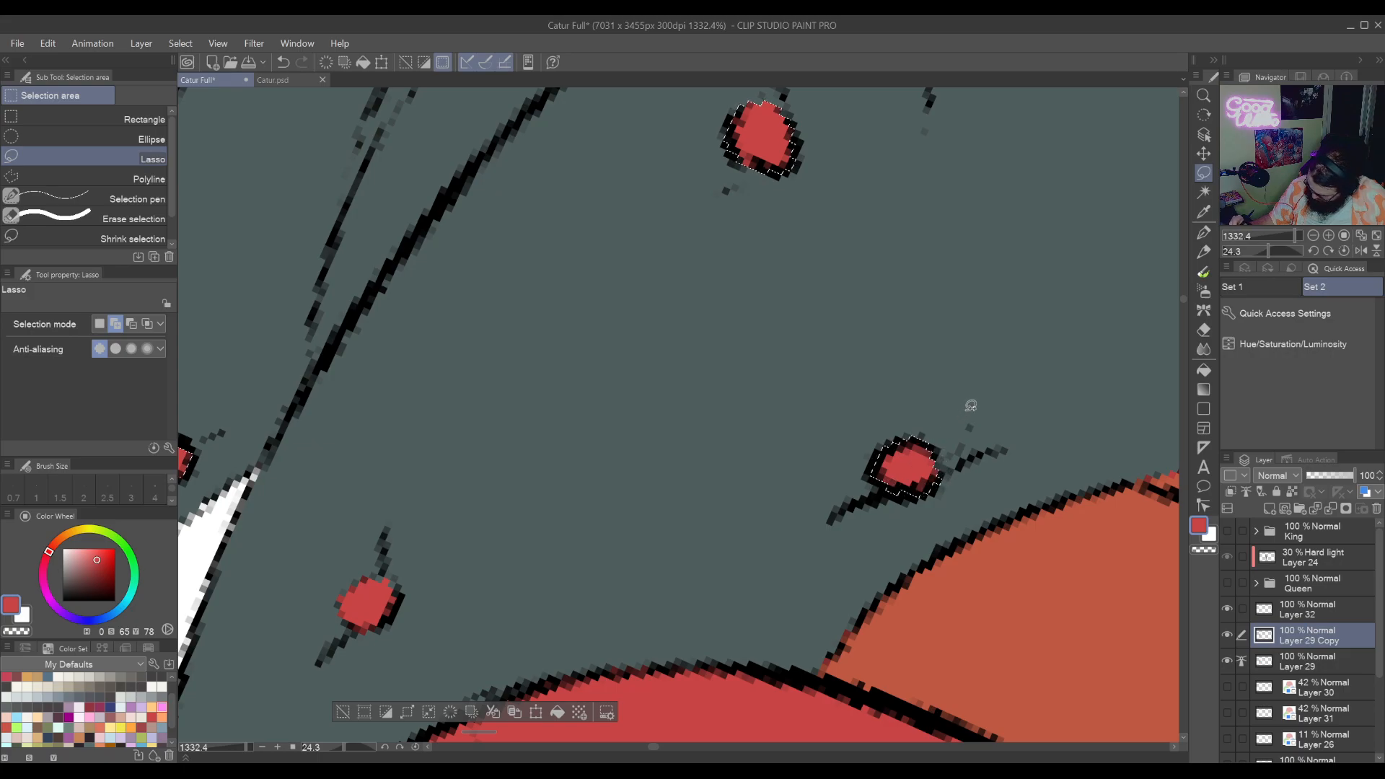
{"action": "left_click_drag", "start_coordinate": [717, 575], "coordinate": [993, 396]}
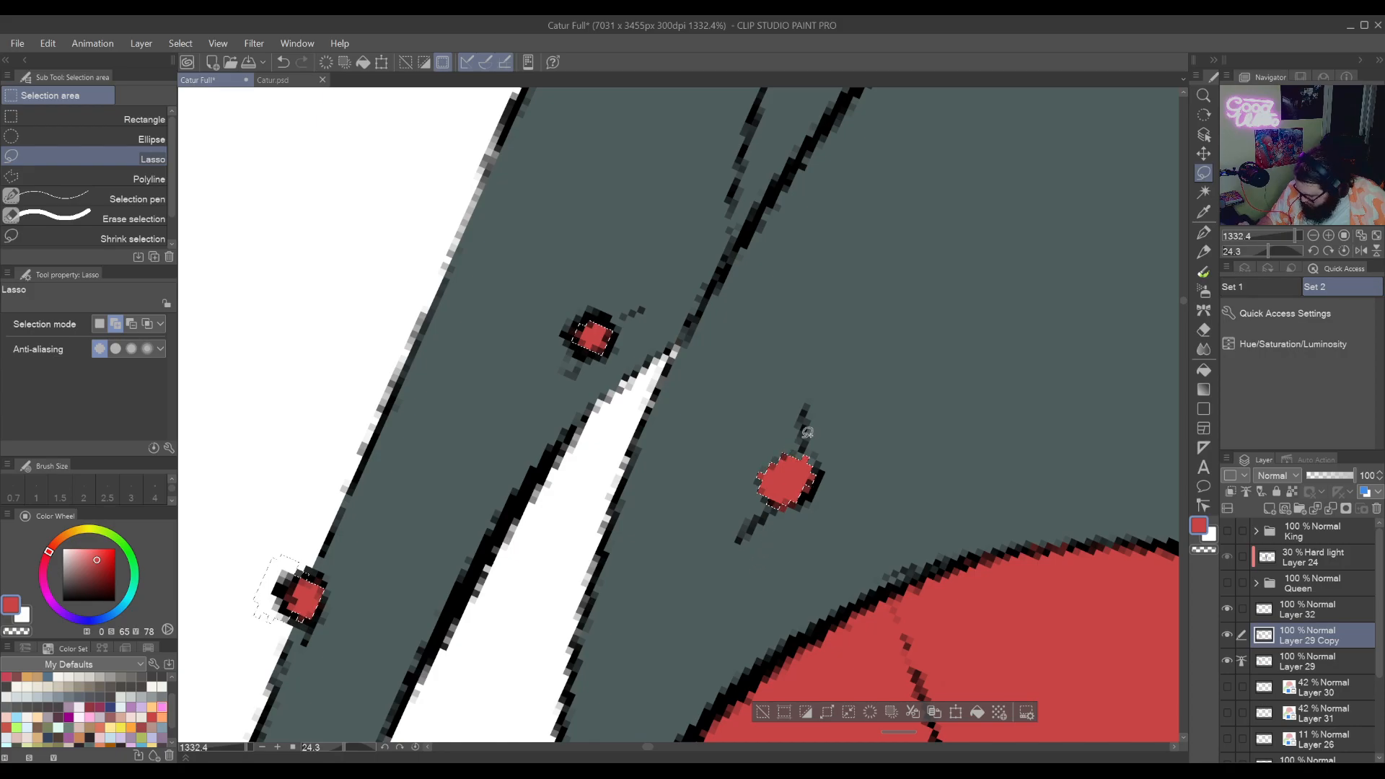
Lasso the red bell at the tip of the right horn into the selection, following its seam with the horn
{"action": "scroll", "coordinate": [807, 433], "scroll_direction": "down", "scroll_amount": 8}
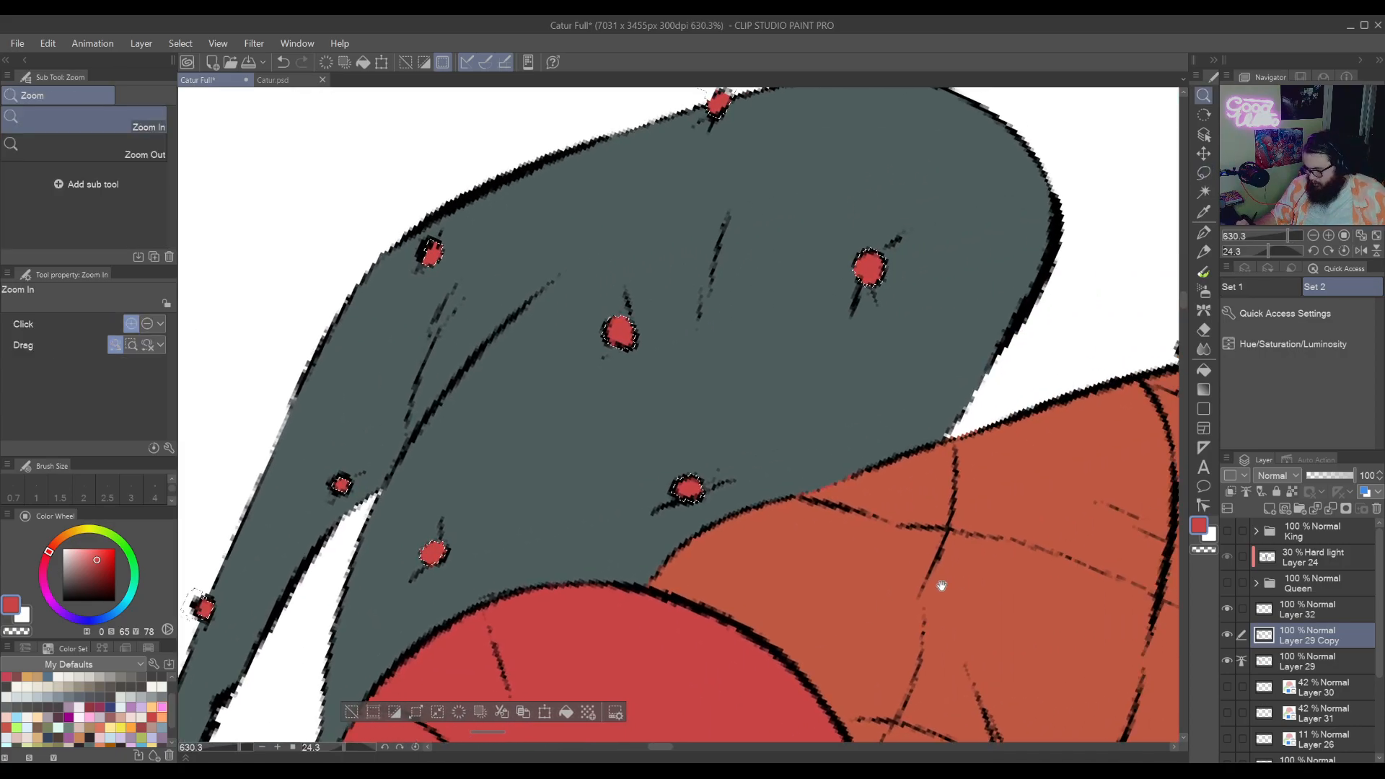
{"action": "scroll", "coordinate": [941, 586], "scroll_direction": "down", "scroll_amount": 10}
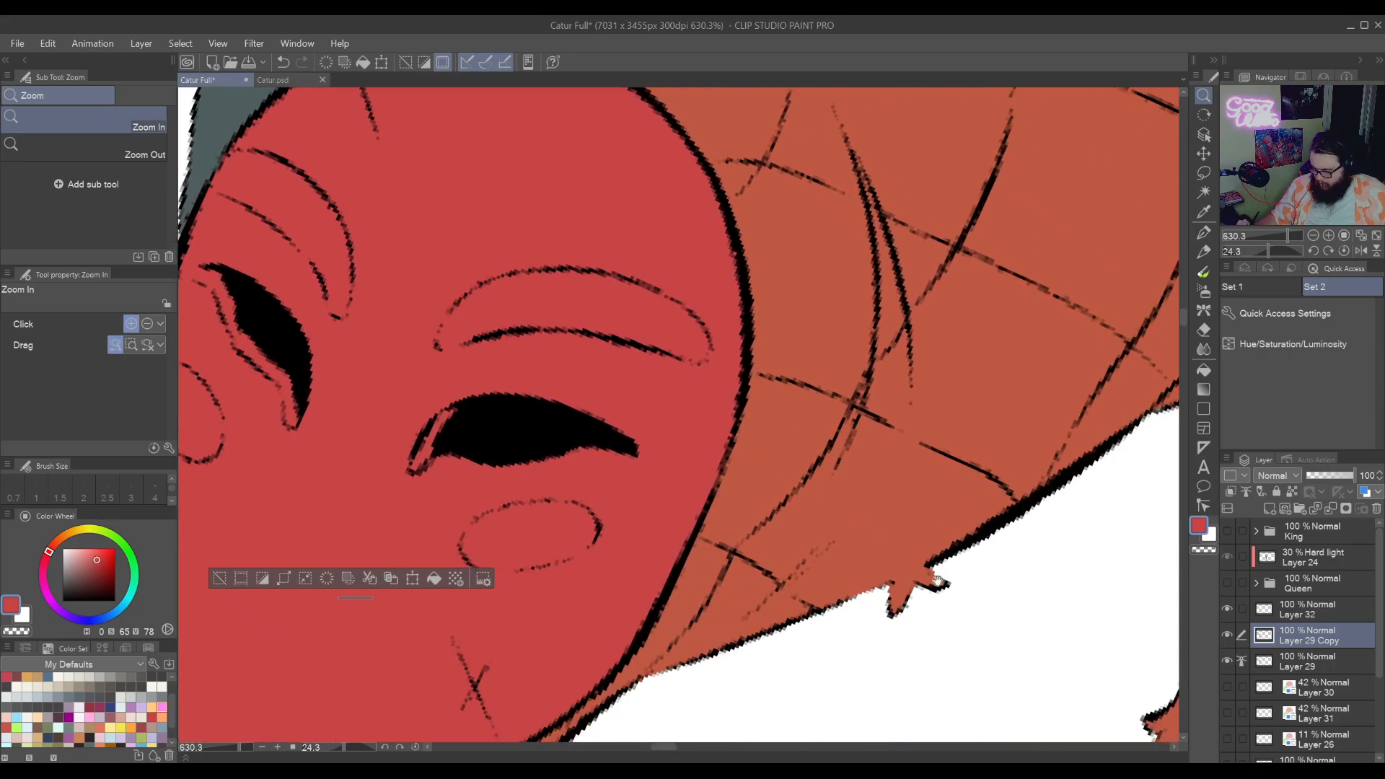
{"action": "left_click_drag", "start_coordinate": [937, 580], "coordinate": [1179, 617]}
{"action": "left_click_drag", "start_coordinate": [1094, 611], "coordinate": [636, 538]}
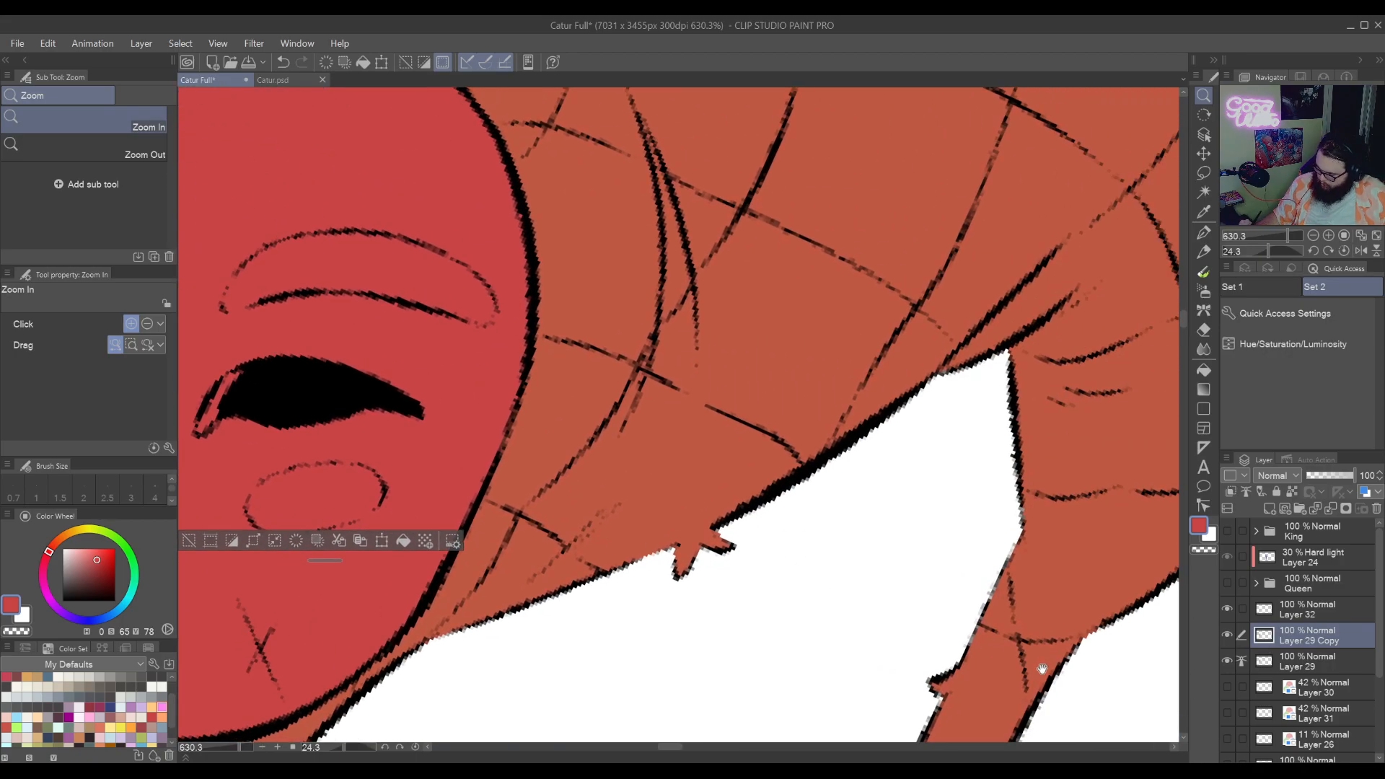
{"action": "left_click_drag", "start_coordinate": [1043, 669], "coordinate": [963, 303]}
{"action": "mouse_move", "coordinate": [816, 620]}
{"action": "left_mouse_down"}
{"action": "mouse_move", "coordinate": [936, 526]}
{"action": "mouse_move", "coordinate": [971, 426]}
{"action": "mouse_move", "coordinate": [921, 584]}
{"action": "mouse_move", "coordinate": [868, 582]}
{"action": "mouse_move", "coordinate": [859, 522]}
{"action": "left_mouse_up"}
{"action": "left_click", "coordinate": [867, 582]}
{"action": "key", "text": "m"}
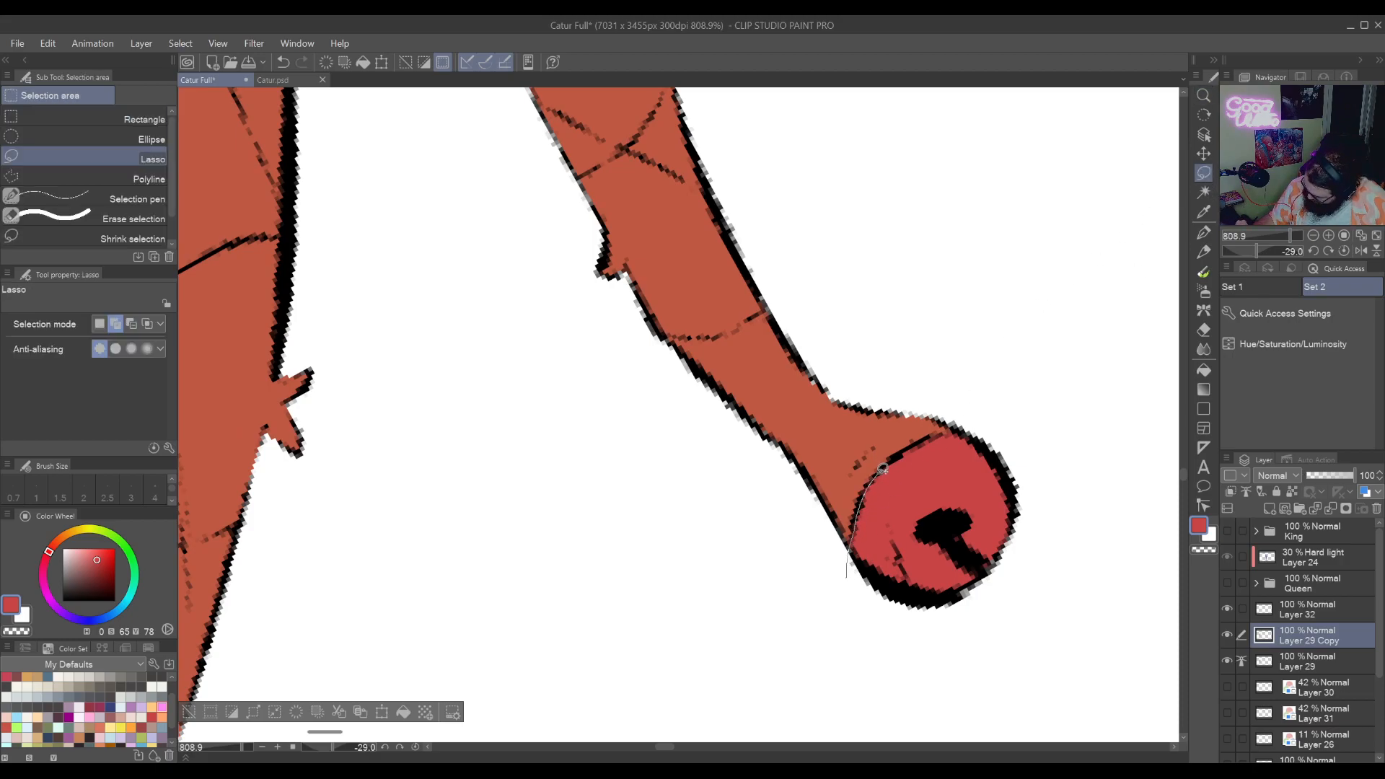
{"action": "mouse_move", "coordinate": [938, 431]}
{"action": "left_mouse_down"}
{"action": "mouse_move", "coordinate": [998, 408]}
{"action": "mouse_move", "coordinate": [863, 656]}
{"action": "mouse_move", "coordinate": [822, 586]}
{"action": "left_mouse_up"}
Restrict the selection to the silhouette, shift the beads and bells to golden yellow with Hue/Saturation/Luminosity, and deselect
{"action": "key", "text": "w"}
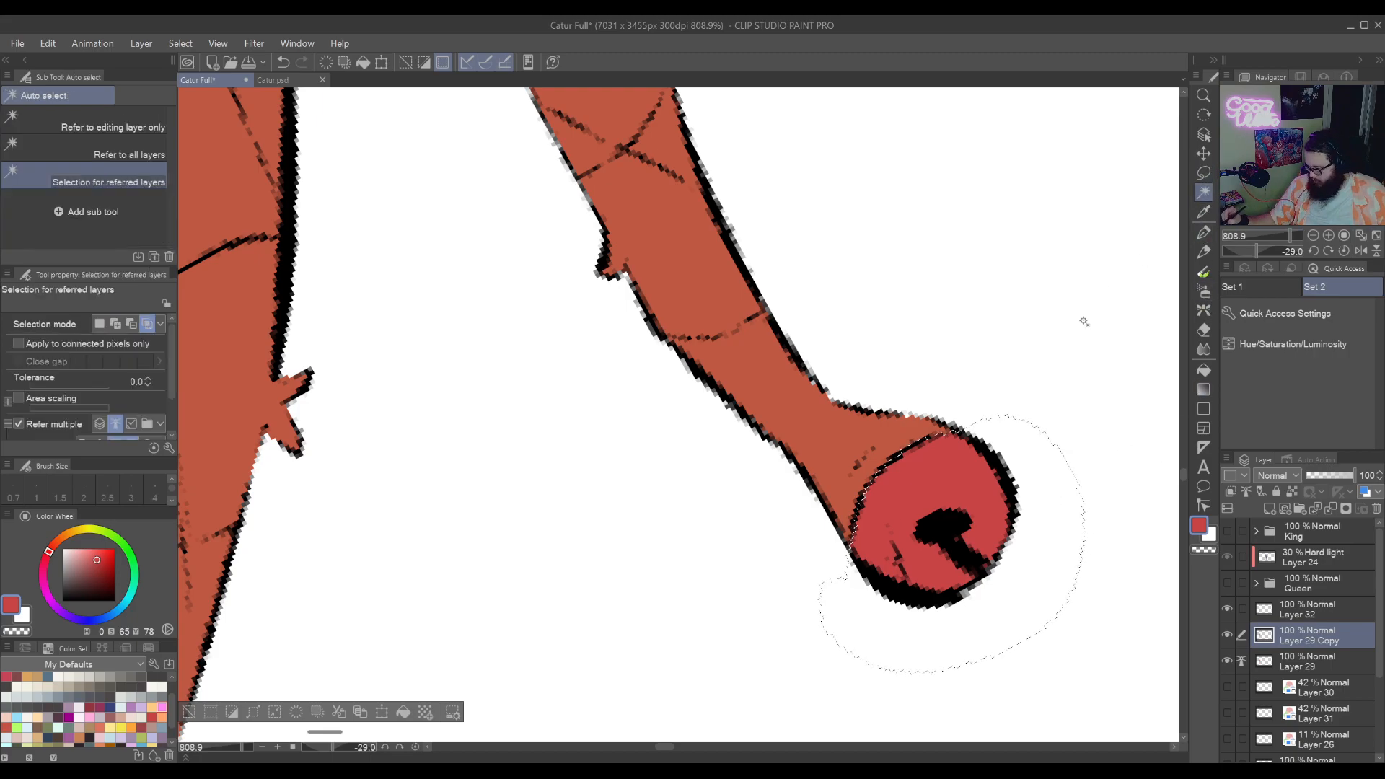
{"action": "key", "text": "/"}
{"action": "left_click_drag", "start_coordinate": [1063, 322], "coordinate": [1022, 392]}
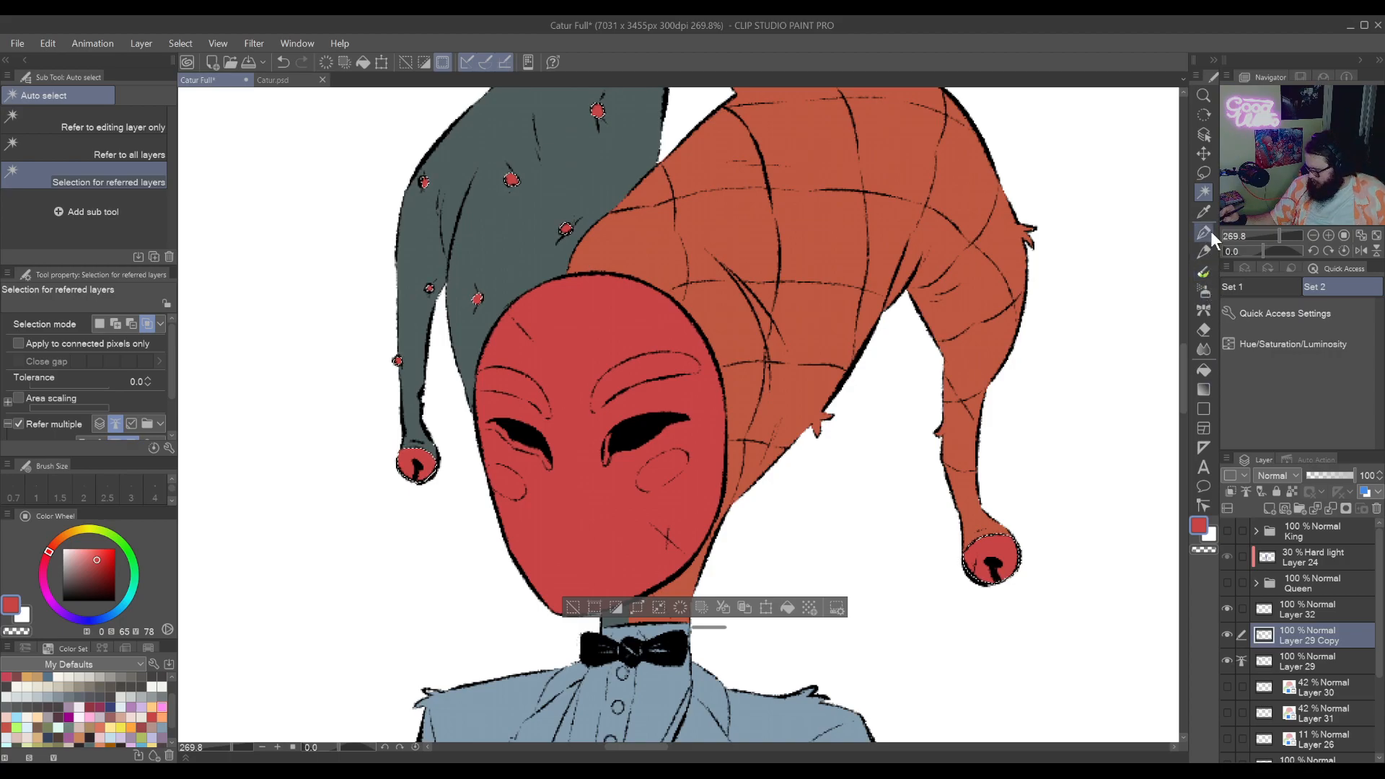
{"action": "left_click", "coordinate": [1275, 346]}
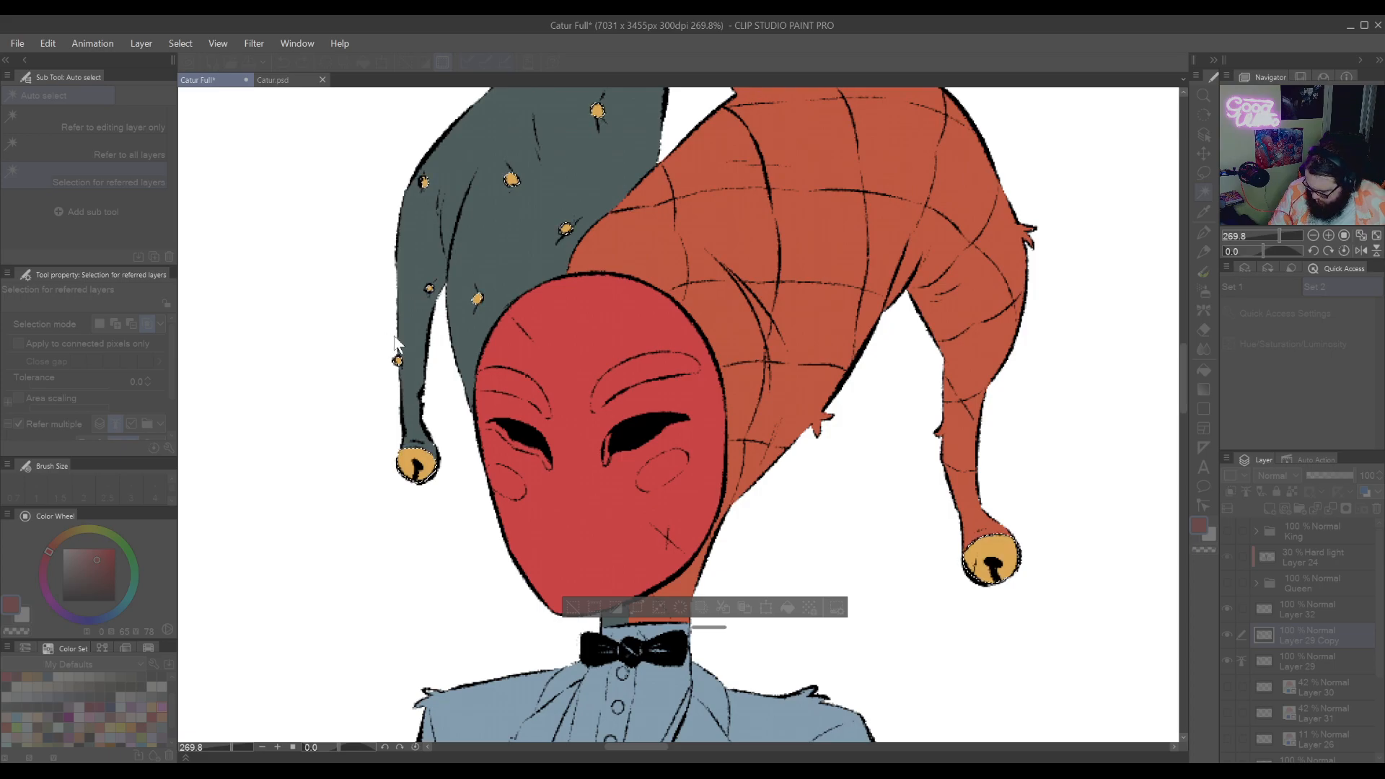
{"action": "left_click", "coordinate": [562, 248]}
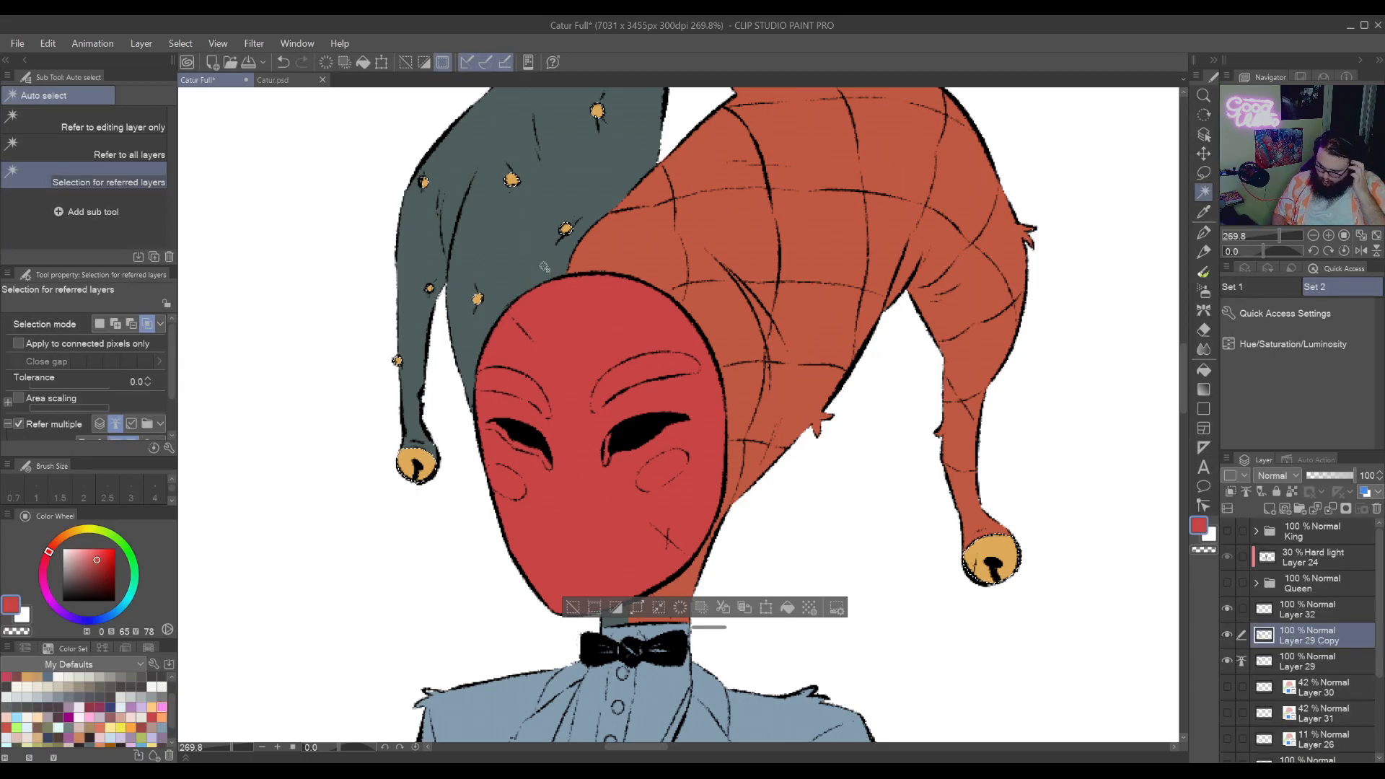
{"action": "key", "text": "ctrl+d"}
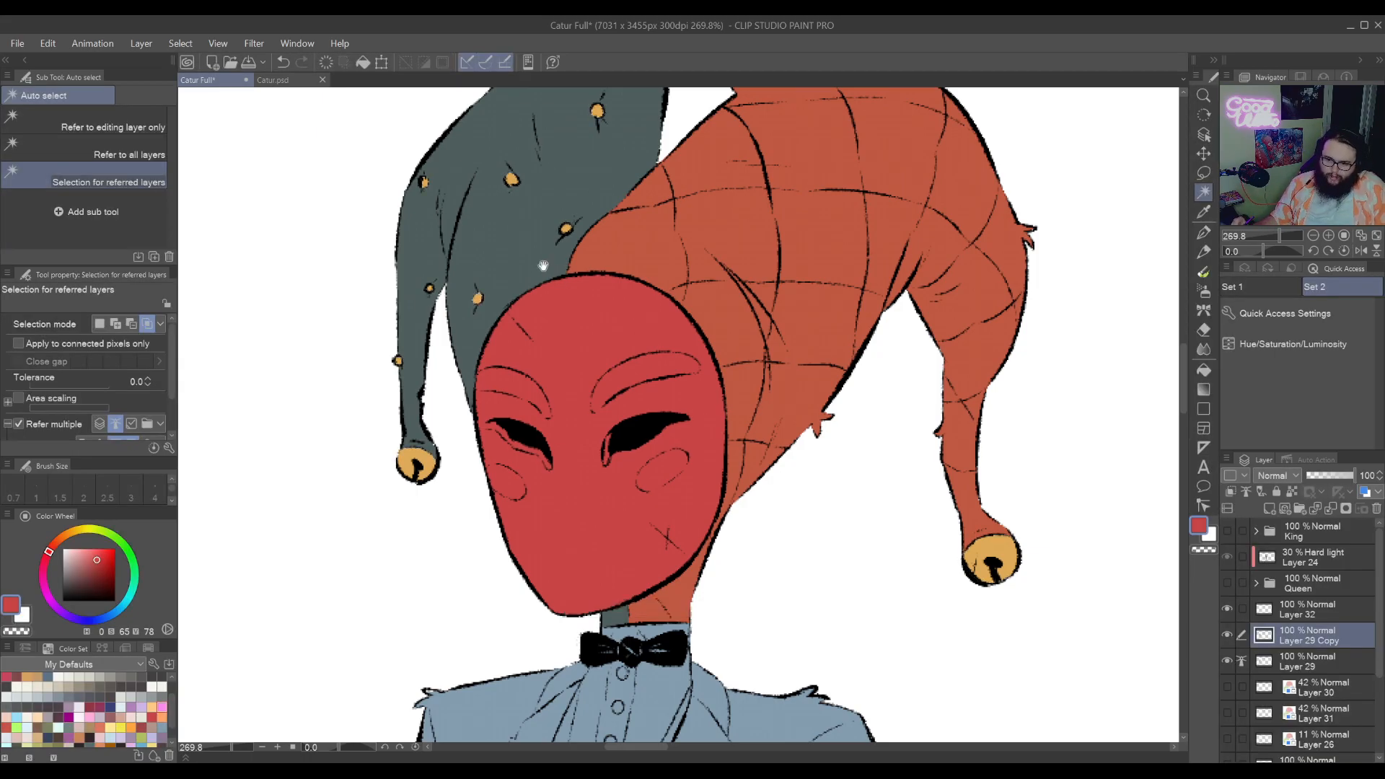
{"action": "left_click_drag", "start_coordinate": [837, 429], "coordinate": [810, 609]}
{"action": "scroll", "coordinate": [834, 526], "scroll_direction": "down", "scroll_amount": 5}
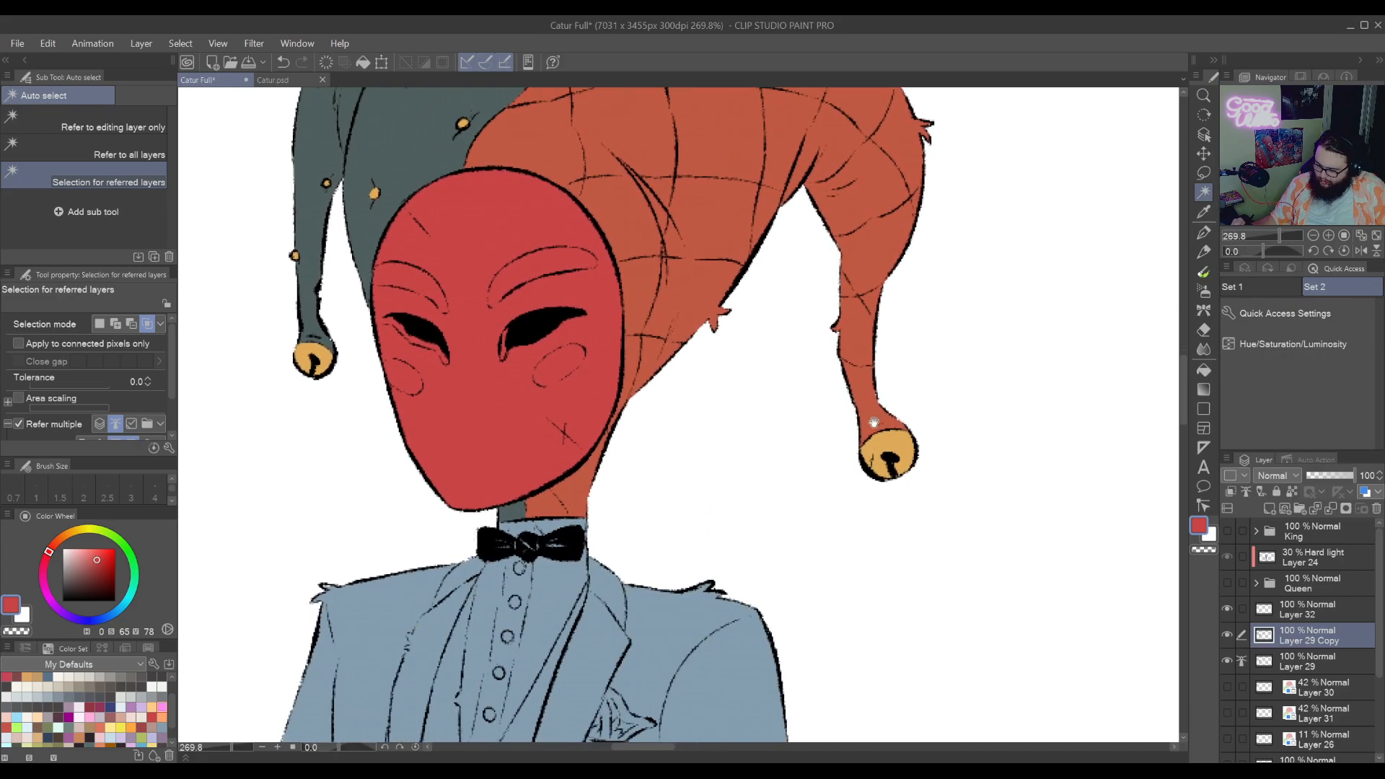
{"action": "left_click_drag", "start_coordinate": [866, 504], "coordinate": [894, 629]}
{"action": "left_click_drag", "start_coordinate": [758, 577], "coordinate": [1008, 674]}
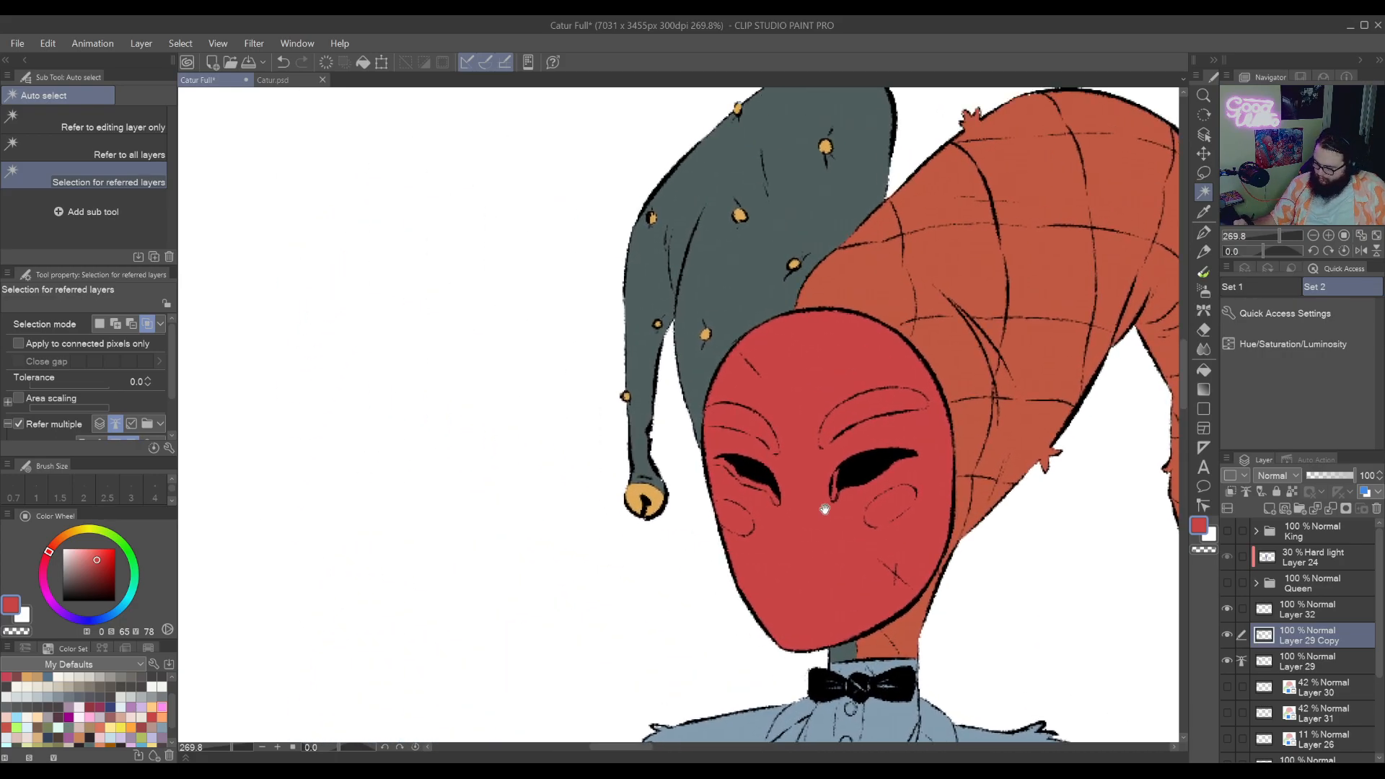
{"action": "left_click_drag", "start_coordinate": [834, 522], "coordinate": [911, 632]}
{"action": "left_click", "coordinate": [1203, 172]}
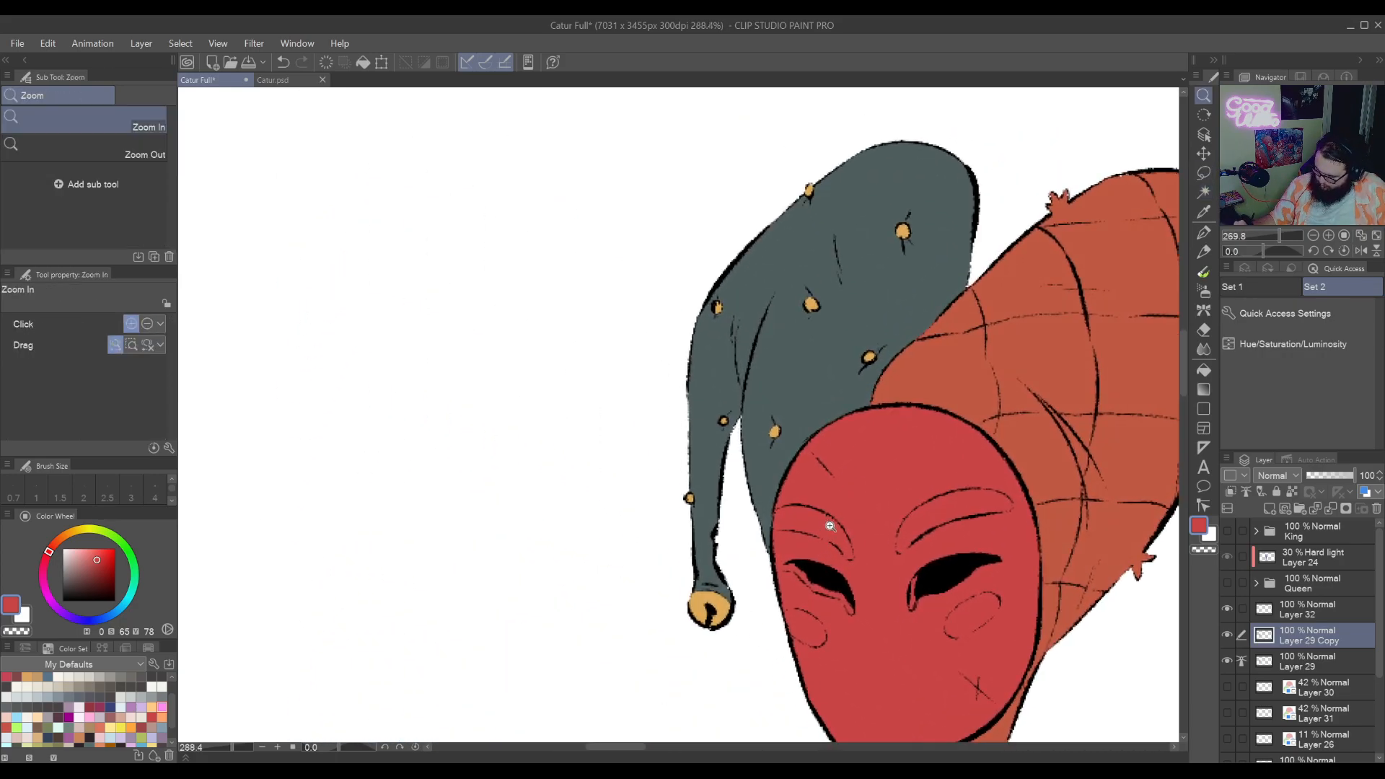
Lasso along the top of the mask's outline and down its left side to start a selection of the mask
{"action": "scroll", "coordinate": [822, 541], "scroll_direction": "up", "scroll_amount": 2}
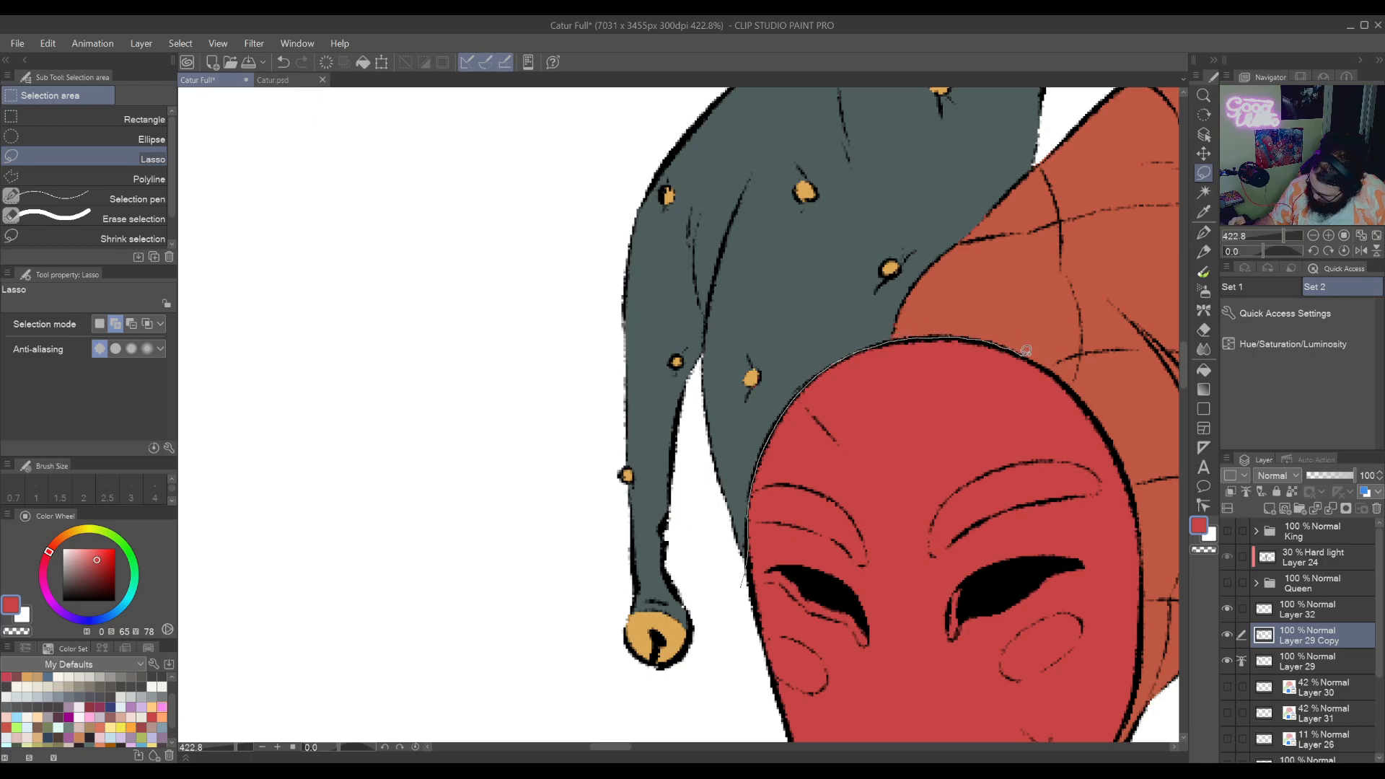
{"action": "mouse_move", "coordinate": [1041, 358]}
{"action": "left_mouse_down"}
{"action": "mouse_move", "coordinate": [1090, 411]}
{"action": "mouse_move", "coordinate": [974, 660]}
{"action": "mouse_move", "coordinate": [751, 699]}
{"action": "mouse_move", "coordinate": [736, 591]}
{"action": "left_mouse_up"}
{"action": "mouse_move", "coordinate": [947, 552]}
{"action": "left_mouse_down"}
{"action": "mouse_move", "coordinate": [730, 444]}
{"action": "mouse_move", "coordinate": [906, 488]}
{"action": "mouse_move", "coordinate": [820, 269]}
{"action": "mouse_move", "coordinate": [872, 649]}
{"action": "left_mouse_up"}
{"action": "key", "text": "r"}
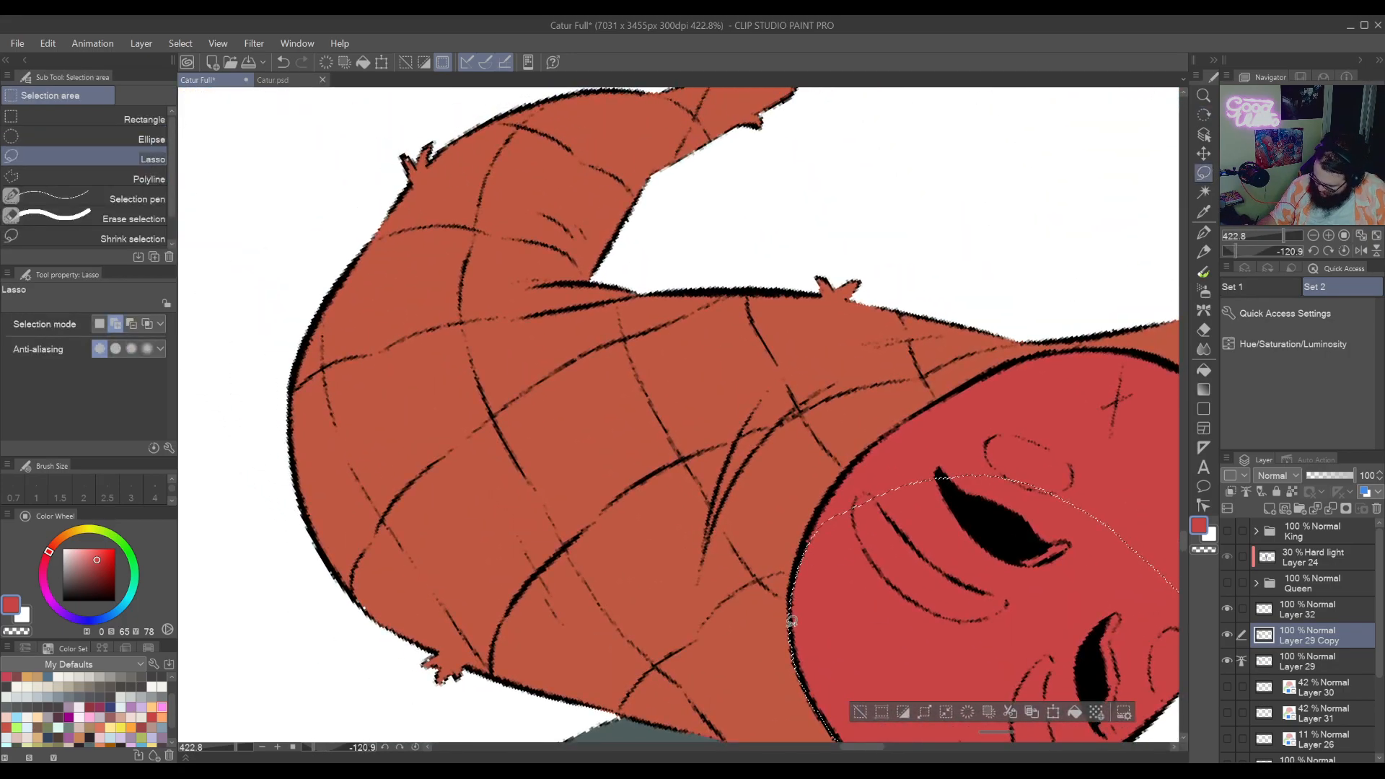
Lasso along the mask's right side and chin to complete the selection of the whole mask
{"action": "left_click_drag", "start_coordinate": [796, 572], "coordinate": [806, 538]}
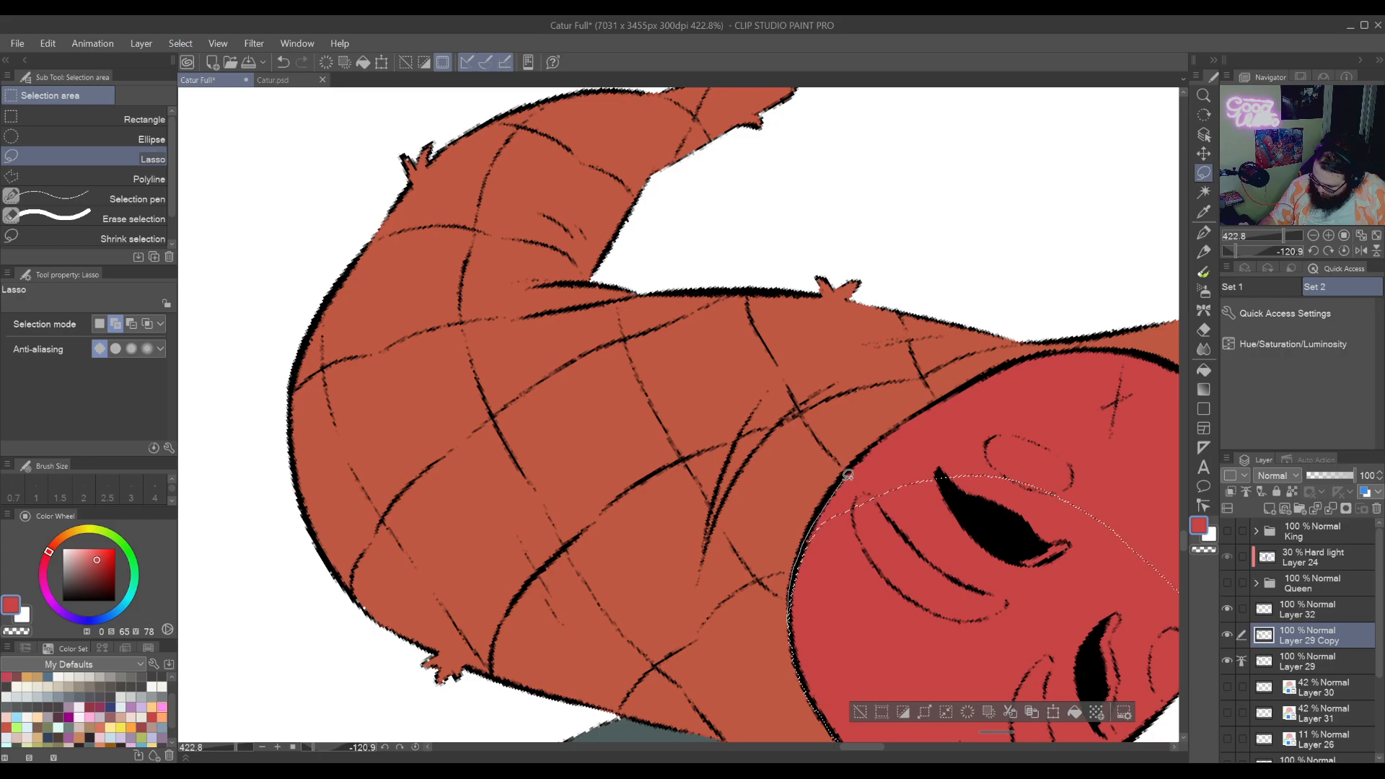
{"action": "mouse_move", "coordinate": [849, 474]}
{"action": "left_mouse_down"}
{"action": "mouse_move", "coordinate": [896, 427]}
{"action": "mouse_move", "coordinate": [1023, 357]}
{"action": "mouse_move", "coordinate": [1154, 355]}
{"action": "mouse_move", "coordinate": [1088, 559]}
{"action": "mouse_move", "coordinate": [884, 592]}
{"action": "mouse_move", "coordinate": [887, 386]}
{"action": "mouse_move", "coordinate": [733, 241]}
{"action": "mouse_move", "coordinate": [992, 731]}
{"action": "left_mouse_up"}
{"action": "key", "text": "shift+space"}
{"action": "left_click_drag", "start_coordinate": [803, 526], "coordinate": [871, 584]}
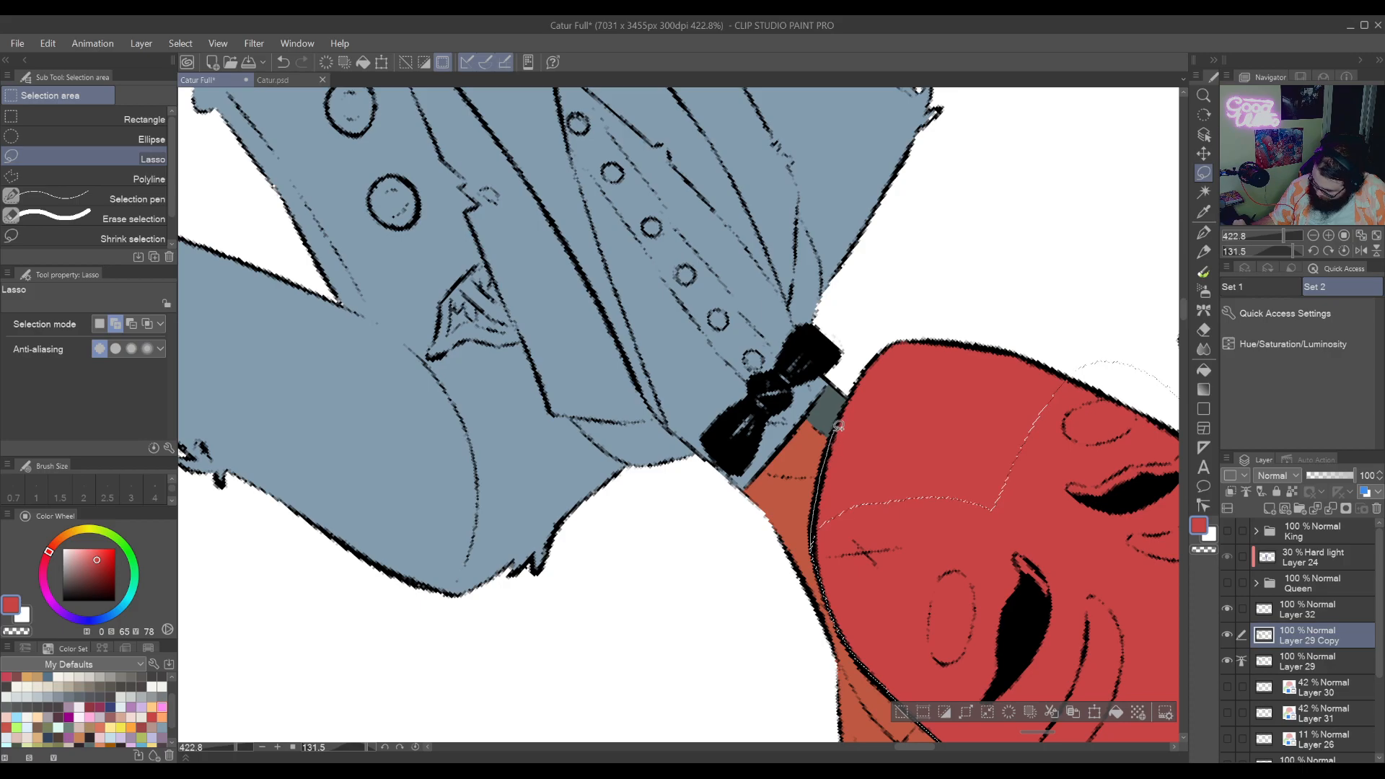
{"action": "mouse_move", "coordinate": [851, 389]}
{"action": "left_mouse_down"}
{"action": "mouse_move", "coordinate": [1014, 272]}
{"action": "mouse_move", "coordinate": [1094, 355]}
{"action": "mouse_move", "coordinate": [1091, 495]}
{"action": "mouse_move", "coordinate": [914, 426]}
{"action": "left_mouse_up"}
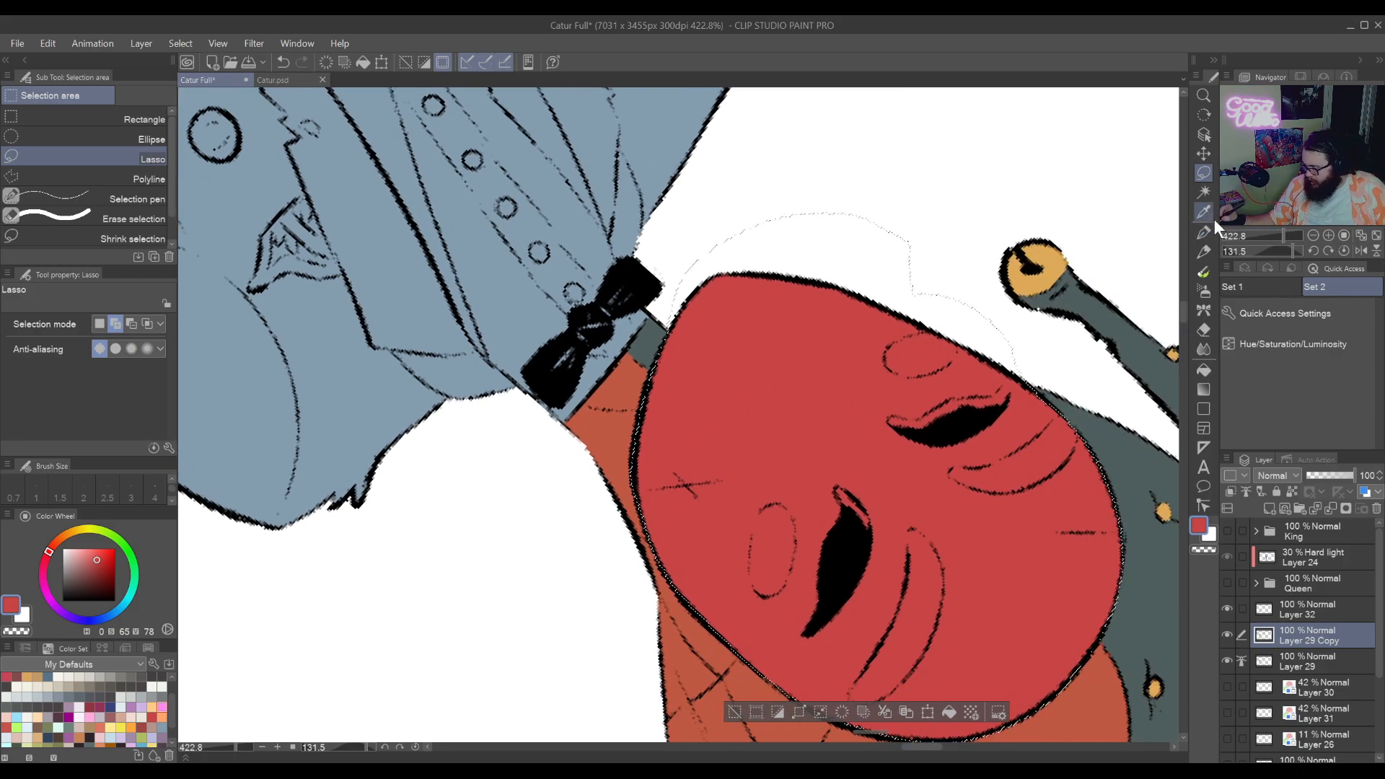
Restrict the selection to the silhouette, shift the mask to pale cream with Hue/Saturation/Luminosity, and deselect
{"action": "left_click", "coordinate": [1203, 191]}
{"action": "left_click", "coordinate": [1004, 460]}
{"action": "left_click_drag", "start_coordinate": [1004, 460], "coordinate": [613, 325]}
{"action": "left_click_drag", "start_coordinate": [724, 478], "coordinate": [815, 729]}
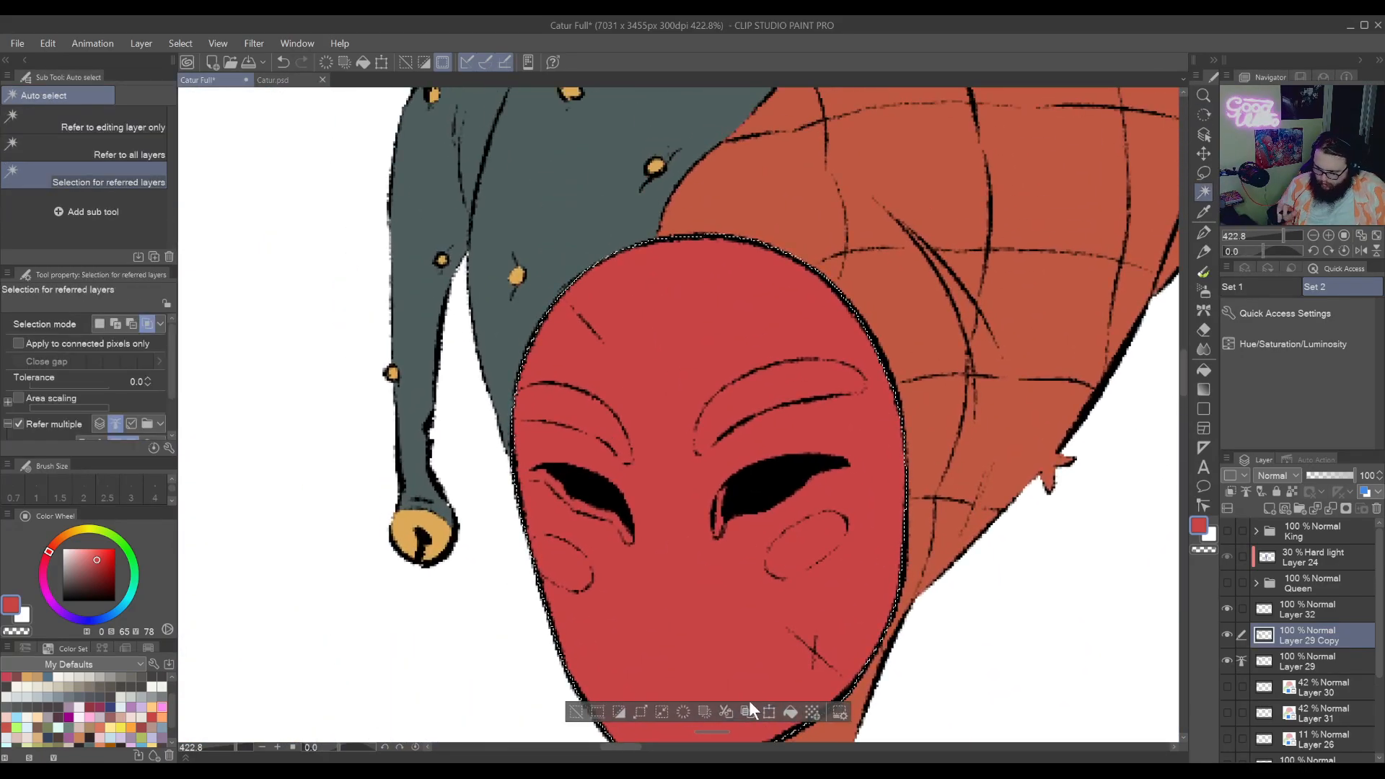
{"action": "left_click", "coordinate": [1262, 344]}
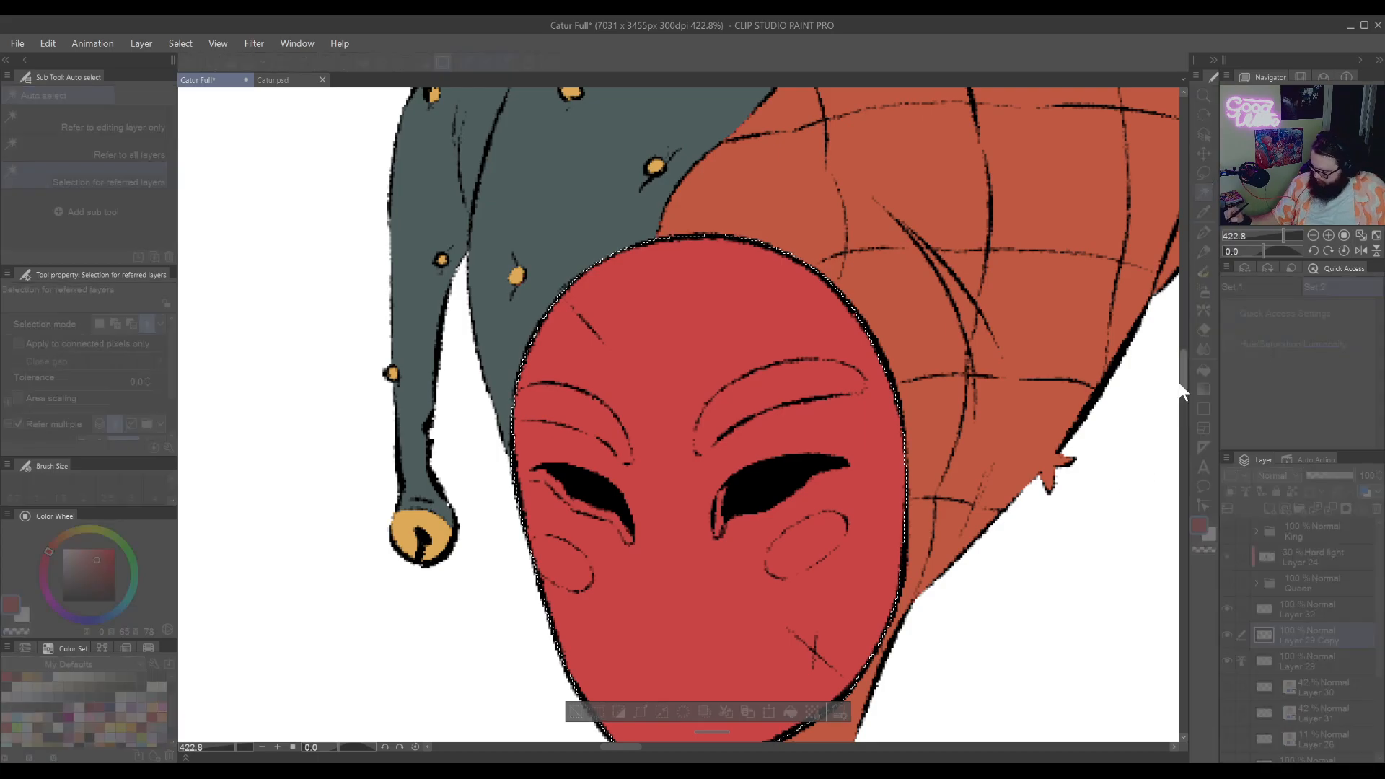
{"action": "left_click", "coordinate": [409, 292]}
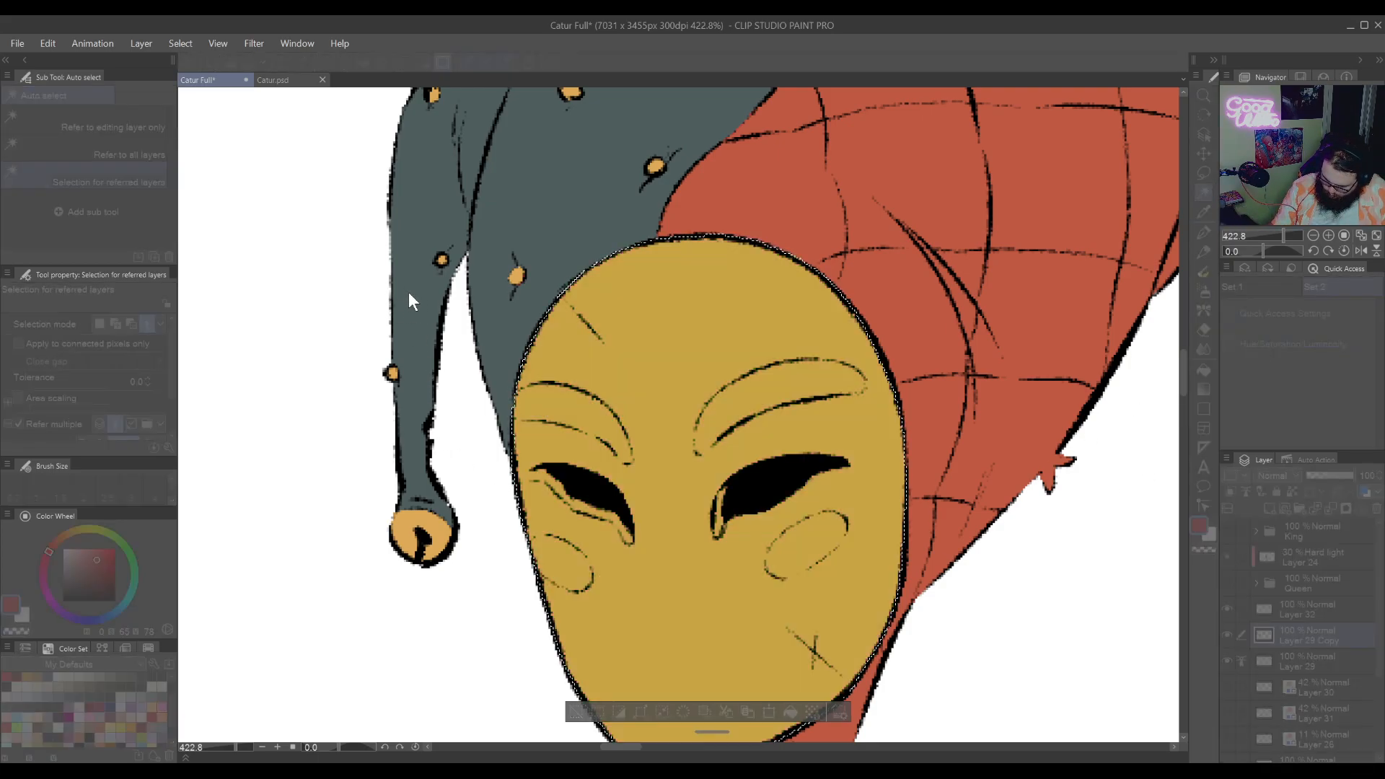
{"action": "left_click", "coordinate": [398, 293]}
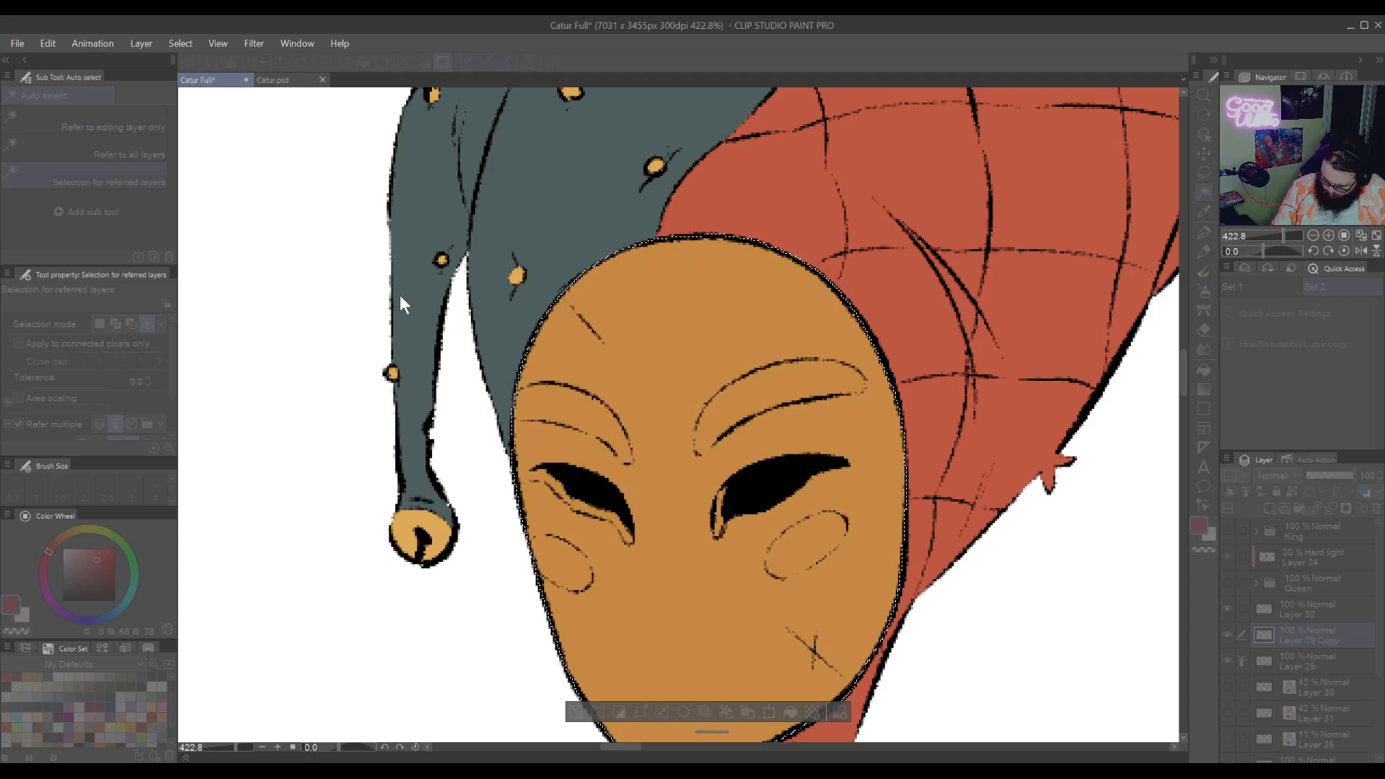
{"action": "left_click", "coordinate": [484, 422]}
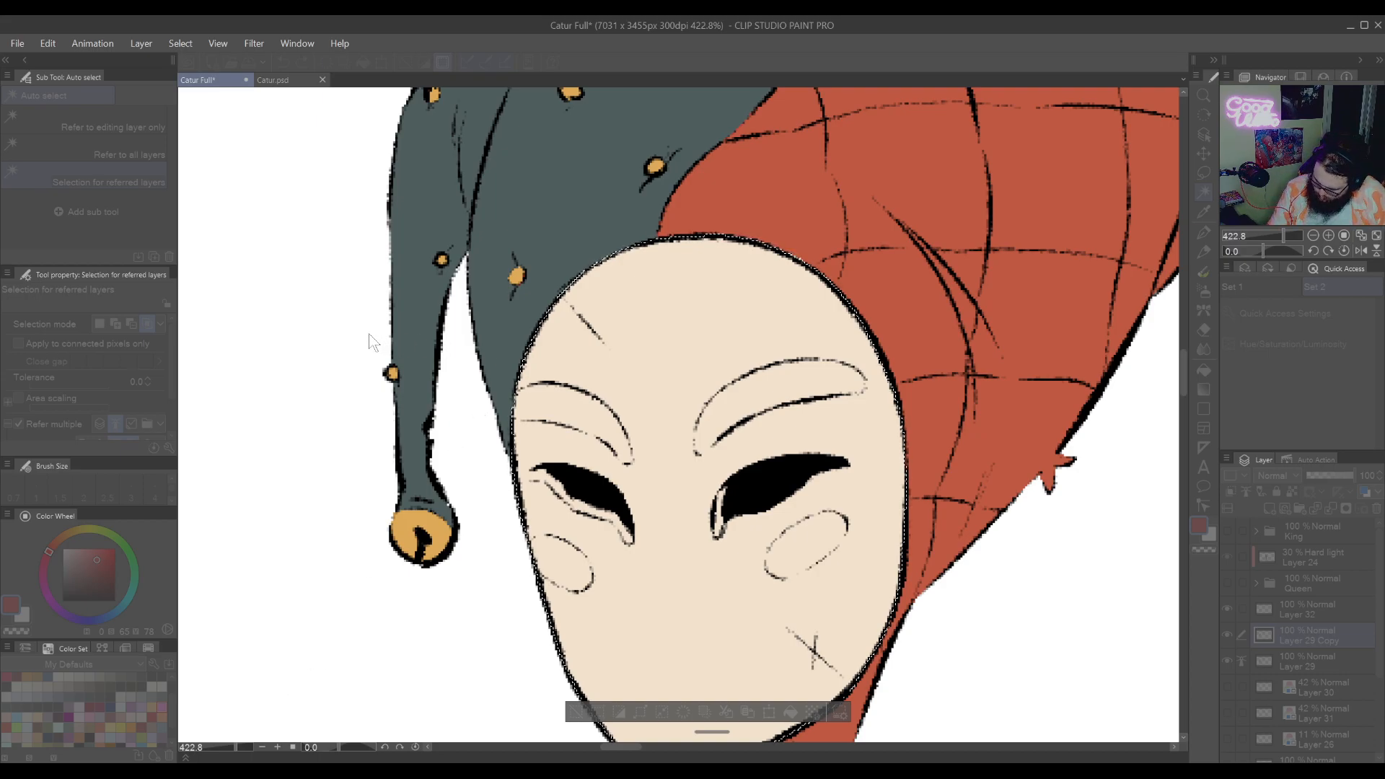
{"action": "left_click", "coordinate": [551, 257]}
{"action": "key", "text": "ctrl+d"}
Sample the hat's red and fill the small gap along the mask's outline beside the red horn, then deselect
{"action": "key", "text": "r"}
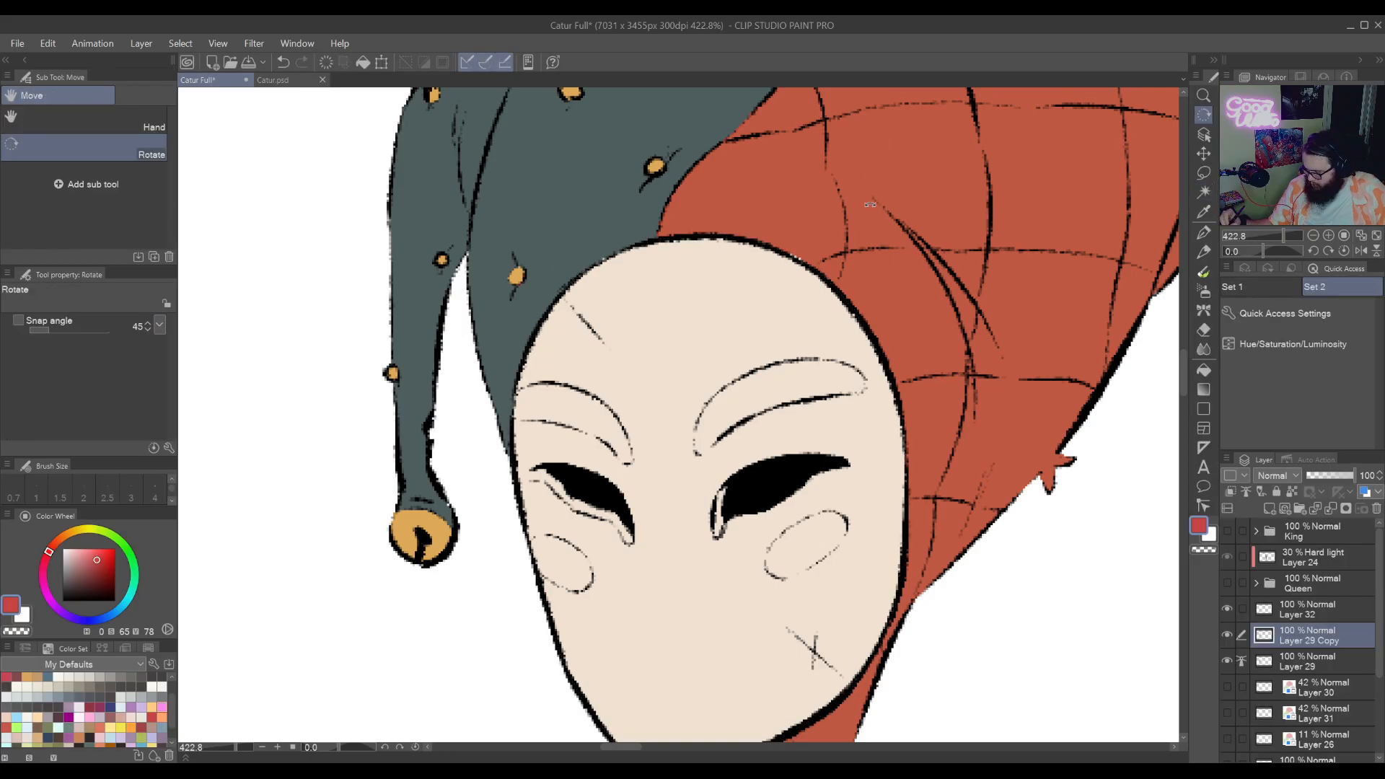
{"action": "mouse_move", "coordinate": [870, 204]}
{"action": "left_mouse_down"}
{"action": "mouse_move", "coordinate": [891, 375]}
{"action": "mouse_move", "coordinate": [858, 476]}
{"action": "mouse_move", "coordinate": [890, 420]}
{"action": "left_mouse_up"}
{"action": "key", "text": "w"}
{"action": "key", "text": "slash"}
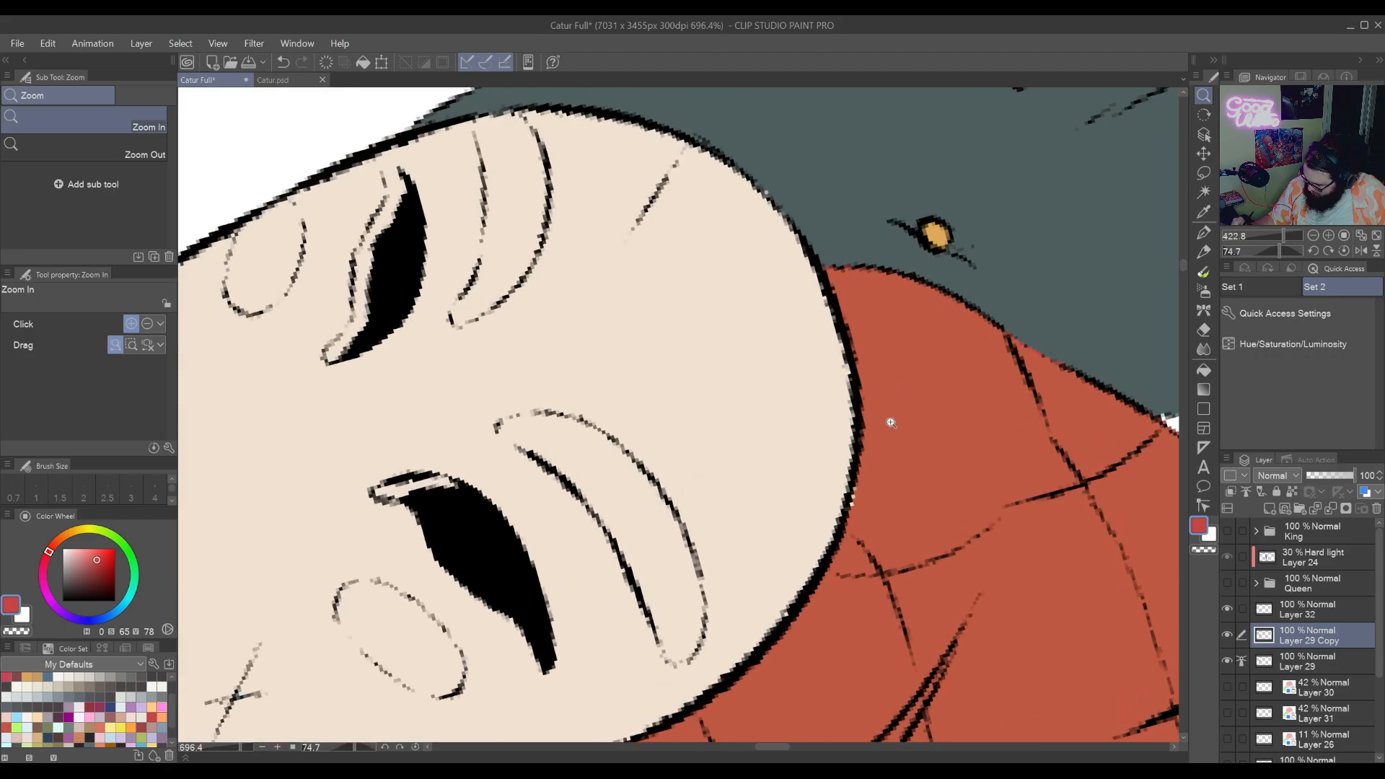
{"action": "right_click", "coordinate": [870, 476]}
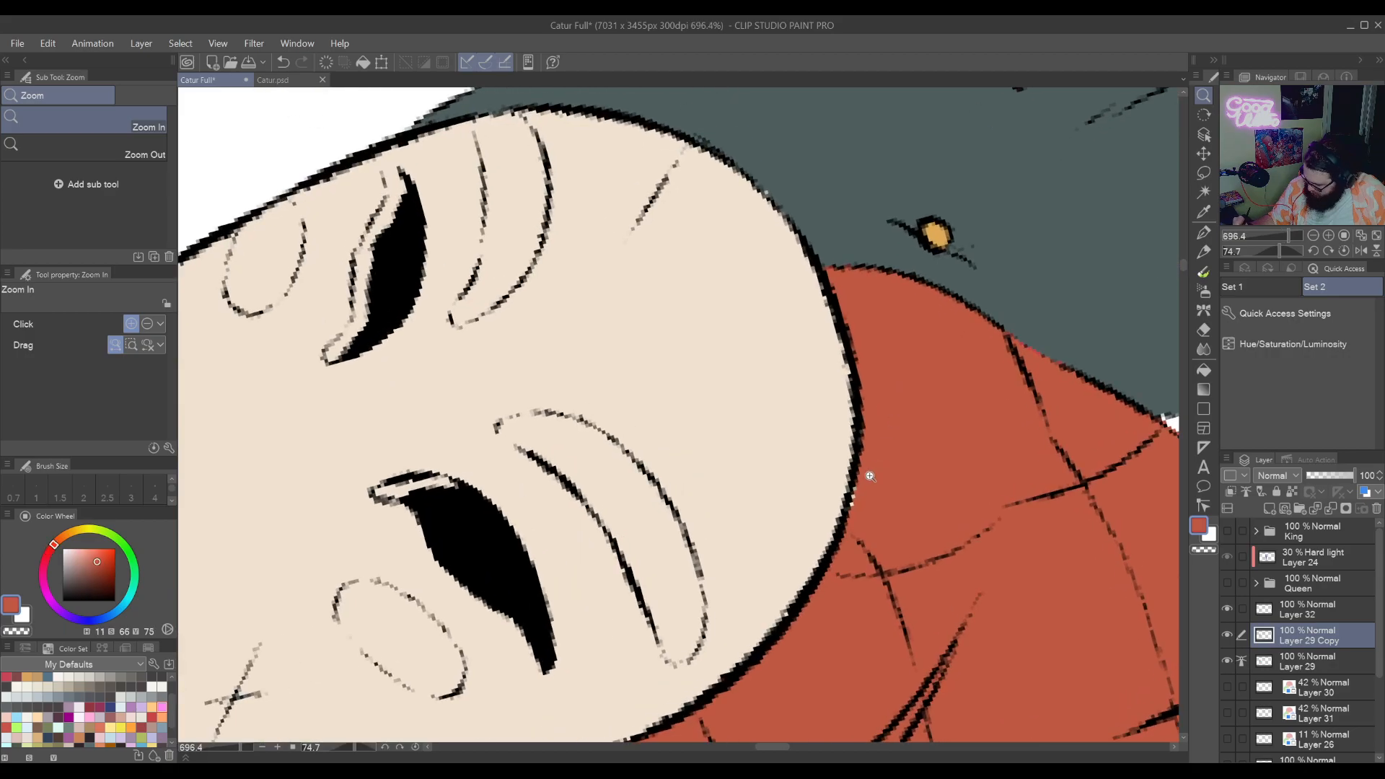
{"action": "left_click", "coordinate": [1203, 174]}
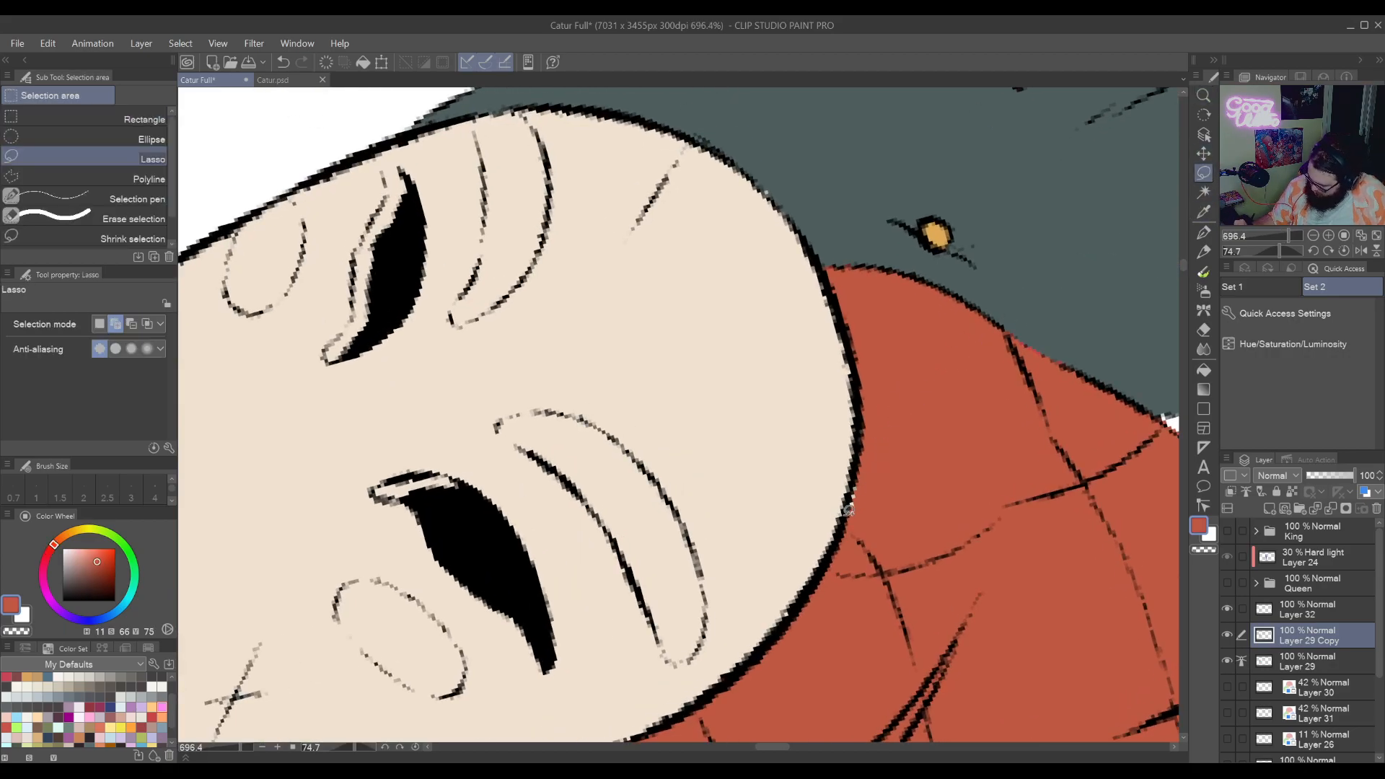
{"action": "mouse_move", "coordinate": [849, 510]}
{"action": "left_mouse_down"}
{"action": "mouse_move", "coordinate": [861, 454]}
{"action": "mouse_move", "coordinate": [850, 543]}
{"action": "left_mouse_up"}
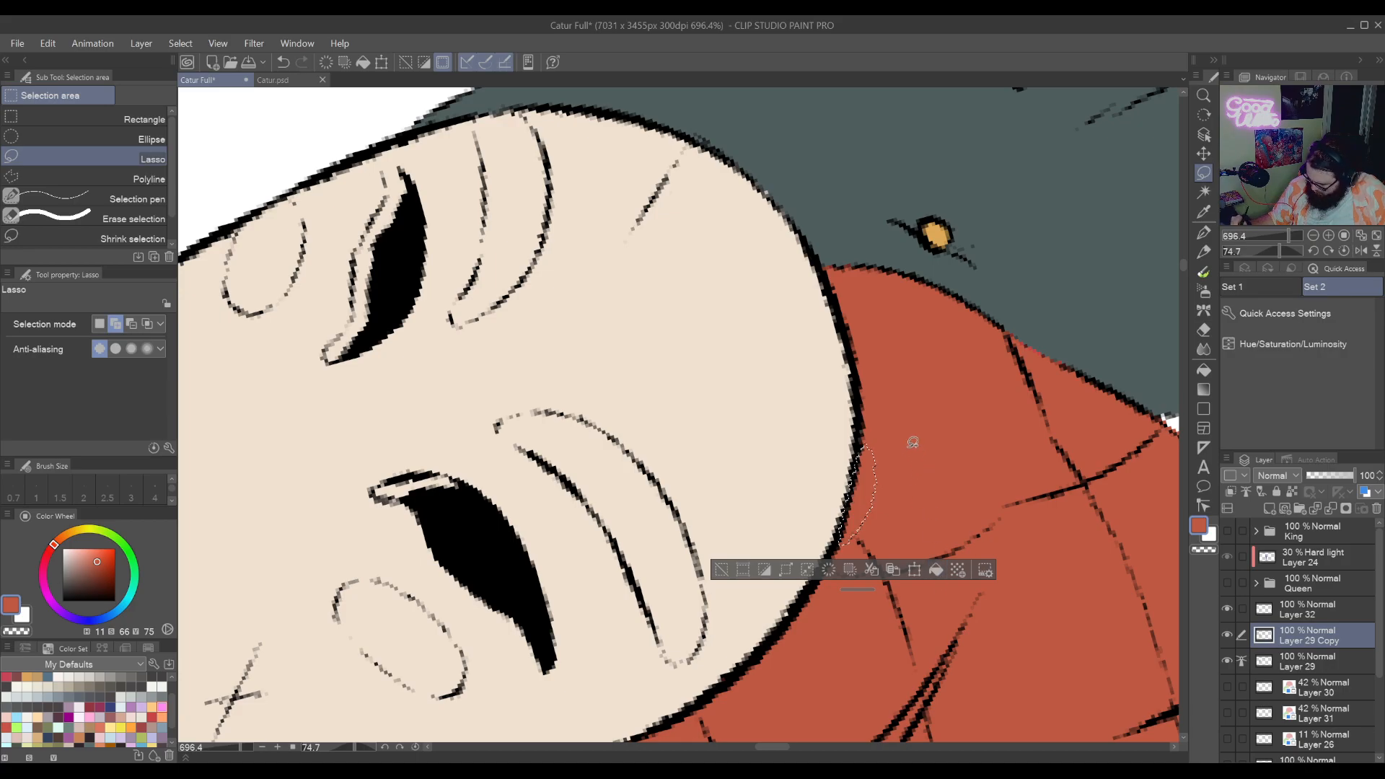
{"action": "key", "text": "ctrl+d"}
Sample the hat's dark teal and fill the small gap along the mask's outline beside the teal horn, then deselect
{"action": "mouse_move", "coordinate": [775, 686]}
{"action": "left_mouse_down"}
{"action": "mouse_move", "coordinate": [909, 449]}
{"action": "mouse_move", "coordinate": [881, 609]}
{"action": "left_mouse_up"}
{"action": "mouse_move", "coordinate": [892, 443]}
{"action": "left_mouse_down"}
{"action": "mouse_move", "coordinate": [809, 623]}
{"action": "mouse_move", "coordinate": [876, 504]}
{"action": "mouse_move", "coordinate": [841, 467]}
{"action": "left_mouse_up"}
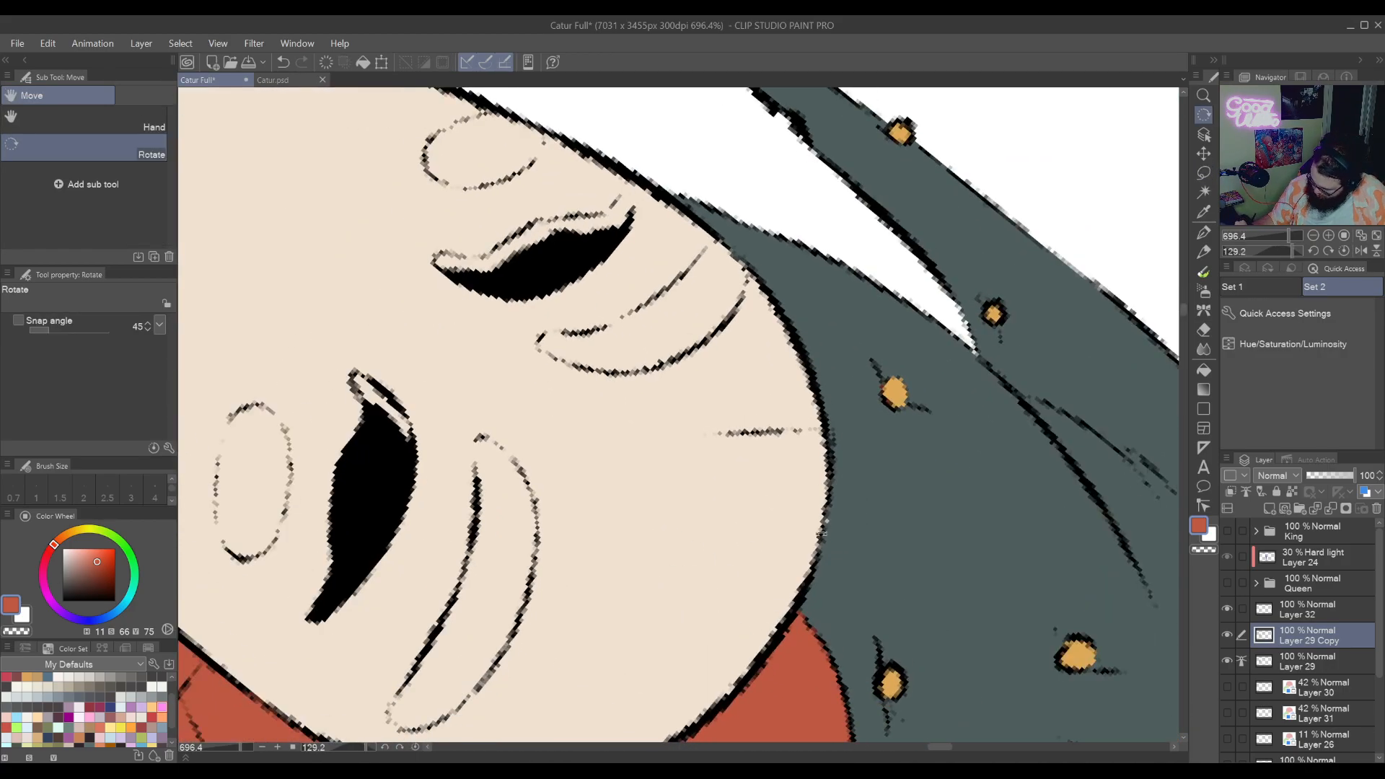
{"action": "left_click", "coordinate": [1203, 172]}
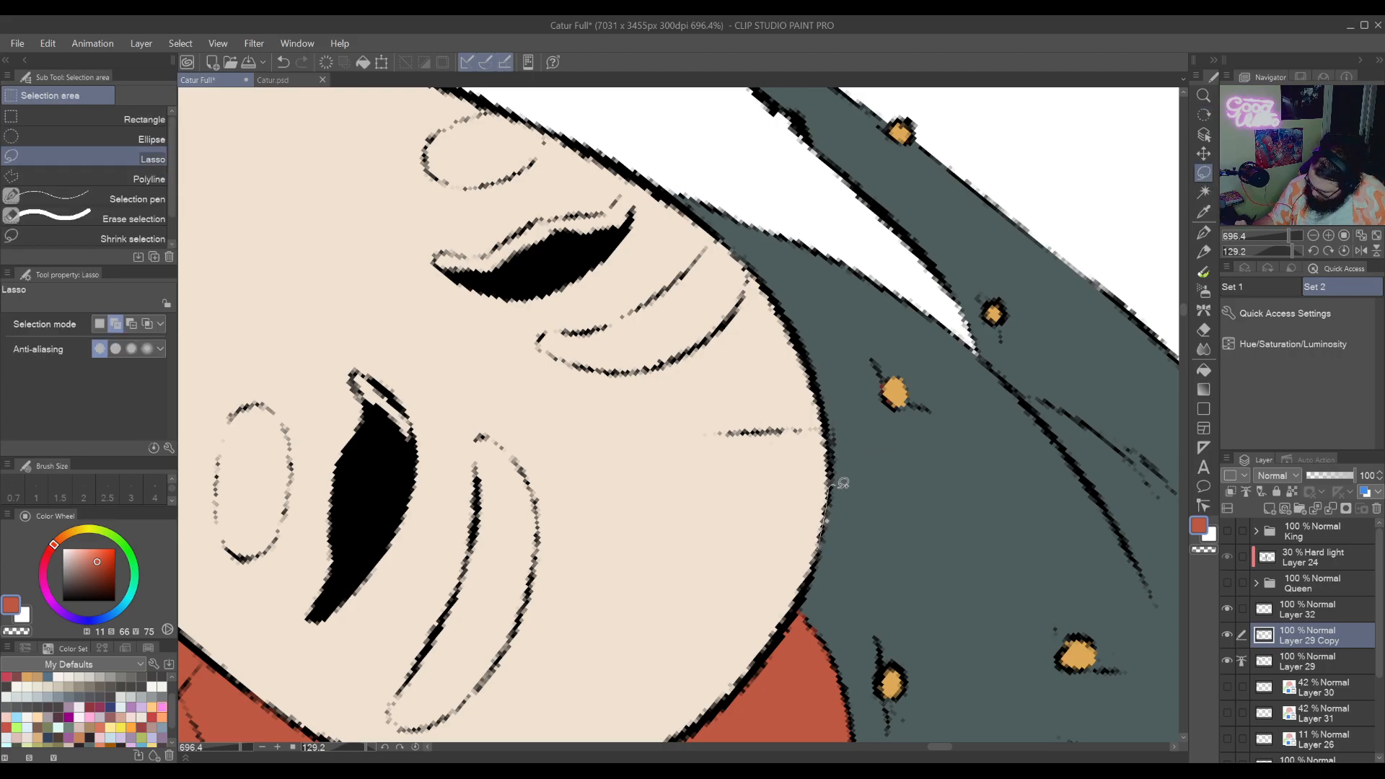
{"action": "left_click_drag", "start_coordinate": [837, 485], "coordinate": [839, 505]}
{"action": "left_click", "coordinate": [902, 494], "text": "alt"}
{"action": "left_click", "coordinate": [906, 606]}
{"action": "key", "text": "ctrl+d"}
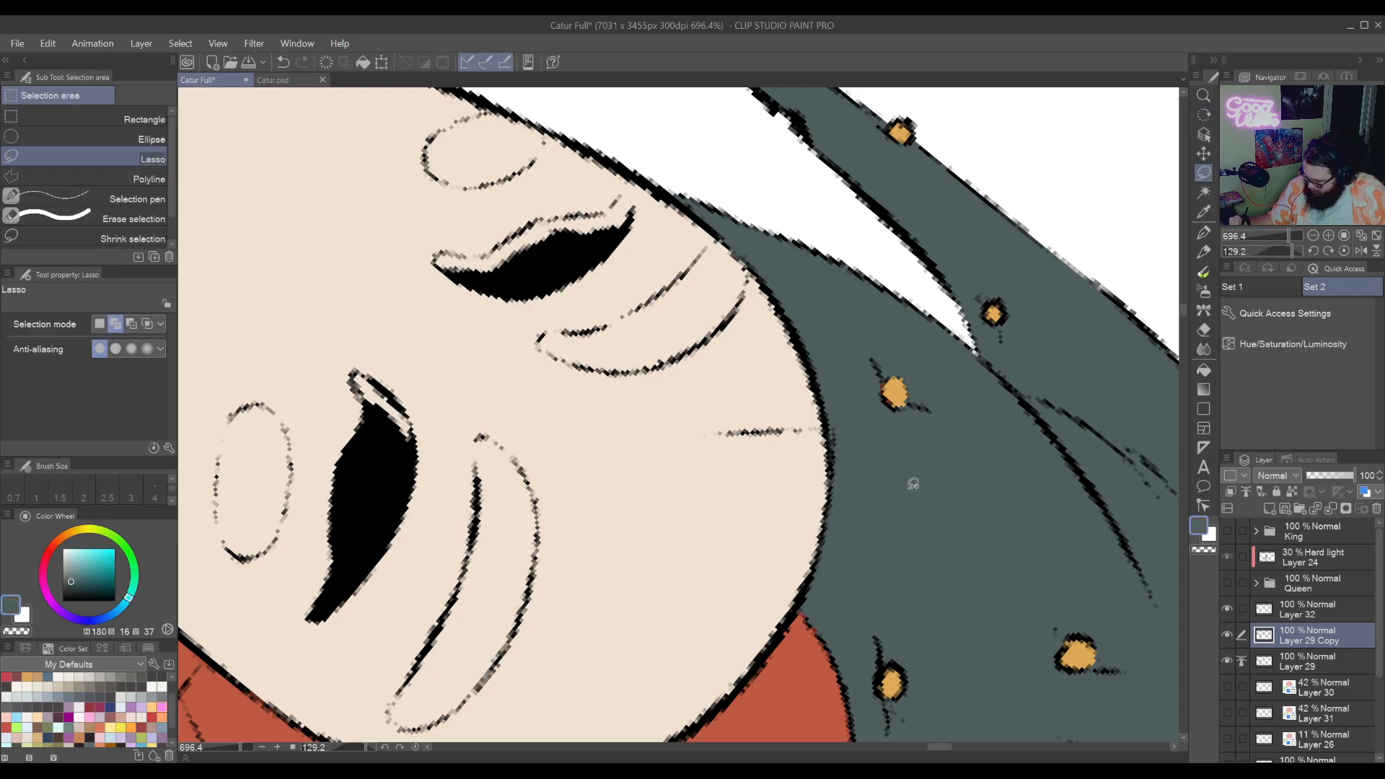
Lasso two diagonally adjacent patches of the red horn's crosshatch pattern into a selection, one at its lower edge and one beside the mask
{"action": "left_click_drag", "start_coordinate": [896, 445], "coordinate": [924, 615]}
{"action": "mouse_move", "coordinate": [849, 458]}
{"action": "left_mouse_down"}
{"action": "mouse_move", "coordinate": [818, 490]}
{"action": "mouse_move", "coordinate": [834, 385]}
{"action": "mouse_move", "coordinate": [647, 259]}
{"action": "left_mouse_up"}
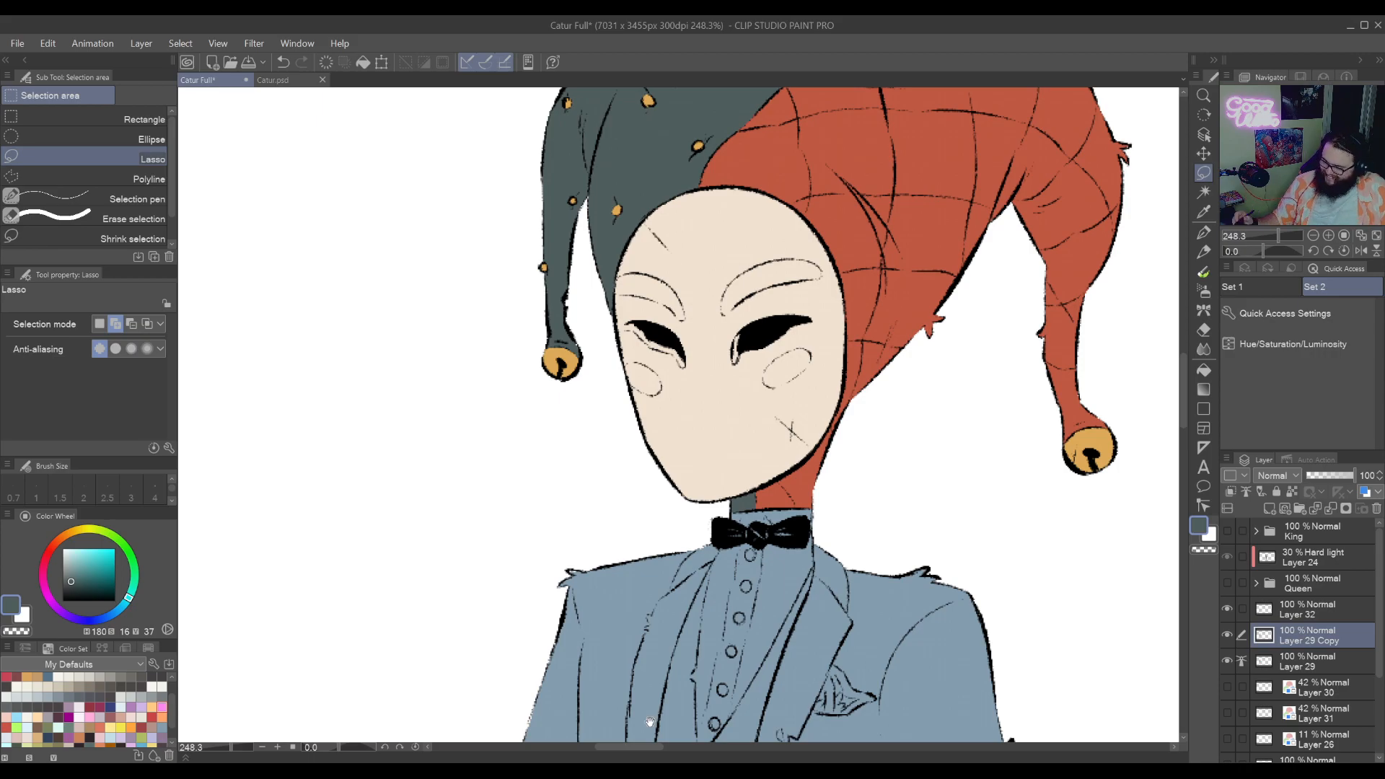
{"action": "left_click_drag", "start_coordinate": [801, 462], "coordinate": [785, 652]}
{"action": "left_click_drag", "start_coordinate": [878, 530], "coordinate": [914, 404]}
{"action": "left_click_drag", "start_coordinate": [888, 502], "coordinate": [814, 612]}
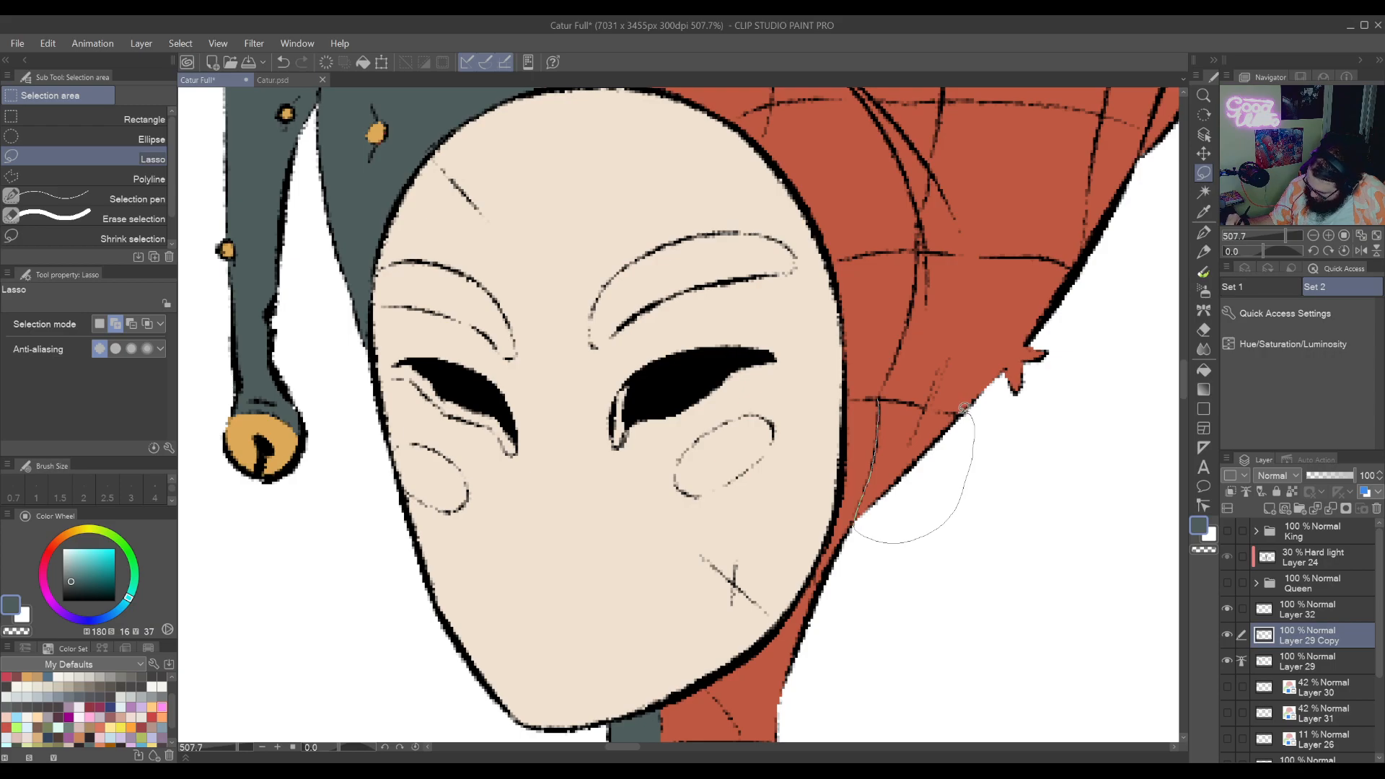
{"action": "left_click_drag", "start_coordinate": [923, 400], "coordinate": [881, 398]}
{"action": "scroll", "coordinate": [883, 418], "scroll_direction": "up", "scroll_amount": 3}
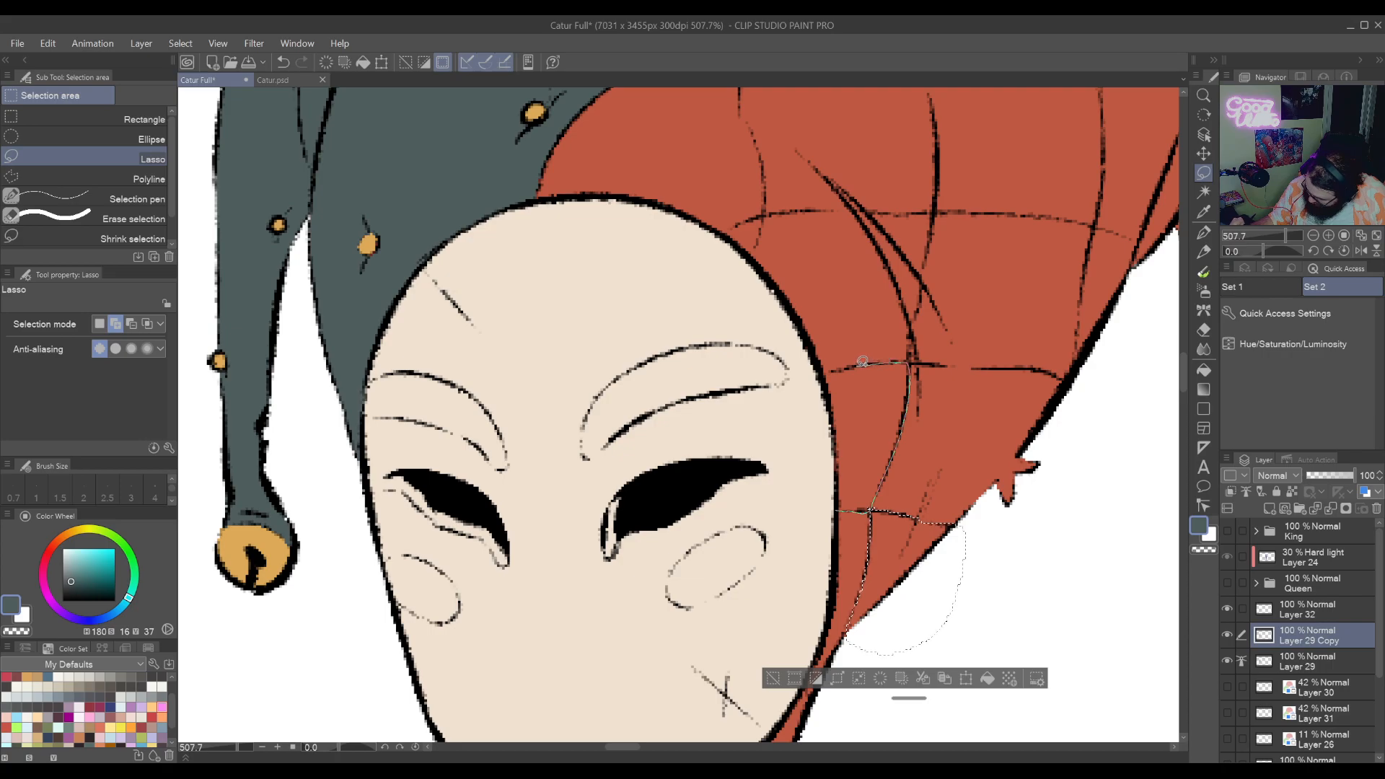
{"action": "left_click_drag", "start_coordinate": [862, 361], "coordinate": [833, 366]}
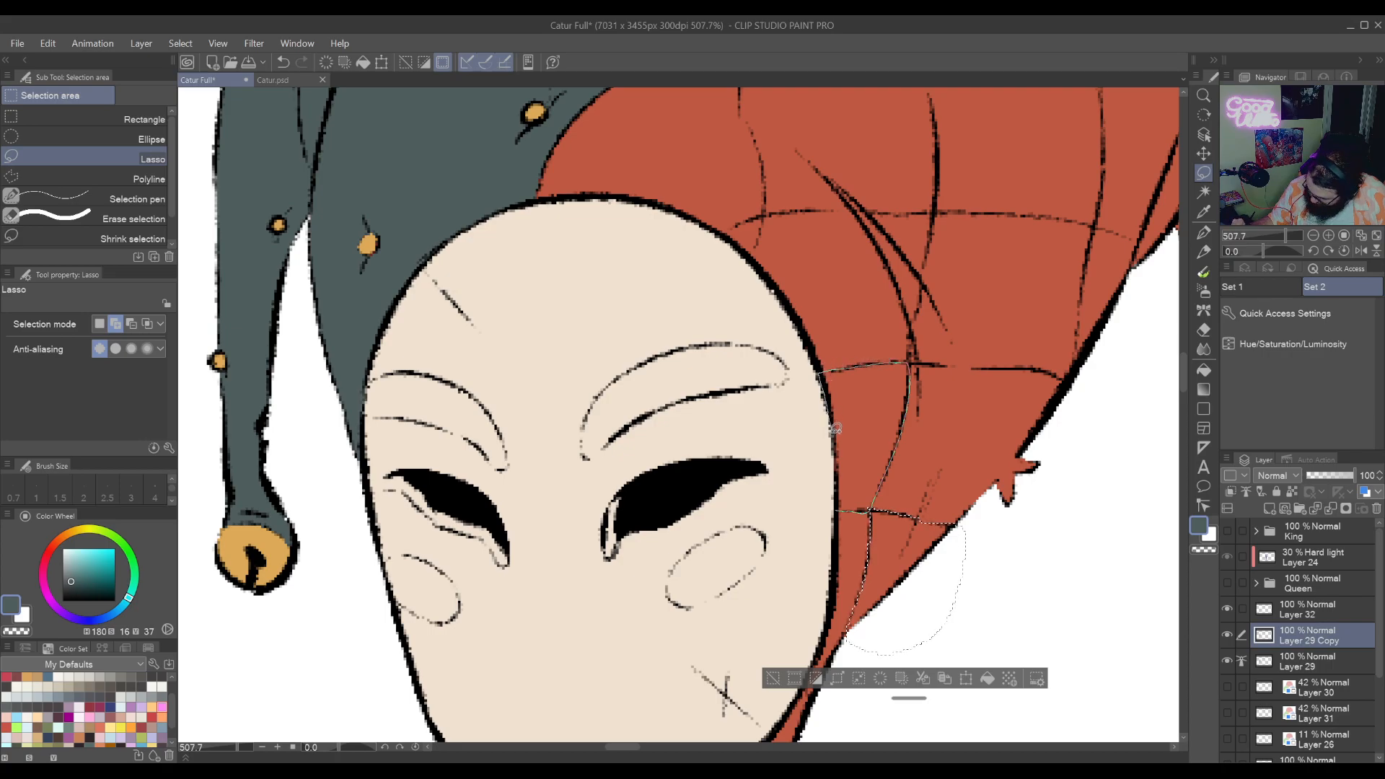
{"action": "left_click_drag", "start_coordinate": [838, 490], "coordinate": [837, 507]}
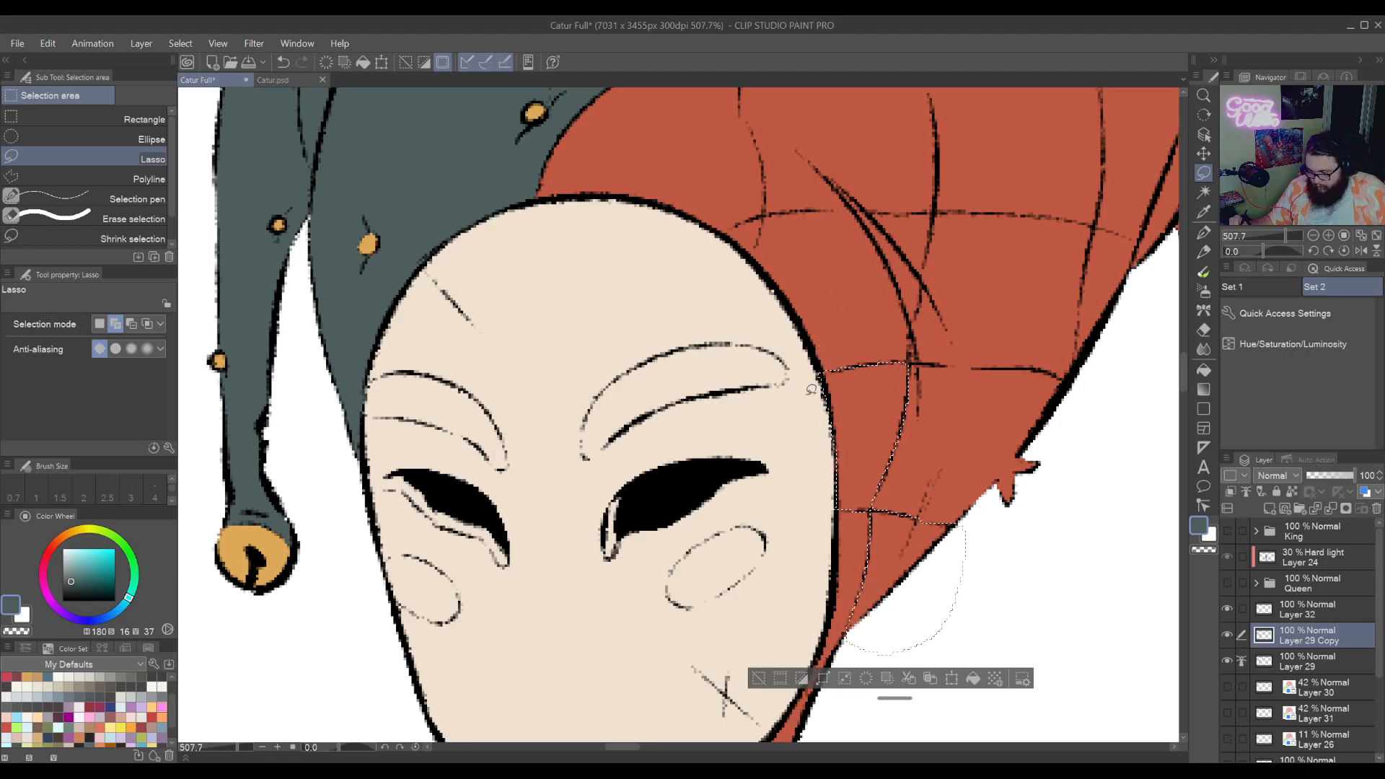
Add the narrow red strip beside the mask's jaw to the lasso selection on Layer 29 Copy
{"action": "left_click_drag", "start_coordinate": [845, 528], "coordinate": [887, 392]}
{"action": "left_click_drag", "start_coordinate": [893, 470], "coordinate": [894, 433]}
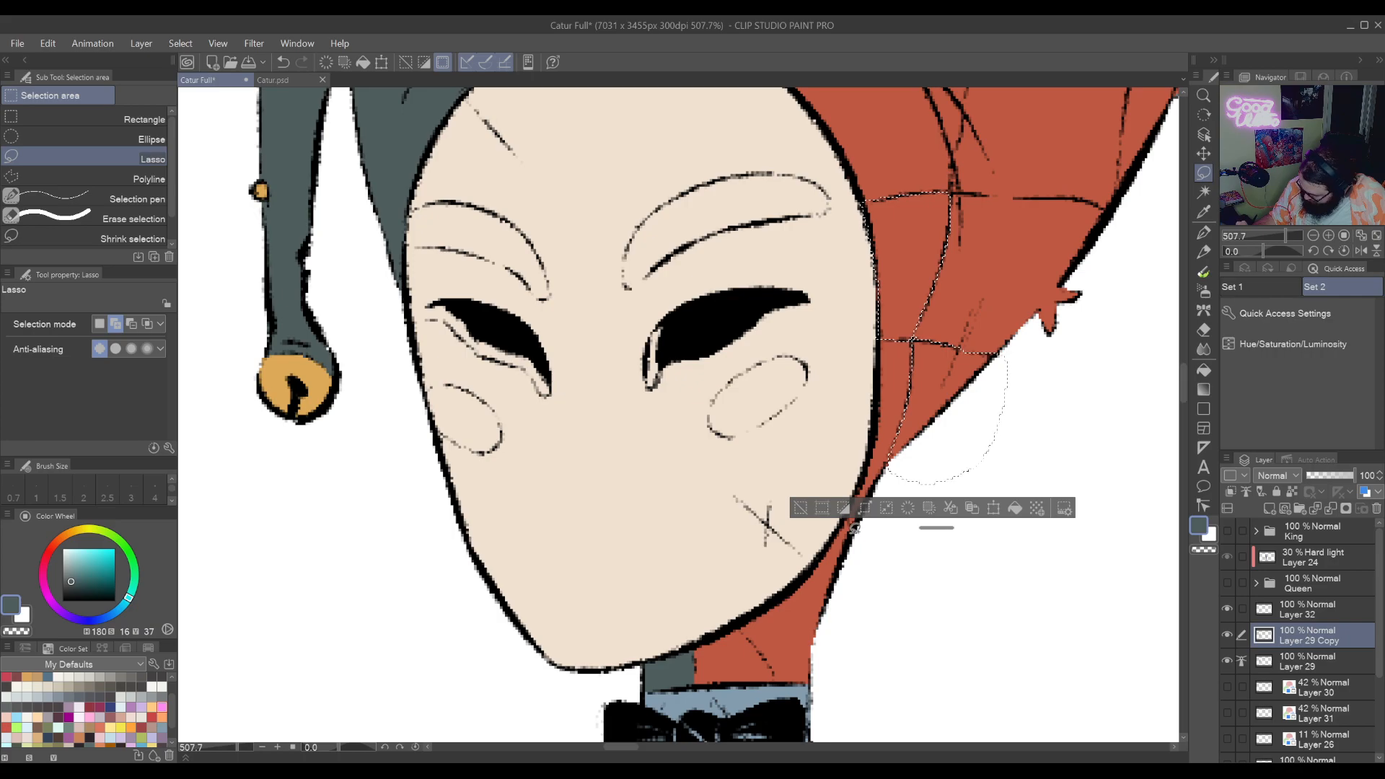
{"action": "mouse_move", "coordinate": [862, 482]}
{"action": "left_mouse_down"}
{"action": "mouse_move", "coordinate": [895, 460]}
{"action": "mouse_move", "coordinate": [901, 493]}
{"action": "mouse_move", "coordinate": [859, 535]}
{"action": "left_mouse_up"}
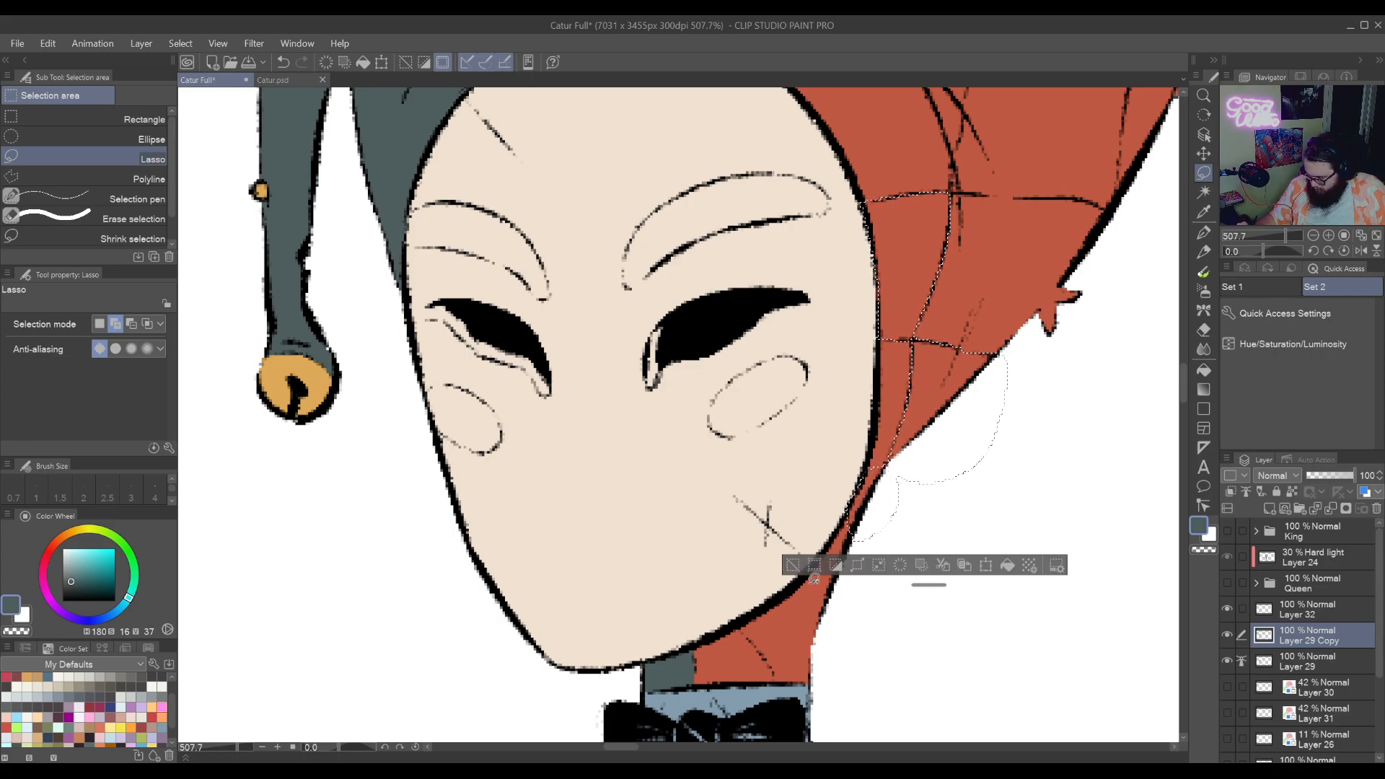
Add the hat check diagonally above the selected patch beside the mask's temple to the selection, following the black pattern lines
{"action": "left_click_drag", "start_coordinate": [880, 622], "coordinate": [909, 467]}
{"action": "left_click_drag", "start_coordinate": [984, 327], "coordinate": [859, 532]}
{"action": "left_click_drag", "start_coordinate": [873, 449], "coordinate": [881, 594]}
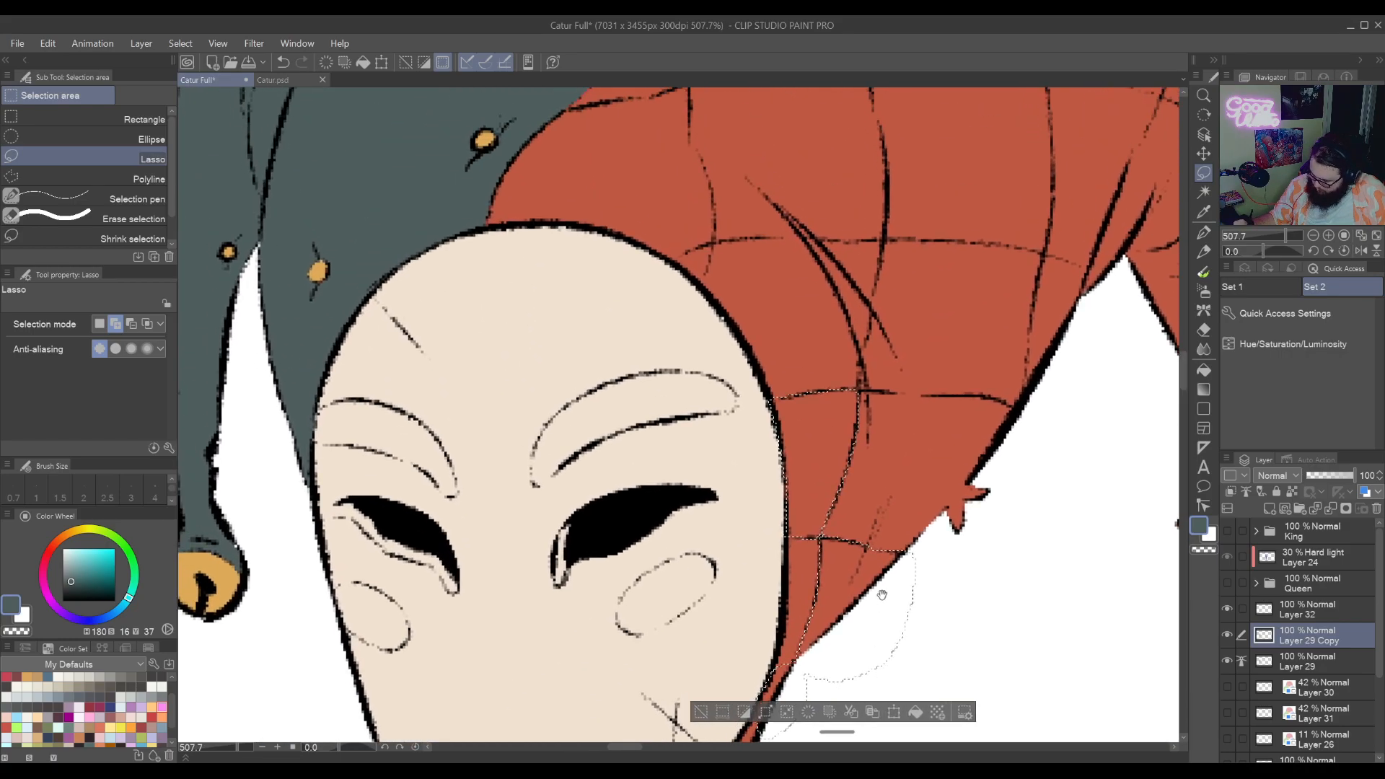
{"action": "left_click_drag", "start_coordinate": [938, 473], "coordinate": [919, 608]}
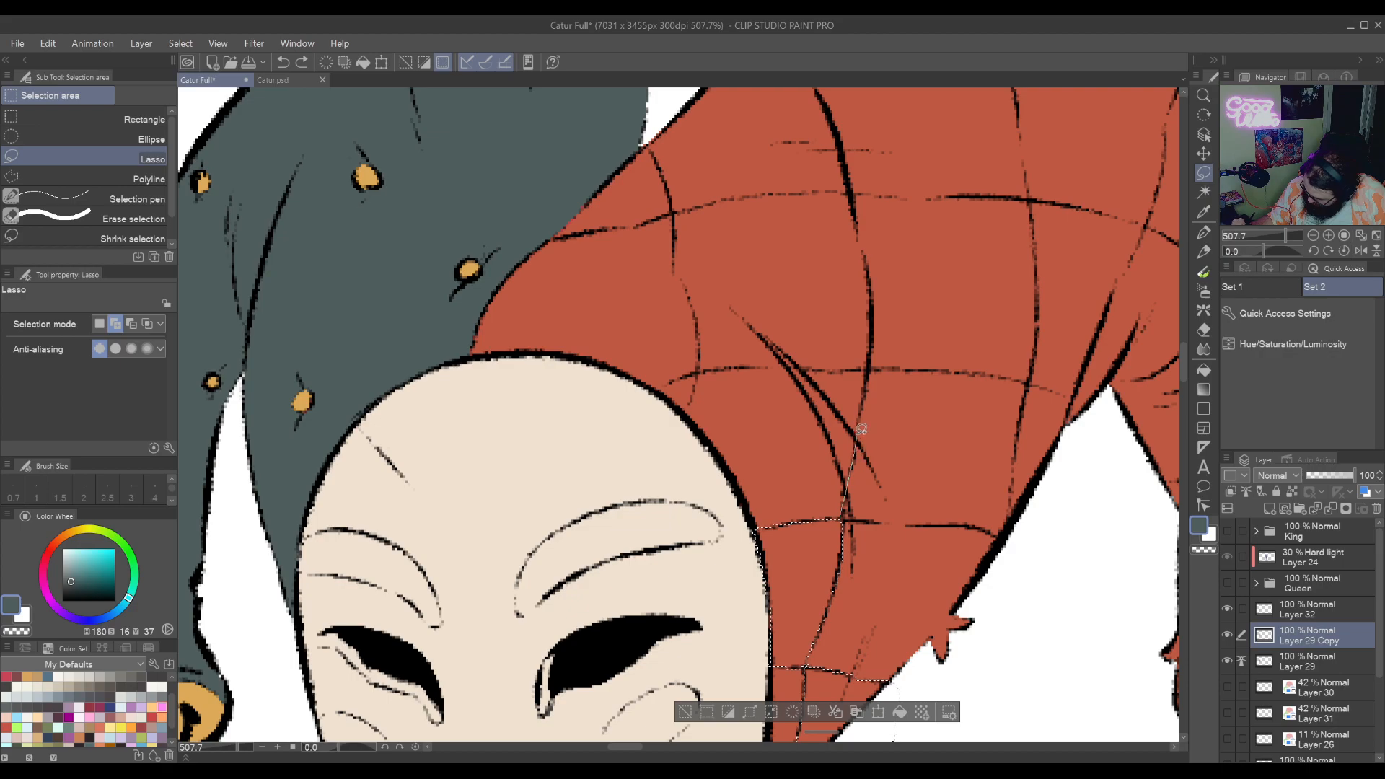
{"action": "mouse_move", "coordinate": [861, 429]}
{"action": "left_mouse_down"}
{"action": "mouse_move", "coordinate": [867, 383]}
{"action": "mouse_move", "coordinate": [892, 365]}
{"action": "left_mouse_up"}
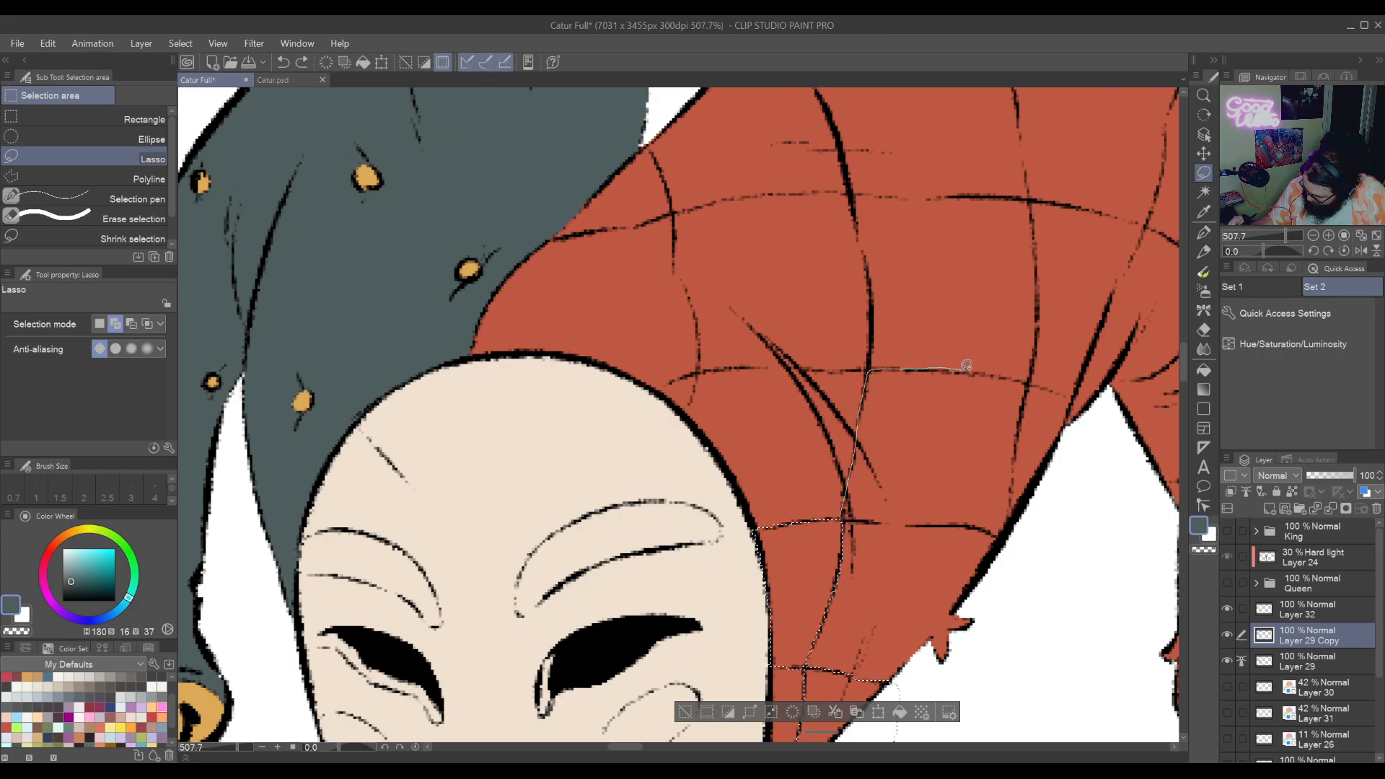
{"action": "mouse_move", "coordinate": [1028, 390]}
{"action": "left_mouse_down"}
{"action": "mouse_move", "coordinate": [1005, 533]}
{"action": "mouse_move", "coordinate": [870, 521]}
{"action": "left_mouse_up"}
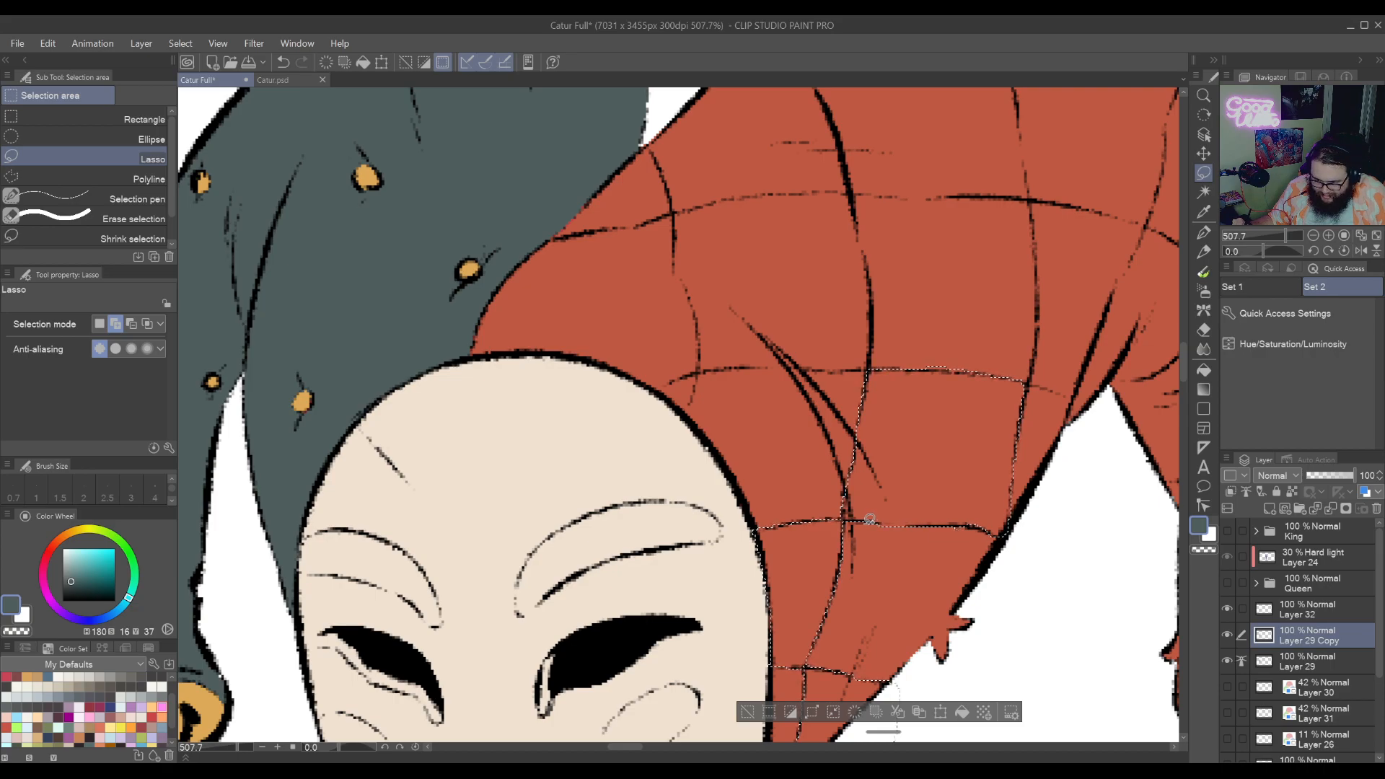
Rotate the canvas and retrace that check's inner edge with the Lasso, following the pattern line
{"action": "key", "text": "r"}
{"action": "mouse_move", "coordinate": [860, 639]}
{"action": "left_mouse_down"}
{"action": "mouse_move", "coordinate": [969, 385]}
{"action": "mouse_move", "coordinate": [929, 610]}
{"action": "left_mouse_up"}
{"action": "key", "text": "space"}
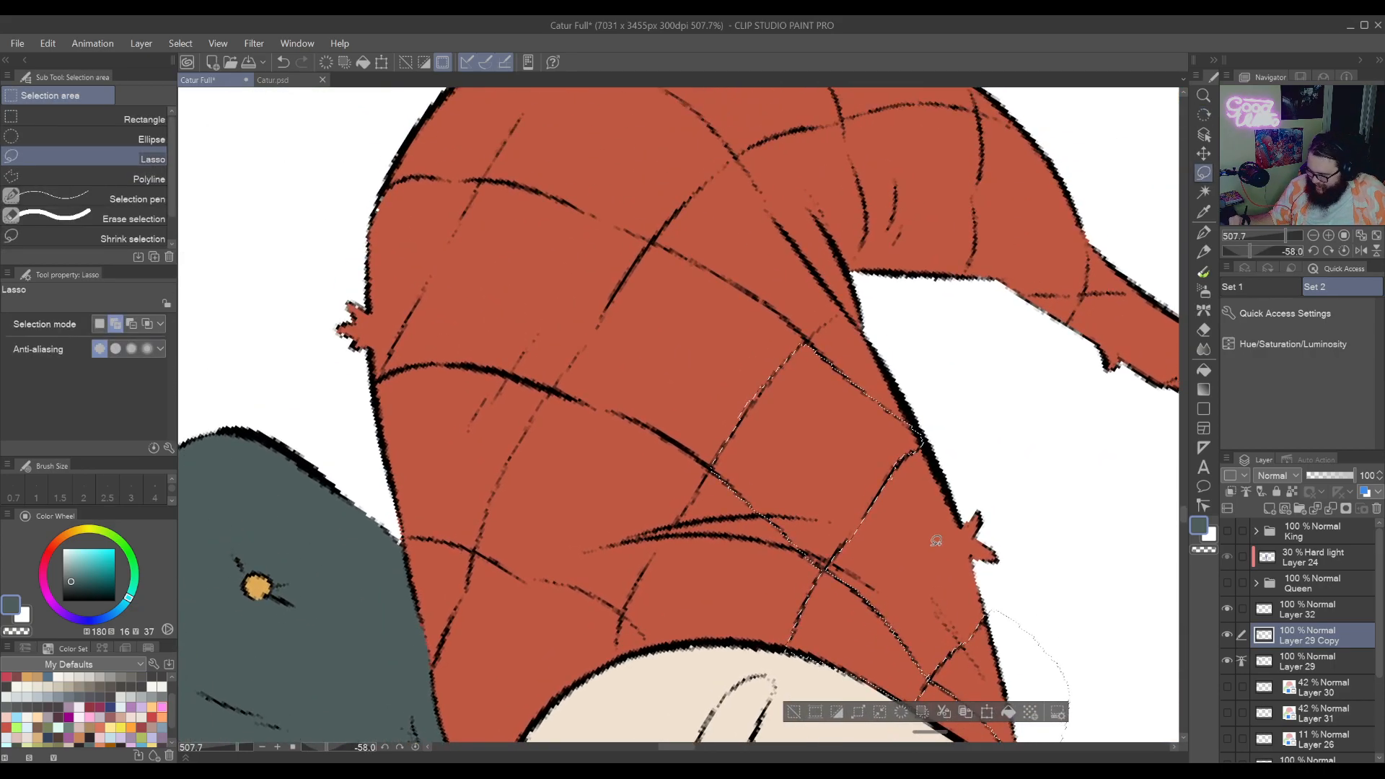
{"action": "key", "text": "r"}
{"action": "mouse_move", "coordinate": [977, 470]}
{"action": "left_mouse_down"}
{"action": "mouse_move", "coordinate": [930, 505]}
{"action": "mouse_move", "coordinate": [880, 481]}
{"action": "left_mouse_up"}
{"action": "key", "text": "space"}
{"action": "left_click_drag", "start_coordinate": [801, 423], "coordinate": [876, 505]}
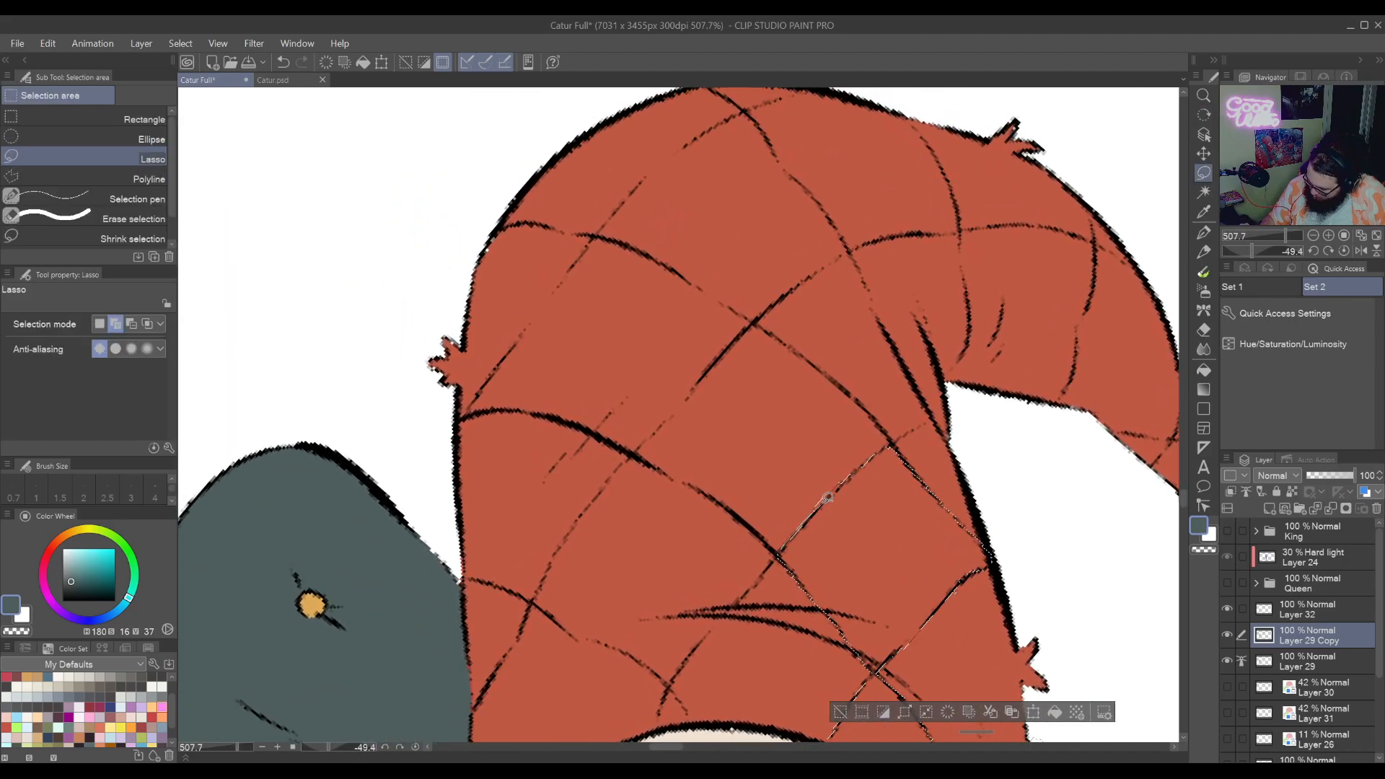
{"action": "mouse_move", "coordinate": [889, 438]}
{"action": "left_mouse_down"}
{"action": "mouse_move", "coordinate": [852, 449]}
{"action": "mouse_move", "coordinate": [774, 567]}
{"action": "left_mouse_up"}
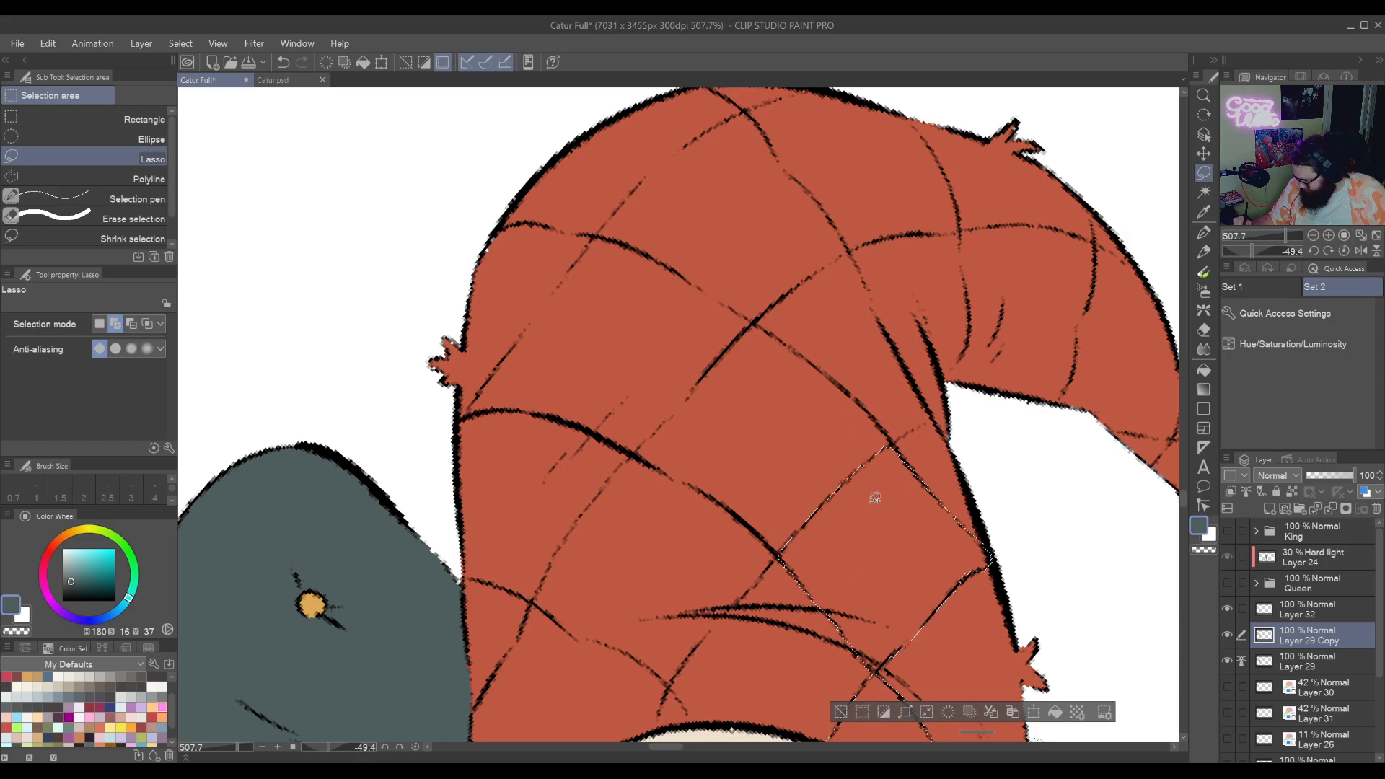
Add the red neck patch between the mask's jaw and the collar to the selection, stopping at the thin pattern line
{"action": "key", "text": "space"}
{"action": "mouse_move", "coordinate": [1020, 653]}
{"action": "left_mouse_down"}
{"action": "mouse_move", "coordinate": [974, 556]}
{"action": "mouse_move", "coordinate": [998, 504]}
{"action": "mouse_move", "coordinate": [973, 575]}
{"action": "mouse_move", "coordinate": [999, 319]}
{"action": "mouse_move", "coordinate": [914, 503]}
{"action": "left_mouse_up"}
{"action": "key", "text": "r"}
{"action": "key", "text": "space"}
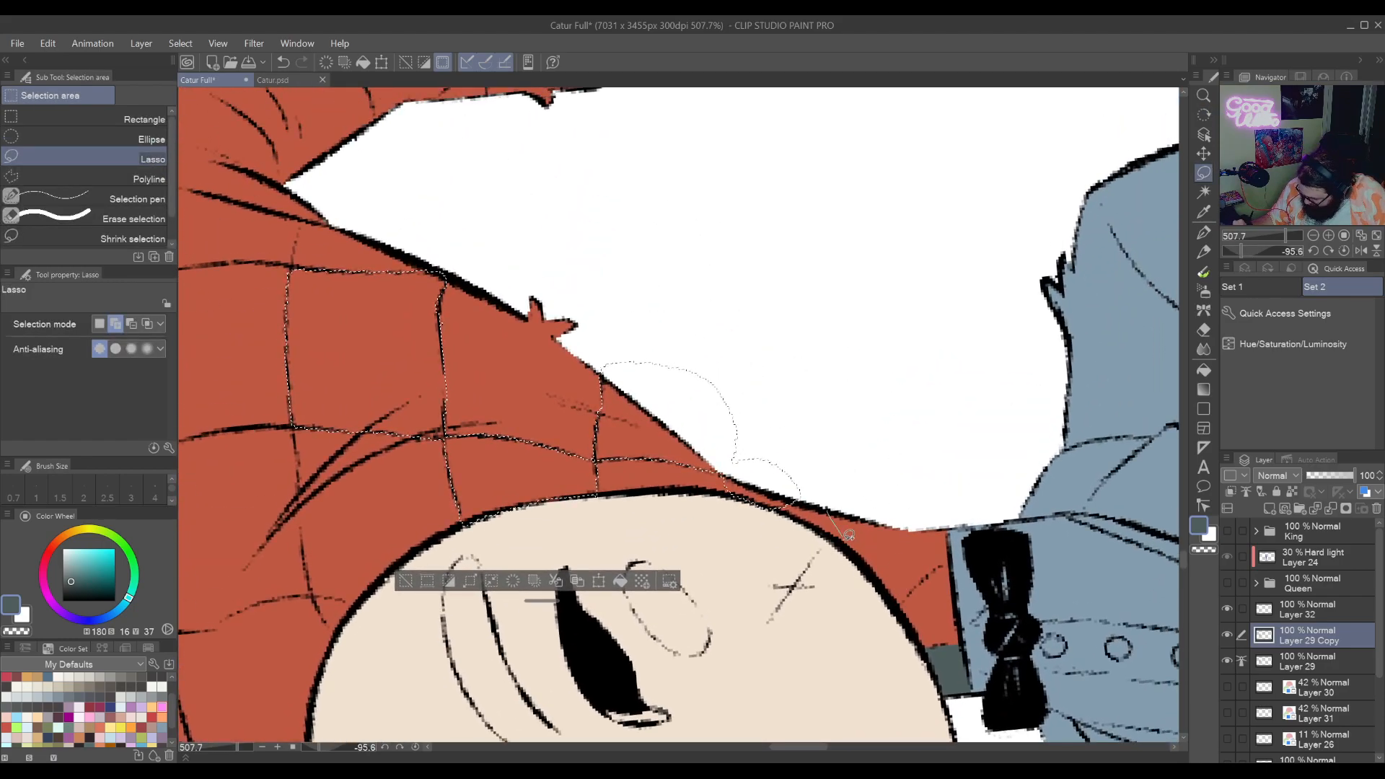
{"action": "left_click_drag", "start_coordinate": [864, 559], "coordinate": [889, 592]}
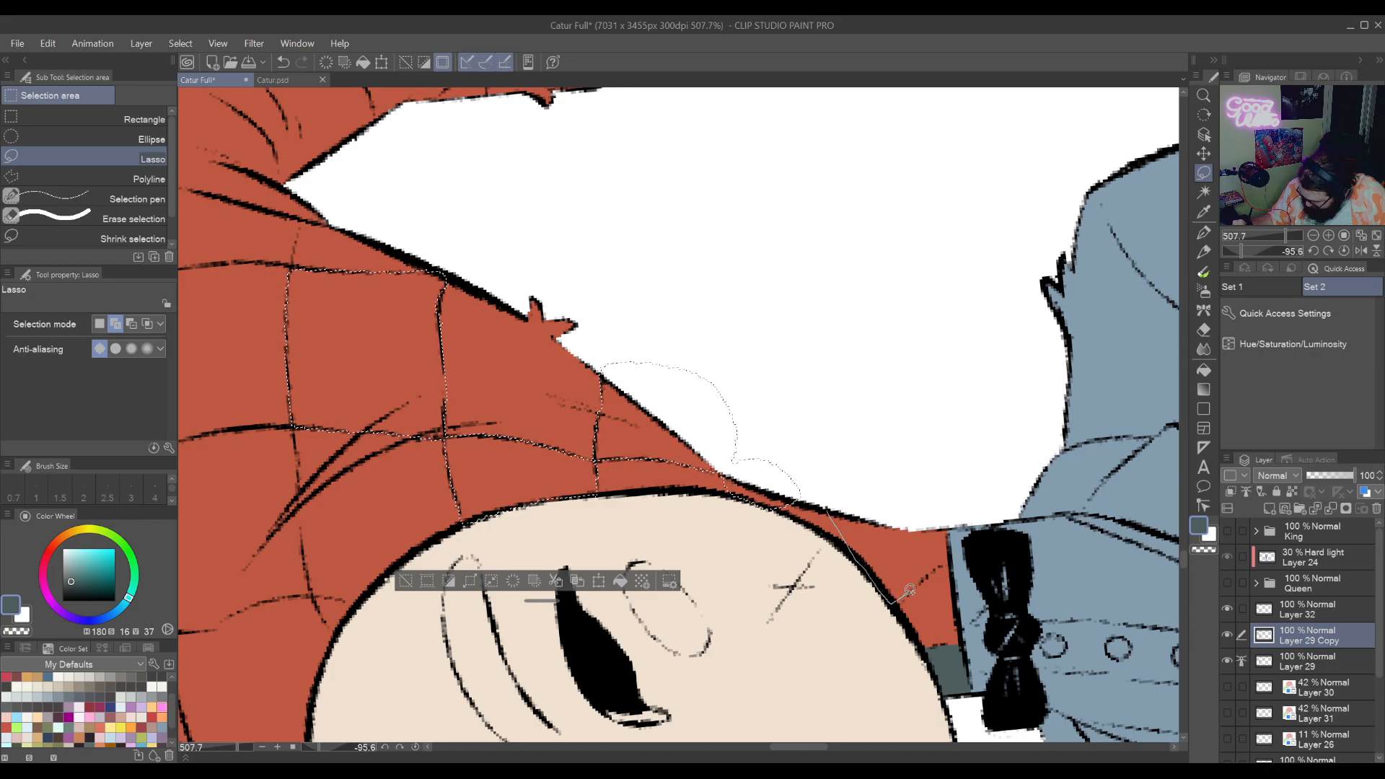
{"action": "left_click_drag", "start_coordinate": [945, 476], "coordinate": [844, 498]}
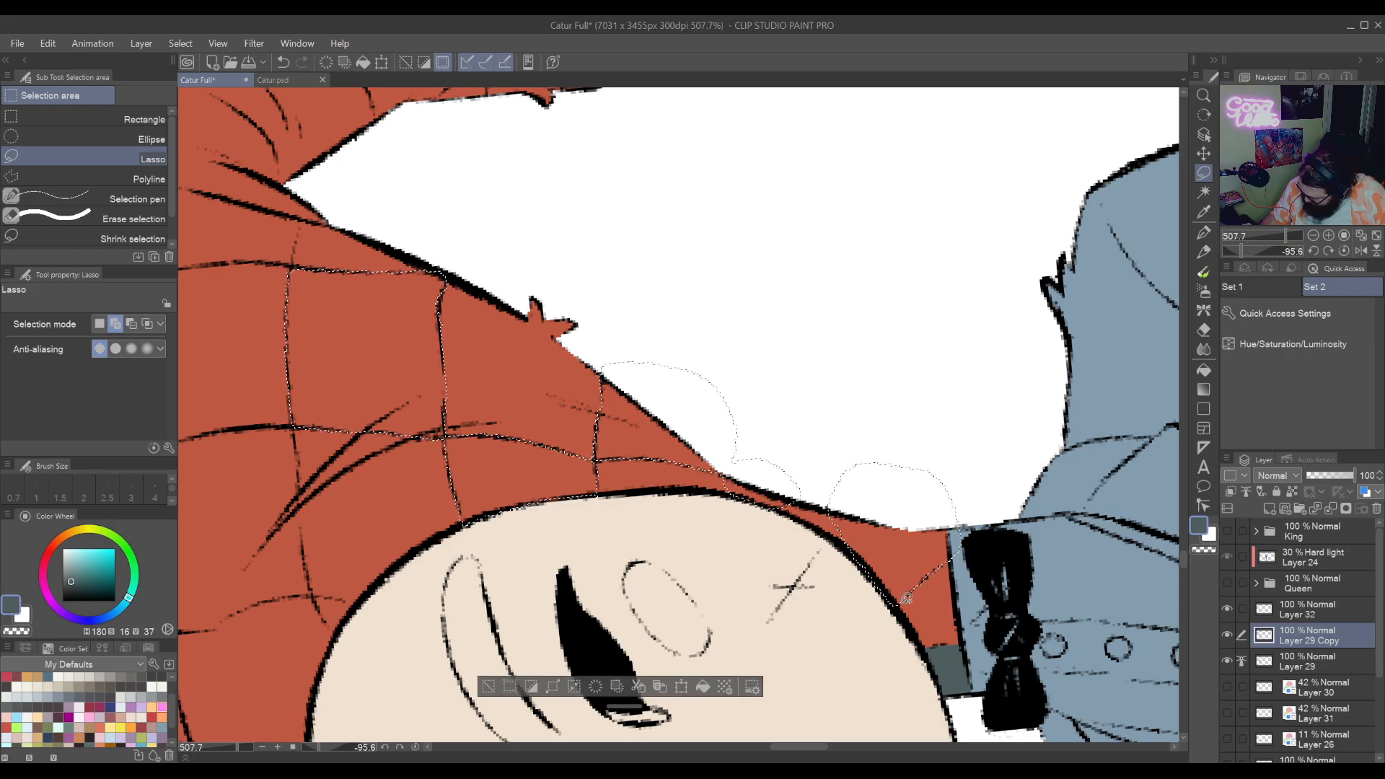
Add the hat check bordering the mask's forehead, crossed by the fold lines, to the selection
{"action": "scroll", "coordinate": [930, 556], "scroll_direction": "up", "scroll_amount": 3}
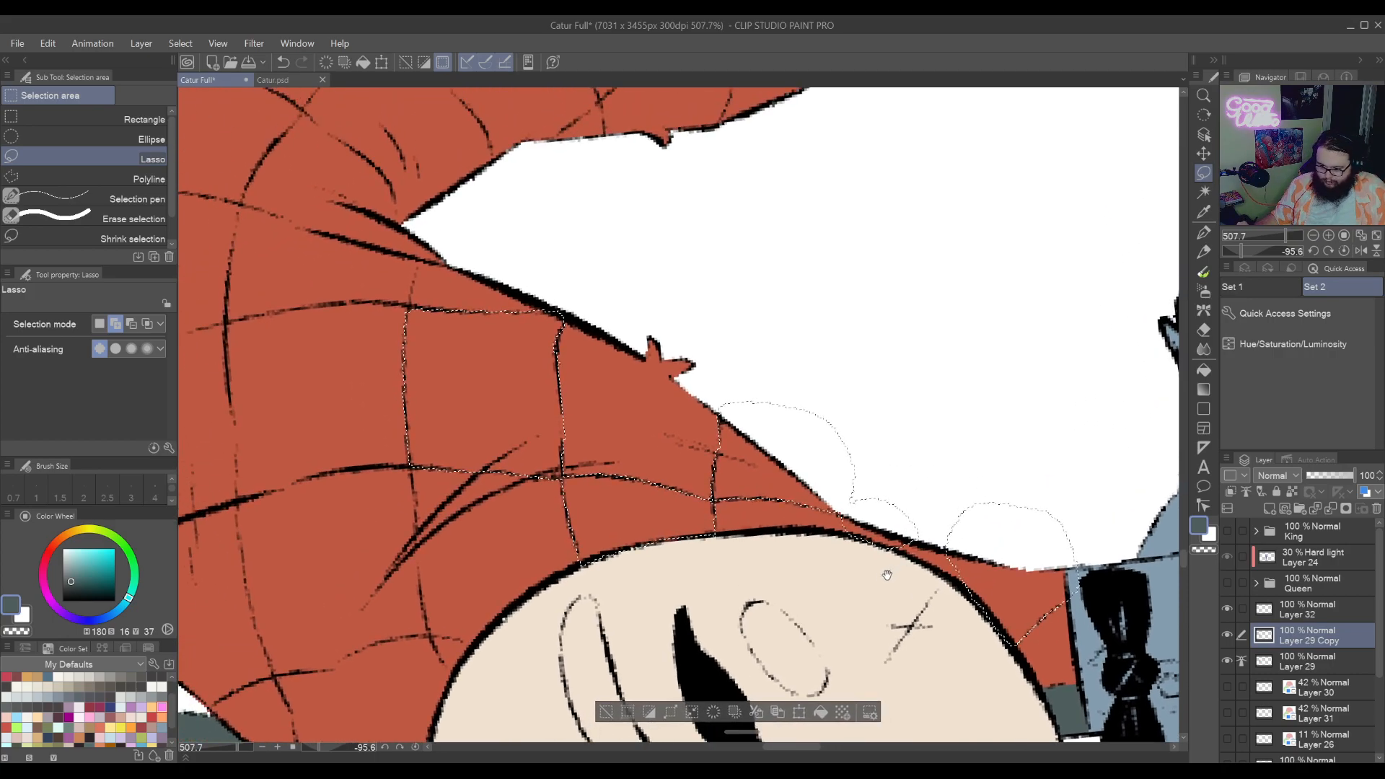
{"action": "scroll", "coordinate": [907, 577], "scroll_direction": "up", "scroll_amount": 5}
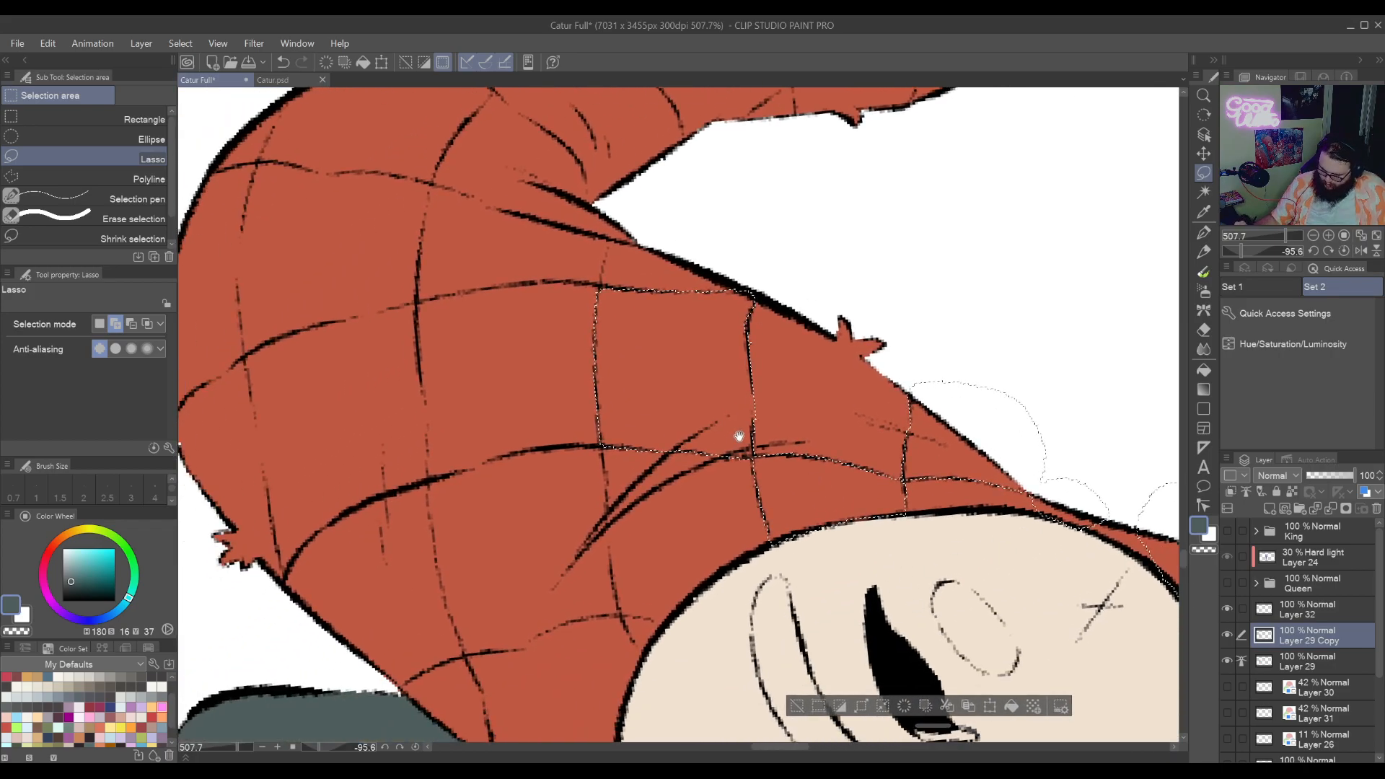
{"action": "scroll", "coordinate": [742, 442], "scroll_direction": "up", "scroll_amount": 5}
{"action": "mouse_move", "coordinate": [819, 581]}
{"action": "left_mouse_down"}
{"action": "mouse_move", "coordinate": [838, 621]}
{"action": "mouse_move", "coordinate": [854, 580]}
{"action": "mouse_move", "coordinate": [815, 545]}
{"action": "left_mouse_up"}
{"action": "mouse_move", "coordinate": [816, 544]}
{"action": "left_mouse_down"}
{"action": "mouse_move", "coordinate": [896, 555]}
{"action": "mouse_move", "coordinate": [908, 433]}
{"action": "left_mouse_up"}
{"action": "mouse_move", "coordinate": [908, 433]}
{"action": "left_mouse_down"}
{"action": "mouse_move", "coordinate": [887, 444]}
{"action": "mouse_move", "coordinate": [914, 409]}
{"action": "mouse_move", "coordinate": [911, 427]}
{"action": "left_mouse_up"}
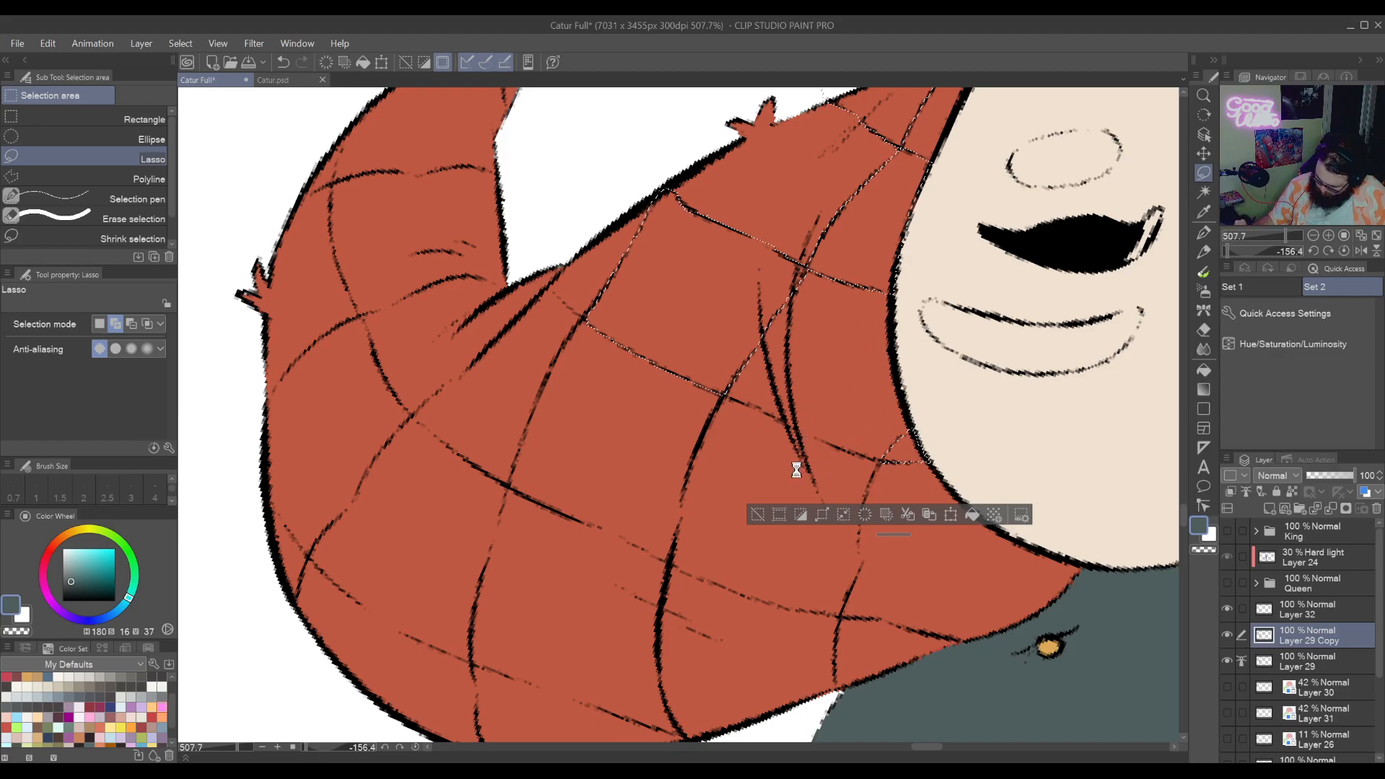
Lasso the next alternate check diagonally beyond the forehead check, tracing its four pattern lines, and add it to the selection
{"action": "scroll", "coordinate": [787, 484], "scroll_direction": "left", "scroll_amount": 3}
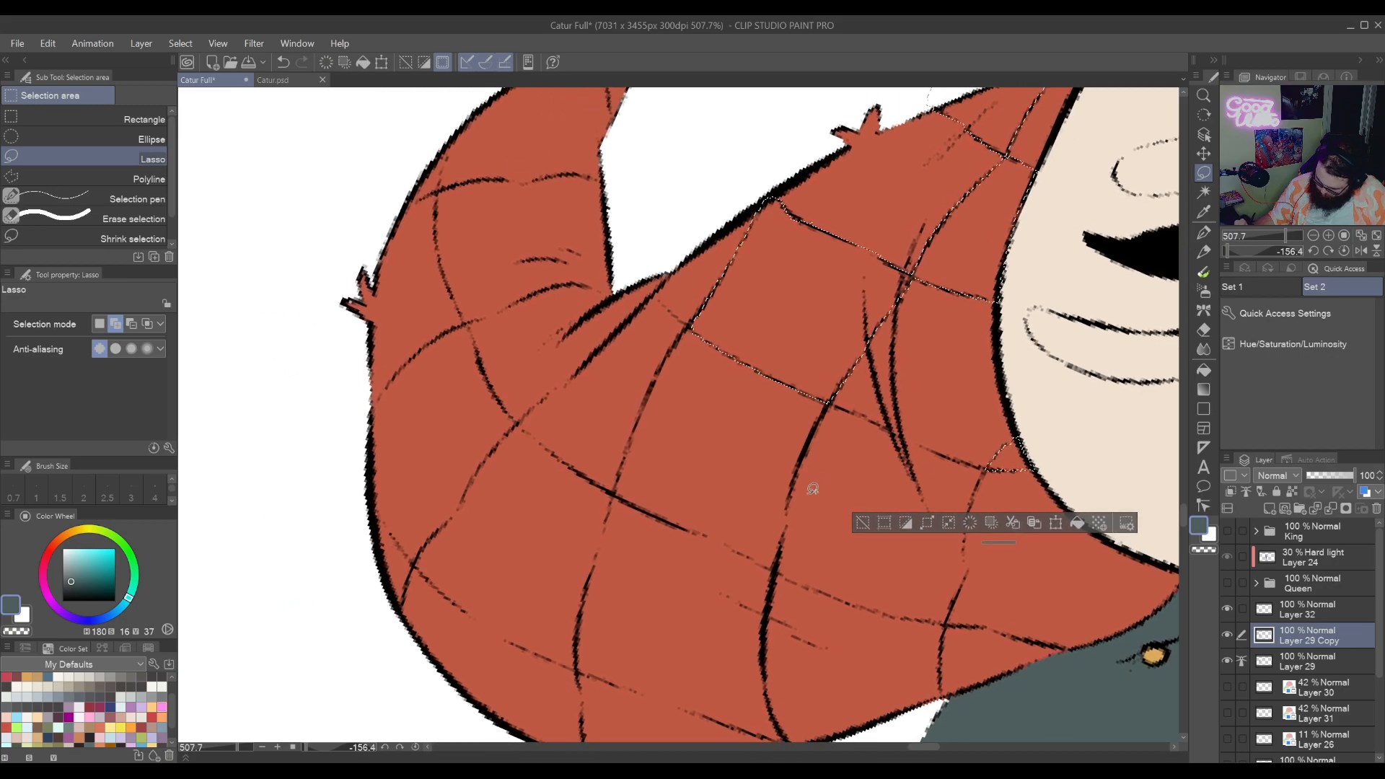
{"action": "left_click_drag", "start_coordinate": [783, 550], "coordinate": [795, 483]}
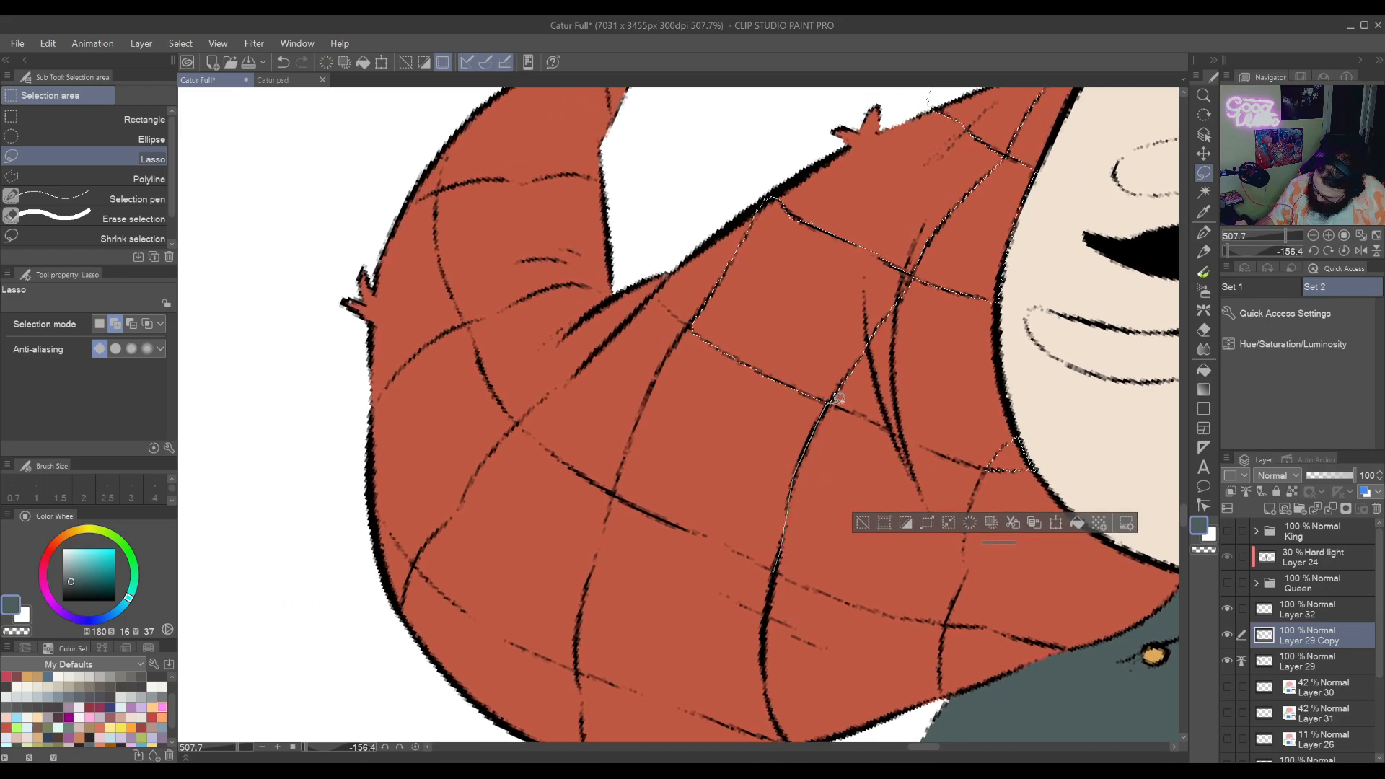
{"action": "left_click_drag", "start_coordinate": [898, 427], "coordinate": [918, 439]}
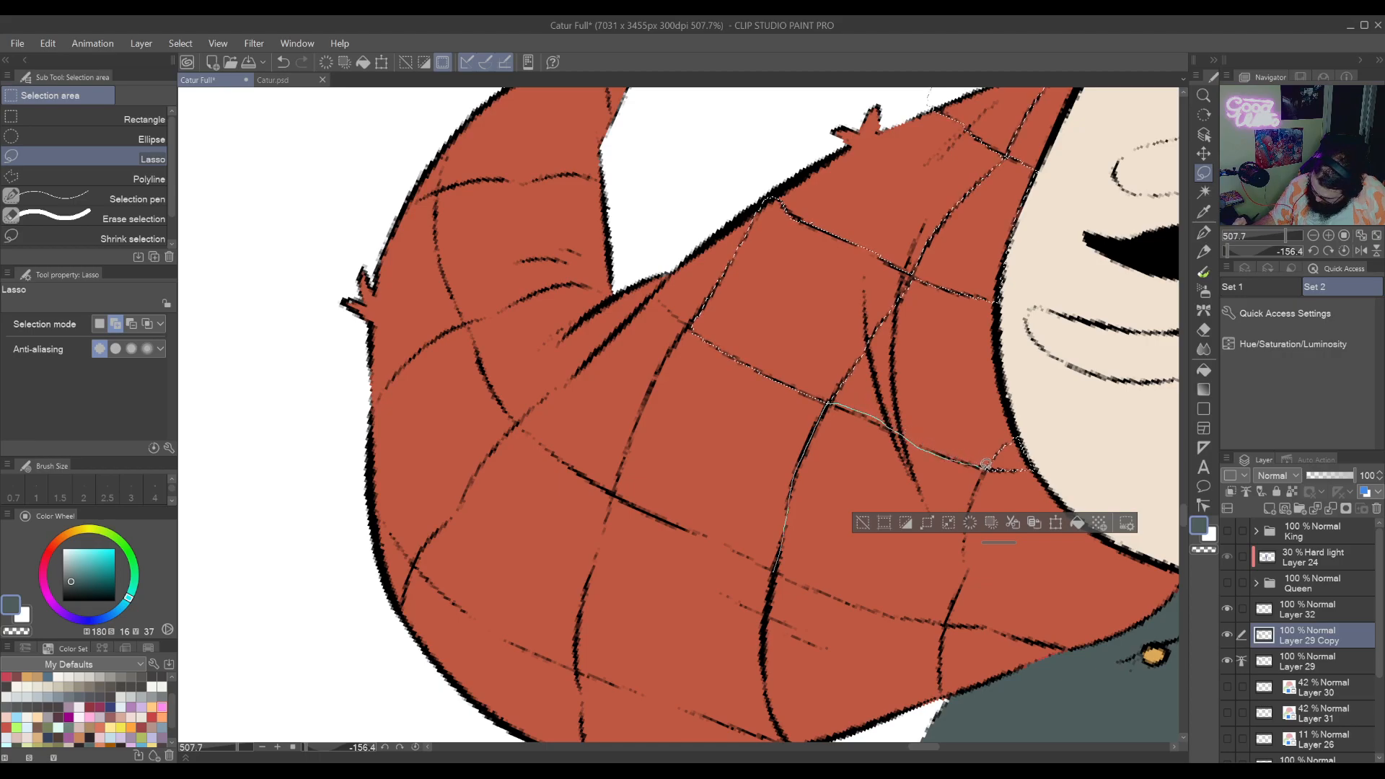
{"action": "mouse_move", "coordinate": [971, 513]}
{"action": "left_mouse_down"}
{"action": "mouse_move", "coordinate": [953, 610]}
{"action": "mouse_move", "coordinate": [862, 602]}
{"action": "mouse_move", "coordinate": [775, 570]}
{"action": "left_mouse_up"}
Rotate the canvas and add the large check ending near the small tuft on the hat's outer edge to the selection
{"action": "key", "text": "r"}
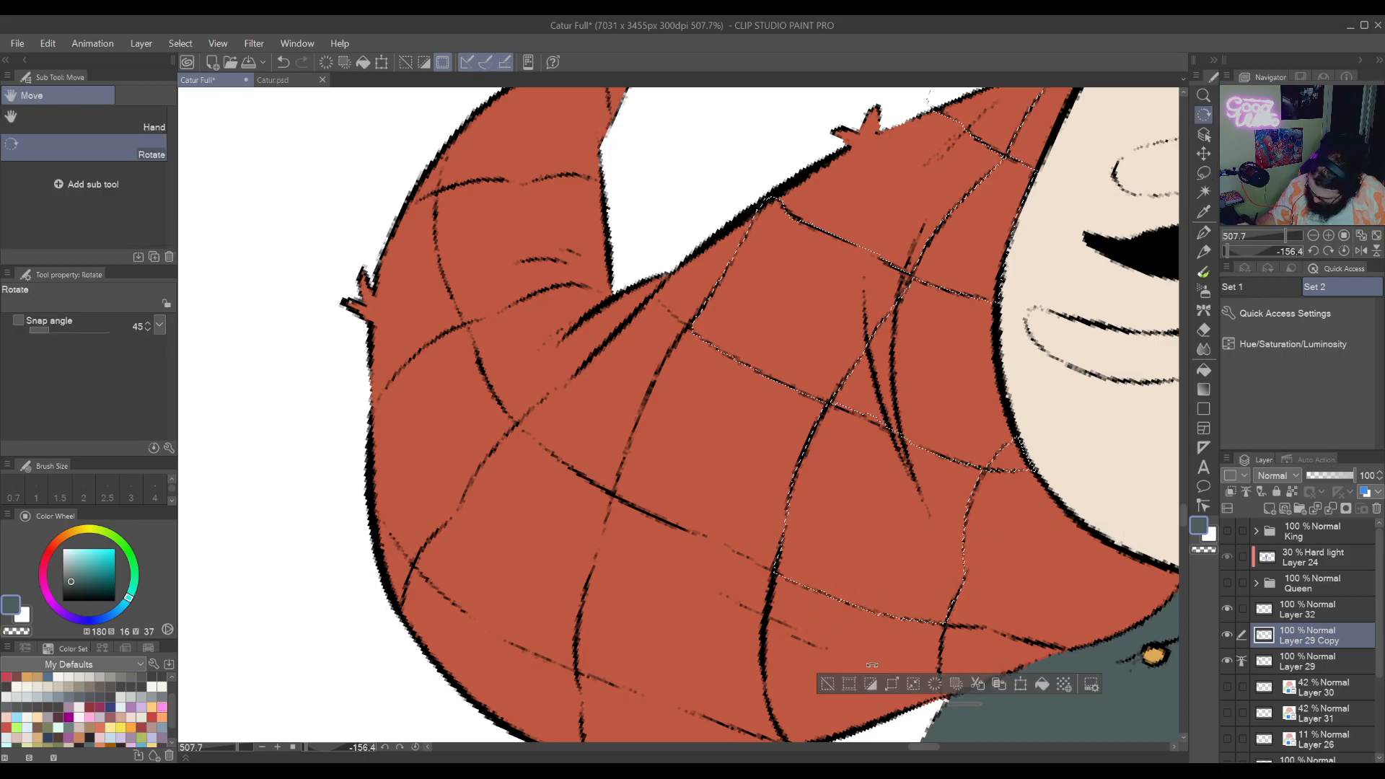
{"action": "mouse_move", "coordinate": [872, 665]}
{"action": "left_mouse_down"}
{"action": "mouse_move", "coordinate": [931, 577]}
{"action": "mouse_move", "coordinate": [918, 473]}
{"action": "left_mouse_up"}
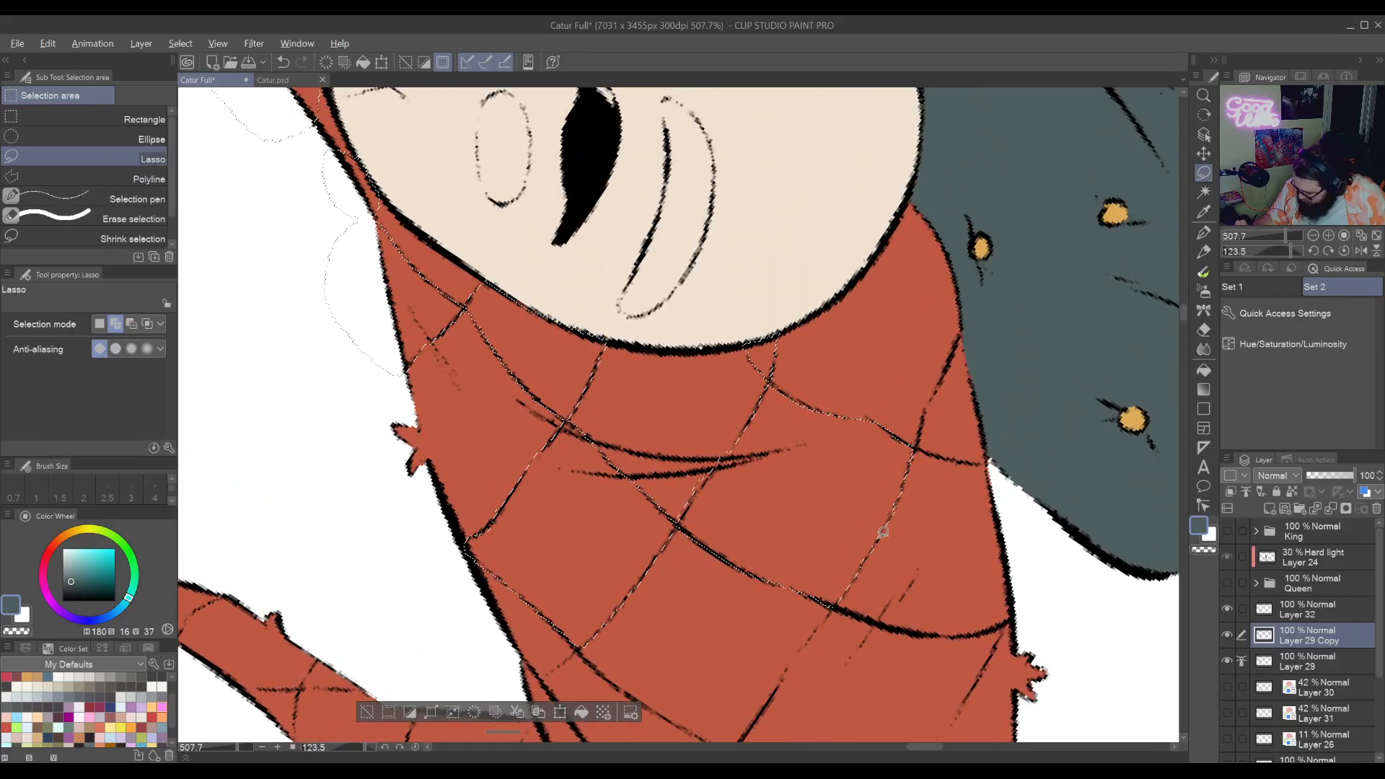
{"action": "key", "text": "r"}
{"action": "mouse_move", "coordinate": [883, 531]}
{"action": "left_mouse_down"}
{"action": "mouse_move", "coordinate": [808, 577]}
{"action": "mouse_move", "coordinate": [765, 560]}
{"action": "left_mouse_up"}
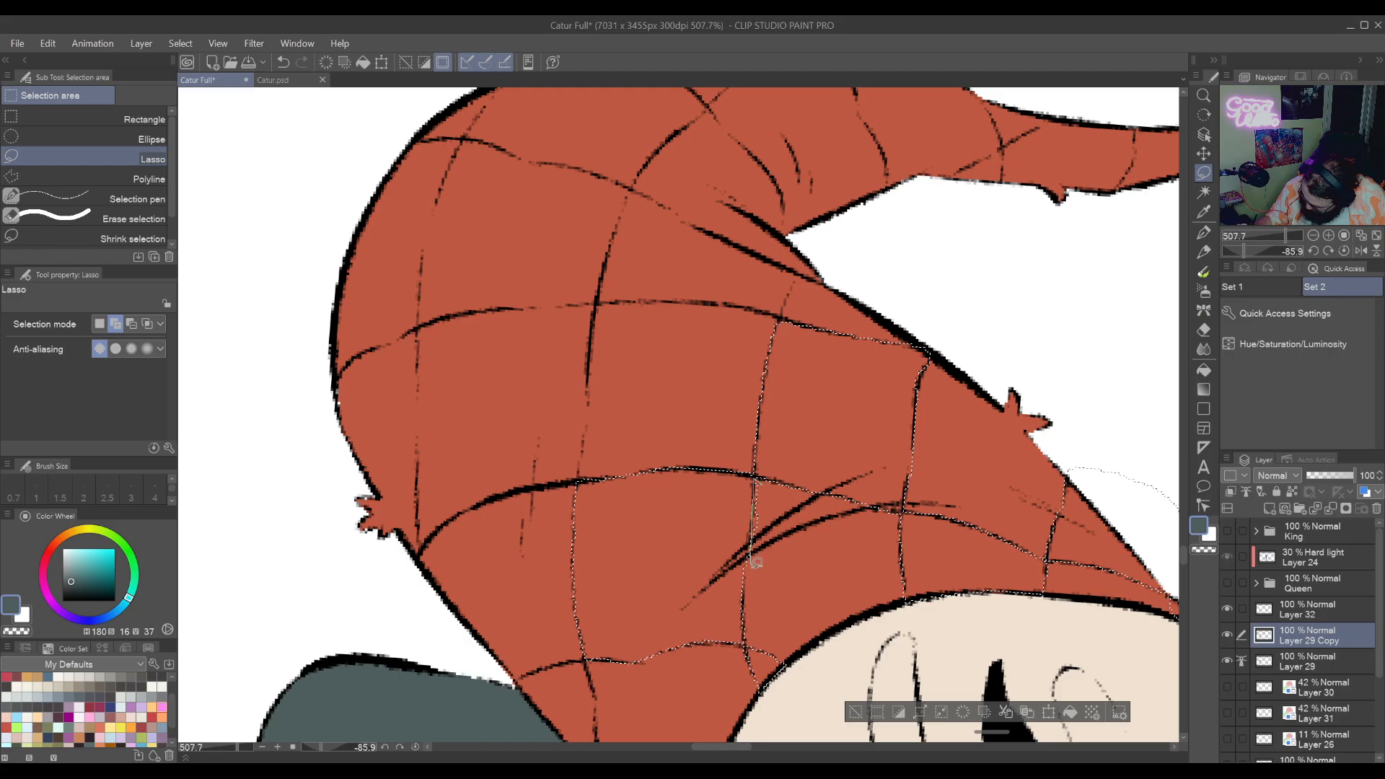
{"action": "key", "text": "r"}
{"action": "left_click_drag", "start_coordinate": [649, 531], "coordinate": [814, 550]}
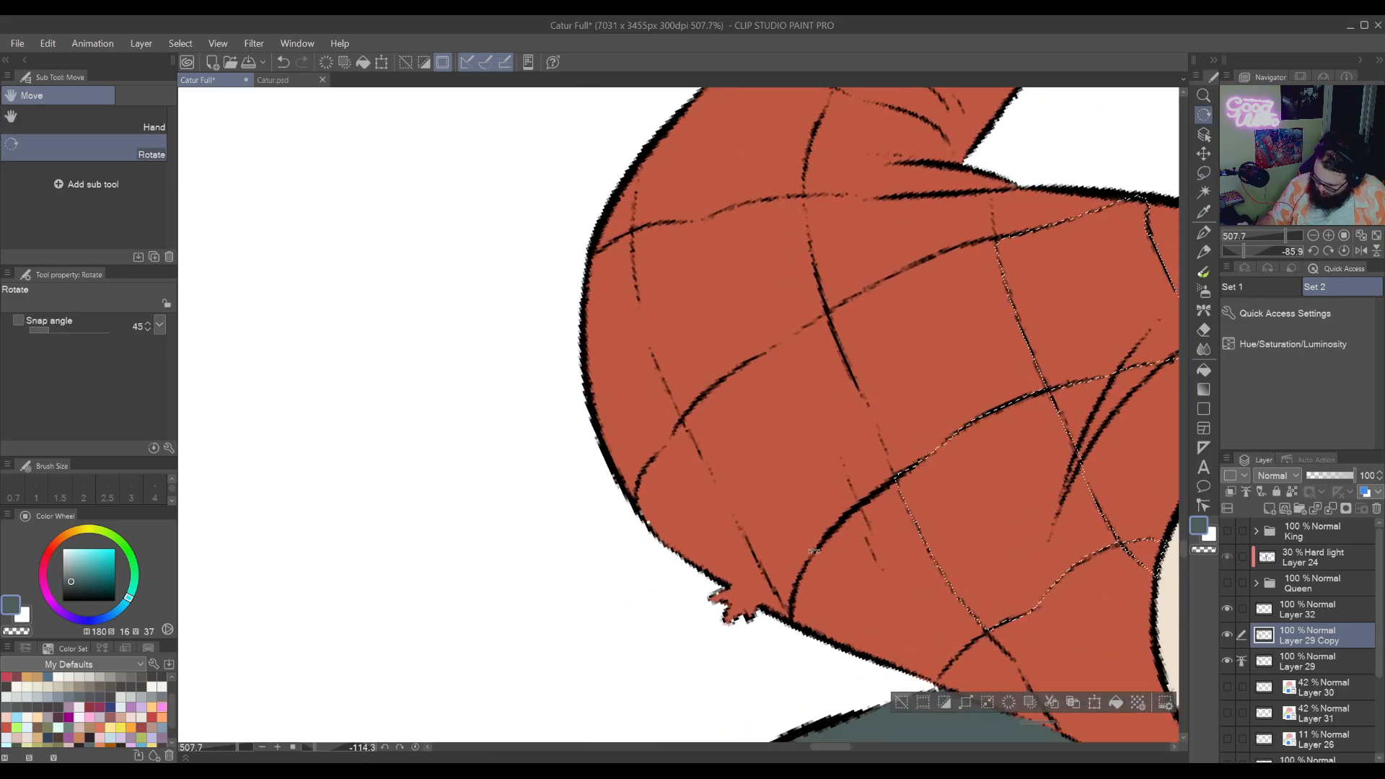
{"action": "mouse_move", "coordinate": [788, 621]}
{"action": "left_mouse_down"}
{"action": "mouse_move", "coordinate": [809, 563]}
{"action": "mouse_move", "coordinate": [870, 497]}
{"action": "left_mouse_up"}
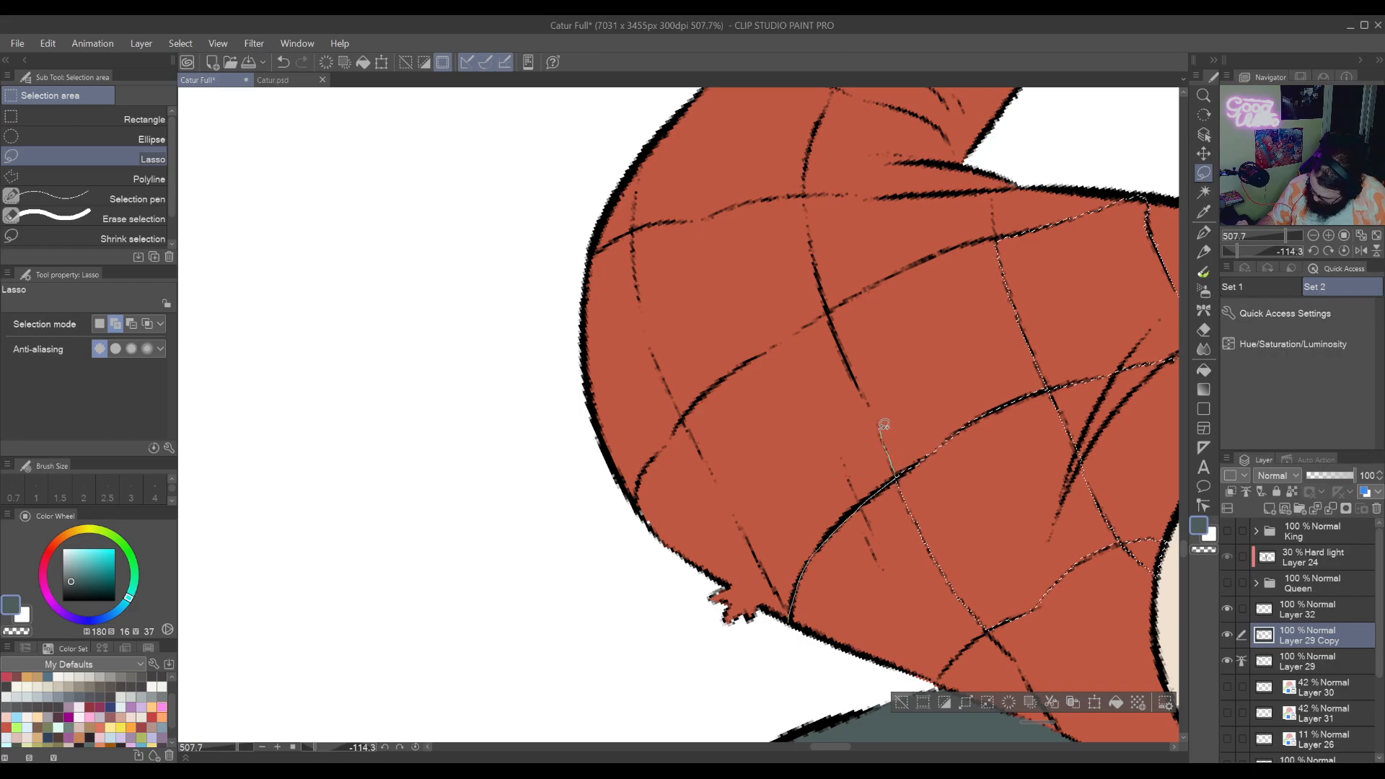
{"action": "mouse_move", "coordinate": [884, 425]}
{"action": "left_mouse_down"}
{"action": "mouse_move", "coordinate": [844, 347]}
{"action": "mouse_move", "coordinate": [810, 321]}
{"action": "mouse_move", "coordinate": [690, 404]}
{"action": "mouse_move", "coordinate": [710, 457]}
{"action": "left_mouse_up"}
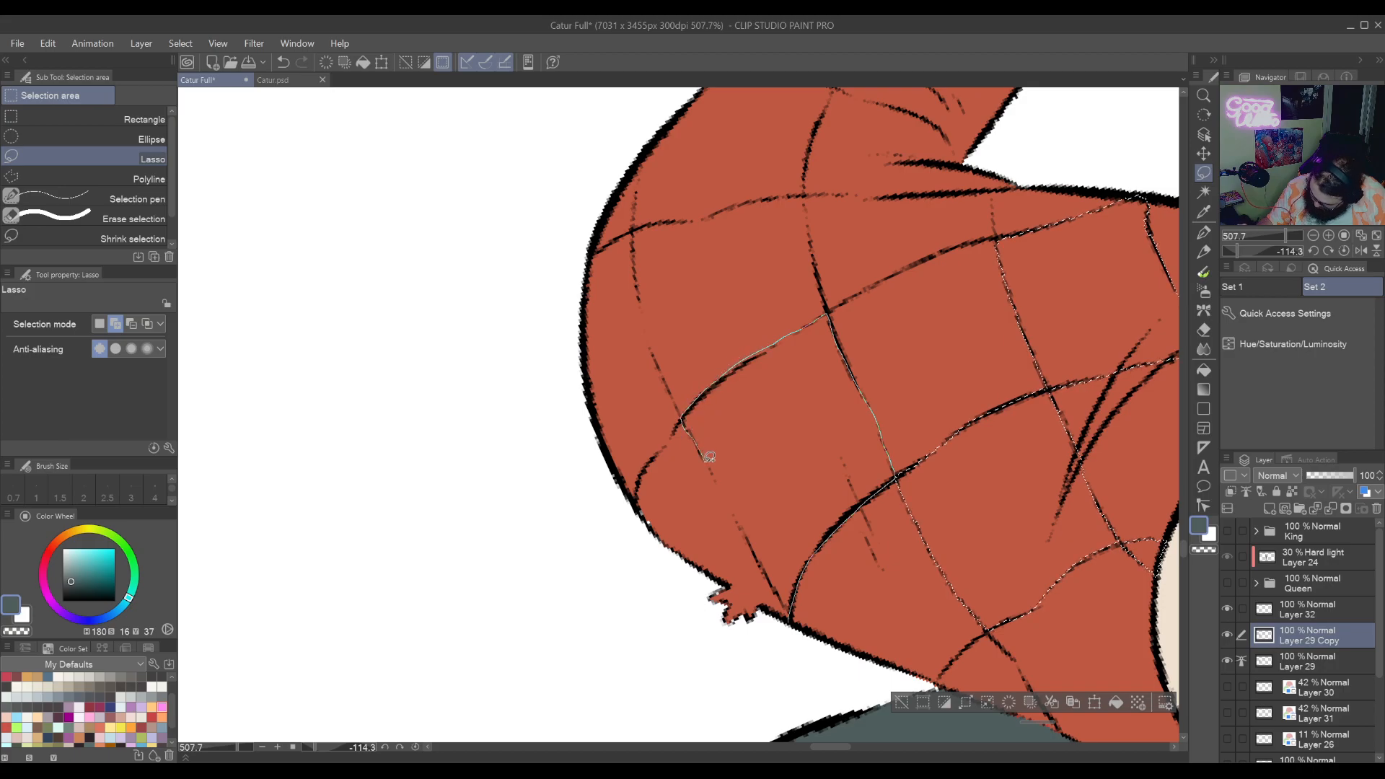
{"action": "left_click_drag", "start_coordinate": [752, 542], "coordinate": [792, 615]}
Add the check along the hat's curved outer edge and the one beneath the fold at the curl's base to the selection
{"action": "left_click_drag", "start_coordinate": [777, 464], "coordinate": [796, 485]}
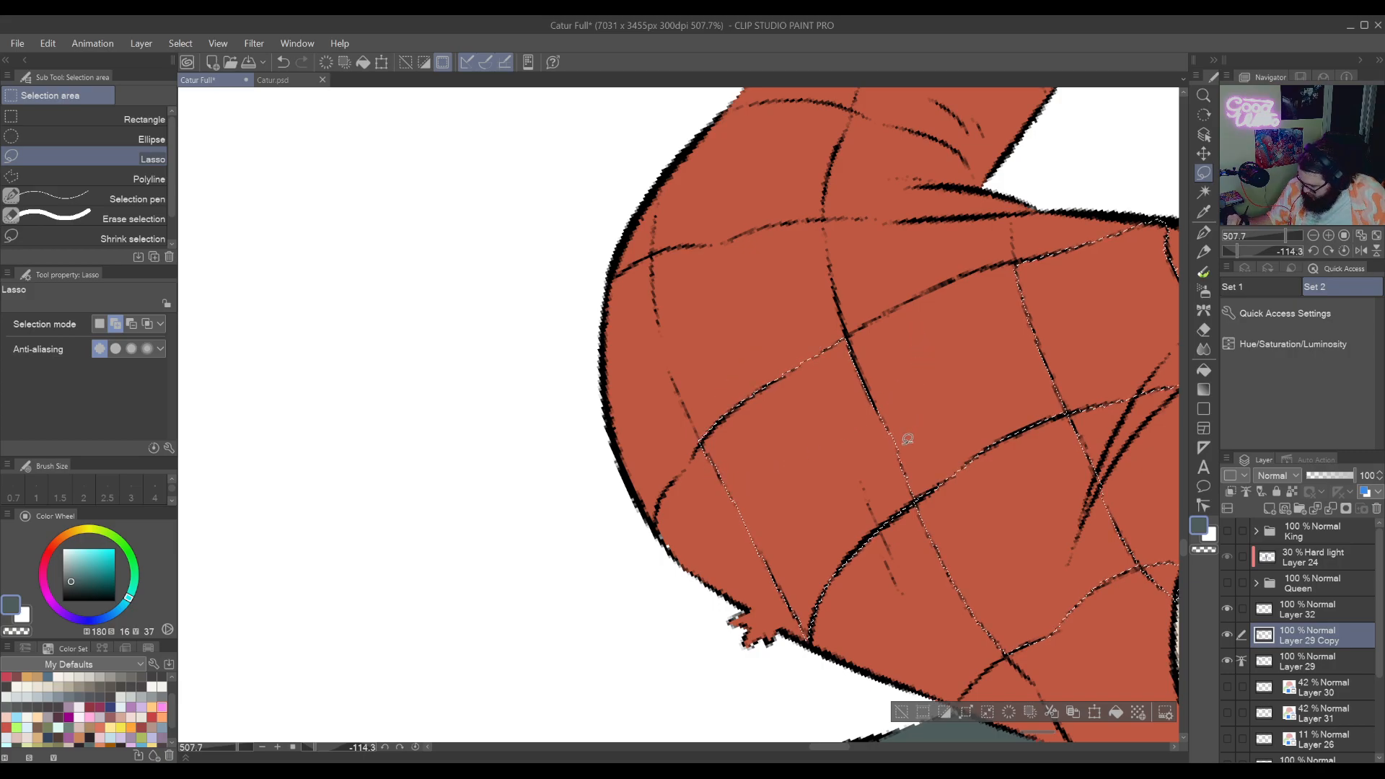
{"action": "left_click_drag", "start_coordinate": [911, 308], "coordinate": [790, 601]}
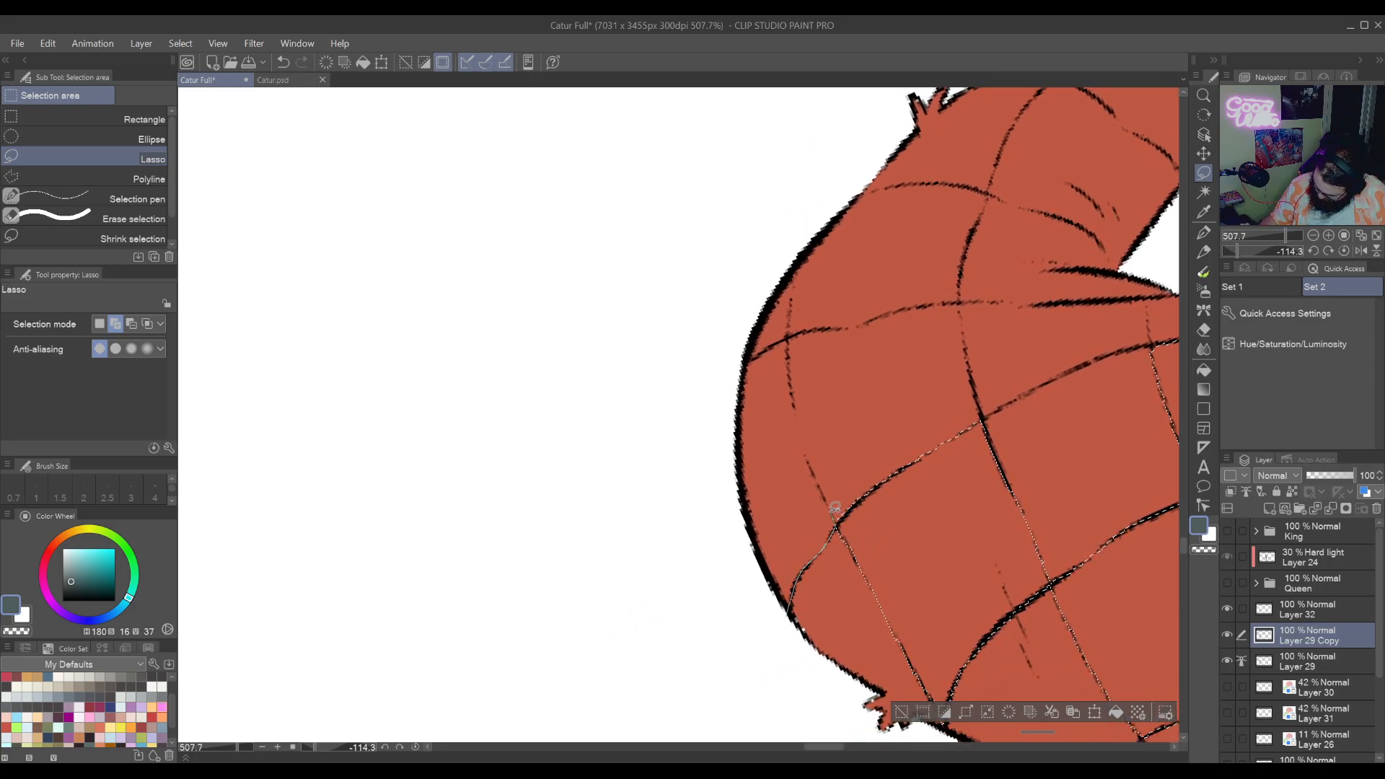
{"action": "mouse_move", "coordinate": [823, 485]}
{"action": "left_mouse_down"}
{"action": "mouse_move", "coordinate": [788, 336]}
{"action": "mouse_move", "coordinate": [703, 425]}
{"action": "mouse_move", "coordinate": [758, 660]}
{"action": "left_mouse_up"}
{"action": "left_click_drag", "start_coordinate": [986, 383], "coordinate": [913, 491]}
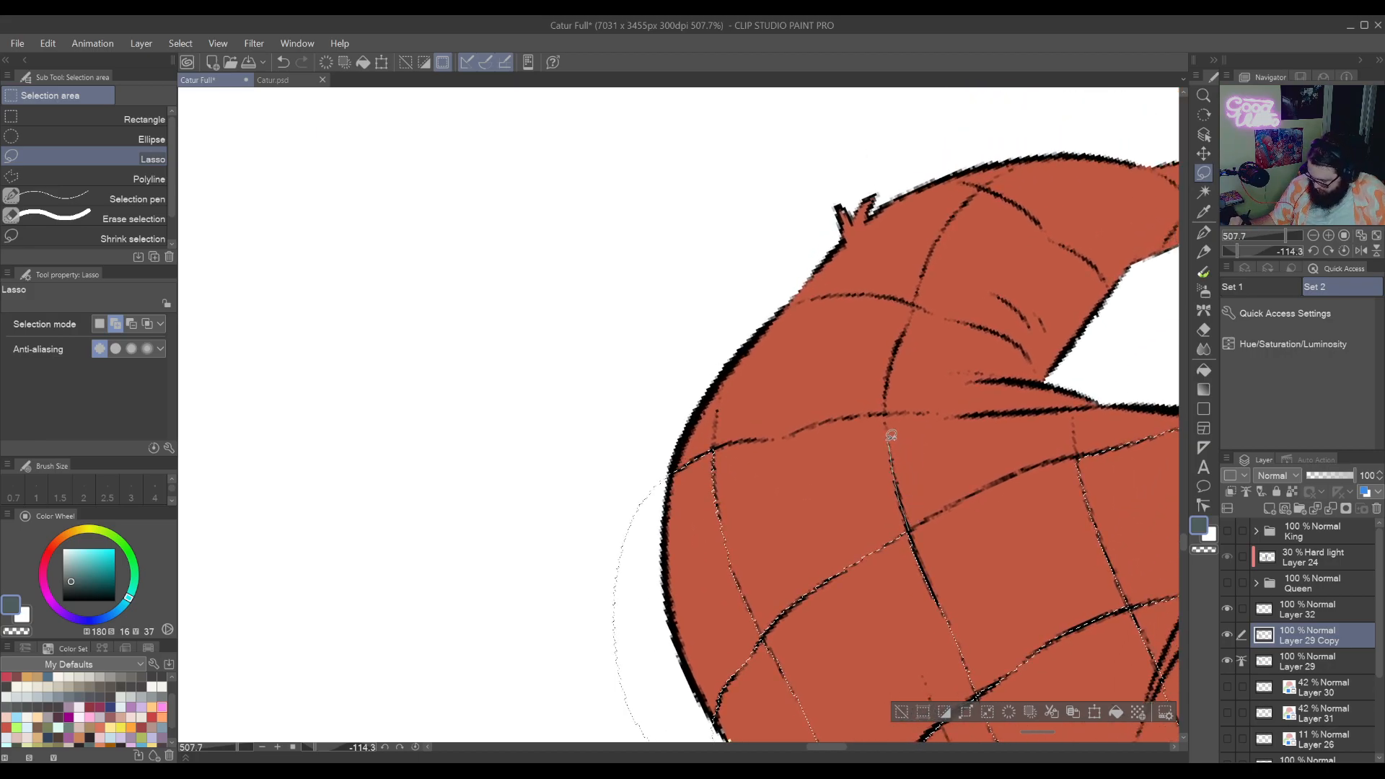
{"action": "mouse_move", "coordinate": [892, 436]}
{"action": "left_mouse_down"}
{"action": "mouse_move", "coordinate": [892, 410]}
{"action": "mouse_move", "coordinate": [952, 409]}
{"action": "mouse_move", "coordinate": [1058, 411]}
{"action": "mouse_move", "coordinate": [1075, 437]}
{"action": "mouse_move", "coordinate": [1077, 452]}
{"action": "mouse_move", "coordinate": [982, 485]}
{"action": "mouse_move", "coordinate": [983, 457]}
{"action": "mouse_move", "coordinate": [916, 484]}
{"action": "left_mouse_up"}
Rotate the canvas and add the outer check just below the tuft at the curl's base to the lasso selection
{"action": "key", "text": "r"}
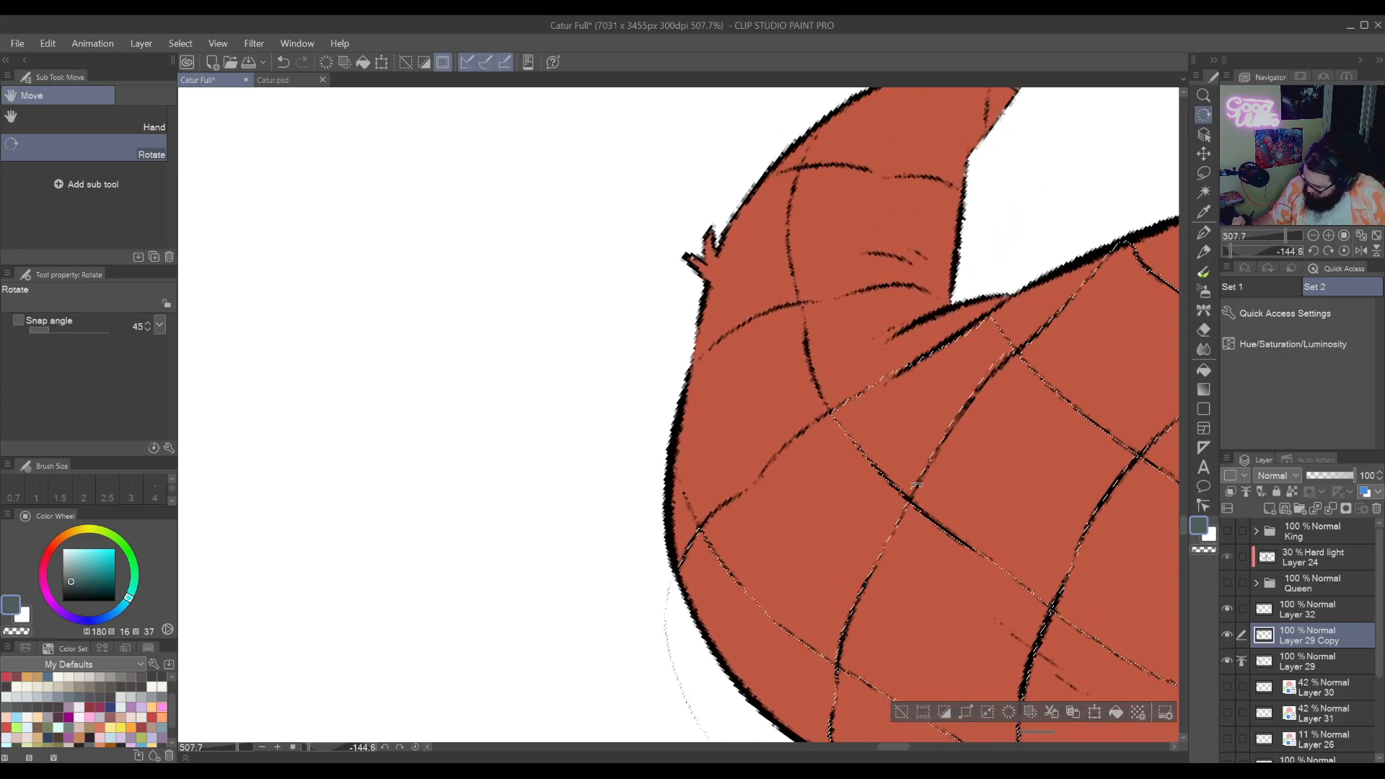
{"action": "left_click", "coordinate": [1203, 174]}
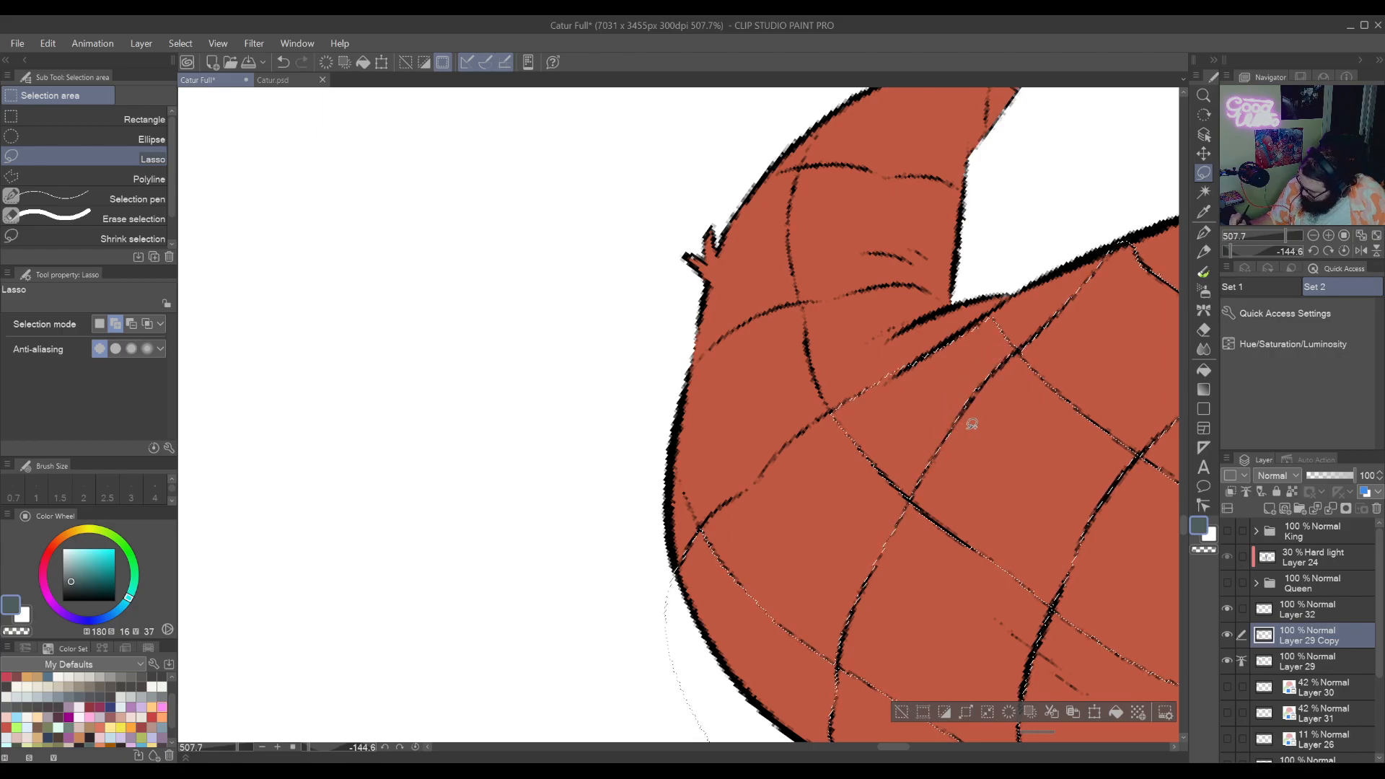
{"action": "left_click_drag", "start_coordinate": [934, 393], "coordinate": [933, 464]}
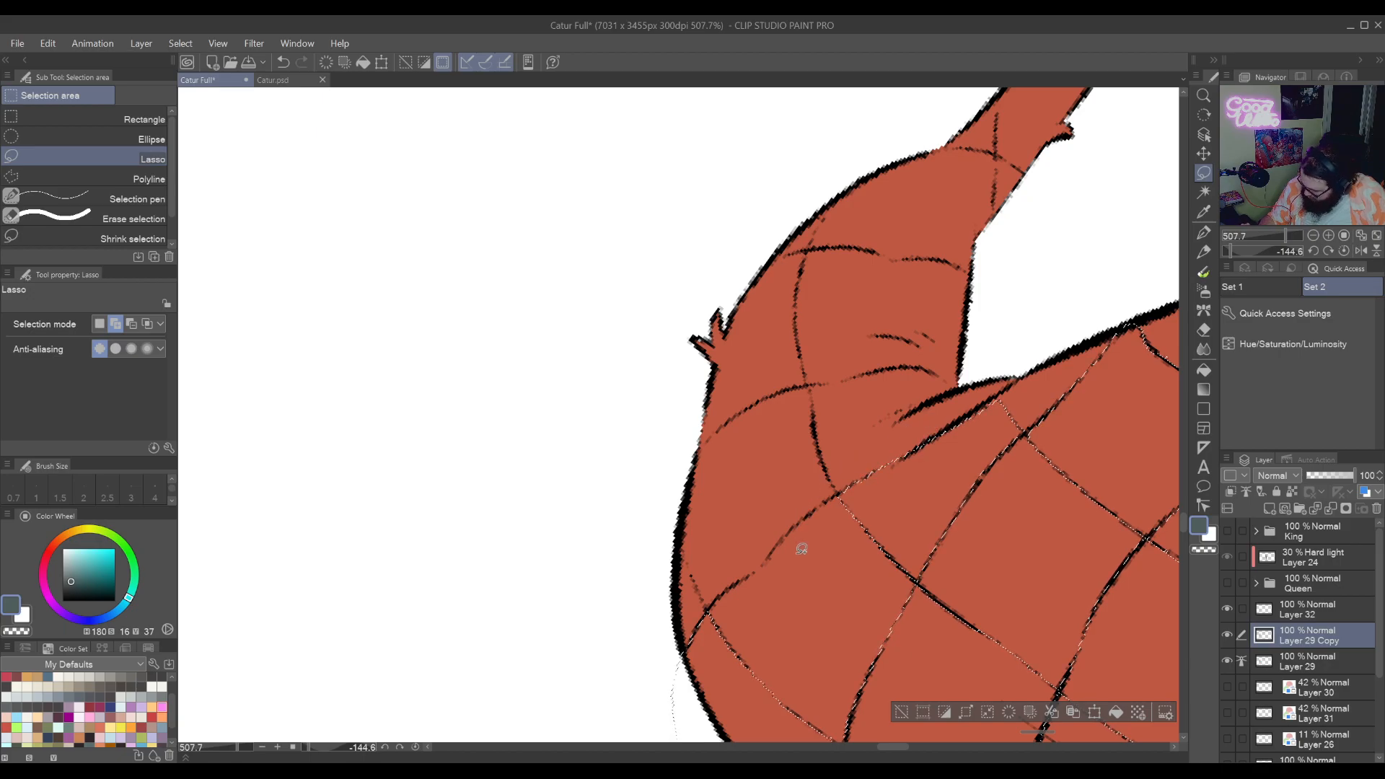
{"action": "mouse_move", "coordinate": [800, 546]}
{"action": "left_mouse_down"}
{"action": "mouse_move", "coordinate": [851, 495]}
{"action": "mouse_move", "coordinate": [829, 513]}
{"action": "mouse_move", "coordinate": [887, 584]}
{"action": "left_mouse_up"}
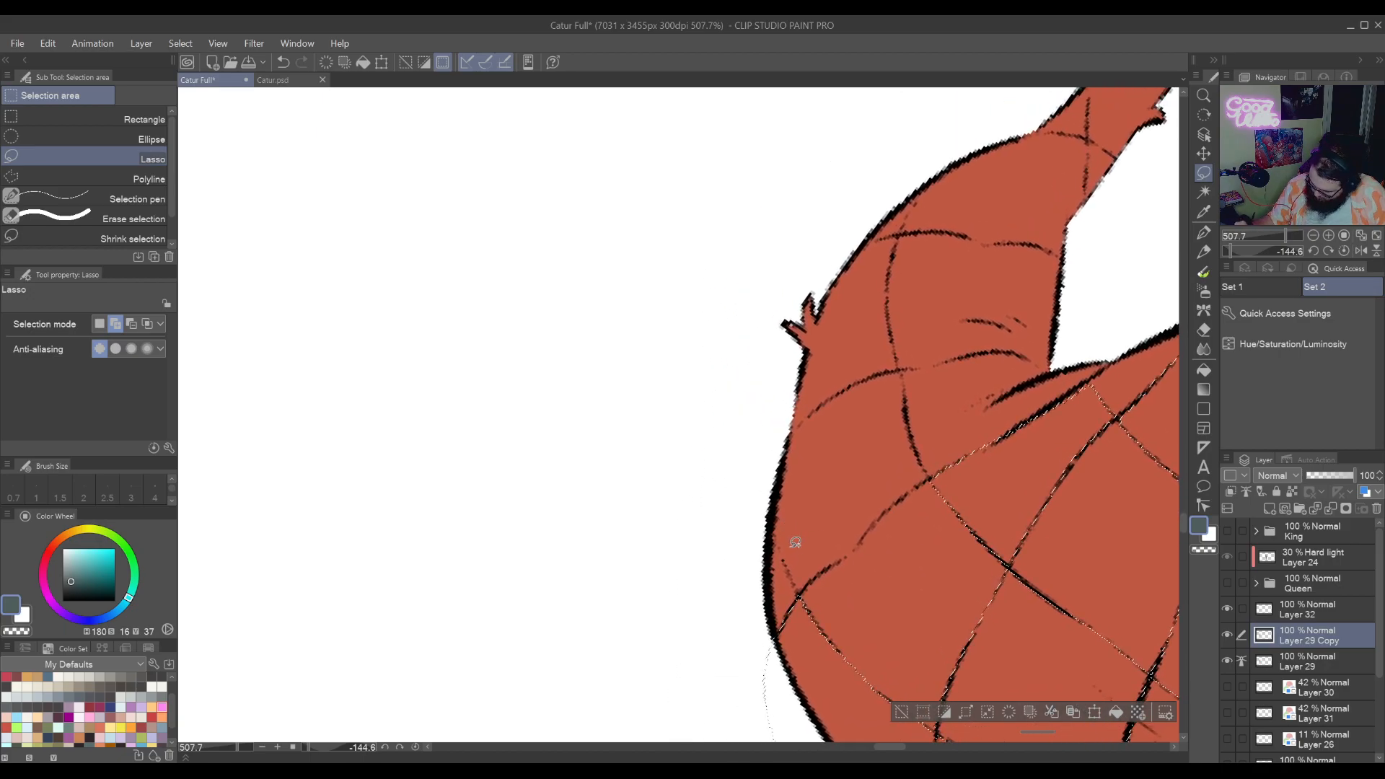
{"action": "mouse_move", "coordinate": [781, 541]}
{"action": "left_mouse_down"}
{"action": "mouse_move", "coordinate": [763, 478]}
{"action": "mouse_move", "coordinate": [805, 420]}
{"action": "left_mouse_up"}
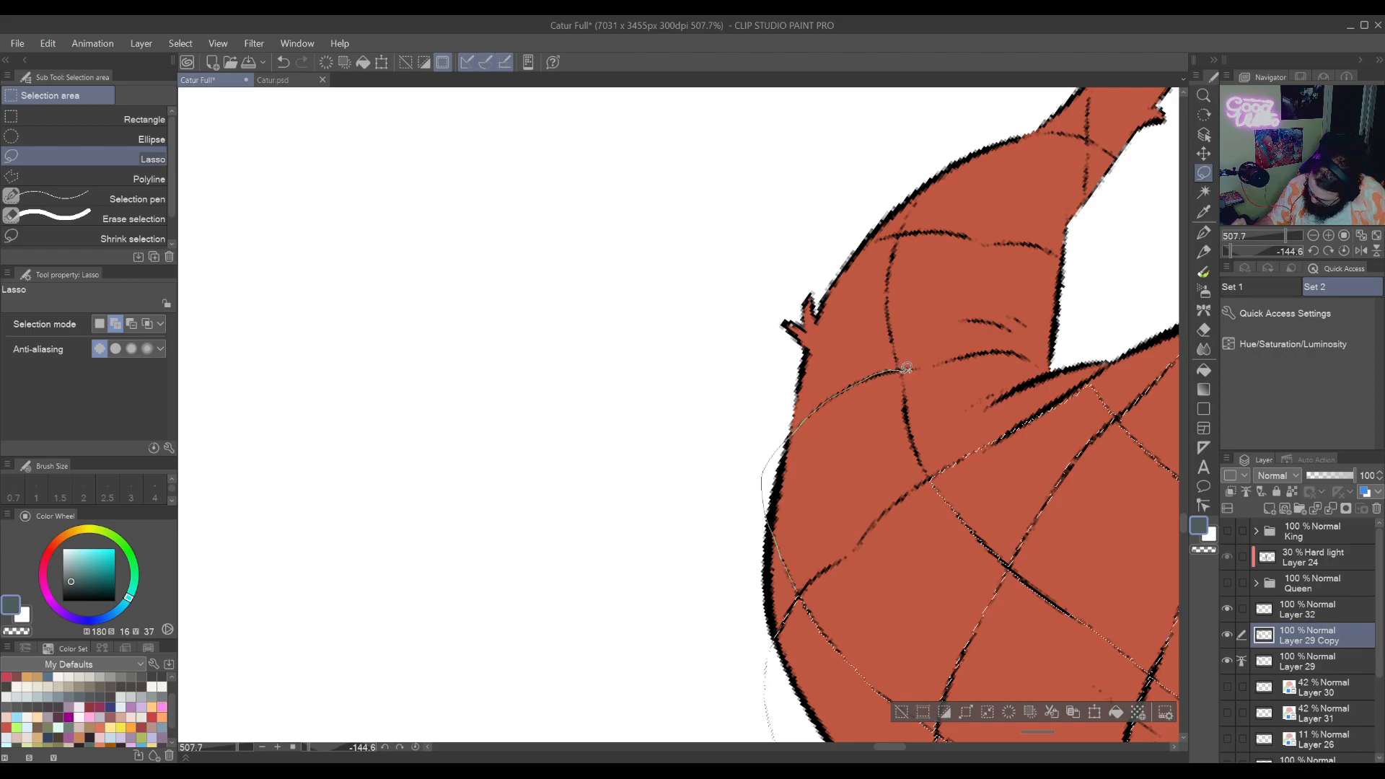
{"action": "left_click_drag", "start_coordinate": [906, 369], "coordinate": [912, 411]}
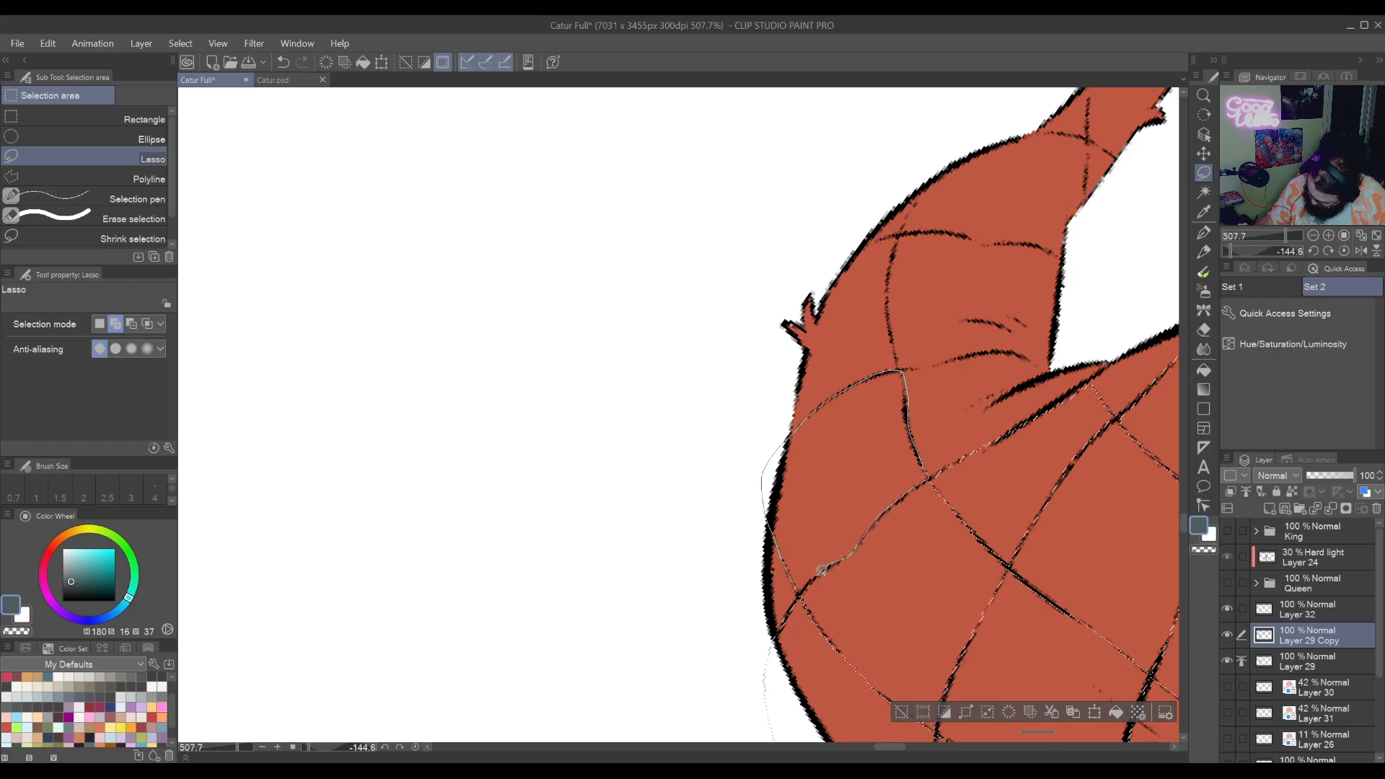
{"action": "left_click_drag", "start_coordinate": [821, 570], "coordinate": [802, 579]}
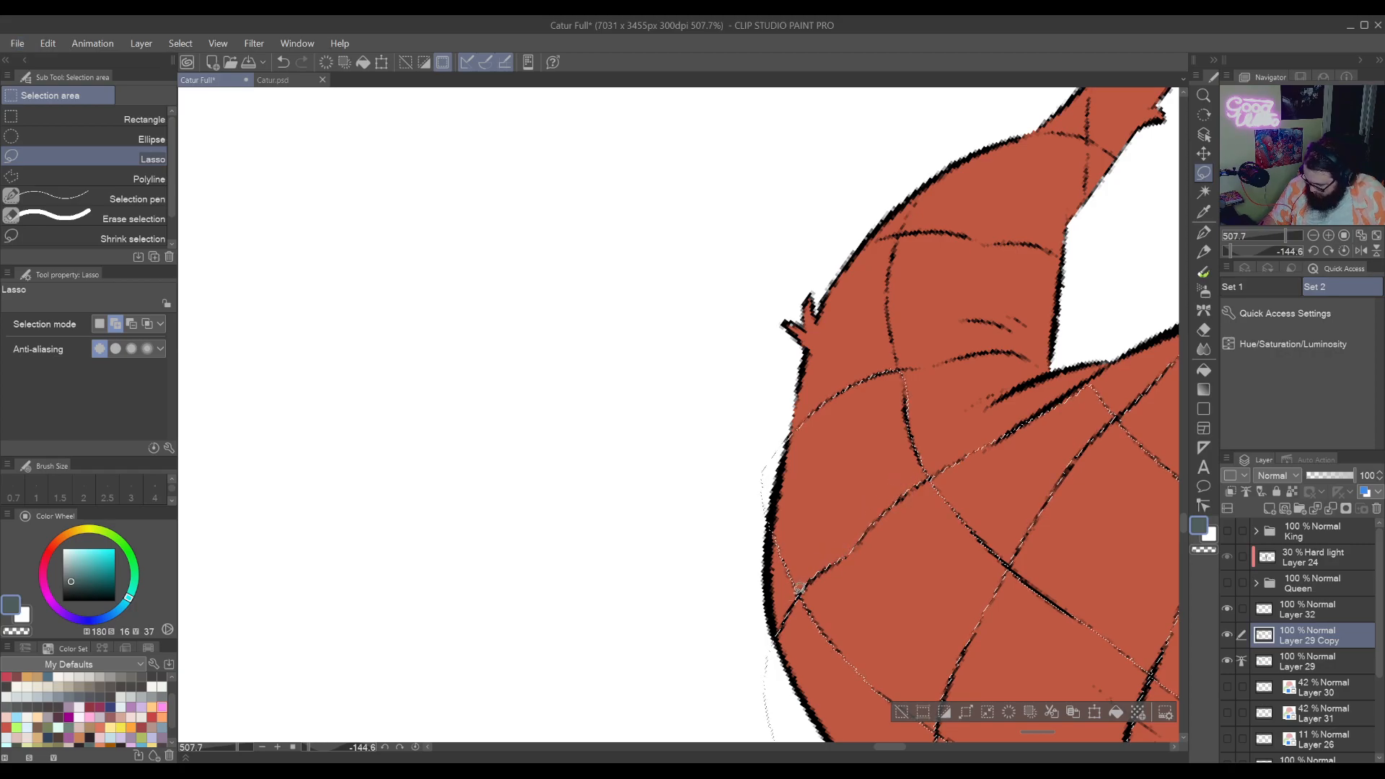
{"action": "left_click_drag", "start_coordinate": [925, 427], "coordinate": [875, 577]}
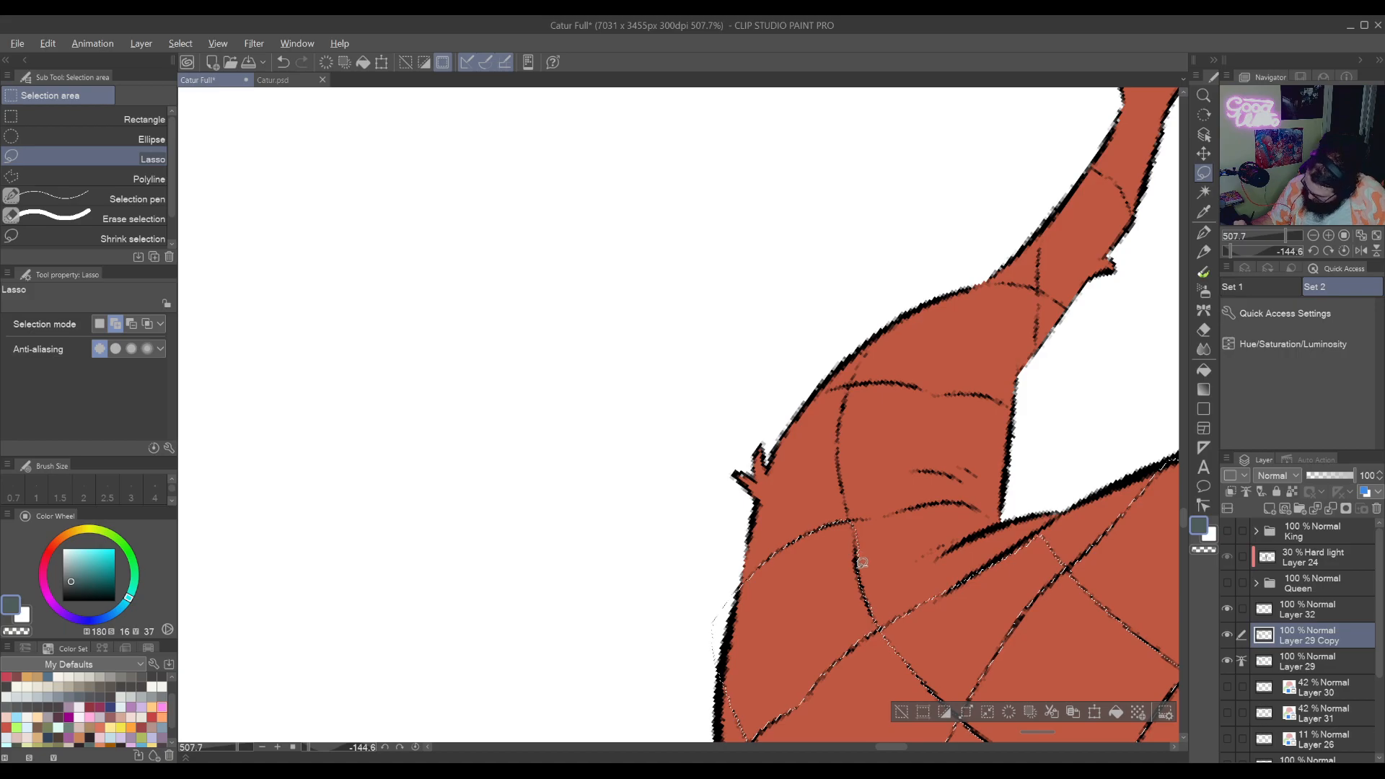
Add the wide check above the fold at the curl's base to the lasso selection, following its pattern lines
{"action": "key", "text": "r"}
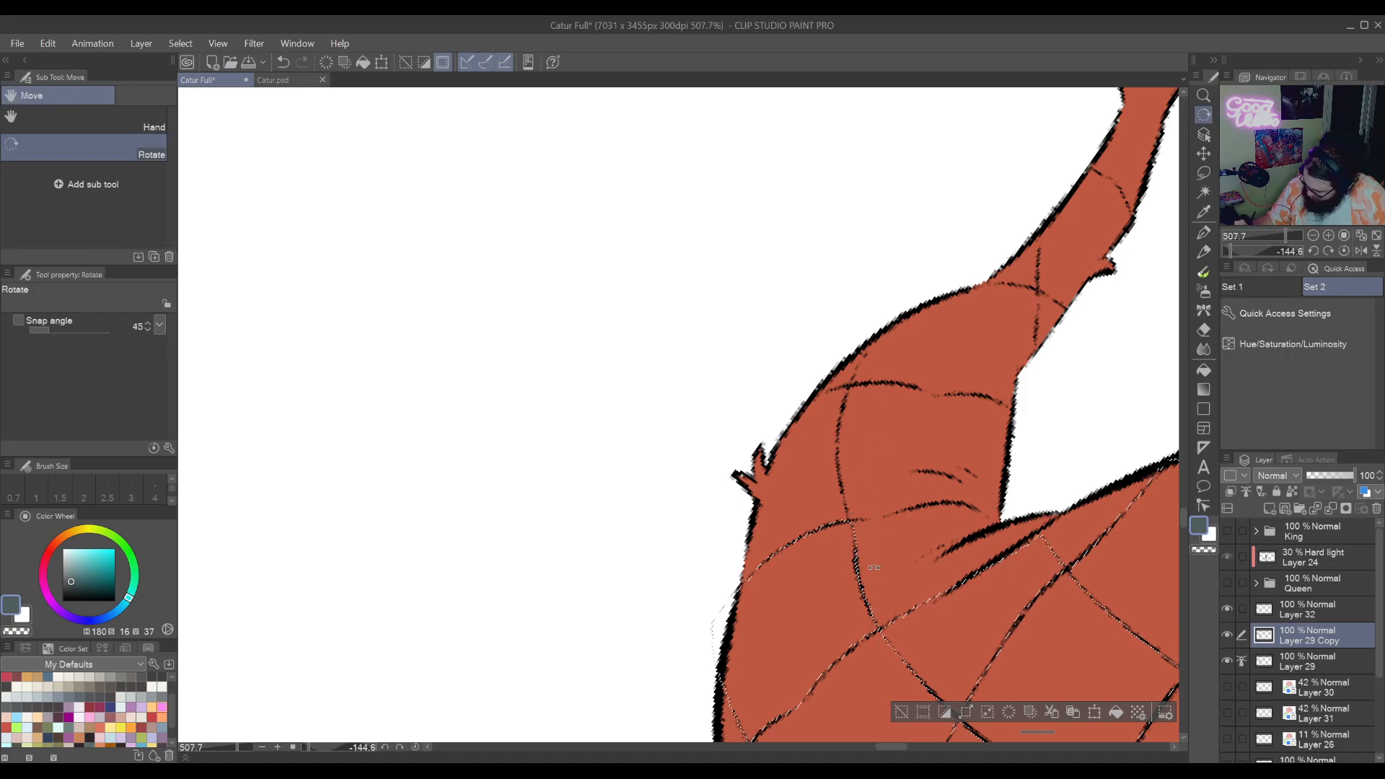
{"action": "mouse_move", "coordinate": [881, 437]}
{"action": "left_mouse_down"}
{"action": "mouse_move", "coordinate": [935, 419]}
{"action": "mouse_move", "coordinate": [873, 592]}
{"action": "mouse_move", "coordinate": [921, 559]}
{"action": "left_mouse_up"}
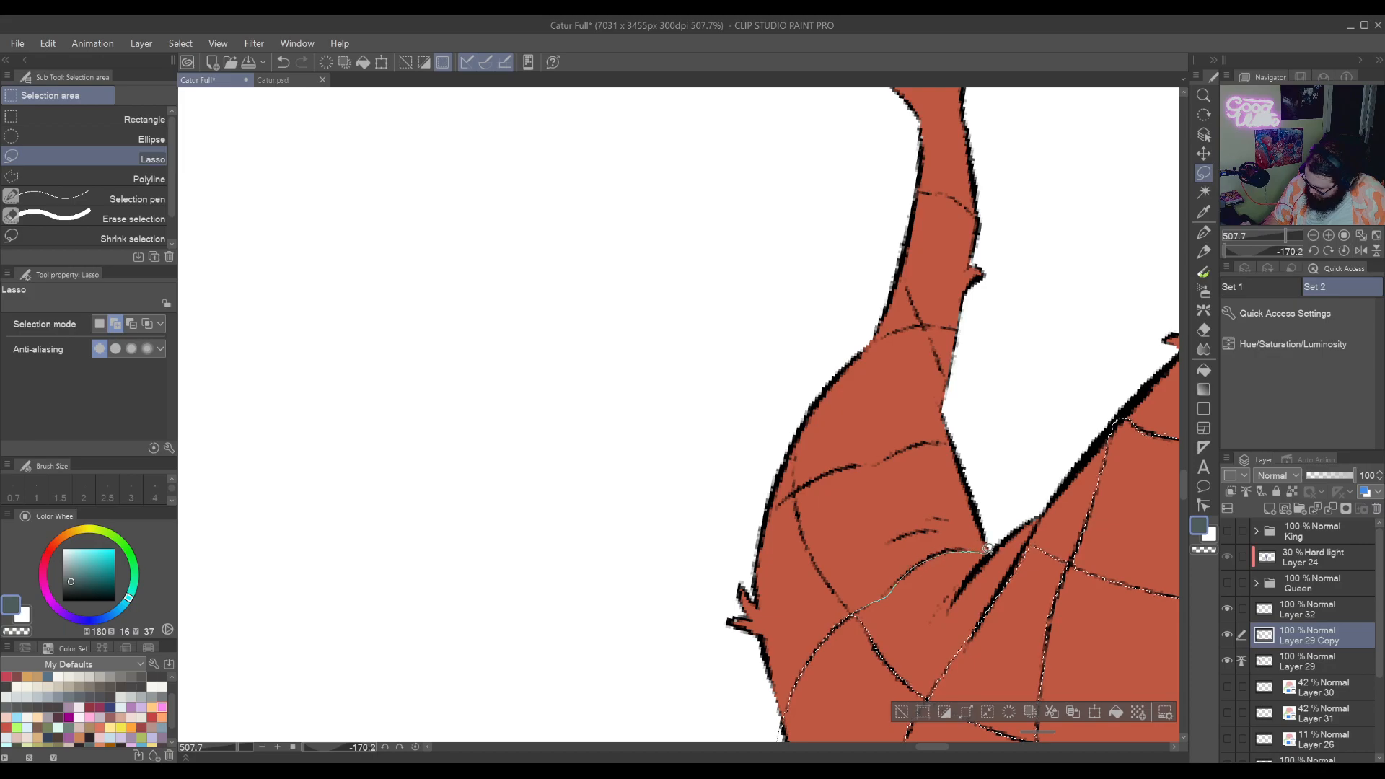
{"action": "mouse_move", "coordinate": [984, 474]}
{"action": "left_mouse_down"}
{"action": "mouse_move", "coordinate": [954, 434]}
{"action": "mouse_move", "coordinate": [901, 446]}
{"action": "left_mouse_up"}
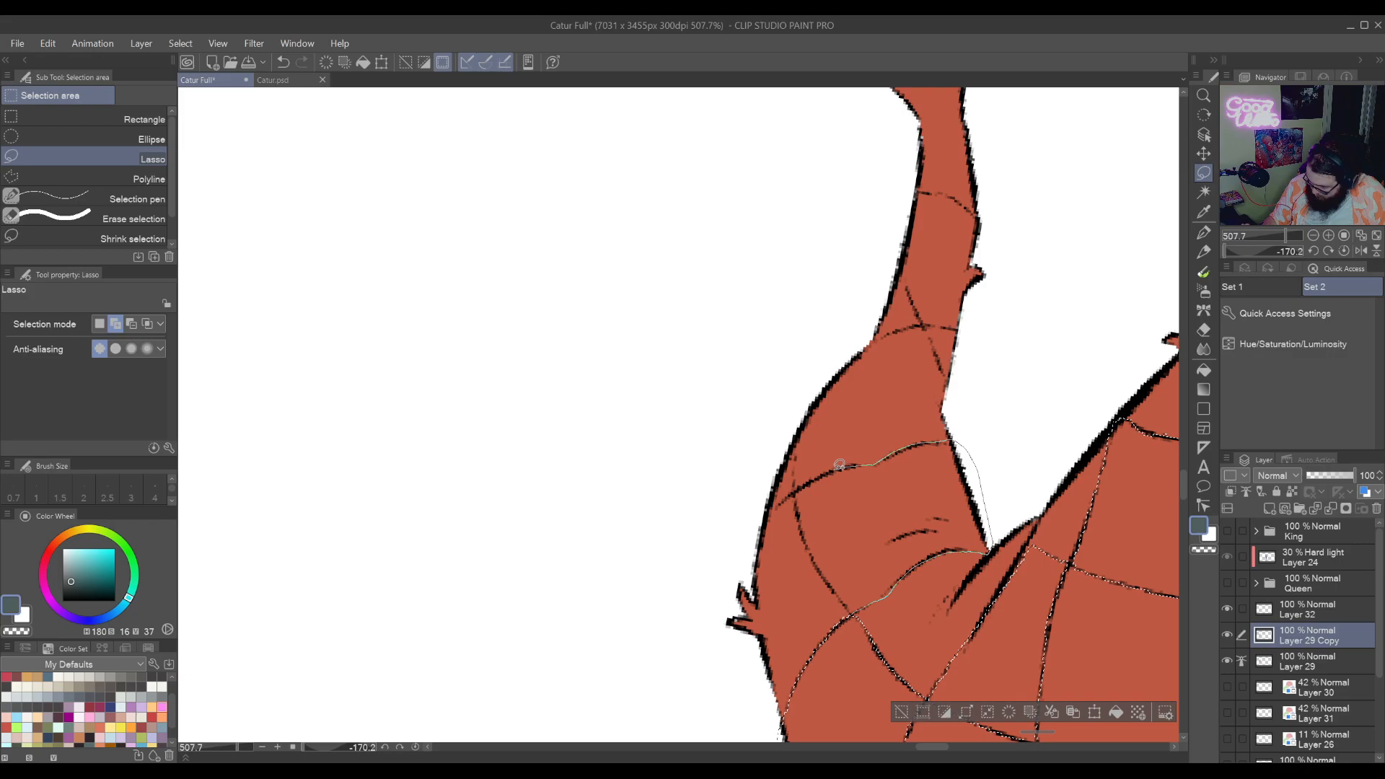
{"action": "mouse_move", "coordinate": [827, 472]}
{"action": "left_mouse_down"}
{"action": "mouse_move", "coordinate": [792, 496]}
{"action": "mouse_move", "coordinate": [842, 589]}
{"action": "left_mouse_up"}
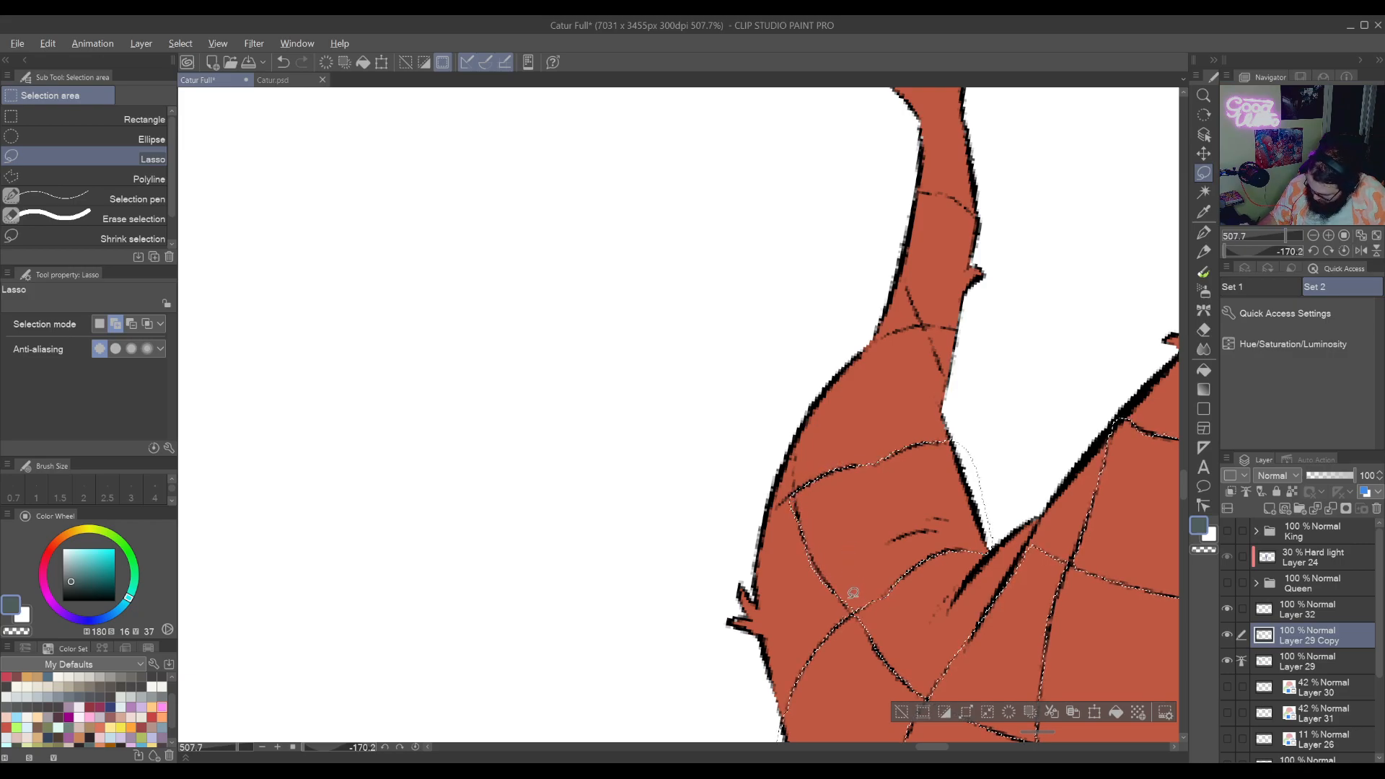
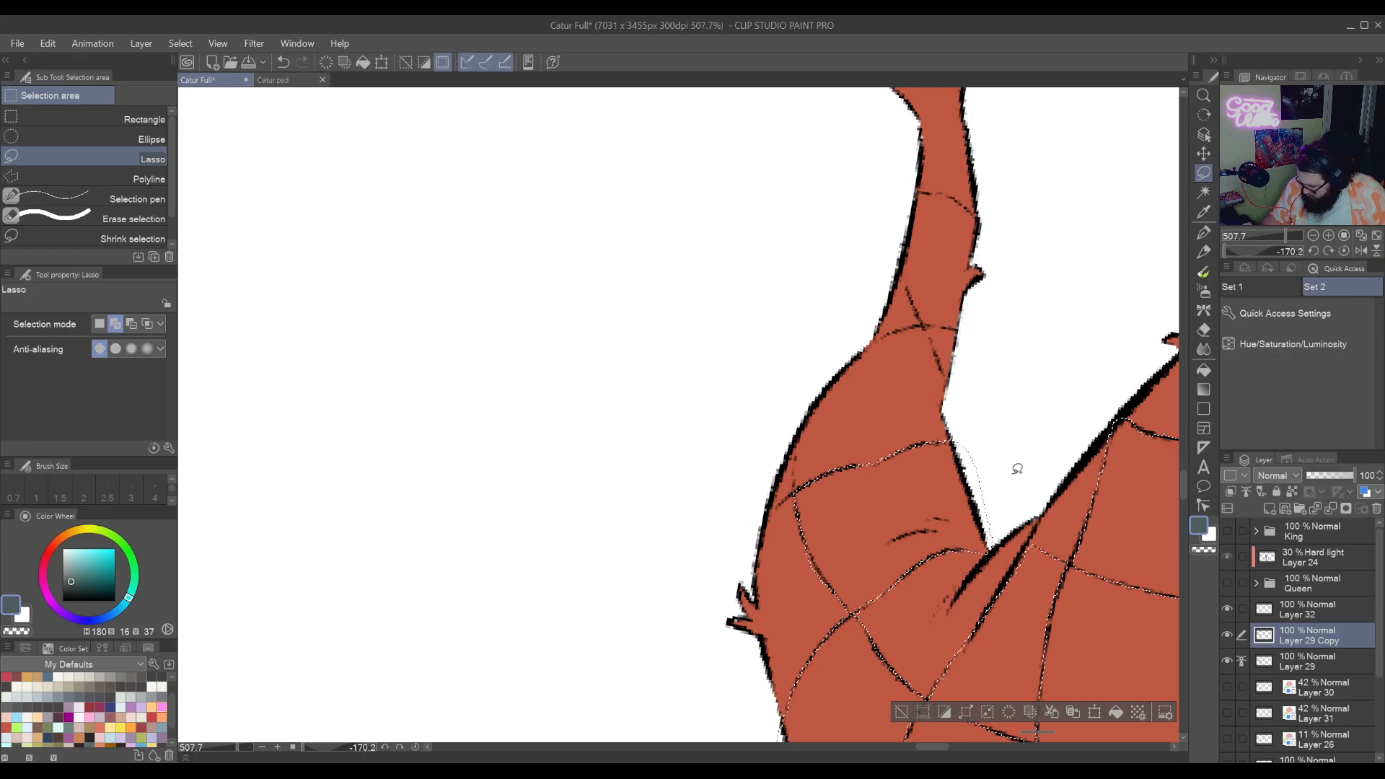
Add the small outer-edge check and the two small checks where the curl narrows to the lasso selection
{"action": "left_click_drag", "start_coordinate": [844, 534], "coordinate": [867, 538]}
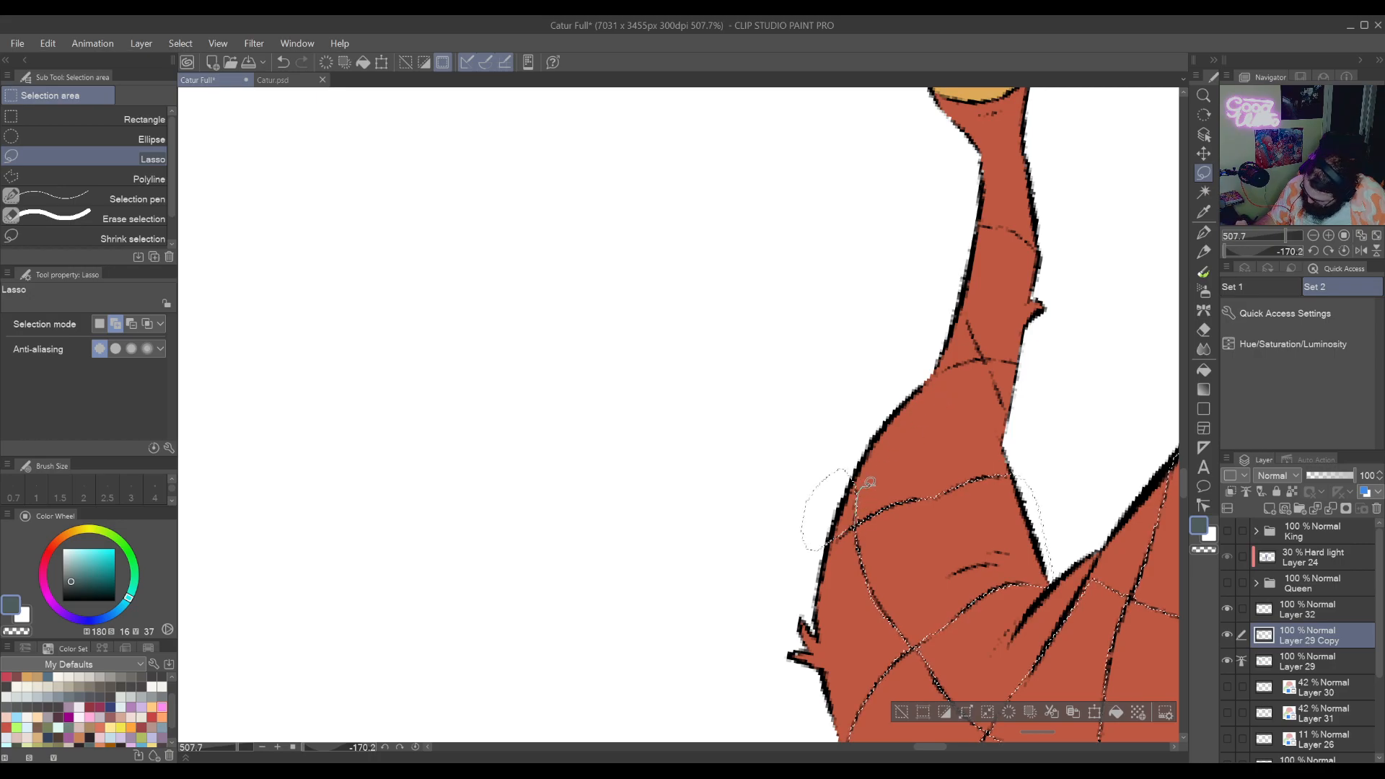
{"action": "mouse_move", "coordinate": [1007, 402]}
{"action": "left_mouse_down"}
{"action": "mouse_move", "coordinate": [937, 499]}
{"action": "mouse_move", "coordinate": [960, 466]}
{"action": "mouse_move", "coordinate": [916, 451]}
{"action": "mouse_move", "coordinate": [881, 395]}
{"action": "mouse_move", "coordinate": [859, 462]}
{"action": "mouse_move", "coordinate": [910, 452]}
{"action": "left_mouse_up"}
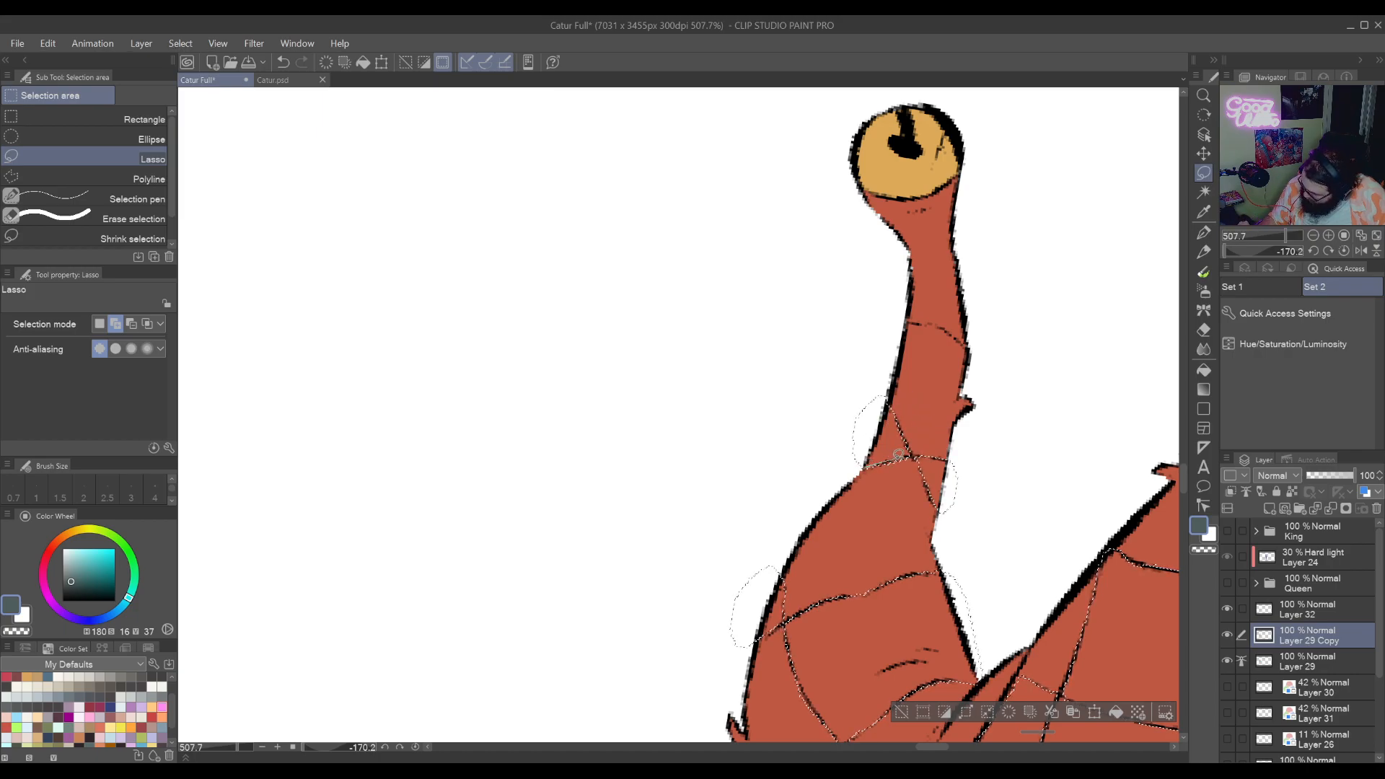
Add the curl's last section, ending at the yellow bell, to the lasso selection
{"action": "key", "text": "r"}
{"action": "left_click_drag", "start_coordinate": [916, 426], "coordinate": [930, 427]}
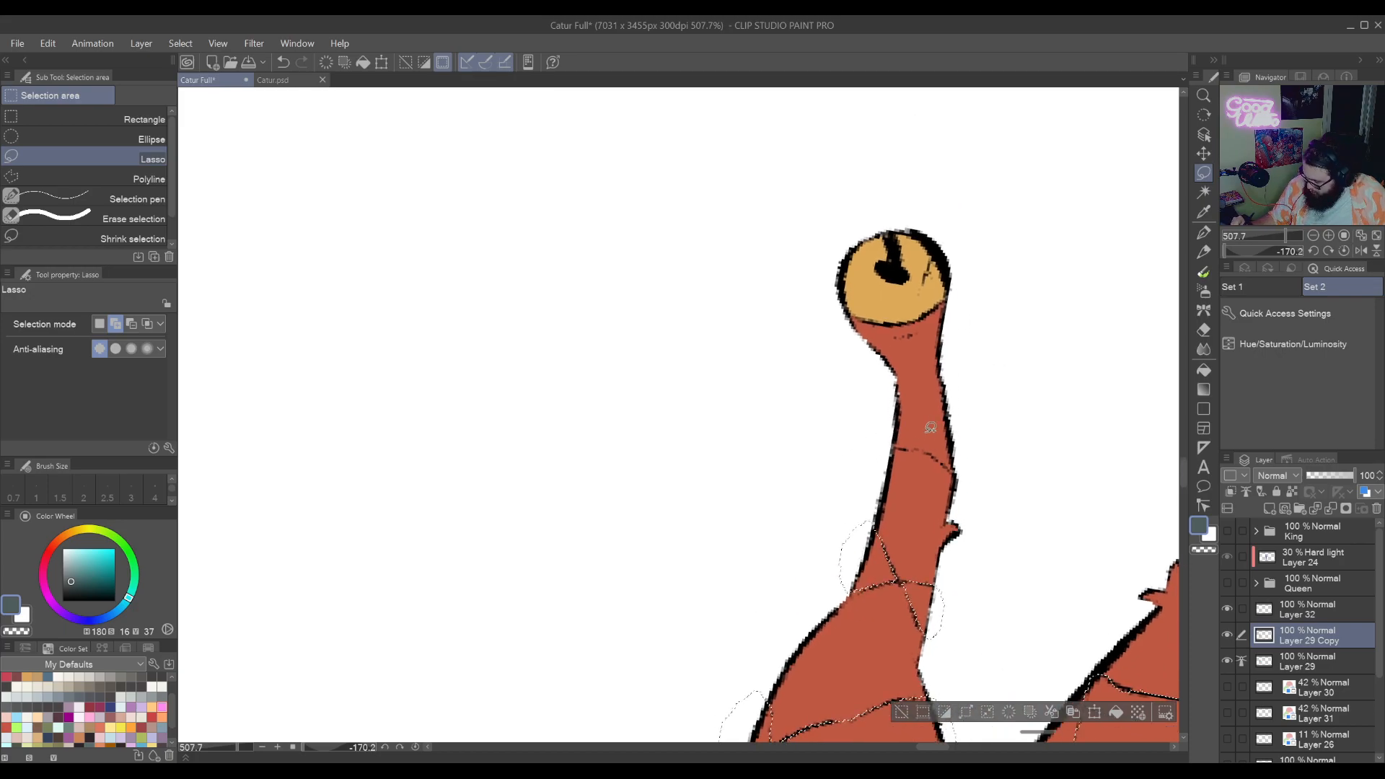
{"action": "mouse_move", "coordinate": [960, 526]}
{"action": "left_mouse_down"}
{"action": "mouse_move", "coordinate": [716, 665]}
{"action": "mouse_move", "coordinate": [736, 589]}
{"action": "mouse_move", "coordinate": [783, 593]}
{"action": "mouse_move", "coordinate": [821, 539]}
{"action": "mouse_move", "coordinate": [836, 609]}
{"action": "mouse_move", "coordinate": [874, 642]}
{"action": "mouse_move", "coordinate": [840, 692]}
{"action": "left_mouse_up"}
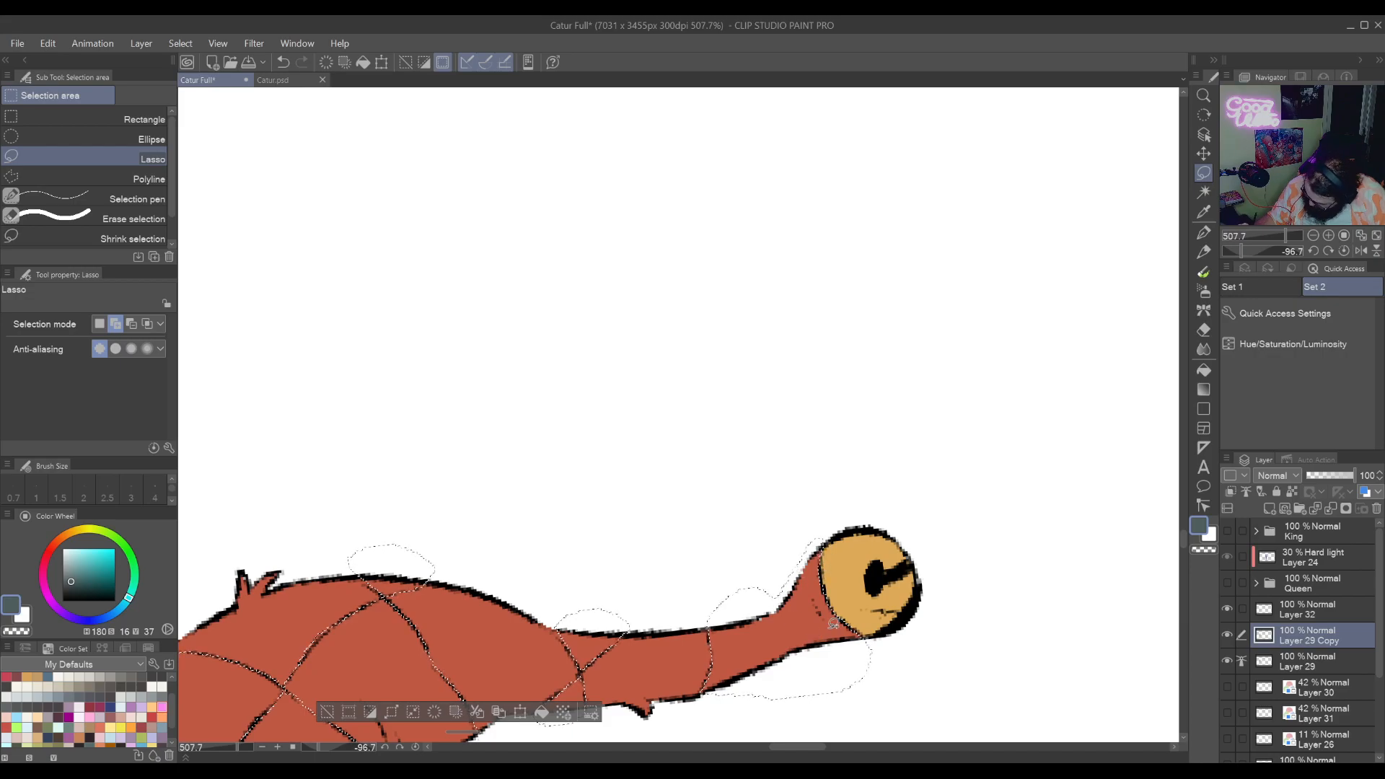
Add the small check where the red hat's edge meets the teal half to the lasso selection
{"action": "scroll", "coordinate": [803, 561], "scroll_direction": "down", "scroll_amount": 6}
{"action": "left_click_drag", "start_coordinate": [916, 577], "coordinate": [992, 509]}
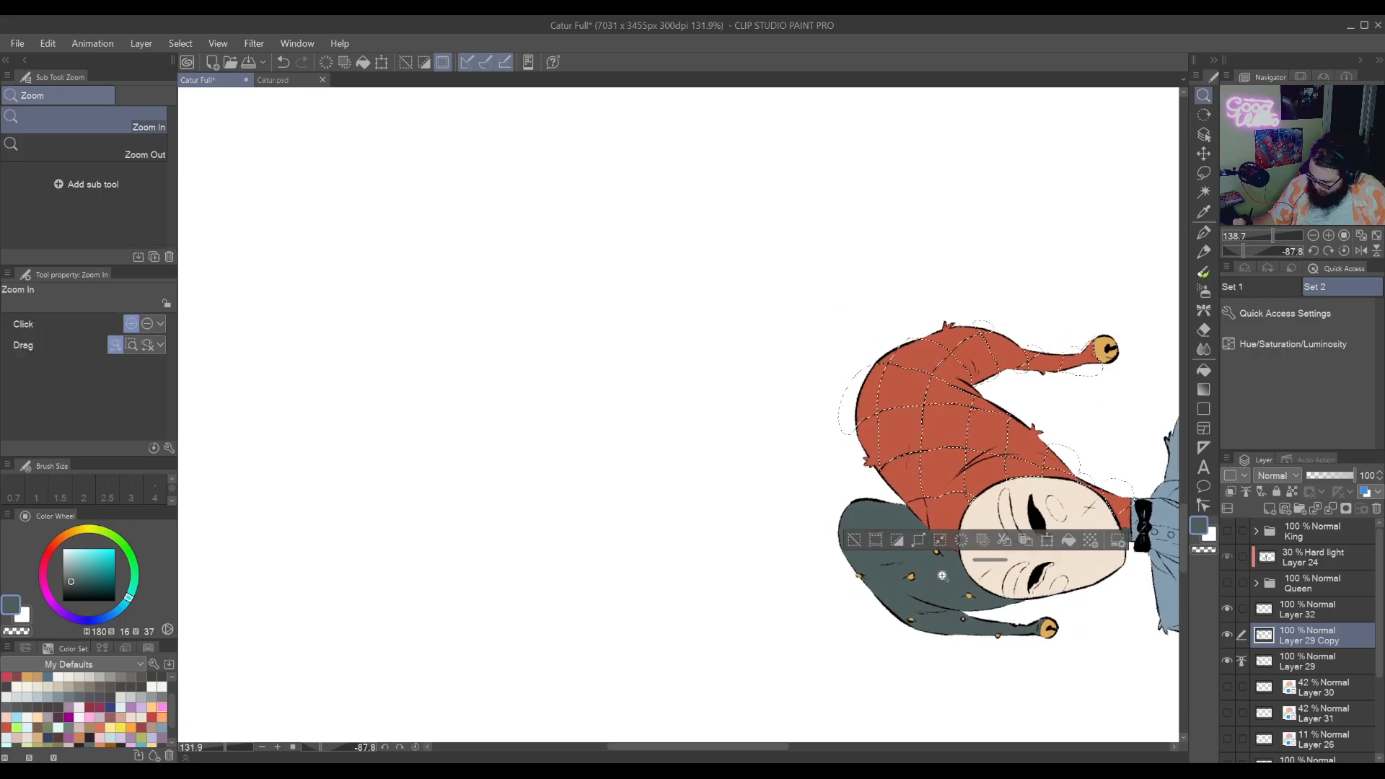
{"action": "scroll", "coordinate": [826, 510], "scroll_direction": "up", "scroll_amount": 5}
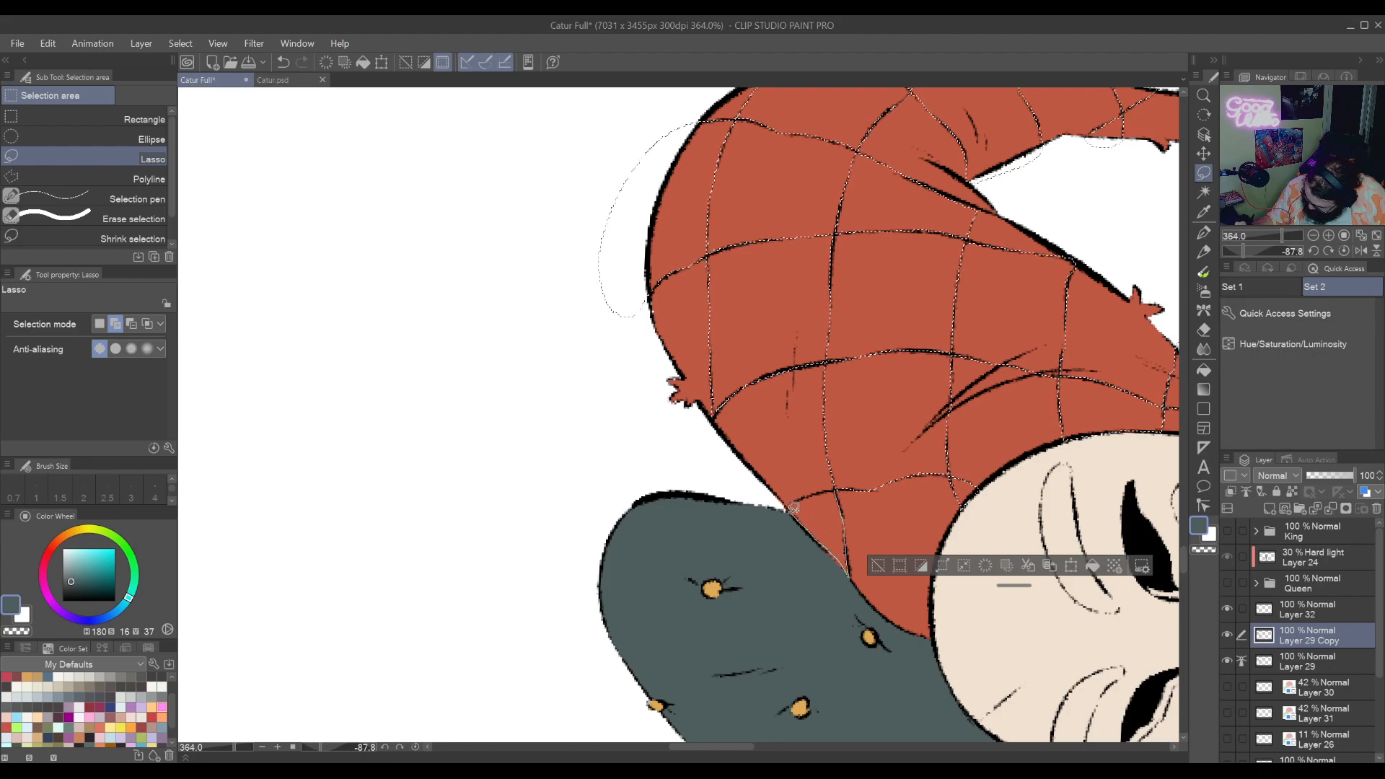
{"action": "left_click_drag", "start_coordinate": [806, 496], "coordinate": [838, 480]}
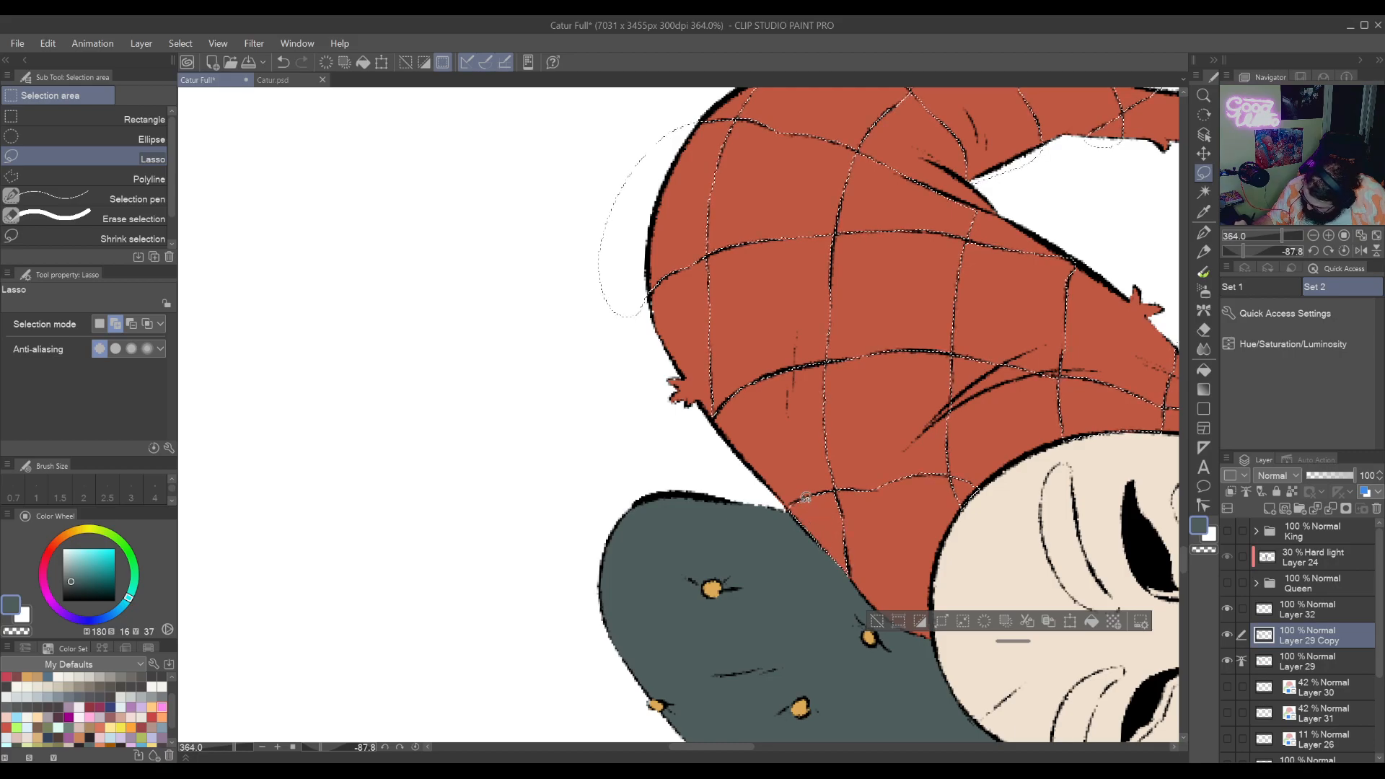
{"action": "left_click_drag", "start_coordinate": [817, 491], "coordinate": [835, 412]}
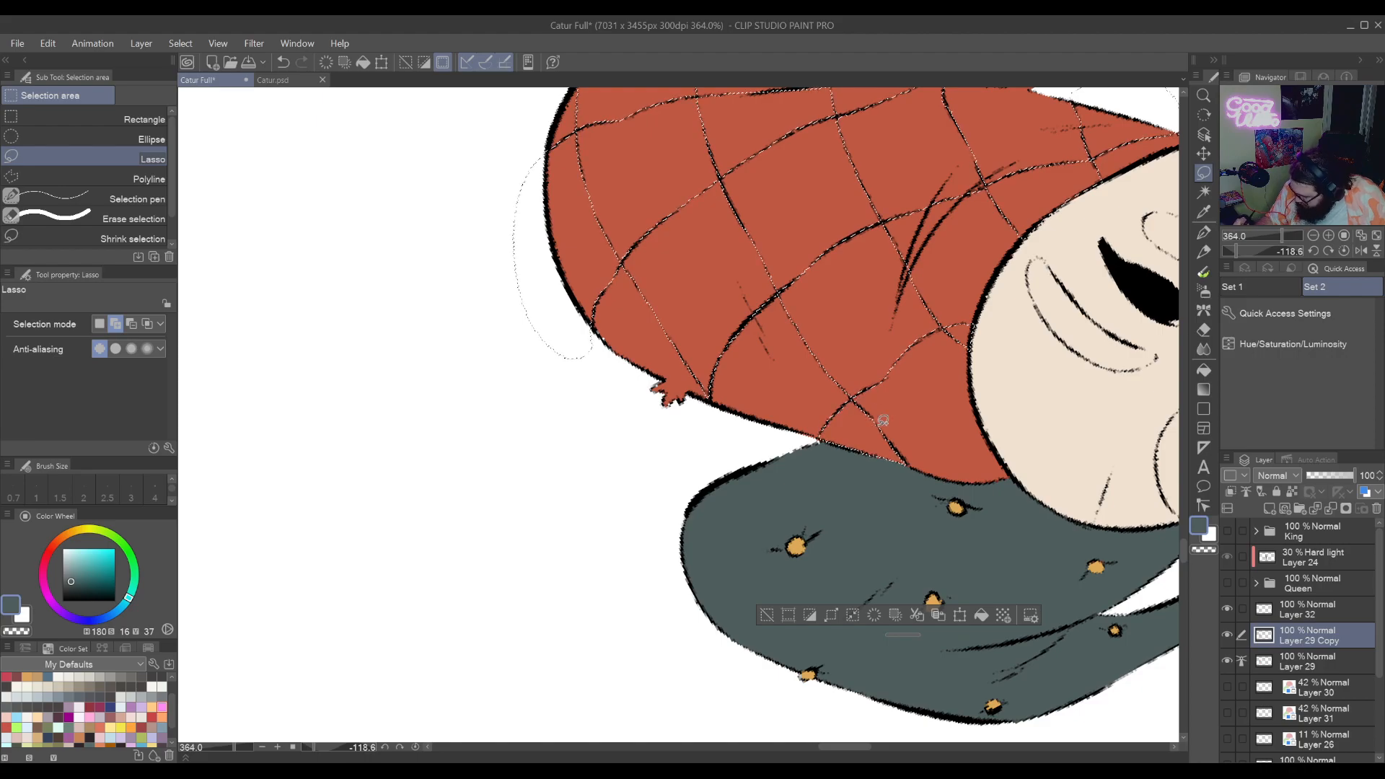
{"action": "scroll", "coordinate": [837, 411], "scroll_direction": "up", "scroll_amount": 4}
{"action": "left_click_drag", "start_coordinate": [849, 410], "coordinate": [834, 495]}
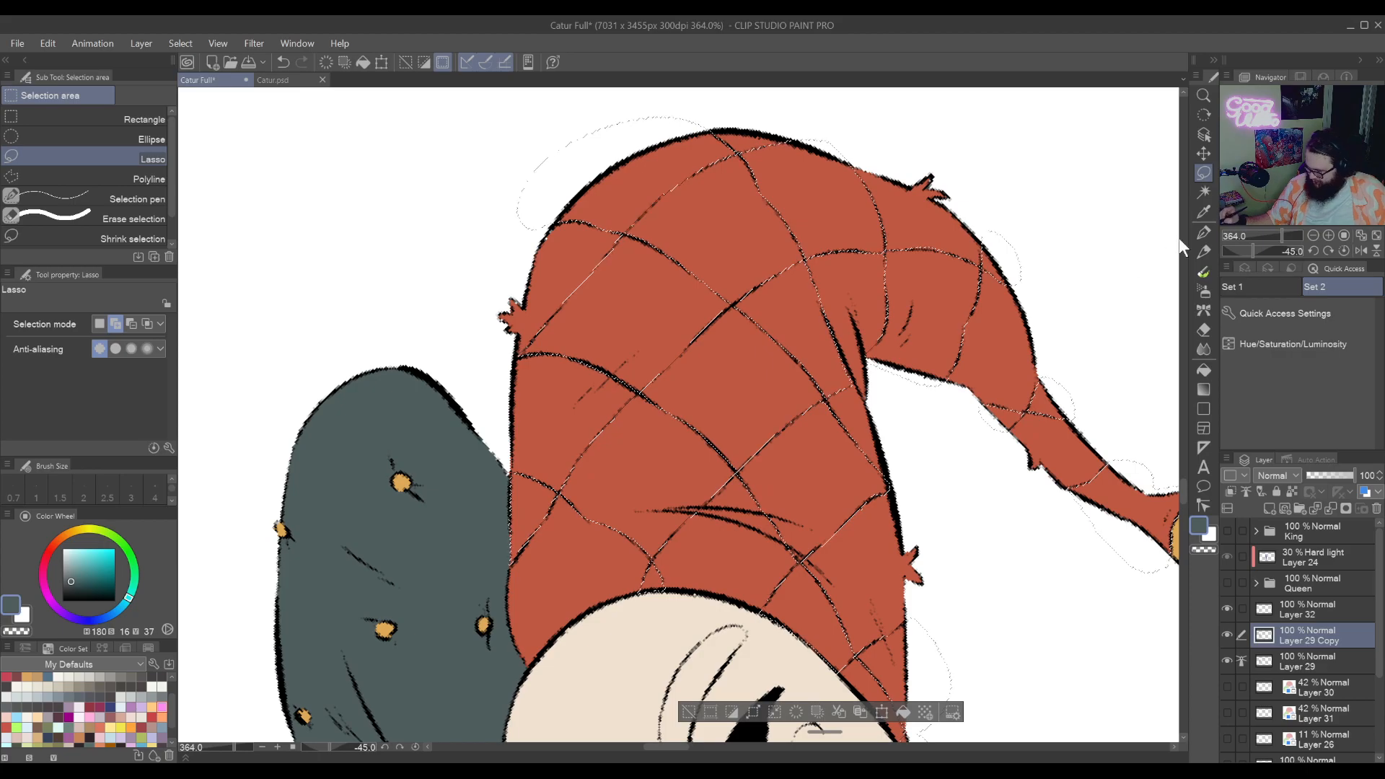
Limit the selection to the hat's red fill with Auto select, recolour it dark grey using Hue/Saturation/Luminosity, and deselect
{"action": "left_click", "coordinate": [1203, 190]}
{"action": "left_click", "coordinate": [868, 504]}
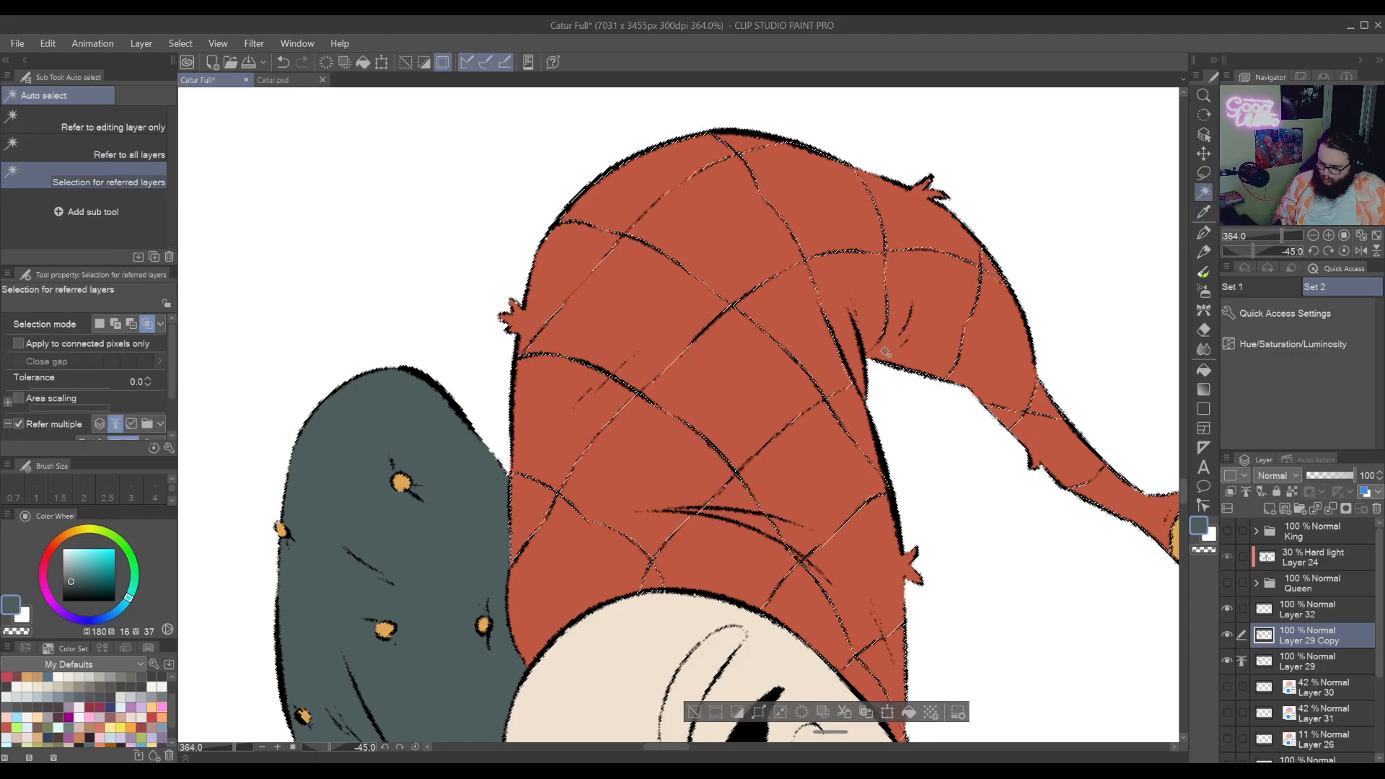
{"action": "left_click", "coordinate": [1272, 345]}
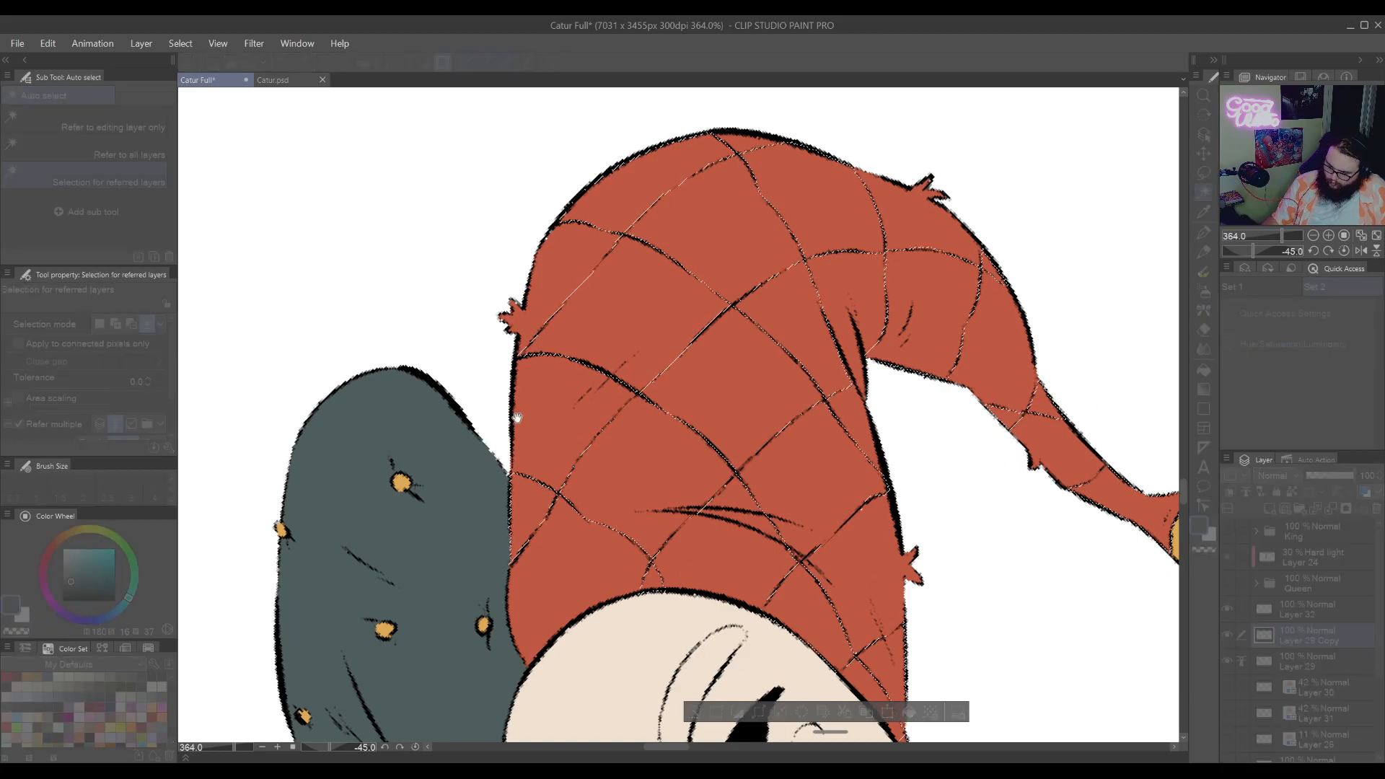
{"action": "left_click_drag", "start_coordinate": [404, 298], "coordinate": [488, 310]}
{"action": "left_click_drag", "start_coordinate": [252, 344], "coordinate": [398, 358]}
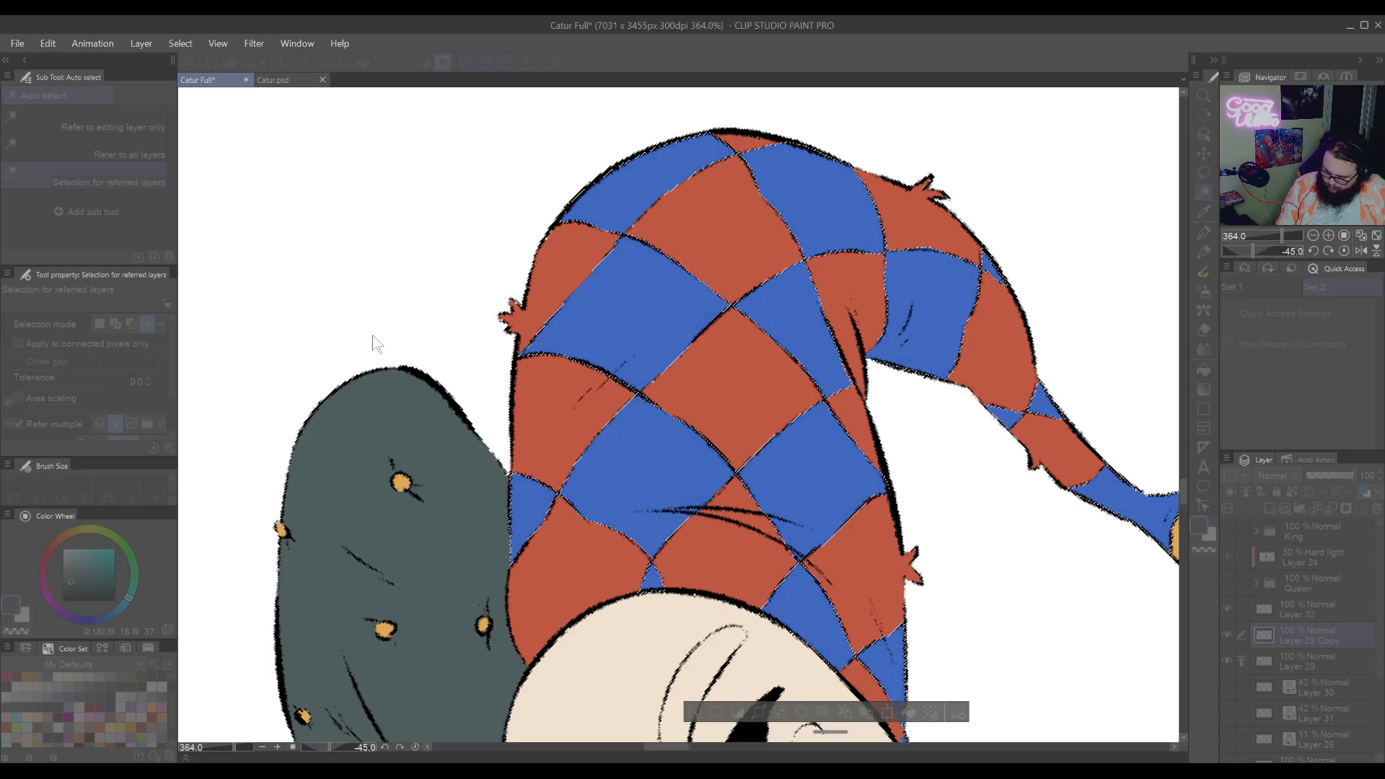
{"action": "left_click_drag", "start_coordinate": [268, 363], "coordinate": [261, 367]}
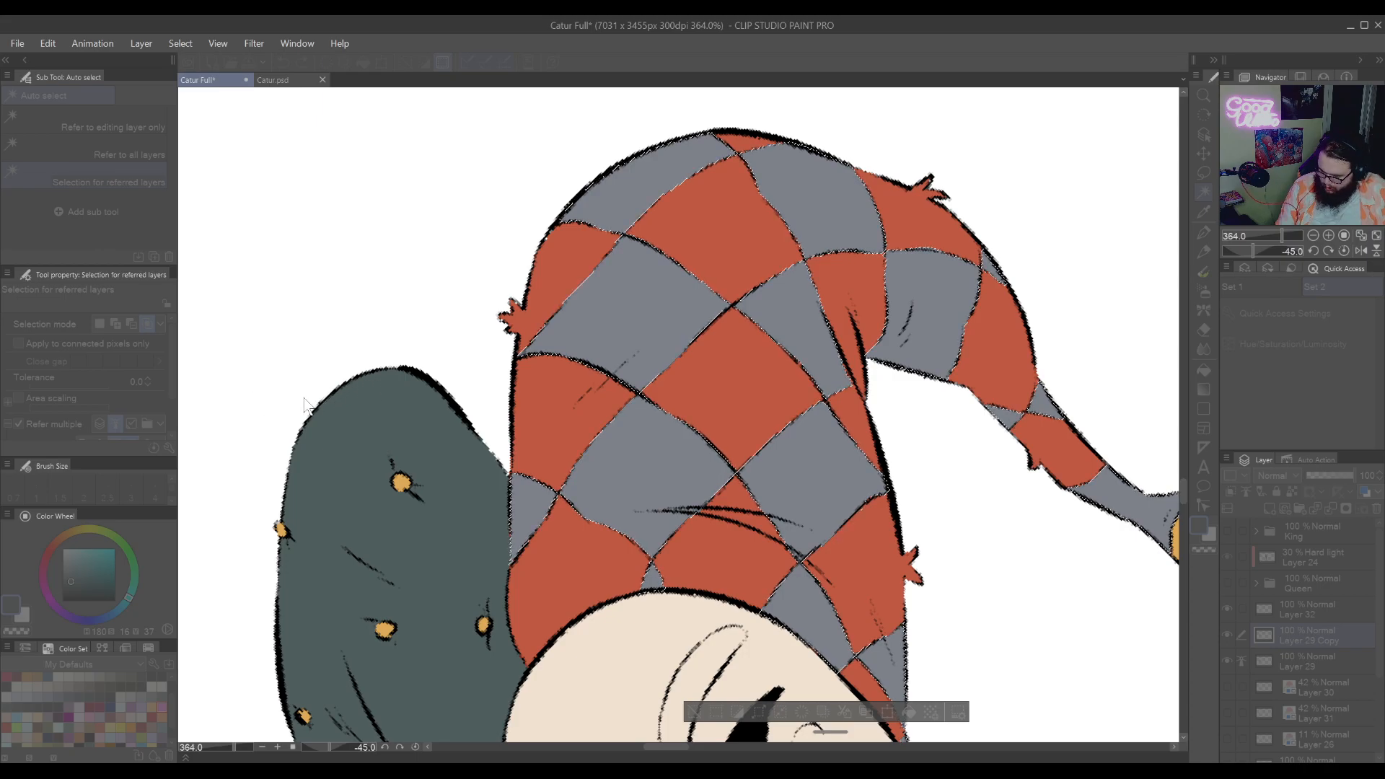
{"action": "left_click_drag", "start_coordinate": [304, 397], "coordinate": [322, 397]}
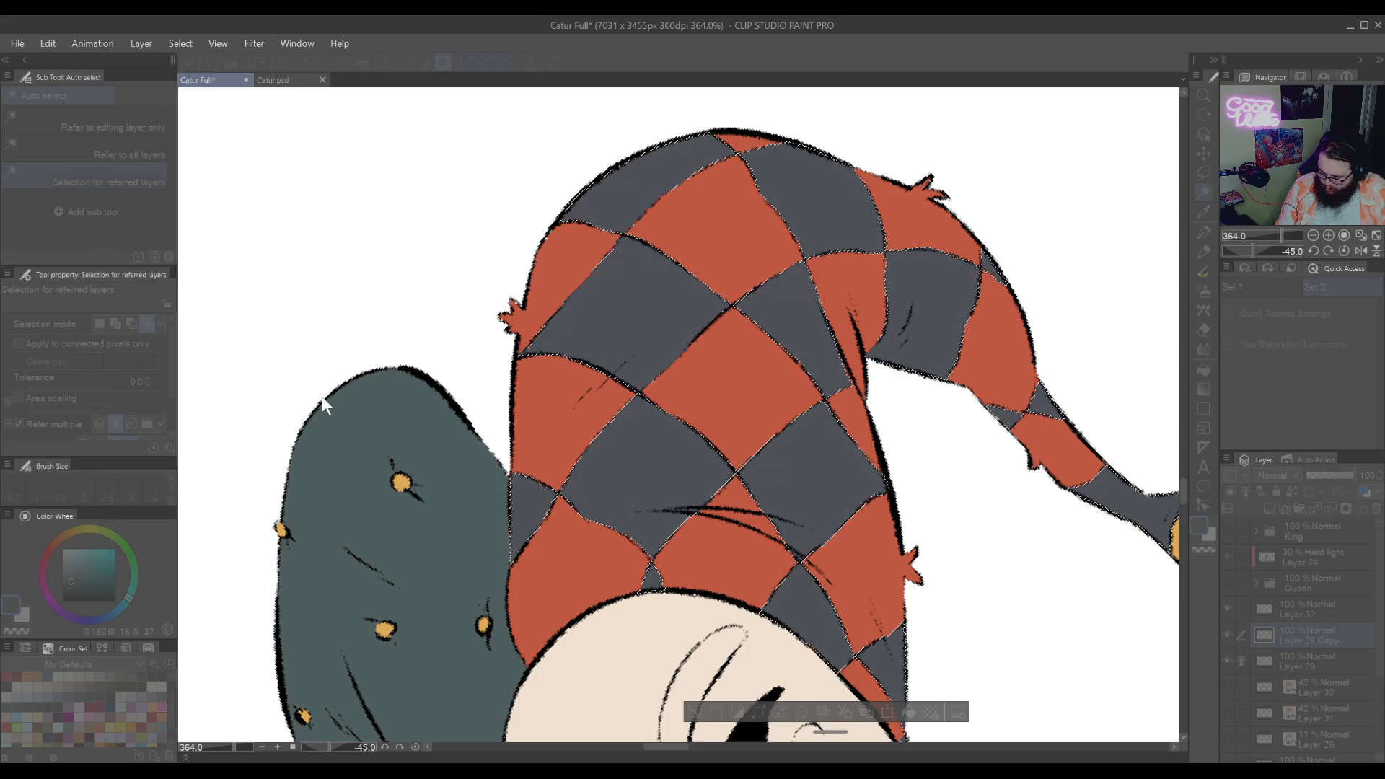
{"action": "left_click", "coordinate": [561, 254]}
{"action": "key", "text": "ctrl+d"}
Lasso the smaller eyebrow shape on the mask, on the side of the teal hat half
{"action": "left_click_drag", "start_coordinate": [856, 553], "coordinate": [714, 328]}
{"action": "left_click_drag", "start_coordinate": [801, 405], "coordinate": [794, 528]}
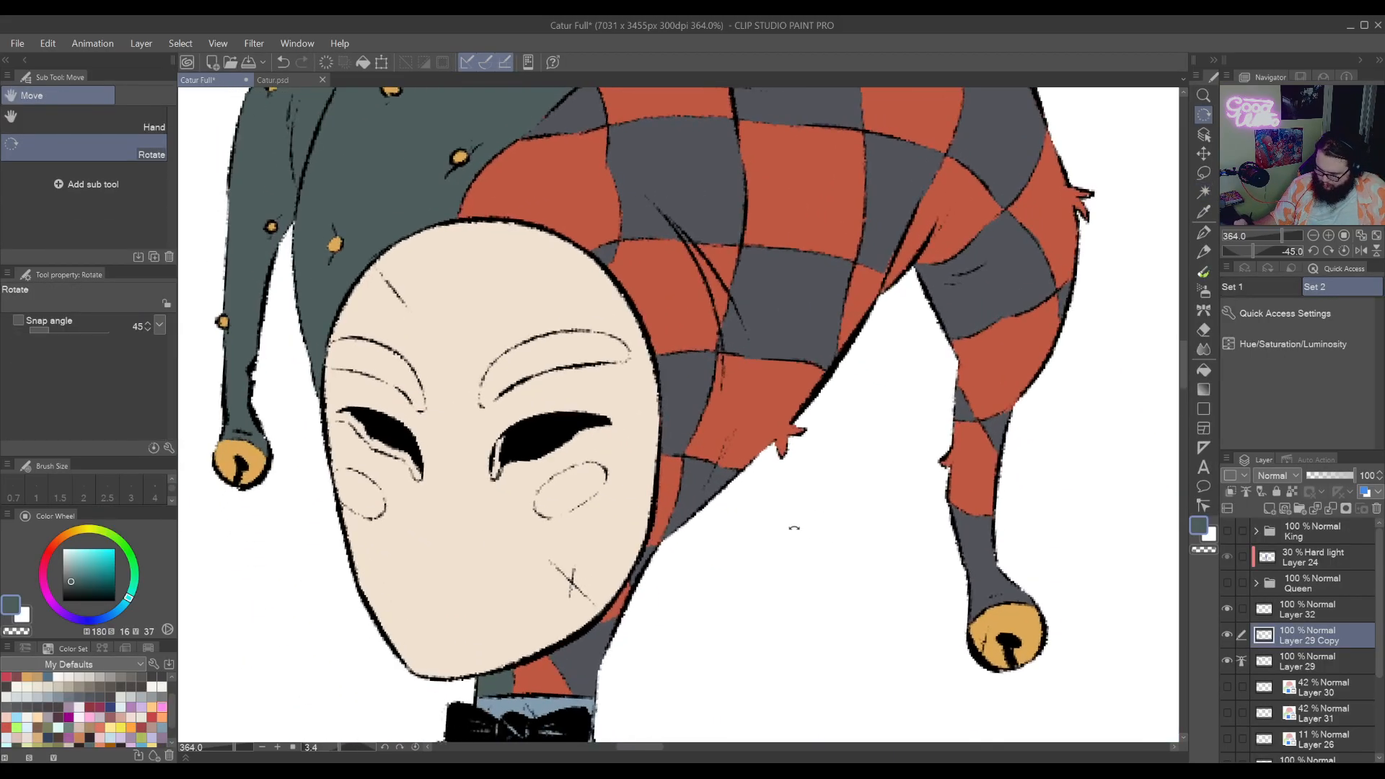
{"action": "key", "text": "w"}
{"action": "left_click_drag", "start_coordinate": [918, 480], "coordinate": [851, 442]}
{"action": "left_click_drag", "start_coordinate": [915, 365], "coordinate": [882, 374]}
{"action": "mouse_move", "coordinate": [905, 499]}
{"action": "left_mouse_down"}
{"action": "mouse_move", "coordinate": [863, 435]}
{"action": "mouse_move", "coordinate": [834, 575]}
{"action": "mouse_move", "coordinate": [878, 396]}
{"action": "mouse_move", "coordinate": [834, 593]}
{"action": "mouse_move", "coordinate": [890, 661]}
{"action": "mouse_move", "coordinate": [823, 495]}
{"action": "mouse_move", "coordinate": [816, 539]}
{"action": "left_mouse_up"}
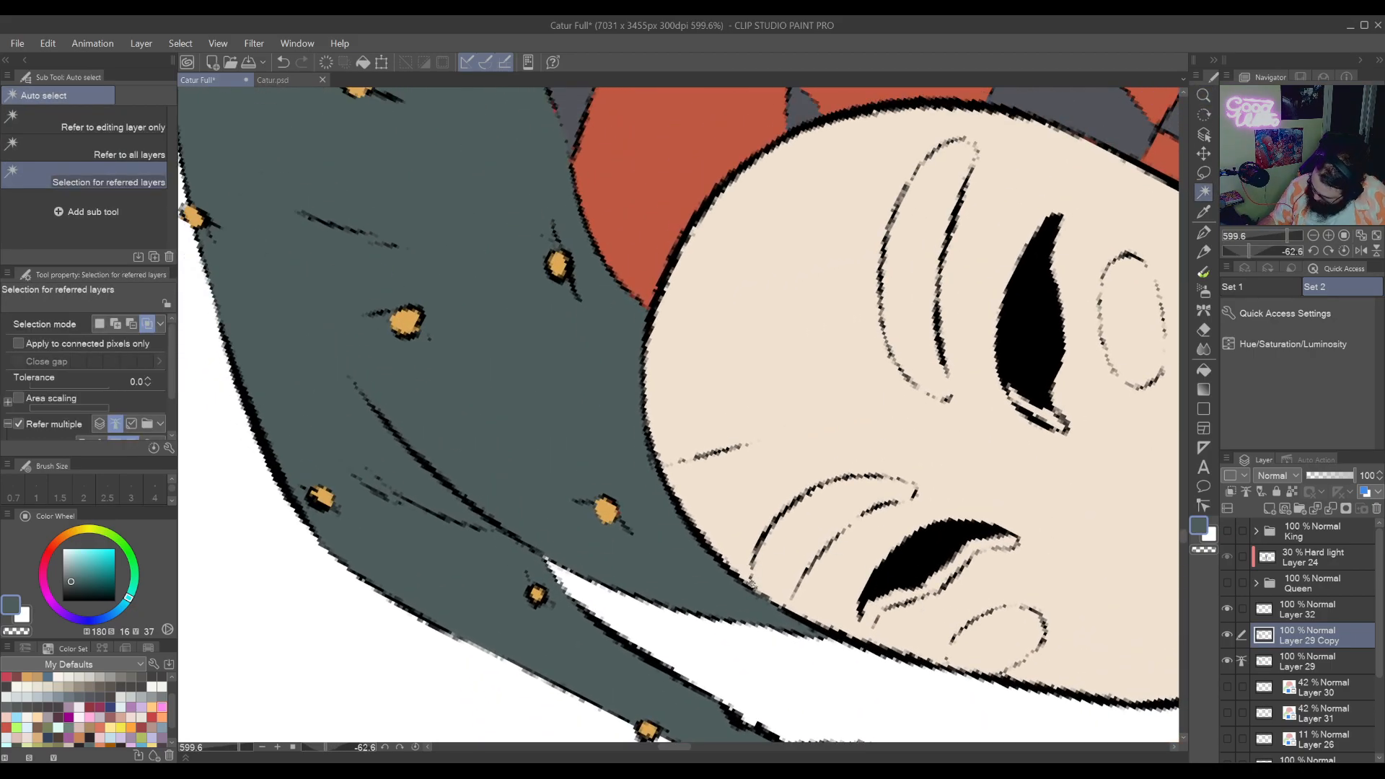
{"action": "left_click", "coordinate": [1203, 173]}
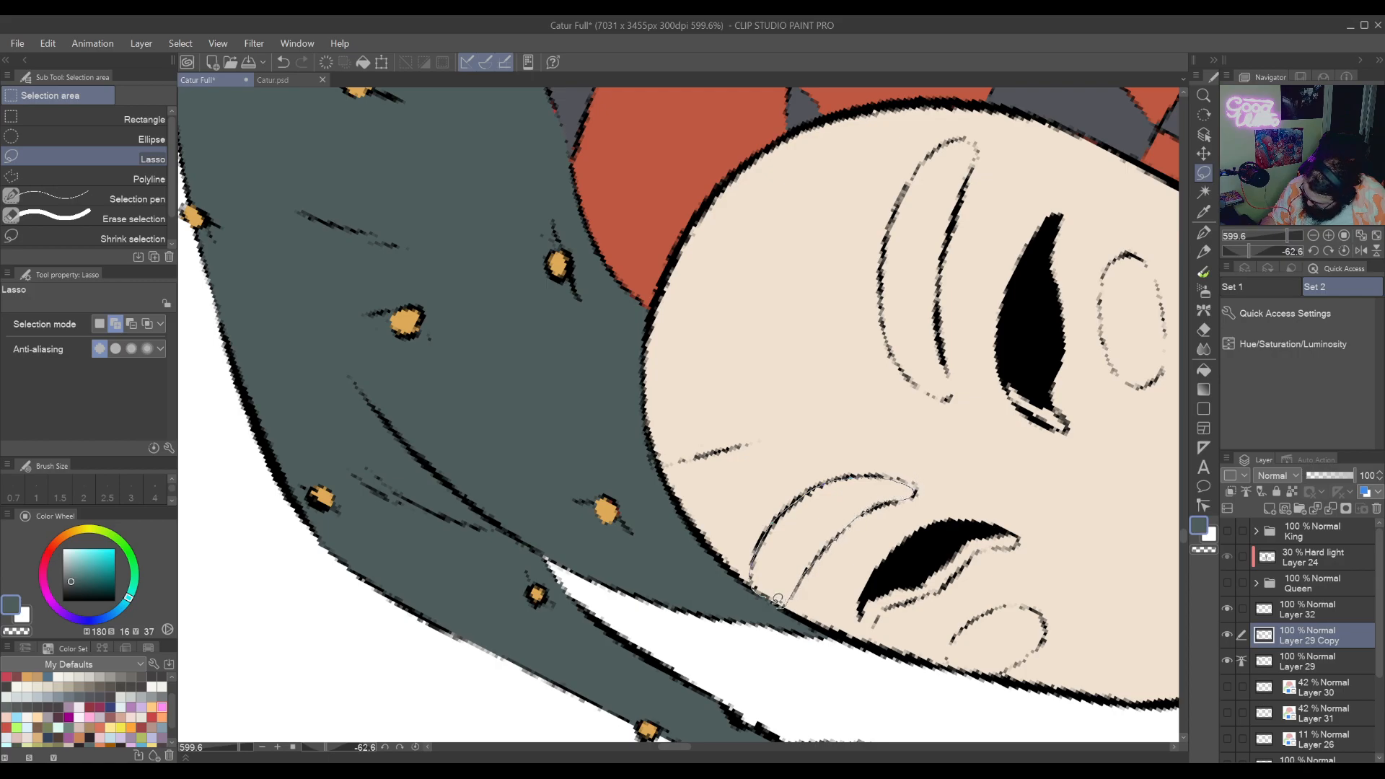
{"action": "left_click_drag", "start_coordinate": [777, 600], "coordinate": [787, 606]}
{"action": "mouse_move", "coordinate": [812, 493]}
{"action": "left_mouse_down"}
{"action": "mouse_move", "coordinate": [809, 333]}
{"action": "mouse_move", "coordinate": [822, 491]}
{"action": "left_mouse_up"}
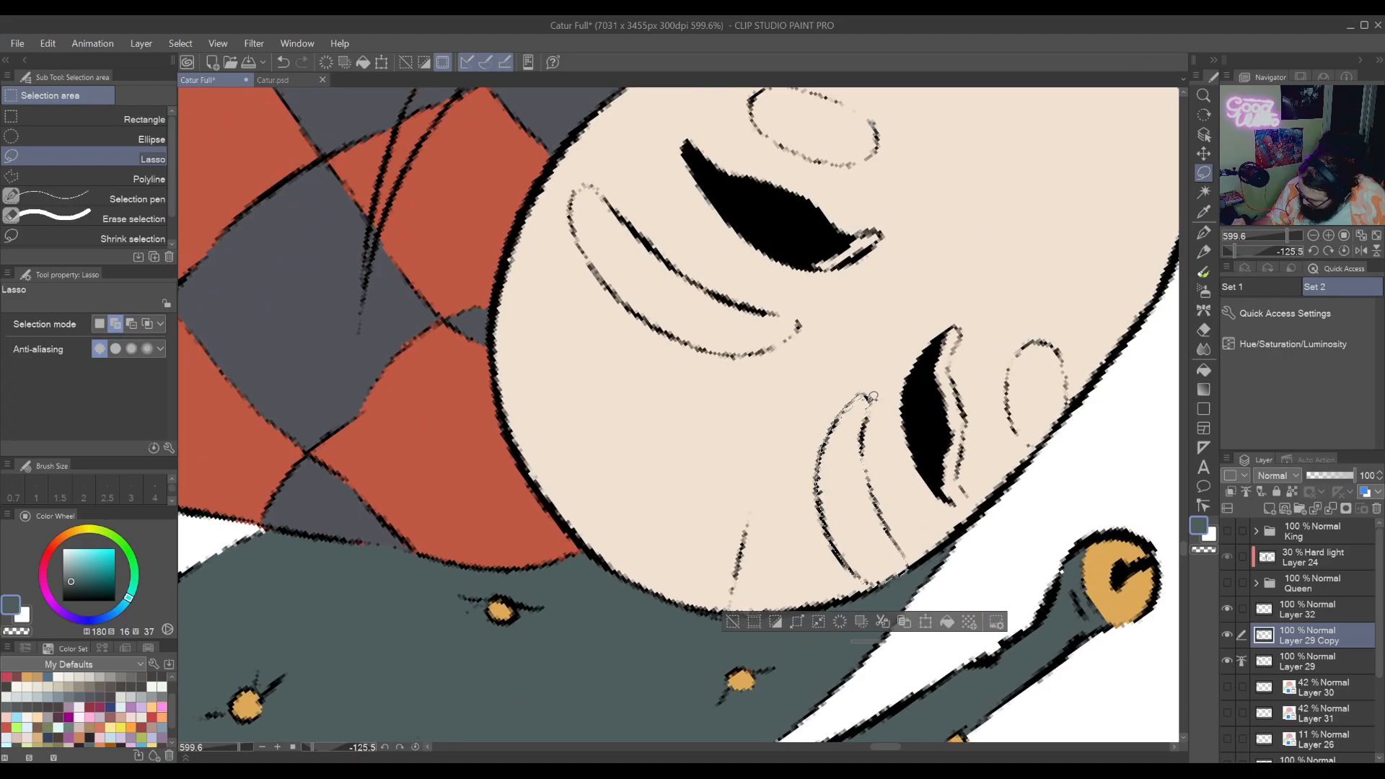
{"action": "left_click_drag", "start_coordinate": [873, 396], "coordinate": [920, 551]}
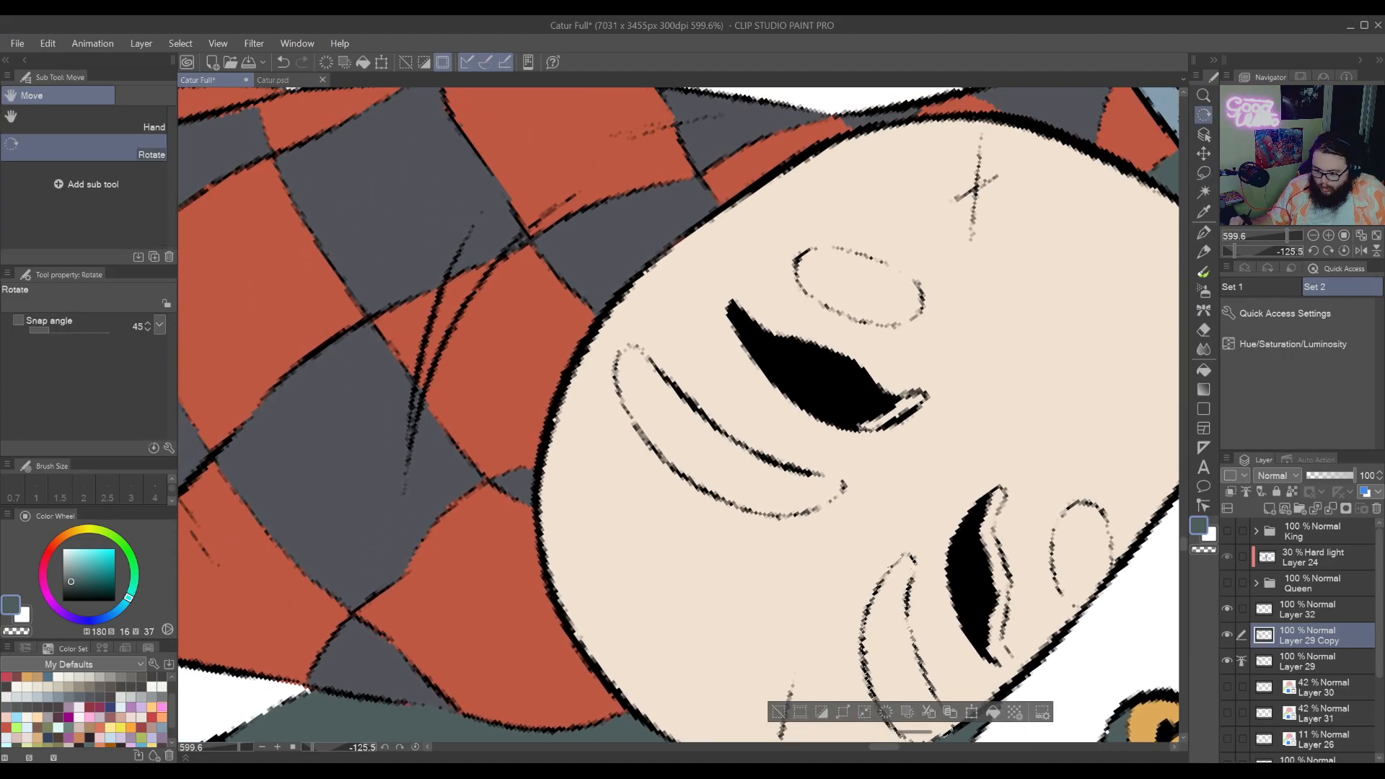
Add the mask's larger eyebrow shape, on the checkered hat's side, to the lasso selection
{"action": "mouse_move", "coordinate": [858, 427]}
{"action": "left_mouse_down"}
{"action": "mouse_move", "coordinate": [930, 498]}
{"action": "mouse_move", "coordinate": [758, 519]}
{"action": "mouse_move", "coordinate": [800, 534]}
{"action": "mouse_move", "coordinate": [790, 481]}
{"action": "mouse_move", "coordinate": [842, 419]}
{"action": "left_mouse_up"}
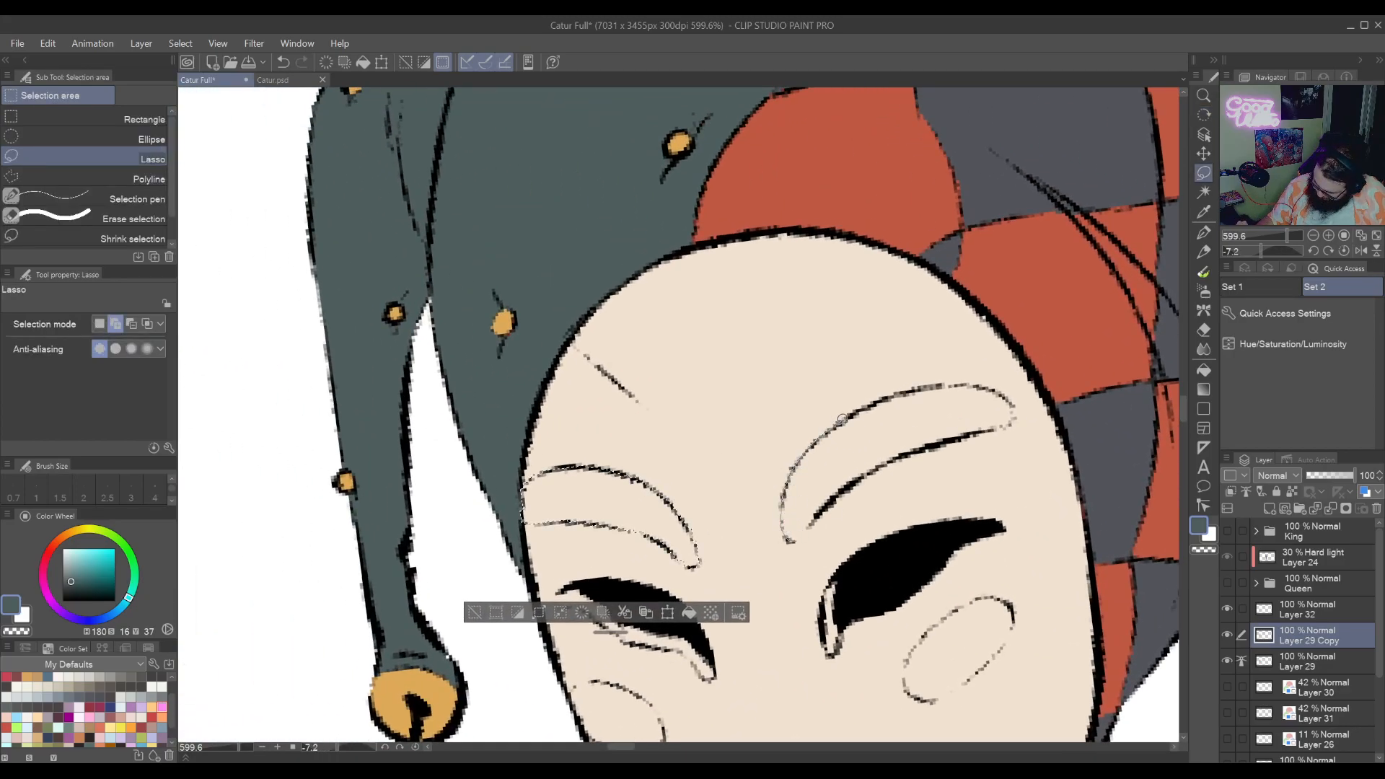
{"action": "mouse_move", "coordinate": [910, 389]}
{"action": "left_mouse_down"}
{"action": "mouse_move", "coordinate": [981, 381]}
{"action": "mouse_move", "coordinate": [1002, 402]}
{"action": "mouse_move", "coordinate": [875, 464]}
{"action": "mouse_move", "coordinate": [792, 541]}
{"action": "left_mouse_up"}
{"action": "key", "text": "r"}
{"action": "mouse_move", "coordinate": [883, 527]}
{"action": "left_mouse_down"}
{"action": "mouse_move", "coordinate": [910, 333]}
{"action": "mouse_move", "coordinate": [886, 535]}
{"action": "left_mouse_up"}
{"action": "key", "text": "space"}
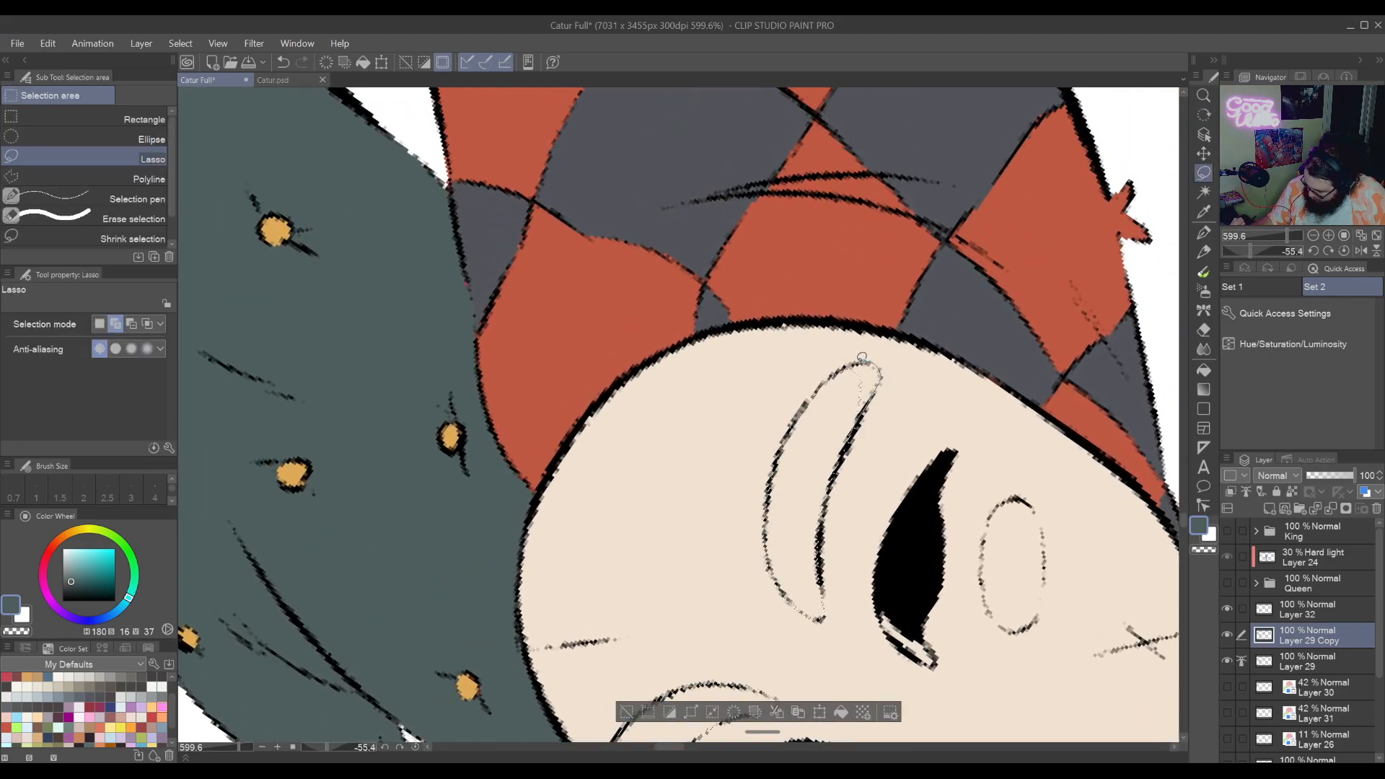
{"action": "left_click_drag", "start_coordinate": [862, 358], "coordinate": [841, 368]}
Add the cheek oval below the larger eye to the lasso selection
{"action": "key", "text": "r"}
{"action": "double_click", "coordinate": [847, 505]}
{"action": "key", "text": "space"}
{"action": "mouse_move", "coordinate": [833, 671]}
{"action": "left_mouse_down"}
{"action": "mouse_move", "coordinate": [845, 470]}
{"action": "mouse_move", "coordinate": [915, 451]}
{"action": "left_mouse_up"}
{"action": "key", "text": "r"}
{"action": "left_click_drag", "start_coordinate": [857, 568], "coordinate": [852, 454]}
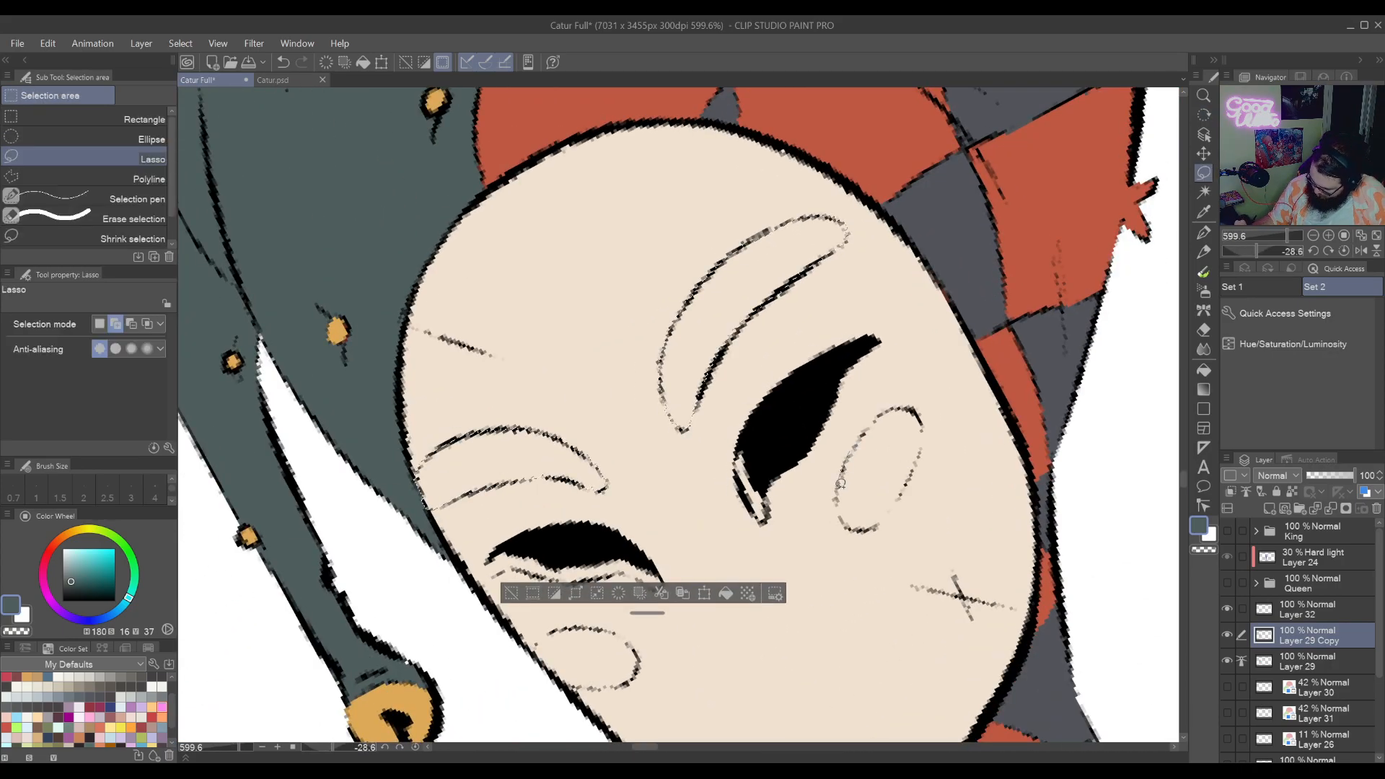
{"action": "mouse_move", "coordinate": [867, 526]}
{"action": "left_mouse_down"}
{"action": "mouse_move", "coordinate": [917, 463]}
{"action": "mouse_move", "coordinate": [922, 413]}
{"action": "mouse_move", "coordinate": [888, 406]}
{"action": "mouse_move", "coordinate": [864, 428]}
{"action": "left_mouse_up"}
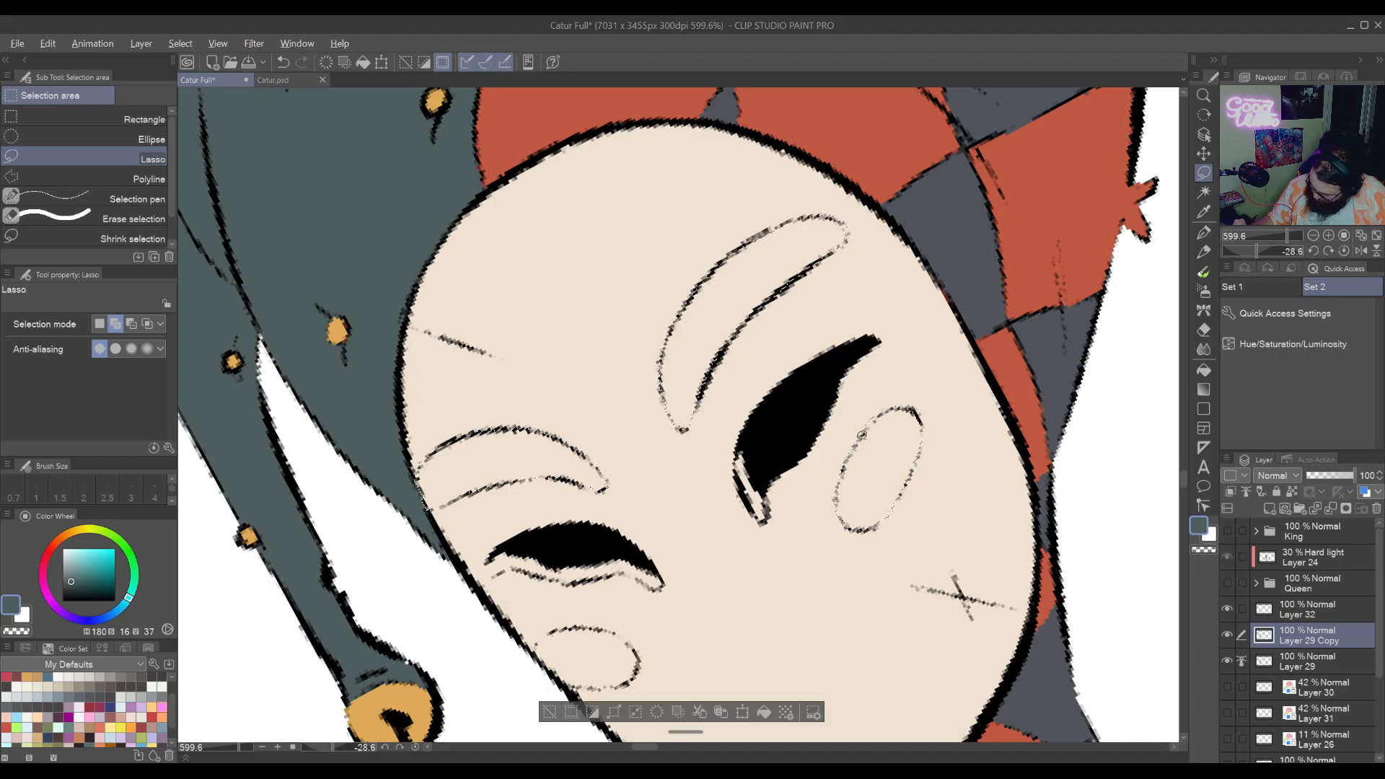
Add the partial cheek oval below the smaller eye, cut off by the mask's edge, to the selection
{"action": "key", "text": "r"}
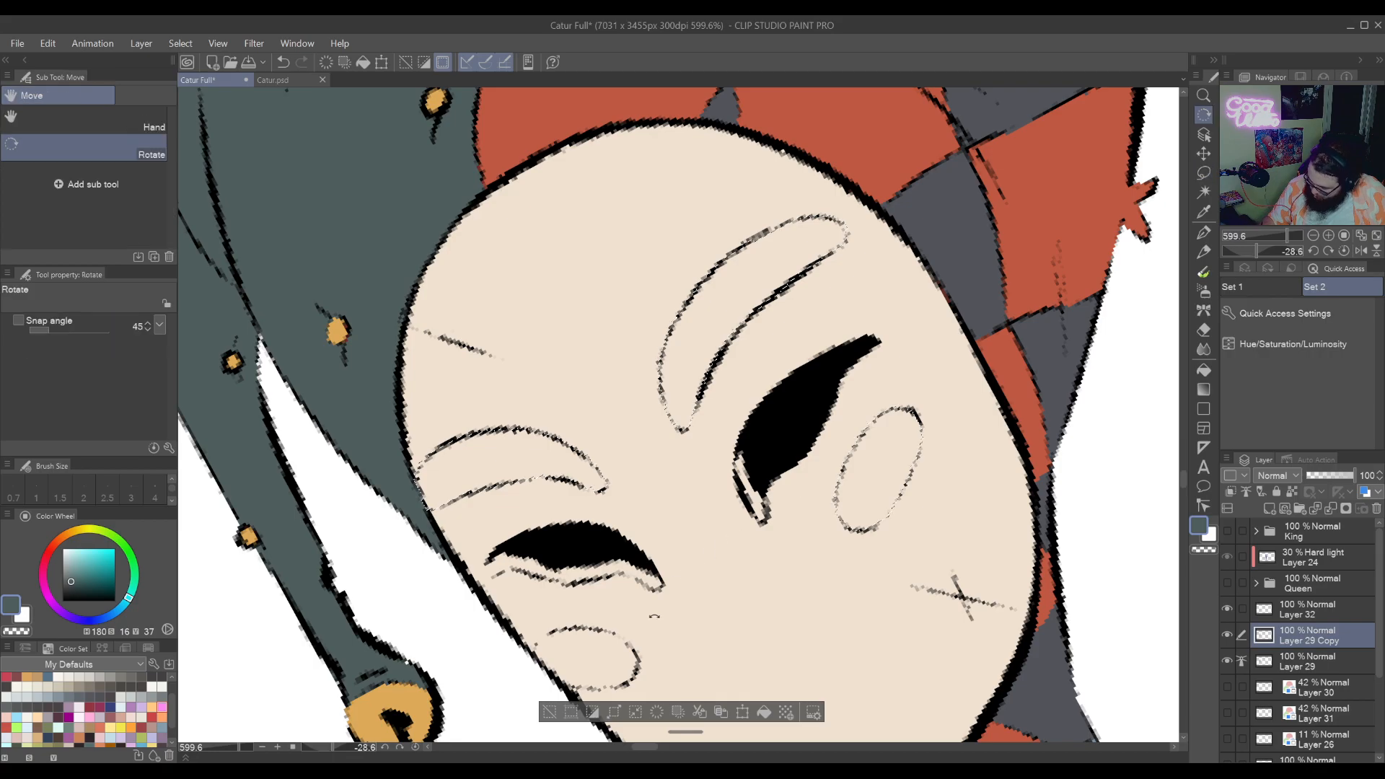
{"action": "left_click_drag", "start_coordinate": [859, 436], "coordinate": [863, 440]}
{"action": "key", "text": "m"}
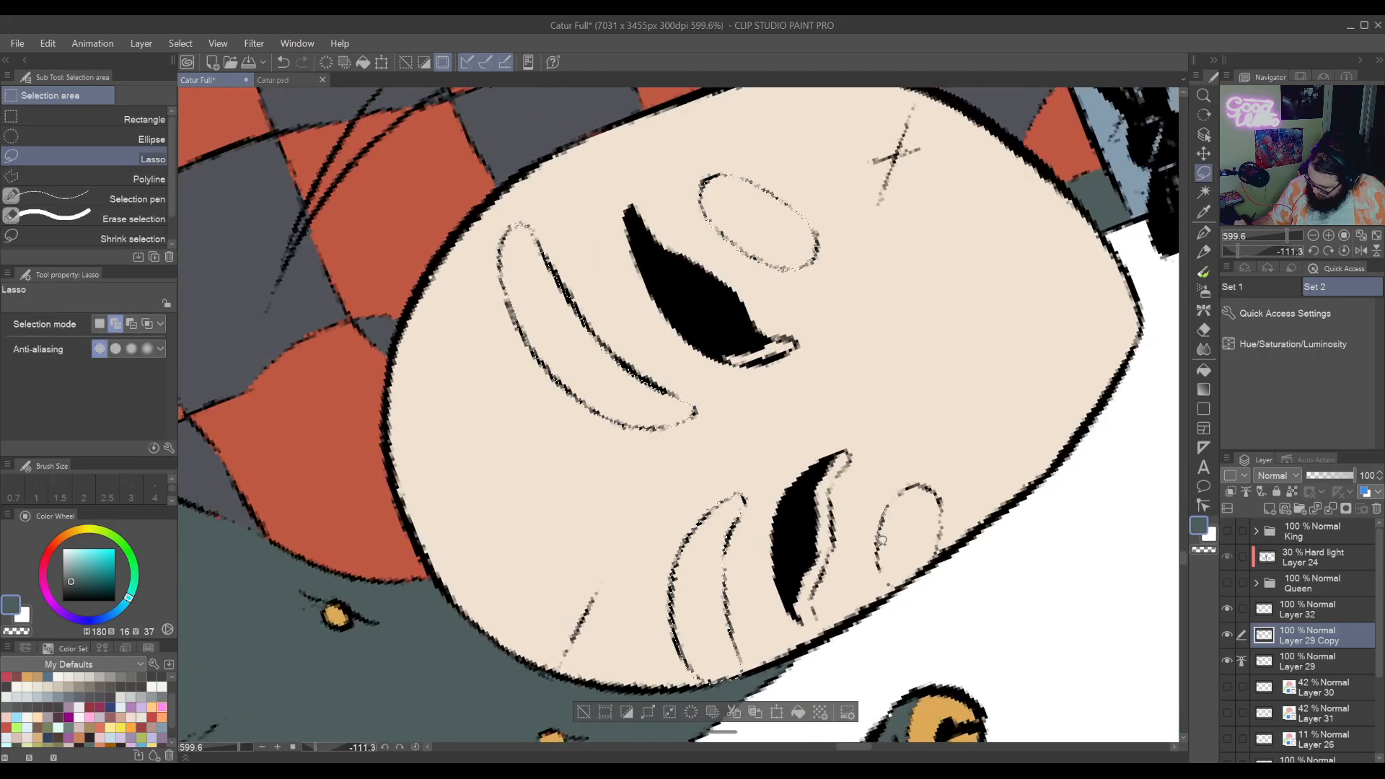
{"action": "mouse_move", "coordinate": [925, 565]}
{"action": "left_mouse_down"}
{"action": "mouse_move", "coordinate": [941, 533]}
{"action": "mouse_move", "coordinate": [922, 480]}
{"action": "mouse_move", "coordinate": [877, 522]}
{"action": "left_mouse_up"}
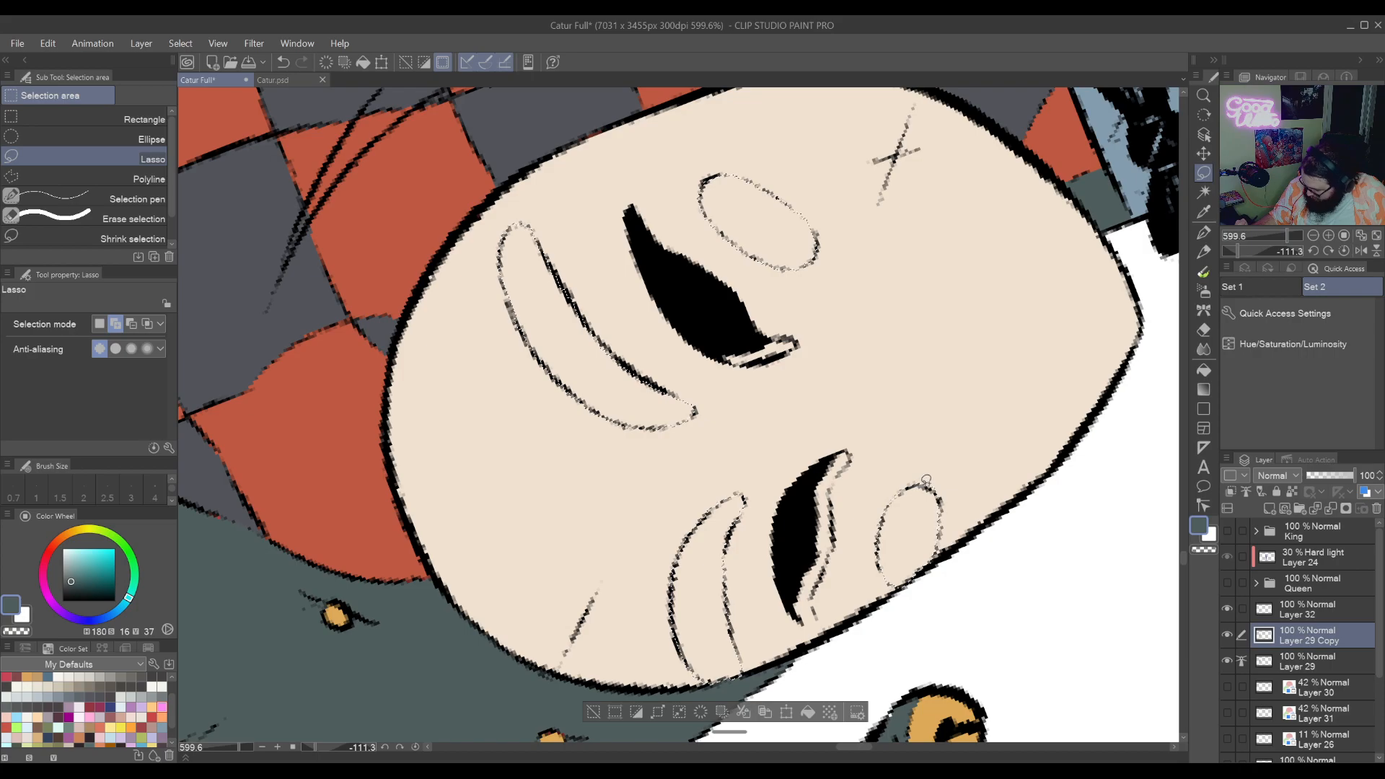
Narrow the lasso selection to the areas inside the eyebrow and cheek oval outlines using Auto select for referred layers
{"action": "key", "text": "r"}
{"action": "left_click_drag", "start_coordinate": [1051, 388], "coordinate": [722, 633]}
{"action": "key", "text": "m"}
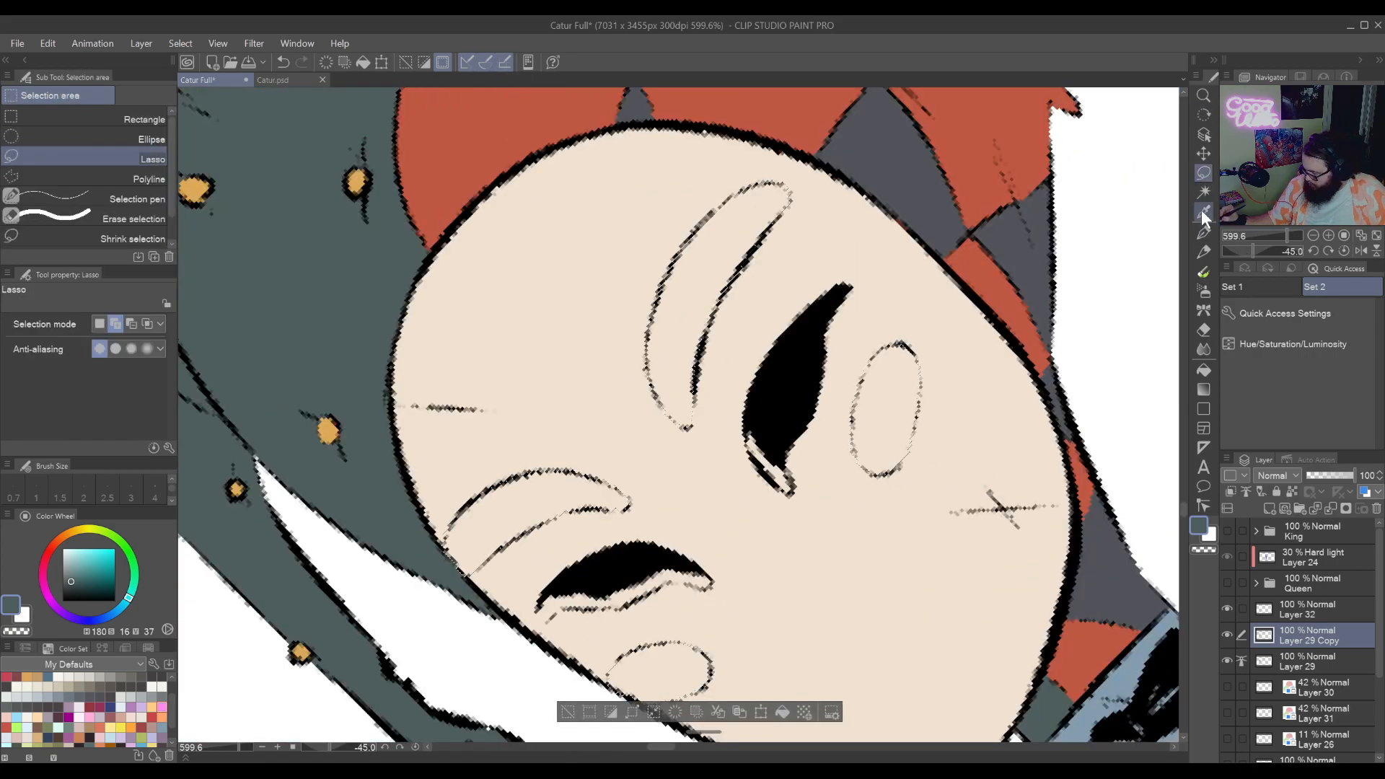
{"action": "key", "text": "w"}
{"action": "key", "text": "r"}
{"action": "left_click_drag", "start_coordinate": [977, 467], "coordinate": [862, 472]}
{"action": "key", "text": "space"}
{"action": "left_click", "coordinate": [1298, 345]}
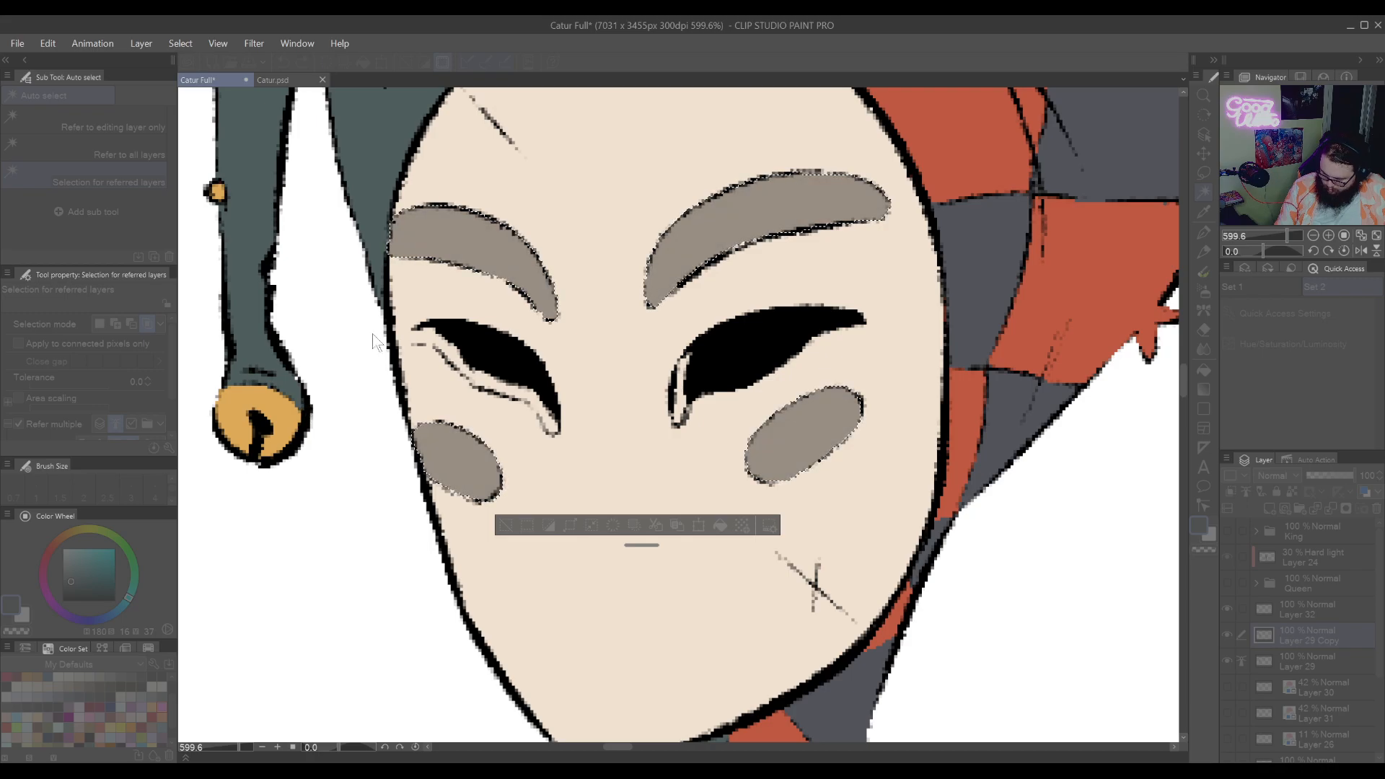
{"action": "left_click_drag", "start_coordinate": [371, 347], "coordinate": [460, 347]}
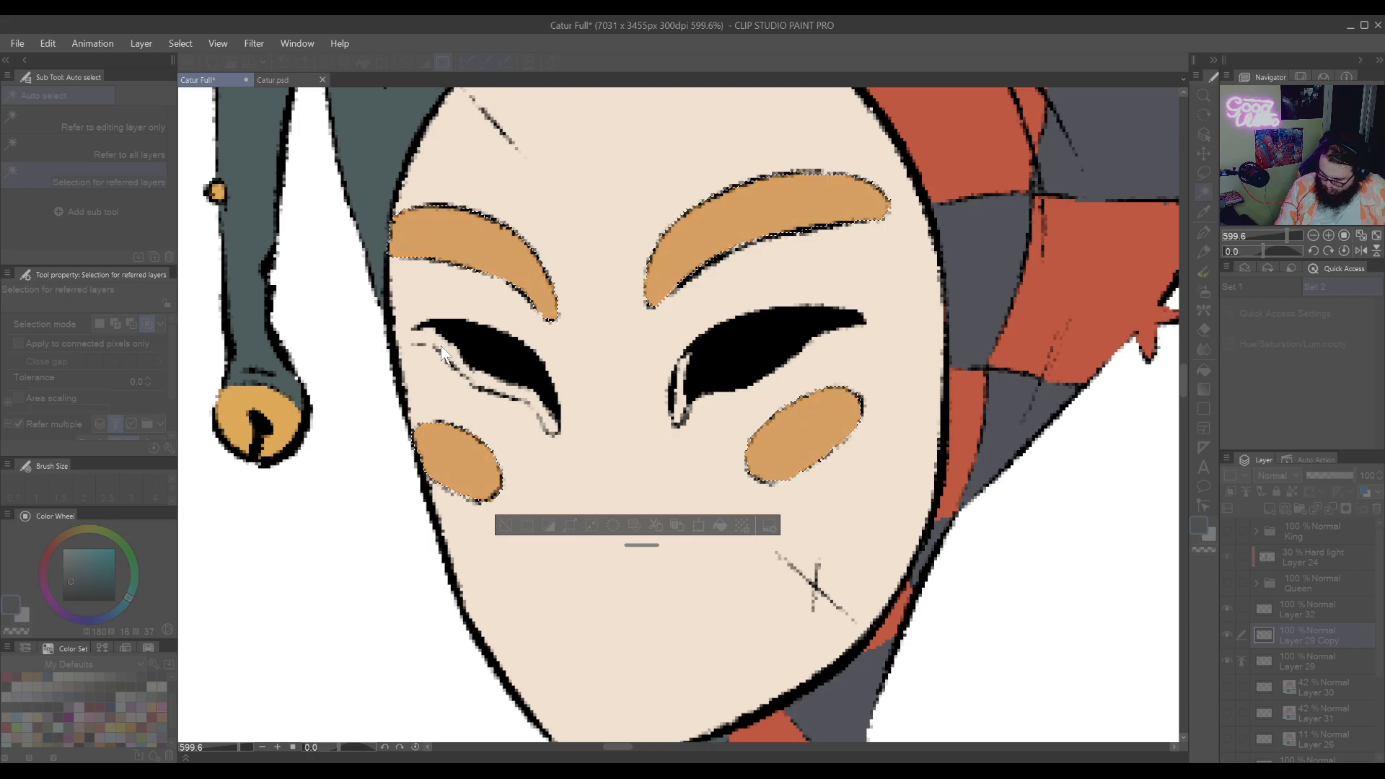
{"action": "left_click_drag", "start_coordinate": [358, 307], "coordinate": [349, 303]}
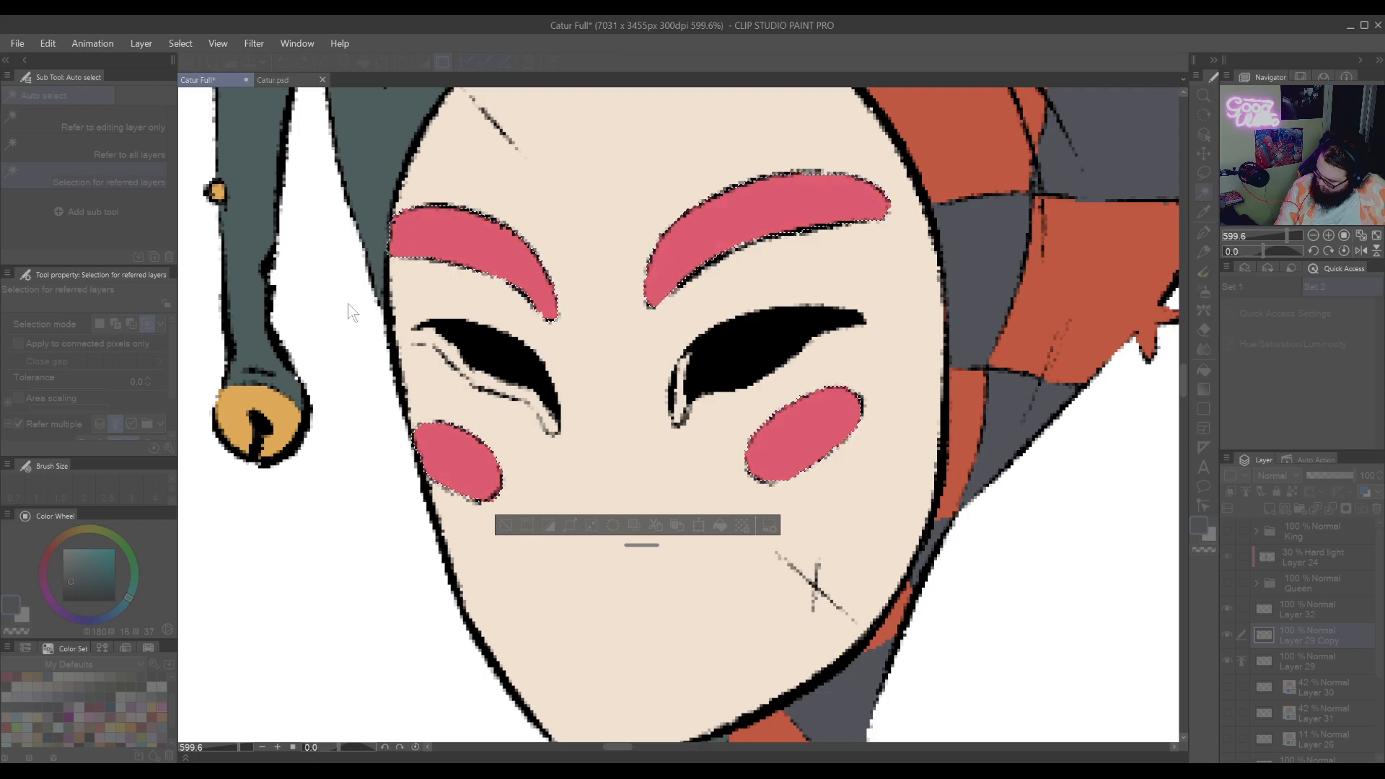
{"action": "left_click_drag", "start_coordinate": [352, 305], "coordinate": [354, 307]}
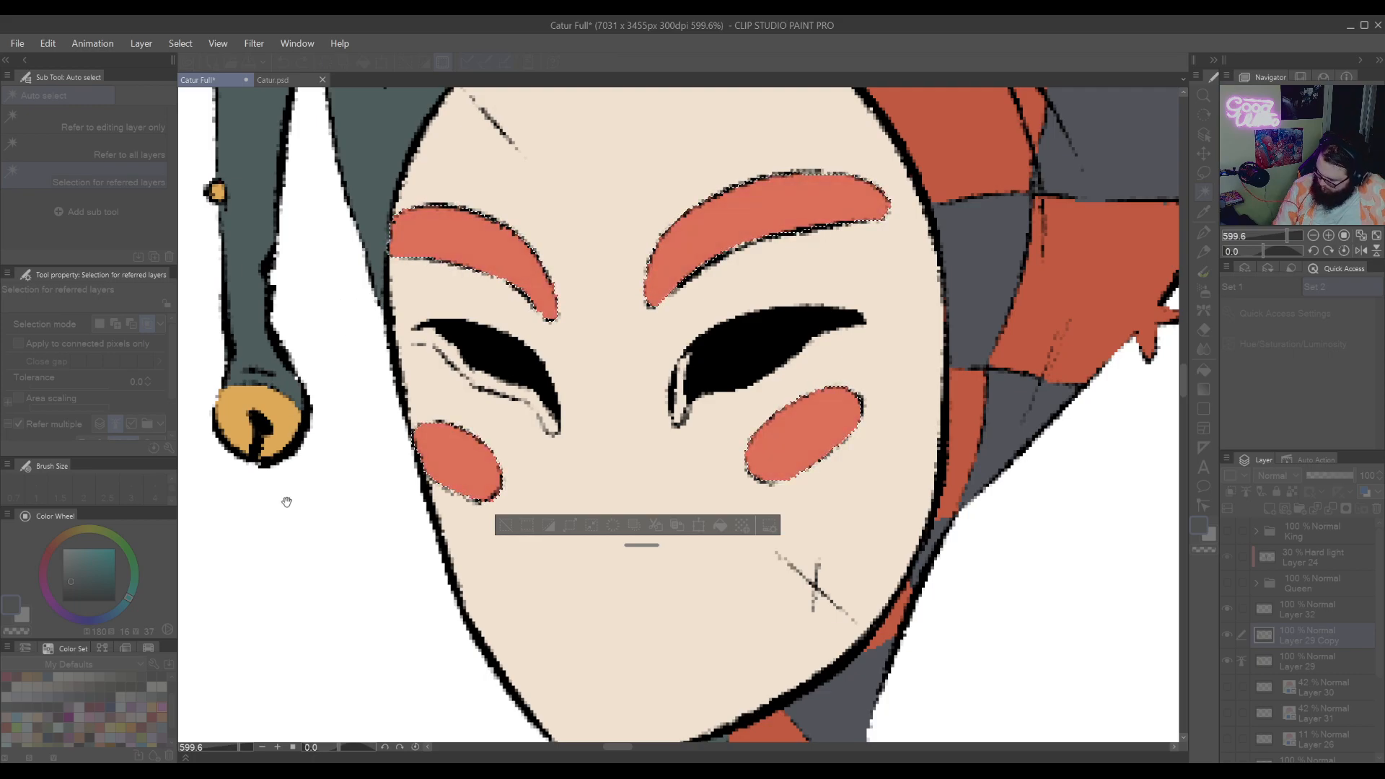
{"action": "left_click_drag", "start_coordinate": [409, 529], "coordinate": [538, 695]}
{"action": "left_click", "coordinate": [583, 292]}
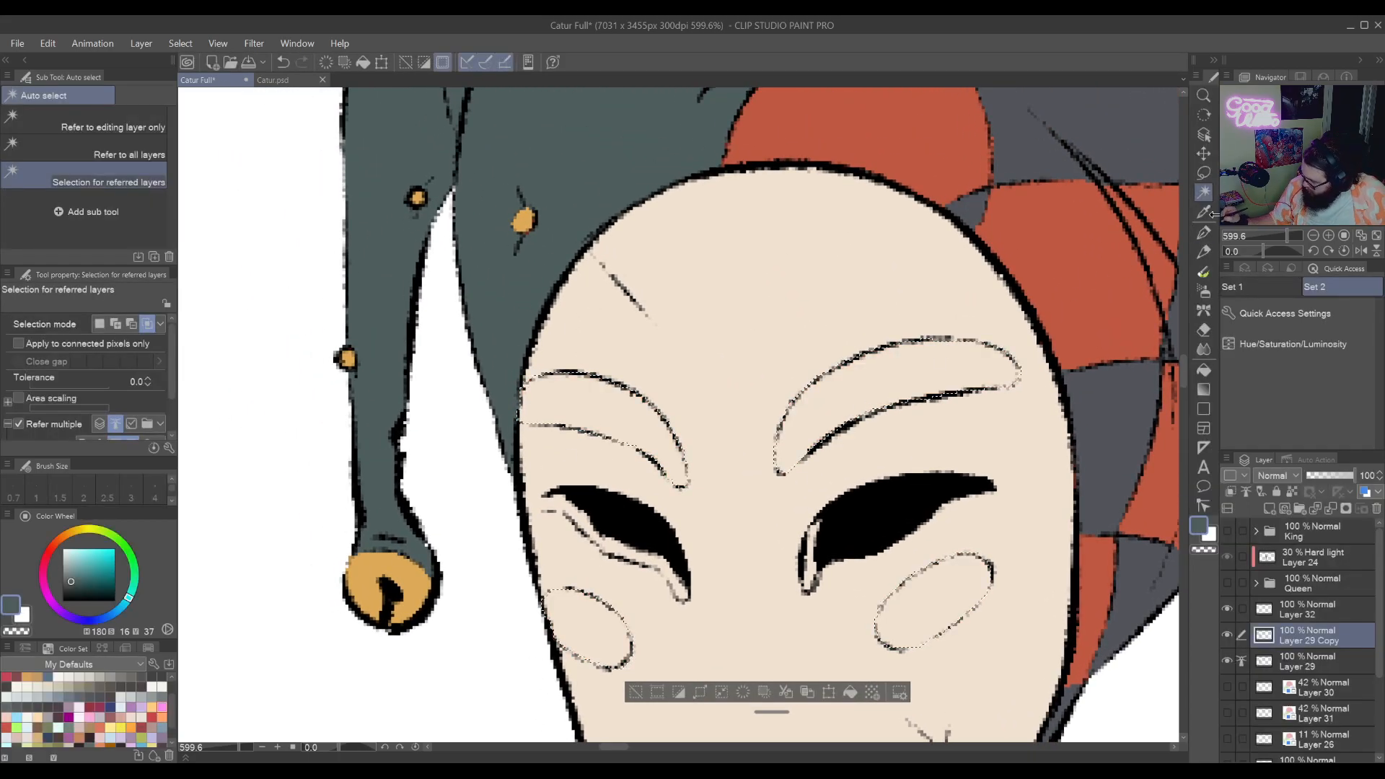
Recolour the selected eyebrows and cheek ovals coral red with a Hue/Saturation/Luminosity adjustment, and clear the selection
{"action": "left_click", "coordinate": [1203, 173]}
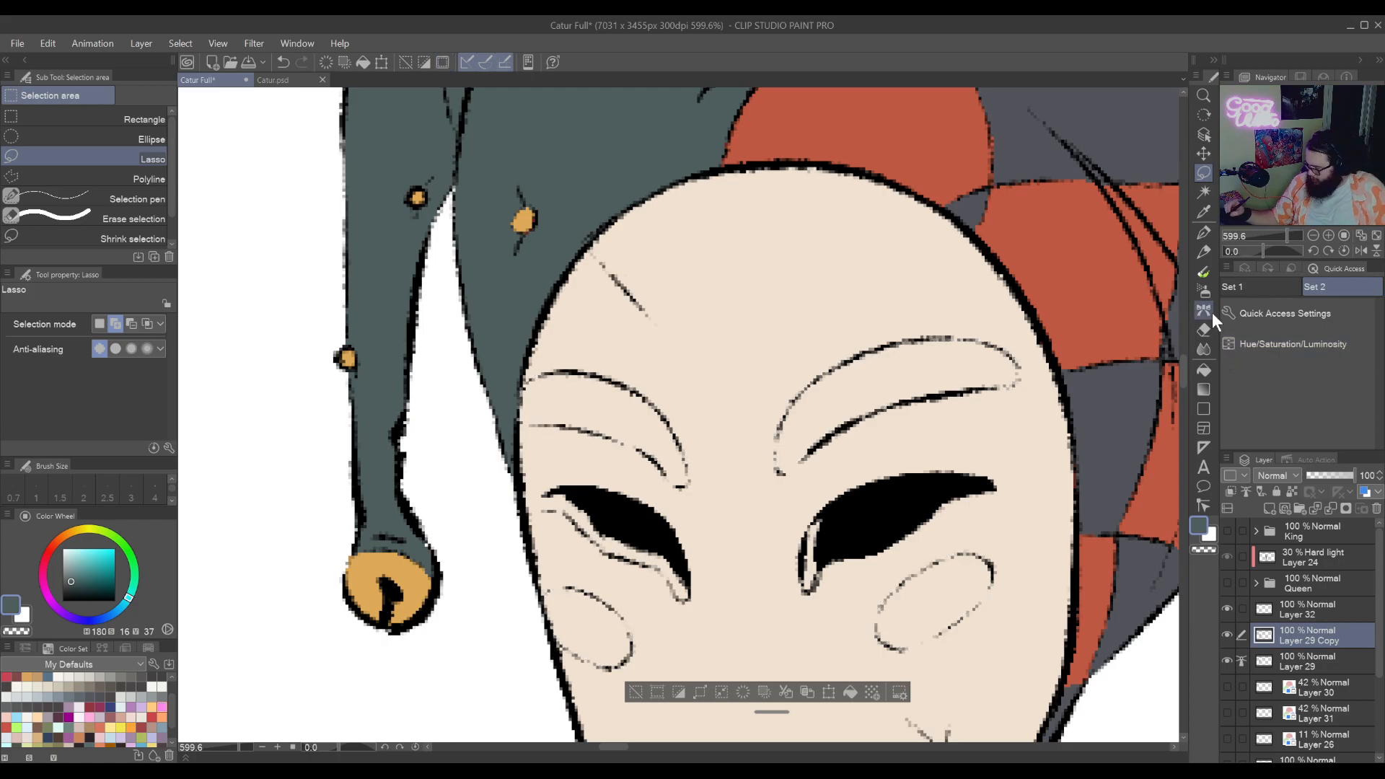
{"action": "left_click", "coordinate": [1295, 344]}
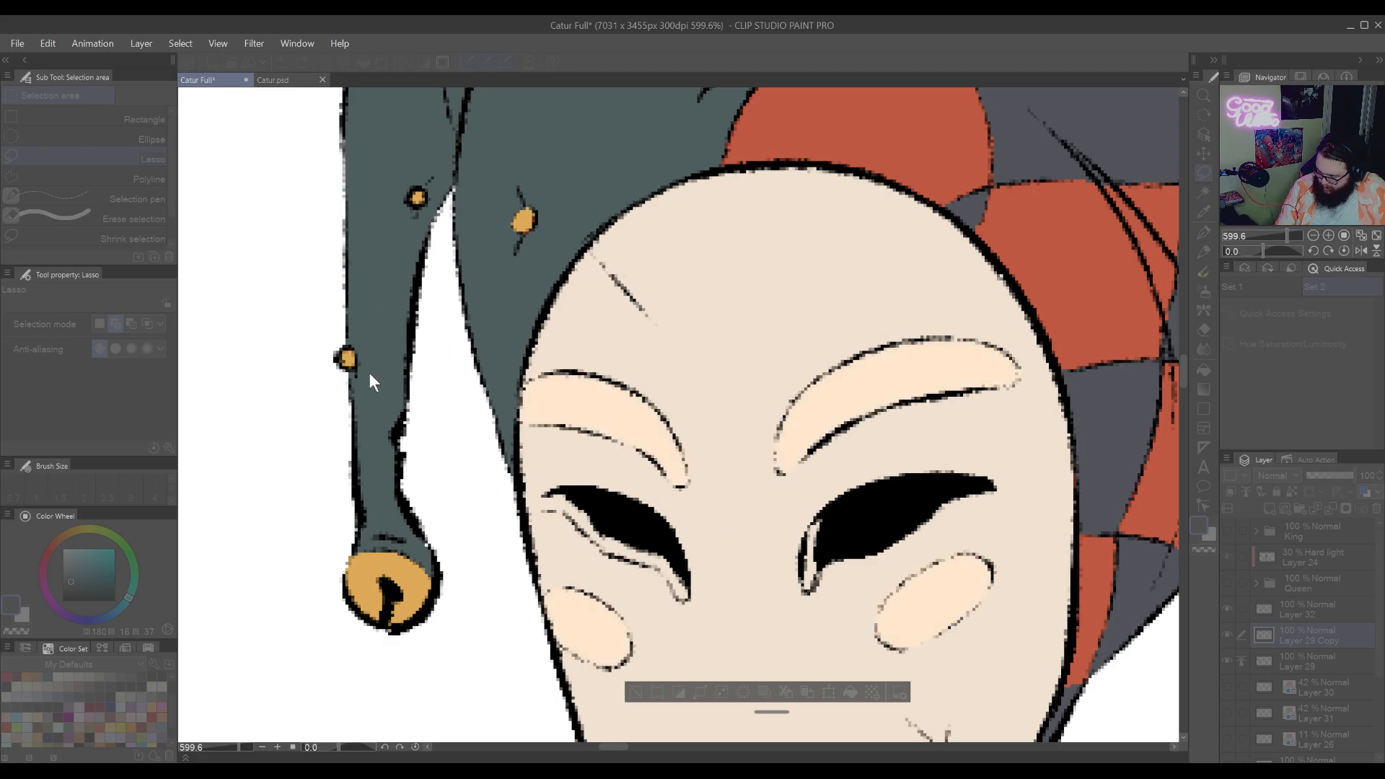
{"action": "left_click", "coordinate": [287, 456]}
{"action": "left_click", "coordinate": [328, 384]}
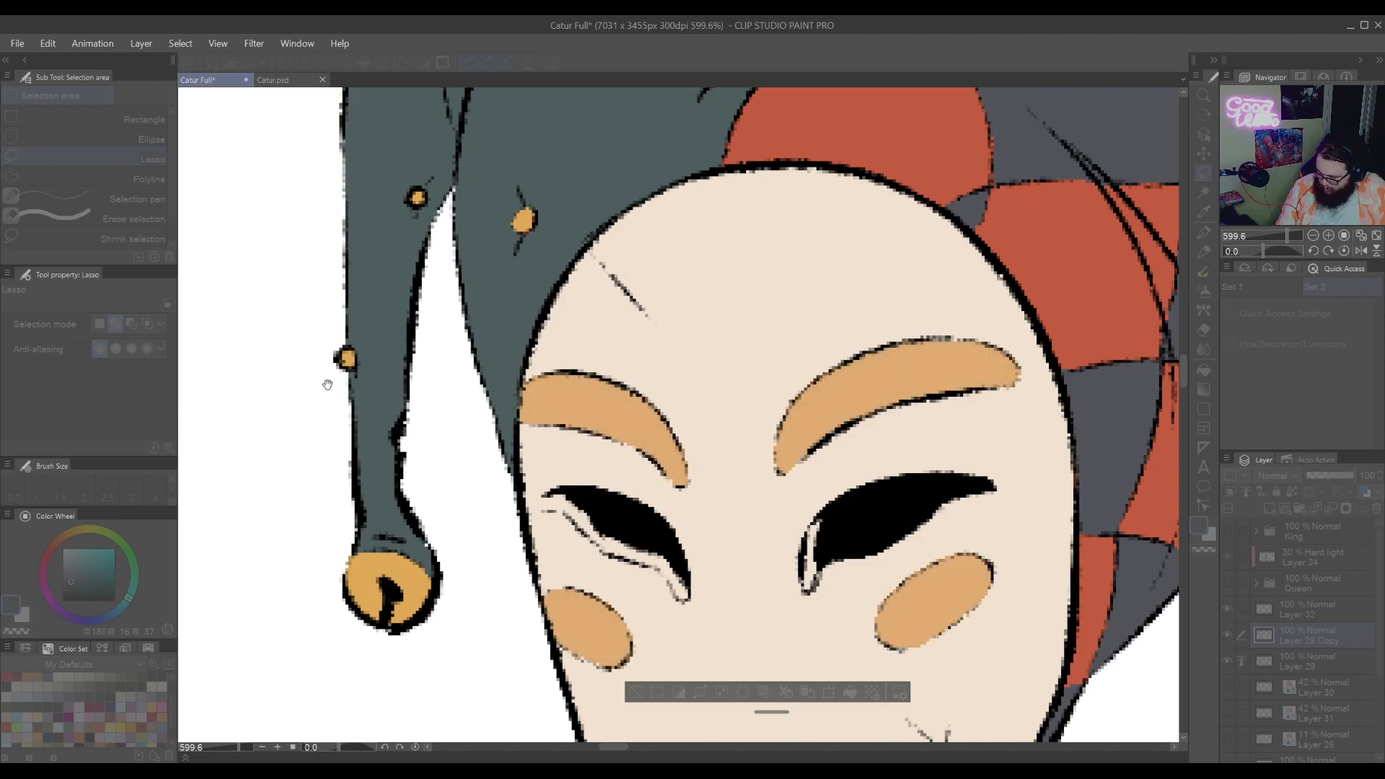
{"action": "left_click", "coordinate": [312, 330]}
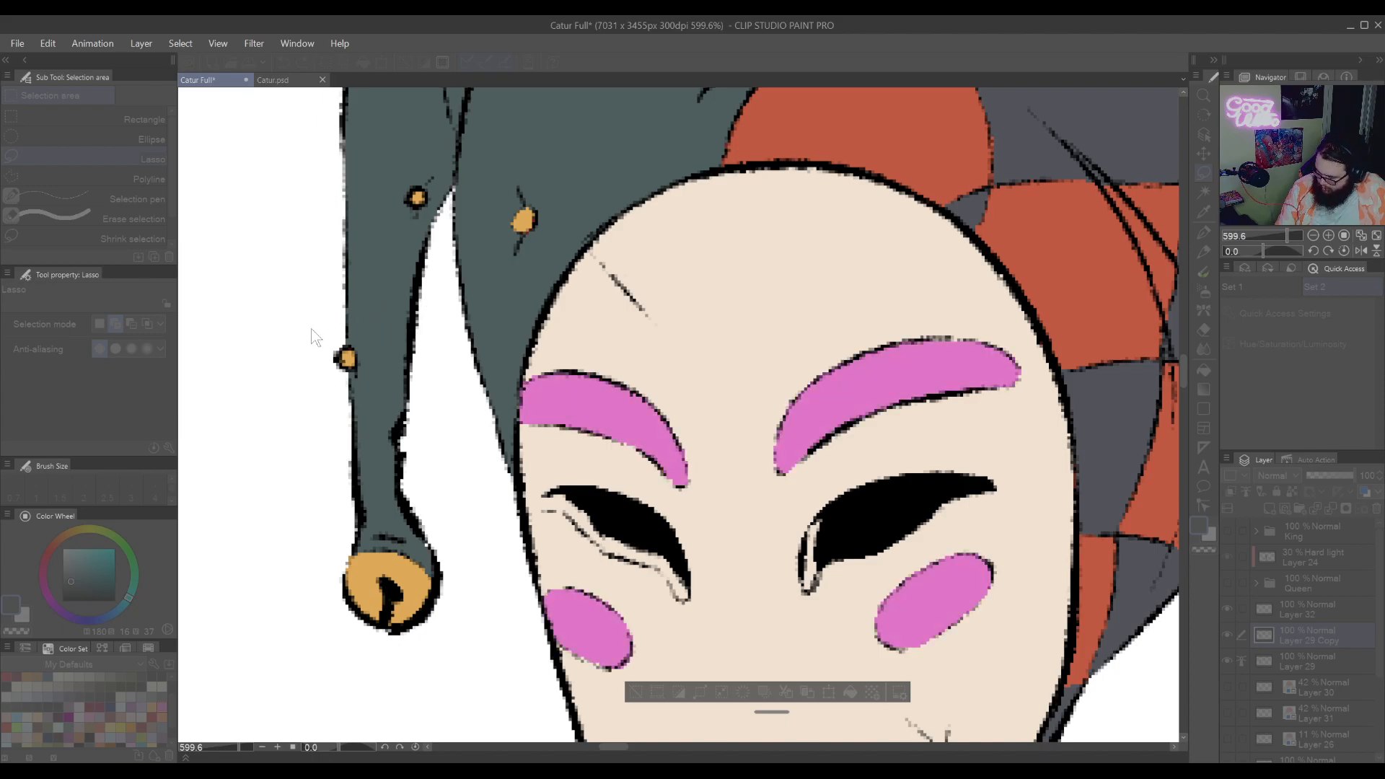
{"action": "left_click", "coordinate": [364, 335]}
{"action": "left_click", "coordinate": [352, 336]}
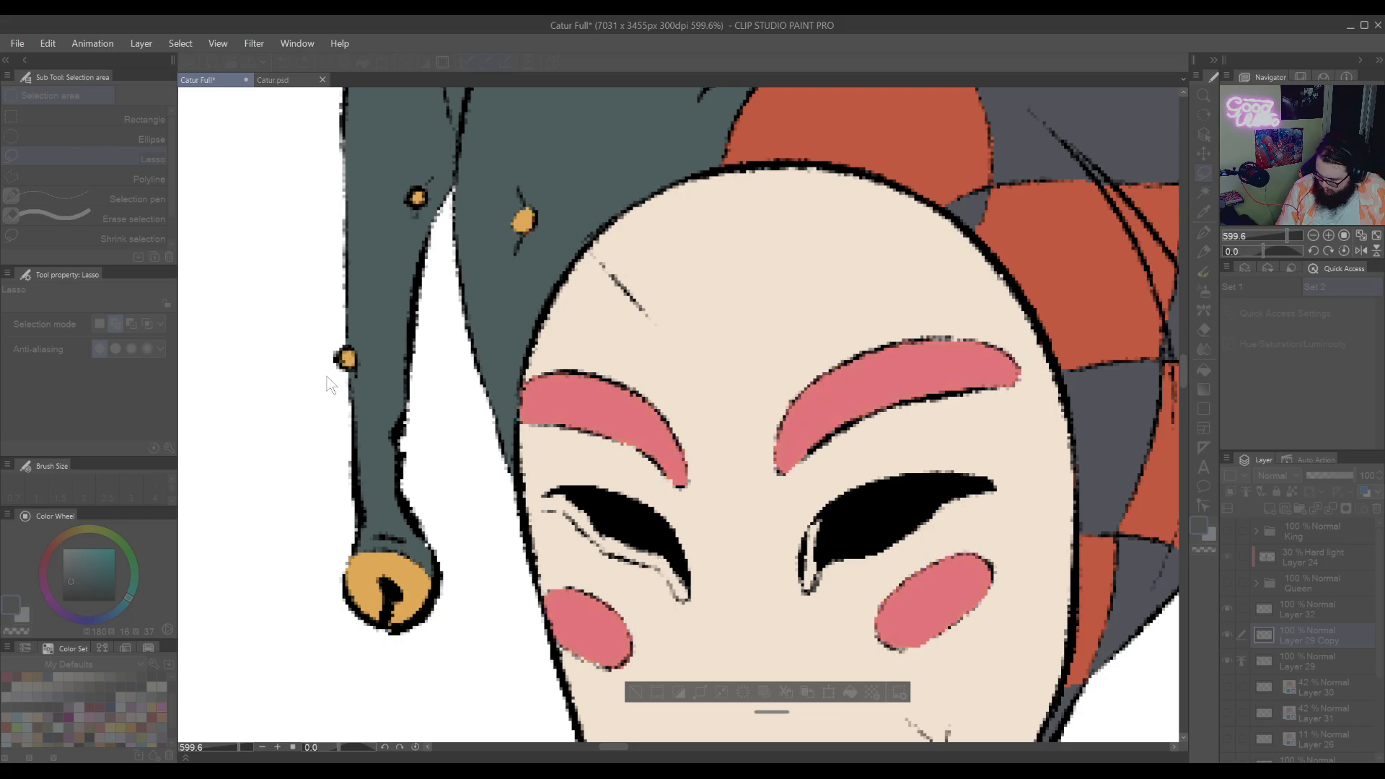
{"action": "left_click_drag", "start_coordinate": [326, 376], "coordinate": [315, 378]}
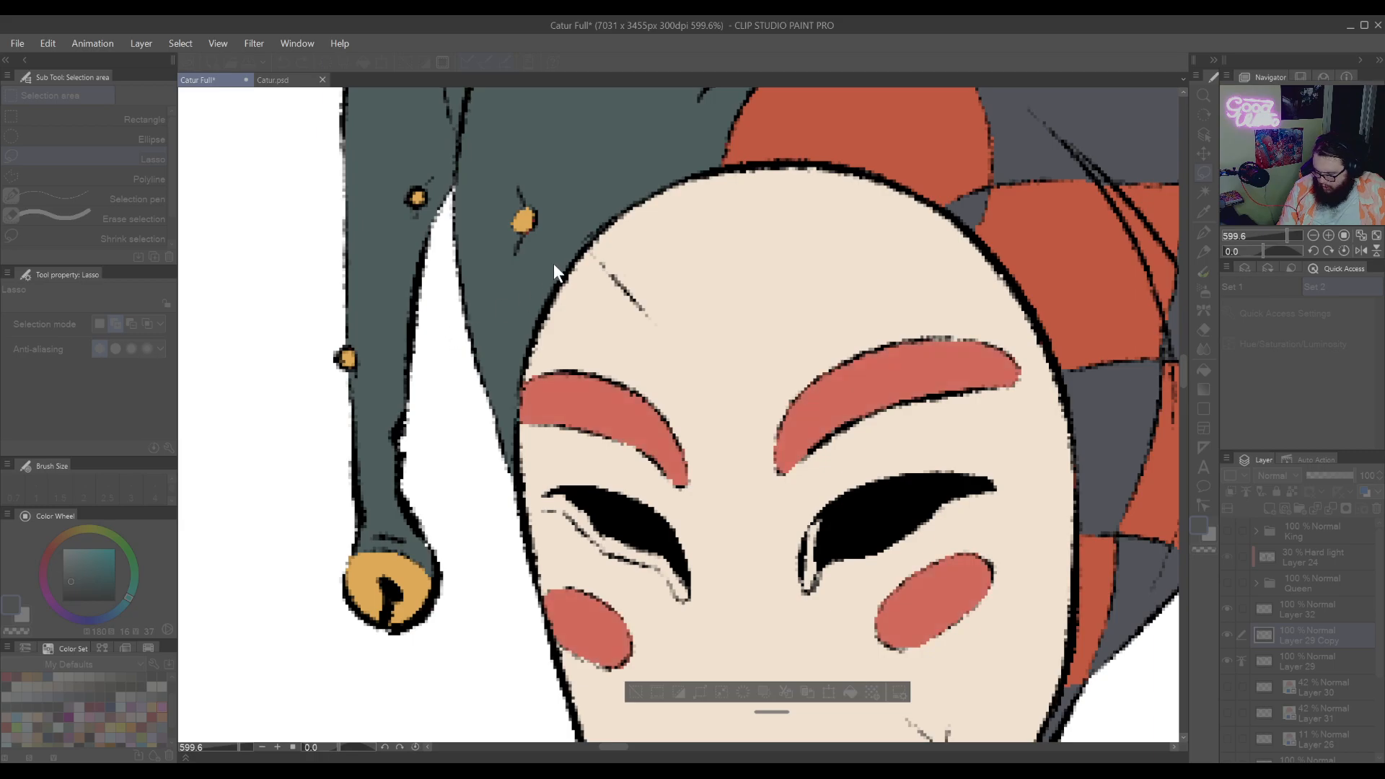
{"action": "key", "text": "ctrl+d"}
Examine the mask together with the suit's jacket, waistcoat, shirt and bow tie, at overall and close-up views
{"action": "left_click_drag", "start_coordinate": [986, 639], "coordinate": [901, 390]}
{"action": "key", "text": "ctrl+space"}
{"action": "left_click_drag", "start_coordinate": [1014, 507], "coordinate": [934, 530]}
{"action": "left_click_drag", "start_coordinate": [982, 709], "coordinate": [863, 542]}
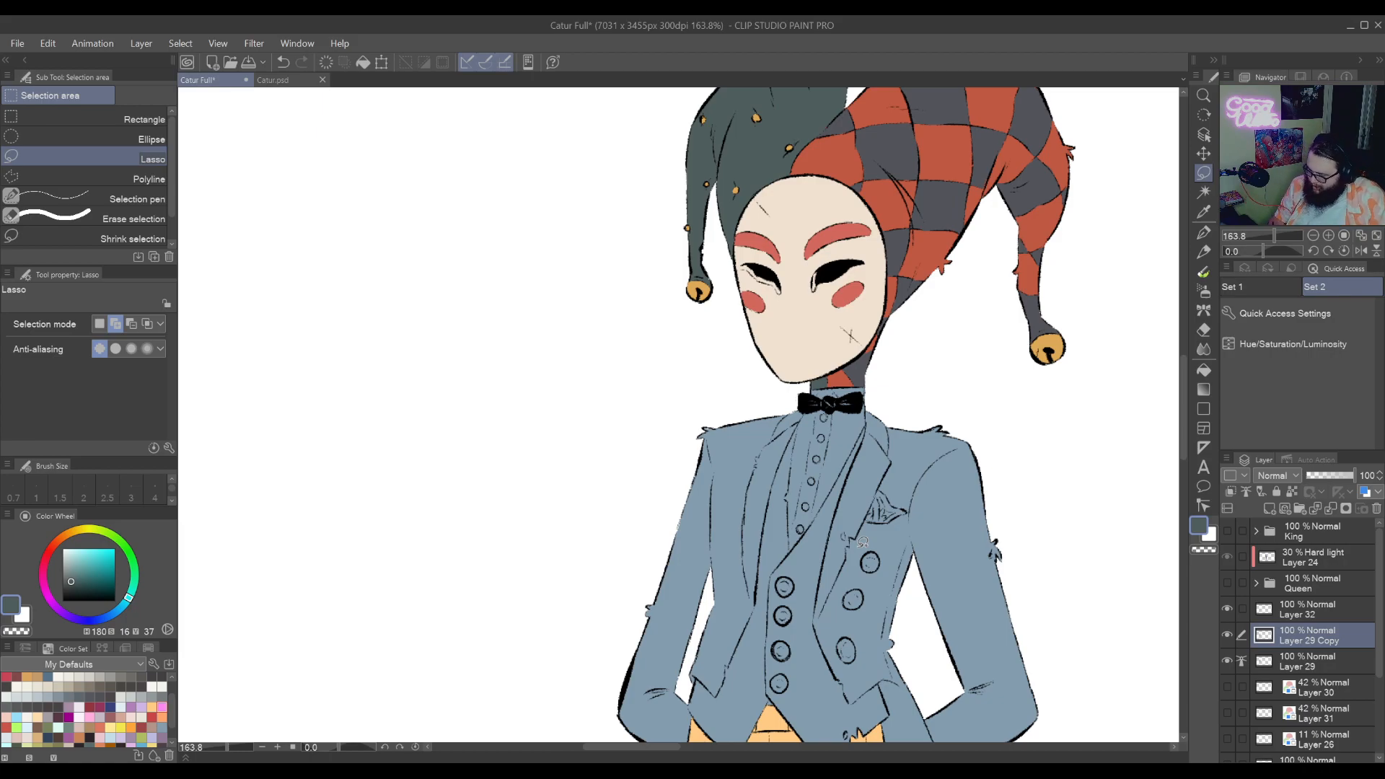
{"action": "left_click_drag", "start_coordinate": [972, 448], "coordinate": [925, 554]}
{"action": "left_click_drag", "start_coordinate": [942, 610], "coordinate": [940, 533]}
{"action": "left_click_drag", "start_coordinate": [906, 593], "coordinate": [960, 574]}
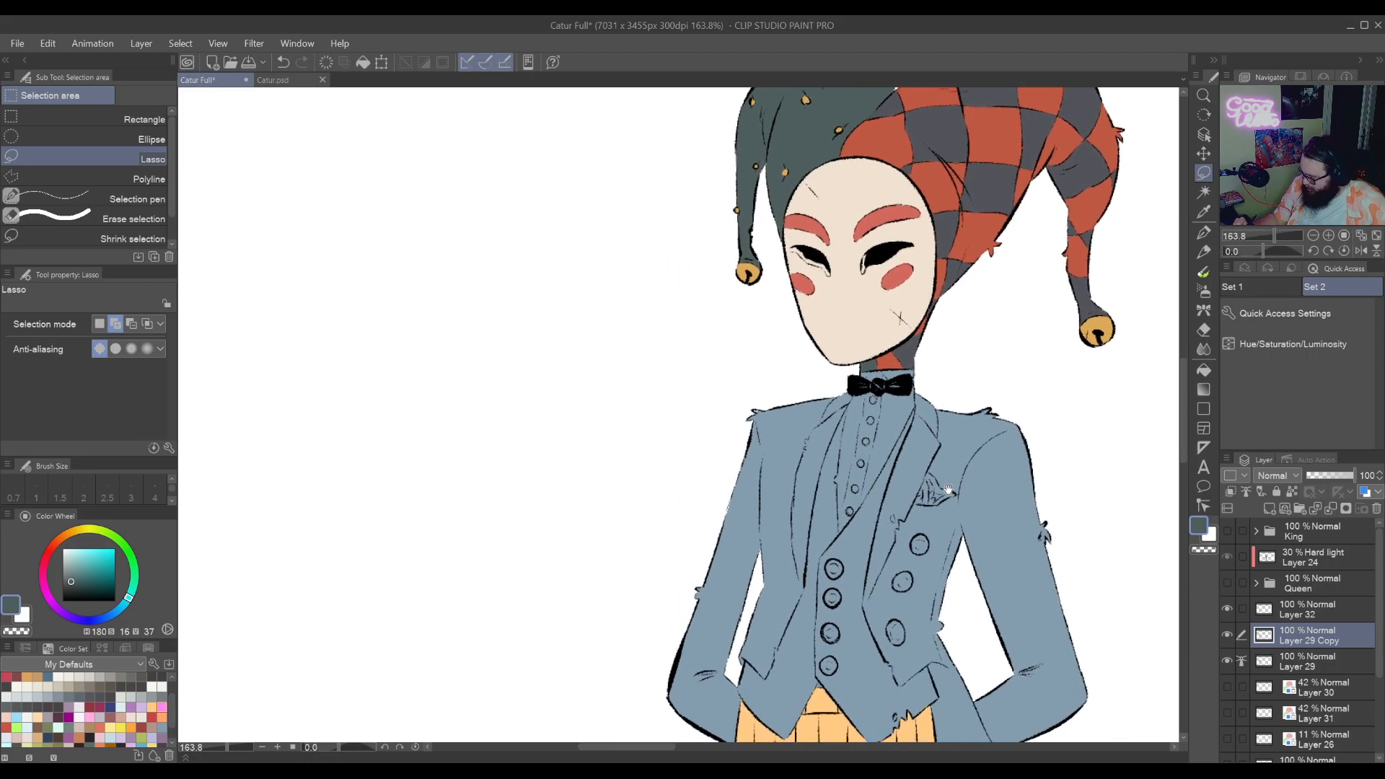
{"action": "mouse_move", "coordinate": [937, 498]}
{"action": "left_mouse_down"}
{"action": "mouse_move", "coordinate": [923, 553]}
{"action": "mouse_move", "coordinate": [1008, 436]}
{"action": "left_mouse_up"}
{"action": "left_click_drag", "start_coordinate": [984, 496], "coordinate": [1008, 435]}
{"action": "left_click_drag", "start_coordinate": [965, 529], "coordinate": [965, 390]}
{"action": "mouse_move", "coordinate": [1009, 329]}
{"action": "left_mouse_down"}
{"action": "mouse_move", "coordinate": [873, 536]}
{"action": "mouse_move", "coordinate": [874, 606]}
{"action": "left_mouse_up"}
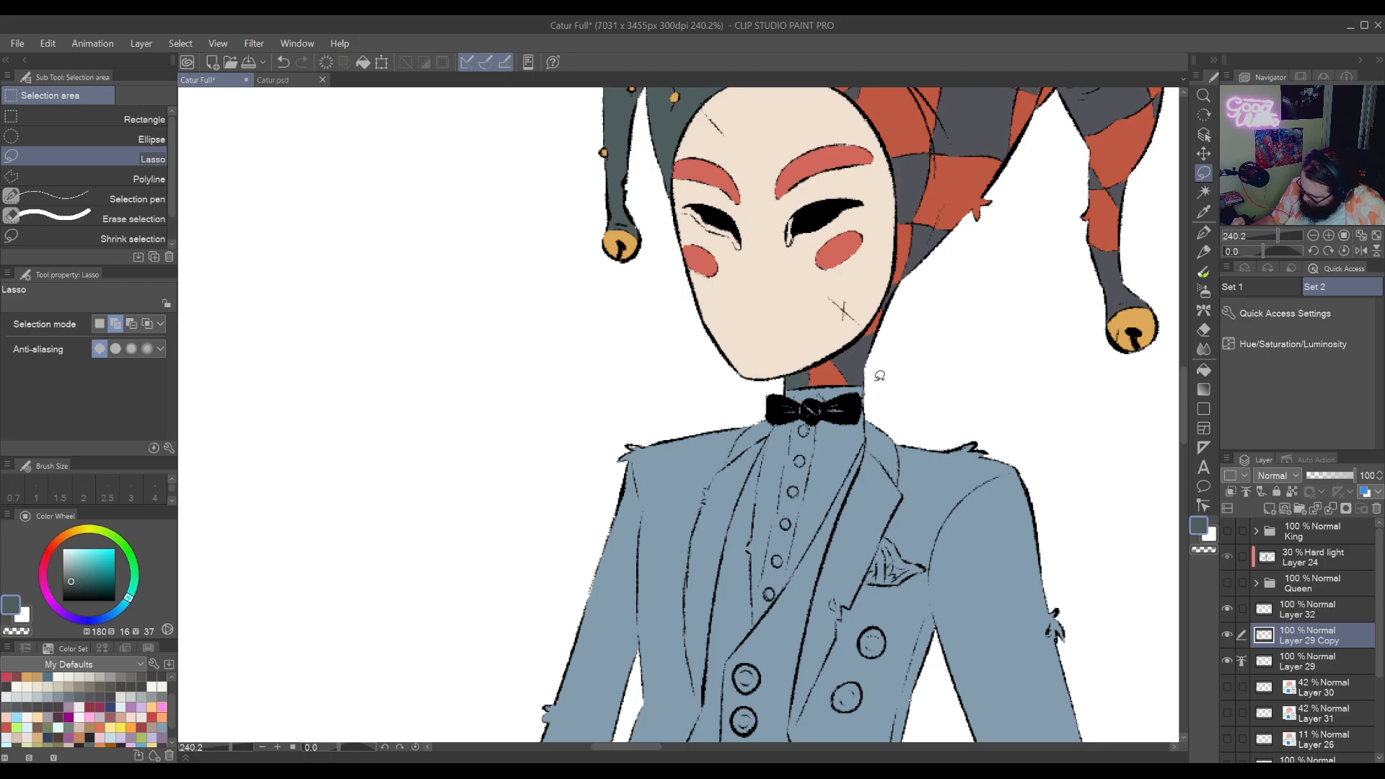
{"action": "left_click_drag", "start_coordinate": [829, 451], "coordinate": [873, 406]}
{"action": "left_click_drag", "start_coordinate": [806, 549], "coordinate": [795, 431]}
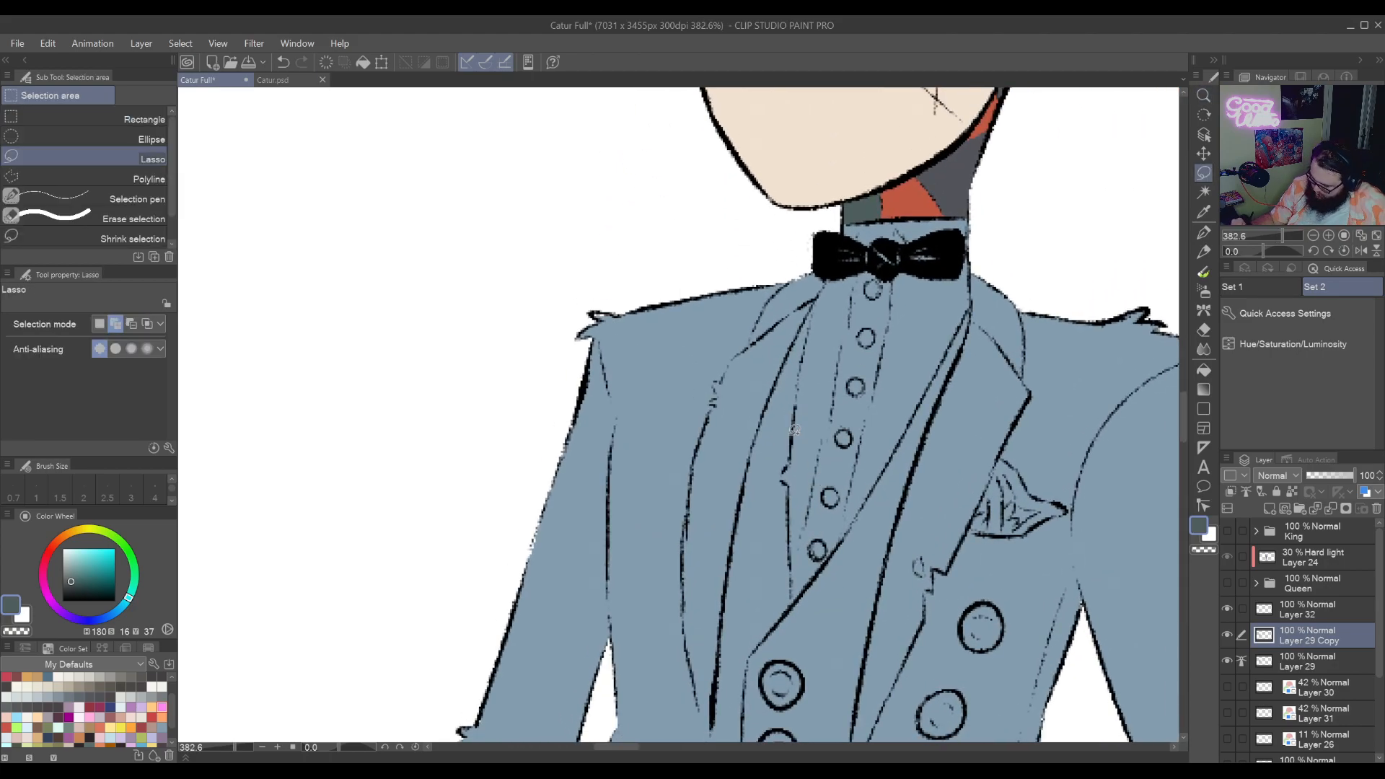
{"action": "left_click_drag", "start_coordinate": [991, 380], "coordinate": [993, 440]}
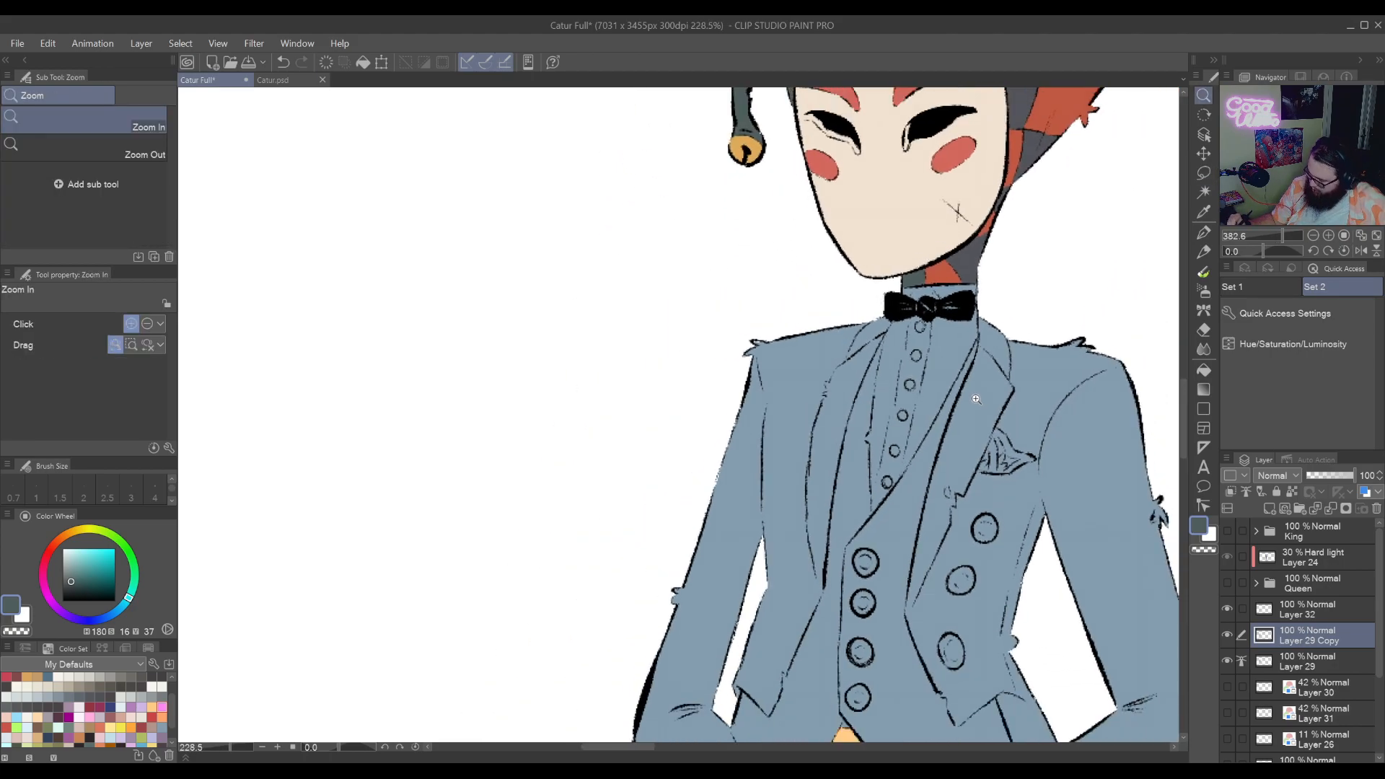
{"action": "mouse_move", "coordinate": [973, 268]}
{"action": "left_mouse_down"}
{"action": "mouse_move", "coordinate": [788, 301]}
{"action": "mouse_move", "coordinate": [595, 644]}
{"action": "mouse_move", "coordinate": [951, 623]}
{"action": "mouse_move", "coordinate": [1125, 577]}
{"action": "mouse_move", "coordinate": [1172, 217]}
{"action": "mouse_move", "coordinate": [981, 274]}
{"action": "left_mouse_up"}
{"action": "scroll", "coordinate": [790, 322], "scroll_direction": "down", "scroll_amount": 5}
{"action": "mouse_move", "coordinate": [613, 295]}
{"action": "left_mouse_down"}
{"action": "mouse_move", "coordinate": [599, 332]}
{"action": "mouse_move", "coordinate": [692, 570]}
{"action": "mouse_move", "coordinate": [1161, 447]}
{"action": "mouse_move", "coordinate": [1136, 230]}
{"action": "left_mouse_up"}
{"action": "mouse_move", "coordinate": [1105, 392]}
{"action": "left_mouse_down"}
{"action": "mouse_move", "coordinate": [945, 483]}
{"action": "mouse_move", "coordinate": [1061, 541]}
{"action": "mouse_move", "coordinate": [1049, 549]}
{"action": "left_mouse_up"}
{"action": "left_click_drag", "start_coordinate": [1040, 627], "coordinate": [1026, 495]}
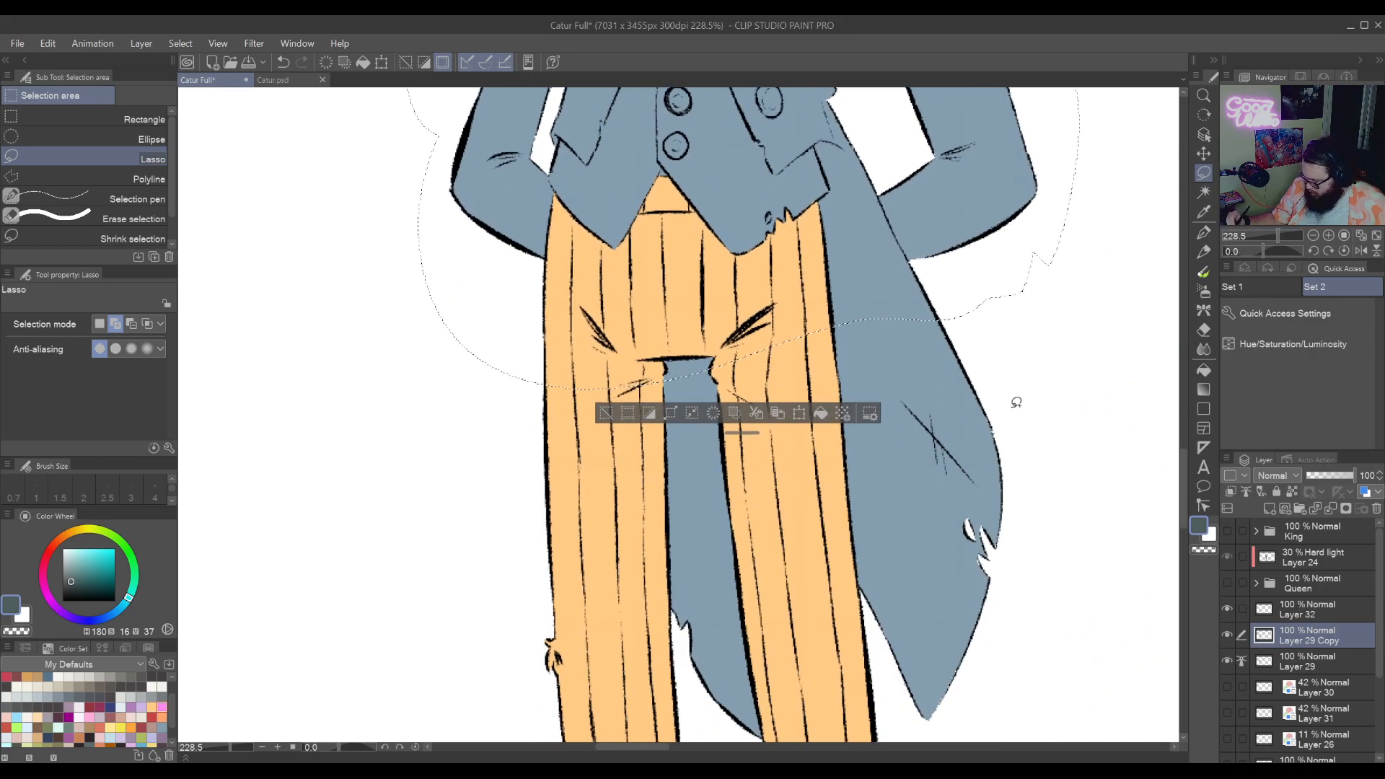
{"action": "scroll", "coordinate": [1020, 402], "scroll_direction": "up", "scroll_amount": 1}
{"action": "key", "text": "ctrl+d"}
Auto-select the blue suit, recolour it dark grey with a Hue/Saturation/Luminosity adjustment, and clear the selection
{"action": "key", "text": "w"}
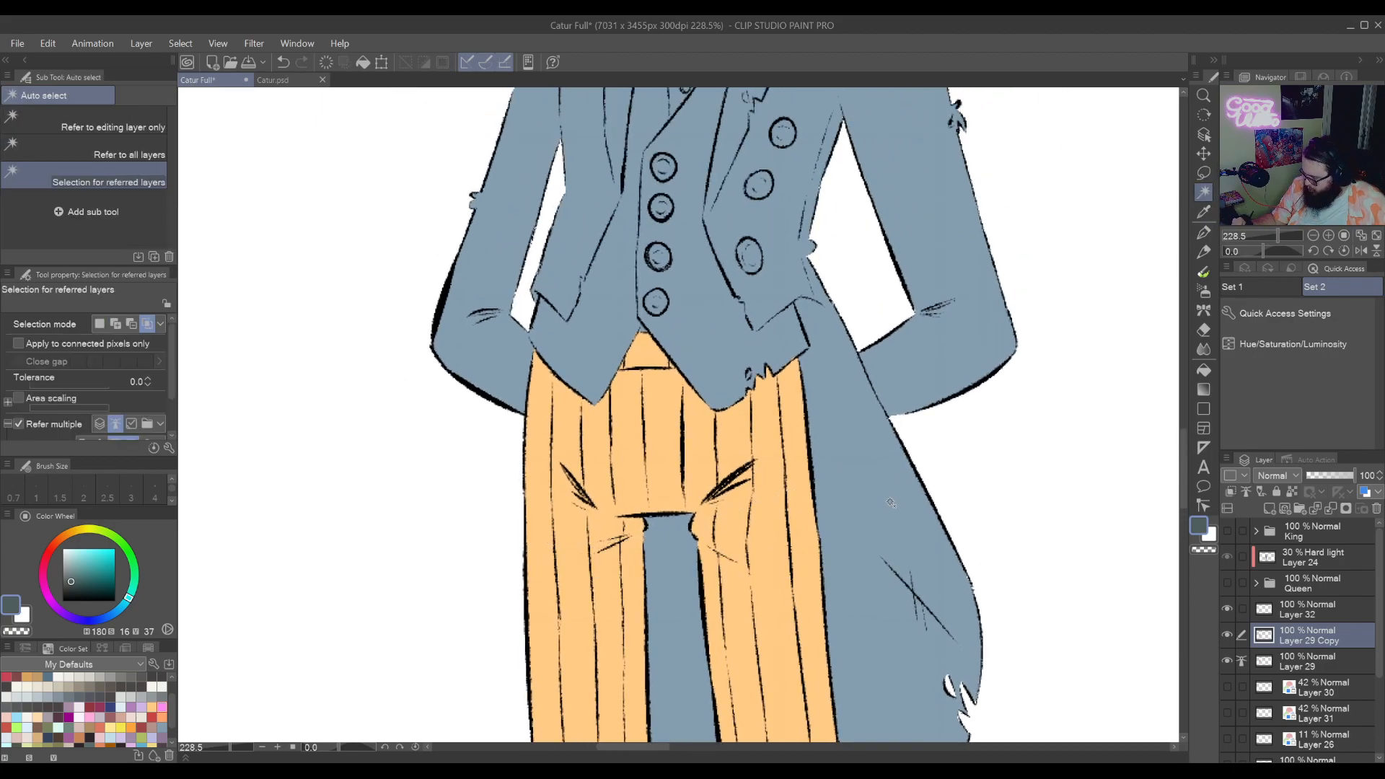
{"action": "left_click", "coordinate": [1036, 334]}
{"action": "mouse_move", "coordinate": [948, 262]}
{"action": "left_mouse_down"}
{"action": "mouse_move", "coordinate": [926, 477]}
{"action": "mouse_move", "coordinate": [934, 523]}
{"action": "left_mouse_up"}
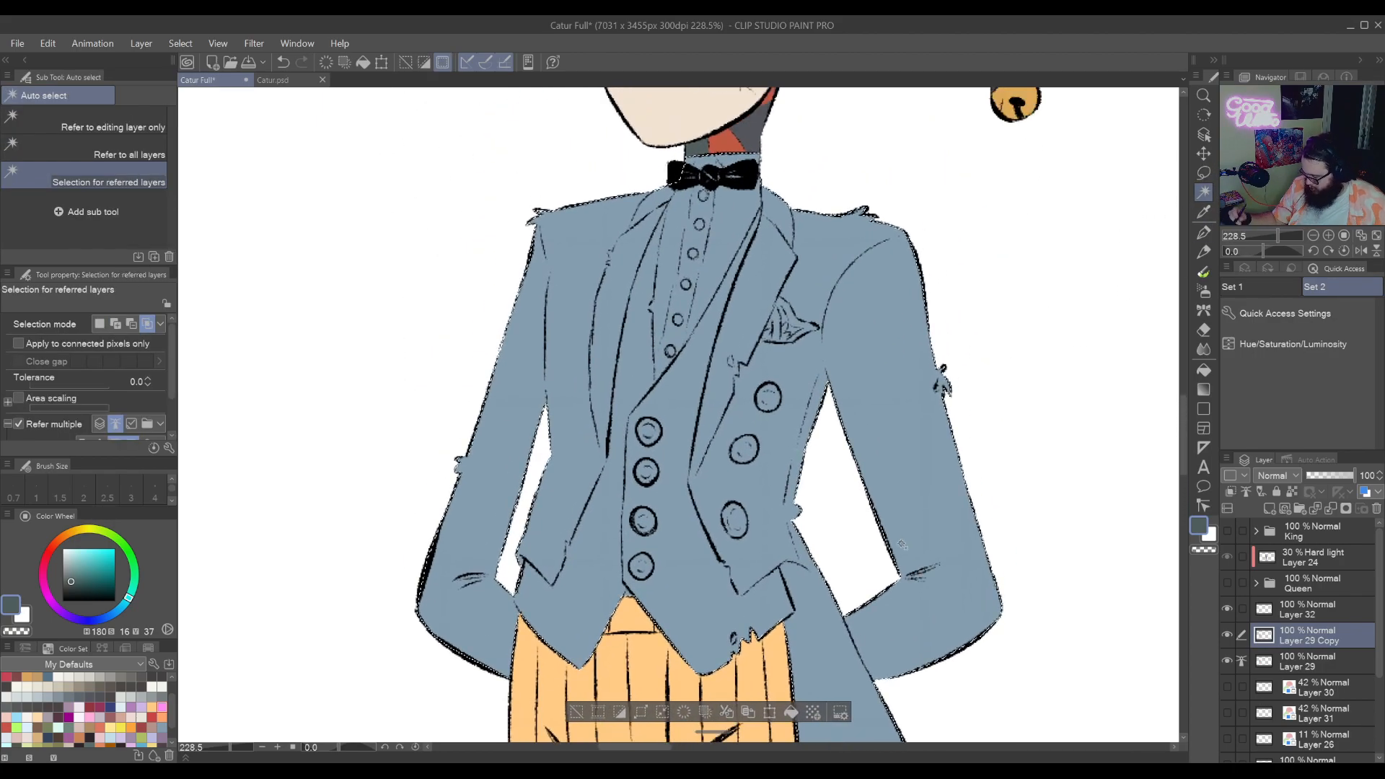
{"action": "left_click", "coordinate": [1282, 344]}
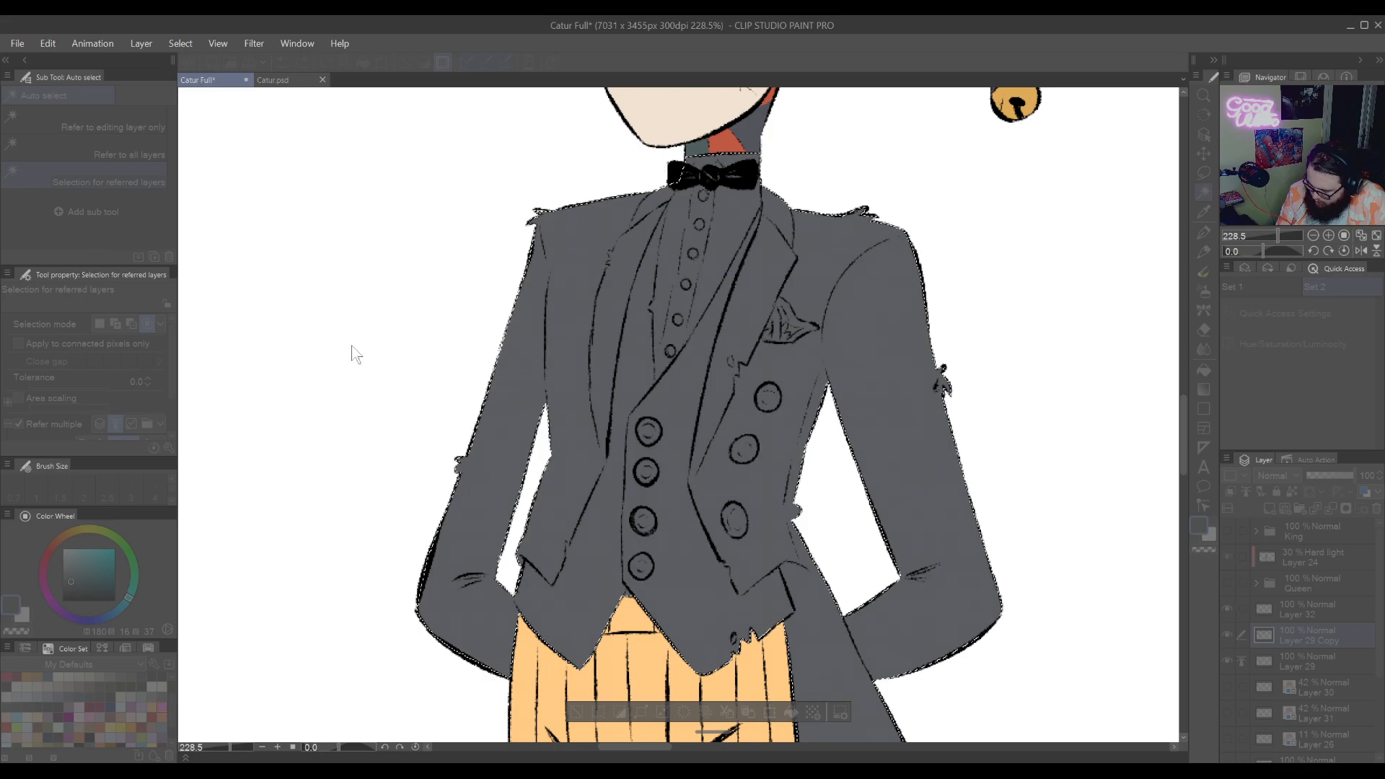
{"action": "key", "text": "Return"}
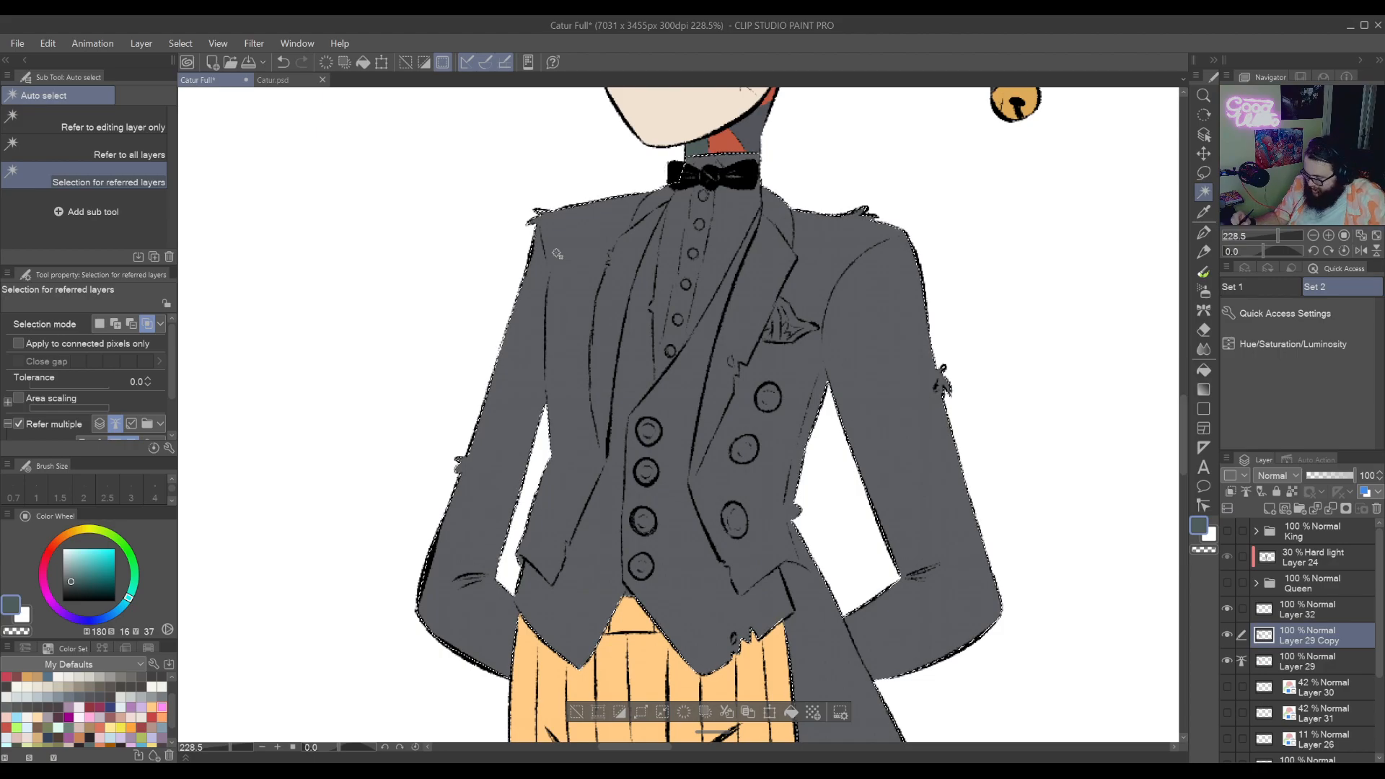
{"action": "left_click_drag", "start_coordinate": [866, 581], "coordinate": [924, 653]}
{"action": "key", "text": "ctrl+d"}
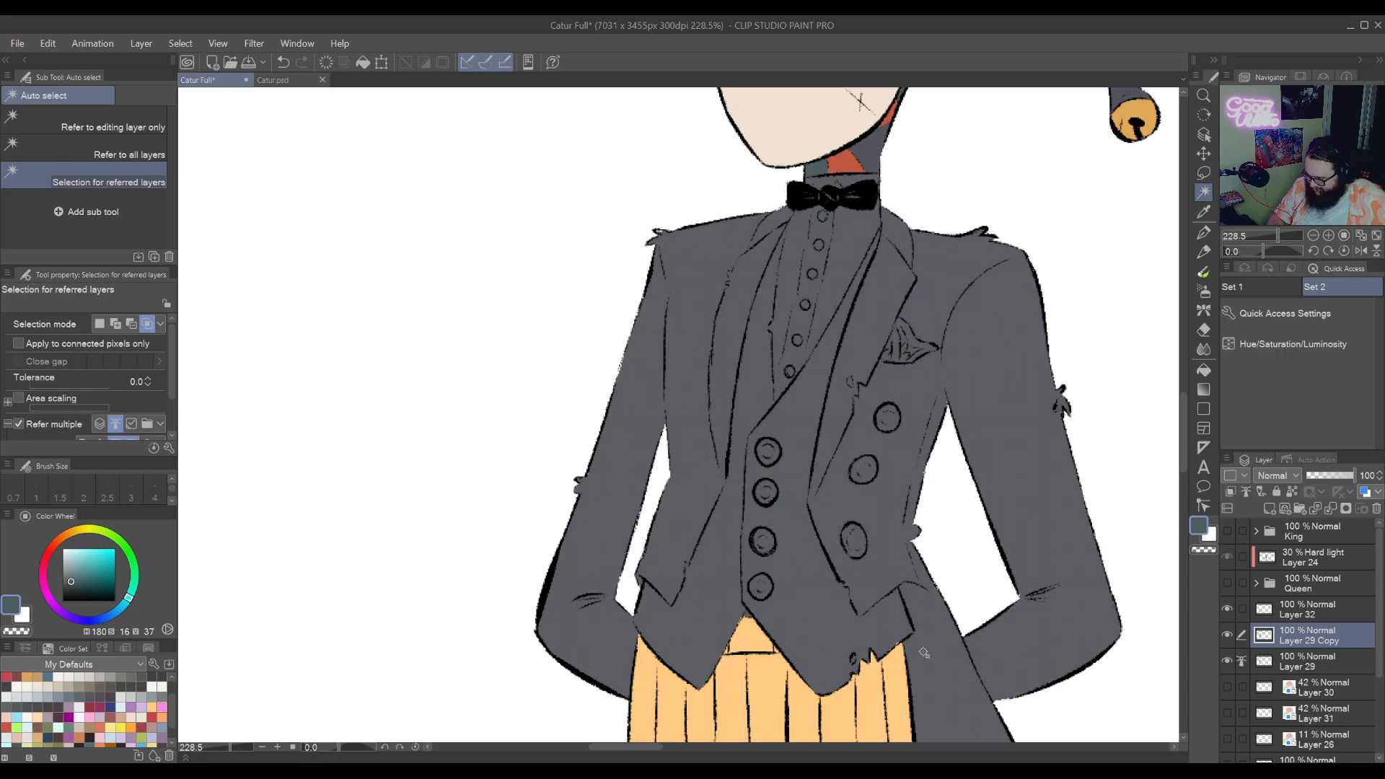
Lasso the buttoned shirt front from its lower point up its frayed edge to just below the bow tie
{"action": "left_click_drag", "start_coordinate": [857, 455], "coordinate": [1026, 426]}
{"action": "key", "text": "m"}
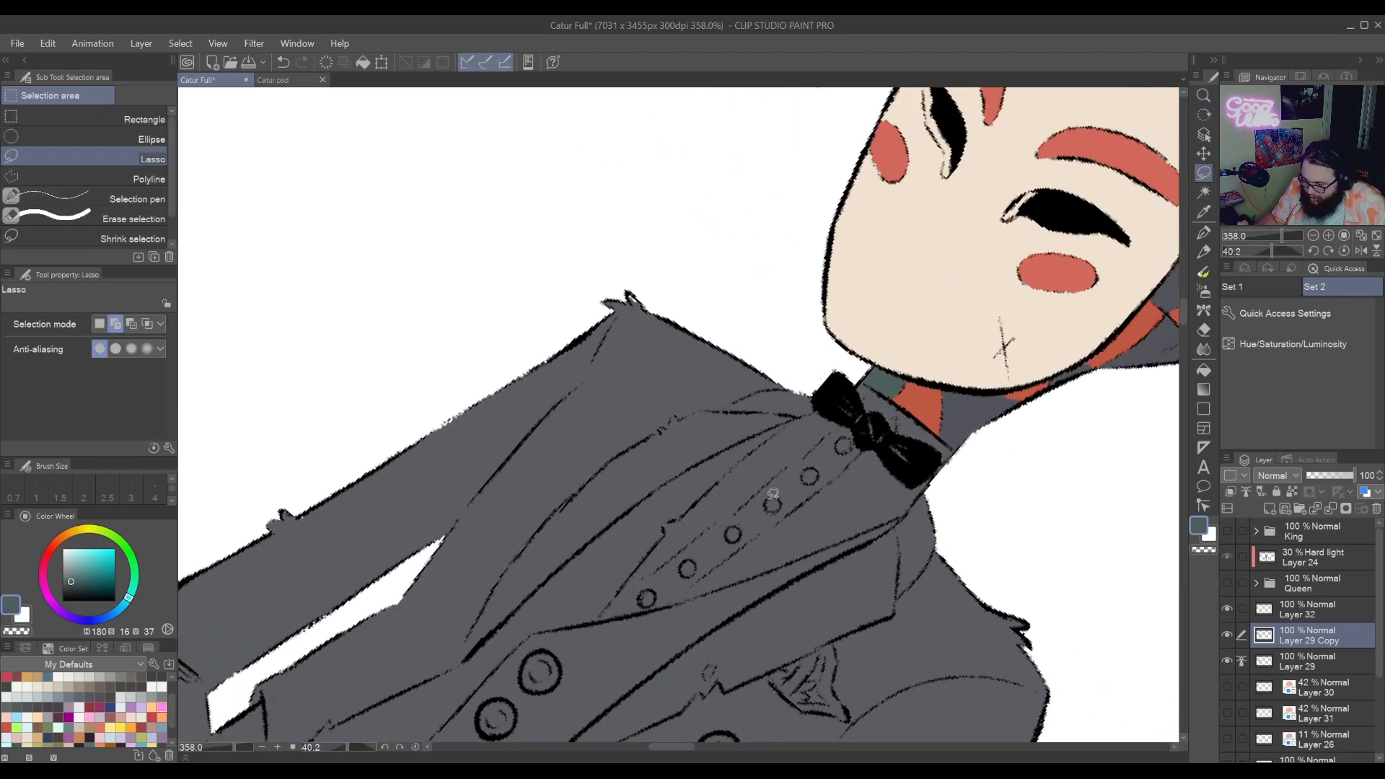
{"action": "left_click_drag", "start_coordinate": [633, 624], "coordinate": [828, 605]}
{"action": "key", "text": "ctrl+space"}
{"action": "left_click", "coordinate": [828, 605]}
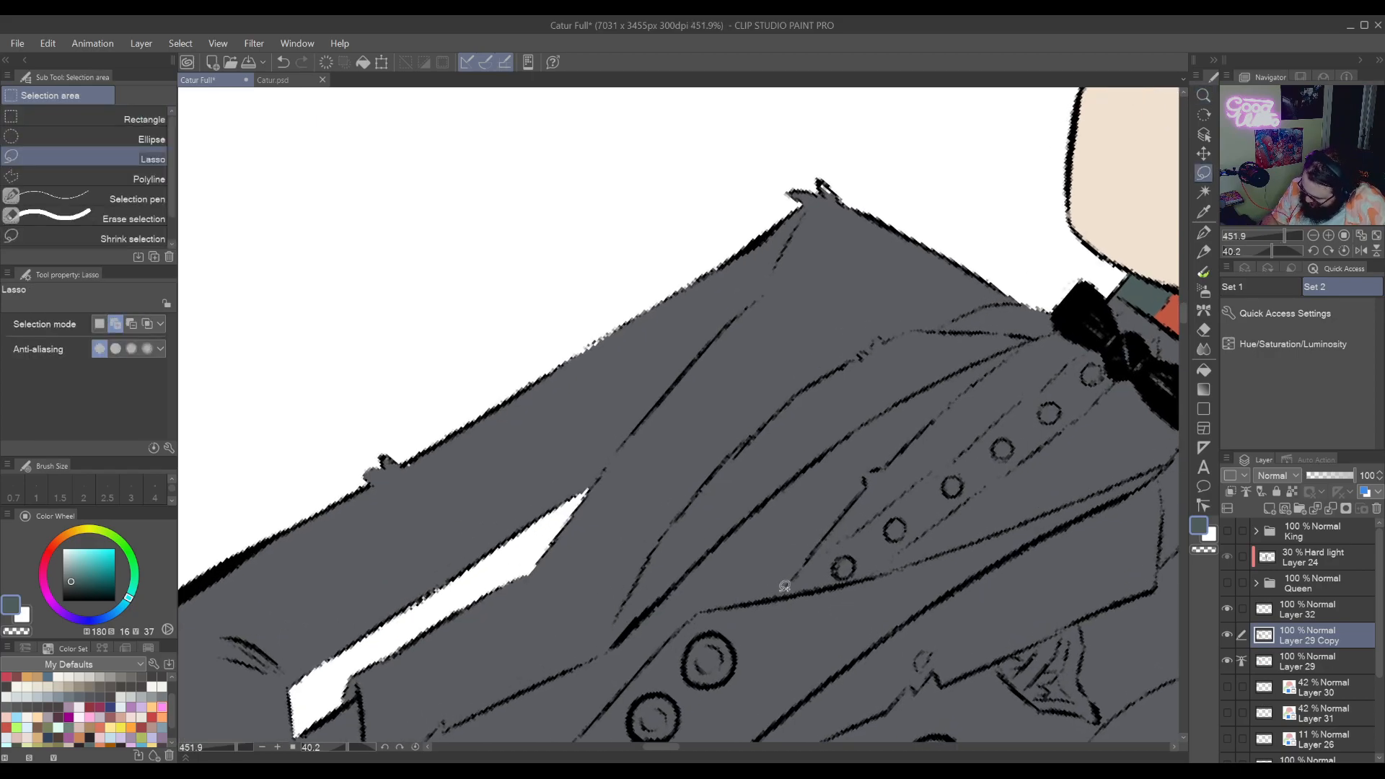
{"action": "mouse_move", "coordinate": [833, 533]}
{"action": "left_mouse_down"}
{"action": "mouse_move", "coordinate": [868, 467]}
{"action": "mouse_move", "coordinate": [1013, 351]}
{"action": "mouse_move", "coordinate": [1033, 341]}
{"action": "mouse_move", "coordinate": [1083, 369]}
{"action": "mouse_move", "coordinate": [1078, 413]}
{"action": "mouse_move", "coordinate": [1045, 453]}
{"action": "mouse_move", "coordinate": [864, 576]}
{"action": "left_mouse_up"}
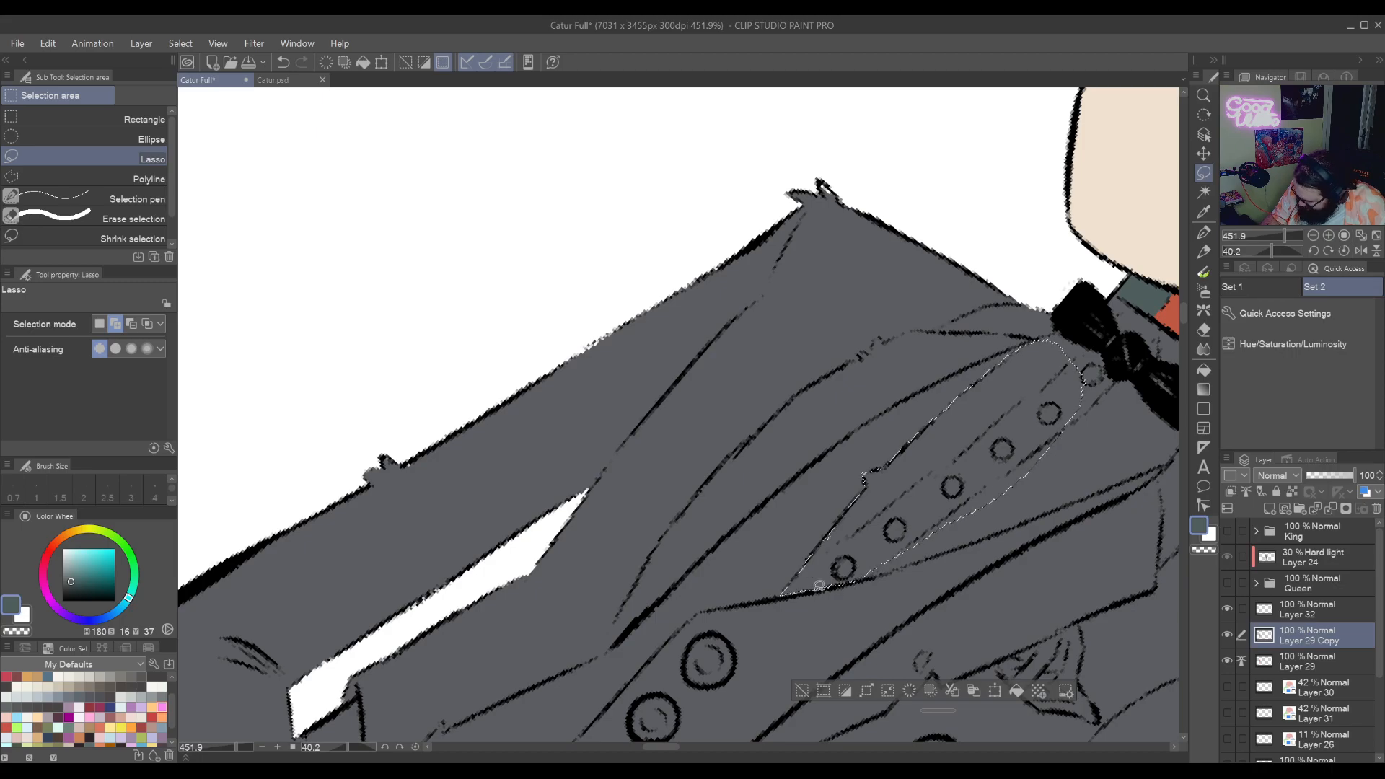
Extend the lasso selection up the lower part of the shirt's opposite edge, following the waistcoat line
{"action": "left_click_drag", "start_coordinate": [784, 617], "coordinate": [938, 518]}
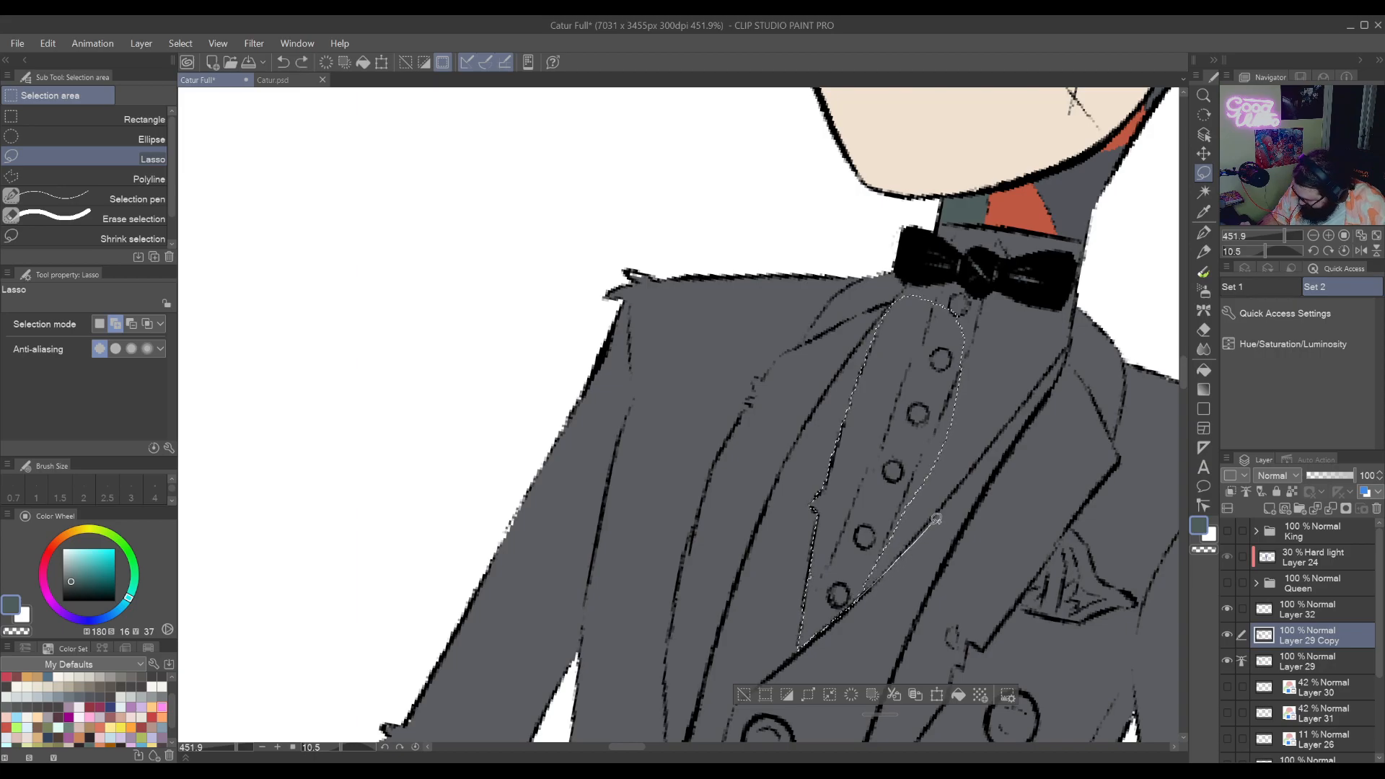
{"action": "left_click_drag", "start_coordinate": [990, 400], "coordinate": [960, 398]}
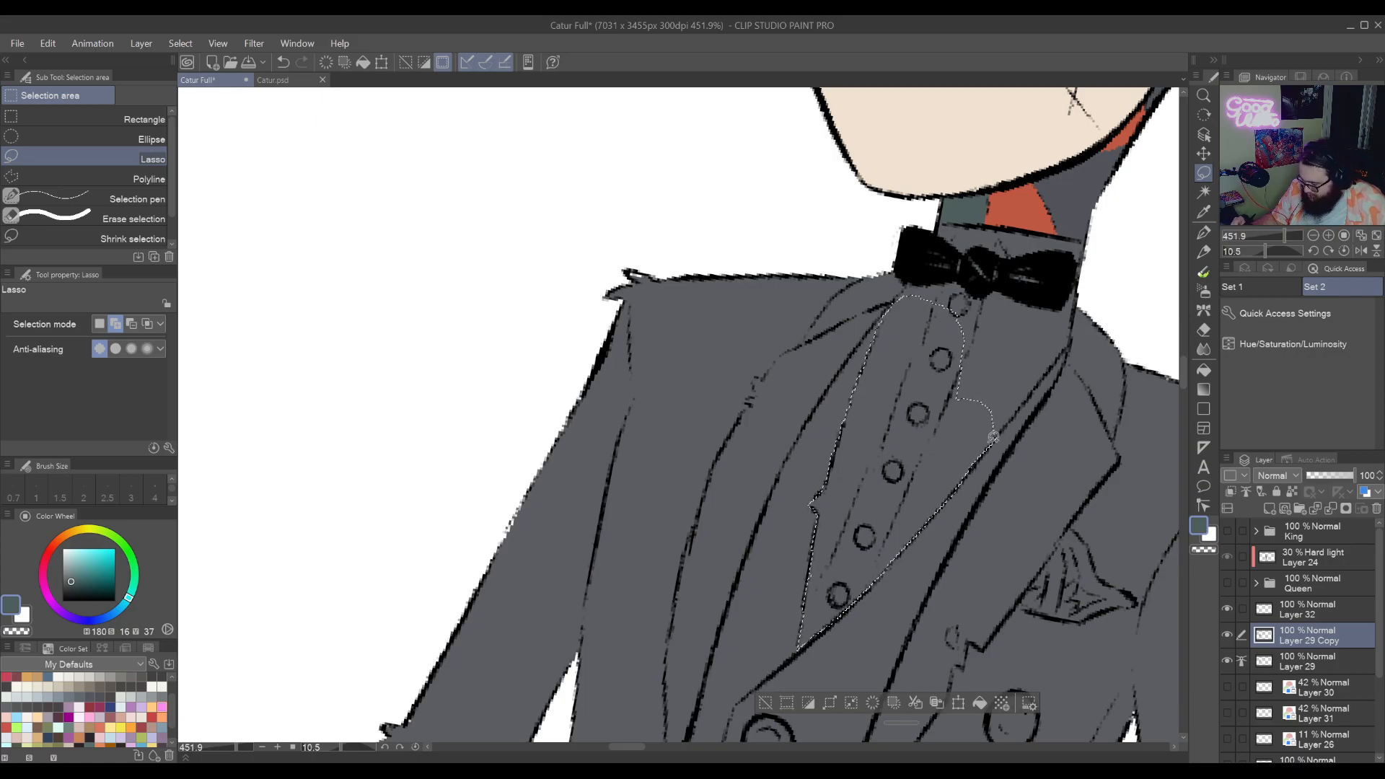
{"action": "left_click_drag", "start_coordinate": [994, 439], "coordinate": [961, 491]}
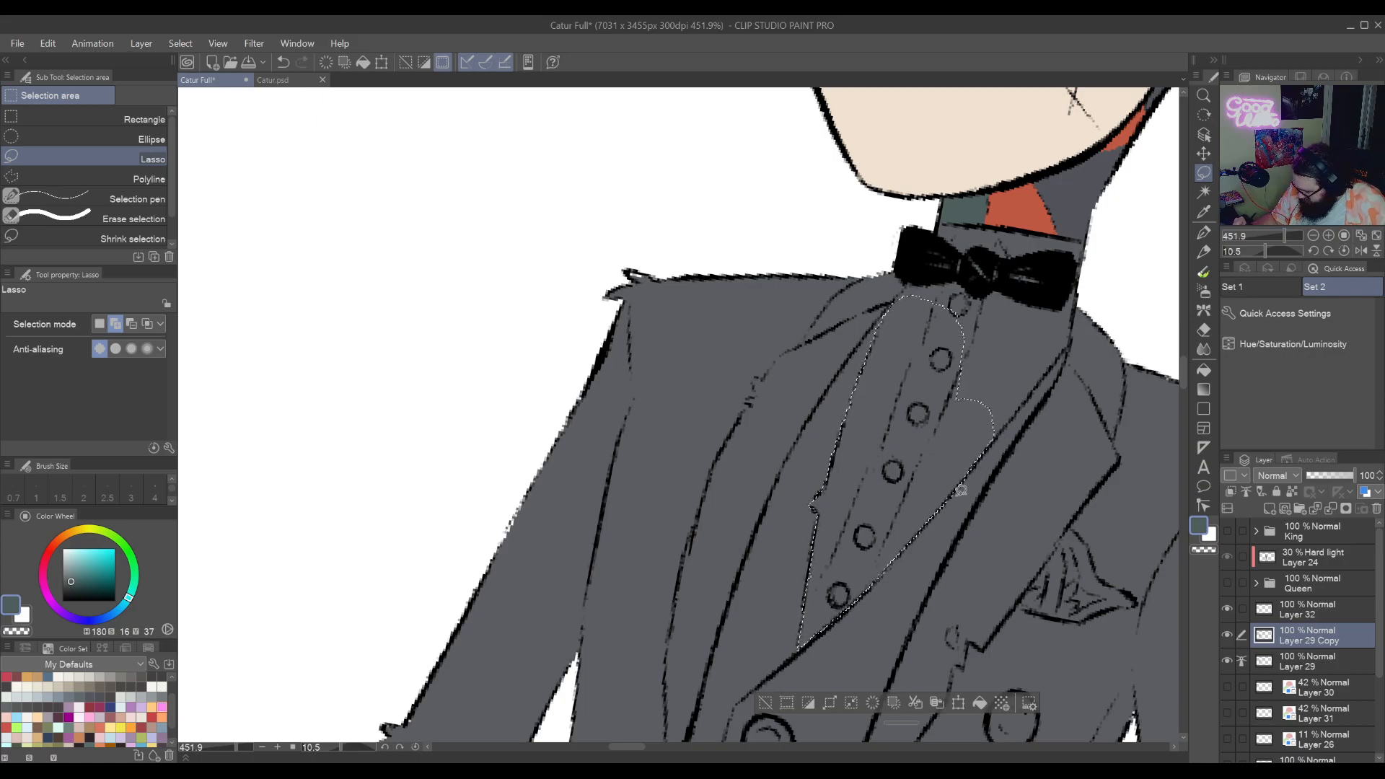
Extend the selection along the rest of the shirt's edge and loop it around the bow tie and collar
{"action": "left_click_drag", "start_coordinate": [983, 439], "coordinate": [903, 543]}
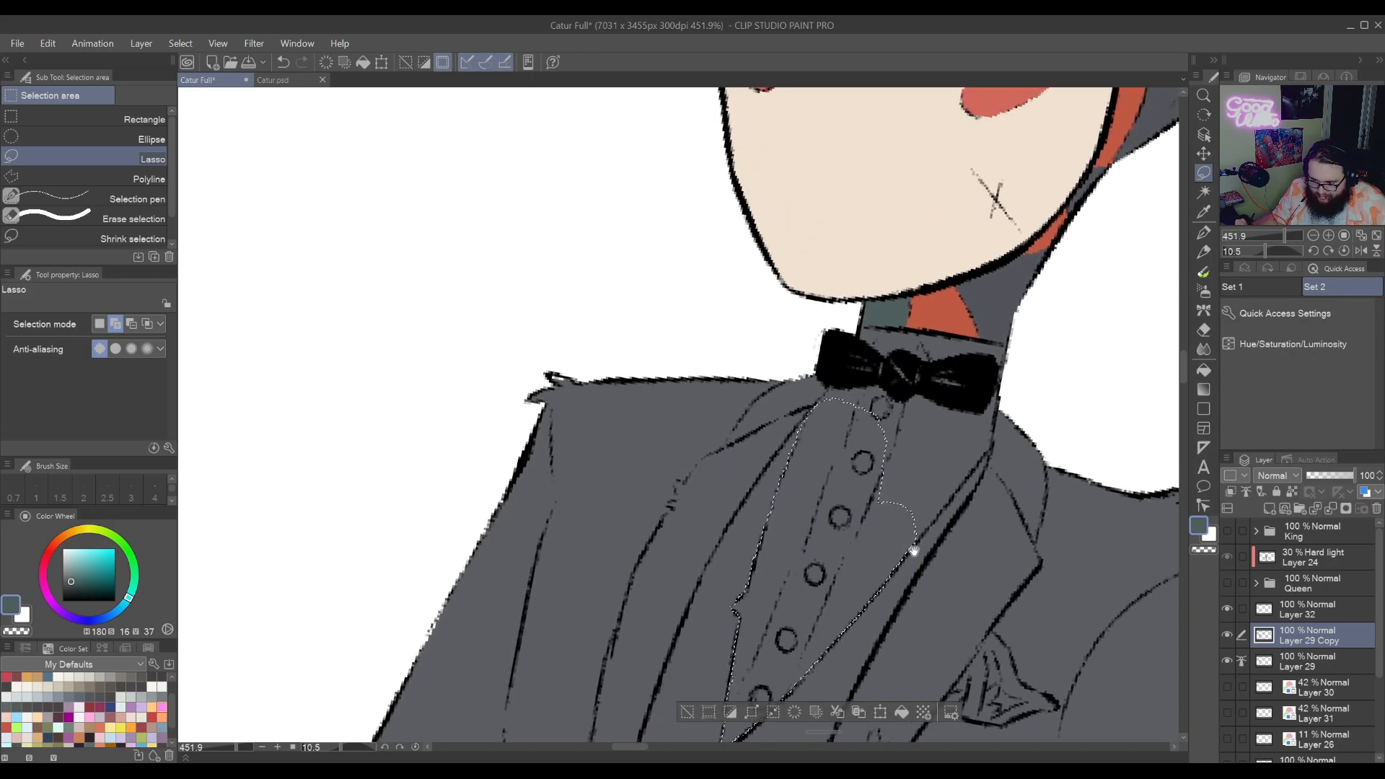
{"action": "left_click_drag", "start_coordinate": [912, 547], "coordinate": [887, 575]}
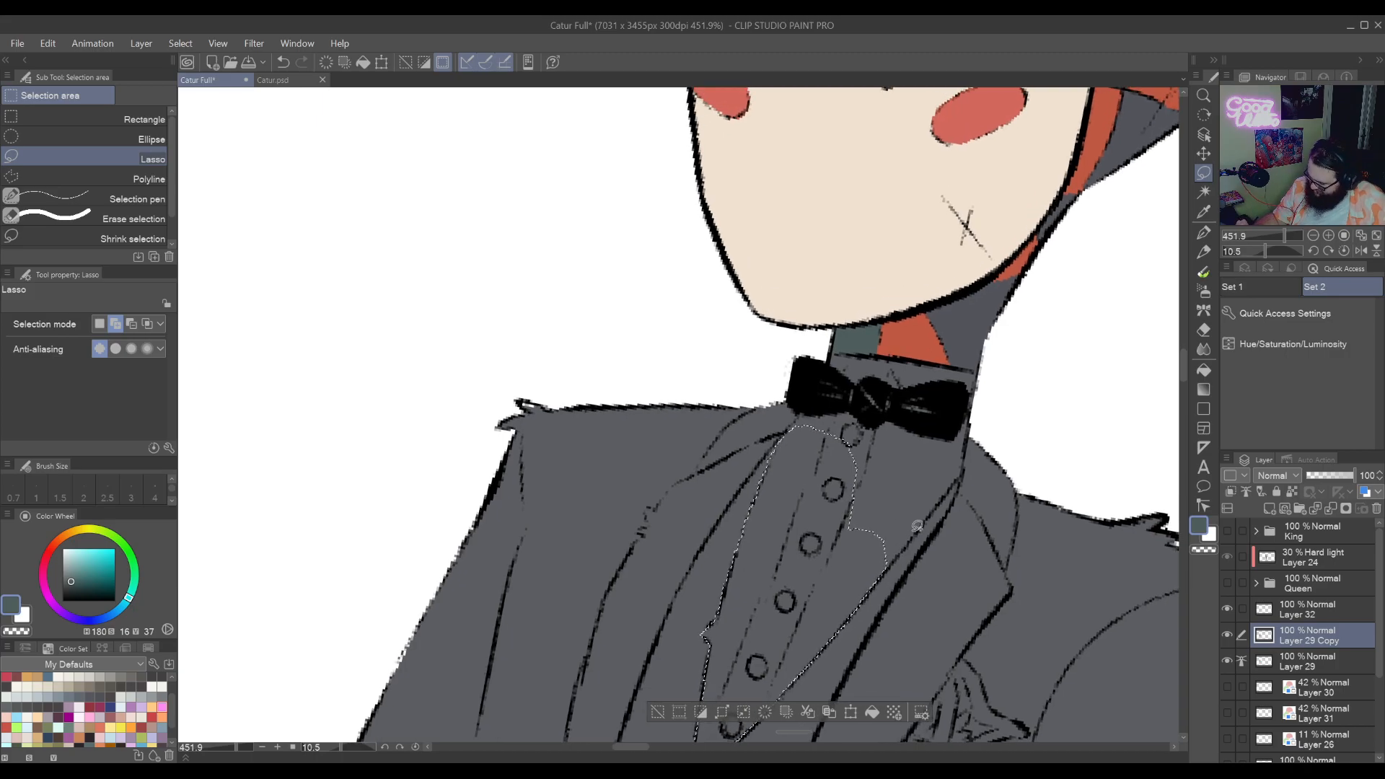
{"action": "left_click_drag", "start_coordinate": [906, 543], "coordinate": [882, 574]}
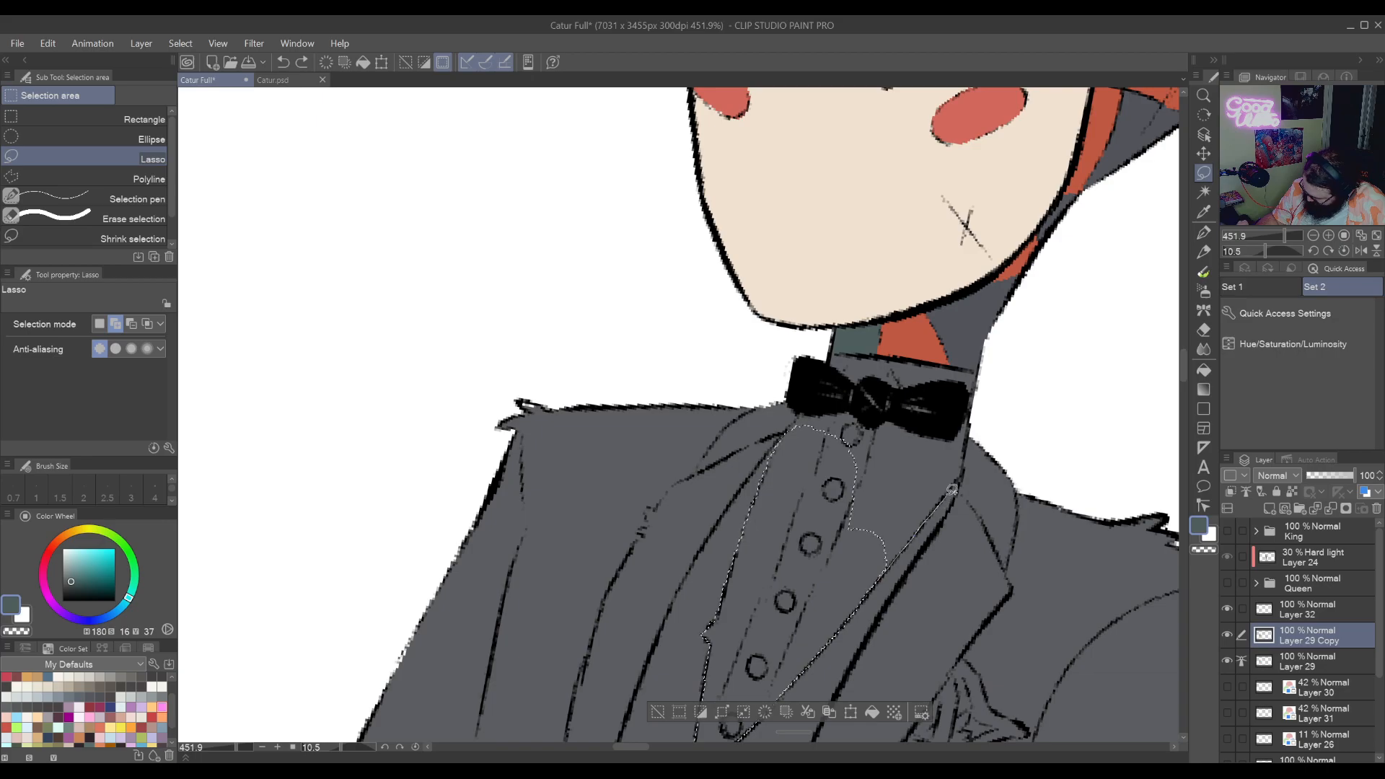
{"action": "mouse_move", "coordinate": [952, 489]}
{"action": "left_mouse_down"}
{"action": "mouse_move", "coordinate": [1013, 385]}
{"action": "mouse_move", "coordinate": [958, 324]}
{"action": "mouse_move", "coordinate": [824, 307]}
{"action": "mouse_move", "coordinate": [761, 357]}
{"action": "mouse_move", "coordinate": [805, 390]}
{"action": "left_mouse_up"}
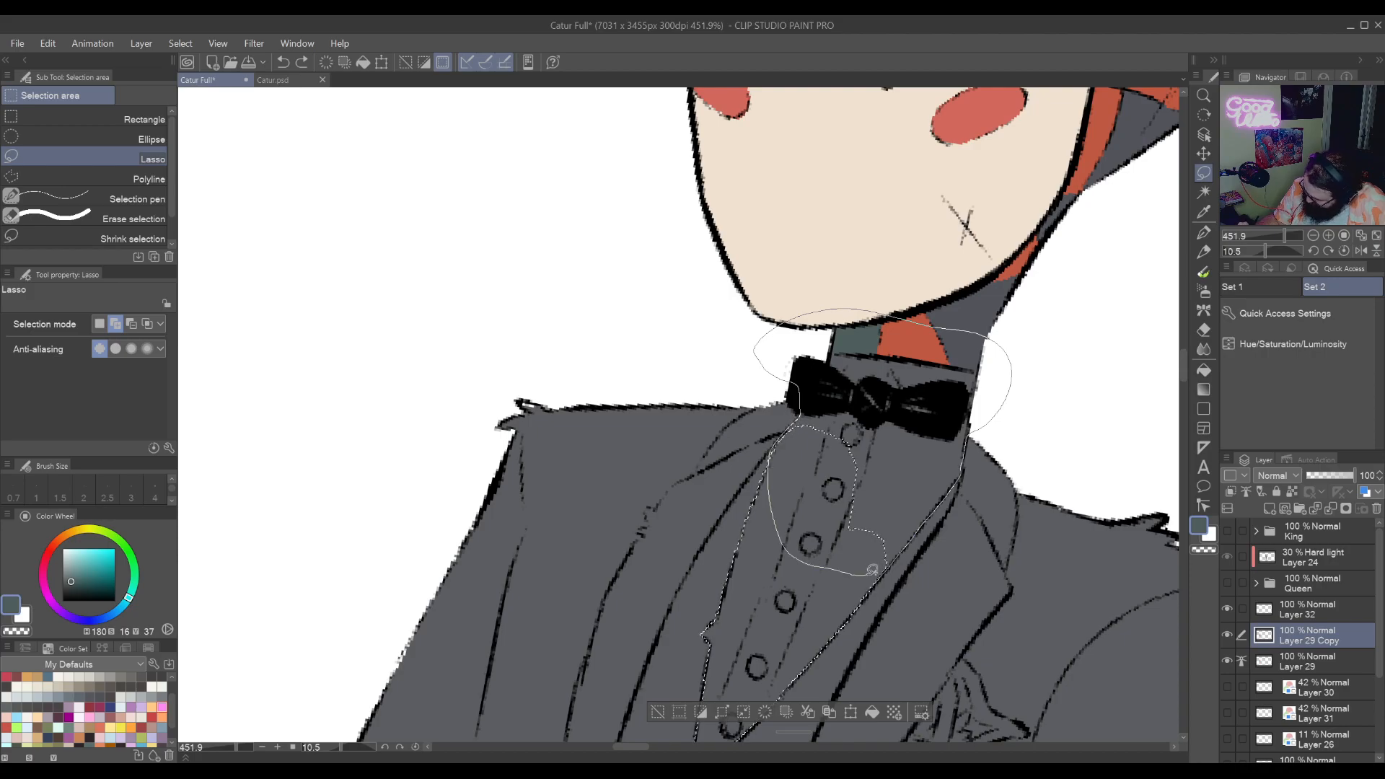
{"action": "left_click_drag", "start_coordinate": [872, 570], "coordinate": [873, 569]}
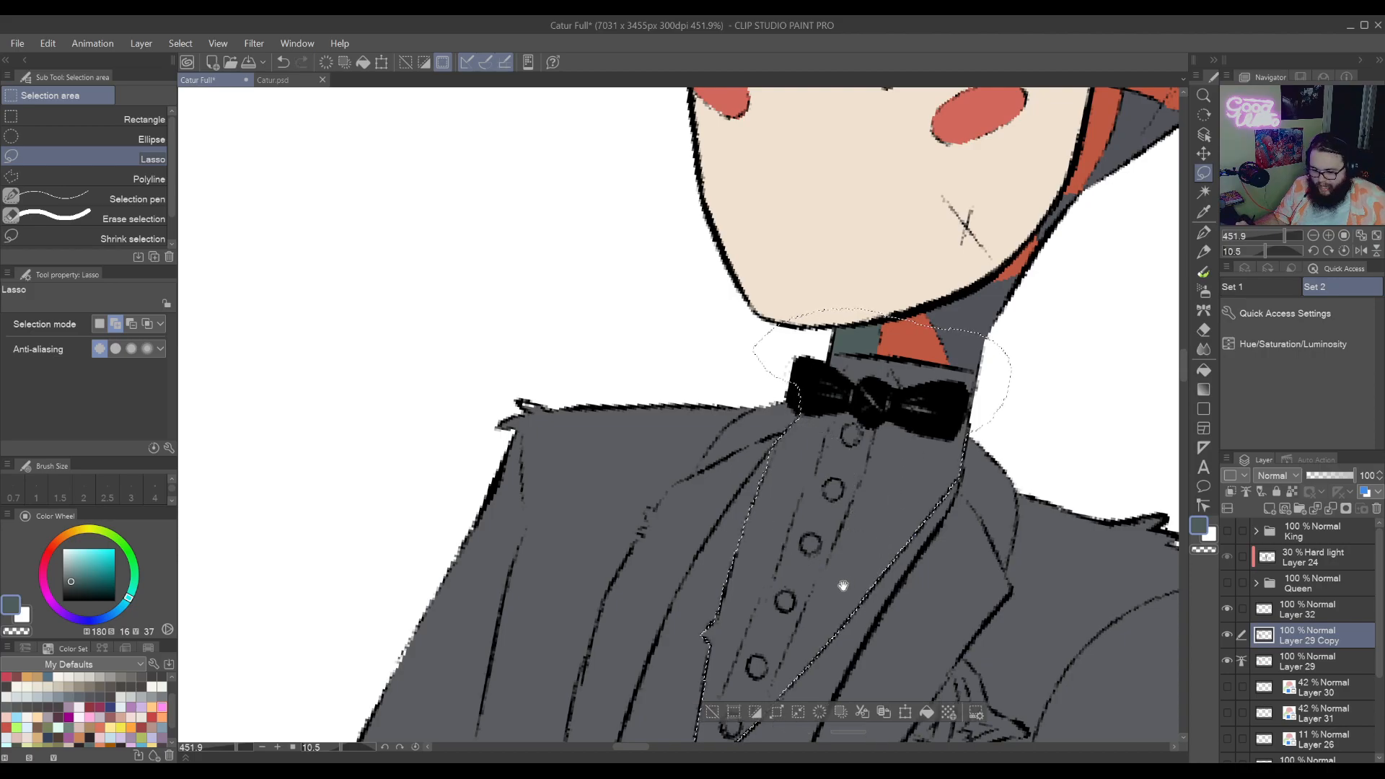
{"action": "scroll", "coordinate": [840, 611], "scroll_direction": "down", "scroll_amount": 5}
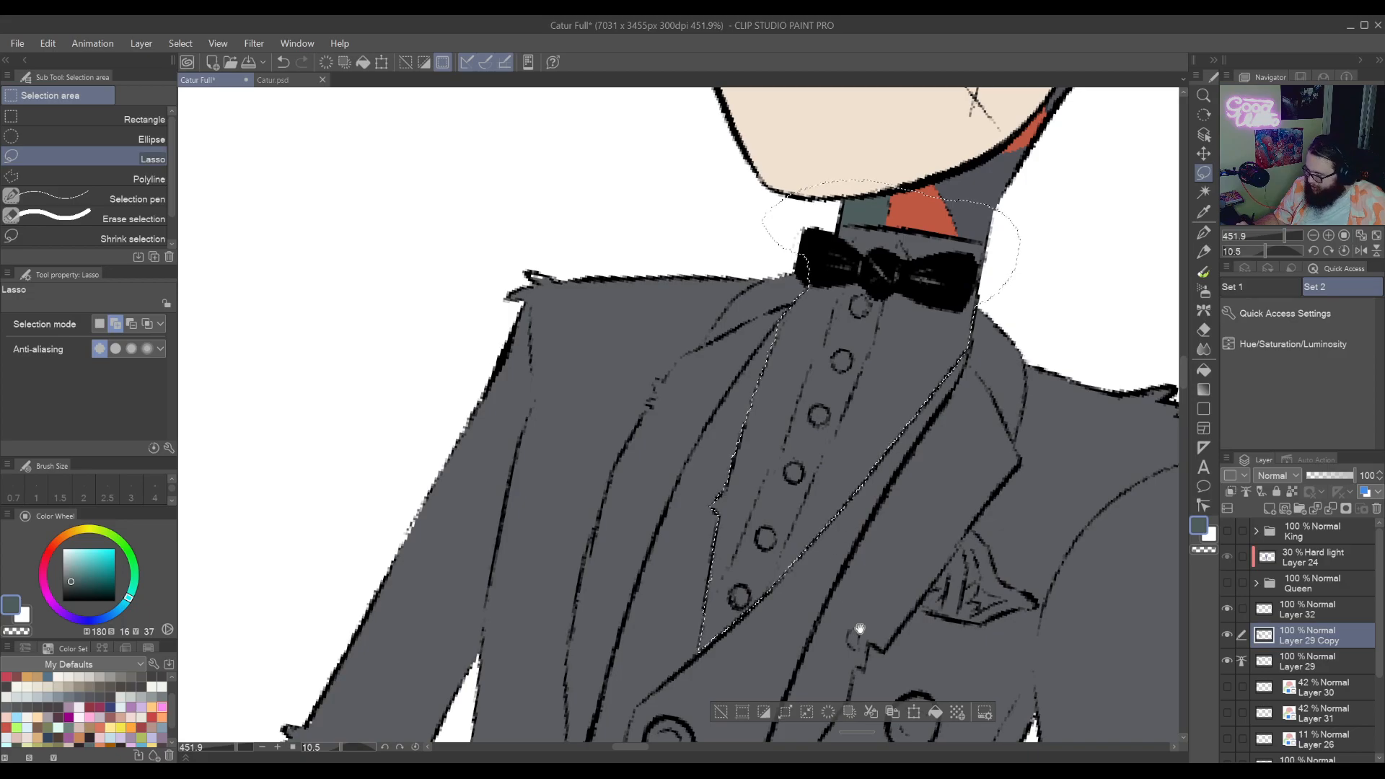
Lasso the small gap between the waistcoat points above the trousers and limit the whole selection to the suit's dark grey areas
{"action": "scroll", "coordinate": [896, 636], "scroll_direction": "down", "scroll_amount": 8}
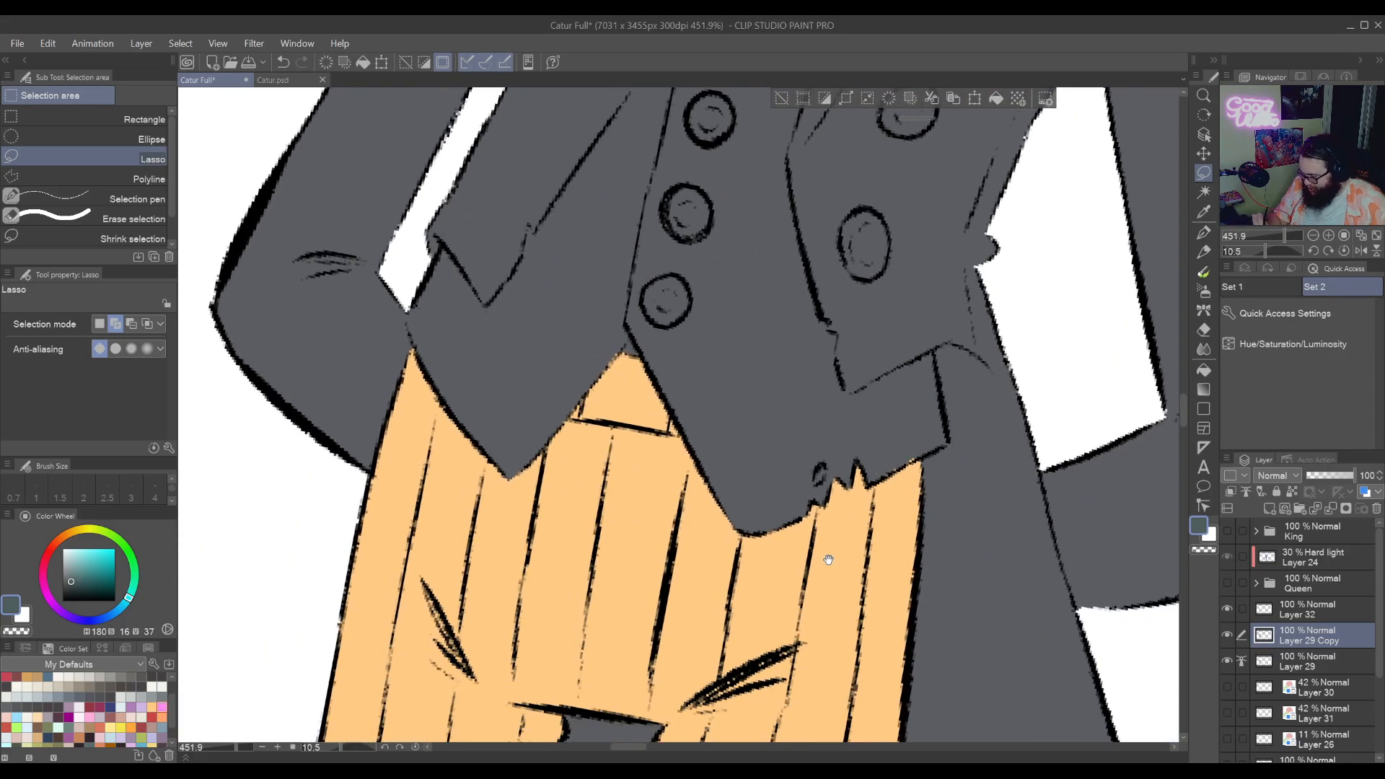
{"action": "scroll", "coordinate": [828, 560], "scroll_direction": "up", "scroll_amount": 4}
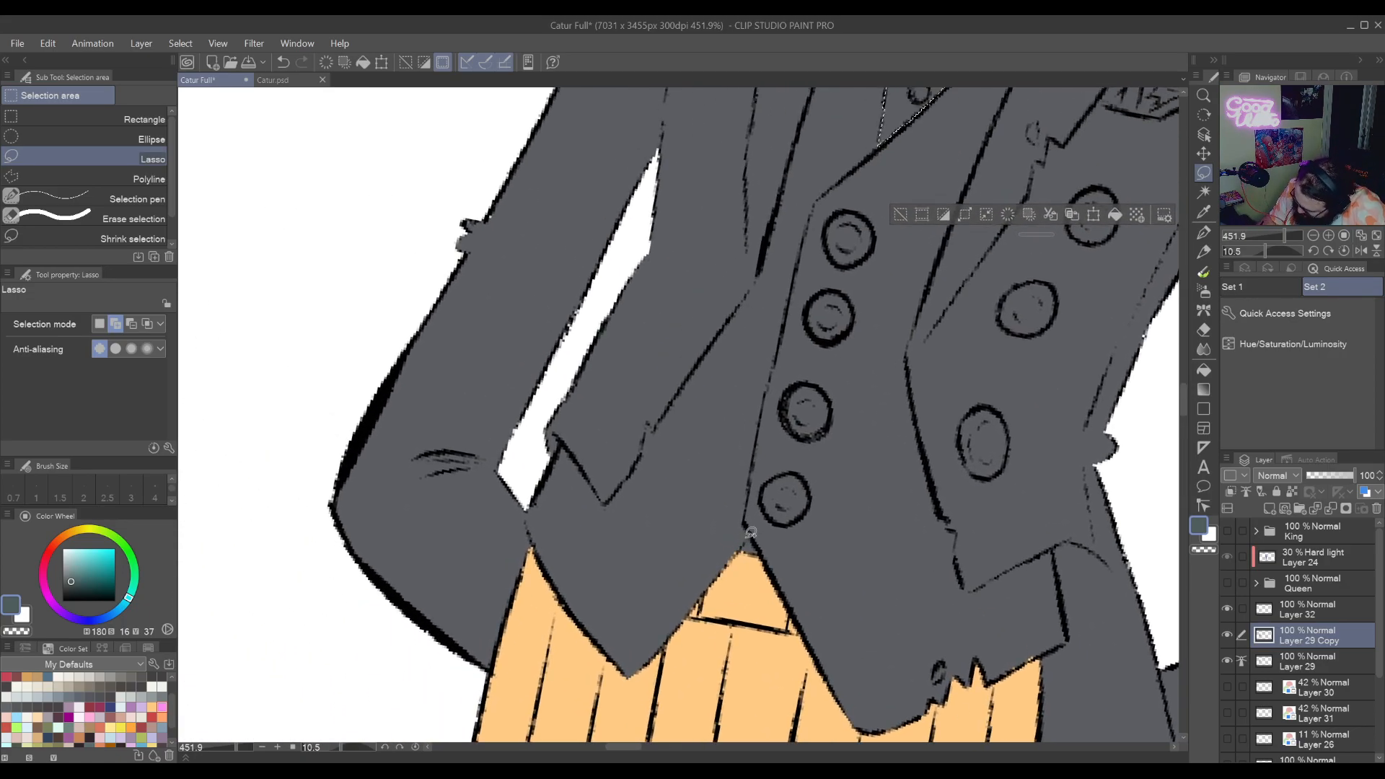
{"action": "mouse_move", "coordinate": [747, 538]}
{"action": "left_mouse_down"}
{"action": "mouse_move", "coordinate": [765, 570]}
{"action": "mouse_move", "coordinate": [757, 539]}
{"action": "mouse_move", "coordinate": [750, 557]}
{"action": "left_mouse_up"}
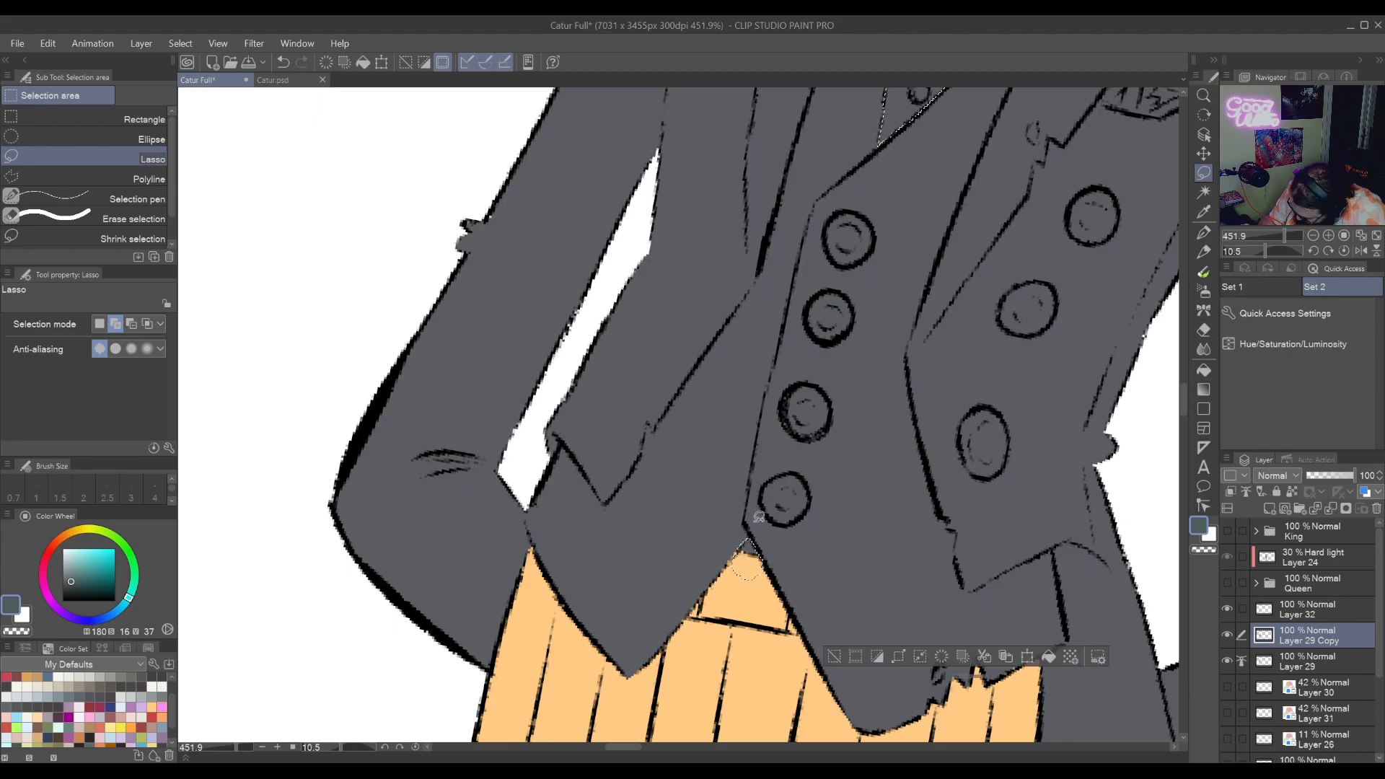
{"action": "scroll", "coordinate": [922, 405], "scroll_direction": "down", "scroll_amount": 5}
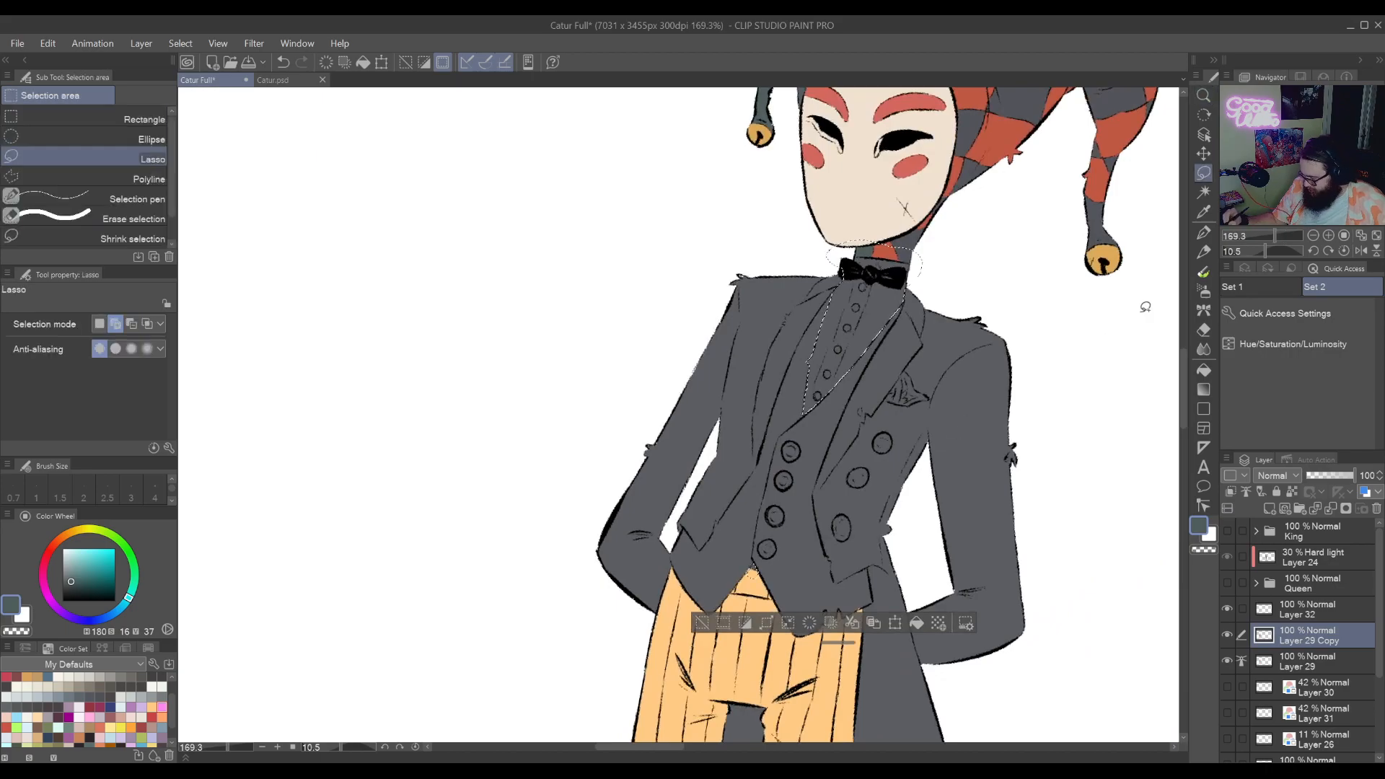
{"action": "left_click", "coordinate": [1203, 192]}
{"action": "left_click", "coordinate": [950, 373]}
Recolour the selected shirt areas to a warm off-white with a Hue/Saturation/Luminosity adjustment and clear the selection
{"action": "key", "text": "r"}
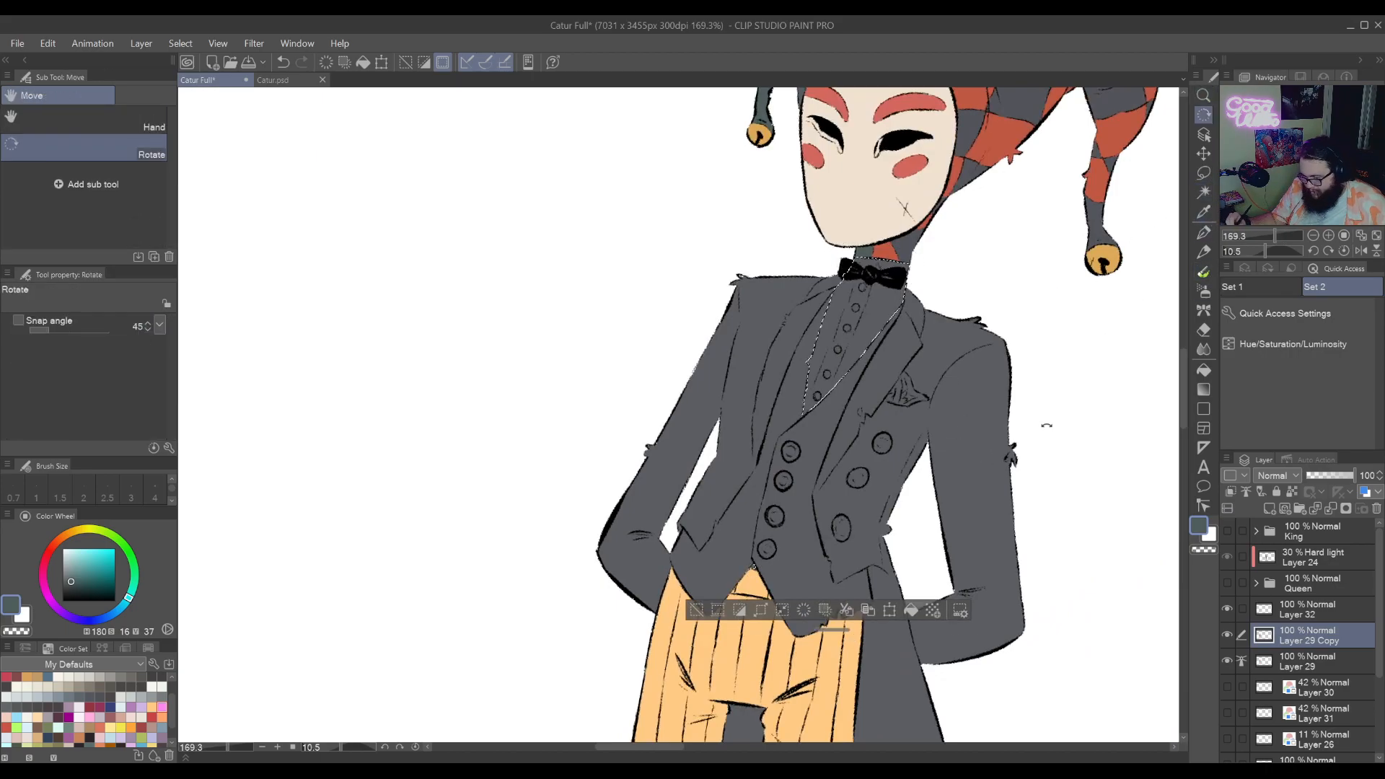
{"action": "left_click_drag", "start_coordinate": [1046, 426], "coordinate": [1039, 344]}
{"action": "left_click_drag", "start_coordinate": [975, 510], "coordinate": [896, 614]}
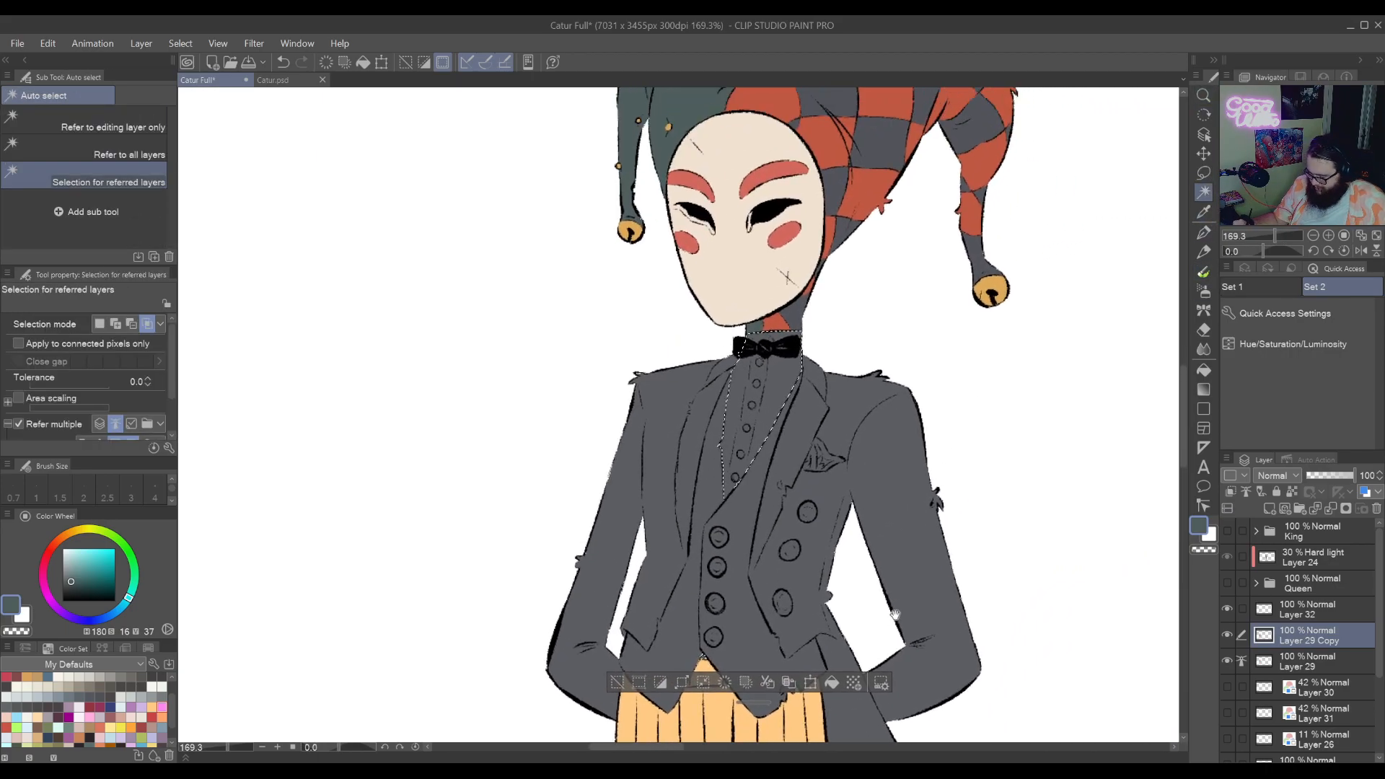
{"action": "left_click", "coordinate": [1291, 344]}
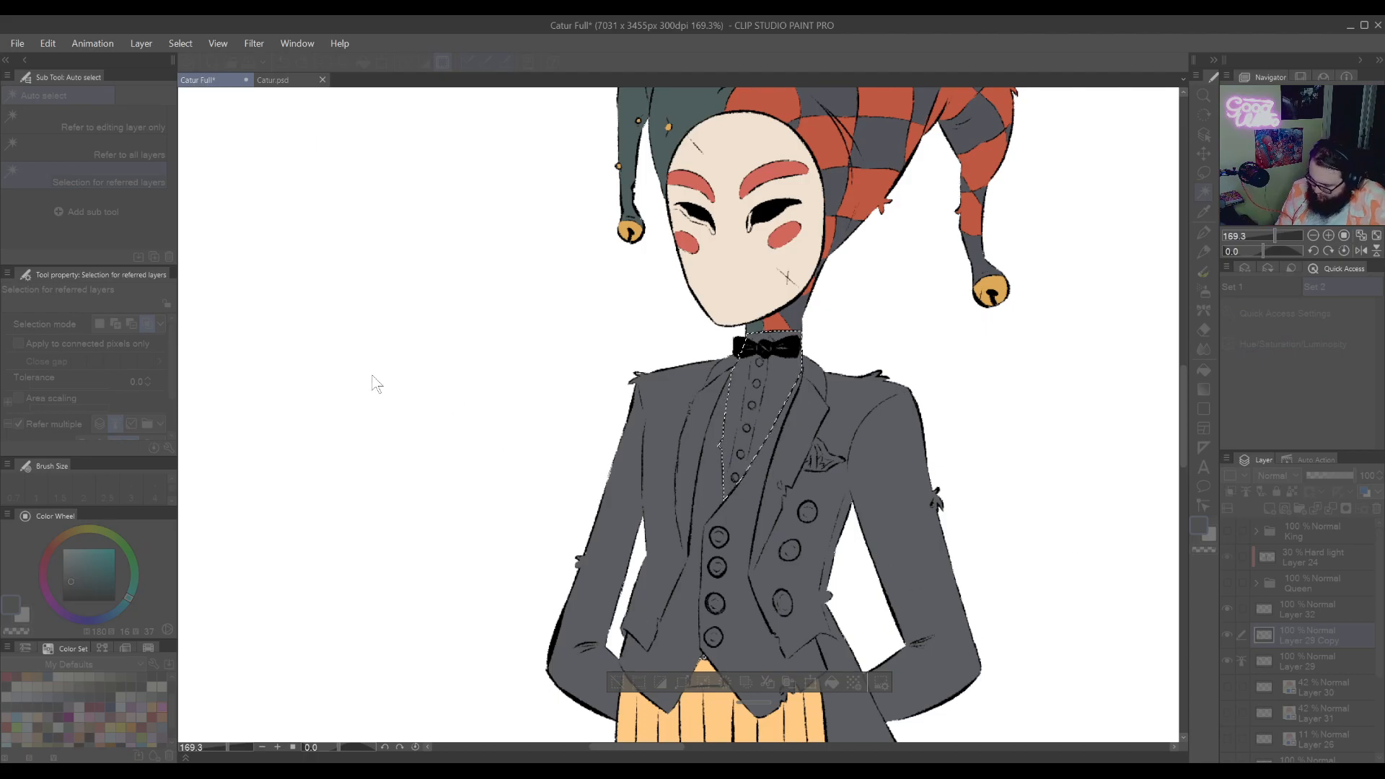
{"action": "left_click", "coordinate": [479, 388]}
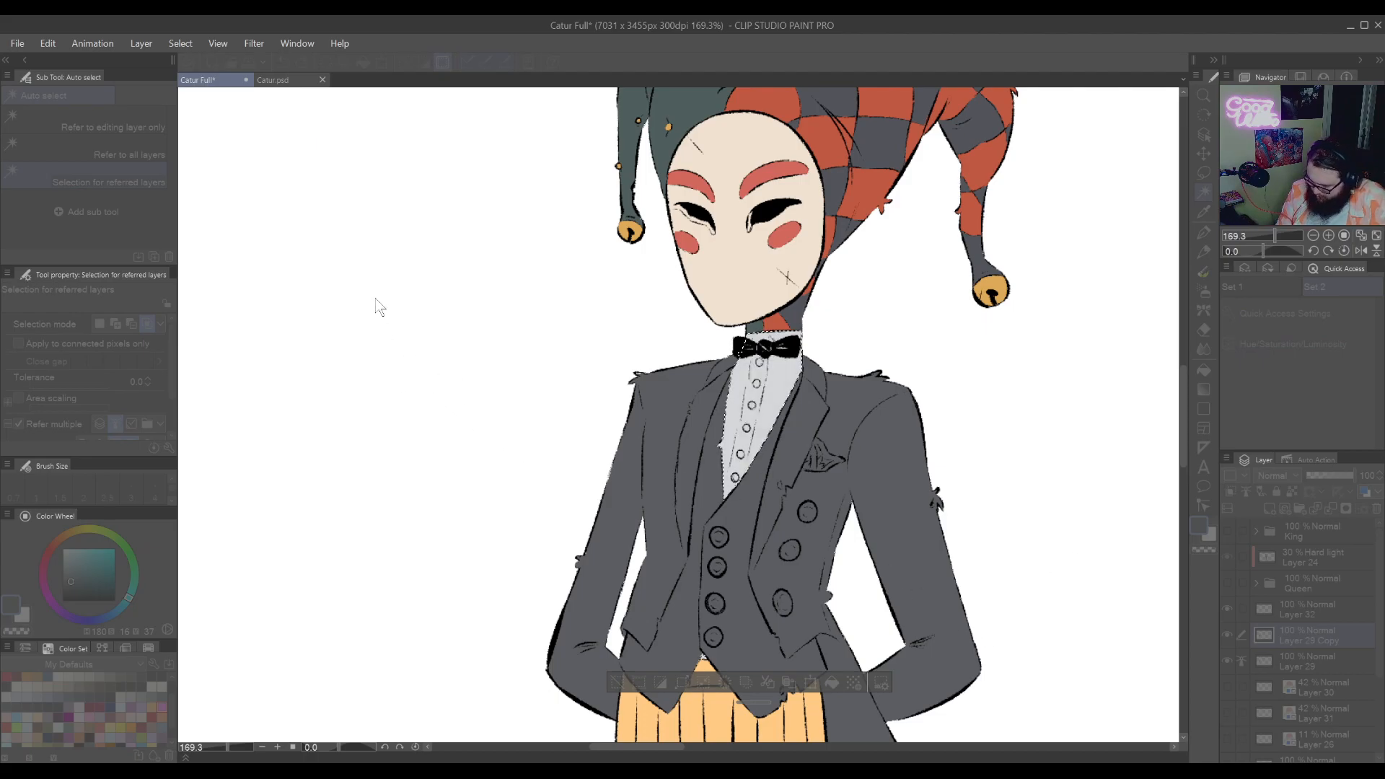
{"action": "left_click", "coordinate": [414, 356]}
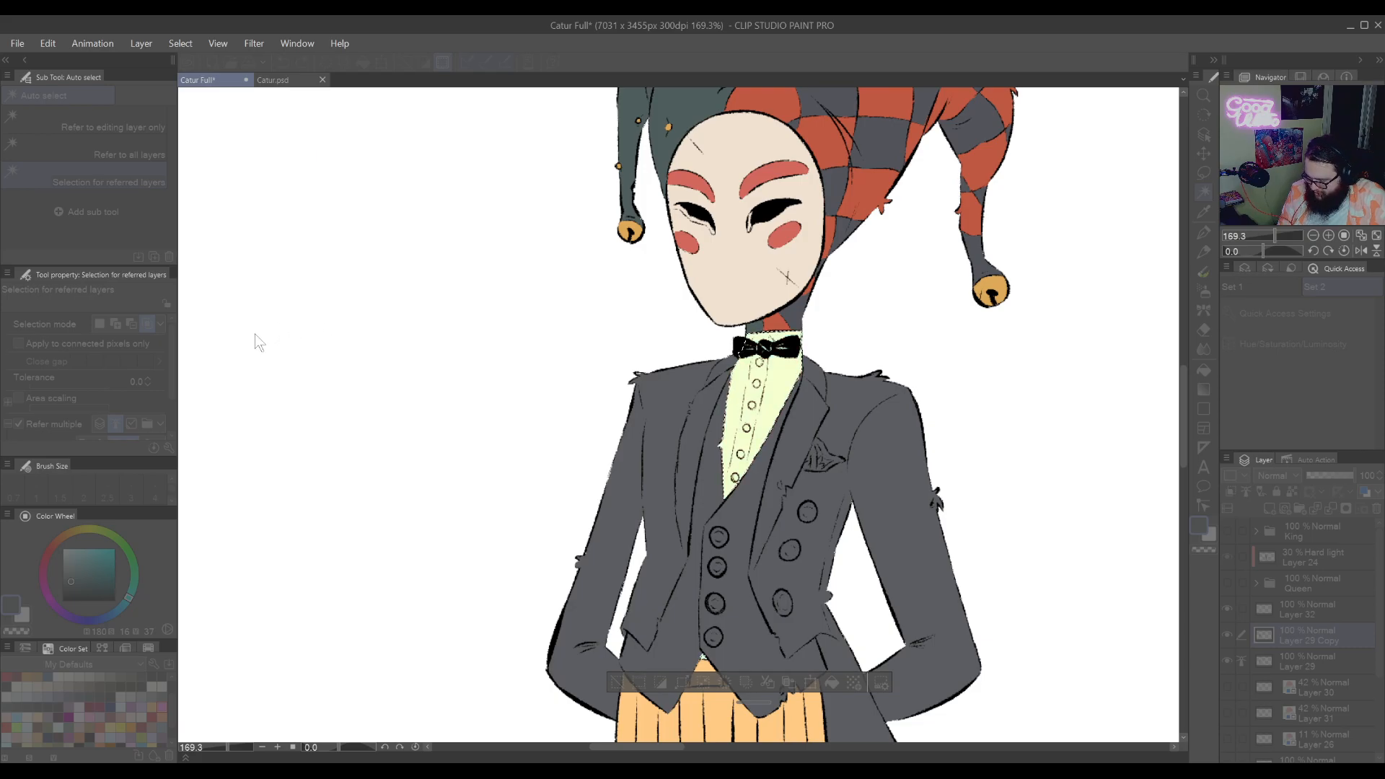
{"action": "left_click_drag", "start_coordinate": [256, 334], "coordinate": [241, 341]}
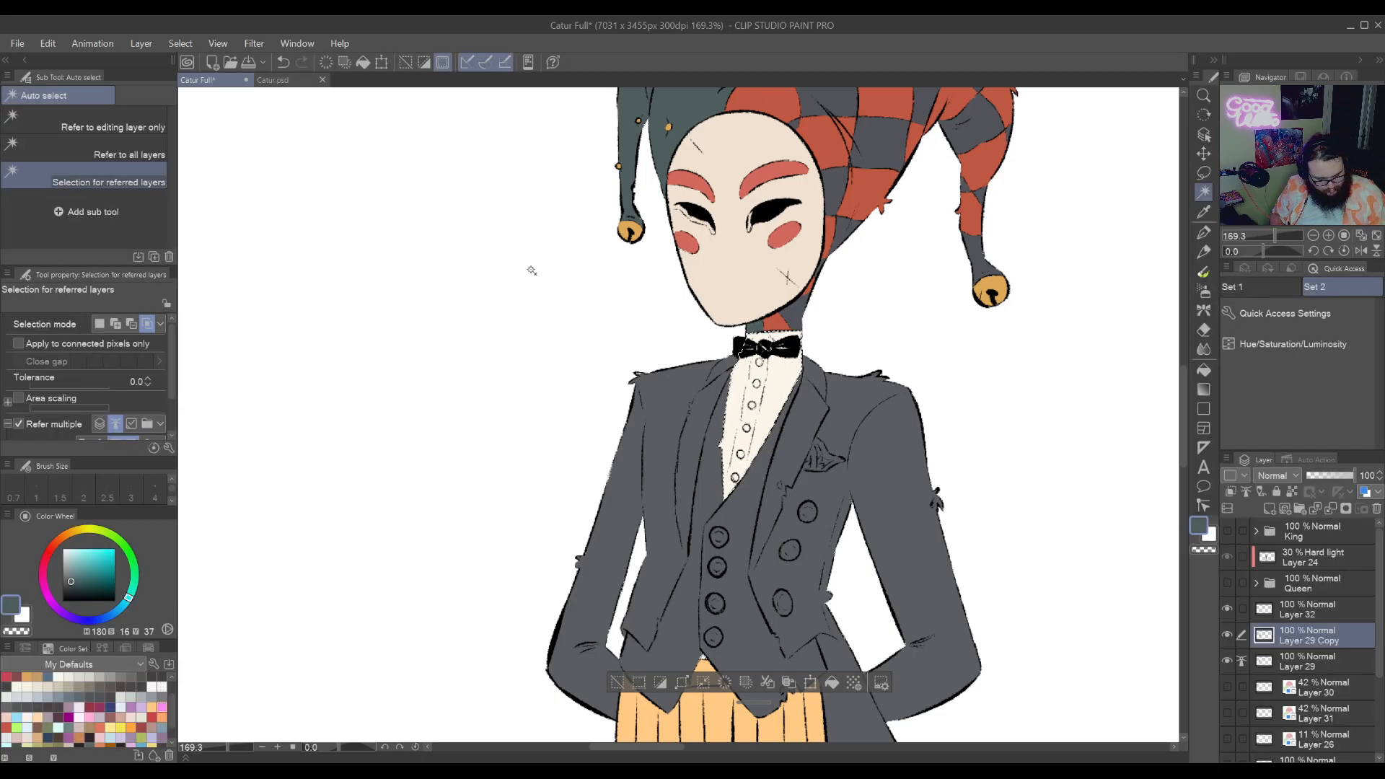
{"action": "key", "text": "ctrl+d"}
Make Layer 29 the active layer and hide Layer 29 Copy
{"action": "left_click_drag", "start_coordinate": [878, 649], "coordinate": [1021, 569]}
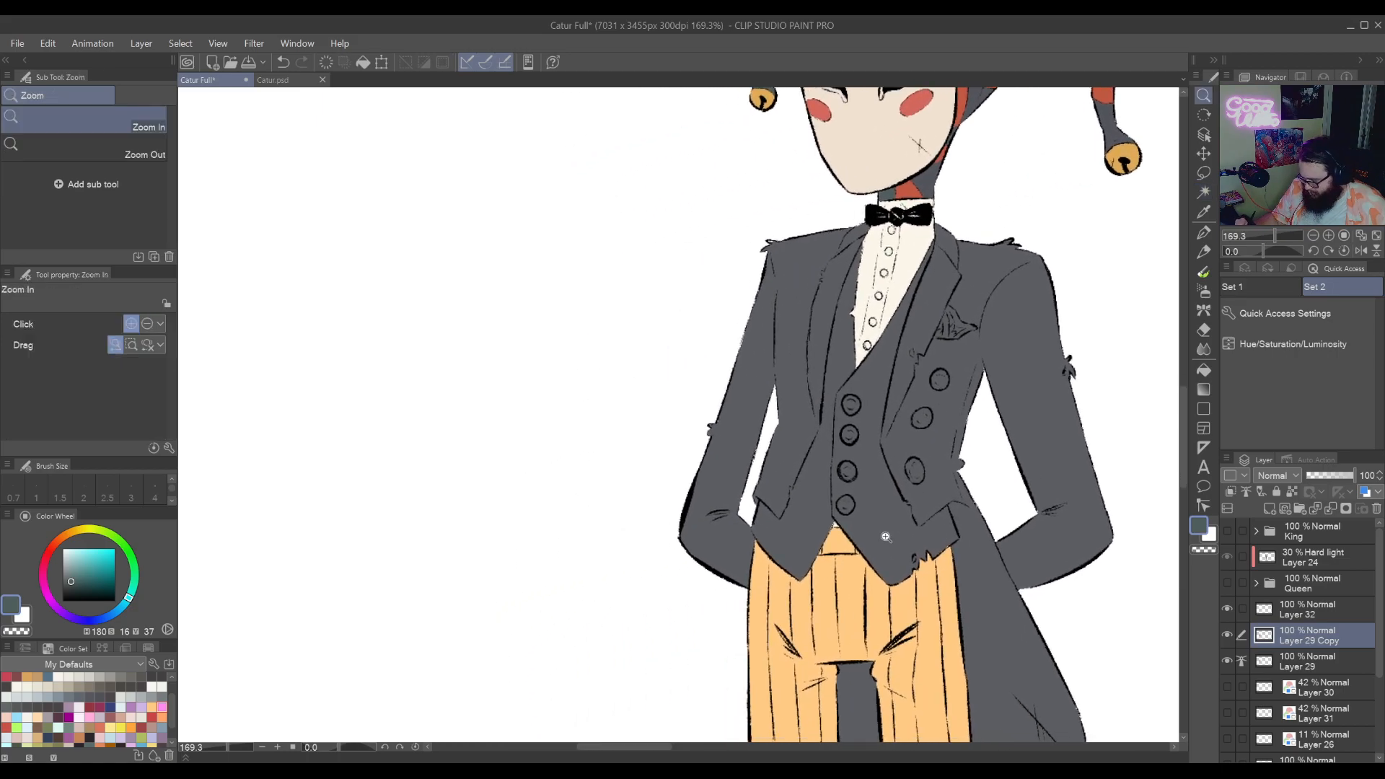
{"action": "left_click_drag", "start_coordinate": [840, 573], "coordinate": [884, 497]}
{"action": "left_click_drag", "start_coordinate": [1020, 448], "coordinate": [918, 587]}
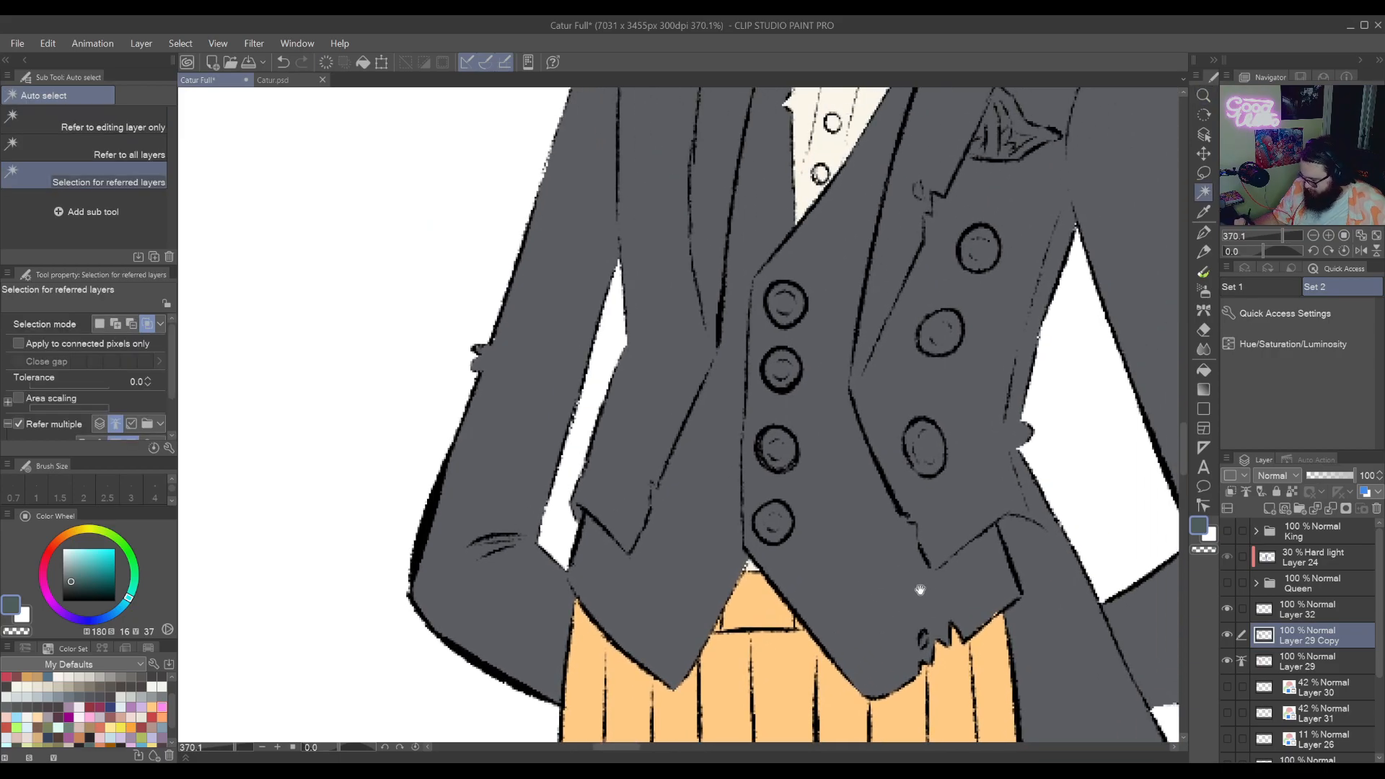
{"action": "left_click_drag", "start_coordinate": [1006, 711], "coordinate": [920, 607]}
{"action": "left_click_drag", "start_coordinate": [982, 657], "coordinate": [919, 632]}
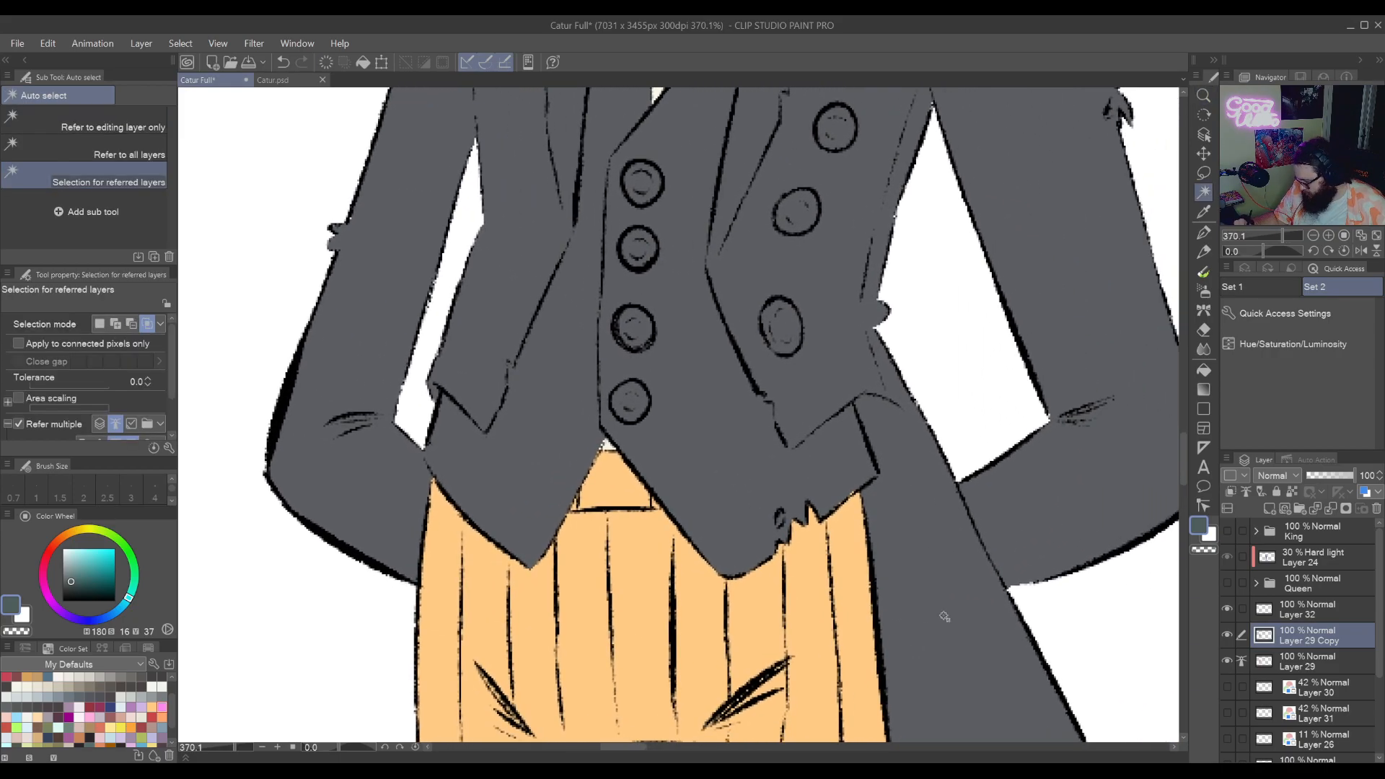
{"action": "left_click", "coordinate": [1288, 656]}
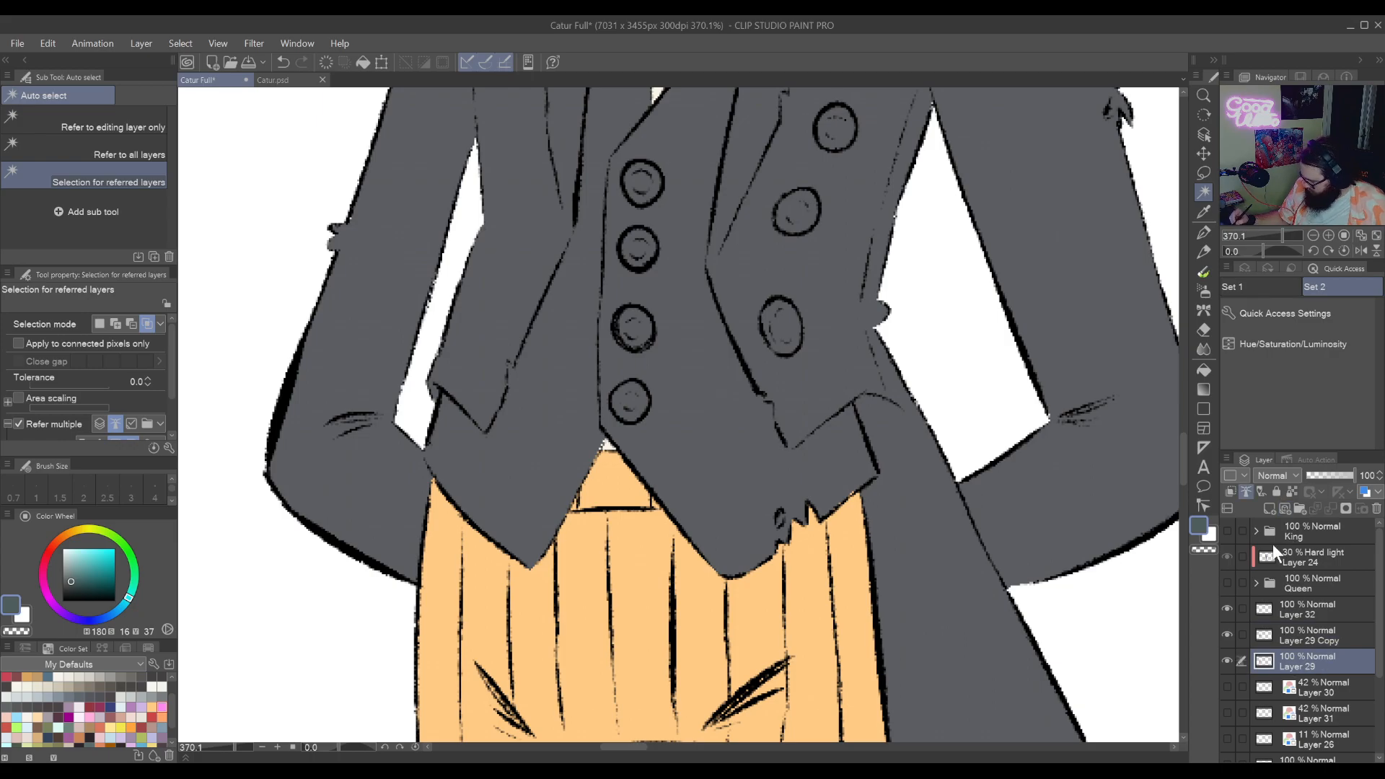
{"action": "left_click", "coordinate": [1227, 634]}
Sample the trousers' orange, lasso the small hole near the waistcoat's torn hem, fill it with that colour, and deselect
{"action": "left_click_drag", "start_coordinate": [779, 567], "coordinate": [829, 562], "text": "ctrl"}
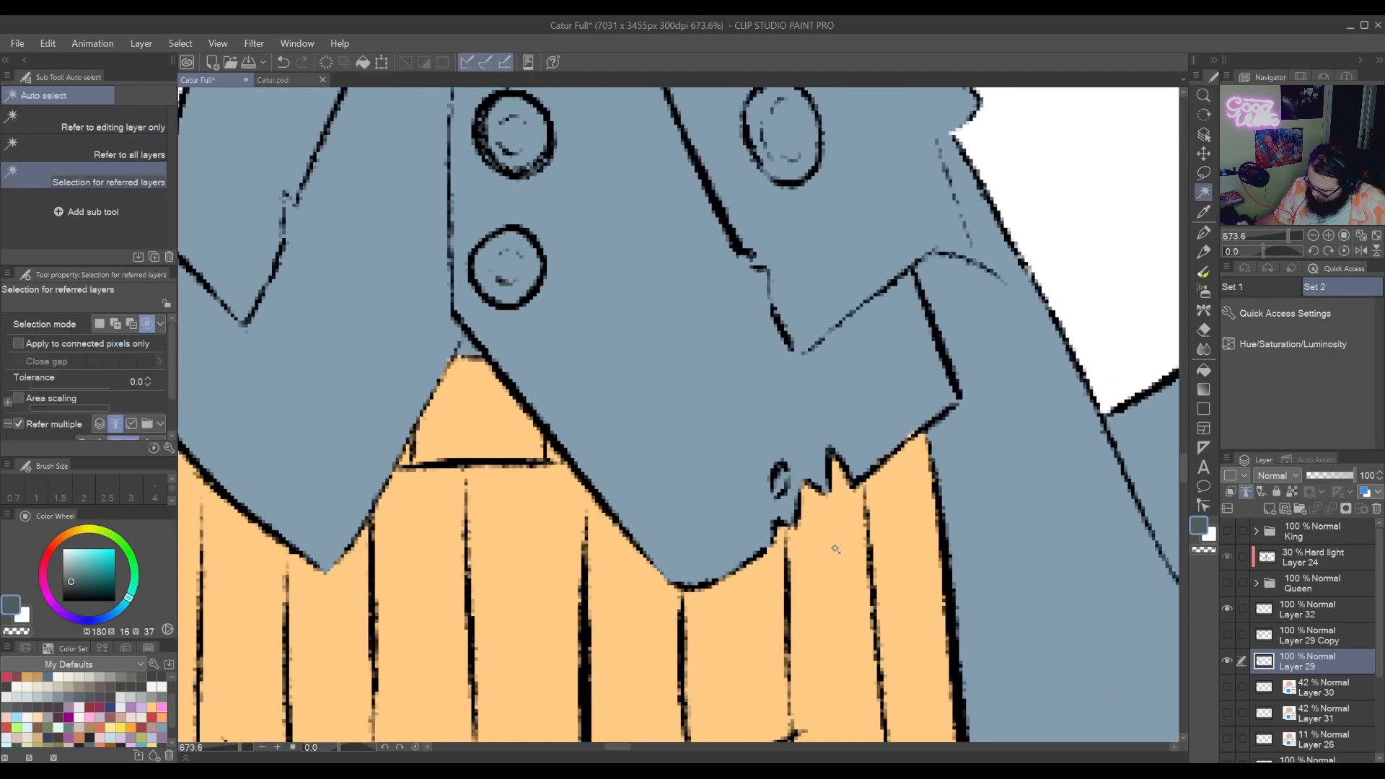
{"action": "right_click", "coordinate": [806, 532]}
{"action": "left_click_drag", "start_coordinate": [772, 481], "coordinate": [844, 528]}
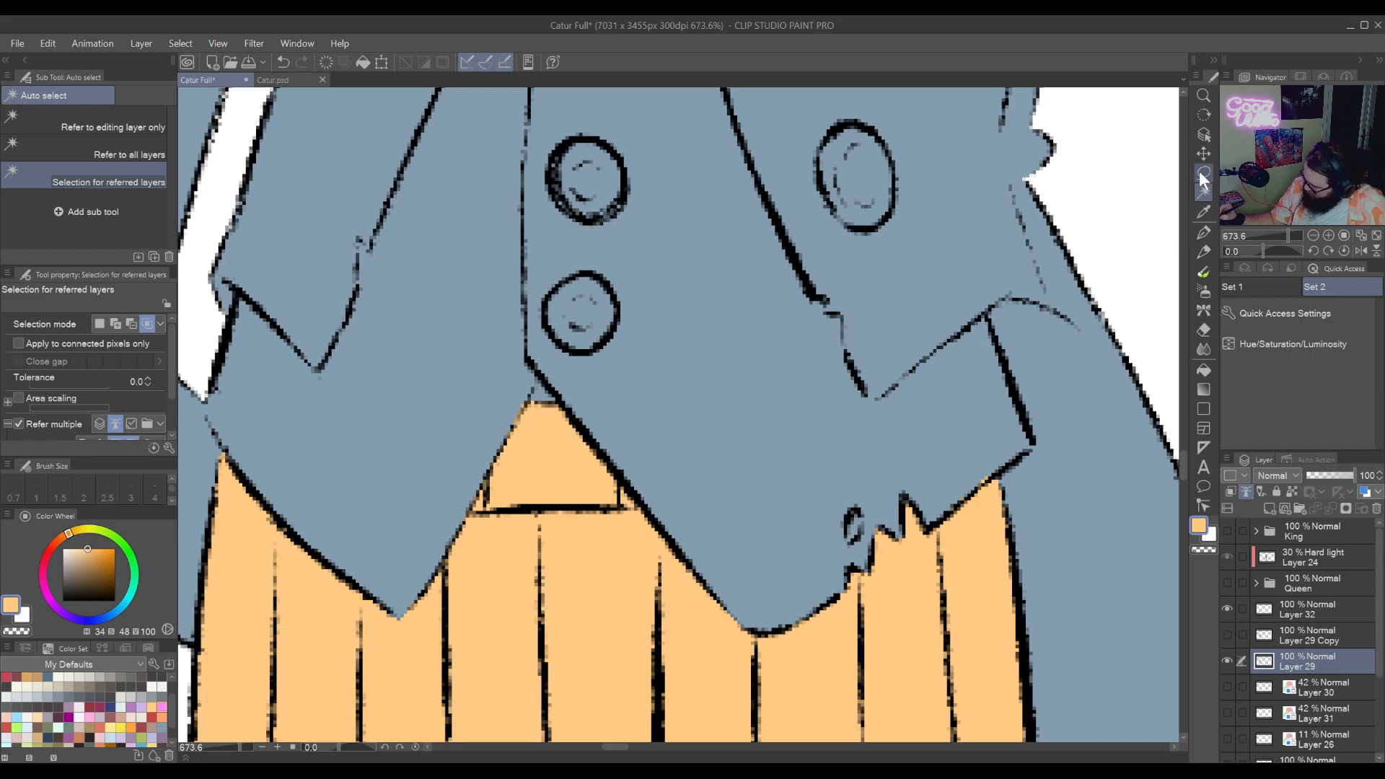
{"action": "key", "text": "m"}
{"action": "left_click_drag", "start_coordinate": [868, 514], "coordinate": [874, 510]}
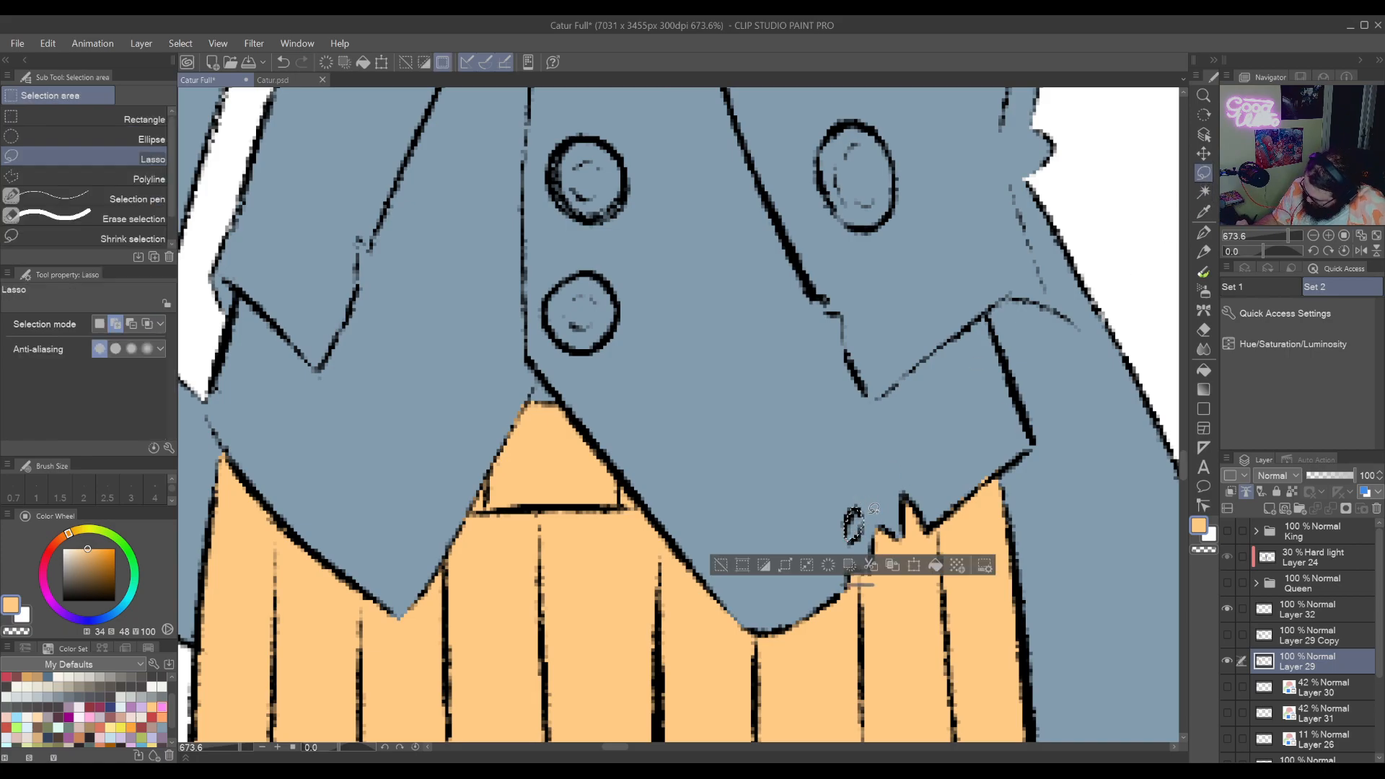
{"action": "left_click", "coordinate": [935, 565]}
{"action": "key", "text": "ctrl+d"}
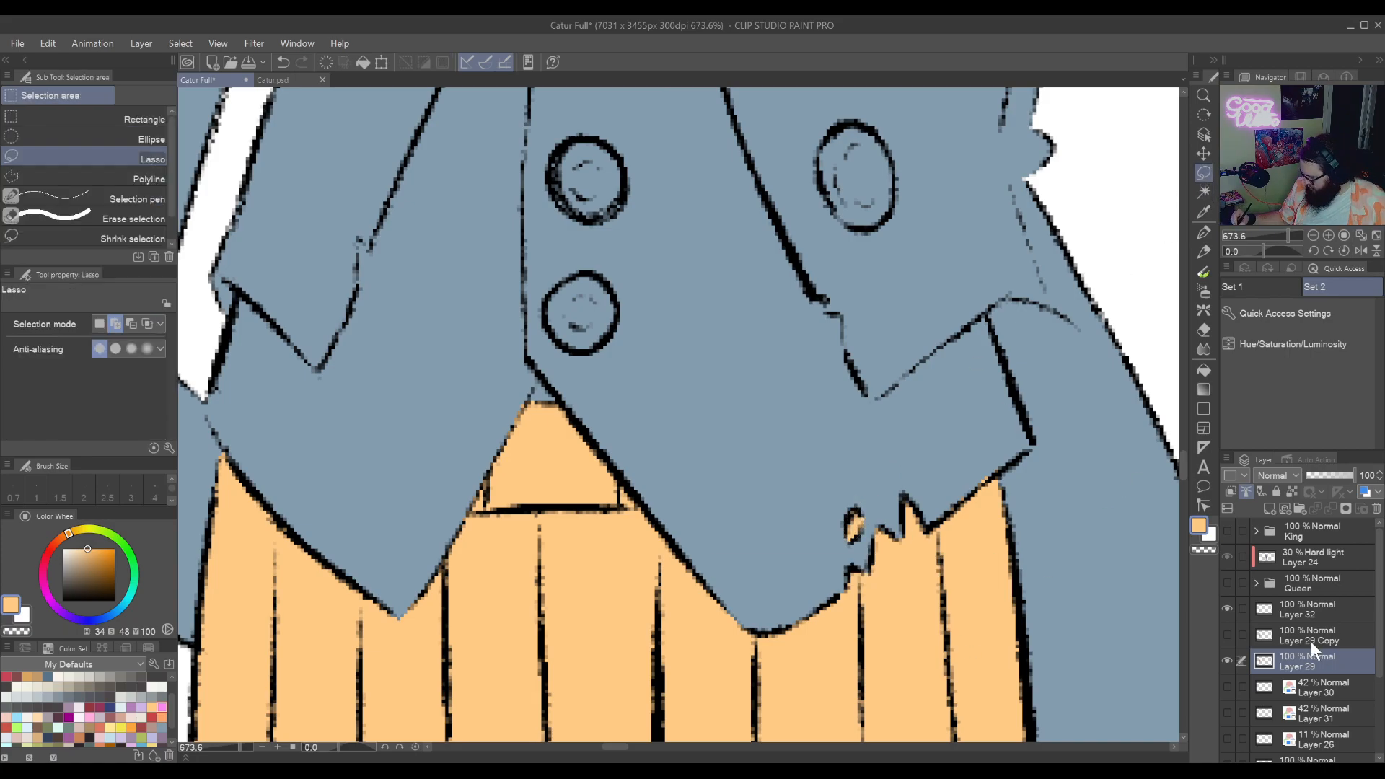
Show and activate Layer 29 Copy, auto-select the orange trouser areas including the hem hole, fill them with orange, and deselect
{"action": "left_click", "coordinate": [1313, 634]}
{"action": "left_click", "coordinate": [1227, 635]}
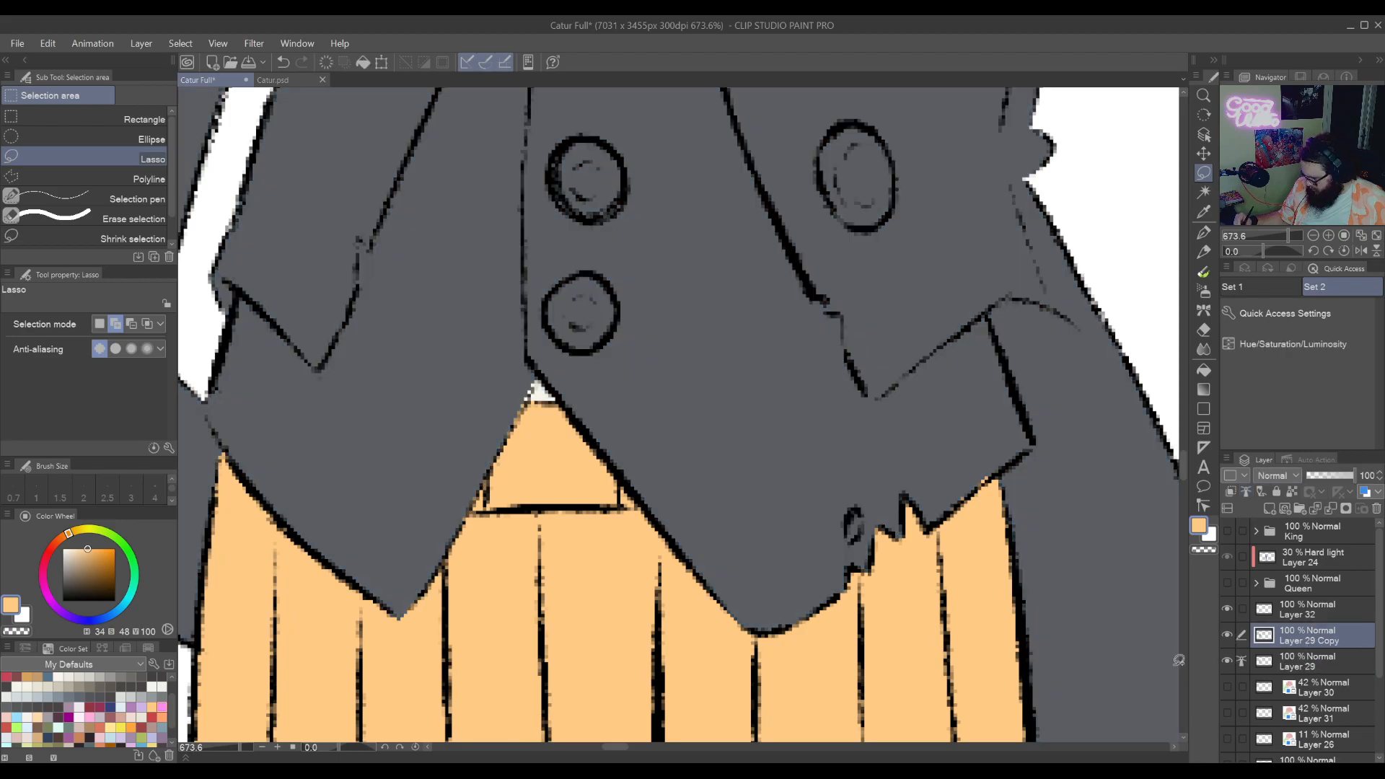
{"action": "left_click", "coordinate": [1203, 192]}
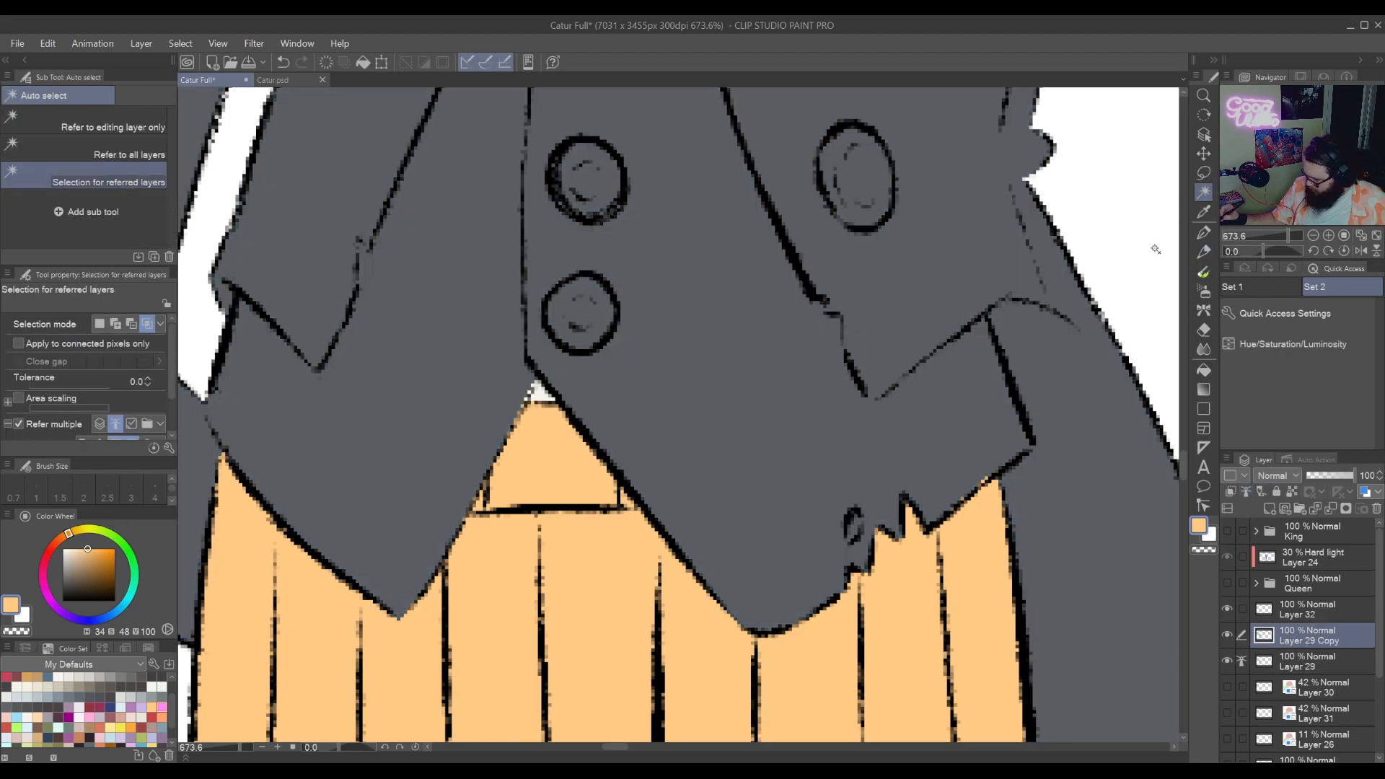
{"action": "left_click", "coordinate": [925, 592]}
{"action": "left_click", "coordinate": [875, 712]}
{"action": "key", "text": "ctrl+d"}
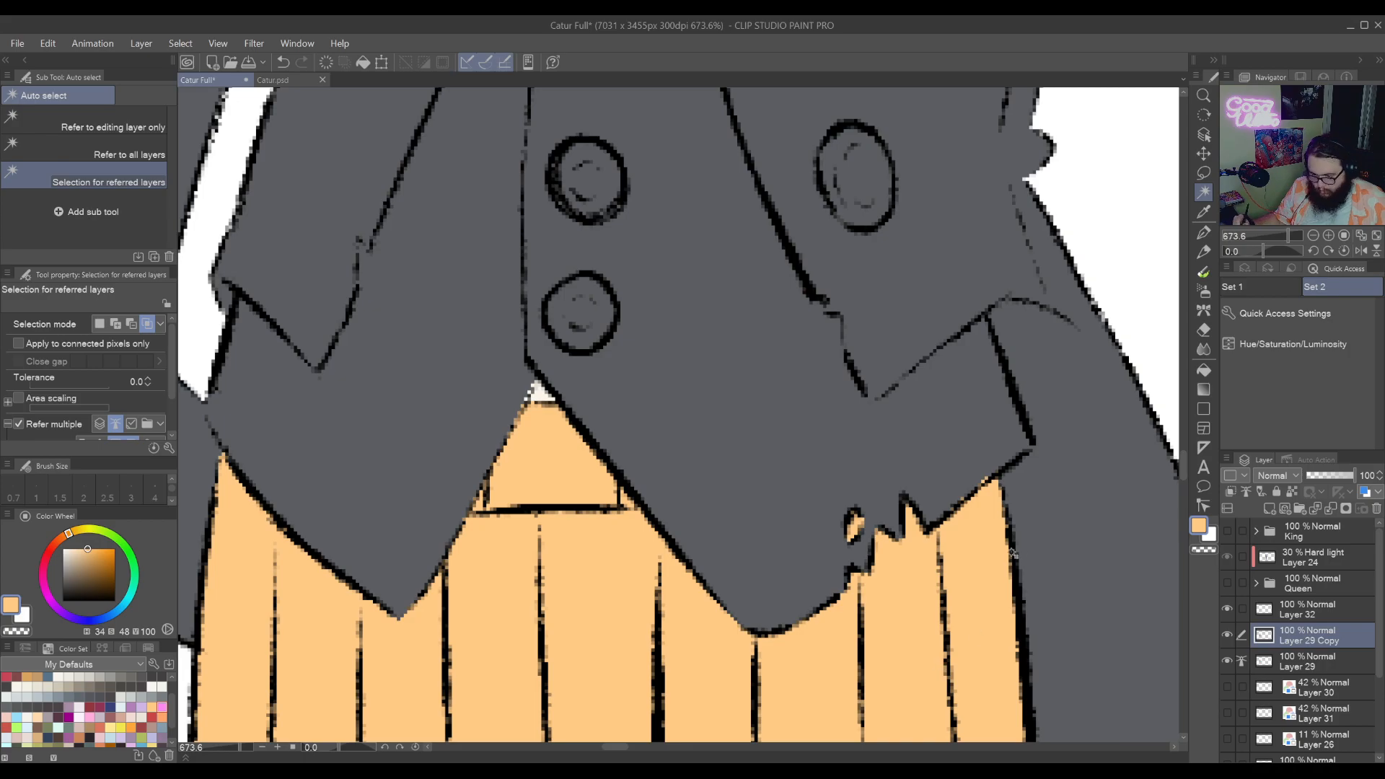
Lasso the coat beside the trousers, tracing the waistcoat's hem and side edge and looping loosely around the upper coat tail
{"action": "key", "text": "ctrl+space"}
{"action": "left_click_drag", "start_coordinate": [1053, 450], "coordinate": [967, 498]}
{"action": "left_click_drag", "start_coordinate": [1025, 588], "coordinate": [902, 576]}
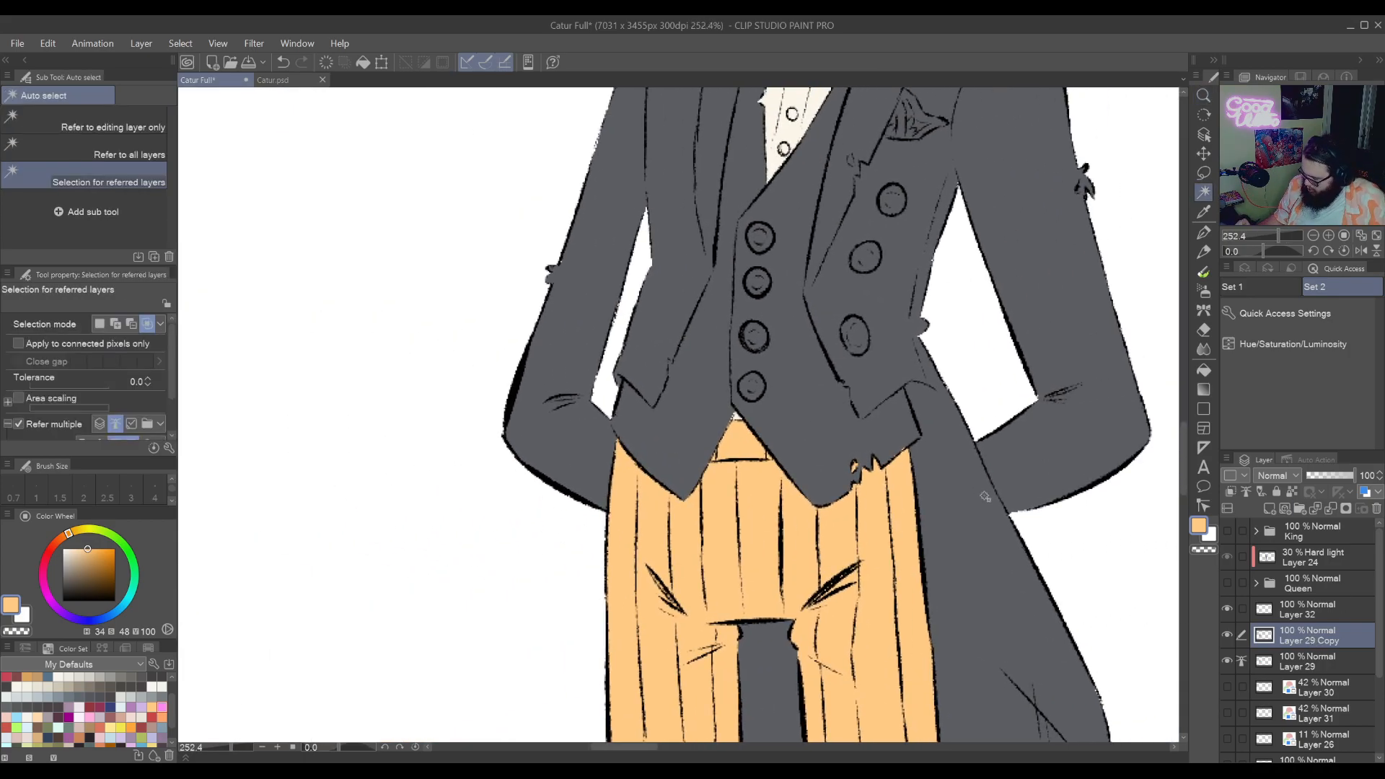
{"action": "left_click_drag", "start_coordinate": [1006, 393], "coordinate": [953, 580]}
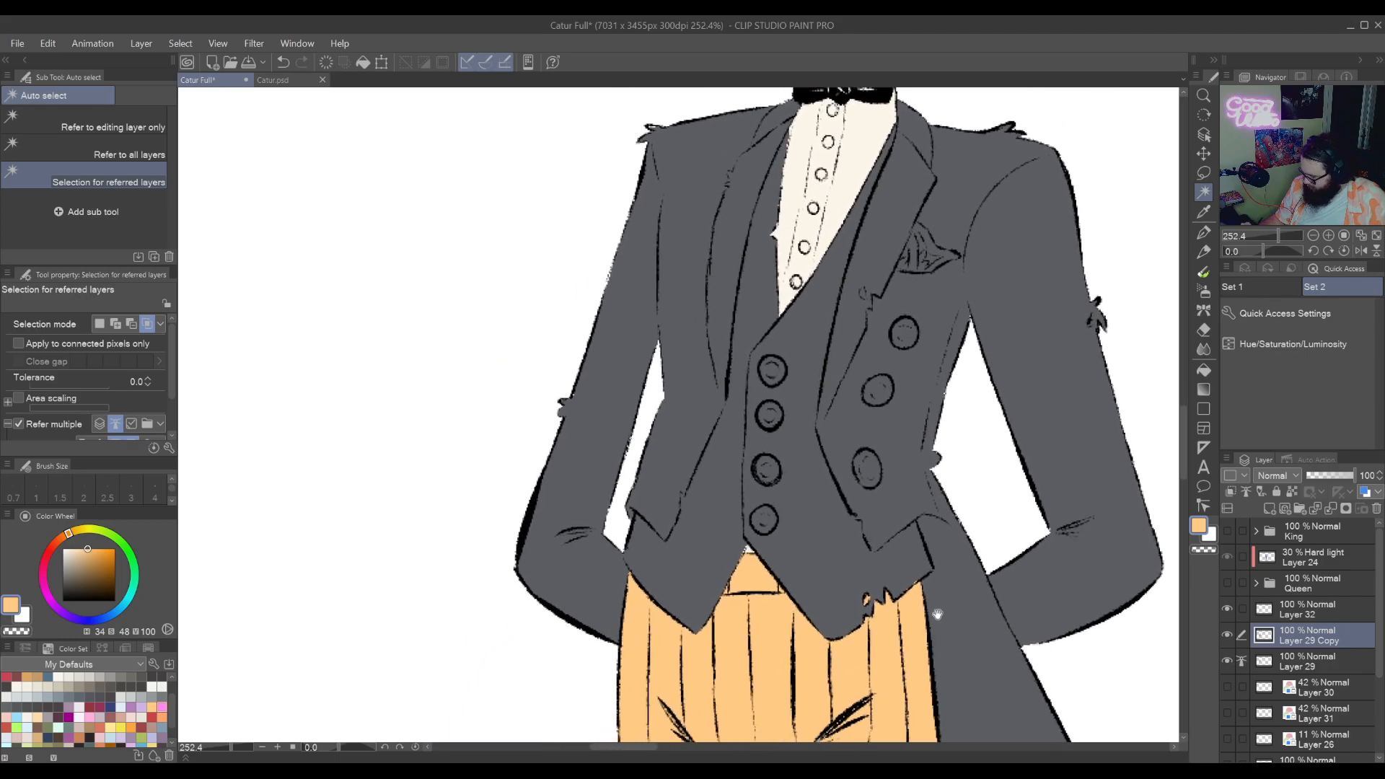
{"action": "left_click", "coordinate": [1204, 172]}
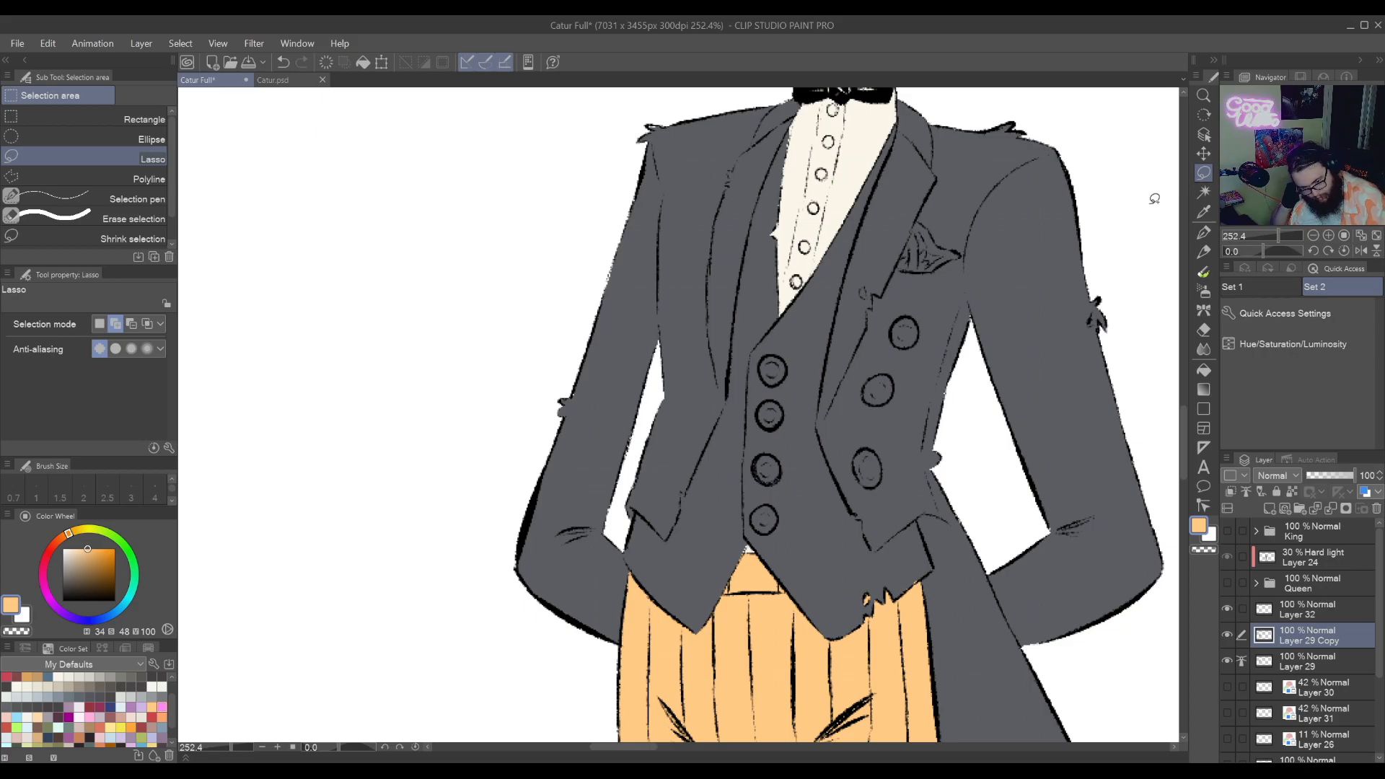
{"action": "mouse_move", "coordinate": [961, 626]}
{"action": "left_mouse_down"}
{"action": "mouse_move", "coordinate": [910, 507]}
{"action": "mouse_move", "coordinate": [921, 510]}
{"action": "mouse_move", "coordinate": [930, 481]}
{"action": "mouse_move", "coordinate": [859, 587]}
{"action": "mouse_move", "coordinate": [872, 566]}
{"action": "mouse_move", "coordinate": [859, 633]}
{"action": "mouse_move", "coordinate": [903, 526]}
{"action": "mouse_move", "coordinate": [892, 507]}
{"action": "left_mouse_up"}
{"action": "key", "text": "ctrl+space"}
{"action": "key", "text": "shift+space"}
{"action": "key", "text": "ctrl+space"}
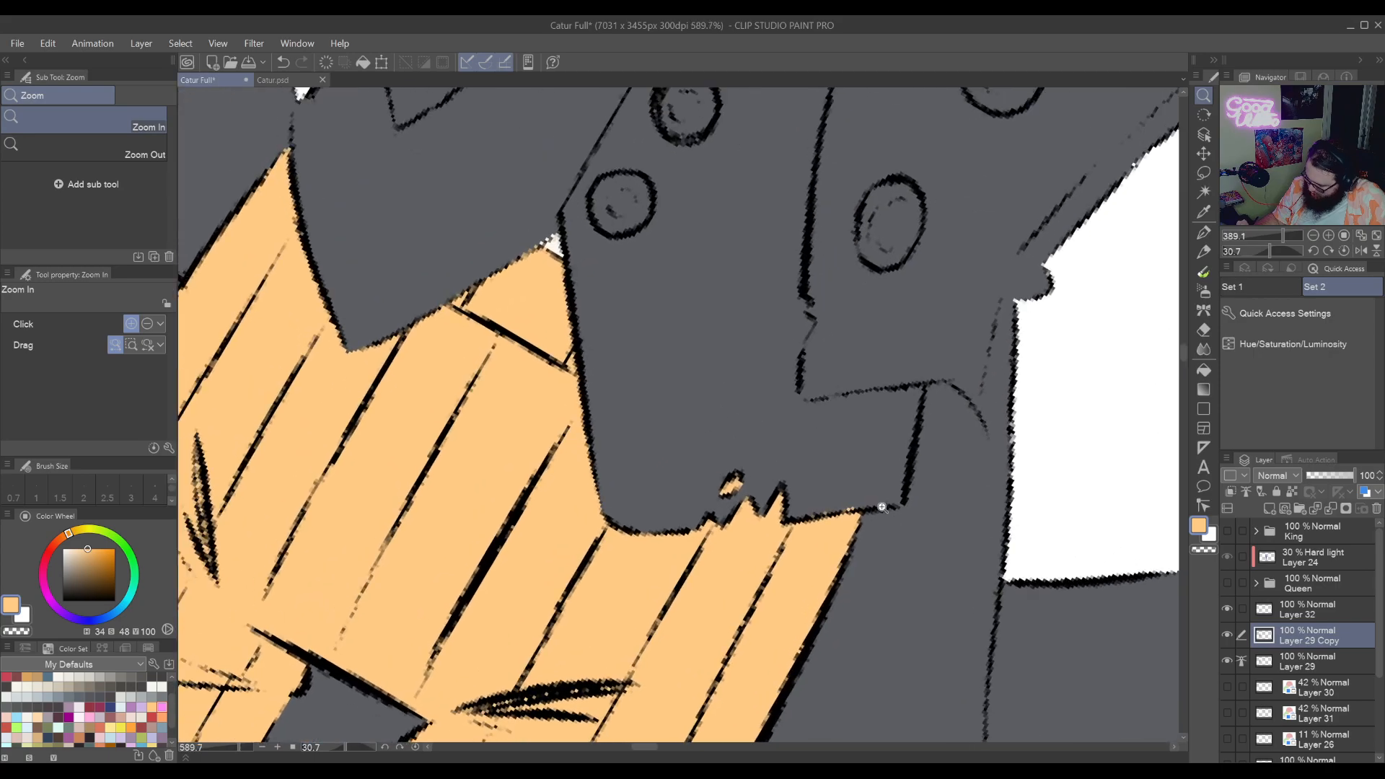
{"action": "mouse_move", "coordinate": [831, 564]}
{"action": "left_mouse_down"}
{"action": "mouse_move", "coordinate": [859, 508]}
{"action": "mouse_move", "coordinate": [907, 499]}
{"action": "mouse_move", "coordinate": [915, 463]}
{"action": "left_mouse_up"}
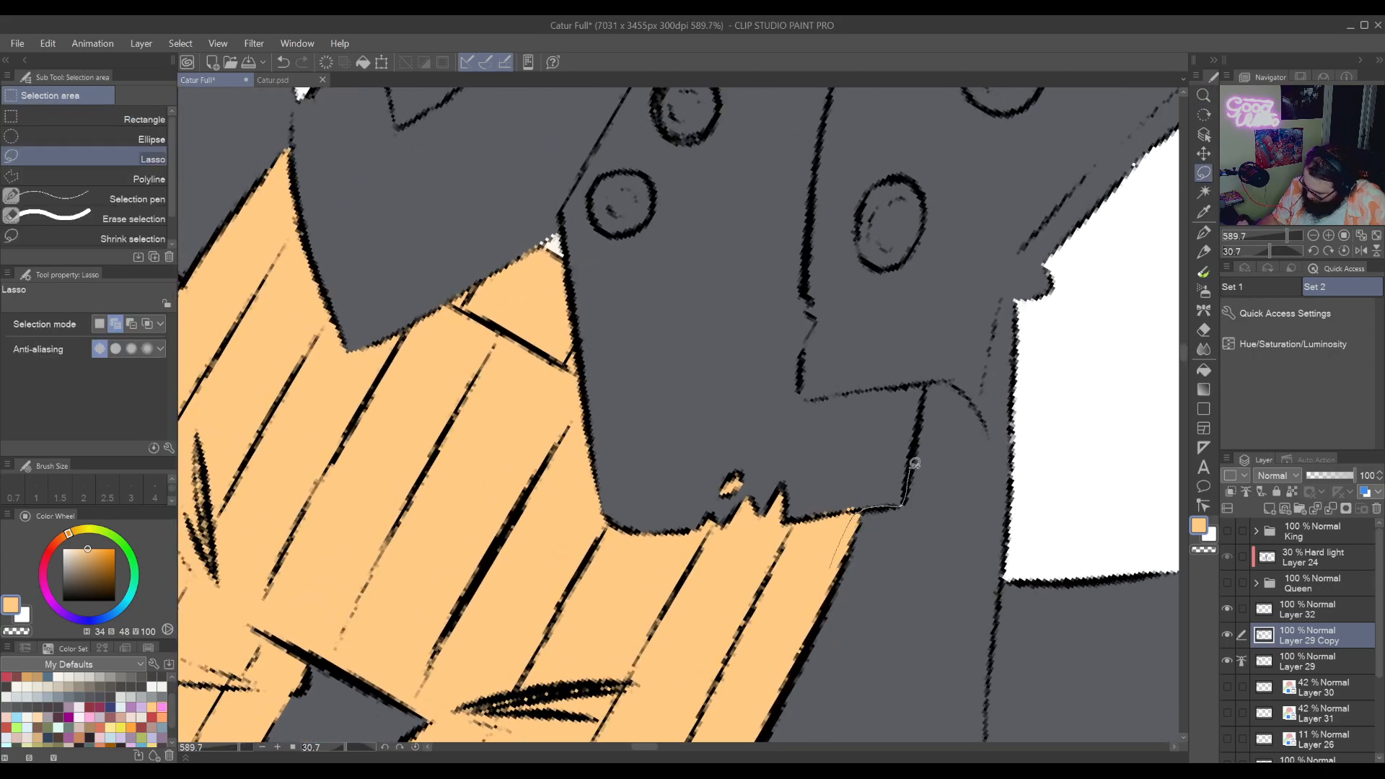
{"action": "mouse_move", "coordinate": [941, 349]}
{"action": "left_mouse_down"}
{"action": "mouse_move", "coordinate": [1067, 276]}
{"action": "mouse_move", "coordinate": [1071, 598]}
{"action": "mouse_move", "coordinate": [829, 649]}
{"action": "left_mouse_up"}
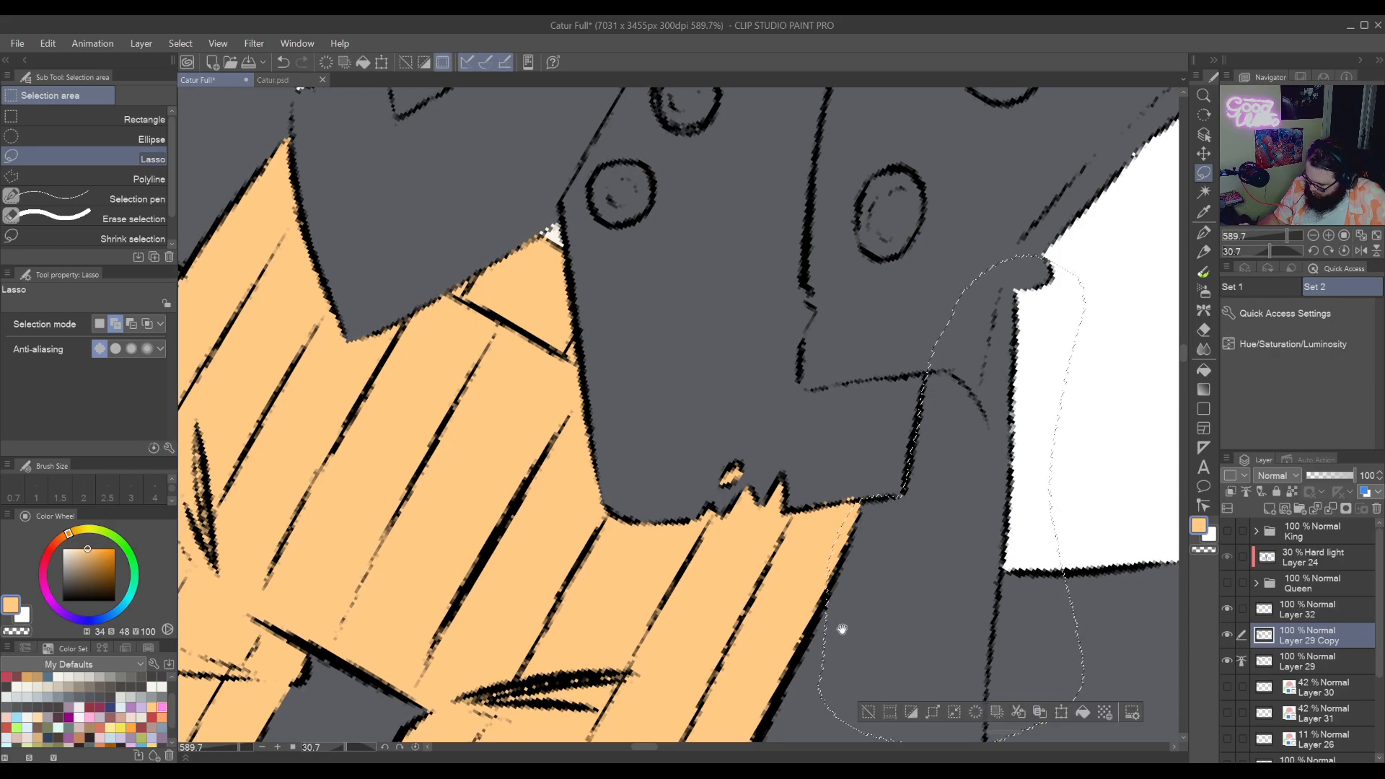
Extend the selection down the trousers' outer edge and around the rest of the coat tail to its pointed tip
{"action": "scroll", "coordinate": [842, 629], "scroll_direction": "down", "scroll_amount": 5}
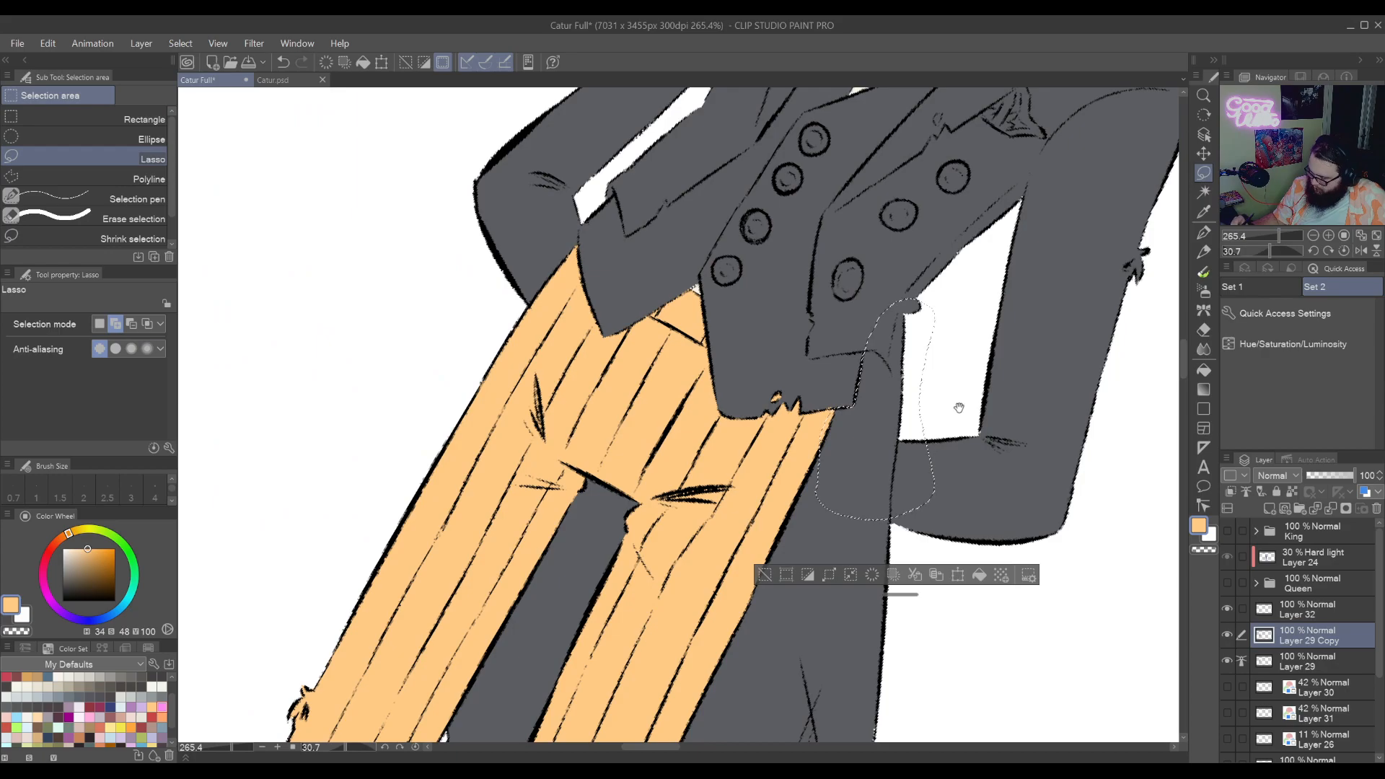
{"action": "left_click_drag", "start_coordinate": [1045, 304], "coordinate": [999, 553]}
{"action": "mouse_move", "coordinate": [868, 698]}
{"action": "left_mouse_down"}
{"action": "mouse_move", "coordinate": [898, 476]}
{"action": "mouse_move", "coordinate": [974, 352]}
{"action": "left_mouse_up"}
{"action": "left_click_drag", "start_coordinate": [893, 317], "coordinate": [682, 714]}
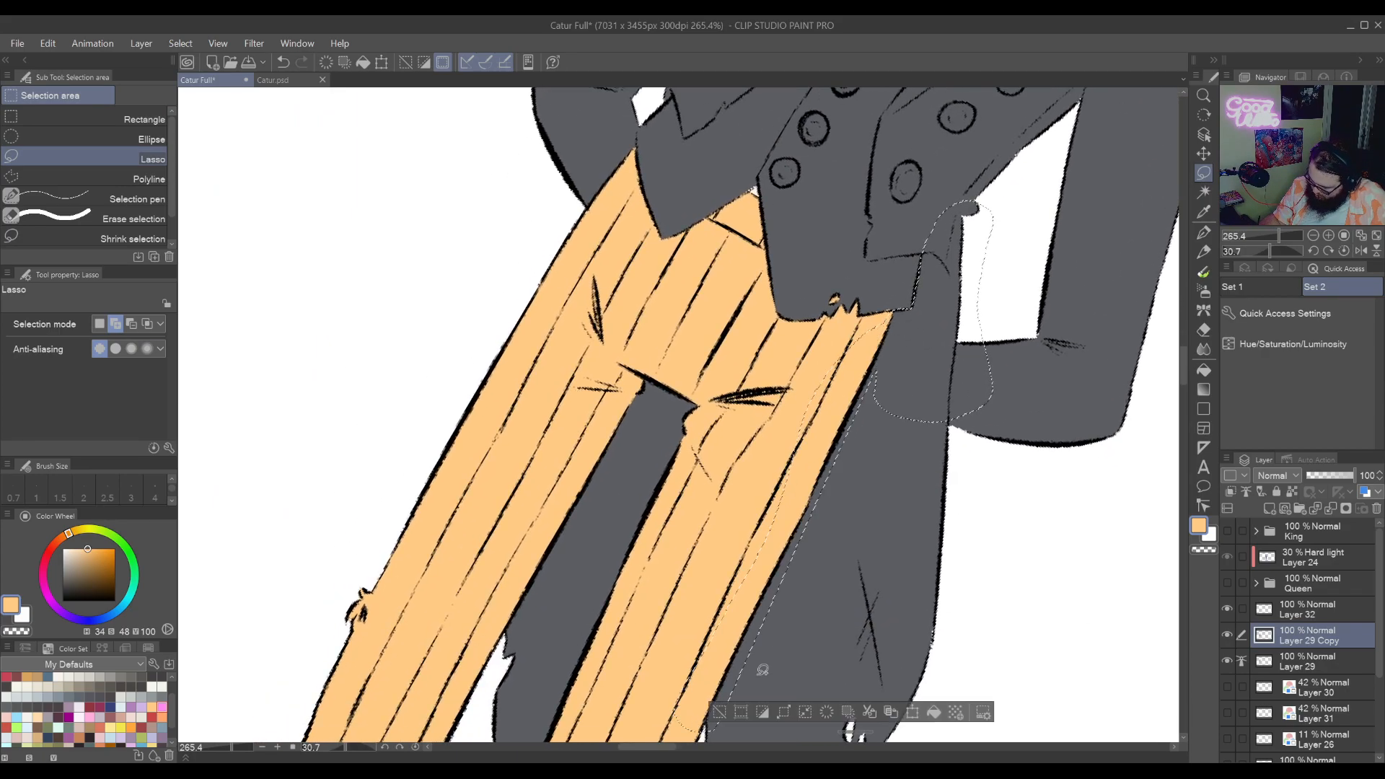
{"action": "mouse_move", "coordinate": [731, 634]}
{"action": "left_mouse_down"}
{"action": "mouse_move", "coordinate": [769, 484]}
{"action": "mouse_move", "coordinate": [728, 687]}
{"action": "mouse_move", "coordinate": [974, 635]}
{"action": "mouse_move", "coordinate": [1069, 329]}
{"action": "mouse_move", "coordinate": [1010, 246]}
{"action": "left_mouse_up"}
{"action": "mouse_move", "coordinate": [894, 481]}
{"action": "left_mouse_down"}
{"action": "mouse_move", "coordinate": [1040, 267]}
{"action": "mouse_move", "coordinate": [1023, 218]}
{"action": "mouse_move", "coordinate": [942, 179]}
{"action": "mouse_move", "coordinate": [896, 192]}
{"action": "mouse_move", "coordinate": [844, 425]}
{"action": "left_mouse_up"}
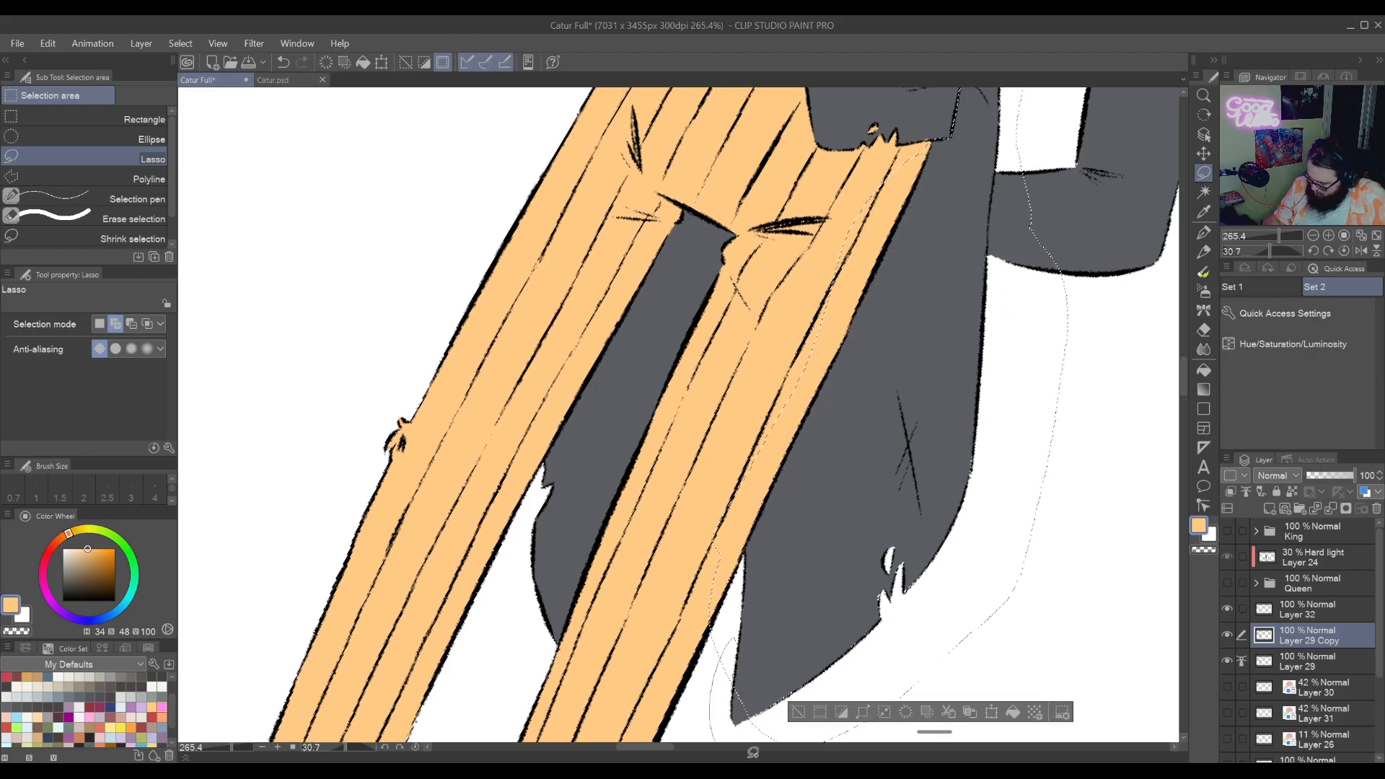
Add the coat tail section between the trouser legs and a loose loop through the jacket's body to the selection
{"action": "left_click_drag", "start_coordinate": [745, 564], "coordinate": [914, 568]}
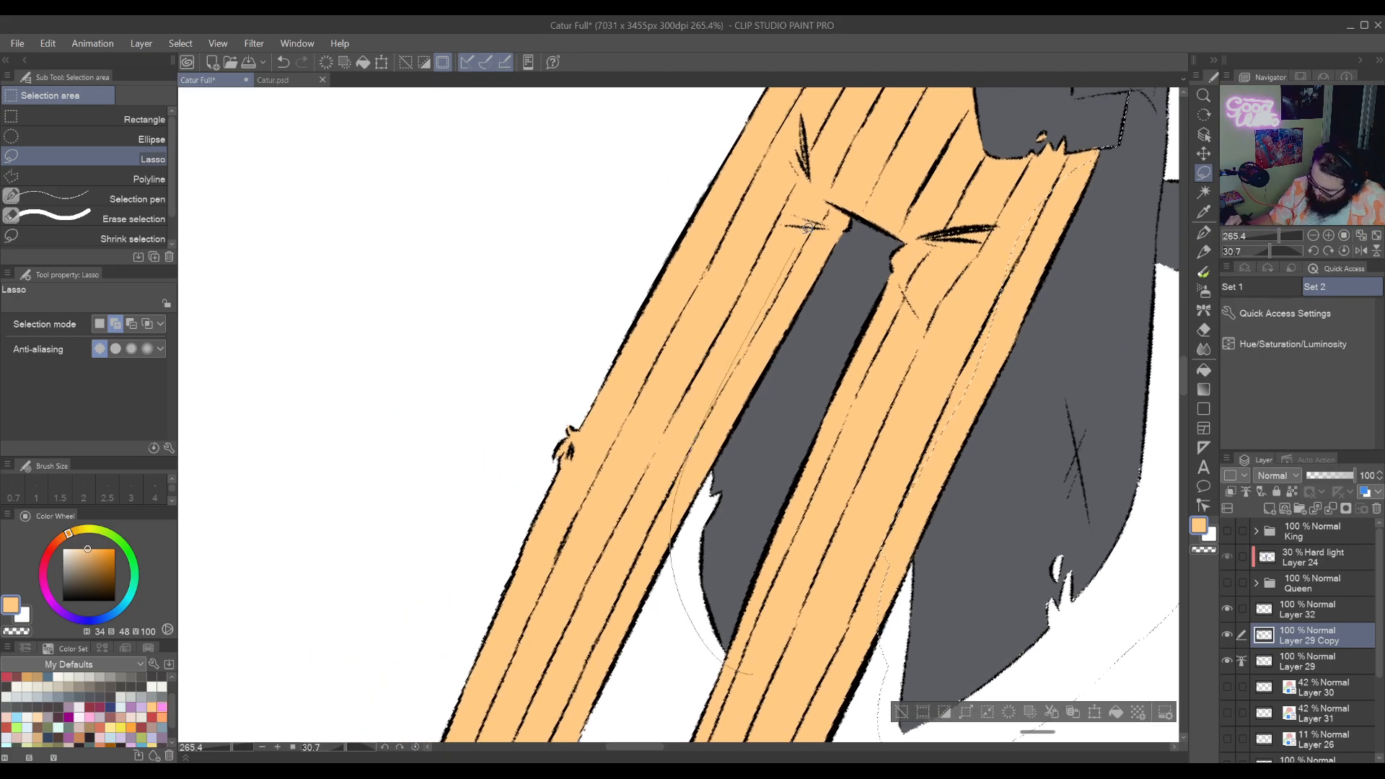
{"action": "left_click_drag", "start_coordinate": [1154, 225], "coordinate": [766, 640]}
{"action": "mouse_move", "coordinate": [794, 509]}
{"action": "left_mouse_down"}
{"action": "mouse_move", "coordinate": [783, 587]}
{"action": "mouse_move", "coordinate": [707, 543]}
{"action": "mouse_move", "coordinate": [708, 476]}
{"action": "mouse_move", "coordinate": [791, 365]}
{"action": "mouse_move", "coordinate": [972, 223]}
{"action": "mouse_move", "coordinate": [1083, 320]}
{"action": "mouse_move", "coordinate": [1067, 584]}
{"action": "mouse_move", "coordinate": [933, 708]}
{"action": "mouse_move", "coordinate": [796, 722]}
{"action": "left_mouse_up"}
{"action": "left_click_drag", "start_coordinate": [868, 650], "coordinate": [877, 531]}
{"action": "mouse_move", "coordinate": [787, 667]}
{"action": "left_mouse_down"}
{"action": "mouse_move", "coordinate": [962, 636]}
{"action": "mouse_move", "coordinate": [808, 685]}
{"action": "left_mouse_up"}
{"action": "mouse_move", "coordinate": [722, 440]}
{"action": "left_mouse_down"}
{"action": "mouse_move", "coordinate": [817, 617]}
{"action": "mouse_move", "coordinate": [834, 454]}
{"action": "left_mouse_up"}
Extend the selection along the jacket front's lower hem and up its notched edge to the base of the lapel
{"action": "left_click_drag", "start_coordinate": [860, 610], "coordinate": [861, 466]}
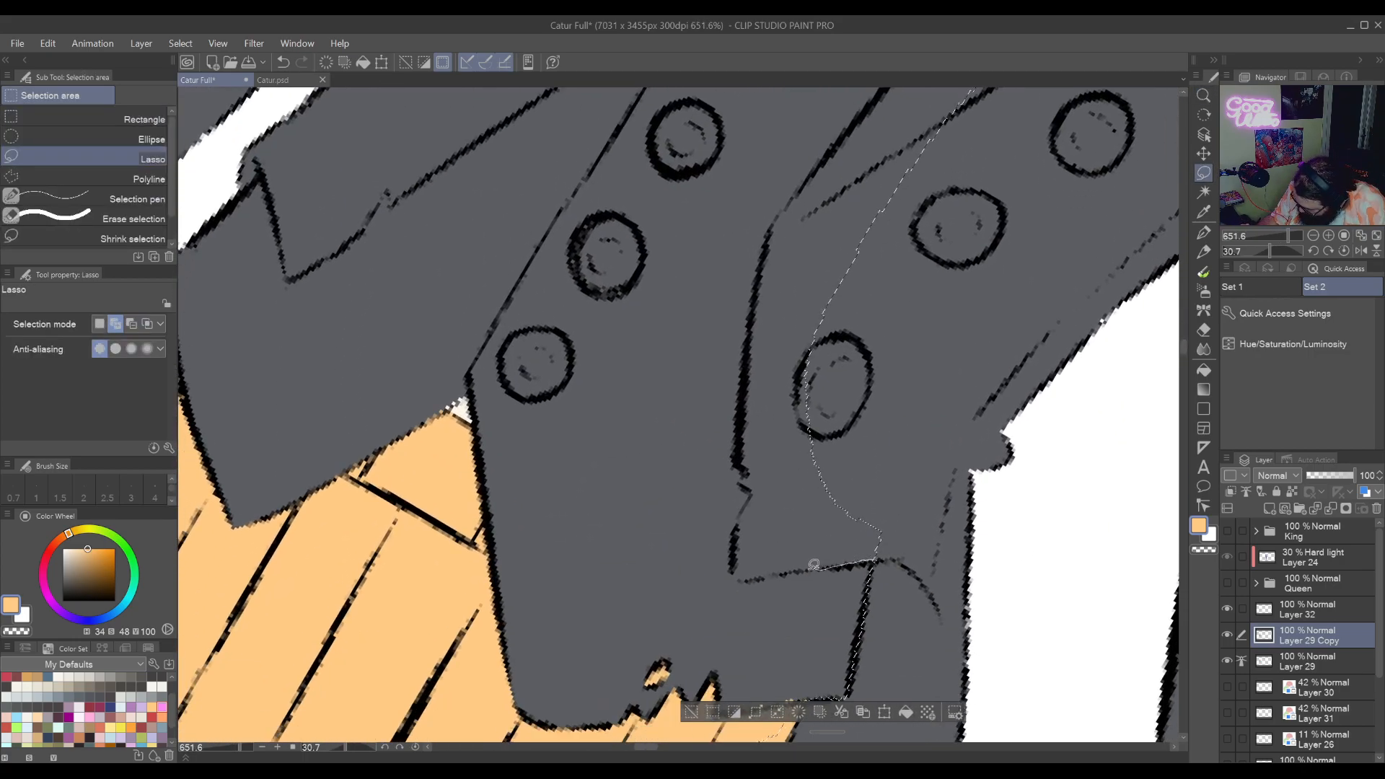
{"action": "left_click_drag", "start_coordinate": [740, 519], "coordinate": [755, 490]}
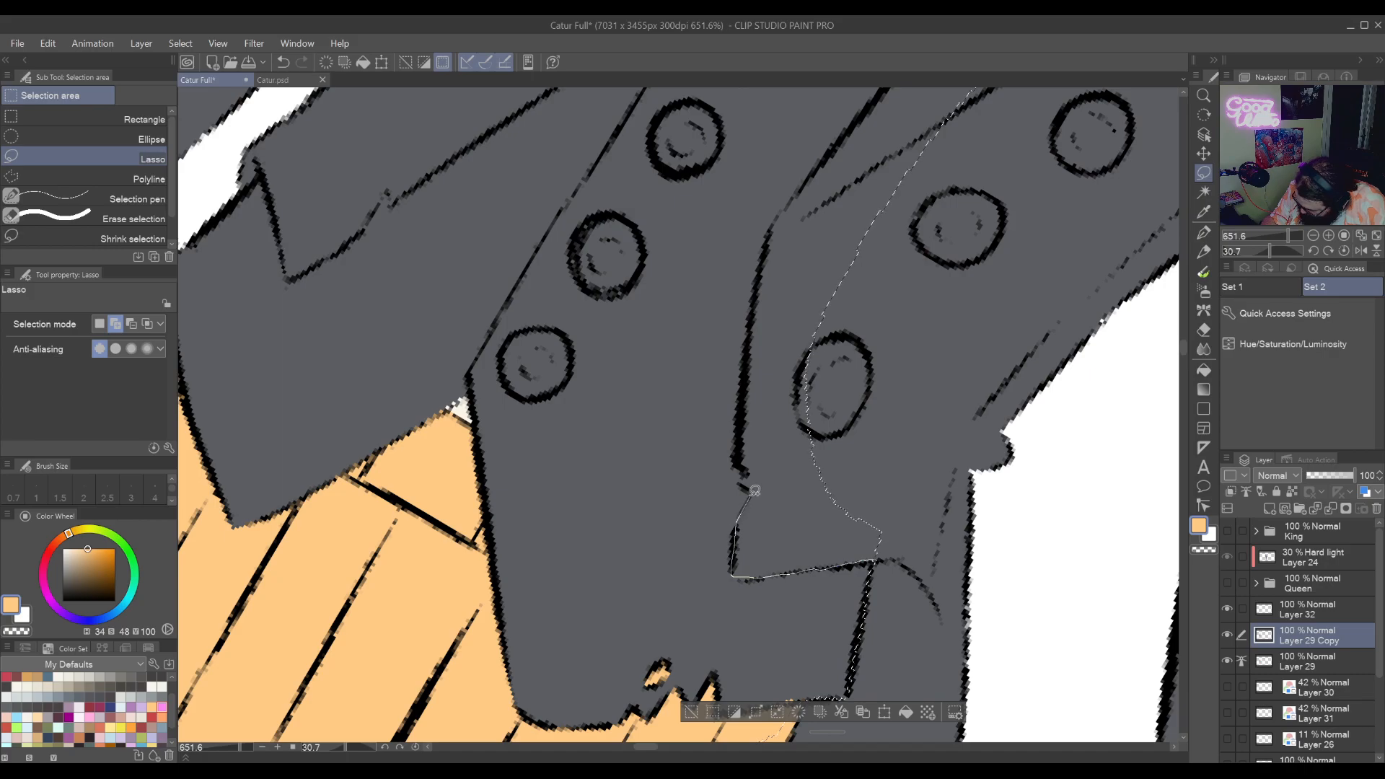
{"action": "left_click_drag", "start_coordinate": [736, 436], "coordinate": [746, 365]}
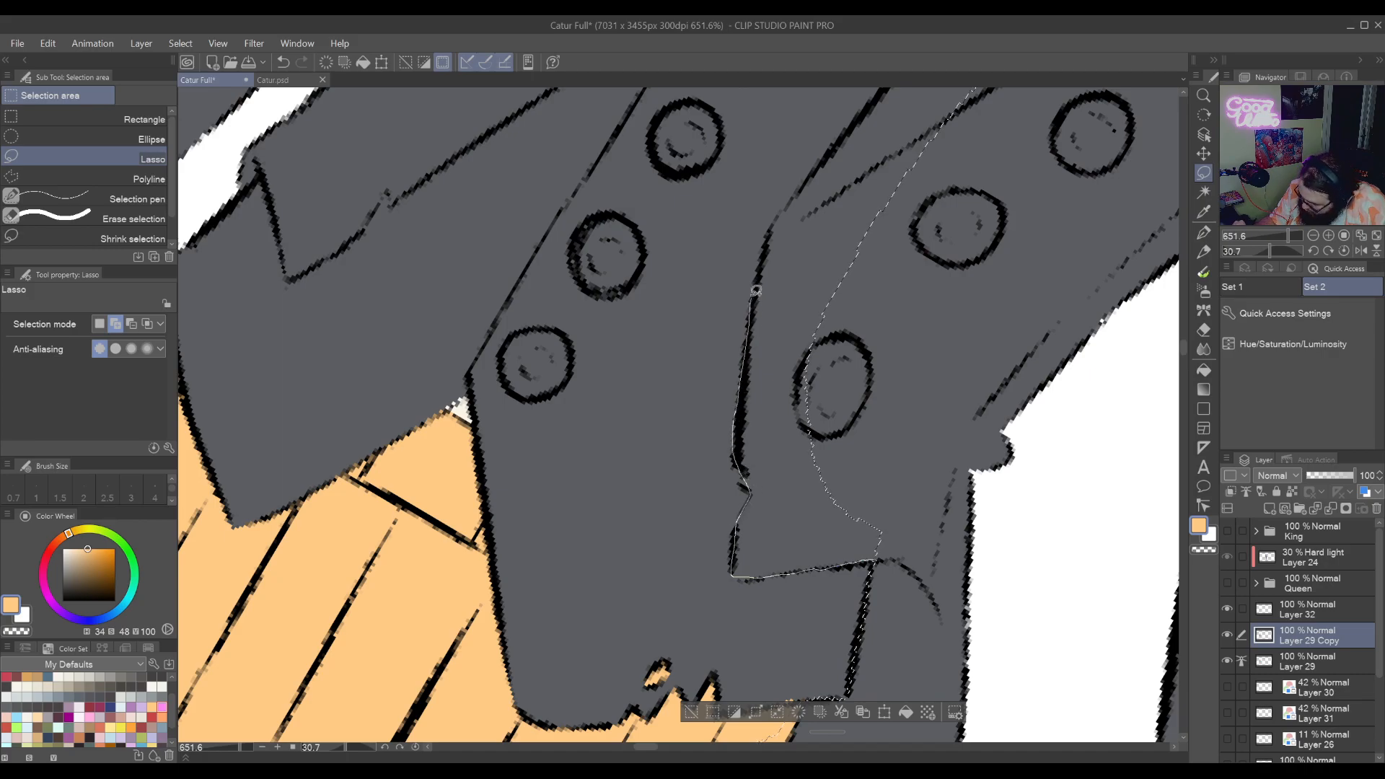
{"action": "mouse_move", "coordinate": [756, 290]}
{"action": "left_mouse_down"}
{"action": "mouse_move", "coordinate": [784, 221]}
{"action": "mouse_move", "coordinate": [976, 191]}
{"action": "mouse_move", "coordinate": [915, 489]}
{"action": "left_mouse_up"}
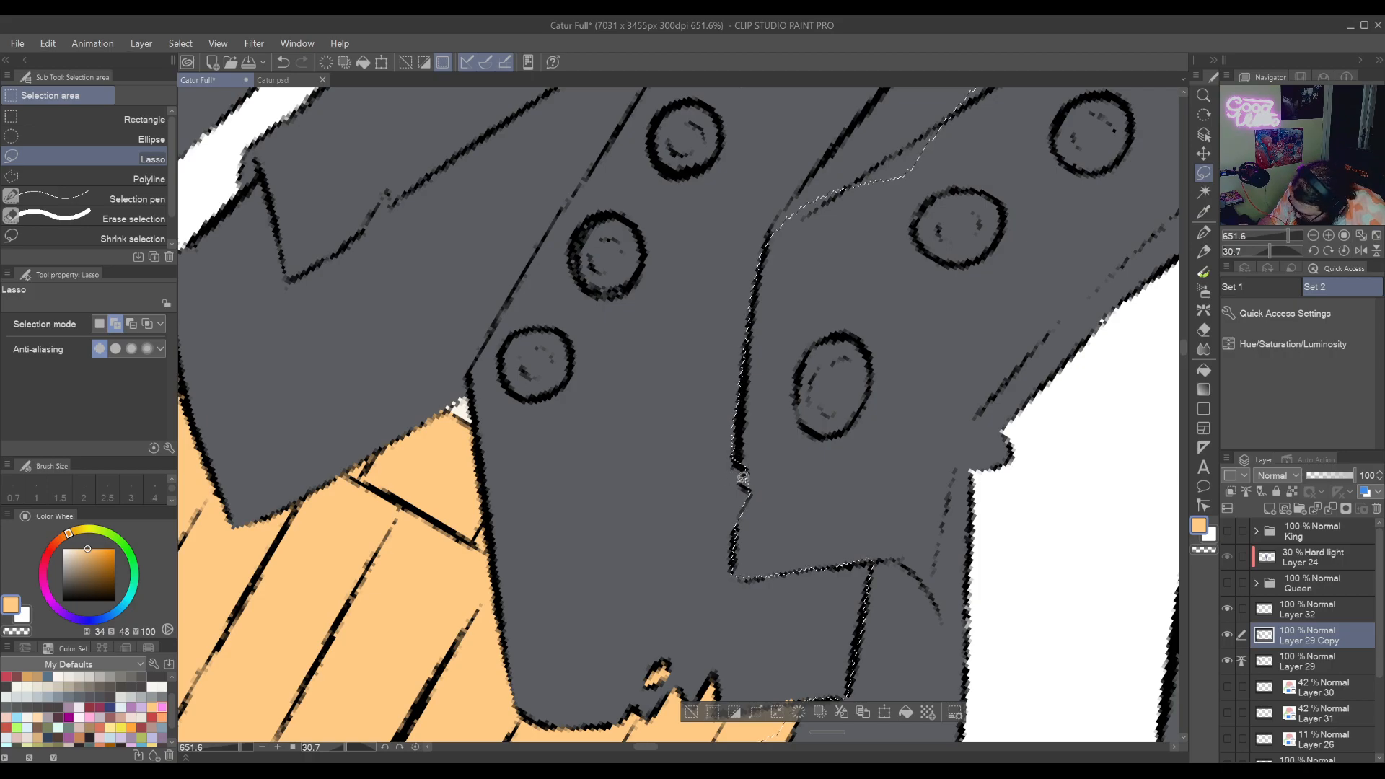
Extend the selection from the base of the pocket-square-side lapel partway up its inner edge beside the waistcoat
{"action": "scroll", "coordinate": [768, 449], "scroll_direction": "up", "scroll_amount": 4}
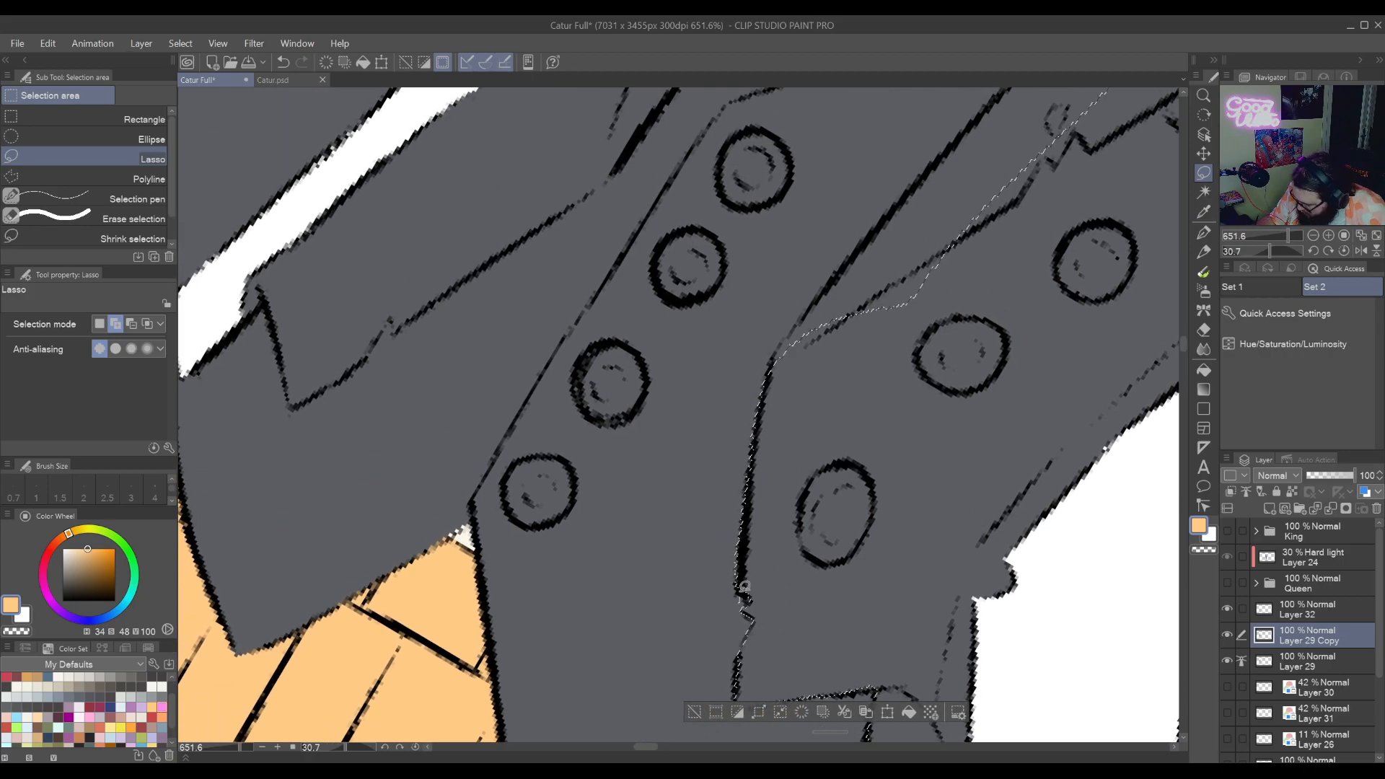
{"action": "left_click_drag", "start_coordinate": [748, 493], "coordinate": [757, 508]}
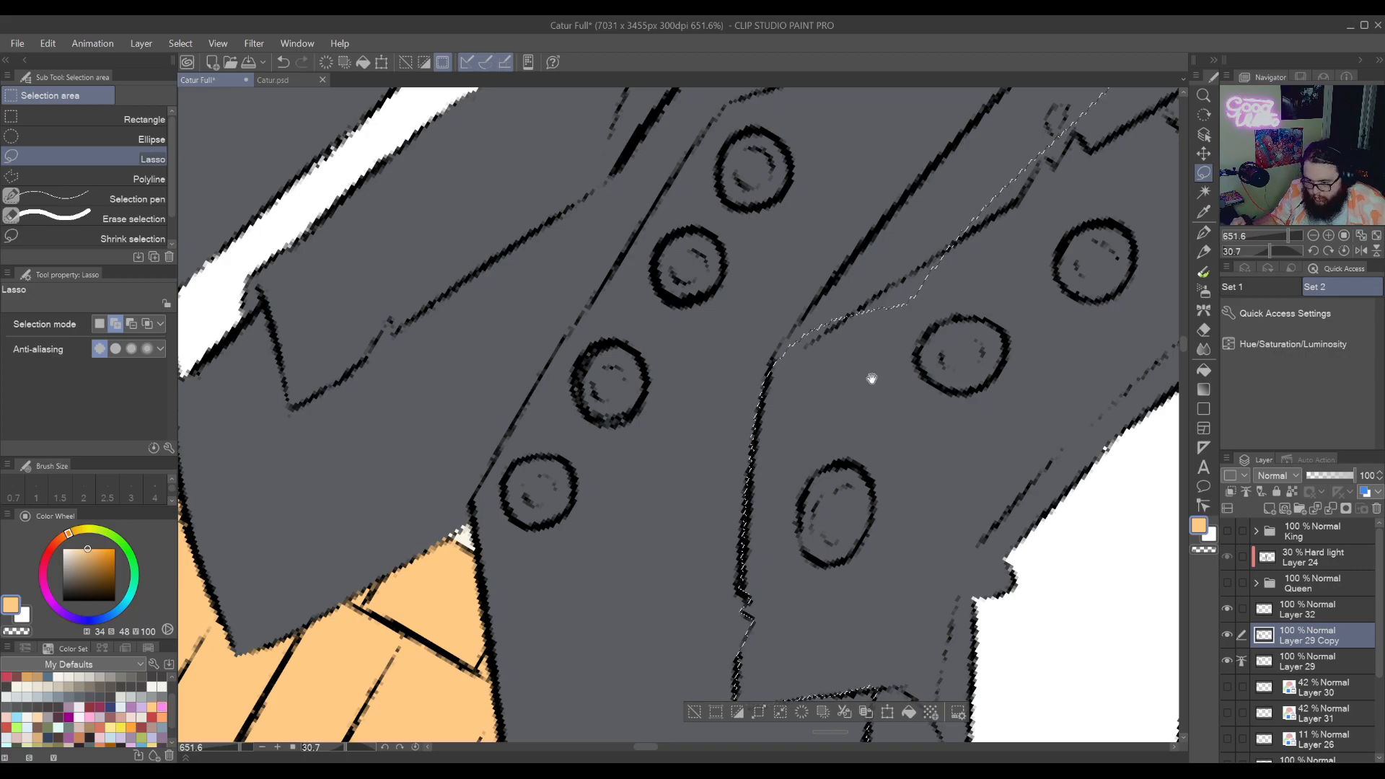
{"action": "left_click_drag", "start_coordinate": [871, 378], "coordinate": [767, 664]}
{"action": "left_click_drag", "start_coordinate": [805, 517], "coordinate": [805, 561]}
{"action": "left_click_drag", "start_coordinate": [690, 652], "coordinate": [718, 594]}
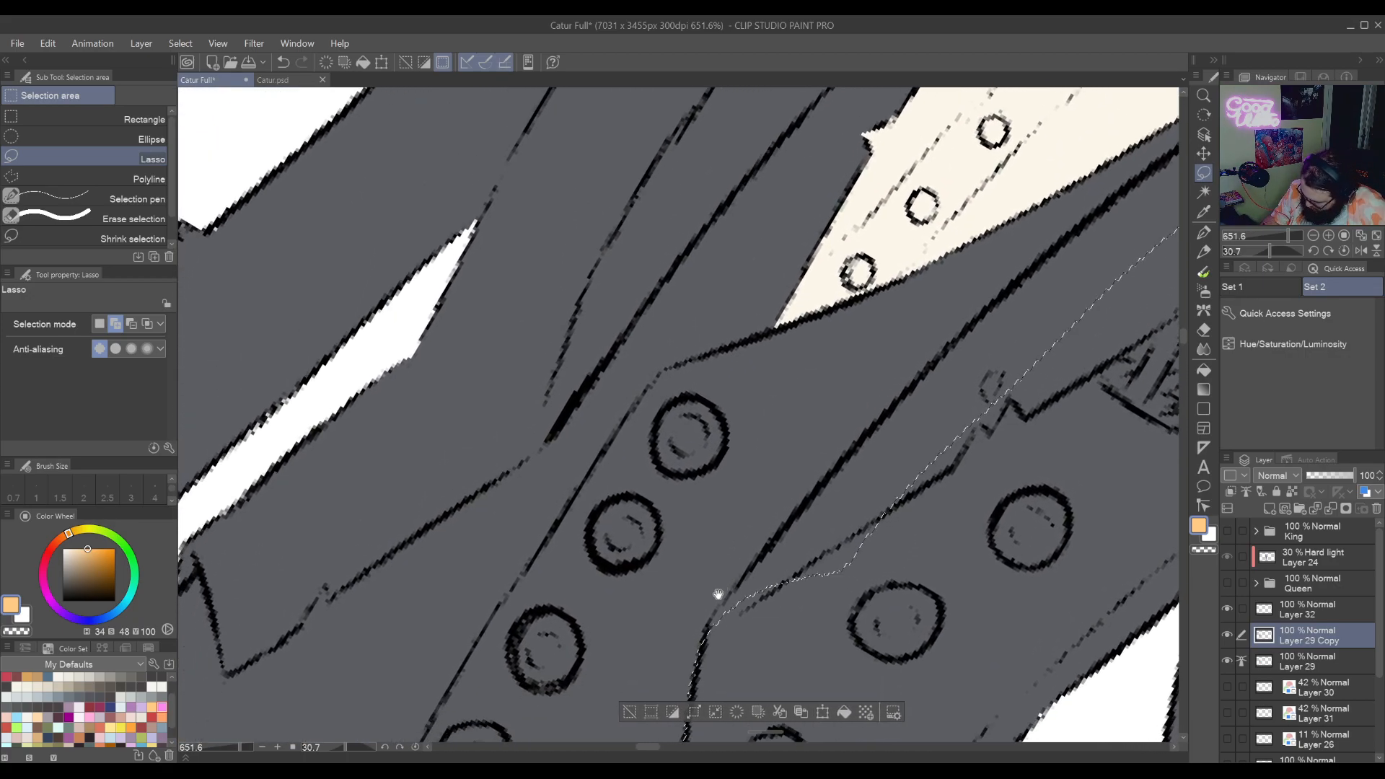
{"action": "left_click_drag", "start_coordinate": [774, 548], "coordinate": [822, 482]}
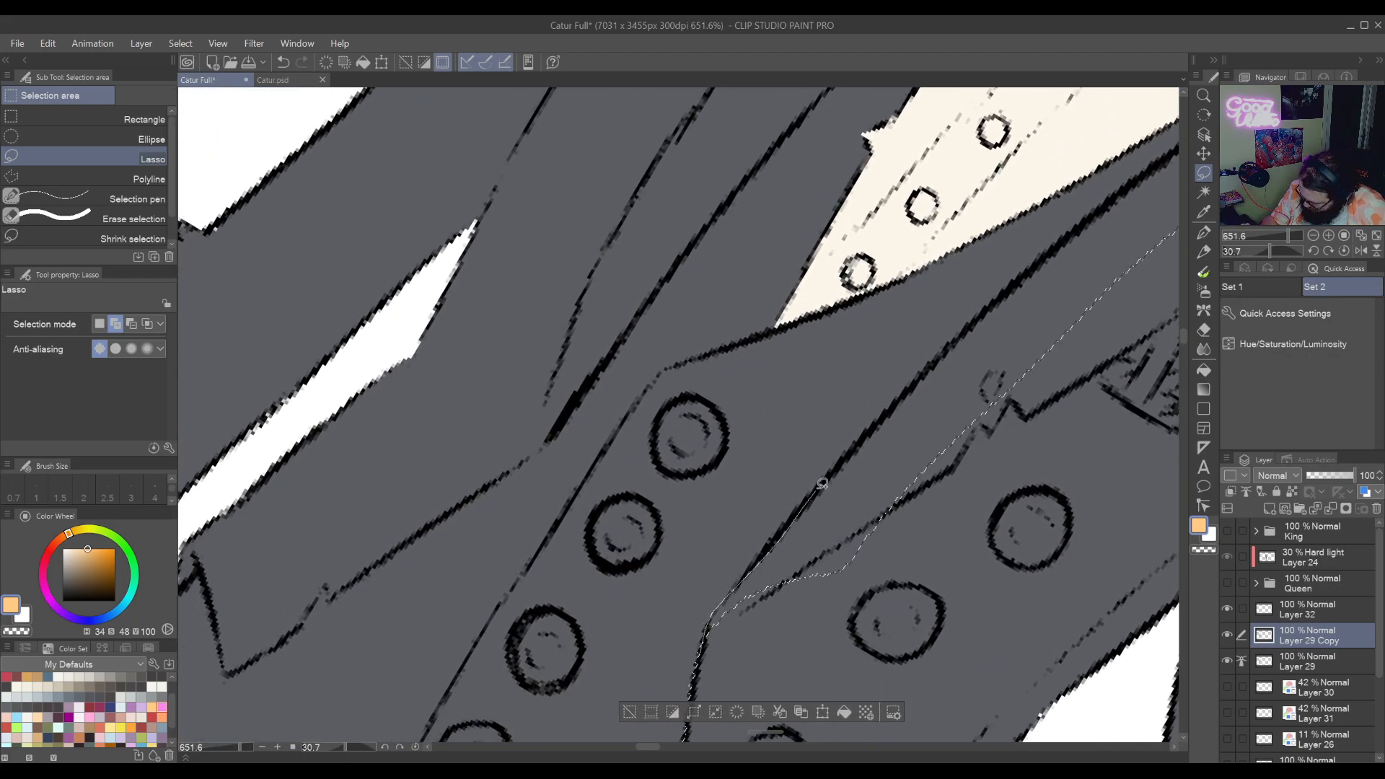
{"action": "left_click_drag", "start_coordinate": [867, 429], "coordinate": [905, 392]}
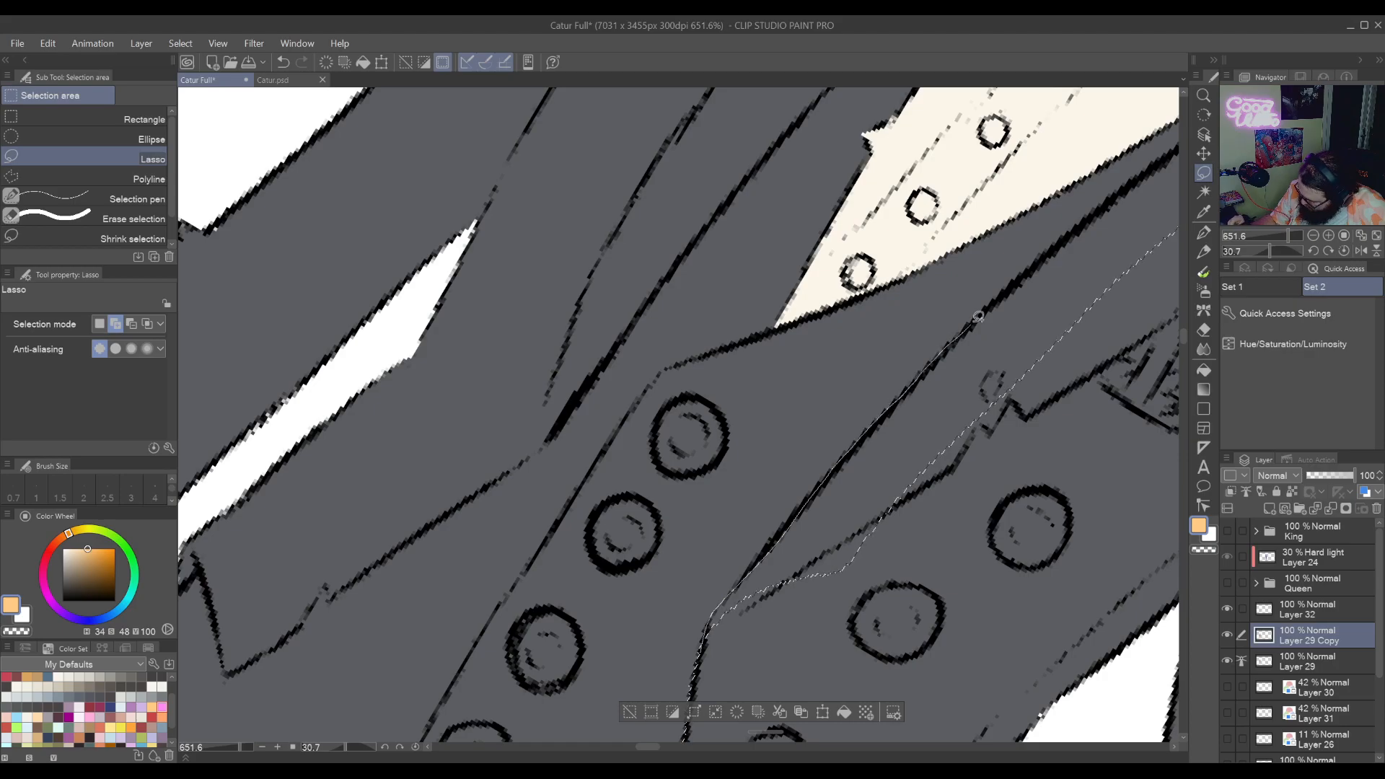
{"action": "mouse_move", "coordinate": [979, 315]}
{"action": "left_mouse_down"}
{"action": "mouse_move", "coordinate": [1132, 388]}
{"action": "mouse_move", "coordinate": [887, 660]}
{"action": "left_mouse_up"}
Continue the selection up the same lapel's inner edge to the shirt collar and loop loosely past the shoulder
{"action": "left_click_drag", "start_coordinate": [906, 506], "coordinate": [718, 733]}
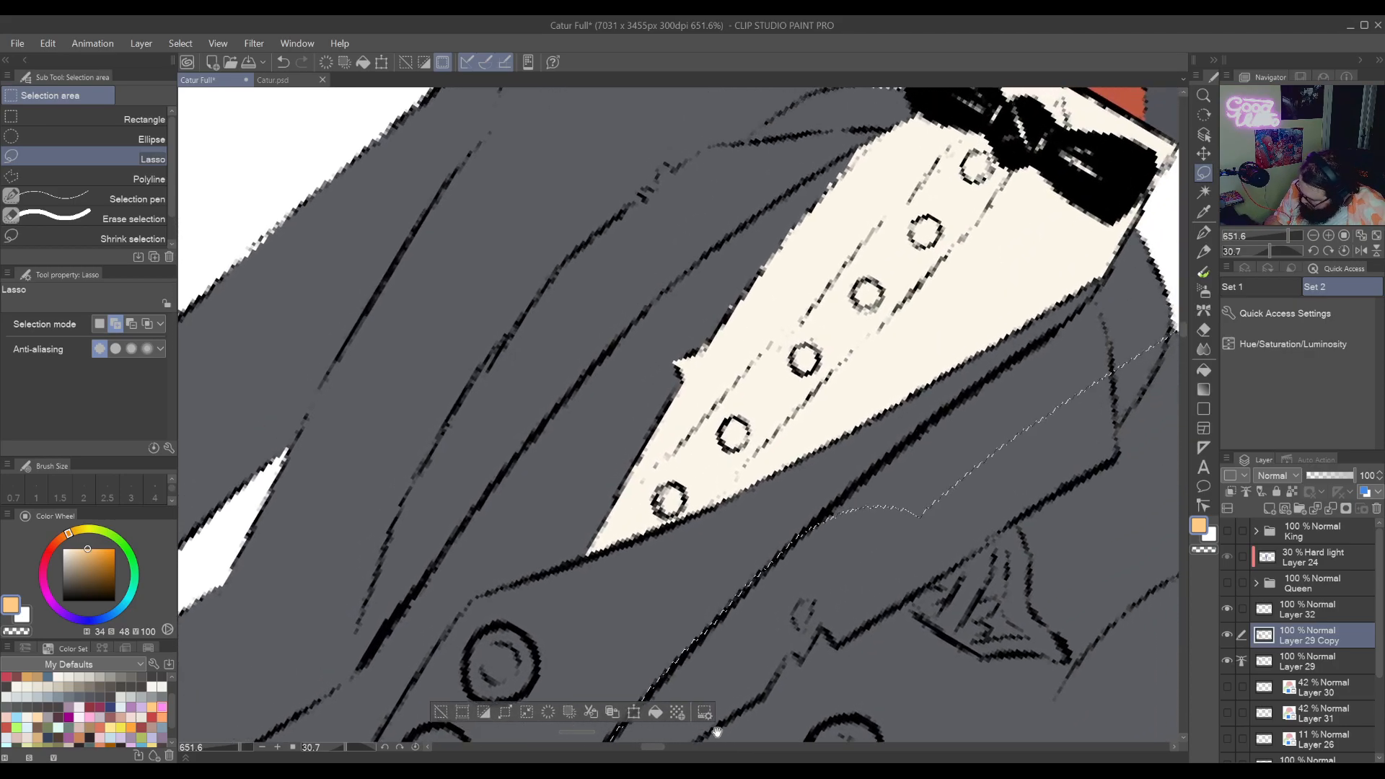
{"action": "mouse_move", "coordinate": [879, 460]}
{"action": "left_mouse_down"}
{"action": "mouse_move", "coordinate": [1064, 326]}
{"action": "mouse_move", "coordinate": [1130, 249]}
{"action": "left_mouse_up"}
{"action": "mouse_move", "coordinate": [1057, 442]}
{"action": "left_mouse_down"}
{"action": "mouse_move", "coordinate": [985, 489]}
{"action": "mouse_move", "coordinate": [844, 683]}
{"action": "left_mouse_up"}
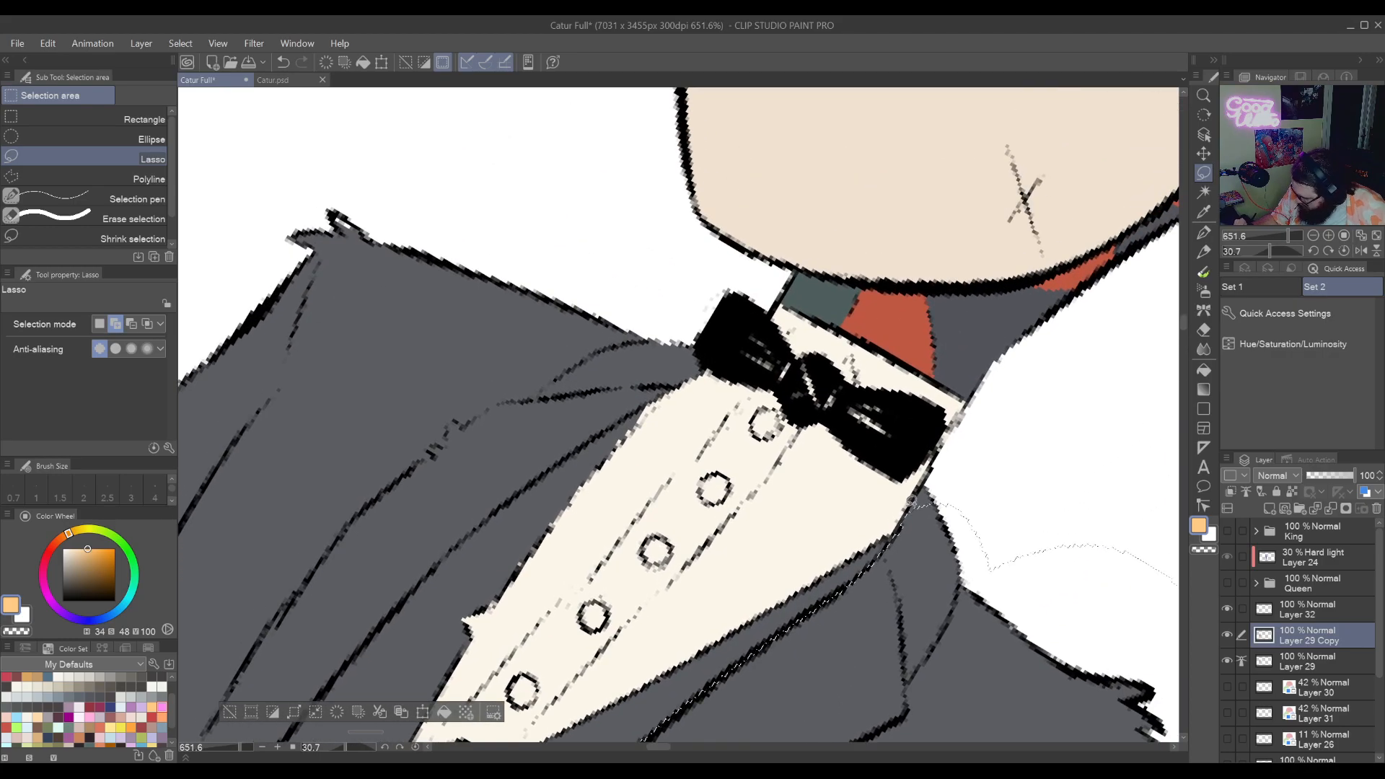
{"action": "mouse_move", "coordinate": [911, 500]}
{"action": "left_mouse_down"}
{"action": "mouse_move", "coordinate": [927, 469]}
{"action": "mouse_move", "coordinate": [955, 482]}
{"action": "mouse_move", "coordinate": [905, 576]}
{"action": "mouse_move", "coordinate": [962, 404]}
{"action": "left_mouse_up"}
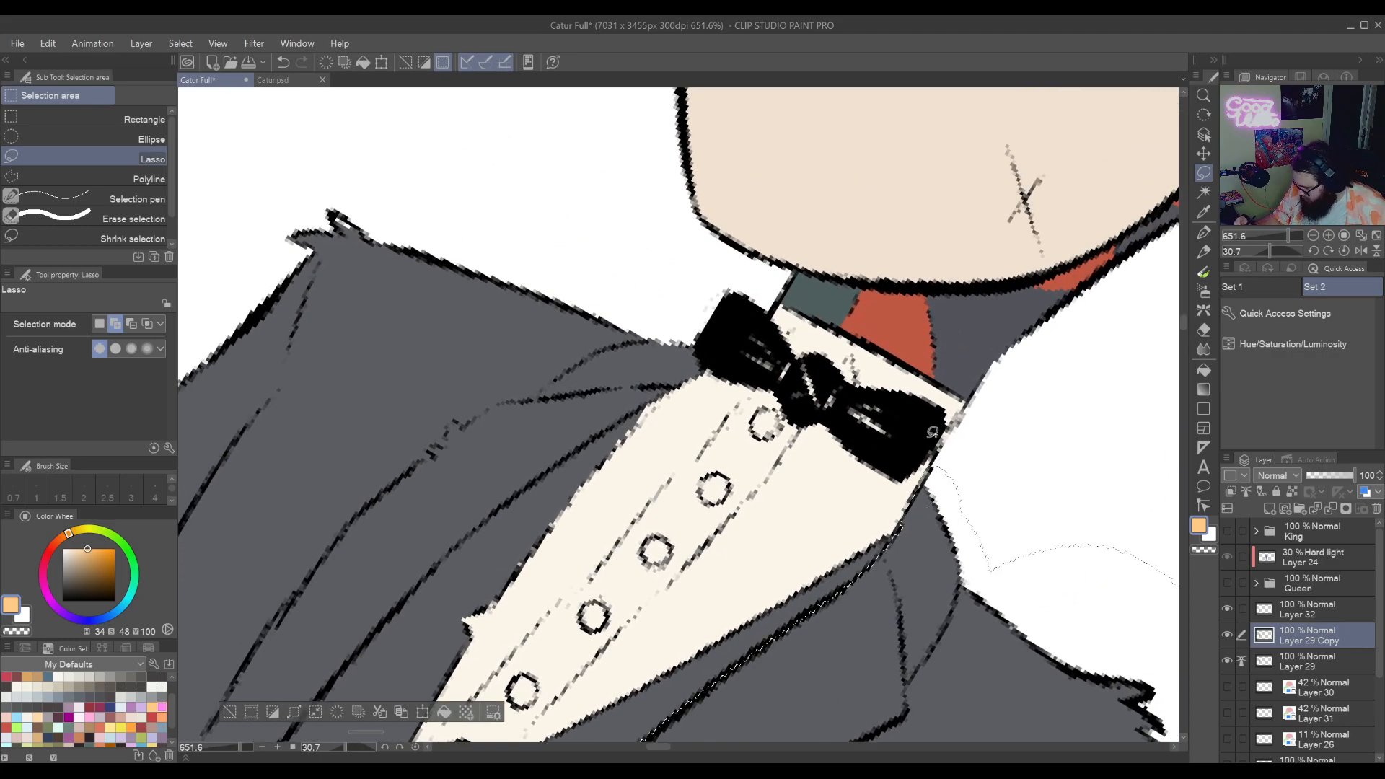
Add the opposite jacket front to the selection, tracing its pointed corner, notch and lower hem up to the lapel's base
{"action": "left_click_drag", "start_coordinate": [729, 615], "coordinate": [1107, 345]}
{"action": "left_click_drag", "start_coordinate": [696, 553], "coordinate": [1030, 329]}
{"action": "mouse_move", "coordinate": [707, 608]}
{"action": "left_mouse_down"}
{"action": "mouse_move", "coordinate": [793, 520]}
{"action": "mouse_move", "coordinate": [859, 603]}
{"action": "left_mouse_up"}
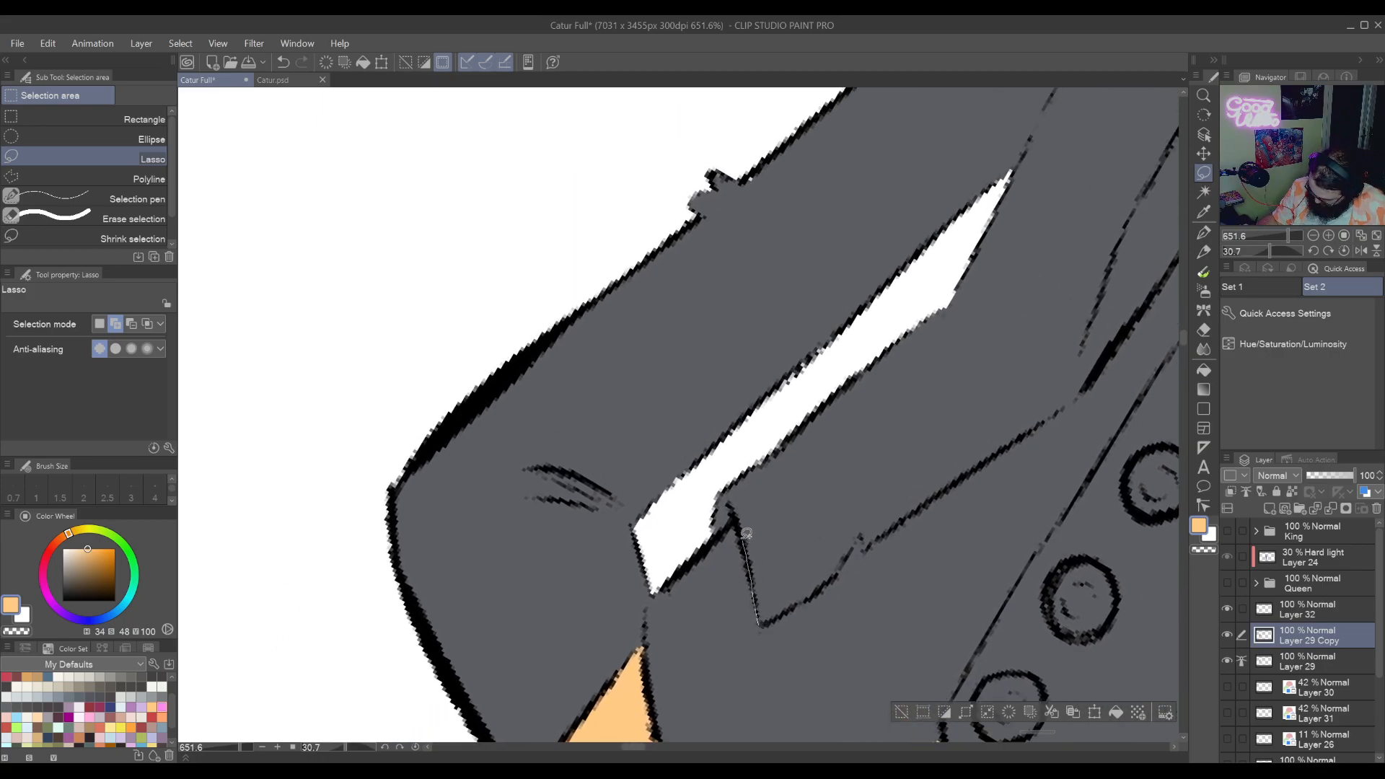
{"action": "mouse_move", "coordinate": [723, 466]}
{"action": "left_mouse_down"}
{"action": "mouse_move", "coordinate": [903, 316]}
{"action": "mouse_move", "coordinate": [953, 398]}
{"action": "left_mouse_up"}
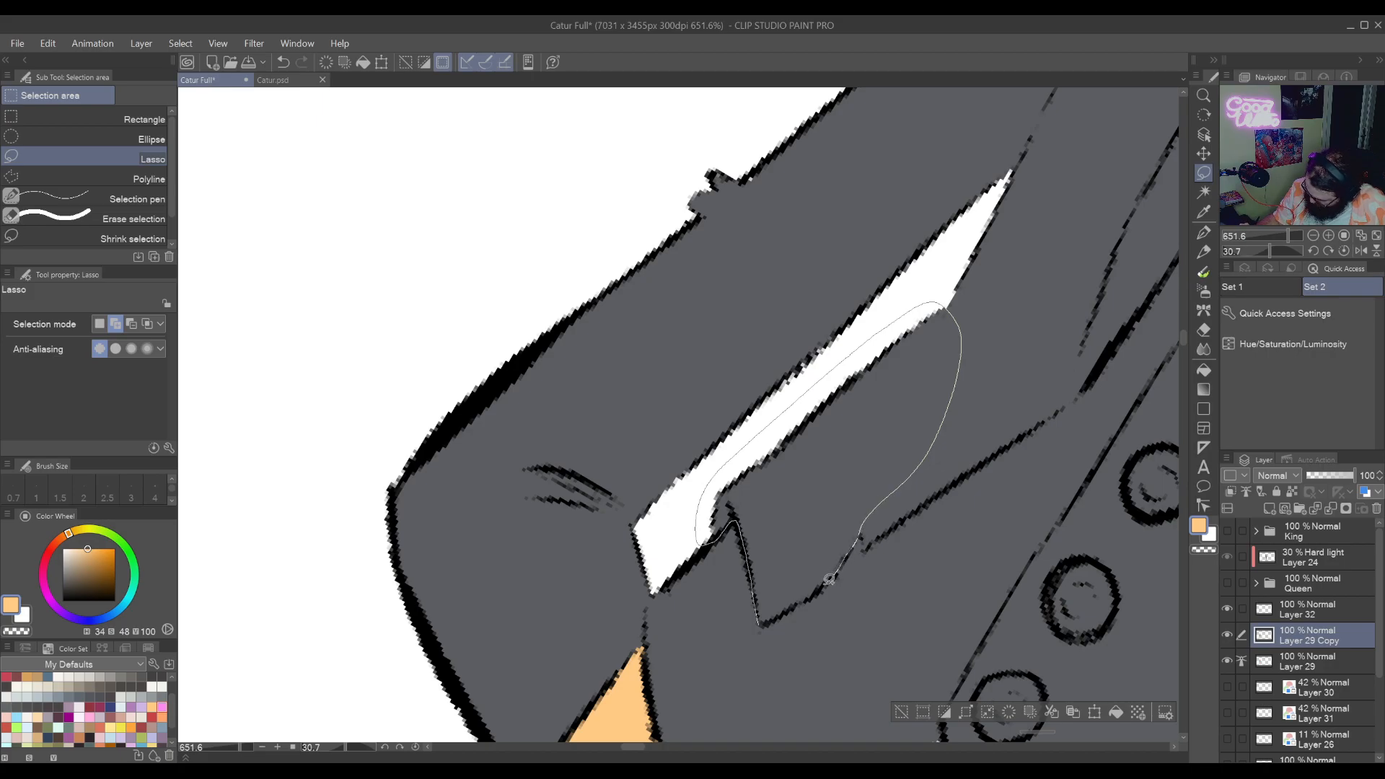
{"action": "left_click_drag", "start_coordinate": [828, 579], "coordinate": [822, 574]}
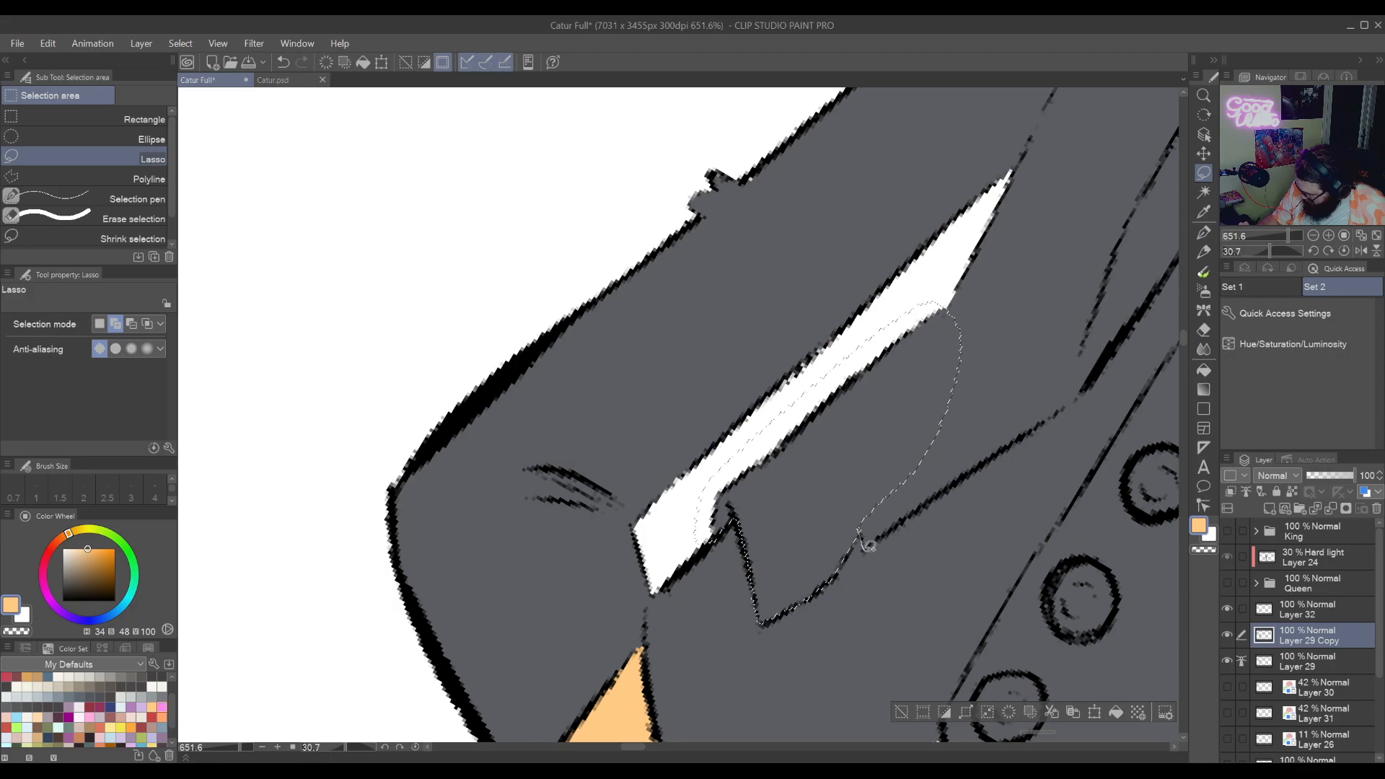
{"action": "mouse_move", "coordinate": [869, 546]}
{"action": "left_mouse_down"}
{"action": "mouse_move", "coordinate": [1019, 437]}
{"action": "mouse_move", "coordinate": [1108, 348]}
{"action": "mouse_move", "coordinate": [917, 303]}
{"action": "left_mouse_up"}
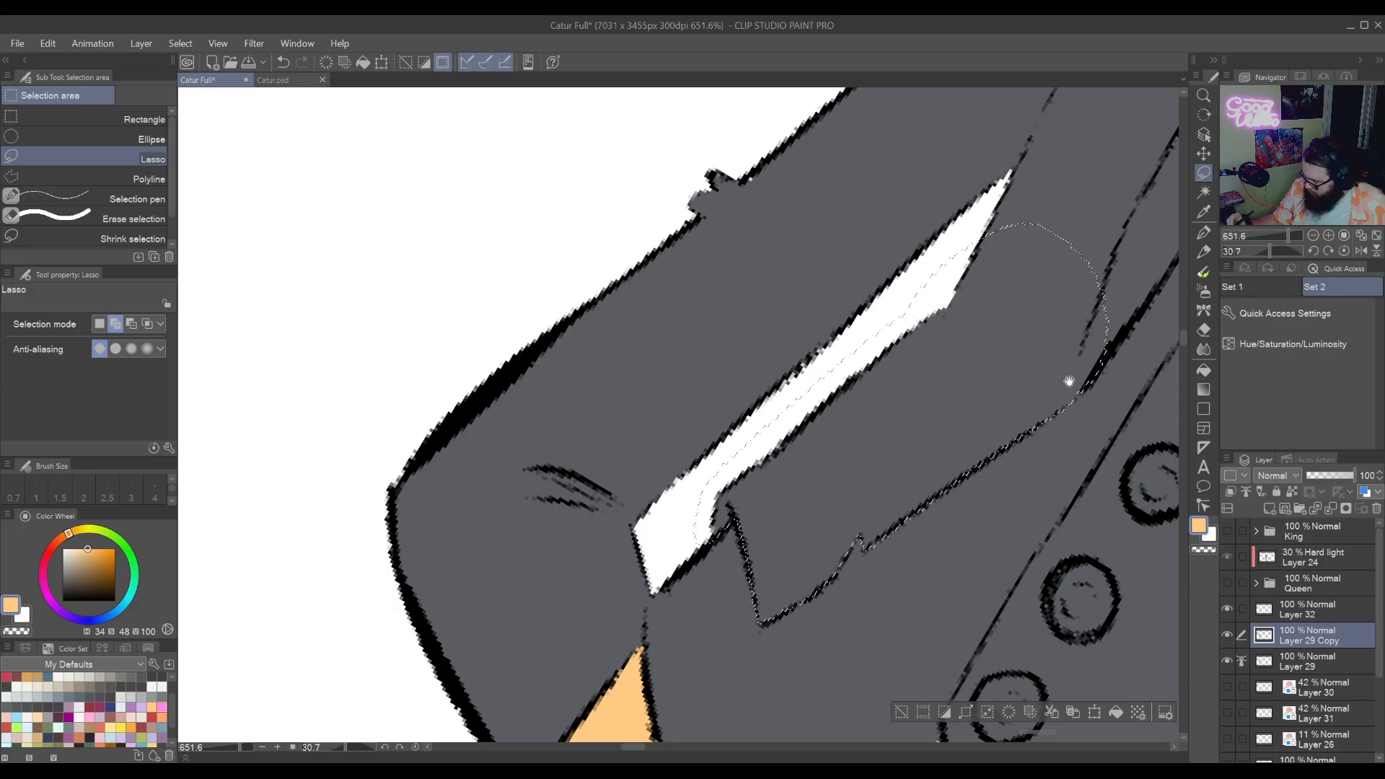
Extend the selection up the opposite lapel's inner edge to the bow tie and loop loosely around the shoulder
{"action": "left_click_drag", "start_coordinate": [1069, 380], "coordinate": [750, 635]}
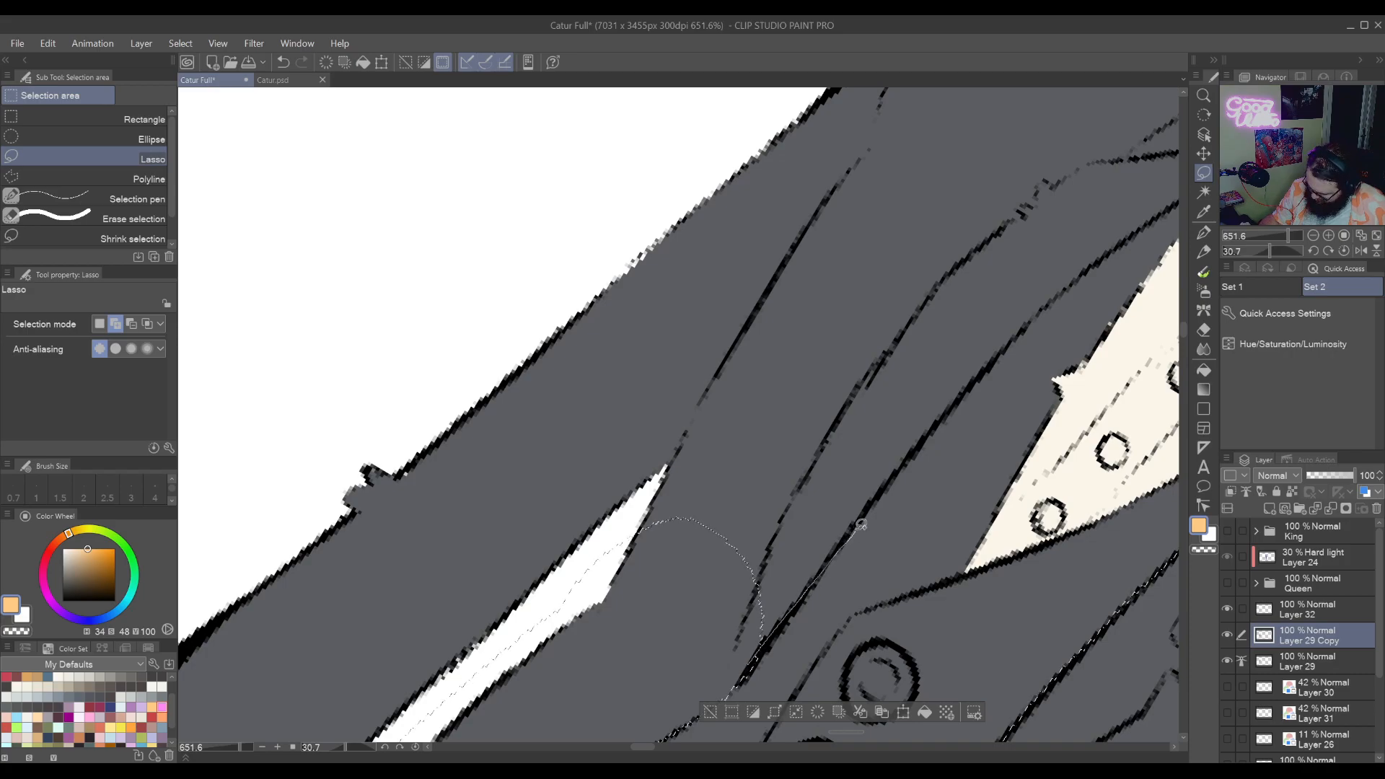
{"action": "left_click_drag", "start_coordinate": [861, 523], "coordinate": [896, 469]}
{"action": "left_click_drag", "start_coordinate": [935, 422], "coordinate": [978, 373]}
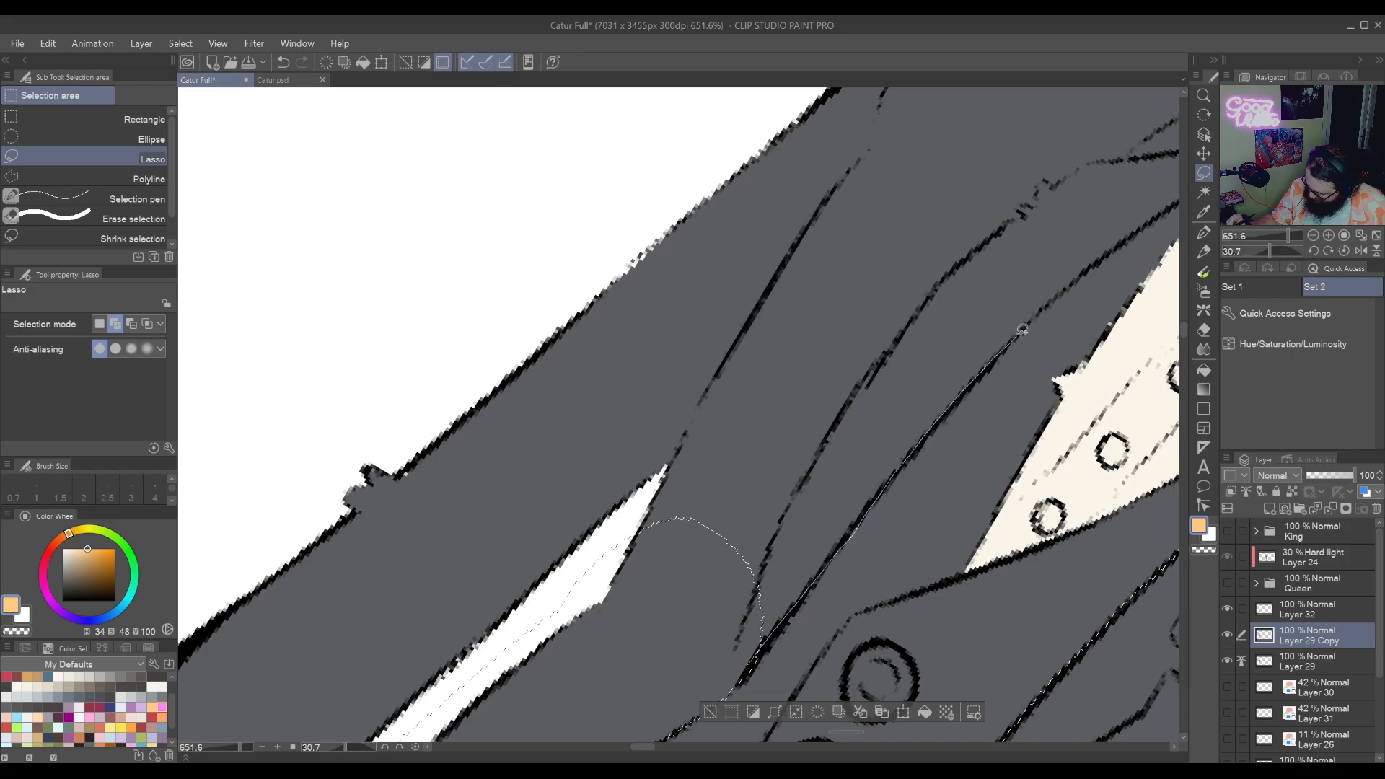
{"action": "mouse_move", "coordinate": [1023, 330]}
{"action": "left_mouse_down"}
{"action": "mouse_move", "coordinate": [1054, 238]}
{"action": "mouse_move", "coordinate": [850, 193]}
{"action": "mouse_move", "coordinate": [660, 595]}
{"action": "mouse_move", "coordinate": [678, 635]}
{"action": "left_mouse_up"}
{"action": "mouse_move", "coordinate": [963, 421]}
{"action": "left_mouse_down"}
{"action": "mouse_move", "coordinate": [865, 493]}
{"action": "mouse_move", "coordinate": [707, 663]}
{"action": "left_mouse_up"}
{"action": "left_click_drag", "start_coordinate": [771, 564], "coordinate": [875, 475]}
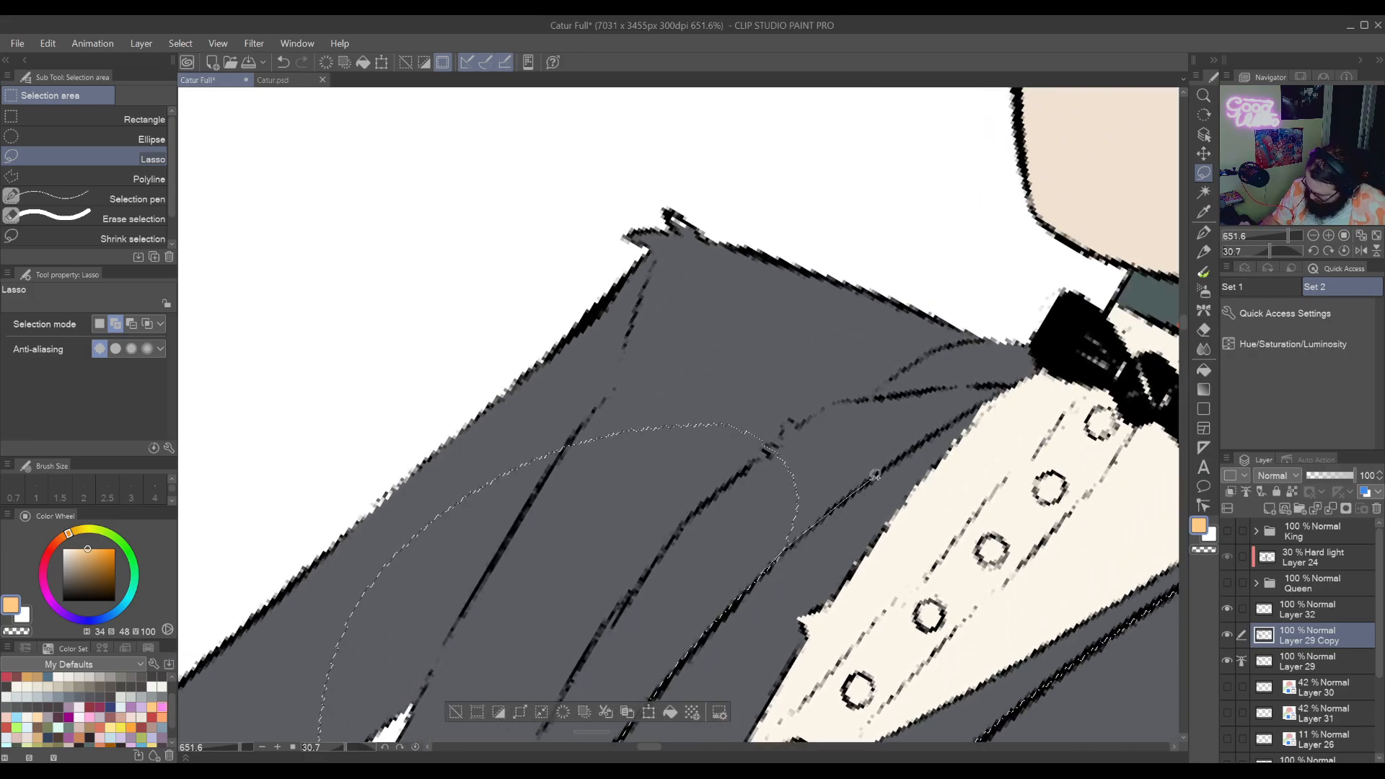
{"action": "mouse_move", "coordinate": [954, 419]}
{"action": "left_mouse_down"}
{"action": "mouse_move", "coordinate": [1027, 376]}
{"action": "mouse_move", "coordinate": [906, 188]}
{"action": "mouse_move", "coordinate": [441, 505]}
{"action": "left_mouse_up"}
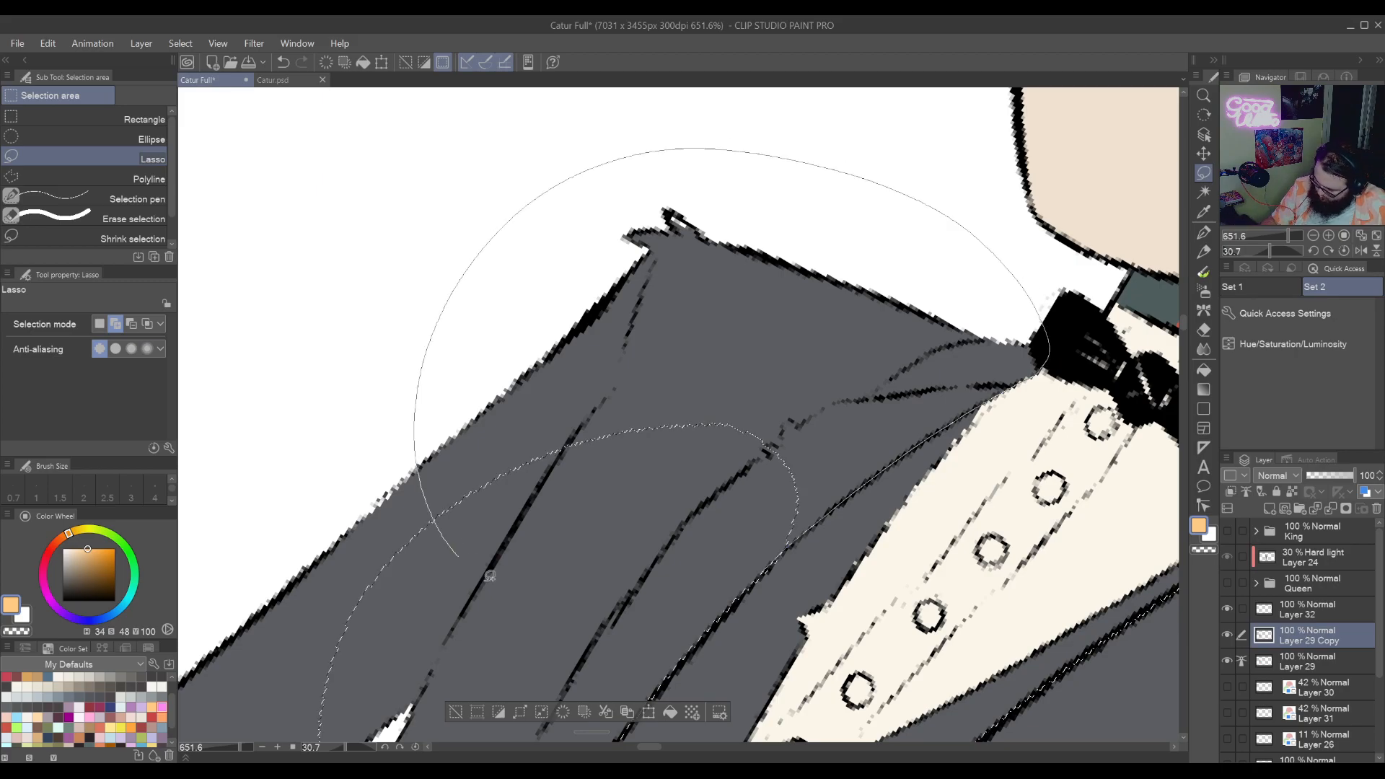
{"action": "left_click_drag", "start_coordinate": [746, 613], "coordinate": [755, 600]}
Add the bent elbow and forearm to the selection, tracing the sleeve's edge along the trousers and looping loosely outside it
{"action": "scroll", "coordinate": [755, 601], "scroll_direction": "down", "scroll_amount": 10}
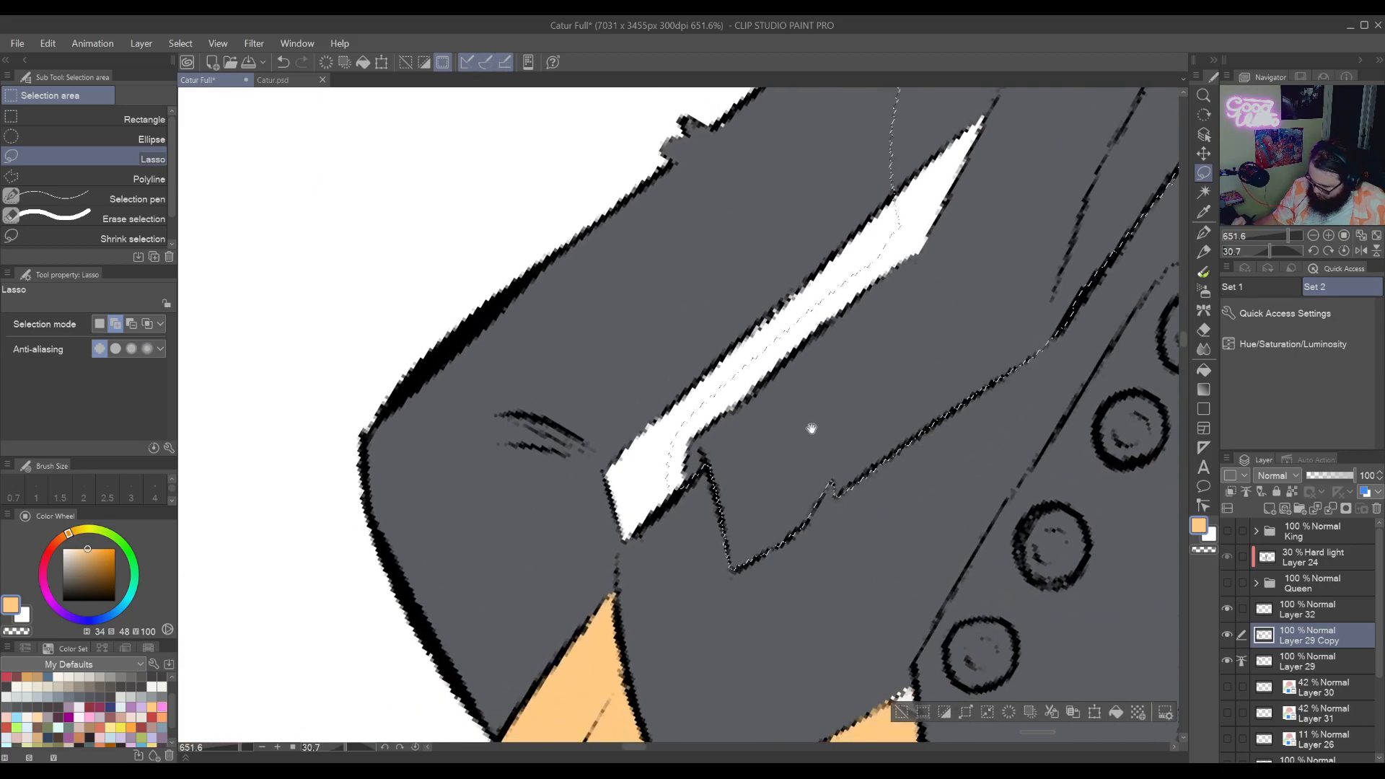
{"action": "left_click_drag", "start_coordinate": [686, 674], "coordinate": [747, 593]}
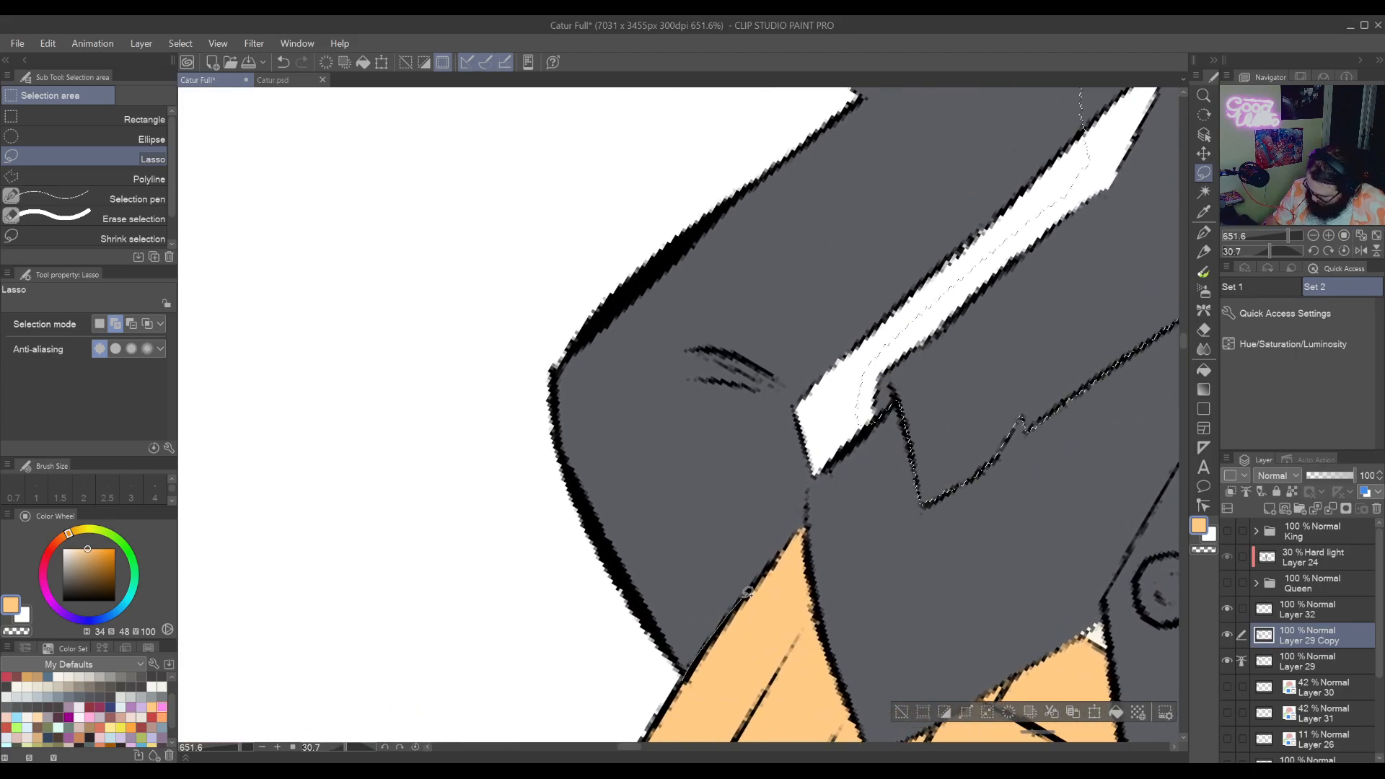
{"action": "left_click_drag", "start_coordinate": [792, 537], "coordinate": [809, 516]}
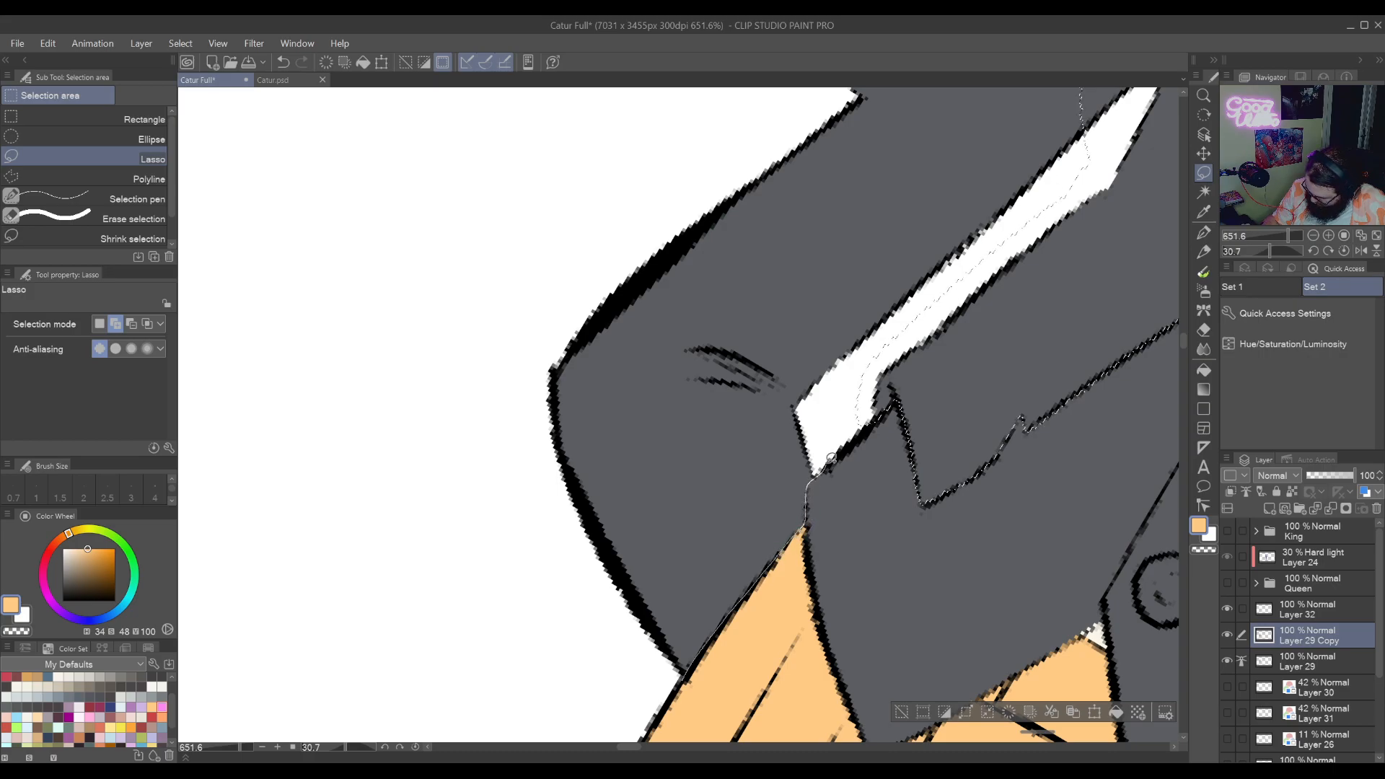
{"action": "mouse_move", "coordinate": [831, 458]}
{"action": "left_mouse_down"}
{"action": "mouse_move", "coordinate": [717, 186]}
{"action": "mouse_move", "coordinate": [635, 675]}
{"action": "mouse_move", "coordinate": [681, 678]}
{"action": "left_mouse_up"}
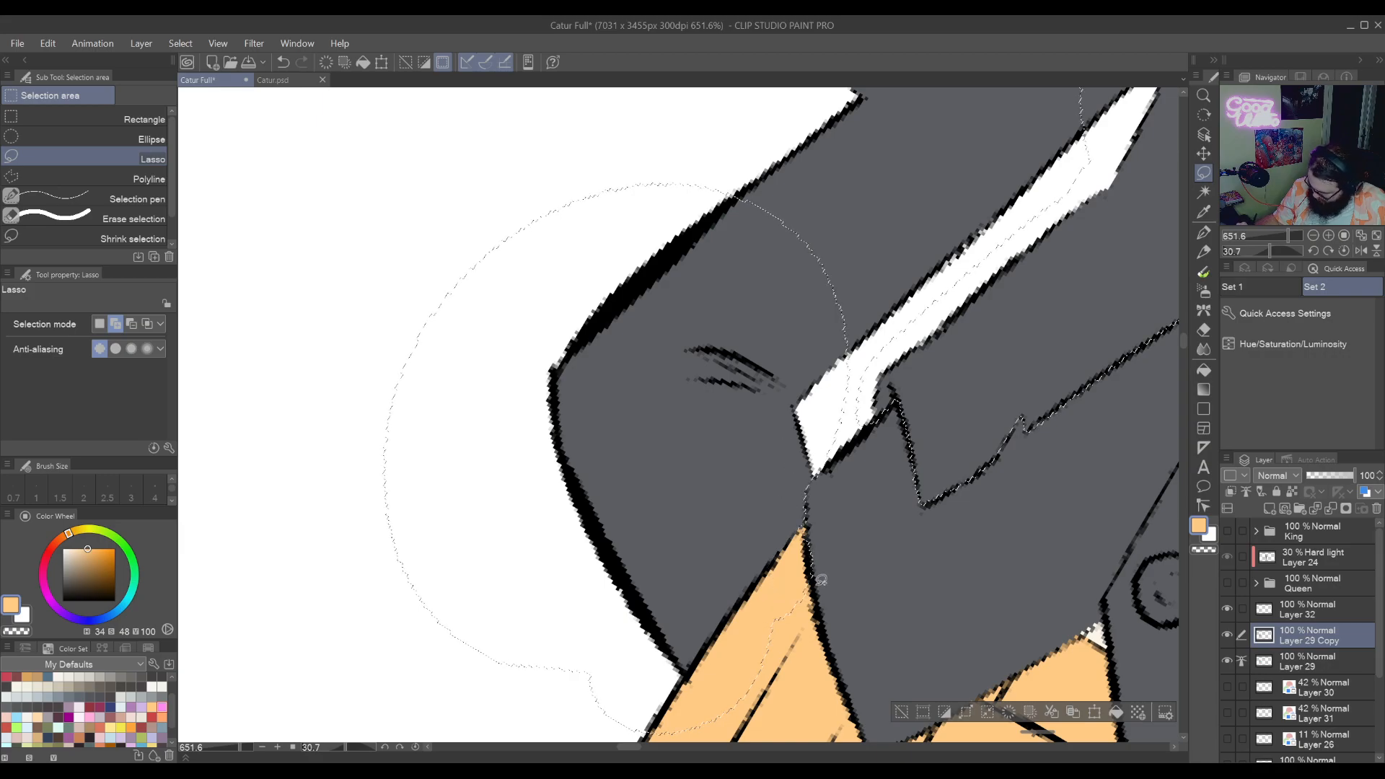
Add the remaining upper sleeve between the elbow and the shoulder to the selection
{"action": "scroll", "coordinate": [860, 559], "scroll_direction": "up", "scroll_amount": 5}
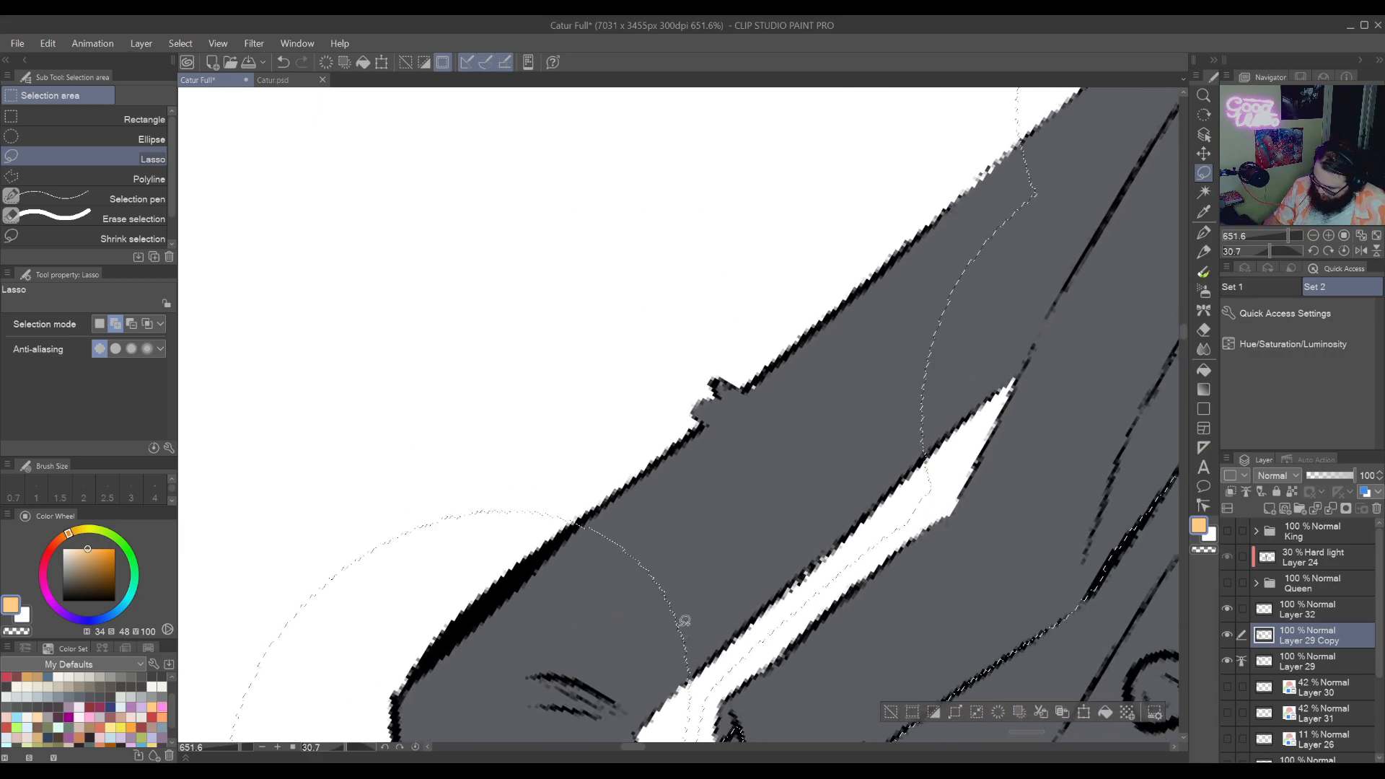
{"action": "mouse_move", "coordinate": [553, 625]}
{"action": "left_mouse_down"}
{"action": "mouse_move", "coordinate": [526, 488]}
{"action": "mouse_move", "coordinate": [963, 331]}
{"action": "left_mouse_up"}
{"action": "mouse_move", "coordinate": [952, 440]}
{"action": "left_mouse_down"}
{"action": "mouse_move", "coordinate": [876, 524]}
{"action": "mouse_move", "coordinate": [785, 715]}
{"action": "left_mouse_up"}
{"action": "left_click_drag", "start_coordinate": [773, 584], "coordinate": [856, 595]}
{"action": "left_click_drag", "start_coordinate": [1019, 638], "coordinate": [831, 303]}
Narrow the loose selection to the coat's grey fill using Auto select for referred layers, selecting from the existing selection
{"action": "left_click_drag", "start_coordinate": [988, 490], "coordinate": [927, 538]}
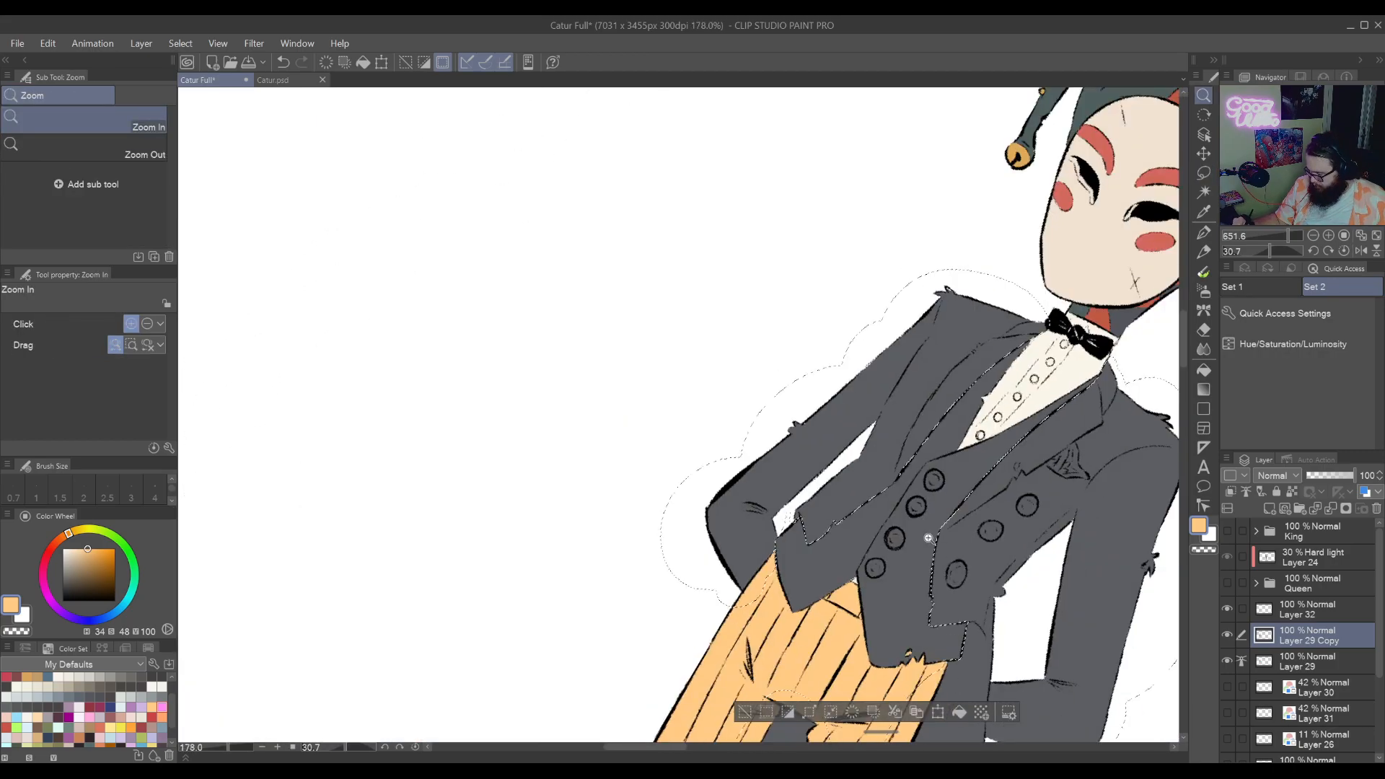
{"action": "left_click_drag", "start_coordinate": [971, 649], "coordinate": [1026, 389]}
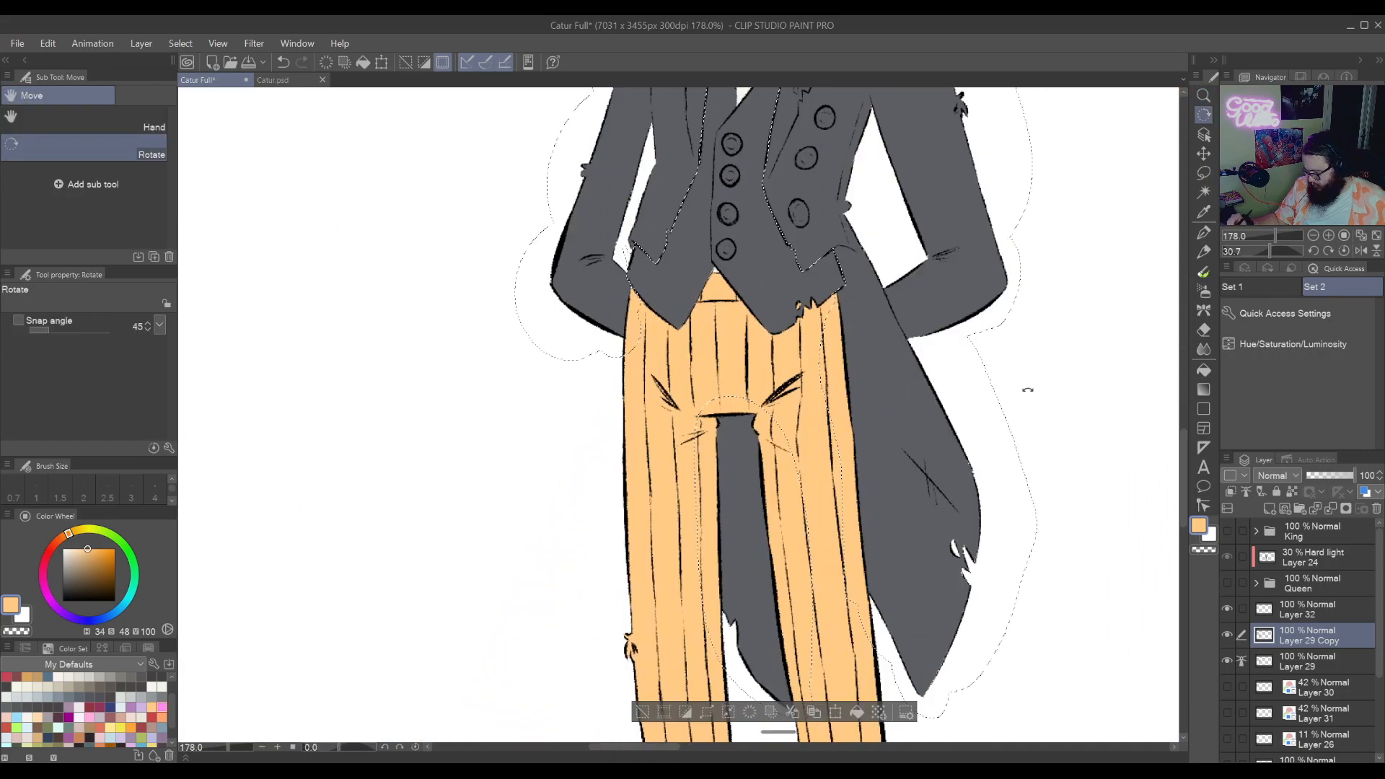
{"action": "left_click_drag", "start_coordinate": [992, 439], "coordinate": [968, 600]}
{"action": "left_click", "coordinate": [1204, 191]}
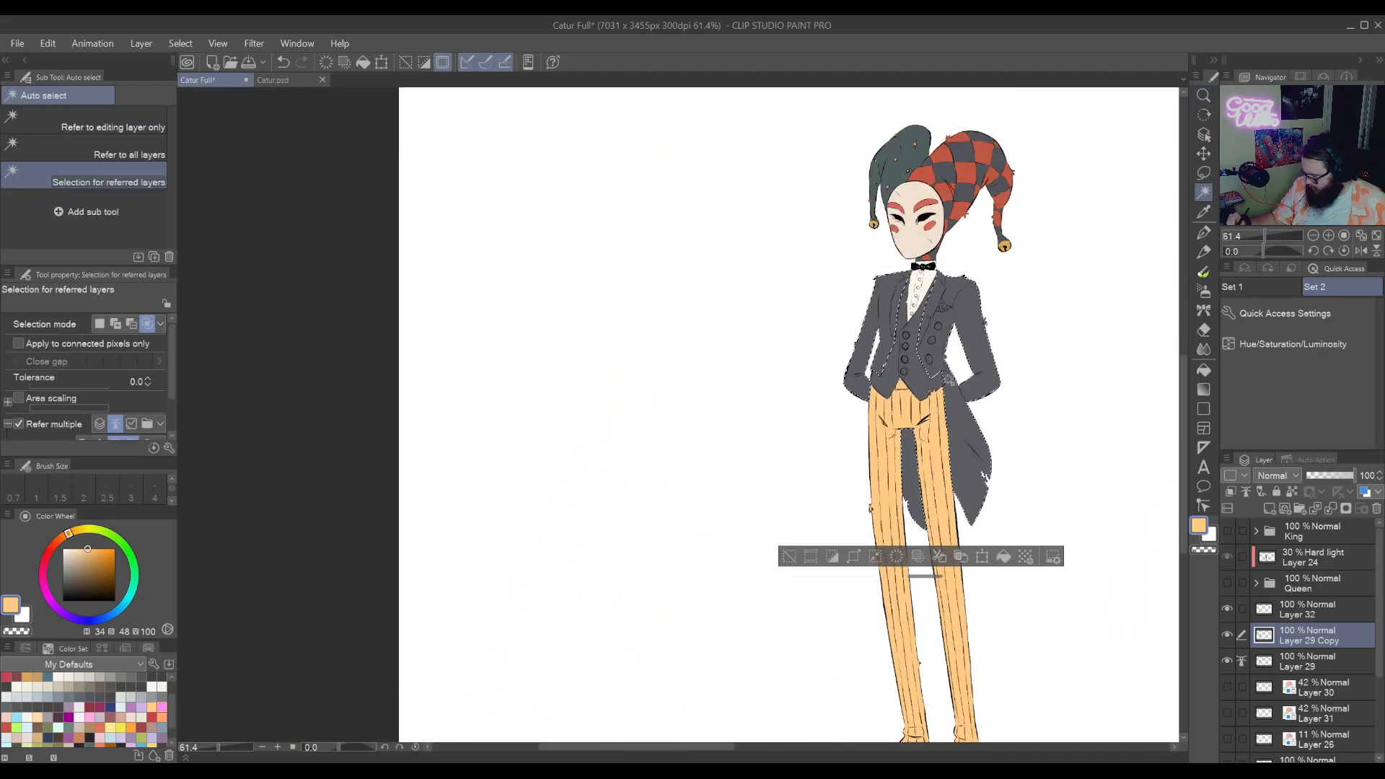
{"action": "left_click_drag", "start_coordinate": [982, 389], "coordinate": [1025, 299]}
{"action": "left_click_drag", "start_coordinate": [984, 404], "coordinate": [952, 470]}
Recolour the selected coat to a dark blue-grey with the Hue/Saturation/Luminosity adjustment and clear the selection
{"action": "left_click_drag", "start_coordinate": [958, 310], "coordinate": [936, 566]}
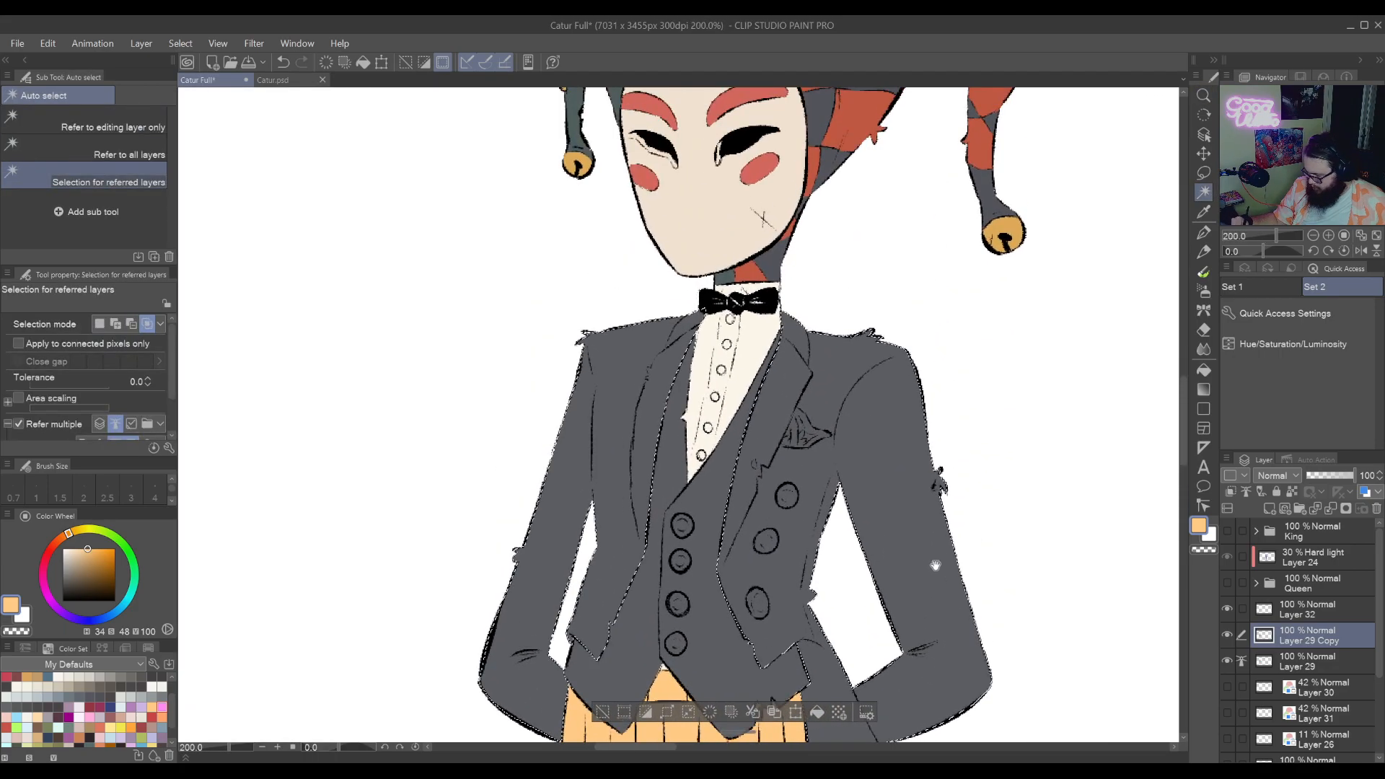
{"action": "left_click", "coordinate": [1281, 343]}
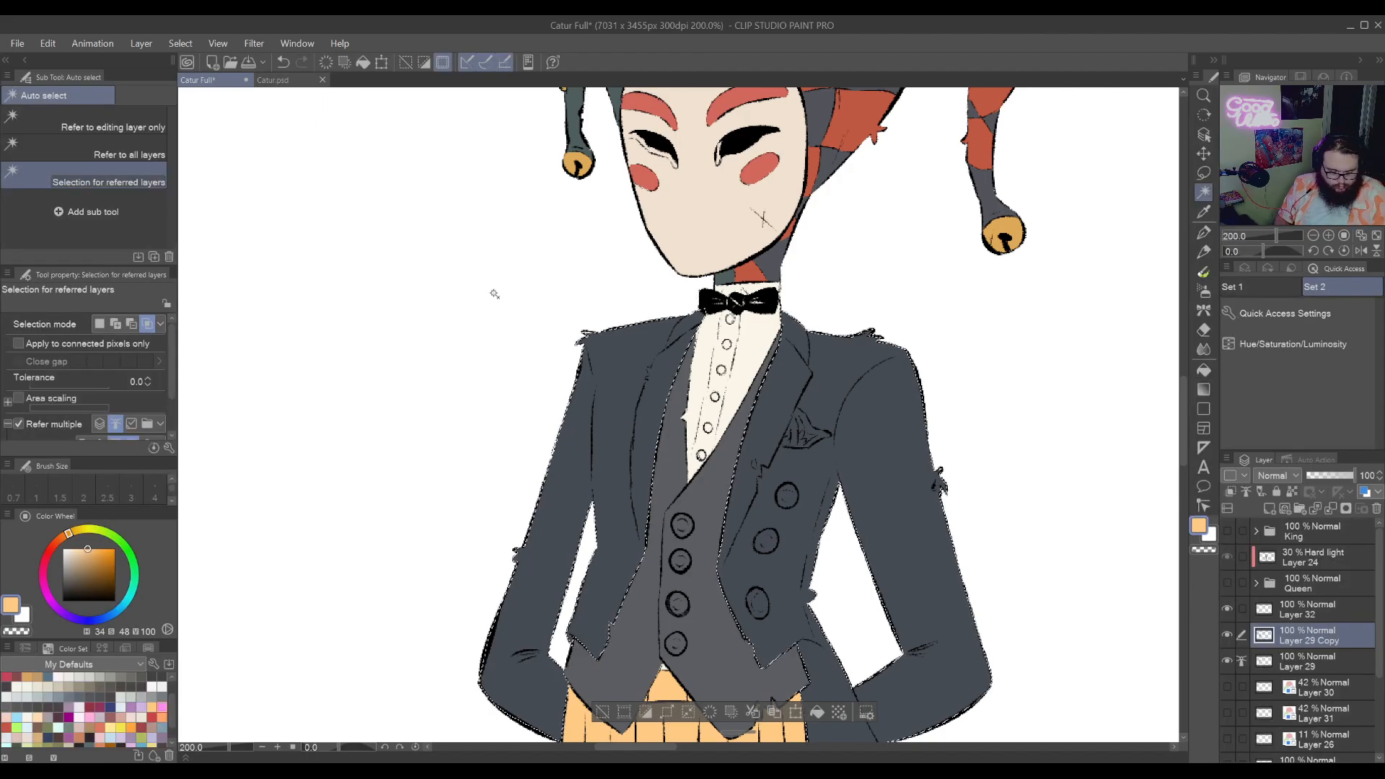
{"action": "key", "text": "ctrl+d"}
Lasso the lower part of the pocket-square-side lapel, following its outer edge through the notch and back down its inner edge
{"action": "left_click_drag", "start_coordinate": [935, 647], "coordinate": [924, 538]}
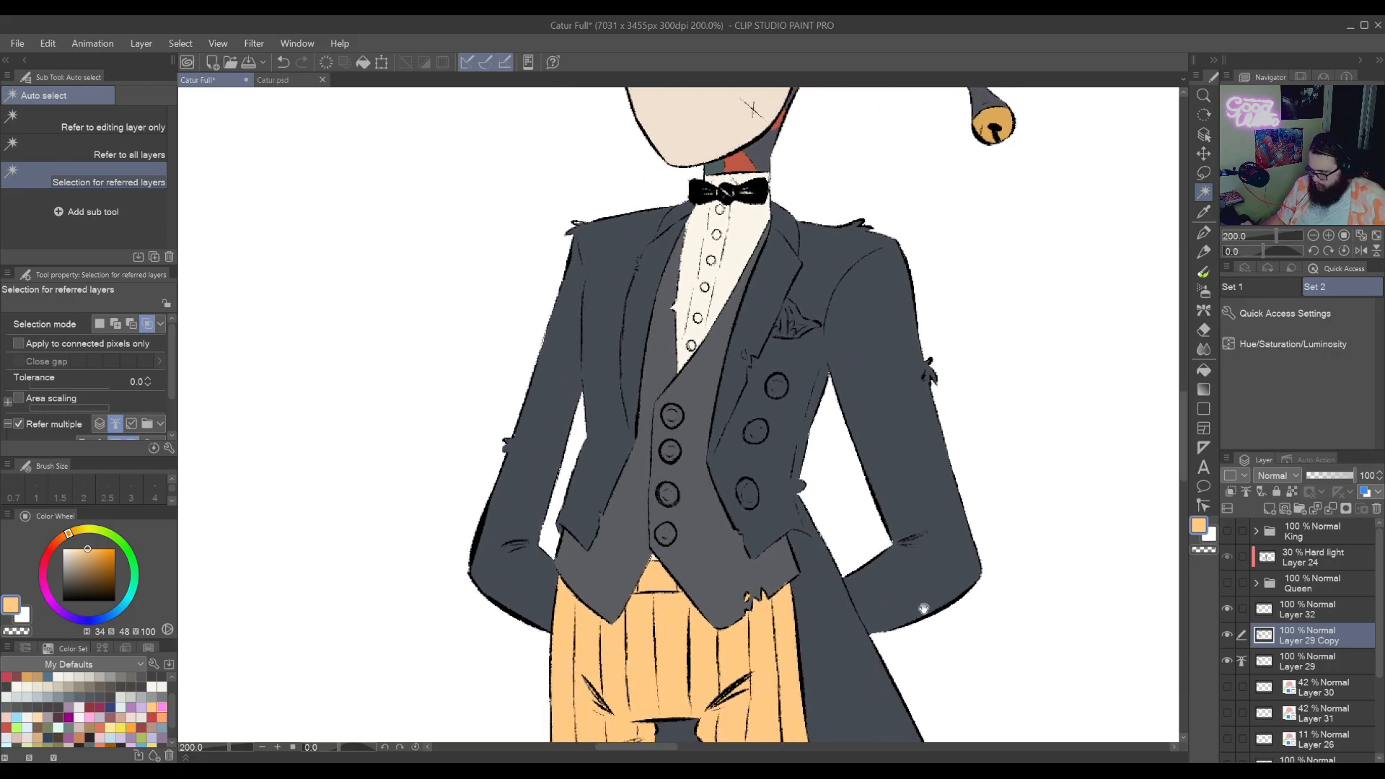
{"action": "mouse_move", "coordinate": [941, 679]}
{"action": "left_mouse_down"}
{"action": "mouse_move", "coordinate": [955, 445]}
{"action": "mouse_move", "coordinate": [979, 529]}
{"action": "left_mouse_up"}
{"action": "left_click_drag", "start_coordinate": [788, 155], "coordinate": [876, 630]}
{"action": "key", "text": "ctrl+space"}
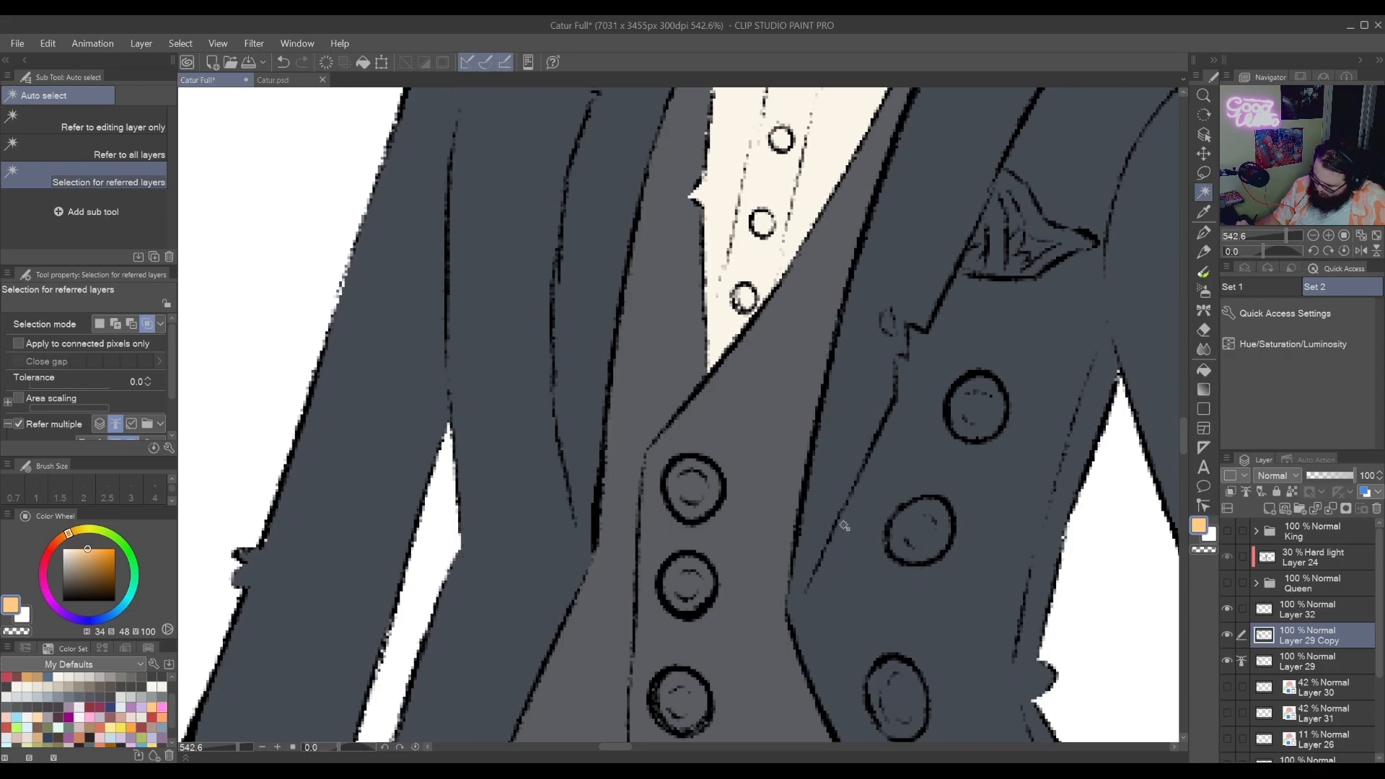
{"action": "key", "text": "shift+space"}
{"action": "left_click_drag", "start_coordinate": [854, 562], "coordinate": [789, 604]}
{"action": "key", "text": "ctrl+space"}
{"action": "left_click", "coordinate": [793, 600]}
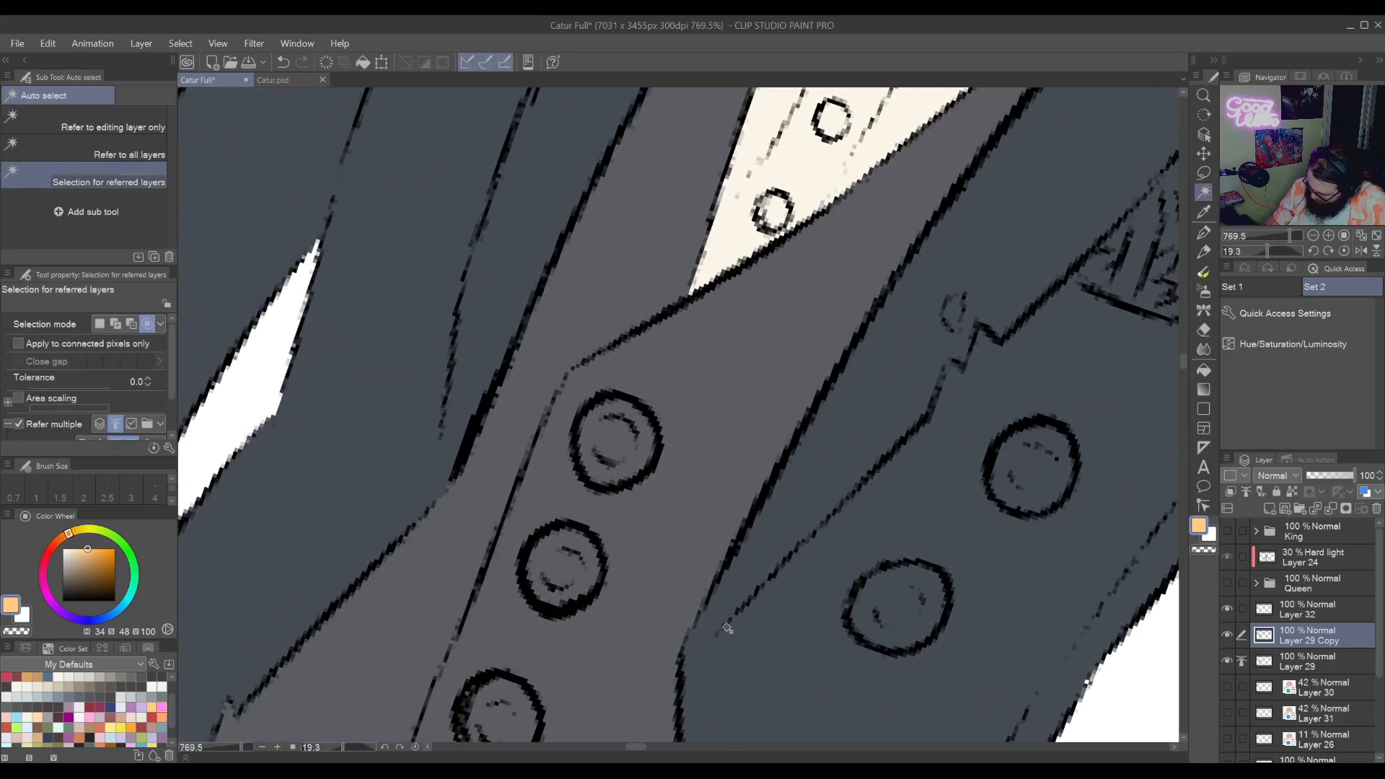
{"action": "left_click", "coordinate": [1204, 174]}
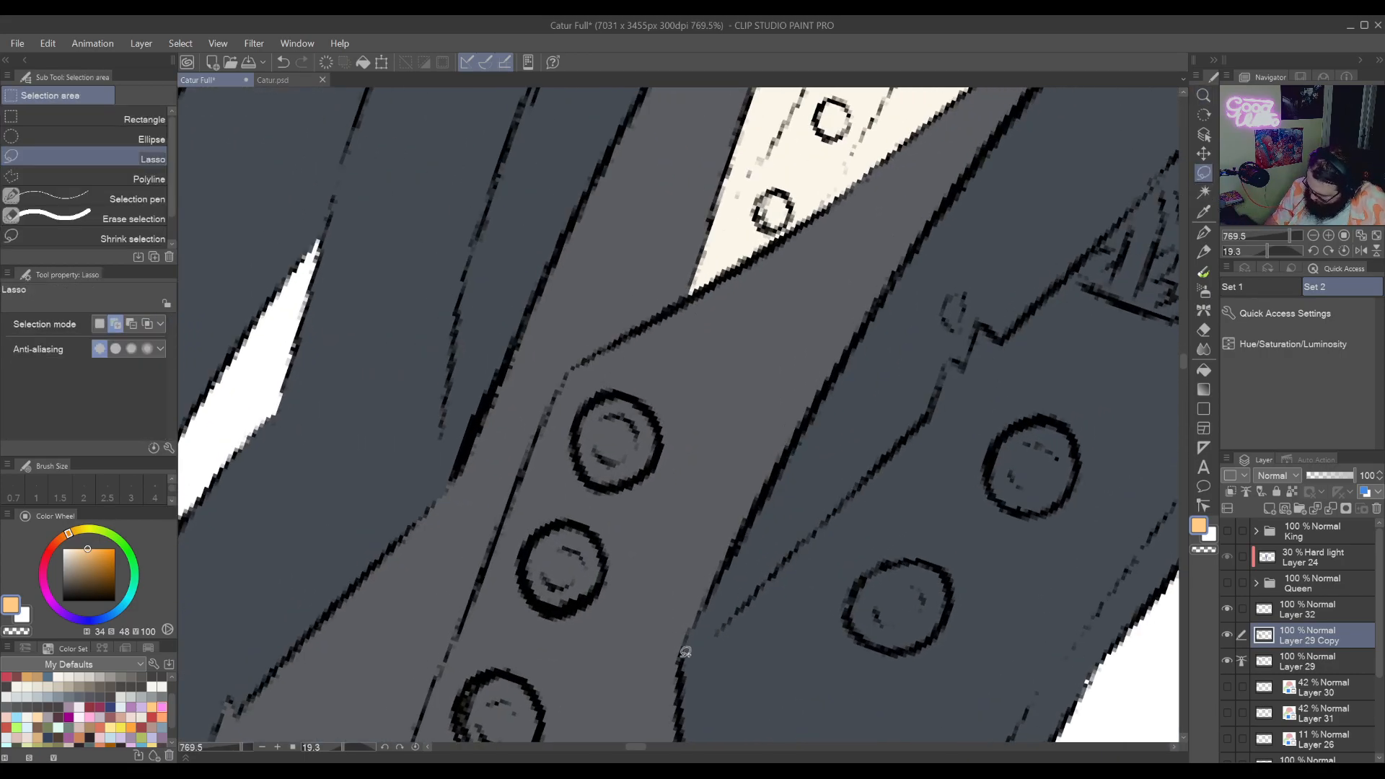
{"action": "left_click_drag", "start_coordinate": [679, 658], "coordinate": [713, 634]}
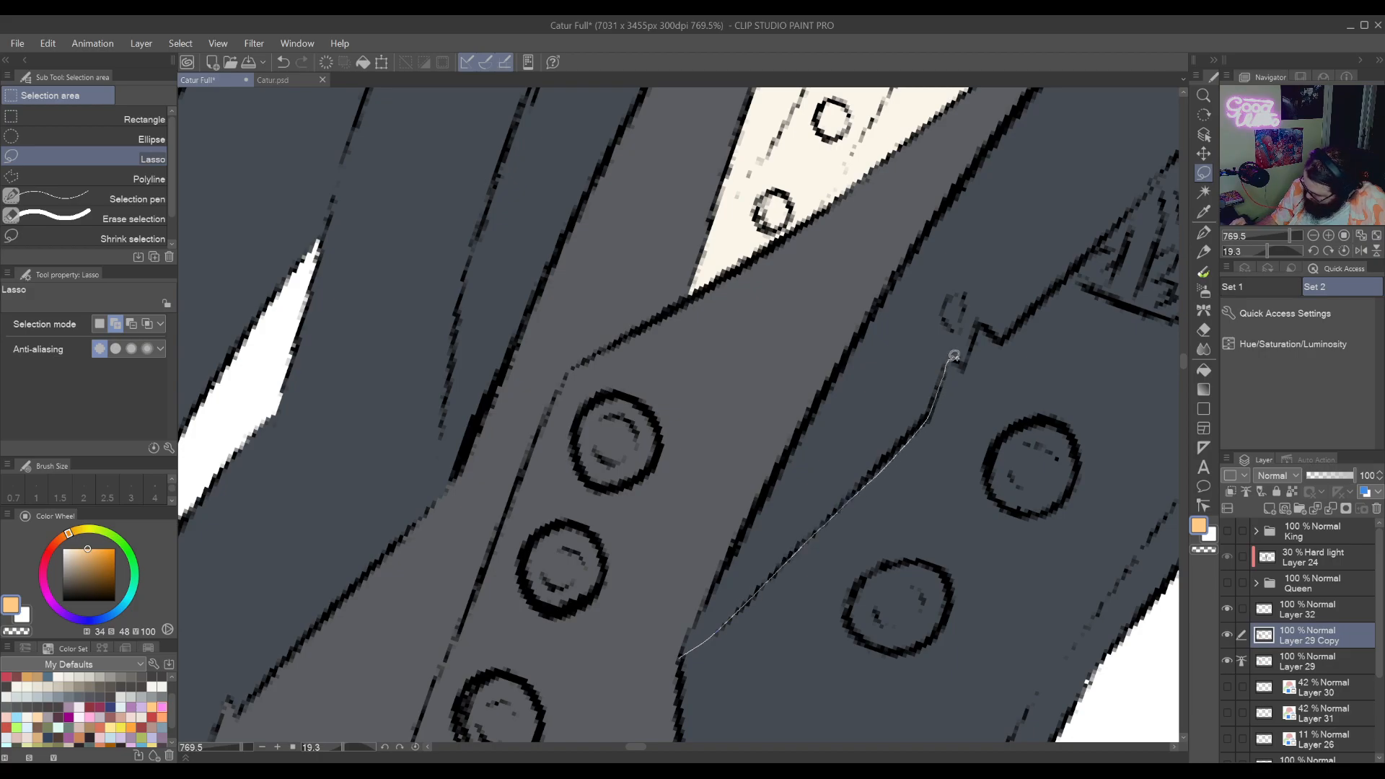
{"action": "mouse_move", "coordinate": [1001, 331]}
{"action": "left_mouse_down"}
{"action": "mouse_move", "coordinate": [1035, 280]}
{"action": "mouse_move", "coordinate": [997, 229]}
{"action": "mouse_move", "coordinate": [961, 232]}
{"action": "left_mouse_up"}
{"action": "left_click_drag", "start_coordinate": [899, 275], "coordinate": [707, 596]}
{"action": "left_click_drag", "start_coordinate": [682, 650], "coordinate": [681, 654]}
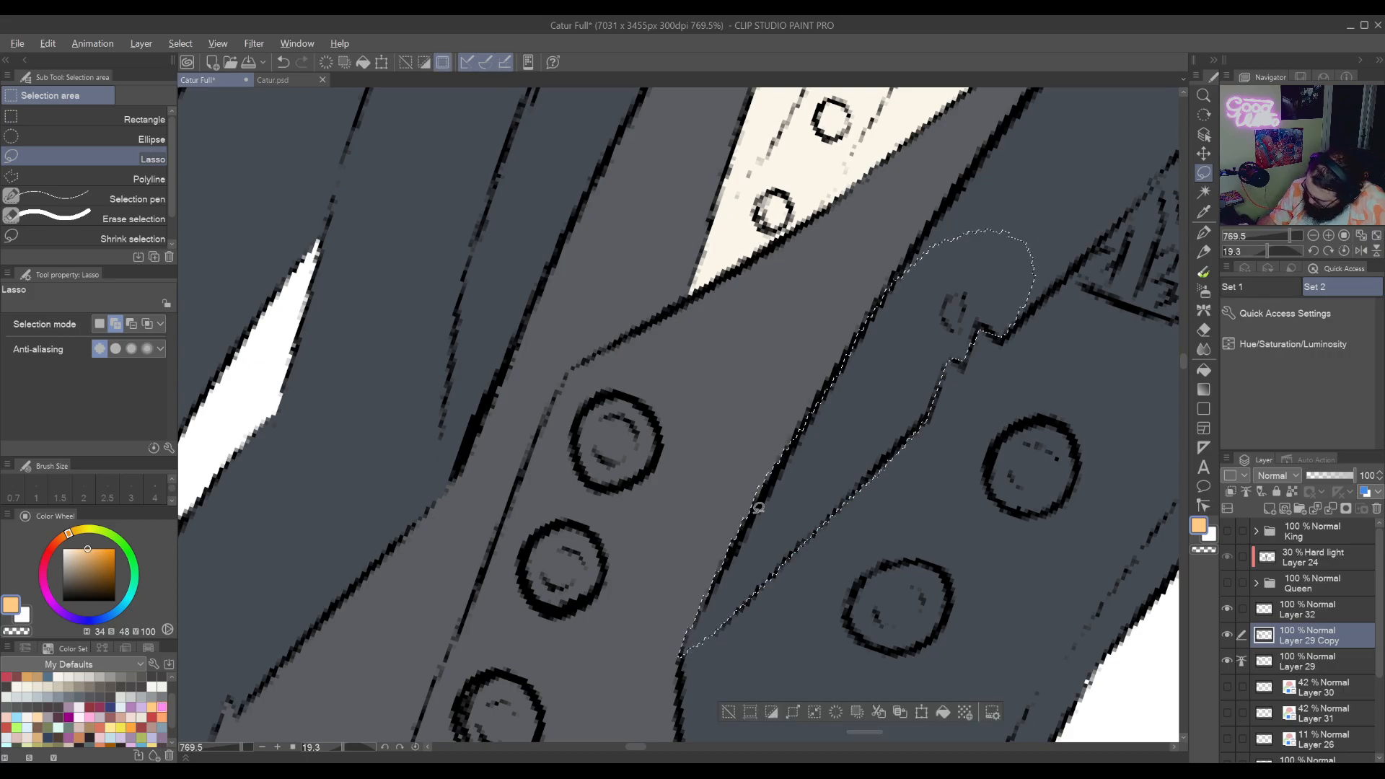
Touch up the selection along the lapel's inner edge and around the small buttonhole mark, undoing a stray addition
{"action": "left_click_drag", "start_coordinate": [791, 453], "coordinate": [810, 375]}
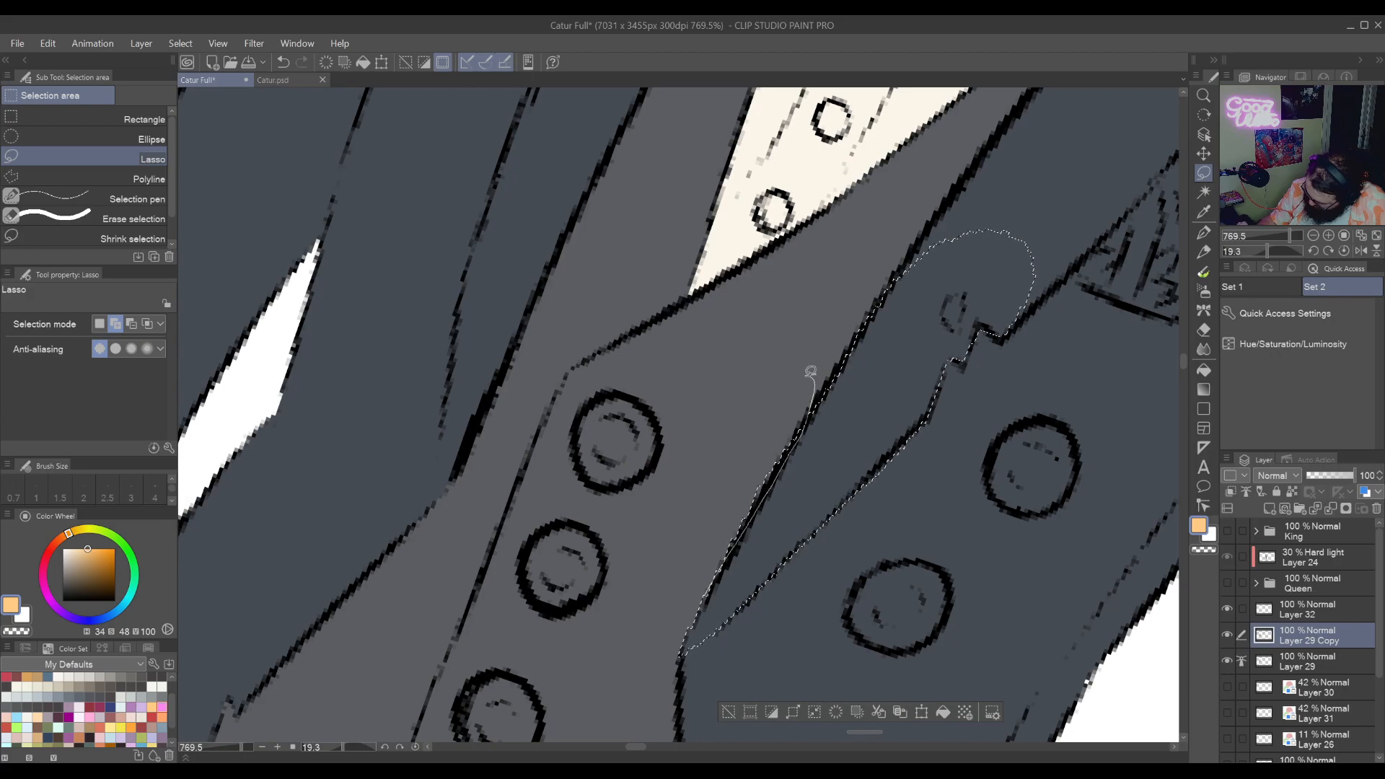
{"action": "left_click_drag", "start_coordinate": [903, 421], "coordinate": [798, 609]}
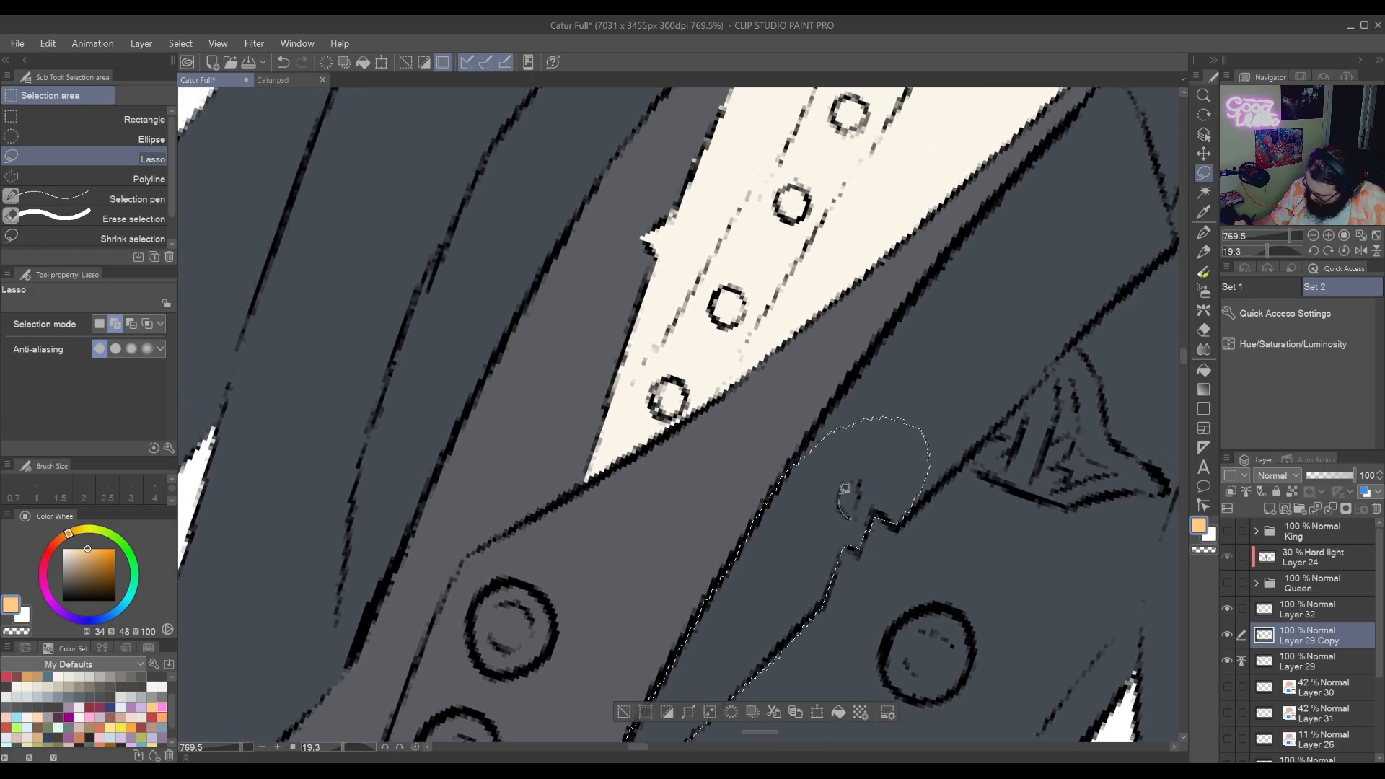
{"action": "key", "text": "ctrl+z"}
{"action": "mouse_move", "coordinate": [856, 499]}
{"action": "left_mouse_down"}
{"action": "mouse_move", "coordinate": [854, 521]}
{"action": "mouse_move", "coordinate": [839, 498]}
{"action": "mouse_move", "coordinate": [851, 477]}
{"action": "mouse_move", "coordinate": [860, 505]}
{"action": "left_mouse_up"}
Extend the lasso selection up the pocket-square-side lapel, following its inner and outer edges to the collar beside the bow tie
{"action": "left_click_drag", "start_coordinate": [892, 324], "coordinate": [771, 593]}
{"action": "mouse_move", "coordinate": [709, 653]}
{"action": "left_mouse_down"}
{"action": "mouse_move", "coordinate": [904, 389]}
{"action": "mouse_move", "coordinate": [953, 364]}
{"action": "mouse_move", "coordinate": [1019, 372]}
{"action": "mouse_move", "coordinate": [1055, 427]}
{"action": "left_mouse_up"}
{"action": "left_click_drag", "start_coordinate": [1031, 489], "coordinate": [916, 606]}
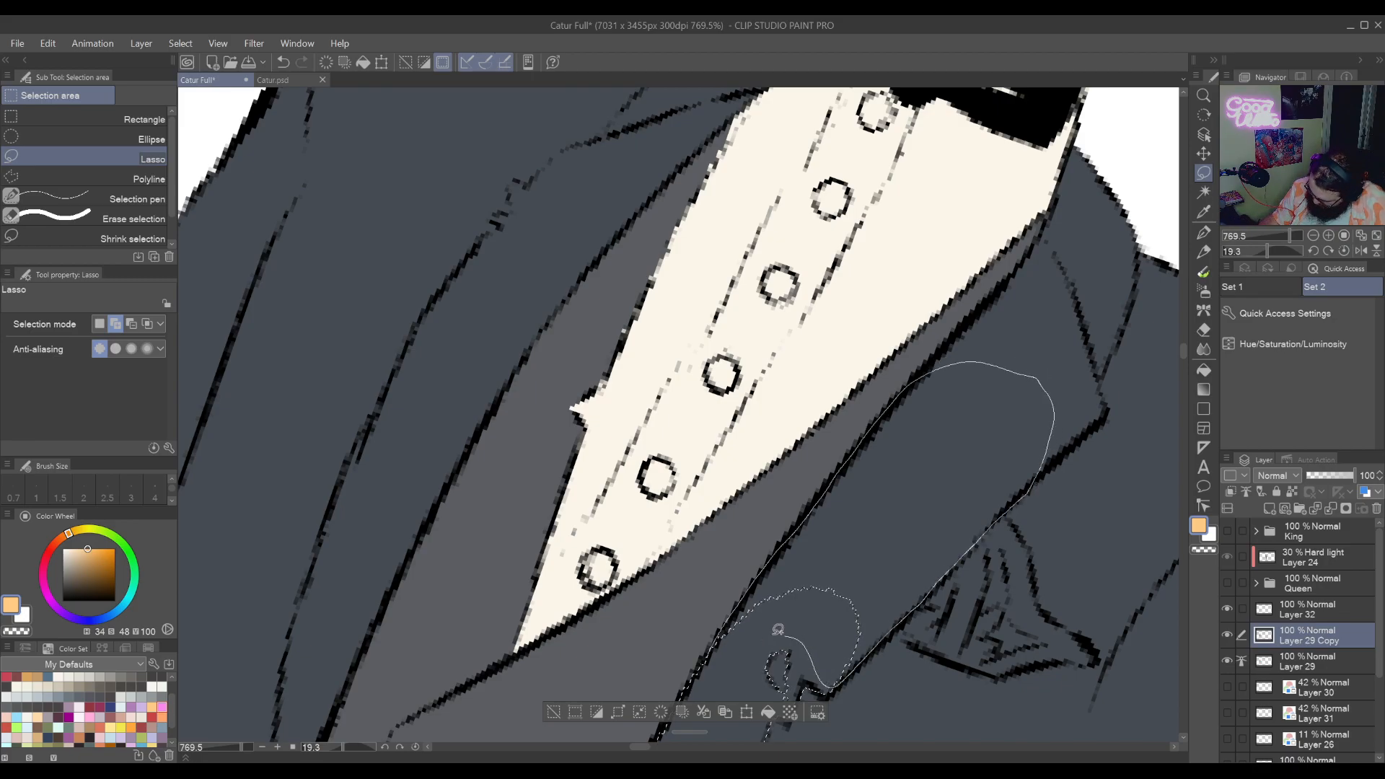
{"action": "left_click_drag", "start_coordinate": [777, 628], "coordinate": [759, 629]}
{"action": "left_click_drag", "start_coordinate": [915, 501], "coordinate": [793, 707]}
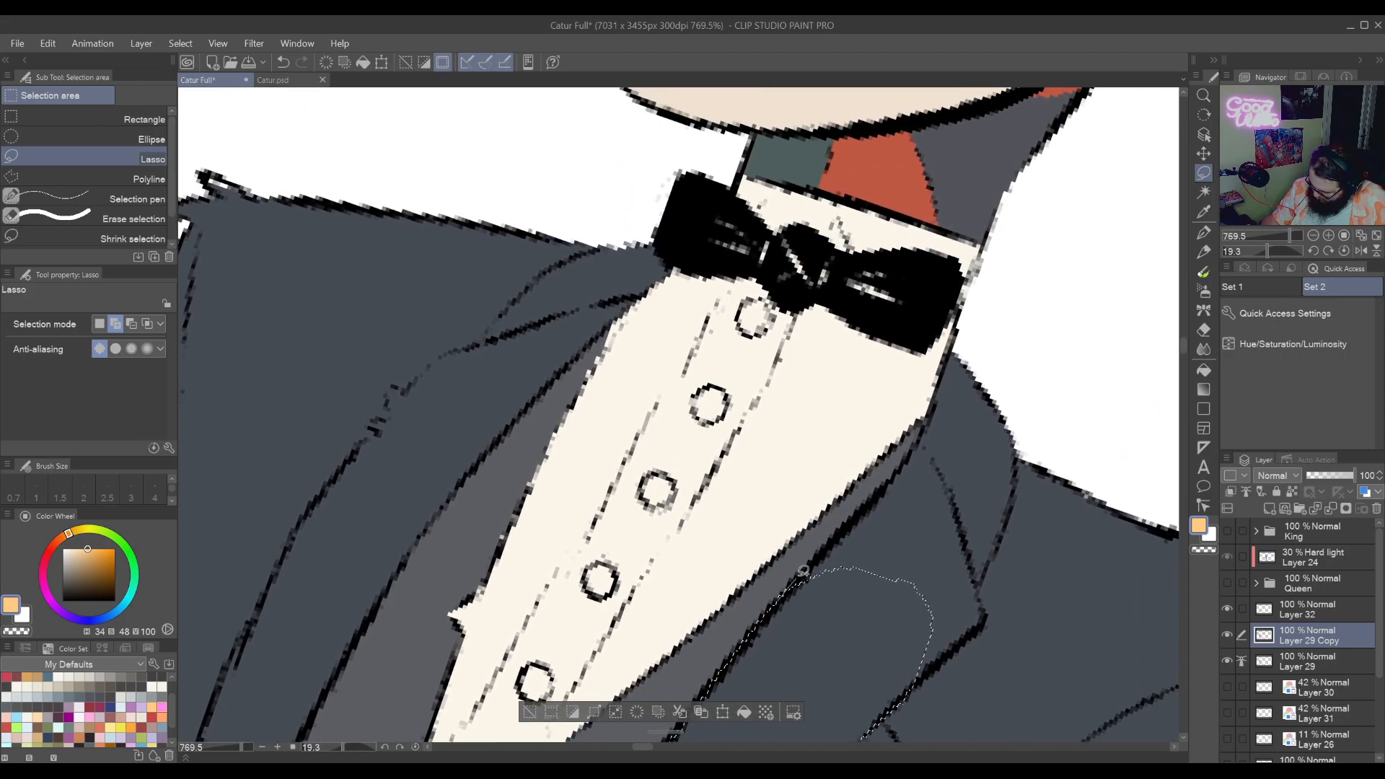
{"action": "mouse_move", "coordinate": [857, 513]}
{"action": "left_mouse_down"}
{"action": "mouse_move", "coordinate": [927, 428]}
{"action": "mouse_move", "coordinate": [942, 357]}
{"action": "mouse_move", "coordinate": [1061, 339]}
{"action": "mouse_move", "coordinate": [973, 629]}
{"action": "mouse_move", "coordinate": [865, 698]}
{"action": "mouse_move", "coordinate": [783, 704]}
{"action": "left_mouse_up"}
{"action": "scroll", "coordinate": [890, 513], "scroll_direction": "down", "scroll_amount": 3}
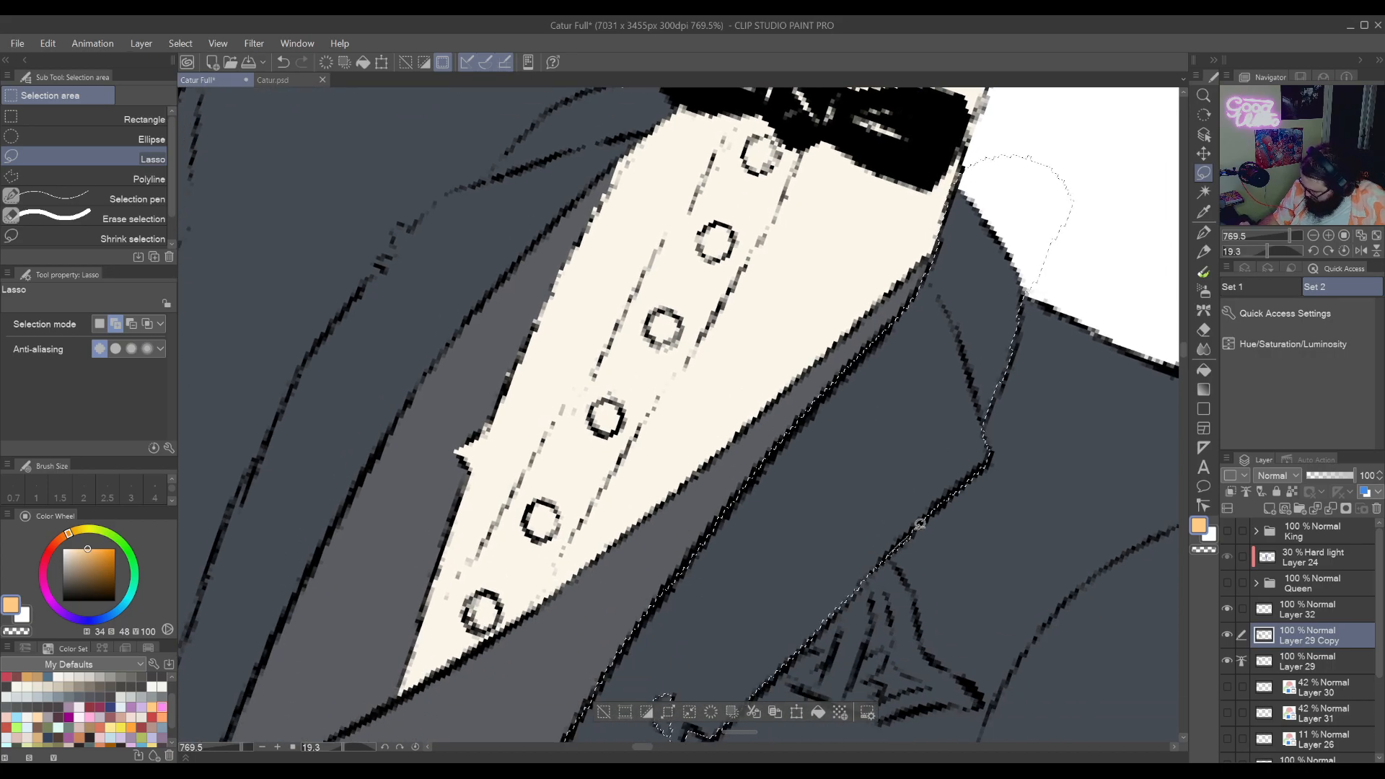
{"action": "left_click_drag", "start_coordinate": [871, 621], "coordinate": [1027, 406]}
Add the opposite lapel to the selection from its lower tip up past the small buttonhole notch, following both edges
{"action": "mouse_move", "coordinate": [769, 566]}
{"action": "left_mouse_down"}
{"action": "mouse_move", "coordinate": [1054, 469]}
{"action": "mouse_move", "coordinate": [924, 608]}
{"action": "mouse_move", "coordinate": [772, 664]}
{"action": "mouse_move", "coordinate": [697, 610]}
{"action": "mouse_move", "coordinate": [811, 422]}
{"action": "mouse_move", "coordinate": [893, 344]}
{"action": "mouse_move", "coordinate": [928, 396]}
{"action": "mouse_move", "coordinate": [910, 446]}
{"action": "mouse_move", "coordinate": [765, 590]}
{"action": "left_mouse_up"}
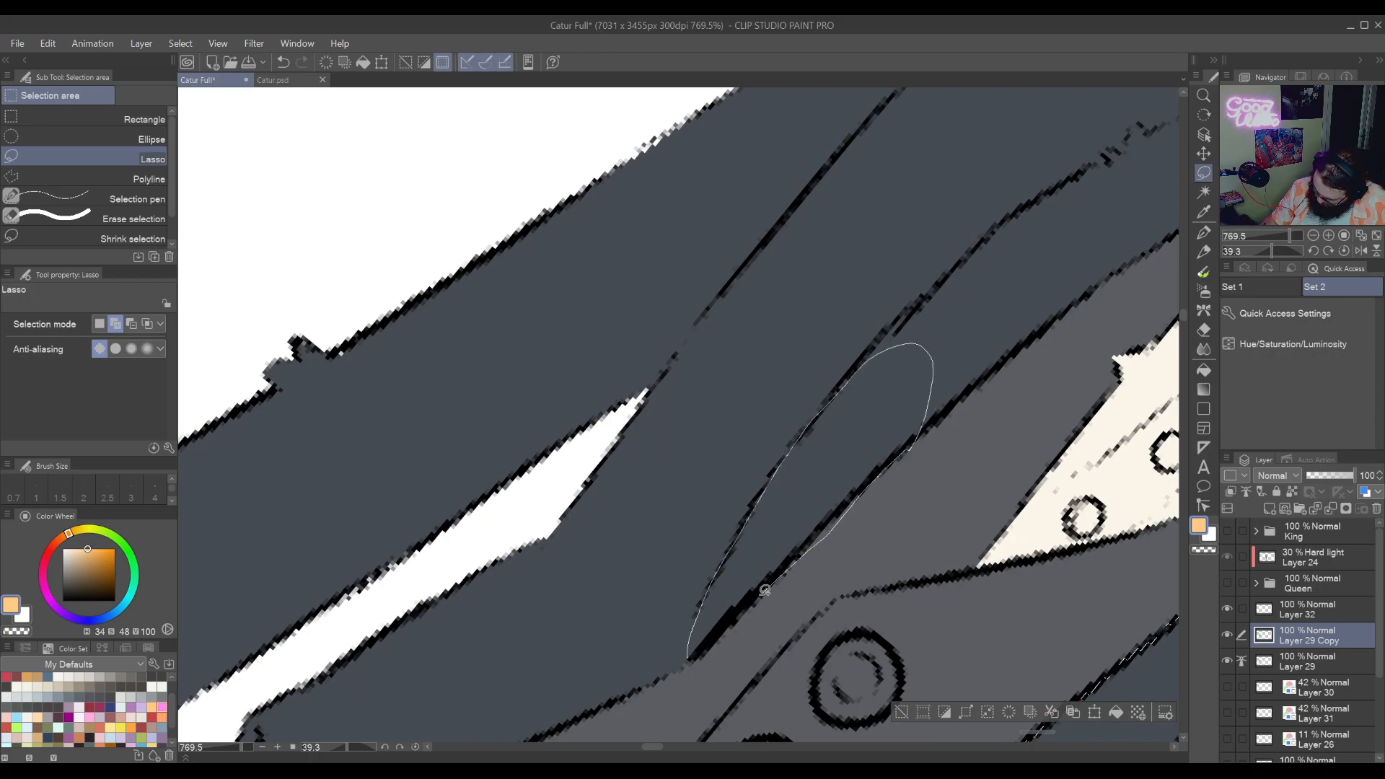
{"action": "left_click_drag", "start_coordinate": [720, 631], "coordinate": [733, 620]}
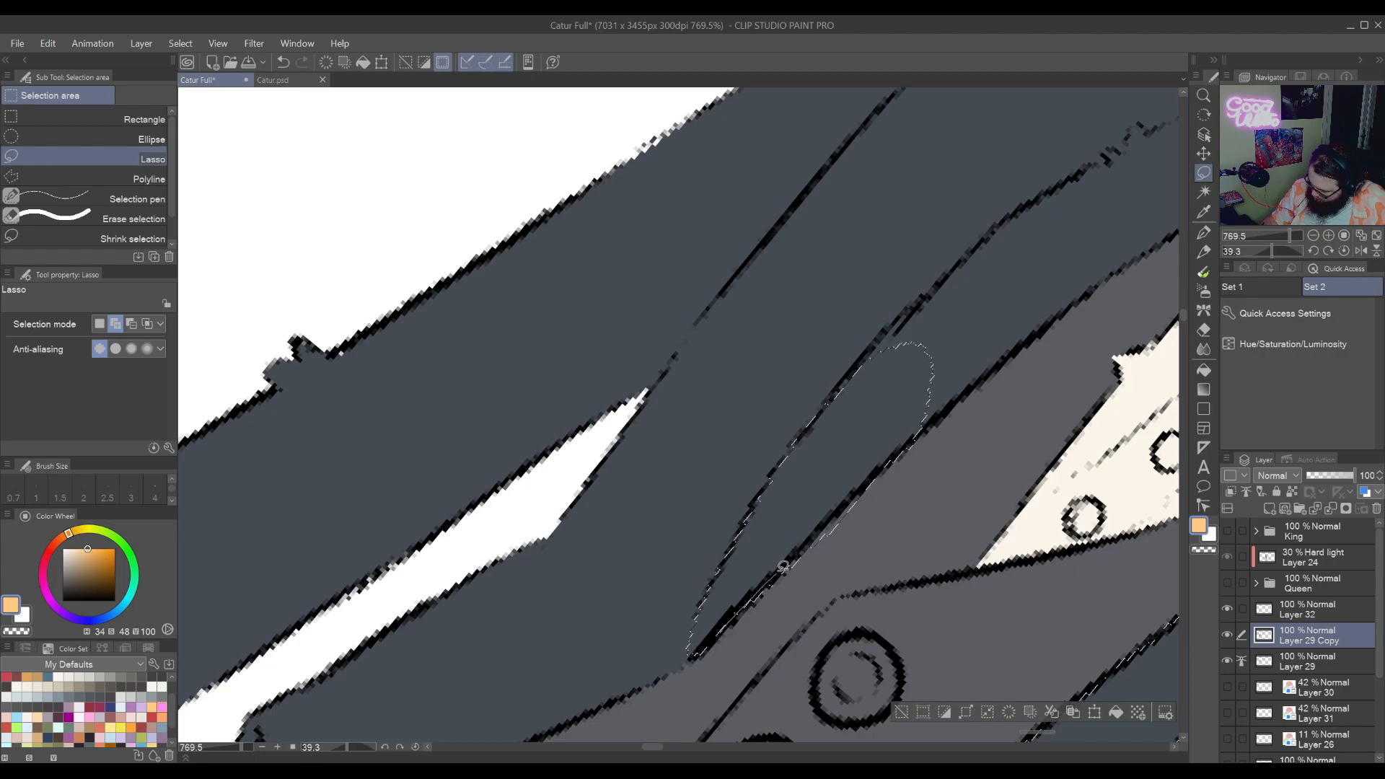
{"action": "mouse_move", "coordinate": [783, 566]}
{"action": "left_mouse_down"}
{"action": "mouse_move", "coordinate": [878, 471]}
{"action": "mouse_move", "coordinate": [961, 423]}
{"action": "mouse_move", "coordinate": [817, 593]}
{"action": "left_mouse_up"}
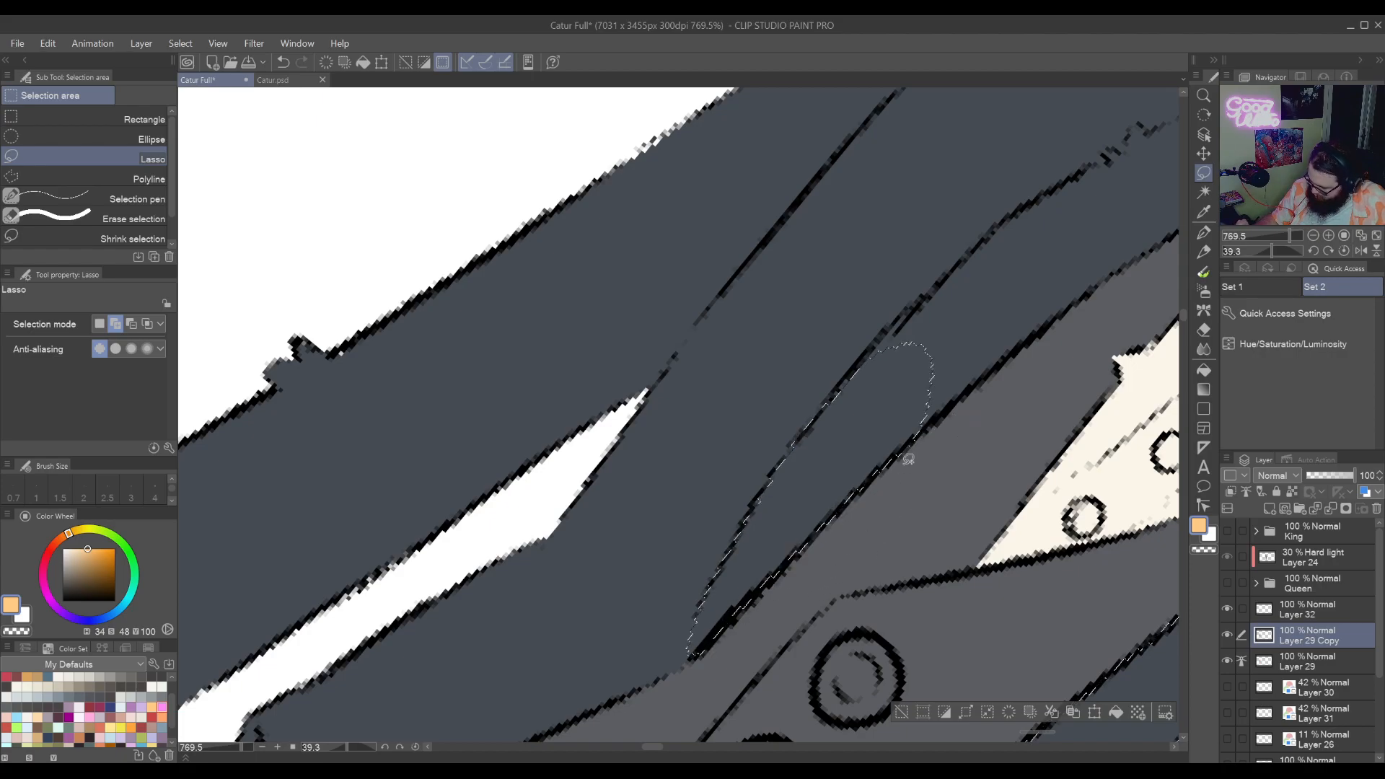
{"action": "mouse_move", "coordinate": [909, 459]}
{"action": "left_mouse_down"}
{"action": "mouse_move", "coordinate": [930, 430]}
{"action": "mouse_move", "coordinate": [851, 525]}
{"action": "mouse_move", "coordinate": [772, 664]}
{"action": "mouse_move", "coordinate": [744, 577]}
{"action": "mouse_move", "coordinate": [884, 457]}
{"action": "mouse_move", "coordinate": [978, 403]}
{"action": "mouse_move", "coordinate": [989, 378]}
{"action": "mouse_move", "coordinate": [1033, 364]}
{"action": "left_mouse_up"}
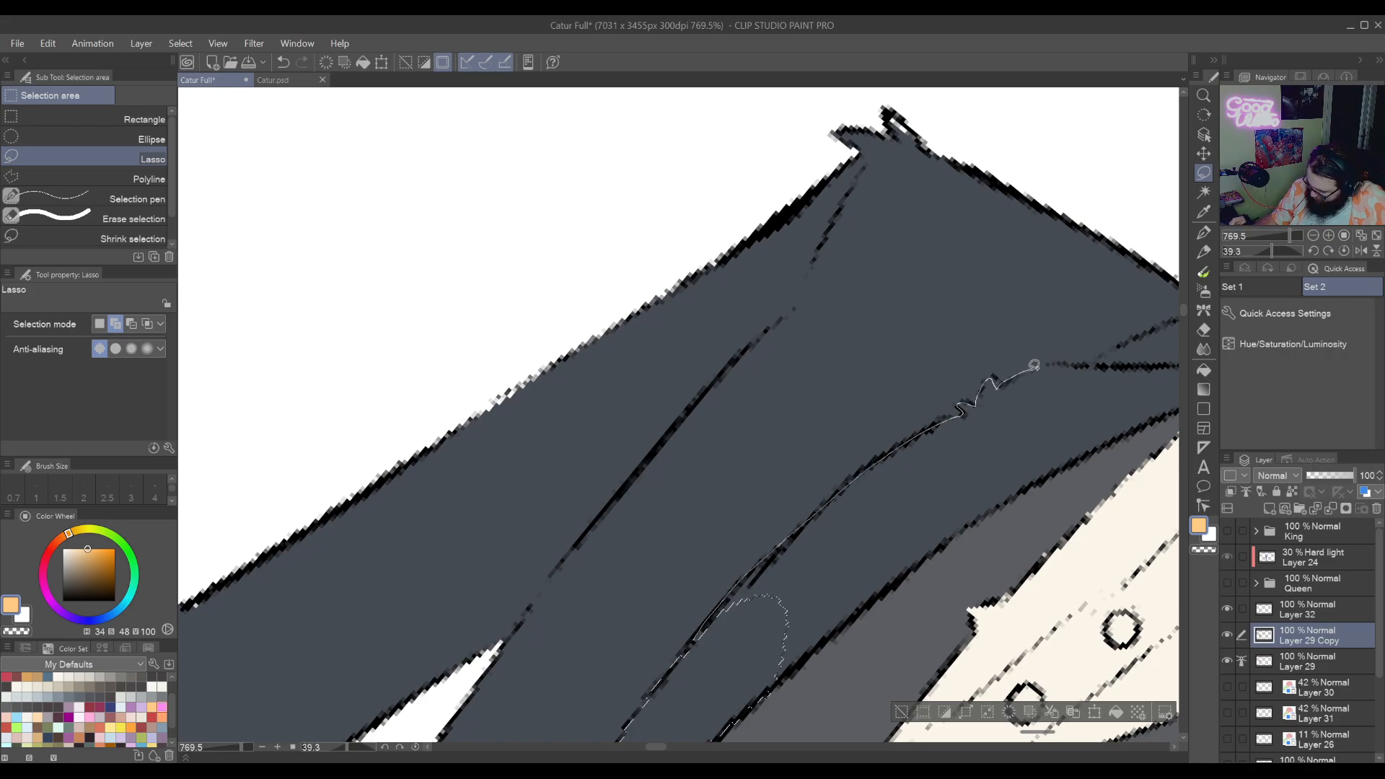
{"action": "mouse_move", "coordinate": [1131, 359]}
{"action": "left_mouse_down"}
{"action": "mouse_move", "coordinate": [1129, 390]}
{"action": "mouse_move", "coordinate": [1081, 439]}
{"action": "mouse_move", "coordinate": [941, 539]}
{"action": "left_mouse_up"}
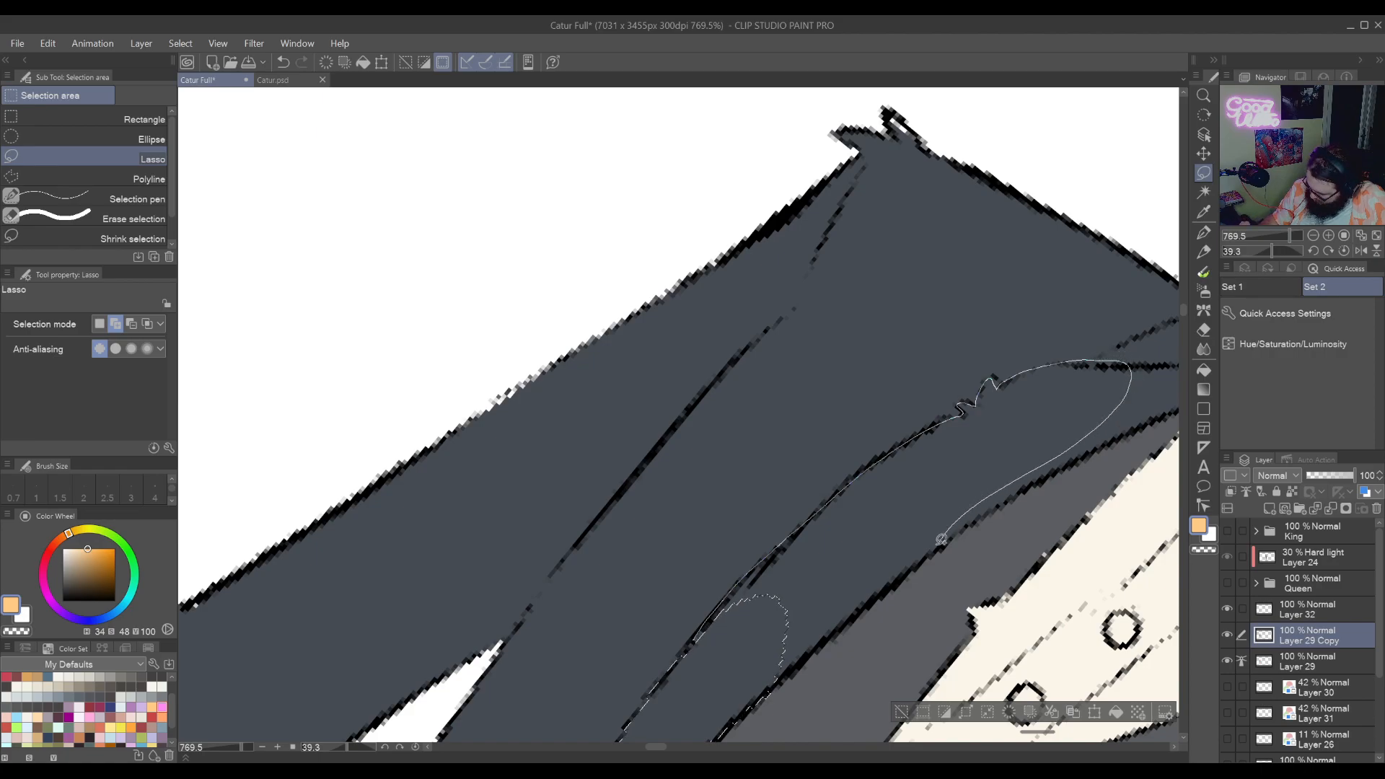
{"action": "left_click_drag", "start_coordinate": [896, 587], "coordinate": [785, 673]}
Add the upper end of that lapel and its collar up to the bow tie, closing the gap along the inner edge
{"action": "mouse_move", "coordinate": [956, 560]}
{"action": "left_mouse_down"}
{"action": "mouse_move", "coordinate": [872, 587]}
{"action": "mouse_move", "coordinate": [934, 526]}
{"action": "mouse_move", "coordinate": [1018, 480]}
{"action": "left_mouse_up"}
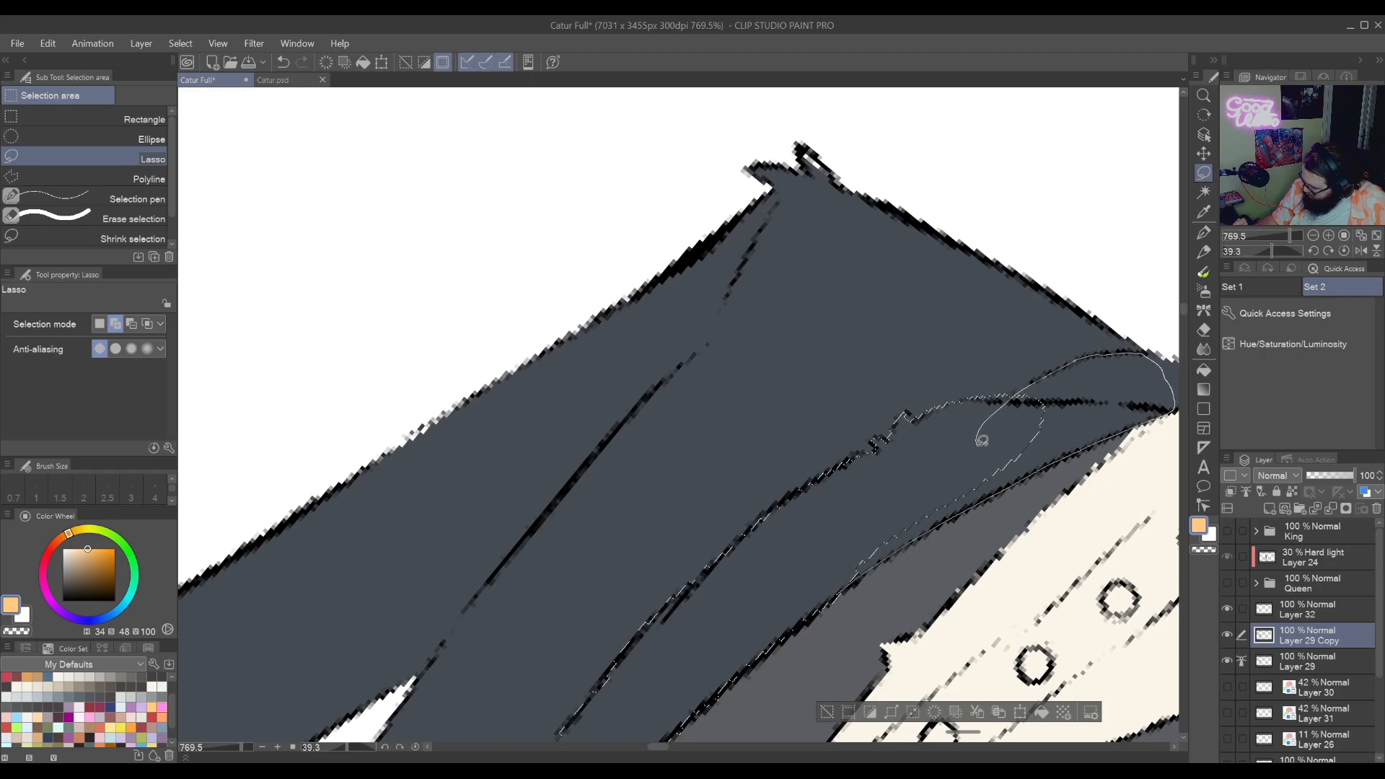
{"action": "left_click_drag", "start_coordinate": [982, 440], "coordinate": [1011, 437]}
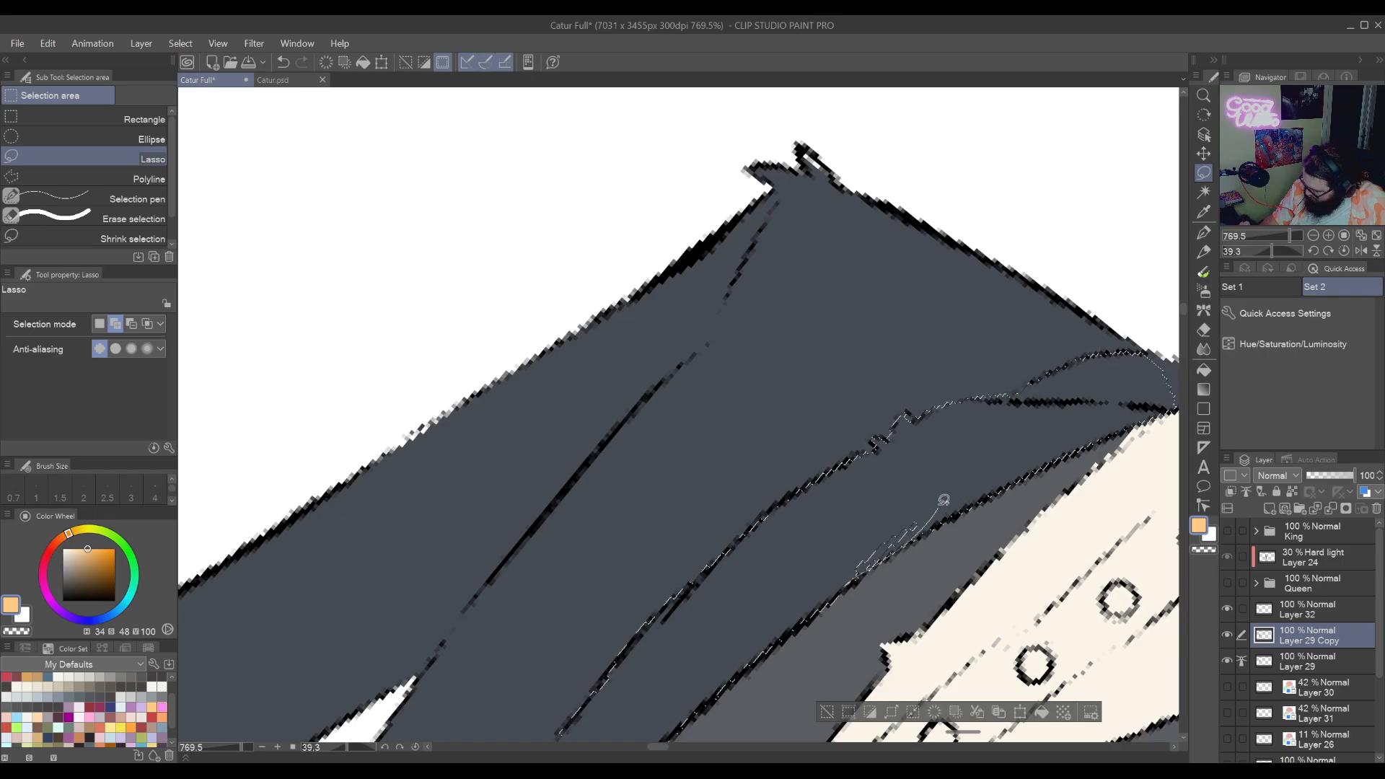
{"action": "mouse_move", "coordinate": [828, 589]}
{"action": "left_mouse_down"}
{"action": "mouse_move", "coordinate": [988, 482]}
{"action": "mouse_move", "coordinate": [838, 645]}
{"action": "mouse_move", "coordinate": [960, 542]}
{"action": "mouse_move", "coordinate": [1026, 373]}
{"action": "mouse_move", "coordinate": [1059, 412]}
{"action": "left_mouse_up"}
{"action": "scroll", "coordinate": [1019, 445], "scroll_direction": "down", "scroll_amount": 10}
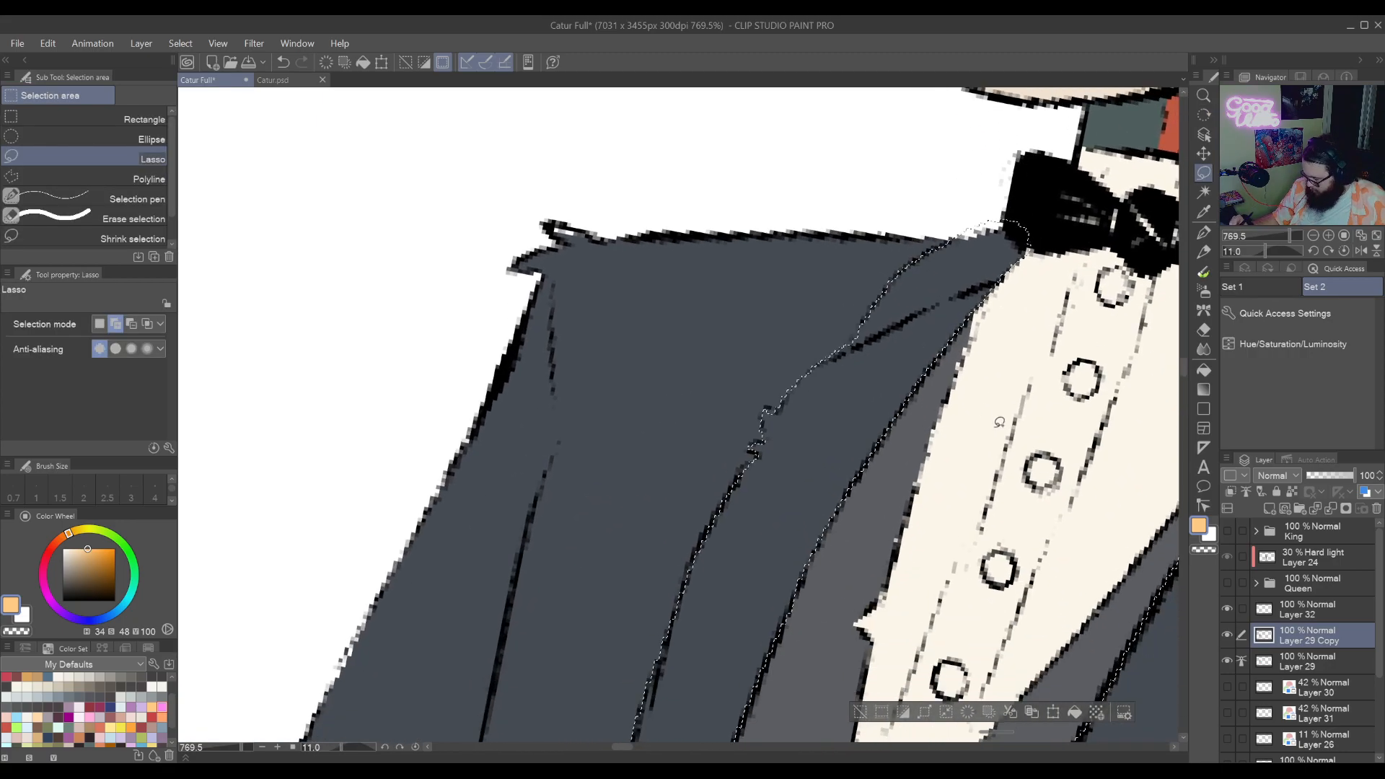
Reset the canvas rotation and narrow the lapel selection to the coat's fill using Auto select for referred layers, selecting from the existing selection
{"action": "scroll", "coordinate": [979, 560], "scroll_direction": "up", "scroll_amount": 4}
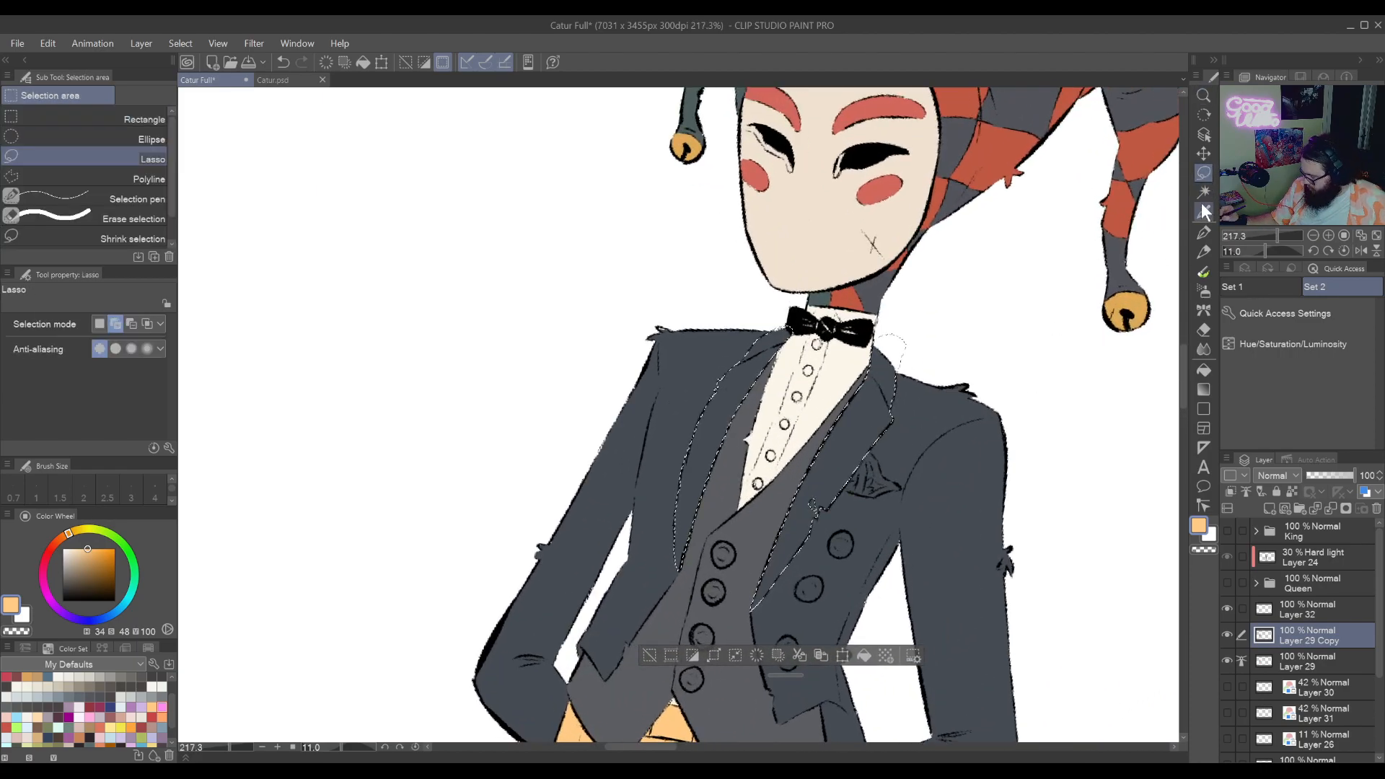
{"action": "key", "text": "r"}
{"action": "left_click_drag", "start_coordinate": [999, 390], "coordinate": [993, 398]}
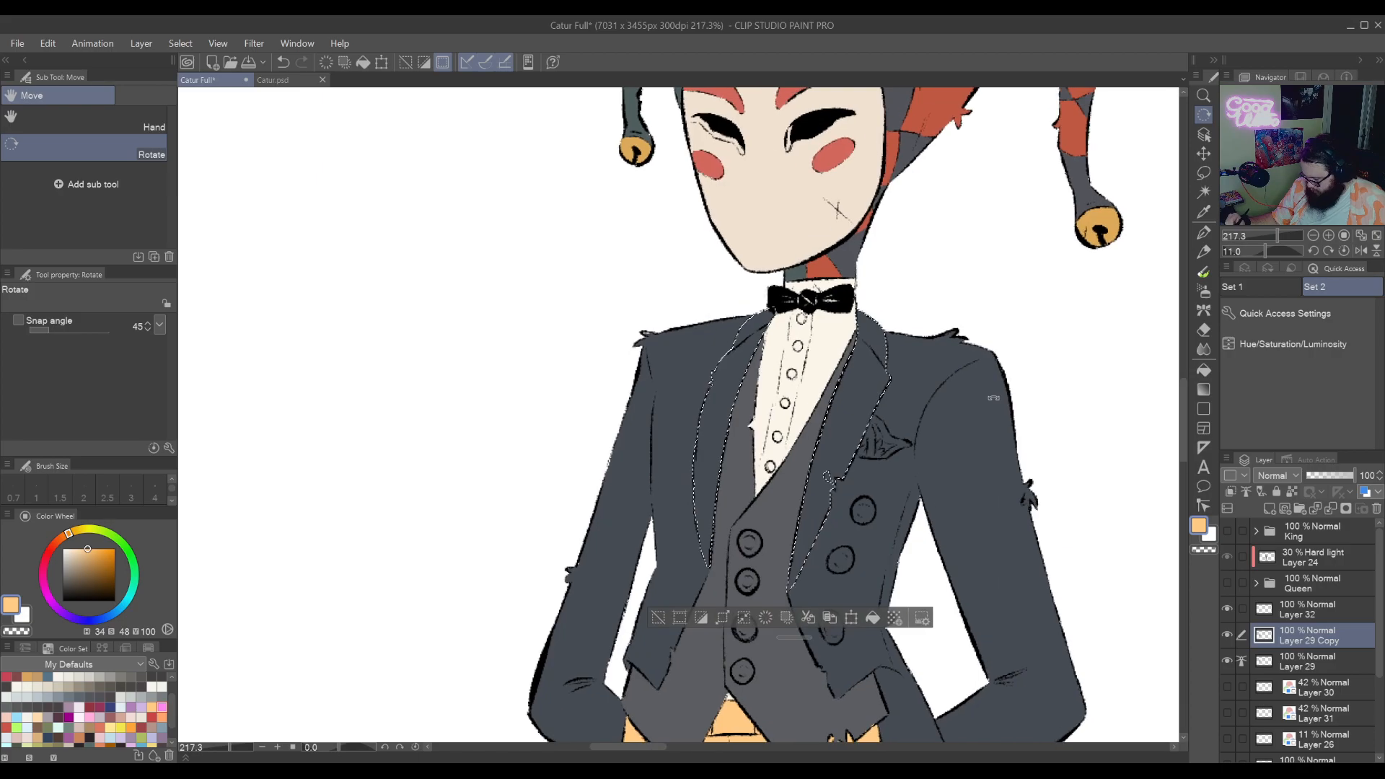
{"action": "key", "text": "w"}
{"action": "left_click_drag", "start_coordinate": [922, 542], "coordinate": [988, 542]}
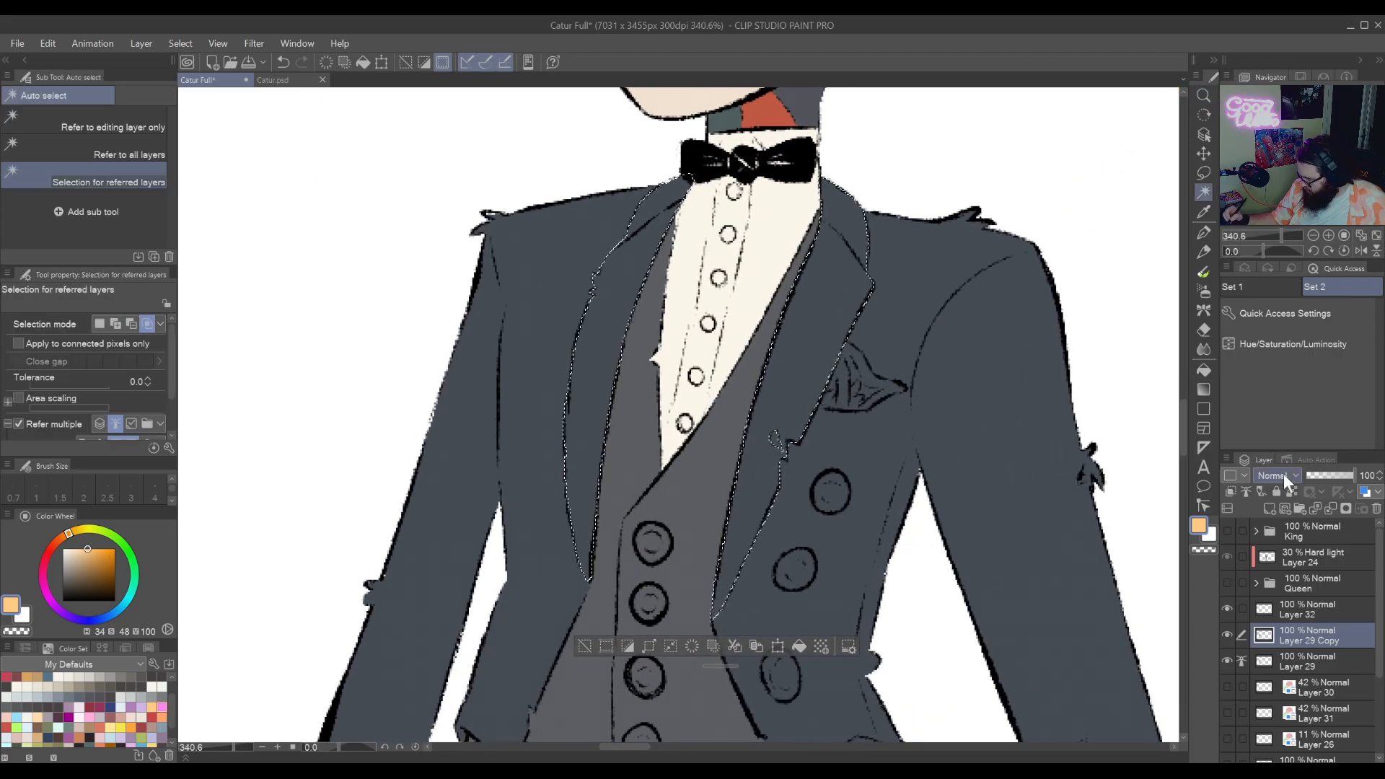
Recolour the selected lapels and collar to a darker blue-grey with the Hue/Saturation/Luminosity adjustment and clear the selection
{"action": "left_click", "coordinate": [1275, 348]}
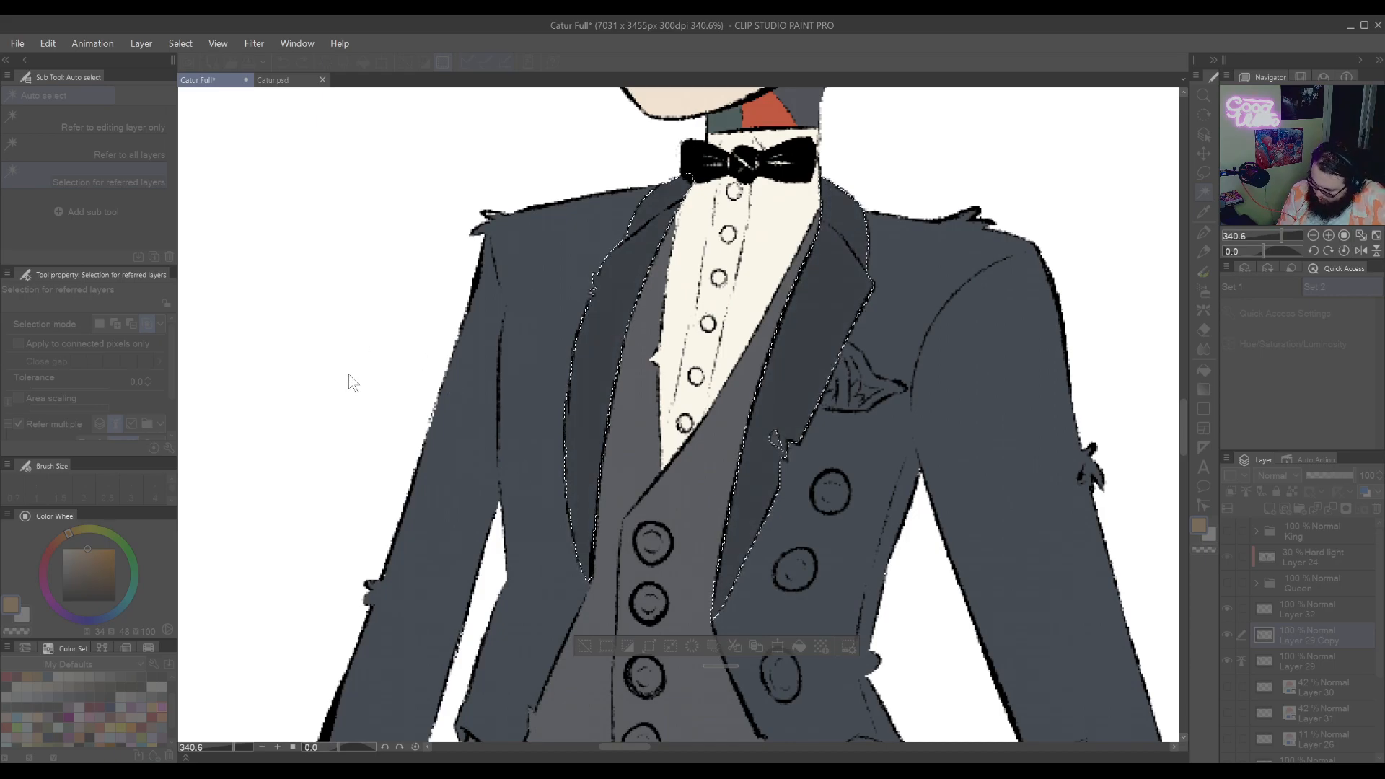
{"action": "key", "text": "Return"}
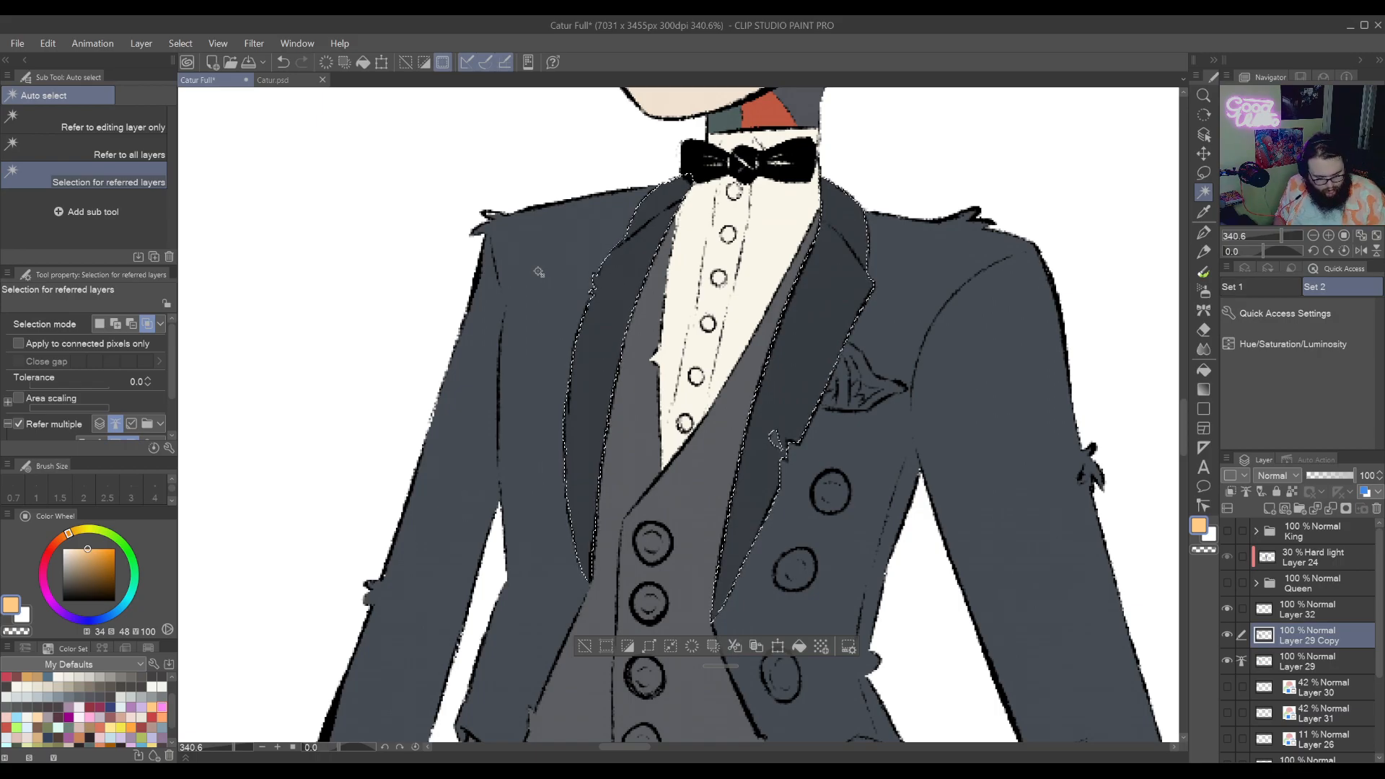
{"action": "key", "text": "ctrl+d"}
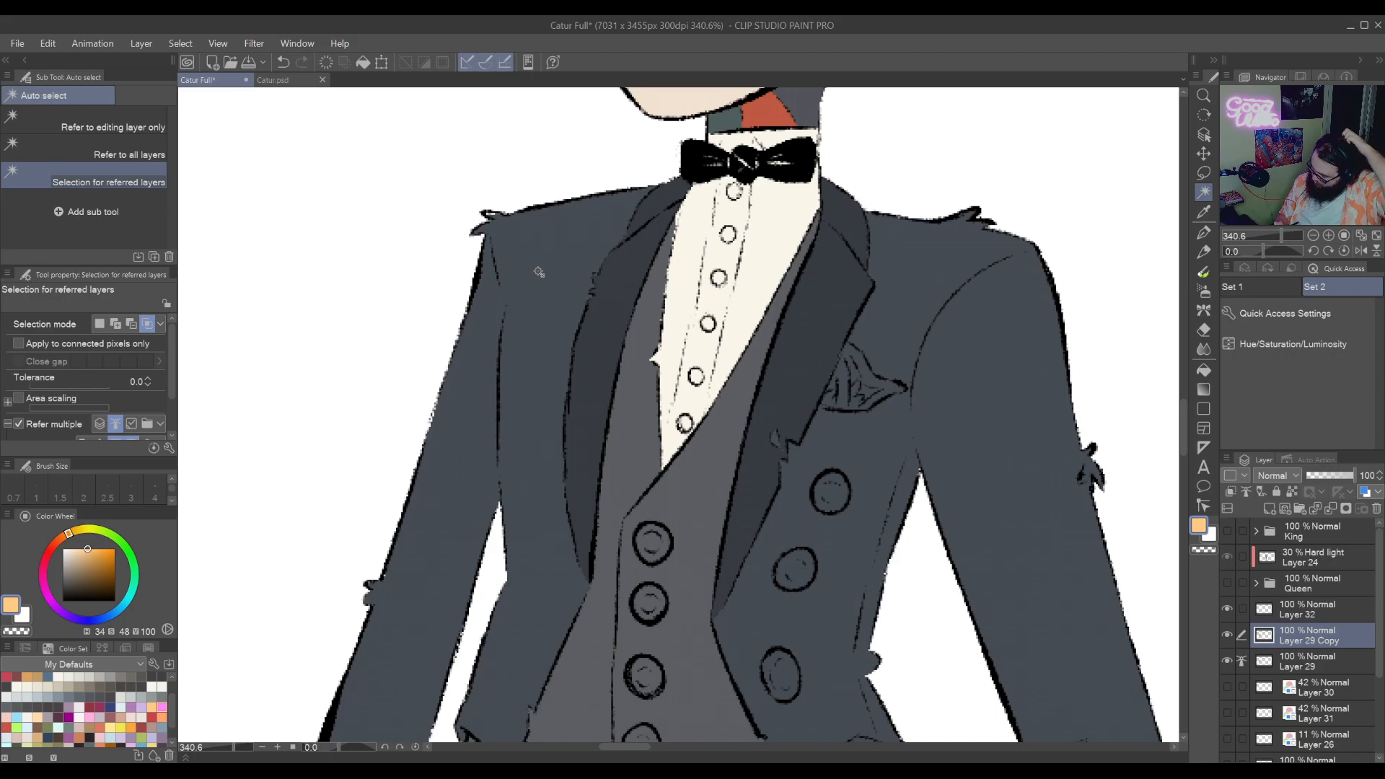
{"action": "left_click_drag", "start_coordinate": [787, 722], "coordinate": [822, 520]}
{"action": "left_click_drag", "start_coordinate": [850, 667], "coordinate": [877, 732]}
{"action": "left_click_drag", "start_coordinate": [853, 612], "coordinate": [972, 533]}
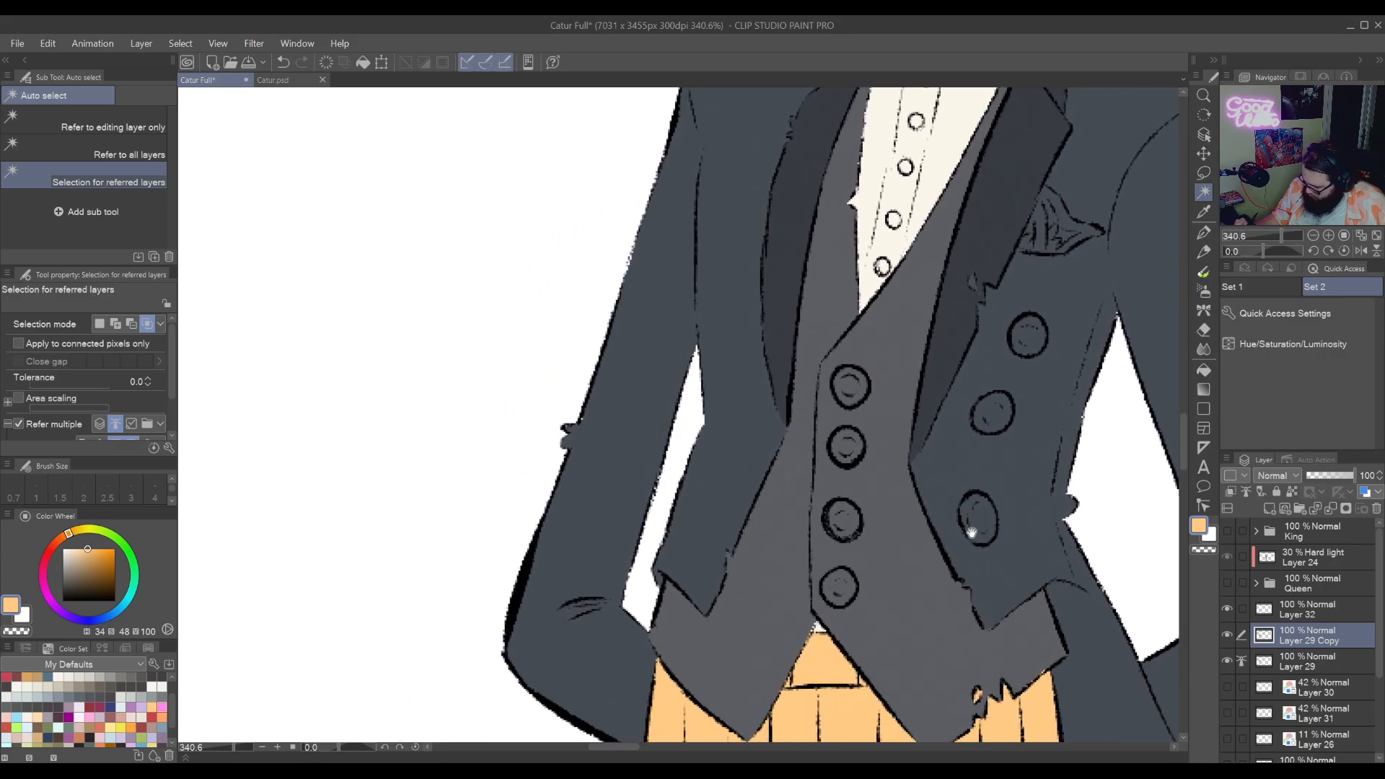
{"action": "key", "text": "slash"}
{"action": "left_click", "coordinate": [829, 606]}
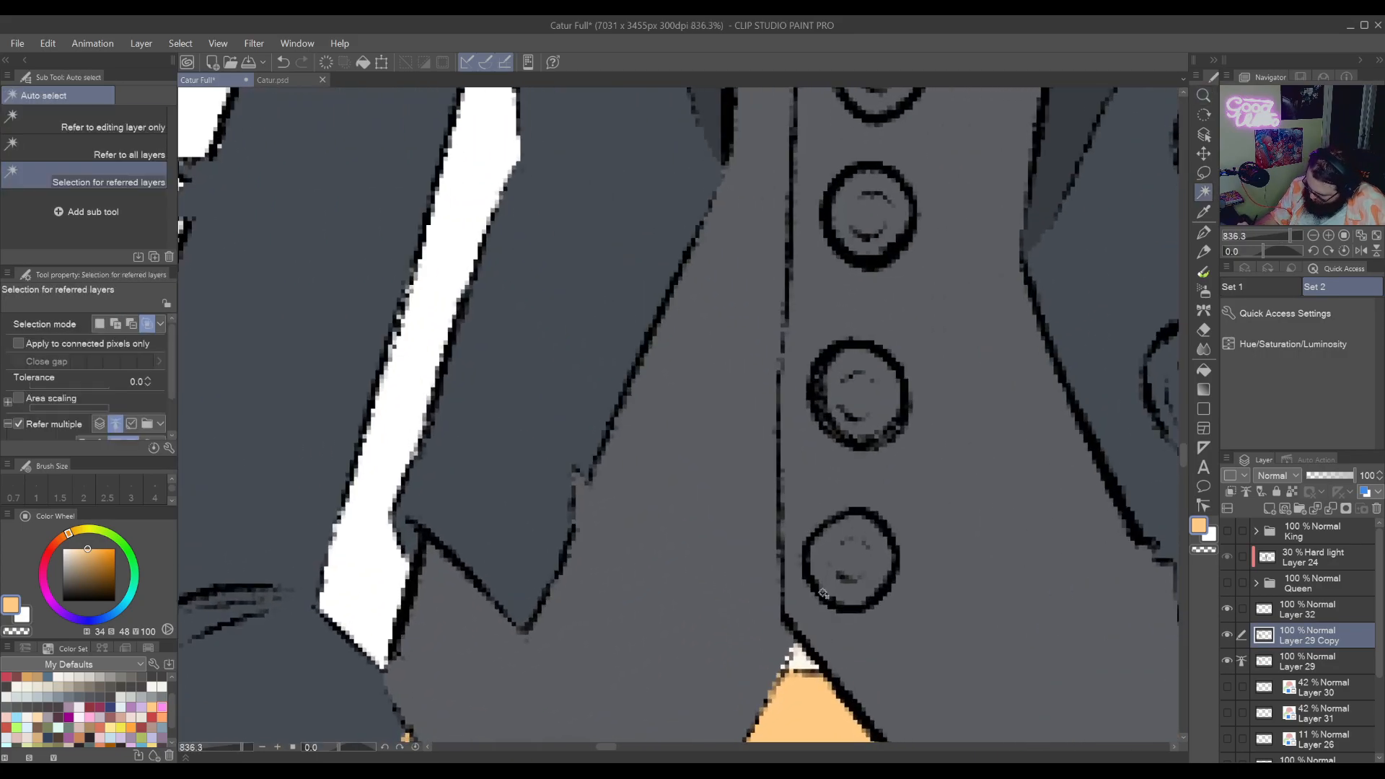
{"action": "left_click", "coordinate": [1200, 176]}
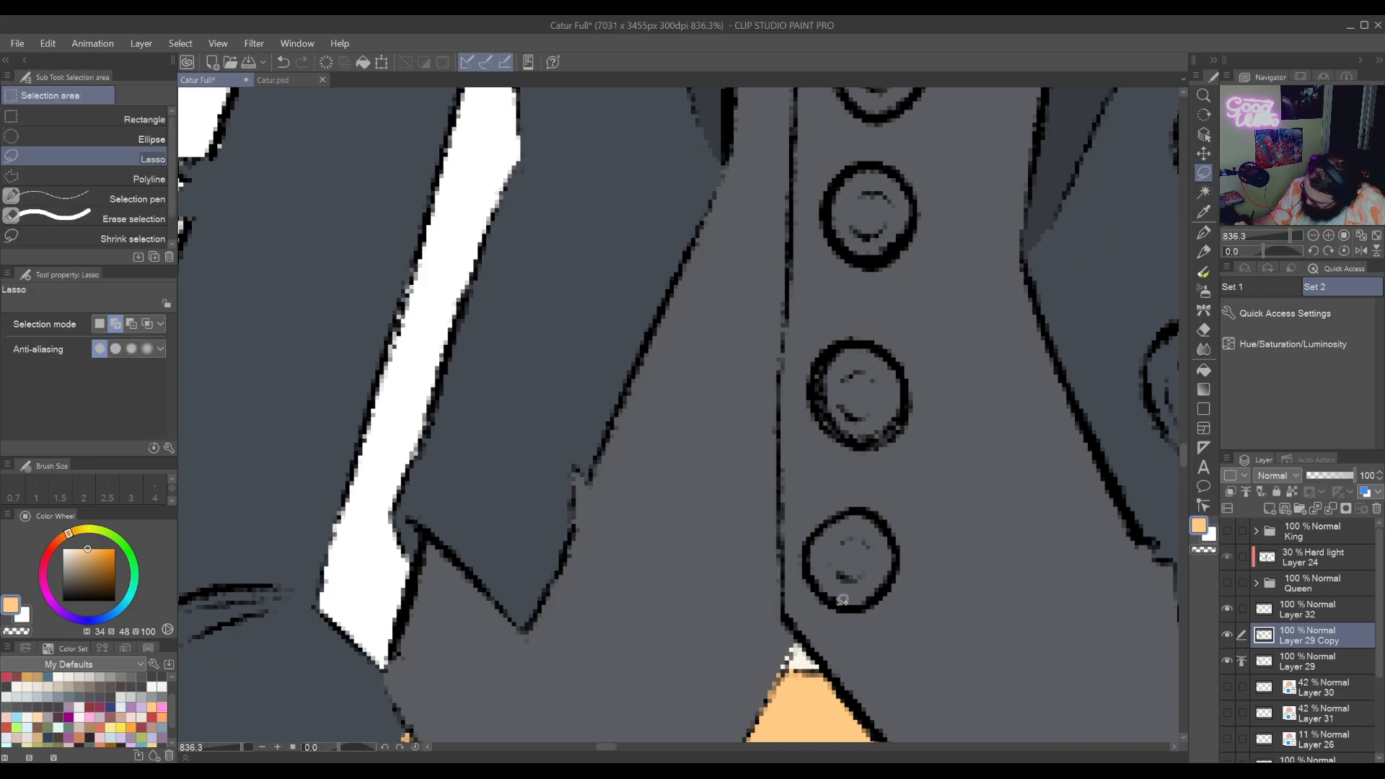
{"action": "mouse_move", "coordinate": [829, 593]}
{"action": "left_mouse_down"}
{"action": "mouse_move", "coordinate": [808, 561]}
{"action": "mouse_move", "coordinate": [821, 521]}
{"action": "mouse_move", "coordinate": [860, 507]}
{"action": "left_mouse_up"}
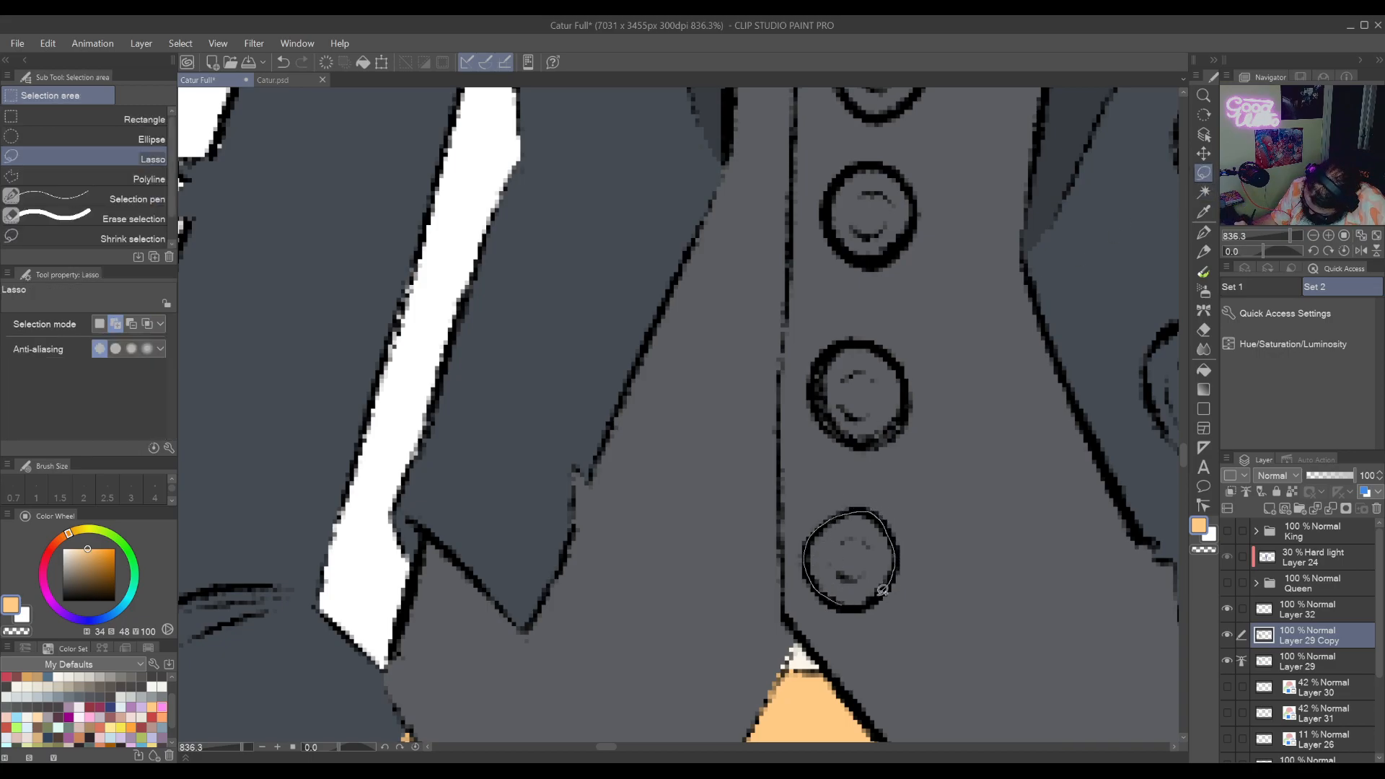
{"action": "left_click_drag", "start_coordinate": [866, 602], "coordinate": [839, 592]}
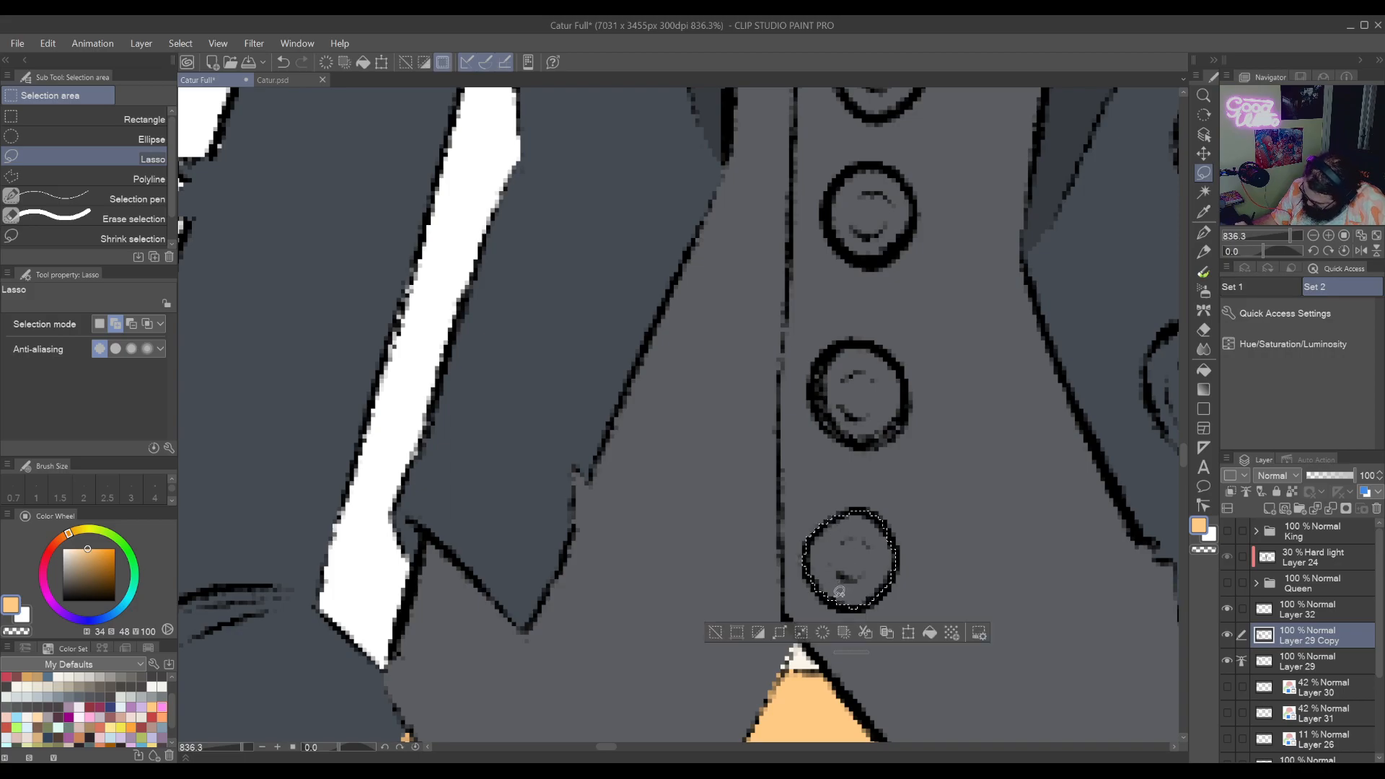
{"action": "mouse_move", "coordinate": [850, 402]}
{"action": "left_mouse_down"}
{"action": "mouse_move", "coordinate": [869, 485]}
{"action": "mouse_move", "coordinate": [855, 511]}
{"action": "mouse_move", "coordinate": [837, 456]}
{"action": "mouse_move", "coordinate": [869, 422]}
{"action": "mouse_move", "coordinate": [909, 428]}
{"action": "left_mouse_up"}
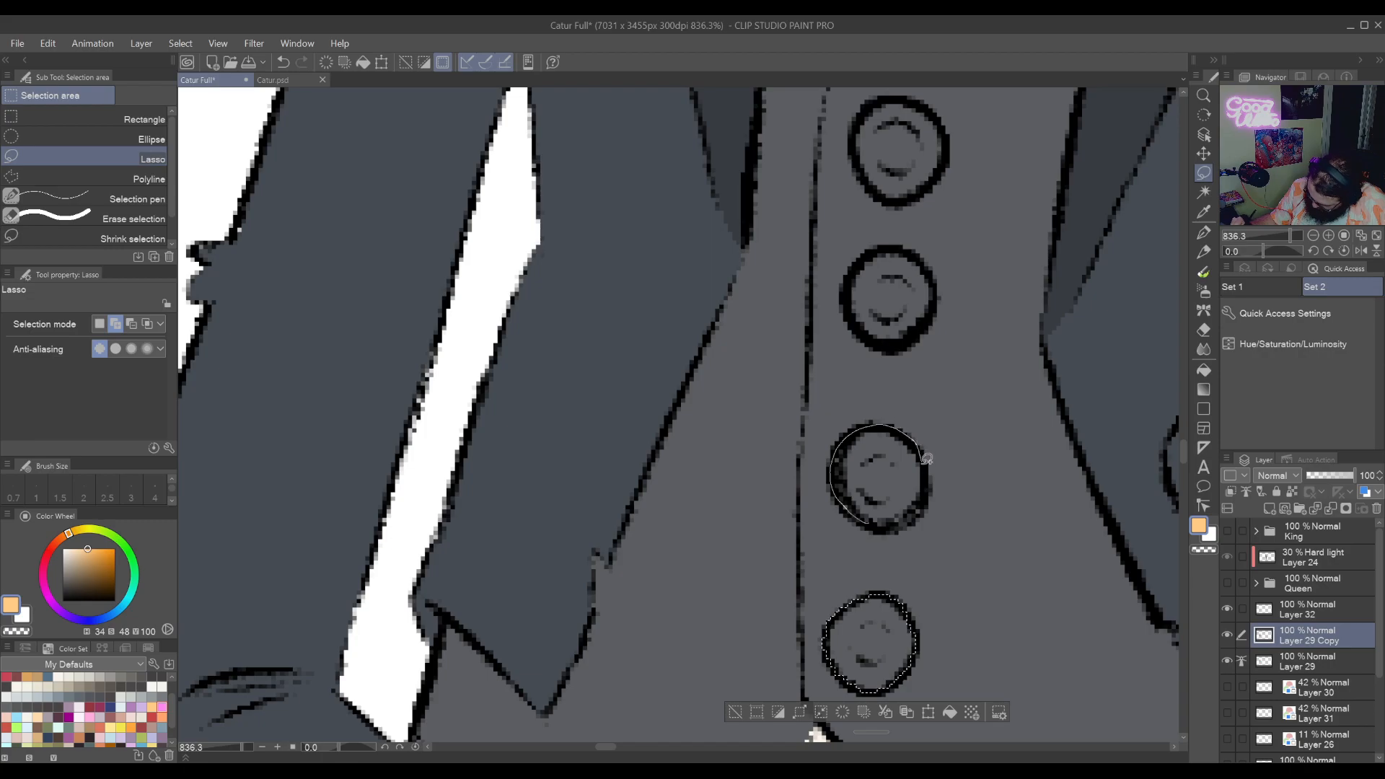
{"action": "left_click_drag", "start_coordinate": [902, 522], "coordinate": [835, 442]}
{"action": "mouse_move", "coordinate": [851, 392]}
{"action": "left_mouse_down"}
{"action": "mouse_move", "coordinate": [912, 412]}
{"action": "mouse_move", "coordinate": [918, 444]}
{"action": "mouse_move", "coordinate": [892, 479]}
{"action": "mouse_move", "coordinate": [854, 397]}
{"action": "left_mouse_up"}
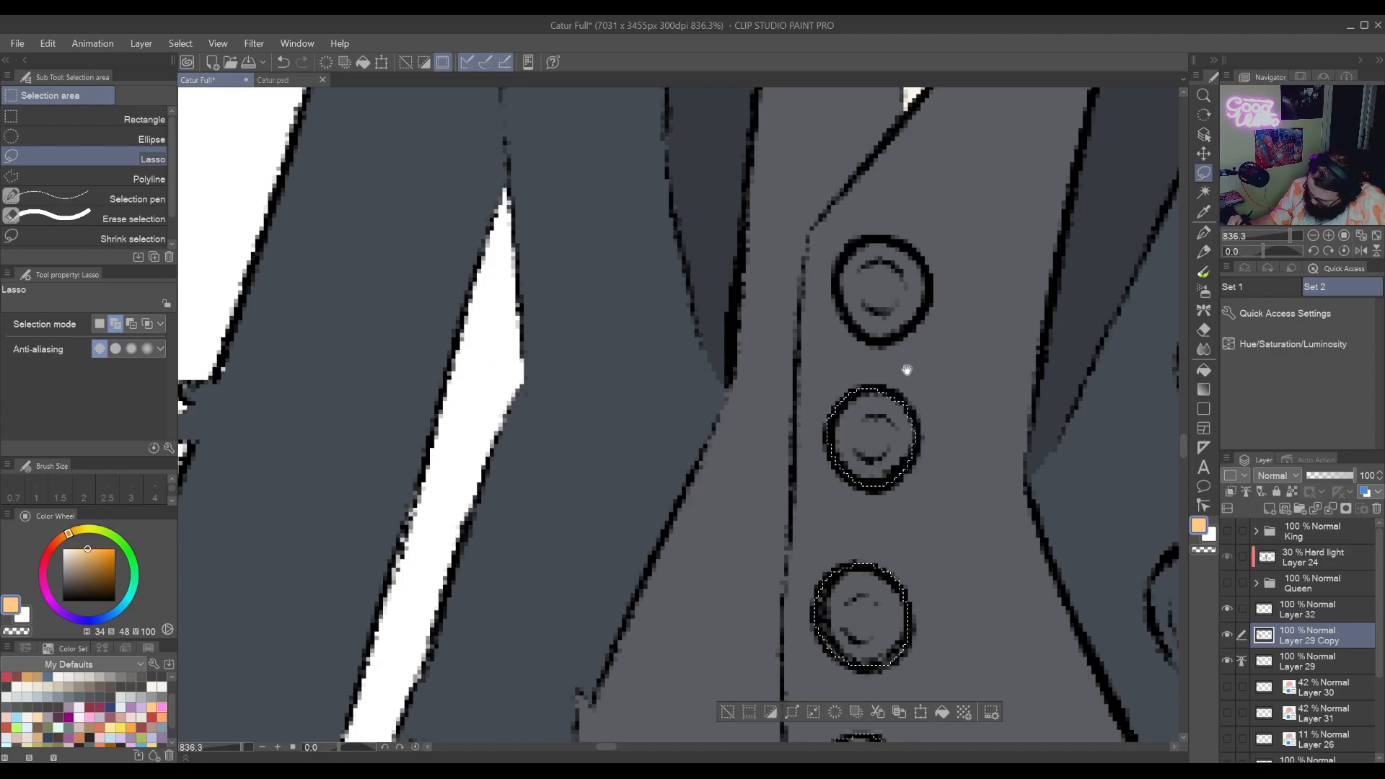
{"action": "scroll", "coordinate": [871, 507], "scroll_direction": "up", "scroll_amount": 3}
{"action": "left_click_drag", "start_coordinate": [870, 524], "coordinate": [836, 472]}
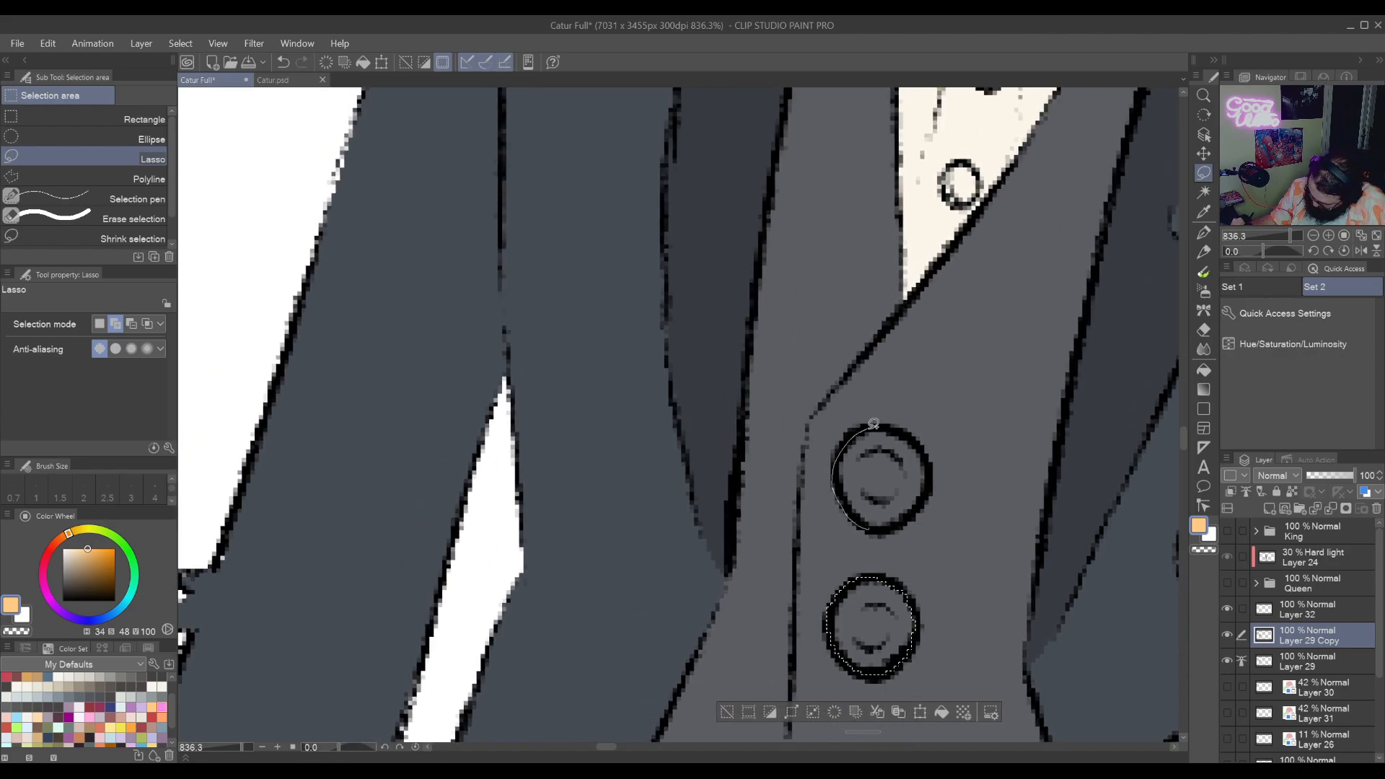
{"action": "mouse_move", "coordinate": [924, 500]}
{"action": "left_mouse_down"}
{"action": "mouse_move", "coordinate": [898, 524]}
{"action": "mouse_move", "coordinate": [850, 507]}
{"action": "mouse_move", "coordinate": [828, 461]}
{"action": "mouse_move", "coordinate": [857, 534]}
{"action": "left_mouse_up"}
{"action": "left_click_drag", "start_coordinate": [834, 470], "coordinate": [885, 429]}
{"action": "left_click_drag", "start_coordinate": [961, 351], "coordinate": [785, 477]}
{"action": "mouse_move", "coordinate": [1027, 687]}
{"action": "left_mouse_down"}
{"action": "mouse_move", "coordinate": [895, 441]}
{"action": "mouse_move", "coordinate": [998, 387]}
{"action": "left_mouse_up"}
{"action": "scroll", "coordinate": [1007, 386], "scroll_direction": "down", "scroll_amount": 8}
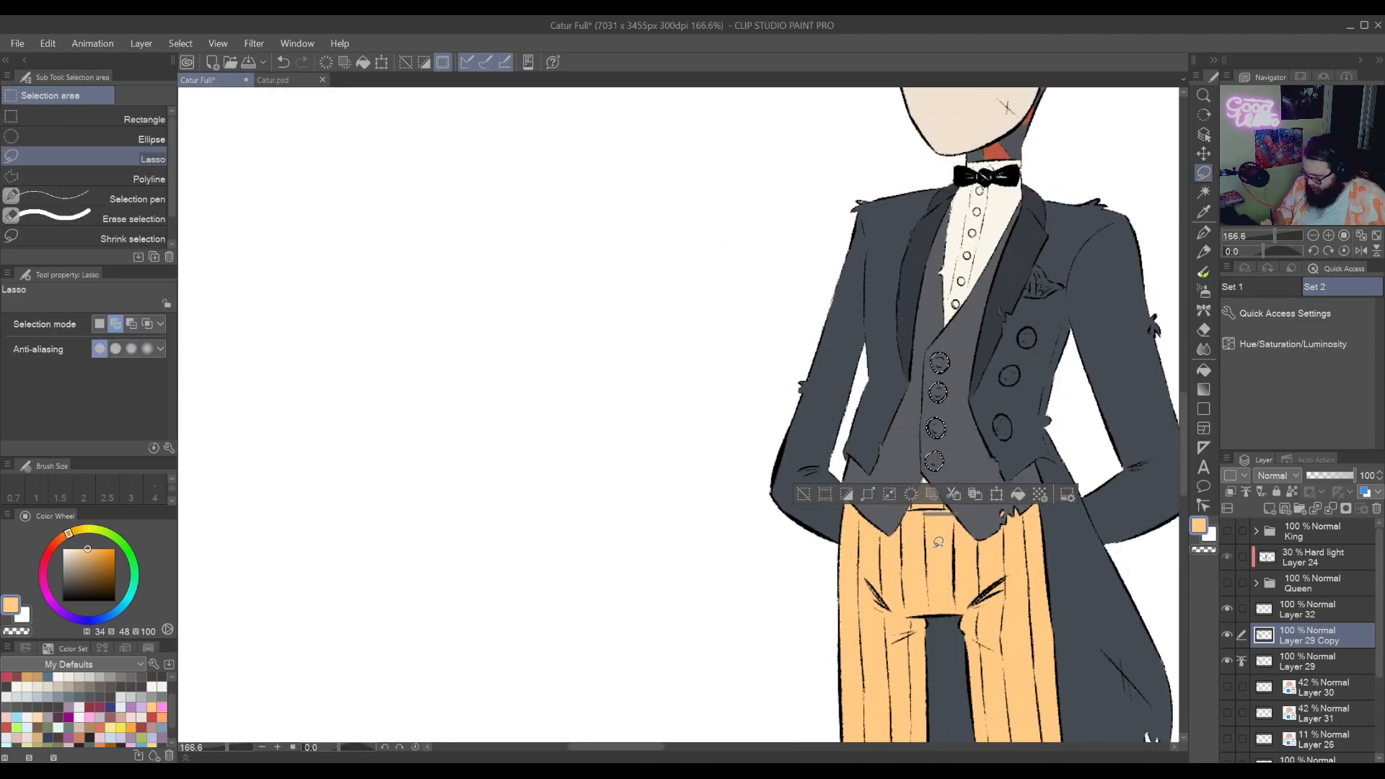
{"action": "key", "text": "ctrl+d"}
Hide the colour layers Layer 29 Copy and Layer 29, leaving the line art of Layer 32 displayed
{"action": "left_click", "coordinate": [1227, 635]}
{"action": "left_click", "coordinate": [1226, 661]}
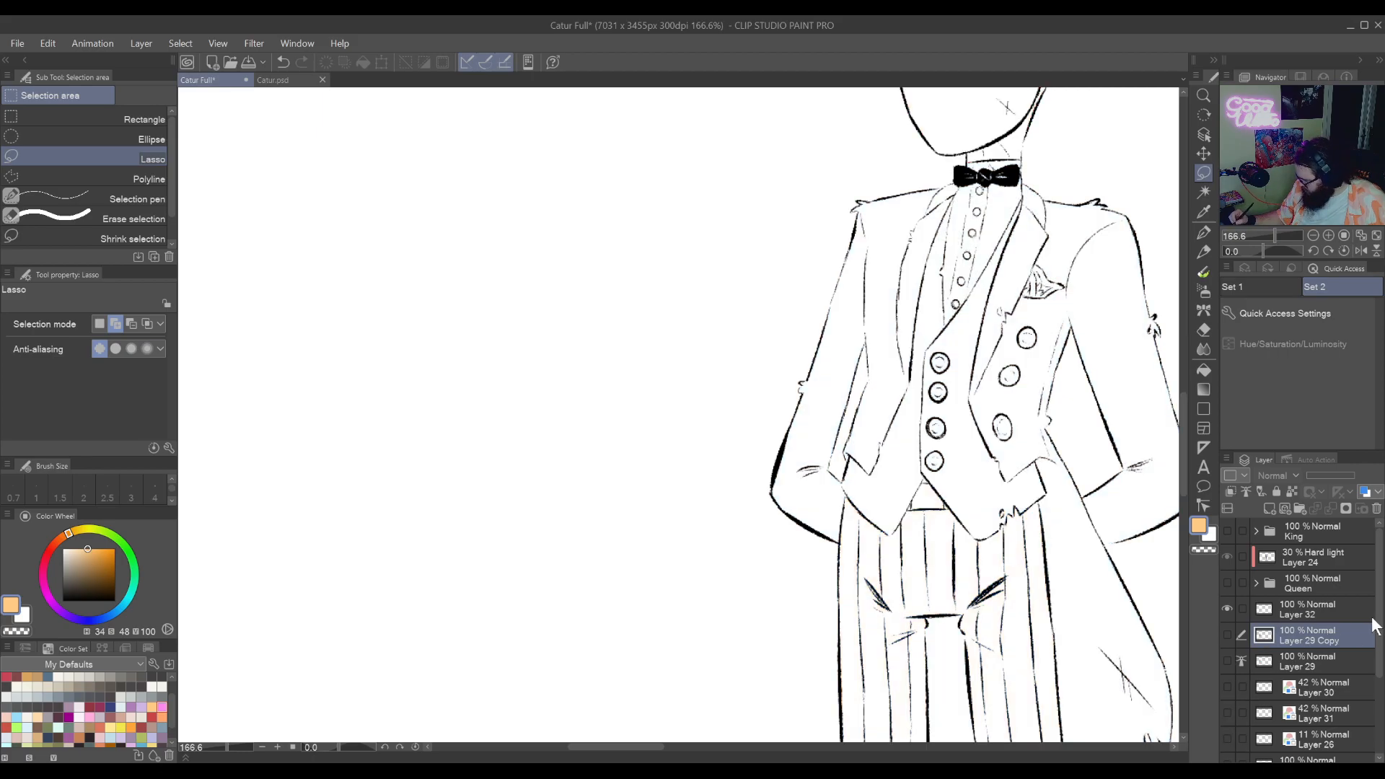
{"action": "scroll", "coordinate": [1312, 658], "scroll_direction": "down", "scroll_amount": 3}
Show Layer 26 to examine it against the suit's line art, and hide it again
{"action": "left_click", "coordinate": [1227, 671]}
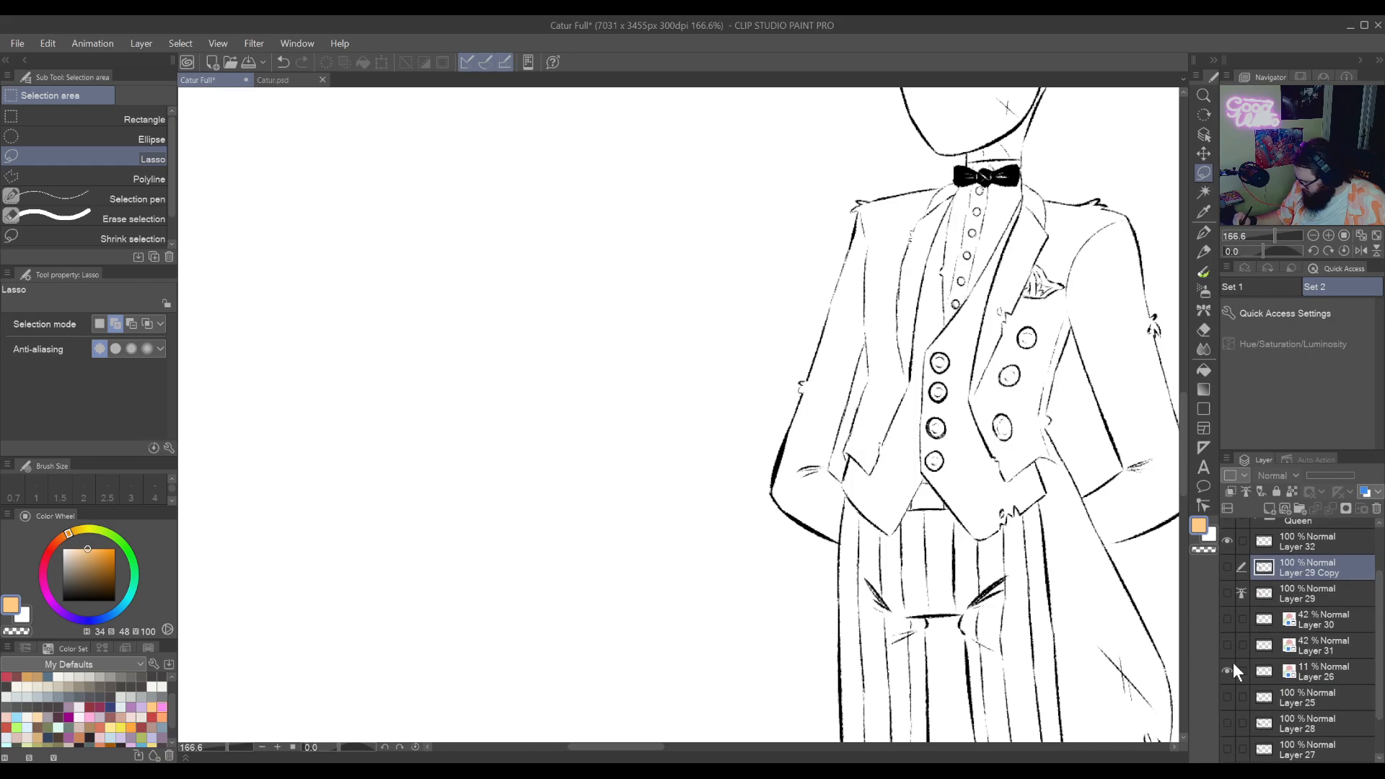
{"action": "left_click_drag", "start_coordinate": [1071, 676], "coordinate": [710, 615]}
{"action": "left_click_drag", "start_coordinate": [1031, 548], "coordinate": [648, 611]}
{"action": "left_click_drag", "start_coordinate": [982, 546], "coordinate": [921, 586]}
{"action": "left_click_drag", "start_coordinate": [1024, 658], "coordinate": [770, 536]}
{"action": "left_click_drag", "start_coordinate": [820, 649], "coordinate": [1015, 769]}
{"action": "left_click_drag", "start_coordinate": [969, 655], "coordinate": [1010, 613]}
{"action": "left_click", "coordinate": [1228, 671]}
{"action": "left_click_drag", "start_coordinate": [593, 550], "coordinate": [970, 775]}
{"action": "left_click_drag", "start_coordinate": [816, 602], "coordinate": [825, 517]}
{"action": "left_click_drag", "start_coordinate": [724, 403], "coordinate": [761, 562]}
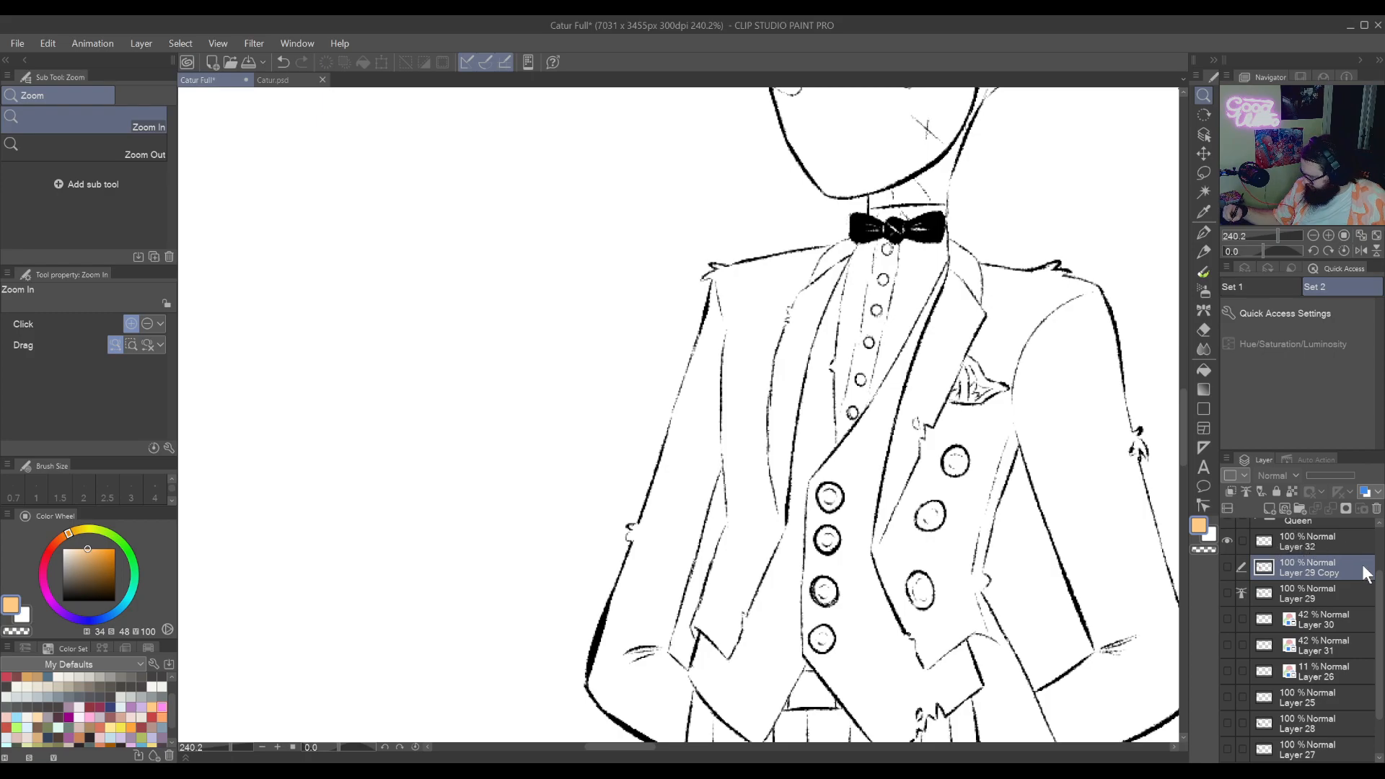
On Layer 32, draw a small oval button near the lower tip of the coat's buttonless front panel with the black LP G-Pen
{"action": "scroll", "coordinate": [1341, 577], "scroll_direction": "up", "scroll_amount": 2}
{"action": "left_click", "coordinate": [1326, 575]}
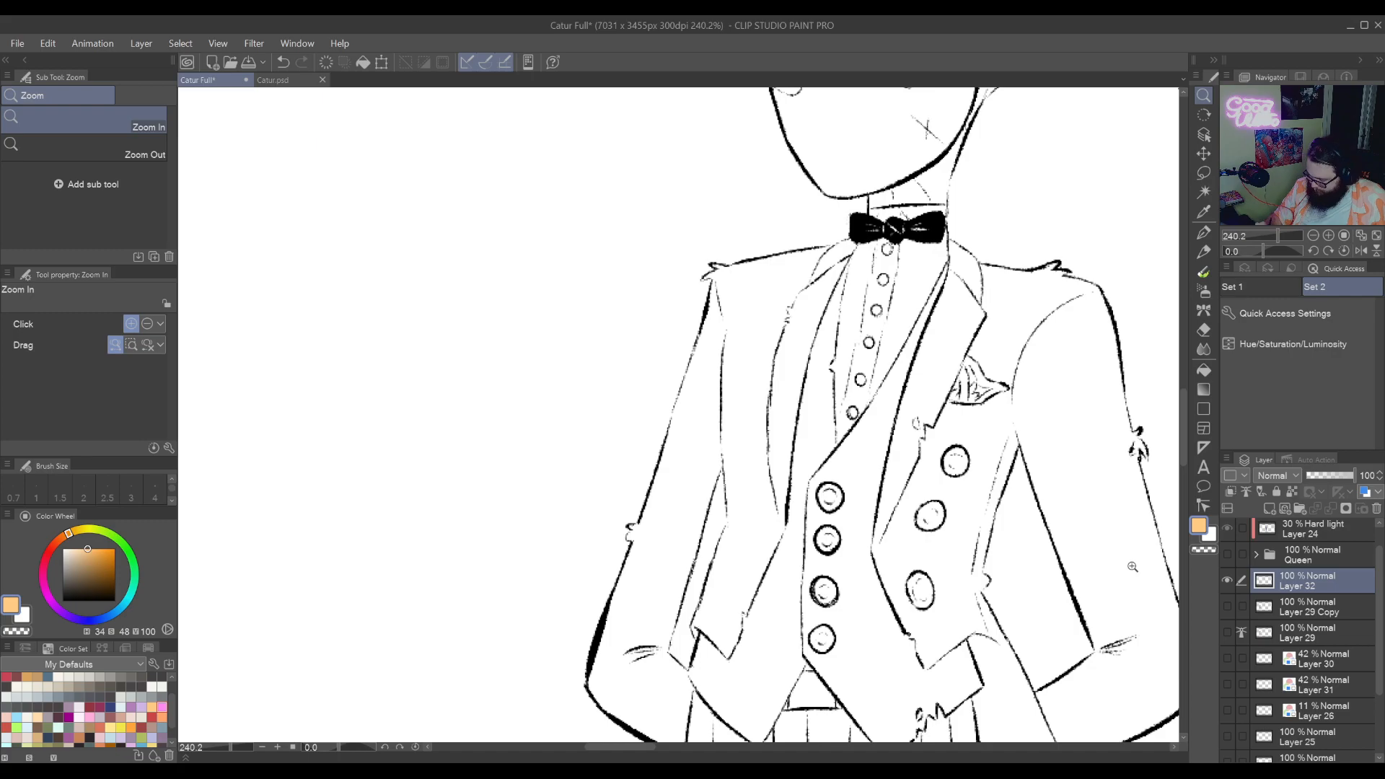
{"action": "mouse_move", "coordinate": [1132, 566]}
{"action": "left_mouse_down"}
{"action": "mouse_move", "coordinate": [1173, 549]}
{"action": "mouse_move", "coordinate": [1171, 589]}
{"action": "left_mouse_up"}
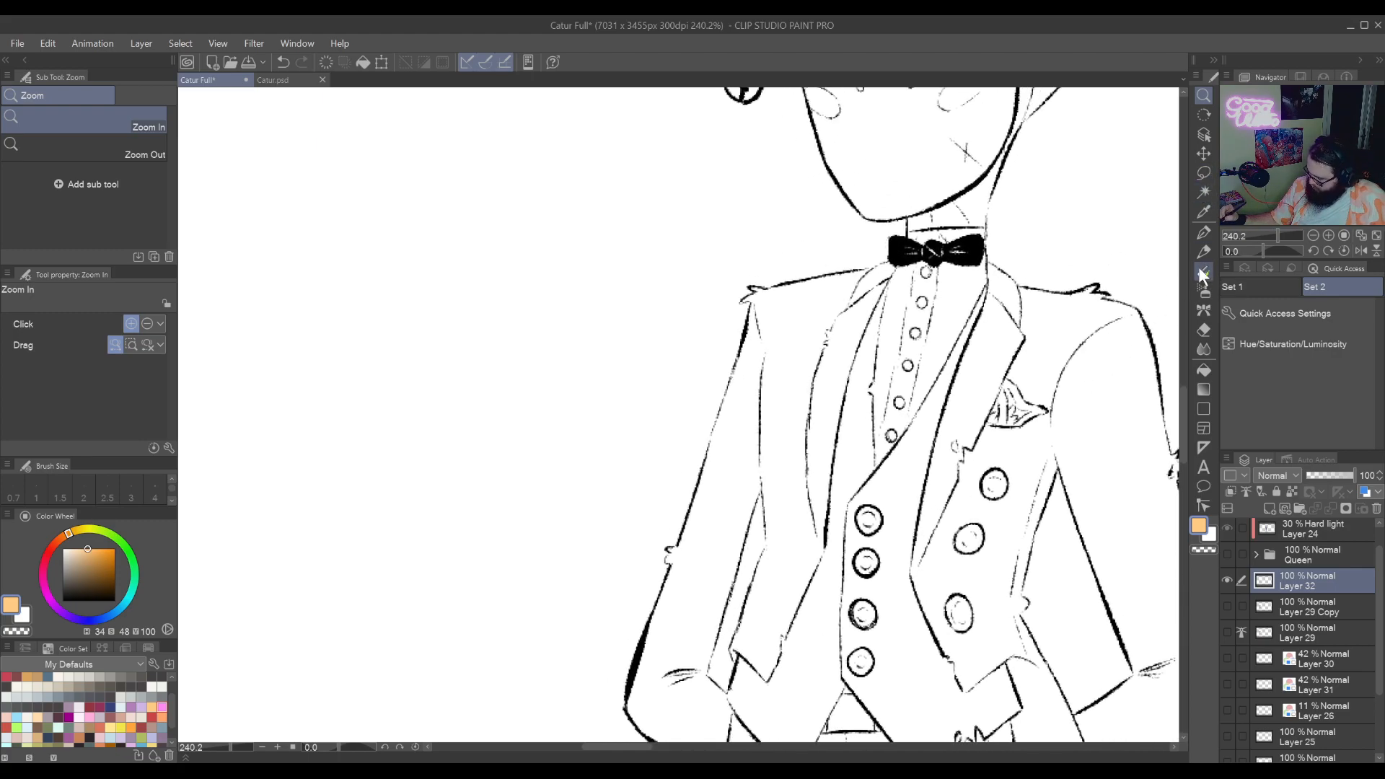
{"action": "left_click", "coordinate": [1203, 232]}
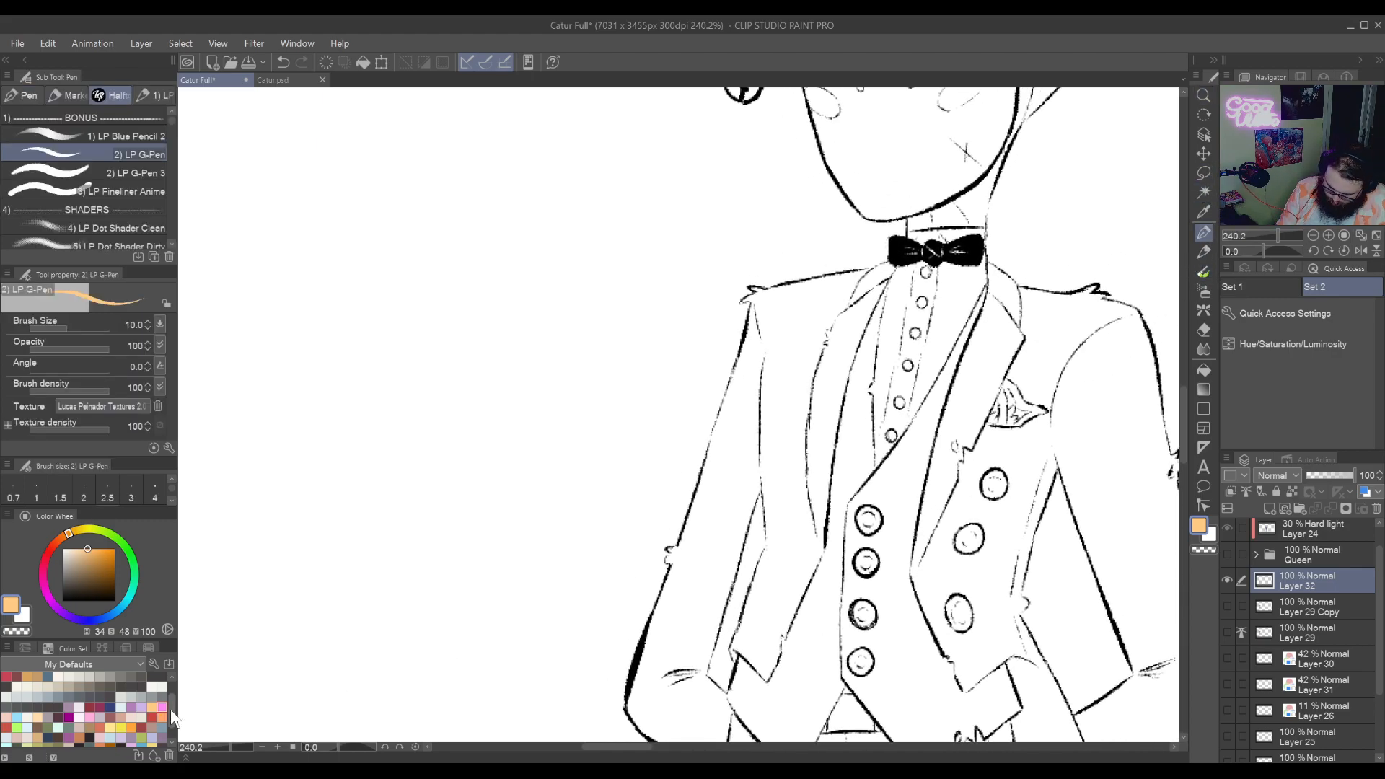
{"action": "scroll", "coordinate": [173, 716], "scroll_direction": "up", "scroll_amount": 3}
{"action": "left_click", "coordinate": [141, 687]}
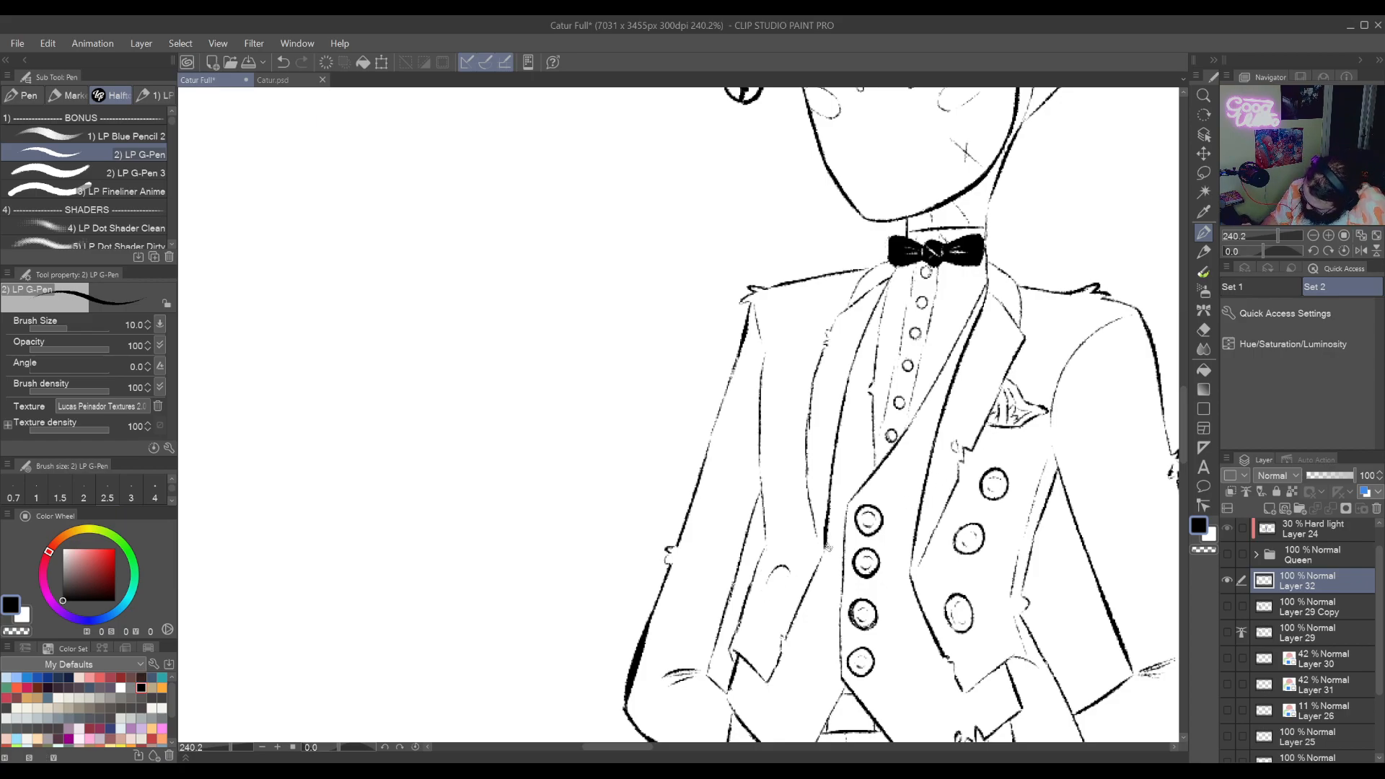
{"action": "key", "text": "ctrl+z"}
{"action": "left_click_drag", "start_coordinate": [767, 592], "coordinate": [783, 581]}
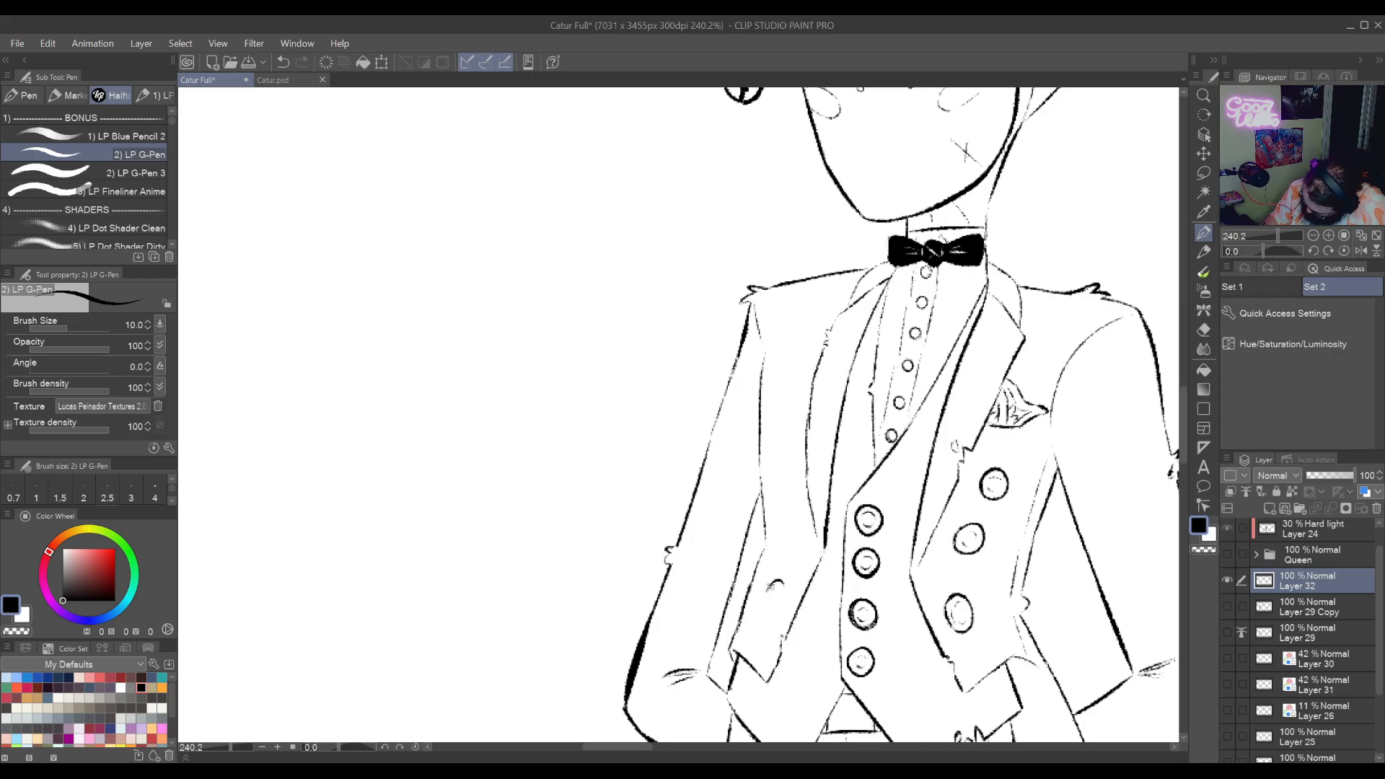
{"action": "left_click_drag", "start_coordinate": [766, 610], "coordinate": [772, 596]}
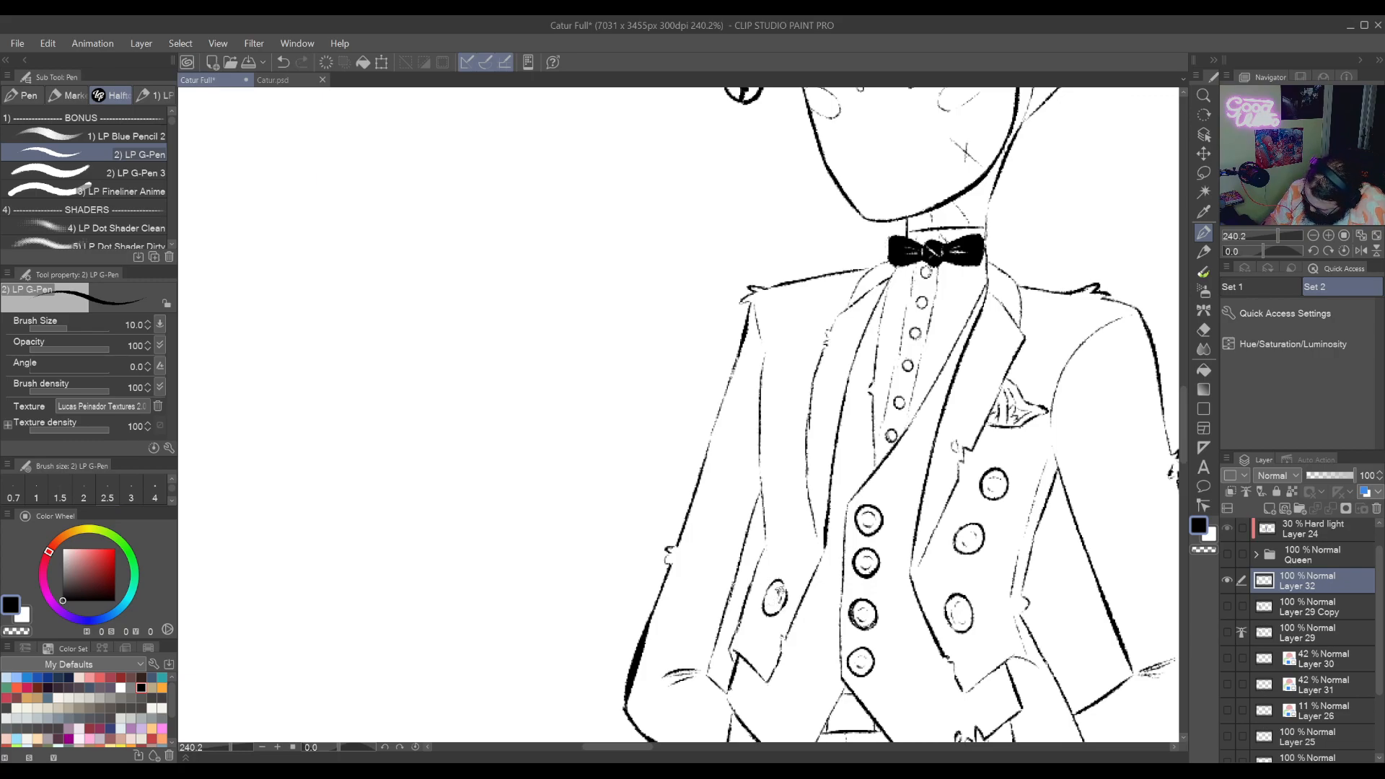
Draw a second oval button with an inner ring above the lower one on the coat's front panel opposite the pocket square
{"action": "mouse_move", "coordinate": [968, 519]}
{"action": "left_mouse_down"}
{"action": "mouse_move", "coordinate": [1042, 426]}
{"action": "mouse_move", "coordinate": [1057, 492]}
{"action": "left_mouse_up"}
{"action": "mouse_move", "coordinate": [762, 537]}
{"action": "left_mouse_down"}
{"action": "mouse_move", "coordinate": [783, 511]}
{"action": "mouse_move", "coordinate": [795, 551]}
{"action": "mouse_move", "coordinate": [765, 561]}
{"action": "mouse_move", "coordinate": [782, 542]}
{"action": "left_mouse_up"}
{"action": "key", "text": "ctrl+z"}
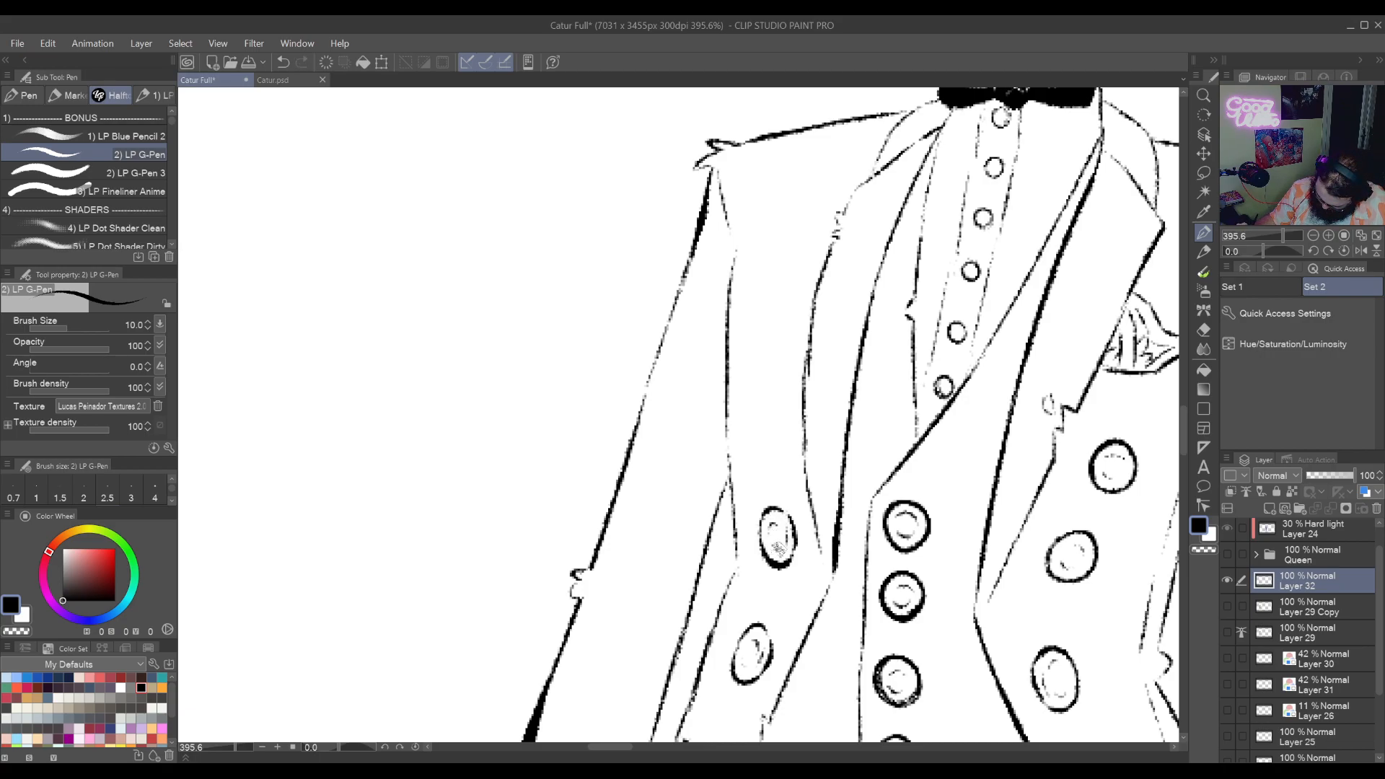
Draw a third oval button with an inner ring above the other two on the same front panel
{"action": "left_click_drag", "start_coordinate": [888, 604], "coordinate": [747, 613]}
{"action": "left_click_drag", "start_coordinate": [817, 580], "coordinate": [961, 604]}
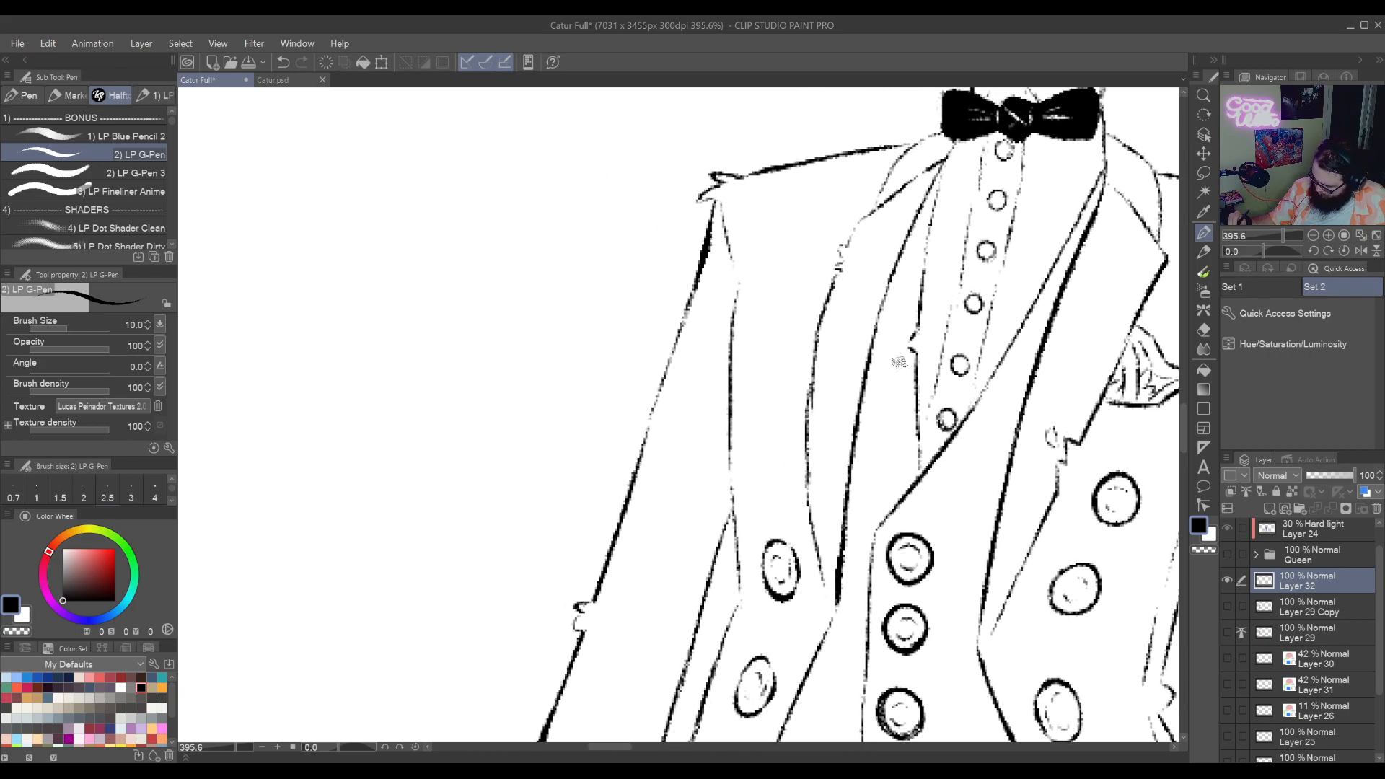
{"action": "left_click_drag", "start_coordinate": [756, 488], "coordinate": [781, 473]}
{"action": "key", "text": "ctrl+z"}
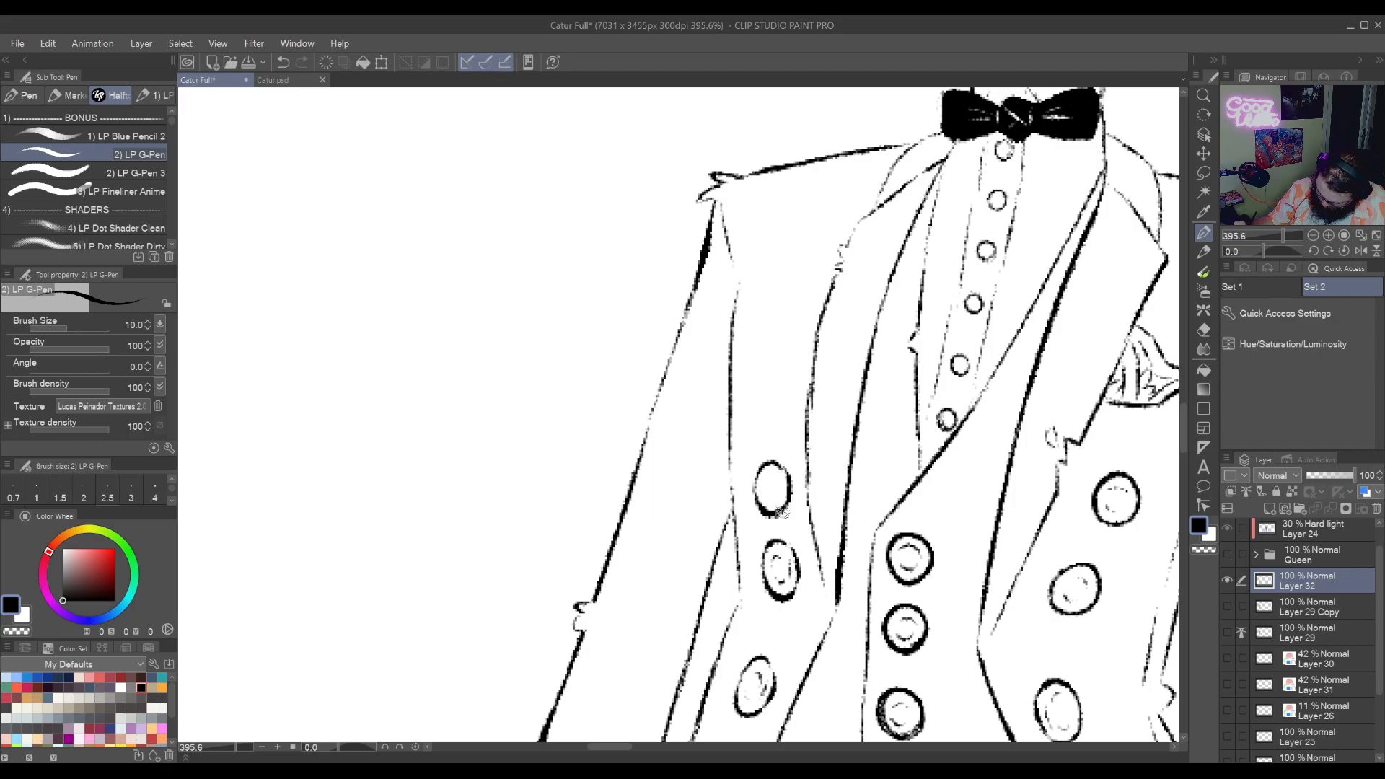
{"action": "key", "text": "ctrl+z"}
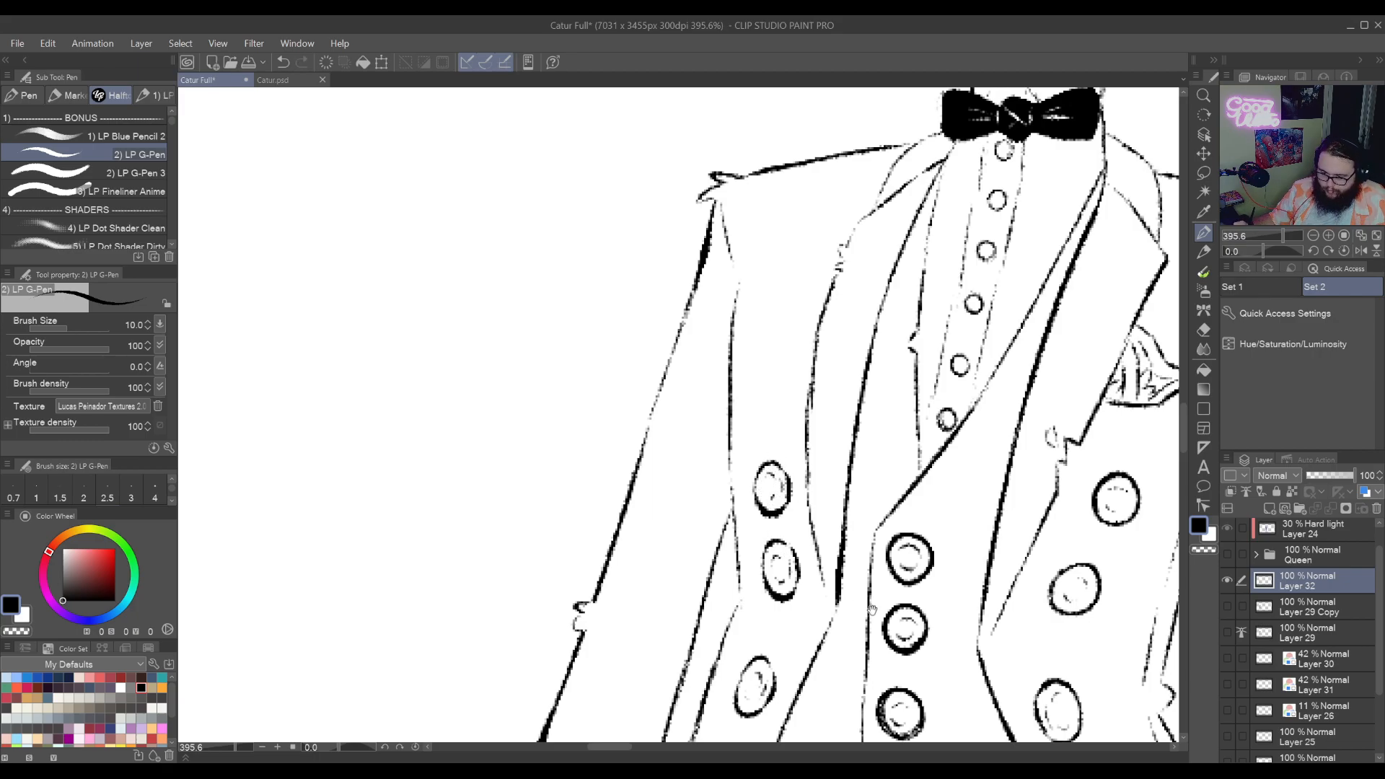
Lasso the topmost new coat button, nudge it slightly upward to even the spacing, and clear the selection
{"action": "left_click_drag", "start_coordinate": [872, 609], "coordinate": [721, 556]}
{"action": "left_click_drag", "start_coordinate": [934, 461], "coordinate": [933, 520]}
{"action": "left_click_drag", "start_coordinate": [987, 689], "coordinate": [944, 568]}
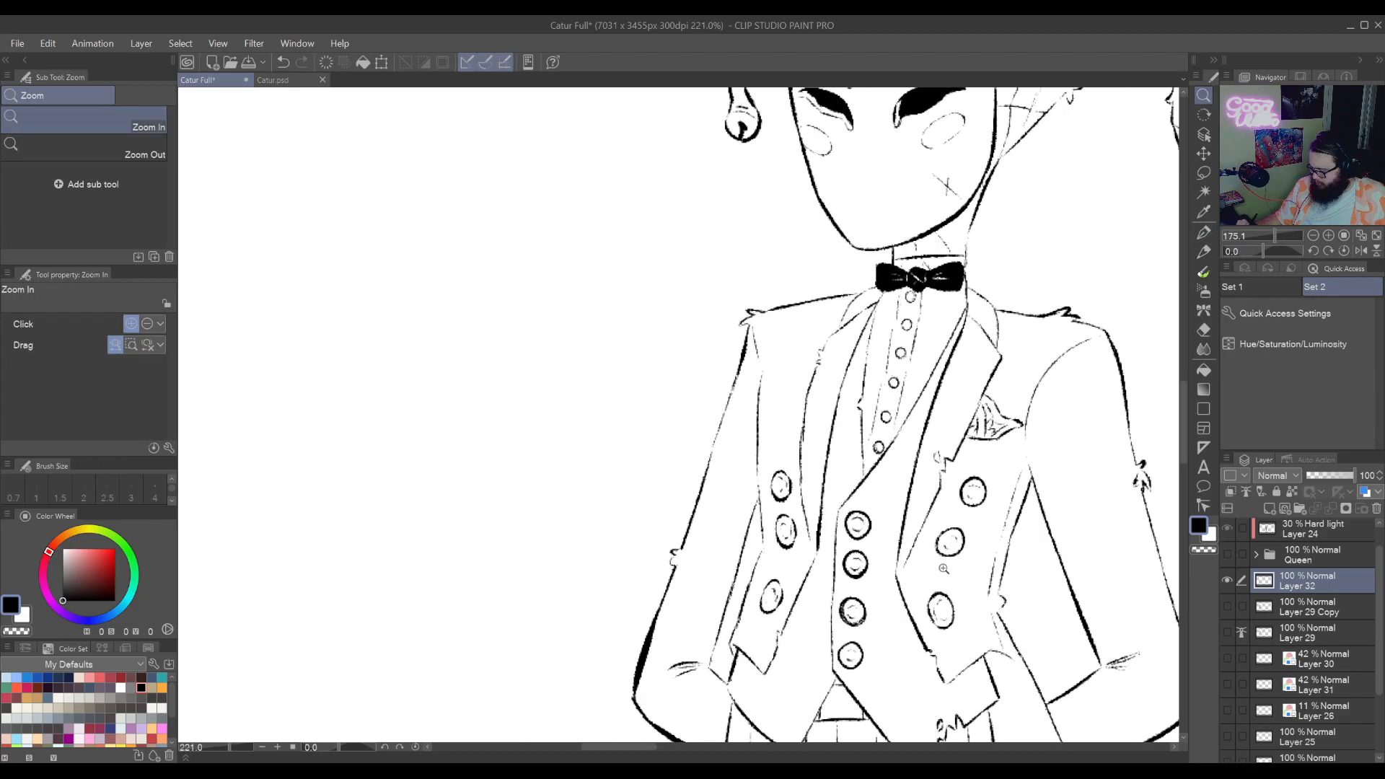
{"action": "left_click", "coordinate": [943, 569]}
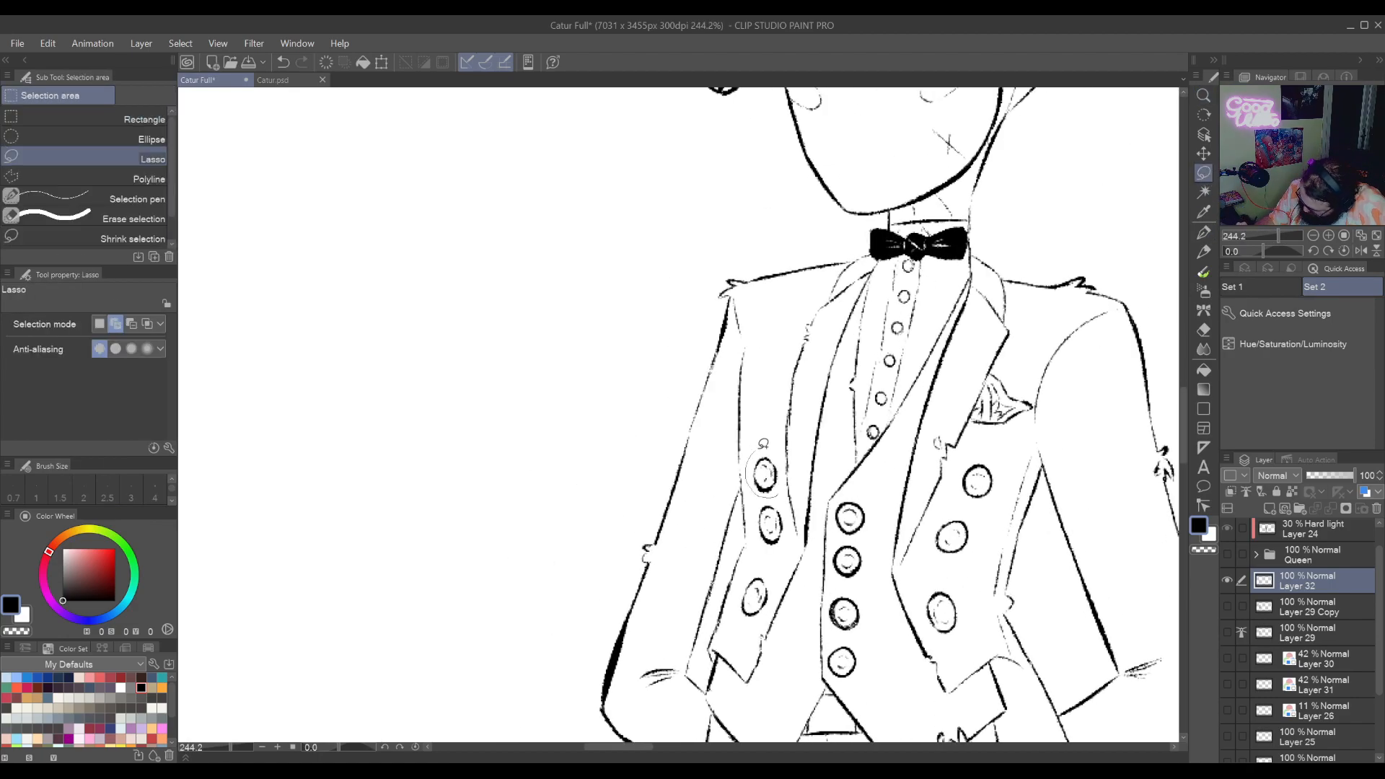
{"action": "left_click_drag", "start_coordinate": [763, 443], "coordinate": [766, 446]}
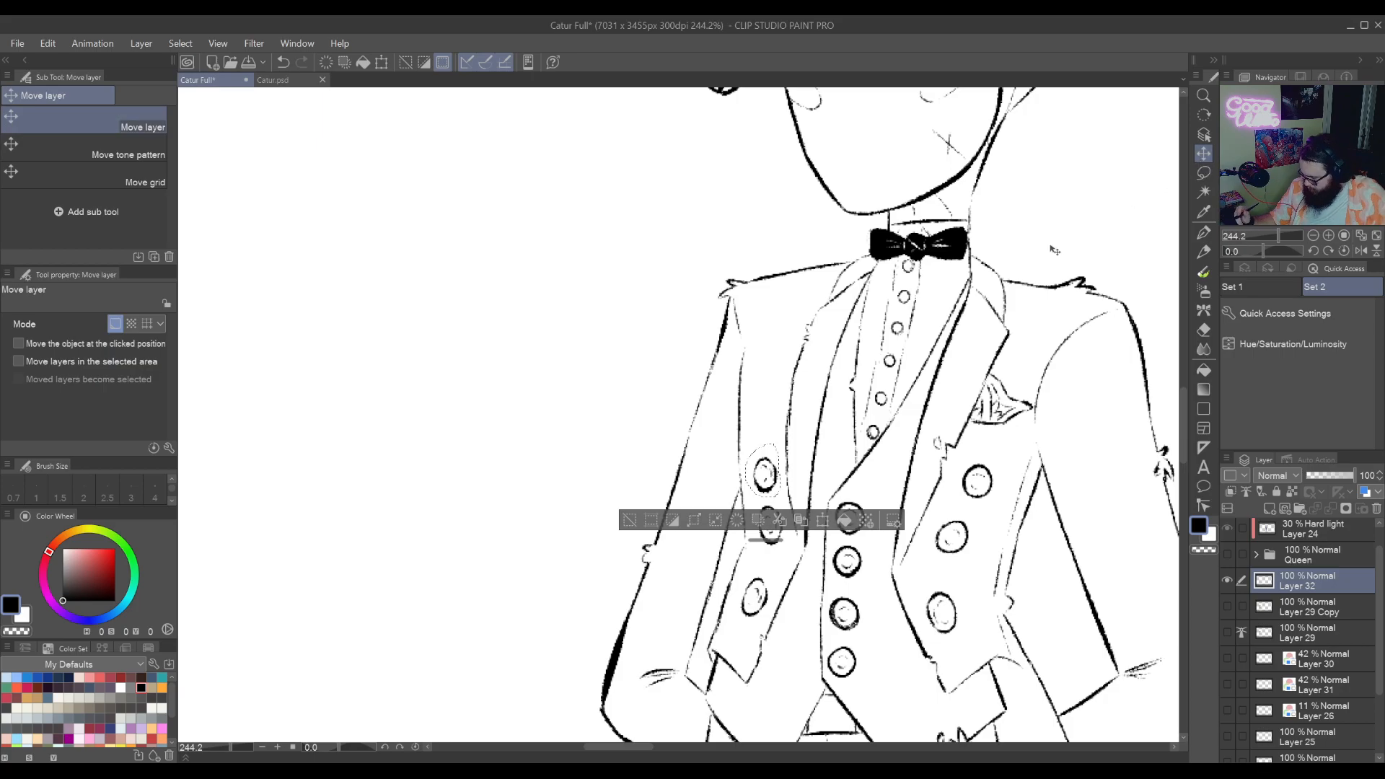
{"action": "key", "text": "Up"}
{"action": "key", "text": "Up"}
{"action": "key", "text": "Up"}
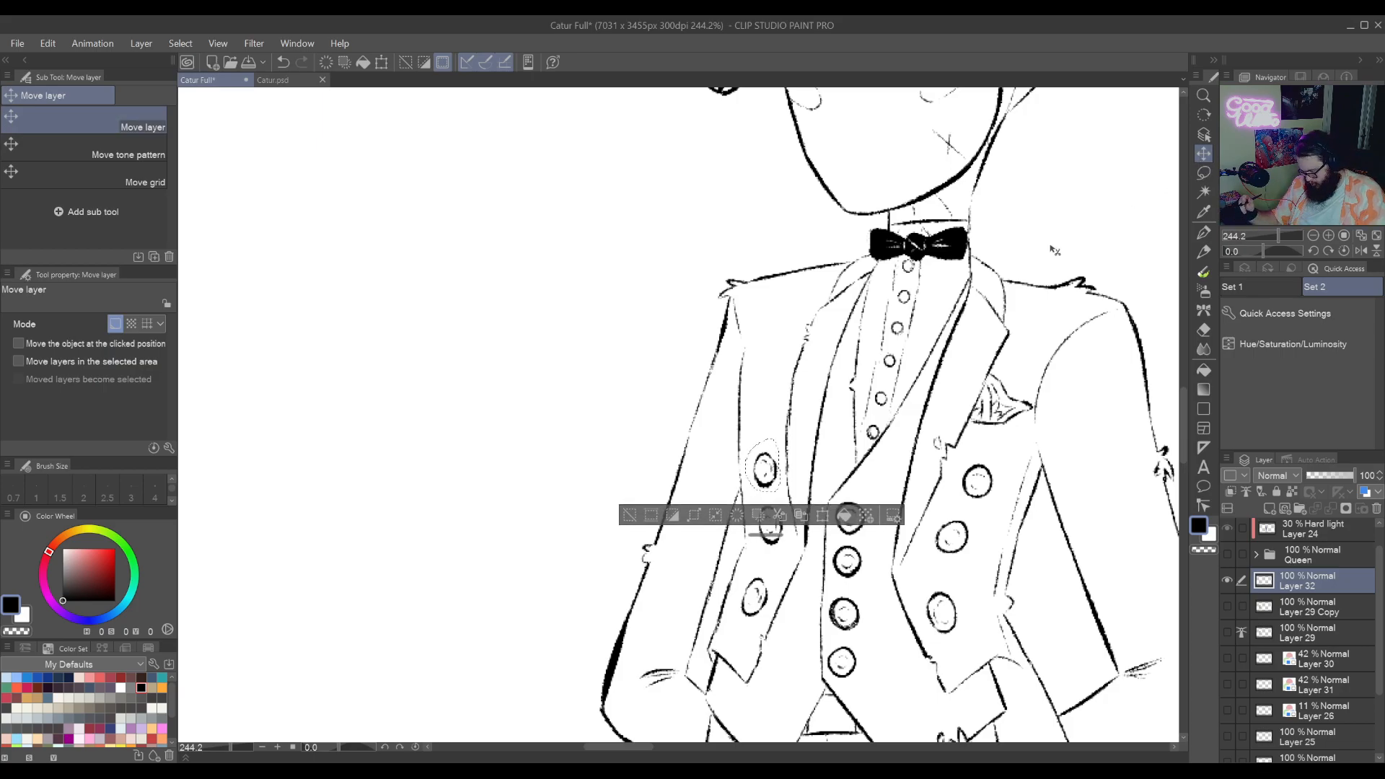
{"action": "key", "text": "ctrl+d"}
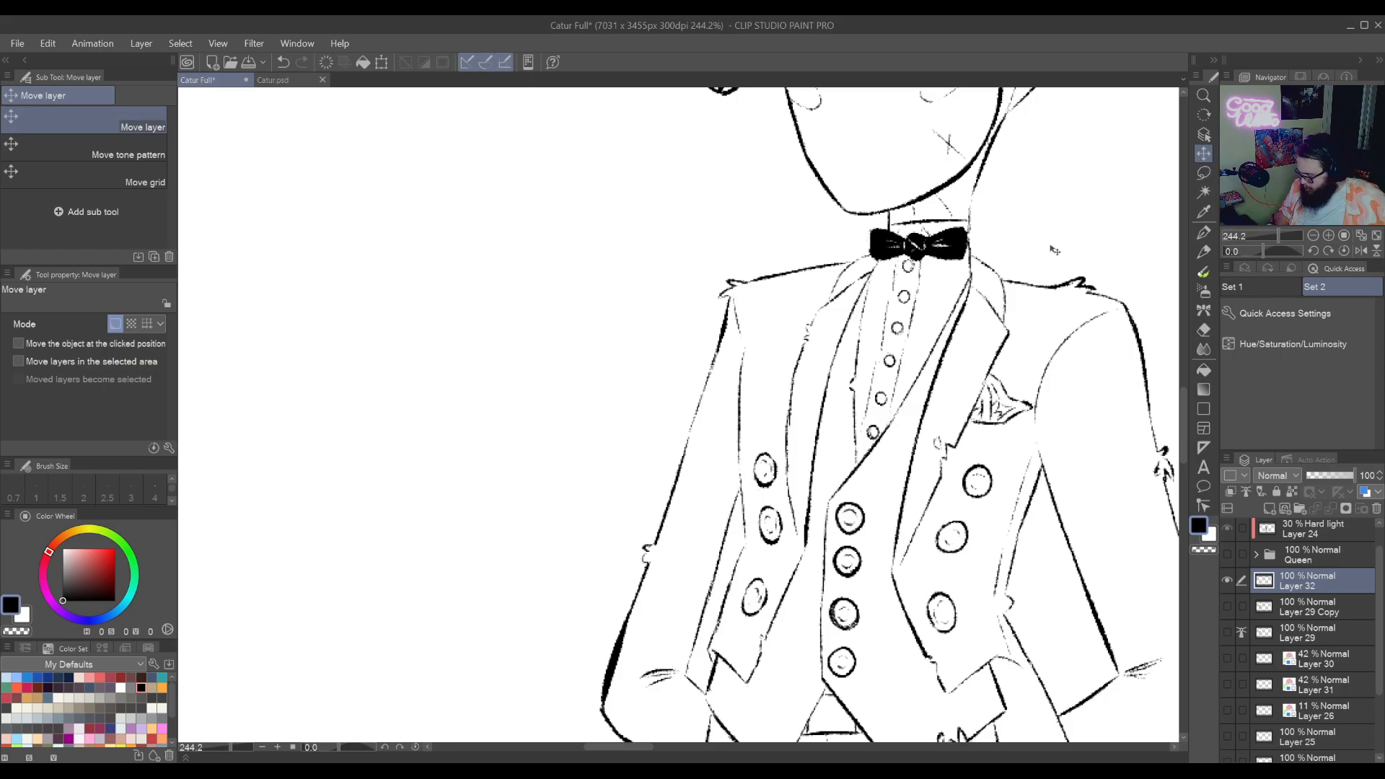
Show the colour layers Layer 29 and Layer 29 Copy again and make Layer 29 Copy the active layer
{"action": "left_click", "coordinate": [1228, 632]}
{"action": "left_click", "coordinate": [1227, 606]}
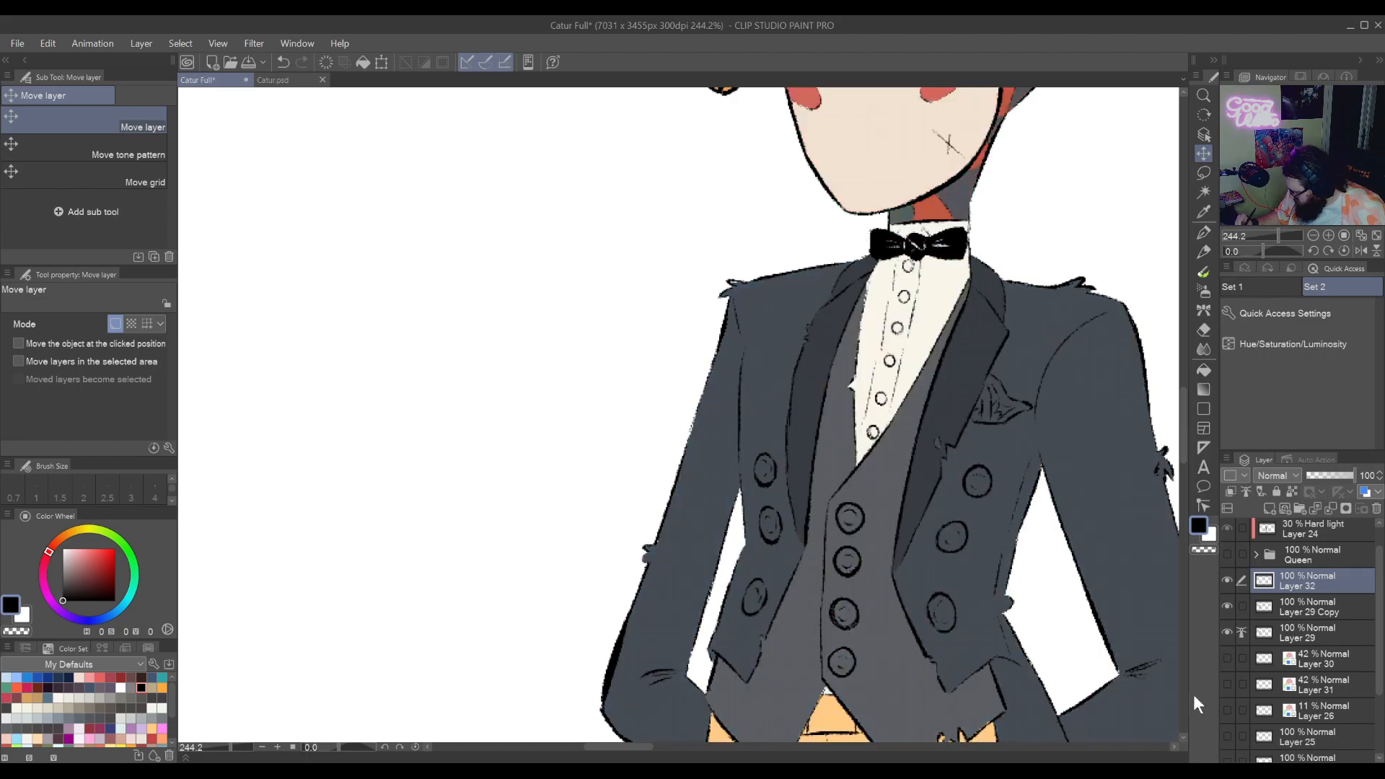
{"action": "left_click", "coordinate": [1300, 605]}
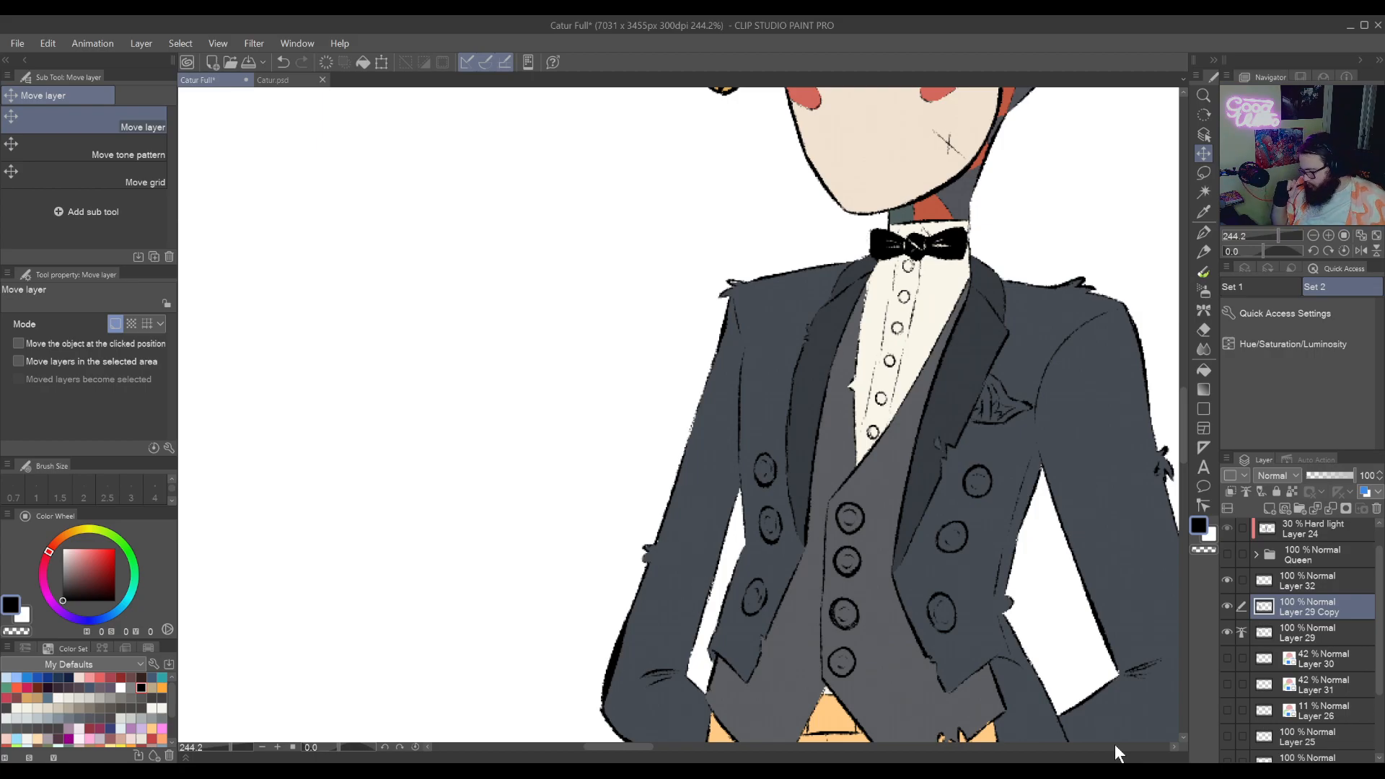
Lasso the four waistcoat buttons on Layer 29 Copy into one selection
{"action": "left_click", "coordinate": [1204, 173]}
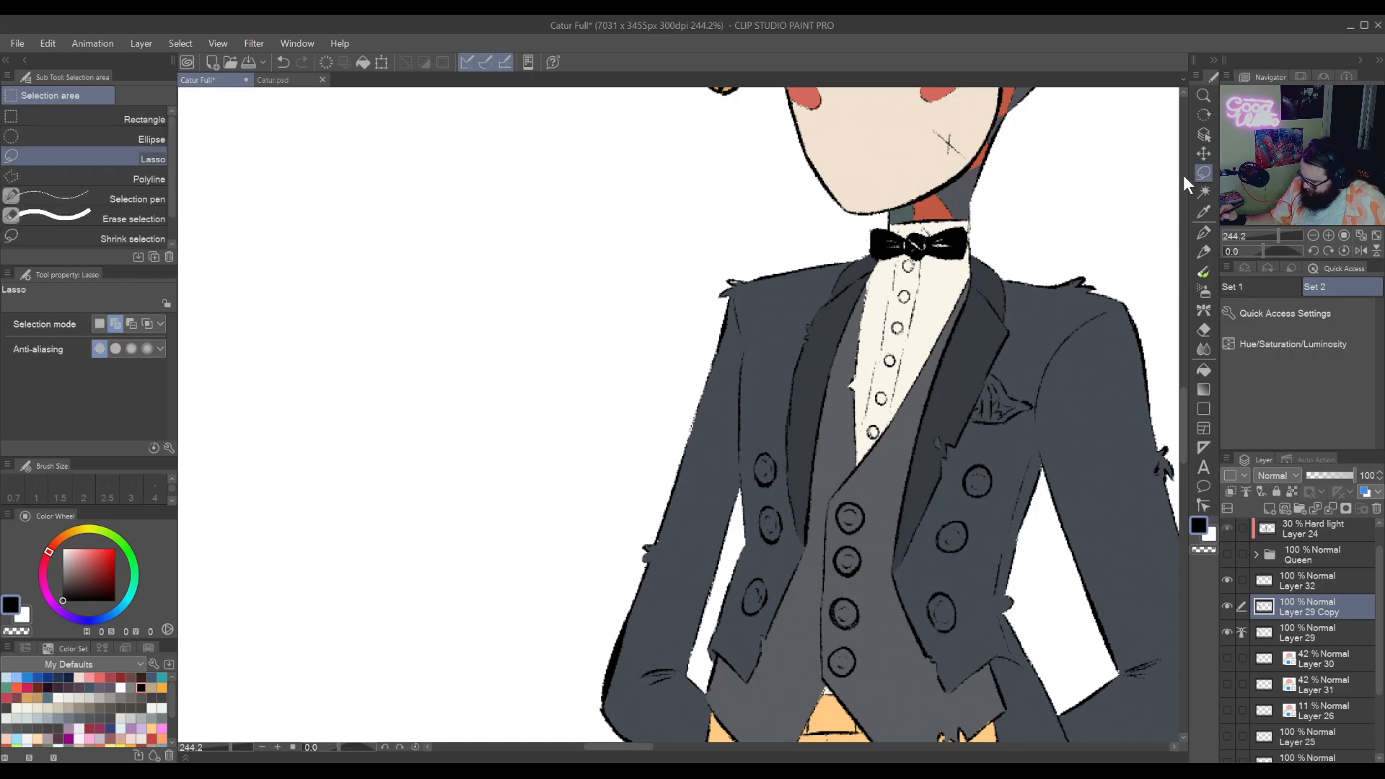
{"action": "key", "text": "ctrl+space"}
{"action": "left_click_drag", "start_coordinate": [819, 613], "coordinate": [859, 496]}
{"action": "left_click_drag", "start_coordinate": [860, 660], "coordinate": [857, 489]}
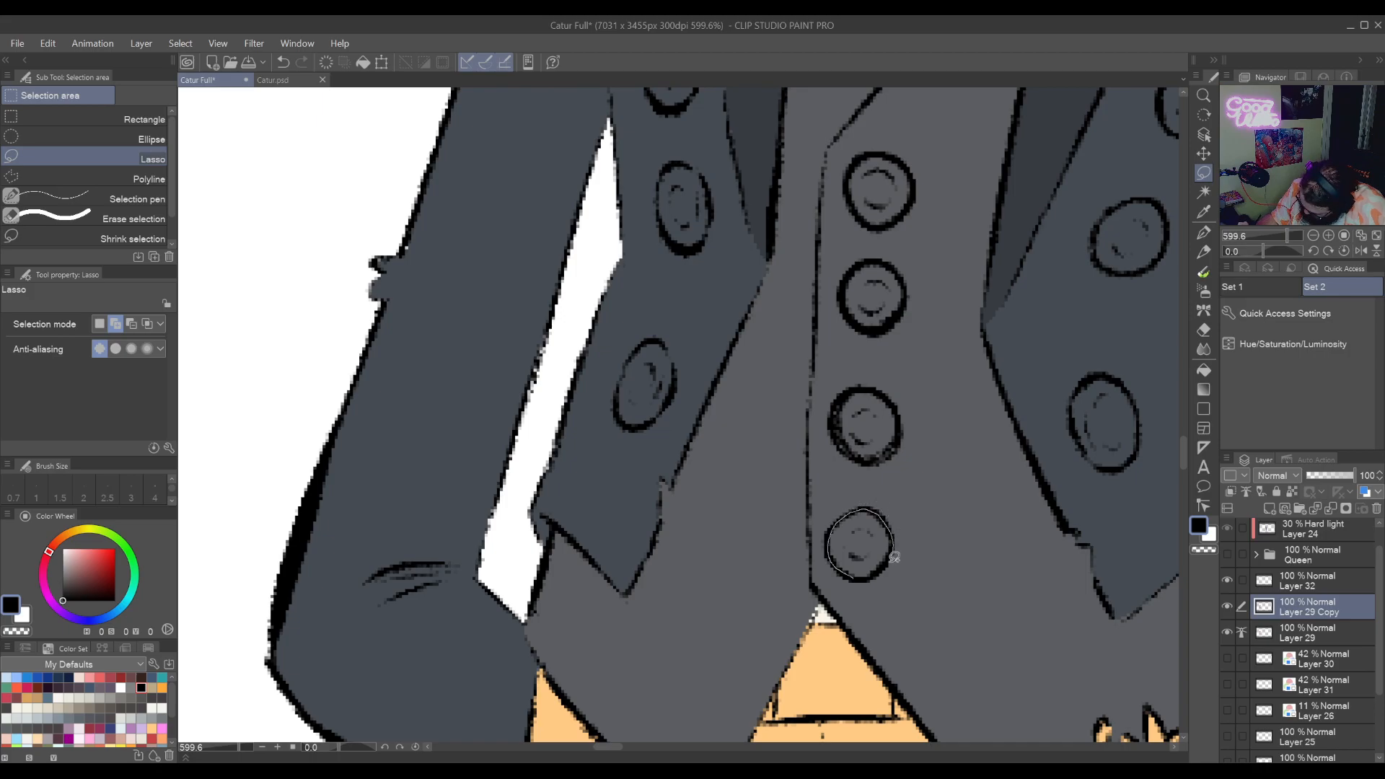
{"action": "left_click_drag", "start_coordinate": [878, 574], "coordinate": [873, 577]}
{"action": "mouse_move", "coordinate": [873, 444]}
{"action": "left_mouse_down"}
{"action": "mouse_move", "coordinate": [875, 521]}
{"action": "mouse_move", "coordinate": [846, 515]}
{"action": "mouse_move", "coordinate": [840, 477]}
{"action": "mouse_move", "coordinate": [864, 458]}
{"action": "mouse_move", "coordinate": [885, 460]}
{"action": "mouse_move", "coordinate": [909, 498]}
{"action": "mouse_move", "coordinate": [905, 524]}
{"action": "mouse_move", "coordinate": [871, 537]}
{"action": "left_mouse_up"}
{"action": "mouse_move", "coordinate": [870, 469]}
{"action": "left_mouse_down"}
{"action": "mouse_move", "coordinate": [875, 575]}
{"action": "mouse_move", "coordinate": [854, 494]}
{"action": "mouse_move", "coordinate": [892, 469]}
{"action": "mouse_move", "coordinate": [911, 502]}
{"action": "mouse_move", "coordinate": [876, 542]}
{"action": "mouse_move", "coordinate": [878, 563]}
{"action": "mouse_move", "coordinate": [854, 493]}
{"action": "mouse_move", "coordinate": [869, 471]}
{"action": "mouse_move", "coordinate": [893, 468]}
{"action": "mouse_move", "coordinate": [919, 493]}
{"action": "mouse_move", "coordinate": [877, 540]}
{"action": "left_mouse_up"}
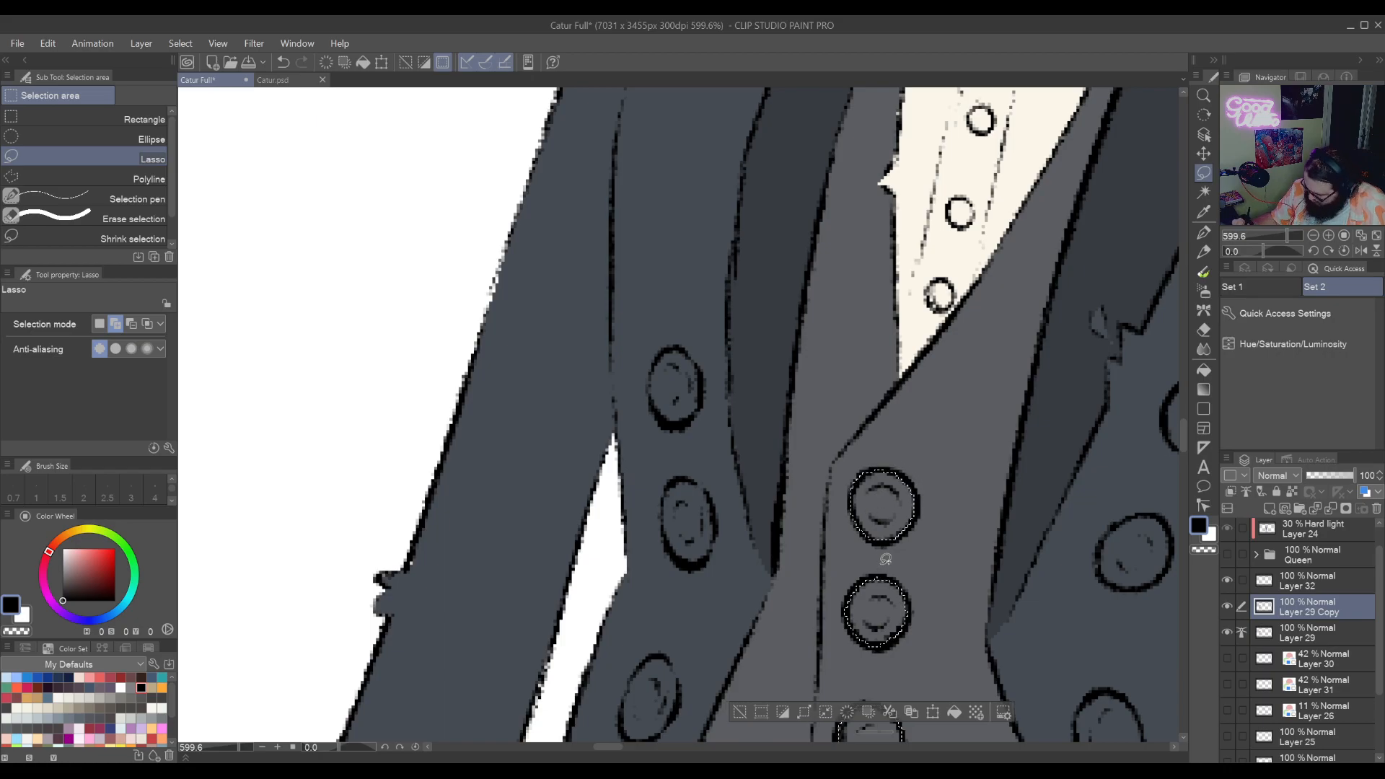
Add the three coat buttons below the pocket square to the lasso selection
{"action": "mouse_move", "coordinate": [1002, 666]}
{"action": "left_mouse_down"}
{"action": "mouse_move", "coordinate": [884, 463]}
{"action": "mouse_move", "coordinate": [826, 425]}
{"action": "left_mouse_up"}
{"action": "mouse_move", "coordinate": [913, 521]}
{"action": "left_mouse_down"}
{"action": "mouse_move", "coordinate": [913, 456]}
{"action": "mouse_move", "coordinate": [947, 451]}
{"action": "mouse_move", "coordinate": [972, 509]}
{"action": "mouse_move", "coordinate": [961, 534]}
{"action": "mouse_move", "coordinate": [923, 535]}
{"action": "mouse_move", "coordinate": [931, 461]}
{"action": "mouse_move", "coordinate": [988, 440]}
{"action": "mouse_move", "coordinate": [1002, 475]}
{"action": "mouse_move", "coordinate": [982, 506]}
{"action": "mouse_move", "coordinate": [942, 507]}
{"action": "mouse_move", "coordinate": [977, 499]}
{"action": "mouse_move", "coordinate": [939, 458]}
{"action": "mouse_move", "coordinate": [960, 422]}
{"action": "mouse_move", "coordinate": [983, 417]}
{"action": "mouse_move", "coordinate": [1002, 432]}
{"action": "mouse_move", "coordinate": [1008, 471]}
{"action": "mouse_move", "coordinate": [959, 496]}
{"action": "left_mouse_up"}
{"action": "scroll", "coordinate": [927, 494], "scroll_direction": "up", "scroll_amount": 5}
{"action": "scroll", "coordinate": [977, 494], "scroll_direction": "up", "scroll_amount": 4}
{"action": "left_click_drag", "start_coordinate": [1009, 376], "coordinate": [1014, 440]}
Add the three buttons on the opposite coat panel to the lasso selection
{"action": "mouse_move", "coordinate": [819, 544]}
{"action": "left_mouse_down"}
{"action": "mouse_move", "coordinate": [924, 541]}
{"action": "mouse_move", "coordinate": [900, 488]}
{"action": "mouse_move", "coordinate": [974, 462]}
{"action": "left_mouse_up"}
{"action": "mouse_move", "coordinate": [834, 567]}
{"action": "left_mouse_down"}
{"action": "mouse_move", "coordinate": [841, 526]}
{"action": "mouse_move", "coordinate": [868, 502]}
{"action": "mouse_move", "coordinate": [889, 508]}
{"action": "mouse_move", "coordinate": [890, 554]}
{"action": "mouse_move", "coordinate": [847, 592]}
{"action": "mouse_move", "coordinate": [840, 536]}
{"action": "mouse_move", "coordinate": [837, 647]}
{"action": "left_mouse_up"}
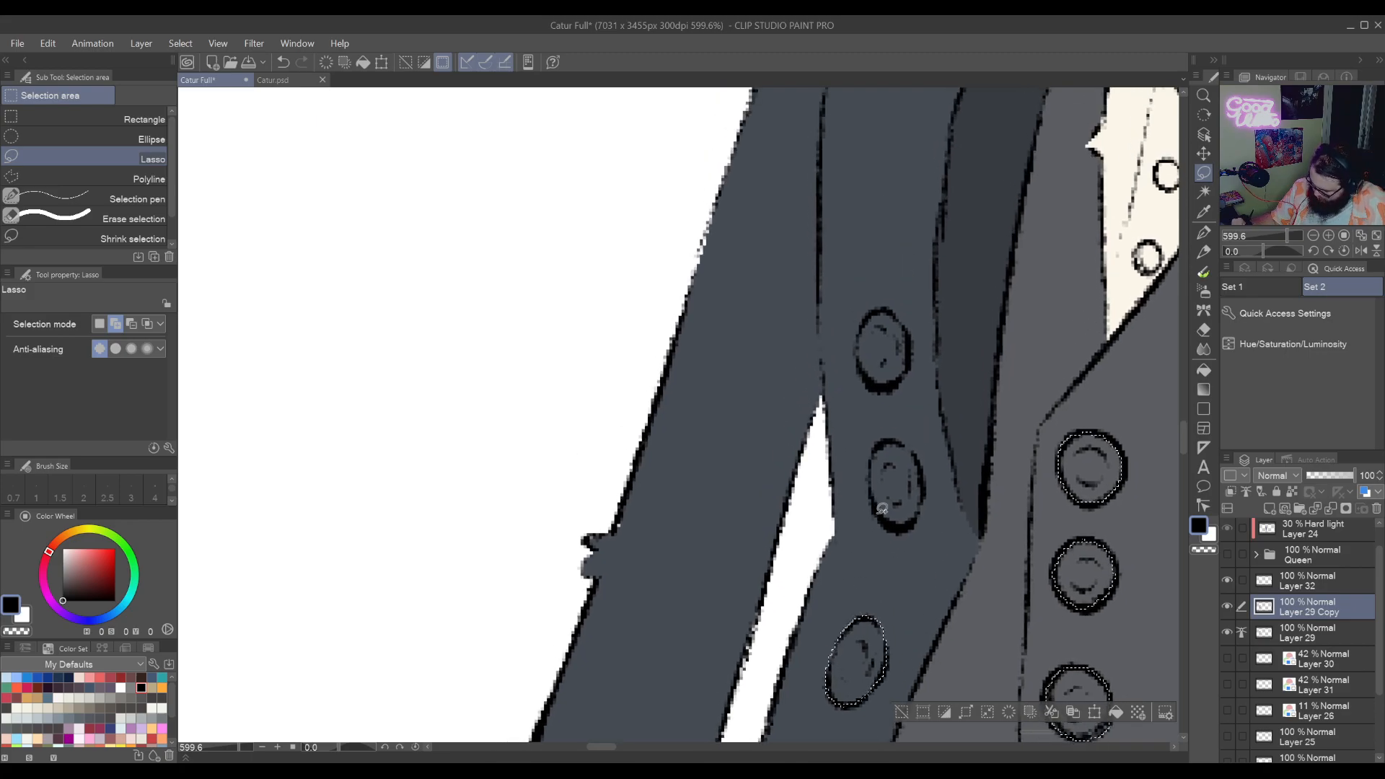
{"action": "mouse_move", "coordinate": [880, 522]}
{"action": "left_mouse_down"}
{"action": "mouse_move", "coordinate": [874, 460]}
{"action": "mouse_move", "coordinate": [903, 437]}
{"action": "mouse_move", "coordinate": [924, 511]}
{"action": "mouse_move", "coordinate": [899, 529]}
{"action": "mouse_move", "coordinate": [879, 520]}
{"action": "left_mouse_up"}
{"action": "left_click_drag", "start_coordinate": [885, 463], "coordinate": [888, 575]}
{"action": "mouse_move", "coordinate": [886, 500]}
{"action": "left_mouse_down"}
{"action": "mouse_move", "coordinate": [863, 459]}
{"action": "mouse_move", "coordinate": [885, 421]}
{"action": "mouse_move", "coordinate": [914, 450]}
{"action": "mouse_move", "coordinate": [887, 501]}
{"action": "left_mouse_up"}
{"action": "scroll", "coordinate": [877, 476], "scroll_direction": "down", "scroll_amount": 5}
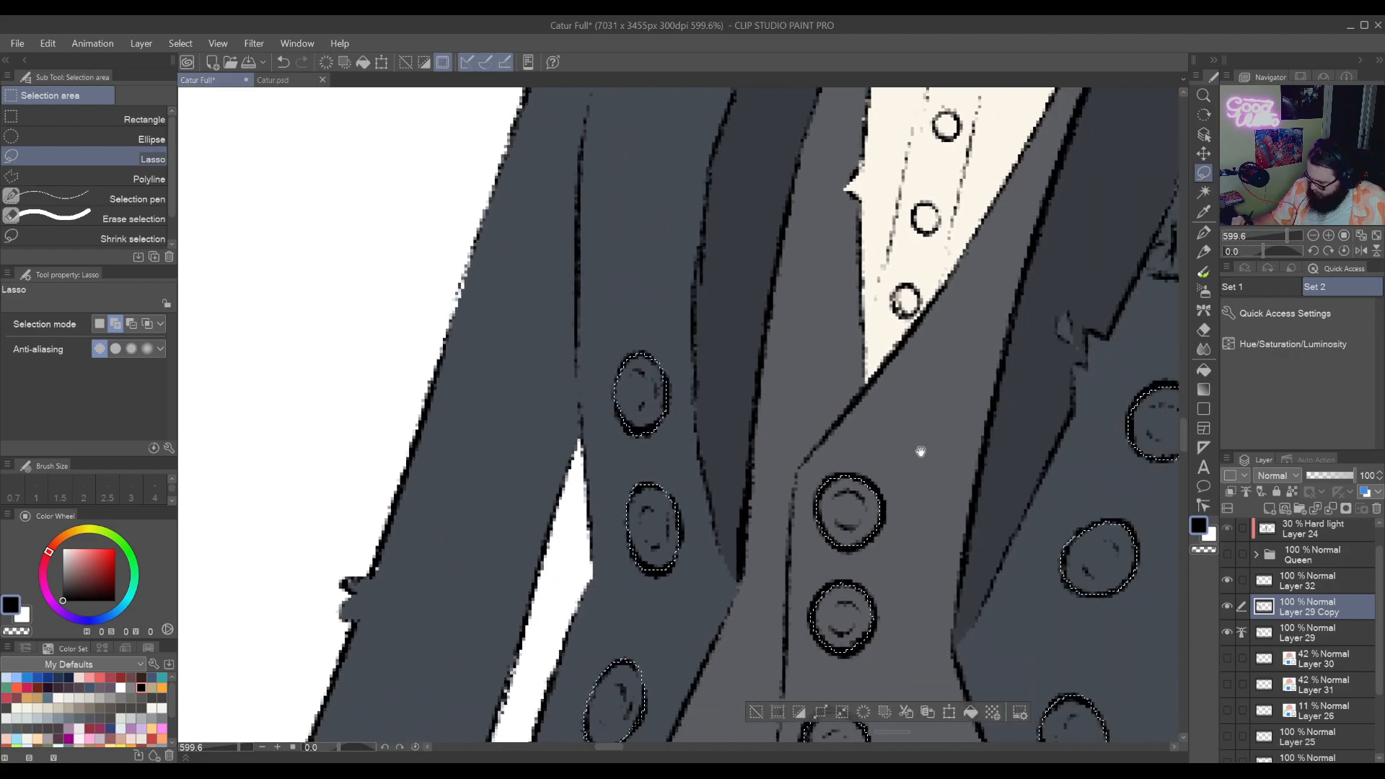
Darken the selected waistcoat and coat buttons to a deep grey with the Hue/Saturation/Luminosity adjustment
{"action": "left_click_drag", "start_coordinate": [918, 455], "coordinate": [898, 594]}
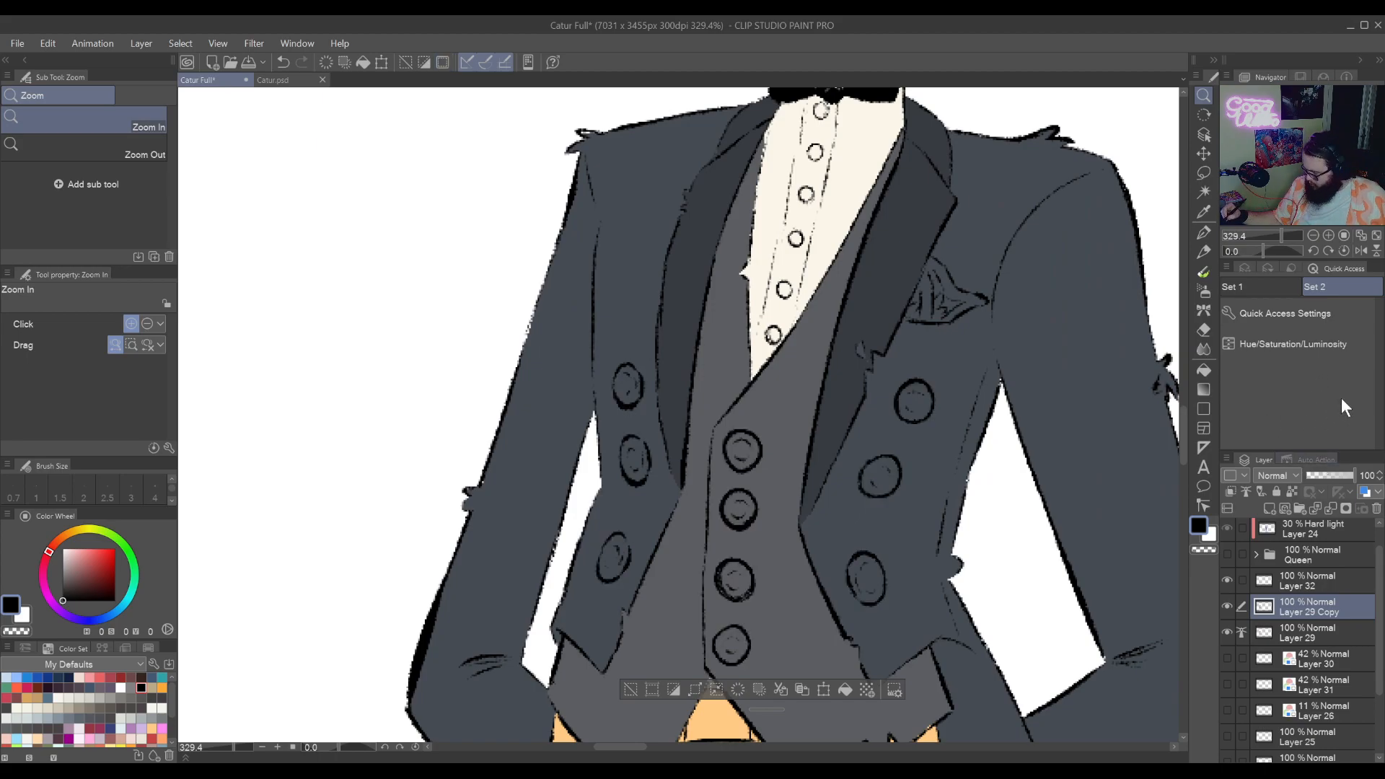
{"action": "left_click", "coordinate": [1298, 344]}
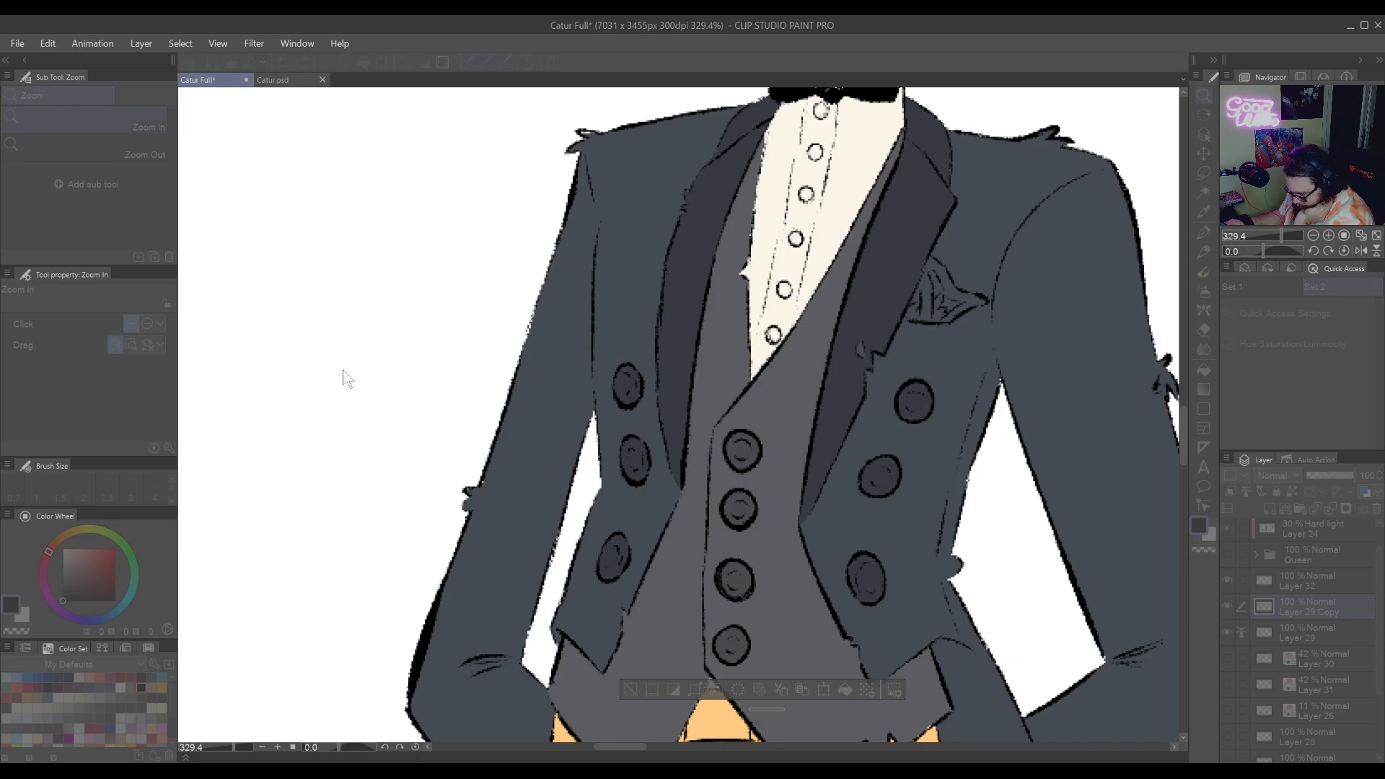
{"action": "key", "text": "Return"}
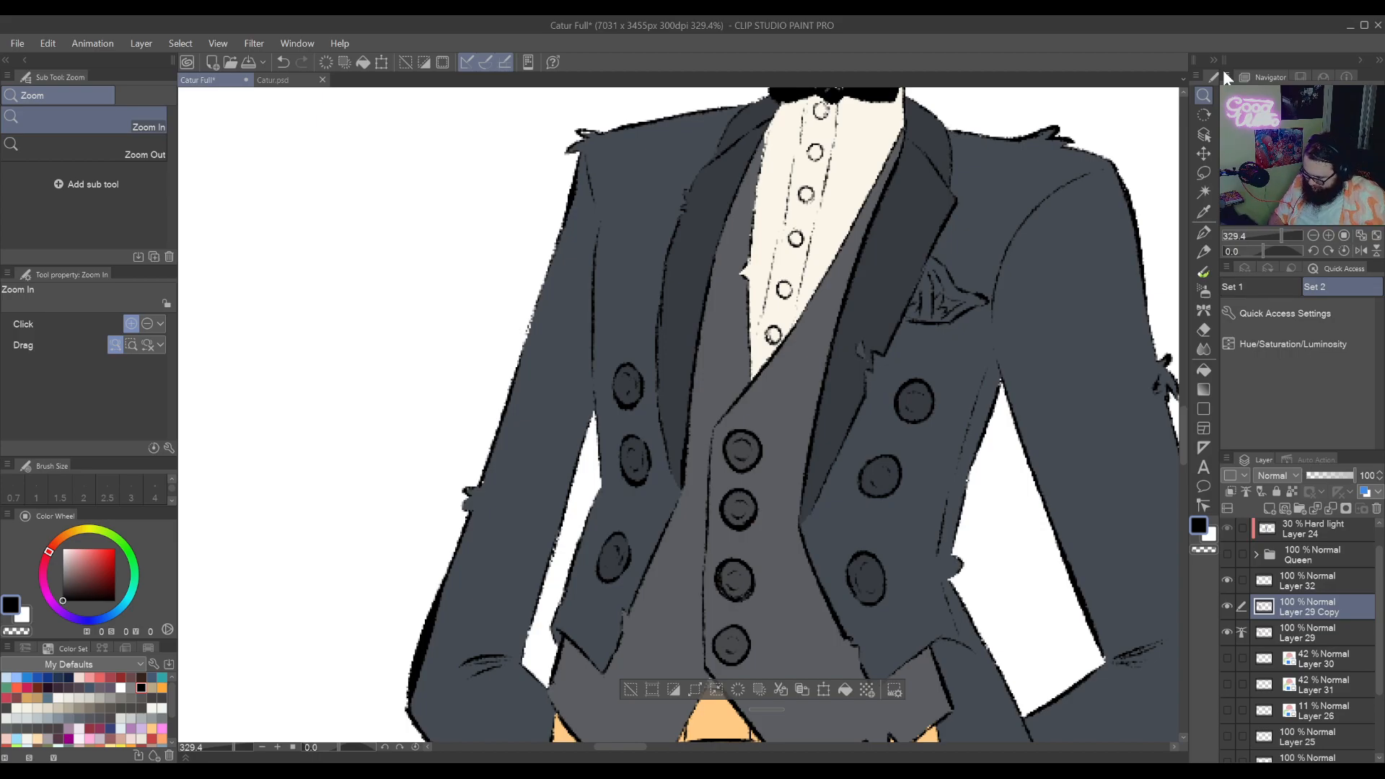
Clear the old selection and lasso the six small shirt buttons, redoing the outline of the one beneath the bow tie
{"action": "mouse_move", "coordinate": [793, 378]}
{"action": "left_mouse_down"}
{"action": "mouse_move", "coordinate": [829, 541]}
{"action": "mouse_move", "coordinate": [1186, 206]}
{"action": "left_mouse_up"}
{"action": "left_click", "coordinate": [1203, 173]}
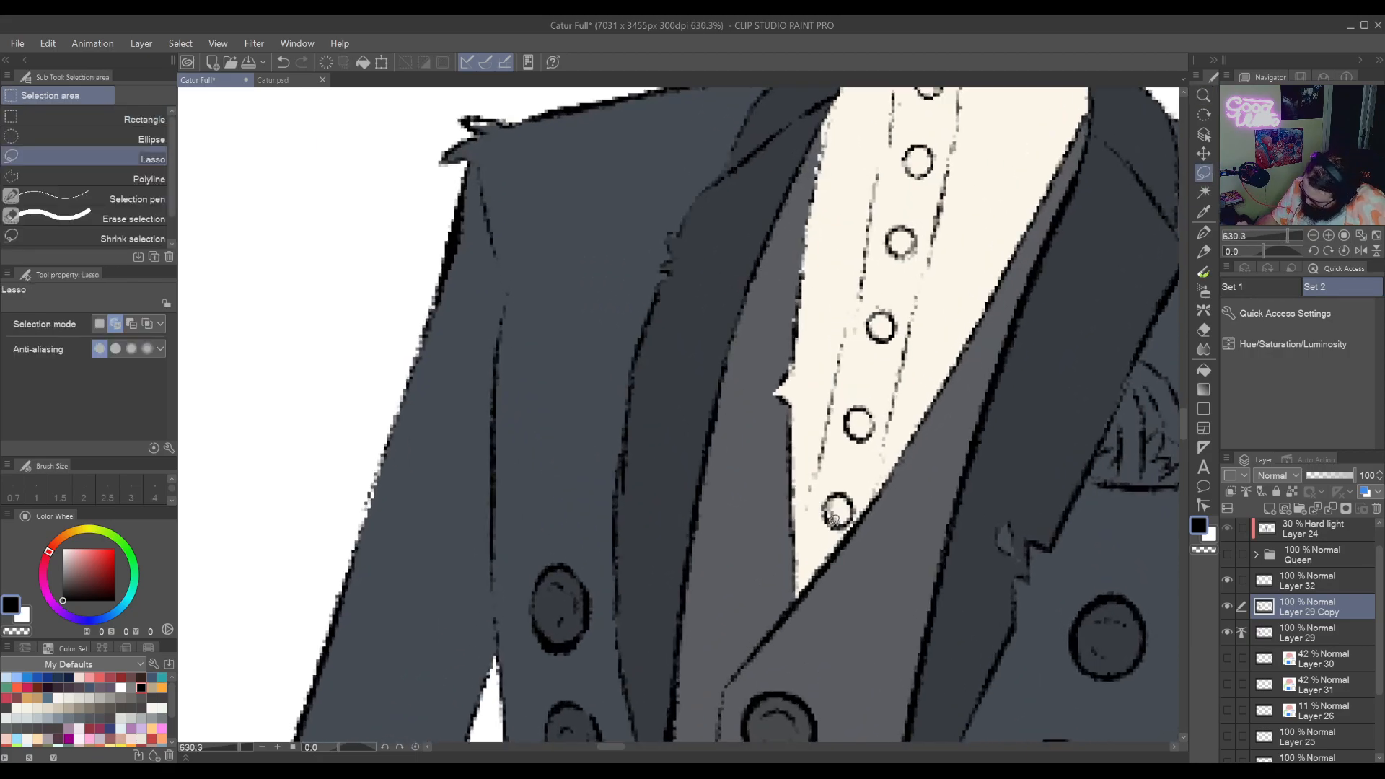
{"action": "left_click_drag", "start_coordinate": [831, 498], "coordinate": [857, 526]}
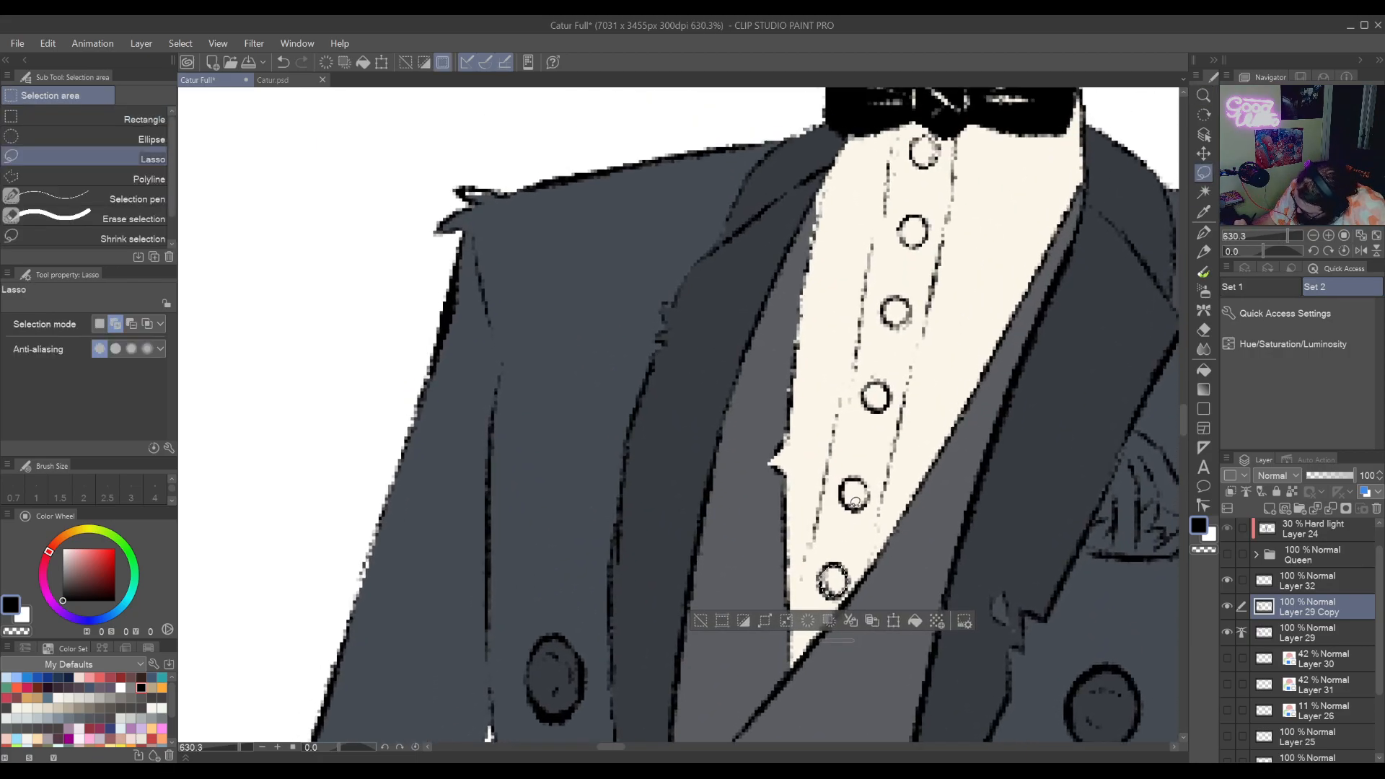
{"action": "left_click_drag", "start_coordinate": [869, 477], "coordinate": [873, 515]}
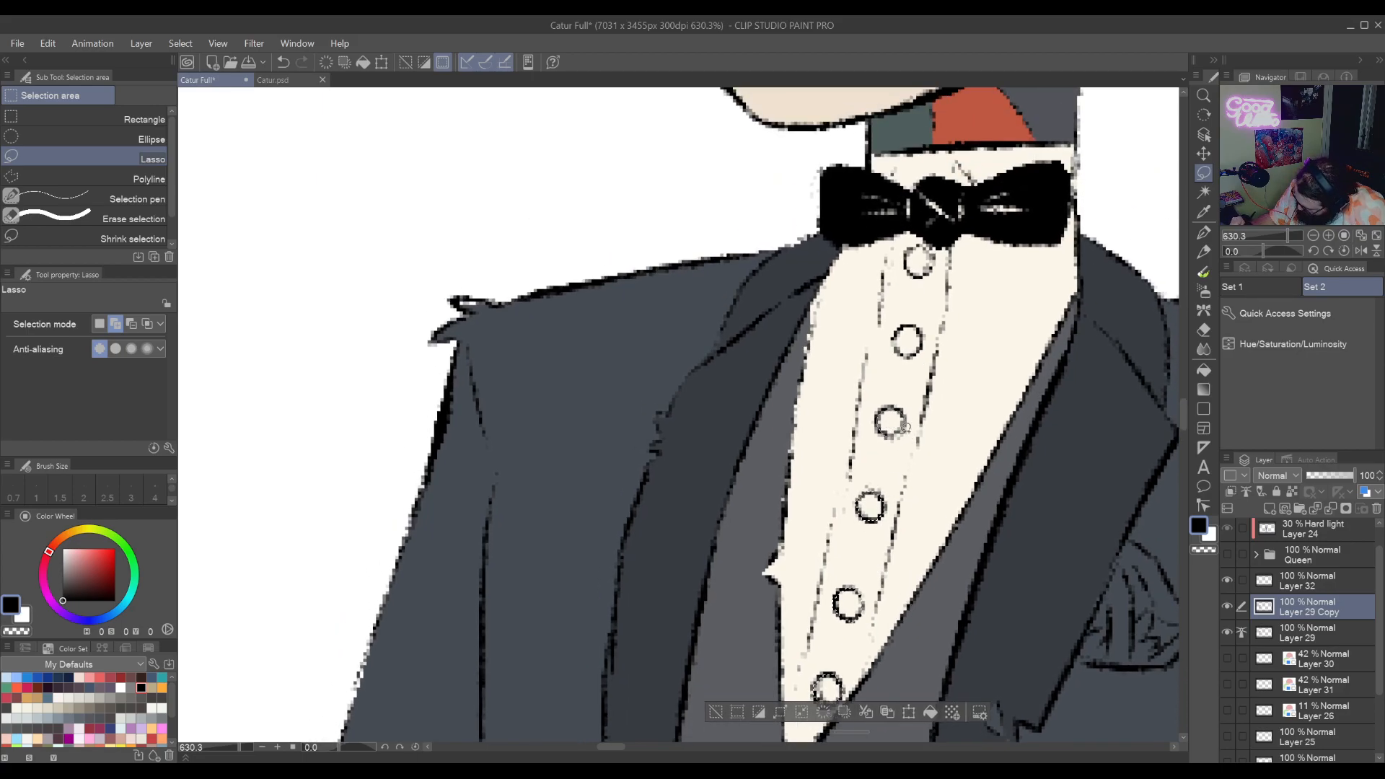
{"action": "scroll", "coordinate": [903, 427], "scroll_direction": "up", "scroll_amount": 5}
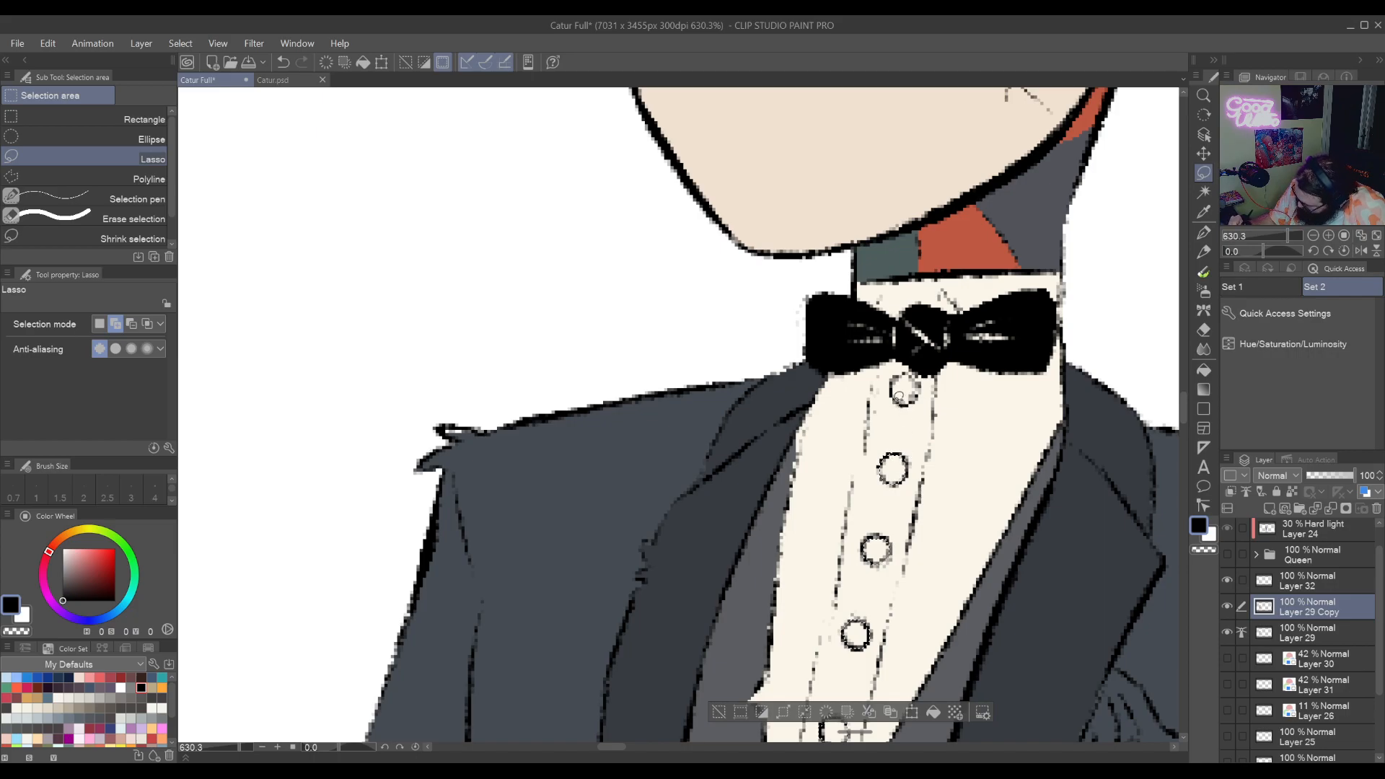
{"action": "mouse_move", "coordinate": [898, 395]}
{"action": "left_mouse_down"}
{"action": "mouse_move", "coordinate": [922, 371]}
{"action": "mouse_move", "coordinate": [900, 399]}
{"action": "left_mouse_up"}
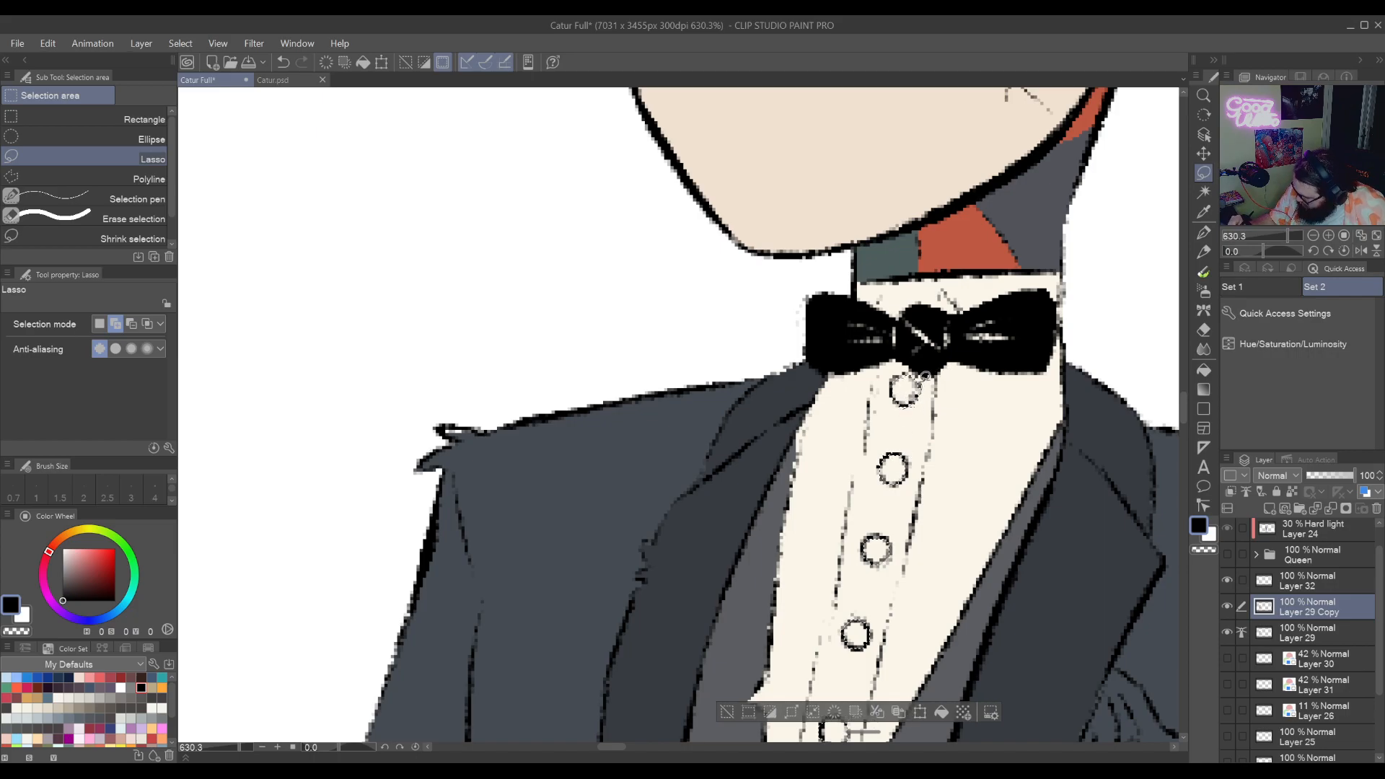
{"action": "key", "text": "ctrl+z"}
{"action": "mouse_move", "coordinate": [908, 408]}
{"action": "left_mouse_down"}
{"action": "mouse_move", "coordinate": [926, 393]}
{"action": "mouse_move", "coordinate": [910, 414]}
{"action": "left_mouse_up"}
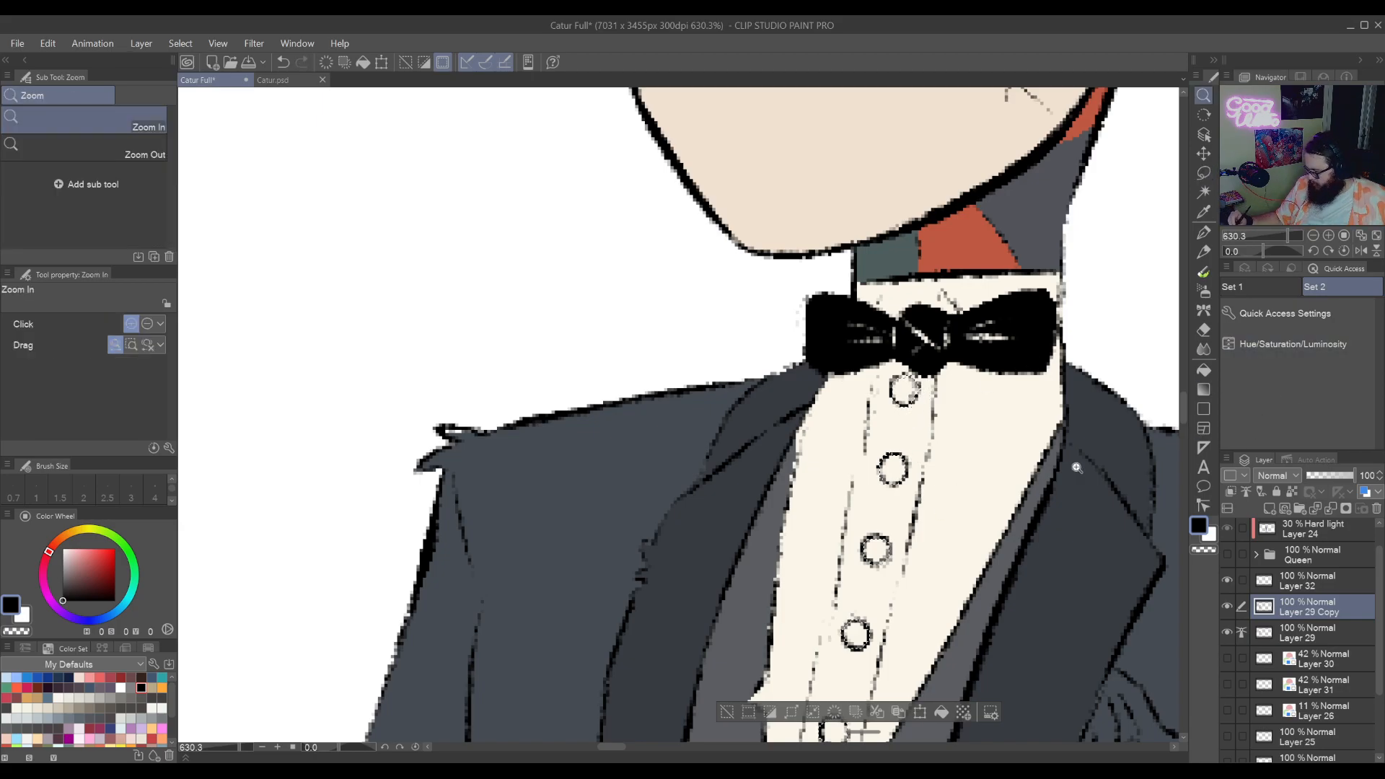
Recolour the selected shirt buttons to a darker beige with Hue/Saturation/Luminosity and clear the selection
{"action": "key", "text": "ctrl+minus"}
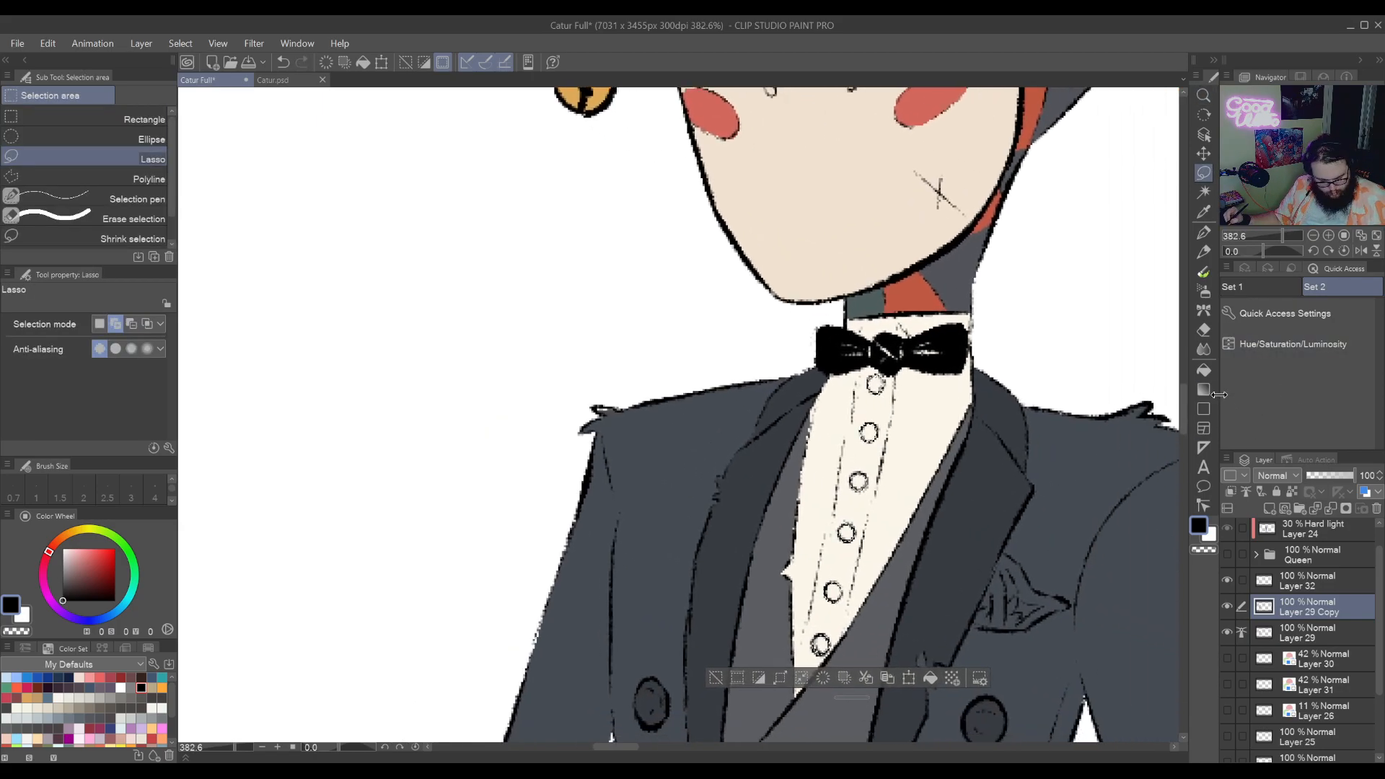
{"action": "left_click", "coordinate": [1277, 345]}
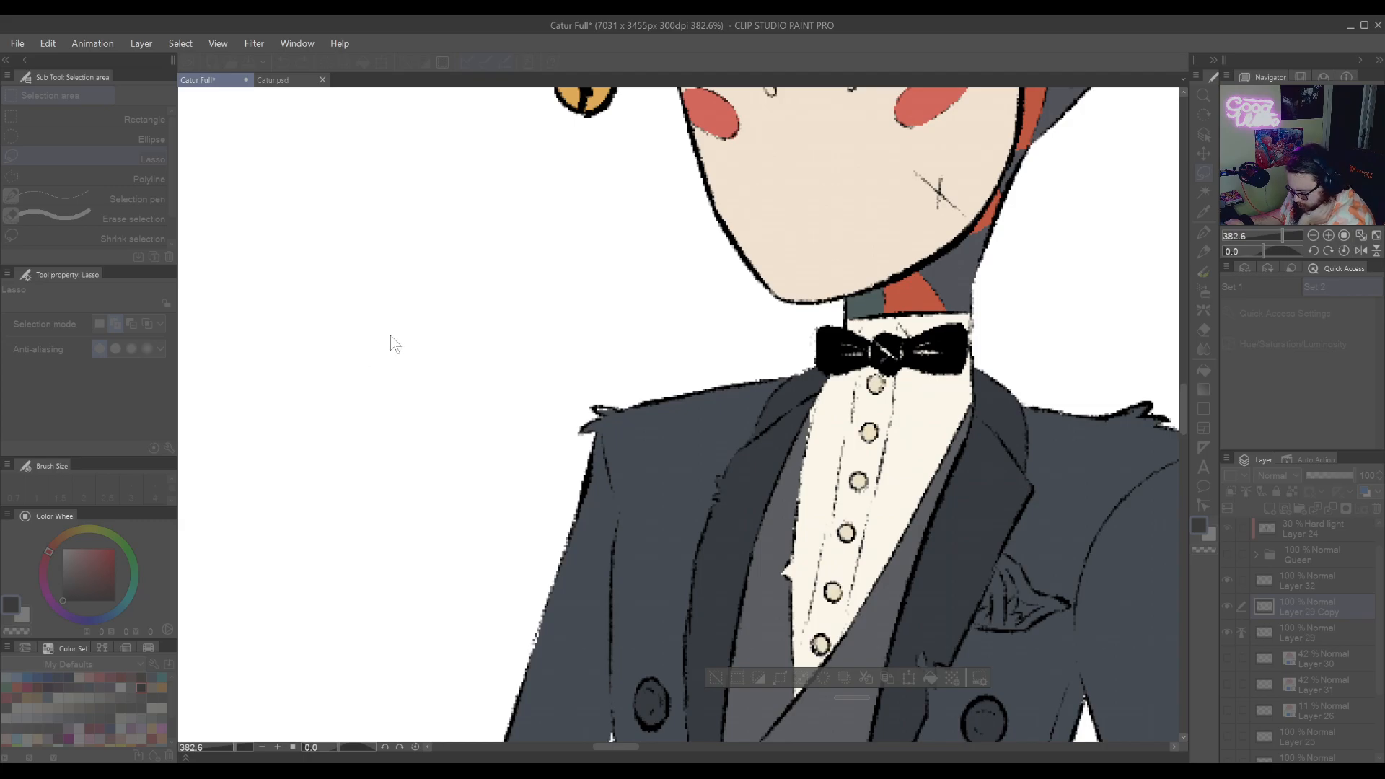
{"action": "key", "text": "Return"}
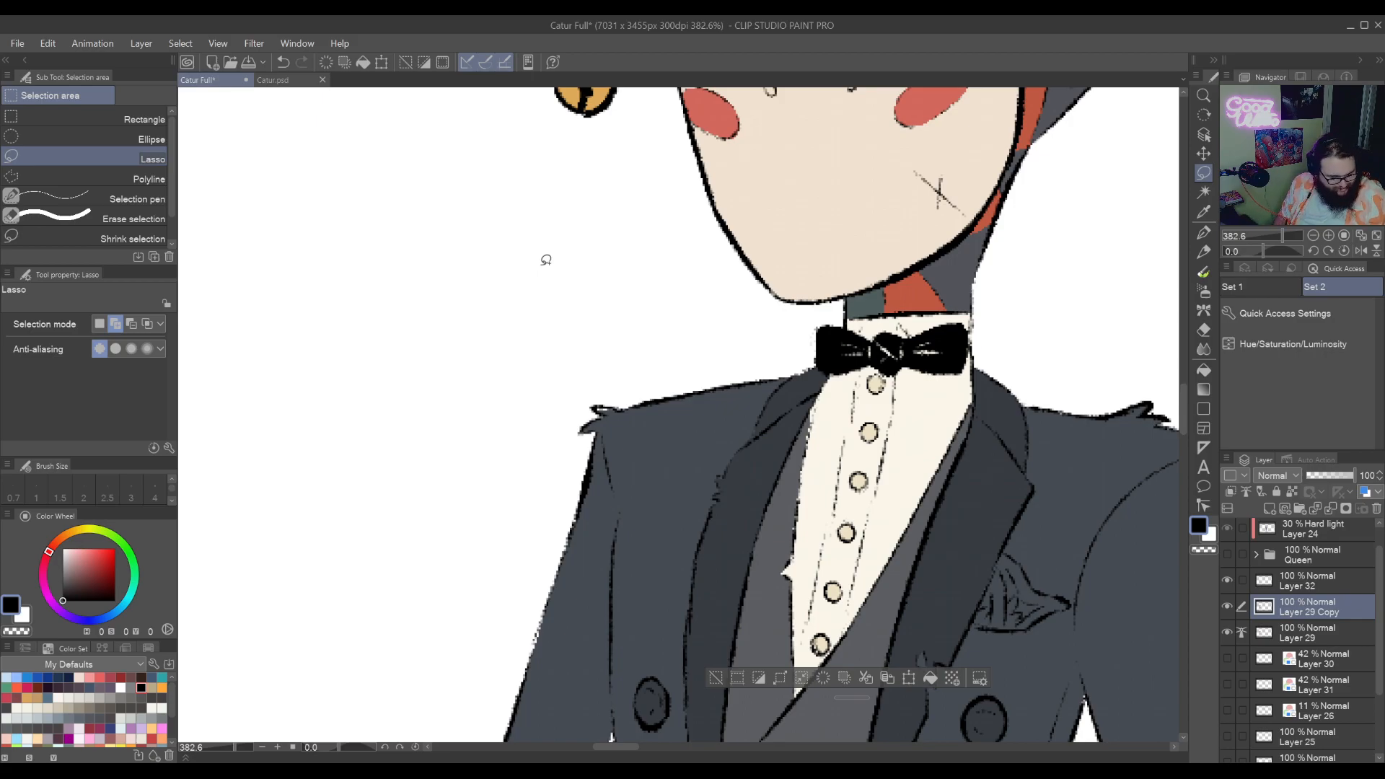
{"action": "key", "text": "ctrl+d"}
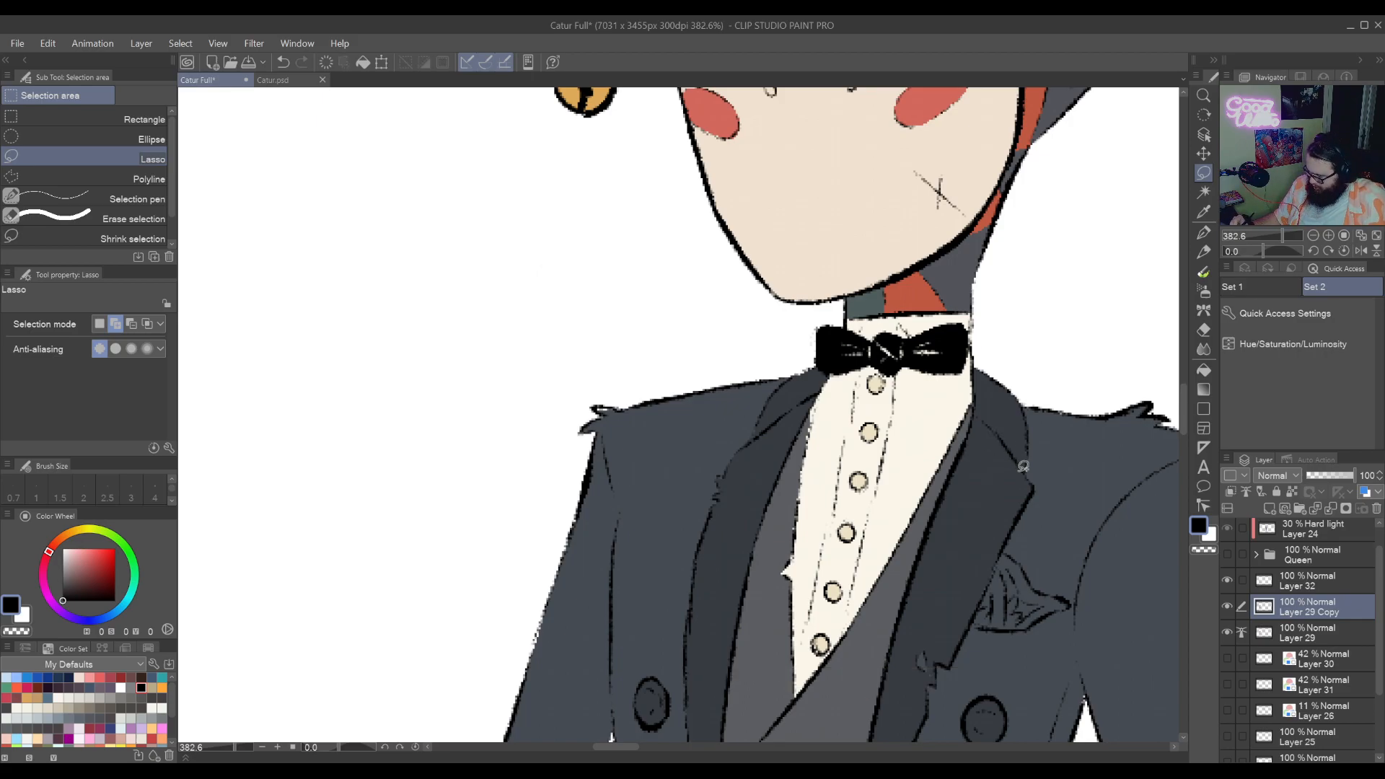
Lasso the pocket square along its outline and the lapel edge on Layer 29 Copy
{"action": "left_click_drag", "start_coordinate": [1031, 612], "coordinate": [924, 464]}
{"action": "left_click_drag", "start_coordinate": [952, 649], "coordinate": [941, 503]}
{"action": "left_click_drag", "start_coordinate": [846, 654], "coordinate": [854, 560]}
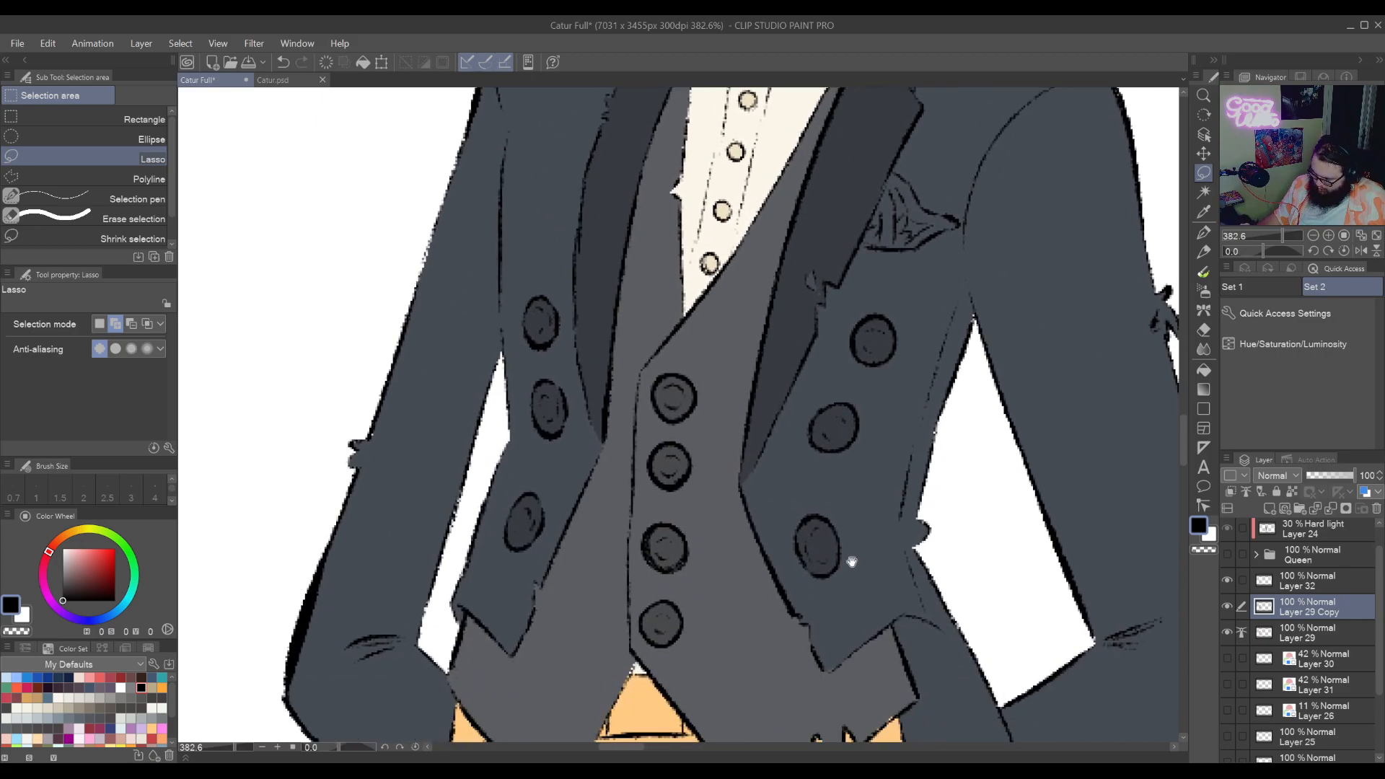
{"action": "left_click_drag", "start_coordinate": [919, 709], "coordinate": [897, 539]}
{"action": "left_click_drag", "start_coordinate": [912, 381], "coordinate": [865, 619]}
{"action": "left_click_drag", "start_coordinate": [864, 427], "coordinate": [896, 668]}
{"action": "mouse_move", "coordinate": [846, 613]}
{"action": "left_mouse_down"}
{"action": "mouse_move", "coordinate": [855, 575]}
{"action": "mouse_move", "coordinate": [844, 658]}
{"action": "left_mouse_up"}
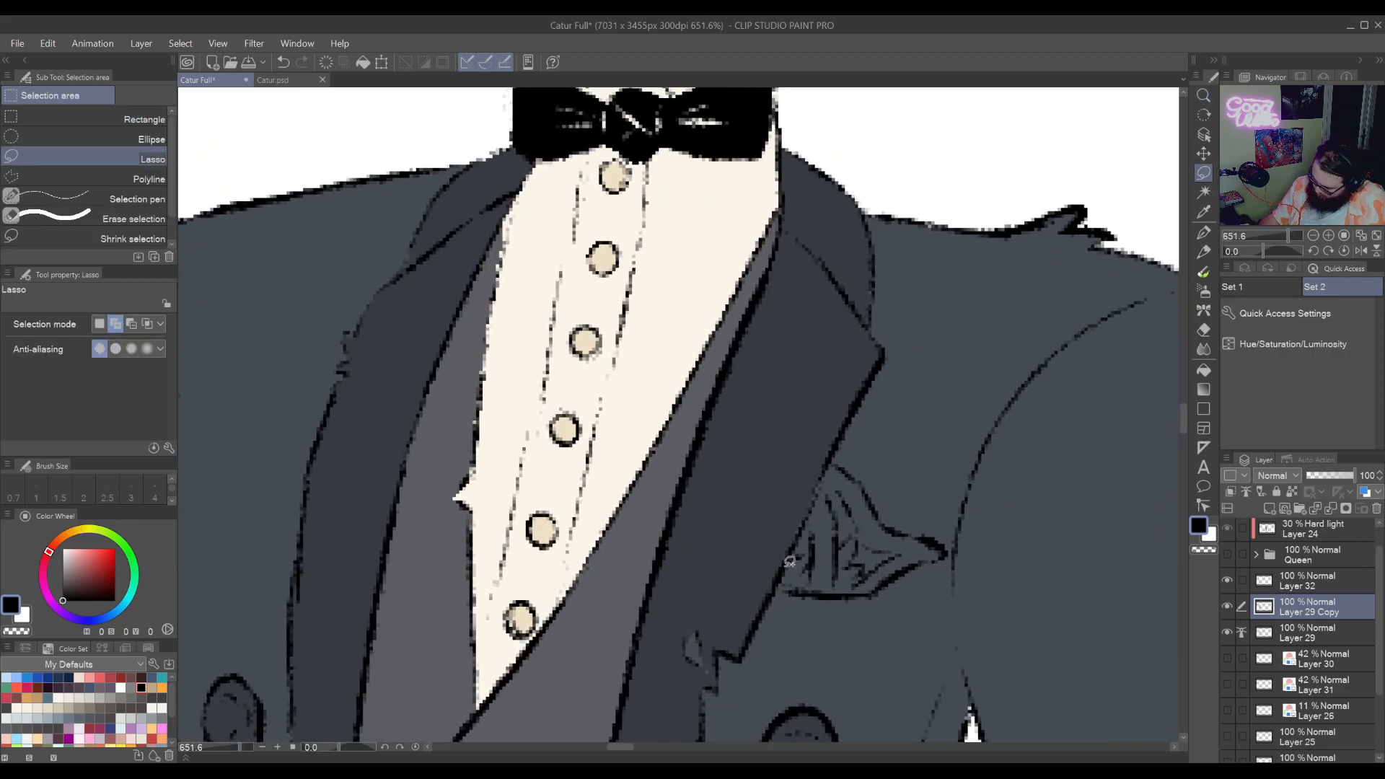
{"action": "left_click_drag", "start_coordinate": [774, 584], "coordinate": [793, 543]}
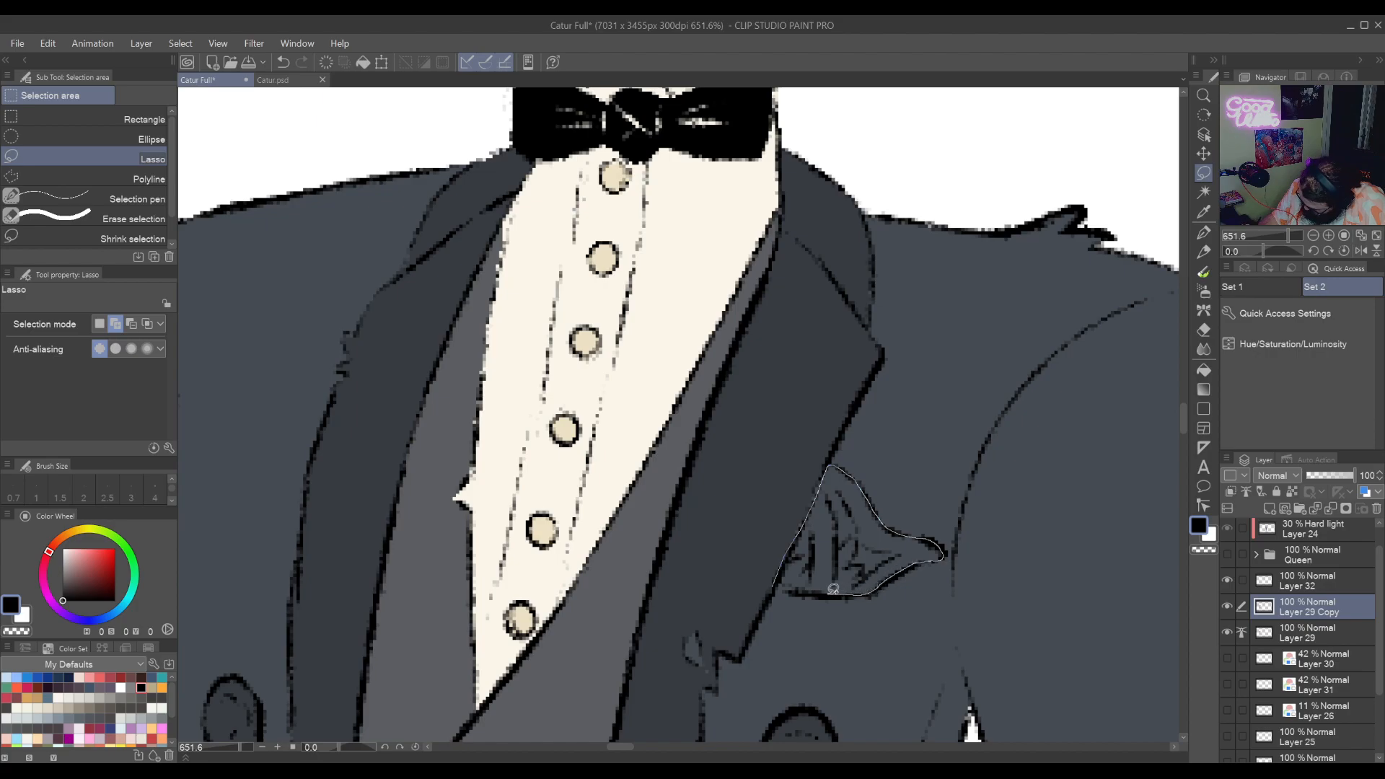
{"action": "left_click_drag", "start_coordinate": [779, 586], "coordinate": [777, 589]}
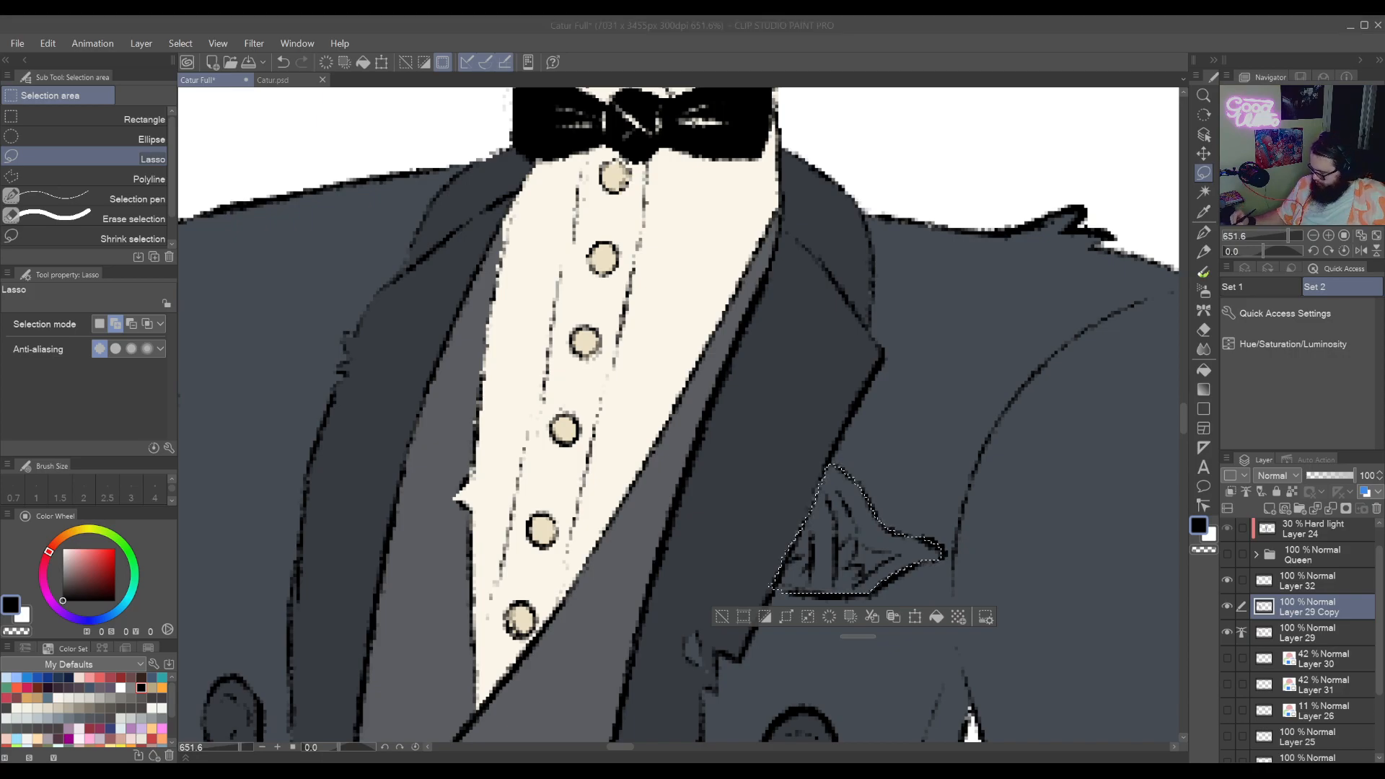
Recolour the selected pocket square to a muted mauve with Hue/Saturation/Luminosity and clear the selection
{"action": "left_click", "coordinate": [1297, 345]}
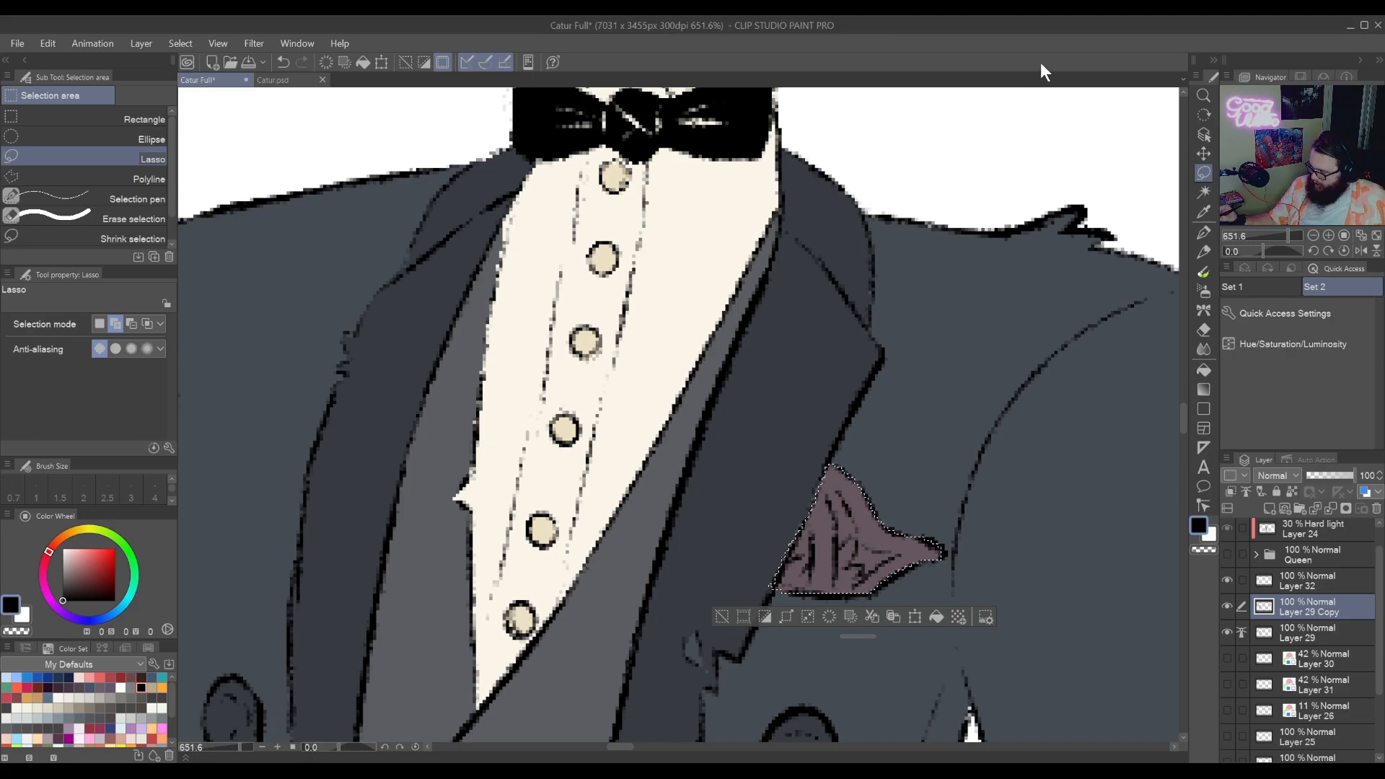
{"action": "left_click", "coordinate": [860, 358]}
{"action": "scroll", "coordinate": [849, 512], "scroll_direction": "up", "scroll_amount": 3}
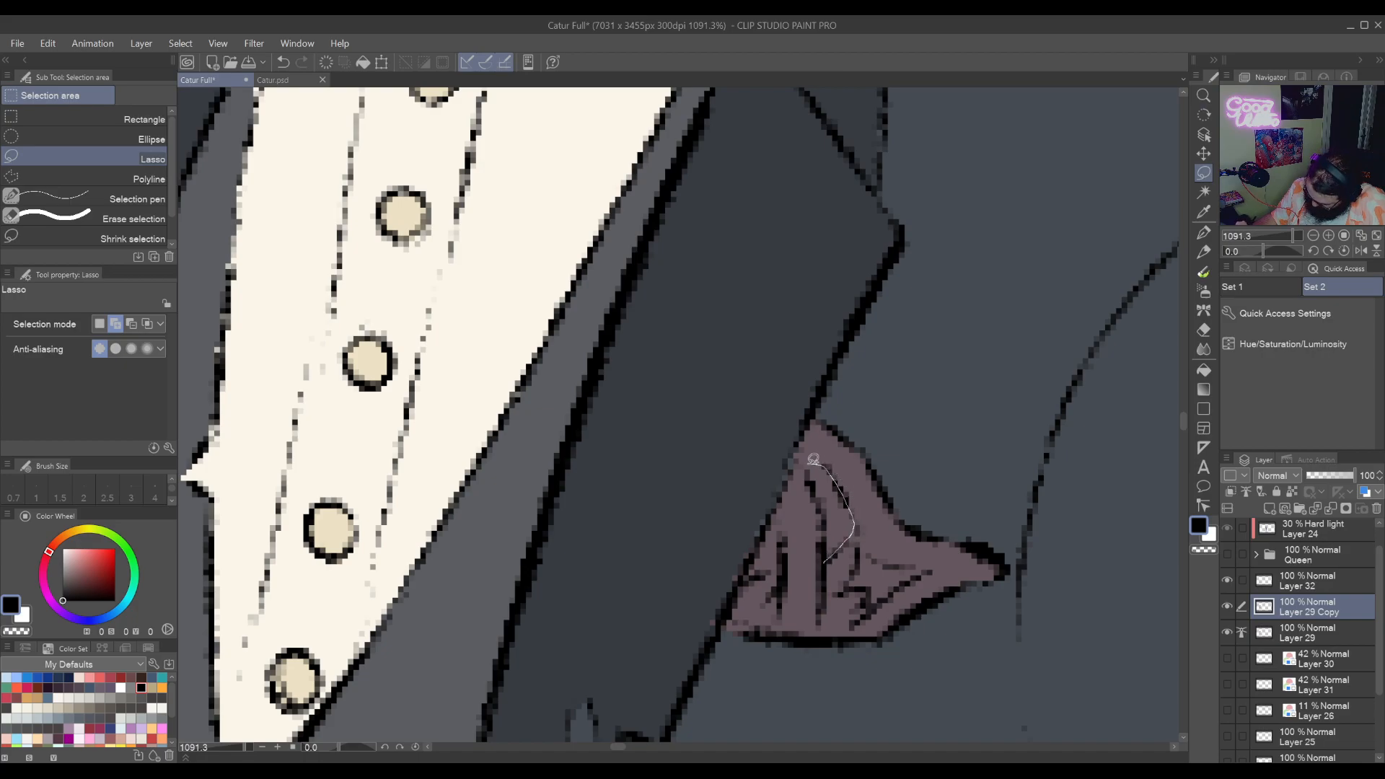
Lasso the areas between the fold lines of the pocket square on Layer 29 Copy
{"action": "left_click_drag", "start_coordinate": [829, 546], "coordinate": [826, 559]}
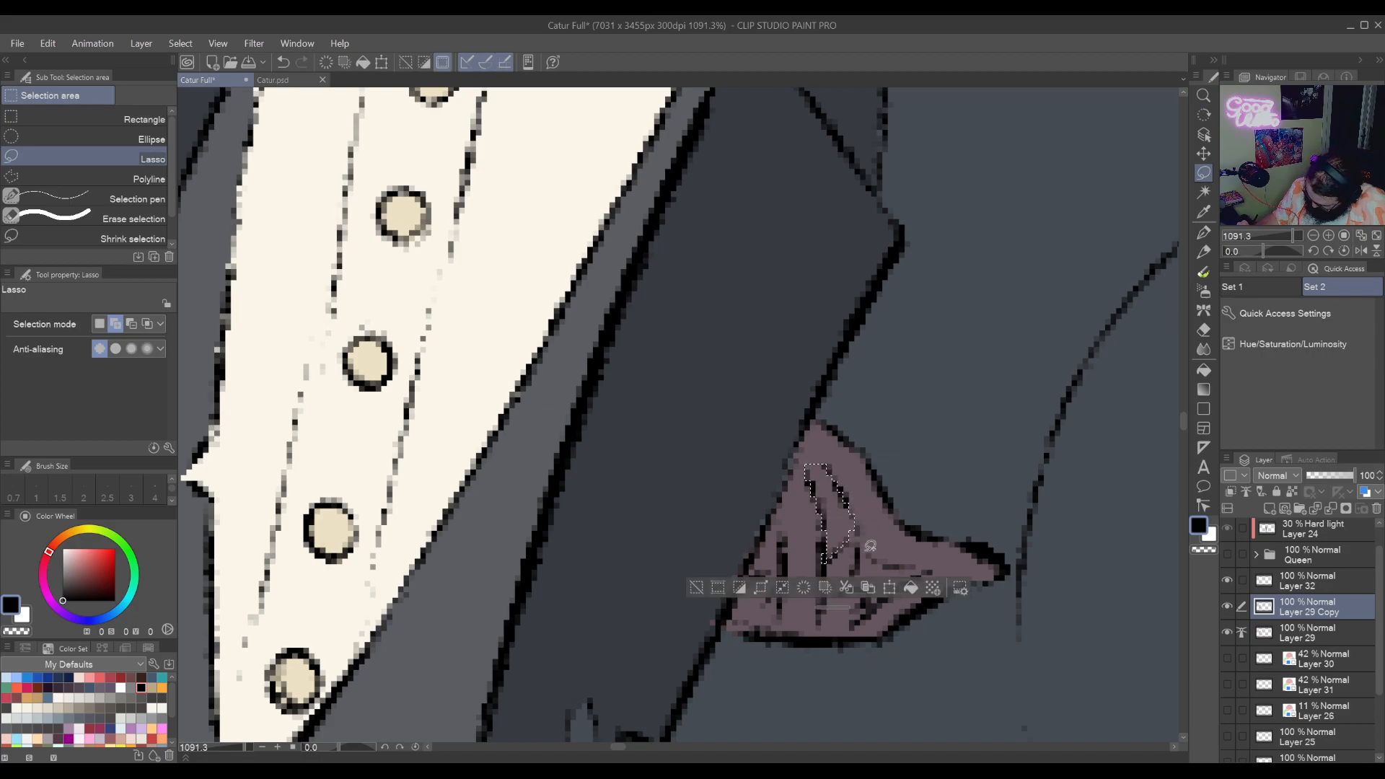
{"action": "key", "text": "shift+space"}
{"action": "mouse_move", "coordinate": [864, 664]}
{"action": "left_mouse_down"}
{"action": "mouse_move", "coordinate": [924, 252]}
{"action": "mouse_move", "coordinate": [887, 513]}
{"action": "left_mouse_up"}
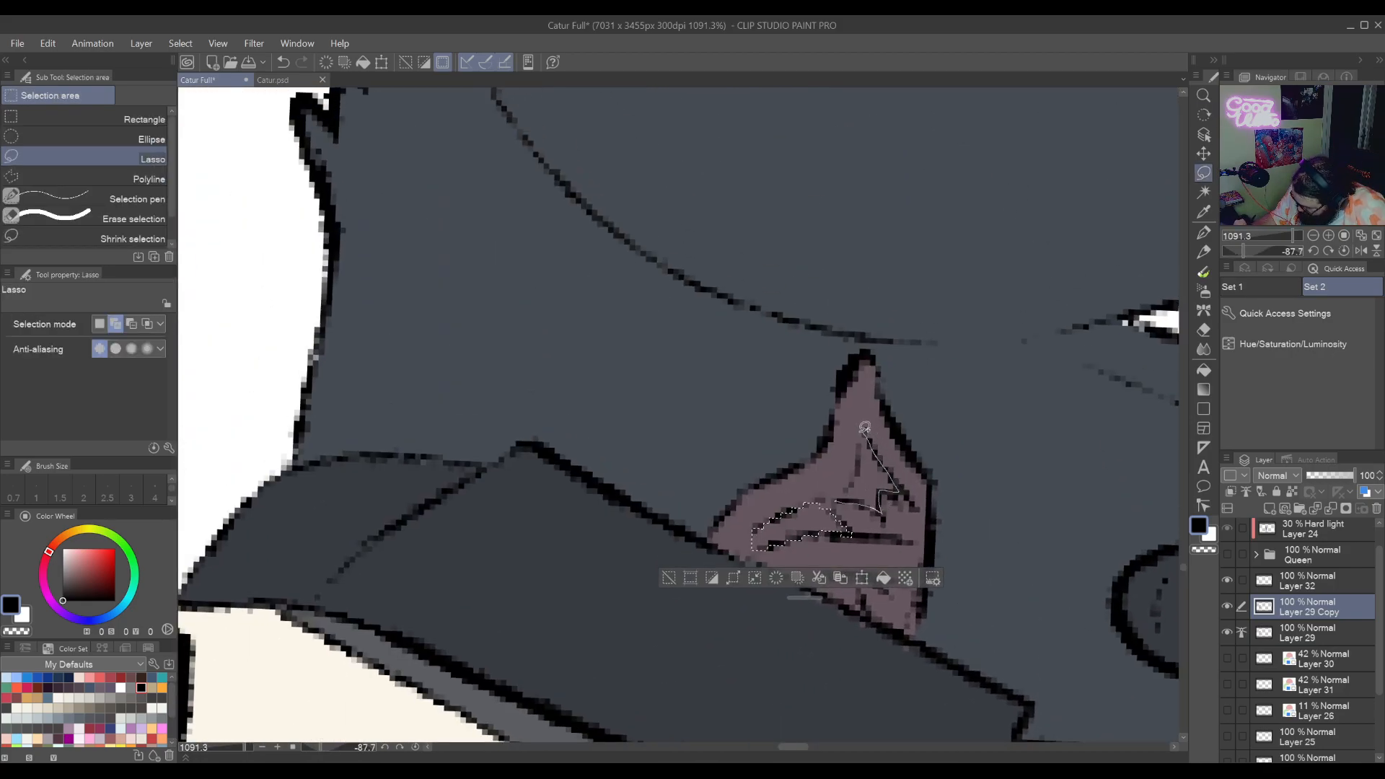
{"action": "left_click_drag", "start_coordinate": [859, 476], "coordinate": [841, 494]}
{"action": "key", "text": "shift+space"}
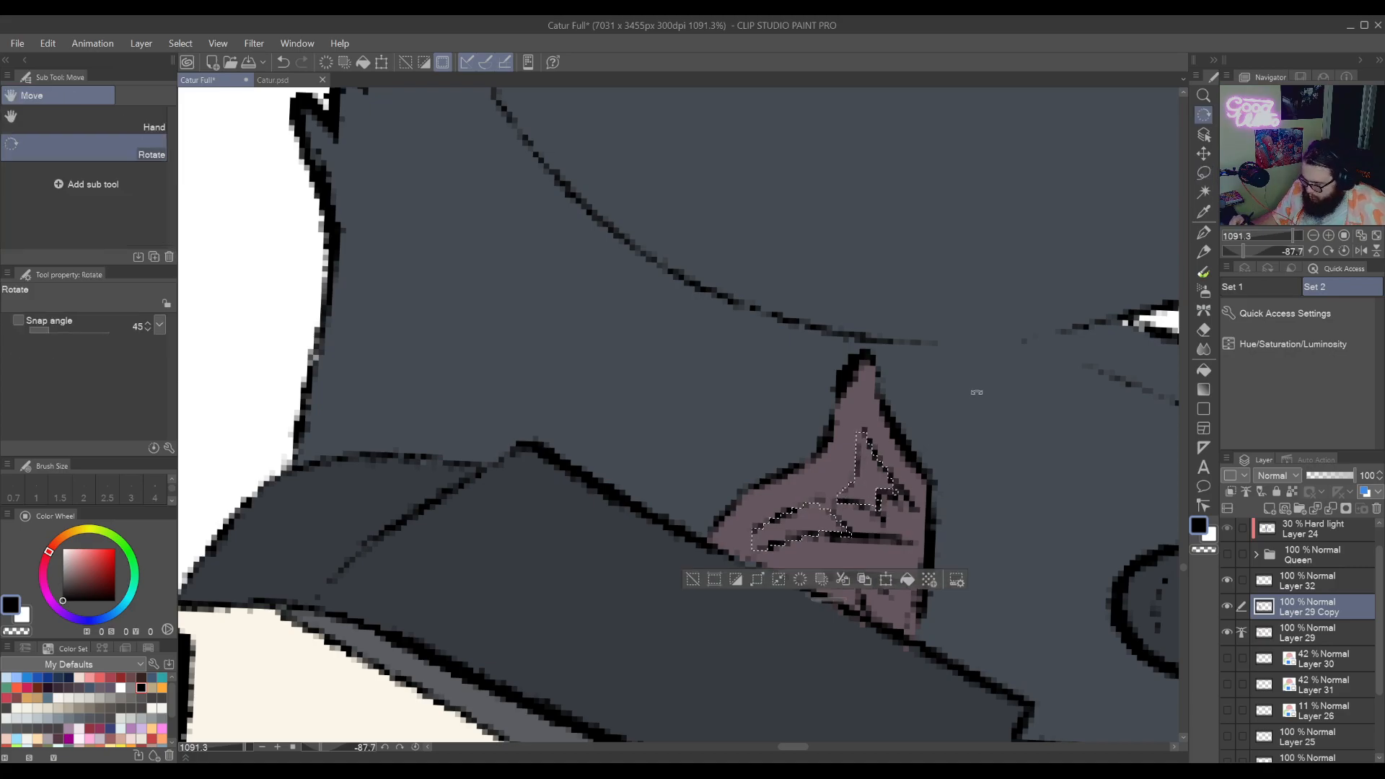
{"action": "mouse_move", "coordinate": [977, 392]}
{"action": "left_mouse_down"}
{"action": "mouse_move", "coordinate": [863, 627]}
{"action": "mouse_move", "coordinate": [541, 609]}
{"action": "left_mouse_up"}
{"action": "mouse_move", "coordinate": [671, 538]}
{"action": "left_mouse_down"}
{"action": "mouse_move", "coordinate": [842, 541]}
{"action": "mouse_move", "coordinate": [1008, 641]}
{"action": "left_mouse_up"}
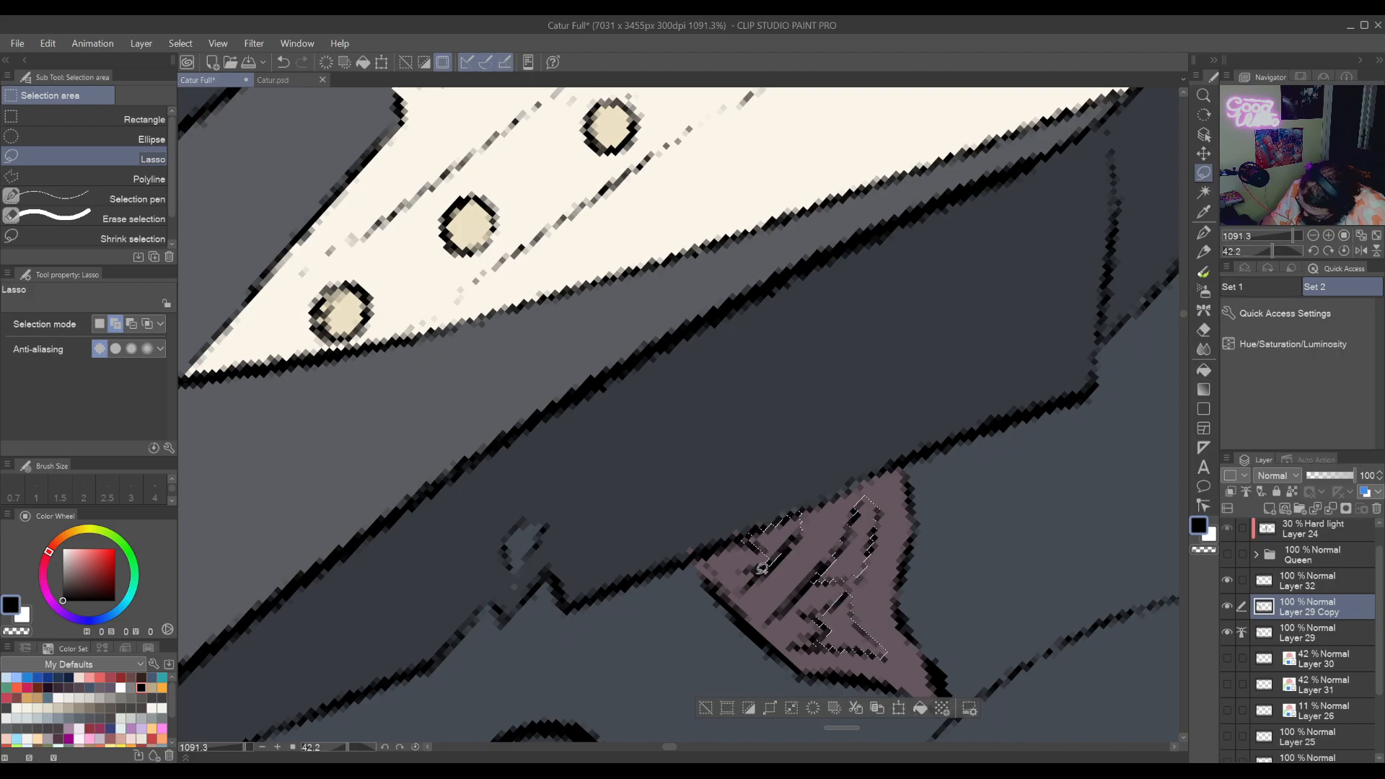
{"action": "mouse_move", "coordinate": [762, 568]}
{"action": "left_mouse_down"}
{"action": "mouse_move", "coordinate": [707, 573]}
{"action": "mouse_move", "coordinate": [740, 599]}
{"action": "mouse_move", "coordinate": [757, 577]}
{"action": "left_mouse_up"}
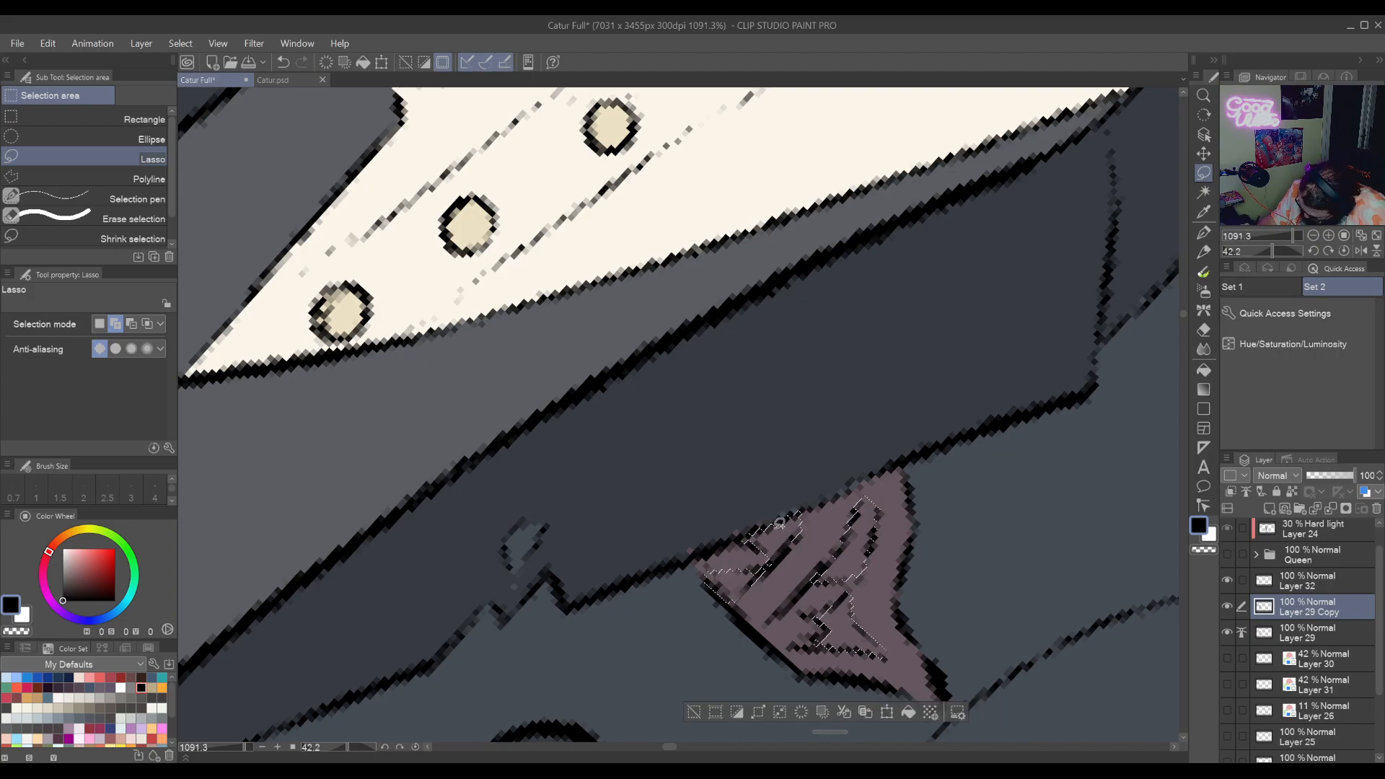
{"action": "key", "text": "r"}
{"action": "left_click_drag", "start_coordinate": [779, 523], "coordinate": [826, 433]}
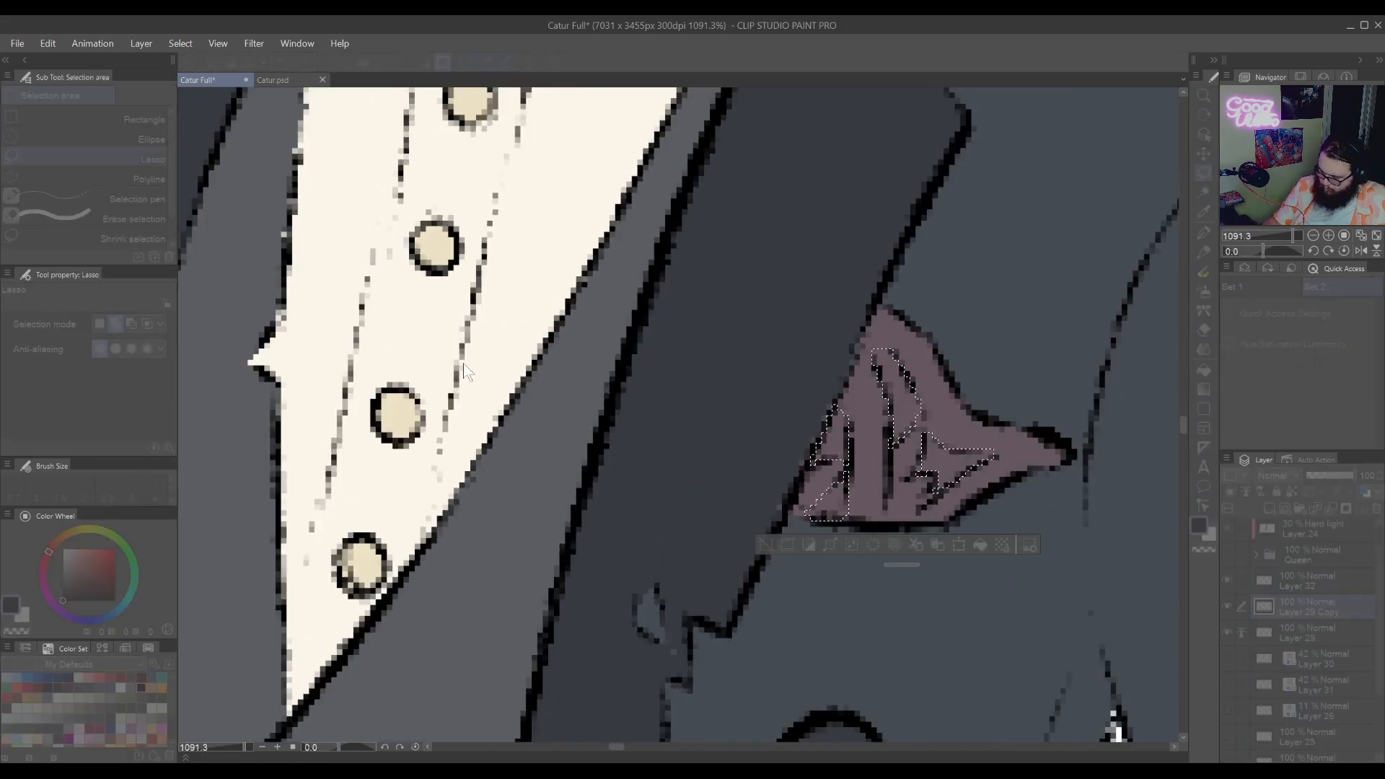
Lighten the selected pocket square folds to a pale greyish mauve with Hue/Saturation/Luminosity and clear the selection
{"action": "key", "text": "Delete"}
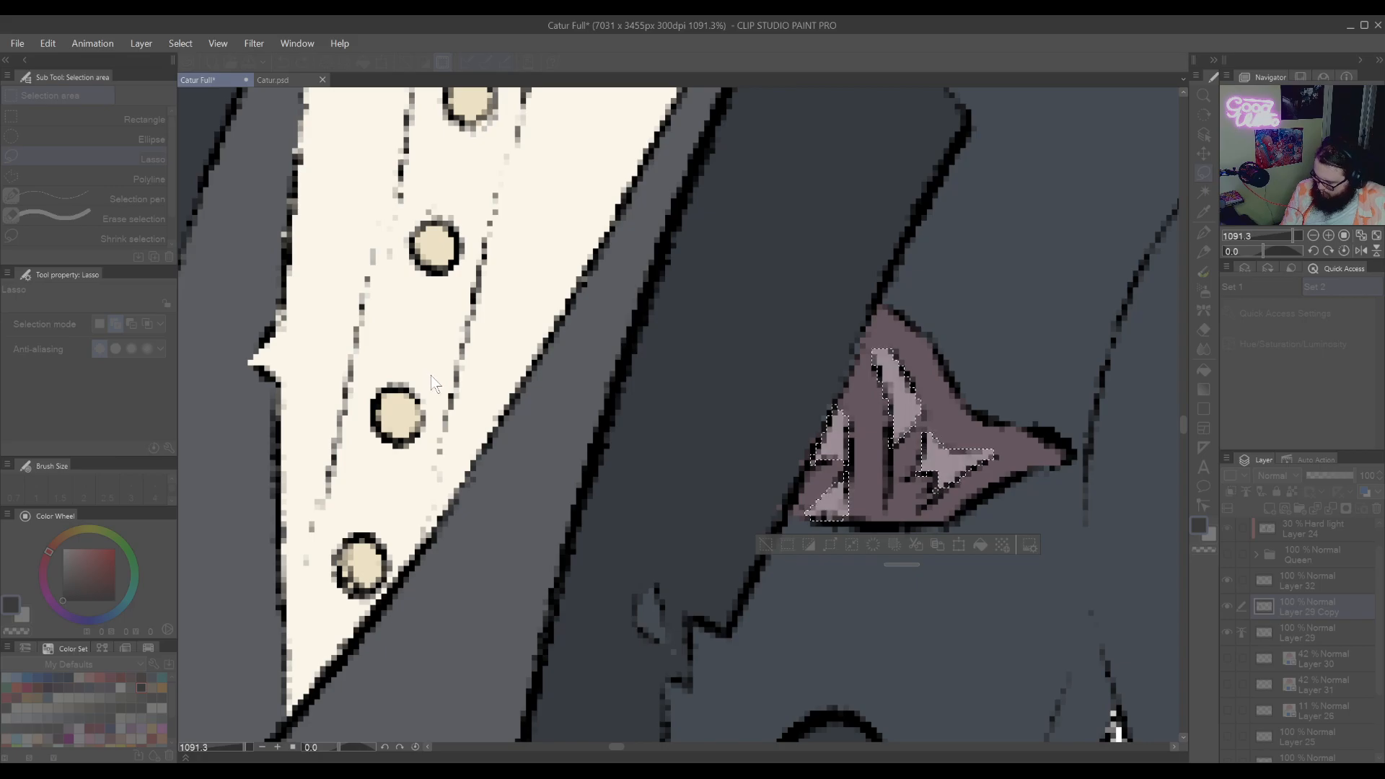
{"action": "left_click", "coordinate": [575, 270]}
{"action": "key", "text": "ctrl+d"}
Auto-select the orange trousers, recolour them to a warm off-white with Hue/Saturation/Luminosity and clear the selection
{"action": "key", "text": "ctrl+space"}
{"action": "left_click_drag", "start_coordinate": [931, 450], "coordinate": [830, 469]}
{"action": "left_click_drag", "start_coordinate": [971, 597], "coordinate": [845, 446]}
{"action": "key", "text": "ctrl+space"}
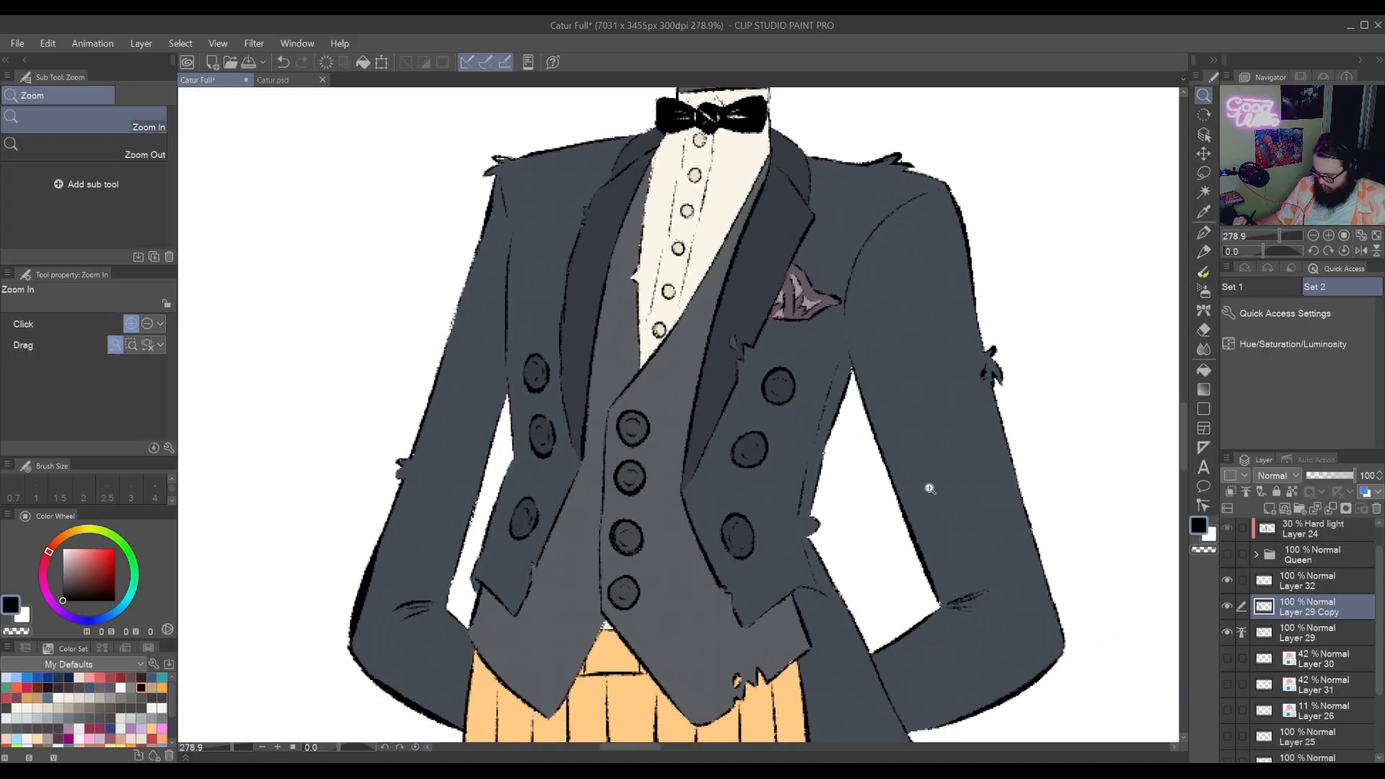
{"action": "left_click_drag", "start_coordinate": [931, 490], "coordinate": [841, 497]}
{"action": "left_click_drag", "start_coordinate": [960, 597], "coordinate": [874, 466]}
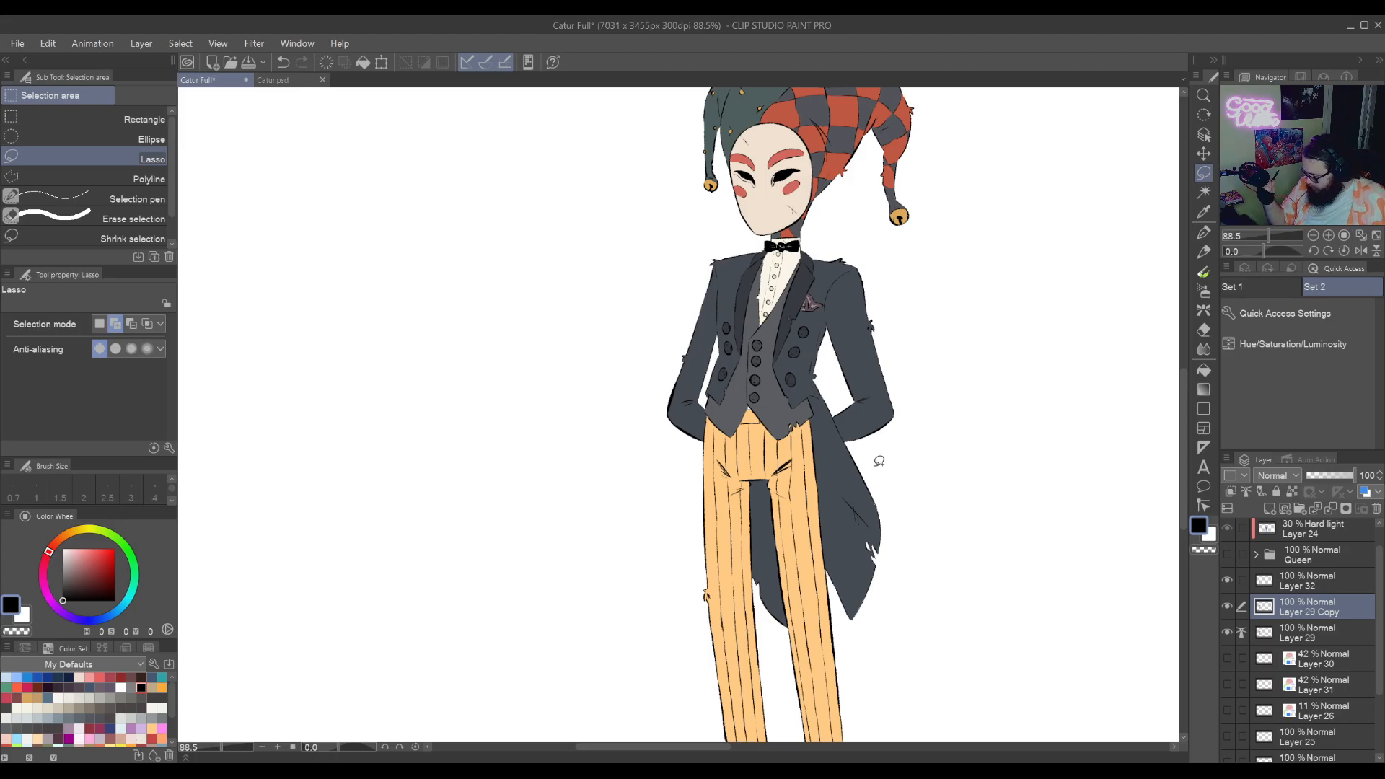
{"action": "left_click", "coordinate": [1203, 192]}
{"action": "left_click", "coordinate": [849, 588]}
{"action": "mouse_move", "coordinate": [905, 682]}
{"action": "left_mouse_down"}
{"action": "mouse_move", "coordinate": [865, 447]}
{"action": "mouse_move", "coordinate": [930, 418]}
{"action": "mouse_move", "coordinate": [888, 575]}
{"action": "mouse_move", "coordinate": [969, 394]}
{"action": "mouse_move", "coordinate": [956, 421]}
{"action": "left_mouse_up"}
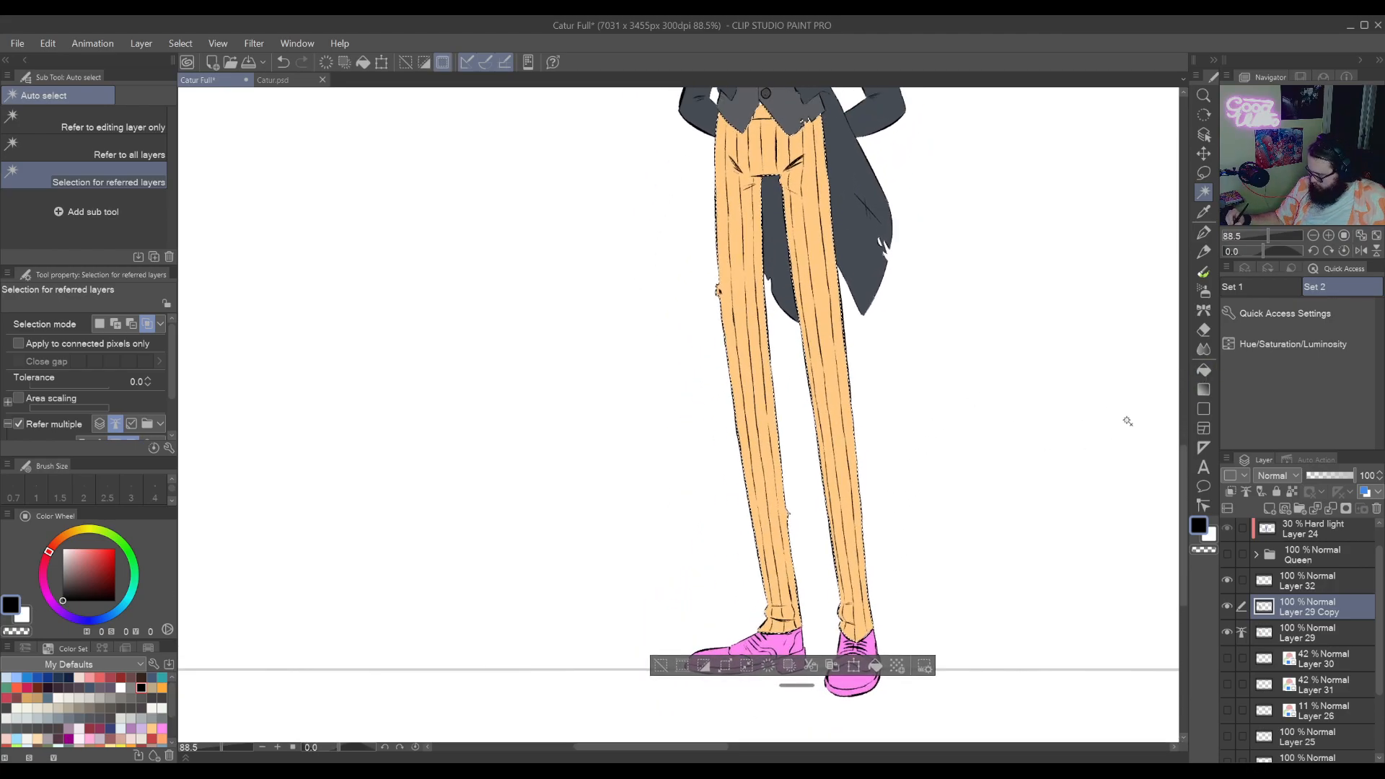
{"action": "left_click", "coordinate": [1284, 344]}
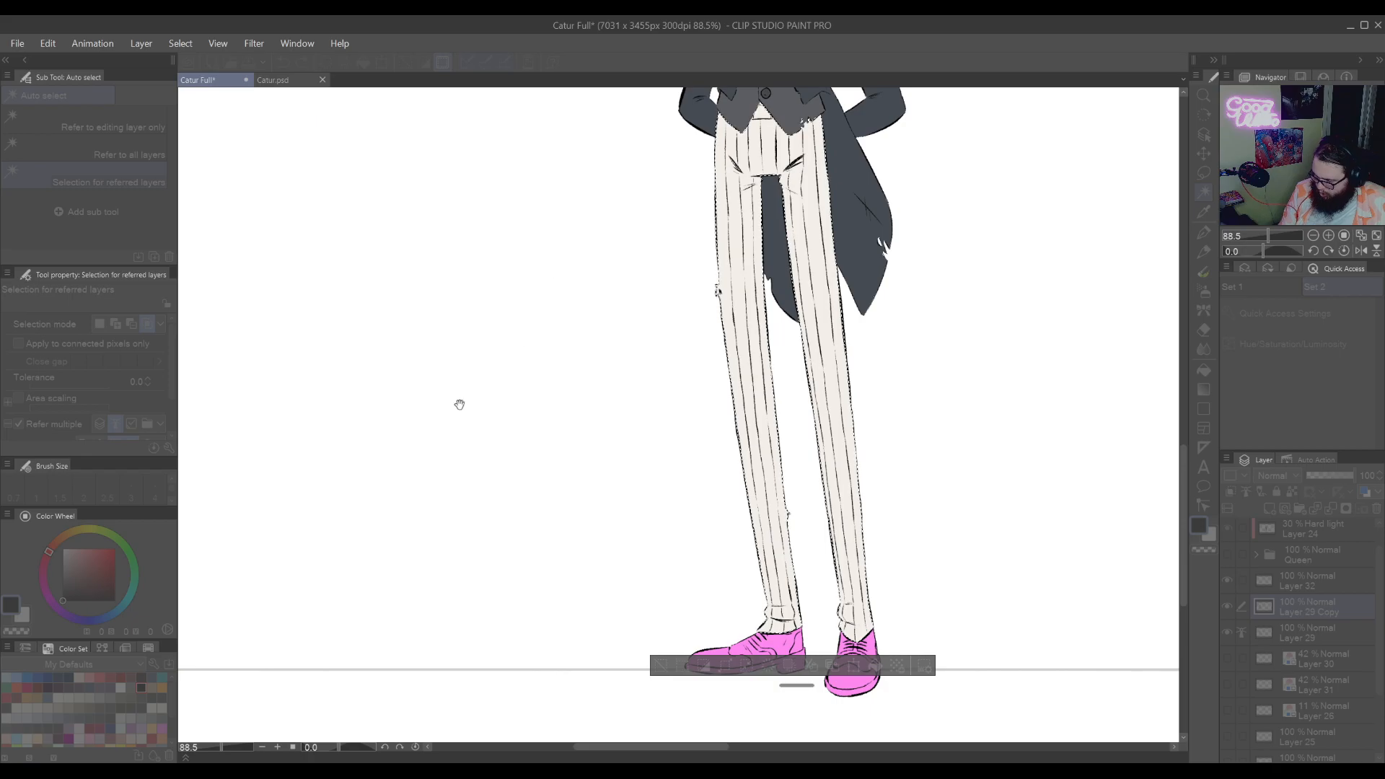
{"action": "key", "text": "ctrl+d"}
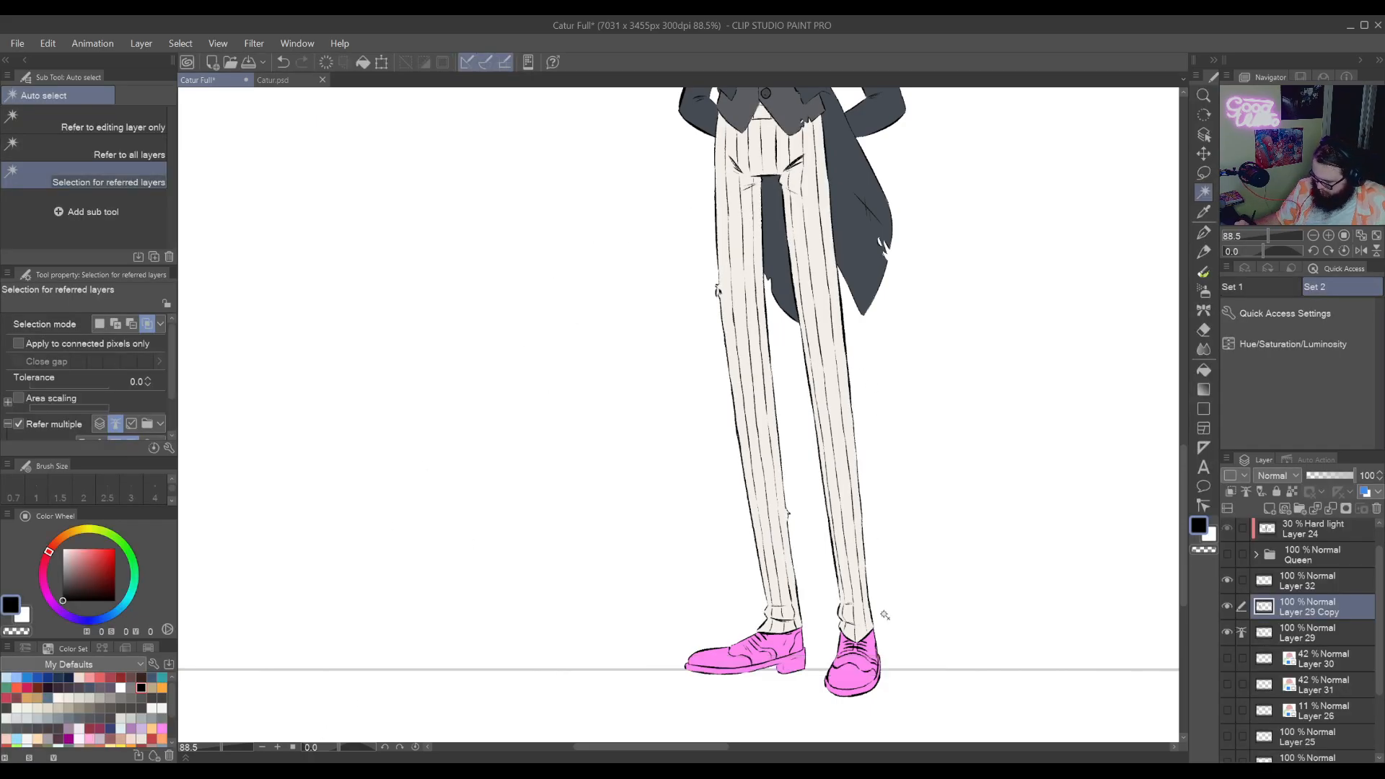
Start a Polyline selection at the front shoe's cuff, following the outermost pinstripe up the lower trouser leg
{"action": "left_click_drag", "start_coordinate": [877, 632], "coordinate": [868, 498]}
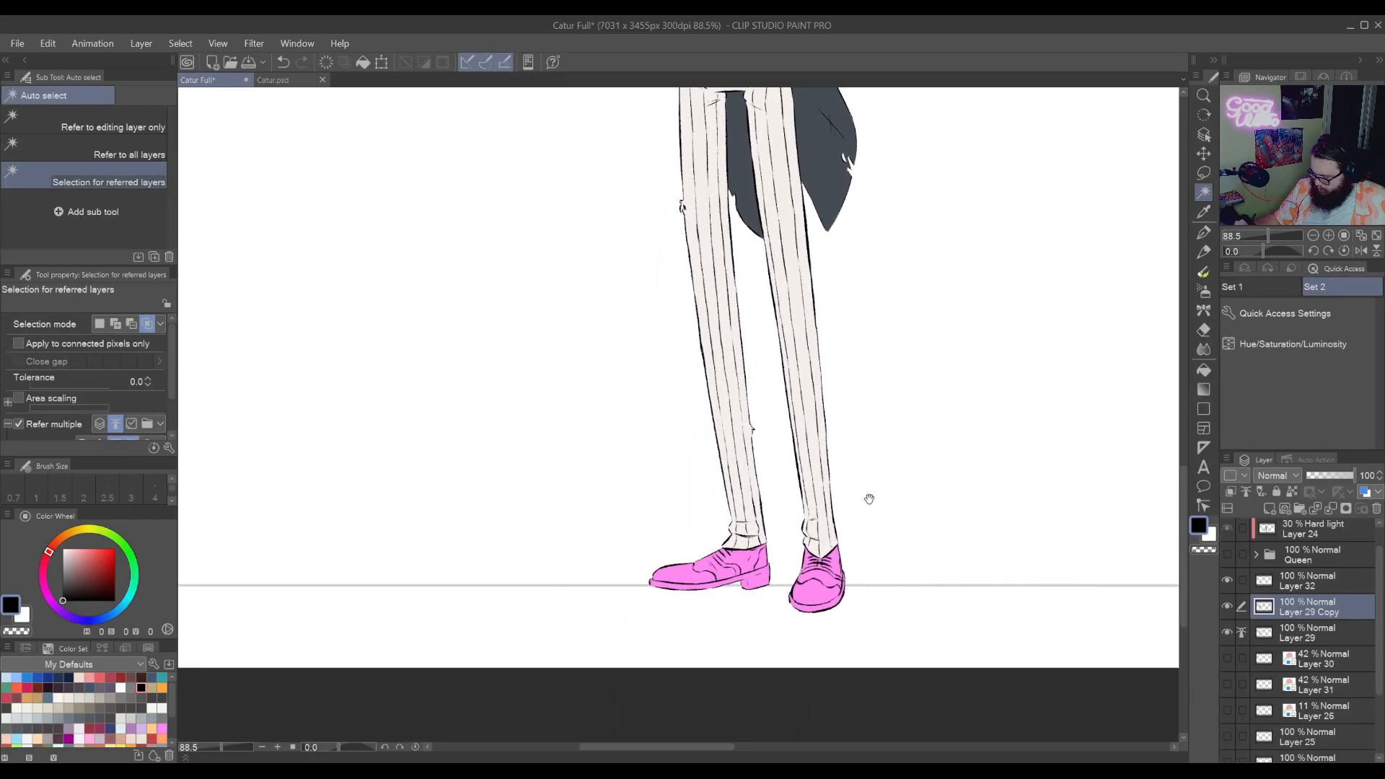
{"action": "key", "text": "slash"}
{"action": "left_click_drag", "start_coordinate": [830, 577], "coordinate": [751, 610]}
{"action": "key", "text": "r"}
{"action": "left_click_drag", "start_coordinate": [1001, 423], "coordinate": [948, 470]}
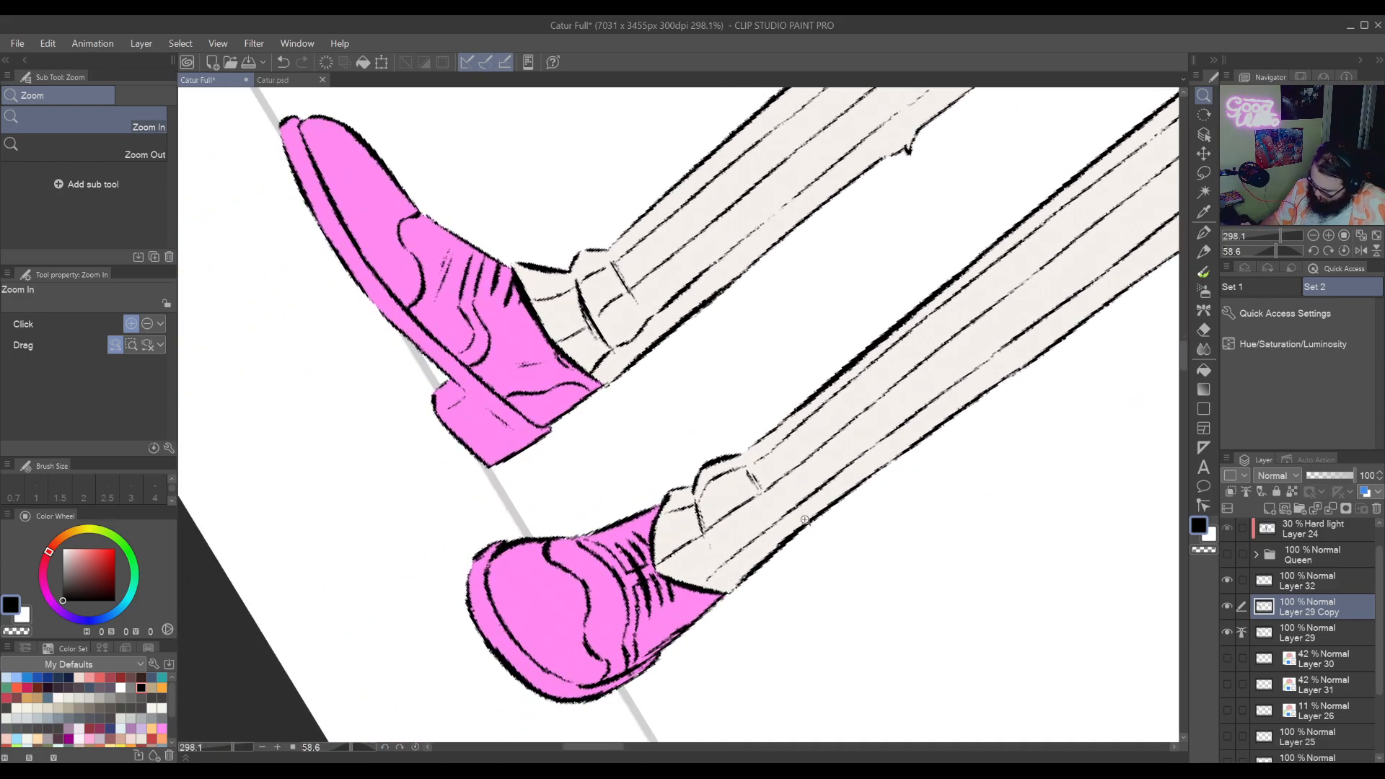
{"action": "left_click_drag", "start_coordinate": [709, 586], "coordinate": [615, 632]}
{"action": "left_click", "coordinate": [1204, 172]}
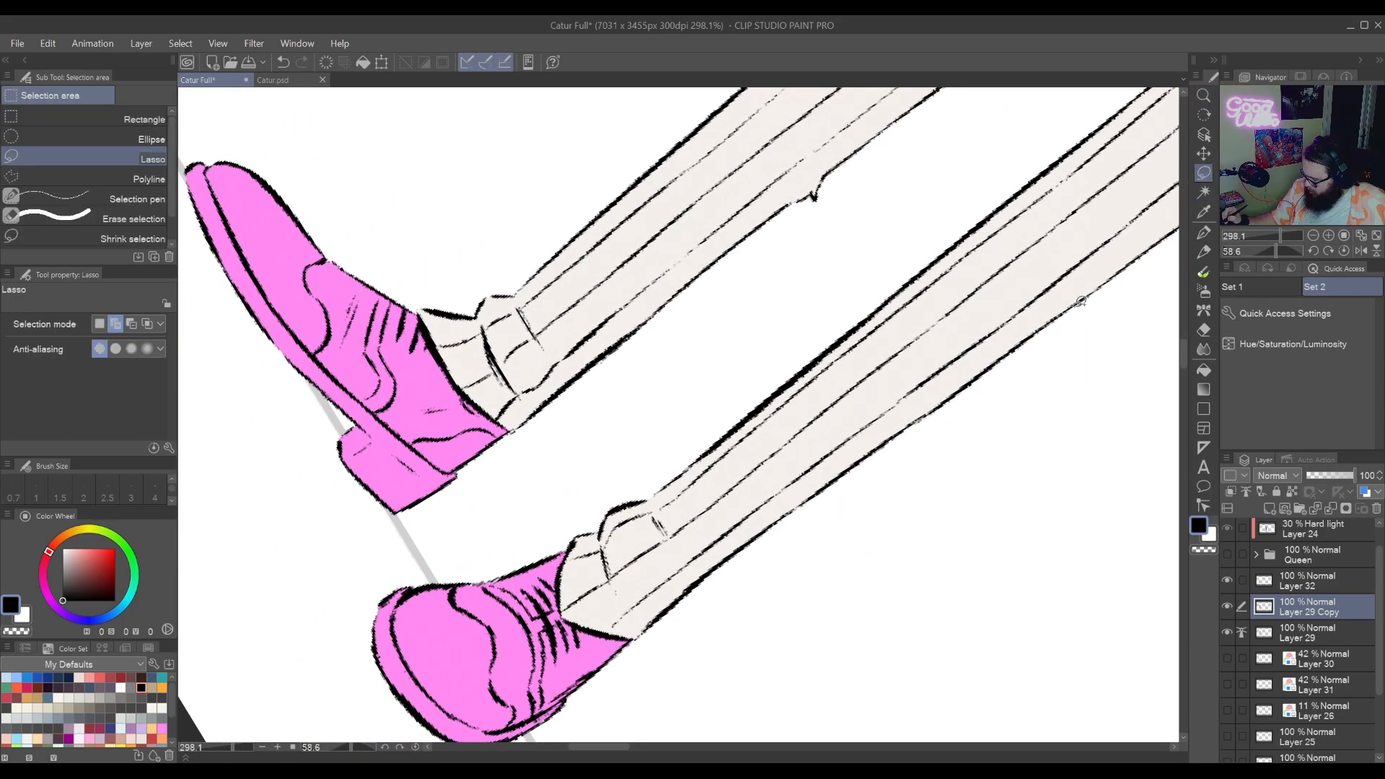
{"action": "left_click", "coordinate": [149, 178]}
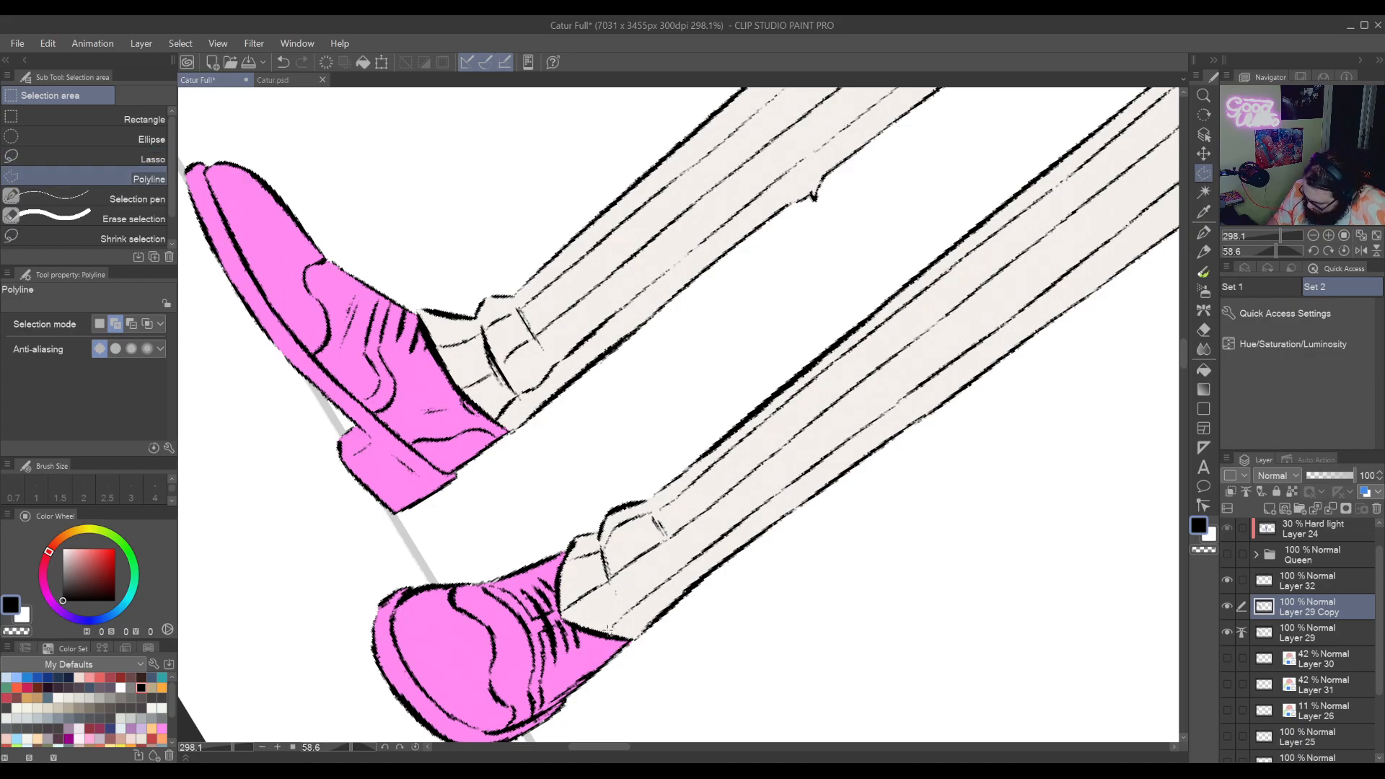
{"action": "left_click", "coordinate": [635, 605]}
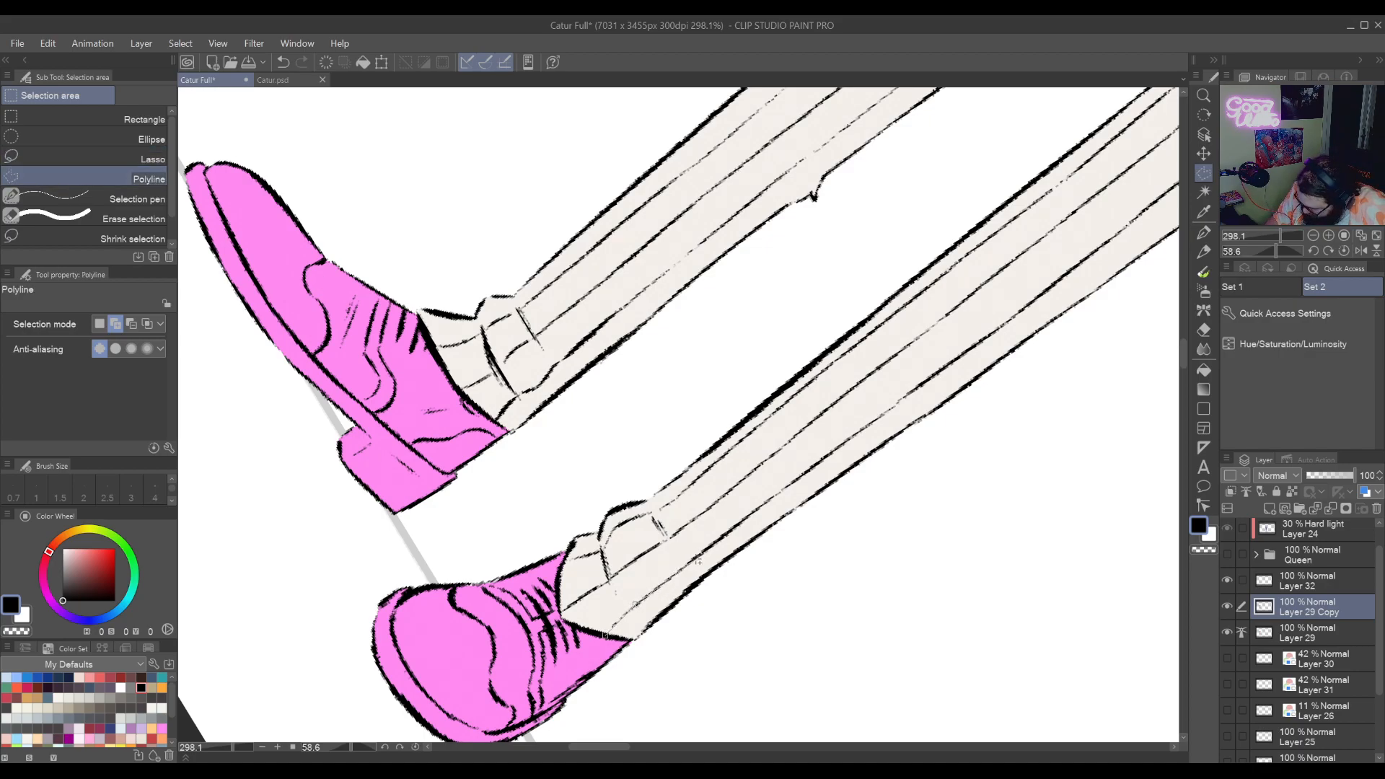
{"action": "left_click", "coordinate": [696, 558]}
{"action": "left_click", "coordinate": [768, 499]}
{"action": "left_click", "coordinate": [850, 438]}
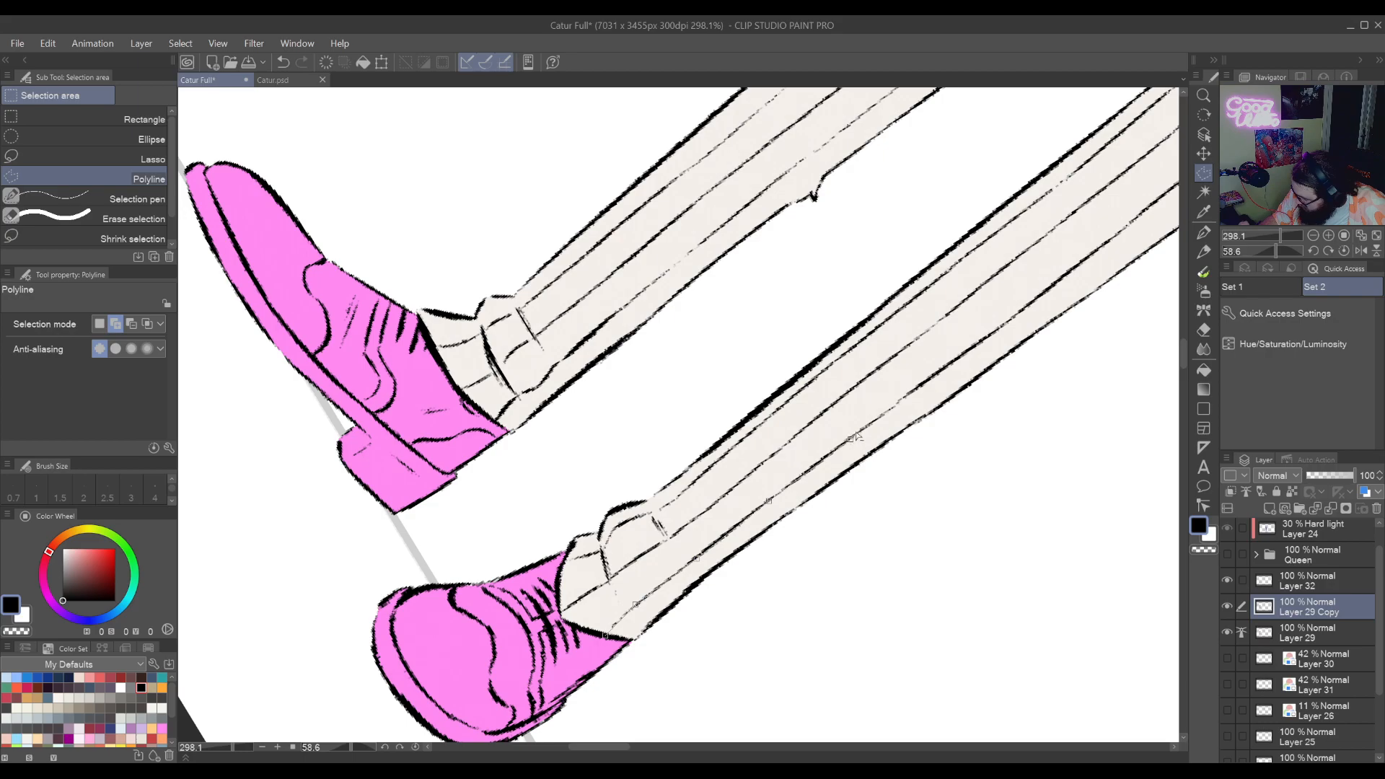
{"action": "left_click", "coordinate": [941, 372]}
{"action": "left_click", "coordinate": [1032, 303]}
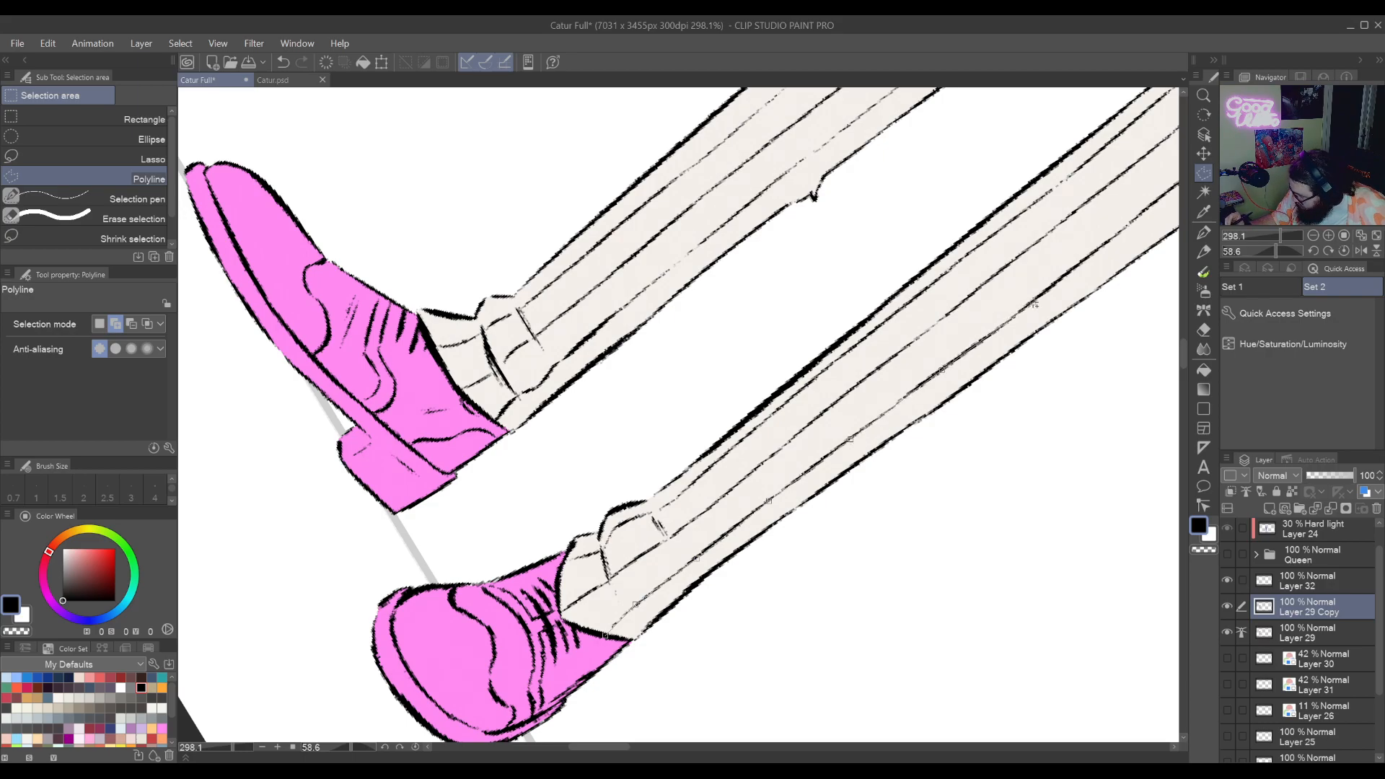
Continue the polyline along the outermost pinstripe up the thigh to the waistcoat hem and out past the leg's edge
{"action": "left_click_drag", "start_coordinate": [1076, 284], "coordinate": [753, 590]}
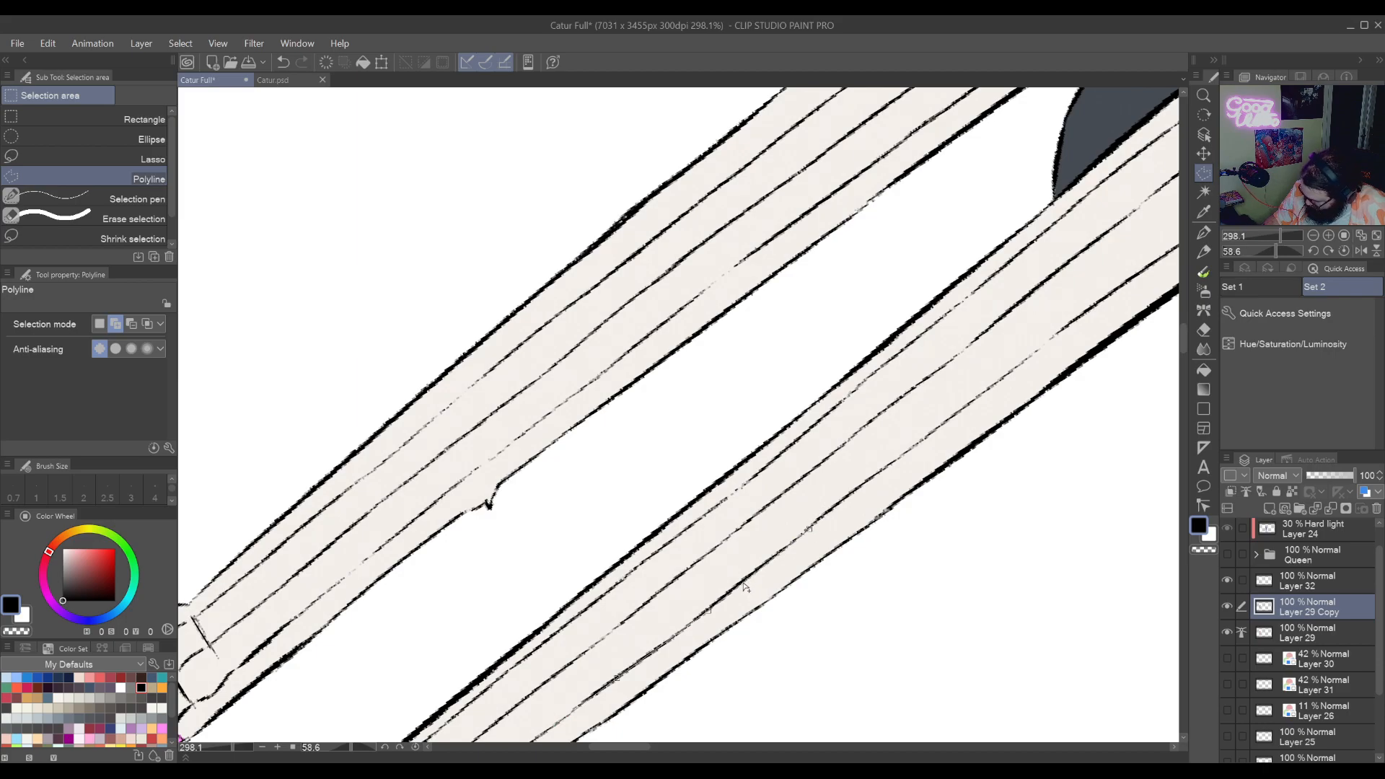
{"action": "left_click", "coordinate": [858, 488]}
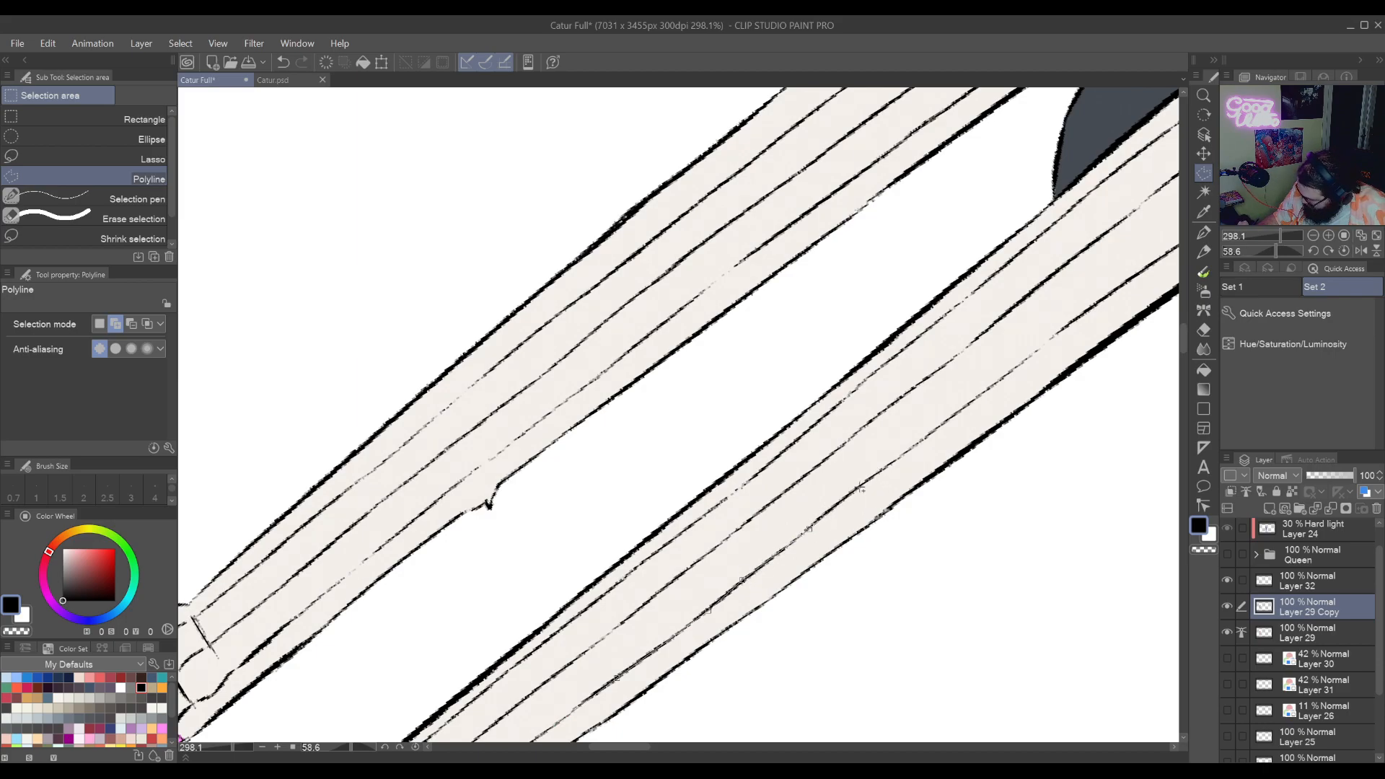
{"action": "left_click", "coordinate": [936, 429]}
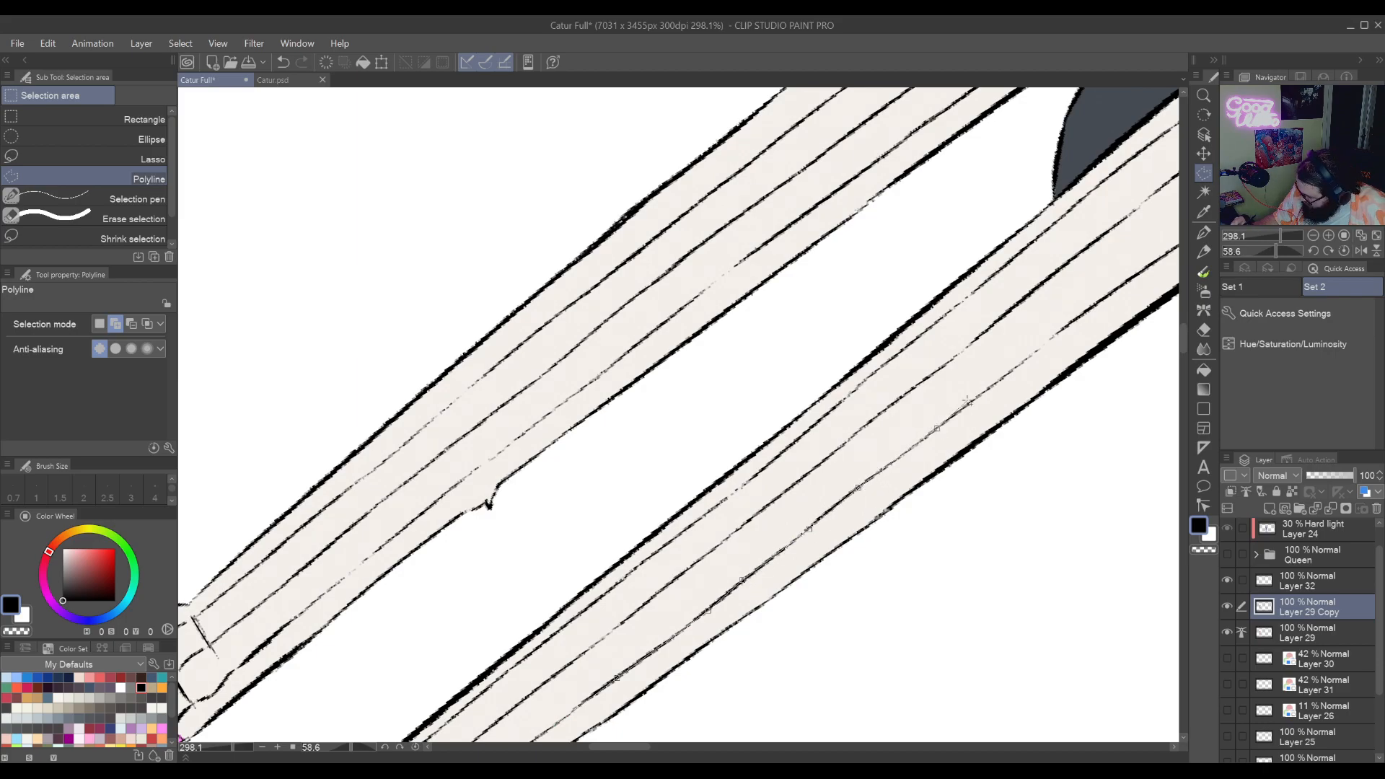
{"action": "left_click", "coordinate": [1018, 366]}
{"action": "left_click_drag", "start_coordinate": [1093, 305], "coordinate": [799, 523]}
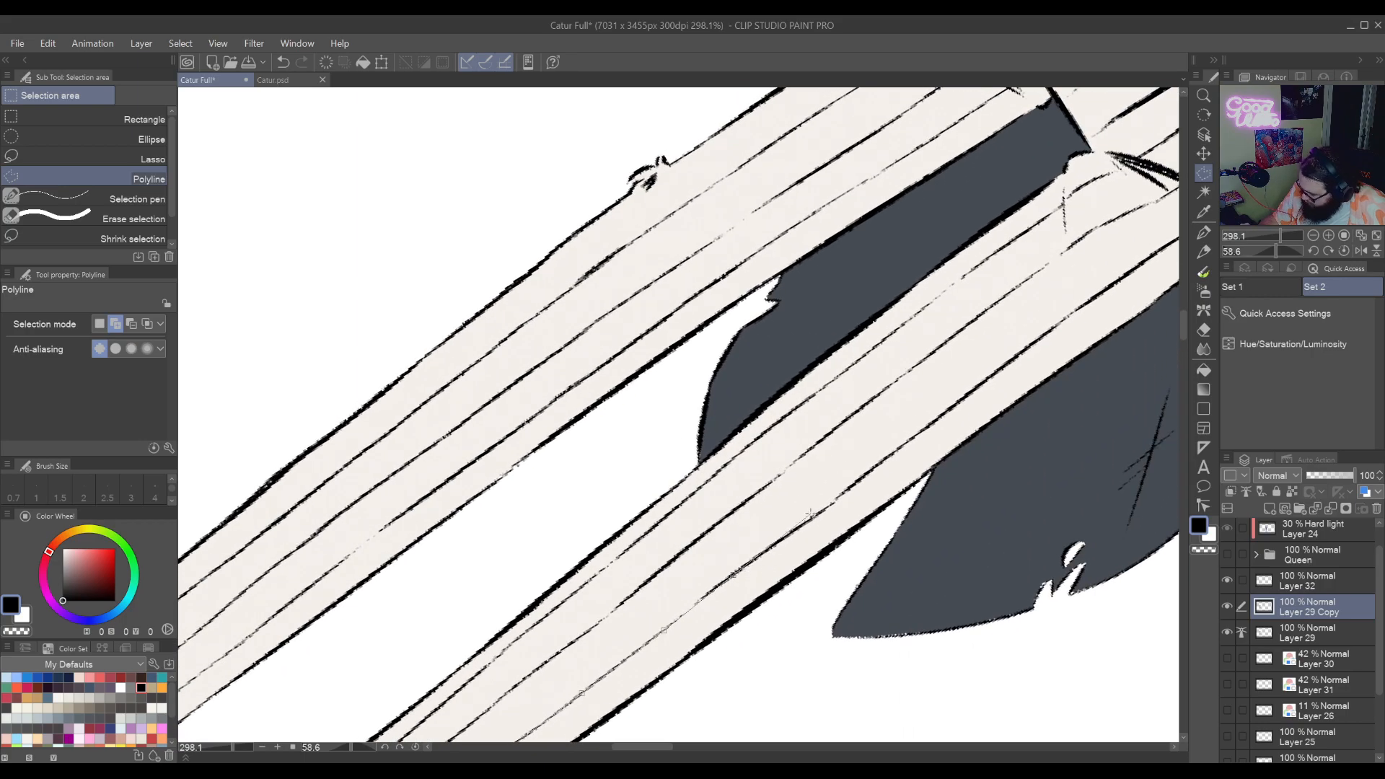
{"action": "left_click", "coordinate": [798, 529]}
{"action": "left_click", "coordinate": [879, 465]}
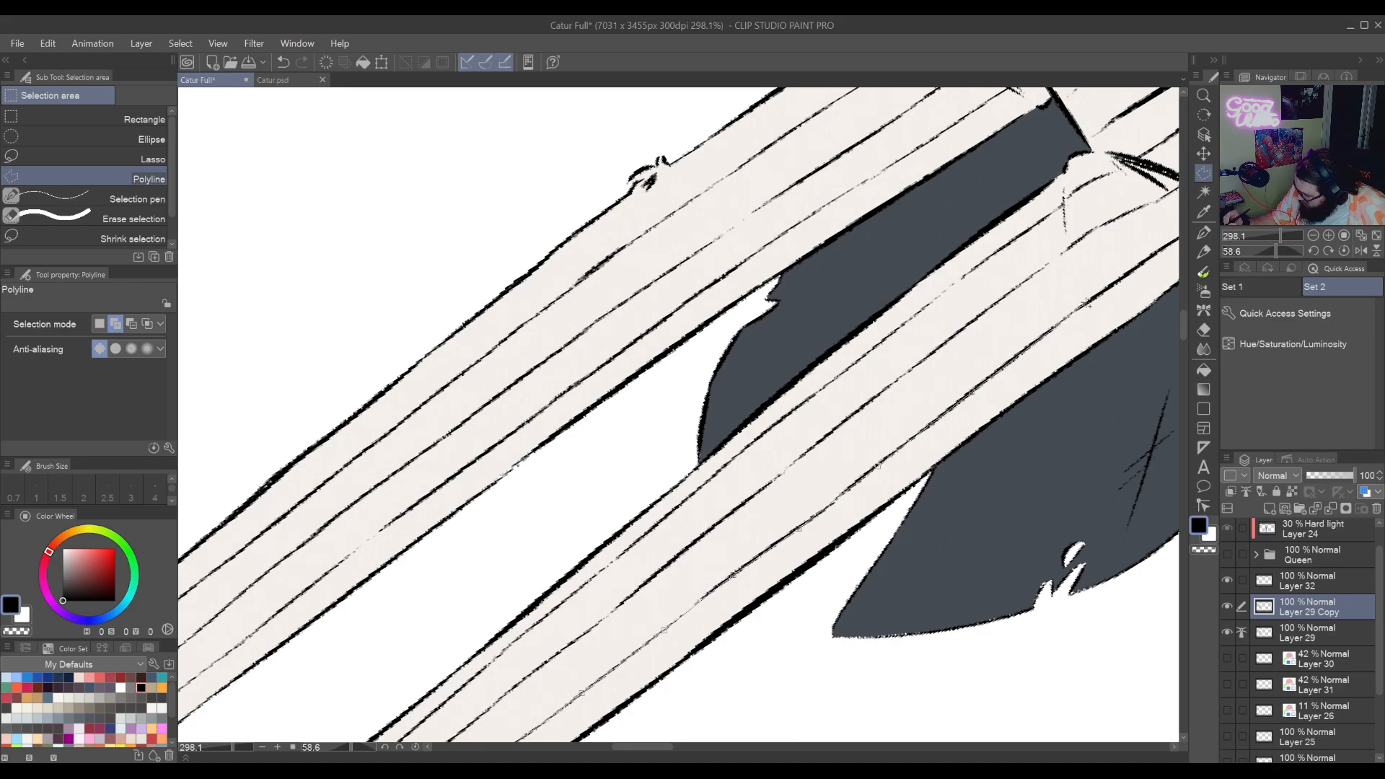
{"action": "left_click_drag", "start_coordinate": [1093, 301], "coordinate": [796, 538]}
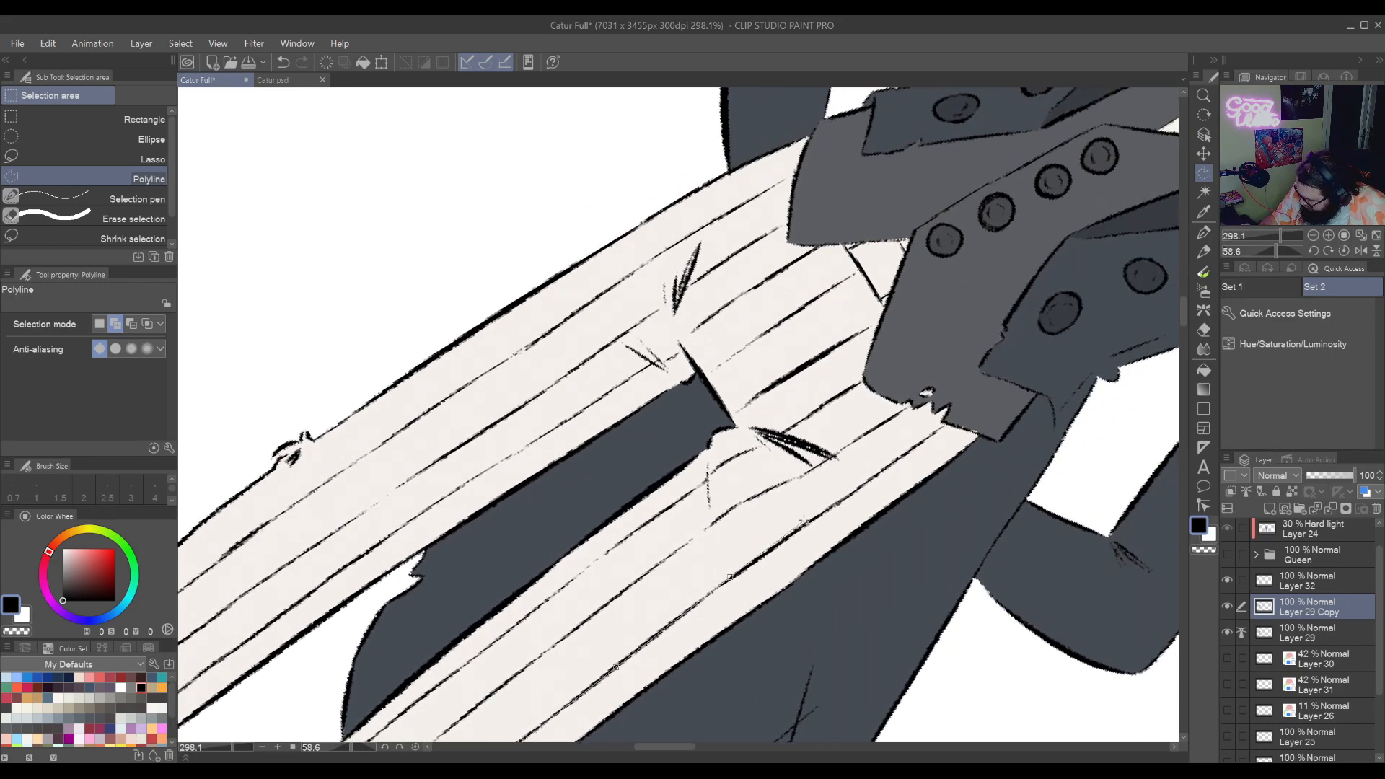
{"action": "left_click", "coordinate": [861, 487]}
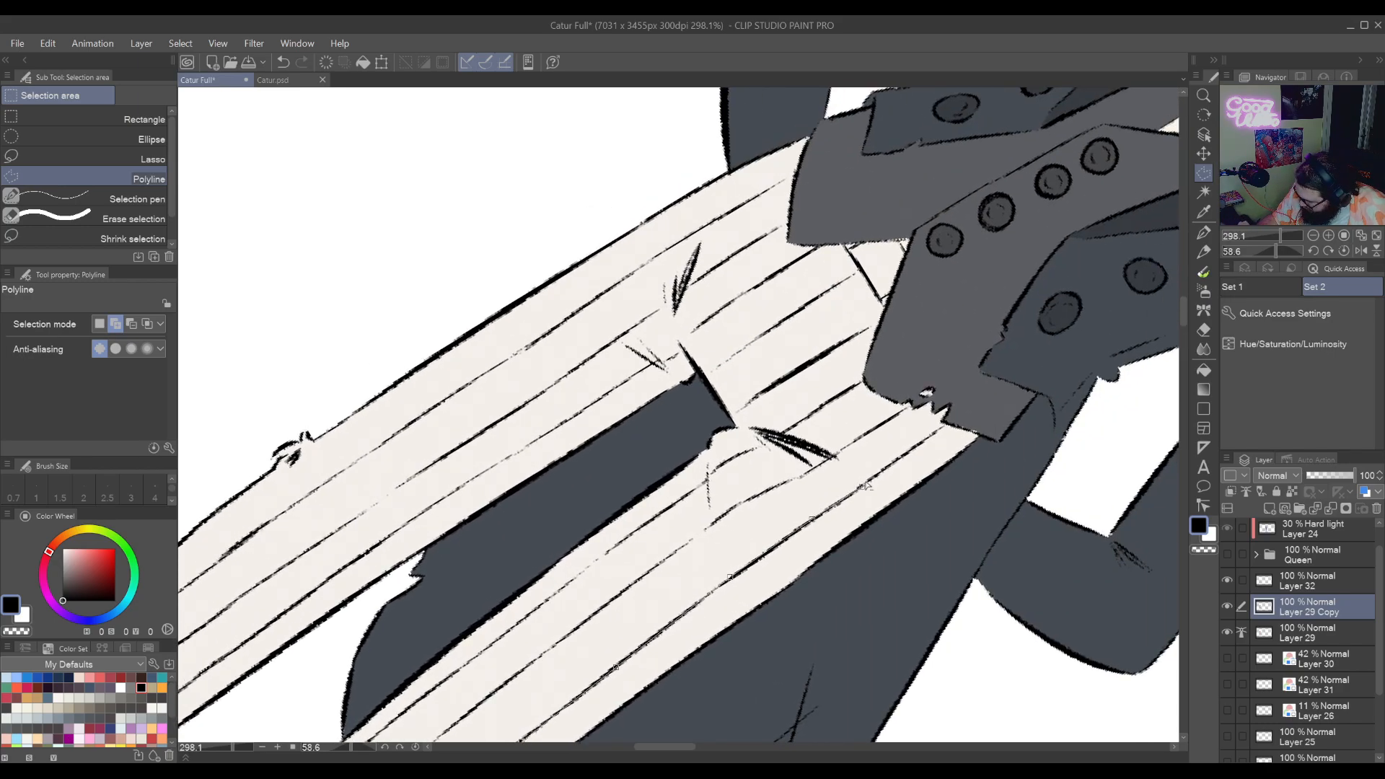
{"action": "left_click", "coordinate": [1000, 435]}
{"action": "left_click", "coordinate": [960, 513]}
Bring the polyline back down outside the leg to the shoe and close the selection around the outer trouser band
{"action": "left_click_drag", "start_coordinate": [720, 677], "coordinate": [1100, 330]}
{"action": "left_click_drag", "start_coordinate": [722, 649], "coordinate": [1017, 379]}
{"action": "left_click_drag", "start_coordinate": [684, 661], "coordinate": [1018, 406]}
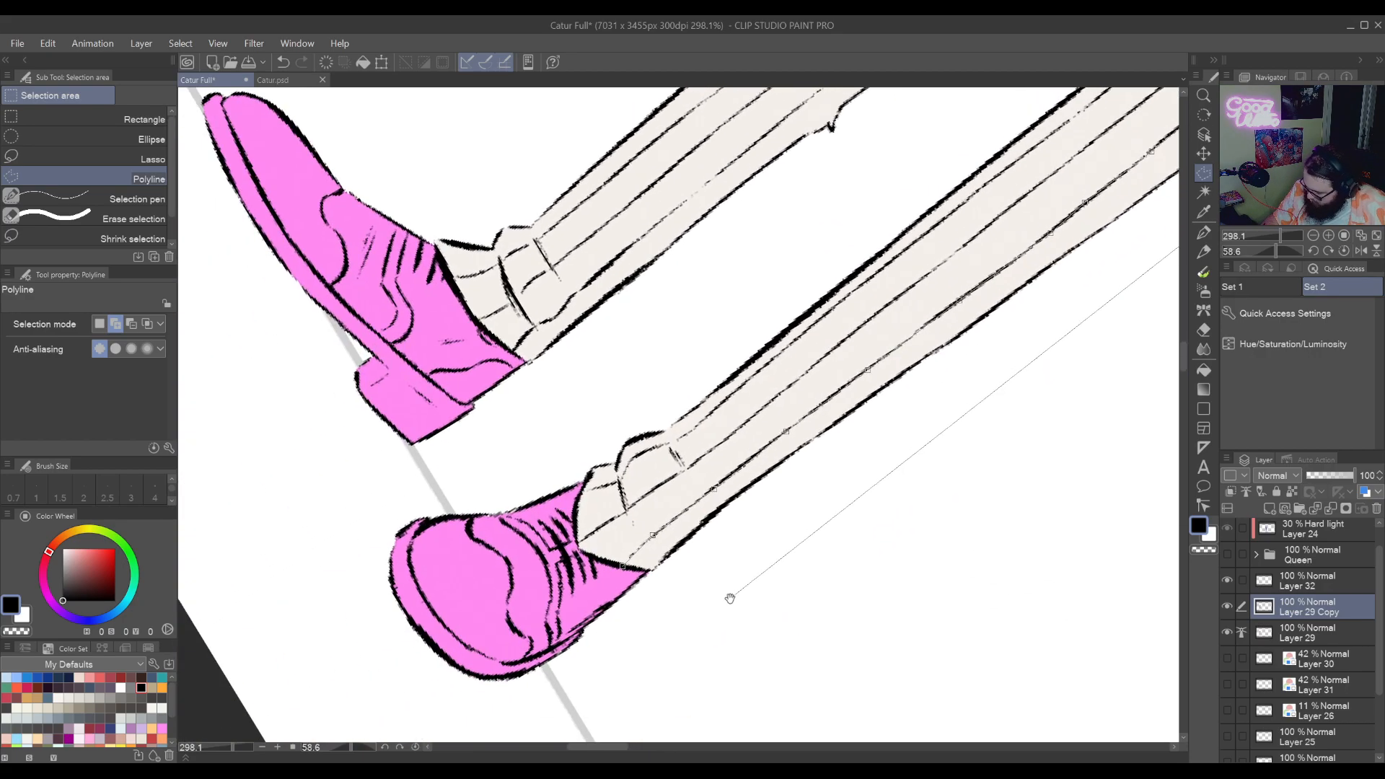
{"action": "left_click", "coordinate": [714, 606]}
{"action": "double_click", "coordinate": [622, 578]}
Start another Polyline selection at the front shoe's cuff, following an inner pinstripe up the front leg to the waistcoat hem
{"action": "left_click_drag", "start_coordinate": [1074, 306], "coordinate": [550, 721]}
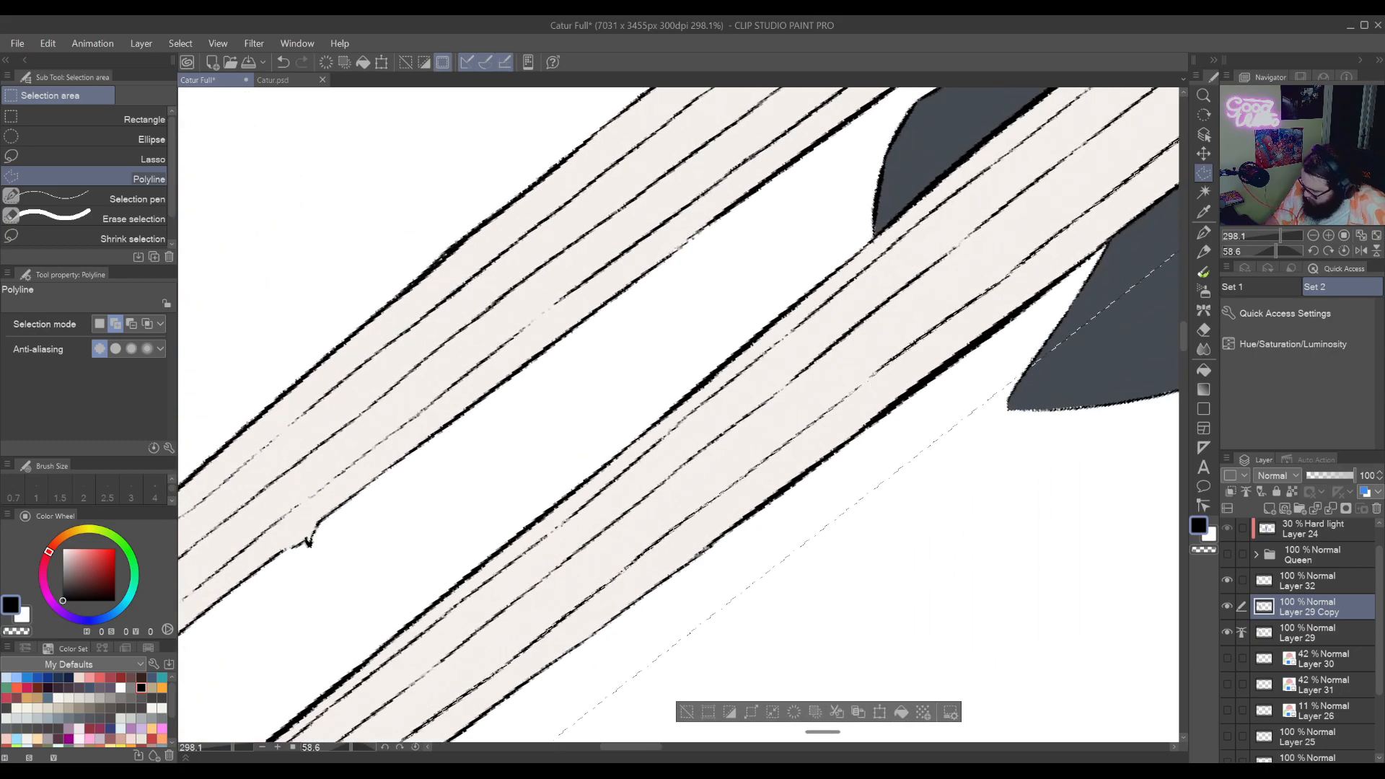
{"action": "left_click_drag", "start_coordinate": [991, 409], "coordinate": [572, 731]}
{"action": "mouse_move", "coordinate": [854, 511]}
{"action": "left_mouse_down"}
{"action": "mouse_move", "coordinate": [737, 652]}
{"action": "mouse_move", "coordinate": [797, 556]}
{"action": "mouse_move", "coordinate": [1010, 404]}
{"action": "left_mouse_up"}
{"action": "mouse_move", "coordinate": [721, 635]}
{"action": "left_mouse_down"}
{"action": "mouse_move", "coordinate": [856, 467]}
{"action": "mouse_move", "coordinate": [981, 390]}
{"action": "mouse_move", "coordinate": [1145, 245]}
{"action": "left_mouse_up"}
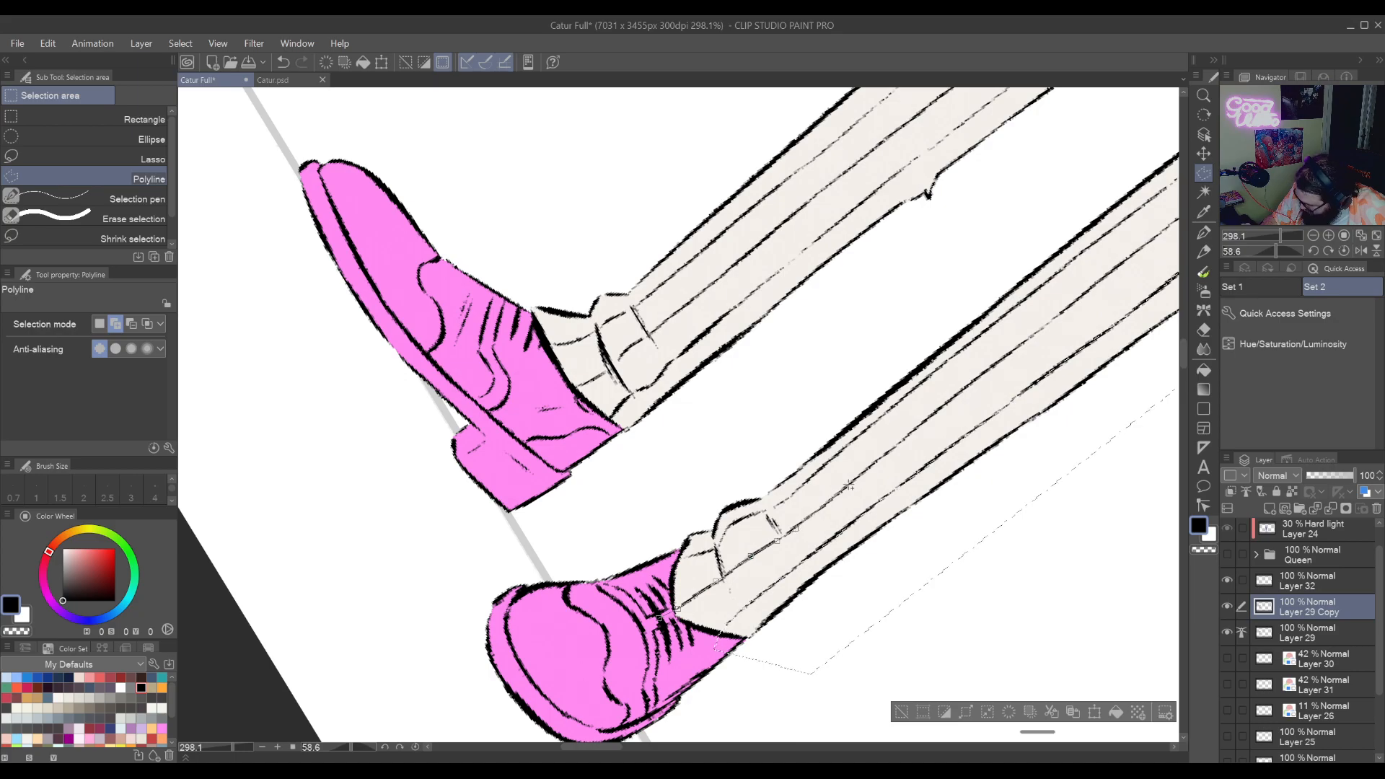
{"action": "left_click_drag", "start_coordinate": [1005, 316], "coordinate": [797, 565]}
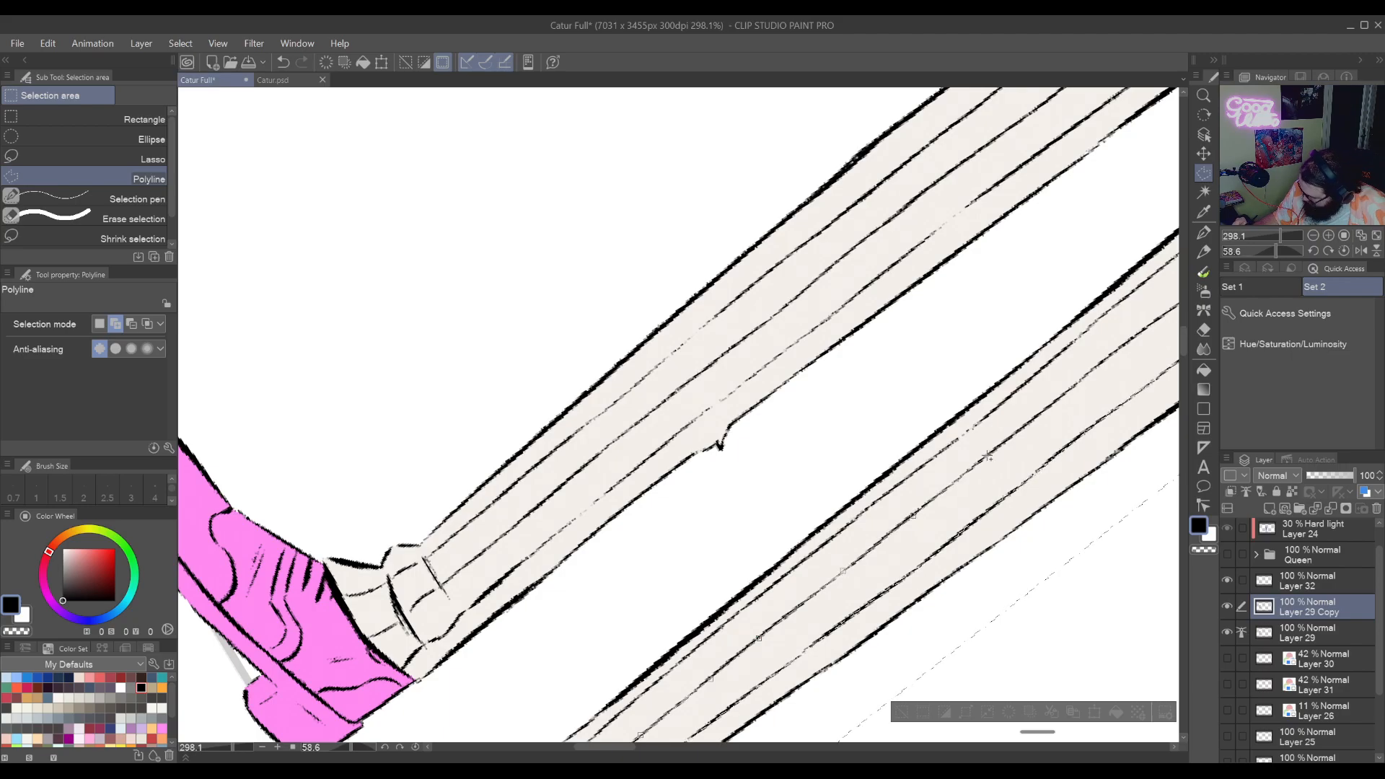
{"action": "left_click_drag", "start_coordinate": [986, 456], "coordinate": [718, 647]}
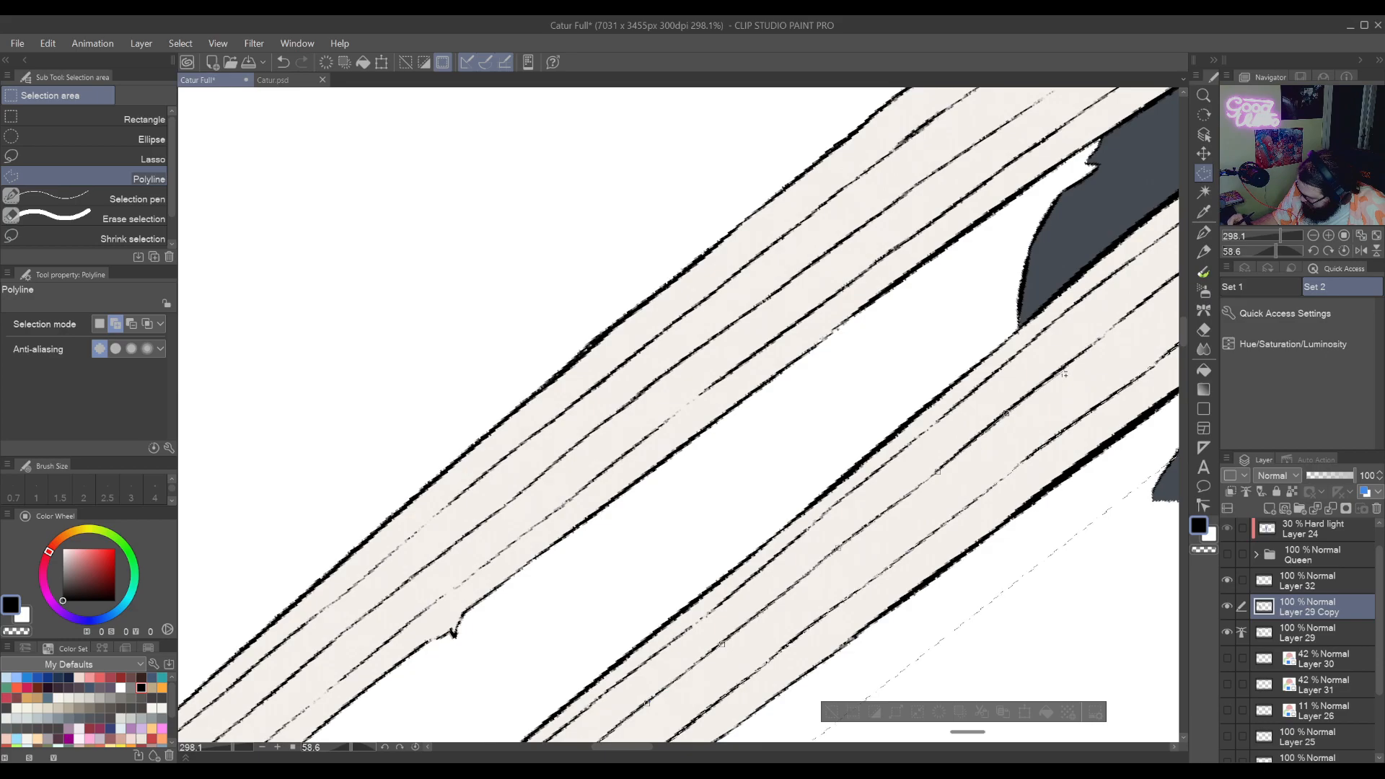
{"action": "left_click_drag", "start_coordinate": [1058, 371], "coordinate": [848, 535]}
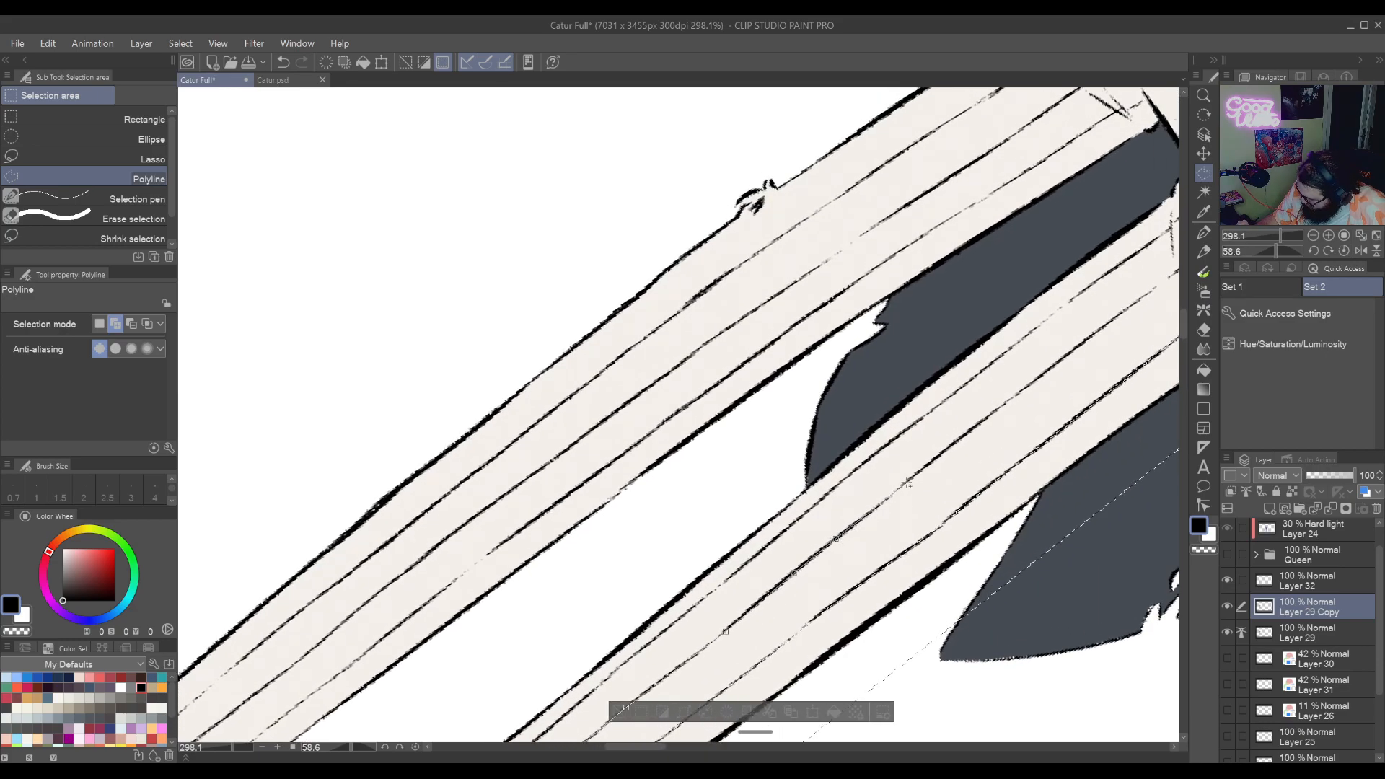
{"action": "left_click_drag", "start_coordinate": [989, 417], "coordinate": [835, 542]}
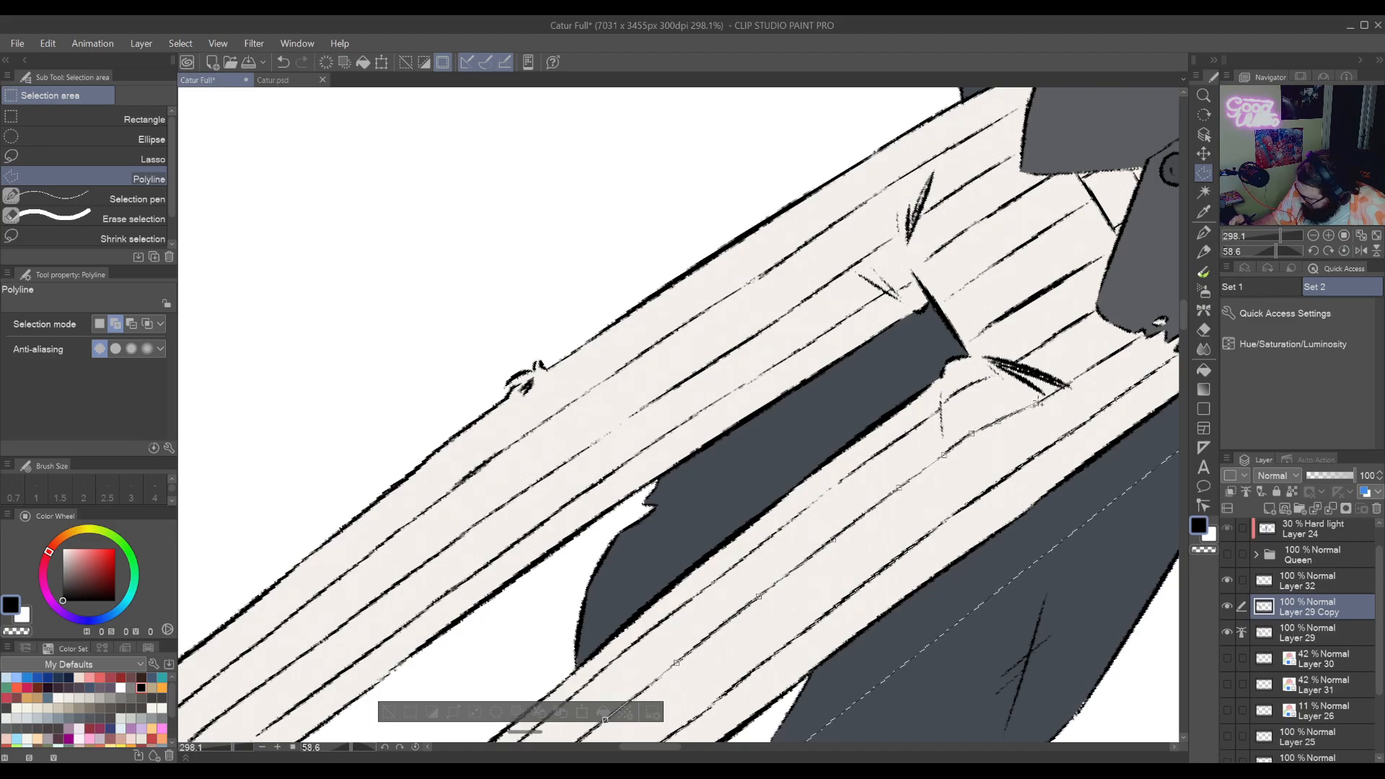
{"action": "left_click_drag", "start_coordinate": [1107, 358], "coordinate": [937, 472]}
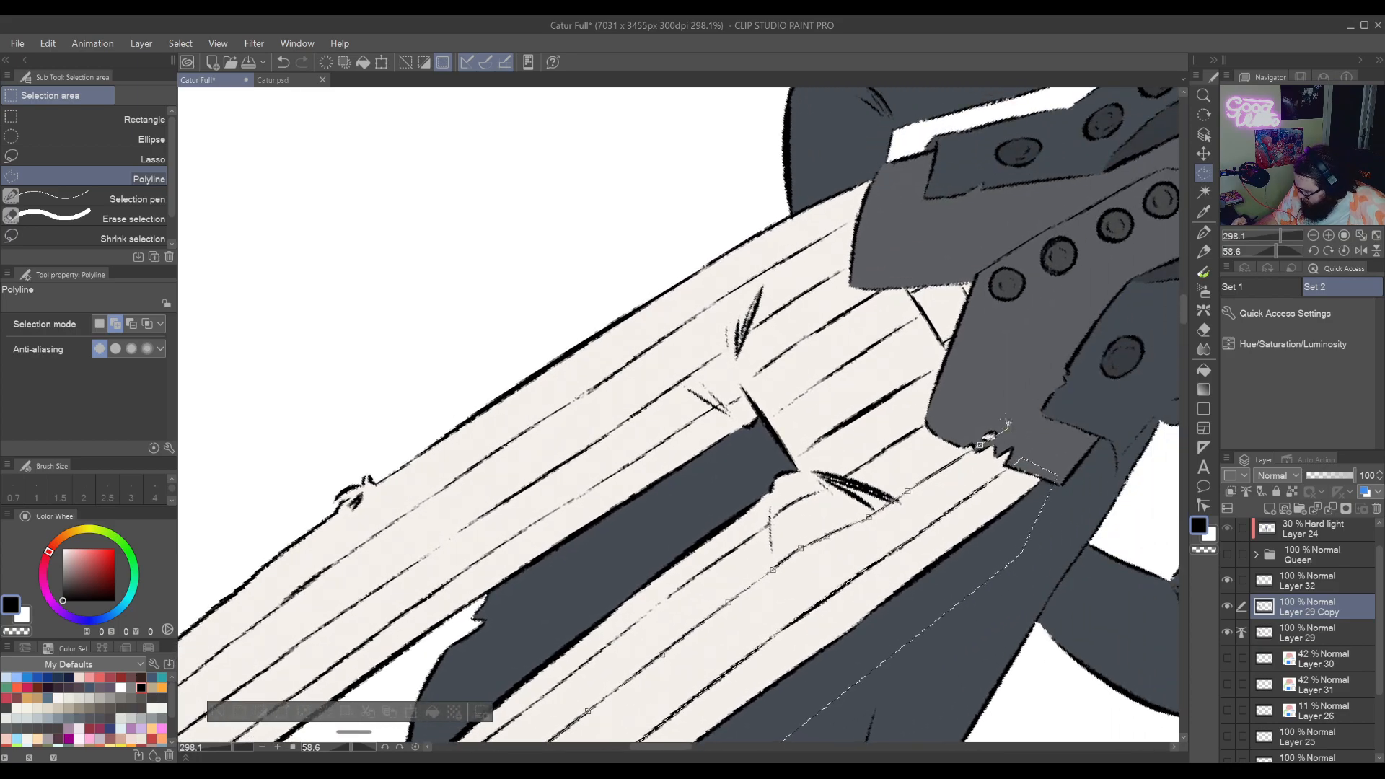
Loop the polyline over the waistcoat hem, follow the neighbouring pinstripe back down to the front shoe and close the selection around the stripe
{"action": "left_click", "coordinate": [1001, 409]}
{"action": "left_click", "coordinate": [947, 406]}
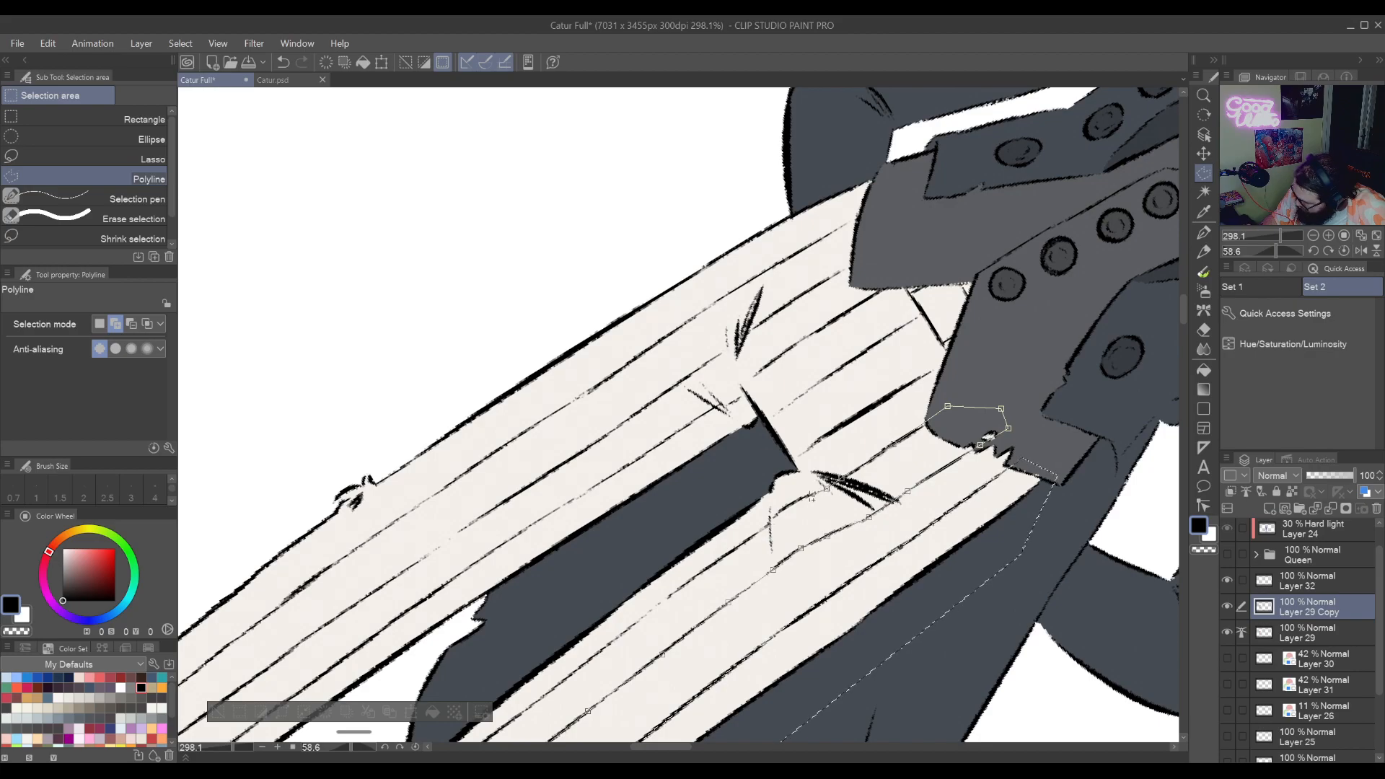
{"action": "left_click", "coordinate": [766, 527]}
{"action": "left_click_drag", "start_coordinate": [606, 645], "coordinate": [894, 500]}
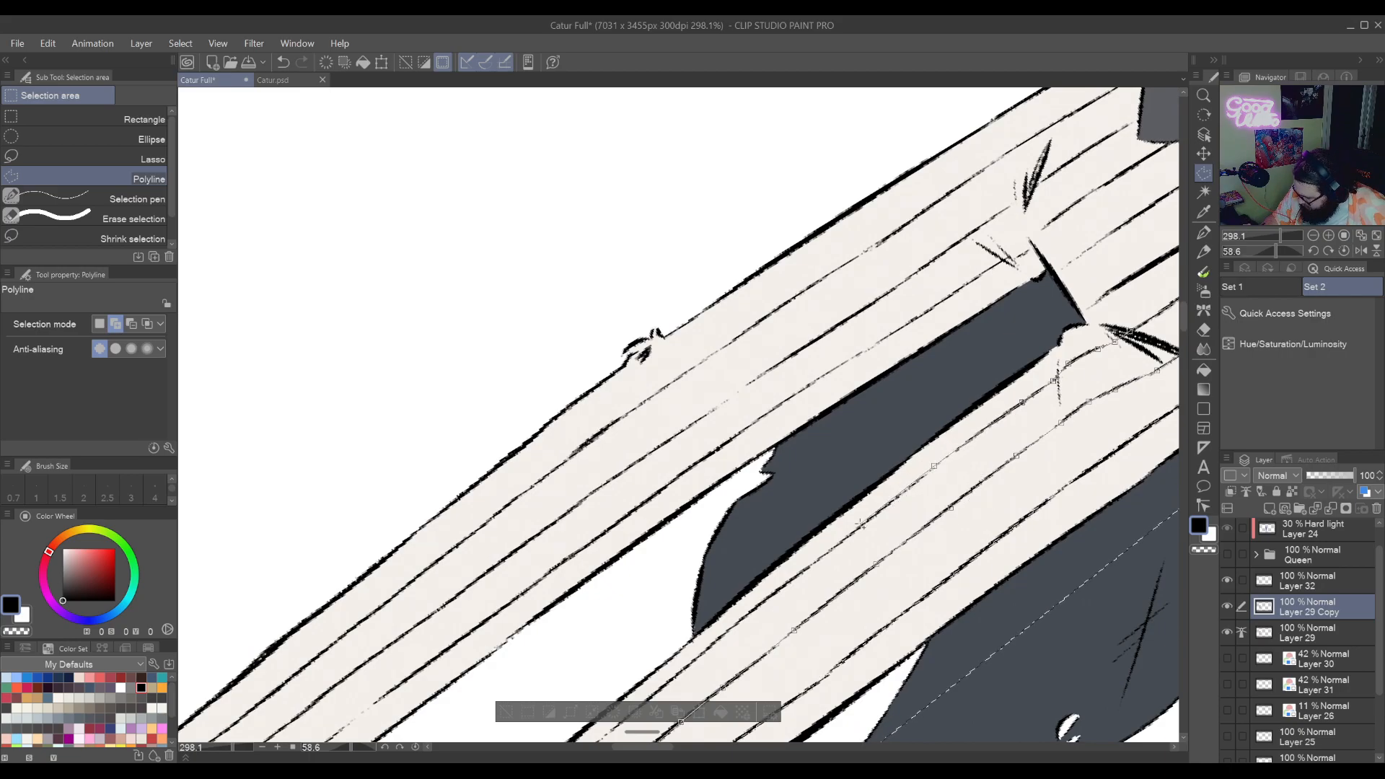
{"action": "left_click_drag", "start_coordinate": [860, 527], "coordinate": [908, 495]}
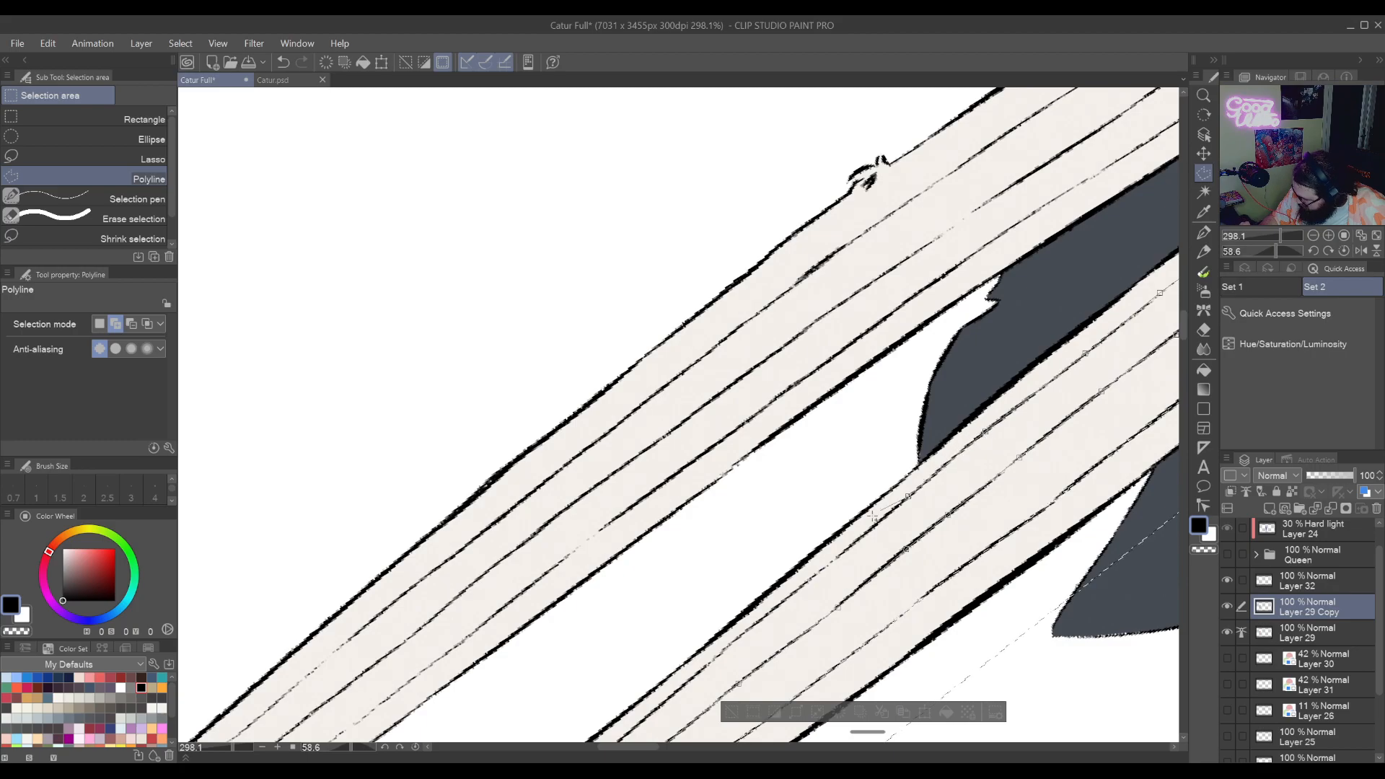
{"action": "left_click", "coordinate": [907, 496]}
{"action": "left_click_drag", "start_coordinate": [819, 573], "coordinate": [931, 489]}
{"action": "left_click", "coordinate": [853, 556]}
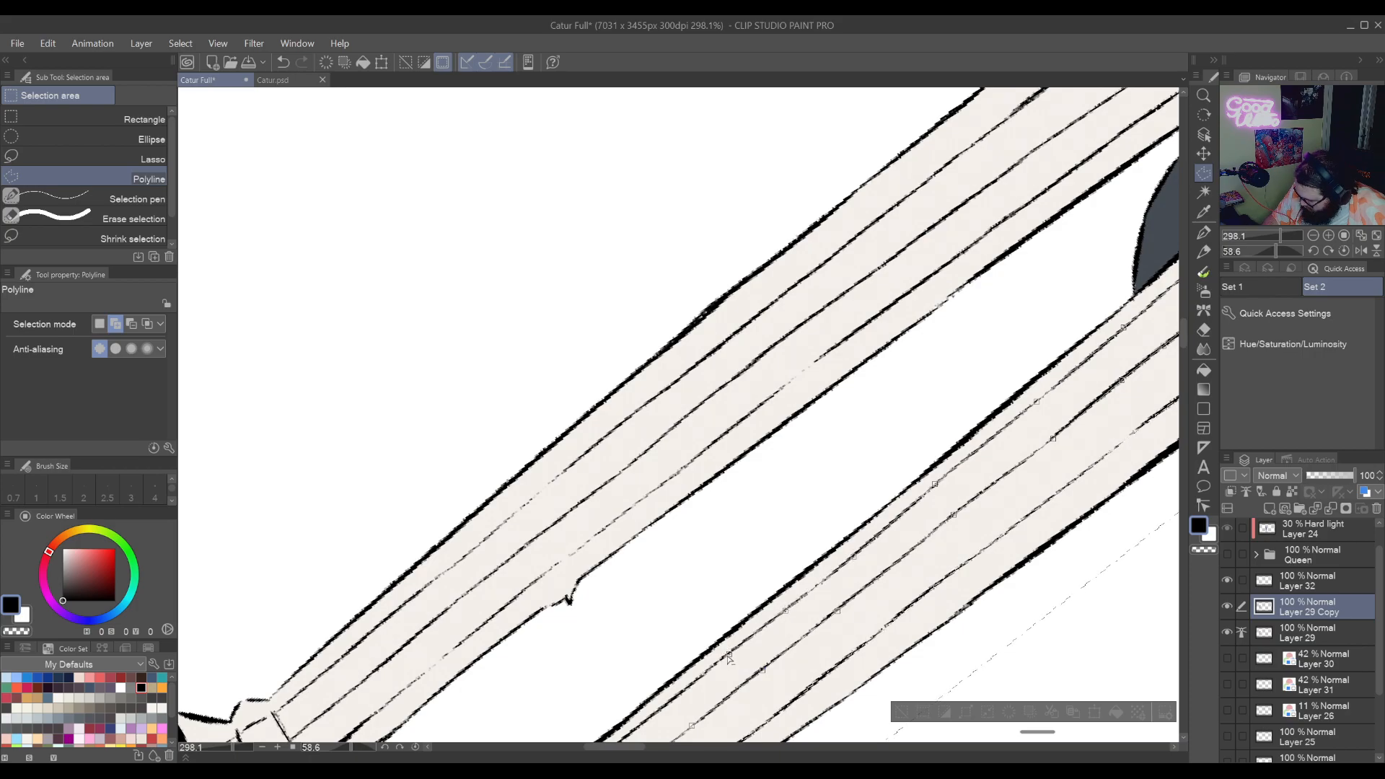
{"action": "left_click_drag", "start_coordinate": [729, 658], "coordinate": [904, 511]}
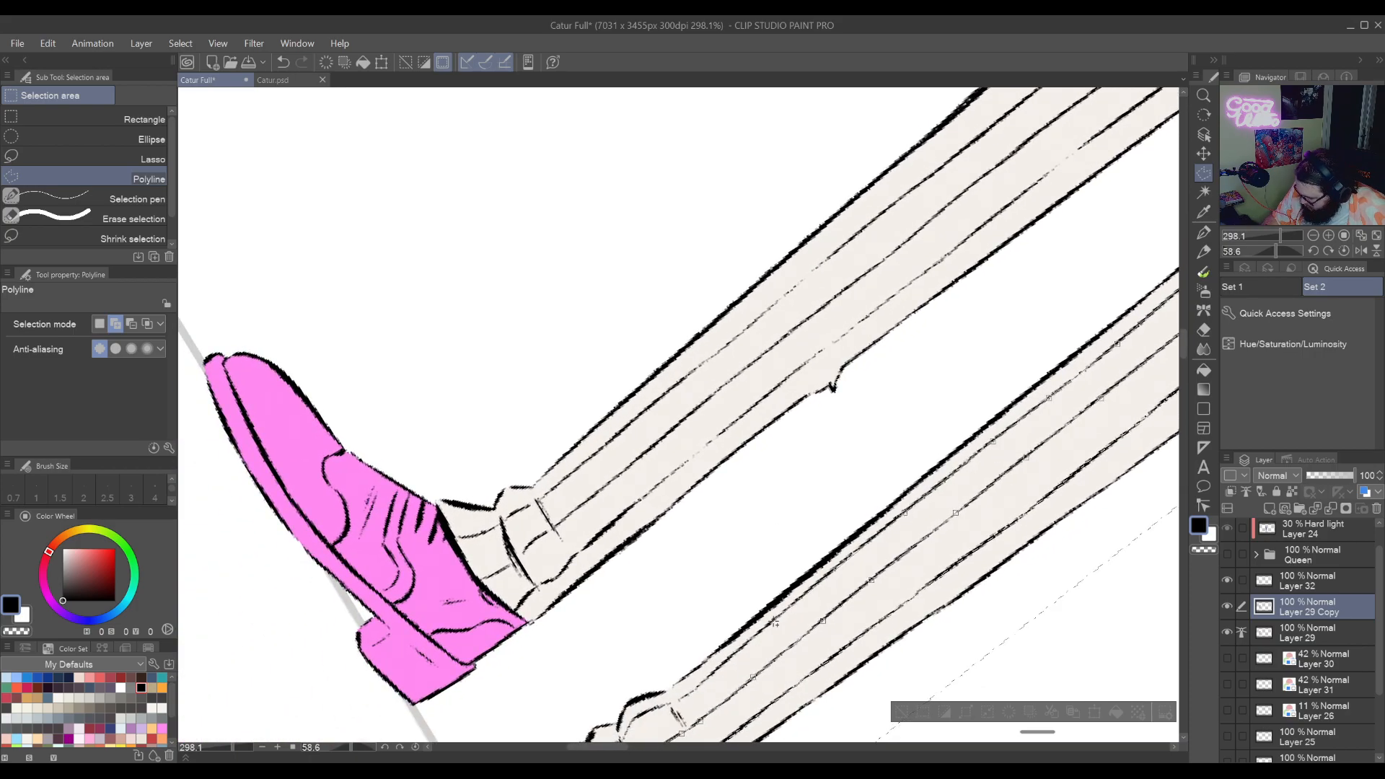
{"action": "left_click_drag", "start_coordinate": [730, 664], "coordinate": [884, 518]}
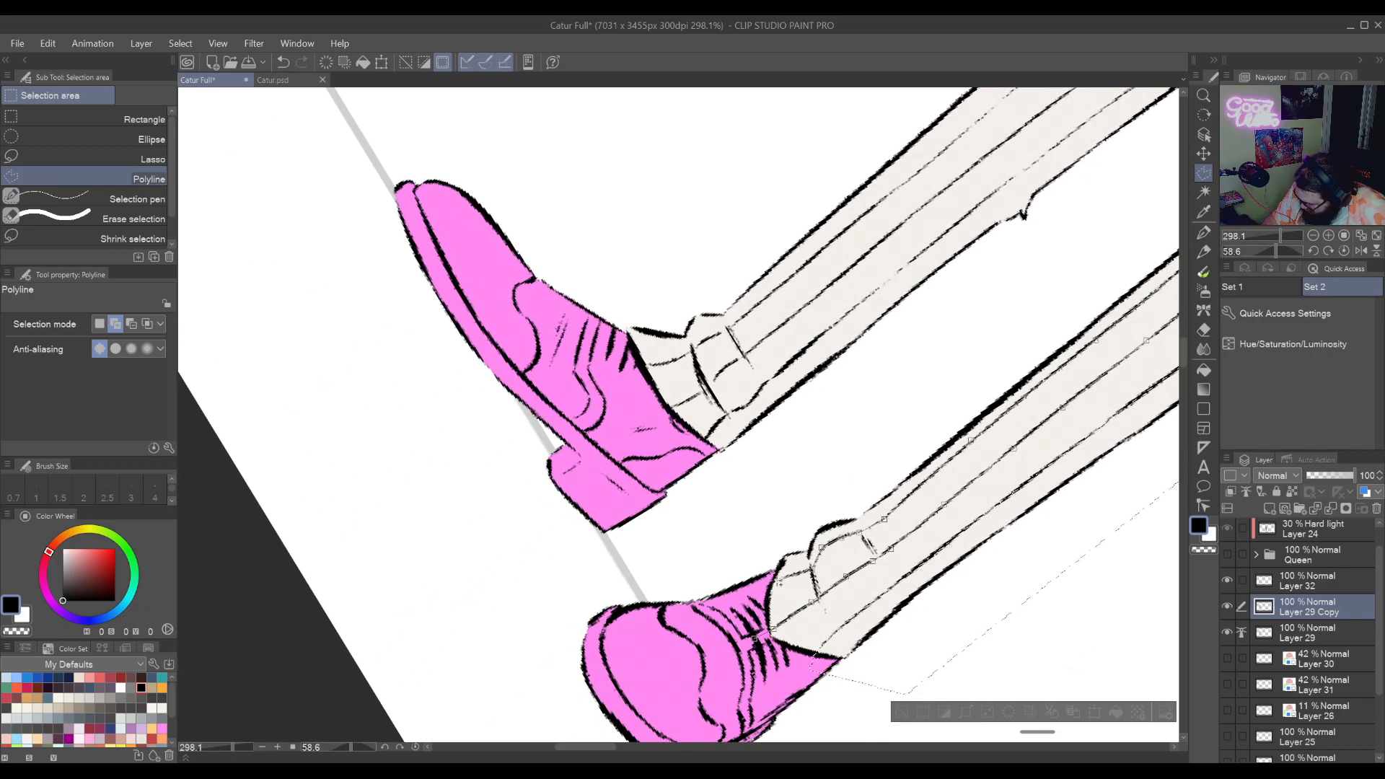
{"action": "left_click", "coordinate": [756, 639]}
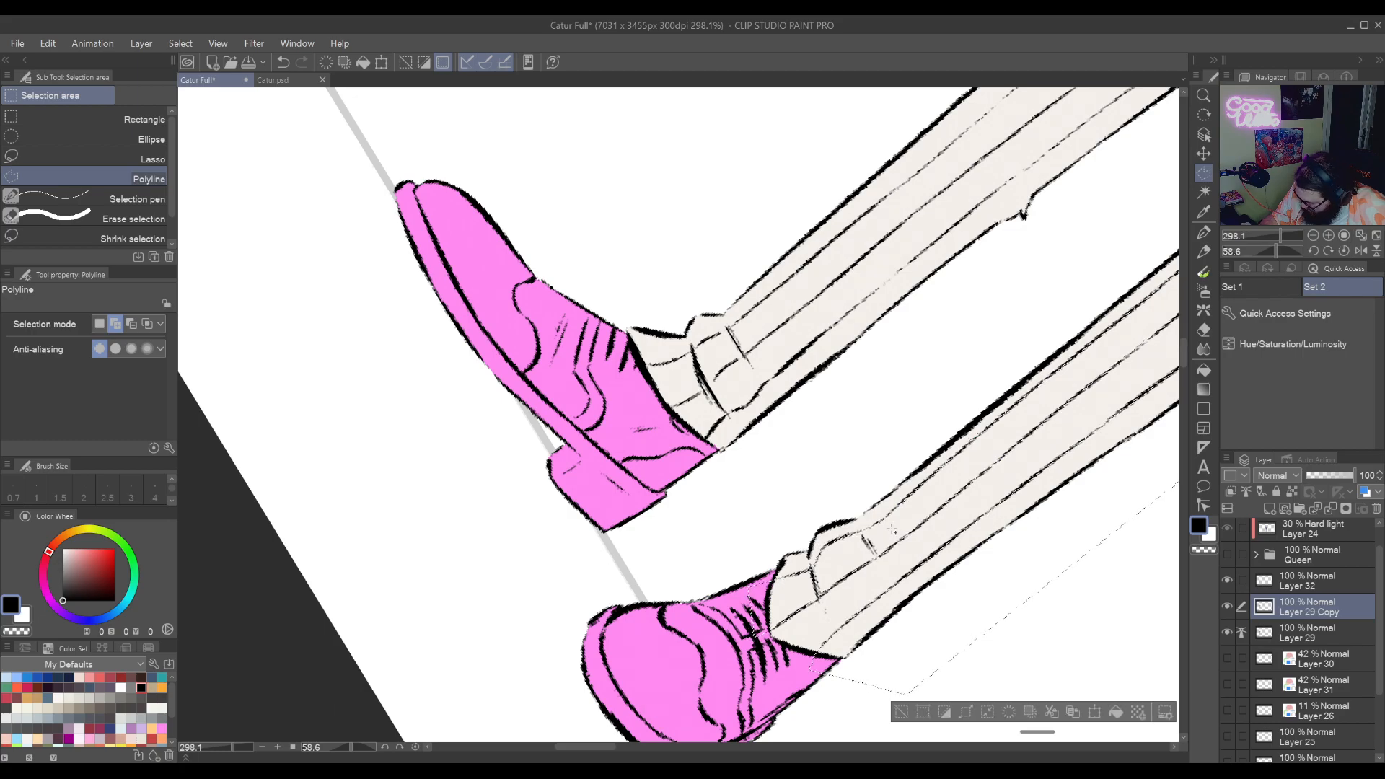
Add the short trouser stripe between the waistcoat hem and the crotch fold to the selection with the Polyline tool
{"action": "left_click_drag", "start_coordinate": [1006, 492], "coordinate": [883, 510]}
{"action": "left_click_drag", "start_coordinate": [968, 468], "coordinate": [690, 720]}
{"action": "left_click_drag", "start_coordinate": [1071, 385], "coordinate": [634, 730]}
{"action": "left_click_drag", "start_coordinate": [1125, 227], "coordinate": [802, 604]}
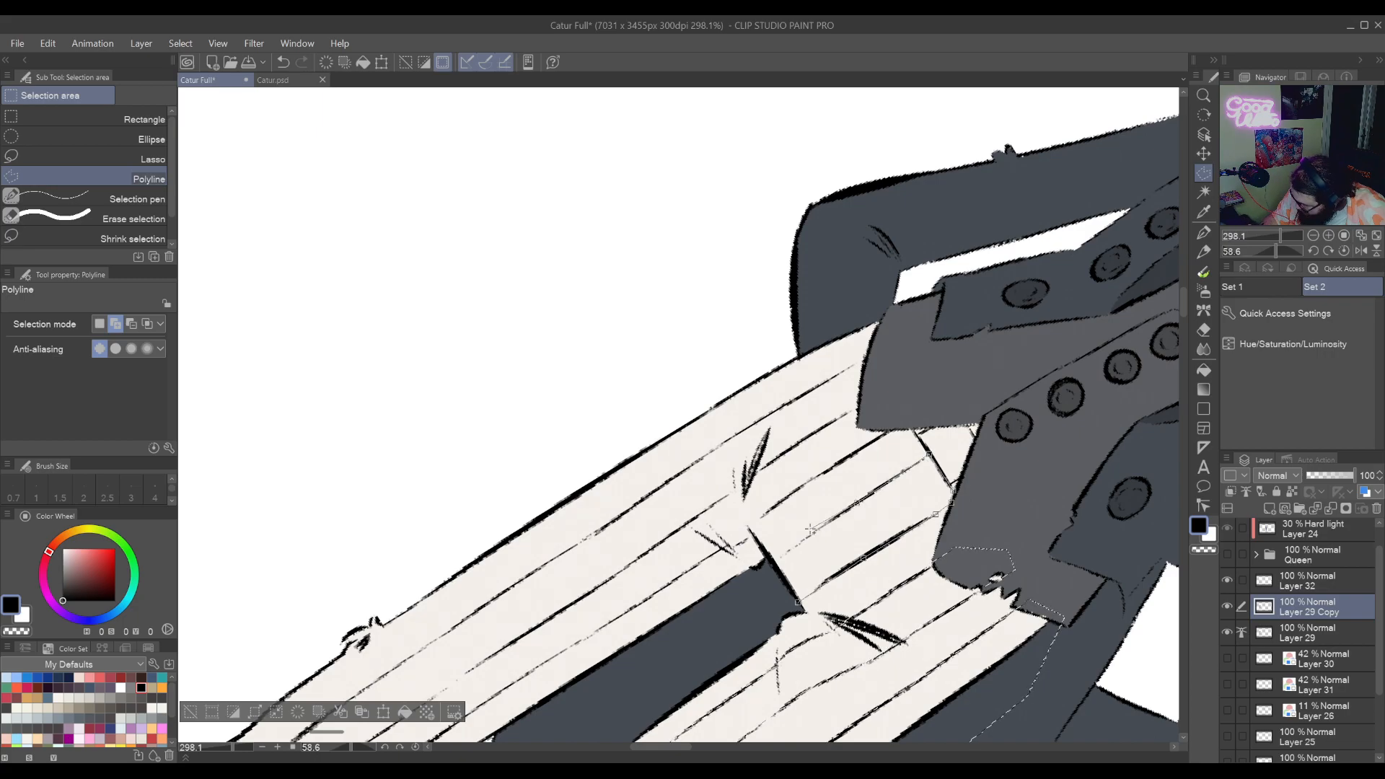
{"action": "left_click", "coordinate": [748, 587]}
{"action": "left_click", "coordinate": [797, 605]}
Start a Polyline selection at the waistcoat hem, following a pinstripe past the crotch fold and down the rear thigh
{"action": "left_click_drag", "start_coordinate": [592, 687], "coordinate": [751, 621]}
{"action": "left_click_drag", "start_coordinate": [555, 736], "coordinate": [873, 512]}
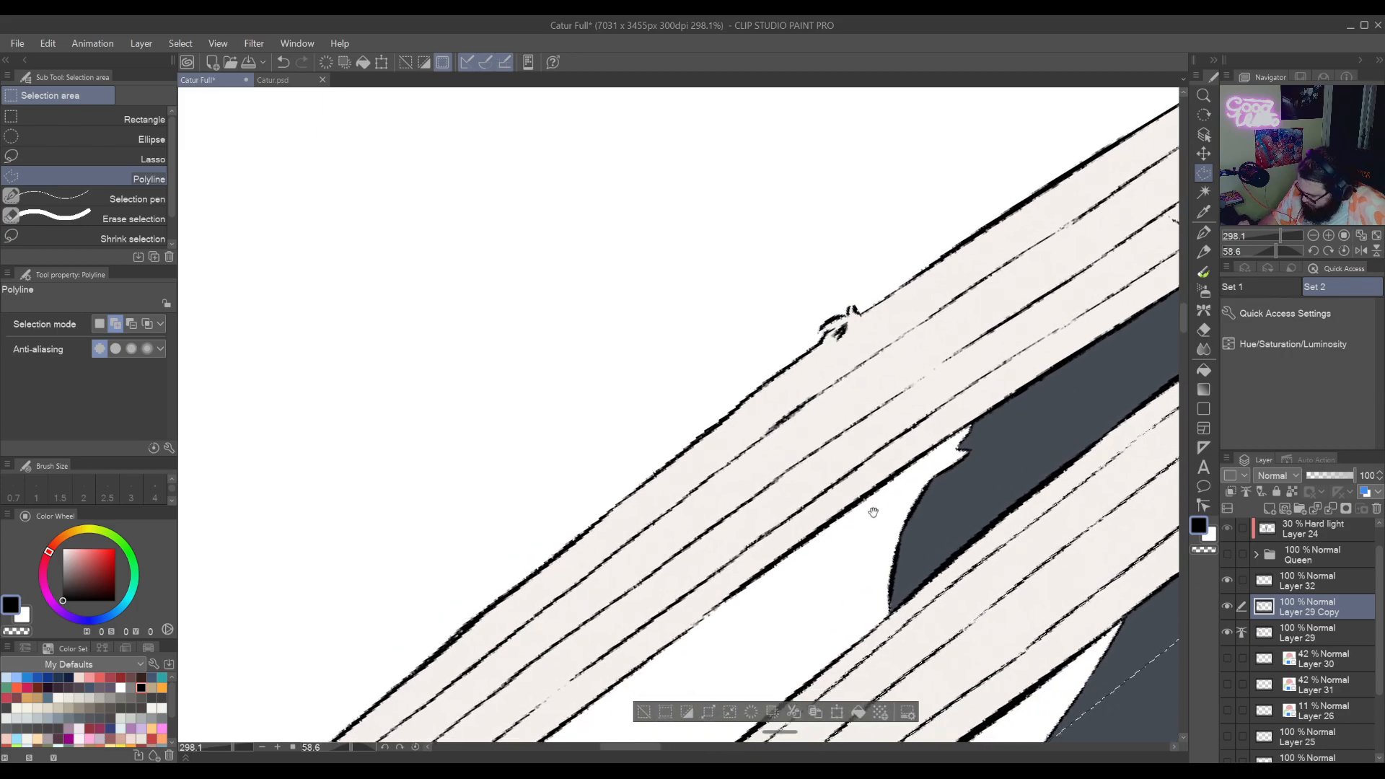
{"action": "left_click_drag", "start_coordinate": [933, 479], "coordinate": [696, 637]}
{"action": "left_click_drag", "start_coordinate": [1013, 427], "coordinate": [814, 603]}
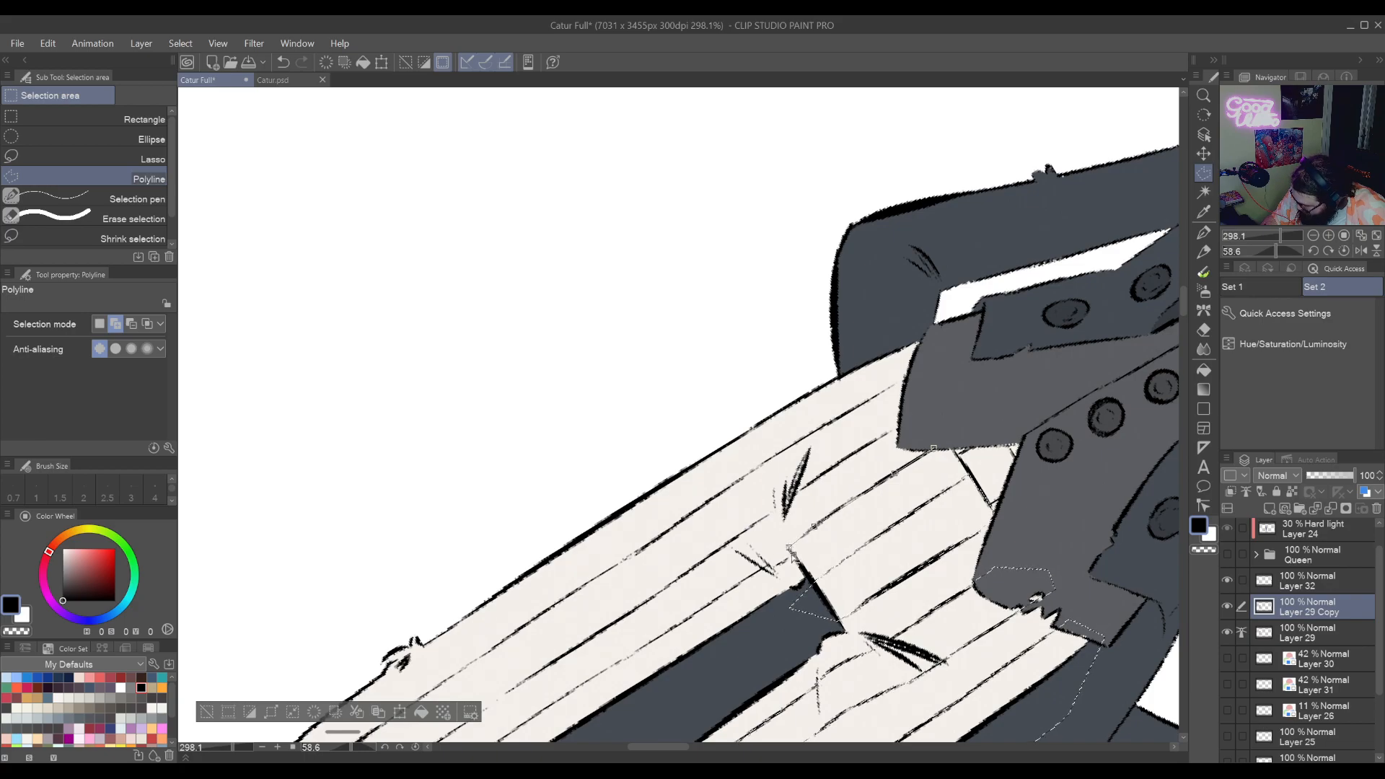
{"action": "left_click", "coordinate": [755, 573]}
{"action": "left_click_drag", "start_coordinate": [743, 581], "coordinate": [1082, 369]}
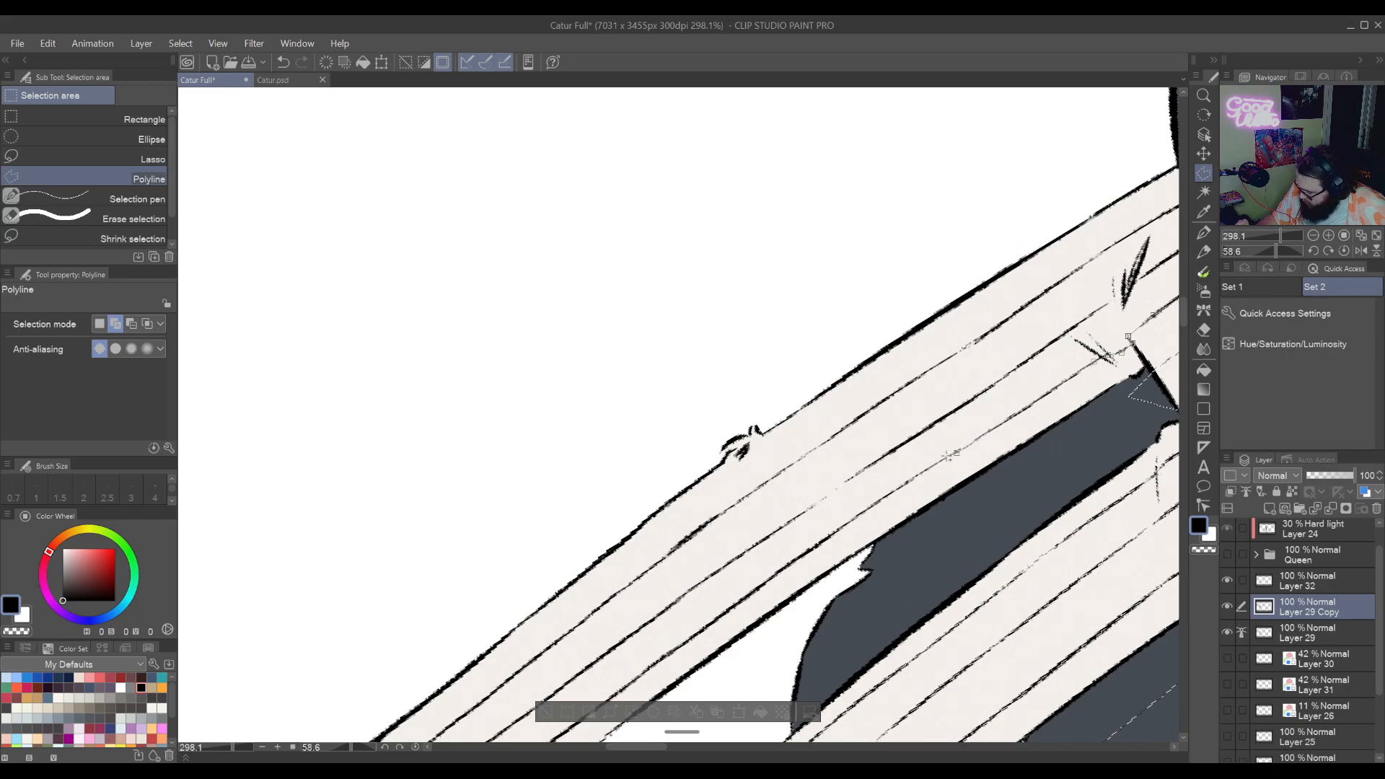
{"action": "left_click", "coordinate": [950, 454]}
{"action": "left_click", "coordinate": [780, 574]}
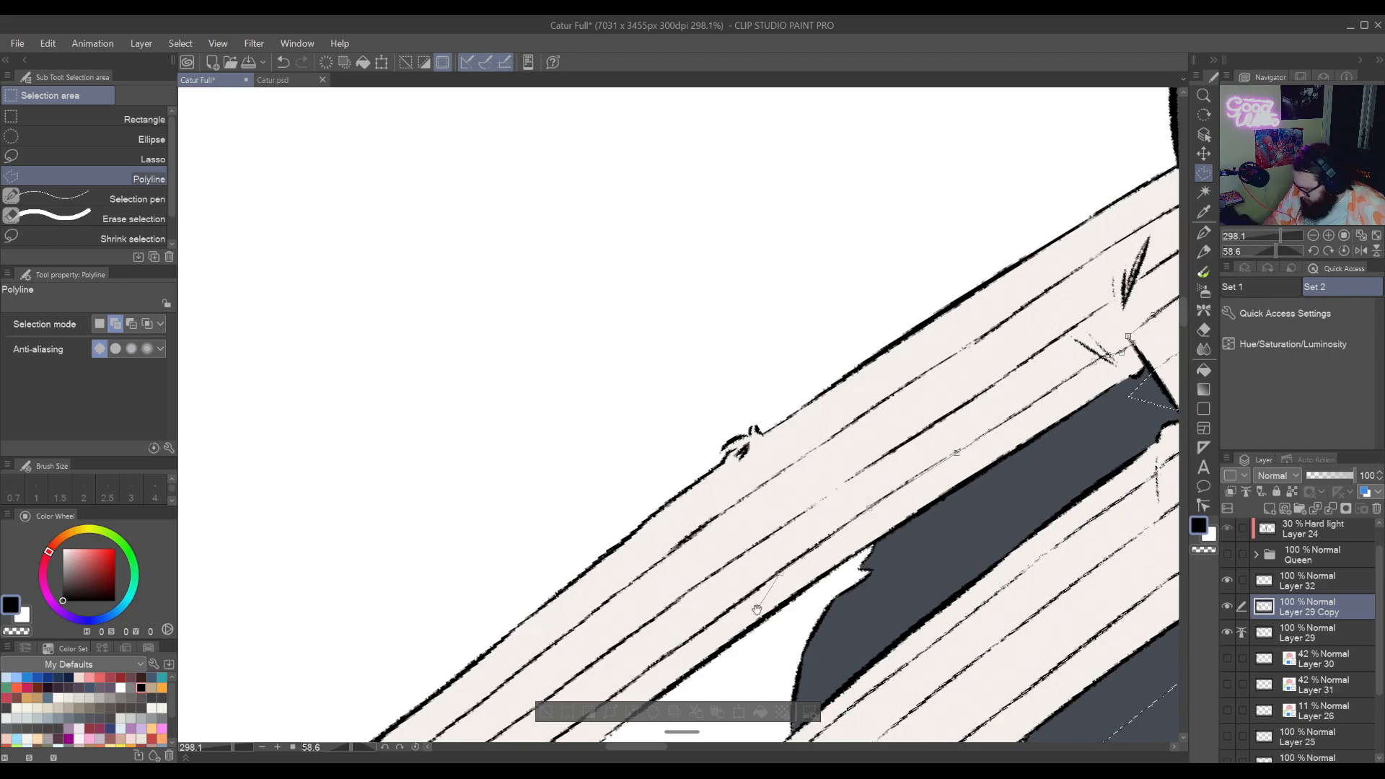
Continue the polyline along the rear leg's pinstripe down to the shoe and around the stripe's end at the cuff
{"action": "left_click_drag", "start_coordinate": [756, 608], "coordinate": [1052, 407]}
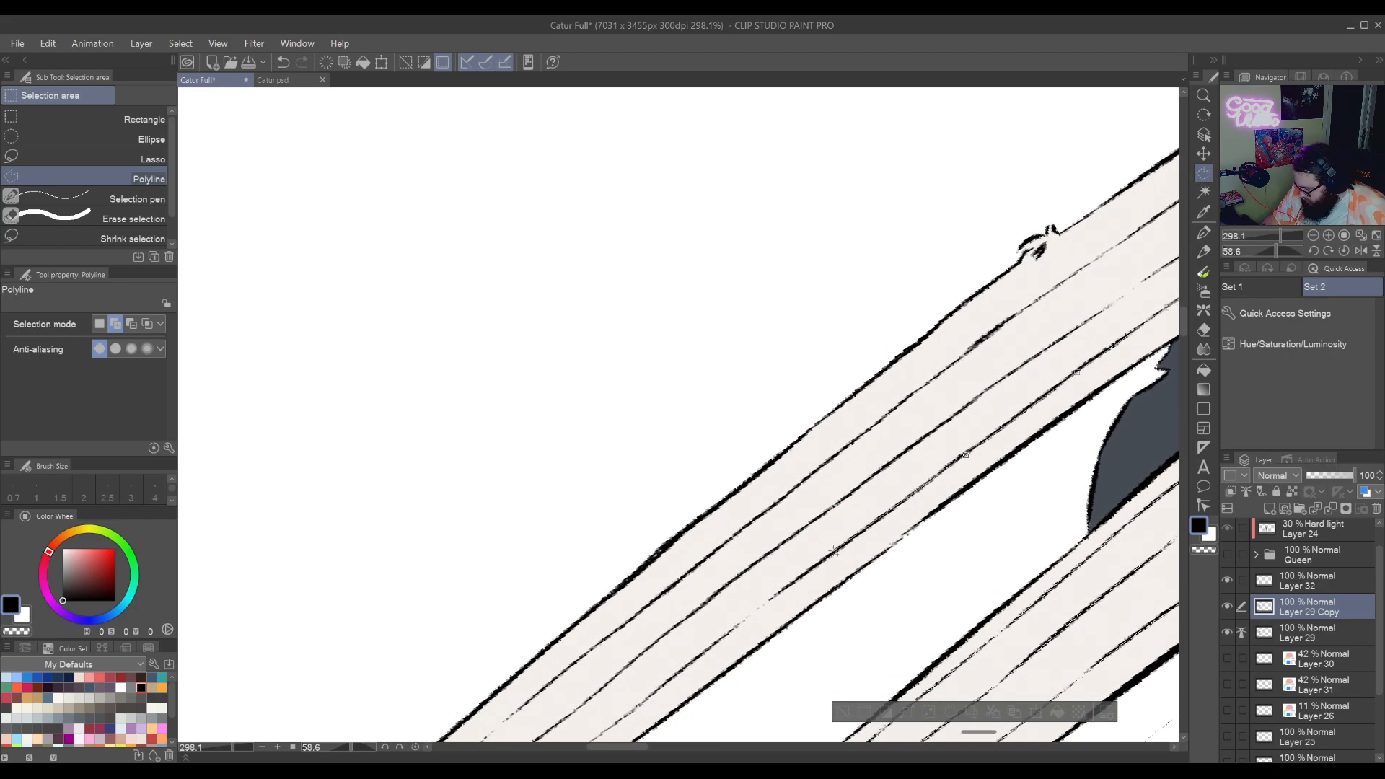
{"action": "left_click", "coordinate": [750, 616]}
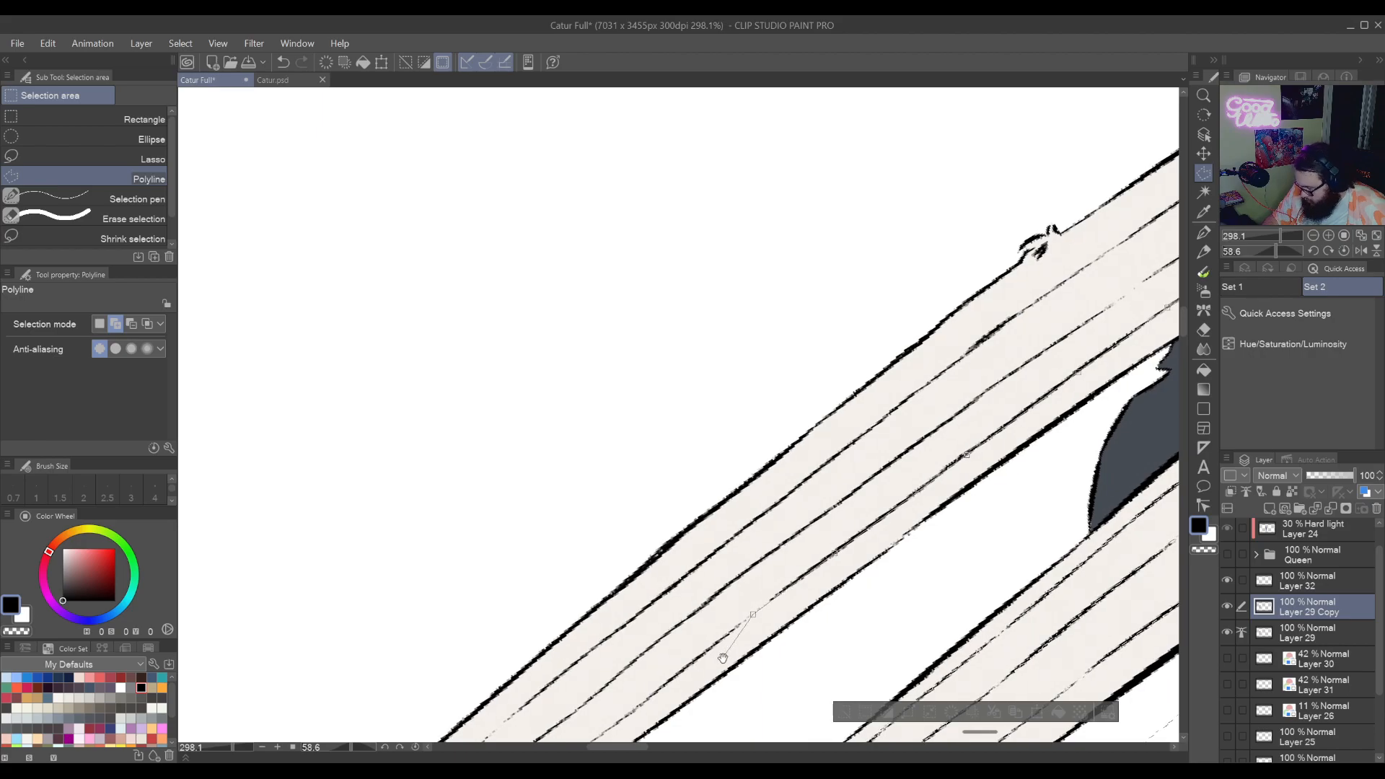
{"action": "left_click_drag", "start_coordinate": [682, 730], "coordinate": [937, 532]}
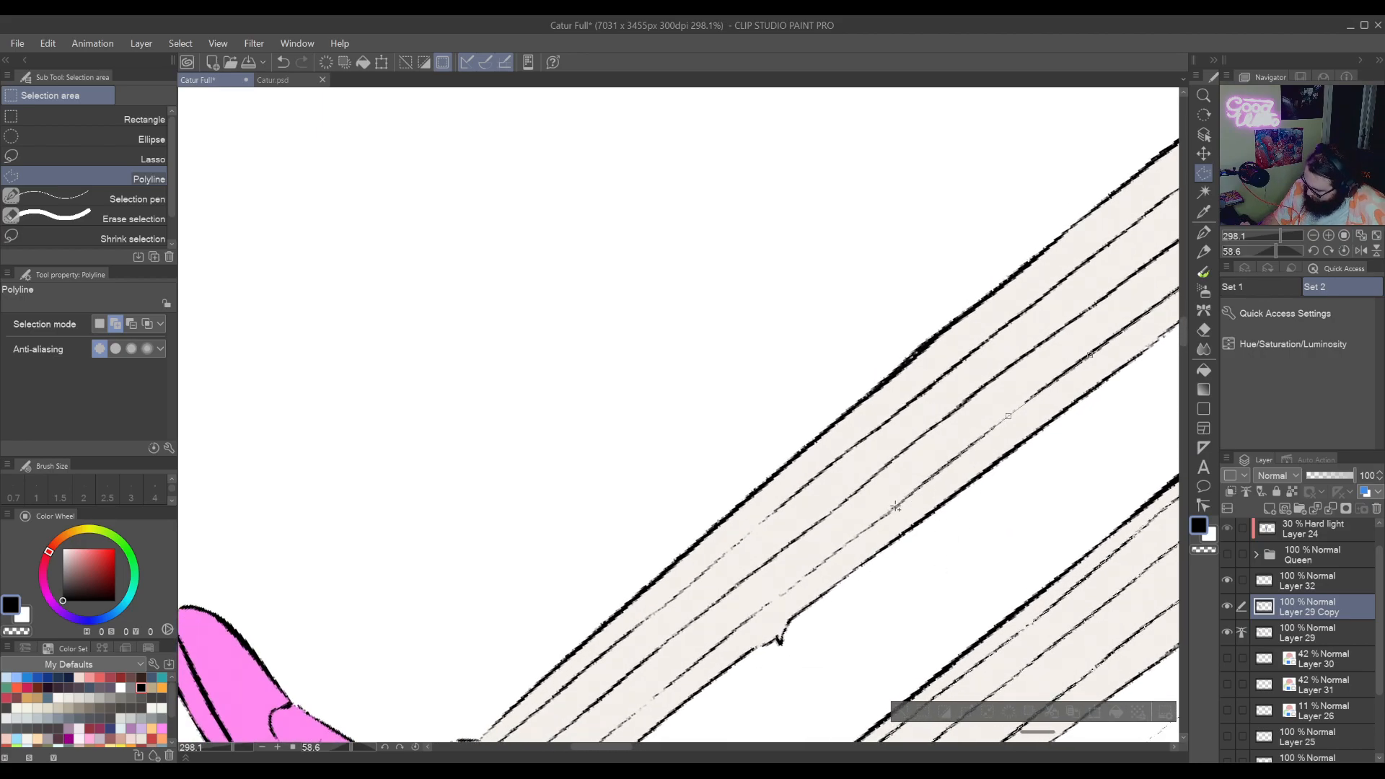
{"action": "left_click", "coordinate": [826, 560]}
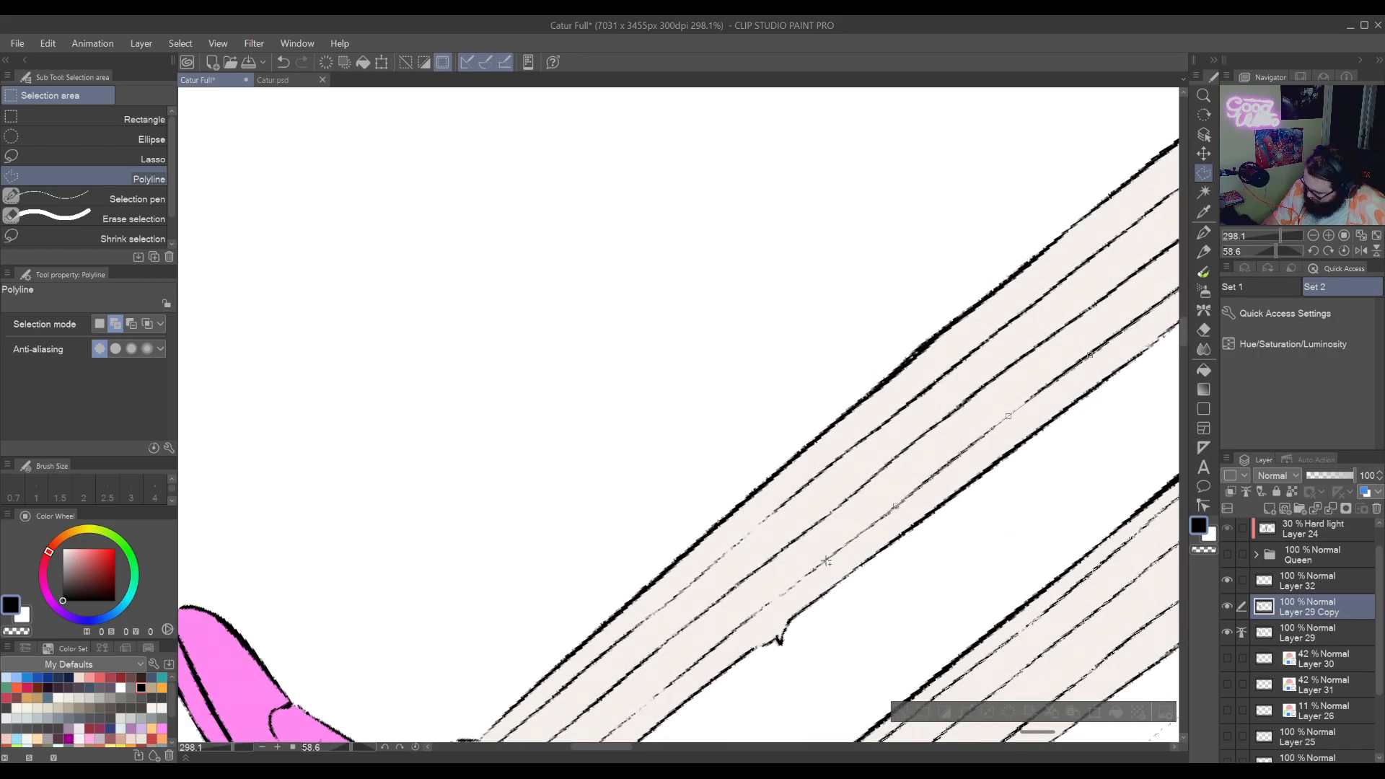
{"action": "left_click", "coordinate": [750, 617]}
{"action": "left_click_drag", "start_coordinate": [692, 677], "coordinate": [955, 468]}
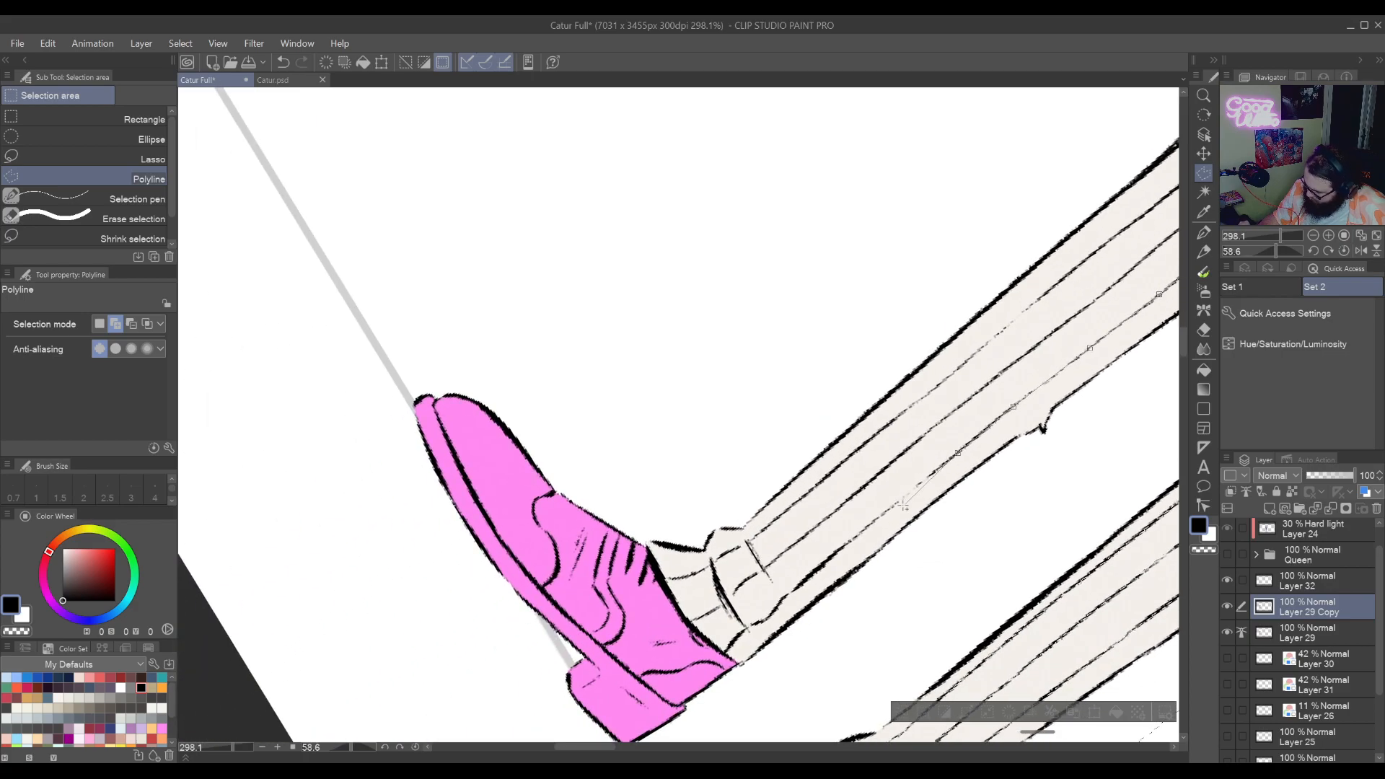
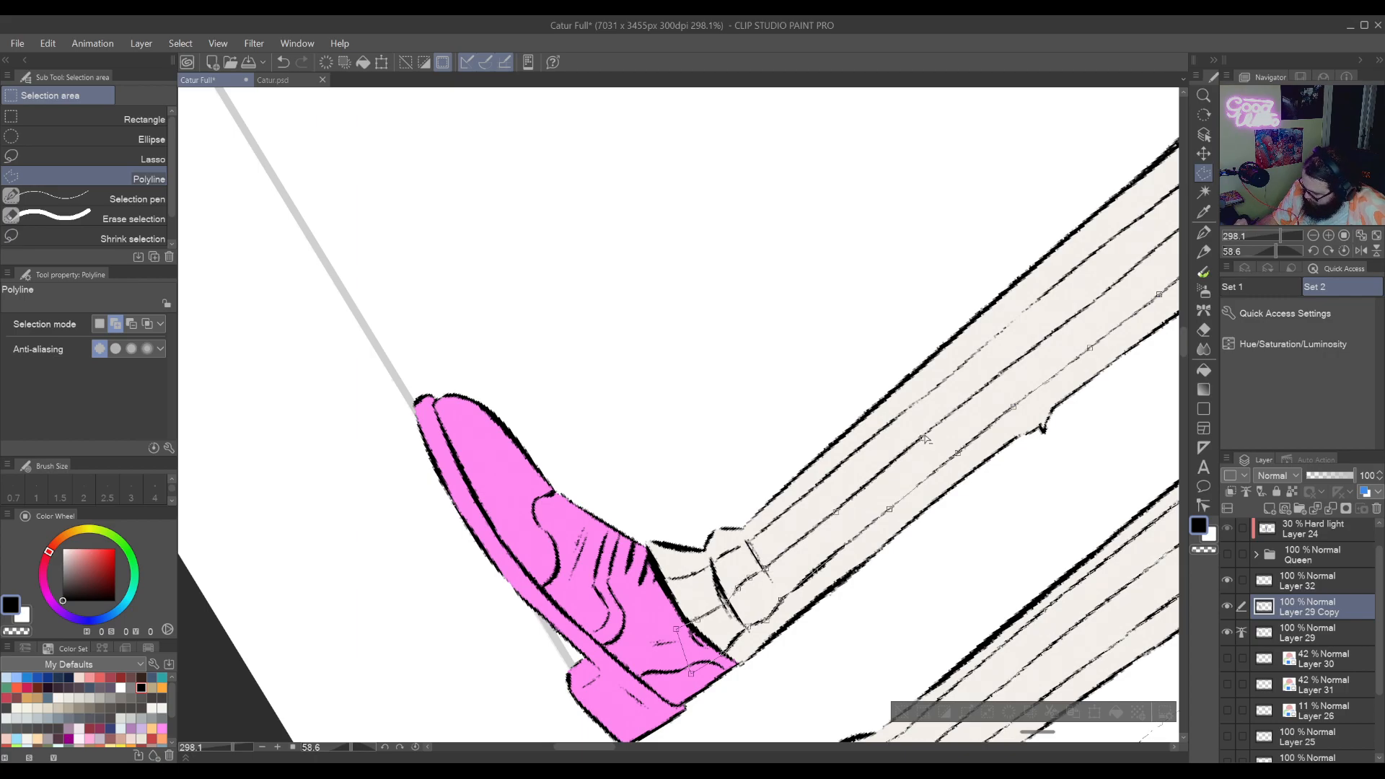
Bring the polyline back up the rear leg along the adjacent pinstripe to the waistcoat hem and close the selection
{"action": "left_click_drag", "start_coordinate": [1072, 345], "coordinate": [850, 544]}
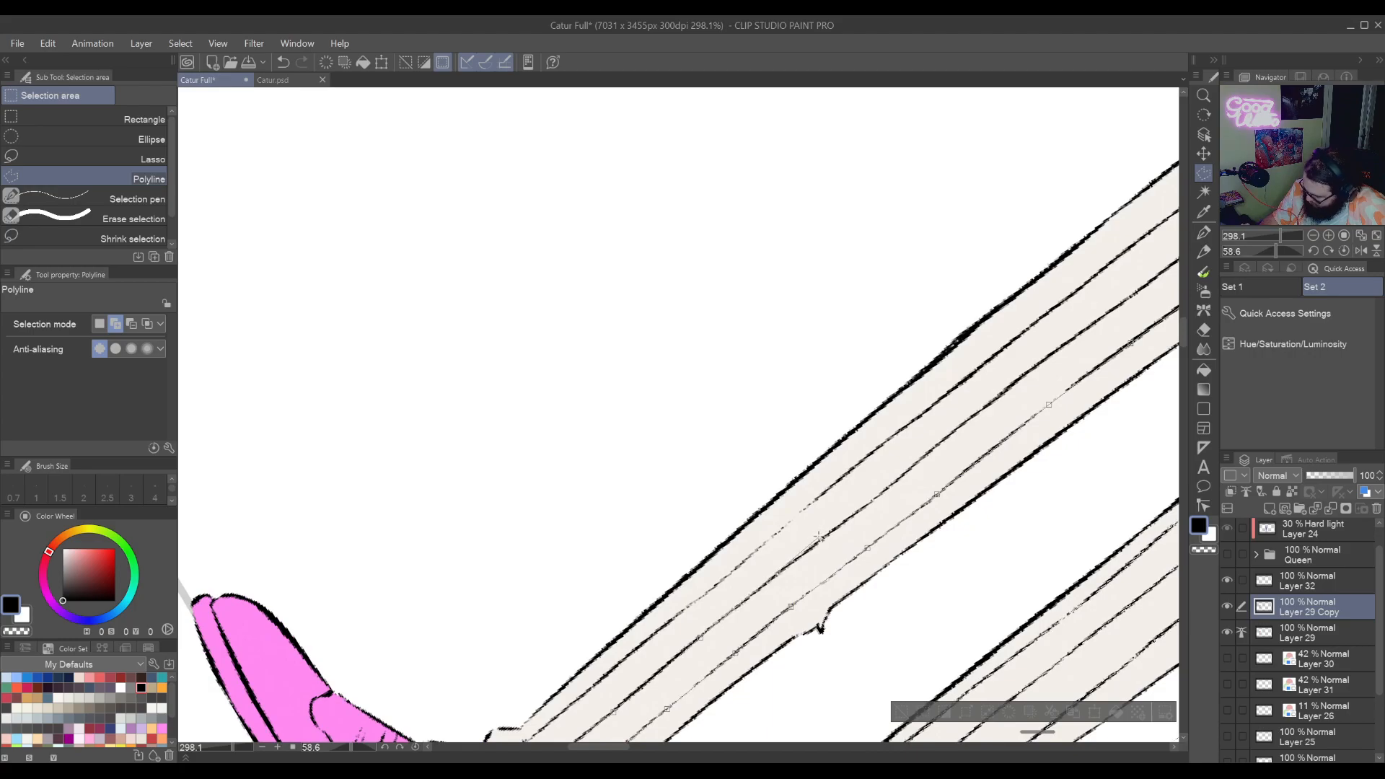
{"action": "left_click", "coordinate": [772, 579]}
{"action": "left_click", "coordinate": [824, 537]}
{"action": "left_click", "coordinate": [888, 489]}
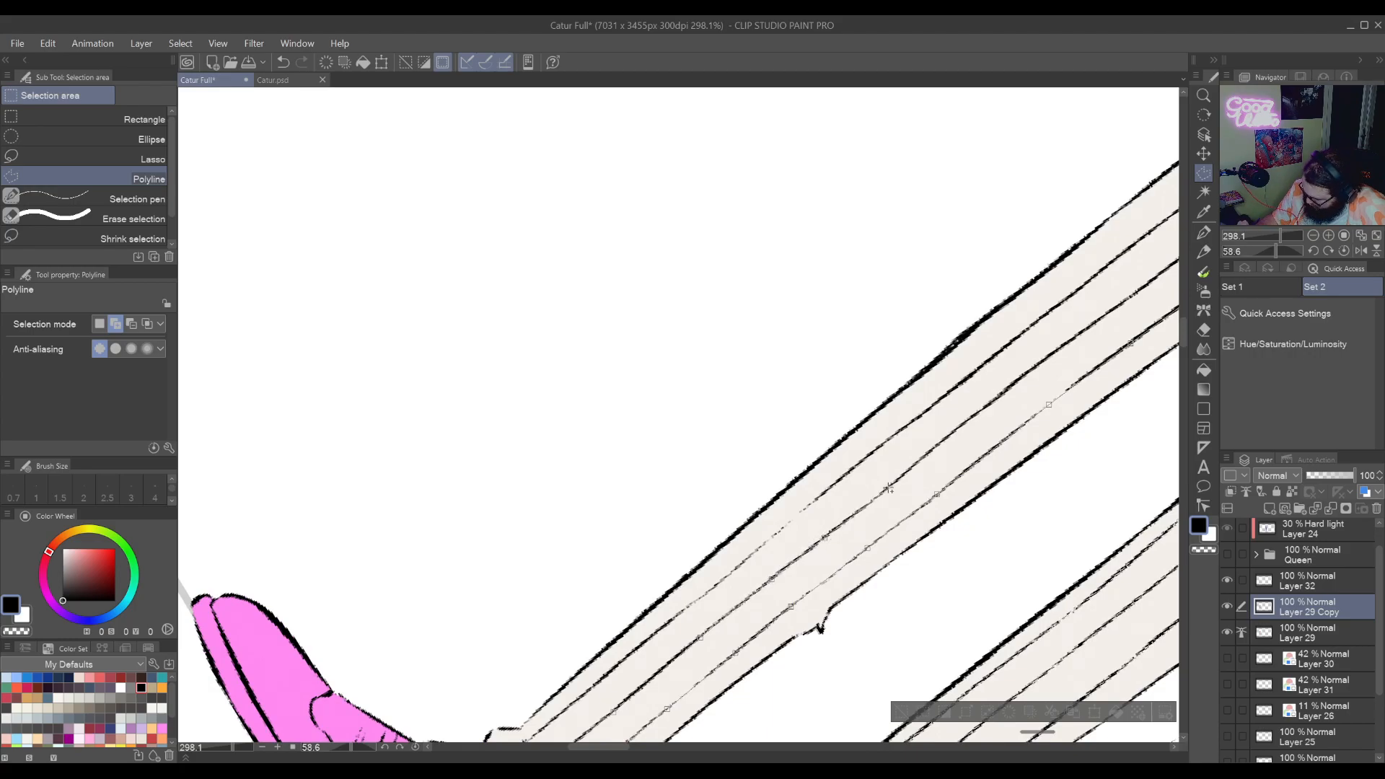
{"action": "left_click", "coordinate": [941, 442]}
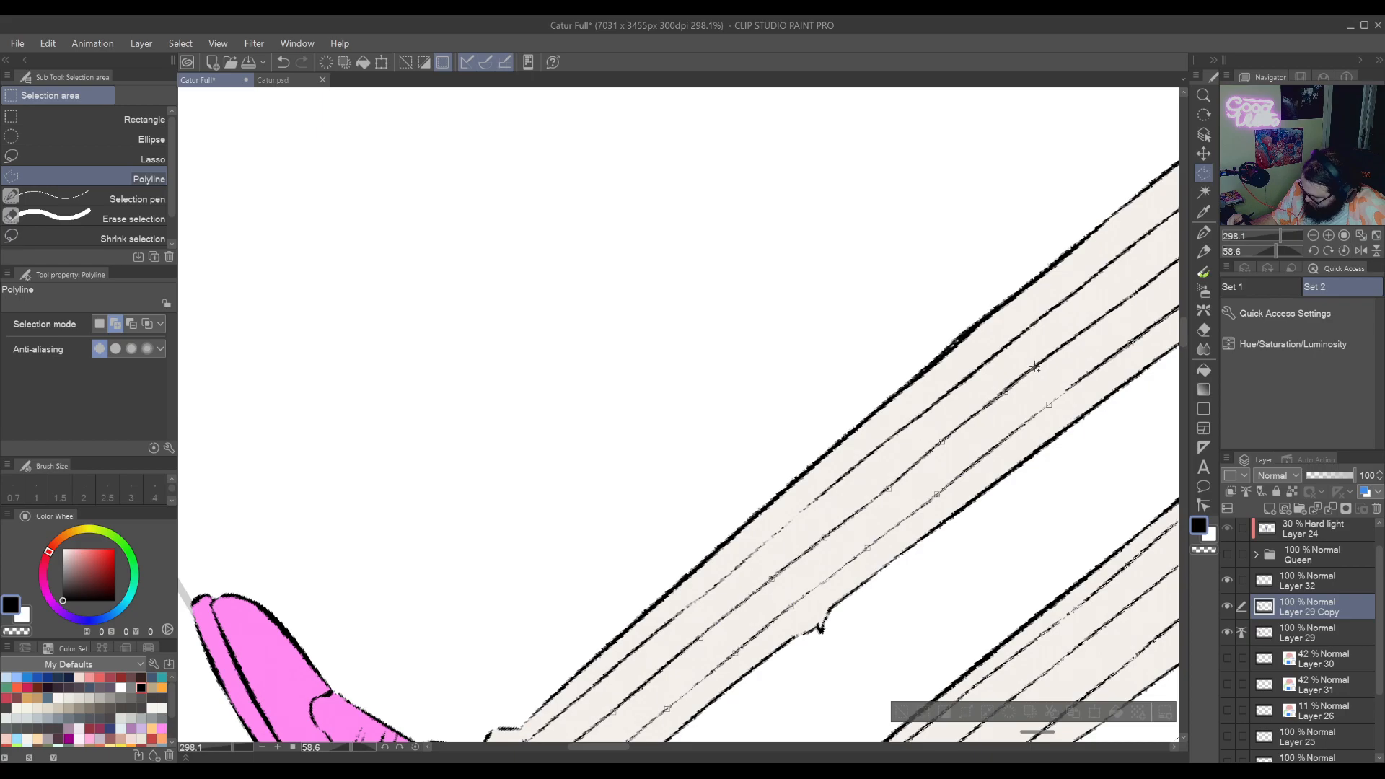
{"action": "left_click_drag", "start_coordinate": [1035, 368], "coordinate": [934, 497]}
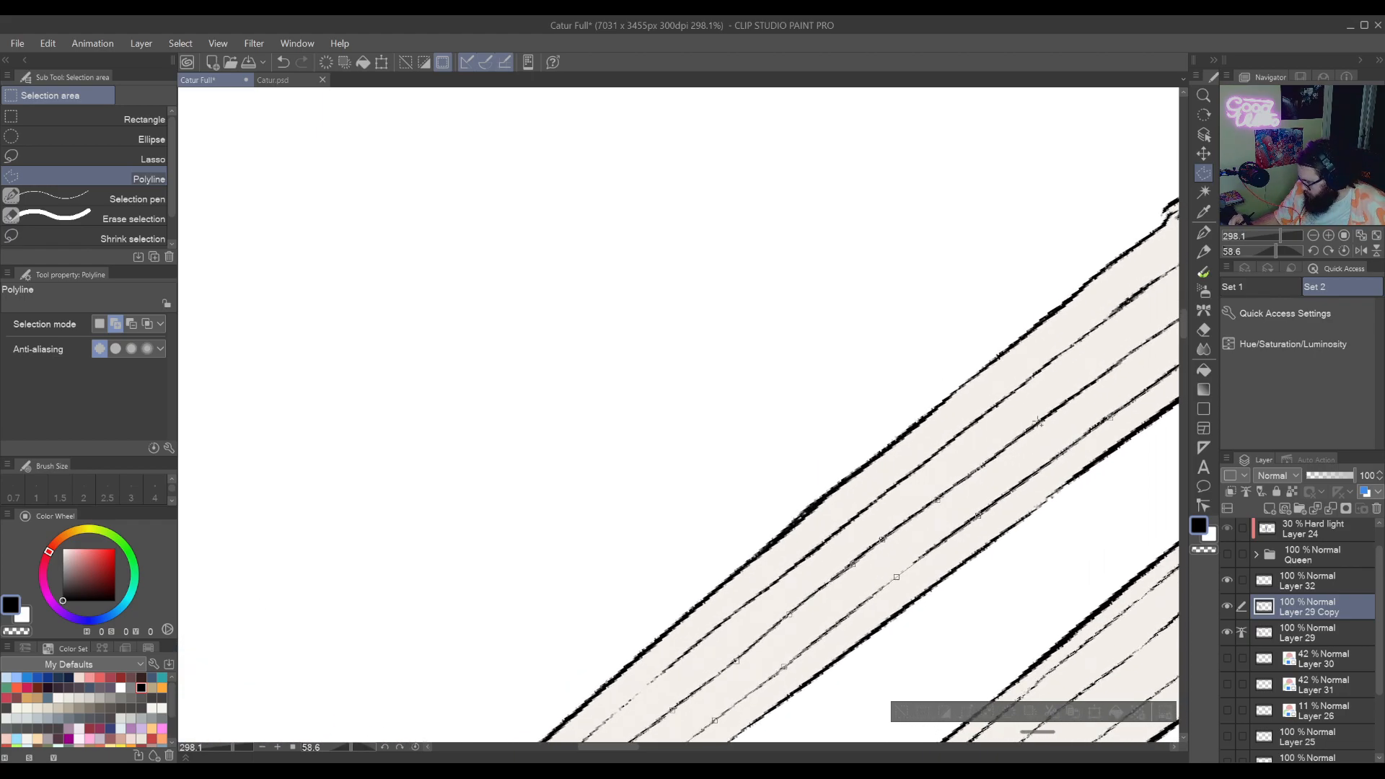
{"action": "left_click_drag", "start_coordinate": [1086, 394], "coordinate": [764, 622]}
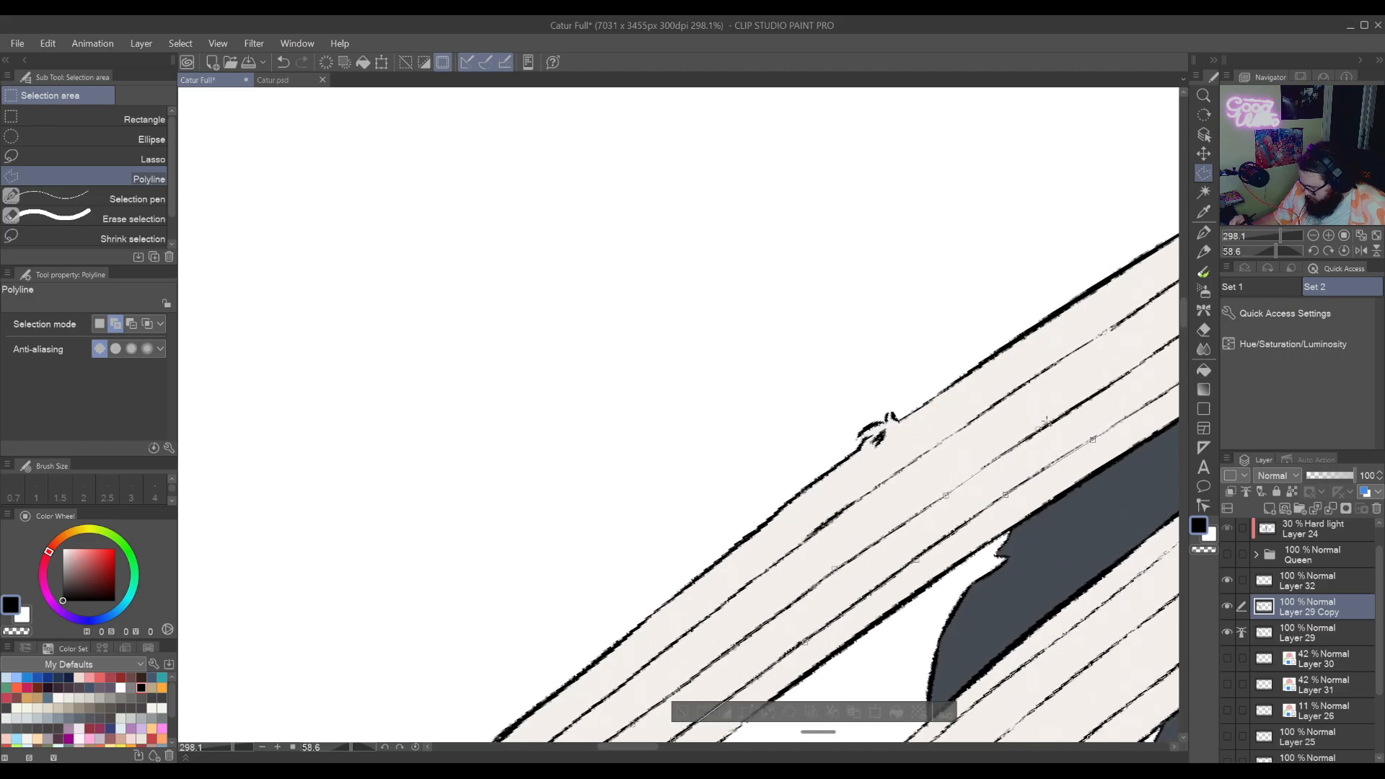
{"action": "left_click_drag", "start_coordinate": [1046, 420], "coordinate": [790, 597]}
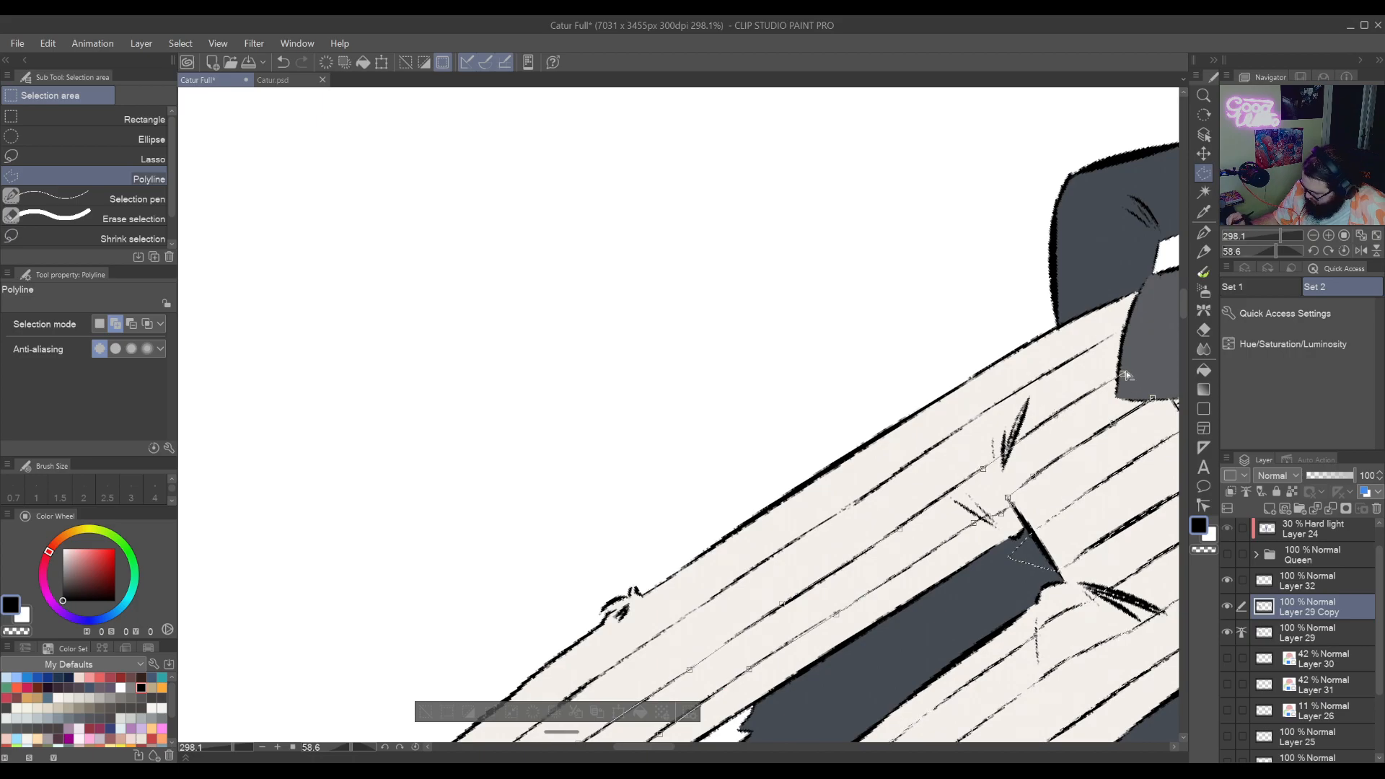
{"action": "double_click", "coordinate": [1154, 395]}
Start a Polyline selection at the cuff of the leg with the sideways-pointing shoe, following the outermost pinstripe up towards the knee
{"action": "mouse_move", "coordinate": [1104, 485]}
{"action": "left_mouse_down"}
{"action": "mouse_move", "coordinate": [1029, 423]}
{"action": "mouse_move", "coordinate": [890, 489]}
{"action": "mouse_move", "coordinate": [891, 449]}
{"action": "left_mouse_up"}
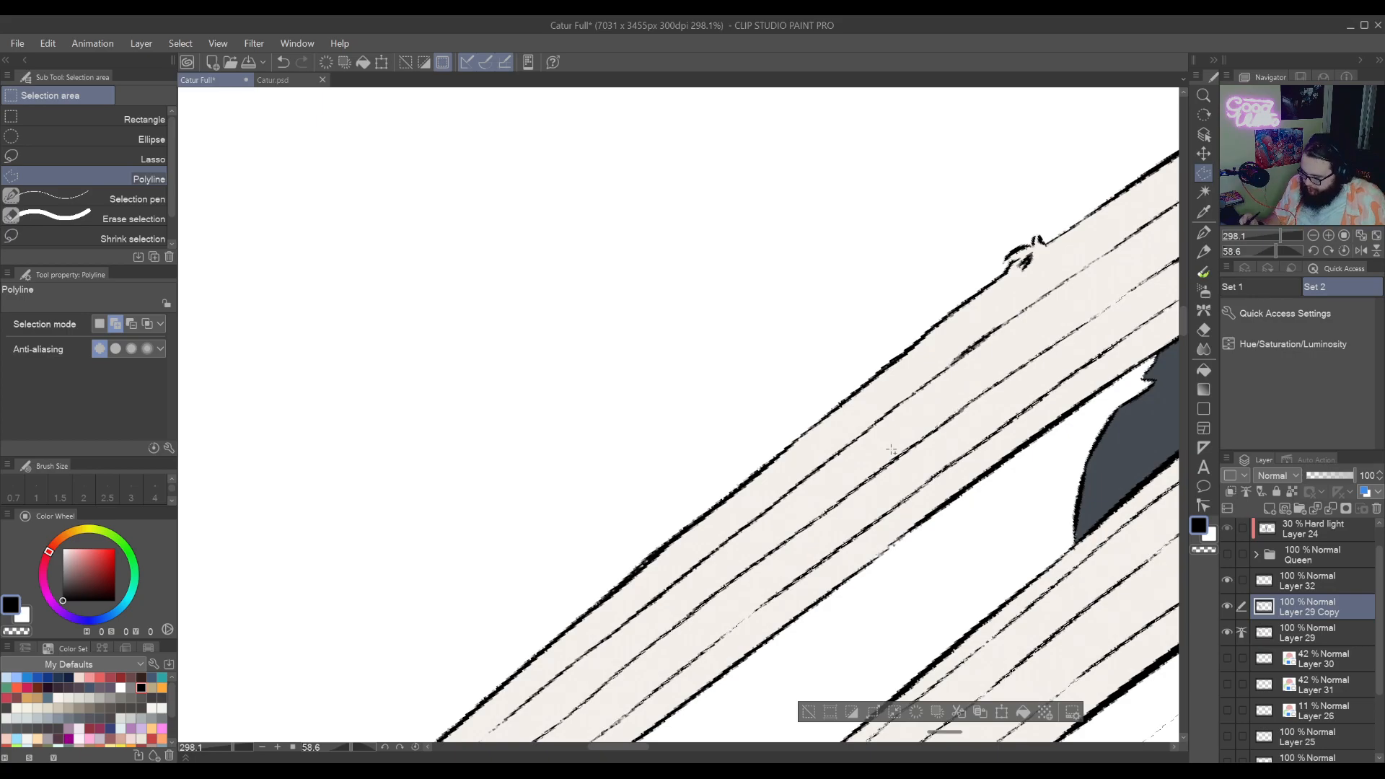
{"action": "left_click_drag", "start_coordinate": [906, 419], "coordinate": [1339, 203]}
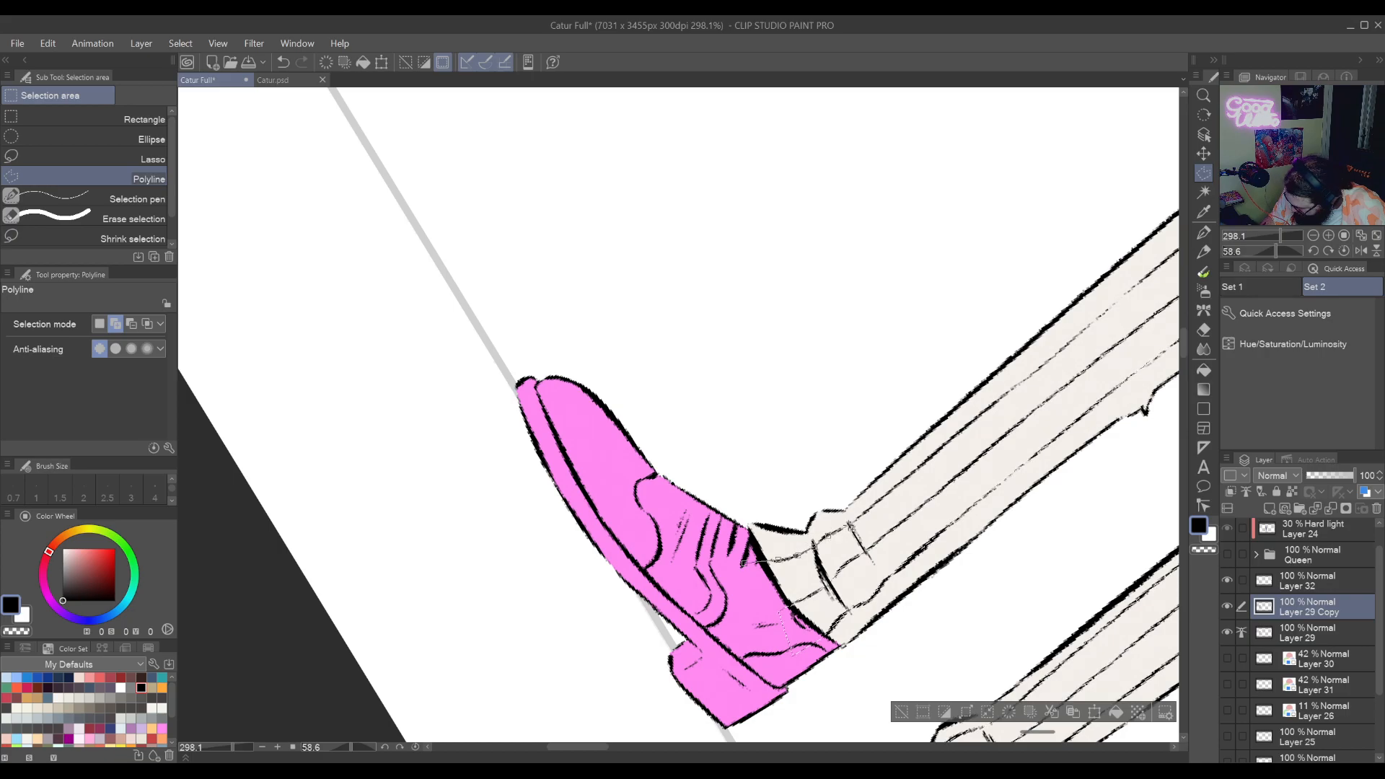
{"action": "left_click_drag", "start_coordinate": [1032, 367], "coordinate": [778, 581]}
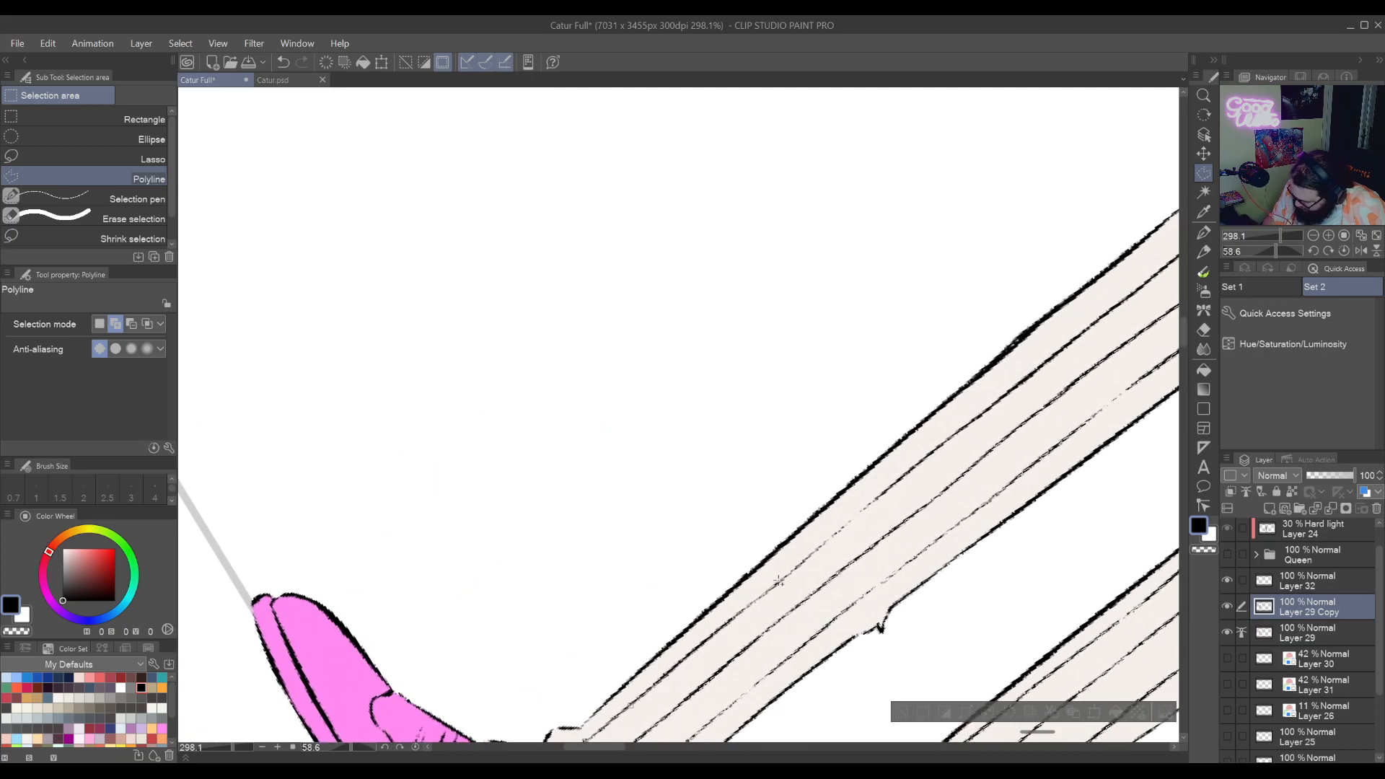
{"action": "left_click", "coordinate": [852, 518]}
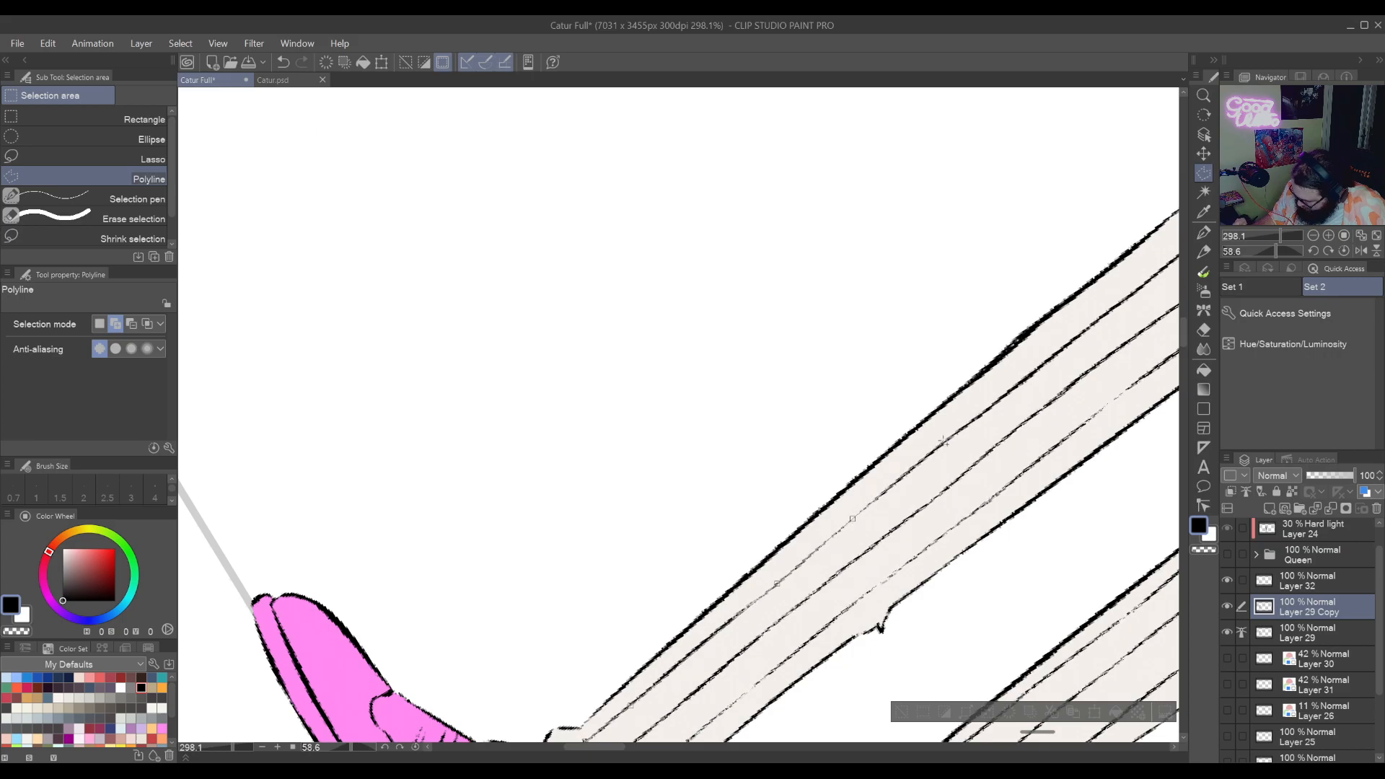
{"action": "left_click", "coordinate": [1012, 389]}
{"action": "left_click_drag", "start_coordinate": [1075, 353], "coordinate": [840, 542]}
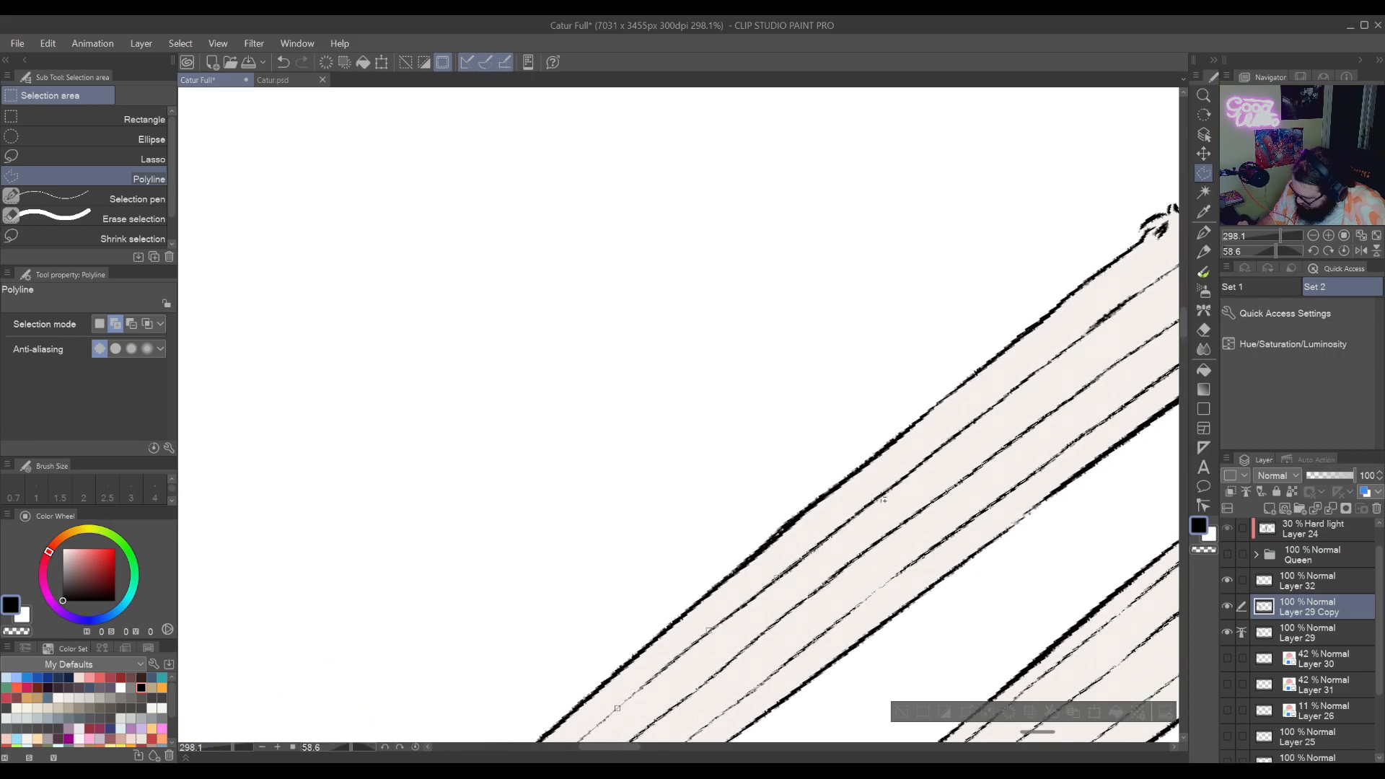
{"action": "left_click", "coordinate": [880, 497]}
{"action": "left_click", "coordinate": [996, 409]}
{"action": "left_click_drag", "start_coordinate": [995, 409], "coordinate": [871, 539]}
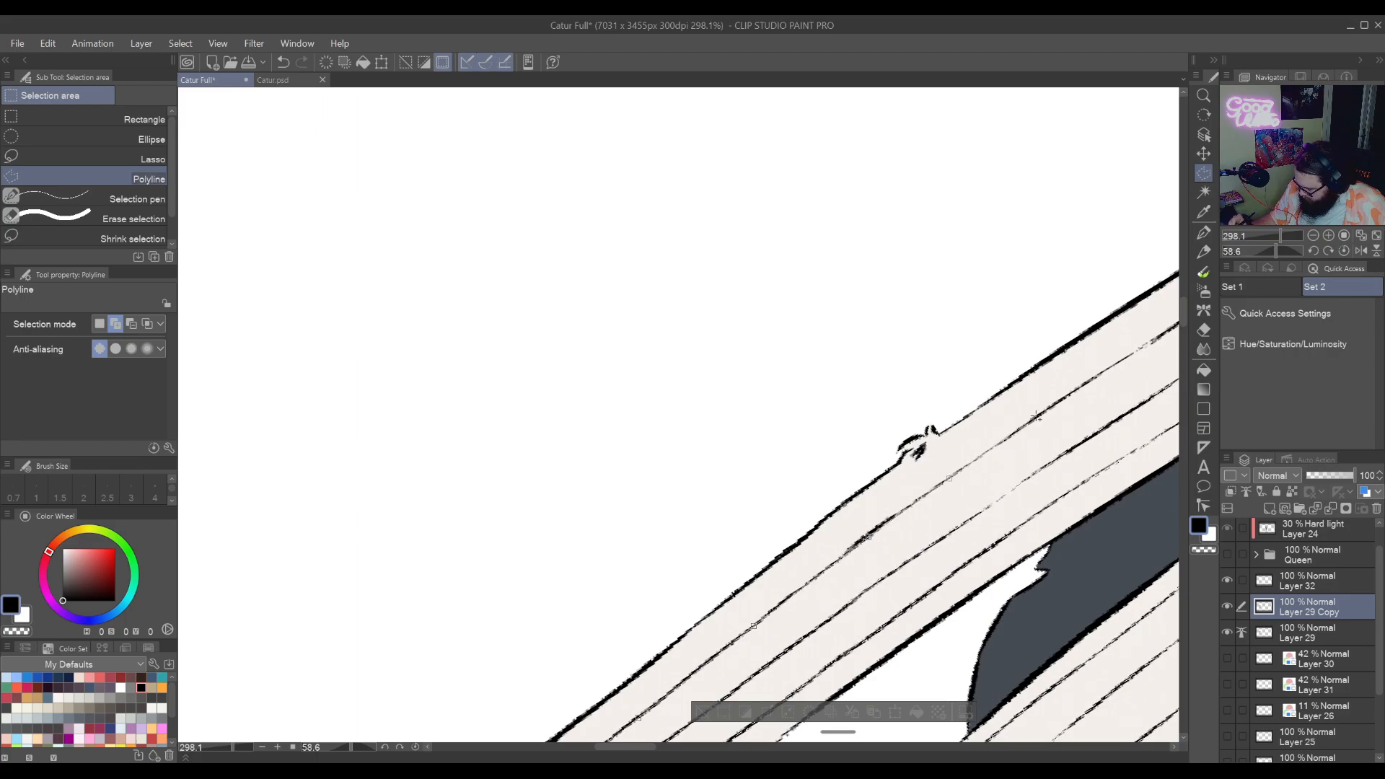
Continue the polyline up the thigh along the same pinstripe, around the stripe's end under the waistcoat and onto the outer hip
{"action": "left_click_drag", "start_coordinate": [1152, 340], "coordinate": [873, 537]}
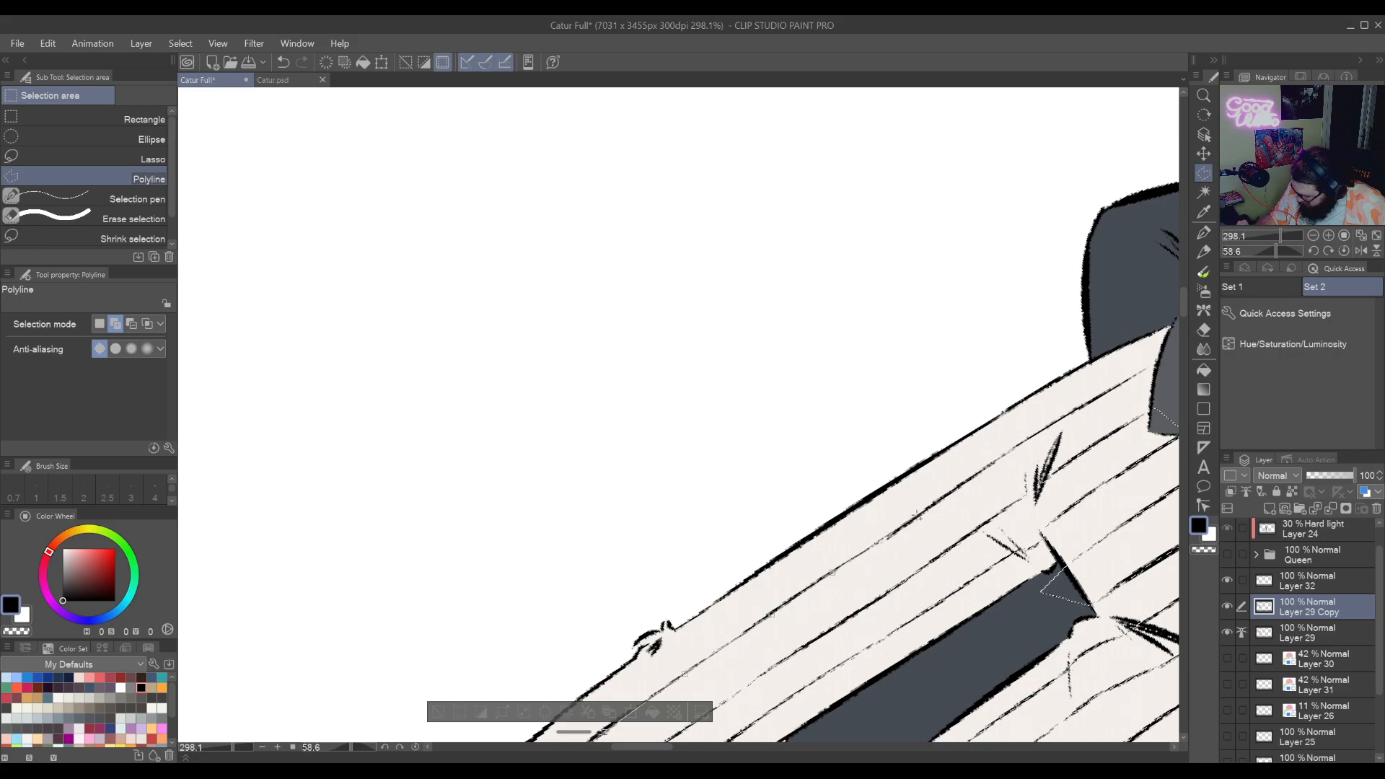
{"action": "left_click", "coordinate": [1004, 457]}
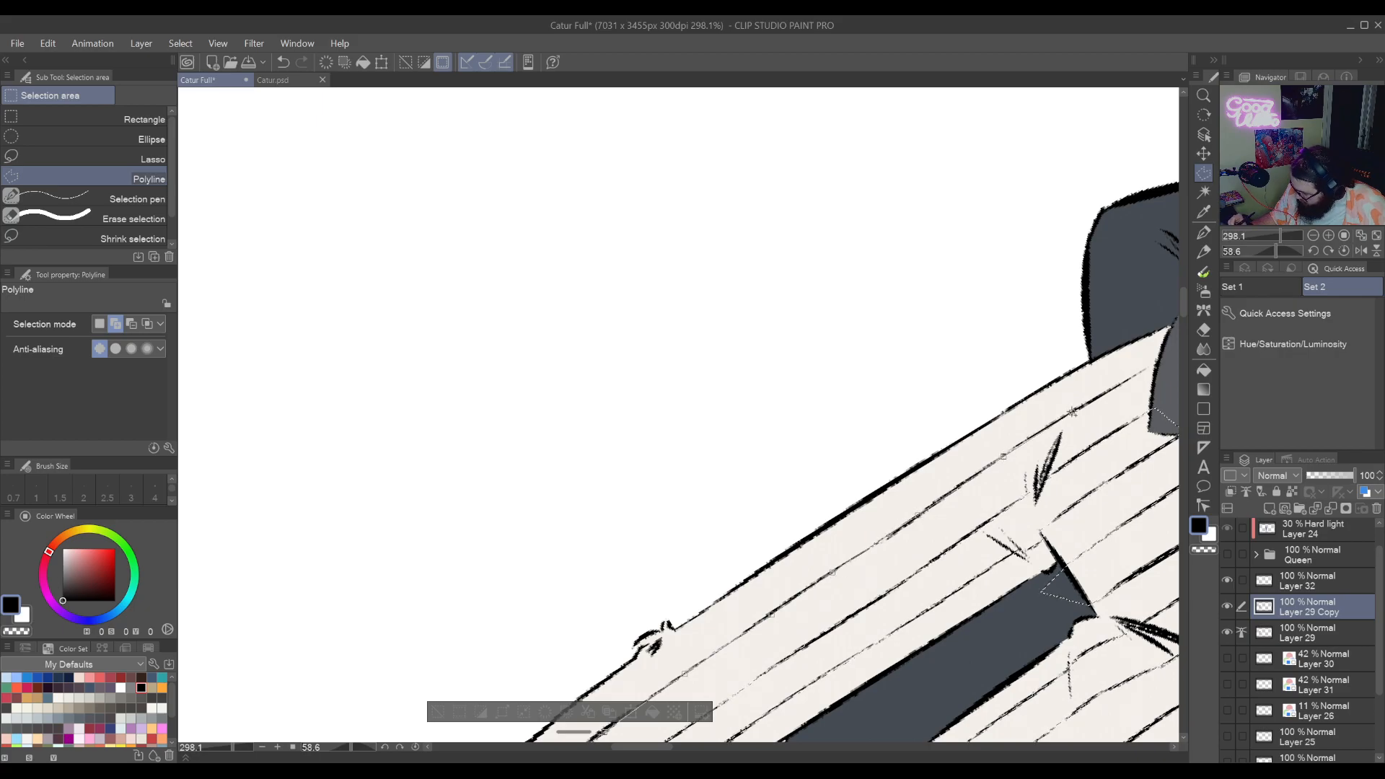
{"action": "left_click", "coordinate": [1123, 386]}
{"action": "left_click", "coordinate": [1174, 357]}
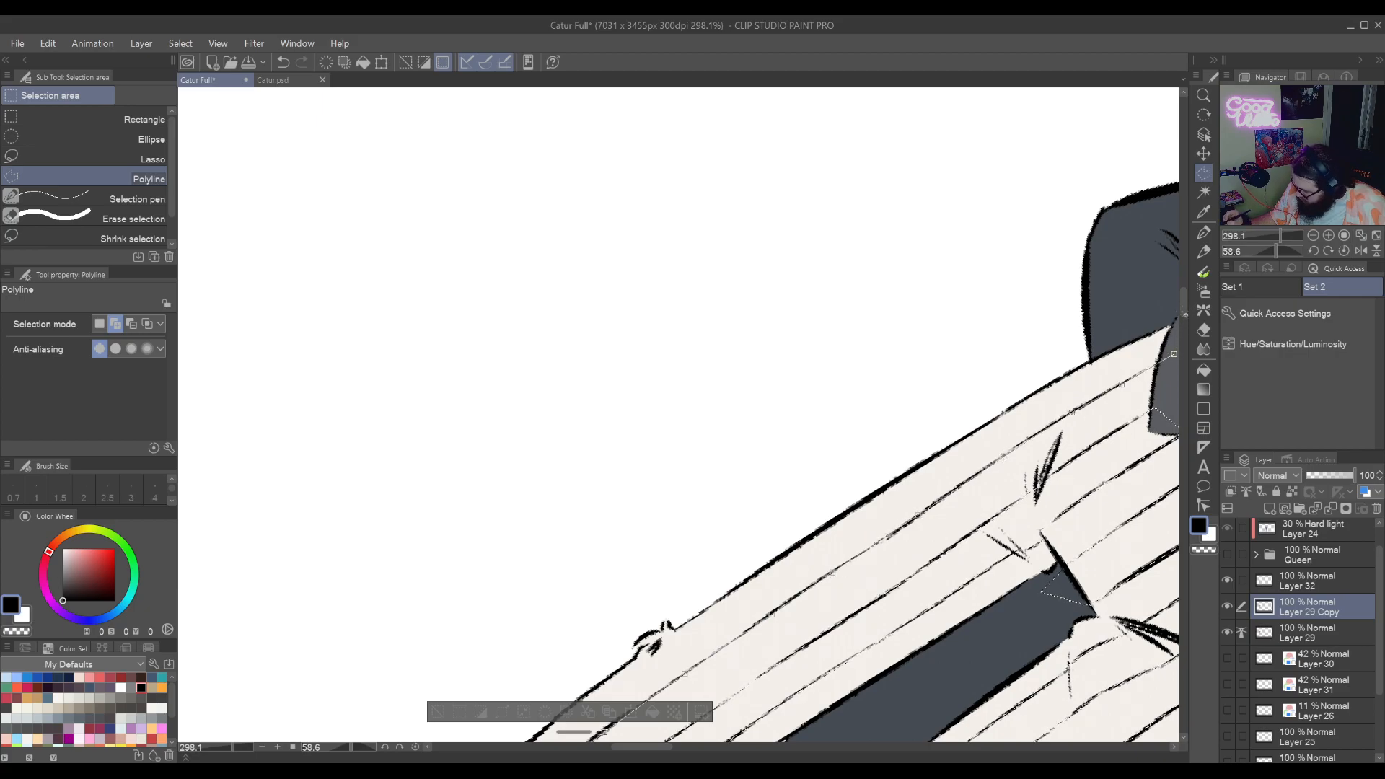
{"action": "left_click_drag", "start_coordinate": [1174, 357], "coordinate": [1059, 420]}
{"action": "left_click", "coordinate": [1077, 374]}
{"action": "left_click", "coordinate": [948, 421]}
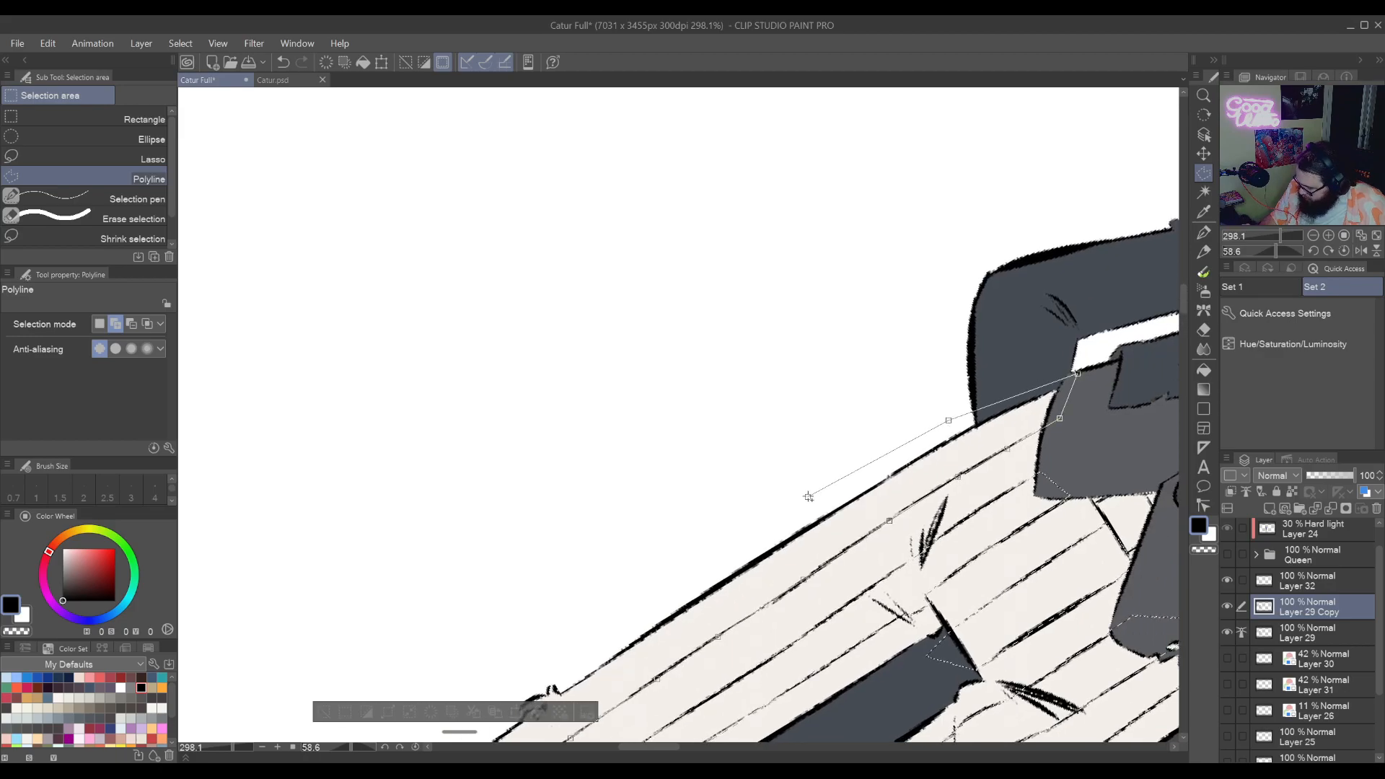
Run the polyline down outside the leg's outer edge to the cuff, close the selection and return the canvas to upright
{"action": "left_click", "coordinate": [811, 492]}
{"action": "left_click_drag", "start_coordinate": [713, 613], "coordinate": [1200, 297]}
{"action": "left_click", "coordinate": [937, 435]}
{"action": "left_click", "coordinate": [764, 572]}
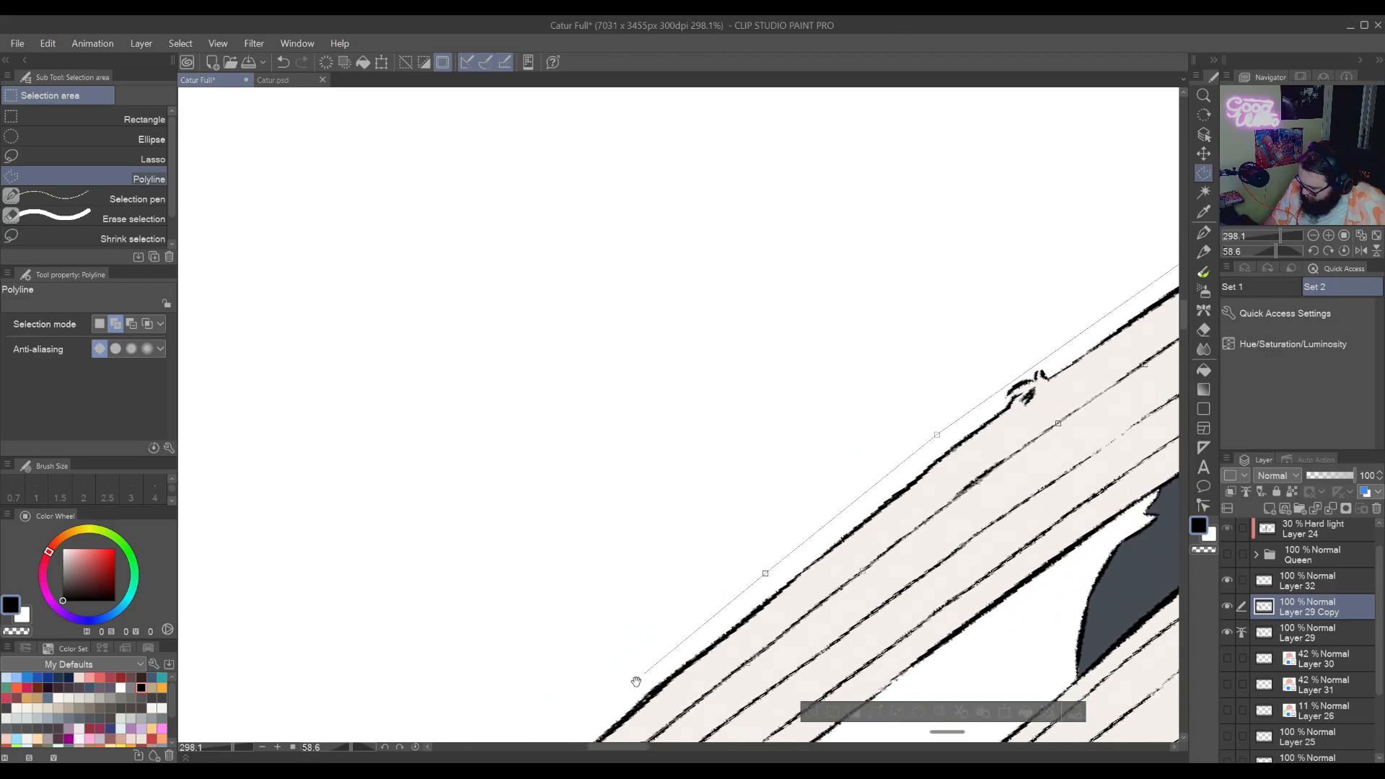
{"action": "left_click_drag", "start_coordinate": [636, 682], "coordinate": [915, 466]}
{"action": "left_click", "coordinate": [842, 536]}
{"action": "left_click_drag", "start_coordinate": [634, 724], "coordinate": [910, 472]}
{"action": "left_click", "coordinate": [897, 490]}
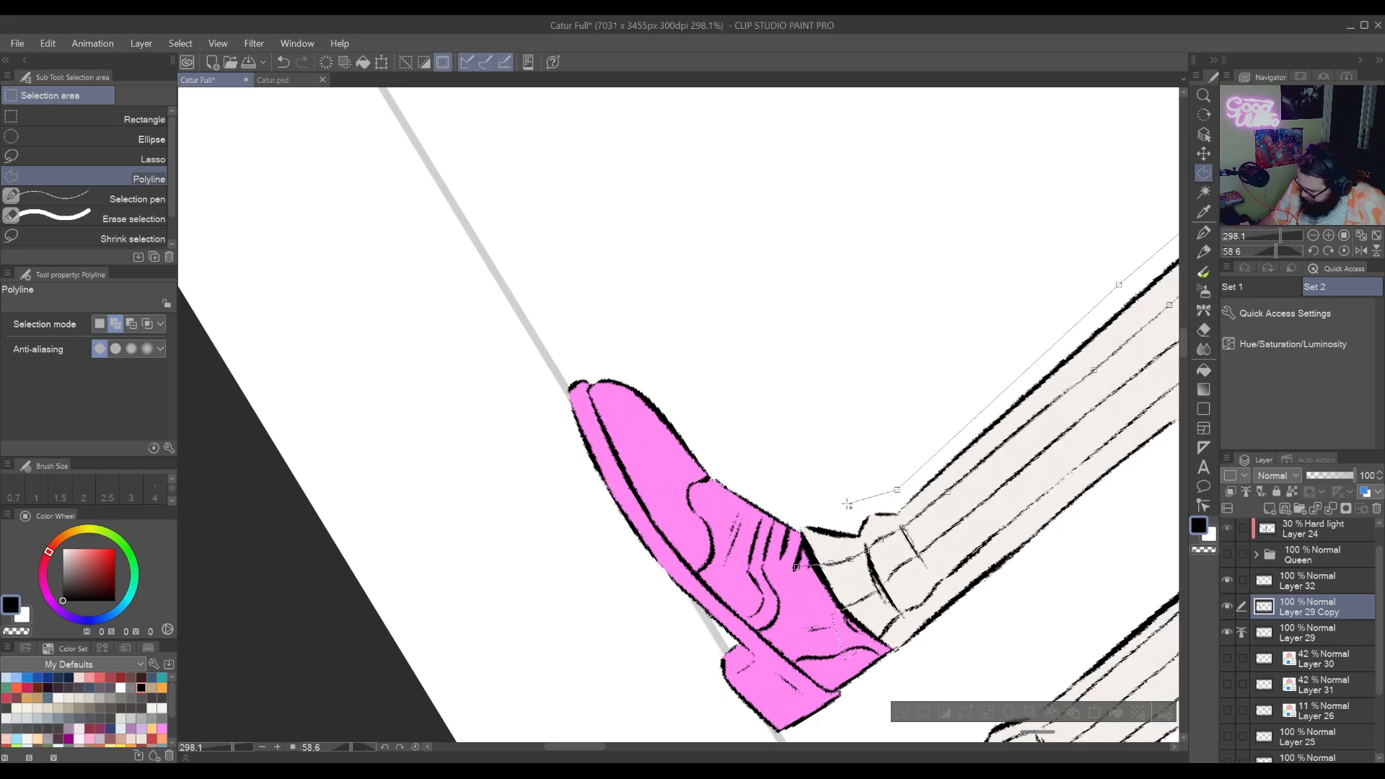
{"action": "key", "text": "r"}
{"action": "left_click_drag", "start_coordinate": [789, 523], "coordinate": [962, 433]}
{"action": "left_click_drag", "start_coordinate": [961, 482], "coordinate": [830, 465]}
{"action": "left_click_drag", "start_coordinate": [1050, 403], "coordinate": [967, 652]}
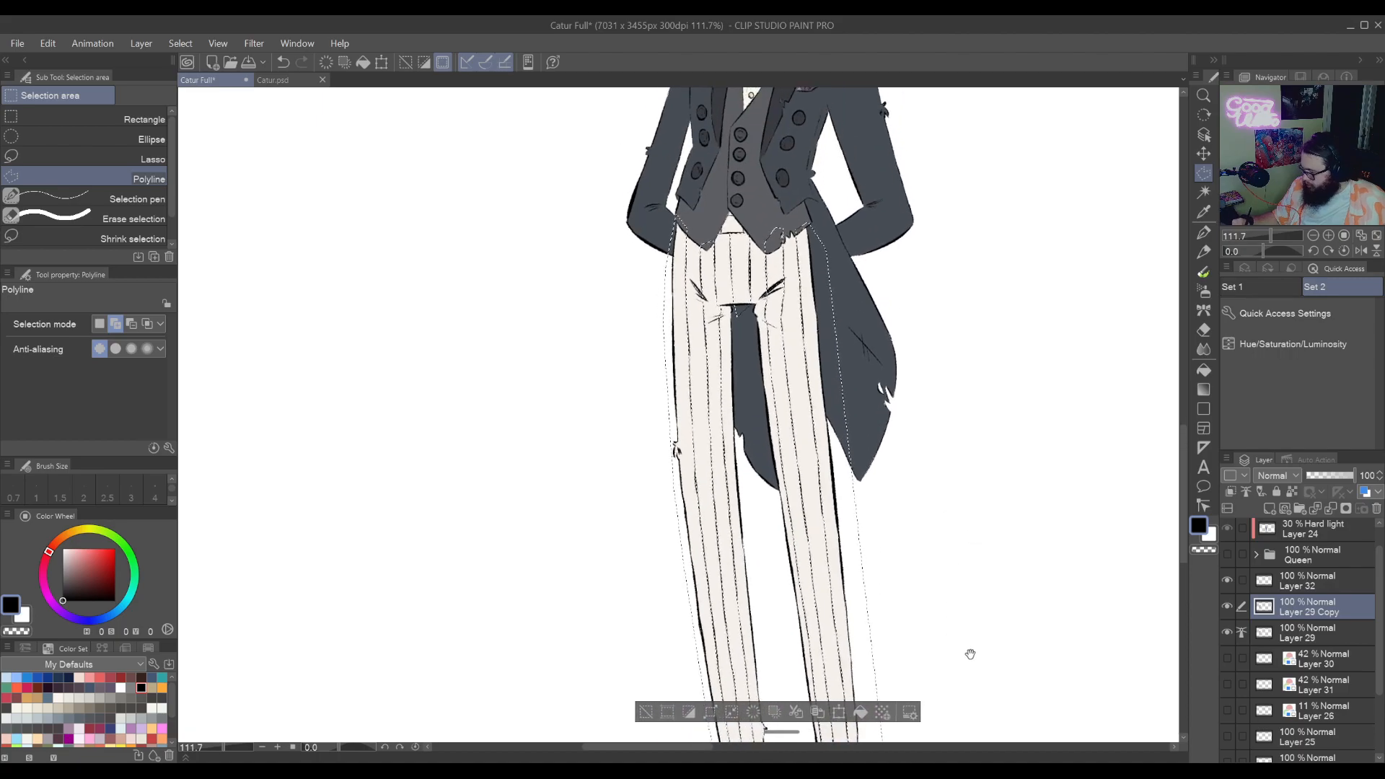
Restrict the selection to the off-white trouser fill with Auto select, recolour the stripes dark grey using Hue/Saturation/Luminosity and hide the selection border
{"action": "left_click", "coordinate": [1203, 193]}
{"action": "left_click", "coordinate": [796, 375]}
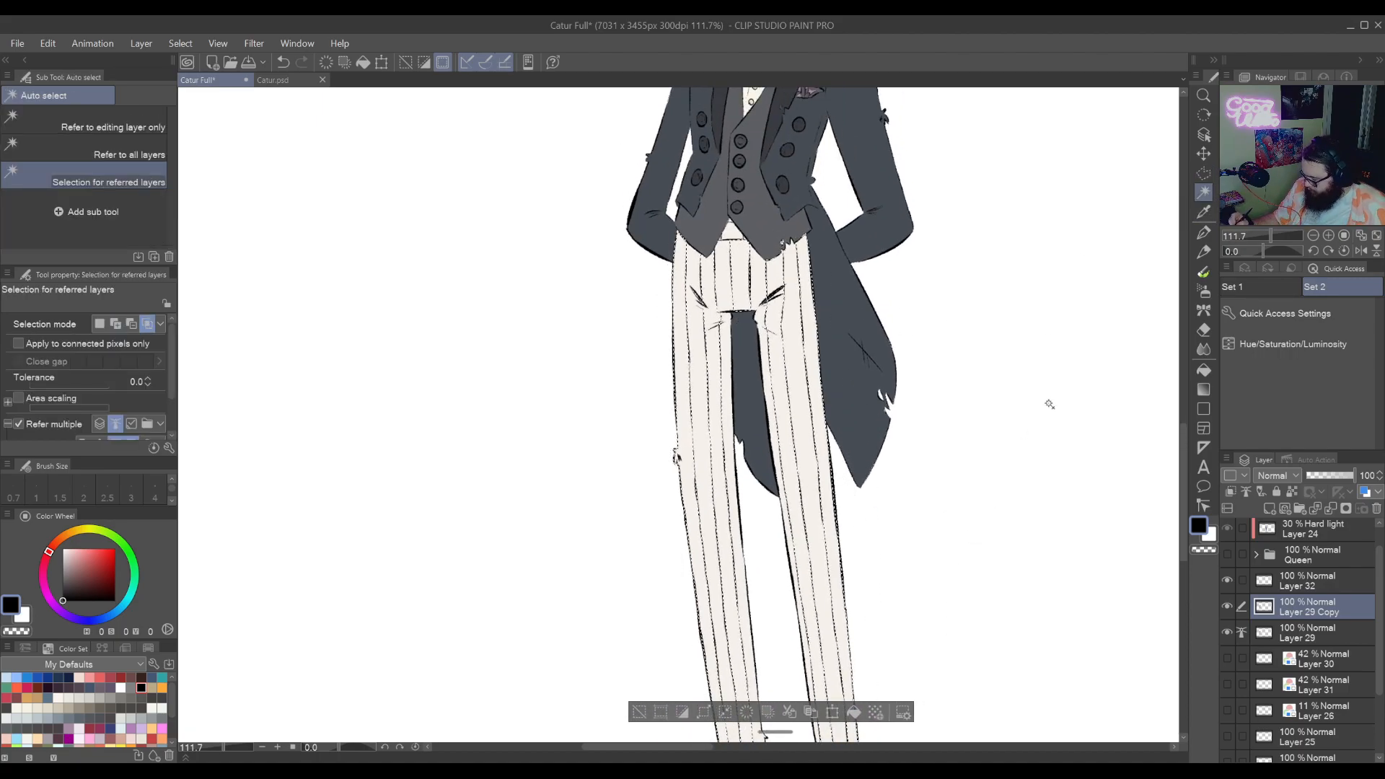
{"action": "left_click", "coordinate": [1274, 344]}
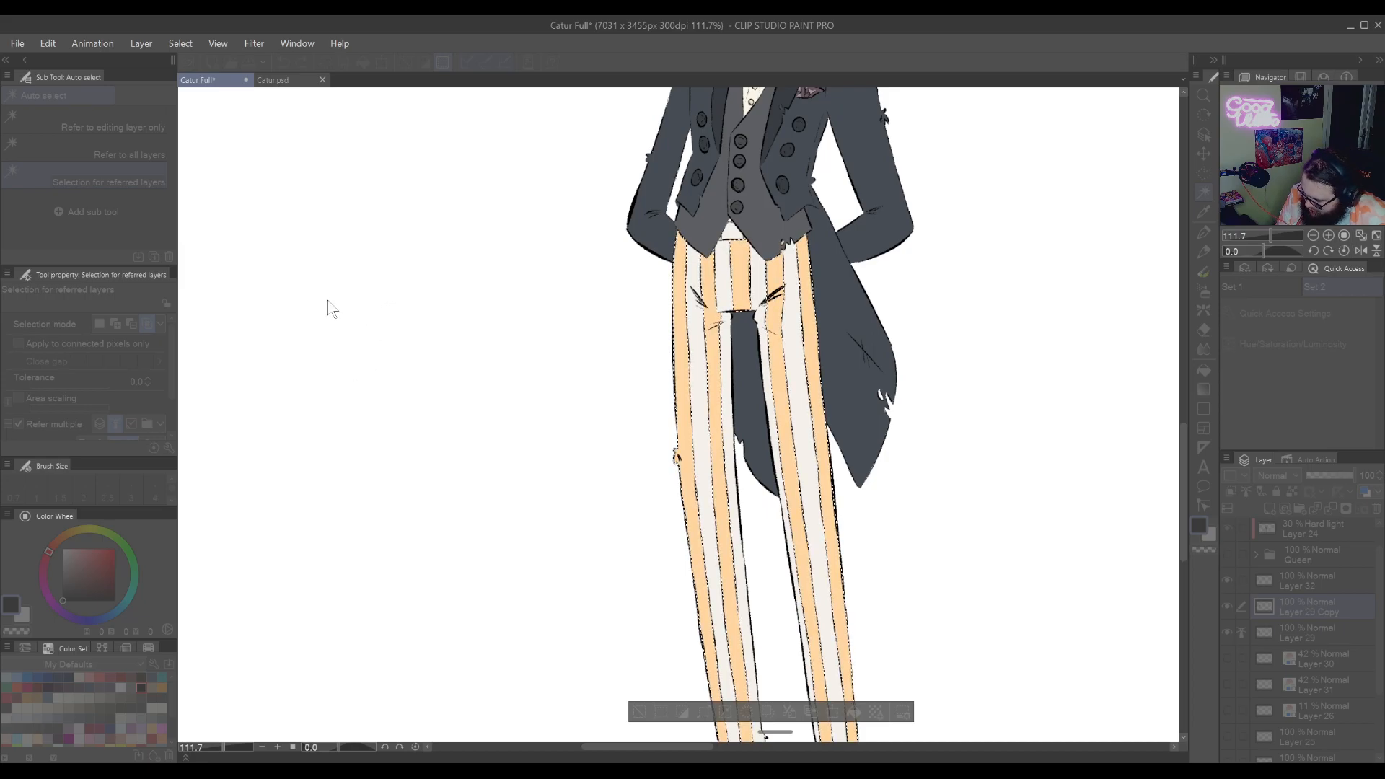
{"action": "left_click_drag", "start_coordinate": [293, 308], "coordinate": [252, 311]}
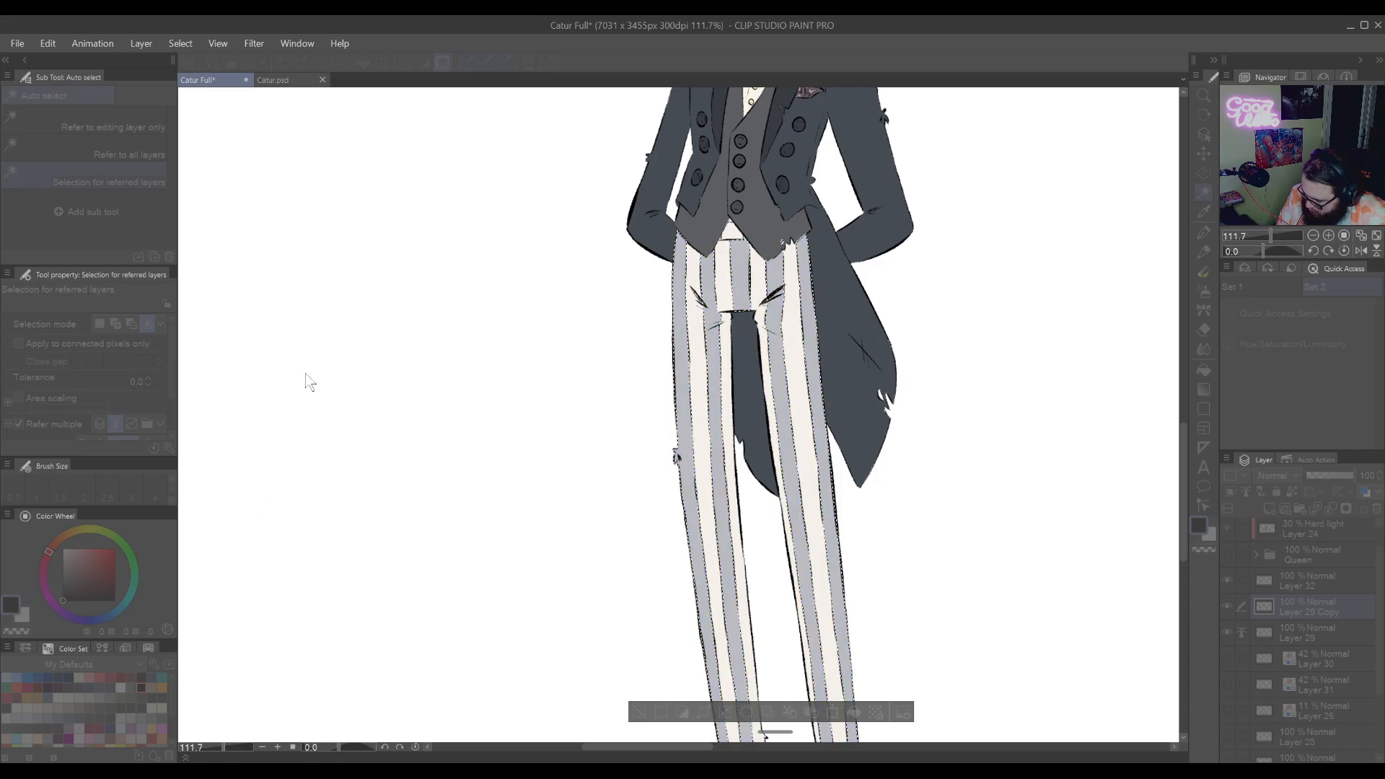
{"action": "left_click_drag", "start_coordinate": [305, 383], "coordinate": [295, 383]}
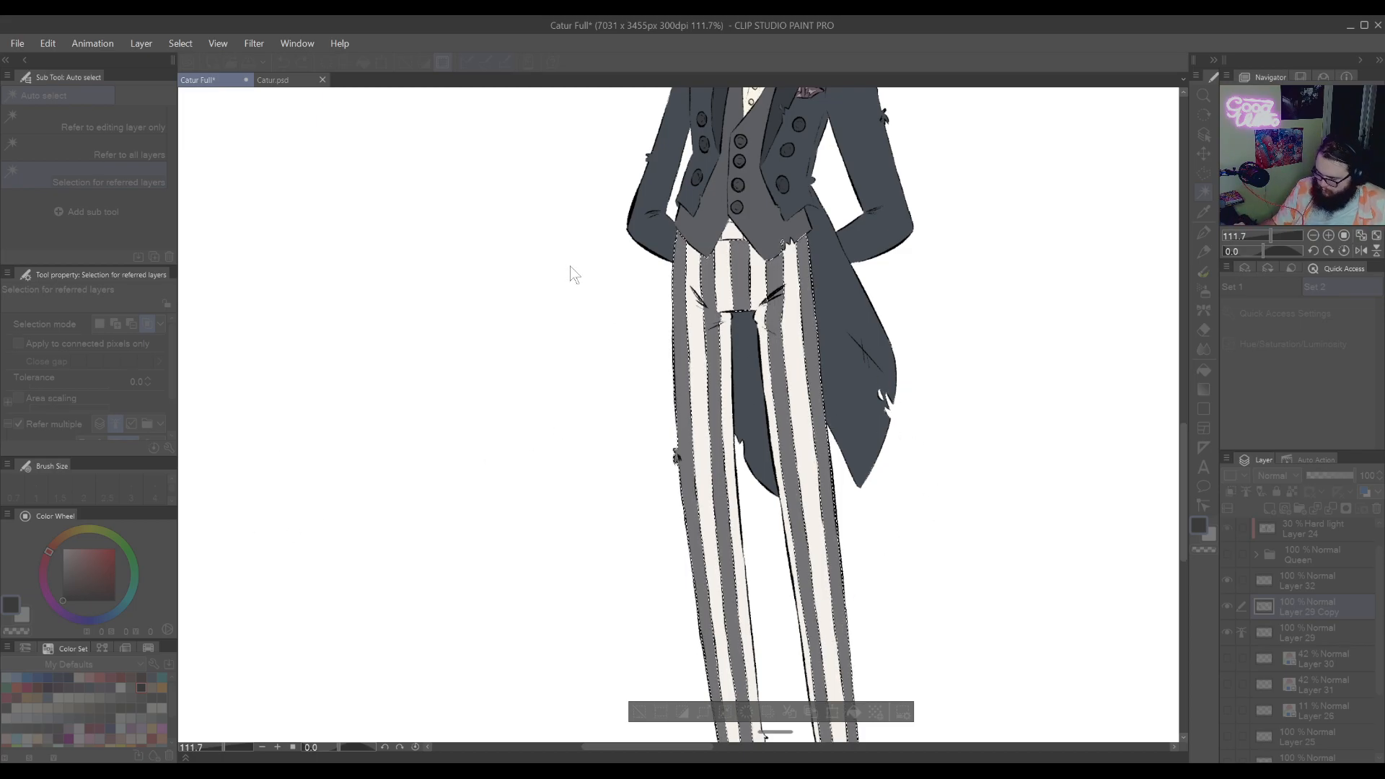
{"action": "key", "text": "Return"}
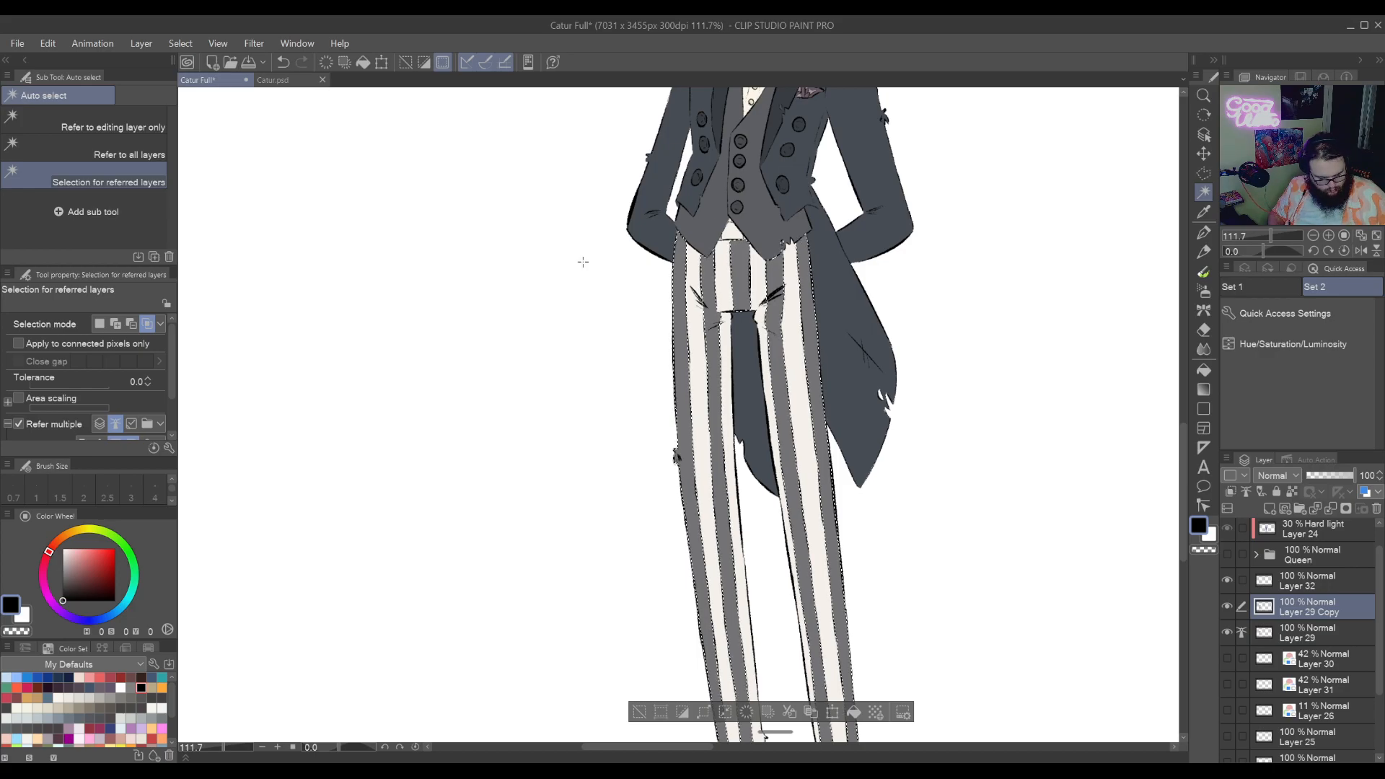
{"action": "key", "text": "ctrl+d"}
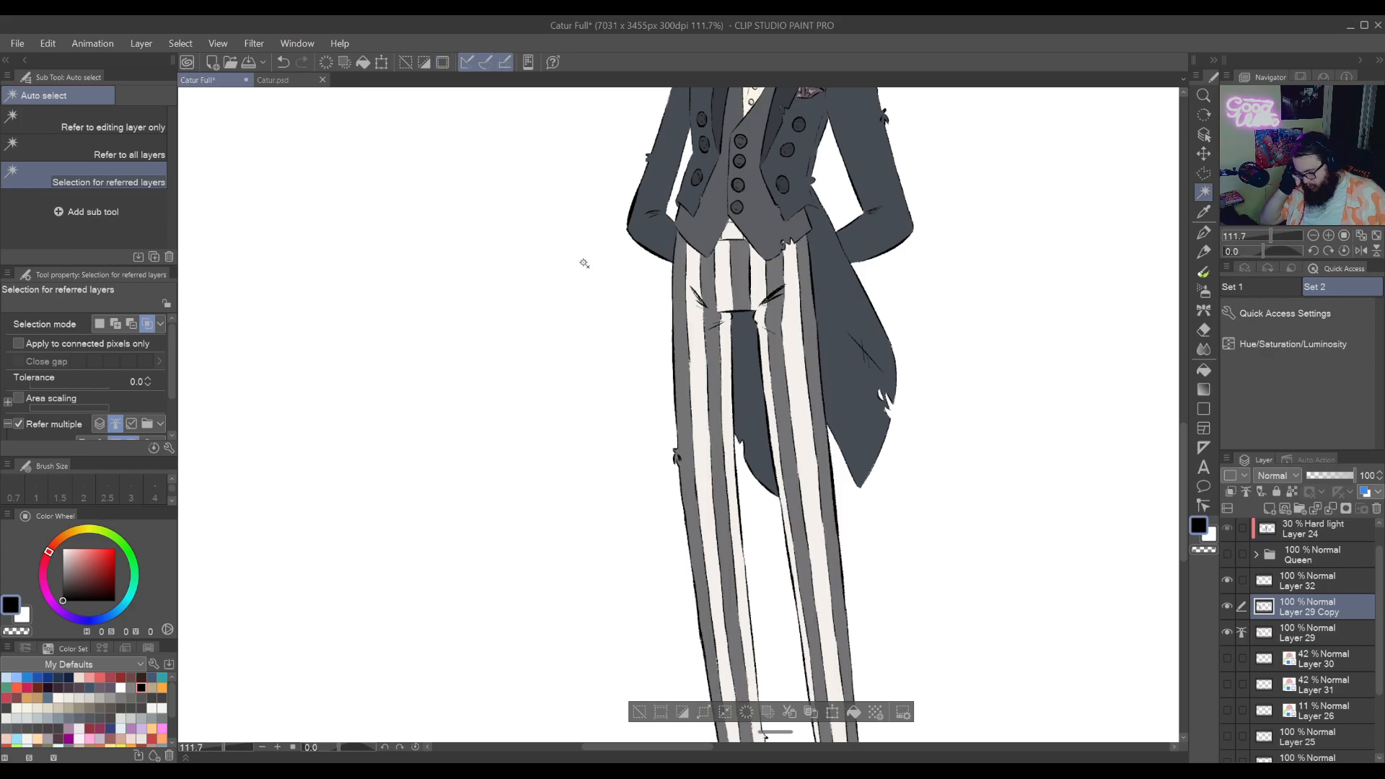
Check the striped trousers, readjust the grey stripes with Hue/Saturation/Luminosity and clear the selection
{"action": "scroll", "coordinate": [583, 262], "scroll_direction": "down", "scroll_amount": 6}
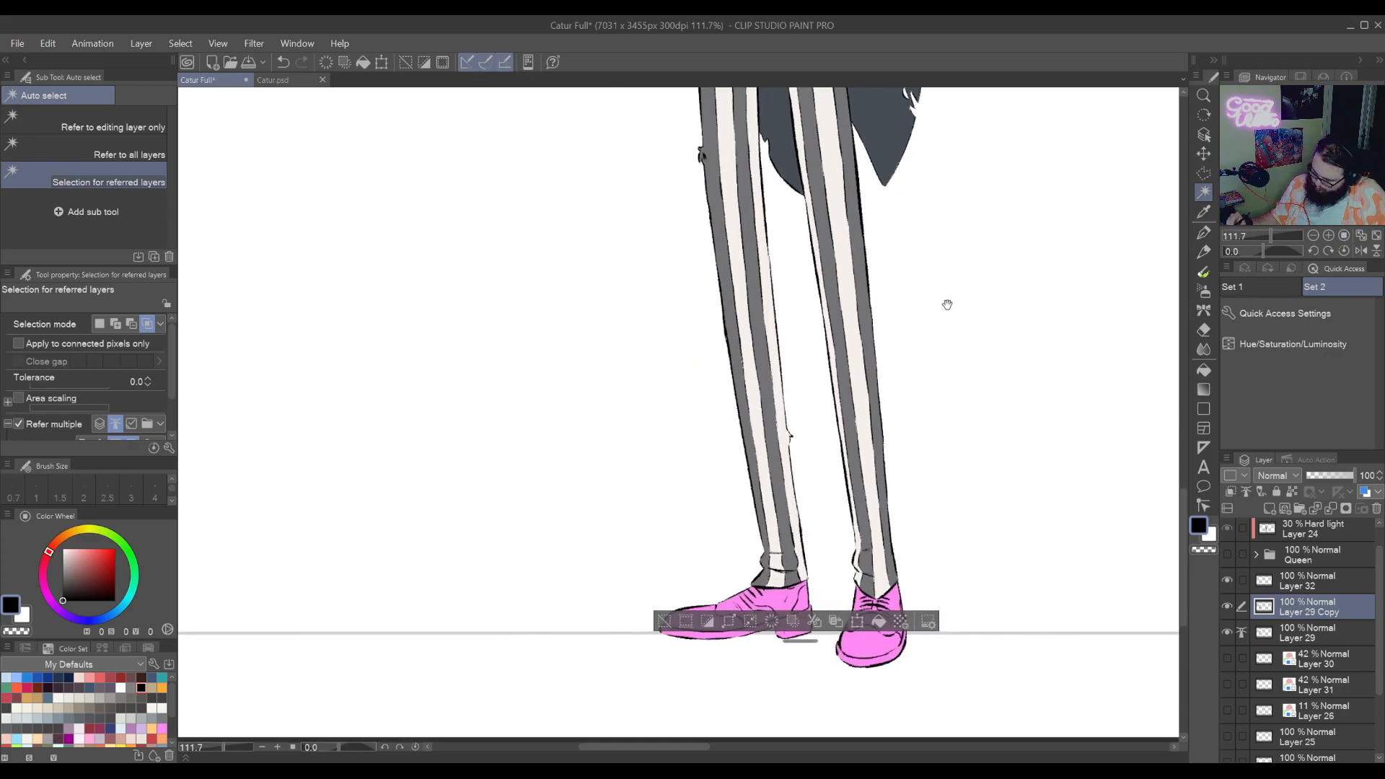
{"action": "scroll", "coordinate": [946, 303], "scroll_direction": "right", "scroll_amount": 2}
{"action": "scroll", "coordinate": [906, 473], "scroll_direction": "up", "scroll_amount": 5}
{"action": "scroll", "coordinate": [887, 484], "scroll_direction": "up", "scroll_amount": 3}
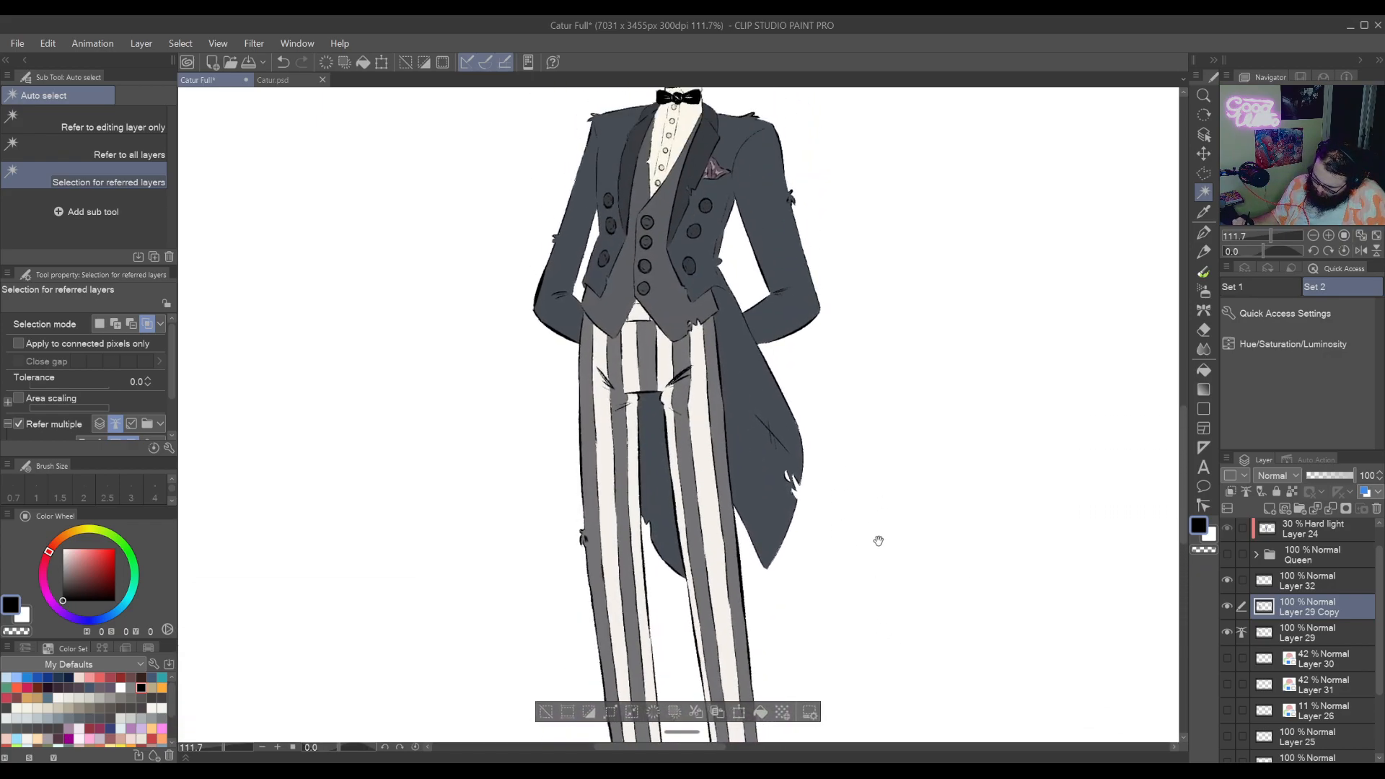
{"action": "scroll", "coordinate": [875, 628], "scroll_direction": "down", "scroll_amount": 6}
{"action": "scroll", "coordinate": [949, 386], "scroll_direction": "left", "scroll_amount": 2}
{"action": "scroll", "coordinate": [949, 386], "scroll_direction": "up", "scroll_amount": 6}
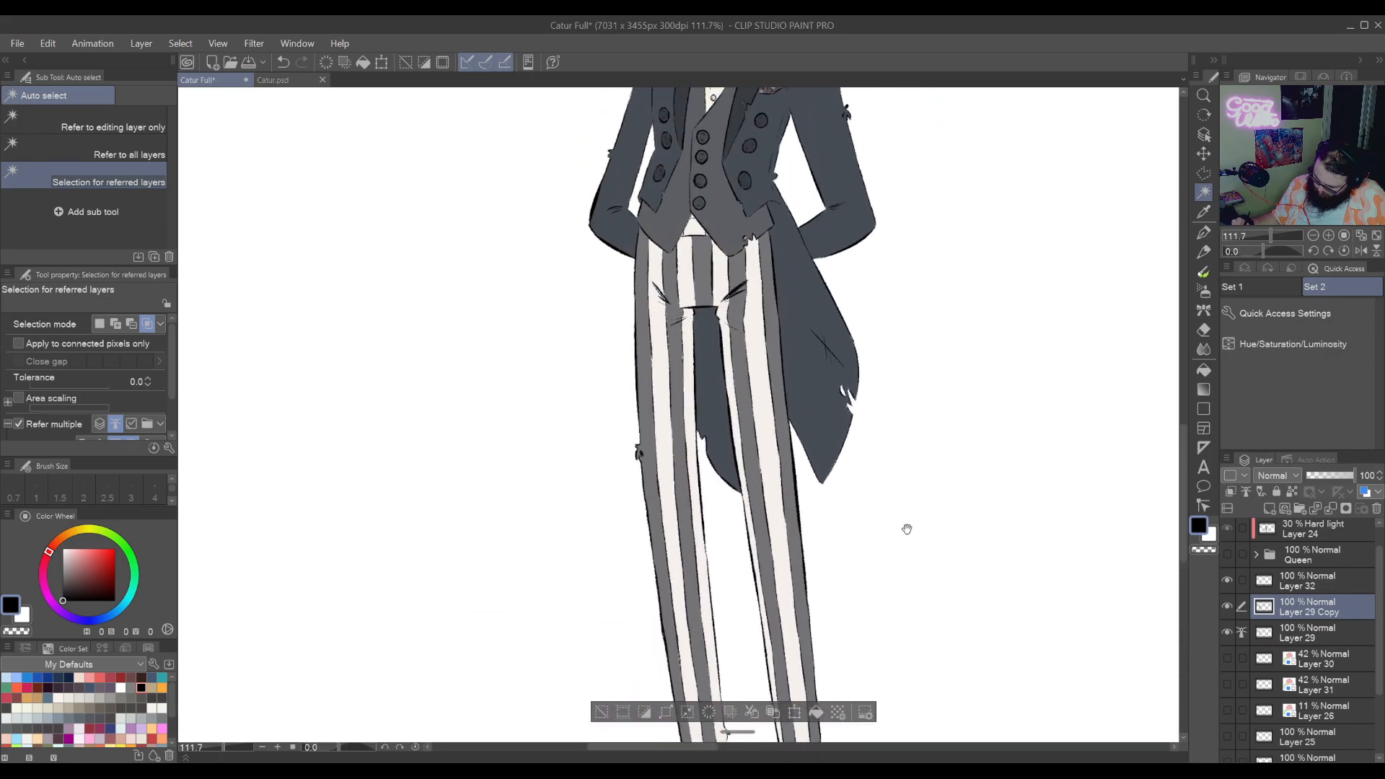
{"action": "left_click", "coordinate": [1303, 344]}
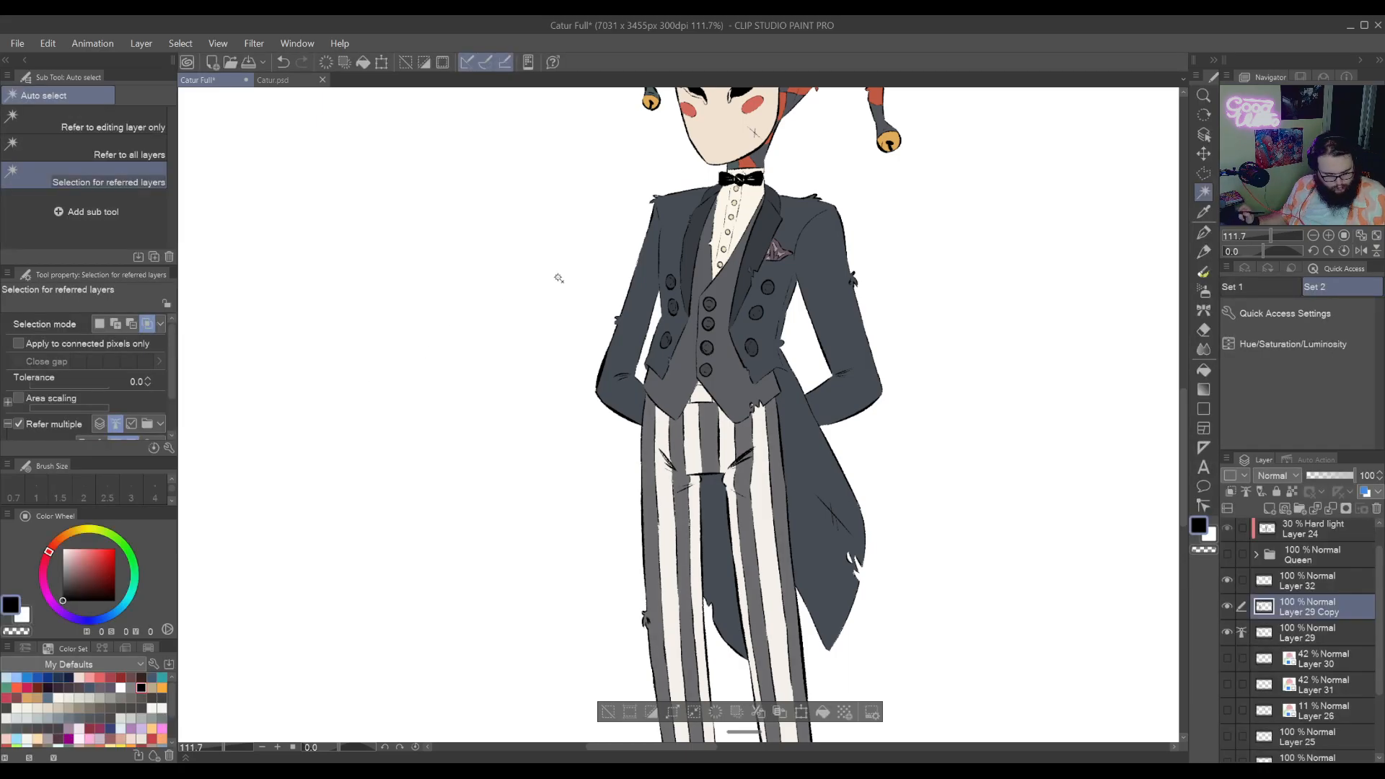
{"action": "key", "text": "ctrl+d"}
Outline the off-white patch above the waistband between the waistcoat points with the Polyline tool and narrow the selection to its fill
{"action": "scroll", "coordinate": [934, 271], "scroll_direction": "down", "scroll_amount": 5}
{"action": "scroll", "coordinate": [942, 683], "scroll_direction": "up", "scroll_amount": 8}
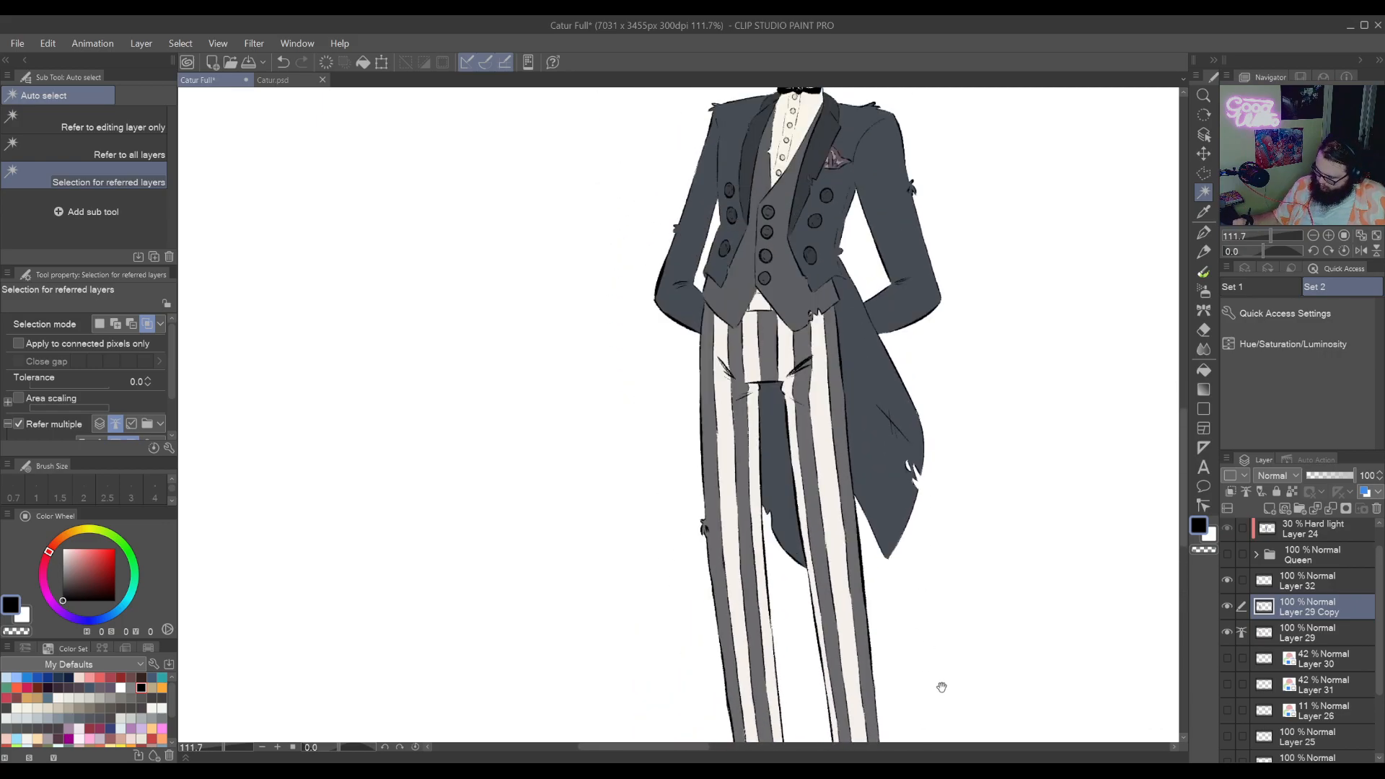
{"action": "left_click_drag", "start_coordinate": [810, 590], "coordinate": [559, 607]}
{"action": "left_click_drag", "start_coordinate": [595, 592], "coordinate": [876, 697]}
{"action": "left_click_drag", "start_coordinate": [763, 606], "coordinate": [851, 607]}
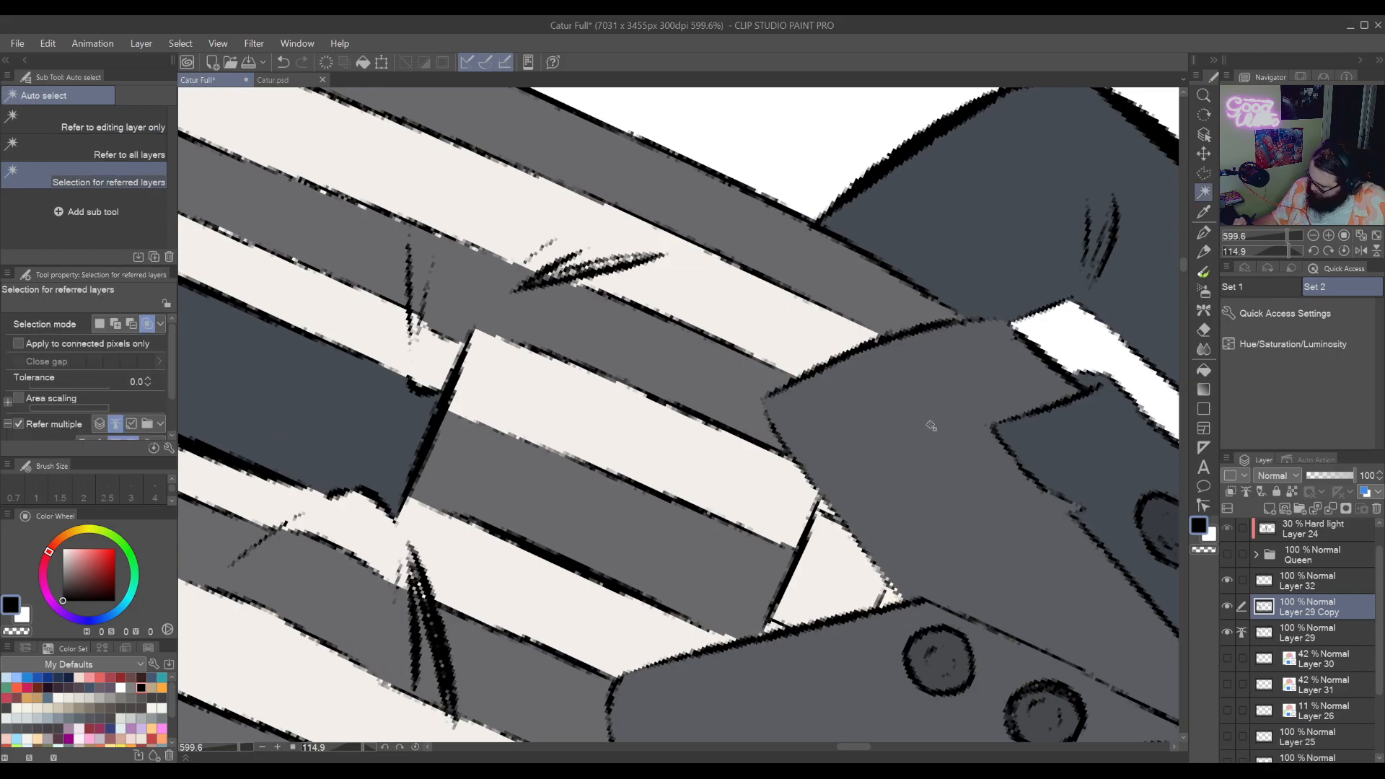
{"action": "left_click", "coordinate": [1203, 173]}
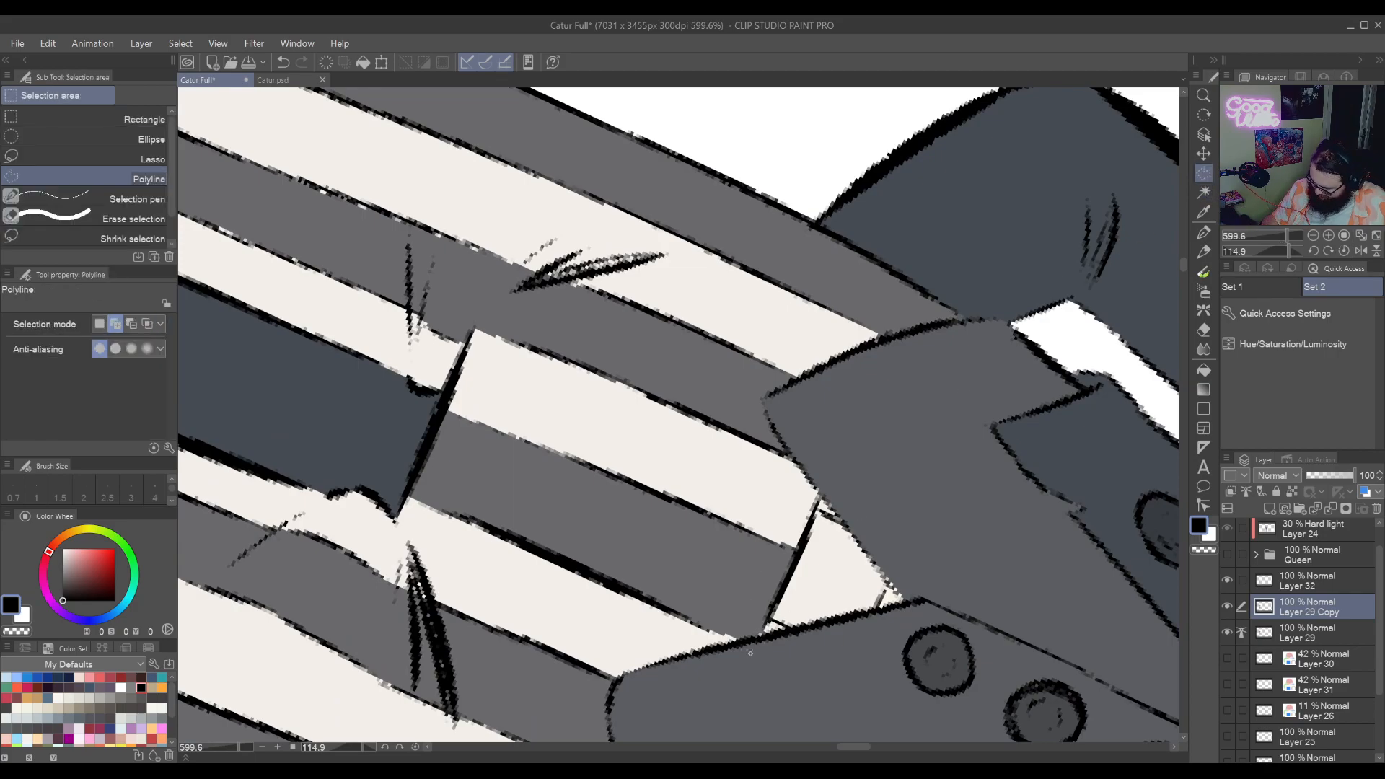
{"action": "left_click", "coordinate": [773, 608]}
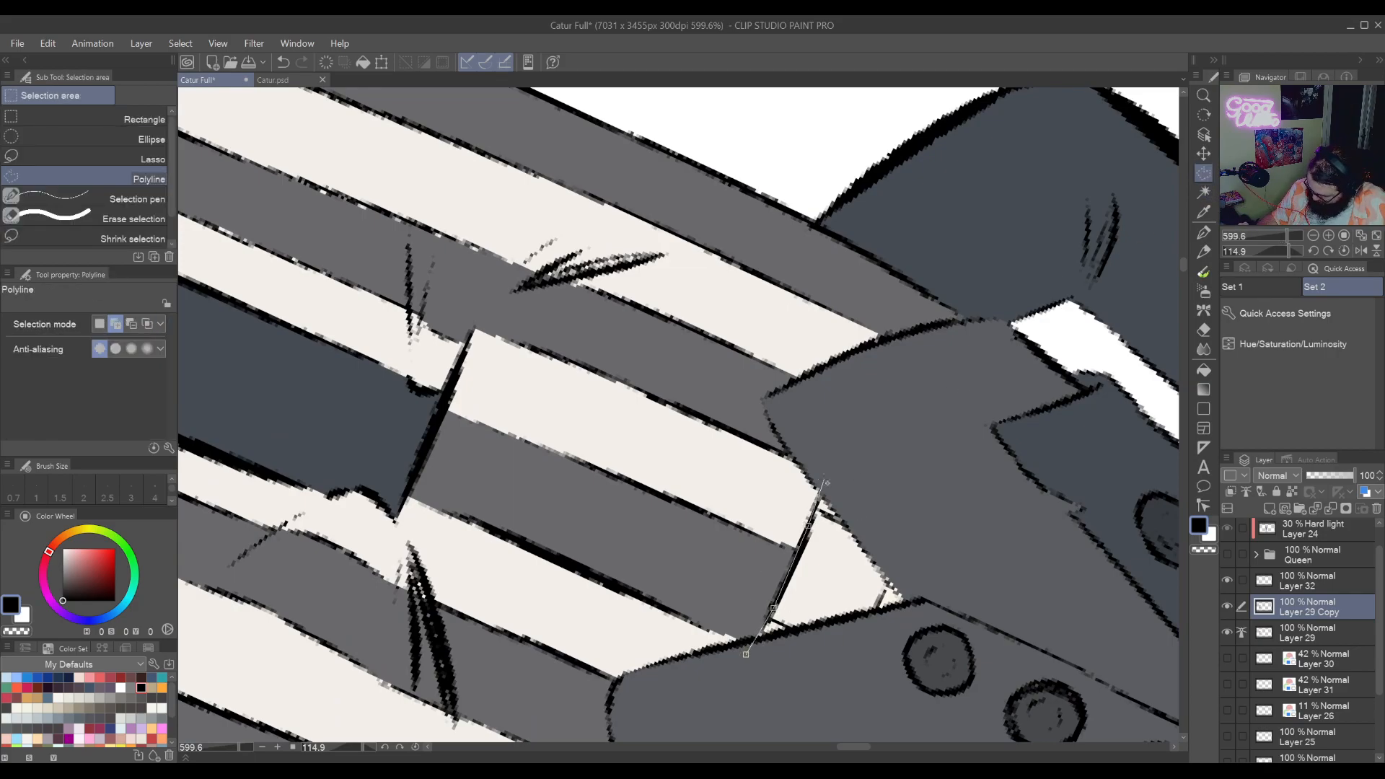
{"action": "left_click", "coordinate": [833, 464]}
{"action": "left_click", "coordinate": [906, 533]}
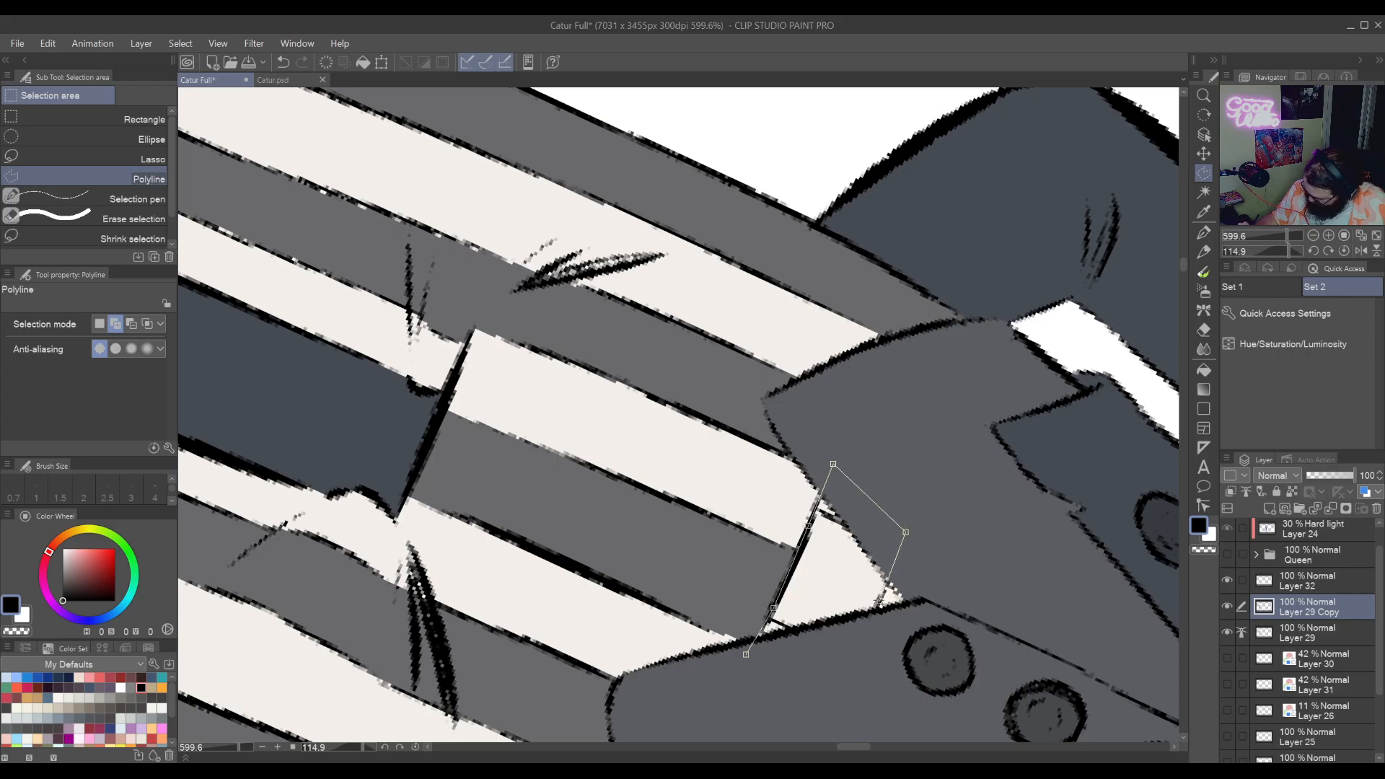
{"action": "left_click", "coordinate": [826, 678]}
{"action": "left_click", "coordinate": [747, 654]}
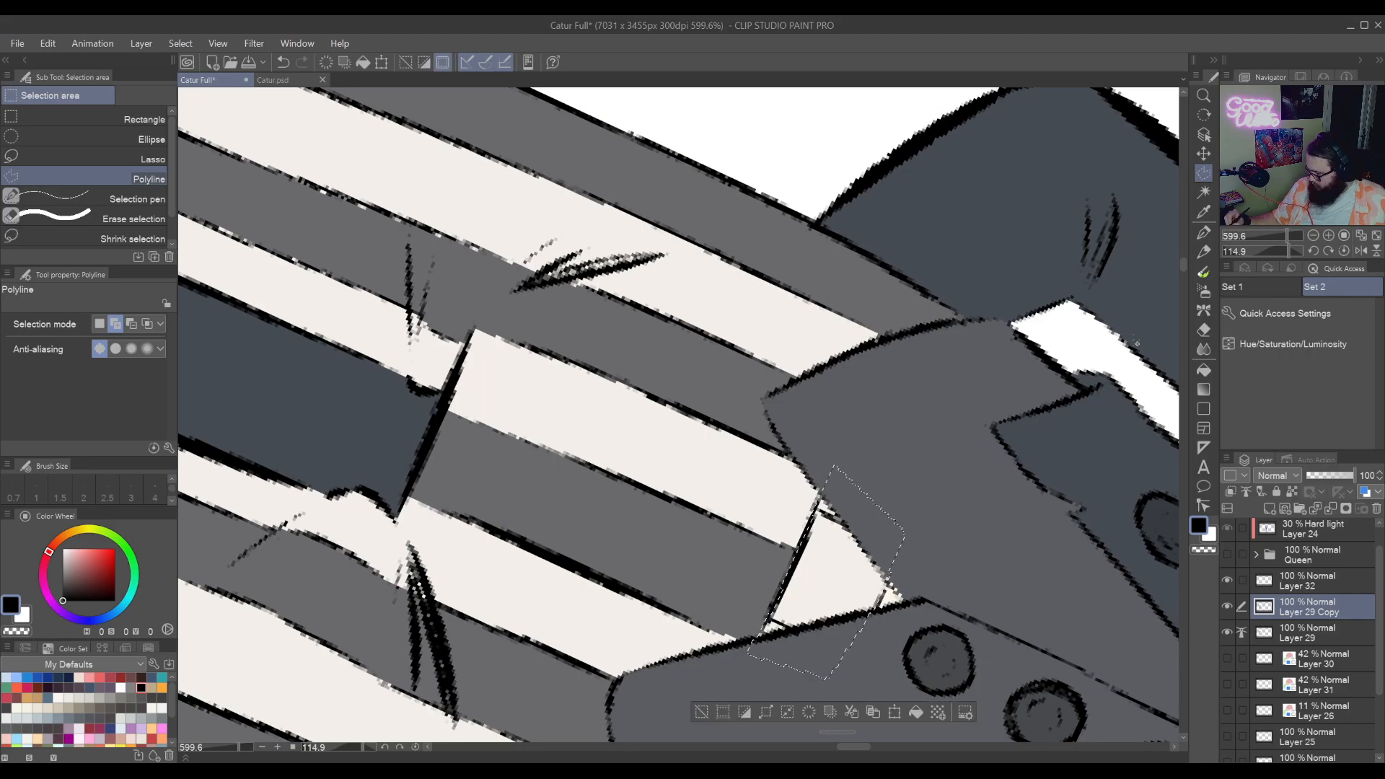
{"action": "left_click", "coordinate": [1204, 192]}
{"action": "left_click", "coordinate": [836, 562]}
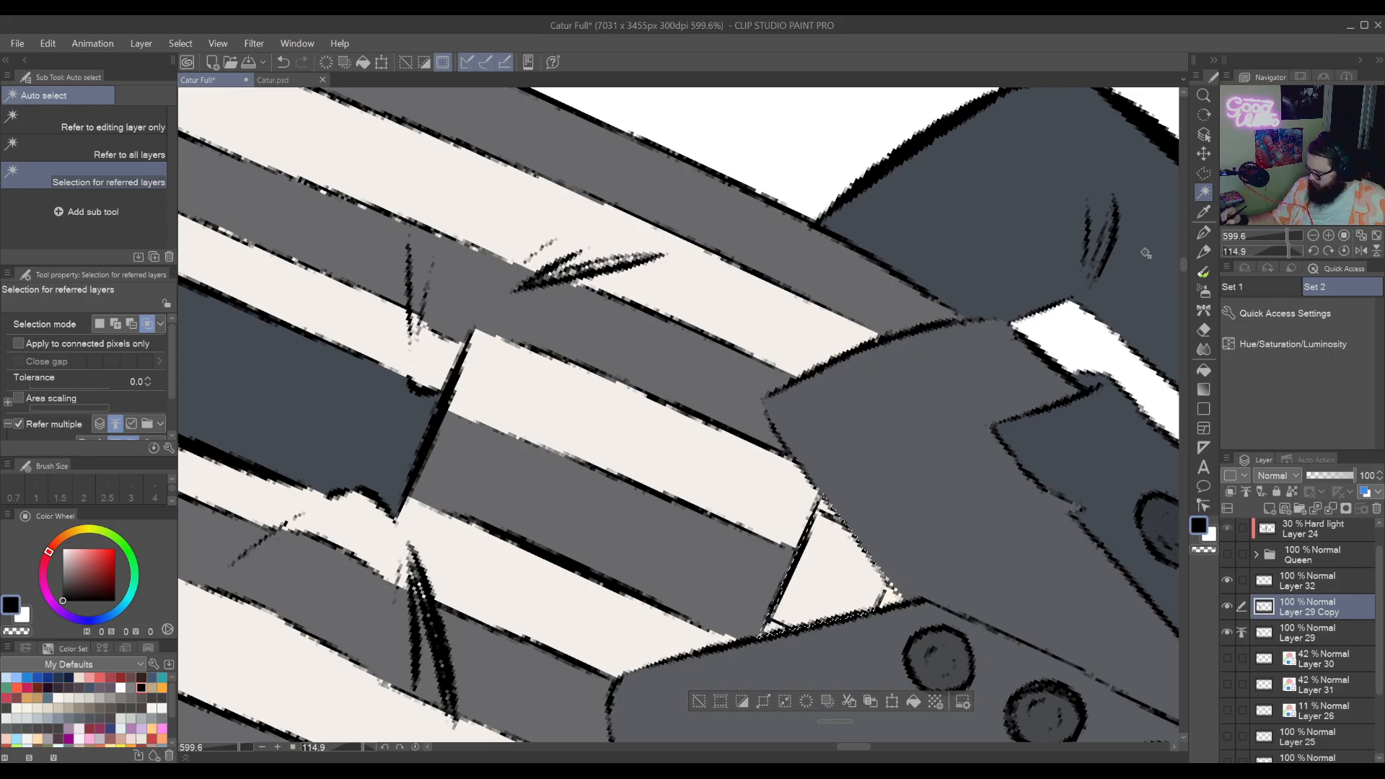
Add a Polyline area around the small leftover corner of the waistband patch and limit the selection to the off-white fill with Auto select
{"action": "left_click", "coordinate": [1203, 173]}
{"action": "left_click", "coordinate": [824, 658]}
{"action": "left_click", "coordinate": [916, 502]}
{"action": "left_click", "coordinate": [952, 594]}
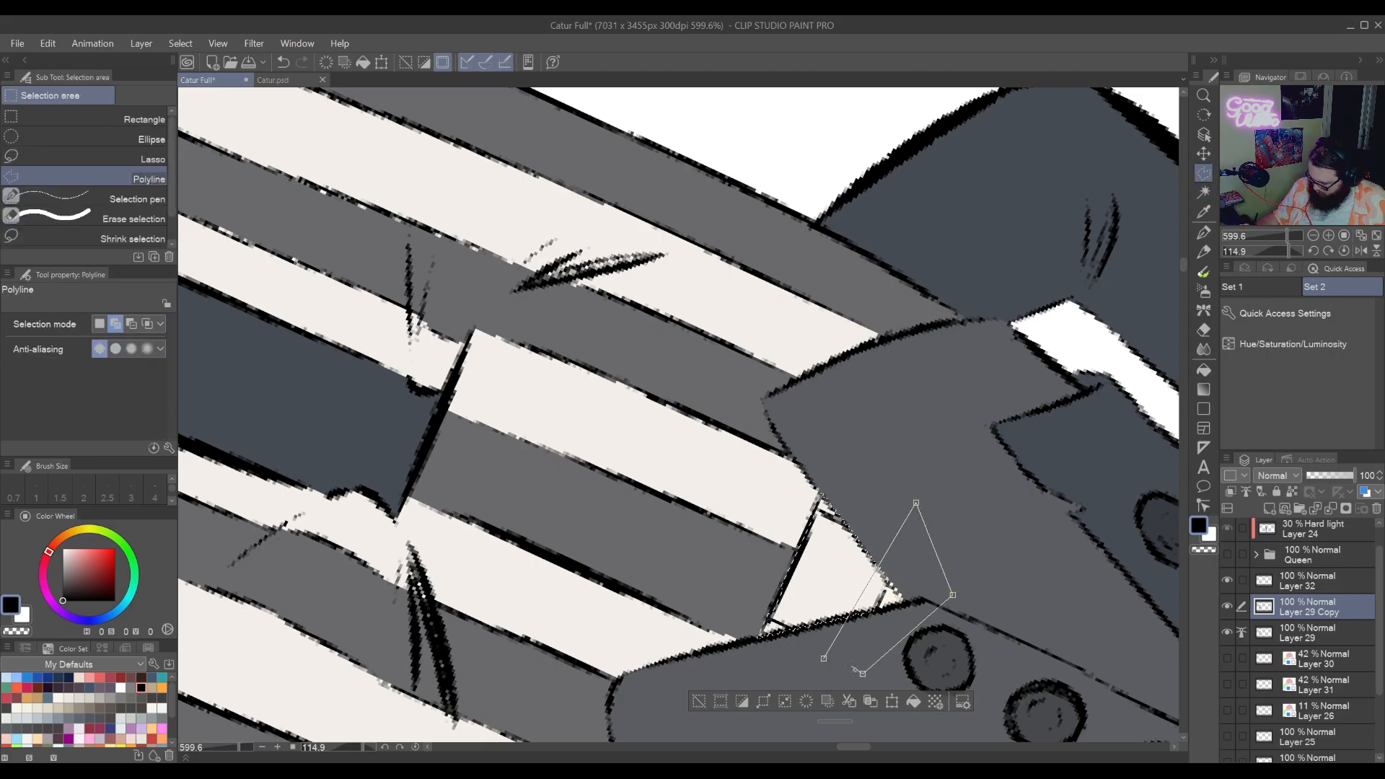
{"action": "double_click", "coordinate": [857, 671]}
{"action": "left_click", "coordinate": [1203, 154]}
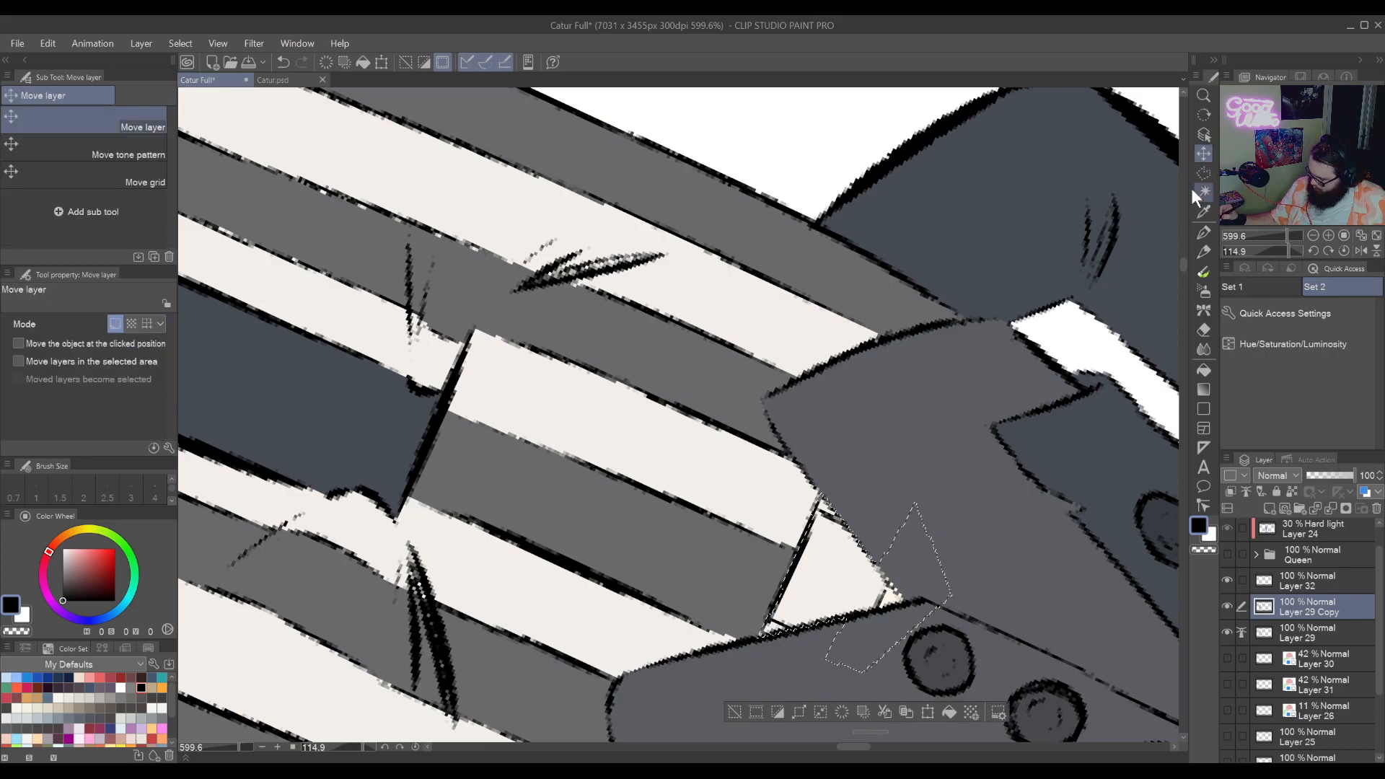
{"action": "left_click", "coordinate": [1203, 192]}
{"action": "left_click", "coordinate": [829, 548]}
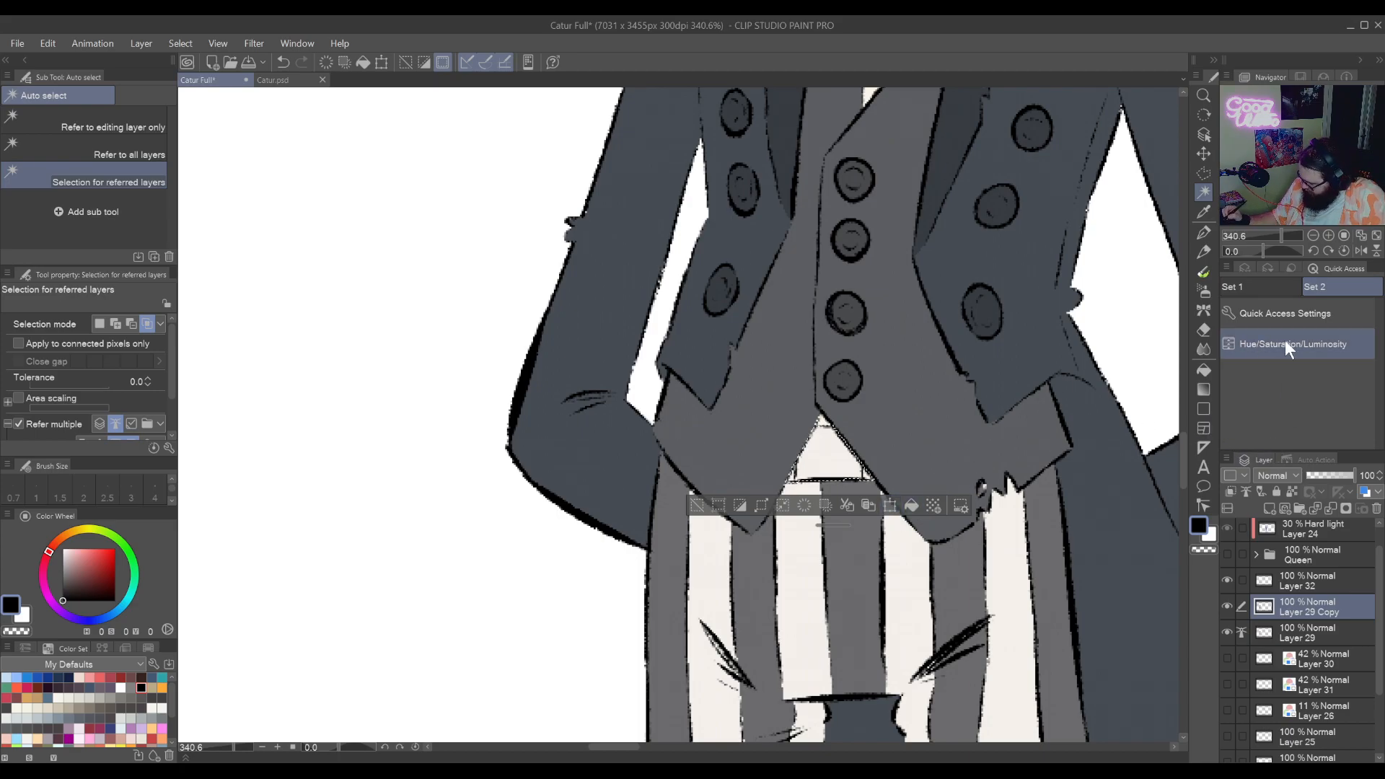
Recolour the selected waistband patch brown using Hue/Saturation/Luminosity and clear the selection
{"action": "left_click", "coordinate": [1270, 344]}
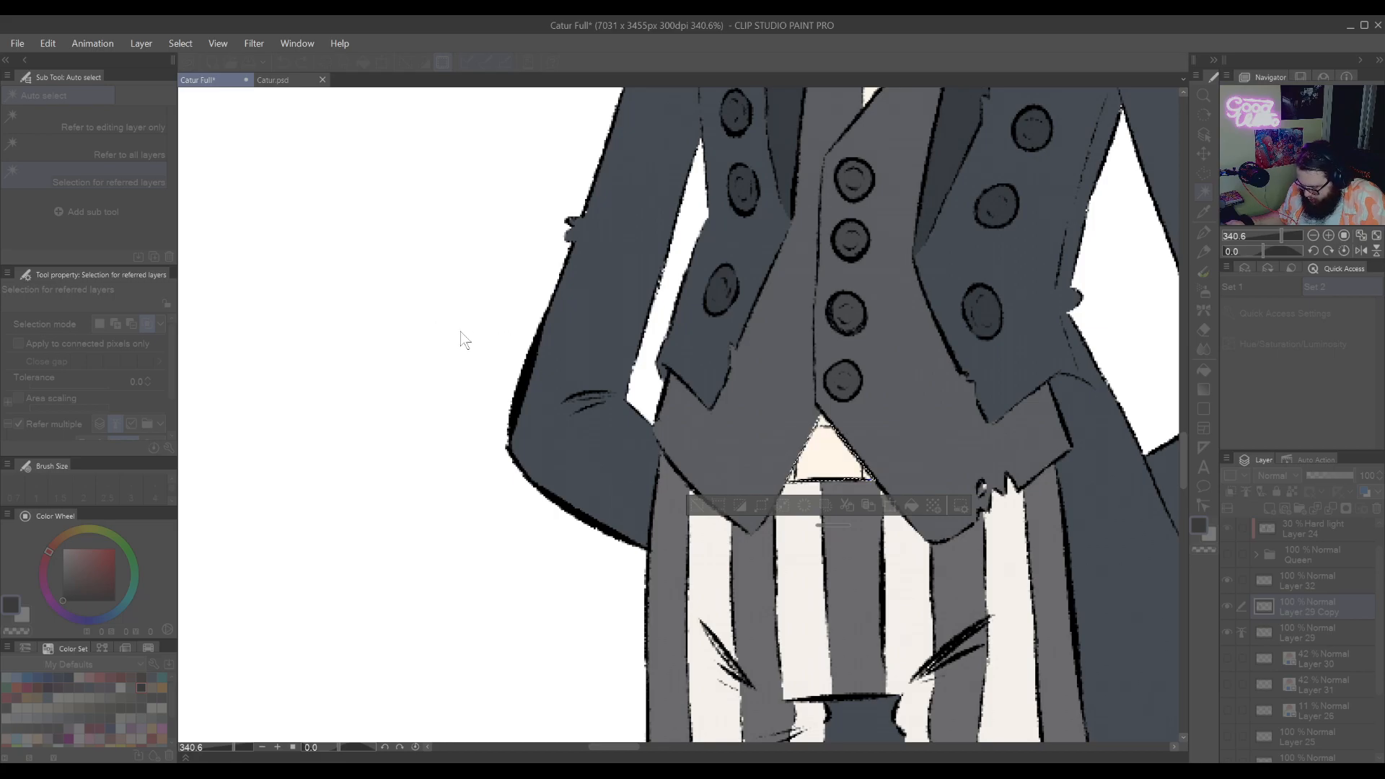
{"action": "left_click", "coordinate": [332, 372]}
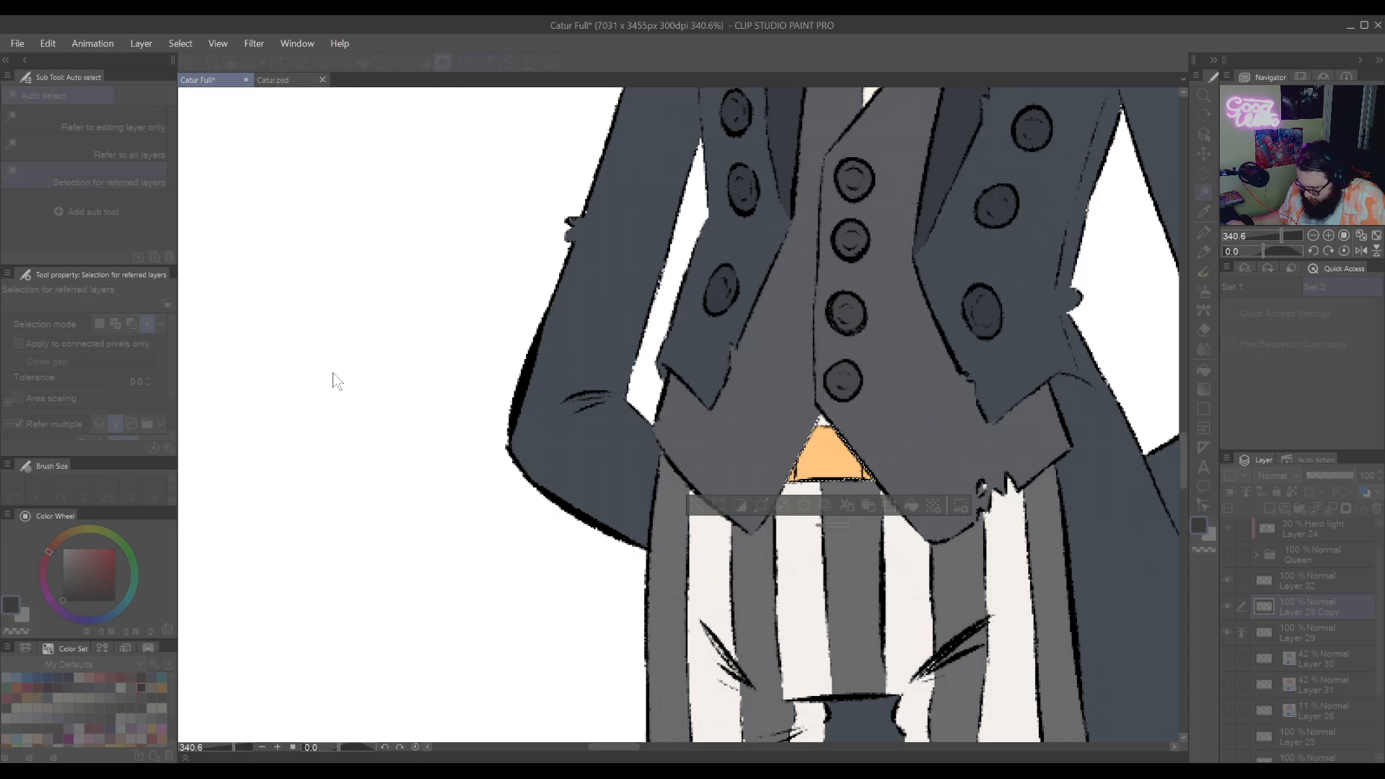
{"action": "mouse_move", "coordinate": [387, 300]}
{"action": "left_mouse_down"}
{"action": "mouse_move", "coordinate": [402, 301]}
{"action": "mouse_move", "coordinate": [363, 293]}
{"action": "left_mouse_up"}
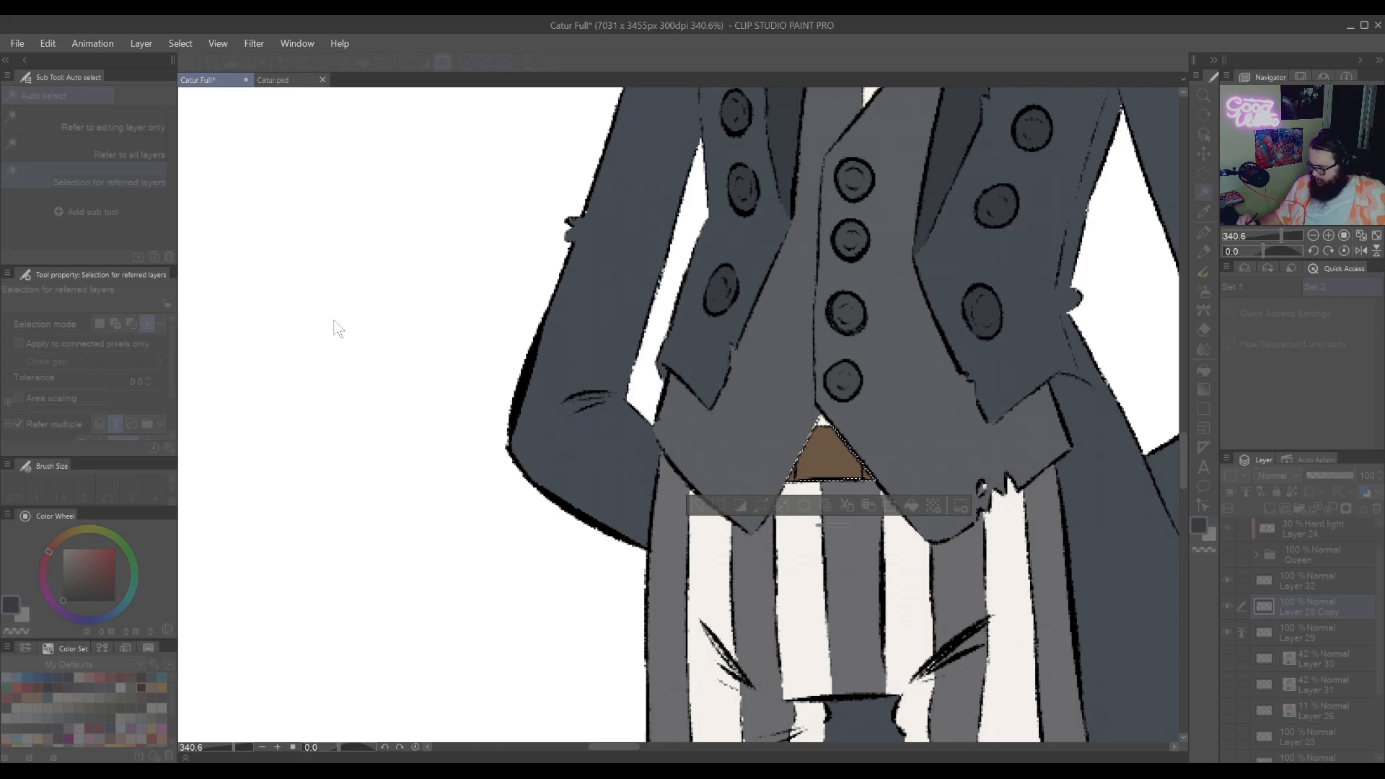
{"action": "key", "text": "ctrl+d"}
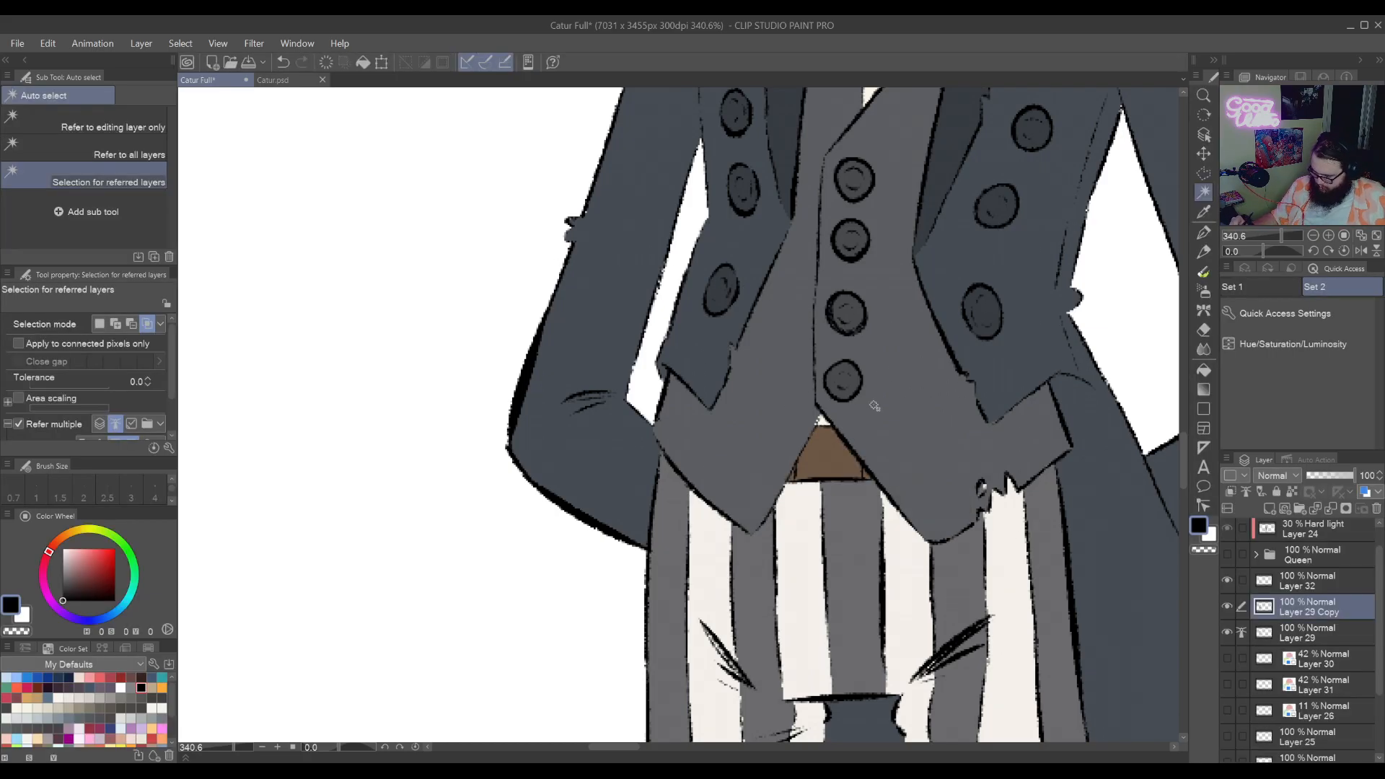
Outline the central part of the brown waistband patch, between its two short vertical lines, with the Polyline tool
{"action": "left_click_drag", "start_coordinate": [840, 458], "coordinate": [913, 508]}
{"action": "scroll", "coordinate": [913, 509], "scroll_direction": "up", "scroll_amount": 5}
{"action": "key", "text": "m"}
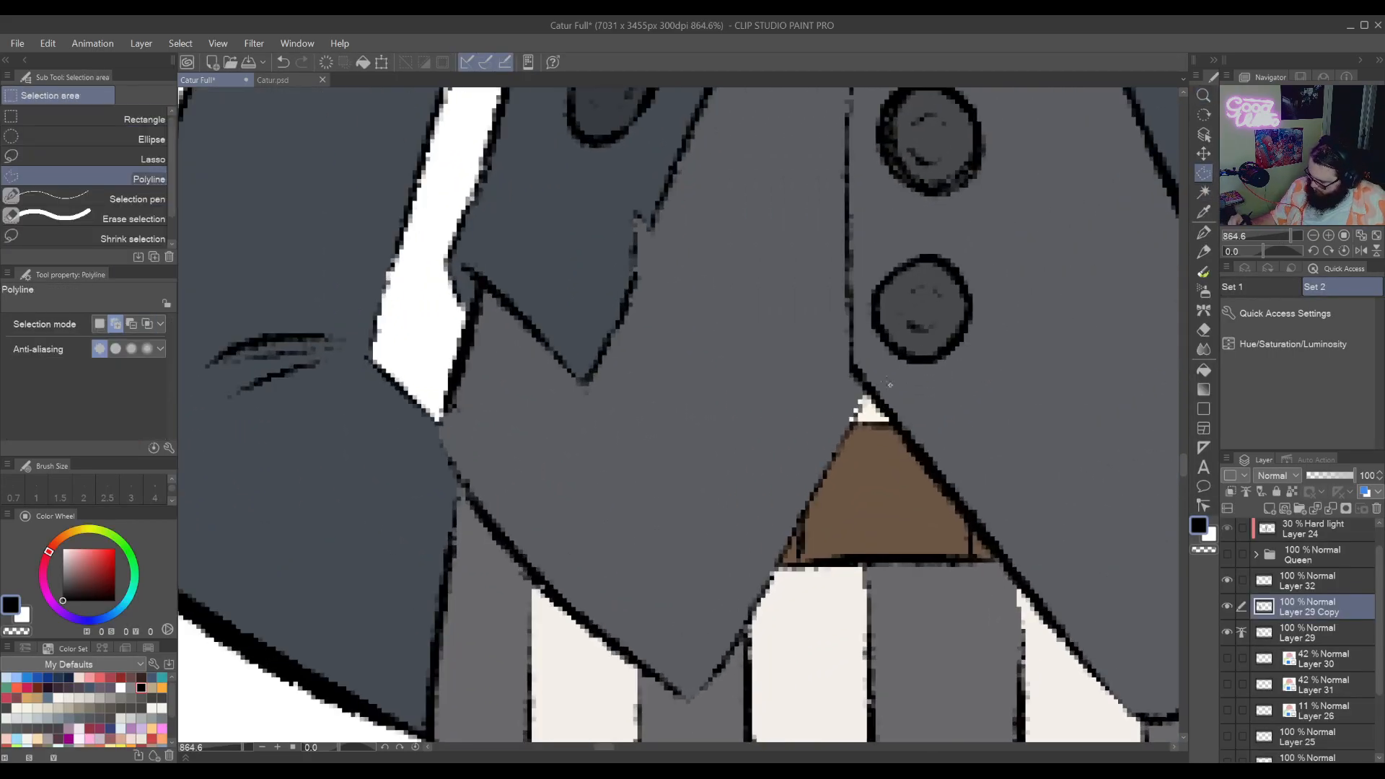
{"action": "left_click", "coordinate": [806, 441]}
{"action": "left_click", "coordinate": [799, 567]}
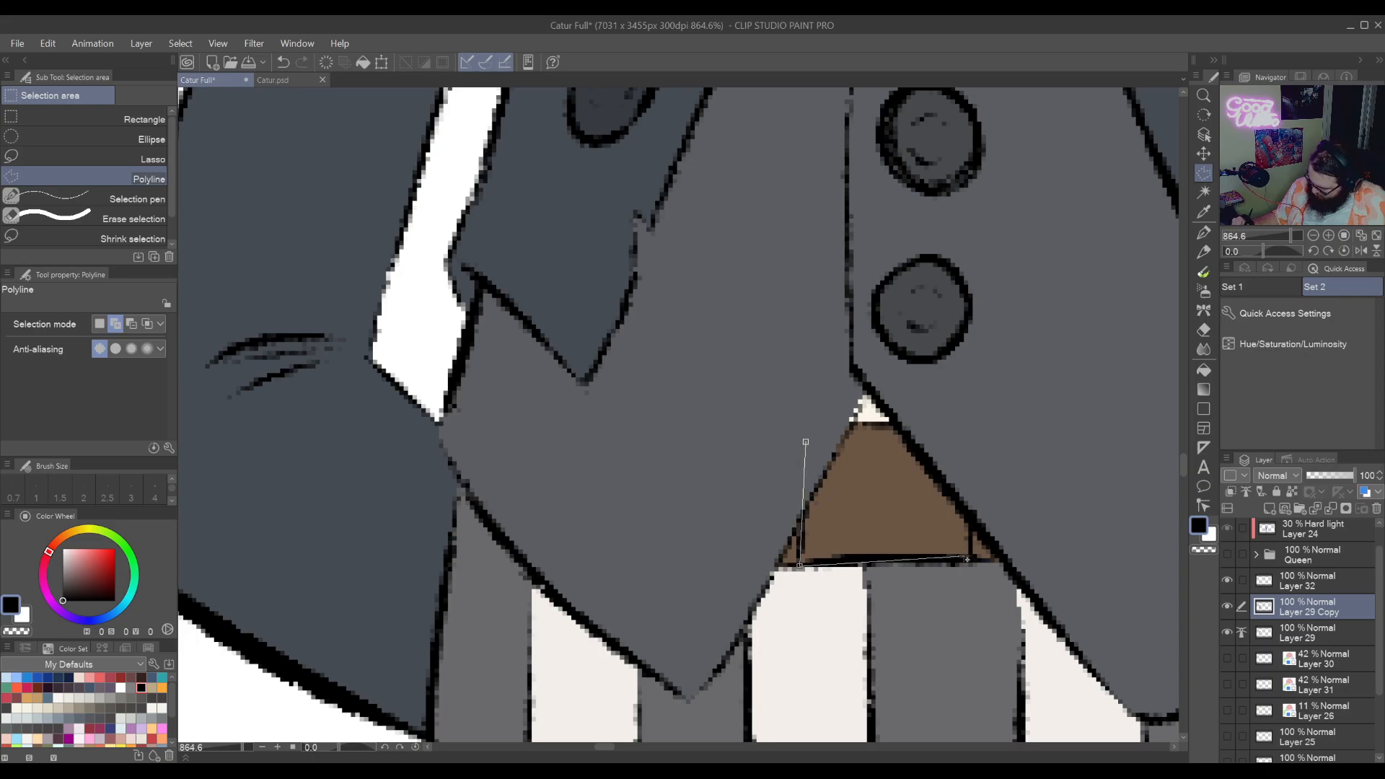
{"action": "left_click", "coordinate": [971, 560]}
{"action": "left_click", "coordinate": [971, 480]}
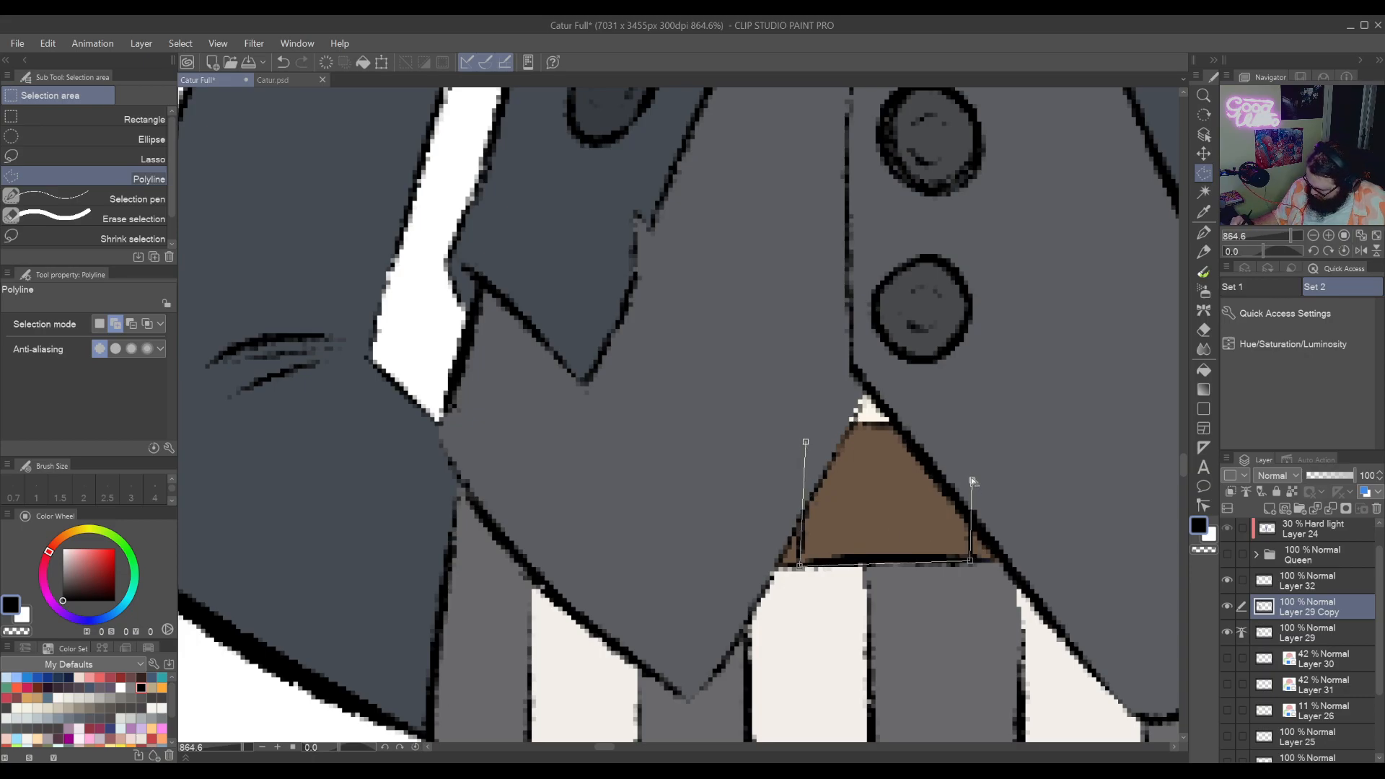
{"action": "left_click", "coordinate": [961, 352]}
{"action": "left_click", "coordinate": [778, 356]}
{"action": "left_click", "coordinate": [805, 441]}
{"action": "scroll", "coordinate": [804, 444], "scroll_direction": "down", "scroll_amount": 5}
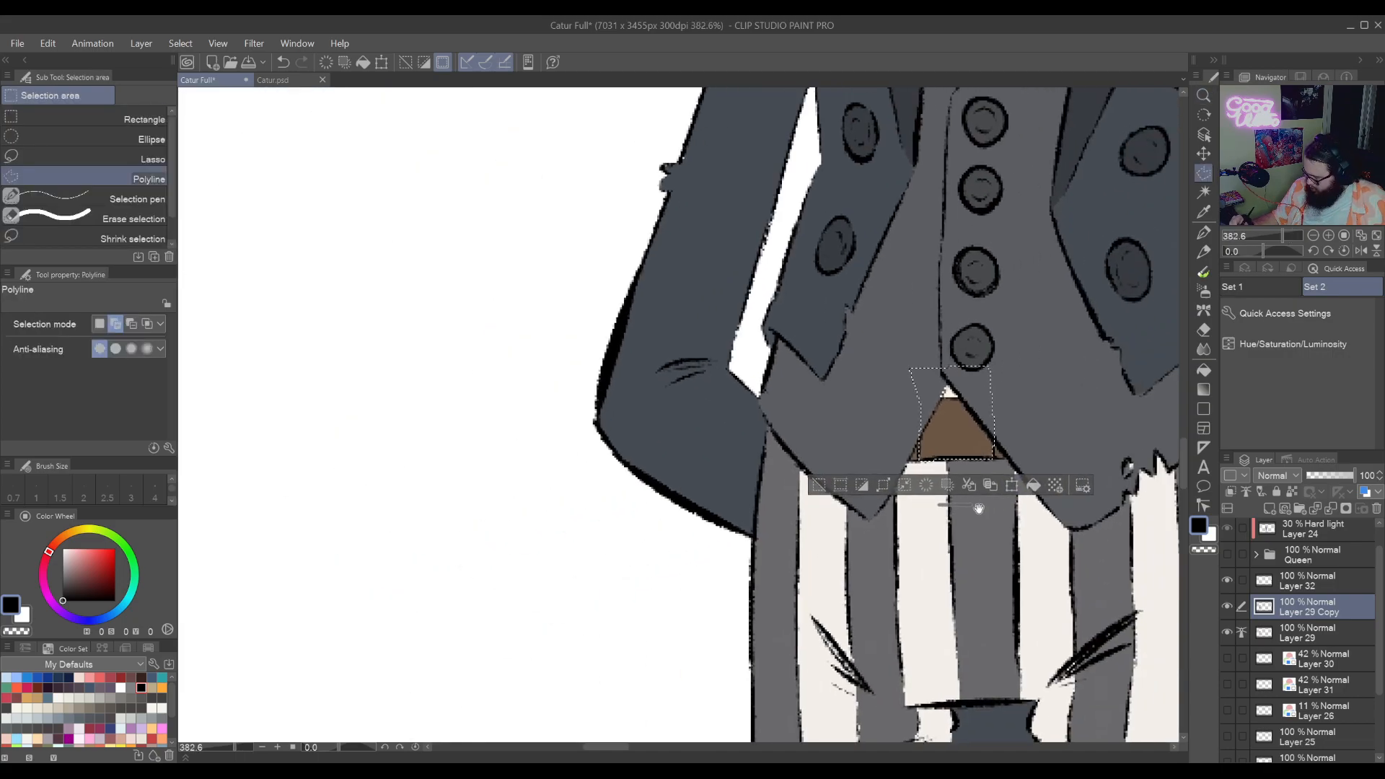
{"action": "left_click", "coordinate": [1265, 344]}
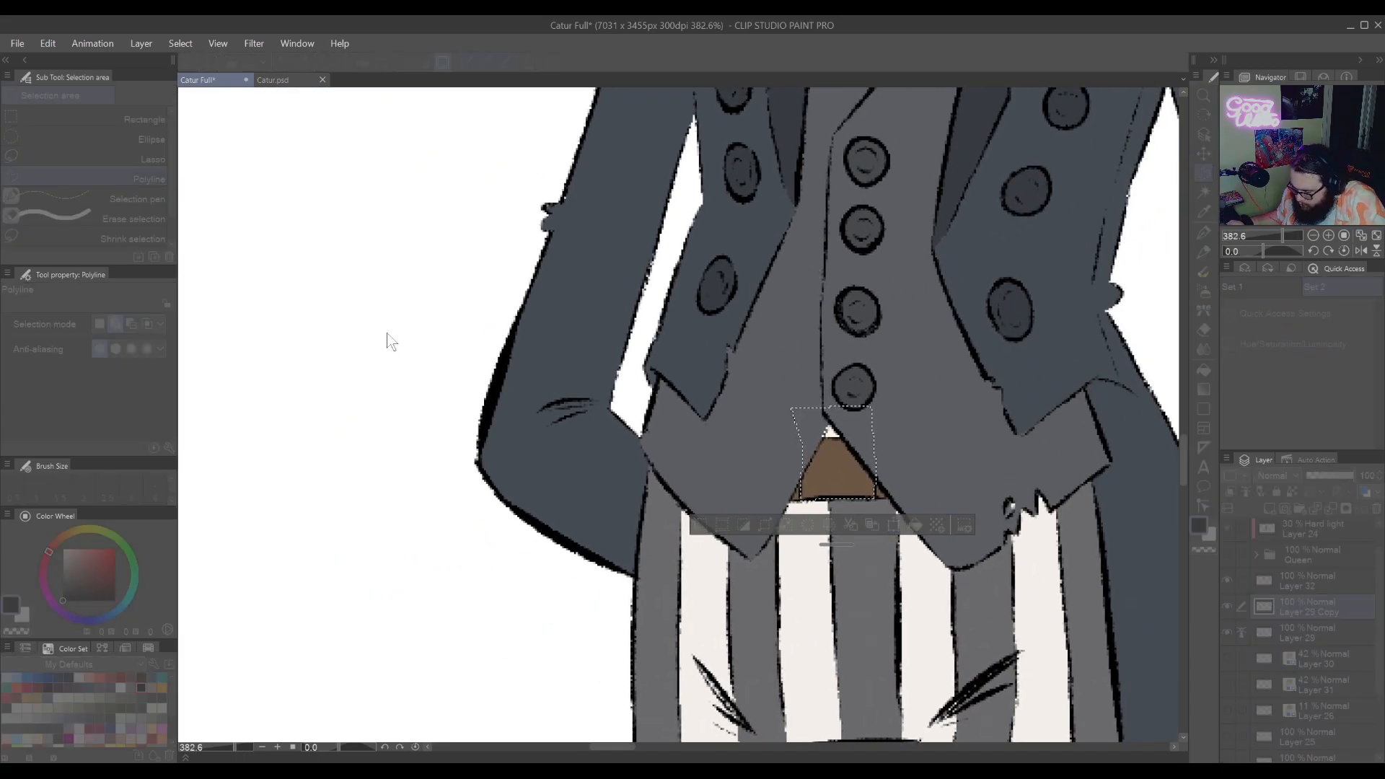
{"action": "left_click_drag", "start_coordinate": [387, 292], "coordinate": [396, 292]}
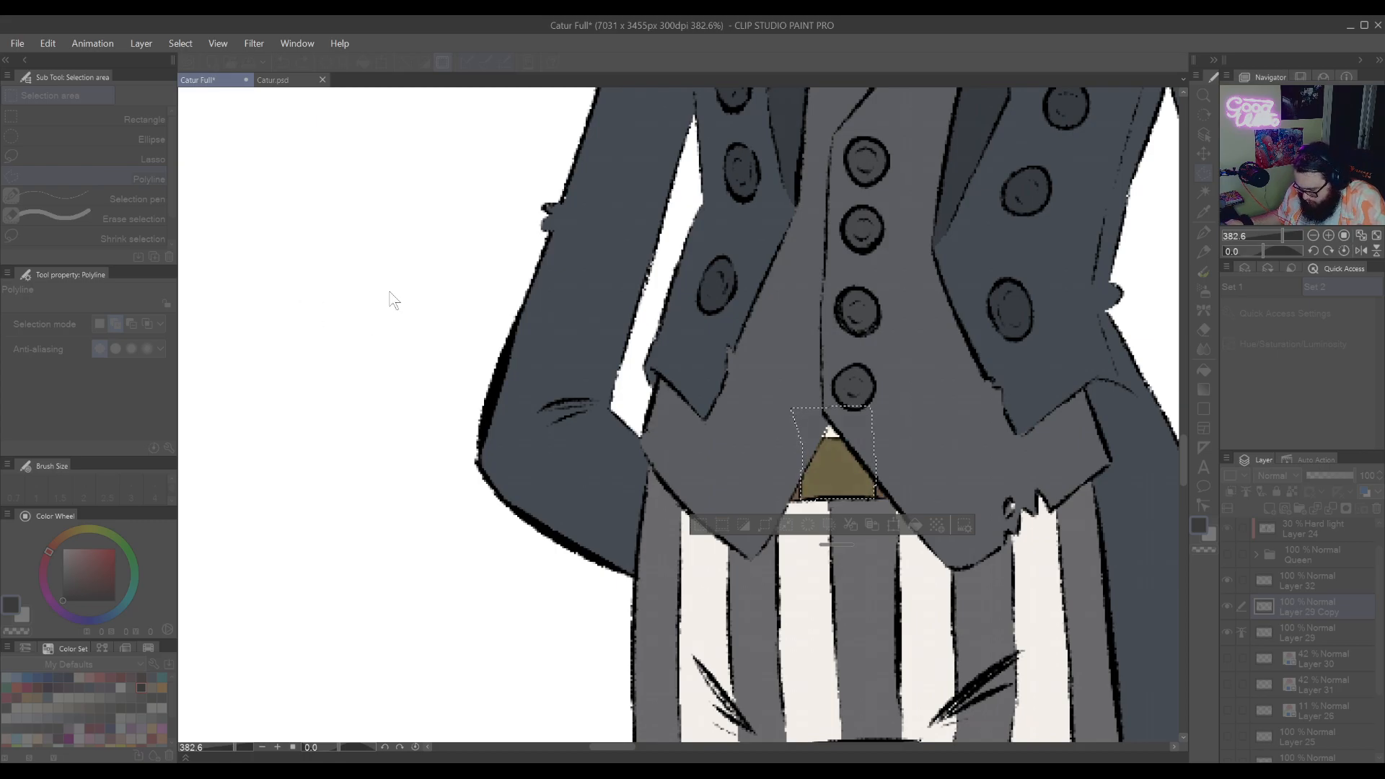
{"action": "left_click_drag", "start_coordinate": [437, 368], "coordinate": [449, 370]}
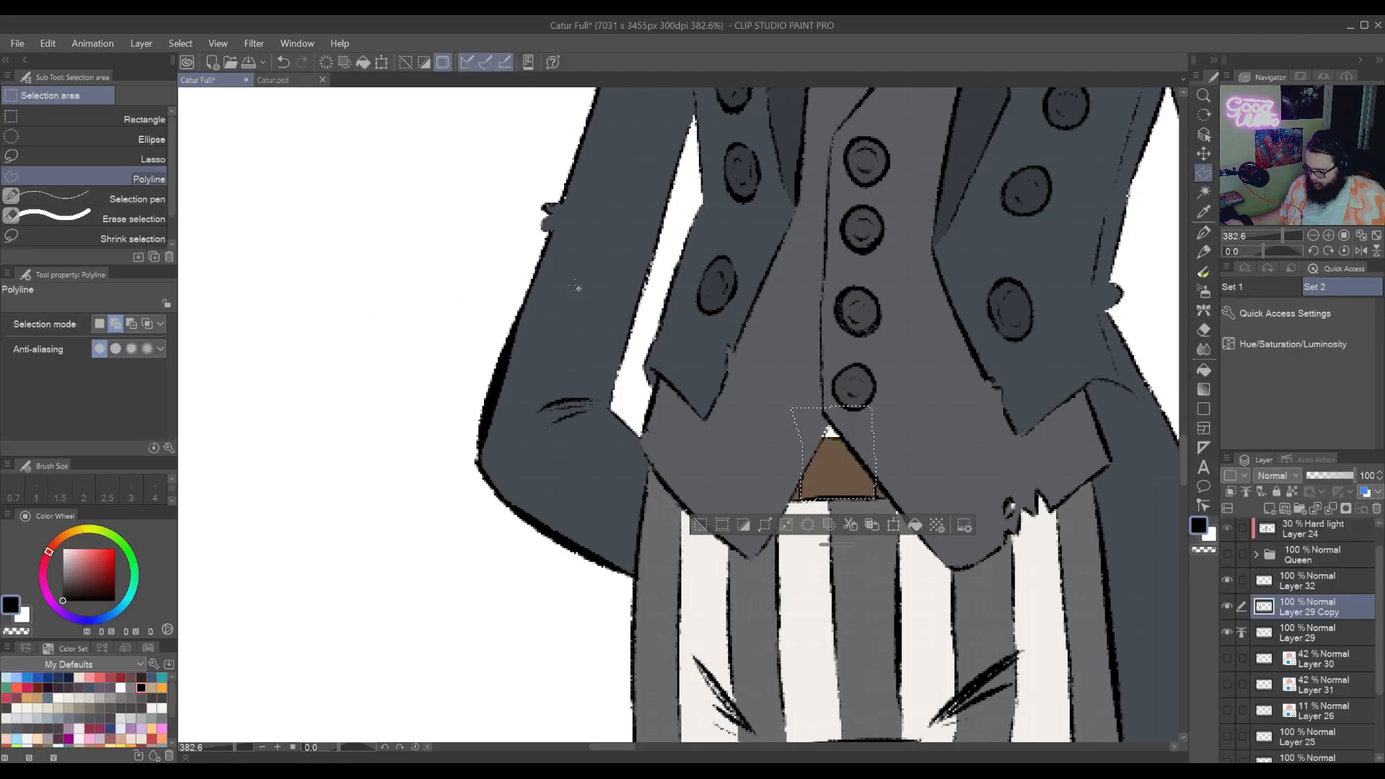
{"action": "left_click", "coordinate": [570, 286]}
Narrow the selection to the brown fill with Auto select, recolour it light beige using Hue/Saturation/Luminosity and clear the selection
{"action": "left_click", "coordinate": [1203, 192]}
{"action": "left_click", "coordinate": [836, 473]}
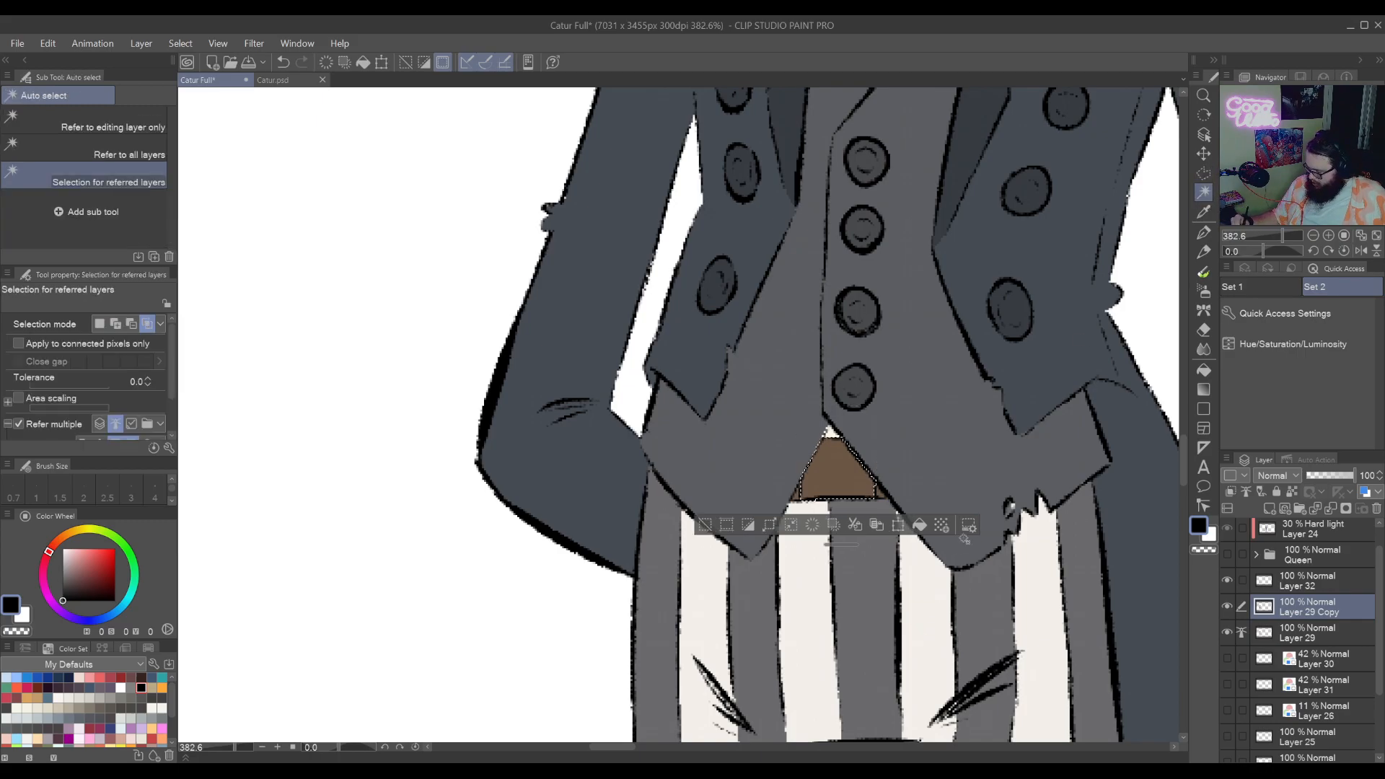
{"action": "left_click", "coordinate": [1325, 337]}
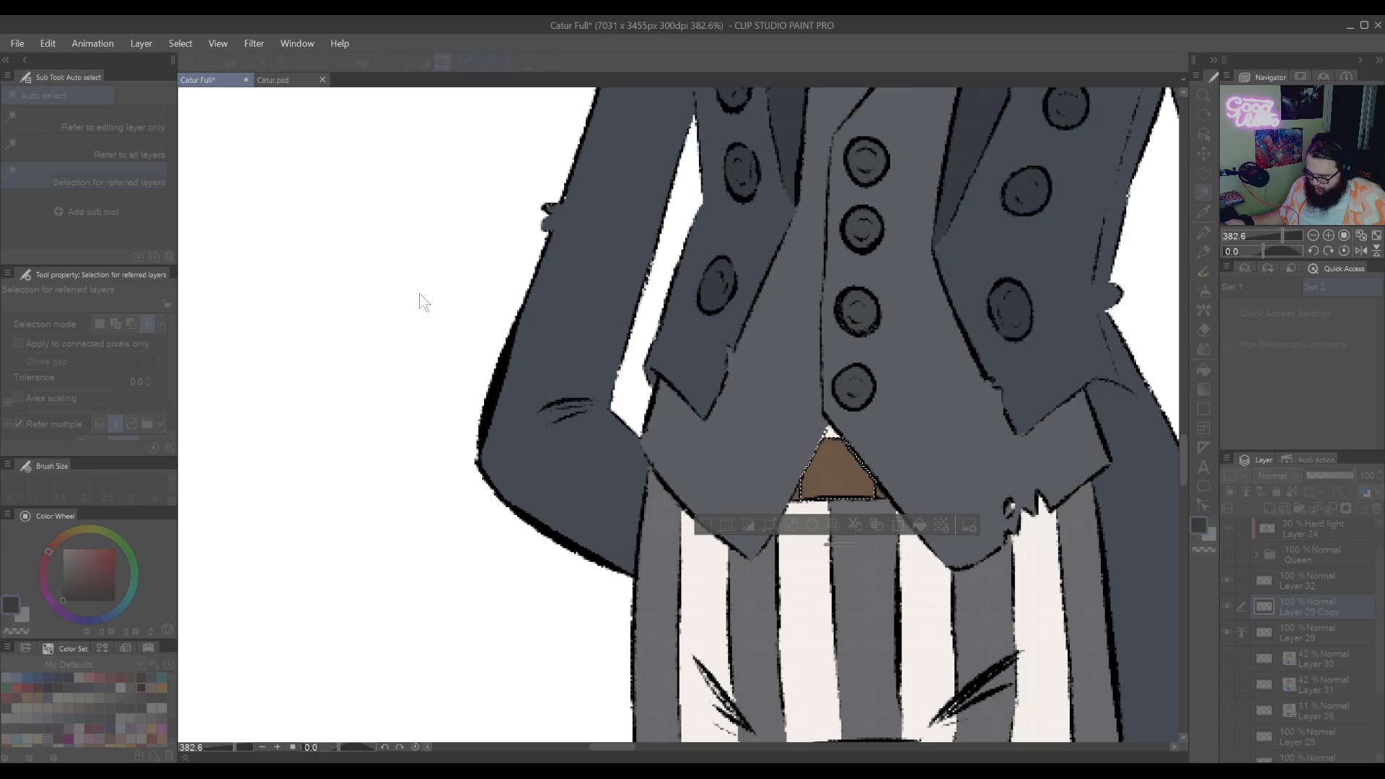
{"action": "left_click_drag", "start_coordinate": [393, 292], "coordinate": [397, 293]}
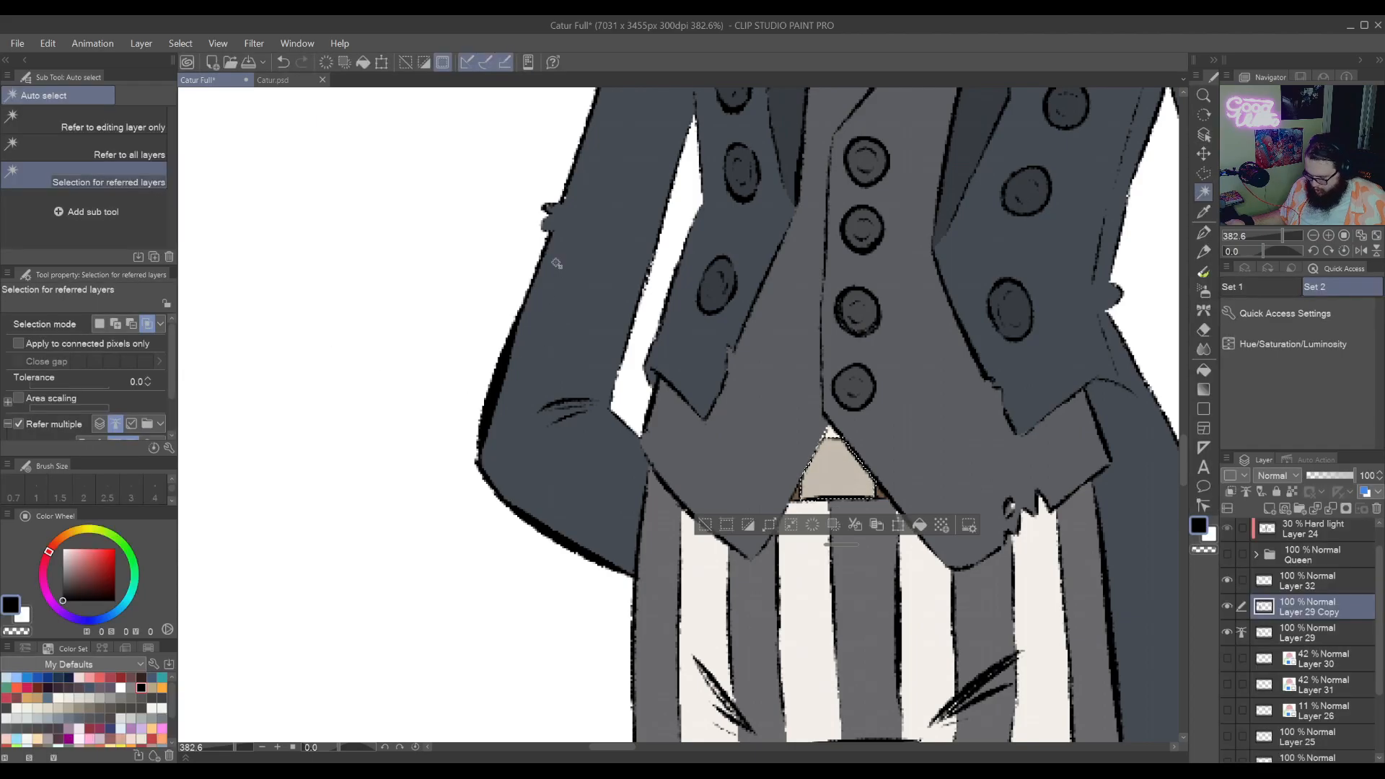
{"action": "key", "text": "ctrl+d"}
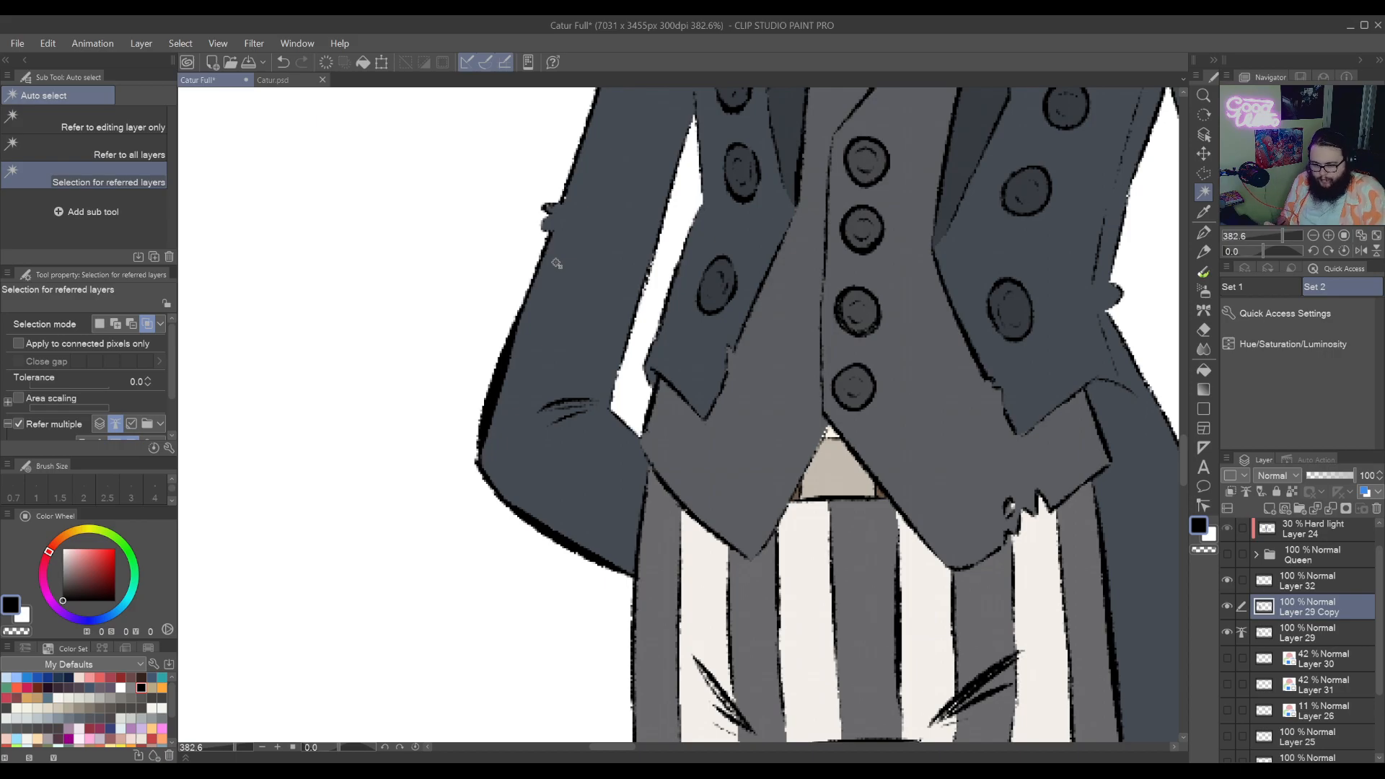
Select the pink fill of both shoes with Auto select
{"action": "scroll", "coordinate": [1003, 700], "scroll_direction": "down", "scroll_amount": 4}
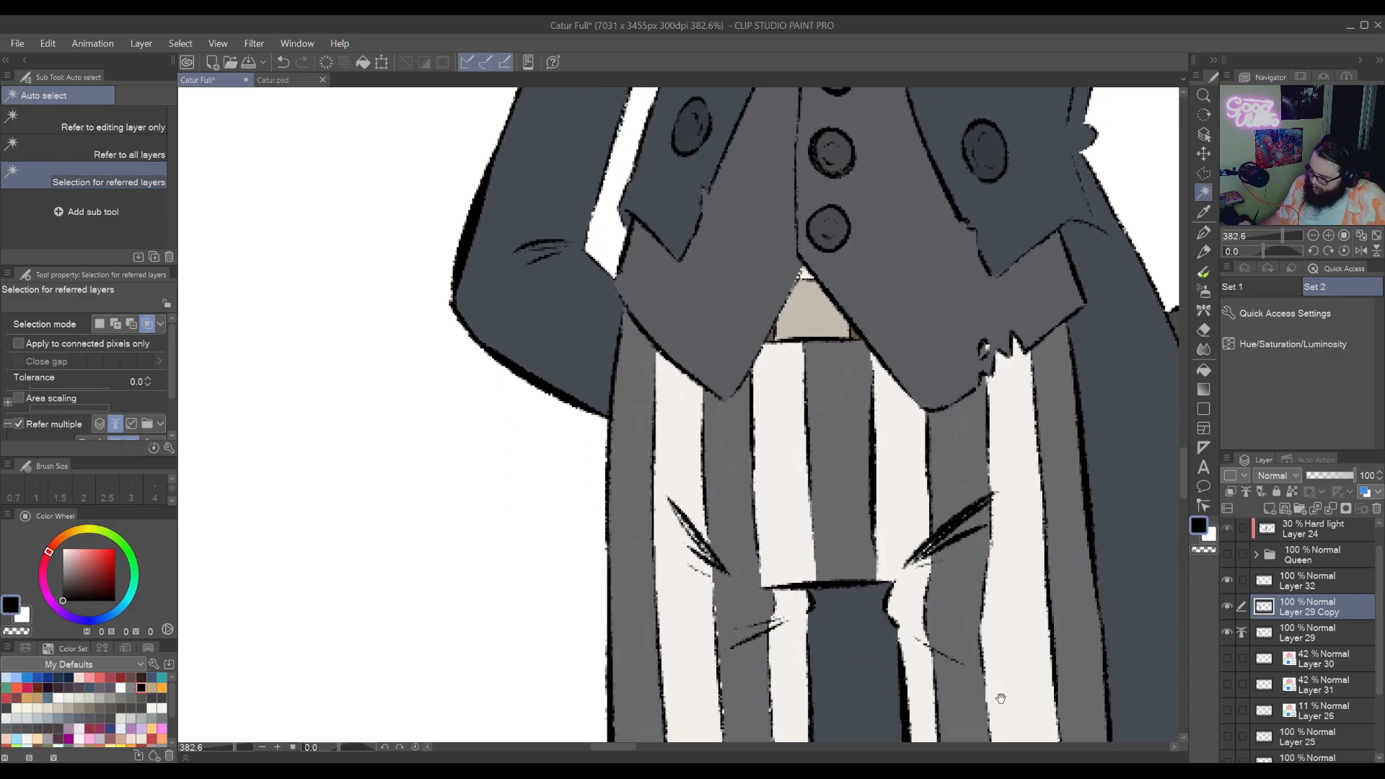
{"action": "scroll", "coordinate": [947, 701], "scroll_direction": "down", "scroll_amount": 8}
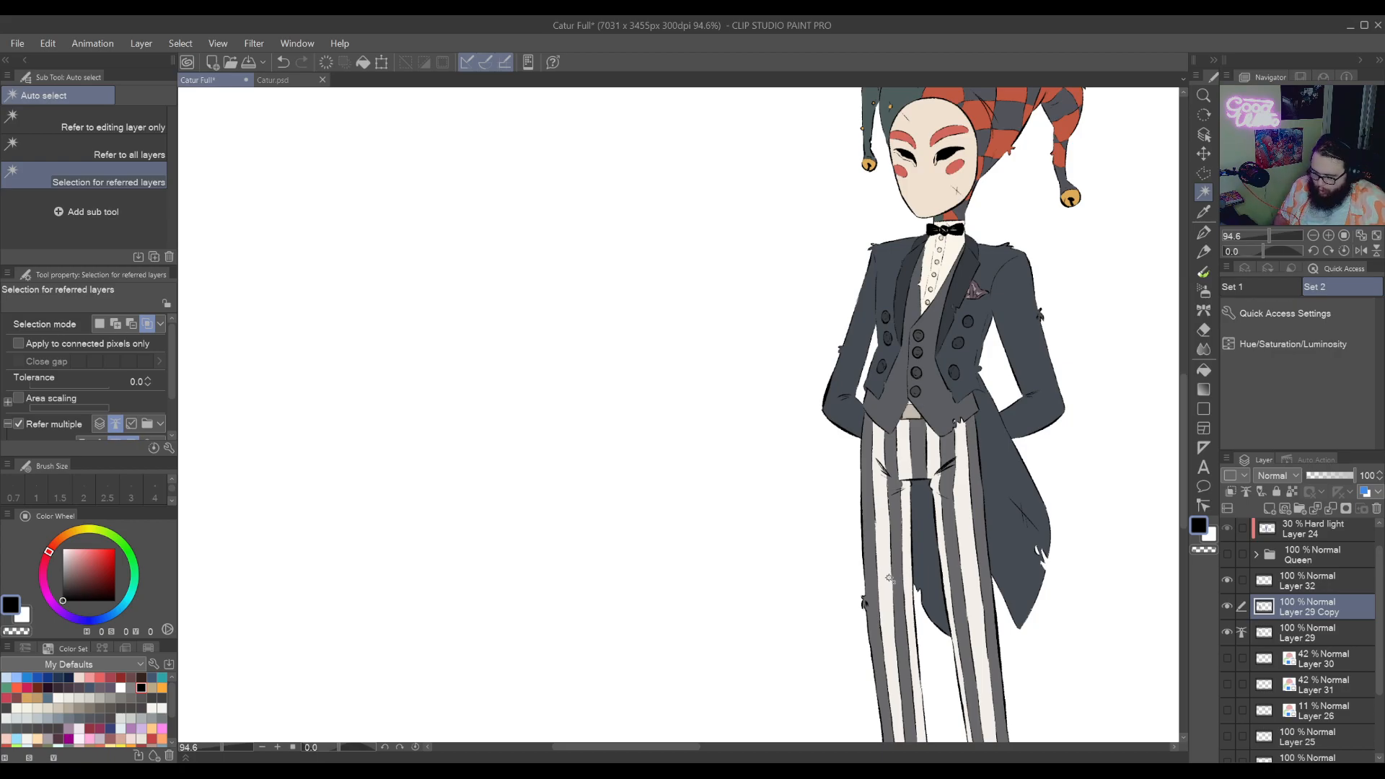
{"action": "scroll", "coordinate": [1015, 662], "scroll_direction": "down", "scroll_amount": 5}
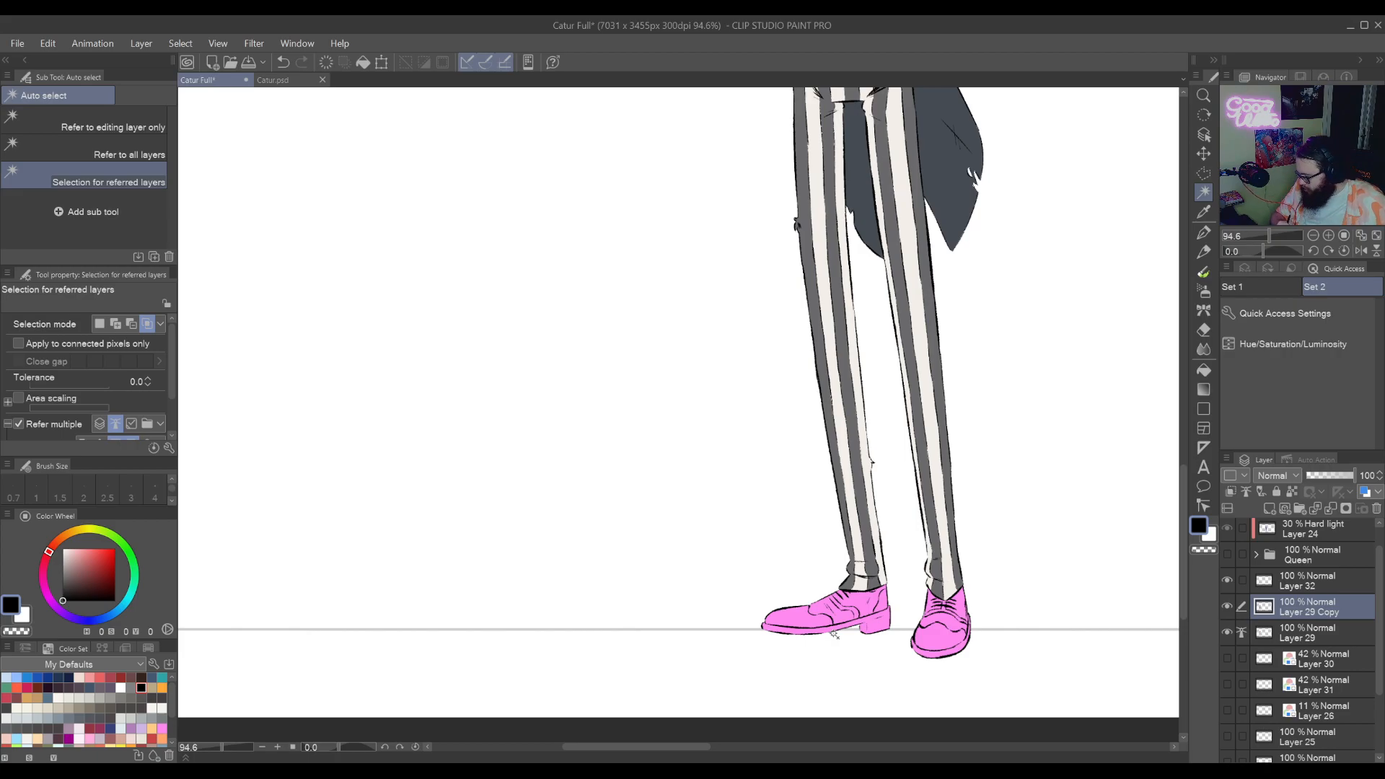
{"action": "left_click", "coordinate": [1203, 174]}
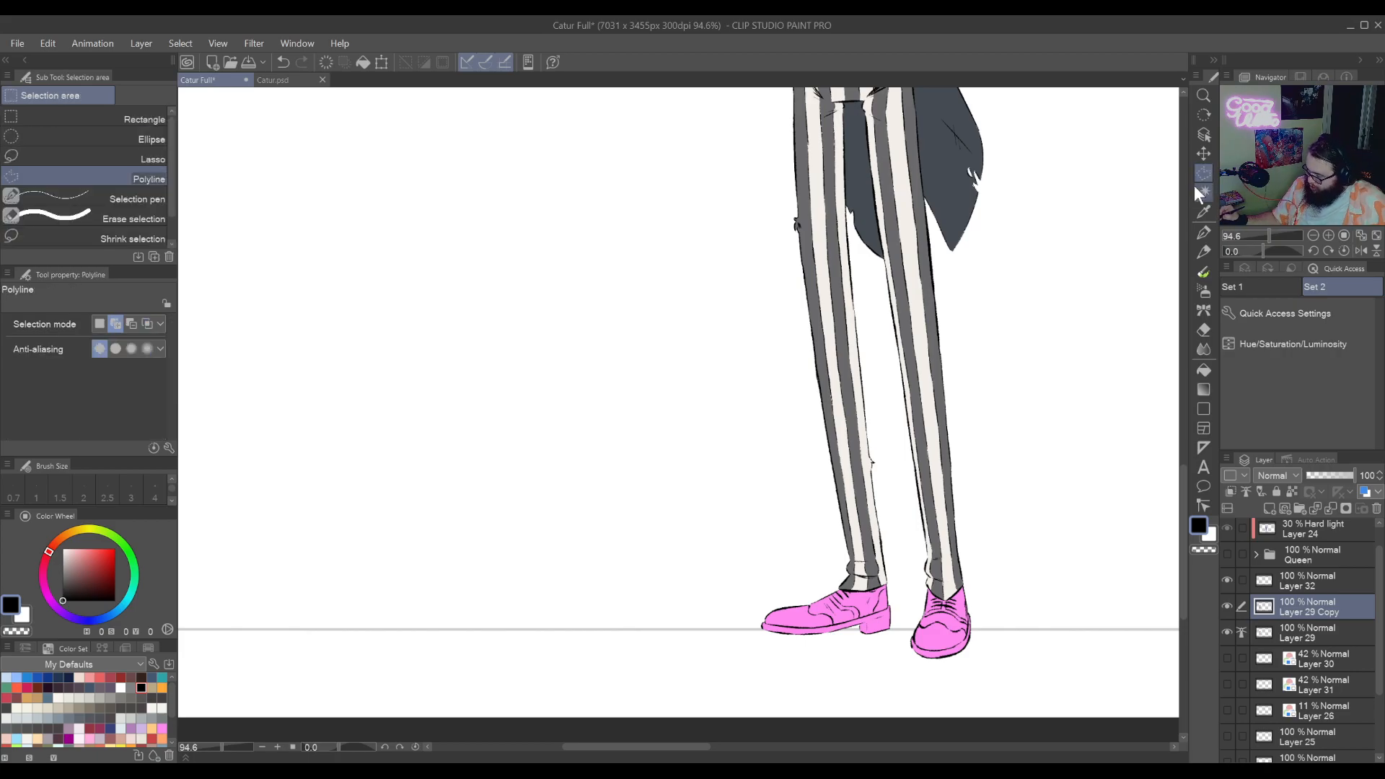
{"action": "left_click_drag", "start_coordinate": [1056, 479], "coordinate": [1020, 472]}
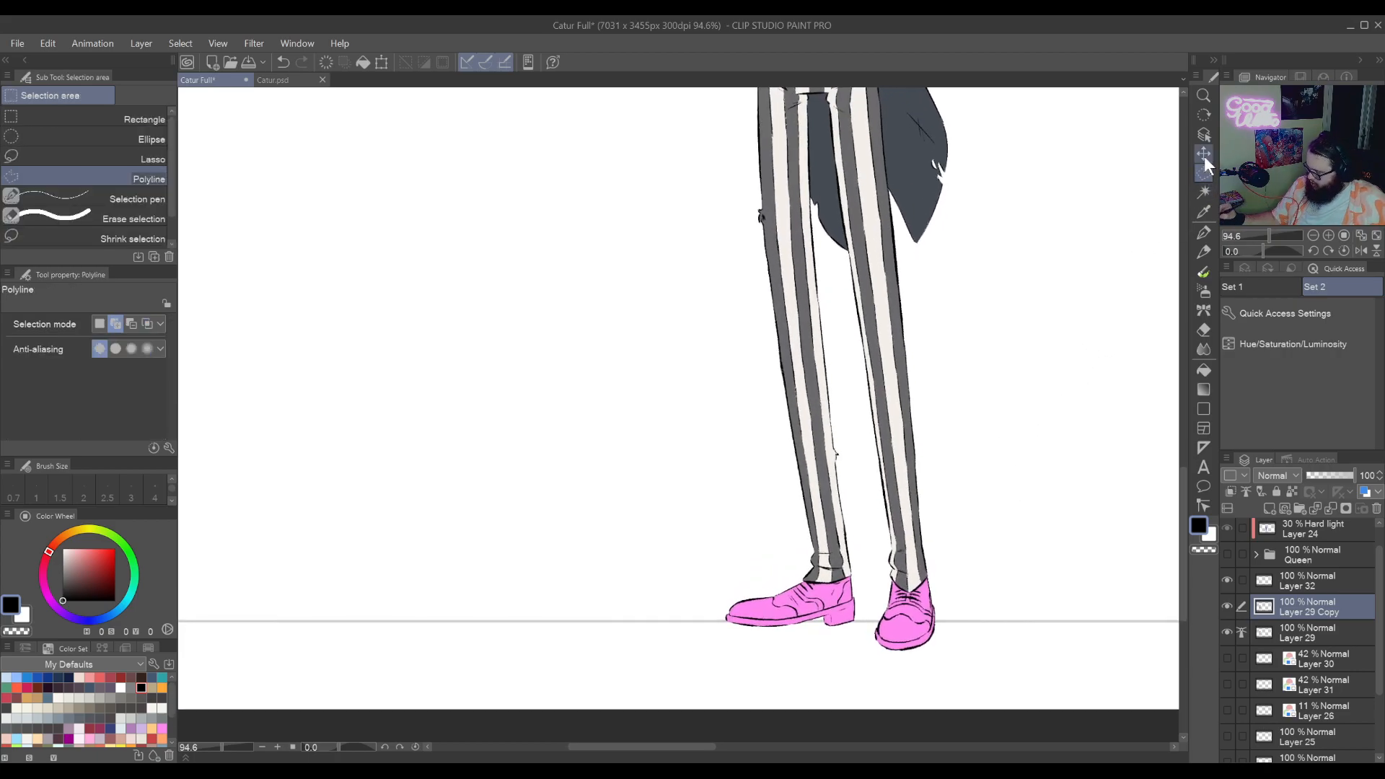
{"action": "left_click", "coordinate": [1203, 192]}
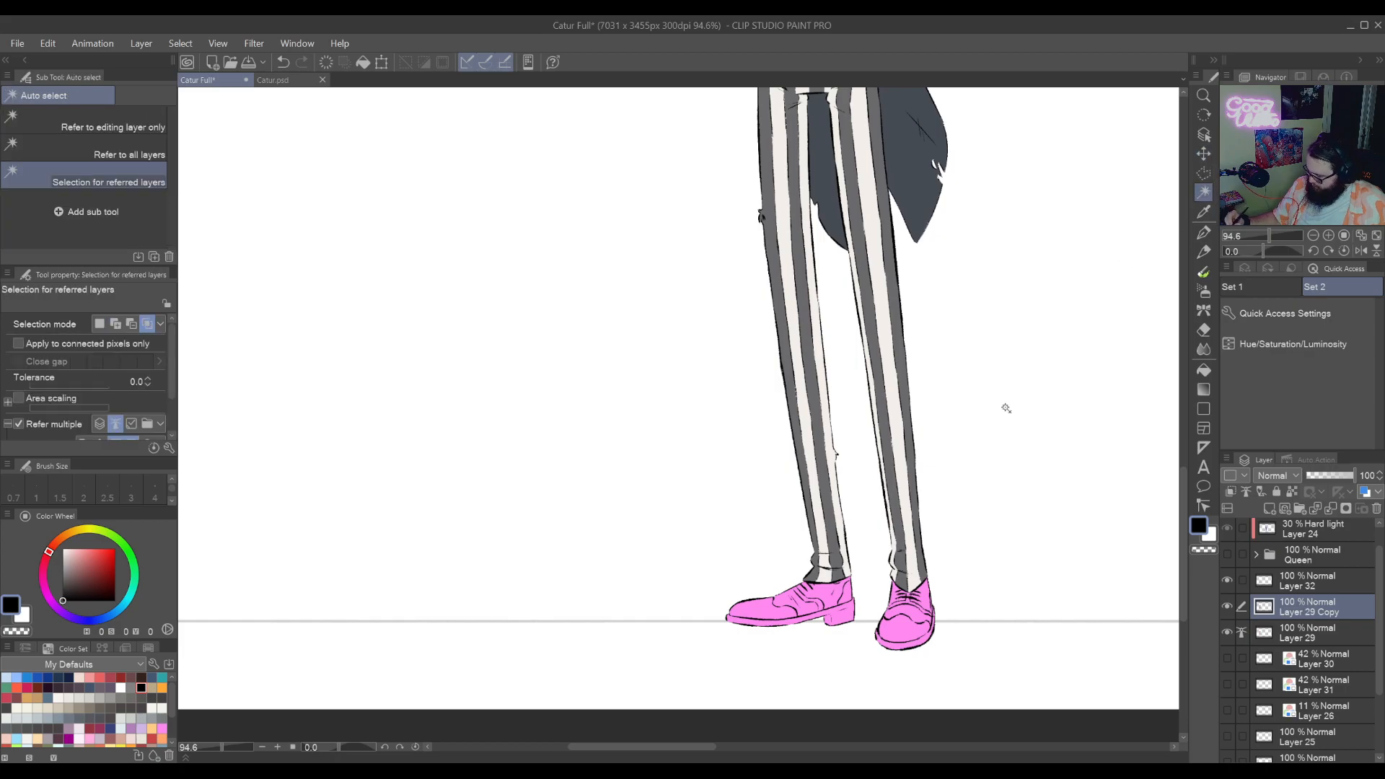
{"action": "left_click", "coordinate": [948, 528]}
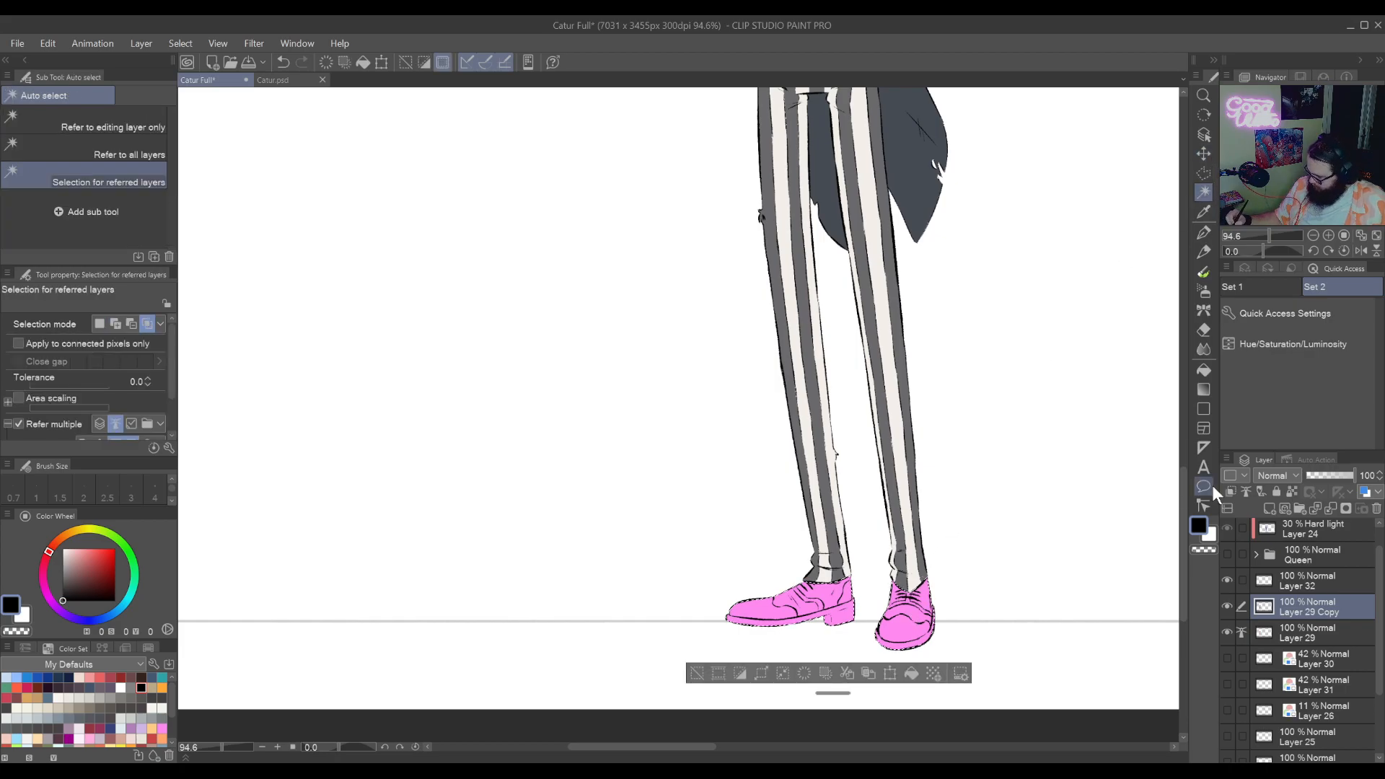
Recolour both shoes dark slate blue-grey using Hue/Saturation/Luminosity and clear the selection
{"action": "left_click", "coordinate": [1312, 344]}
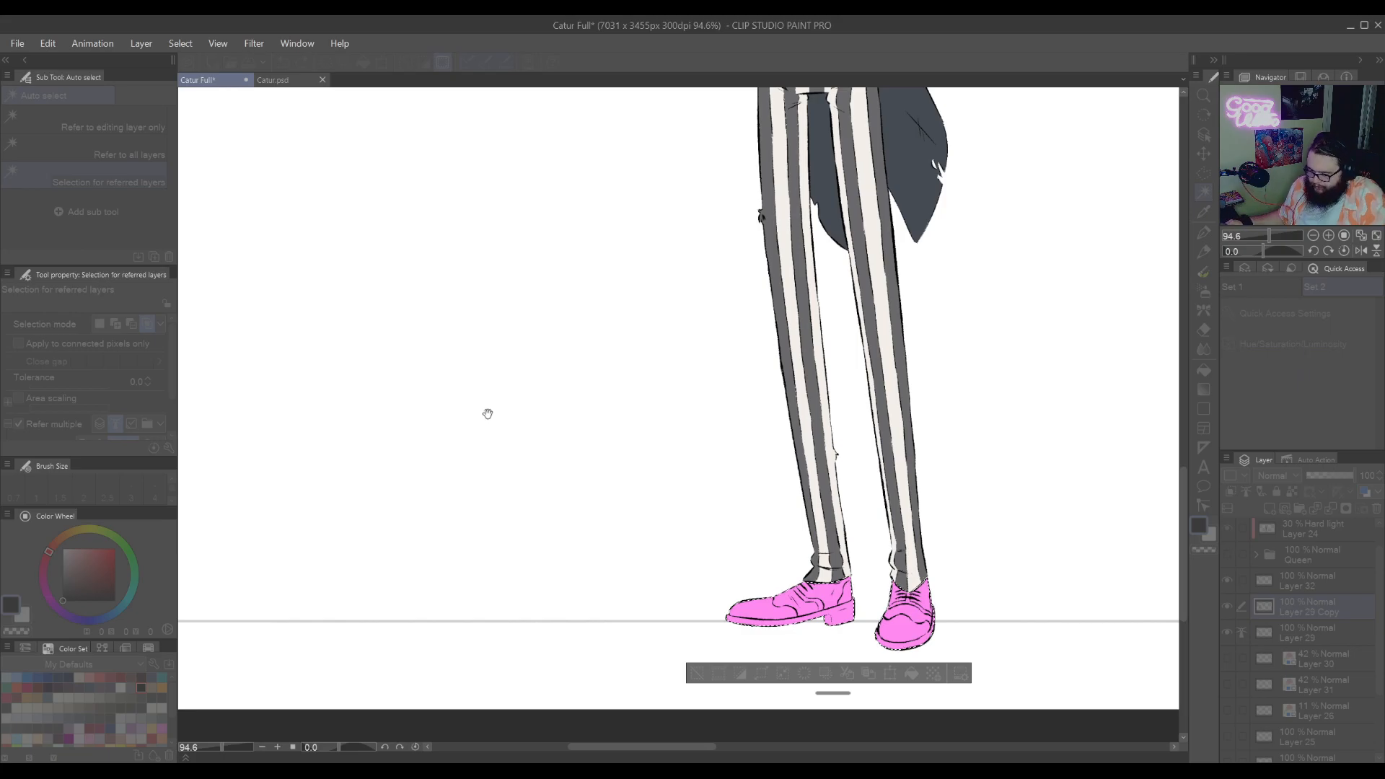
{"action": "left_click_drag", "start_coordinate": [370, 293], "coordinate": [311, 292]}
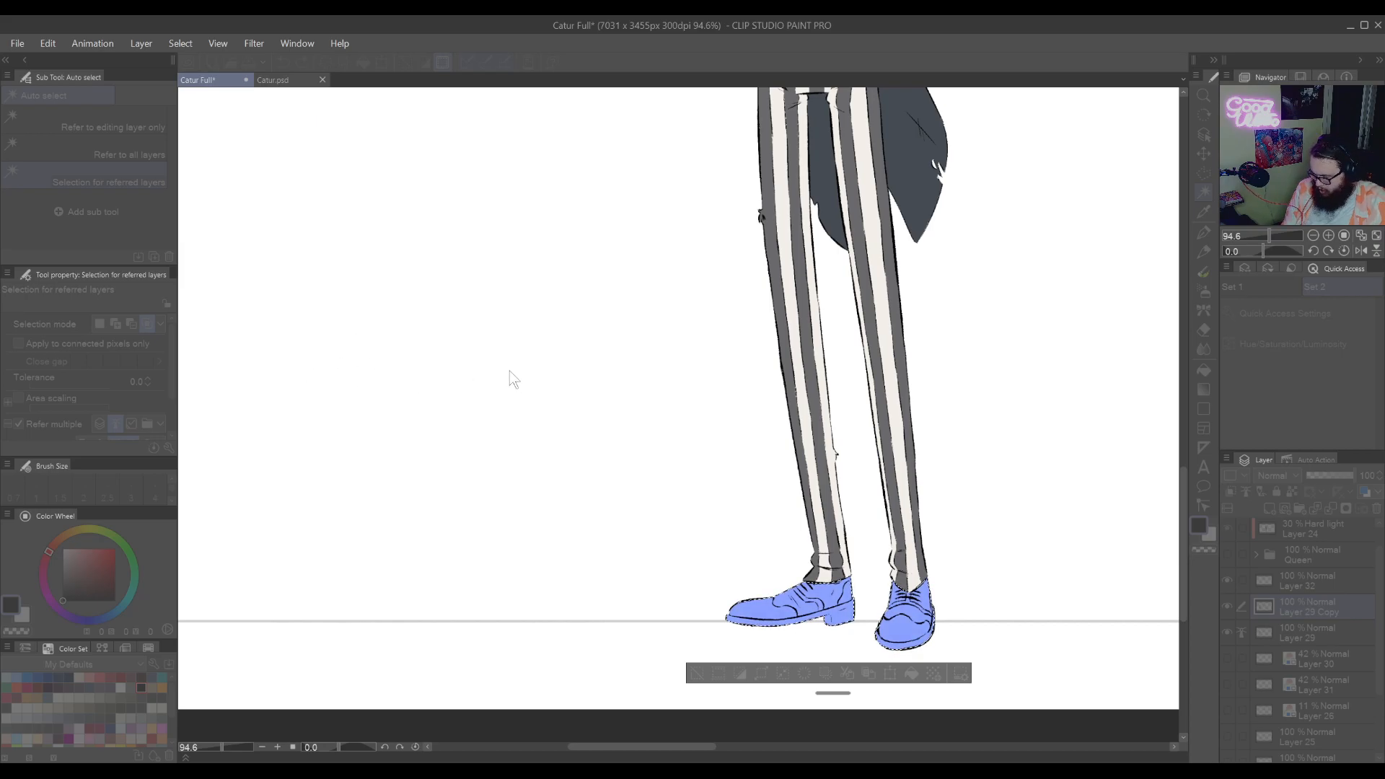
{"action": "key", "text": "Delete"}
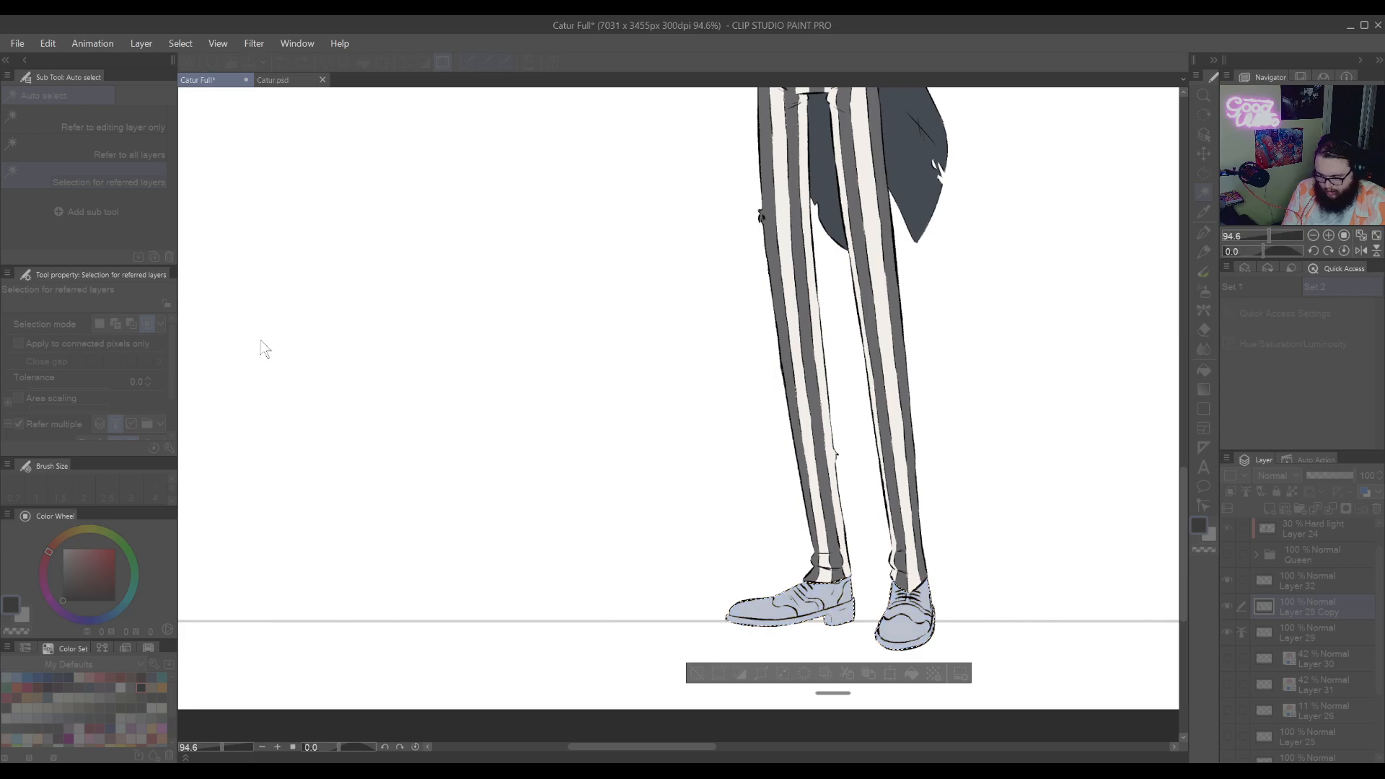
{"action": "key", "text": "ctrl+z"}
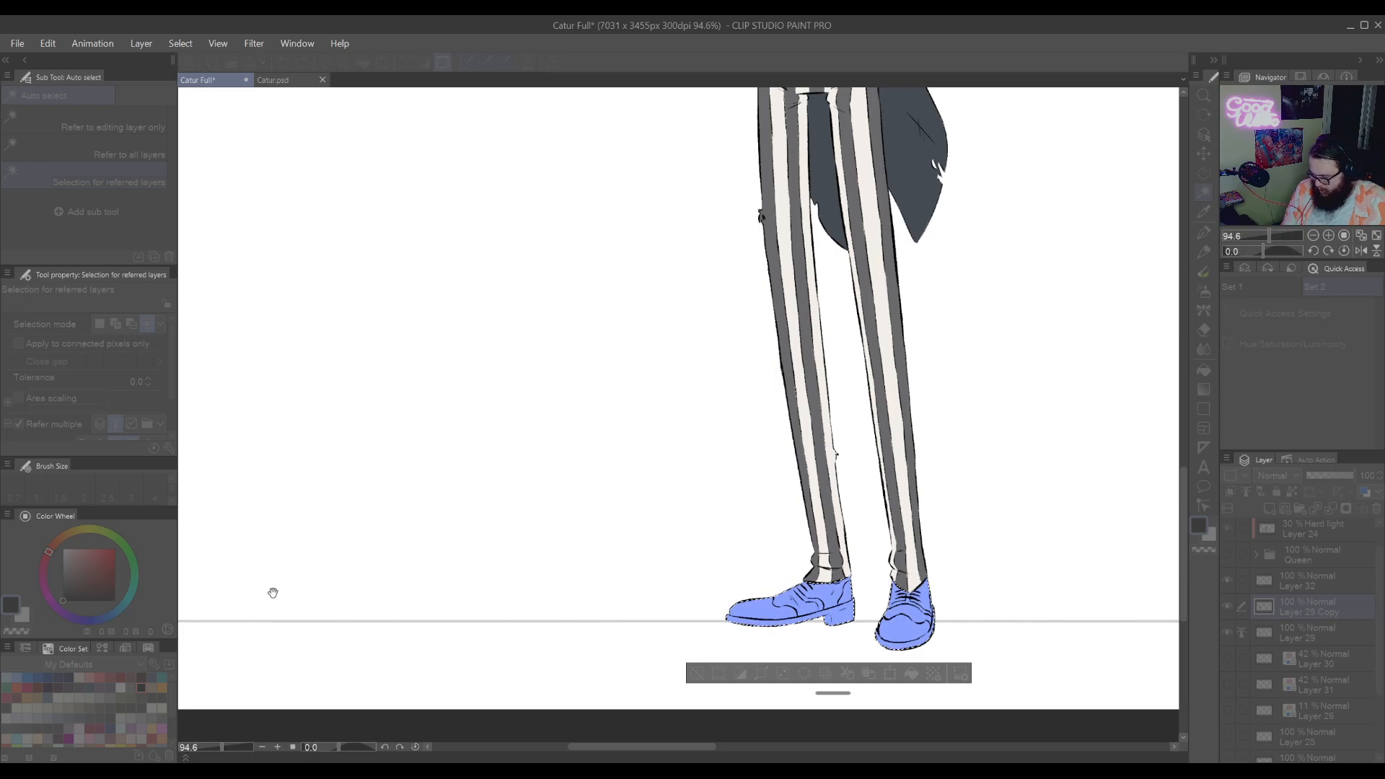
{"action": "key", "text": "Delete"}
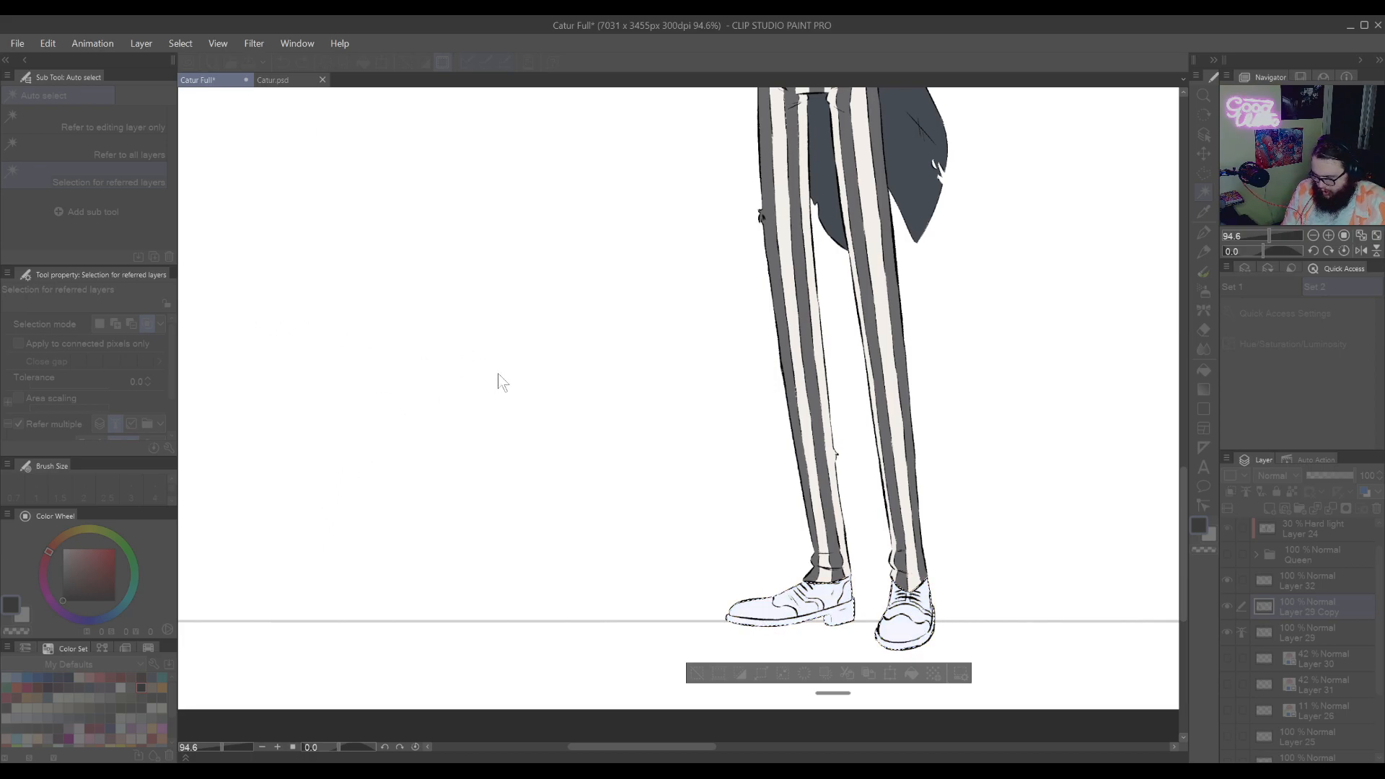
{"action": "key", "text": "ctrl+z"}
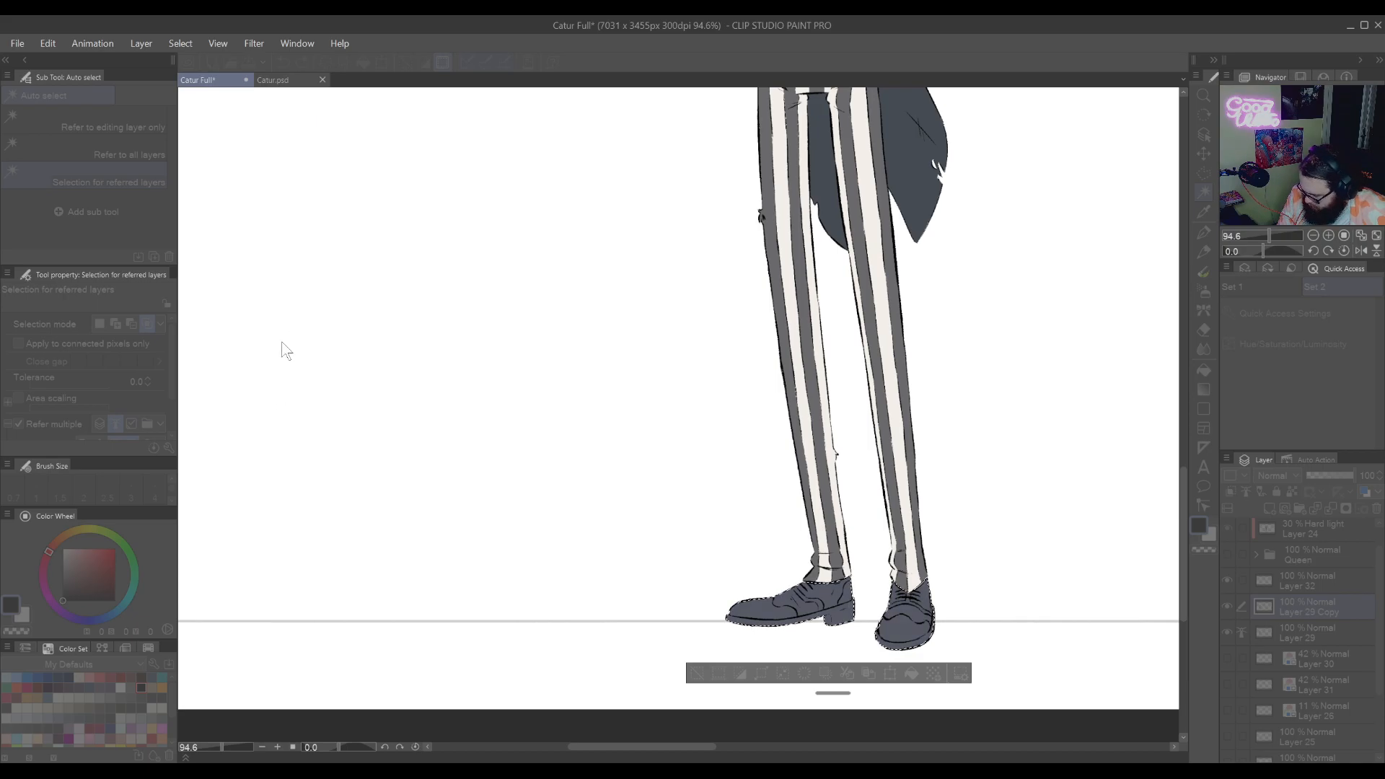
{"action": "left_click", "coordinate": [547, 271]}
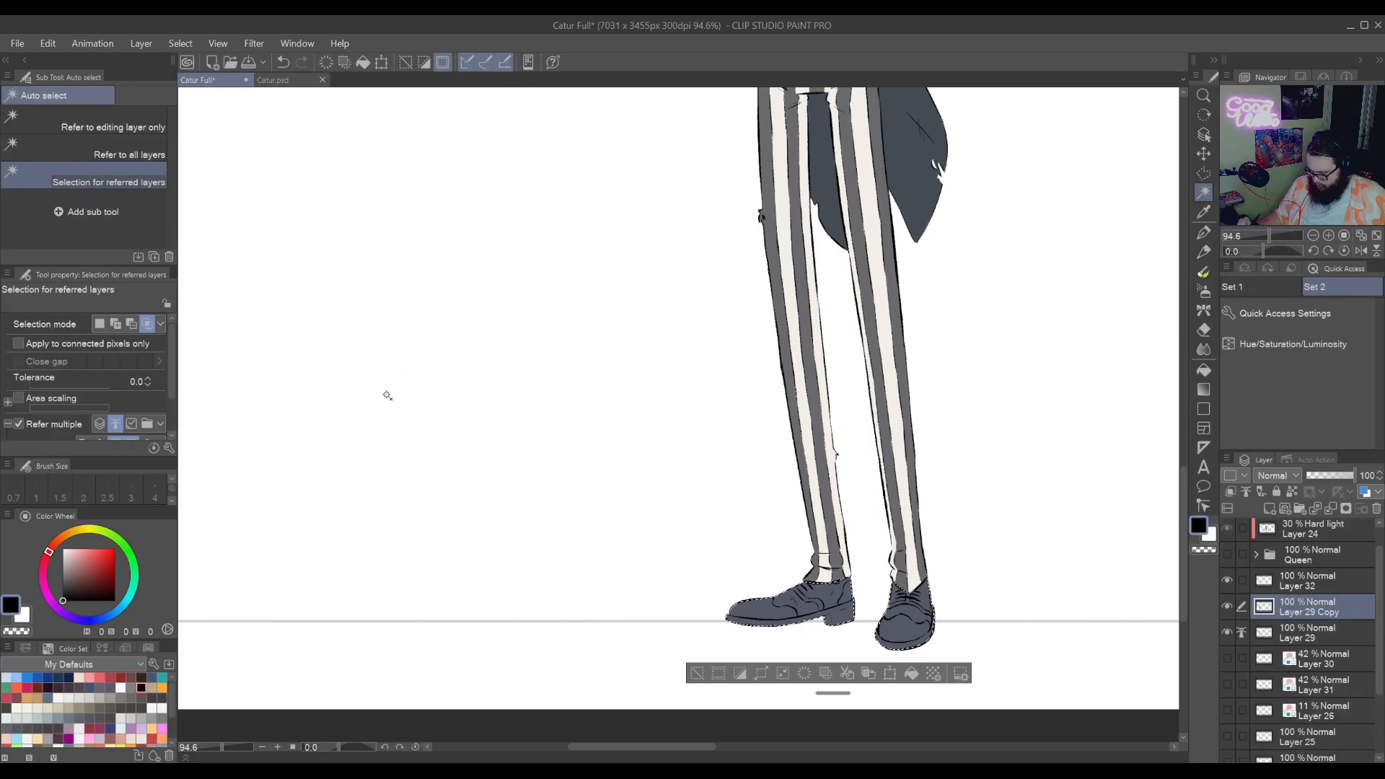
{"action": "key", "text": "ctrl+d"}
Start a Polyline selection on the side-view shoe, tracing the toe-cap seam from the sole up and out past the instep
{"action": "left_click_drag", "start_coordinate": [920, 618], "coordinate": [1001, 526]}
{"action": "left_click_drag", "start_coordinate": [891, 553], "coordinate": [758, 682]}
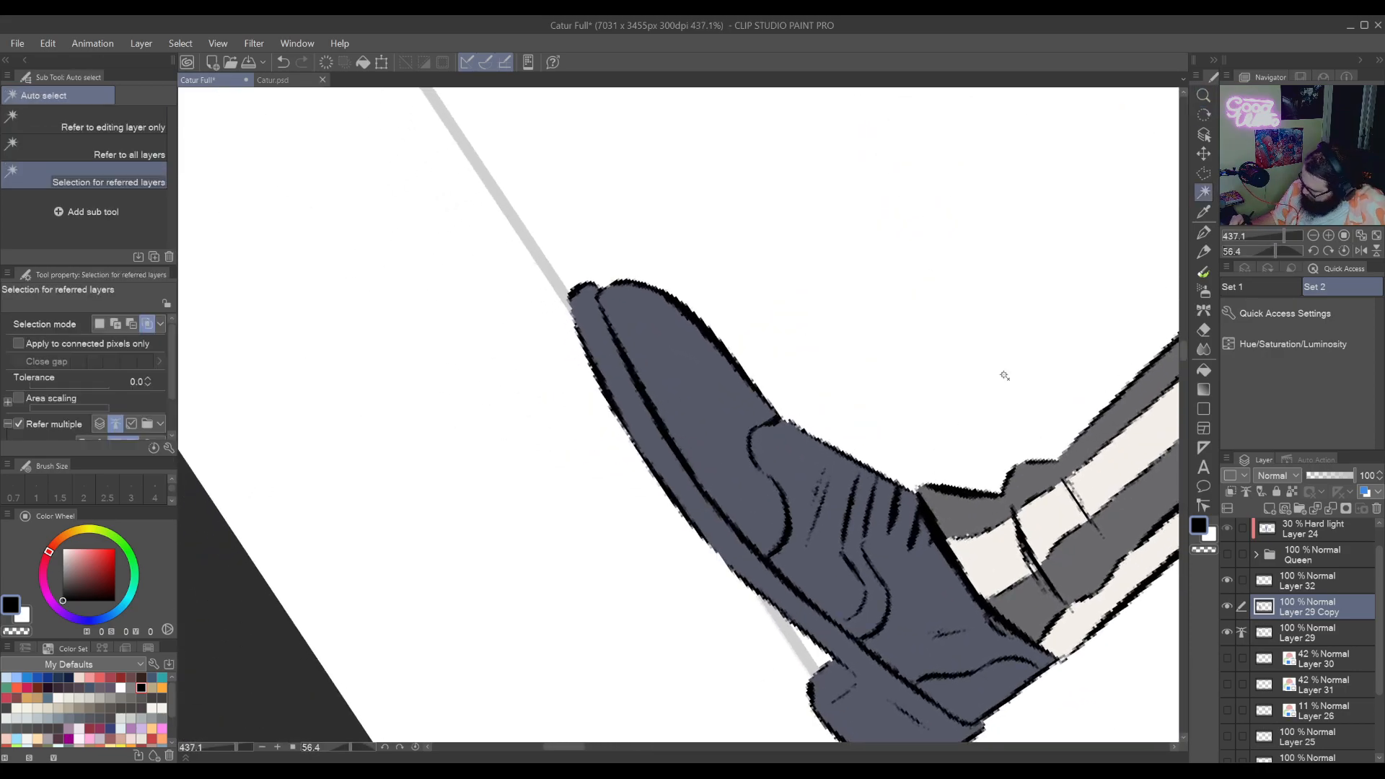
{"action": "left_click", "coordinate": [1203, 173]}
{"action": "left_click", "coordinate": [762, 557]}
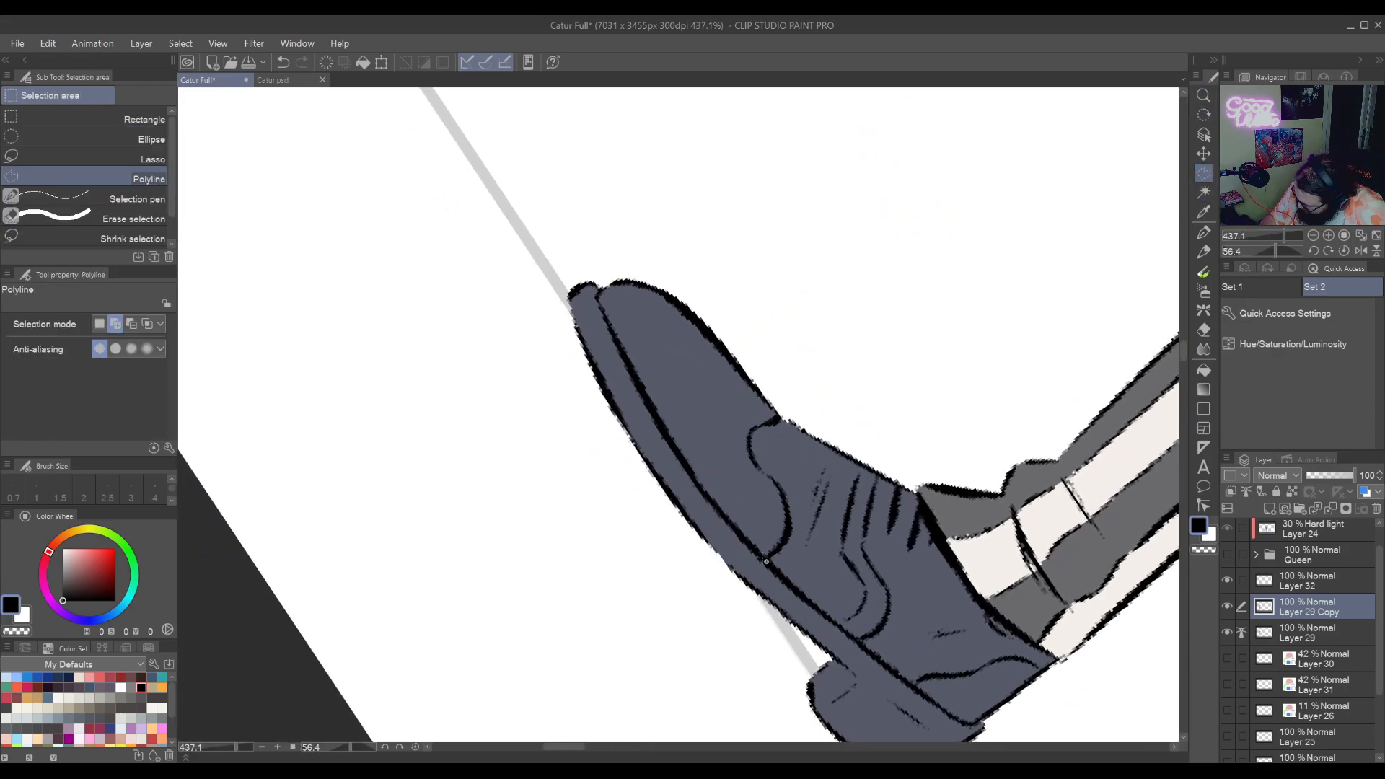
{"action": "left_click", "coordinate": [786, 539]}
{"action": "left_click", "coordinate": [789, 514]}
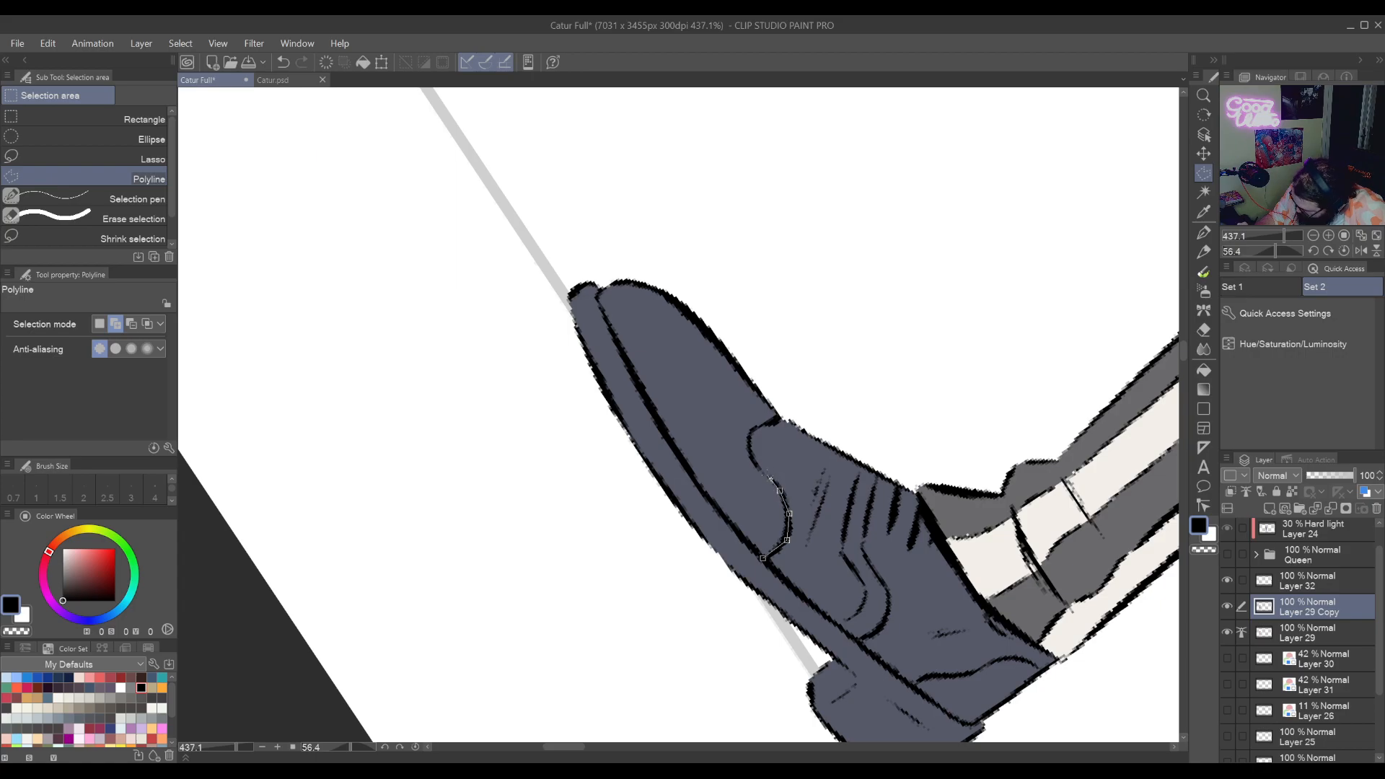
{"action": "left_click", "coordinate": [748, 433]}
{"action": "left_click", "coordinate": [766, 423]}
{"action": "left_click", "coordinate": [779, 416]}
{"action": "left_click", "coordinate": [807, 385]}
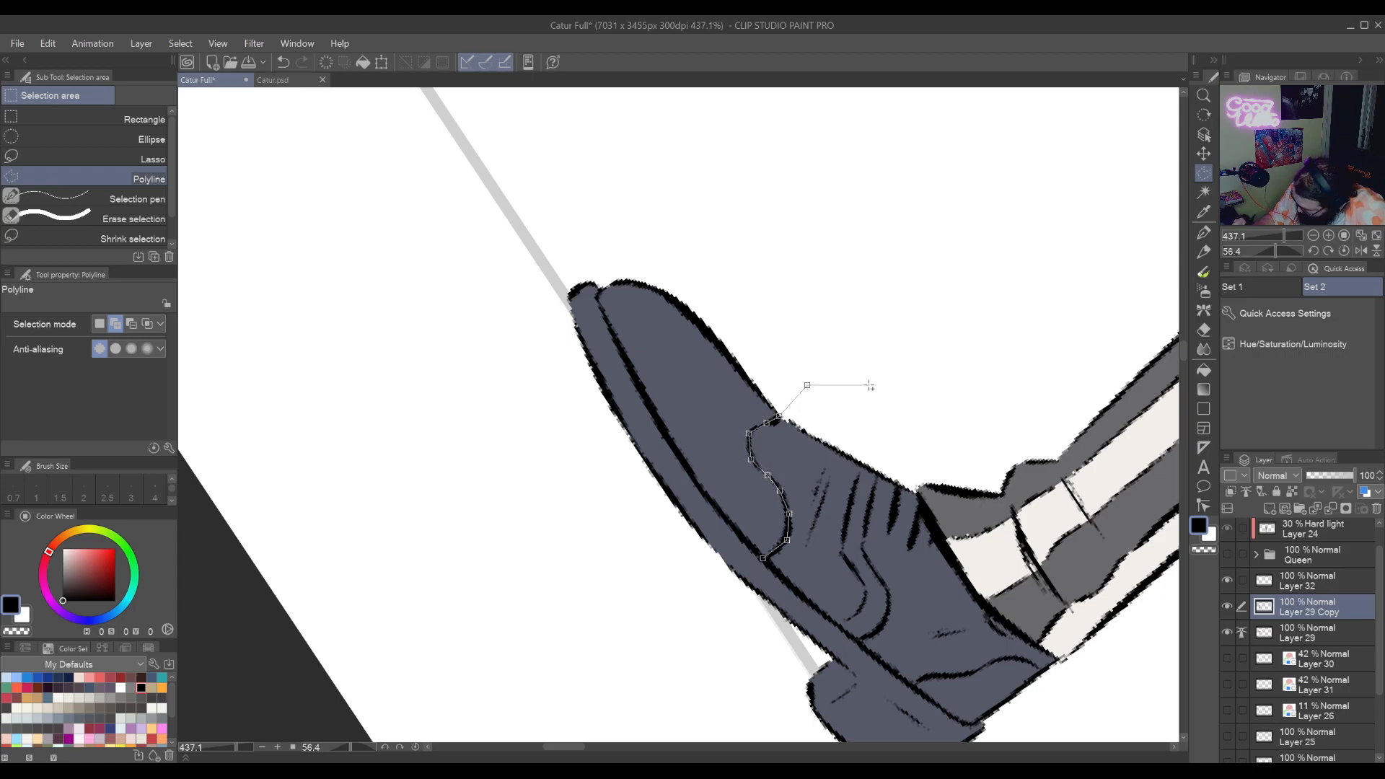
{"action": "left_click", "coordinate": [866, 447]}
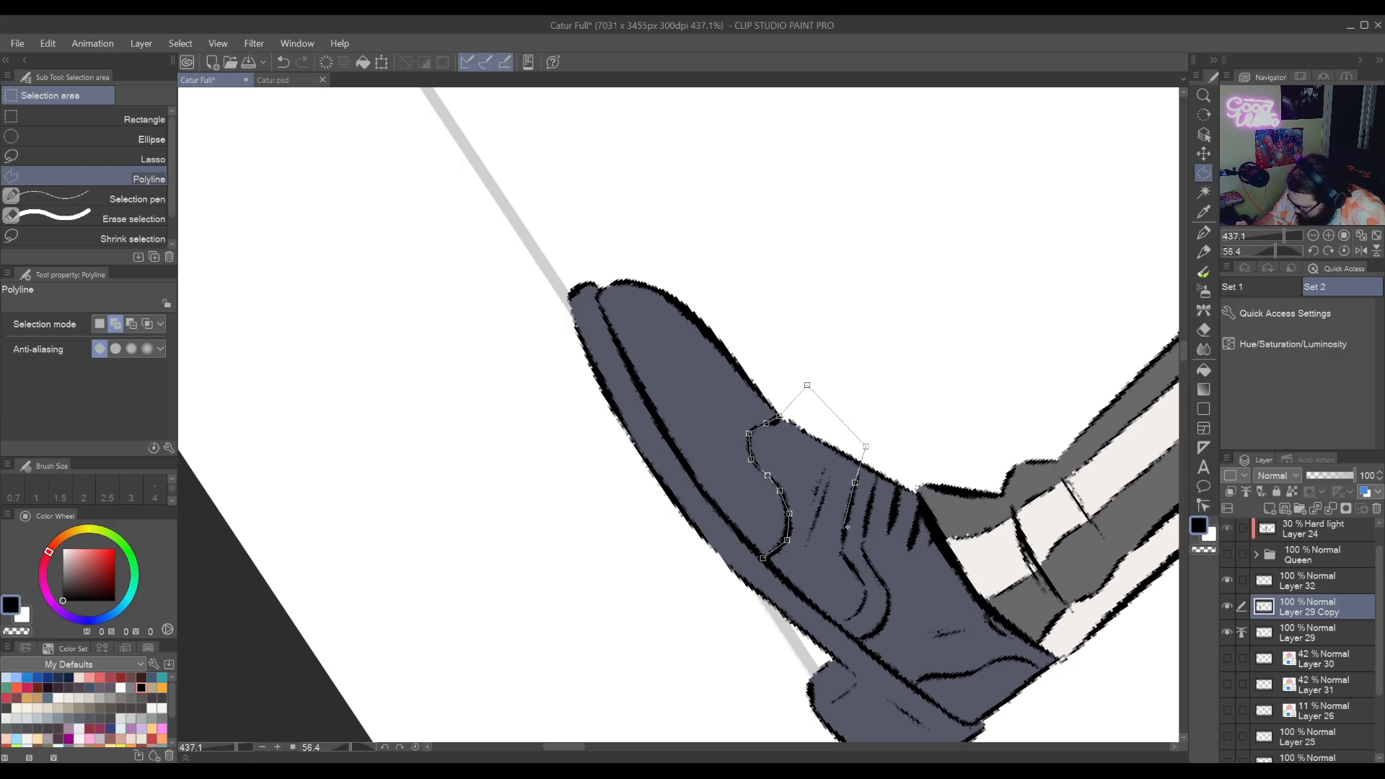
{"action": "left_click", "coordinate": [875, 416]}
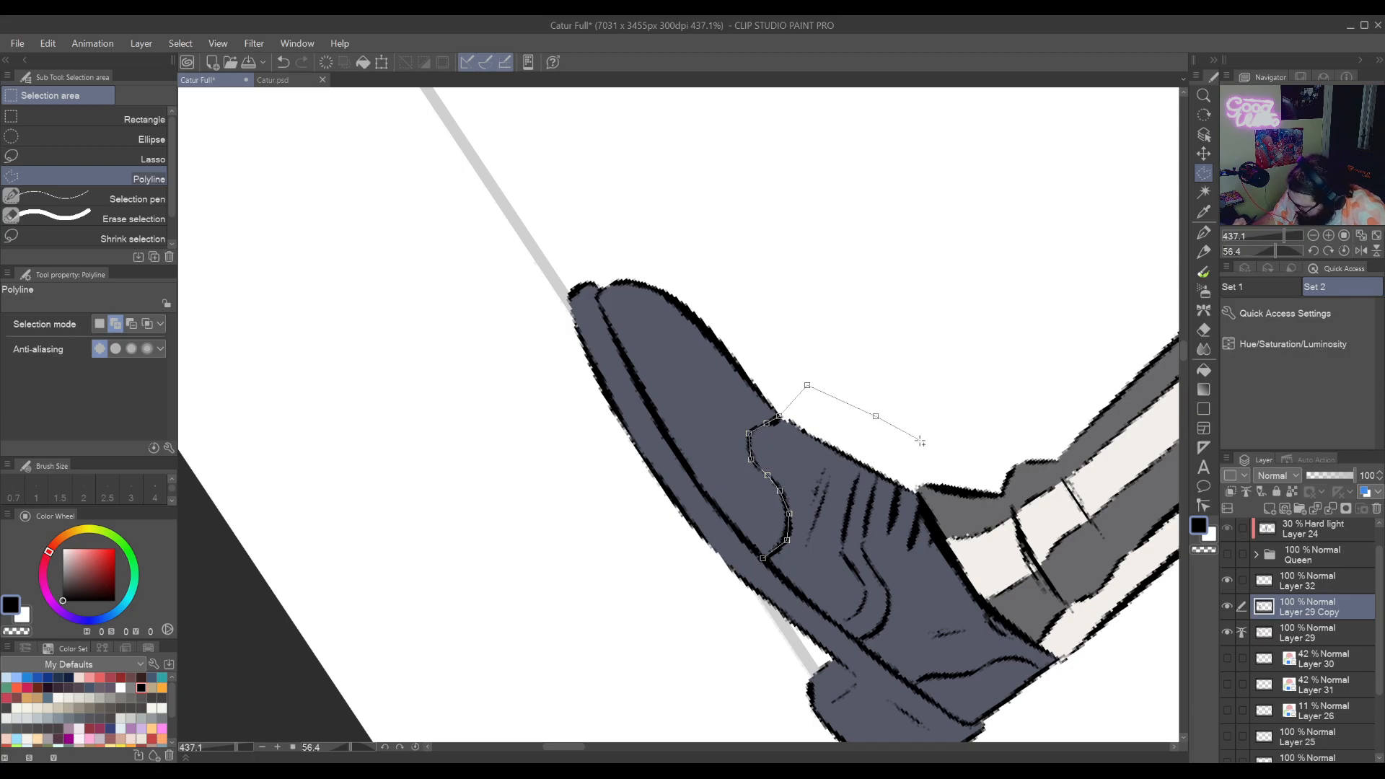
{"action": "left_click", "coordinate": [917, 485]}
{"action": "left_click", "coordinate": [927, 519]}
{"action": "left_click", "coordinate": [959, 570]}
{"action": "left_click", "coordinate": [989, 612]}
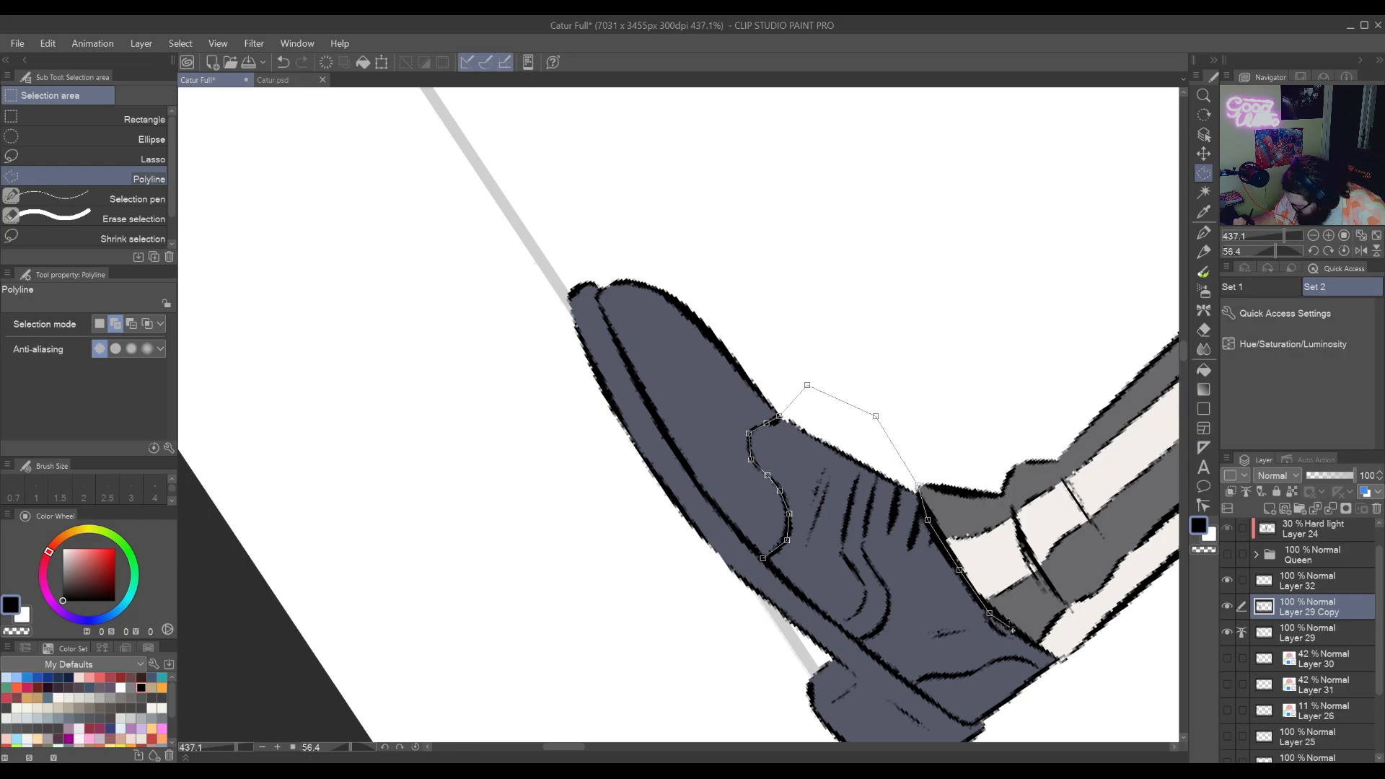
{"action": "left_click", "coordinate": [1014, 629]}
{"action": "left_click", "coordinate": [1047, 652]}
{"action": "key", "text": "BackSpace"}
{"action": "key", "text": "BackSpace"}
{"action": "key", "text": "BackSpace"}
{"action": "key", "text": "BackSpace"}
{"action": "key", "text": "BackSpace"}
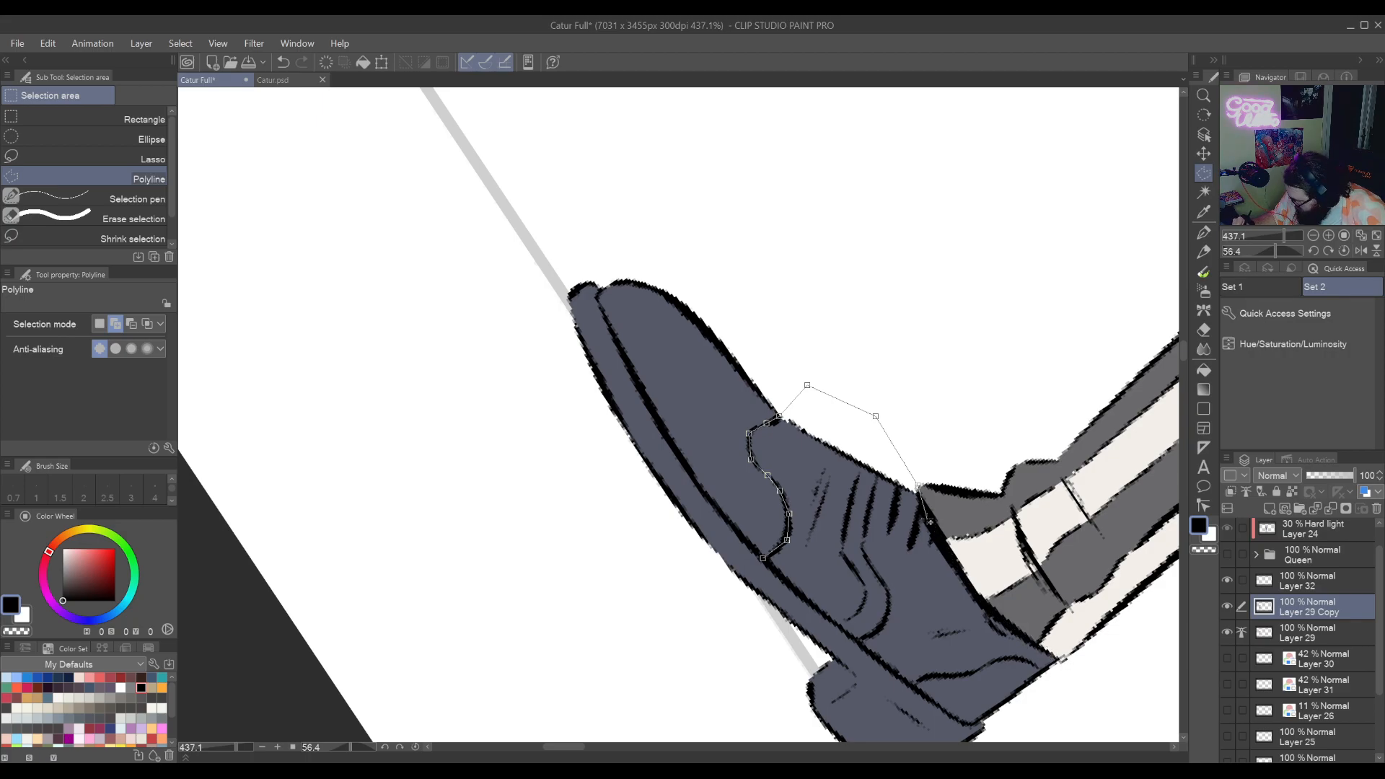
Extend the outline loosely around the ankle opening and trace the curved heel seam down to the sole
{"action": "left_click", "coordinate": [942, 459]}
{"action": "left_click", "coordinate": [1023, 577]}
{"action": "left_click", "coordinate": [1089, 647]}
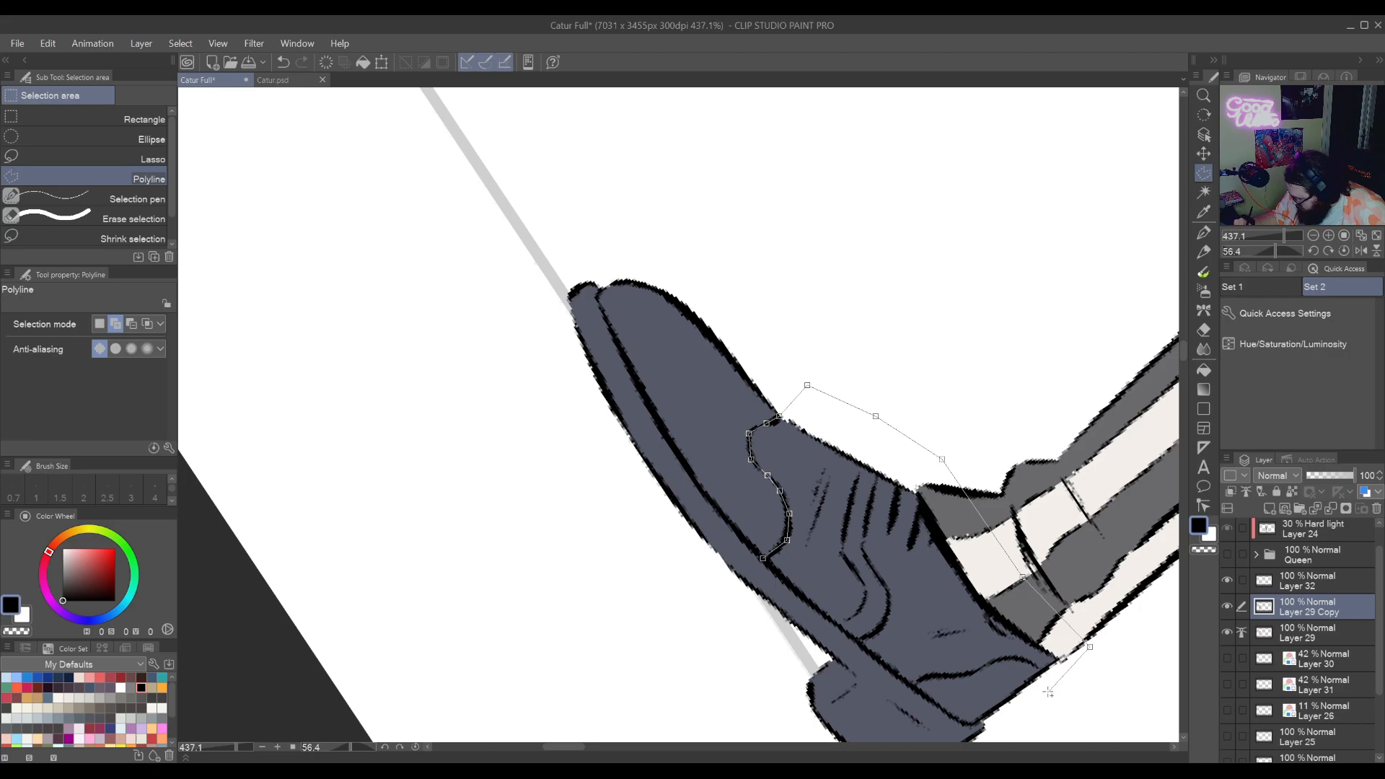
{"action": "left_click", "coordinate": [1047, 678]}
{"action": "left_click", "coordinate": [1037, 665]}
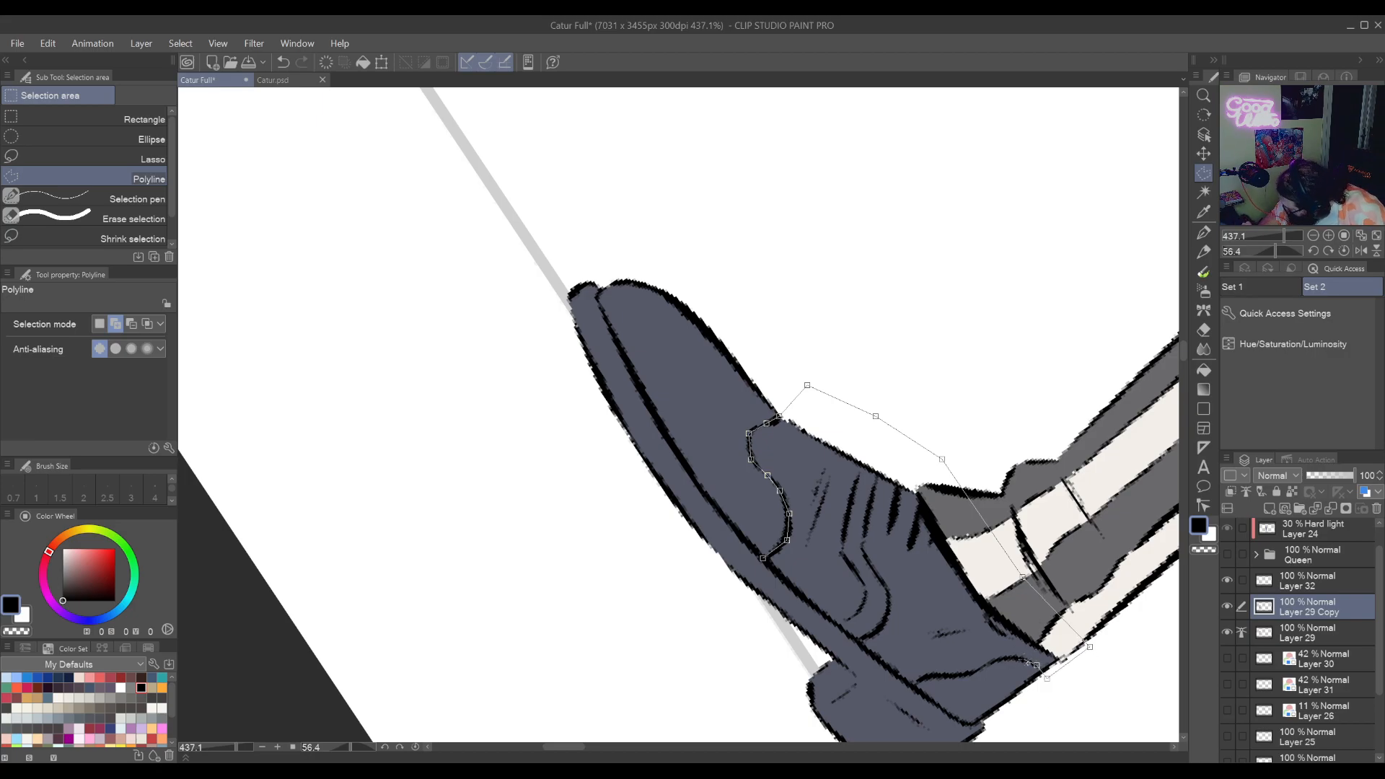
{"action": "left_click", "coordinate": [1009, 657]}
{"action": "left_click", "coordinate": [988, 662]}
{"action": "left_click", "coordinate": [953, 676]}
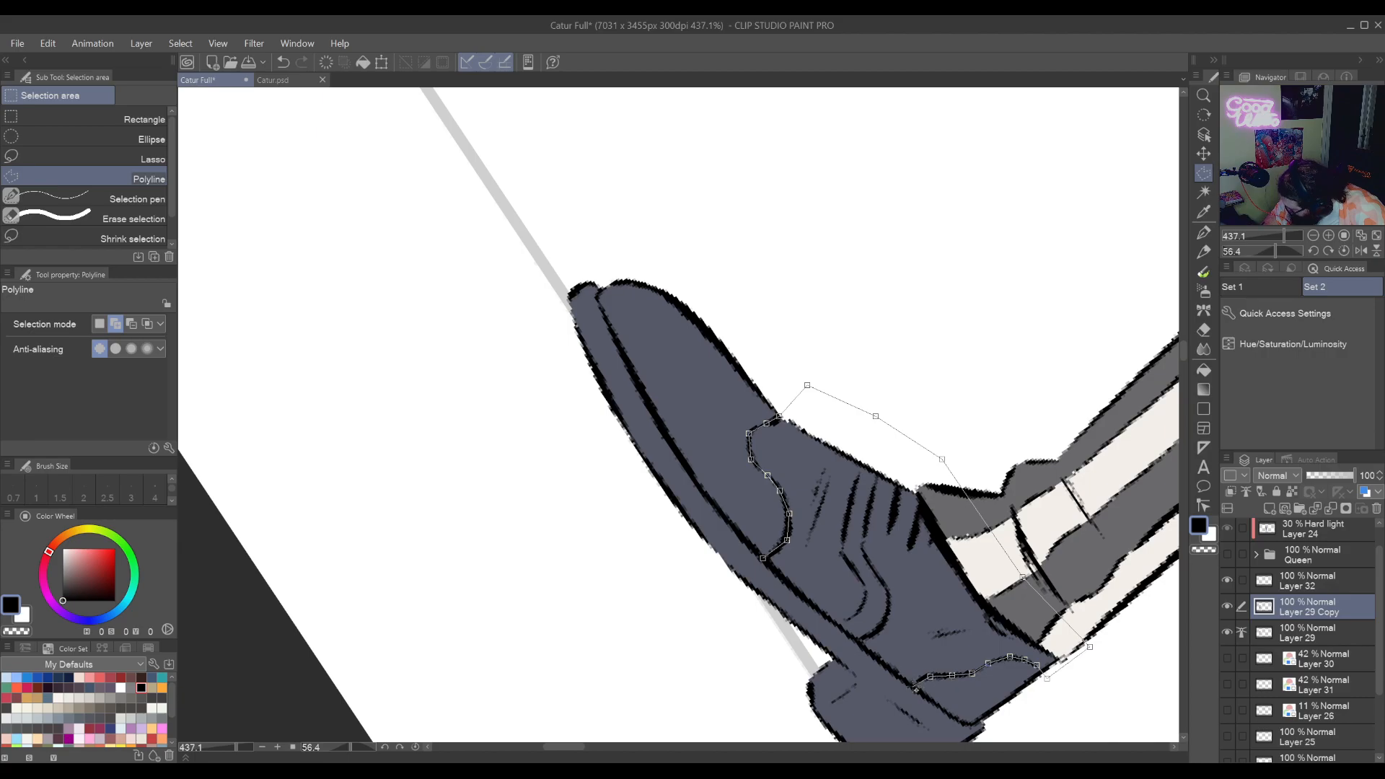
{"action": "left_click", "coordinate": [913, 688]}
Trace the sole line and both curved seam lines beside the laces, closing the selection at the toe-cap seam
{"action": "left_click", "coordinate": [859, 641]}
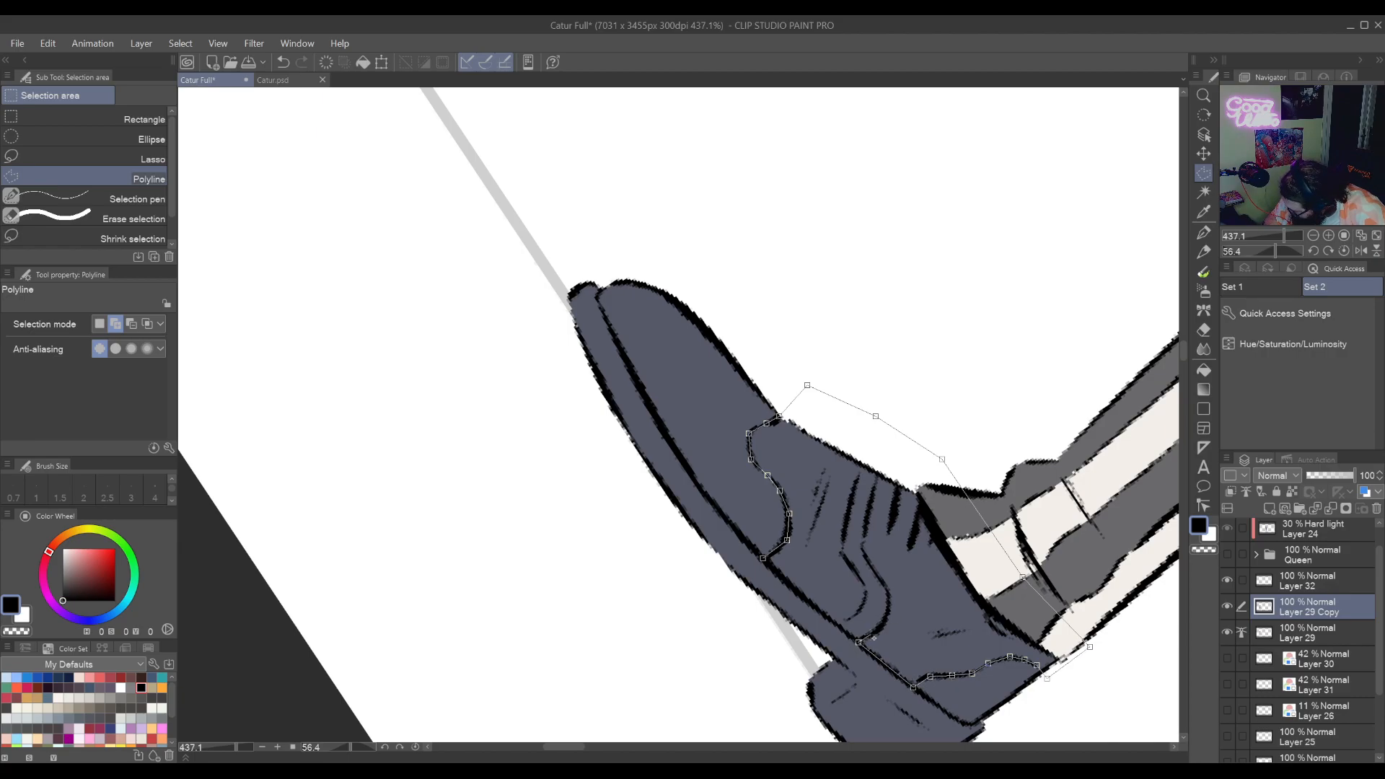
{"action": "left_click", "coordinate": [871, 566]}
{"action": "left_click", "coordinate": [863, 552]}
{"action": "left_click", "coordinate": [865, 533]}
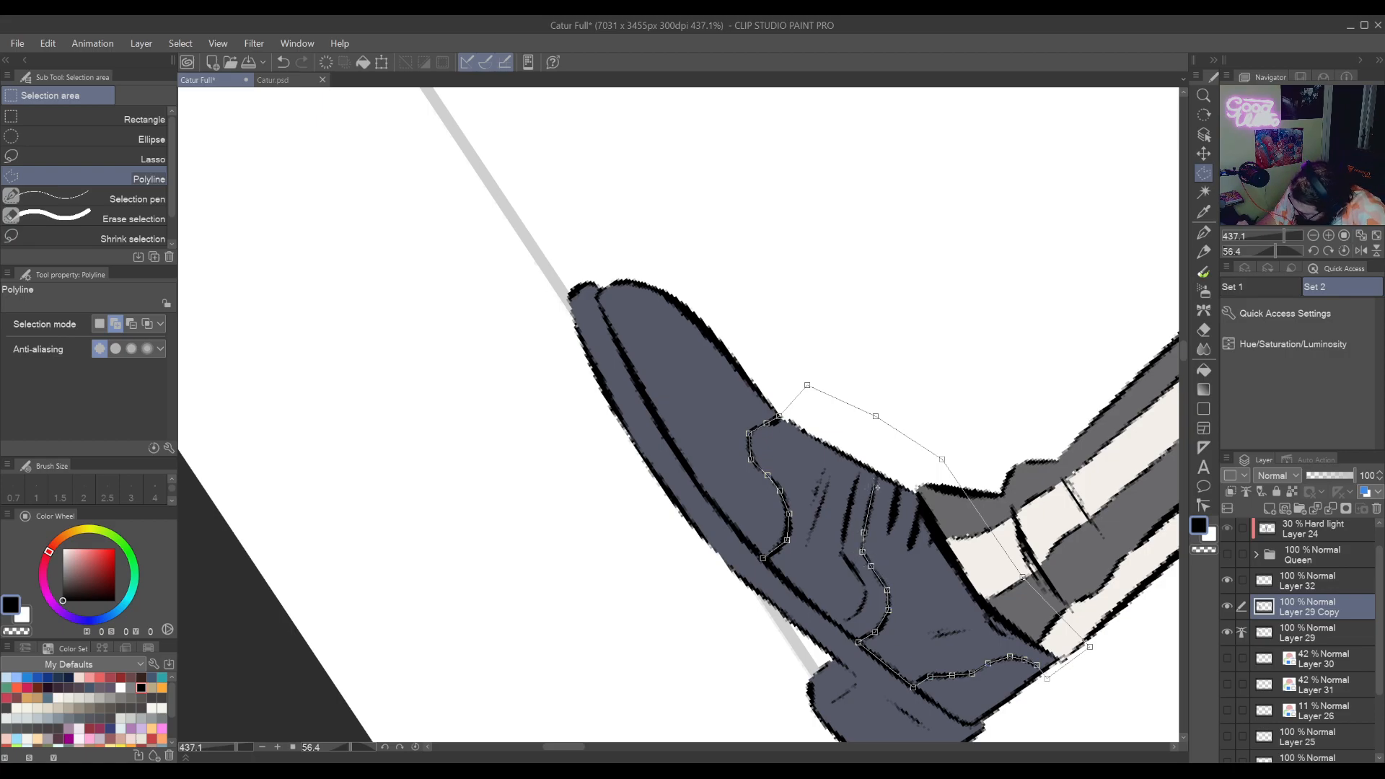
{"action": "left_click", "coordinate": [861, 465]}
{"action": "left_click", "coordinate": [847, 507]}
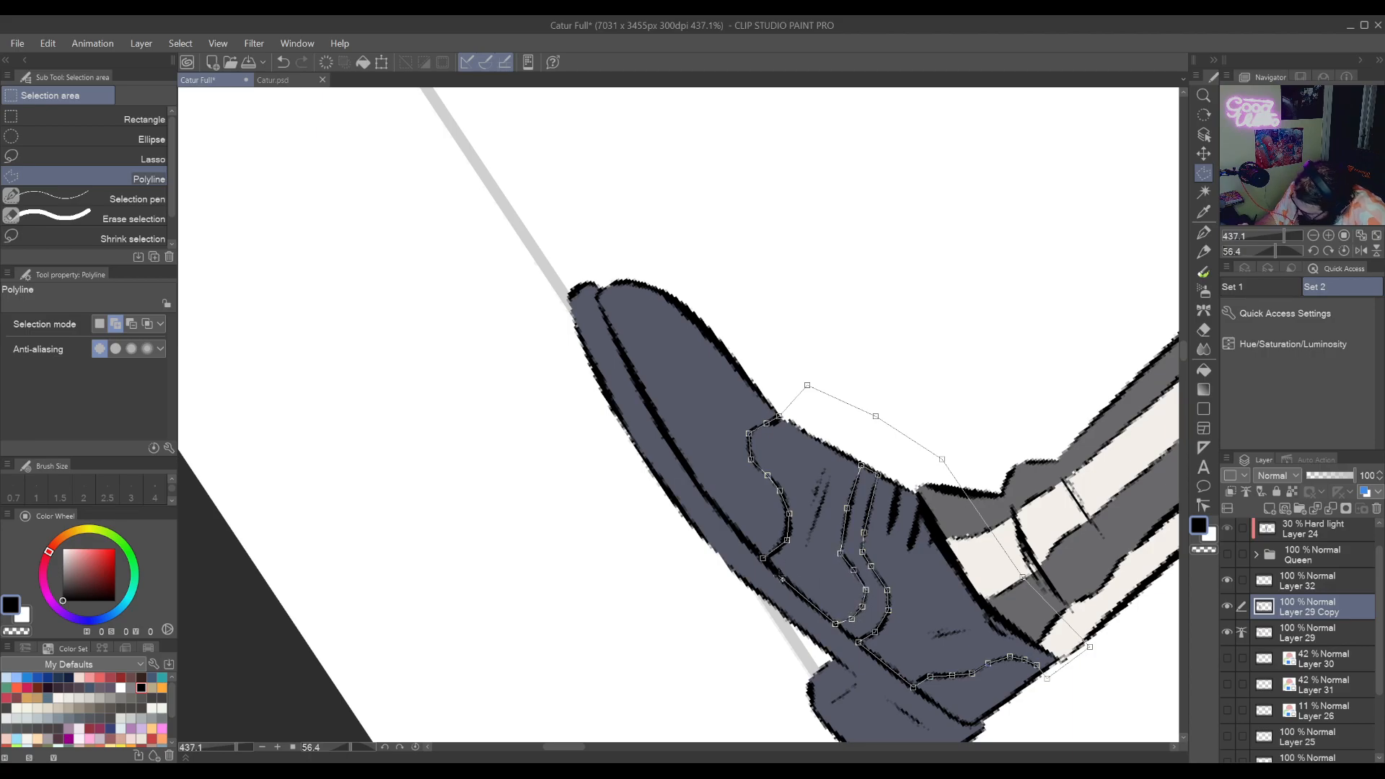
{"action": "left_click", "coordinate": [763, 558]}
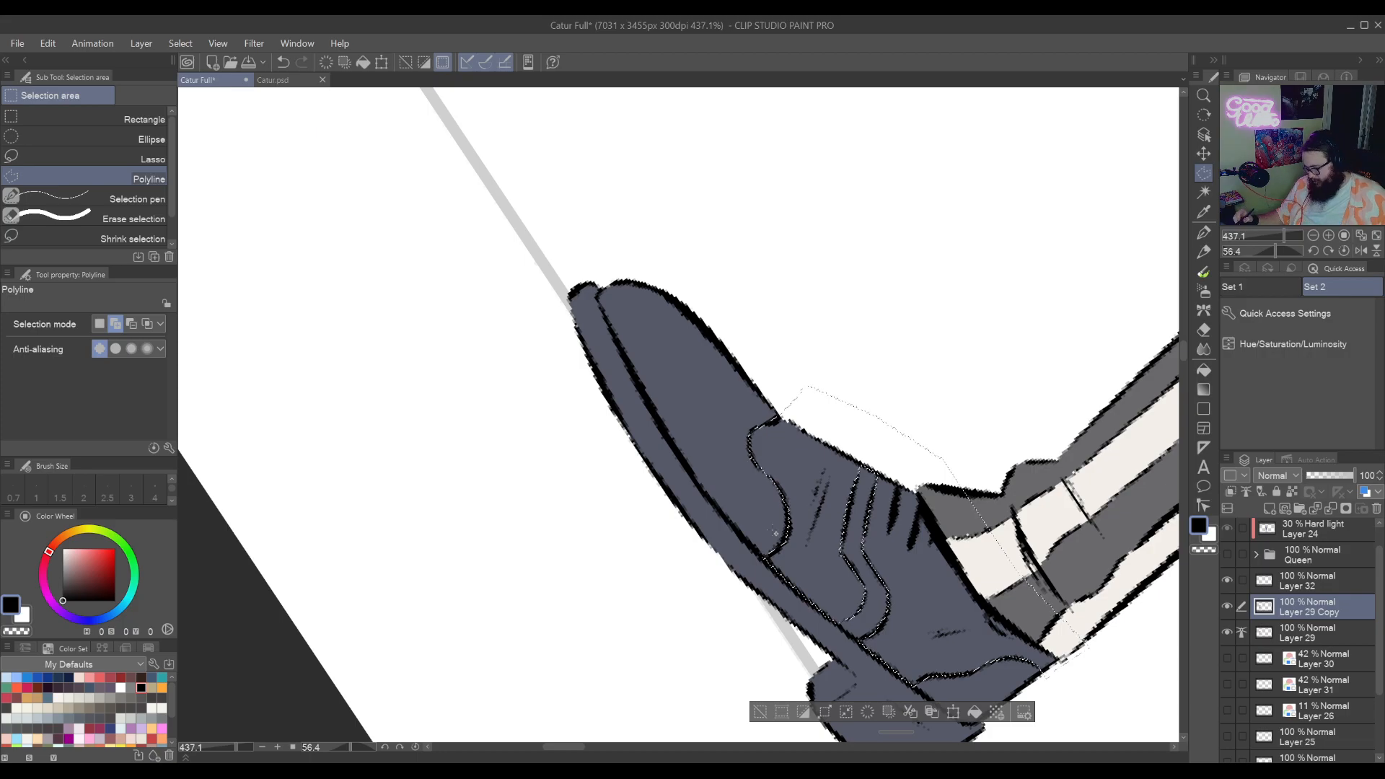
Start an additional Polyline outline on the front-view shoe, following the wavy toe-cap seam across to its far side
{"action": "left_click_drag", "start_coordinate": [1082, 667], "coordinate": [1002, 487]}
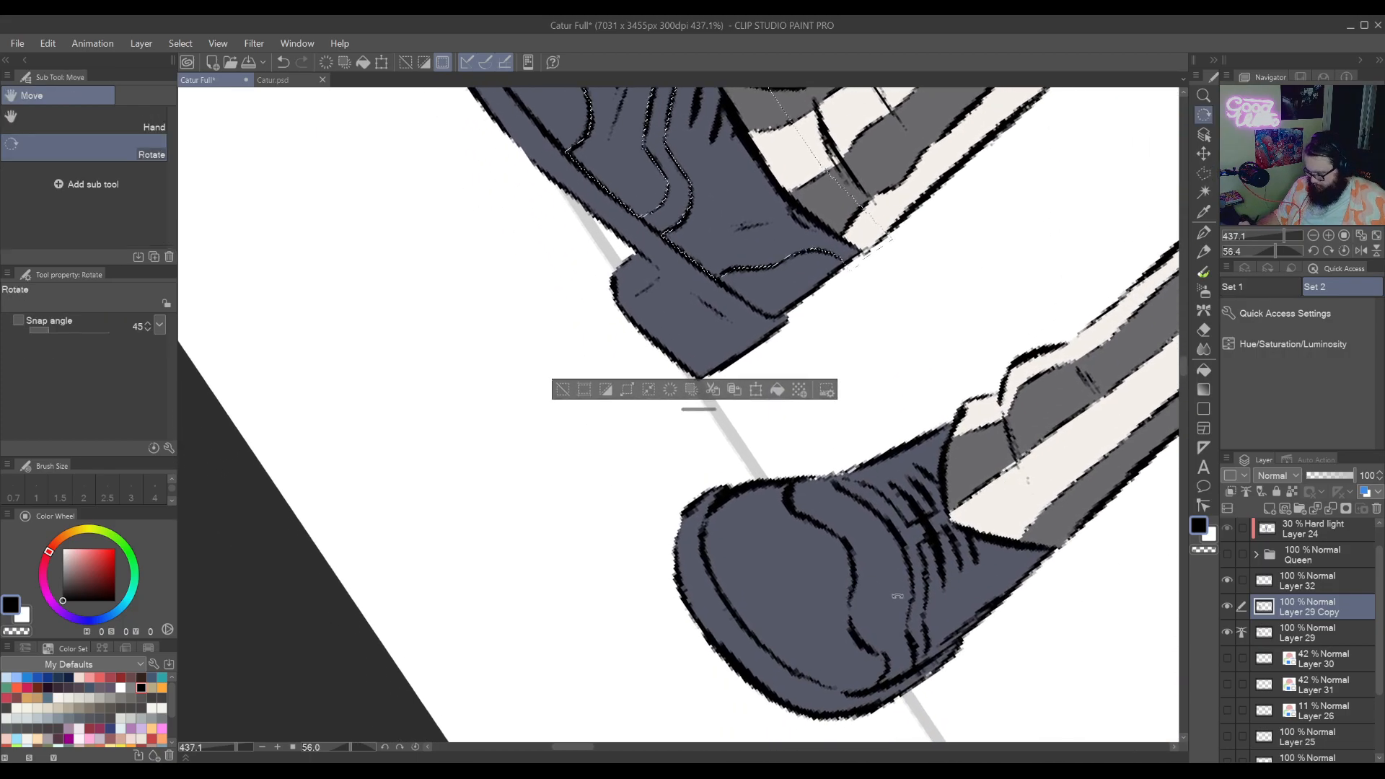
{"action": "double_click", "coordinate": [898, 592]}
{"action": "left_click_drag", "start_coordinate": [918, 492], "coordinate": [1011, 628]}
{"action": "left_click", "coordinate": [877, 478]}
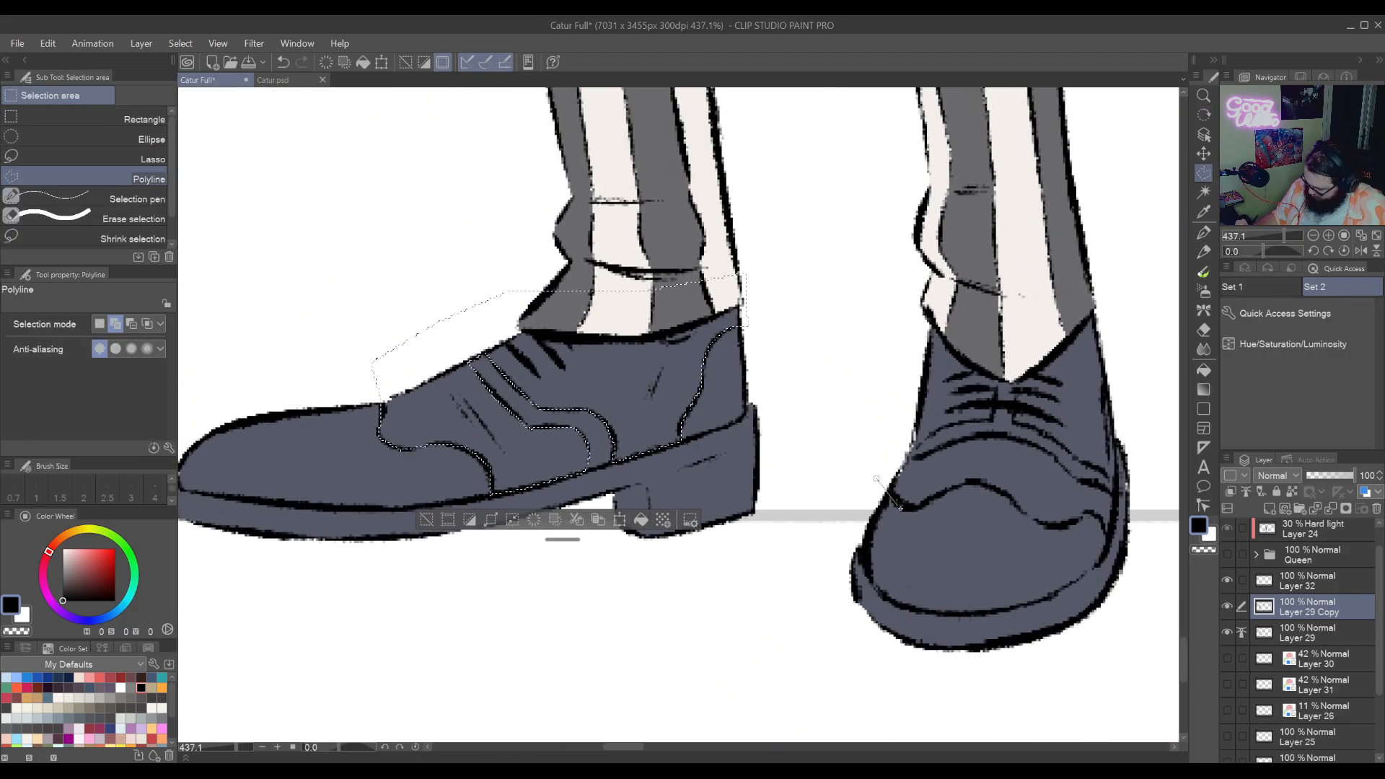
{"action": "left_click", "coordinate": [899, 503]}
{"action": "left_click", "coordinate": [938, 495]}
{"action": "left_click", "coordinate": [968, 484]}
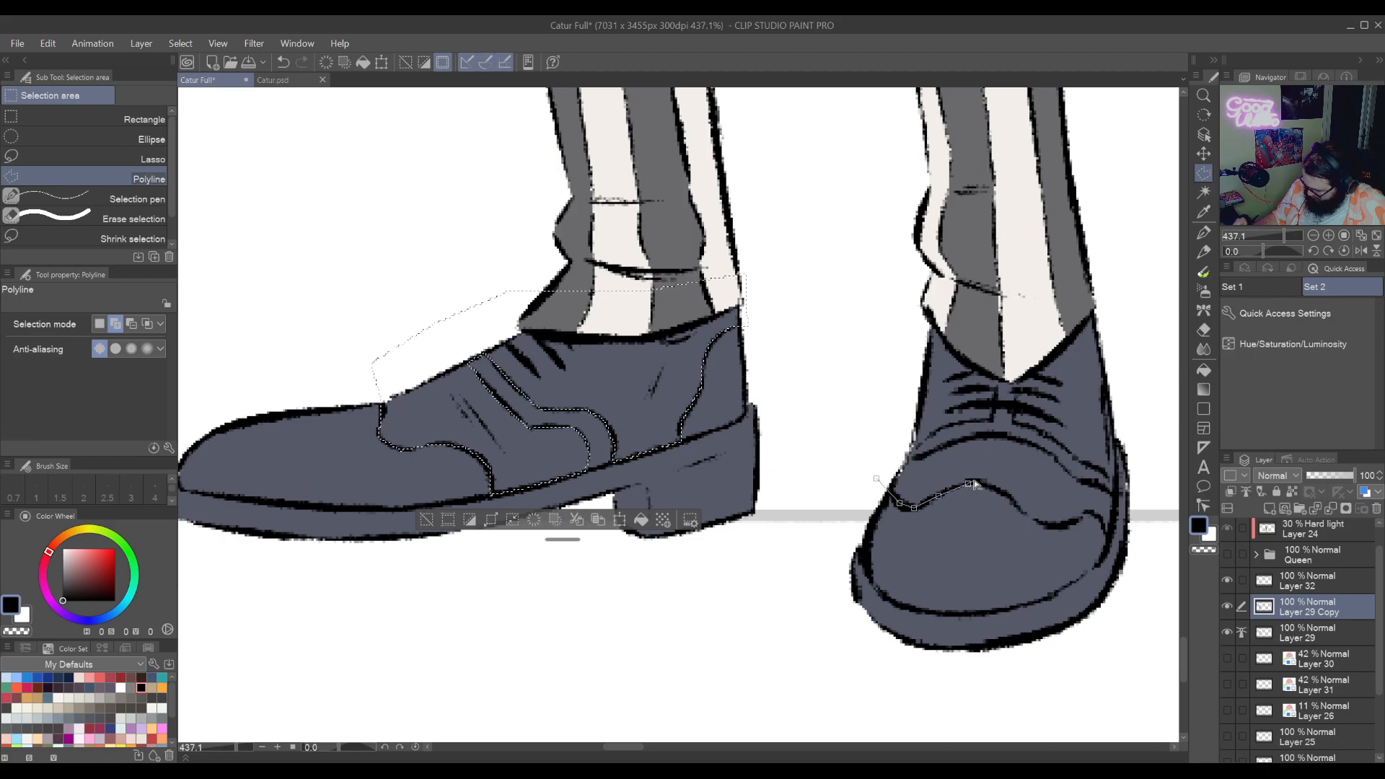
{"action": "left_click", "coordinate": [1009, 497]}
{"action": "left_click", "coordinate": [1028, 515]}
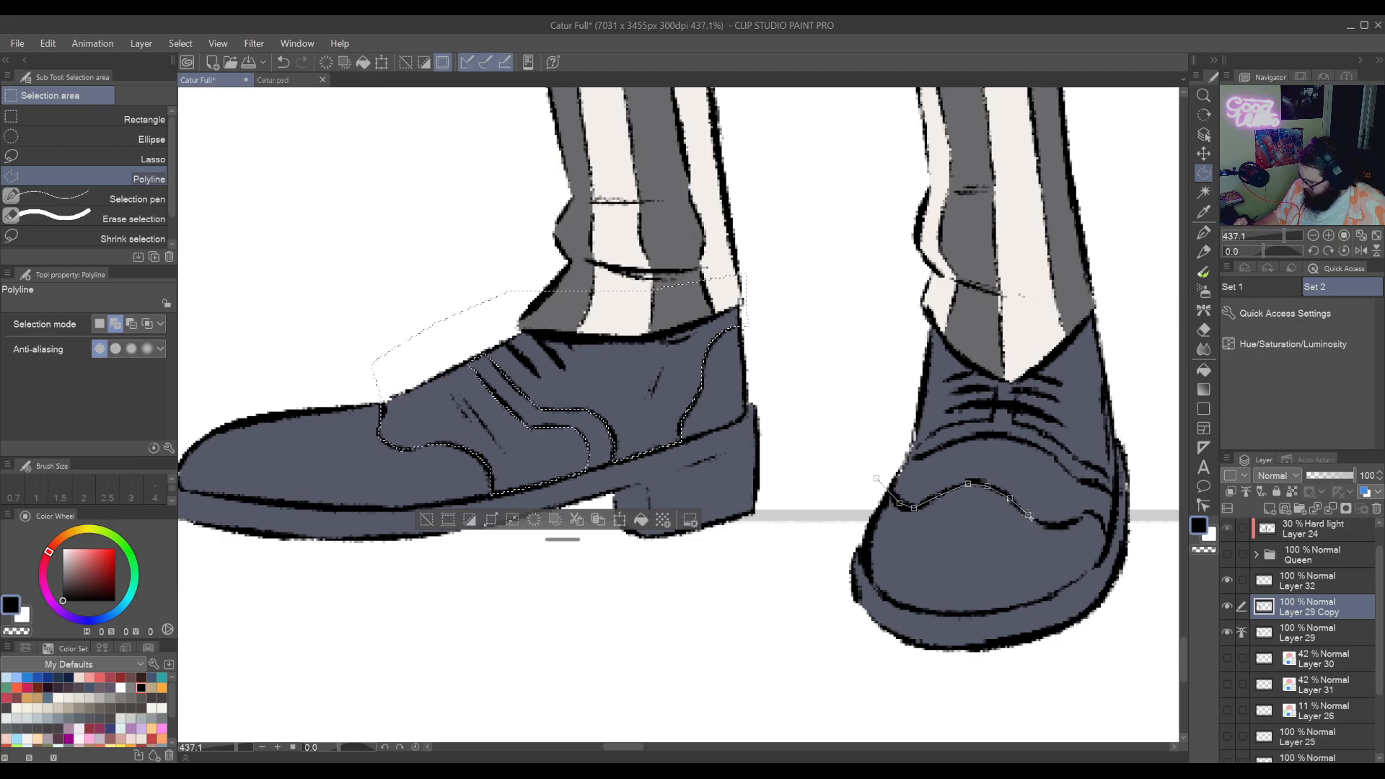
{"action": "left_click", "coordinate": [1048, 529]}
{"action": "left_click", "coordinate": [1069, 525]}
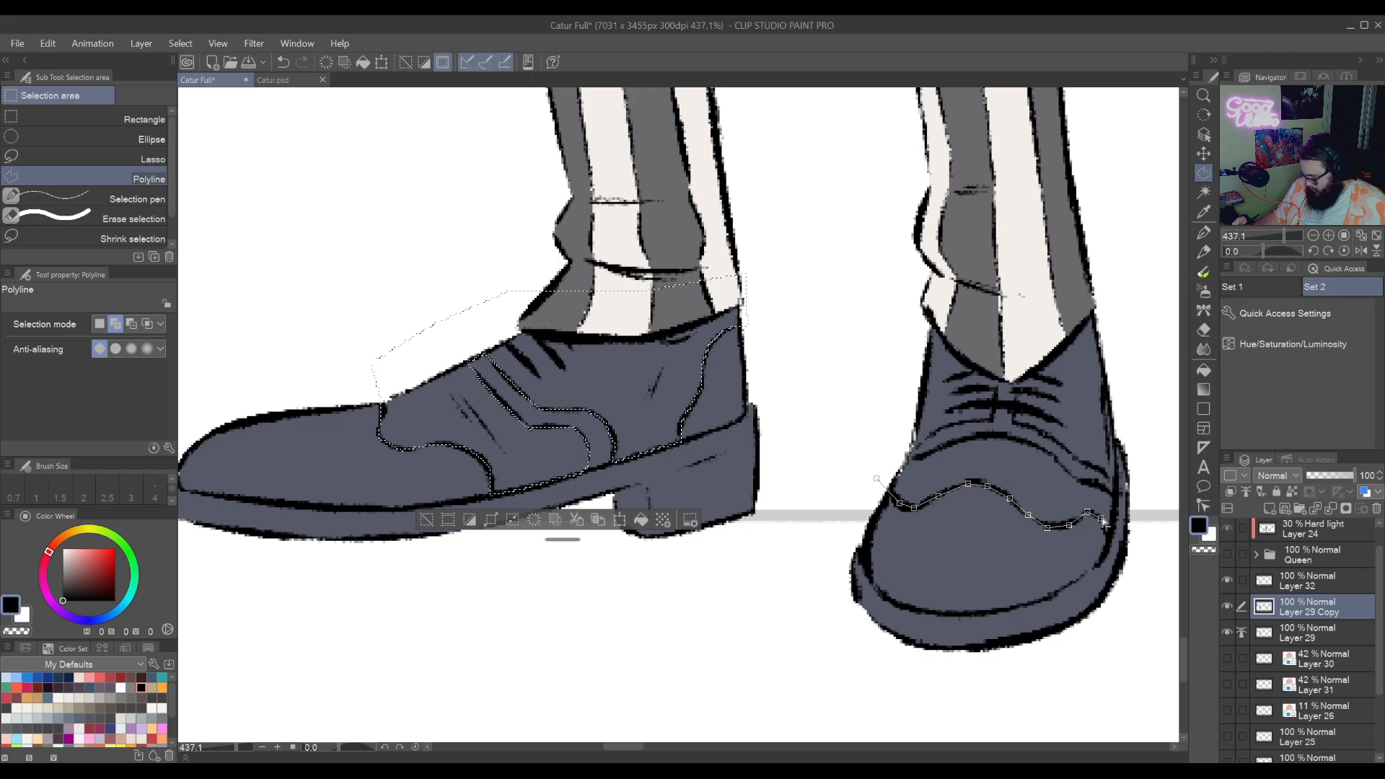
{"action": "left_click", "coordinate": [1109, 540]}
Continue the front-view shoe's outline back along the arched seam above the toe cap and onto the parallel line above it
{"action": "left_click", "coordinate": [1114, 499]}
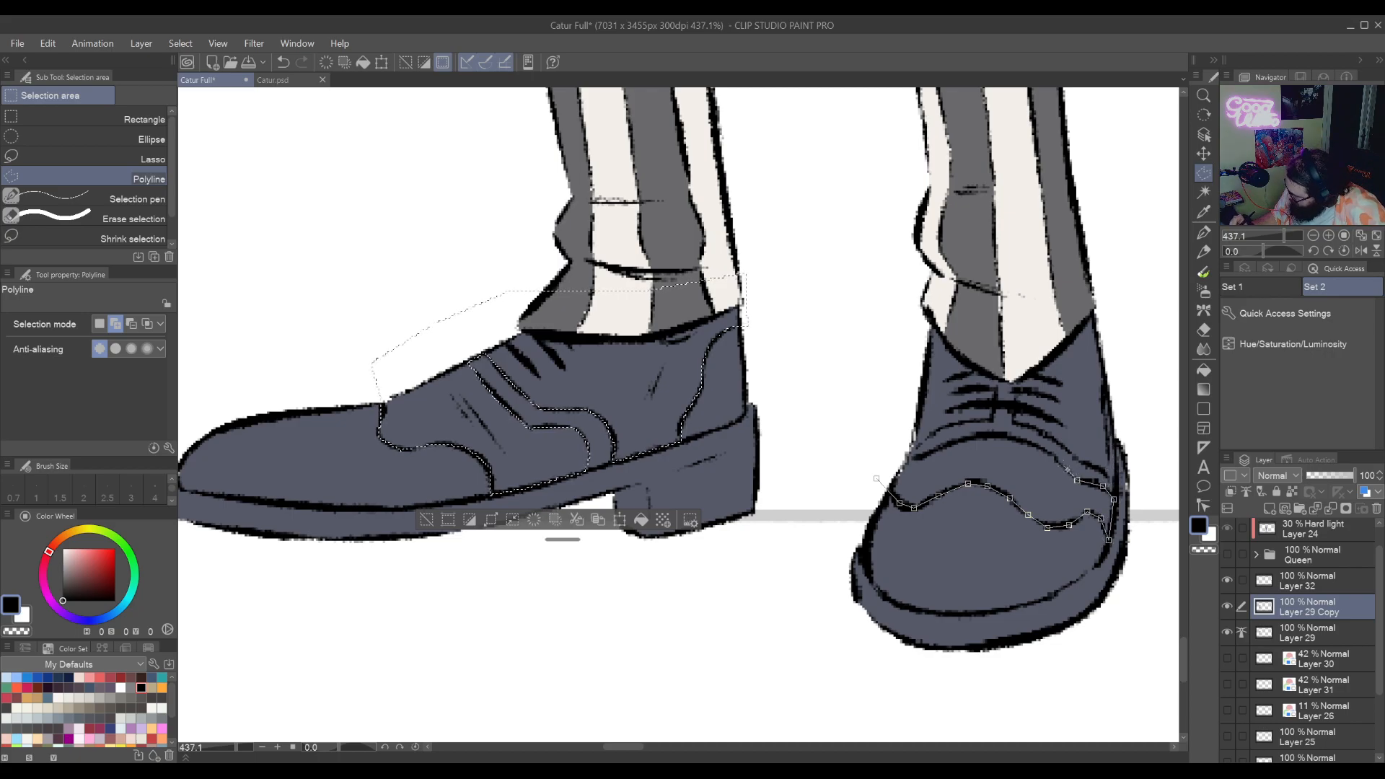
{"action": "left_click", "coordinate": [1056, 461]}
{"action": "left_click", "coordinate": [1009, 436]}
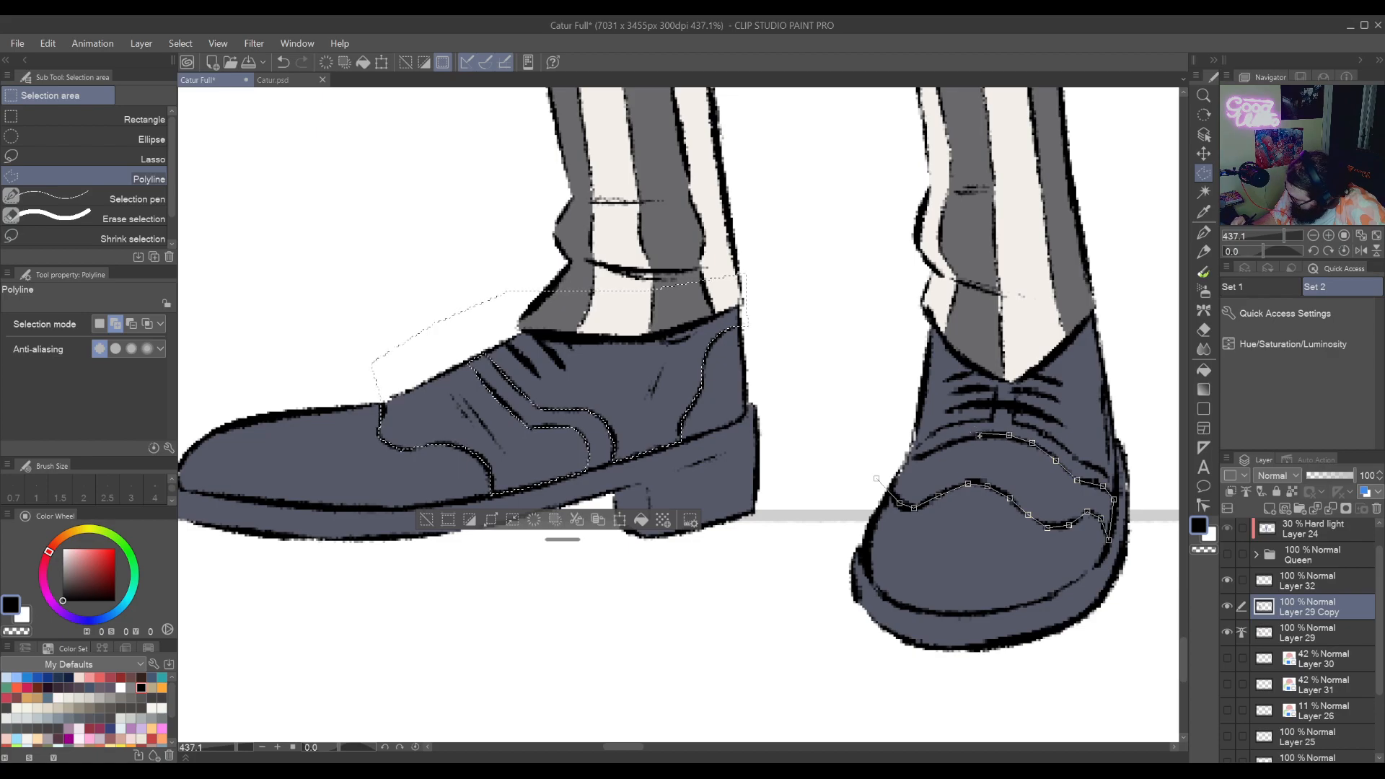
{"action": "left_click", "coordinate": [980, 435]}
{"action": "left_click", "coordinate": [944, 447]}
{"action": "left_click", "coordinate": [921, 457]}
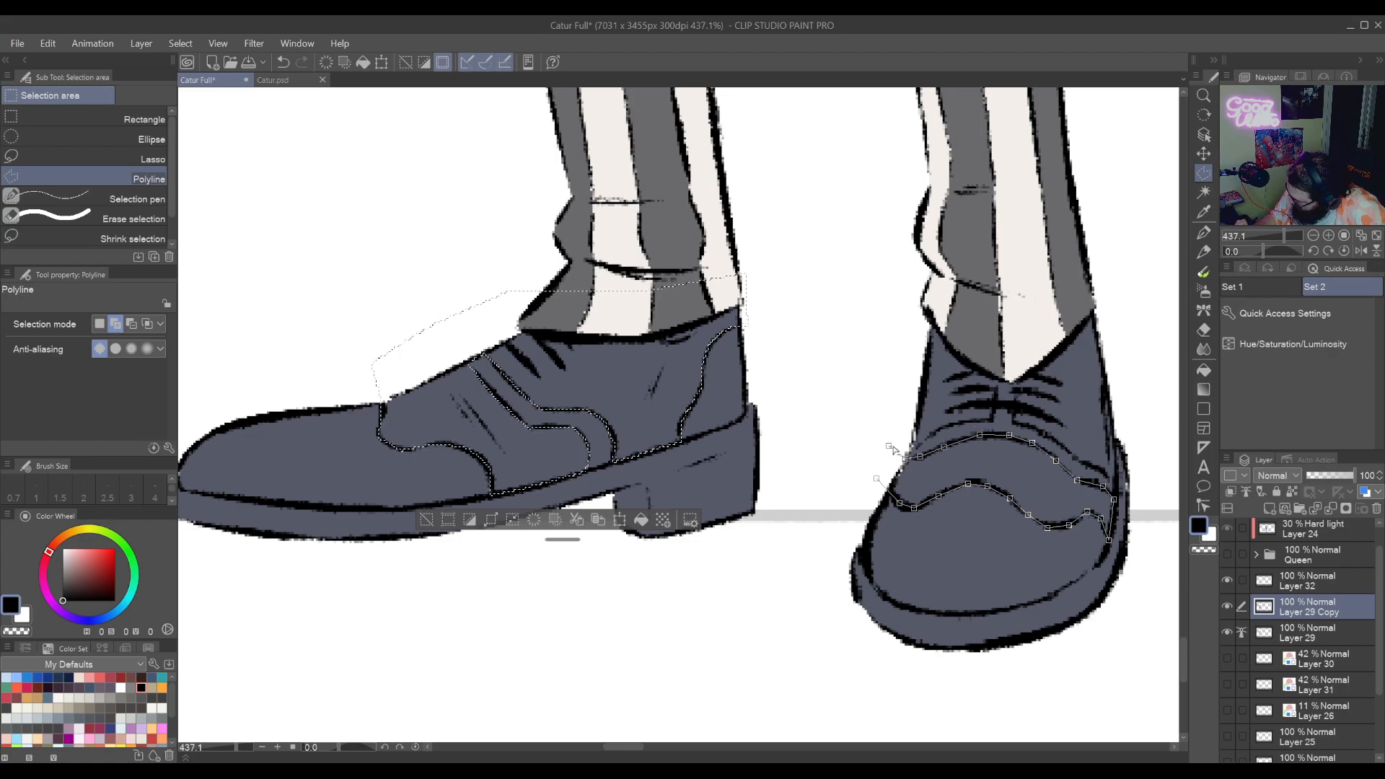
{"action": "left_click", "coordinate": [937, 433]}
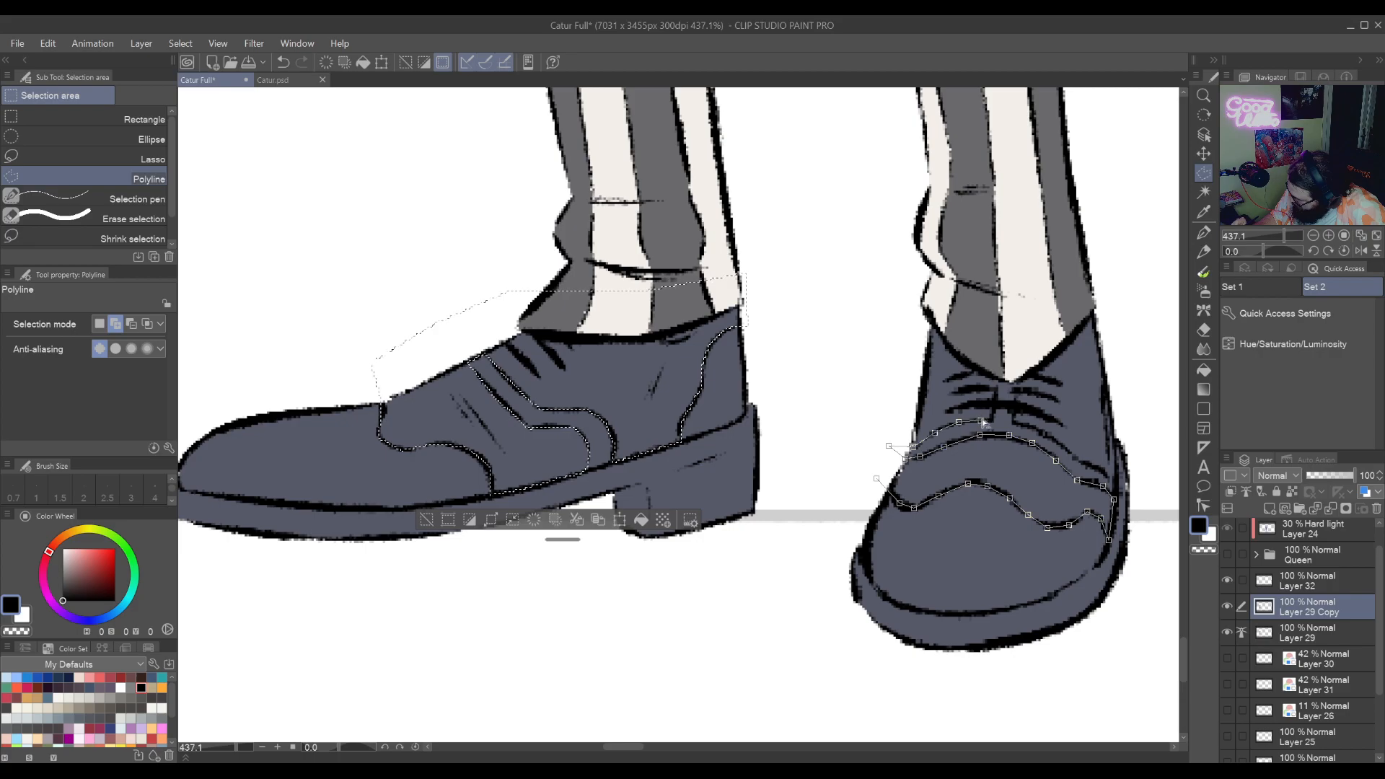
Finish the polyline selection around the front-facing shoe's upper panels, leaving out the toe cap and the curved trim band
{"action": "left_click", "coordinate": [996, 391]}
{"action": "left_click", "coordinate": [994, 364]}
{"action": "left_click", "coordinate": [1017, 347]}
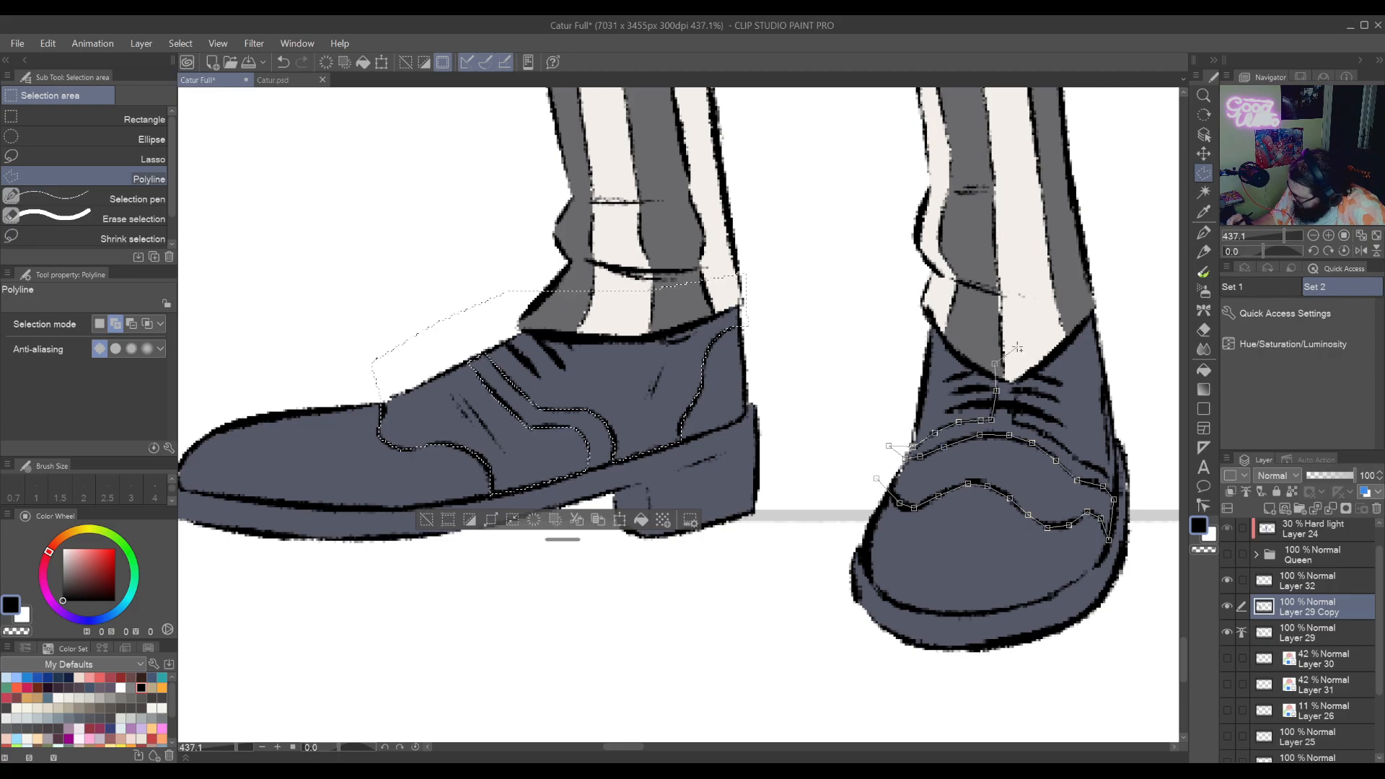
{"action": "left_click", "coordinate": [1016, 388]}
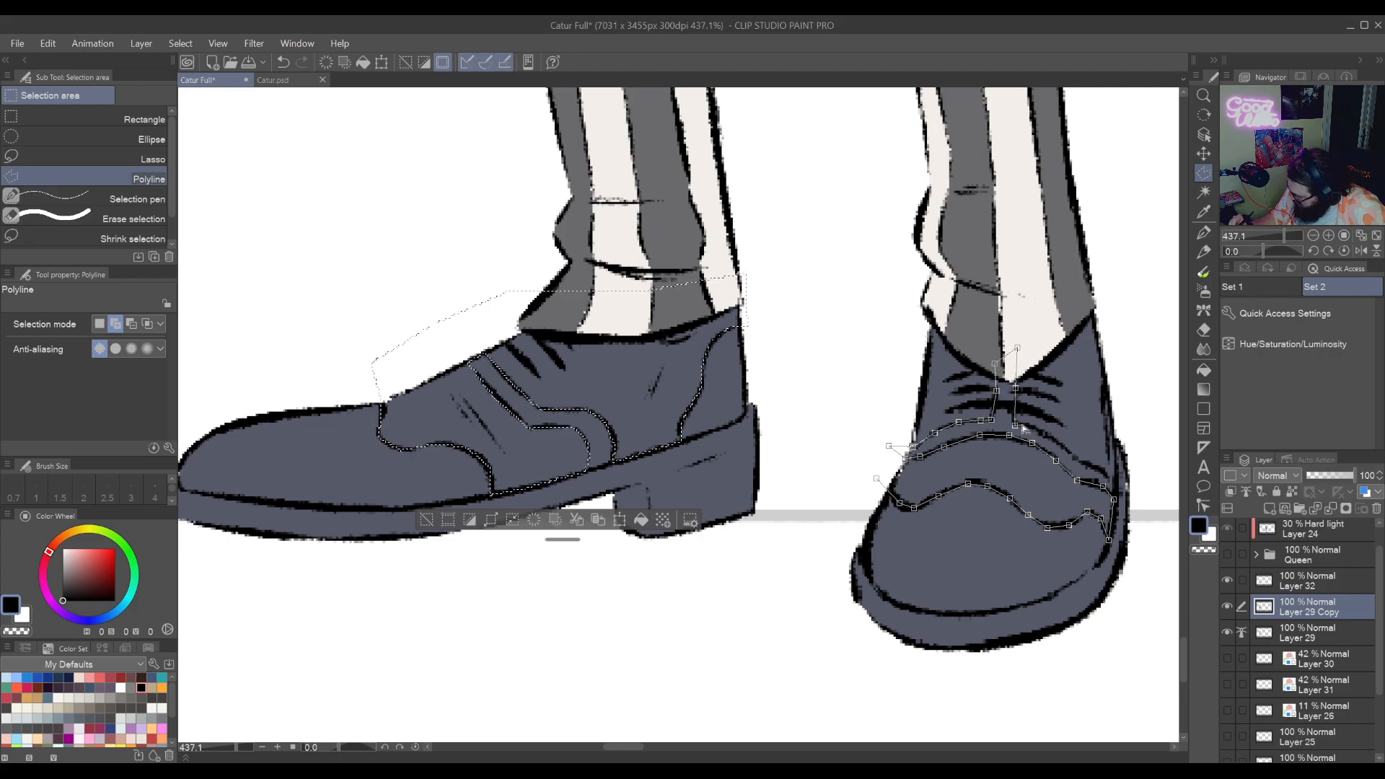
{"action": "left_click", "coordinate": [1047, 435]}
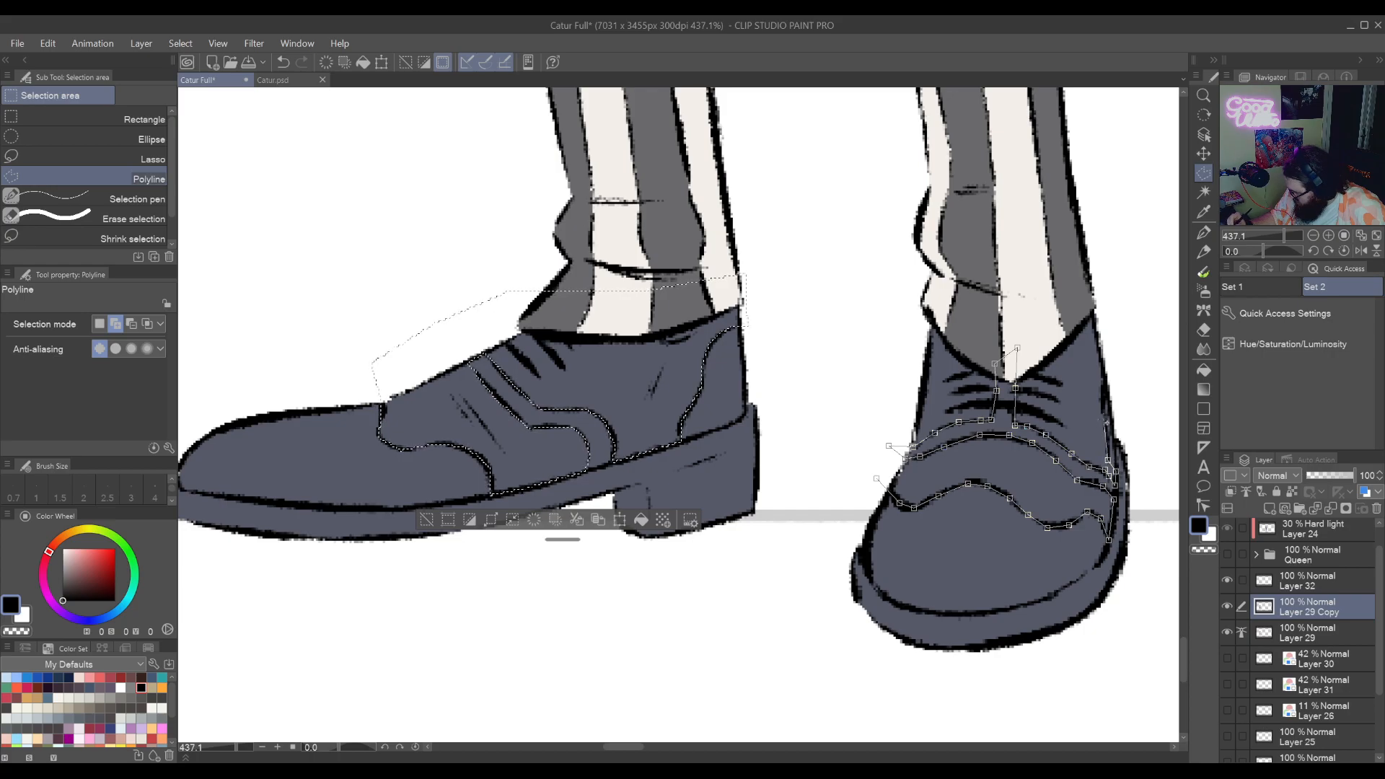
{"action": "left_click", "coordinate": [1107, 371]}
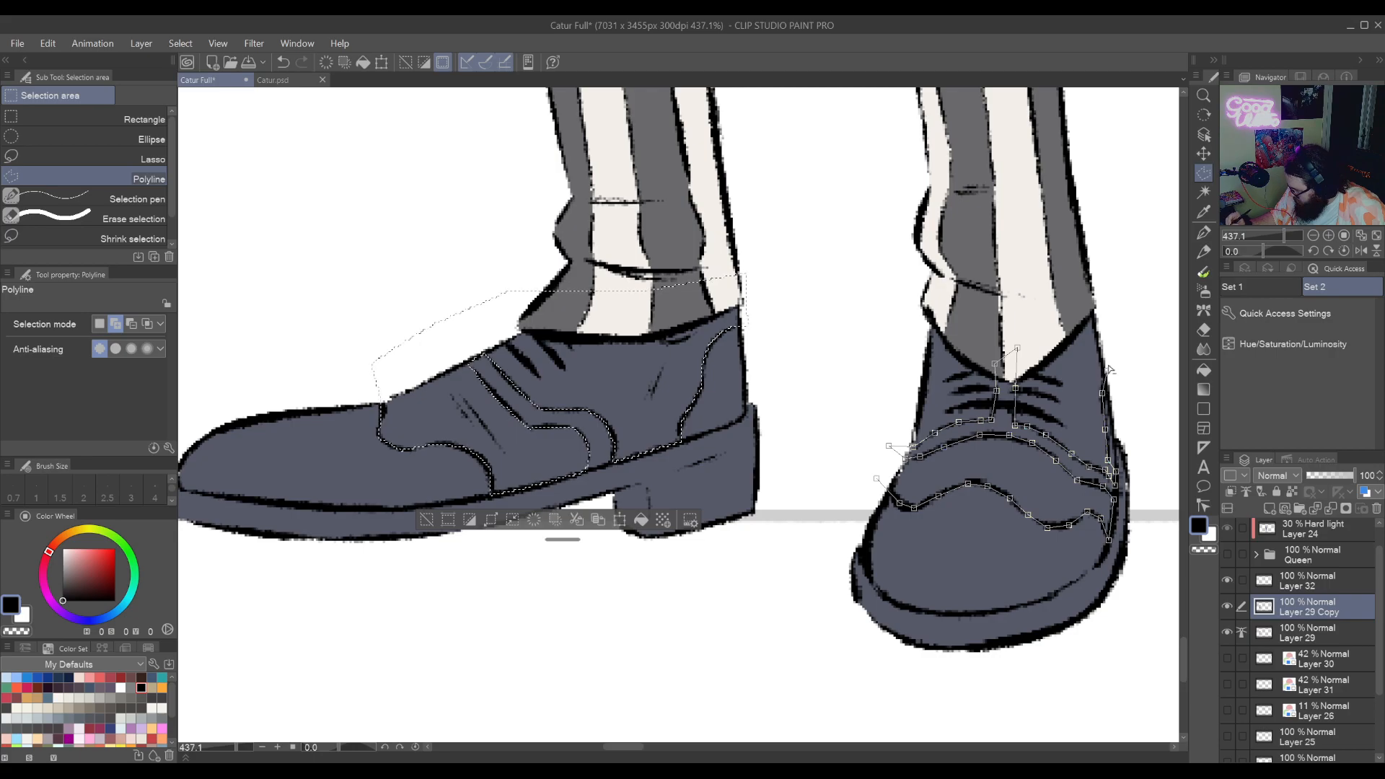
{"action": "left_click", "coordinate": [1124, 309]}
{"action": "left_click", "coordinate": [1074, 249]}
{"action": "left_click", "coordinate": [880, 253]}
{"action": "left_click", "coordinate": [851, 396]}
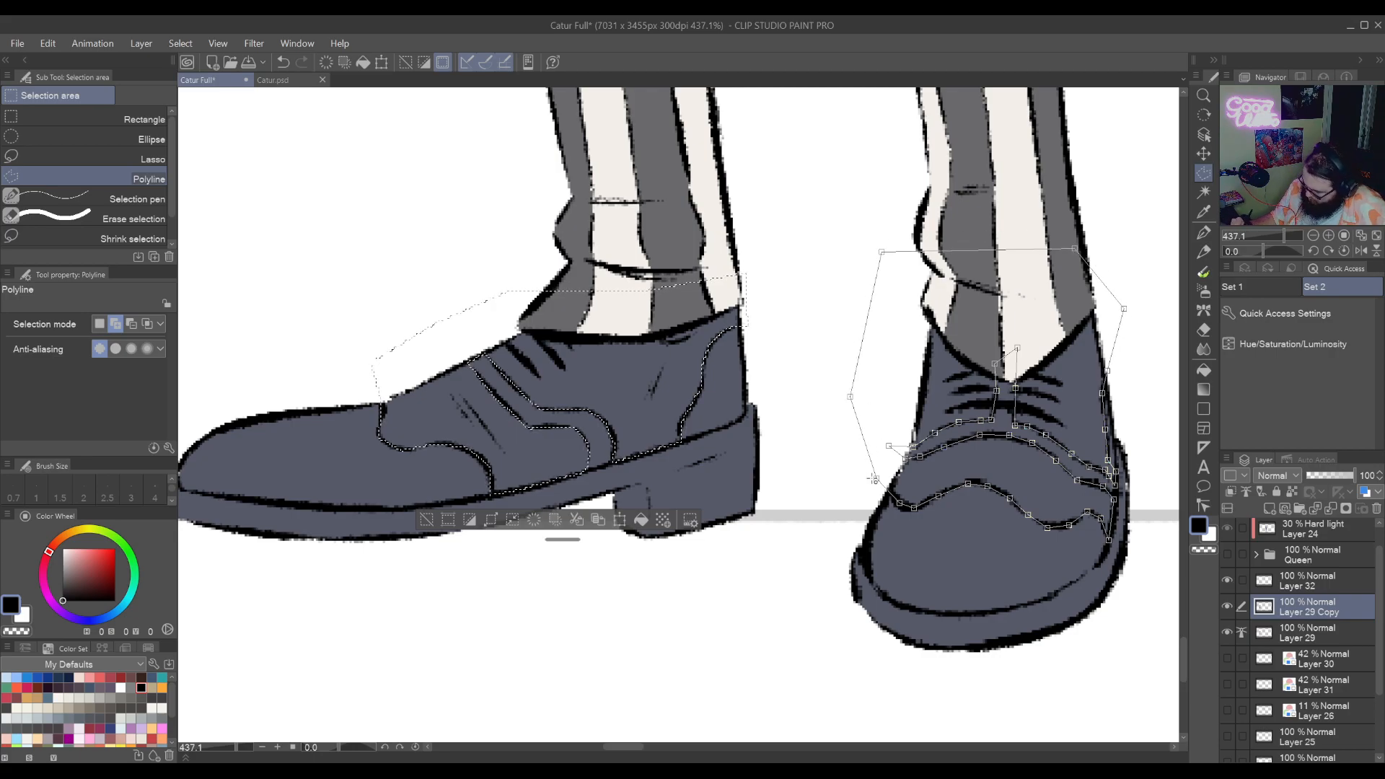
{"action": "left_click", "coordinate": [876, 478]}
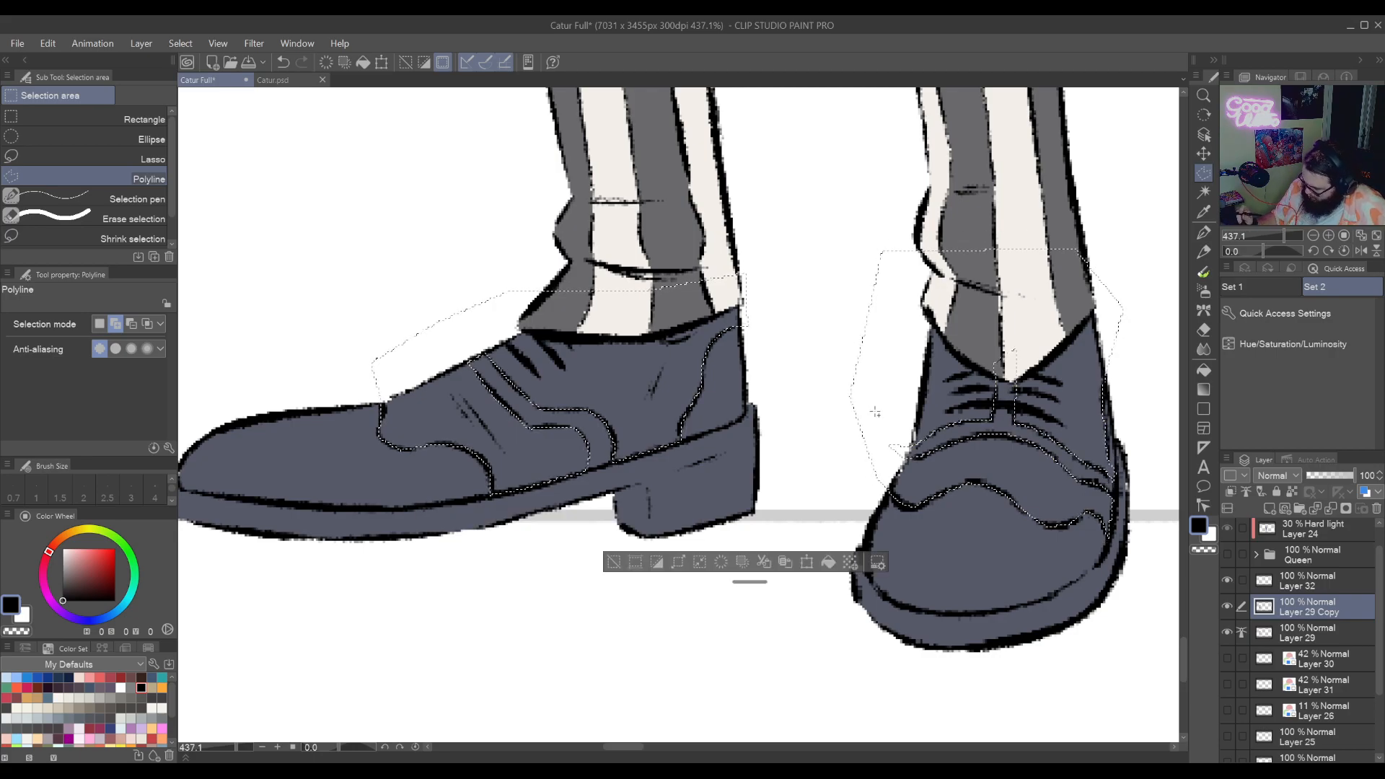
Narrow the selection to the slate-blue fill of the shoe panels using Auto select for referred layers
{"action": "left_click", "coordinate": [1203, 192]}
{"action": "left_click", "coordinate": [1063, 383]}
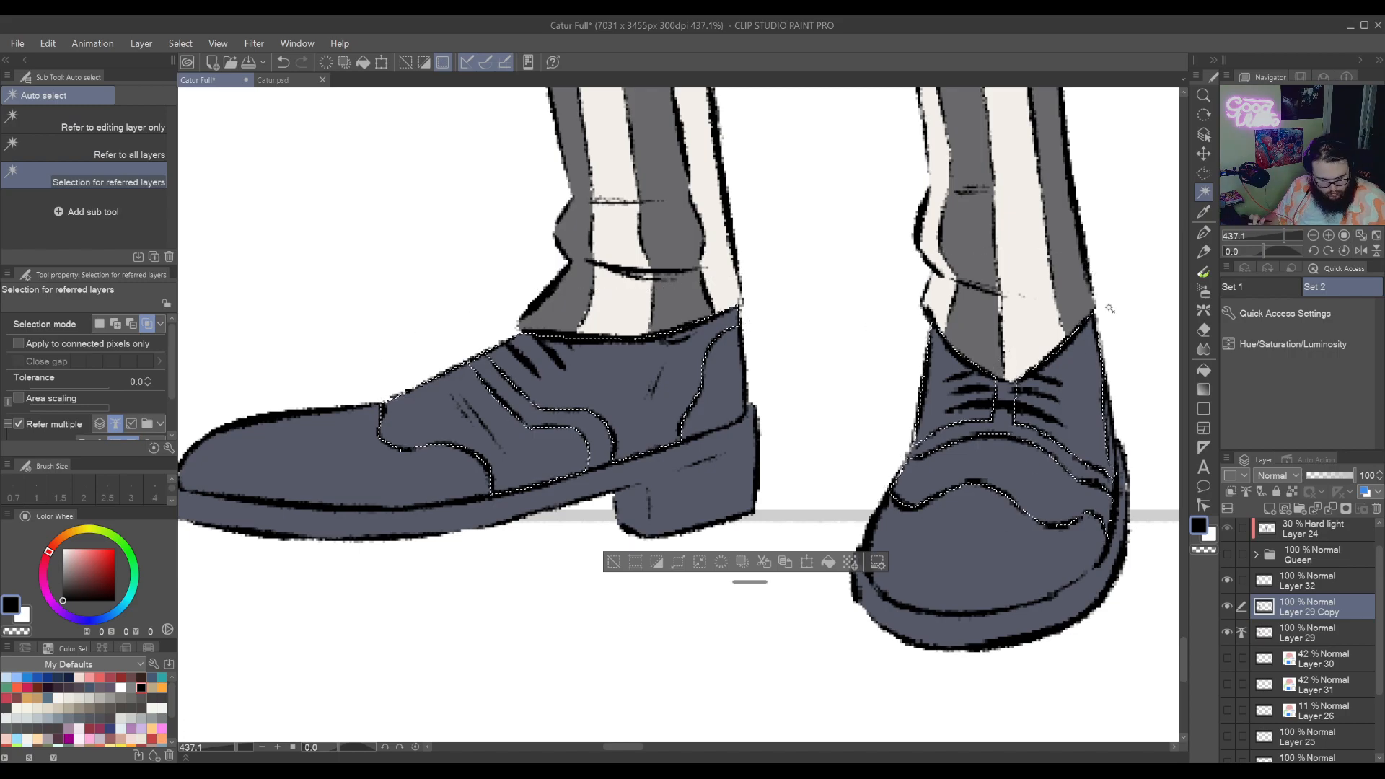
{"action": "key", "text": "ctrl+d"}
{"action": "key", "text": "ctrl+z"}
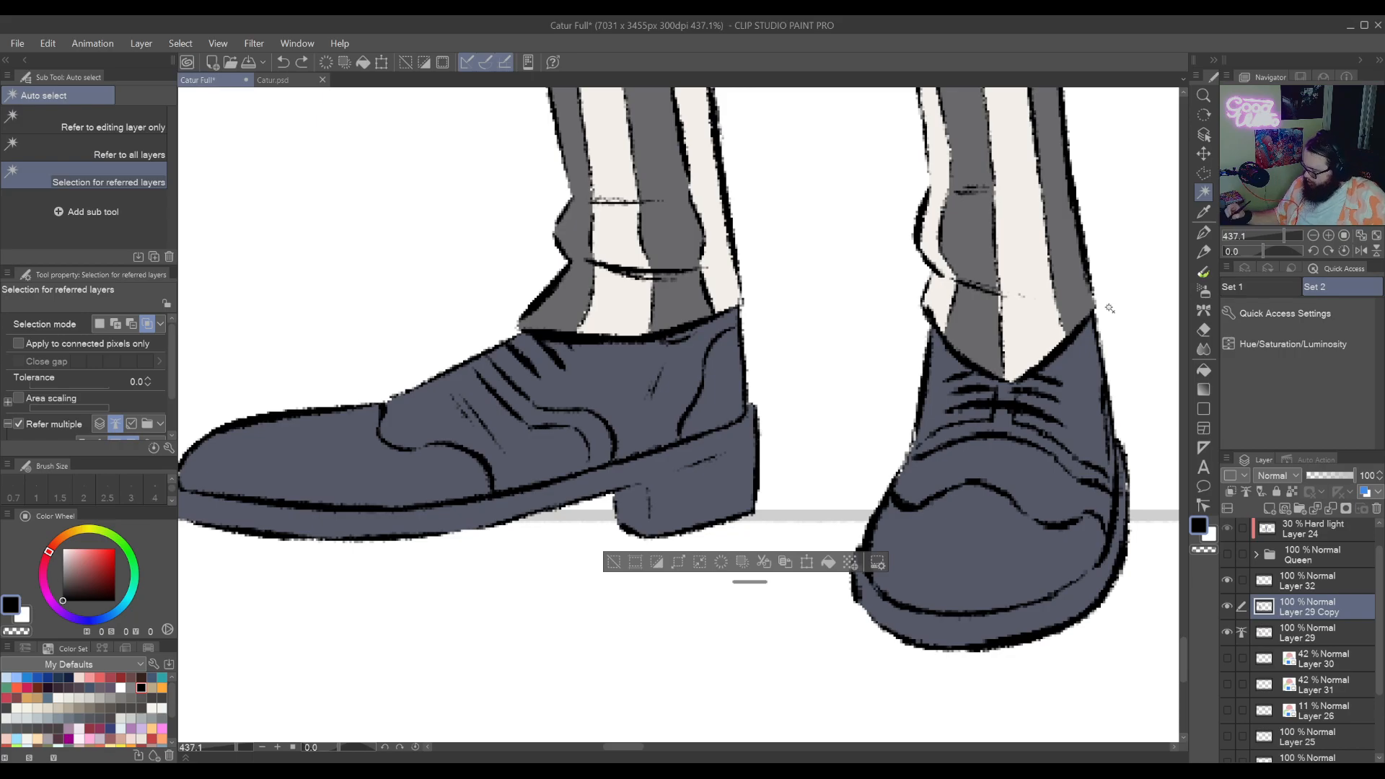
Recolour the selected panels of both shoes to a warm off-white with a Hue/Saturation/Luminosity adjustment
{"action": "left_click", "coordinate": [1292, 344]}
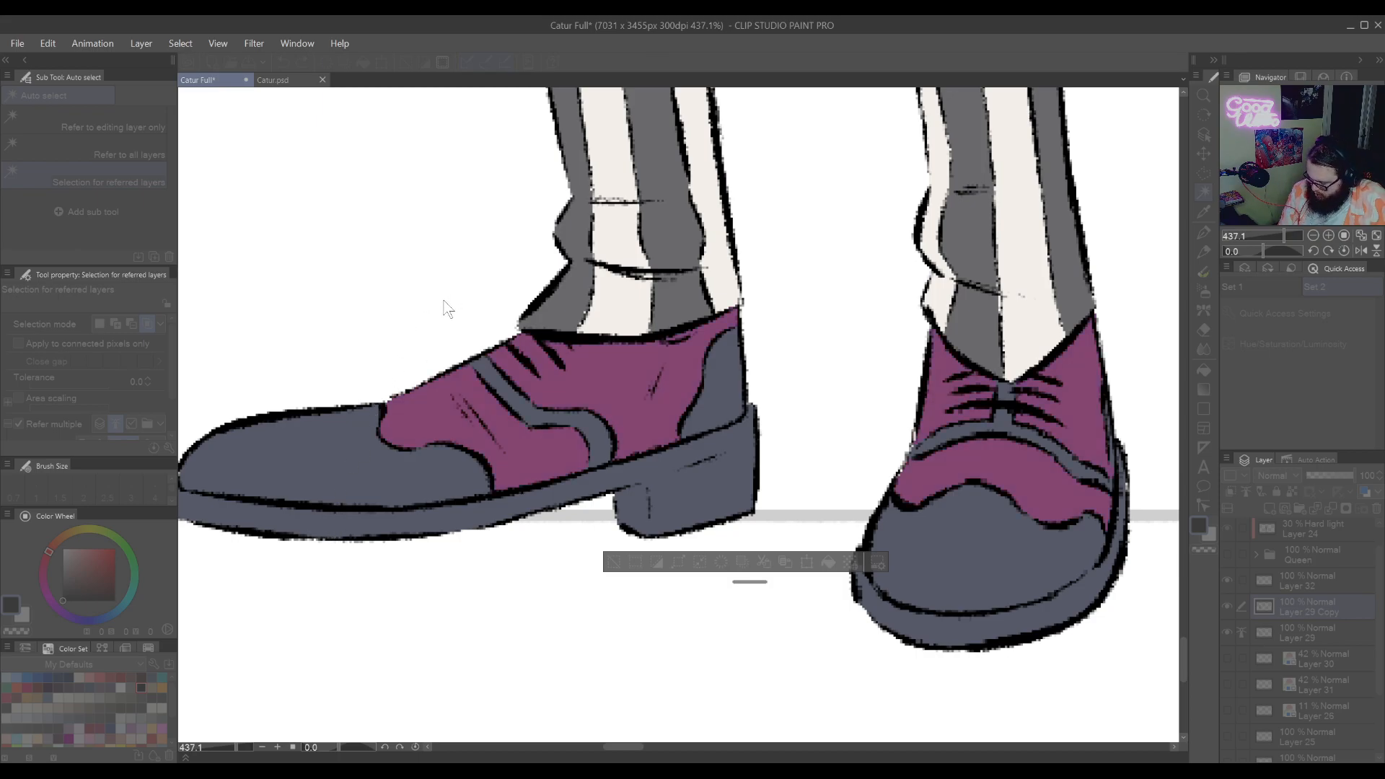
{"action": "left_click_drag", "start_coordinate": [444, 300], "coordinate": [500, 297]}
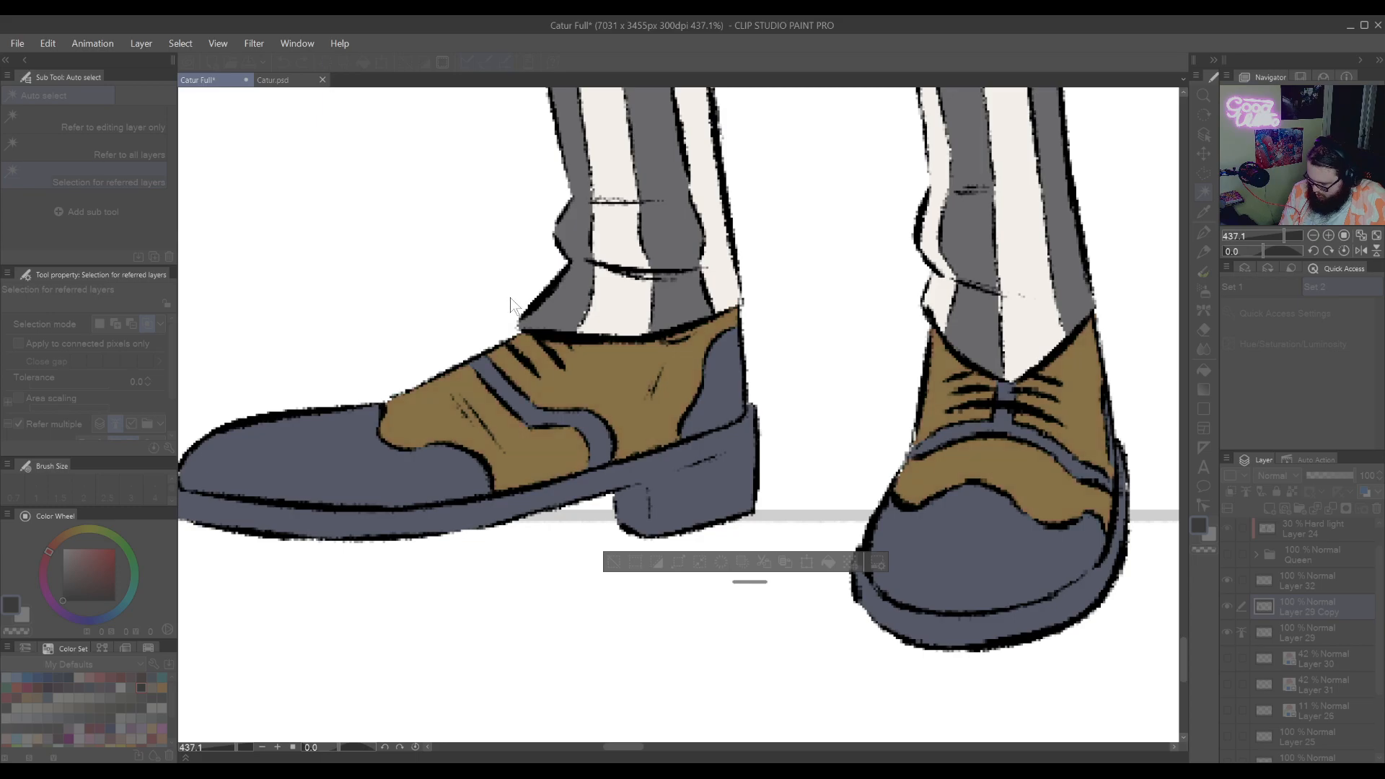
{"action": "left_click", "coordinate": [484, 377]}
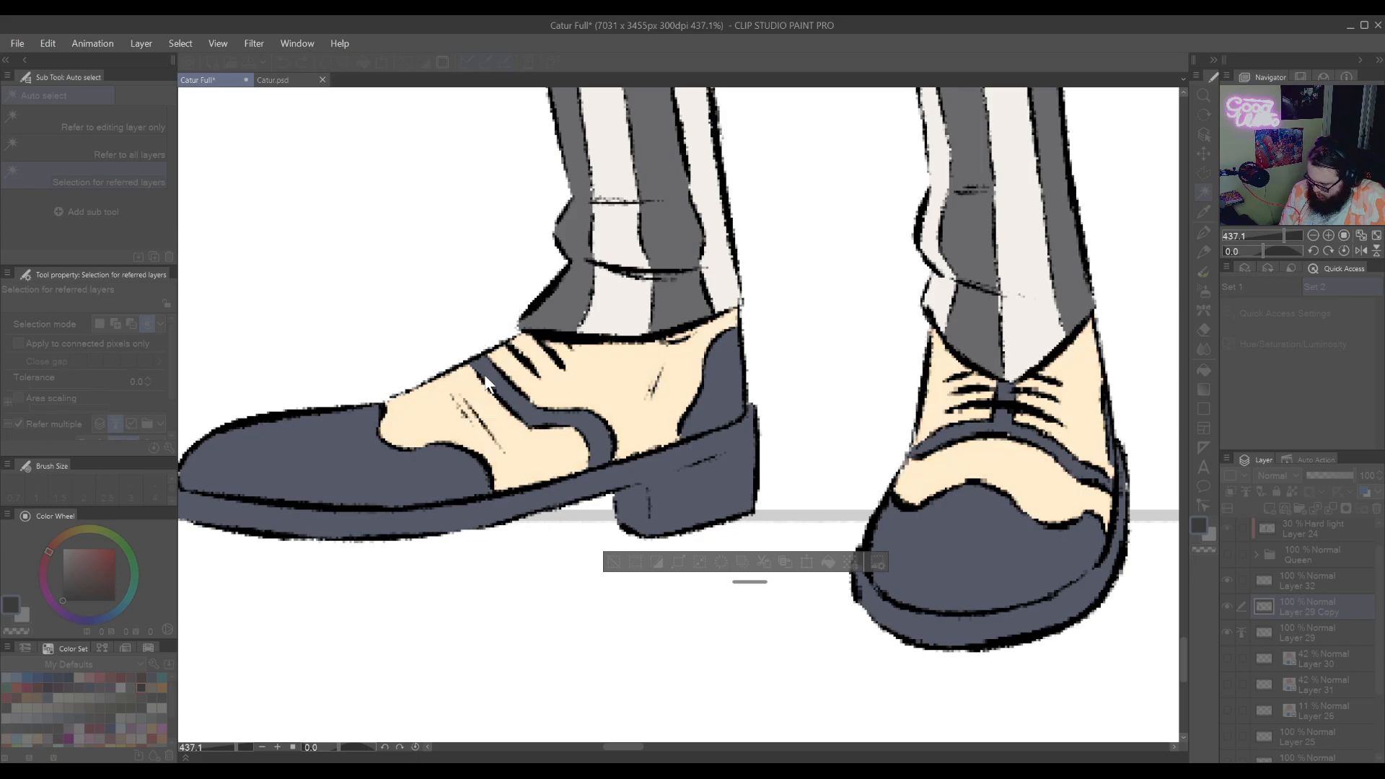
{"action": "left_click_drag", "start_coordinate": [423, 337], "coordinate": [360, 353]}
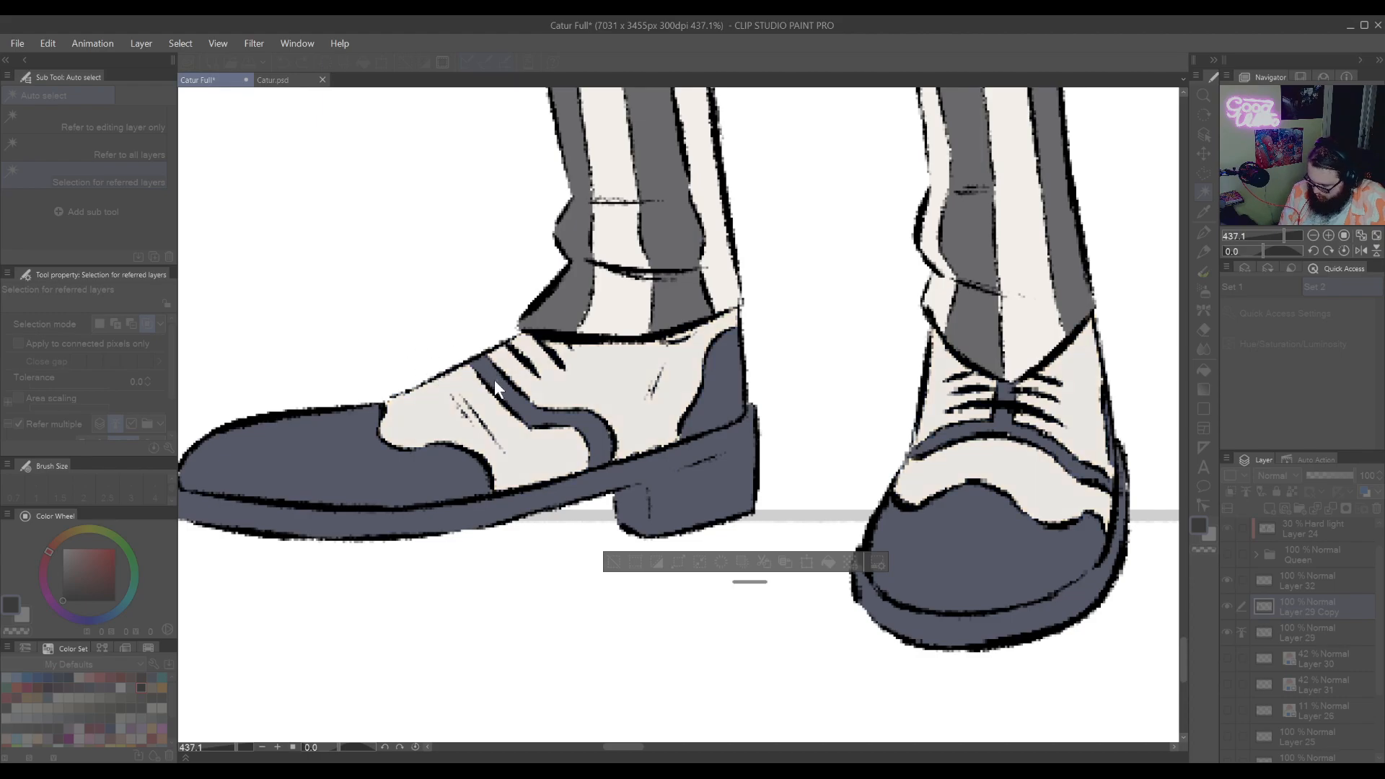
{"action": "left_click_drag", "start_coordinate": [496, 375], "coordinate": [490, 379]}
{"action": "key", "text": "Return"}
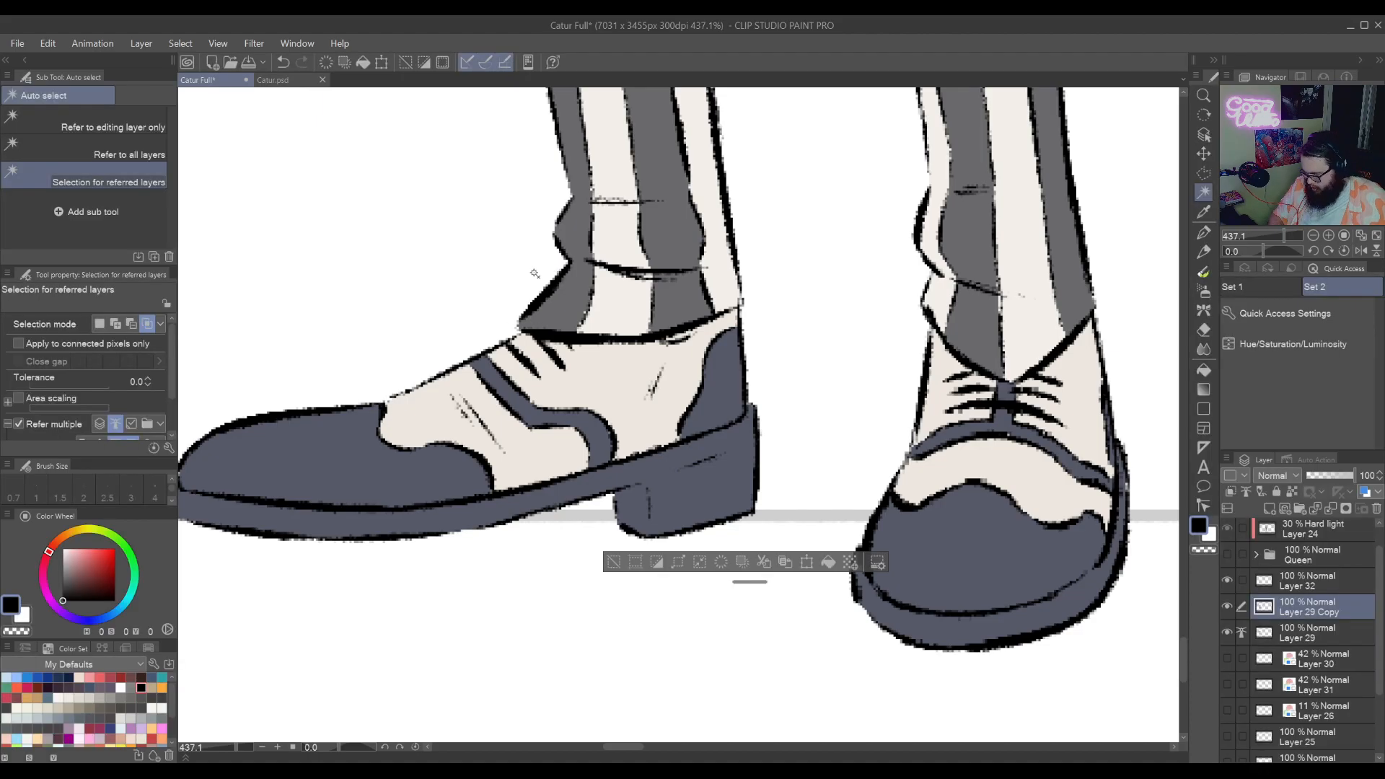
Clear the selection, lasso the small off-white sliver inside the side-view shoe's ankle opening, and narrow it with Auto select
{"action": "key", "text": "ctrl+d"}
{"action": "key", "text": "r"}
{"action": "left_click_drag", "start_coordinate": [565, 280], "coordinate": [806, 363]}
{"action": "left_click", "coordinate": [1203, 153]}
{"action": "left_click", "coordinate": [1204, 172]}
{"action": "left_click", "coordinate": [155, 175]}
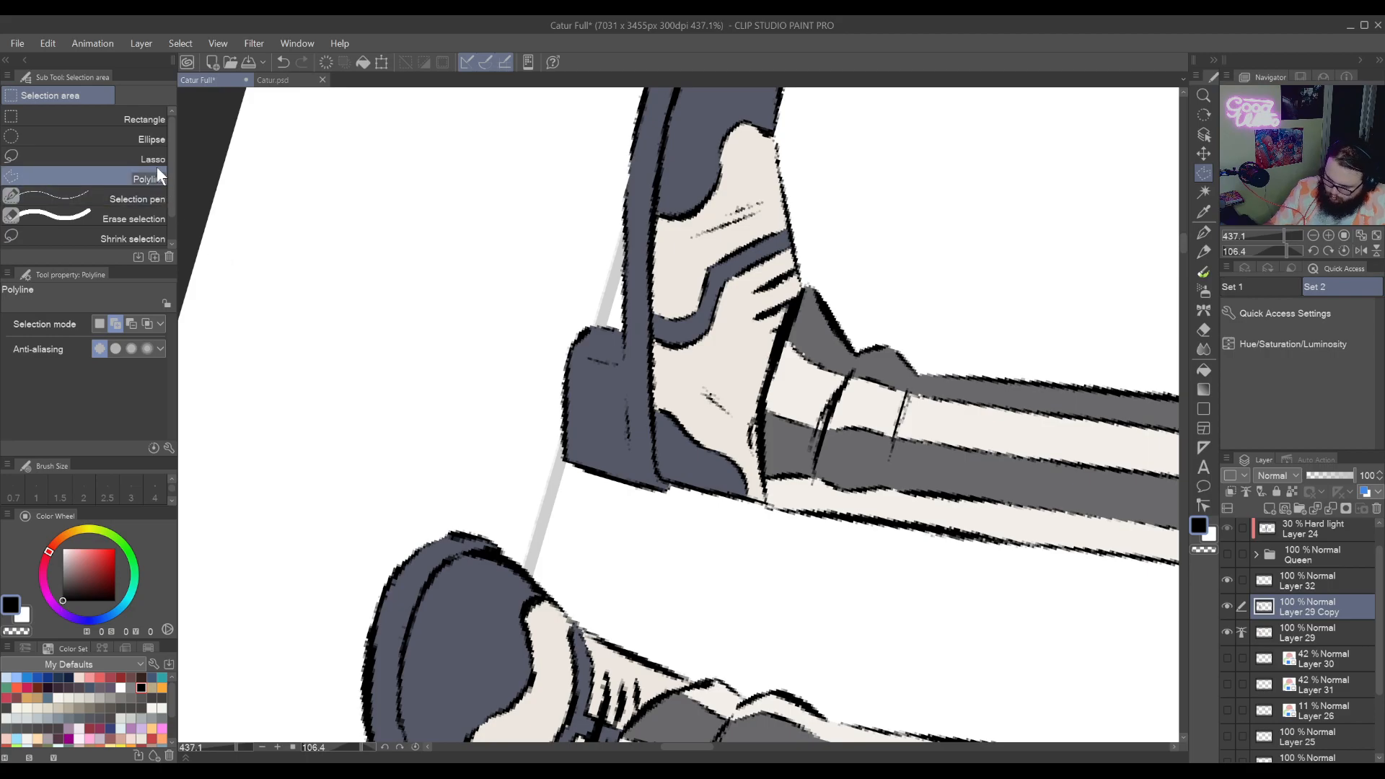
{"action": "left_click", "coordinate": [153, 158]}
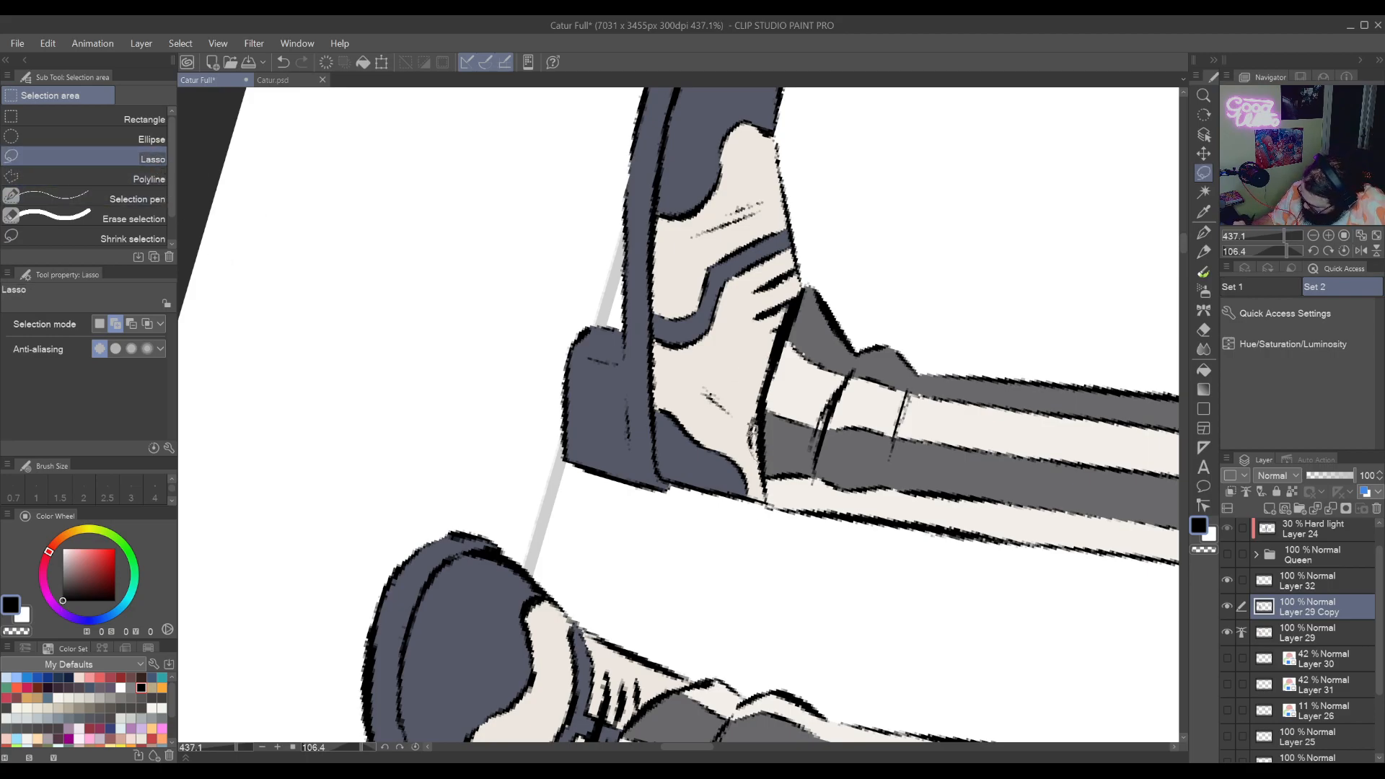
{"action": "mouse_move", "coordinate": [753, 431]}
{"action": "left_mouse_down"}
{"action": "mouse_move", "coordinate": [789, 447]}
{"action": "mouse_move", "coordinate": [766, 424]}
{"action": "mouse_move", "coordinate": [754, 453]}
{"action": "mouse_move", "coordinate": [790, 446]}
{"action": "mouse_move", "coordinate": [793, 425]}
{"action": "mouse_move", "coordinate": [758, 458]}
{"action": "left_mouse_up"}
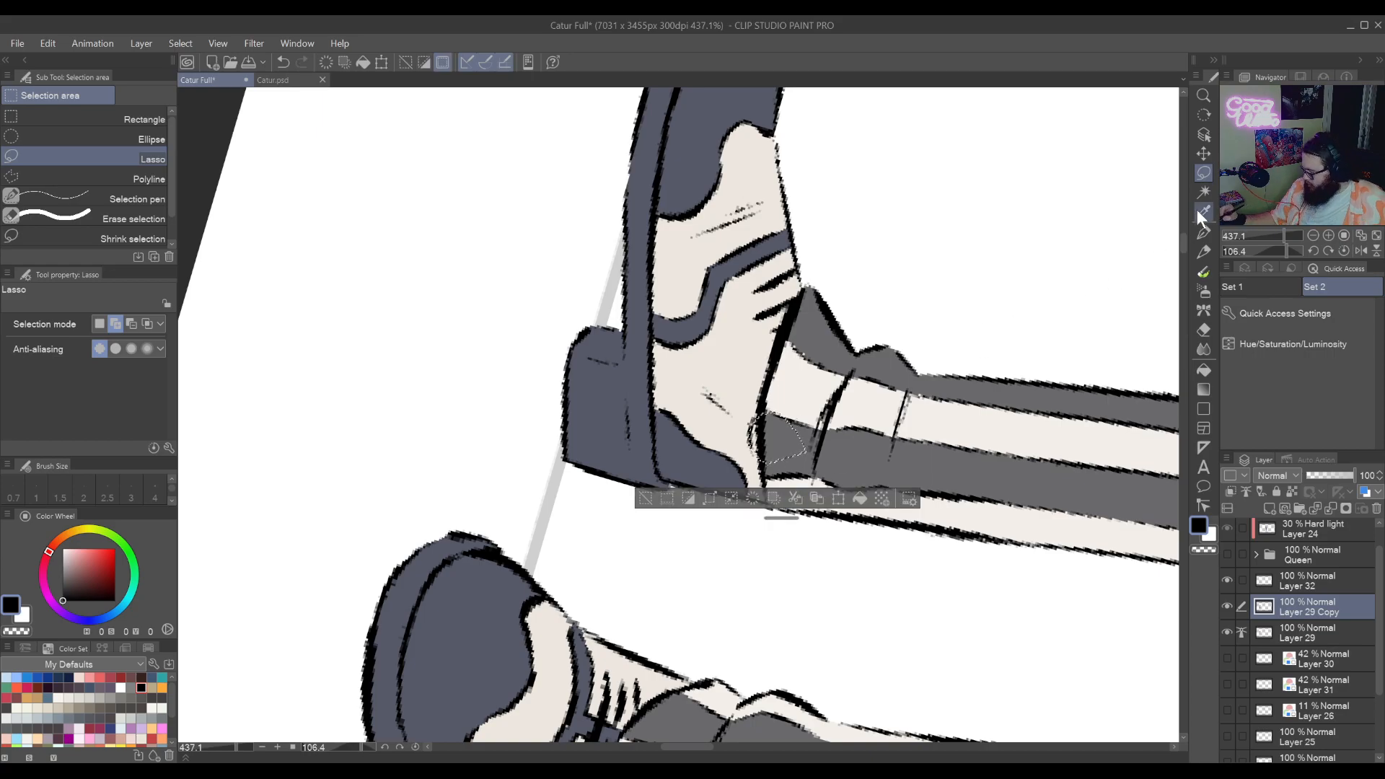
{"action": "left_click", "coordinate": [1205, 189]}
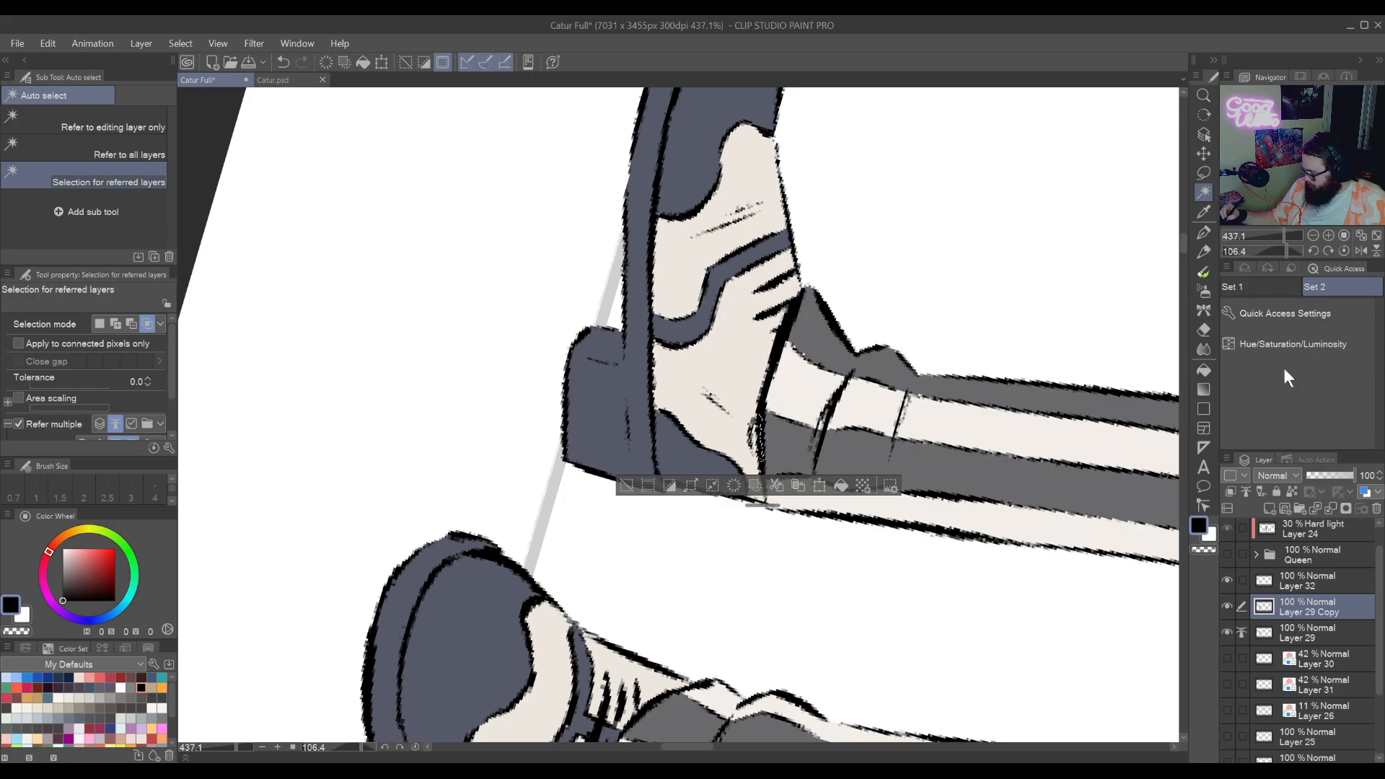
Darken the selected sliver at the ankle opening with Hue/Saturation/Luminosity and reset the canvas rotation
{"action": "left_click", "coordinate": [1291, 345]}
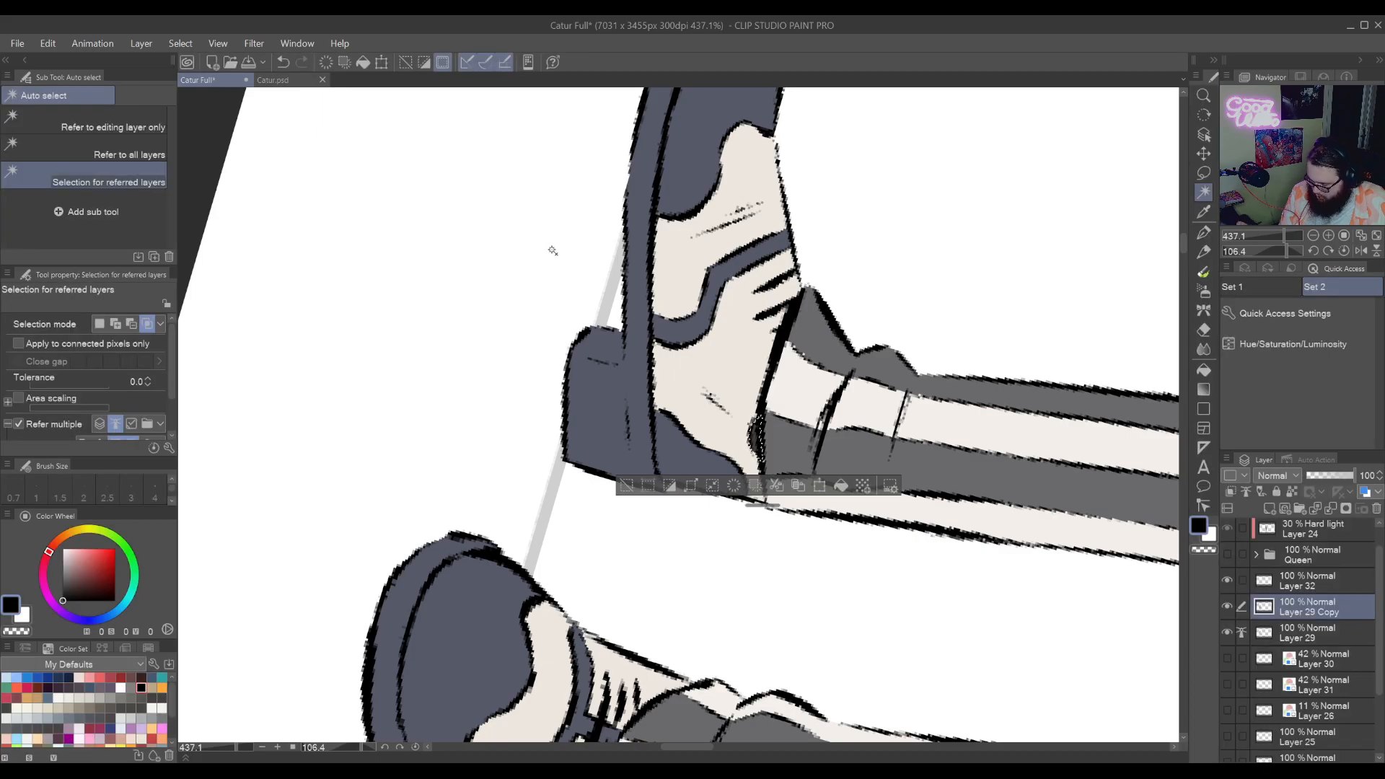
{"action": "key", "text": "Return"}
{"action": "key", "text": "r"}
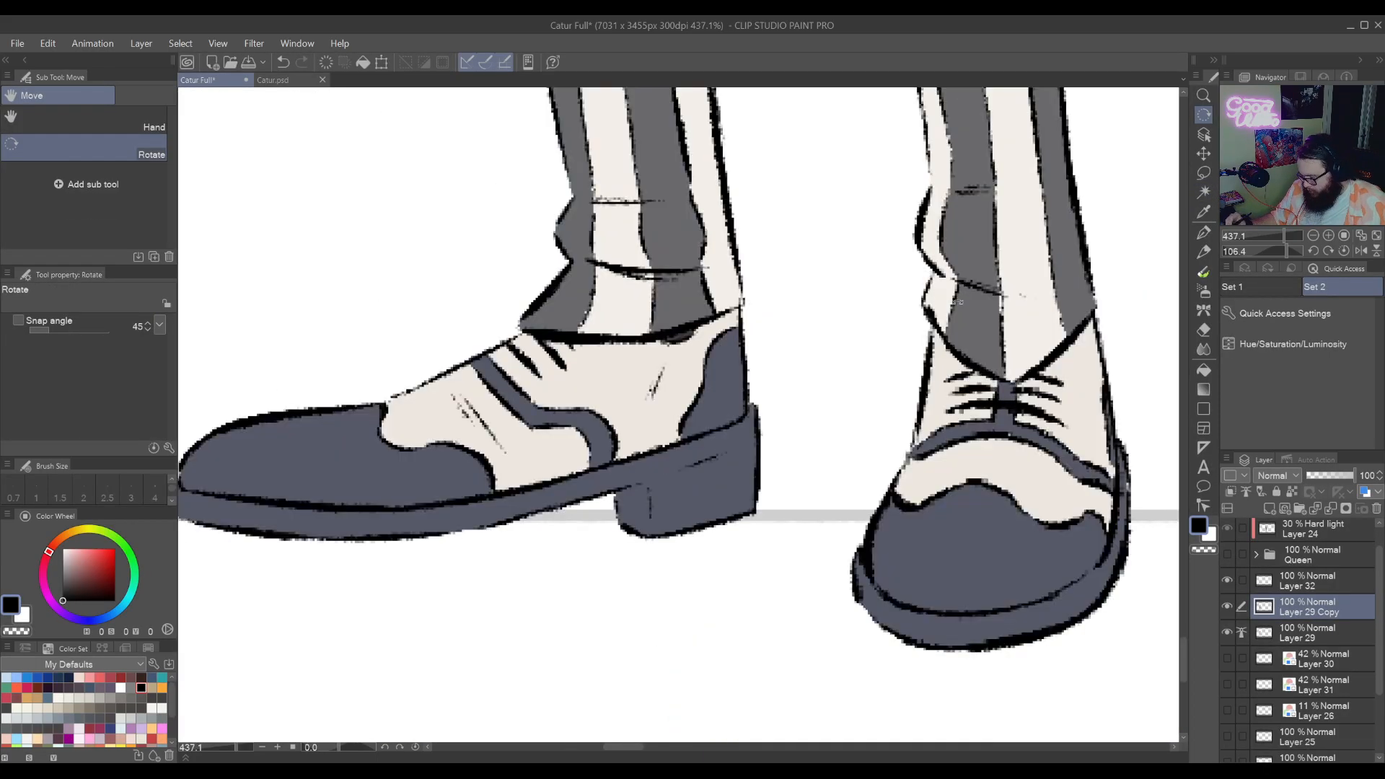
Outline the mauve pocket square on the jacket's breast with a polyline selection
{"action": "scroll", "coordinate": [890, 629], "scroll_direction": "down", "scroll_amount": 10}
{"action": "scroll", "coordinate": [905, 603], "scroll_direction": "up", "scroll_amount": 5}
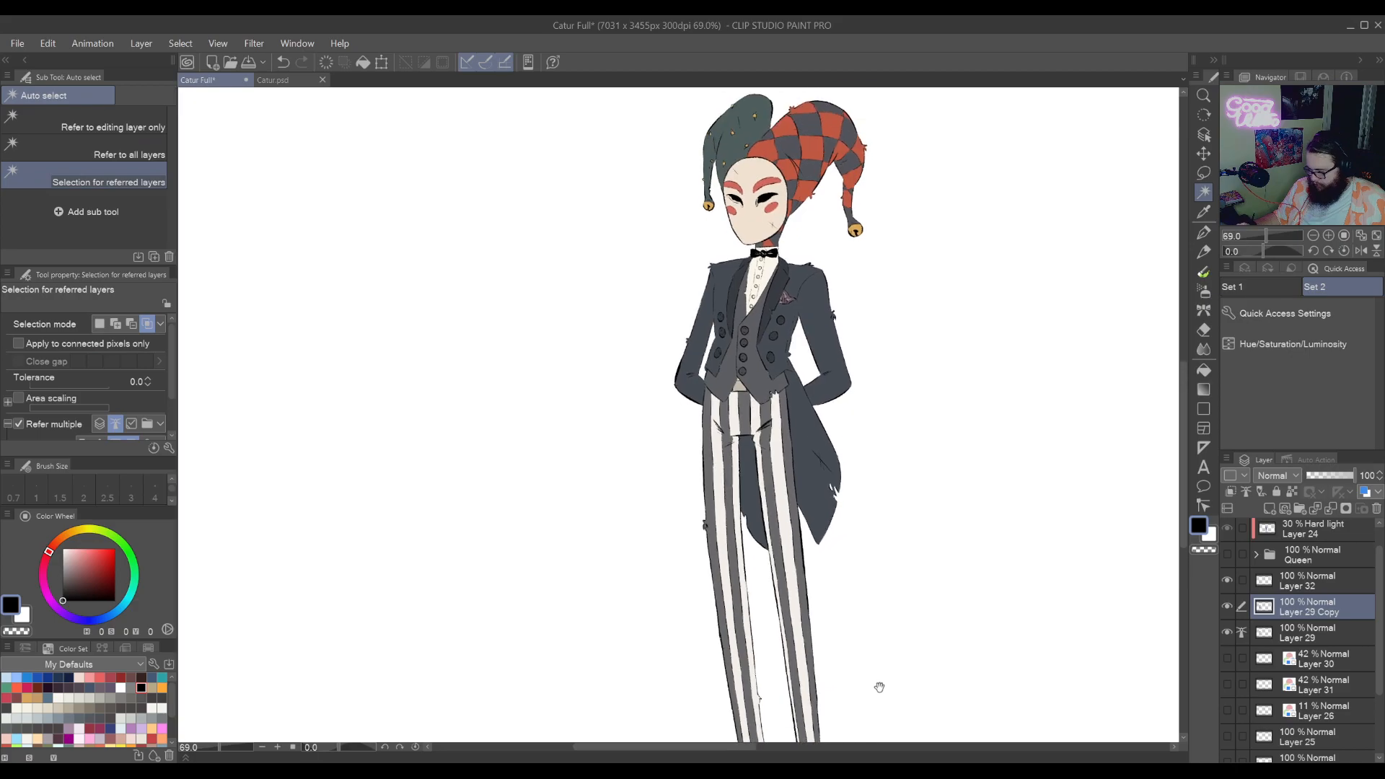
{"action": "scroll", "coordinate": [937, 532], "scroll_direction": "down", "scroll_amount": 4}
{"action": "scroll", "coordinate": [927, 643], "scroll_direction": "up", "scroll_amount": 2}
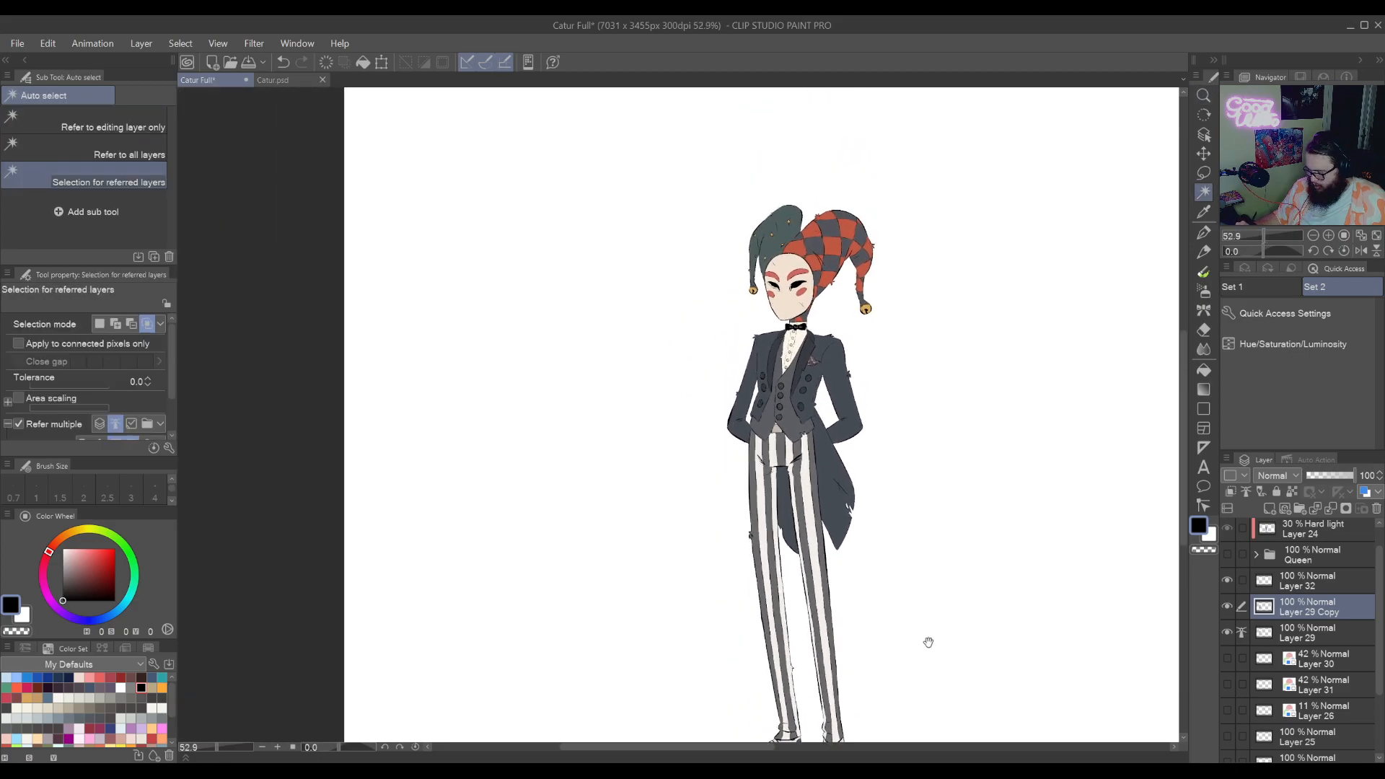
{"action": "scroll", "coordinate": [854, 578], "scroll_direction": "up", "scroll_amount": 8}
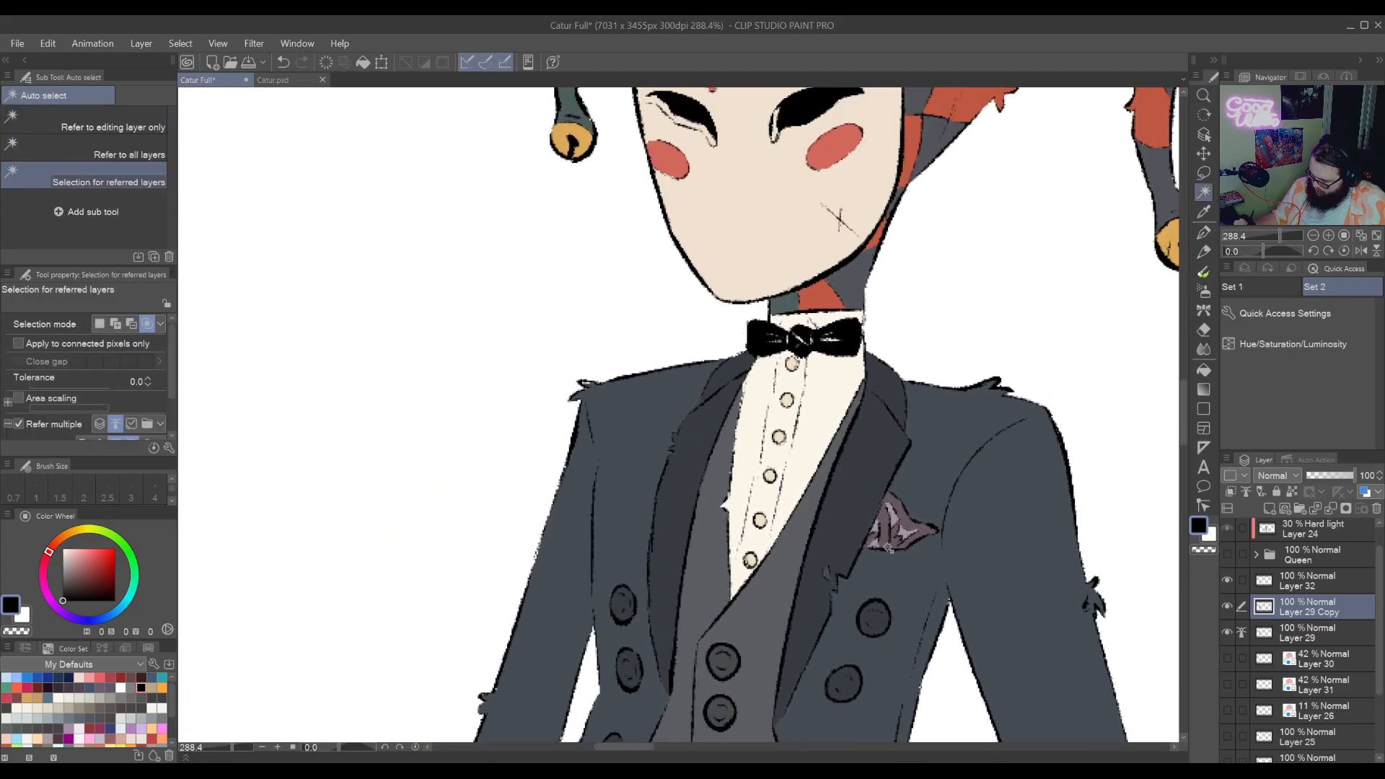
{"action": "scroll", "coordinate": [897, 530], "scroll_direction": "up", "scroll_amount": 4}
{"action": "key", "text": "w"}
{"action": "key", "text": "m"}
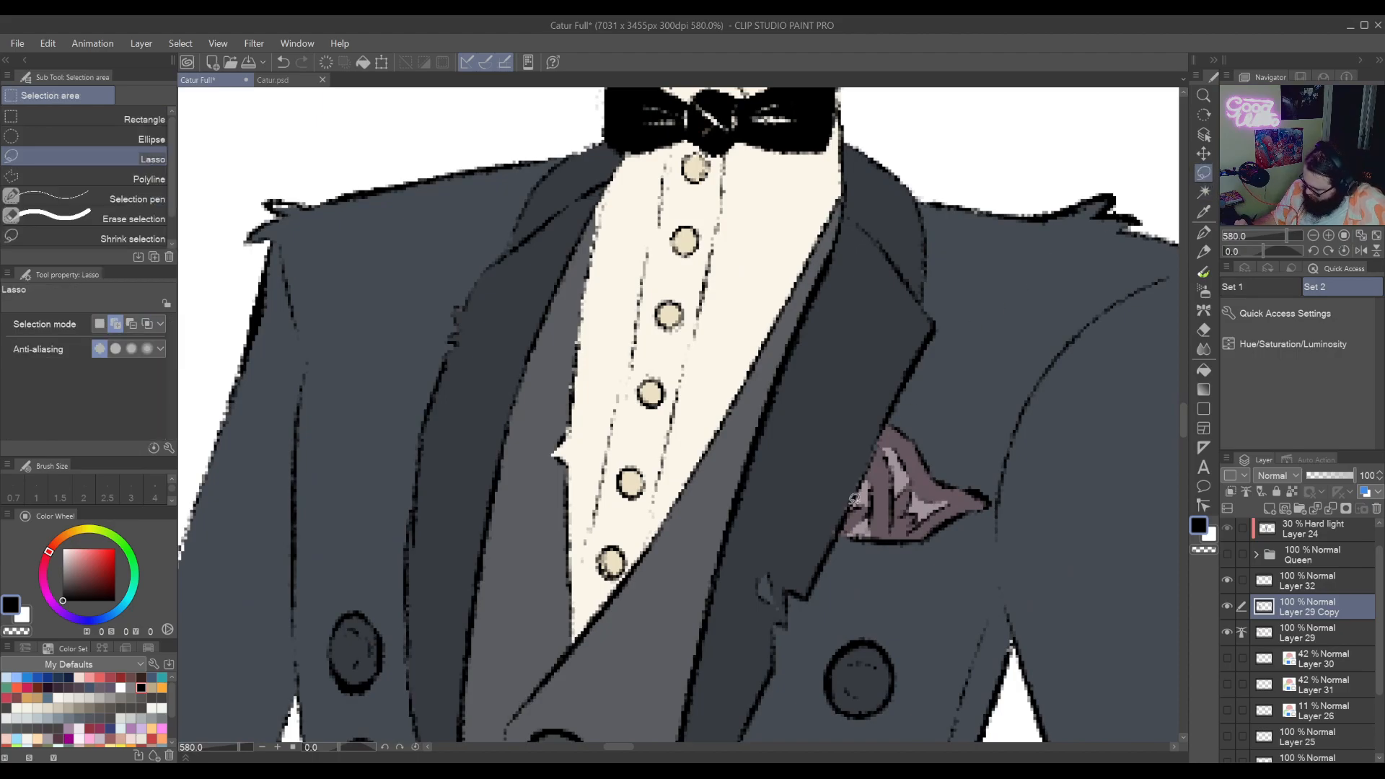
{"action": "left_click", "coordinate": [144, 178]}
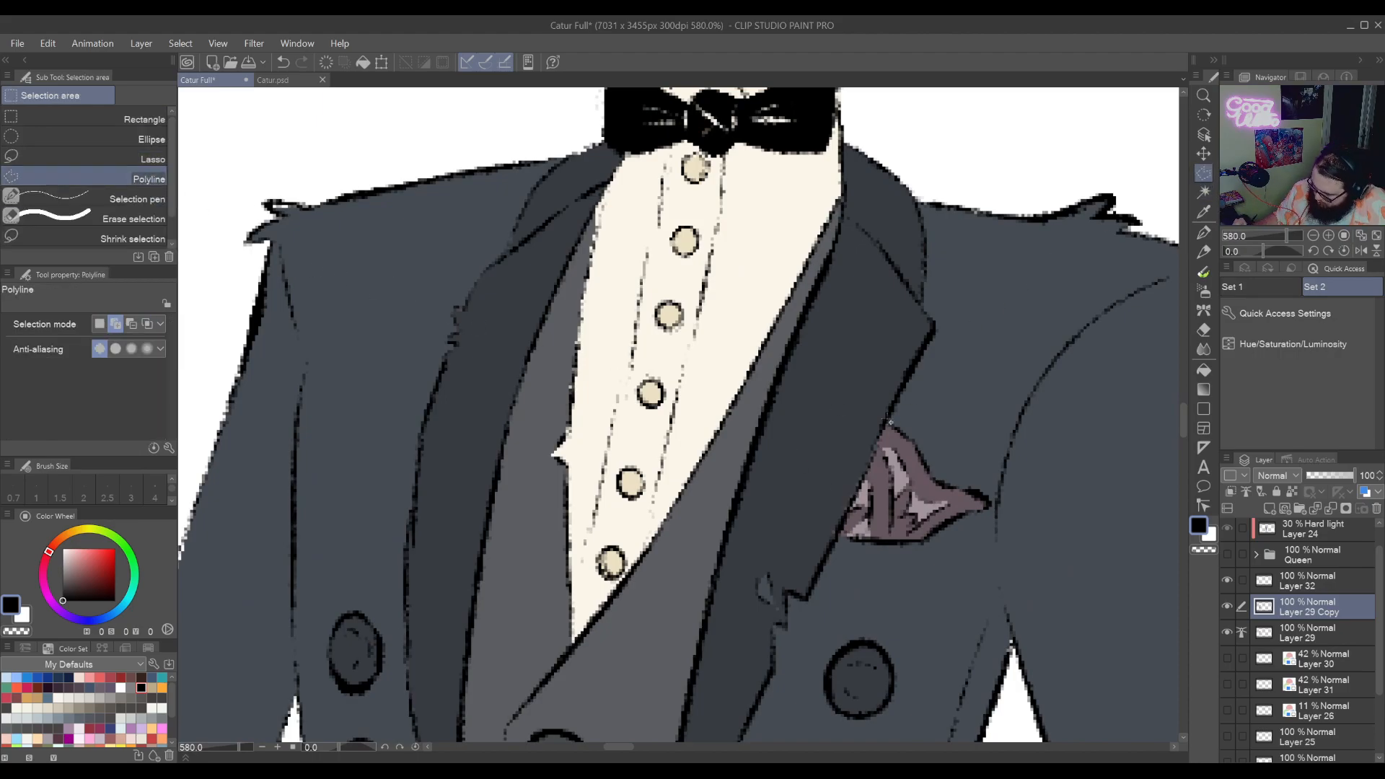
{"action": "left_click", "coordinate": [863, 476]}
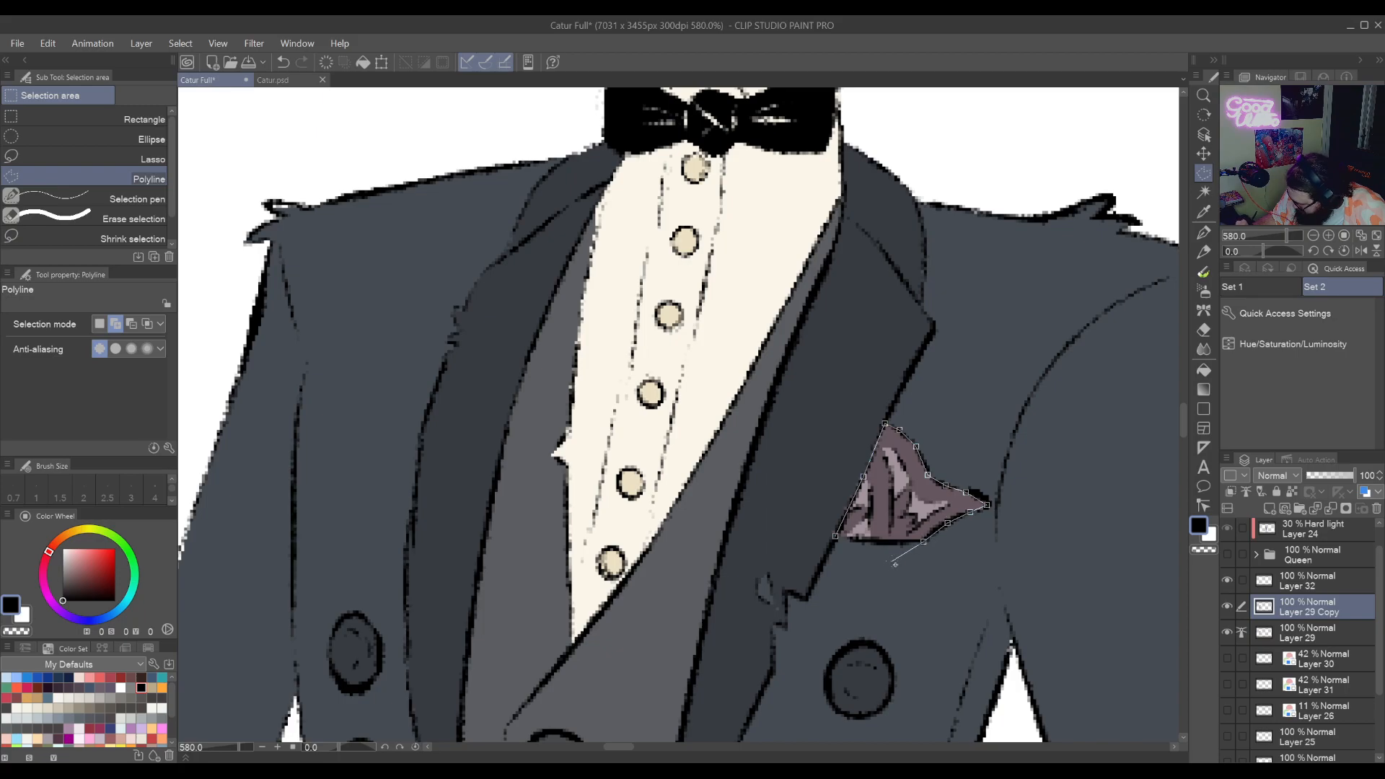
{"action": "left_click", "coordinate": [837, 536]}
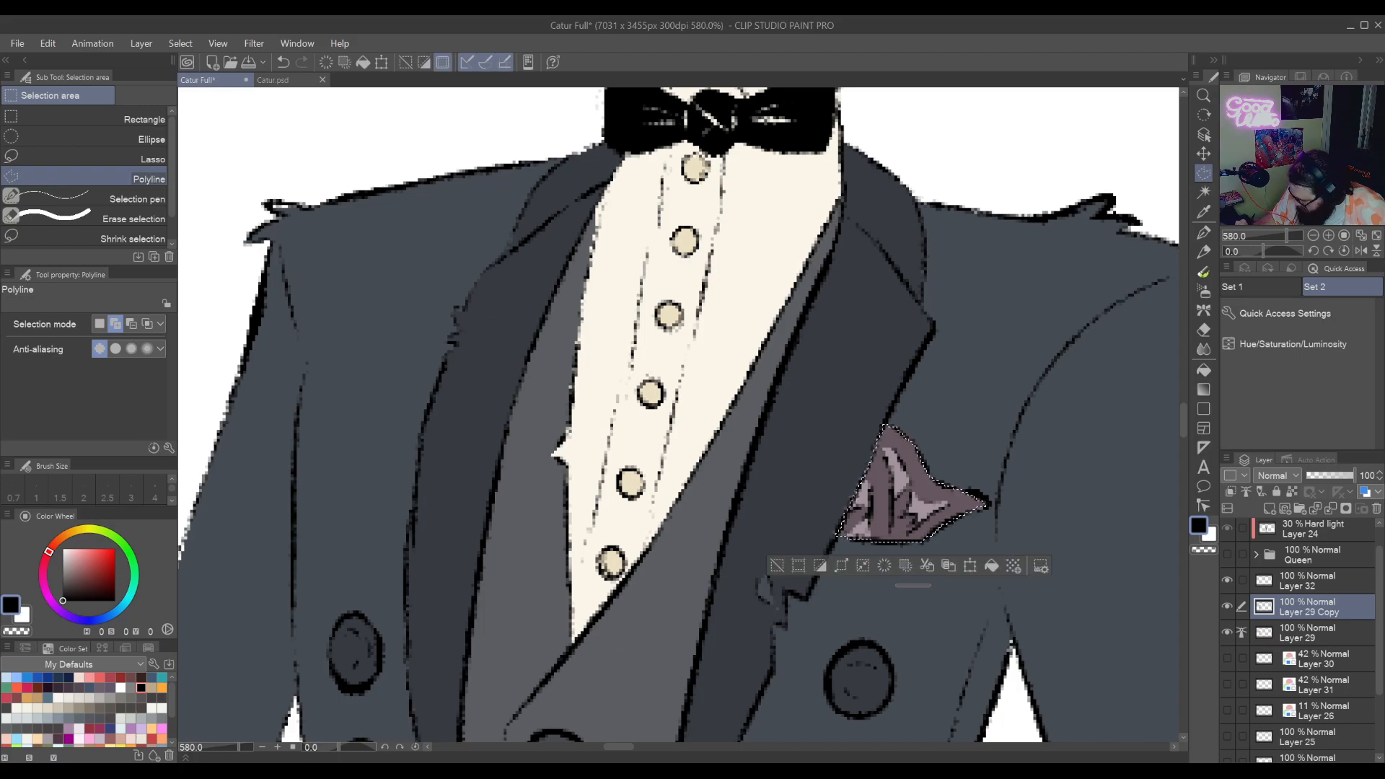
Try a Hue/Saturation/Luminosity adjustment on the pocket square and clear its selection
{"action": "scroll", "coordinate": [1033, 368], "scroll_direction": "down", "scroll_amount": 5}
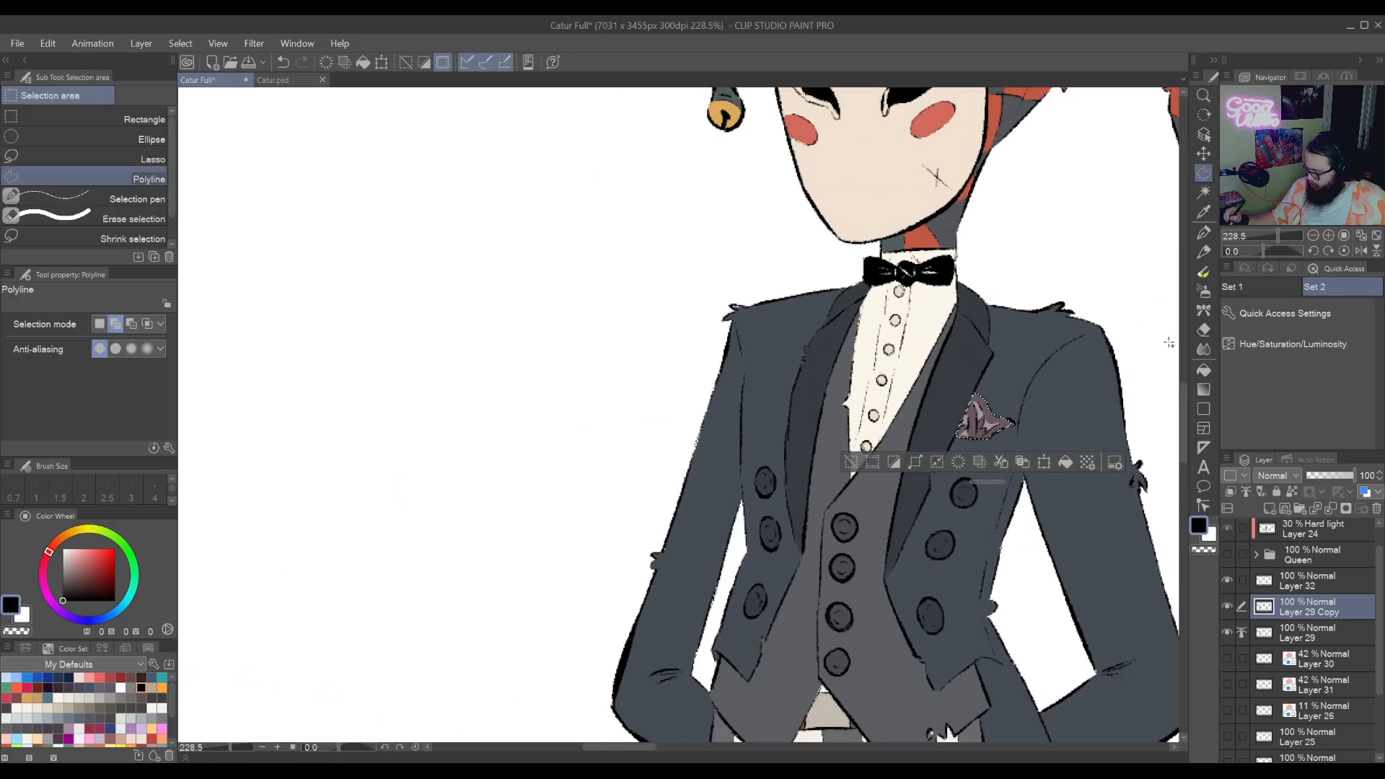
{"action": "left_click", "coordinate": [1280, 346]}
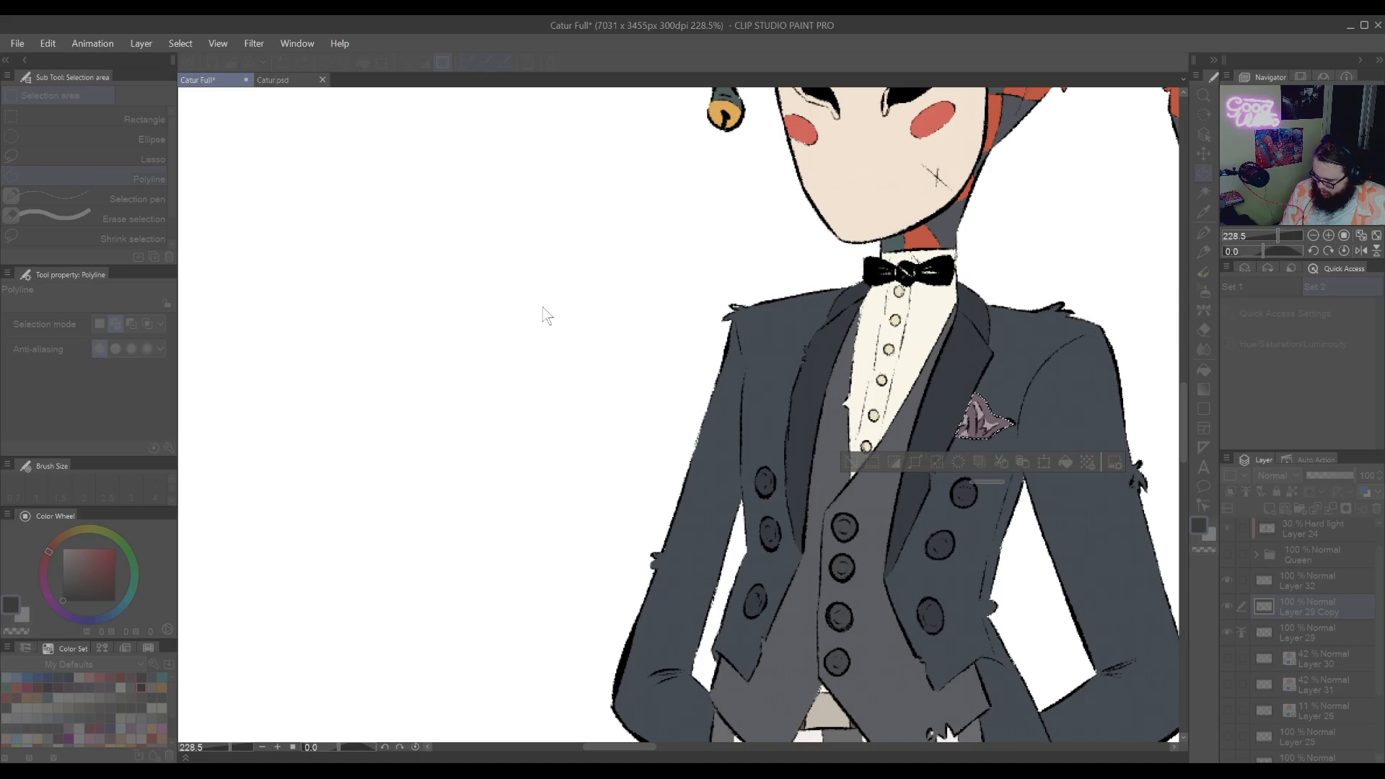
{"action": "key", "text": "Escape"}
{"action": "key", "text": "ctrl+d"}
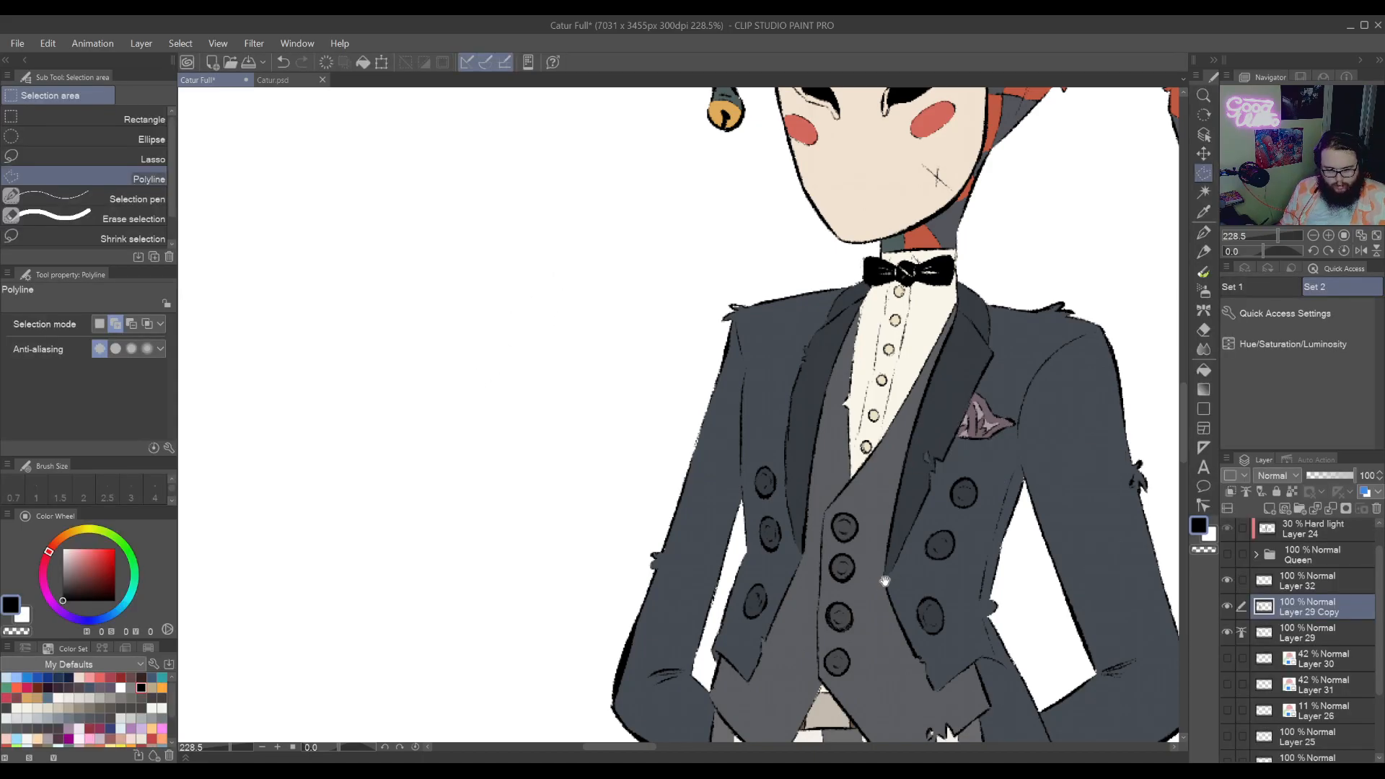
Review the whole jester figure, comparing it with Layer 29 Copy hidden and shown
{"action": "scroll", "coordinate": [903, 361], "scroll_direction": "down", "scroll_amount": 8}
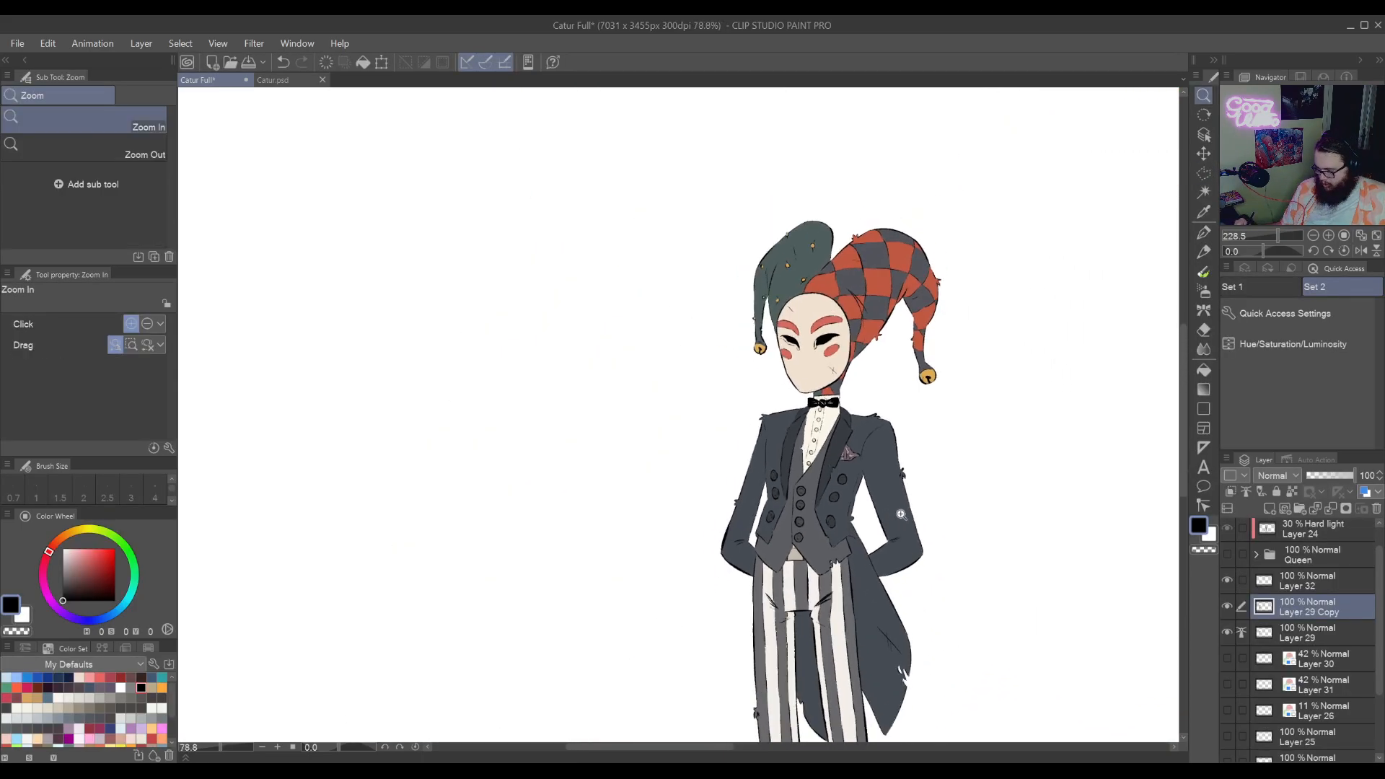
{"action": "scroll", "coordinate": [900, 513], "scroll_direction": "down", "scroll_amount": 1}
{"action": "scroll", "coordinate": [916, 556], "scroll_direction": "down", "scroll_amount": 2}
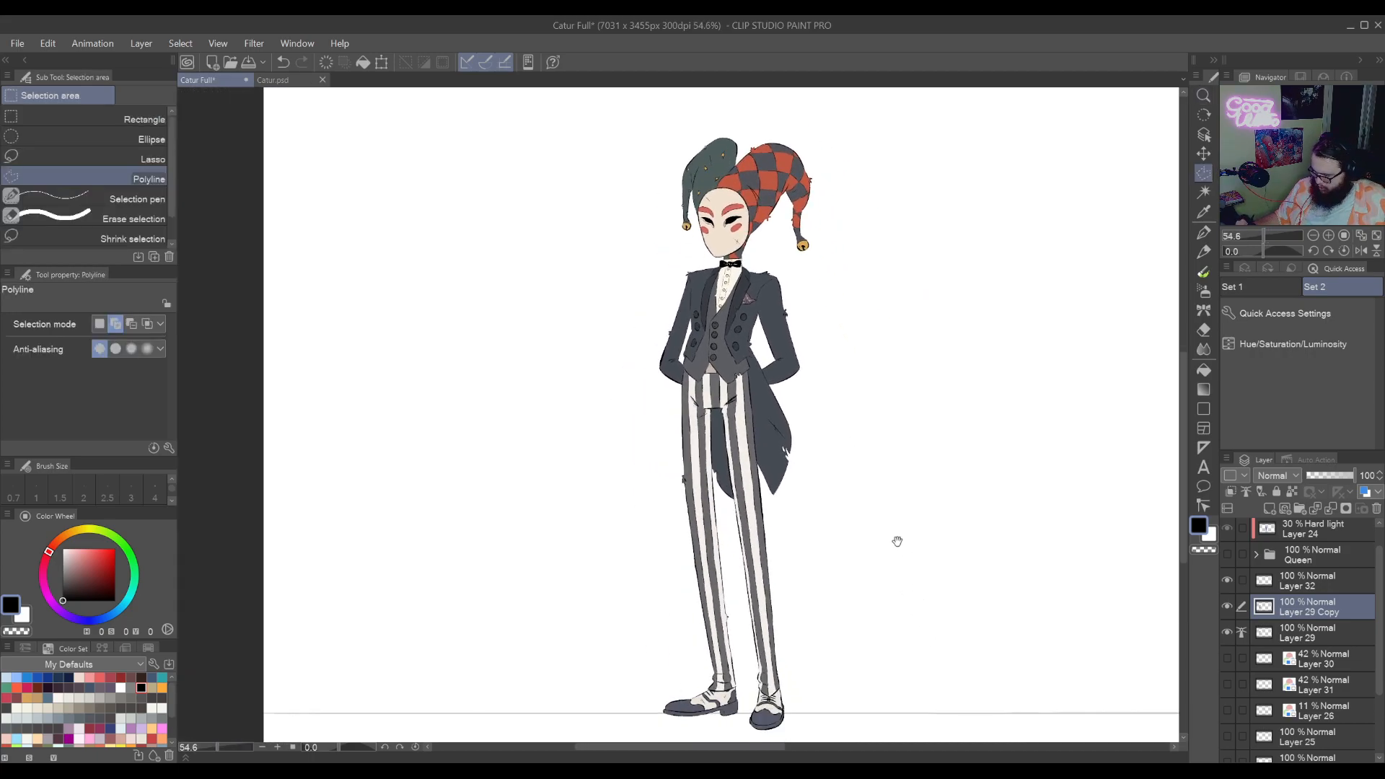
{"action": "left_click_drag", "start_coordinate": [931, 622], "coordinate": [905, 627]}
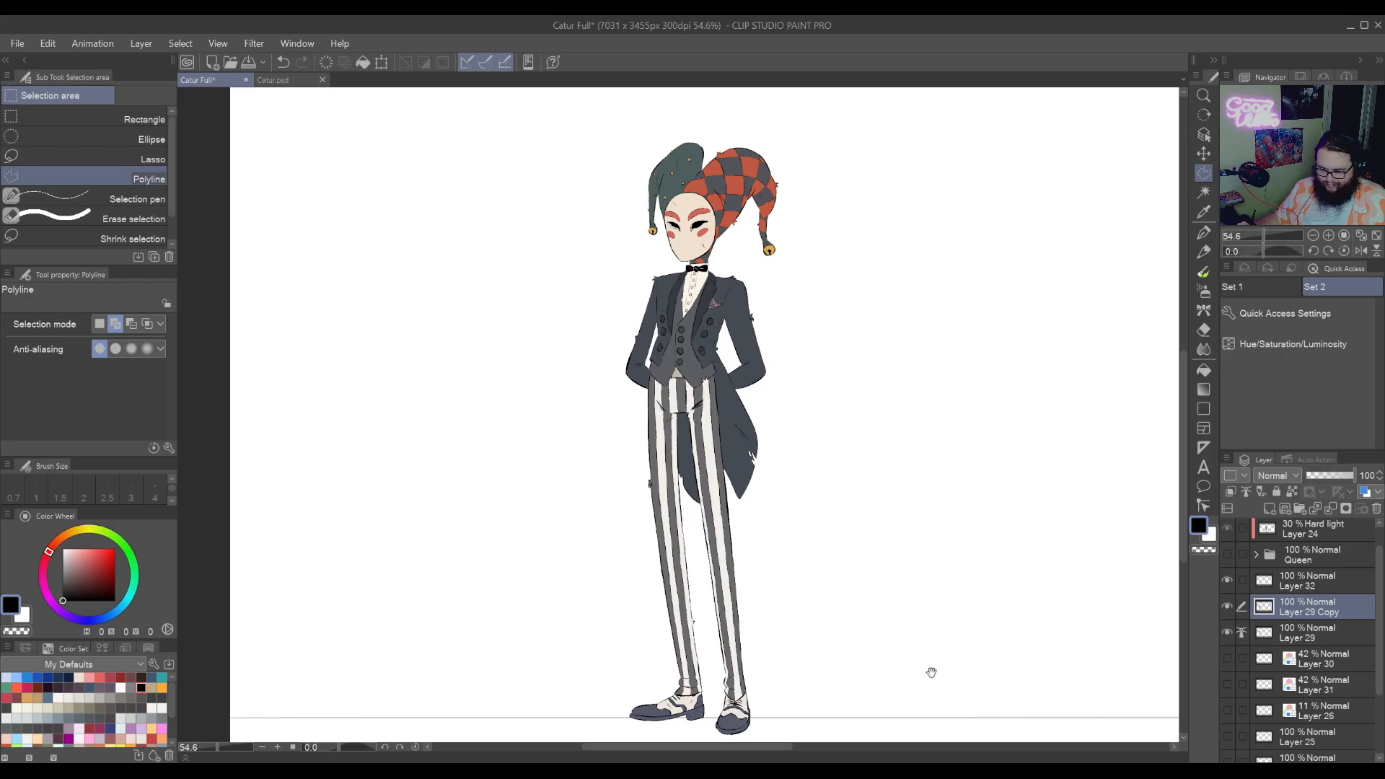
{"action": "left_click_drag", "start_coordinate": [932, 672], "coordinate": [923, 584]}
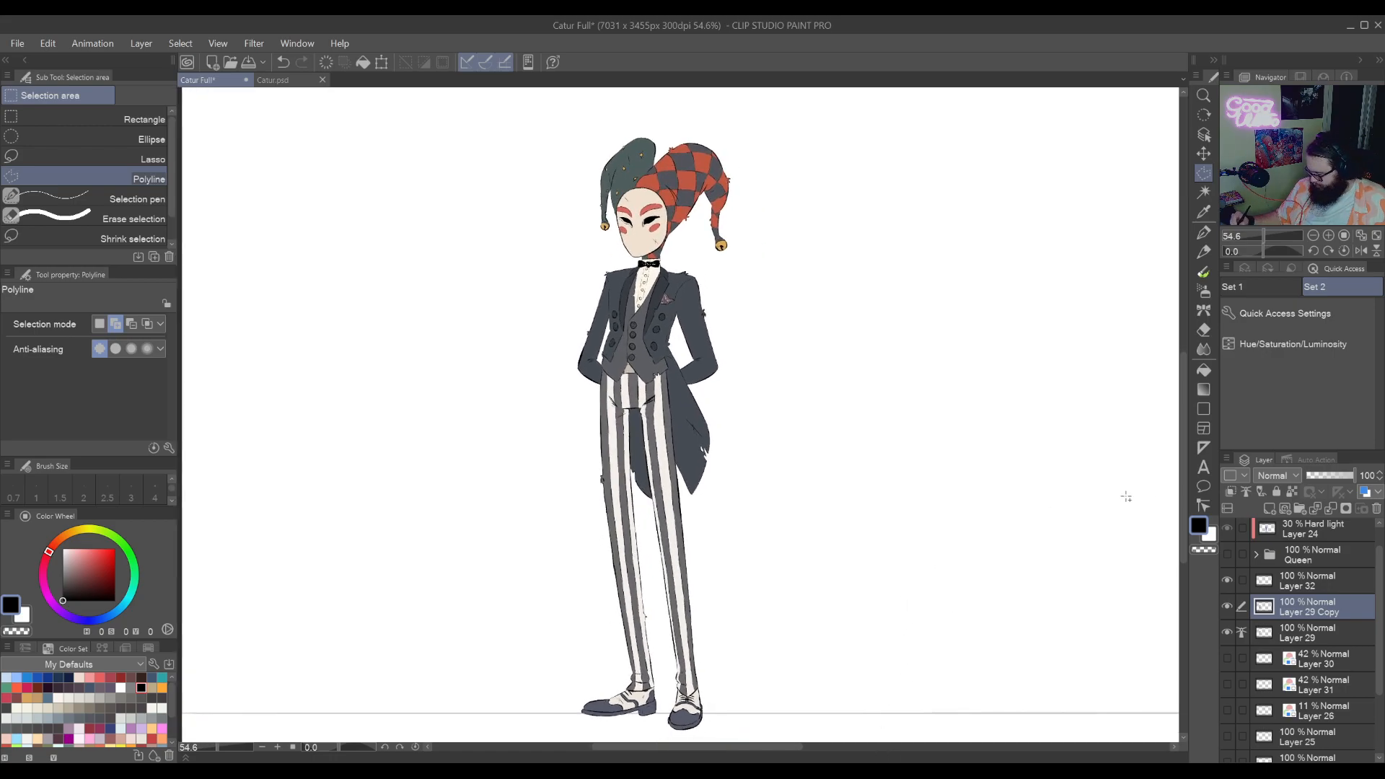
{"action": "left_click", "coordinate": [1226, 606]}
{"action": "left_click", "coordinate": [1223, 608]}
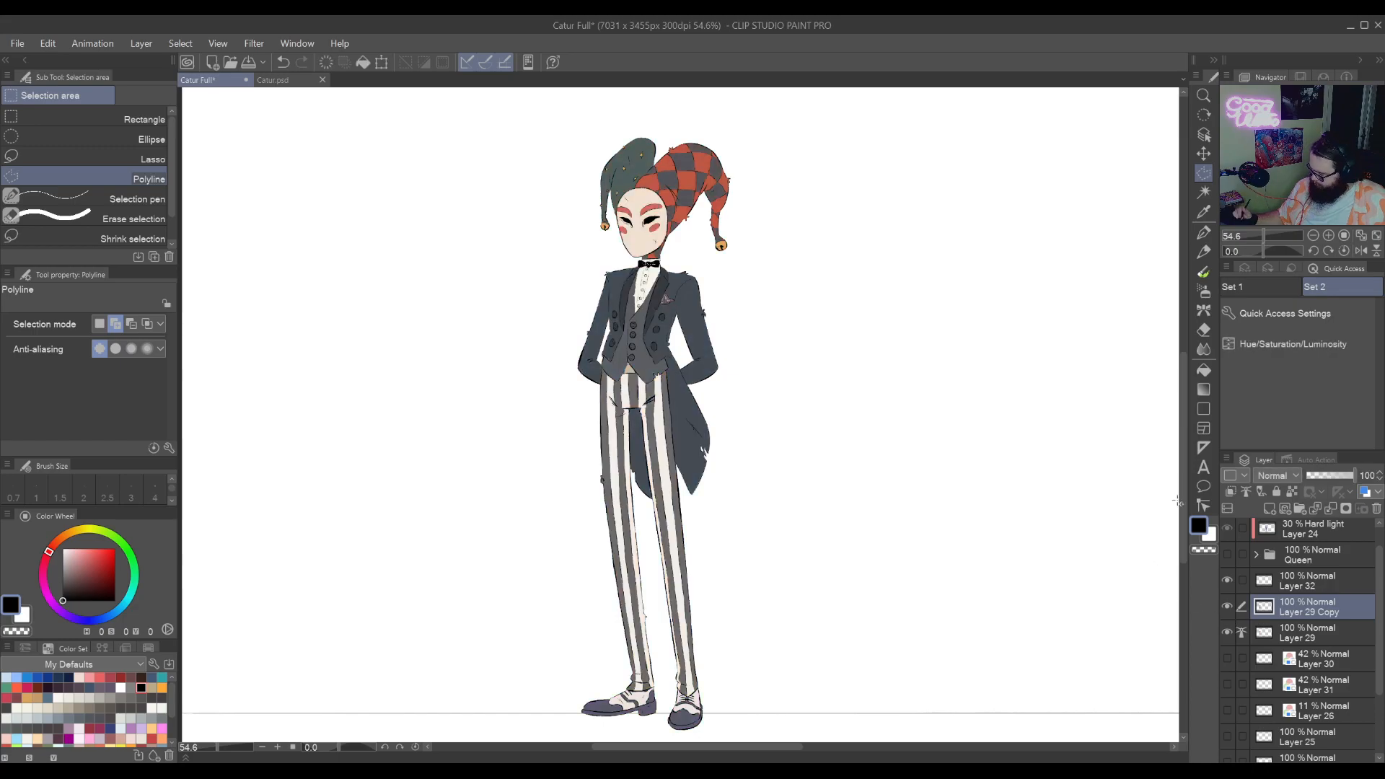
Add a new raster layer directly above Layer 29 Copy
{"action": "left_click", "coordinate": [1270, 509]}
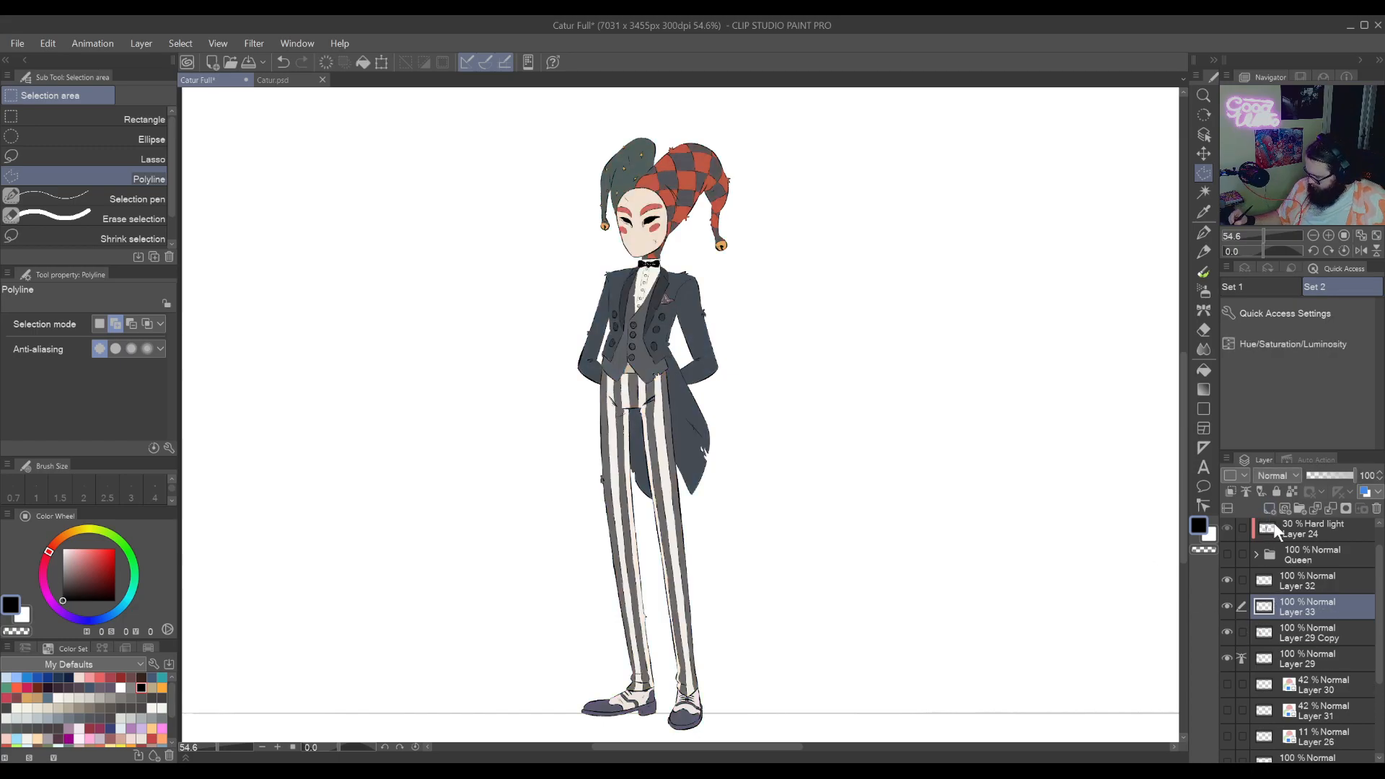
Clip Layer 33 to the layer below and fill the whole jester figure on it with mid-grey
{"action": "left_click", "coordinate": [1229, 492]}
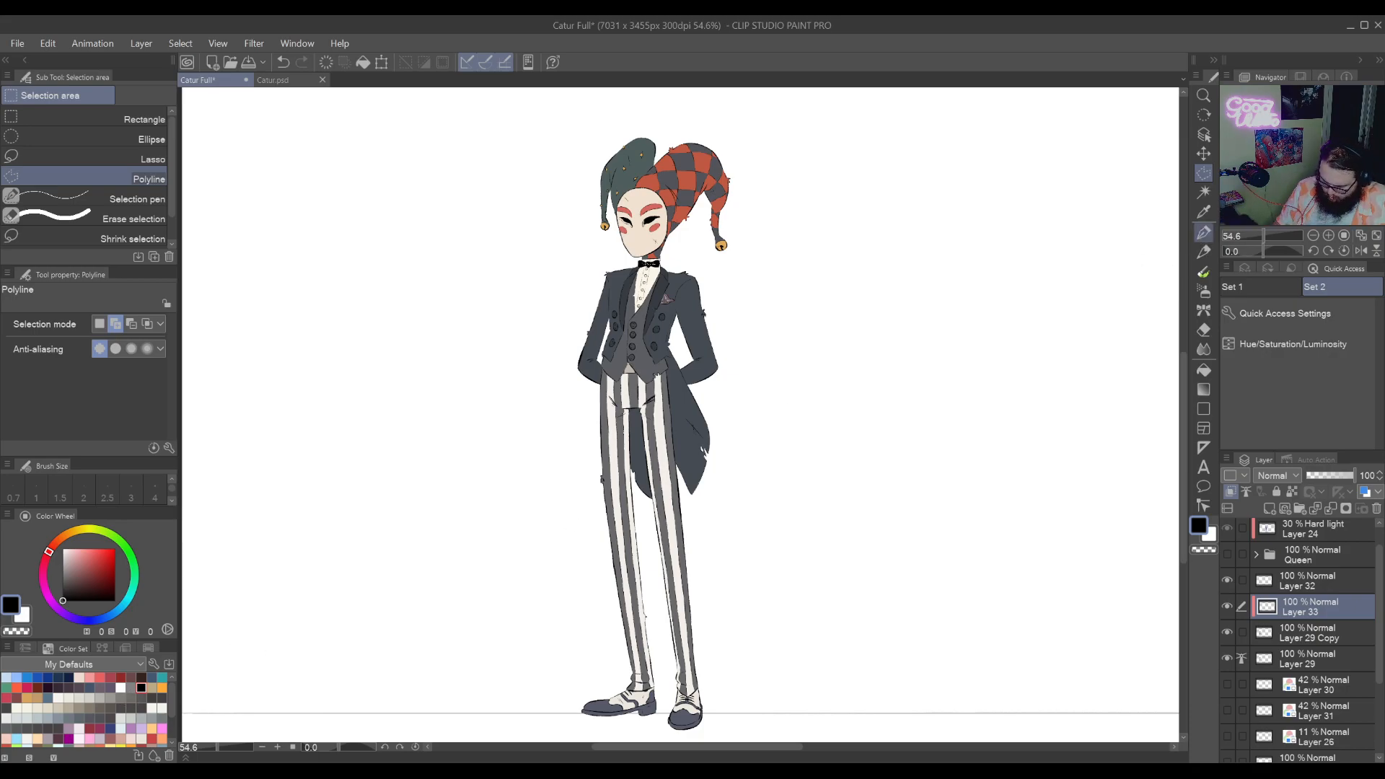
{"action": "left_click", "coordinate": [133, 684]}
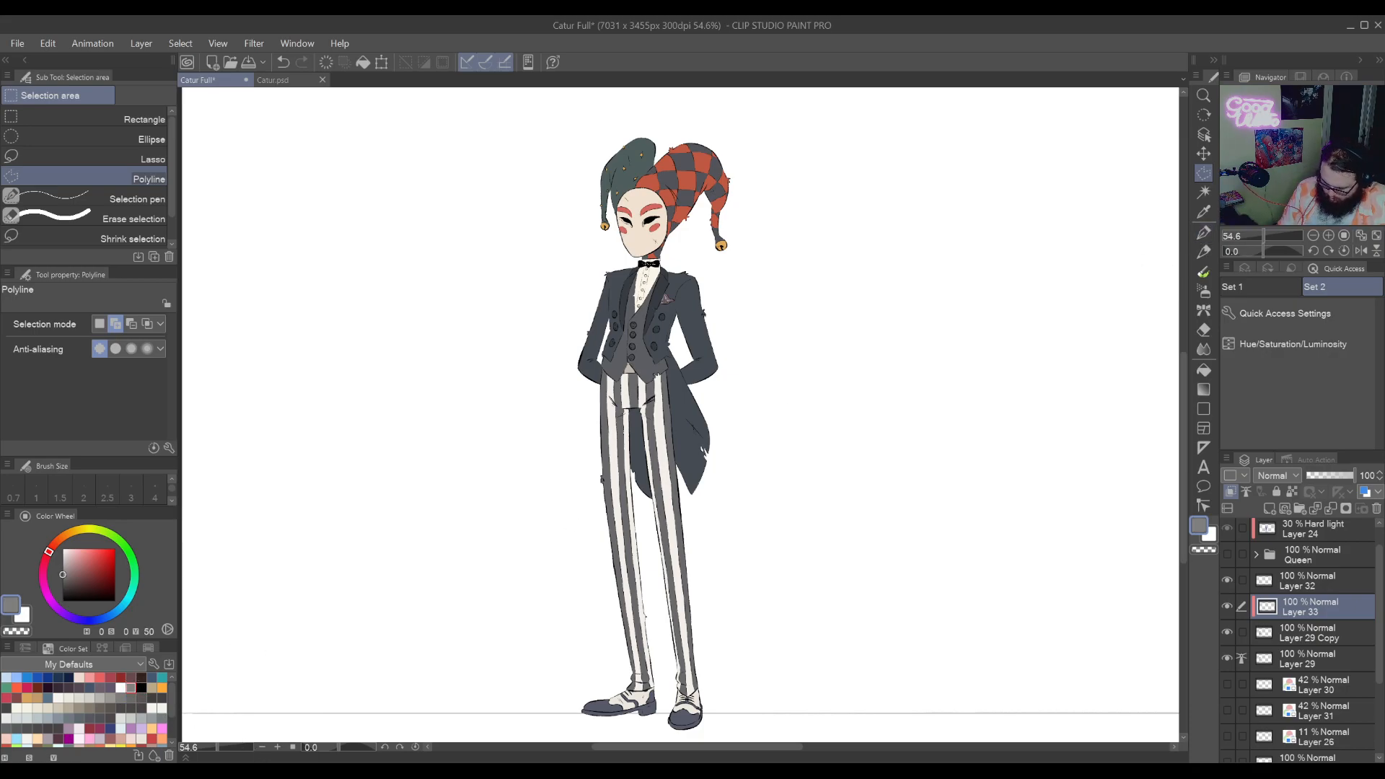
{"action": "left_click", "coordinate": [1204, 193]}
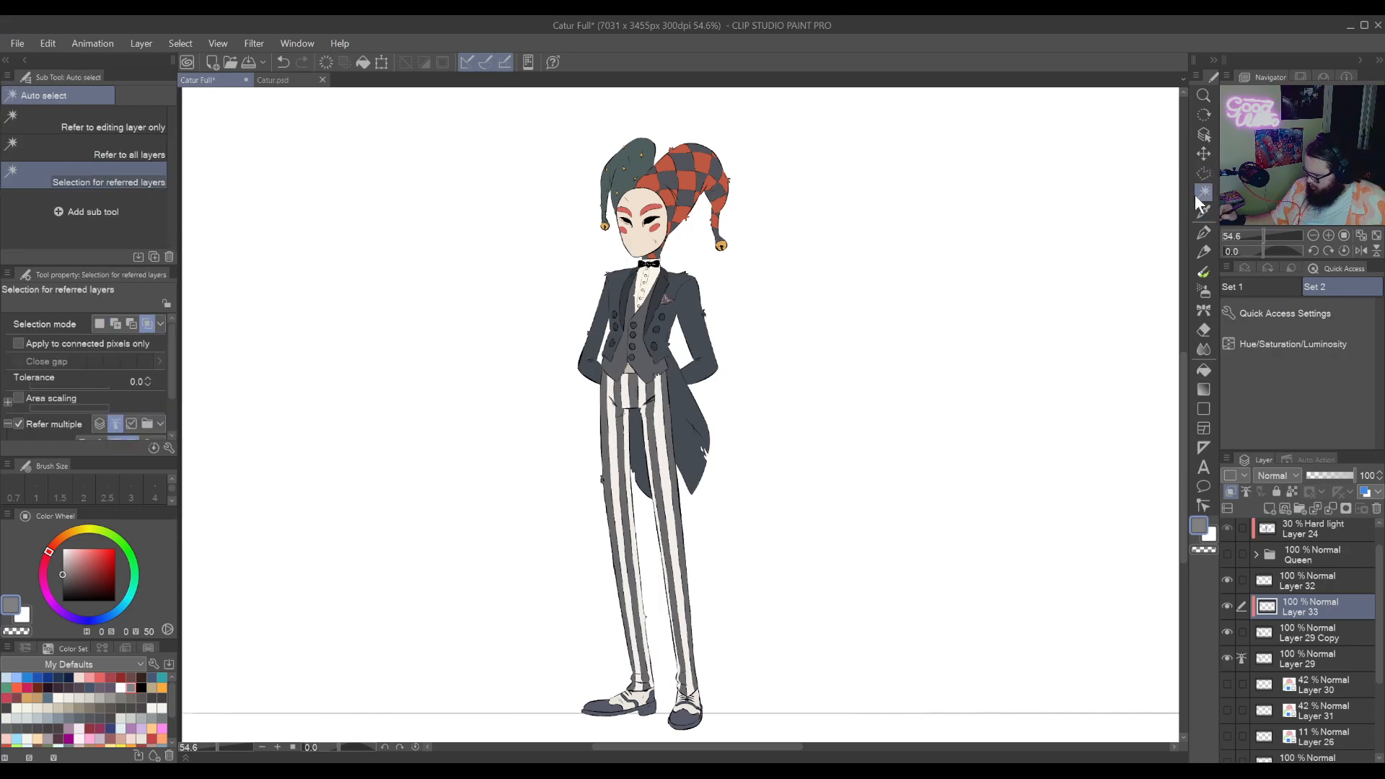
{"action": "left_click", "coordinate": [115, 324]}
{"action": "left_click", "coordinate": [686, 190]}
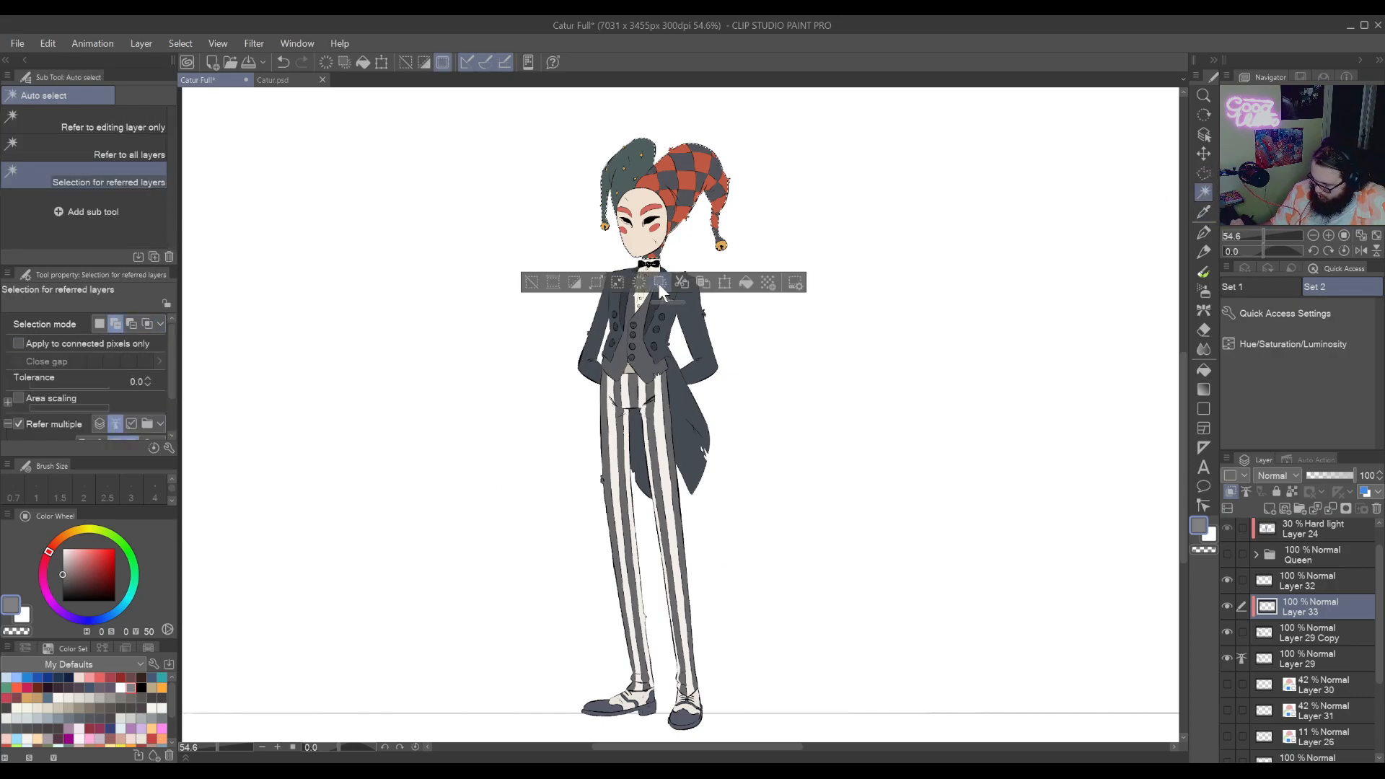
{"action": "left_click", "coordinate": [650, 319]}
{"action": "left_click", "coordinate": [649, 407]}
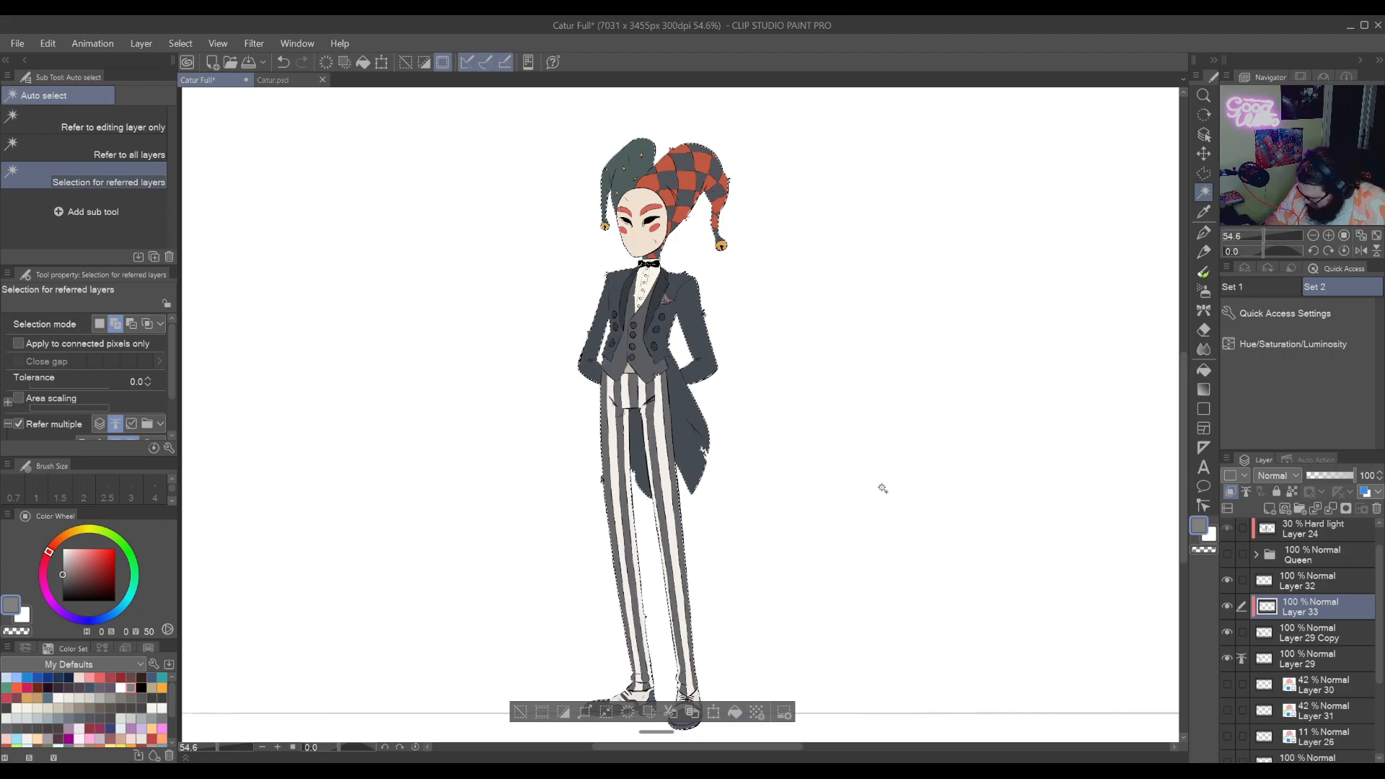
{"action": "left_click_drag", "start_coordinate": [794, 614], "coordinate": [807, 584]}
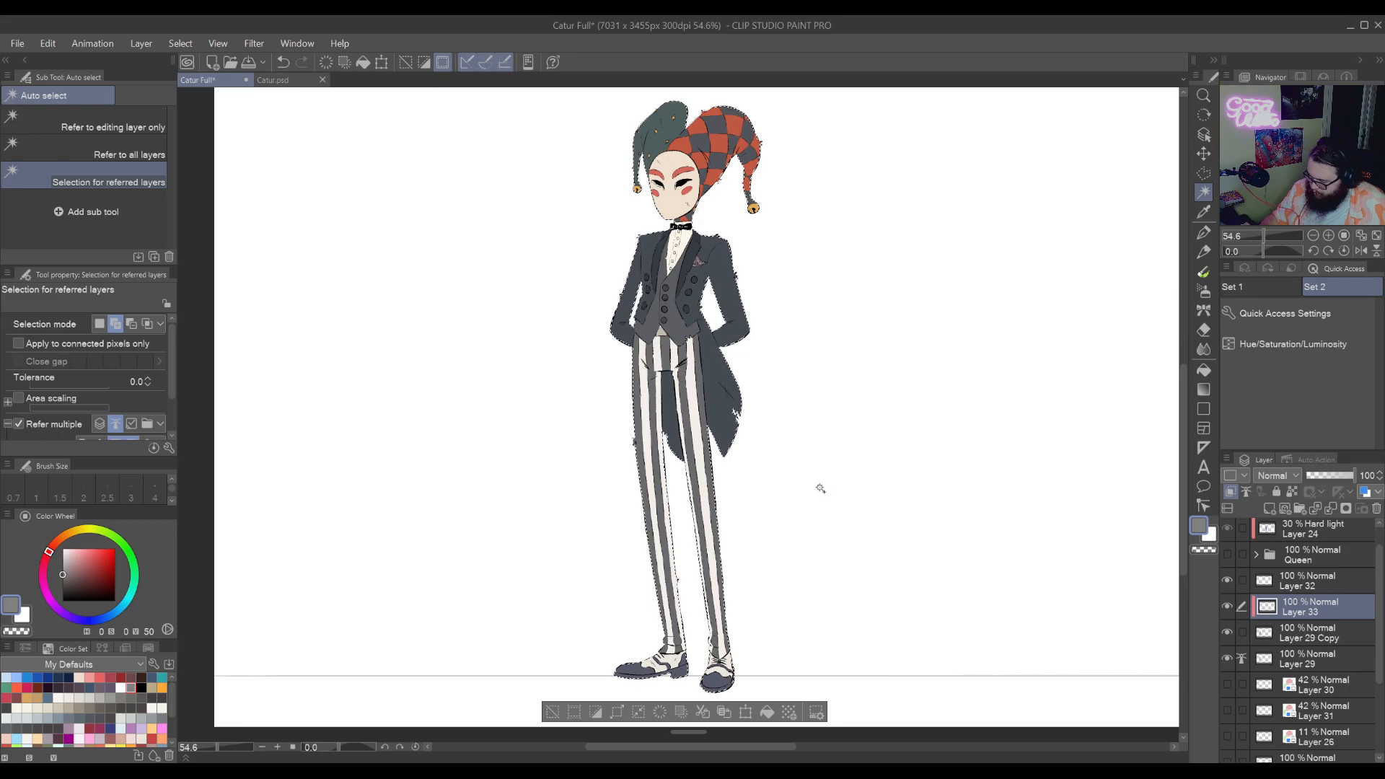
{"action": "key", "text": "alt+BackSpace"}
{"action": "key", "text": "ctrl+d"}
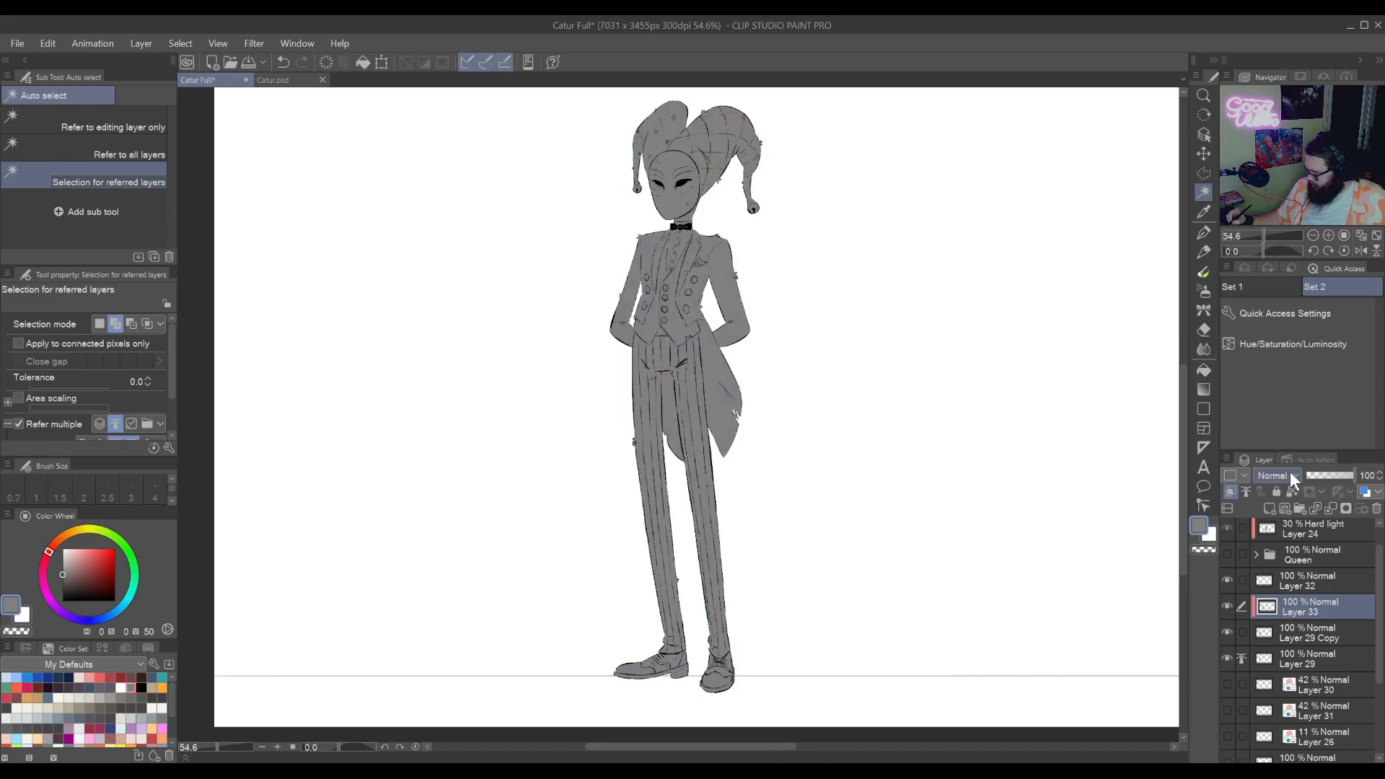
Set the grey layer's blending mode to Color to check the figure's values in greyscale, and delete the layer
{"action": "left_click", "coordinate": [1260, 439]}
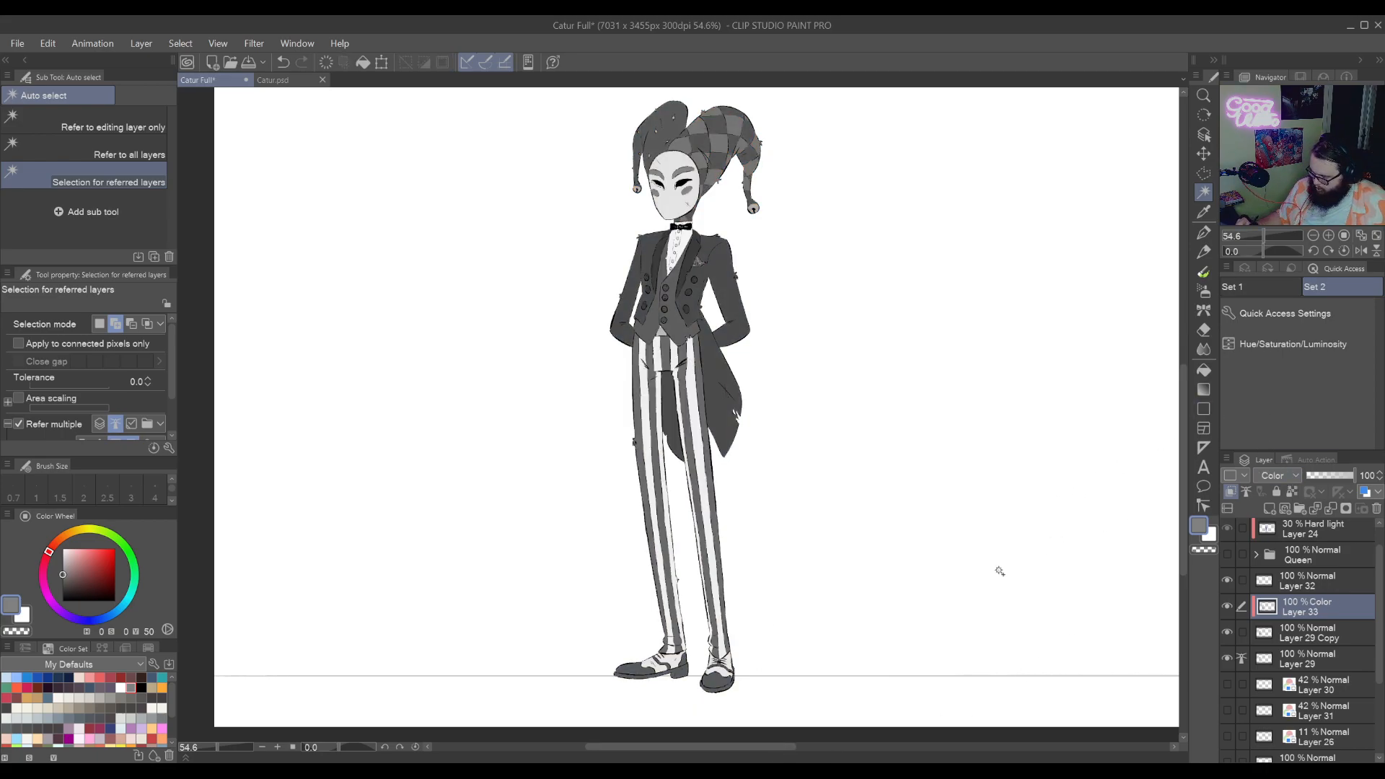
{"action": "left_click_drag", "start_coordinate": [999, 588], "coordinate": [950, 642]}
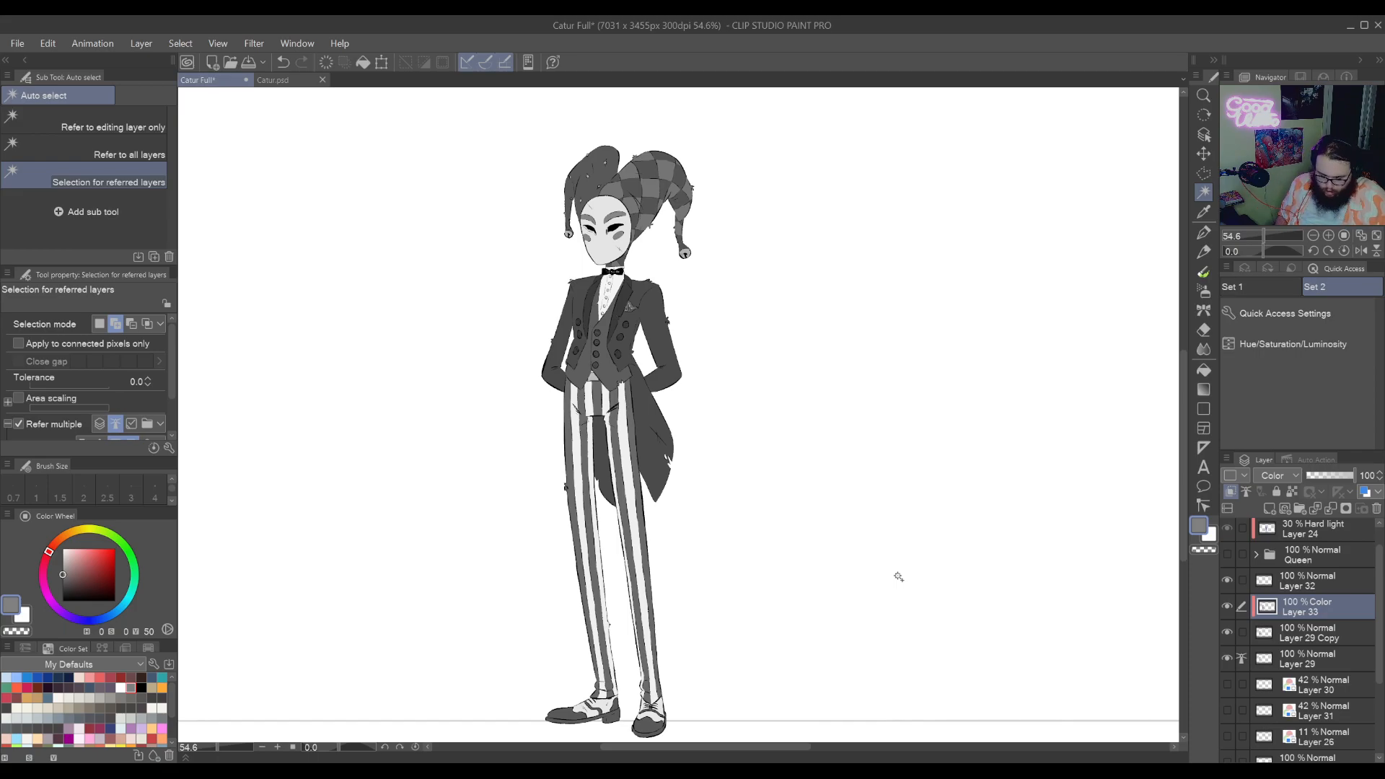
{"action": "left_click", "coordinate": [1375, 508]}
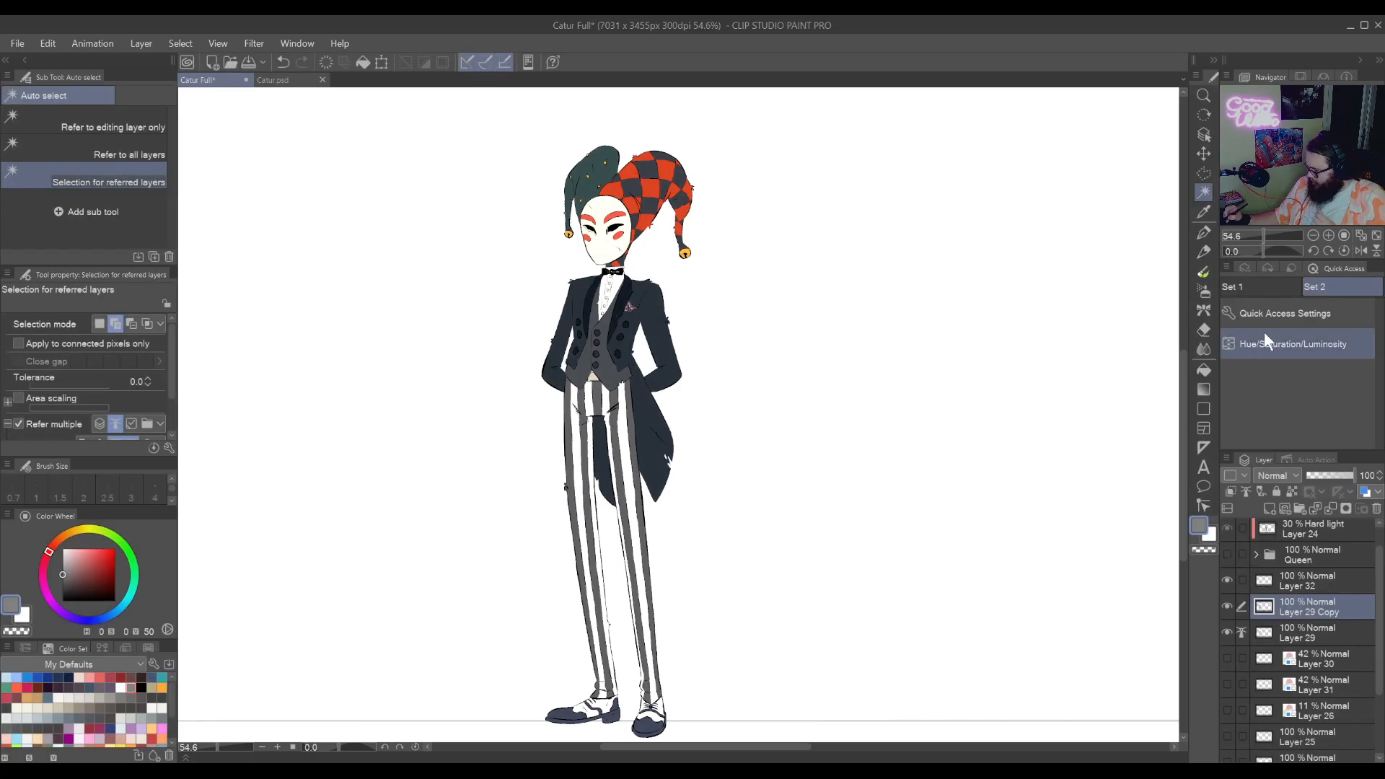
Reduce the colour saturation of Layer 29 Copy with a Hue/Saturation/Luminosity adjustment
{"action": "left_click", "coordinate": [1291, 344]}
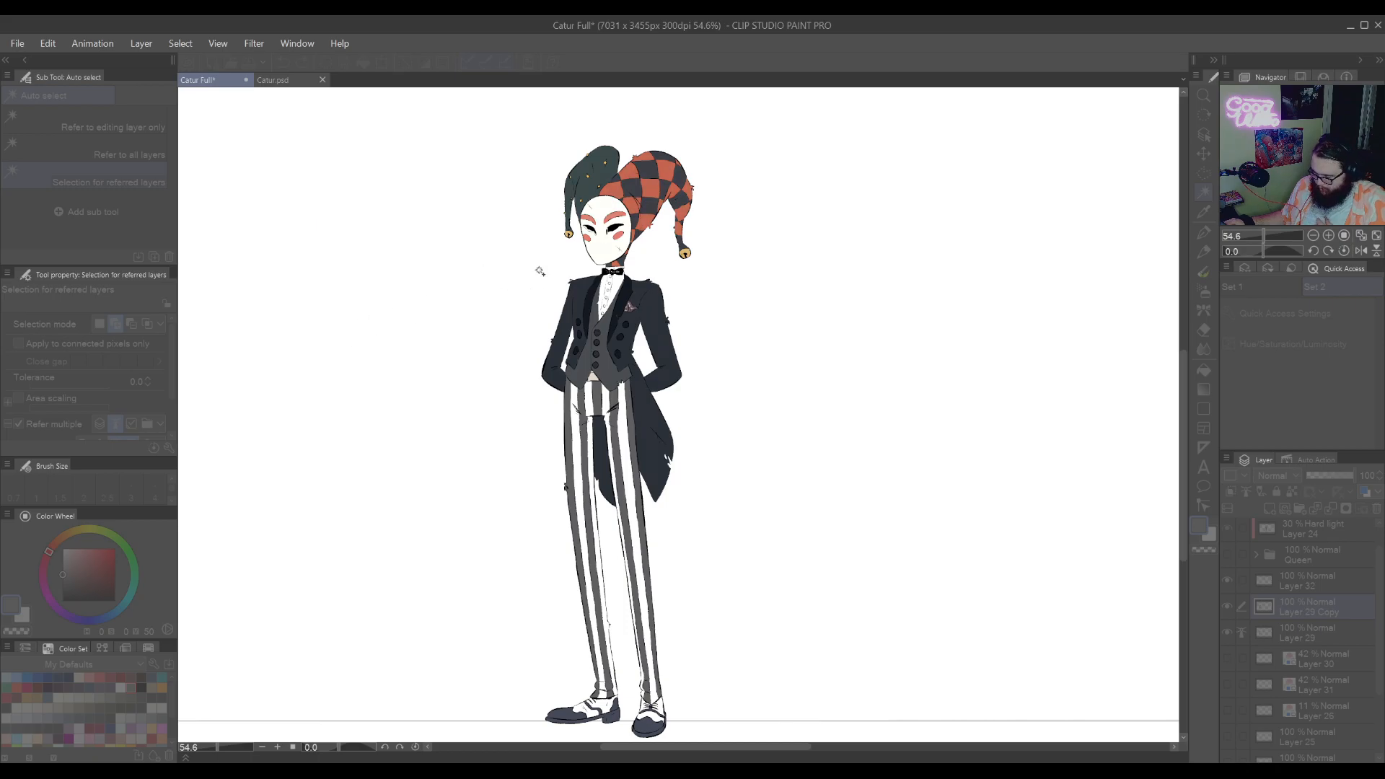
{"action": "key", "text": "Return"}
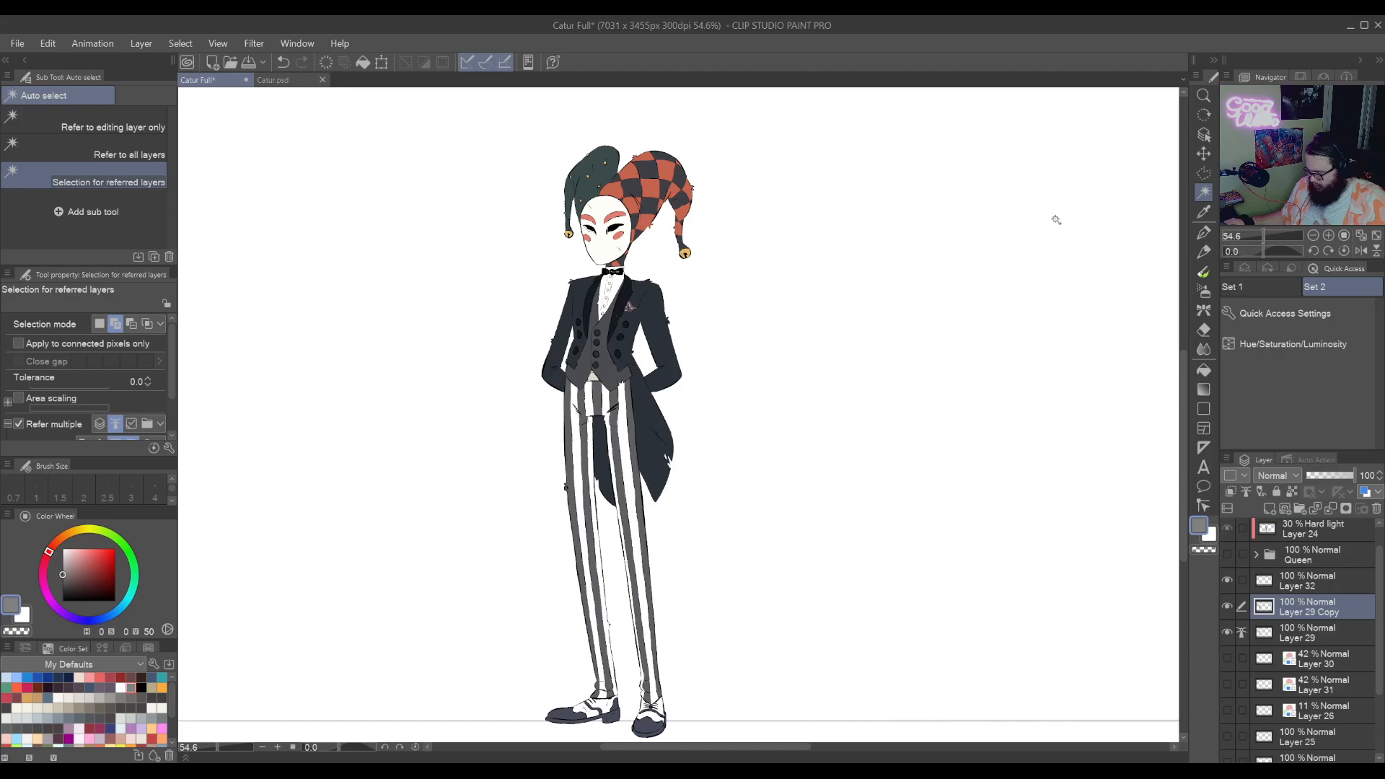
Show the Queen and King folders and compare the jester's colours with the two other characters
{"action": "left_click", "coordinate": [1228, 554]}
{"action": "scroll", "coordinate": [1379, 575], "scroll_direction": "up", "scroll_amount": 1}
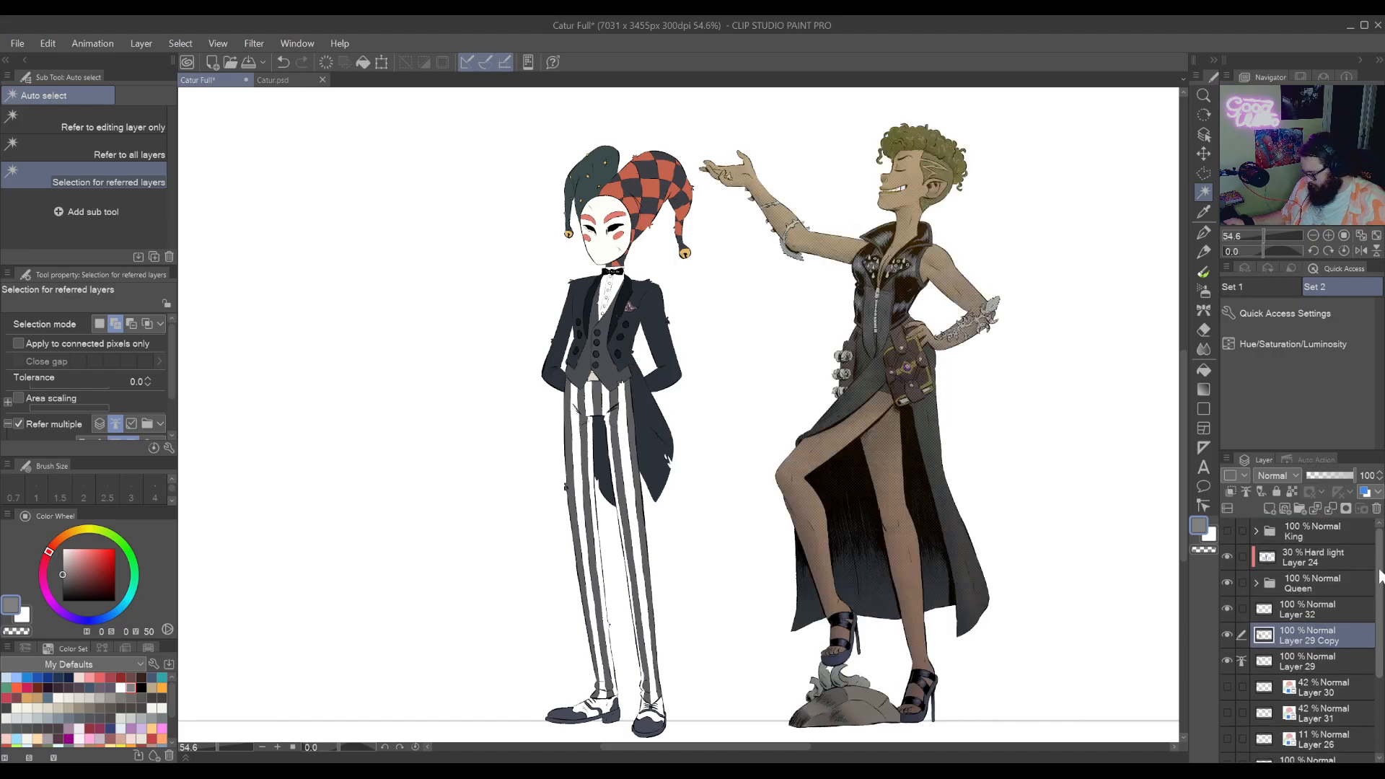
{"action": "left_click", "coordinate": [1227, 531]}
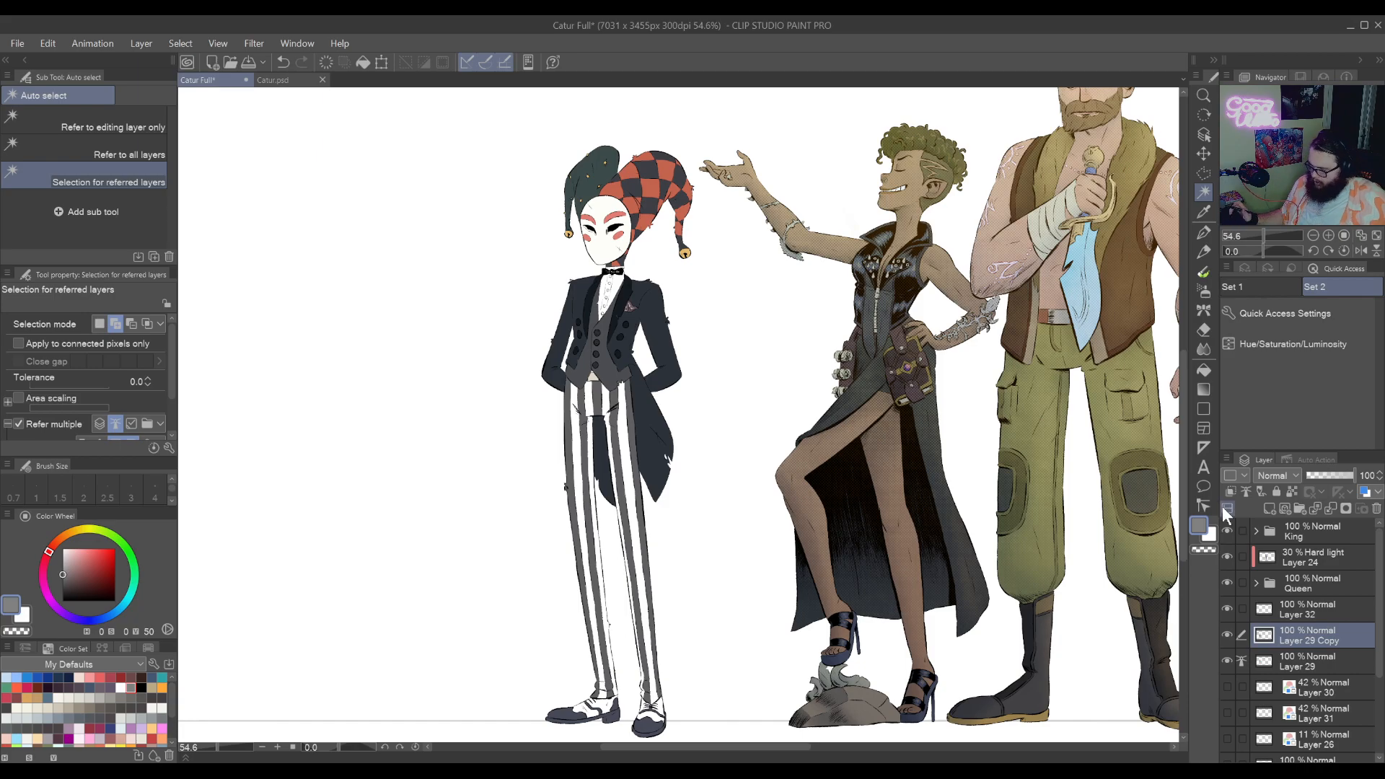
{"action": "left_click_drag", "start_coordinate": [985, 366], "coordinate": [761, 437]}
{"action": "left_click_drag", "start_coordinate": [934, 460], "coordinate": [840, 472]}
{"action": "left_click_drag", "start_coordinate": [965, 508], "coordinate": [882, 544]}
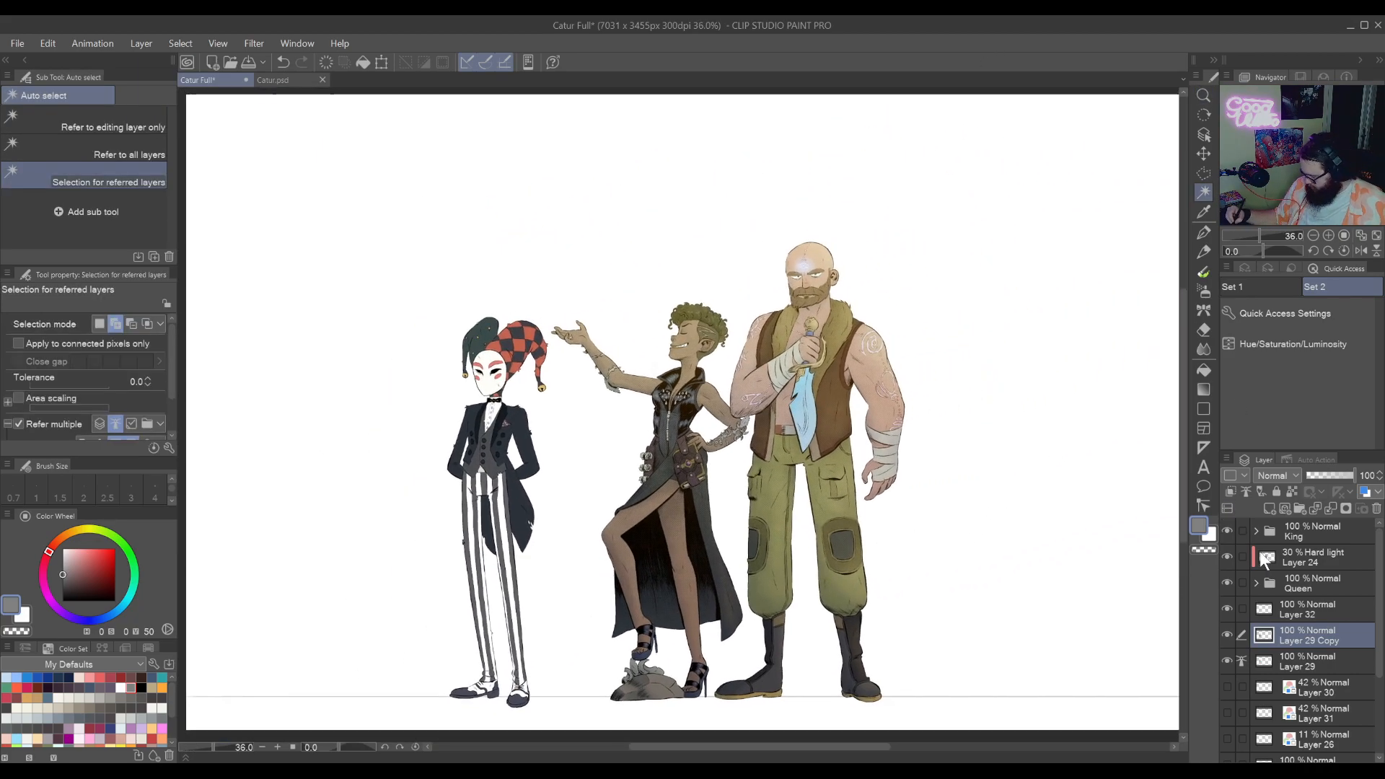
Group Layer 32, Layer 29 Copy and Layer 29 into a new folder and check its contents by toggling its visibility
{"action": "left_click", "coordinate": [1284, 658]}
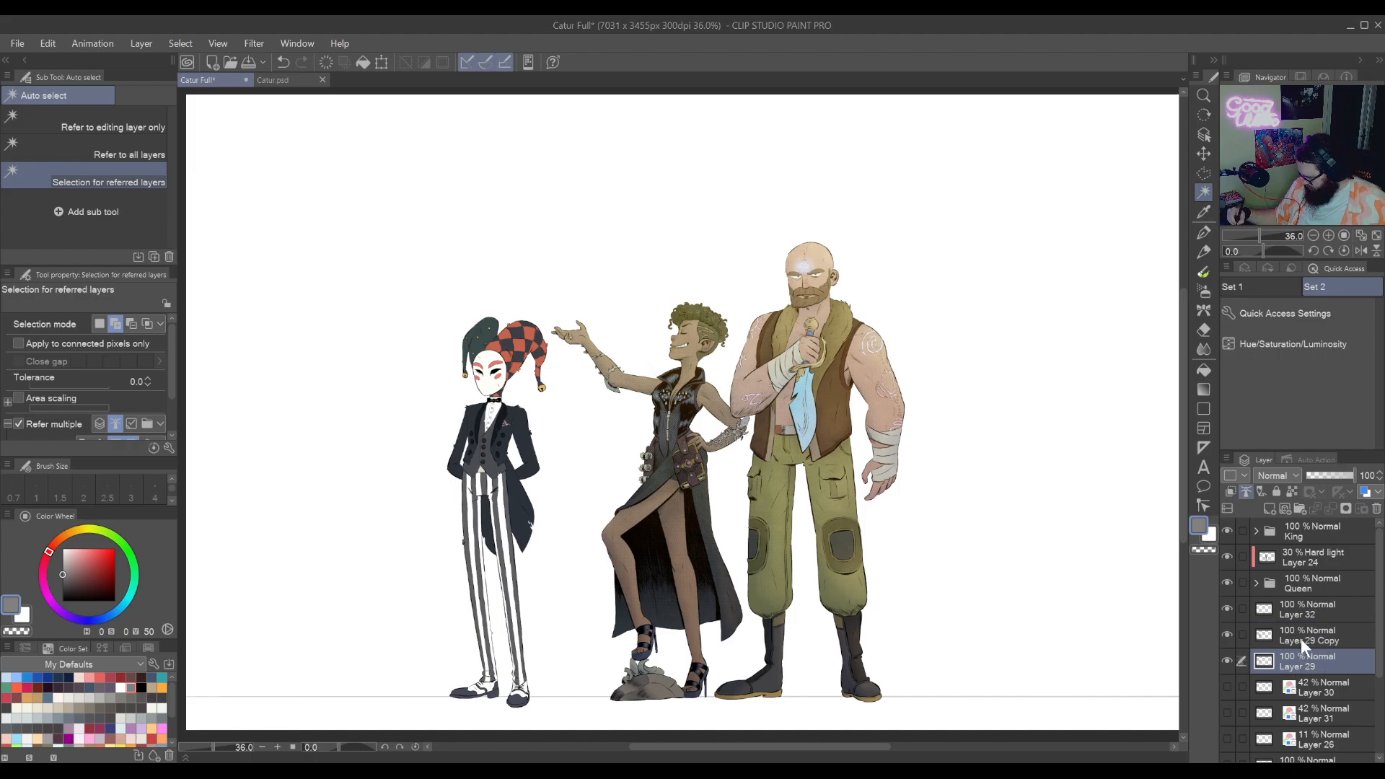
{"action": "left_click", "coordinate": [1305, 603], "text": "shift"}
{"action": "left_click_drag", "start_coordinate": [1306, 603], "coordinate": [1300, 509]}
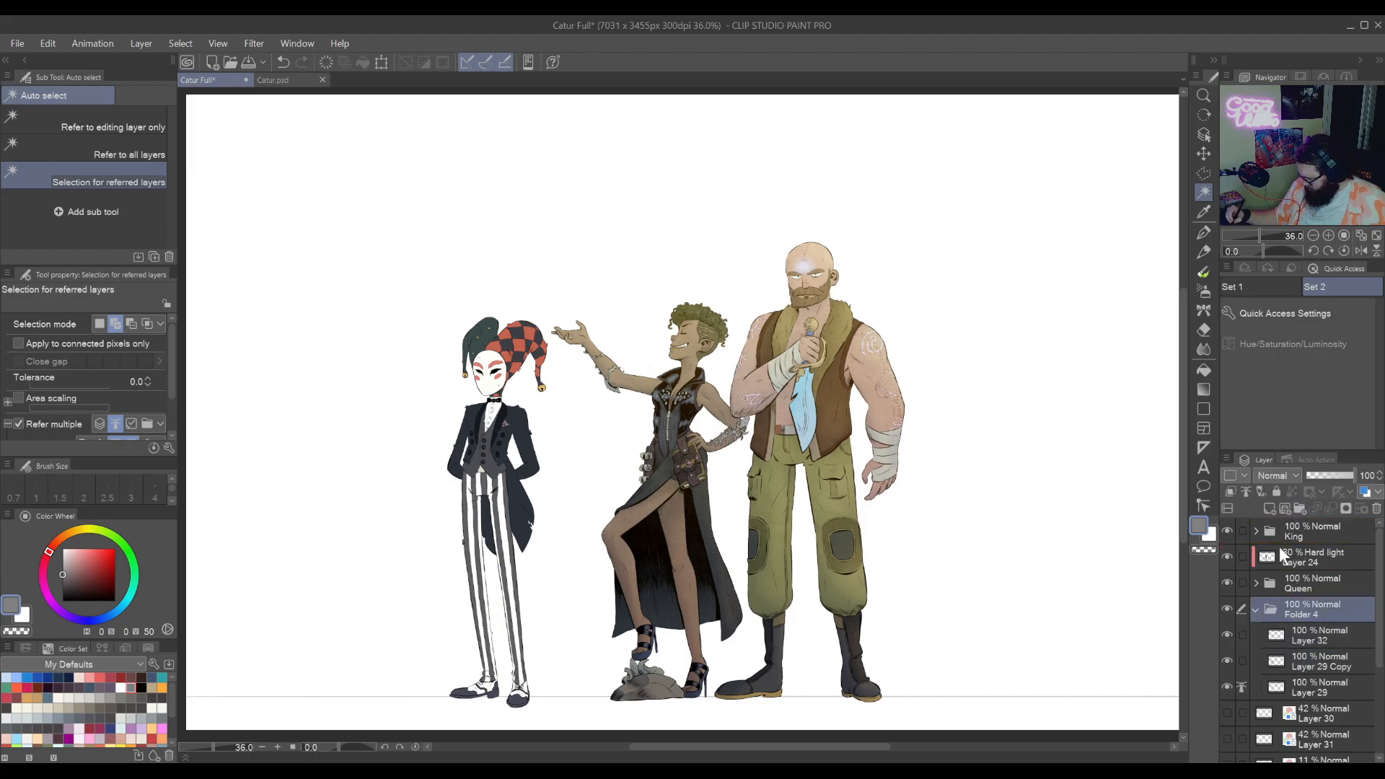
{"action": "left_click", "coordinate": [1256, 609]}
{"action": "left_click", "coordinate": [1227, 609]}
{"action": "left_click", "coordinate": [1226, 609]}
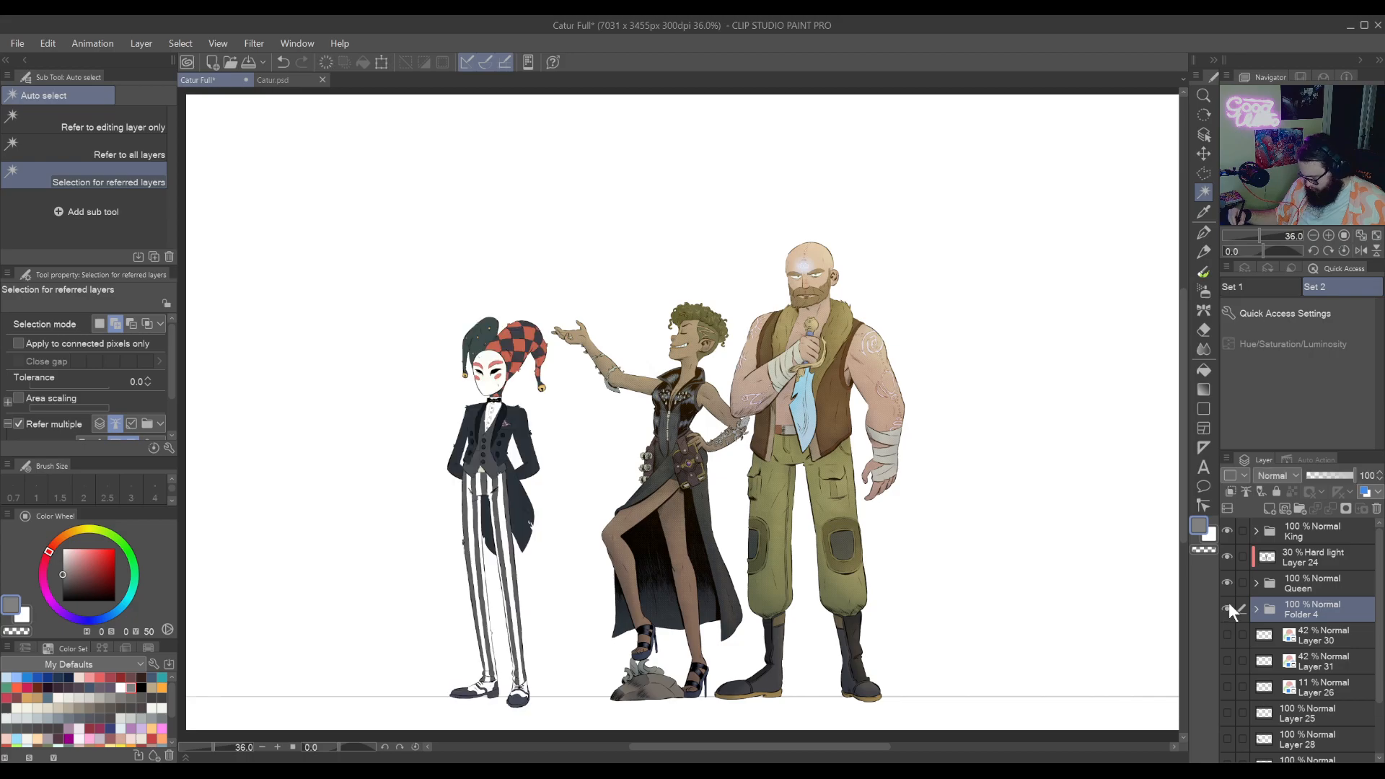
Reposition the jester's folder so the hat sits just beside the Queen's outstretched hand without overlapping it
{"action": "left_click_drag", "start_coordinate": [637, 611], "coordinate": [657, 619]}
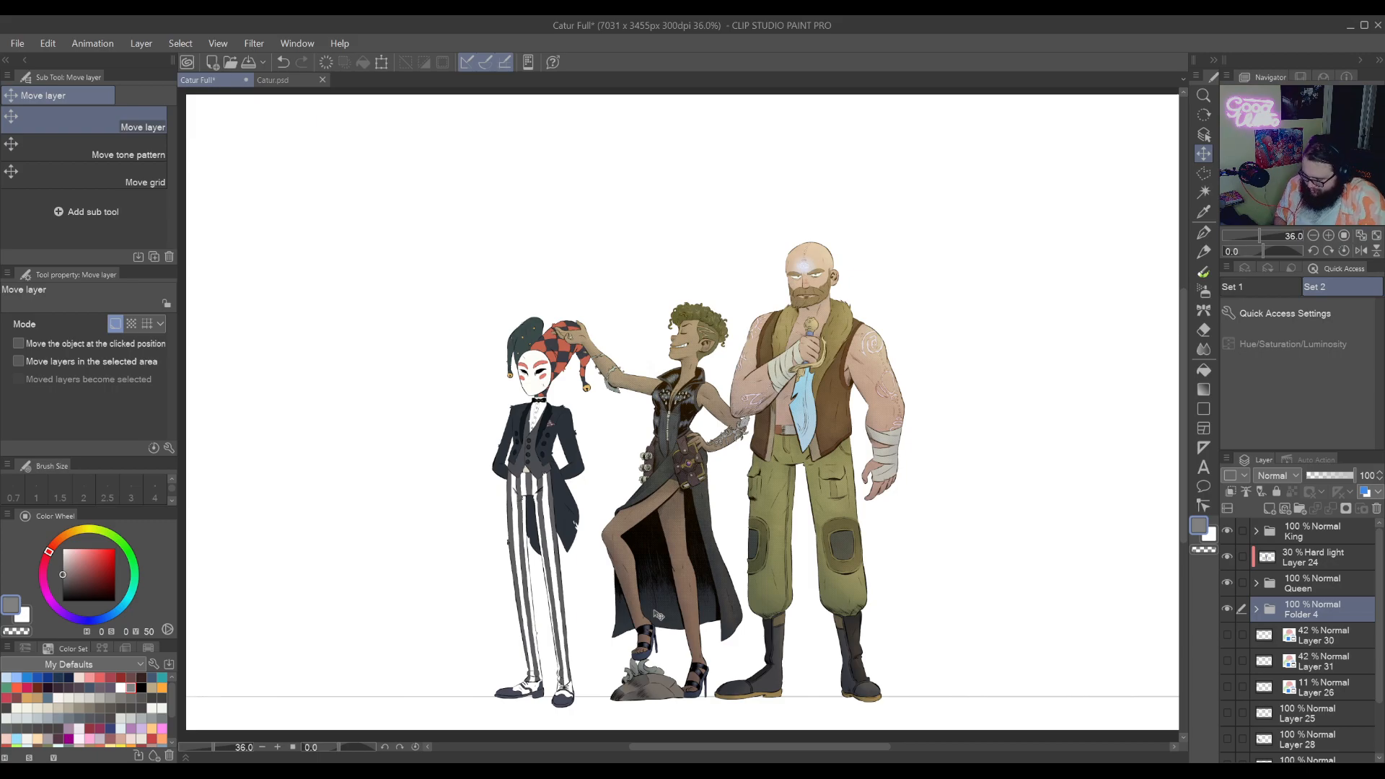
{"action": "left_click_drag", "start_coordinate": [598, 561], "coordinate": [805, 550]}
{"action": "key", "text": "ctrl+space"}
{"action": "left_click_drag", "start_coordinate": [951, 451], "coordinate": [991, 359]}
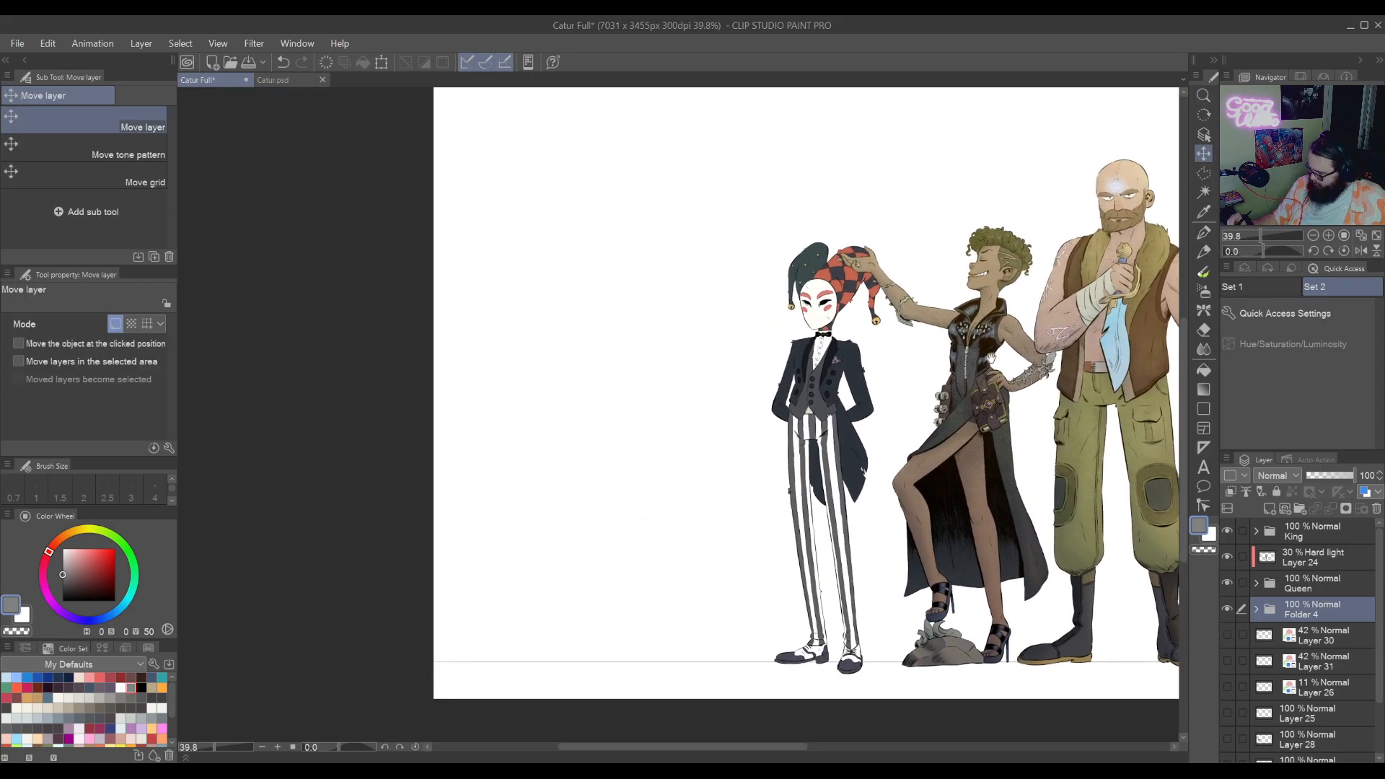
{"action": "left_click_drag", "start_coordinate": [866, 514], "coordinate": [823, 510]}
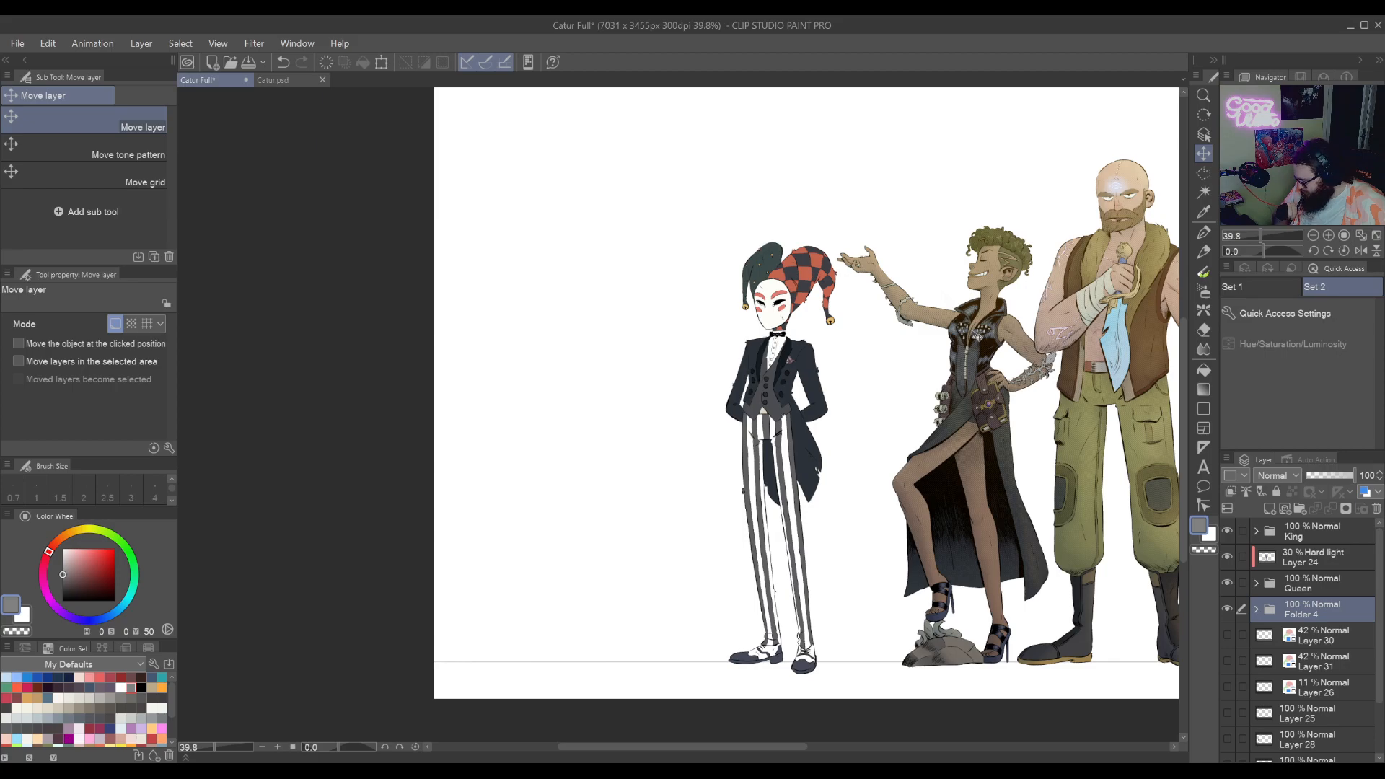
Expand the jester's folder and hide the Queen and King folders
{"action": "left_click", "coordinate": [1255, 609]}
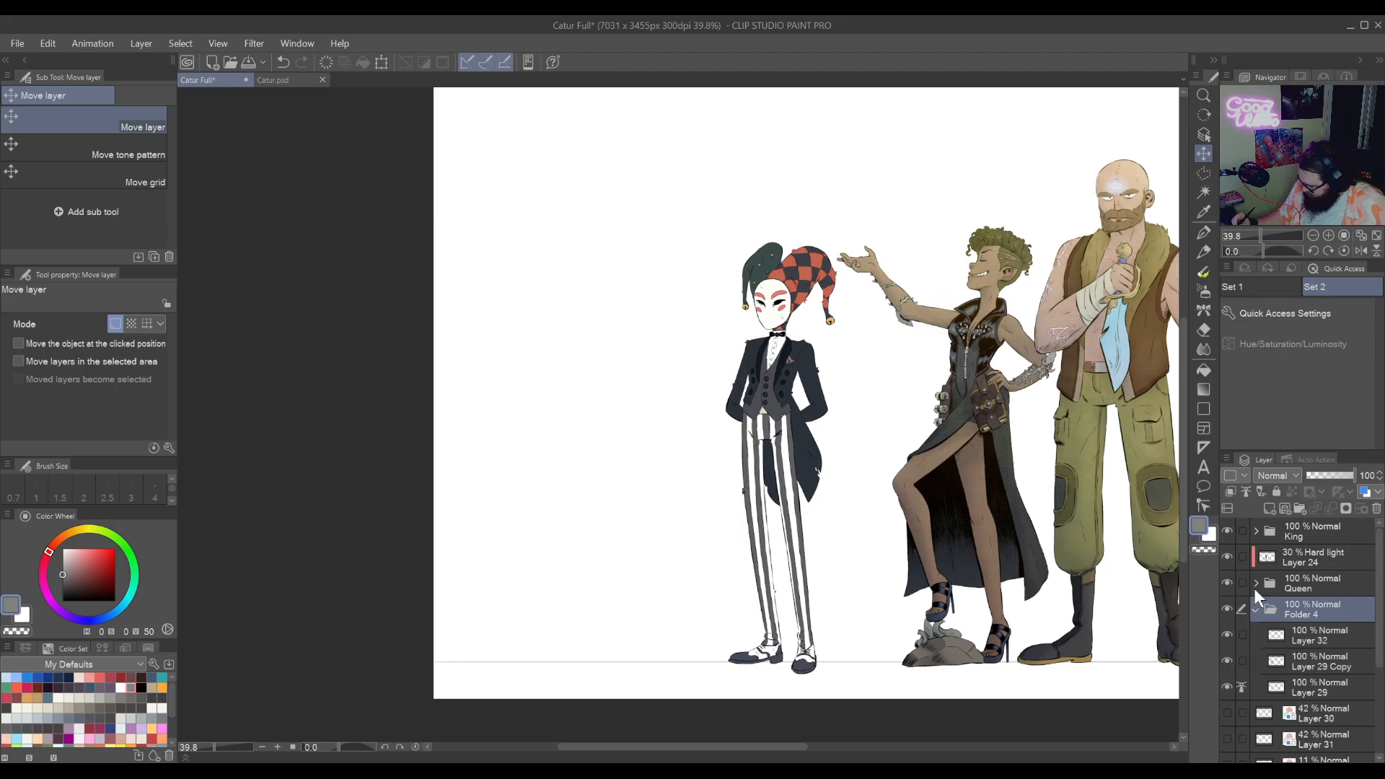
{"action": "left_click", "coordinate": [1226, 583]}
{"action": "left_click", "coordinate": [1227, 532]}
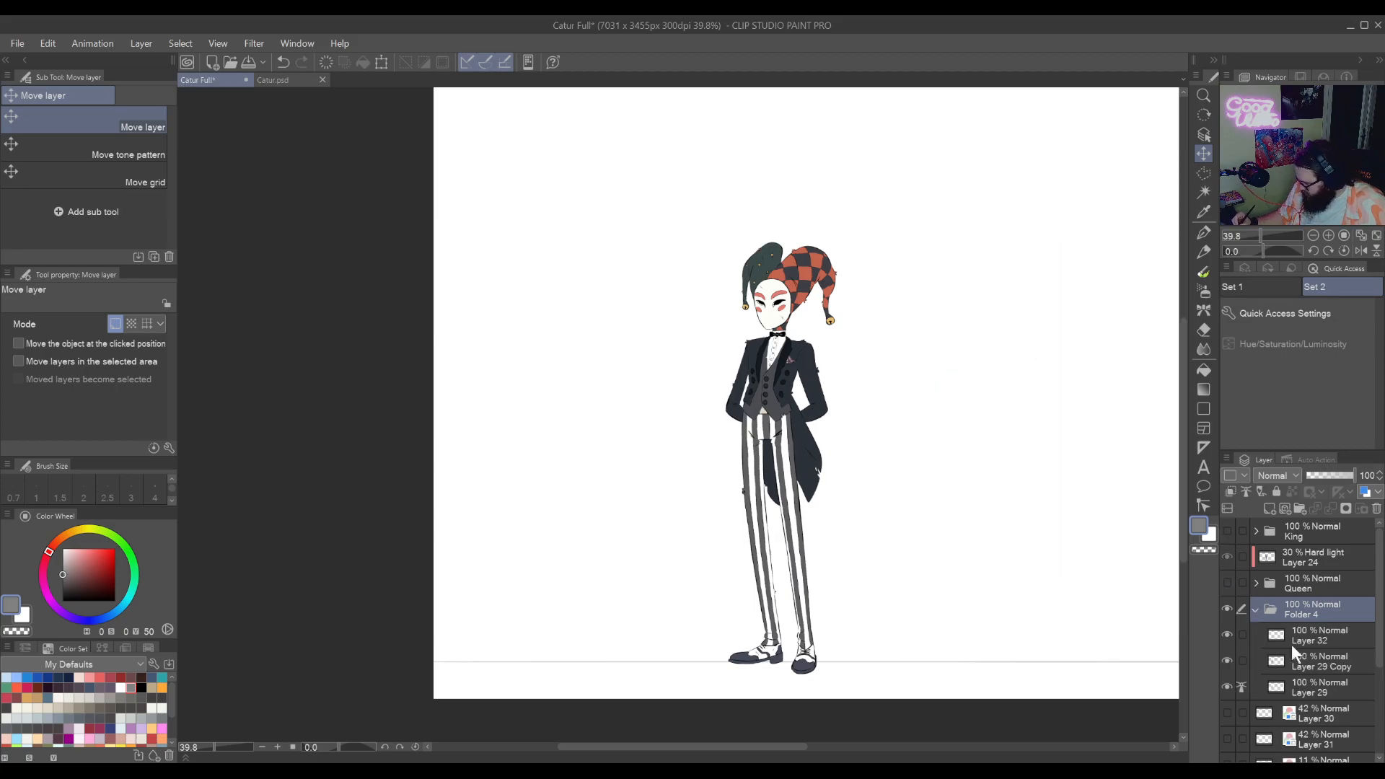
Merge Layer 29 Copy down into Layer 29 and check the merged layer by toggling its visibility
{"action": "left_click", "coordinate": [1319, 684]}
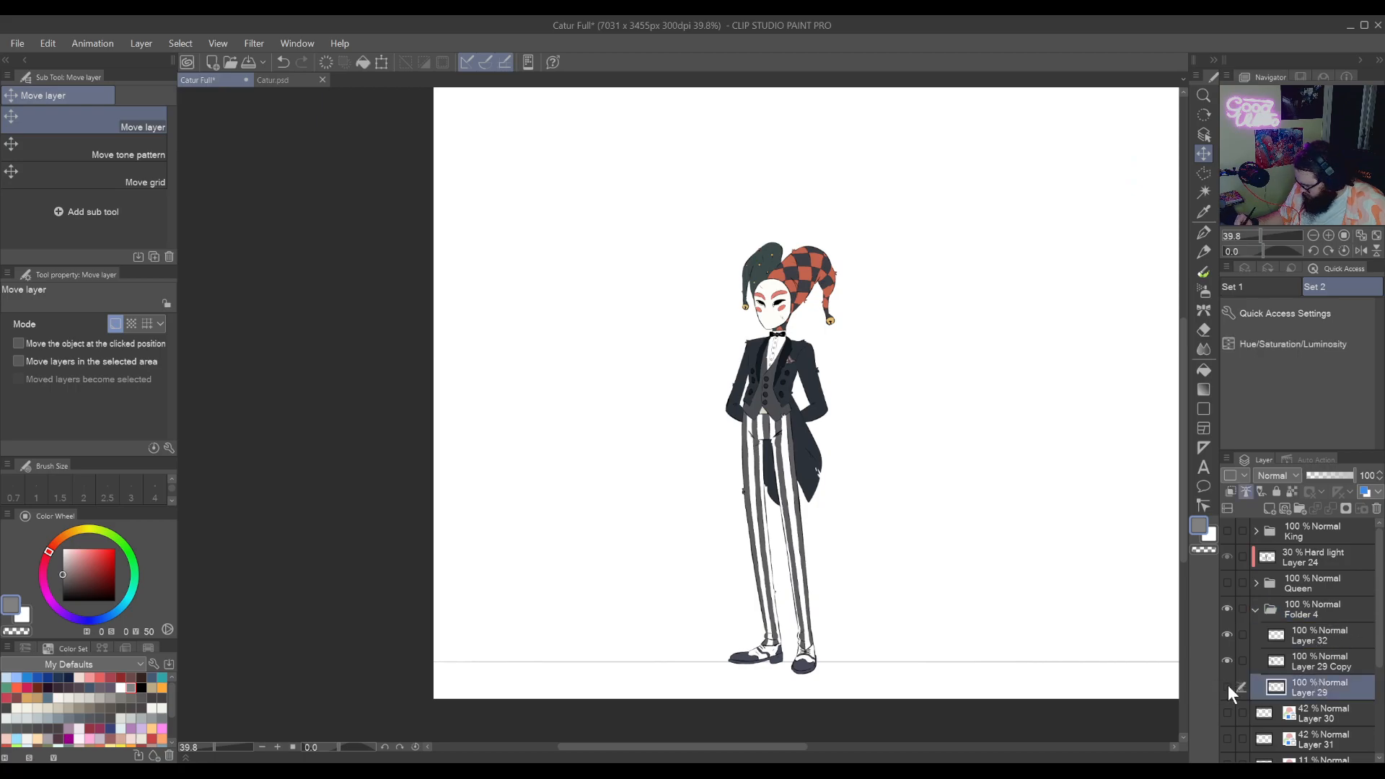
{"action": "left_click", "coordinate": [1227, 660]}
{"action": "left_click", "coordinate": [1227, 661]}
{"action": "left_click", "coordinate": [1320, 657]}
{"action": "key", "text": "ctrl+e"}
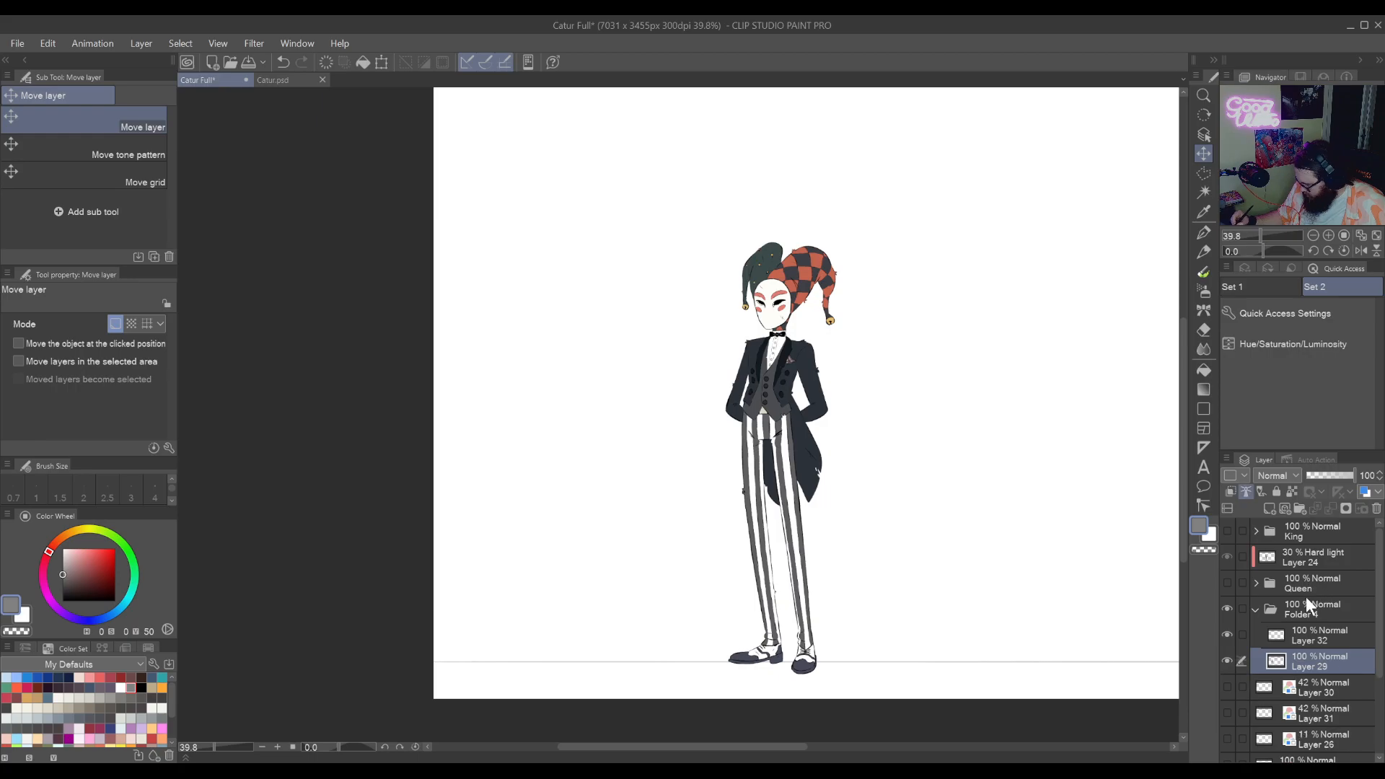
{"action": "left_click", "coordinate": [1227, 657]}
{"action": "left_click", "coordinate": [1227, 657]}
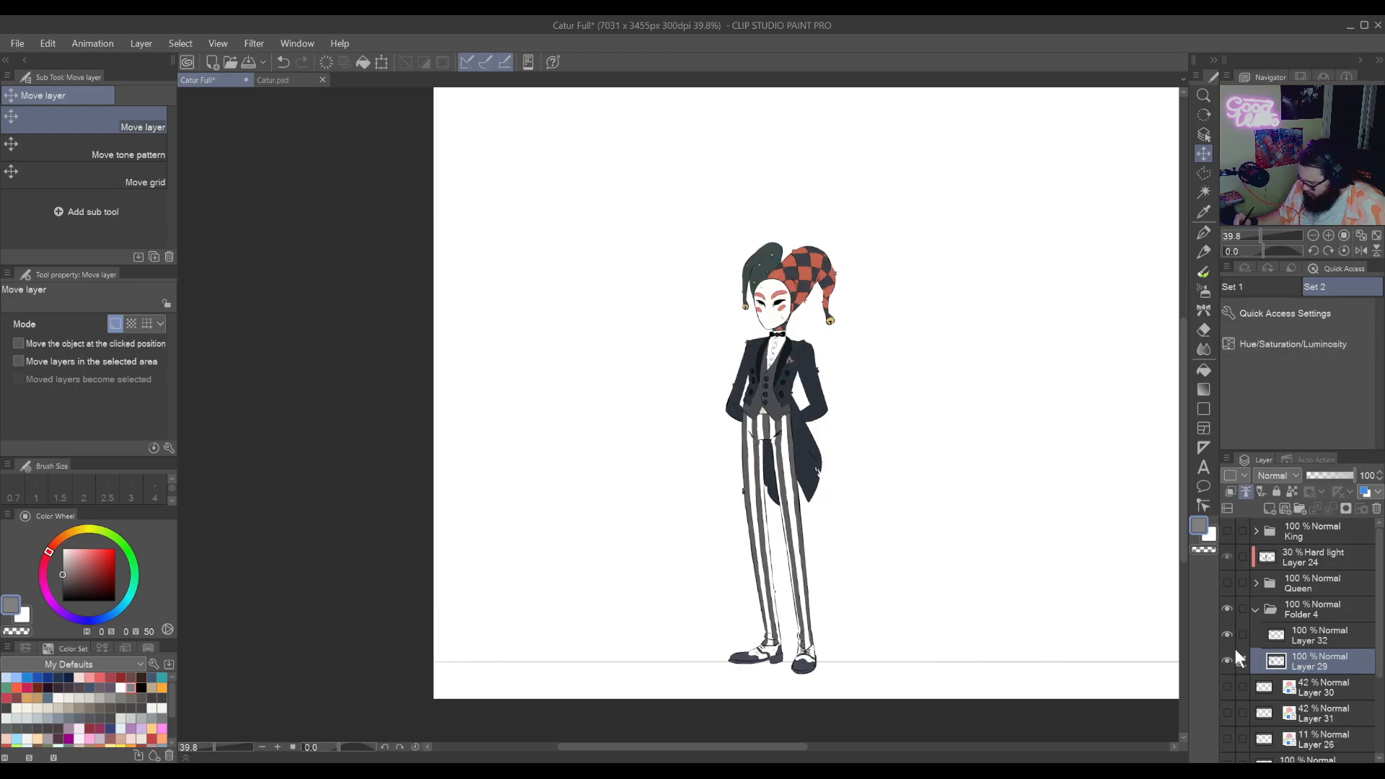
Add a new raster layer above Layer 29 and auto-select the white area of the jester's face mask
{"action": "left_click", "coordinate": [1268, 507]}
{"action": "left_click_drag", "start_coordinate": [822, 500], "coordinate": [912, 721]}
{"action": "left_click_drag", "start_coordinate": [844, 473], "coordinate": [898, 512]}
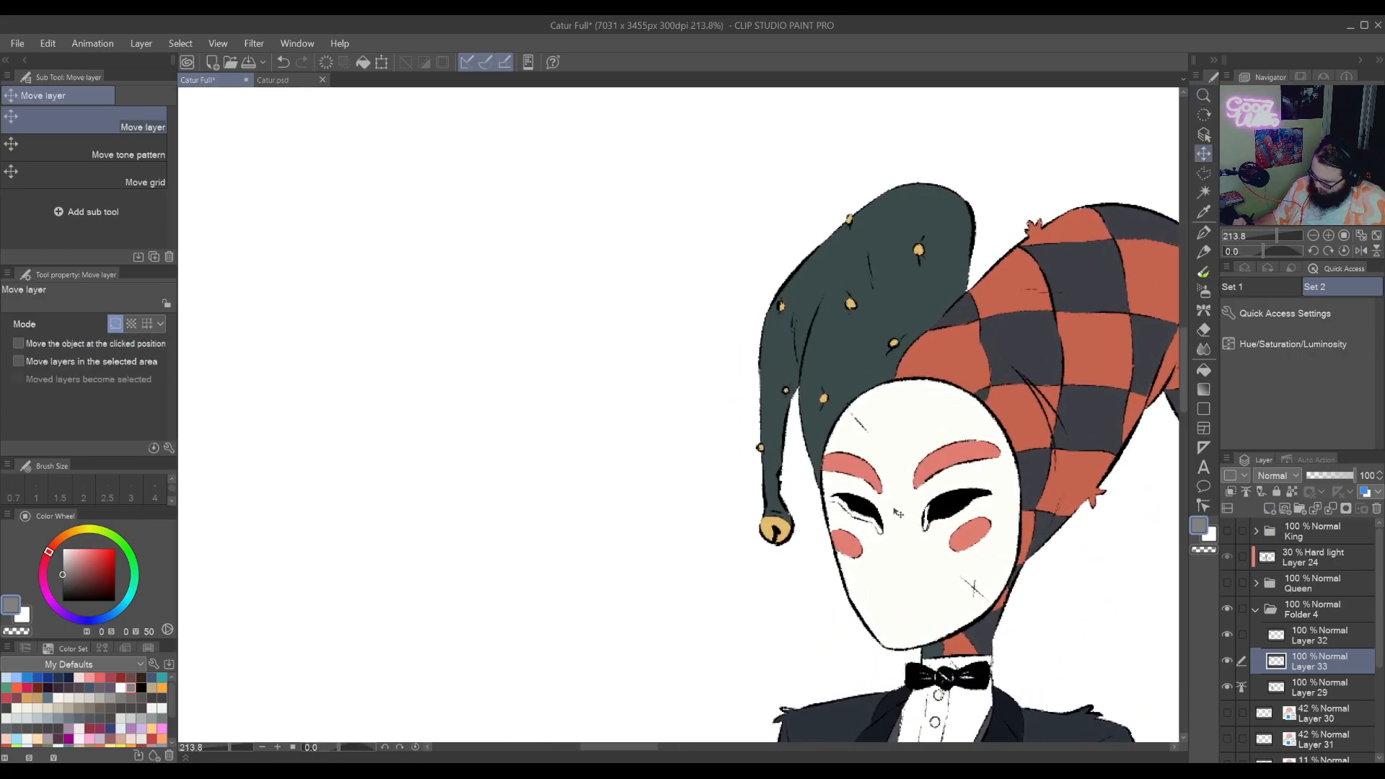
{"action": "left_click", "coordinate": [1203, 192]}
{"action": "left_click", "coordinate": [882, 571]}
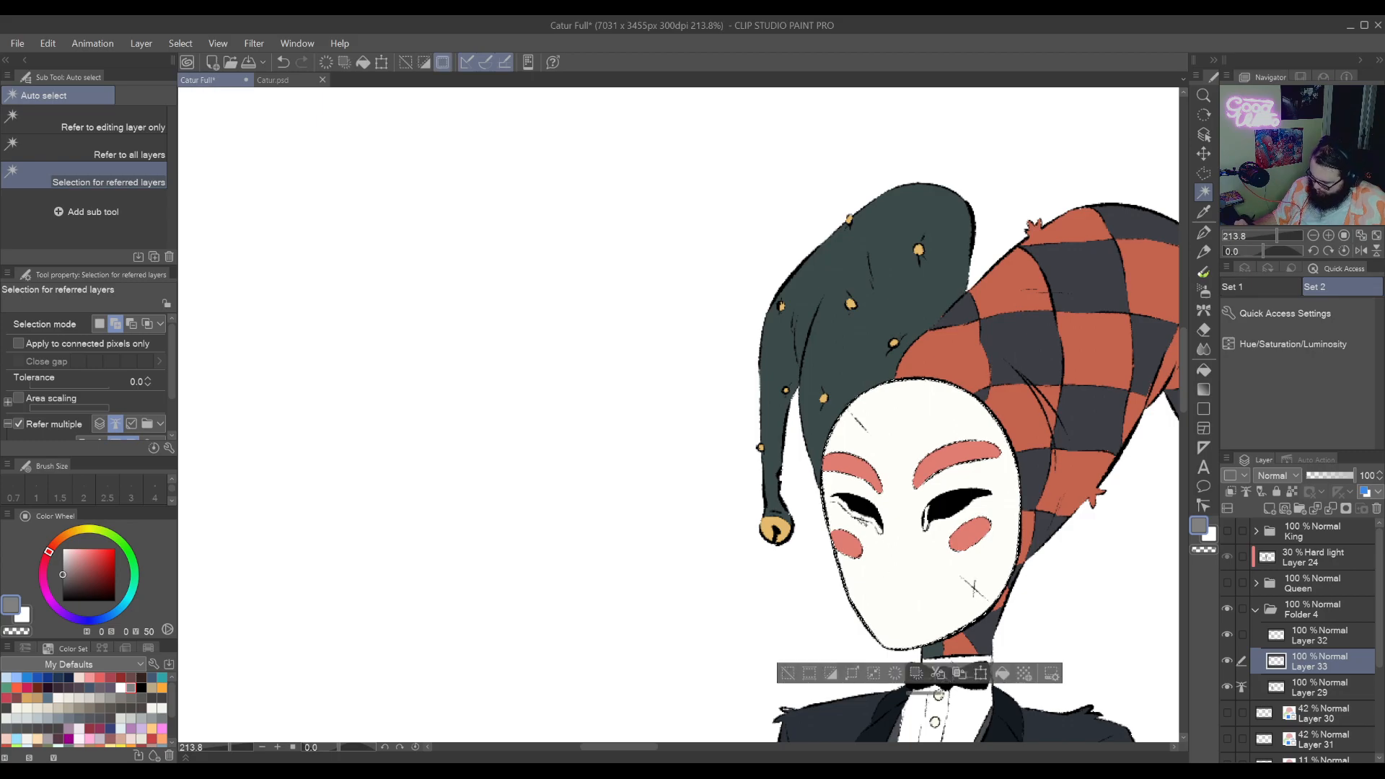
{"action": "left_click_drag", "start_coordinate": [1069, 546], "coordinate": [971, 517]}
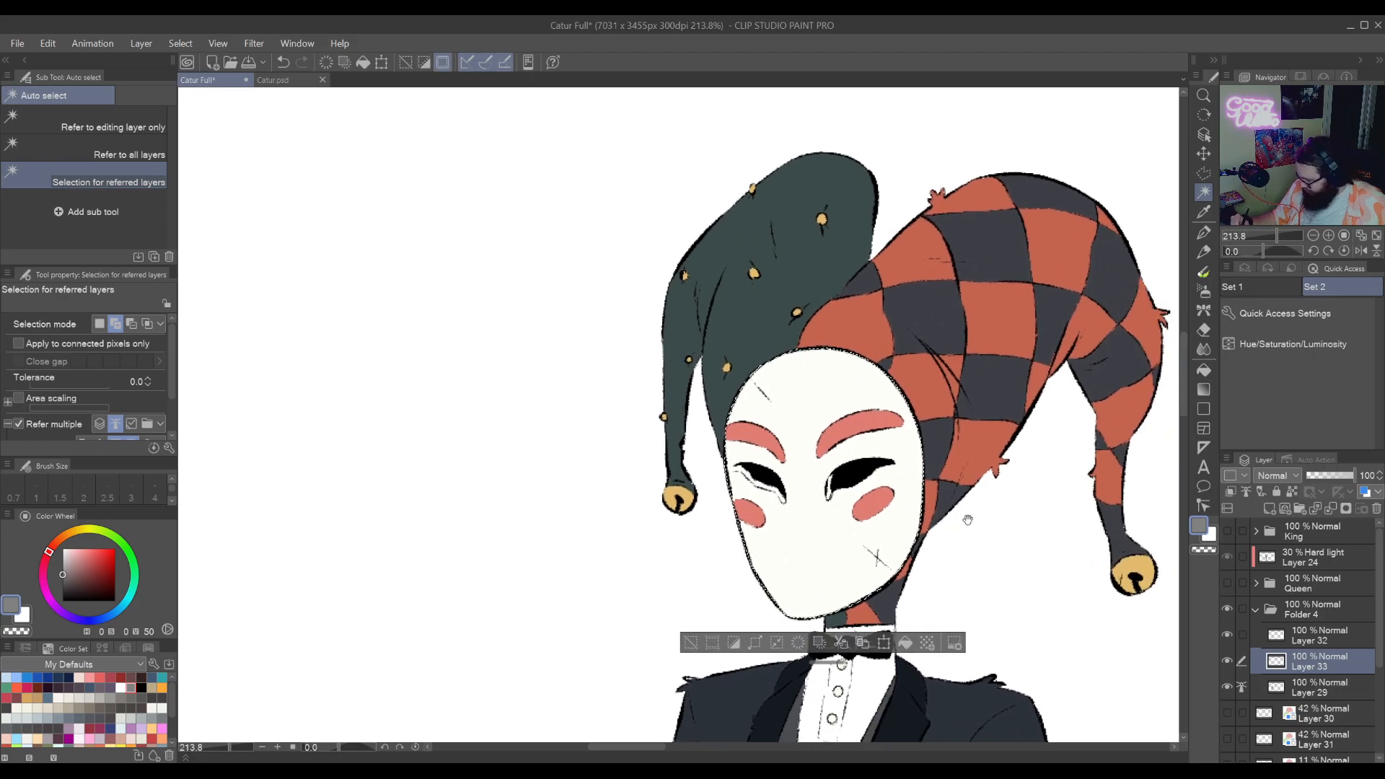
Prepare the Noise airbrush in dark blue at brush size 70 and set the new layer's blending mode to Hard light
{"action": "left_click", "coordinate": [1203, 291]}
{"action": "left_click", "coordinate": [110, 728]}
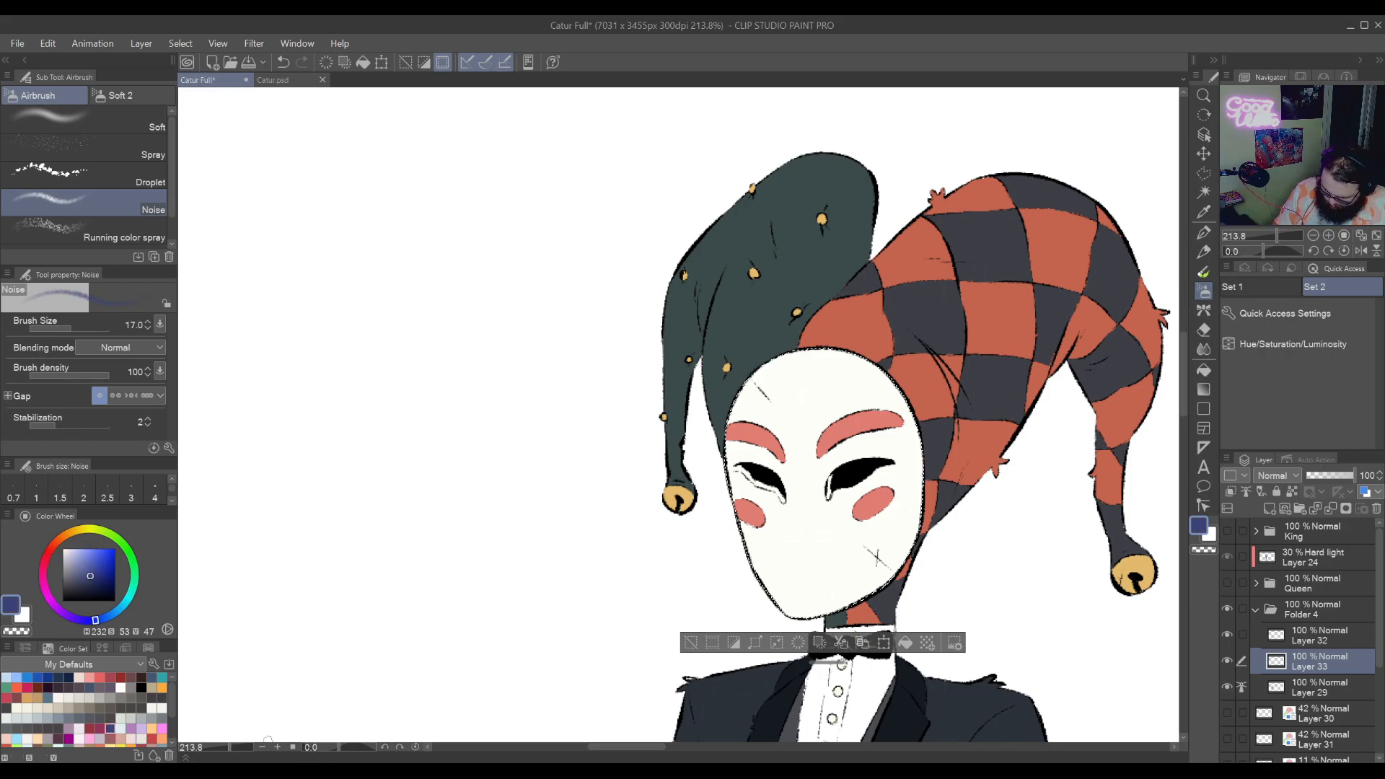
{"action": "key", "text": "r"}
{"action": "left_click_drag", "start_coordinate": [837, 689], "coordinate": [705, 732]}
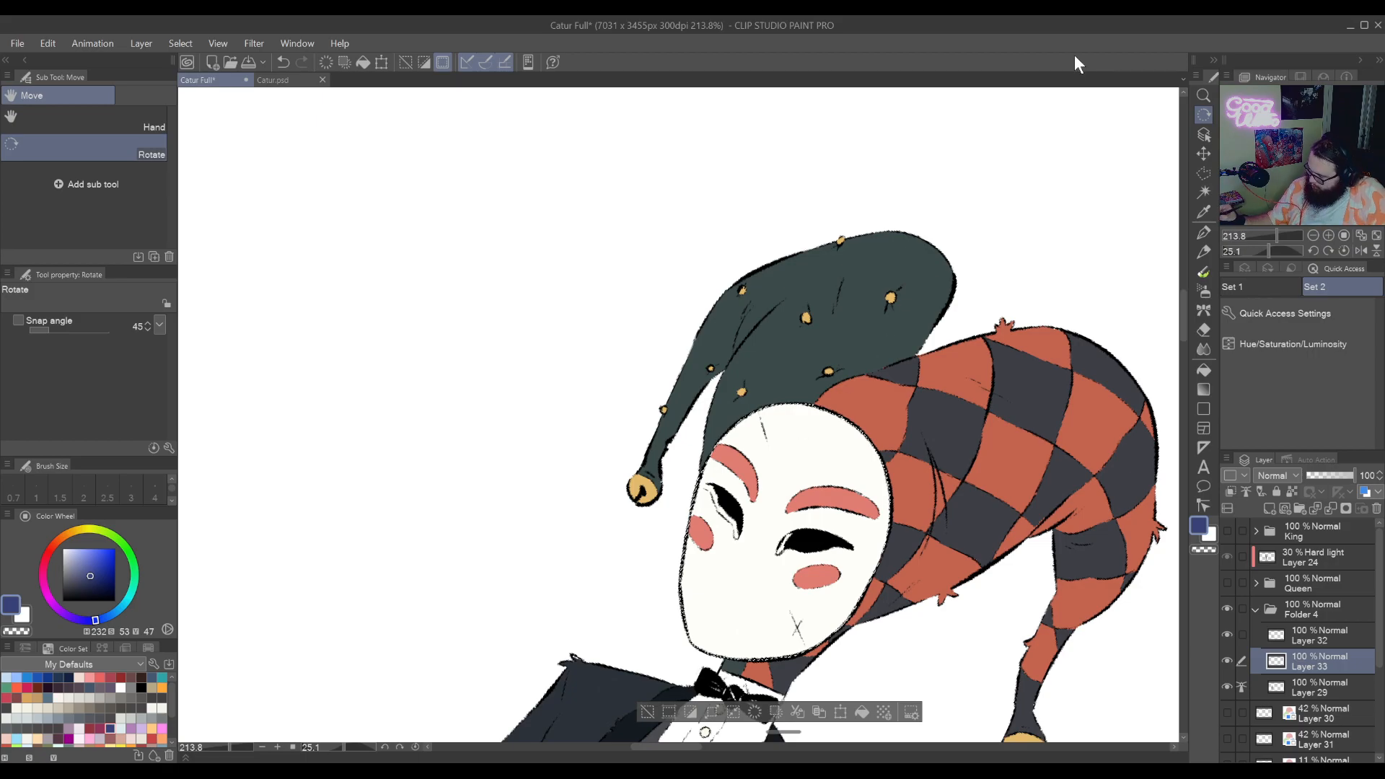
{"action": "left_click", "coordinate": [1204, 232]}
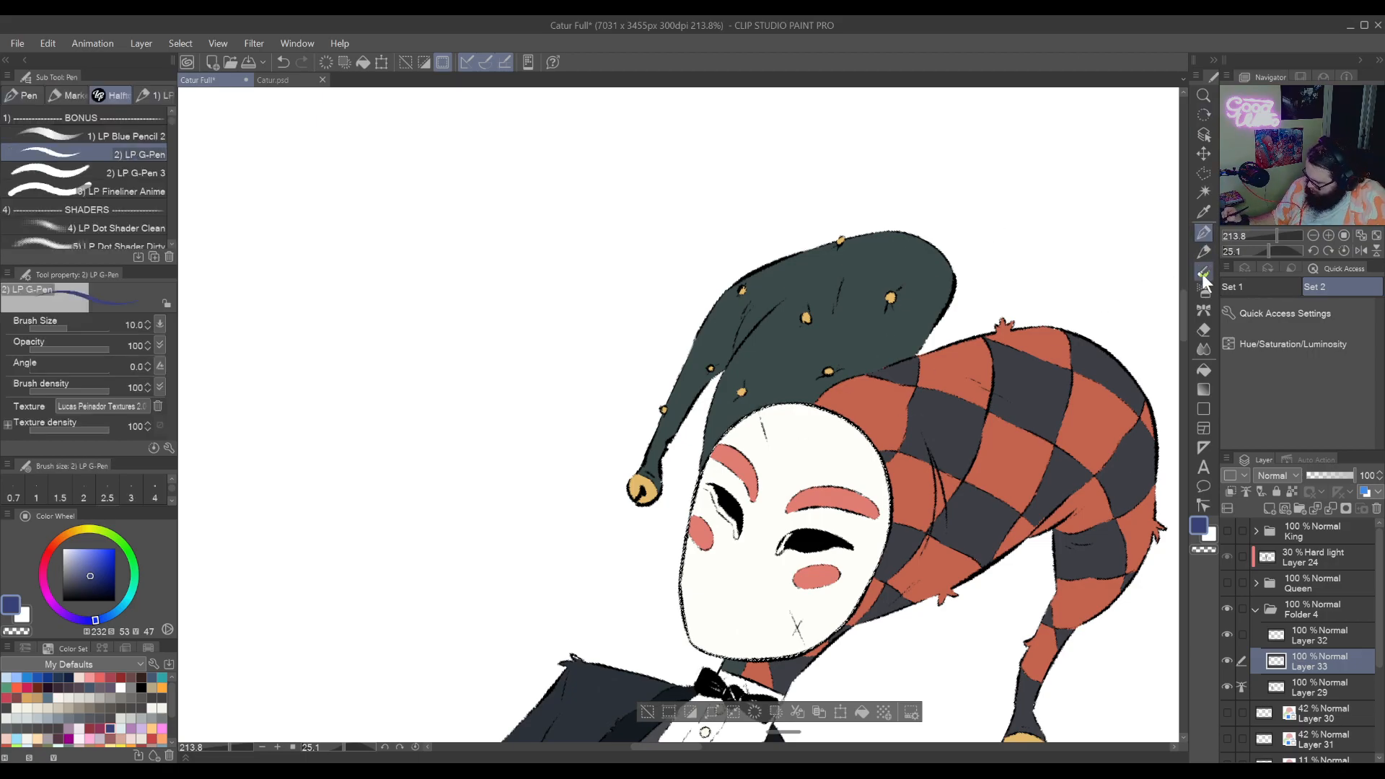
{"action": "left_click", "coordinate": [1204, 291]}
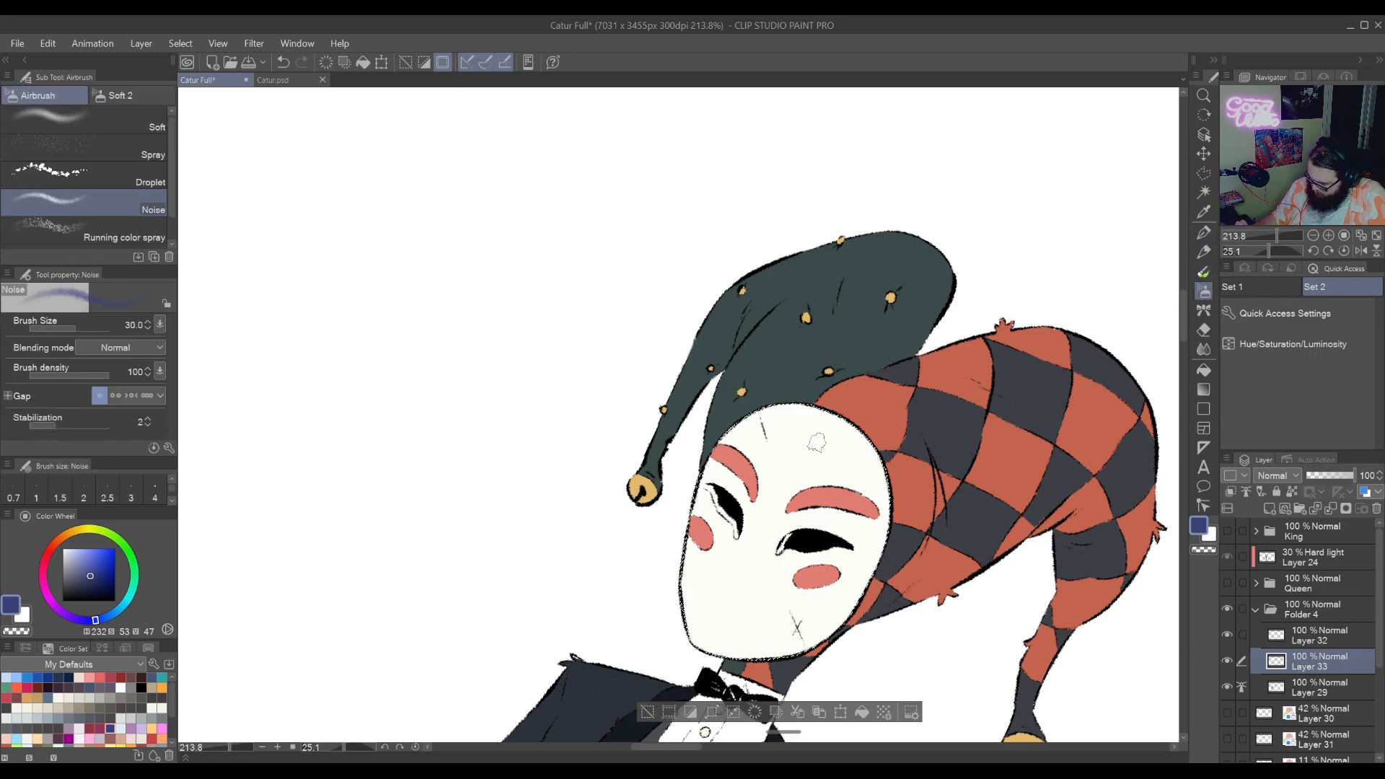
{"action": "key", "text": "bracketright"}
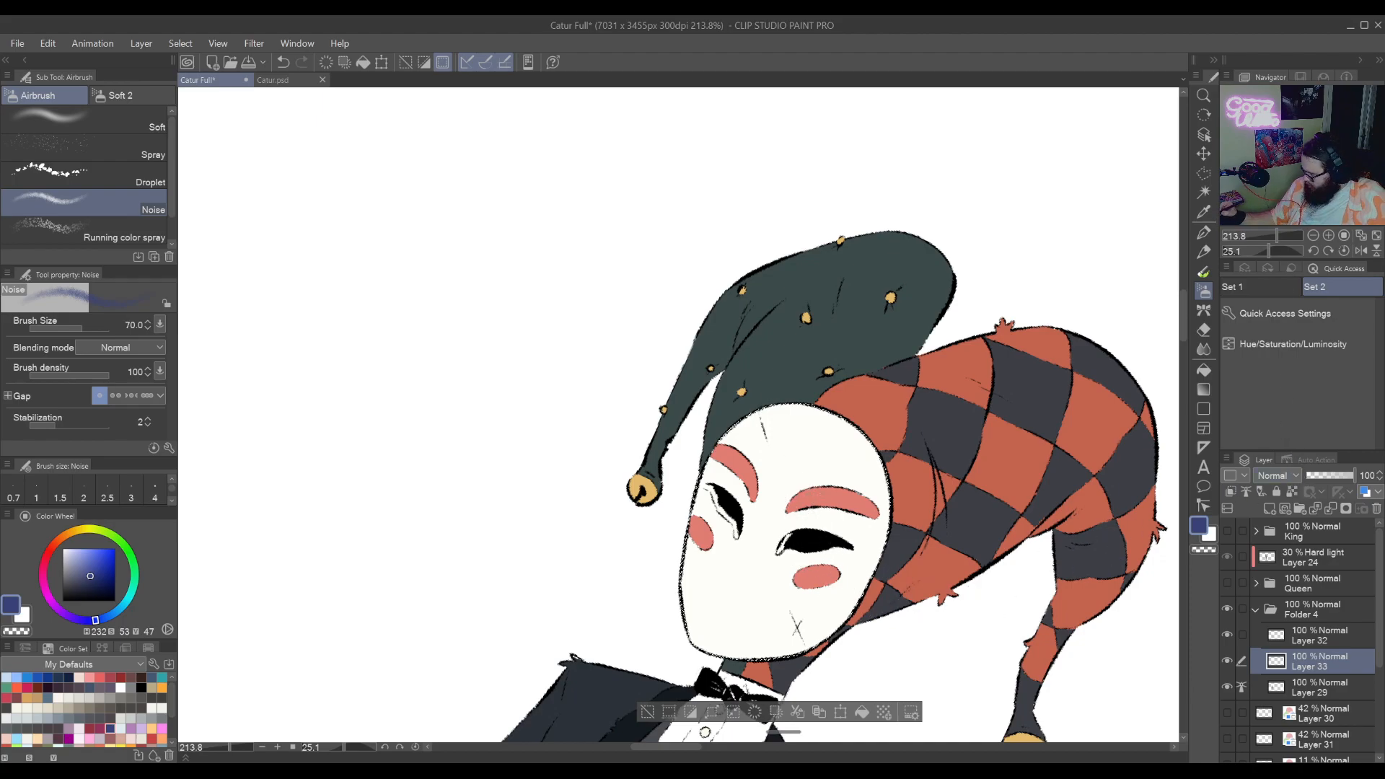
{"action": "left_click", "coordinate": [1277, 475]}
{"action": "left_click", "coordinate": [1277, 721]}
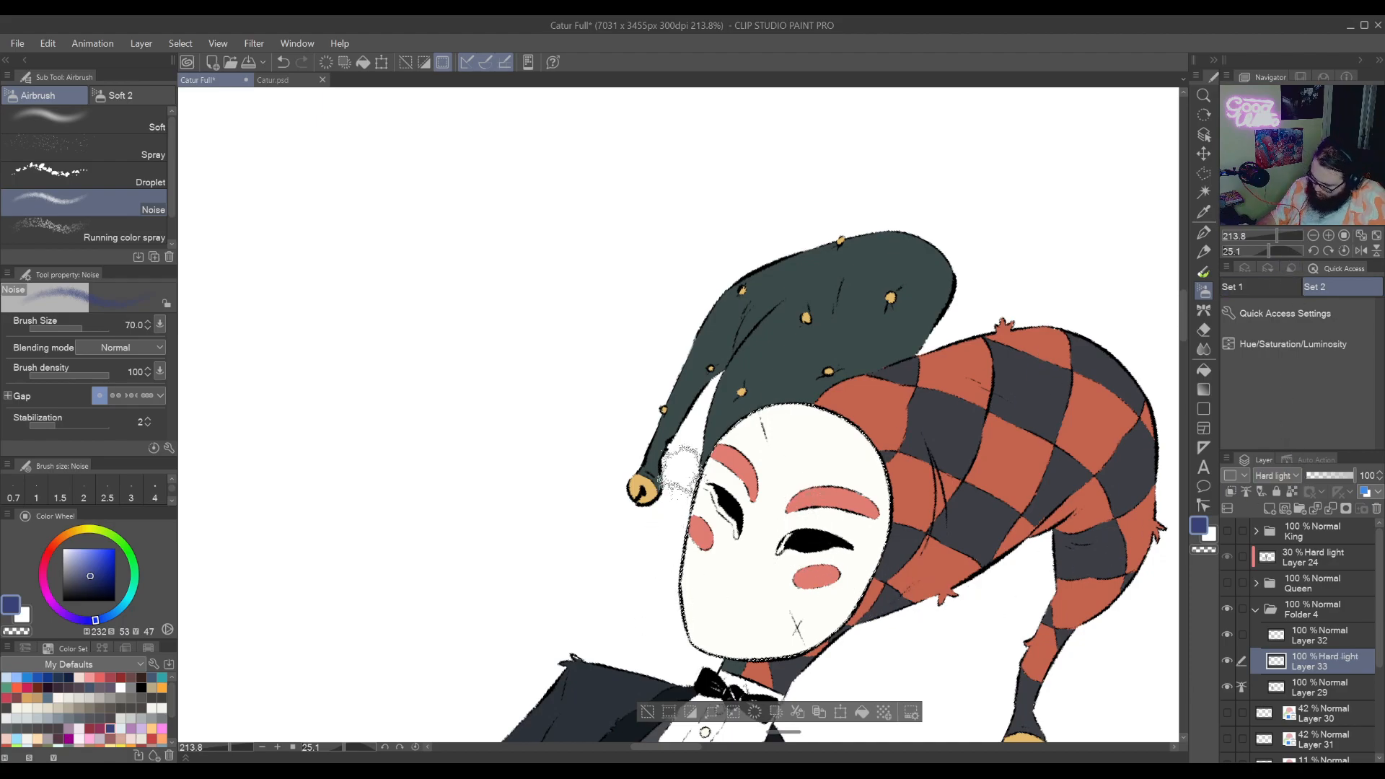
Shade the side of the mask nearest the hanging hat tail with the dark blue Noise airbrush at size 70
{"action": "left_click_drag", "start_coordinate": [678, 469], "coordinate": [711, 437]}
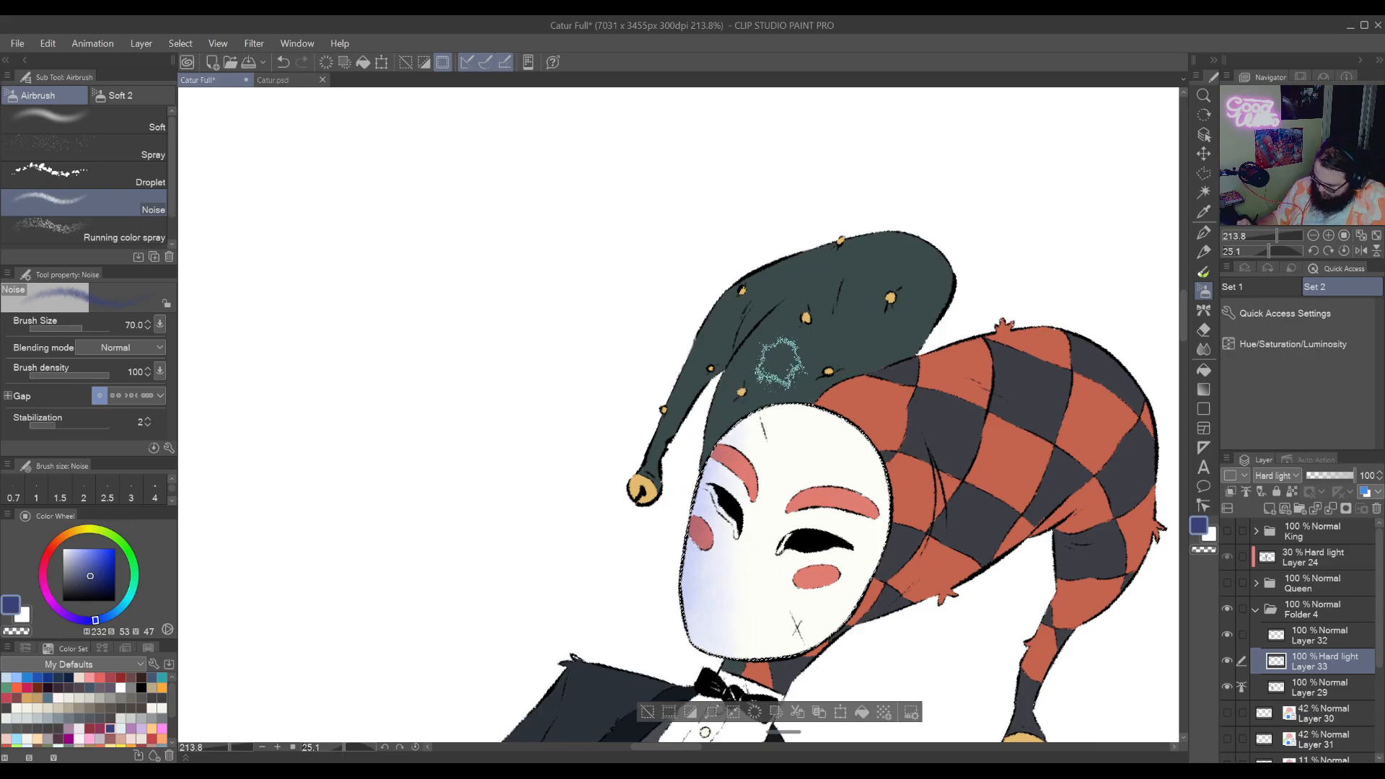
{"action": "left_click_drag", "start_coordinate": [954, 386], "coordinate": [990, 350]}
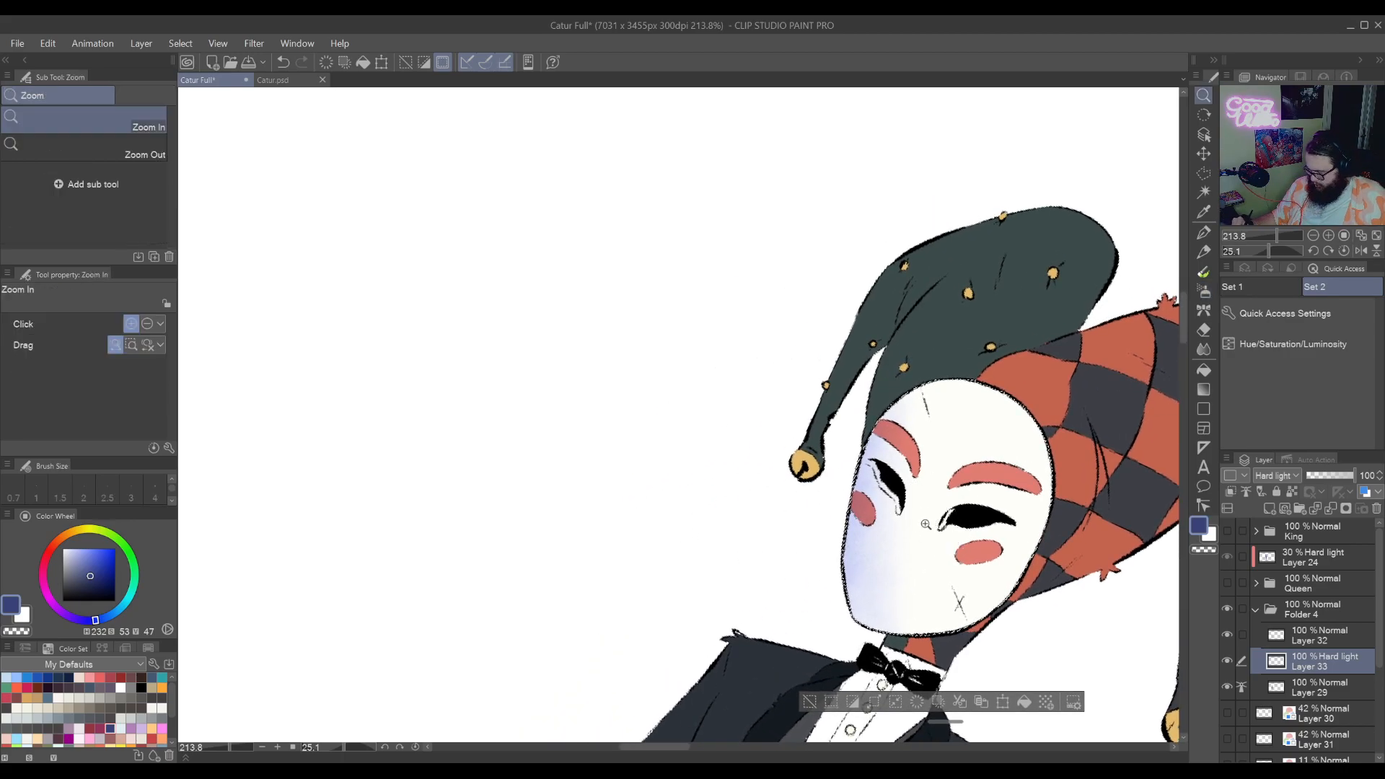
{"action": "scroll", "coordinate": [989, 432], "scroll_direction": "up", "scroll_amount": 3}
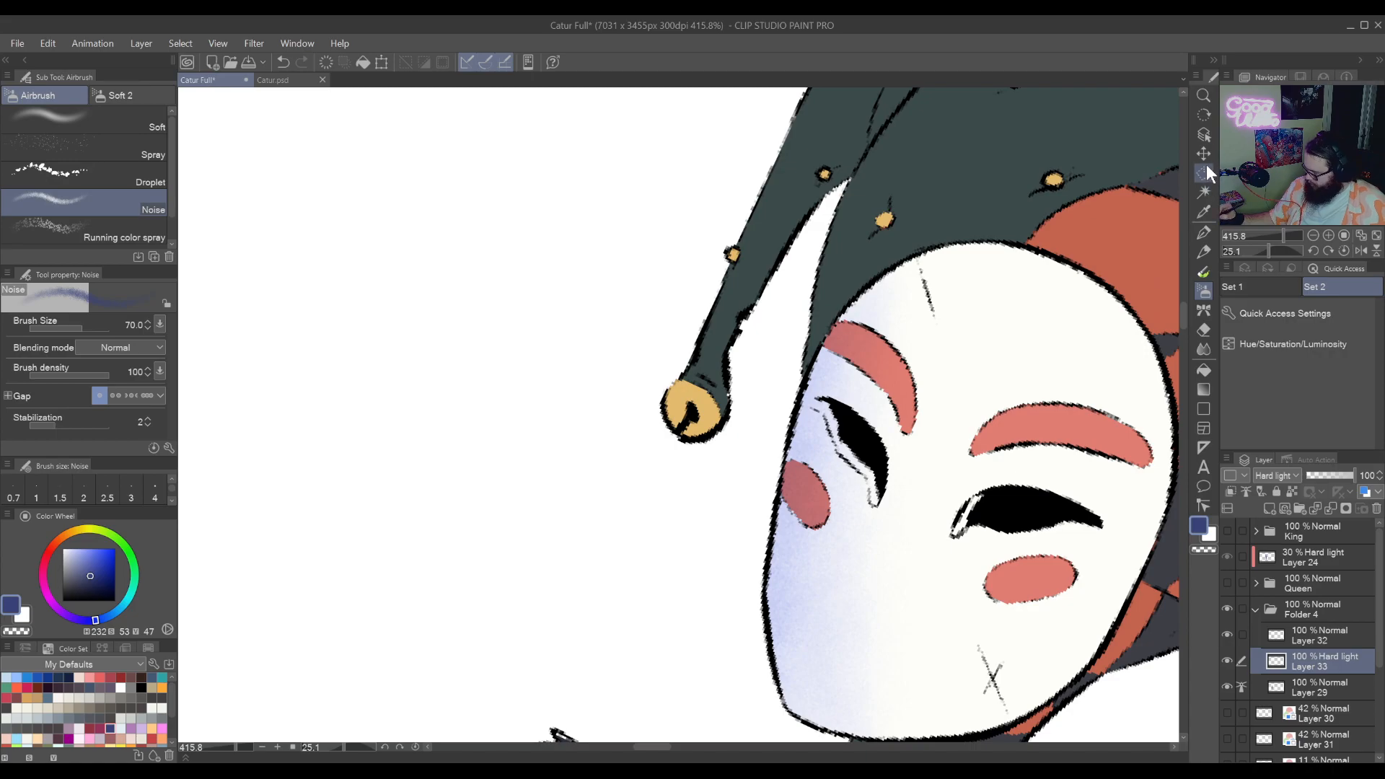
Lasso the rim of the mask's eye on the shaded side, airbrush blue shadow inside it at brush size 17, and deselect
{"action": "key", "text": "r"}
{"action": "left_click_drag", "start_coordinate": [1000, 416], "coordinate": [951, 585]}
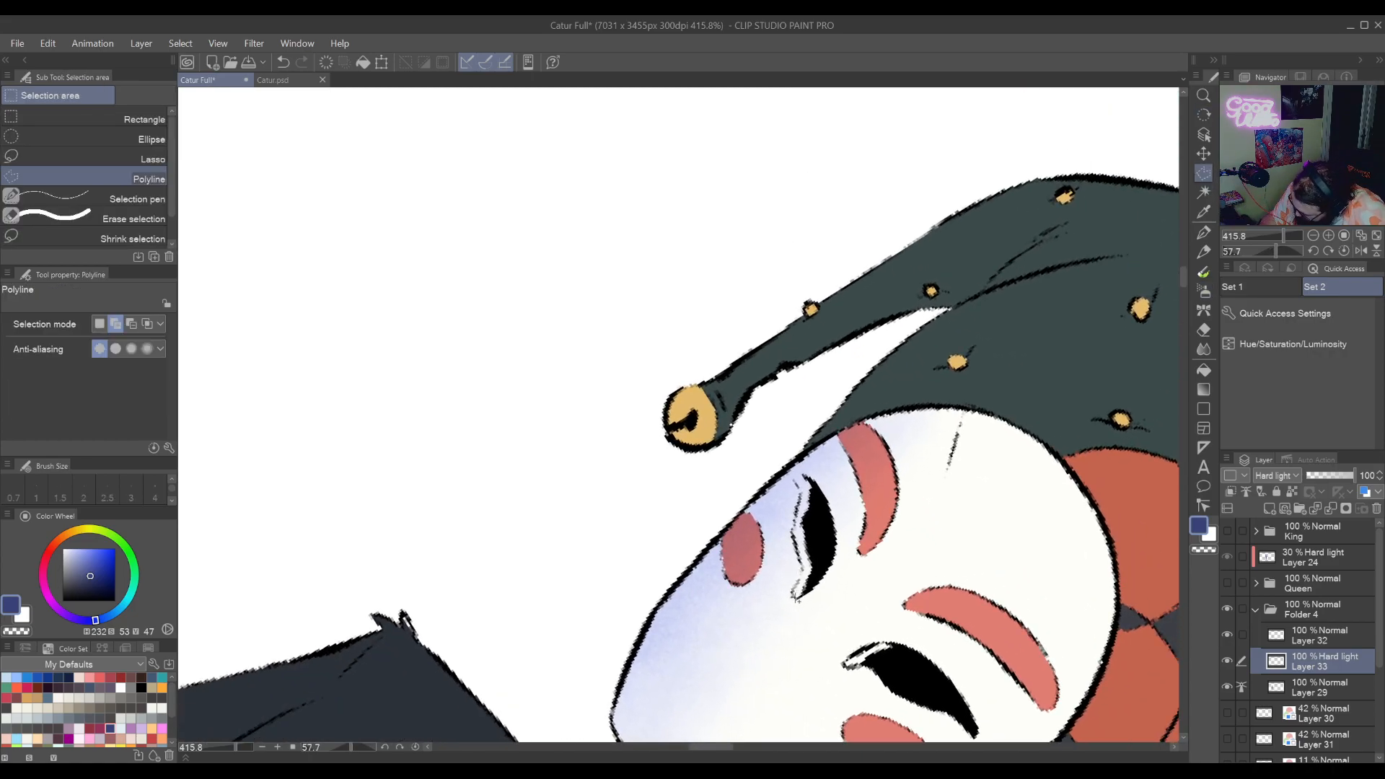
{"action": "left_click", "coordinate": [153, 160]}
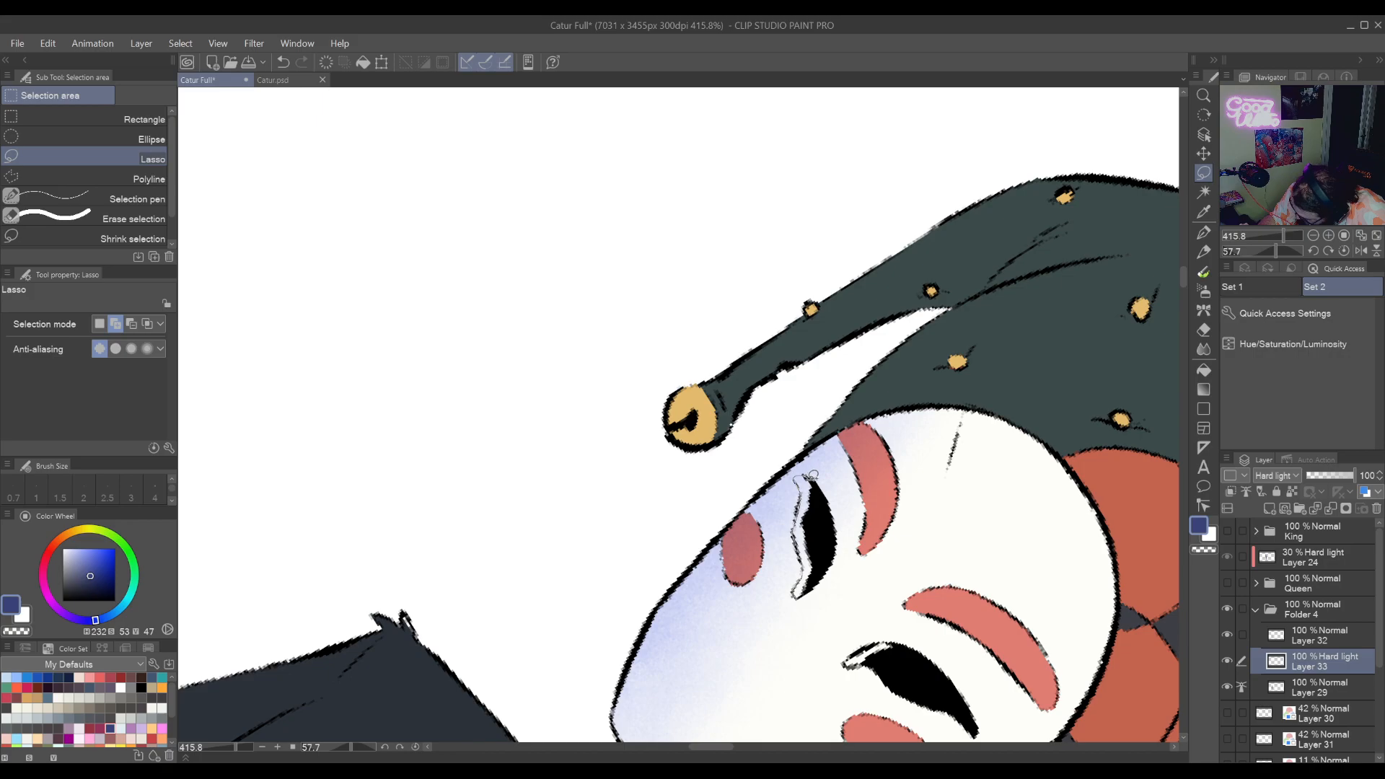
{"action": "left_click_drag", "start_coordinate": [803, 591], "coordinate": [803, 594]}
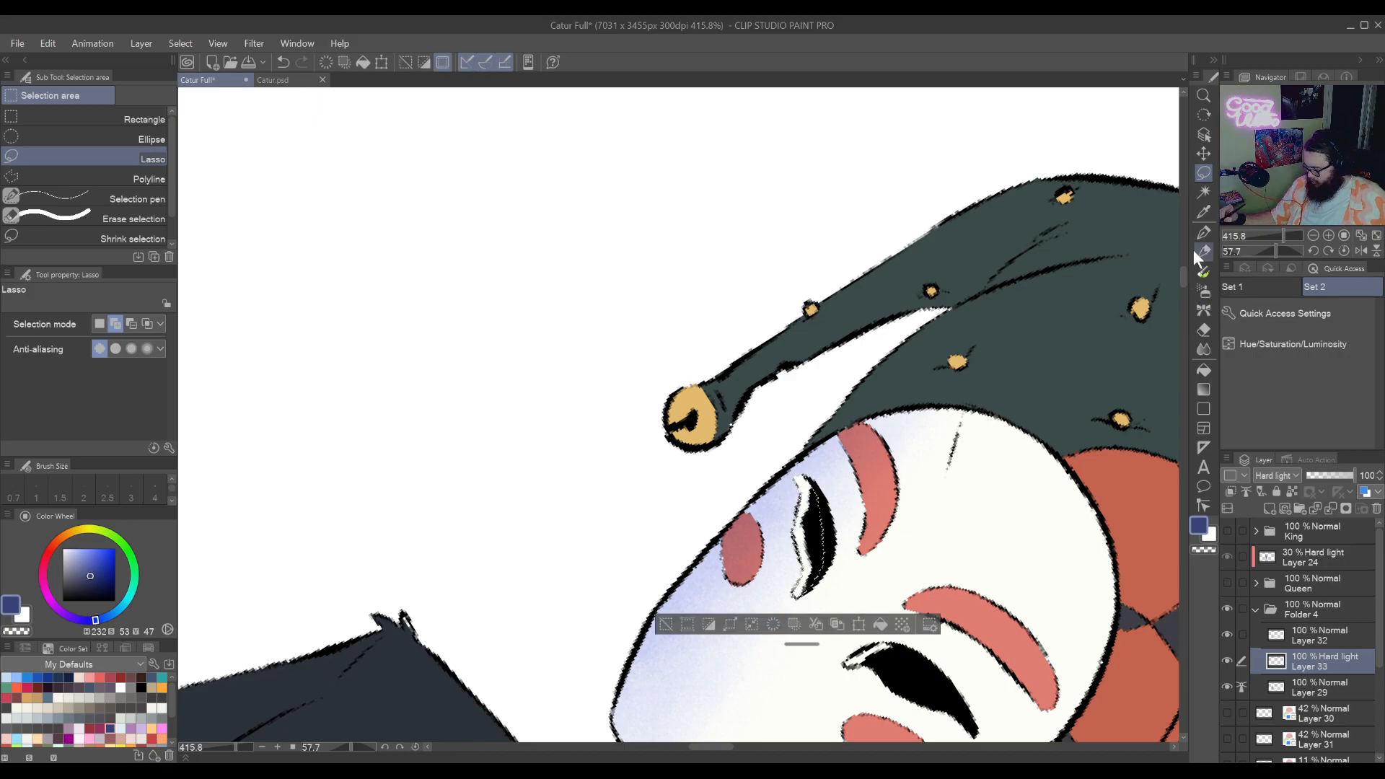
{"action": "left_click", "coordinate": [1204, 292]}
{"action": "key", "text": "r"}
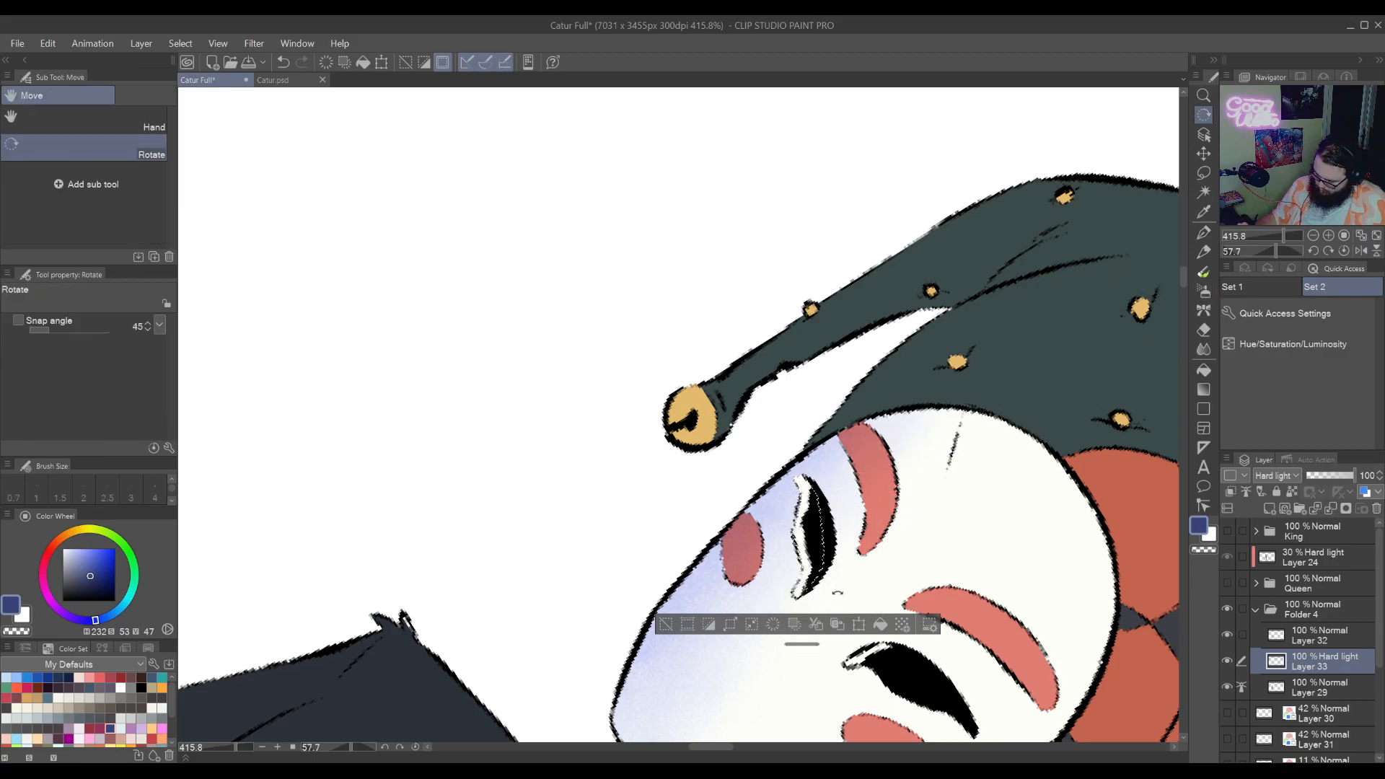
{"action": "mouse_move", "coordinate": [851, 577]}
{"action": "left_mouse_down"}
{"action": "mouse_move", "coordinate": [937, 448]}
{"action": "mouse_move", "coordinate": [901, 505]}
{"action": "left_mouse_up"}
{"action": "mouse_move", "coordinate": [931, 433]}
{"action": "left_mouse_down"}
{"action": "mouse_move", "coordinate": [945, 346]}
{"action": "mouse_move", "coordinate": [829, 540]}
{"action": "left_mouse_up"}
{"action": "key", "text": "r"}
{"action": "mouse_move", "coordinate": [938, 288]}
{"action": "left_mouse_down"}
{"action": "mouse_move", "coordinate": [862, 289]}
{"action": "mouse_move", "coordinate": [996, 410]}
{"action": "left_mouse_up"}
{"action": "mouse_move", "coordinate": [901, 325]}
{"action": "left_mouse_down"}
{"action": "mouse_move", "coordinate": [880, 332]}
{"action": "mouse_move", "coordinate": [894, 400]}
{"action": "left_mouse_up"}
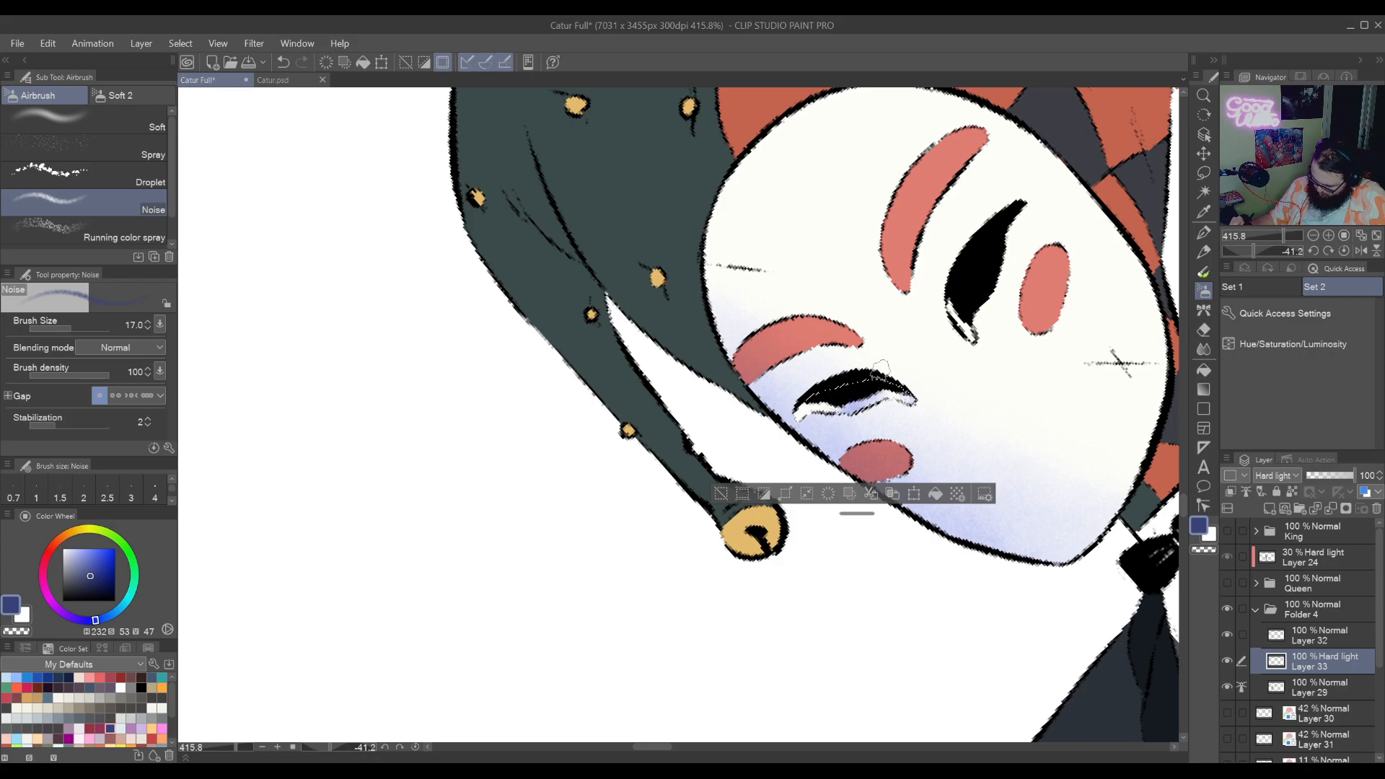
{"action": "key", "text": "ctrl+d"}
Reset the canvas rotation, lasso the other eye's inner corner, shade it with the Noise airbrush at size 17, and deselect
{"action": "key", "text": "ctrl+@"}
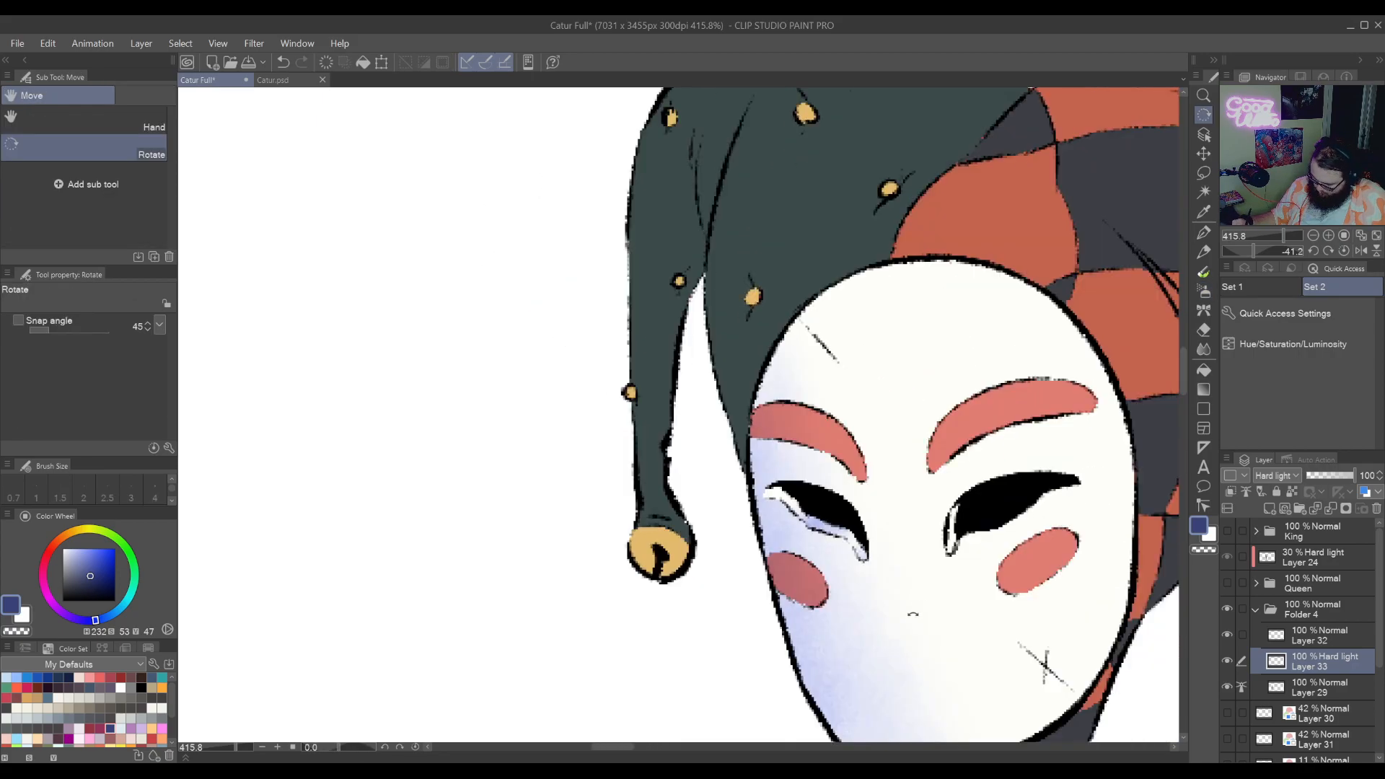
{"action": "left_click_drag", "start_coordinate": [963, 512], "coordinate": [925, 580]}
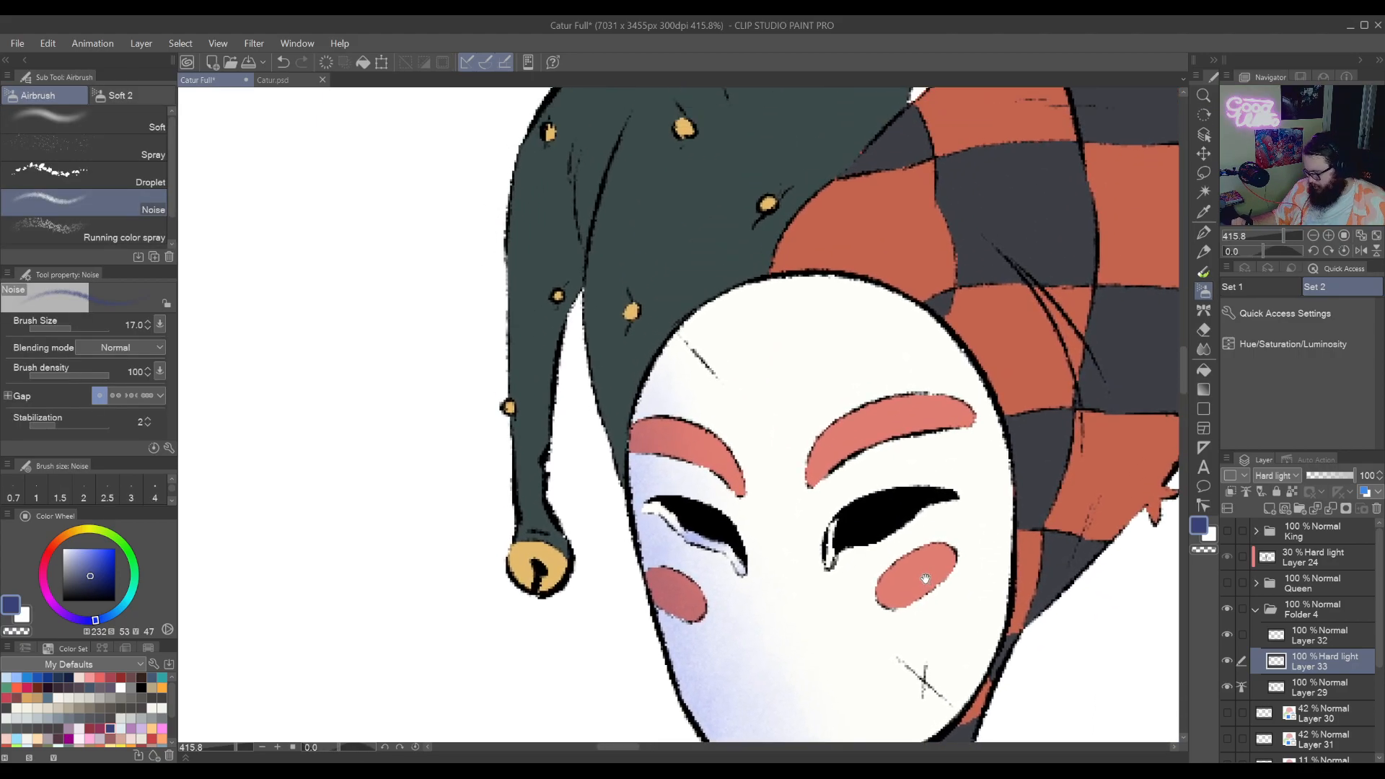
{"action": "key", "text": "m"}
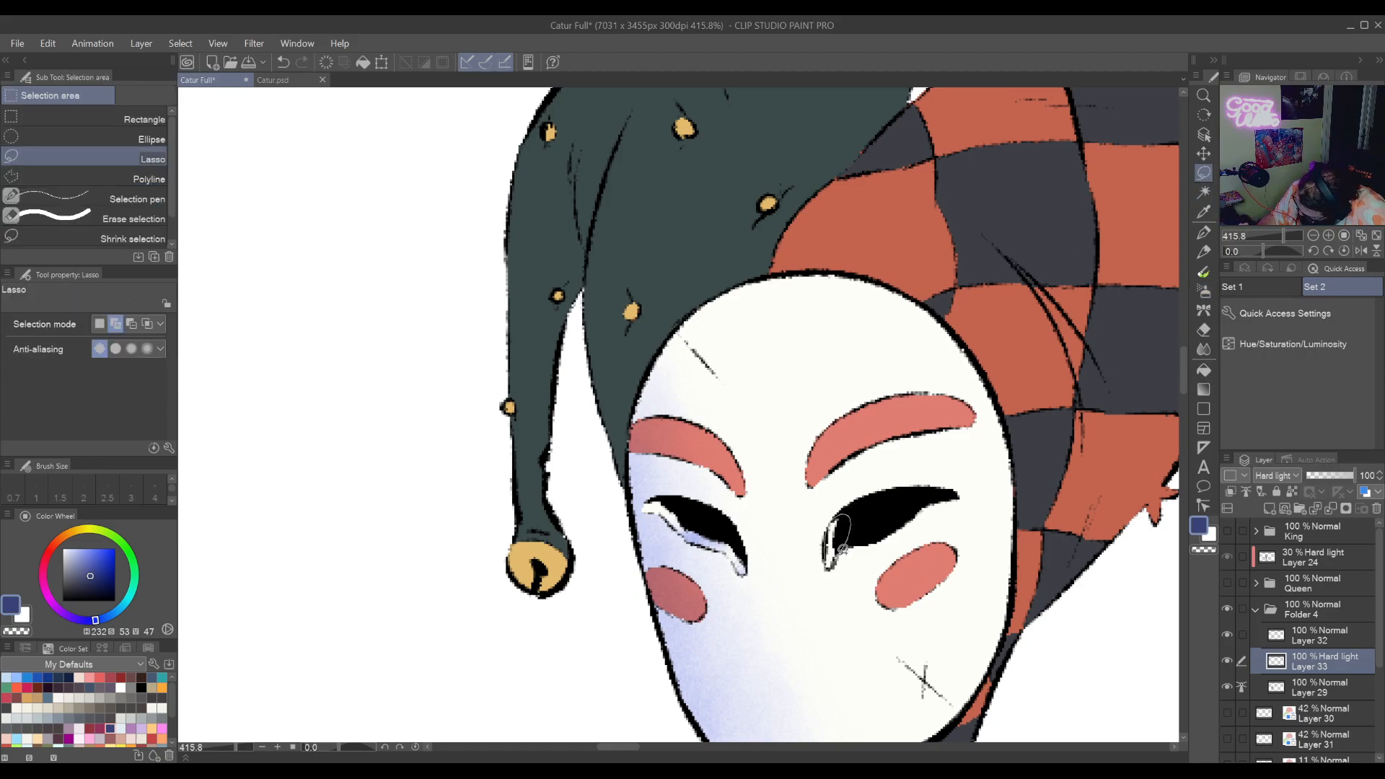
{"action": "left_click_drag", "start_coordinate": [841, 548], "coordinate": [838, 556]}
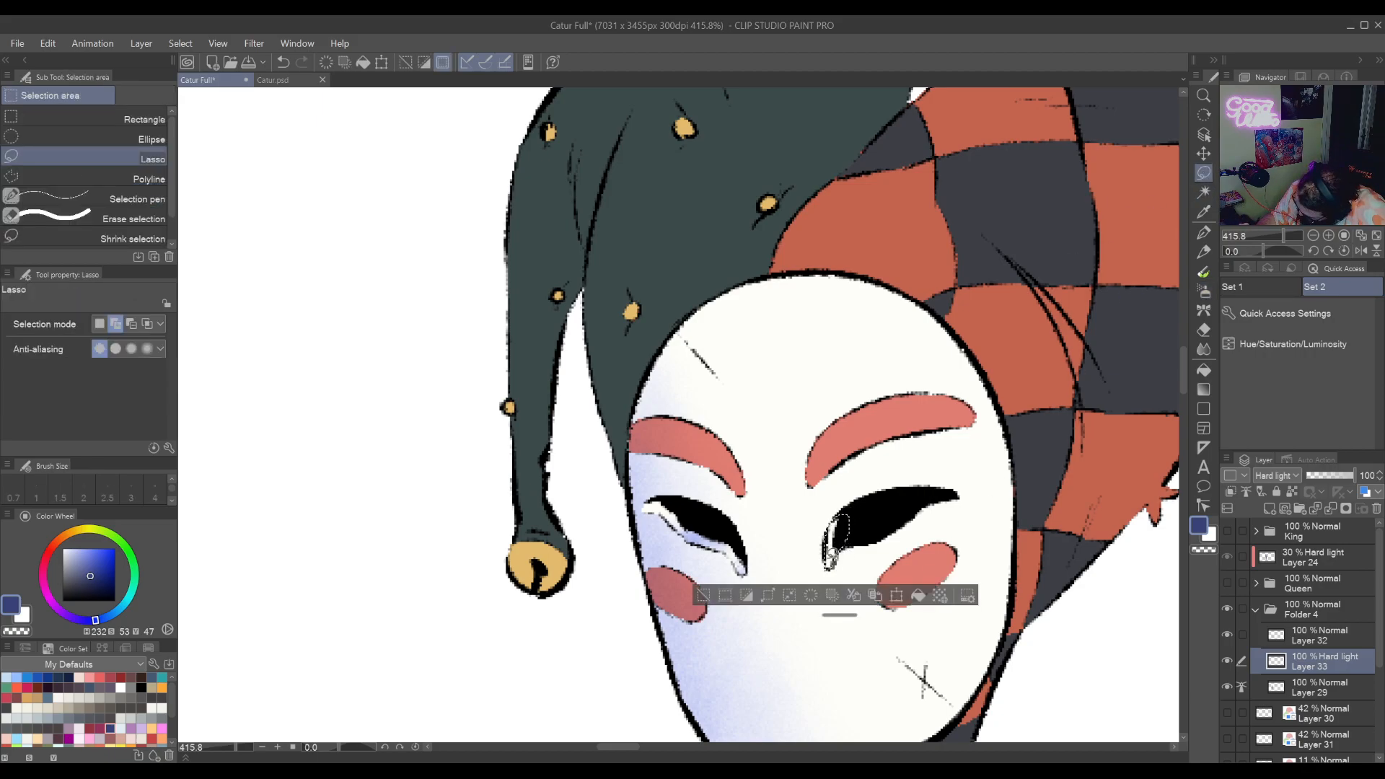
{"action": "left_click", "coordinate": [1203, 291]}
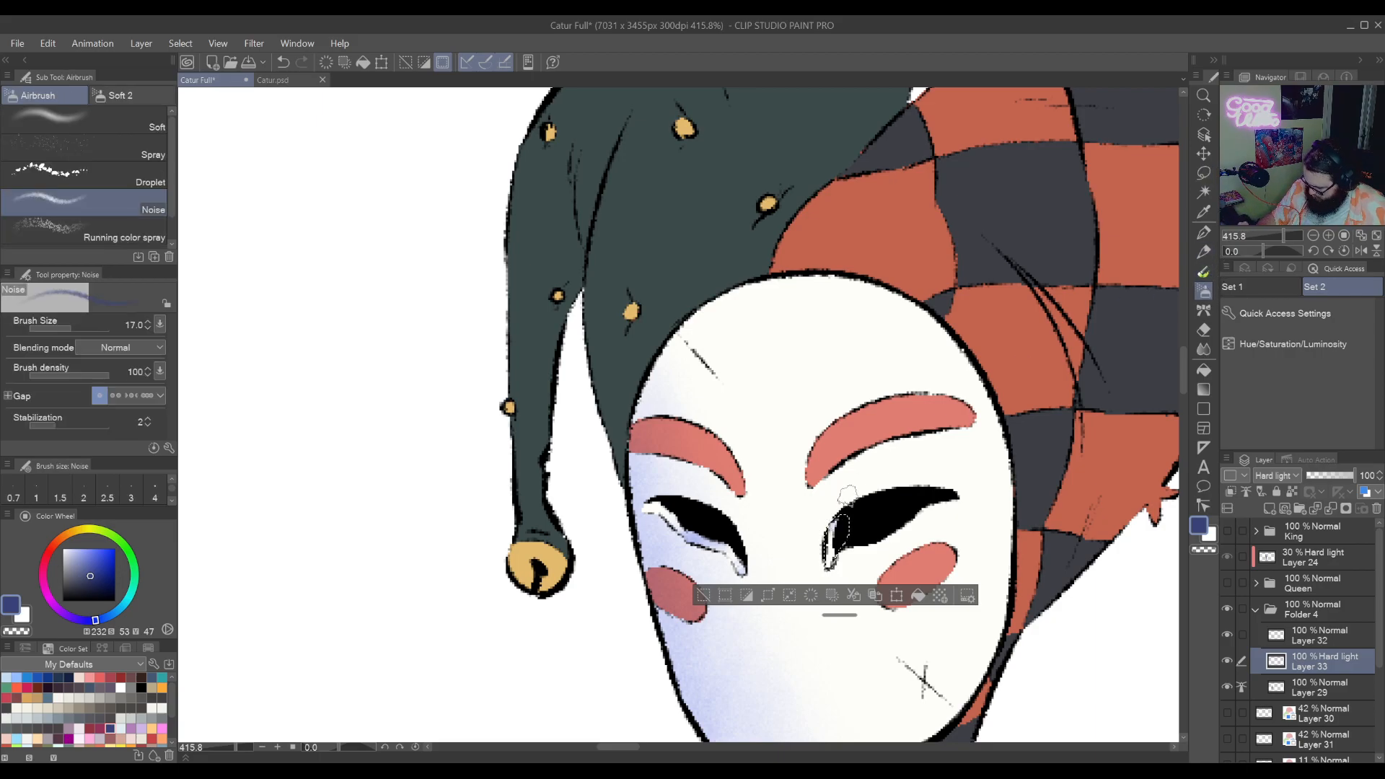
{"action": "key", "text": "ctrl+d"}
Auto-select the hat's green area and set the Noise airbrush to size 70, undoing the trial stroke at size 20
{"action": "mouse_move", "coordinate": [1070, 567]}
{"action": "left_mouse_down"}
{"action": "mouse_move", "coordinate": [937, 500]}
{"action": "mouse_move", "coordinate": [921, 293]}
{"action": "mouse_move", "coordinate": [900, 485]}
{"action": "mouse_move", "coordinate": [820, 559]}
{"action": "mouse_move", "coordinate": [1086, 418]}
{"action": "mouse_move", "coordinate": [1092, 523]}
{"action": "left_mouse_up"}
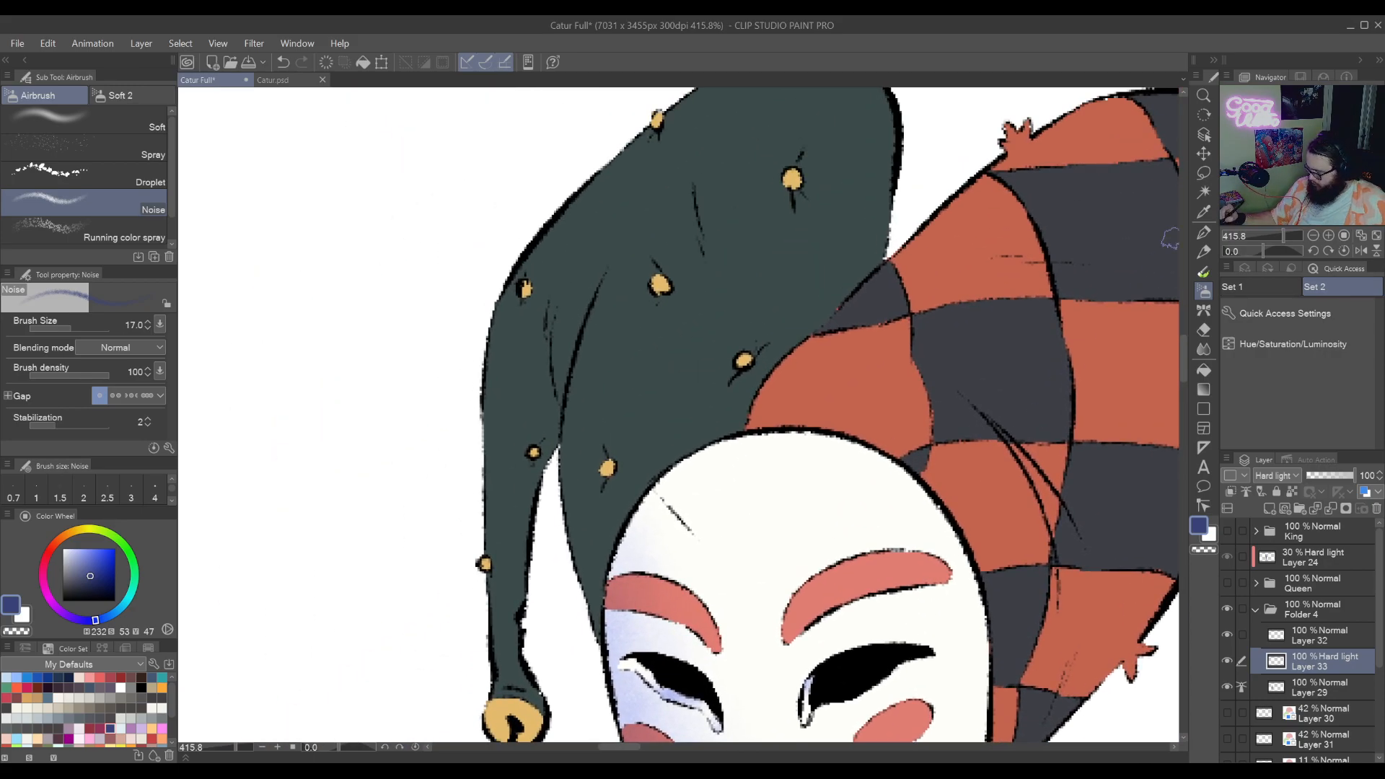
{"action": "left_click", "coordinate": [1203, 192]}
{"action": "left_click", "coordinate": [649, 404]}
{"action": "mouse_move", "coordinate": [773, 531]}
{"action": "left_mouse_down"}
{"action": "mouse_move", "coordinate": [915, 500]}
{"action": "mouse_move", "coordinate": [969, 525]}
{"action": "left_mouse_up"}
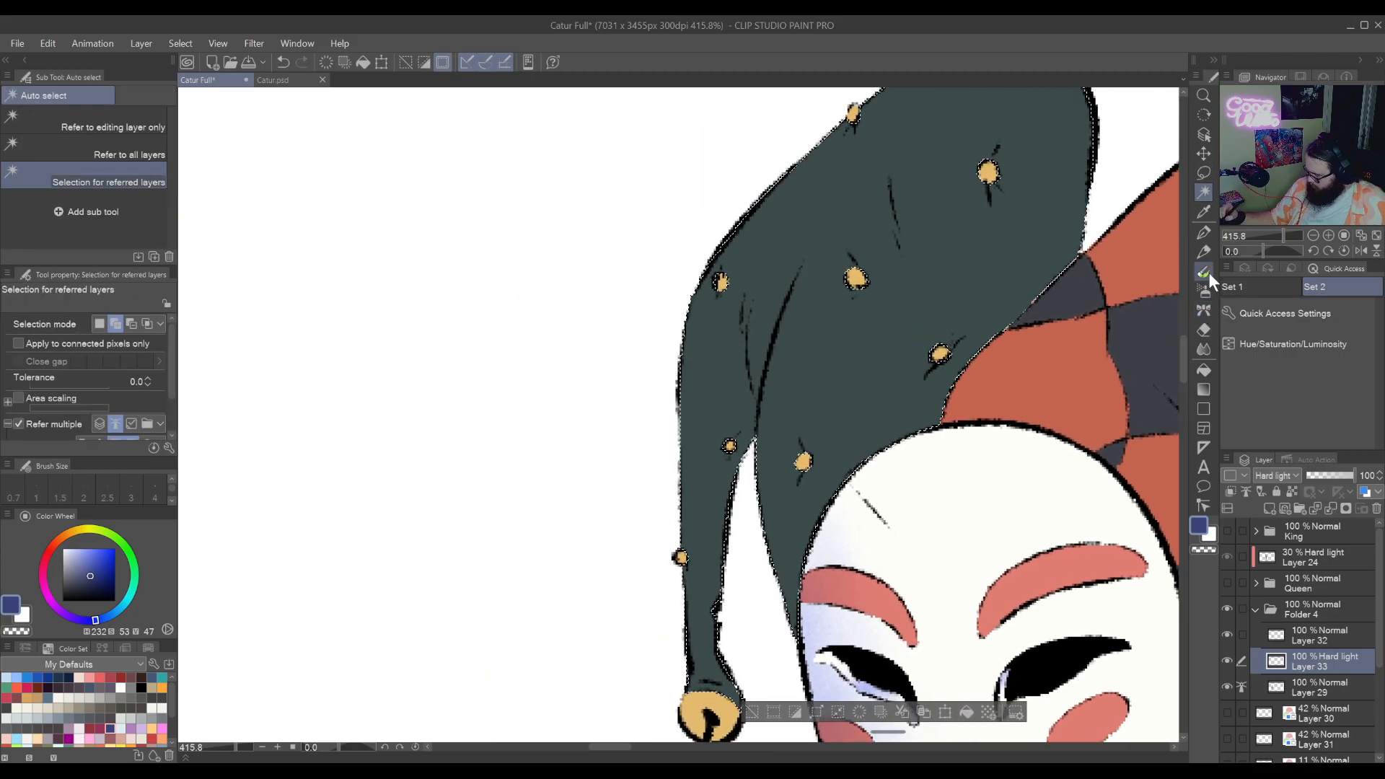
{"action": "left_click", "coordinate": [1203, 292]}
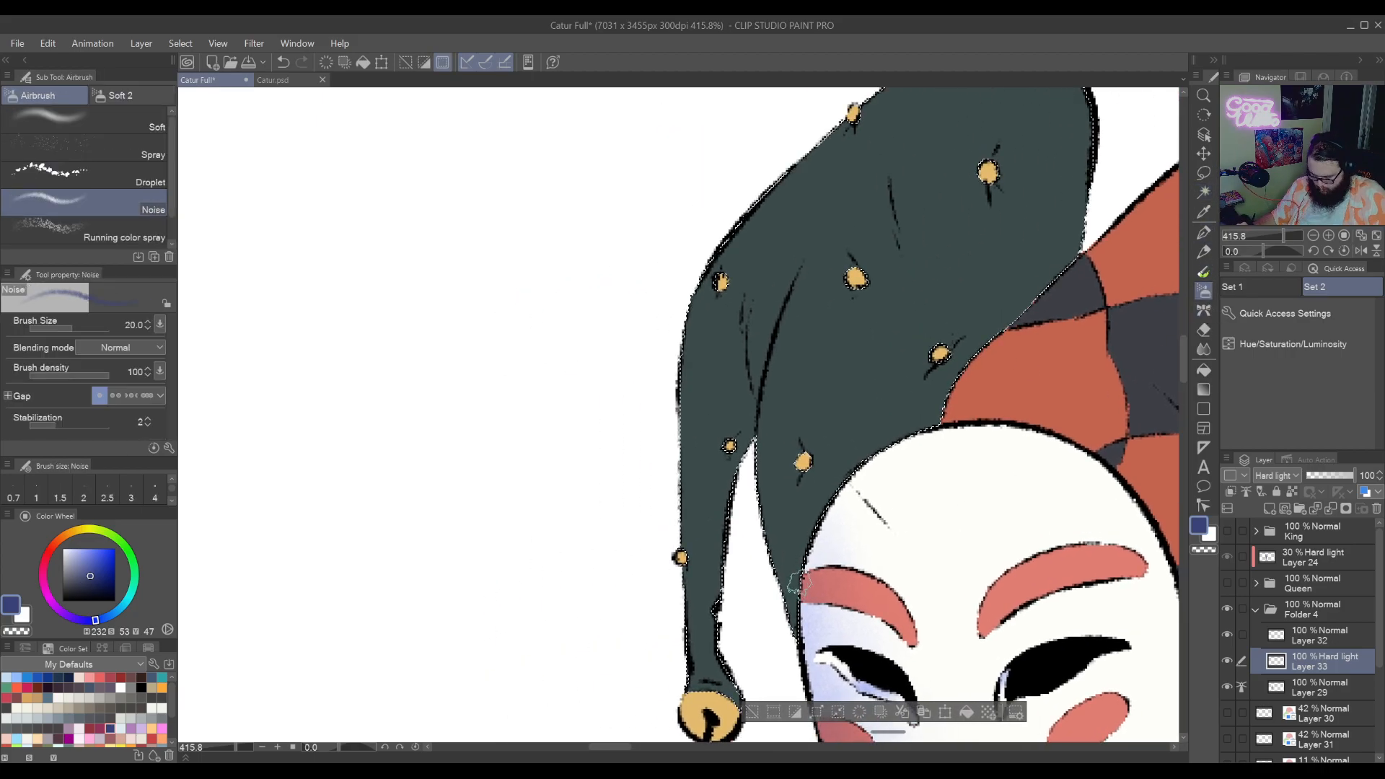
{"action": "mouse_move", "coordinate": [811, 544]}
{"action": "left_mouse_down"}
{"action": "mouse_move", "coordinate": [757, 419]}
{"action": "mouse_move", "coordinate": [751, 505]}
{"action": "left_mouse_up"}
{"action": "key", "text": "ctrl+z"}
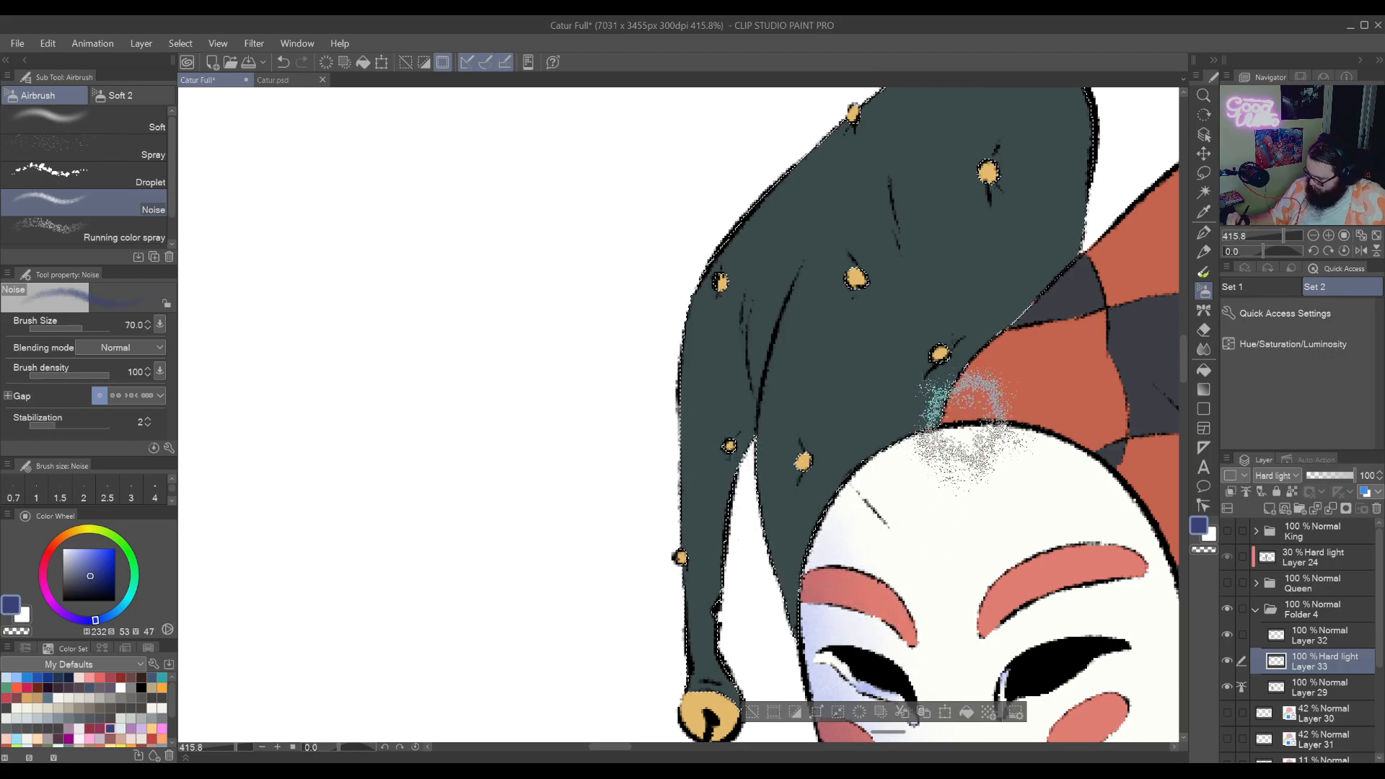
{"action": "left_click_drag", "start_coordinate": [959, 386], "coordinate": [946, 466]}
Remove the hanging front tail from the green hat selection with the Lasso, following the fold line down to the bell
{"action": "left_click", "coordinate": [1203, 173]}
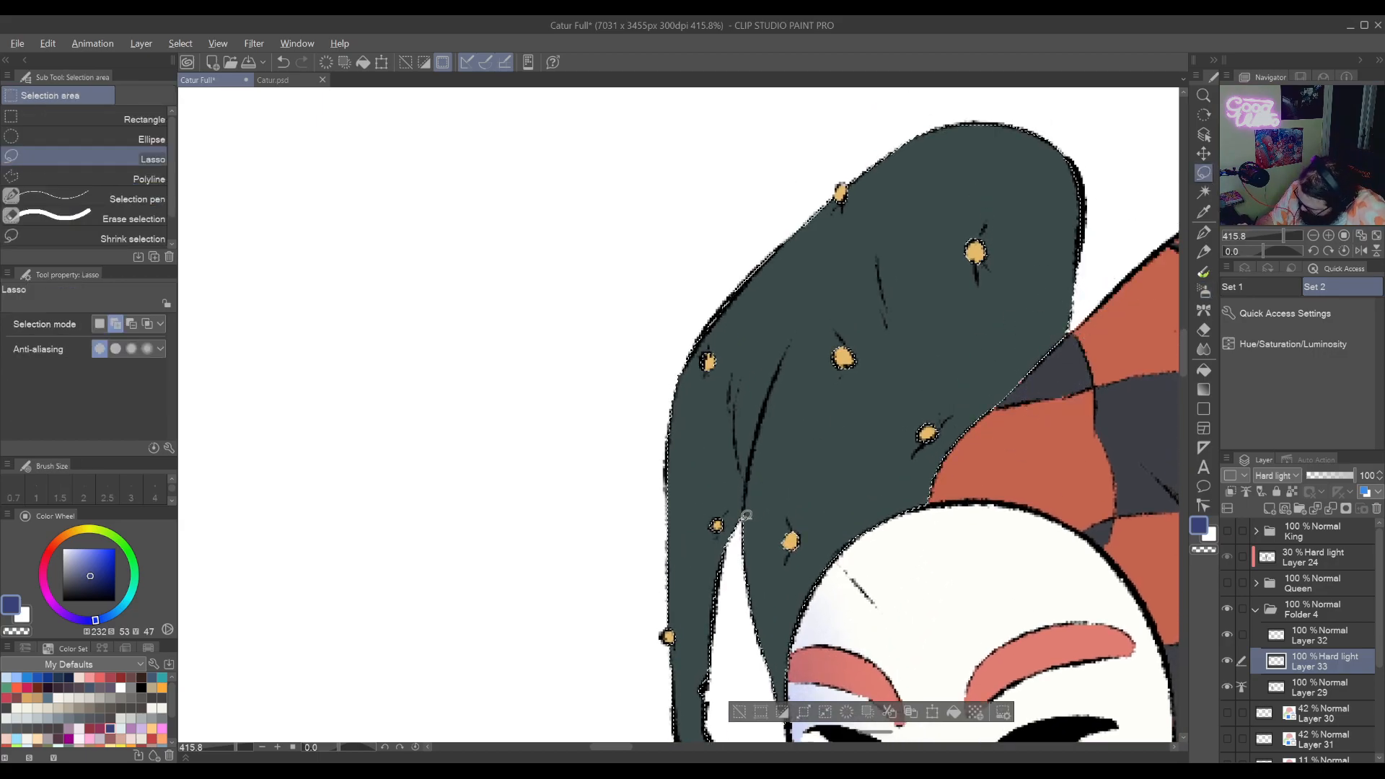
{"action": "mouse_move", "coordinate": [764, 426]}
{"action": "left_mouse_down"}
{"action": "mouse_move", "coordinate": [788, 343]}
{"action": "mouse_move", "coordinate": [484, 319]}
{"action": "mouse_move", "coordinate": [667, 576]}
{"action": "left_mouse_up"}
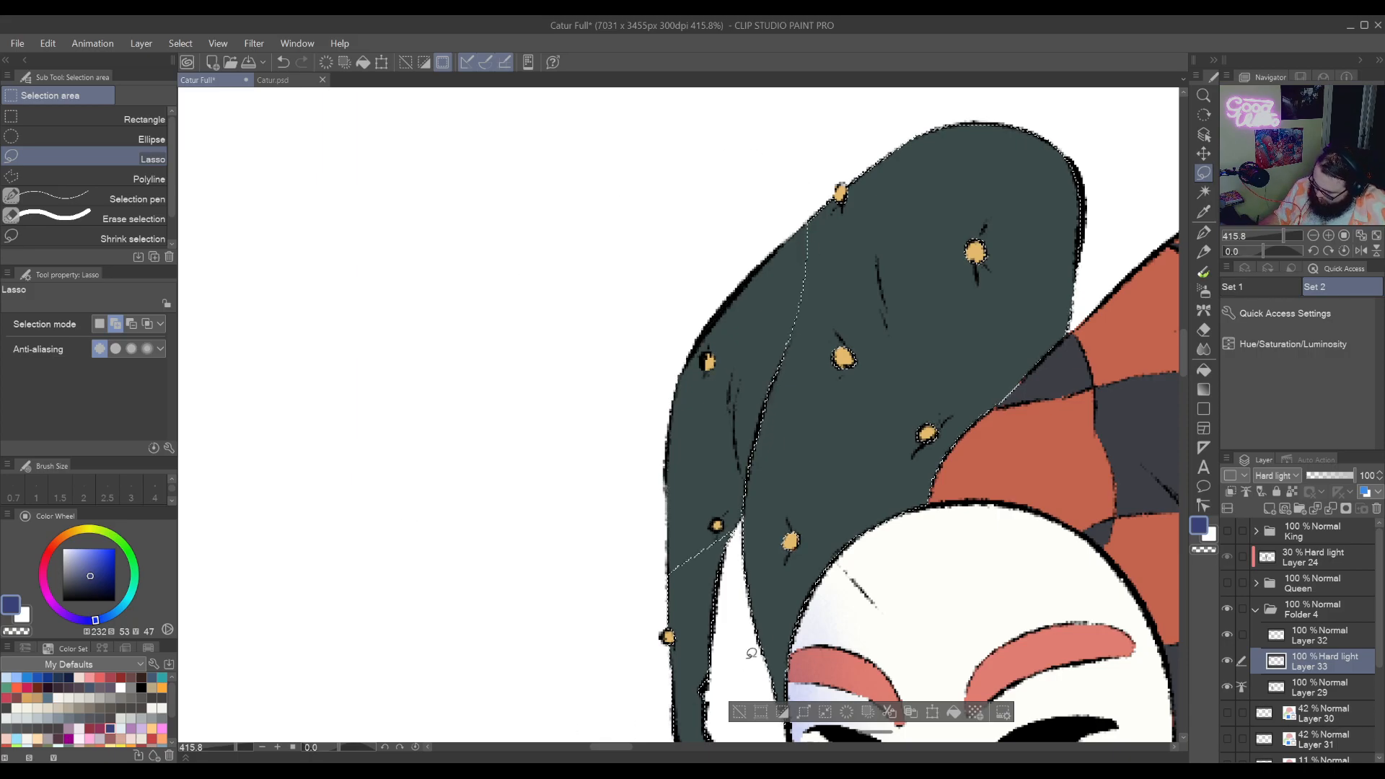
{"action": "left_click_drag", "start_coordinate": [756, 637], "coordinate": [767, 512]}
{"action": "scroll", "coordinate": [763, 652], "scroll_direction": "down", "scroll_amount": 1}
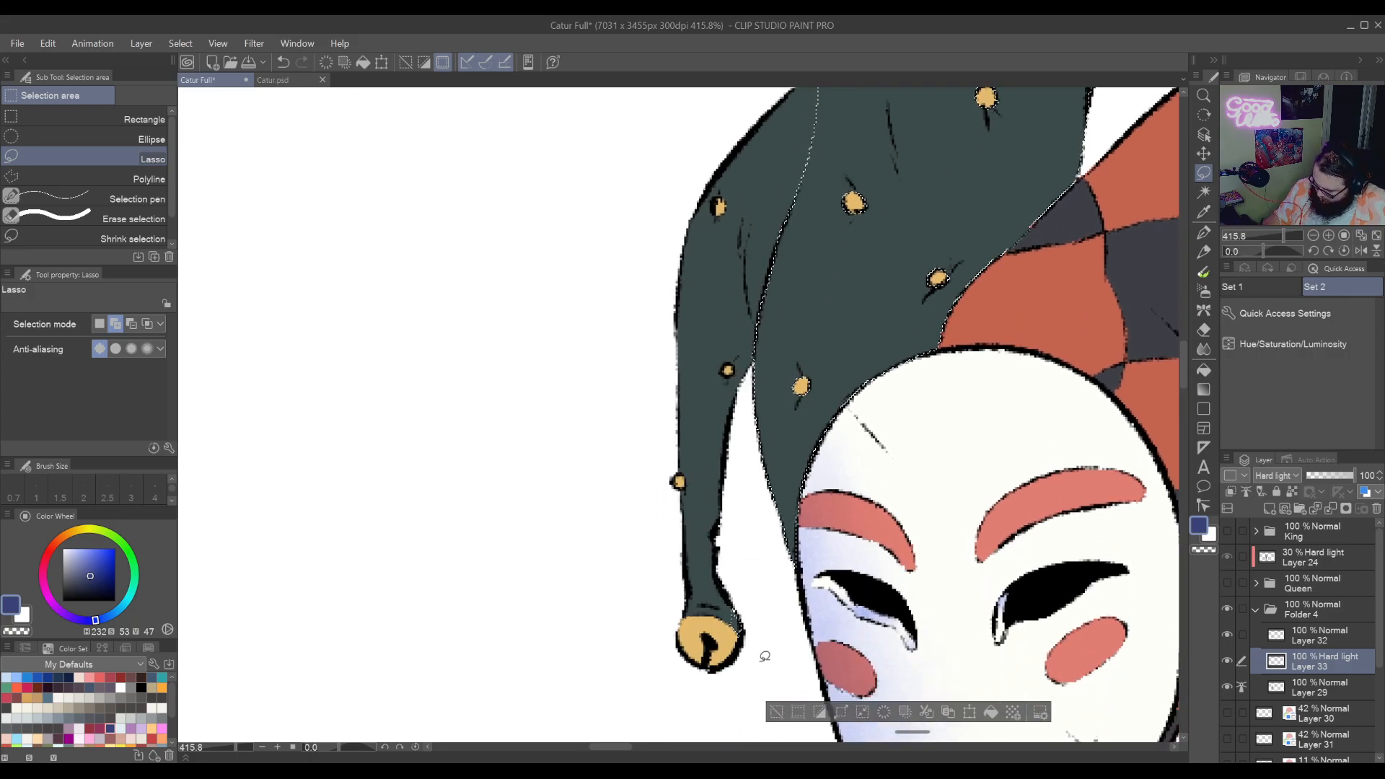
{"action": "left_click_drag", "start_coordinate": [744, 668], "coordinate": [788, 586]}
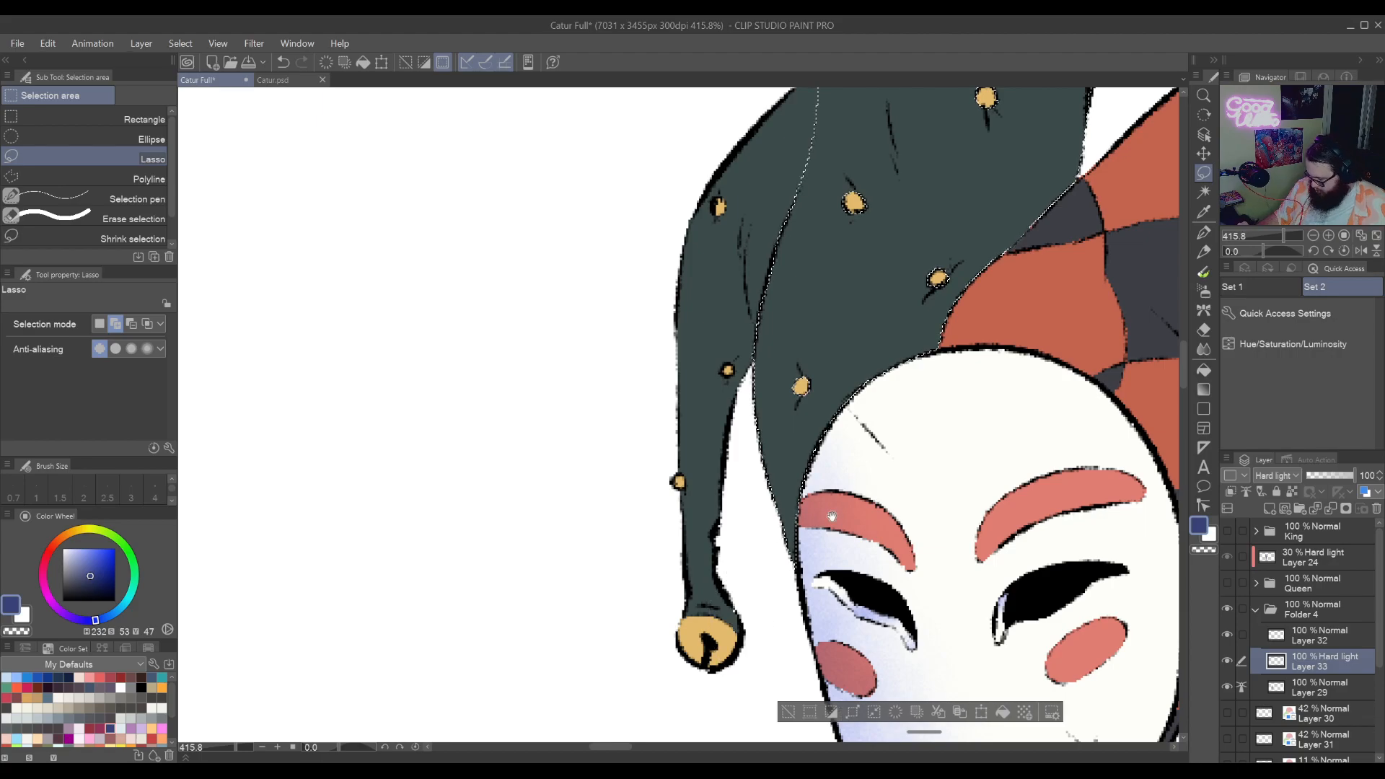
{"action": "left_click_drag", "start_coordinate": [832, 516], "coordinate": [807, 581]}
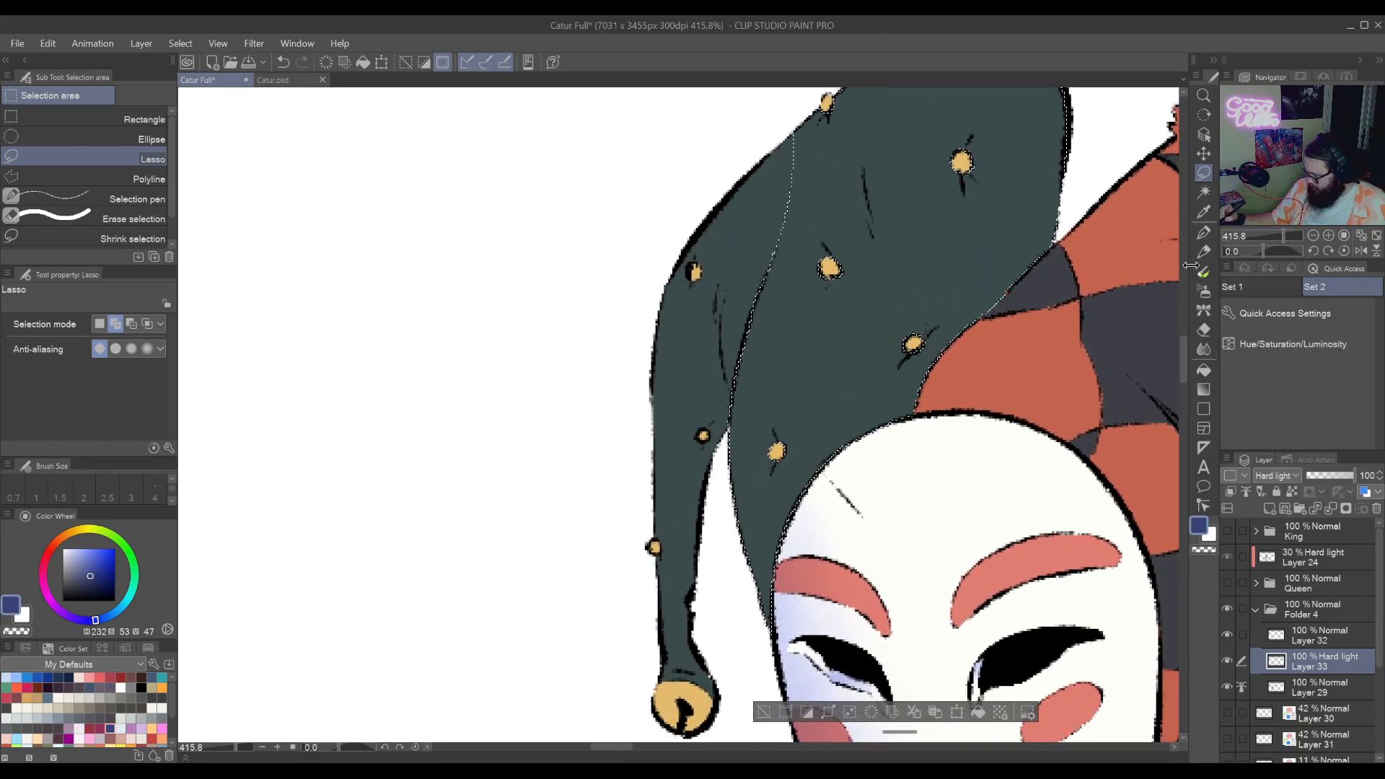
Airbrush dark blue shadow on the green hat behind the front tail, along the fold line up to the top edge
{"action": "left_click", "coordinate": [1203, 291]}
{"action": "left_click_drag", "start_coordinate": [830, 433], "coordinate": [722, 548]}
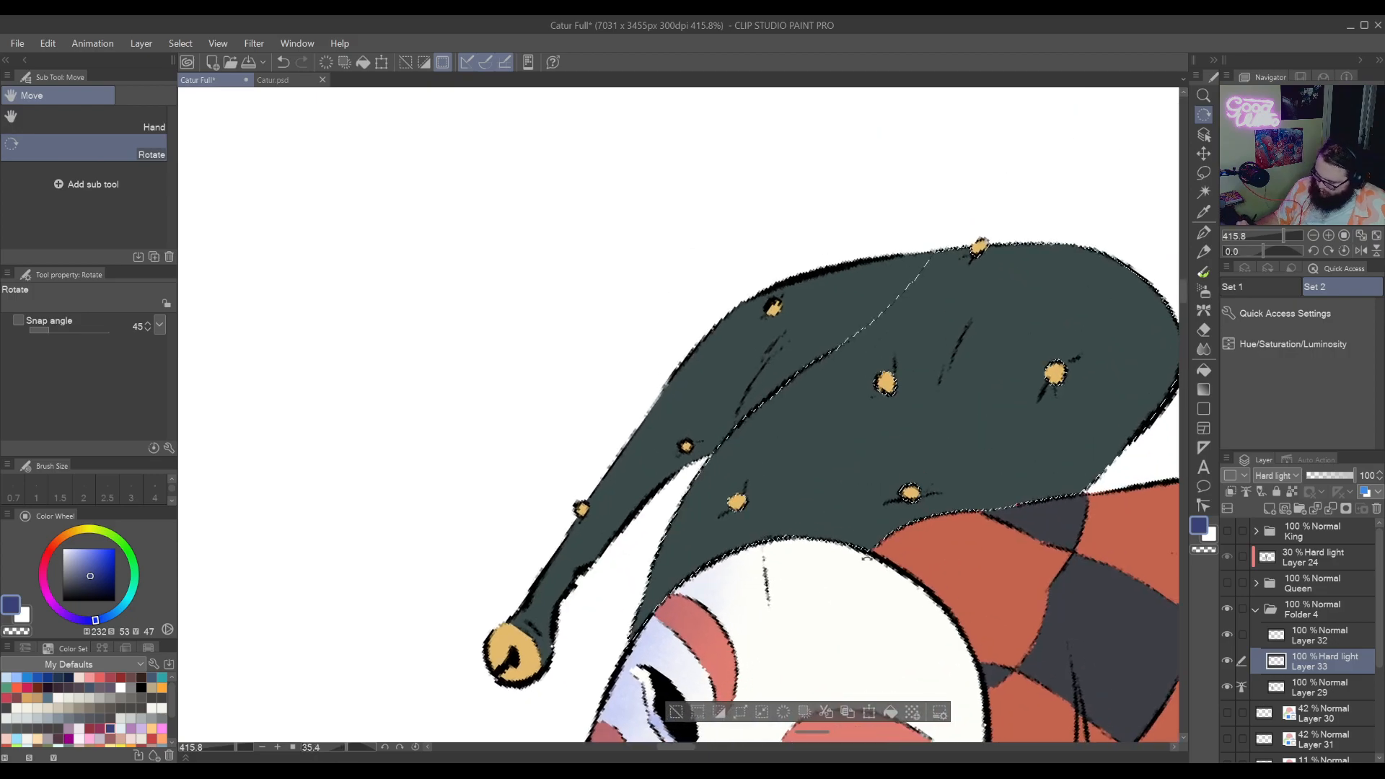
{"action": "mouse_move", "coordinate": [629, 657]}
{"action": "left_mouse_down"}
{"action": "mouse_move", "coordinate": [728, 398]}
{"action": "mouse_move", "coordinate": [651, 536]}
{"action": "mouse_move", "coordinate": [607, 673]}
{"action": "mouse_move", "coordinate": [729, 406]}
{"action": "mouse_move", "coordinate": [651, 680]}
{"action": "mouse_move", "coordinate": [795, 392]}
{"action": "mouse_move", "coordinate": [759, 572]}
{"action": "mouse_move", "coordinate": [827, 410]}
{"action": "mouse_move", "coordinate": [809, 514]}
{"action": "mouse_move", "coordinate": [845, 352]}
{"action": "mouse_move", "coordinate": [791, 546]}
{"action": "mouse_move", "coordinate": [683, 453]}
{"action": "mouse_move", "coordinate": [656, 476]}
{"action": "left_mouse_up"}
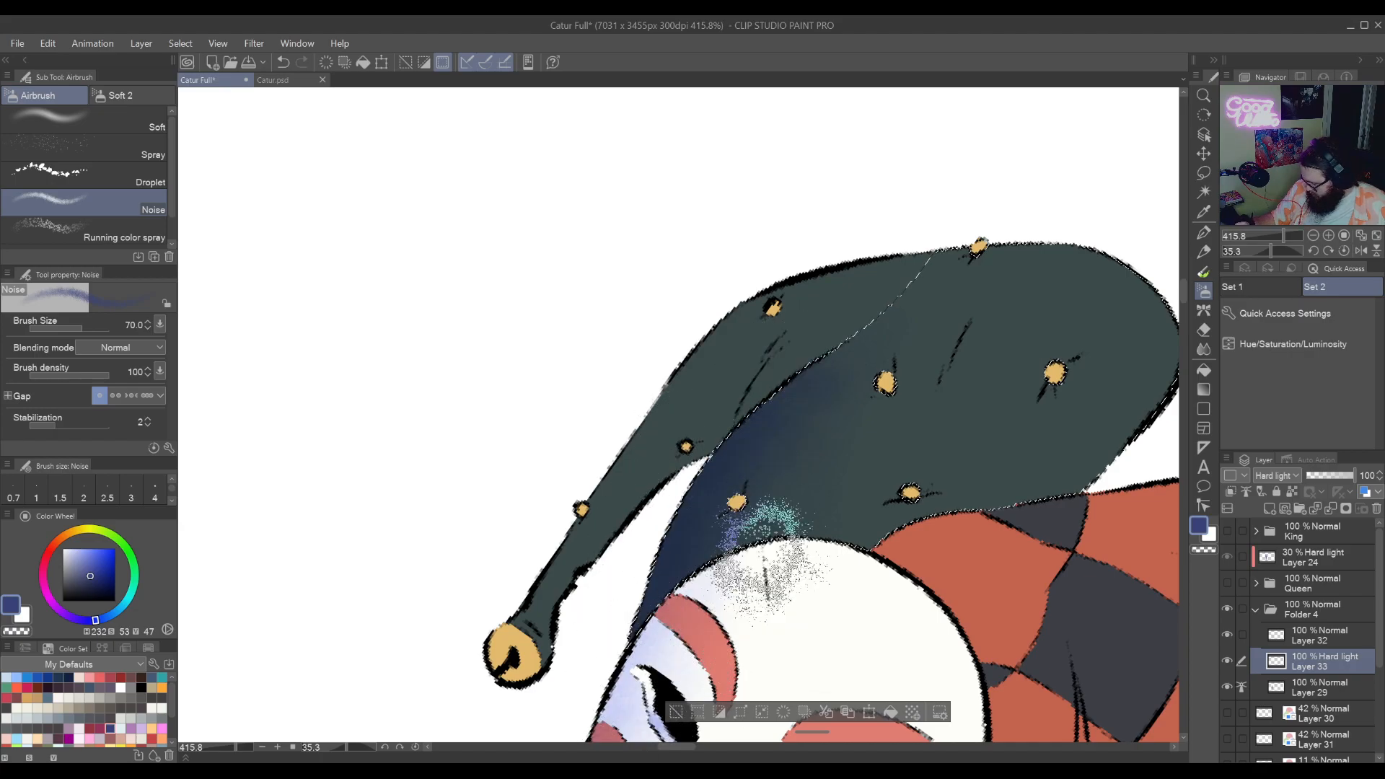
{"action": "left_click_drag", "start_coordinate": [940, 440], "coordinate": [850, 618]}
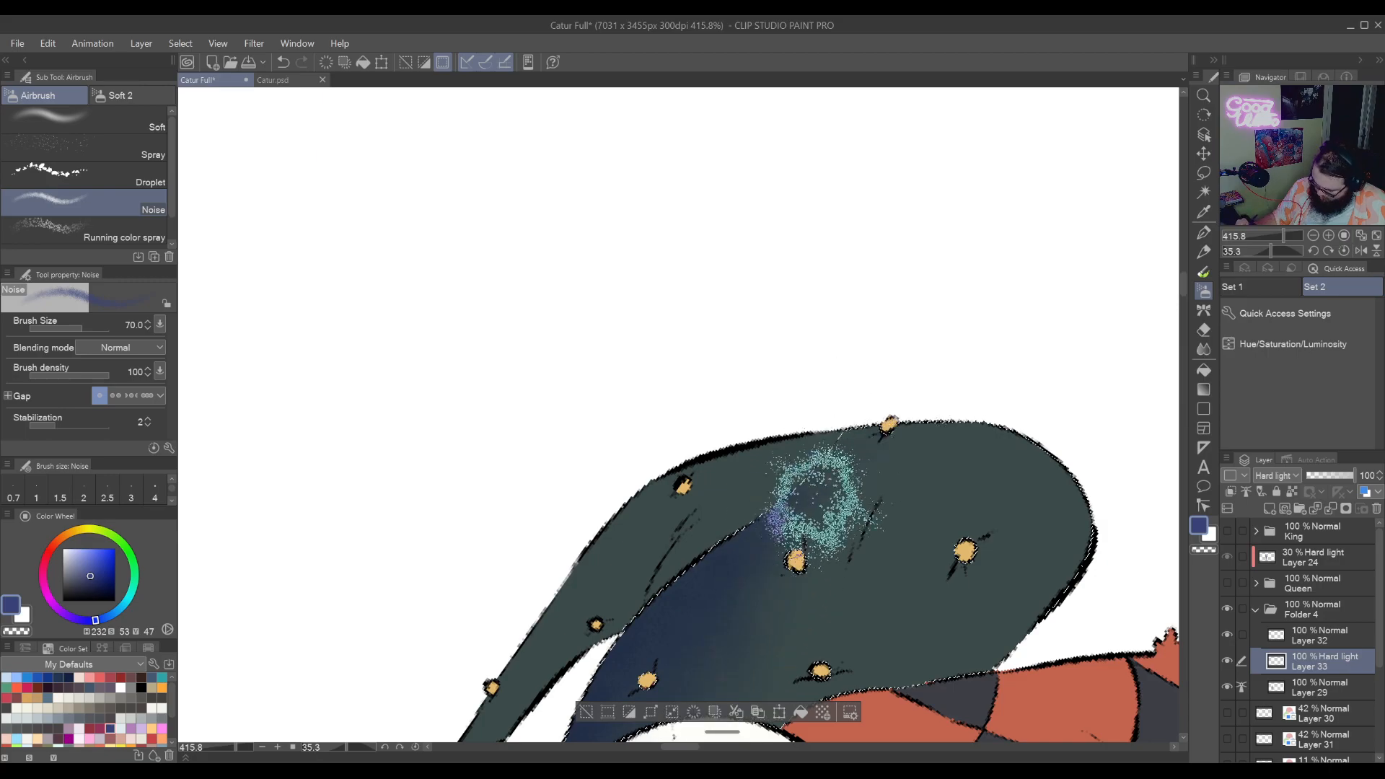
{"action": "left_click_drag", "start_coordinate": [819, 495], "coordinate": [983, 334]}
{"action": "key", "text": "ctrl+d"}
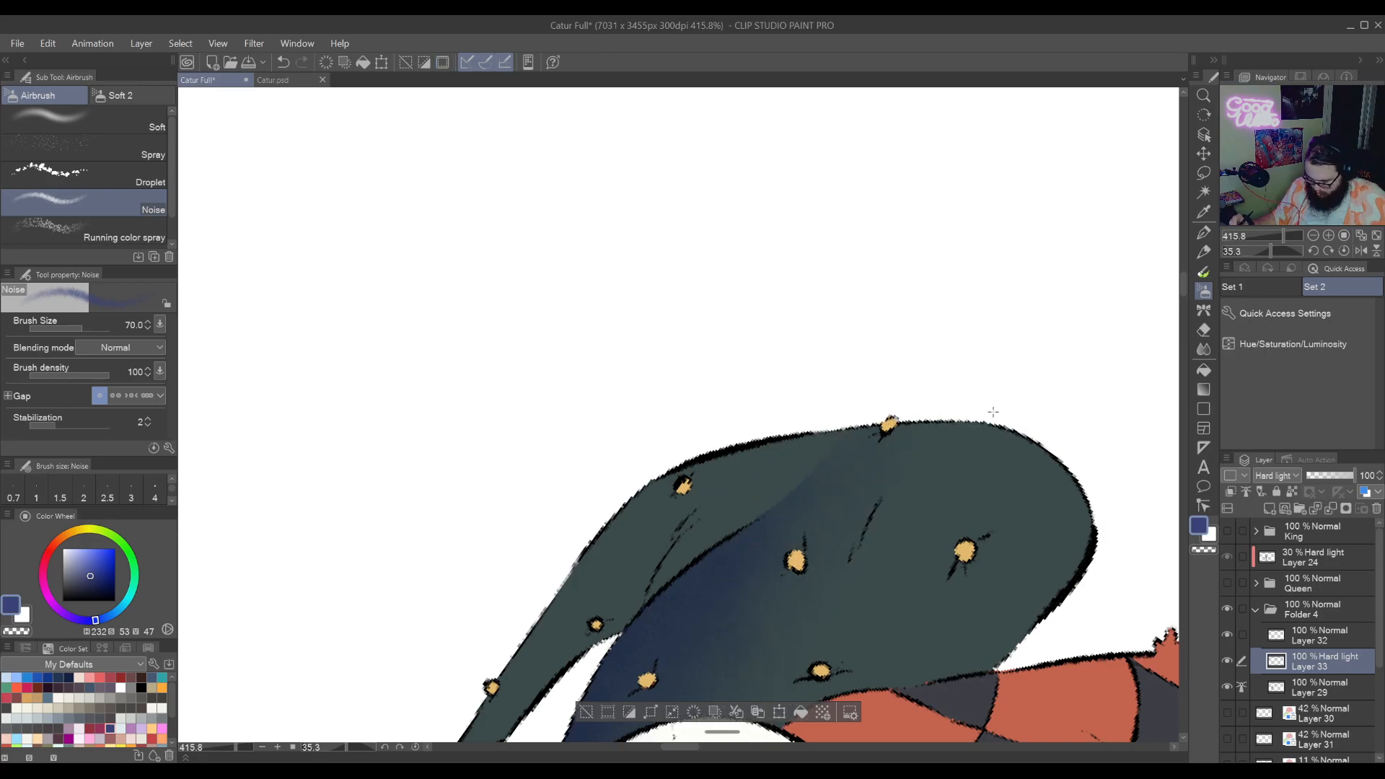
Soften the upper end of the hat's fold shadow with the Noise airbrush in transparent colour at size 70
{"action": "left_click_drag", "start_coordinate": [999, 490], "coordinate": [642, 706]}
{"action": "left_click_drag", "start_coordinate": [649, 700], "coordinate": [694, 571]}
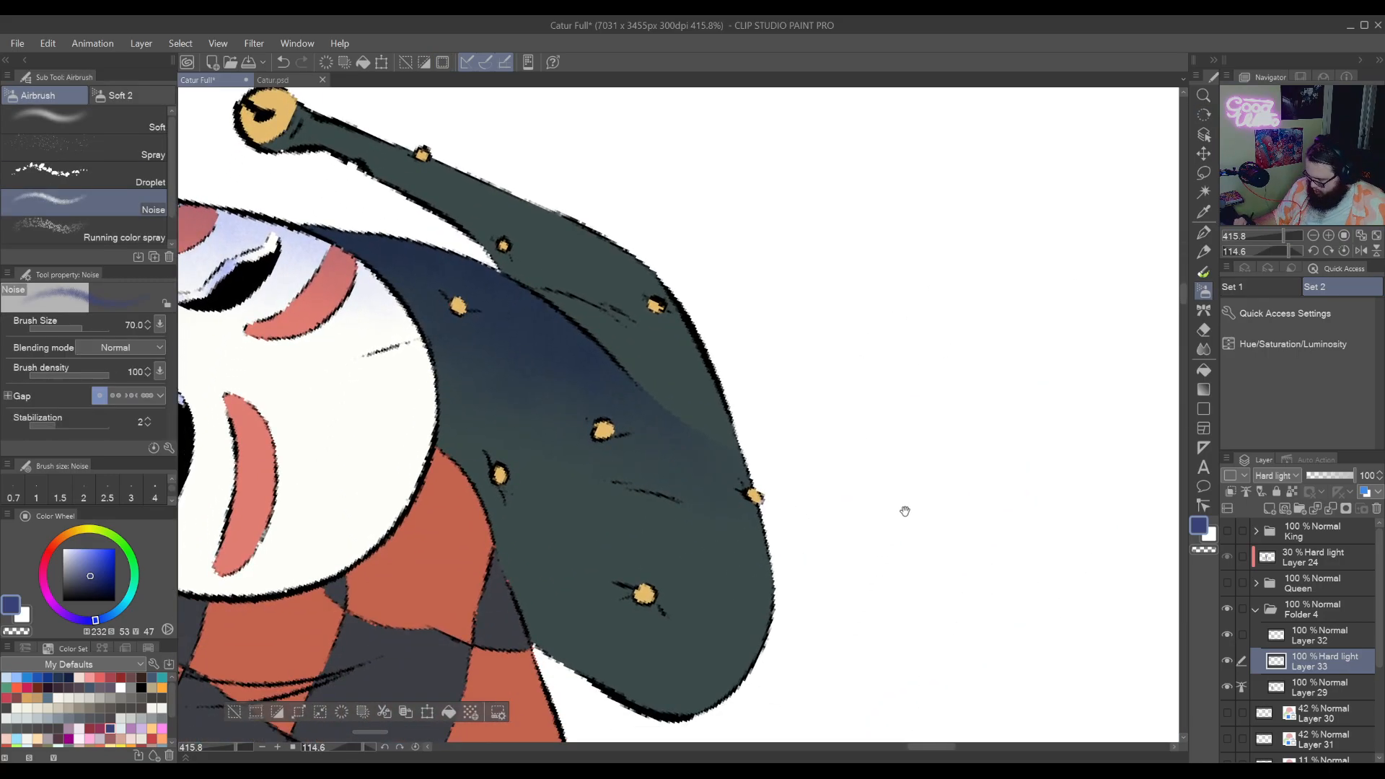
{"action": "left_click", "coordinate": [1208, 550]}
{"action": "mouse_move", "coordinate": [743, 462]}
{"action": "left_mouse_down"}
{"action": "mouse_move", "coordinate": [765, 433]}
{"action": "mouse_move", "coordinate": [762, 533]}
{"action": "left_mouse_up"}
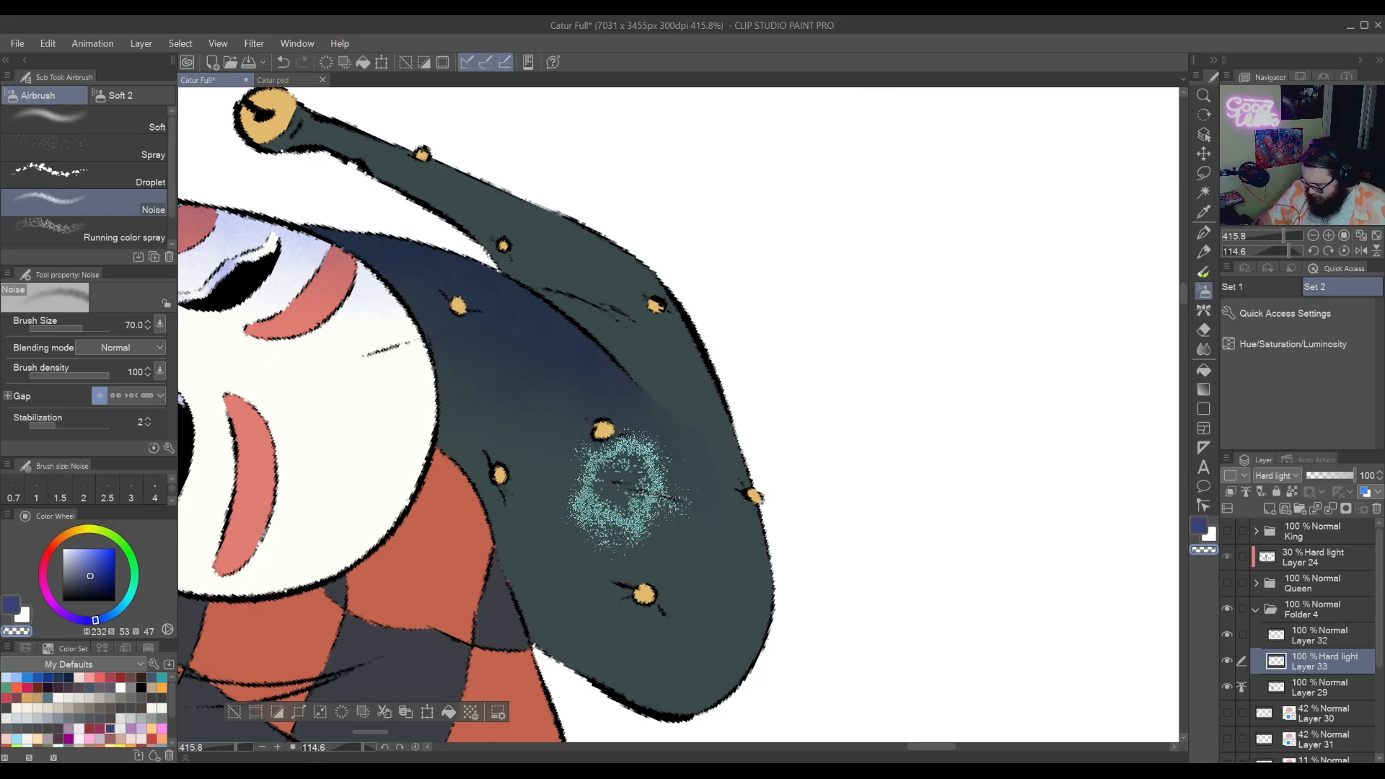
Shade the green hat's edge beside the checkered half in dark blue, reducing the Noise airbrush to size 50
{"action": "scroll", "coordinate": [813, 593], "scroll_direction": "up", "scroll_amount": 5}
{"action": "left_click_drag", "start_coordinate": [811, 626], "coordinate": [958, 259]}
{"action": "left_click_drag", "start_coordinate": [897, 476], "coordinate": [922, 649]}
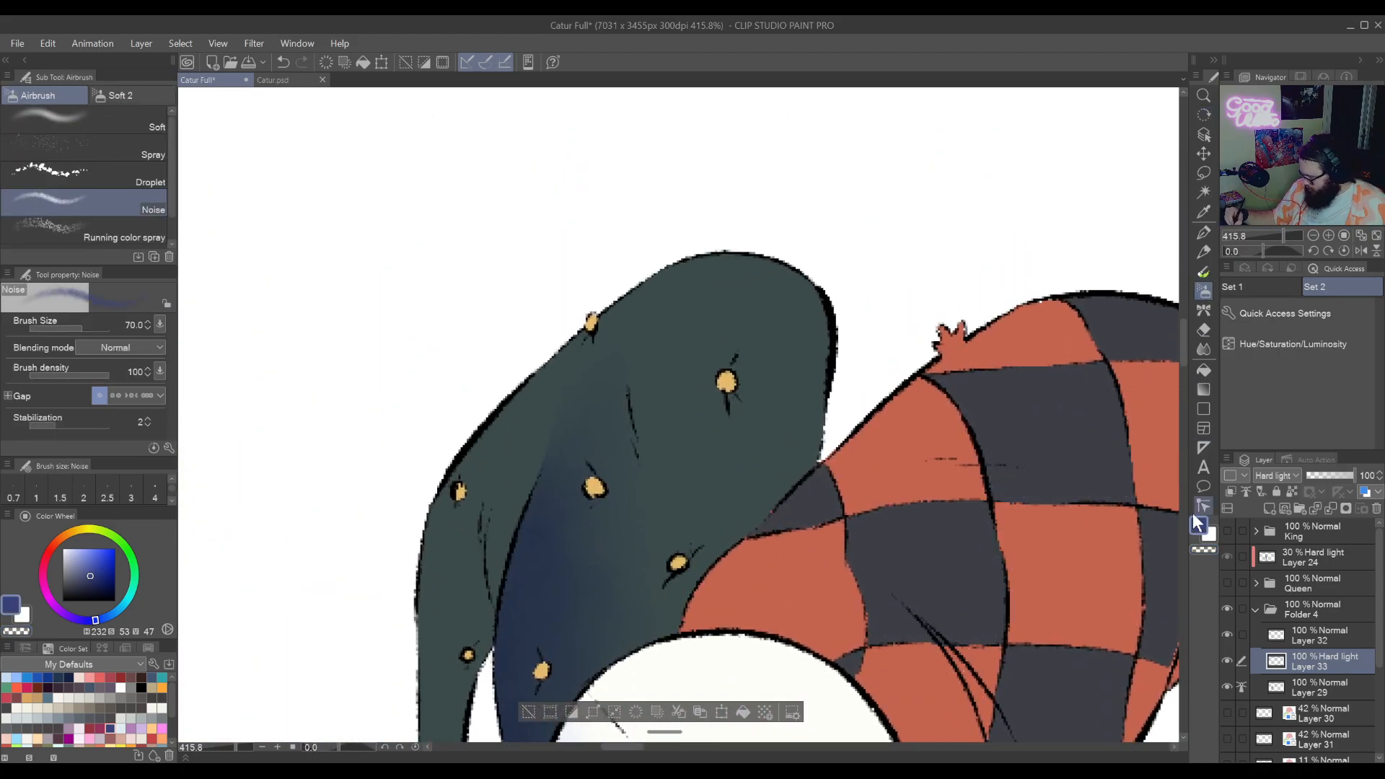
{"action": "mouse_move", "coordinate": [829, 481]}
{"action": "left_mouse_down"}
{"action": "mouse_move", "coordinate": [880, 363]}
{"action": "mouse_move", "coordinate": [810, 525]}
{"action": "mouse_move", "coordinate": [756, 575]}
{"action": "mouse_move", "coordinate": [840, 373]}
{"action": "mouse_move", "coordinate": [781, 449]}
{"action": "mouse_move", "coordinate": [773, 555]}
{"action": "mouse_move", "coordinate": [986, 527]}
{"action": "mouse_move", "coordinate": [924, 610]}
{"action": "mouse_move", "coordinate": [1018, 543]}
{"action": "mouse_move", "coordinate": [923, 530]}
{"action": "mouse_move", "coordinate": [924, 559]}
{"action": "left_mouse_up"}
{"action": "key", "text": "bracketleft"}
{"action": "key", "text": "bracketleft"}
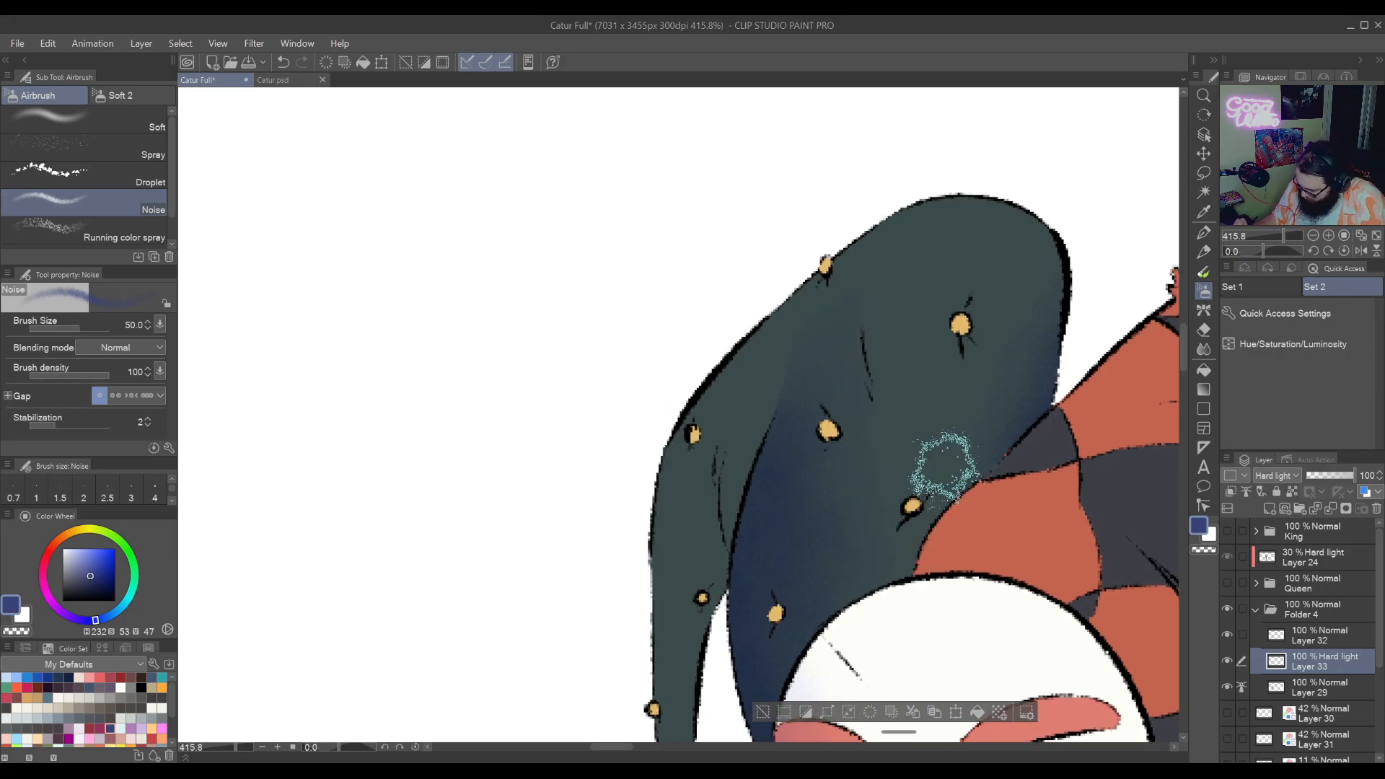
Add small dark blue shadows around the gold bells on the green hat with the Noise airbrush at size 17, and deselect
{"action": "key", "text": "bracketleft"}
{"action": "key", "text": "bracketleft"}
{"action": "key", "text": "bracketleft"}
{"action": "key", "text": "bracketleft"}
{"action": "key", "text": "bracketleft"}
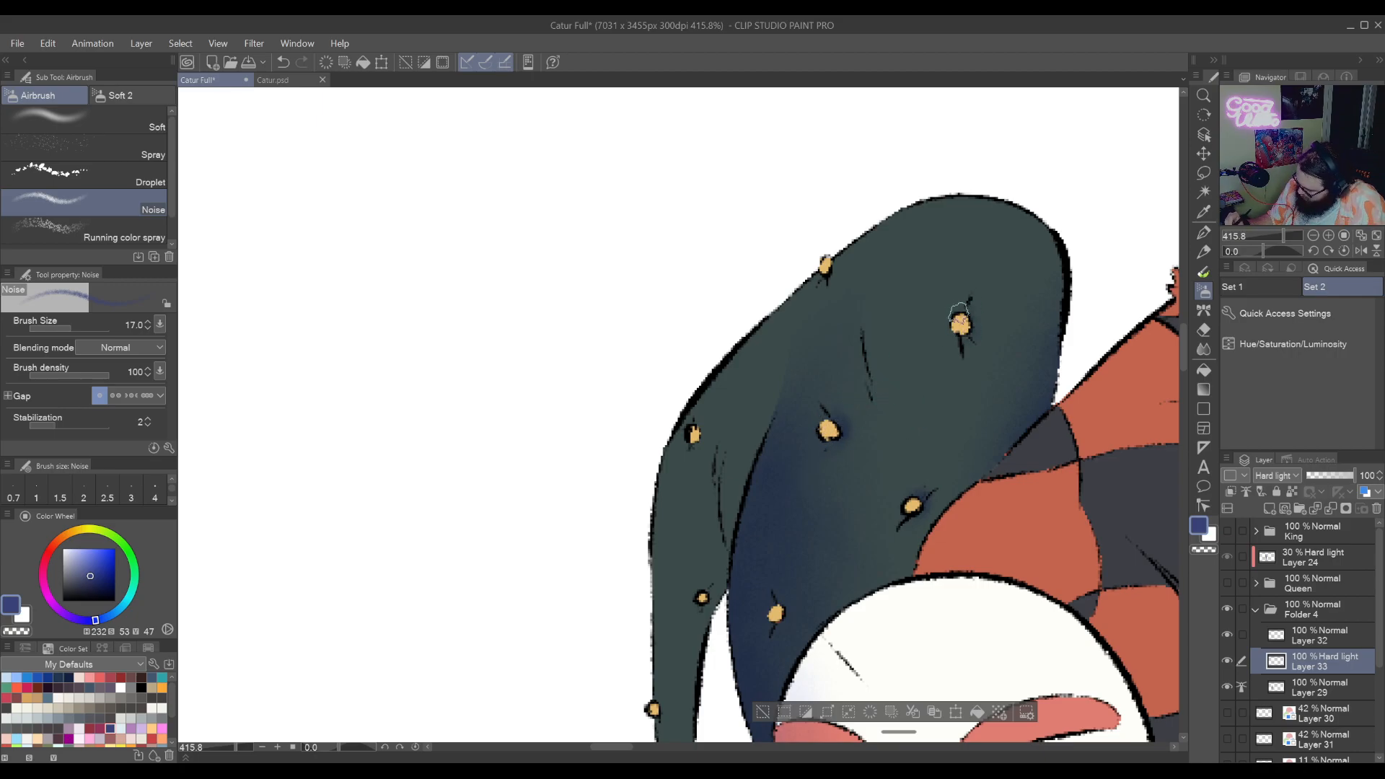
{"action": "scroll", "coordinate": [878, 383], "scroll_direction": "up", "scroll_amount": 3}
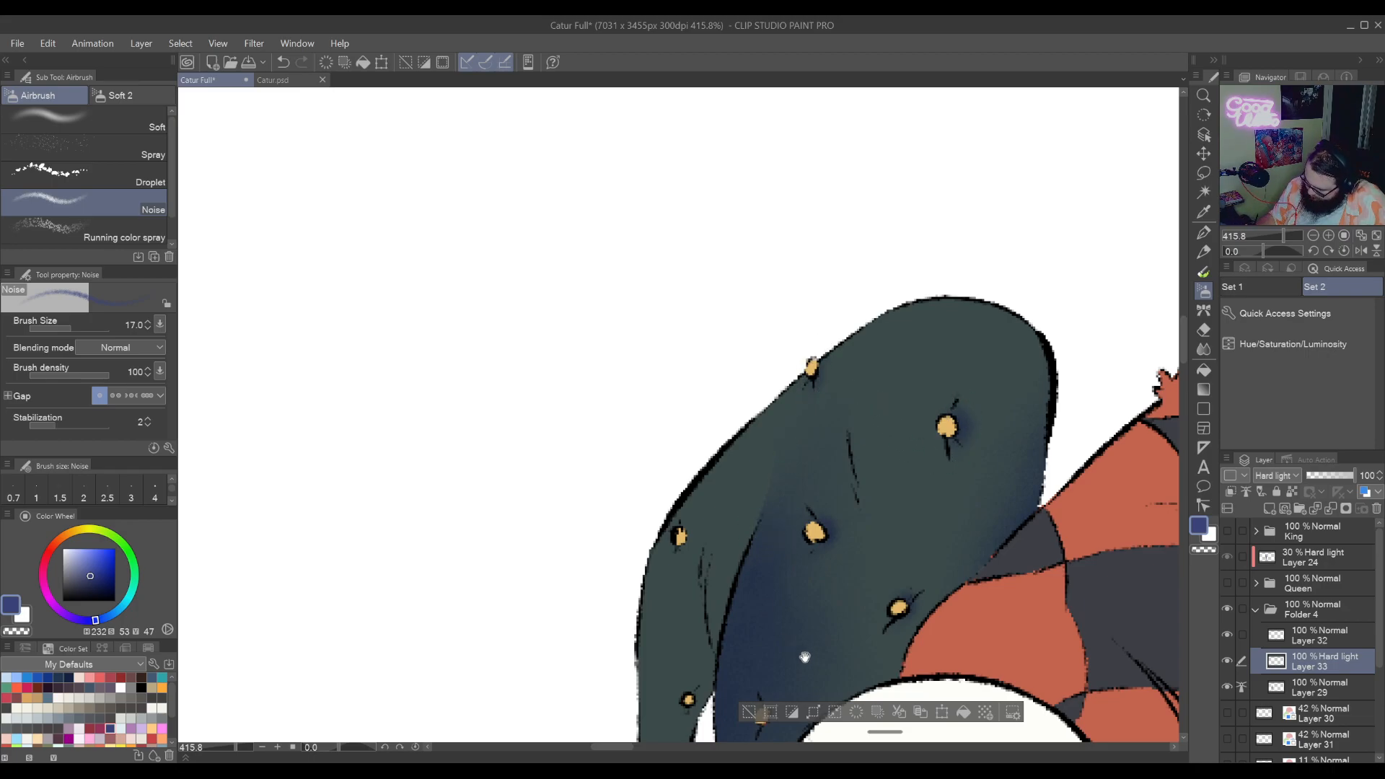
{"action": "left_click_drag", "start_coordinate": [805, 657], "coordinate": [862, 497]}
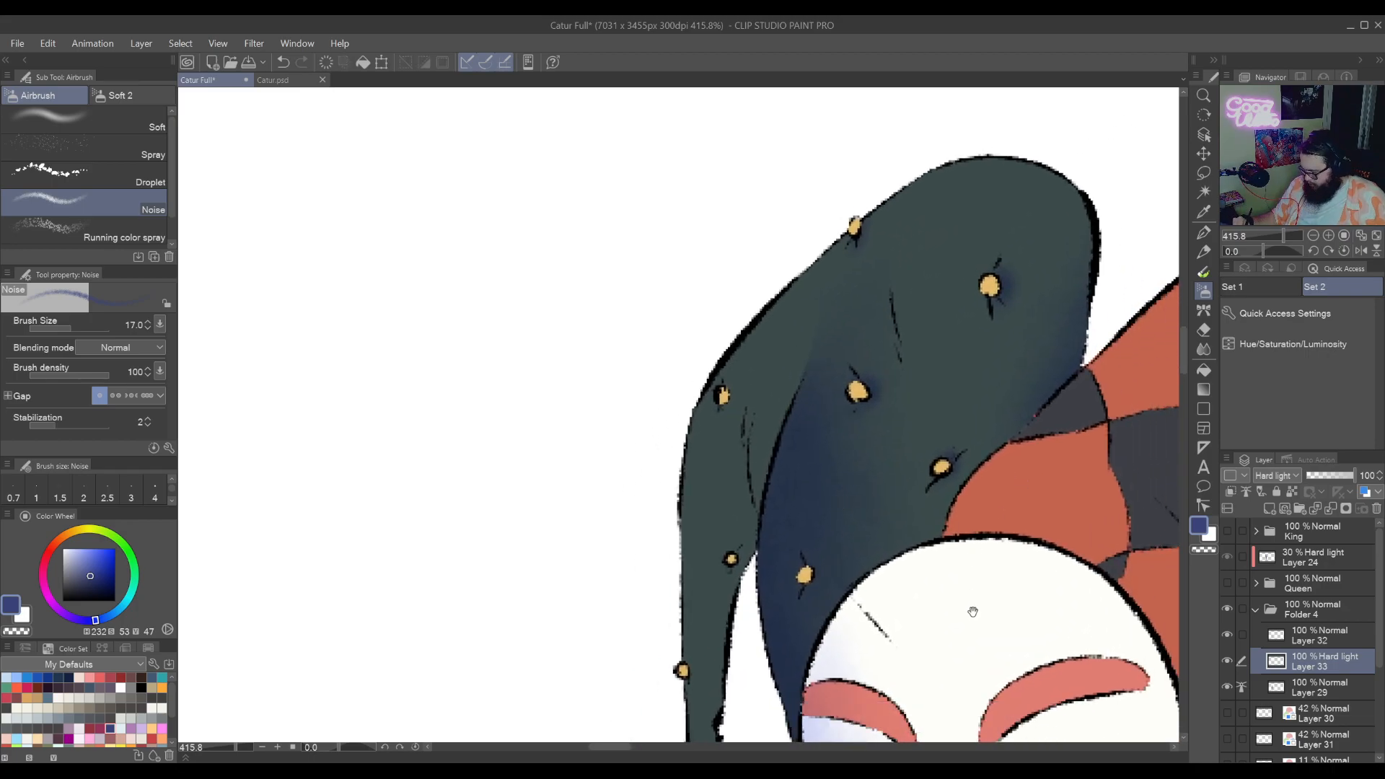
Select the green hat areas and add dark blue shadow around the bells on the hanging front tail with the Noise airbrush
{"action": "left_click_drag", "start_coordinate": [972, 612], "coordinate": [954, 510]}
{"action": "left_click", "coordinate": [1203, 192]}
{"action": "left_click", "coordinate": [841, 422]}
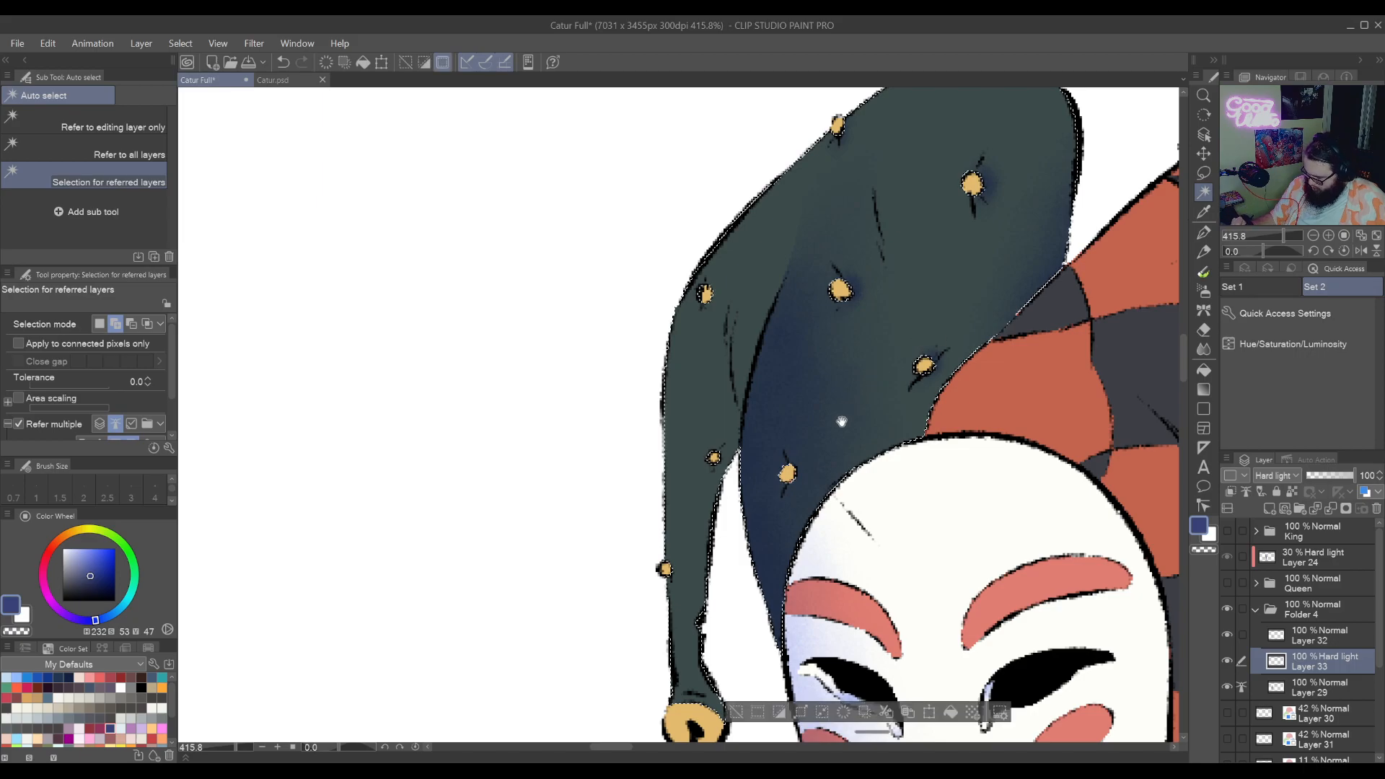
{"action": "left_click_drag", "start_coordinate": [841, 422], "coordinate": [935, 515]}
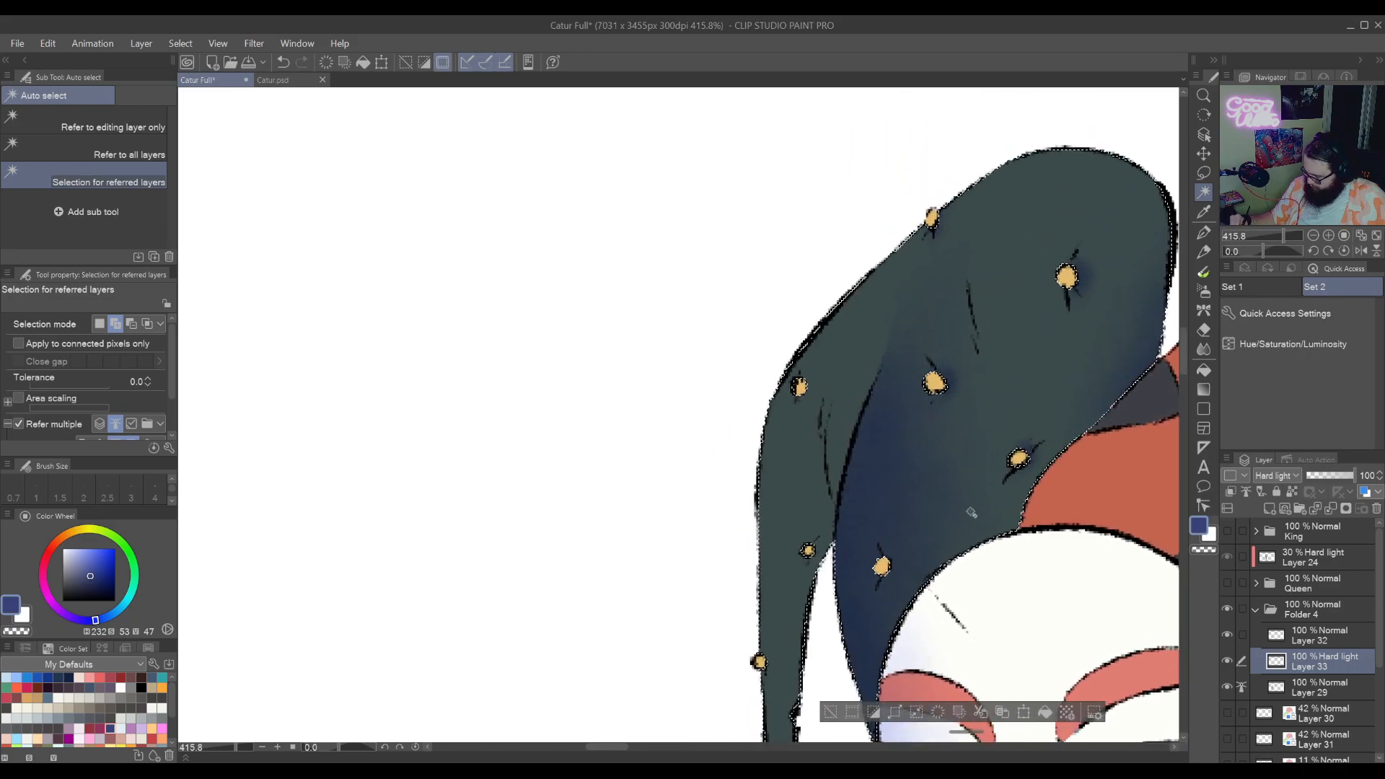
{"action": "left_click", "coordinate": [1203, 291]}
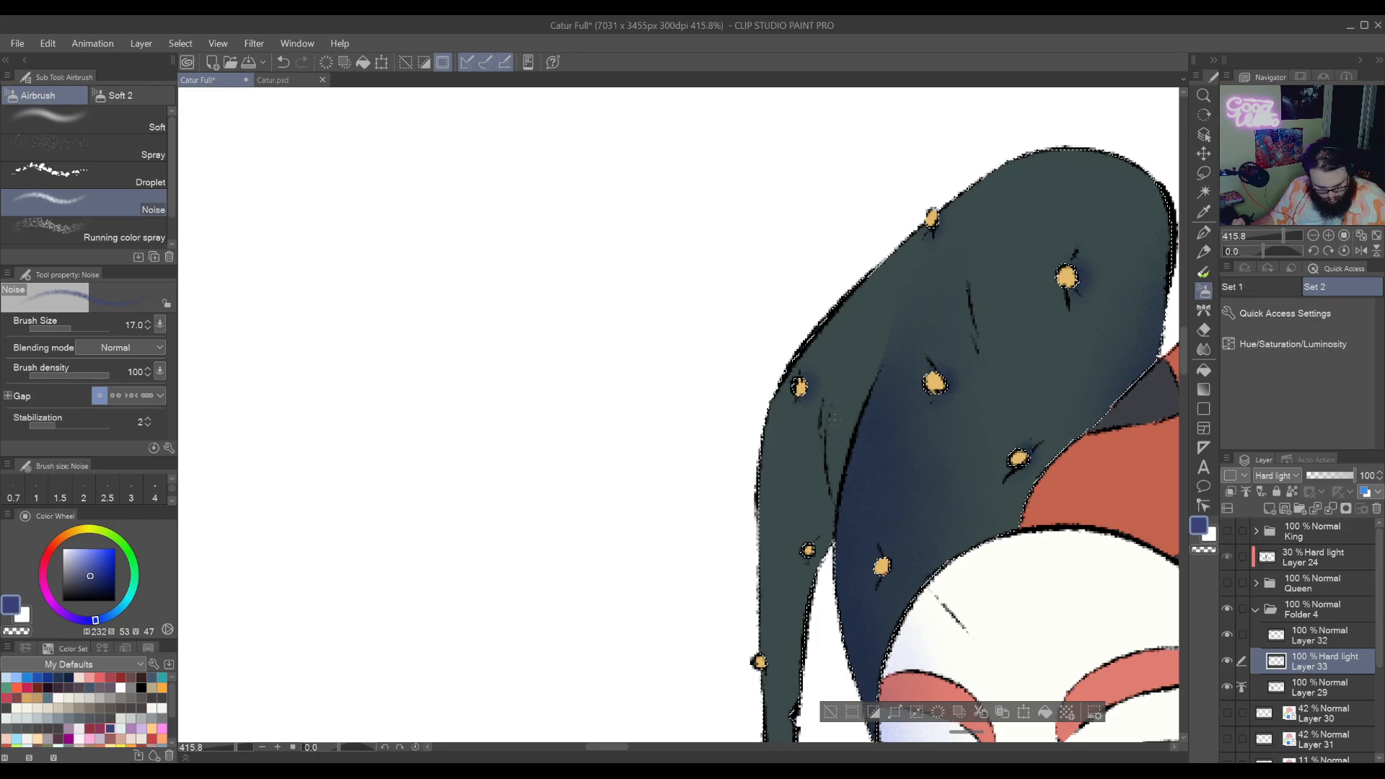
Try putting the shading layer, Layer 33, in a new folder set to Hard light, and reselect the layer inside it
{"action": "key", "text": "ctrl+g"}
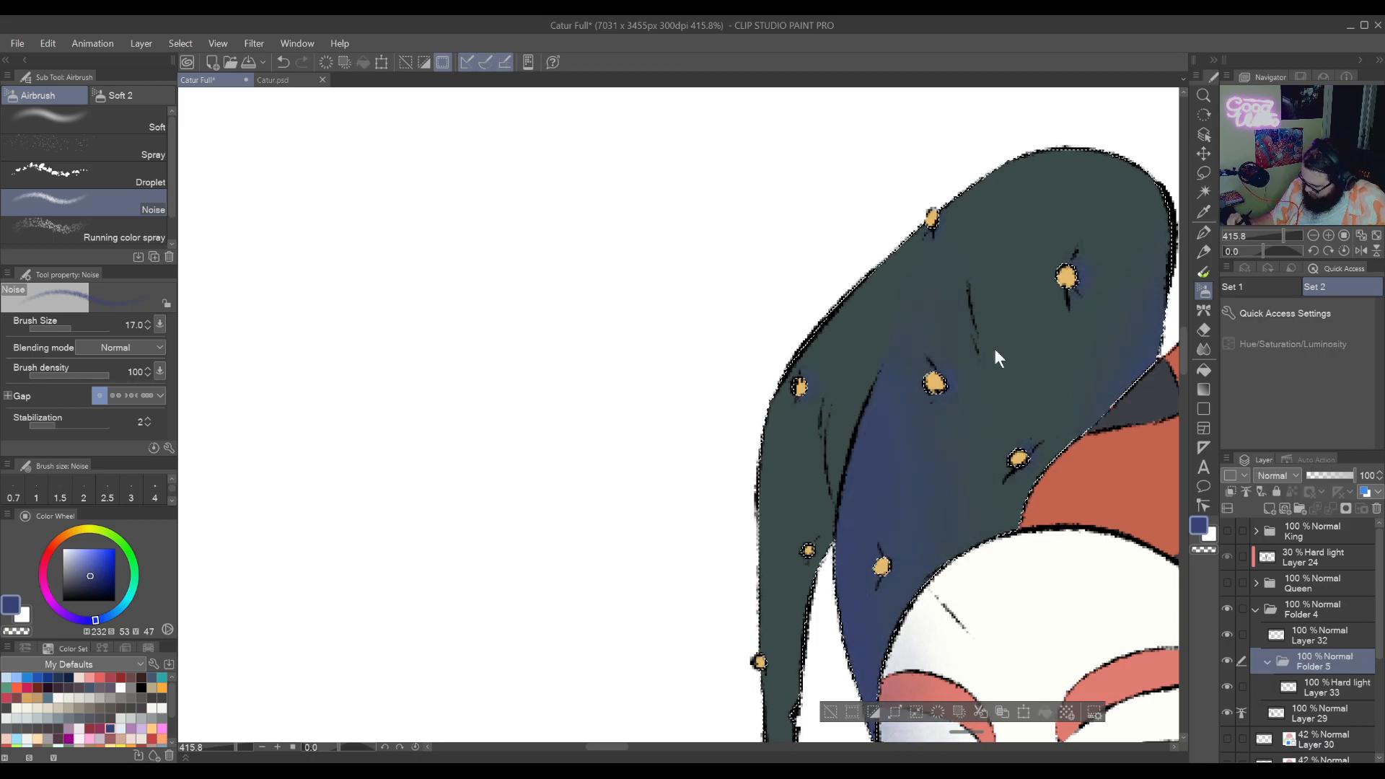
{"action": "left_click", "coordinate": [1286, 283]}
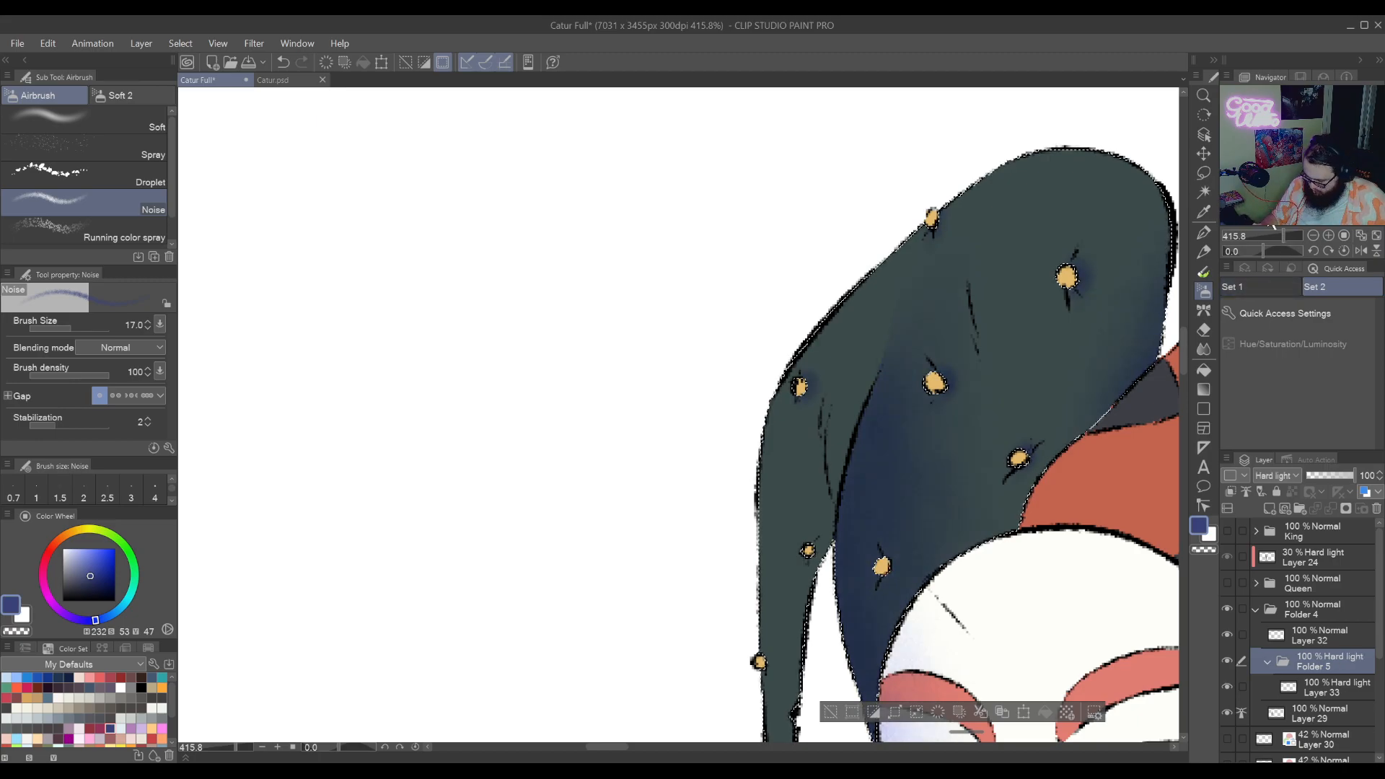
{"action": "left_click_drag", "start_coordinate": [838, 544], "coordinate": [861, 514]}
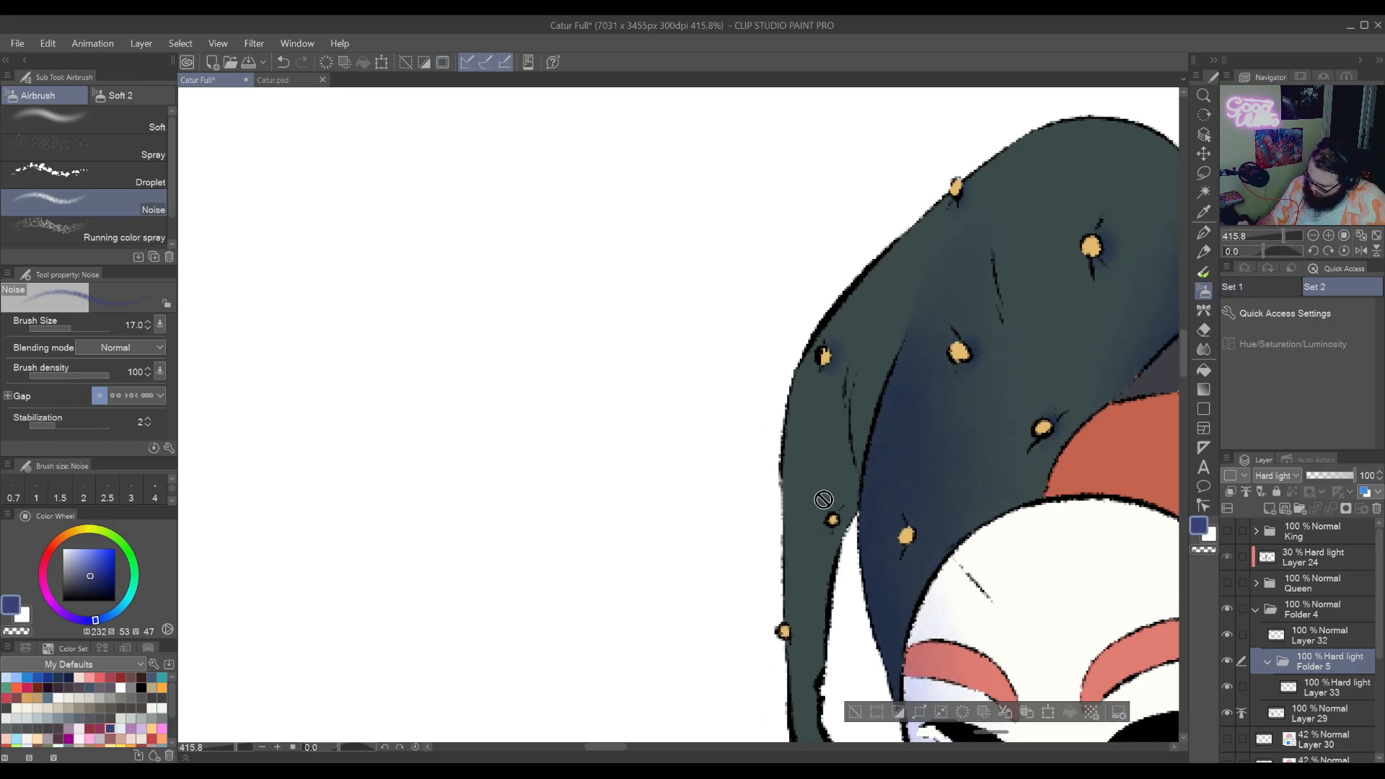
{"action": "left_click", "coordinate": [1304, 686]}
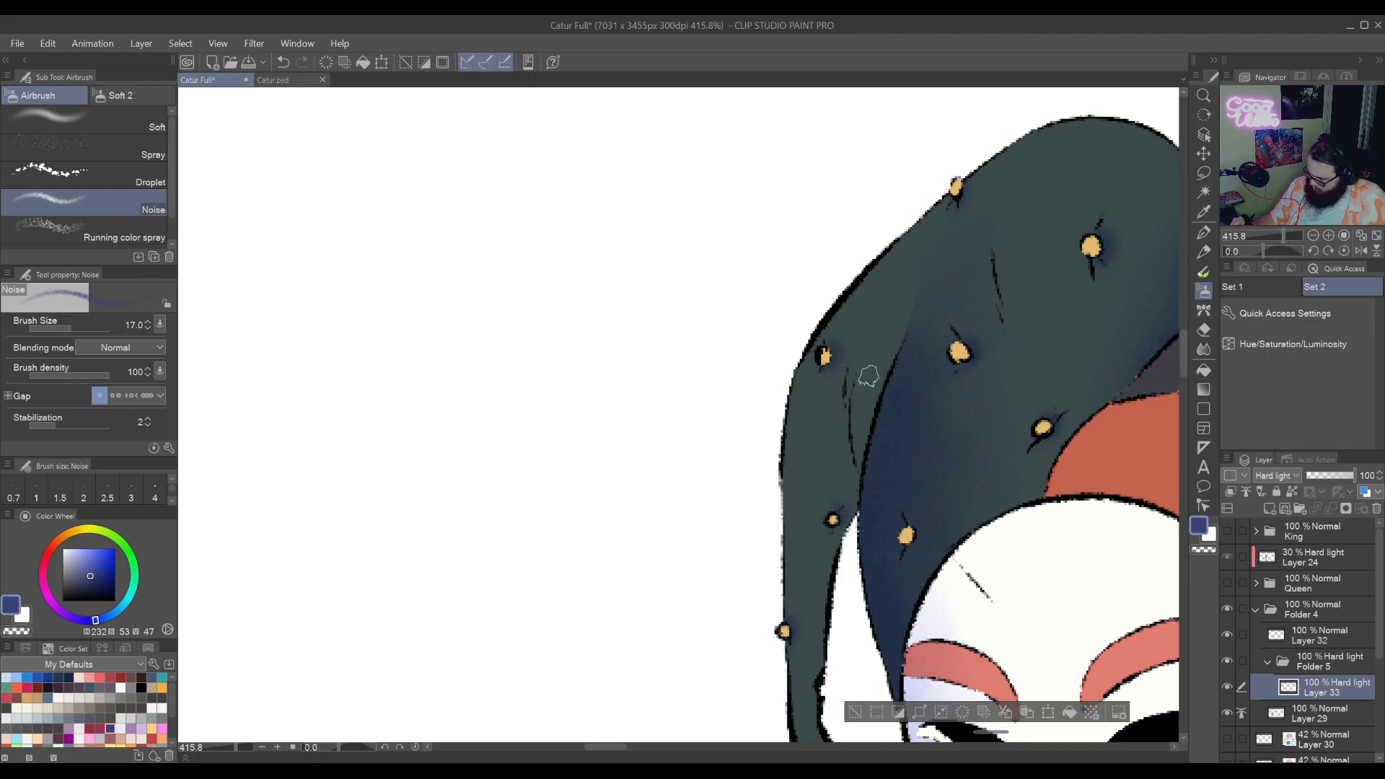
Ungroup the folder around Layer 33
{"action": "scroll", "coordinate": [868, 375], "scroll_direction": "down", "scroll_amount": 5}
{"action": "scroll", "coordinate": [868, 375], "scroll_direction": "up", "scroll_amount": 5}
{"action": "left_click", "coordinate": [1336, 660]}
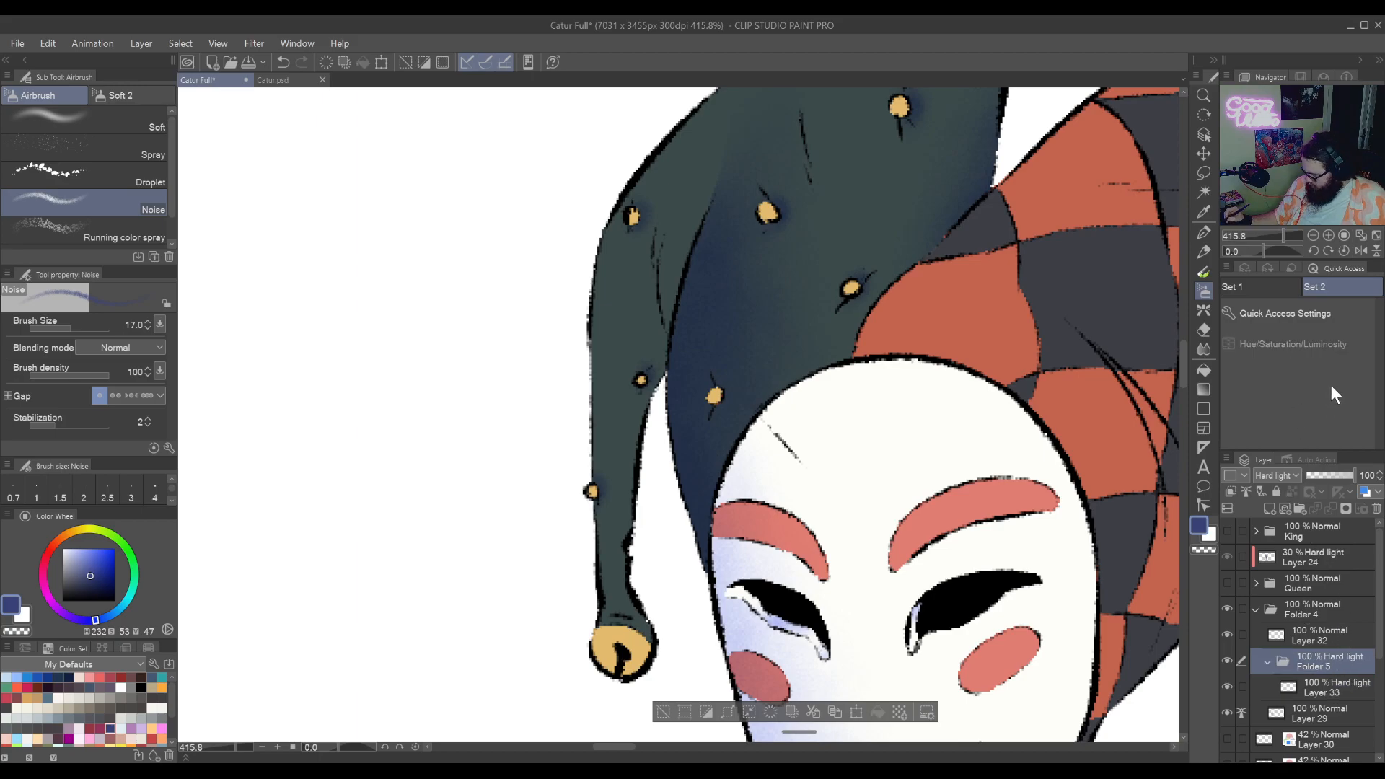
{"action": "key", "text": "ctrl+shift+g"}
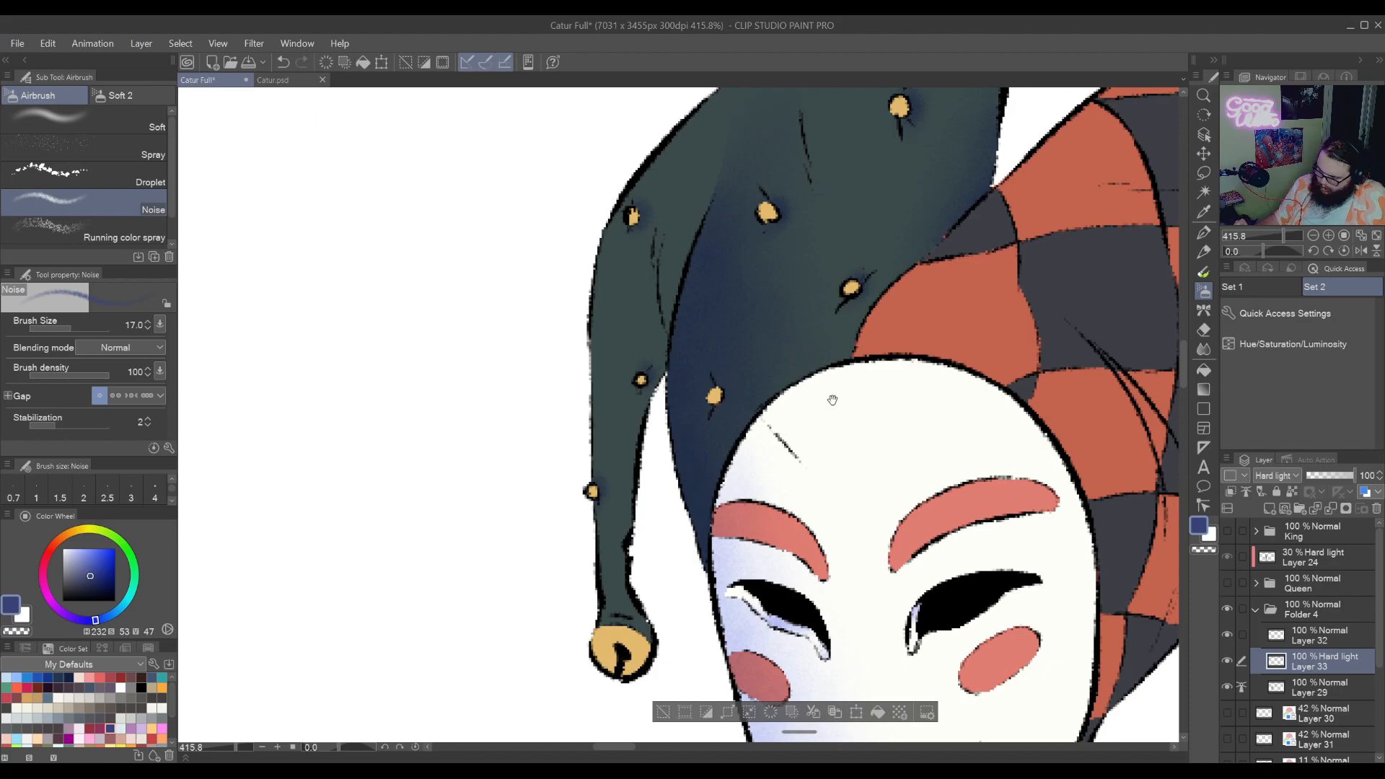
Shade the outer edge and lower part of the hat's hanging front tail in dark blue with the Noise airbrush at size 40
{"action": "mouse_move", "coordinate": [829, 396]}
{"action": "left_mouse_down"}
{"action": "mouse_move", "coordinate": [940, 500]}
{"action": "mouse_move", "coordinate": [1009, 429]}
{"action": "left_mouse_up"}
{"action": "left_click_drag", "start_coordinate": [912, 491], "coordinate": [830, 608]}
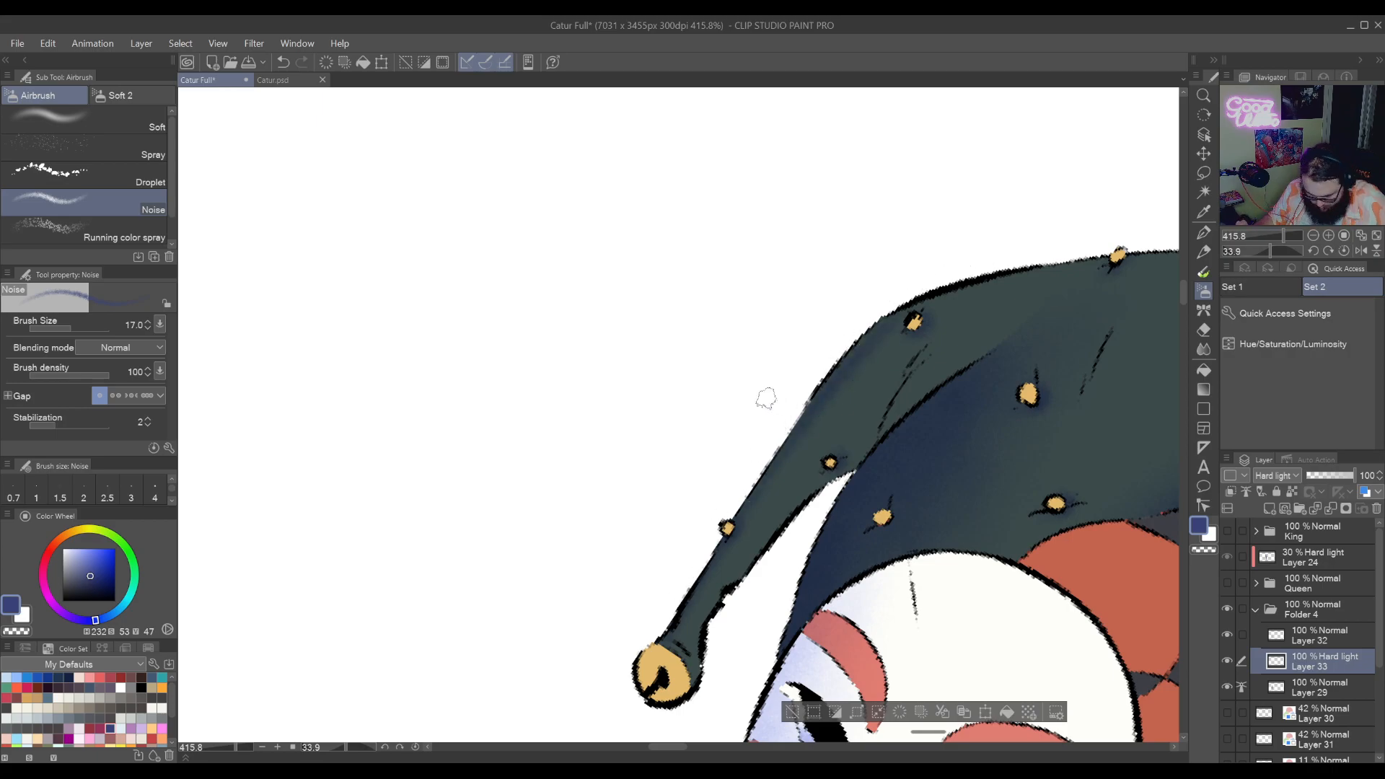
{"action": "key", "text": "]"}
{"action": "mouse_move", "coordinate": [662, 632]}
{"action": "left_mouse_down"}
{"action": "mouse_move", "coordinate": [860, 343]}
{"action": "mouse_move", "coordinate": [896, 335]}
{"action": "mouse_move", "coordinate": [742, 531]}
{"action": "mouse_move", "coordinate": [789, 396]}
{"action": "mouse_move", "coordinate": [822, 491]}
{"action": "mouse_move", "coordinate": [833, 423]}
{"action": "mouse_move", "coordinate": [717, 617]}
{"action": "mouse_move", "coordinate": [852, 428]}
{"action": "mouse_move", "coordinate": [897, 300]}
{"action": "mouse_move", "coordinate": [890, 335]}
{"action": "mouse_move", "coordinate": [1066, 242]}
{"action": "mouse_move", "coordinate": [938, 244]}
{"action": "mouse_move", "coordinate": [700, 612]}
{"action": "mouse_move", "coordinate": [701, 673]}
{"action": "mouse_move", "coordinate": [844, 617]}
{"action": "left_mouse_up"}
{"action": "left_click_drag", "start_coordinate": [1042, 498], "coordinate": [730, 661]}
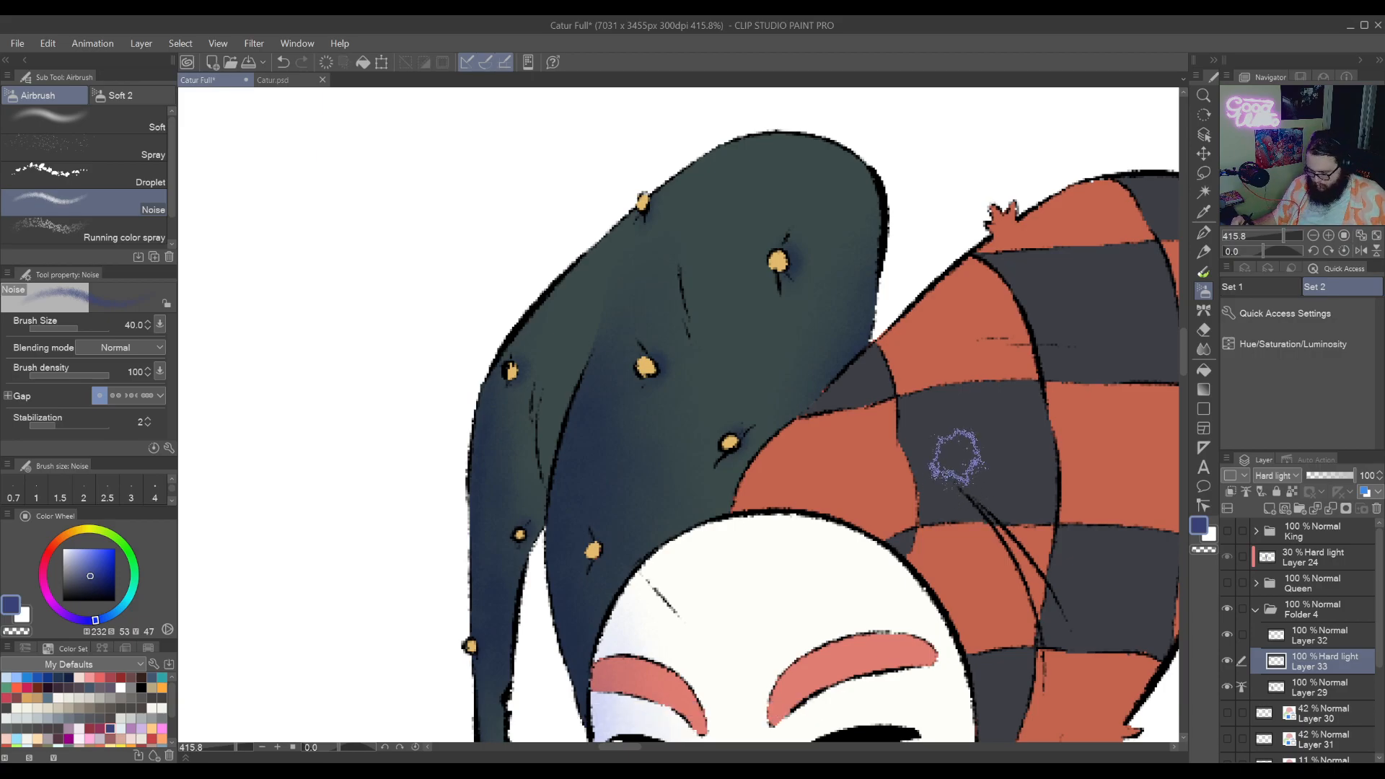
Select the gold bell areas and airbrush dark blue shadow on the large bell at the tip of the front tail
{"action": "mouse_move", "coordinate": [919, 624]}
{"action": "left_mouse_down"}
{"action": "mouse_move", "coordinate": [894, 499]}
{"action": "mouse_move", "coordinate": [861, 637]}
{"action": "mouse_move", "coordinate": [965, 448]}
{"action": "mouse_move", "coordinate": [1116, 469]}
{"action": "mouse_move", "coordinate": [1180, 417]}
{"action": "left_mouse_up"}
{"action": "left_click", "coordinate": [1204, 192]}
{"action": "left_click", "coordinate": [735, 594]}
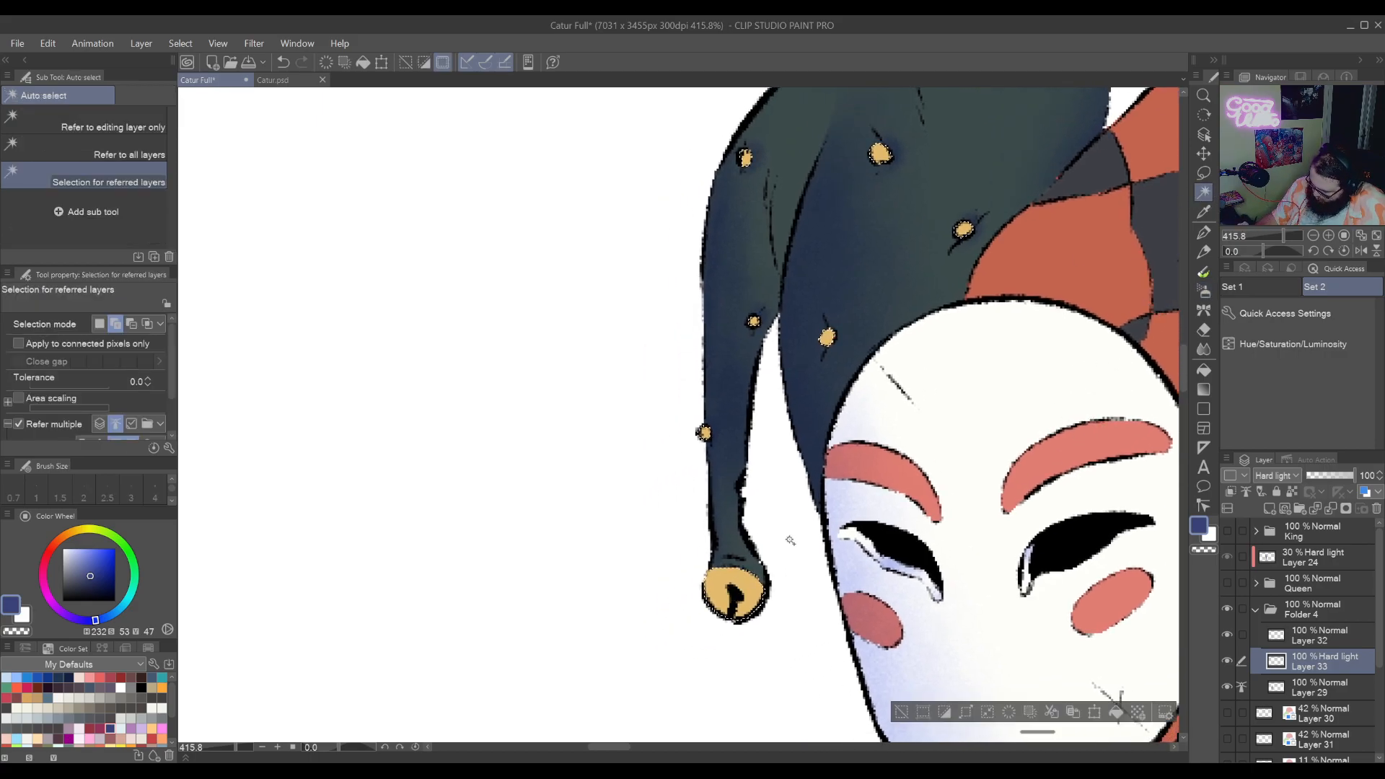
{"action": "left_click", "coordinate": [1205, 294]}
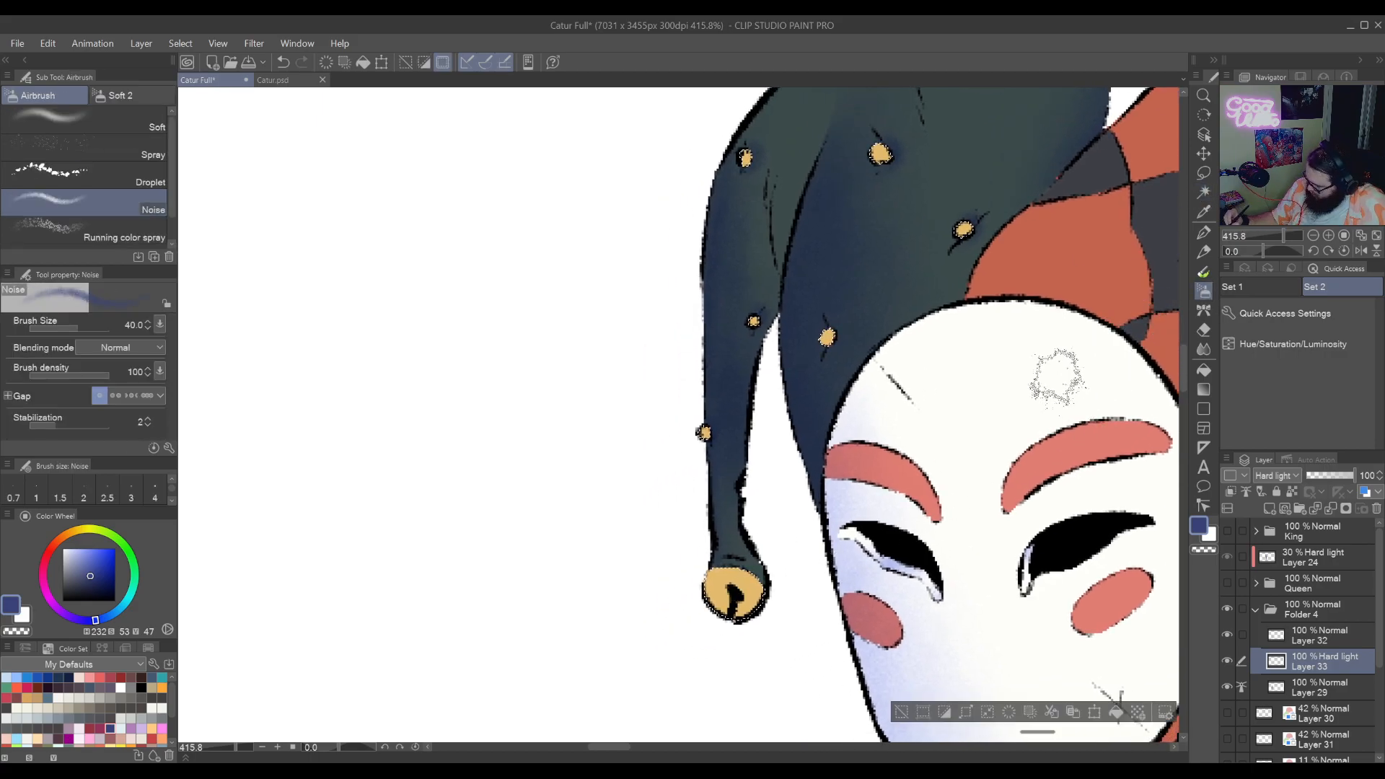
{"action": "mouse_move", "coordinate": [709, 616]}
{"action": "left_mouse_down"}
{"action": "mouse_move", "coordinate": [723, 572]}
{"action": "mouse_move", "coordinate": [705, 601]}
{"action": "mouse_move", "coordinate": [736, 635]}
{"action": "mouse_move", "coordinate": [764, 590]}
{"action": "mouse_move", "coordinate": [742, 551]}
{"action": "mouse_move", "coordinate": [773, 537]}
{"action": "mouse_move", "coordinate": [737, 586]}
{"action": "mouse_move", "coordinate": [748, 593]}
{"action": "mouse_move", "coordinate": [776, 562]}
{"action": "mouse_move", "coordinate": [734, 536]}
{"action": "mouse_move", "coordinate": [737, 558]}
{"action": "mouse_move", "coordinate": [761, 535]}
{"action": "mouse_move", "coordinate": [784, 556]}
{"action": "mouse_move", "coordinate": [771, 585]}
{"action": "mouse_move", "coordinate": [754, 588]}
{"action": "mouse_move", "coordinate": [867, 503]}
{"action": "mouse_move", "coordinate": [919, 596]}
{"action": "mouse_move", "coordinate": [899, 541]}
{"action": "left_mouse_up"}
Lighten parts of the large bell's shadow with the Noise airbrush in transparent colour at size 7, and deselect
{"action": "left_click", "coordinate": [1203, 551]}
{"action": "key", "text": "bracketleft"}
{"action": "key", "text": "bracketleft"}
{"action": "key", "text": "bracketleft"}
{"action": "key", "text": "bracketleft"}
{"action": "key", "text": "bracketleft"}
{"action": "key", "text": "bracketleft"}
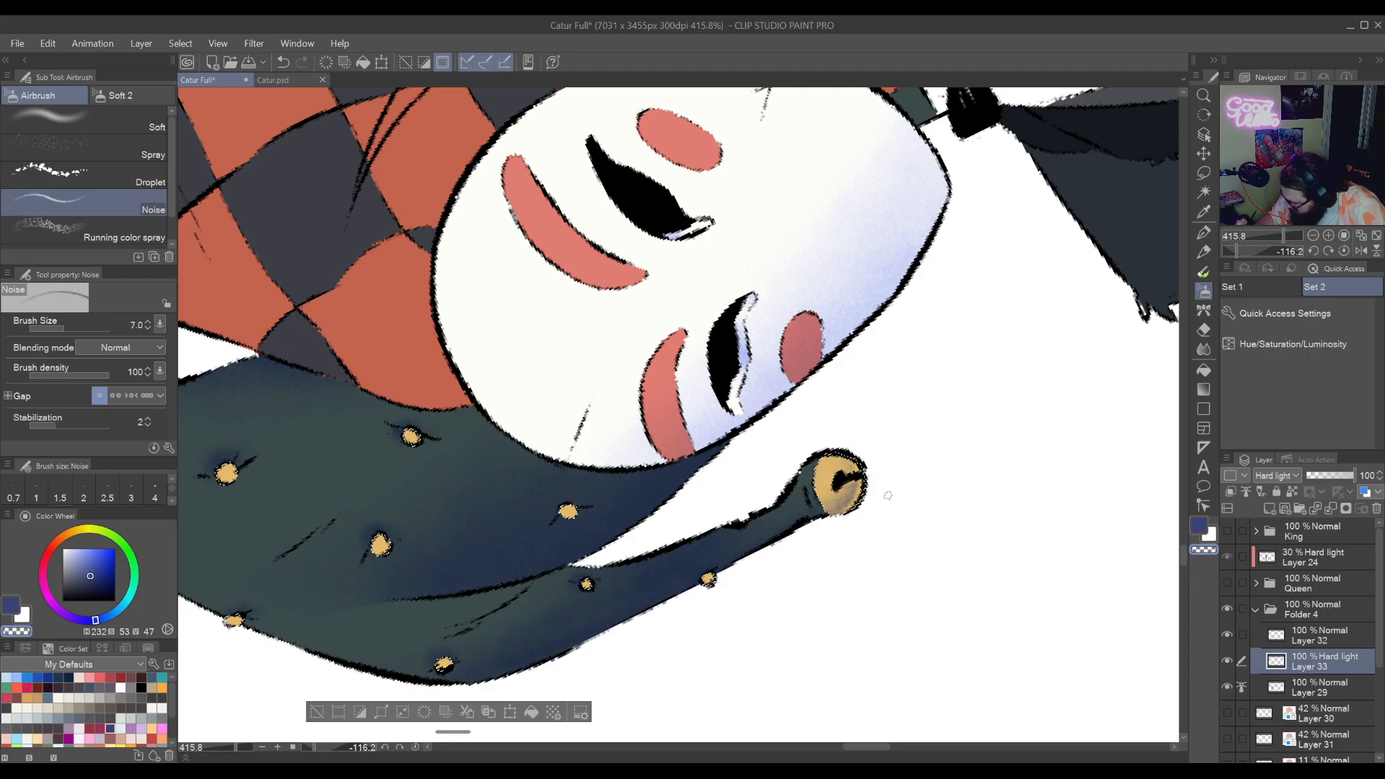
{"action": "key", "text": "ctrl+@"}
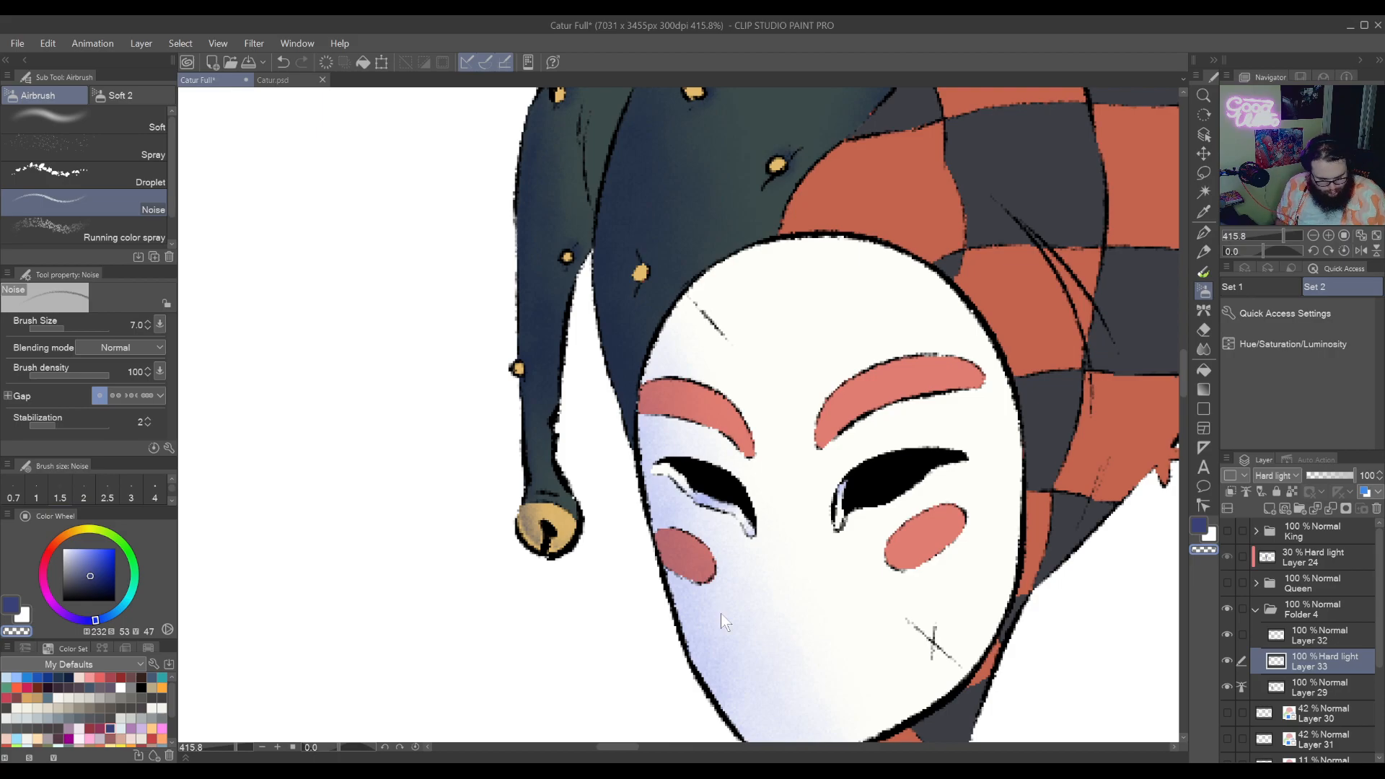
Restore the gold bell selection and shade the small bells across the green hat in dark blue at size 7
{"action": "key", "text": "ctrl+z"}
{"action": "left_click_drag", "start_coordinate": [721, 613], "coordinate": [887, 776]}
{"action": "left_click_drag", "start_coordinate": [829, 404], "coordinate": [735, 577]}
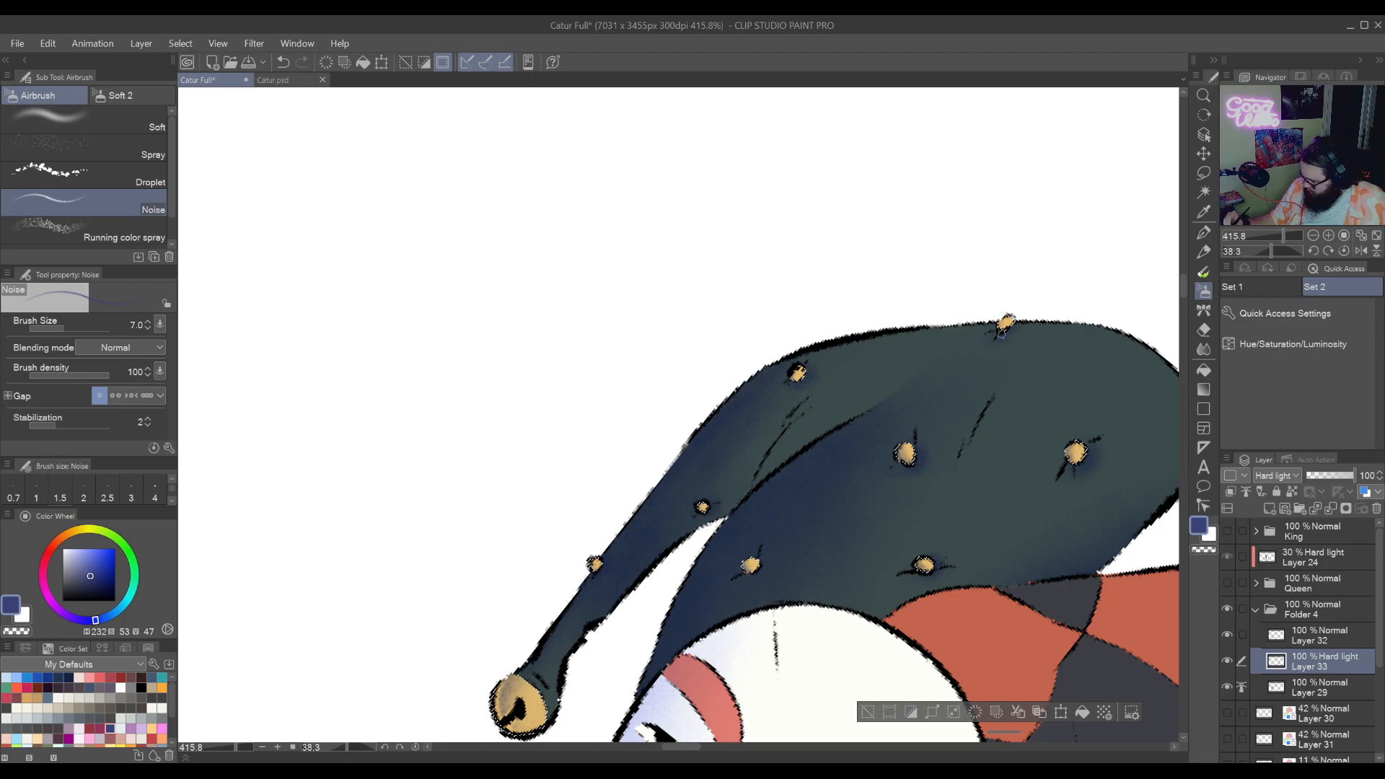
{"action": "key", "text": "r"}
{"action": "mouse_move", "coordinate": [974, 457]}
{"action": "left_mouse_down"}
{"action": "mouse_move", "coordinate": [878, 577]}
{"action": "mouse_move", "coordinate": [924, 656]}
{"action": "mouse_move", "coordinate": [880, 646]}
{"action": "mouse_move", "coordinate": [833, 570]}
{"action": "left_mouse_up"}
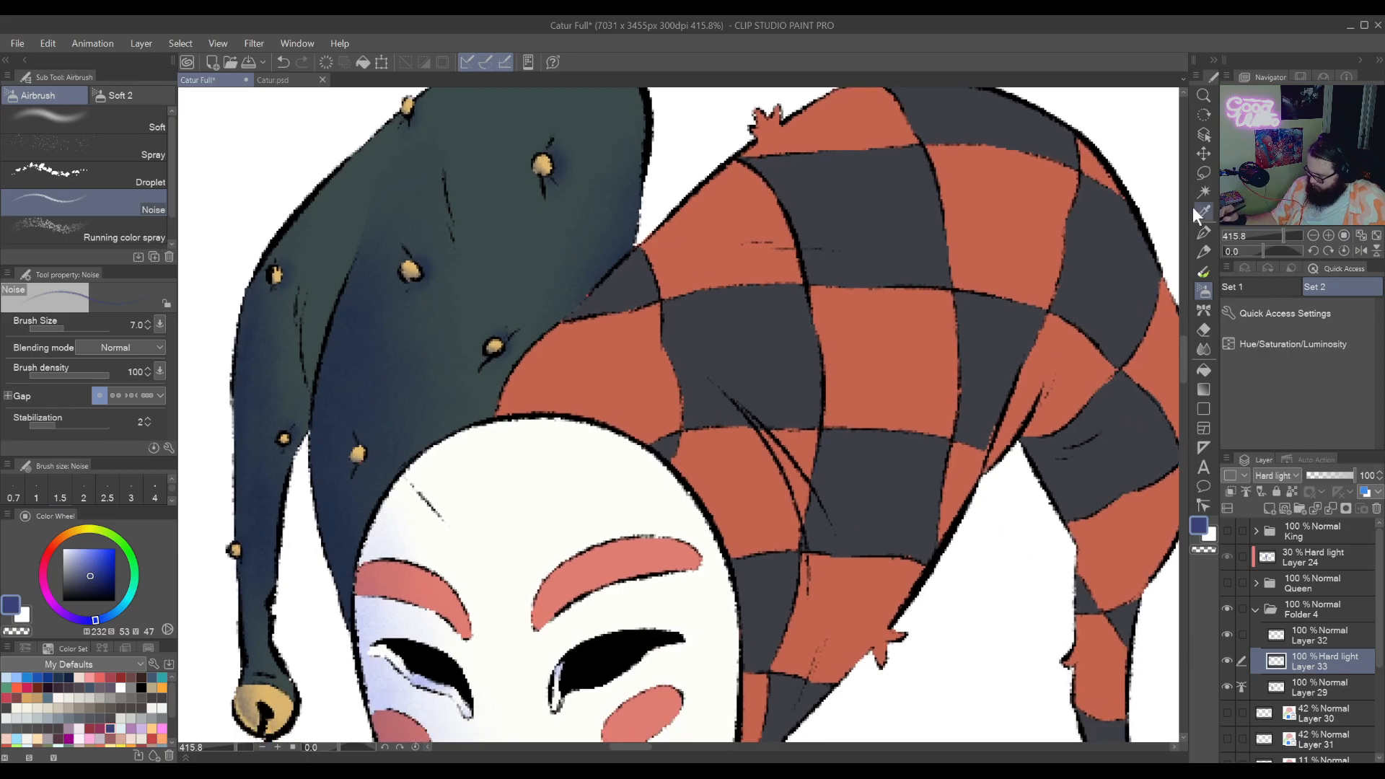
Select the green areas, shade the green neck patch below the mask in dark blue with the Noise airbrush at size 25, and deselect
{"action": "left_click_drag", "start_coordinate": [1049, 360], "coordinate": [965, 480]}
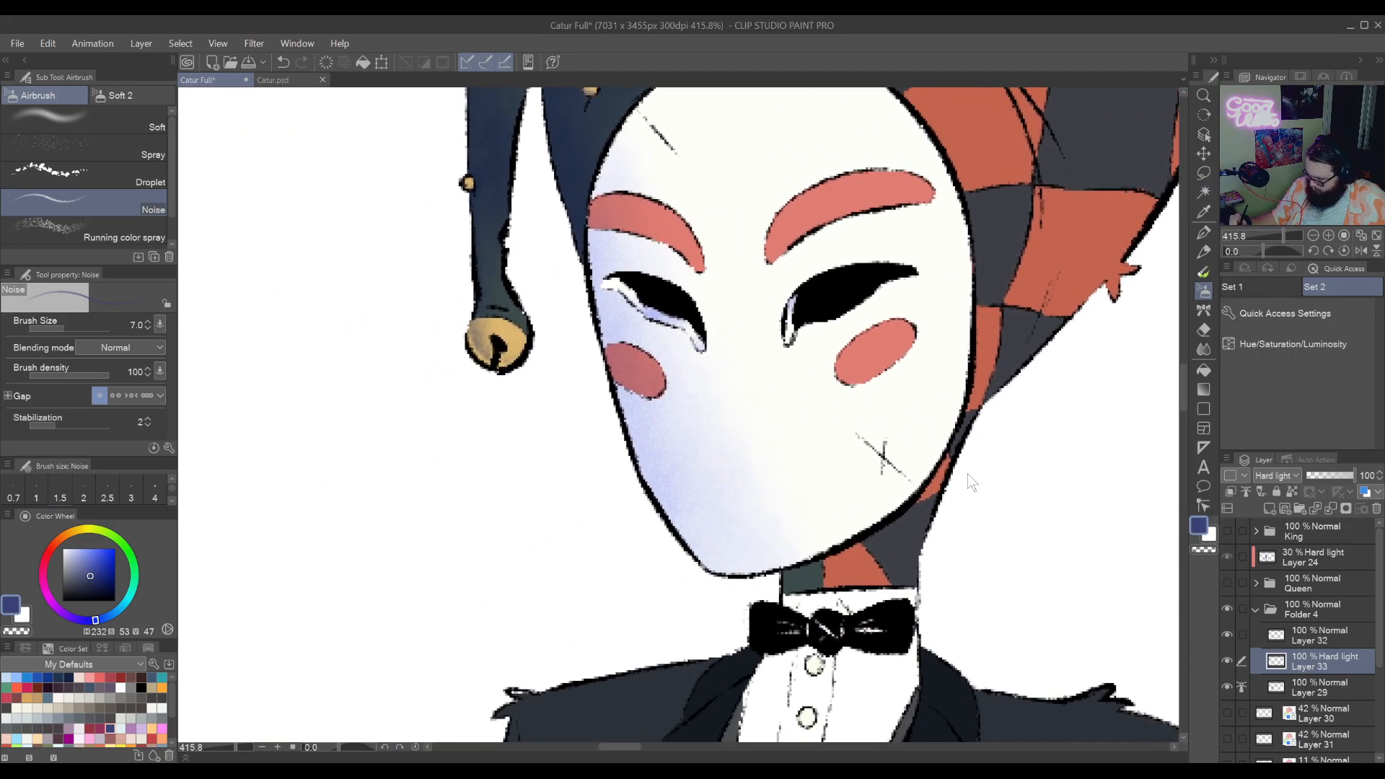
{"action": "key", "text": "ctrl+z"}
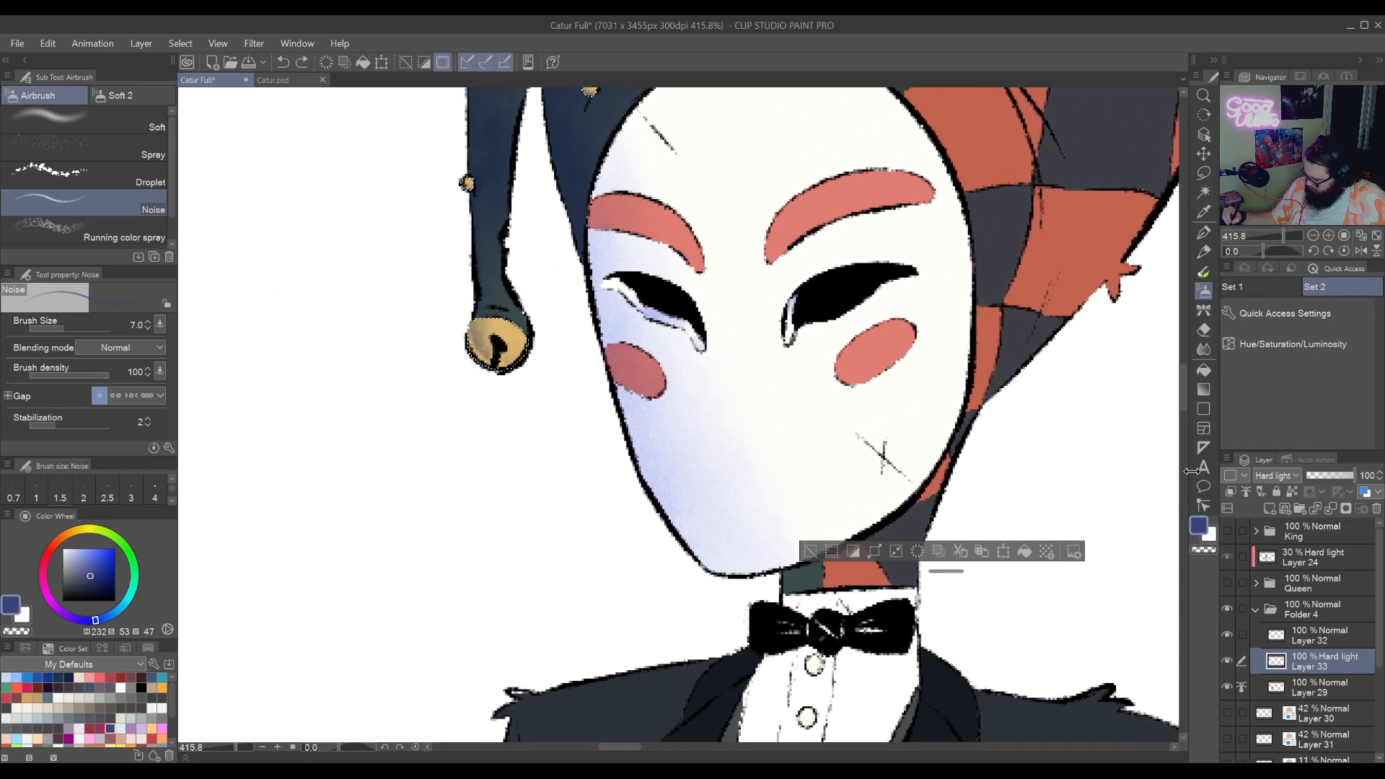
{"action": "left_click", "coordinate": [1204, 191]}
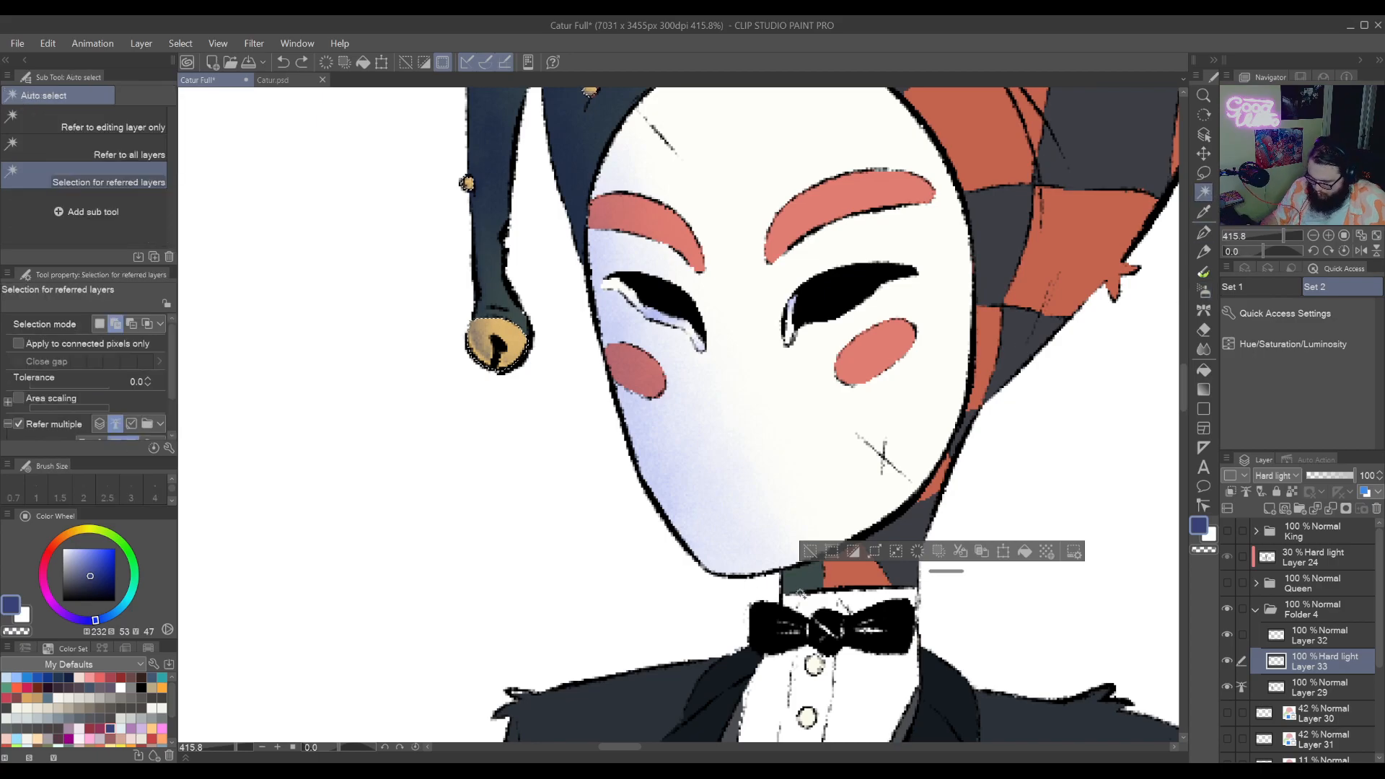
{"action": "left_click", "coordinate": [802, 586]}
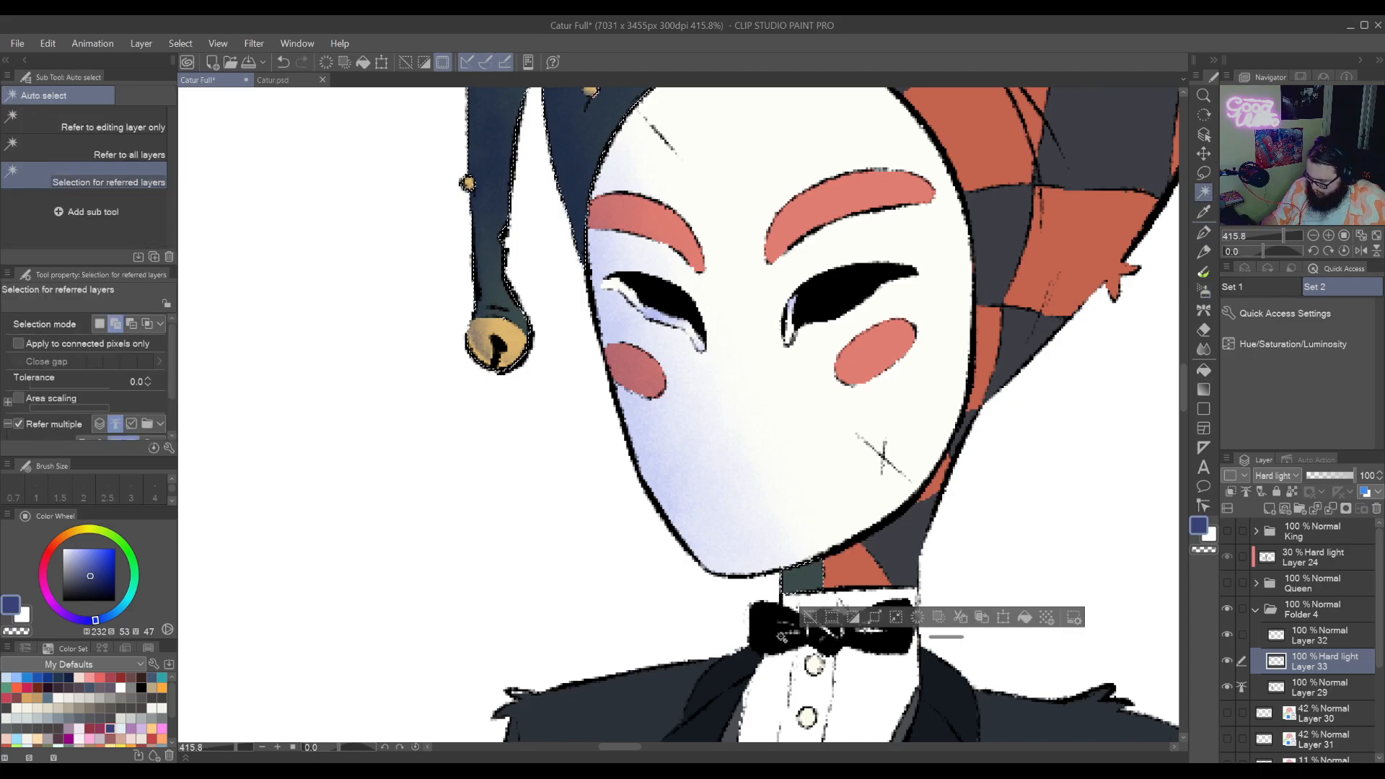
{"action": "scroll", "coordinate": [888, 462], "scroll_direction": "down", "scroll_amount": 2}
{"action": "scroll", "coordinate": [888, 462], "scroll_direction": "up", "scroll_amount": 2}
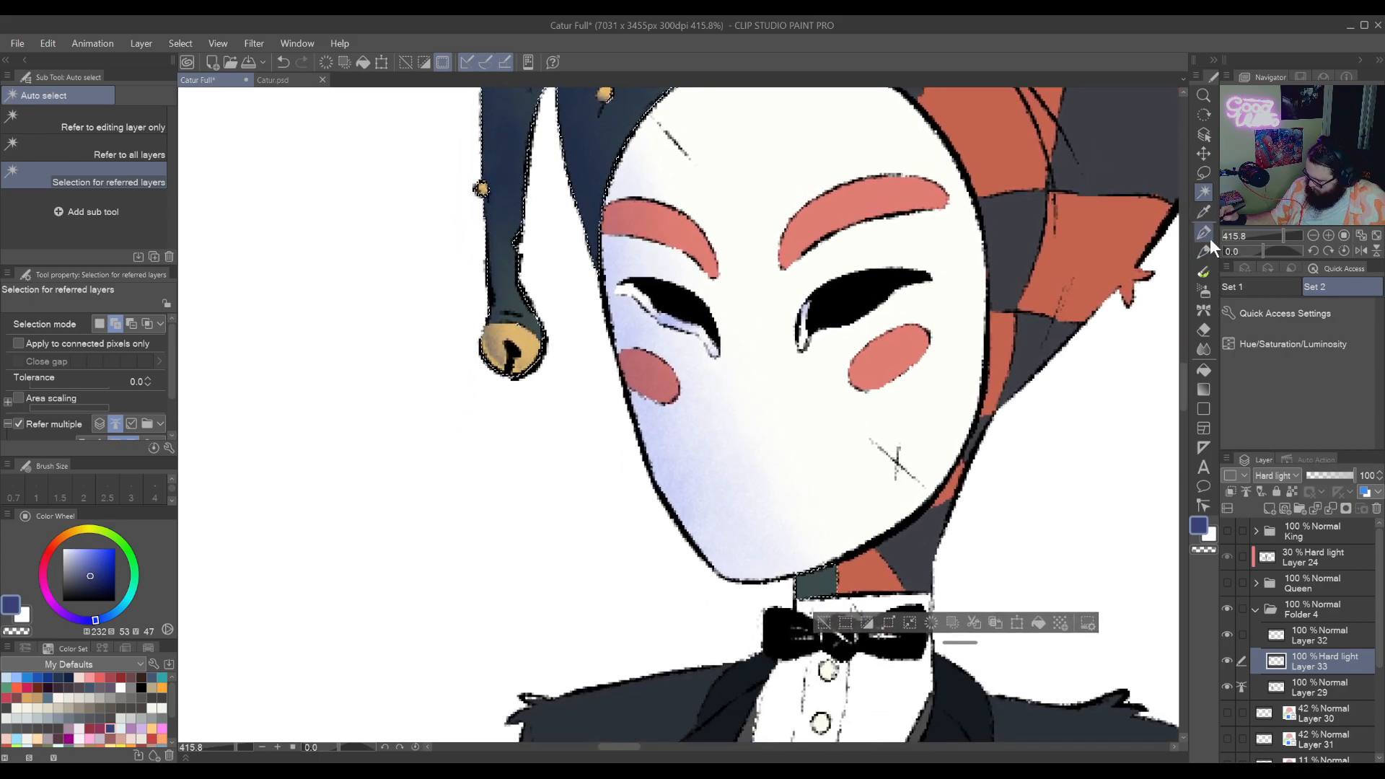
{"action": "left_click", "coordinate": [1203, 289]}
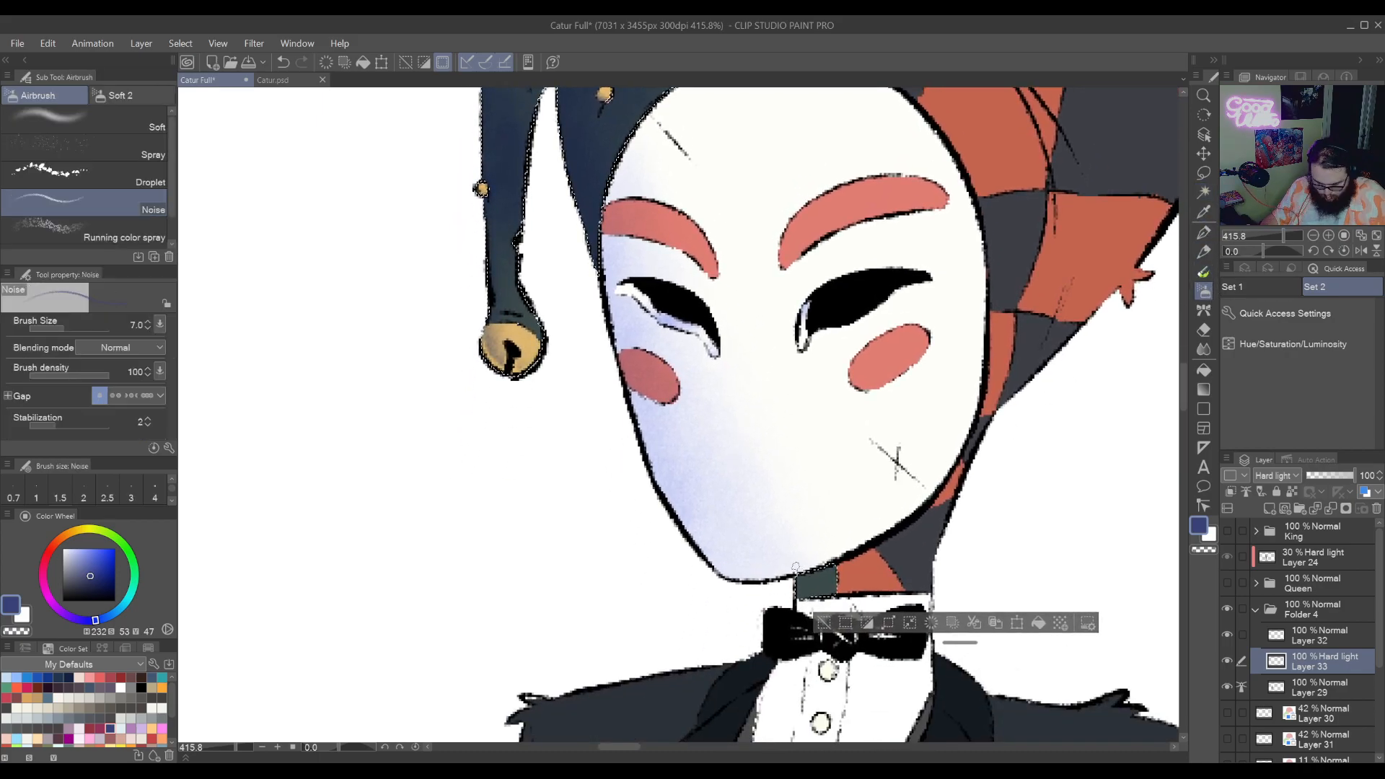
{"action": "key", "text": "bracketright"}
{"action": "key", "text": "bracketright"}
{"action": "key", "text": "bracketright"}
{"action": "key", "text": "bracketright"}
{"action": "key", "text": "bracketright"}
{"action": "key", "text": "bracketright"}
{"action": "key", "text": "bracketright"}
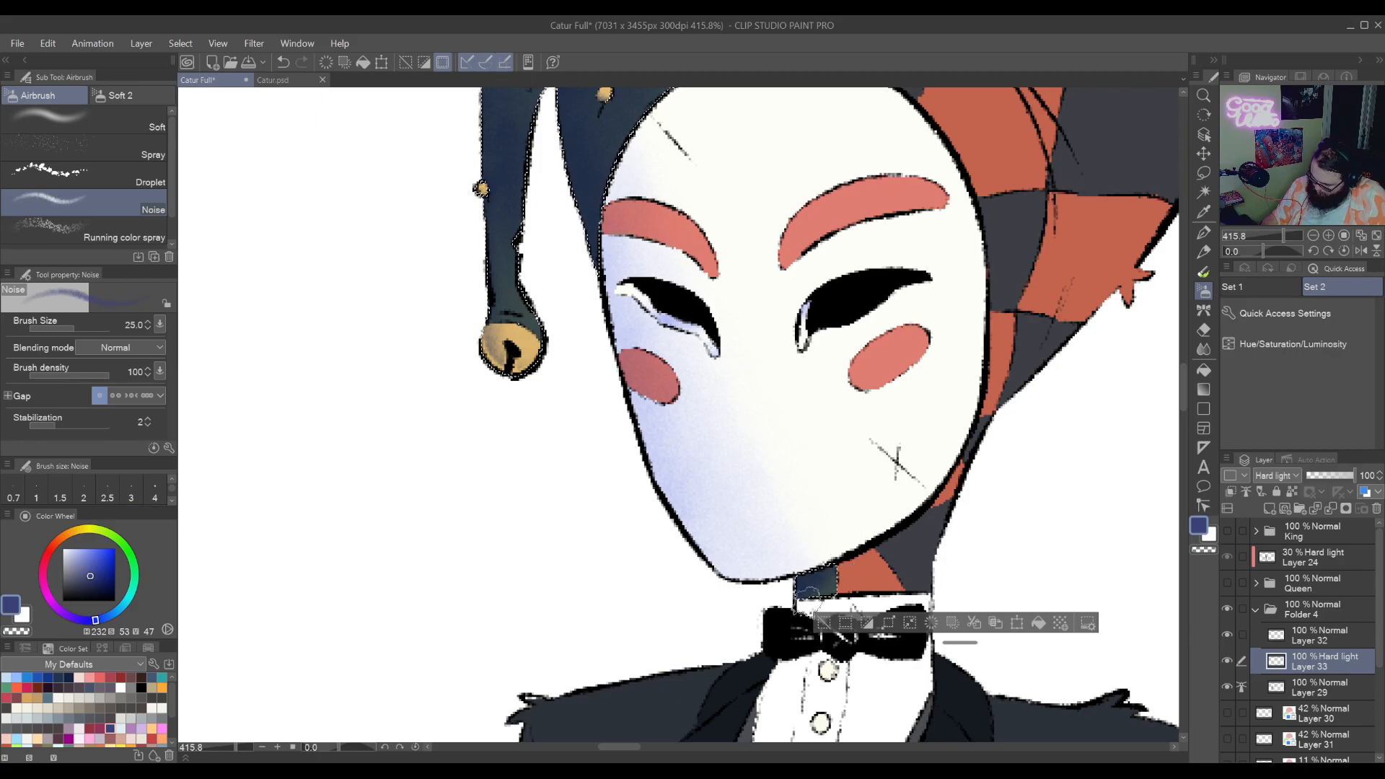
{"action": "key", "text": "ctrl+d"}
Select the red and dark grey checkered areas and shade the checkered neck beneath the mask's chin in dark blue at size 25
{"action": "left_click_drag", "start_coordinate": [943, 569], "coordinate": [924, 613]}
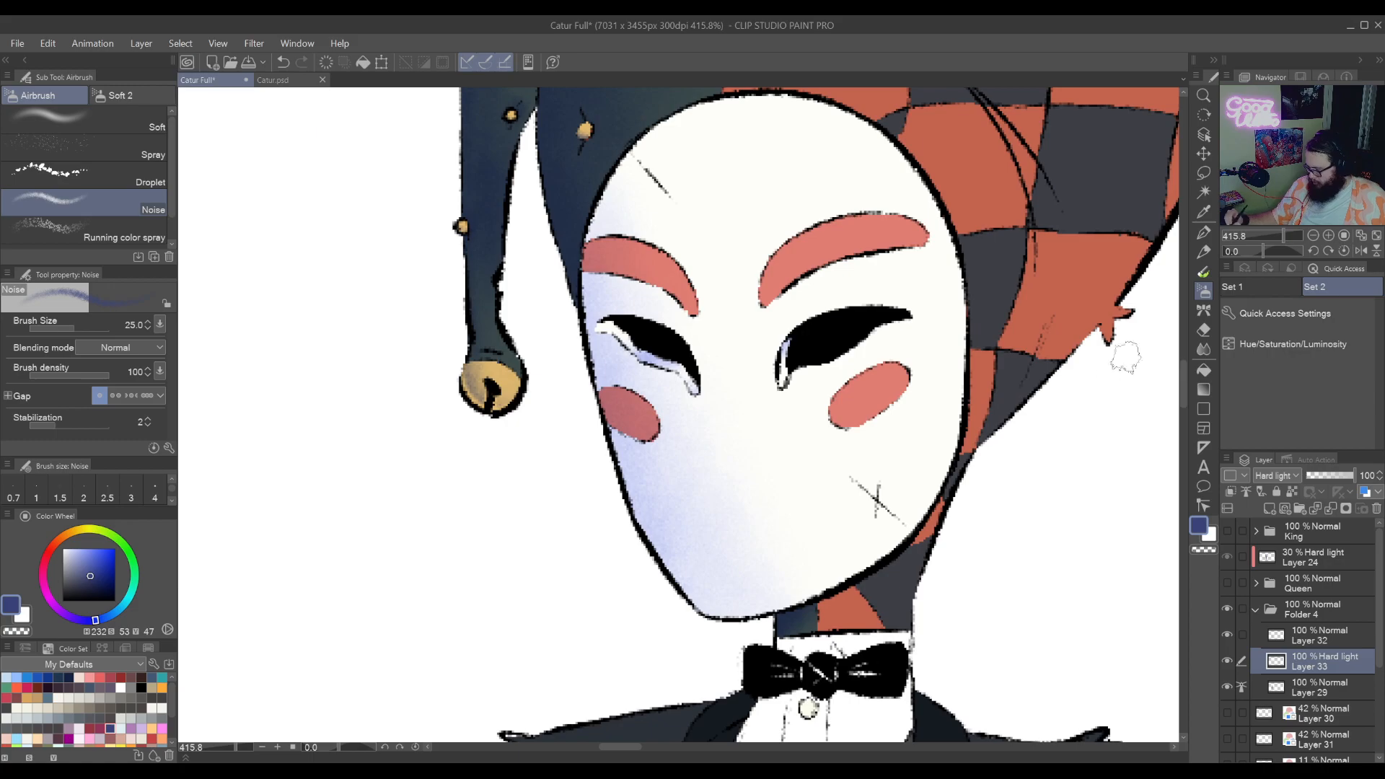
{"action": "left_click", "coordinate": [1204, 191]}
{"action": "left_click", "coordinate": [856, 609]}
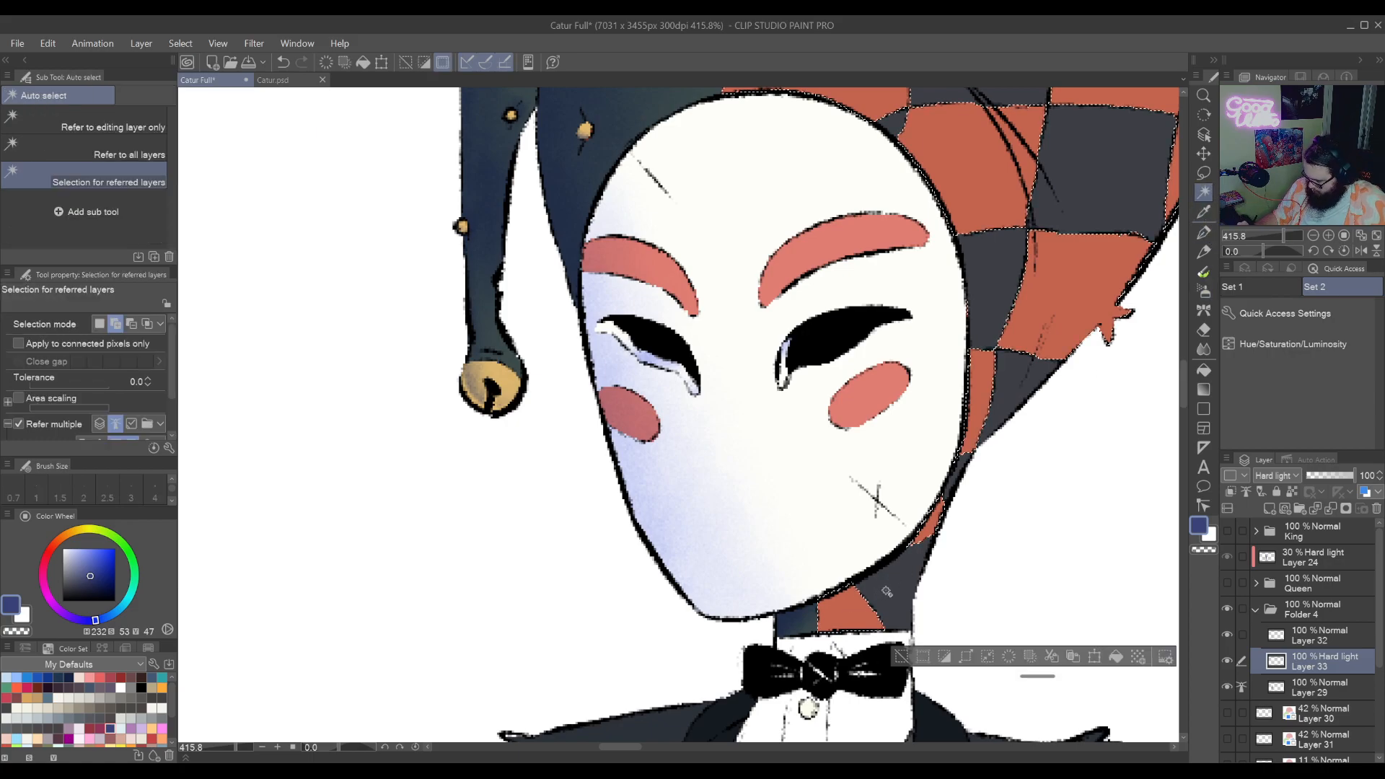
{"action": "left_click_drag", "start_coordinate": [1089, 382], "coordinate": [729, 614]}
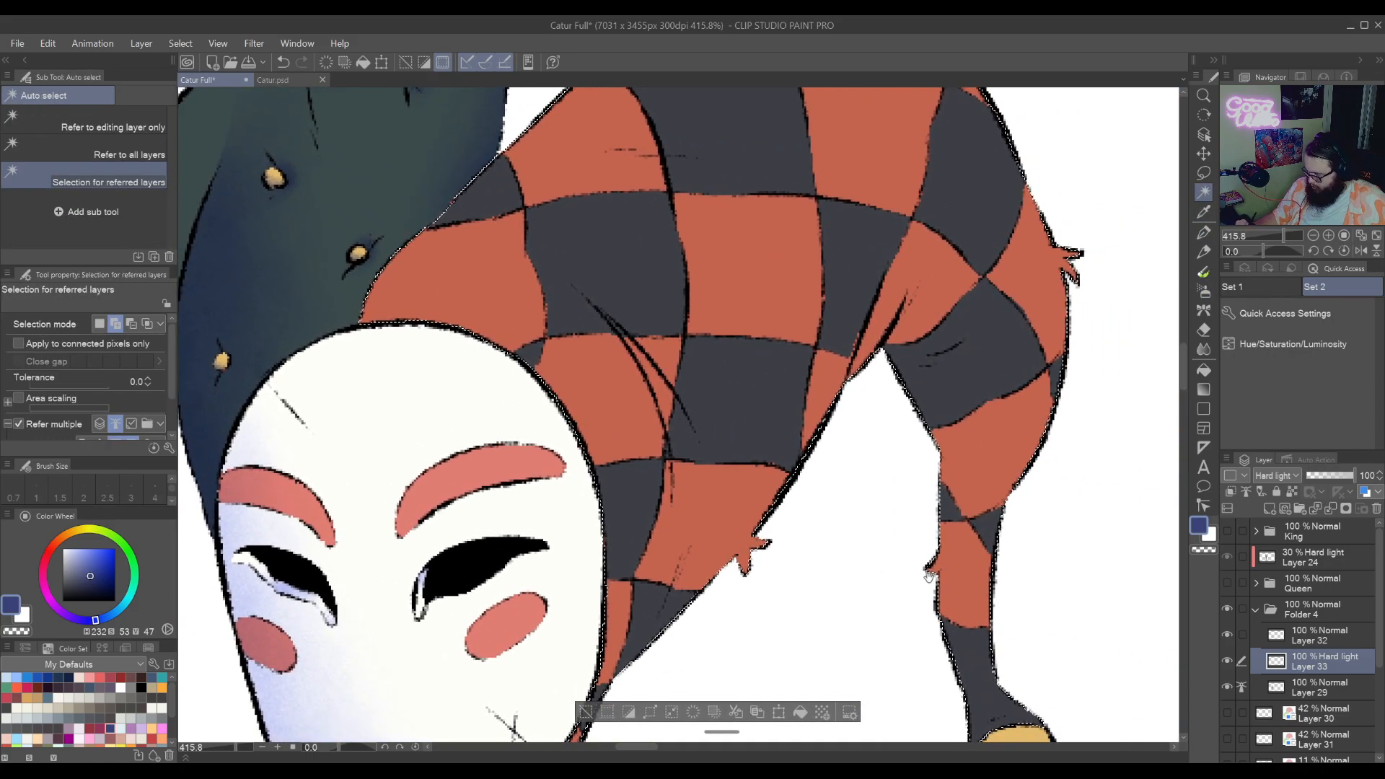
{"action": "left_click_drag", "start_coordinate": [953, 615], "coordinate": [1057, 444]}
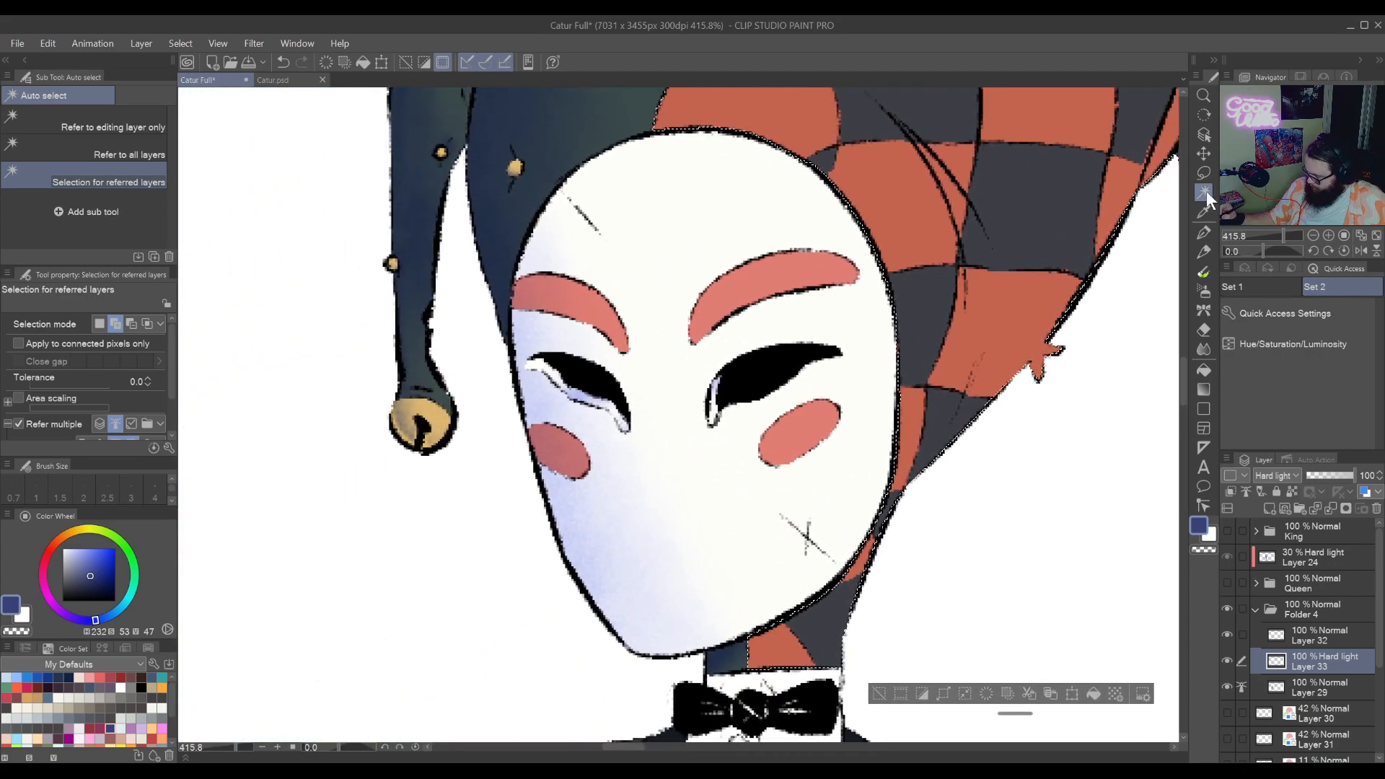
{"action": "left_click", "coordinate": [1203, 292]}
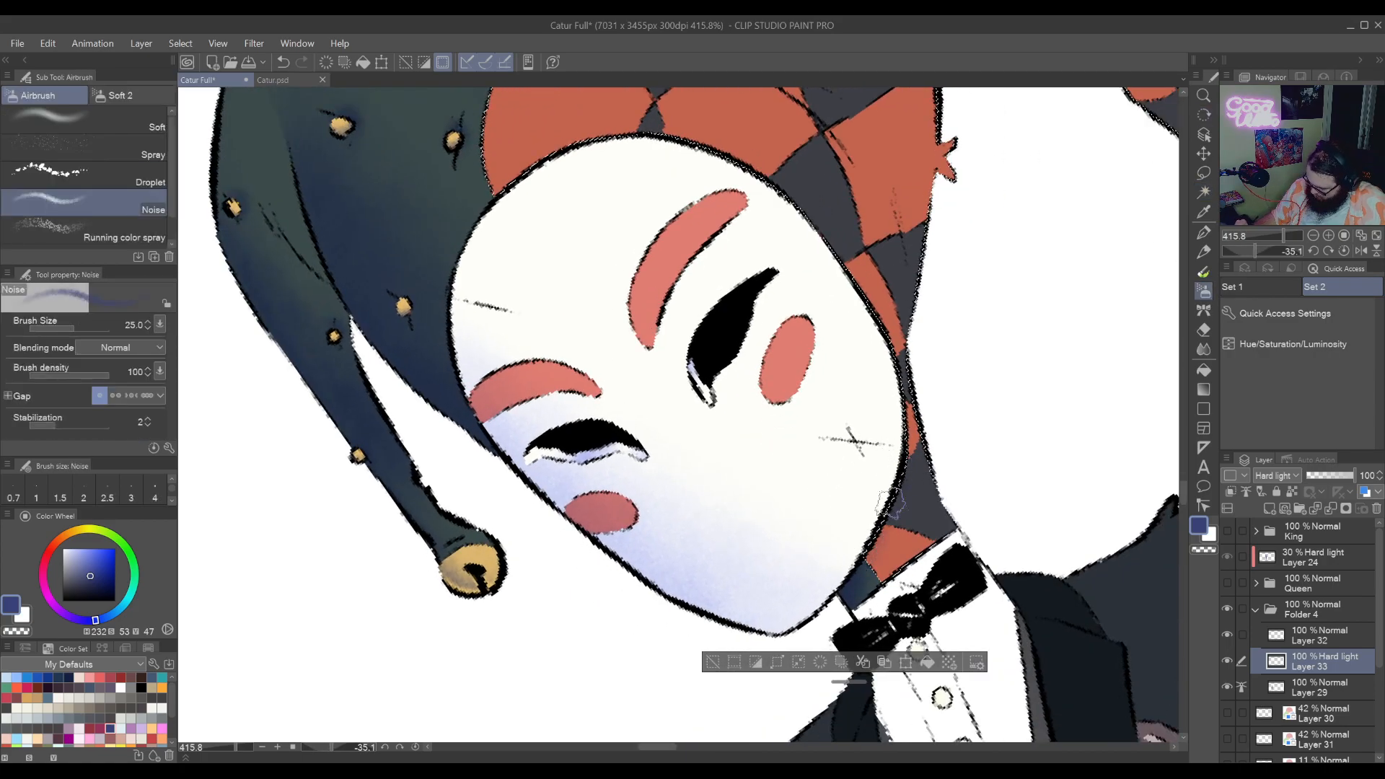
{"action": "left_click_drag", "start_coordinate": [892, 505], "coordinate": [866, 566]}
{"action": "key", "text": "ctrl+@"}
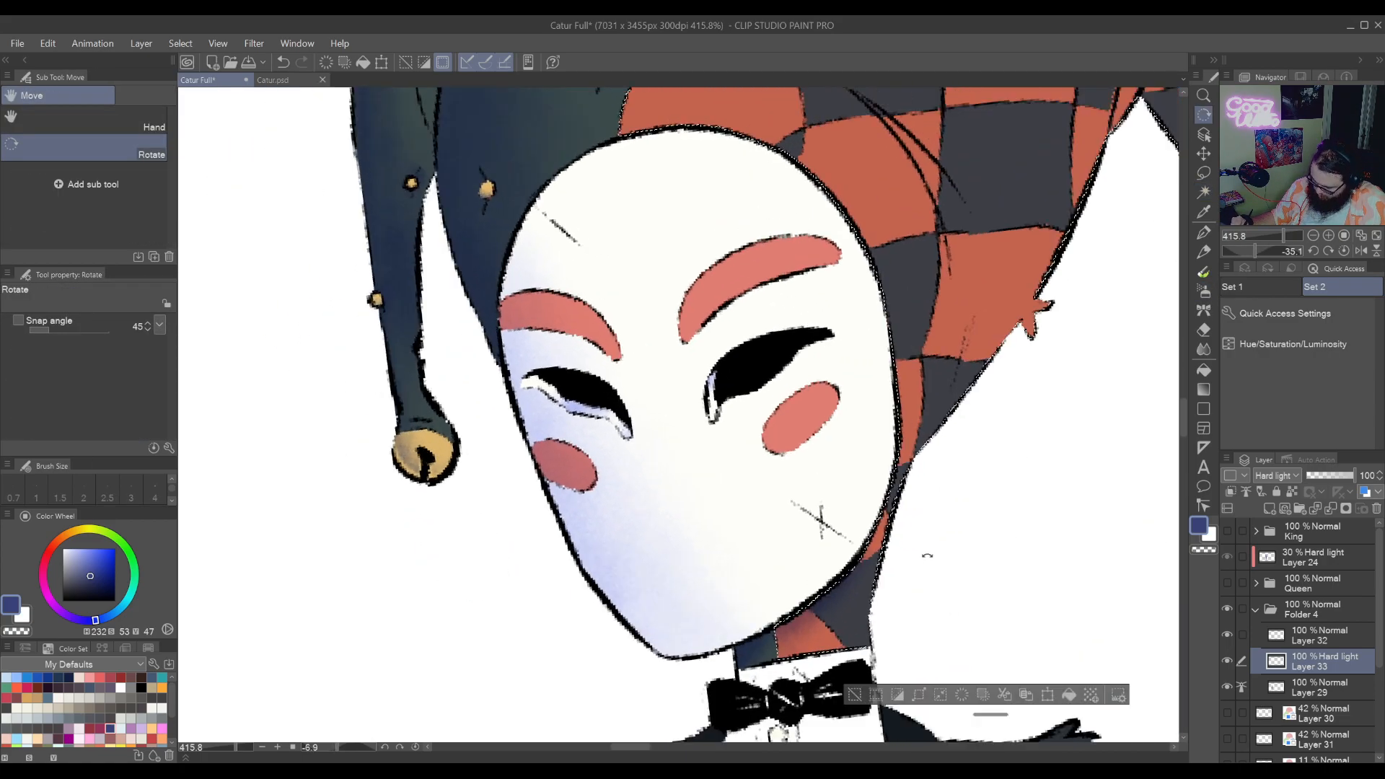
Shade the checkered hat half along its edge beside the green half in dark blue, enlarging the Noise airbrush to size 70
{"action": "left_click_drag", "start_coordinate": [875, 404], "coordinate": [900, 647]}
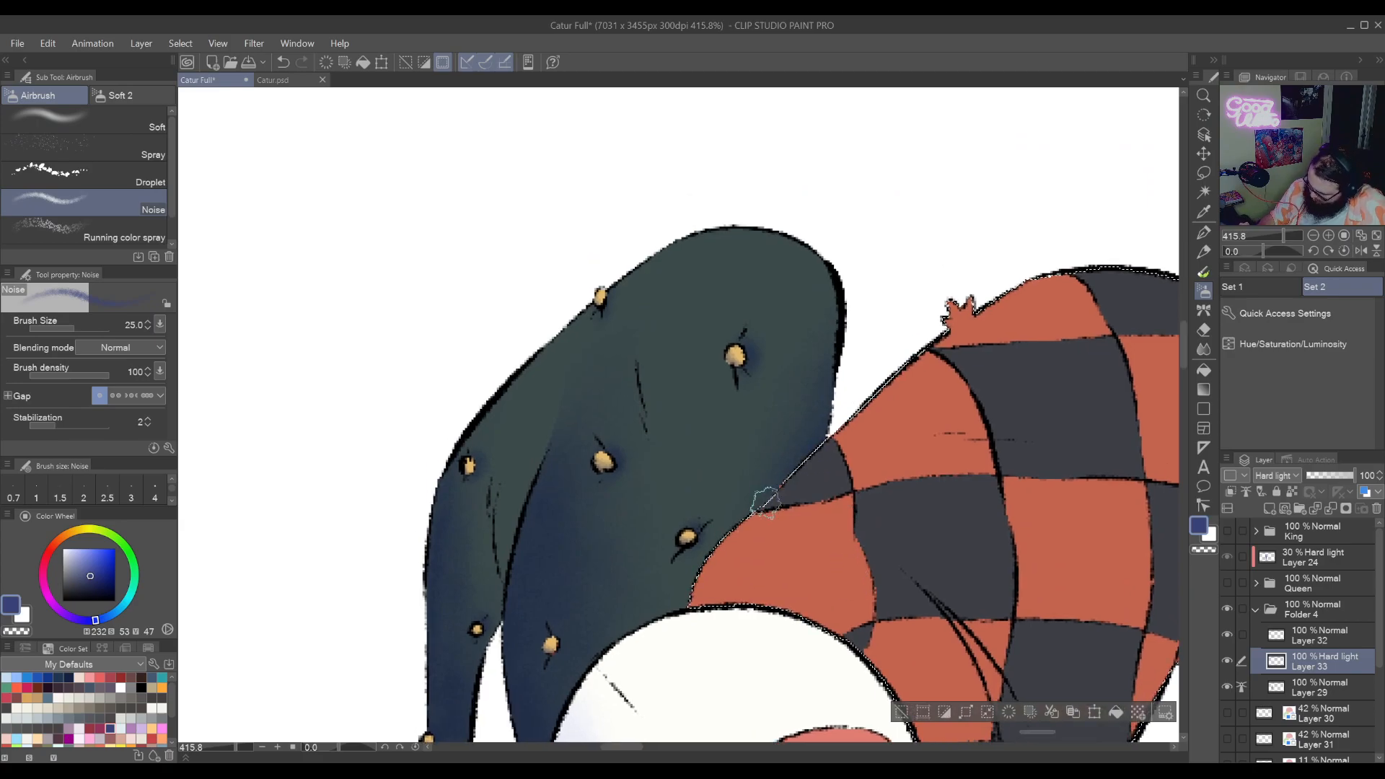
{"action": "key", "text": "bracketright"}
{"action": "key", "text": "bracketright"}
{"action": "key", "text": "bracketright"}
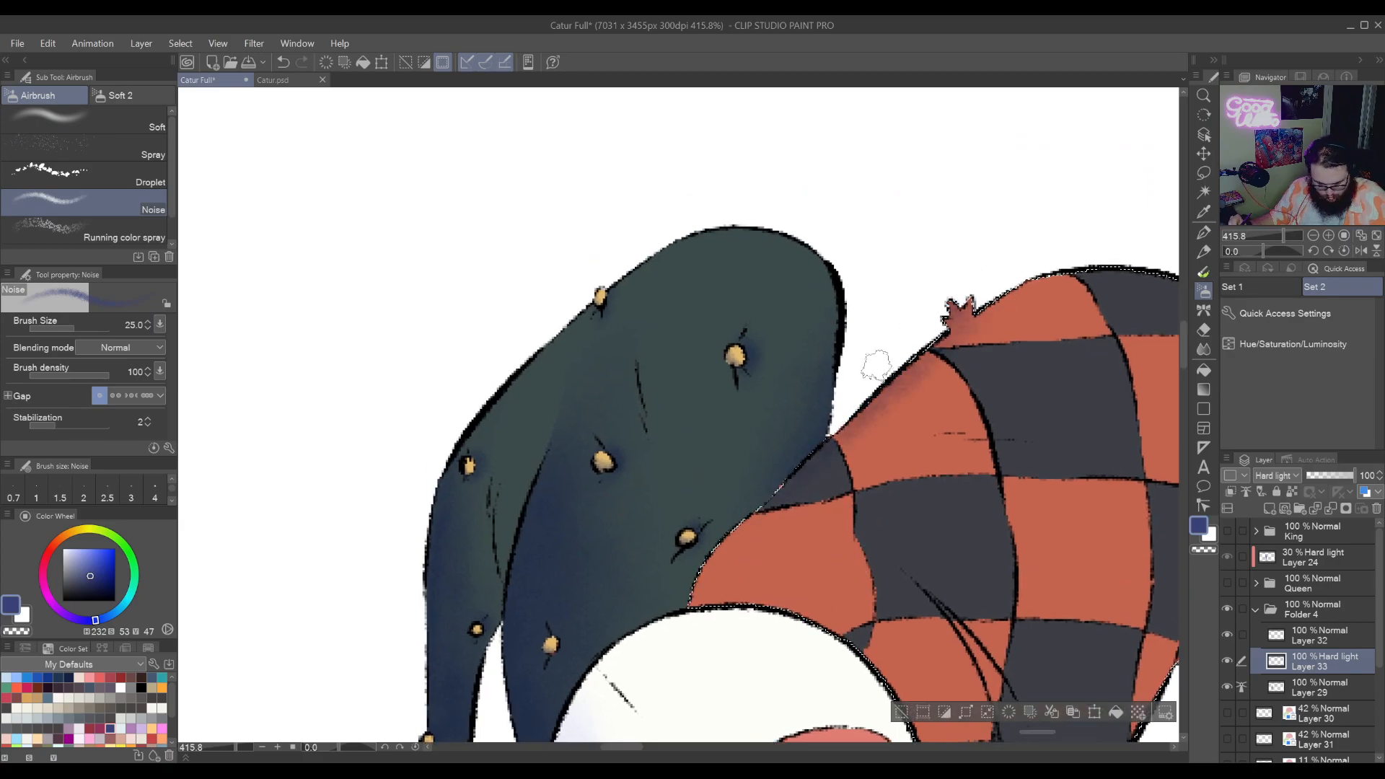
{"action": "key", "text": "bracketright"}
{"action": "key", "text": "bracketright"}
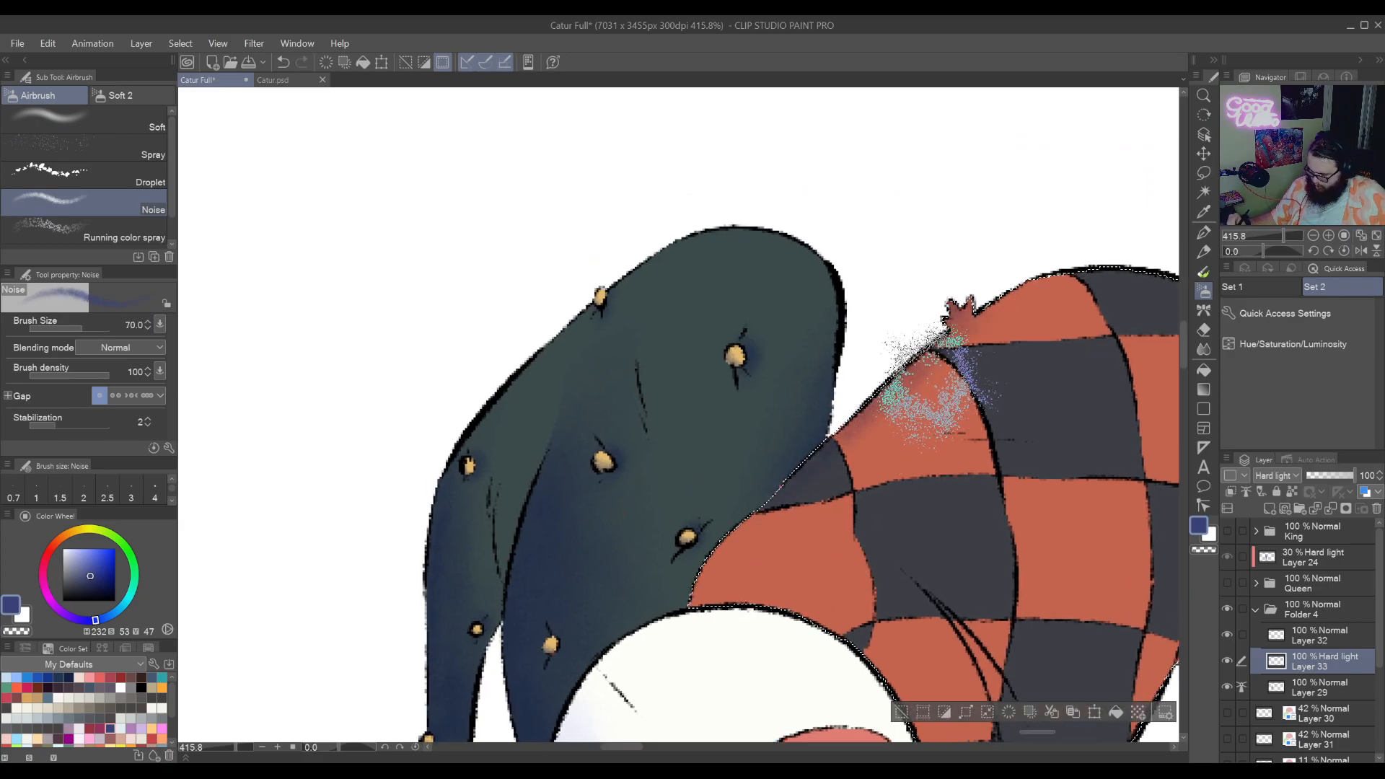
{"action": "key", "text": "shift+space"}
{"action": "left_click_drag", "start_coordinate": [907, 413], "coordinate": [880, 517]}
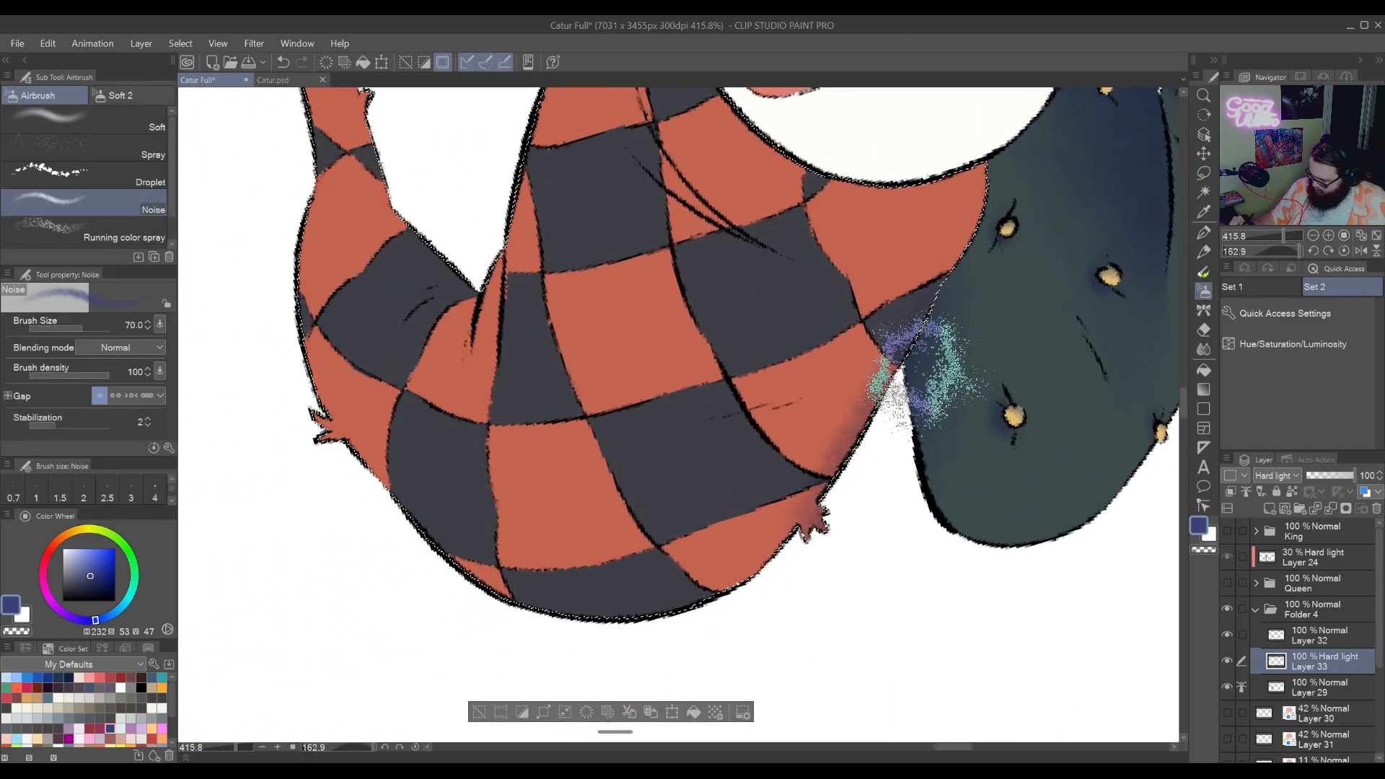
{"action": "mouse_move", "coordinate": [977, 296]}
{"action": "left_mouse_down"}
{"action": "mouse_move", "coordinate": [834, 401]}
{"action": "mouse_move", "coordinate": [711, 649]}
{"action": "mouse_move", "coordinate": [742, 541]}
{"action": "mouse_move", "coordinate": [859, 344]}
{"action": "left_mouse_up"}
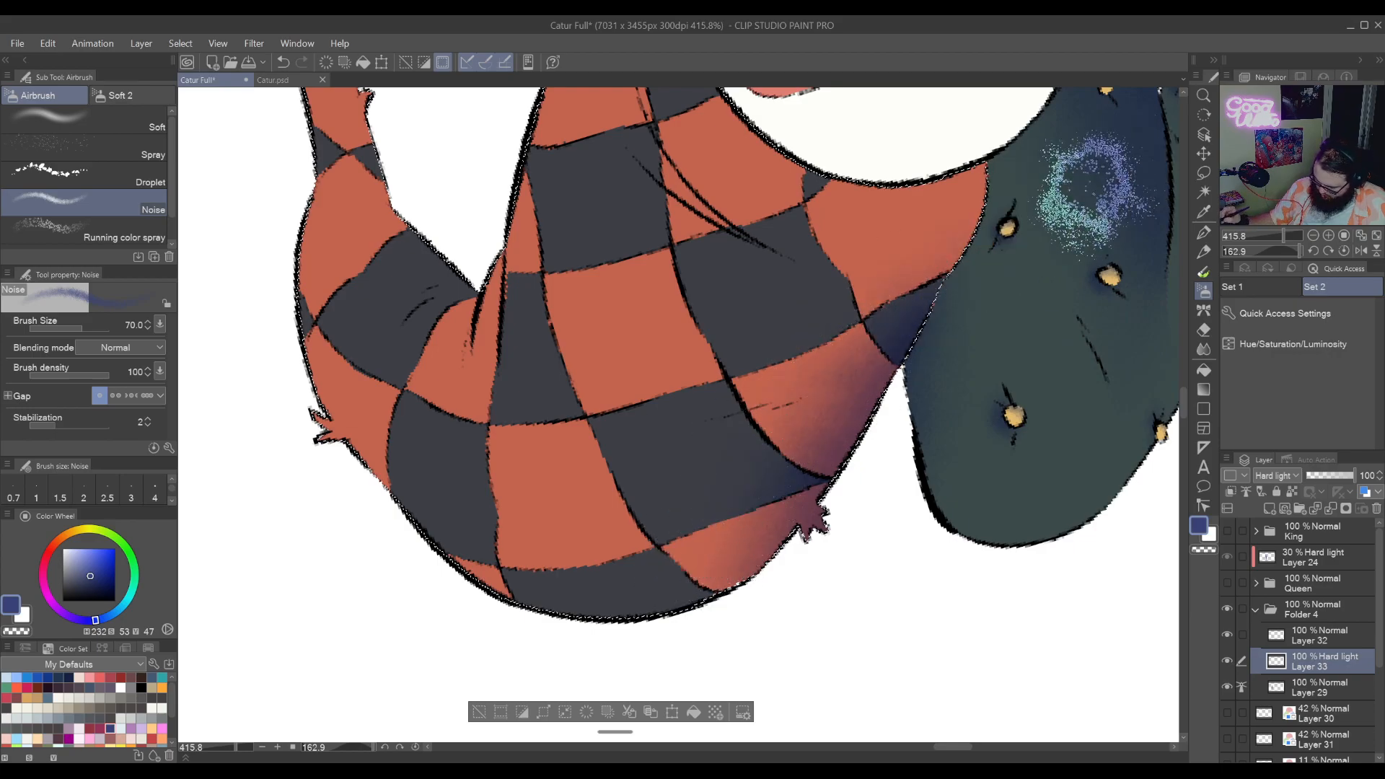
Lasso the checkered hat along its fold crease beside the mask, shade the crease in dark blue with the Noise airbrush at size 25, and deselect
{"action": "scroll", "coordinate": [877, 498], "scroll_direction": "up", "scroll_amount": 3}
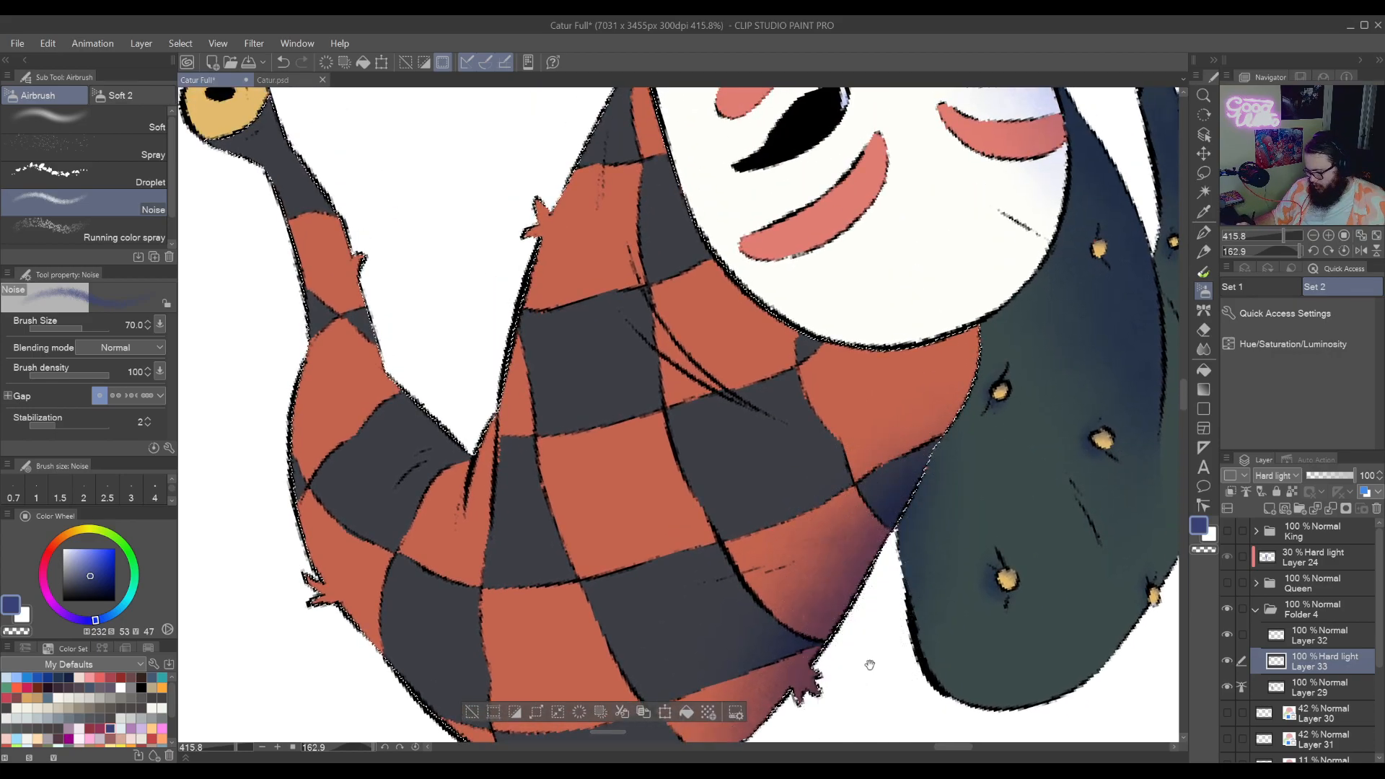
{"action": "left_click_drag", "start_coordinate": [869, 661], "coordinate": [987, 437]}
{"action": "left_click_drag", "start_coordinate": [852, 533], "coordinate": [991, 676]}
{"action": "key", "text": "shift+space"}
{"action": "left_click_drag", "start_coordinate": [971, 454], "coordinate": [283, 201]}
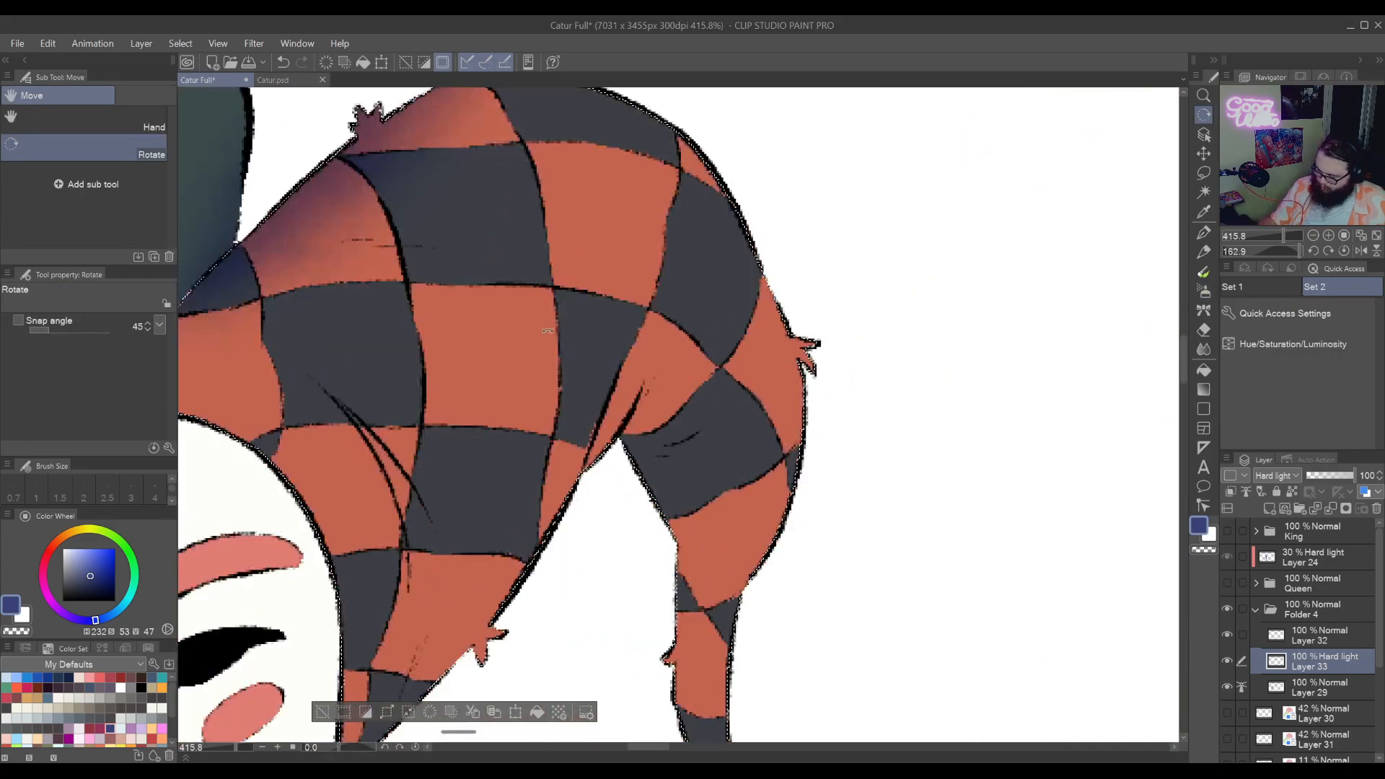
{"action": "left_click_drag", "start_coordinate": [658, 603], "coordinate": [893, 660]}
{"action": "key", "text": "shift+space"}
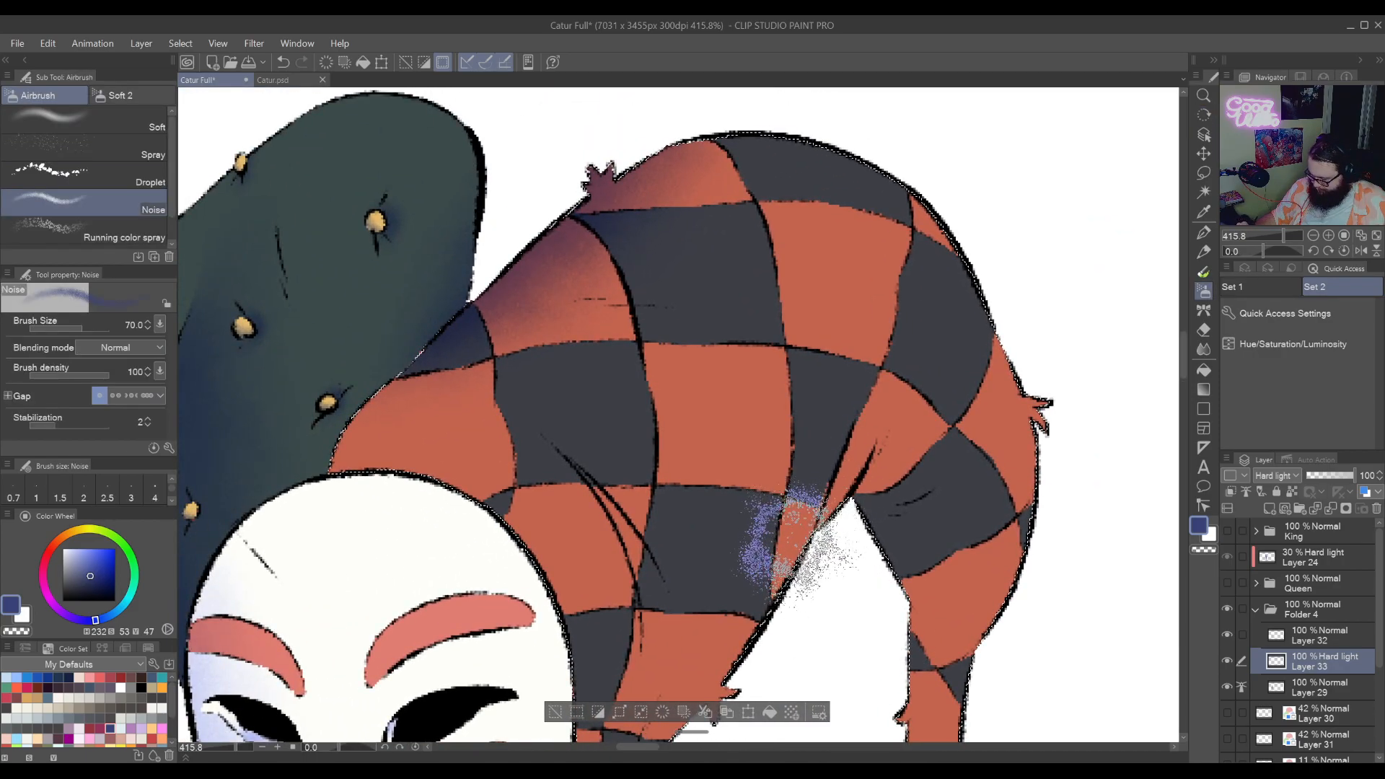
{"action": "left_click_drag", "start_coordinate": [758, 541], "coordinate": [945, 592]}
{"action": "left_click_drag", "start_coordinate": [834, 613], "coordinate": [856, 578]}
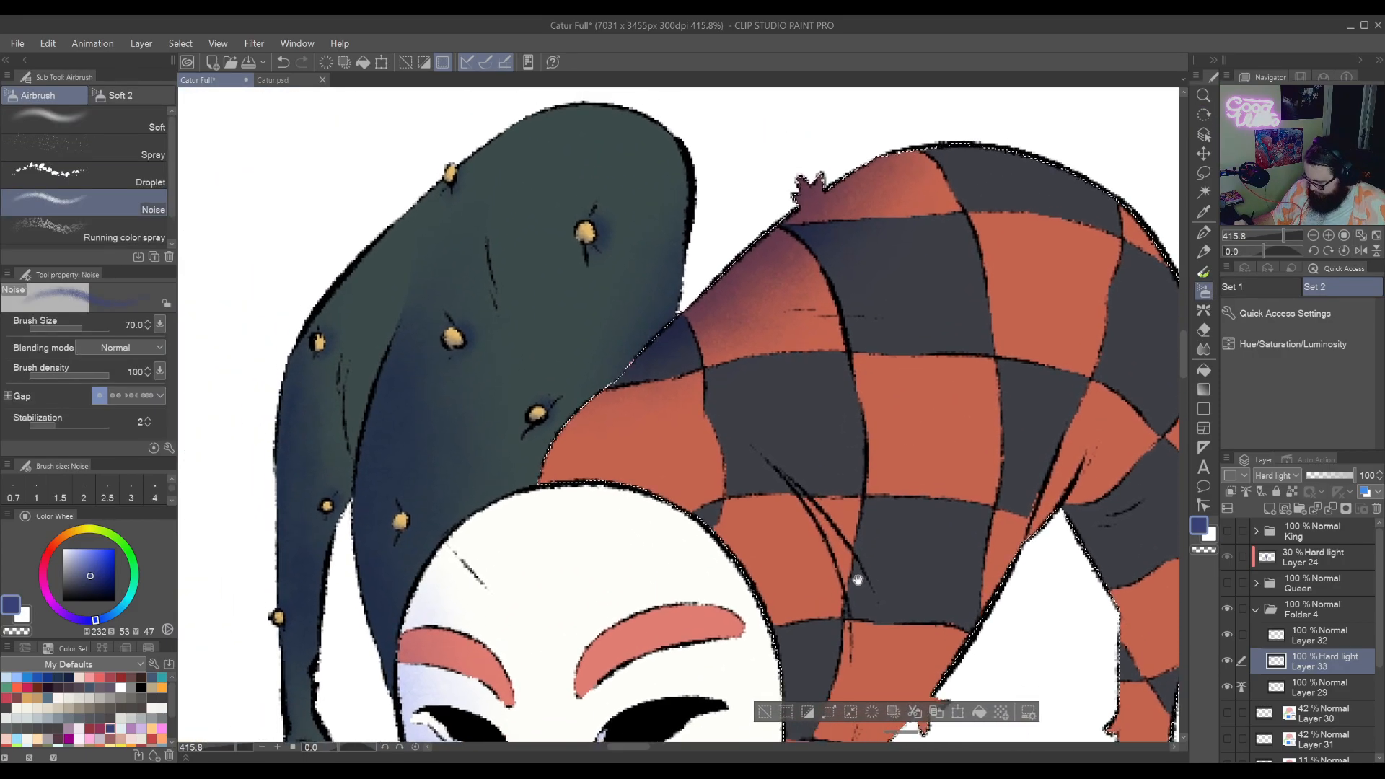
{"action": "key", "text": "["}
{"action": "key", "text": "["}
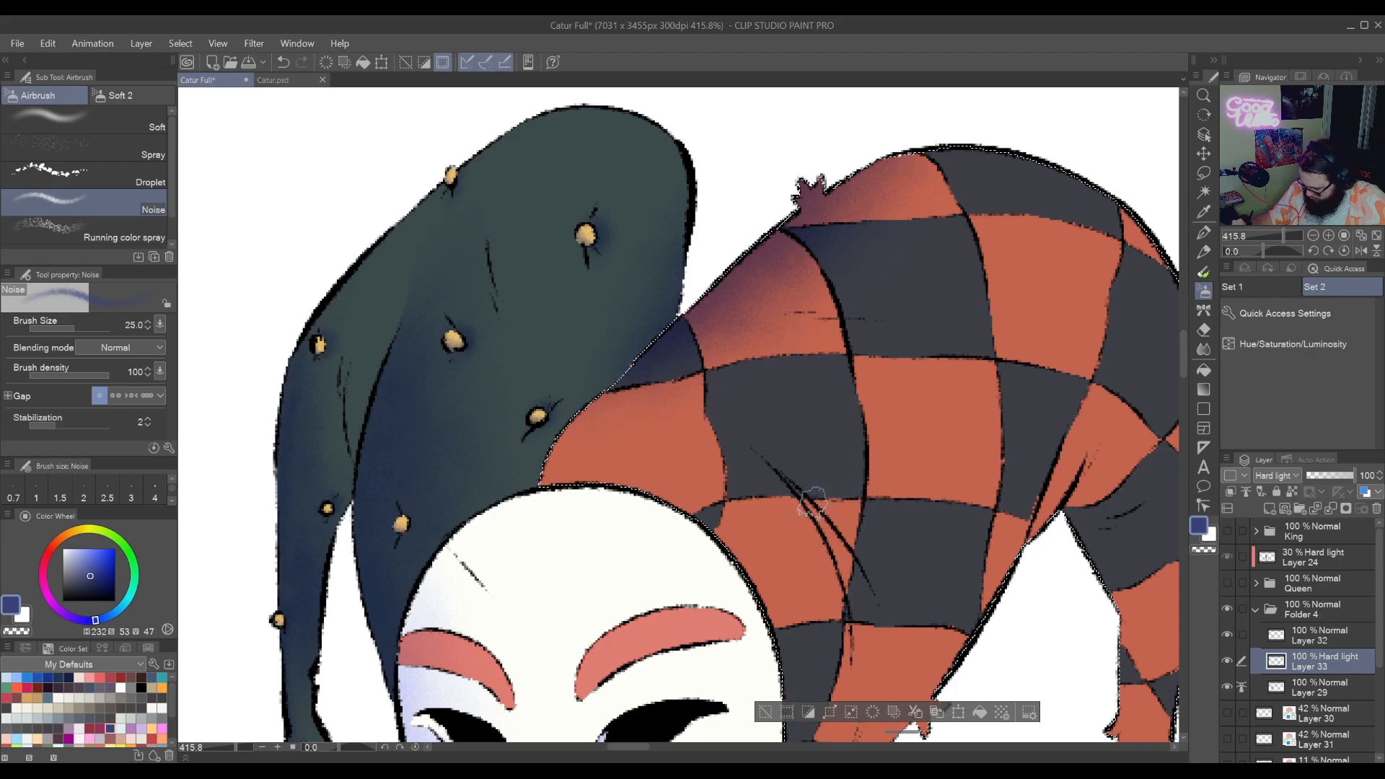
{"action": "left_click", "coordinate": [1204, 175]}
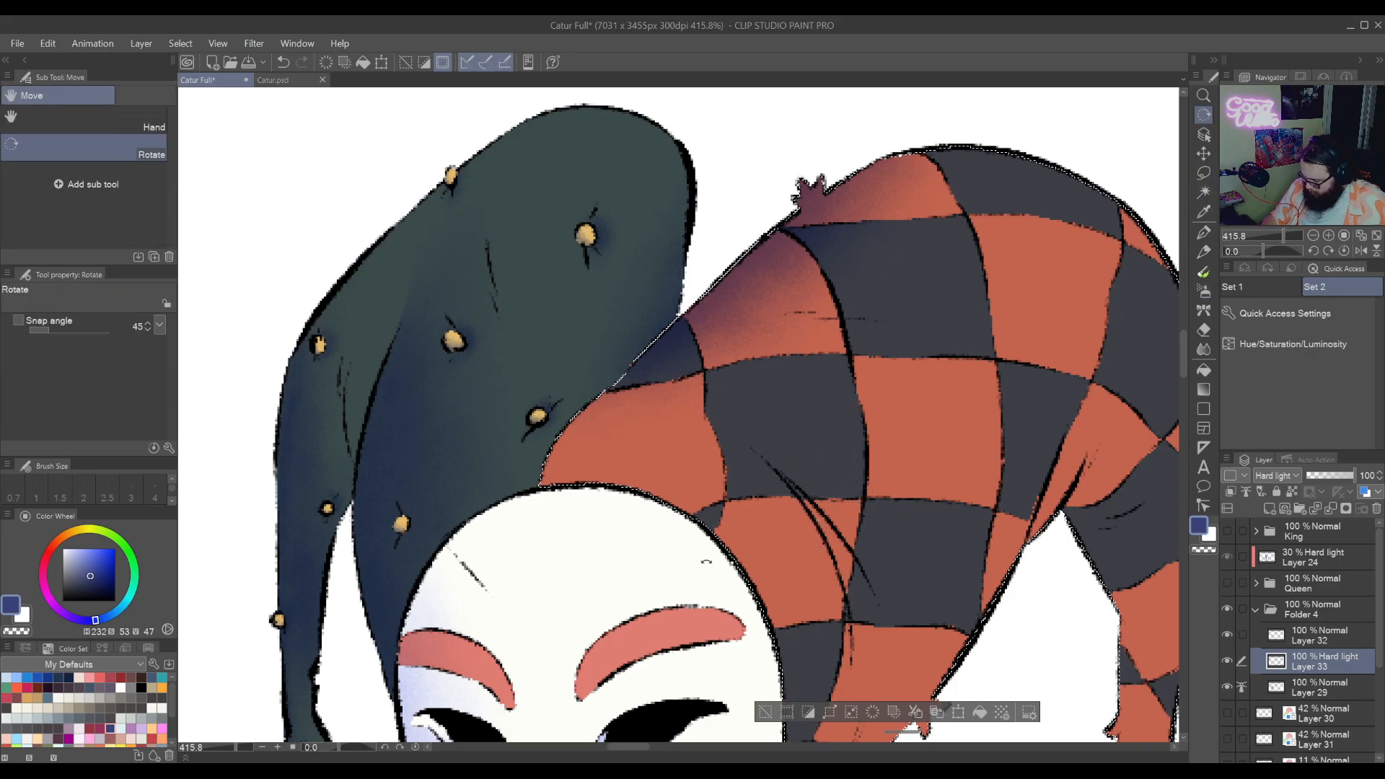
{"action": "left_click_drag", "start_coordinate": [1034, 281], "coordinate": [742, 493]}
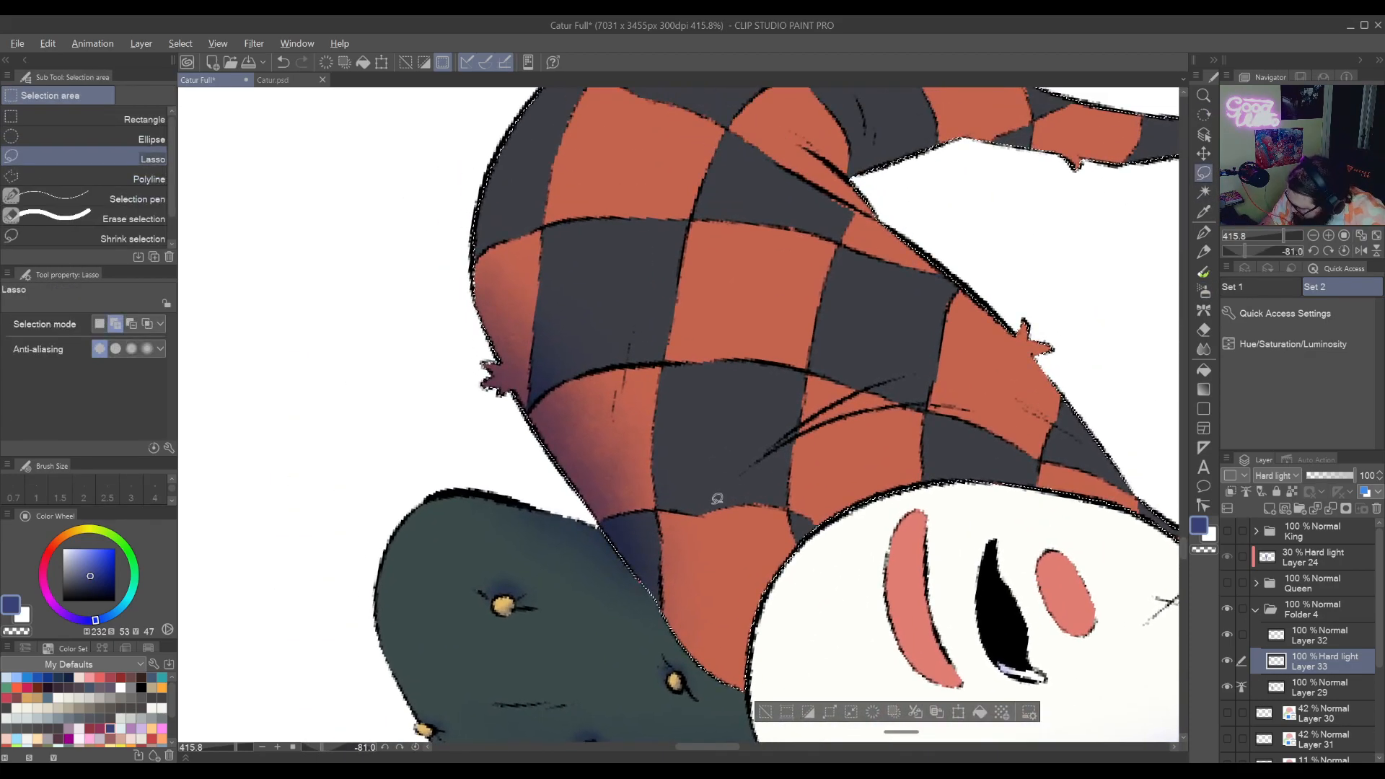
{"action": "mouse_move", "coordinate": [773, 443]}
{"action": "left_mouse_down"}
{"action": "mouse_move", "coordinate": [924, 401]}
{"action": "mouse_move", "coordinate": [1147, 520]}
{"action": "mouse_move", "coordinate": [1024, 548]}
{"action": "mouse_move", "coordinate": [787, 685]}
{"action": "mouse_move", "coordinate": [747, 474]}
{"action": "left_mouse_up"}
{"action": "mouse_move", "coordinate": [751, 569]}
{"action": "left_mouse_down"}
{"action": "mouse_move", "coordinate": [826, 496]}
{"action": "mouse_move", "coordinate": [791, 664]}
{"action": "left_mouse_up"}
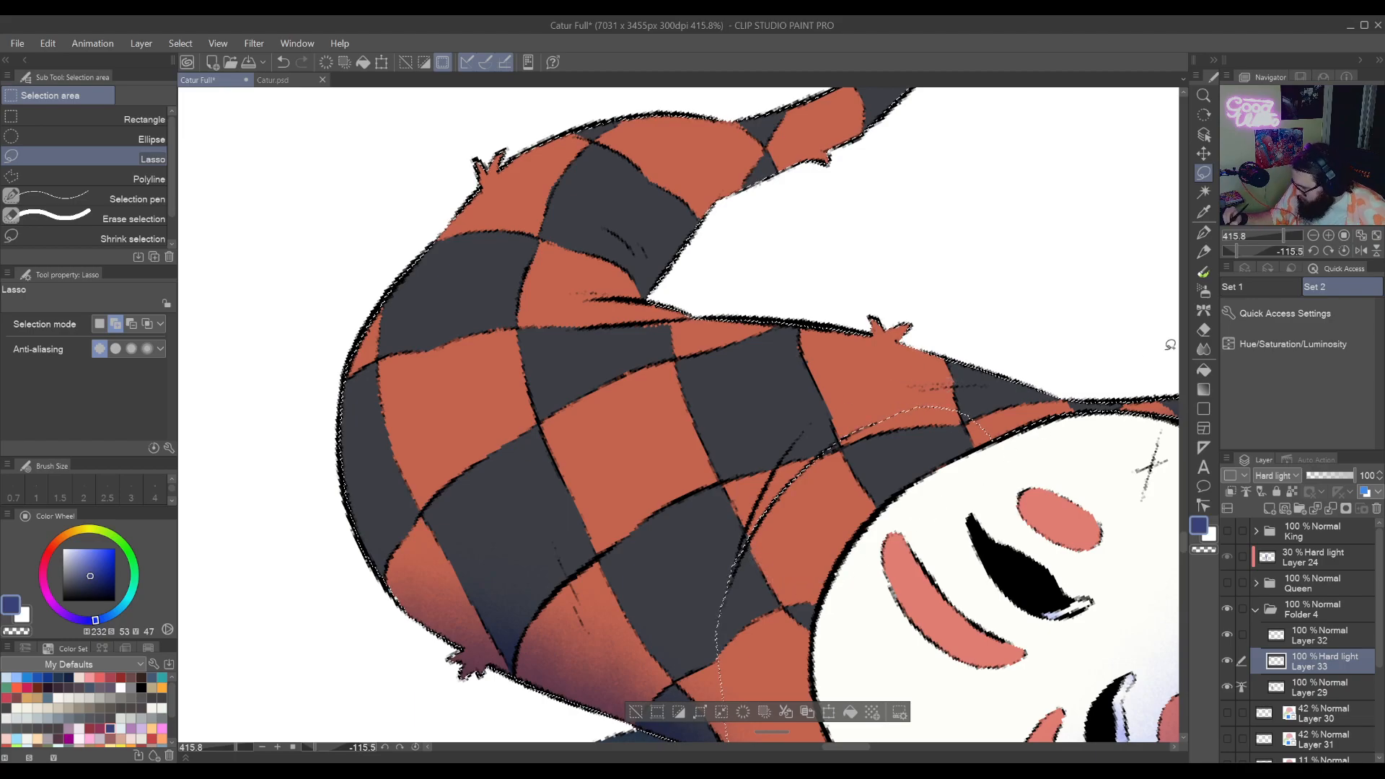
{"action": "left_click", "coordinate": [1204, 290]}
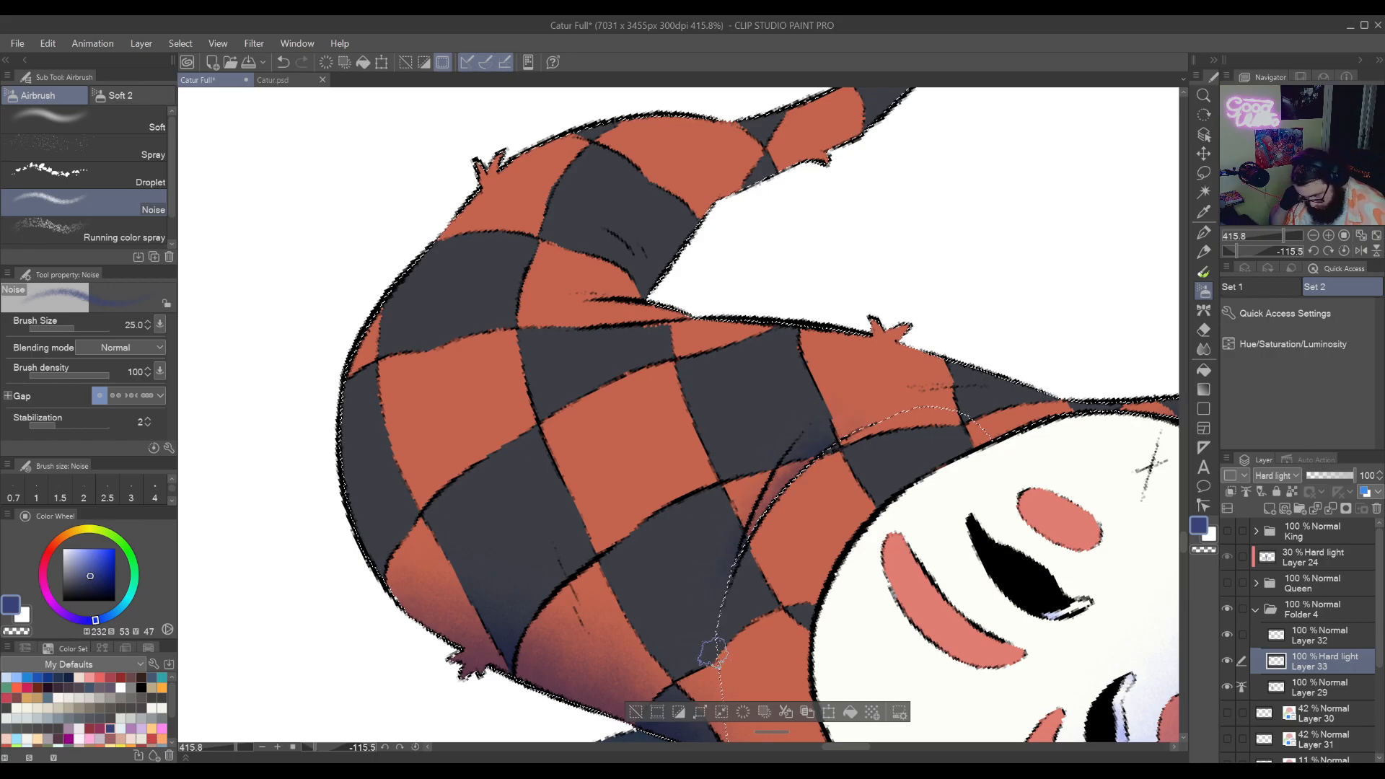
{"action": "key", "text": "ctrl+d"}
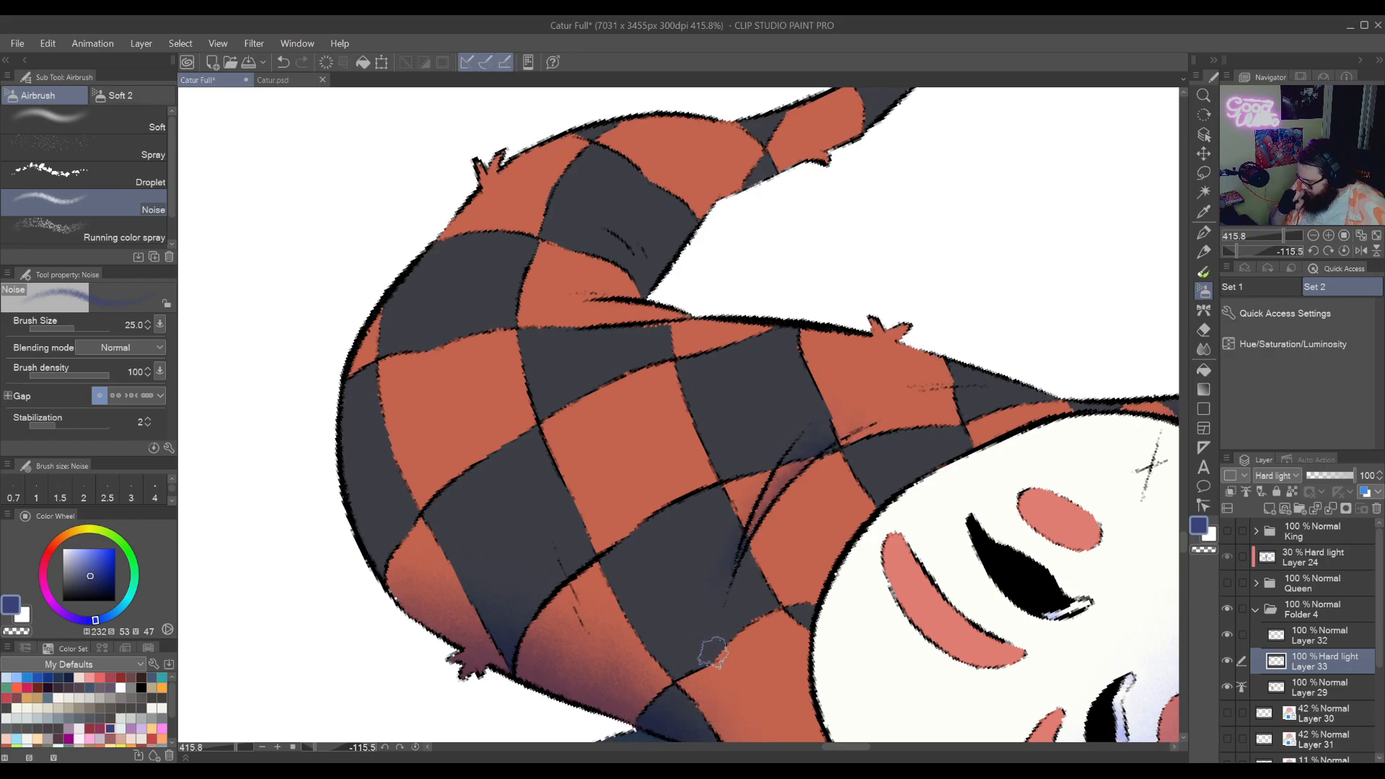
Restore the checkered hat selection and trim it with the Lasso to the bent tip section beyond the inner fold
{"action": "left_click_drag", "start_coordinate": [764, 506], "coordinate": [794, 679]}
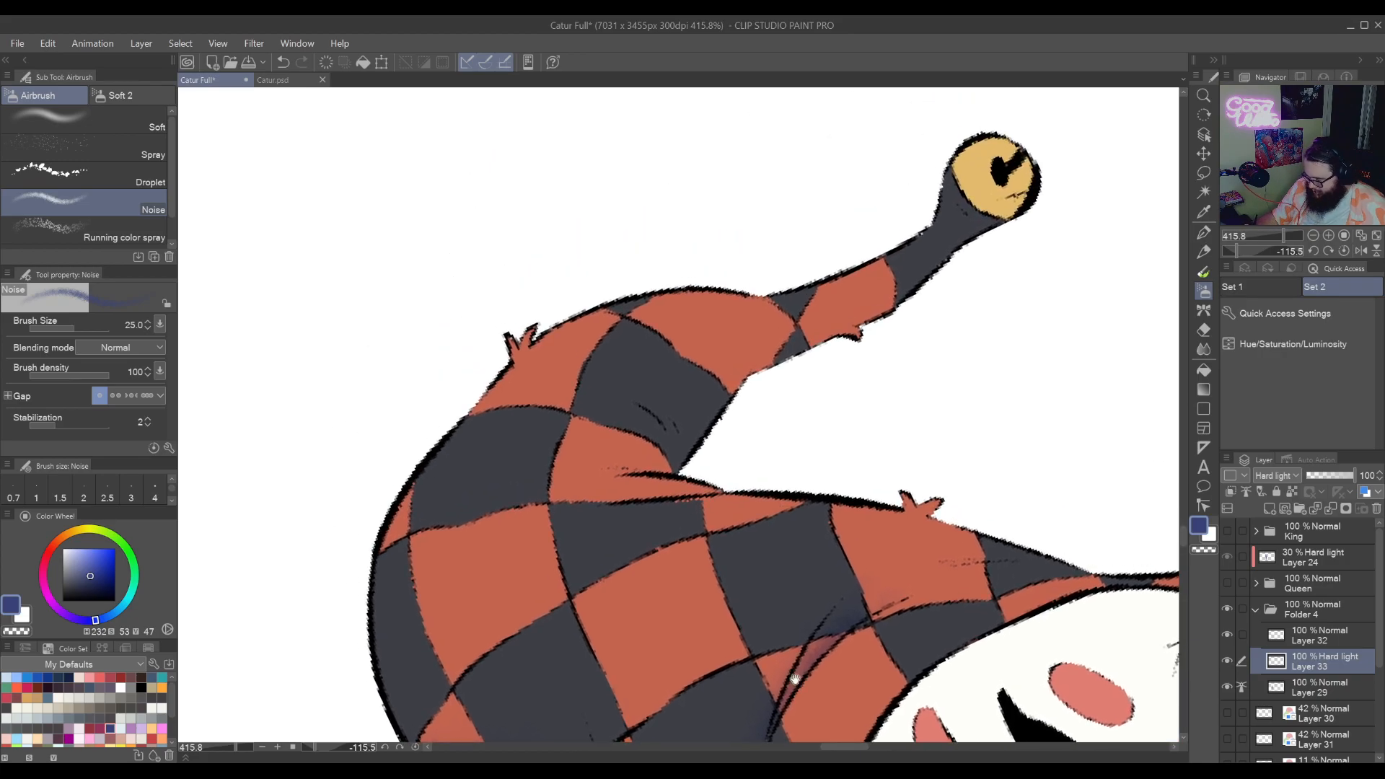
{"action": "key", "text": "r"}
{"action": "left_click_drag", "start_coordinate": [952, 393], "coordinate": [714, 629]}
{"action": "key", "text": "ctrl+z"}
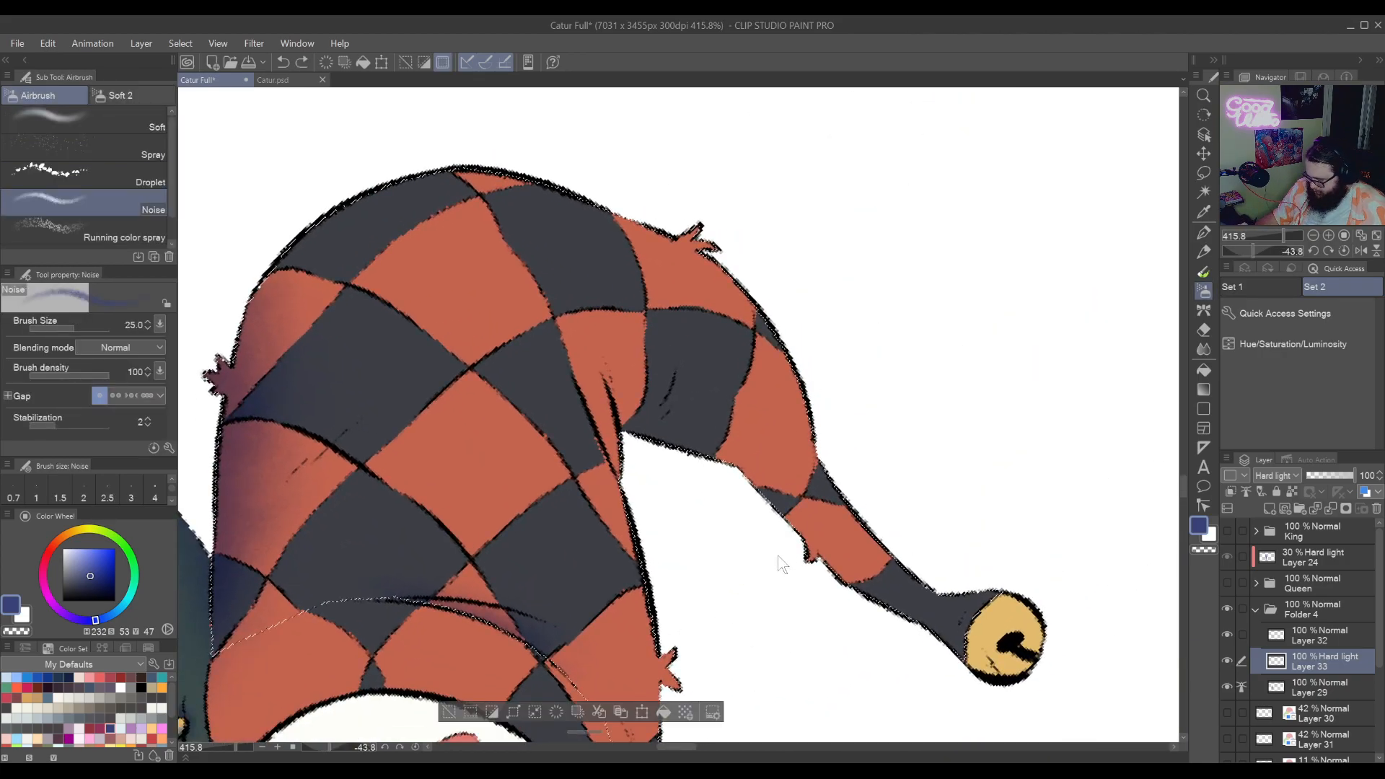
{"action": "left_click_drag", "start_coordinate": [773, 593], "coordinate": [917, 642]}
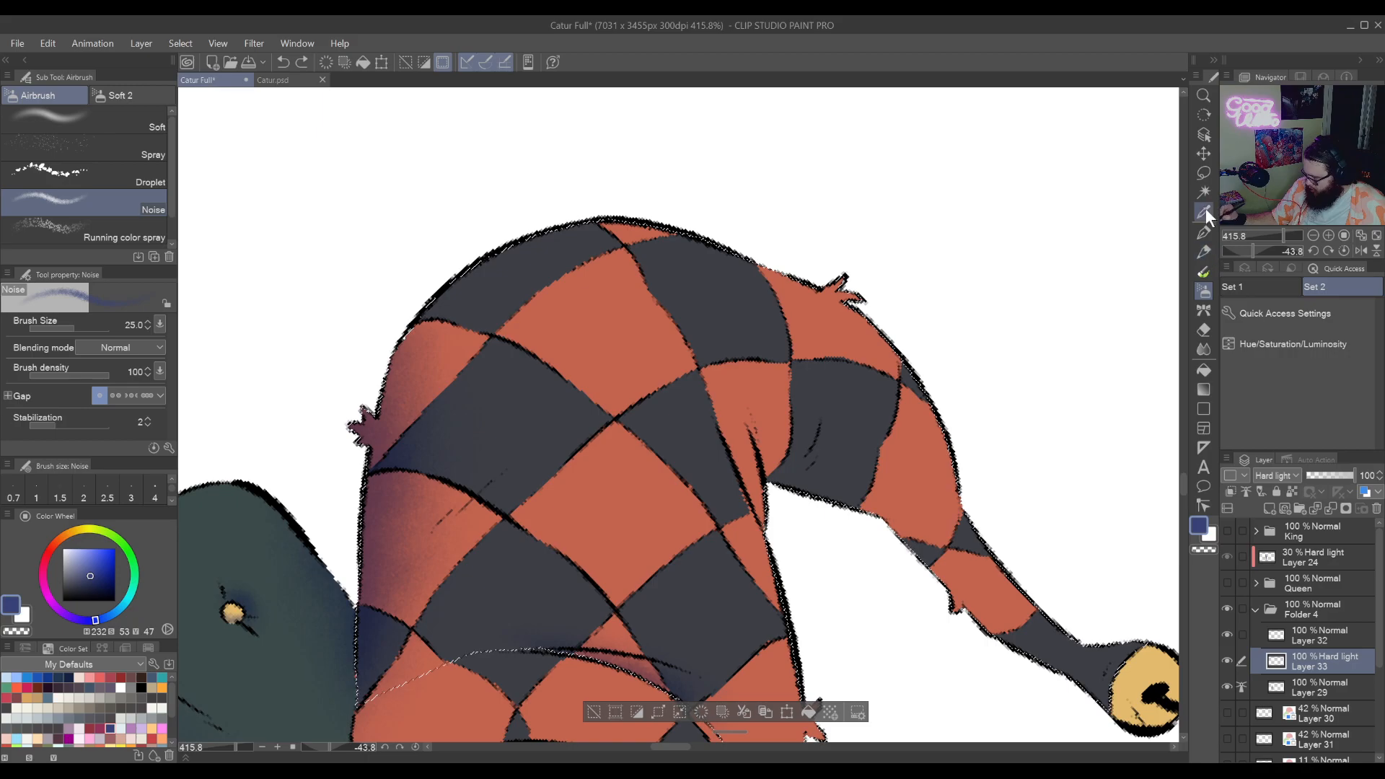
{"action": "left_click", "coordinate": [1205, 178]}
{"action": "key", "text": "r"}
{"action": "mouse_move", "coordinate": [728, 620]}
{"action": "left_mouse_down"}
{"action": "mouse_move", "coordinate": [869, 408]}
{"action": "mouse_move", "coordinate": [815, 285]}
{"action": "left_mouse_up"}
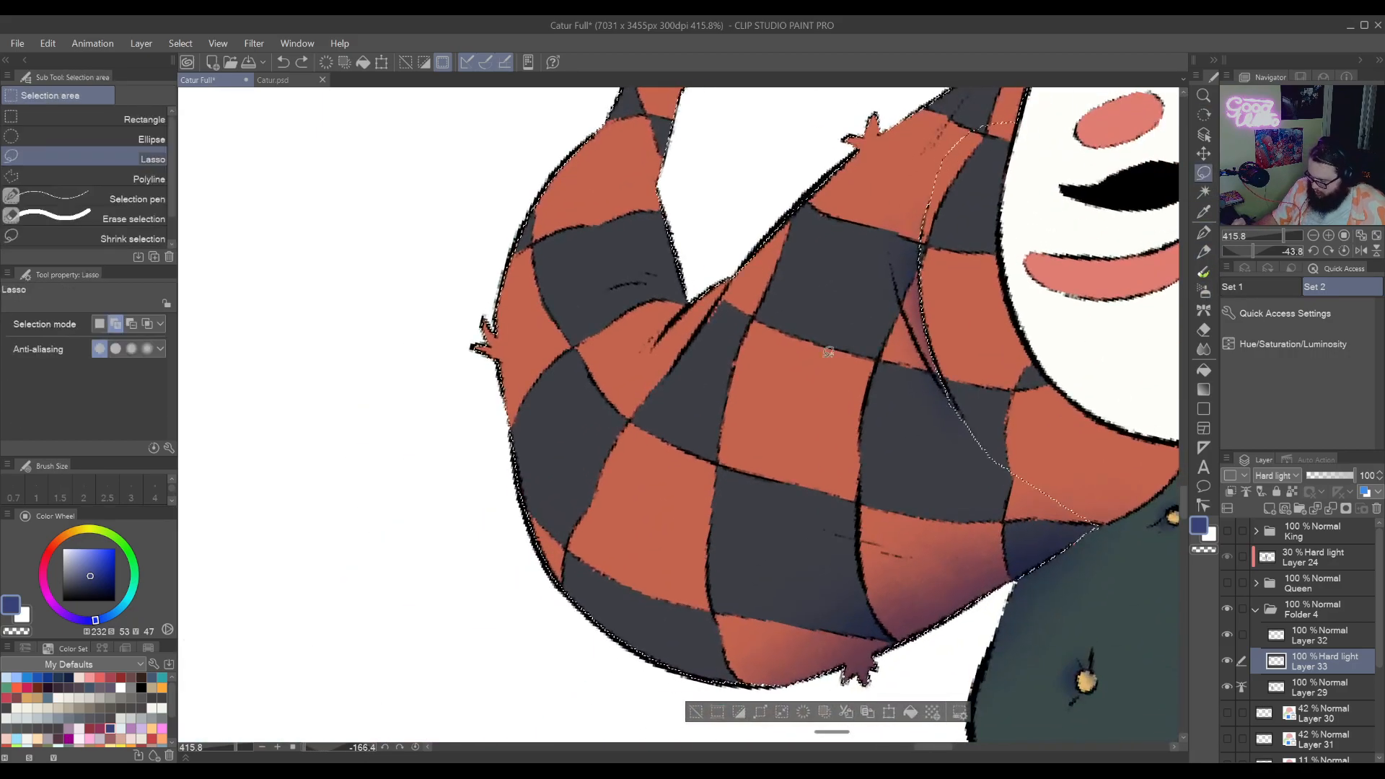
{"action": "mouse_move", "coordinate": [748, 312]}
{"action": "left_mouse_down"}
{"action": "mouse_move", "coordinate": [779, 387]}
{"action": "mouse_move", "coordinate": [714, 410]}
{"action": "mouse_move", "coordinate": [635, 527]}
{"action": "mouse_move", "coordinate": [603, 685]}
{"action": "mouse_move", "coordinate": [714, 735]}
{"action": "mouse_move", "coordinate": [981, 560]}
{"action": "mouse_move", "coordinate": [1104, 273]}
{"action": "mouse_move", "coordinate": [804, 340]}
{"action": "left_mouse_up"}
{"action": "left_click_drag", "start_coordinate": [1049, 272], "coordinate": [853, 603]}
{"action": "mouse_move", "coordinate": [898, 475]}
{"action": "left_mouse_down"}
{"action": "mouse_move", "coordinate": [974, 225]}
{"action": "mouse_move", "coordinate": [1024, 418]}
{"action": "left_mouse_up"}
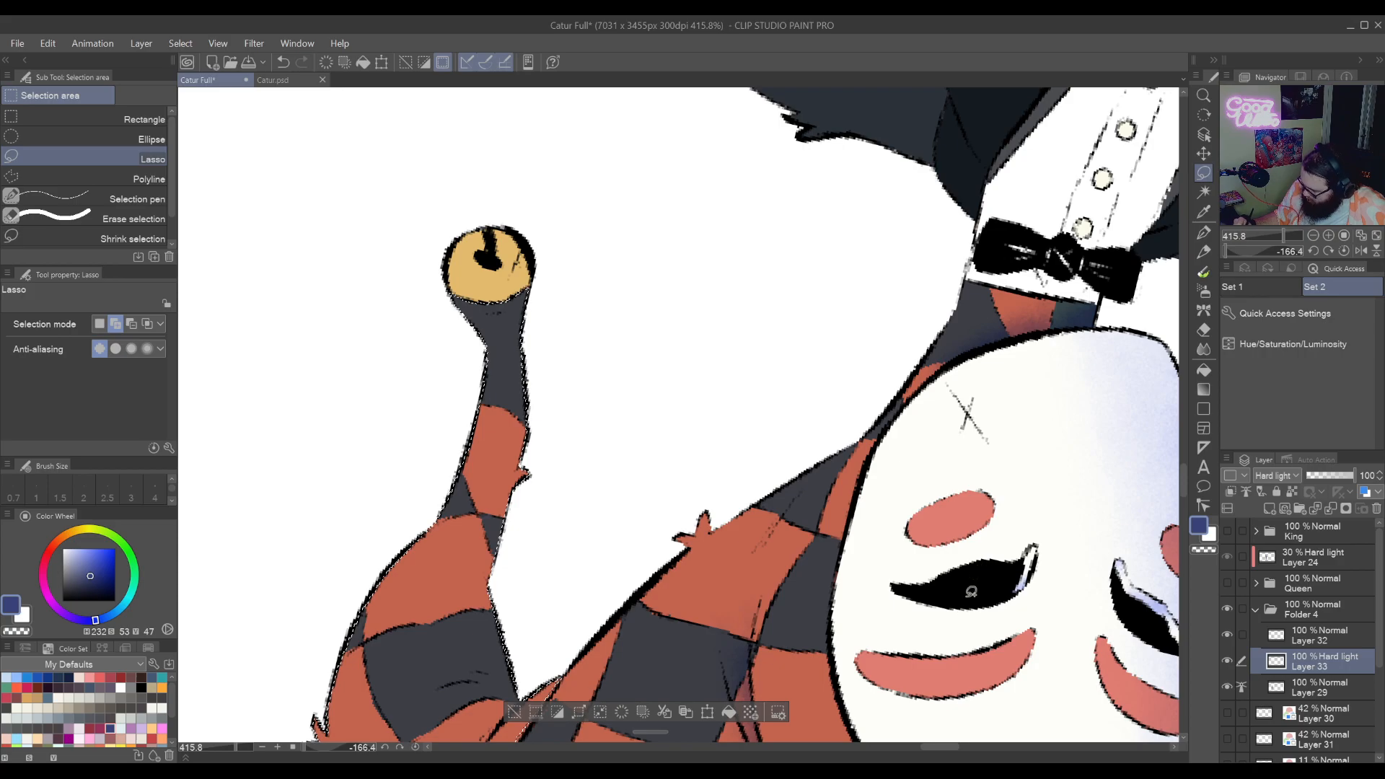
{"action": "mouse_move", "coordinate": [940, 736]}
{"action": "left_mouse_down"}
{"action": "mouse_move", "coordinate": [966, 499]}
{"action": "mouse_move", "coordinate": [1021, 336]}
{"action": "left_mouse_up"}
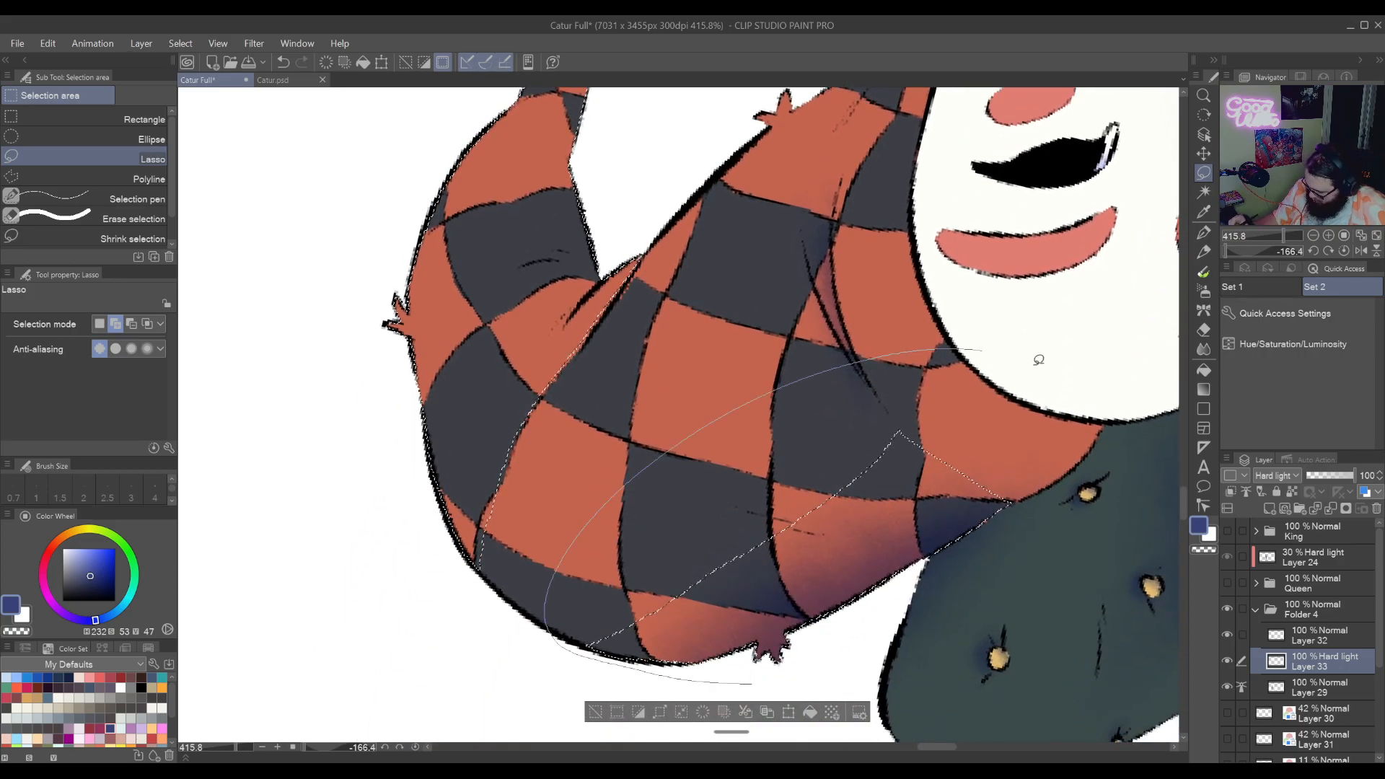
{"action": "left_click_drag", "start_coordinate": [771, 541], "coordinate": [902, 663]}
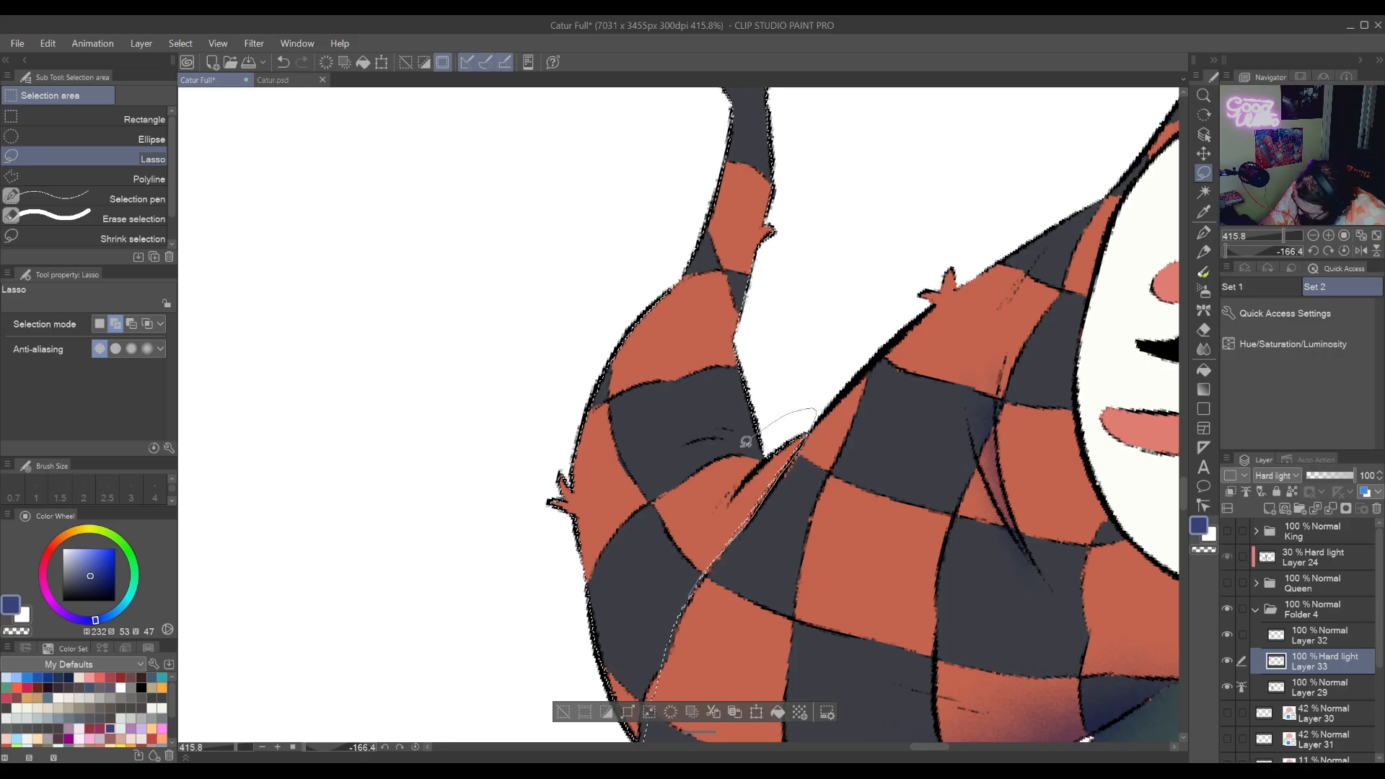
{"action": "left_click", "coordinate": [1202, 193]}
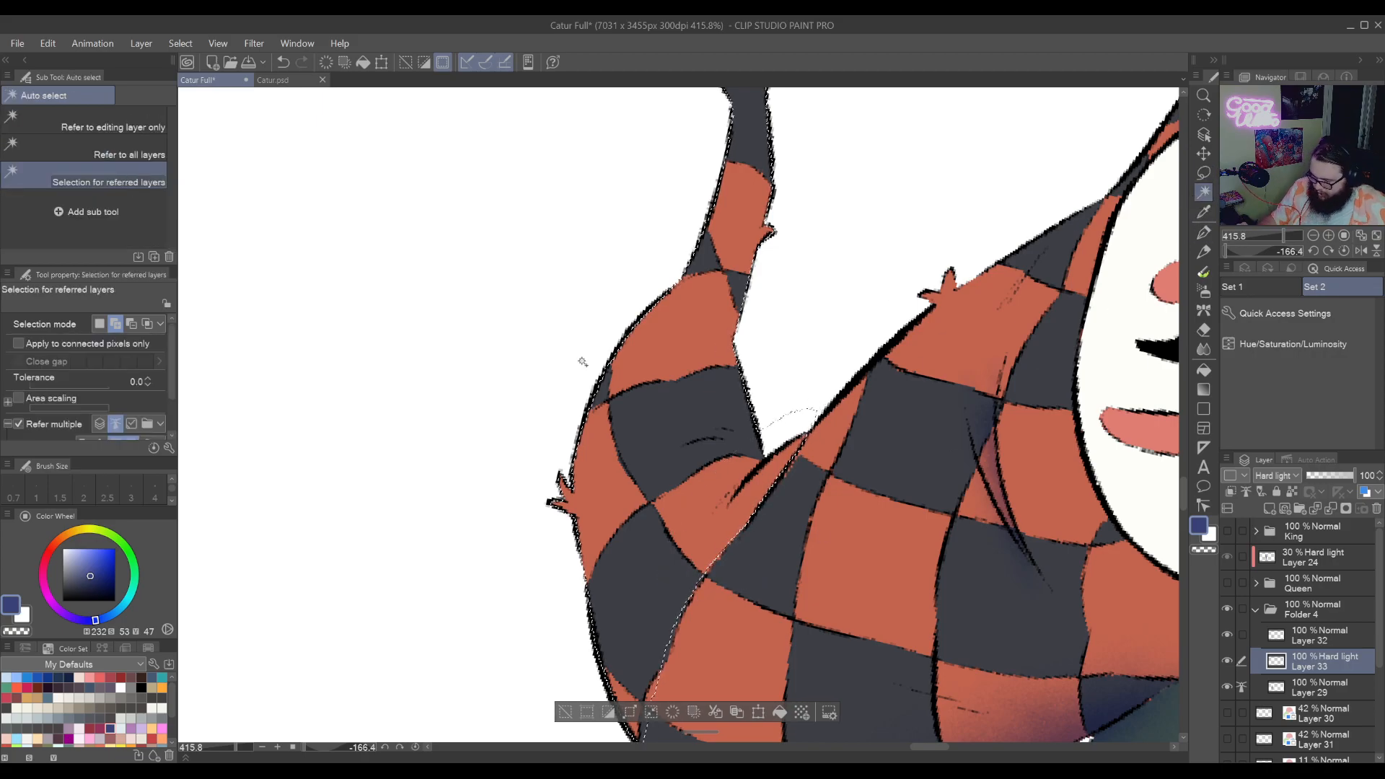
{"action": "left_click", "coordinate": [871, 521]}
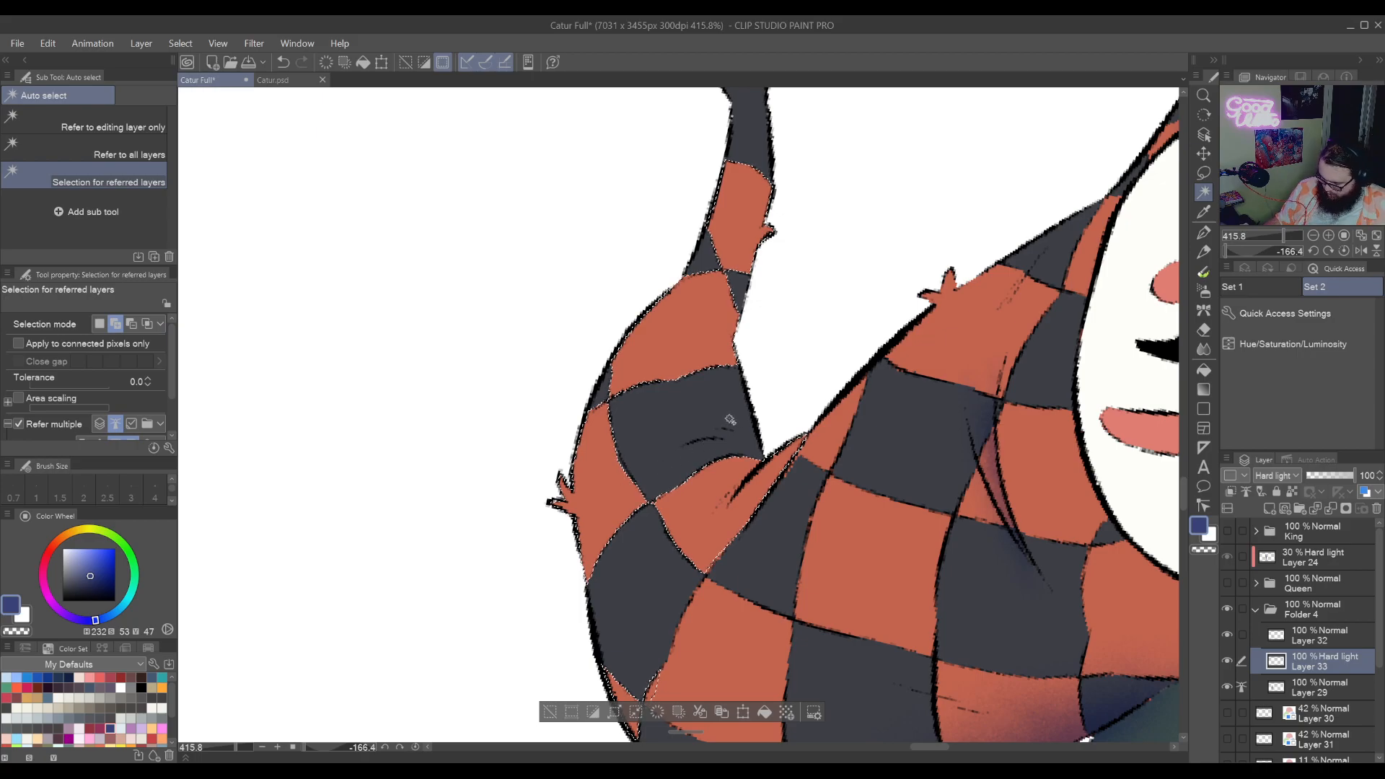
{"action": "key", "text": "ctrl+z"}
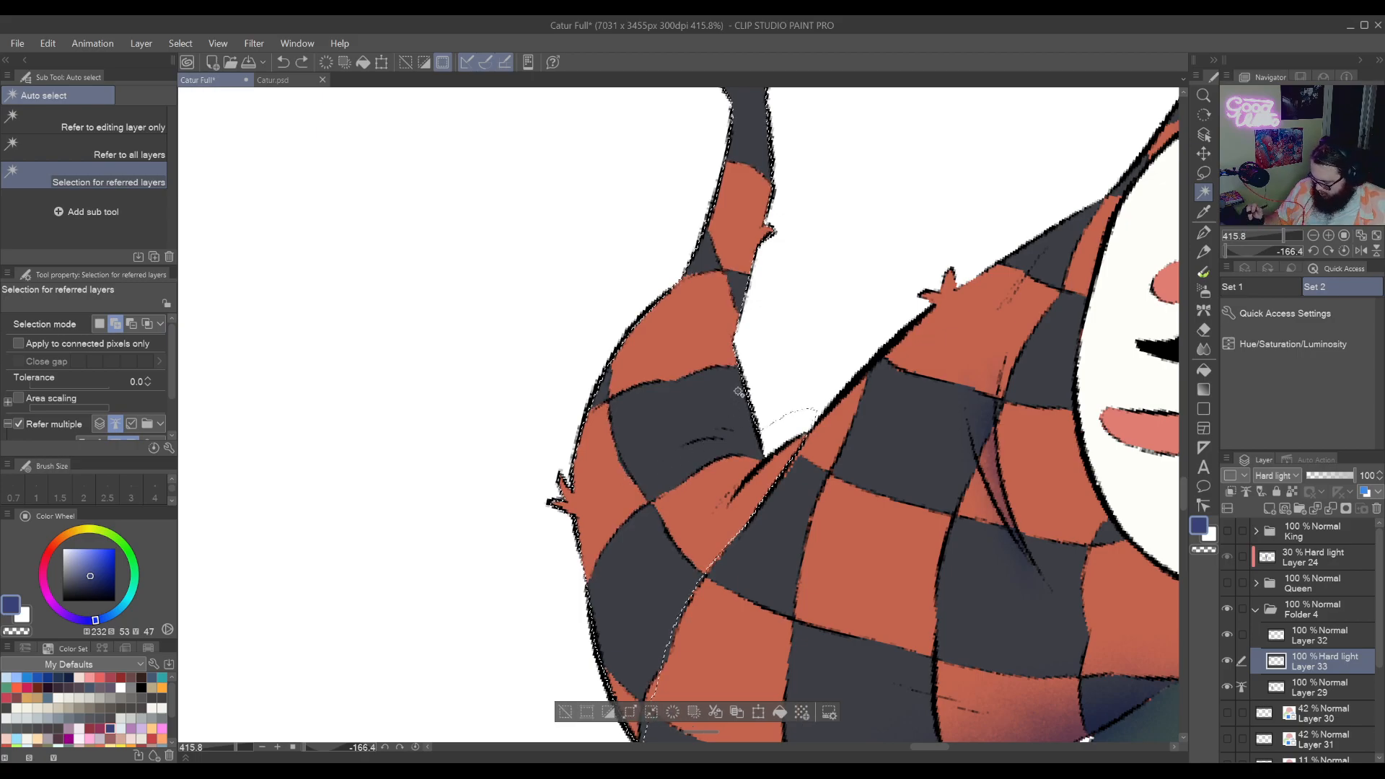
Clean up the stray selection edges around the bent tip's fold and lower outline with the Lasso
{"action": "left_click", "coordinate": [1203, 173]}
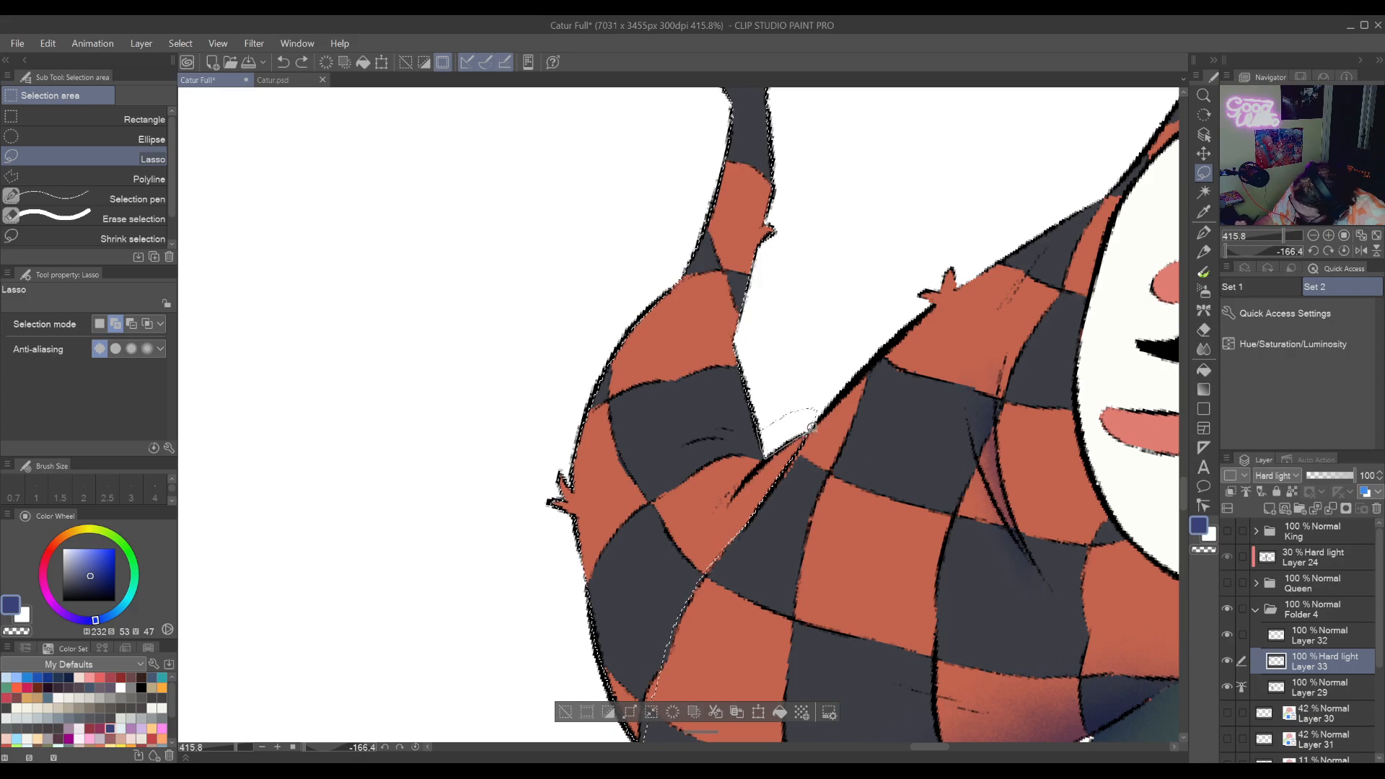
{"action": "left_click_drag", "start_coordinate": [833, 400], "coordinate": [785, 386]}
{"action": "mouse_move", "coordinate": [890, 697]}
{"action": "left_mouse_down"}
{"action": "mouse_move", "coordinate": [863, 532]}
{"action": "mouse_move", "coordinate": [922, 588]}
{"action": "left_mouse_up"}
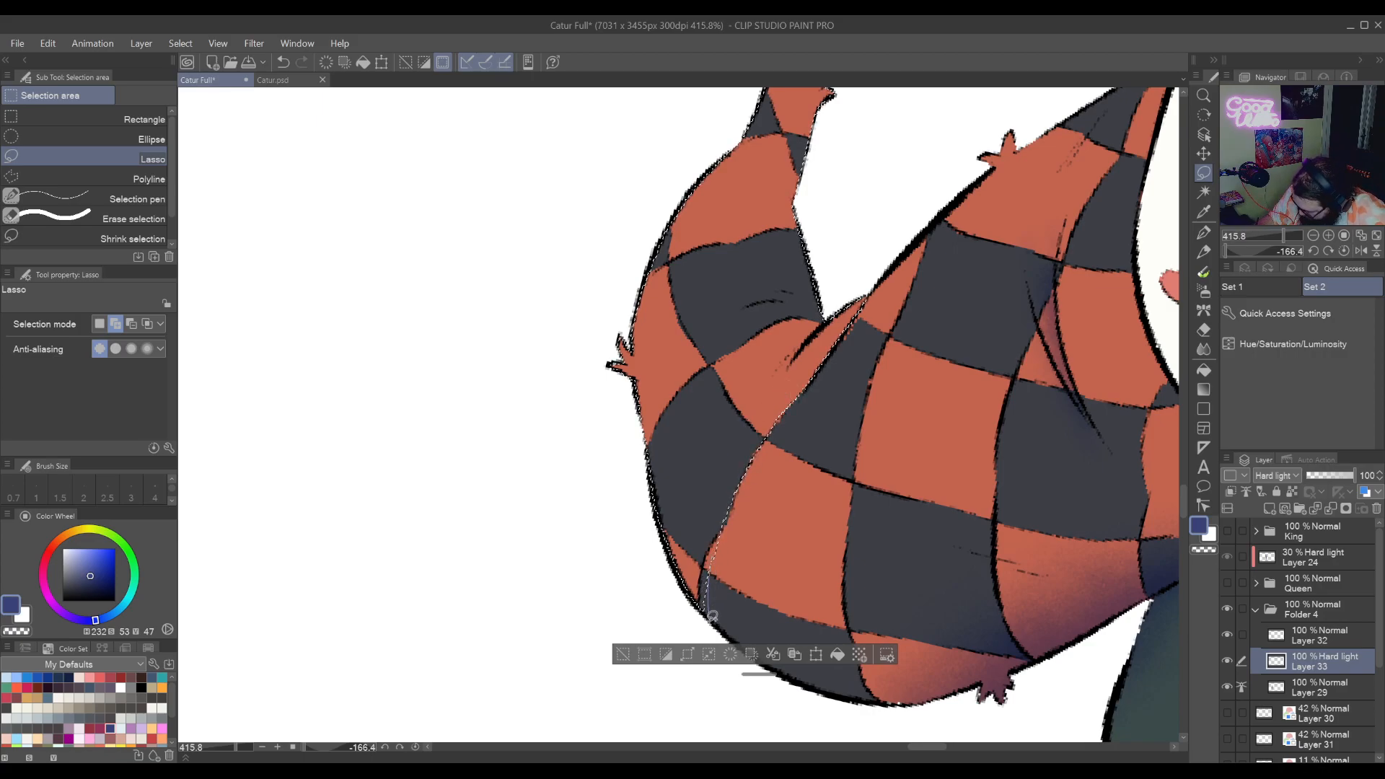
Shade the inner side of the bent checkered hat tip, from the fold towards the bell, in dark blue with the Noise airbrush at size 70
{"action": "key", "text": "r"}
{"action": "mouse_move", "coordinate": [883, 461]}
{"action": "left_mouse_down"}
{"action": "mouse_move", "coordinate": [974, 440]}
{"action": "mouse_move", "coordinate": [1060, 457]}
{"action": "left_mouse_up"}
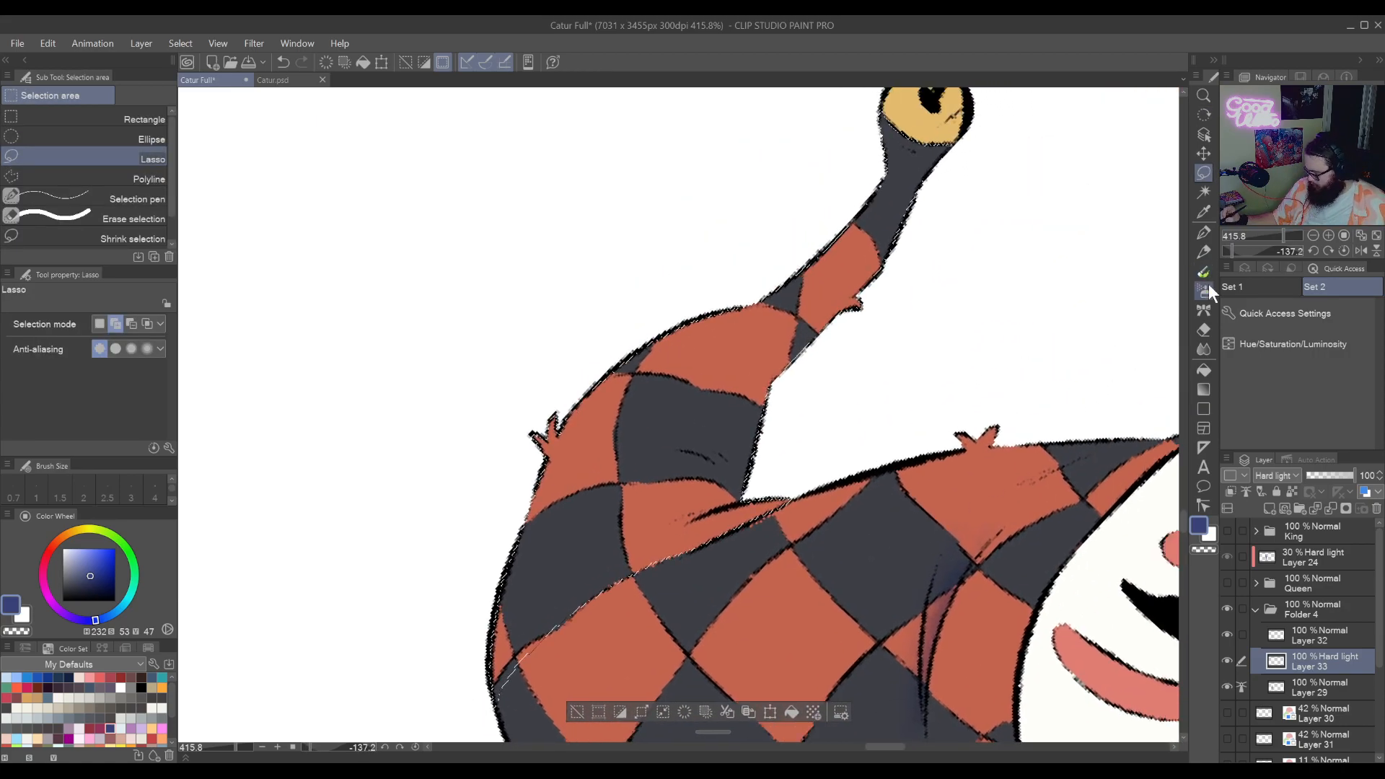
{"action": "left_click", "coordinate": [1204, 290]}
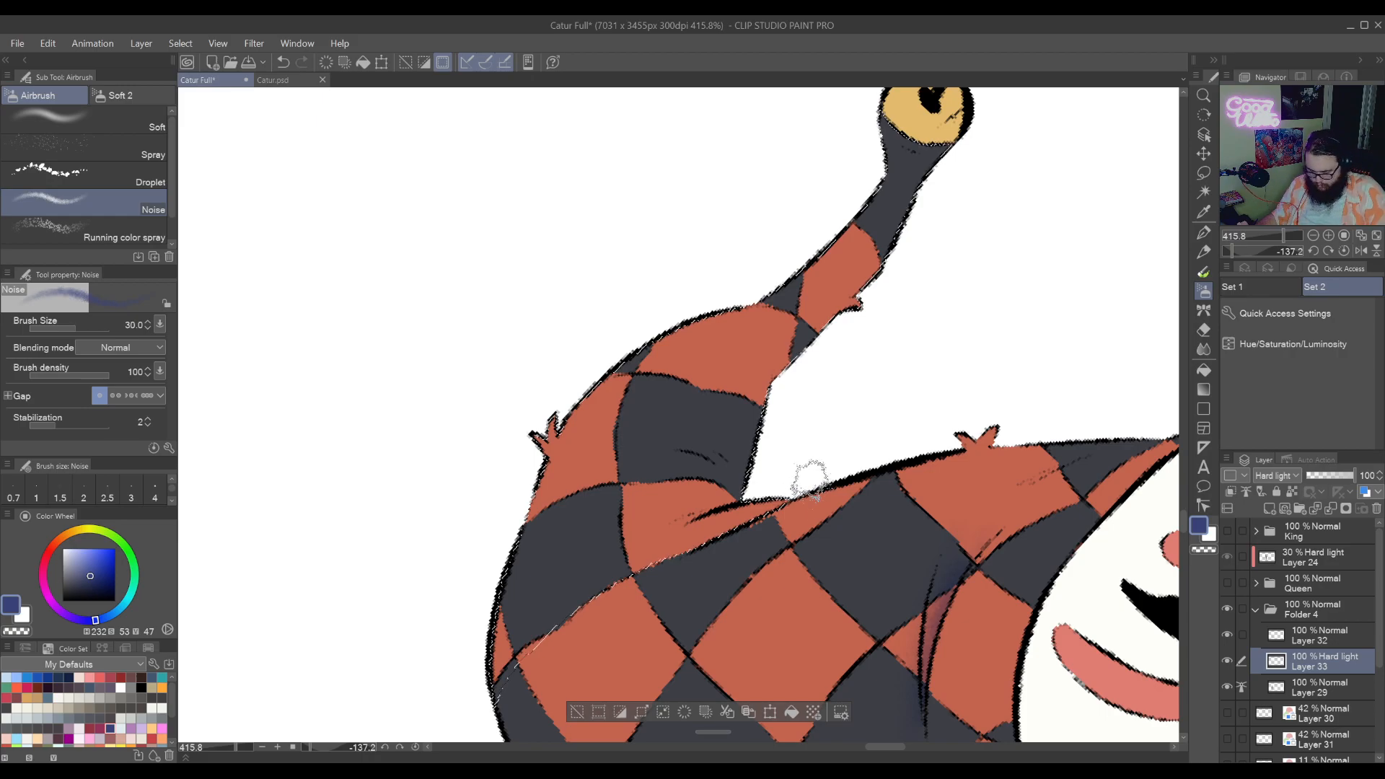
{"action": "key", "text": "bracketright"}
{"action": "key", "text": "bracketright"}
{"action": "key", "text": "bracketright"}
{"action": "key", "text": "bracketright"}
{"action": "key", "text": "bracketright"}
{"action": "mouse_move", "coordinate": [801, 498]}
{"action": "left_mouse_down"}
{"action": "mouse_move", "coordinate": [776, 512]}
{"action": "mouse_move", "coordinate": [866, 433]}
{"action": "left_mouse_up"}
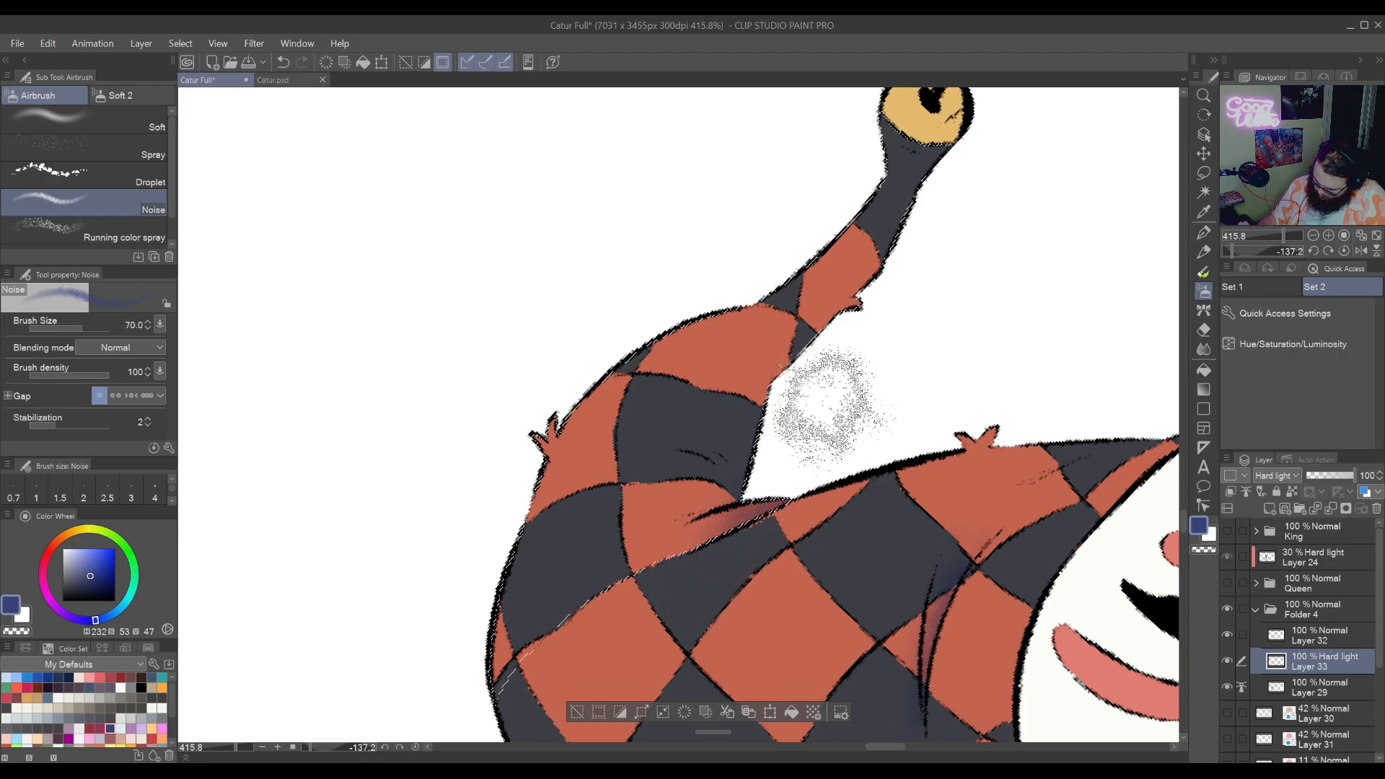
{"action": "mouse_move", "coordinate": [700, 519]}
{"action": "left_mouse_down"}
{"action": "mouse_move", "coordinate": [886, 303]}
{"action": "mouse_move", "coordinate": [735, 457]}
{"action": "mouse_move", "coordinate": [831, 310]}
{"action": "mouse_move", "coordinate": [886, 249]}
{"action": "mouse_move", "coordinate": [1004, 170]}
{"action": "mouse_move", "coordinate": [919, 296]}
{"action": "mouse_move", "coordinate": [928, 216]}
{"action": "mouse_move", "coordinate": [981, 180]}
{"action": "left_mouse_up"}
Soften the shading along the outer side of the checkered hat tip with the transparent colour at size 70, and deselect
{"action": "key", "text": "shift+space"}
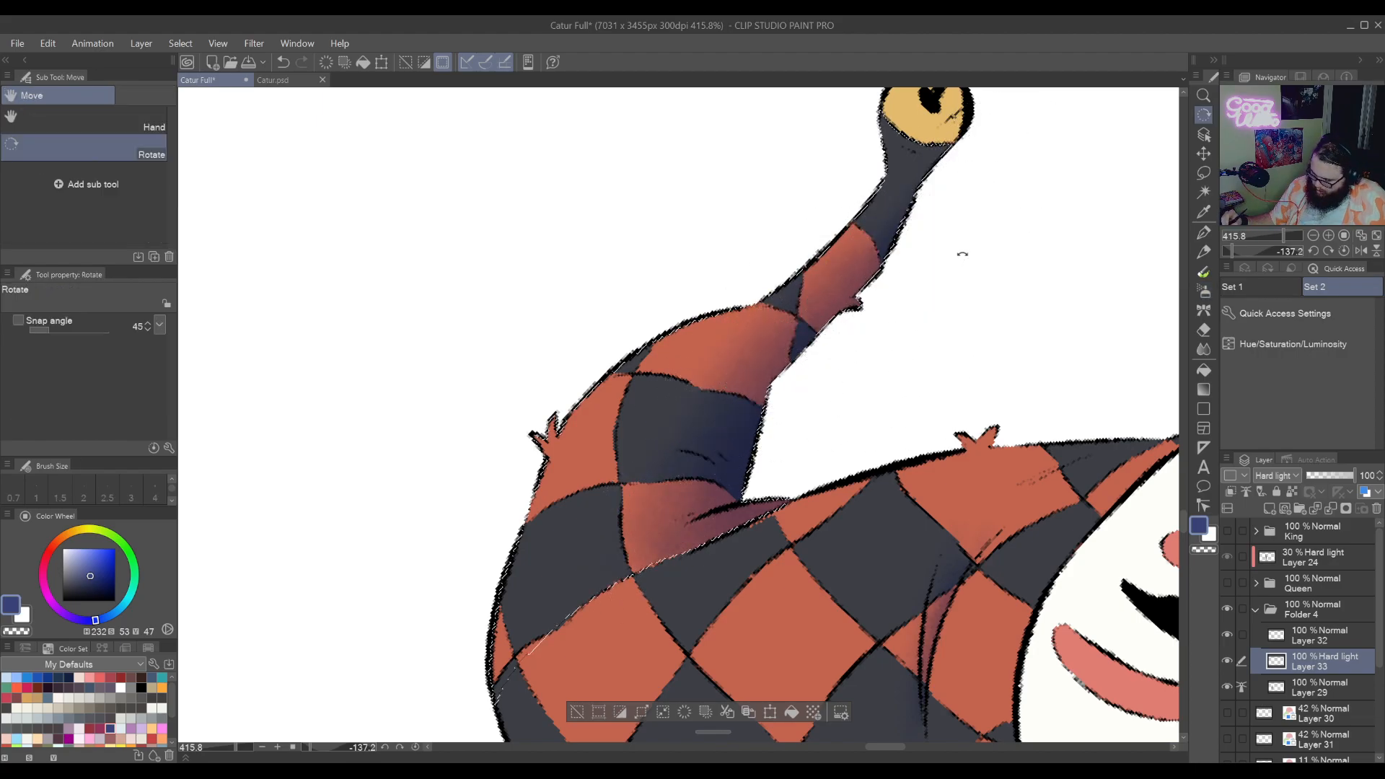
{"action": "left_click_drag", "start_coordinate": [958, 257], "coordinate": [524, 621]}
{"action": "key", "text": "space"}
{"action": "left_click_drag", "start_coordinate": [822, 581], "coordinate": [899, 504]}
{"action": "left_click", "coordinate": [1205, 549]}
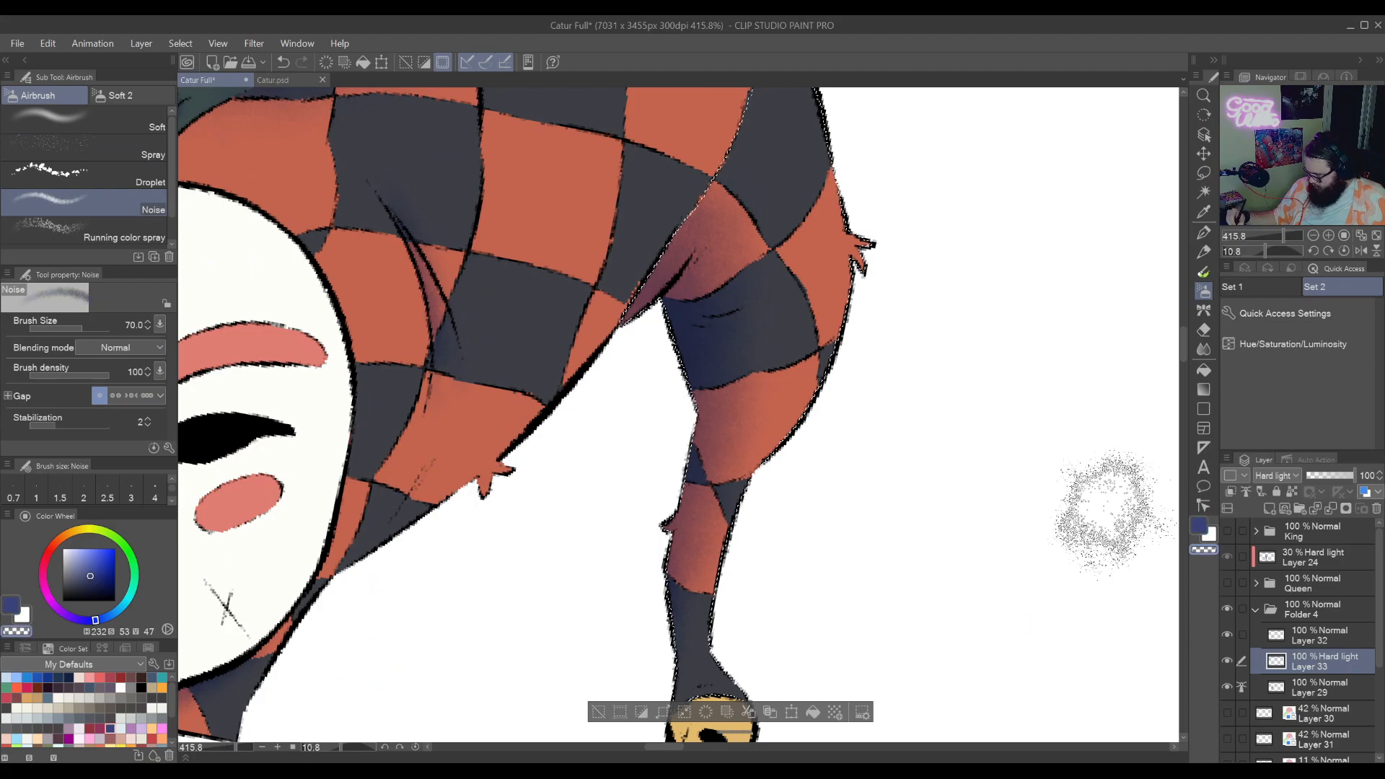
{"action": "key", "text": "space"}
{"action": "left_click_drag", "start_coordinate": [824, 447], "coordinate": [934, 426]}
{"action": "mouse_move", "coordinate": [850, 492]}
{"action": "left_mouse_down"}
{"action": "mouse_move", "coordinate": [863, 528]}
{"action": "mouse_move", "coordinate": [874, 460]}
{"action": "mouse_move", "coordinate": [853, 535]}
{"action": "mouse_move", "coordinate": [866, 594]}
{"action": "left_mouse_up"}
{"action": "key", "text": "ctrl+d"}
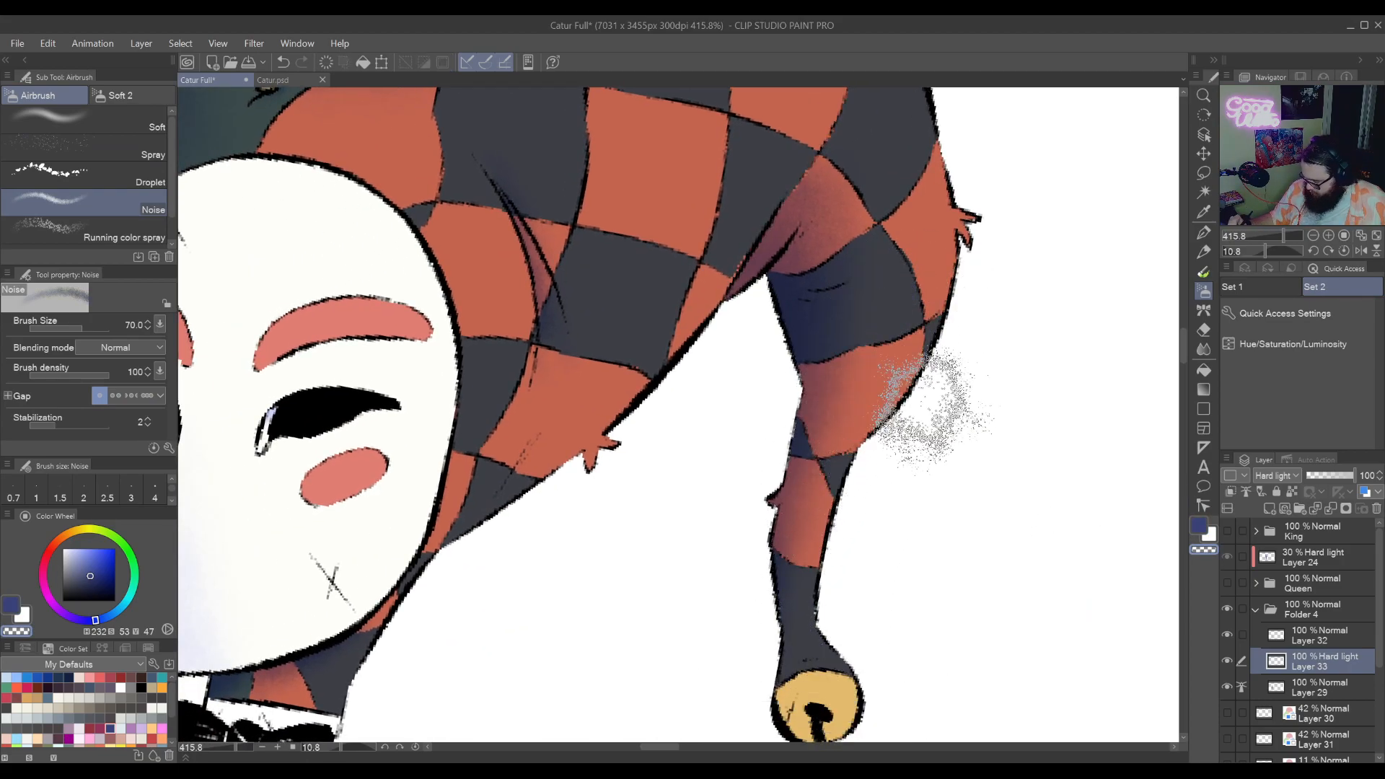
Select the gold bell areas and shade the large bell at the checkered hat tip in dark blue with the Noise airbrush at size 70
{"action": "left_click_drag", "start_coordinate": [884, 505], "coordinate": [937, 533]}
{"action": "left_click", "coordinate": [1204, 192]}
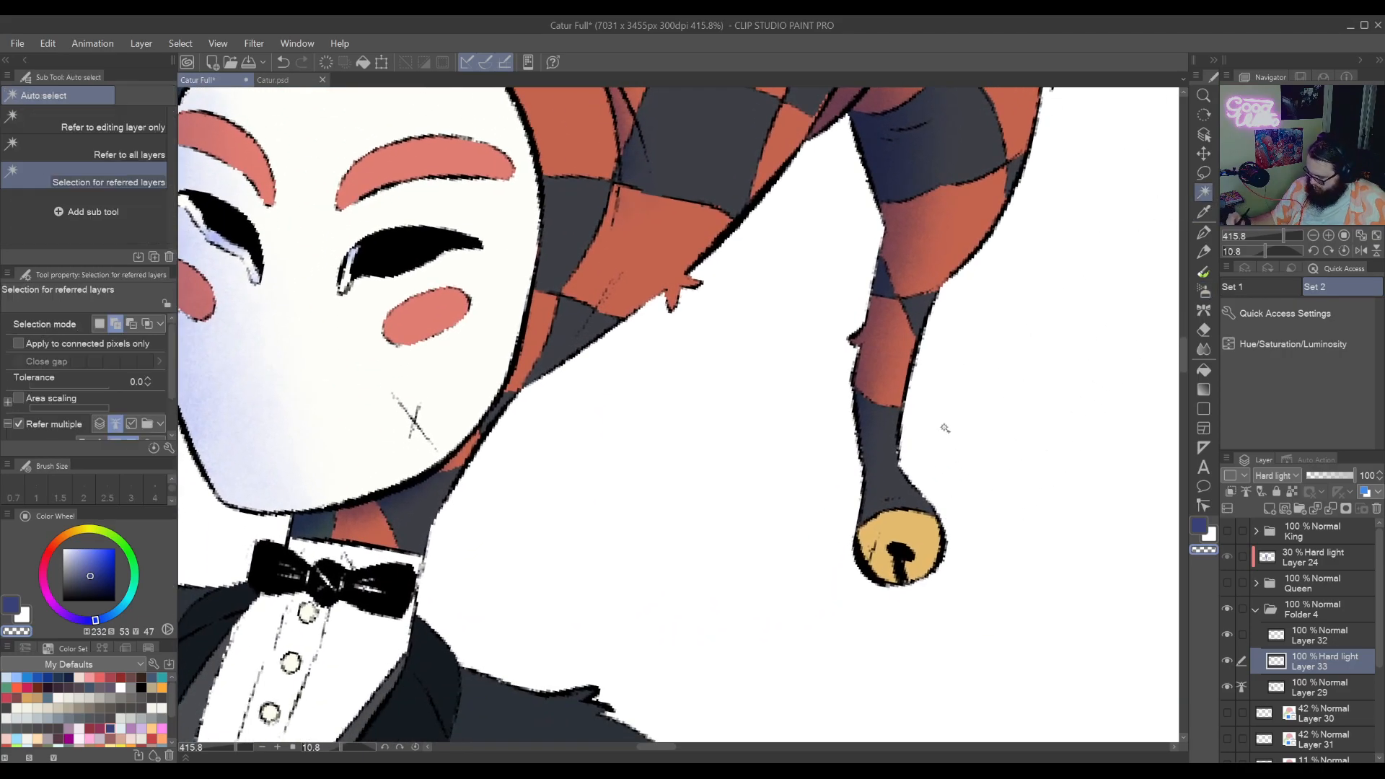
{"action": "left_click", "coordinate": [925, 509]}
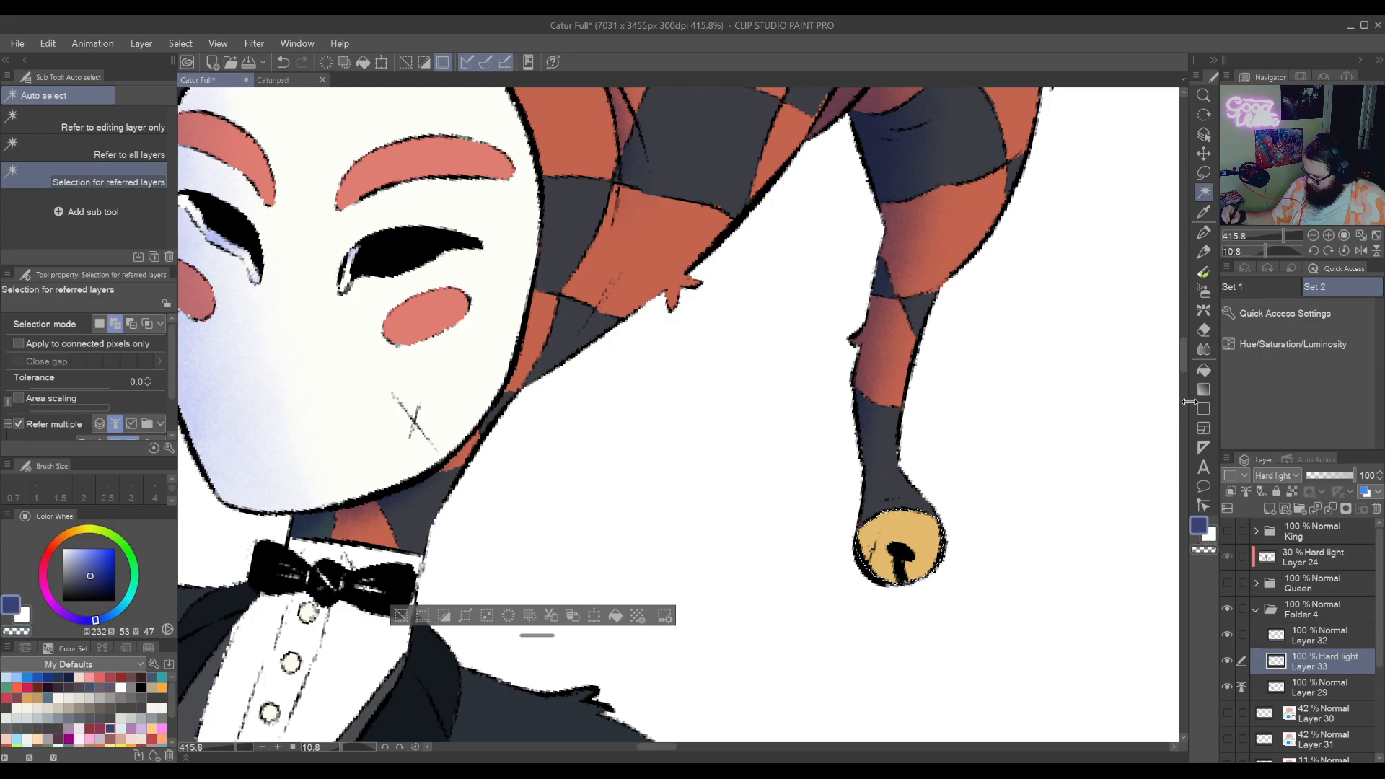
{"action": "left_click", "coordinate": [1203, 289]}
{"action": "left_click_drag", "start_coordinate": [866, 508], "coordinate": [841, 606]}
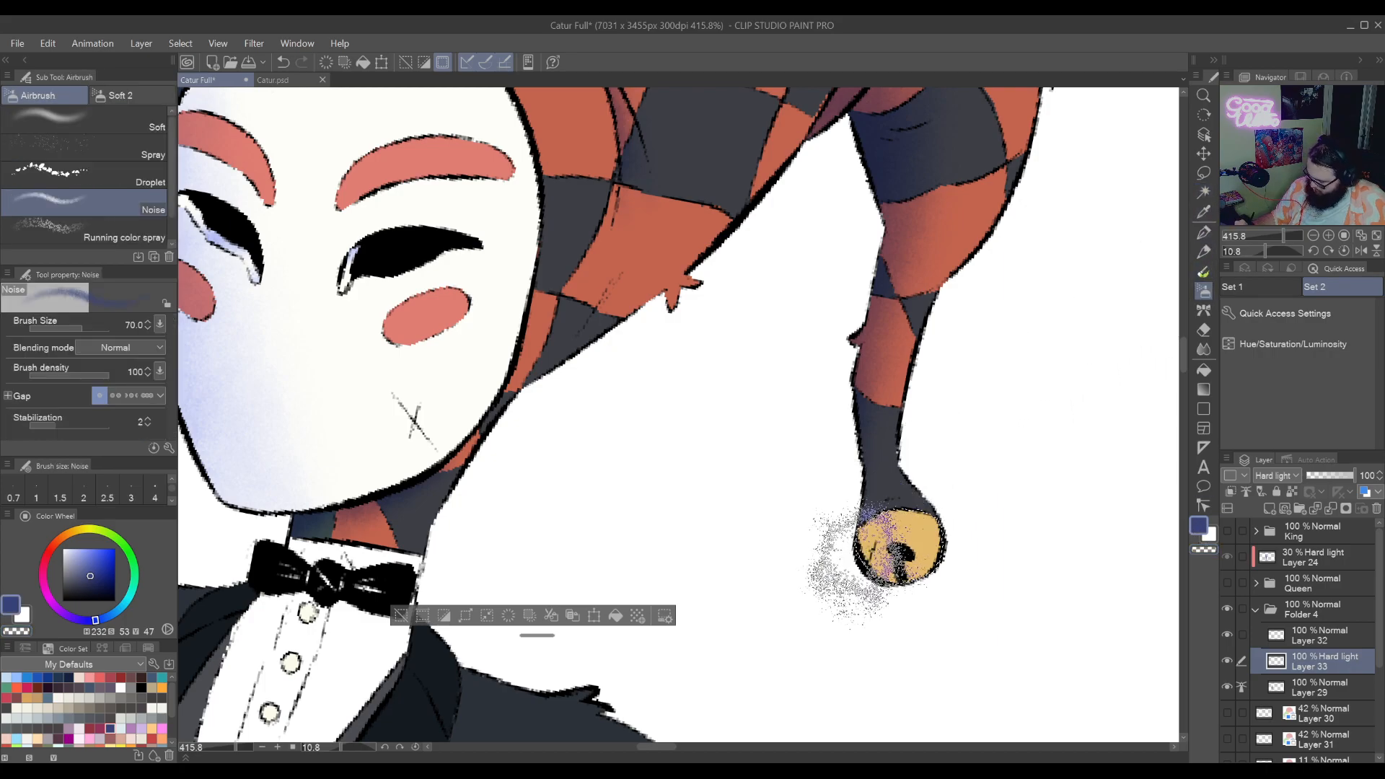
{"action": "key", "text": "ctrl+z"}
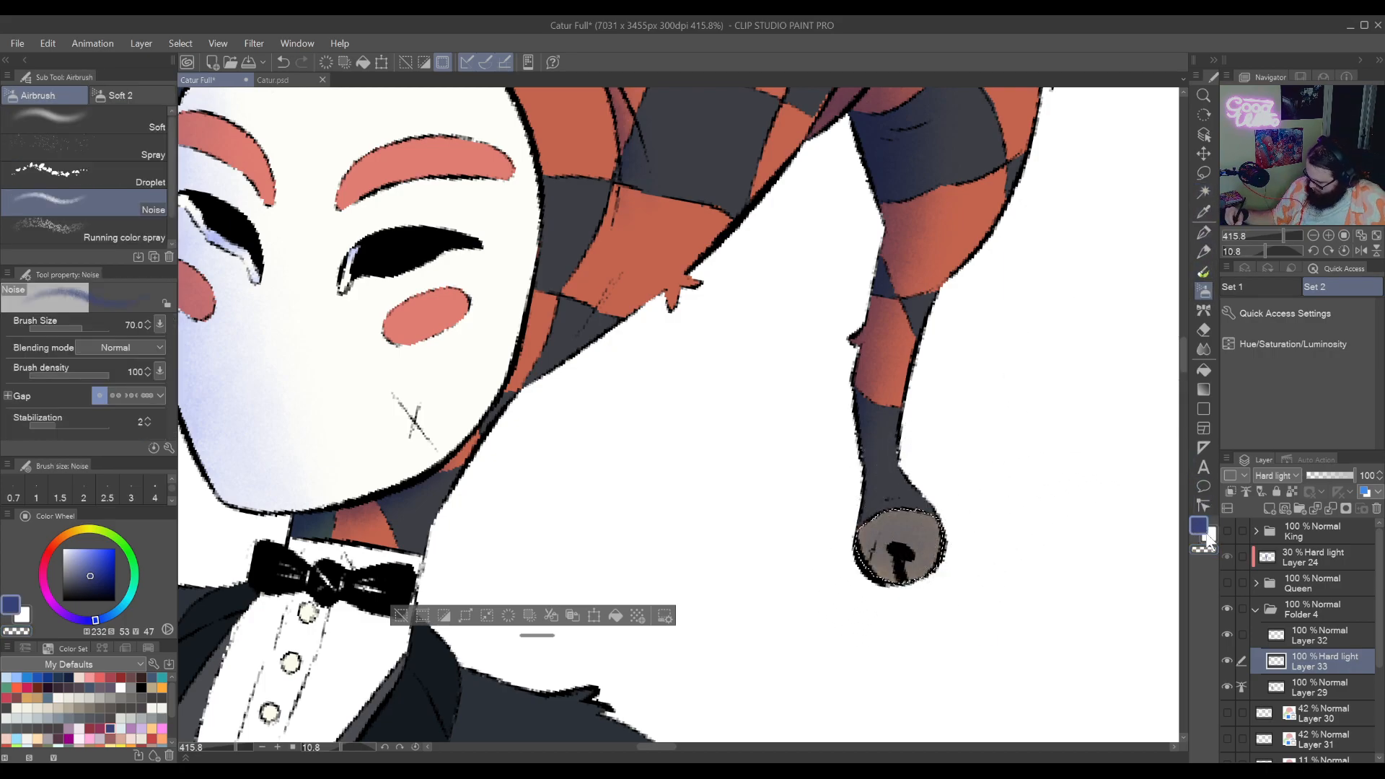
Lighten the large bell's shading with the transparent colour at size 40, reducing the Noise airbrush to size 12
{"action": "left_click_drag", "start_coordinate": [880, 426], "coordinate": [837, 472]}
{"action": "key", "text": "ctrl+z"}
{"action": "key", "text": "bracketleft"}
{"action": "key", "text": "bracketleft"}
{"action": "key", "text": "bracketleft"}
{"action": "key", "text": "bracketleft"}
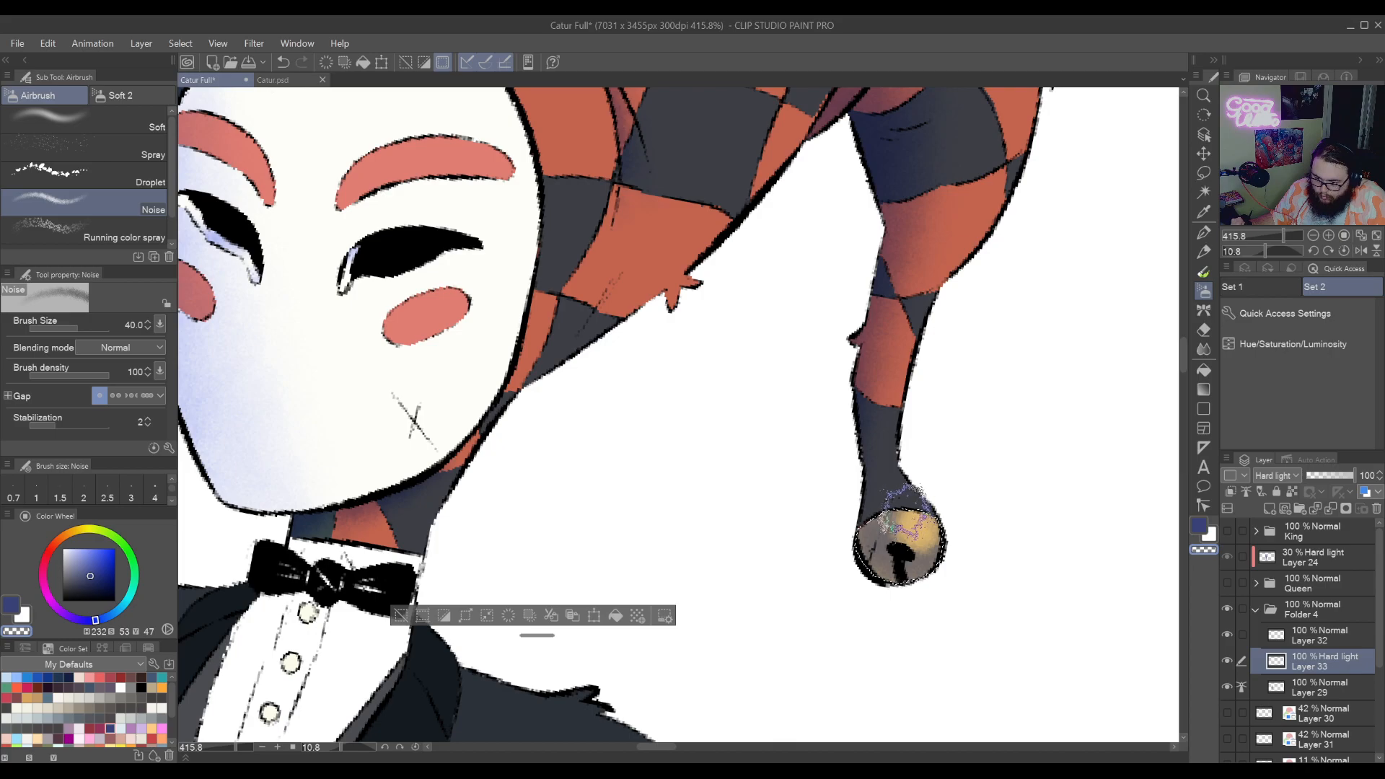
{"action": "left_click_drag", "start_coordinate": [901, 515], "coordinate": [914, 542]}
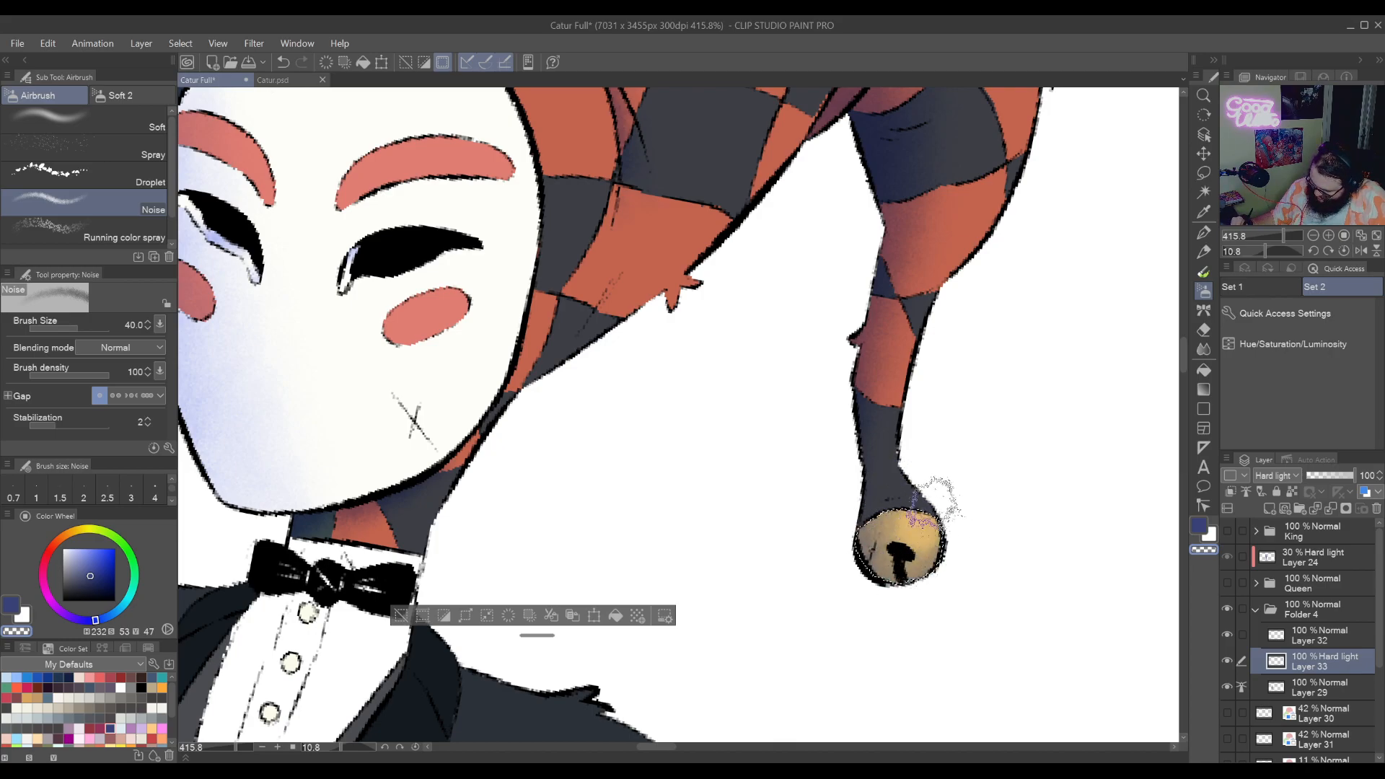
{"action": "key", "text": "bracketleft"}
{"action": "key", "text": "bracketleft"}
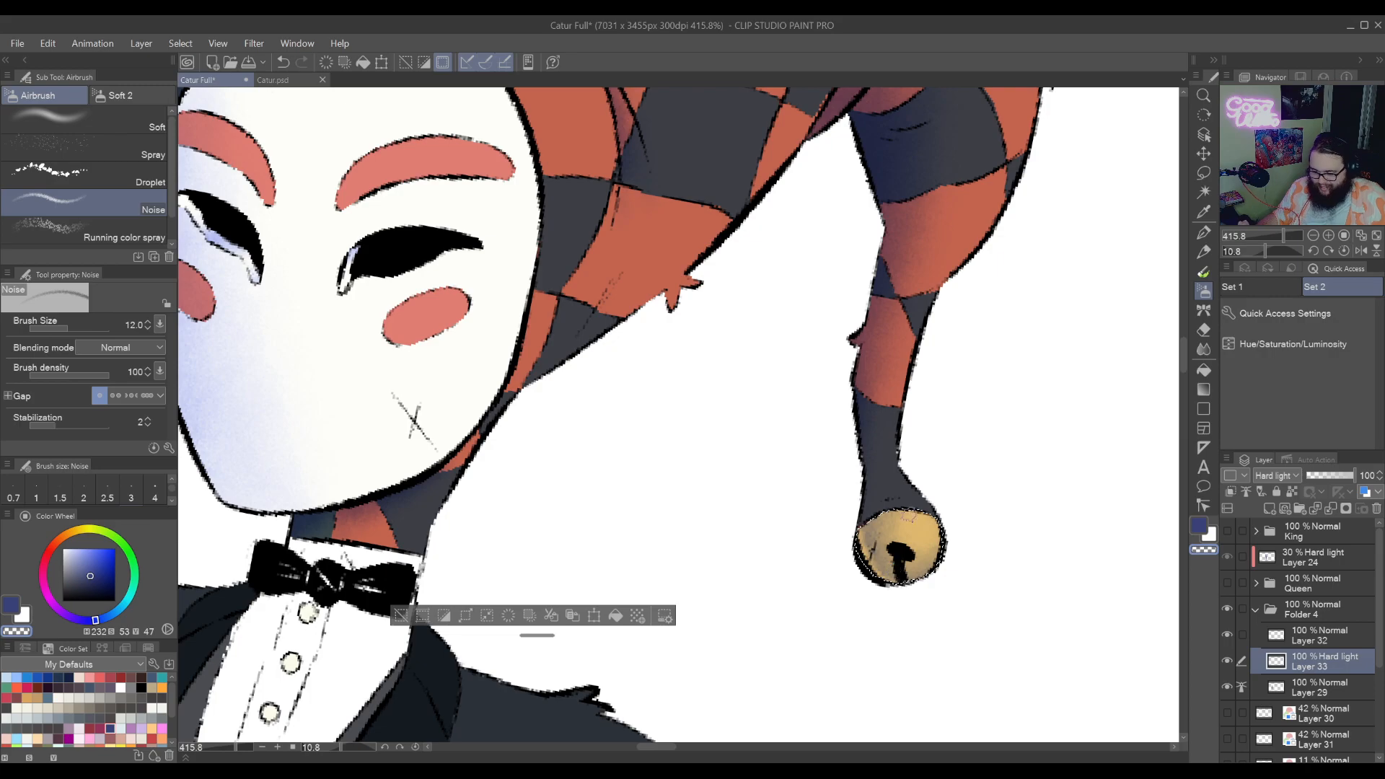
Clean up the large bell's shading with the transparent colour, reducing the Noise airbrush to size 5, and deselect
{"action": "mouse_move", "coordinate": [906, 516]}
{"action": "left_mouse_down"}
{"action": "mouse_move", "coordinate": [977, 500]}
{"action": "mouse_move", "coordinate": [959, 444]}
{"action": "mouse_move", "coordinate": [952, 498]}
{"action": "mouse_move", "coordinate": [906, 590]}
{"action": "left_mouse_up"}
{"action": "key", "text": "shift+space"}
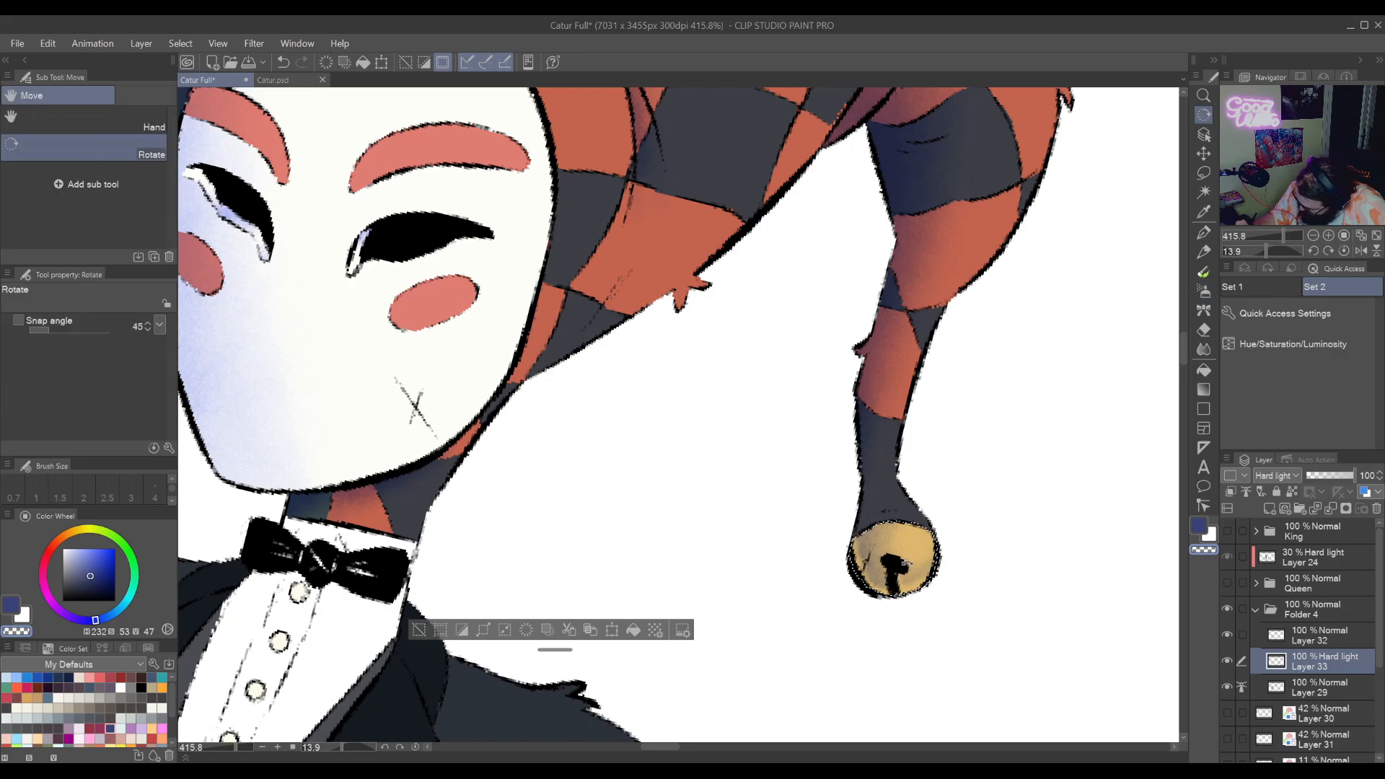
{"action": "left_click", "coordinate": [1207, 292]}
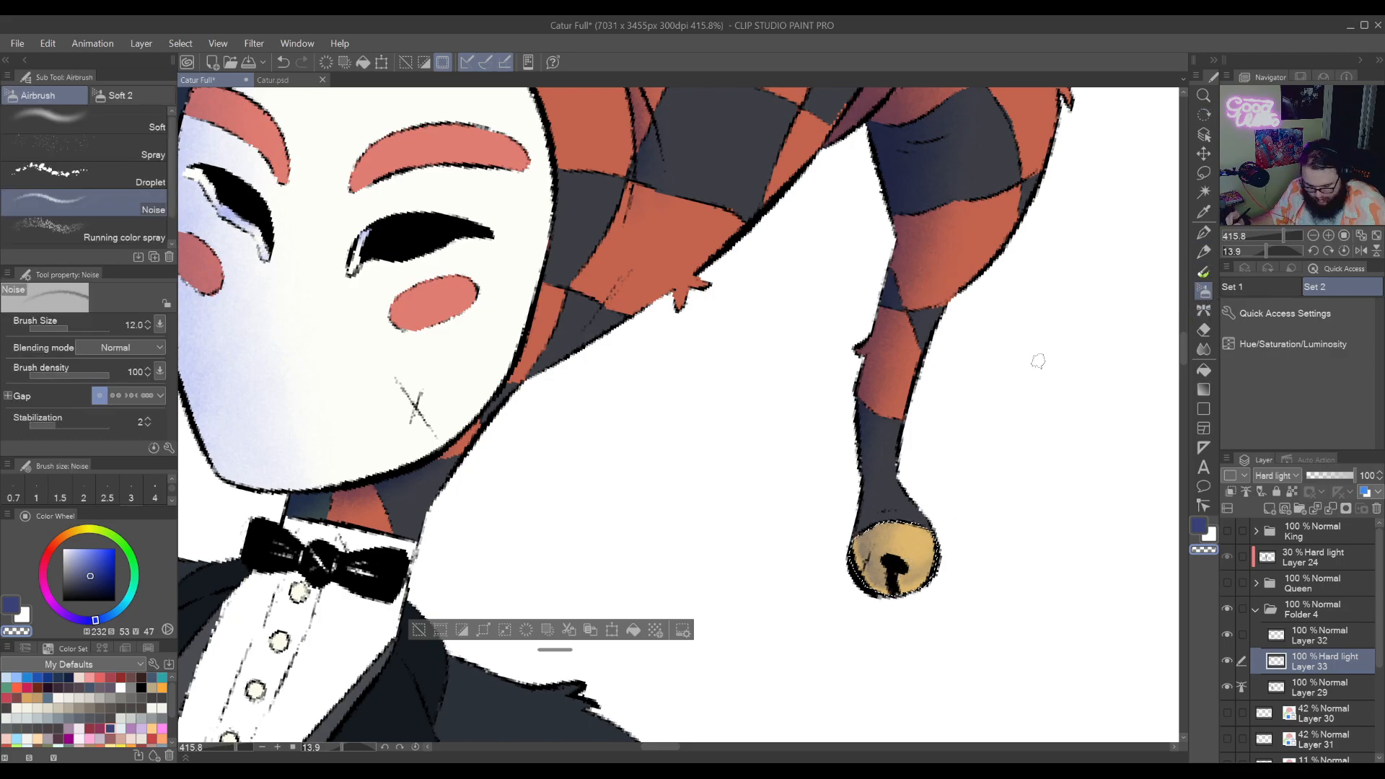
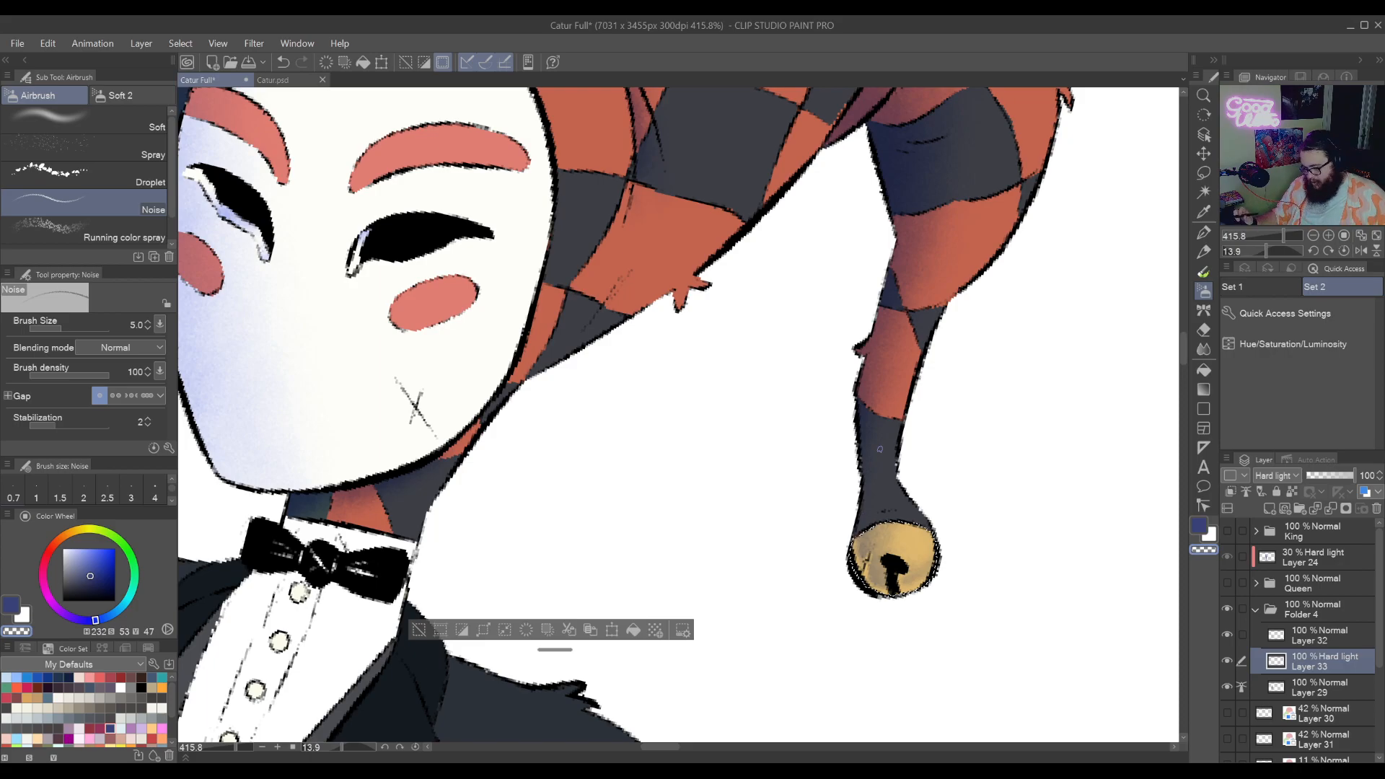
{"action": "key", "text": "ctrl+d"}
Examine the shaded mask and hat and the unshaded jacket, waistcoat and striped trousers
{"action": "scroll", "coordinate": [880, 446], "scroll_direction": "down", "scroll_amount": 5}
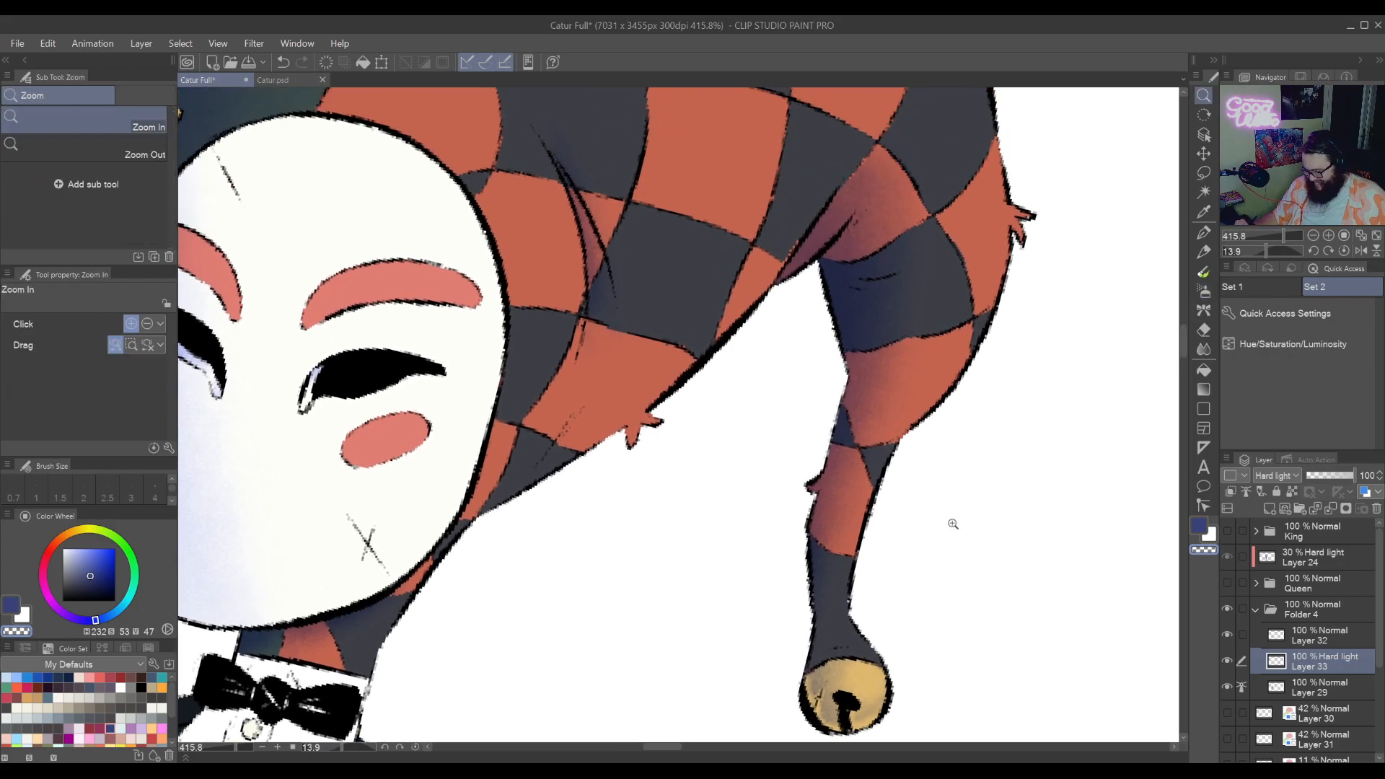
{"action": "left_click_drag", "start_coordinate": [910, 596], "coordinate": [948, 492]}
{"action": "left_click_drag", "start_coordinate": [894, 639], "coordinate": [922, 582]}
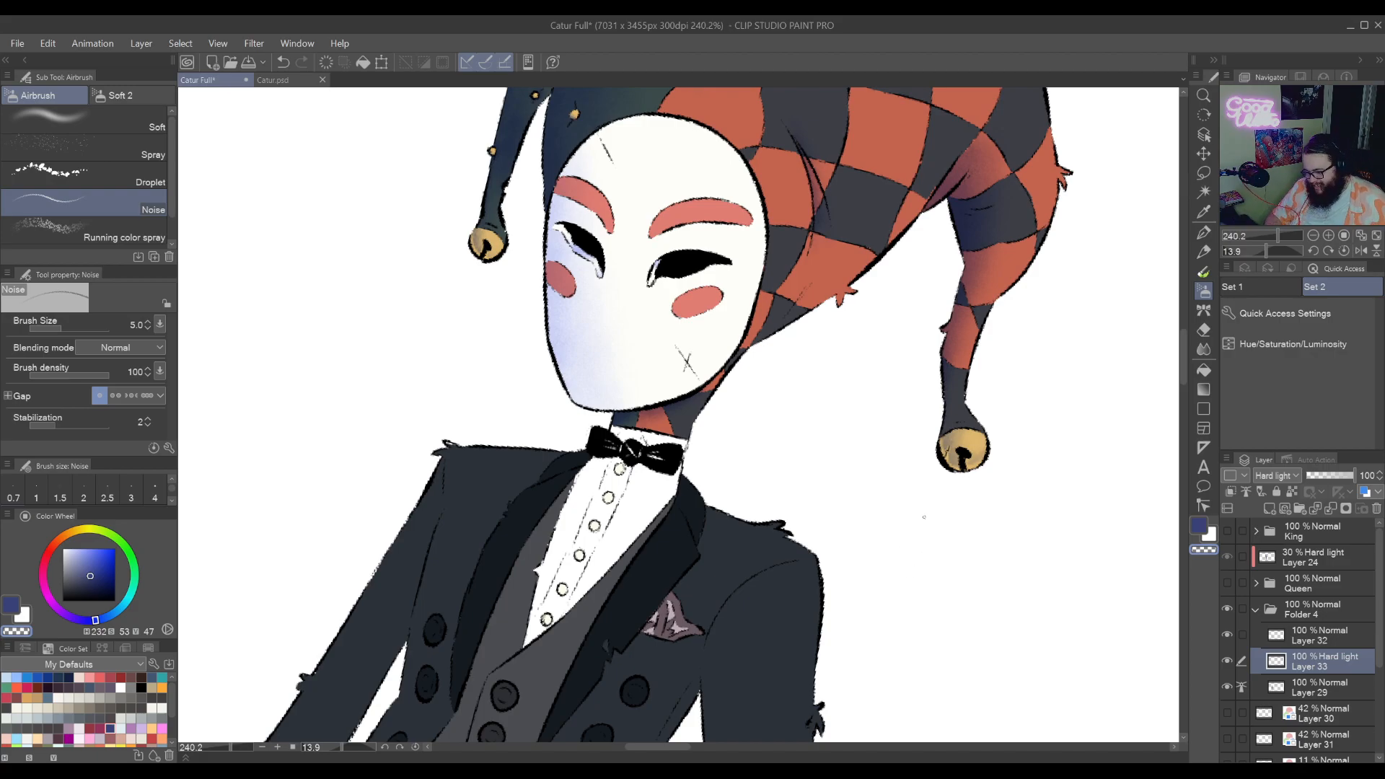
{"action": "mouse_move", "coordinate": [924, 517]}
{"action": "left_mouse_down"}
{"action": "mouse_move", "coordinate": [906, 517]}
{"action": "mouse_move", "coordinate": [897, 575]}
{"action": "mouse_move", "coordinate": [915, 575]}
{"action": "mouse_move", "coordinate": [874, 580]}
{"action": "mouse_move", "coordinate": [920, 711]}
{"action": "mouse_move", "coordinate": [867, 747]}
{"action": "mouse_move", "coordinate": [899, 642]}
{"action": "mouse_move", "coordinate": [868, 673]}
{"action": "left_mouse_up"}
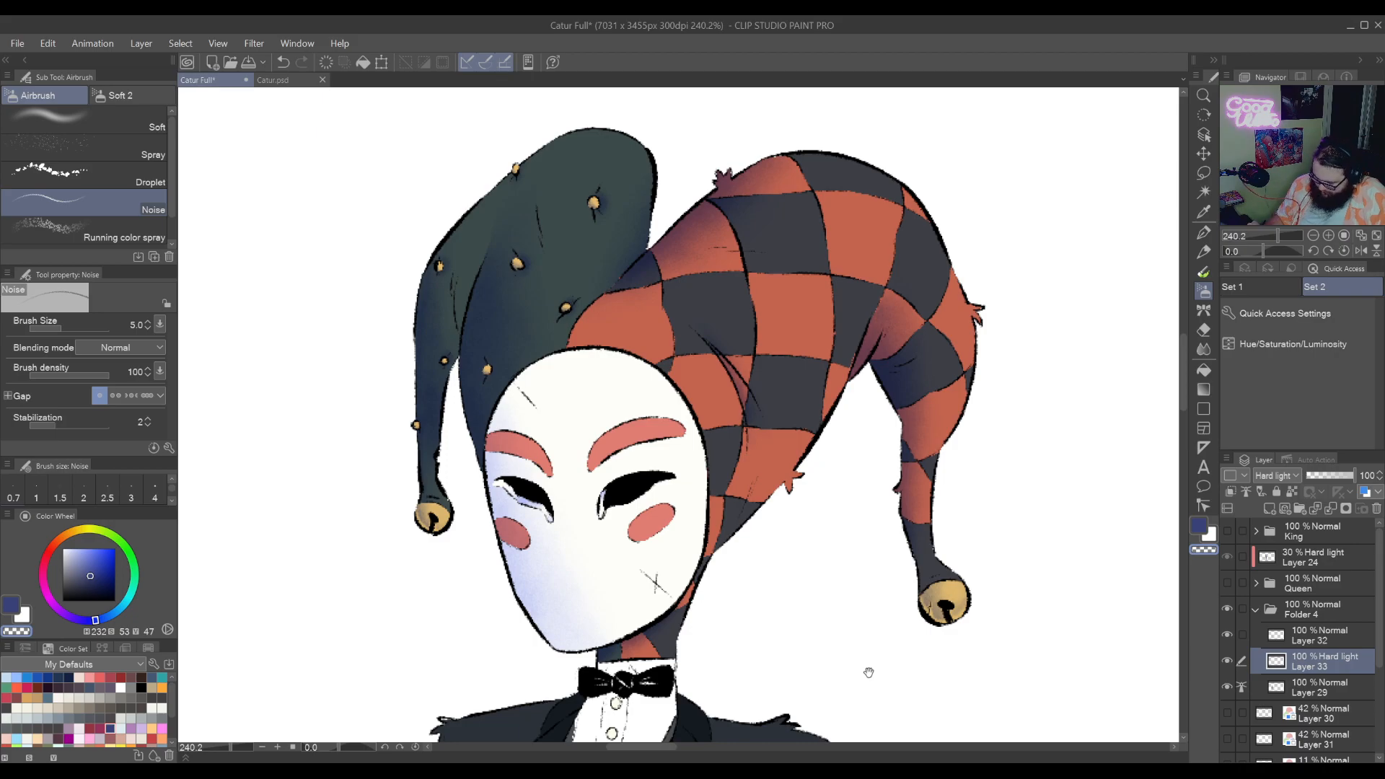
{"action": "mouse_move", "coordinate": [869, 668]}
{"action": "left_mouse_down"}
{"action": "mouse_move", "coordinate": [844, 470]}
{"action": "mouse_move", "coordinate": [801, 551]}
{"action": "mouse_move", "coordinate": [844, 426]}
{"action": "left_mouse_up"}
{"action": "mouse_move", "coordinate": [960, 721]}
{"action": "left_mouse_down"}
{"action": "mouse_move", "coordinate": [980, 618]}
{"action": "mouse_move", "coordinate": [973, 659]}
{"action": "mouse_move", "coordinate": [936, 520]}
{"action": "mouse_move", "coordinate": [922, 748]}
{"action": "left_mouse_up"}
{"action": "left_click_drag", "start_coordinate": [909, 411], "coordinate": [906, 566]}
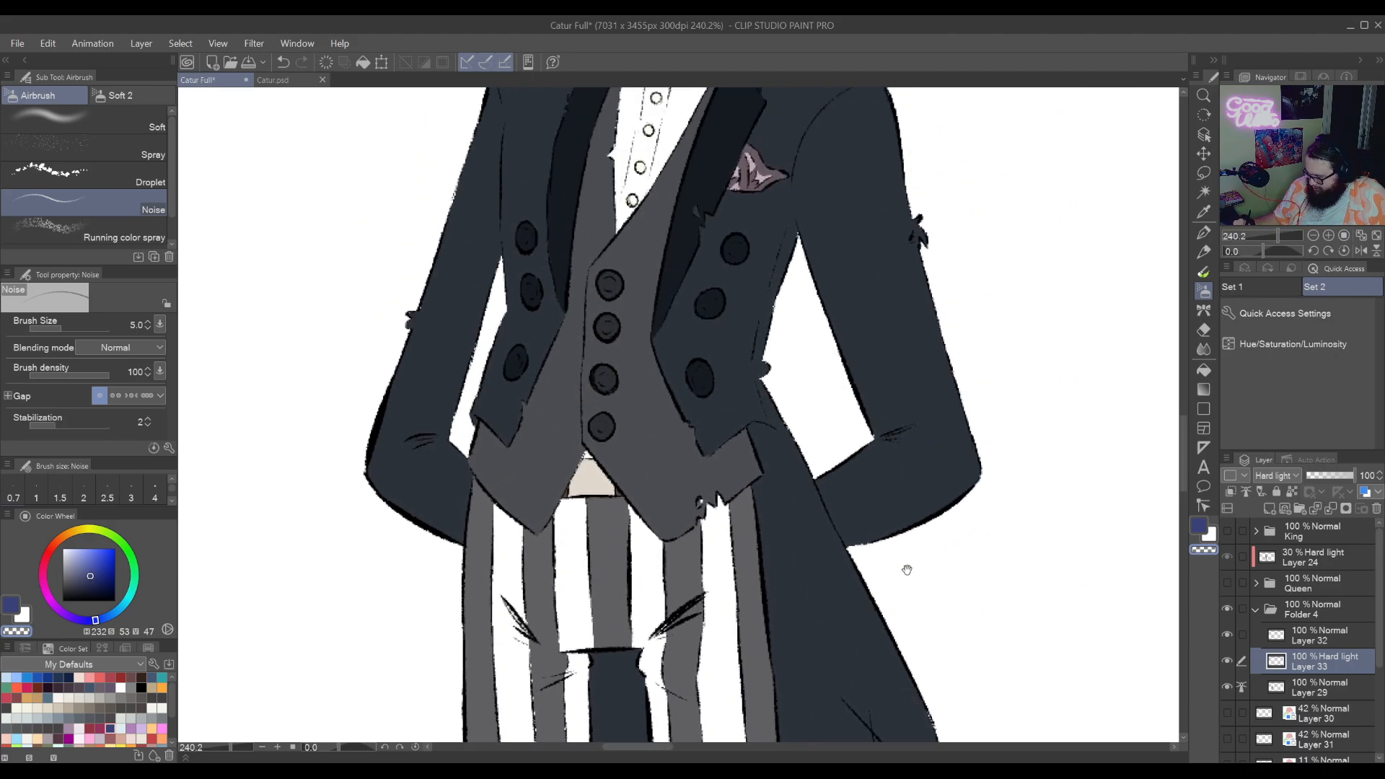
{"action": "left_click_drag", "start_coordinate": [916, 438], "coordinate": [908, 619]}
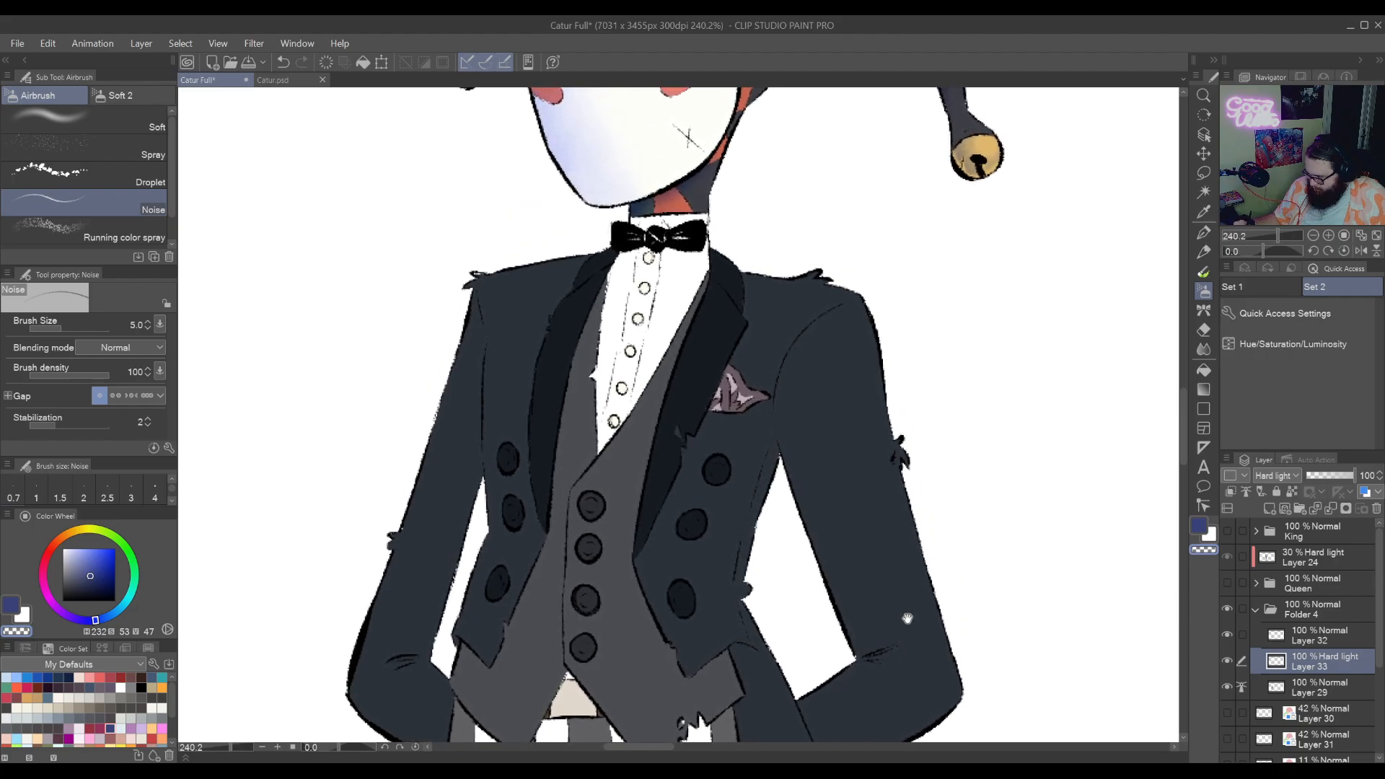
{"action": "left_click_drag", "start_coordinate": [906, 481], "coordinate": [903, 566]}
{"action": "left_click_drag", "start_coordinate": [882, 421], "coordinate": [871, 551]}
{"action": "left_click_drag", "start_coordinate": [787, 596], "coordinate": [979, 378]}
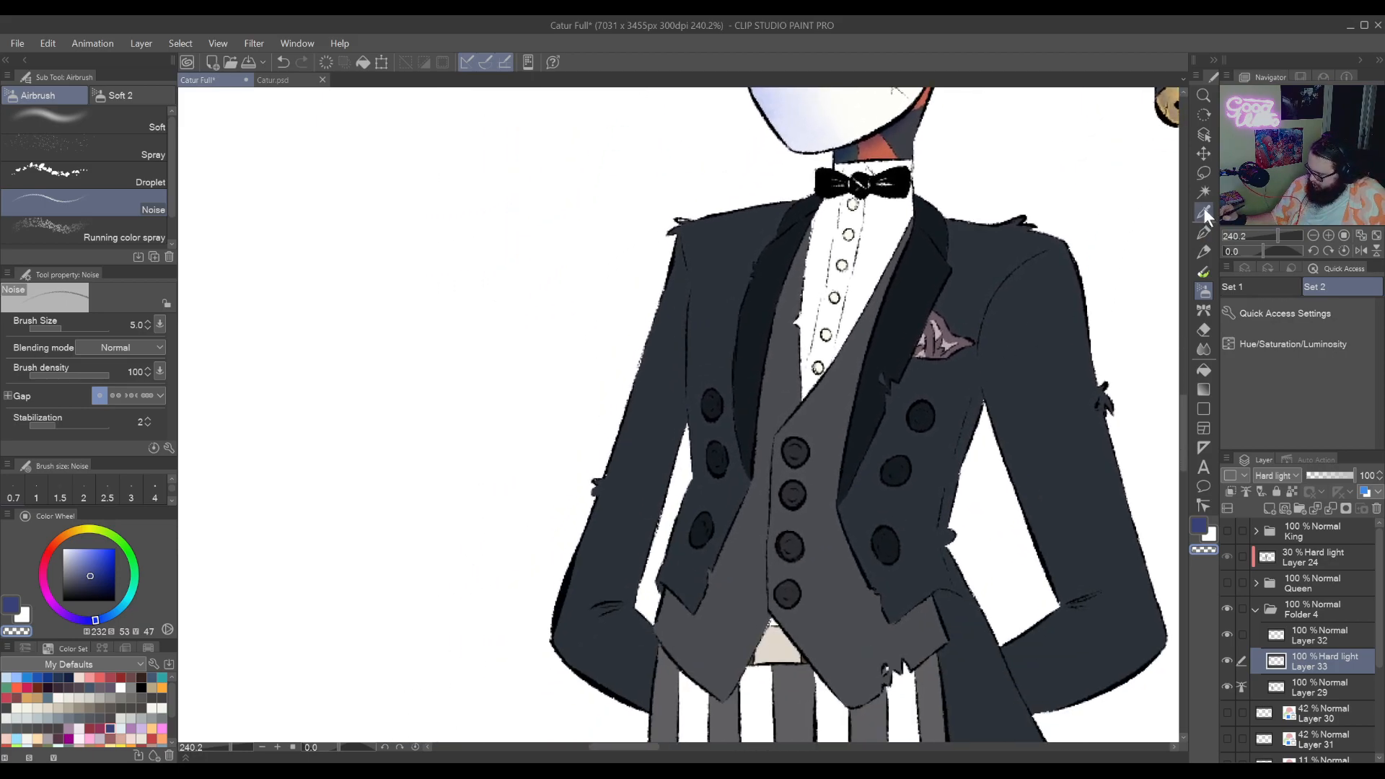
Select the grey waistcoat and shade its right half along the lapel and jacket edge in dark blue with the Noise airbrush at size 60
{"action": "left_click", "coordinate": [1203, 191]}
{"action": "left_click", "coordinate": [838, 560]}
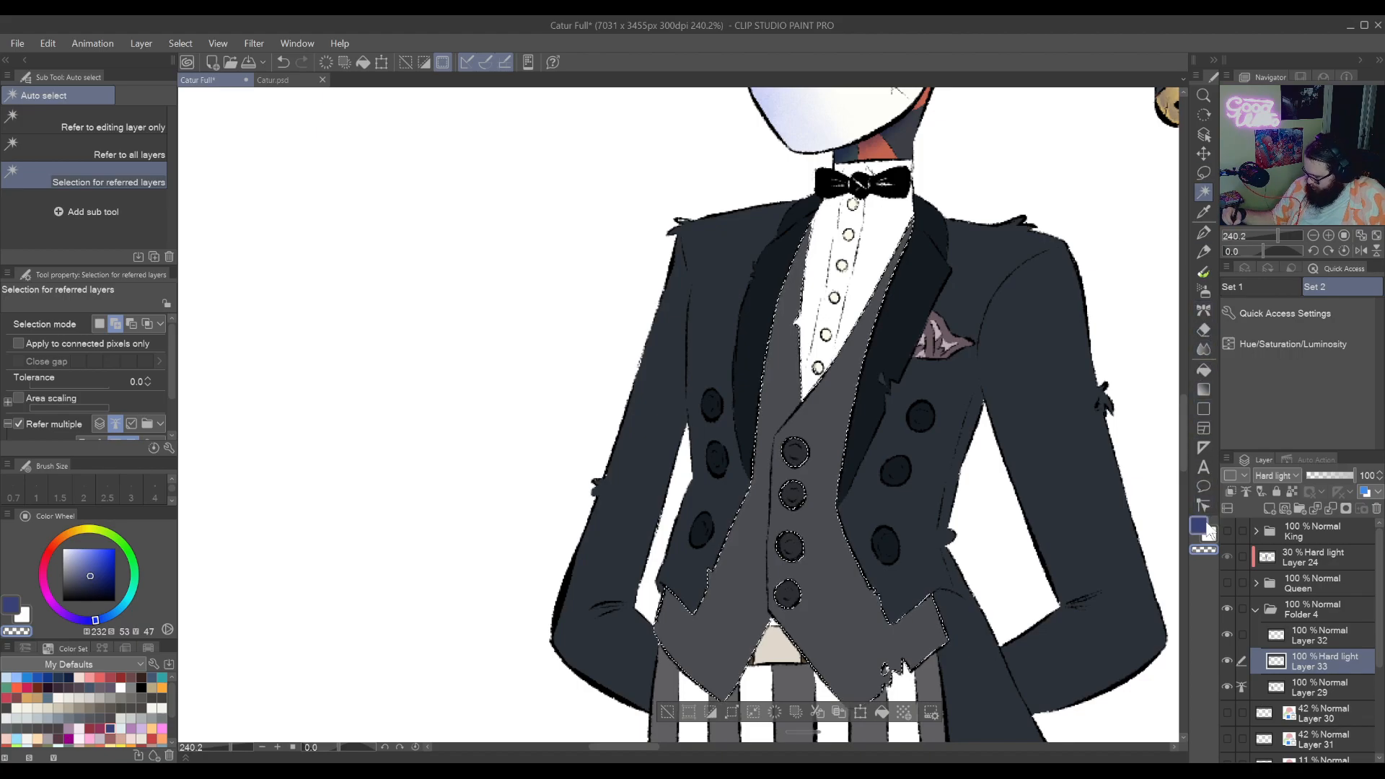
{"action": "left_click", "coordinate": [1204, 291]}
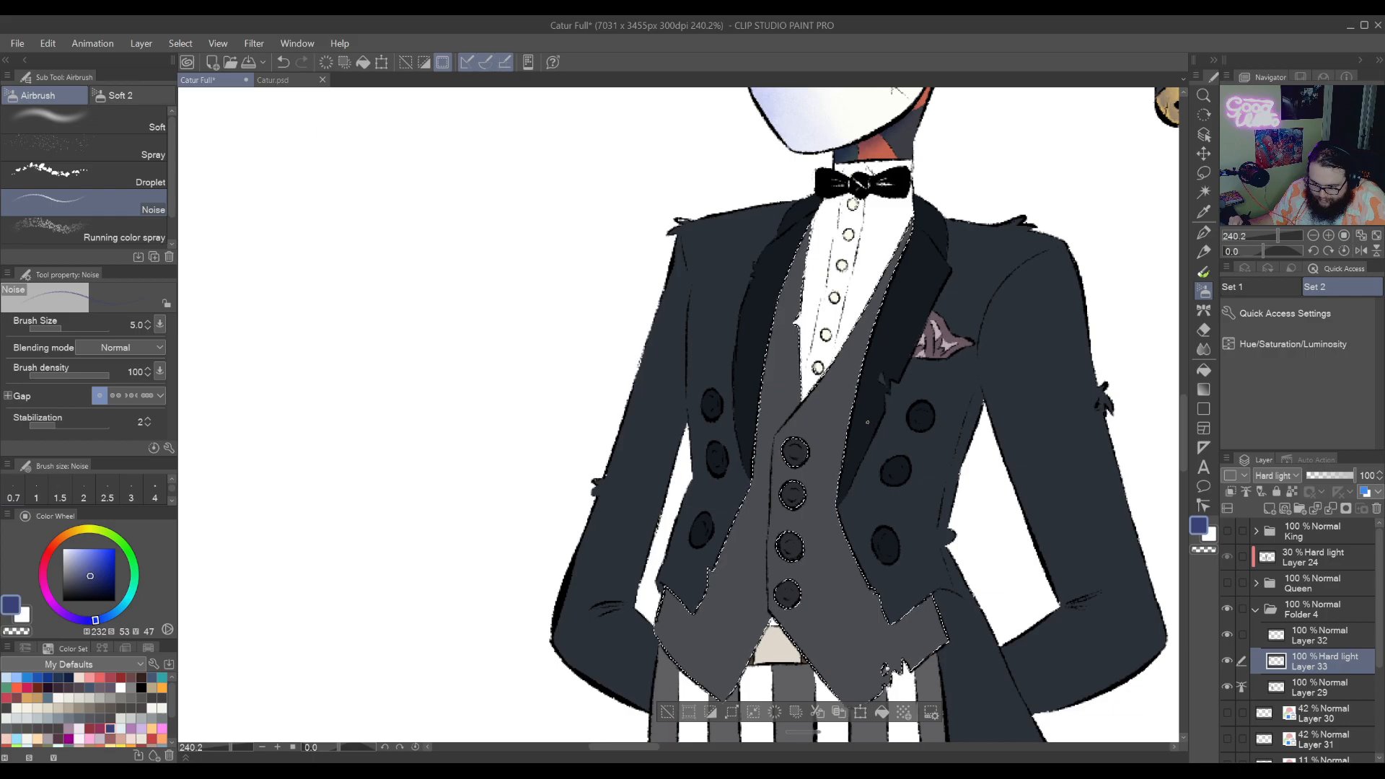
{"action": "key", "text": "bracketright"}
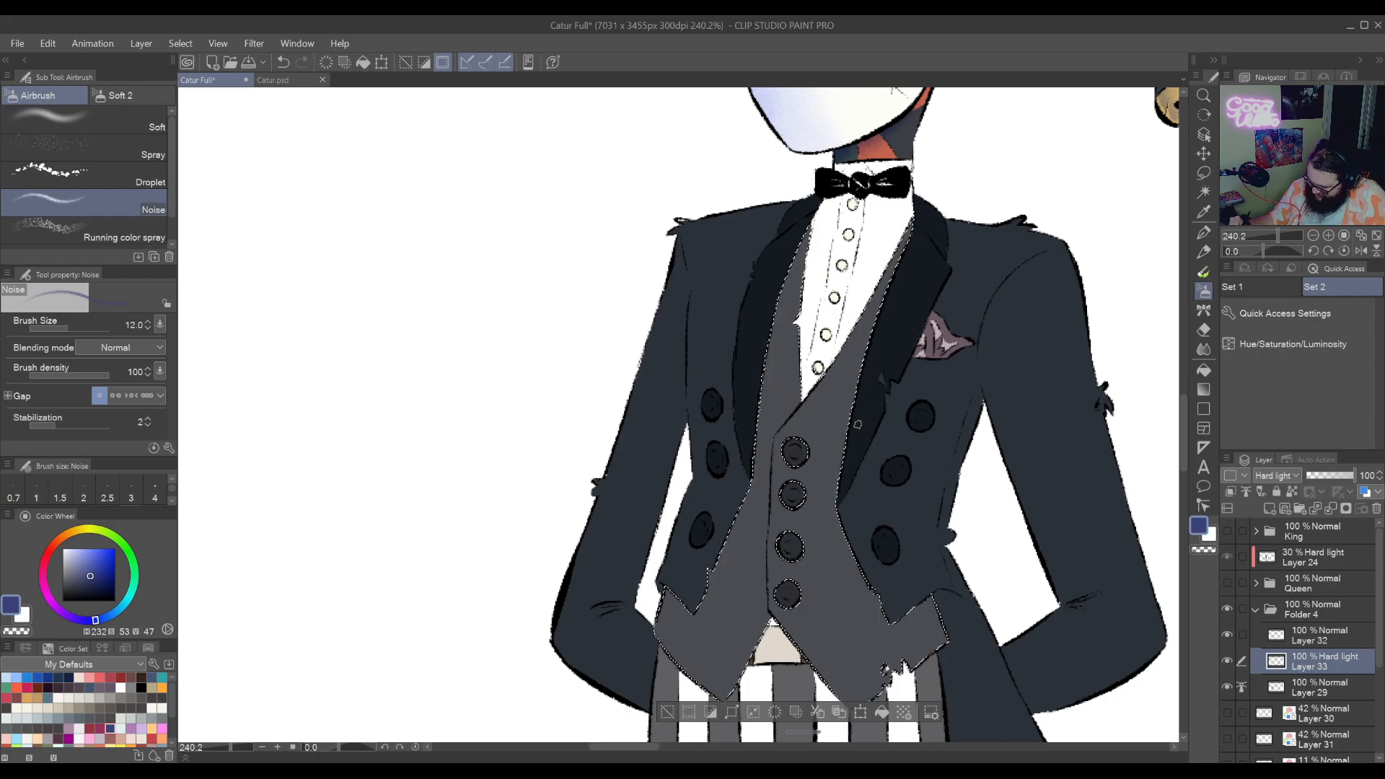
{"action": "key", "text": "bracketright"}
{"action": "key", "text": "bracketright"}
{"action": "key", "text": "bracketright"}
{"action": "key", "text": "bracketright"}
{"action": "key", "text": "bracketright"}
{"action": "key", "text": "bracketright"}
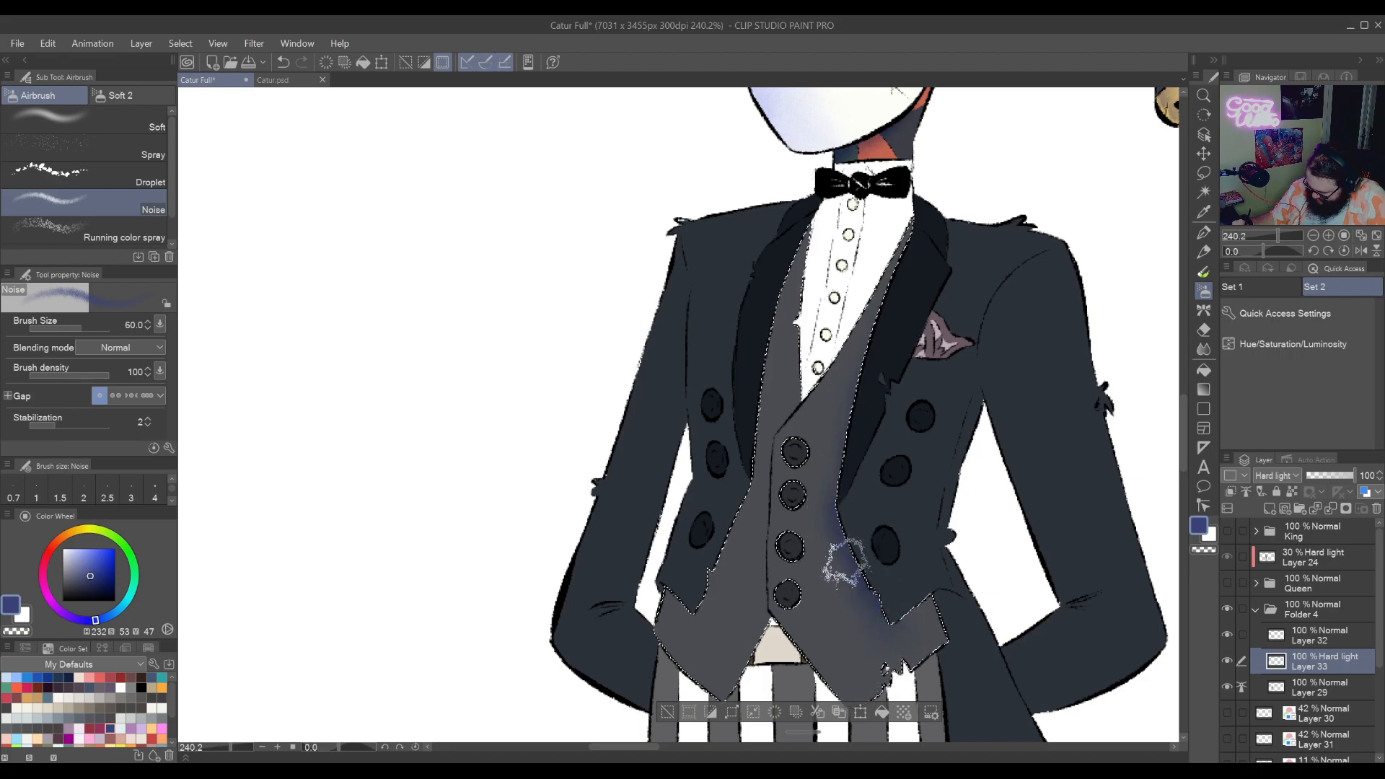
{"action": "key", "text": "ctrl+z"}
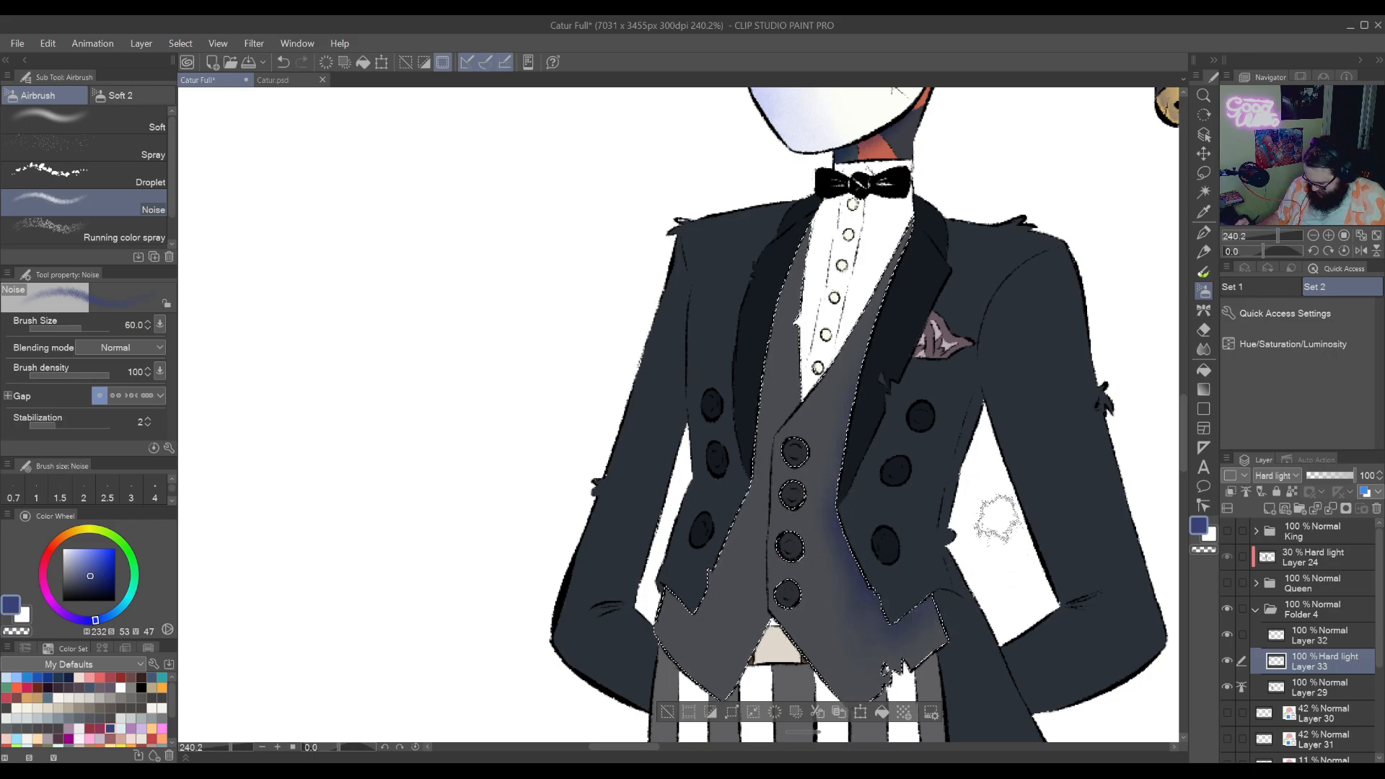
Soften the waistcoat's dark blue shading along the right lapel and jacket edge with the transparent colour at size 60
{"action": "left_click", "coordinate": [1204, 550]}
{"action": "key", "text": "r"}
{"action": "left_click_drag", "start_coordinate": [966, 682], "coordinate": [1058, 493]}
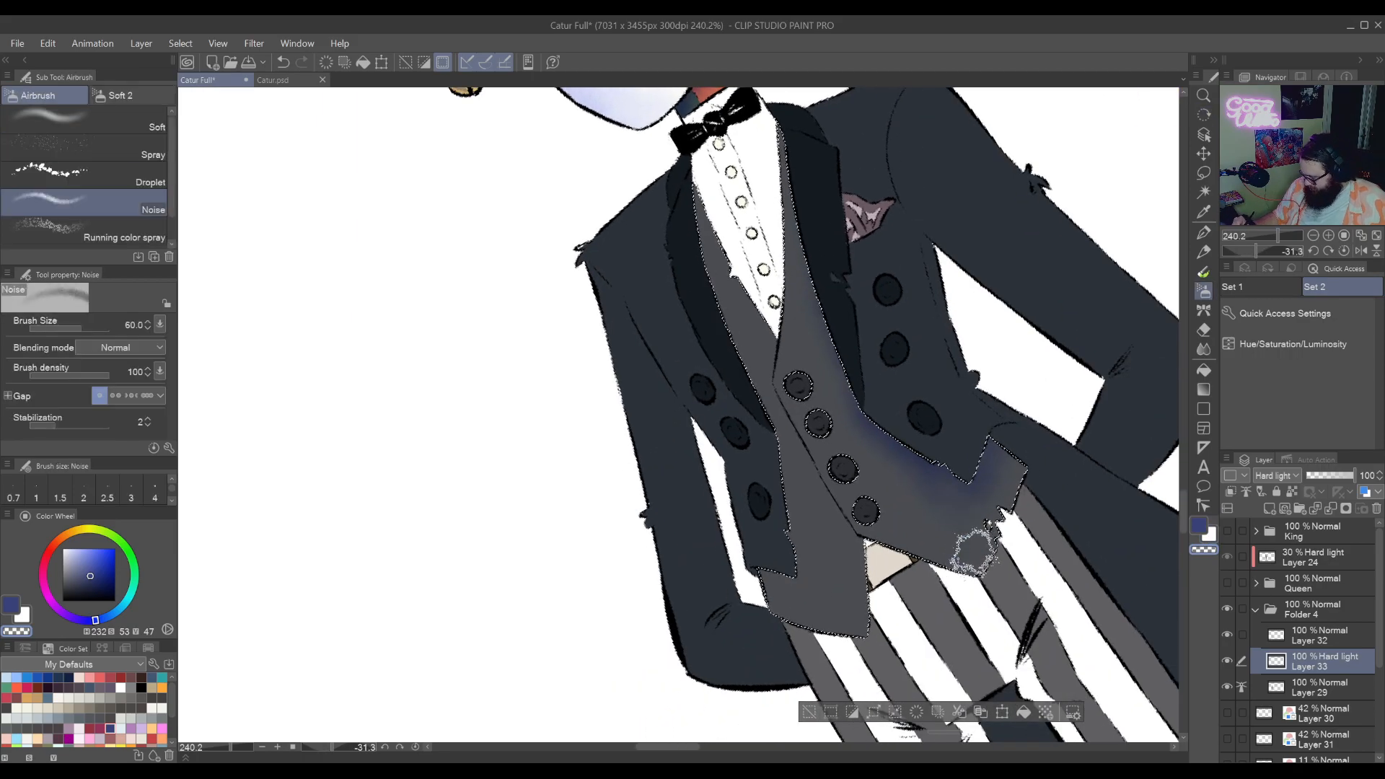
{"action": "key", "text": "r"}
{"action": "mouse_move", "coordinate": [1024, 397]}
{"action": "left_mouse_down"}
{"action": "mouse_move", "coordinate": [920, 623]}
{"action": "mouse_move", "coordinate": [605, 657]}
{"action": "left_mouse_up"}
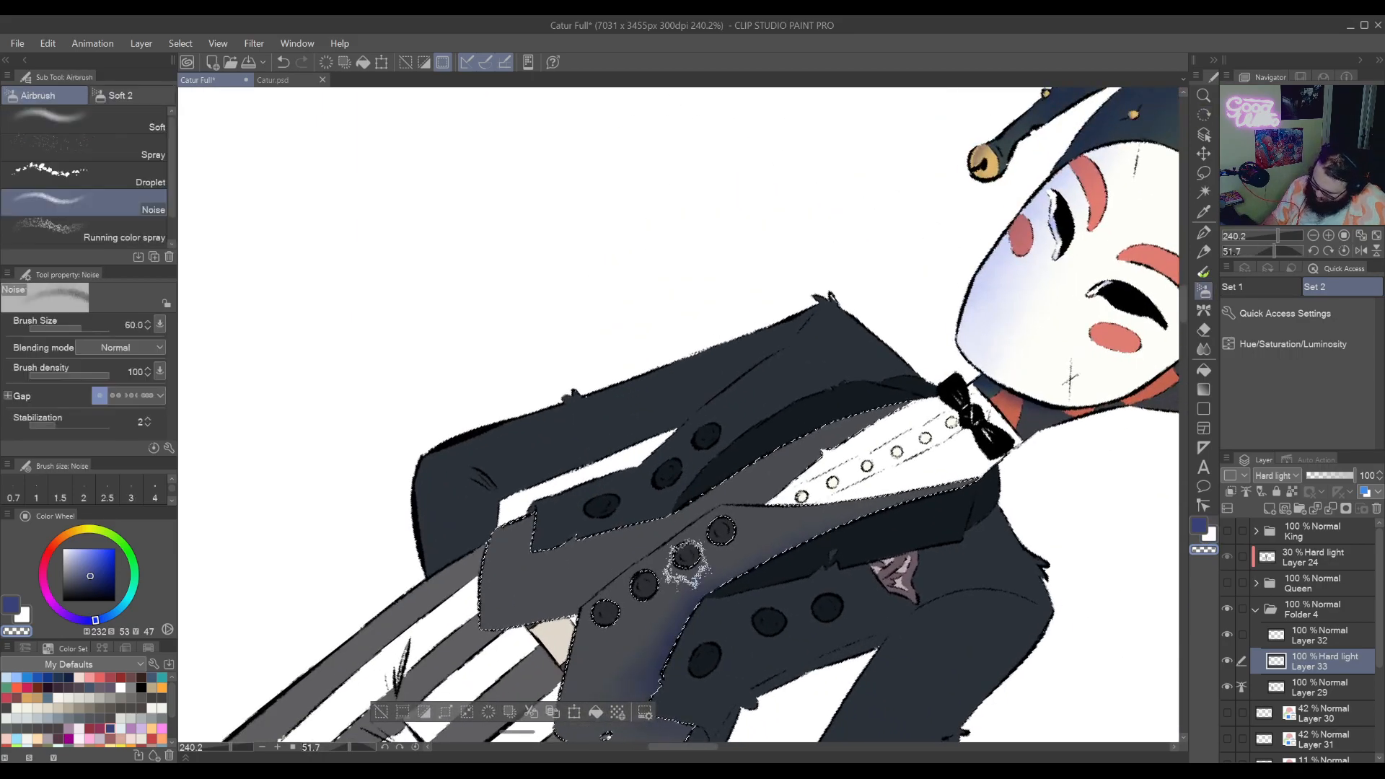
{"action": "left_click_drag", "start_coordinate": [665, 618], "coordinate": [785, 485]}
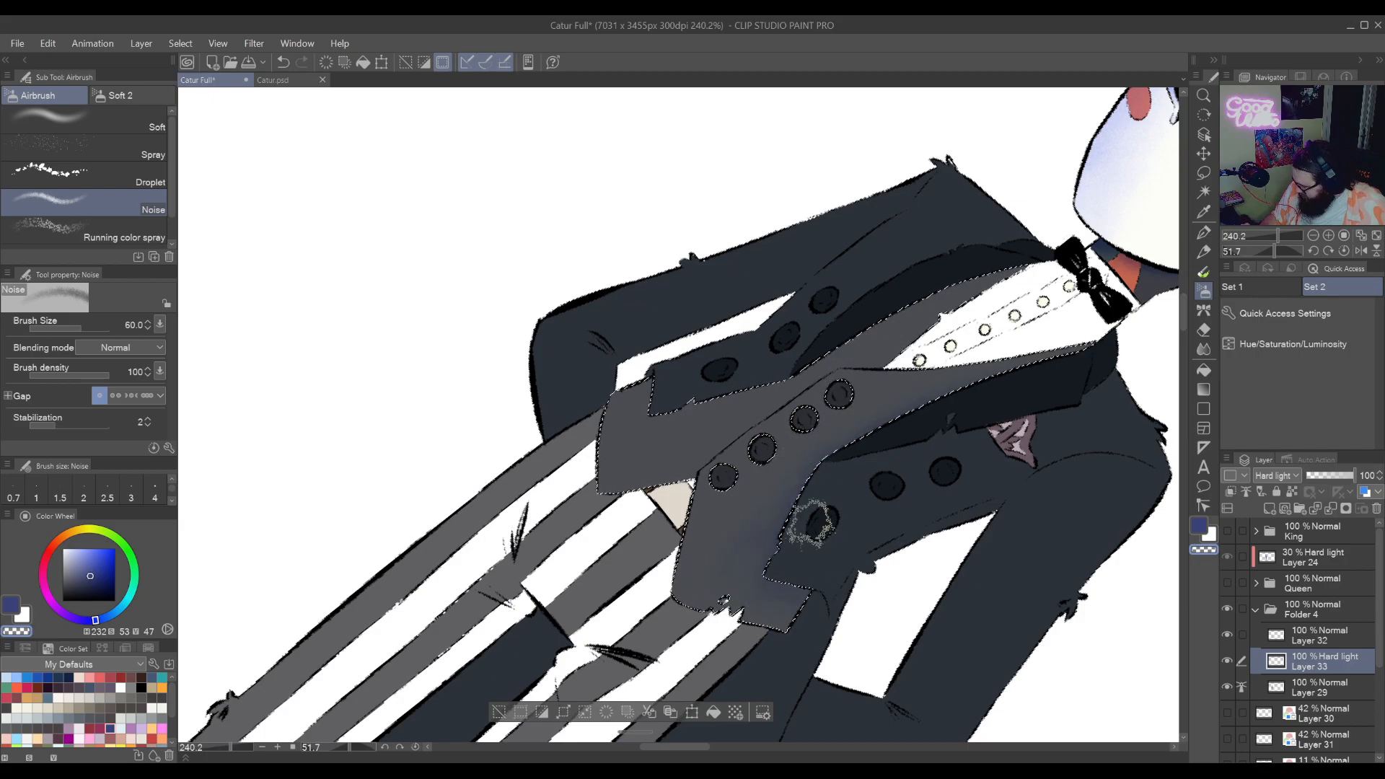
{"action": "key", "text": "r"}
{"action": "double_click", "coordinate": [782, 596]}
{"action": "left_click_drag", "start_coordinate": [835, 504], "coordinate": [904, 614]}
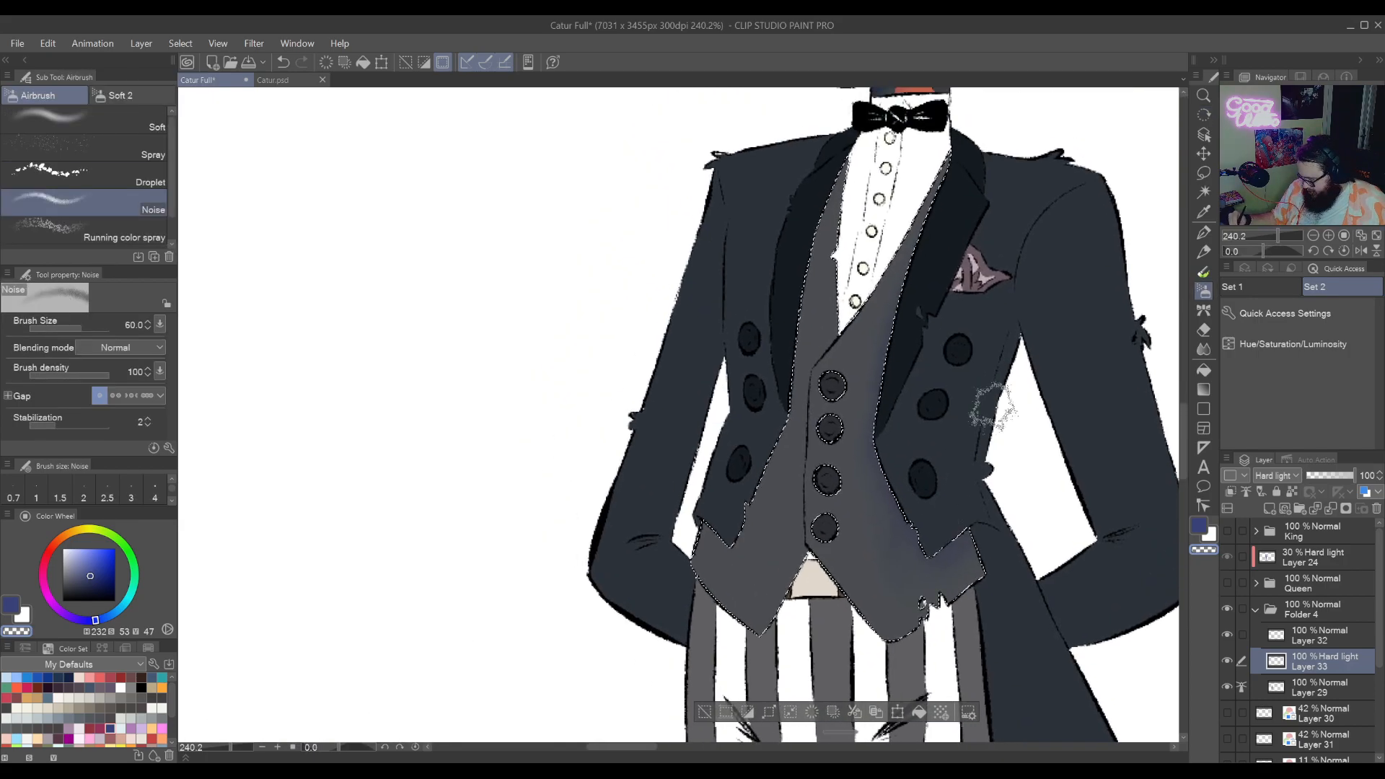
Add the dark jacket to the waistcoat selection and subtract the left sleeve's forearm with the Lasso
{"action": "left_click", "coordinate": [1204, 197]}
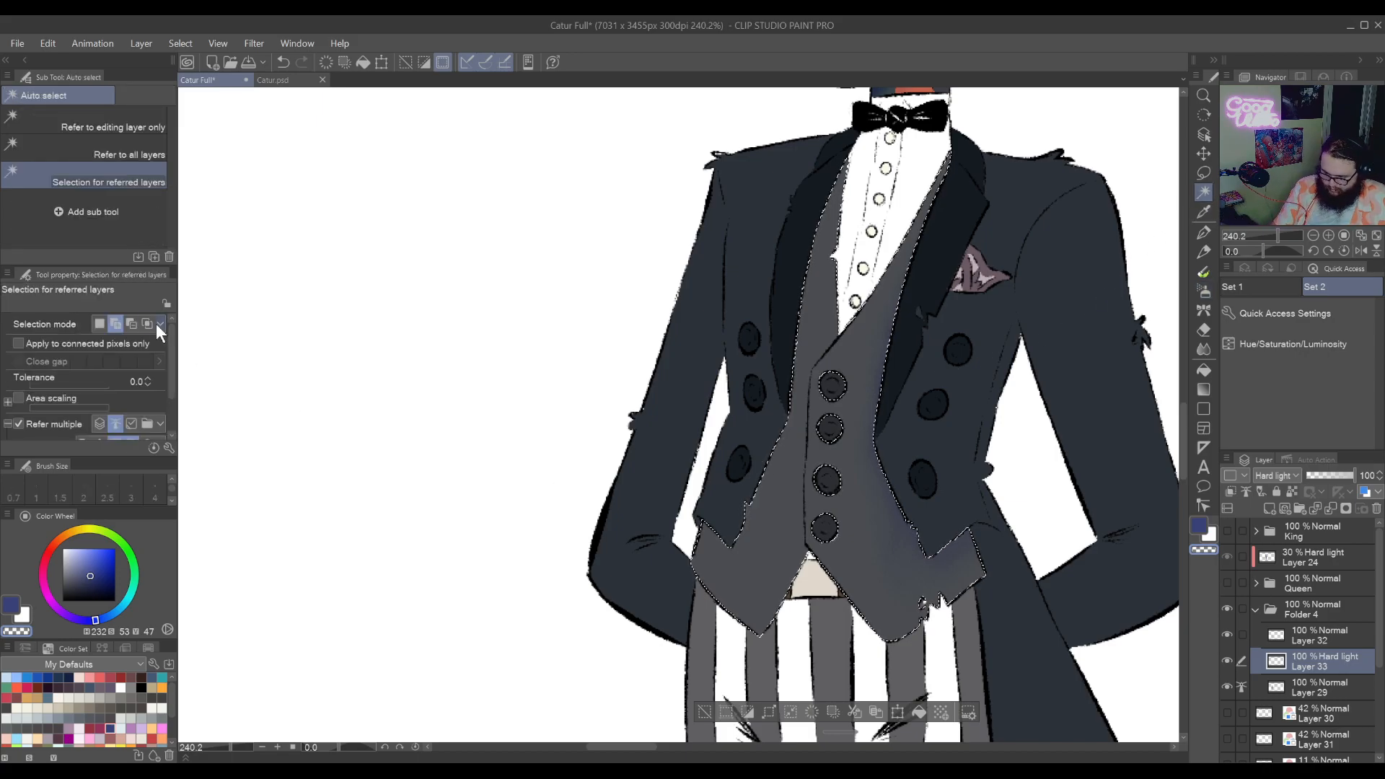
{"action": "left_click", "coordinate": [758, 477]}
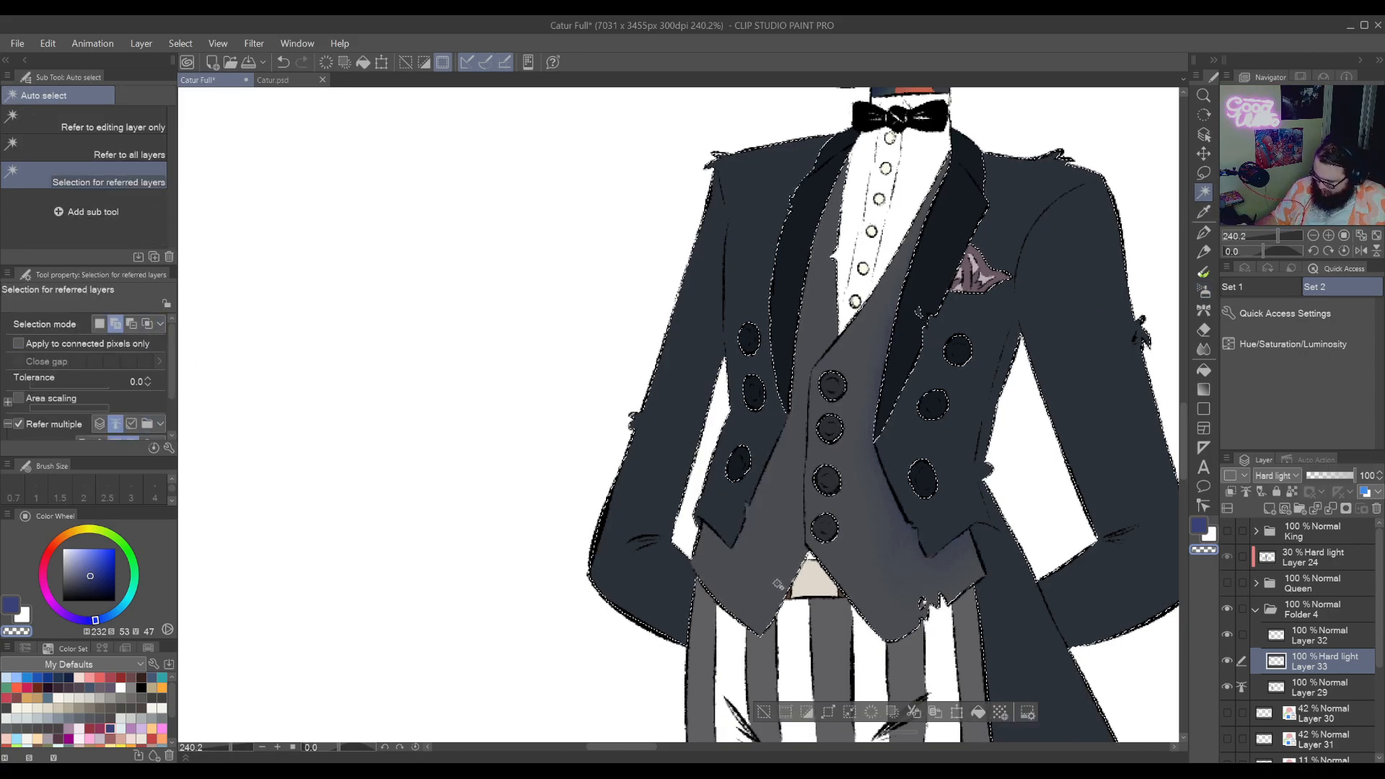
{"action": "key", "text": "/"}
{"action": "left_click", "coordinate": [708, 526]}
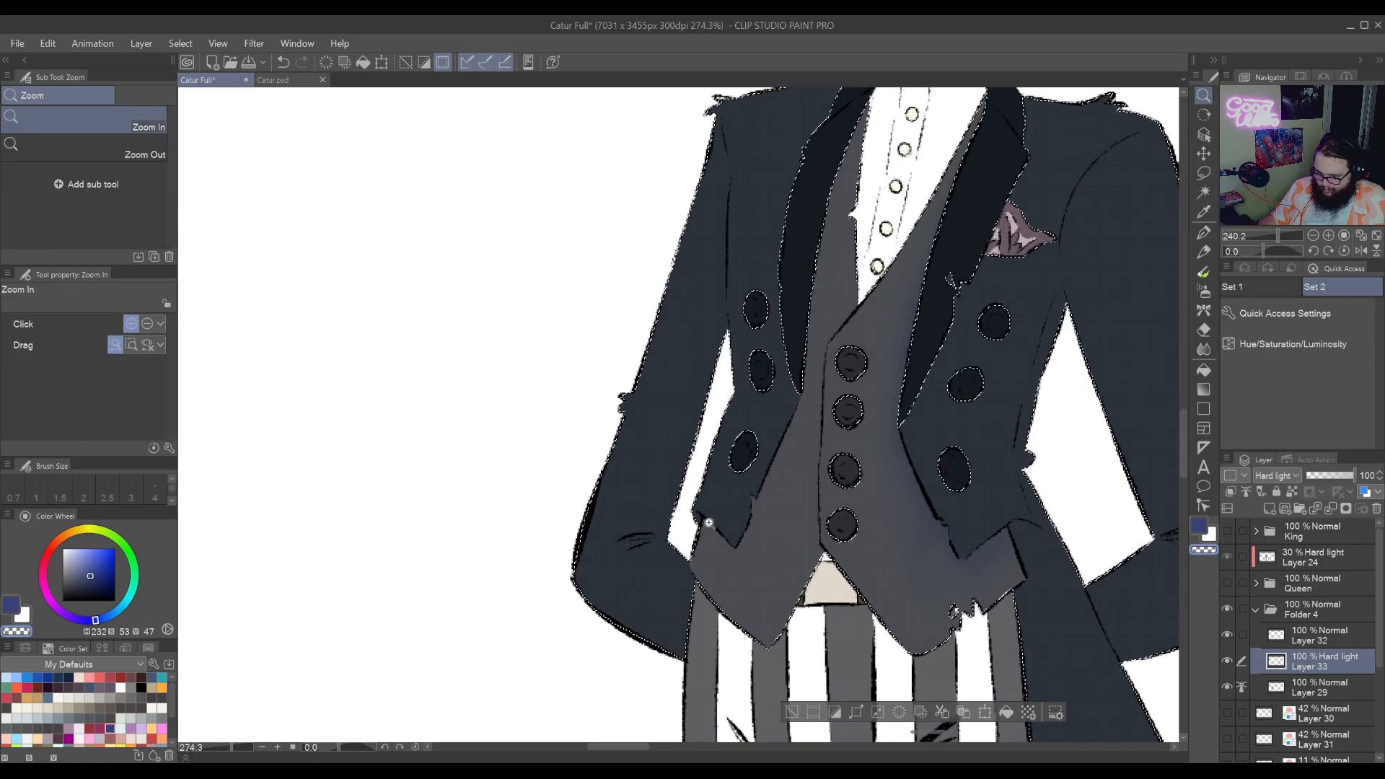
{"action": "left_click", "coordinate": [696, 548]}
{"action": "key", "text": "m"}
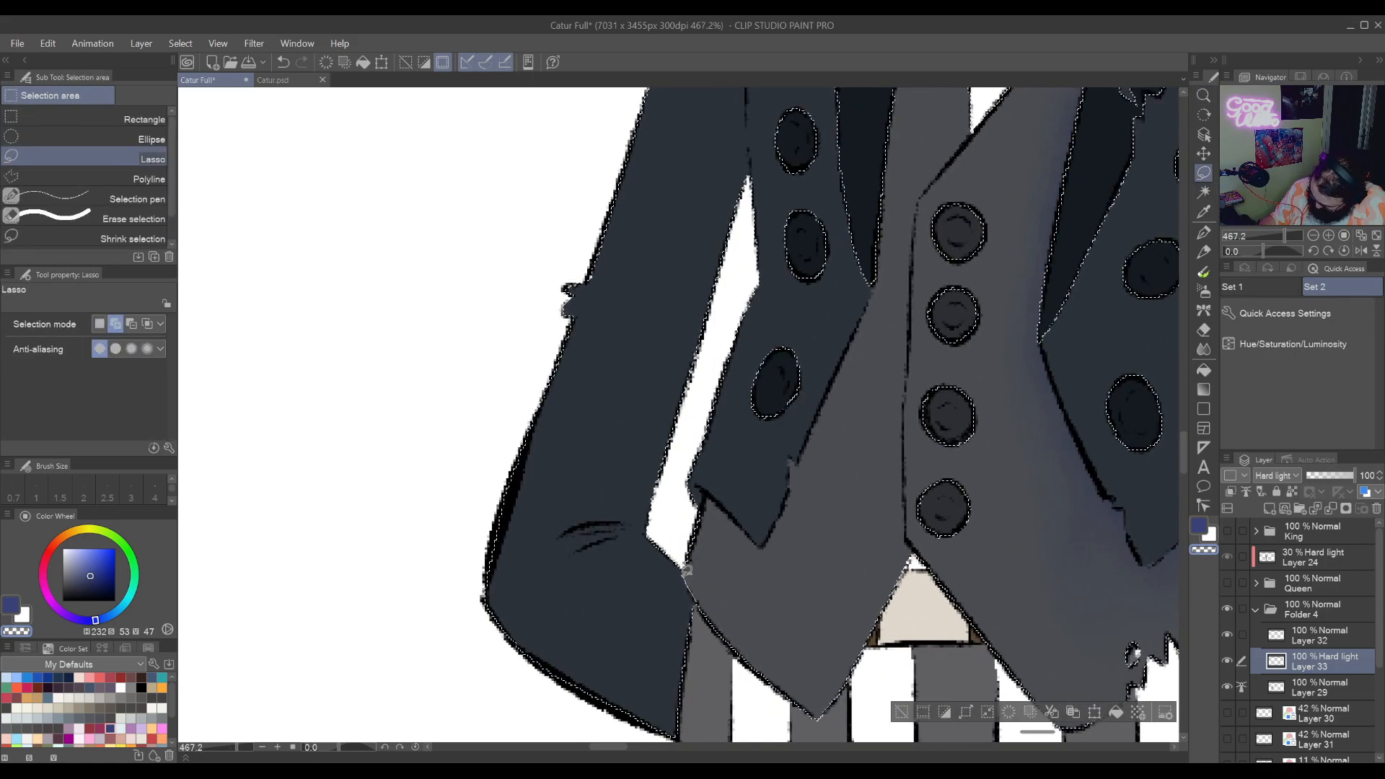
{"action": "mouse_move", "coordinate": [686, 570]}
{"action": "left_mouse_down"}
{"action": "mouse_move", "coordinate": [675, 494]}
{"action": "mouse_move", "coordinate": [457, 290]}
{"action": "mouse_move", "coordinate": [538, 738]}
{"action": "left_mouse_up"}
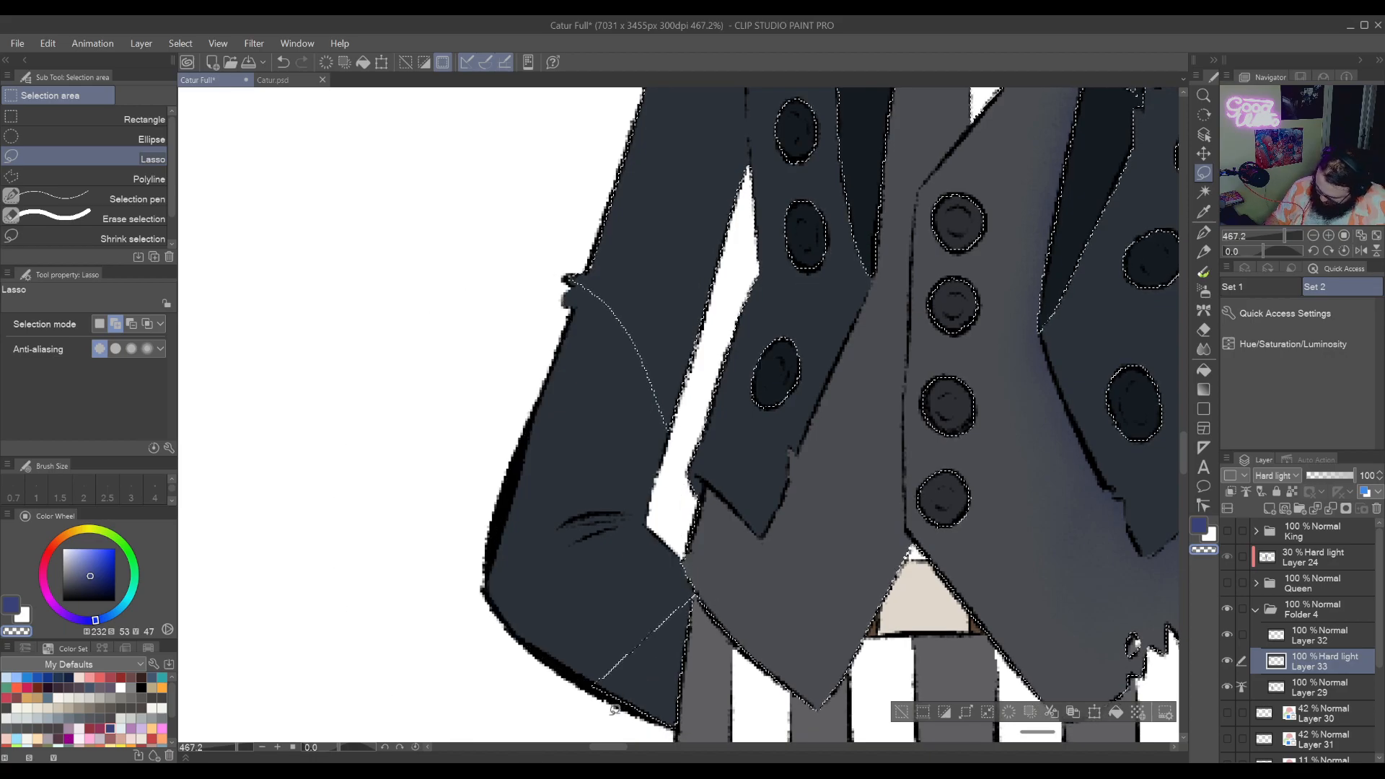
{"action": "left_click", "coordinate": [577, 746]}
Subtract the left sleeve's remaining cuff and upper arm from the selection with the Lasso, following the seam to the shoulder
{"action": "left_click_drag", "start_coordinate": [841, 605], "coordinate": [476, 332]}
{"action": "left_click_drag", "start_coordinate": [1010, 508], "coordinate": [404, 433]}
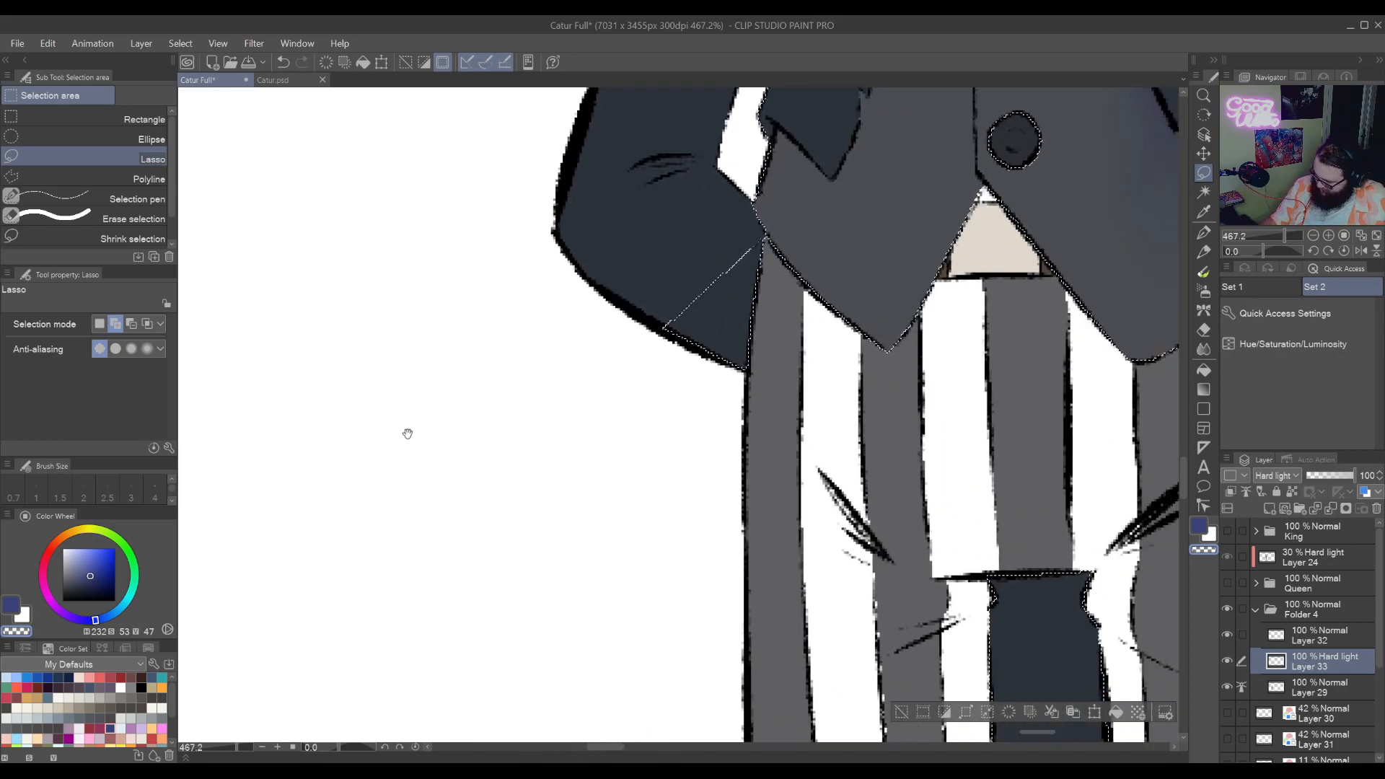
{"action": "mouse_move", "coordinate": [777, 242]}
{"action": "left_mouse_down"}
{"action": "mouse_move", "coordinate": [770, 383]}
{"action": "mouse_move", "coordinate": [702, 380]}
{"action": "mouse_move", "coordinate": [815, 411]}
{"action": "mouse_move", "coordinate": [711, 609]}
{"action": "mouse_move", "coordinate": [729, 572]}
{"action": "left_mouse_up"}
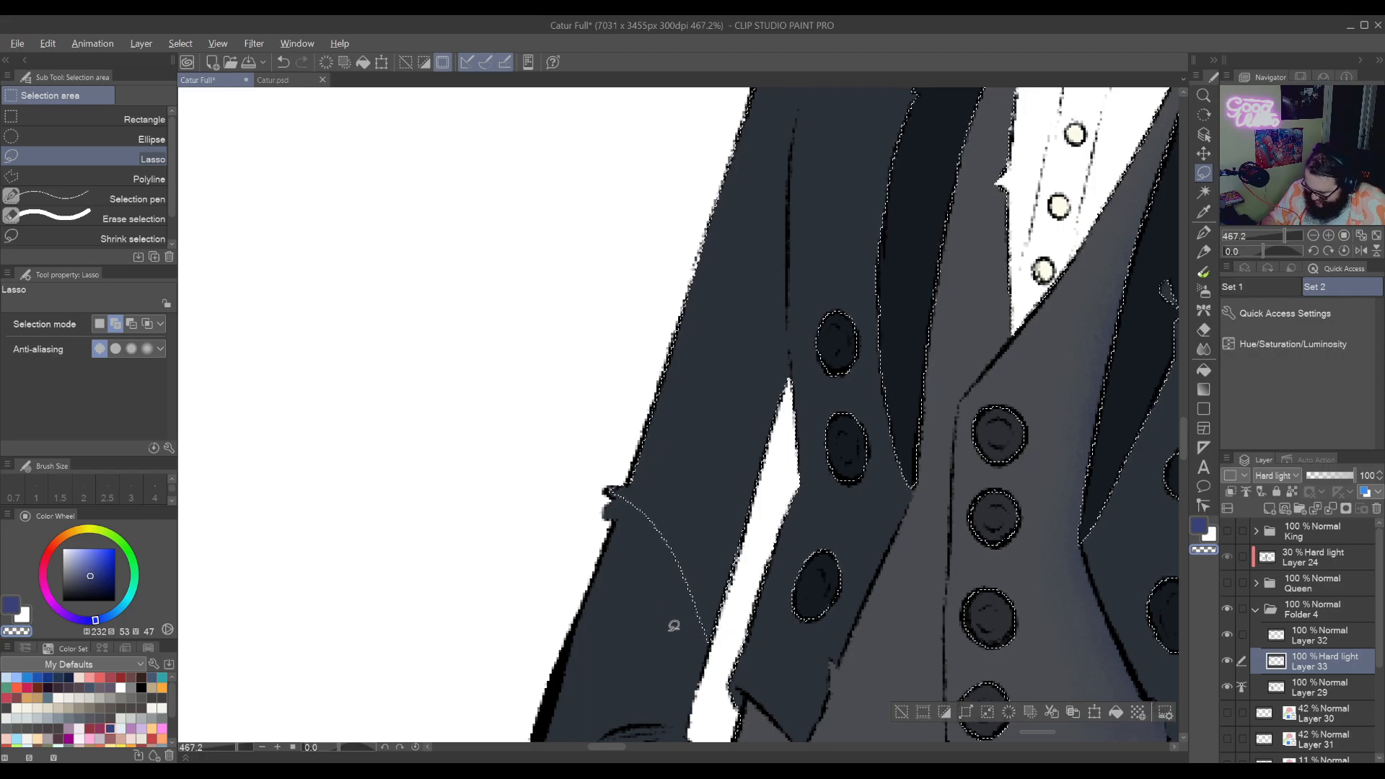
{"action": "mouse_move", "coordinate": [727, 646]}
{"action": "left_mouse_down"}
{"action": "mouse_move", "coordinate": [790, 430]}
{"action": "mouse_move", "coordinate": [789, 369]}
{"action": "mouse_move", "coordinate": [776, 291]}
{"action": "mouse_move", "coordinate": [653, 191]}
{"action": "left_mouse_up"}
{"action": "scroll", "coordinate": [797, 587], "scroll_direction": "up", "scroll_amount": 5}
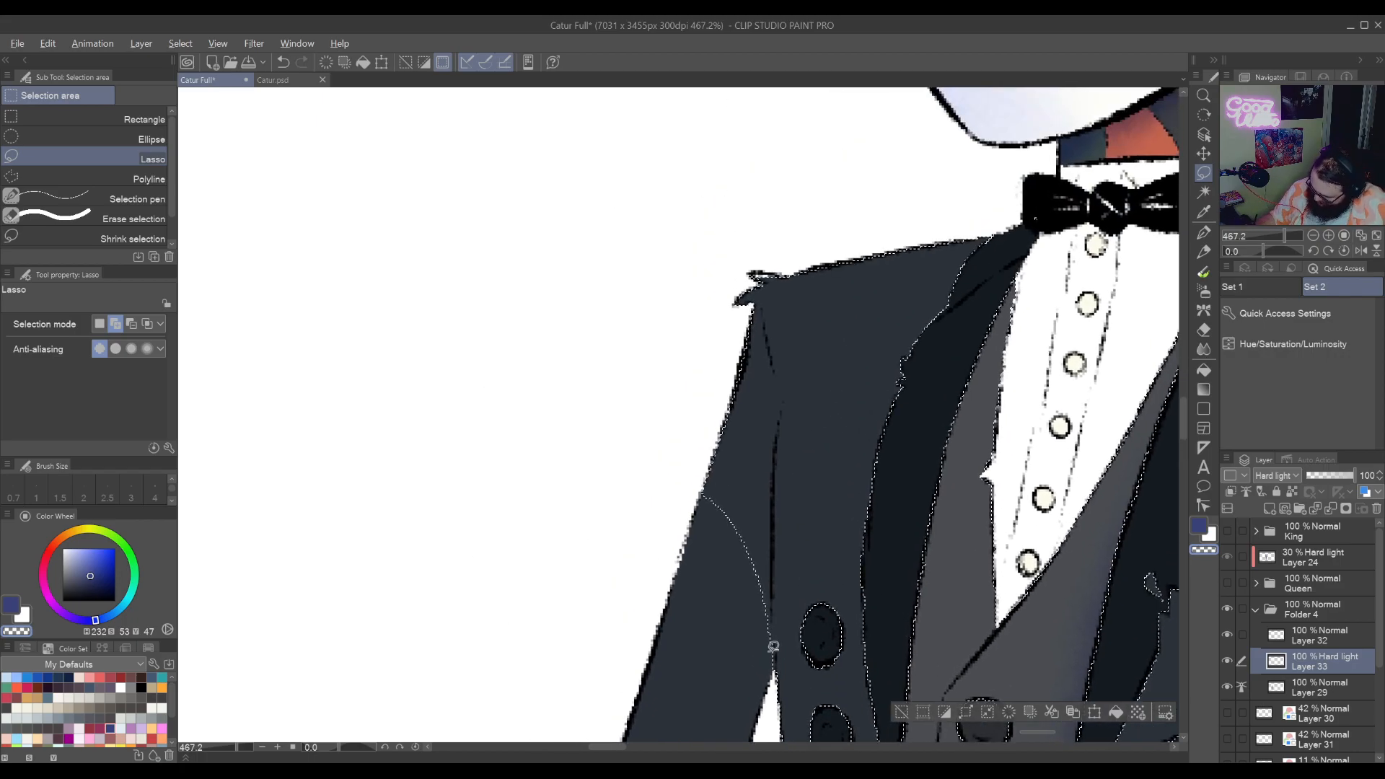
{"action": "mouse_move", "coordinate": [778, 665]}
{"action": "left_mouse_down"}
{"action": "mouse_move", "coordinate": [786, 374]}
{"action": "mouse_move", "coordinate": [661, 234]}
{"action": "left_mouse_up"}
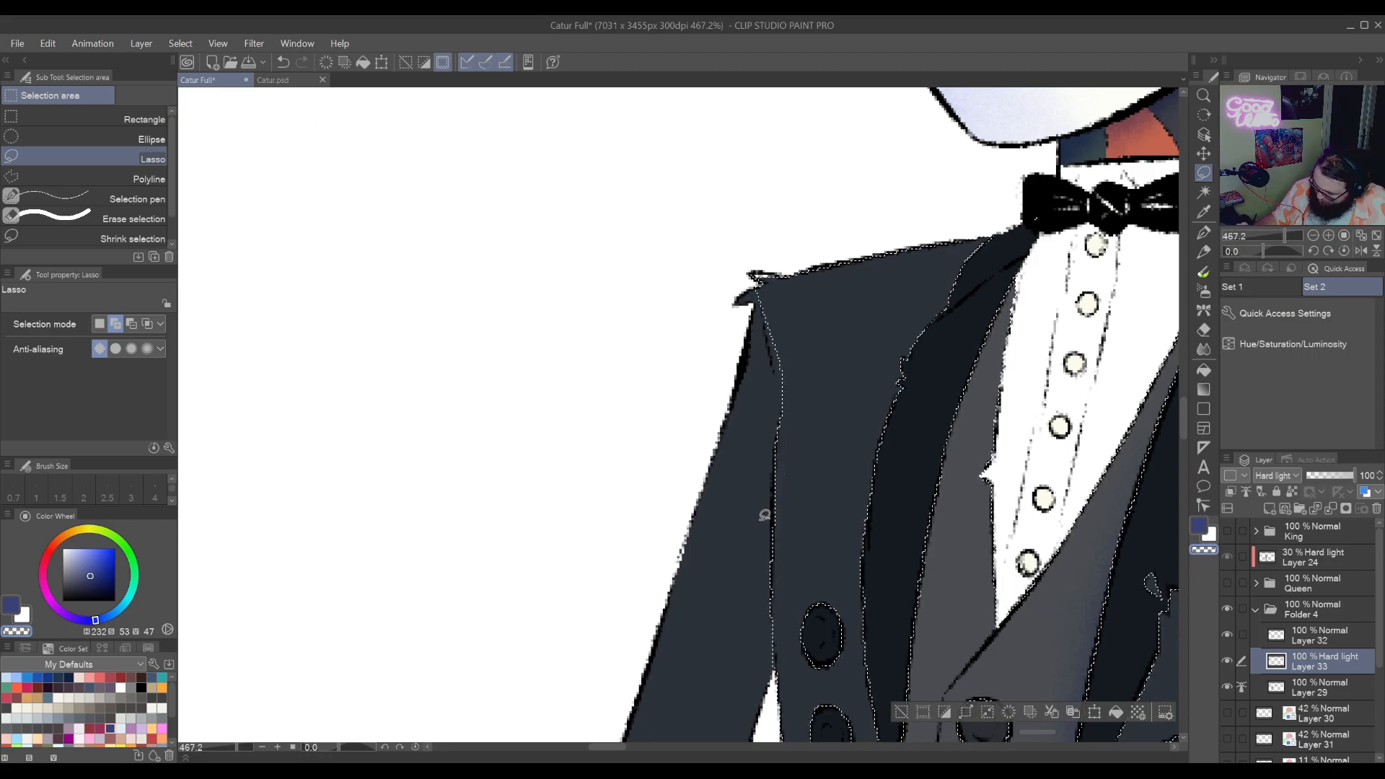
Shade the jacket's left front panel along the sleeve and the waistcoat edge below it in dark blue with the Noise airbrush at size 60
{"action": "key", "text": "r"}
{"action": "left_click_drag", "start_coordinate": [888, 363], "coordinate": [866, 521]}
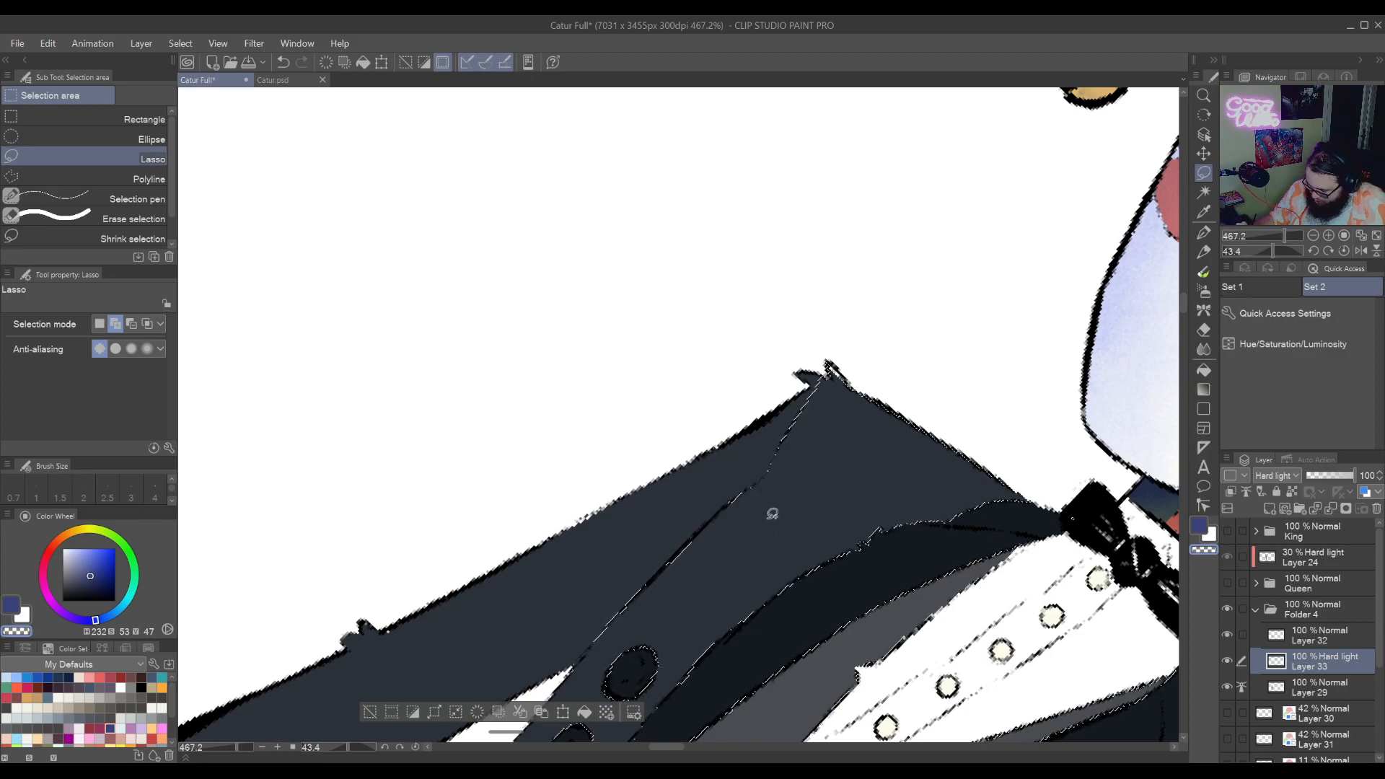
{"action": "scroll", "coordinate": [771, 514], "scroll_direction": "down", "scroll_amount": 5}
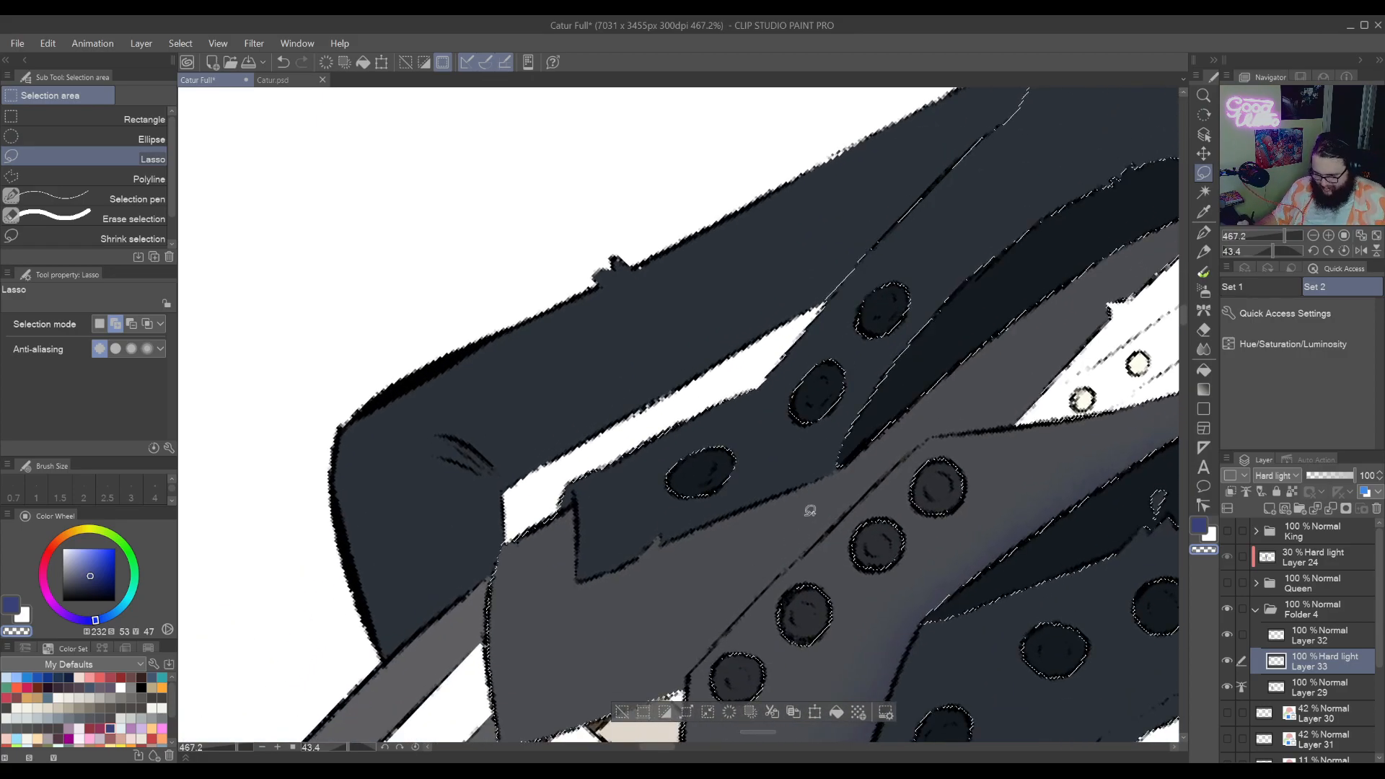
{"action": "key", "text": "r"}
{"action": "mouse_move", "coordinate": [697, 253]}
{"action": "left_mouse_down"}
{"action": "mouse_move", "coordinate": [748, 251]}
{"action": "mouse_move", "coordinate": [931, 613]}
{"action": "mouse_move", "coordinate": [985, 433]}
{"action": "left_mouse_up"}
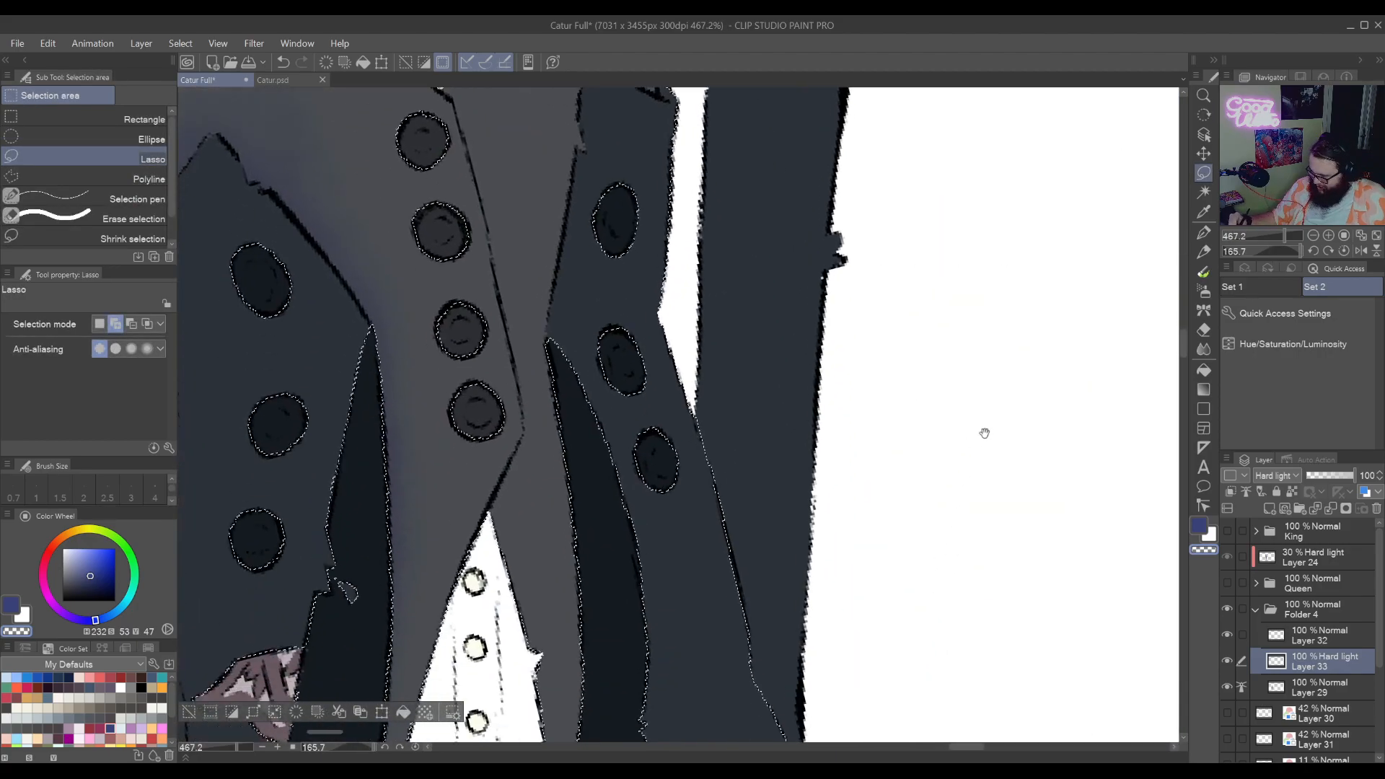
{"action": "left_click", "coordinate": [1203, 294]}
{"action": "key", "text": "r"}
{"action": "left_click_drag", "start_coordinate": [936, 531], "coordinate": [735, 613]}
{"action": "left_click_drag", "start_coordinate": [691, 562], "coordinate": [794, 601]}
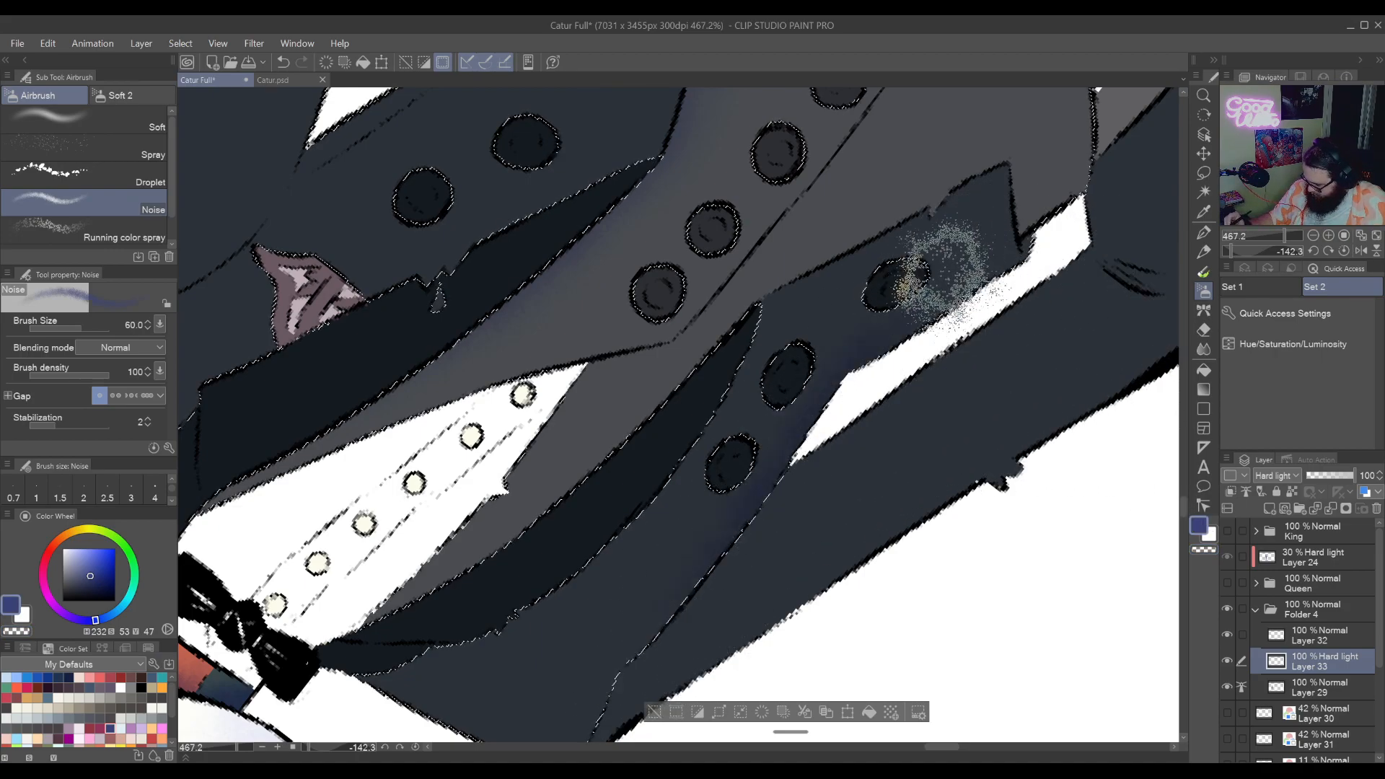
{"action": "left_click_drag", "start_coordinate": [856, 390], "coordinate": [783, 557]}
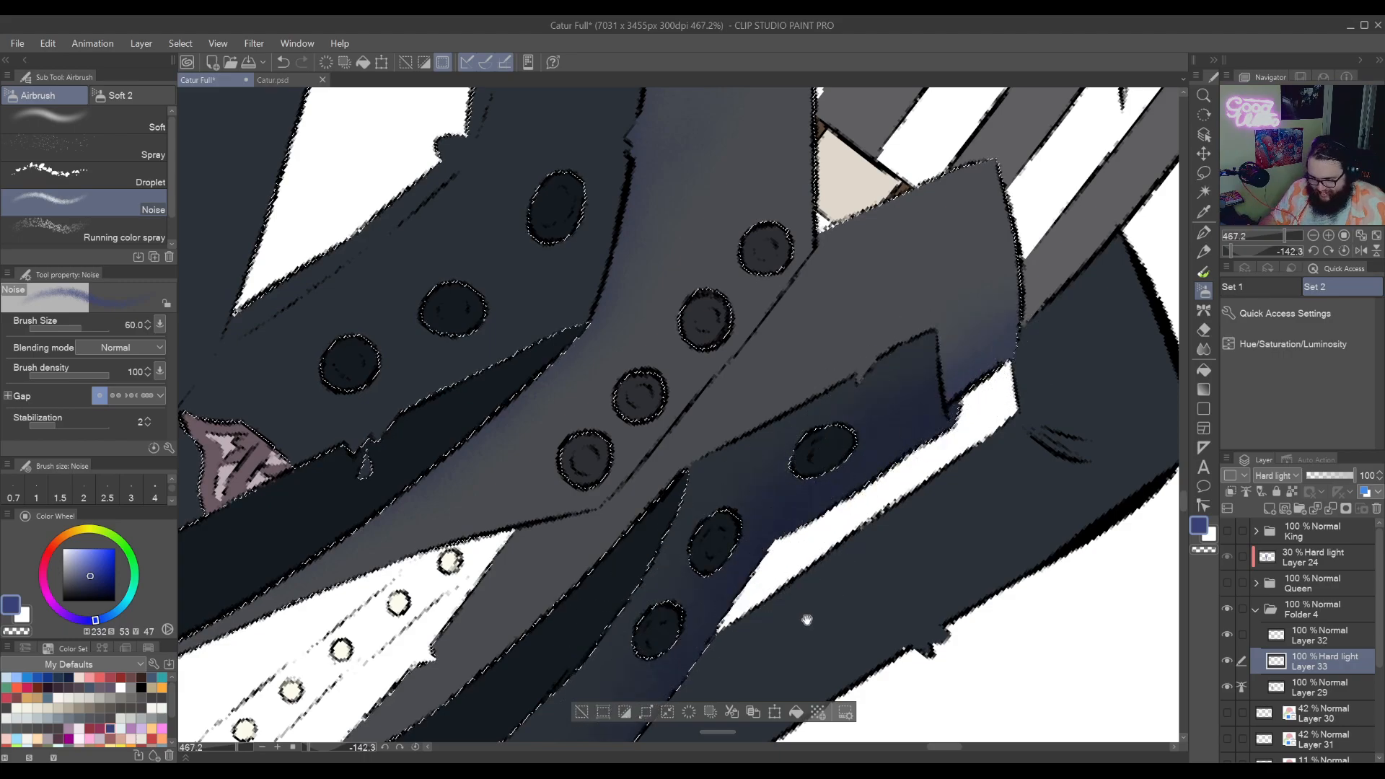
{"action": "mouse_move", "coordinate": [843, 707]}
{"action": "left_mouse_down"}
{"action": "mouse_move", "coordinate": [880, 562]}
{"action": "mouse_move", "coordinate": [812, 531]}
{"action": "left_mouse_up"}
Soften the dark blue shading on the jacket's left front panel with the transparent colour
{"action": "key", "text": "r"}
{"action": "double_click", "coordinate": [878, 491]}
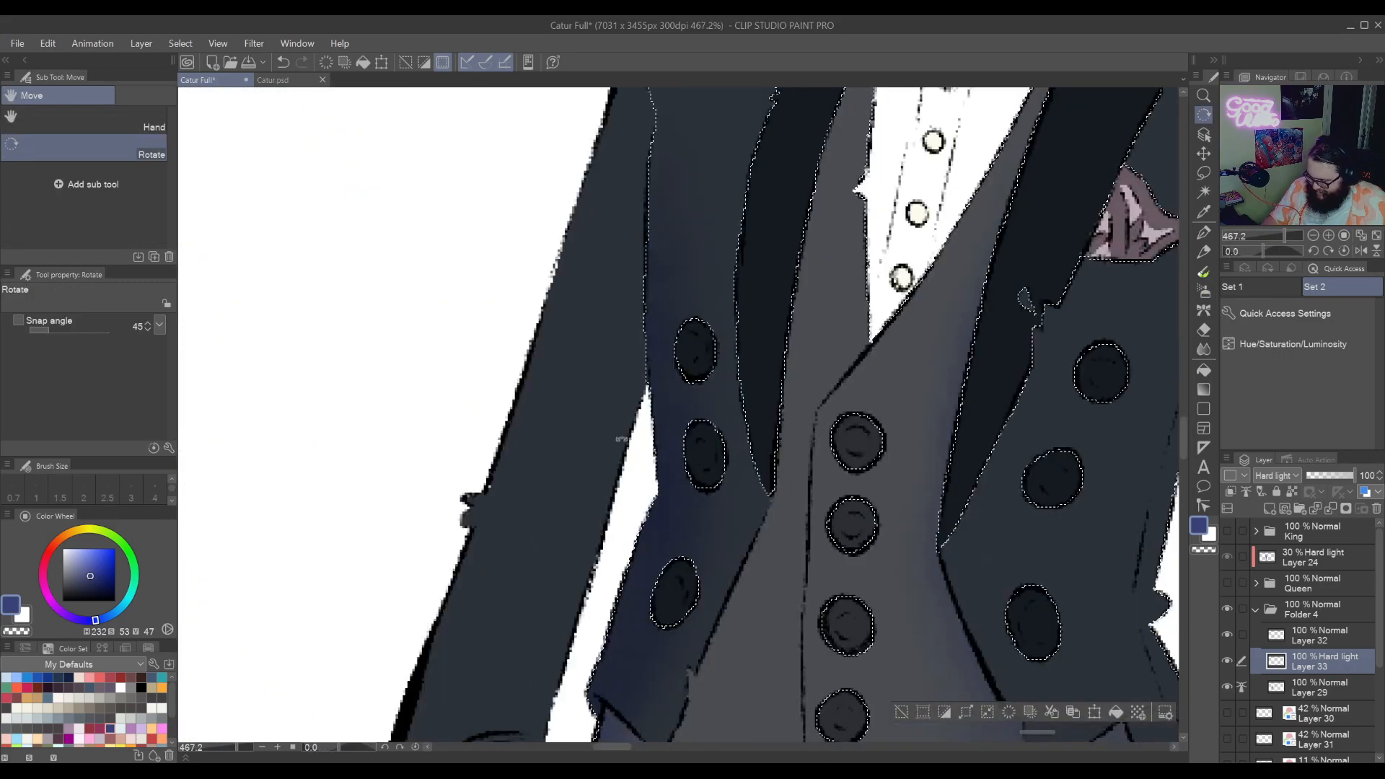
{"action": "left_click_drag", "start_coordinate": [880, 603], "coordinate": [883, 533]}
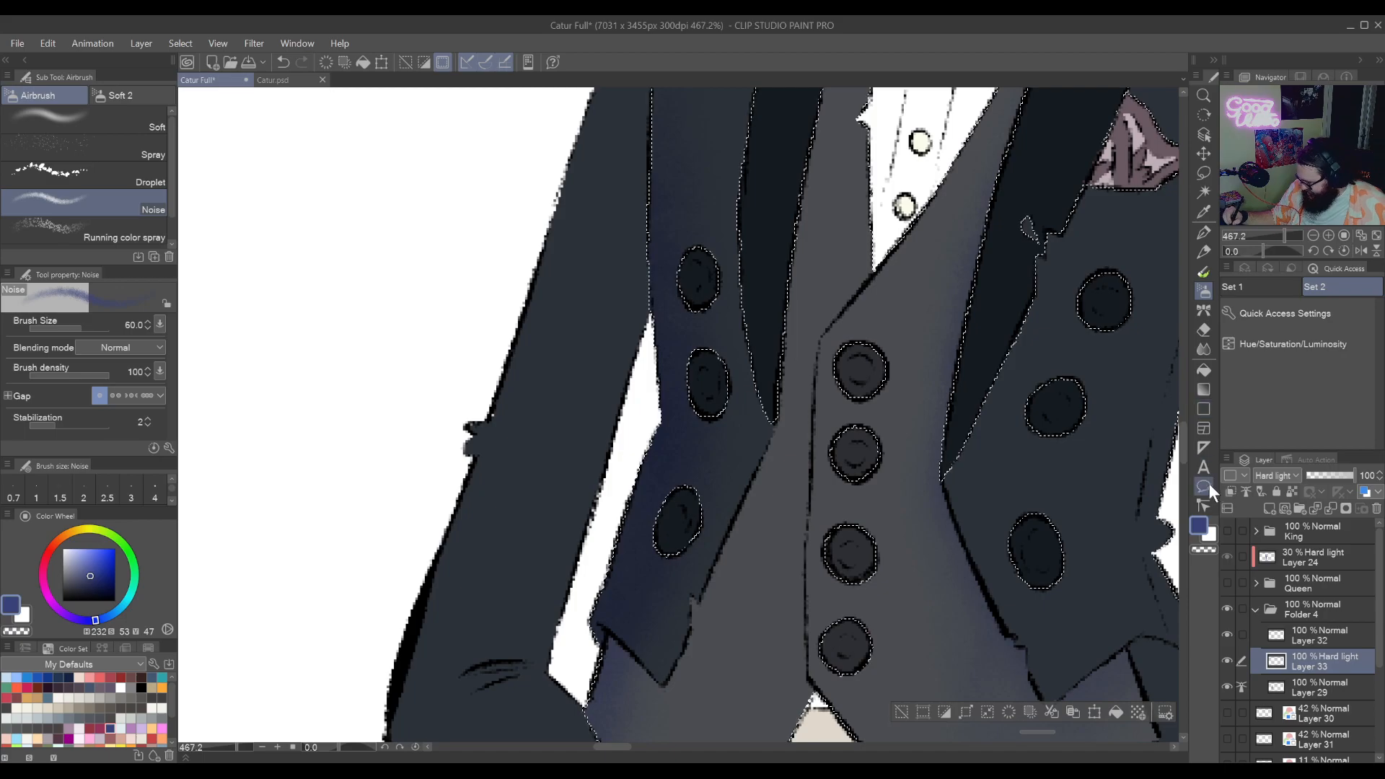
{"action": "left_click", "coordinate": [715, 530]}
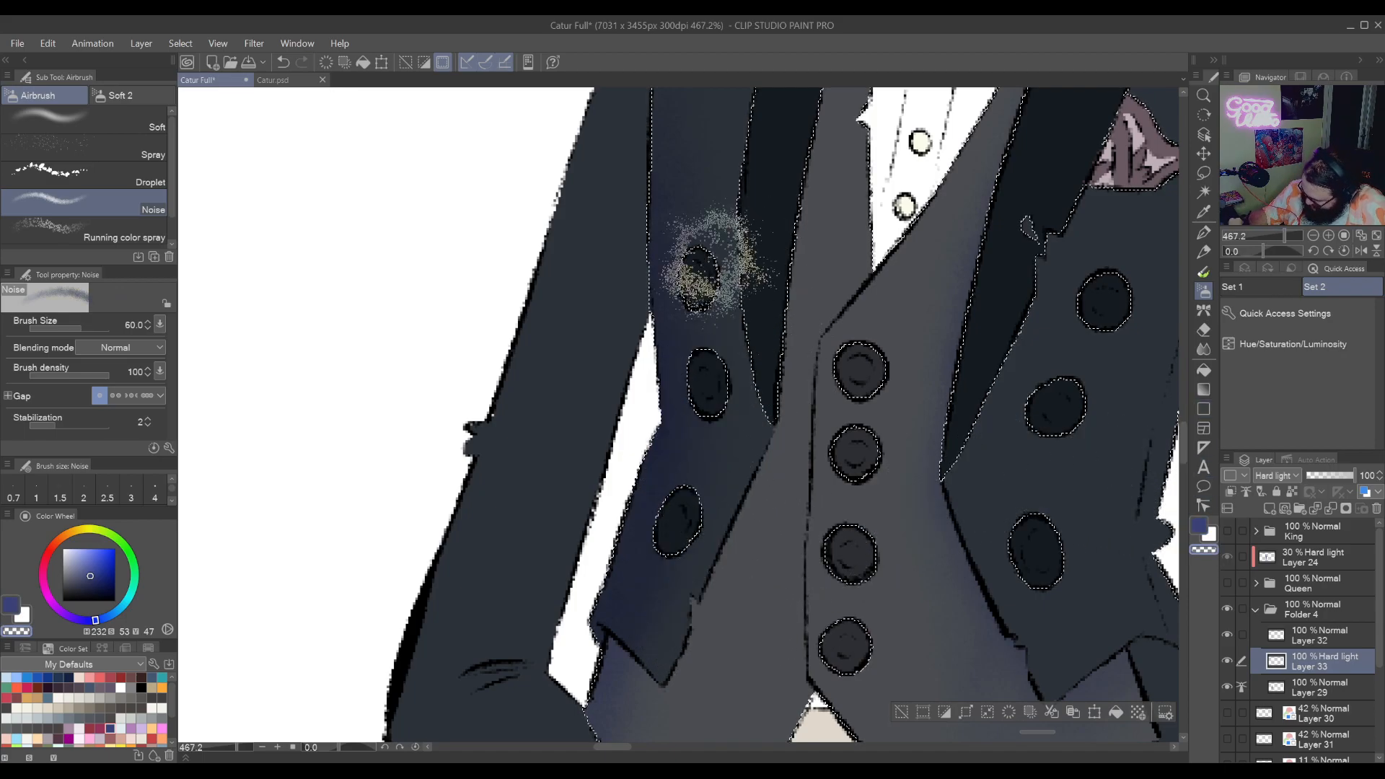
{"action": "left_click_drag", "start_coordinate": [821, 399], "coordinate": [853, 705]}
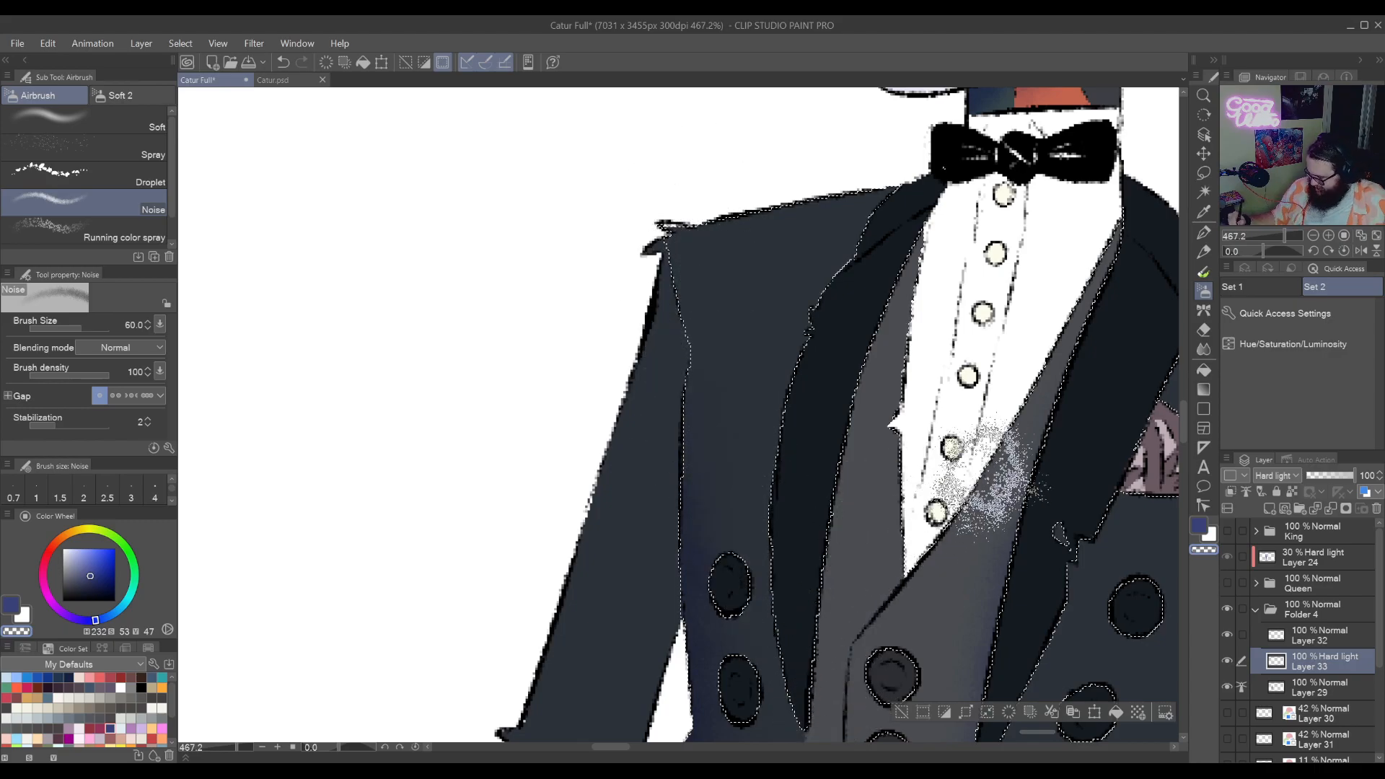
Touch up the left front panel's shading toward the shoulder in dark blue at size 15 and clear the selection
{"action": "key", "text": "r"}
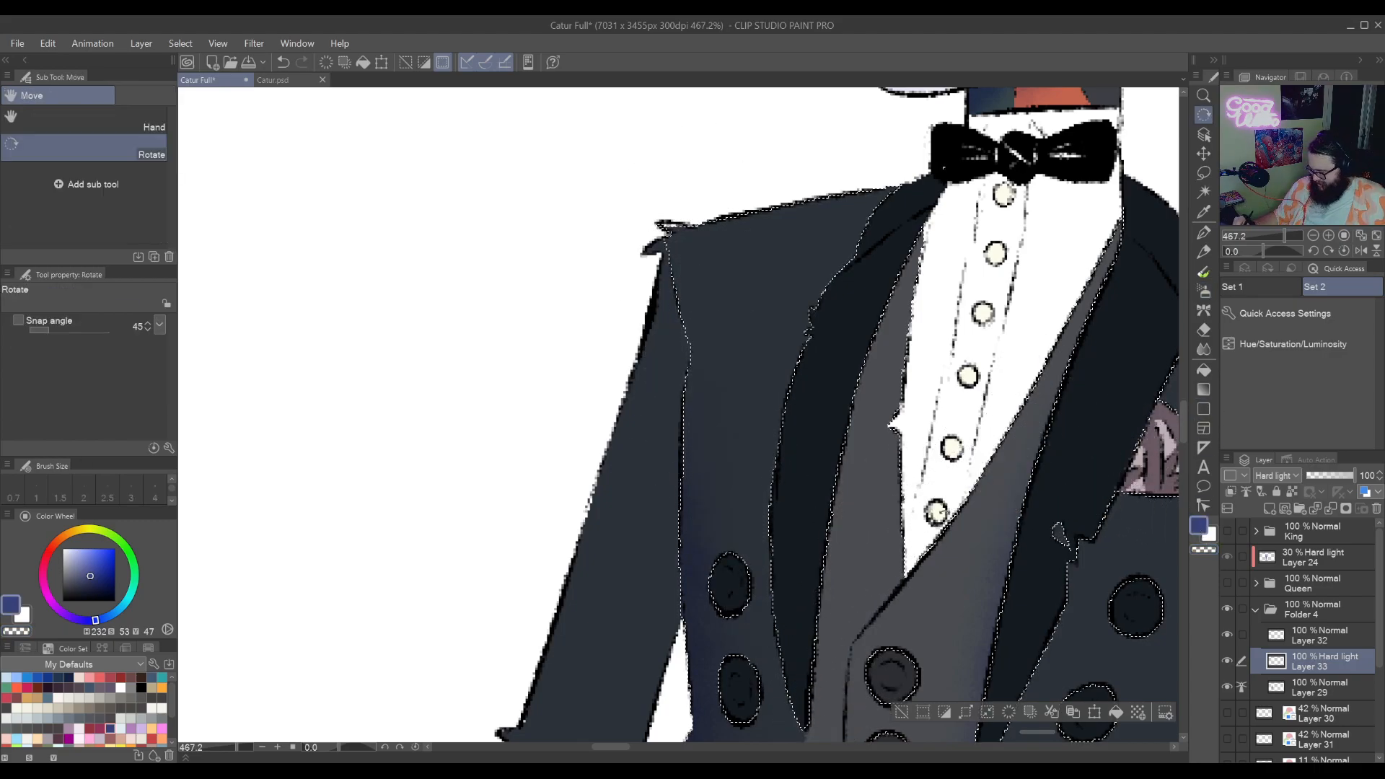
{"action": "left_click_drag", "start_coordinate": [885, 494], "coordinate": [798, 601]}
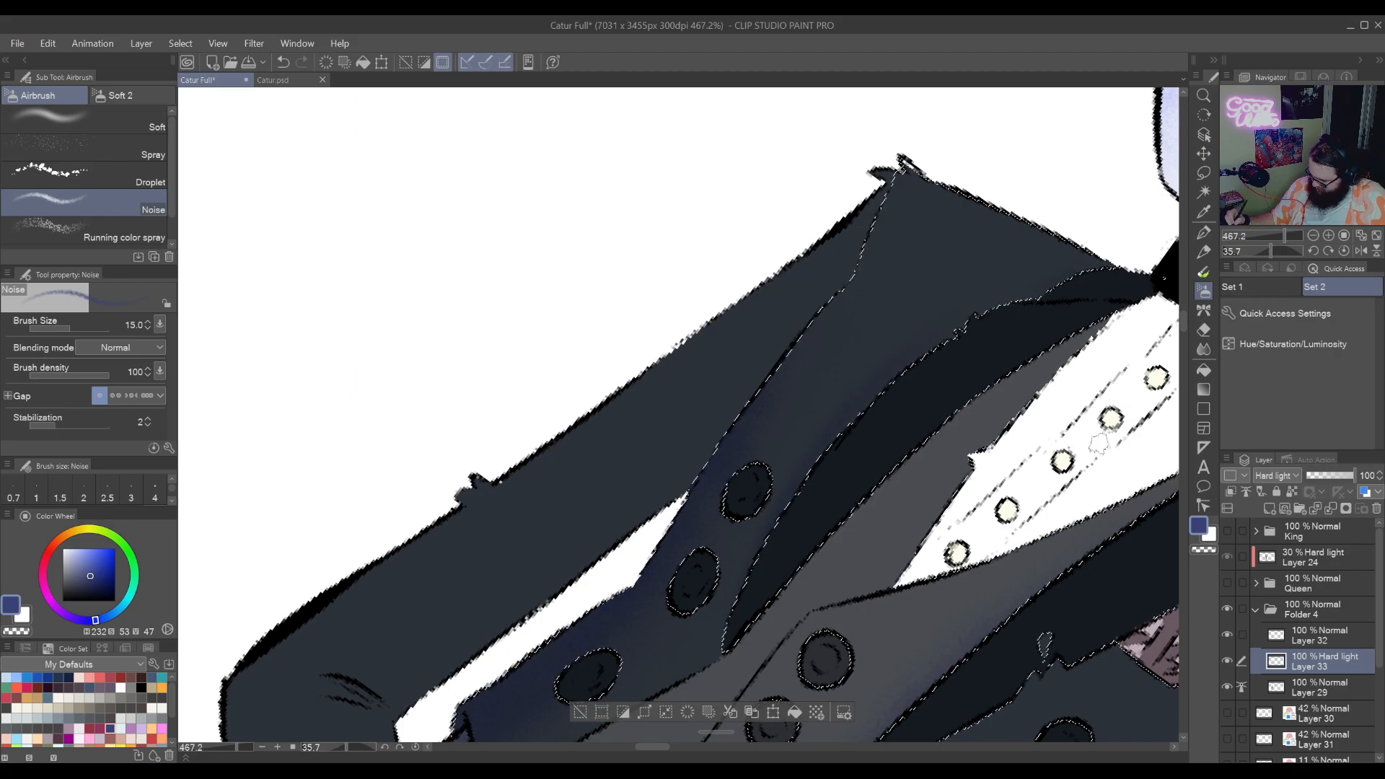
{"action": "left_click_drag", "start_coordinate": [994, 613], "coordinate": [816, 541]}
{"action": "key", "text": "ctrl+d"}
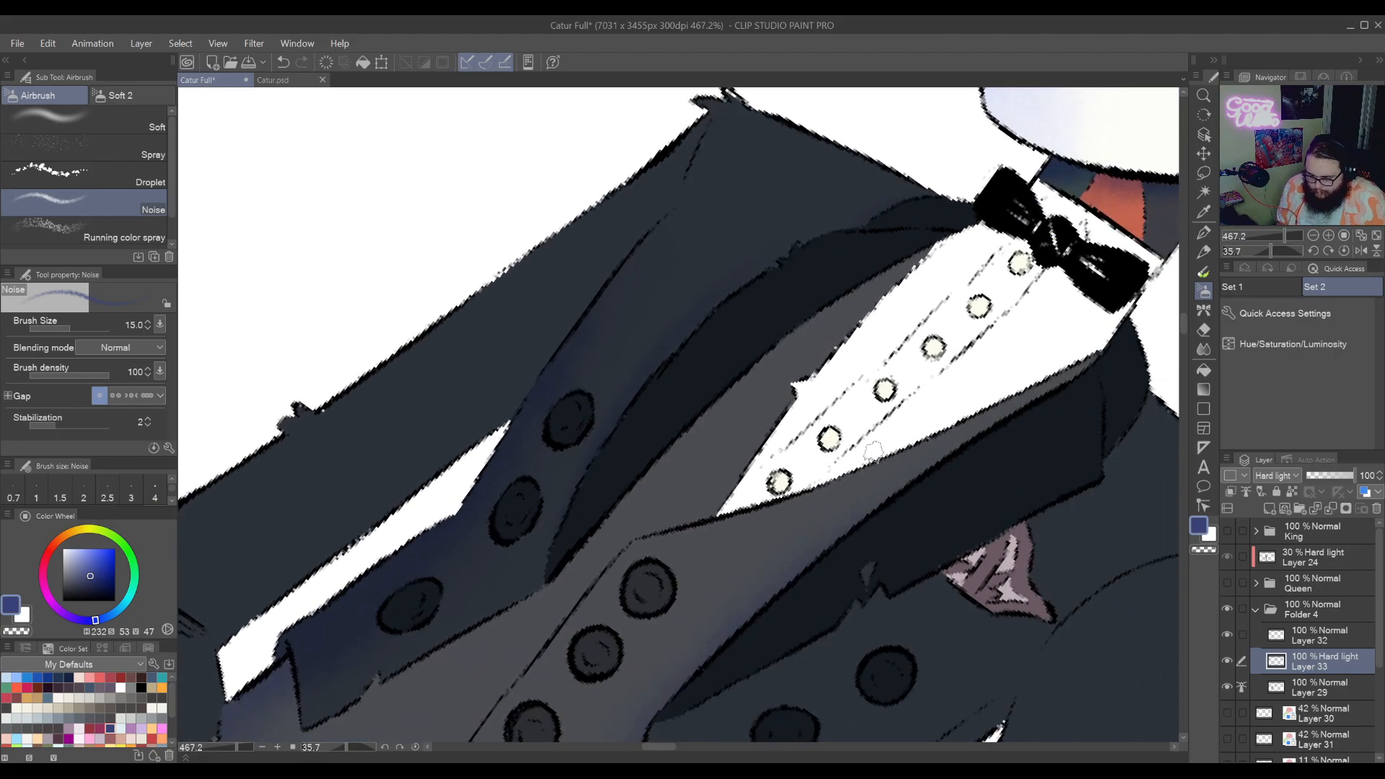
Select the whole left sleeve with the Lasso, following the shoulder seam and the gap beside the jacket down to the cuff
{"action": "scroll", "coordinate": [872, 452], "scroll_direction": "down", "scroll_amount": 6}
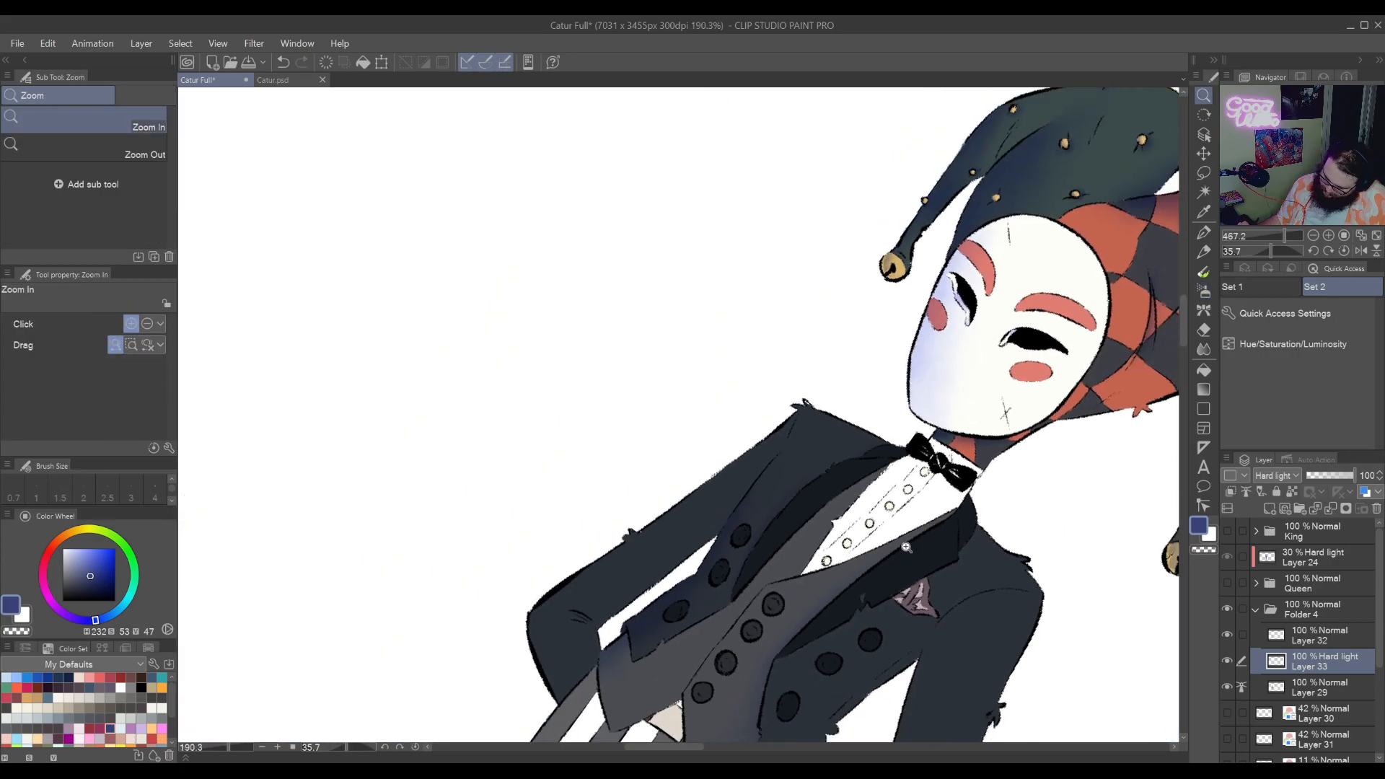
{"action": "scroll", "coordinate": [831, 512], "scroll_direction": "up", "scroll_amount": 3}
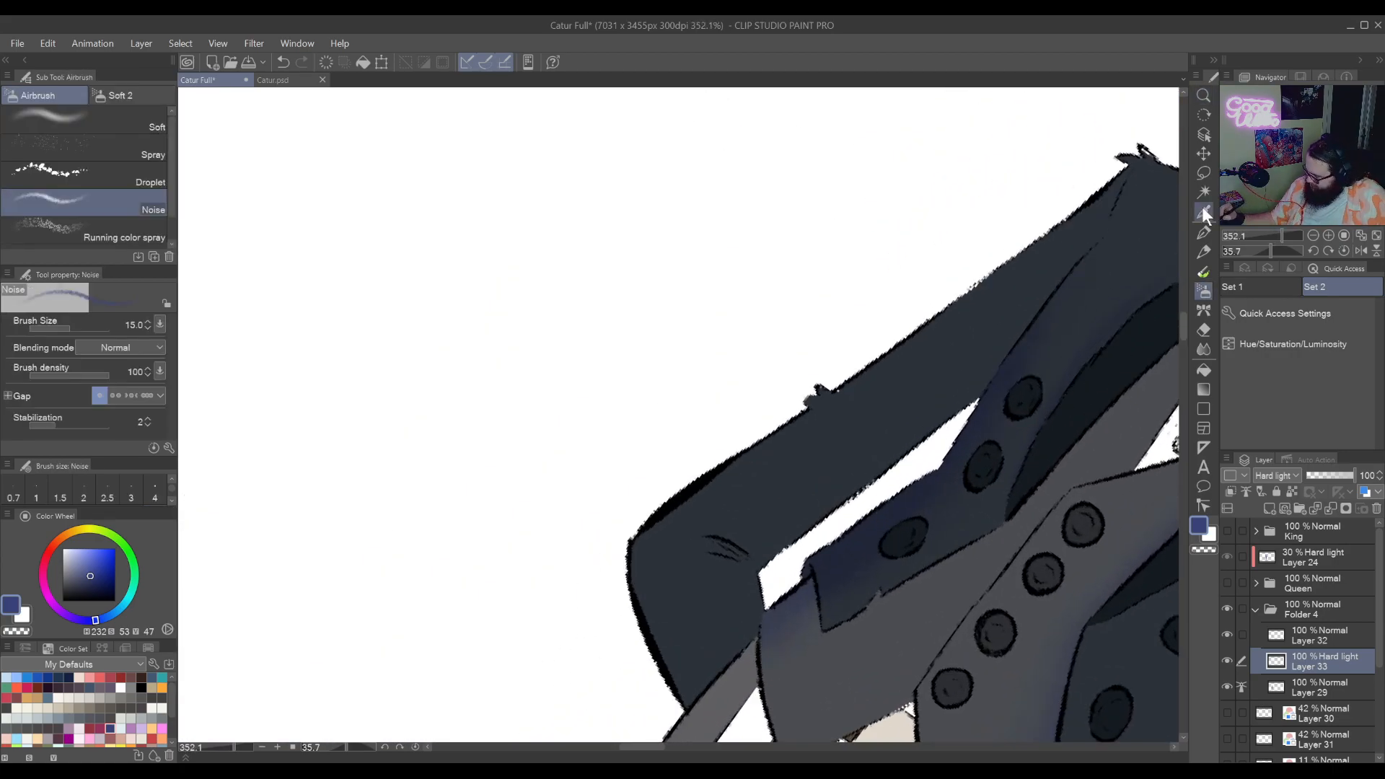
{"action": "left_click", "coordinate": [1203, 172]}
{"action": "left_click_drag", "start_coordinate": [980, 385], "coordinate": [847, 511]}
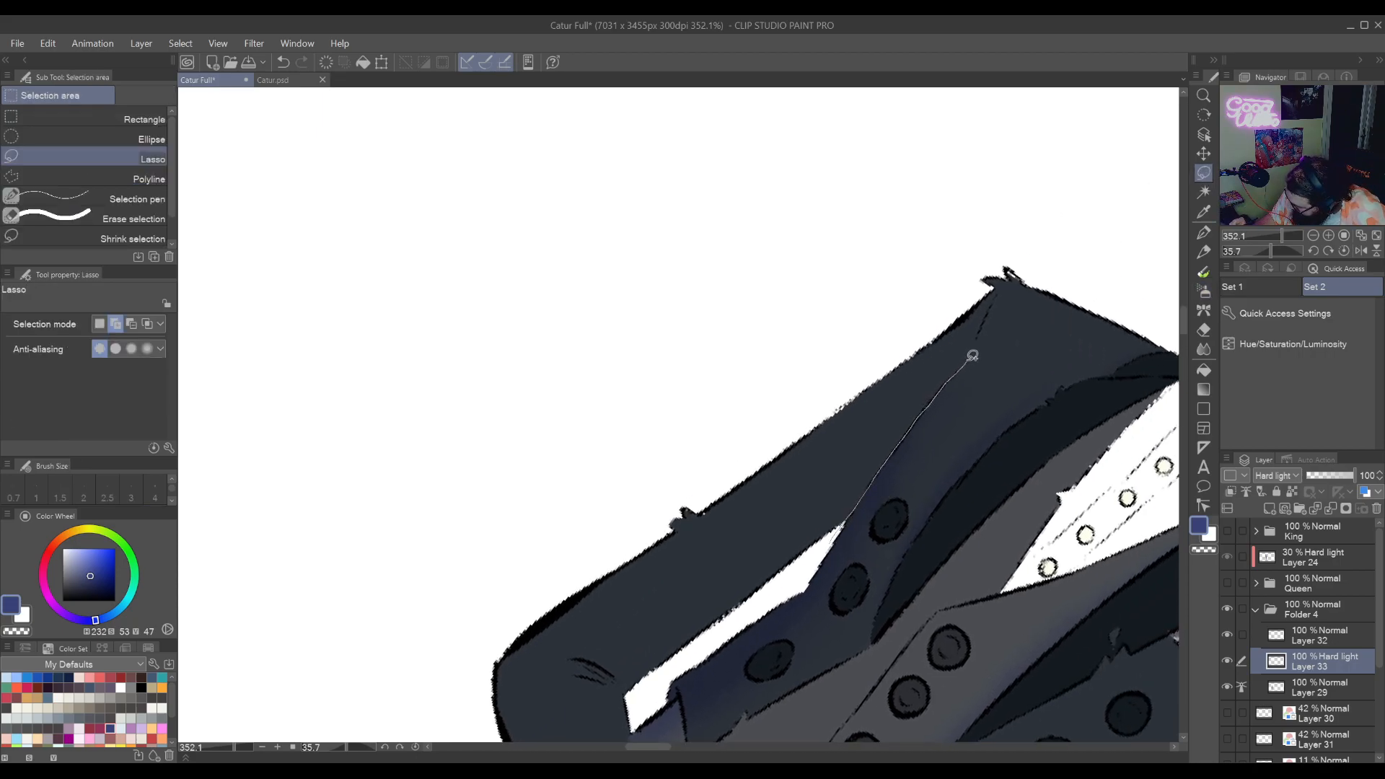
{"action": "mouse_move", "coordinate": [1001, 287]}
{"action": "left_mouse_down"}
{"action": "mouse_move", "coordinate": [681, 362]}
{"action": "mouse_move", "coordinate": [526, 705]}
{"action": "mouse_move", "coordinate": [592, 671]}
{"action": "left_mouse_up"}
{"action": "left_click_drag", "start_coordinate": [729, 572], "coordinate": [880, 409]}
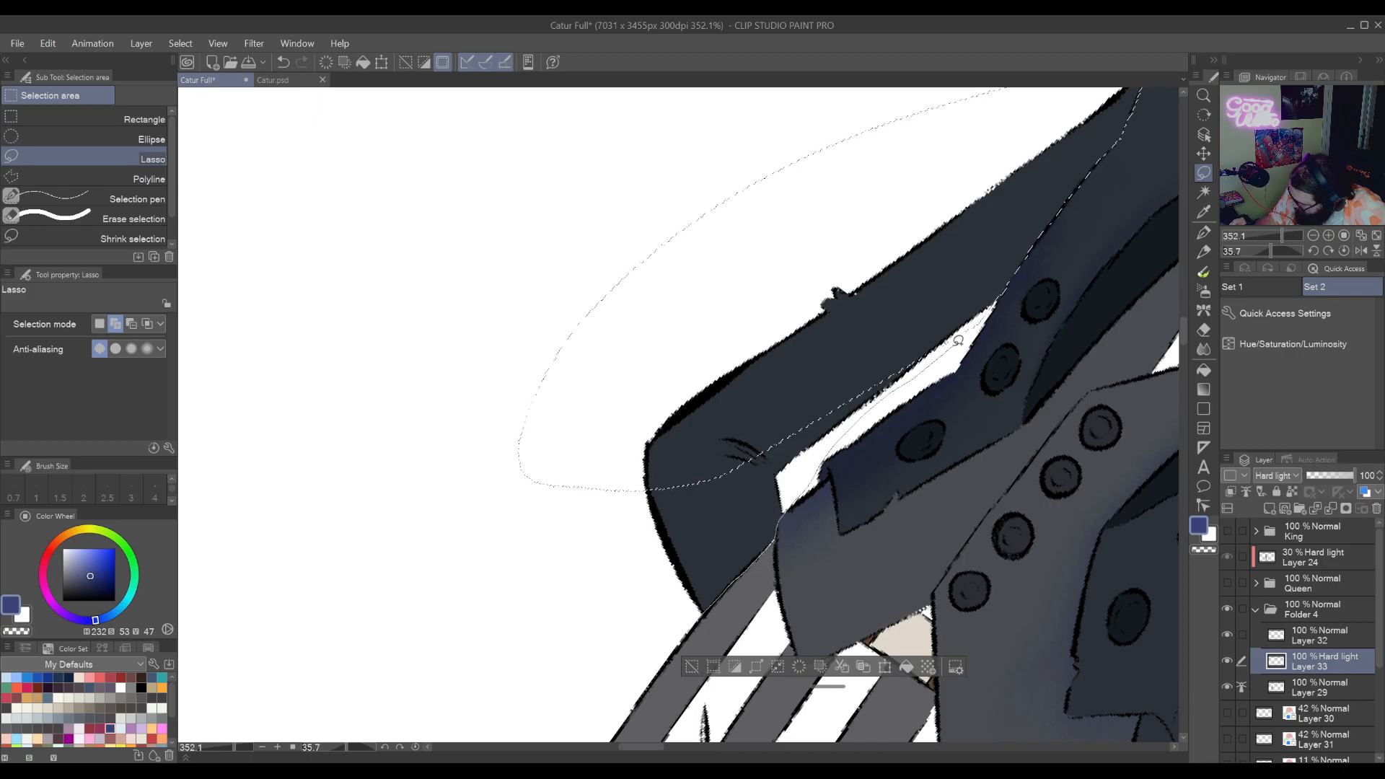
{"action": "mouse_move", "coordinate": [958, 340]}
{"action": "left_mouse_down"}
{"action": "mouse_move", "coordinate": [834, 272]}
{"action": "mouse_move", "coordinate": [671, 667]}
{"action": "left_mouse_up"}
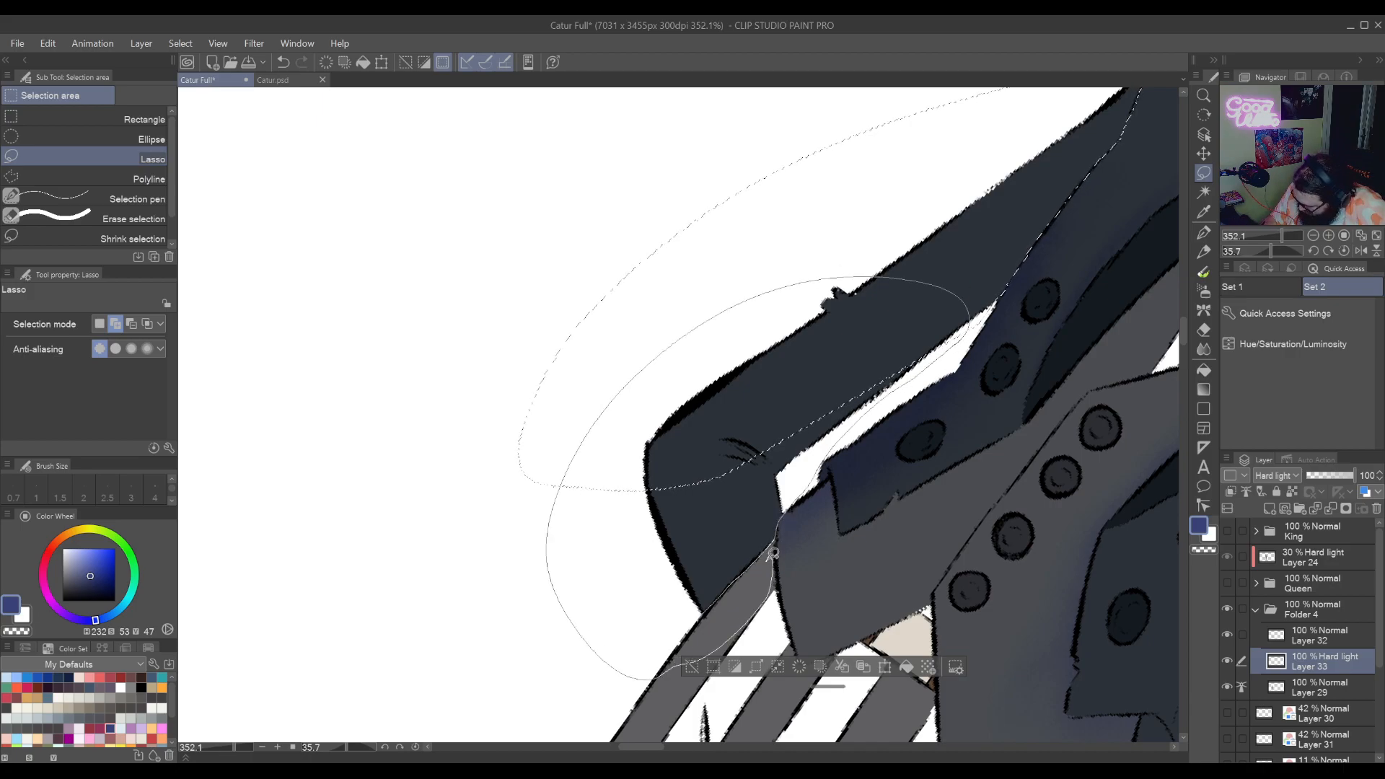
{"action": "left_click_drag", "start_coordinate": [774, 536], "coordinate": [763, 549]}
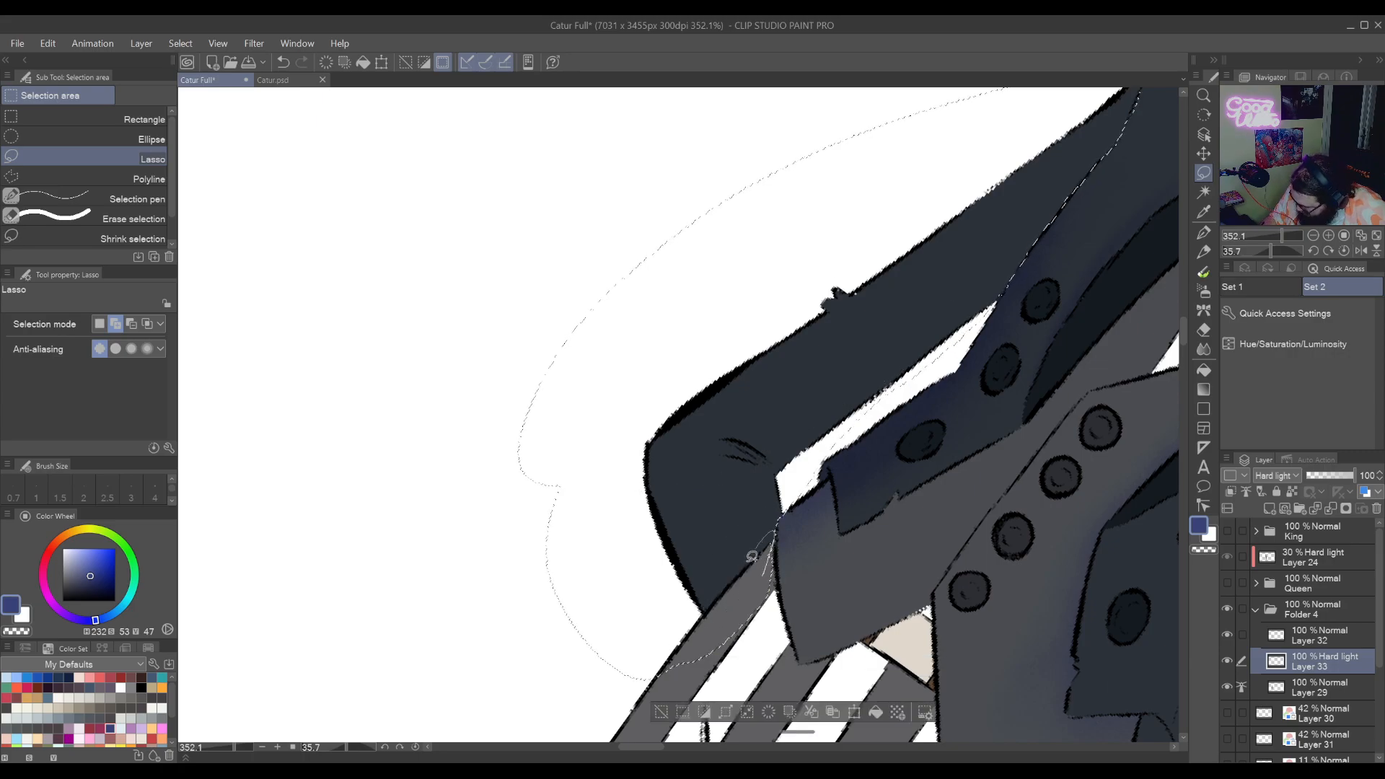
{"action": "mouse_move", "coordinate": [815, 542]}
{"action": "left_mouse_down"}
{"action": "mouse_move", "coordinate": [874, 563]}
{"action": "mouse_move", "coordinate": [1136, 325]}
{"action": "left_mouse_up"}
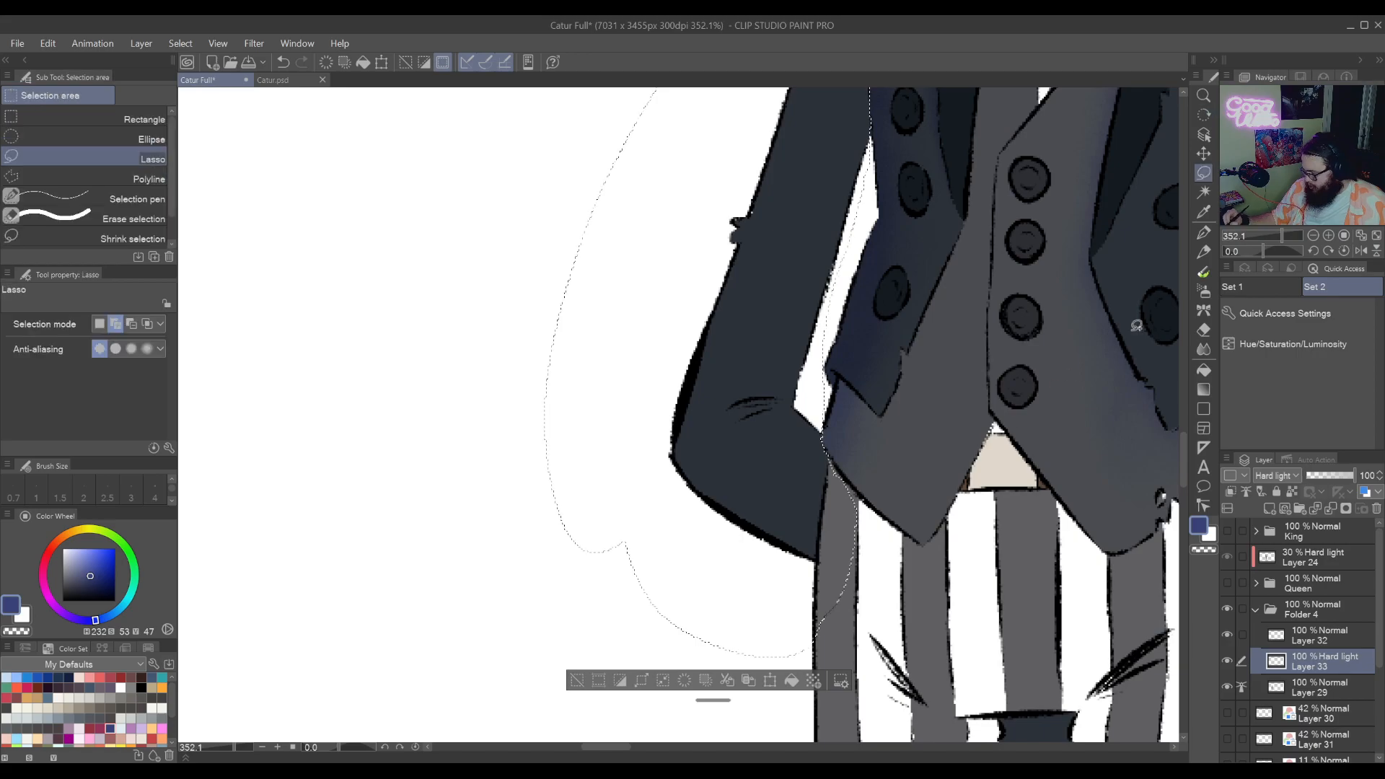
Limit the Lasso selection to the left sleeve's dark fill by intersecting it with an Auto select on referred layers
{"action": "left_click", "coordinate": [1204, 192]}
{"action": "left_click", "coordinate": [915, 386]}
{"action": "left_click_drag", "start_coordinate": [896, 427], "coordinate": [864, 497]}
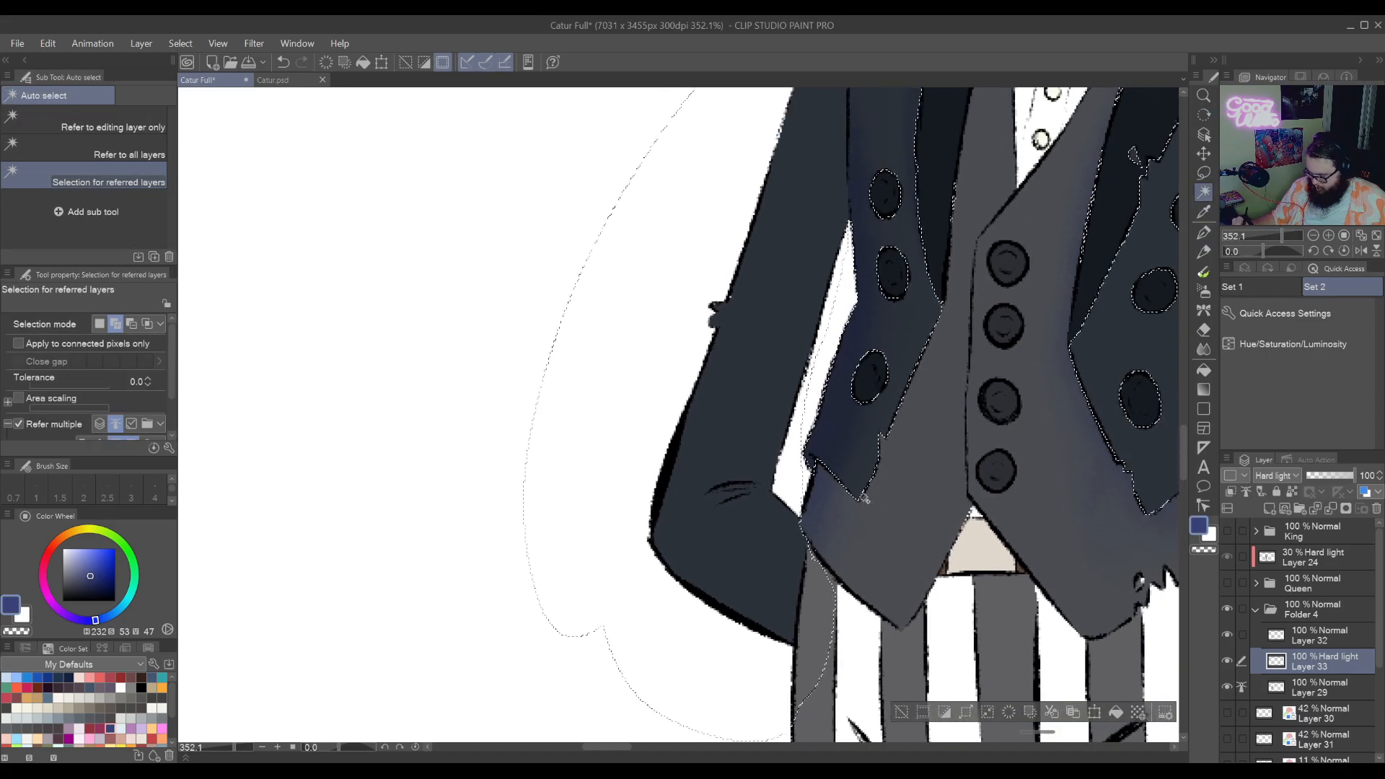
{"action": "key", "text": "ctrl+z"}
{"action": "left_click", "coordinate": [146, 324]}
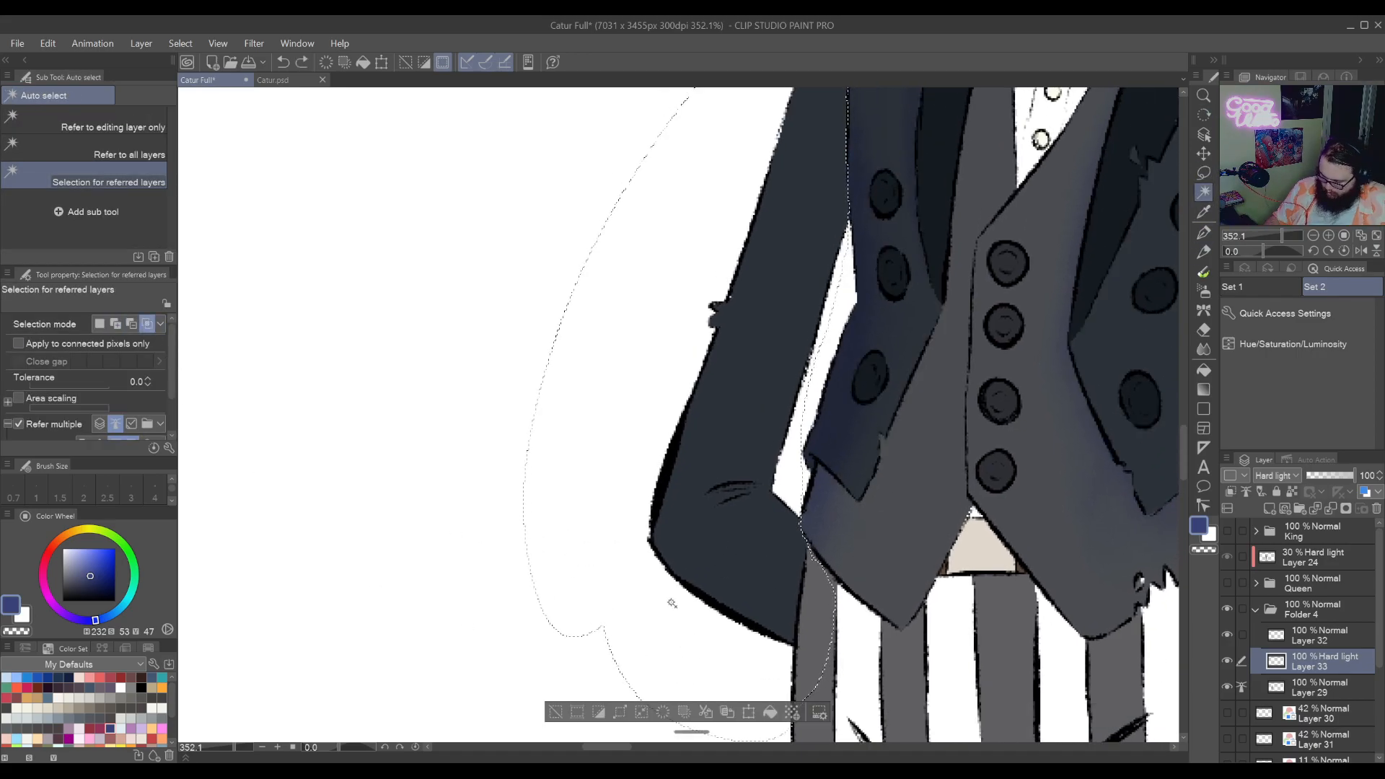
{"action": "left_click", "coordinate": [870, 383]}
{"action": "mouse_move", "coordinate": [976, 427]}
{"action": "left_mouse_down"}
{"action": "mouse_move", "coordinate": [918, 506]}
{"action": "mouse_move", "coordinate": [929, 483]}
{"action": "left_mouse_up"}
Shade the left sleeve's cuff below the elbow in dark blue with the Noise airbrush at size 80
{"action": "left_click", "coordinate": [1203, 290]}
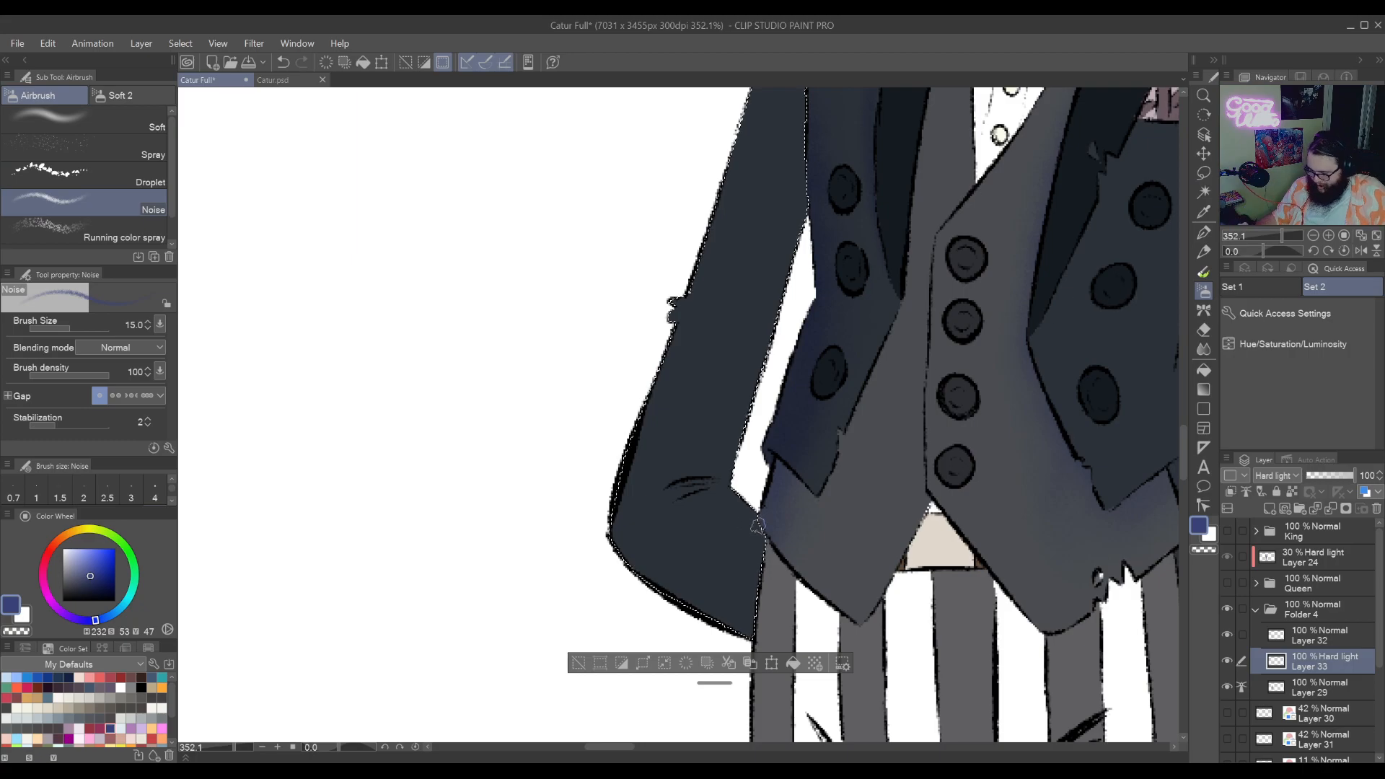
{"action": "key", "text": "bracketright"}
{"action": "key", "text": "bracketright"}
{"action": "key", "text": "bracketright"}
{"action": "key", "text": "bracketright"}
{"action": "key", "text": "bracketright"}
{"action": "key", "text": "bracketright"}
{"action": "key", "text": "bracketright"}
{"action": "left_click_drag", "start_coordinate": [774, 551], "coordinate": [721, 563]}
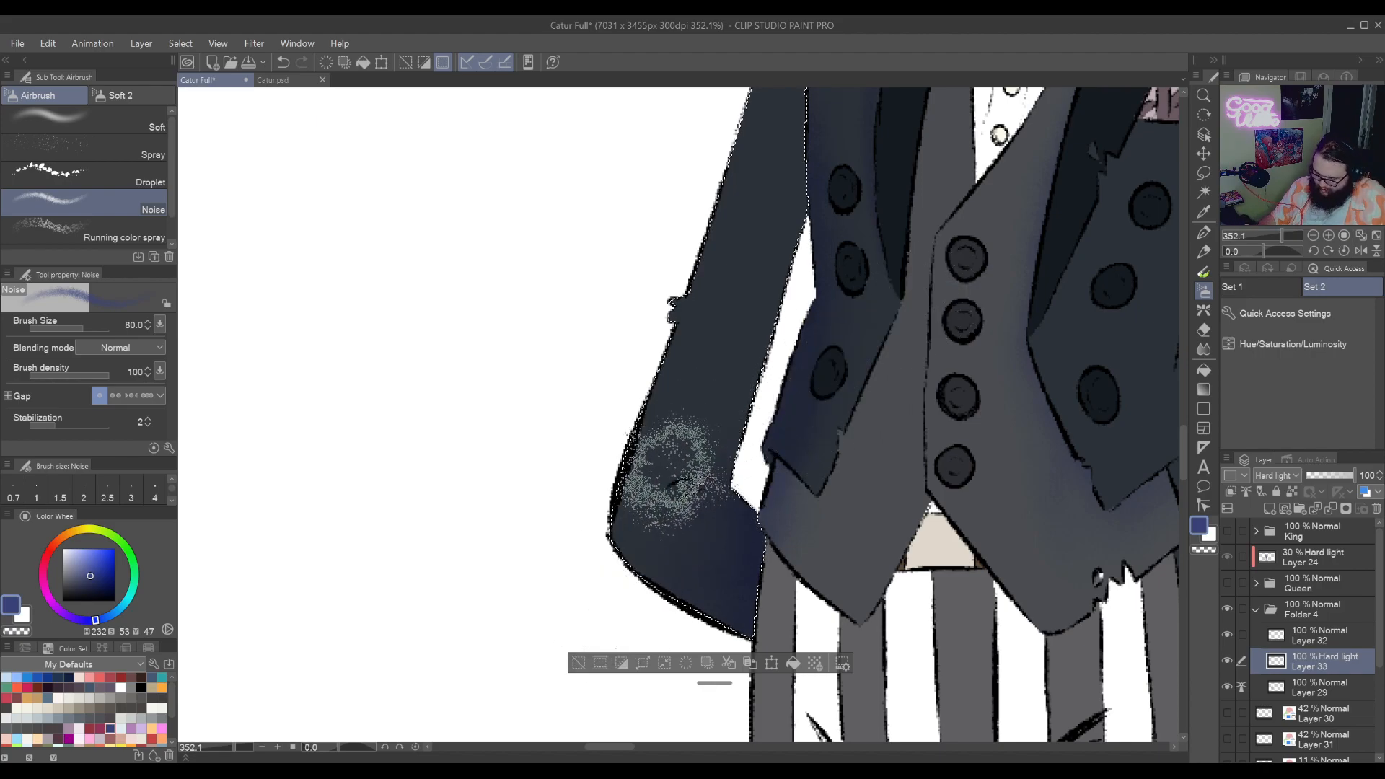
Extend the dark blue shading along the left sleeve's outer edge toward the upper arm and clear the selection
{"action": "mouse_move", "coordinate": [675, 476]}
{"action": "left_mouse_down"}
{"action": "mouse_move", "coordinate": [828, 350]}
{"action": "mouse_move", "coordinate": [674, 594]}
{"action": "mouse_move", "coordinate": [770, 608]}
{"action": "mouse_move", "coordinate": [777, 658]}
{"action": "left_mouse_up"}
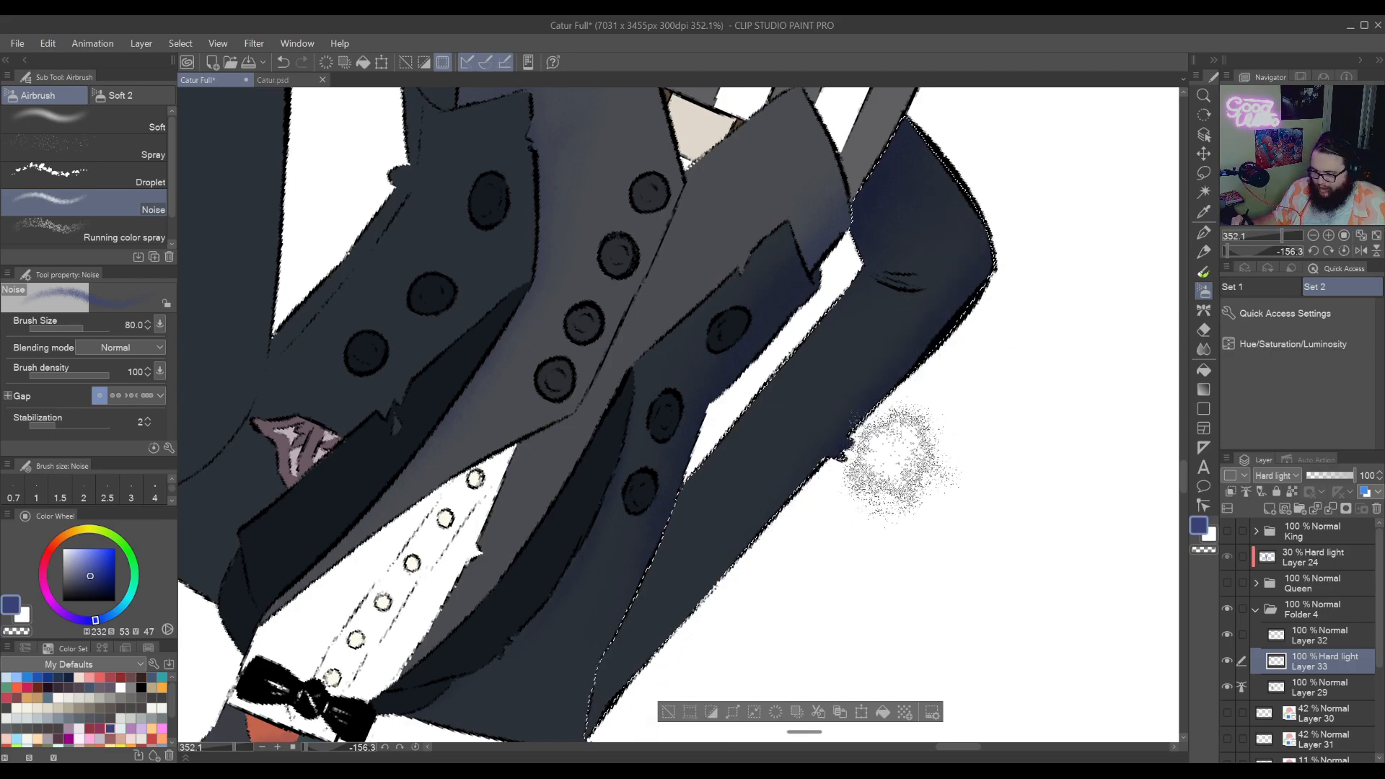
{"action": "left_click_drag", "start_coordinate": [877, 502], "coordinate": [848, 570]}
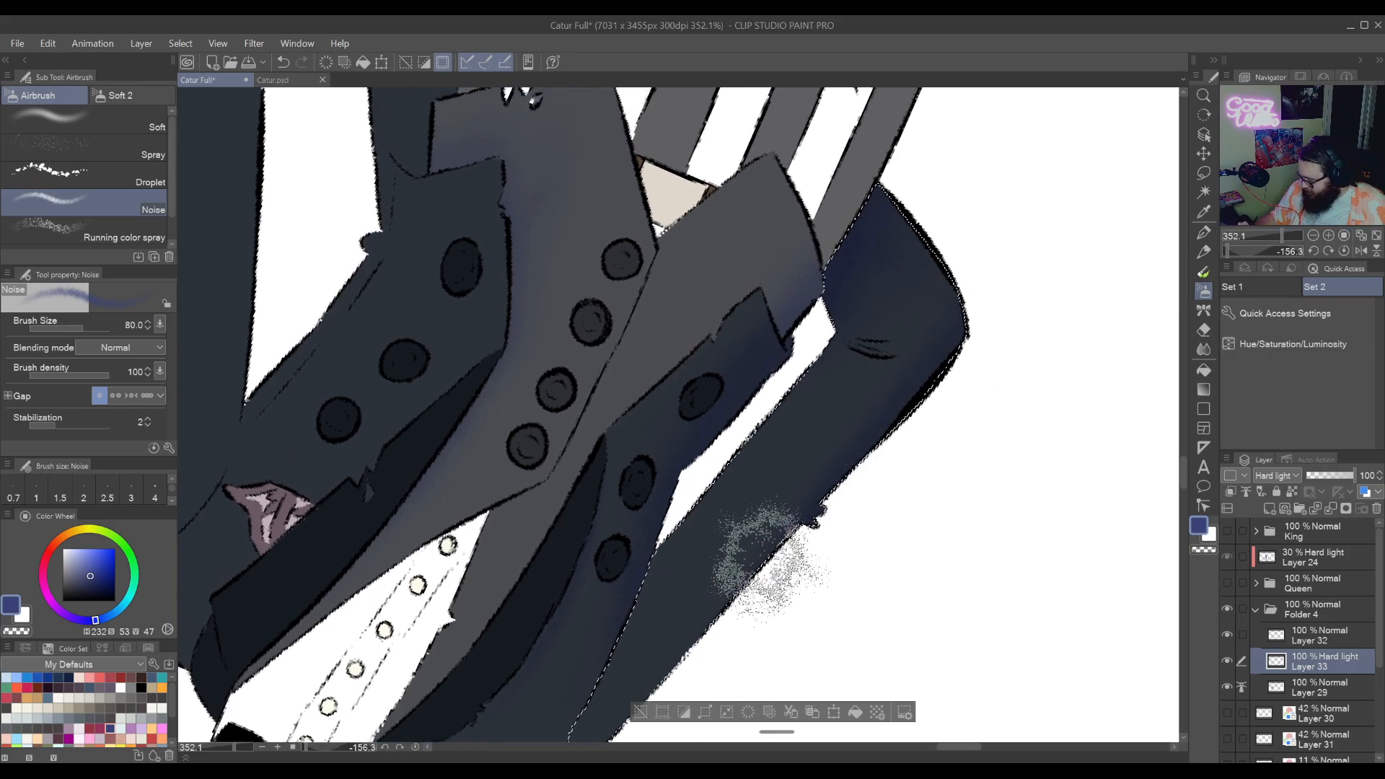
{"action": "left_click_drag", "start_coordinate": [830, 519], "coordinate": [820, 495]}
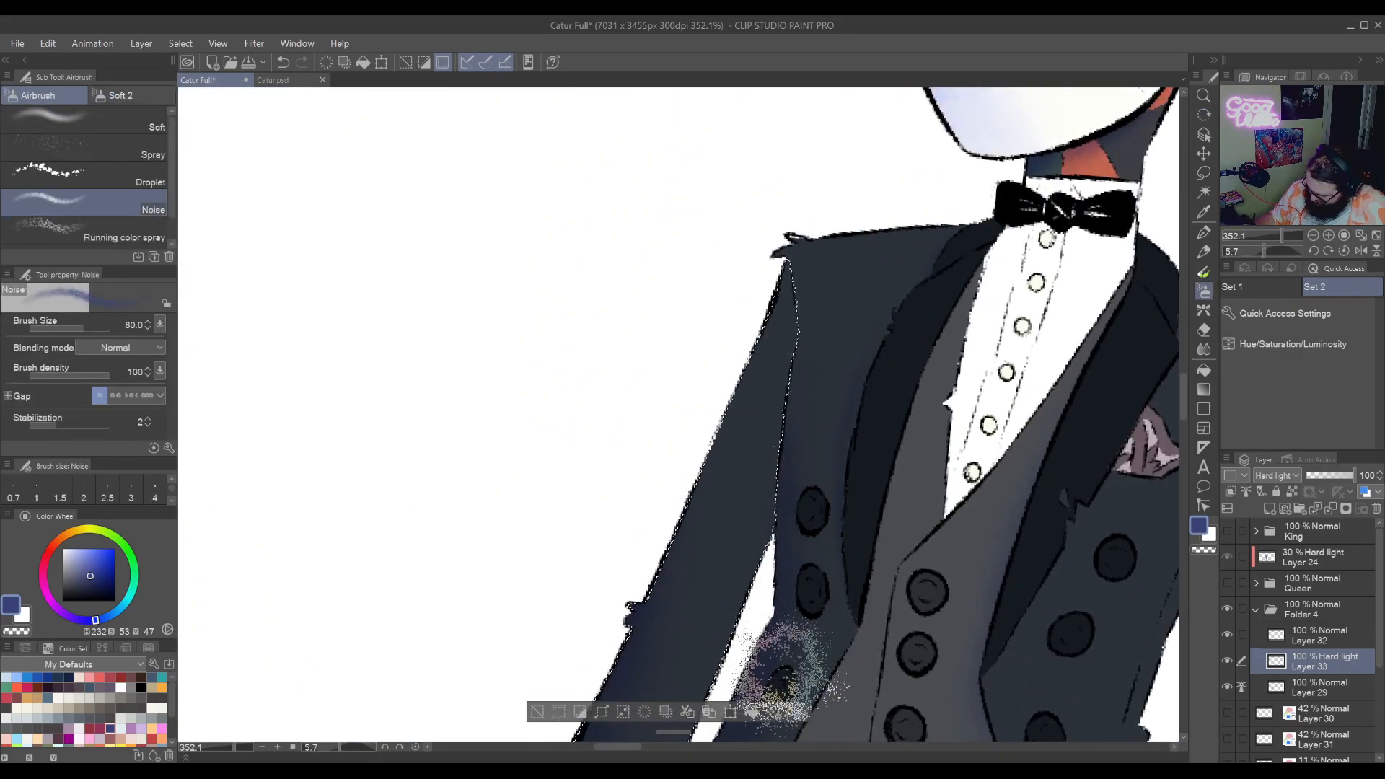
{"action": "key", "text": "ctrl+d"}
{"action": "left_click_drag", "start_coordinate": [891, 324], "coordinate": [689, 57]}
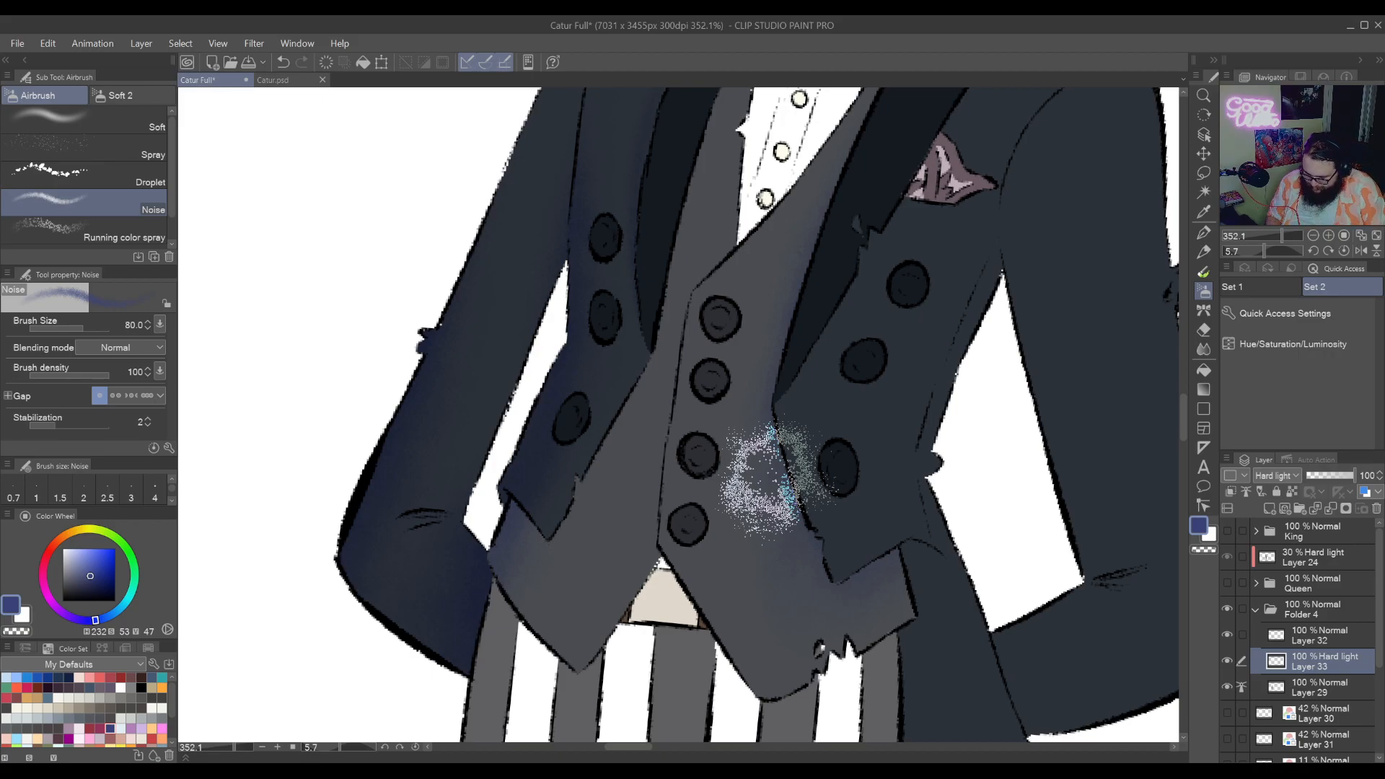
{"action": "key", "text": "ctrl+z"}
Select the right sleeve with the Lasso, tracing the cuff's edge against the coat and the armhole seam up to the shoulder
{"action": "mouse_move", "coordinate": [1005, 470]}
{"action": "left_mouse_down"}
{"action": "mouse_move", "coordinate": [851, 721]}
{"action": "mouse_move", "coordinate": [921, 467]}
{"action": "mouse_move", "coordinate": [976, 485]}
{"action": "left_mouse_up"}
{"action": "left_click", "coordinate": [1204, 173]}
{"action": "mouse_move", "coordinate": [899, 565]}
{"action": "left_mouse_down"}
{"action": "mouse_move", "coordinate": [714, 653]}
{"action": "mouse_move", "coordinate": [885, 496]}
{"action": "left_mouse_up"}
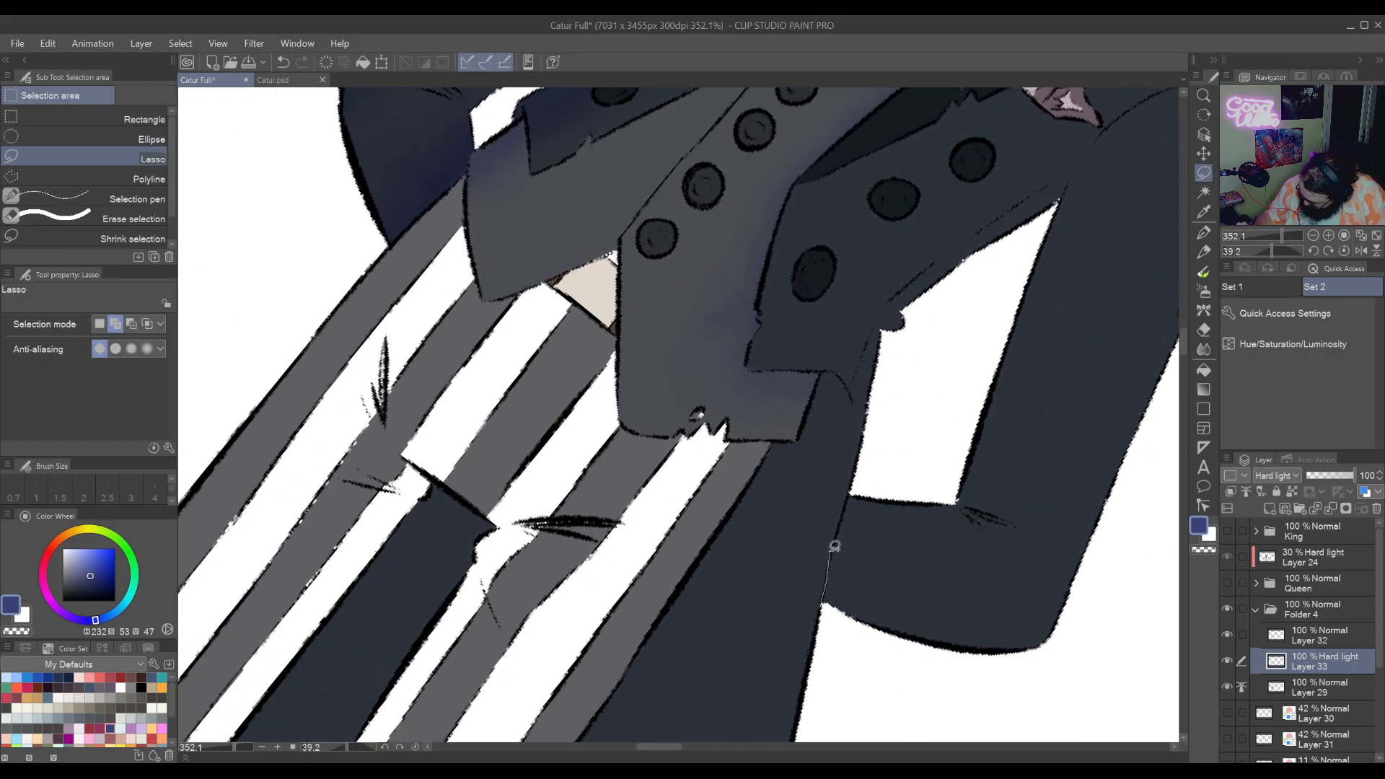
{"action": "mouse_move", "coordinate": [854, 482]}
{"action": "left_mouse_down"}
{"action": "mouse_move", "coordinate": [1067, 548]}
{"action": "mouse_move", "coordinate": [930, 575]}
{"action": "mouse_move", "coordinate": [916, 658]}
{"action": "left_mouse_up"}
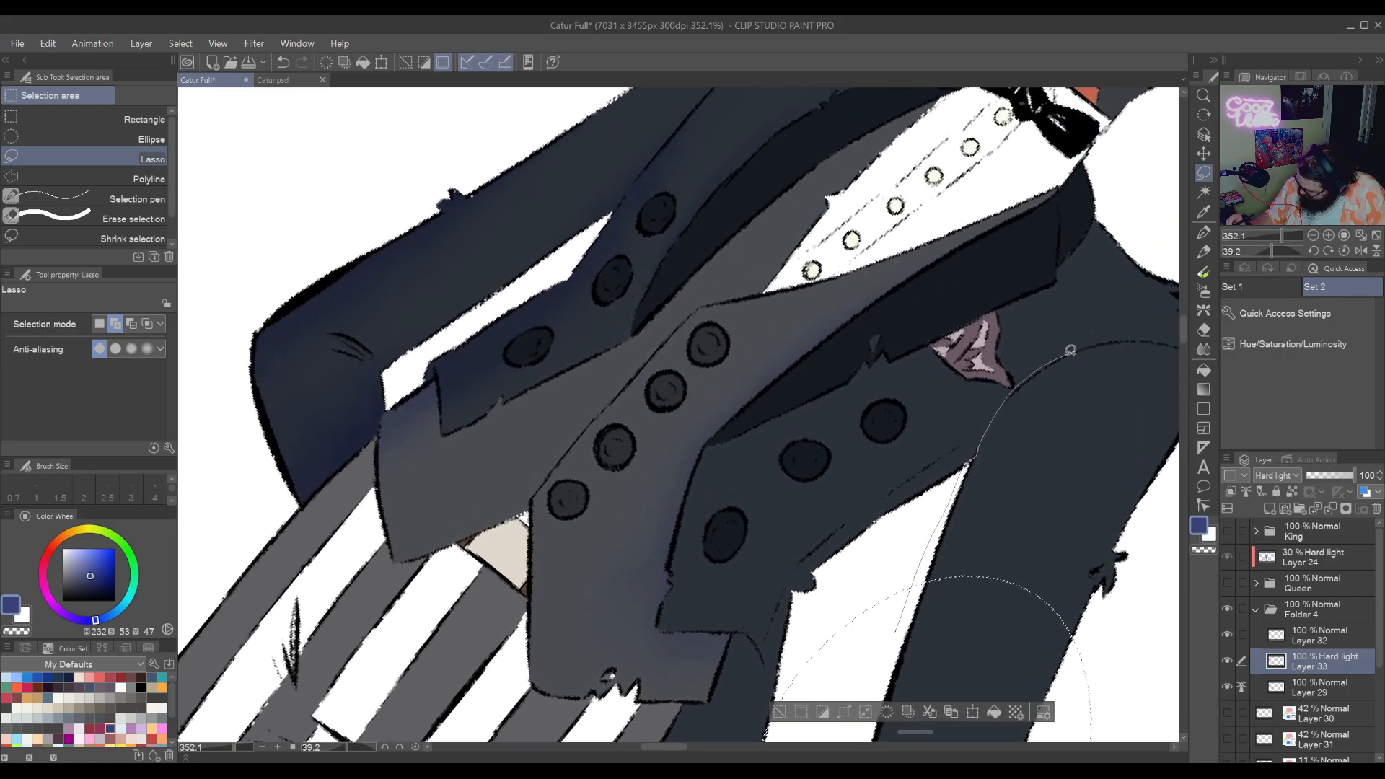
{"action": "left_click_drag", "start_coordinate": [1156, 334], "coordinate": [1077, 339]}
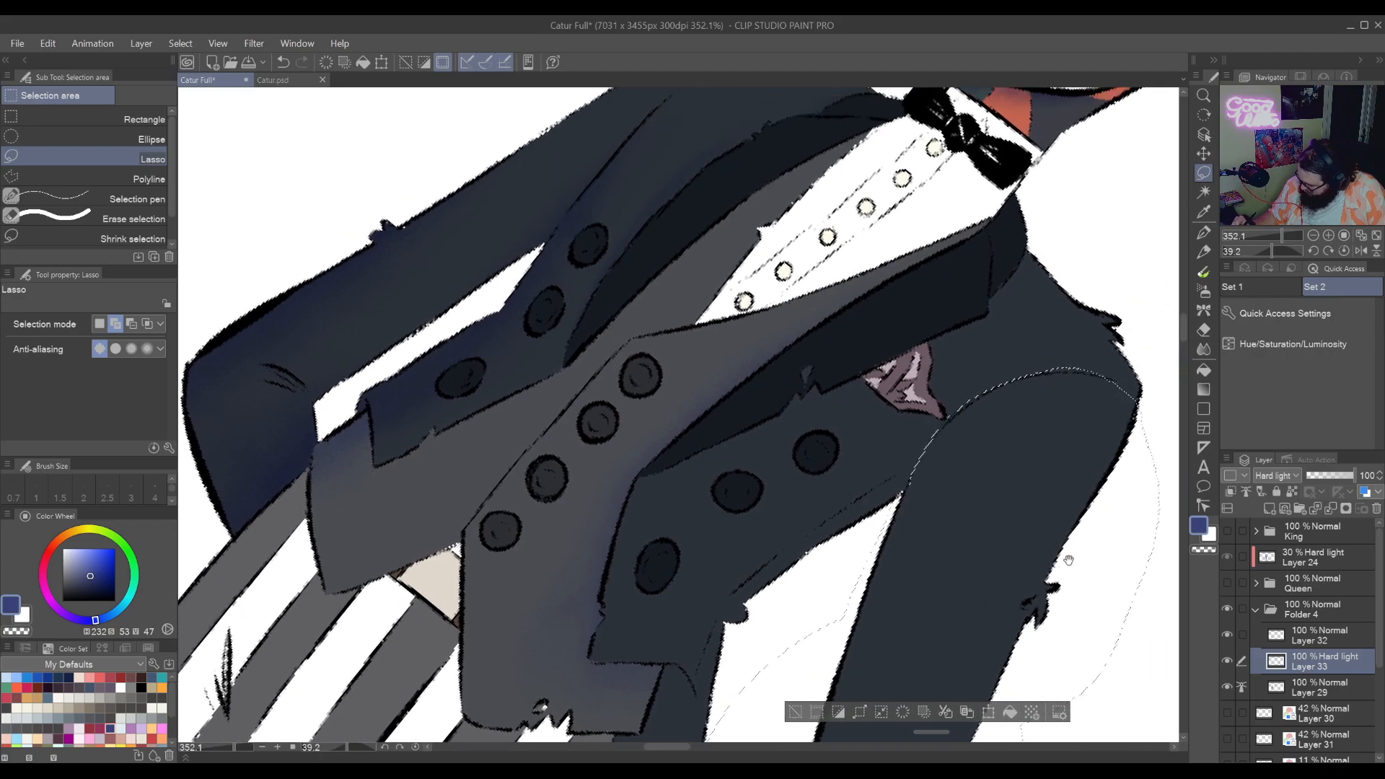
{"action": "left_click_drag", "start_coordinate": [1116, 435], "coordinate": [1029, 664]}
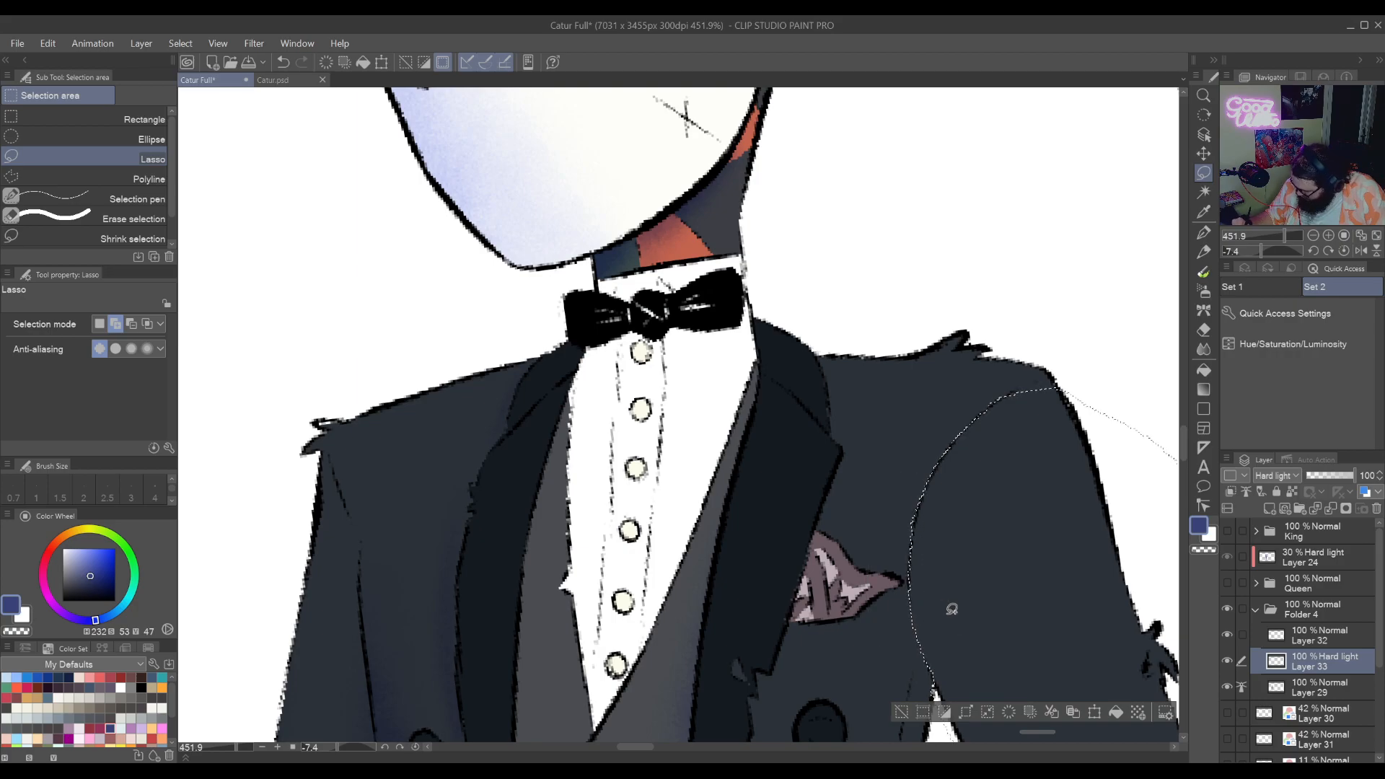
Complete the Lasso selection around the right cuff and intersect it with the sleeve's dark fill using Auto select
{"action": "scroll", "coordinate": [951, 610], "scroll_direction": "down", "scroll_amount": 5}
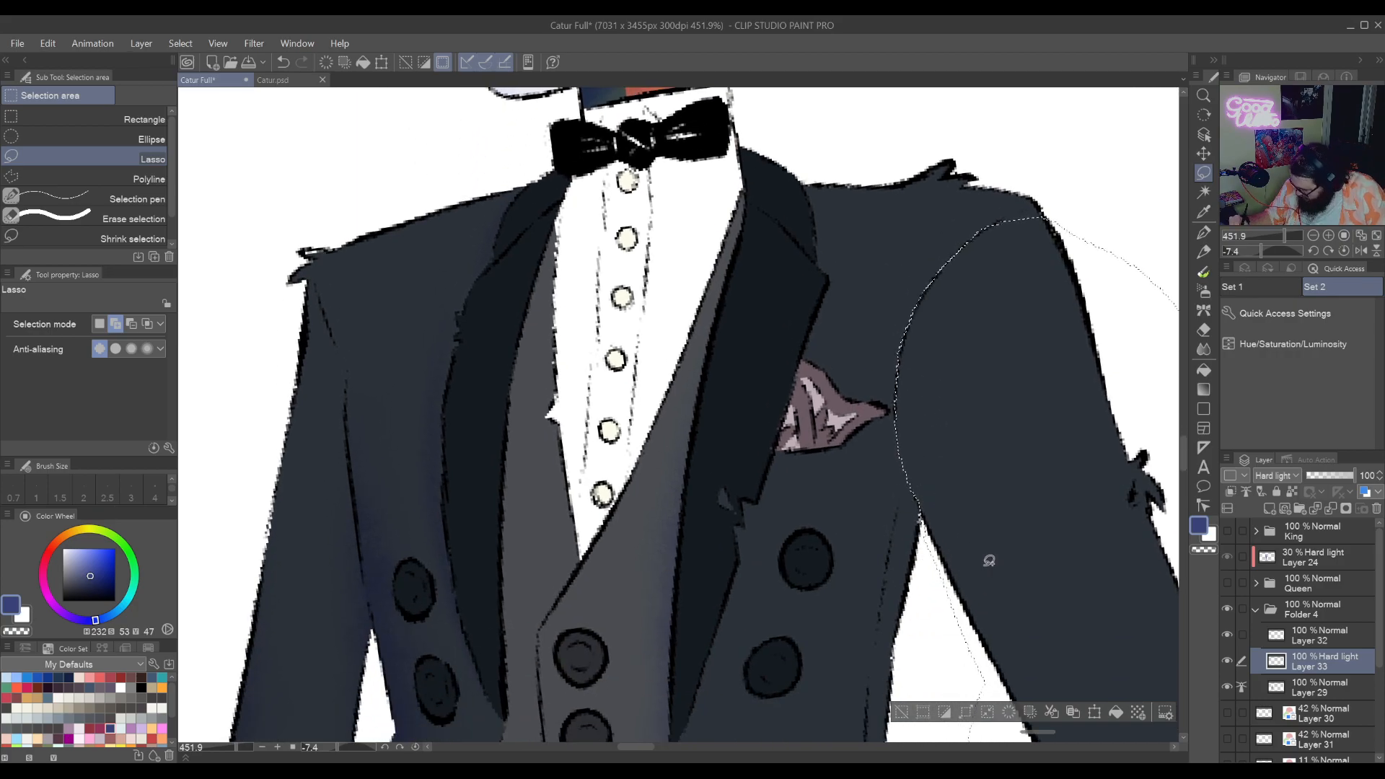
{"action": "scroll", "coordinate": [976, 489], "scroll_direction": "down", "scroll_amount": 12}
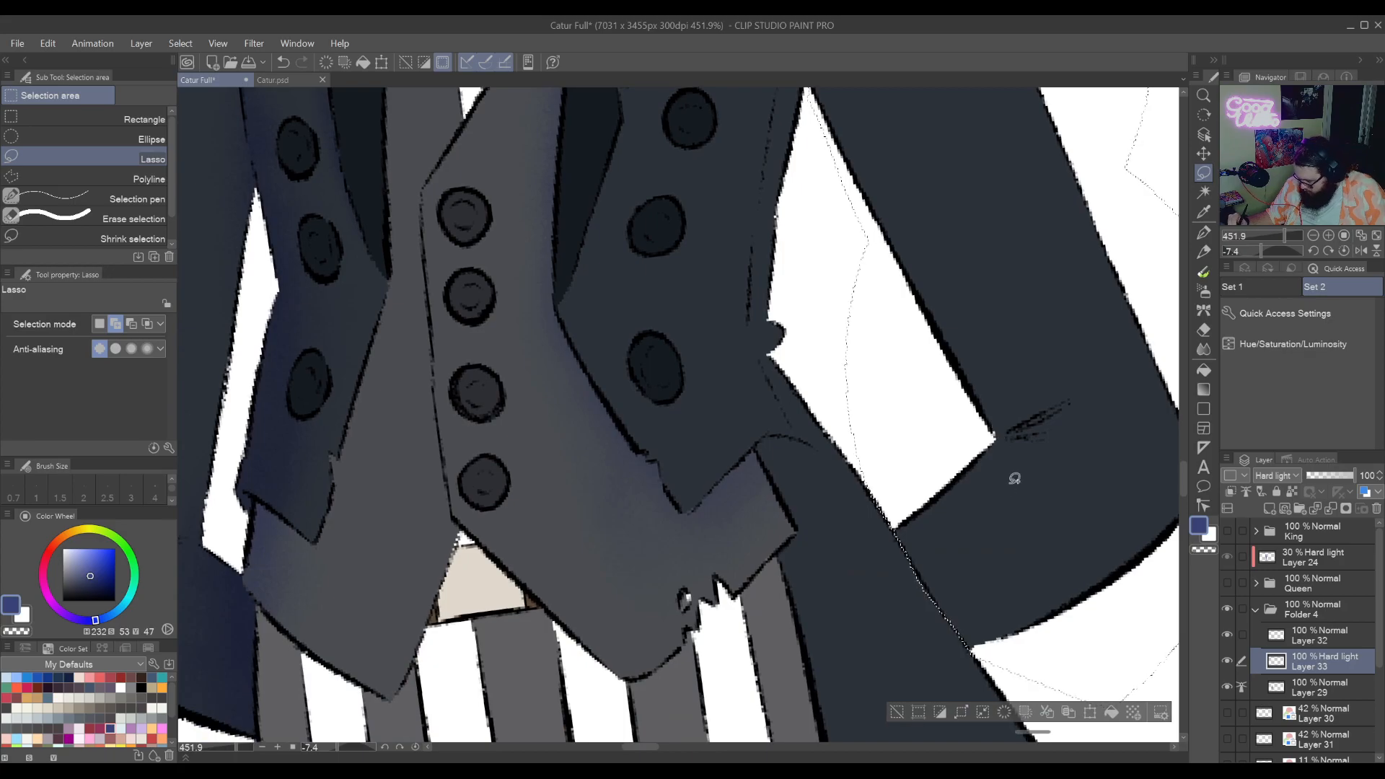
{"action": "scroll", "coordinate": [1014, 478], "scroll_direction": "down", "scroll_amount": 3}
{"action": "left_click_drag", "start_coordinate": [983, 551], "coordinate": [806, 547]}
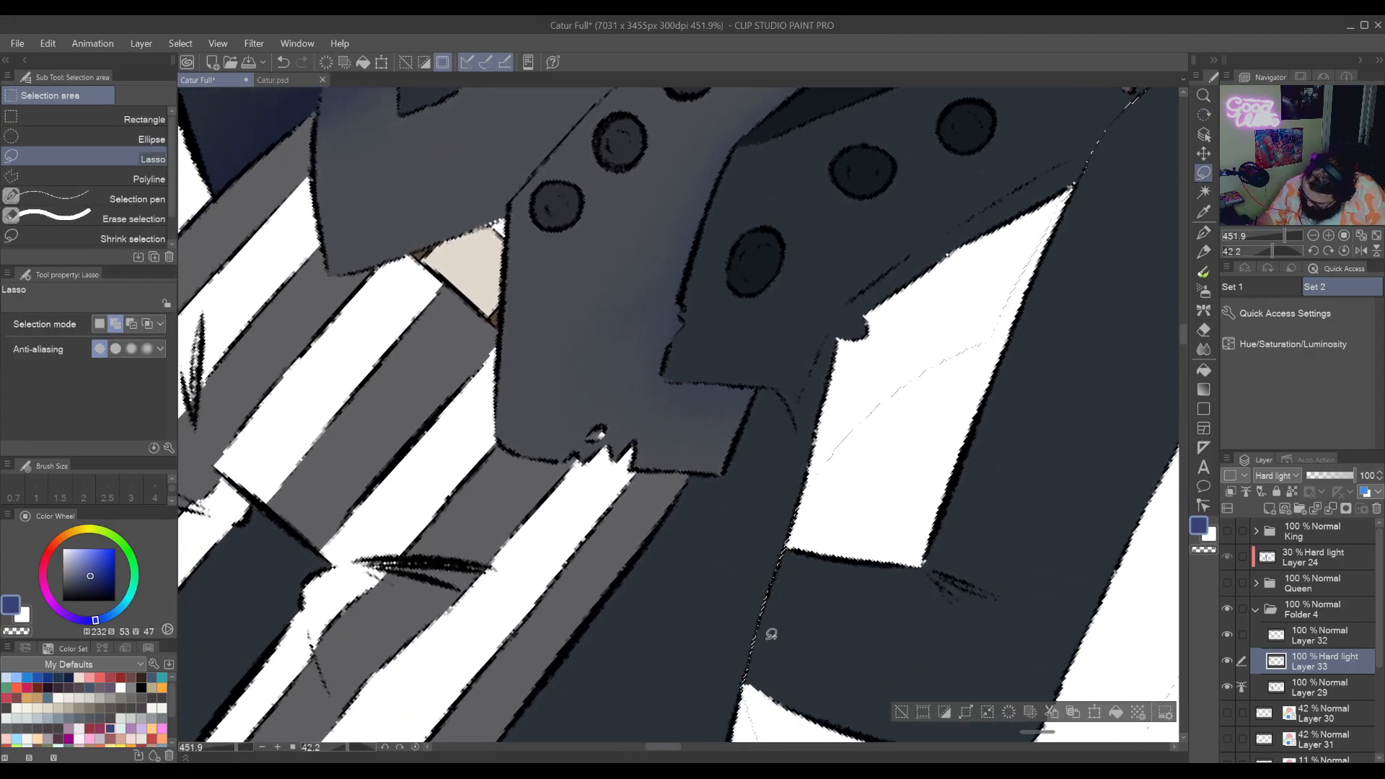
{"action": "left_click_drag", "start_coordinate": [771, 634], "coordinate": [808, 507]}
{"action": "left_click_drag", "start_coordinate": [1108, 359], "coordinate": [1186, 288]}
{"action": "left_click", "coordinate": [1203, 191]}
{"action": "left_click", "coordinate": [922, 467]}
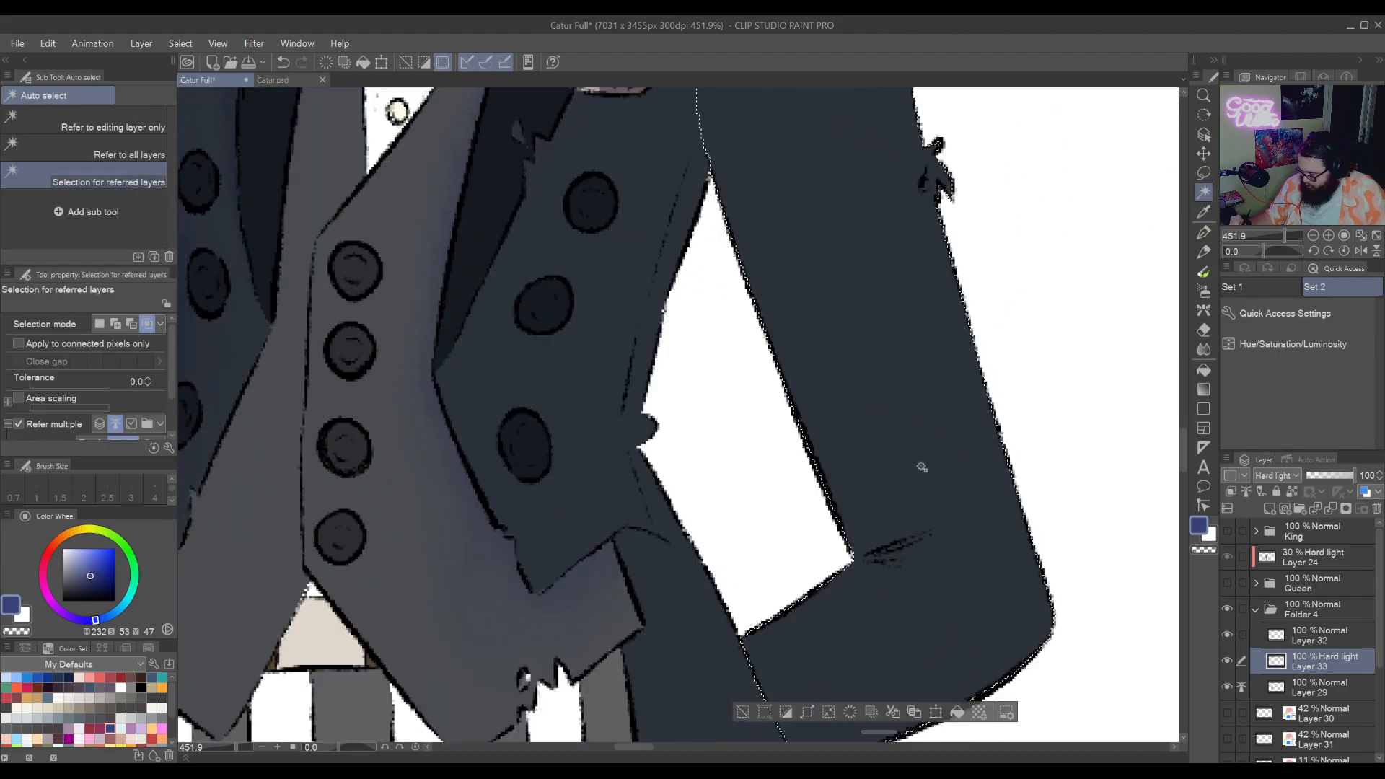
Shade the right sleeve's cuff and inner arm edge in dark blue with the Noise airbrush at size 80
{"action": "left_click_drag", "start_coordinate": [970, 398], "coordinate": [1042, 276]}
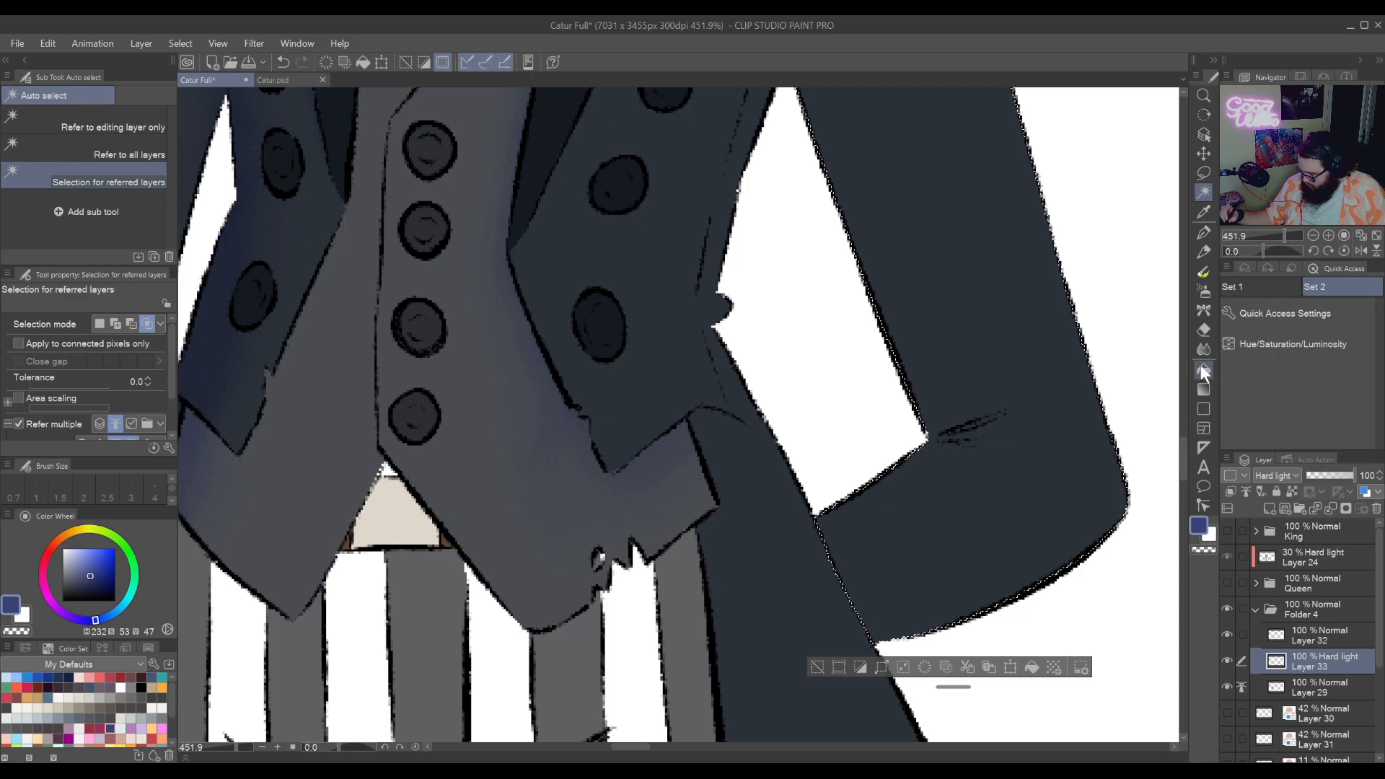
{"action": "left_click", "coordinate": [1203, 290]}
{"action": "mouse_move", "coordinate": [837, 216]}
{"action": "left_mouse_down"}
{"action": "mouse_move", "coordinate": [932, 502]}
{"action": "mouse_move", "coordinate": [1029, 477]}
{"action": "left_mouse_up"}
{"action": "mouse_move", "coordinate": [810, 550]}
{"action": "left_mouse_down"}
{"action": "mouse_move", "coordinate": [873, 458]}
{"action": "mouse_move", "coordinate": [772, 653]}
{"action": "mouse_move", "coordinate": [901, 422]}
{"action": "mouse_move", "coordinate": [890, 469]}
{"action": "mouse_move", "coordinate": [949, 694]}
{"action": "left_mouse_up"}
{"action": "left_click_drag", "start_coordinate": [1012, 453], "coordinate": [966, 334]}
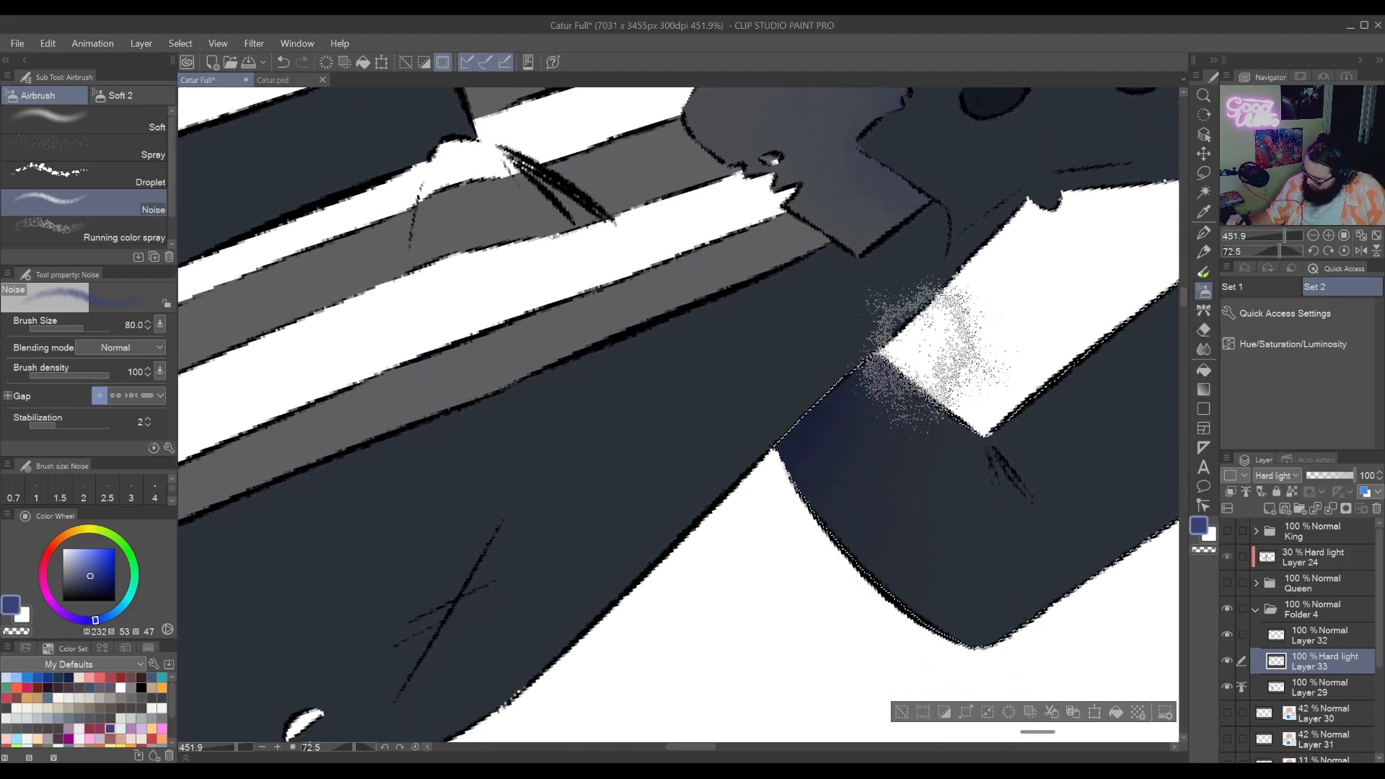
{"action": "mouse_move", "coordinate": [1054, 406]}
{"action": "left_mouse_down"}
{"action": "mouse_move", "coordinate": [744, 644]}
{"action": "mouse_move", "coordinate": [937, 462]}
{"action": "mouse_move", "coordinate": [680, 649]}
{"action": "mouse_move", "coordinate": [1020, 525]}
{"action": "left_mouse_up"}
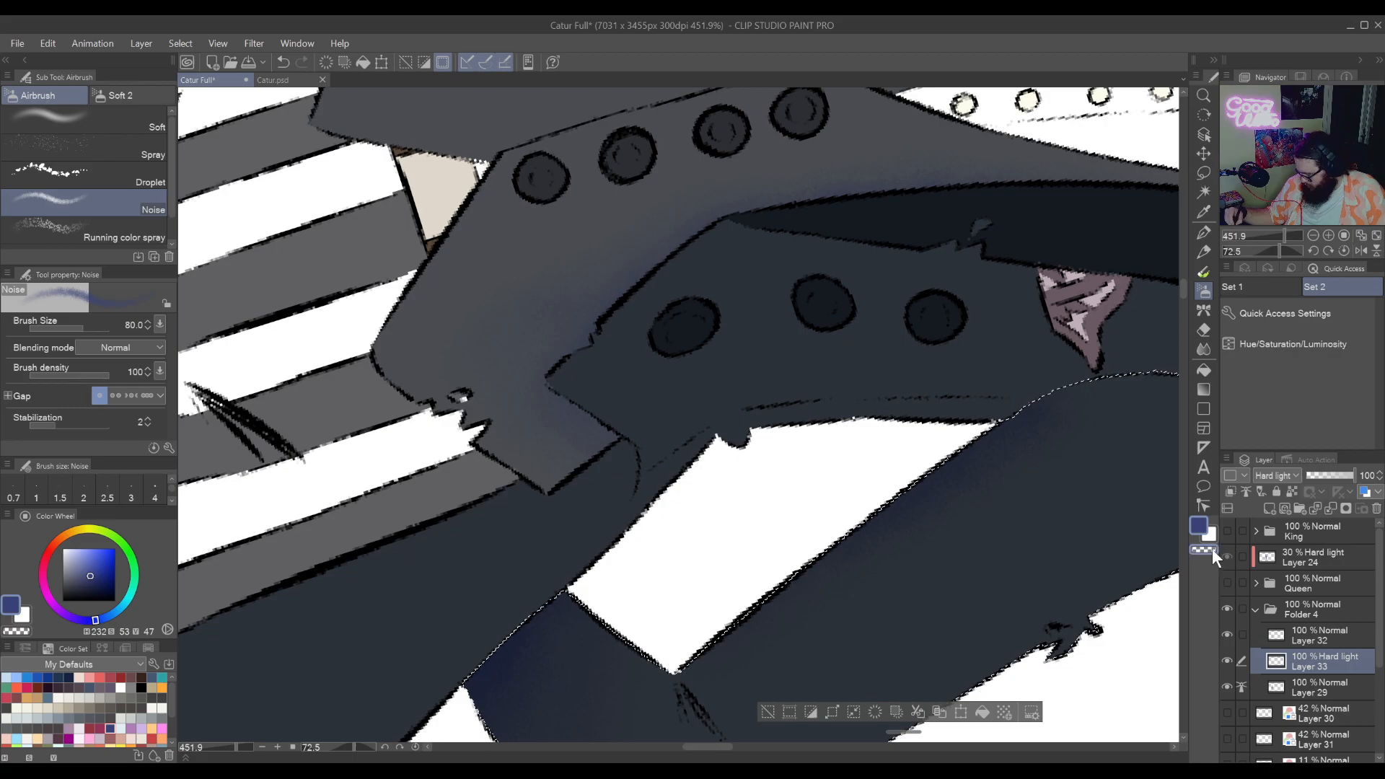
Soften the right sleeve's shading with the transparent colour and clear the selection
{"action": "mouse_move", "coordinate": [1055, 565]}
{"action": "left_mouse_down"}
{"action": "mouse_move", "coordinate": [1020, 546]}
{"action": "mouse_move", "coordinate": [945, 406]}
{"action": "mouse_move", "coordinate": [991, 613]}
{"action": "left_mouse_up"}
{"action": "double_click", "coordinate": [887, 624]}
{"action": "key", "text": "ctrl+d"}
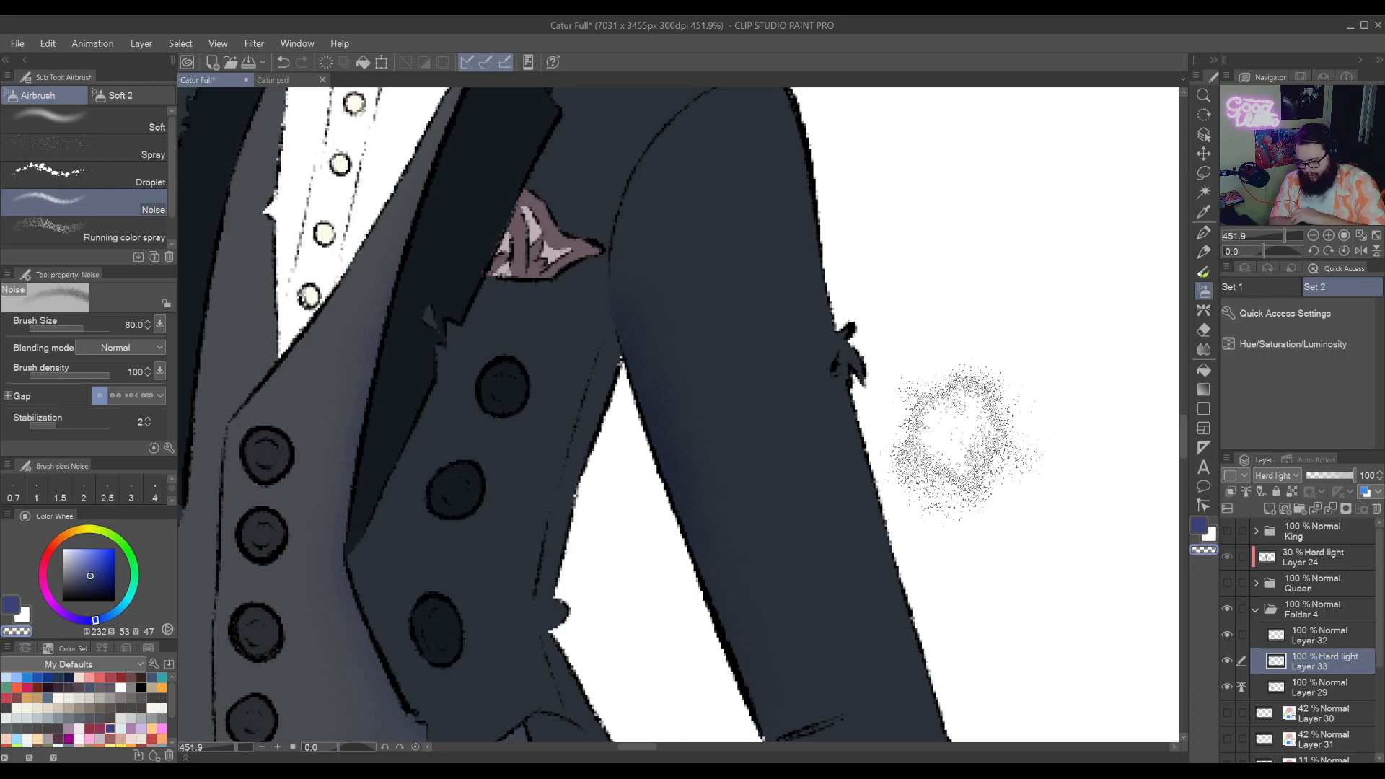
Select the jacket's right front panel with the Lasso along the armhole seam and intersect it with the dark fill using Auto select
{"action": "left_click", "coordinate": [1202, 174]}
{"action": "left_click_drag", "start_coordinate": [761, 508], "coordinate": [940, 617]}
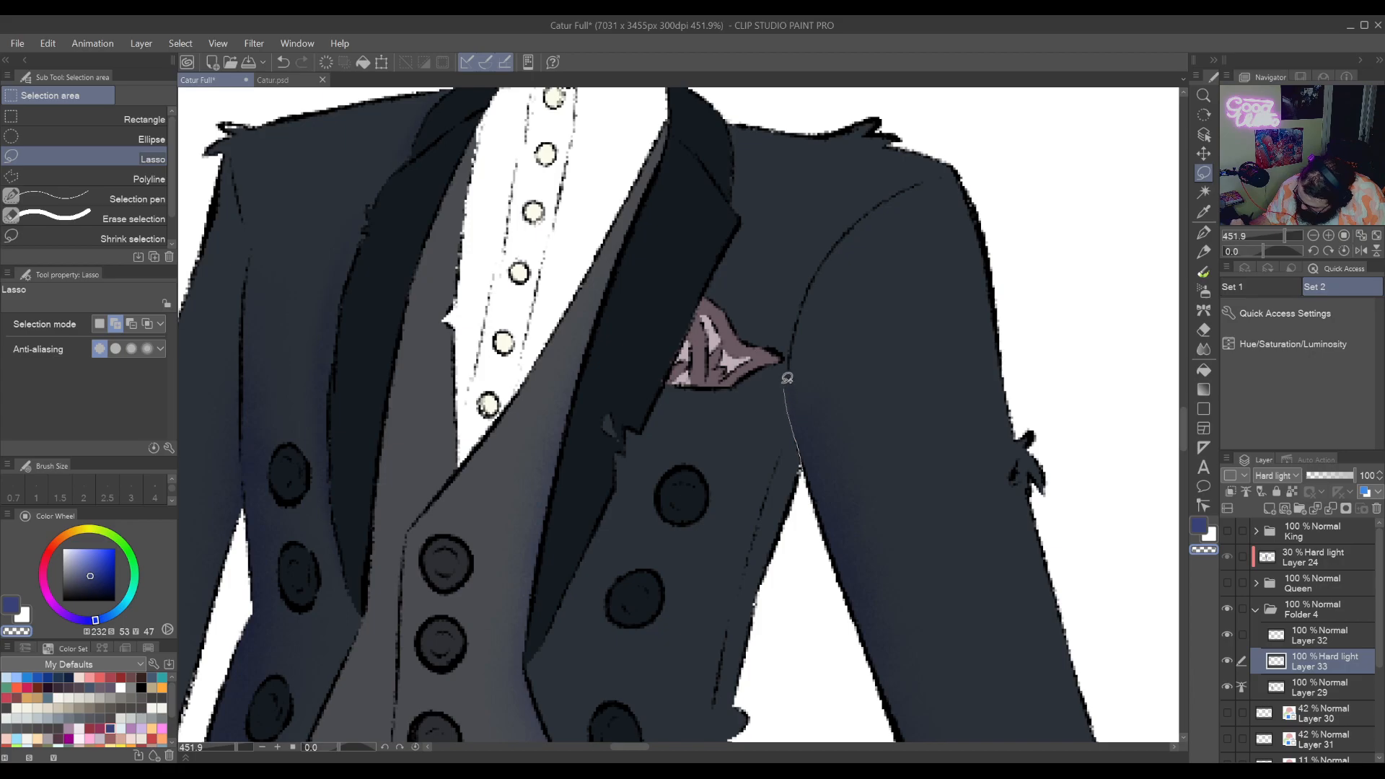
{"action": "mouse_move", "coordinate": [787, 378]}
{"action": "left_mouse_down"}
{"action": "mouse_move", "coordinate": [486, 541]}
{"action": "mouse_move", "coordinate": [678, 729]}
{"action": "mouse_move", "coordinate": [801, 537]}
{"action": "left_mouse_up"}
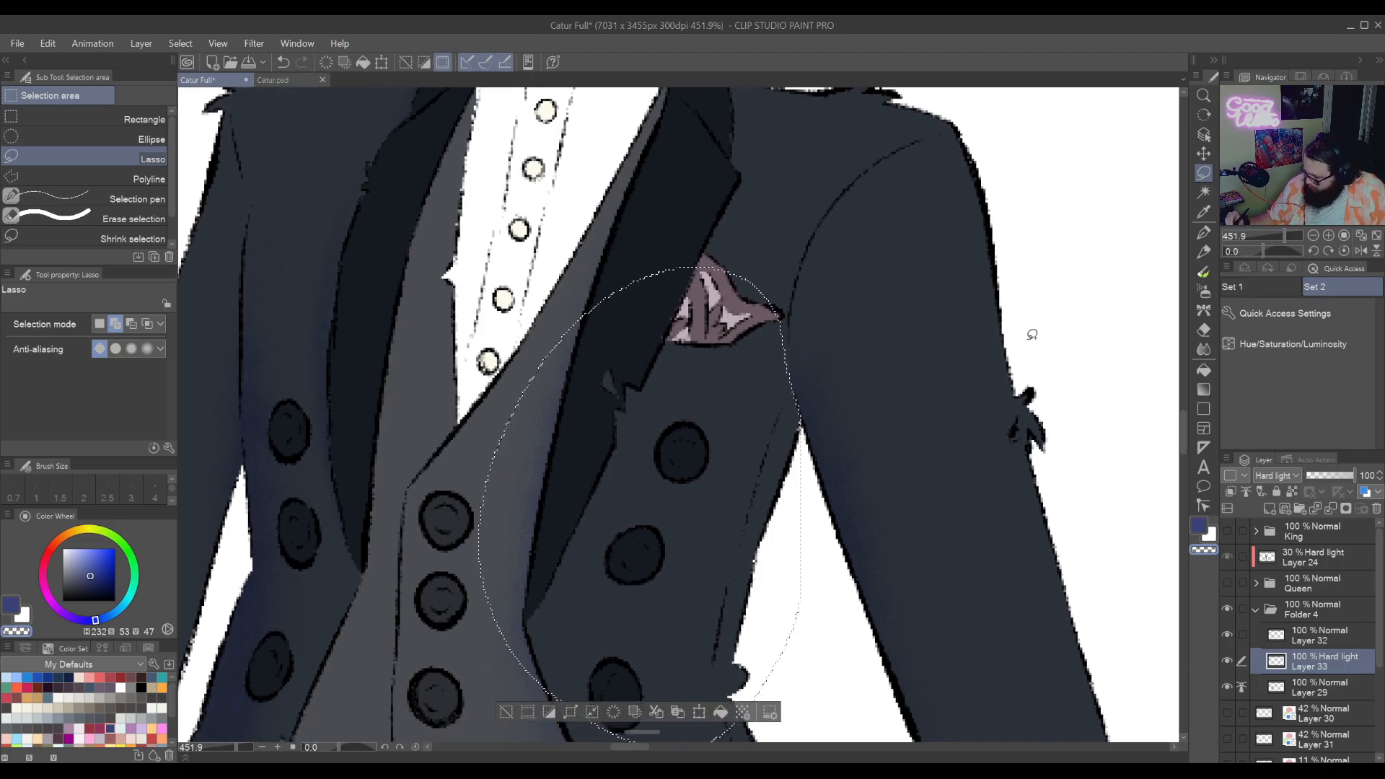
{"action": "key", "text": "w"}
{"action": "left_click", "coordinate": [701, 519]}
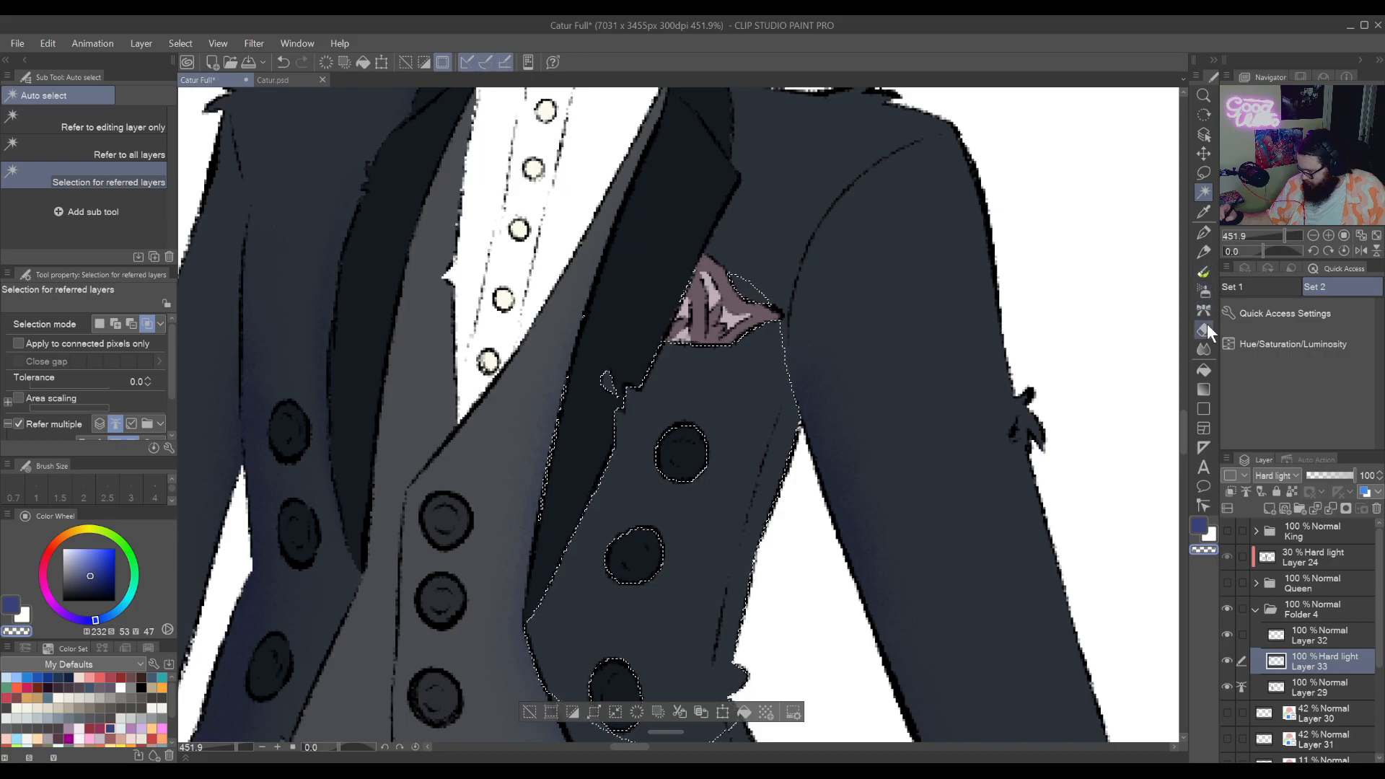
Shade the jacket's right side below the armpit in dark blue with the Noise airbrush at size 80 and clear the selection
{"action": "left_click", "coordinate": [1204, 291]}
{"action": "left_click_drag", "start_coordinate": [824, 548], "coordinate": [826, 354]}
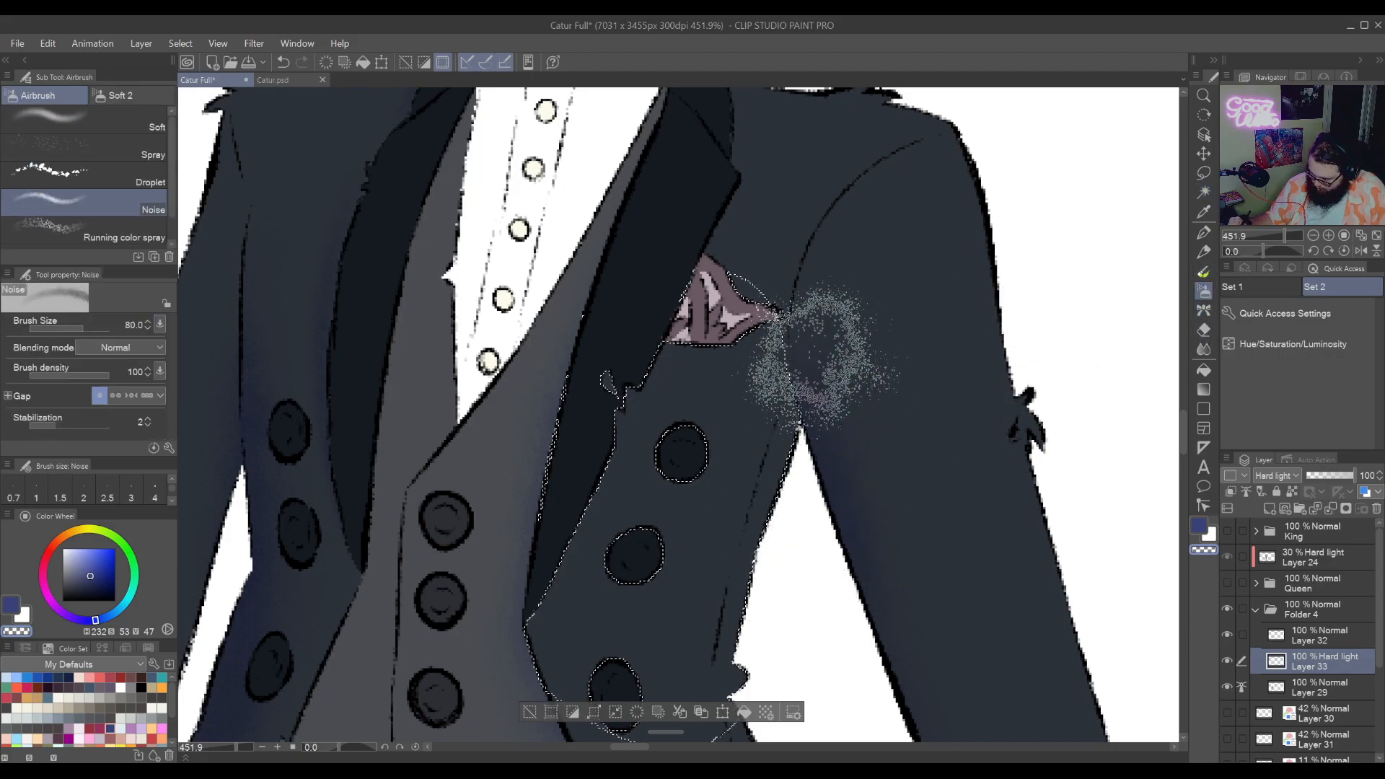
{"action": "left_click", "coordinate": [1197, 532]}
{"action": "mouse_move", "coordinate": [821, 552]}
{"action": "left_mouse_down"}
{"action": "mouse_move", "coordinate": [804, 342]}
{"action": "mouse_move", "coordinate": [824, 592]}
{"action": "mouse_move", "coordinate": [774, 580]}
{"action": "mouse_move", "coordinate": [769, 307]}
{"action": "left_mouse_up"}
{"action": "key", "text": "ctrl+z"}
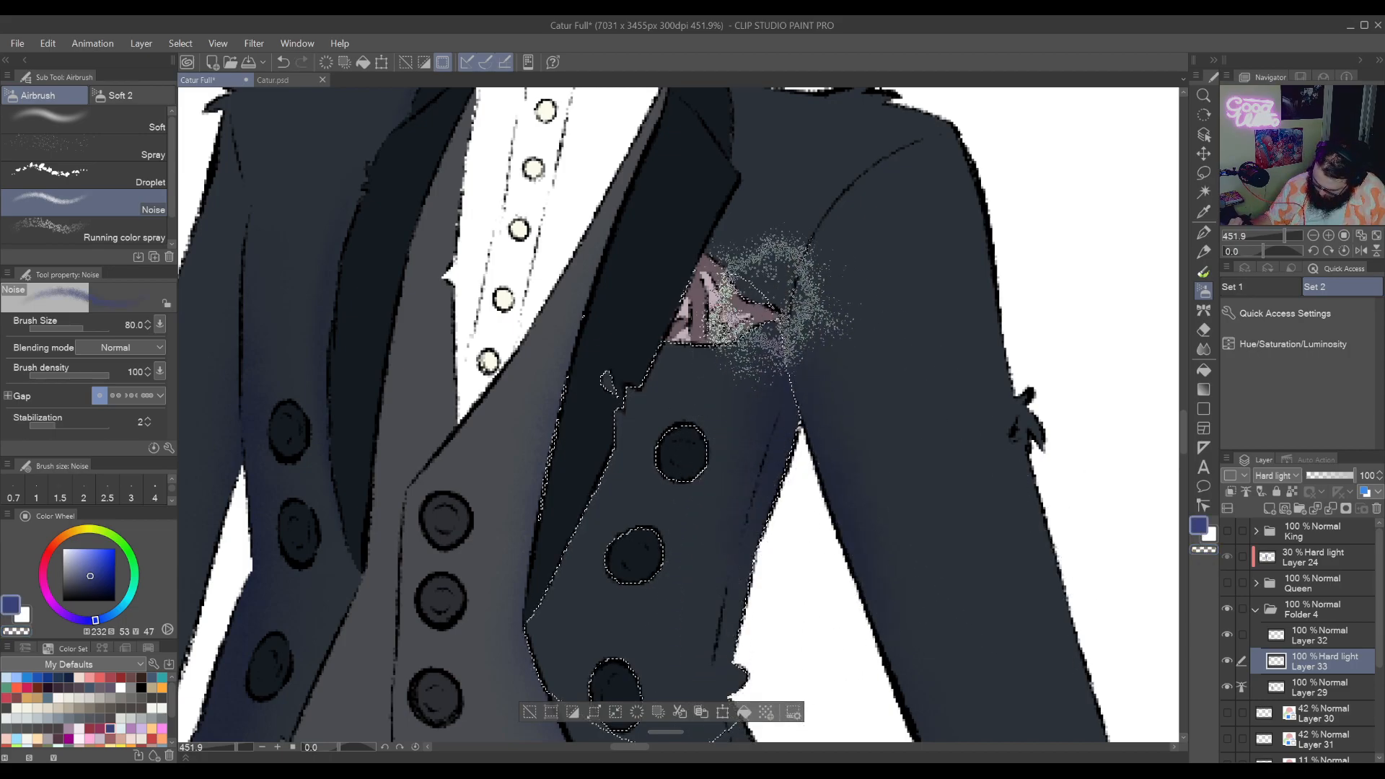
{"action": "key", "text": "ctrl+d"}
Lasso the right coat tail, tracing its border against the cuff and jacket hem and looping around its lower part
{"action": "left_click_drag", "start_coordinate": [884, 619], "coordinate": [895, 435]}
{"action": "left_click_drag", "start_coordinate": [799, 662], "coordinate": [862, 488]}
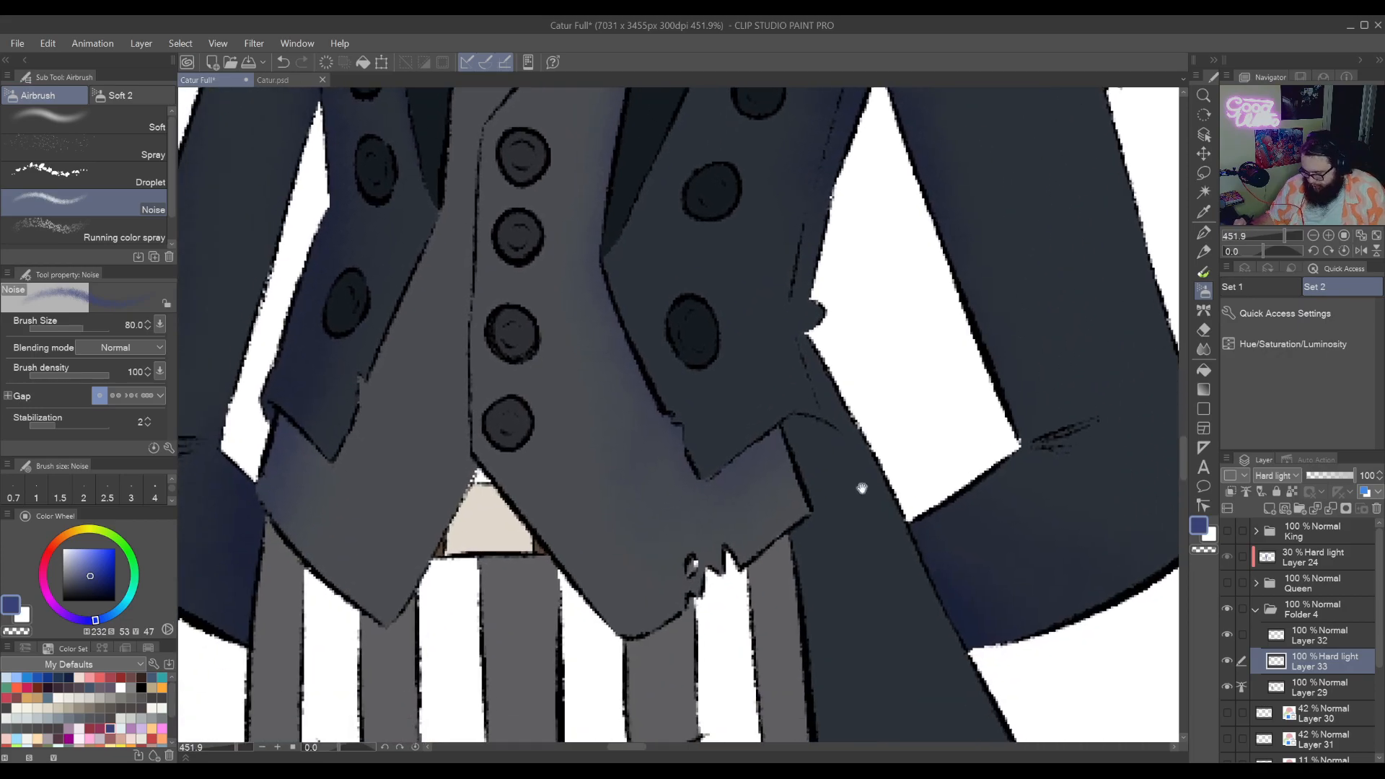
{"action": "mouse_move", "coordinate": [846, 619]}
{"action": "left_mouse_down"}
{"action": "mouse_move", "coordinate": [831, 548]}
{"action": "mouse_move", "coordinate": [872, 525]}
{"action": "mouse_move", "coordinate": [851, 285]}
{"action": "mouse_move", "coordinate": [922, 566]}
{"action": "left_mouse_up"}
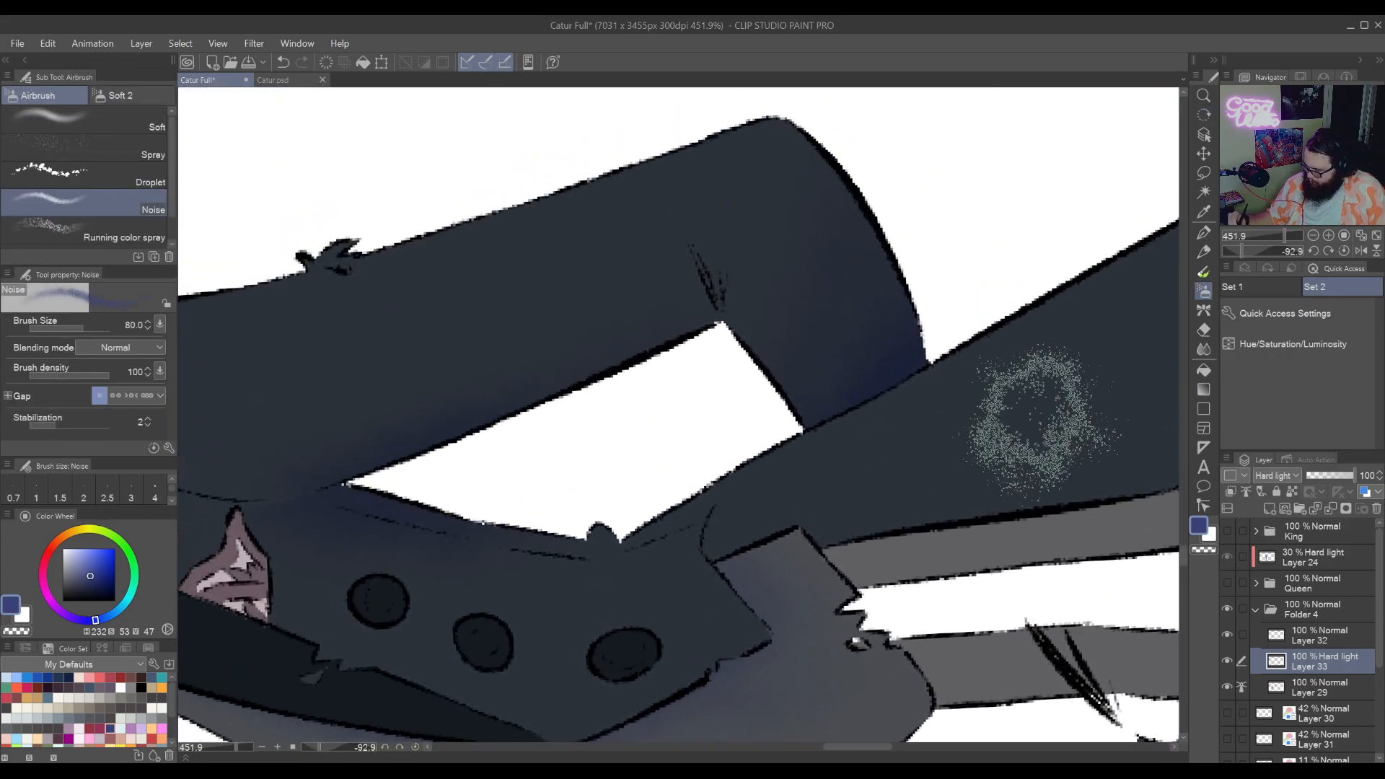
{"action": "left_click", "coordinate": [1203, 172]}
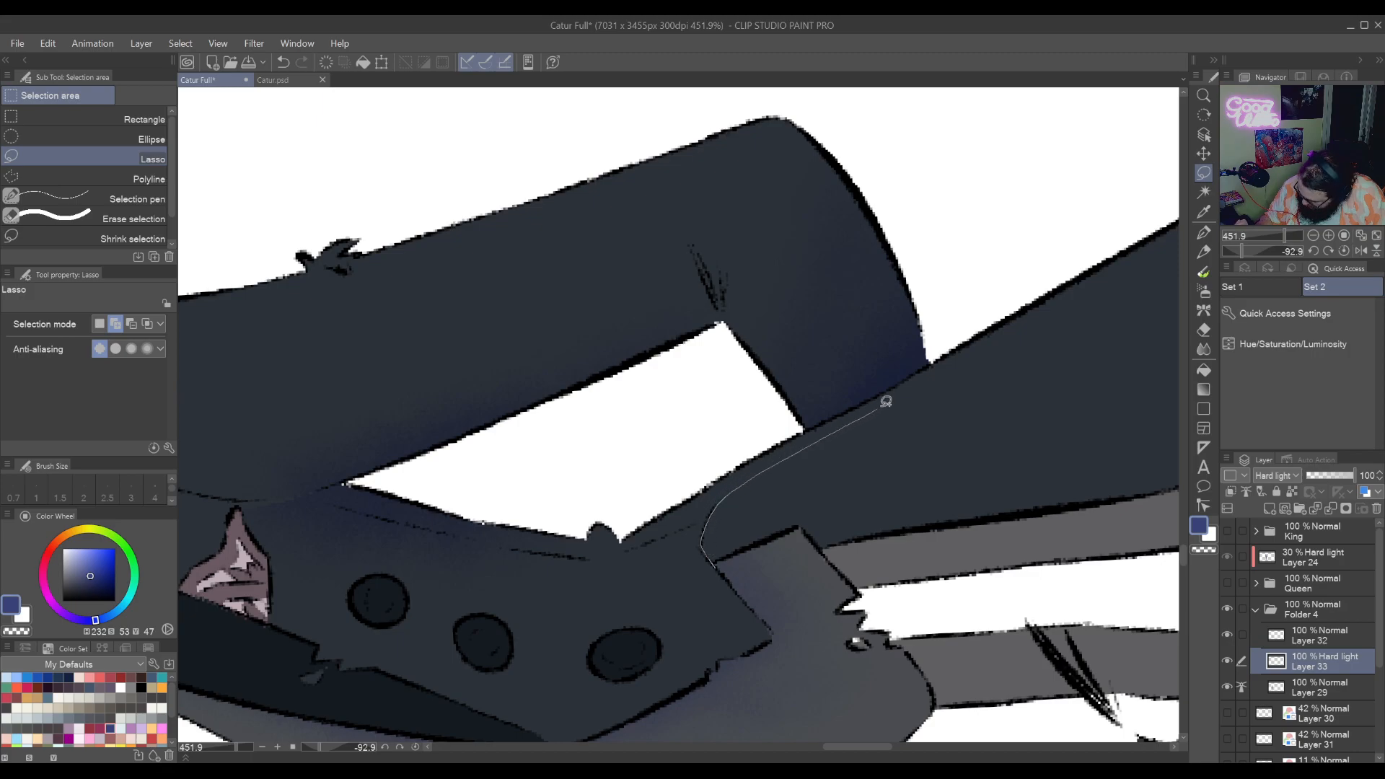
{"action": "mouse_move", "coordinate": [1051, 308]}
{"action": "left_mouse_down"}
{"action": "mouse_move", "coordinate": [1154, 263]}
{"action": "mouse_move", "coordinate": [1175, 238]}
{"action": "mouse_move", "coordinate": [1176, 296]}
{"action": "mouse_move", "coordinate": [1129, 392]}
{"action": "left_mouse_up"}
{"action": "left_click_drag", "start_coordinate": [399, 569], "coordinate": [291, 566]}
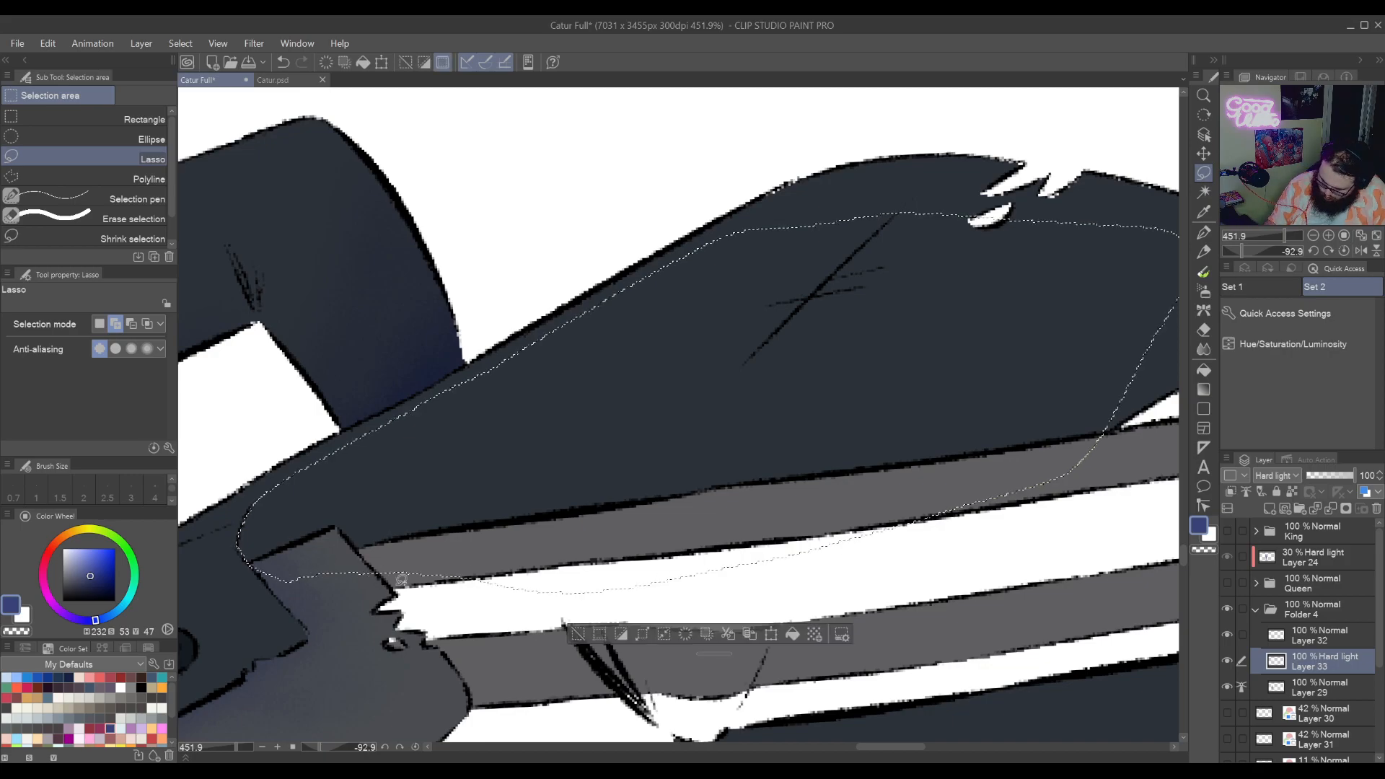
{"action": "mouse_move", "coordinate": [757, 535]}
{"action": "left_mouse_down"}
{"action": "mouse_move", "coordinate": [794, 513]}
{"action": "mouse_move", "coordinate": [757, 612]}
{"action": "left_mouse_up"}
{"action": "left_click_drag", "start_coordinate": [1033, 478], "coordinate": [880, 474]}
{"action": "mouse_move", "coordinate": [1022, 448]}
{"action": "left_mouse_down"}
{"action": "mouse_move", "coordinate": [1153, 452]}
{"action": "mouse_move", "coordinate": [1257, 485]}
{"action": "left_mouse_up"}
{"action": "left_click_drag", "start_coordinate": [818, 543], "coordinate": [1100, 565]}
{"action": "left_click_drag", "start_coordinate": [699, 583], "coordinate": [716, 577]}
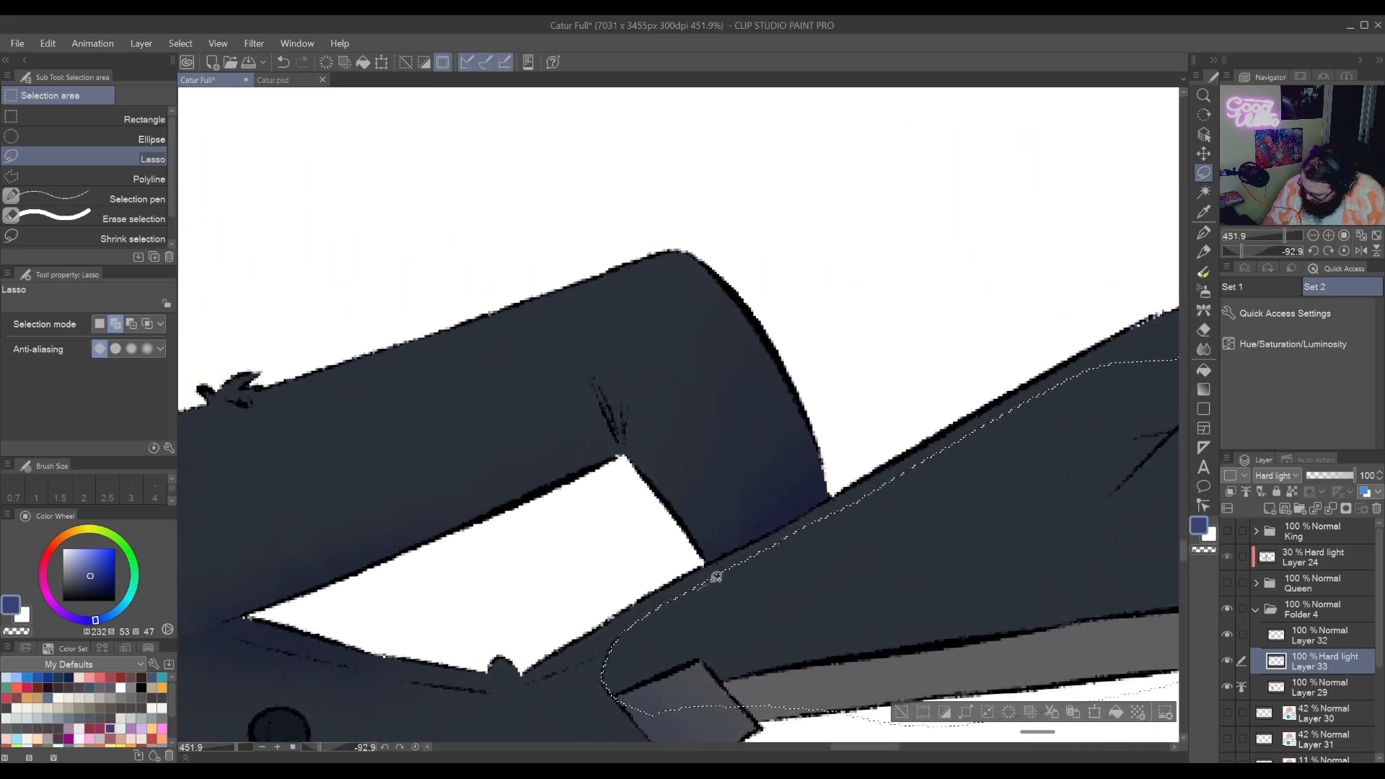
Extend the selection past the coat tail's outer edge, tip and waistcoat corner, and intersect it with the tail's dark fill using Auto select
{"action": "left_click_drag", "start_coordinate": [897, 447], "coordinate": [1274, 248]}
{"action": "left_click_drag", "start_coordinate": [924, 482], "coordinate": [737, 498]}
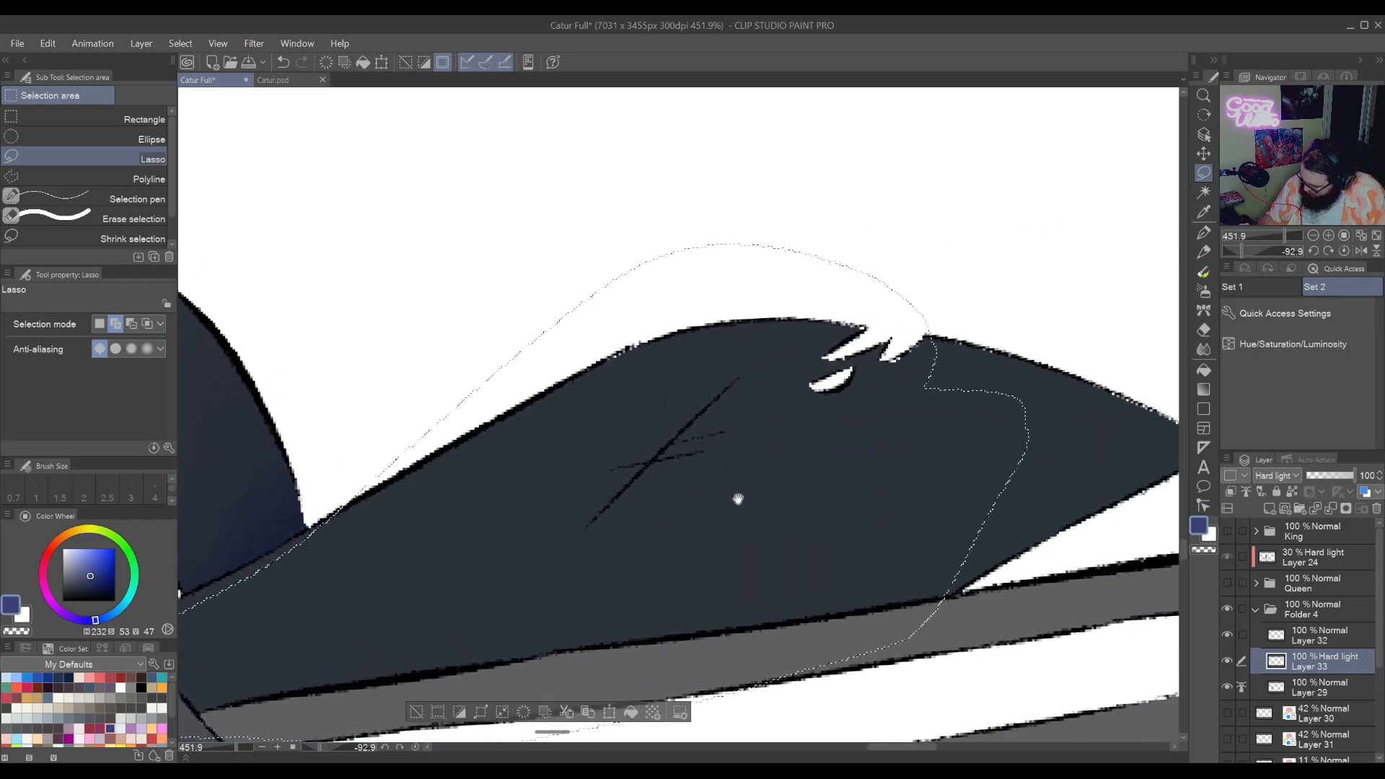
{"action": "mouse_move", "coordinate": [938, 280]}
{"action": "left_mouse_down"}
{"action": "mouse_move", "coordinate": [1188, 398]}
{"action": "mouse_move", "coordinate": [1148, 478]}
{"action": "left_mouse_up"}
{"action": "left_click_drag", "start_coordinate": [930, 594], "coordinate": [937, 596]}
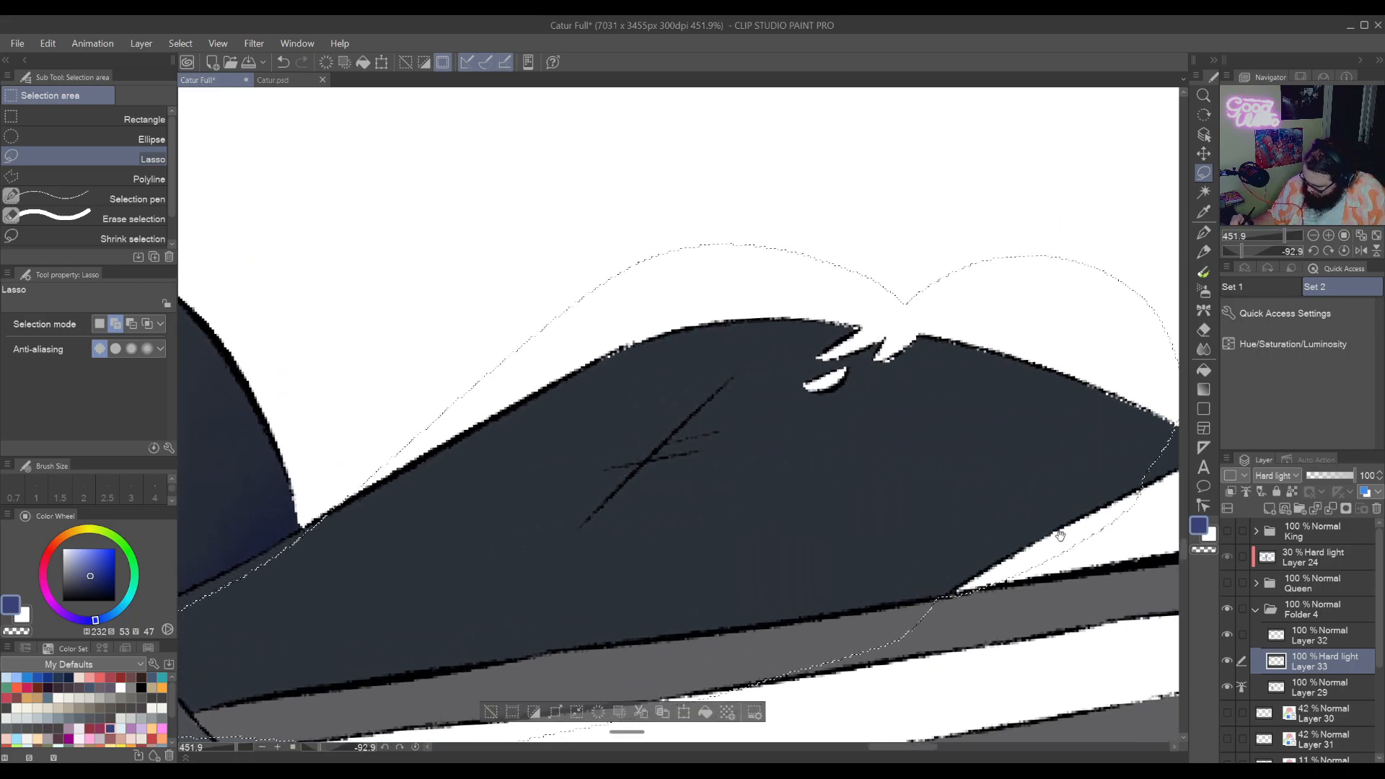
{"action": "left_click_drag", "start_coordinate": [1039, 579], "coordinate": [916, 551]}
{"action": "mouse_move", "coordinate": [947, 470]}
{"action": "left_mouse_down"}
{"action": "mouse_move", "coordinate": [960, 634]}
{"action": "mouse_move", "coordinate": [983, 674]}
{"action": "mouse_move", "coordinate": [845, 706]}
{"action": "mouse_move", "coordinate": [978, 566]}
{"action": "mouse_move", "coordinate": [1002, 498]}
{"action": "left_mouse_up"}
{"action": "left_click_drag", "start_coordinate": [728, 562], "coordinate": [848, 543]}
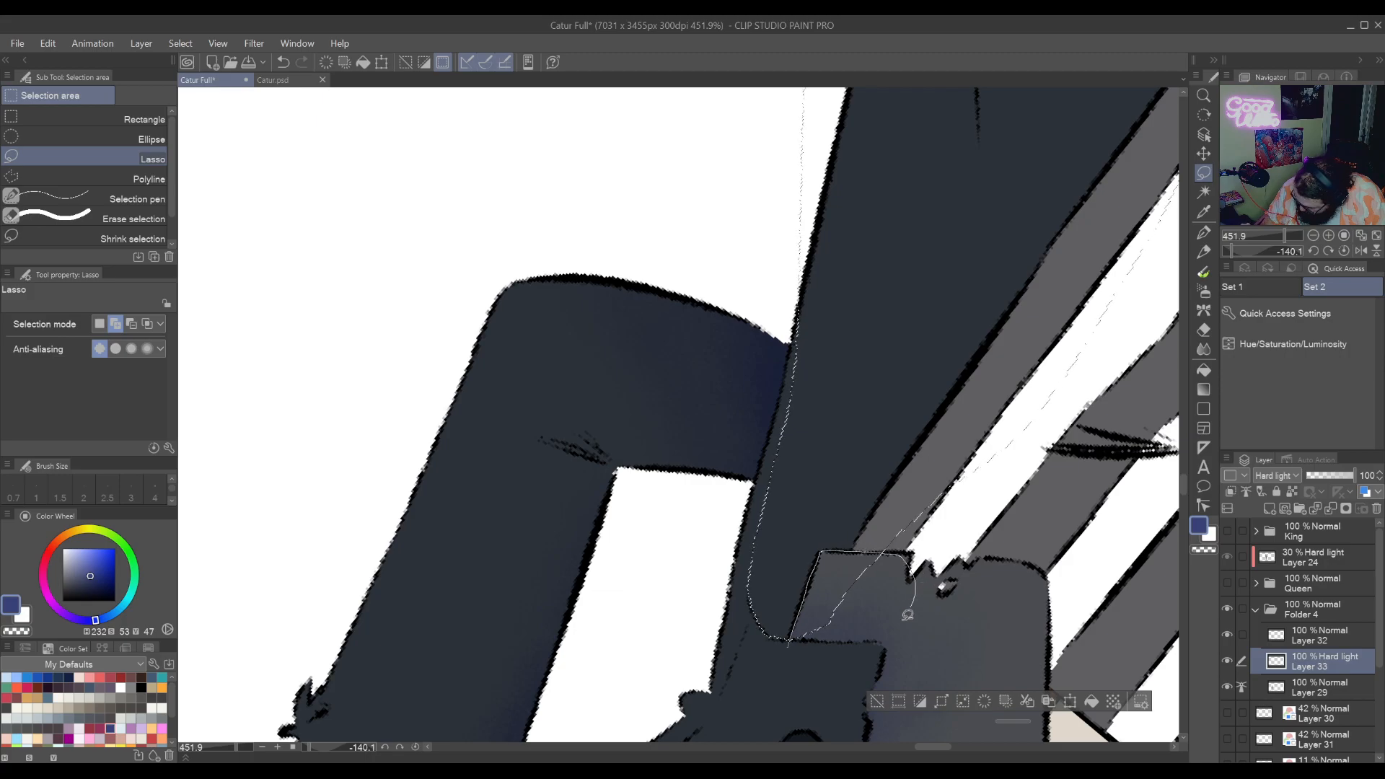
{"action": "left_click_drag", "start_coordinate": [1024, 429], "coordinate": [884, 575]}
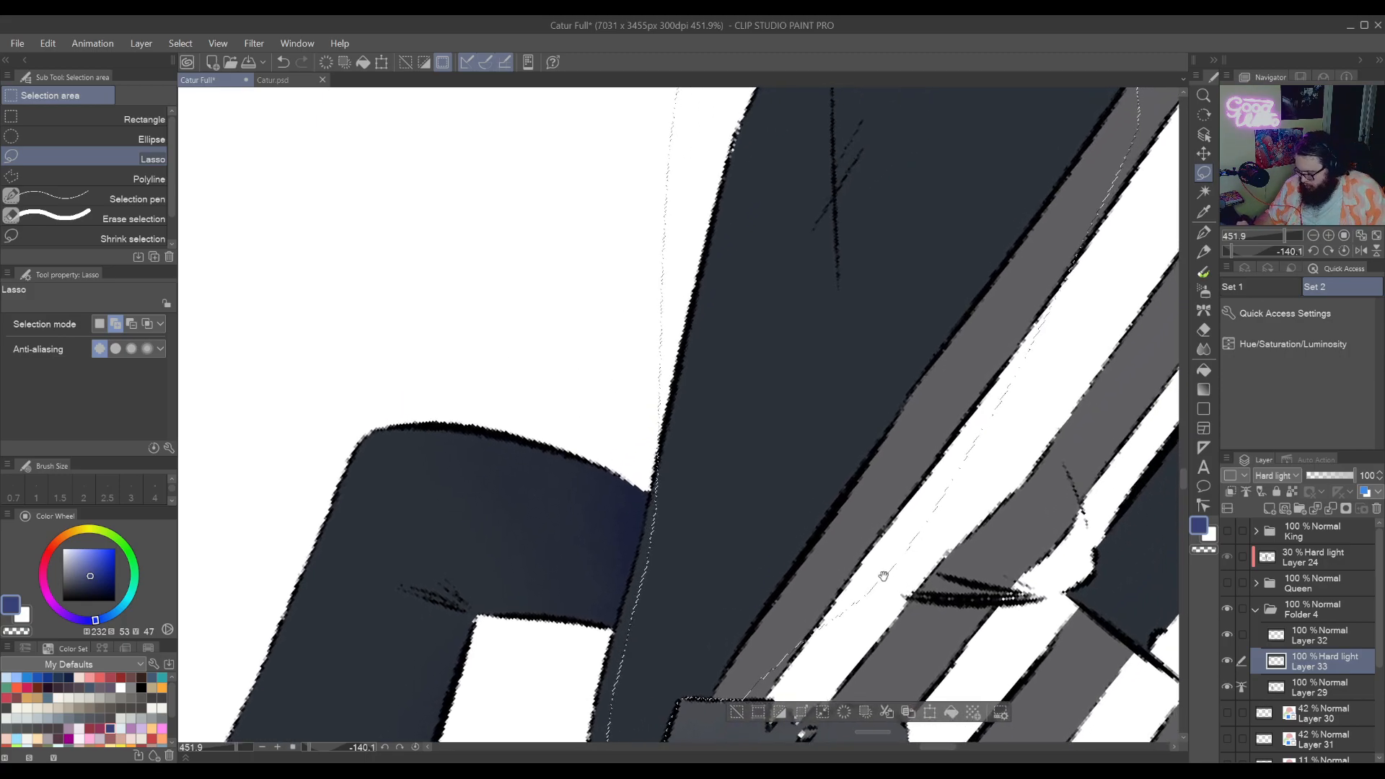
{"action": "left_click", "coordinate": [1204, 192]}
{"action": "left_click", "coordinate": [955, 292]}
Shade the right coat tail in dark blue from the waist along the trouser leg with the Noise airbrush
{"action": "left_click_drag", "start_coordinate": [965, 370], "coordinate": [852, 548]}
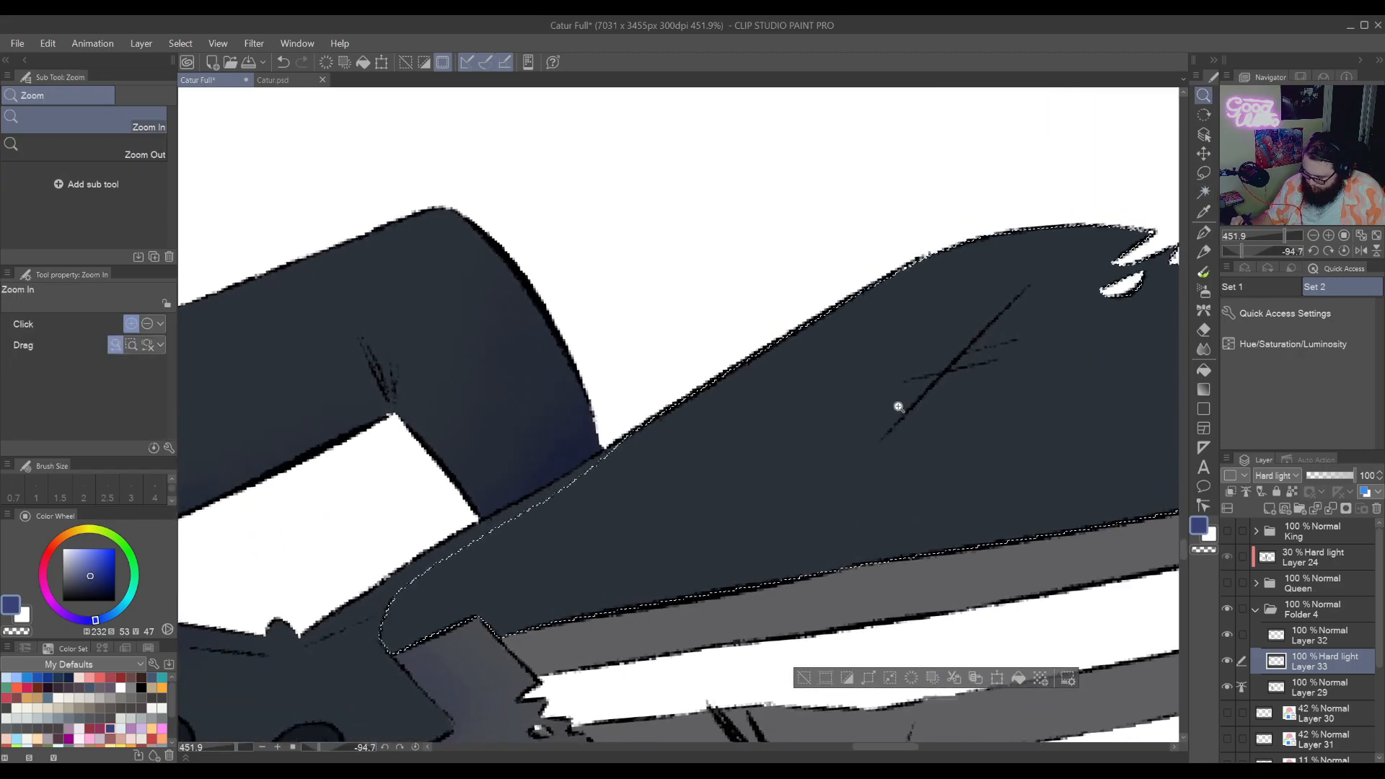
{"action": "mouse_move", "coordinate": [898, 406]}
{"action": "left_mouse_down"}
{"action": "mouse_move", "coordinate": [817, 589]}
{"action": "mouse_move", "coordinate": [880, 505]}
{"action": "left_mouse_up"}
{"action": "key", "text": "shift+space"}
{"action": "key", "text": "b"}
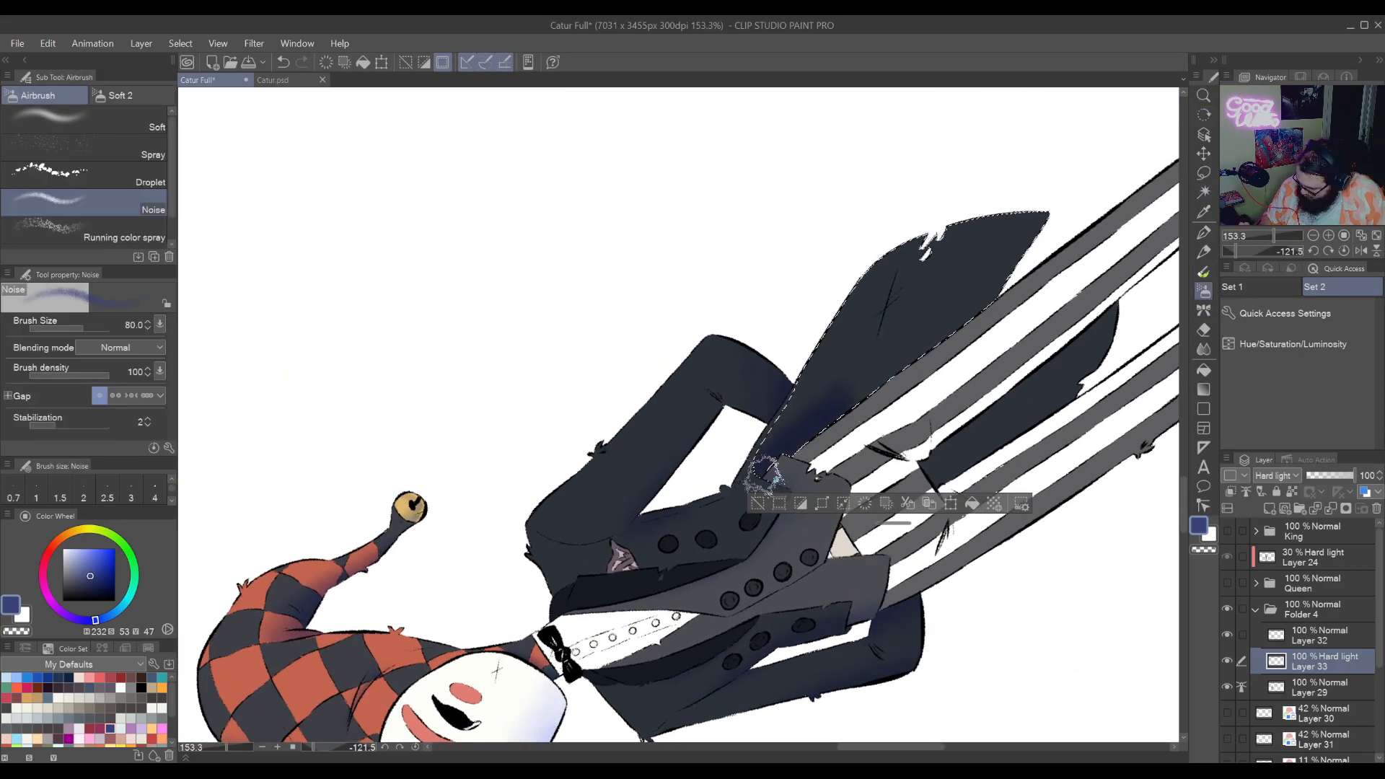
{"action": "mouse_move", "coordinate": [764, 473]}
{"action": "left_mouse_down"}
{"action": "mouse_move", "coordinate": [915, 346]}
{"action": "mouse_move", "coordinate": [768, 446]}
{"action": "mouse_move", "coordinate": [987, 281]}
{"action": "mouse_move", "coordinate": [797, 455]}
{"action": "mouse_move", "coordinate": [1018, 240]}
{"action": "mouse_move", "coordinate": [757, 468]}
{"action": "mouse_move", "coordinate": [940, 261]}
{"action": "mouse_move", "coordinate": [757, 467]}
{"action": "mouse_move", "coordinate": [907, 282]}
{"action": "mouse_move", "coordinate": [735, 473]}
{"action": "mouse_move", "coordinate": [954, 247]}
{"action": "left_mouse_up"}
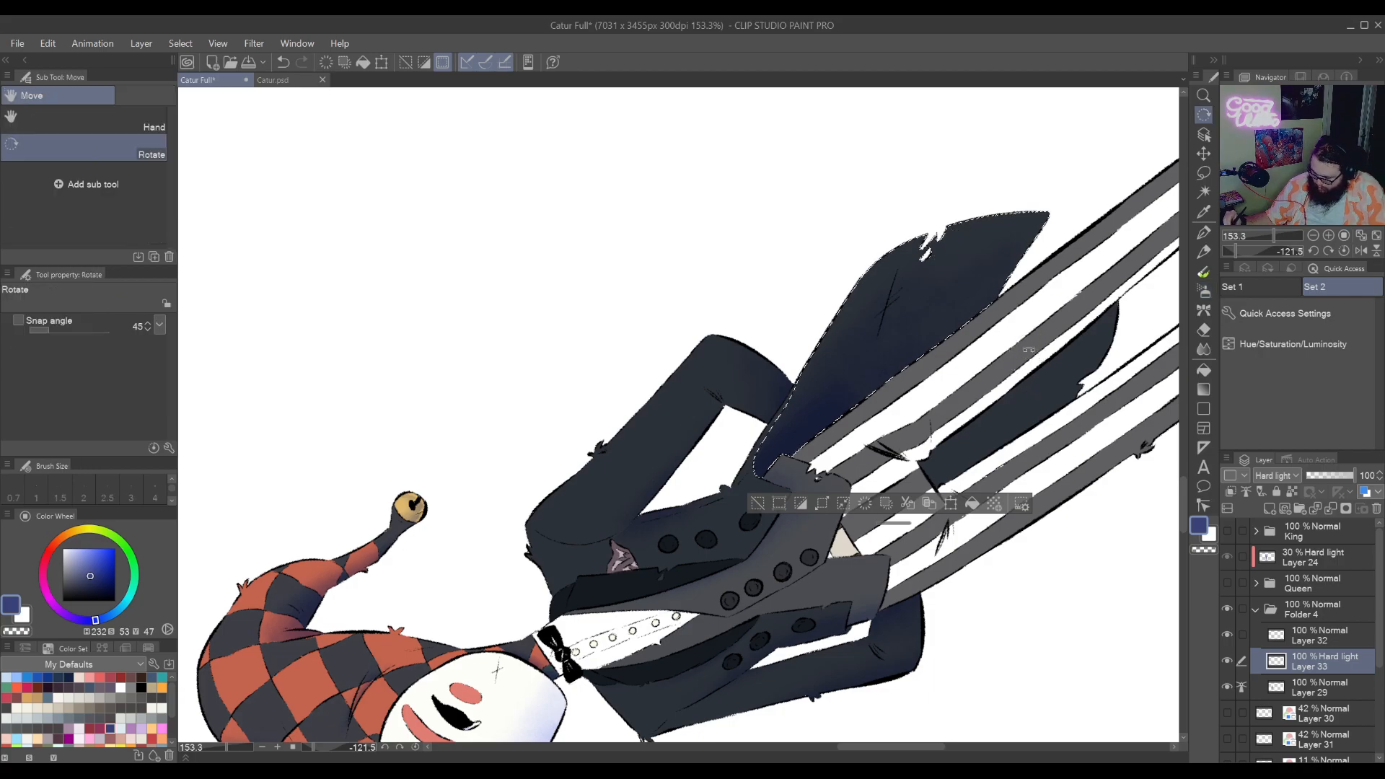
Soften the right coat tail's shading towards its outer edge and tip with the transparent colour, enlarging the airbrush to 150
{"action": "left_click_drag", "start_coordinate": [1030, 359], "coordinate": [895, 522]}
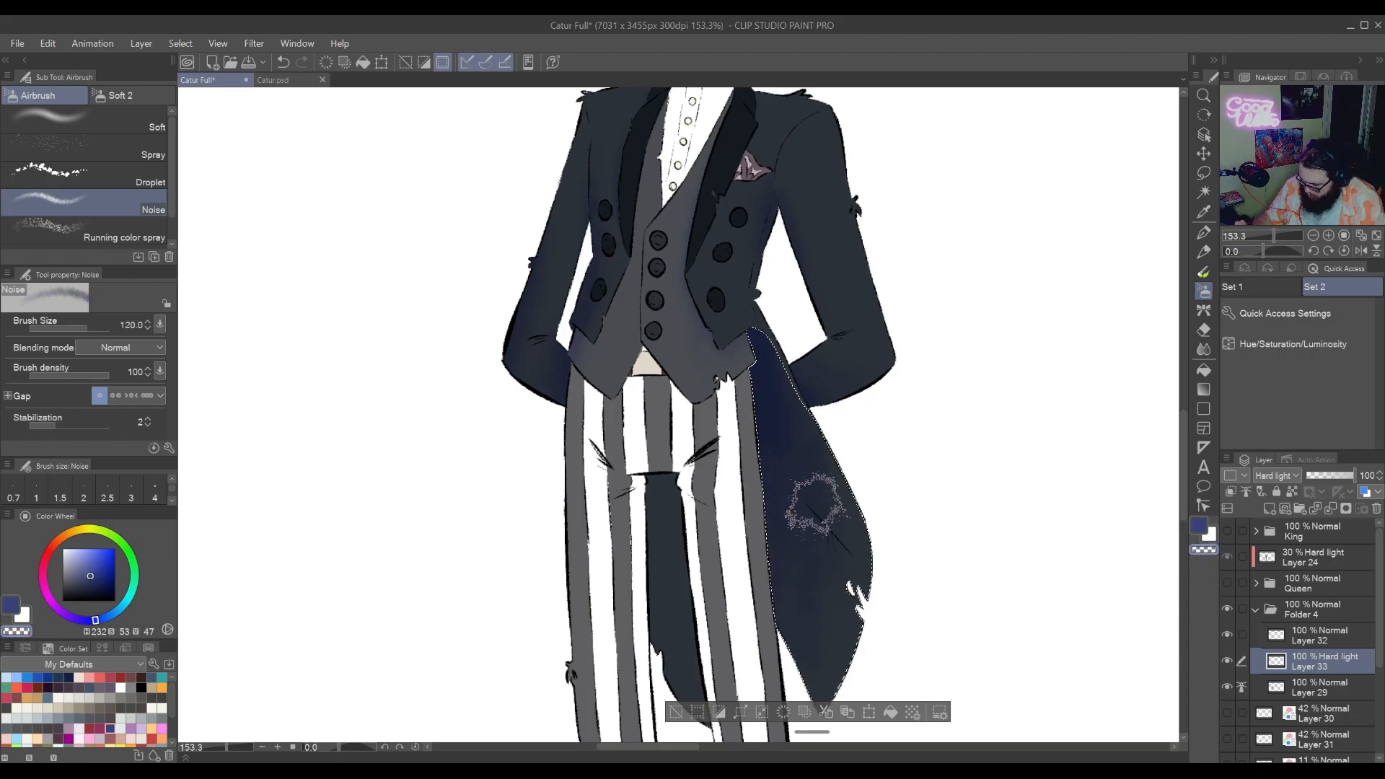
{"action": "key", "text": "bracketright"}
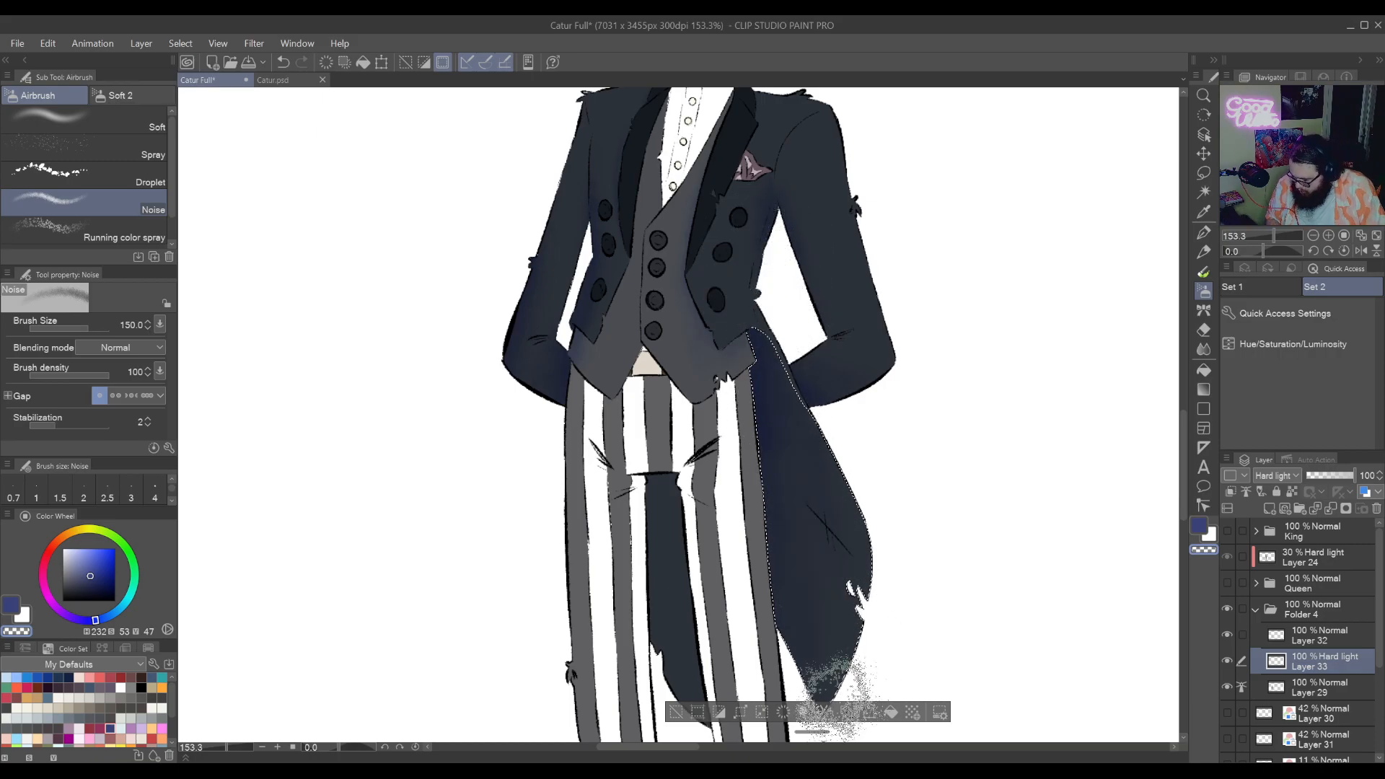
{"action": "key", "text": "r"}
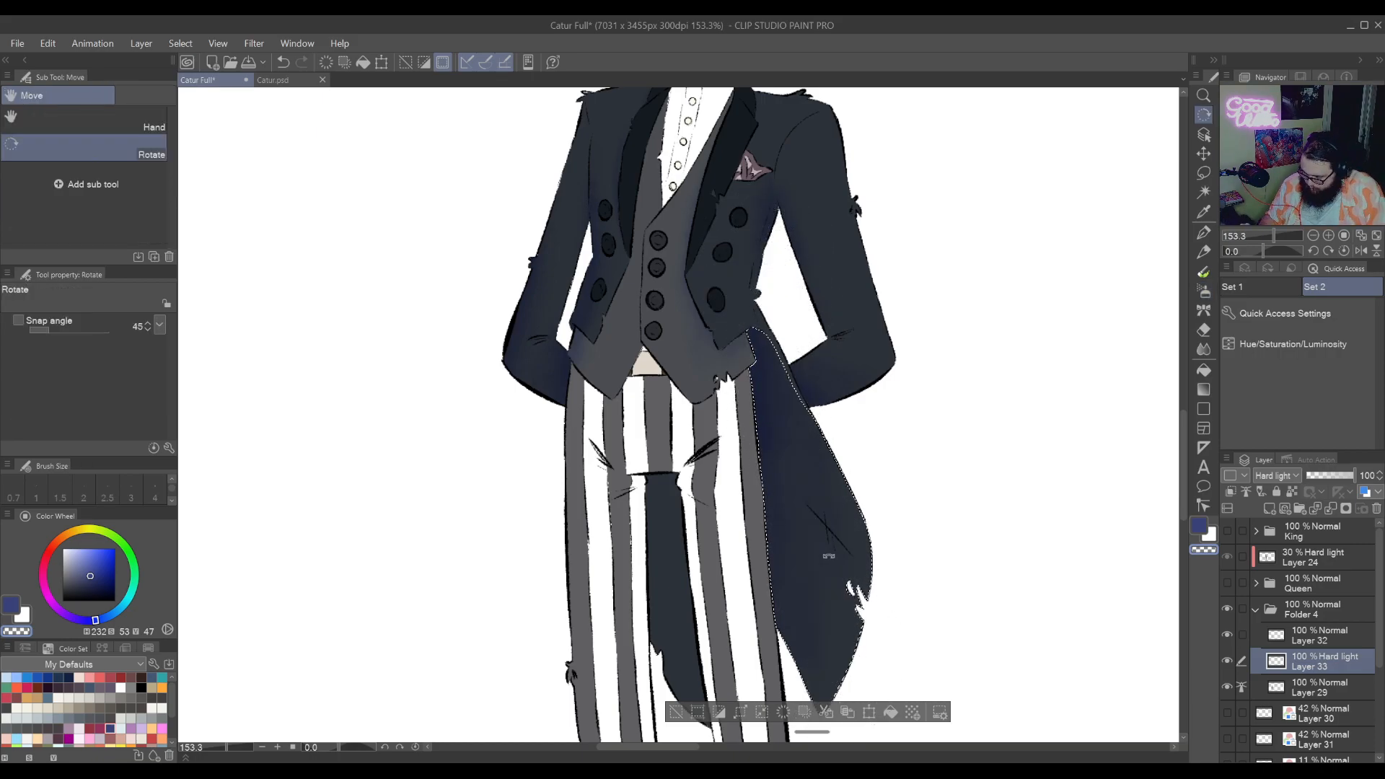
{"action": "left_click_drag", "start_coordinate": [829, 557], "coordinate": [866, 505]}
Deepen the right coat tail's inner edge in dark blue at size 150, moving the selection launcher out of the way, and clear the selection
{"action": "left_click", "coordinate": [1198, 528]}
{"action": "key", "text": "r"}
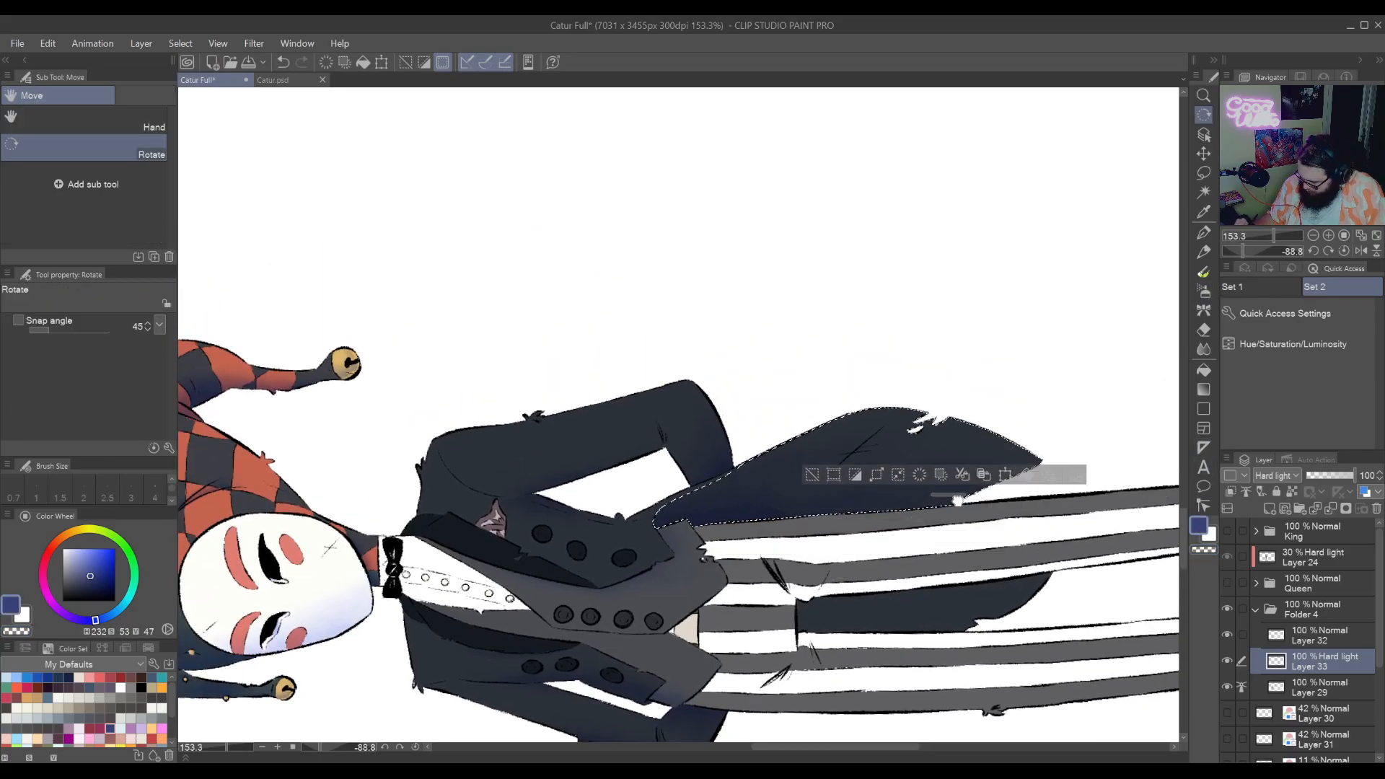
{"action": "left_click_drag", "start_coordinate": [896, 561], "coordinate": [939, 460]}
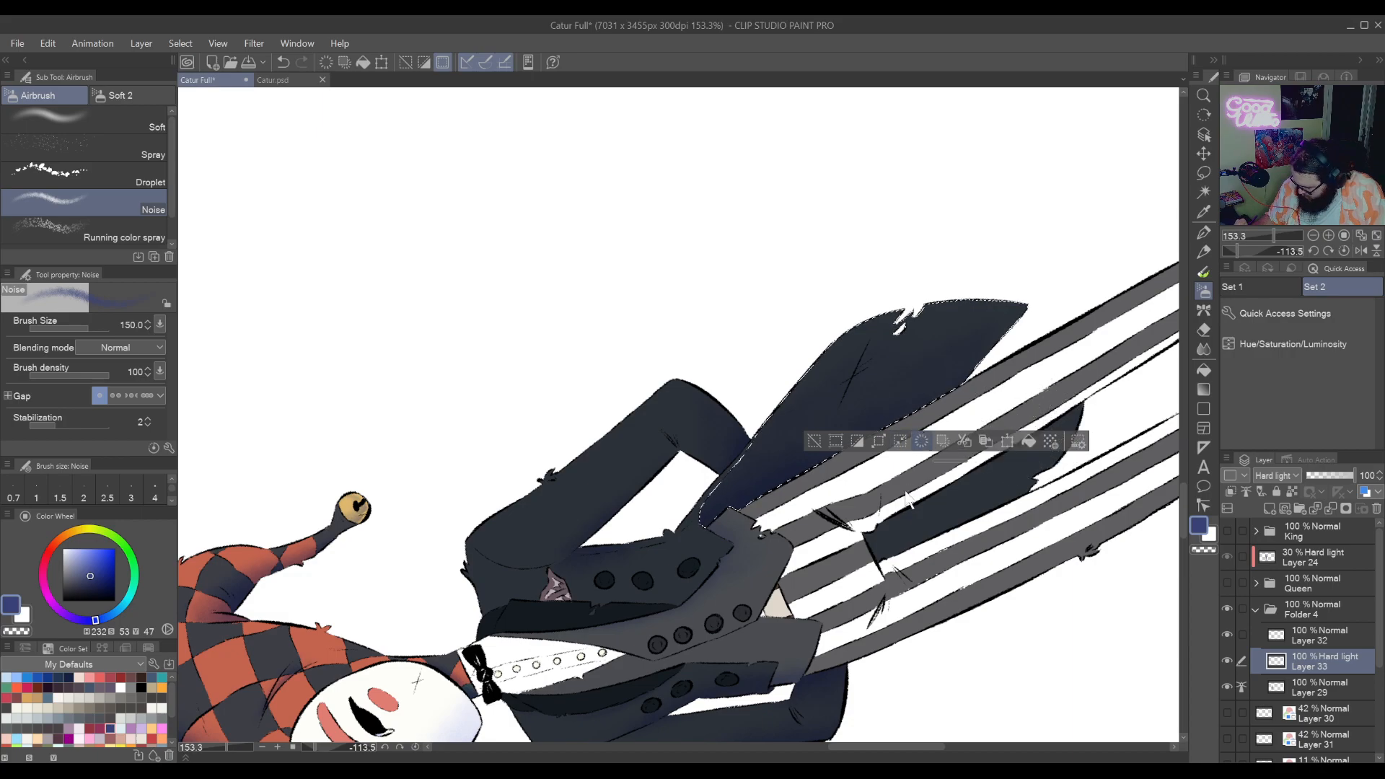
{"action": "left_click_drag", "start_coordinate": [941, 466], "coordinate": [984, 454]}
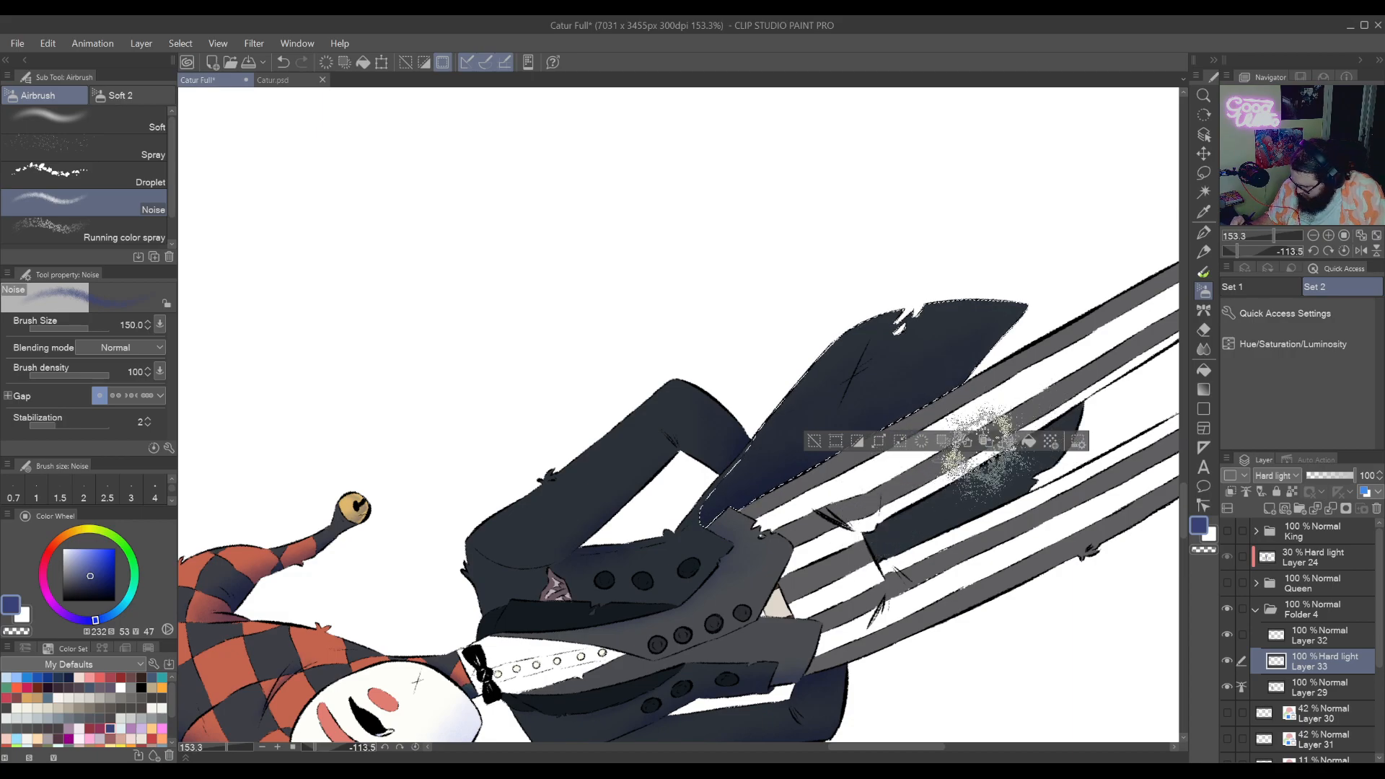
{"action": "key", "text": "ctrl+z"}
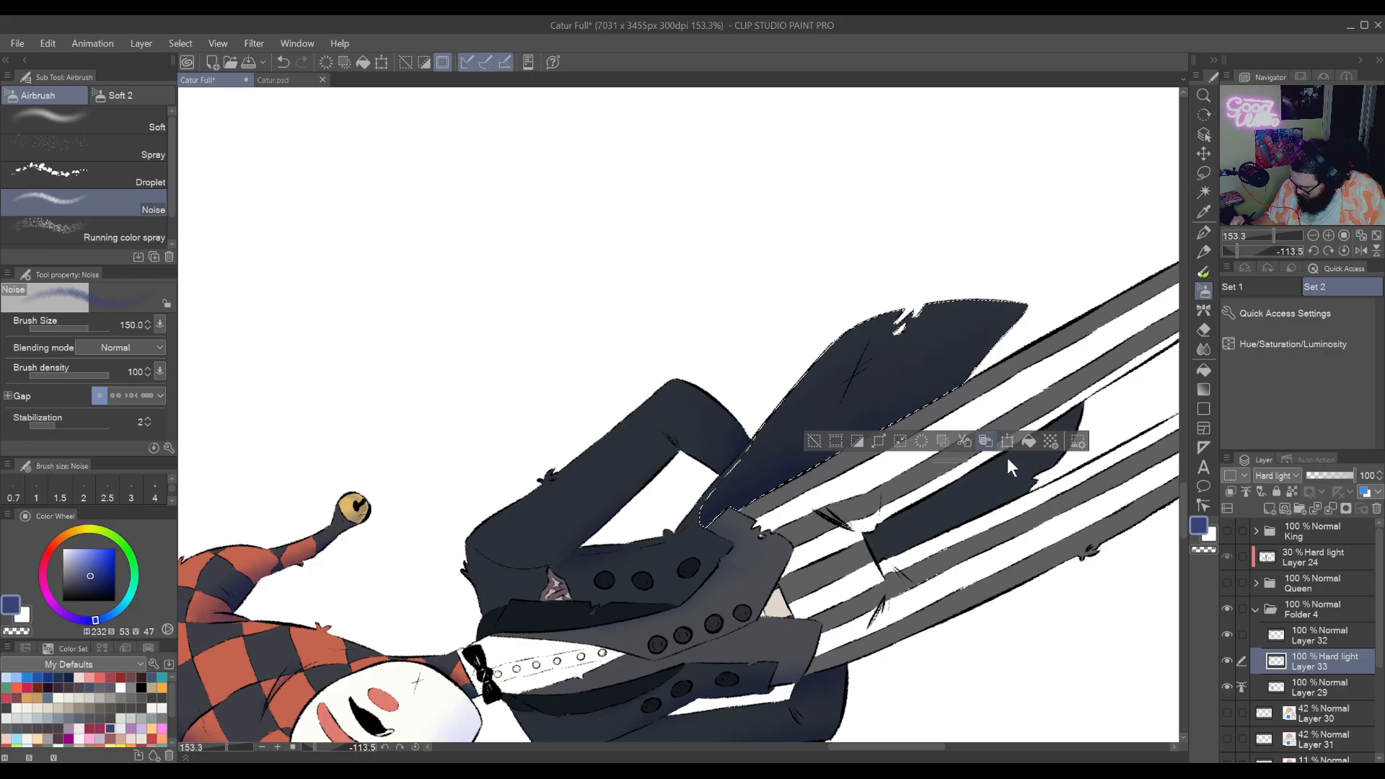
{"action": "left_click_drag", "start_coordinate": [1037, 603], "coordinate": [1013, 563]}
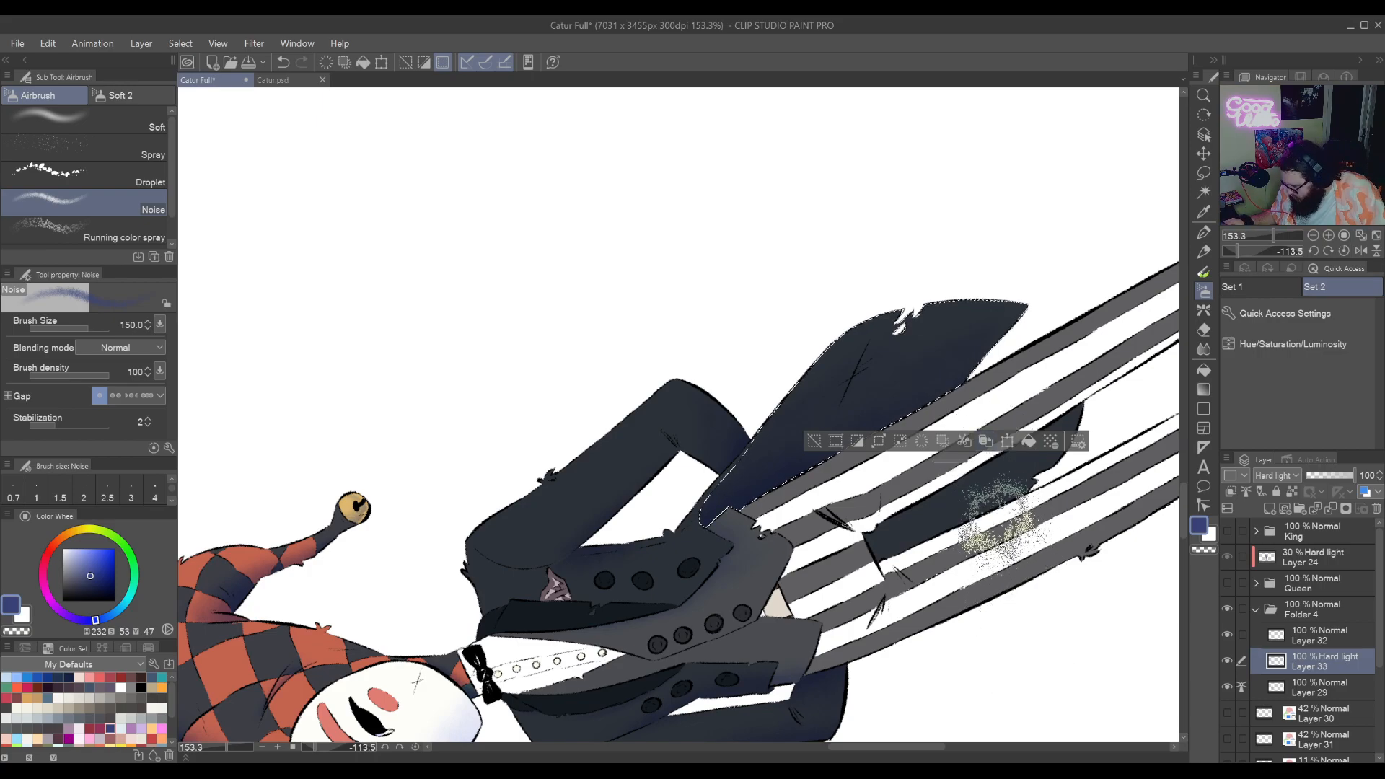
{"action": "mouse_move", "coordinate": [970, 453]}
{"action": "left_mouse_down"}
{"action": "mouse_move", "coordinate": [965, 761]}
{"action": "mouse_move", "coordinate": [1089, 742]}
{"action": "mouse_move", "coordinate": [1054, 746]}
{"action": "left_mouse_up"}
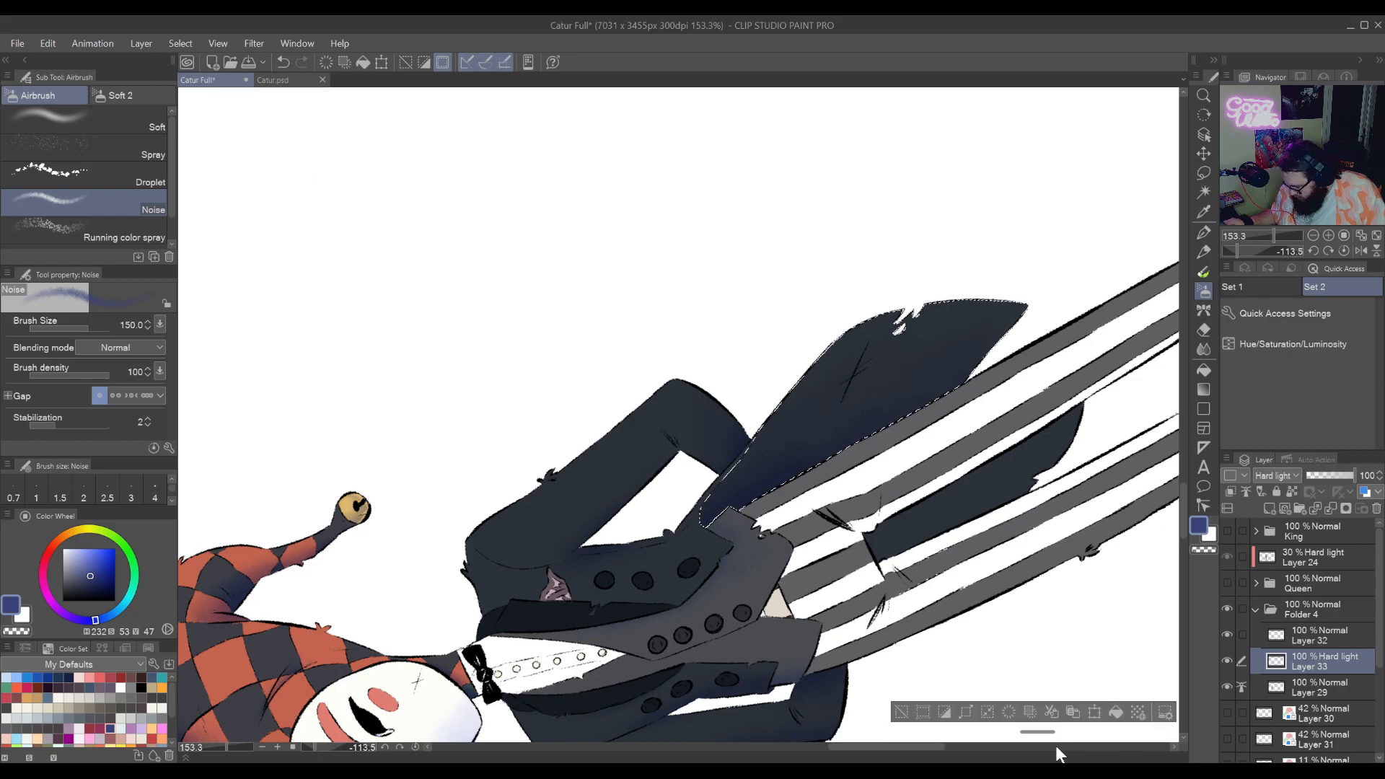
{"action": "left_click_drag", "start_coordinate": [891, 440], "coordinate": [845, 429]}
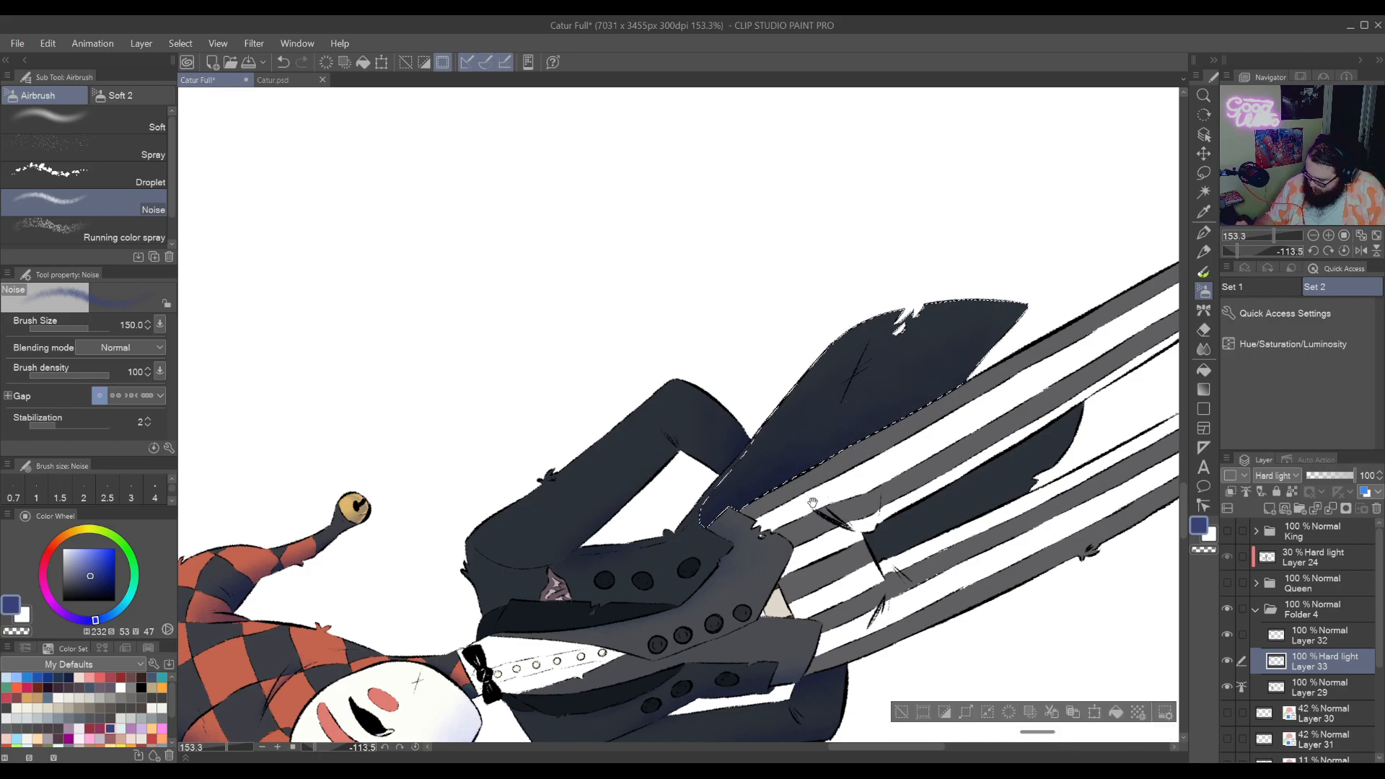
{"action": "left_click_drag", "start_coordinate": [813, 503], "coordinate": [841, 557]}
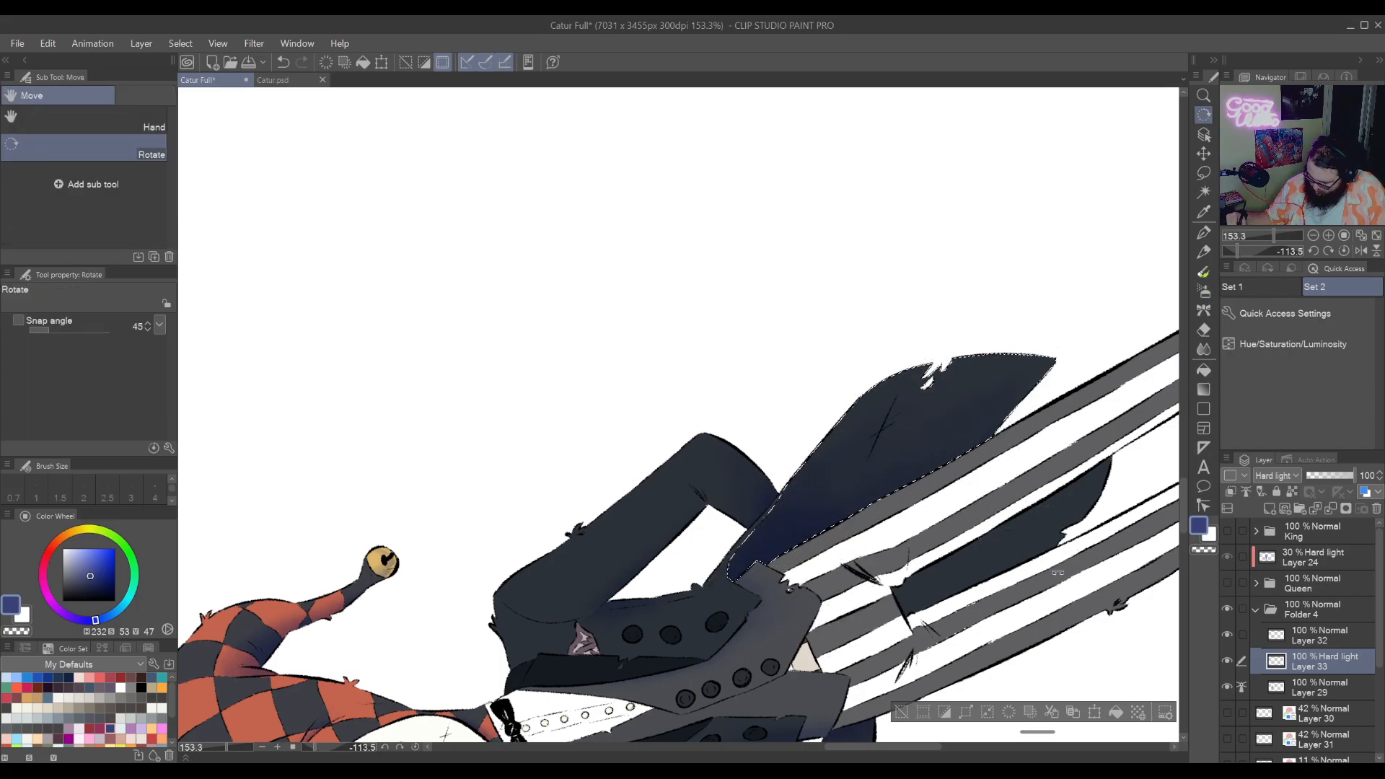
{"action": "mouse_move", "coordinate": [934, 379]}
{"action": "left_mouse_down"}
{"action": "mouse_move", "coordinate": [943, 424]}
{"action": "mouse_move", "coordinate": [902, 460]}
{"action": "left_mouse_up"}
{"action": "key", "text": "ctrl+d"}
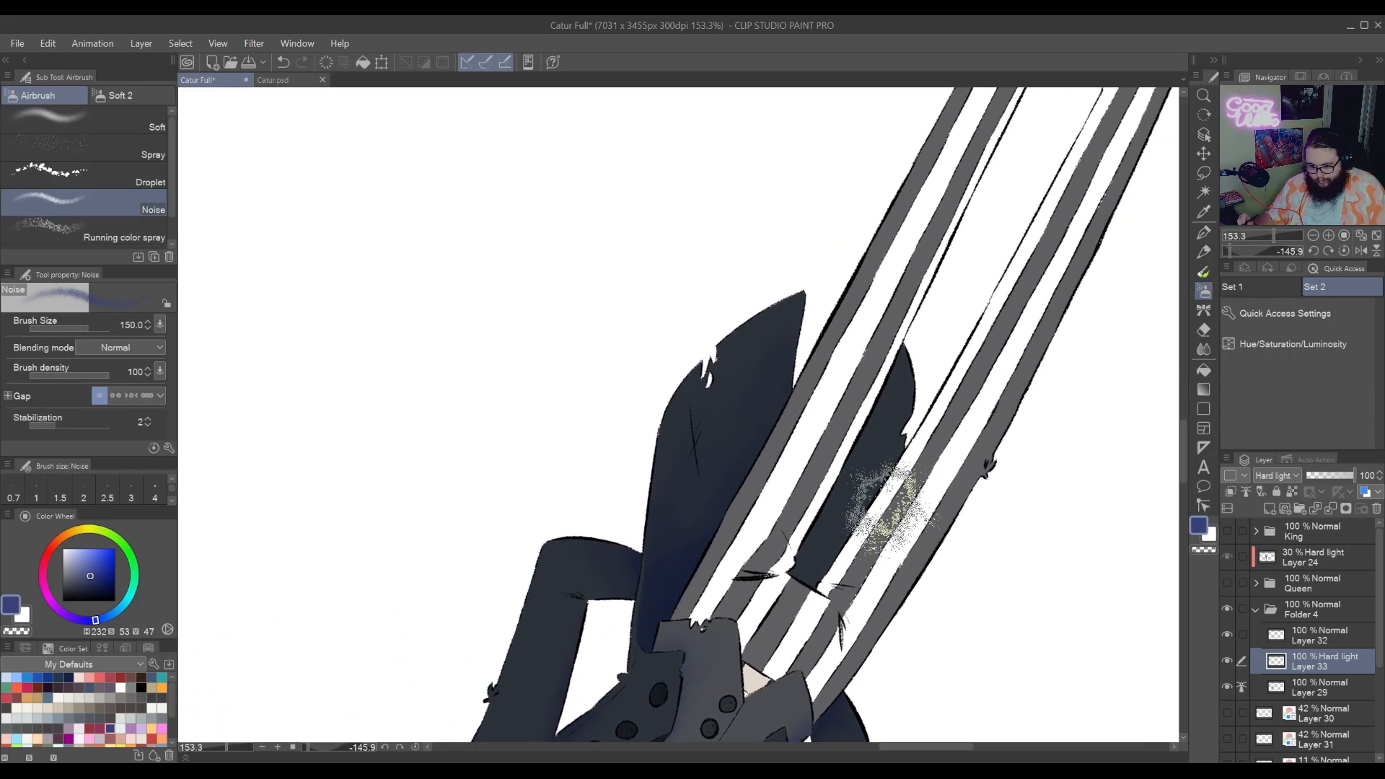
Select the coat tail piece between the trouser legs with the Lasso and intersect it with its dark fill using Auto select
{"action": "key", "text": "ctrl+space"}
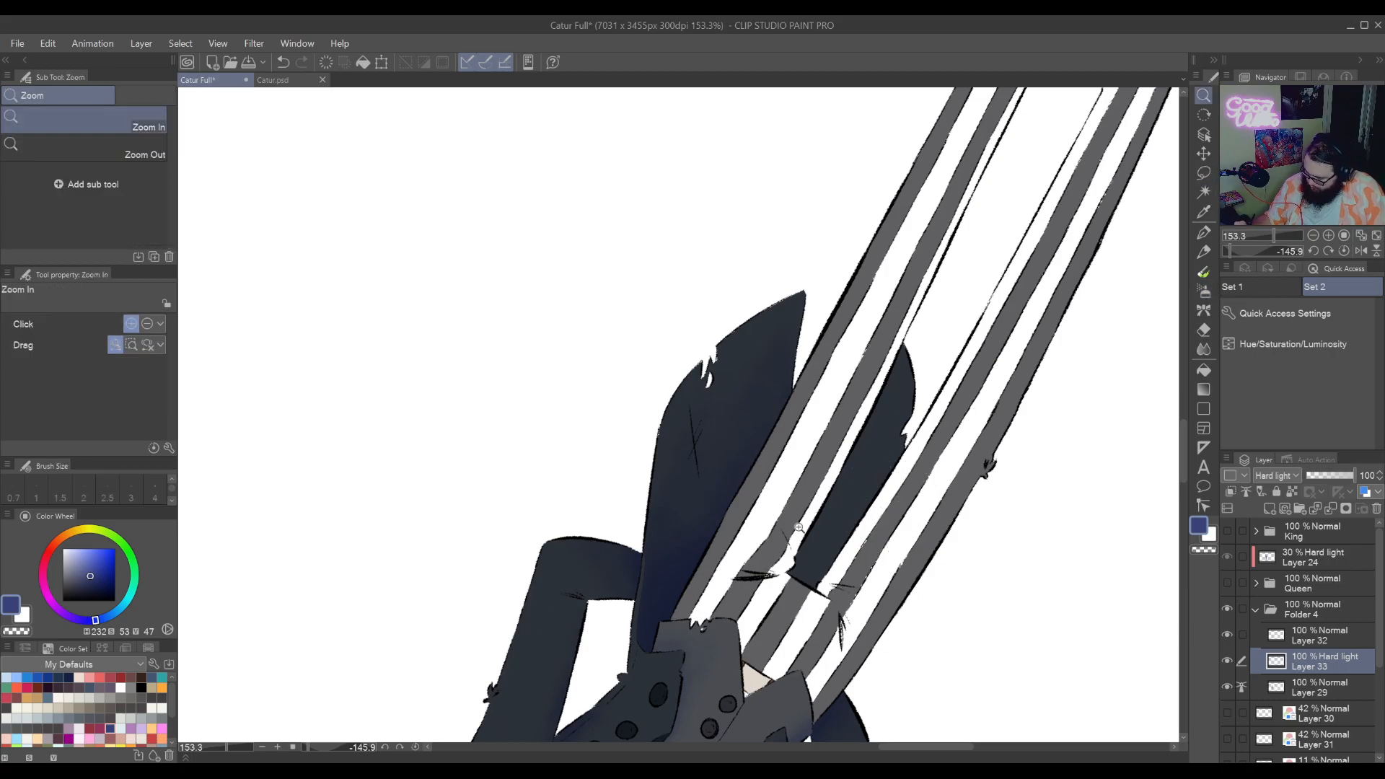
{"action": "left_click", "coordinate": [802, 525]}
{"action": "key", "text": "m"}
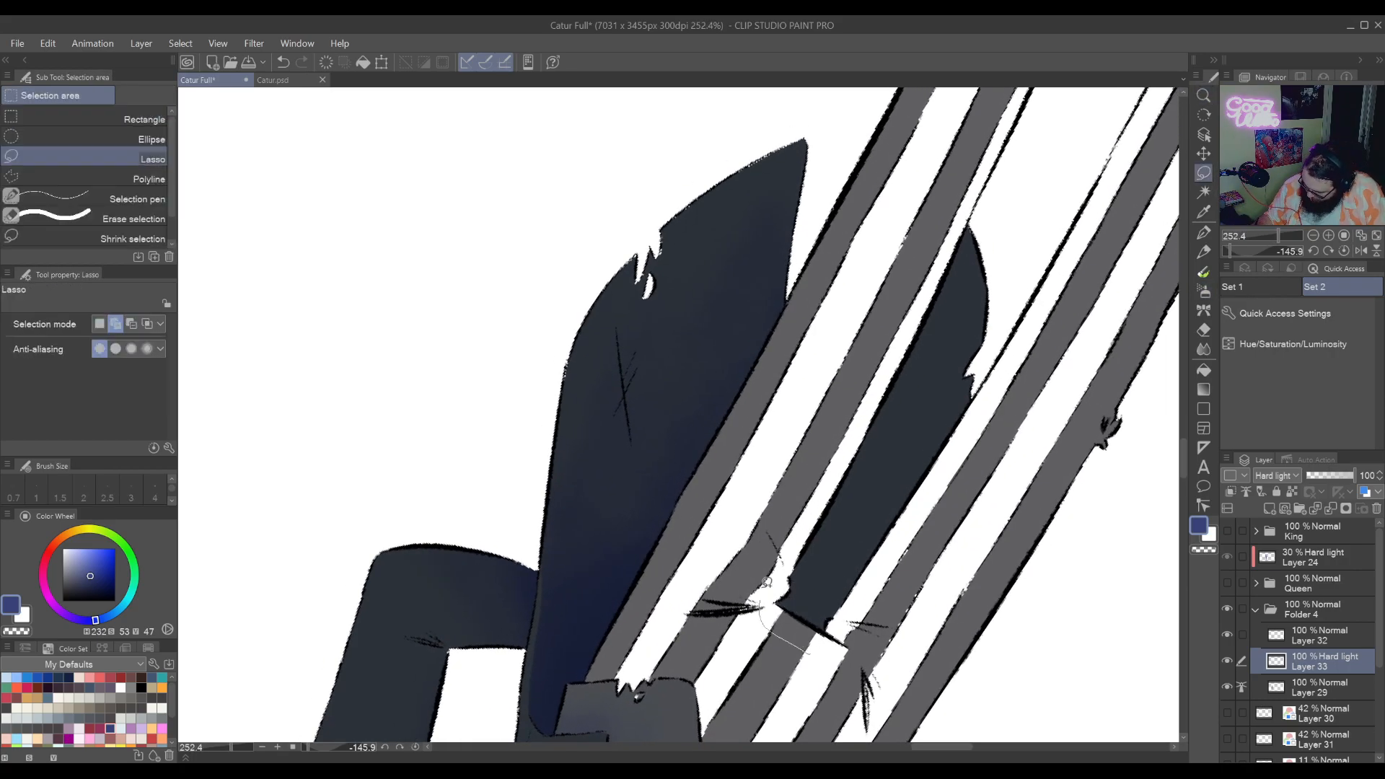
{"action": "mouse_move", "coordinate": [935, 250]}
{"action": "left_mouse_down"}
{"action": "mouse_move", "coordinate": [1035, 505]}
{"action": "mouse_move", "coordinate": [873, 694]}
{"action": "left_mouse_up"}
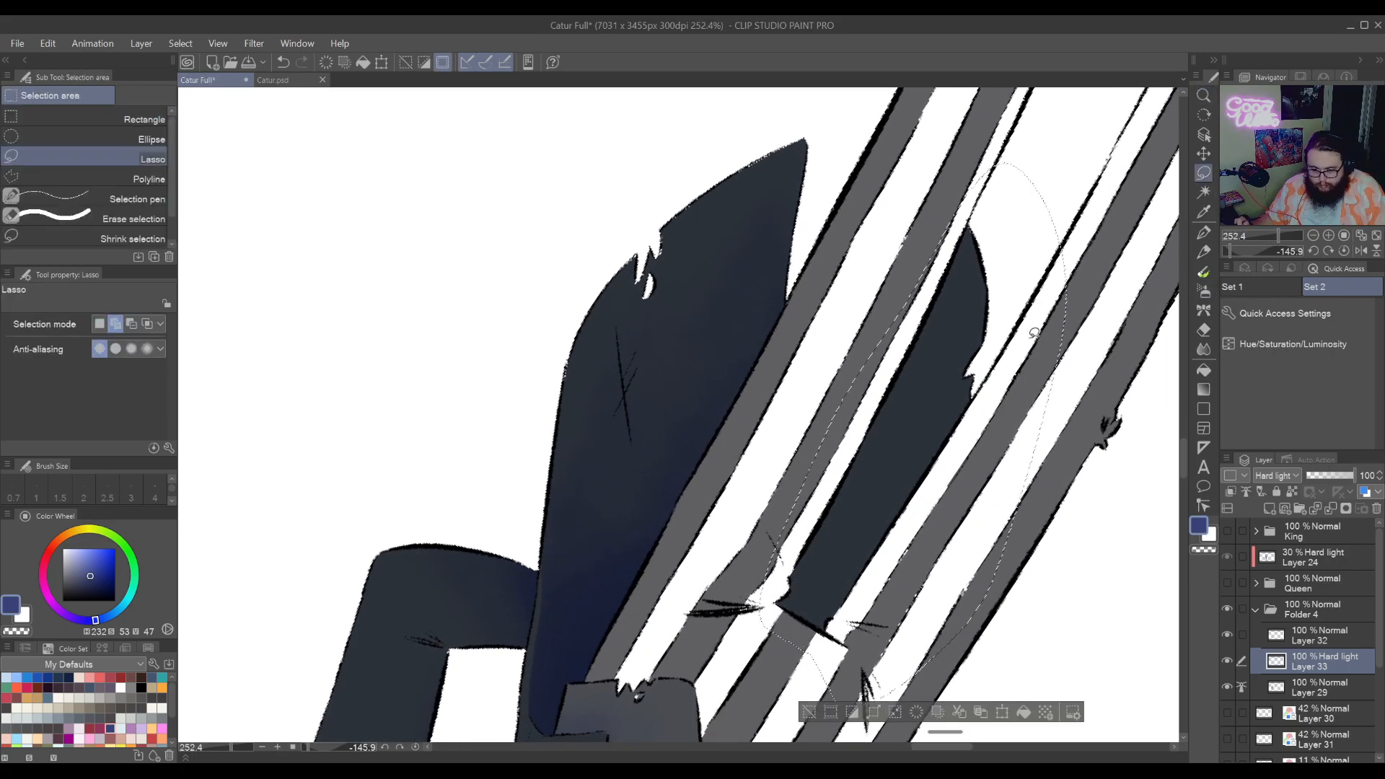
{"action": "left_click", "coordinate": [1204, 192]}
{"action": "left_click", "coordinate": [944, 408]}
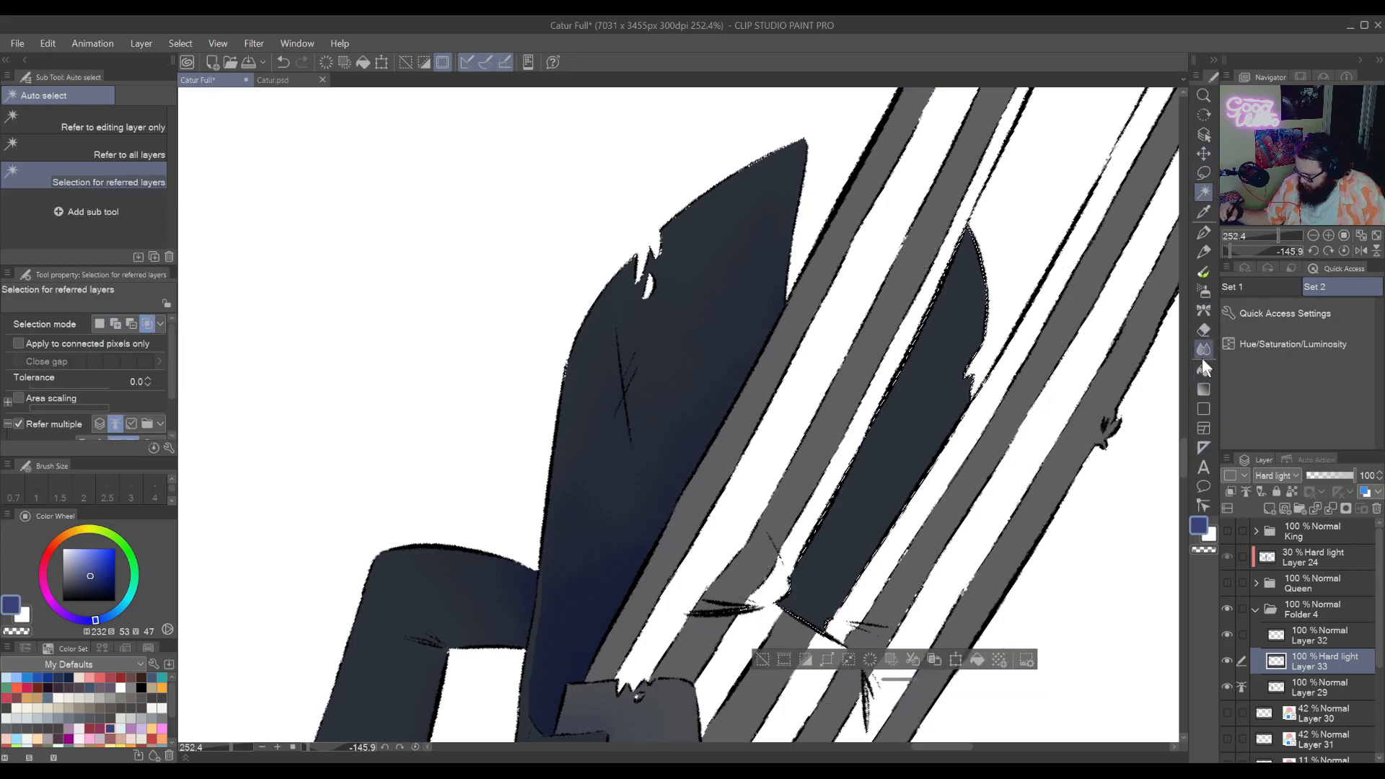
Shade the coat tail piece between the legs in dark blue with the Noise airbrush at size 150 and clear the selection
{"action": "left_click", "coordinate": [1204, 292]}
{"action": "mouse_move", "coordinate": [894, 422]}
{"action": "left_mouse_down"}
{"action": "mouse_move", "coordinate": [804, 505]}
{"action": "mouse_move", "coordinate": [823, 501]}
{"action": "mouse_move", "coordinate": [819, 577]}
{"action": "mouse_move", "coordinate": [887, 383]}
{"action": "mouse_move", "coordinate": [901, 570]}
{"action": "left_mouse_up"}
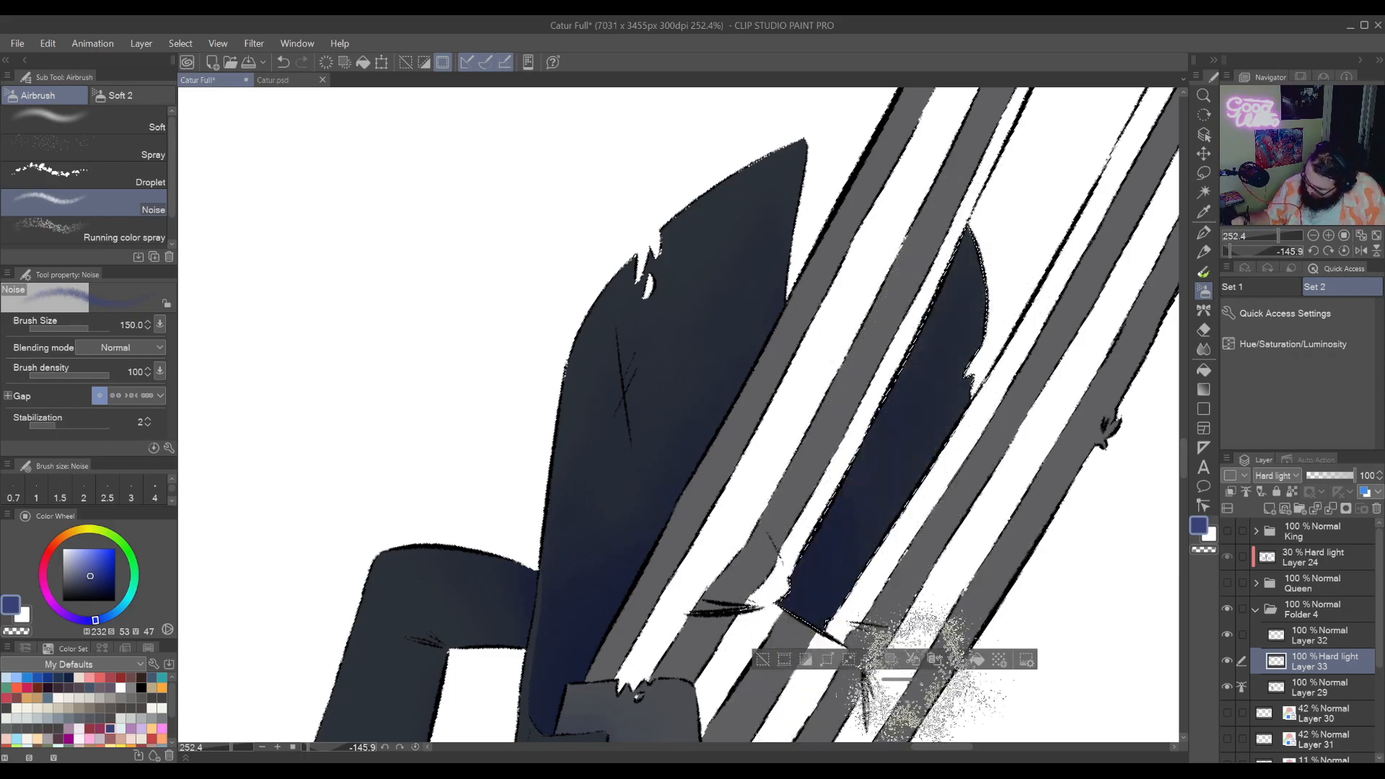
{"action": "key", "text": "ctrl+d"}
{"action": "left_click_drag", "start_coordinate": [678, 634], "coordinate": [843, 483]}
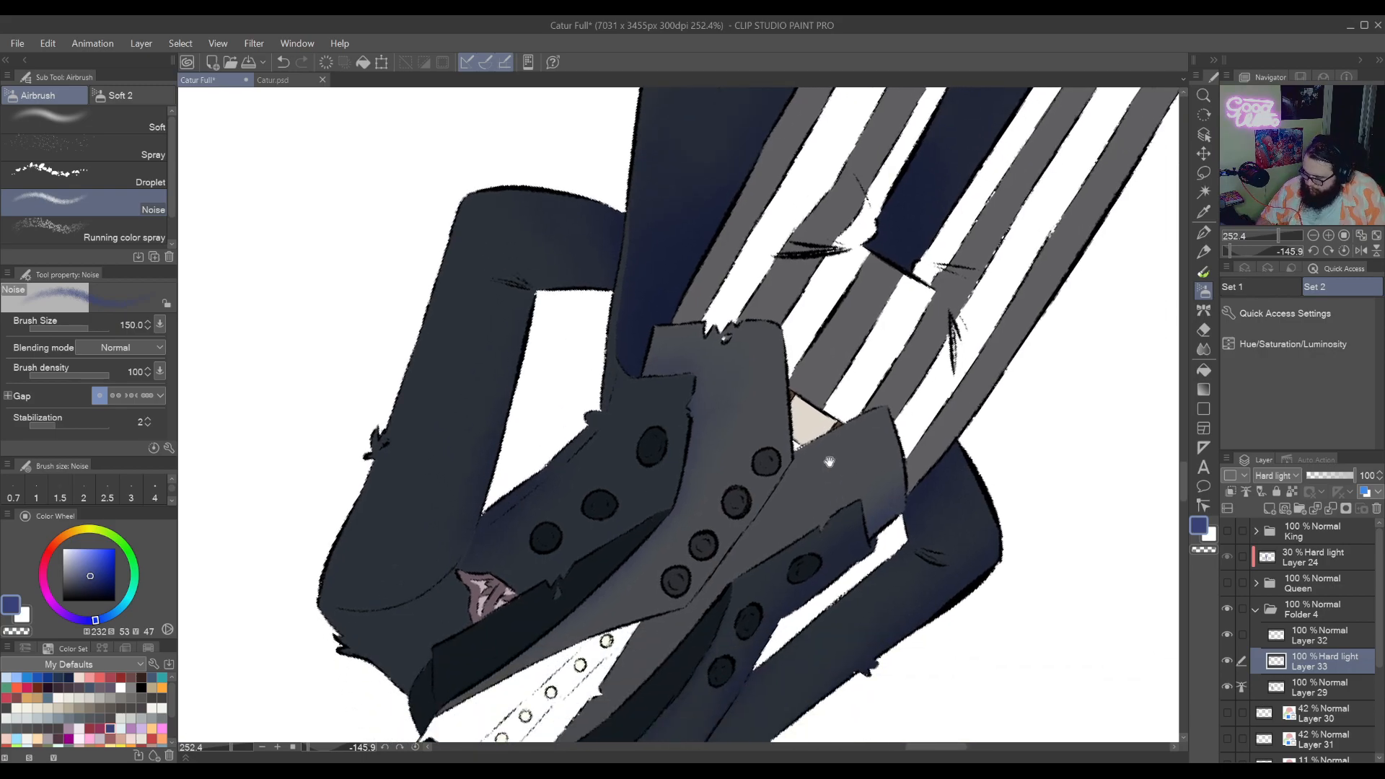
Select the white shirt front between the lapels with Auto select for referred layers
{"action": "left_click_drag", "start_coordinate": [830, 462], "coordinate": [837, 747]}
{"action": "left_click_drag", "start_coordinate": [817, 399], "coordinate": [818, 626]}
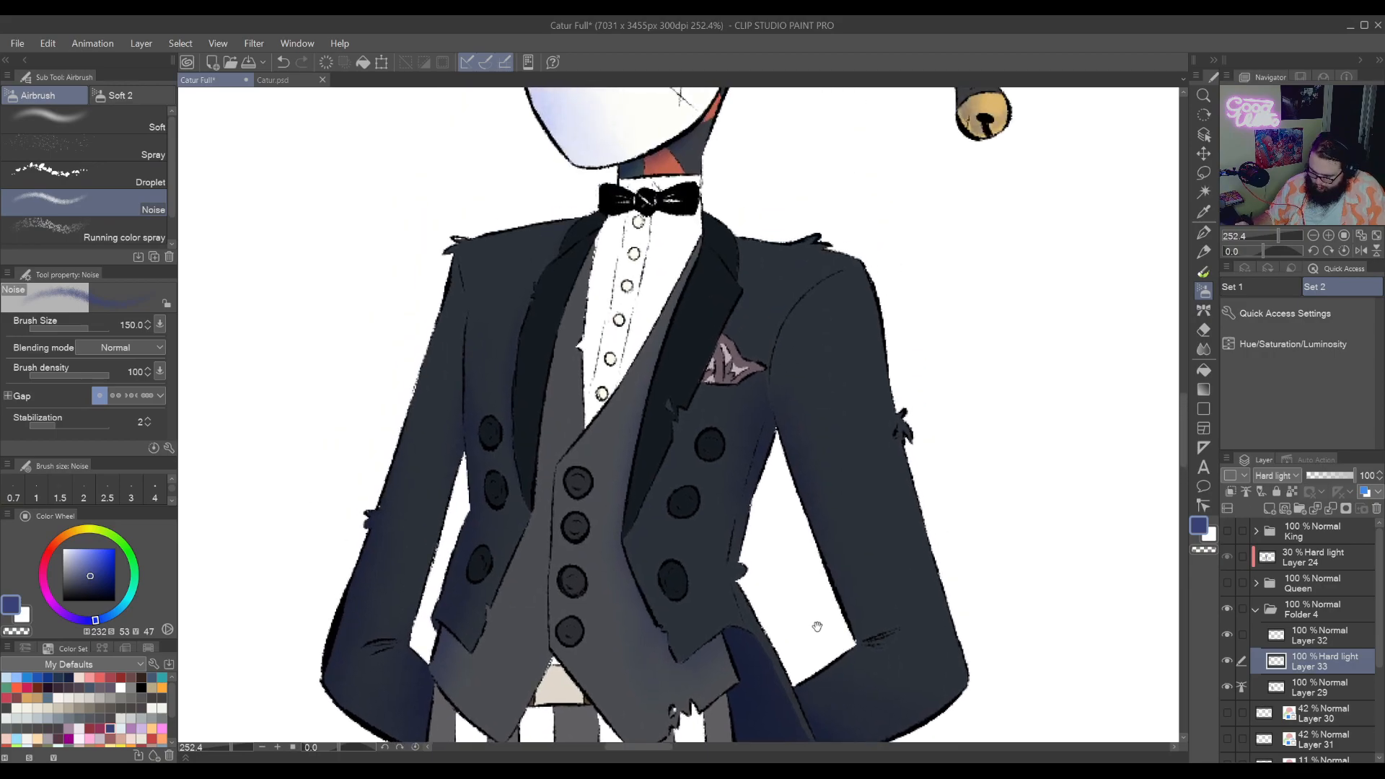
{"action": "left_click_drag", "start_coordinate": [804, 549], "coordinate": [818, 681]}
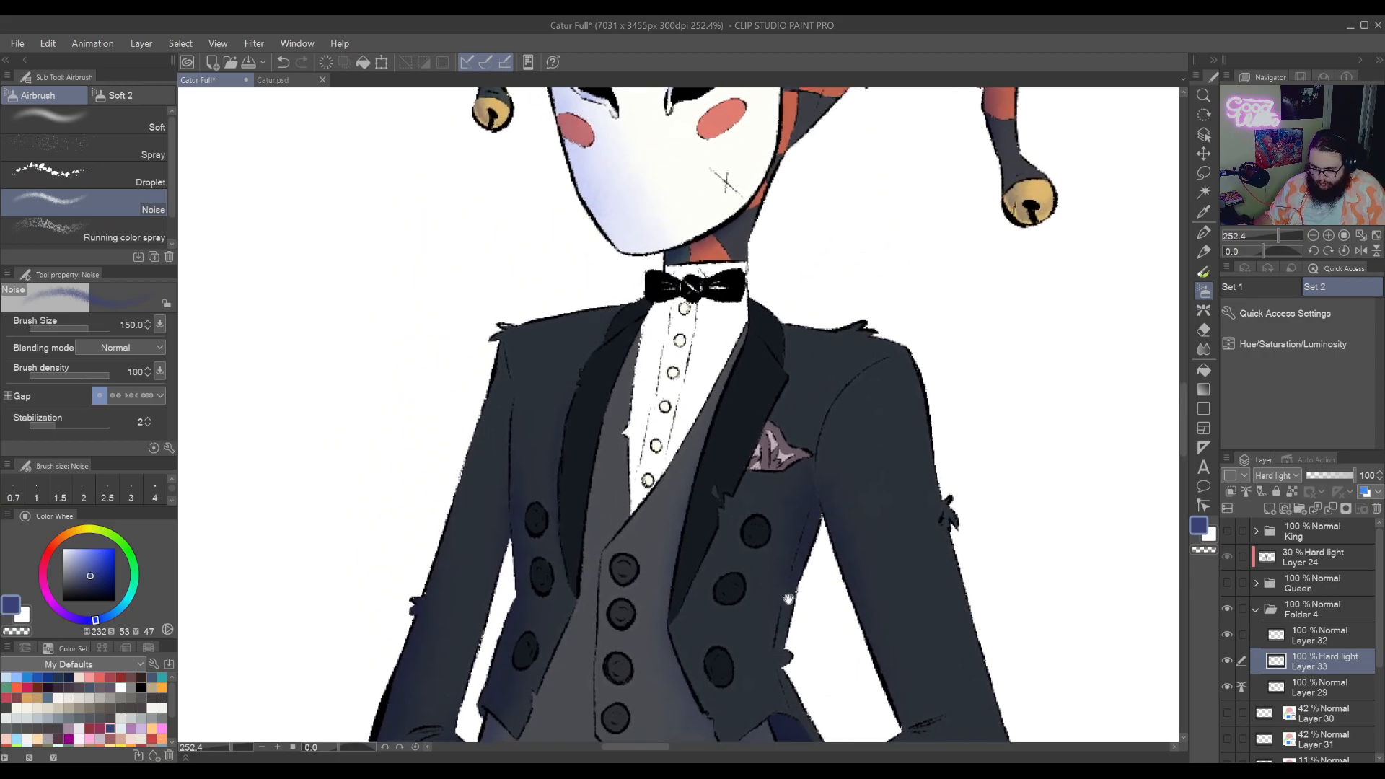
{"action": "left_click_drag", "start_coordinate": [781, 600], "coordinate": [893, 665]}
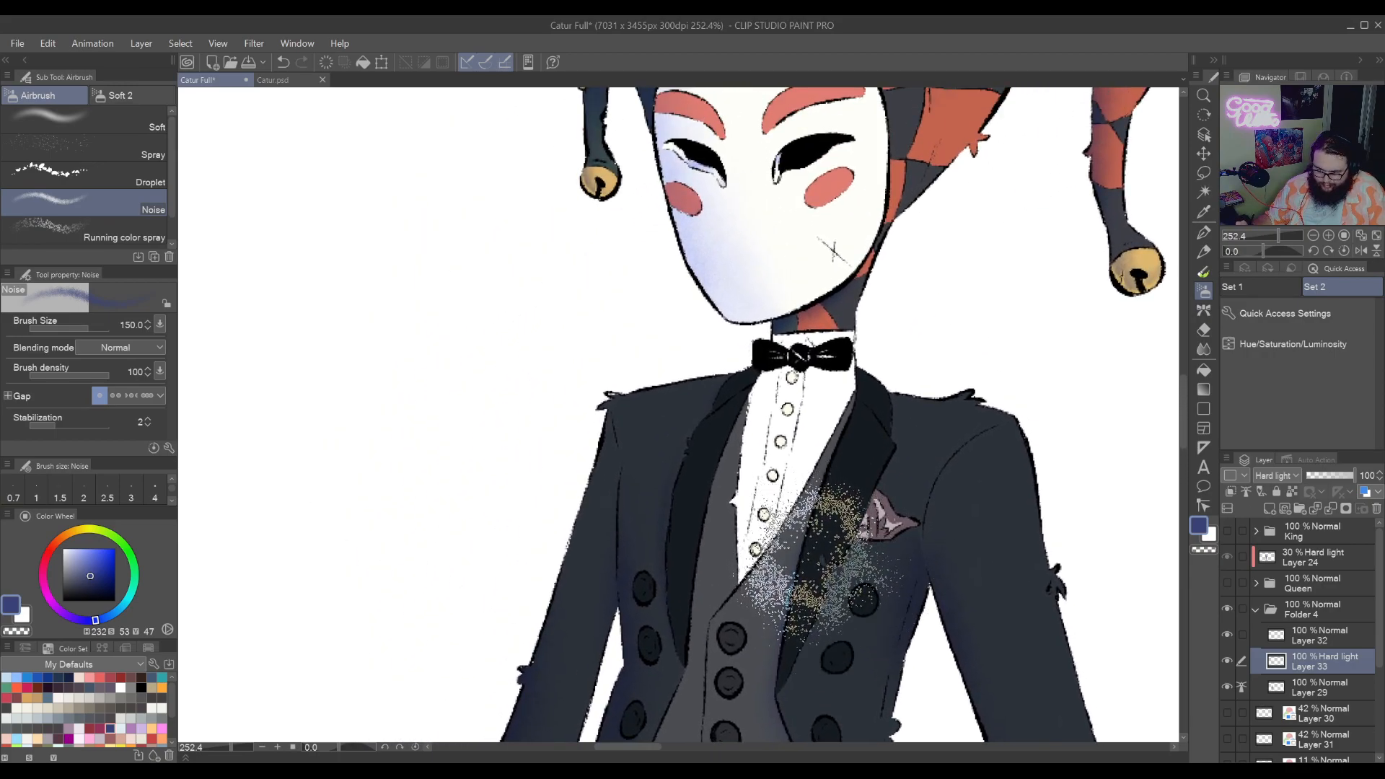
{"action": "left_click_drag", "start_coordinate": [832, 583], "coordinate": [852, 526]}
{"action": "left_click_drag", "start_coordinate": [814, 512], "coordinate": [960, 578]}
{"action": "left_click_drag", "start_coordinate": [846, 561], "coordinate": [902, 561]}
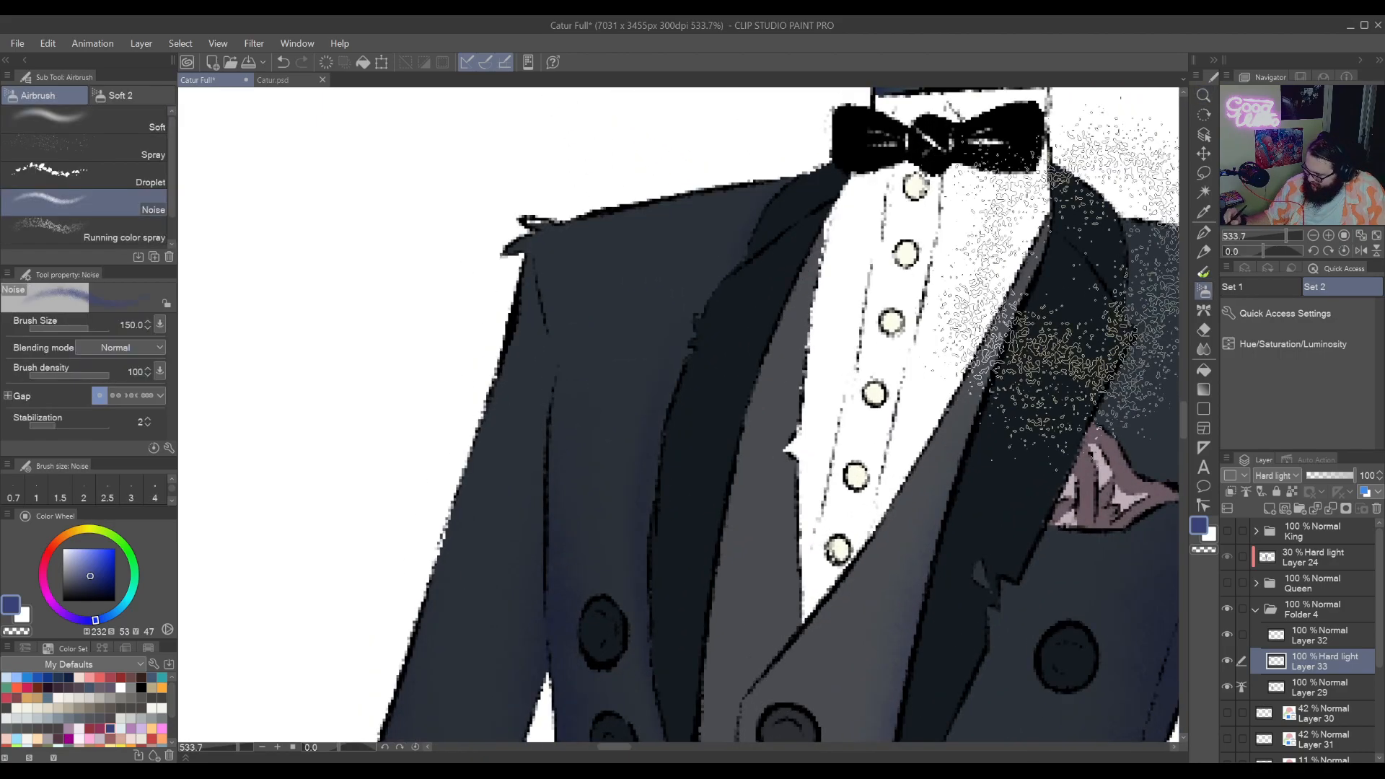
{"action": "left_click", "coordinate": [1203, 192]}
{"action": "left_click", "coordinate": [947, 355]}
{"action": "left_click_drag", "start_coordinate": [947, 355], "coordinate": [918, 450]}
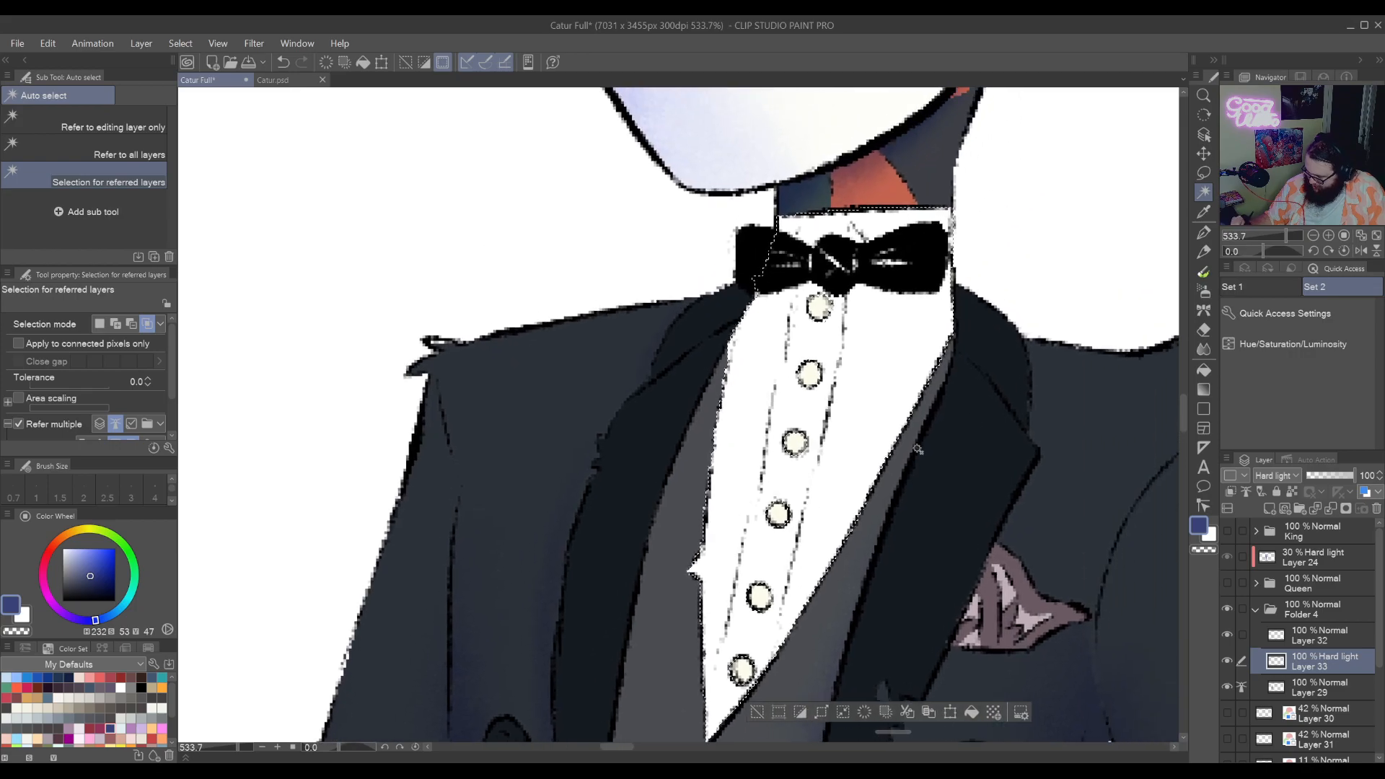
Shade the shirt front's edge along the waistcoat and right lapel in dark blue with the Noise airbrush at size 70
{"action": "left_click", "coordinate": [1203, 290]}
{"action": "left_click_drag", "start_coordinate": [793, 578], "coordinate": [849, 481]}
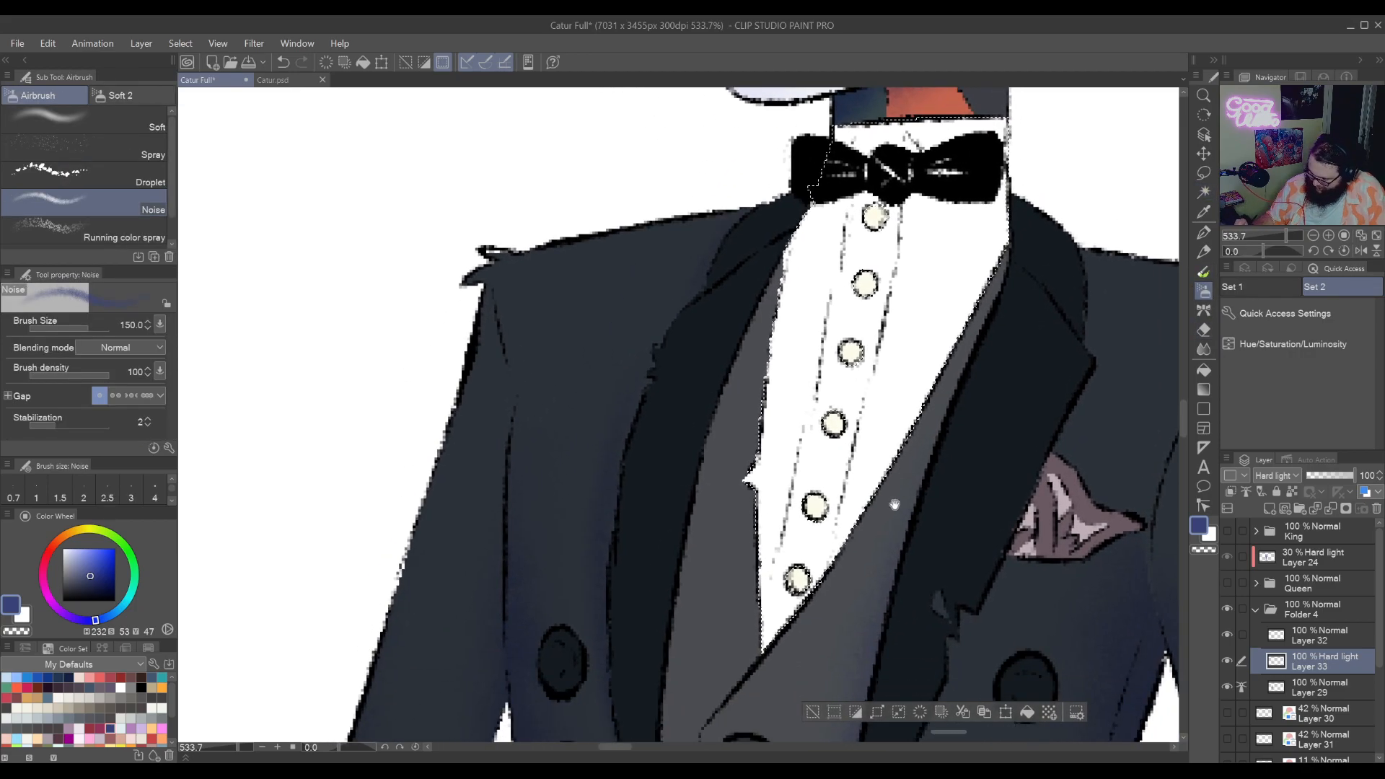
{"action": "mouse_move", "coordinate": [902, 620]}
{"action": "left_mouse_down"}
{"action": "mouse_move", "coordinate": [721, 649]}
{"action": "mouse_move", "coordinate": [685, 706]}
{"action": "left_mouse_up"}
{"action": "left_click_drag", "start_coordinate": [772, 660], "coordinate": [1025, 311]}
{"action": "key", "text": "ctrl+z"}
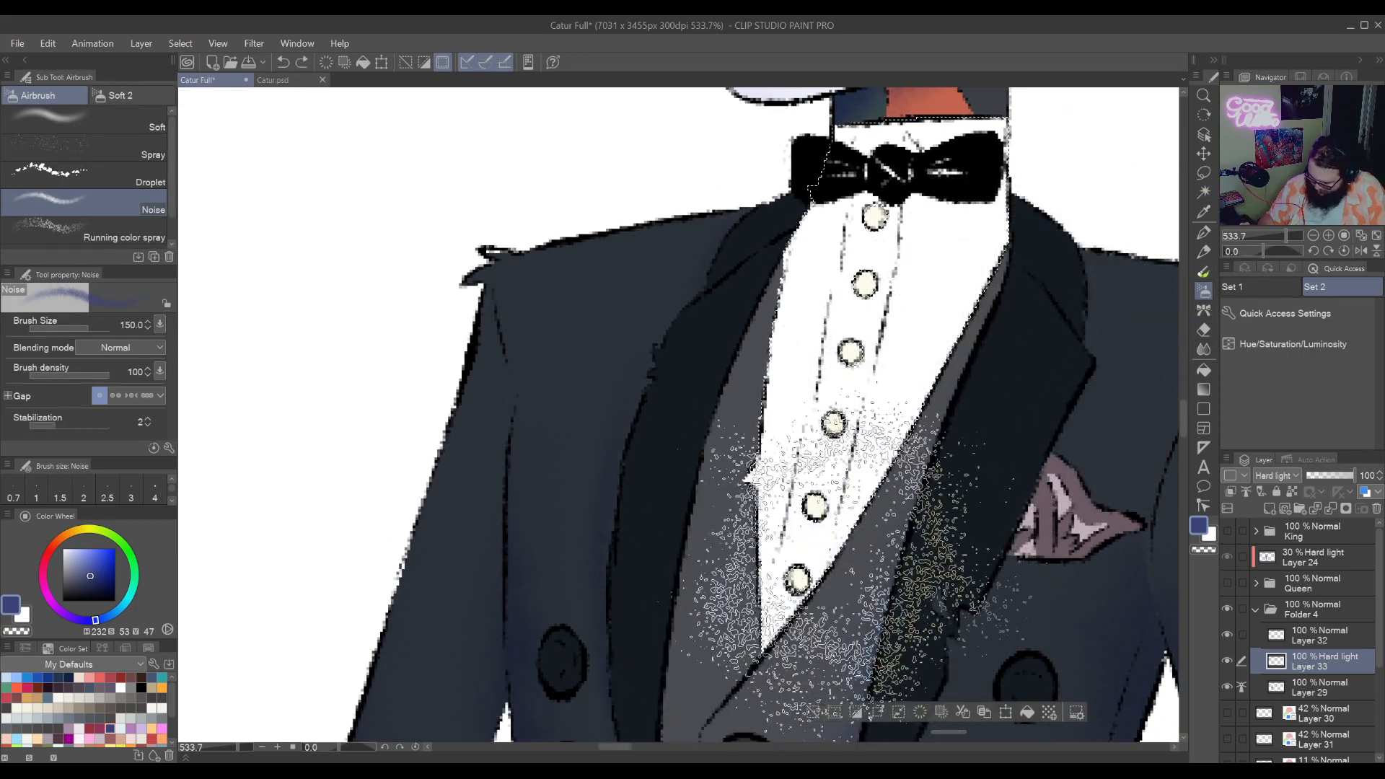
{"action": "key", "text": "bracketleft"}
{"action": "key", "text": "bracketleft"}
{"action": "key", "text": "bracketleft"}
{"action": "left_click_drag", "start_coordinate": [750, 671], "coordinate": [1002, 419]}
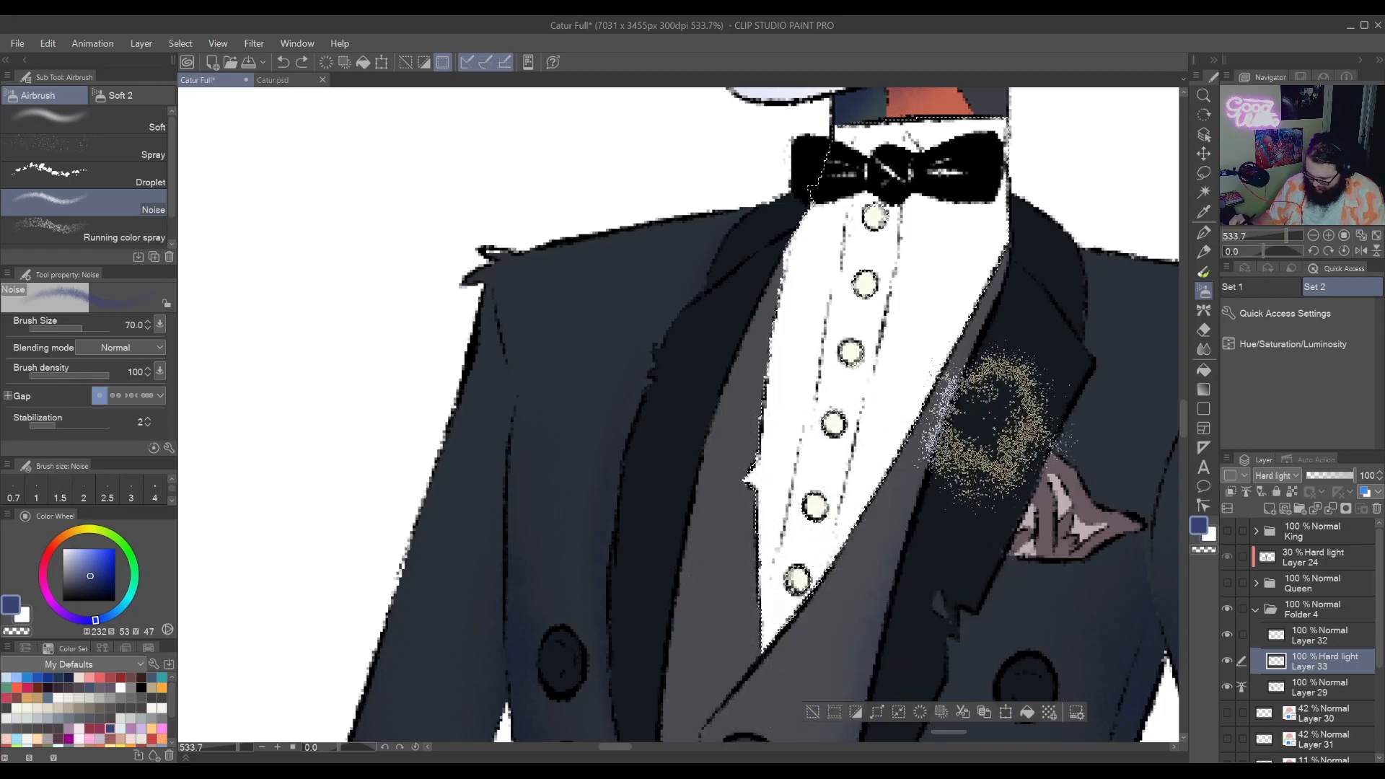
{"action": "left_click_drag", "start_coordinate": [696, 700], "coordinate": [1082, 294]}
{"action": "mouse_move", "coordinate": [725, 671]}
{"action": "left_mouse_down"}
{"action": "mouse_move", "coordinate": [959, 447]}
{"action": "mouse_move", "coordinate": [1036, 278]}
{"action": "left_mouse_up"}
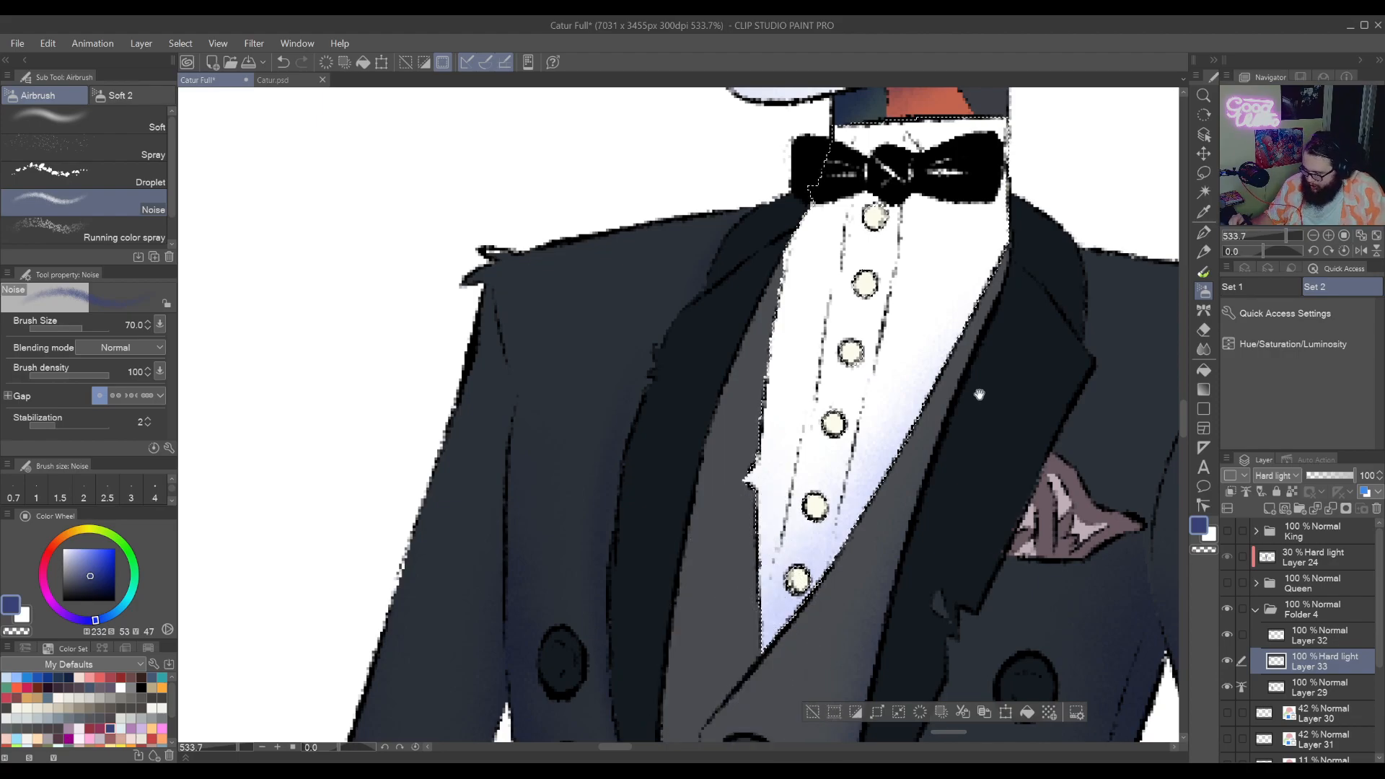
Shade the shirt below the bow tie and around its small buttons in dark blue at size 17, and clear the selection
{"action": "left_click_drag", "start_coordinate": [728, 671], "coordinate": [801, 621]}
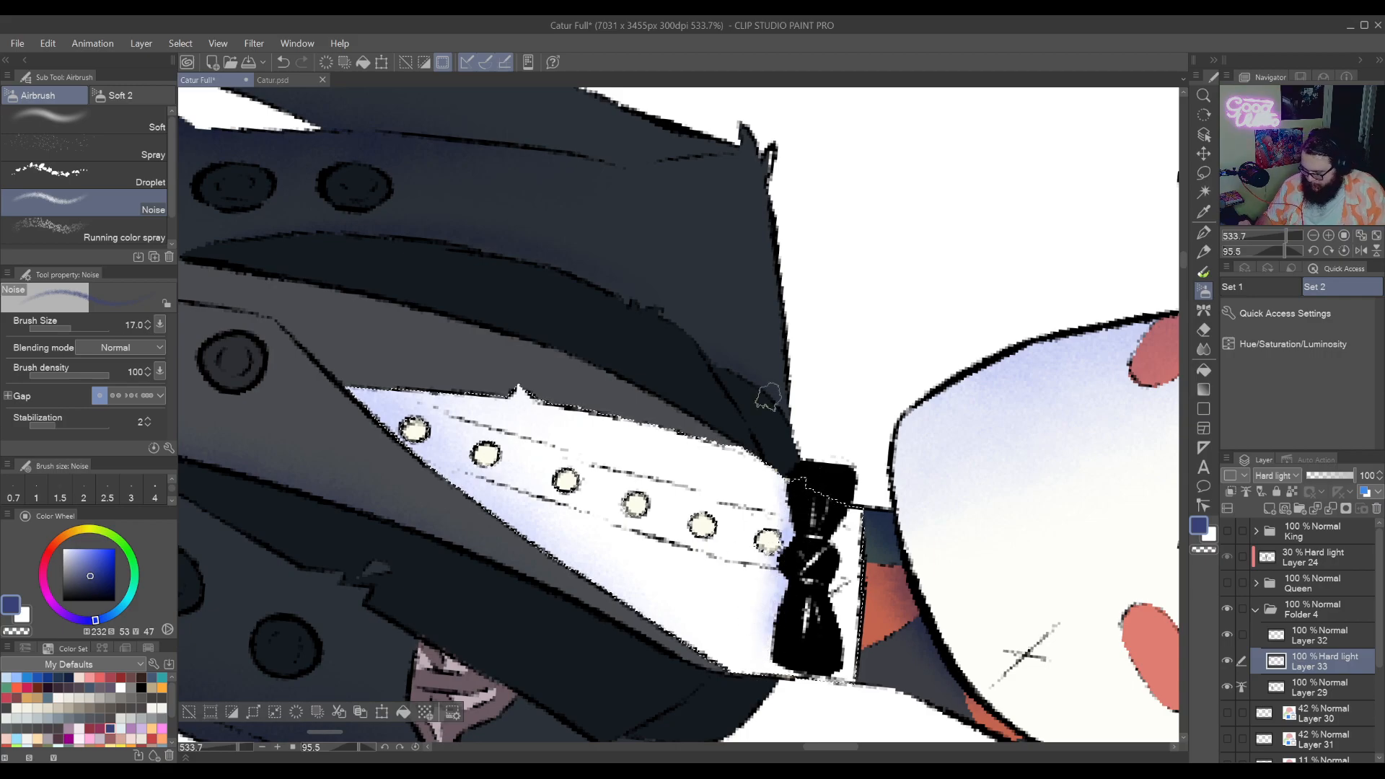
{"action": "key", "text": "shift+space"}
{"action": "left_click_drag", "start_coordinate": [768, 397], "coordinate": [914, 566]}
{"action": "left_click", "coordinate": [859, 404]}
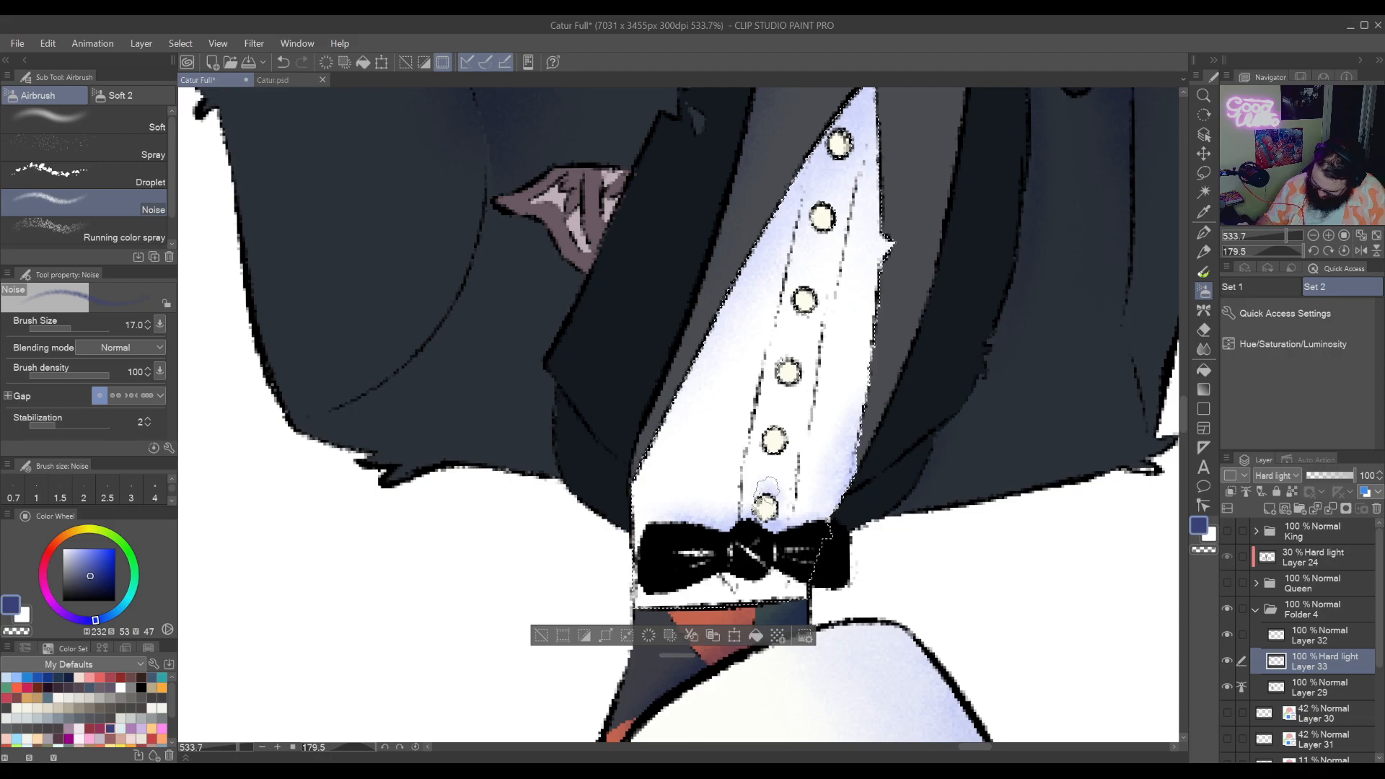
{"action": "left_click_drag", "start_coordinate": [777, 417], "coordinate": [794, 527]}
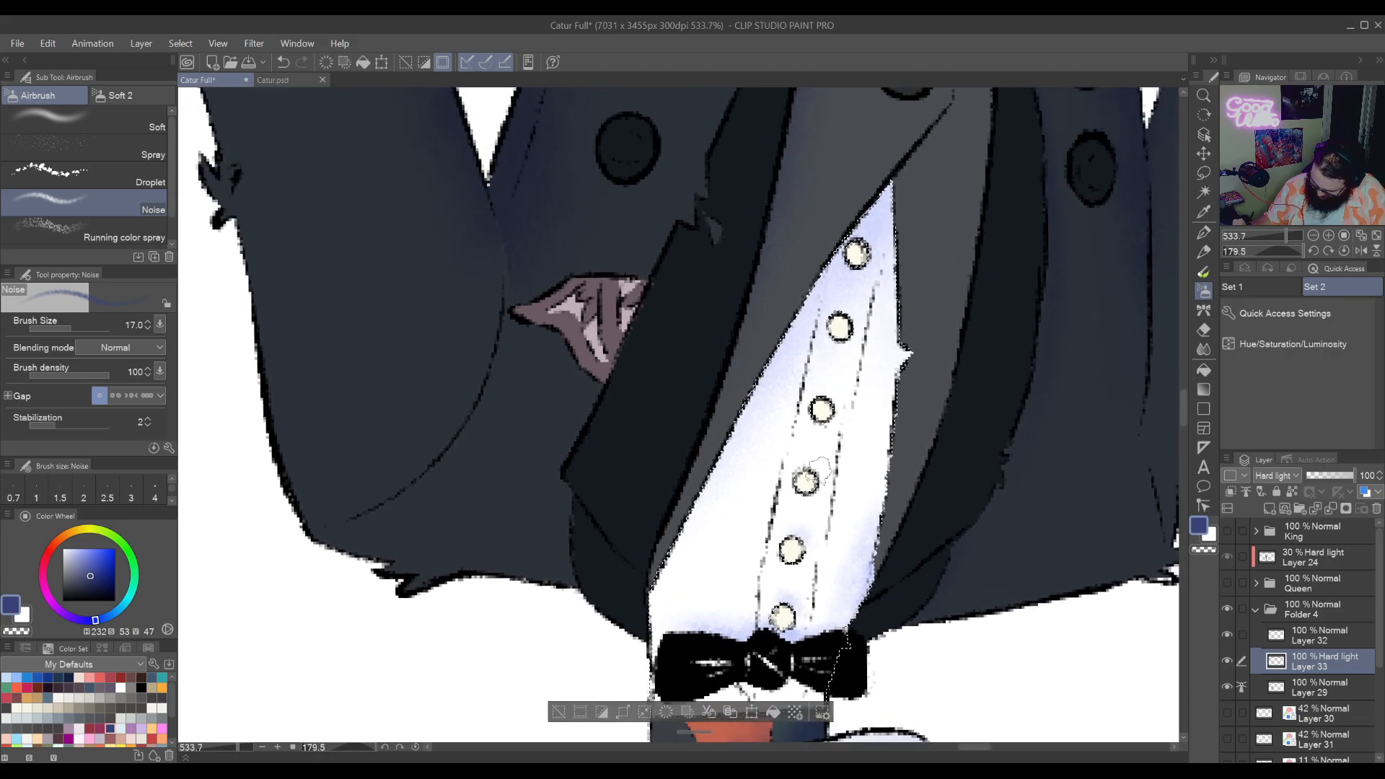
{"action": "mouse_move", "coordinate": [802, 466]}
{"action": "left_mouse_down"}
{"action": "mouse_move", "coordinate": [812, 485]}
{"action": "mouse_move", "coordinate": [815, 469]}
{"action": "left_mouse_up"}
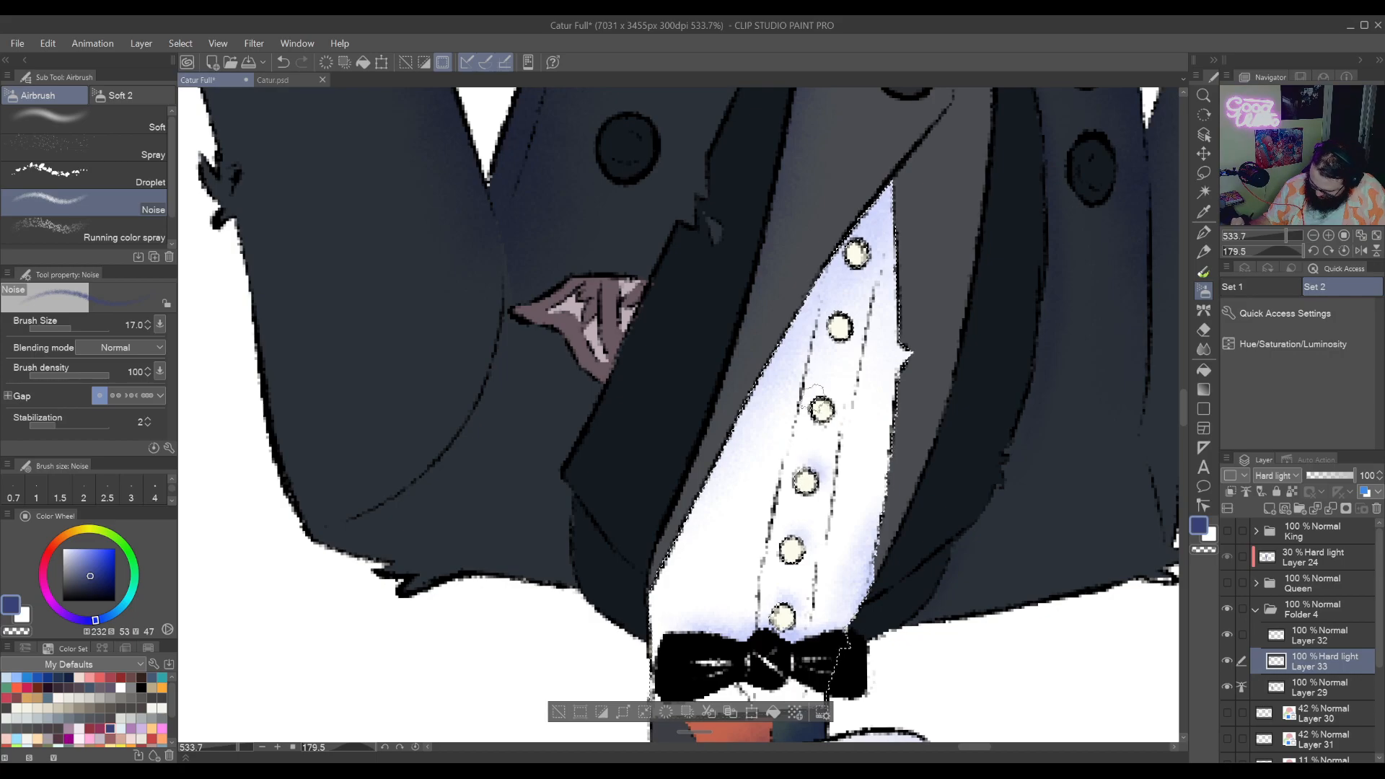
{"action": "scroll", "coordinate": [825, 402], "scroll_direction": "up", "scroll_amount": 2}
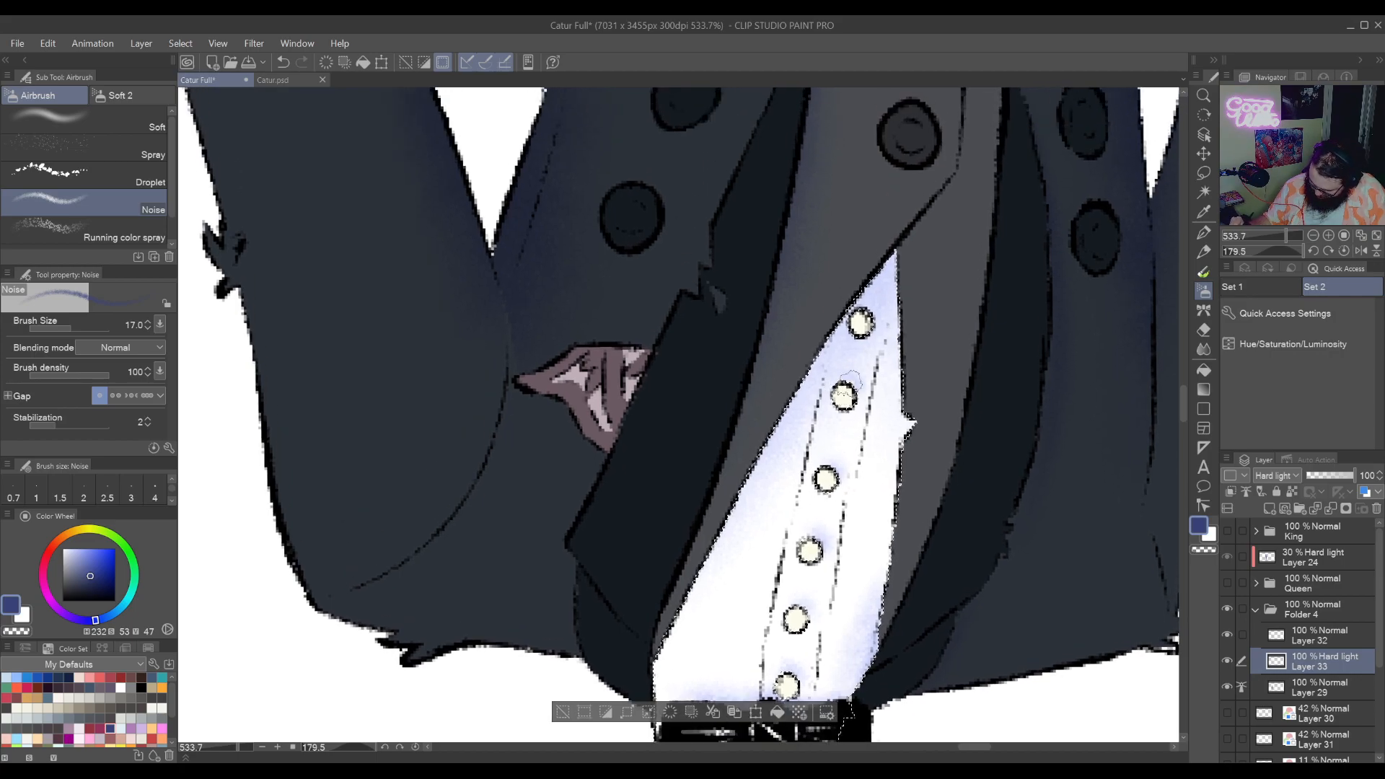
{"action": "left_click_drag", "start_coordinate": [849, 370], "coordinate": [753, 542]}
{"action": "key", "text": "ctrl+d"}
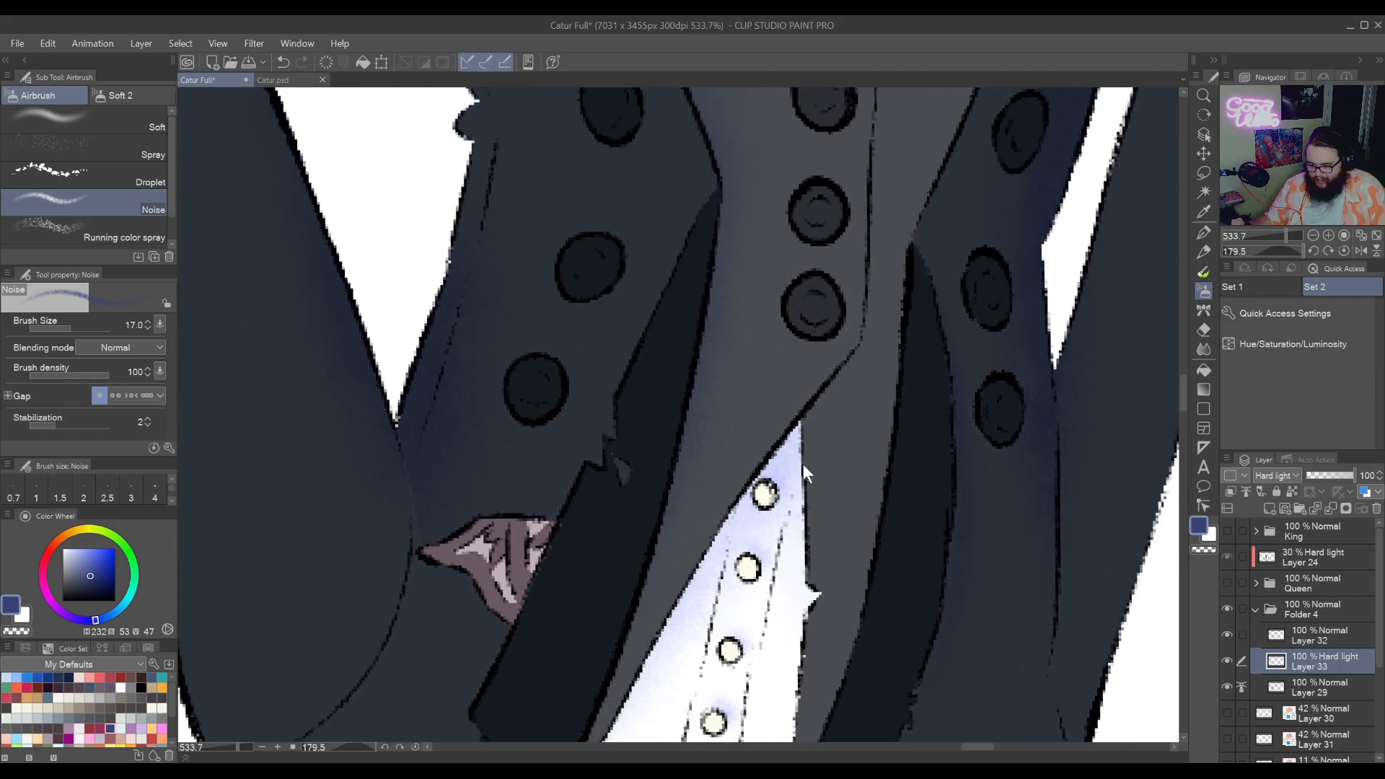
Select the jacket's dark fill with Auto select and turn the canvas back nearly upright
{"action": "left_click", "coordinate": [1204, 192]}
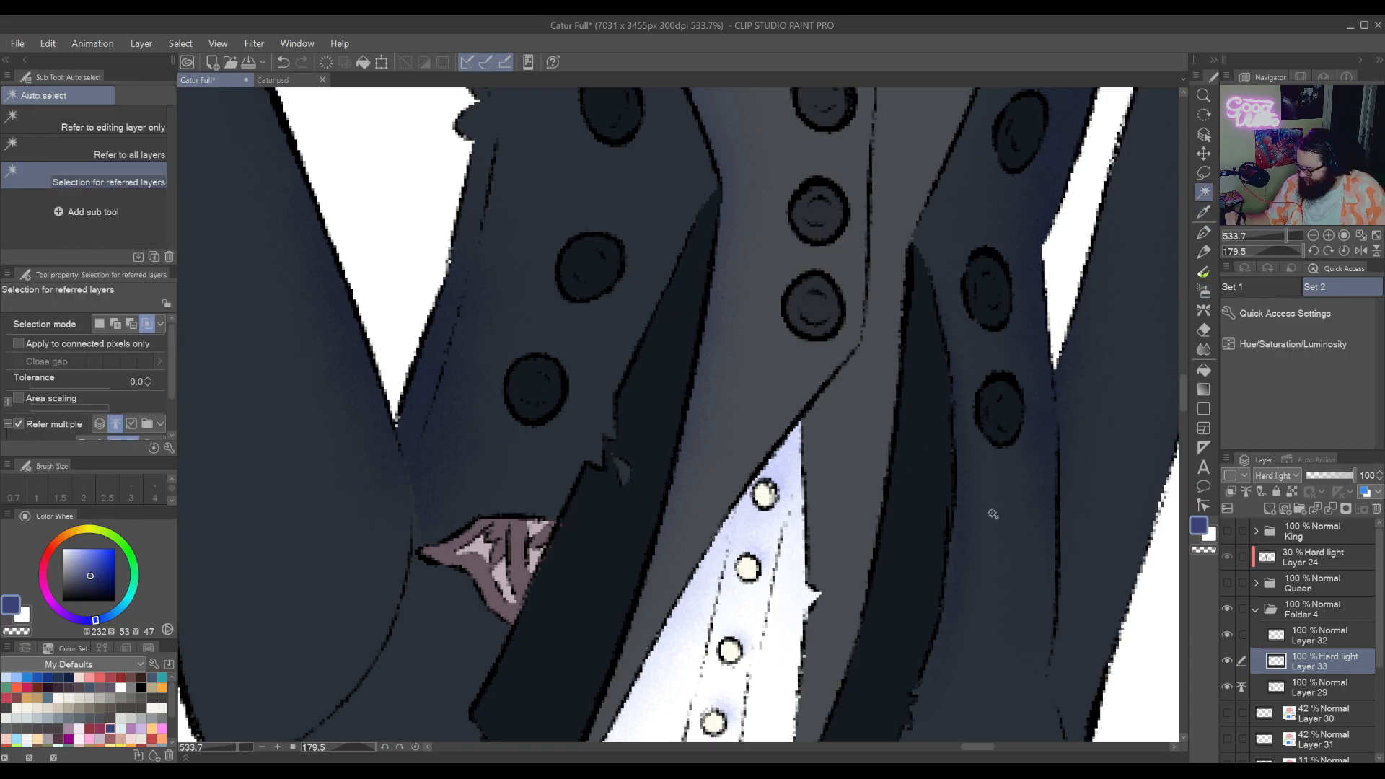
{"action": "left_click", "coordinate": [992, 513]}
{"action": "key", "text": "r"}
{"action": "left_click_drag", "start_coordinate": [1032, 282], "coordinate": [536, 423]}
{"action": "left_click_drag", "start_coordinate": [653, 498], "coordinate": [890, 500]}
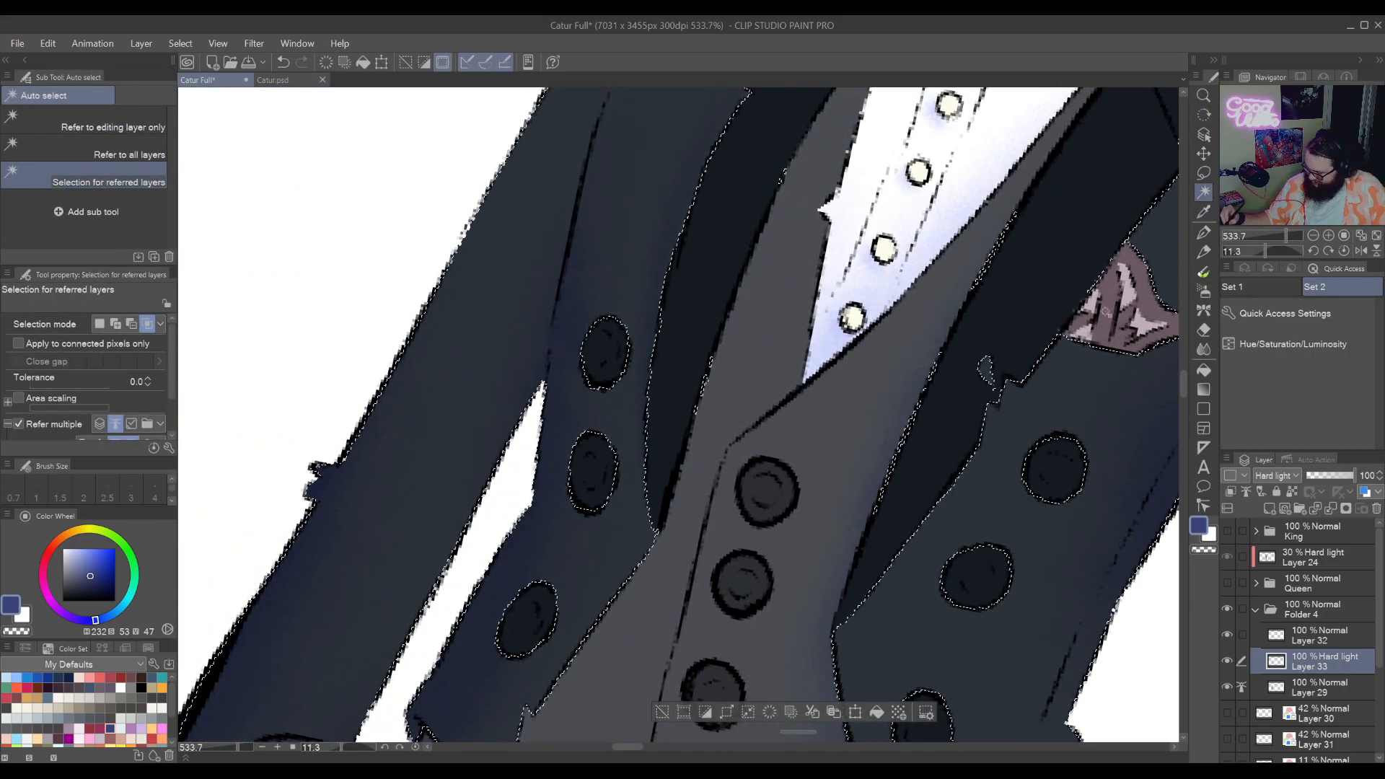
Add dark blue shadows around the jacket buttons on both sides with the Noise airbrush at size 17, and clear the selection
{"action": "left_click", "coordinate": [1203, 290]}
{"action": "left_click_drag", "start_coordinate": [586, 389], "coordinate": [808, 411]}
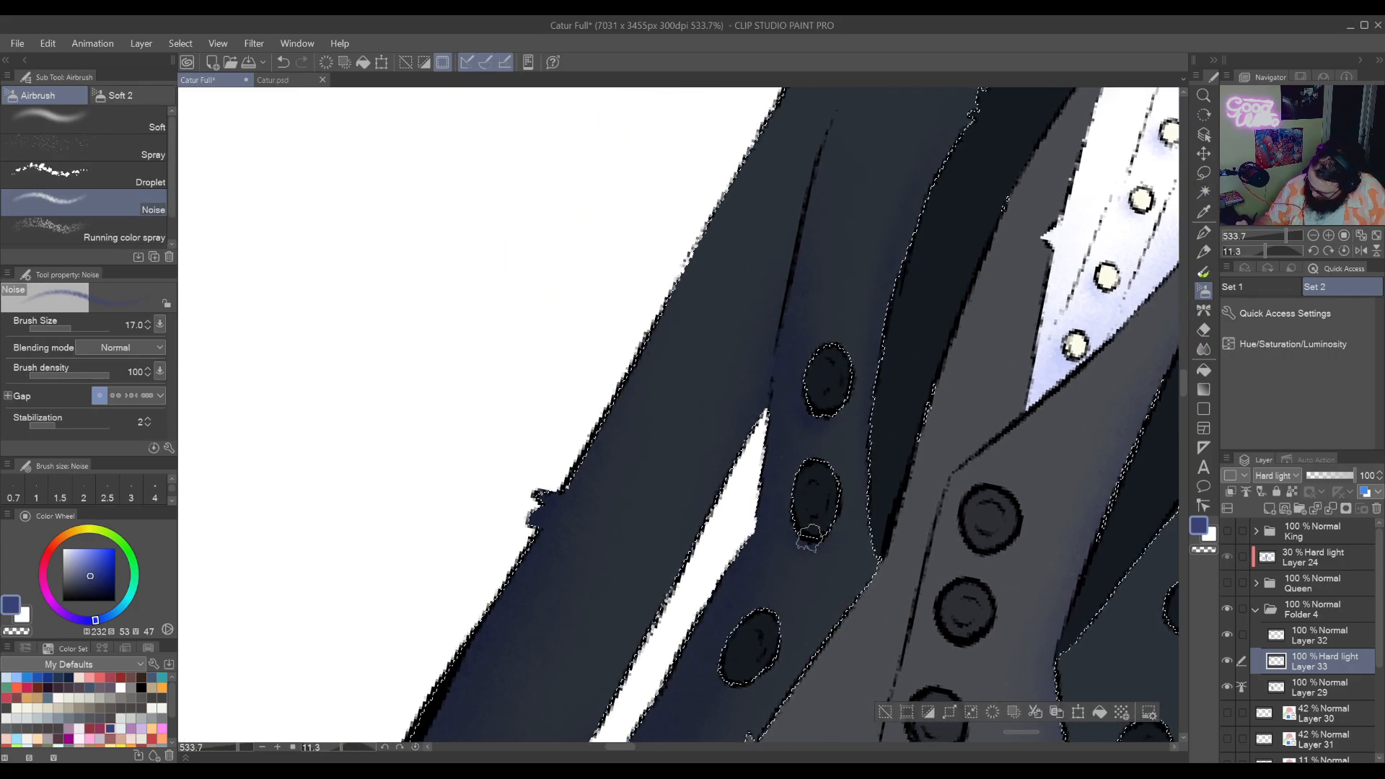
{"action": "left_click_drag", "start_coordinate": [810, 590], "coordinate": [886, 476]}
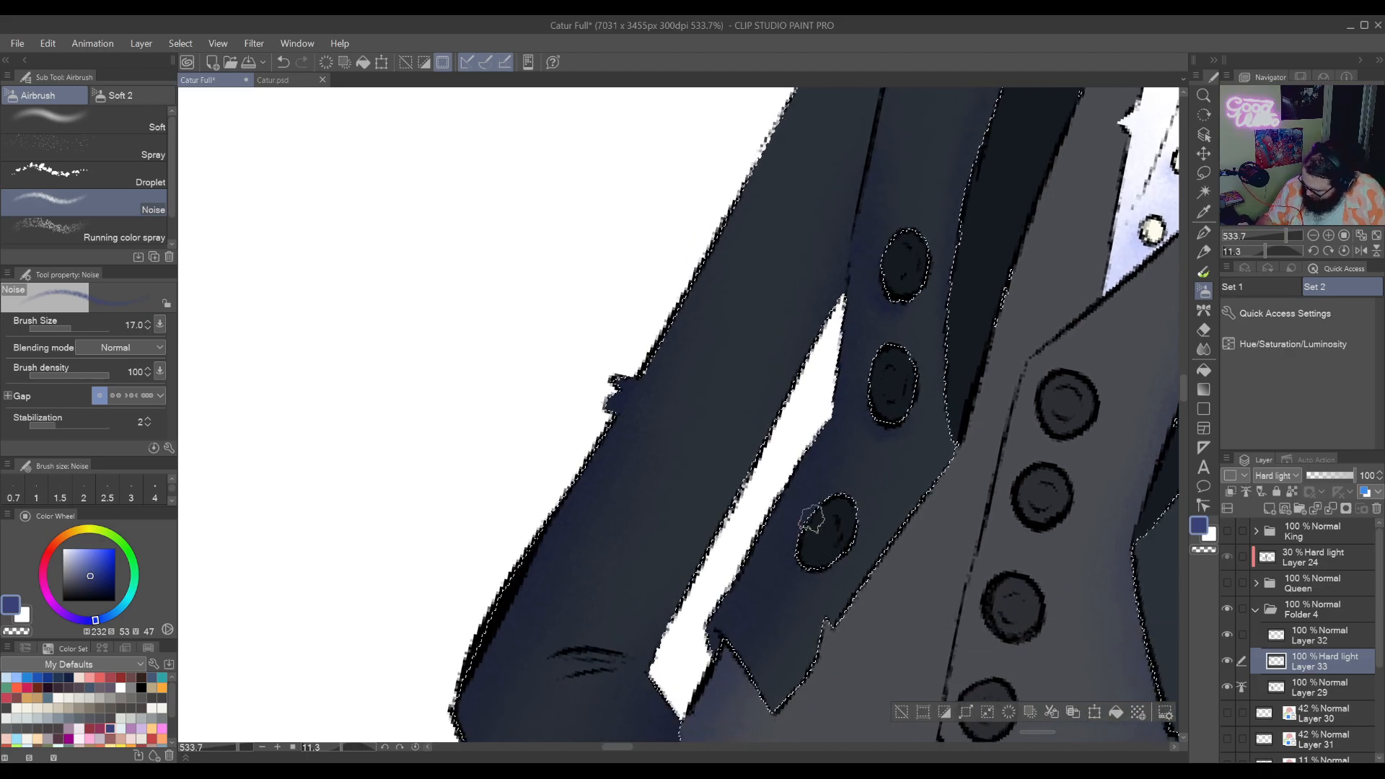
{"action": "mouse_move", "coordinate": [1166, 623]}
{"action": "left_mouse_down"}
{"action": "mouse_move", "coordinate": [993, 529]}
{"action": "mouse_move", "coordinate": [863, 486]}
{"action": "mouse_move", "coordinate": [946, 528]}
{"action": "mouse_move", "coordinate": [936, 534]}
{"action": "left_mouse_up"}
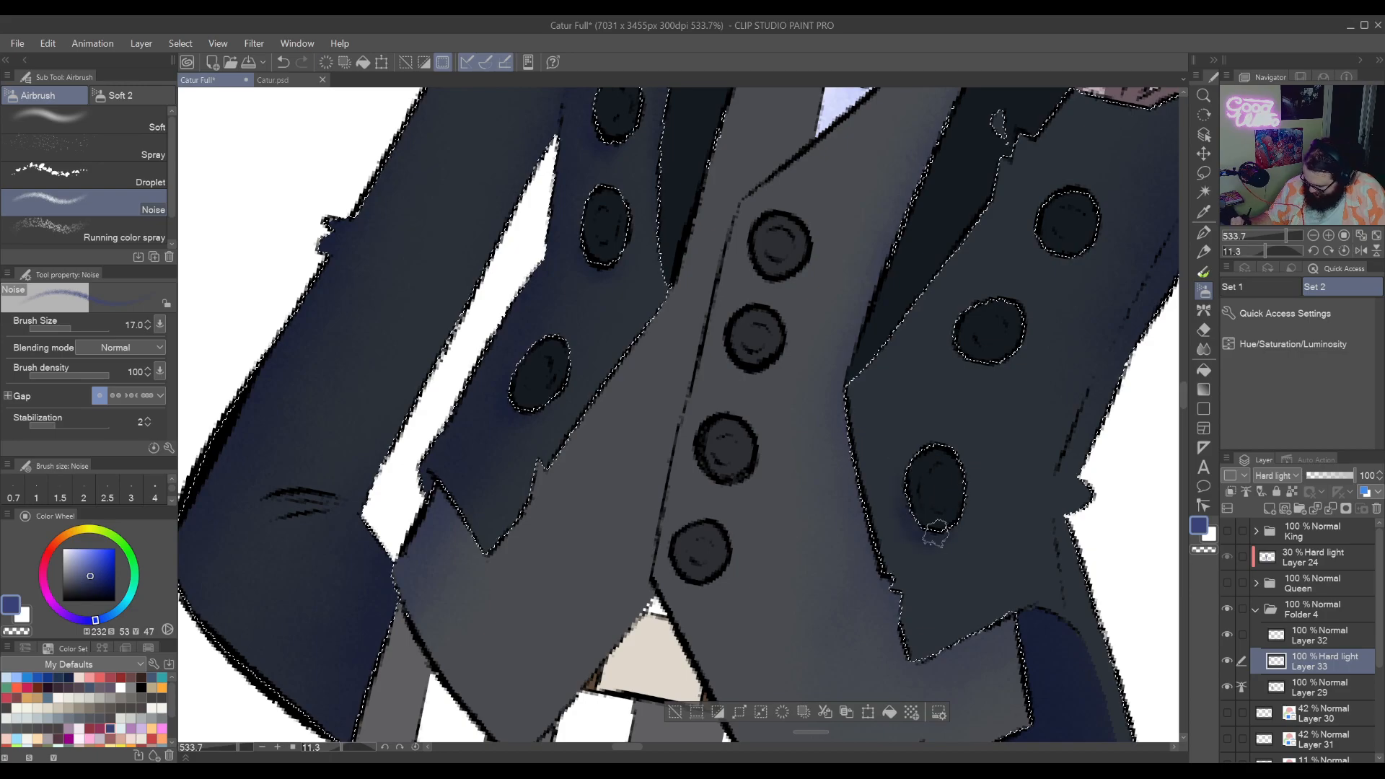
{"action": "left_click_drag", "start_coordinate": [902, 460], "coordinate": [939, 525]}
{"action": "key", "text": "ctrl+z"}
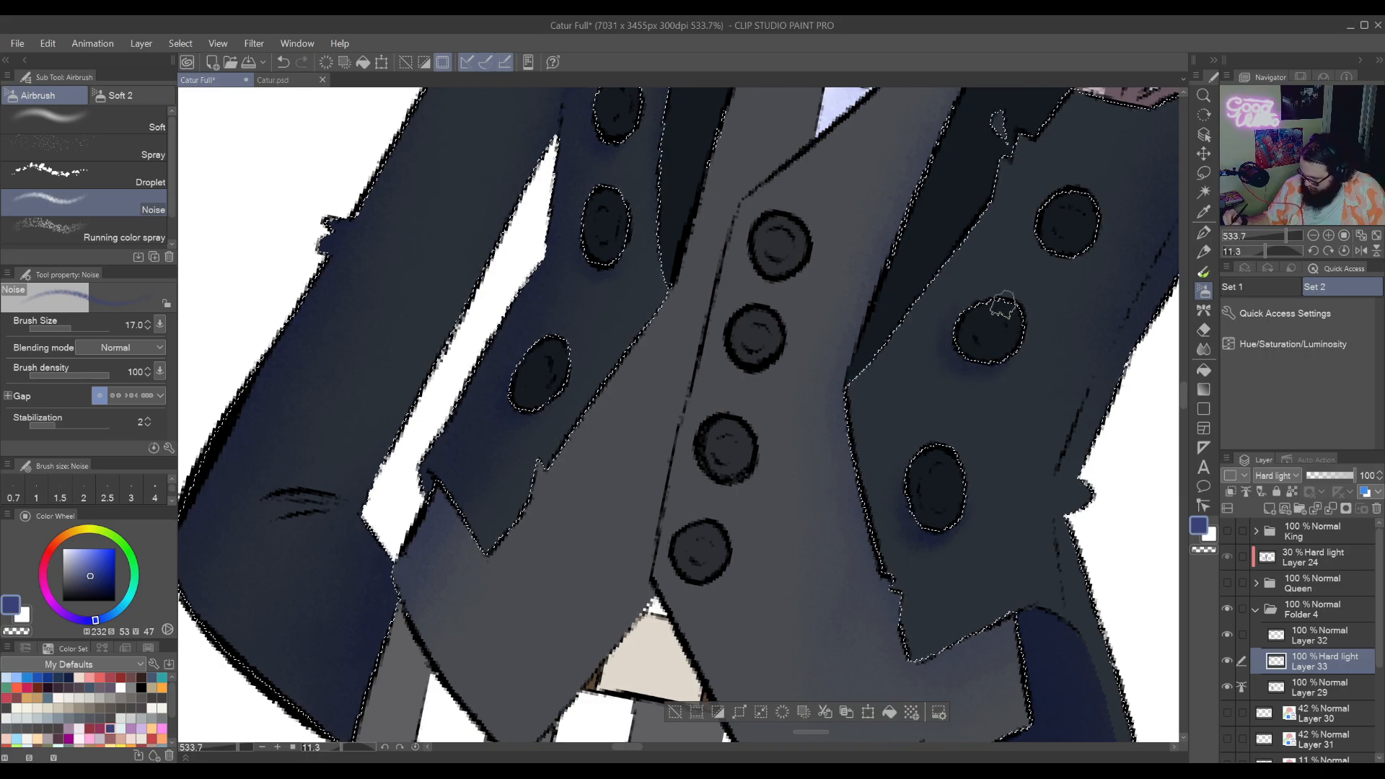
{"action": "left_click_drag", "start_coordinate": [986, 346], "coordinate": [889, 532]}
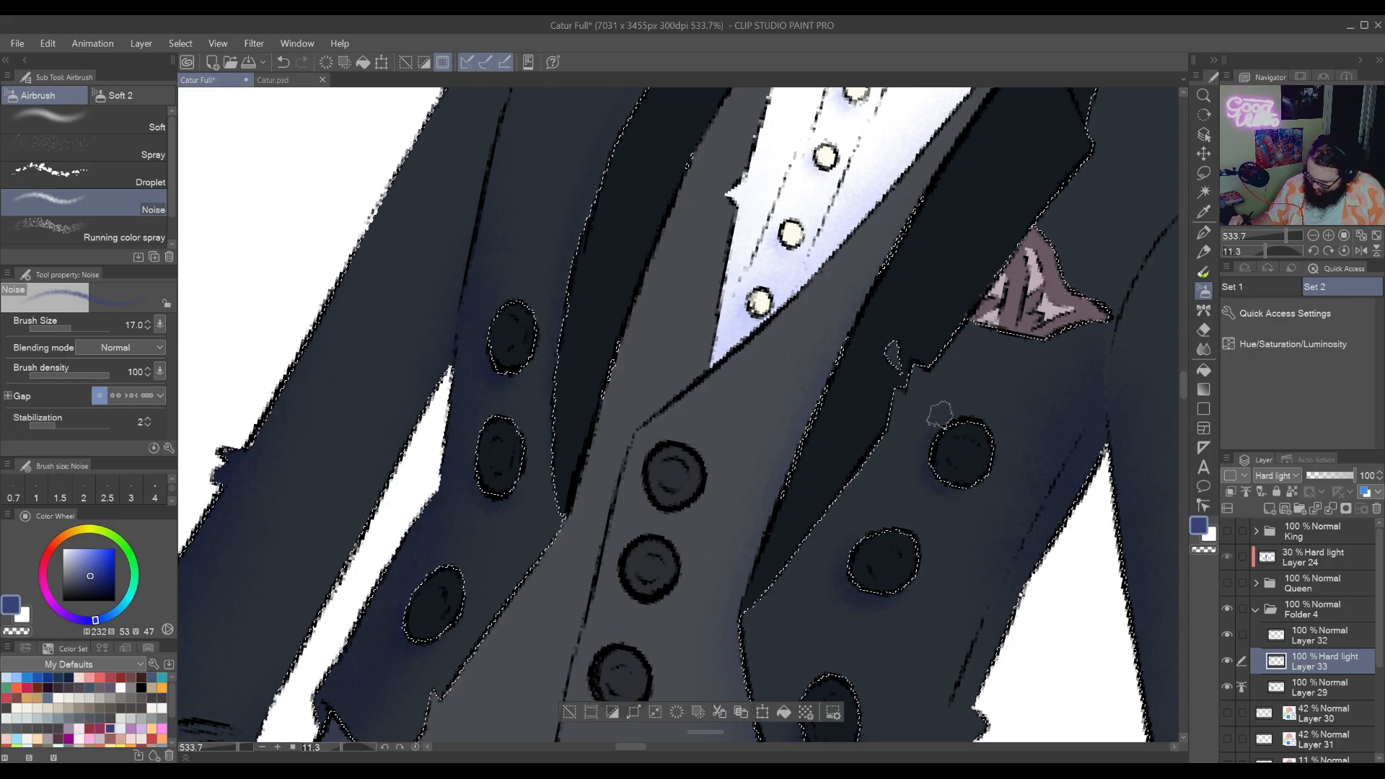
{"action": "left_click_drag", "start_coordinate": [883, 566], "coordinate": [997, 415]}
{"action": "key", "text": "ctrl+d"}
Select the grey waistcoat fill, shade around its four buttons in dark blue at size 17, and clear the selection
{"action": "left_click", "coordinate": [1205, 188]}
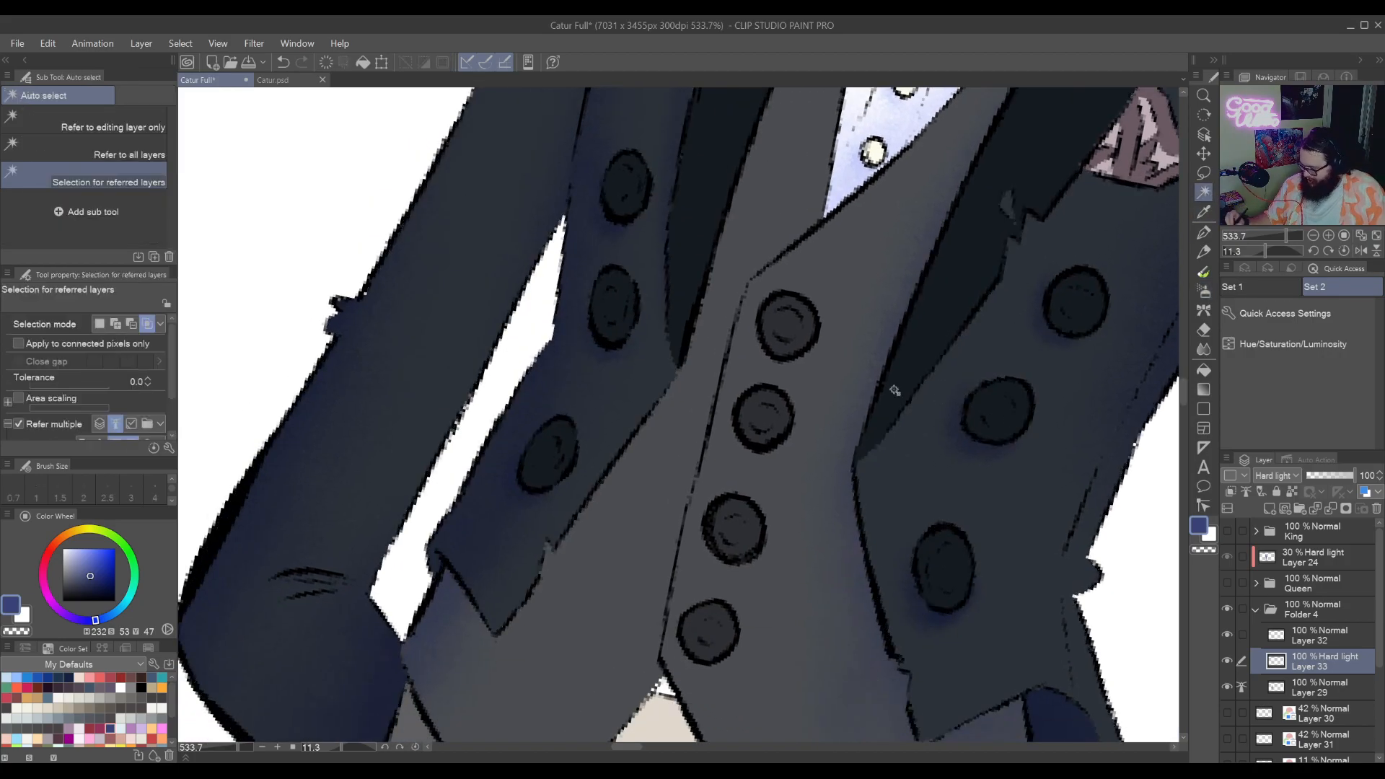
{"action": "key", "text": "ctrl+shift+d"}
{"action": "left_click", "coordinate": [1204, 290]}
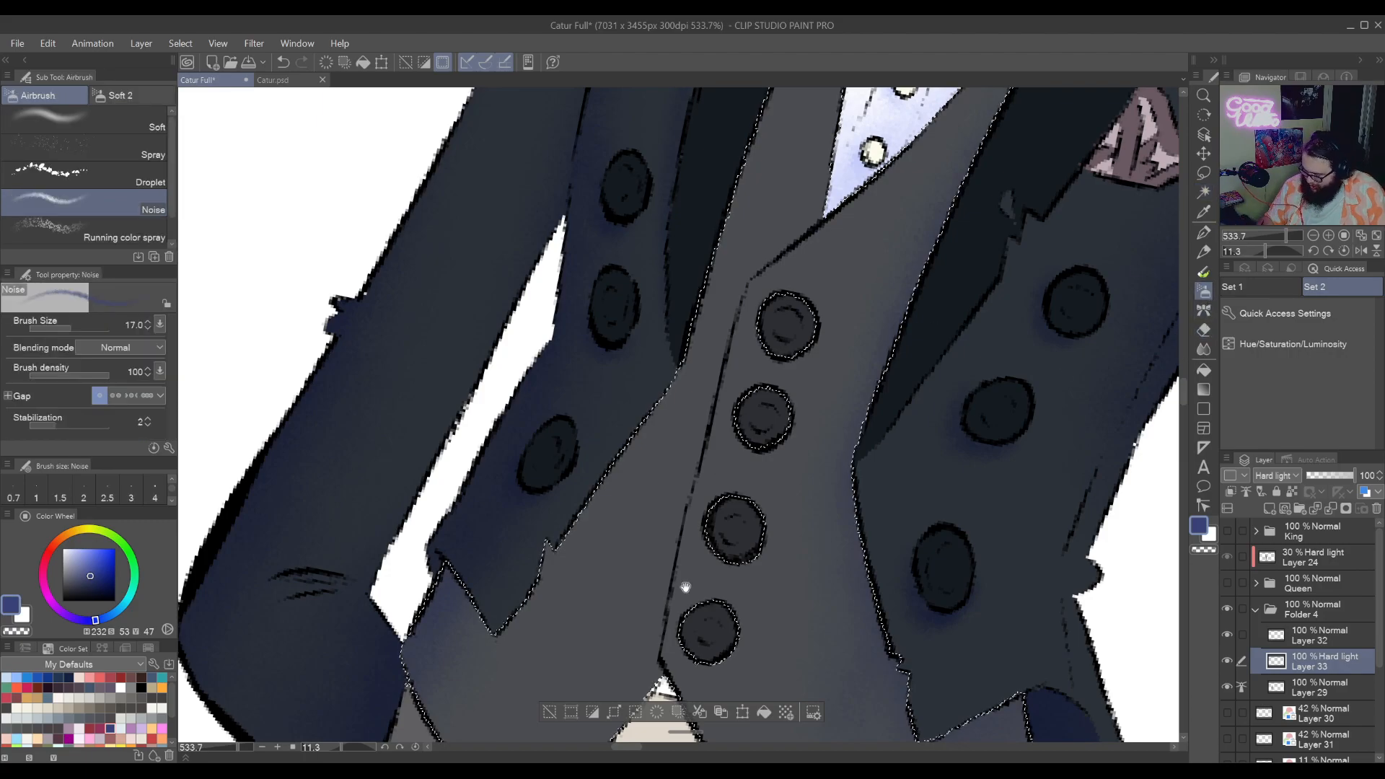
{"action": "left_click_drag", "start_coordinate": [681, 603], "coordinate": [765, 488]}
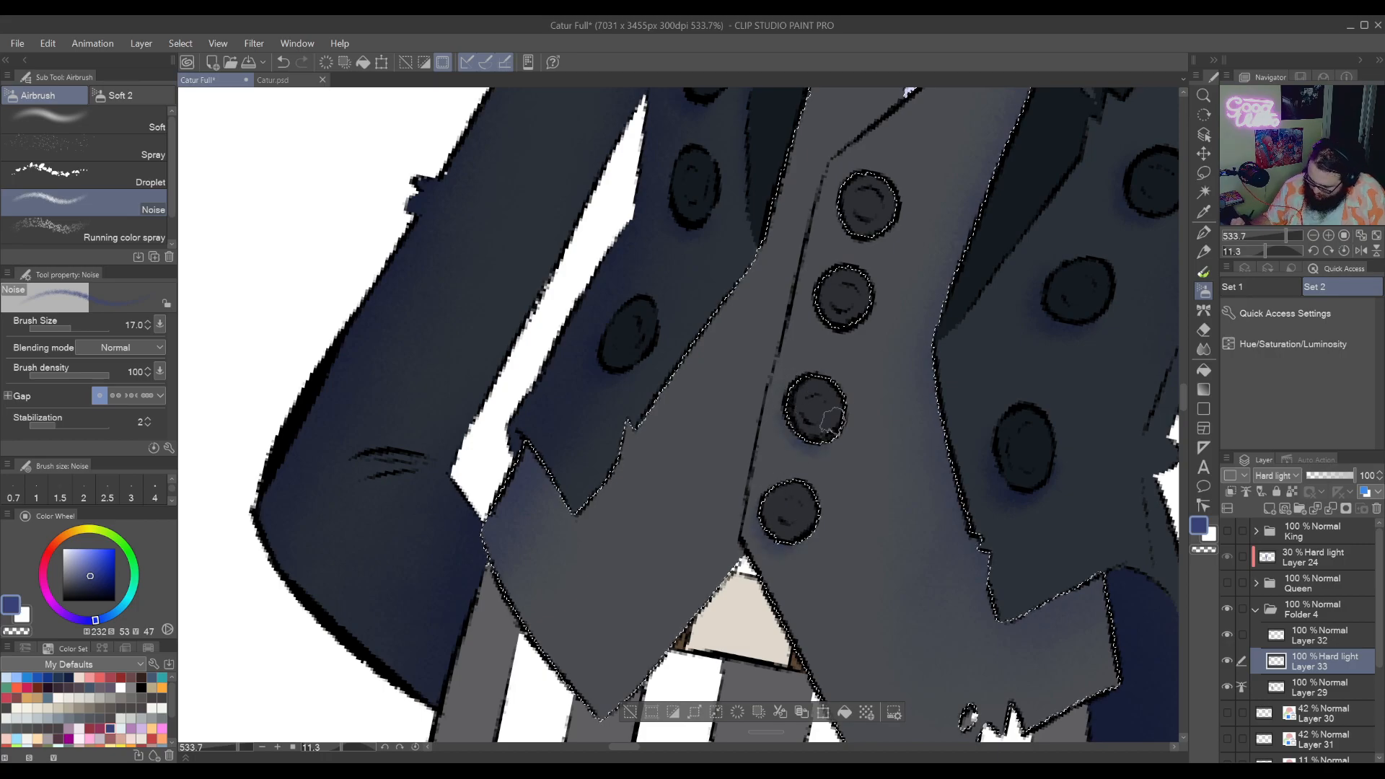
{"action": "left_click_drag", "start_coordinate": [842, 378], "coordinate": [872, 497]}
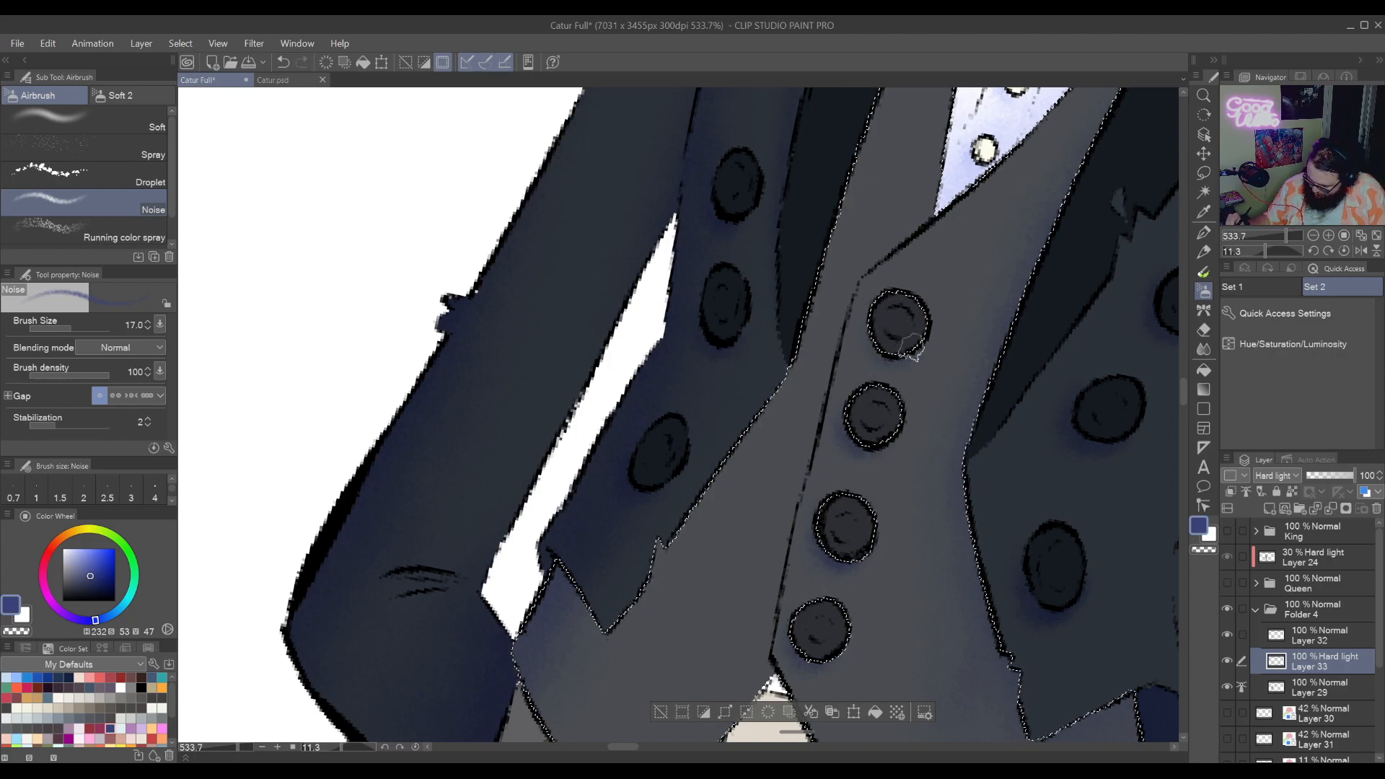
{"action": "key", "text": "ctrl+d"}
Examine the shading over the whole figure, from the torso down the legs and back up to the waist
{"action": "left_click_drag", "start_coordinate": [875, 464], "coordinate": [869, 259]}
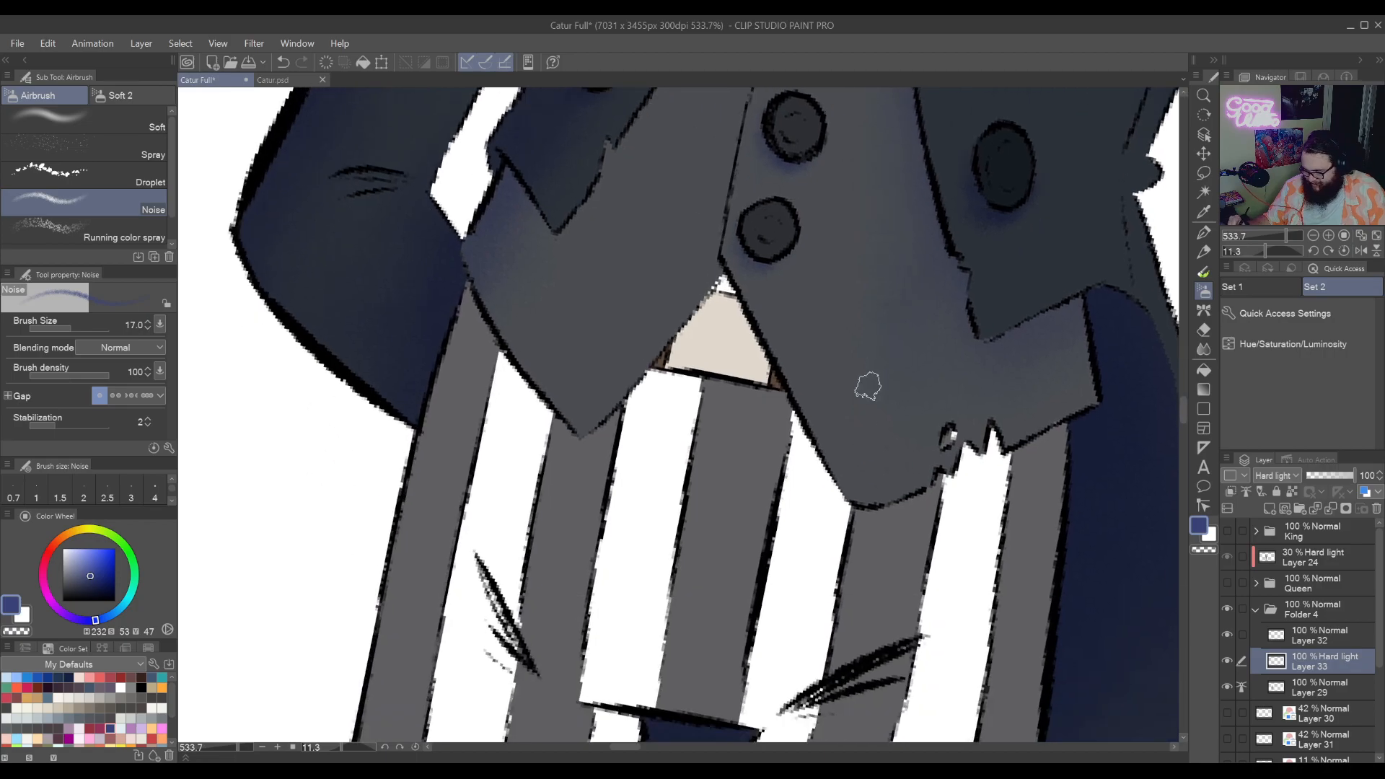
{"action": "left_click_drag", "start_coordinate": [870, 382], "coordinate": [846, 562], "text": "ctrl"}
{"action": "left_click_drag", "start_coordinate": [867, 650], "coordinate": [762, 550]}
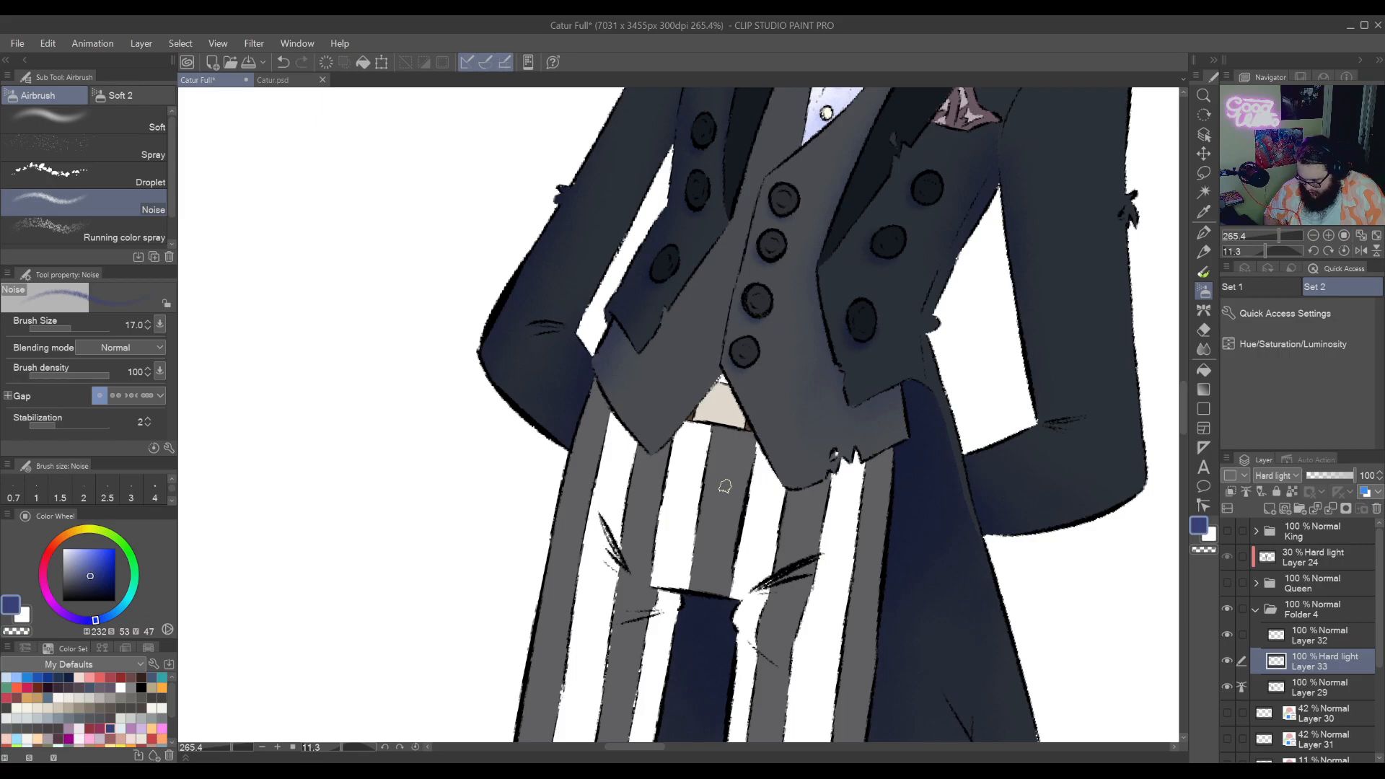
{"action": "left_click_drag", "start_coordinate": [966, 271], "coordinate": [824, 584]}
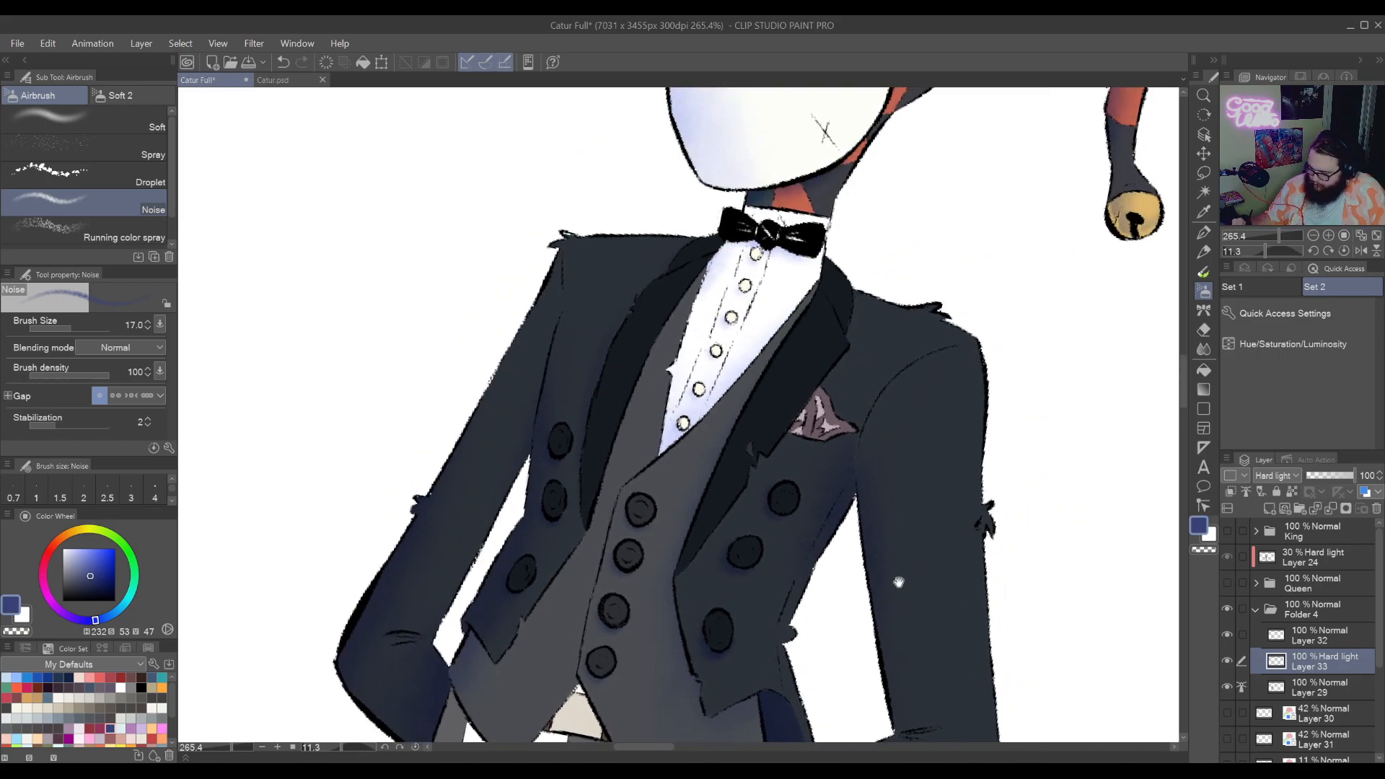
{"action": "left_click_drag", "start_coordinate": [926, 600], "coordinate": [816, 460]}
{"action": "left_click_drag", "start_coordinate": [822, 696], "coordinate": [834, 461]}
{"action": "left_click_drag", "start_coordinate": [686, 682], "coordinate": [891, 289]}
{"action": "left_click_drag", "start_coordinate": [766, 693], "coordinate": [894, 289]}
{"action": "mouse_move", "coordinate": [938, 678]}
{"action": "left_mouse_down"}
{"action": "mouse_move", "coordinate": [967, 569]}
{"action": "mouse_move", "coordinate": [999, 296]}
{"action": "left_mouse_up"}
{"action": "left_click_drag", "start_coordinate": [988, 577], "coordinate": [1002, 347]}
{"action": "left_click_drag", "start_coordinate": [999, 288], "coordinate": [910, 692]}
{"action": "left_click_drag", "start_coordinate": [893, 137], "coordinate": [854, 678]}
{"action": "left_click_drag", "start_coordinate": [872, 418], "coordinate": [856, 708]}
{"action": "left_click_drag", "start_coordinate": [875, 331], "coordinate": [875, 566]}
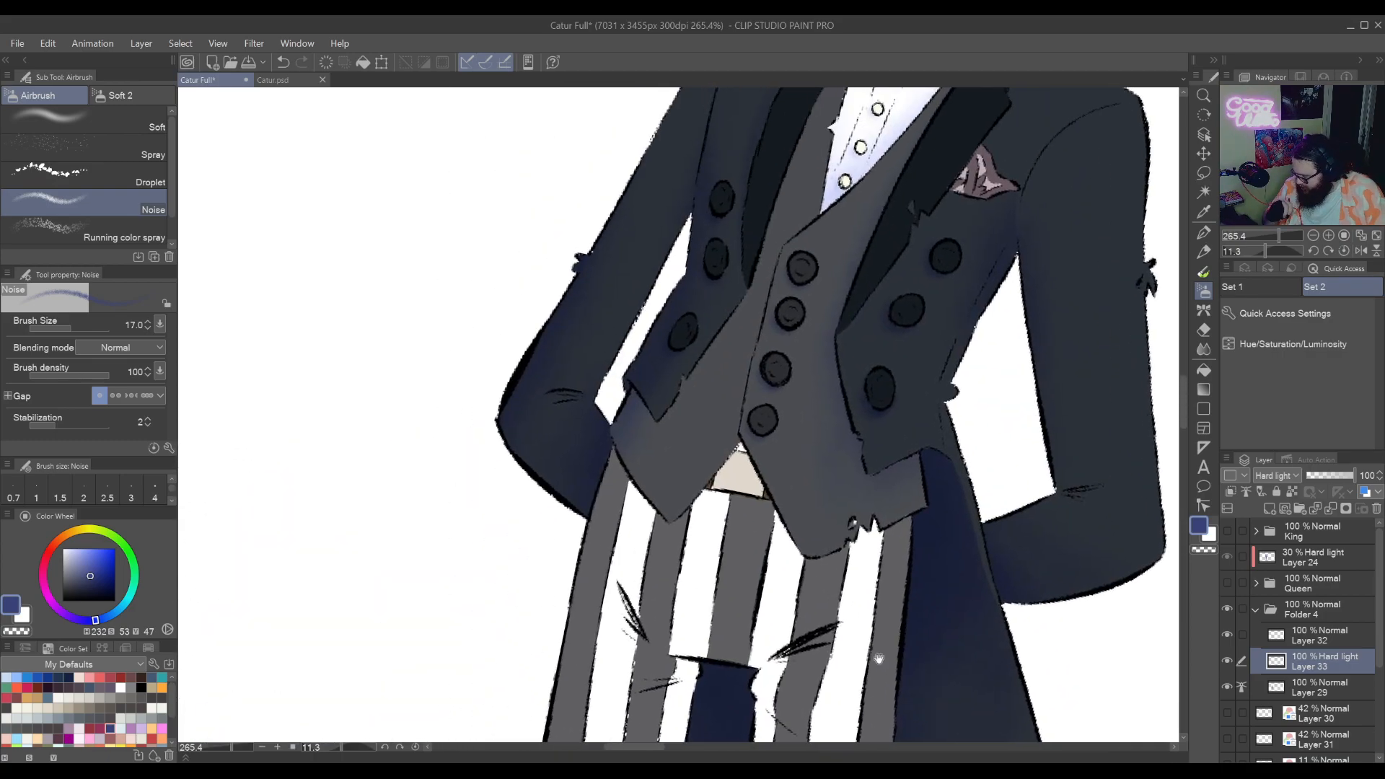
Select the trousers' white and grey stripes together with Auto select, setting the selection mode to add to the selection
{"action": "left_click", "coordinate": [1202, 192]}
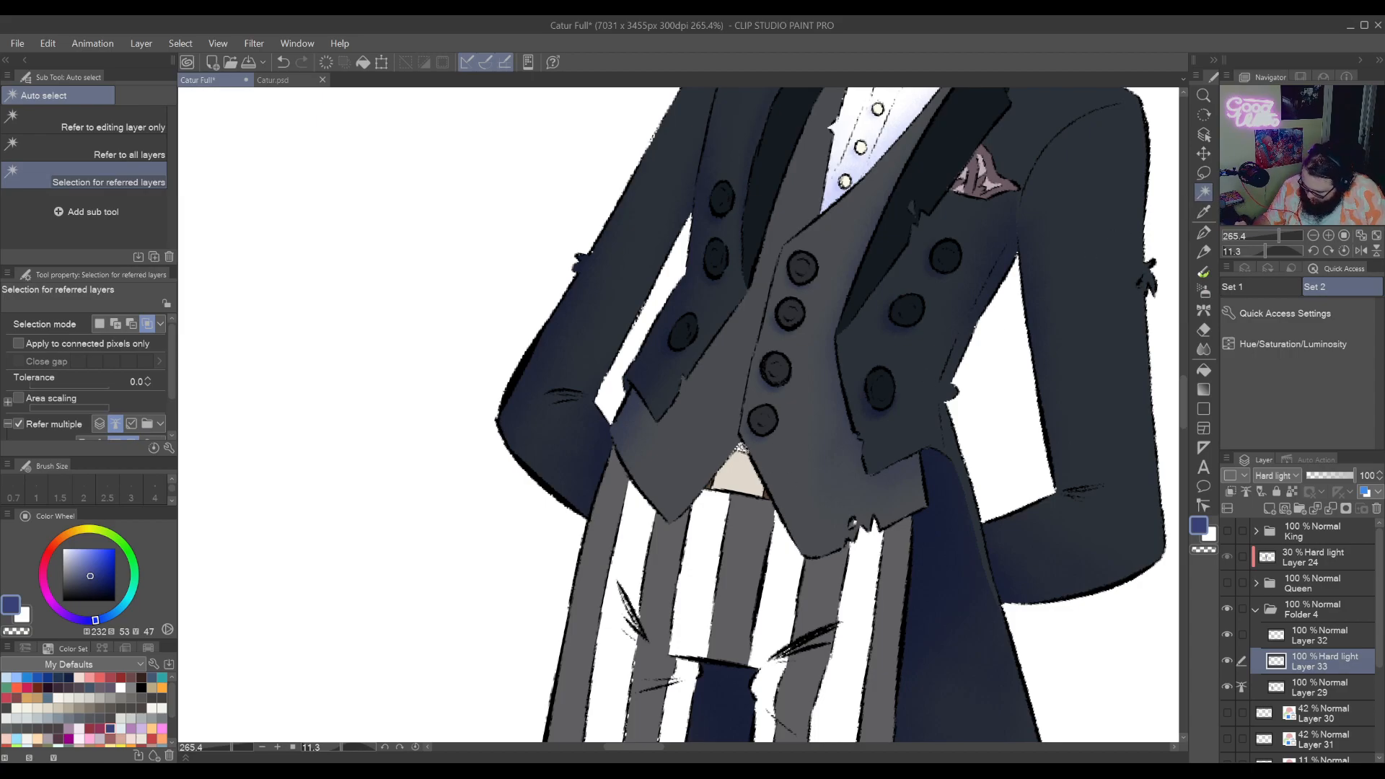
{"action": "left_click", "coordinate": [750, 489]}
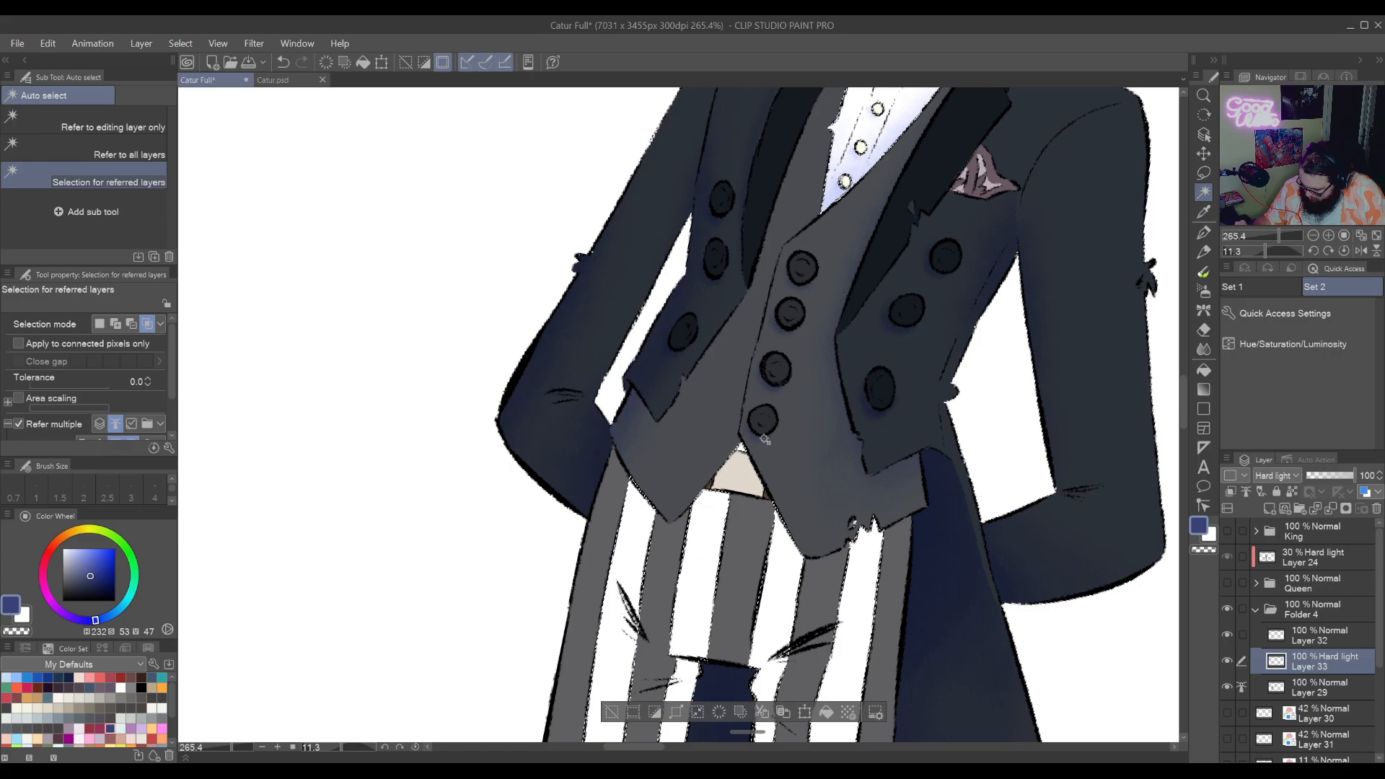
{"action": "key", "text": "ctrl+space"}
{"action": "left_click_drag", "start_coordinate": [778, 443], "coordinate": [766, 538]}
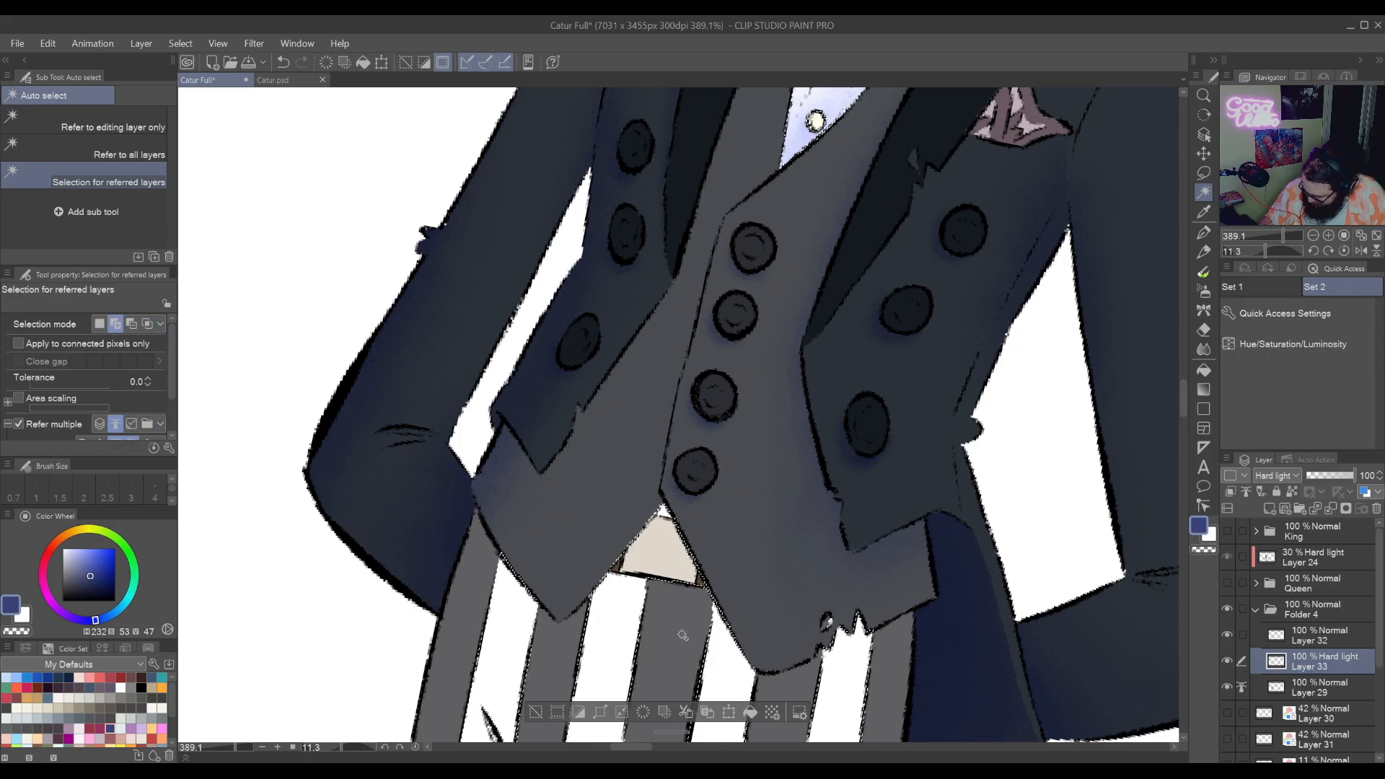
{"action": "scroll", "coordinate": [686, 623], "scroll_direction": "down", "scroll_amount": 6}
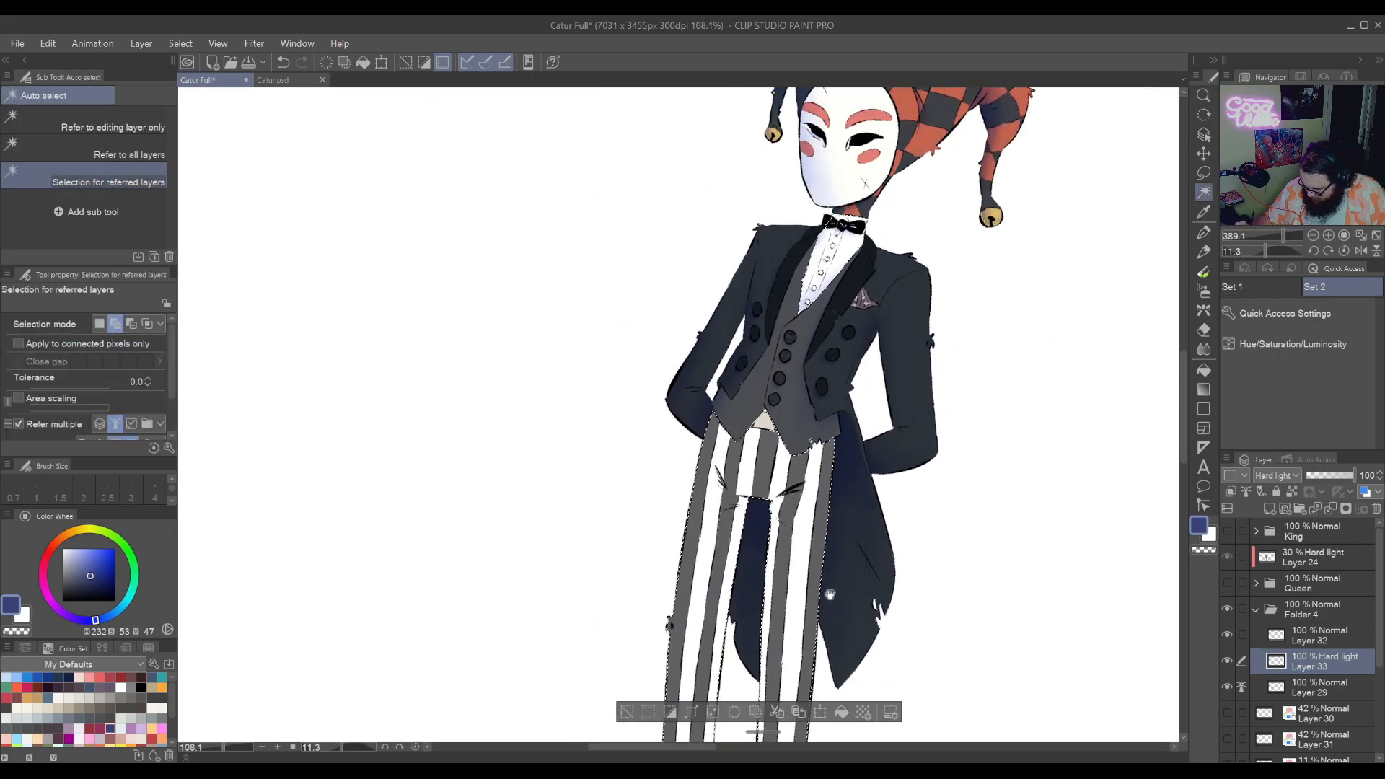
{"action": "scroll", "coordinate": [854, 630], "scroll_direction": "up", "scroll_amount": 3}
{"action": "left_click_drag", "start_coordinate": [854, 630], "coordinate": [890, 294]}
{"action": "left_click_drag", "start_coordinate": [830, 497], "coordinate": [838, 436]}
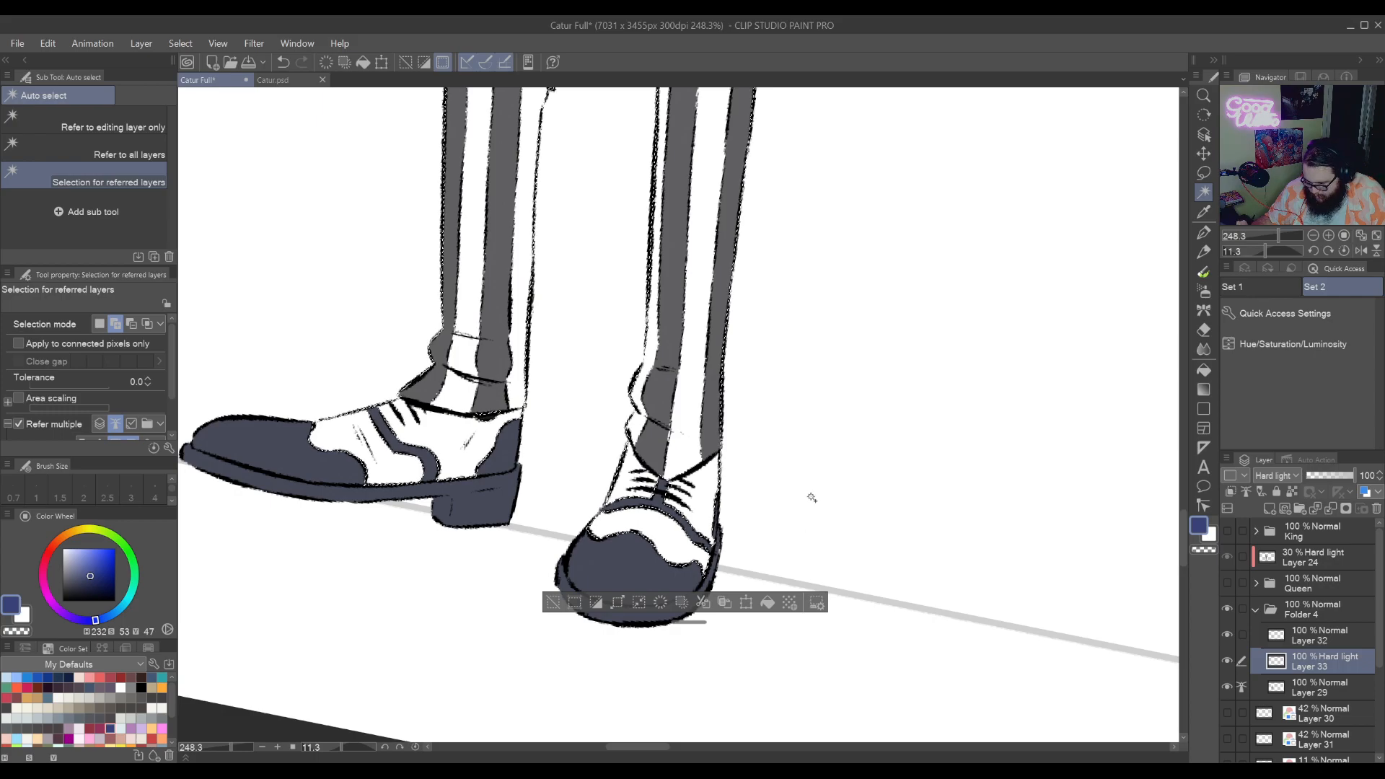
Lasso the front-facing shoe out of the trousers selection, following the trouser hem at the ankle
{"action": "left_click_drag", "start_coordinate": [812, 498], "coordinate": [893, 500]}
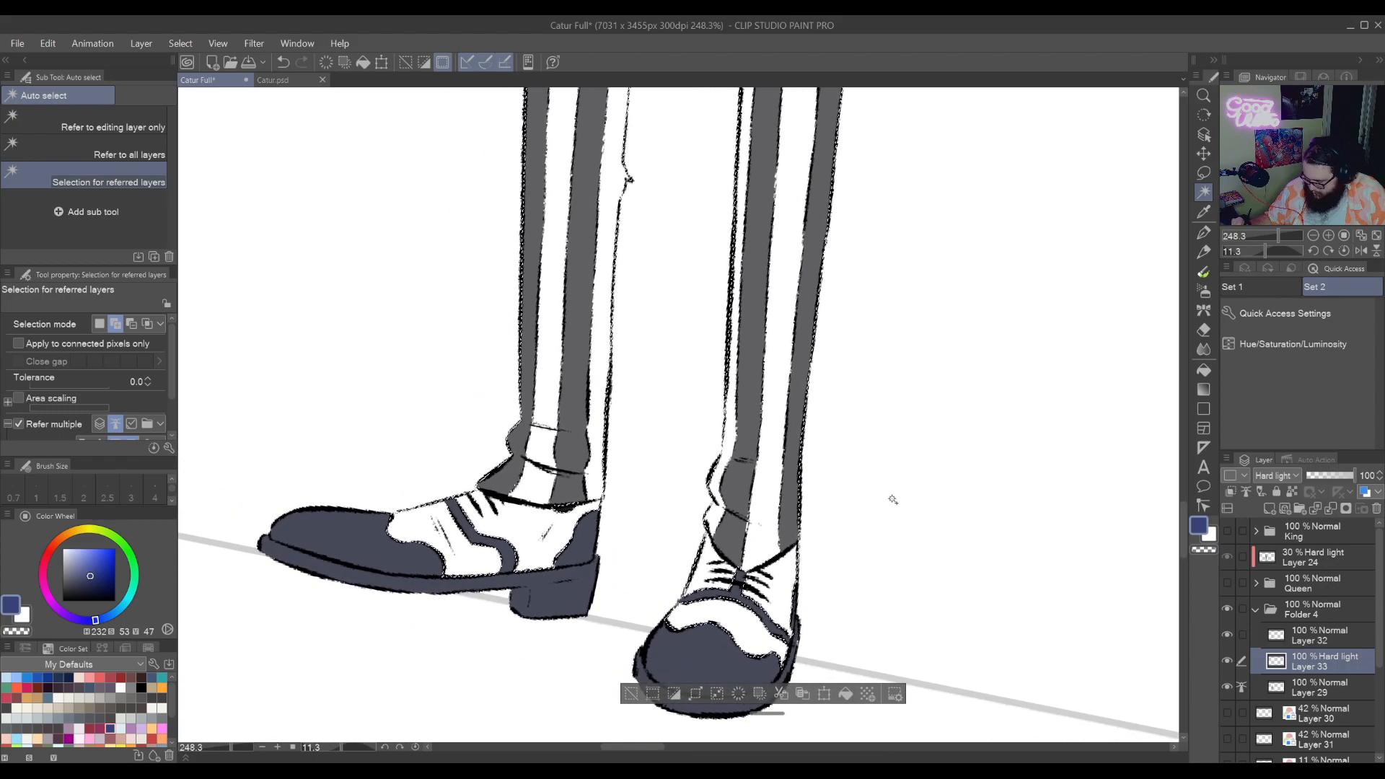
{"action": "left_click", "coordinate": [1204, 173]}
{"action": "mouse_move", "coordinate": [791, 558]}
{"action": "left_mouse_down"}
{"action": "mouse_move", "coordinate": [840, 544]}
{"action": "mouse_move", "coordinate": [783, 538]}
{"action": "left_mouse_up"}
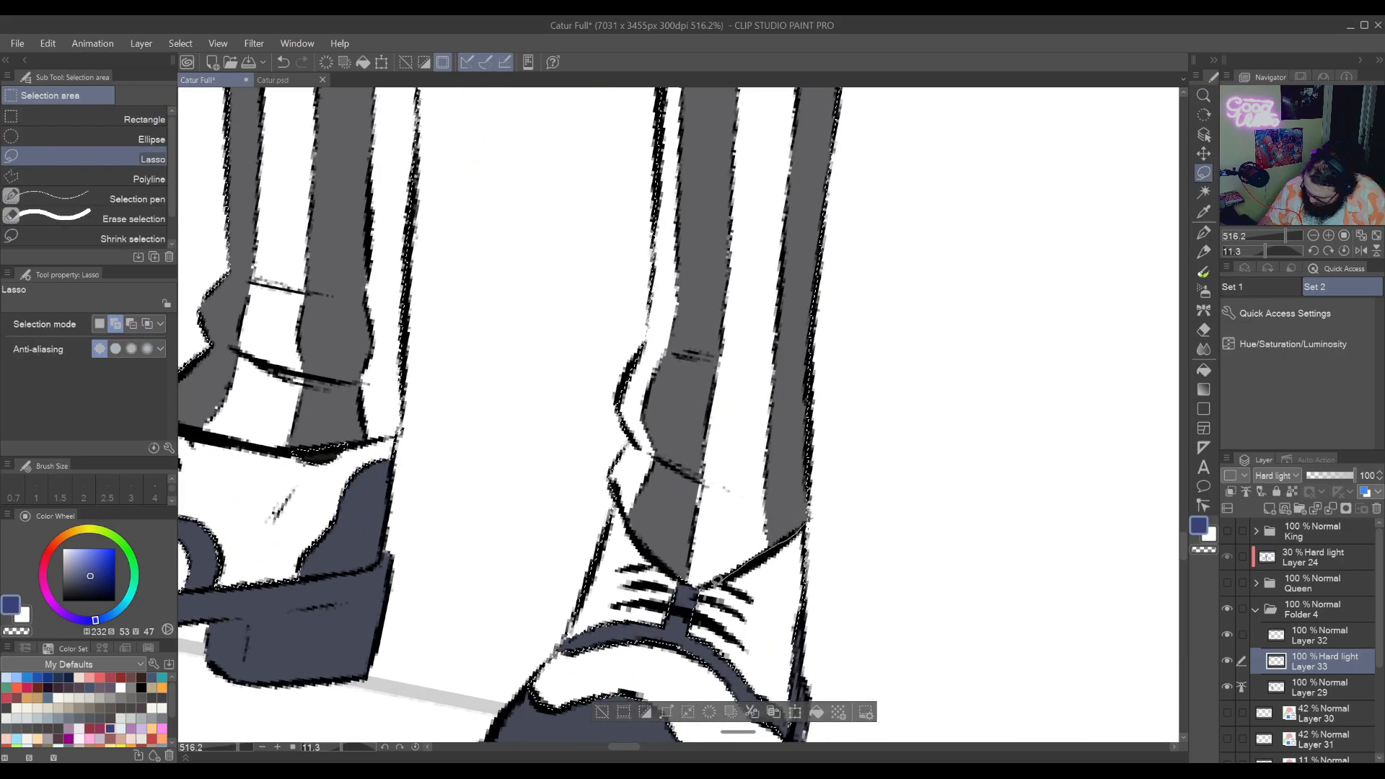
{"action": "left_click_drag", "start_coordinate": [717, 581], "coordinate": [675, 616]}
{"action": "mouse_move", "coordinate": [740, 692]}
{"action": "left_mouse_down"}
{"action": "mouse_move", "coordinate": [853, 611]}
{"action": "mouse_move", "coordinate": [838, 521]}
{"action": "left_mouse_up"}
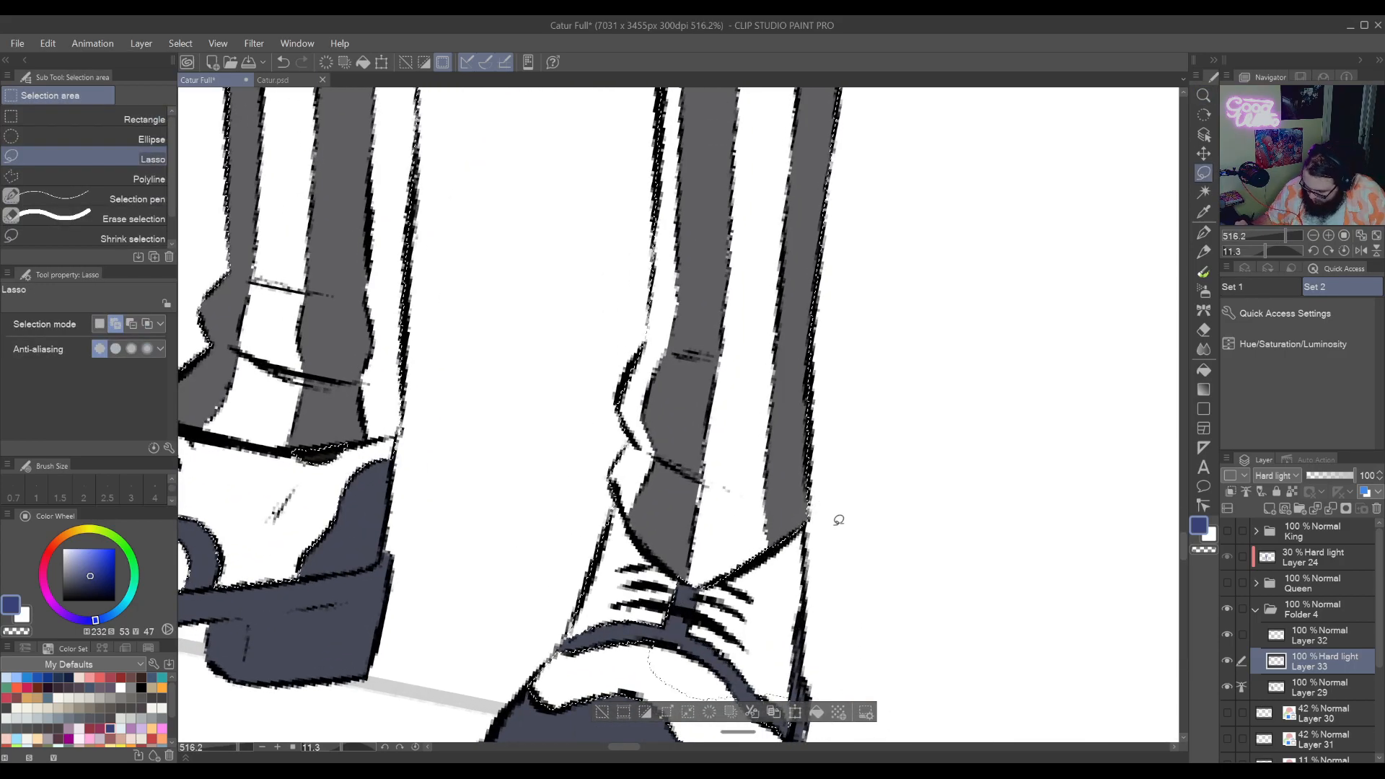
{"action": "mouse_move", "coordinate": [808, 591]}
{"action": "left_mouse_down"}
{"action": "mouse_move", "coordinate": [827, 539]}
{"action": "mouse_move", "coordinate": [858, 416]}
{"action": "left_mouse_up"}
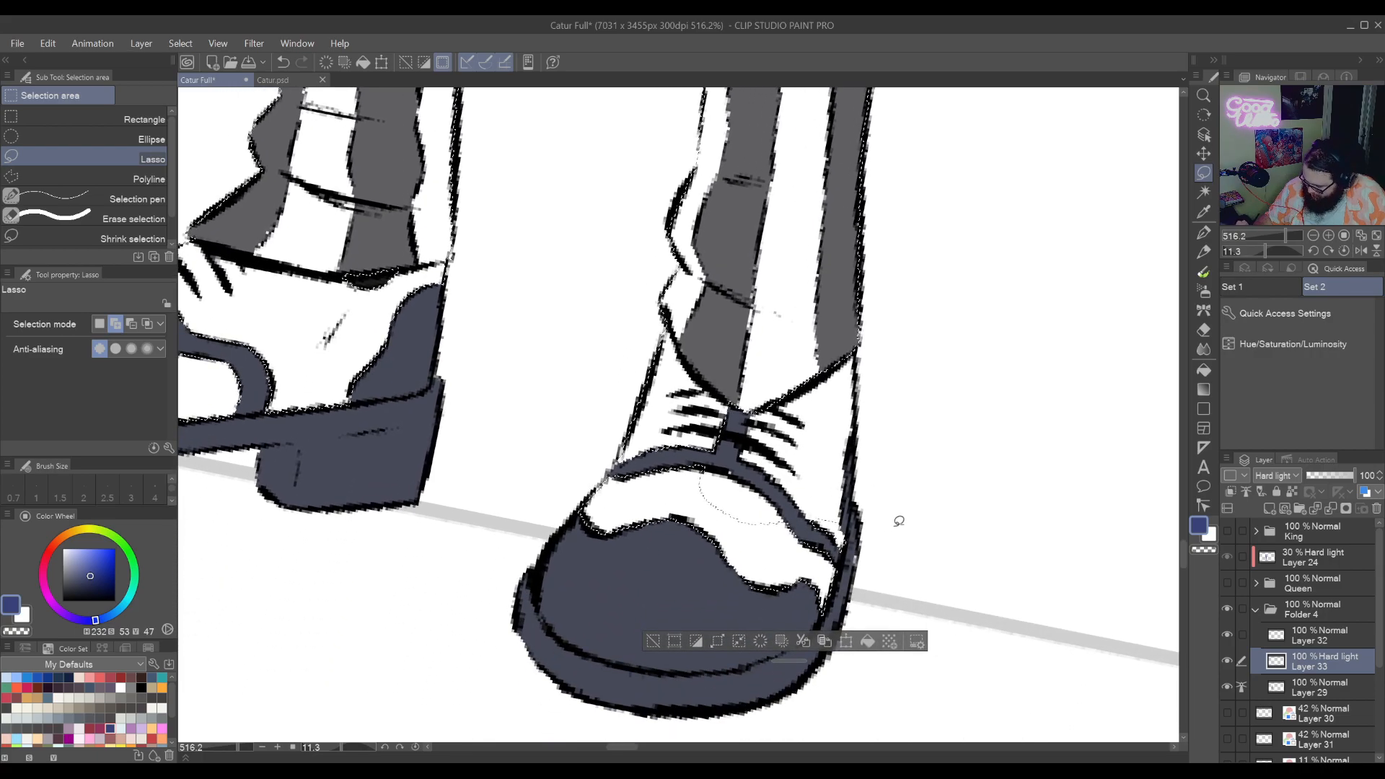
{"action": "mouse_move", "coordinate": [896, 521]}
{"action": "left_mouse_down"}
{"action": "mouse_move", "coordinate": [657, 413]}
{"action": "mouse_move", "coordinate": [516, 571]}
{"action": "mouse_move", "coordinate": [937, 605]}
{"action": "mouse_move", "coordinate": [926, 577]}
{"action": "left_mouse_up"}
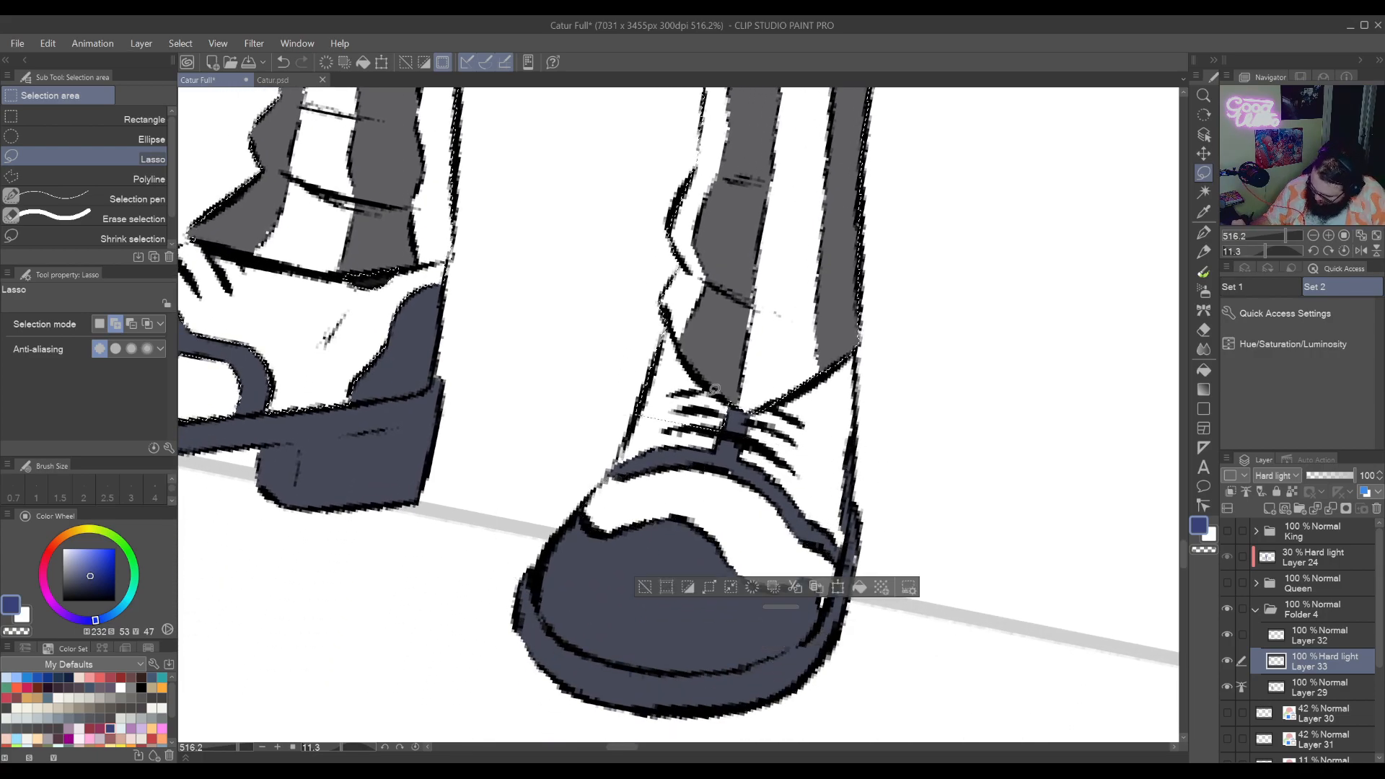
{"action": "mouse_move", "coordinate": [689, 358]}
{"action": "left_mouse_down"}
{"action": "mouse_move", "coordinate": [570, 397]}
{"action": "mouse_move", "coordinate": [678, 556]}
{"action": "mouse_move", "coordinate": [731, 486]}
{"action": "mouse_move", "coordinate": [904, 606]}
{"action": "left_mouse_up"}
Lasso the side-facing shoe out of the trousers selection, cutting along the hem above the laces and heel
{"action": "left_click_drag", "start_coordinate": [492, 407], "coordinate": [687, 442]}
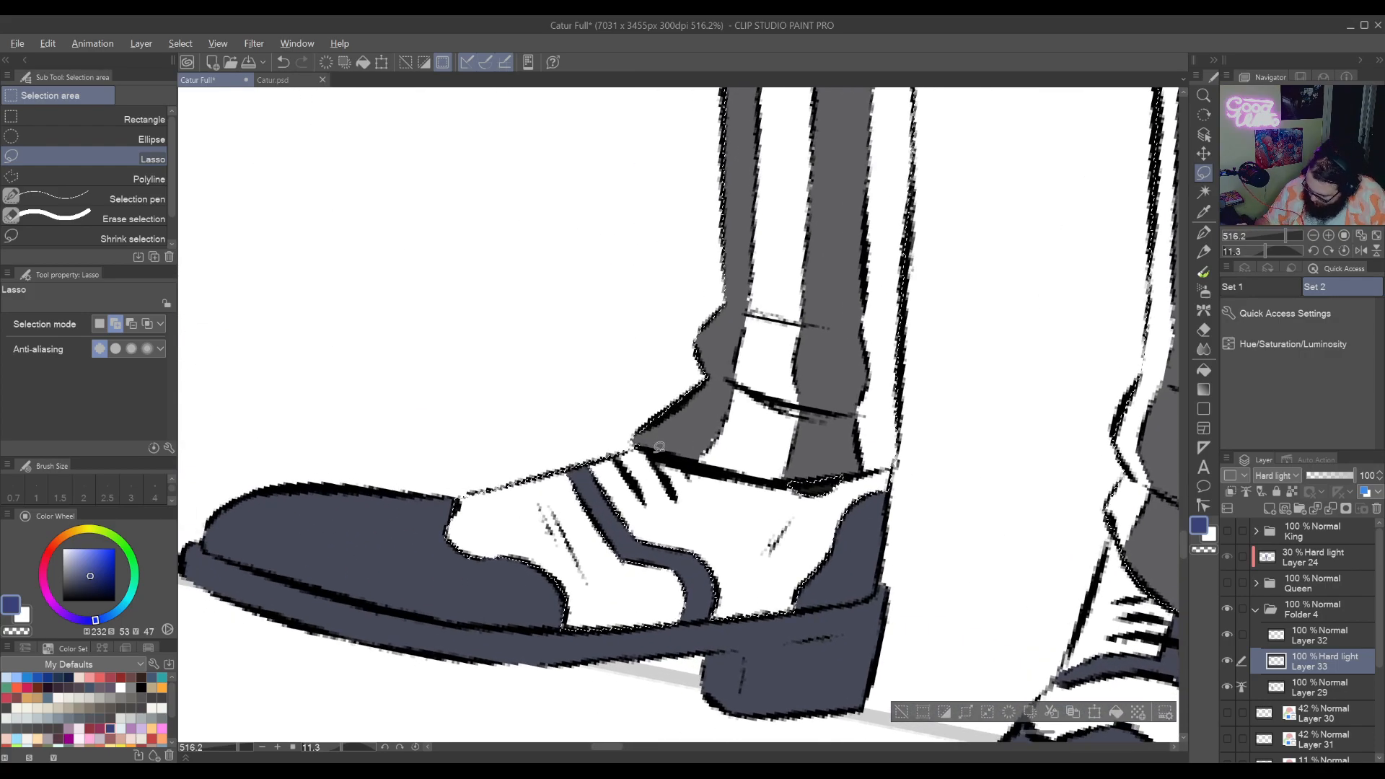
{"action": "left_click_drag", "start_coordinate": [539, 702], "coordinate": [728, 735]}
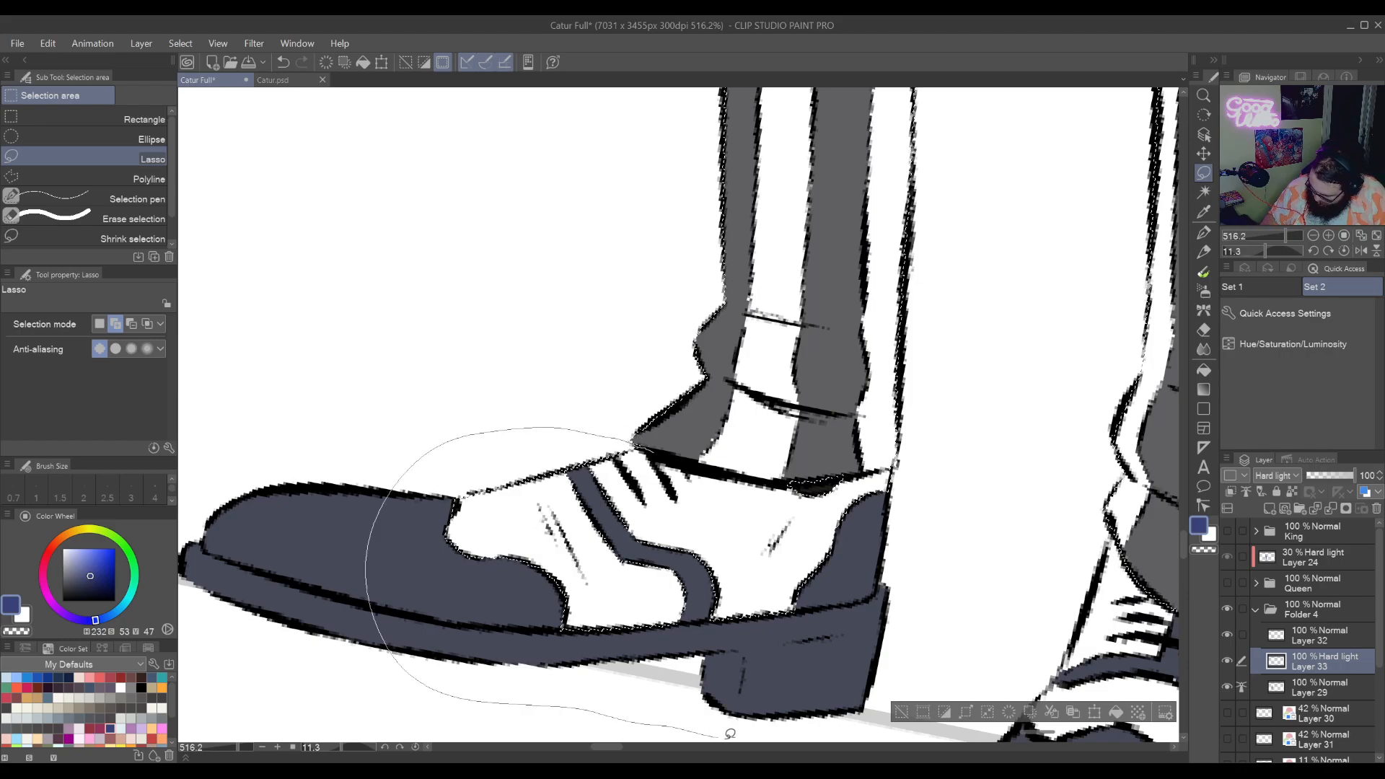
{"action": "mouse_move", "coordinate": [911, 648]}
{"action": "left_mouse_down"}
{"action": "mouse_move", "coordinate": [950, 542]}
{"action": "mouse_move", "coordinate": [927, 466]}
{"action": "mouse_move", "coordinate": [881, 467]}
{"action": "left_mouse_up"}
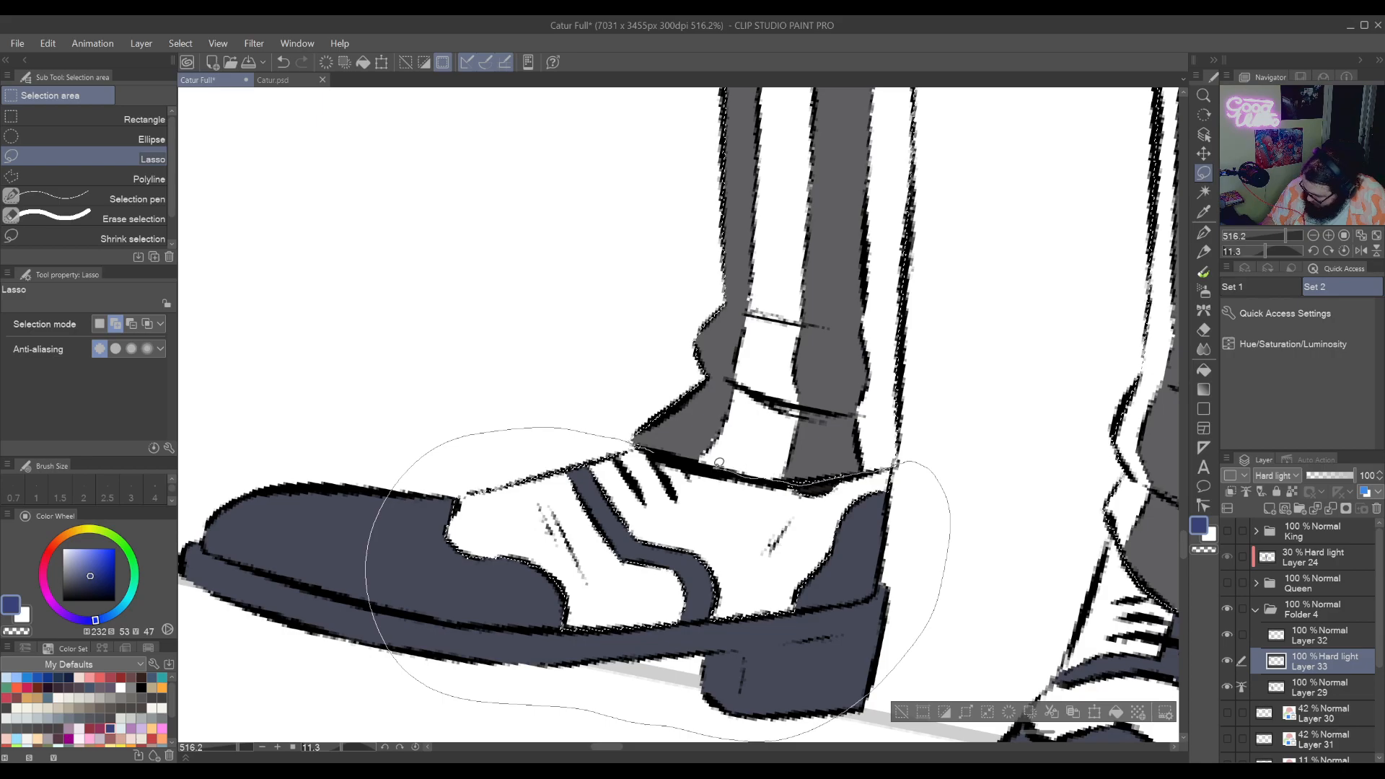
{"action": "left_click_drag", "start_coordinate": [719, 462], "coordinate": [655, 453]}
Examine the trousers selection along the legs and waist, together with the shading on the upper body
{"action": "left_click_drag", "start_coordinate": [937, 398], "coordinate": [721, 630]}
{"action": "left_click_drag", "start_coordinate": [887, 144], "coordinate": [753, 671]}
{"action": "left_click_drag", "start_coordinate": [872, 184], "coordinate": [794, 714]}
{"action": "mouse_move", "coordinate": [844, 101]}
{"action": "left_mouse_down"}
{"action": "mouse_move", "coordinate": [829, 411]}
{"action": "mouse_move", "coordinate": [786, 680]}
{"action": "left_mouse_up"}
{"action": "left_click_drag", "start_coordinate": [837, 407], "coordinate": [679, 433]}
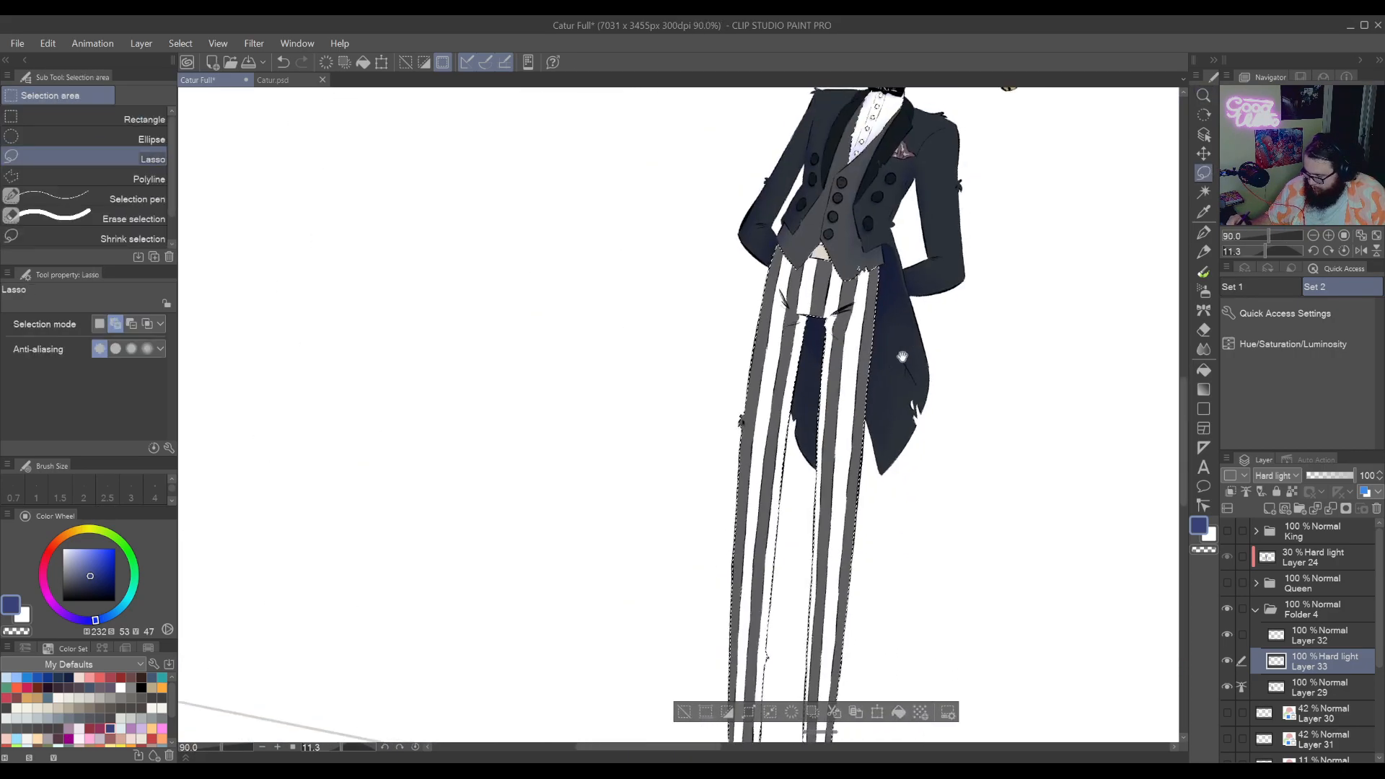
{"action": "left_click_drag", "start_coordinate": [902, 356], "coordinate": [835, 610]}
{"action": "mouse_move", "coordinate": [813, 425]}
{"action": "left_mouse_down"}
{"action": "mouse_move", "coordinate": [843, 415]}
{"action": "mouse_move", "coordinate": [822, 340]}
{"action": "mouse_move", "coordinate": [789, 425]}
{"action": "mouse_move", "coordinate": [804, 422]}
{"action": "left_mouse_up"}
{"action": "left_click_drag", "start_coordinate": [829, 368], "coordinate": [823, 469]}
{"action": "key", "text": "m"}
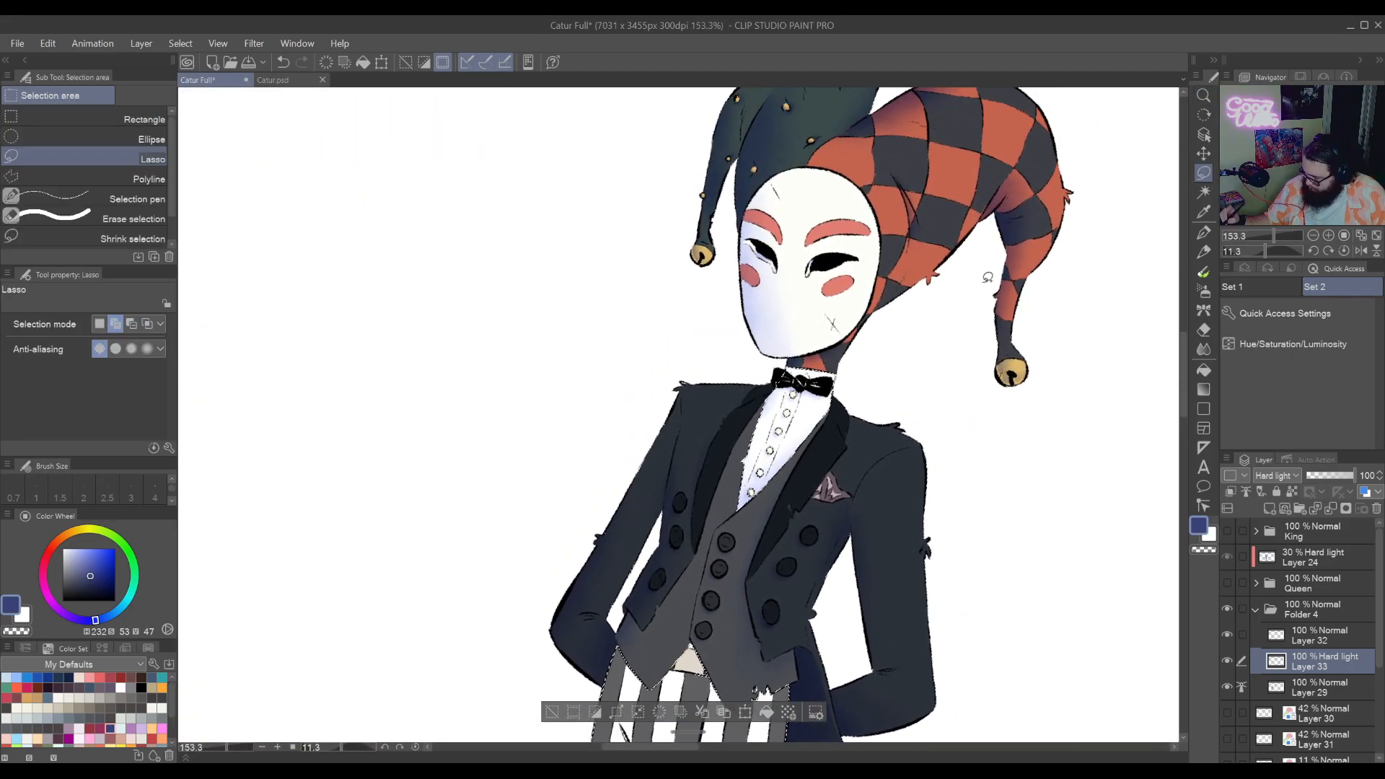
{"action": "scroll", "coordinate": [883, 390], "scroll_direction": "down", "scroll_amount": 10}
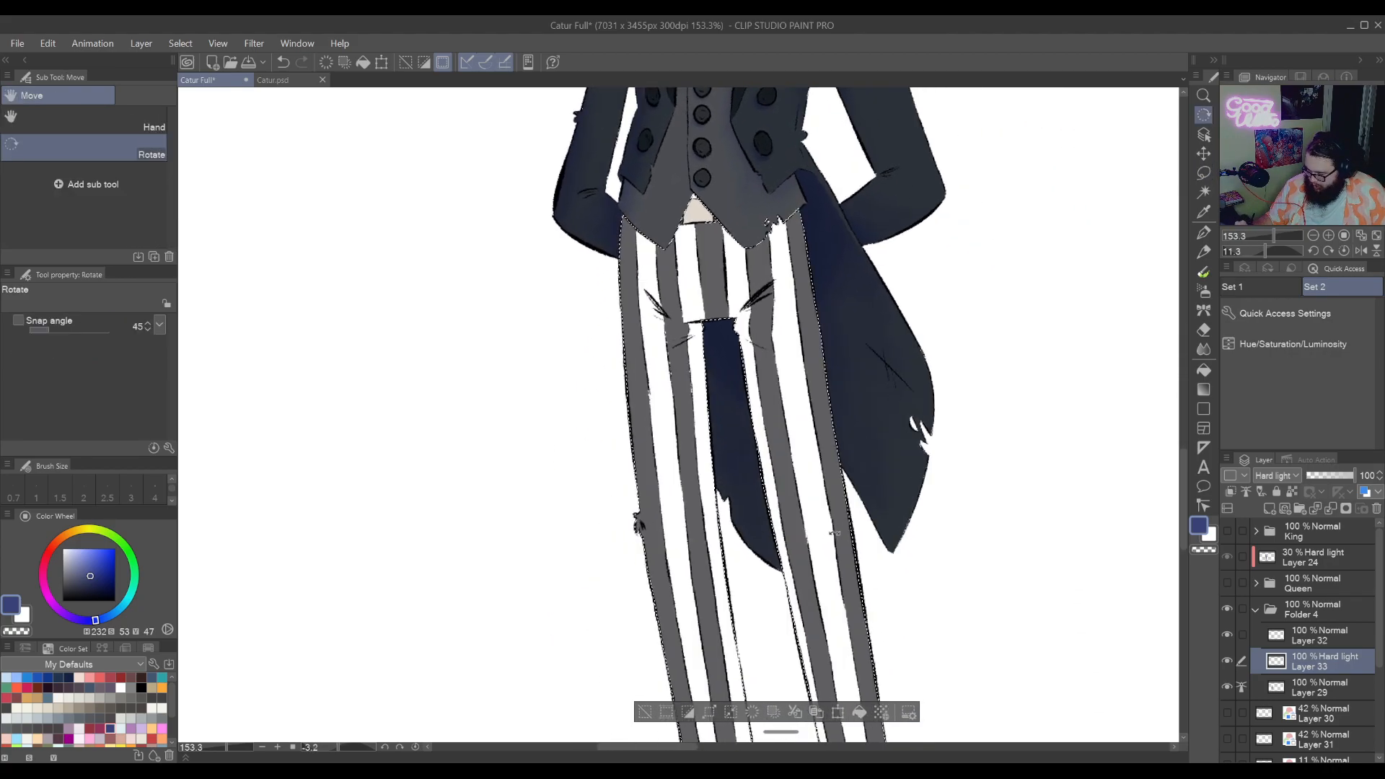
{"action": "scroll", "coordinate": [902, 472], "scroll_direction": "up", "scroll_amount": 5}
{"action": "key", "text": "/"}
{"action": "left_click_drag", "start_coordinate": [902, 471], "coordinate": [943, 353]}
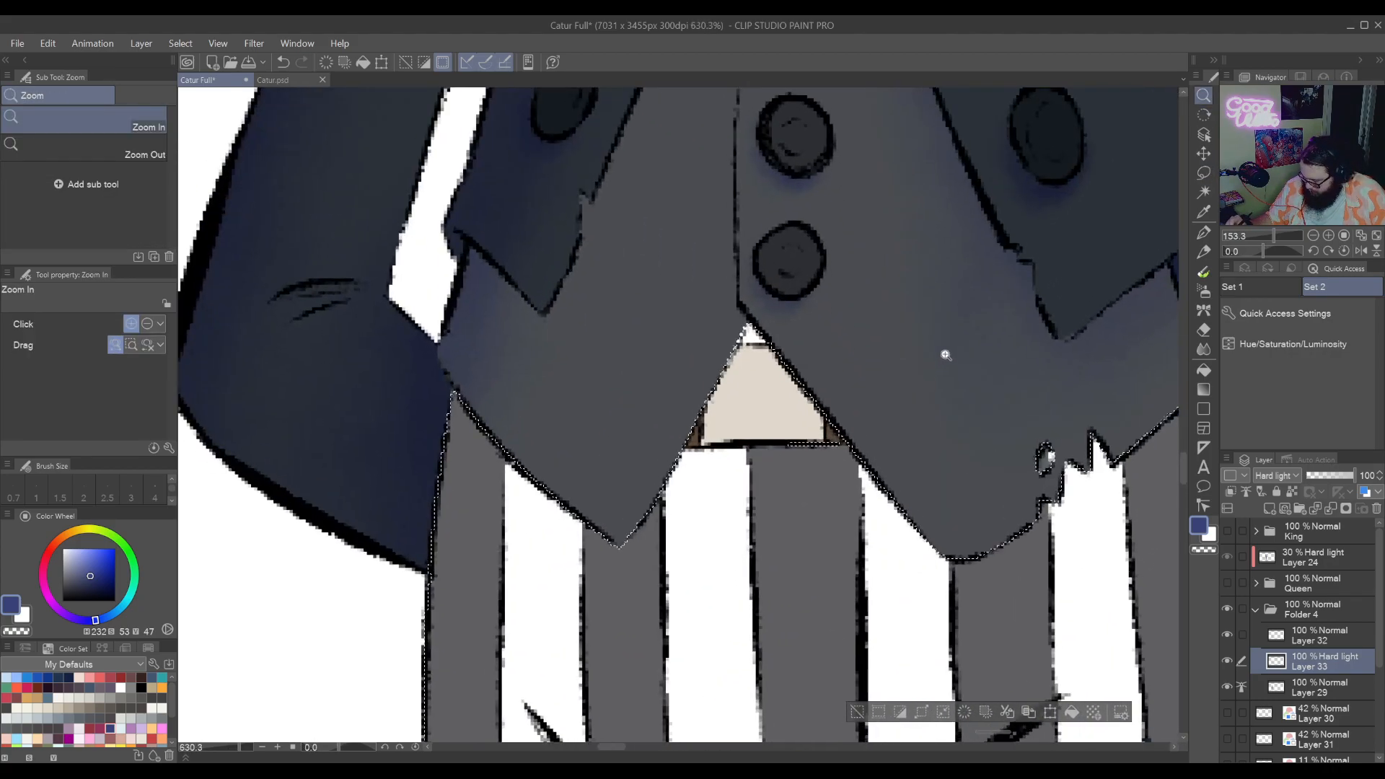
{"action": "left_click_drag", "start_coordinate": [902, 544], "coordinate": [897, 505]}
{"action": "scroll", "coordinate": [897, 505], "scroll_direction": "down", "scroll_amount": 15}
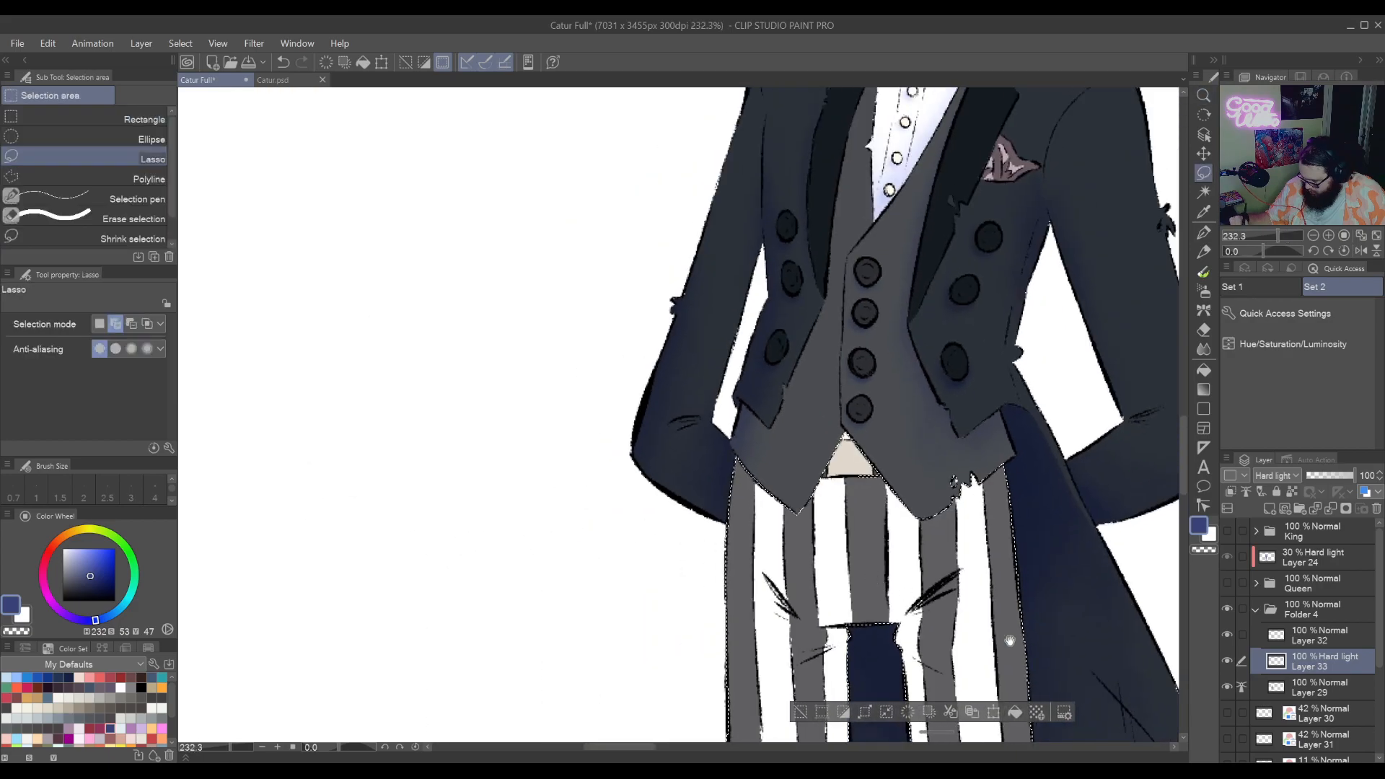
{"action": "key", "text": "m"}
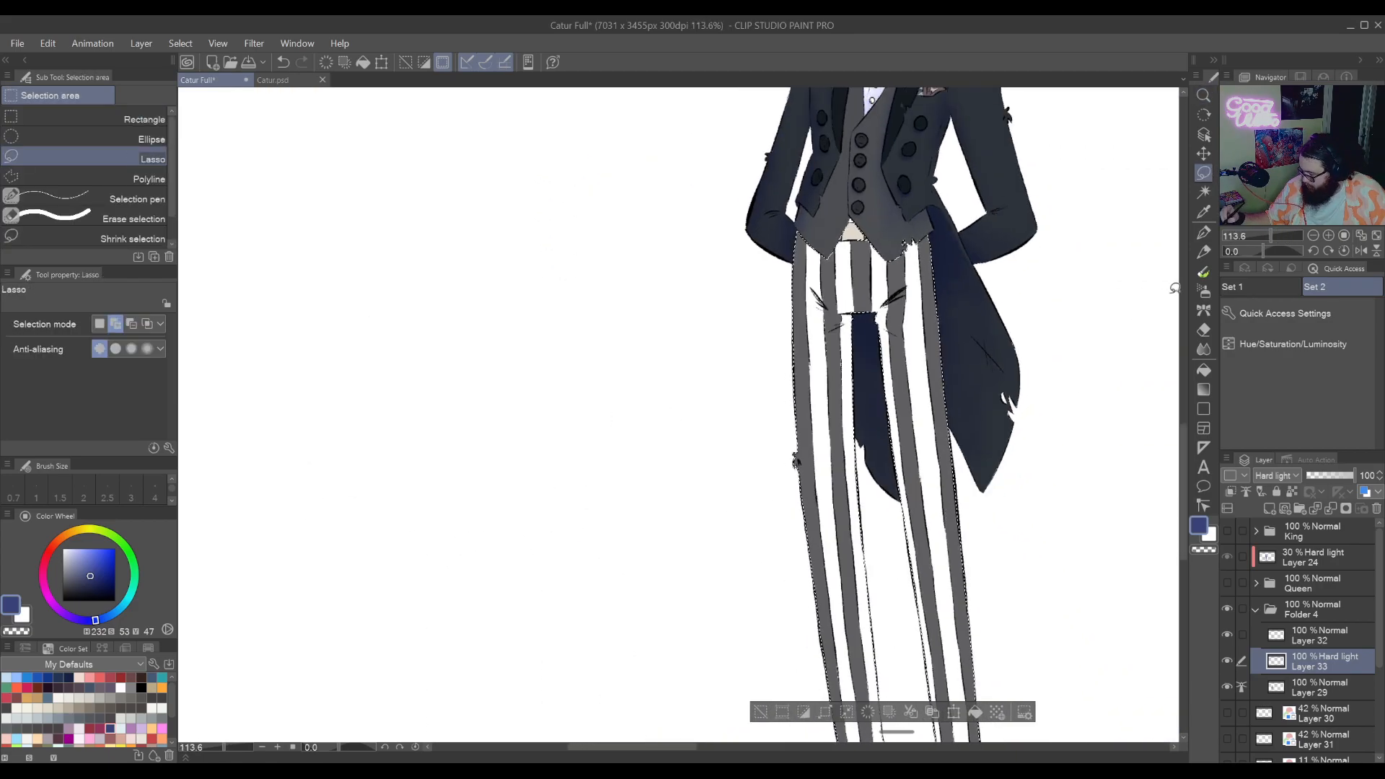
Shade the top of the trousers beneath the waistcoat hem in dark blue with the Noise airbrush at size 50
{"action": "key", "text": "r"}
{"action": "left_click_drag", "start_coordinate": [1057, 393], "coordinate": [736, 729]}
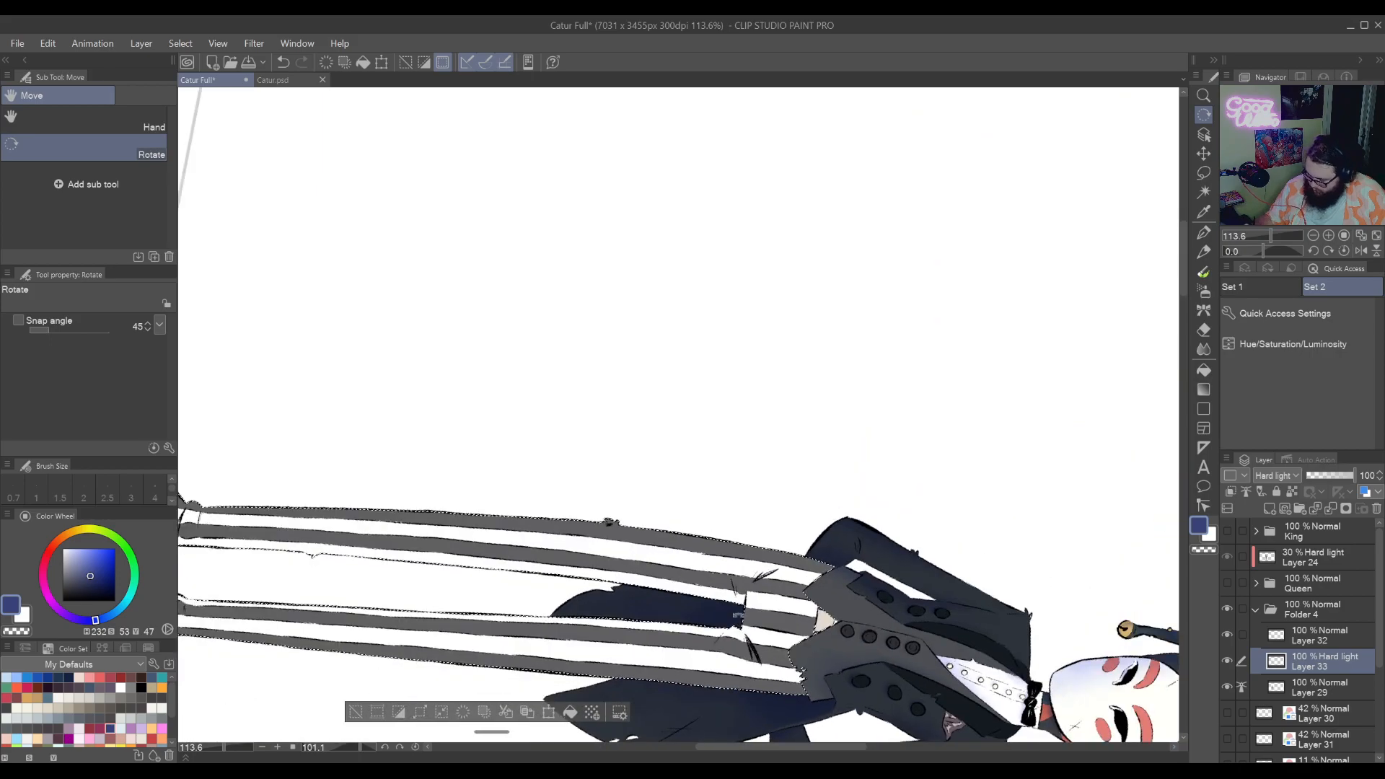
{"action": "key", "text": "z"}
{"action": "scroll", "coordinate": [678, 415], "scroll_direction": "up", "scroll_amount": 5}
{"action": "key", "text": "b"}
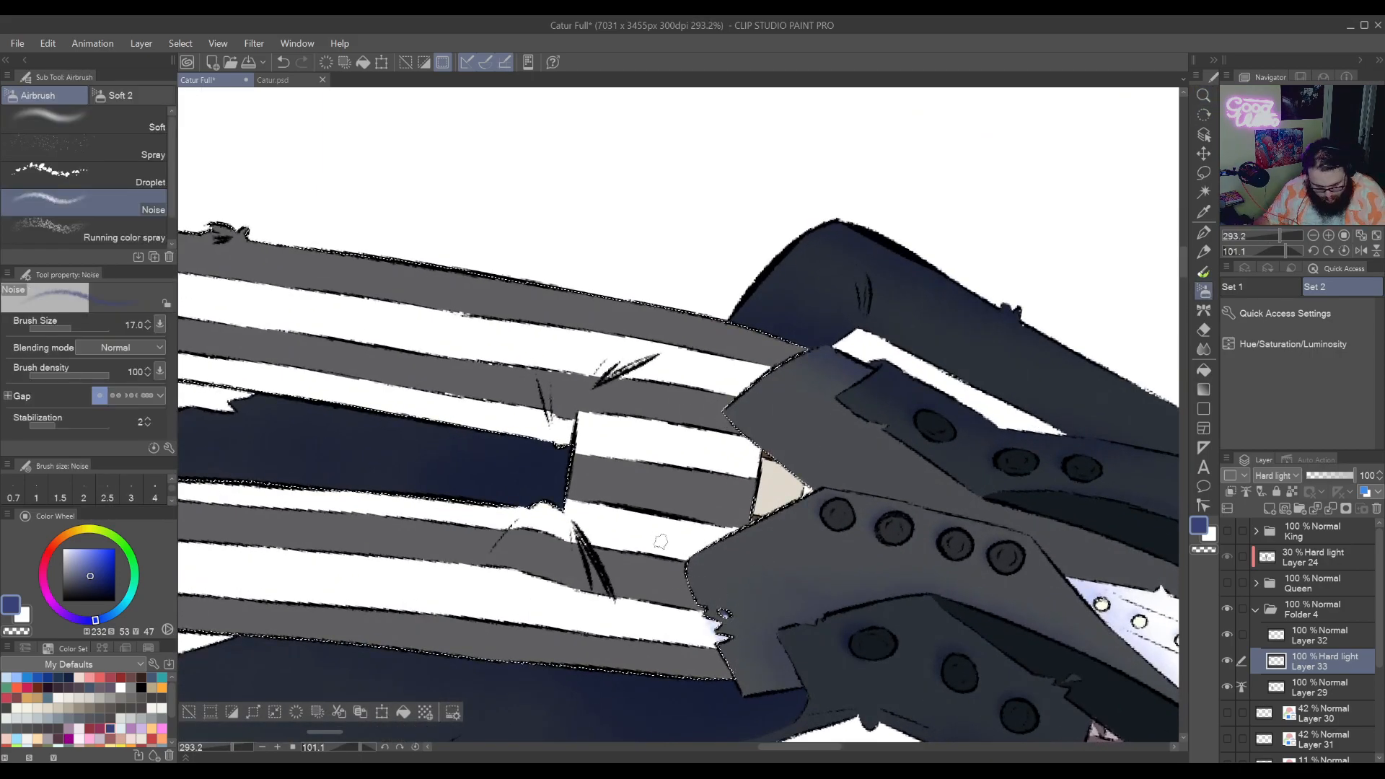
{"action": "key", "text": "bracketright"}
{"action": "key", "text": "bracketright"}
{"action": "key", "text": "bracketright"}
{"action": "key", "text": "bracketright"}
{"action": "key", "text": "bracketright"}
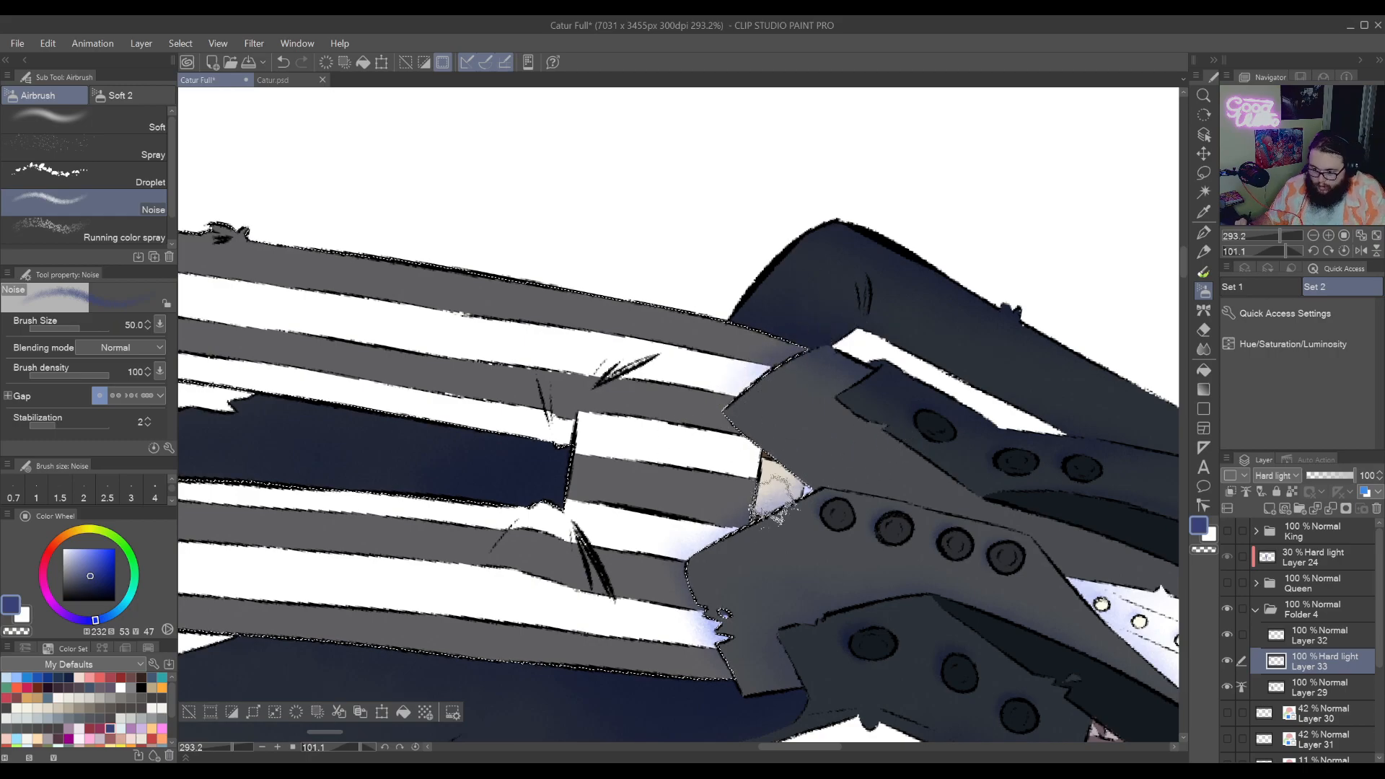
Shade the outer edge of the side-facing leg in dark blue from hip to ankle with the Noise airbrush at size 100
{"action": "key", "text": "shift+space"}
{"action": "mouse_move", "coordinate": [829, 396]}
{"action": "left_mouse_down"}
{"action": "mouse_move", "coordinate": [781, 577]}
{"action": "mouse_move", "coordinate": [853, 547]}
{"action": "mouse_move", "coordinate": [729, 595]}
{"action": "mouse_move", "coordinate": [797, 551]}
{"action": "left_mouse_up"}
{"action": "key", "text": "ctrl+space"}
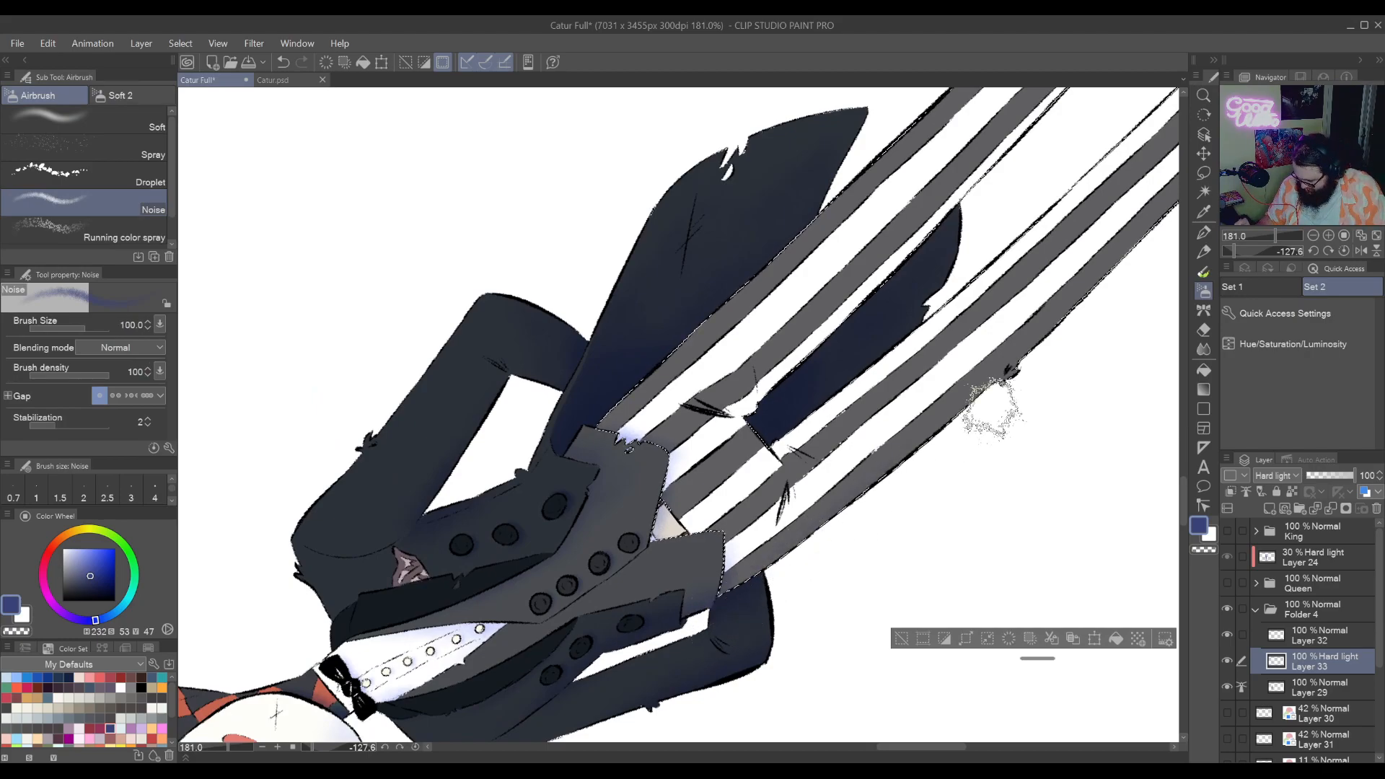
{"action": "mouse_move", "coordinate": [995, 408]}
{"action": "left_mouse_down"}
{"action": "mouse_move", "coordinate": [721, 584]}
{"action": "mouse_move", "coordinate": [960, 361]}
{"action": "mouse_move", "coordinate": [842, 506]}
{"action": "mouse_move", "coordinate": [848, 557]}
{"action": "mouse_move", "coordinate": [745, 619]}
{"action": "left_mouse_up"}
{"action": "key", "text": "space"}
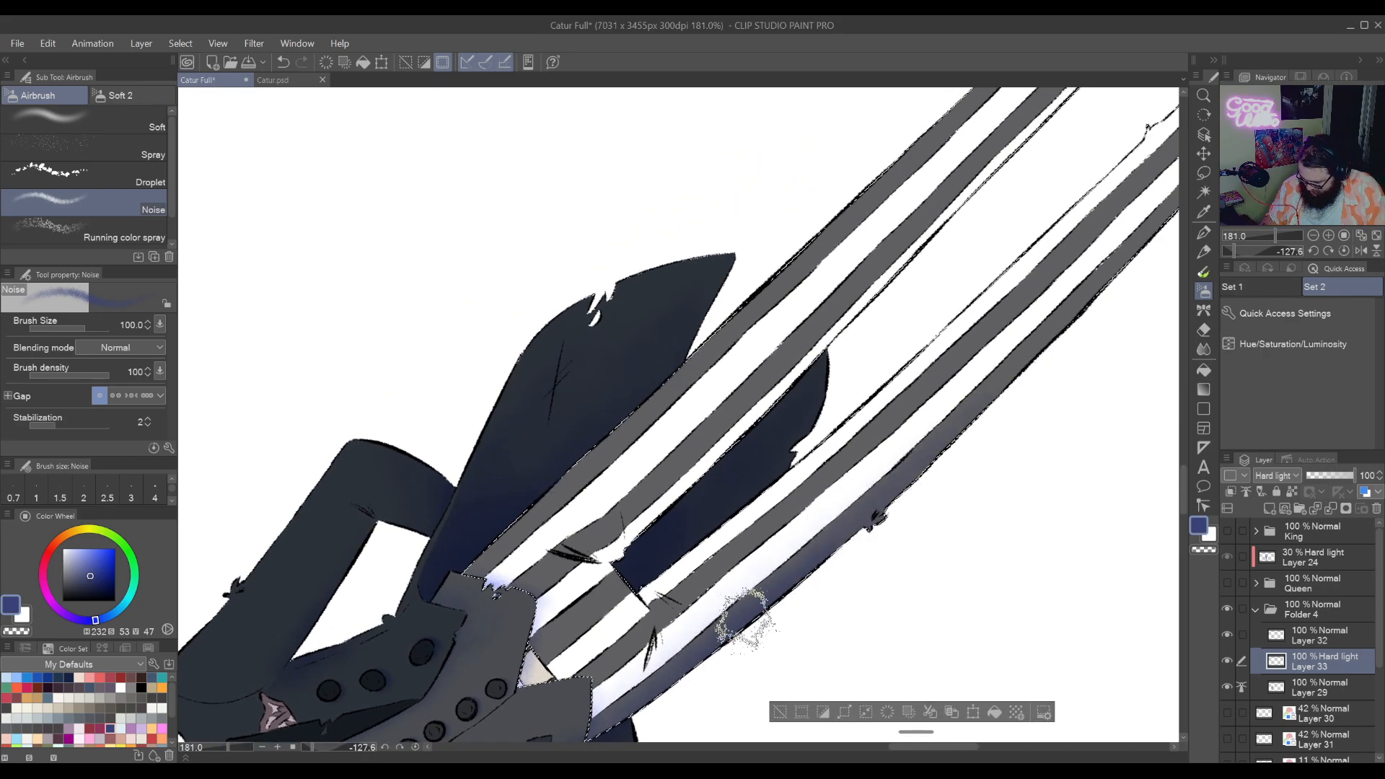
{"action": "left_click_drag", "start_coordinate": [965, 388], "coordinate": [789, 572]}
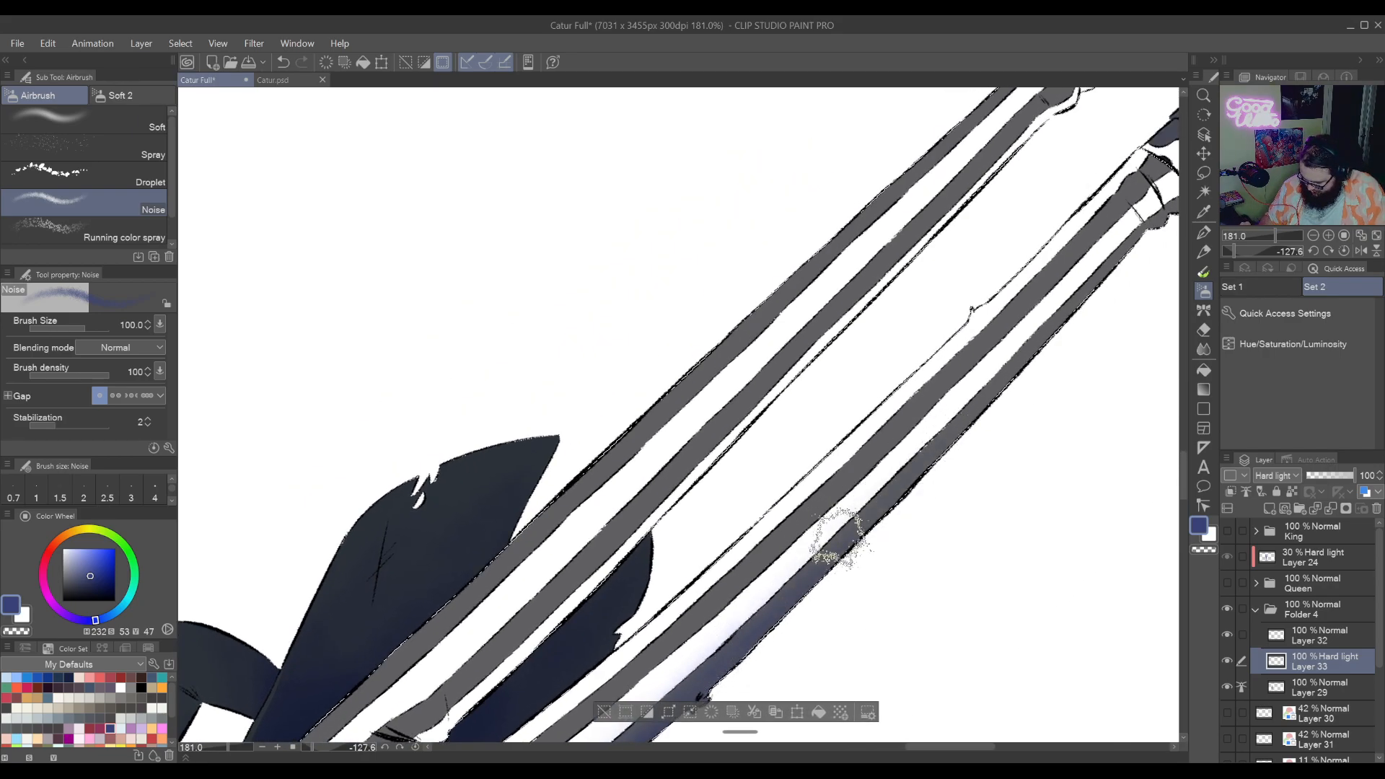
{"action": "mouse_move", "coordinate": [901, 458]}
{"action": "left_mouse_down"}
{"action": "mouse_move", "coordinate": [1014, 377]}
{"action": "mouse_move", "coordinate": [842, 583]}
{"action": "mouse_move", "coordinate": [984, 427]}
{"action": "mouse_move", "coordinate": [1038, 415]}
{"action": "mouse_move", "coordinate": [1013, 397]}
{"action": "mouse_move", "coordinate": [924, 462]}
{"action": "left_mouse_up"}
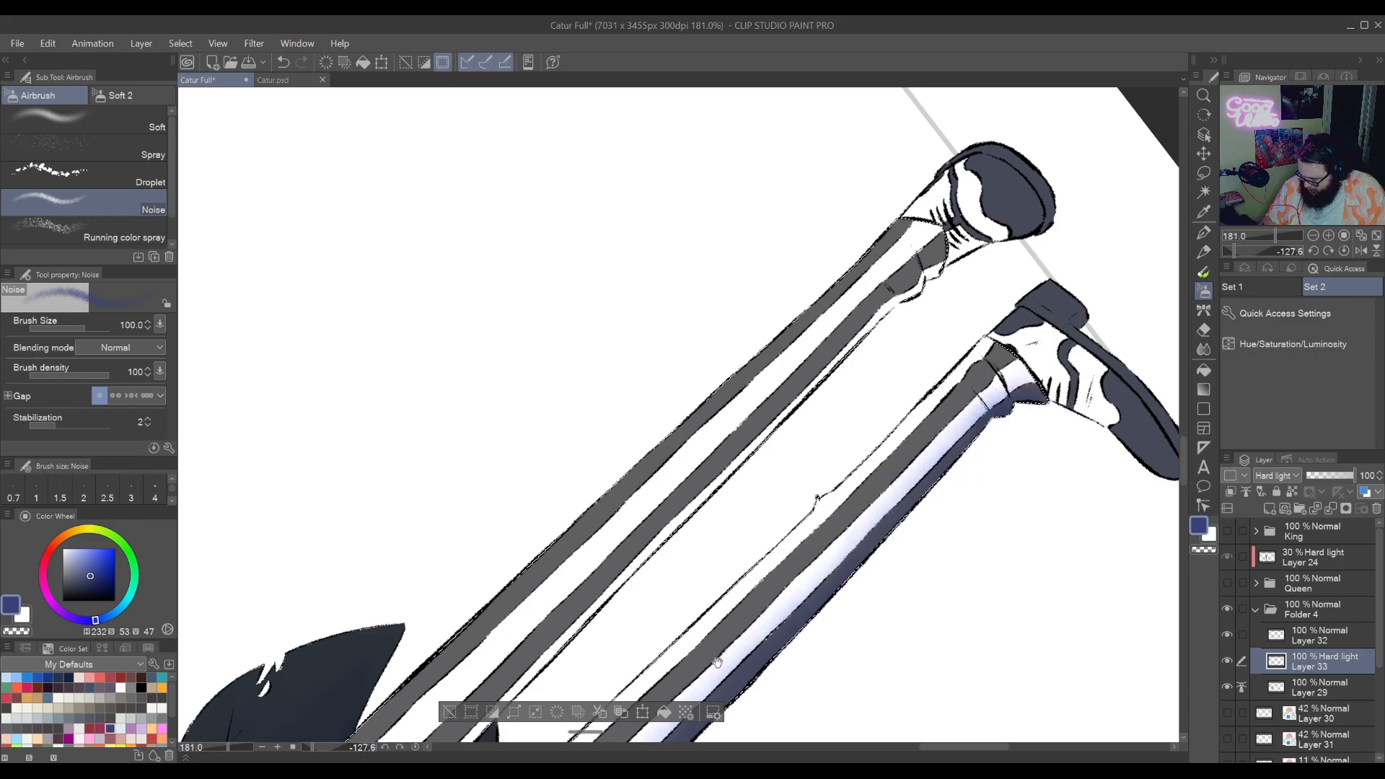
Lasso the leg with the front-facing shoe and the crotch area out of the selection, leaving only the side-facing leg selected
{"action": "left_click_drag", "start_coordinate": [706, 677], "coordinate": [1162, 285]}
{"action": "left_click_drag", "start_coordinate": [1125, 349], "coordinate": [650, 546]}
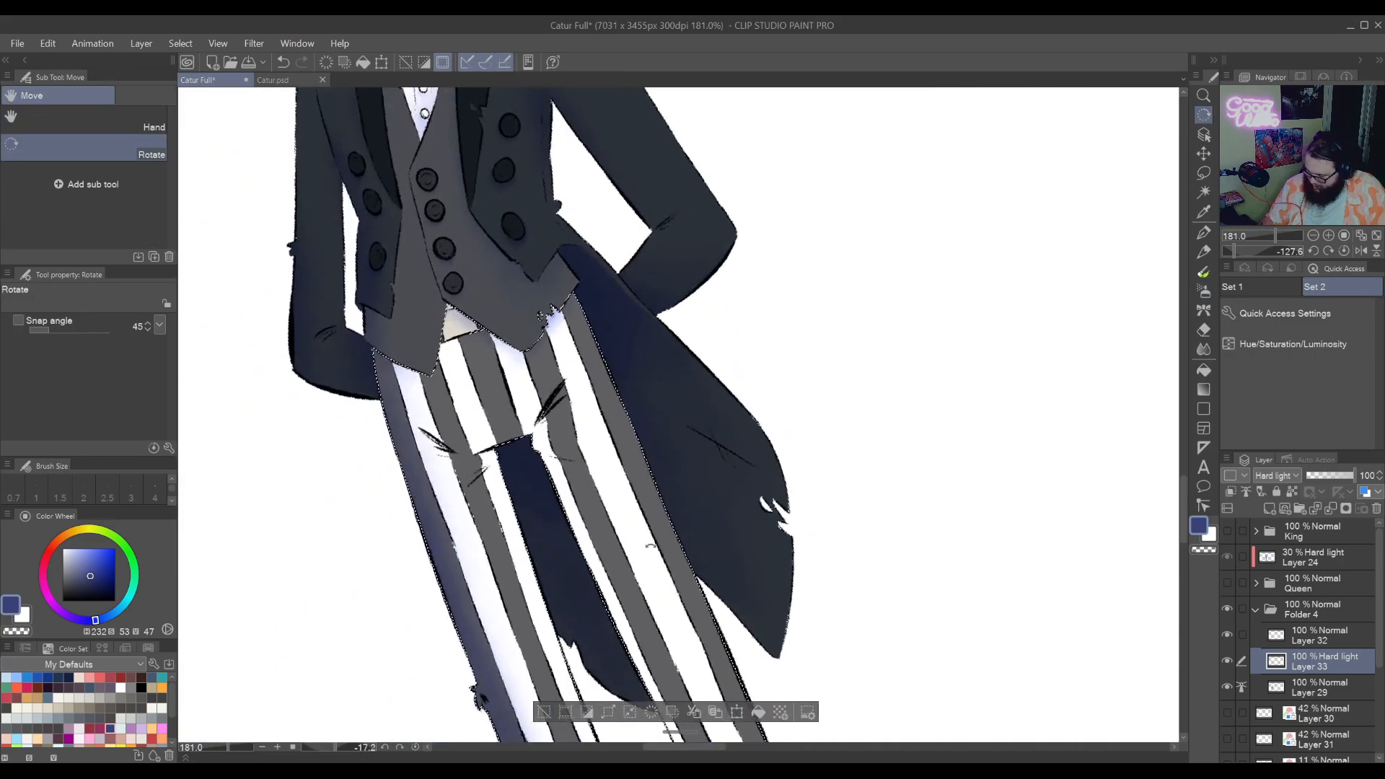
{"action": "mouse_move", "coordinate": [767, 543]}
{"action": "left_mouse_down"}
{"action": "mouse_move", "coordinate": [937, 395]}
{"action": "mouse_move", "coordinate": [943, 541]}
{"action": "left_mouse_up"}
{"action": "left_click", "coordinate": [1203, 173]}
{"action": "mouse_move", "coordinate": [1053, 532]}
{"action": "left_mouse_down"}
{"action": "mouse_move", "coordinate": [636, 607]}
{"action": "mouse_move", "coordinate": [880, 551]}
{"action": "left_mouse_up"}
{"action": "left_click", "coordinate": [1203, 173]}
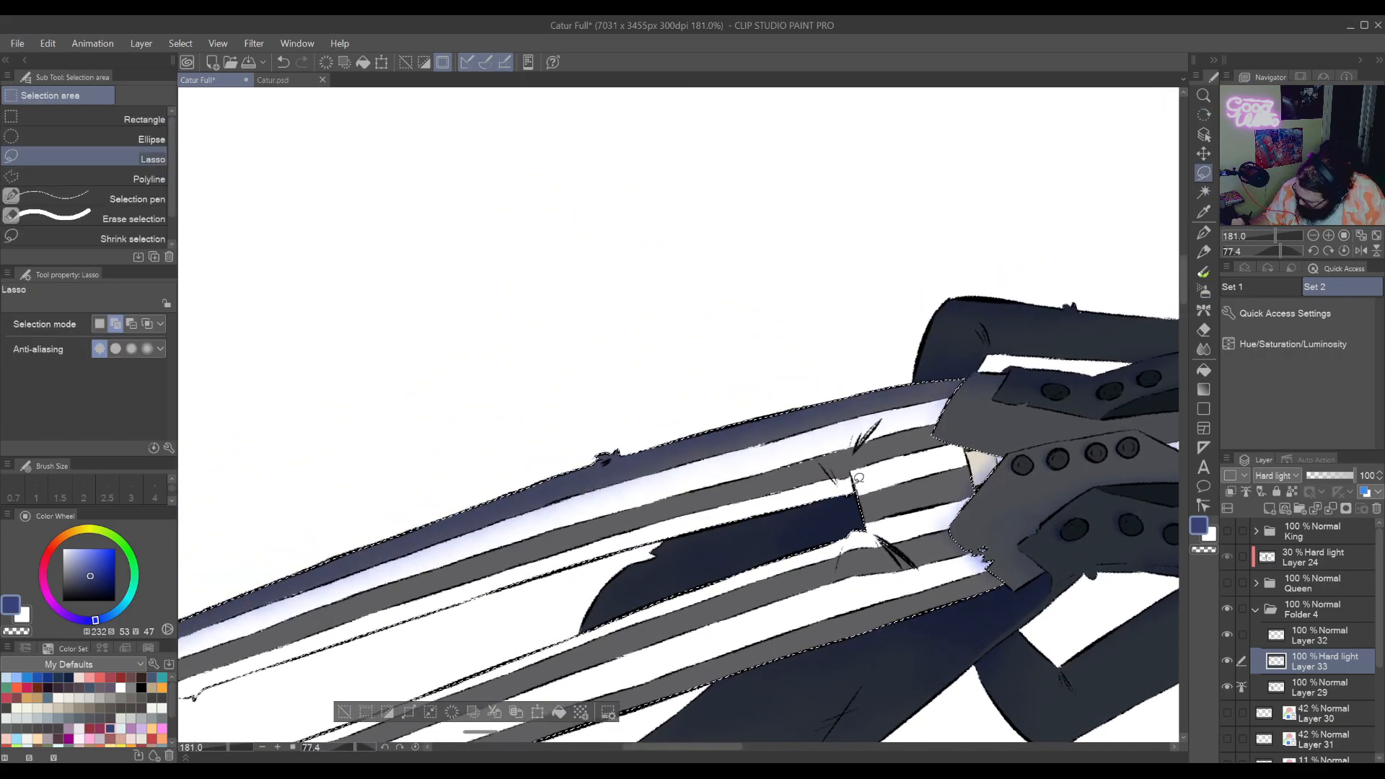
{"action": "mouse_move", "coordinate": [905, 419]}
{"action": "left_mouse_down"}
{"action": "mouse_move", "coordinate": [967, 505]}
{"action": "mouse_move", "coordinate": [902, 621]}
{"action": "mouse_move", "coordinate": [830, 634]}
{"action": "mouse_move", "coordinate": [875, 485]}
{"action": "mouse_move", "coordinate": [1015, 267]}
{"action": "left_mouse_up"}
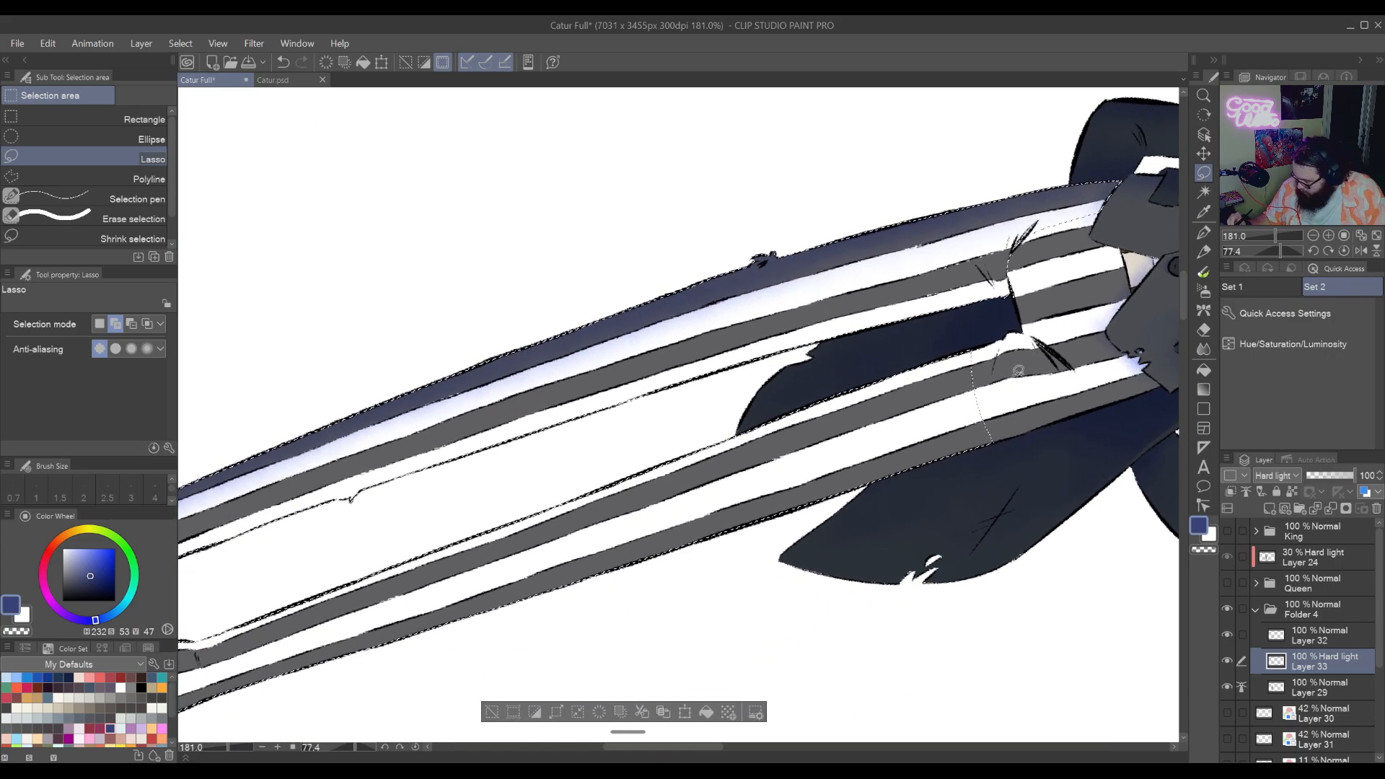
{"action": "mouse_move", "coordinate": [999, 364]}
{"action": "left_mouse_down"}
{"action": "mouse_move", "coordinate": [894, 330]}
{"action": "mouse_move", "coordinate": [223, 596]}
{"action": "mouse_move", "coordinate": [801, 570]}
{"action": "left_mouse_up"}
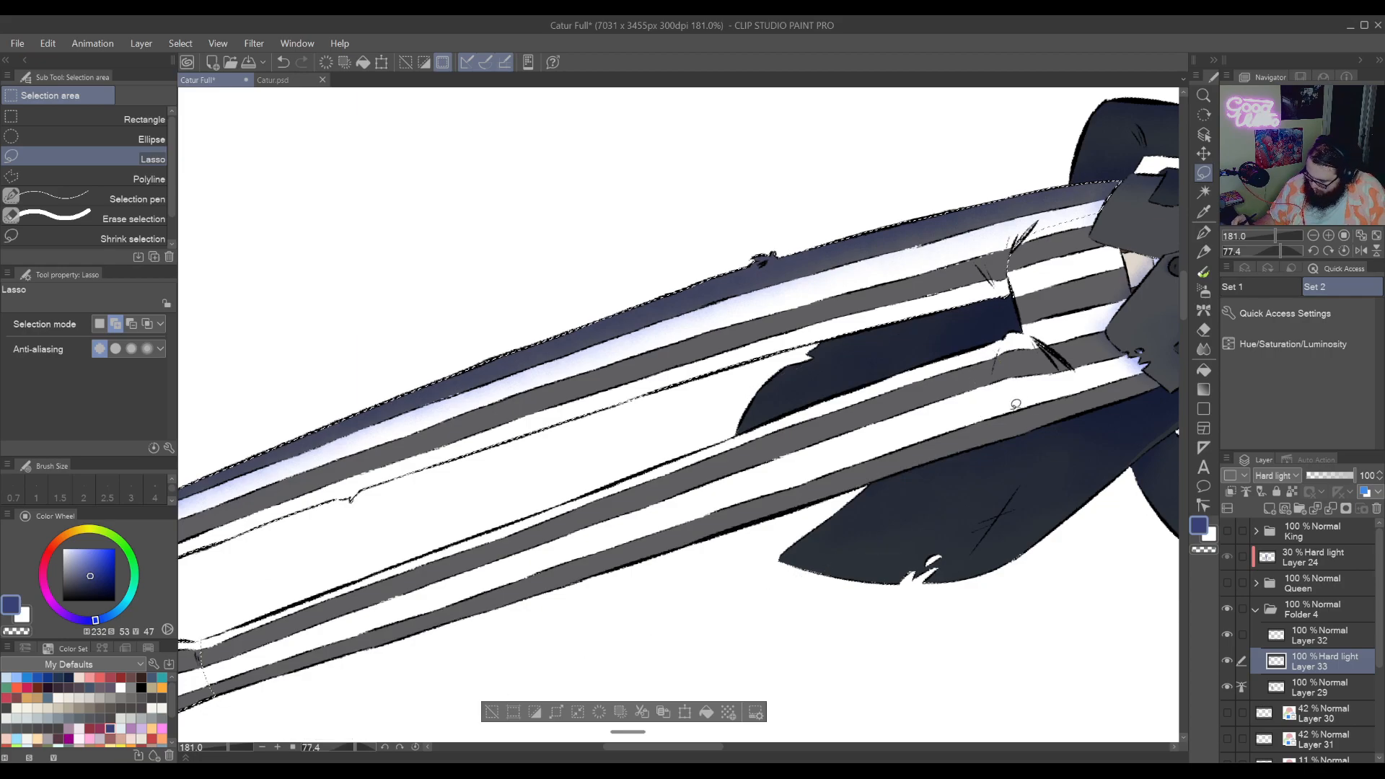
{"action": "mouse_move", "coordinate": [581, 551]}
{"action": "left_mouse_down"}
{"action": "mouse_move", "coordinate": [1021, 413]}
{"action": "mouse_move", "coordinate": [1061, 429]}
{"action": "left_mouse_up"}
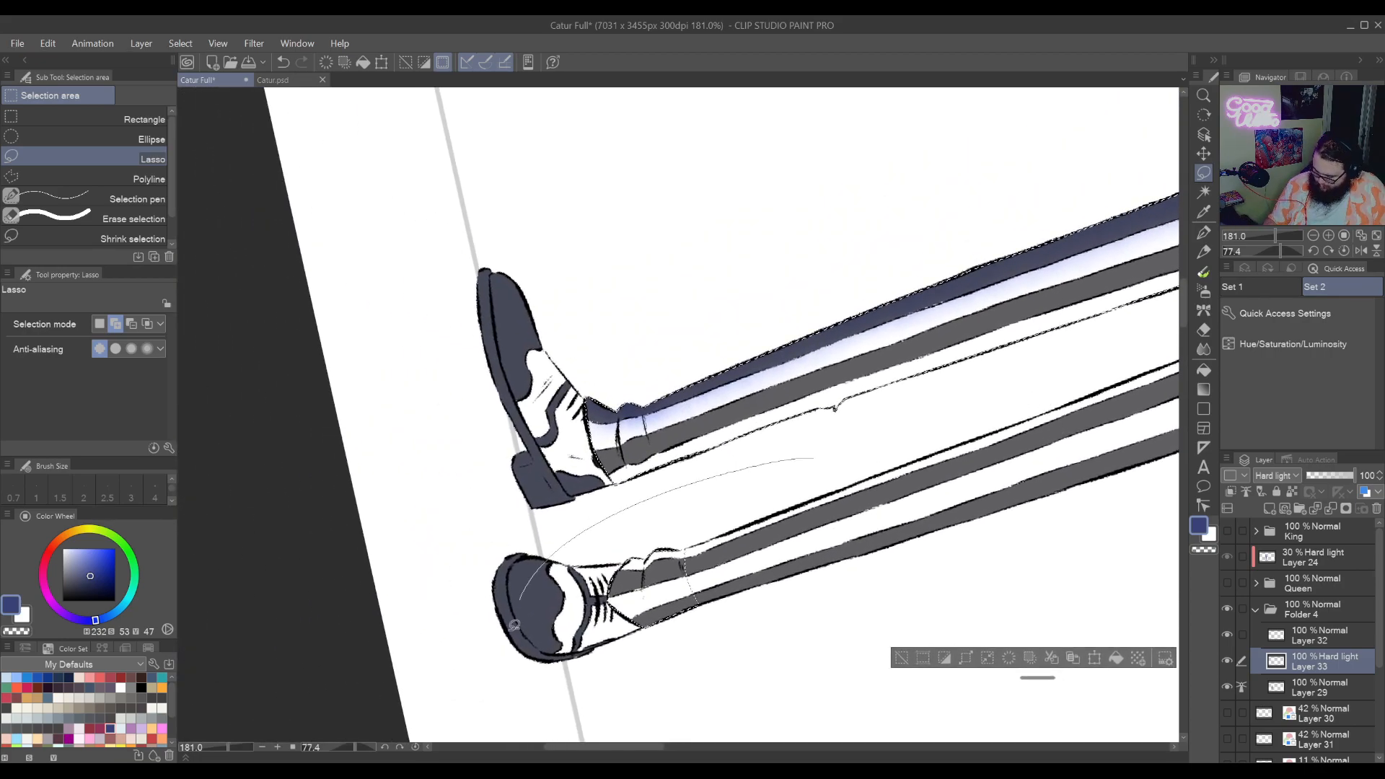
{"action": "left_click_drag", "start_coordinate": [514, 626], "coordinate": [858, 563]}
{"action": "mouse_move", "coordinate": [959, 526]}
{"action": "left_mouse_down"}
{"action": "mouse_move", "coordinate": [602, 716]}
{"action": "mouse_move", "coordinate": [776, 524]}
{"action": "left_mouse_up"}
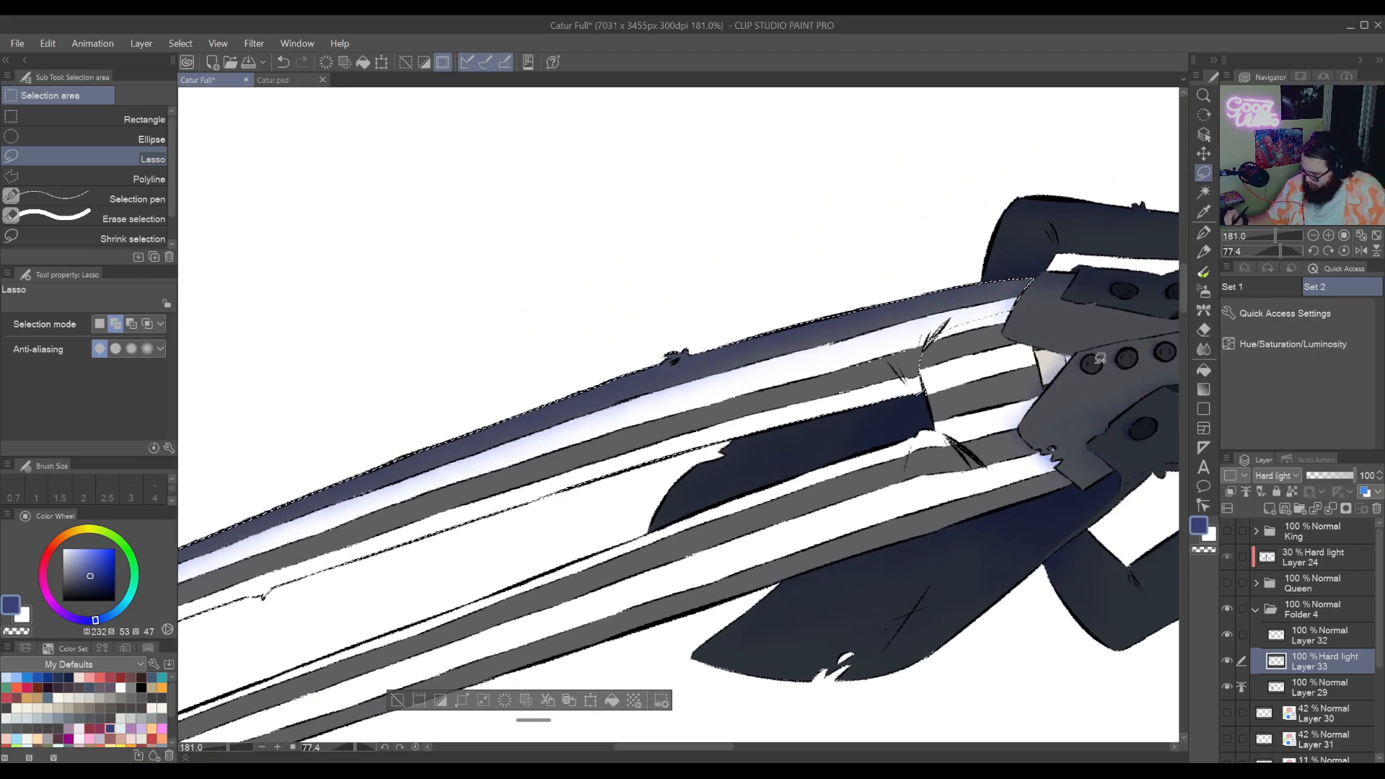
Shade the inner thigh of the side-facing leg with the Noise airbrush at size 100 and clear the selection
{"action": "left_click", "coordinate": [1203, 291]}
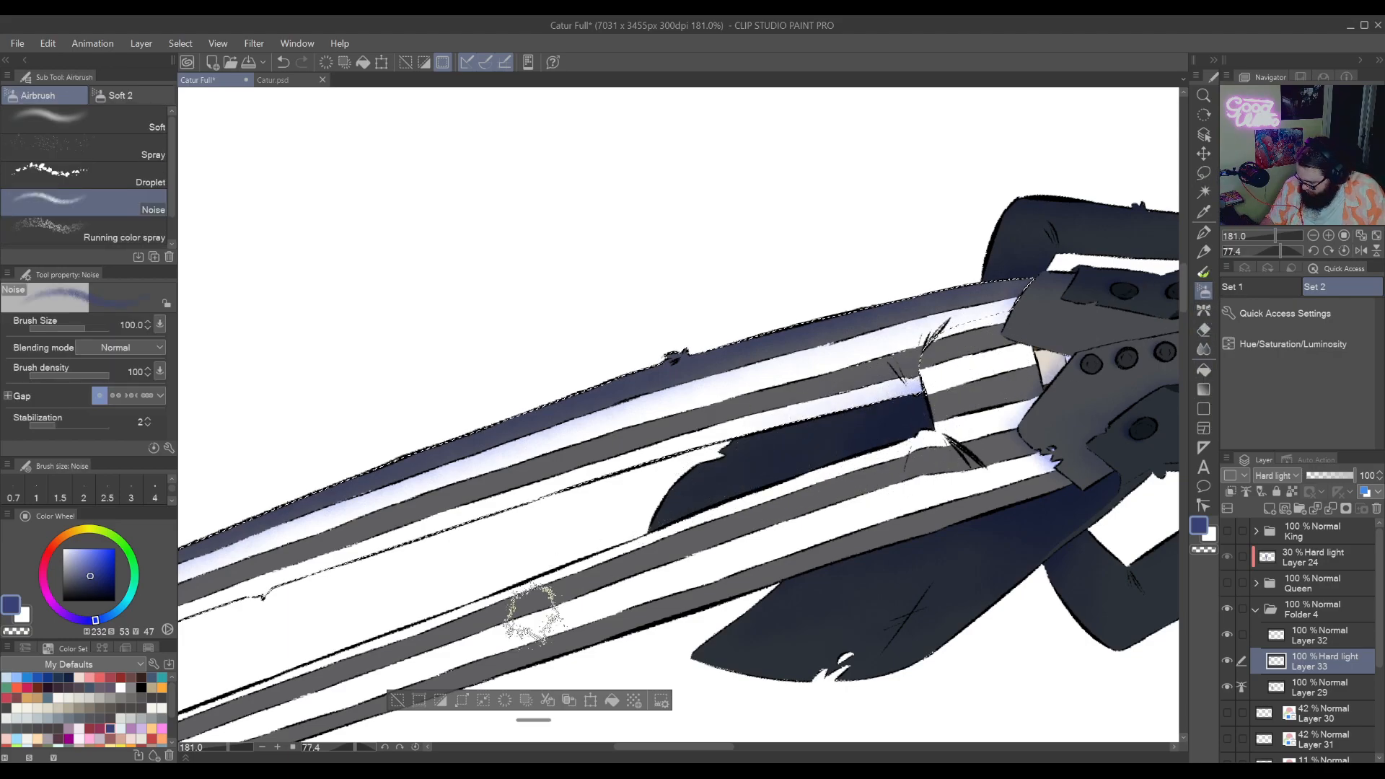
{"action": "key", "text": "ctrl+d"}
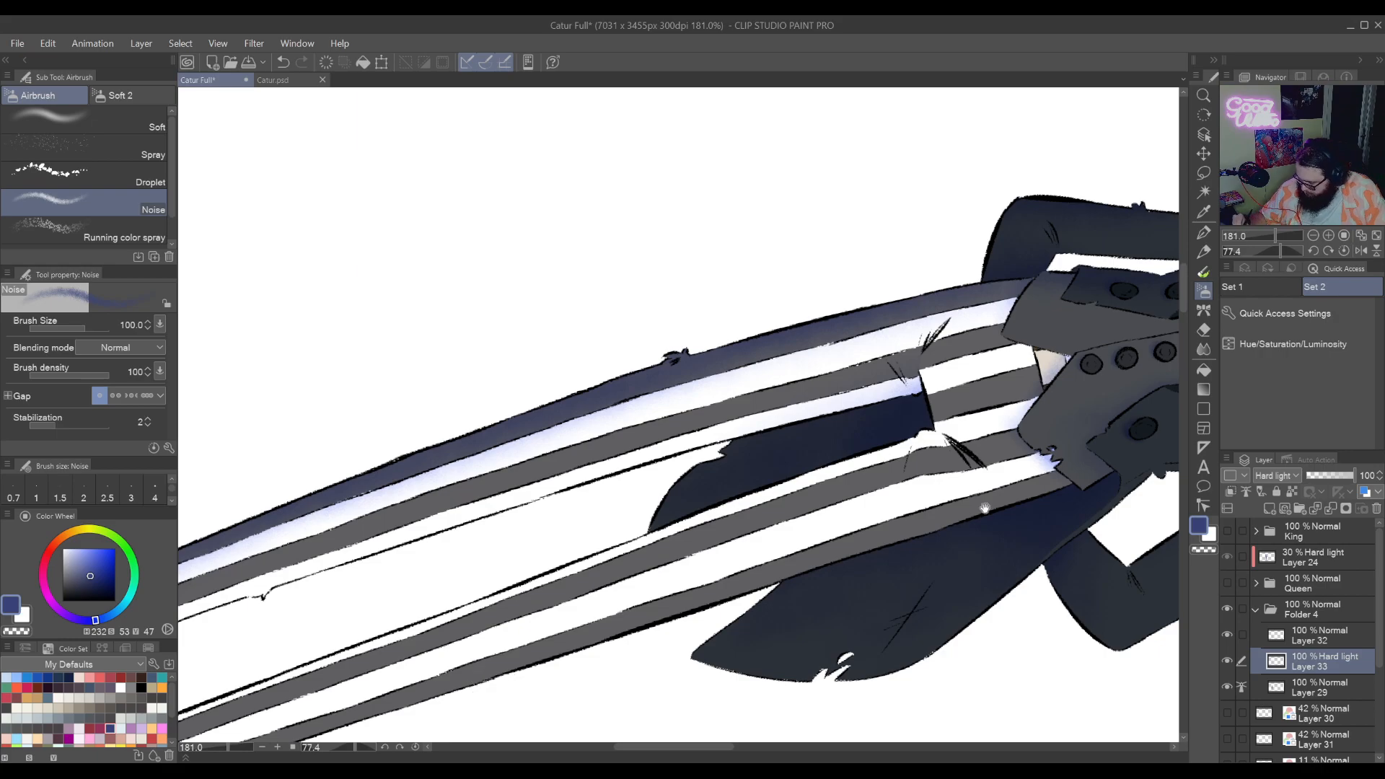
Reselect the trousers' striped areas with Auto select, referring to the reference layer
{"action": "scroll", "coordinate": [722, 635], "scroll_direction": "up", "scroll_amount": 3}
{"action": "key", "text": "ctrl+space"}
{"action": "left_click_drag", "start_coordinate": [976, 580], "coordinate": [1028, 577]}
{"action": "key", "text": "shift+space"}
{"action": "mouse_move", "coordinate": [660, 664]}
{"action": "left_mouse_down"}
{"action": "mouse_move", "coordinate": [826, 642]}
{"action": "mouse_move", "coordinate": [967, 467]}
{"action": "mouse_move", "coordinate": [880, 604]}
{"action": "mouse_move", "coordinate": [815, 653]}
{"action": "left_mouse_up"}
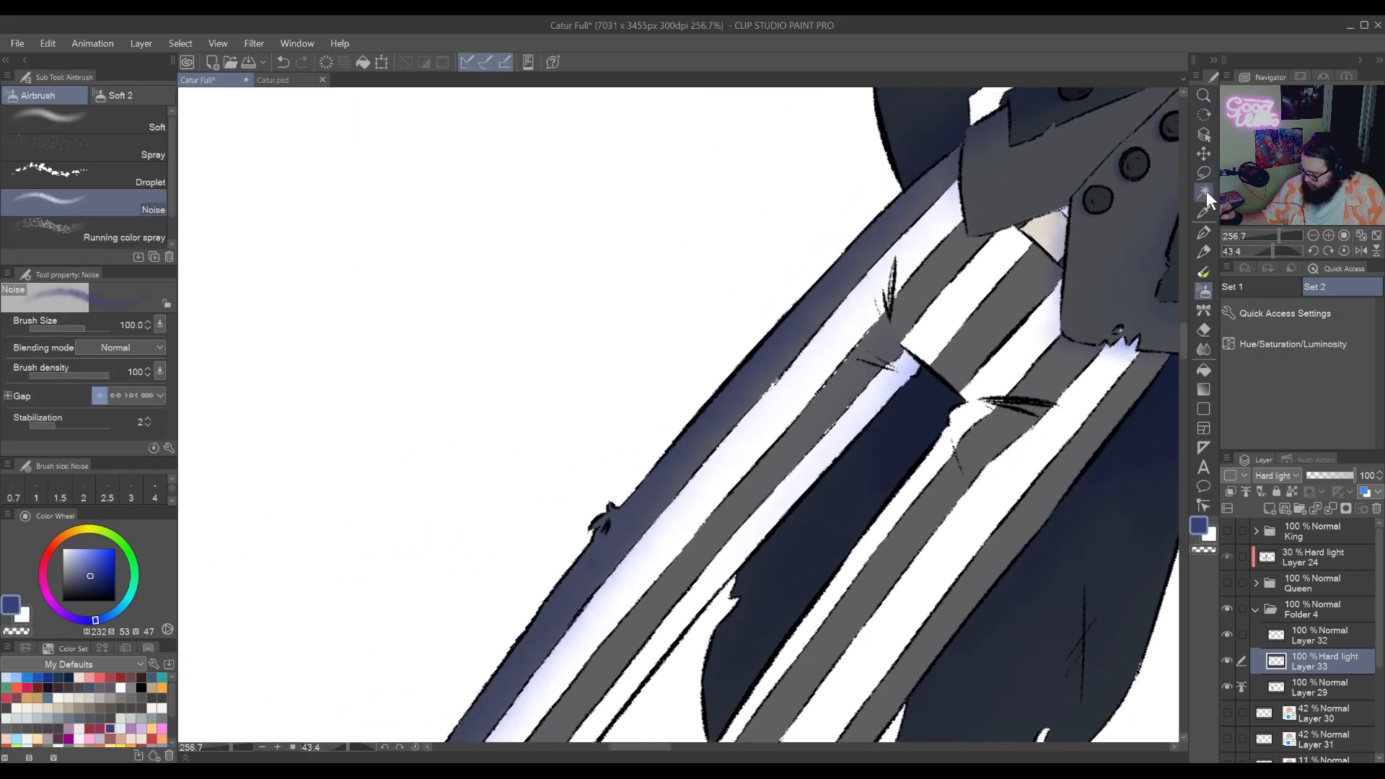
{"action": "left_click", "coordinate": [1203, 191]}
{"action": "left_click", "coordinate": [971, 521]}
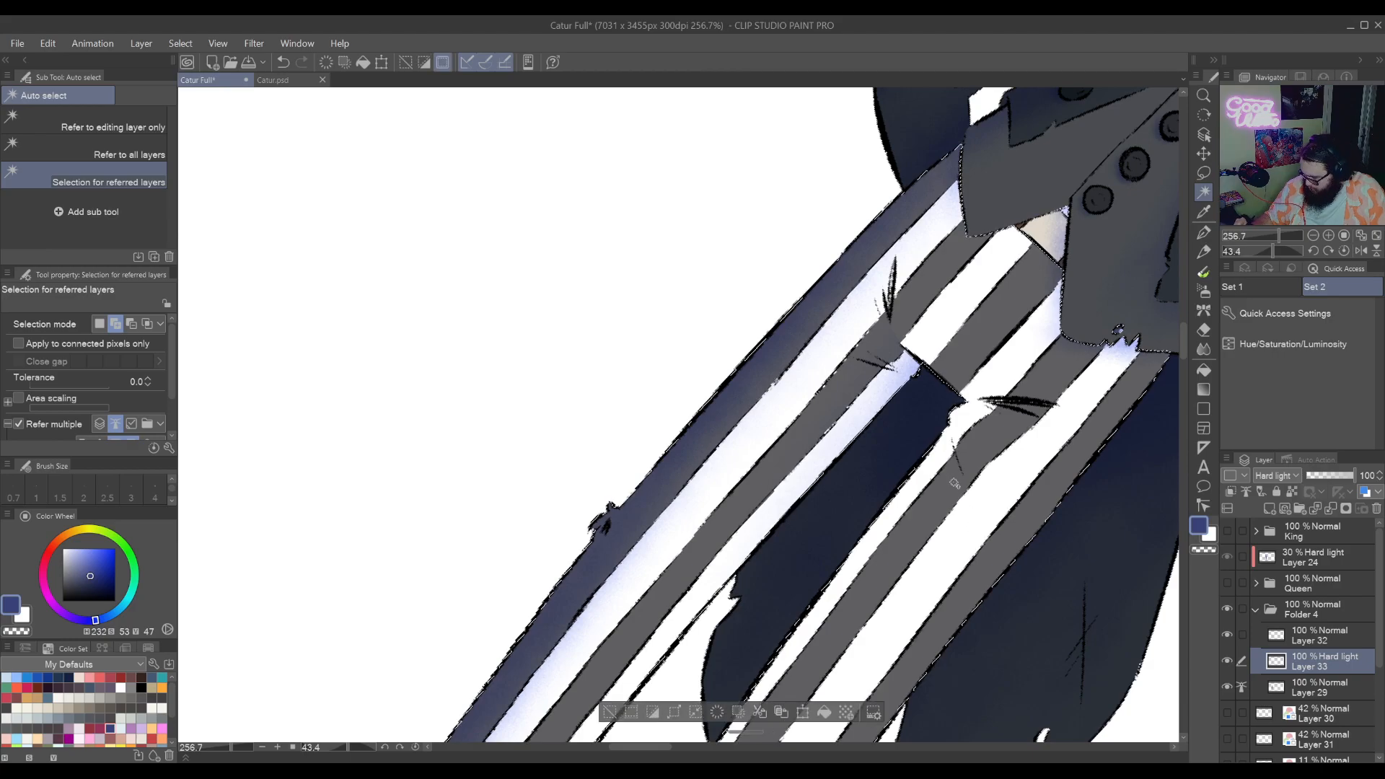
Lasso the front-facing shoe, the side-facing leg and the crotch area out of the selection, leaving only the front-facing leg selected
{"action": "scroll", "coordinate": [1051, 383], "scroll_direction": "down", "scroll_amount": 10}
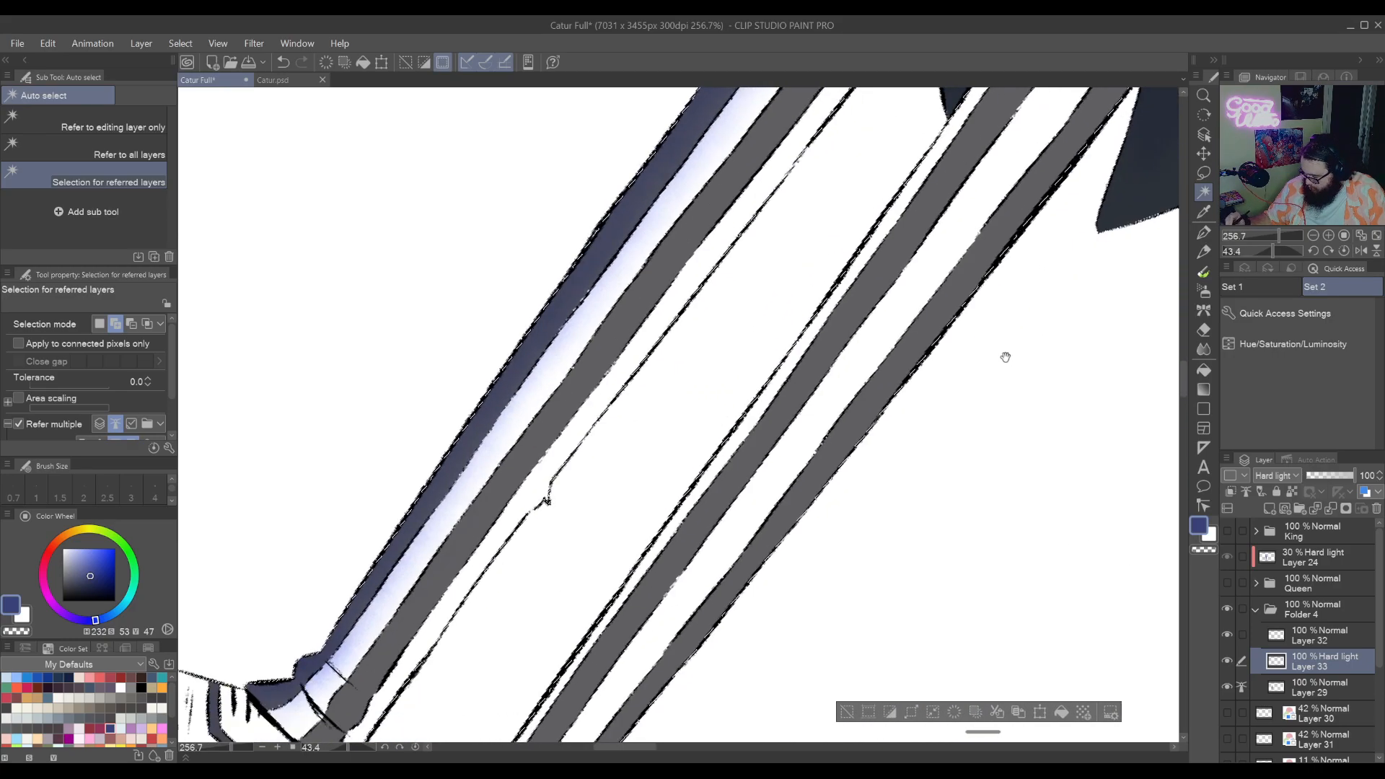
{"action": "left_click_drag", "start_coordinate": [839, 616], "coordinate": [940, 560]}
{"action": "left_click", "coordinate": [1202, 174]}
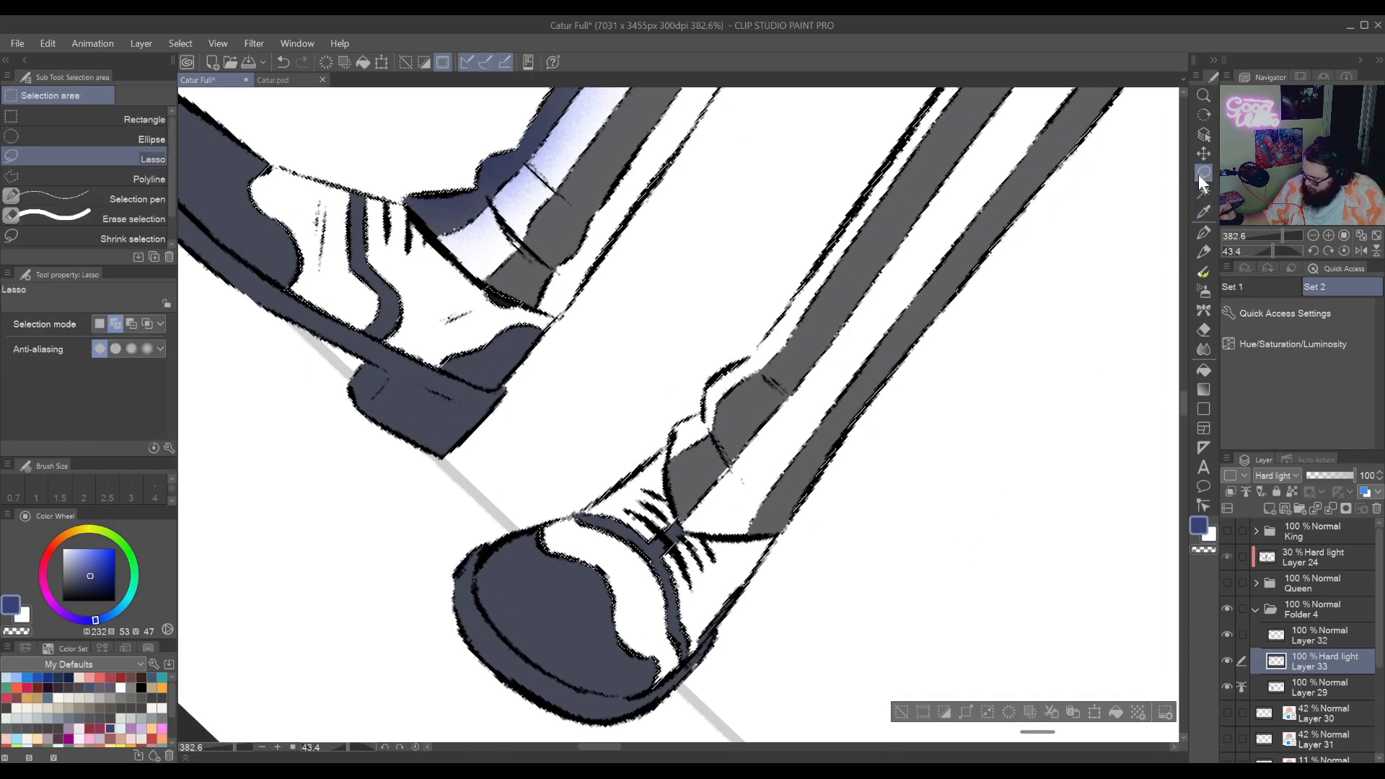
{"action": "mouse_move", "coordinate": [916, 469]}
{"action": "left_mouse_down"}
{"action": "mouse_move", "coordinate": [678, 658]}
{"action": "mouse_move", "coordinate": [596, 593]}
{"action": "left_mouse_up"}
{"action": "mouse_move", "coordinate": [596, 593]}
{"action": "left_mouse_down"}
{"action": "mouse_move", "coordinate": [754, 658]}
{"action": "mouse_move", "coordinate": [831, 714]}
{"action": "left_mouse_up"}
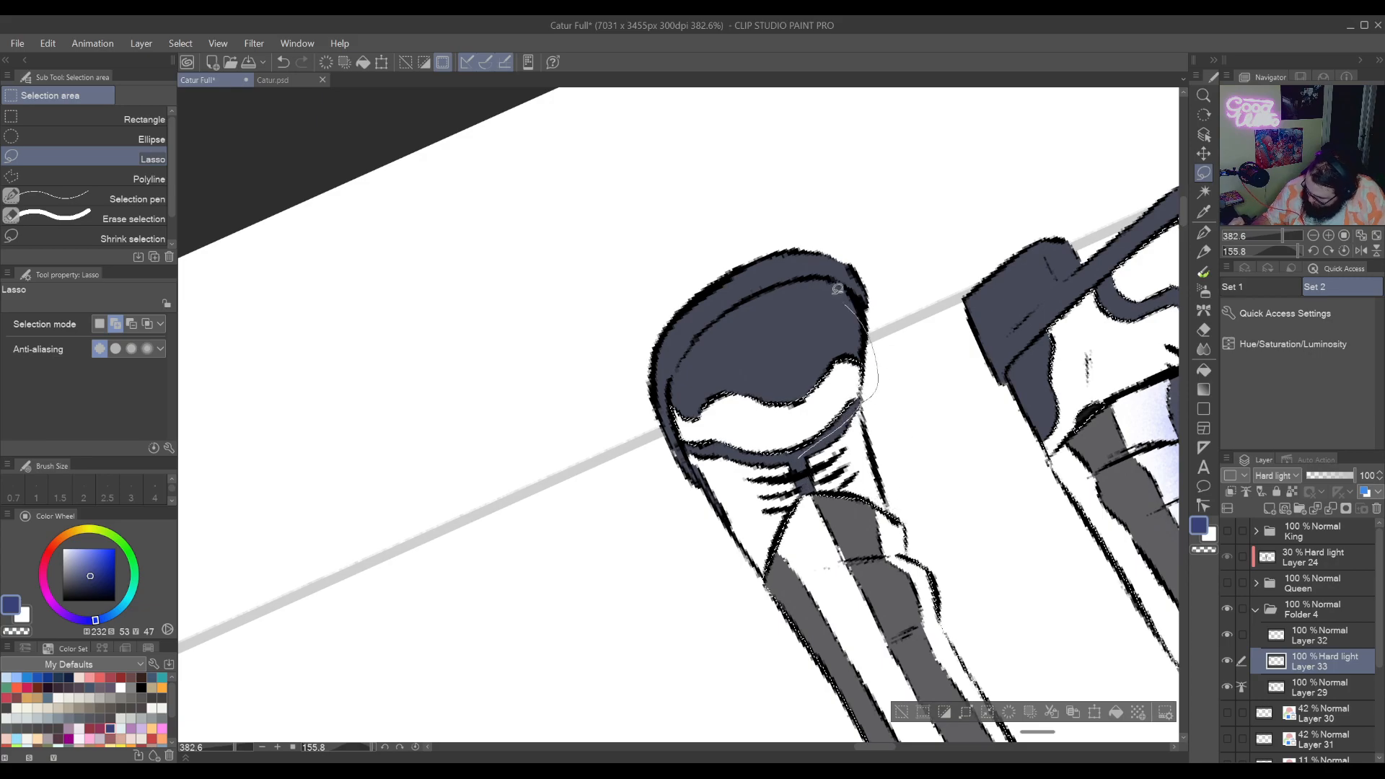
{"action": "left_click_drag", "start_coordinate": [838, 288], "coordinate": [662, 451]}
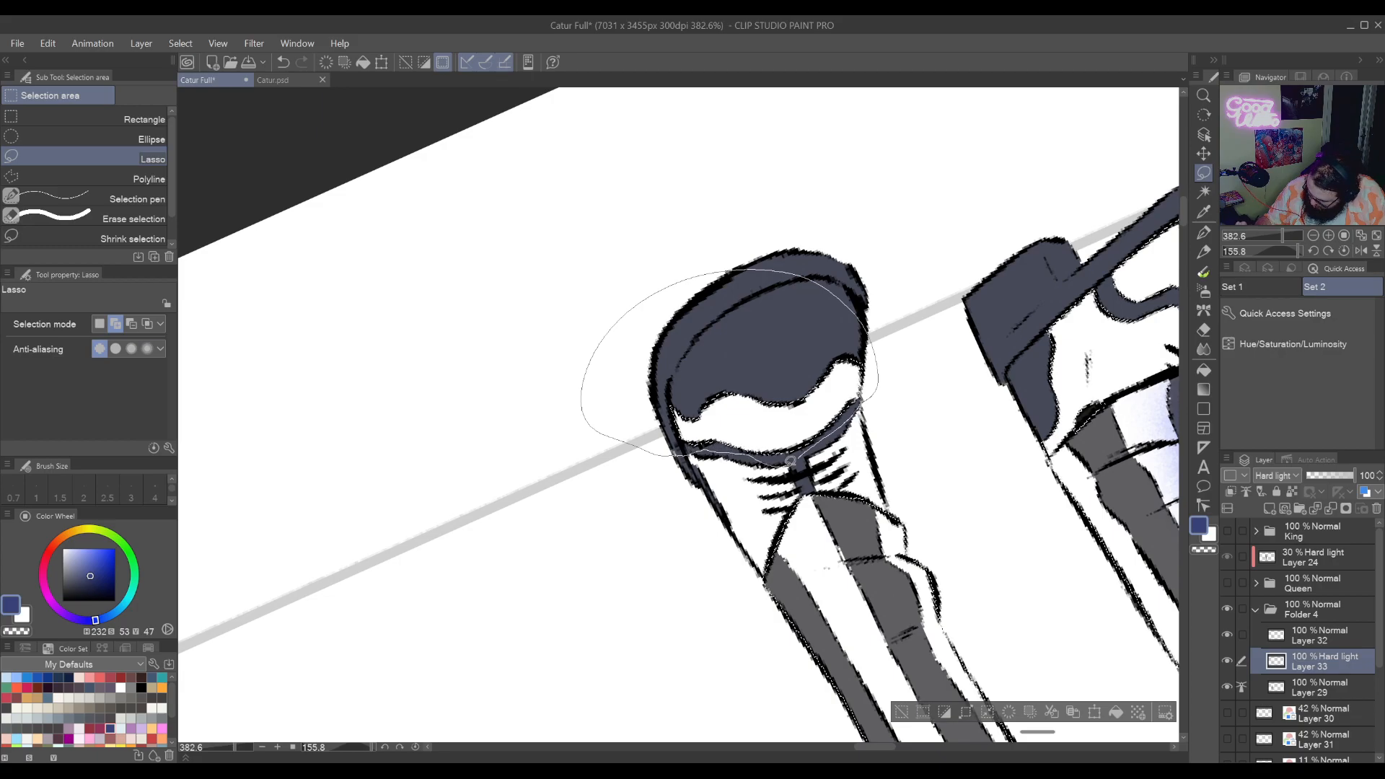
{"action": "mouse_move", "coordinate": [791, 460]}
{"action": "left_mouse_down"}
{"action": "mouse_move", "coordinate": [906, 269]}
{"action": "mouse_move", "coordinate": [827, 676]}
{"action": "left_mouse_up"}
{"action": "left_click_drag", "start_coordinate": [902, 404], "coordinate": [640, 751]}
{"action": "left_click_drag", "start_coordinate": [967, 426], "coordinate": [659, 720]}
{"action": "mouse_move", "coordinate": [898, 470]}
{"action": "left_mouse_down"}
{"action": "mouse_move", "coordinate": [867, 497]}
{"action": "mouse_move", "coordinate": [998, 316]}
{"action": "mouse_move", "coordinate": [856, 148]}
{"action": "mouse_move", "coordinate": [577, 647]}
{"action": "left_mouse_up"}
{"action": "left_click_drag", "start_coordinate": [830, 463], "coordinate": [832, 463]}
{"action": "scroll", "coordinate": [854, 431], "scroll_direction": "down", "scroll_amount": 5}
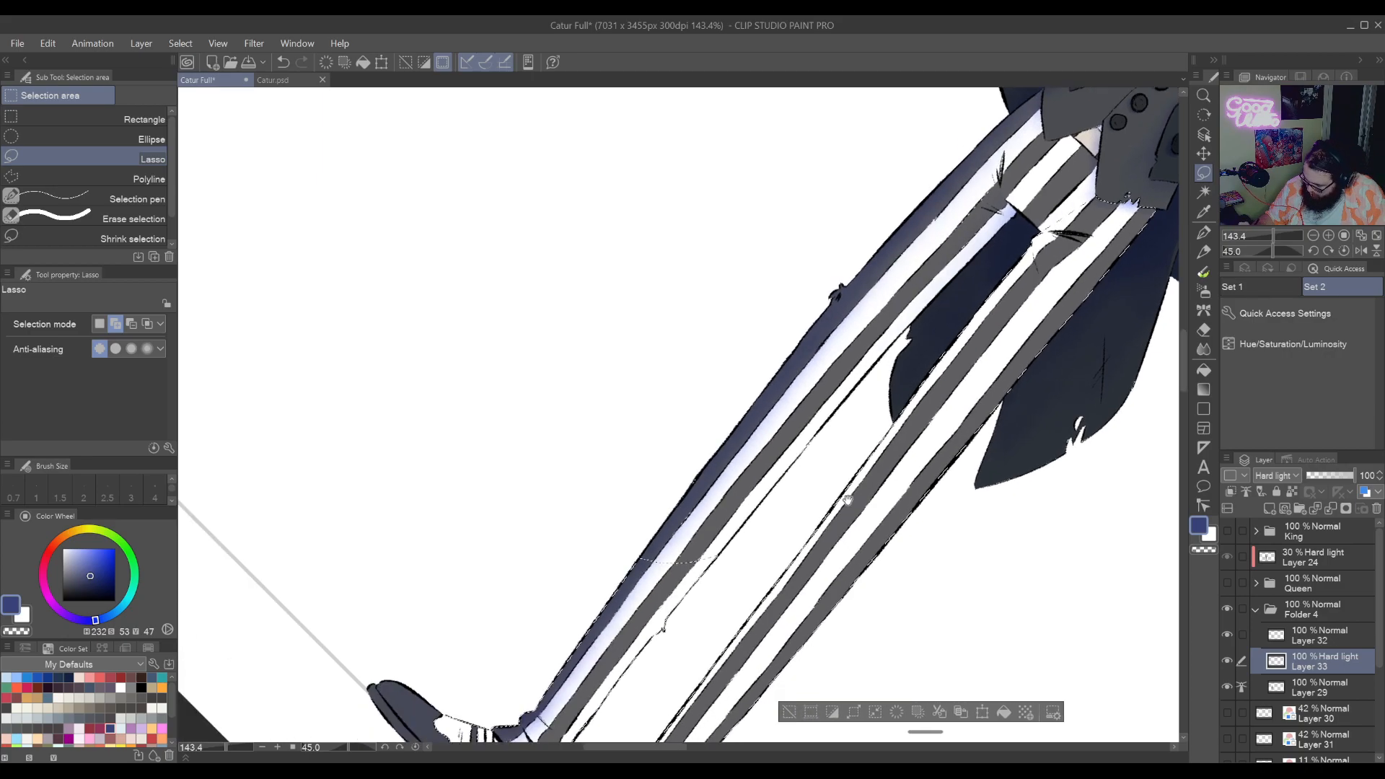
{"action": "left_click_drag", "start_coordinate": [818, 207], "coordinate": [874, 350]}
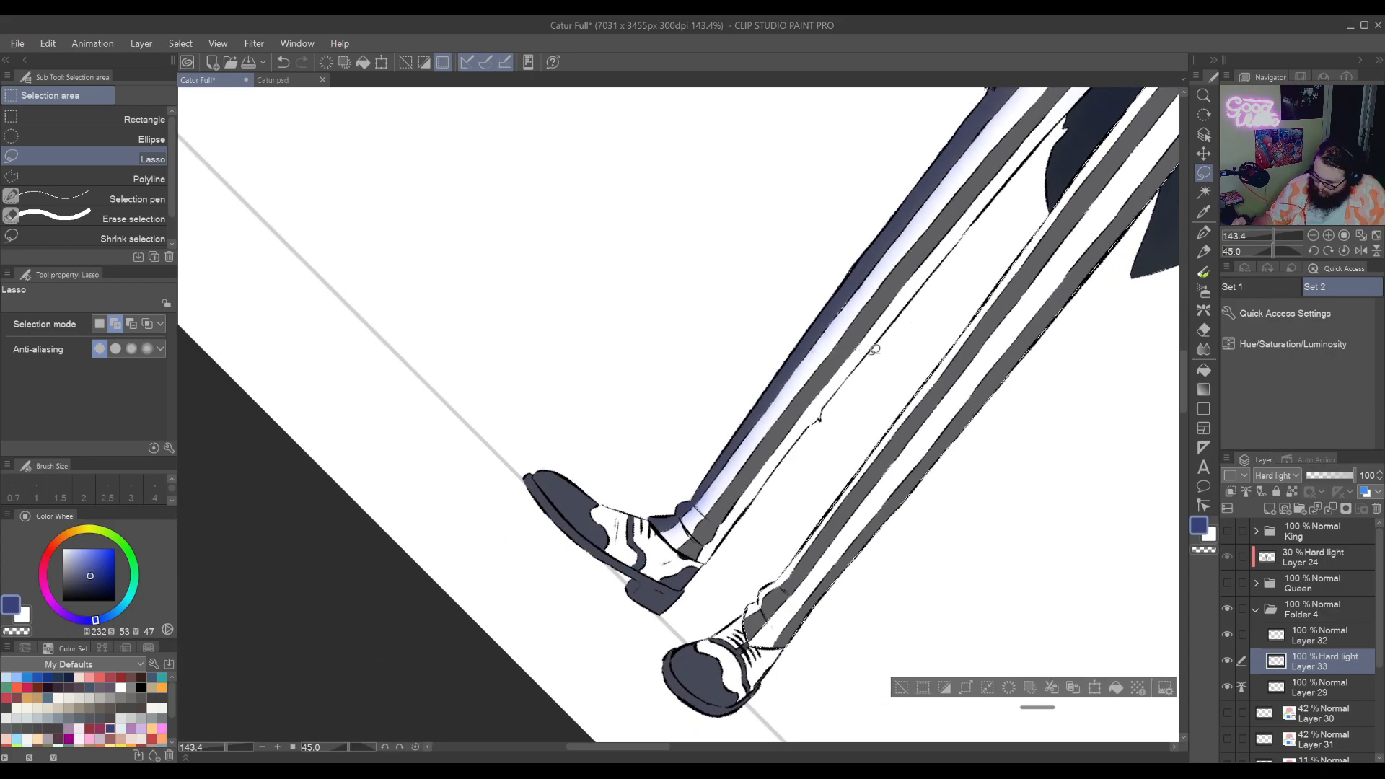
Shade the inner edge of the front-facing leg in dark blue down to the ankle with the Noise airbrush at size 100 and clear the selection
{"action": "left_click", "coordinate": [1204, 294]}
{"action": "key", "text": "shift+space"}
{"action": "mouse_move", "coordinate": [764, 245]}
{"action": "left_mouse_down"}
{"action": "mouse_move", "coordinate": [508, 562]}
{"action": "mouse_move", "coordinate": [534, 591]}
{"action": "left_mouse_up"}
{"action": "key", "text": "space"}
{"action": "left_click_drag", "start_coordinate": [535, 591], "coordinate": [1130, 458]}
{"action": "left_click_drag", "start_coordinate": [804, 475], "coordinate": [858, 556]}
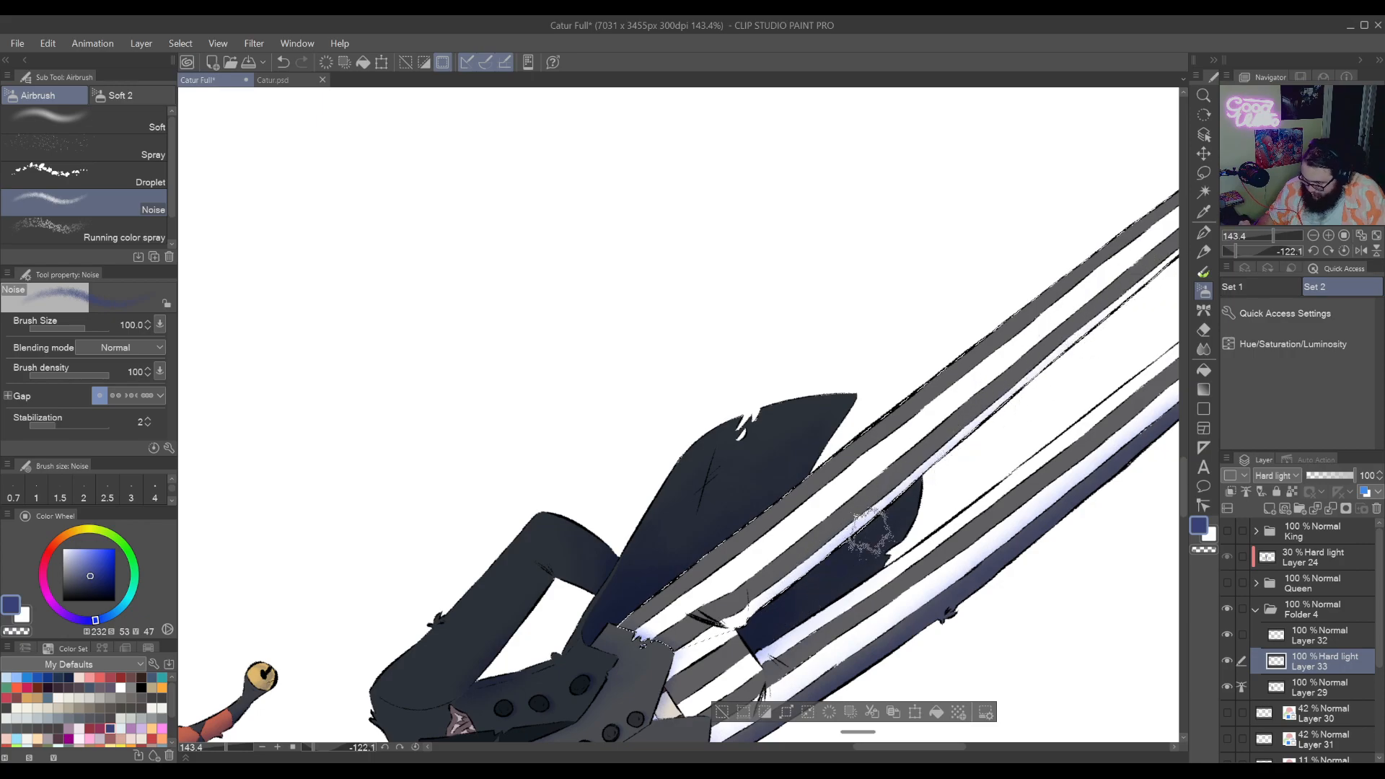
{"action": "key", "text": "space"}
{"action": "left_click_drag", "start_coordinate": [960, 473], "coordinate": [774, 657]}
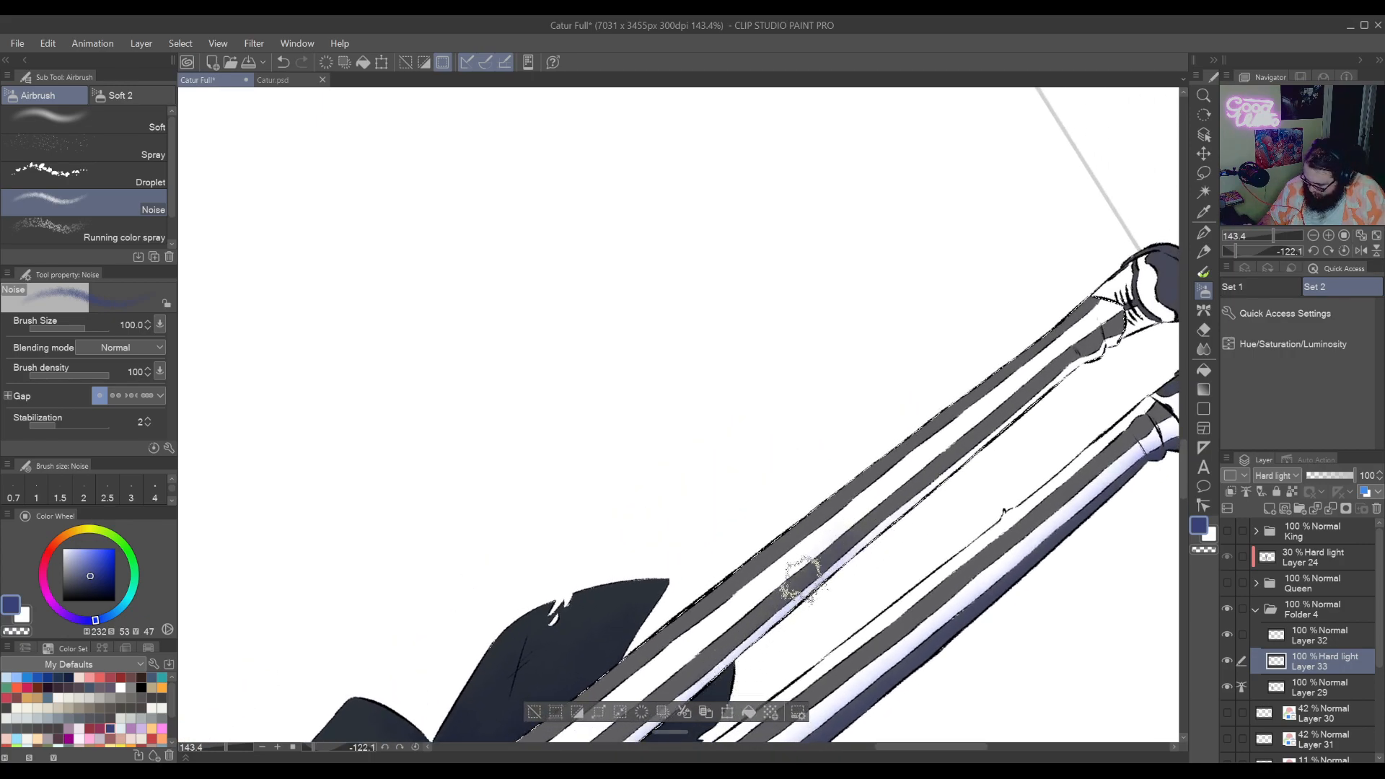
{"action": "left_click_drag", "start_coordinate": [799, 579], "coordinate": [862, 526]}
{"action": "mouse_move", "coordinate": [779, 622]}
{"action": "left_mouse_down"}
{"action": "mouse_move", "coordinate": [890, 519]}
{"action": "mouse_move", "coordinate": [798, 565]}
{"action": "mouse_move", "coordinate": [857, 556]}
{"action": "mouse_move", "coordinate": [1140, 316]}
{"action": "mouse_move", "coordinate": [1116, 338]}
{"action": "left_mouse_up"}
{"action": "left_click_drag", "start_coordinate": [1094, 411], "coordinate": [992, 475]}
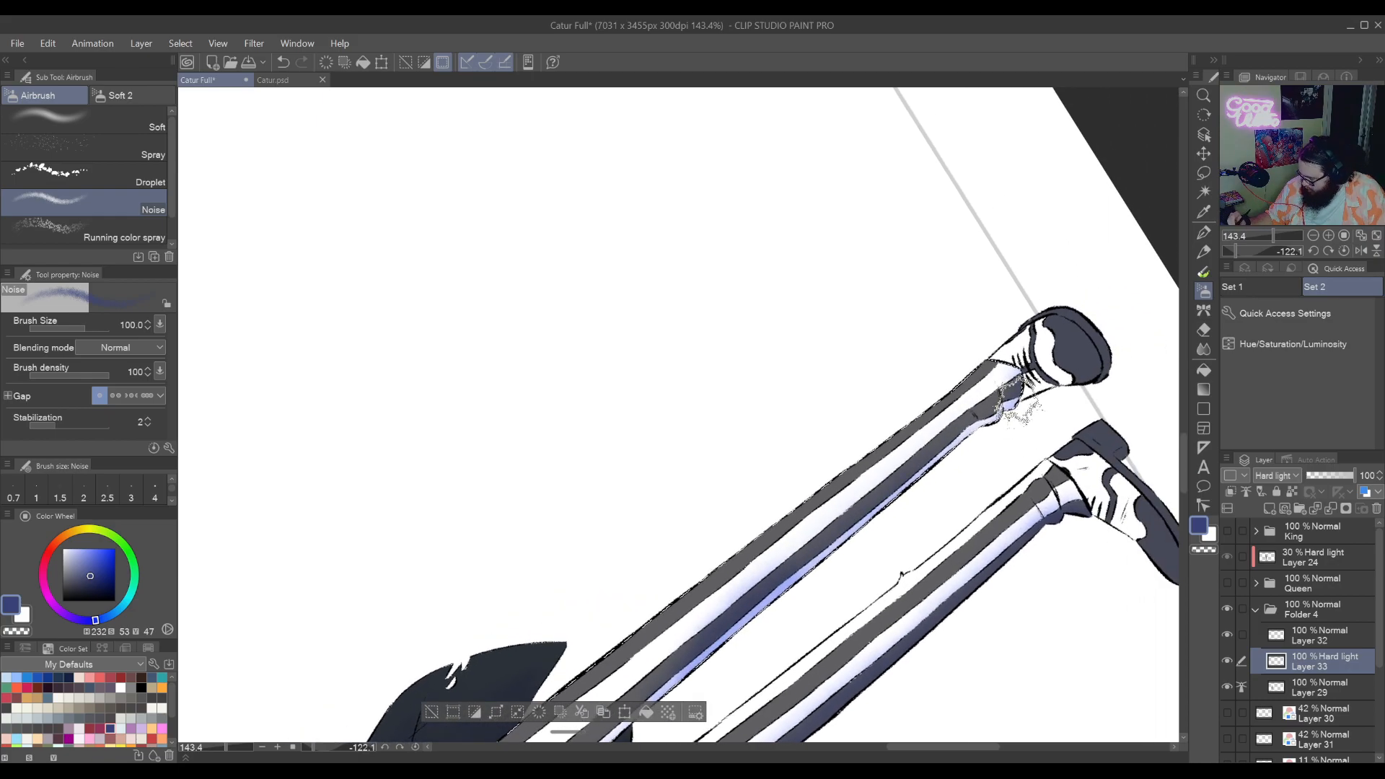
{"action": "key", "text": "ctrl+z"}
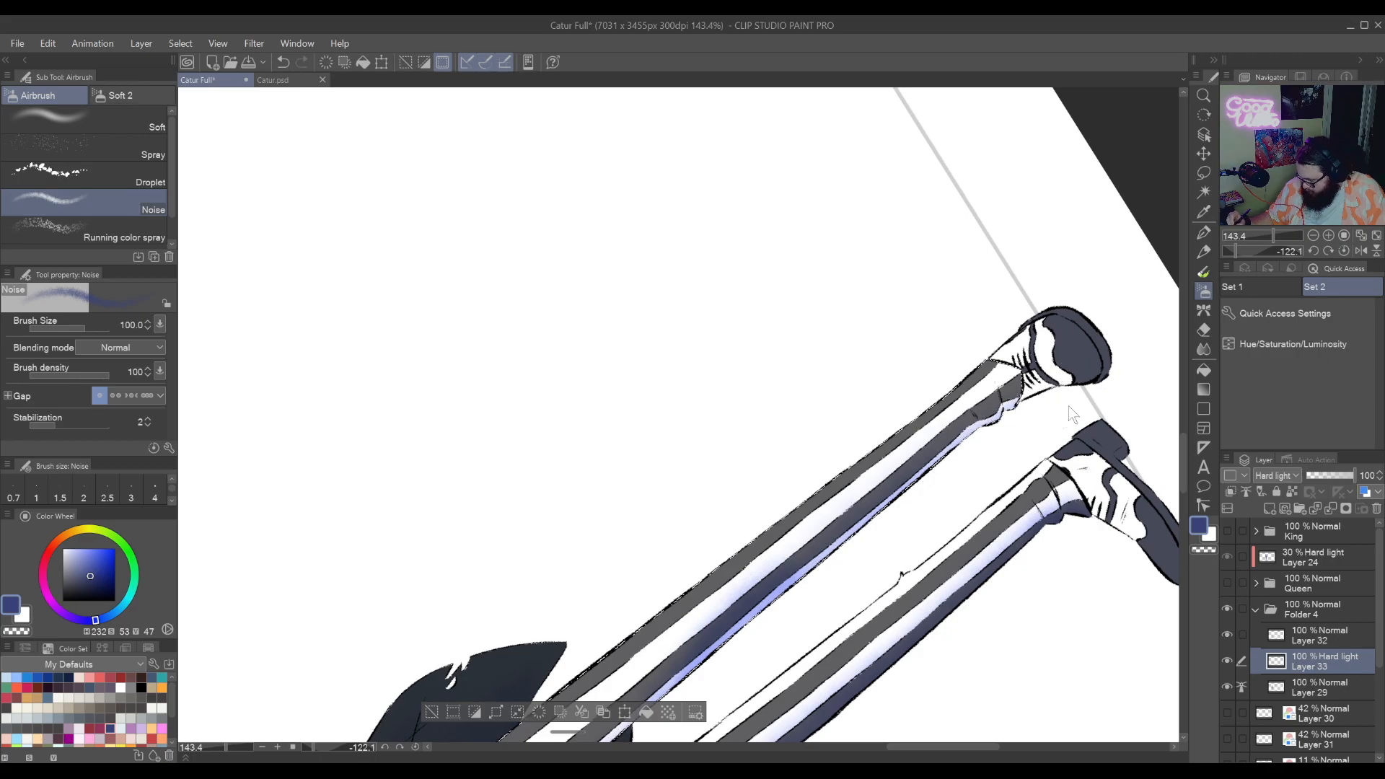
{"action": "key", "text": "ctrl+d"}
Shade the ankle fold of the front-facing leg in dark blue with the Noise airbrush at size 30
{"action": "left_click_drag", "start_coordinate": [1075, 501], "coordinate": [902, 601]}
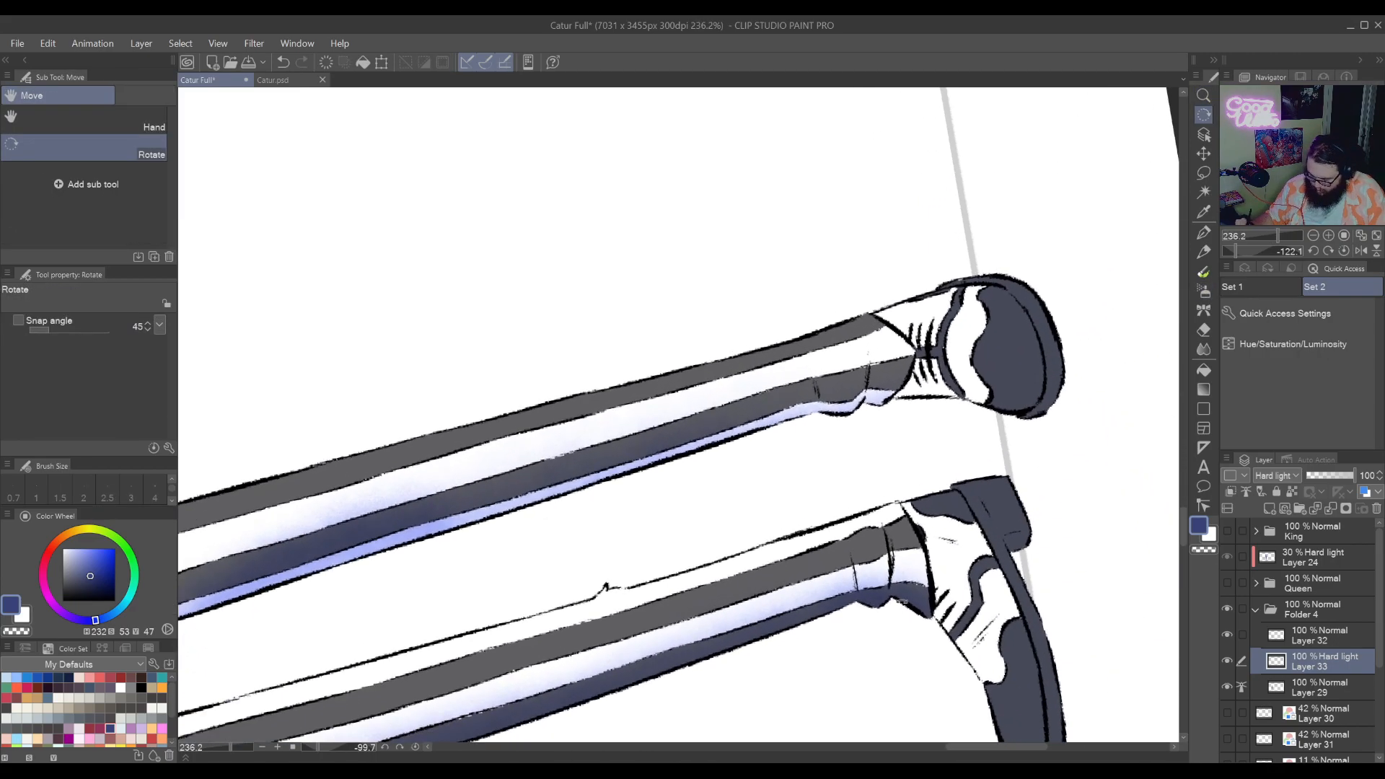
{"action": "left_click", "coordinate": [1204, 291]}
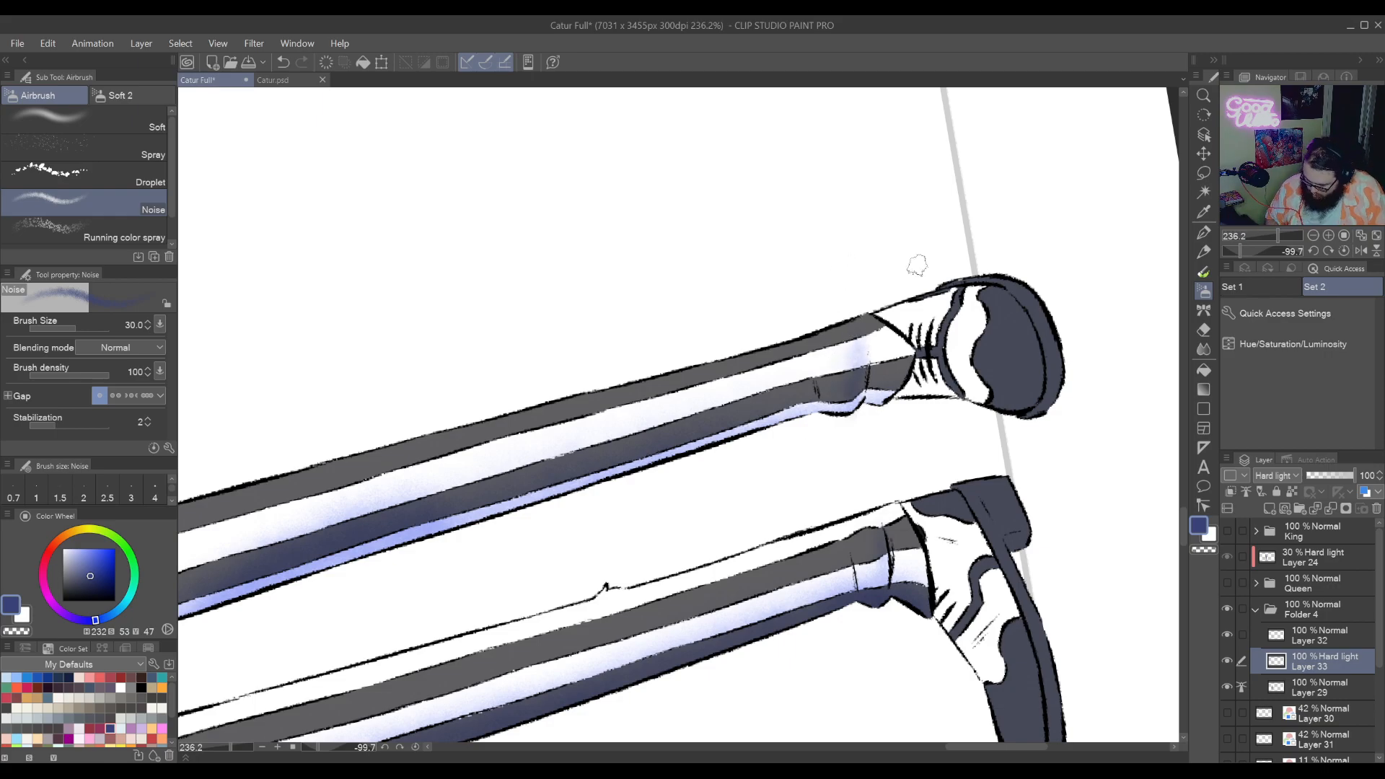
{"action": "left_click_drag", "start_coordinate": [918, 265], "coordinate": [1012, 300]}
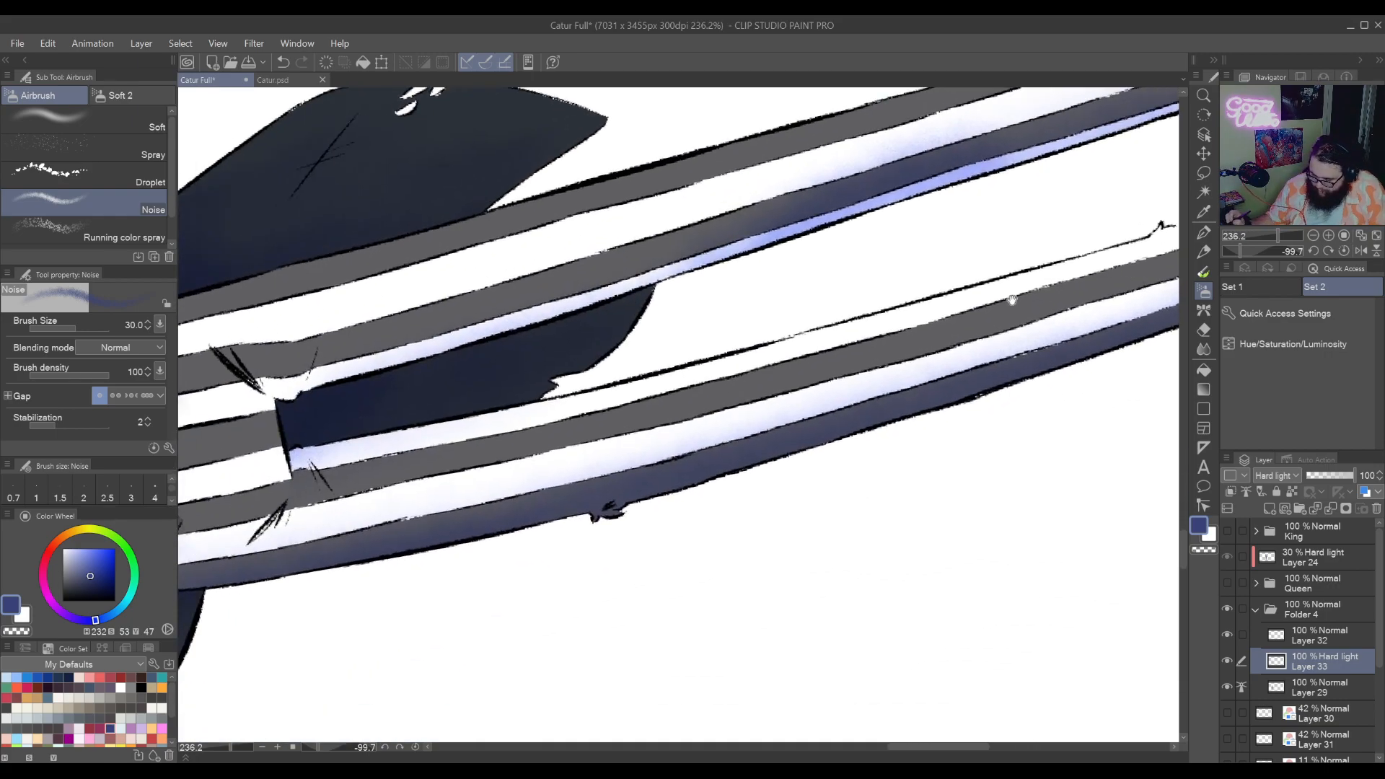
{"action": "left_click_drag", "start_coordinate": [647, 593], "coordinate": [788, 643]}
{"action": "mouse_move", "coordinate": [1087, 581]}
{"action": "left_mouse_down"}
{"action": "mouse_move", "coordinate": [1091, 603]}
{"action": "mouse_move", "coordinate": [1063, 504]}
{"action": "mouse_move", "coordinate": [1137, 664]}
{"action": "mouse_move", "coordinate": [911, 633]}
{"action": "mouse_move", "coordinate": [563, 664]}
{"action": "left_mouse_up"}
{"action": "left_click_drag", "start_coordinate": [1126, 527], "coordinate": [642, 671]}
{"action": "left_click_drag", "start_coordinate": [1126, 531], "coordinate": [779, 627]}
{"action": "mouse_move", "coordinate": [1078, 604]}
{"action": "left_mouse_down"}
{"action": "mouse_move", "coordinate": [992, 646]}
{"action": "mouse_move", "coordinate": [1008, 707]}
{"action": "left_mouse_up"}
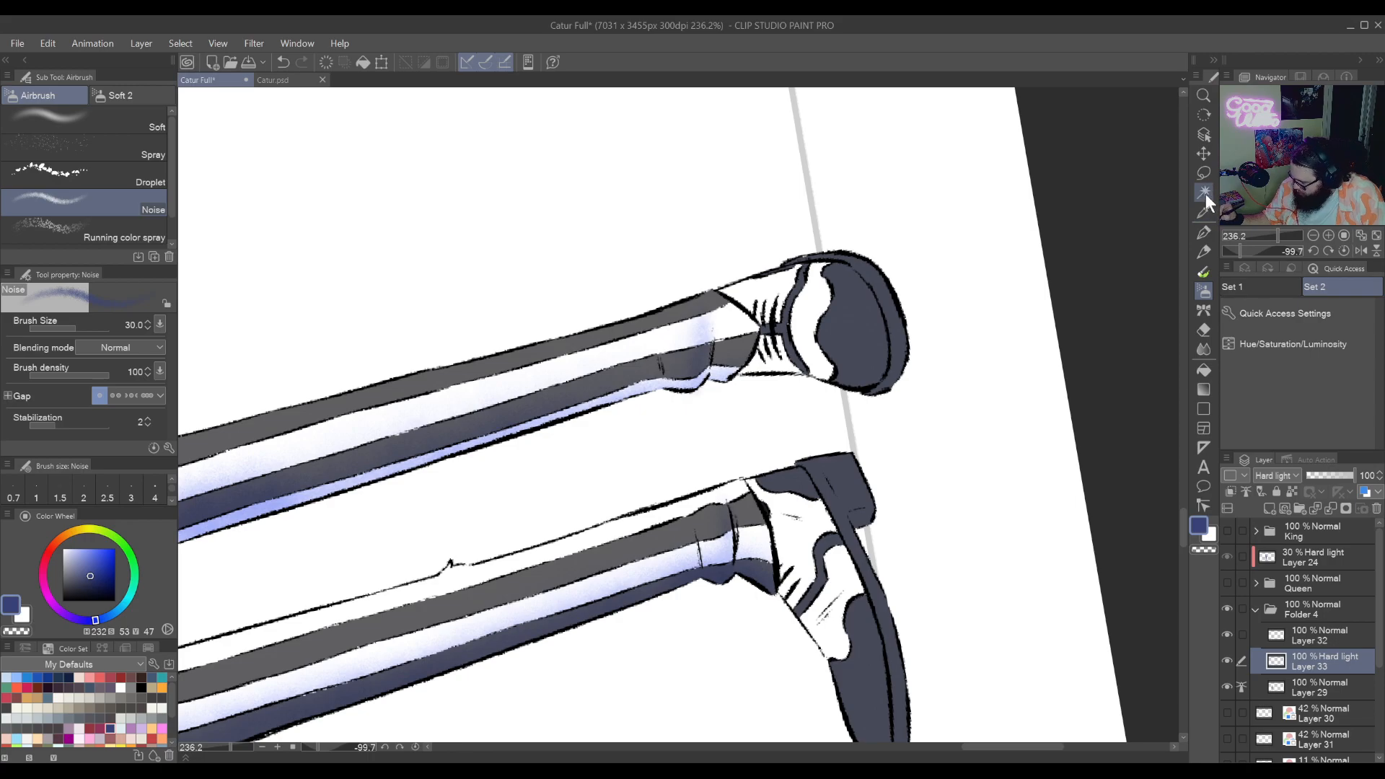
Auto-select the dark and white parts of both shoes, referring to the reference layer
{"action": "key", "text": "r"}
{"action": "left_click_drag", "start_coordinate": [925, 321], "coordinate": [638, 649]}
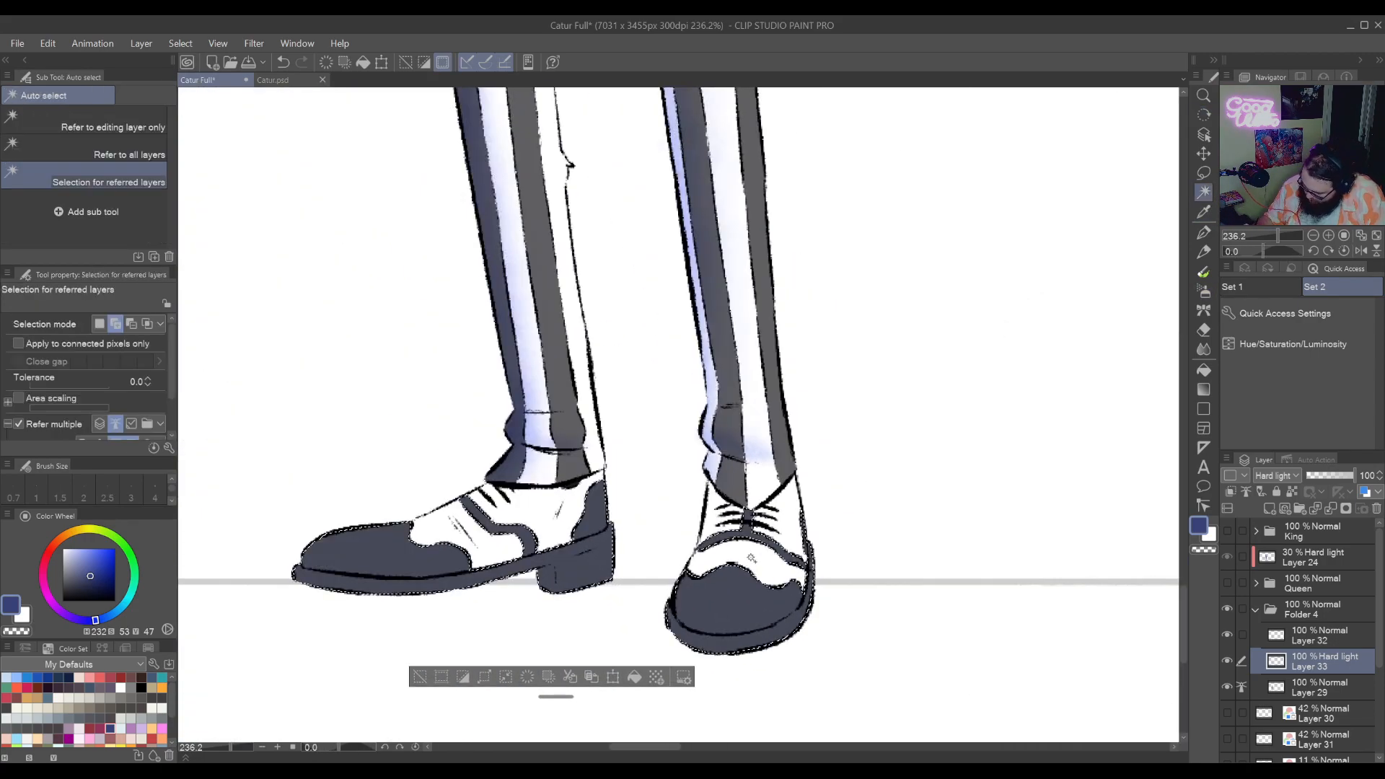
{"action": "left_click", "coordinate": [743, 548]}
{"action": "left_click_drag", "start_coordinate": [726, 474], "coordinate": [871, 531]}
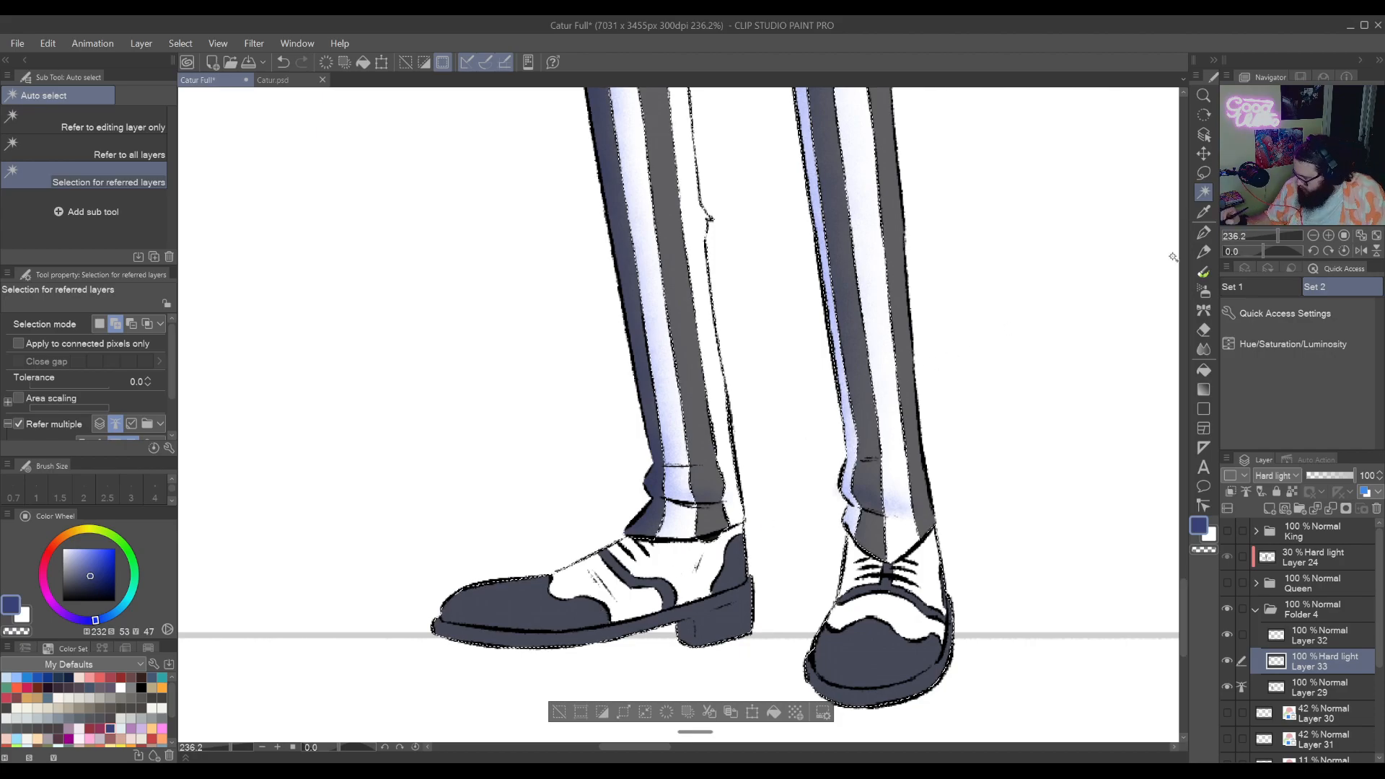
Lasso the ankles and lower trouser legs out of the selection, tracing along the top edges of both shoes
{"action": "left_click", "coordinate": [1203, 173]}
{"action": "left_click_drag", "start_coordinate": [1043, 328], "coordinate": [642, 649]}
{"action": "left_click_drag", "start_coordinate": [570, 451], "coordinate": [714, 561]}
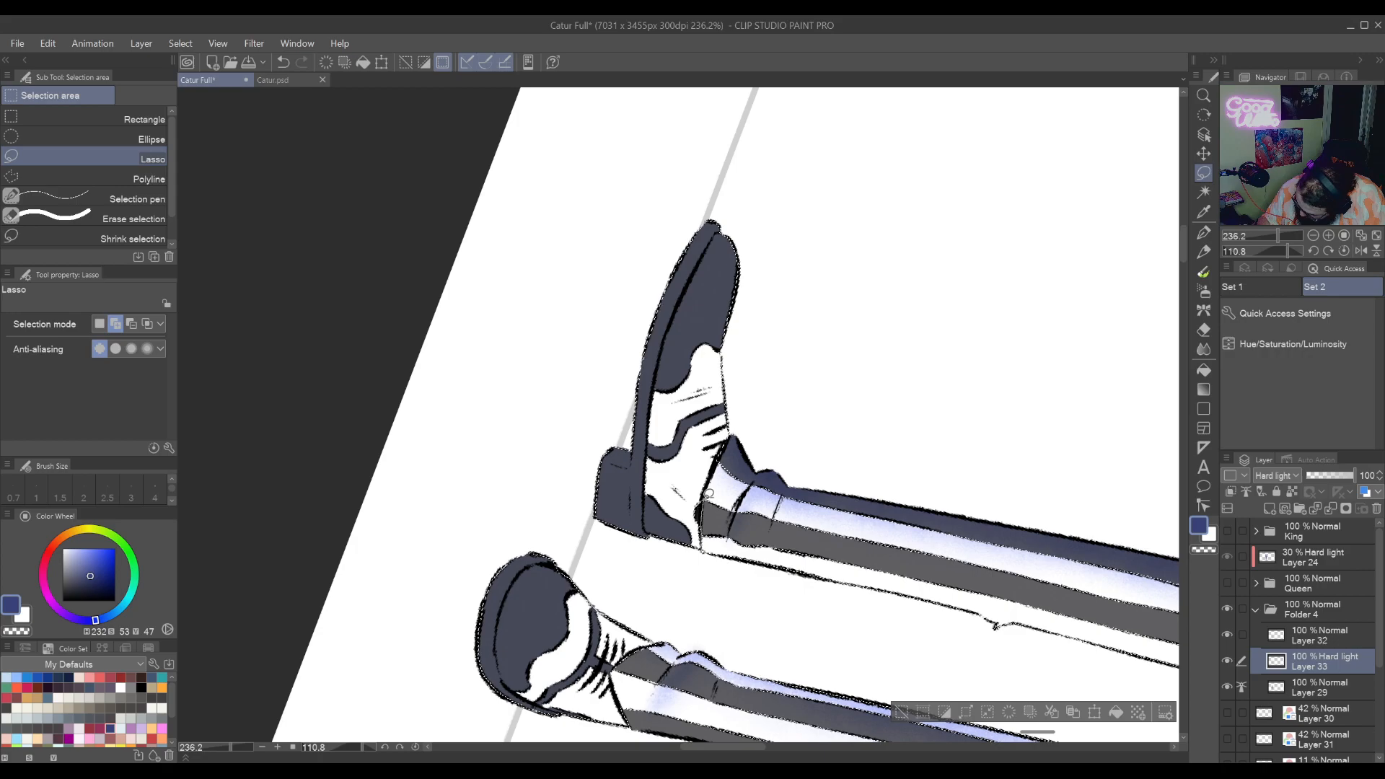
{"action": "mouse_move", "coordinate": [712, 476]}
{"action": "left_mouse_down"}
{"action": "mouse_move", "coordinate": [747, 410]}
{"action": "mouse_move", "coordinate": [908, 364]}
{"action": "mouse_move", "coordinate": [1128, 468]}
{"action": "mouse_move", "coordinate": [1025, 635]}
{"action": "mouse_move", "coordinate": [757, 622]}
{"action": "mouse_move", "coordinate": [916, 504]}
{"action": "left_mouse_up"}
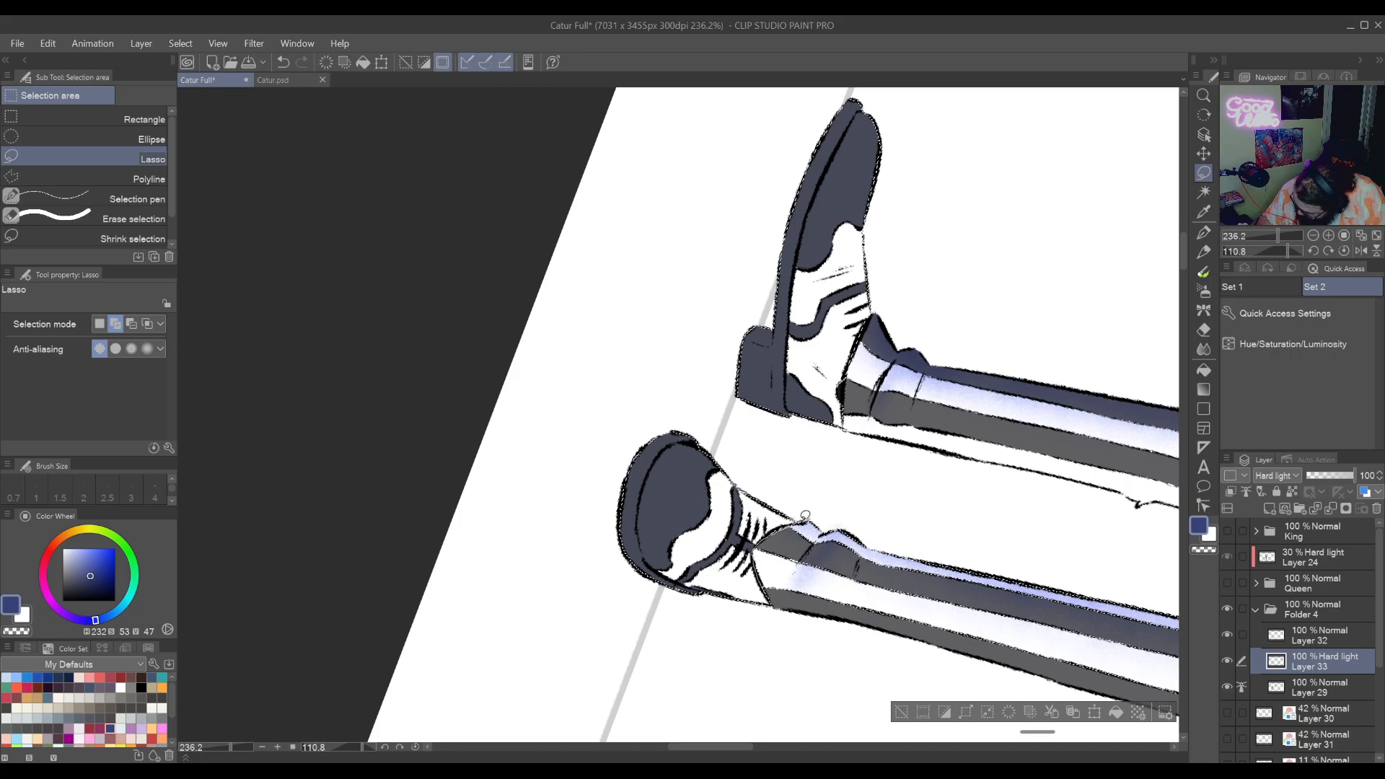
{"action": "mouse_move", "coordinate": [805, 515]}
{"action": "left_mouse_down"}
{"action": "mouse_move", "coordinate": [1002, 507]}
{"action": "mouse_move", "coordinate": [775, 662]}
{"action": "left_mouse_up"}
{"action": "left_click_drag", "start_coordinate": [998, 569], "coordinate": [613, 483]}
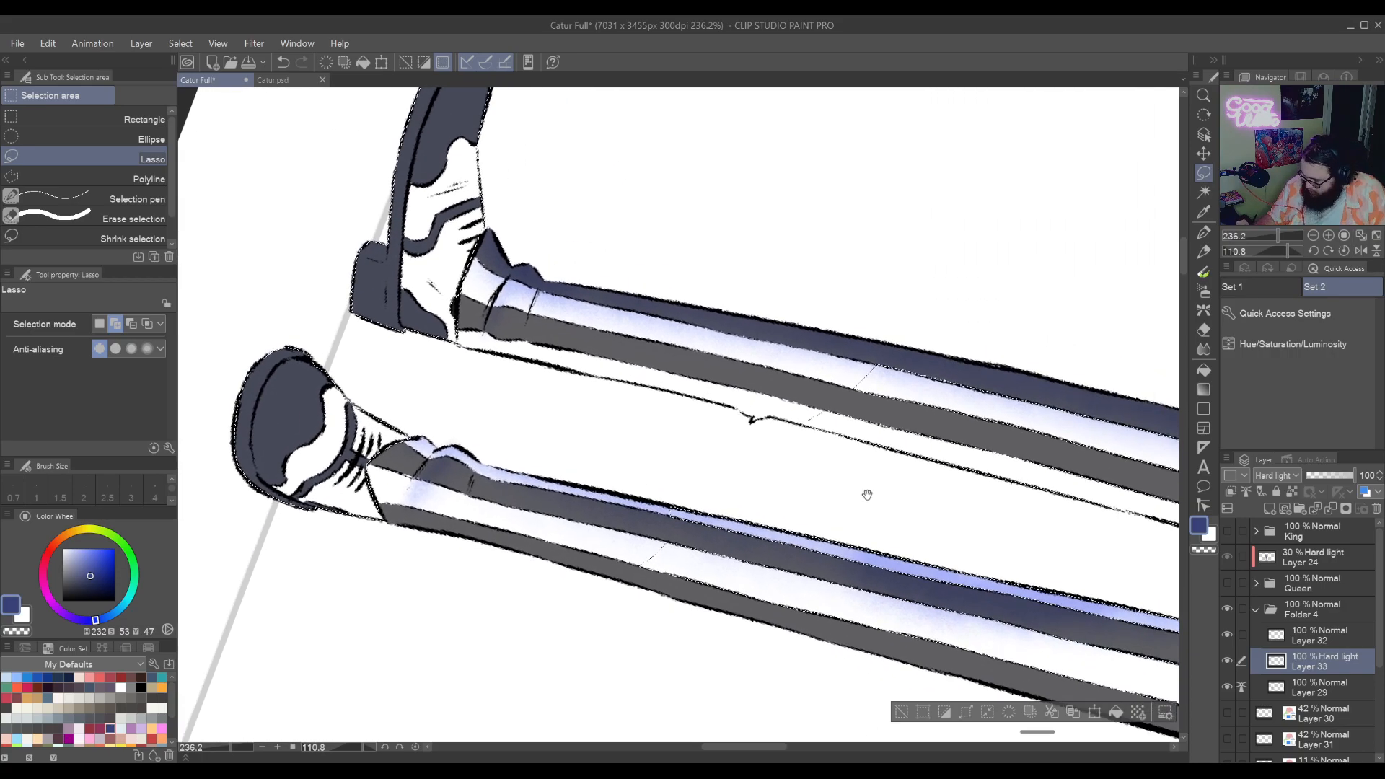
Lasso the rest of the striped trousers and the shirt front out of the selection, leaving only the shoes selected
{"action": "left_click_drag", "start_coordinate": [867, 495], "coordinate": [822, 451]}
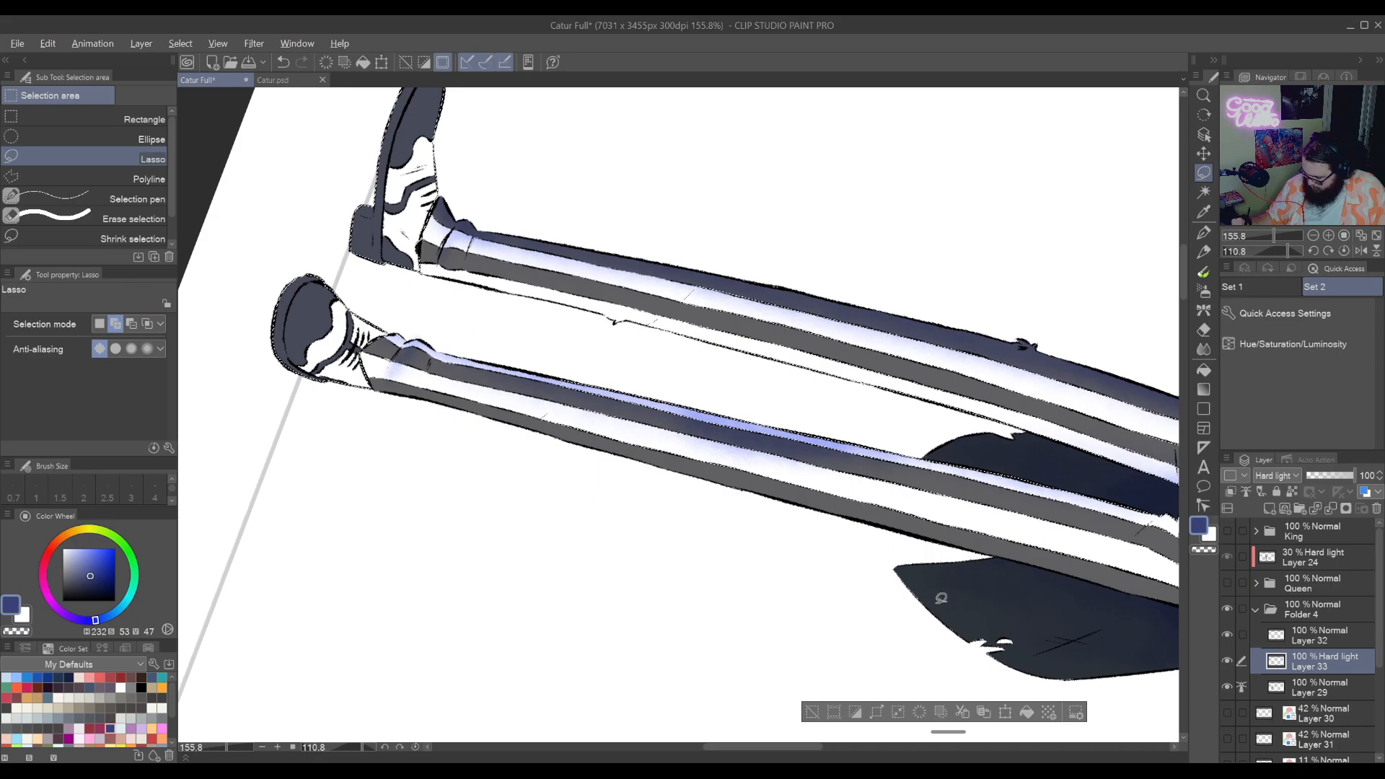
{"action": "mouse_move", "coordinate": [941, 598]}
{"action": "left_mouse_down"}
{"action": "mouse_move", "coordinate": [473, 430]}
{"action": "mouse_move", "coordinate": [1021, 685]}
{"action": "mouse_move", "coordinate": [1010, 689]}
{"action": "left_mouse_up"}
{"action": "left_click_drag", "start_coordinate": [1116, 538], "coordinate": [736, 495]}
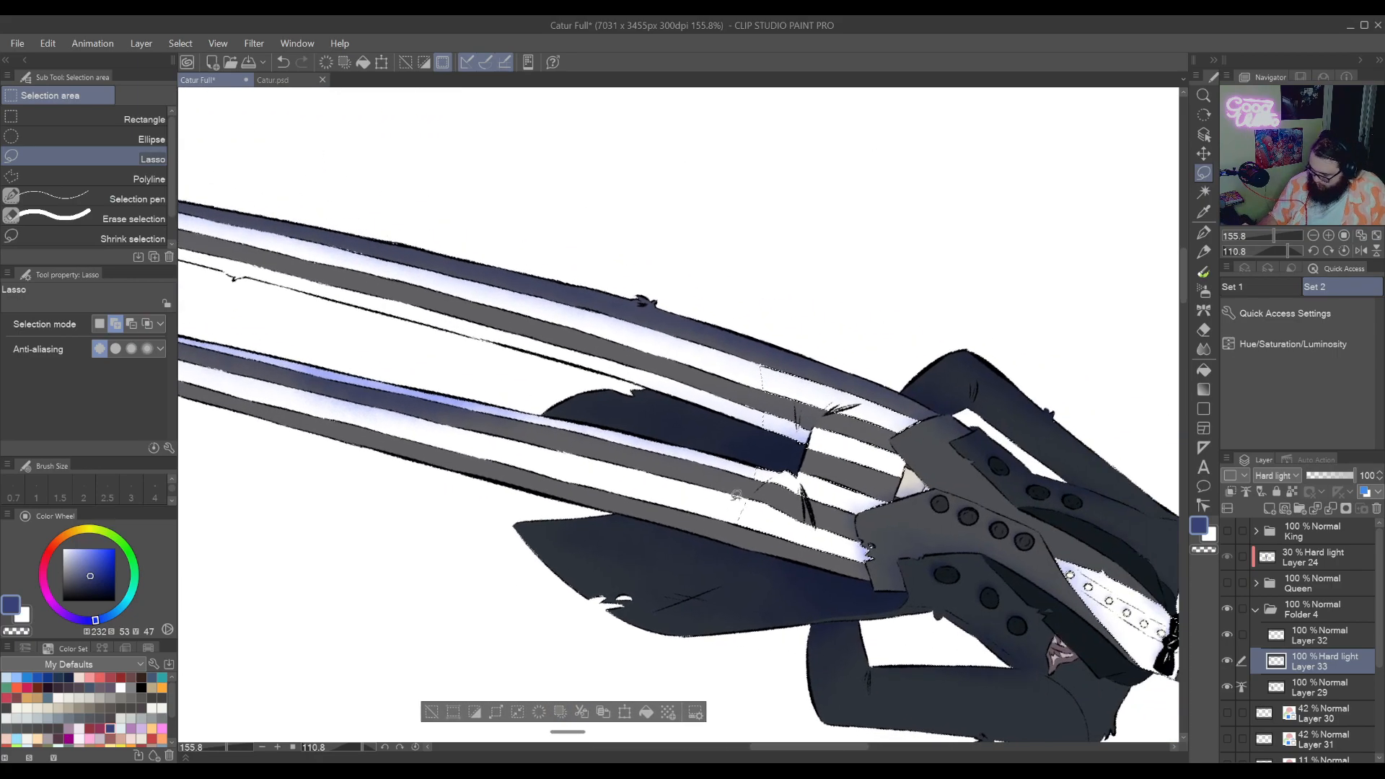
{"action": "mouse_move", "coordinate": [709, 621]}
{"action": "left_mouse_down"}
{"action": "mouse_move", "coordinate": [1060, 377]}
{"action": "mouse_move", "coordinate": [722, 620]}
{"action": "left_mouse_up"}
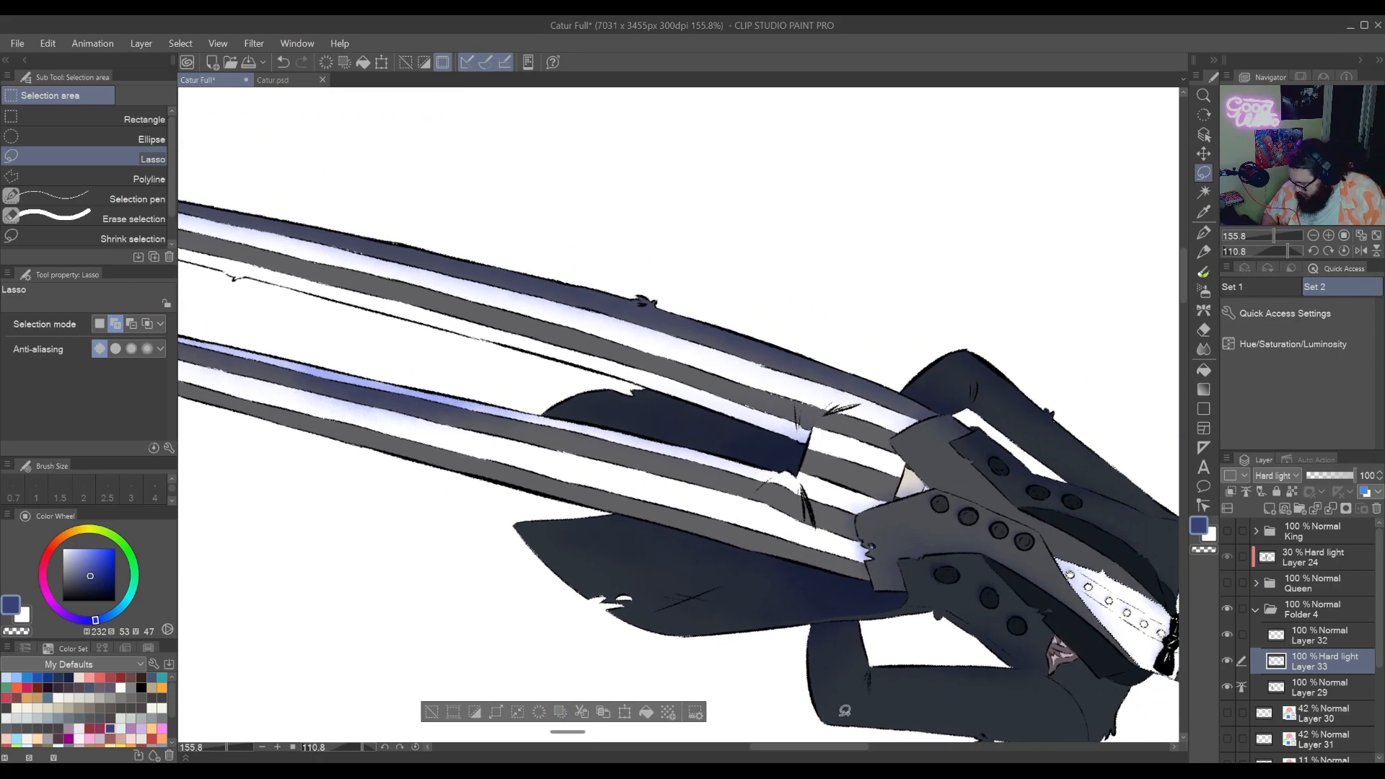
{"action": "left_click_drag", "start_coordinate": [993, 647], "coordinate": [758, 542]}
{"action": "mouse_move", "coordinate": [965, 665]}
{"action": "left_mouse_down"}
{"action": "mouse_move", "coordinate": [1060, 404]}
{"action": "mouse_move", "coordinate": [974, 652]}
{"action": "left_mouse_up"}
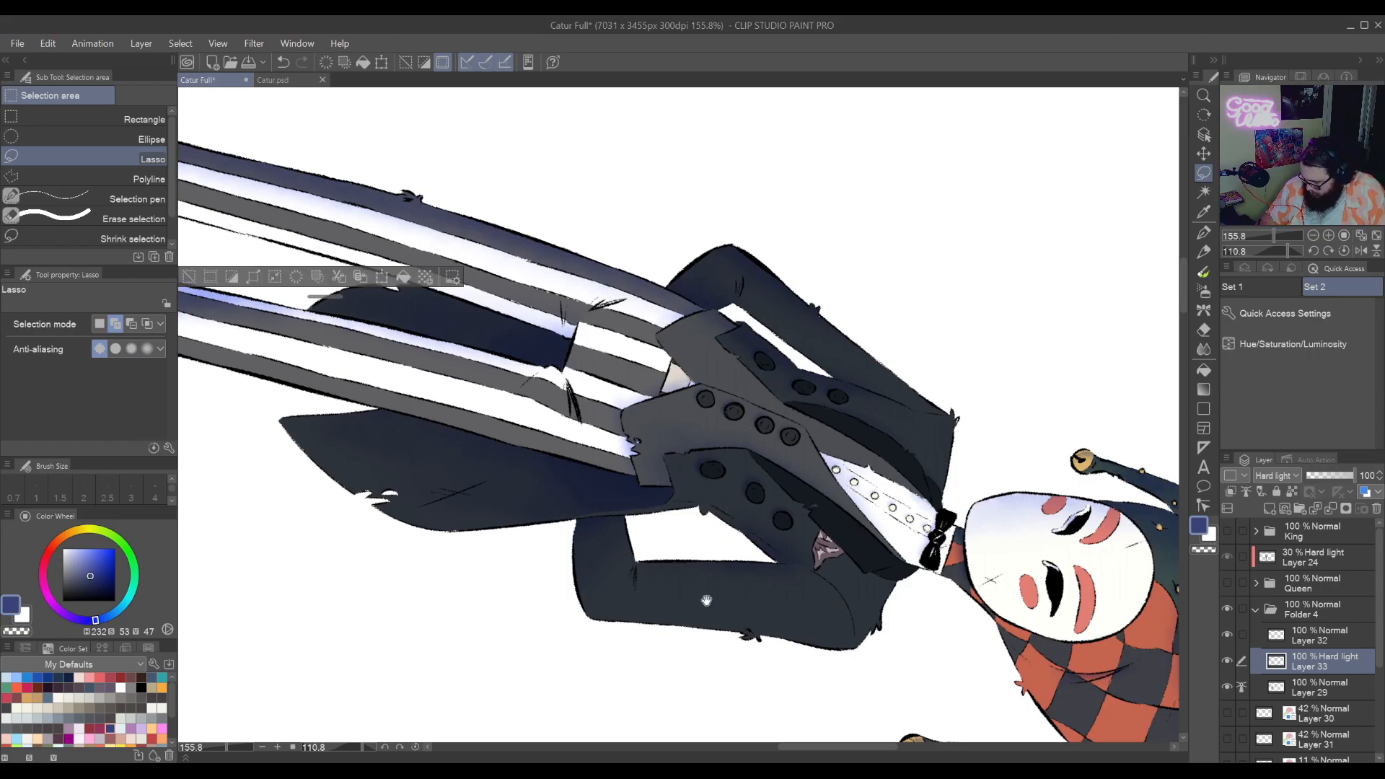
{"action": "left_click_drag", "start_coordinate": [704, 600], "coordinate": [1382, 776]}
{"action": "left_click_drag", "start_coordinate": [559, 586], "coordinate": [826, 699]}
{"action": "mouse_move", "coordinate": [780, 615]}
{"action": "left_mouse_down"}
{"action": "mouse_move", "coordinate": [803, 579]}
{"action": "mouse_move", "coordinate": [905, 551]}
{"action": "mouse_move", "coordinate": [916, 257]}
{"action": "left_mouse_up"}
{"action": "mouse_move", "coordinate": [924, 497]}
{"action": "left_mouse_down"}
{"action": "mouse_move", "coordinate": [993, 599]}
{"action": "mouse_move", "coordinate": [1021, 613]}
{"action": "left_mouse_up"}
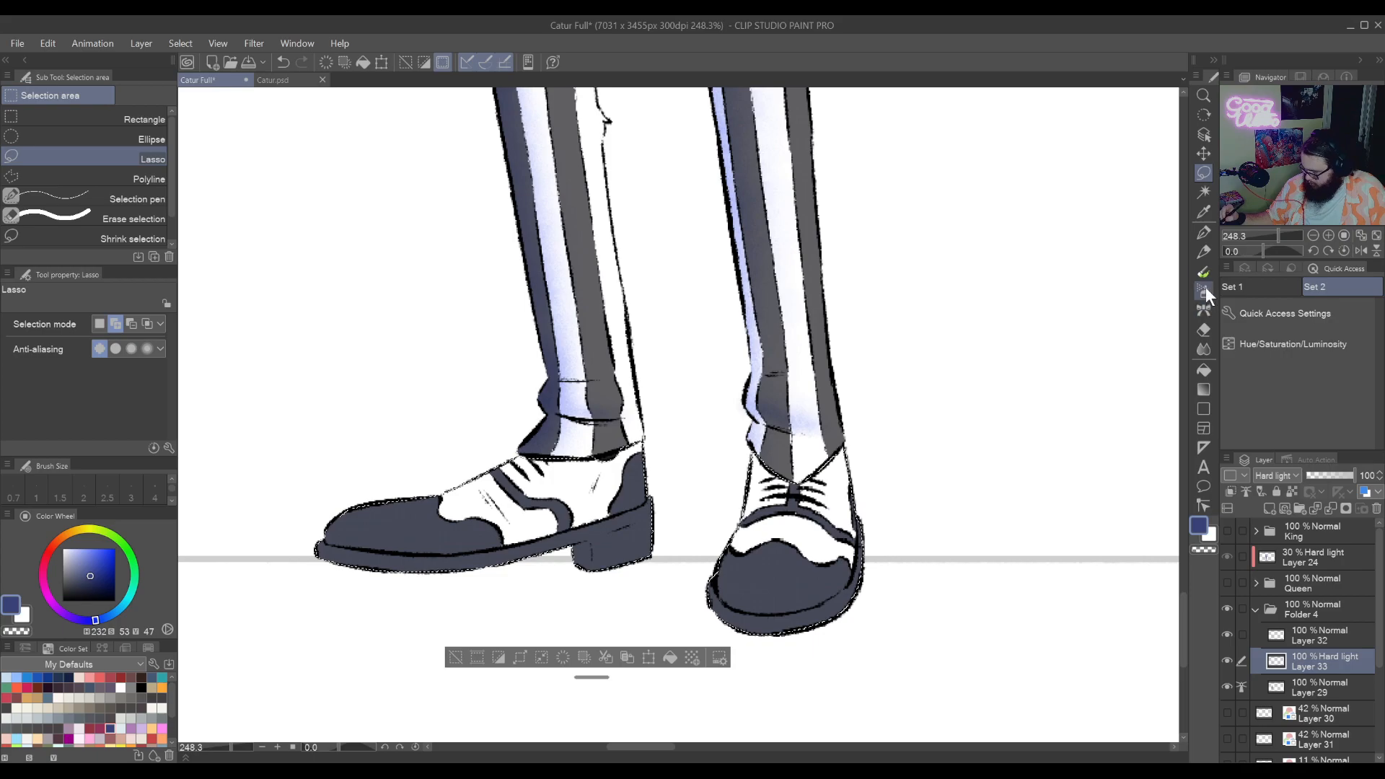
Shade the inner side of the front-facing shoe in dark blue with the Noise airbrush at size 60
{"action": "left_click", "coordinate": [1203, 290]}
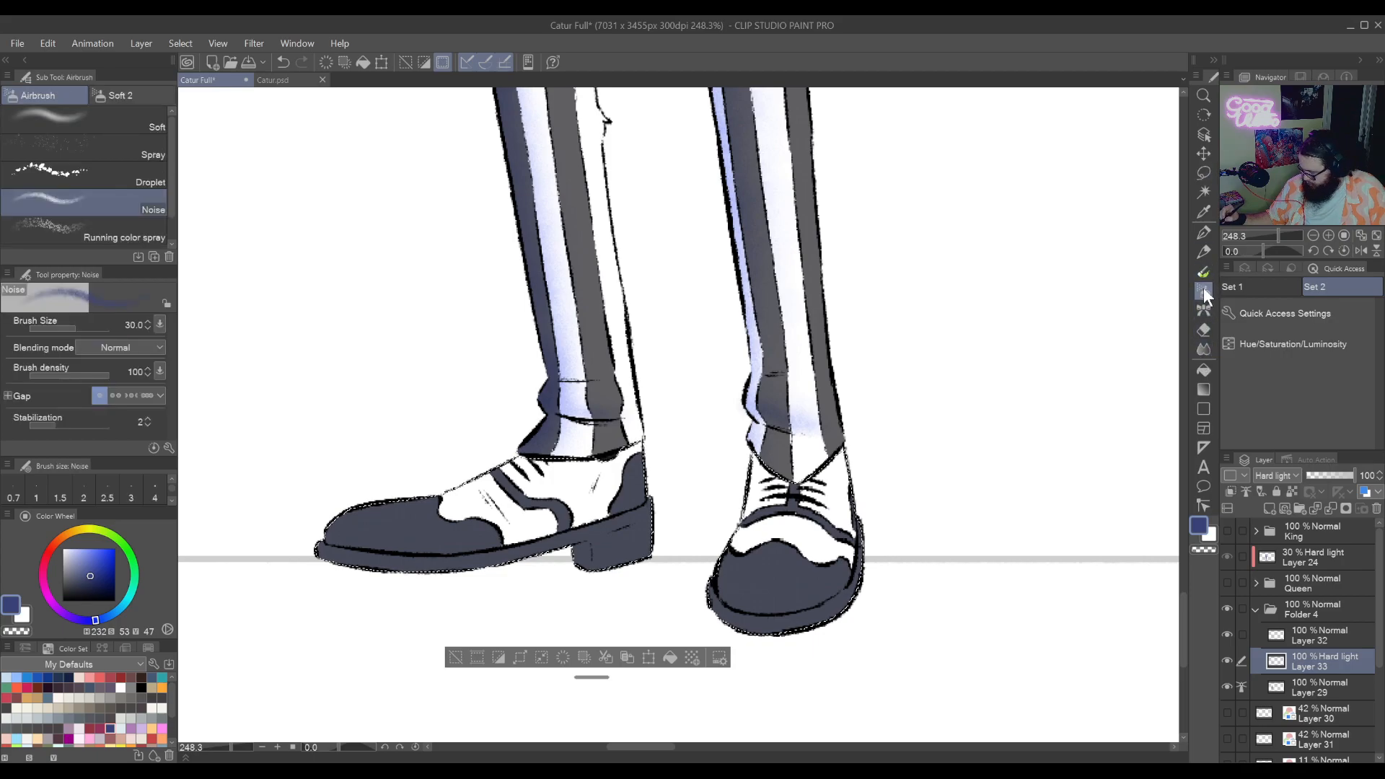
{"action": "mouse_move", "coordinate": [922, 495]}
{"action": "left_mouse_down"}
{"action": "mouse_move", "coordinate": [756, 660]}
{"action": "mouse_move", "coordinate": [606, 661]}
{"action": "left_mouse_up"}
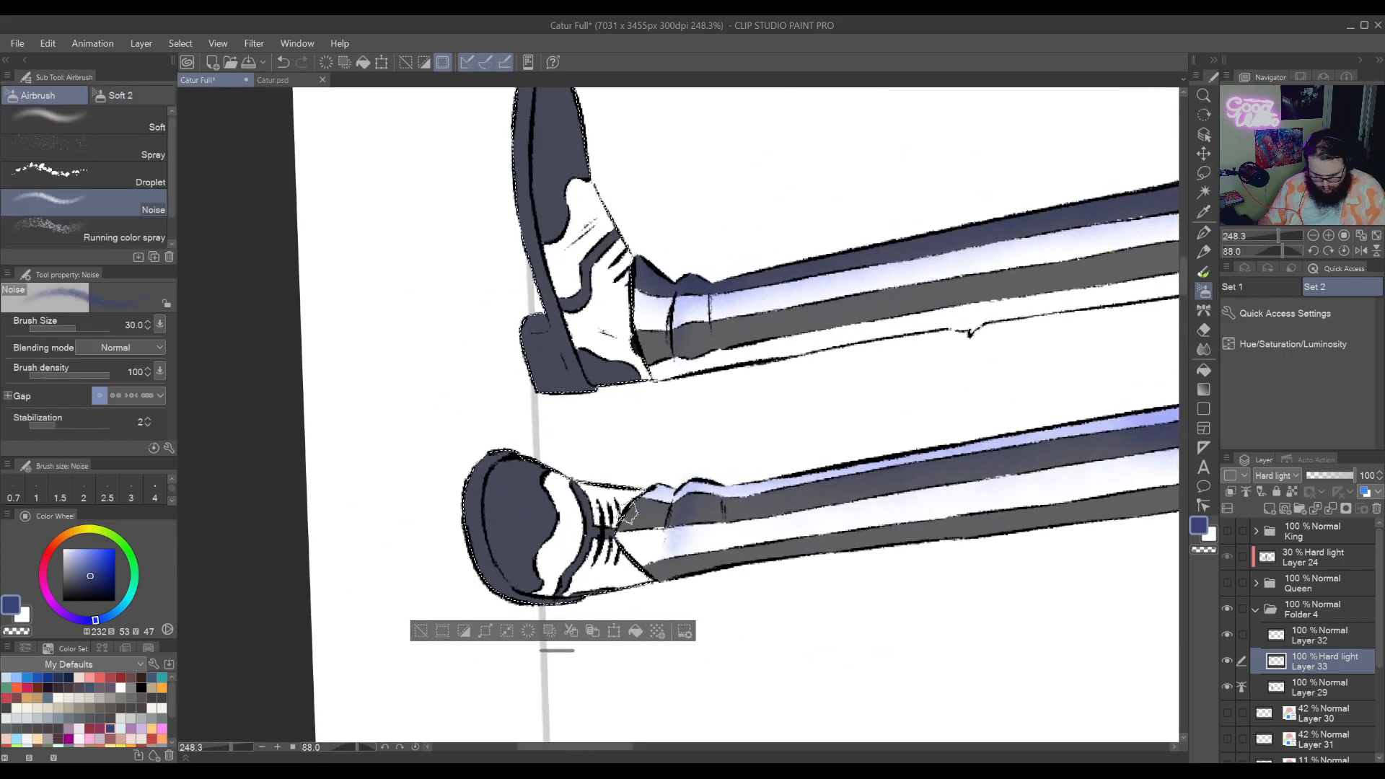
{"action": "key", "text": "]"}
{"action": "mouse_move", "coordinate": [643, 484]}
{"action": "left_mouse_down"}
{"action": "mouse_move", "coordinate": [626, 564]}
{"action": "mouse_move", "coordinate": [623, 529]}
{"action": "mouse_move", "coordinate": [593, 524]}
{"action": "left_mouse_up"}
{"action": "mouse_move", "coordinate": [701, 473]}
{"action": "left_mouse_down"}
{"action": "mouse_move", "coordinate": [838, 463]}
{"action": "mouse_move", "coordinate": [830, 317]}
{"action": "left_mouse_up"}
{"action": "mouse_move", "coordinate": [748, 442]}
{"action": "left_mouse_down"}
{"action": "mouse_move", "coordinate": [753, 561]}
{"action": "mouse_move", "coordinate": [748, 491]}
{"action": "mouse_move", "coordinate": [763, 571]}
{"action": "mouse_move", "coordinate": [762, 498]}
{"action": "mouse_move", "coordinate": [783, 519]}
{"action": "left_mouse_up"}
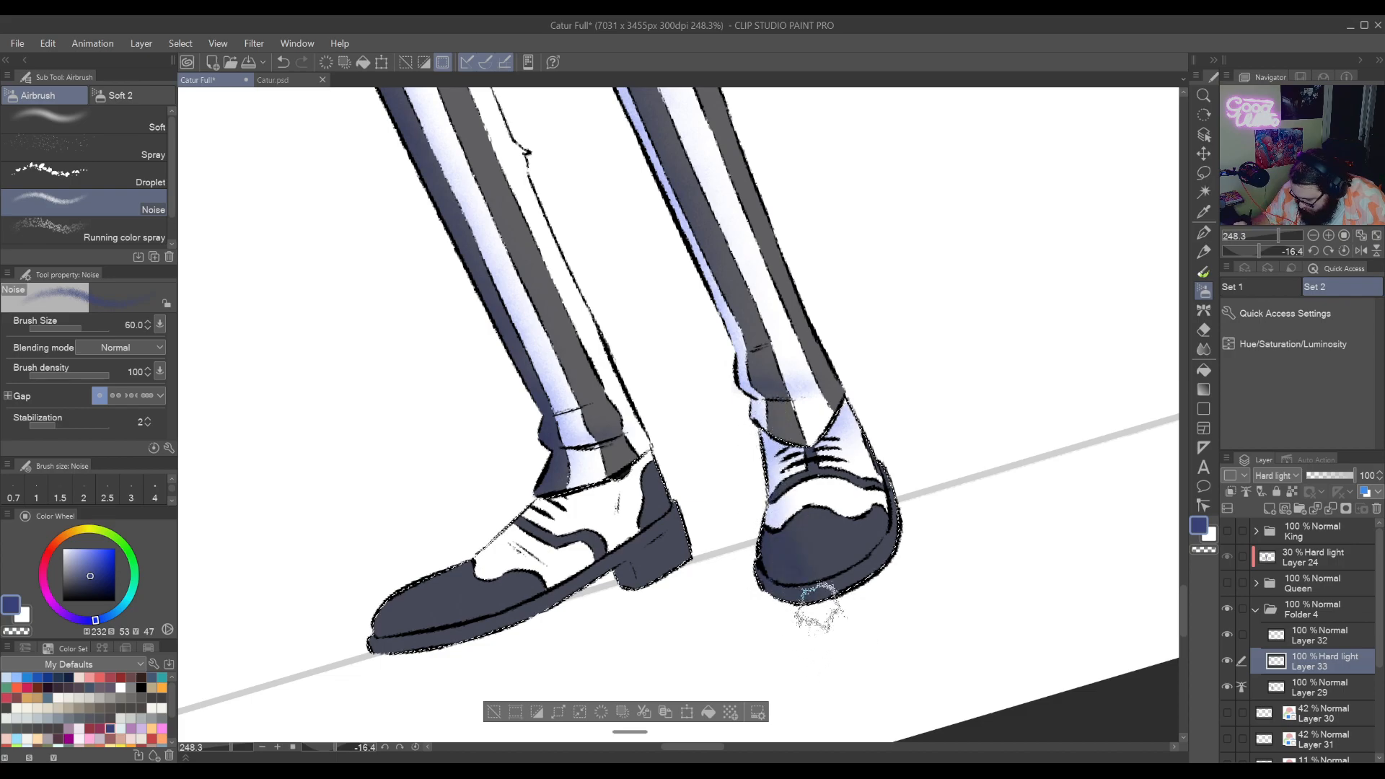
Shade the toe and upper of the side-facing shoe with the Noise airbrush at size 60 and clear the selection
{"action": "left_click_drag", "start_coordinate": [656, 552], "coordinate": [893, 520]}
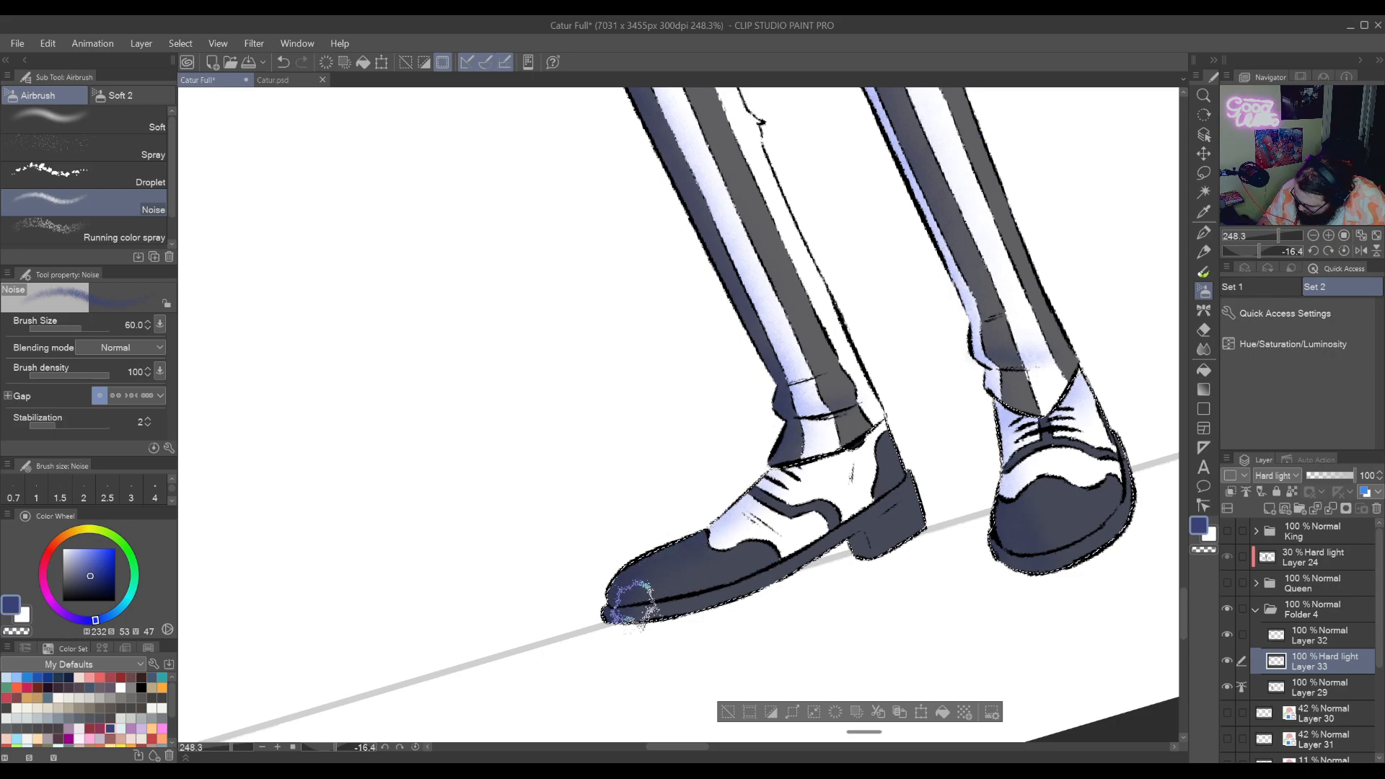
{"action": "key", "text": "r"}
{"action": "mouse_move", "coordinate": [919, 335]}
{"action": "left_mouse_down"}
{"action": "mouse_move", "coordinate": [642, 642]}
{"action": "mouse_move", "coordinate": [772, 436]}
{"action": "mouse_move", "coordinate": [894, 289]}
{"action": "left_mouse_up"}
{"action": "key", "text": "r"}
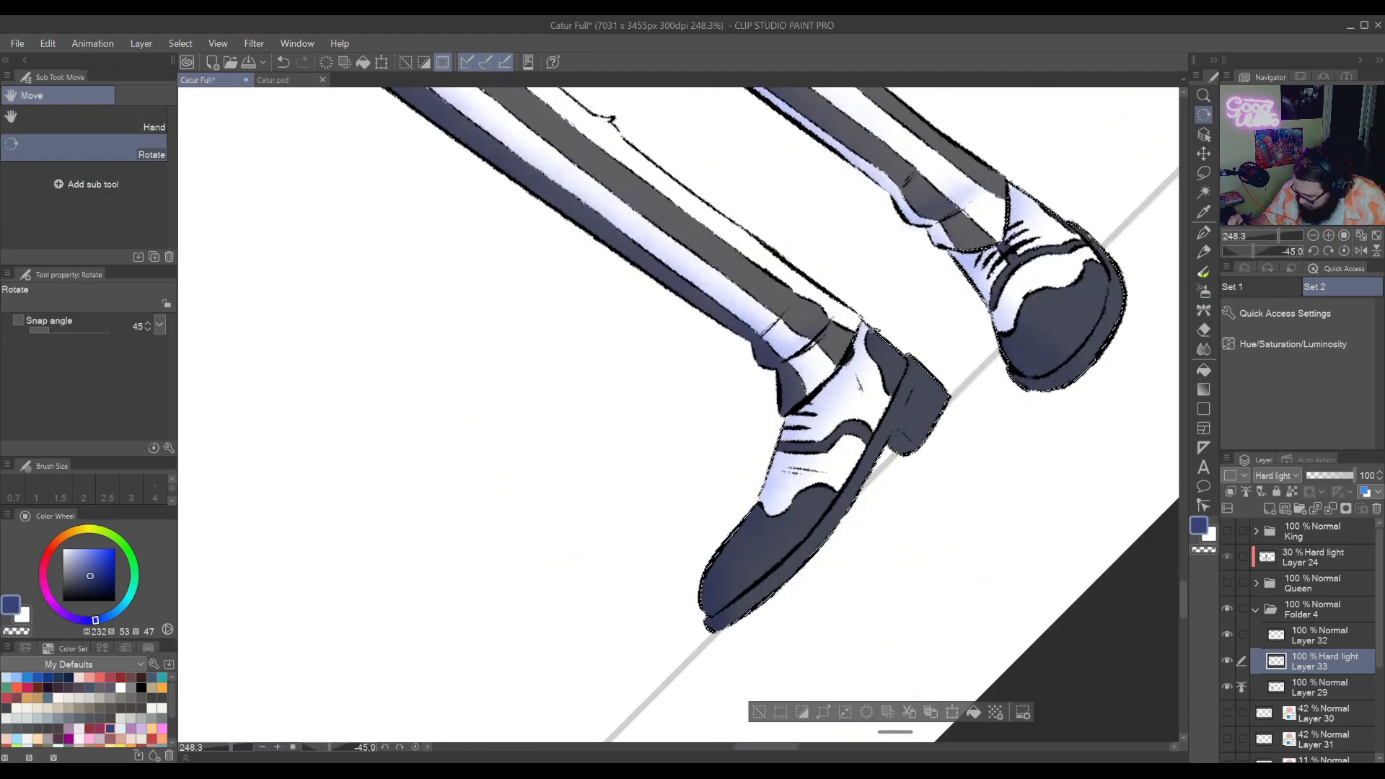
{"action": "left_click_drag", "start_coordinate": [964, 544], "coordinate": [740, 680]}
{"action": "key", "text": "ctrl+d"}
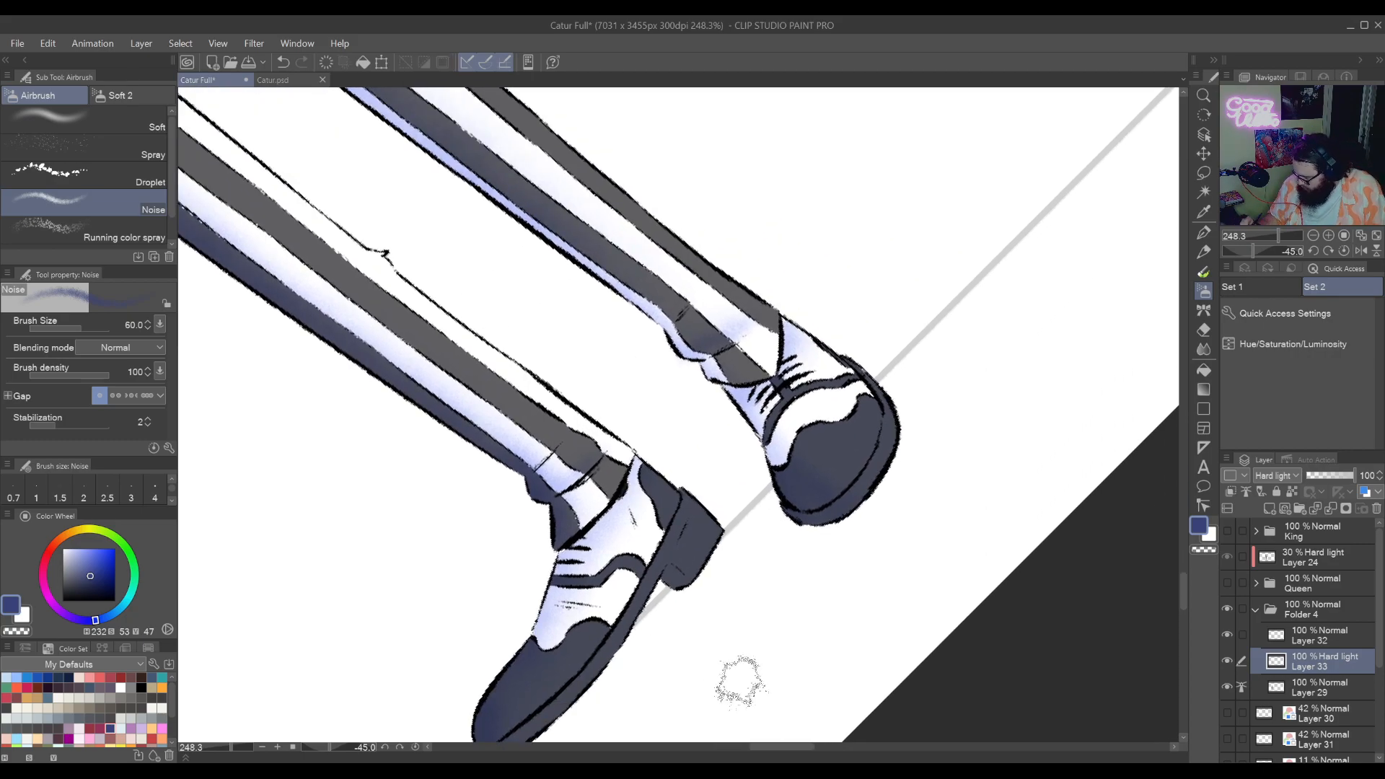
Add a new layer above the Hard light shading layer, set the shading layer's opacity to 75%, and make the new layer active
{"action": "left_click", "coordinate": [1230, 492]}
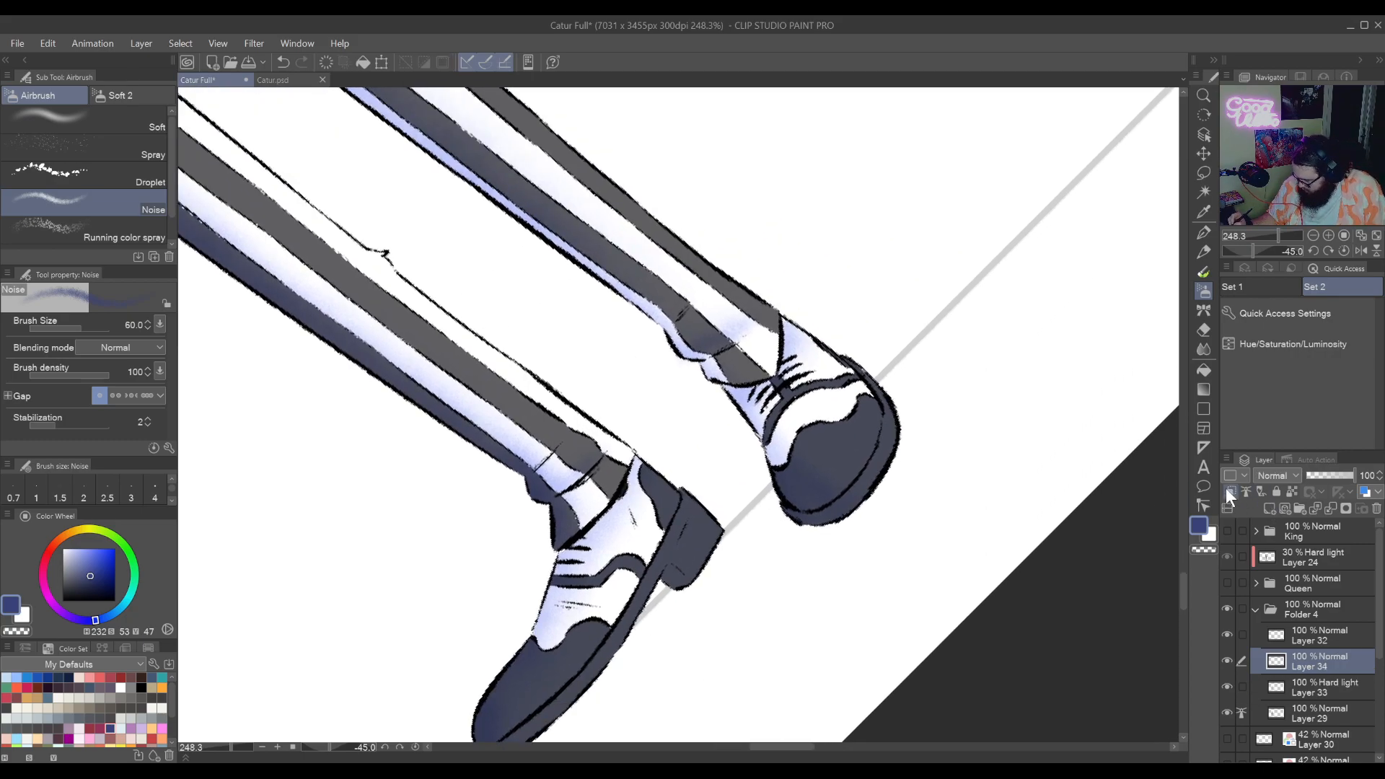
{"action": "left_click", "coordinate": [1309, 687]}
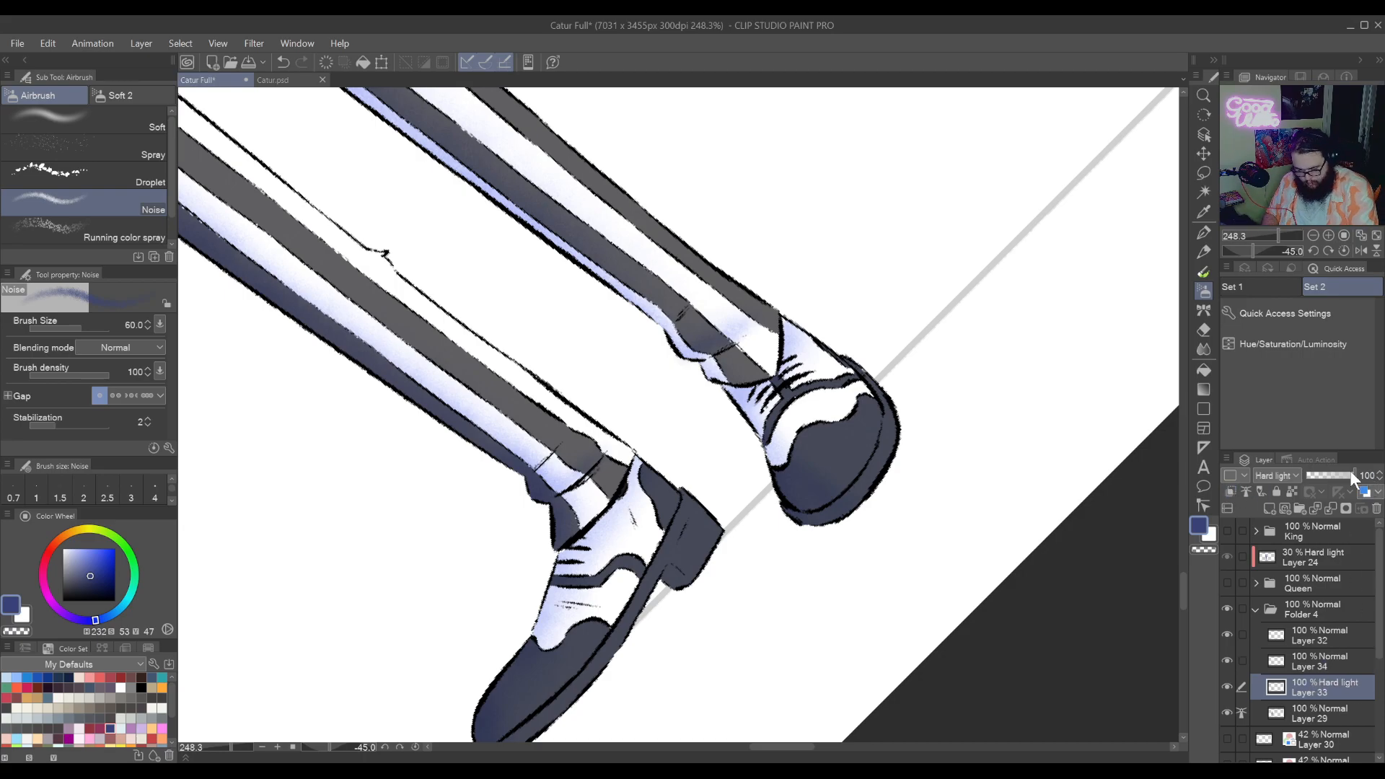
{"action": "left_click_drag", "start_coordinate": [1350, 472], "coordinate": [1342, 473]}
{"action": "left_click", "coordinate": [1298, 660]}
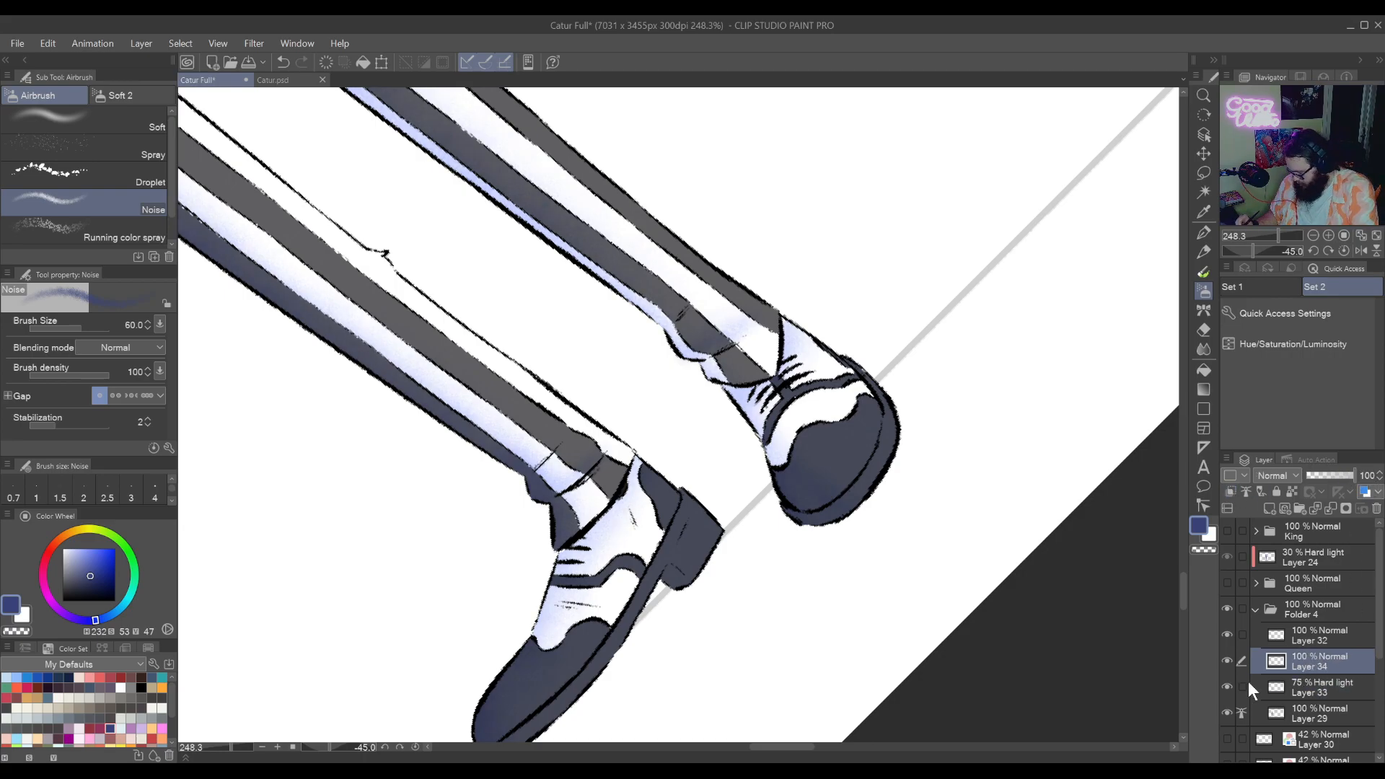
Undo the airbrush stroke on the shoe, set the drawing colour to black and switch to the LP G-Pen
{"action": "left_click_drag", "start_coordinate": [638, 552], "coordinate": [675, 523]}
{"action": "key", "text": "ctrl+z"}
{"action": "left_click", "coordinate": [142, 687]}
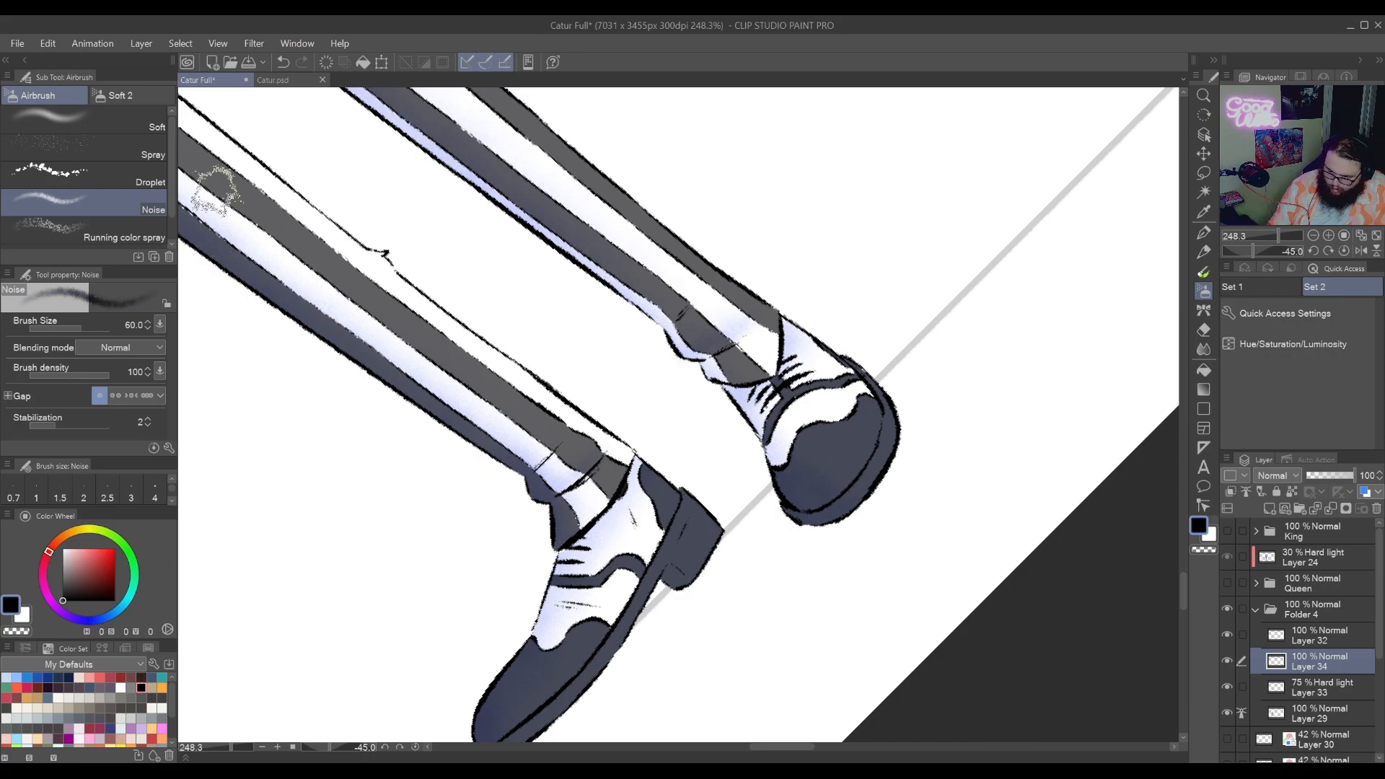
{"action": "key", "text": "p"}
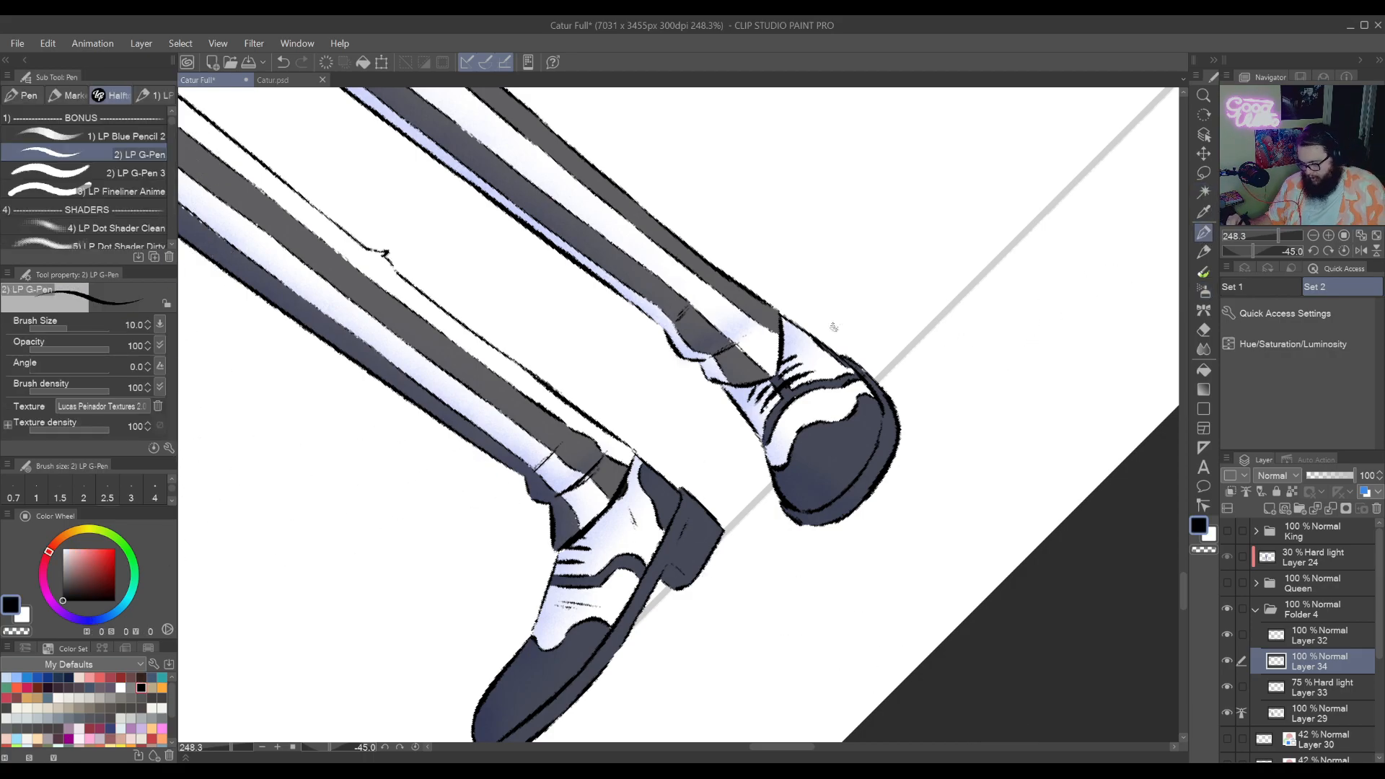
Hide the flat colour layer, Layer 29, keeping the line art and the Hard light shading on Layer 33 shown
{"action": "left_click_drag", "start_coordinate": [833, 327], "coordinate": [827, 570]}
{"action": "key", "text": "ctrl+space"}
{"action": "left_click", "coordinate": [838, 459]}
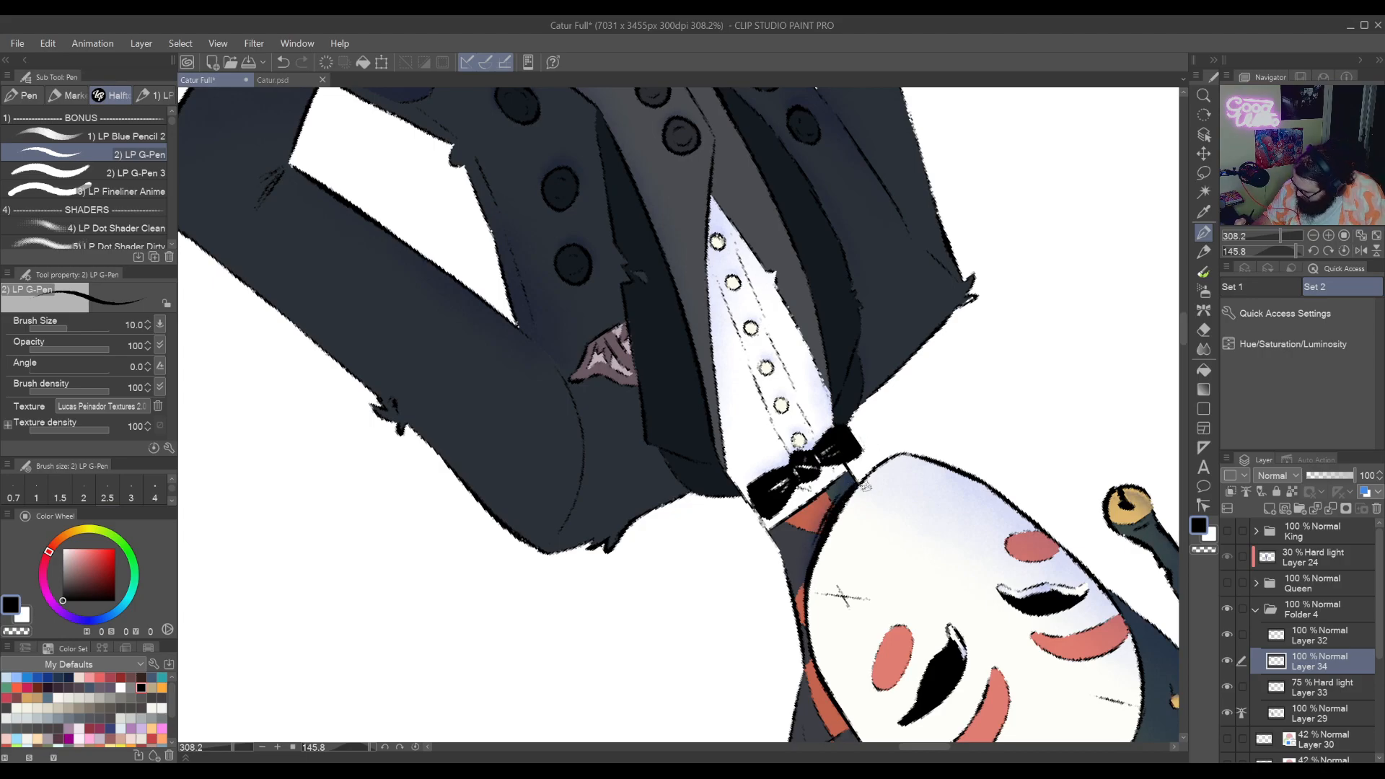
{"action": "left_click", "coordinate": [1227, 712]}
{"action": "left_click", "coordinate": [1227, 685]}
{"action": "left_click", "coordinate": [1227, 556]}
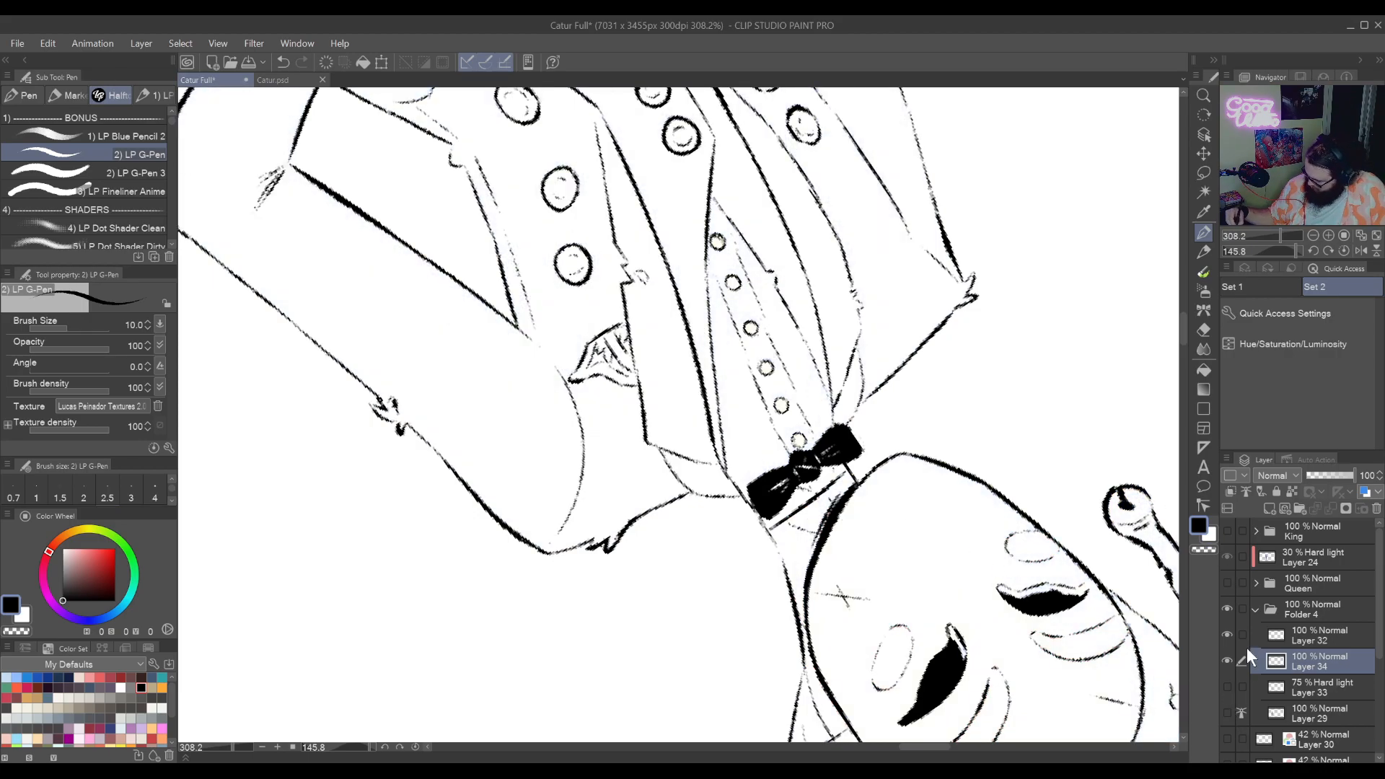
{"action": "left_click", "coordinate": [1226, 686]}
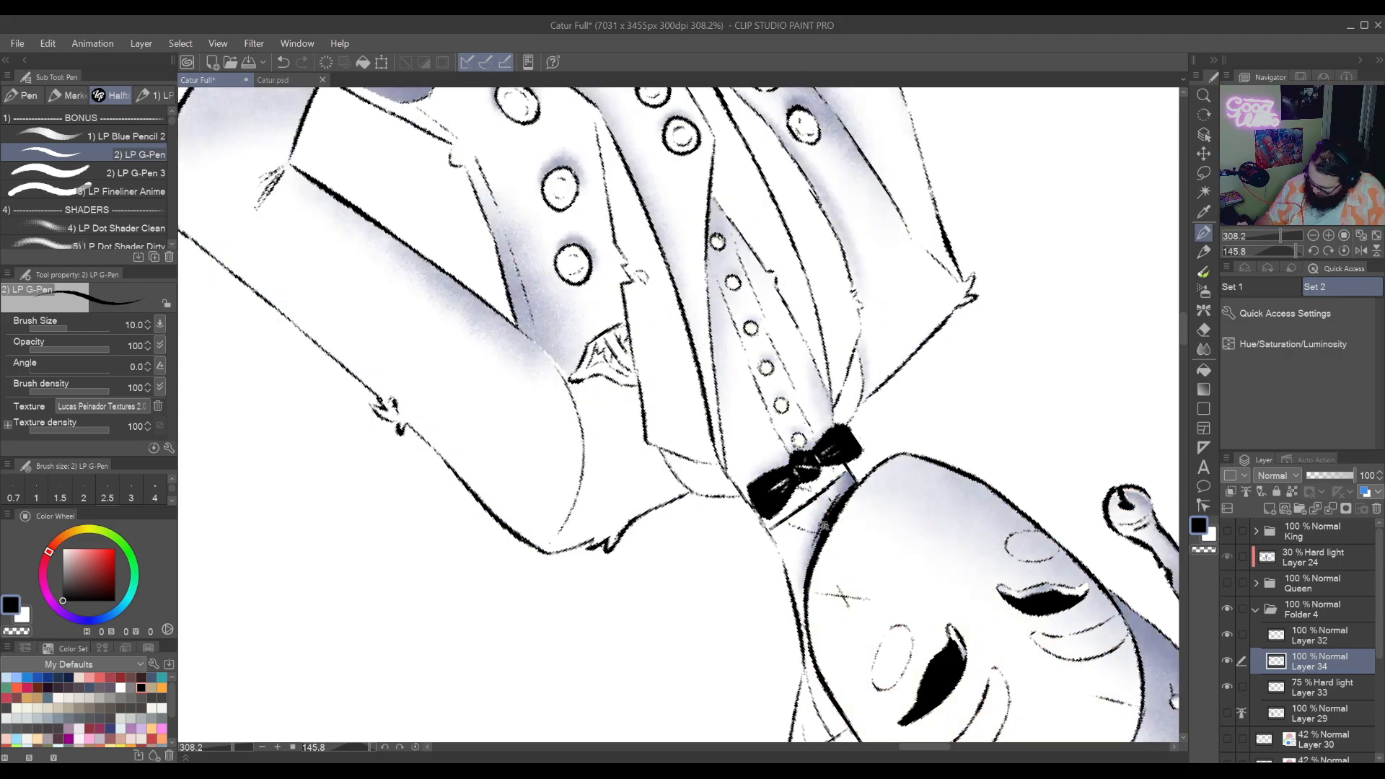
Examine the line art and shading of the jester's mask and hat up close, from the hanging bell to the small studs
{"action": "left_click_drag", "start_coordinate": [823, 526], "coordinate": [863, 534]}
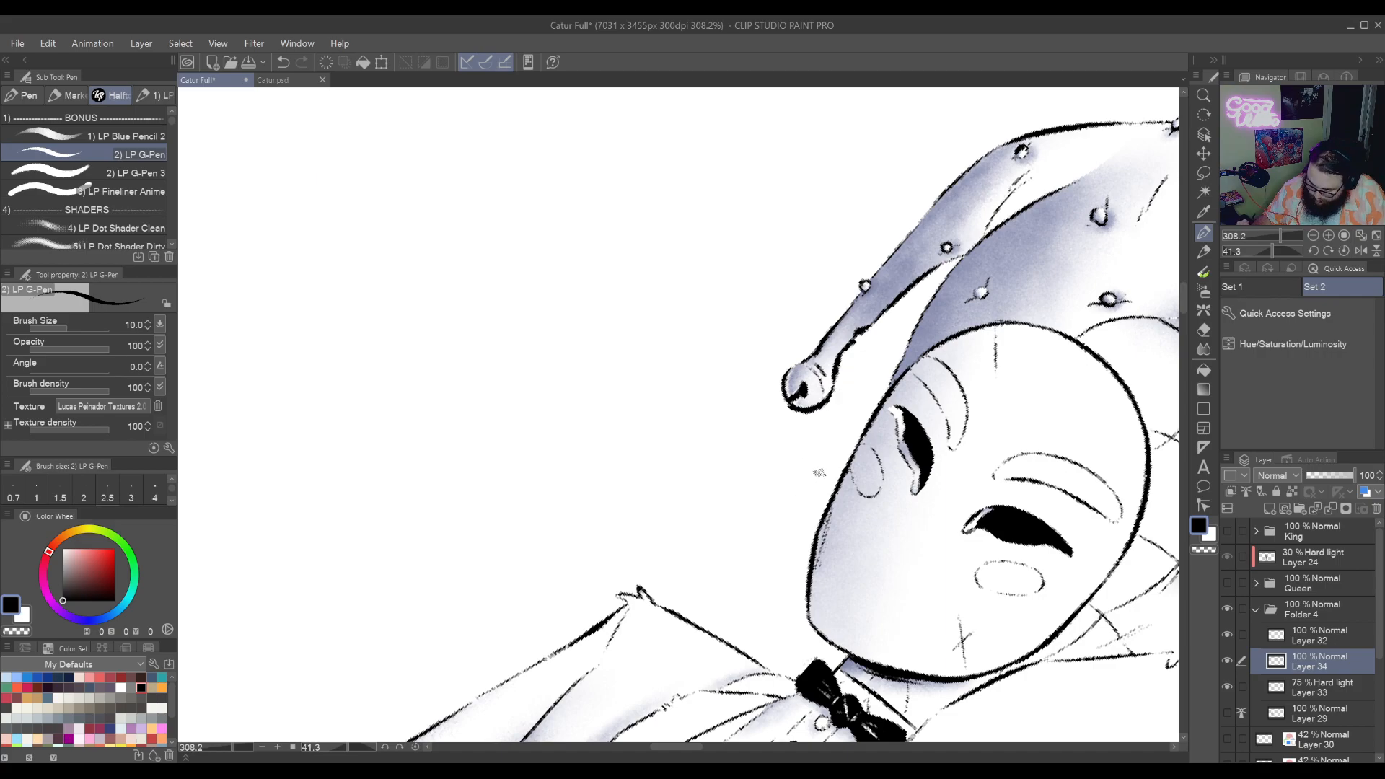
{"action": "left_click_drag", "start_coordinate": [819, 473], "coordinate": [854, 511]}
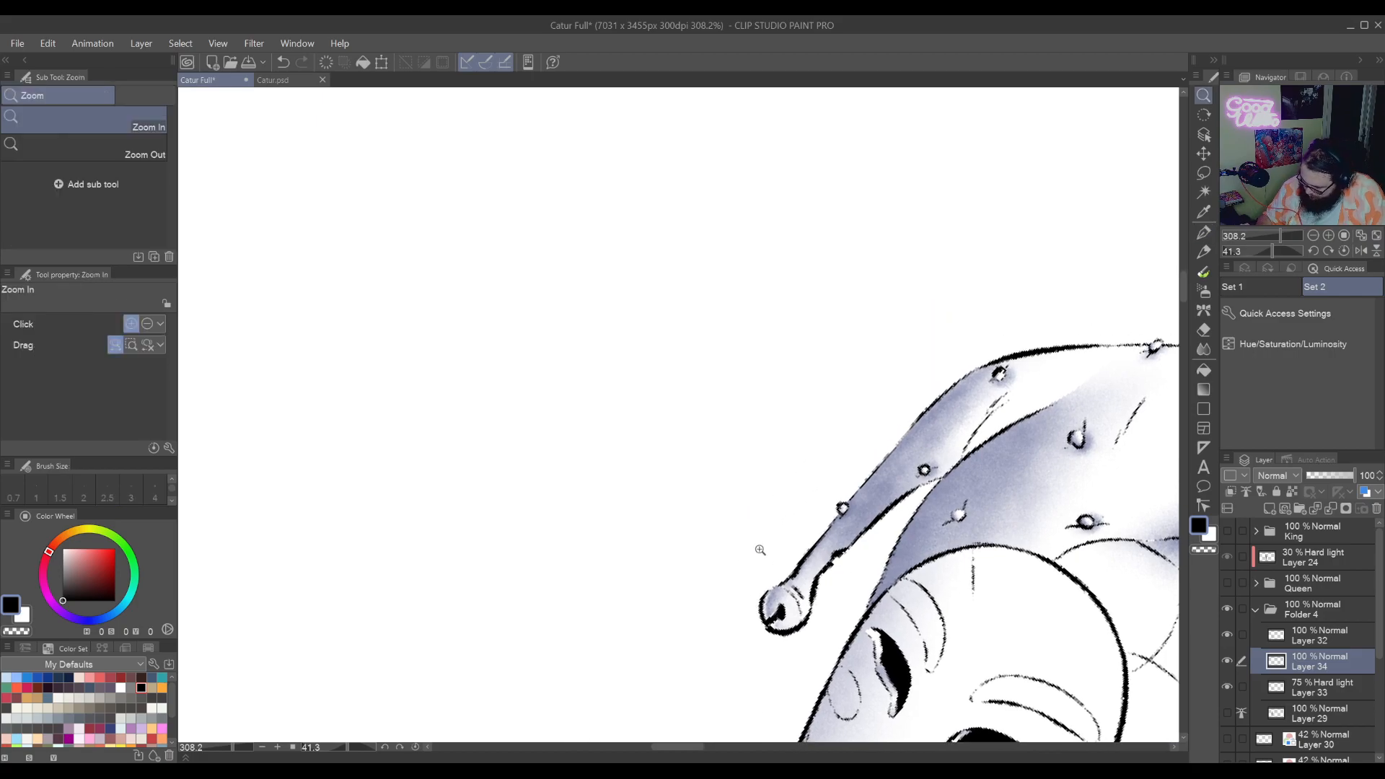
{"action": "left_click_drag", "start_coordinate": [820, 516], "coordinate": [858, 527]}
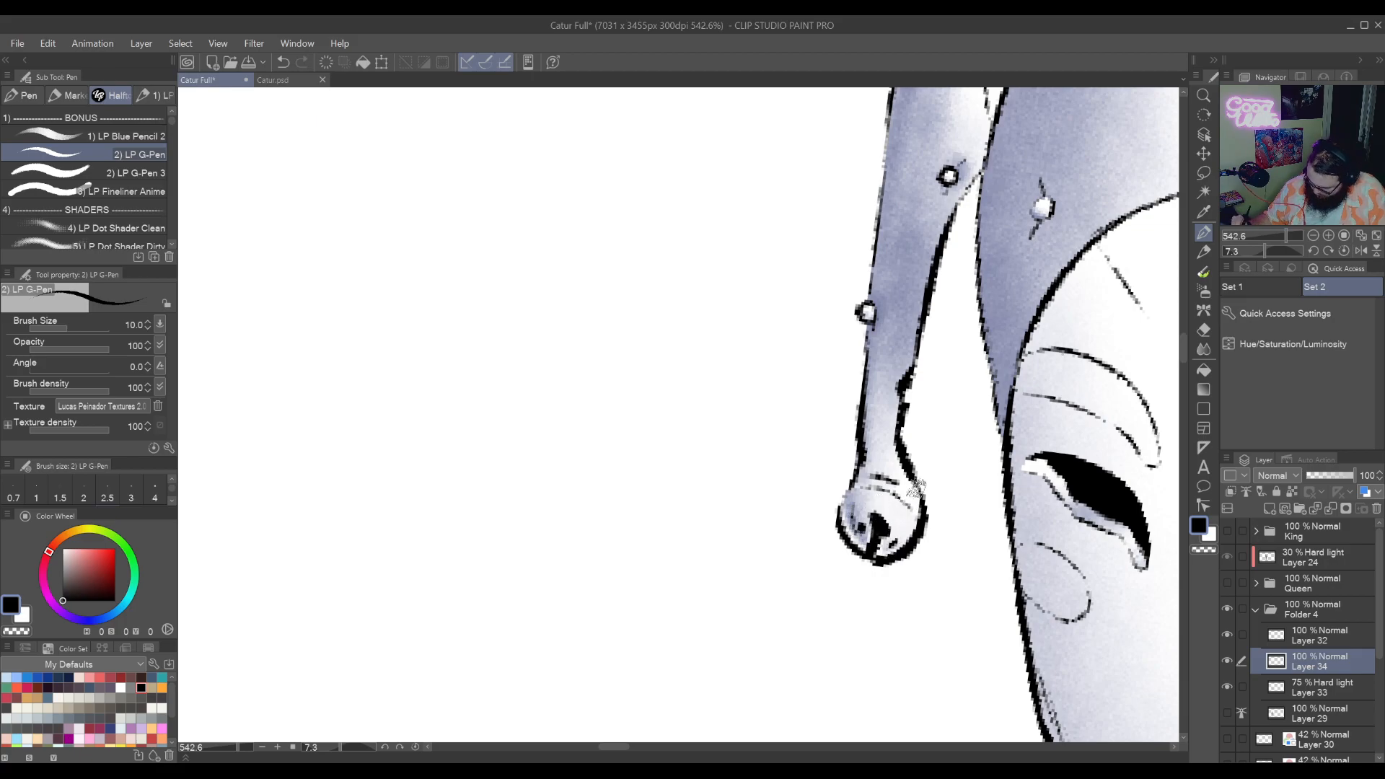
{"action": "left_click_drag", "start_coordinate": [873, 367], "coordinate": [924, 508]}
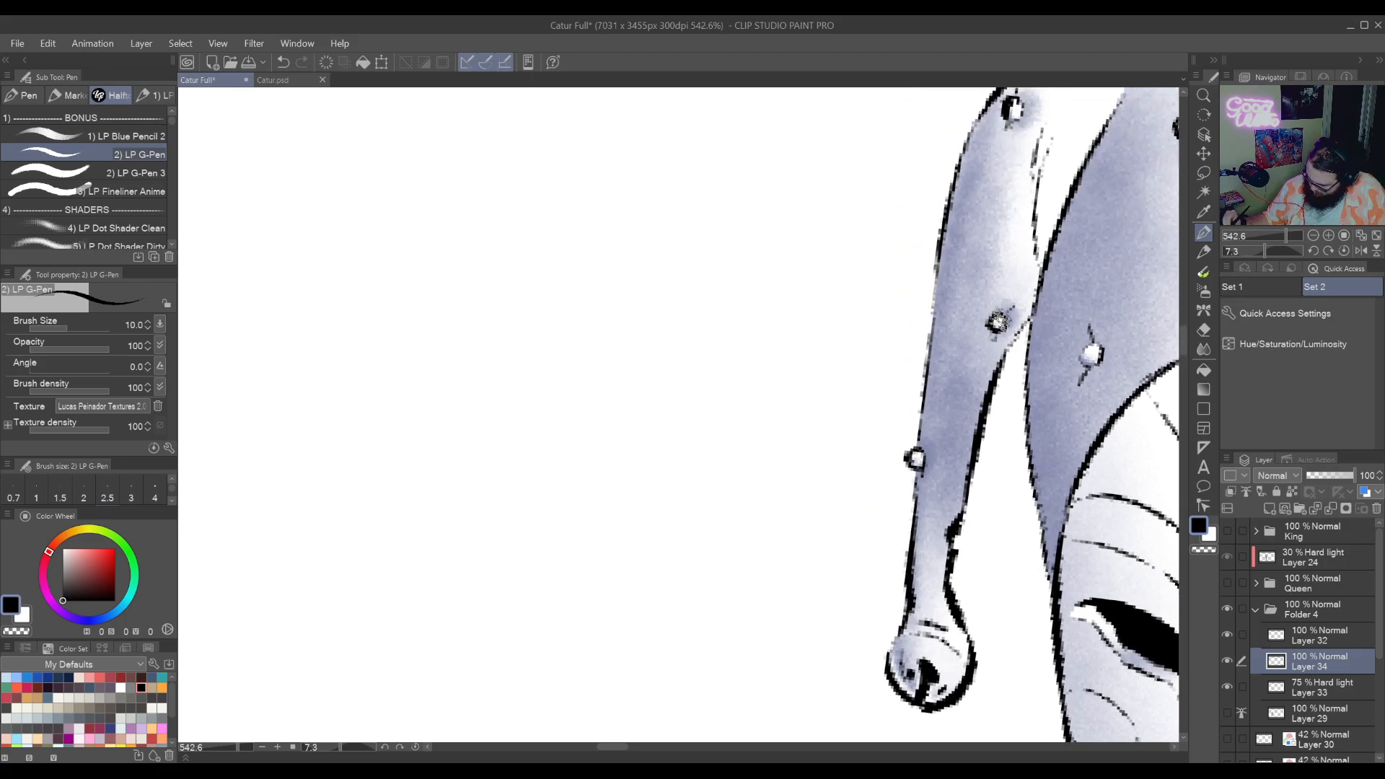
{"action": "left_click_drag", "start_coordinate": [1024, 280], "coordinate": [927, 426]}
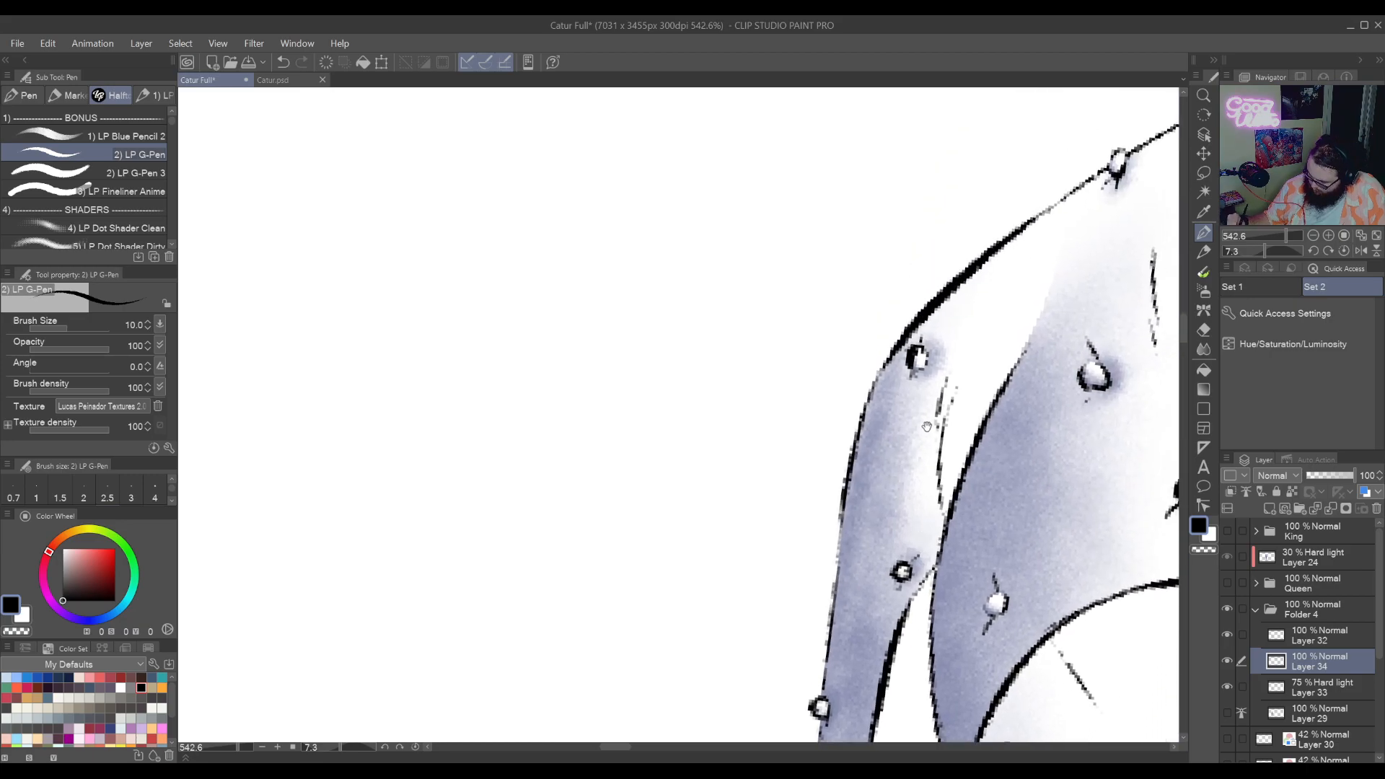
{"action": "left_click_drag", "start_coordinate": [1088, 382], "coordinate": [878, 443]}
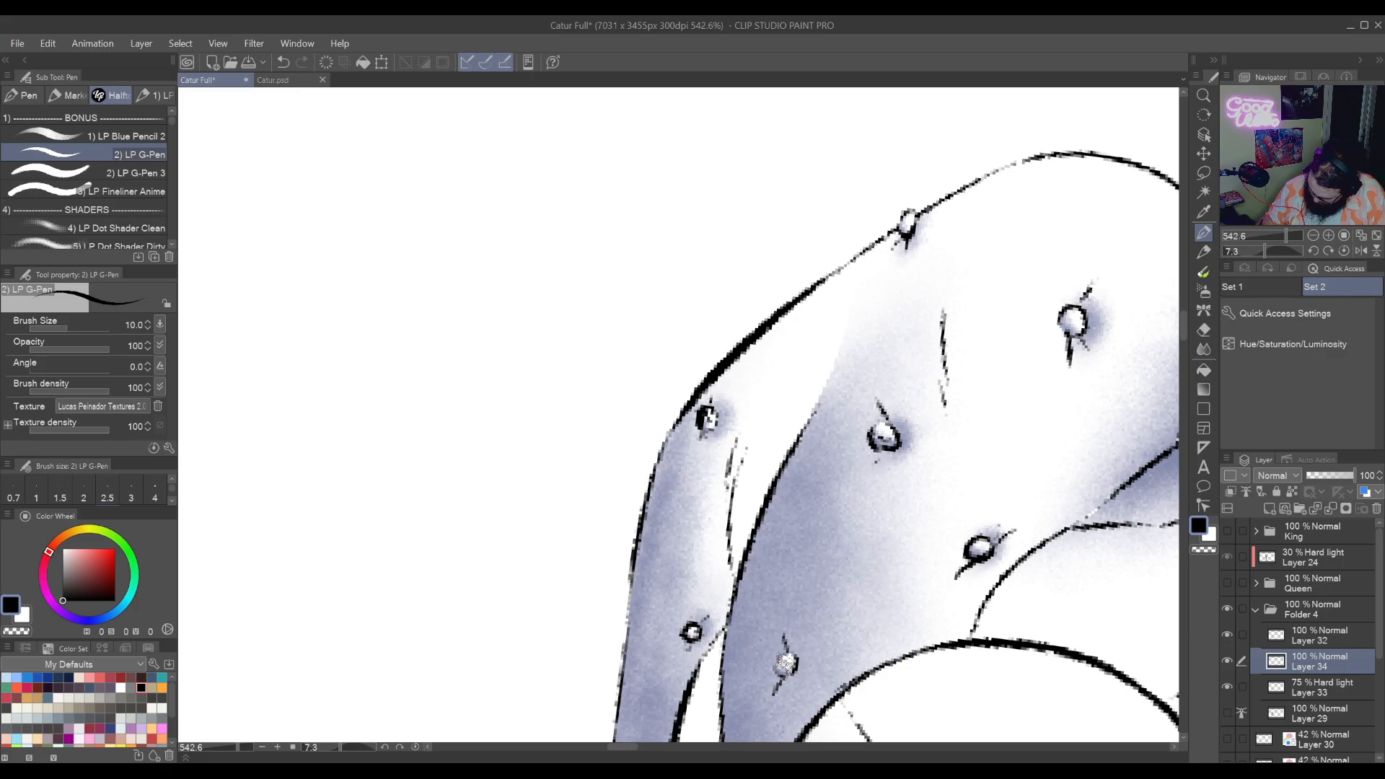
{"action": "left_click_drag", "start_coordinate": [1007, 539], "coordinate": [954, 469]}
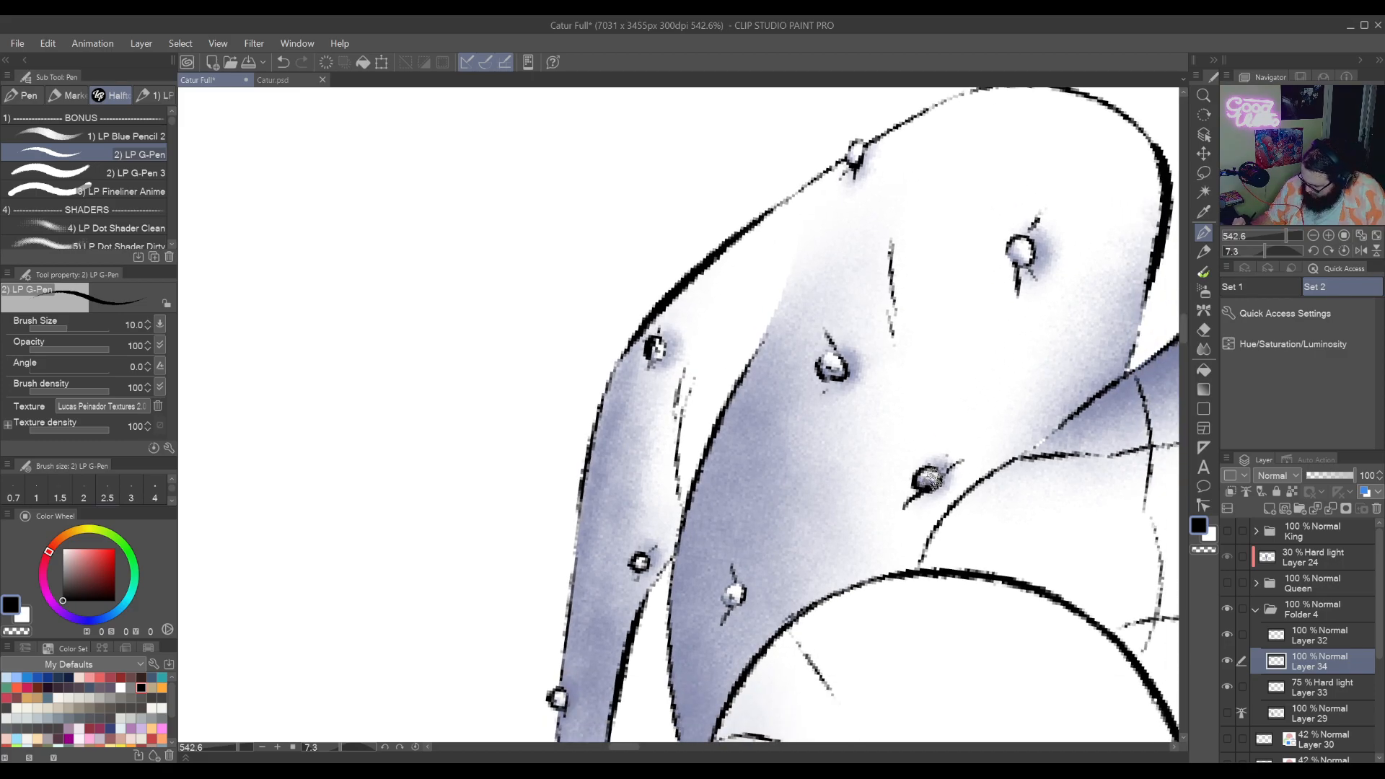
Ink darker fold lines on the jester hat beside the mask and where its upright lobe meets the drooping lobe
{"action": "mouse_move", "coordinate": [857, 149]}
{"action": "left_mouse_down"}
{"action": "mouse_move", "coordinate": [854, 220]}
{"action": "mouse_move", "coordinate": [882, 351]}
{"action": "left_mouse_up"}
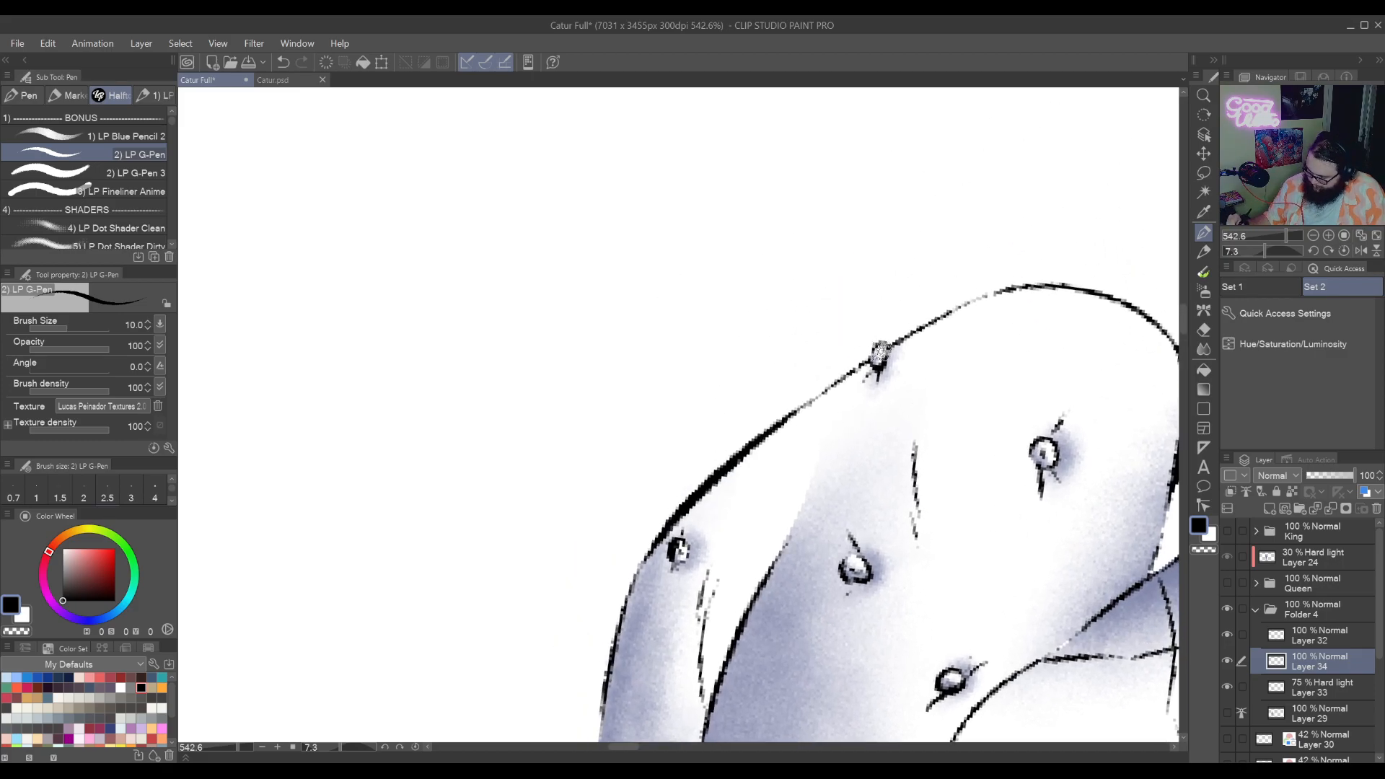
{"action": "left_click_drag", "start_coordinate": [1057, 638], "coordinate": [909, 521]}
{"action": "mouse_move", "coordinate": [1062, 673]}
{"action": "left_mouse_down"}
{"action": "mouse_move", "coordinate": [995, 661]}
{"action": "mouse_move", "coordinate": [954, 492]}
{"action": "left_mouse_up"}
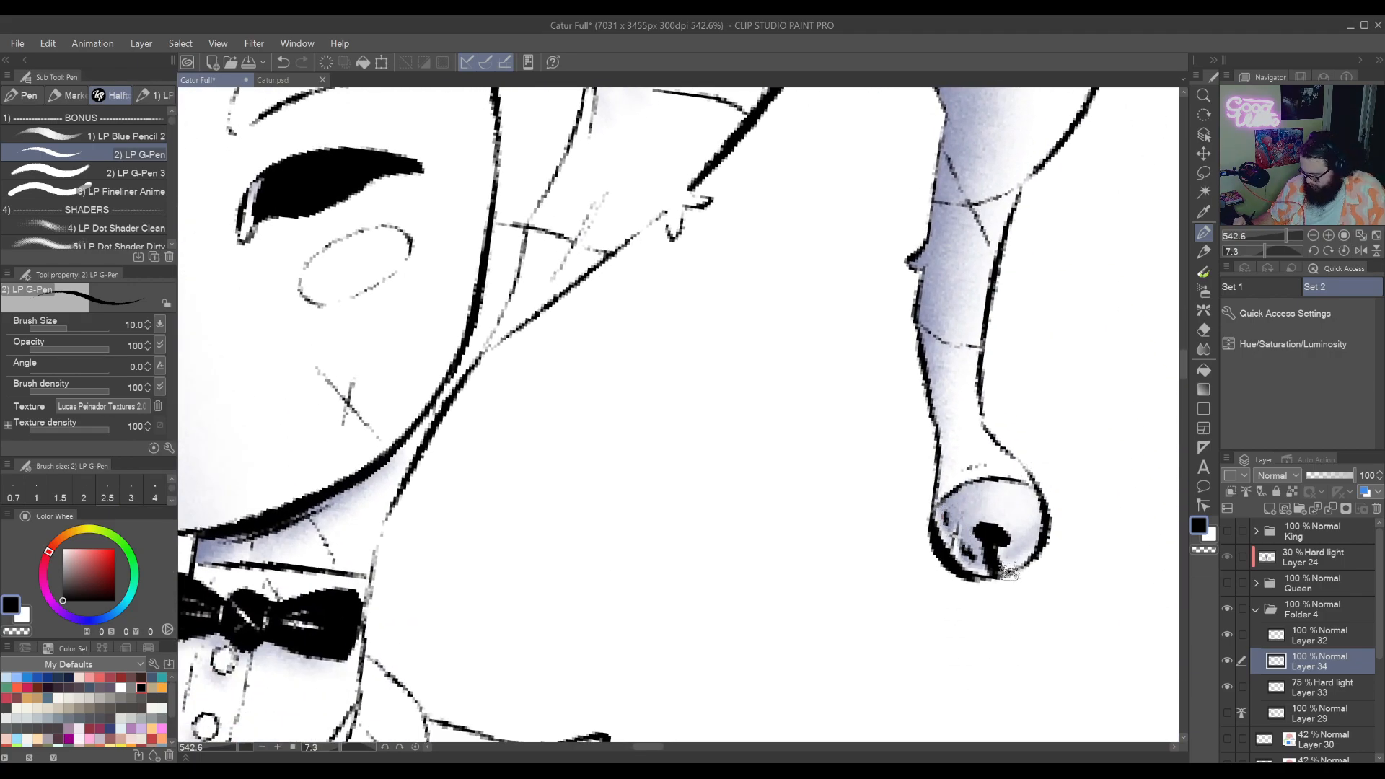
{"action": "left_click_drag", "start_coordinate": [846, 608], "coordinate": [899, 723]}
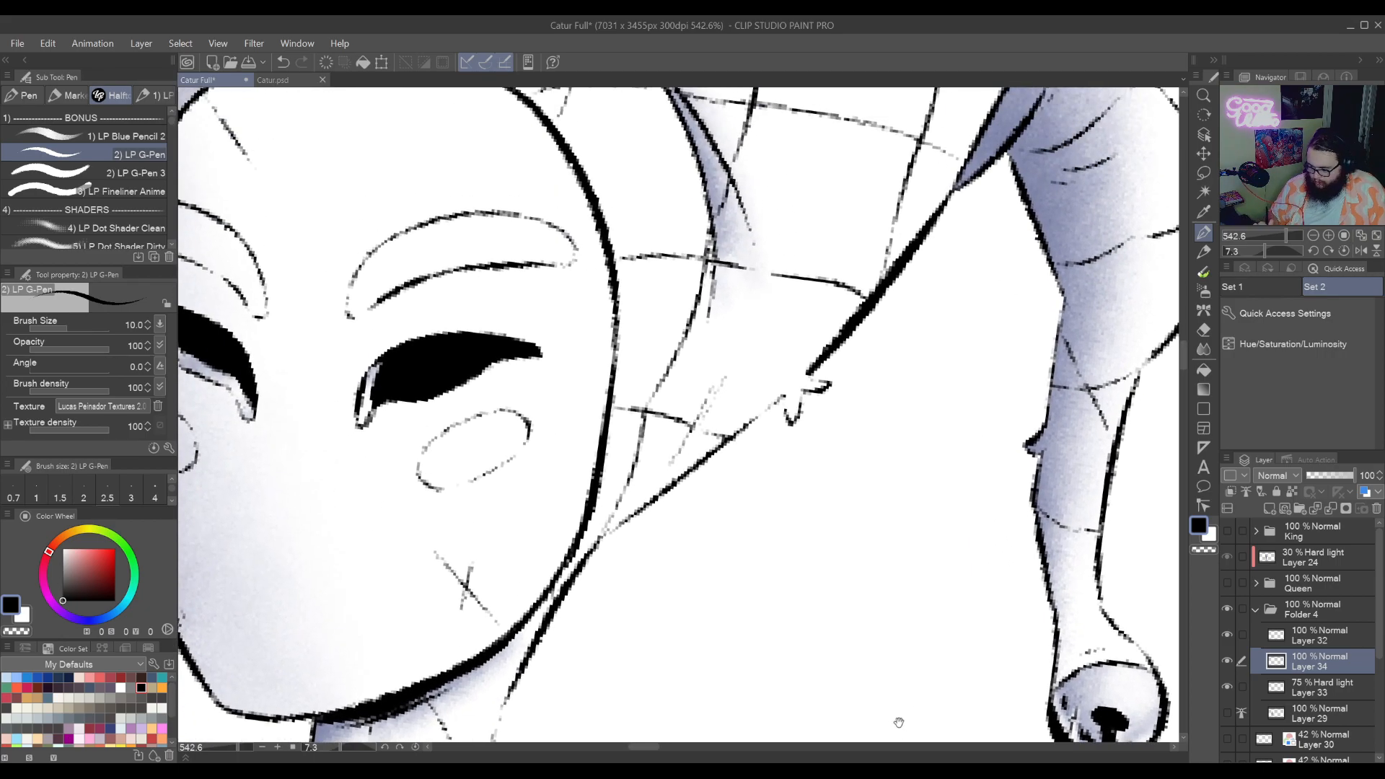
{"action": "left_click_drag", "start_coordinate": [753, 554], "coordinate": [829, 691]}
{"action": "left_click_drag", "start_coordinate": [815, 583], "coordinate": [823, 667]}
{"action": "left_click_drag", "start_coordinate": [829, 613], "coordinate": [668, 628]}
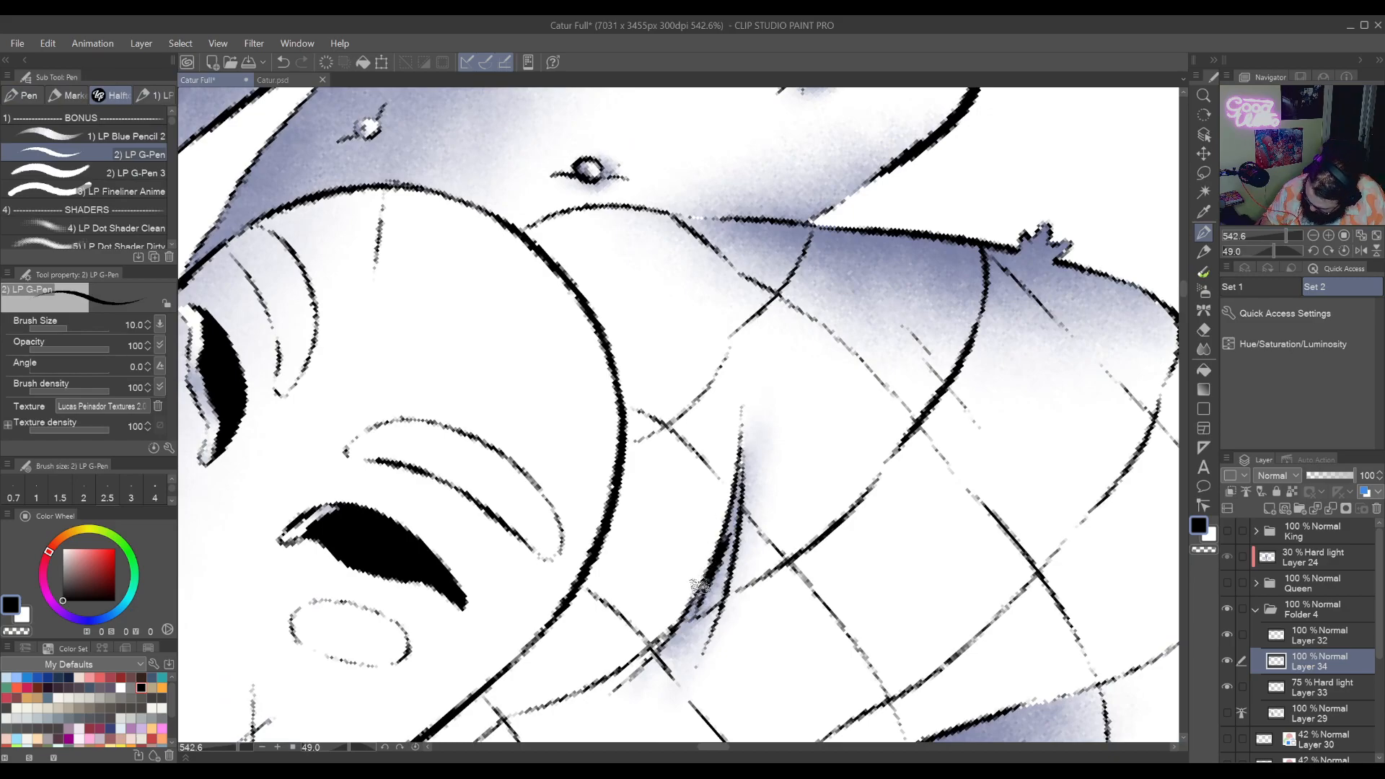
{"action": "left_click_drag", "start_coordinate": [703, 557], "coordinate": [893, 344]}
{"action": "scroll", "coordinate": [801, 583], "scroll_direction": "down", "scroll_amount": 10}
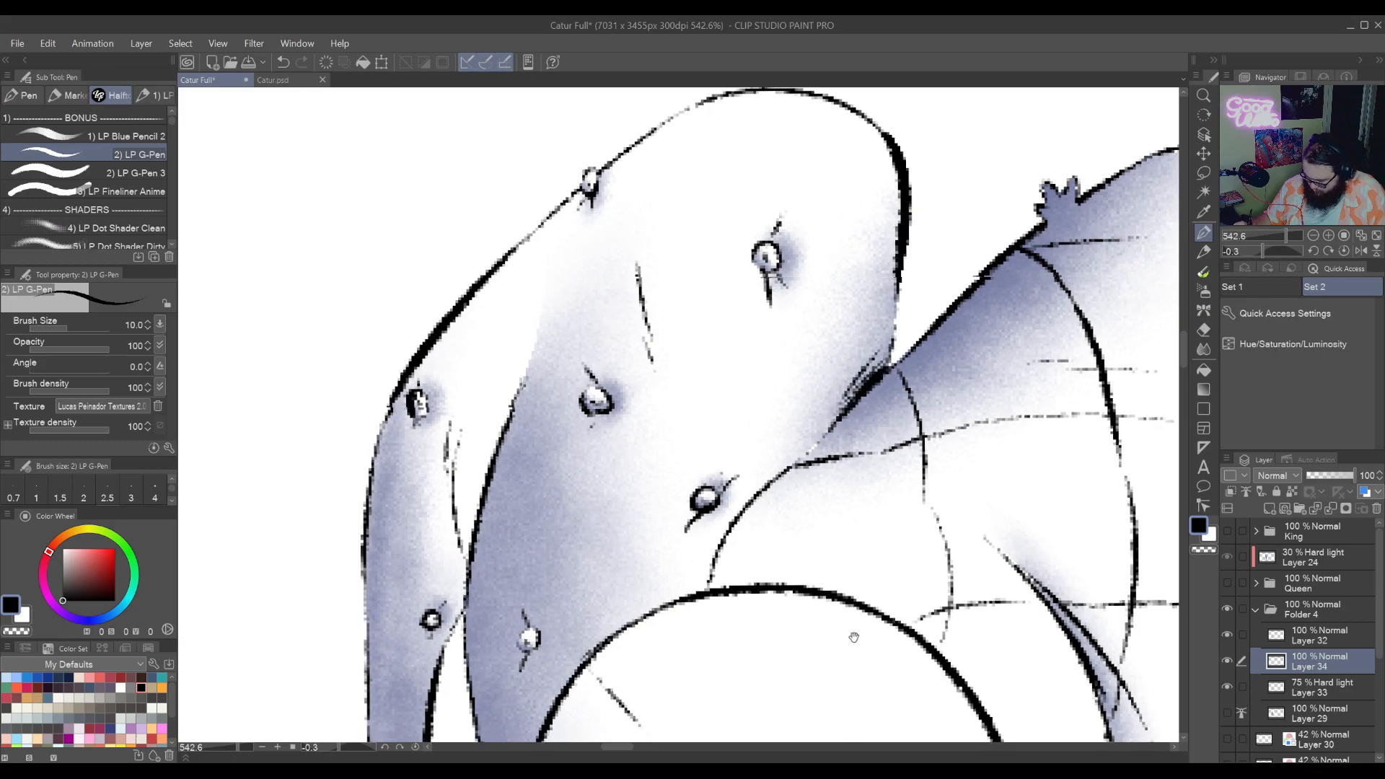
Thicken the ink line along the torn front edge and lower hem of the coat panel on the figure's pocket-square side
{"action": "scroll", "coordinate": [800, 583], "scroll_direction": "down", "scroll_amount": 10}
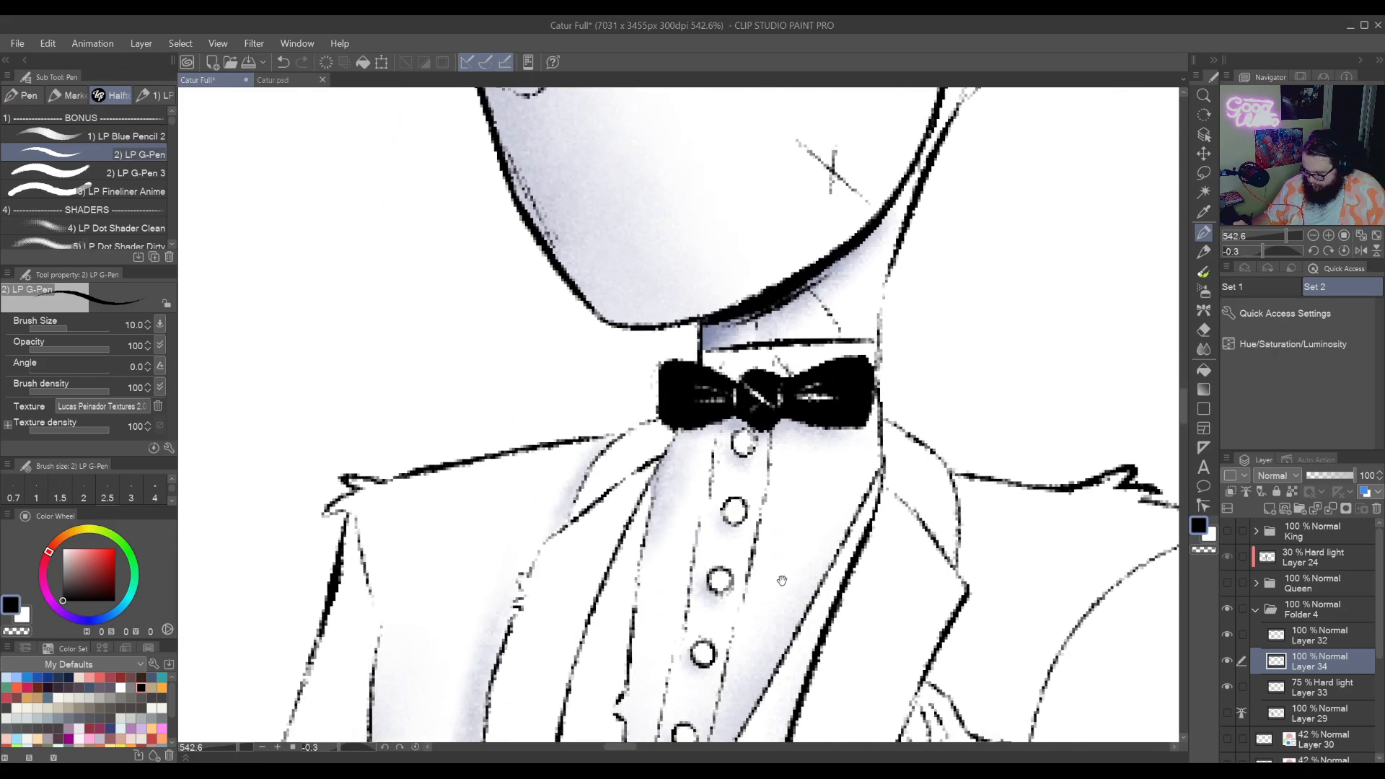
{"action": "left_click_drag", "start_coordinate": [803, 639], "coordinate": [797, 432]}
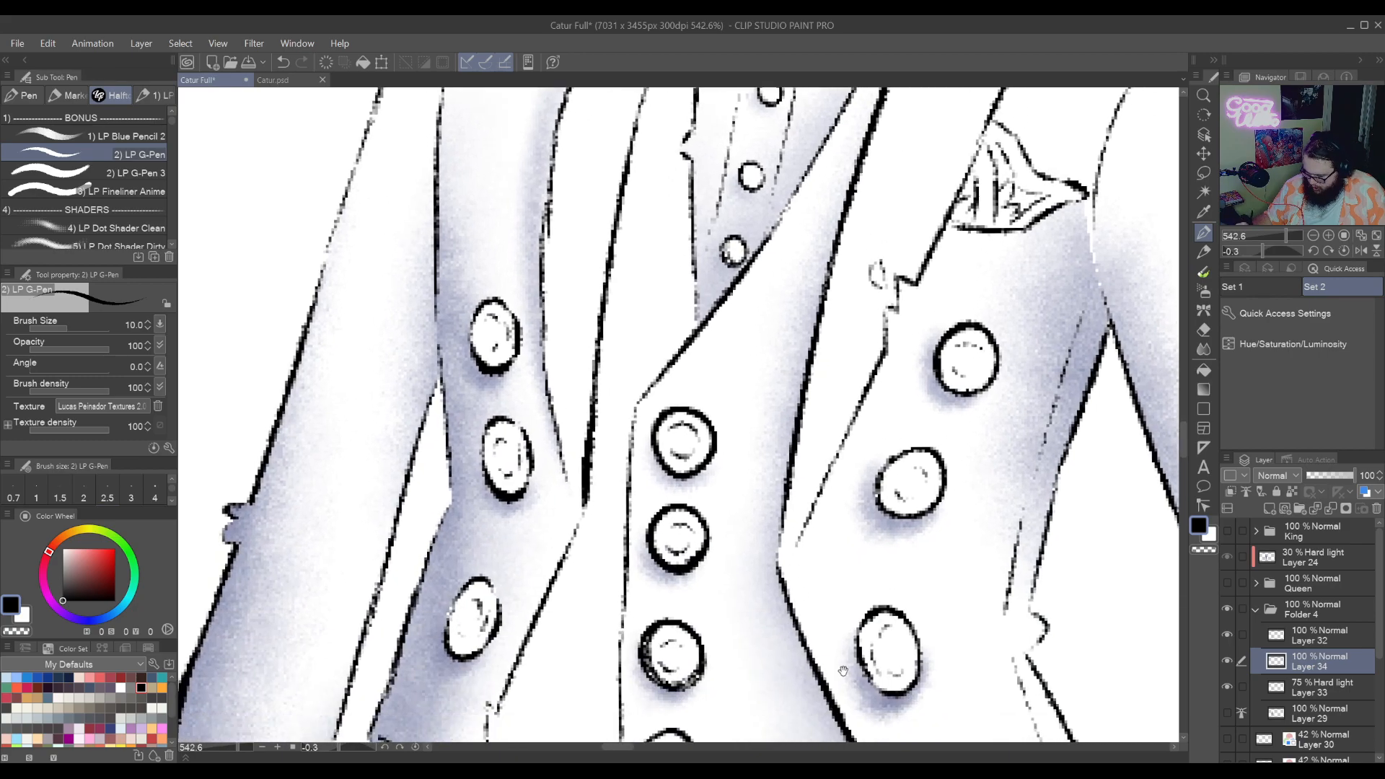
{"action": "left_click_drag", "start_coordinate": [842, 671], "coordinate": [807, 299]}
{"action": "key", "text": "r"}
{"action": "mouse_move", "coordinate": [786, 295]}
{"action": "left_mouse_down"}
{"action": "mouse_move", "coordinate": [818, 400]}
{"action": "mouse_move", "coordinate": [798, 474]}
{"action": "left_mouse_up"}
{"action": "left_click_drag", "start_coordinate": [821, 415], "coordinate": [785, 497]}
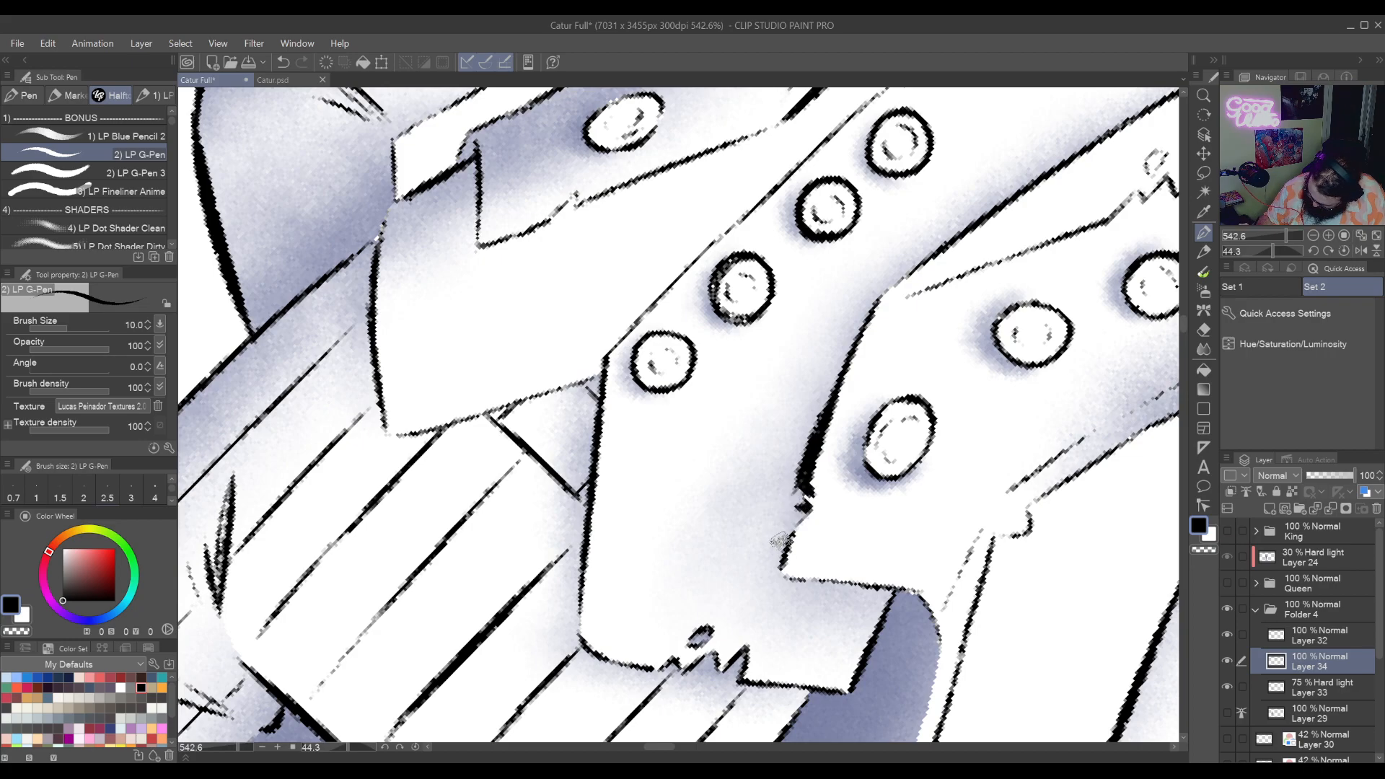
{"action": "mouse_move", "coordinate": [783, 530]}
{"action": "left_mouse_down"}
{"action": "mouse_move", "coordinate": [769, 587]}
{"action": "mouse_move", "coordinate": [873, 444]}
{"action": "mouse_move", "coordinate": [929, 394]}
{"action": "left_mouse_up"}
{"action": "key", "text": "r"}
{"action": "left_click_drag", "start_coordinate": [877, 443], "coordinate": [966, 362]}
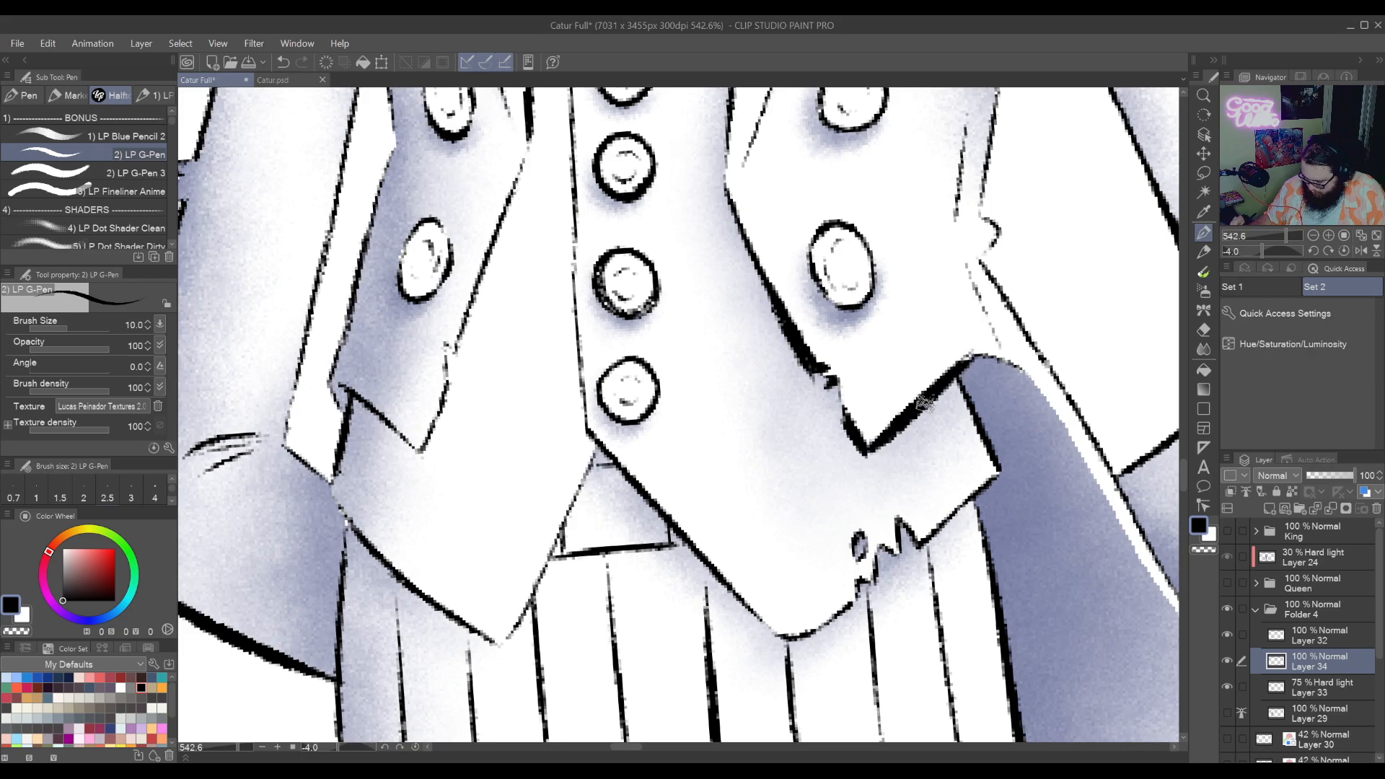
{"action": "left_click_drag", "start_coordinate": [918, 411], "coordinate": [952, 375]}
Thicken the trousers' crotch seam and the outer edge of the waistcoat's left point with the G-Pen
{"action": "key", "text": "r"}
{"action": "left_click_drag", "start_coordinate": [987, 438], "coordinate": [909, 504]}
{"action": "key", "text": "p"}
{"action": "scroll", "coordinate": [909, 503], "scroll_direction": "down", "scroll_amount": 5}
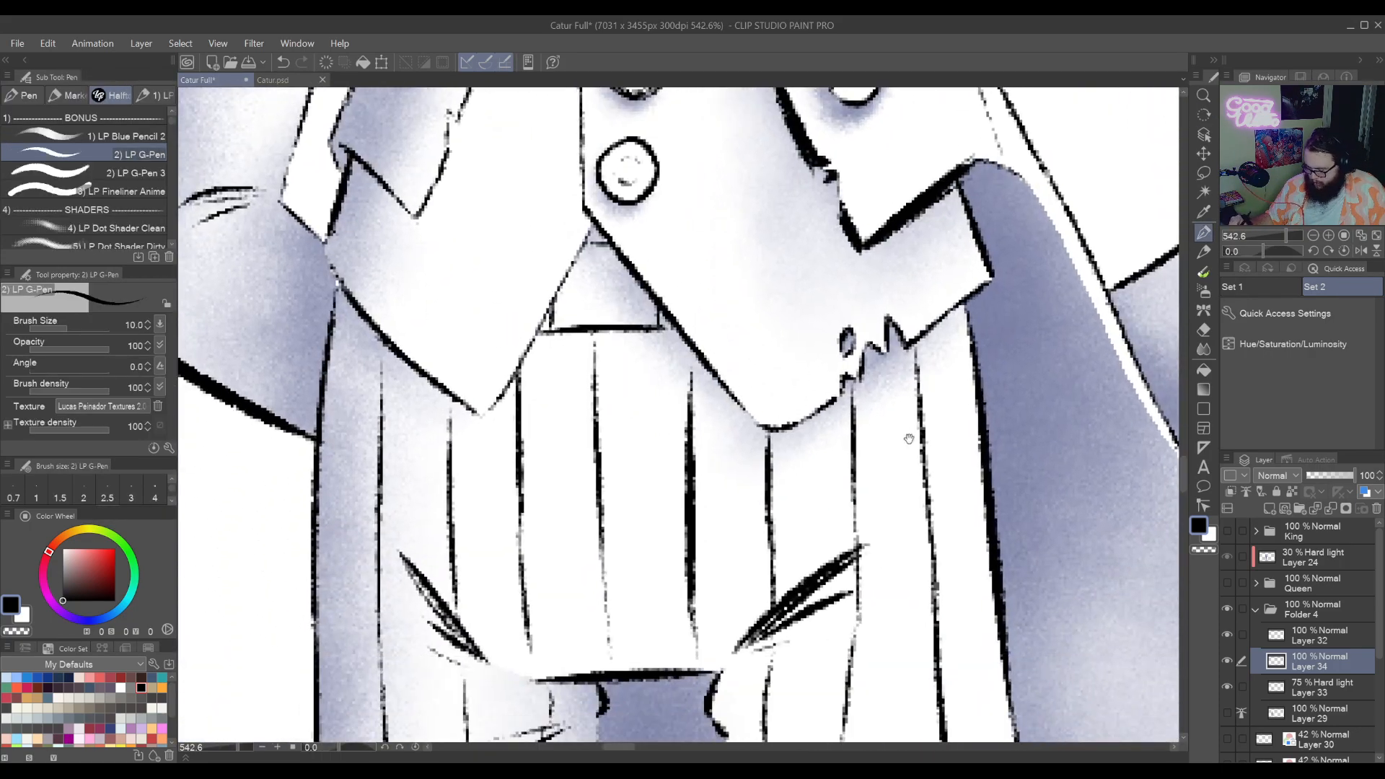
{"action": "scroll", "coordinate": [843, 562], "scroll_direction": "down", "scroll_amount": 3}
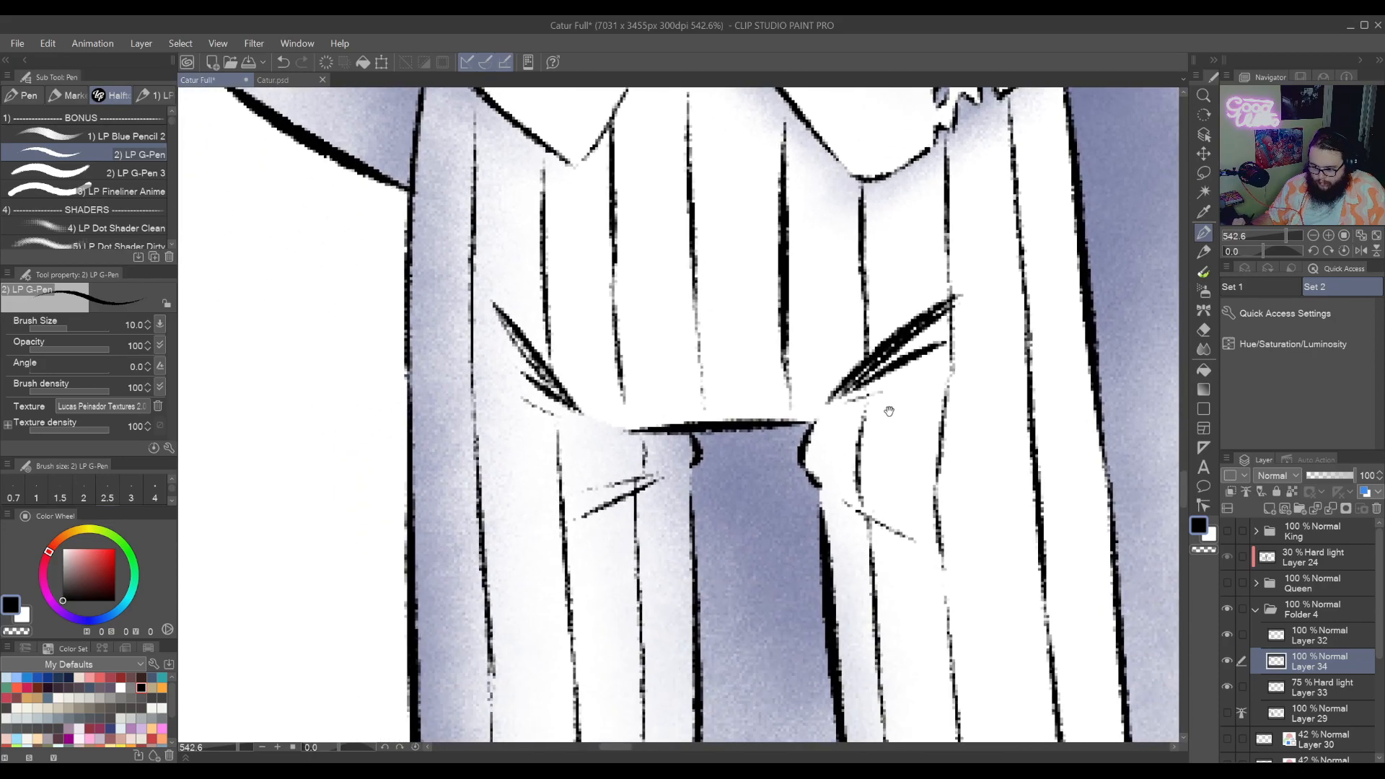
{"action": "key", "text": "r"}
{"action": "mouse_move", "coordinate": [837, 556]}
{"action": "left_mouse_down"}
{"action": "mouse_move", "coordinate": [790, 539]}
{"action": "mouse_move", "coordinate": [818, 606]}
{"action": "mouse_move", "coordinate": [900, 612]}
{"action": "left_mouse_up"}
{"action": "key", "text": "p"}
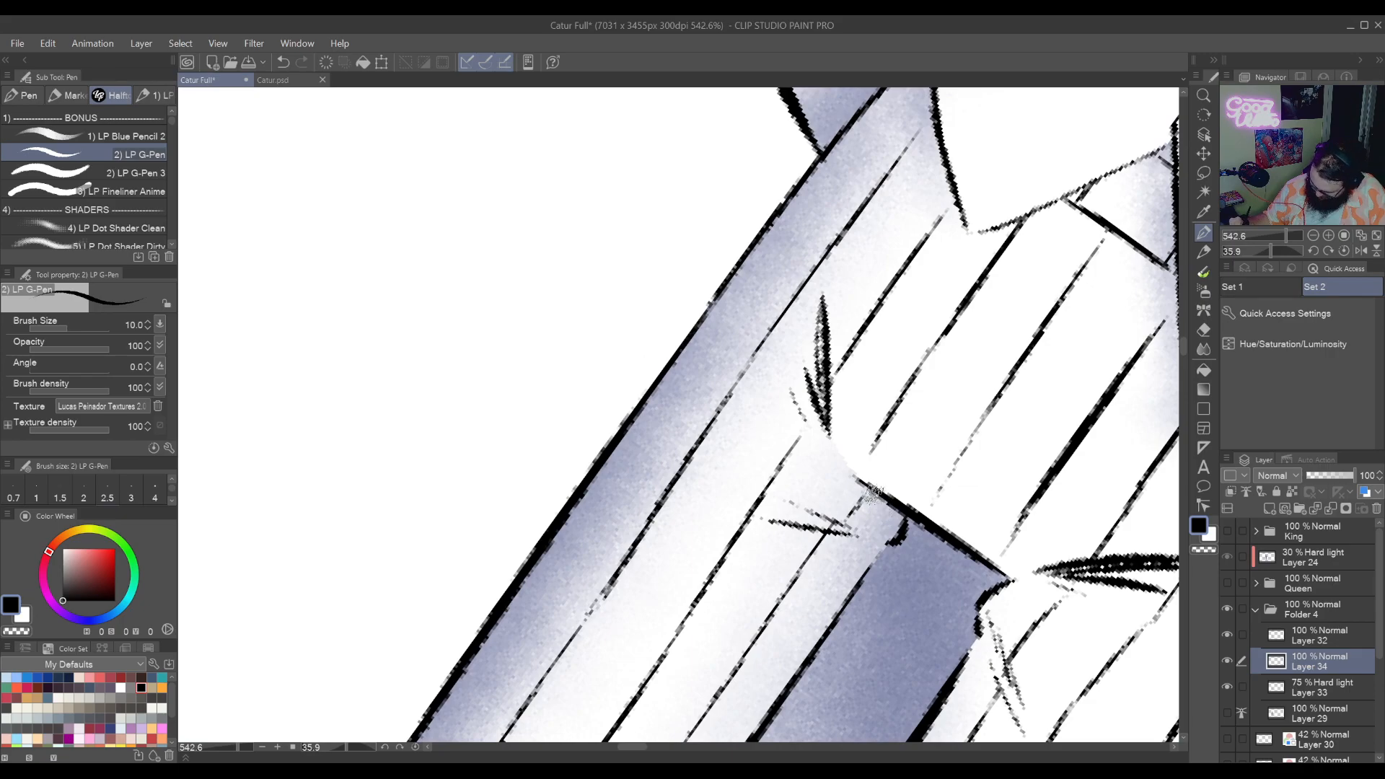
{"action": "left_click_drag", "start_coordinate": [748, 577], "coordinate": [906, 567]}
{"action": "left_click_drag", "start_coordinate": [852, 409], "coordinate": [877, 570]}
{"action": "left_click_drag", "start_coordinate": [845, 404], "coordinate": [886, 555]}
{"action": "mouse_move", "coordinate": [1081, 486]}
{"action": "left_mouse_down"}
{"action": "mouse_move", "coordinate": [926, 351]}
{"action": "mouse_move", "coordinate": [947, 516]}
{"action": "left_mouse_up"}
{"action": "left_click_drag", "start_coordinate": [940, 454], "coordinate": [951, 585]}
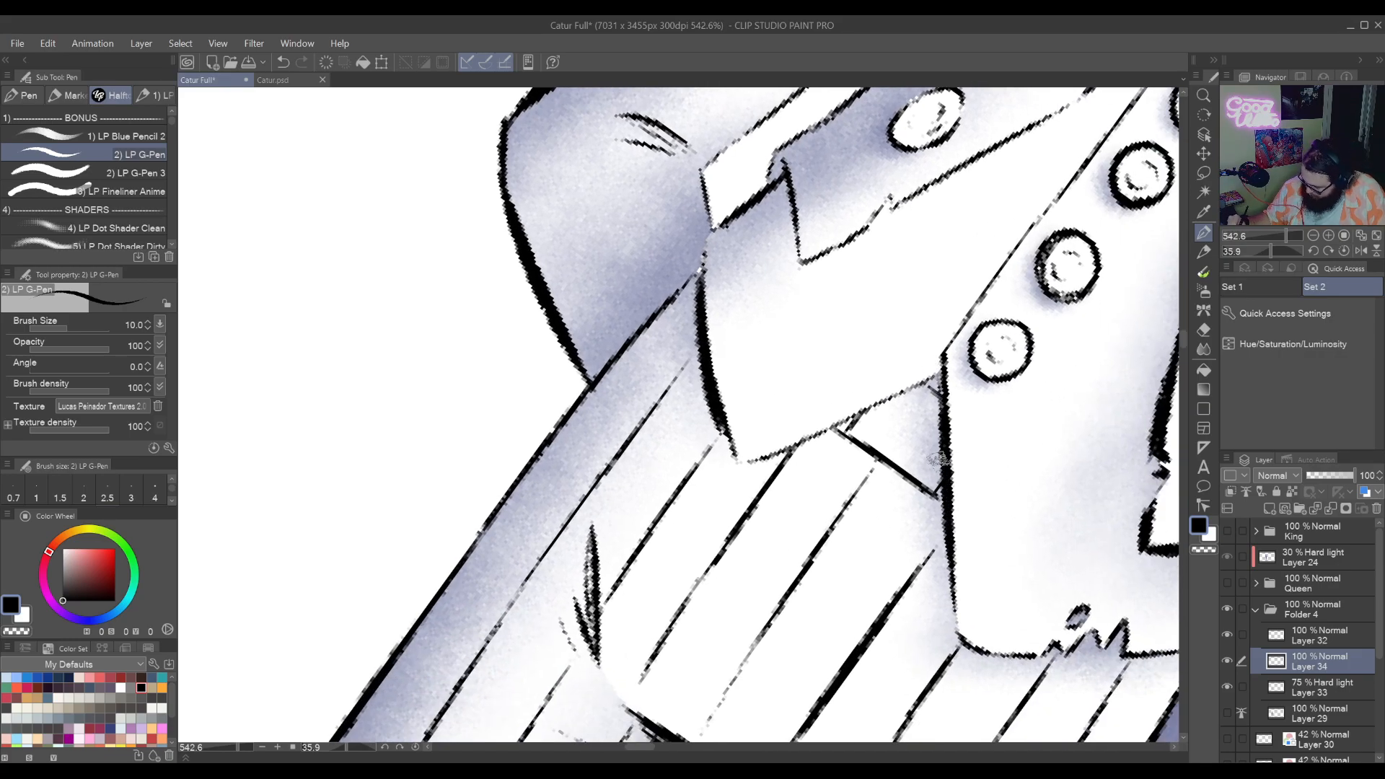
Thicken the waistcoat's overlapping front edge below the buttons and darken the hole and tears in its hem
{"action": "left_click_drag", "start_coordinate": [941, 491], "coordinate": [946, 629]}
{"action": "left_click_drag", "start_coordinate": [951, 459], "coordinate": [846, 301]}
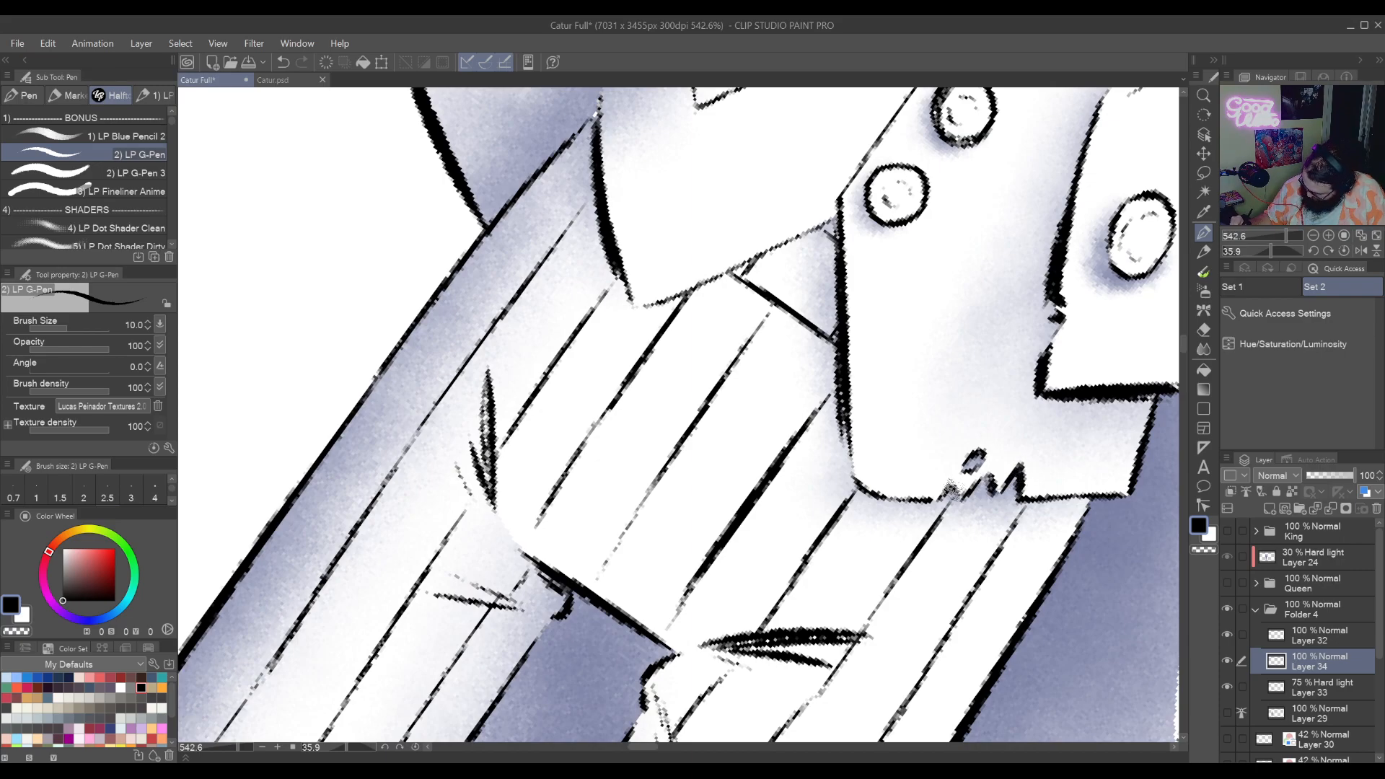
{"action": "left_click_drag", "start_coordinate": [1047, 427], "coordinate": [995, 629]}
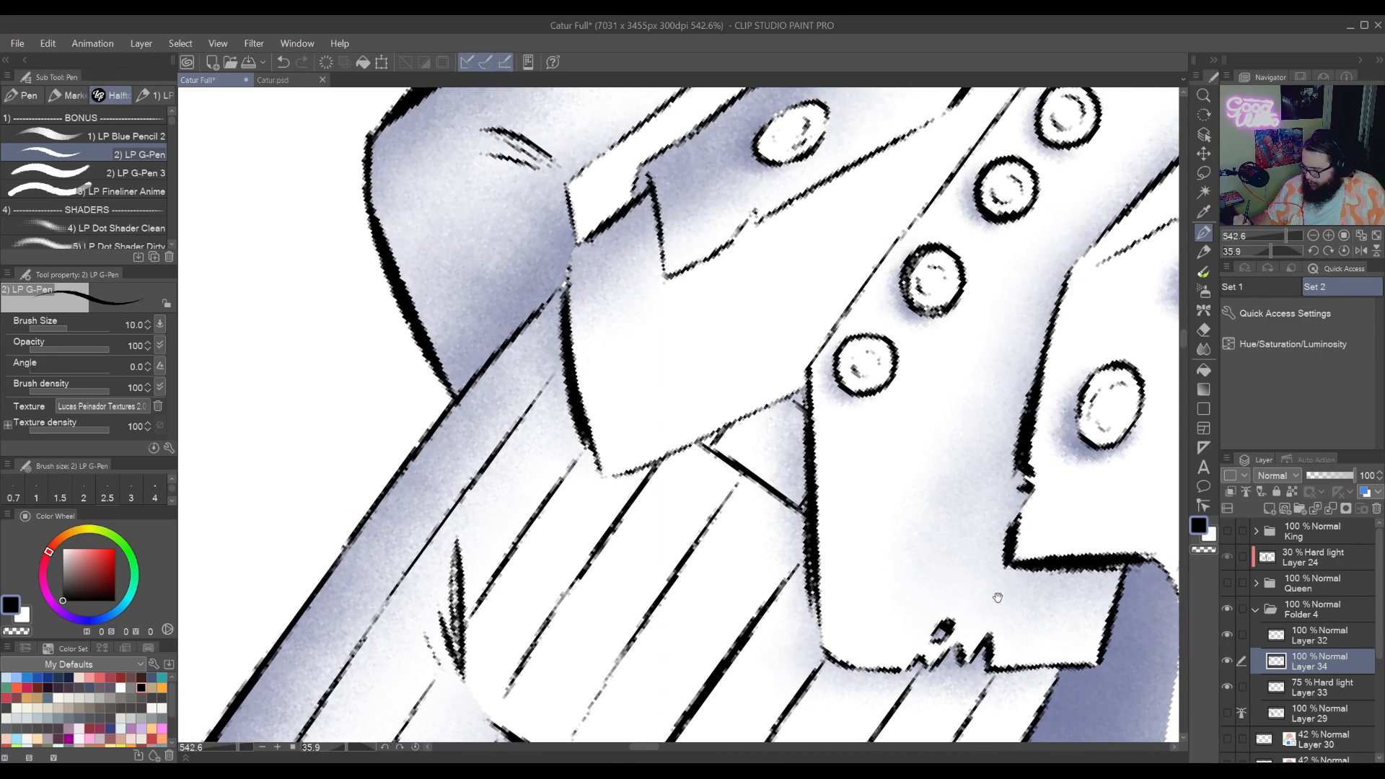
Add thick shadow edges to the waistcoat buttons and the buttons on the coat's left panel
{"action": "left_click_drag", "start_coordinate": [859, 461], "coordinate": [922, 605]}
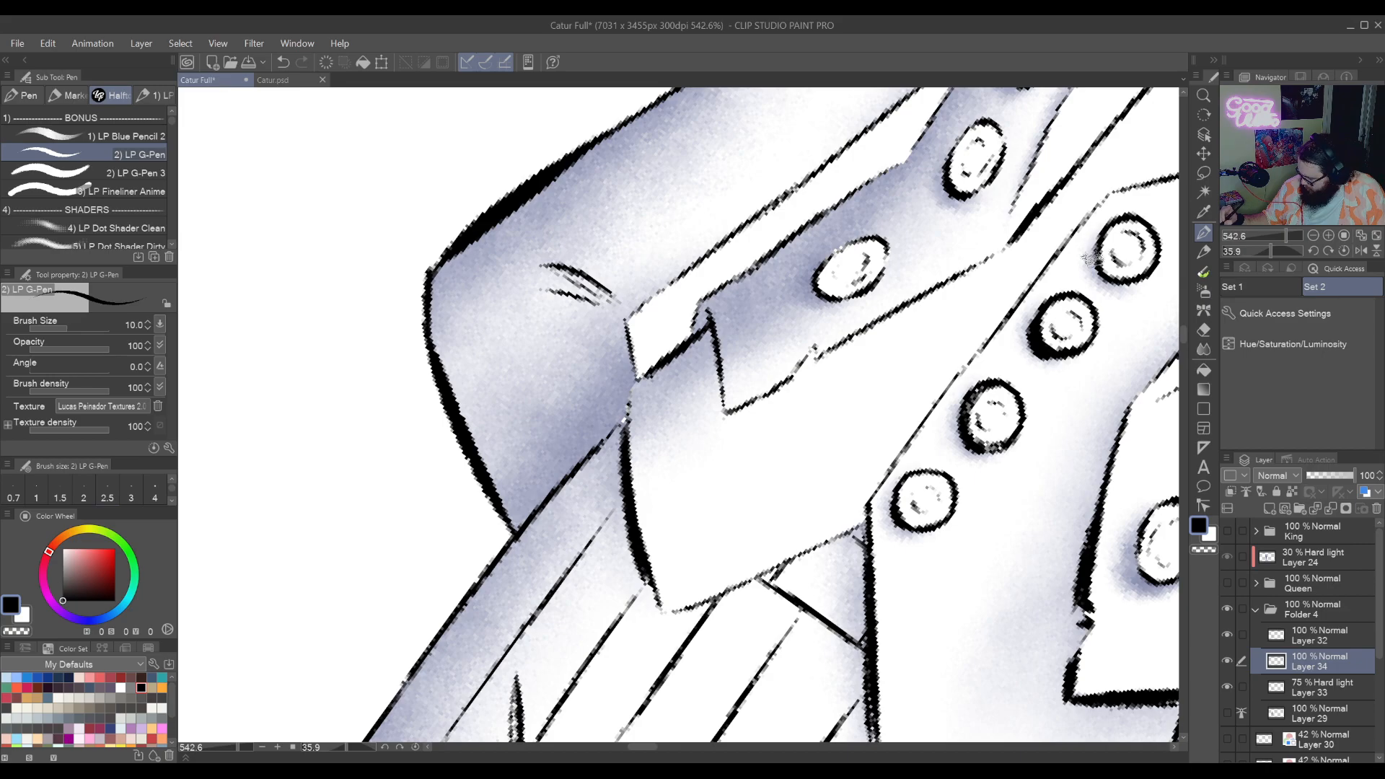
{"action": "left_click_drag", "start_coordinate": [936, 372], "coordinate": [998, 508]}
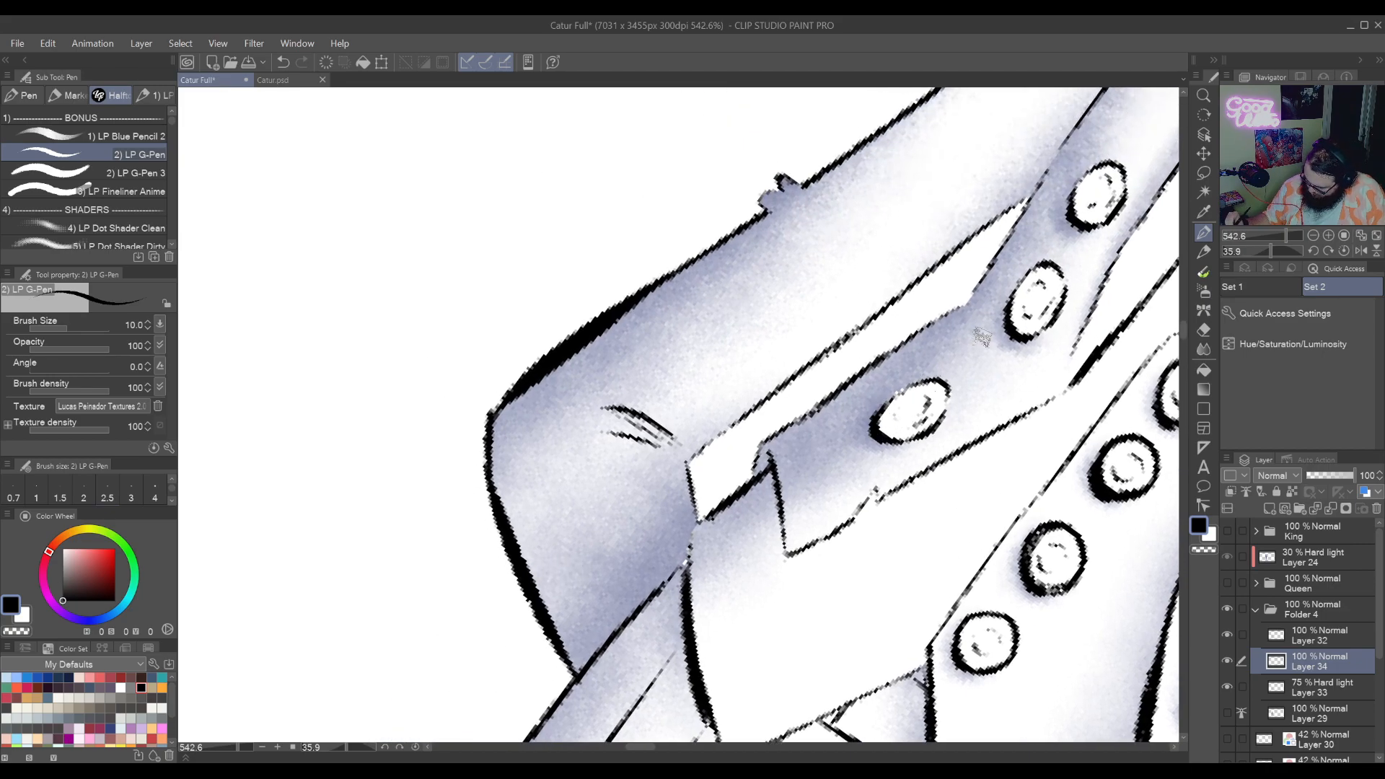
{"action": "left_click_drag", "start_coordinate": [1005, 299], "coordinate": [1018, 309]}
{"action": "mouse_move", "coordinate": [1066, 211]}
{"action": "left_mouse_down"}
{"action": "mouse_move", "coordinate": [1100, 234]}
{"action": "mouse_move", "coordinate": [850, 133]}
{"action": "left_mouse_up"}
{"action": "mouse_move", "coordinate": [984, 530]}
{"action": "left_mouse_down"}
{"action": "mouse_move", "coordinate": [910, 436]}
{"action": "mouse_move", "coordinate": [886, 532]}
{"action": "left_mouse_up"}
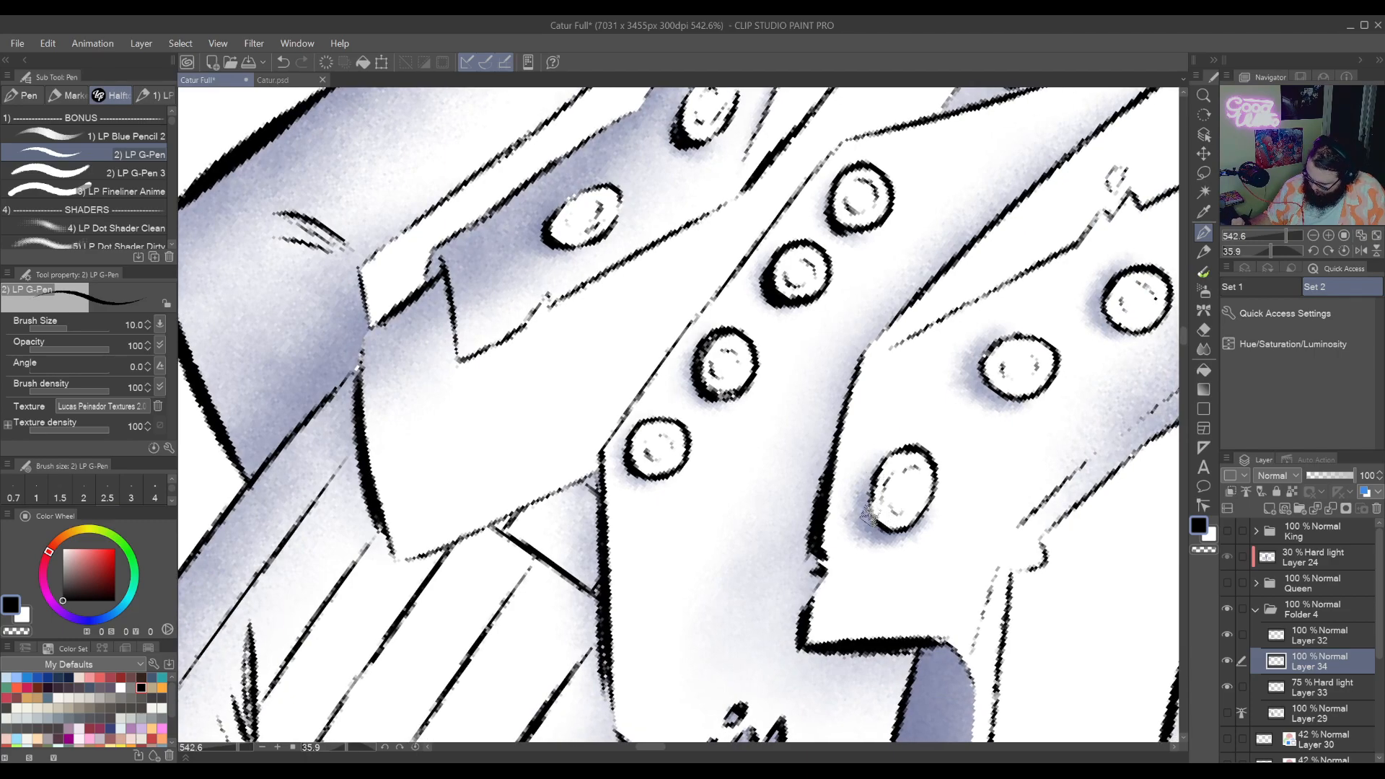
Add thick shadow edges to the three buttons on the coat panel below the pocket square
{"action": "left_click_drag", "start_coordinate": [865, 476], "coordinate": [890, 534]}
{"action": "left_click_drag", "start_coordinate": [982, 352], "coordinate": [994, 353]}
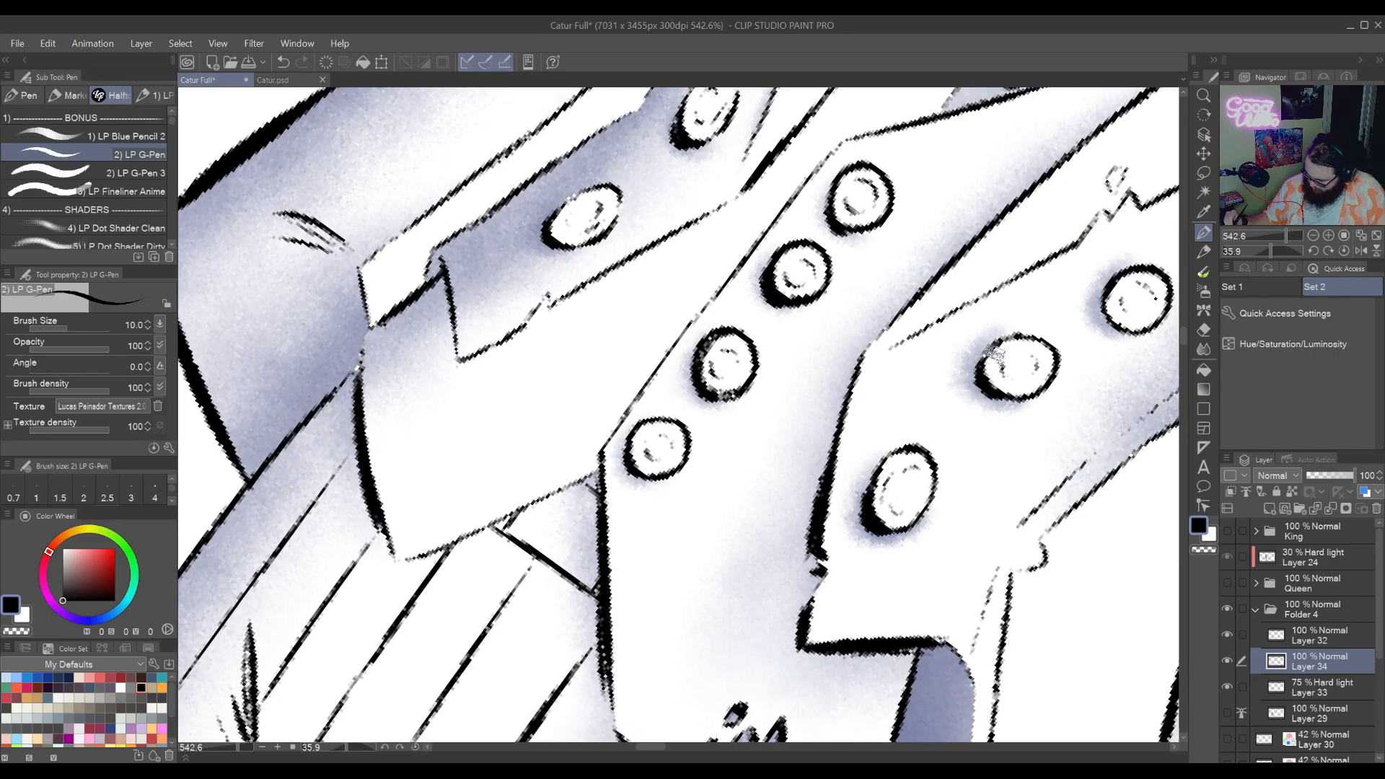
{"action": "left_click_drag", "start_coordinate": [1106, 285], "coordinate": [1121, 316]}
Thicken the contour where the bent left sleeve meets the hip into a heavy tapered black line
{"action": "left_click_drag", "start_coordinate": [509, 425], "coordinate": [751, 581]}
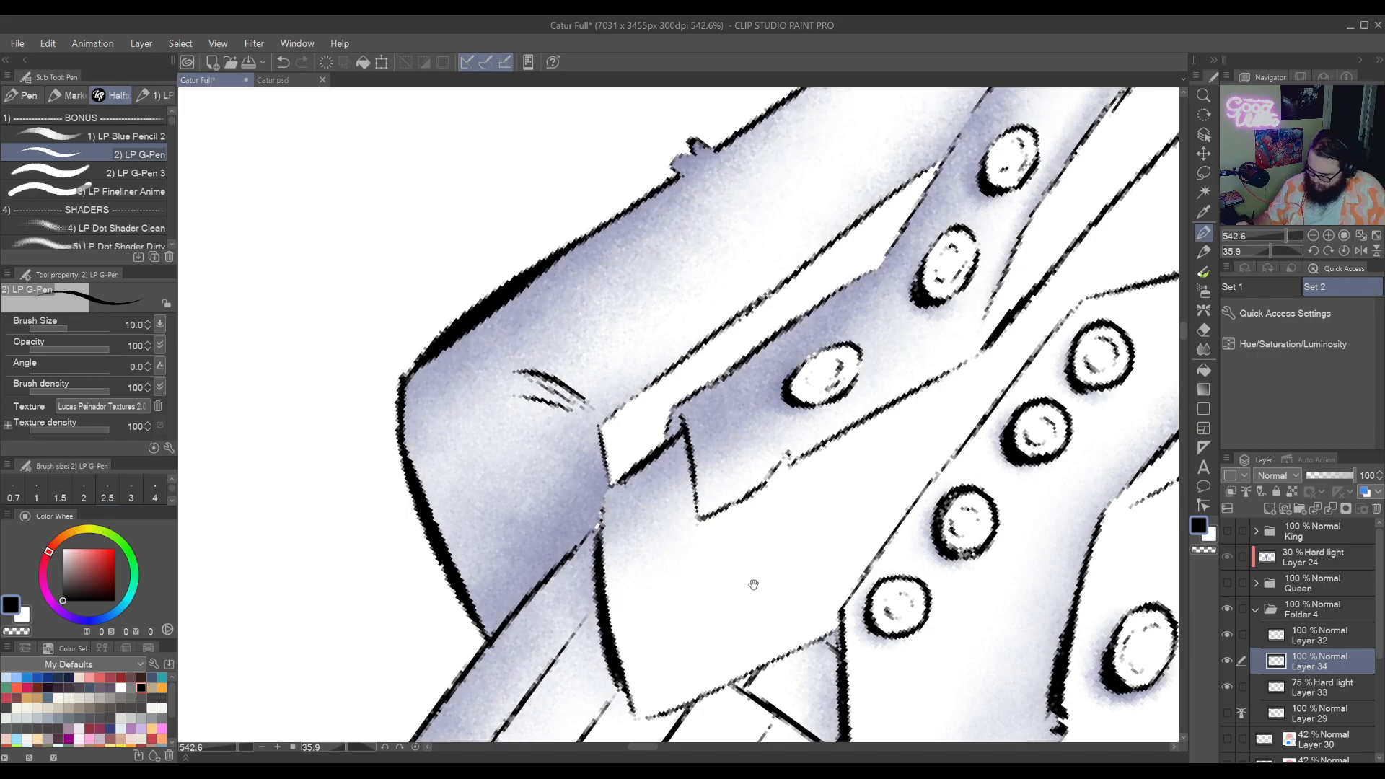
{"action": "left_click_drag", "start_coordinate": [640, 479], "coordinate": [925, 494]}
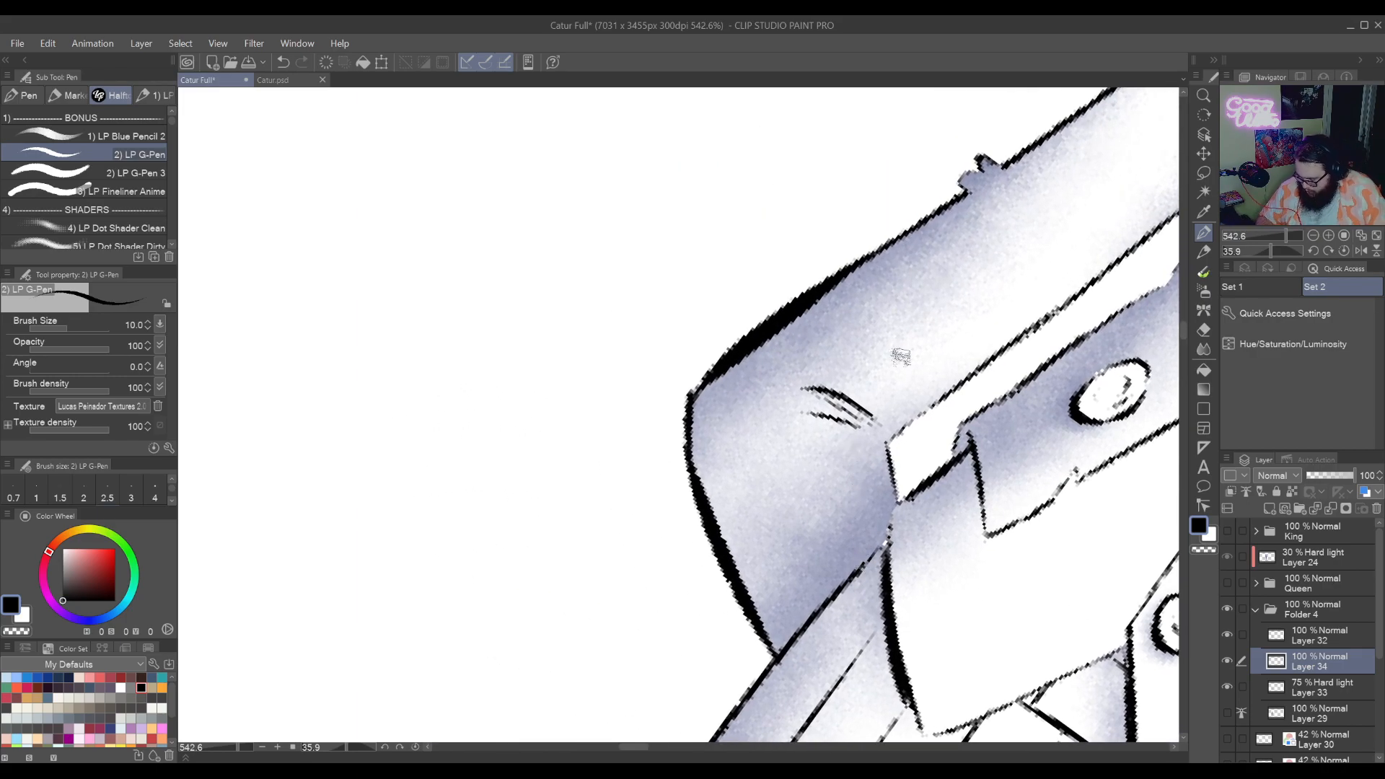
{"action": "mouse_move", "coordinate": [819, 634]}
{"action": "left_mouse_down"}
{"action": "mouse_move", "coordinate": [852, 673]}
{"action": "mouse_move", "coordinate": [915, 577]}
{"action": "left_mouse_up"}
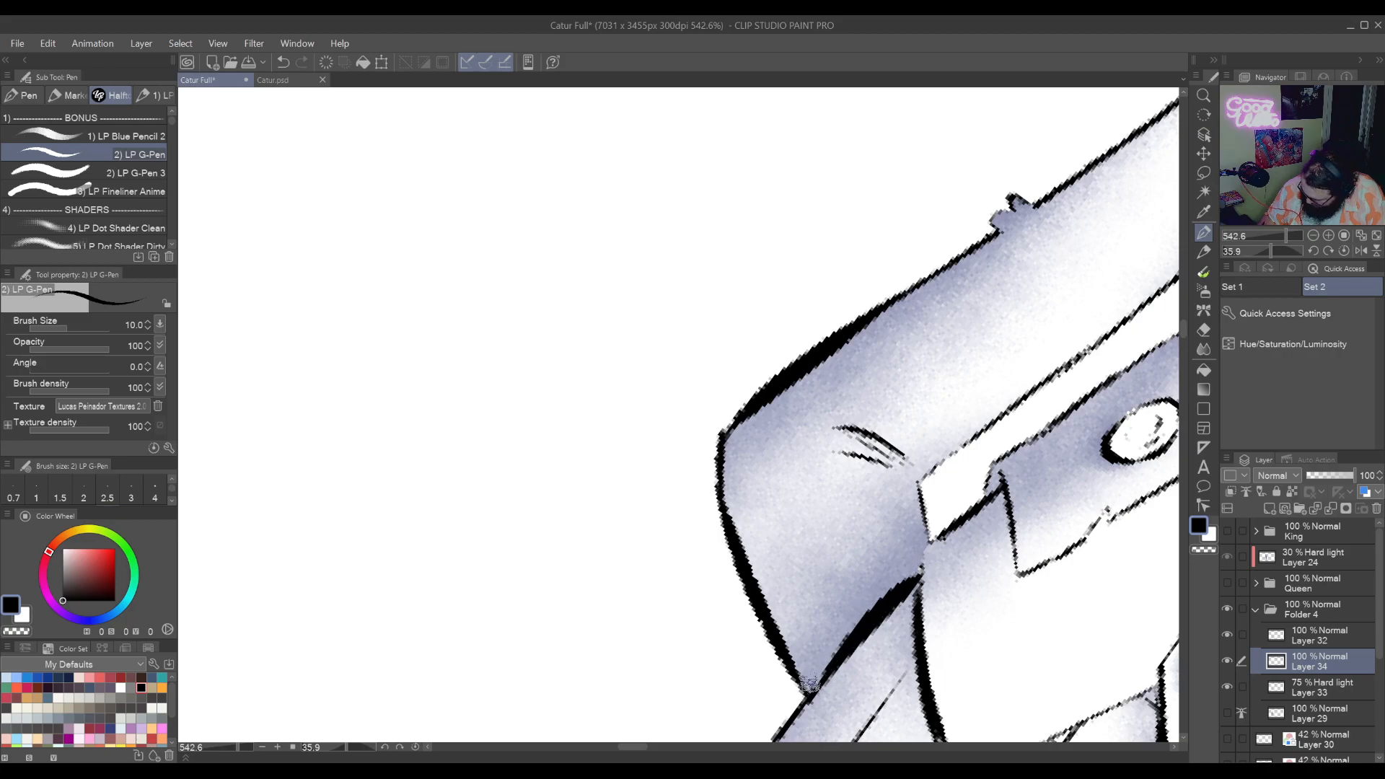
{"action": "left_click_drag", "start_coordinate": [809, 684], "coordinate": [917, 552]}
Ink a heavy tapered shadow where the left sleeve meets the coat panel above the top button
{"action": "left_click_drag", "start_coordinate": [1004, 548], "coordinate": [690, 635]}
{"action": "mouse_move", "coordinate": [966, 370]}
{"action": "left_mouse_down"}
{"action": "mouse_move", "coordinate": [787, 593]}
{"action": "mouse_move", "coordinate": [872, 687]}
{"action": "left_mouse_up"}
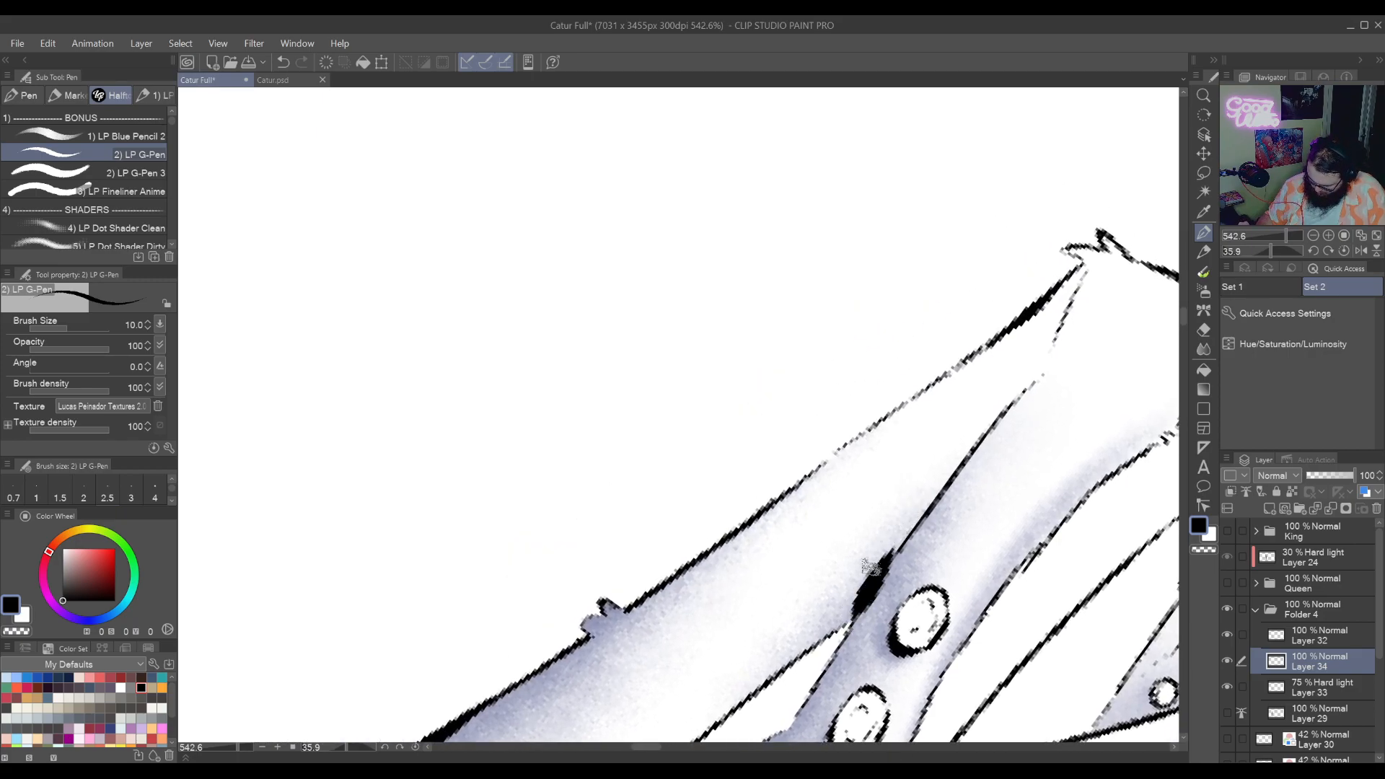
{"action": "mouse_move", "coordinate": [836, 629]}
{"action": "left_mouse_down"}
{"action": "mouse_move", "coordinate": [930, 497]}
{"action": "mouse_move", "coordinate": [887, 552]}
{"action": "mouse_move", "coordinate": [905, 508]}
{"action": "left_mouse_up"}
{"action": "left_click_drag", "start_coordinate": [876, 588], "coordinate": [898, 573]}
Thicken the outer edge of the left lapel beside the coat buttons and up toward the collar
{"action": "mouse_move", "coordinate": [916, 690]}
{"action": "left_mouse_down"}
{"action": "mouse_move", "coordinate": [912, 512]}
{"action": "mouse_move", "coordinate": [894, 525]}
{"action": "left_mouse_up"}
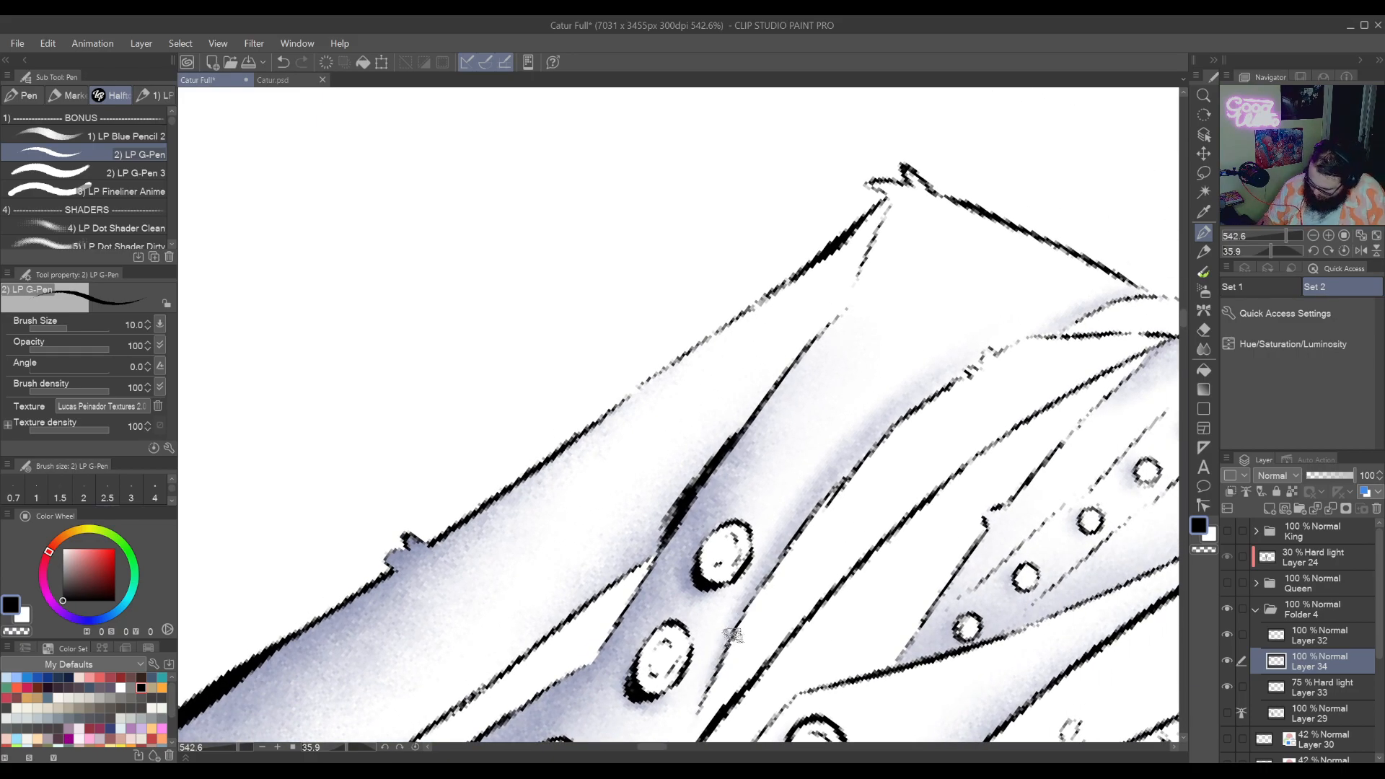
{"action": "left_click_drag", "start_coordinate": [865, 443], "coordinate": [781, 549]}
{"action": "left_click_drag", "start_coordinate": [833, 485], "coordinate": [945, 381]}
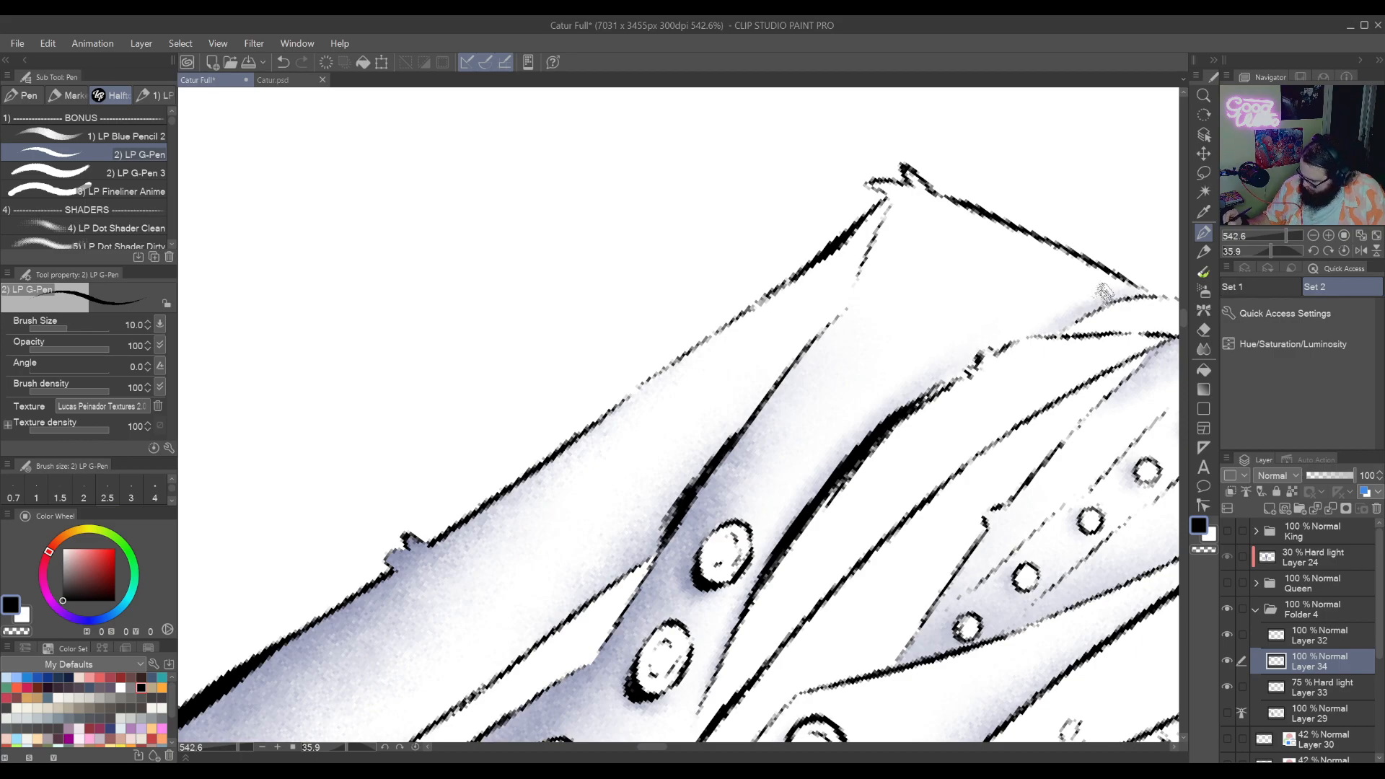
{"action": "left_click_drag", "start_coordinate": [1057, 330], "coordinate": [1120, 291]}
Darken the torn notch and small hole on the lapel edge below the pocket square
{"action": "left_click_drag", "start_coordinate": [1047, 436], "coordinate": [701, 260]}
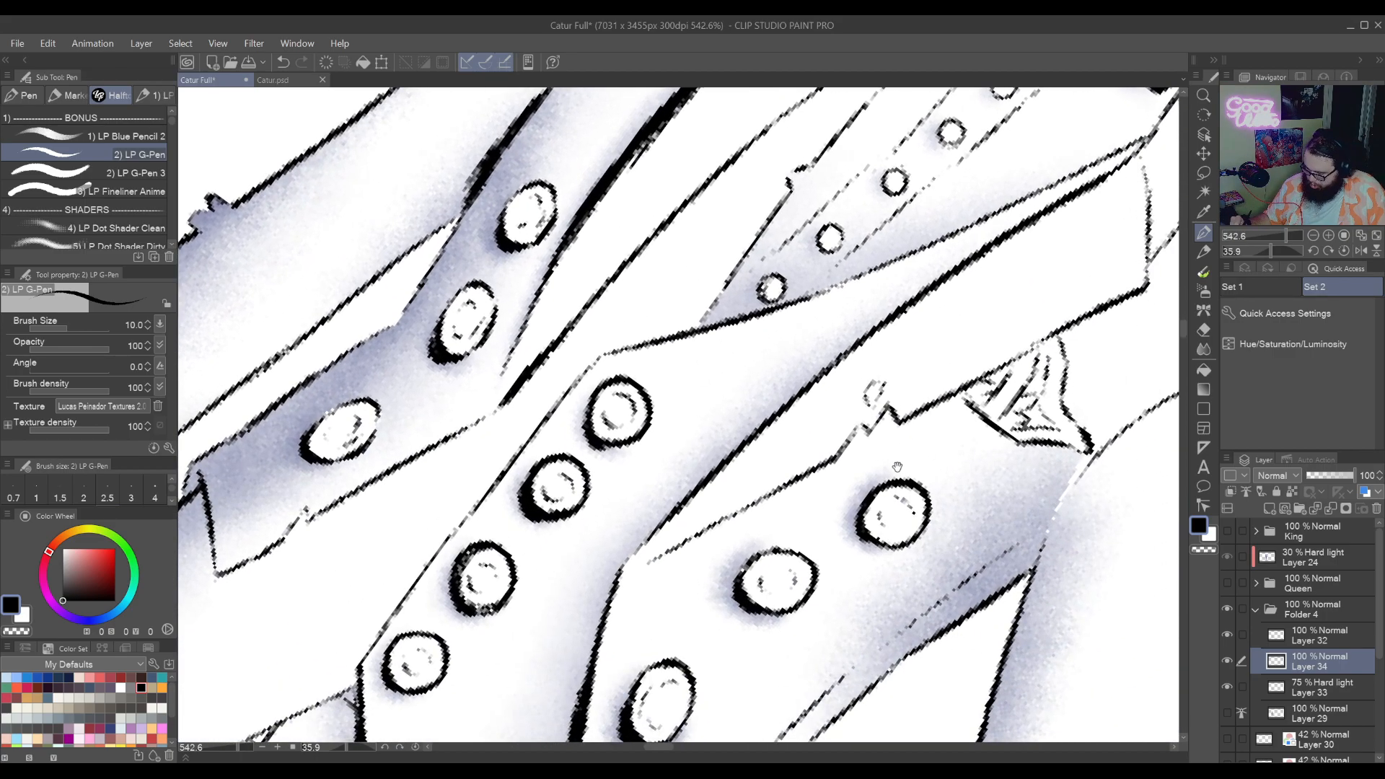
{"action": "left_click_drag", "start_coordinate": [728, 476], "coordinate": [1014, 361]}
{"action": "left_click_drag", "start_coordinate": [871, 586], "coordinate": [727, 653]}
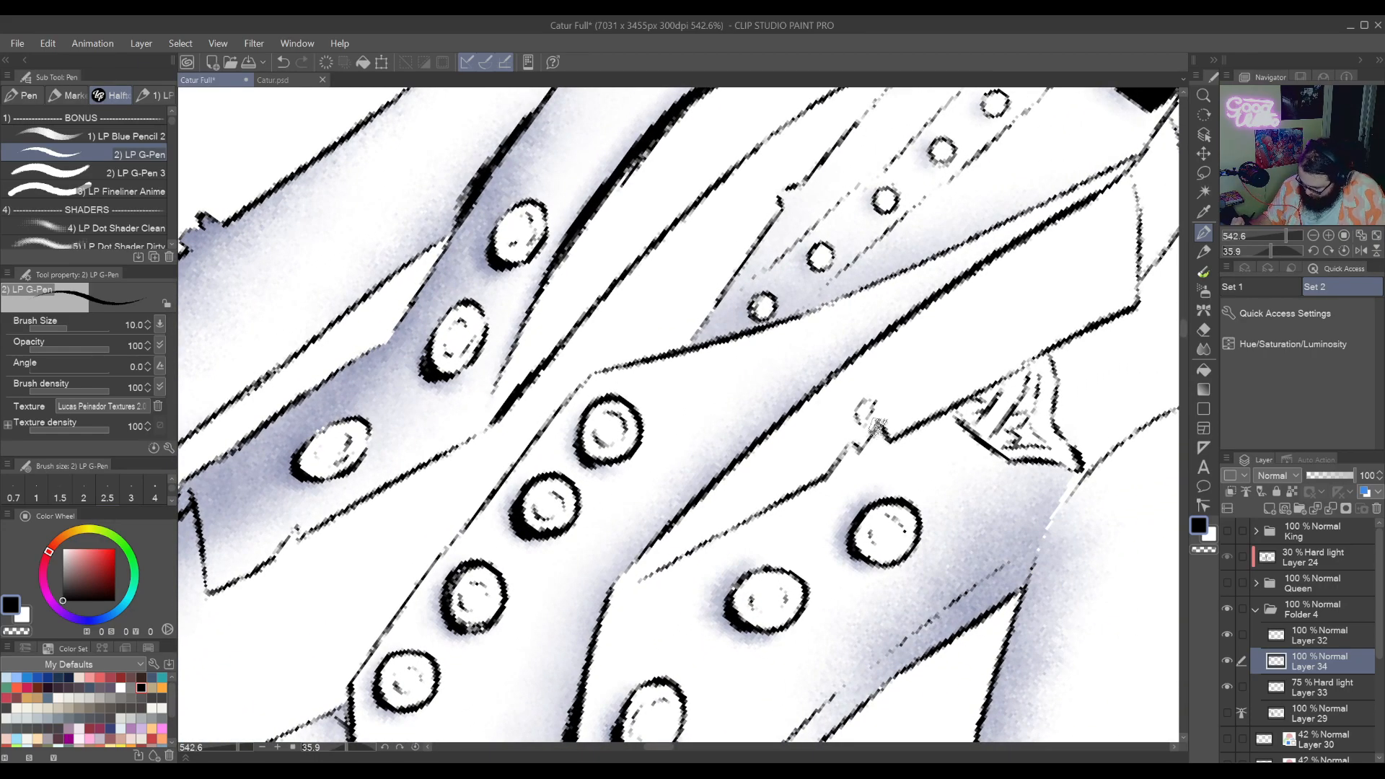
{"action": "mouse_move", "coordinate": [877, 427]}
{"action": "left_mouse_down"}
{"action": "mouse_move", "coordinate": [887, 437]}
{"action": "mouse_move", "coordinate": [858, 450]}
{"action": "left_mouse_up"}
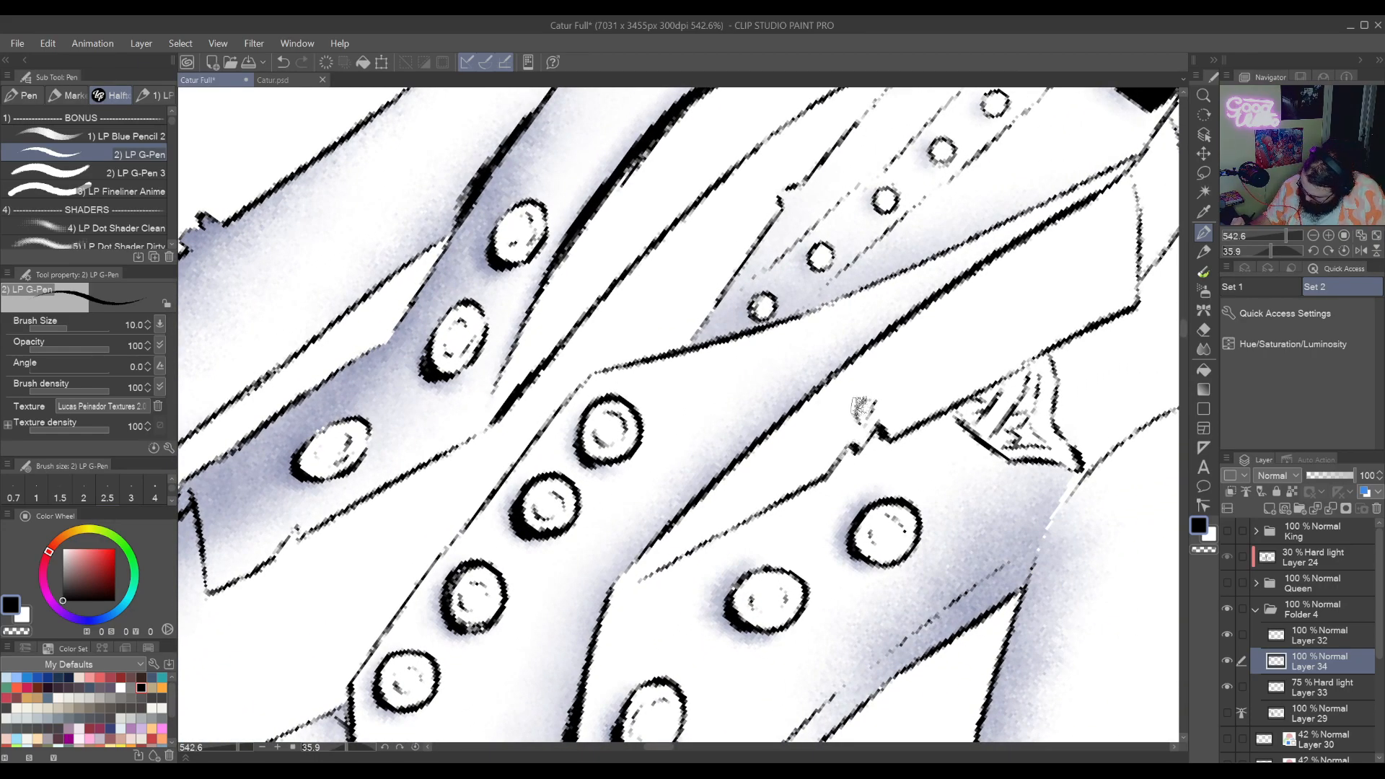
Thicken the pocket square's outline and hatch a dark shadow on it beside the lapel
{"action": "left_click_drag", "start_coordinate": [1081, 498], "coordinate": [939, 559]}
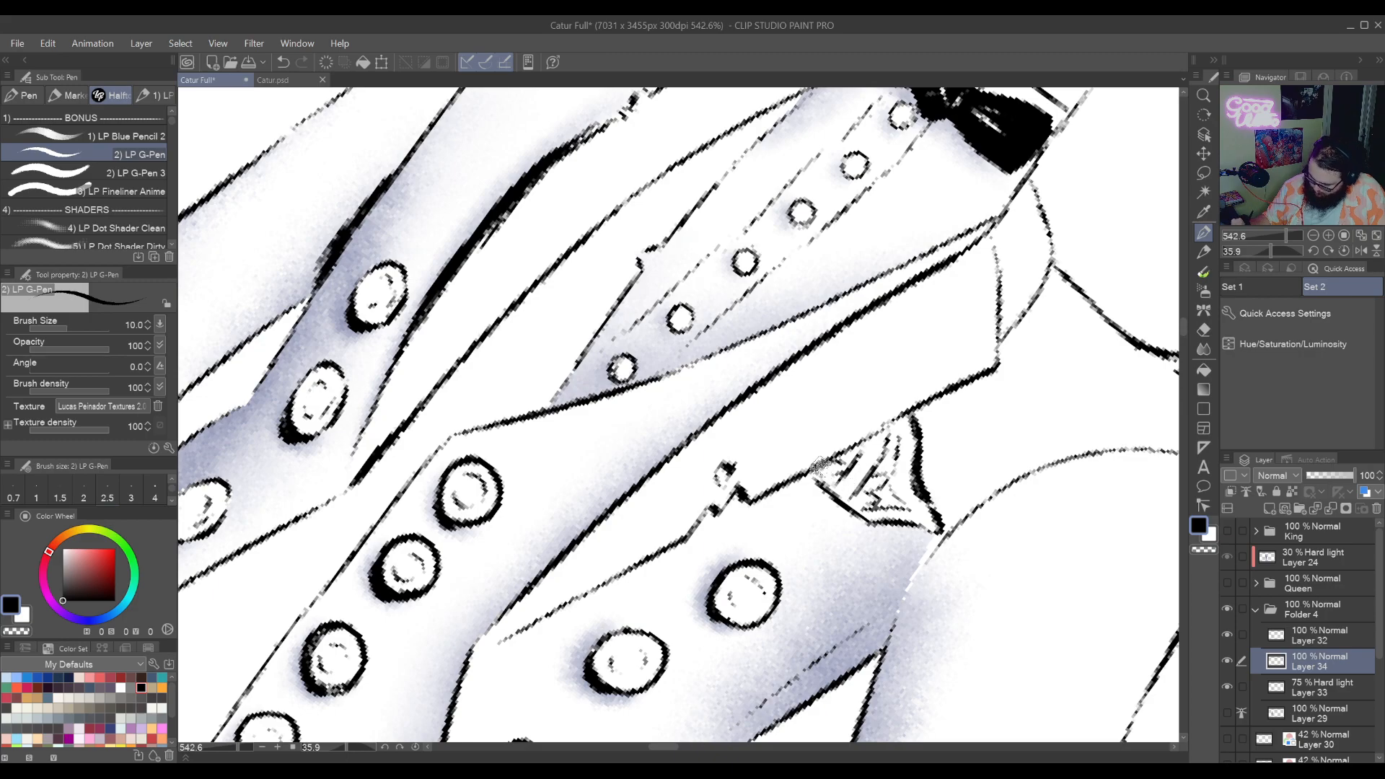
{"action": "mouse_move", "coordinate": [823, 470]}
{"action": "left_mouse_down"}
{"action": "mouse_move", "coordinate": [845, 339]}
{"action": "mouse_move", "coordinate": [836, 390]}
{"action": "left_mouse_up"}
{"action": "mouse_move", "coordinate": [848, 328]}
{"action": "left_mouse_down"}
{"action": "mouse_move", "coordinate": [844, 404]}
{"action": "mouse_move", "coordinate": [862, 361]}
{"action": "mouse_move", "coordinate": [858, 389]}
{"action": "left_mouse_up"}
Ink a heavy shadow in the right armpit and thicken the bent forearm's edge against the coat
{"action": "mouse_move", "coordinate": [1013, 482]}
{"action": "left_mouse_down"}
{"action": "mouse_move", "coordinate": [812, 618]}
{"action": "mouse_move", "coordinate": [915, 443]}
{"action": "mouse_move", "coordinate": [889, 506]}
{"action": "left_mouse_up"}
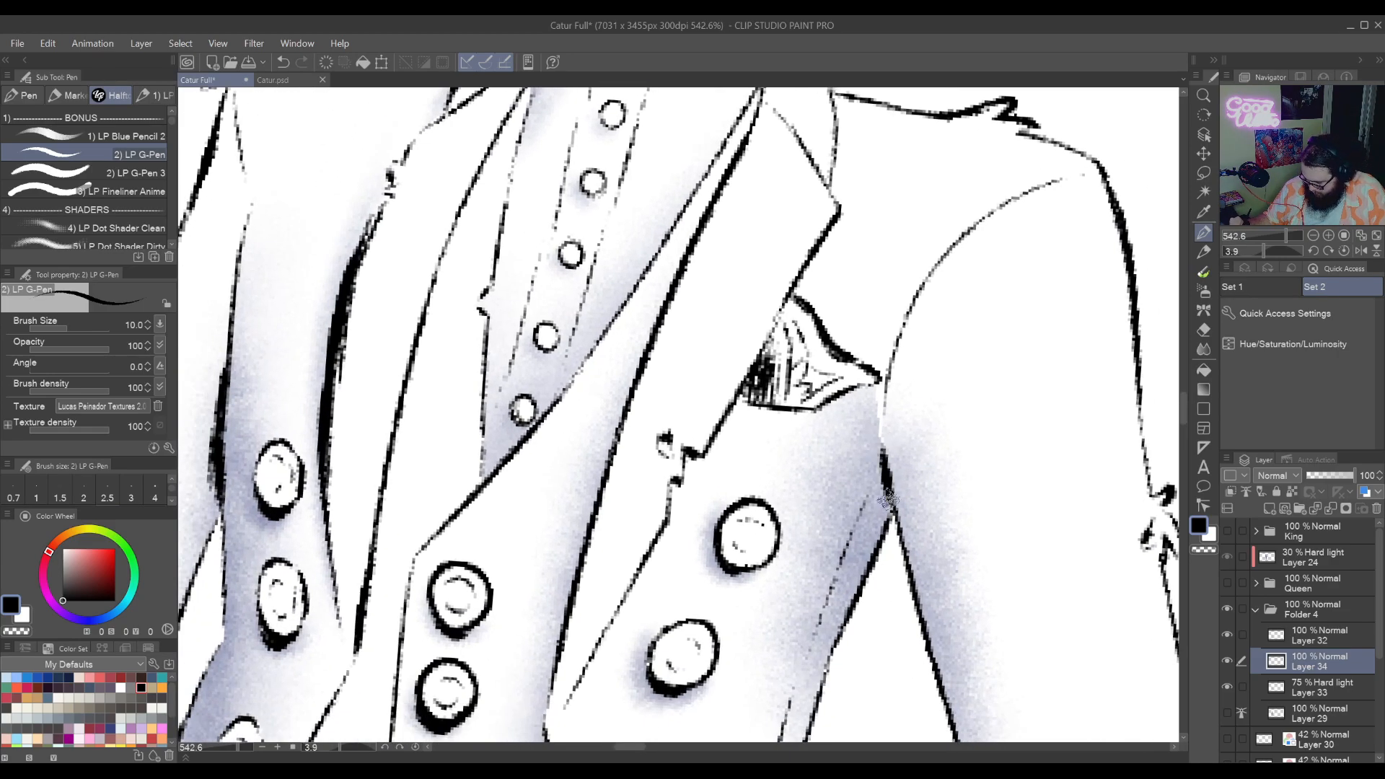
{"action": "left_click_drag", "start_coordinate": [879, 449], "coordinate": [884, 534]}
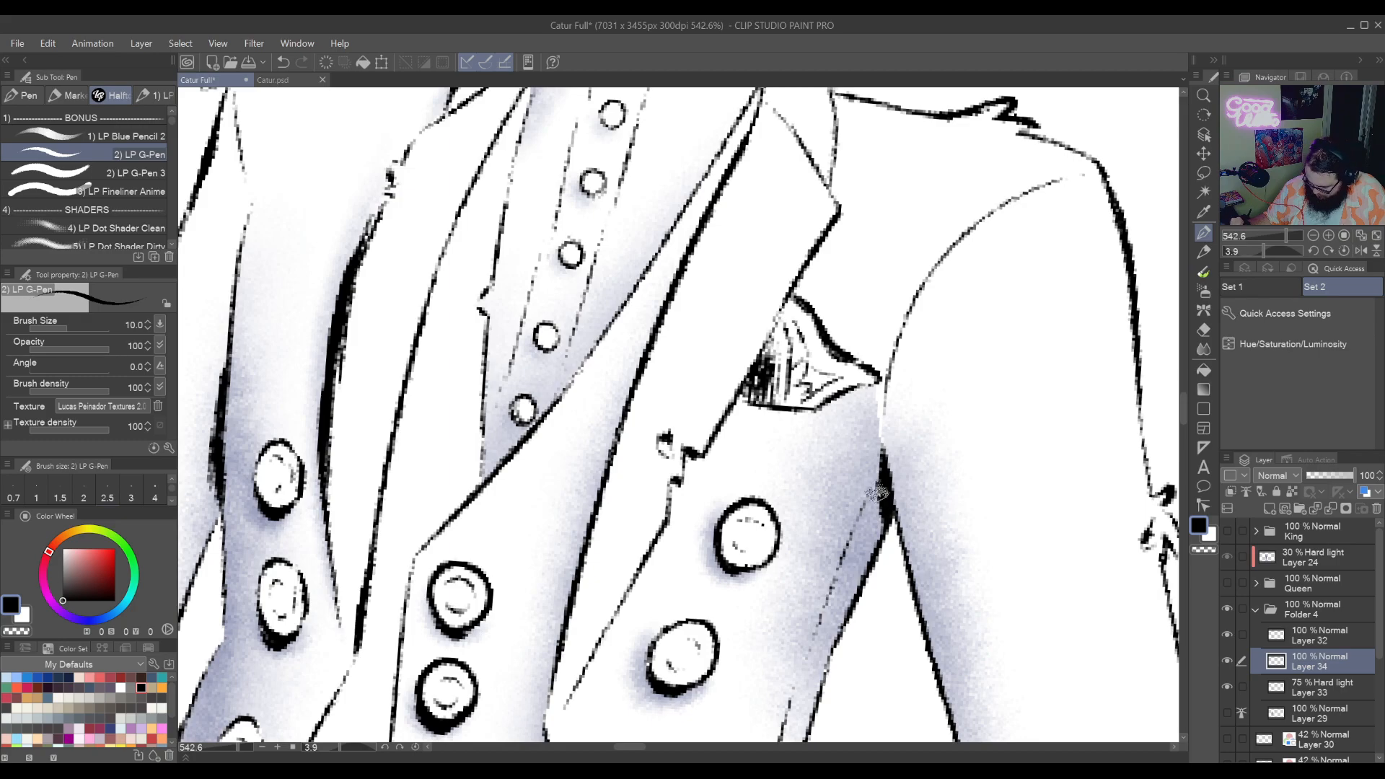
{"action": "mouse_move", "coordinate": [1011, 641]}
{"action": "left_mouse_down"}
{"action": "mouse_move", "coordinate": [909, 412]}
{"action": "mouse_move", "coordinate": [856, 485]}
{"action": "mouse_move", "coordinate": [968, 469]}
{"action": "mouse_move", "coordinate": [971, 406]}
{"action": "mouse_move", "coordinate": [919, 550]}
{"action": "mouse_move", "coordinate": [999, 587]}
{"action": "left_mouse_up"}
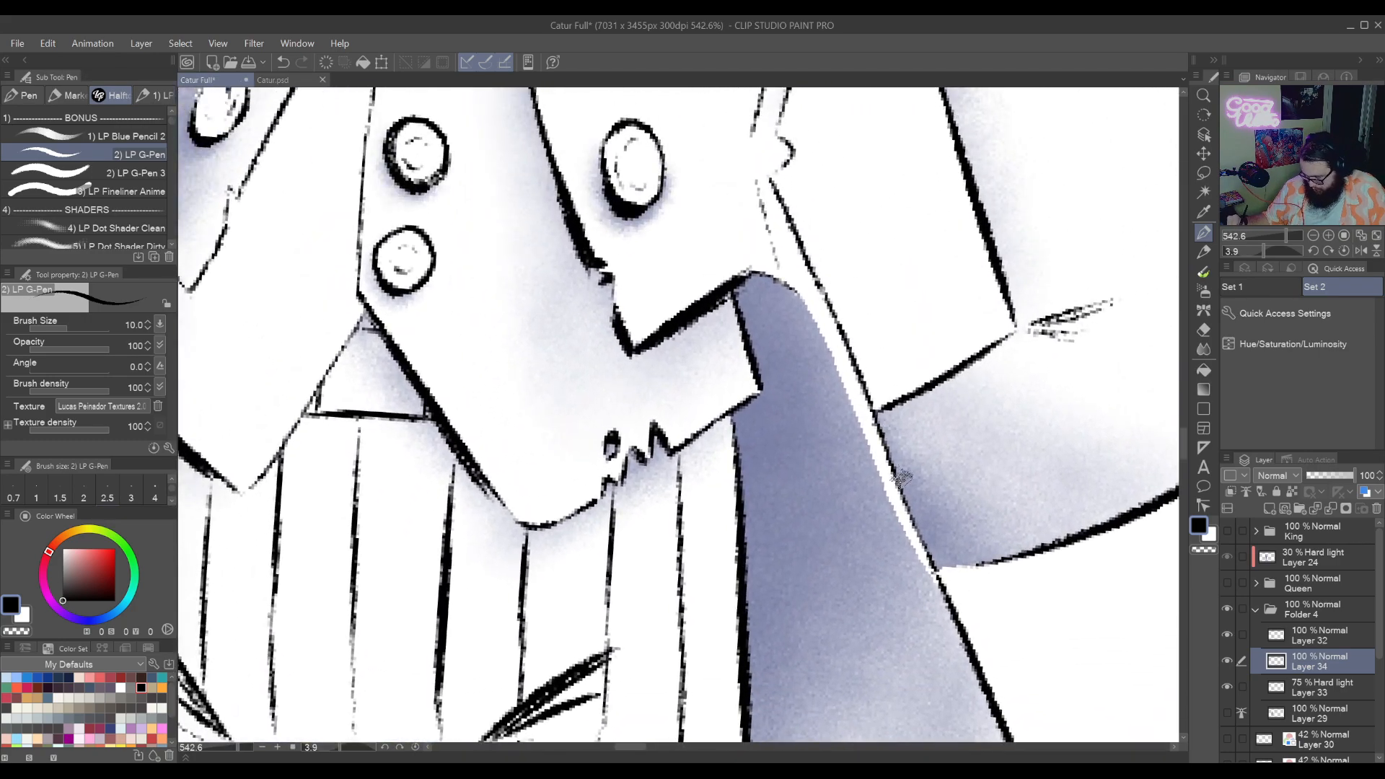
{"action": "left_click_drag", "start_coordinate": [879, 418], "coordinate": [932, 562]}
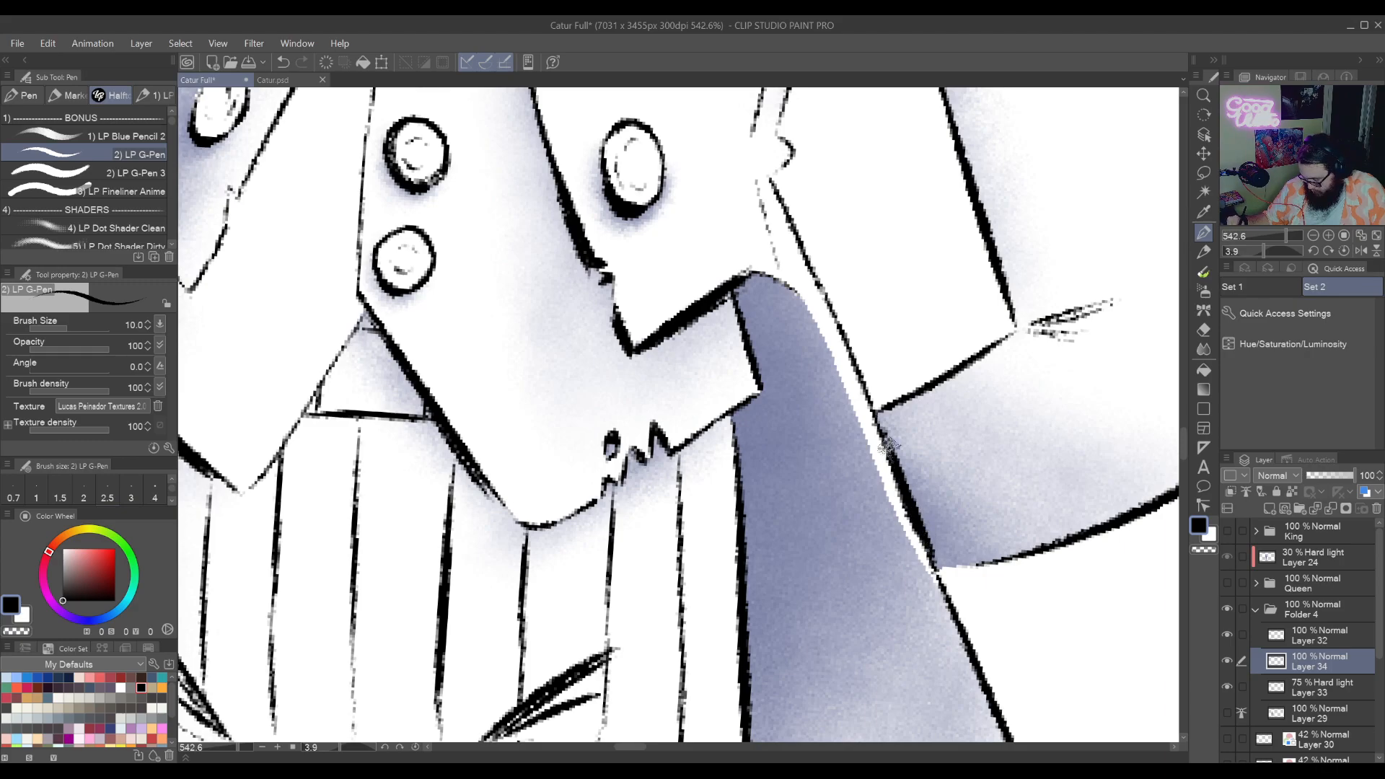
{"action": "left_click_drag", "start_coordinate": [696, 614], "coordinate": [926, 340]}
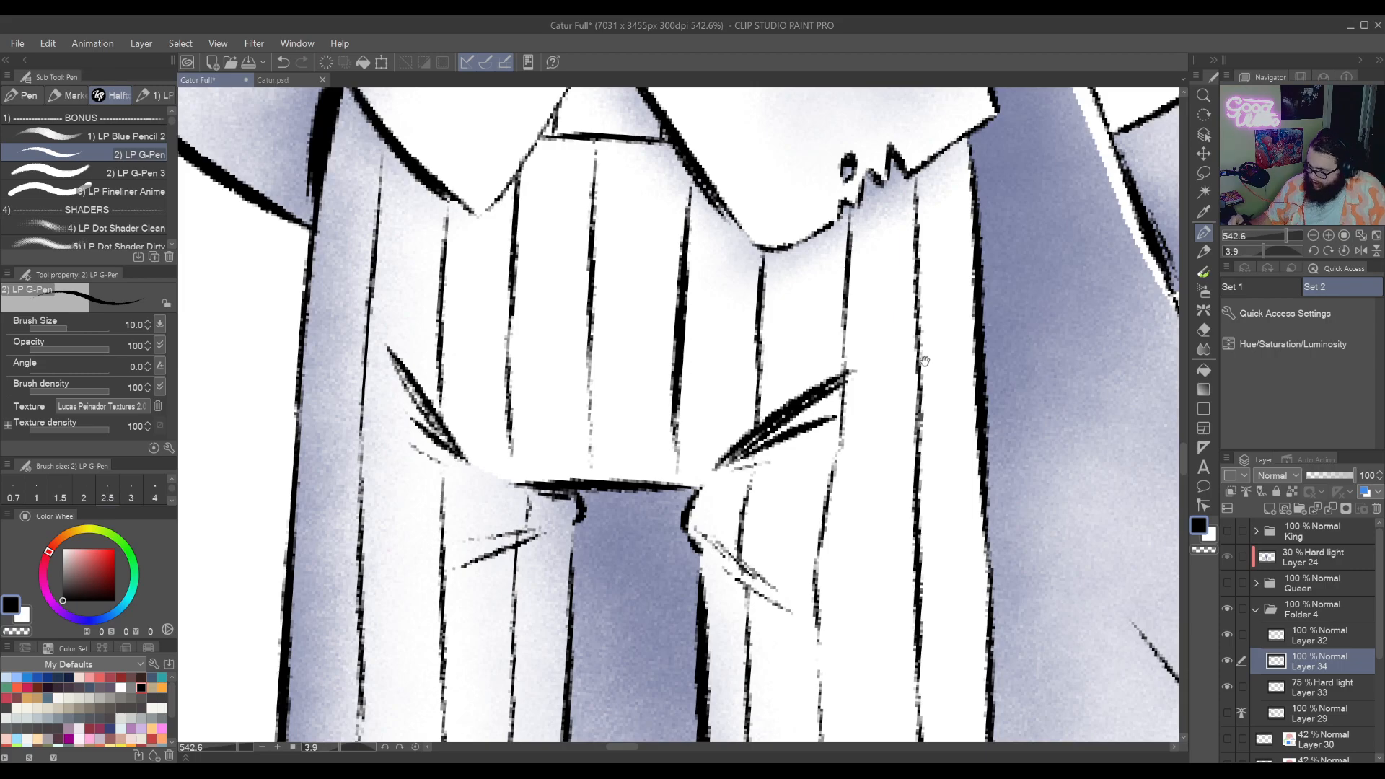
{"action": "left_click_drag", "start_coordinate": [925, 361], "coordinate": [847, 526]}
{"action": "left_click_drag", "start_coordinate": [918, 405], "coordinate": [772, 462]}
{"action": "left_click_drag", "start_coordinate": [976, 584], "coordinate": [840, 603]}
{"action": "left_click_drag", "start_coordinate": [873, 461], "coordinate": [841, 534]}
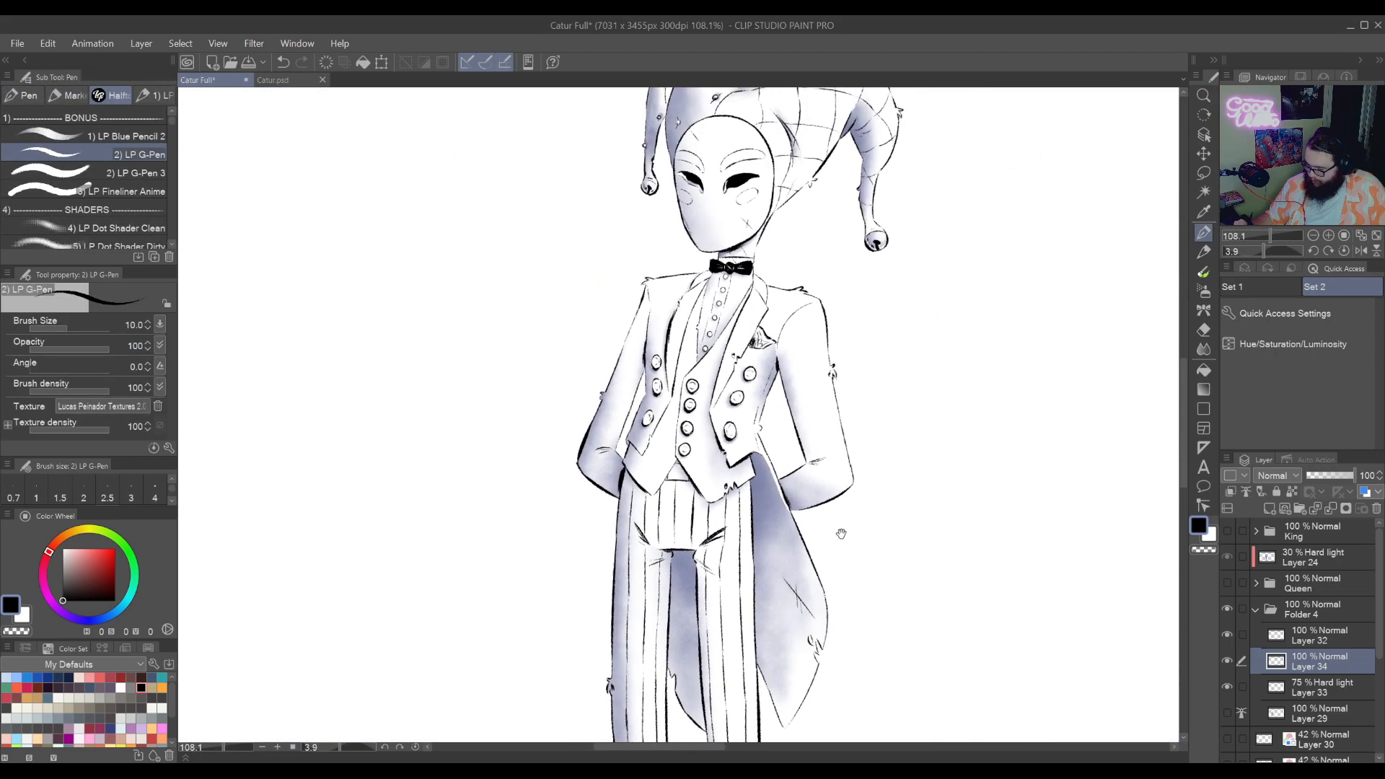
Sketch a demonstration circle with diagonal light-direction lines in the empty space beside the jester's hat
{"action": "double_click", "coordinate": [918, 563]}
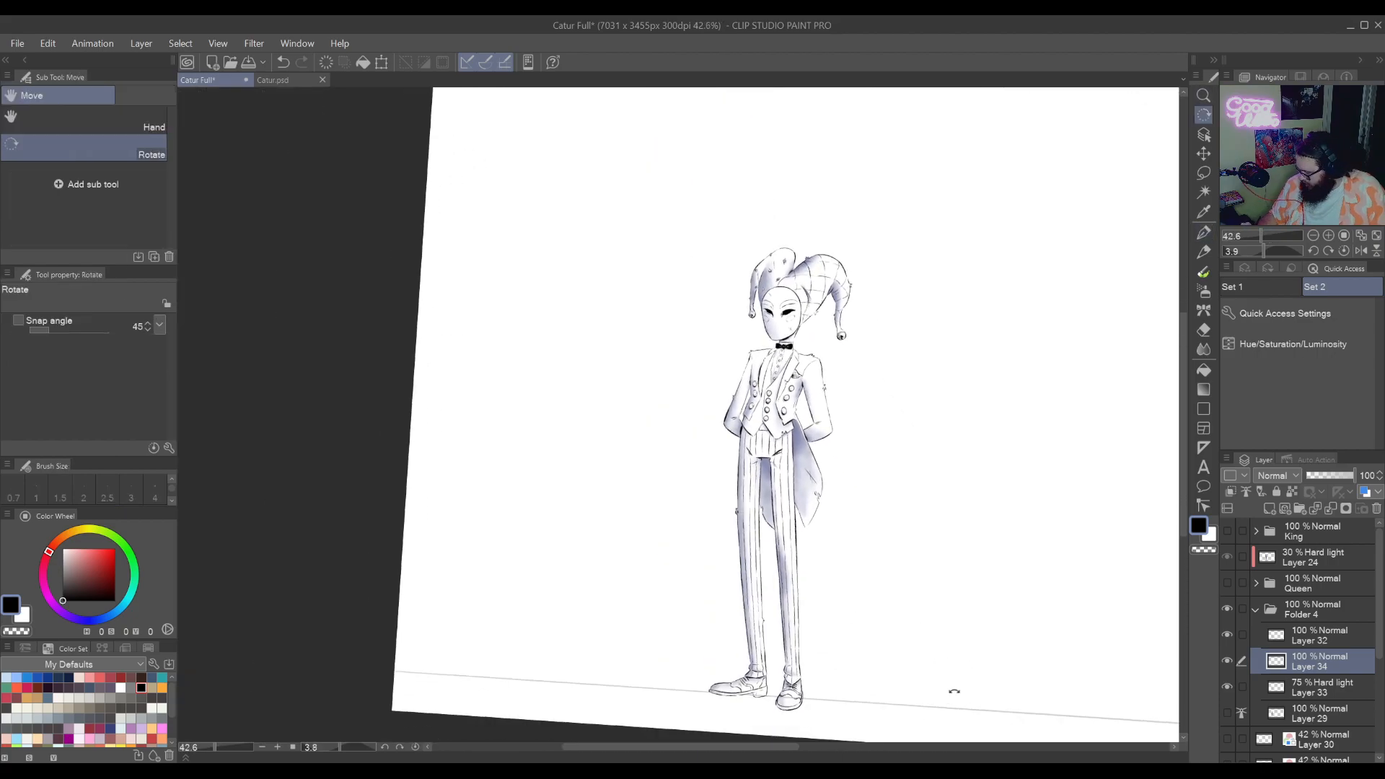
{"action": "double_click", "coordinate": [1023, 589]}
{"action": "left_click_drag", "start_coordinate": [982, 543], "coordinate": [960, 594]}
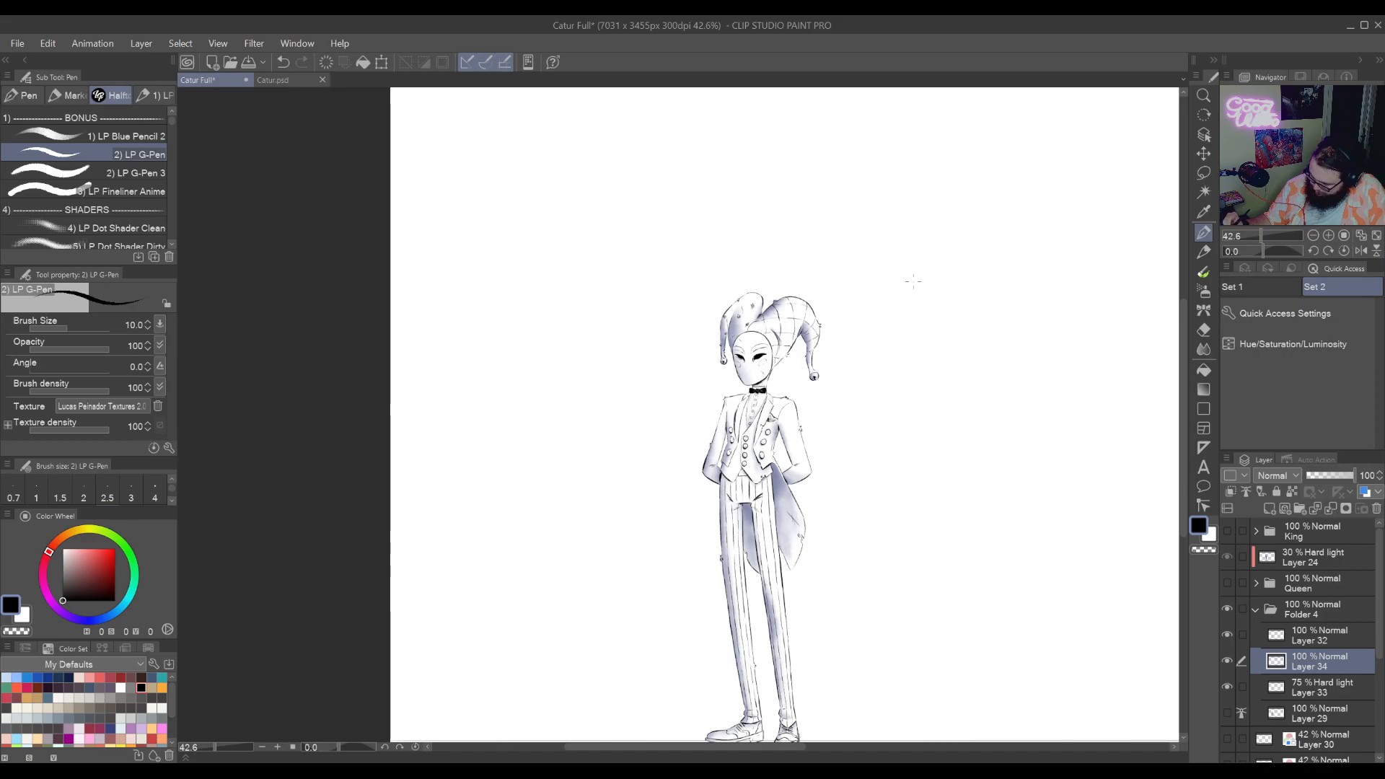
{"action": "mouse_move", "coordinate": [914, 285]}
{"action": "left_mouse_down"}
{"action": "mouse_move", "coordinate": [960, 300]}
{"action": "mouse_move", "coordinate": [935, 353]}
{"action": "left_mouse_up"}
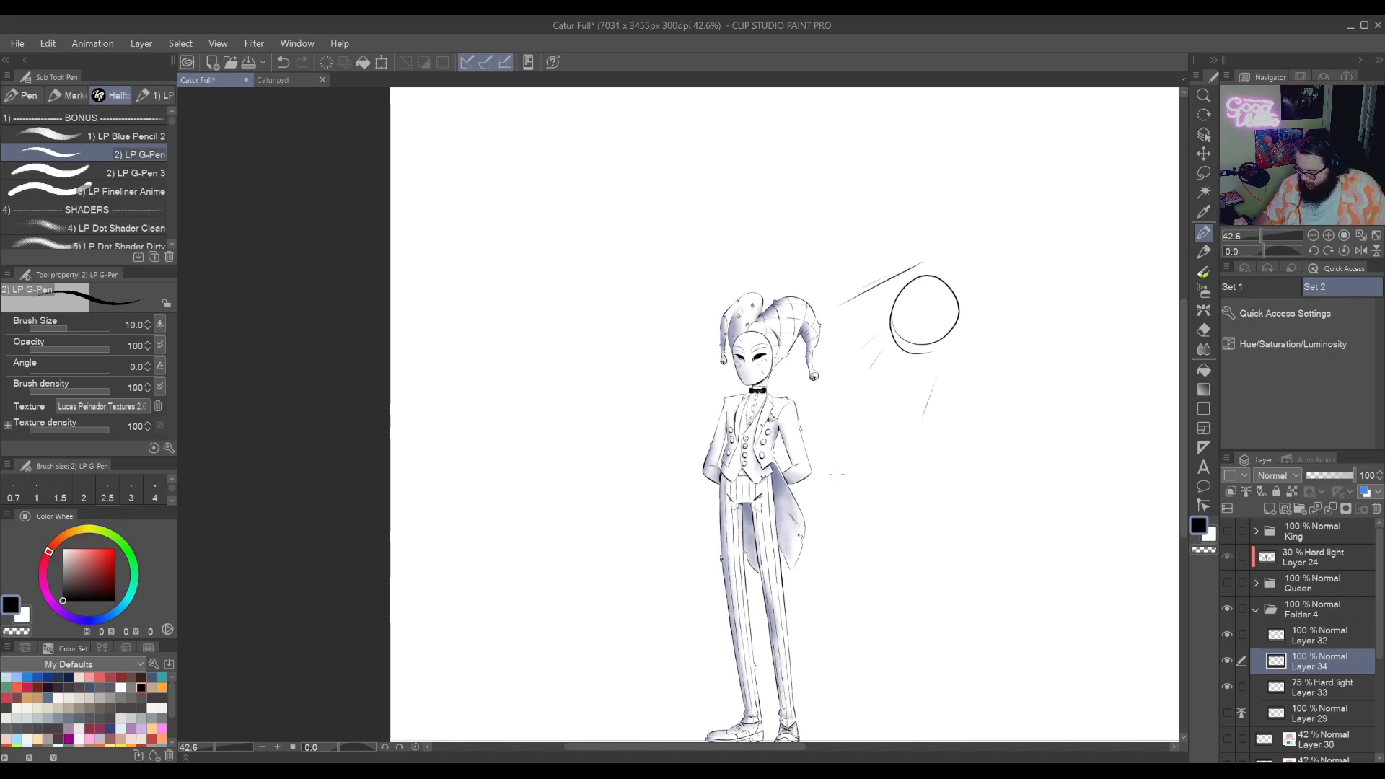
Lasso the demonstration circle and its diagonal lines beside the hat, delete them and clear the selection
{"action": "scroll", "coordinate": [836, 474], "scroll_direction": "up", "scroll_amount": 5}
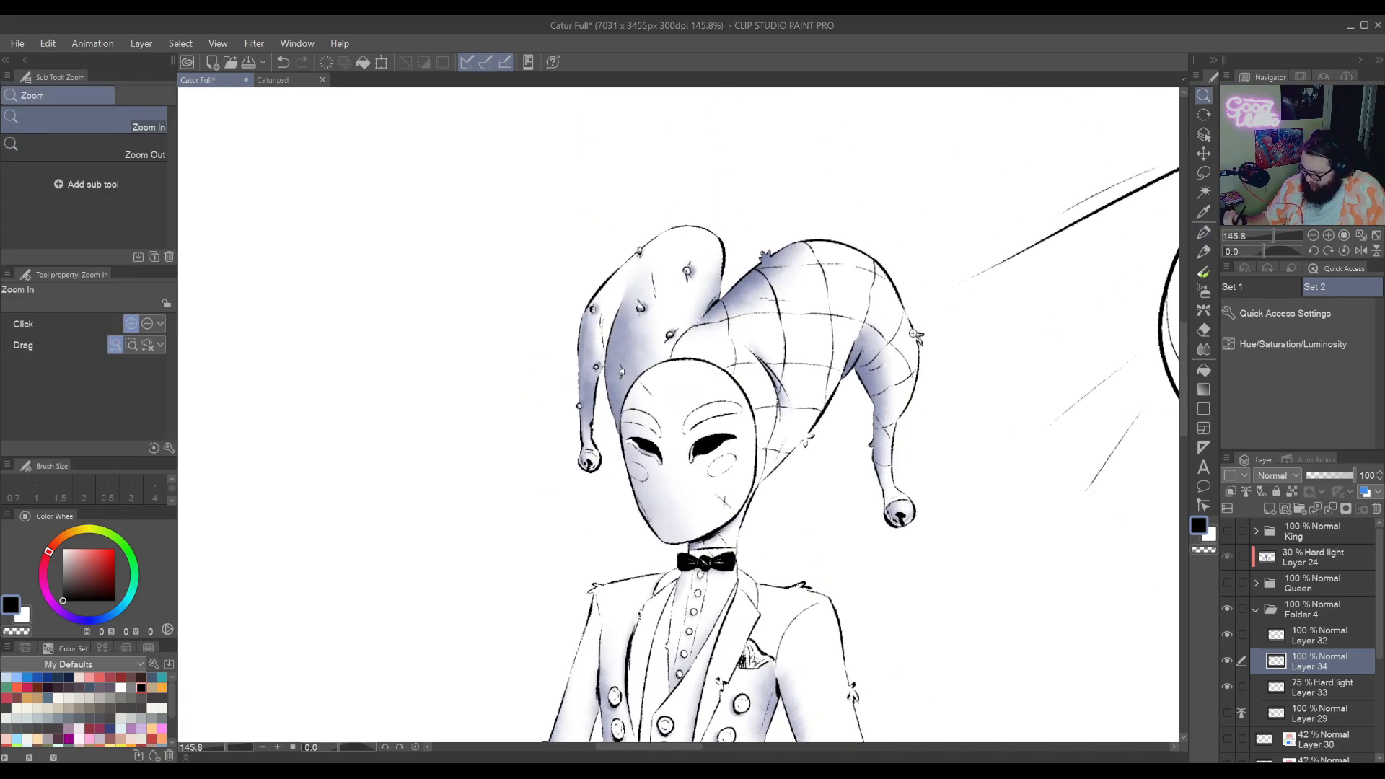
{"action": "scroll", "coordinate": [914, 334], "scroll_direction": "up", "scroll_amount": 3}
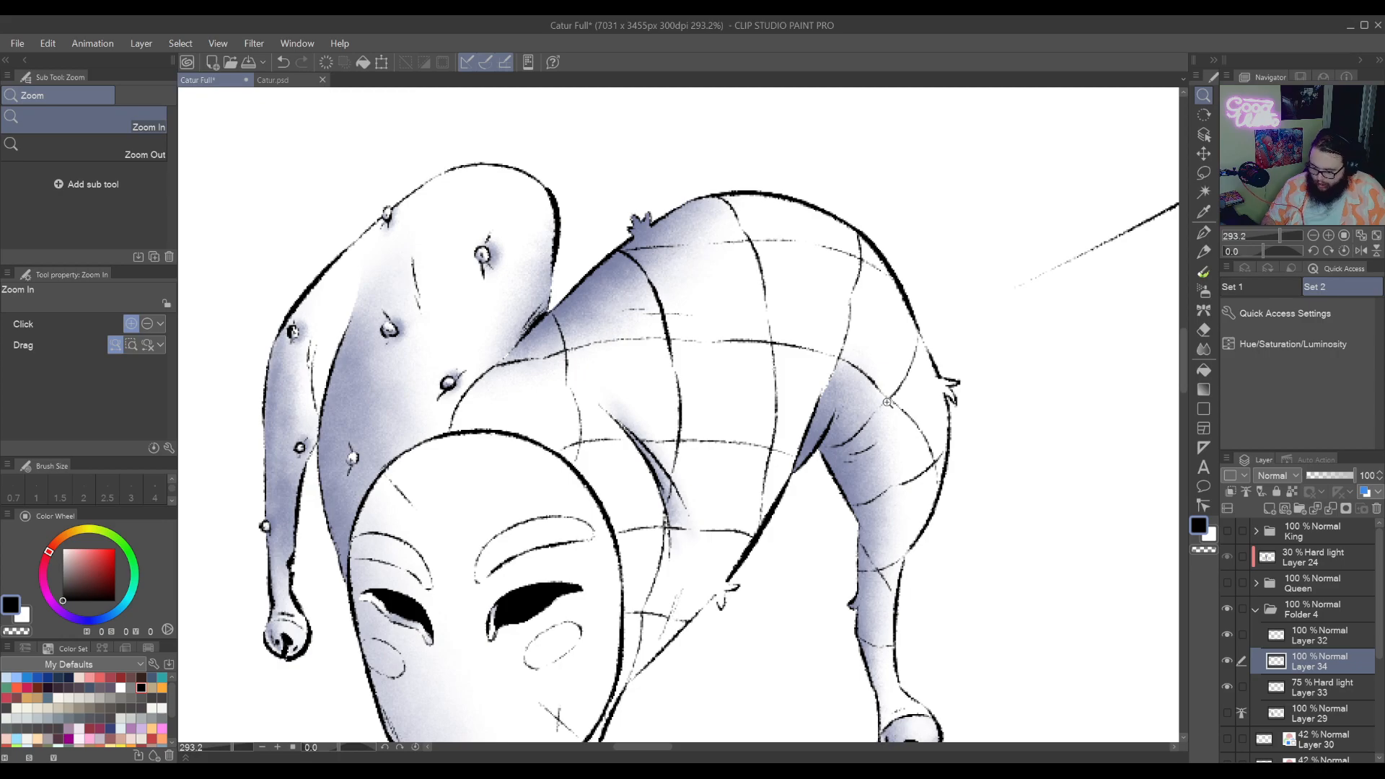
{"action": "left_click_drag", "start_coordinate": [699, 707], "coordinate": [859, 508]}
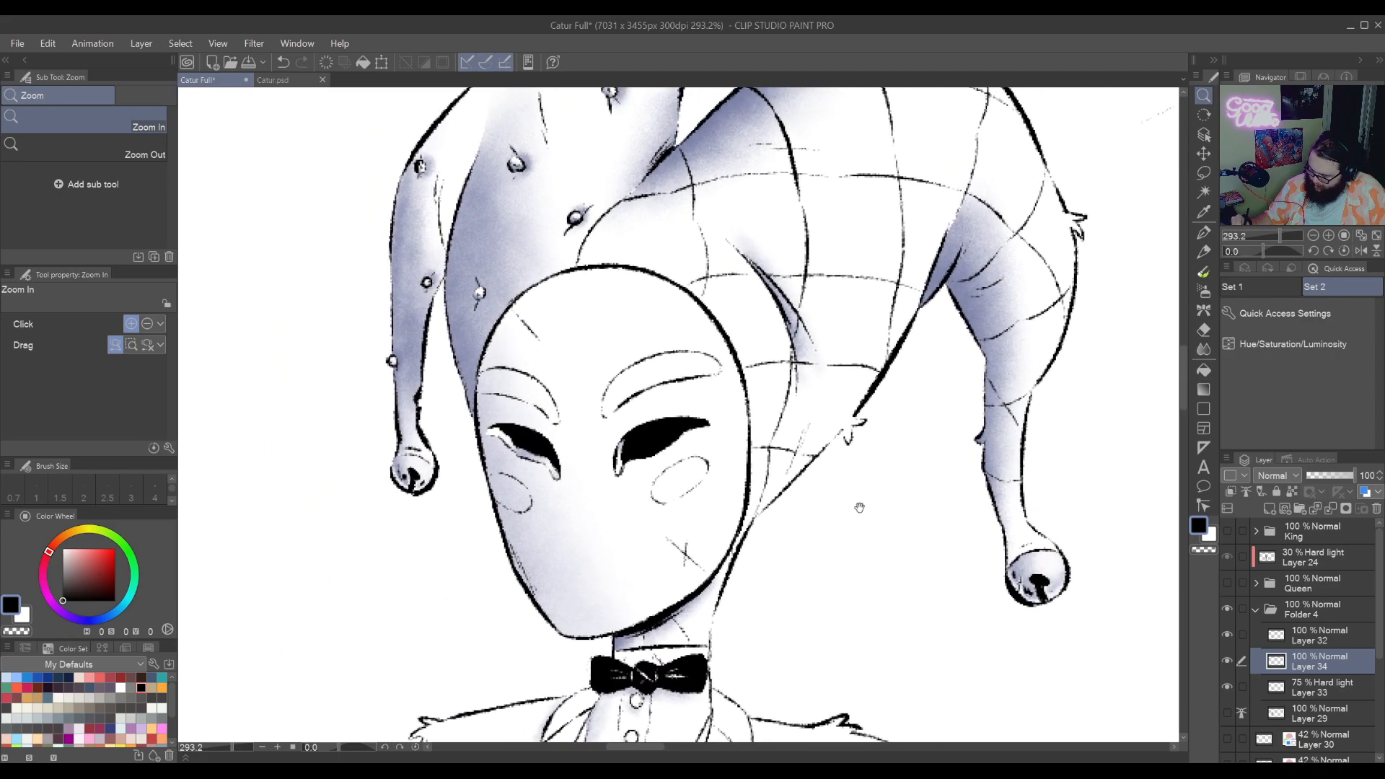
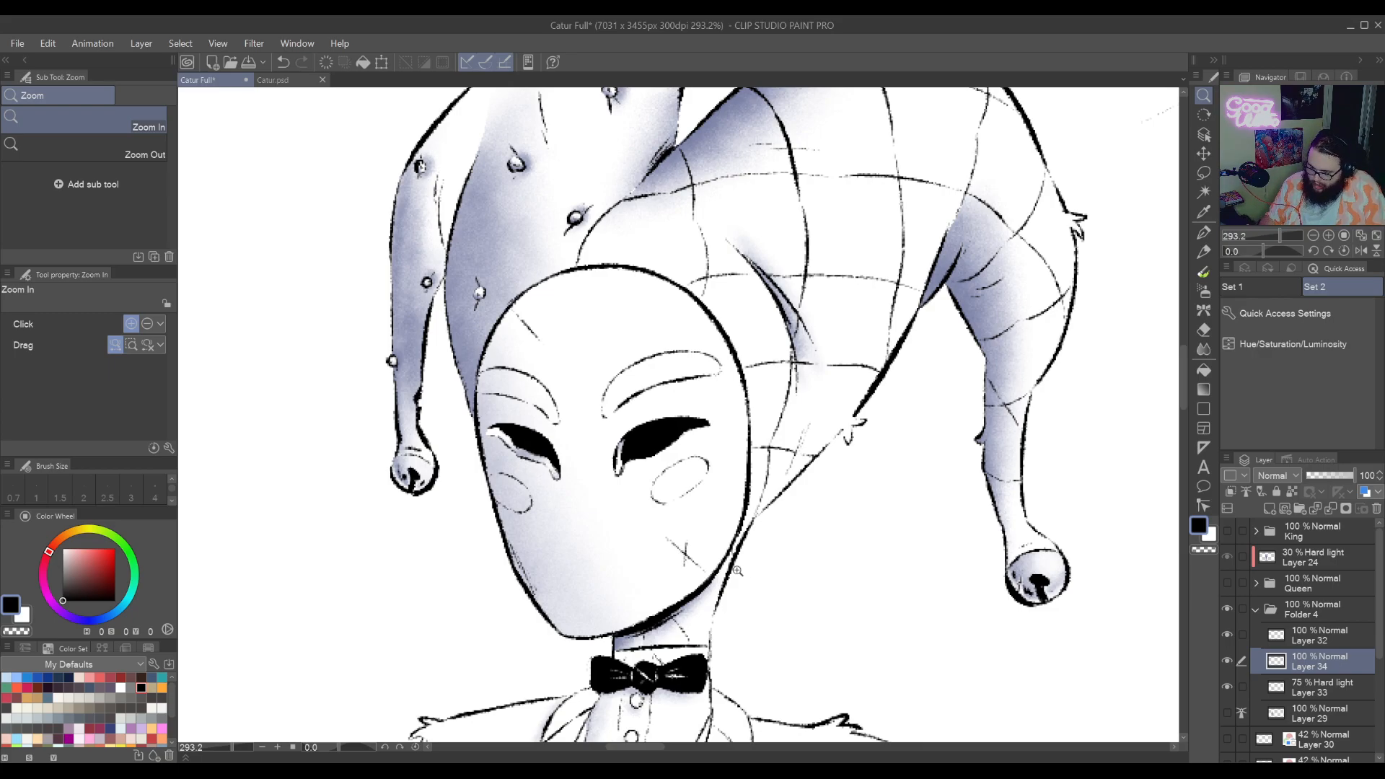
{"action": "left_click_drag", "start_coordinate": [737, 571], "coordinate": [1185, 764]}
{"action": "key", "text": "p"}
{"action": "left_click_drag", "start_coordinate": [999, 619], "coordinate": [745, 591]}
{"action": "key", "text": "slash"}
{"action": "left_click", "coordinate": [1204, 173]}
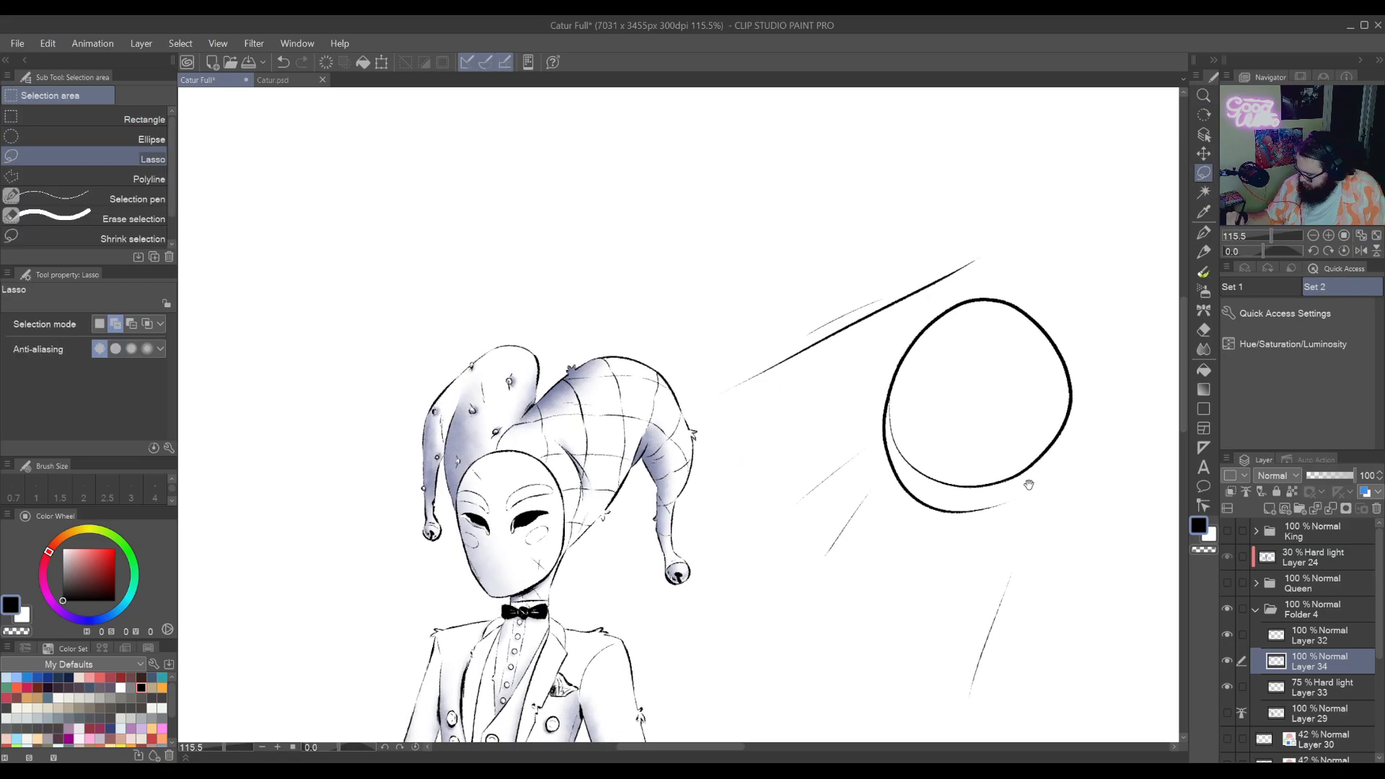
{"action": "mouse_move", "coordinate": [1101, 383]}
{"action": "left_mouse_down"}
{"action": "mouse_move", "coordinate": [1006, 664]}
{"action": "mouse_move", "coordinate": [775, 602]}
{"action": "mouse_move", "coordinate": [685, 387]}
{"action": "mouse_move", "coordinate": [846, 80]}
{"action": "mouse_move", "coordinate": [1096, 415]}
{"action": "left_mouse_up"}
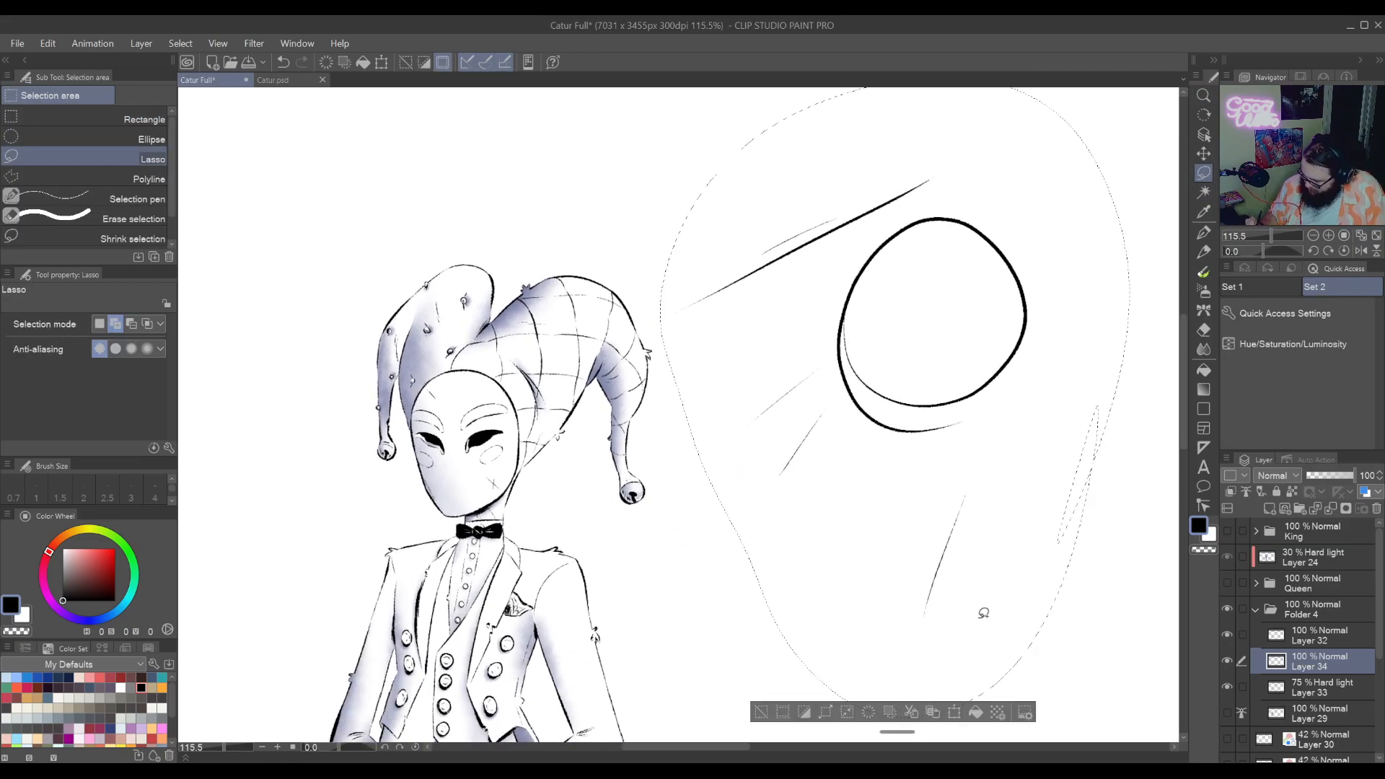
{"action": "key", "text": "Delete"}
{"action": "key", "text": "ctrl+d"}
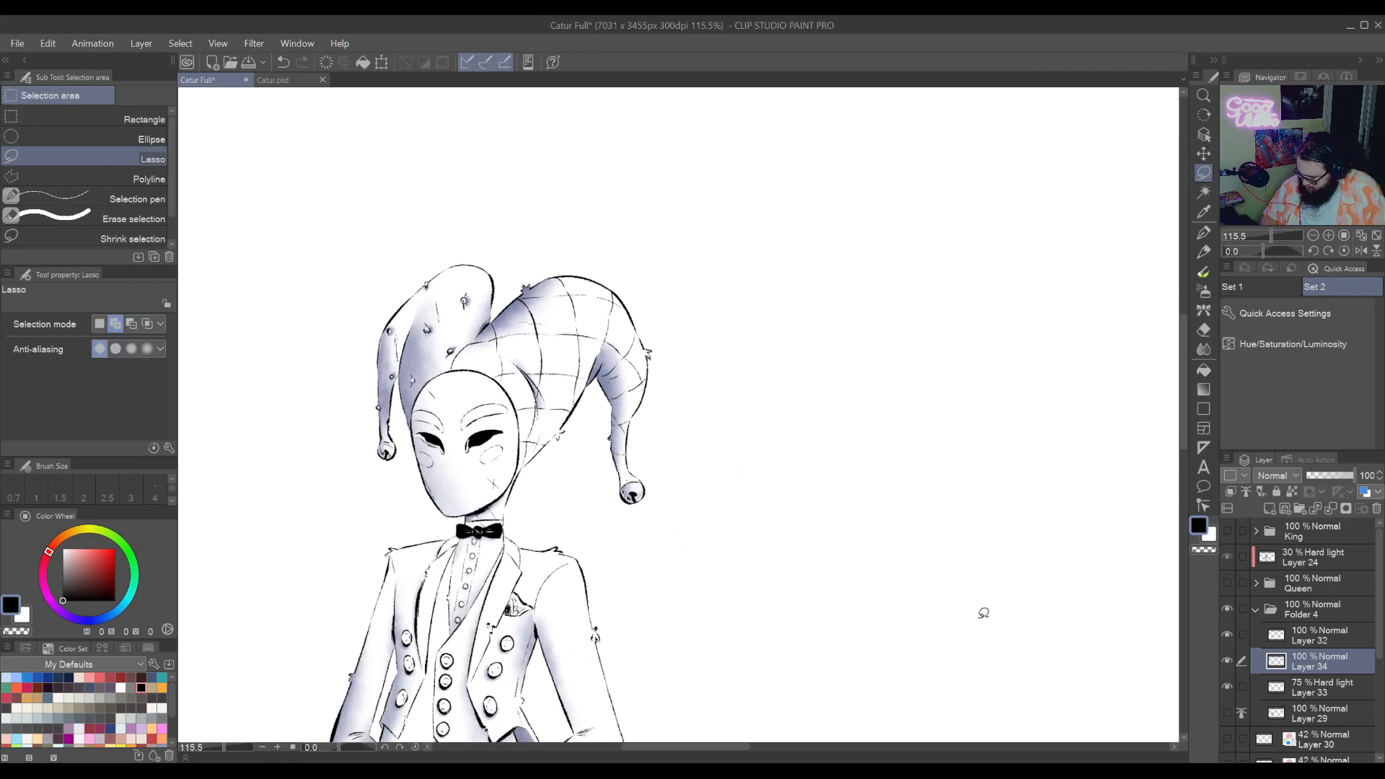
Ink a dark tapered shadow in the fold where the hat's hanging tip meets the studded horn
{"action": "left_click_drag", "start_coordinate": [978, 618], "coordinate": [1370, 772]}
{"action": "scroll", "coordinate": [866, 433], "scroll_direction": "up", "scroll_amount": 3}
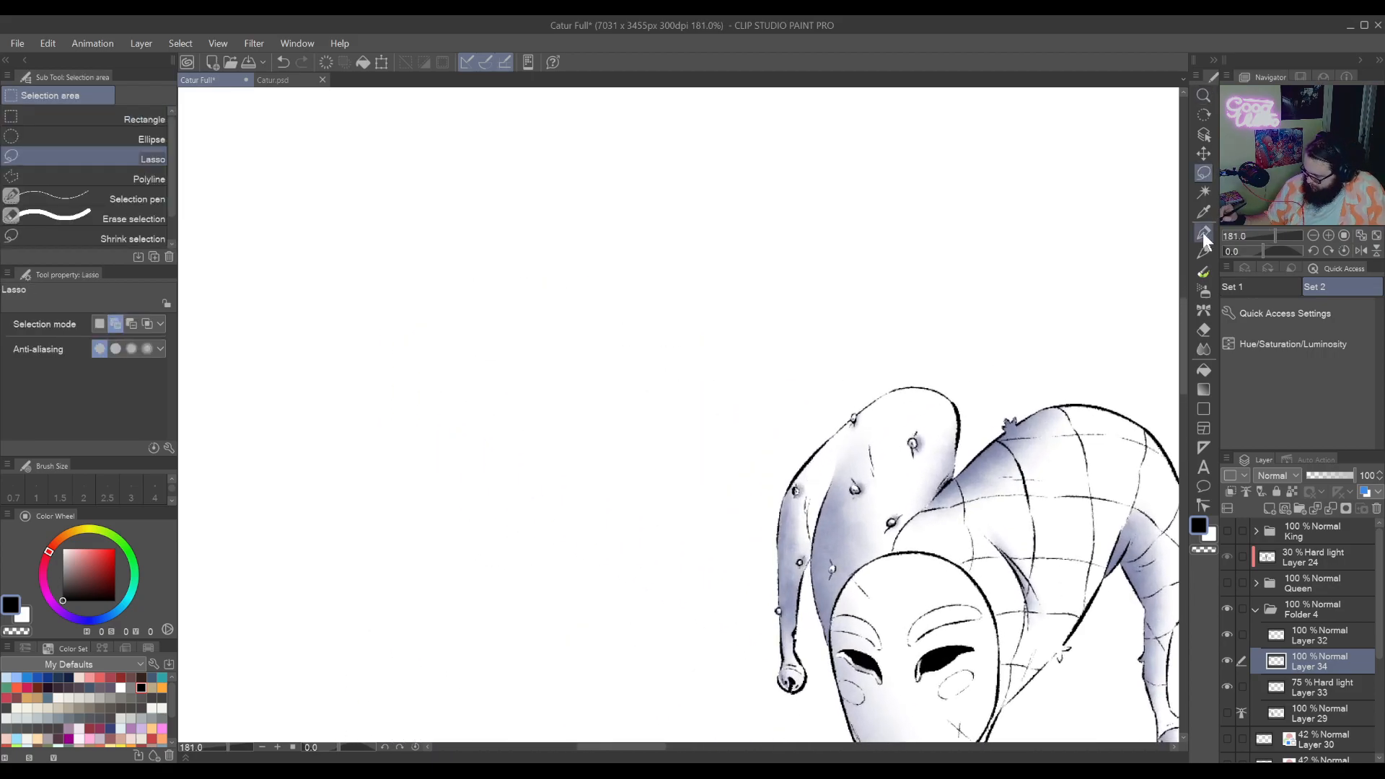
{"action": "key", "text": "p"}
{"action": "scroll", "coordinate": [807, 580], "scroll_direction": "up", "scroll_amount": 4}
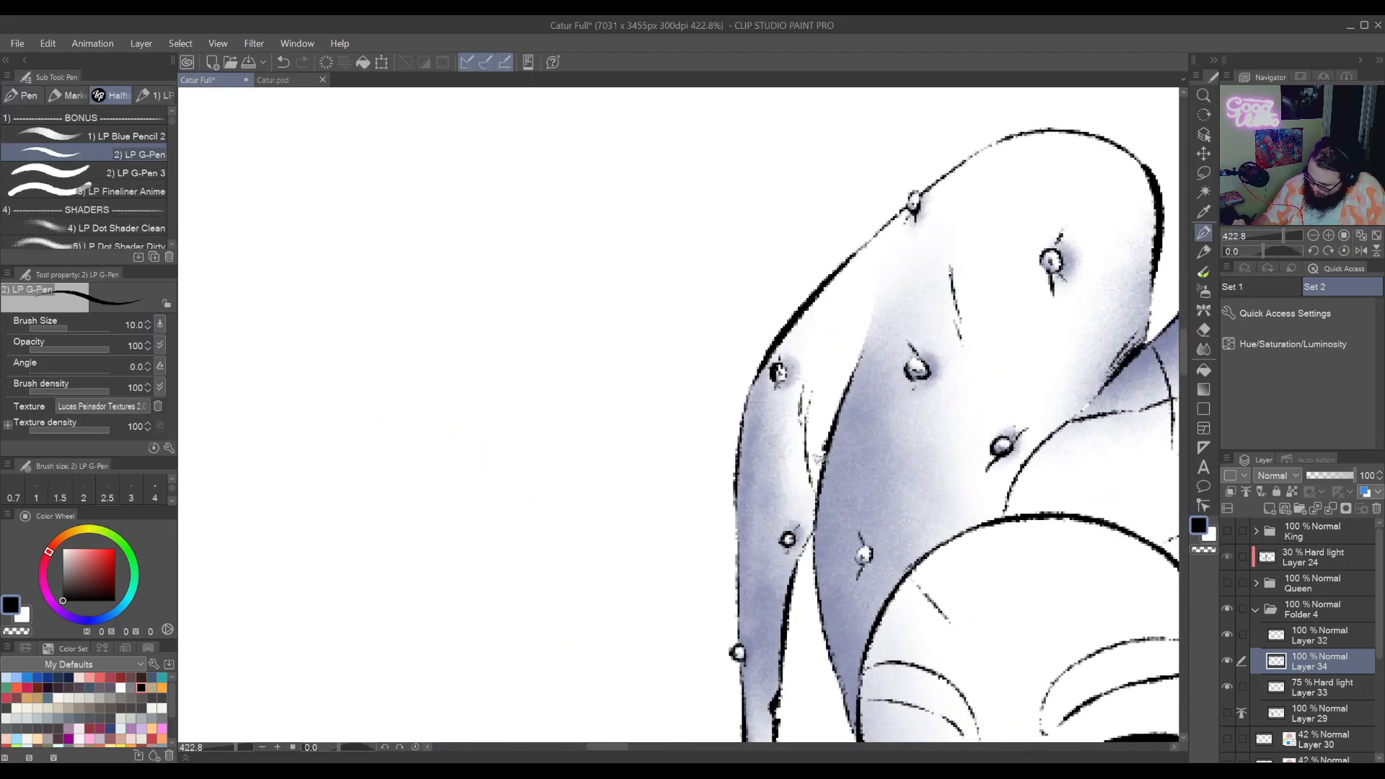
{"action": "mouse_move", "coordinate": [817, 490]}
{"action": "left_mouse_down"}
{"action": "mouse_move", "coordinate": [800, 426]}
{"action": "mouse_move", "coordinate": [813, 485]}
{"action": "left_mouse_up"}
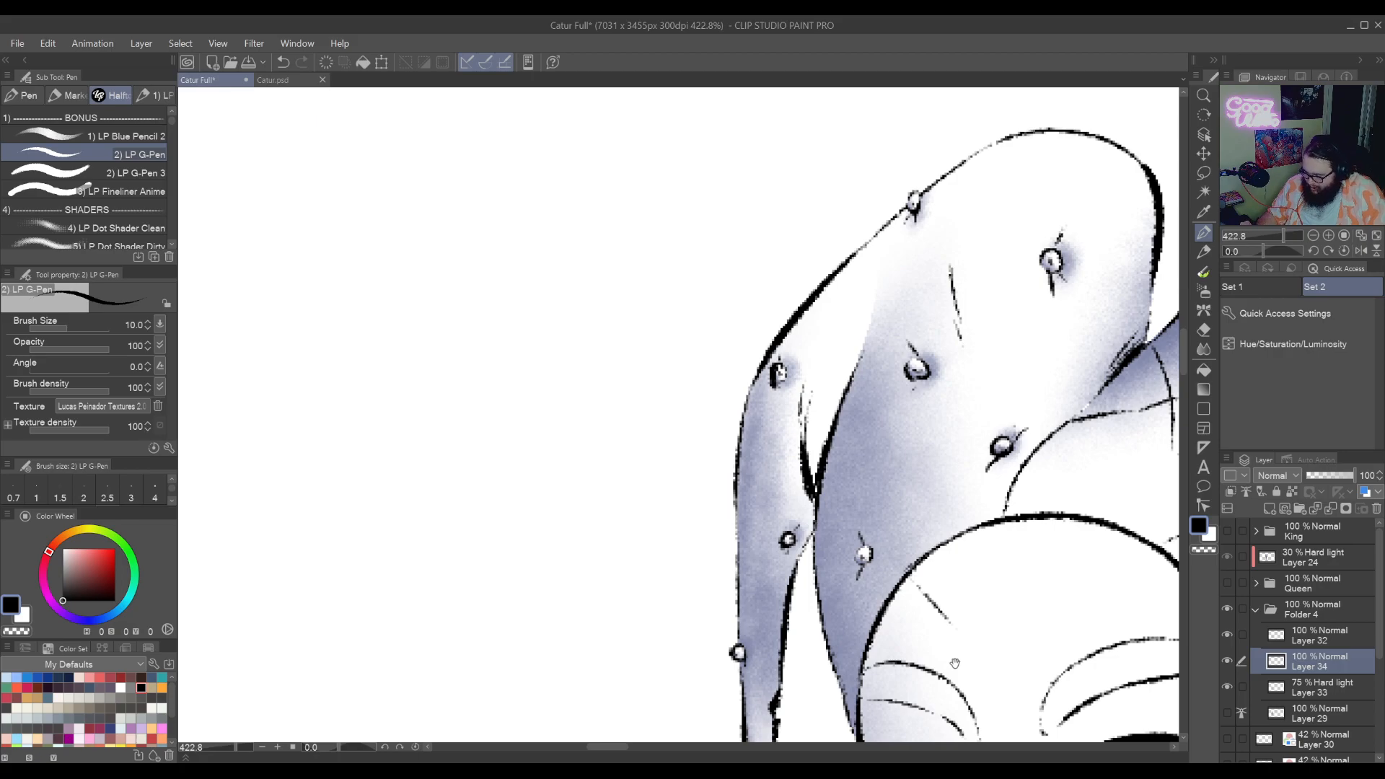
{"action": "left_click_drag", "start_coordinate": [955, 664], "coordinate": [859, 581]}
{"action": "mouse_move", "coordinate": [696, 346]}
{"action": "left_mouse_down"}
{"action": "mouse_move", "coordinate": [849, 515]}
{"action": "mouse_move", "coordinate": [869, 569]}
{"action": "left_mouse_up"}
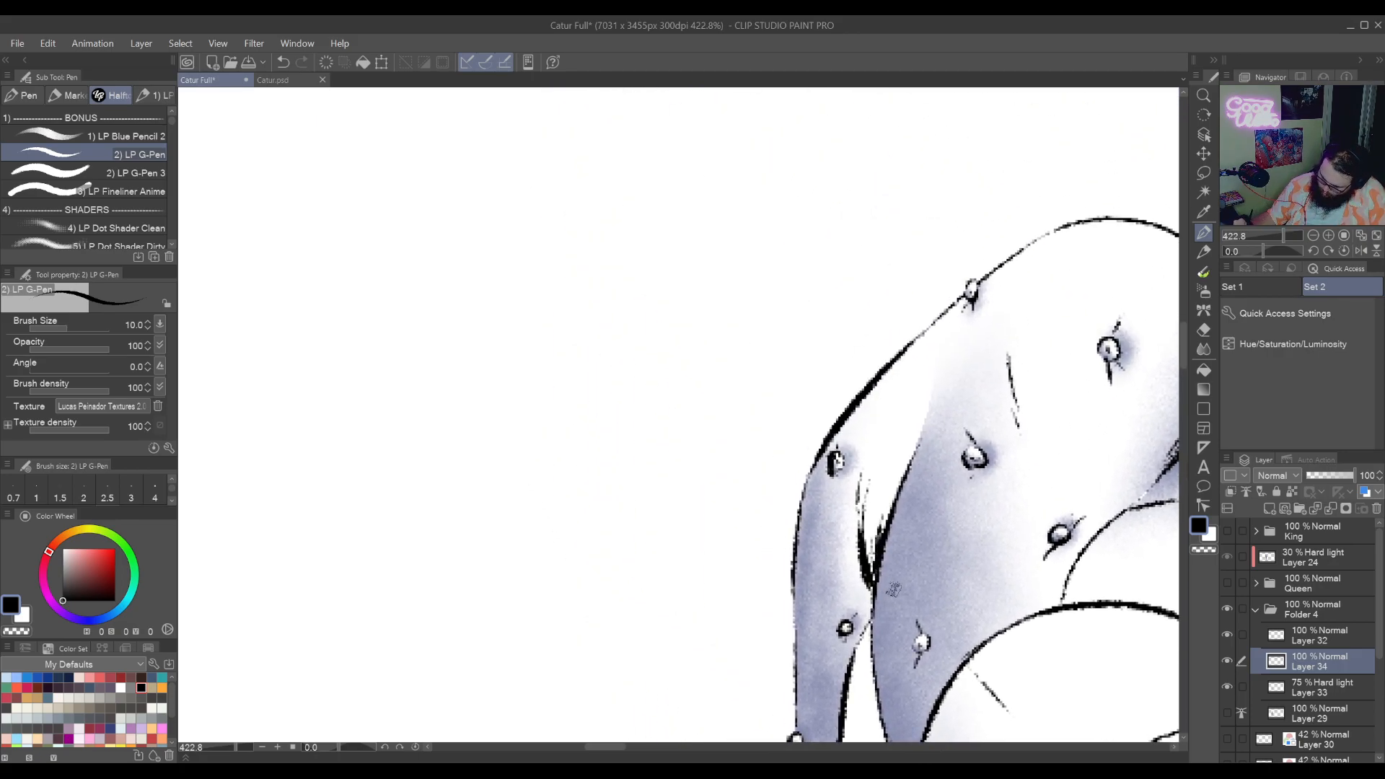
{"action": "left_click_drag", "start_coordinate": [1075, 734], "coordinate": [797, 418]}
{"action": "left_click_drag", "start_coordinate": [958, 627], "coordinate": [894, 552]}
Examine the mask, coat, waistcoat buttons and upper trousers for spots needing heavier line weight
{"action": "key", "text": "ctrl+space"}
{"action": "left_click_drag", "start_coordinate": [943, 707], "coordinate": [873, 516]}
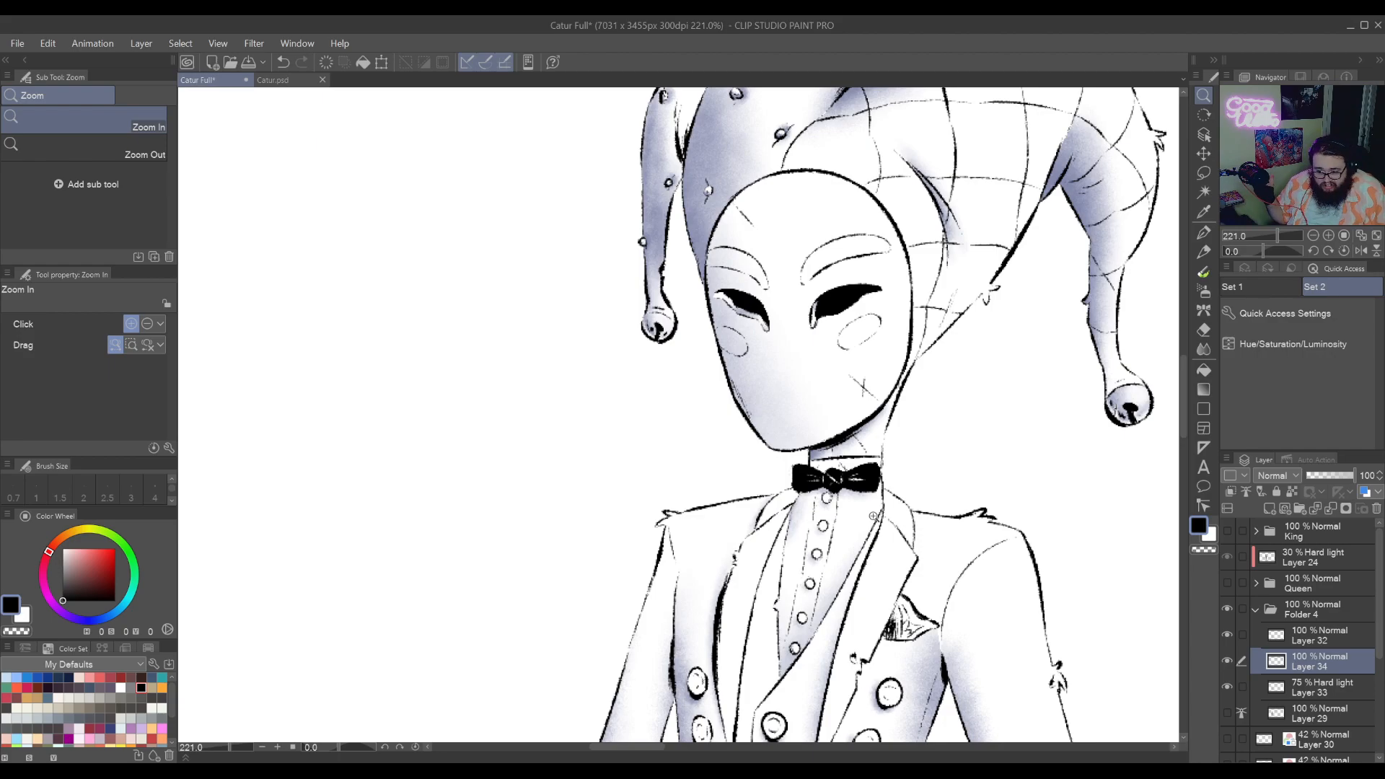
{"action": "left_click_drag", "start_coordinate": [869, 633], "coordinate": [882, 426]}
{"action": "left_click_drag", "start_coordinate": [851, 672], "coordinate": [854, 531]}
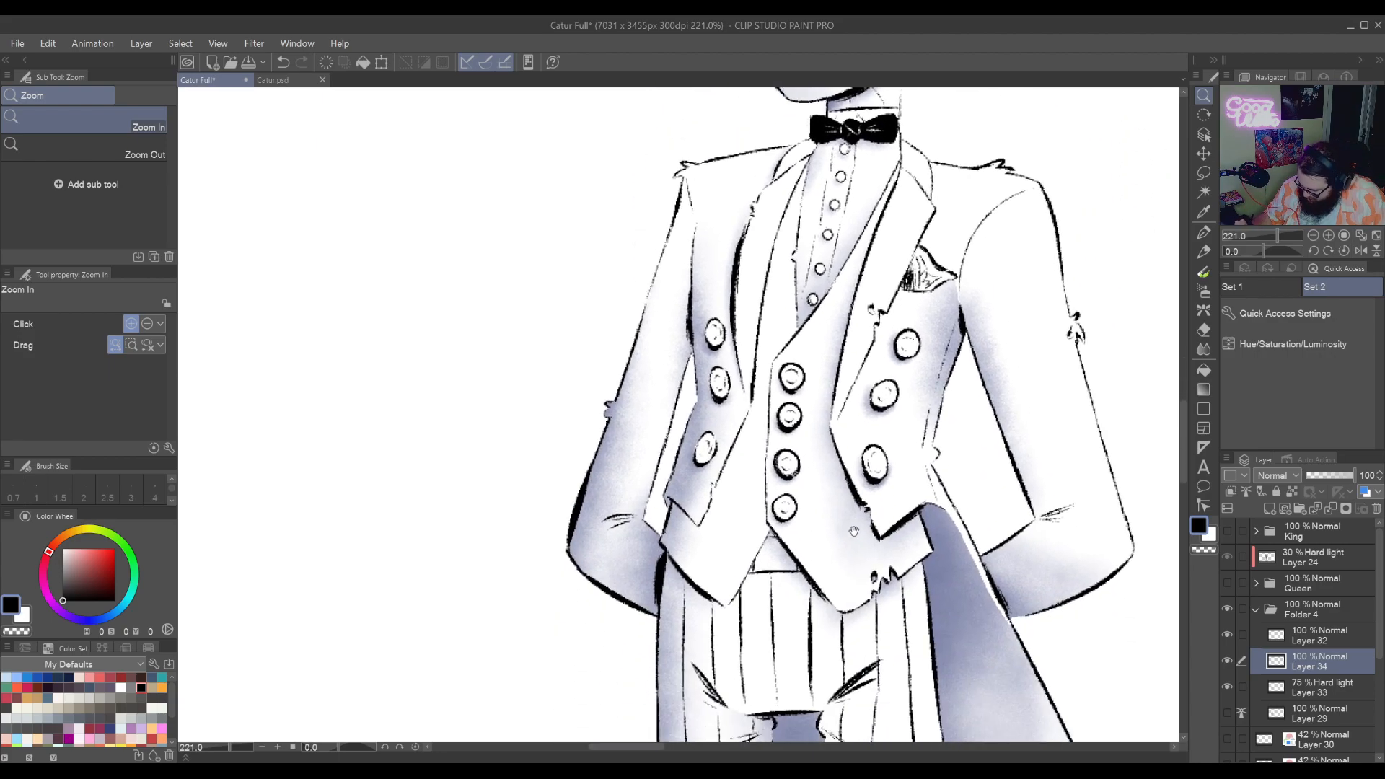
{"action": "left_click_drag", "start_coordinate": [865, 694], "coordinate": [970, 693]}
{"action": "left_click_drag", "start_coordinate": [861, 590], "coordinate": [887, 476]}
{"action": "left_click_drag", "start_coordinate": [862, 602], "coordinate": [868, 532]}
{"action": "key", "text": "p"}
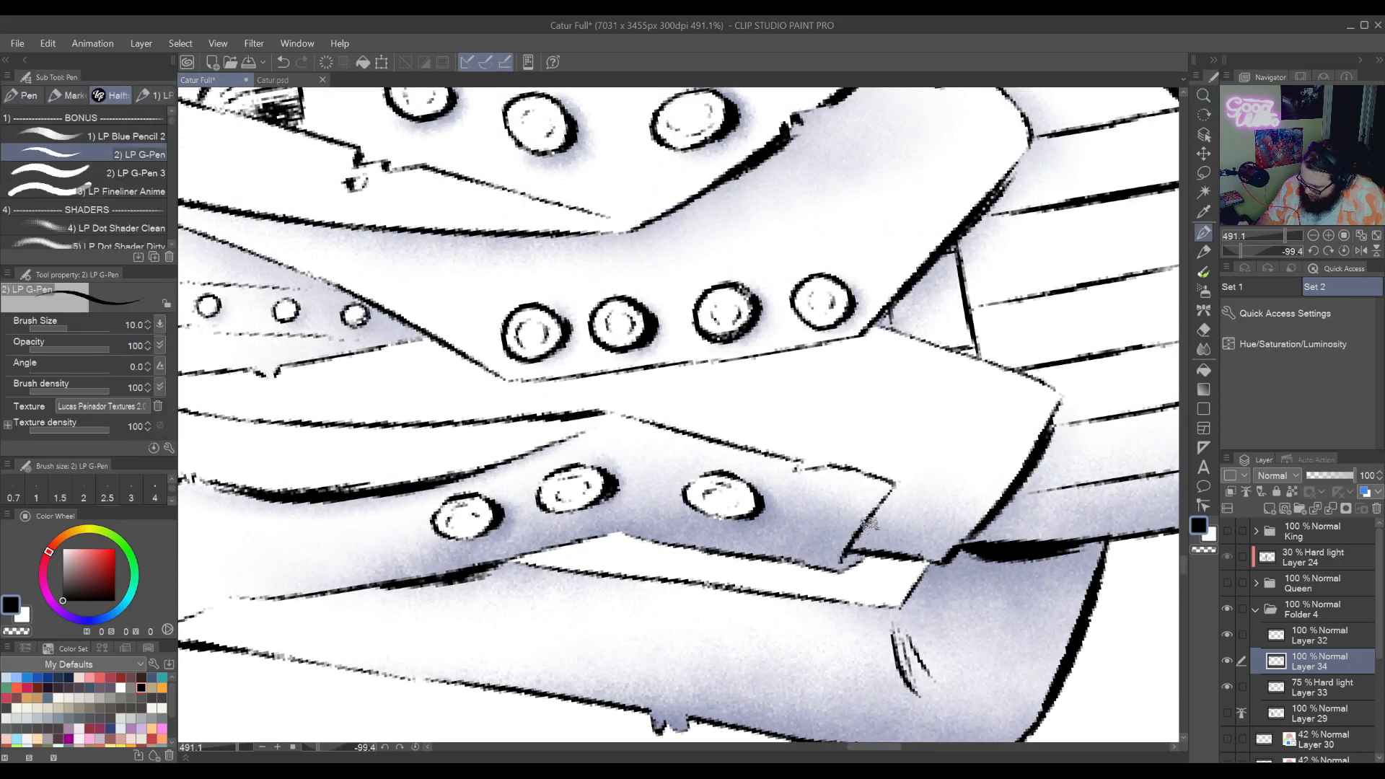
{"action": "scroll", "coordinate": [1024, 461], "scroll_direction": "right", "scroll_amount": 5}
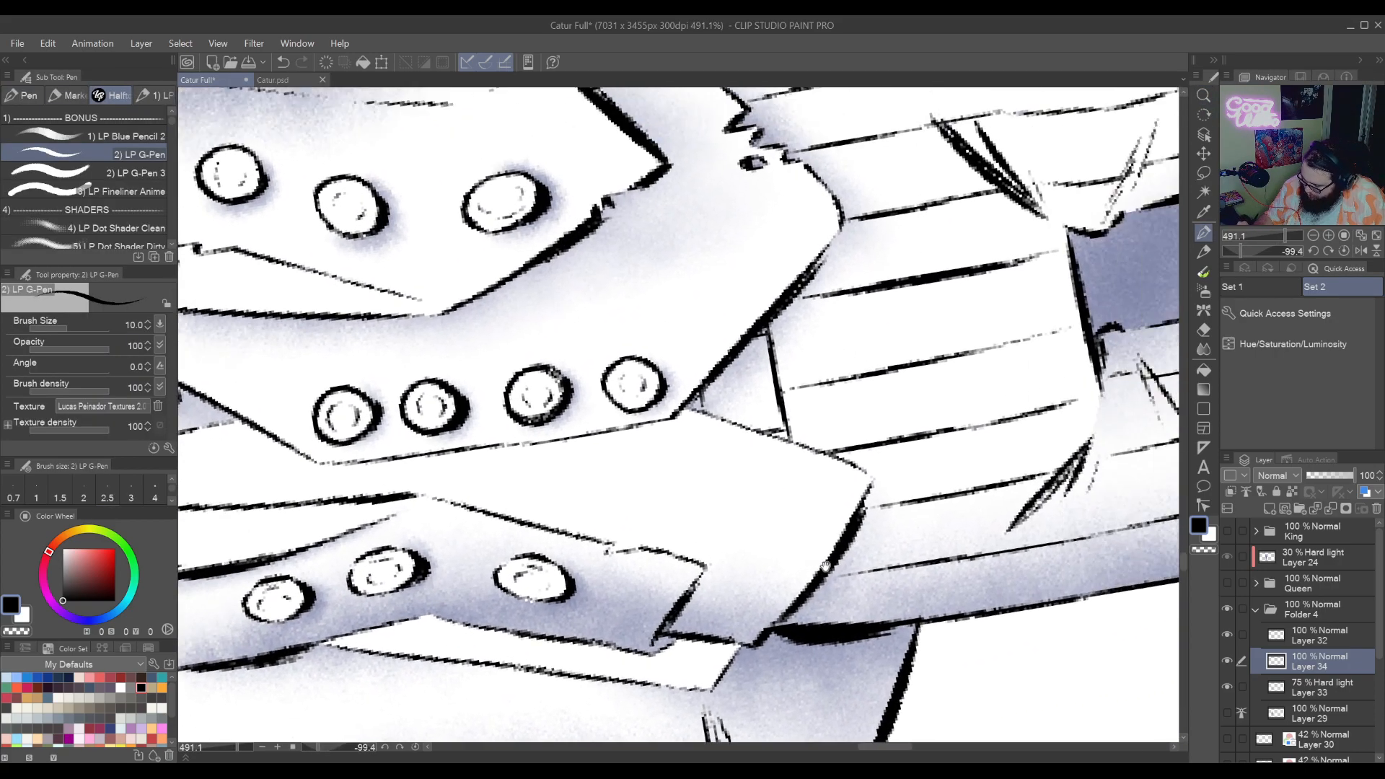
{"action": "left_click_drag", "start_coordinate": [1041, 441], "coordinate": [905, 469]}
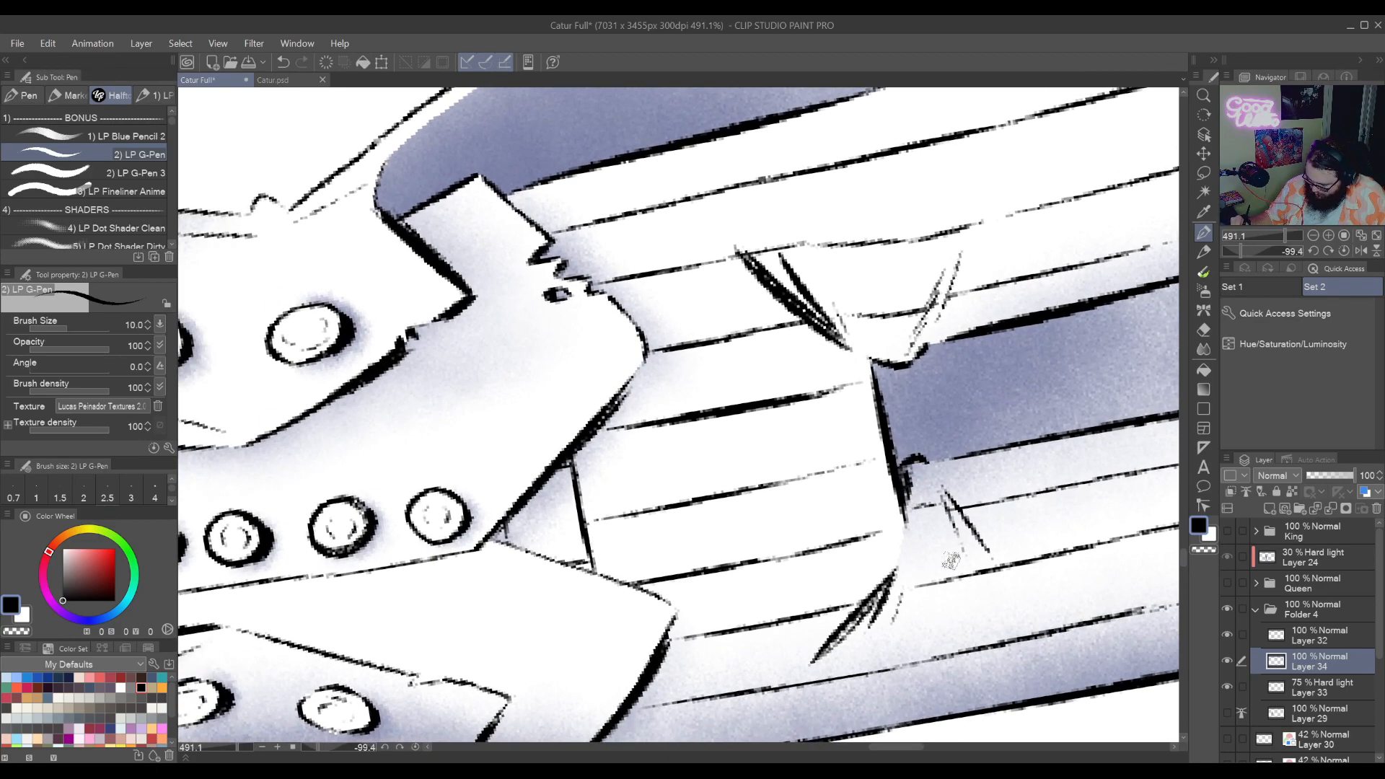
Darken the lace creases on the front-facing shoe and ink a heavy black band along the seam below them
{"action": "scroll", "coordinate": [950, 560], "scroll_direction": "down", "scroll_amount": 8}
{"action": "scroll", "coordinate": [907, 526], "scroll_direction": "up", "scroll_amount": 6}
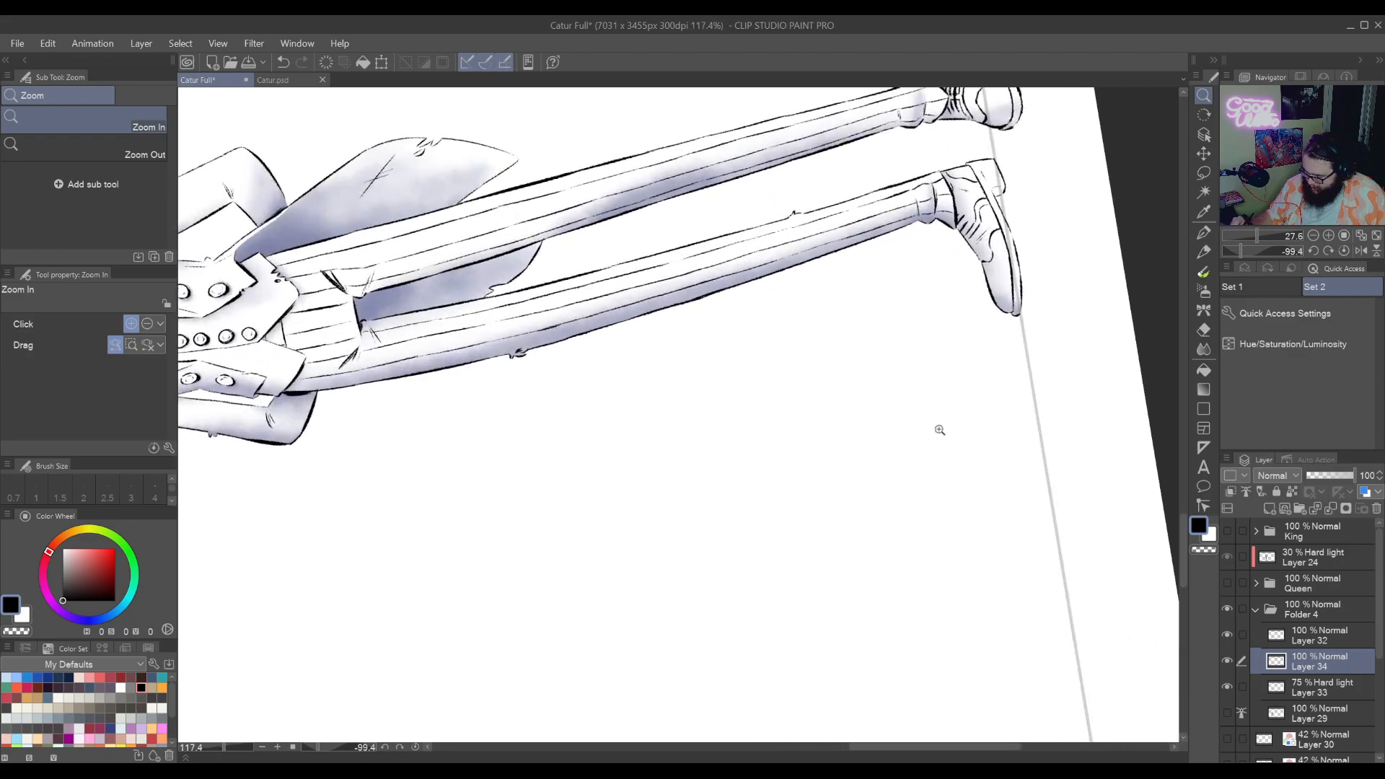
{"action": "left_click_drag", "start_coordinate": [939, 430], "coordinate": [900, 611]}
{"action": "scroll", "coordinate": [900, 519], "scroll_direction": "up", "scroll_amount": 3}
{"action": "left_click_drag", "start_coordinate": [876, 233], "coordinate": [875, 496]}
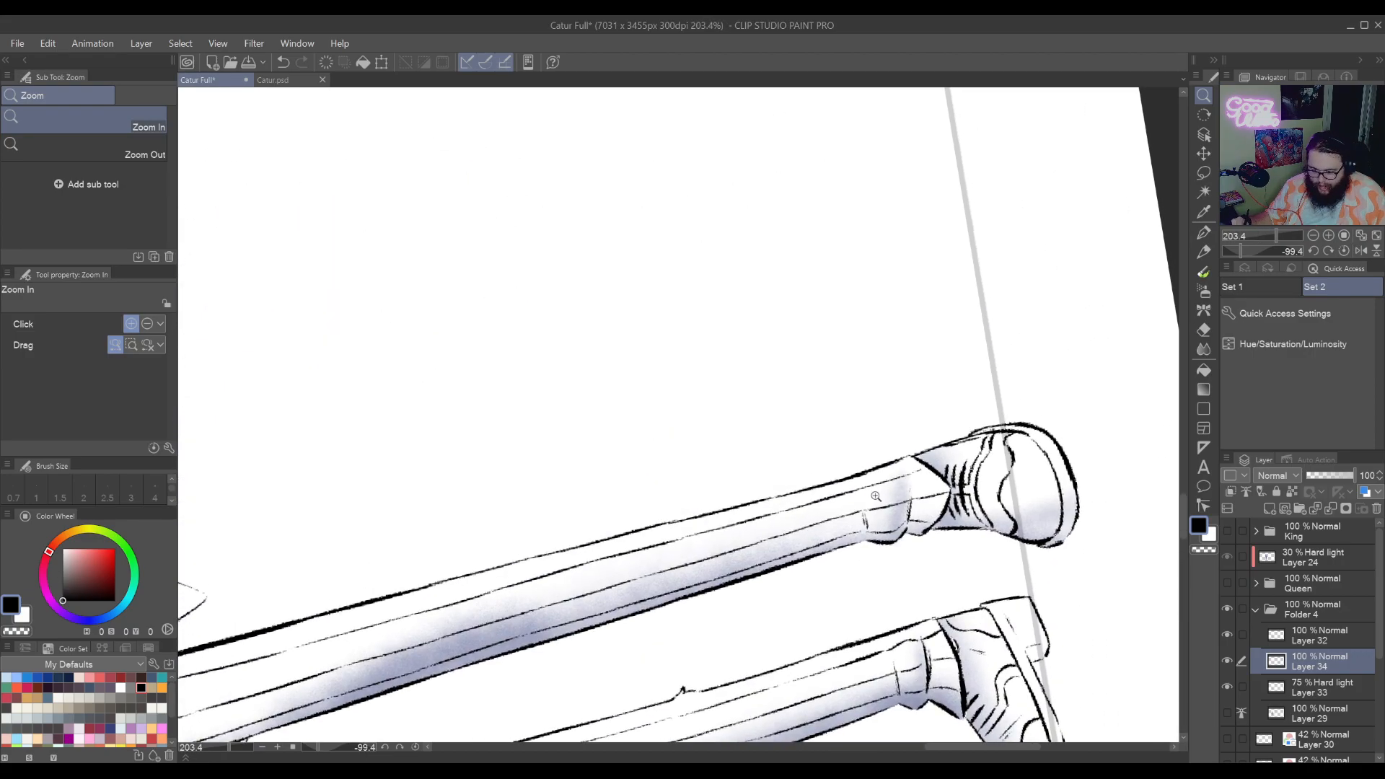
{"action": "scroll", "coordinate": [897, 418], "scroll_direction": "up", "scroll_amount": 3}
{"action": "key", "text": "p"}
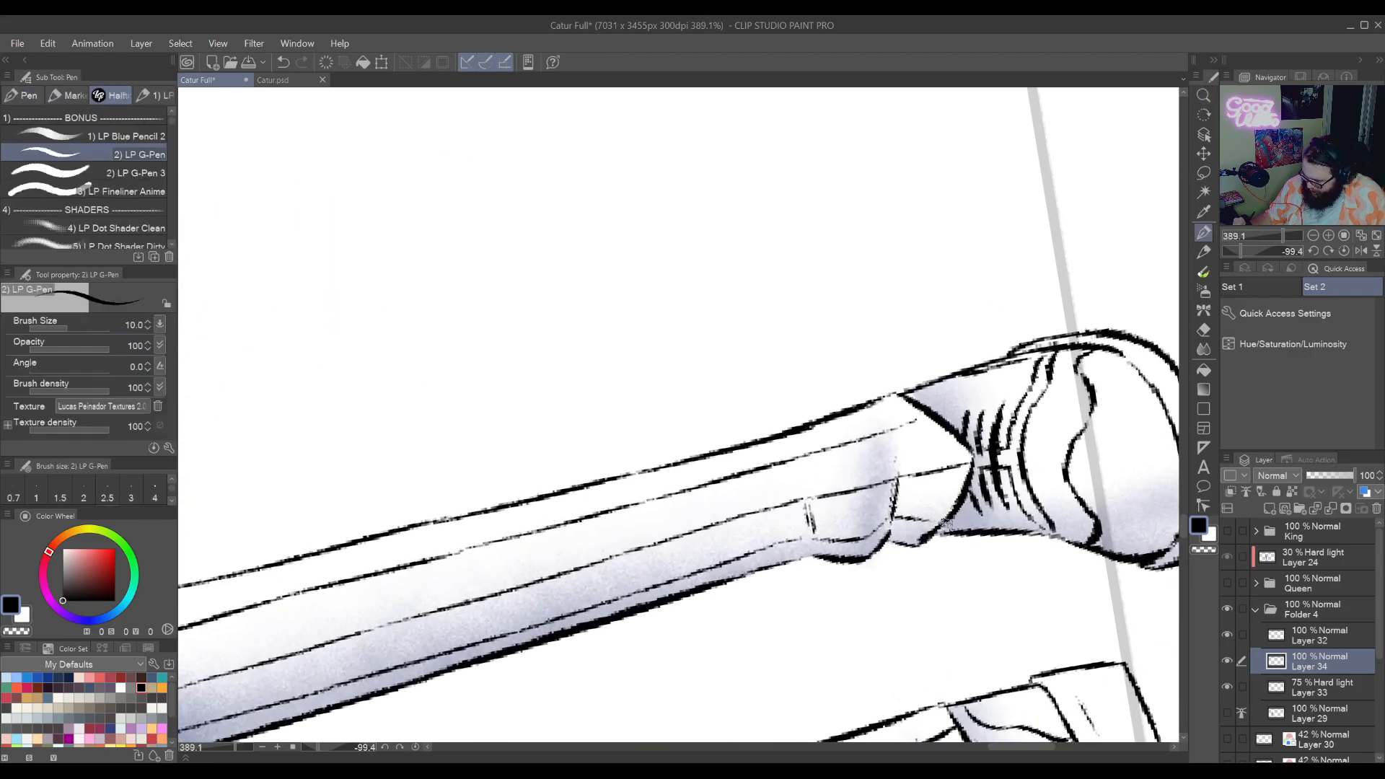
{"action": "left_click_drag", "start_coordinate": [962, 503], "coordinate": [872, 622]}
{"action": "left_click_drag", "start_coordinate": [871, 575], "coordinate": [949, 619]}
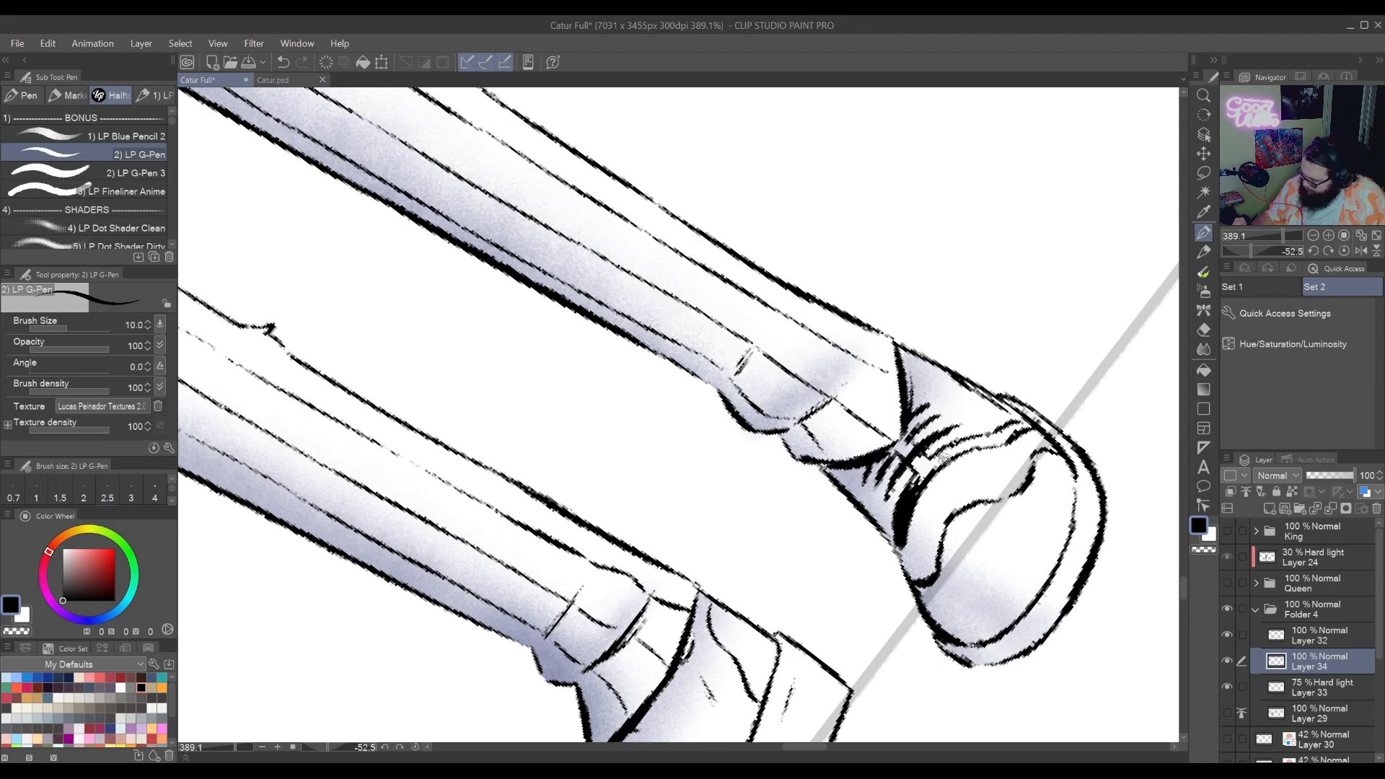
{"action": "mouse_move", "coordinate": [941, 455]}
{"action": "left_mouse_down"}
{"action": "mouse_move", "coordinate": [1005, 361]}
{"action": "mouse_move", "coordinate": [960, 504]}
{"action": "mouse_move", "coordinate": [937, 483]}
{"action": "mouse_move", "coordinate": [1000, 390]}
{"action": "left_mouse_up"}
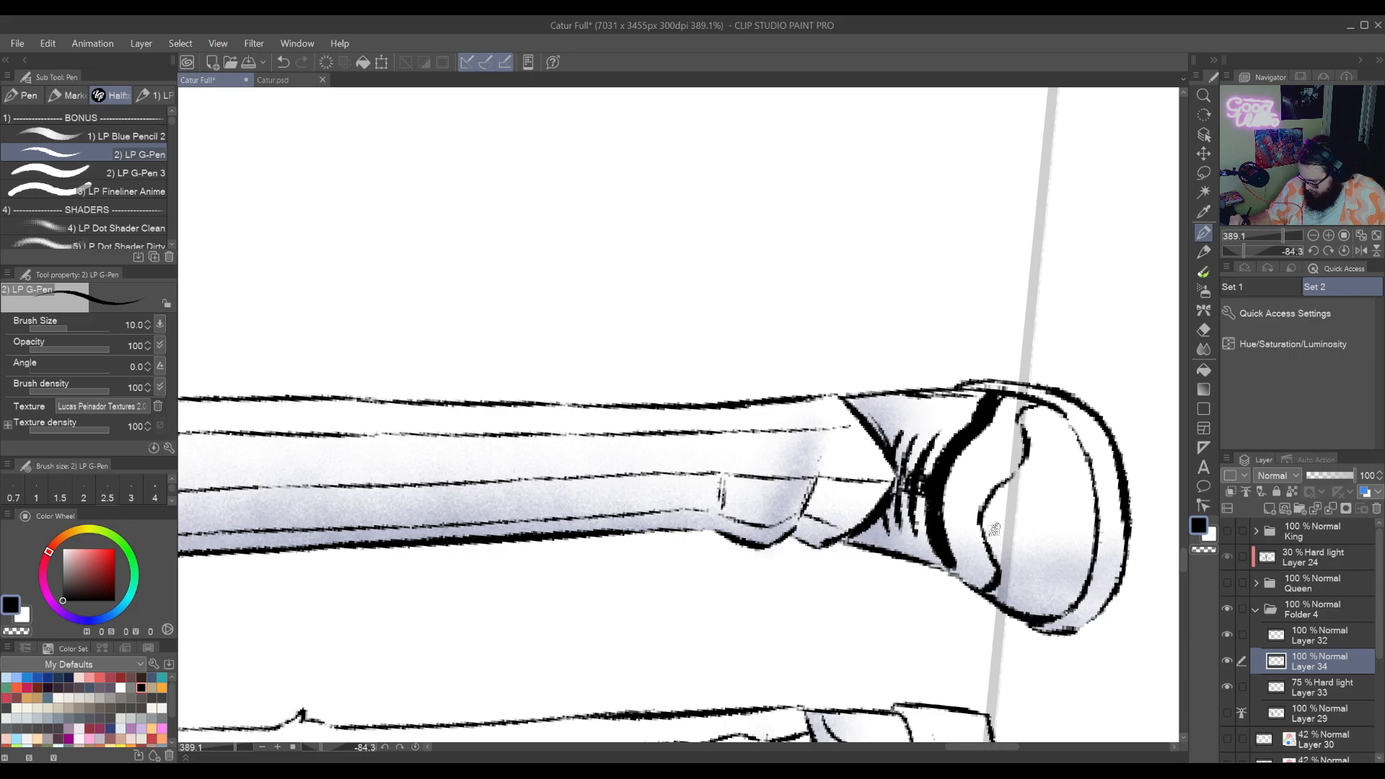
Fill the front-facing shoe's toe cap with solid black, feathering the strokes around a white highlight
{"action": "mouse_move", "coordinate": [994, 530]}
{"action": "left_mouse_down"}
{"action": "mouse_move", "coordinate": [968, 451]}
{"action": "mouse_move", "coordinate": [936, 514]}
{"action": "left_mouse_up"}
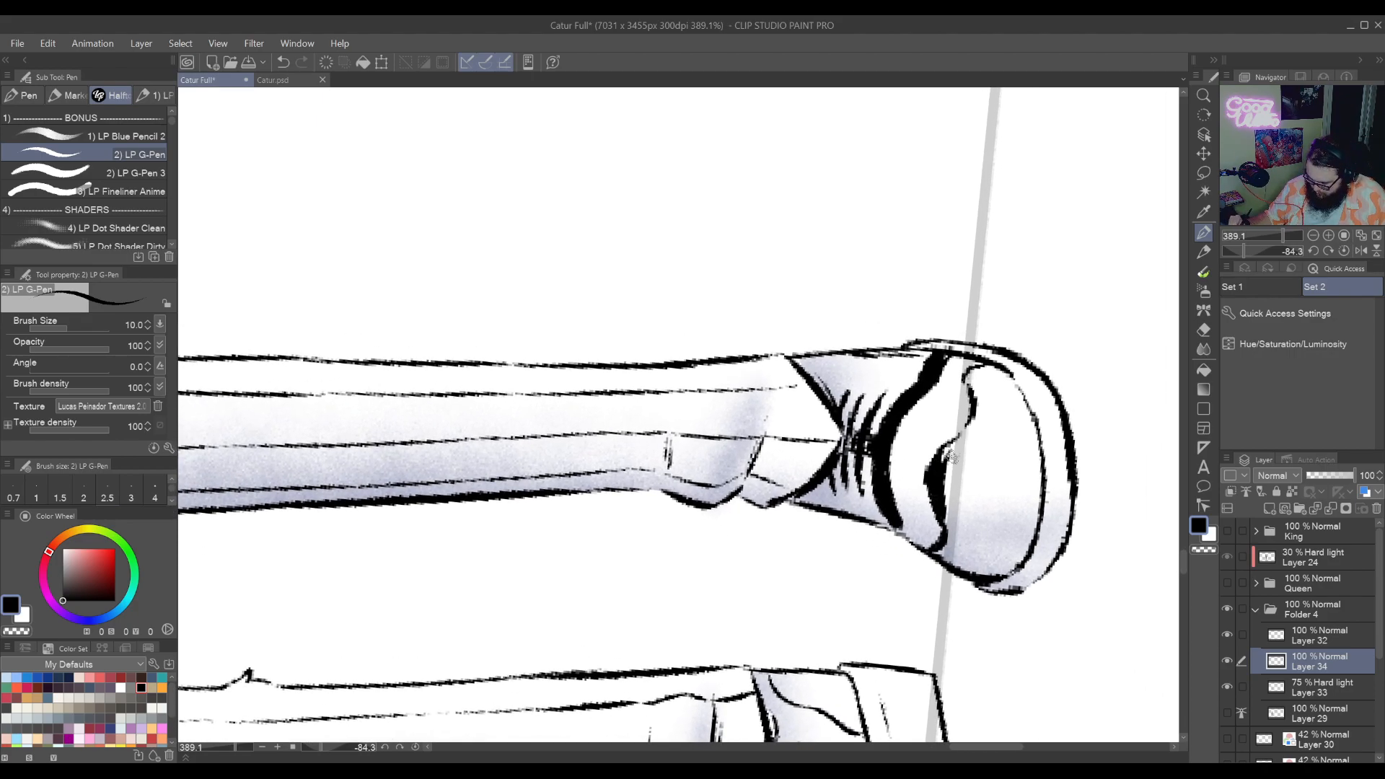
{"action": "mouse_move", "coordinate": [951, 456]}
{"action": "left_mouse_down"}
{"action": "mouse_move", "coordinate": [960, 526]}
{"action": "mouse_move", "coordinate": [989, 466]}
{"action": "mouse_move", "coordinate": [993, 554]}
{"action": "mouse_move", "coordinate": [1008, 469]}
{"action": "mouse_move", "coordinate": [1021, 548]}
{"action": "mouse_move", "coordinate": [1025, 433]}
{"action": "mouse_move", "coordinate": [1032, 505]}
{"action": "left_mouse_up"}
{"action": "left_click_drag", "start_coordinate": [1033, 440], "coordinate": [1031, 518]}
{"action": "key", "text": "r"}
{"action": "mouse_move", "coordinate": [1028, 455]}
{"action": "left_mouse_down"}
{"action": "mouse_move", "coordinate": [890, 627]}
{"action": "mouse_move", "coordinate": [987, 433]}
{"action": "mouse_move", "coordinate": [973, 457]}
{"action": "mouse_move", "coordinate": [1001, 476]}
{"action": "mouse_move", "coordinate": [1008, 463]}
{"action": "mouse_move", "coordinate": [1019, 530]}
{"action": "mouse_move", "coordinate": [1015, 392]}
{"action": "mouse_move", "coordinate": [992, 508]}
{"action": "mouse_move", "coordinate": [765, 644]}
{"action": "mouse_move", "coordinate": [931, 490]}
{"action": "mouse_move", "coordinate": [864, 538]}
{"action": "left_mouse_up"}
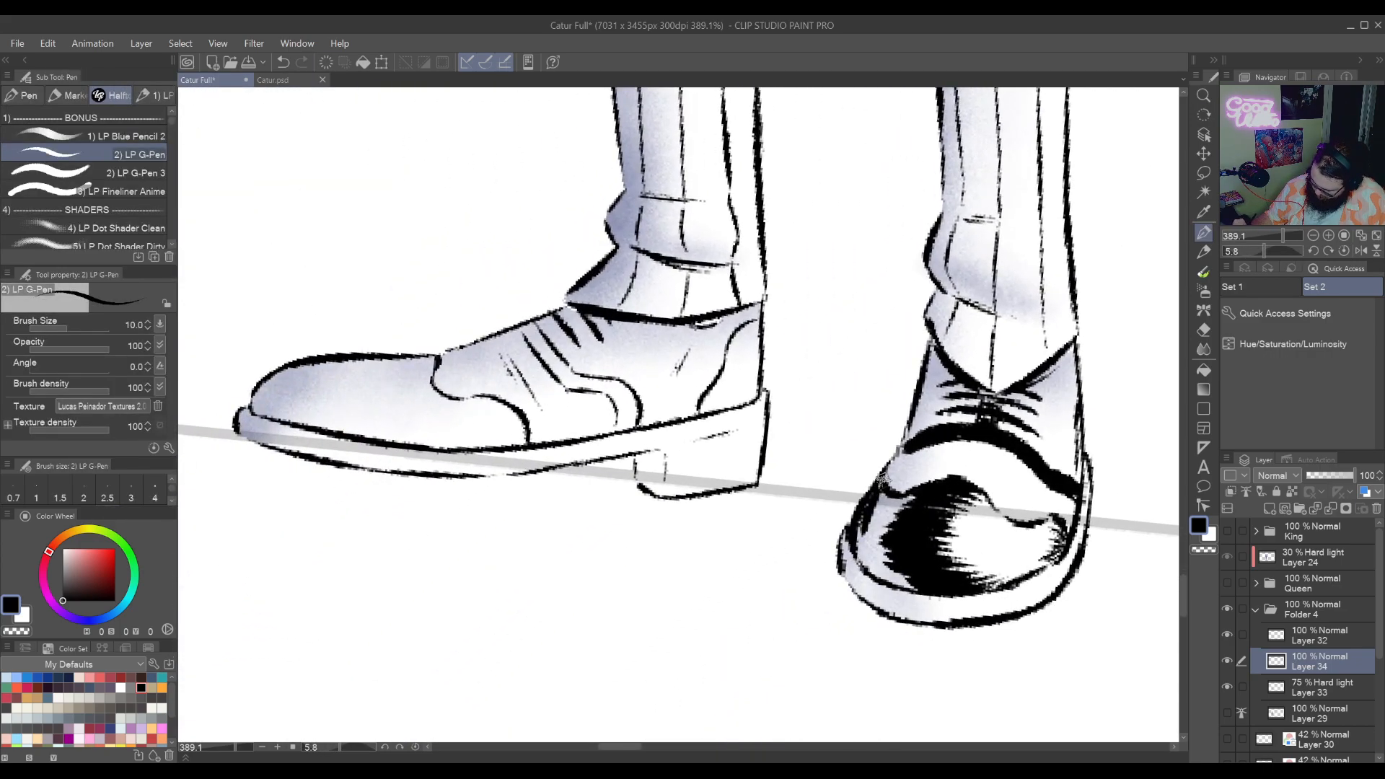
{"action": "mouse_move", "coordinate": [883, 476]}
{"action": "left_mouse_down"}
{"action": "mouse_move", "coordinate": [865, 566]}
{"action": "mouse_move", "coordinate": [907, 569]}
{"action": "mouse_move", "coordinate": [913, 585]}
{"action": "mouse_move", "coordinate": [880, 576]}
{"action": "left_mouse_up"}
{"action": "mouse_move", "coordinate": [863, 527]}
{"action": "left_mouse_down"}
{"action": "mouse_move", "coordinate": [883, 552]}
{"action": "mouse_move", "coordinate": [894, 494]}
{"action": "mouse_move", "coordinate": [901, 514]}
{"action": "mouse_move", "coordinate": [916, 494]}
{"action": "left_mouse_up"}
Carve a thin rim highlight along the outer edge of the black toe cap using the transparent colour
{"action": "key", "text": "c"}
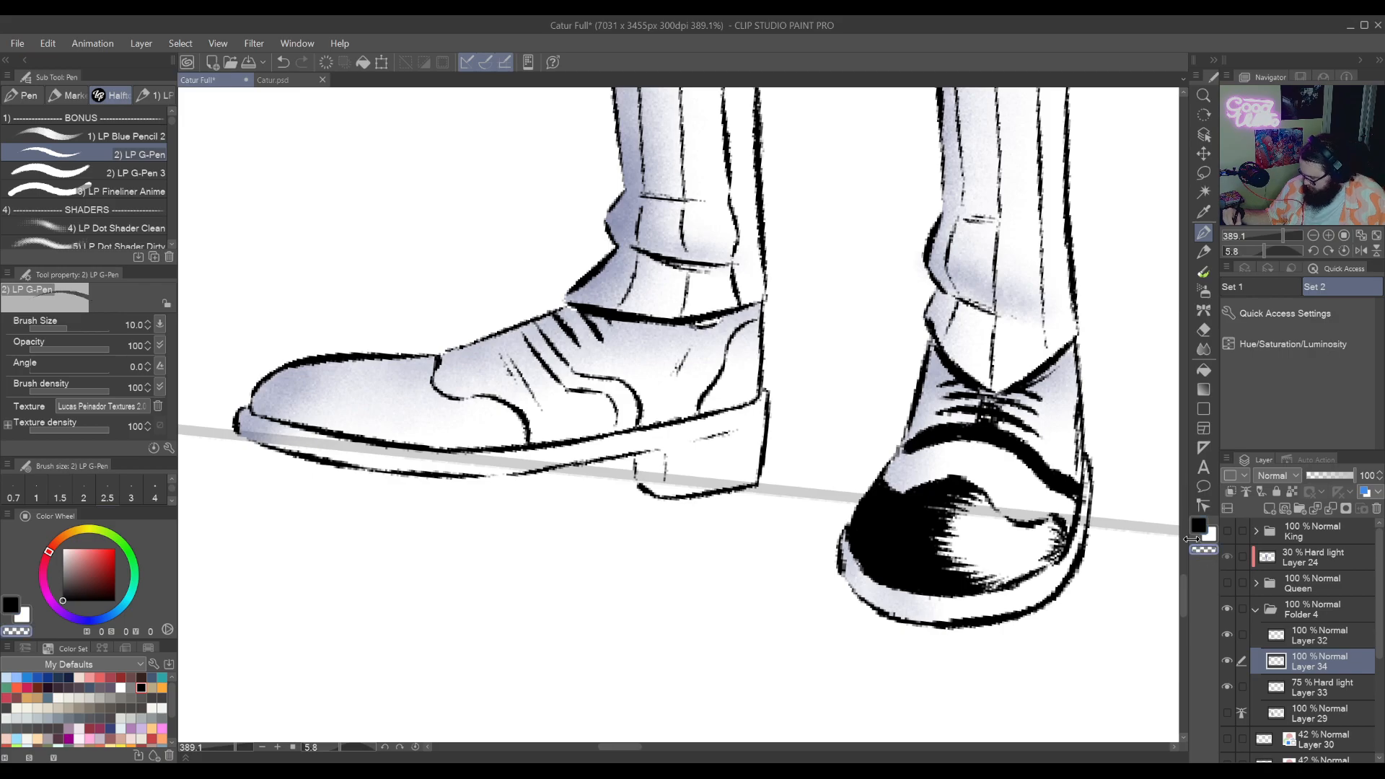
{"action": "mouse_move", "coordinate": [865, 564]}
{"action": "left_mouse_down"}
{"action": "mouse_move", "coordinate": [870, 499]}
{"action": "mouse_move", "coordinate": [896, 462]}
{"action": "left_mouse_up"}
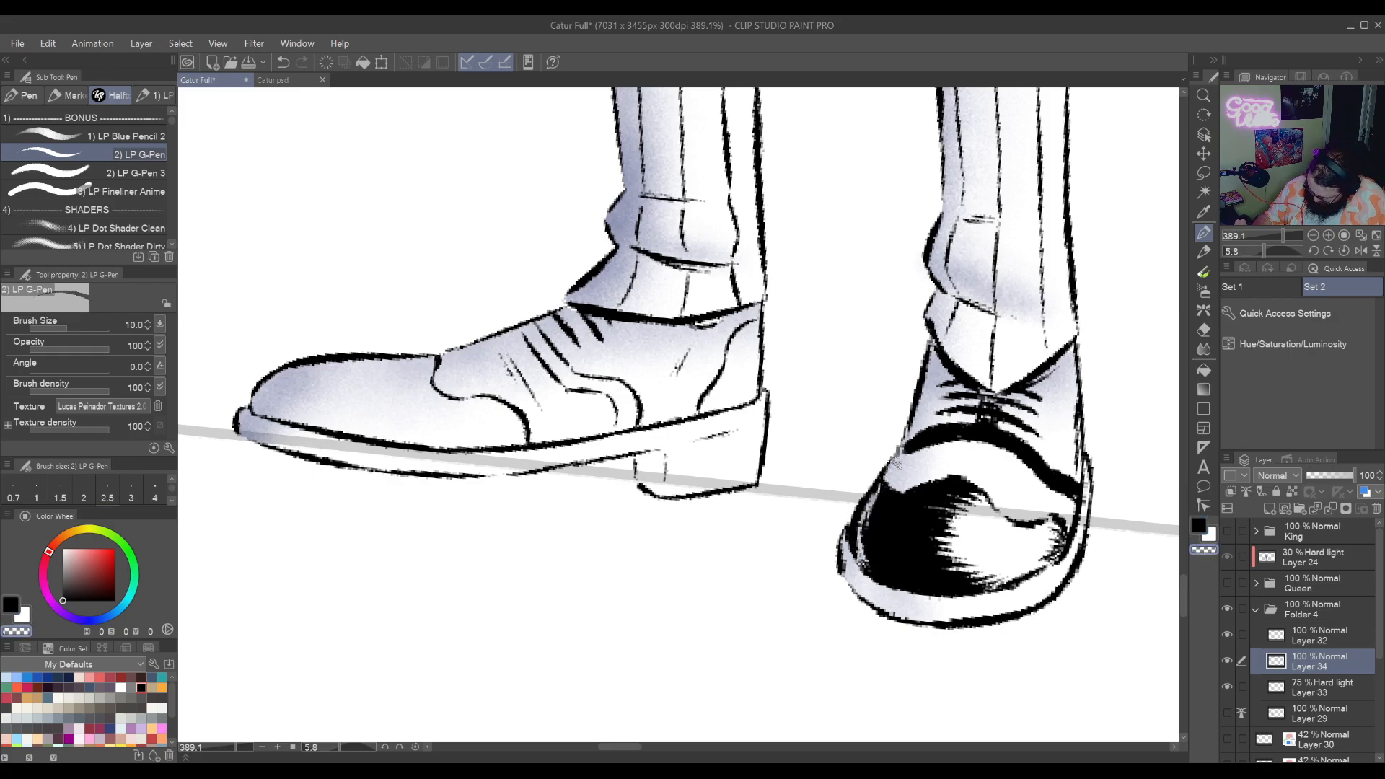
{"action": "left_click_drag", "start_coordinate": [863, 532], "coordinate": [888, 472]}
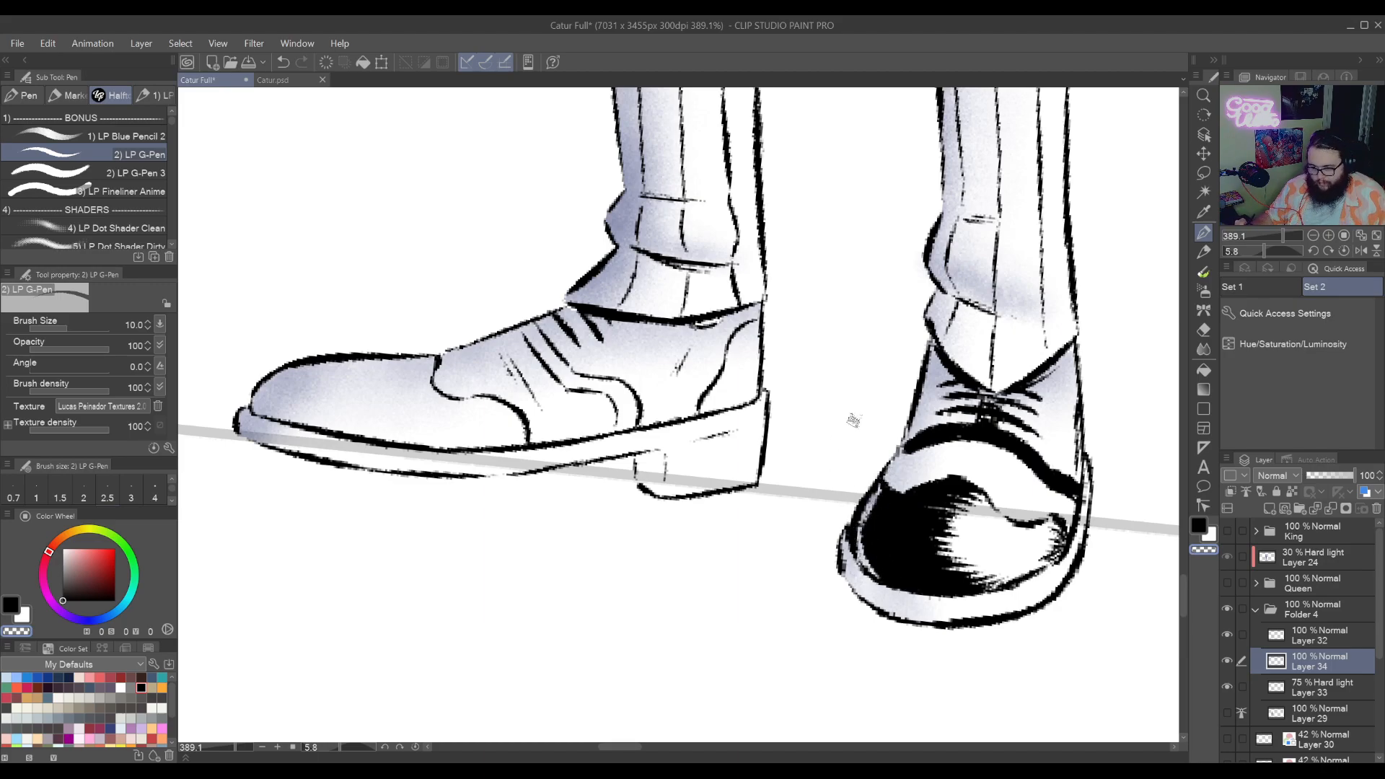
Fill the toe of the side-facing shoe with solid black, feathering the strokes back toward the cap seam
{"action": "left_click_drag", "start_coordinate": [828, 642], "coordinate": [863, 647]}
{"action": "left_click_drag", "start_coordinate": [959, 455], "coordinate": [1063, 510]}
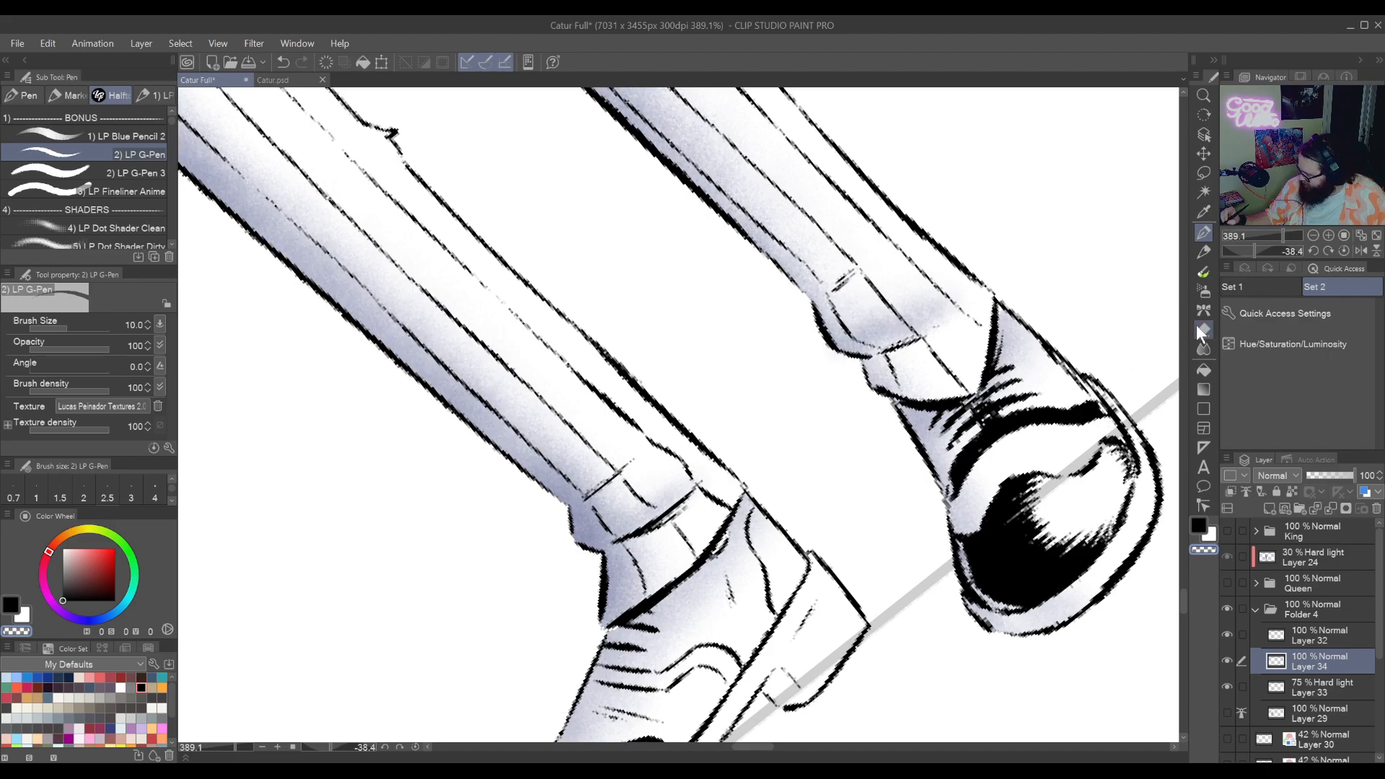
{"action": "mouse_move", "coordinate": [749, 697]}
{"action": "left_mouse_down"}
{"action": "mouse_move", "coordinate": [841, 636]}
{"action": "mouse_move", "coordinate": [810, 604]}
{"action": "mouse_move", "coordinate": [807, 692]}
{"action": "mouse_move", "coordinate": [884, 534]}
{"action": "mouse_move", "coordinate": [1007, 512]}
{"action": "left_mouse_up"}
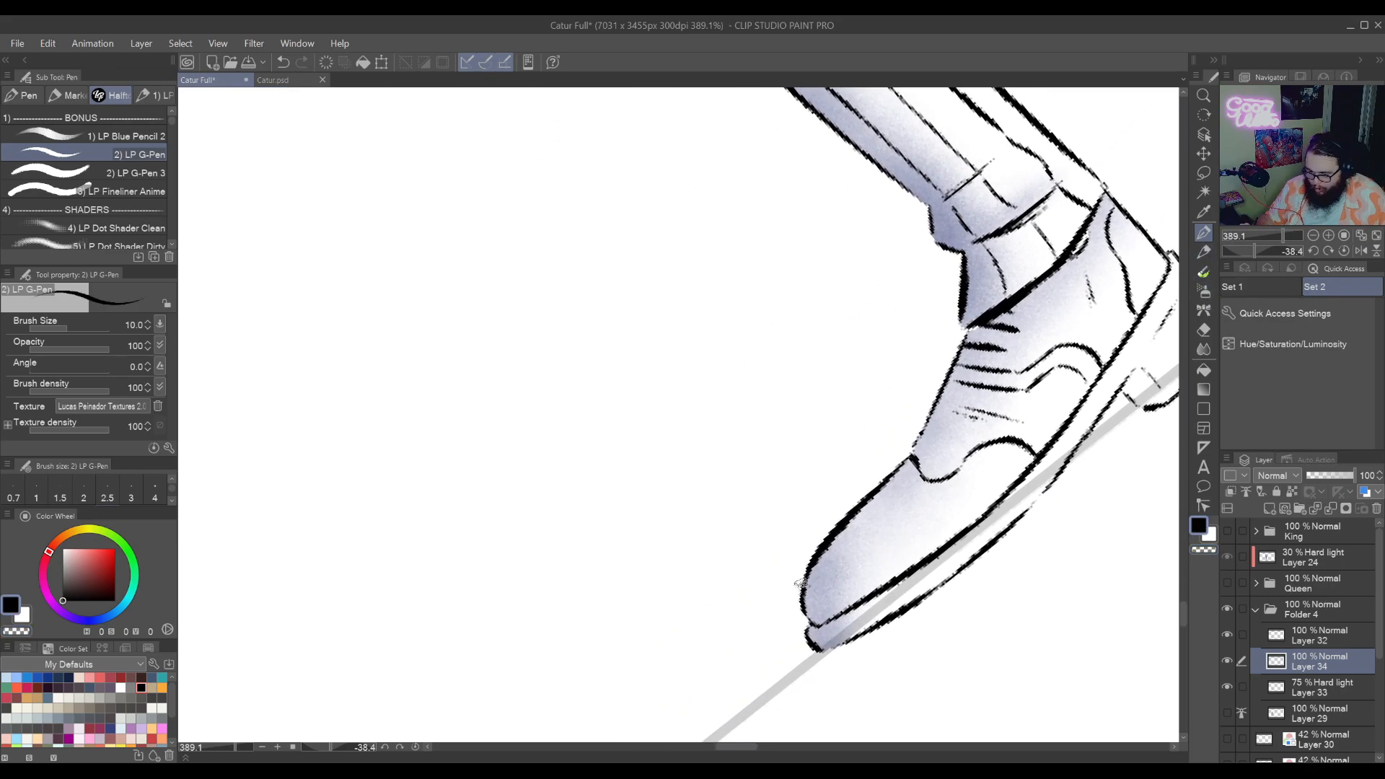
{"action": "left_click_drag", "start_coordinate": [804, 569], "coordinate": [835, 572]}
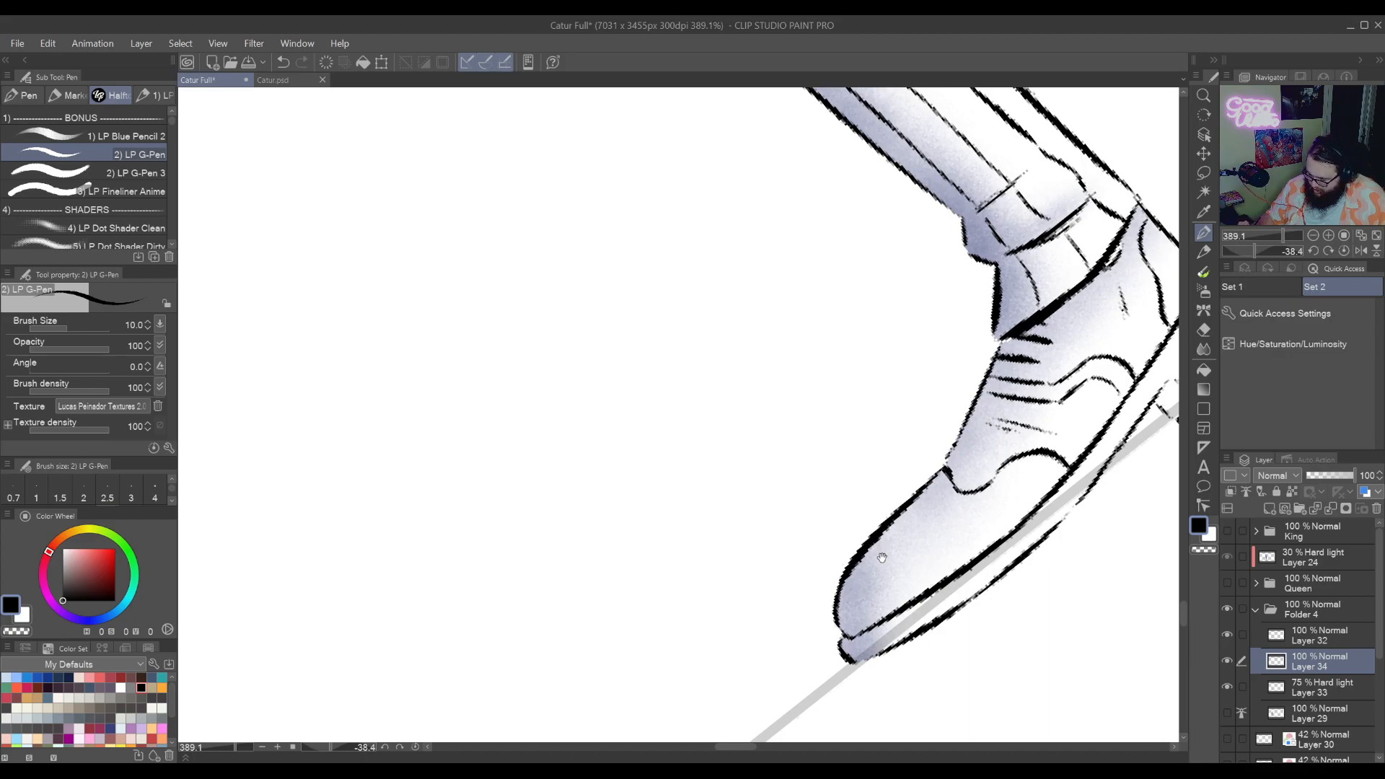
{"action": "mouse_move", "coordinate": [911, 525]}
{"action": "left_mouse_down"}
{"action": "mouse_move", "coordinate": [945, 439]}
{"action": "mouse_move", "coordinate": [896, 492]}
{"action": "left_mouse_up"}
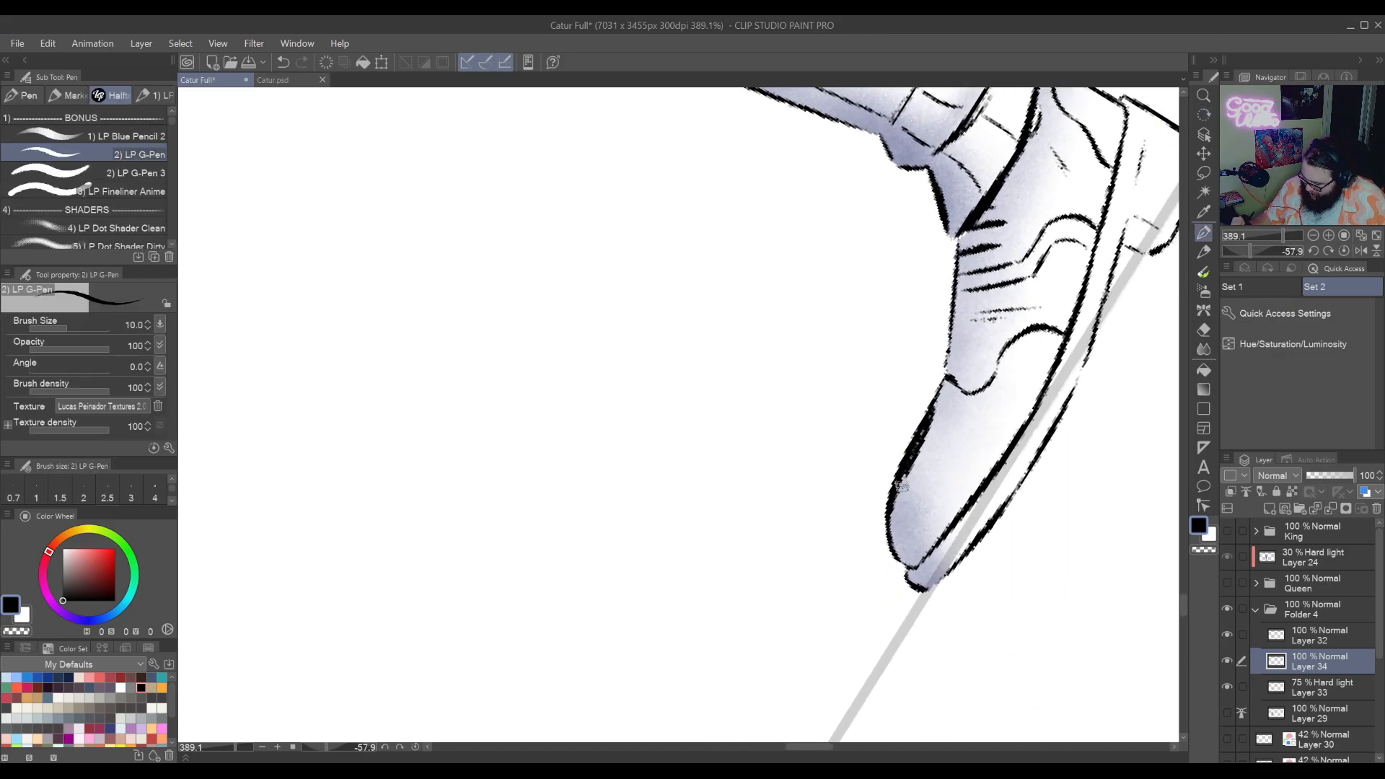
{"action": "mouse_move", "coordinate": [931, 427]}
{"action": "left_mouse_down"}
{"action": "mouse_move", "coordinate": [905, 479]}
{"action": "mouse_move", "coordinate": [934, 409]}
{"action": "mouse_move", "coordinate": [901, 521]}
{"action": "mouse_move", "coordinate": [939, 439]}
{"action": "mouse_move", "coordinate": [905, 534]}
{"action": "mouse_move", "coordinate": [947, 441]}
{"action": "mouse_move", "coordinate": [922, 503]}
{"action": "left_mouse_up"}
{"action": "mouse_move", "coordinate": [951, 458]}
{"action": "left_mouse_down"}
{"action": "mouse_move", "coordinate": [903, 551]}
{"action": "mouse_move", "coordinate": [949, 498]}
{"action": "mouse_move", "coordinate": [945, 526]}
{"action": "left_mouse_up"}
{"action": "mouse_move", "coordinate": [975, 482]}
{"action": "left_mouse_down"}
{"action": "mouse_move", "coordinate": [934, 517]}
{"action": "mouse_move", "coordinate": [907, 413]}
{"action": "mouse_move", "coordinate": [913, 509]}
{"action": "mouse_move", "coordinate": [913, 483]}
{"action": "mouse_move", "coordinate": [897, 524]}
{"action": "mouse_move", "coordinate": [901, 504]}
{"action": "mouse_move", "coordinate": [916, 555]}
{"action": "mouse_move", "coordinate": [900, 545]}
{"action": "mouse_move", "coordinate": [918, 555]}
{"action": "mouse_move", "coordinate": [940, 516]}
{"action": "mouse_move", "coordinate": [916, 562]}
{"action": "mouse_move", "coordinate": [942, 525]}
{"action": "mouse_move", "coordinate": [915, 548]}
{"action": "left_mouse_up"}
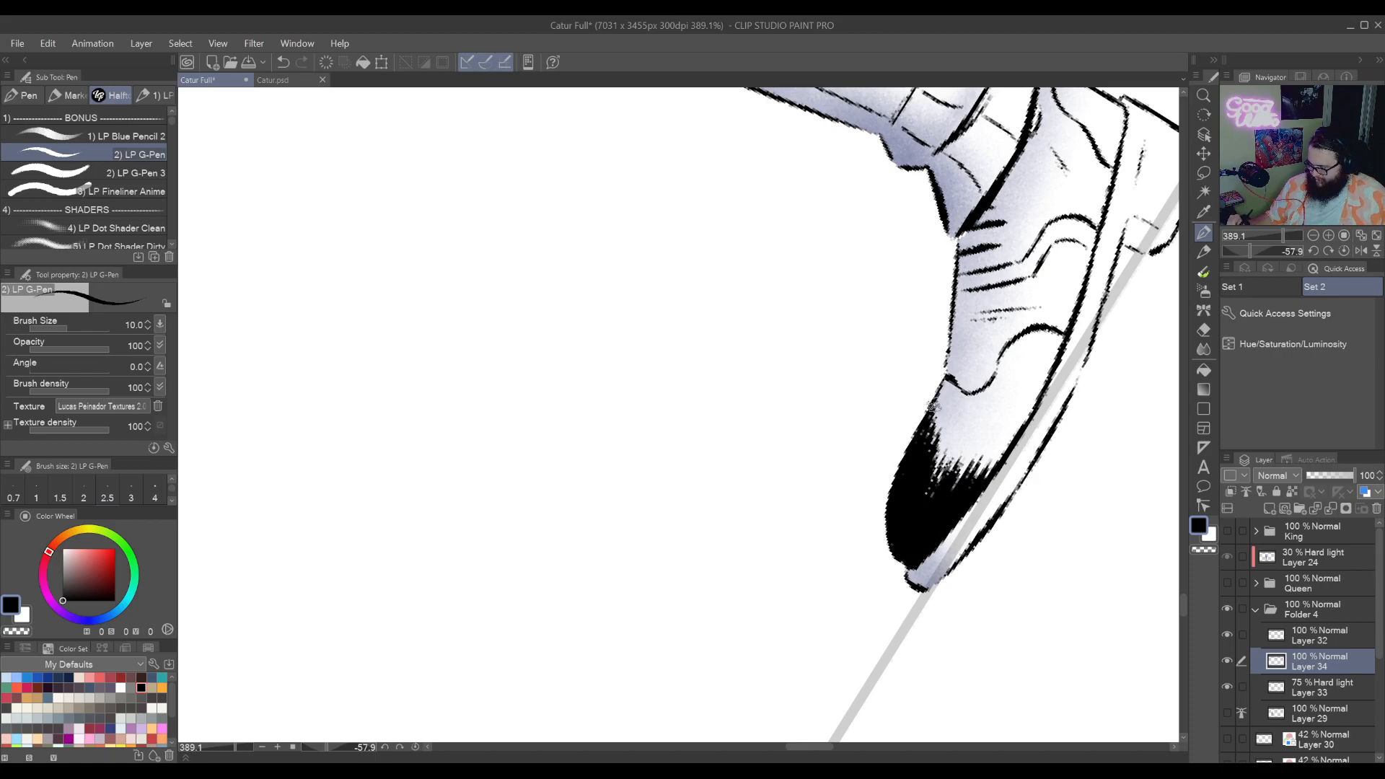
{"action": "left_click_drag", "start_coordinate": [947, 379], "coordinate": [930, 444]}
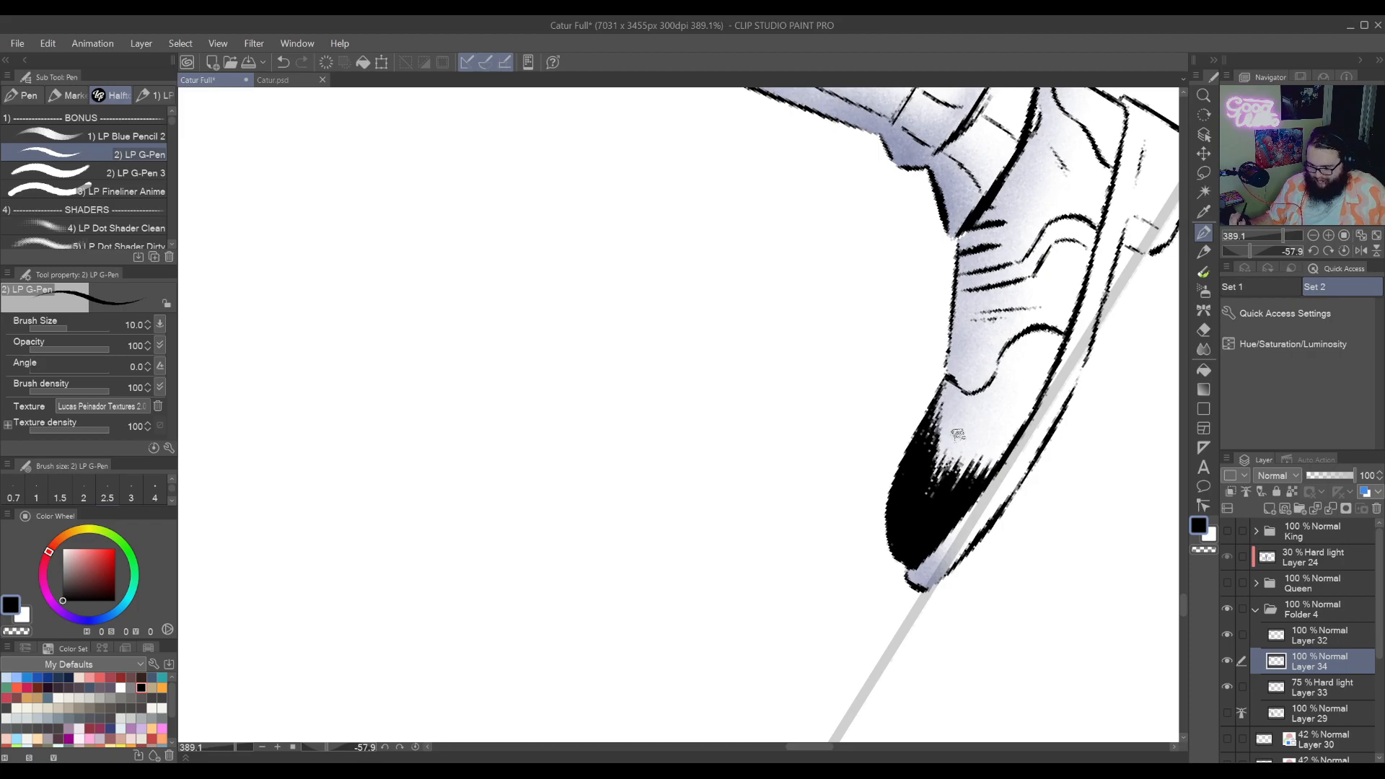
Fill the curved seam behind the side-facing shoe's toe cap with feathered black and darken the crease beside its laces
{"action": "scroll", "coordinate": [958, 434], "scroll_direction": "up", "scroll_amount": 5}
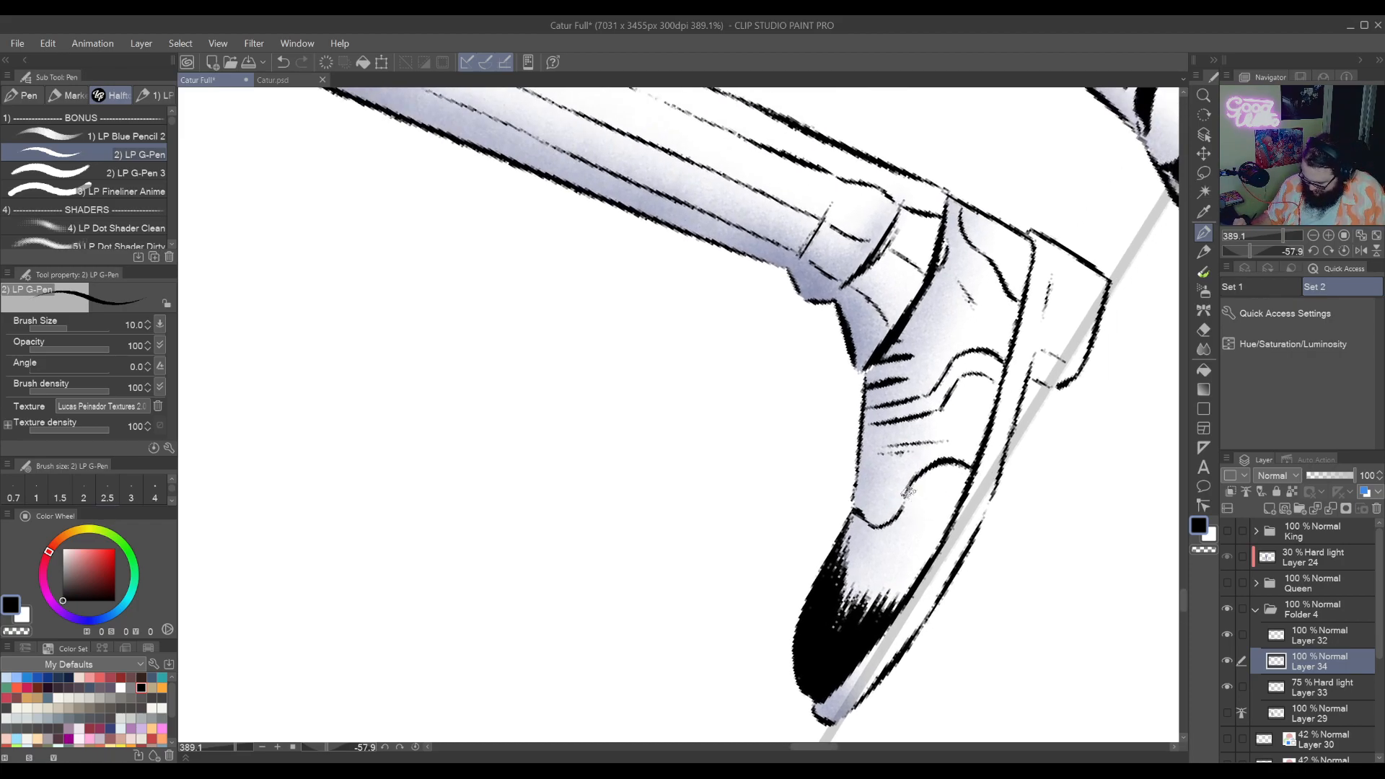
{"action": "mouse_move", "coordinate": [907, 492]}
{"action": "left_mouse_down"}
{"action": "mouse_move", "coordinate": [931, 465]}
{"action": "mouse_move", "coordinate": [915, 505]}
{"action": "left_mouse_up"}
{"action": "mouse_move", "coordinate": [945, 456]}
{"action": "left_mouse_down"}
{"action": "mouse_move", "coordinate": [922, 507]}
{"action": "mouse_move", "coordinate": [942, 533]}
{"action": "left_mouse_up"}
{"action": "mouse_move", "coordinate": [964, 481]}
{"action": "left_mouse_down"}
{"action": "mouse_move", "coordinate": [923, 478]}
{"action": "mouse_move", "coordinate": [938, 486]}
{"action": "mouse_move", "coordinate": [946, 469]}
{"action": "mouse_move", "coordinate": [932, 485]}
{"action": "mouse_move", "coordinate": [947, 464]}
{"action": "mouse_move", "coordinate": [934, 442]}
{"action": "mouse_move", "coordinate": [912, 455]}
{"action": "mouse_move", "coordinate": [943, 522]}
{"action": "left_mouse_up"}
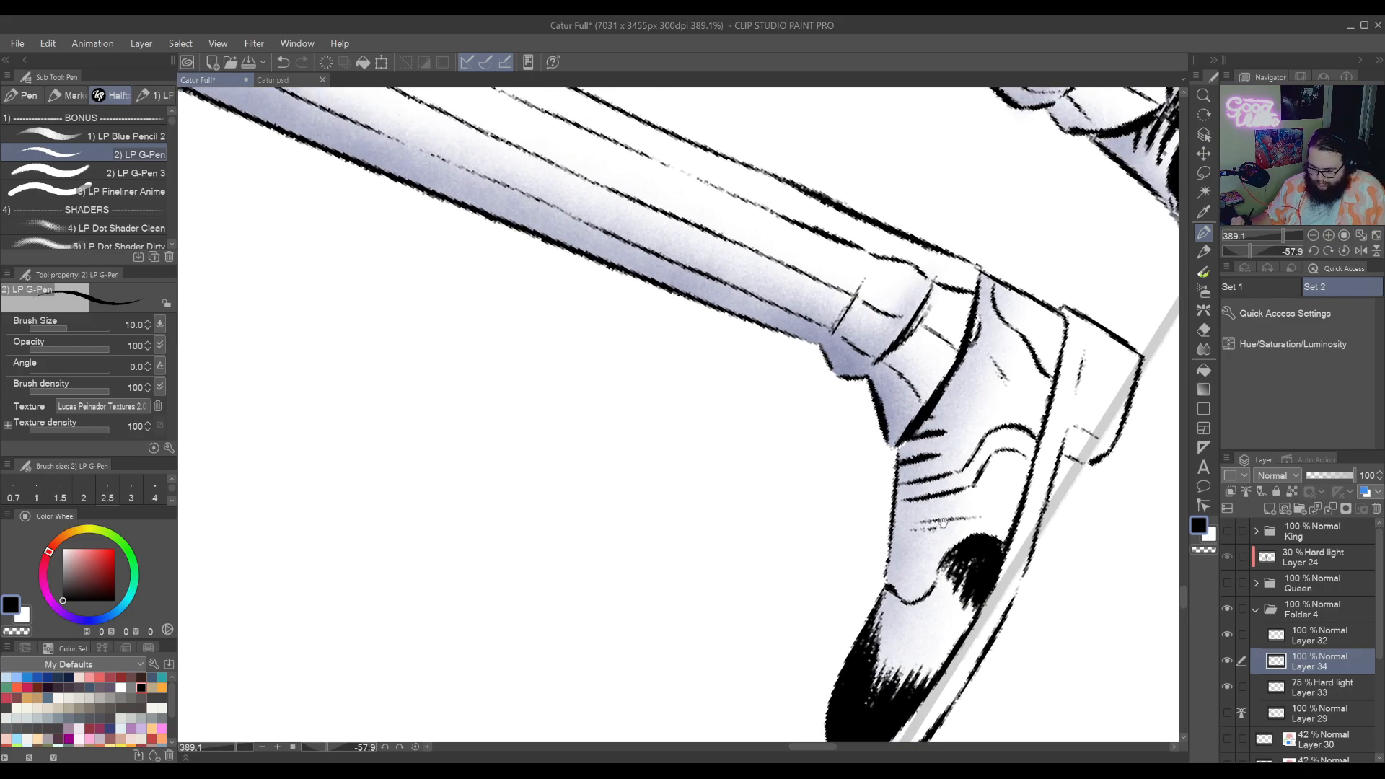
{"action": "left_click_drag", "start_coordinate": [895, 484], "coordinate": [900, 501]}
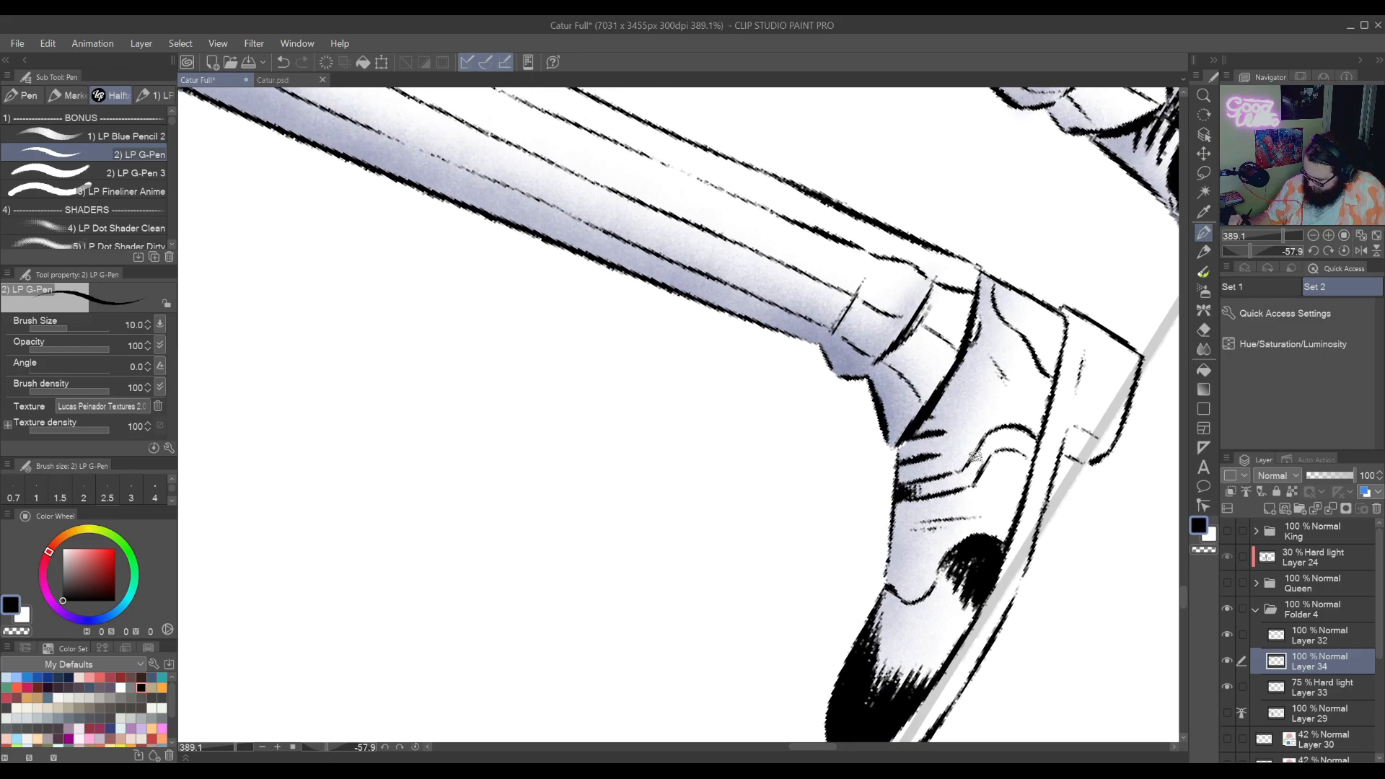
Ink a heavy black band under the side-facing shoe's middle curved seam and fill its heel panel with feathered black
{"action": "mouse_move", "coordinate": [969, 472]}
{"action": "left_mouse_down"}
{"action": "mouse_move", "coordinate": [978, 451]}
{"action": "mouse_move", "coordinate": [970, 484]}
{"action": "left_mouse_up"}
{"action": "mouse_move", "coordinate": [994, 433]}
{"action": "left_mouse_down"}
{"action": "mouse_move", "coordinate": [984, 469]}
{"action": "mouse_move", "coordinate": [1002, 430]}
{"action": "mouse_move", "coordinate": [989, 452]}
{"action": "mouse_move", "coordinate": [1014, 429]}
{"action": "mouse_move", "coordinate": [1012, 446]}
{"action": "mouse_move", "coordinate": [1028, 430]}
{"action": "mouse_move", "coordinate": [1031, 454]}
{"action": "mouse_move", "coordinate": [1017, 446]}
{"action": "mouse_move", "coordinate": [1028, 438]}
{"action": "mouse_move", "coordinate": [910, 515]}
{"action": "left_mouse_up"}
{"action": "key", "text": "ctrl+z"}
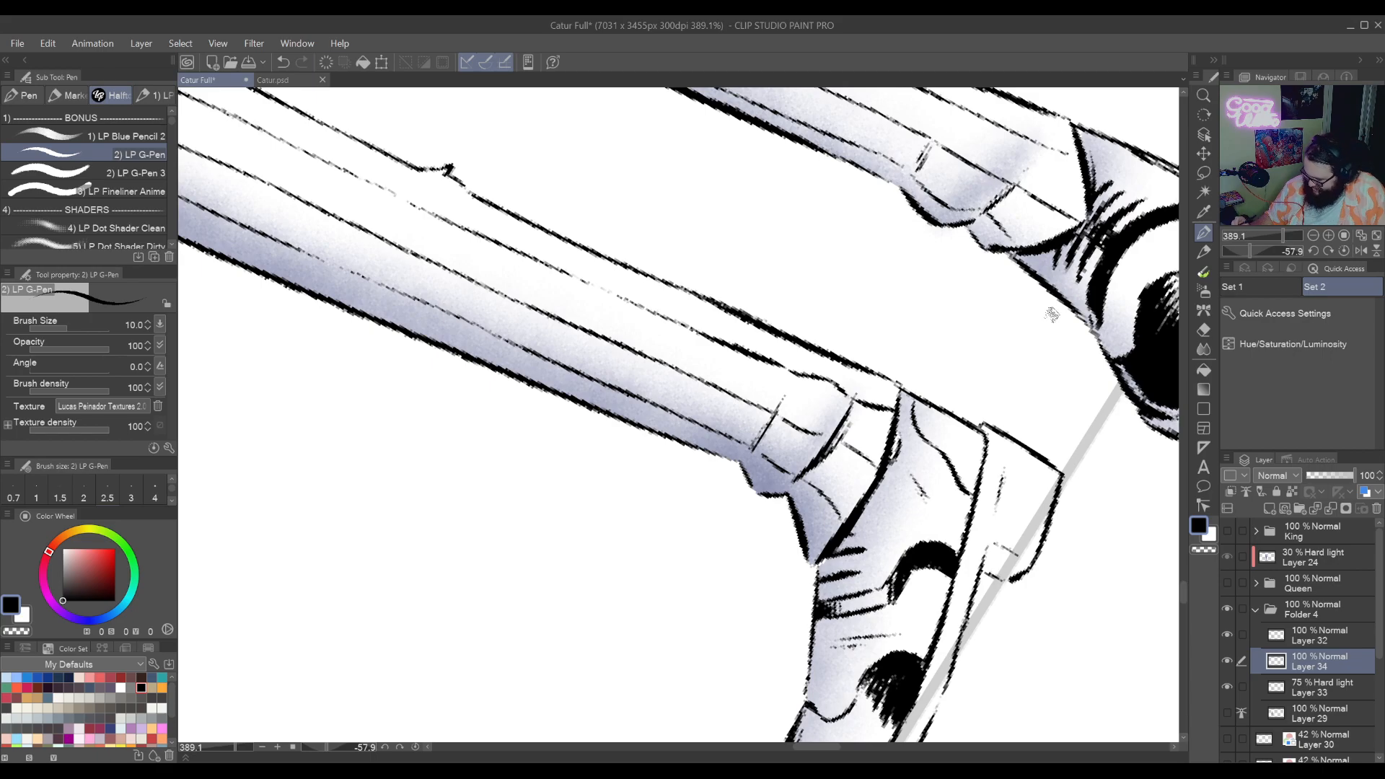
{"action": "mouse_move", "coordinate": [915, 408]}
{"action": "left_mouse_down"}
{"action": "mouse_move", "coordinate": [946, 461]}
{"action": "mouse_move", "coordinate": [953, 427]}
{"action": "mouse_move", "coordinate": [948, 468]}
{"action": "mouse_move", "coordinate": [955, 425]}
{"action": "mouse_move", "coordinate": [956, 452]}
{"action": "mouse_move", "coordinate": [962, 434]}
{"action": "mouse_move", "coordinate": [952, 490]}
{"action": "mouse_move", "coordinate": [968, 430]}
{"action": "mouse_move", "coordinate": [963, 497]}
{"action": "mouse_move", "coordinate": [974, 437]}
{"action": "mouse_move", "coordinate": [968, 488]}
{"action": "mouse_move", "coordinate": [977, 447]}
{"action": "mouse_move", "coordinate": [968, 489]}
{"action": "left_mouse_up"}
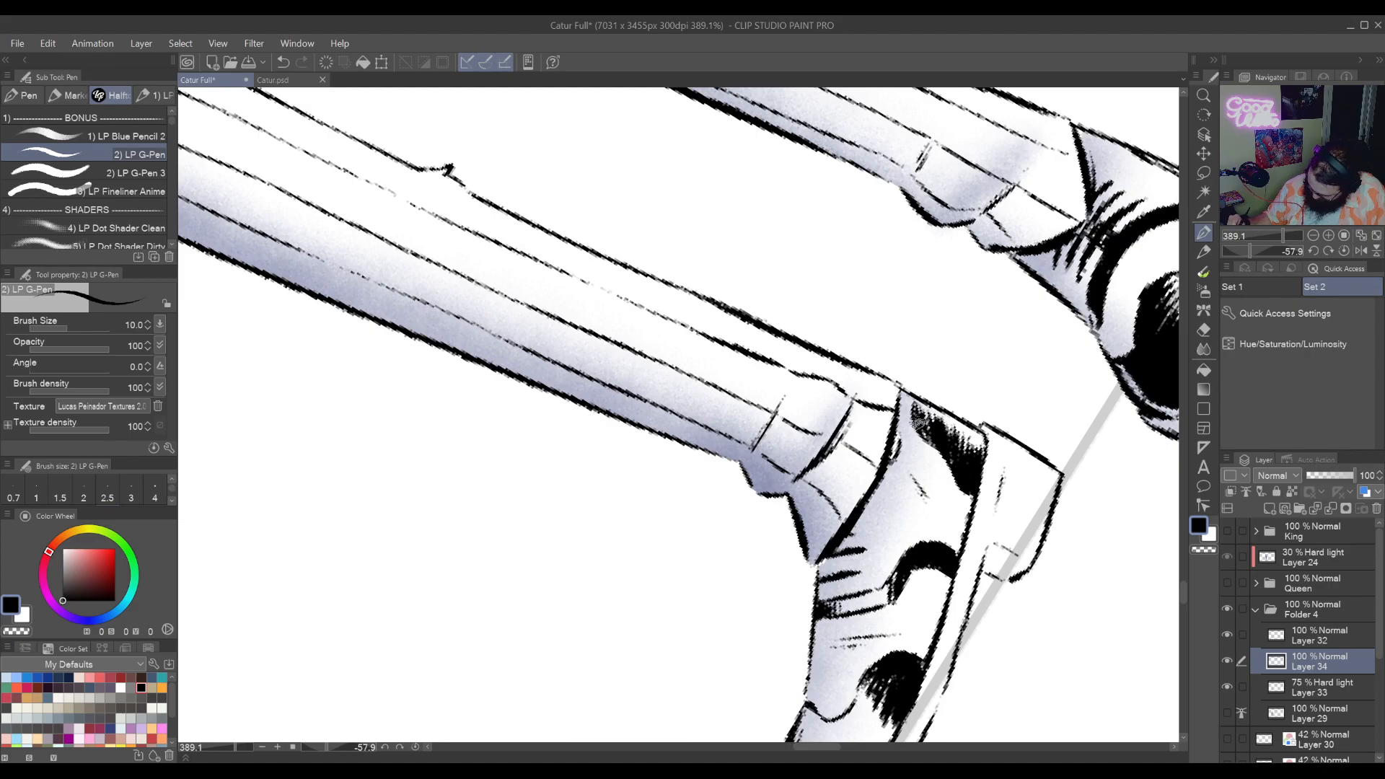
Carve thin rim highlights along the sole edge of the side-facing shoe's black areas using the transparent colour
{"action": "scroll", "coordinate": [902, 433], "scroll_direction": "down", "scroll_amount": 3}
{"action": "scroll", "coordinate": [894, 426], "scroll_direction": "down", "scroll_amount": 1}
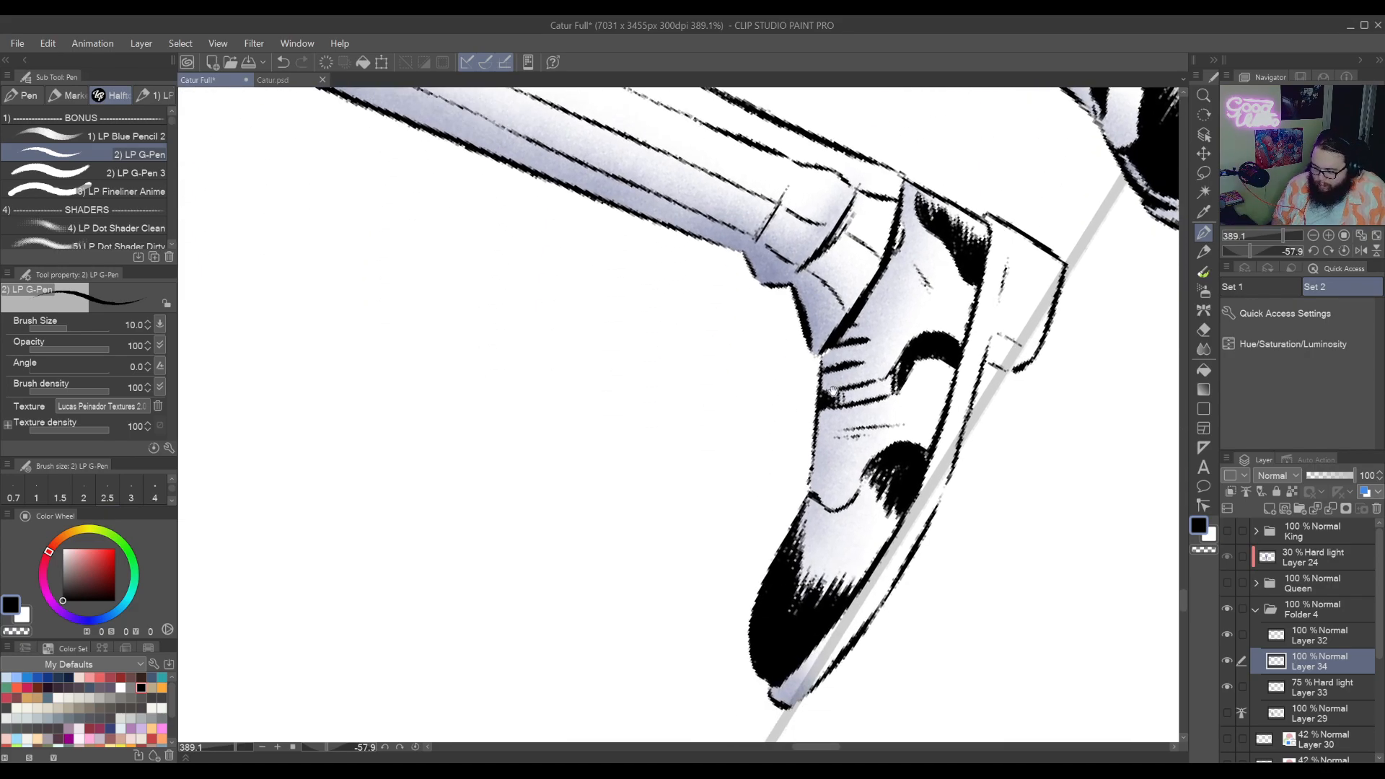
{"action": "scroll", "coordinate": [833, 392], "scroll_direction": "down", "scroll_amount": 2}
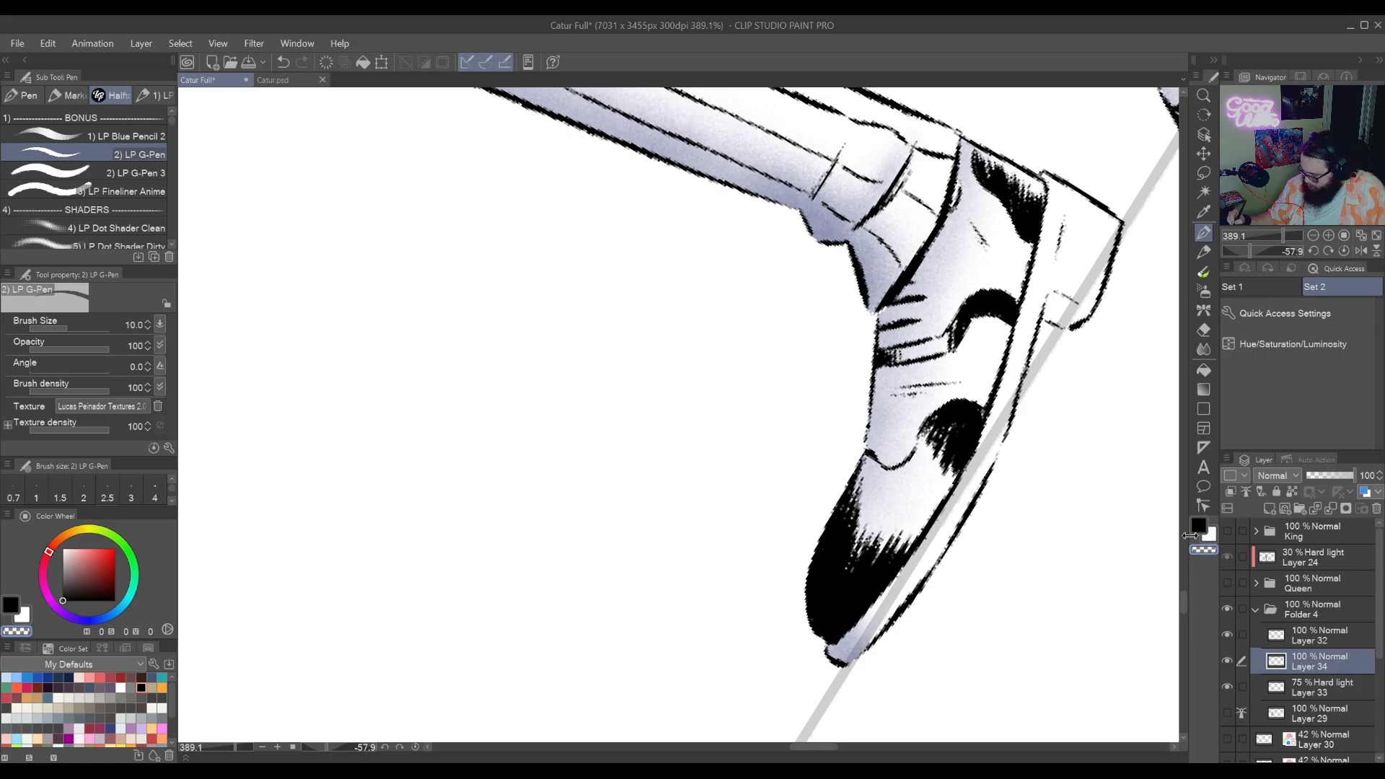
{"action": "mouse_move", "coordinate": [817, 556]}
{"action": "left_mouse_down"}
{"action": "mouse_move", "coordinate": [827, 535]}
{"action": "mouse_move", "coordinate": [810, 629]}
{"action": "mouse_move", "coordinate": [813, 613]}
{"action": "mouse_move", "coordinate": [815, 627]}
{"action": "mouse_move", "coordinate": [841, 631]}
{"action": "left_mouse_up"}
{"action": "left_click_drag", "start_coordinate": [979, 449], "coordinate": [831, 640]}
{"action": "left_click_drag", "start_coordinate": [892, 594], "coordinate": [856, 473]}
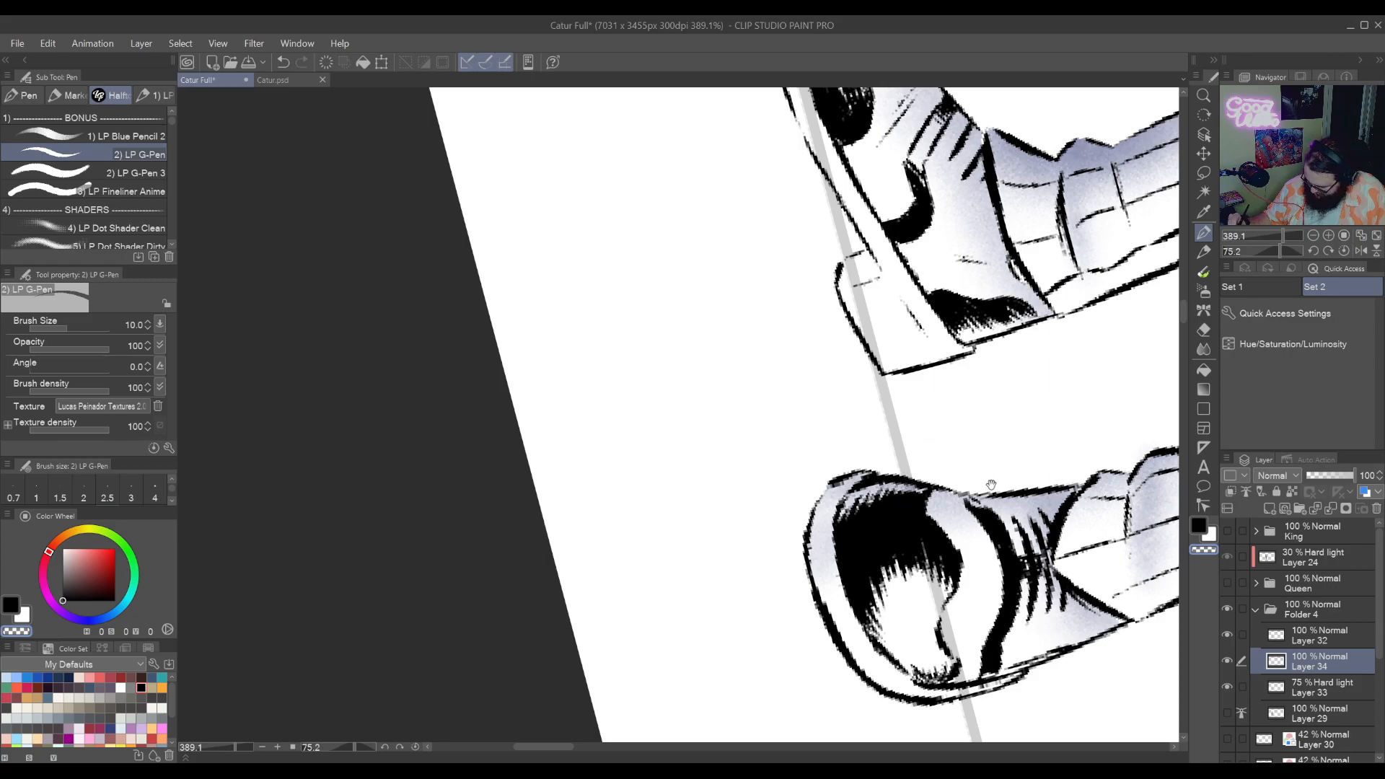
Straighten the canvas and hatch the inner face of the side-facing shoe's heel in black
{"action": "left_click_drag", "start_coordinate": [991, 485], "coordinate": [918, 451]}
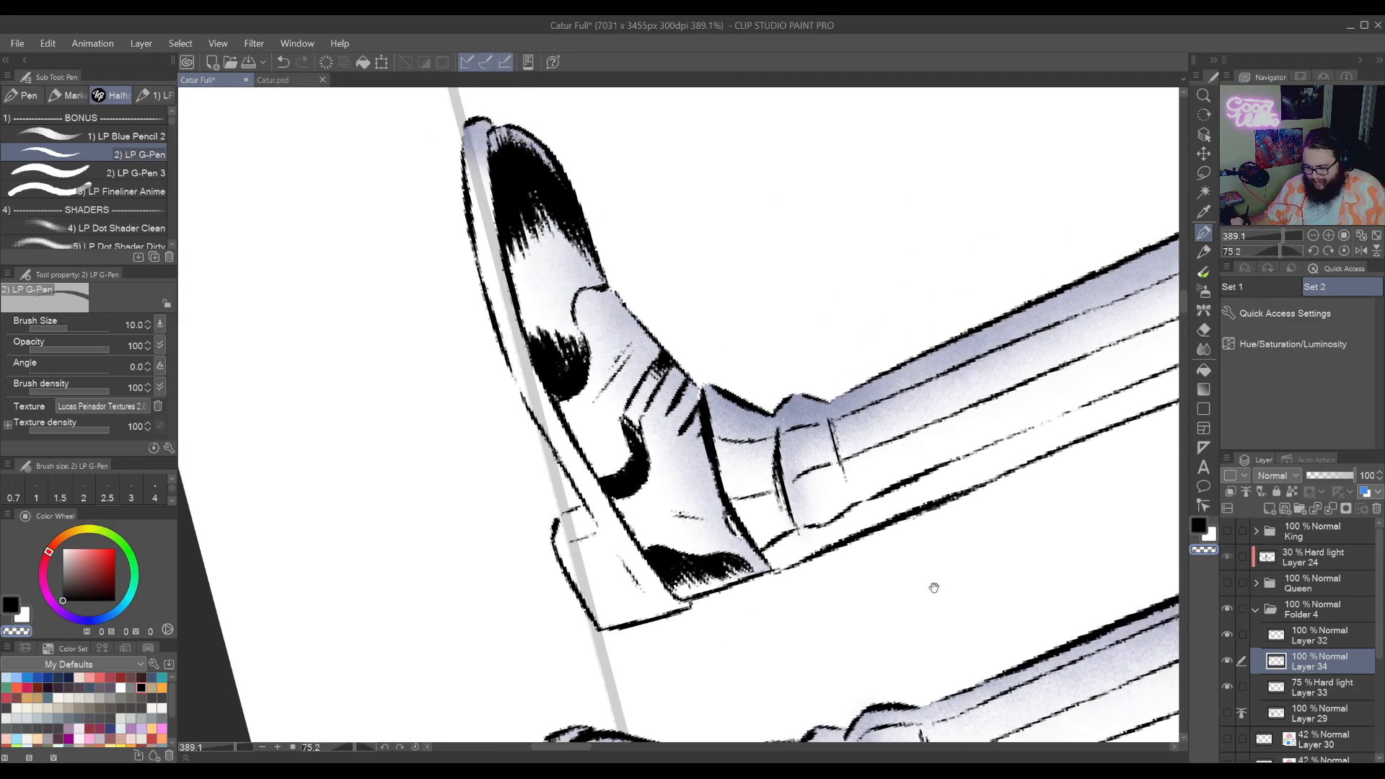
{"action": "left_click_drag", "start_coordinate": [934, 588], "coordinate": [1168, 700]}
{"action": "key", "text": "p"}
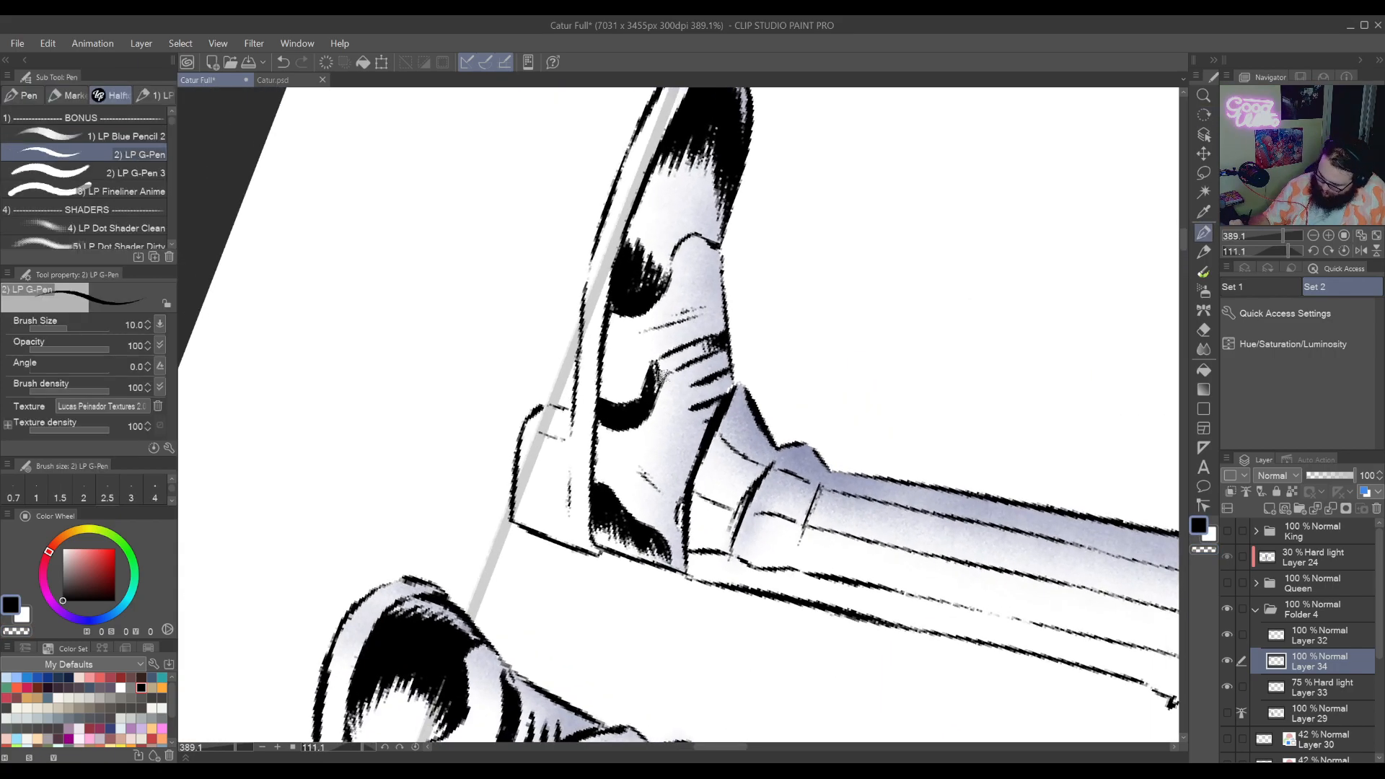
{"action": "key", "text": "r"}
{"action": "left_click_drag", "start_coordinate": [742, 503], "coordinate": [959, 370]}
{"action": "key", "text": "p"}
{"action": "left_click_drag", "start_coordinate": [921, 515], "coordinate": [946, 339]}
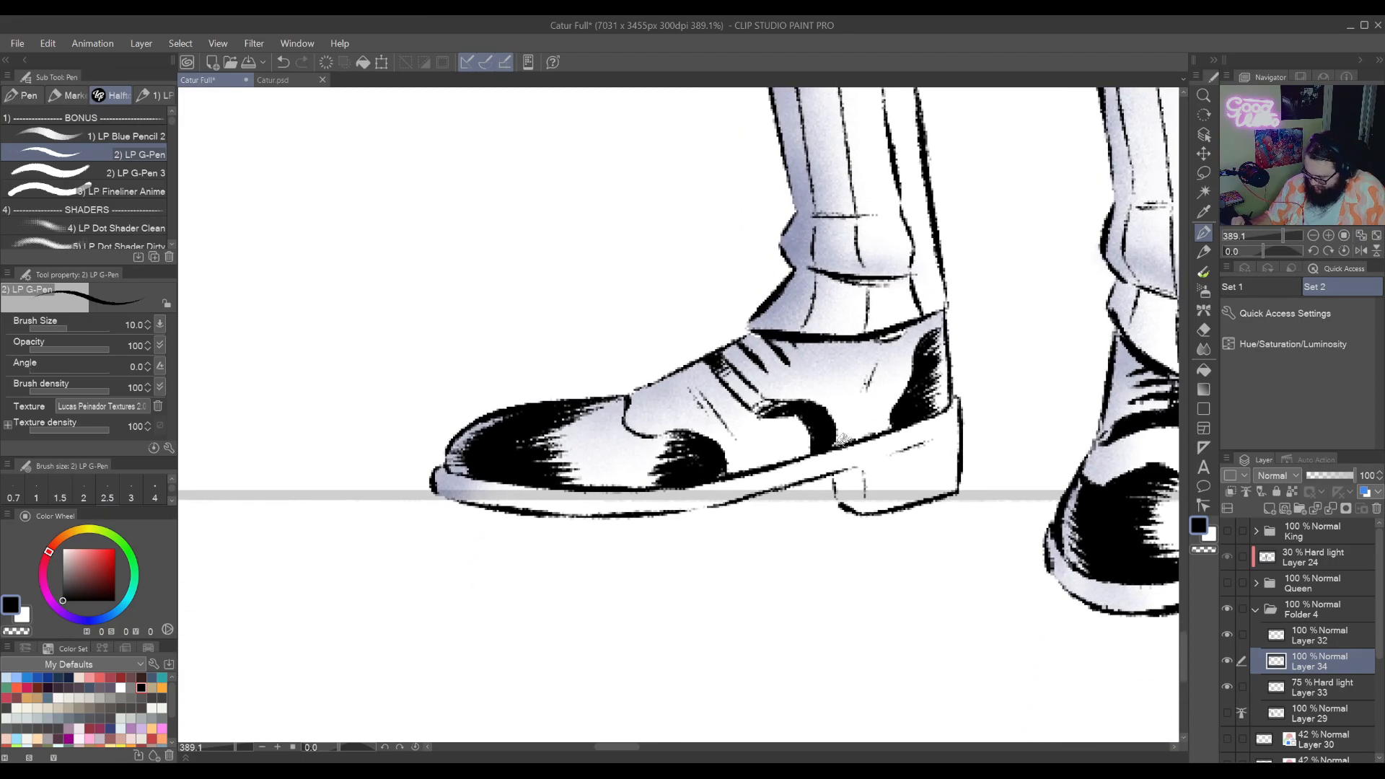
{"action": "mouse_move", "coordinate": [836, 470]}
{"action": "left_mouse_down"}
{"action": "mouse_move", "coordinate": [848, 510]}
{"action": "mouse_move", "coordinate": [851, 465]}
{"action": "mouse_move", "coordinate": [855, 509]}
{"action": "mouse_move", "coordinate": [859, 462]}
{"action": "mouse_move", "coordinate": [857, 497]}
{"action": "left_mouse_up"}
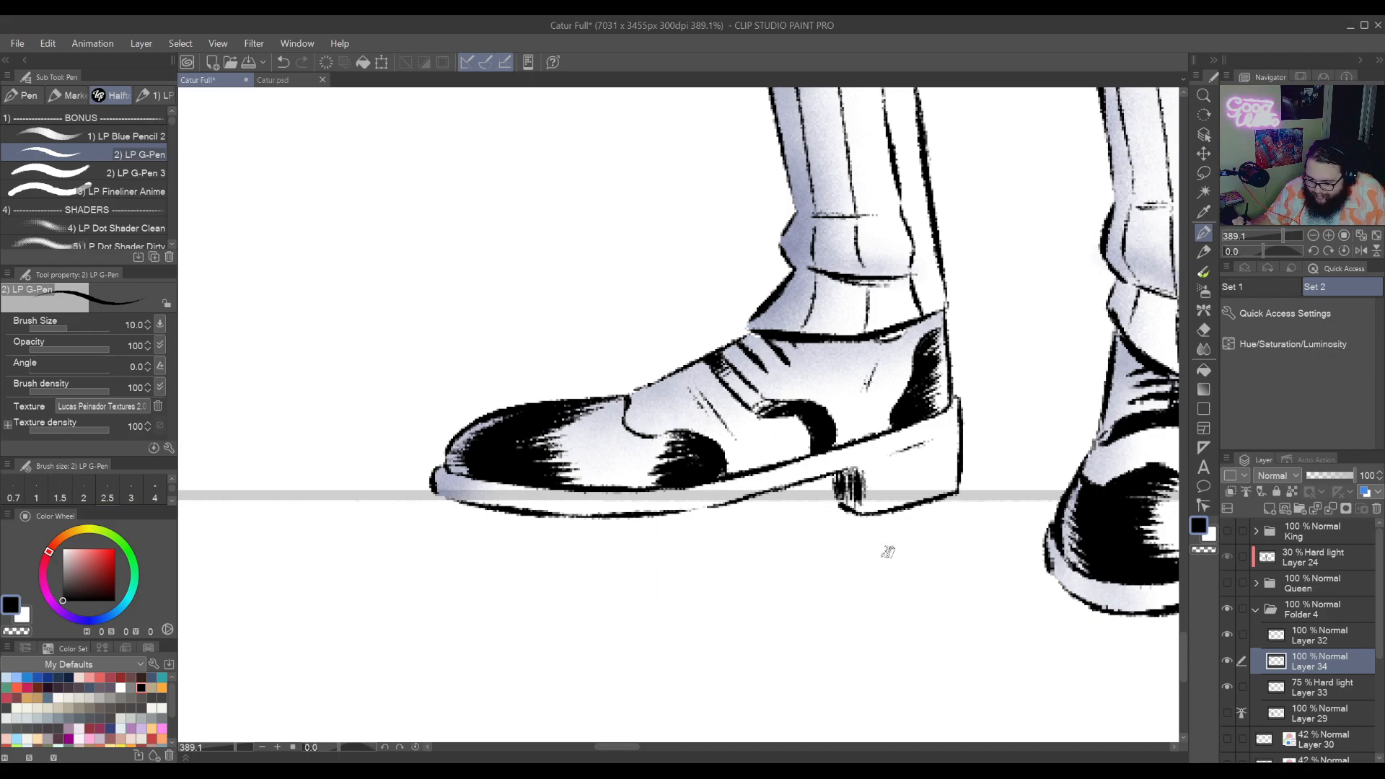
Add heavier fold lines and light hatching to the bunched trouser cuffs above both shoes
{"action": "left_click_drag", "start_coordinate": [854, 555], "coordinate": [972, 493]}
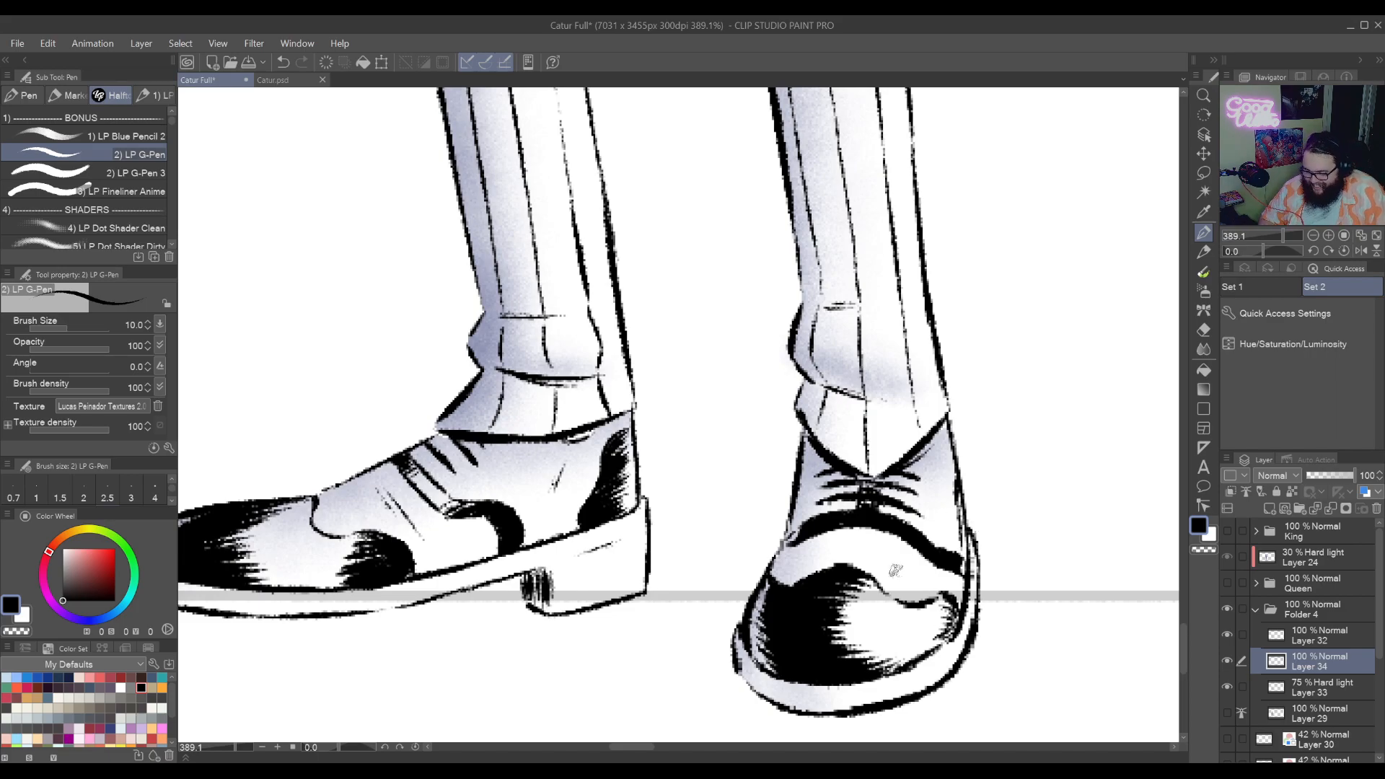
{"action": "mouse_move", "coordinate": [895, 571]}
{"action": "left_mouse_down"}
{"action": "mouse_move", "coordinate": [974, 572]}
{"action": "mouse_move", "coordinate": [772, 409]}
{"action": "mouse_move", "coordinate": [818, 533]}
{"action": "left_mouse_up"}
{"action": "left_click_drag", "start_coordinate": [892, 573], "coordinate": [737, 414]}
{"action": "mouse_move", "coordinate": [848, 511]}
{"action": "left_mouse_down"}
{"action": "mouse_move", "coordinate": [870, 570]}
{"action": "mouse_move", "coordinate": [863, 525]}
{"action": "mouse_move", "coordinate": [893, 592]}
{"action": "left_mouse_up"}
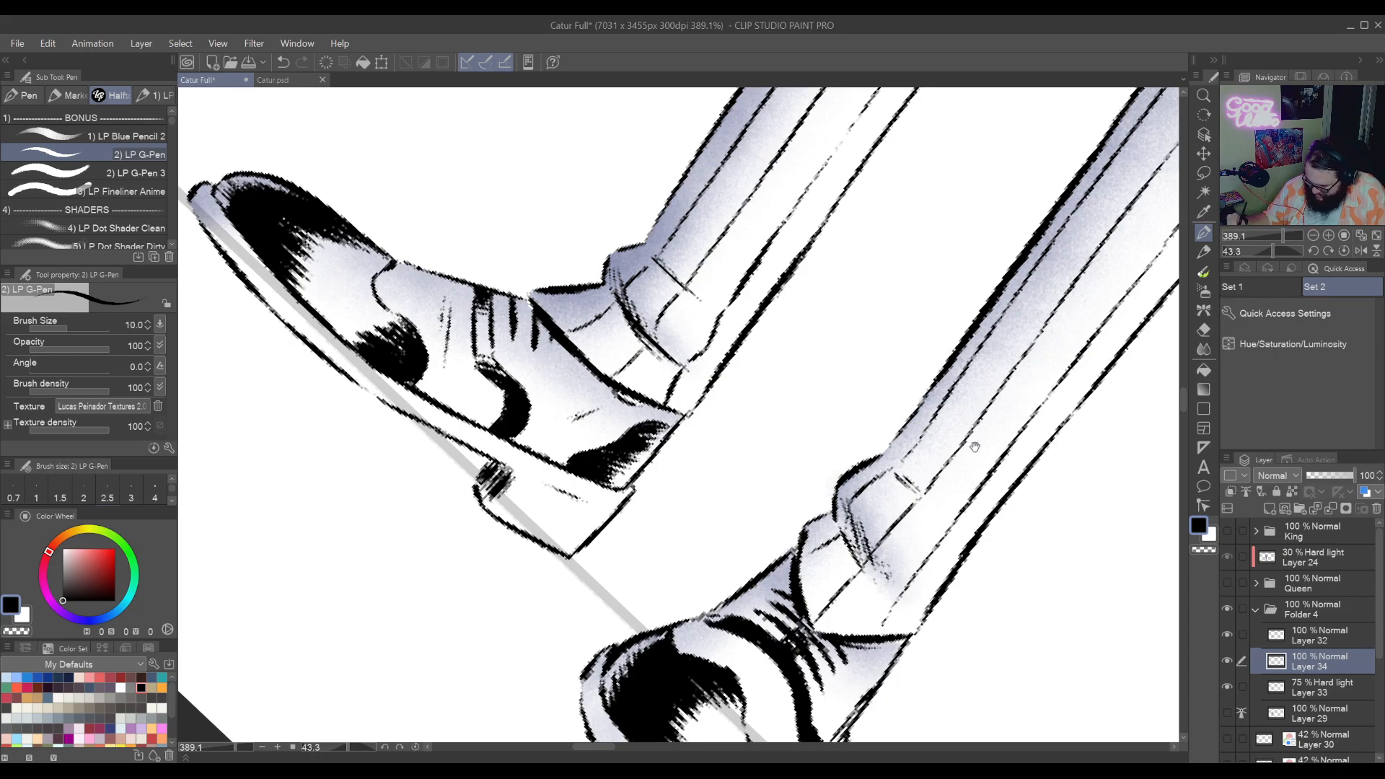
Show the flat colours on Layer 29 to examine the coat and striped trousers, and hide them again
{"action": "left_click_drag", "start_coordinate": [1125, 173], "coordinate": [869, 529]}
{"action": "left_click_drag", "start_coordinate": [1068, 180], "coordinate": [881, 457]}
{"action": "left_click_drag", "start_coordinate": [1046, 158], "coordinate": [927, 371]}
{"action": "left_click_drag", "start_coordinate": [1154, 94], "coordinate": [942, 400]}
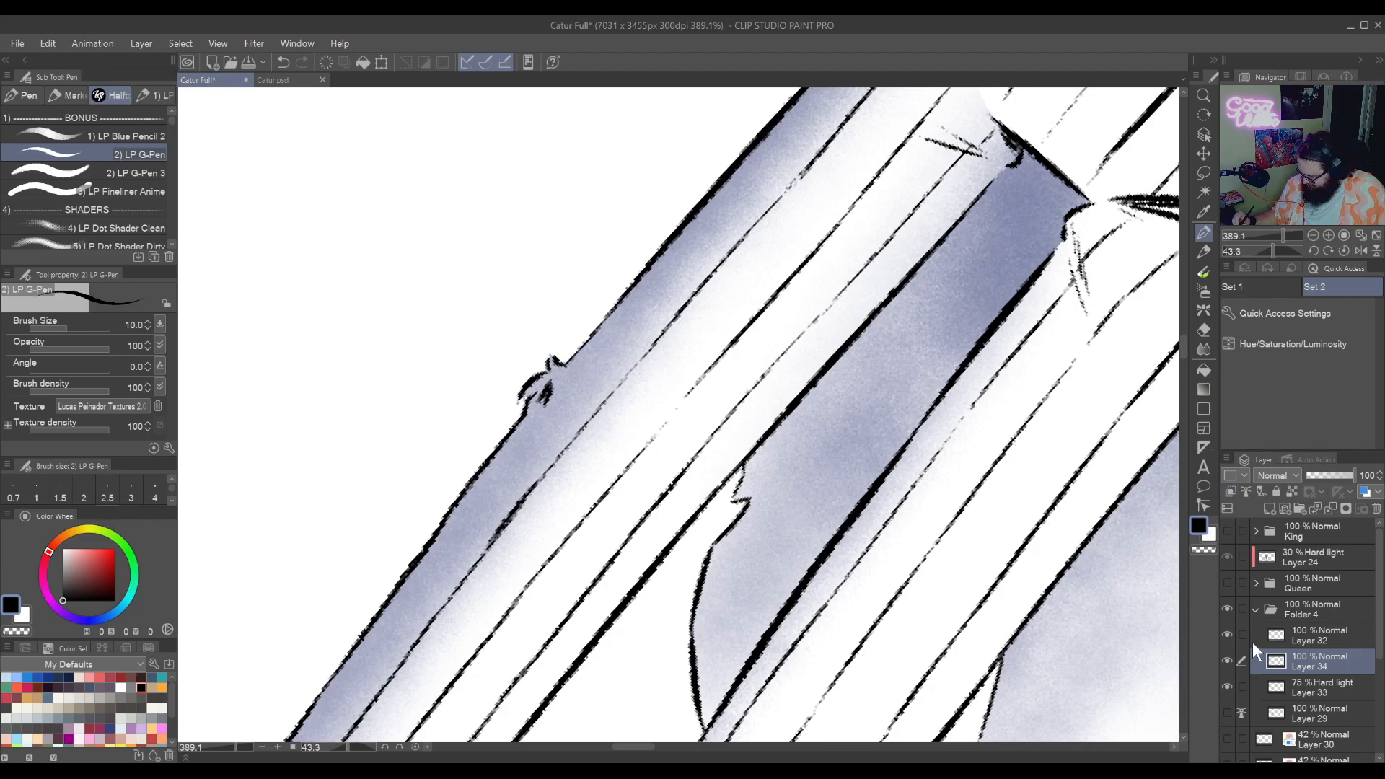
{"action": "left_click", "coordinate": [1228, 712]}
{"action": "left_click_drag", "start_coordinate": [1046, 471], "coordinate": [996, 448]}
{"action": "key", "text": "p"}
{"action": "scroll", "coordinate": [987, 473], "scroll_direction": "down", "scroll_amount": 3}
{"action": "scroll", "coordinate": [915, 526], "scroll_direction": "up", "scroll_amount": 3}
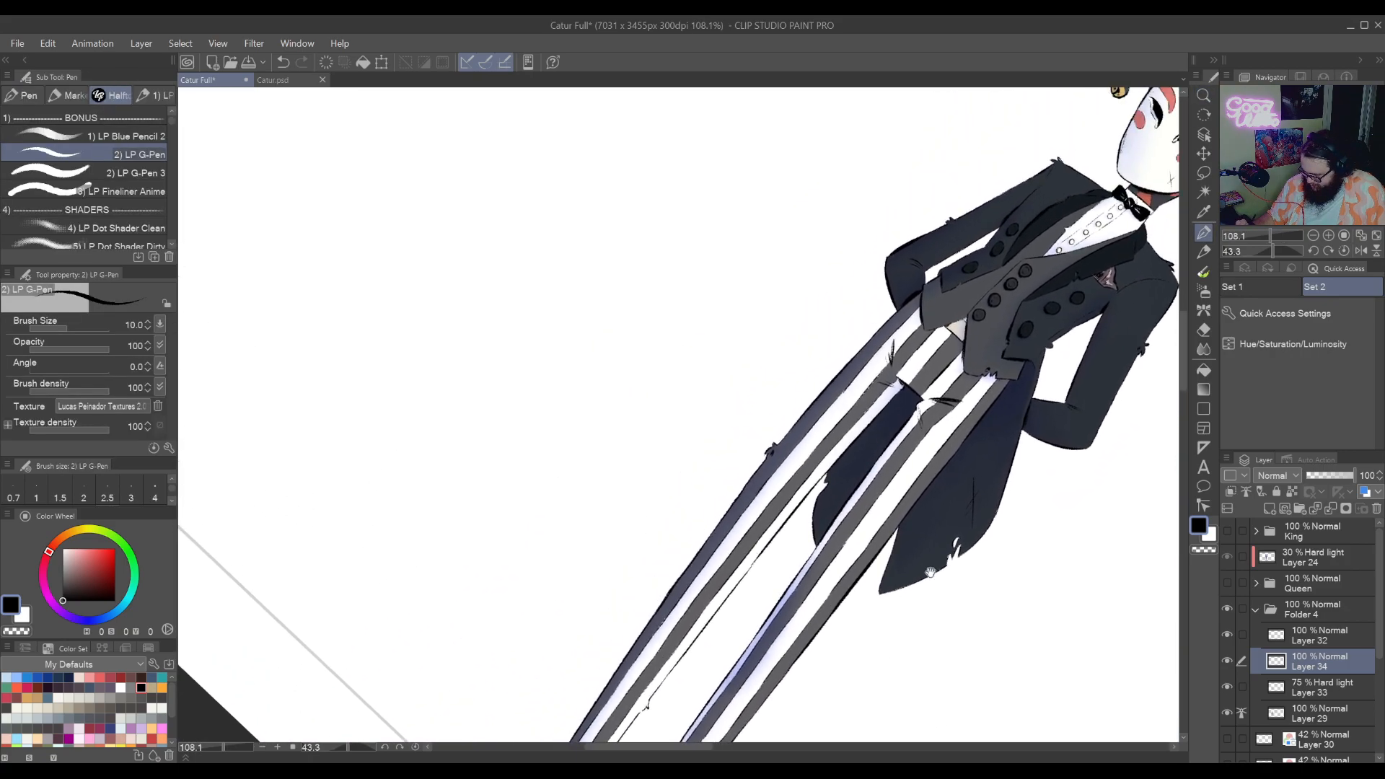
{"action": "left_click_drag", "start_coordinate": [930, 572], "coordinate": [902, 670]}
{"action": "scroll", "coordinate": [902, 671], "scroll_direction": "up", "scroll_amount": 2}
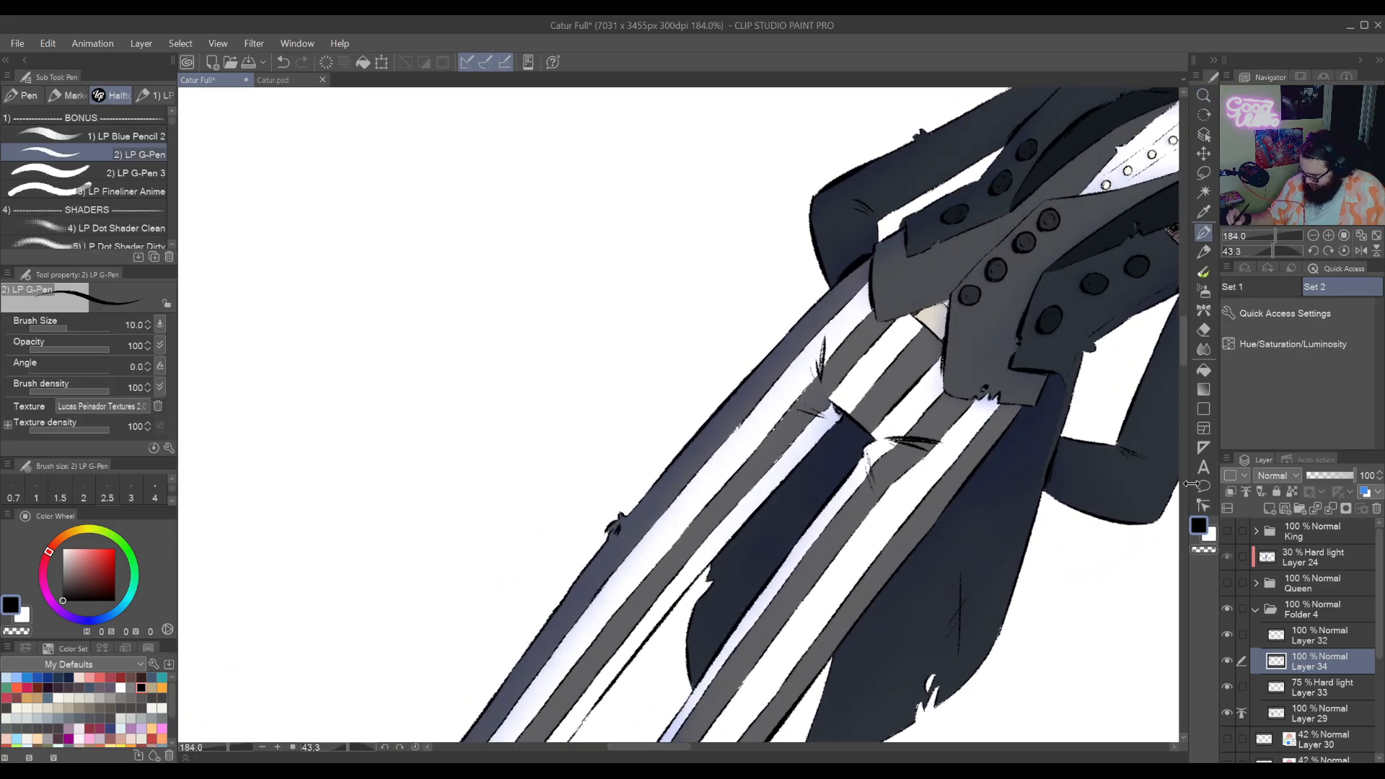
{"action": "left_click", "coordinate": [1227, 704]}
Auto-select the dark tailcoat areas from the referred layers, showing the Layer 29 colours only while selecting
{"action": "left_click", "coordinate": [1202, 193]}
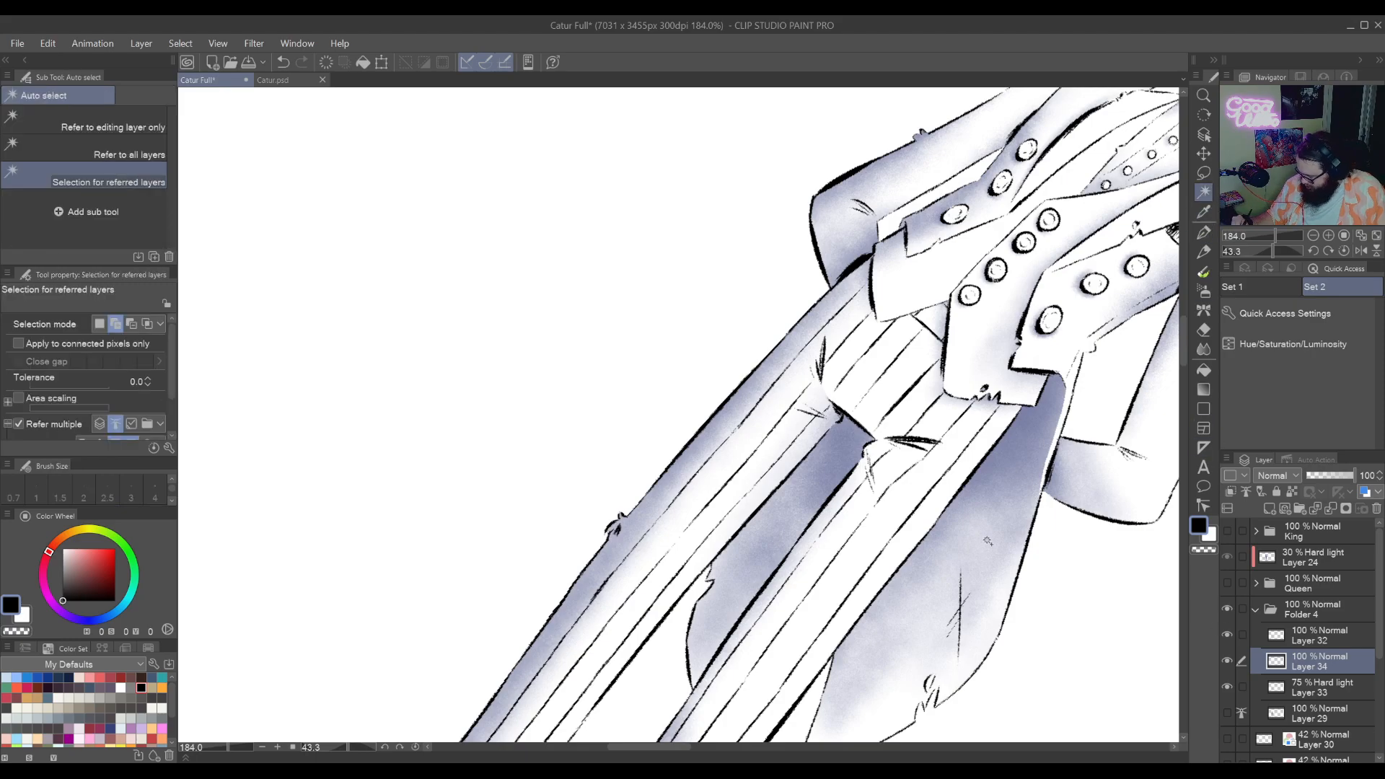
{"action": "left_click", "coordinate": [1226, 708]}
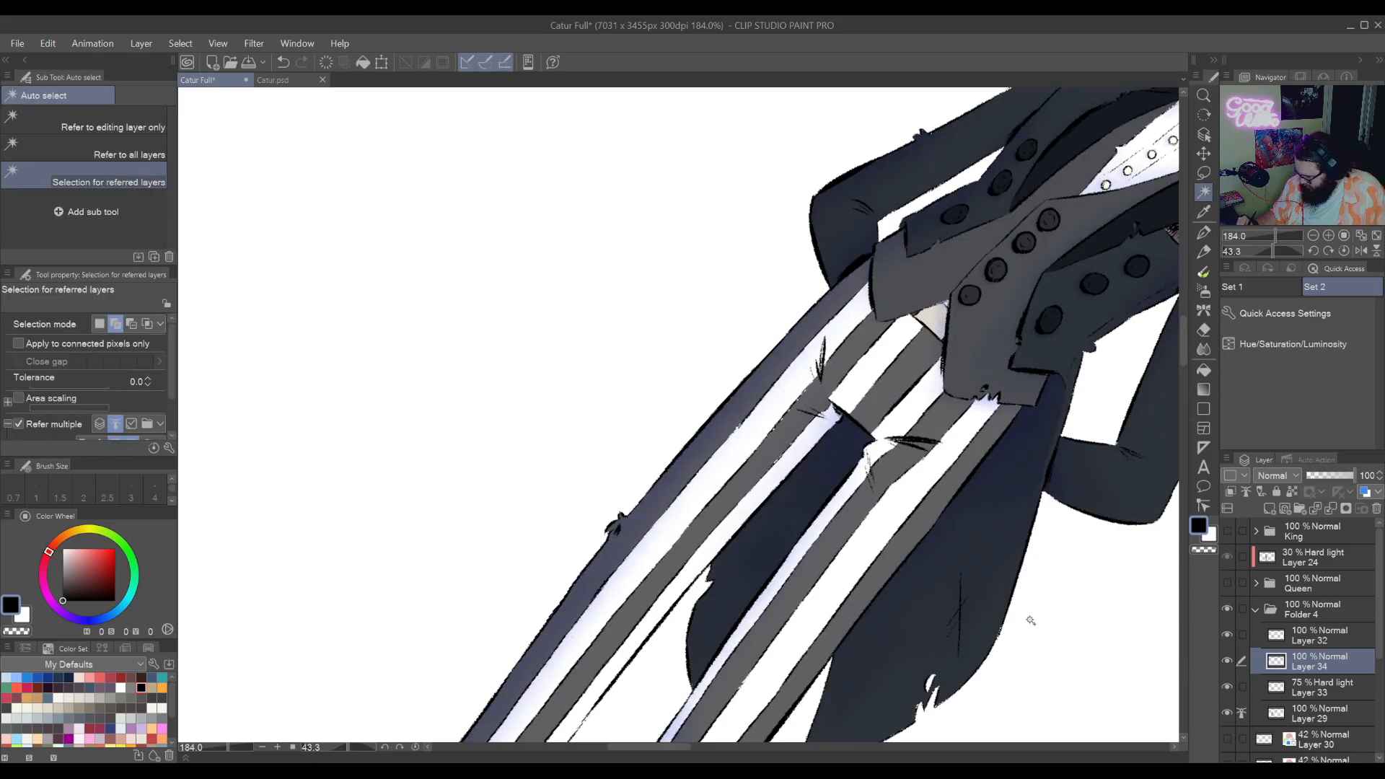
{"action": "left_click", "coordinate": [1099, 613]}
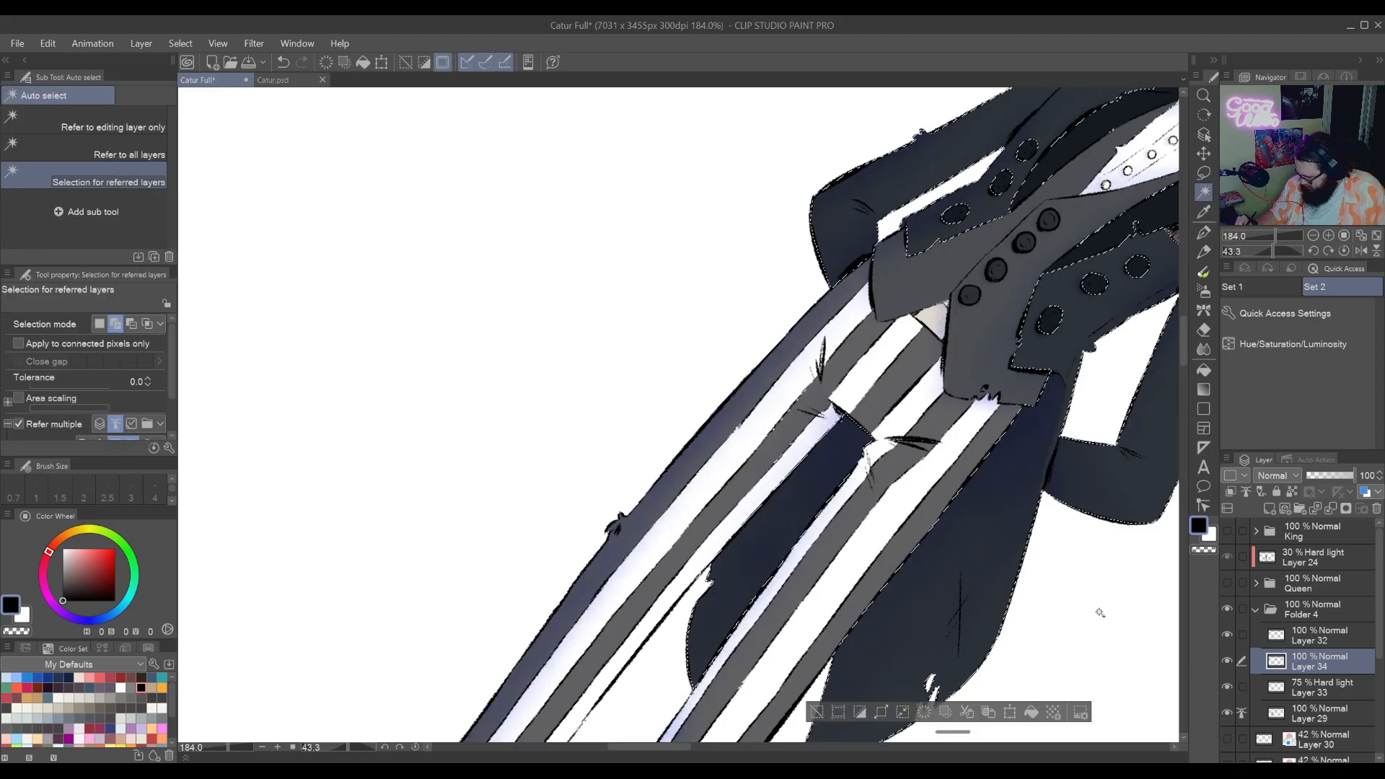
{"action": "left_click", "coordinate": [1226, 711]}
Thicken the black shadow line along the trouser leg's inner edge on the coat tail between the legs
{"action": "left_click_drag", "start_coordinate": [902, 469], "coordinate": [879, 587]}
{"action": "left_click_drag", "start_coordinate": [866, 519], "coordinate": [895, 473]}
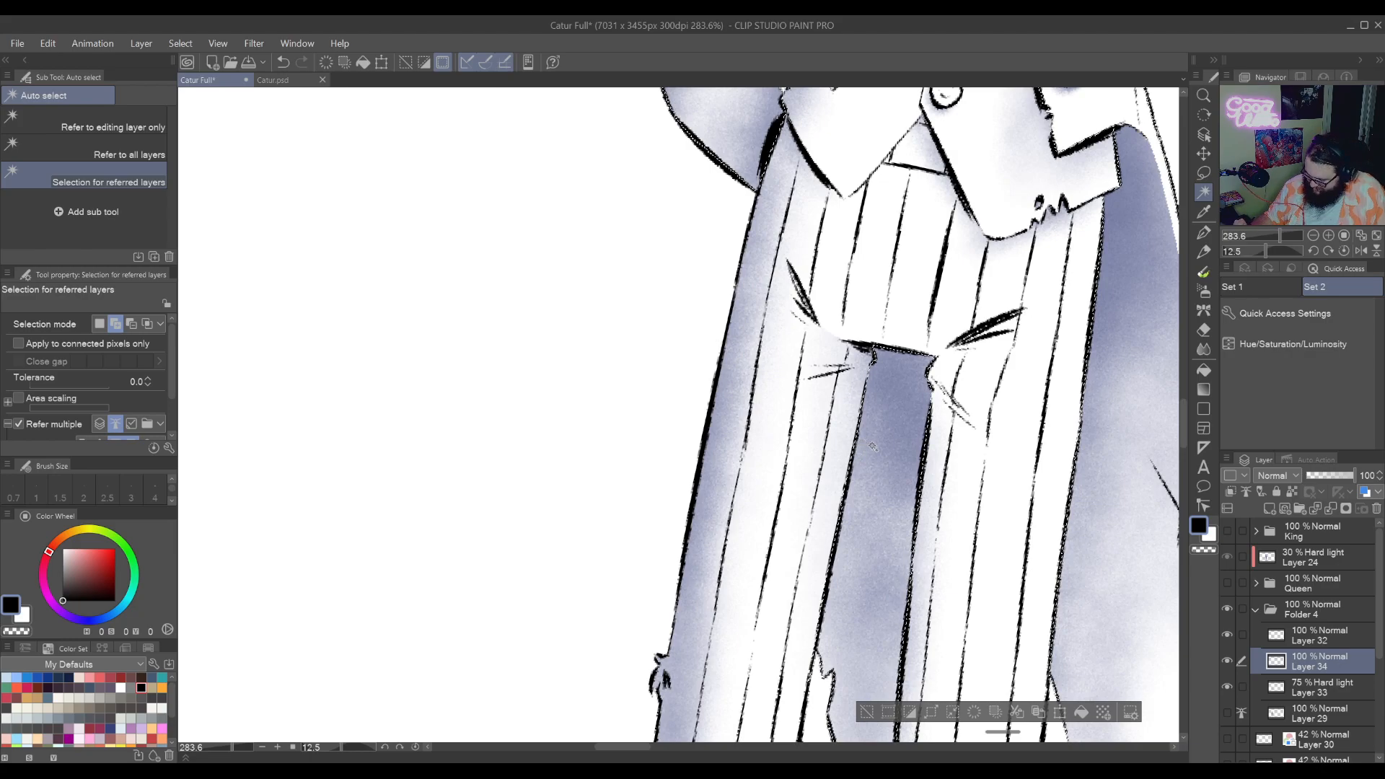
{"action": "key", "text": "p"}
{"action": "left_click_drag", "start_coordinate": [873, 360], "coordinate": [847, 535]}
{"action": "left_click_drag", "start_coordinate": [861, 433], "coordinate": [840, 559]}
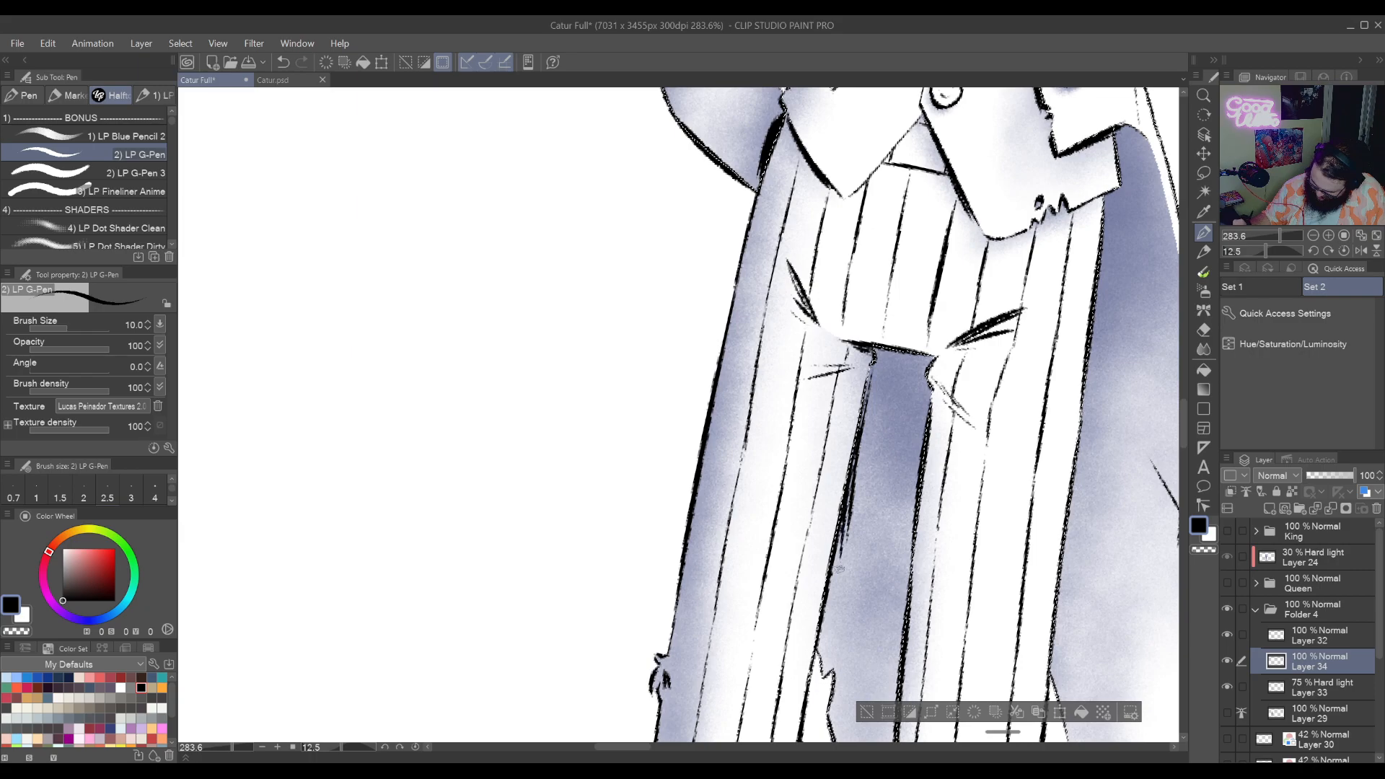
{"action": "left_click_drag", "start_coordinate": [851, 398], "coordinate": [833, 493]}
Hatch the lower part of the coat tail between the legs with long black strokes running parallel to the trousers
{"action": "left_click_drag", "start_coordinate": [790, 594], "coordinate": [830, 488]}
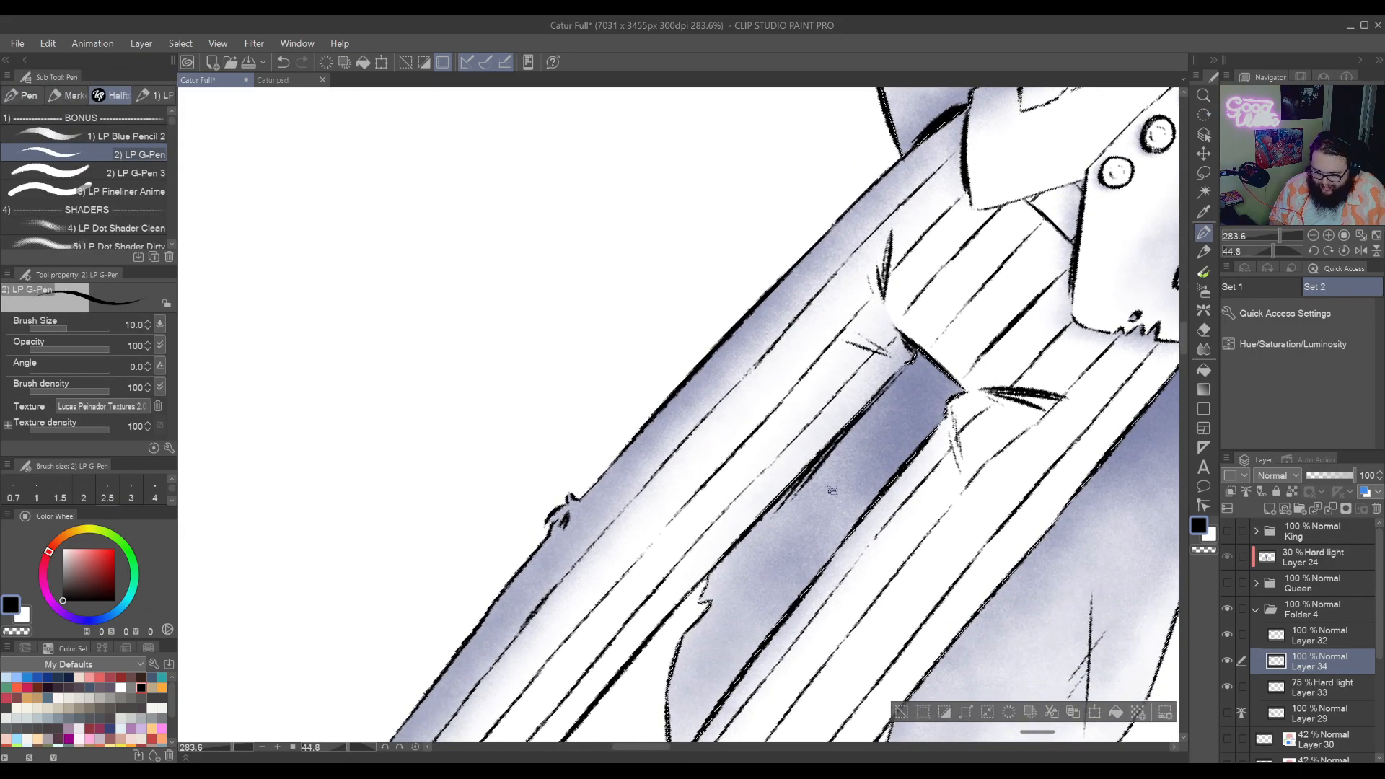
{"action": "left_click_drag", "start_coordinate": [832, 490], "coordinate": [809, 539]}
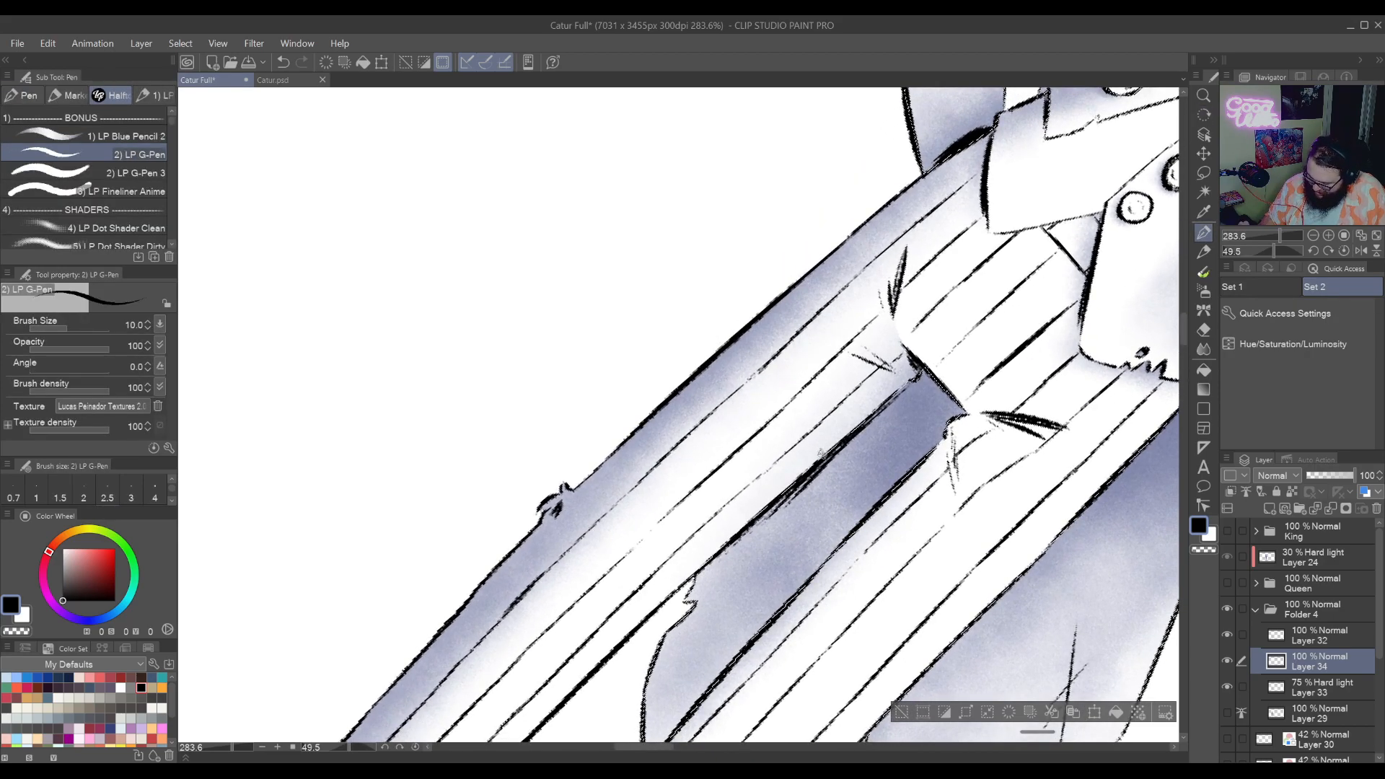
{"action": "left_click_drag", "start_coordinate": [724, 564], "coordinate": [792, 489]}
{"action": "left_click_drag", "start_coordinate": [704, 596], "coordinate": [782, 495]}
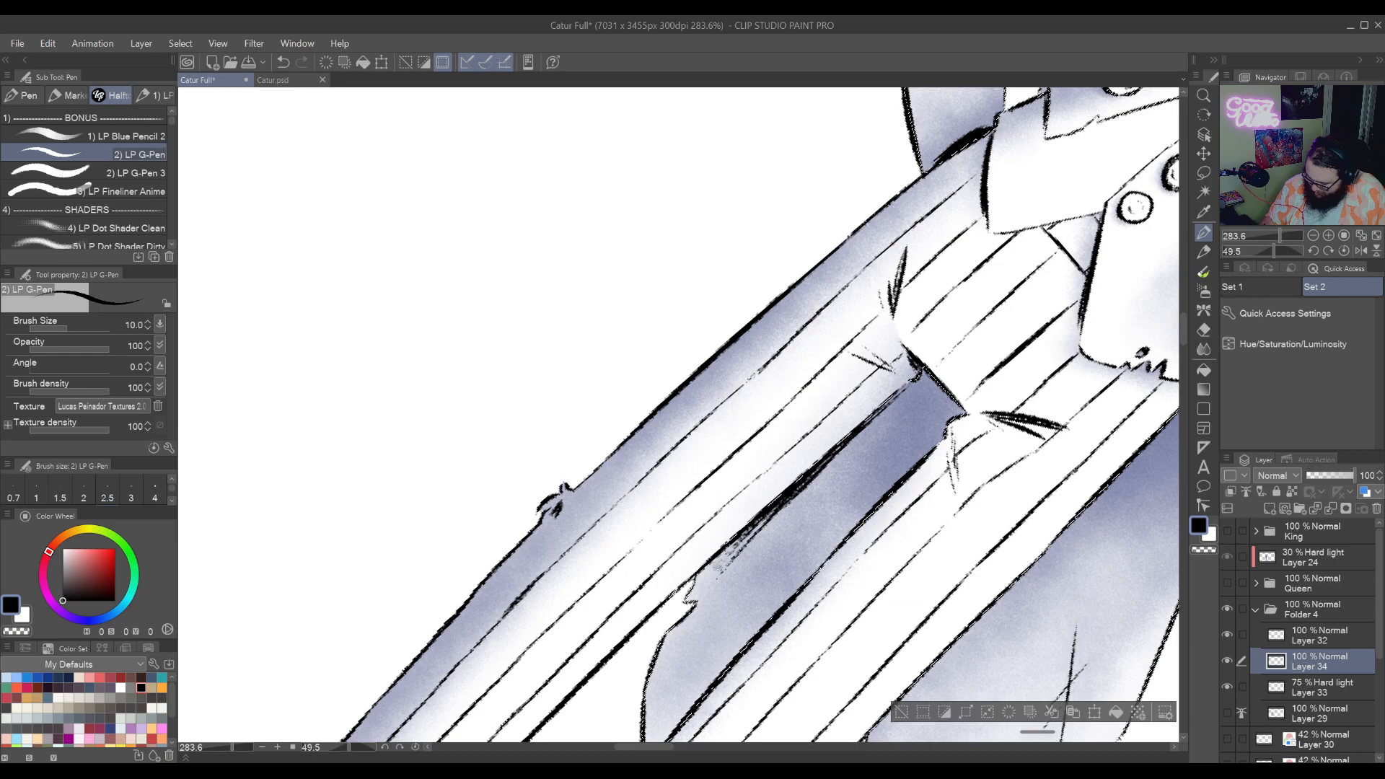
{"action": "mouse_move", "coordinate": [729, 569]}
{"action": "left_mouse_down"}
{"action": "mouse_move", "coordinate": [815, 483]}
{"action": "mouse_move", "coordinate": [799, 503]}
{"action": "left_mouse_up"}
{"action": "mouse_move", "coordinate": [711, 609]}
{"action": "left_mouse_down"}
{"action": "mouse_move", "coordinate": [808, 509]}
{"action": "mouse_move", "coordinate": [797, 530]}
{"action": "left_mouse_up"}
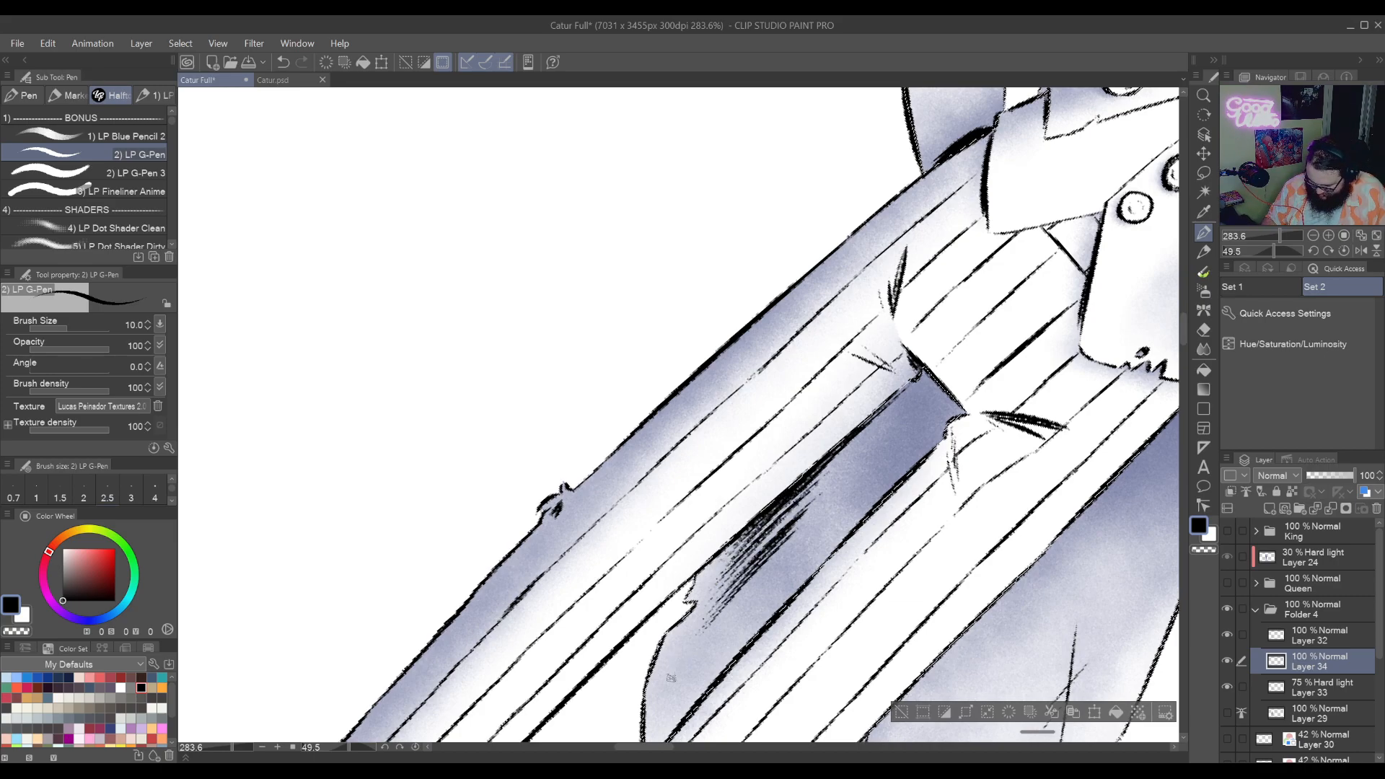
{"action": "left_click_drag", "start_coordinate": [694, 642], "coordinate": [806, 528]}
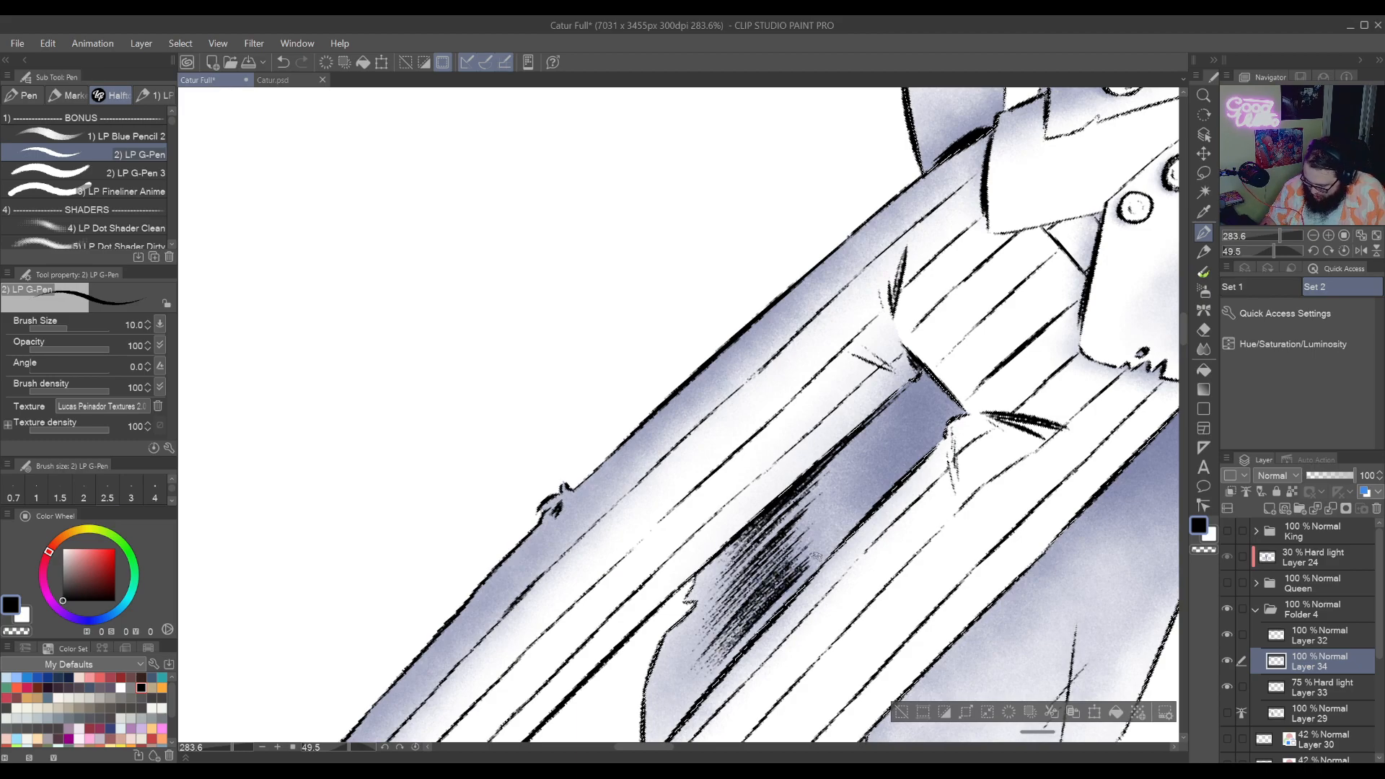
{"action": "mouse_move", "coordinate": [720, 668]}
{"action": "left_mouse_down"}
{"action": "mouse_move", "coordinate": [815, 569]}
{"action": "mouse_move", "coordinate": [791, 572]}
{"action": "left_mouse_up"}
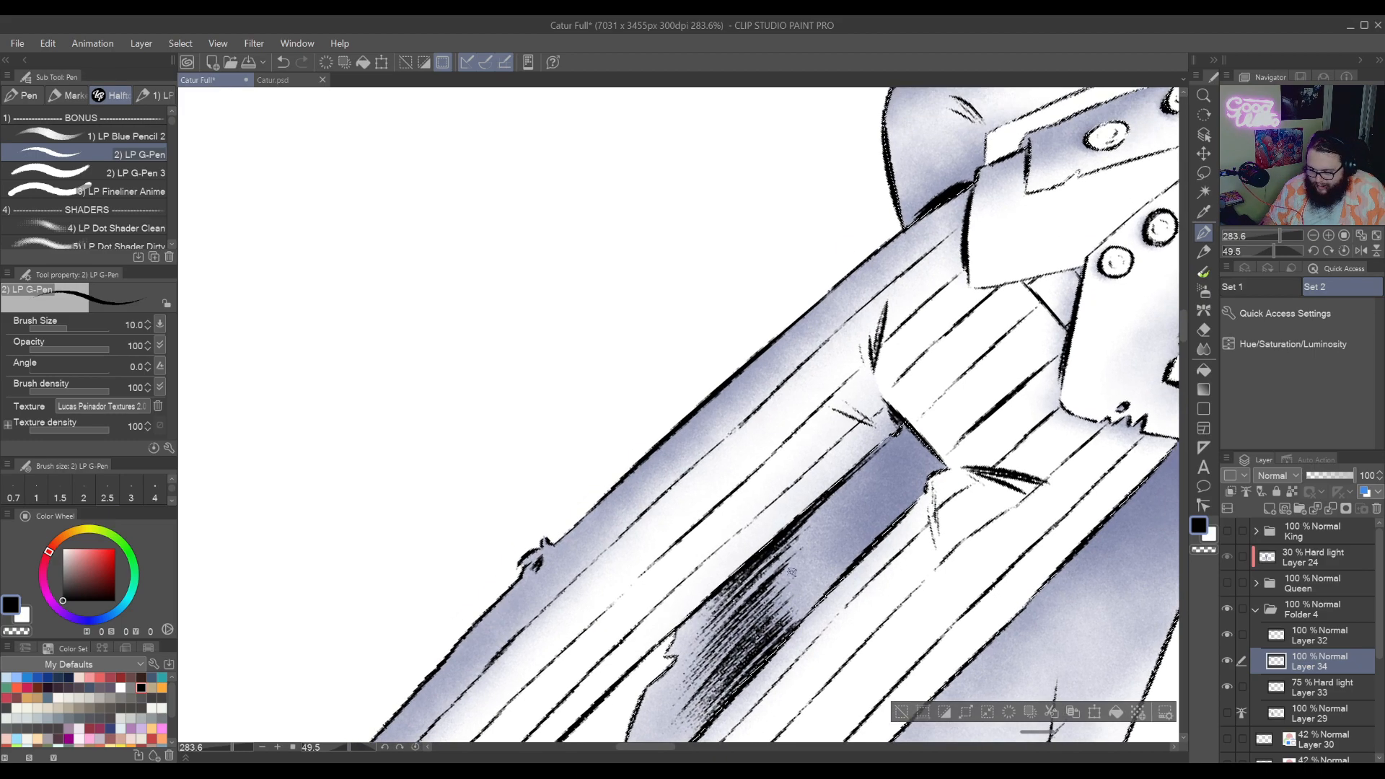
Fill the coat tail just below the crotch with solid black, blending it into the hatching further down
{"action": "left_click_drag", "start_coordinate": [783, 633], "coordinate": [894, 517]}
{"action": "left_click_drag", "start_coordinate": [787, 635], "coordinate": [898, 507]}
{"action": "left_click_drag", "start_coordinate": [839, 572], "coordinate": [907, 492]}
{"action": "left_click_drag", "start_coordinate": [789, 611], "coordinate": [883, 518]}
{"action": "left_click_drag", "start_coordinate": [772, 635], "coordinate": [899, 499]}
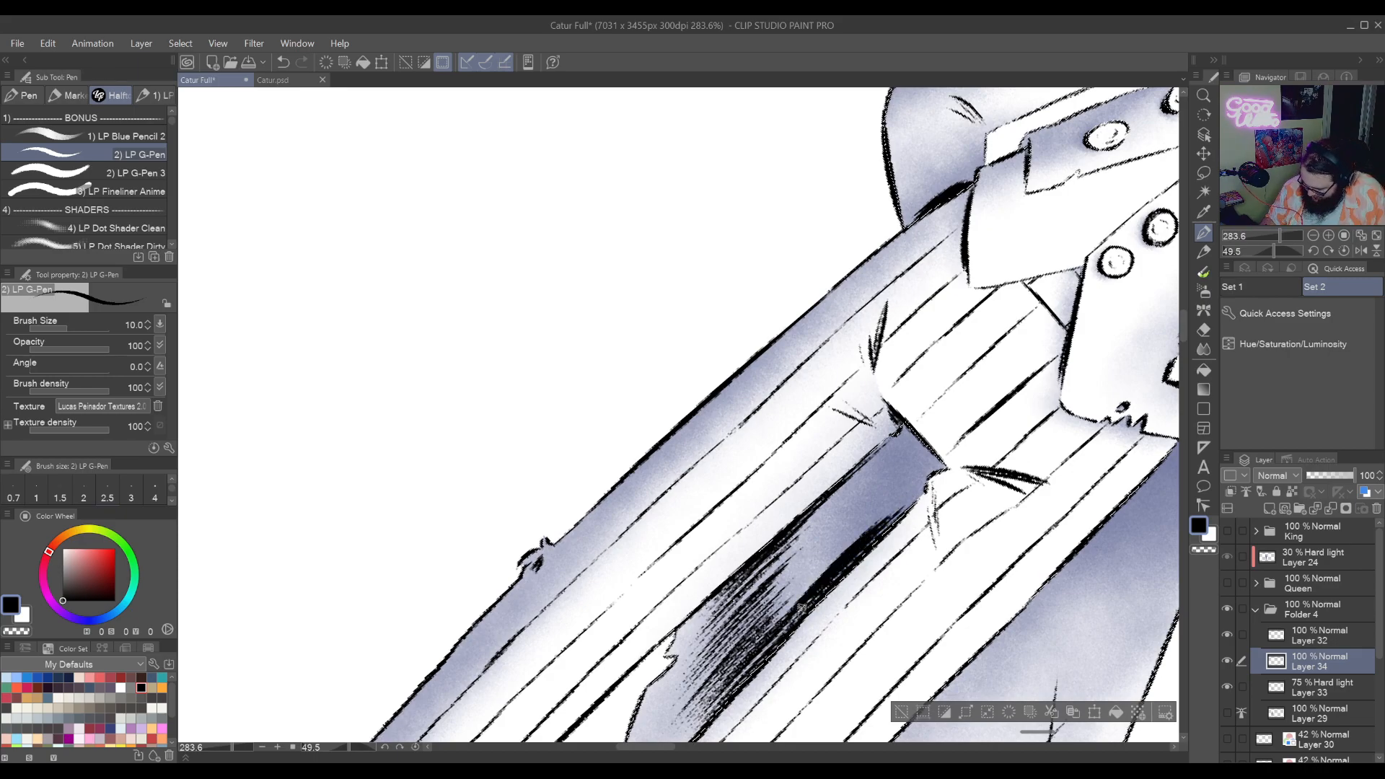
{"action": "mouse_move", "coordinate": [768, 629]}
{"action": "left_mouse_down"}
{"action": "mouse_move", "coordinate": [903, 501]}
{"action": "mouse_move", "coordinate": [856, 536]}
{"action": "left_mouse_up"}
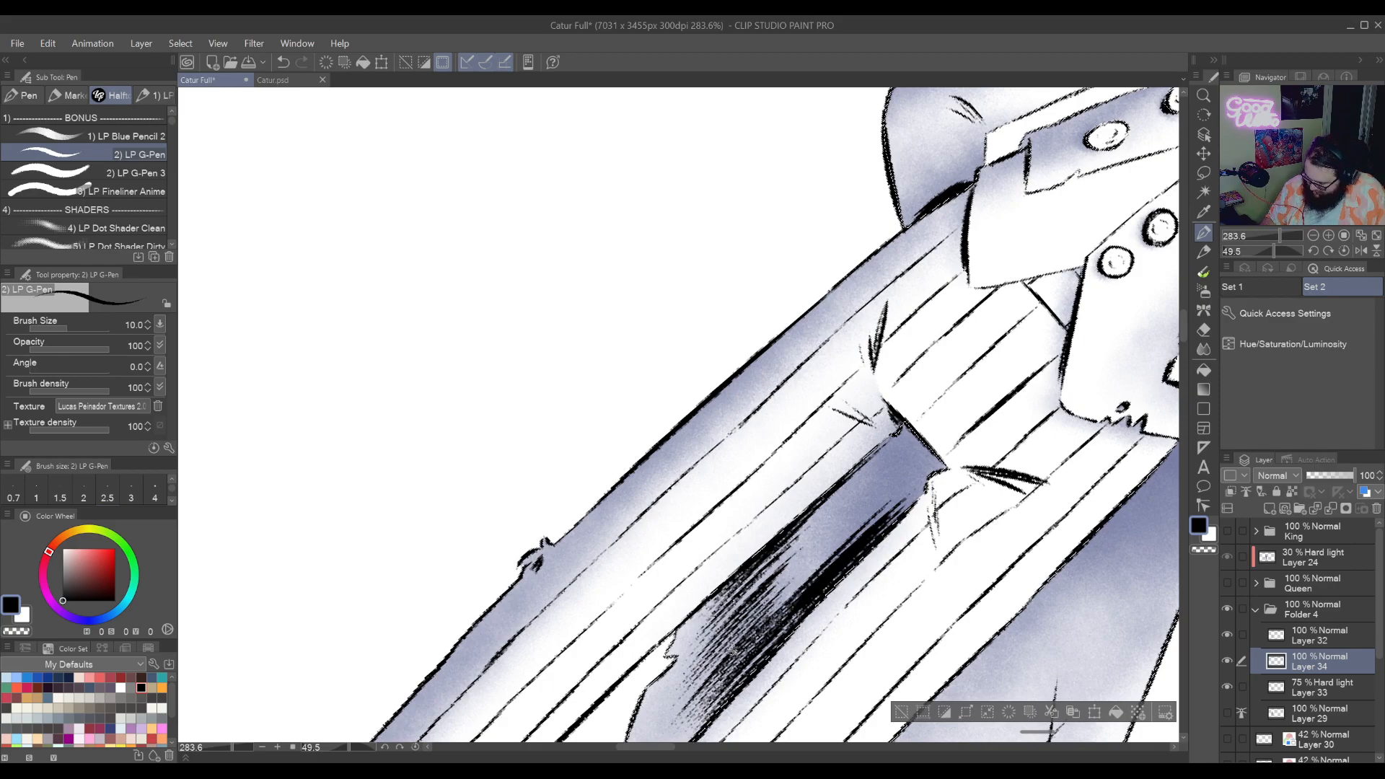
{"action": "left_click_drag", "start_coordinate": [756, 624], "coordinate": [872, 512]}
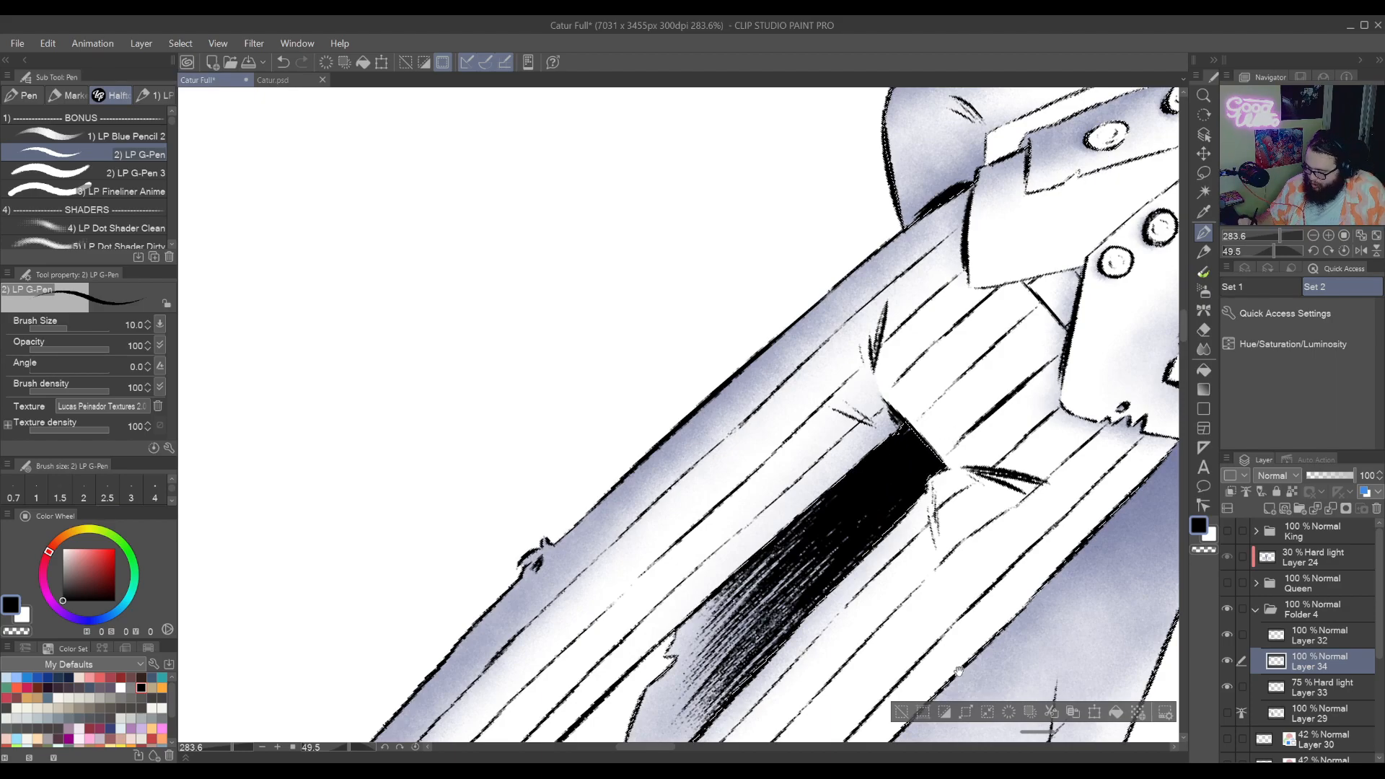
Start a black shadow on the outer coat tail where it emerges from the jacket hem, running it along the trouser edge
{"action": "left_click_drag", "start_coordinate": [1024, 696], "coordinate": [805, 539]}
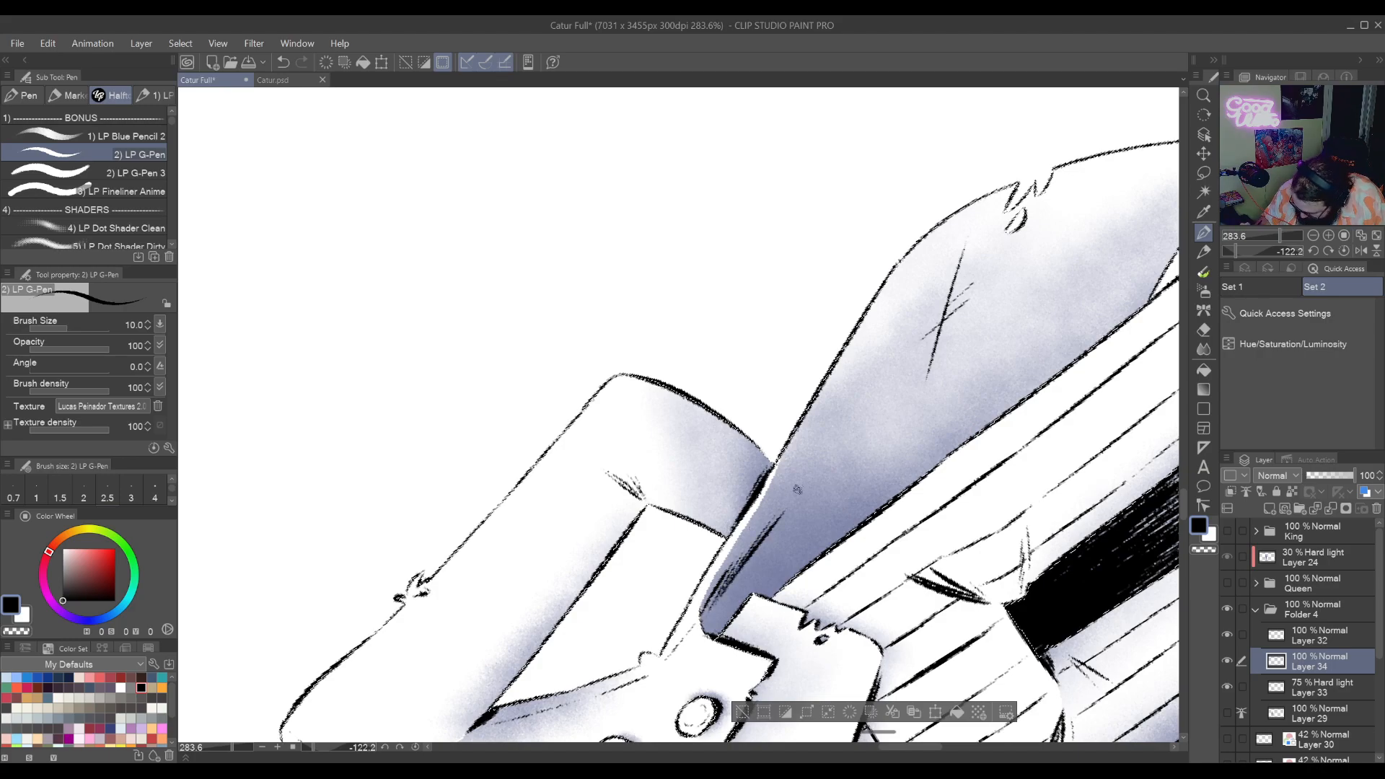
{"action": "mouse_move", "coordinate": [810, 489]}
{"action": "left_mouse_down"}
{"action": "mouse_move", "coordinate": [755, 552]}
{"action": "mouse_move", "coordinate": [764, 565]}
{"action": "left_mouse_up"}
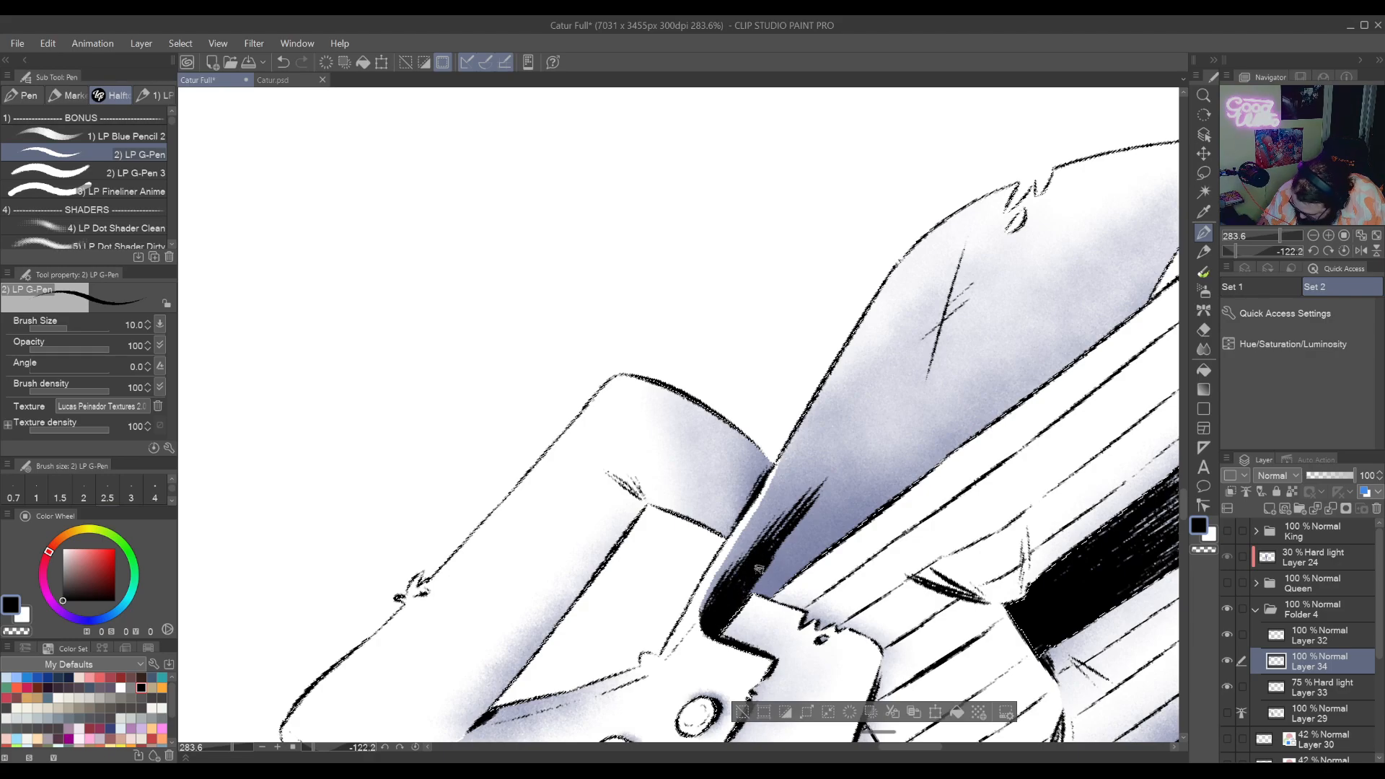
{"action": "key", "text": "r"}
{"action": "left_click_drag", "start_coordinate": [785, 523], "coordinate": [869, 357]}
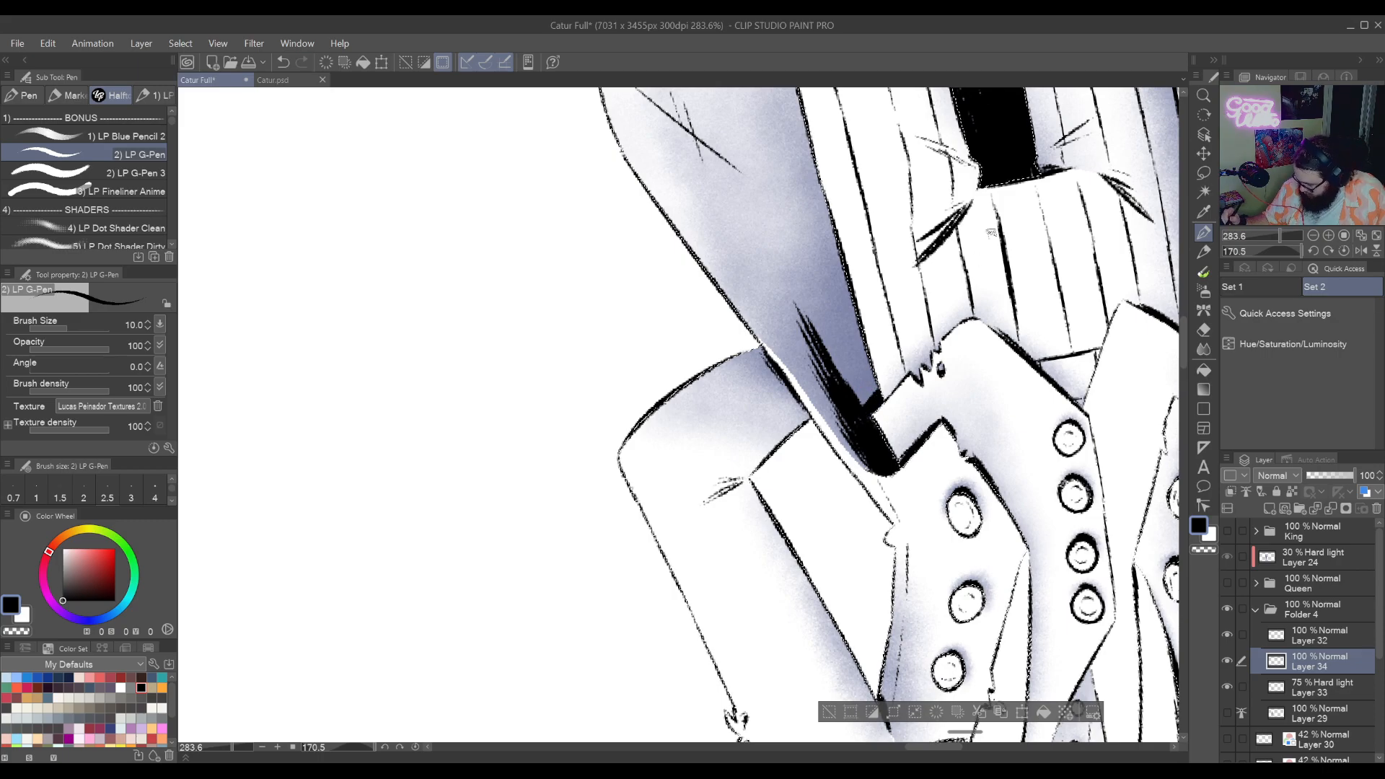
{"action": "key", "text": "r"}
{"action": "left_click_drag", "start_coordinate": [995, 226], "coordinate": [1007, 582]}
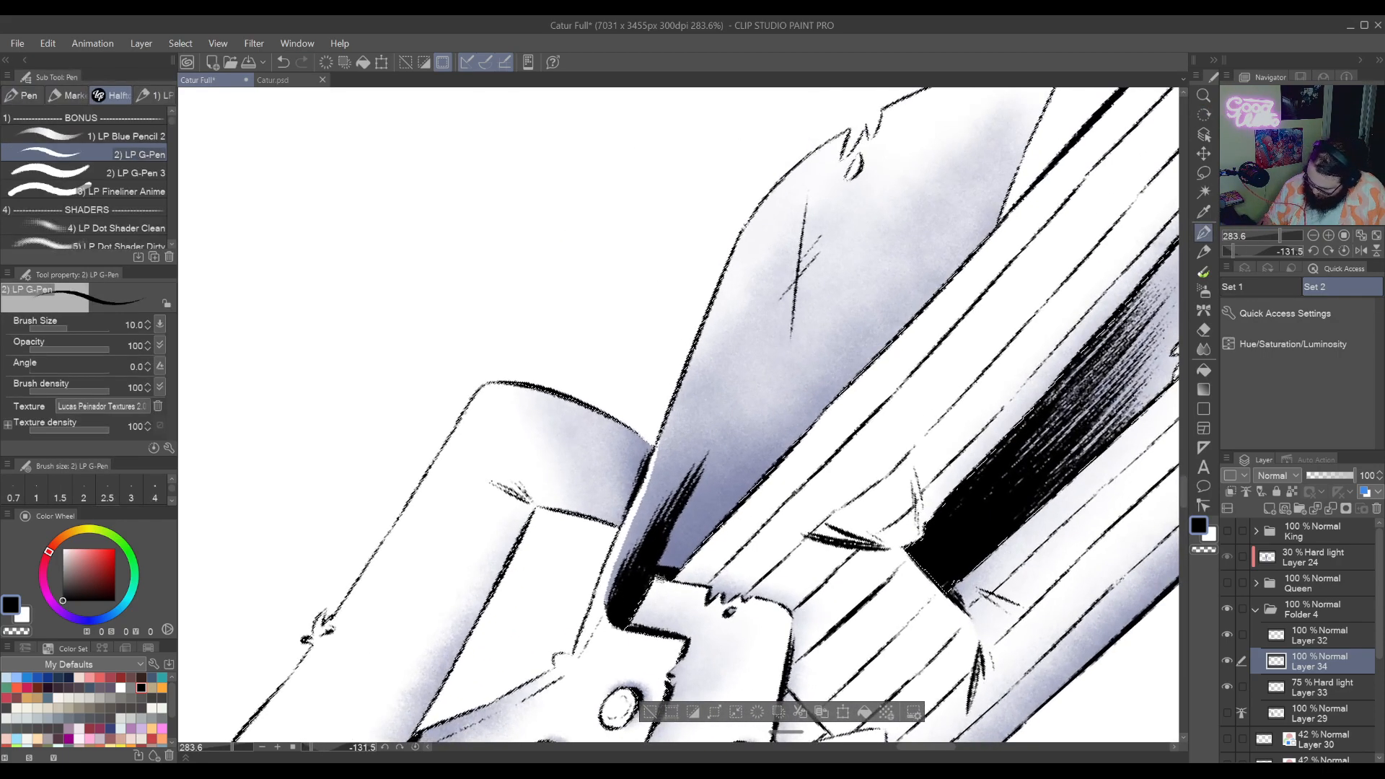
{"action": "left_click_drag", "start_coordinate": [678, 554], "coordinate": [749, 469]}
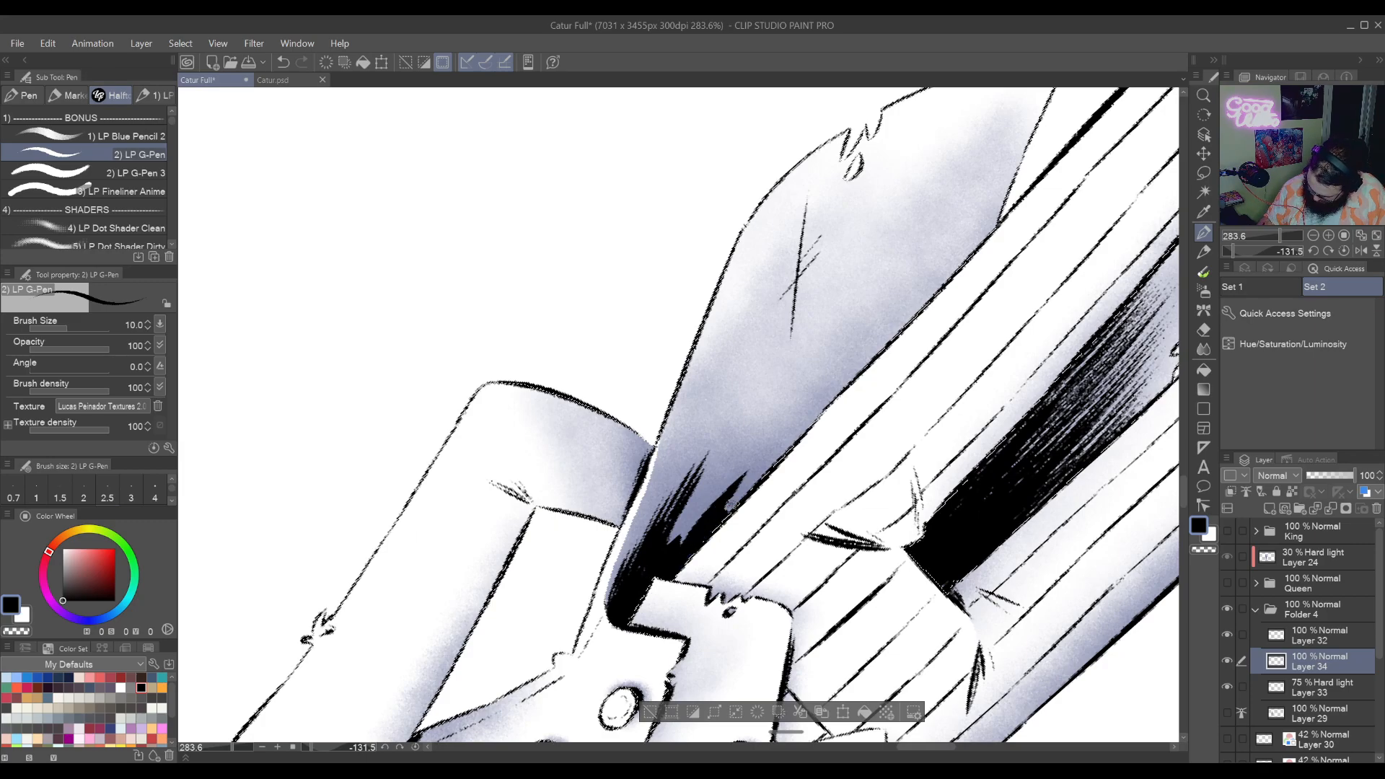
{"action": "left_click_drag", "start_coordinate": [723, 515], "coordinate": [894, 331]}
{"action": "mouse_move", "coordinate": [780, 461]}
{"action": "left_mouse_down"}
{"action": "mouse_move", "coordinate": [732, 561]}
{"action": "mouse_move", "coordinate": [815, 580]}
{"action": "mouse_move", "coordinate": [754, 599]}
{"action": "mouse_move", "coordinate": [766, 478]}
{"action": "left_mouse_up"}
Build up long black strokes from the base of the outer coat tail towards its middle, filling the area nearest the waist solid
{"action": "key", "text": "r"}
{"action": "left_click_drag", "start_coordinate": [722, 548], "coordinate": [626, 644]}
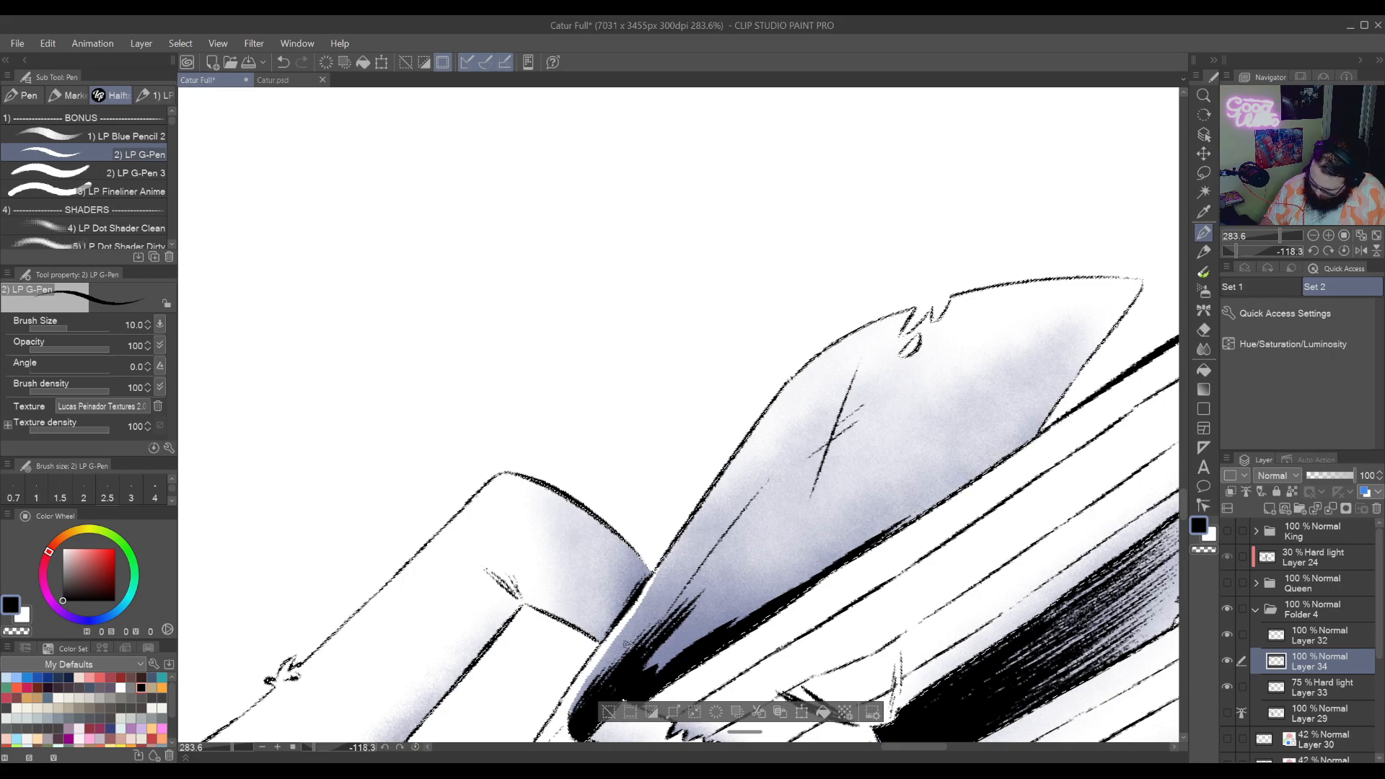
{"action": "left_click_drag", "start_coordinate": [670, 585], "coordinate": [768, 487]}
{"action": "left_click_drag", "start_coordinate": [642, 642], "coordinate": [779, 487]}
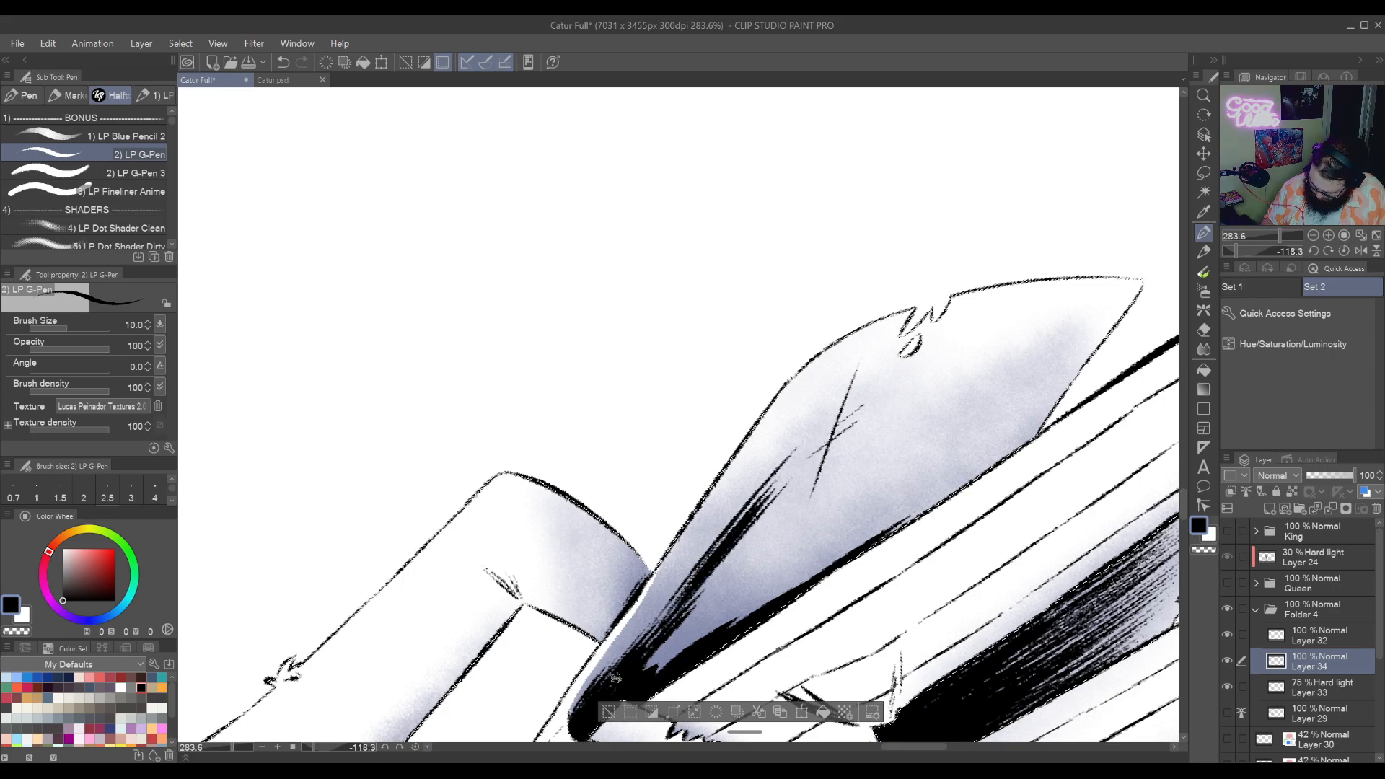
{"action": "mouse_move", "coordinate": [617, 678]}
{"action": "left_mouse_down"}
{"action": "mouse_move", "coordinate": [717, 549]}
{"action": "mouse_move", "coordinate": [770, 528]}
{"action": "left_mouse_up"}
{"action": "mouse_move", "coordinate": [682, 636]}
{"action": "left_mouse_down"}
{"action": "mouse_move", "coordinate": [792, 515]}
{"action": "mouse_move", "coordinate": [827, 498]}
{"action": "left_mouse_up"}
{"action": "left_click_drag", "start_coordinate": [688, 638], "coordinate": [770, 563]}
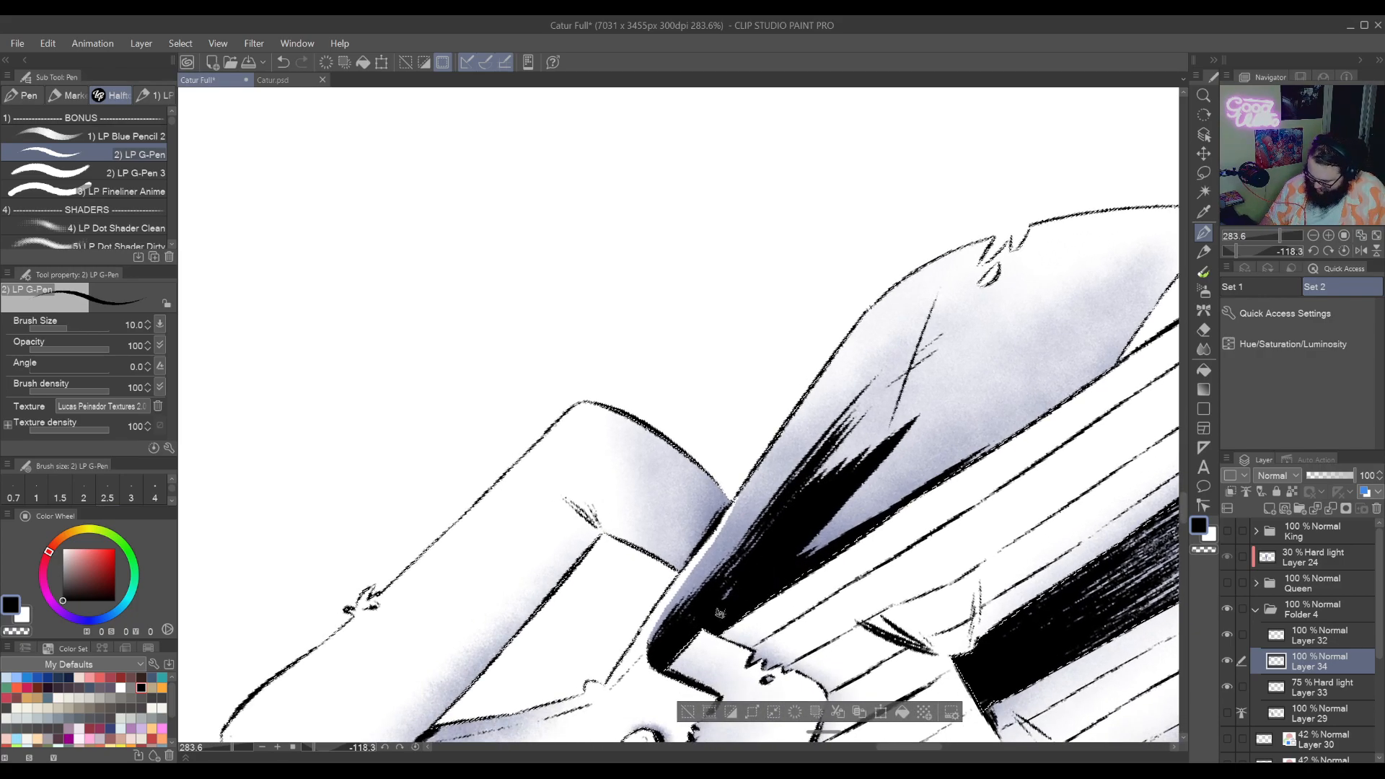
{"action": "mouse_move", "coordinate": [677, 631]}
{"action": "left_mouse_down"}
{"action": "mouse_move", "coordinate": [804, 446]}
{"action": "mouse_move", "coordinate": [779, 483]}
{"action": "left_mouse_up"}
{"action": "left_click_drag", "start_coordinate": [678, 604], "coordinate": [813, 434]}
{"action": "scroll", "coordinate": [827, 400], "scroll_direction": "up", "scroll_amount": 3}
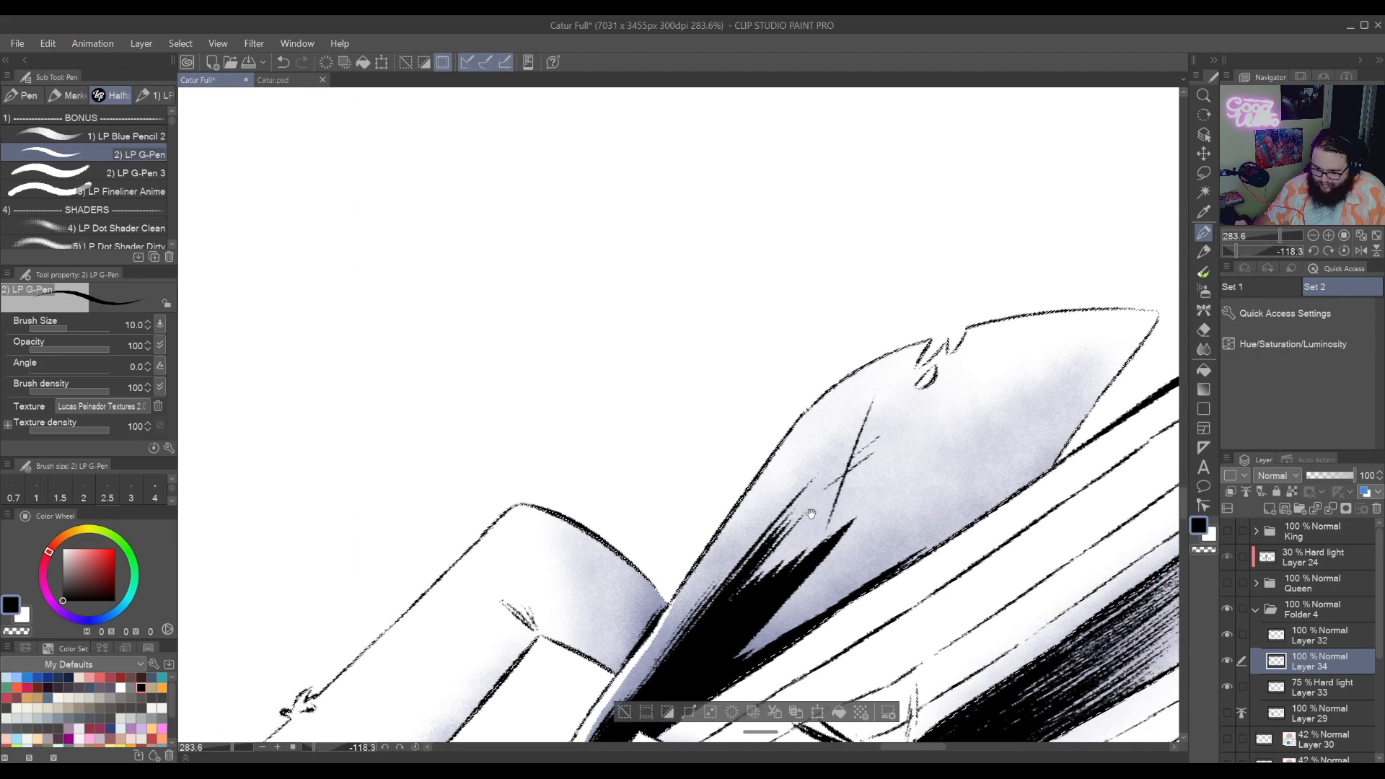
Feather the end of the outer coat tail's shadow with short tapering strokes towards the crossed crease lines
{"action": "left_click_drag", "start_coordinate": [863, 499], "coordinate": [809, 521]}
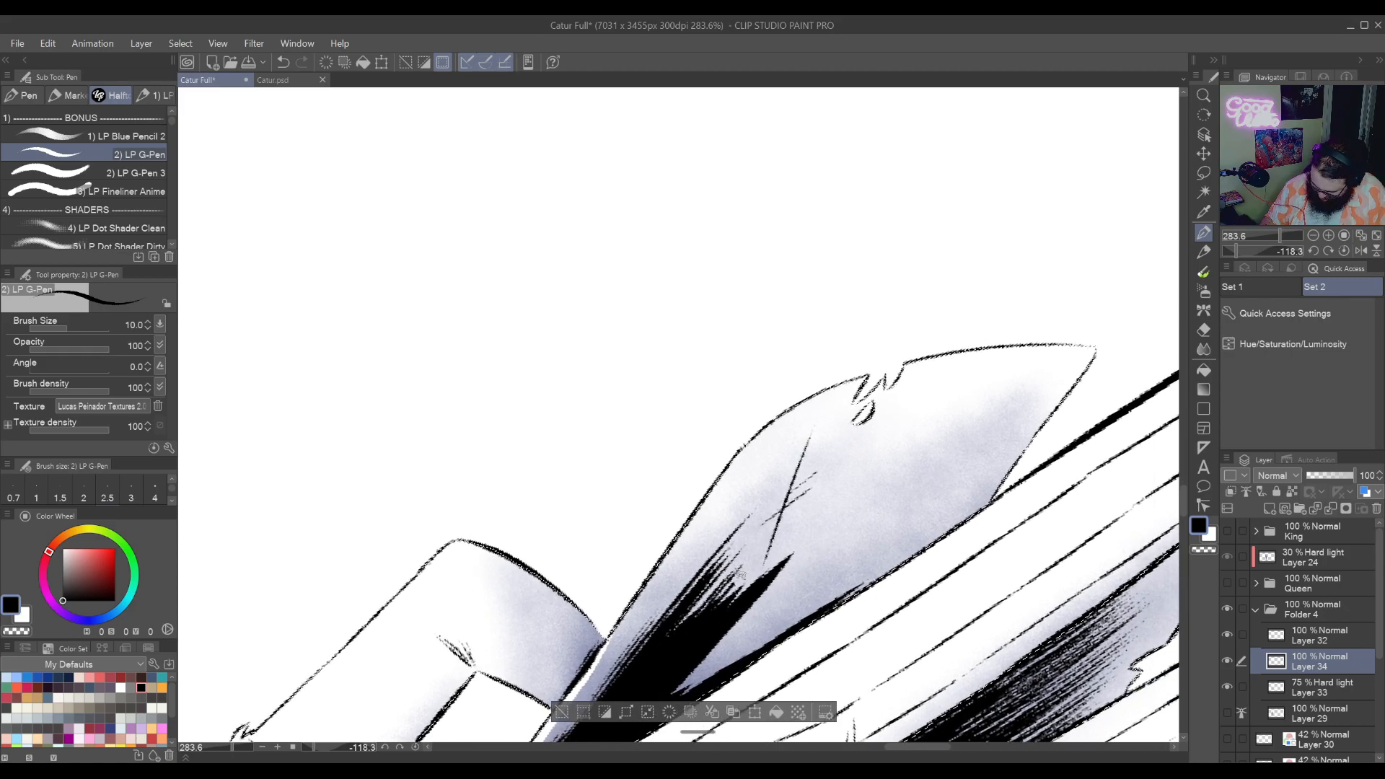
{"action": "left_click_drag", "start_coordinate": [731, 586], "coordinate": [759, 554]}
{"action": "left_click_drag", "start_coordinate": [727, 599], "coordinate": [788, 544]}
{"action": "left_click_drag", "start_coordinate": [771, 560], "coordinate": [810, 517]}
{"action": "left_click_drag", "start_coordinate": [731, 604], "coordinate": [760, 569]}
{"action": "mouse_move", "coordinate": [755, 571]}
{"action": "left_mouse_down"}
{"action": "mouse_move", "coordinate": [815, 515]}
{"action": "mouse_move", "coordinate": [743, 596]}
{"action": "mouse_move", "coordinate": [804, 518]}
{"action": "mouse_move", "coordinate": [776, 570]}
{"action": "mouse_move", "coordinate": [849, 493]}
{"action": "left_mouse_up"}
Hatch long parallel black strokes through the middle of the outer coat tail, reaching towards its pointed tip
{"action": "key", "text": "r"}
{"action": "mouse_move", "coordinate": [822, 585]}
{"action": "left_mouse_down"}
{"action": "mouse_move", "coordinate": [895, 460]}
{"action": "mouse_move", "coordinate": [852, 554]}
{"action": "mouse_move", "coordinate": [815, 589]}
{"action": "left_mouse_up"}
{"action": "key", "text": "p"}
{"action": "left_click_drag", "start_coordinate": [897, 345], "coordinate": [839, 518]}
{"action": "left_click_drag", "start_coordinate": [869, 422], "coordinate": [852, 469]}
{"action": "mouse_move", "coordinate": [890, 360]}
{"action": "left_mouse_down"}
{"action": "mouse_move", "coordinate": [848, 493]}
{"action": "mouse_move", "coordinate": [859, 479]}
{"action": "left_mouse_up"}
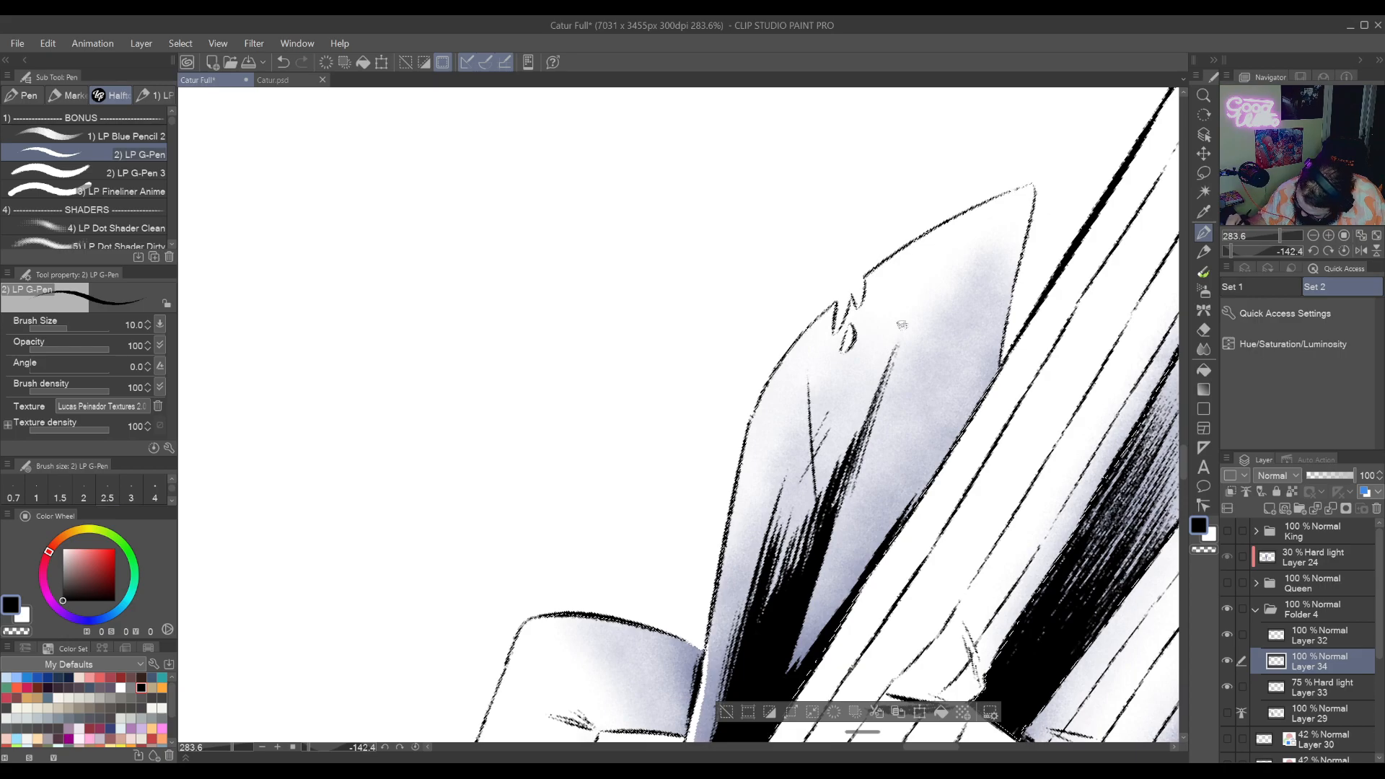
{"action": "left_click_drag", "start_coordinate": [881, 393], "coordinate": [856, 485]}
{"action": "left_click_drag", "start_coordinate": [921, 319], "coordinate": [869, 465]}
{"action": "left_click_drag", "start_coordinate": [931, 319], "coordinate": [883, 473]}
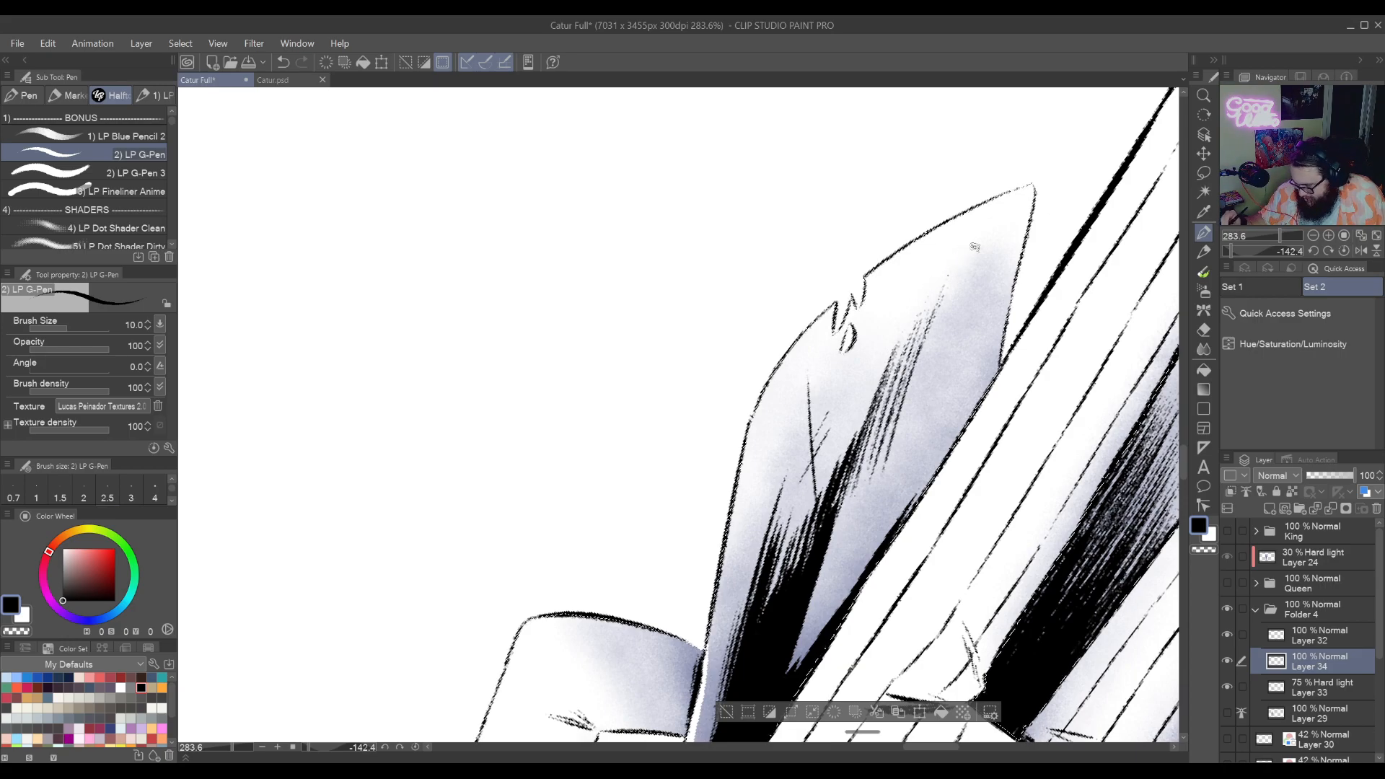
{"action": "left_click_drag", "start_coordinate": [955, 285], "coordinate": [894, 470]}
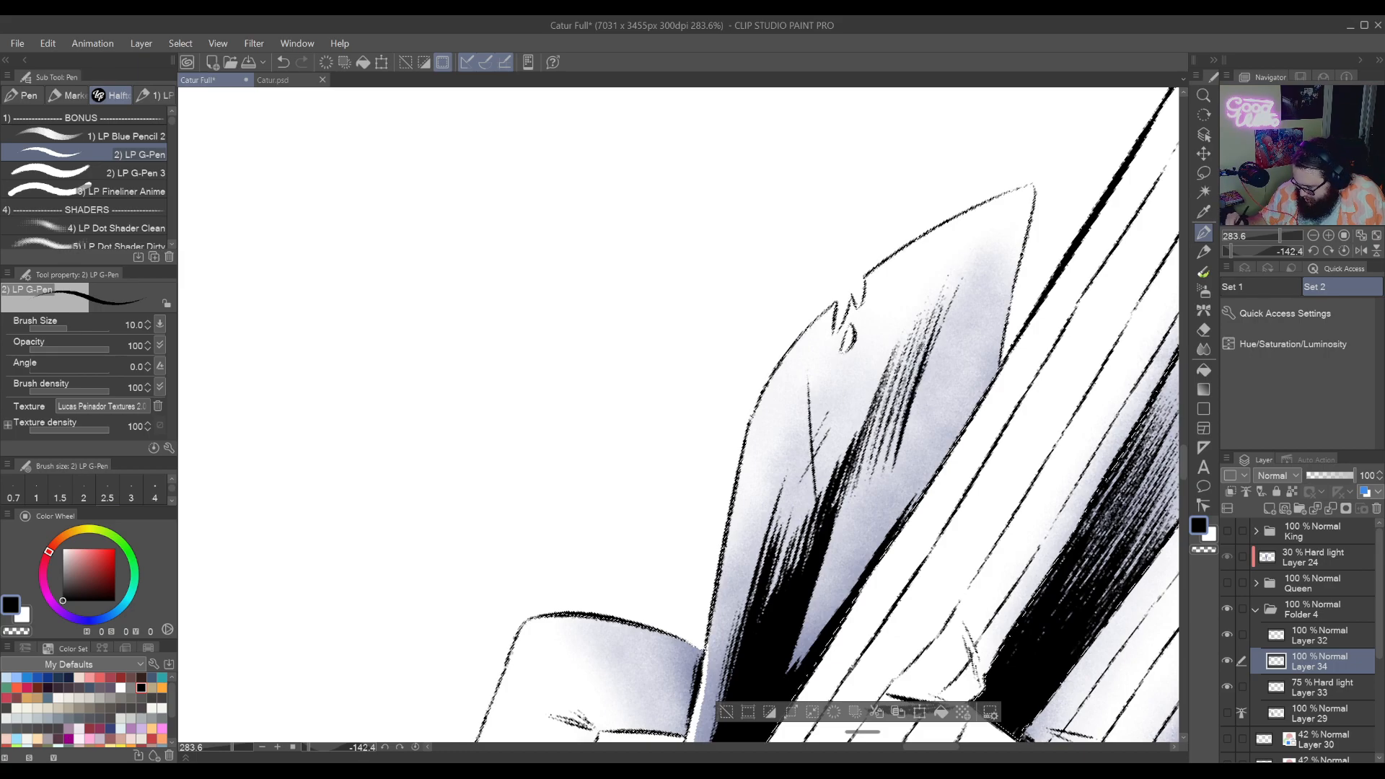
Thicken the hatching between the middle of the outer coat tail and the trouser edge with dense overlapping black strokes
{"action": "mouse_move", "coordinate": [951, 305]}
{"action": "left_mouse_down"}
{"action": "mouse_move", "coordinate": [903, 447]}
{"action": "mouse_move", "coordinate": [915, 459]}
{"action": "left_mouse_up"}
{"action": "left_click_drag", "start_coordinate": [958, 336], "coordinate": [923, 456]}
{"action": "mouse_move", "coordinate": [954, 357]}
{"action": "left_mouse_down"}
{"action": "mouse_move", "coordinate": [913, 483]}
{"action": "mouse_move", "coordinate": [927, 452]}
{"action": "left_mouse_up"}
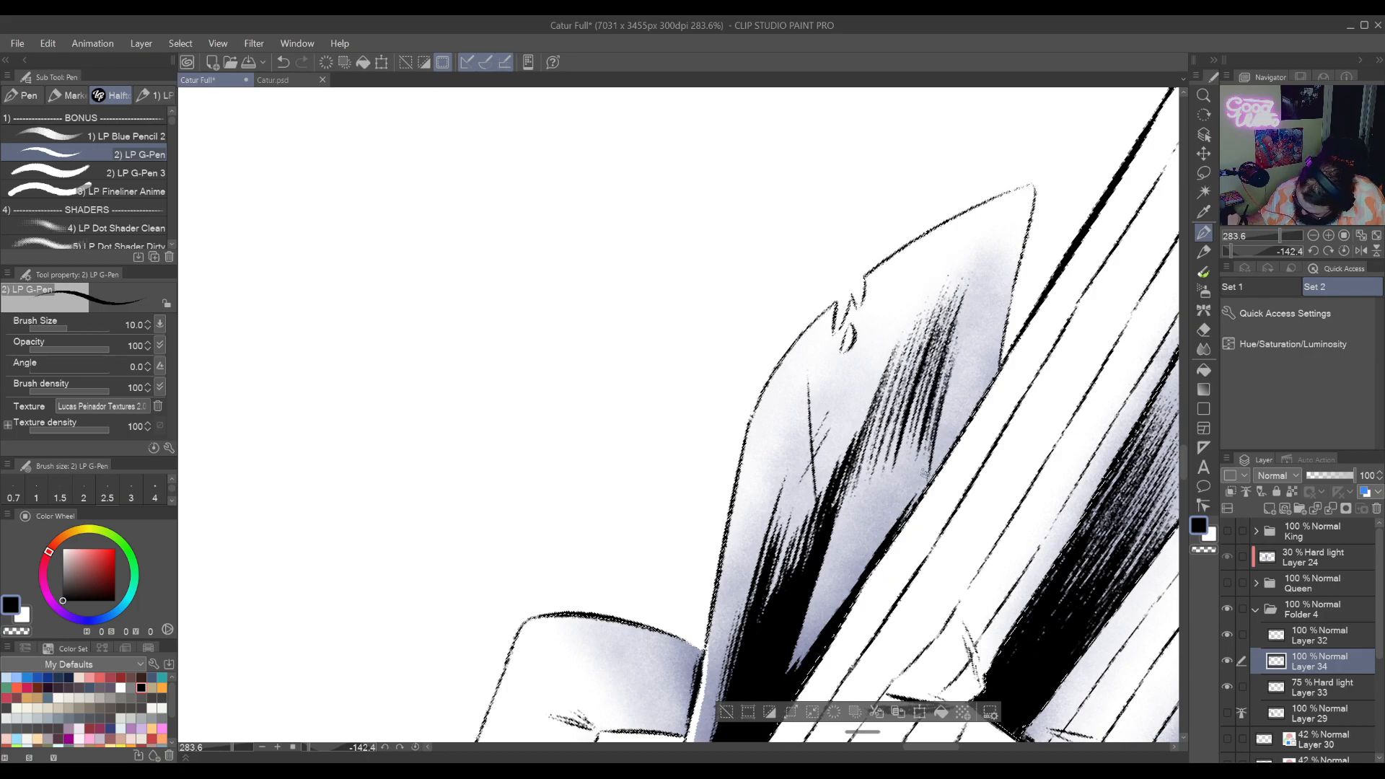
{"action": "left_click_drag", "start_coordinate": [973, 321], "coordinate": [939, 416]}
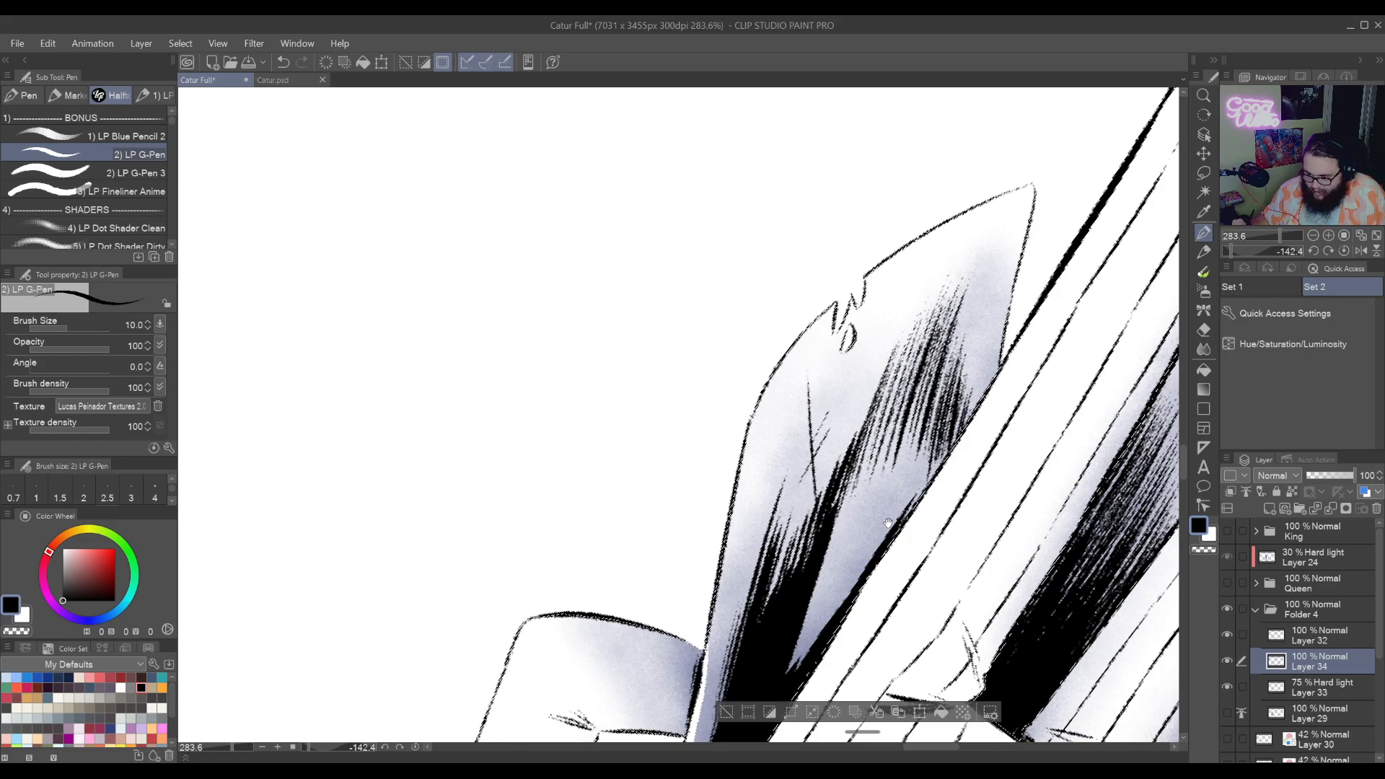
{"action": "mouse_move", "coordinate": [890, 483]}
{"action": "left_mouse_down"}
{"action": "mouse_move", "coordinate": [898, 430]}
{"action": "mouse_move", "coordinate": [875, 417]}
{"action": "mouse_move", "coordinate": [801, 606]}
{"action": "mouse_move", "coordinate": [819, 548]}
{"action": "mouse_move", "coordinate": [901, 453]}
{"action": "mouse_move", "coordinate": [924, 352]}
{"action": "left_mouse_up"}
{"action": "mouse_move", "coordinate": [907, 437]}
{"action": "left_mouse_down"}
{"action": "mouse_move", "coordinate": [931, 337]}
{"action": "mouse_move", "coordinate": [911, 440]}
{"action": "left_mouse_up"}
{"action": "left_click_drag", "start_coordinate": [941, 357], "coordinate": [924, 422]}
{"action": "left_click_drag", "start_coordinate": [951, 346], "coordinate": [930, 441]}
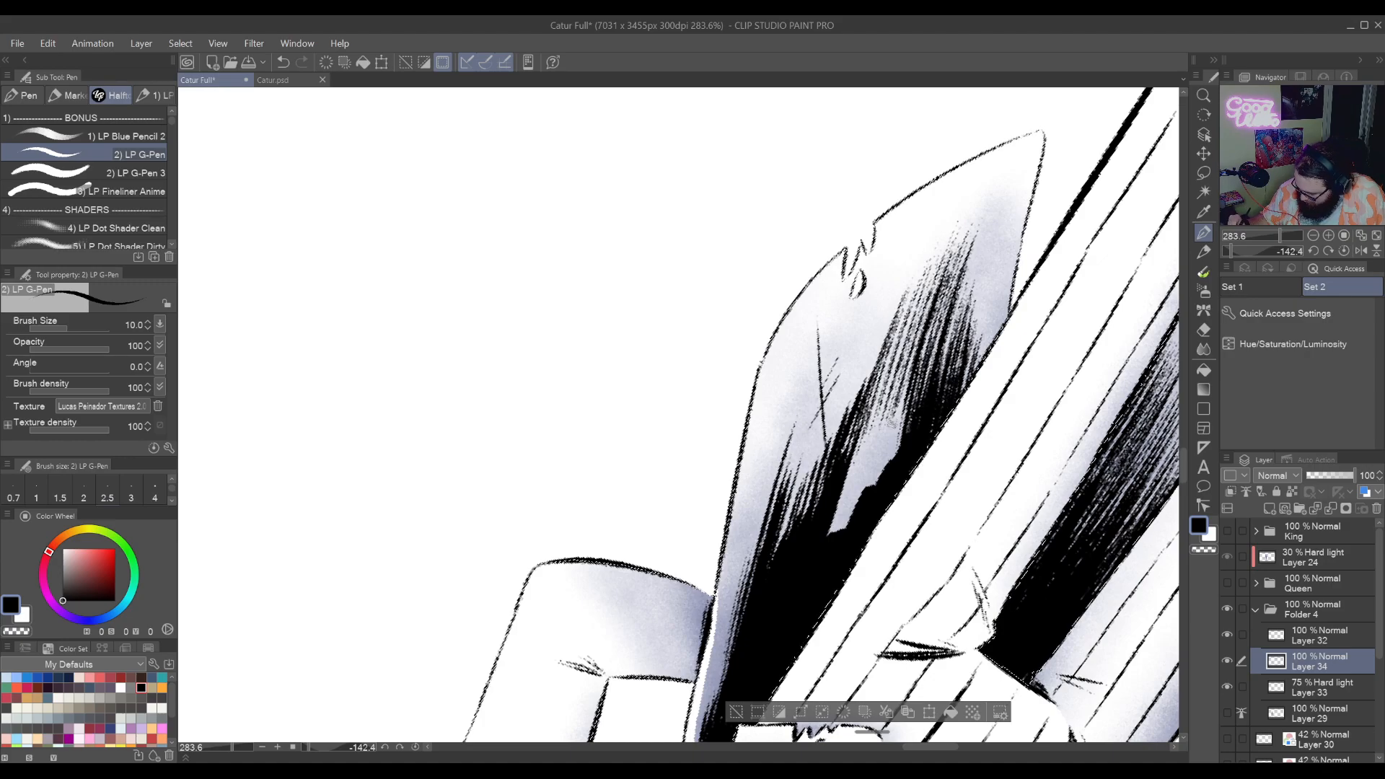
Close the unpainted gap within the outer coat tail's shadow with black strokes, merging the solid base with the hatching
{"action": "mouse_move", "coordinate": [910, 350]}
{"action": "left_mouse_down"}
{"action": "mouse_move", "coordinate": [876, 507]}
{"action": "mouse_move", "coordinate": [888, 471]}
{"action": "left_mouse_up"}
{"action": "left_click_drag", "start_coordinate": [907, 375], "coordinate": [890, 479]}
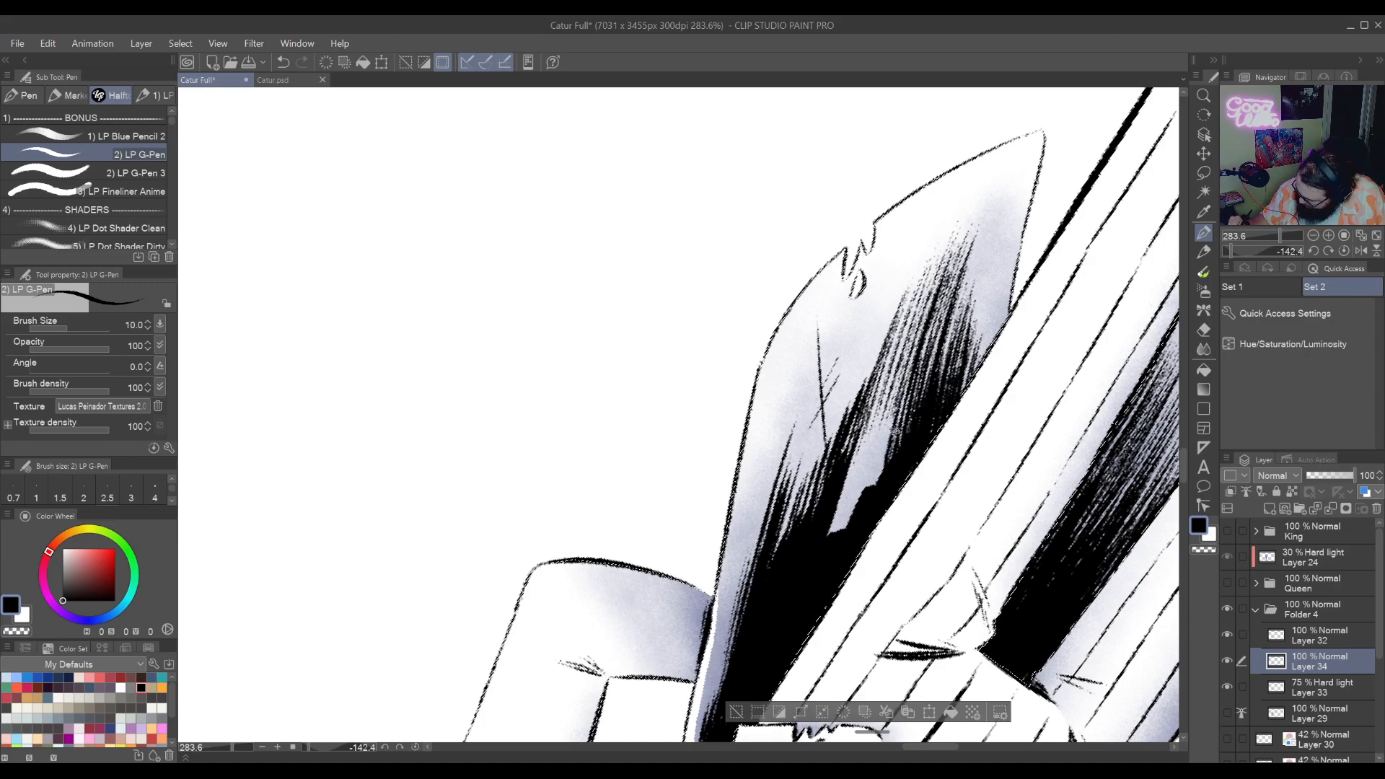
{"action": "left_click_drag", "start_coordinate": [874, 406], "coordinate": [819, 559]}
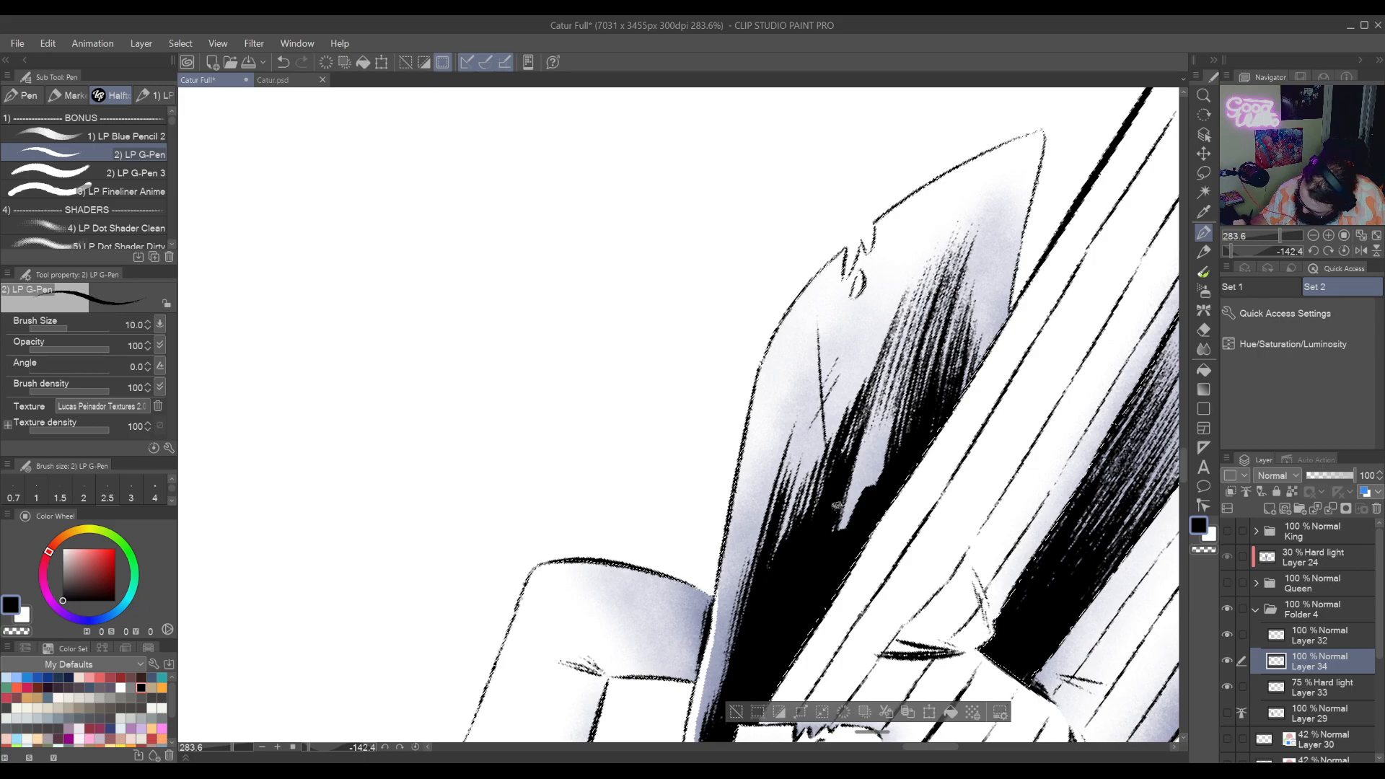
{"action": "mouse_move", "coordinate": [877, 390]}
{"action": "left_mouse_down"}
{"action": "mouse_move", "coordinate": [837, 541]}
{"action": "mouse_move", "coordinate": [845, 529]}
{"action": "left_mouse_up"}
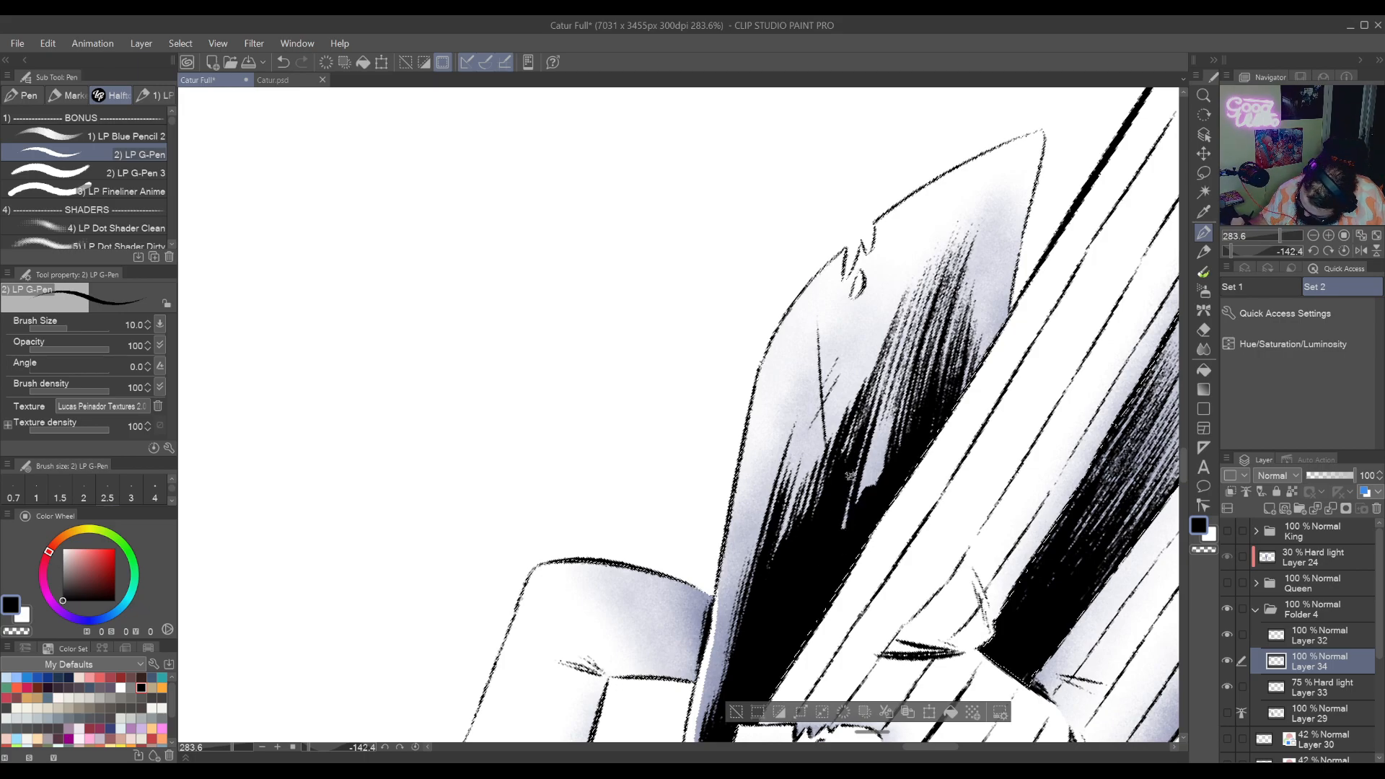
{"action": "left_click_drag", "start_coordinate": [864, 427], "coordinate": [837, 546]}
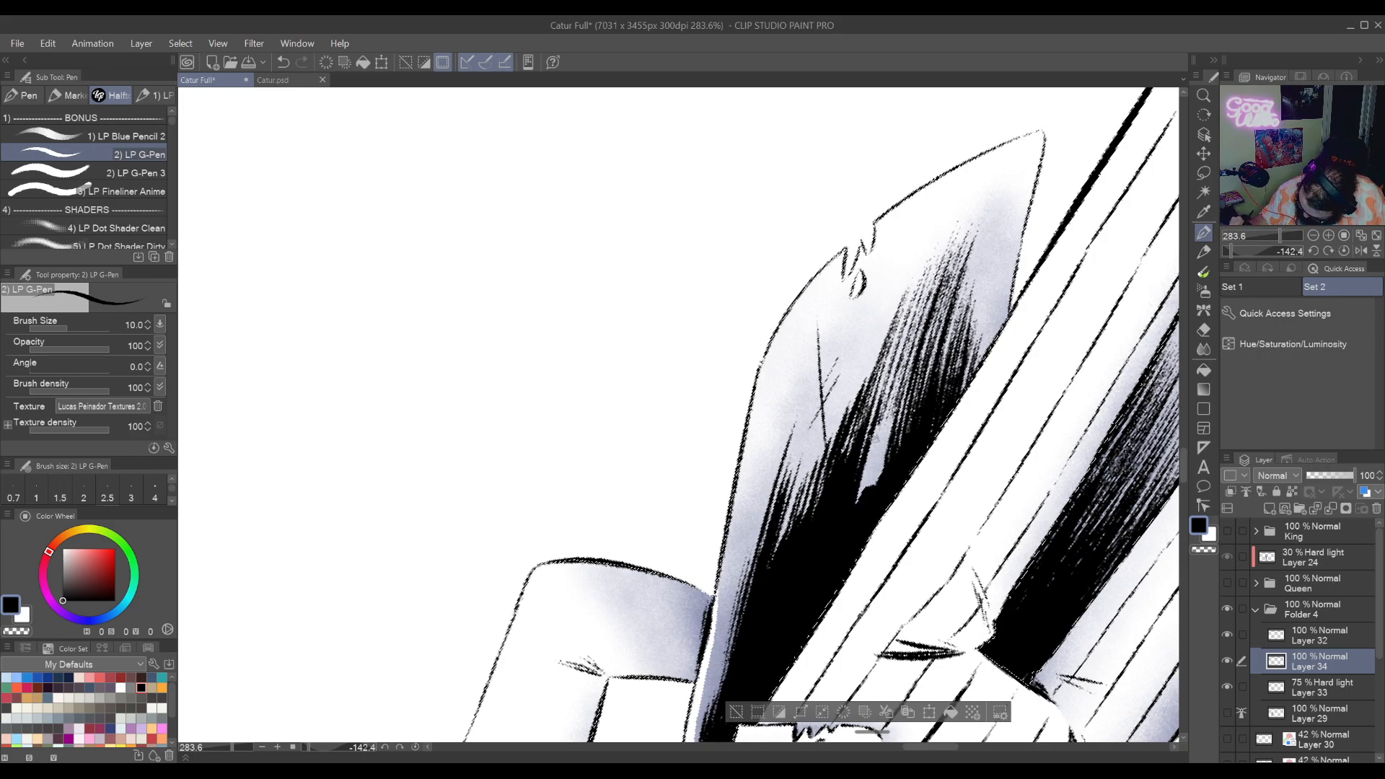
{"action": "left_click_drag", "start_coordinate": [872, 437], "coordinate": [849, 528]}
{"action": "left_click_drag", "start_coordinate": [892, 386], "coordinate": [860, 503]}
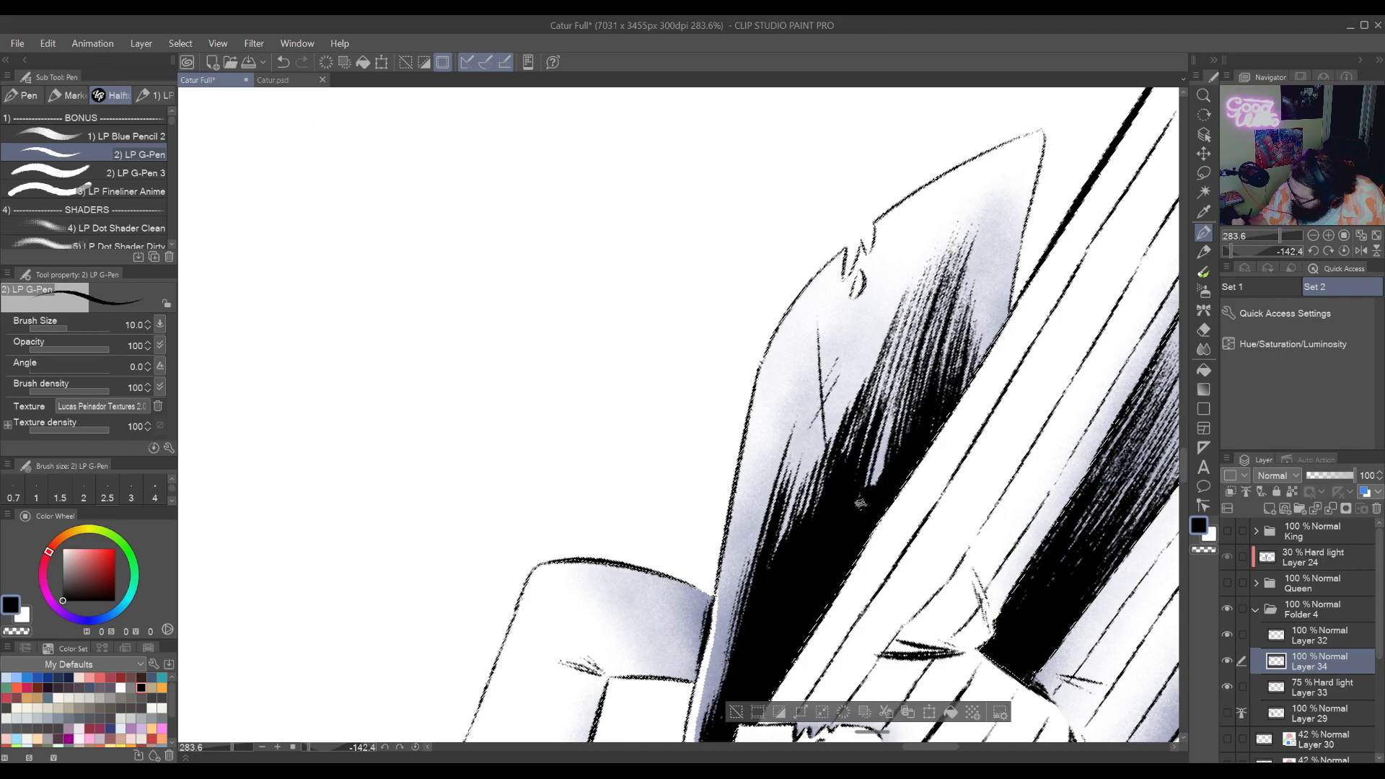
{"action": "mouse_move", "coordinate": [892, 386]}
{"action": "left_mouse_down"}
{"action": "mouse_move", "coordinate": [871, 485]}
{"action": "mouse_move", "coordinate": [748, 582]}
{"action": "left_mouse_up"}
{"action": "left_click_drag", "start_coordinate": [751, 533], "coordinate": [725, 611]}
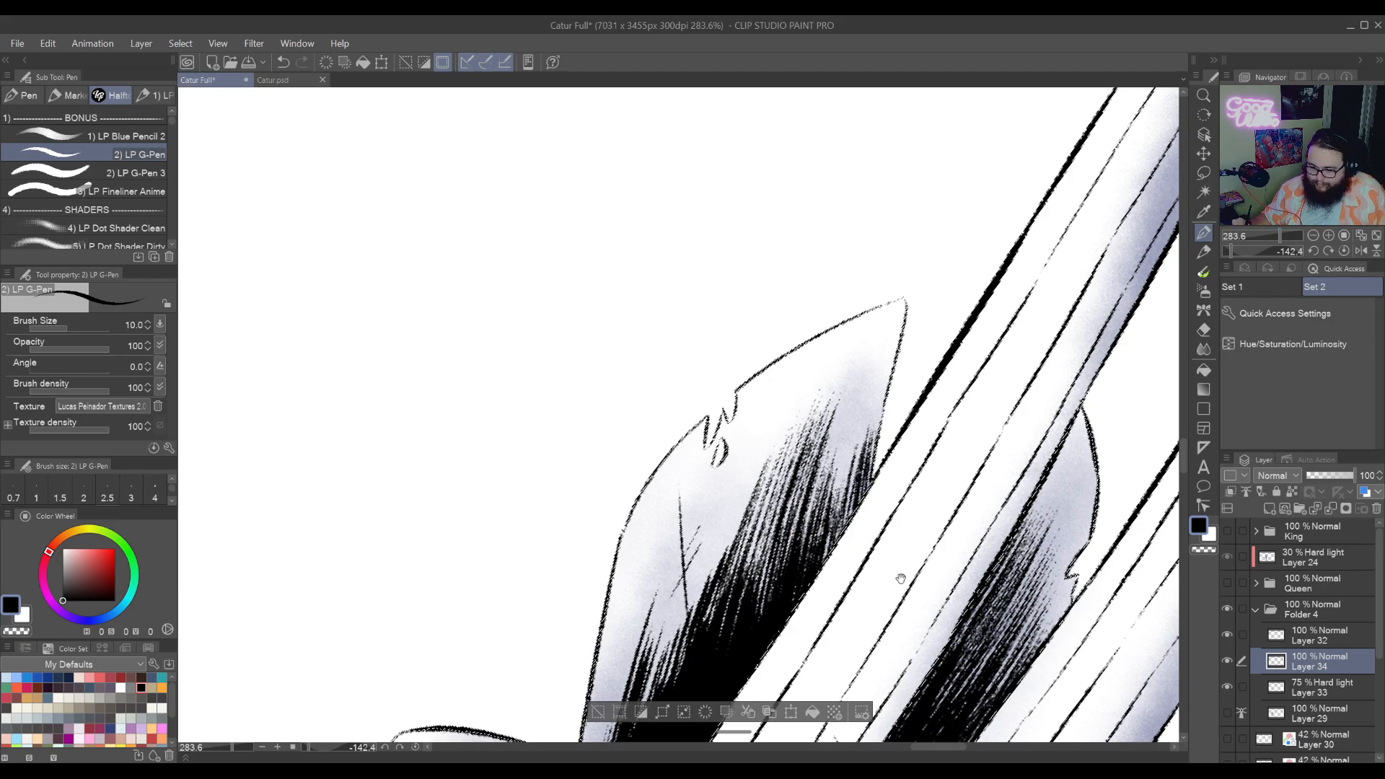
Add fine black hatching around the crossed crease lines on the outer coat tail
{"action": "left_click_drag", "start_coordinate": [901, 578], "coordinate": [757, 601]}
{"action": "double_click", "coordinate": [837, 441]}
{"action": "key", "text": "p"}
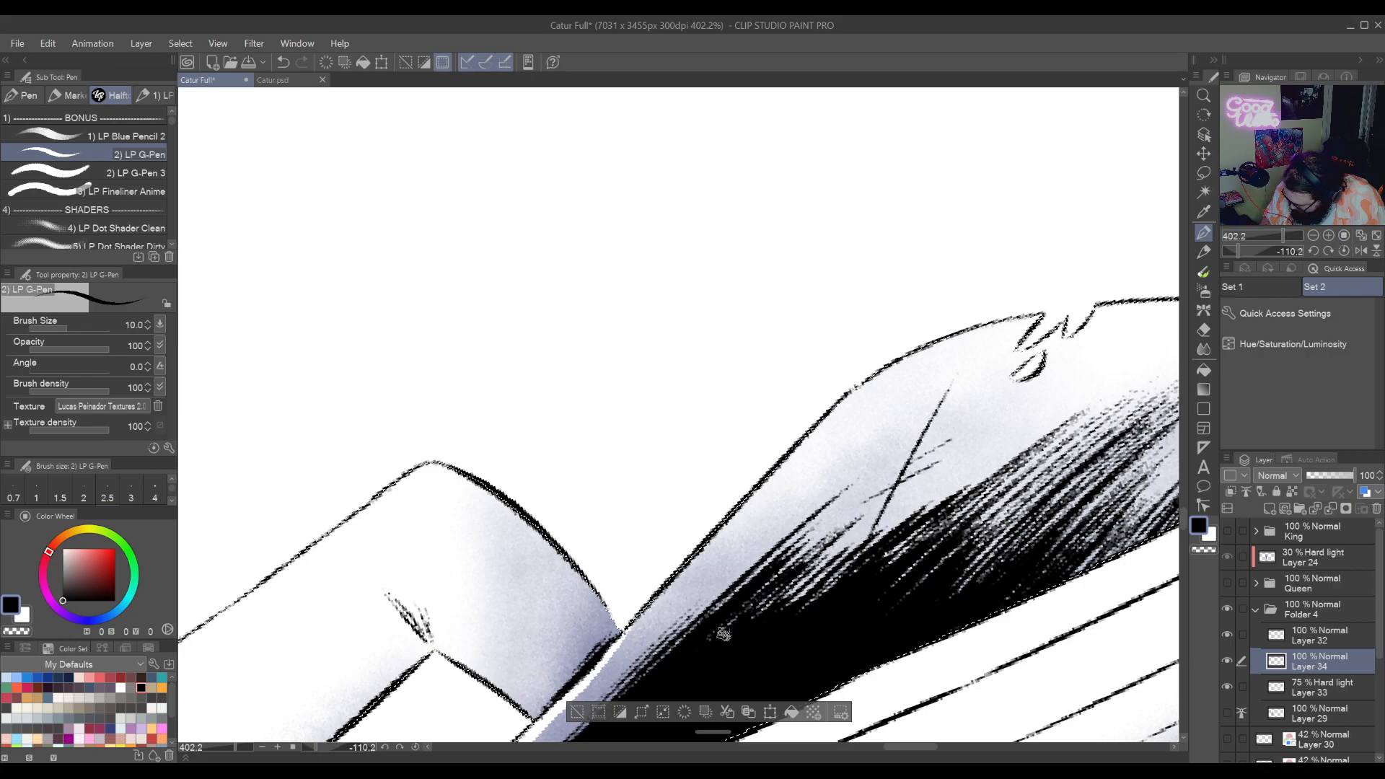
{"action": "mouse_move", "coordinate": [840, 552]}
{"action": "left_mouse_down"}
{"action": "mouse_move", "coordinate": [950, 455]}
{"action": "mouse_move", "coordinate": [882, 514]}
{"action": "left_mouse_up"}
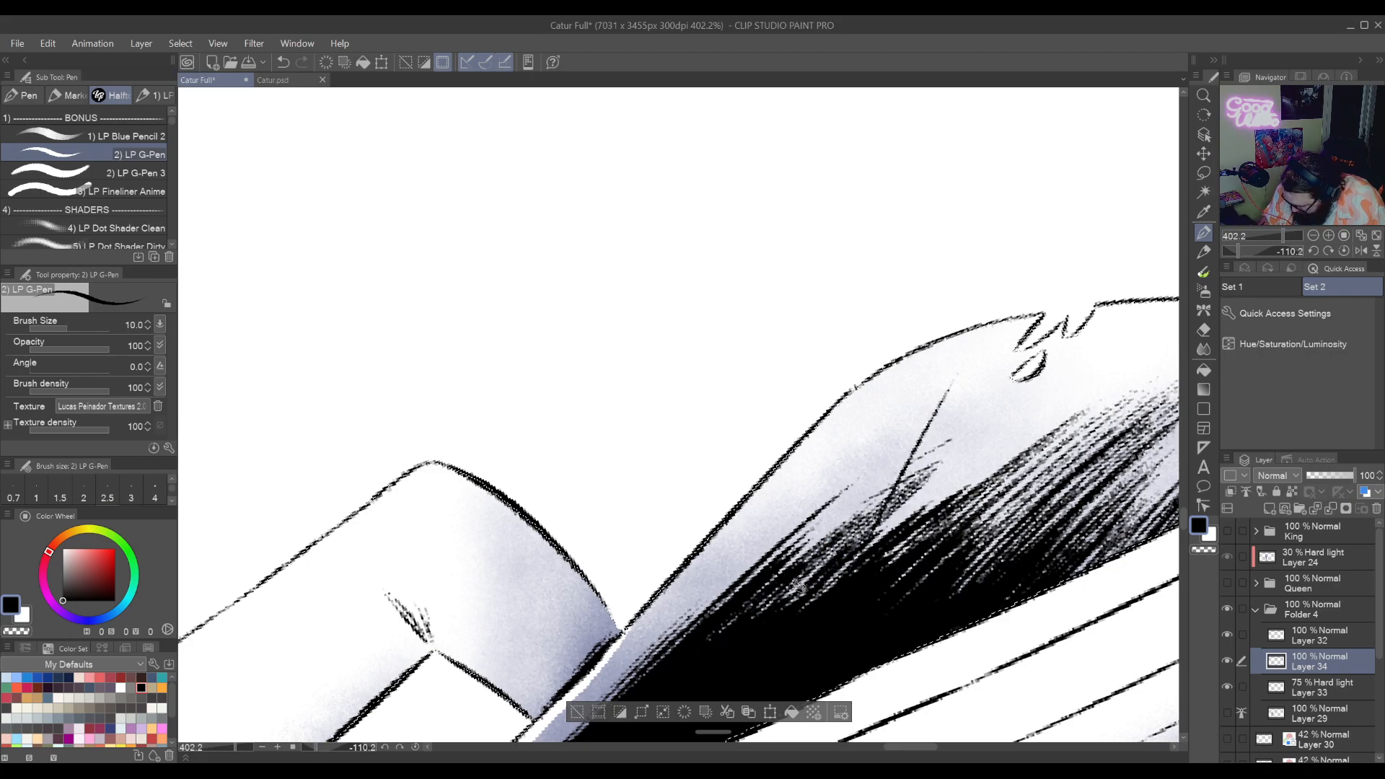
{"action": "mouse_move", "coordinate": [824, 556]}
{"action": "left_mouse_down"}
{"action": "mouse_move", "coordinate": [855, 519]}
{"action": "mouse_move", "coordinate": [884, 532]}
{"action": "mouse_move", "coordinate": [946, 463]}
{"action": "left_mouse_up"}
{"action": "left_click_drag", "start_coordinate": [848, 521], "coordinate": [931, 443]}
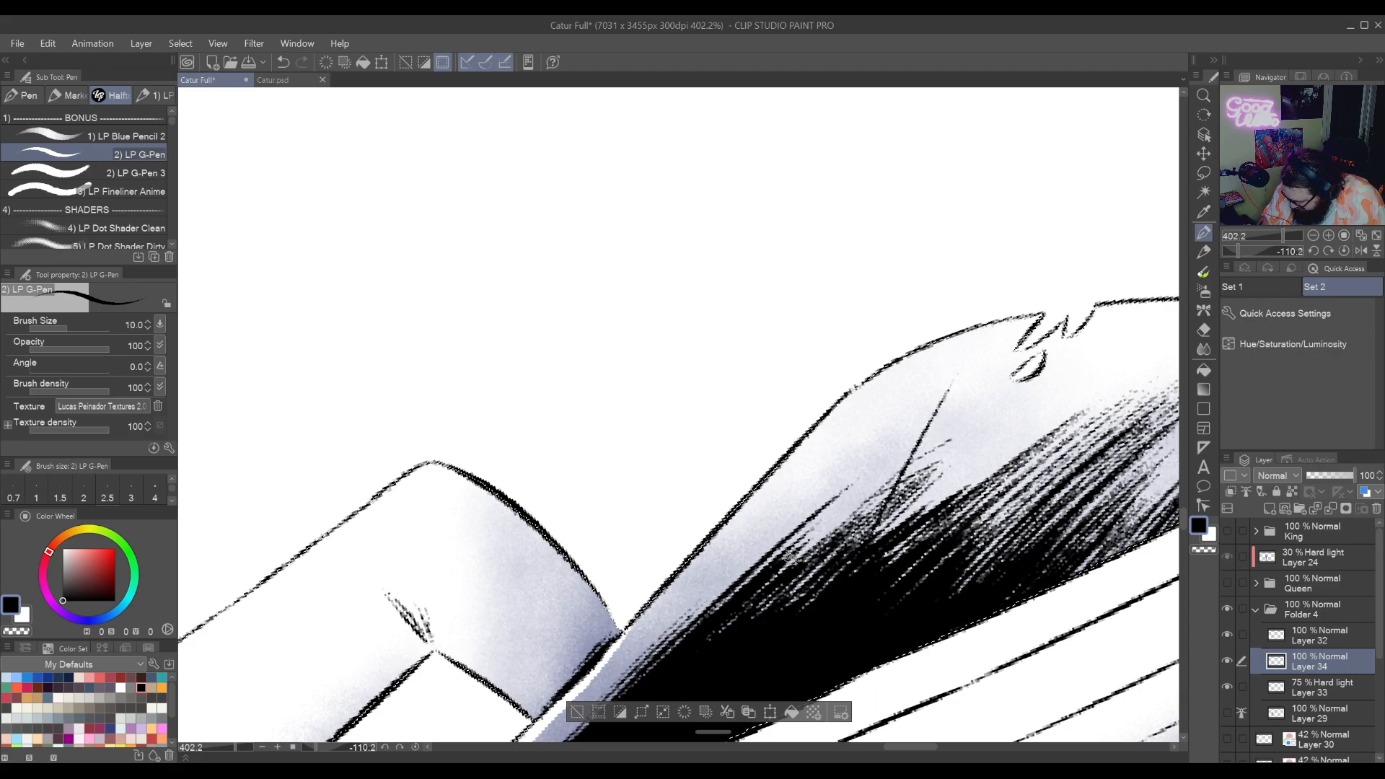
Carve thin streaks of light into the outer coat tail's solid black shadow using the G-Pen with transparent colour
{"action": "mouse_move", "coordinate": [1037, 683]}
{"action": "left_mouse_down"}
{"action": "mouse_move", "coordinate": [933, 575]}
{"action": "mouse_move", "coordinate": [766, 565]}
{"action": "mouse_move", "coordinate": [881, 667]}
{"action": "left_mouse_up"}
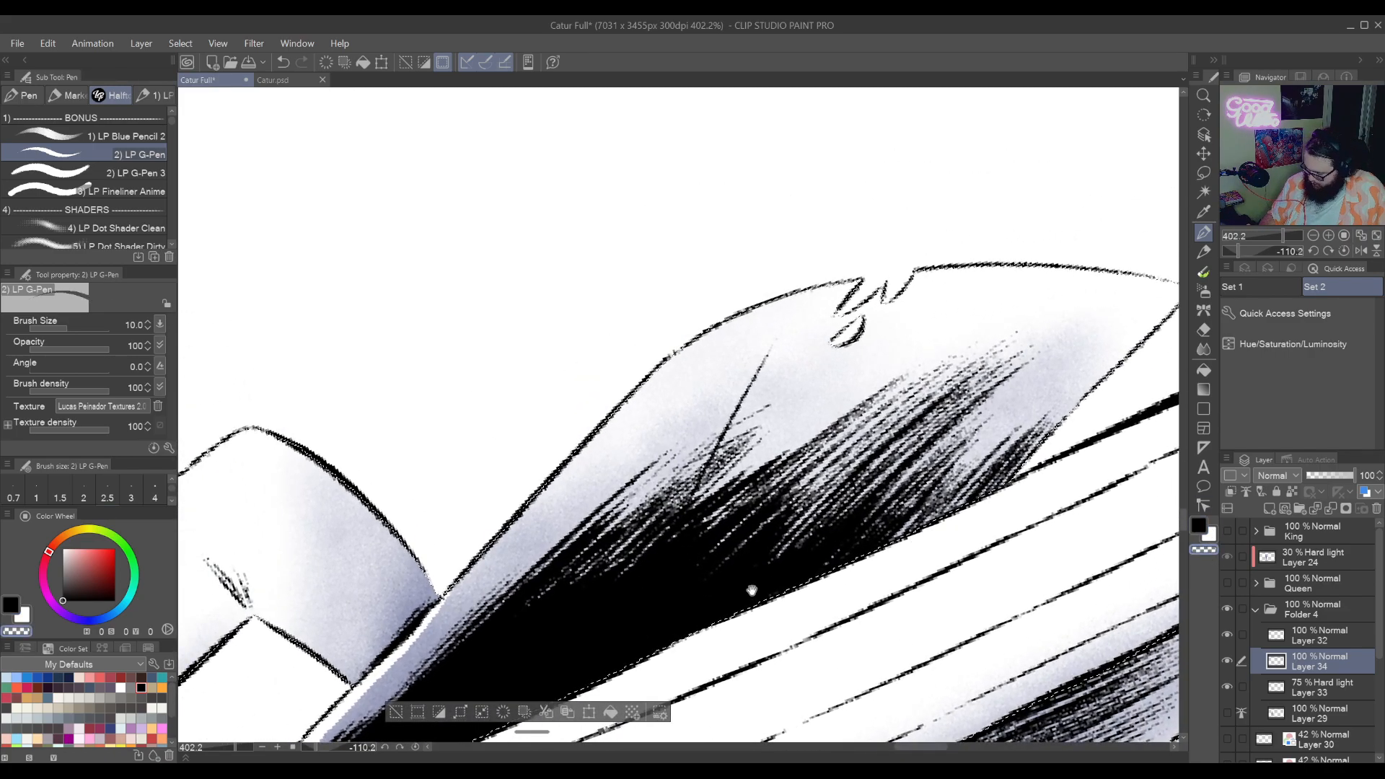
{"action": "mouse_move", "coordinate": [752, 590]}
{"action": "left_mouse_down"}
{"action": "mouse_move", "coordinate": [736, 426]}
{"action": "mouse_move", "coordinate": [786, 609]}
{"action": "left_mouse_up"}
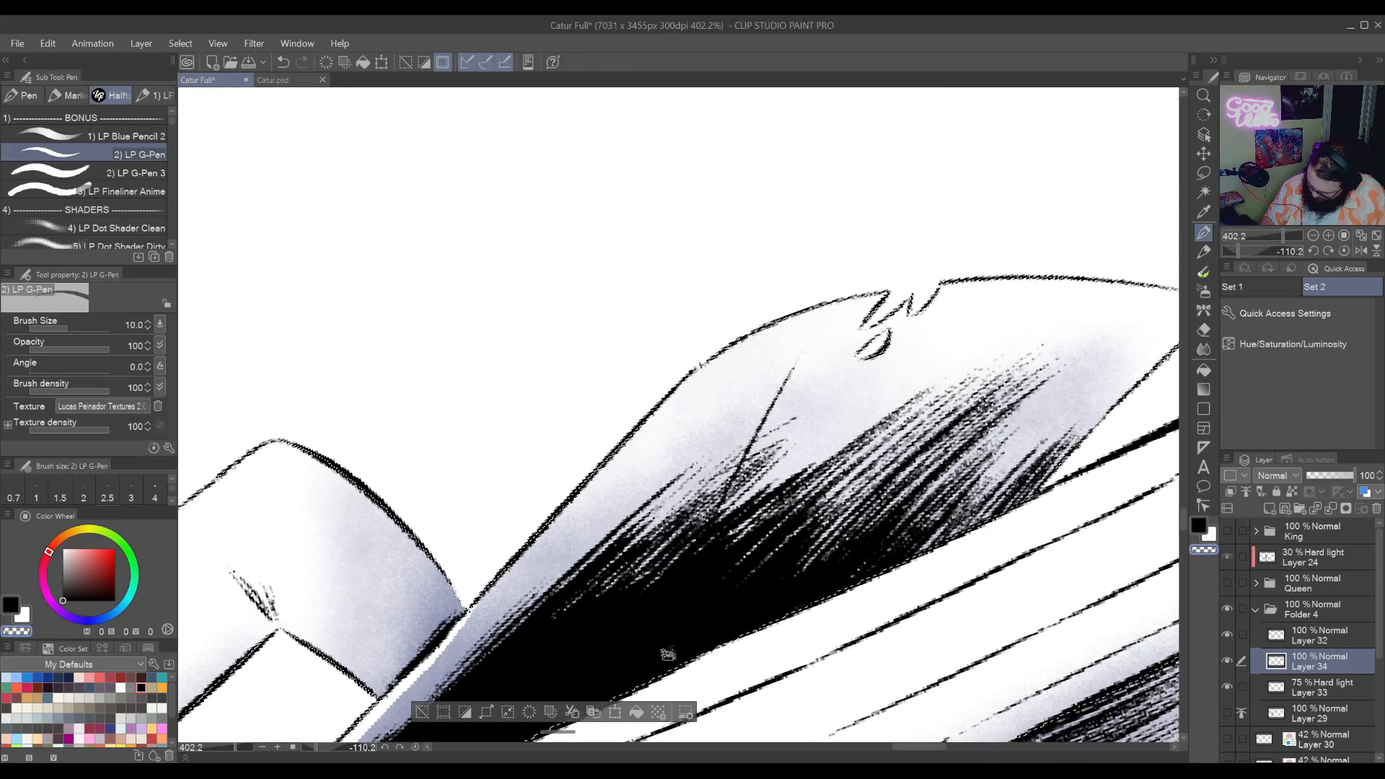
{"action": "mouse_move", "coordinate": [667, 653]}
{"action": "left_mouse_down"}
{"action": "mouse_move", "coordinate": [696, 595]}
{"action": "mouse_move", "coordinate": [704, 622]}
{"action": "mouse_move", "coordinate": [831, 470]}
{"action": "mouse_move", "coordinate": [736, 602]}
{"action": "mouse_move", "coordinate": [837, 505]}
{"action": "left_mouse_up"}
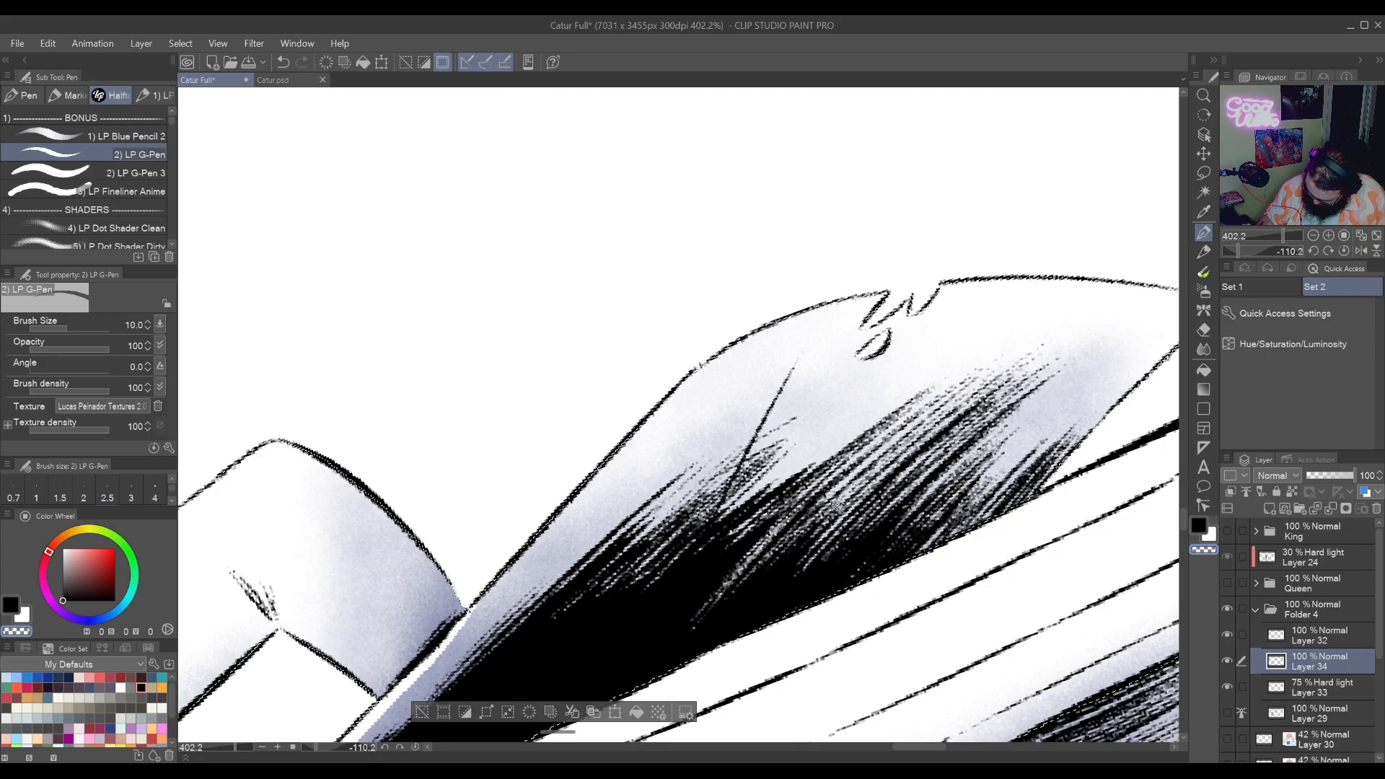
{"action": "left_click_drag", "start_coordinate": [745, 609], "coordinate": [959, 466]}
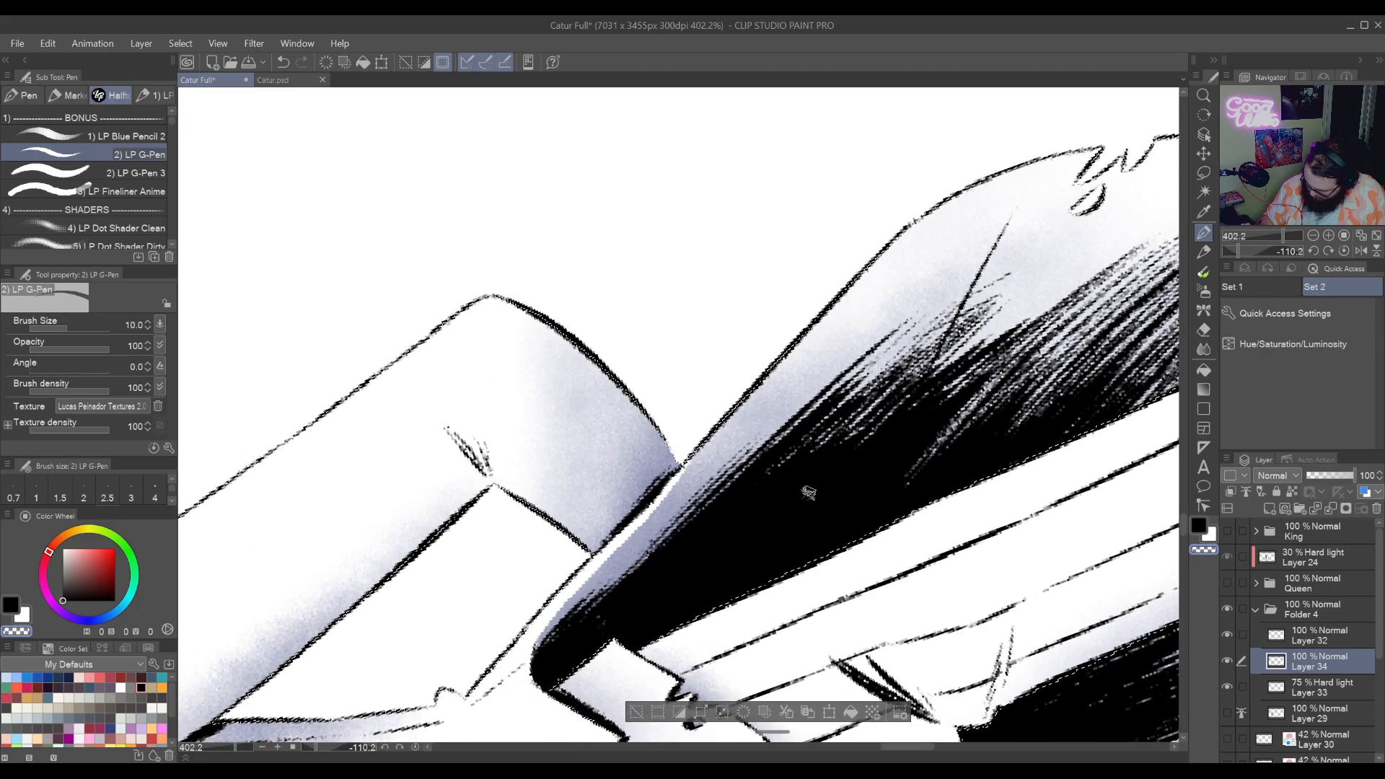
{"action": "mouse_move", "coordinate": [808, 493]}
{"action": "left_mouse_down"}
{"action": "mouse_move", "coordinate": [905, 374]}
{"action": "mouse_move", "coordinate": [882, 368]}
{"action": "mouse_move", "coordinate": [686, 526]}
{"action": "mouse_move", "coordinate": [671, 566]}
{"action": "mouse_move", "coordinate": [694, 547]}
{"action": "left_mouse_up"}
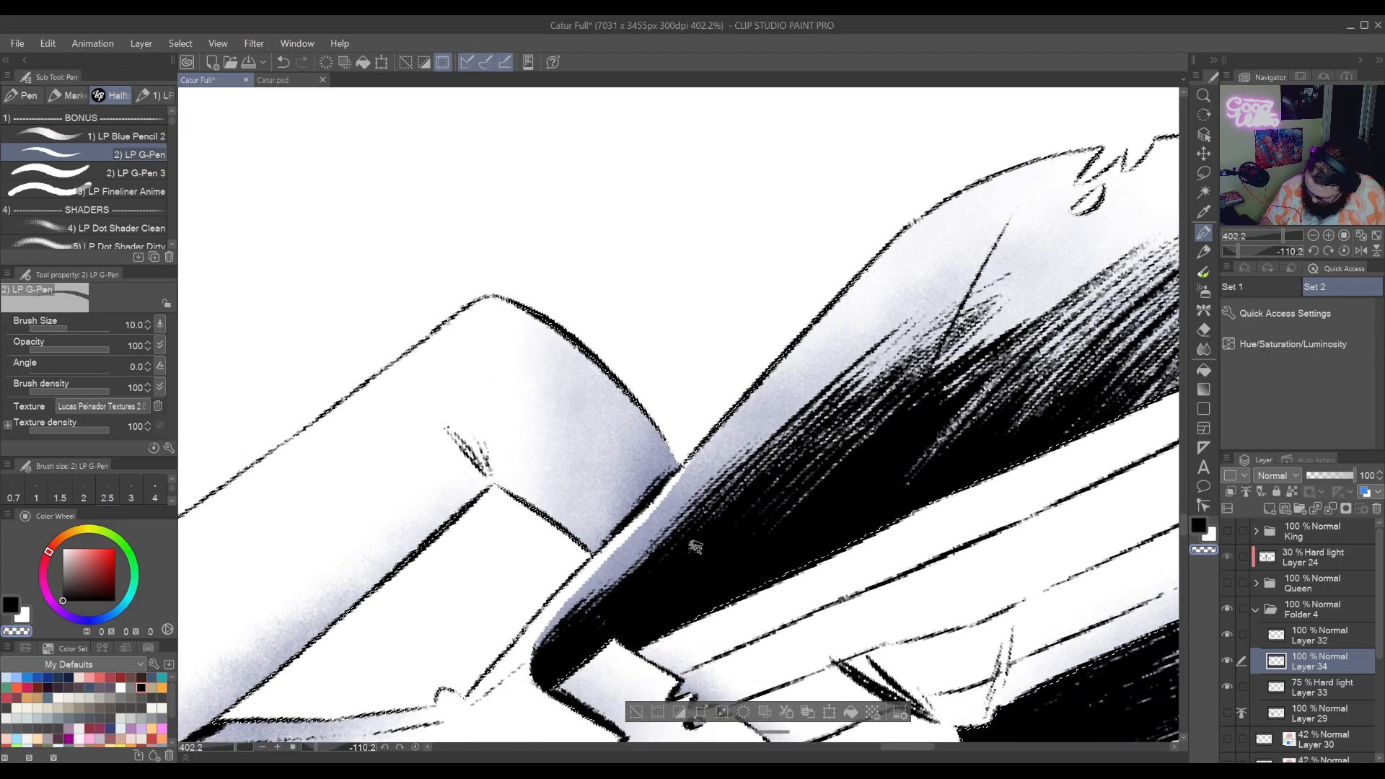
{"action": "mouse_move", "coordinate": [829, 416]}
{"action": "left_mouse_down"}
{"action": "mouse_move", "coordinate": [746, 501]}
{"action": "mouse_move", "coordinate": [828, 408]}
{"action": "left_mouse_up"}
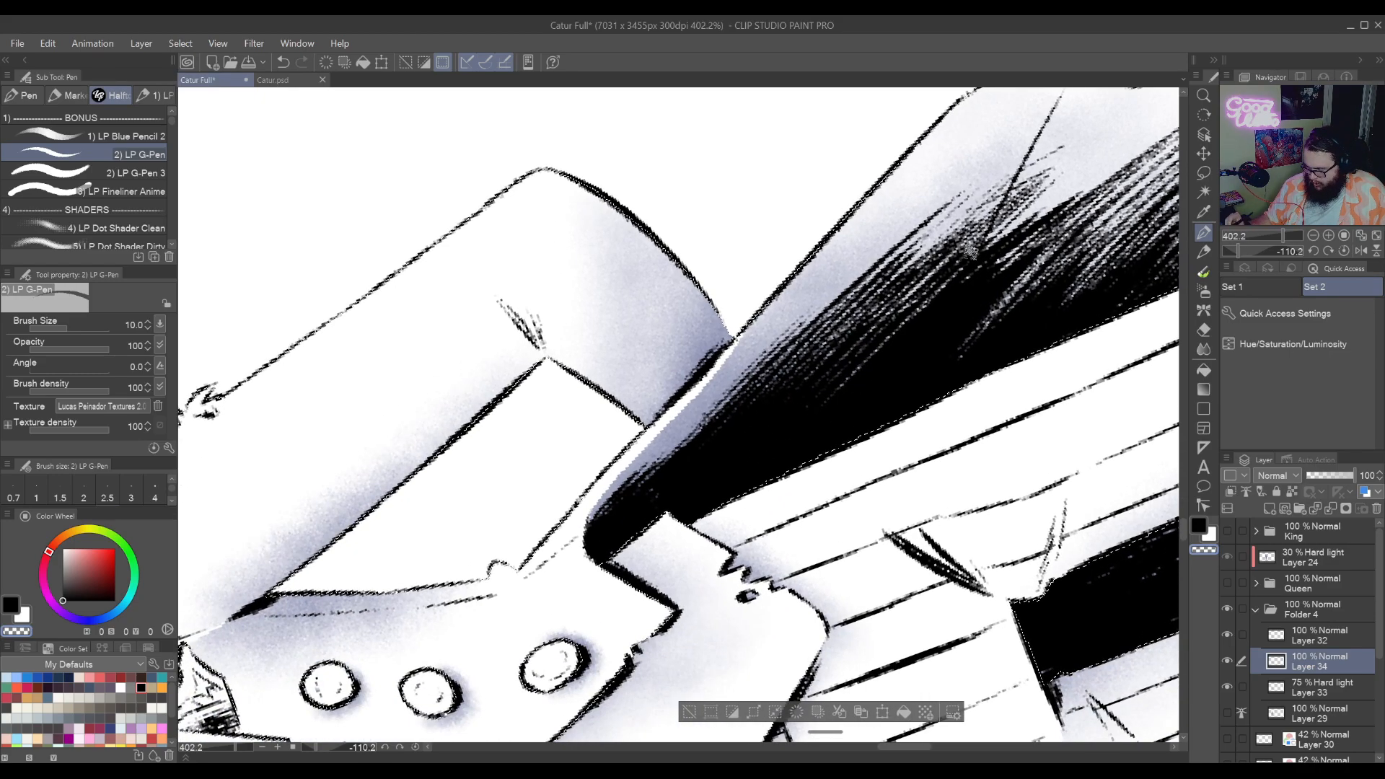
Clear the tailcoat selection and show the Layer 29 colours with the whole figure in view
{"action": "left_click_drag", "start_coordinate": [930, 387], "coordinate": [755, 411]}
{"action": "key", "text": "ctrl+d"}
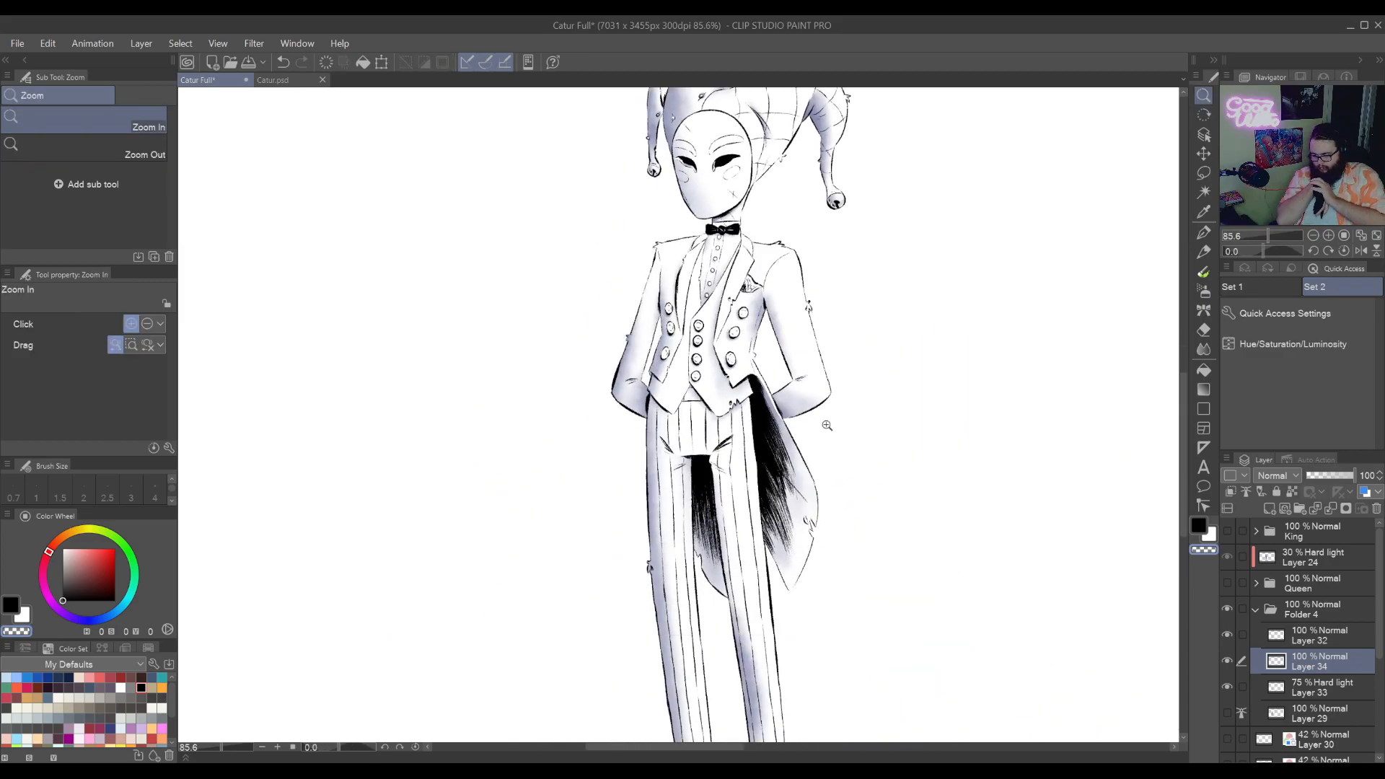
{"action": "left_click", "coordinate": [1227, 712]}
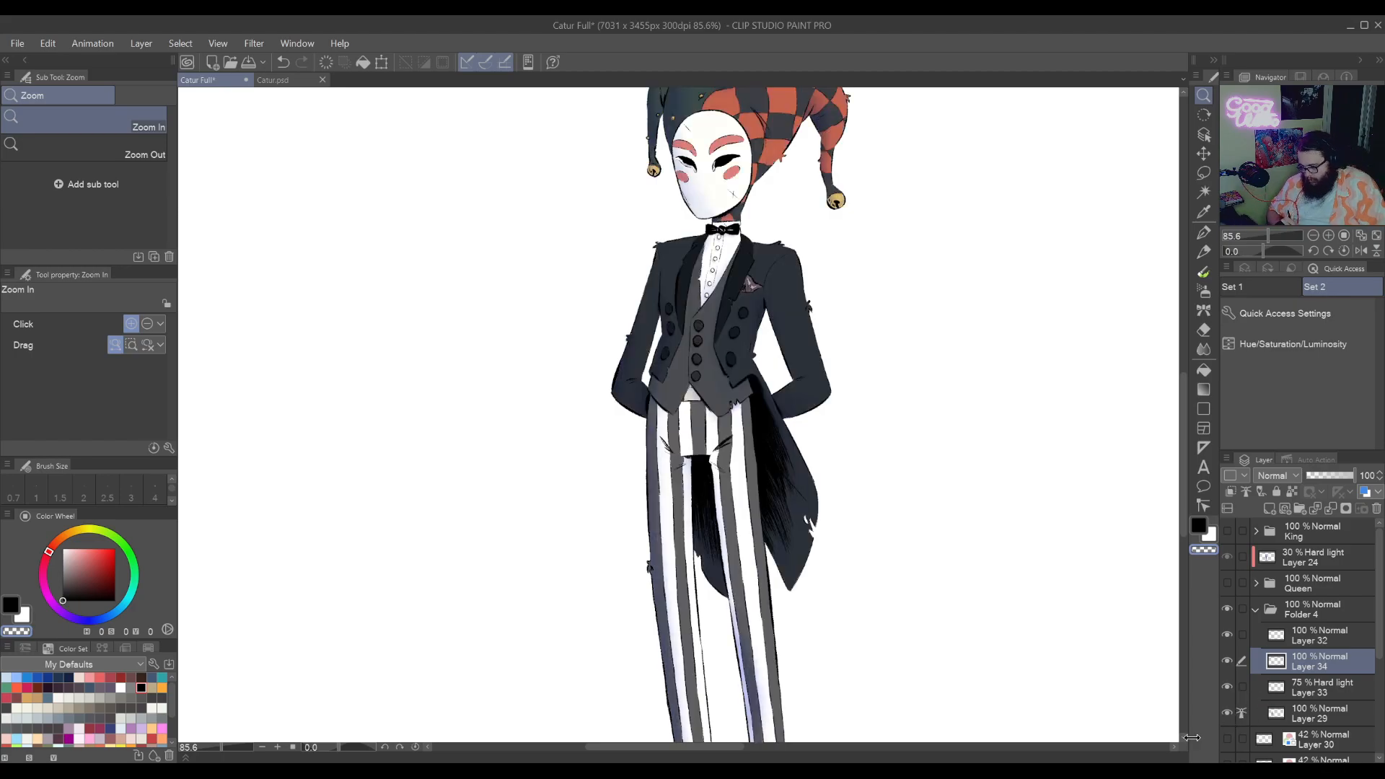
Add a new layer directly above Layer 33 and set its blending mode to Hard light
{"action": "left_click", "coordinate": [1317, 678]}
{"action": "left_click", "coordinate": [1269, 510]}
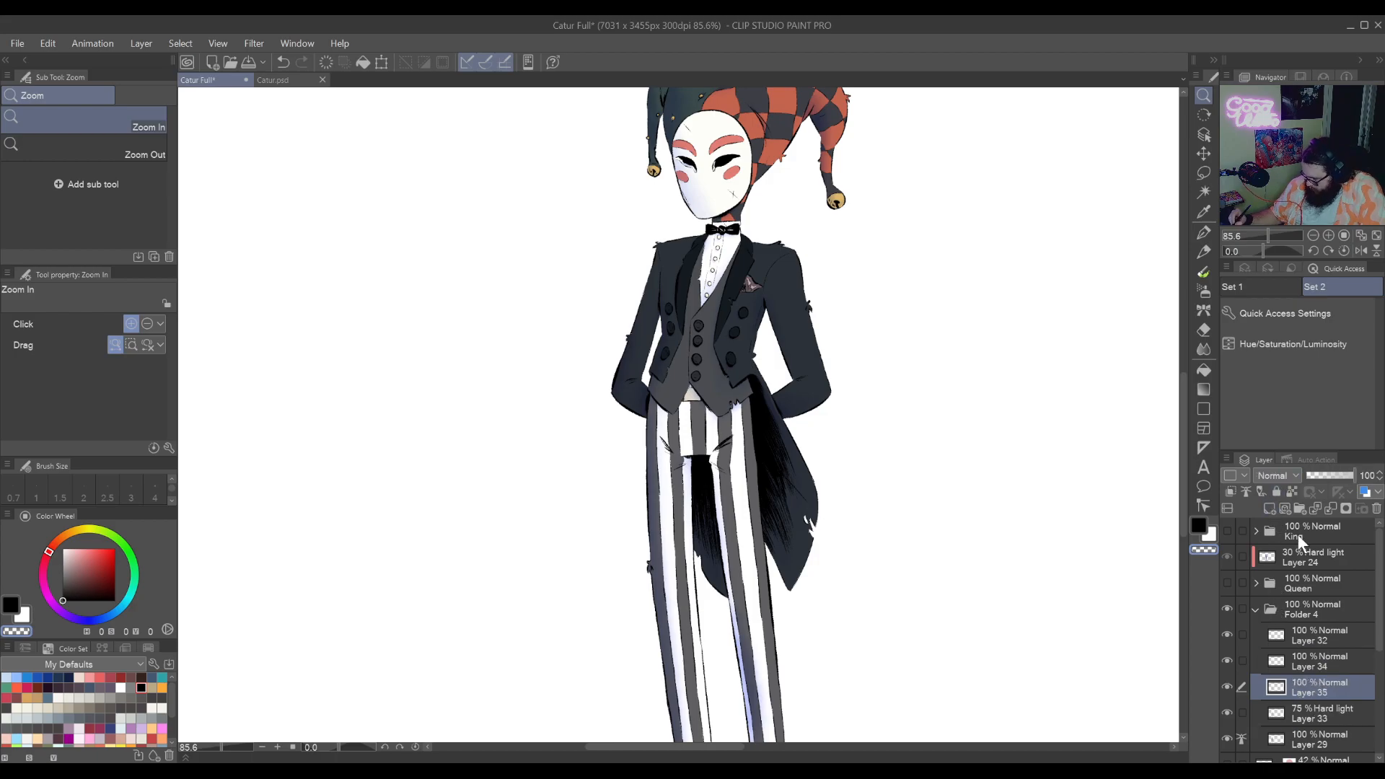
{"action": "left_click", "coordinate": [1293, 476]}
{"action": "left_click", "coordinate": [1283, 276]}
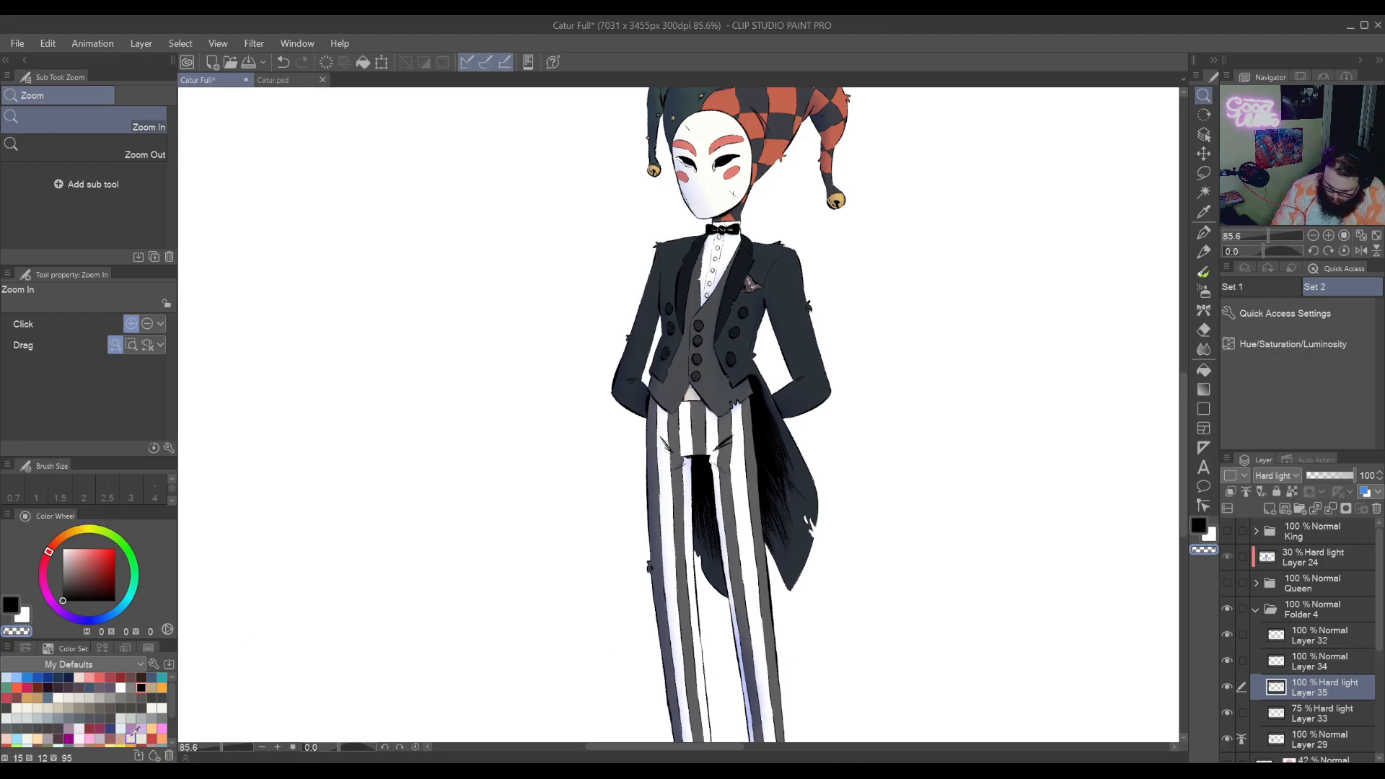
Pick the light orange colour swatch and set the Noise airbrush to size 170
{"action": "scroll", "coordinate": [155, 716], "scroll_direction": "down", "scroll_amount": 3}
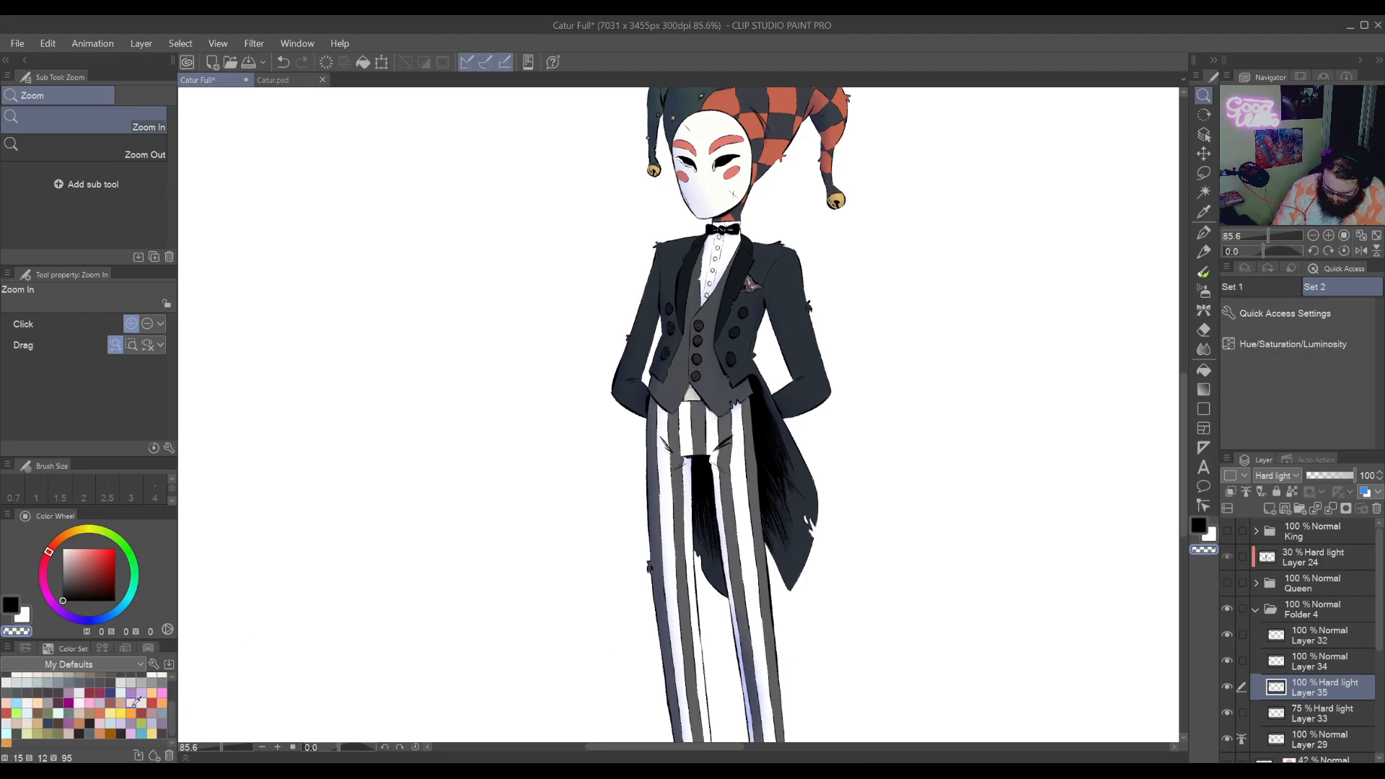
{"action": "left_click", "coordinate": [131, 710]}
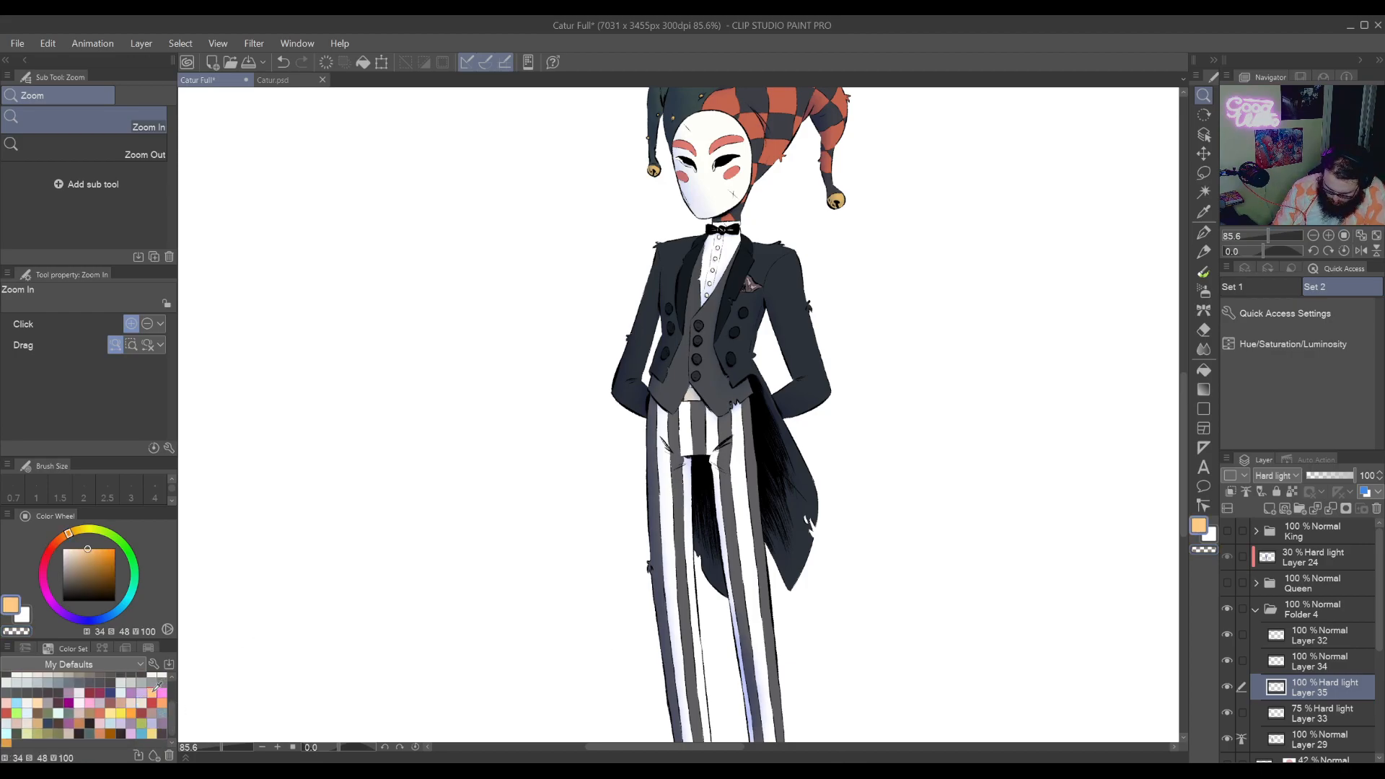
{"action": "left_click", "coordinate": [1203, 312]}
{"action": "key", "text": "r"}
{"action": "left_click_drag", "start_coordinate": [955, 430], "coordinate": [895, 641]}
{"action": "key", "text": "space"}
{"action": "left_click_drag", "start_coordinate": [788, 609], "coordinate": [893, 713]}
{"action": "key", "text": "ctrl+space"}
{"action": "left_click_drag", "start_coordinate": [948, 582], "coordinate": [967, 542]}
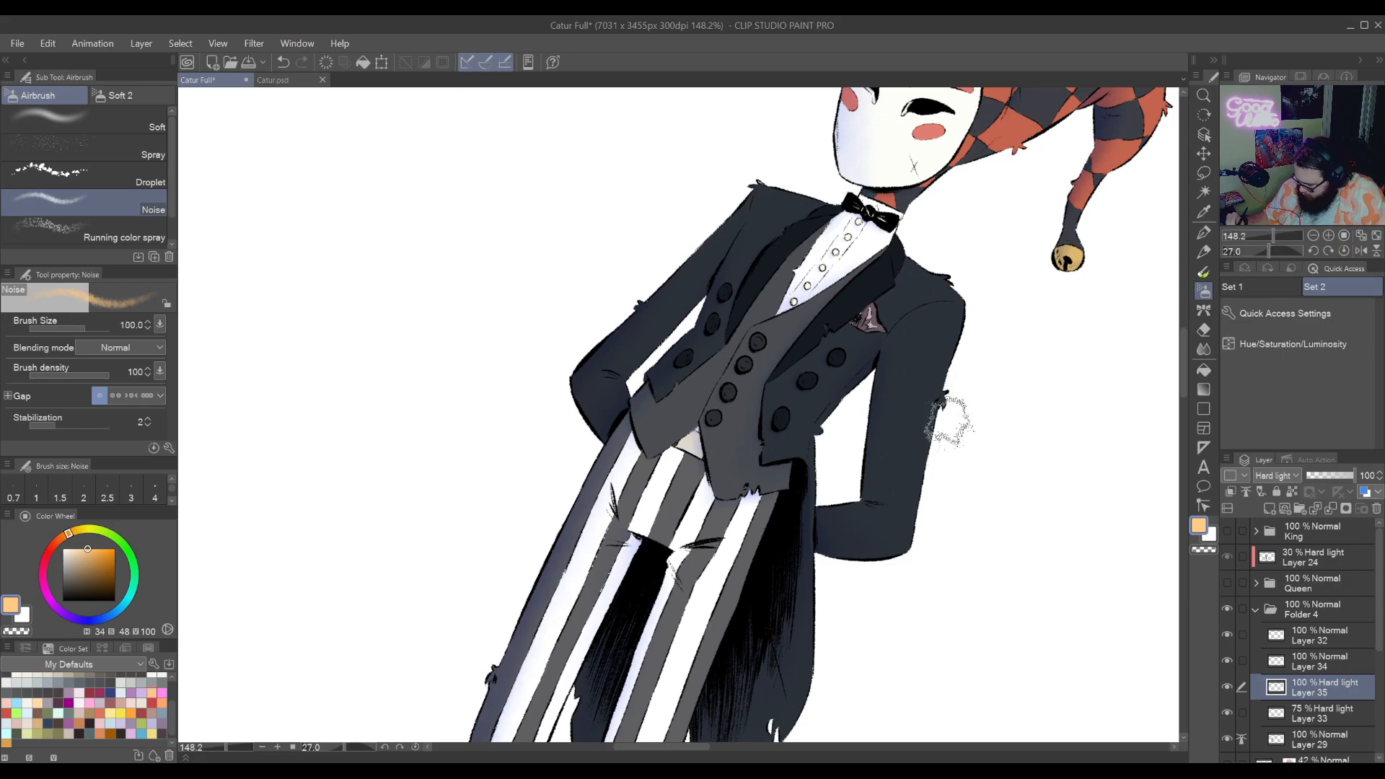
{"action": "key", "text": "bracketright"}
{"action": "key", "text": "bracketright"}
{"action": "key", "text": "bracketright"}
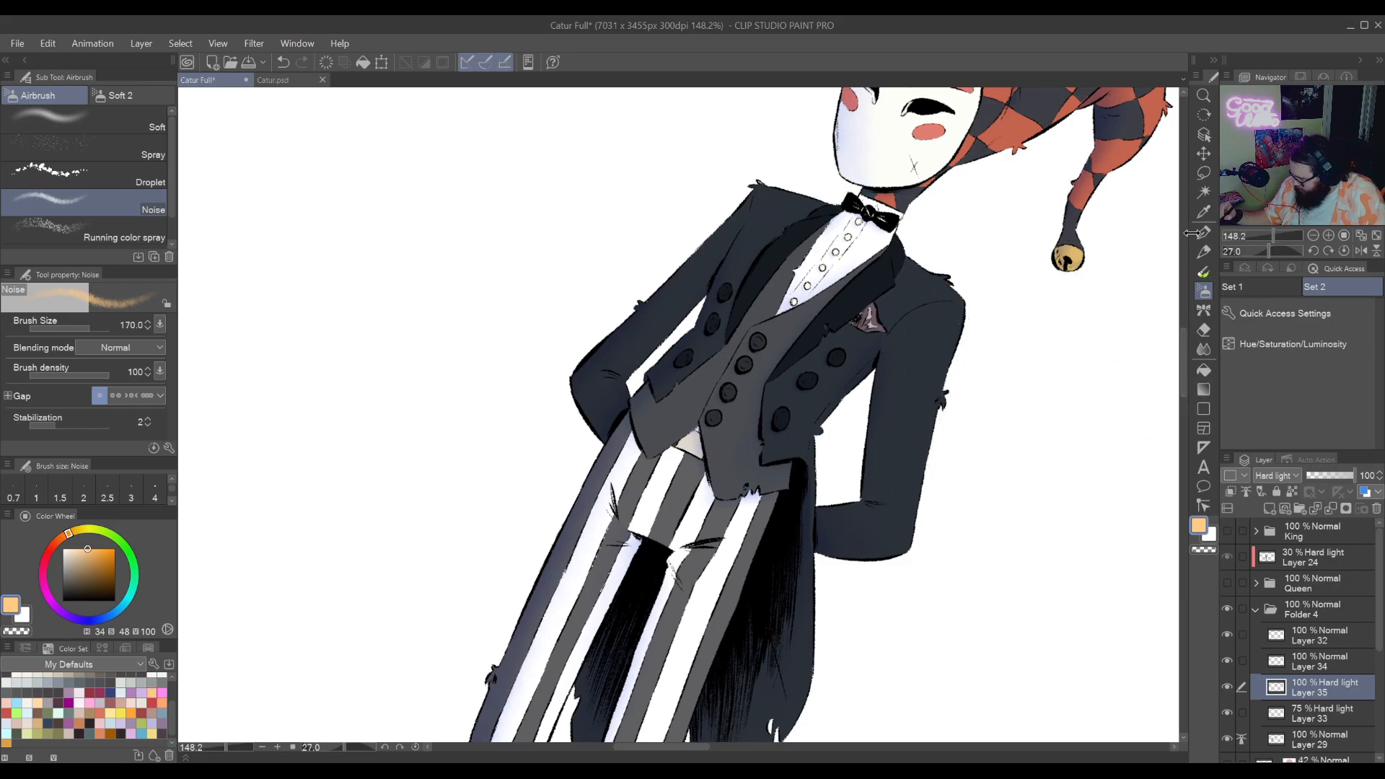
Select the tailcoat's body and sleeves and airbrush a light orange glow along the outer sleeve and shoulder on Layer 35
{"action": "left_click", "coordinate": [1203, 191]}
{"action": "left_click", "coordinate": [907, 418]}
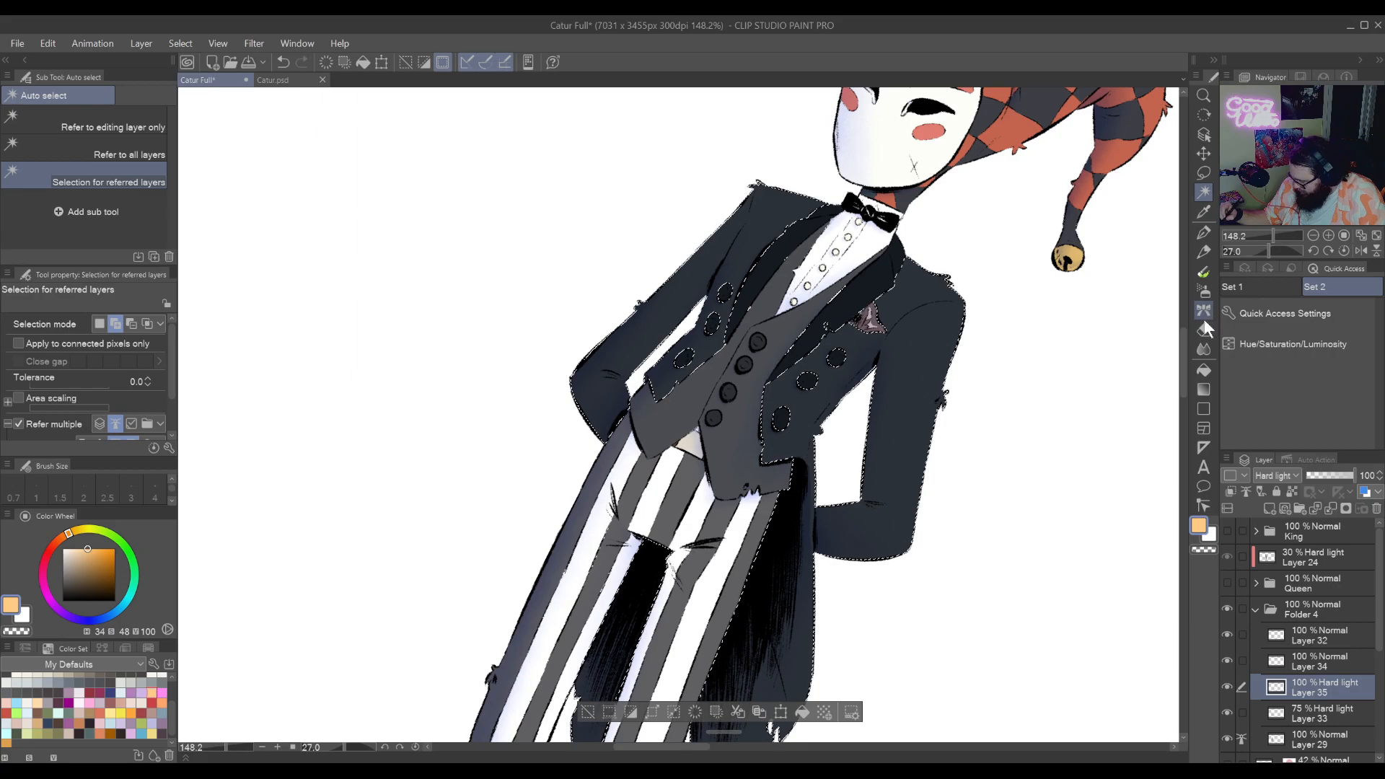
{"action": "left_click", "coordinate": [1204, 289]}
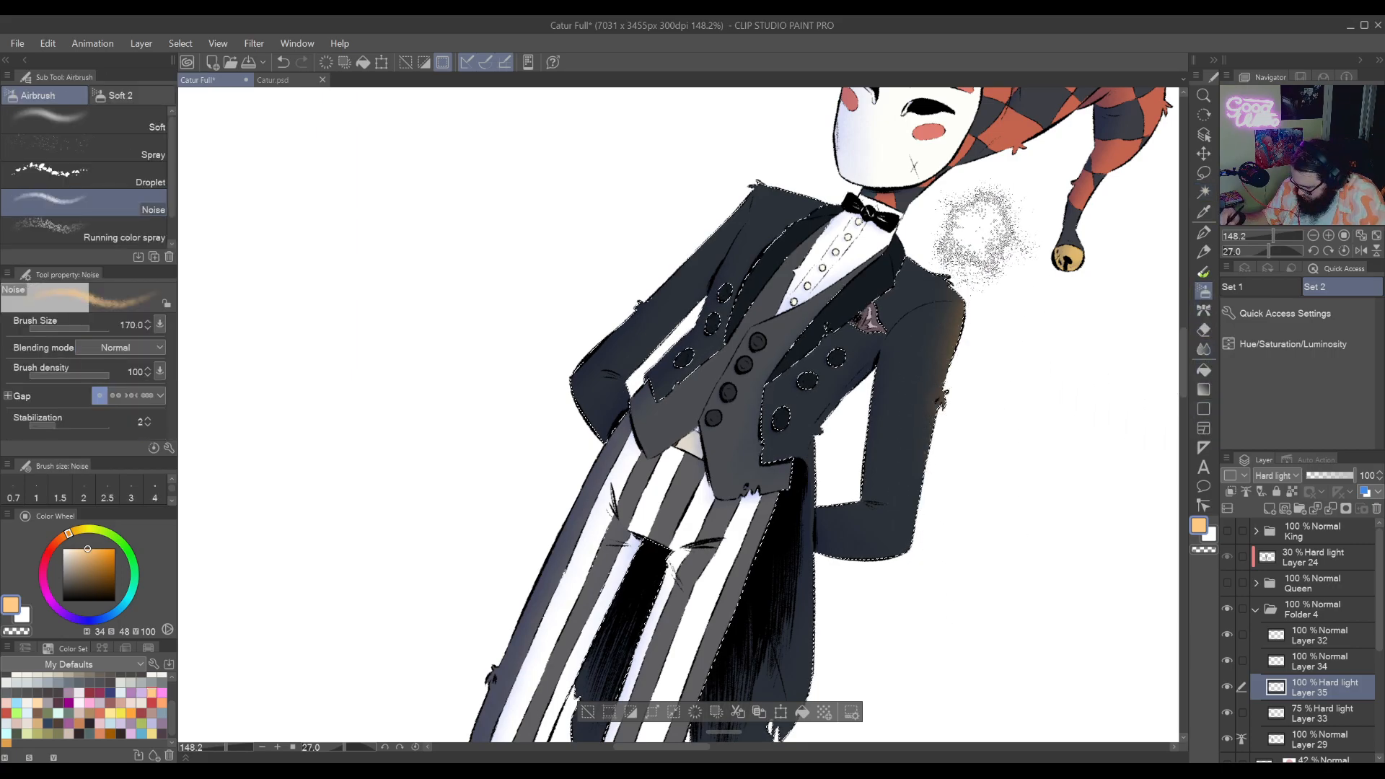
{"action": "mouse_move", "coordinate": [981, 238]}
{"action": "left_mouse_down"}
{"action": "mouse_move", "coordinate": [915, 309]}
{"action": "mouse_move", "coordinate": [941, 292]}
{"action": "left_mouse_up"}
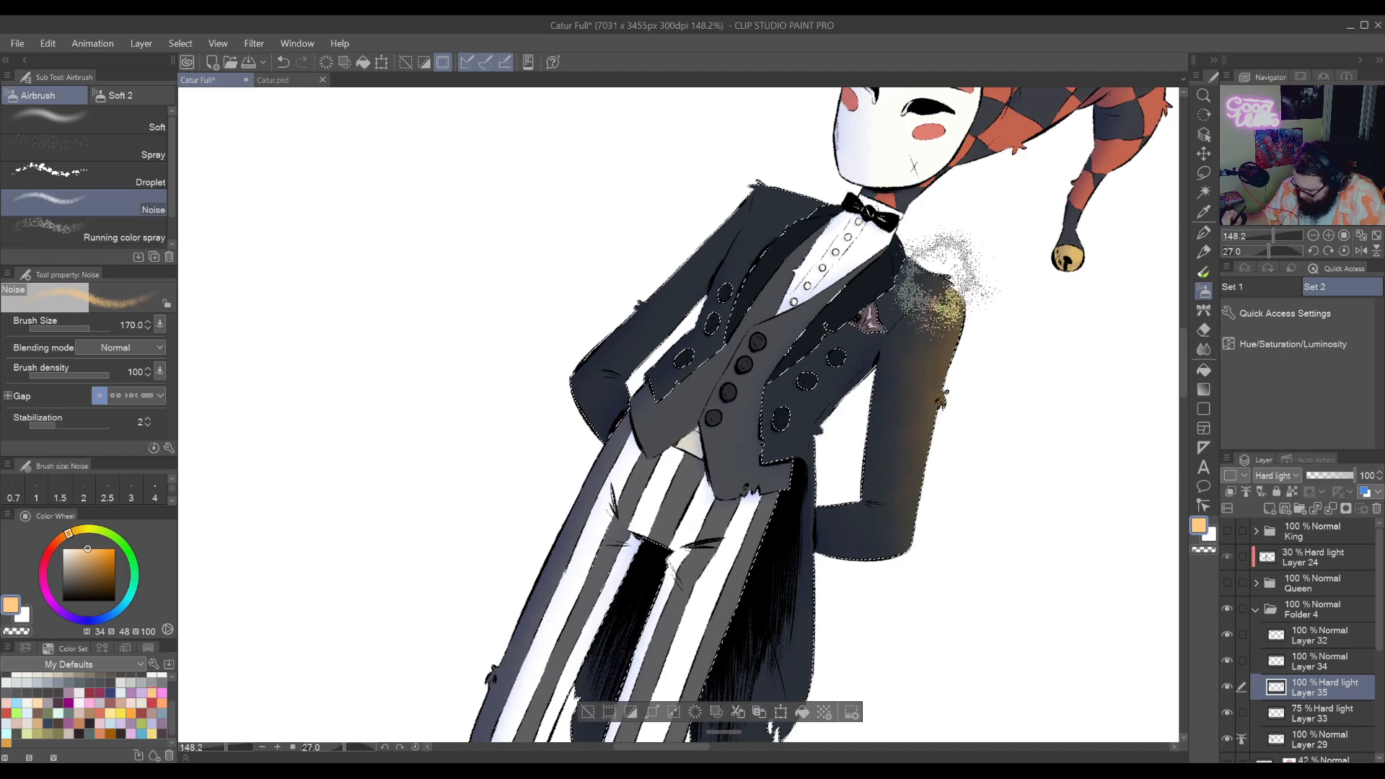
{"action": "mouse_move", "coordinate": [926, 467]}
{"action": "left_mouse_down"}
{"action": "mouse_move", "coordinate": [951, 505]}
{"action": "mouse_move", "coordinate": [988, 335]}
{"action": "mouse_move", "coordinate": [964, 280]}
{"action": "mouse_move", "coordinate": [931, 582]}
{"action": "left_mouse_up"}
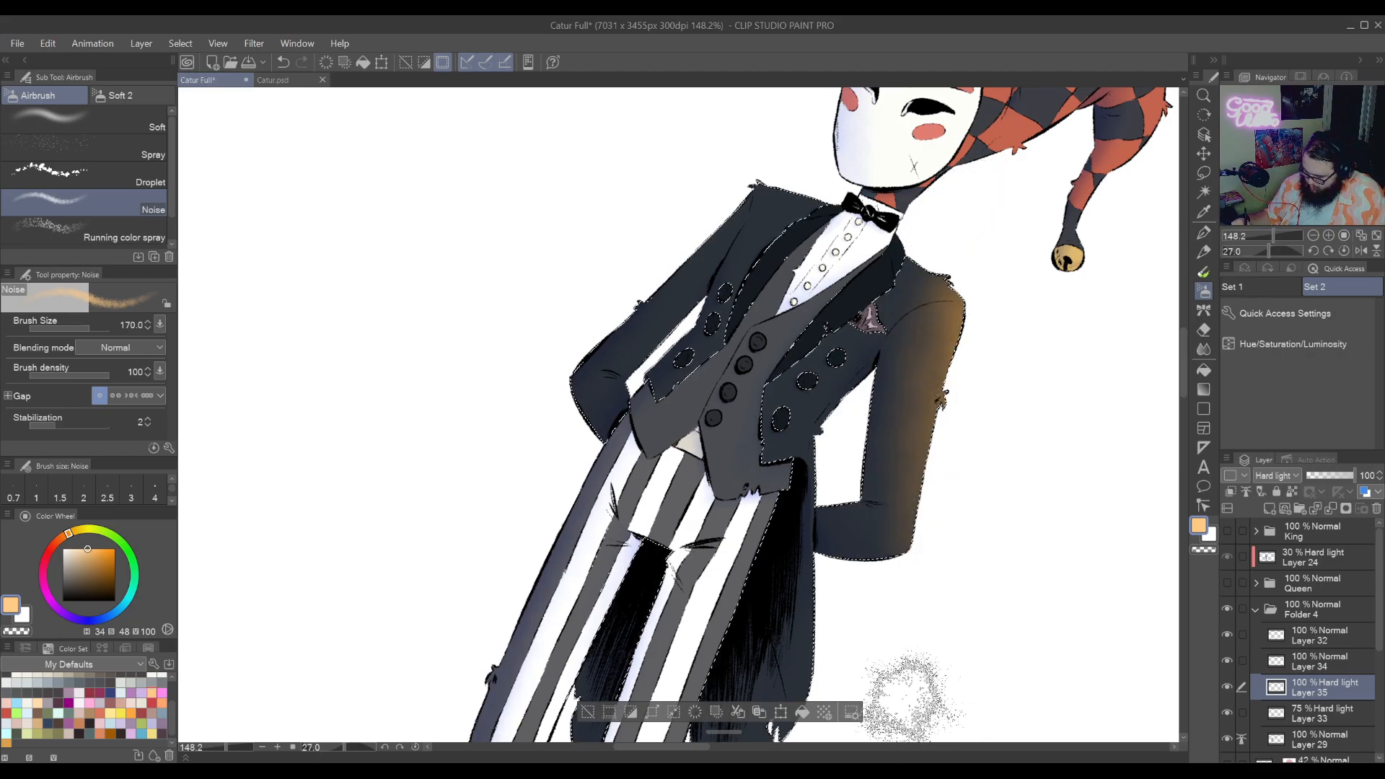
{"action": "mouse_move", "coordinate": [902, 522]}
{"action": "left_mouse_down"}
{"action": "mouse_move", "coordinate": [913, 570]}
{"action": "mouse_move", "coordinate": [981, 410]}
{"action": "left_mouse_up"}
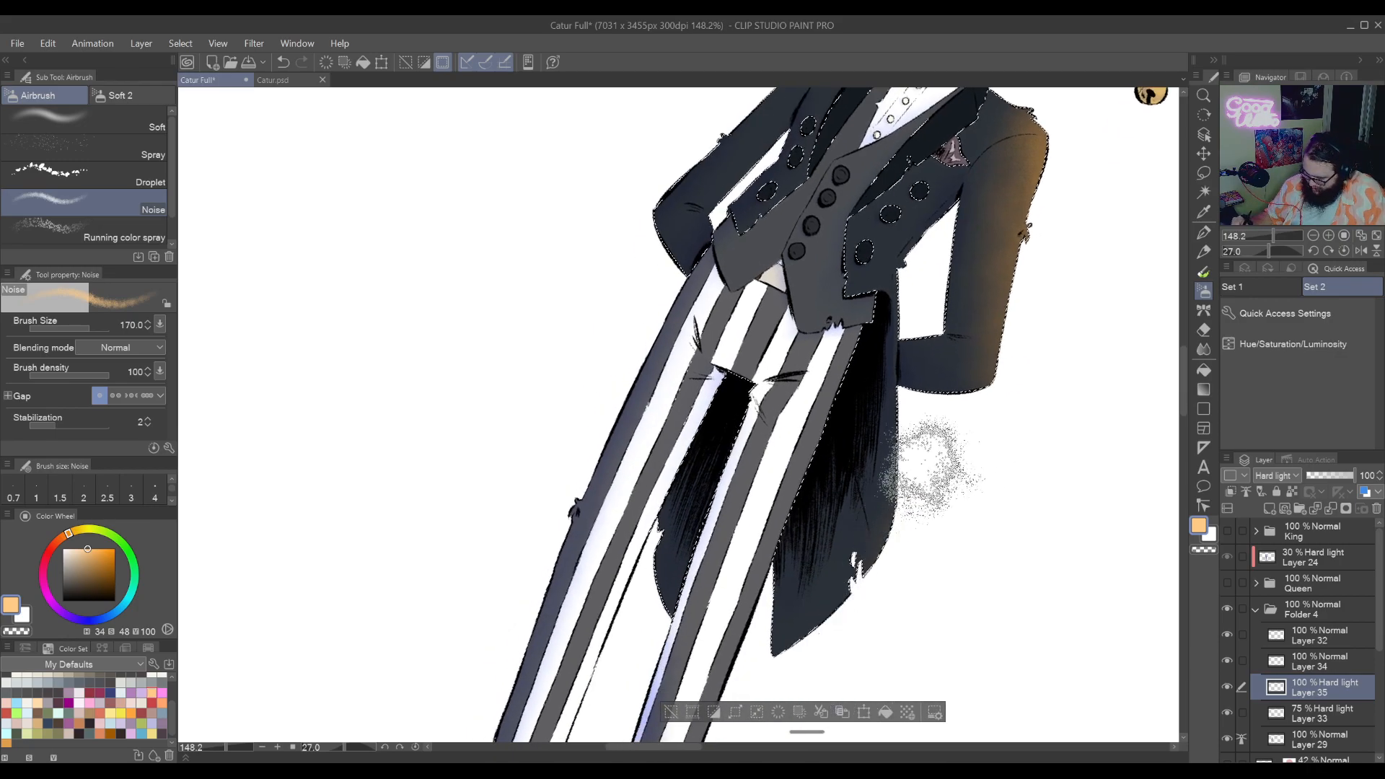
Select the coat's lapels and buttons and airbrush them with light orange, reducing the Noise brush to size 25
{"action": "mouse_move", "coordinate": [1151, 163]}
{"action": "left_mouse_down"}
{"action": "mouse_move", "coordinate": [1076, 437]}
{"action": "mouse_move", "coordinate": [1004, 567]}
{"action": "mouse_move", "coordinate": [896, 654]}
{"action": "mouse_move", "coordinate": [1056, 476]}
{"action": "mouse_move", "coordinate": [1083, 571]}
{"action": "left_mouse_up"}
{"action": "key", "text": "ctrl+space"}
{"action": "left_click_drag", "start_coordinate": [961, 476], "coordinate": [1136, 269]}
{"action": "left_click", "coordinate": [1203, 190]}
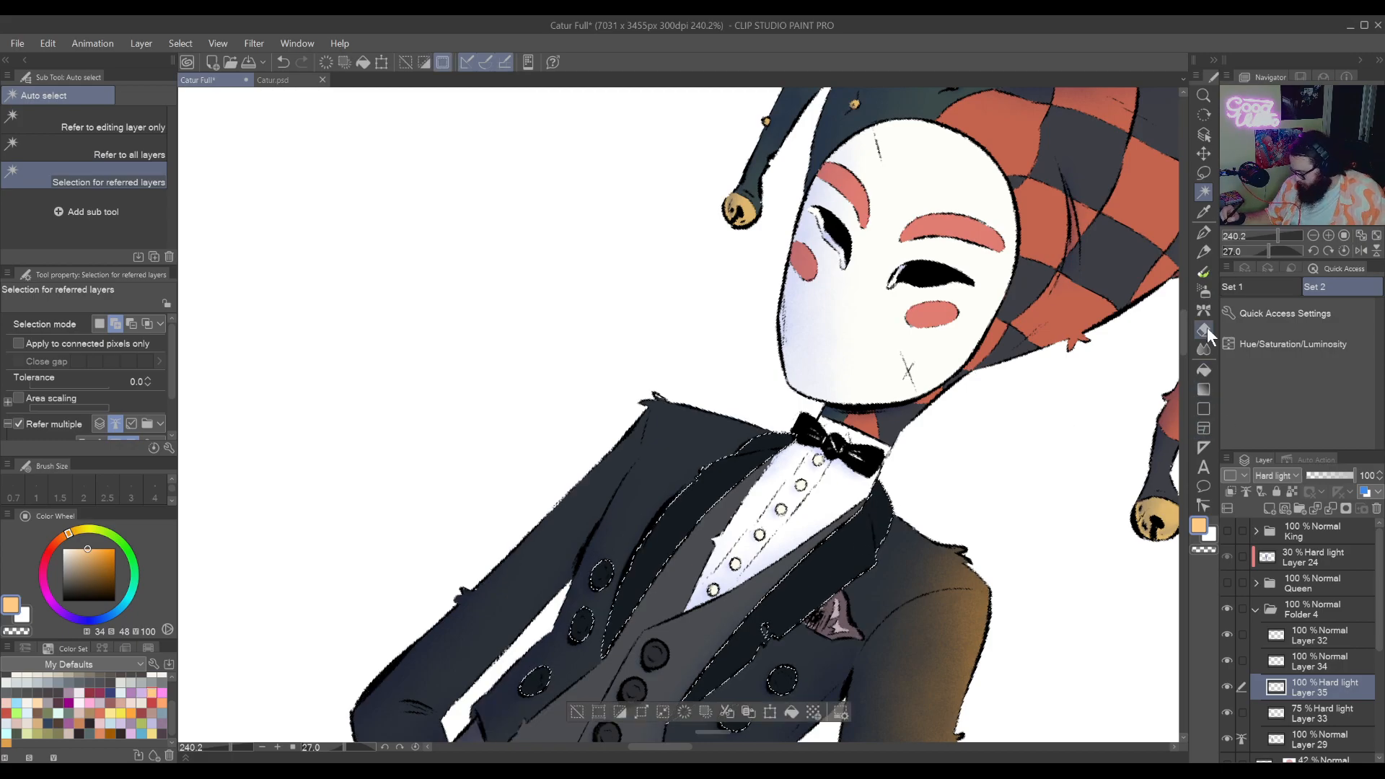
{"action": "left_click", "coordinate": [1203, 291]}
{"action": "left_click_drag", "start_coordinate": [905, 483], "coordinate": [877, 570]}
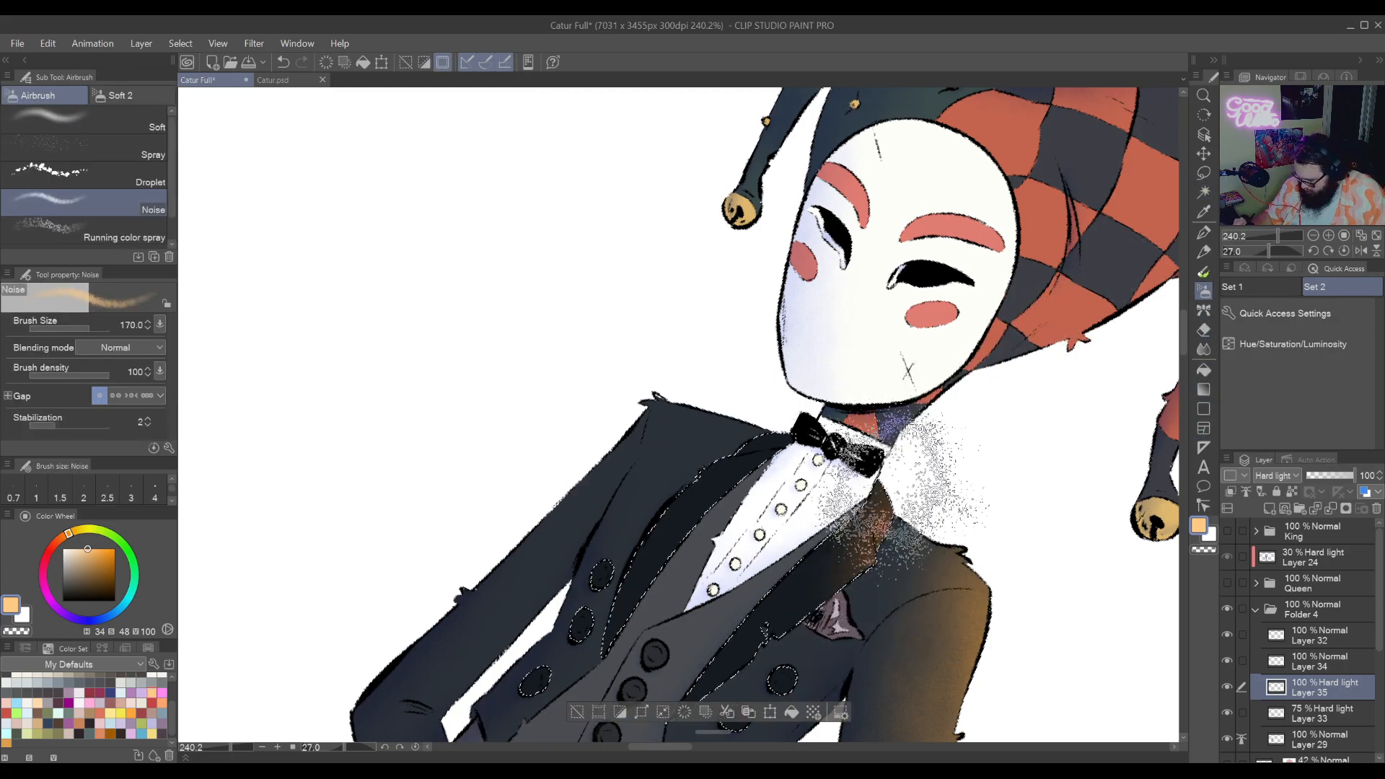
{"action": "key", "text": "ctrl+z"}
{"action": "mouse_move", "coordinate": [857, 599]}
{"action": "left_mouse_down"}
{"action": "mouse_move", "coordinate": [942, 462]}
{"action": "mouse_move", "coordinate": [901, 549]}
{"action": "mouse_move", "coordinate": [938, 526]}
{"action": "mouse_move", "coordinate": [952, 548]}
{"action": "left_mouse_up"}
{"action": "key", "text": "bracketleft"}
{"action": "key", "text": "bracketleft"}
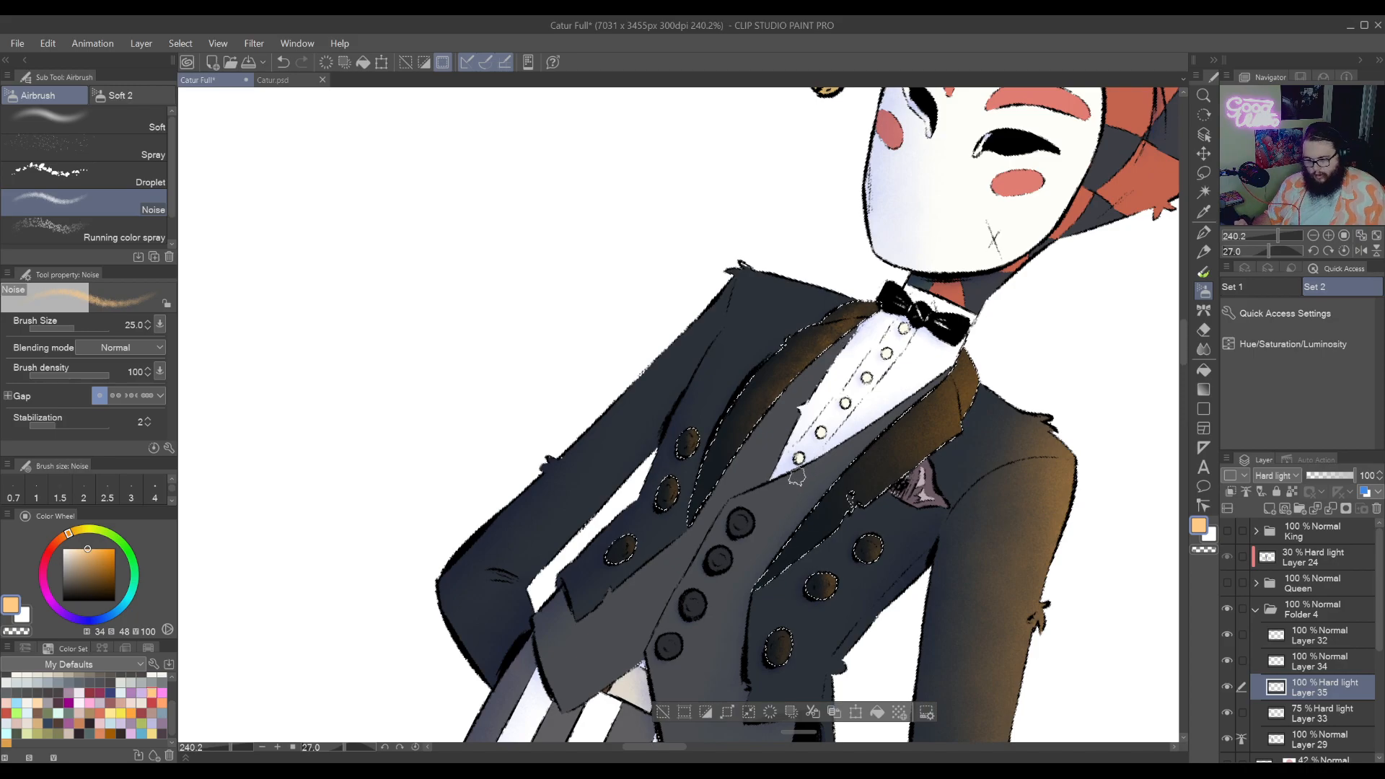
Replace the lapel and button selection with a selection of the tailcoat's body and sleeves
{"action": "left_click_drag", "start_coordinate": [893, 477], "coordinate": [895, 583]}
{"action": "mouse_move", "coordinate": [912, 390]}
{"action": "left_mouse_down"}
{"action": "mouse_move", "coordinate": [786, 628]}
{"action": "mouse_move", "coordinate": [911, 383]}
{"action": "left_mouse_up"}
{"action": "left_click_drag", "start_coordinate": [843, 549], "coordinate": [856, 652]}
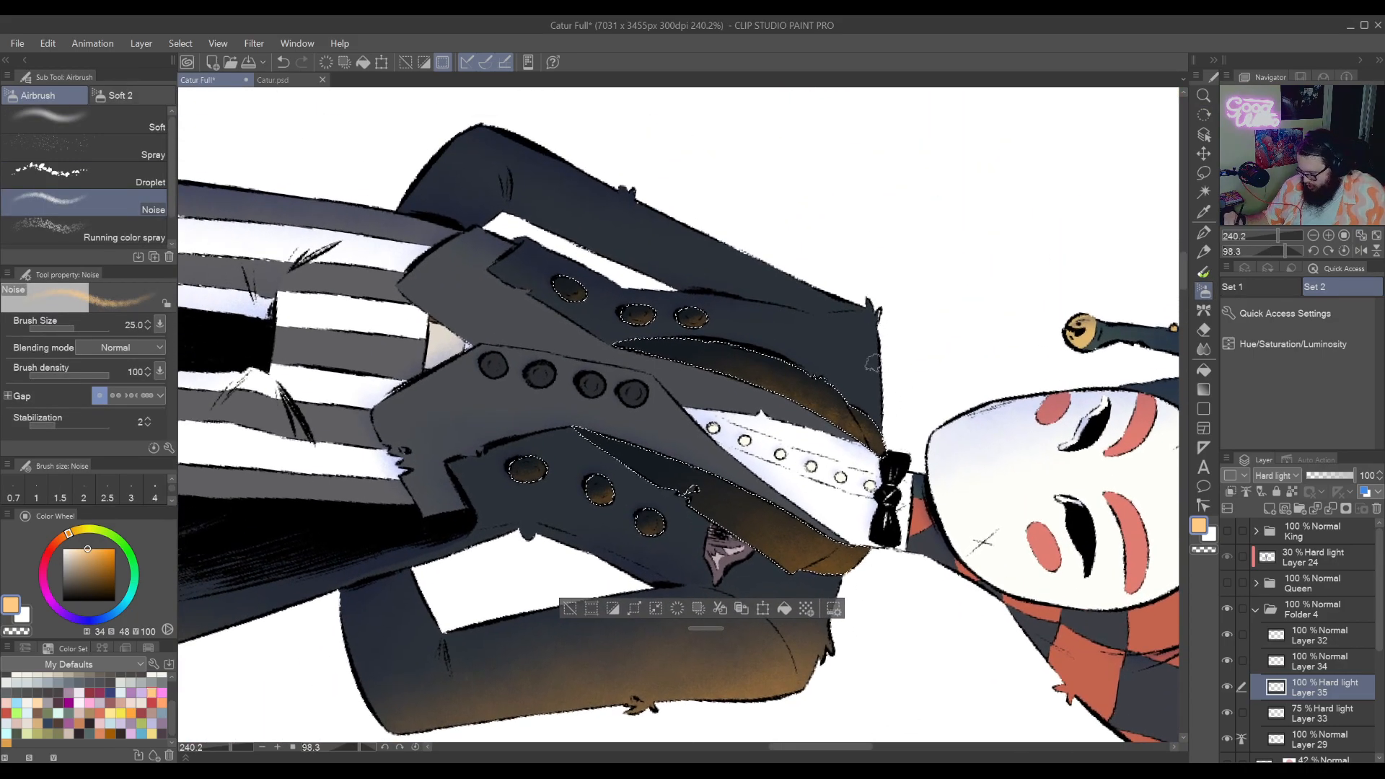
{"action": "key", "text": "ctrl+d"}
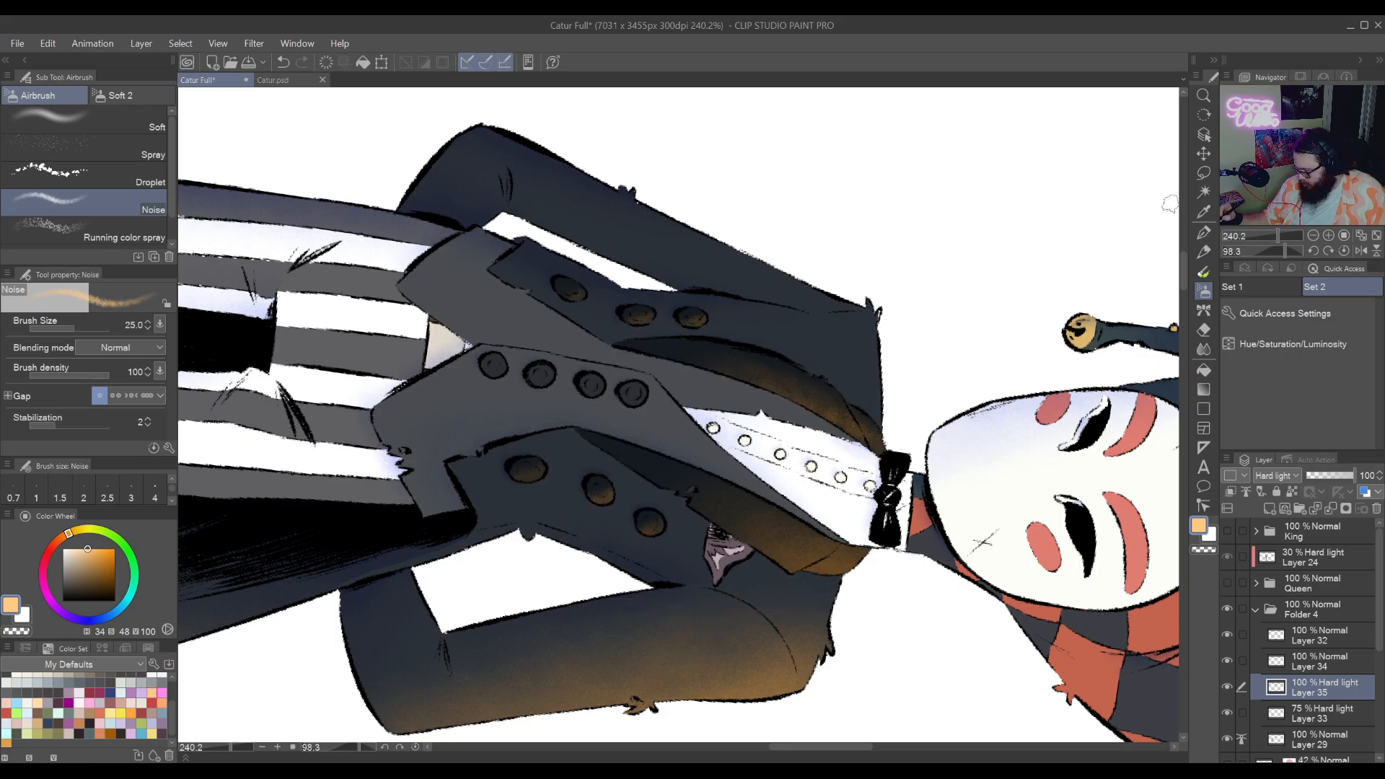
{"action": "left_click", "coordinate": [1204, 192]}
{"action": "key", "text": "ctrl+z"}
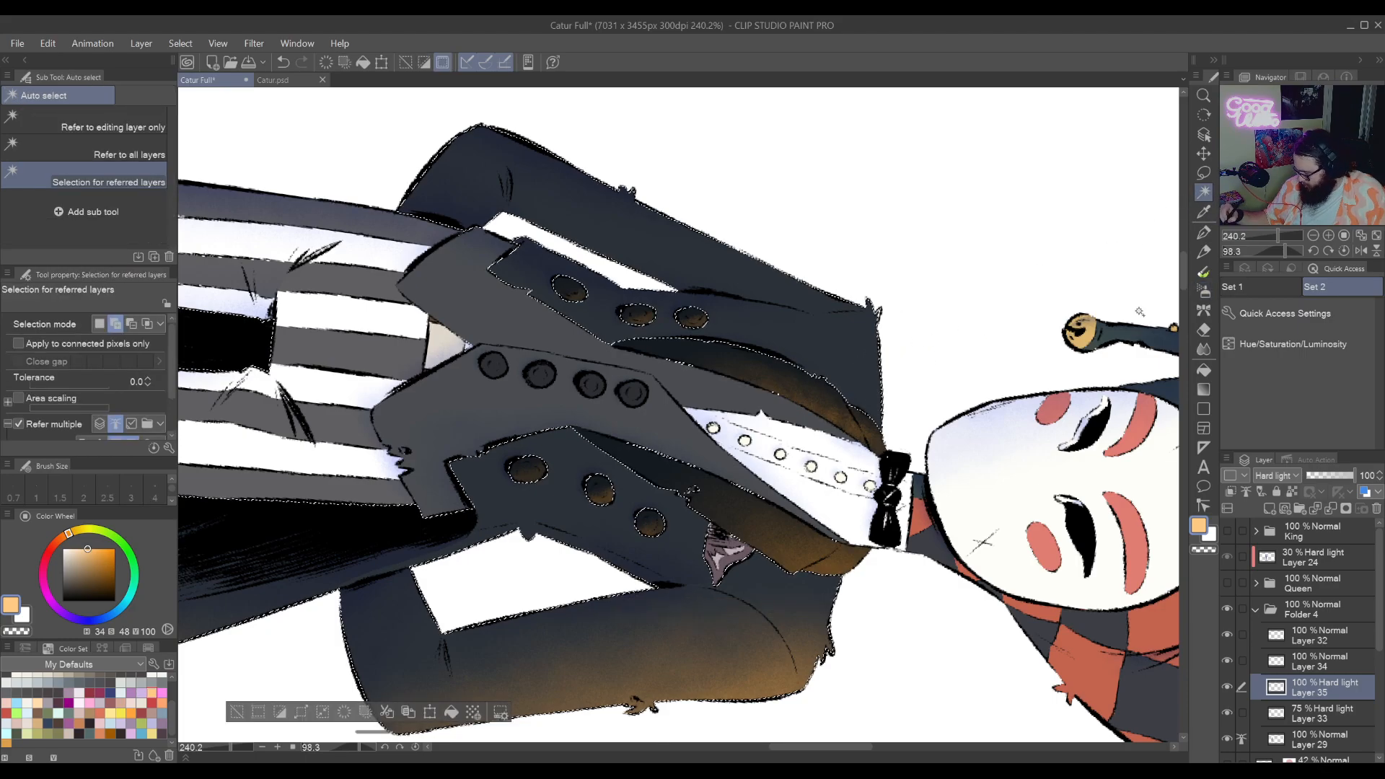
Airbrush light orange onto the far shoulder beside the collar with the Noise brush at size 70, and clear the selection
{"action": "left_click", "coordinate": [1204, 291]}
{"action": "key", "text": "bracketright"}
{"action": "key", "text": "bracketright"}
{"action": "key", "text": "bracketright"}
{"action": "key", "text": "bracketright"}
{"action": "key", "text": "bracketright"}
{"action": "key", "text": "bracketright"}
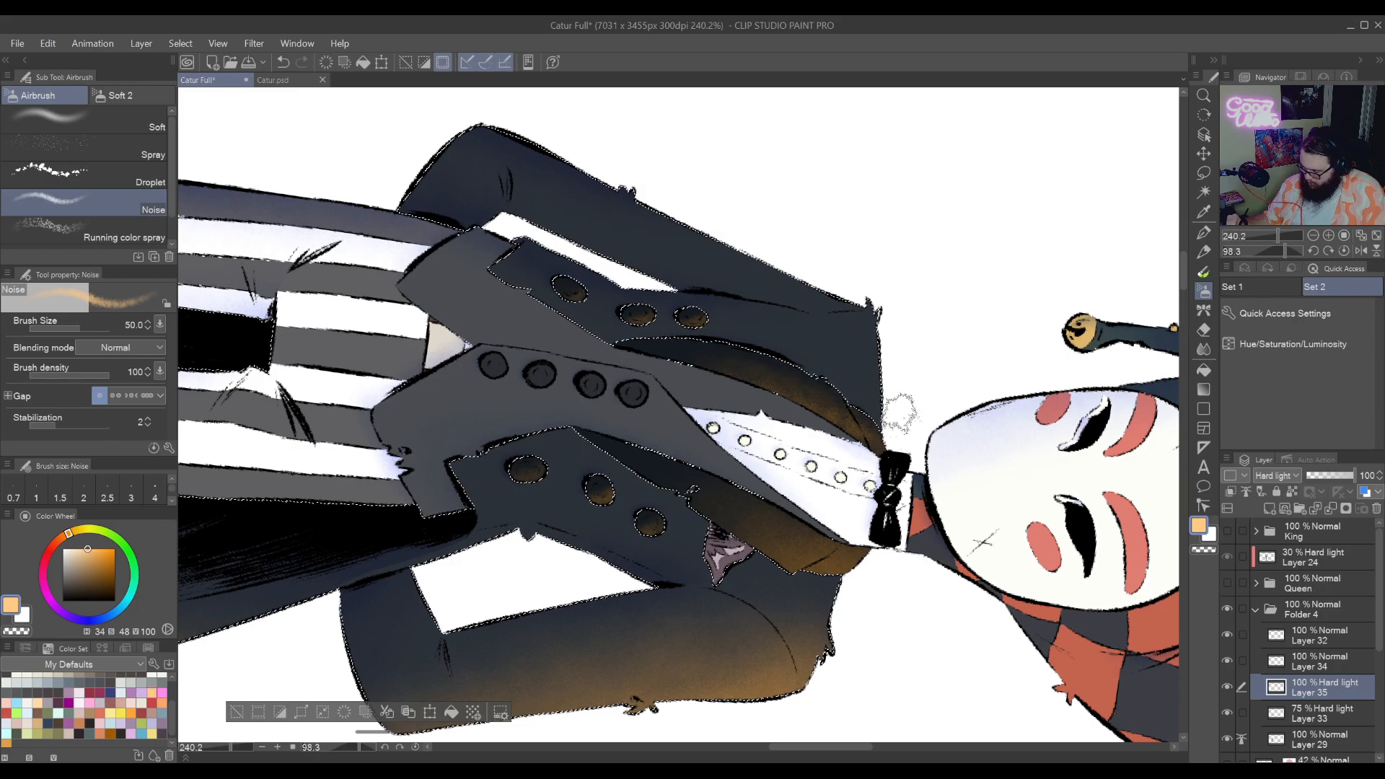
{"action": "left_click_drag", "start_coordinate": [902, 340], "coordinate": [886, 405]}
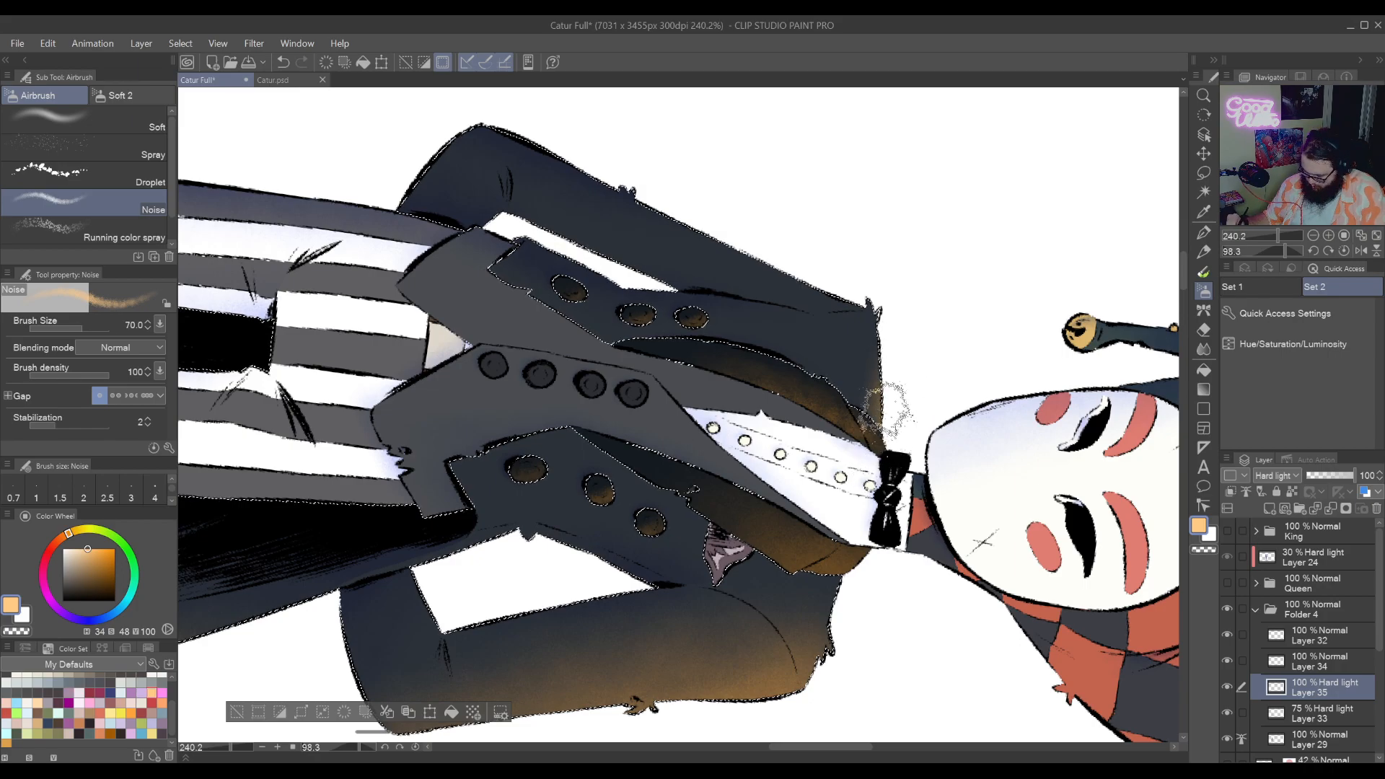
{"action": "left_click_drag", "start_coordinate": [909, 290], "coordinate": [834, 487]}
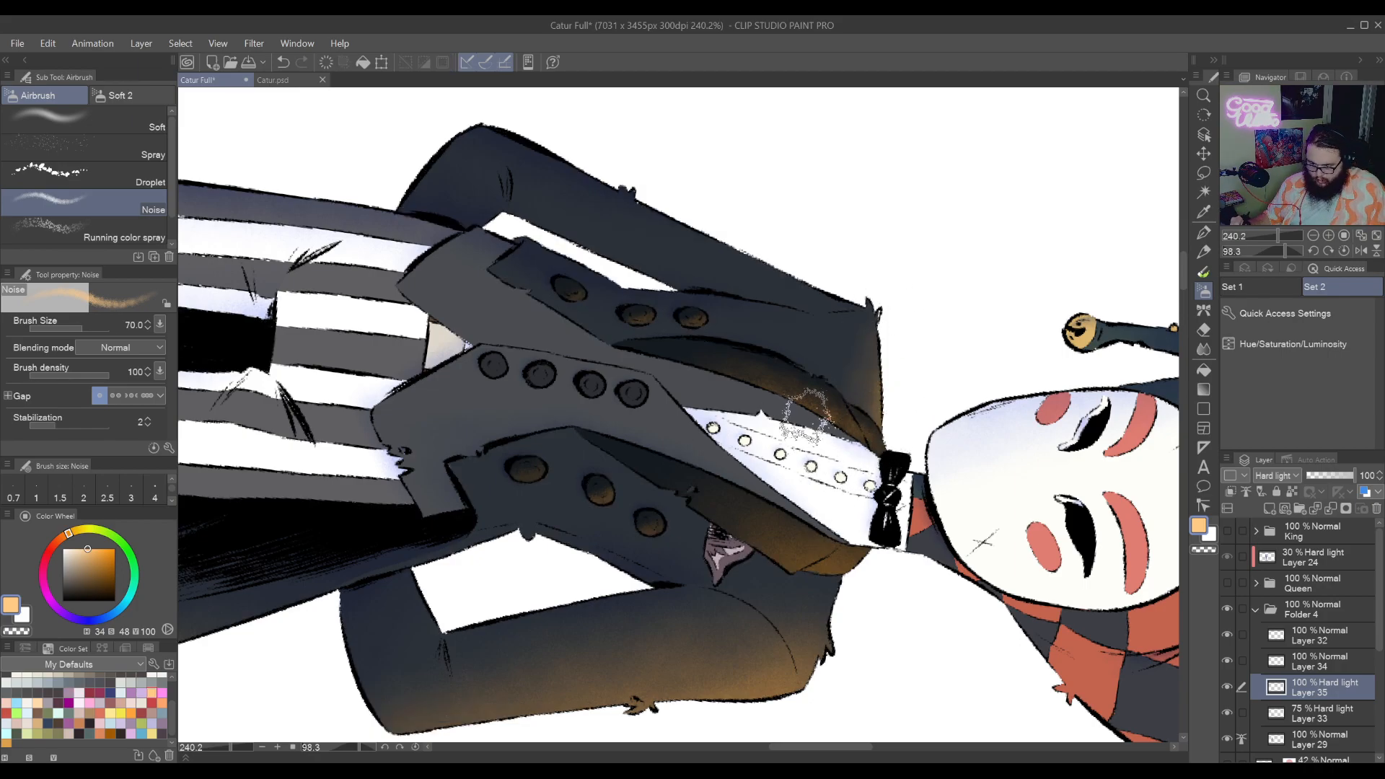
{"action": "key", "text": "ctrl+d"}
Reset the canvas rotation and select the checkered half of the jester's hat
{"action": "key", "text": "r"}
{"action": "double_click", "coordinate": [811, 681]}
{"action": "left_click_drag", "start_coordinate": [909, 451], "coordinate": [915, 661]}
{"action": "mouse_move", "coordinate": [931, 346]}
{"action": "left_mouse_down"}
{"action": "mouse_move", "coordinate": [931, 572]}
{"action": "mouse_move", "coordinate": [812, 597]}
{"action": "left_mouse_up"}
{"action": "left_click", "coordinate": [1203, 192]}
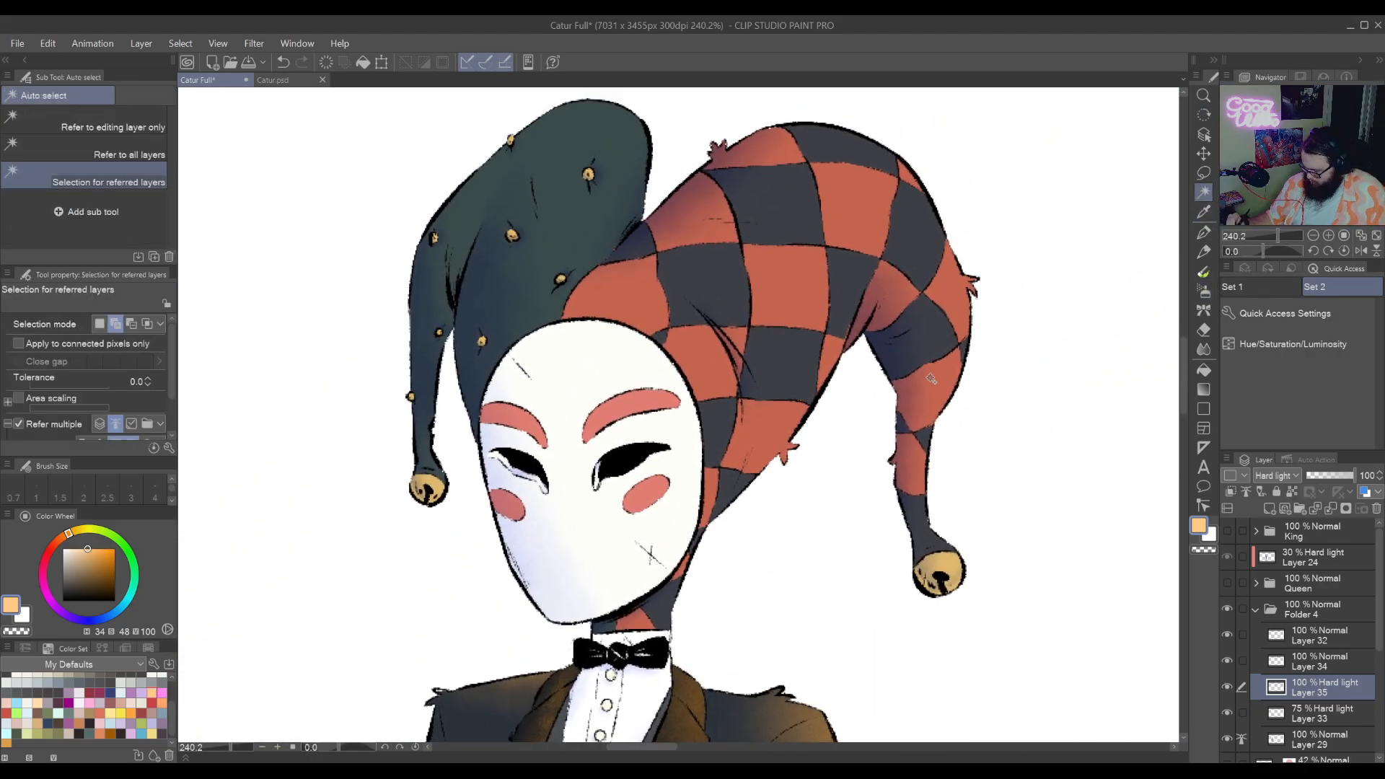
{"action": "left_click", "coordinate": [900, 364]}
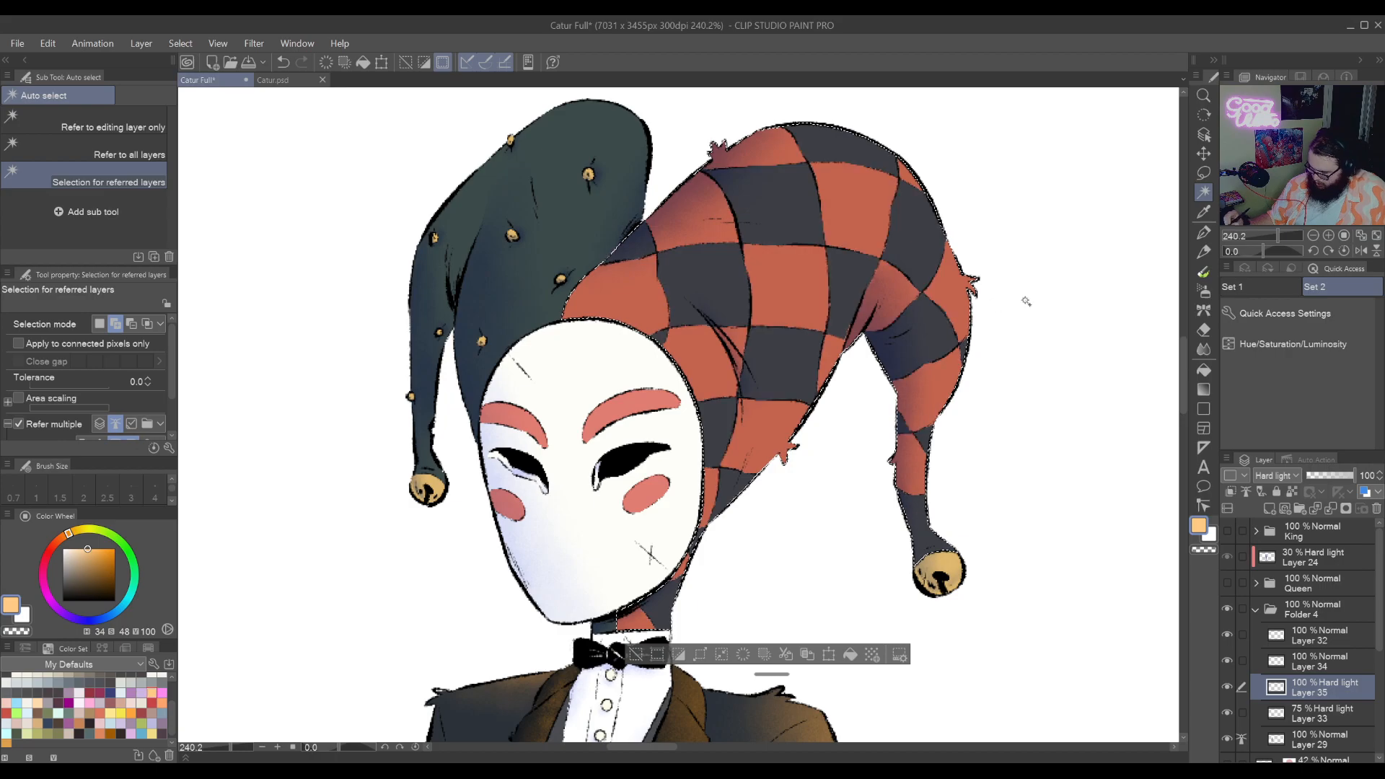
Airbrush a light orange glow over the outer curve and upper checks of the hat's checkered half, and clear the selection
{"action": "key", "text": "r"}
{"action": "left_click_drag", "start_coordinate": [974, 509], "coordinate": [844, 675]}
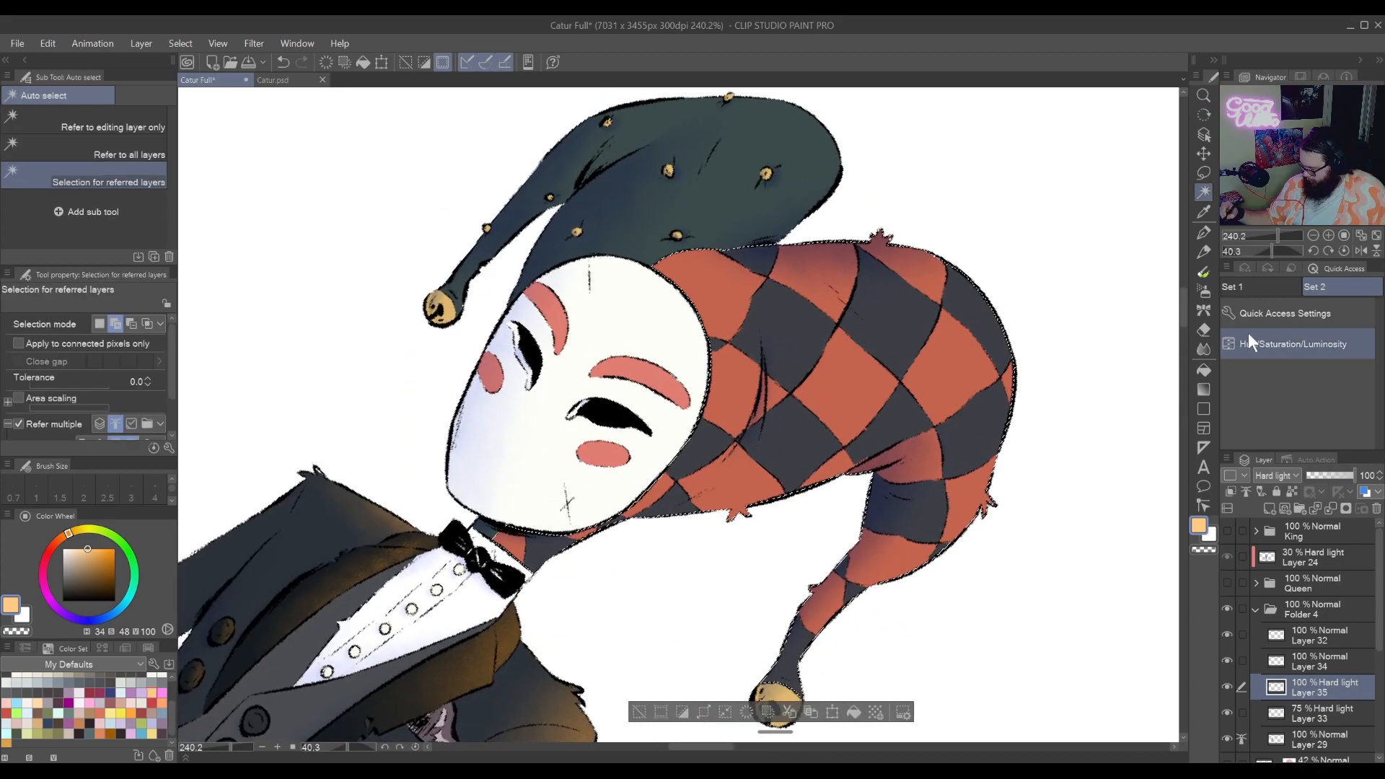
{"action": "left_click", "coordinate": [1204, 291]}
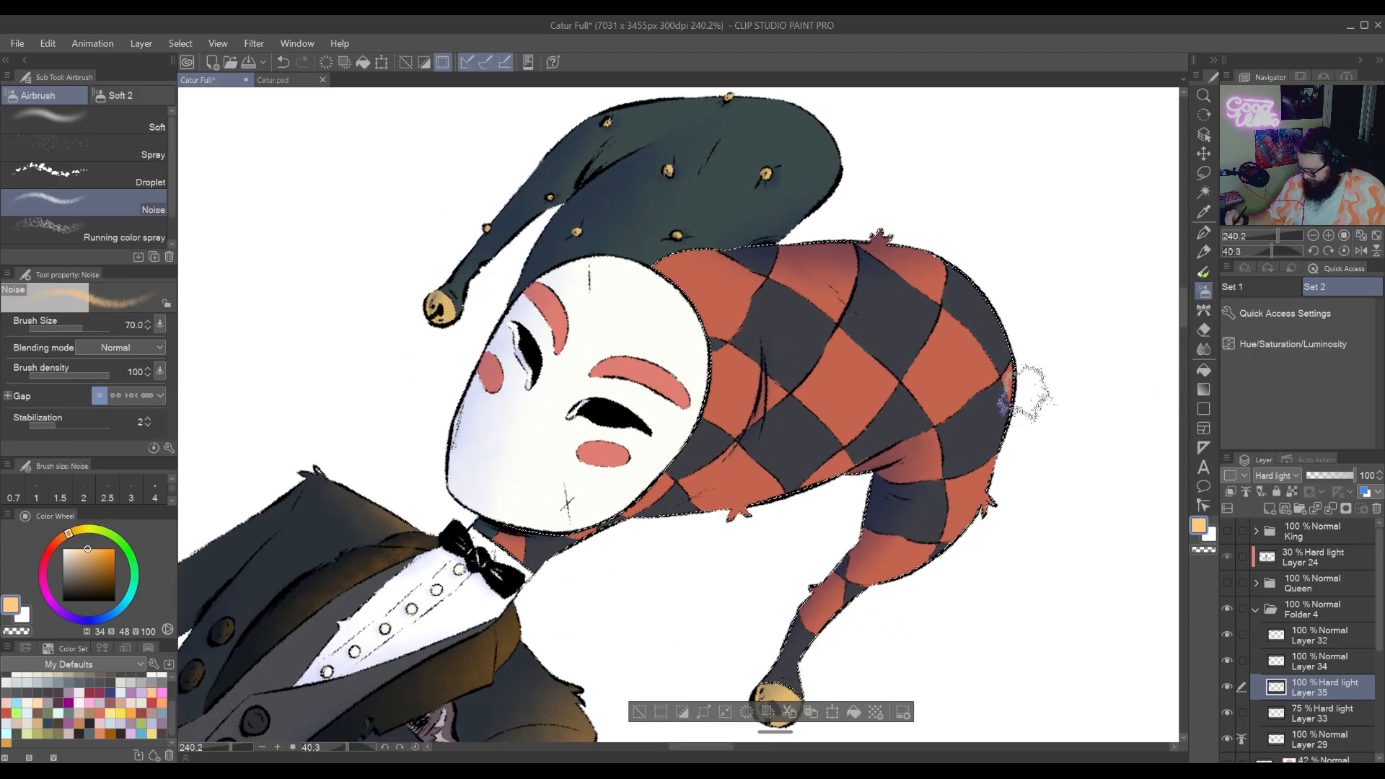
{"action": "mouse_move", "coordinate": [974, 570]}
{"action": "left_mouse_down"}
{"action": "mouse_move", "coordinate": [996, 502]}
{"action": "mouse_move", "coordinate": [982, 513]}
{"action": "mouse_move", "coordinate": [998, 517]}
{"action": "mouse_move", "coordinate": [989, 409]}
{"action": "left_mouse_up"}
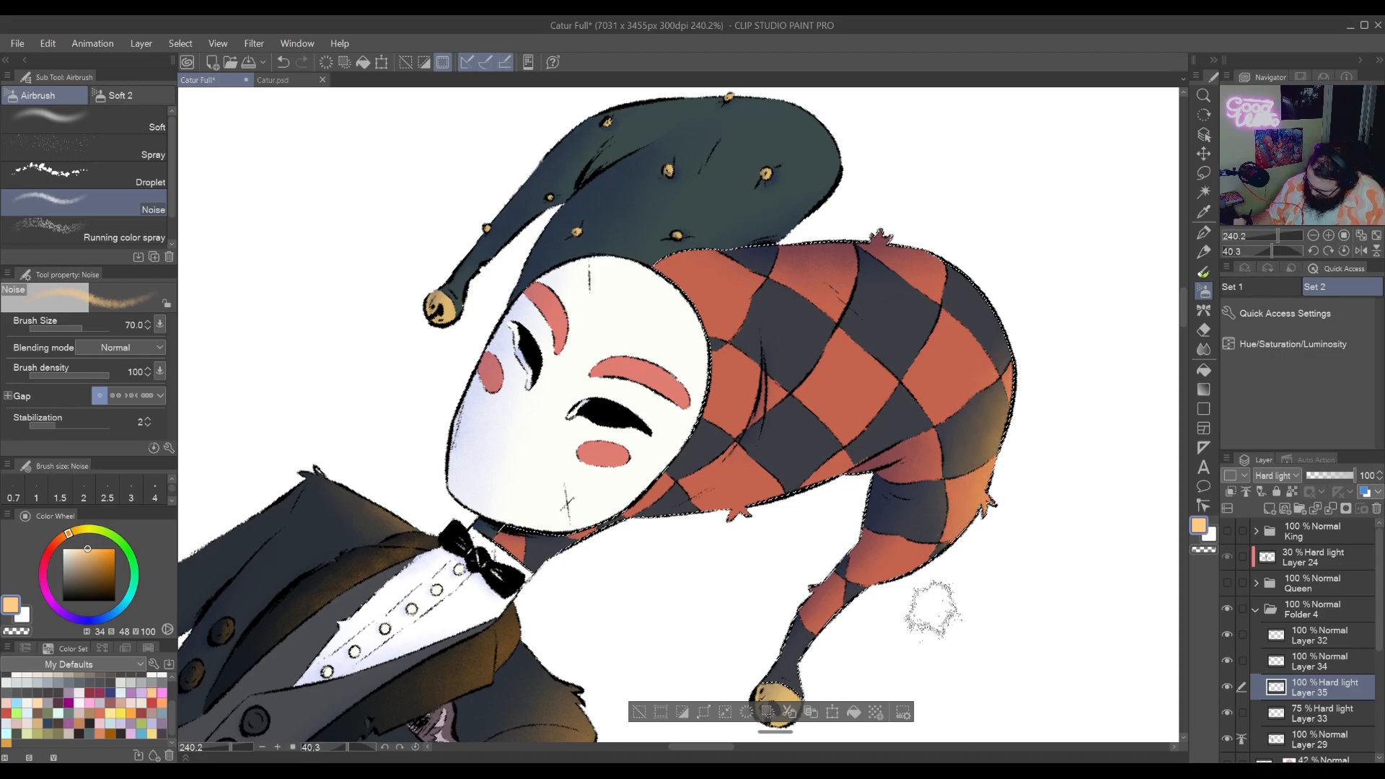
{"action": "key", "text": "shift+space"}
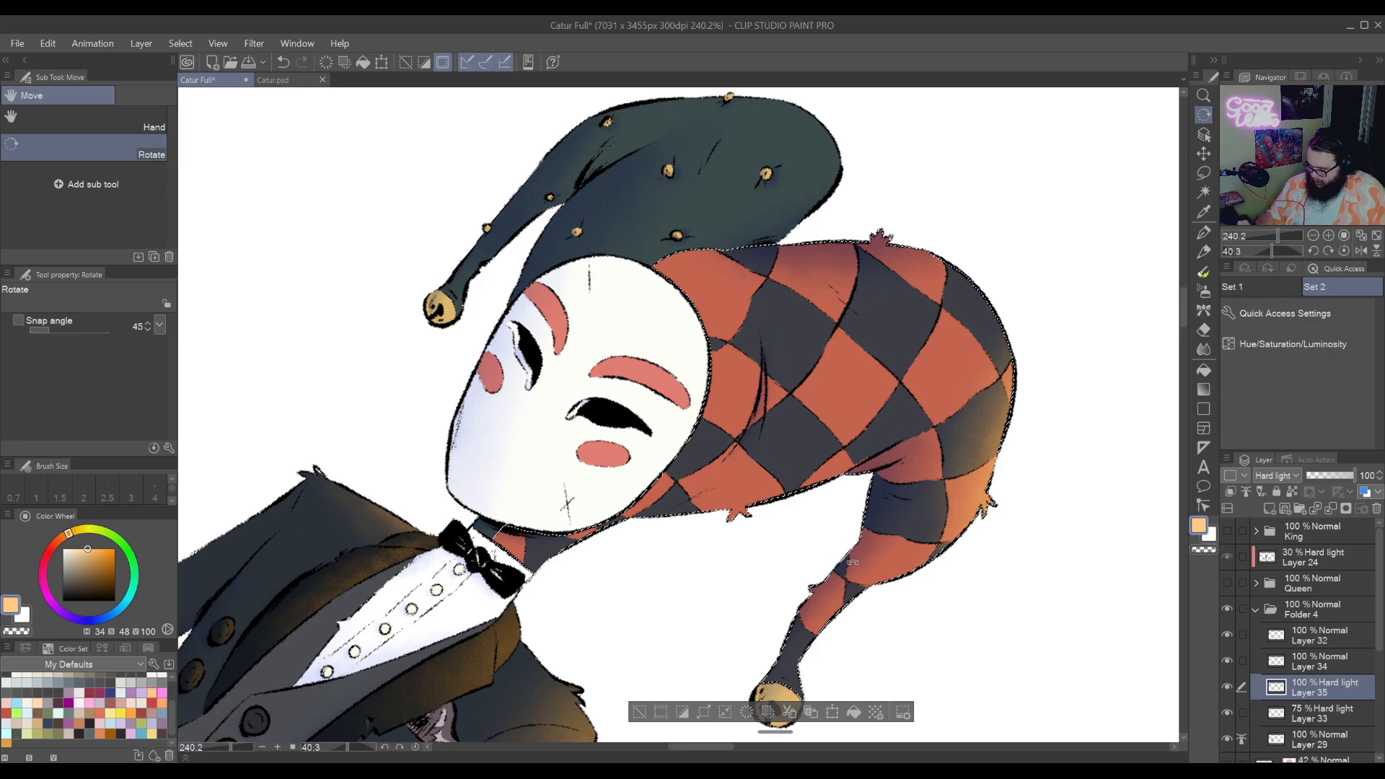
{"action": "left_click_drag", "start_coordinate": [905, 394], "coordinate": [808, 493]}
{"action": "mouse_move", "coordinate": [774, 545]}
{"action": "left_mouse_down"}
{"action": "mouse_move", "coordinate": [760, 521]}
{"action": "mouse_move", "coordinate": [772, 561]}
{"action": "mouse_move", "coordinate": [812, 541]}
{"action": "mouse_move", "coordinate": [808, 610]}
{"action": "mouse_move", "coordinate": [872, 510]}
{"action": "mouse_move", "coordinate": [820, 412]}
{"action": "mouse_move", "coordinate": [705, 526]}
{"action": "mouse_move", "coordinate": [828, 387]}
{"action": "mouse_move", "coordinate": [788, 433]}
{"action": "mouse_move", "coordinate": [837, 415]}
{"action": "mouse_move", "coordinate": [788, 415]}
{"action": "mouse_move", "coordinate": [747, 470]}
{"action": "mouse_move", "coordinate": [837, 368]}
{"action": "mouse_move", "coordinate": [762, 431]}
{"action": "mouse_move", "coordinate": [938, 399]}
{"action": "left_mouse_up"}
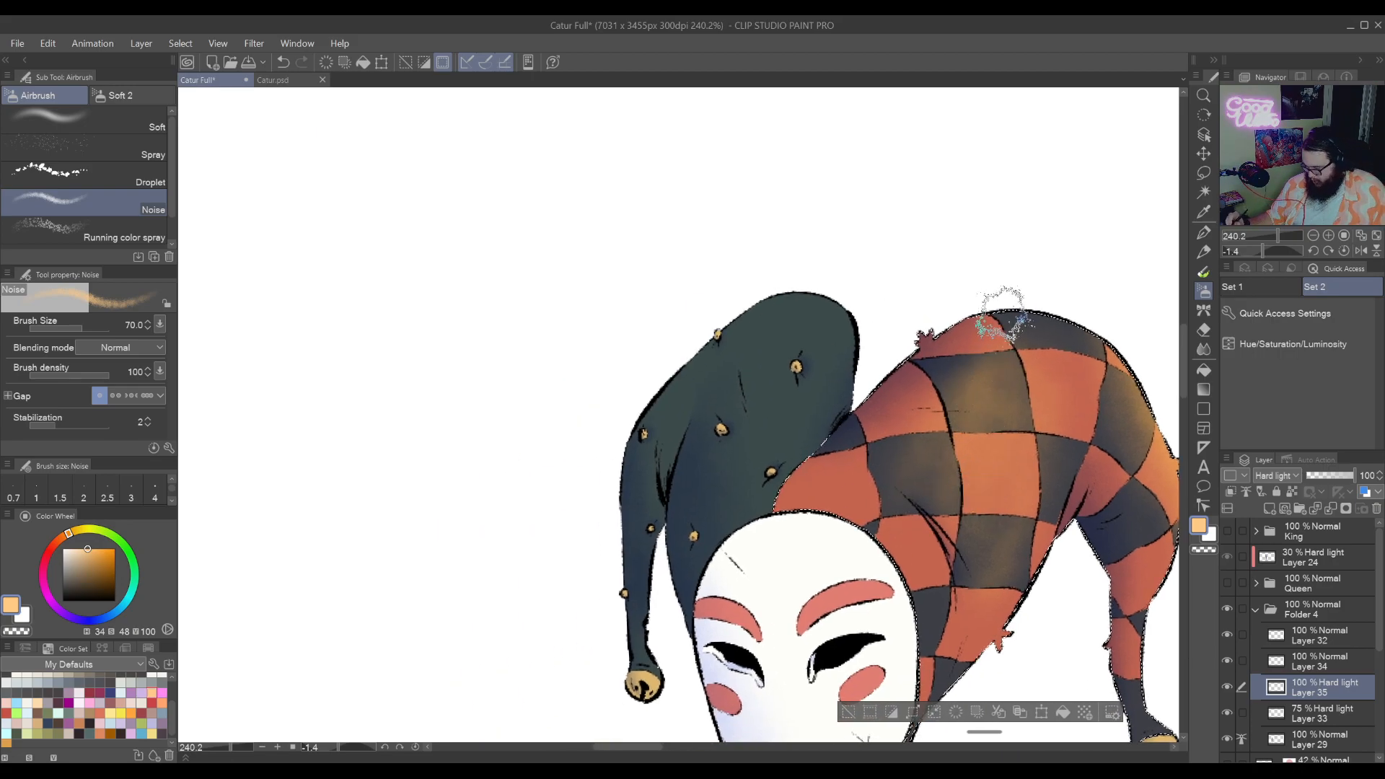
{"action": "key", "text": "ctrl+d"}
Select the green half of the hat, airbrush light orange along its rounded inner edge, and clear the selection
{"action": "left_click", "coordinate": [1204, 193]}
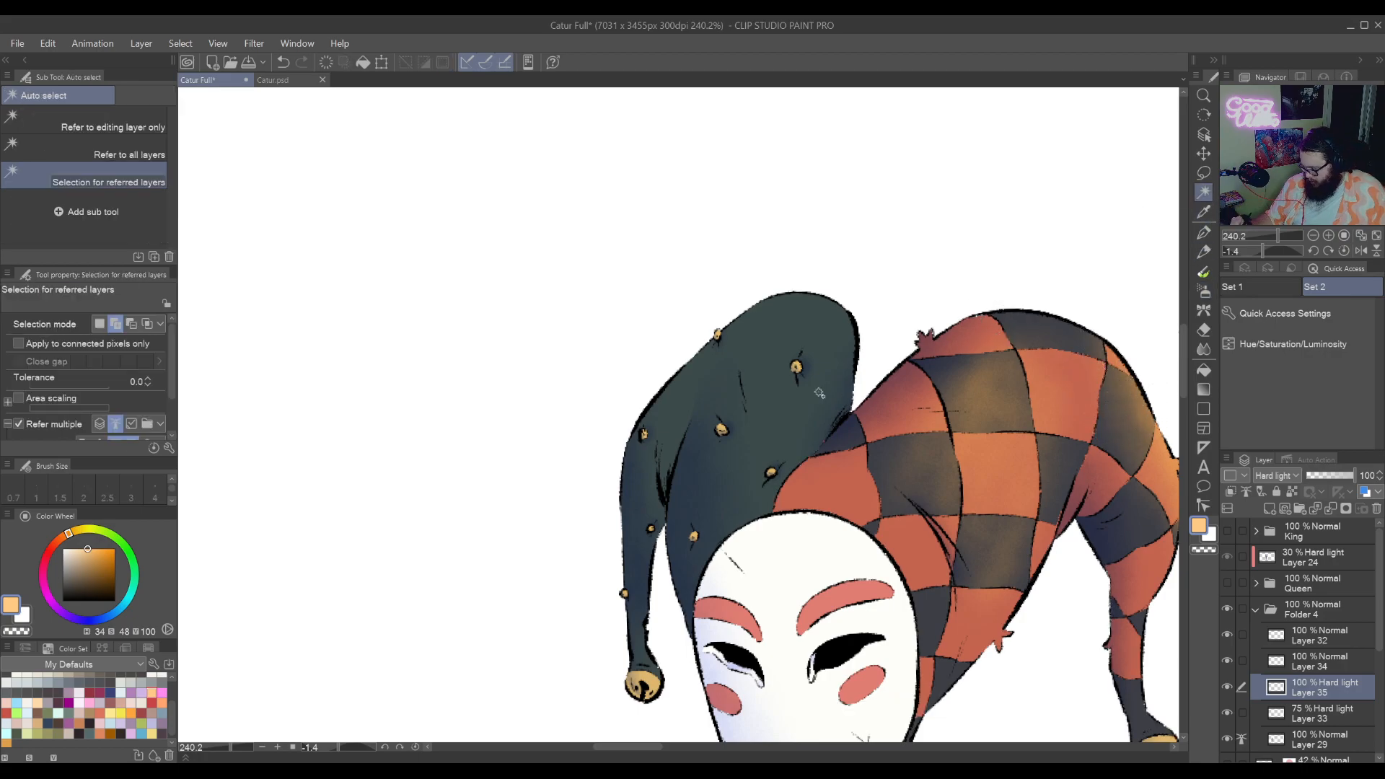
{"action": "left_click", "coordinate": [820, 394]}
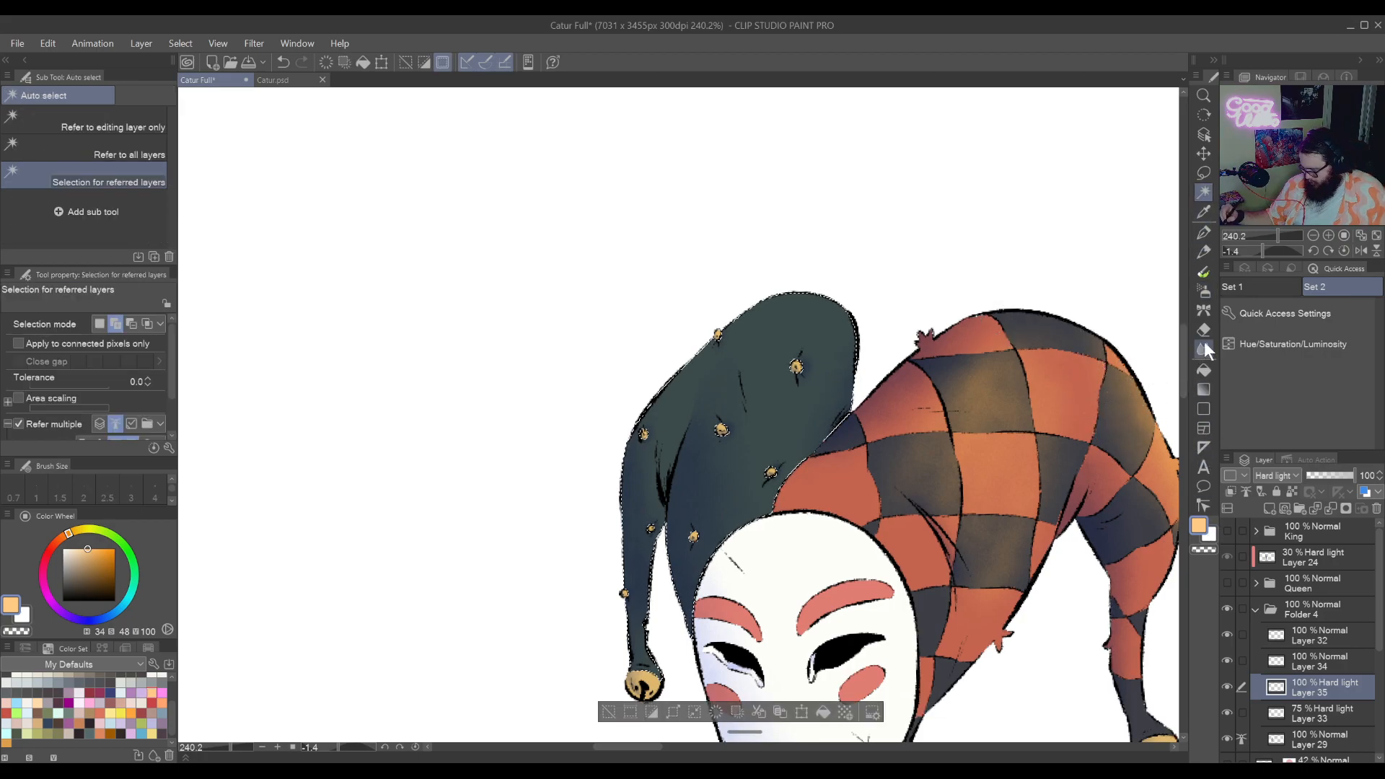
{"action": "left_click", "coordinate": [1204, 291]}
{"action": "mouse_move", "coordinate": [938, 361]}
{"action": "left_mouse_down"}
{"action": "mouse_move", "coordinate": [869, 465]}
{"action": "mouse_move", "coordinate": [822, 440]}
{"action": "mouse_move", "coordinate": [873, 432]}
{"action": "left_mouse_up"}
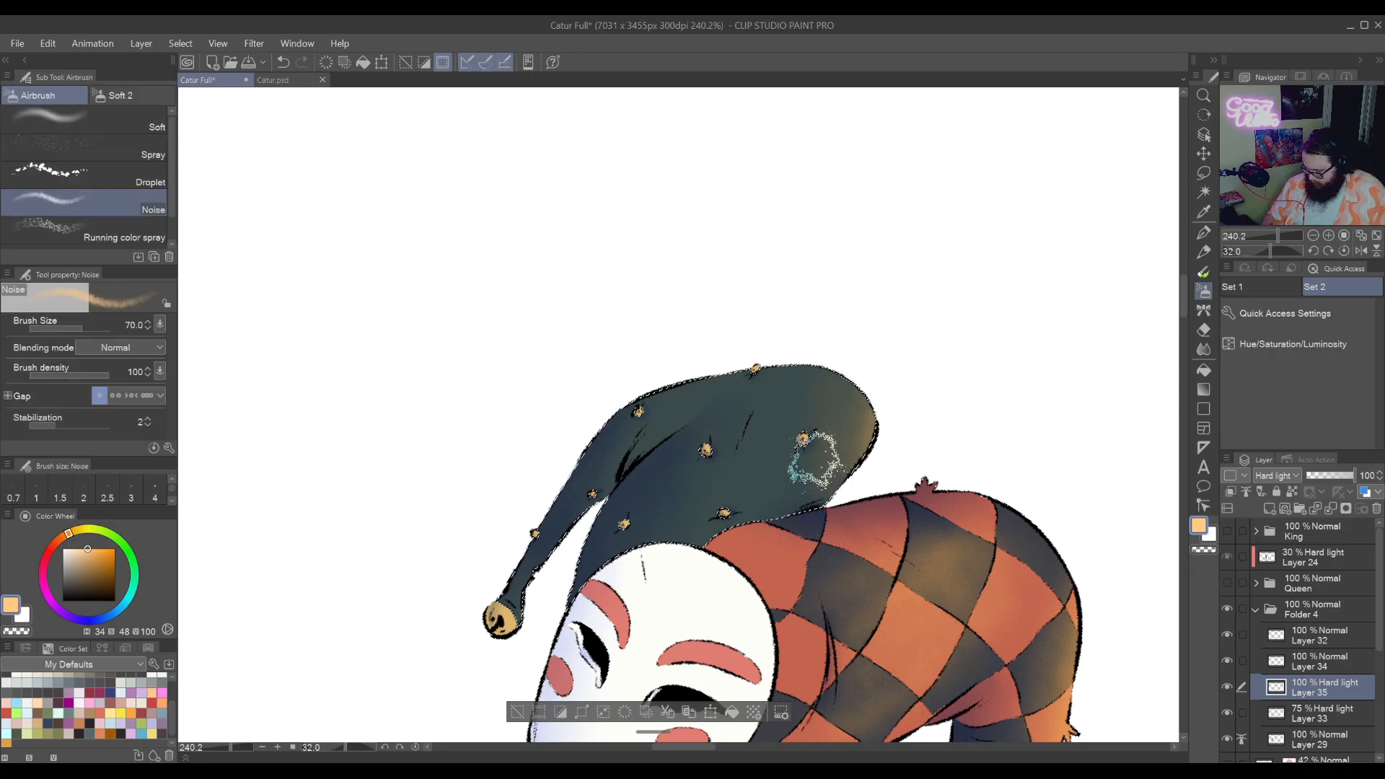
{"action": "key", "text": "ctrl+d"}
Select the mask, airbrush light orange onto the outer end of the eyebrow nearest the checkered hat, and clear the selection
{"action": "left_click_drag", "start_coordinate": [807, 680], "coordinate": [947, 537]}
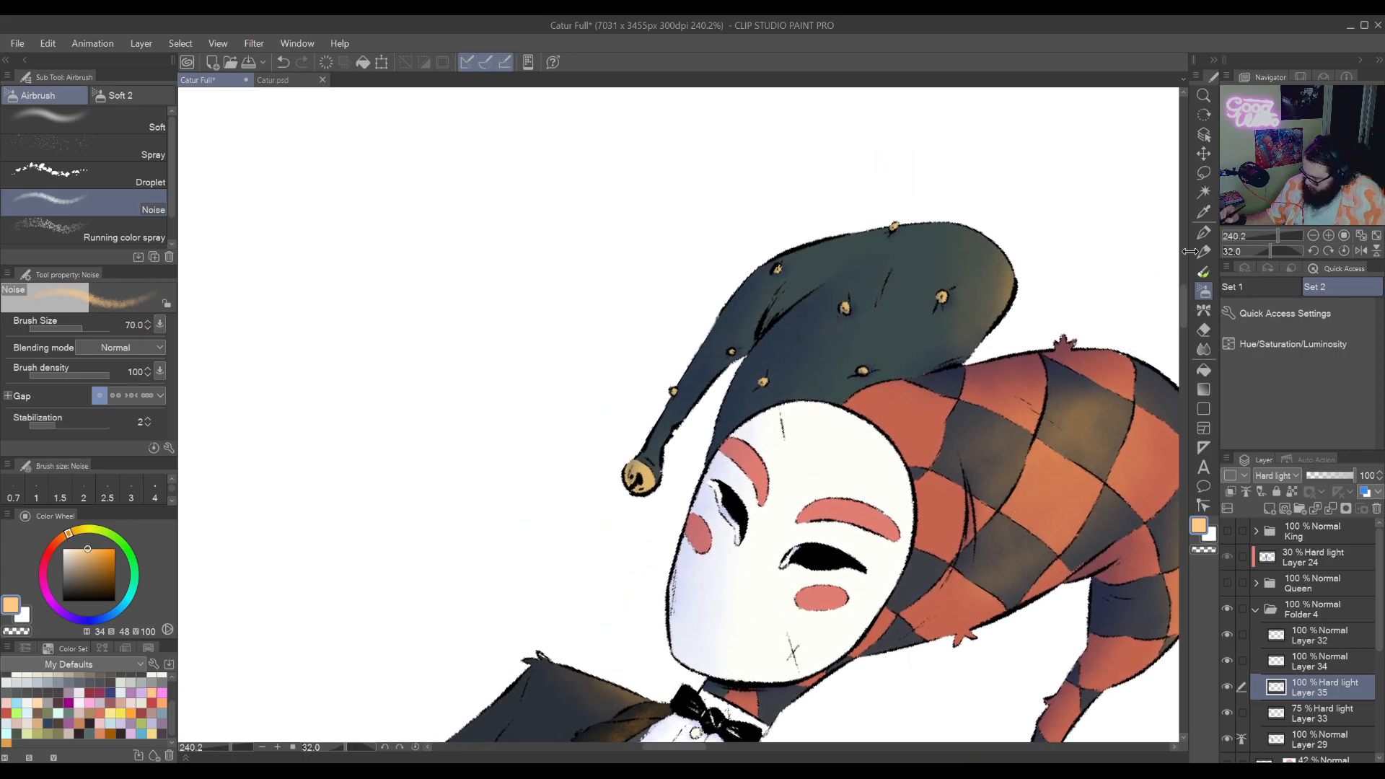
{"action": "left_click", "coordinate": [1203, 192]}
{"action": "left_click", "coordinate": [887, 496]}
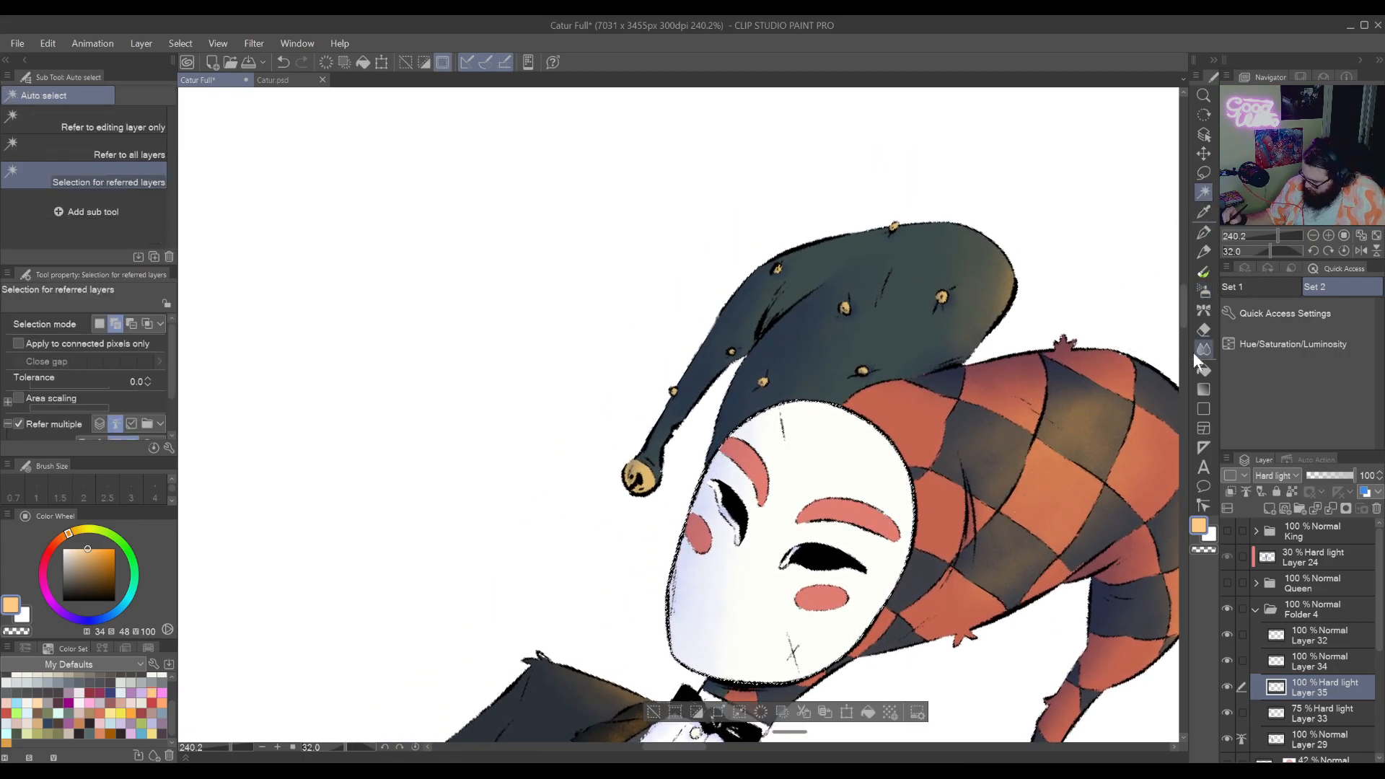
{"action": "left_click", "coordinate": [1205, 292]}
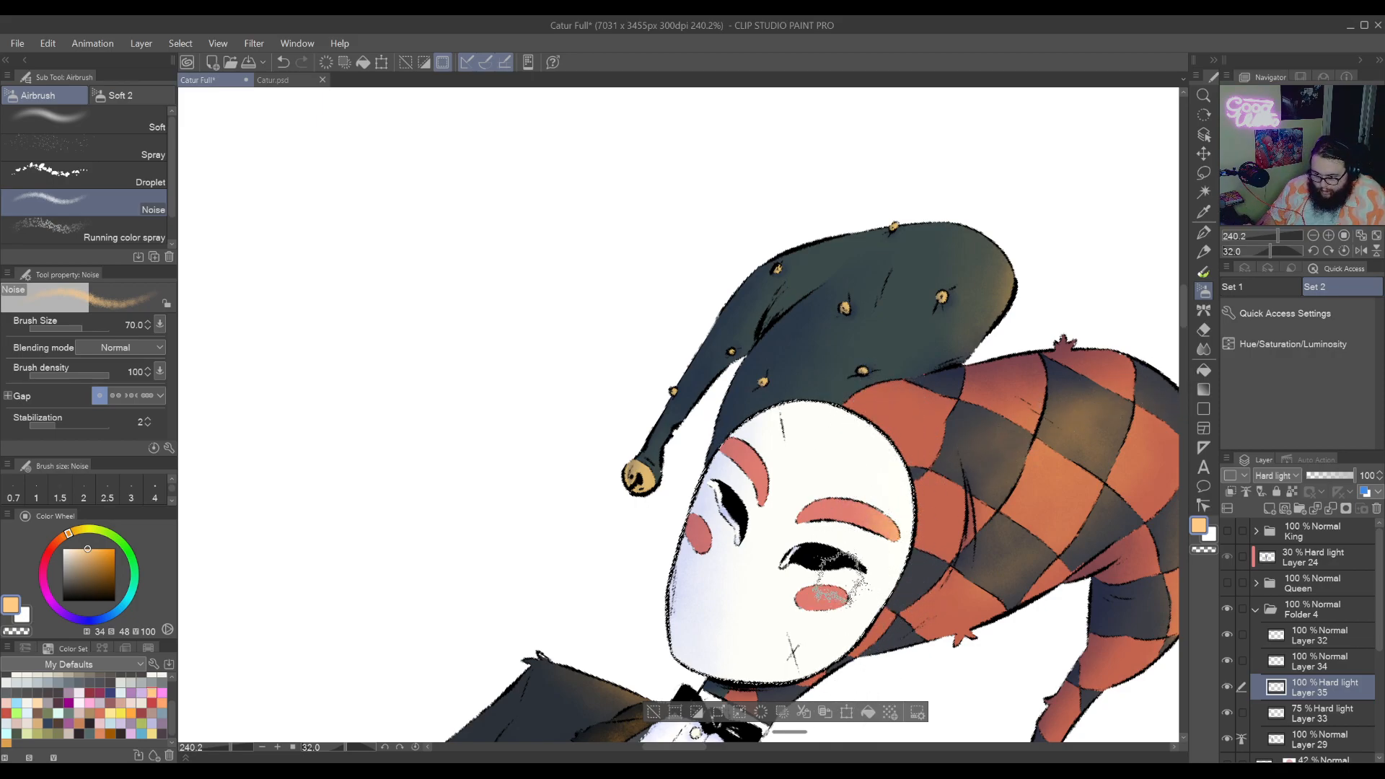
{"action": "left_click_drag", "start_coordinate": [840, 574], "coordinate": [851, 598]}
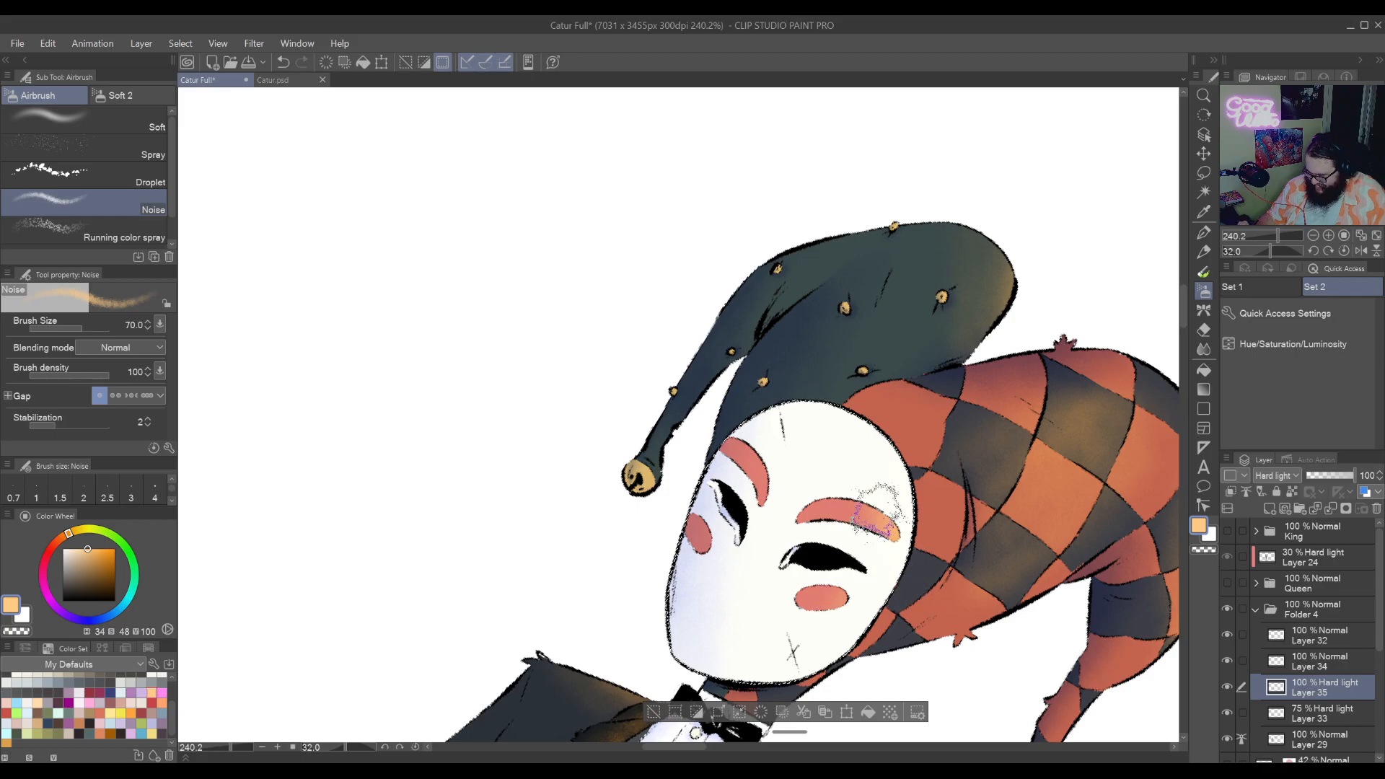
{"action": "key", "text": "ctrl+d"}
Select the gold bells and studs, and airbrush light orange onto the bell on the checkered half at brush size 20
{"action": "left_click_drag", "start_coordinate": [879, 507], "coordinate": [763, 197]}
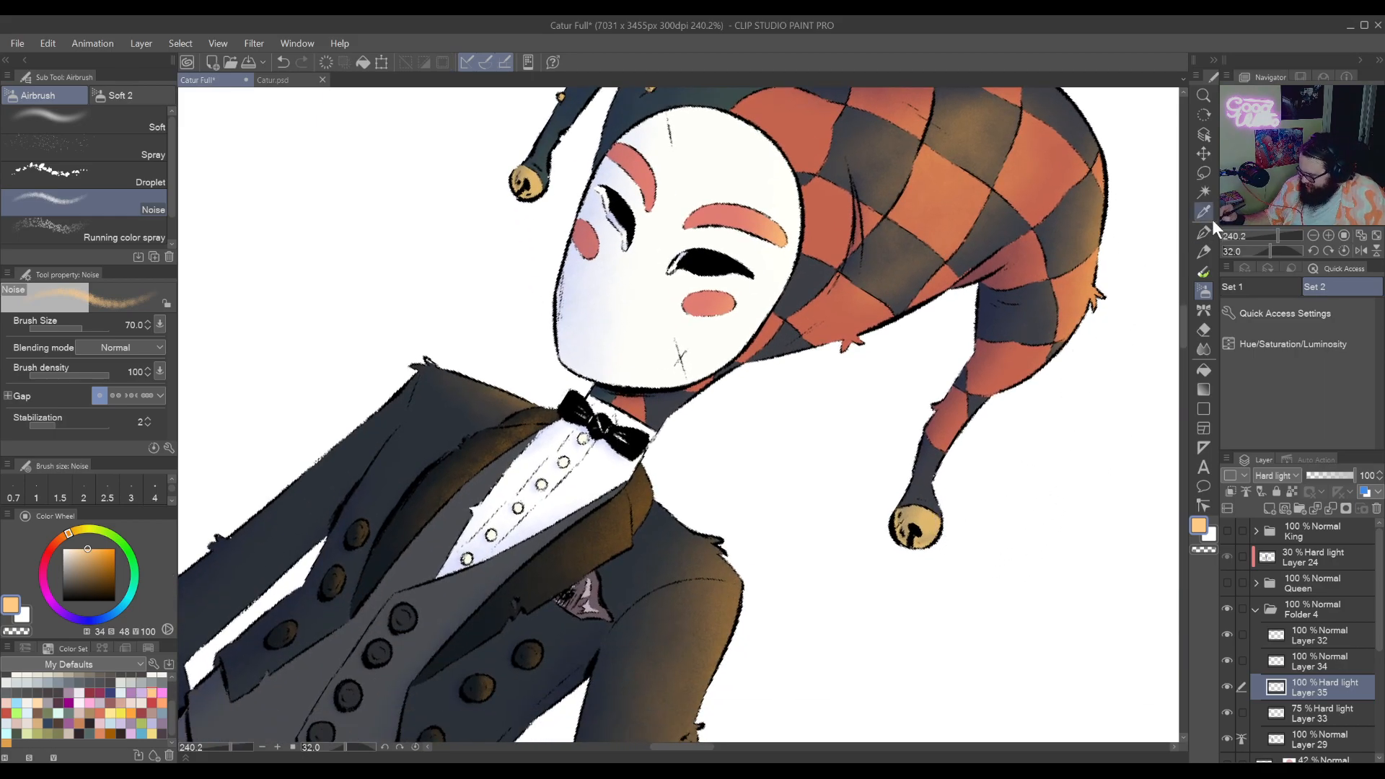
{"action": "left_click", "coordinate": [1205, 198]}
{"action": "left_click", "coordinate": [920, 521]}
{"action": "key", "text": "ctrl+space"}
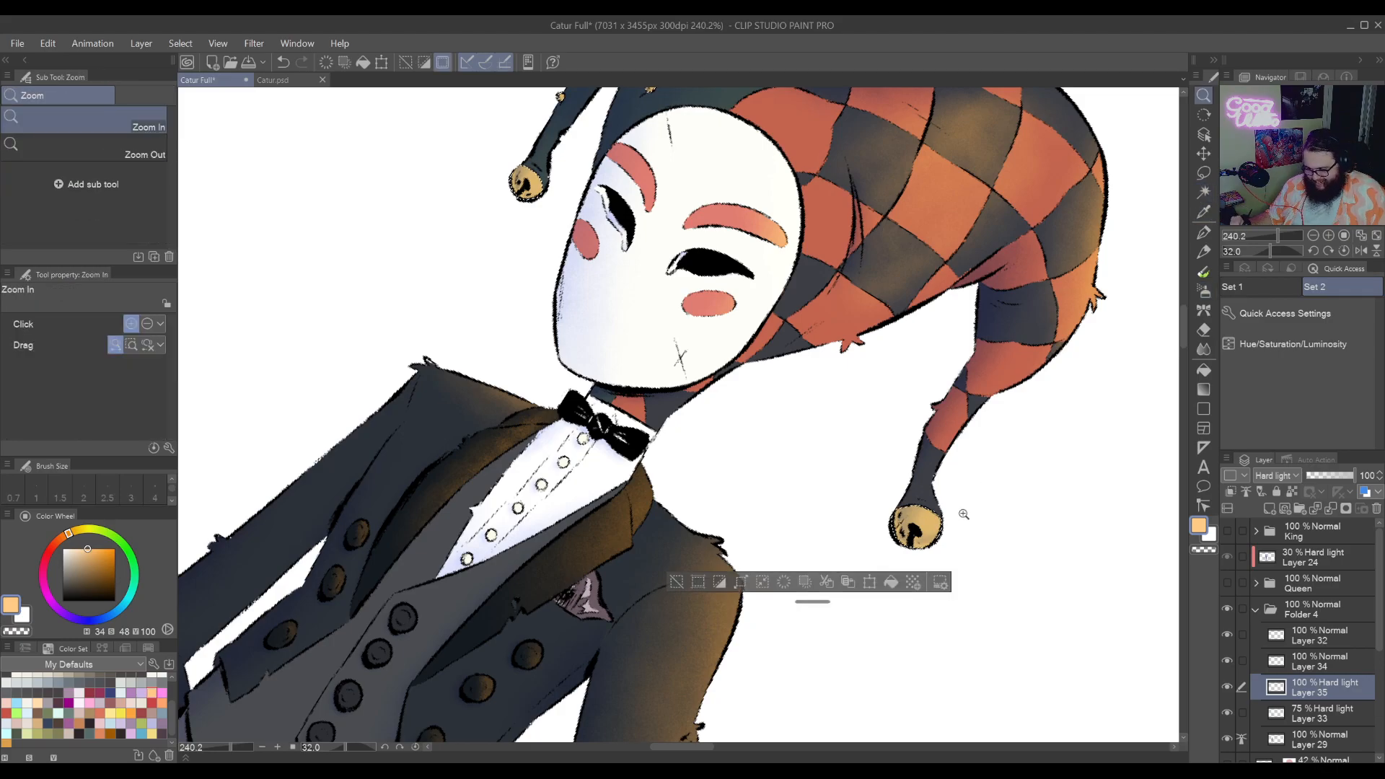
{"action": "left_click", "coordinate": [964, 514]}
{"action": "left_click", "coordinate": [1203, 290]}
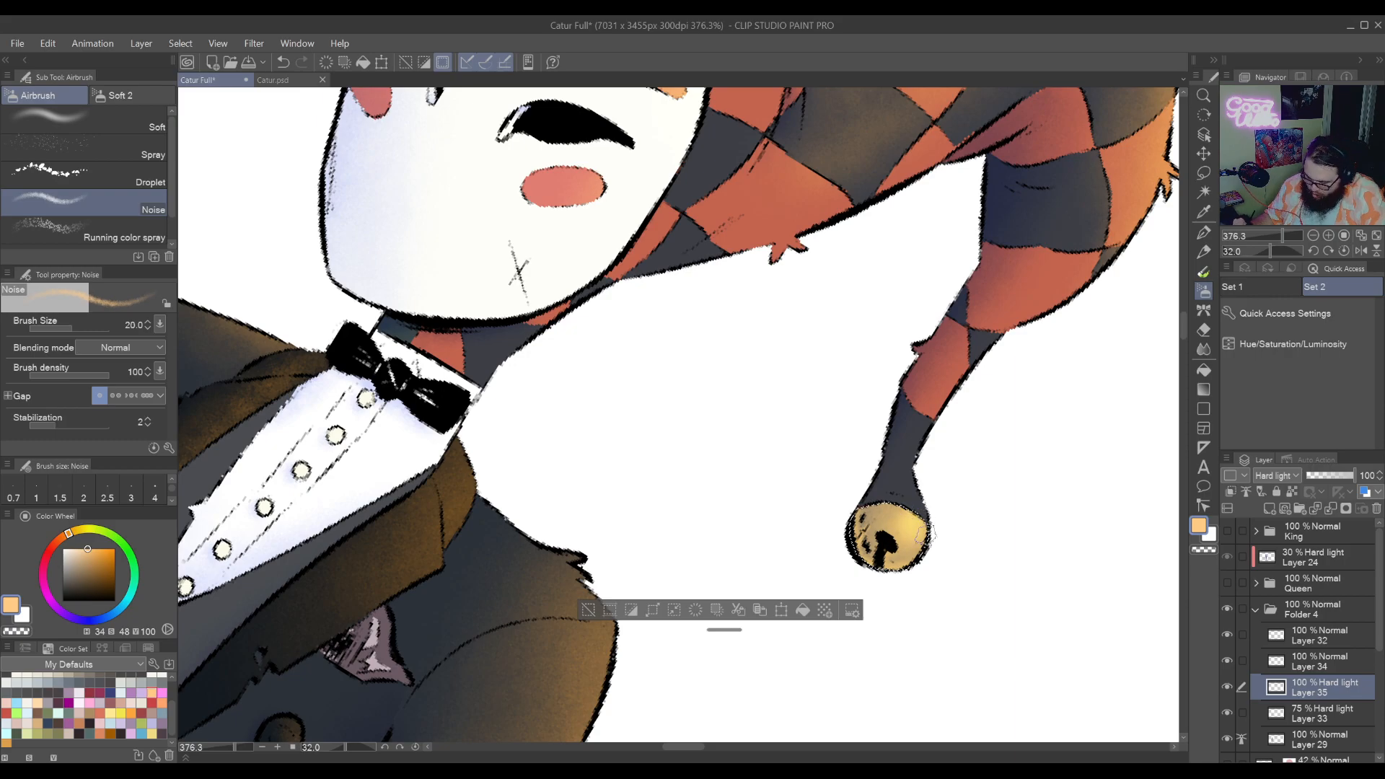
Airbrush light orange onto the gold studs and bell of the green hat half at brush size 10, and clear the selection
{"action": "left_click_drag", "start_coordinate": [886, 351], "coordinate": [938, 621]}
{"action": "left_click_drag", "start_coordinate": [862, 421], "coordinate": [952, 686]}
{"action": "left_click_drag", "start_coordinate": [901, 208], "coordinate": [1023, 382]}
{"action": "left_click", "coordinate": [1023, 382], "text": "ctrl"}
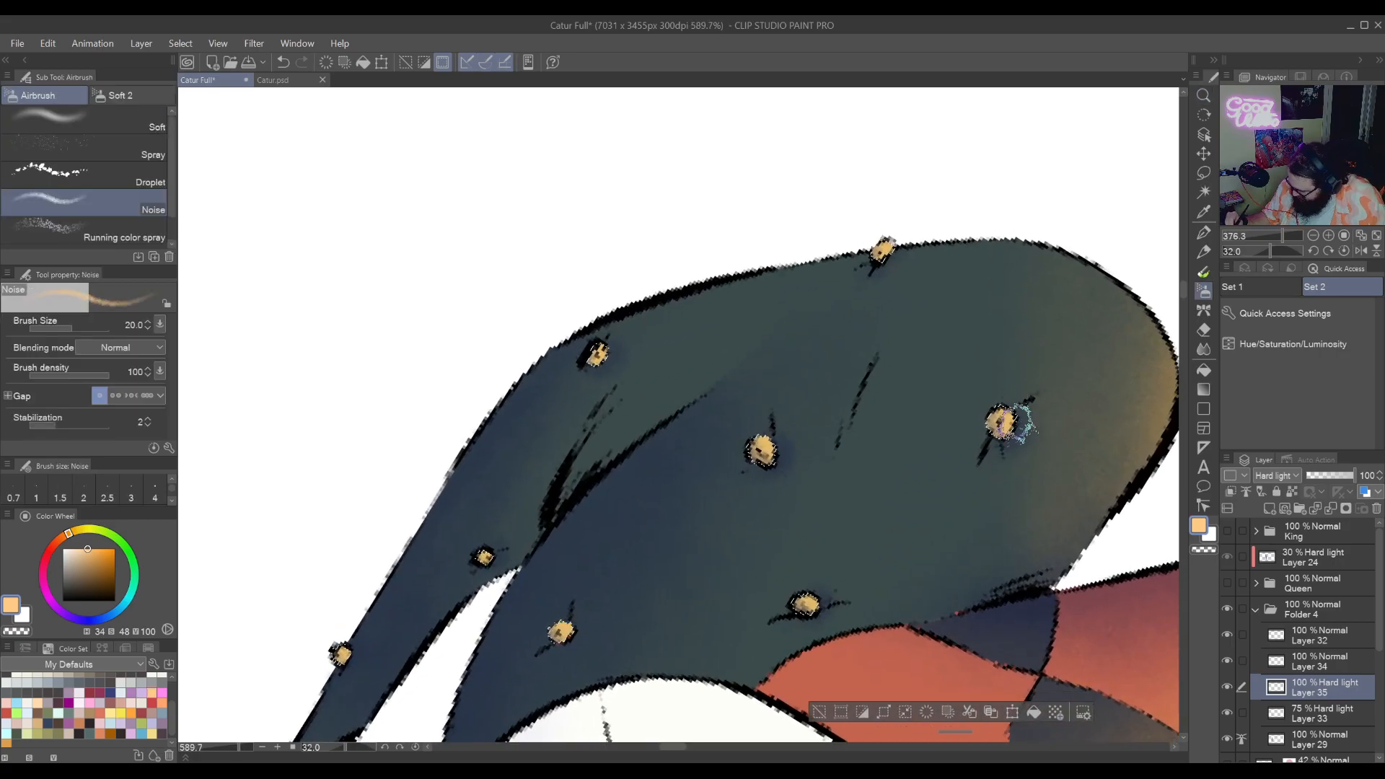
{"action": "key", "text": "bracketleft"}
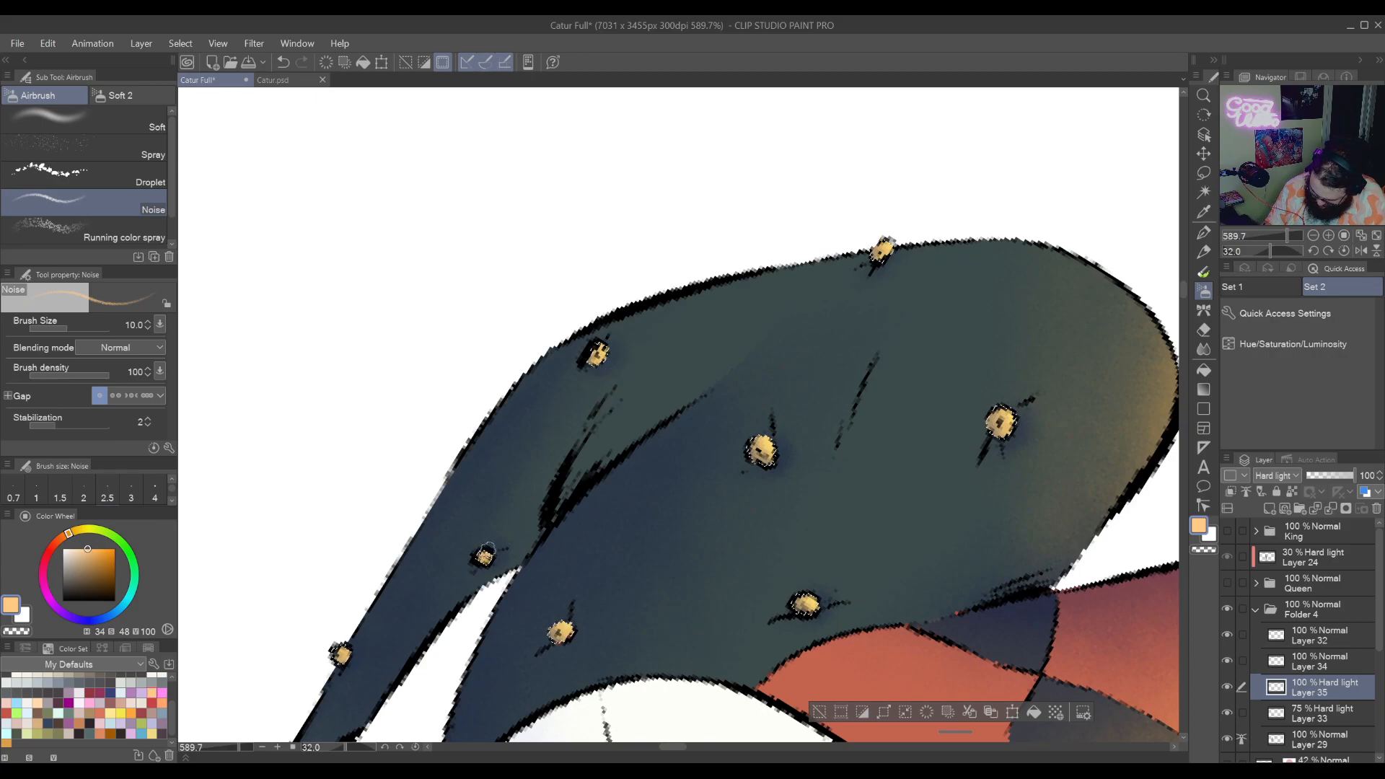
{"action": "scroll", "coordinate": [555, 635], "scroll_direction": "down", "scroll_amount": 5}
{"action": "scroll", "coordinate": [750, 566], "scroll_direction": "up", "scroll_amount": 5}
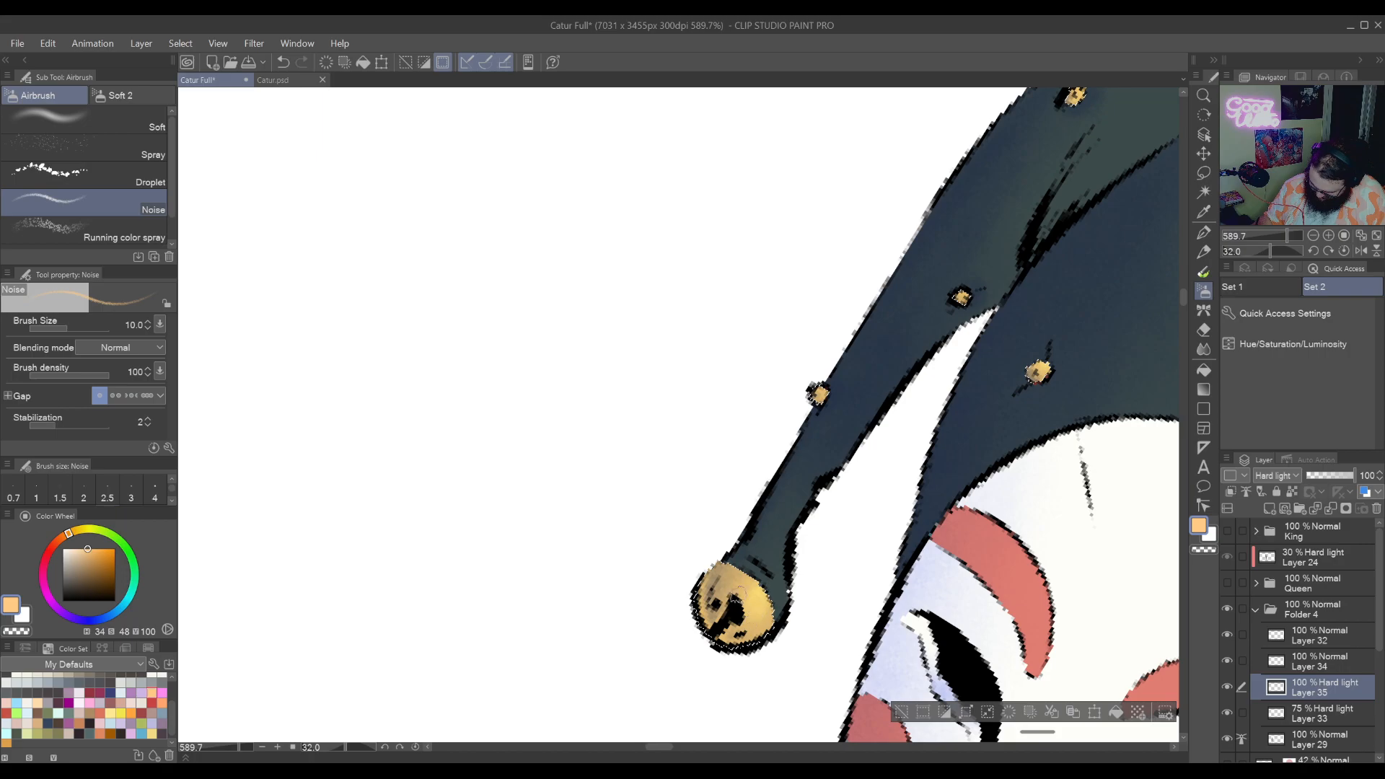
{"action": "scroll", "coordinate": [848, 440], "scroll_direction": "down", "scroll_amount": 5}
{"action": "left_click_drag", "start_coordinate": [849, 440], "coordinate": [775, 562]}
{"action": "key", "text": "ctrl+d"}
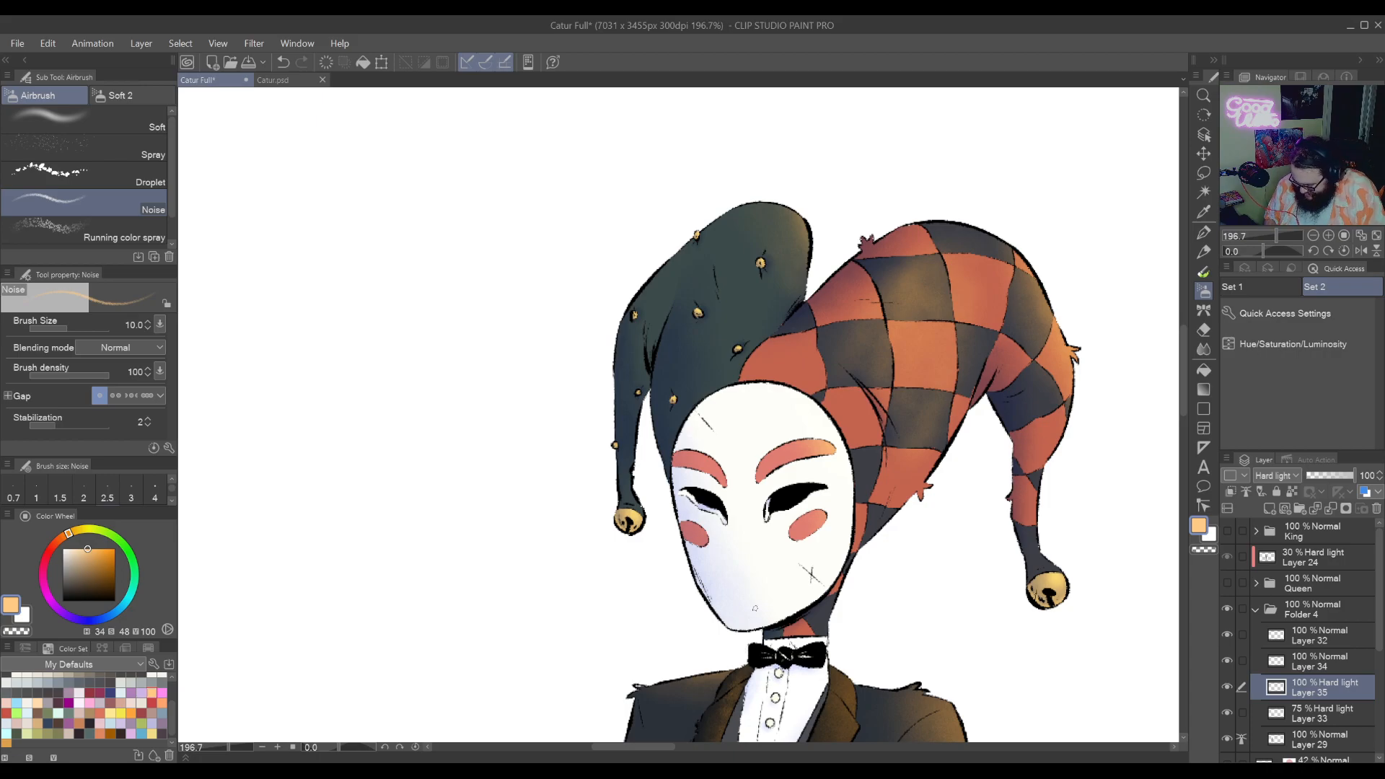
Select the striped trousers and rotate the canvas to 51.8 degrees so the legs run diagonally
{"action": "left_click_drag", "start_coordinate": [874, 573], "coordinate": [905, 252]}
{"action": "mouse_move", "coordinate": [916, 548]}
{"action": "left_mouse_down"}
{"action": "mouse_move", "coordinate": [923, 476]}
{"action": "mouse_move", "coordinate": [930, 618]}
{"action": "left_mouse_up"}
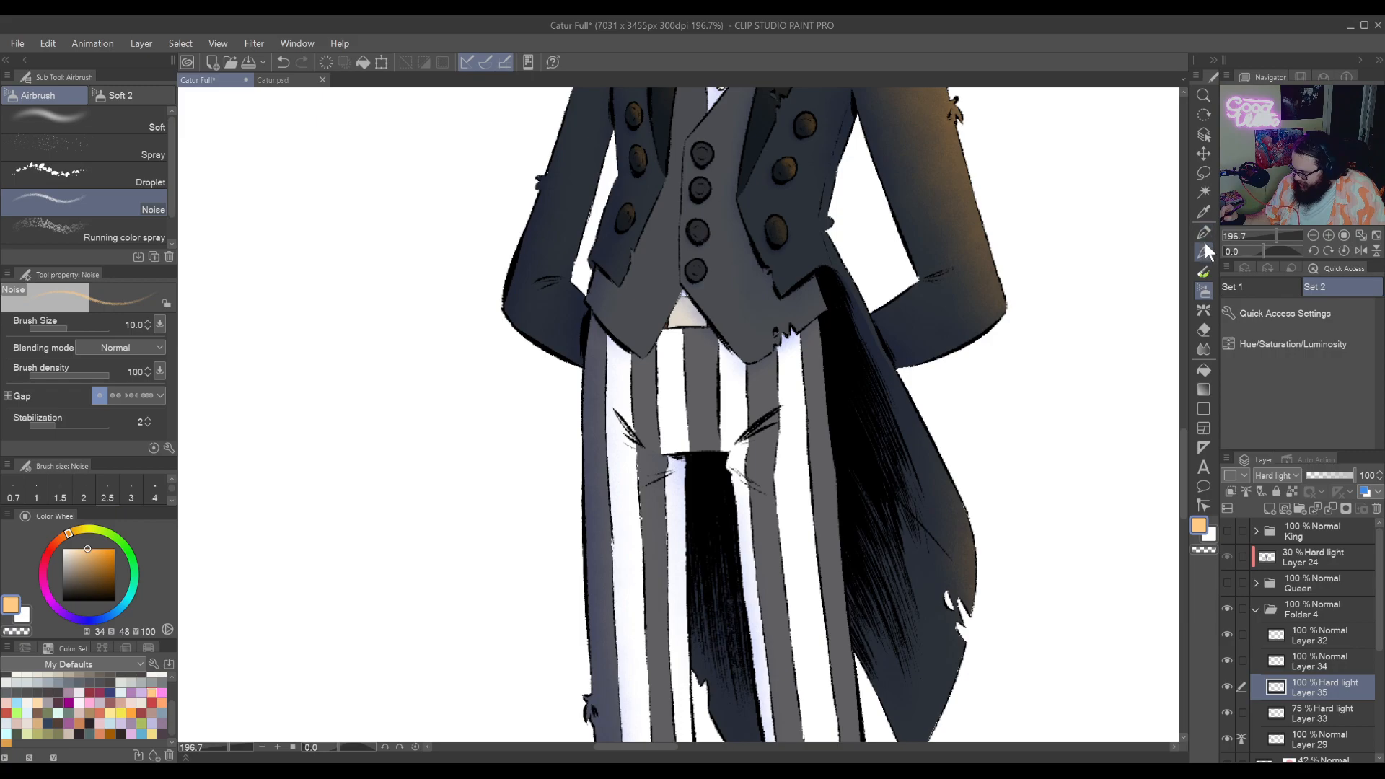
{"action": "left_click", "coordinate": [1204, 193]}
{"action": "left_click", "coordinate": [764, 388]}
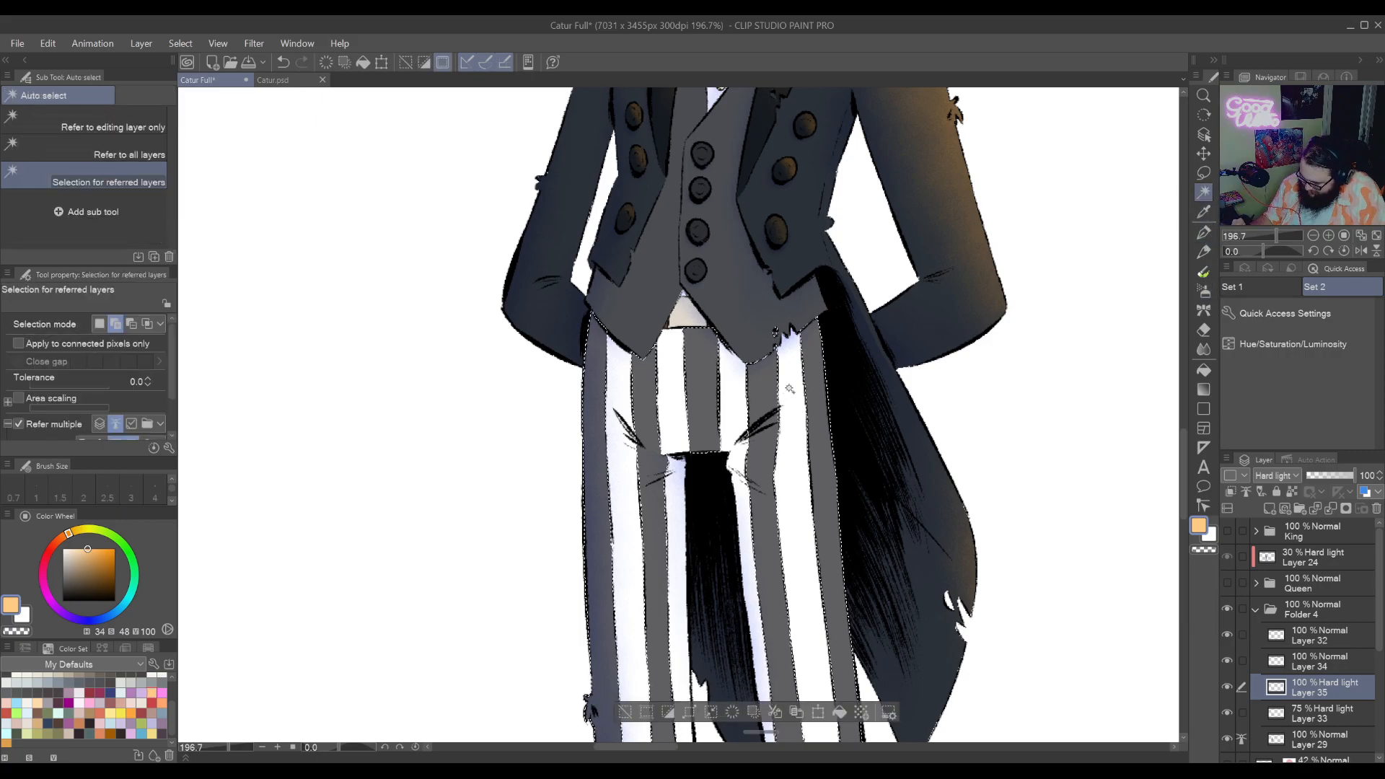
{"action": "key", "text": "shift+space"}
{"action": "left_click_drag", "start_coordinate": [938, 403], "coordinate": [803, 621]}
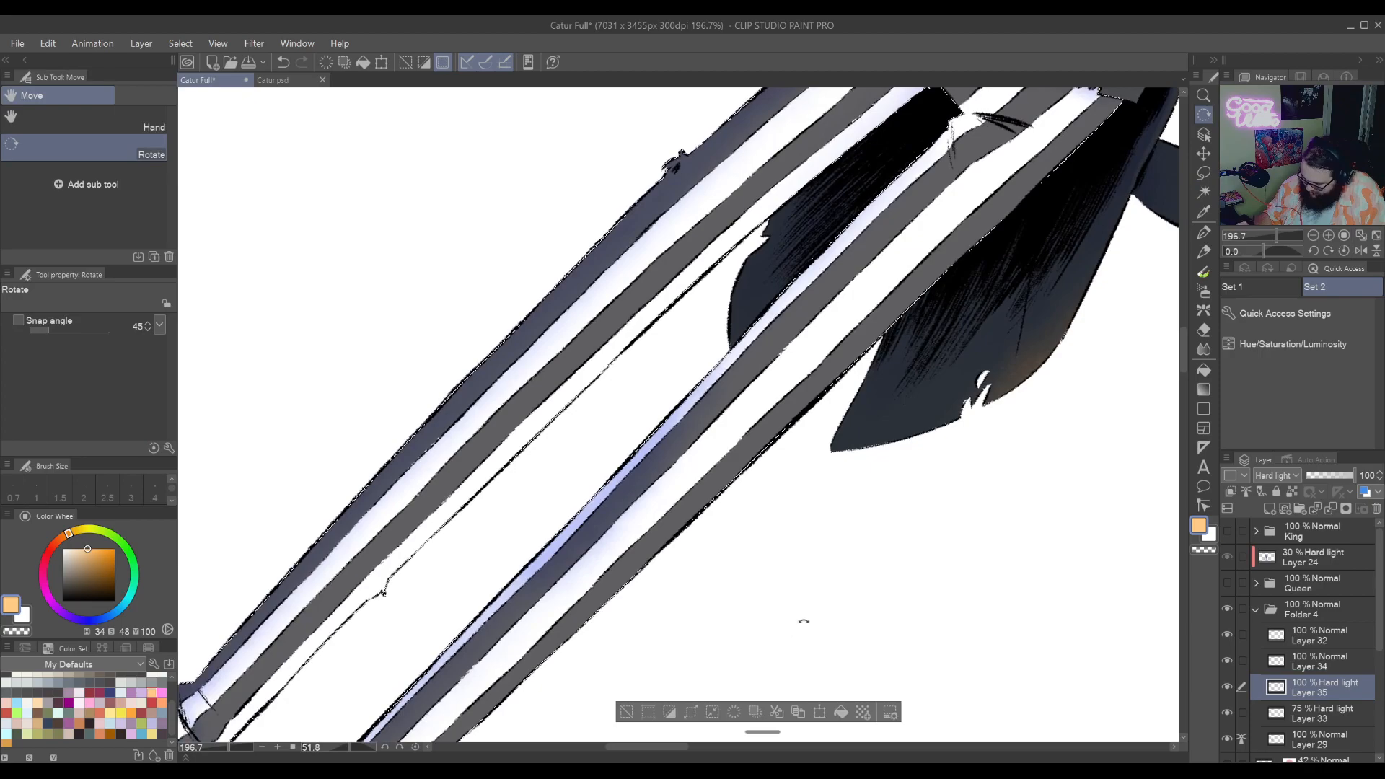
Airbrush light orange along the outer edge of the trouser leg nearest the long coat tail, with brush sizes 80 to 120
{"action": "left_click", "coordinate": [1204, 292]}
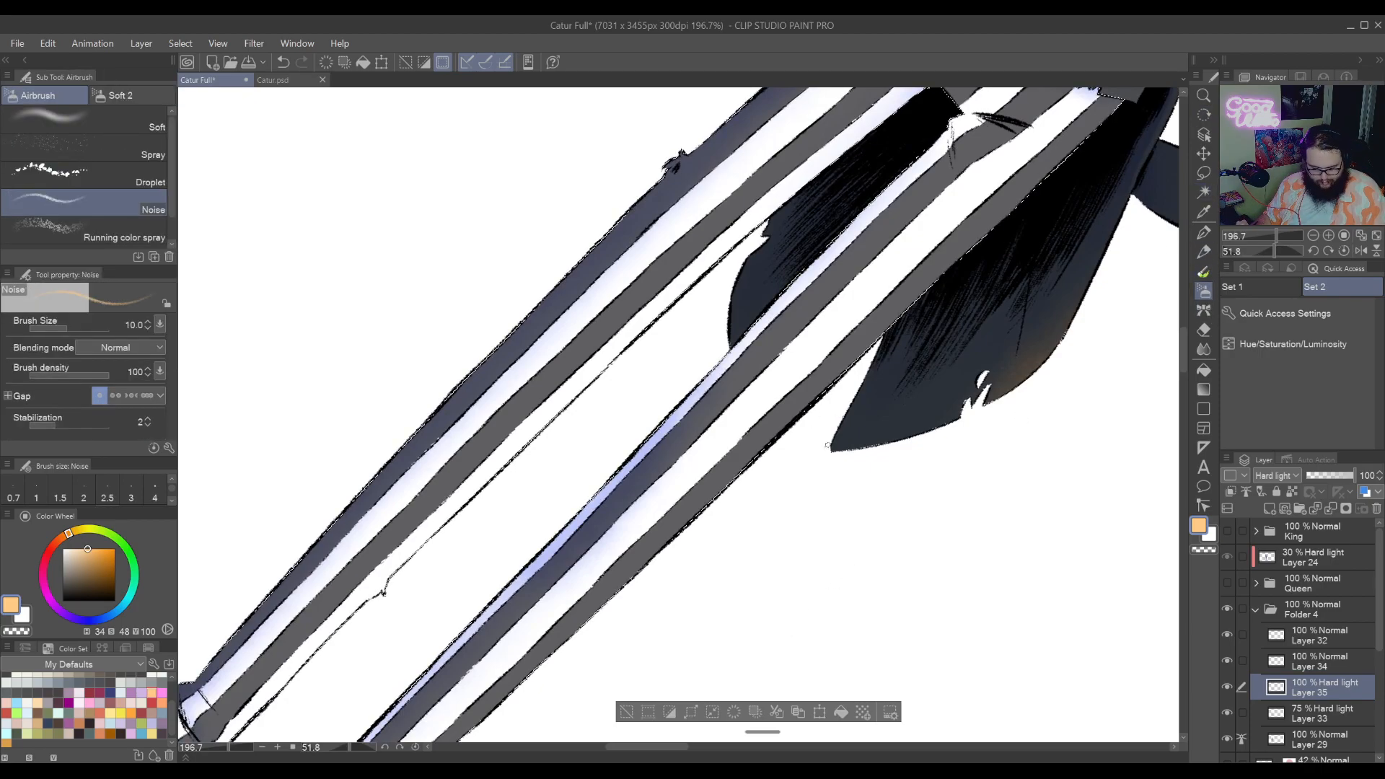
{"action": "key", "text": "bracketright"}
{"action": "key", "text": "bracketright"}
{"action": "key", "text": "bracketright"}
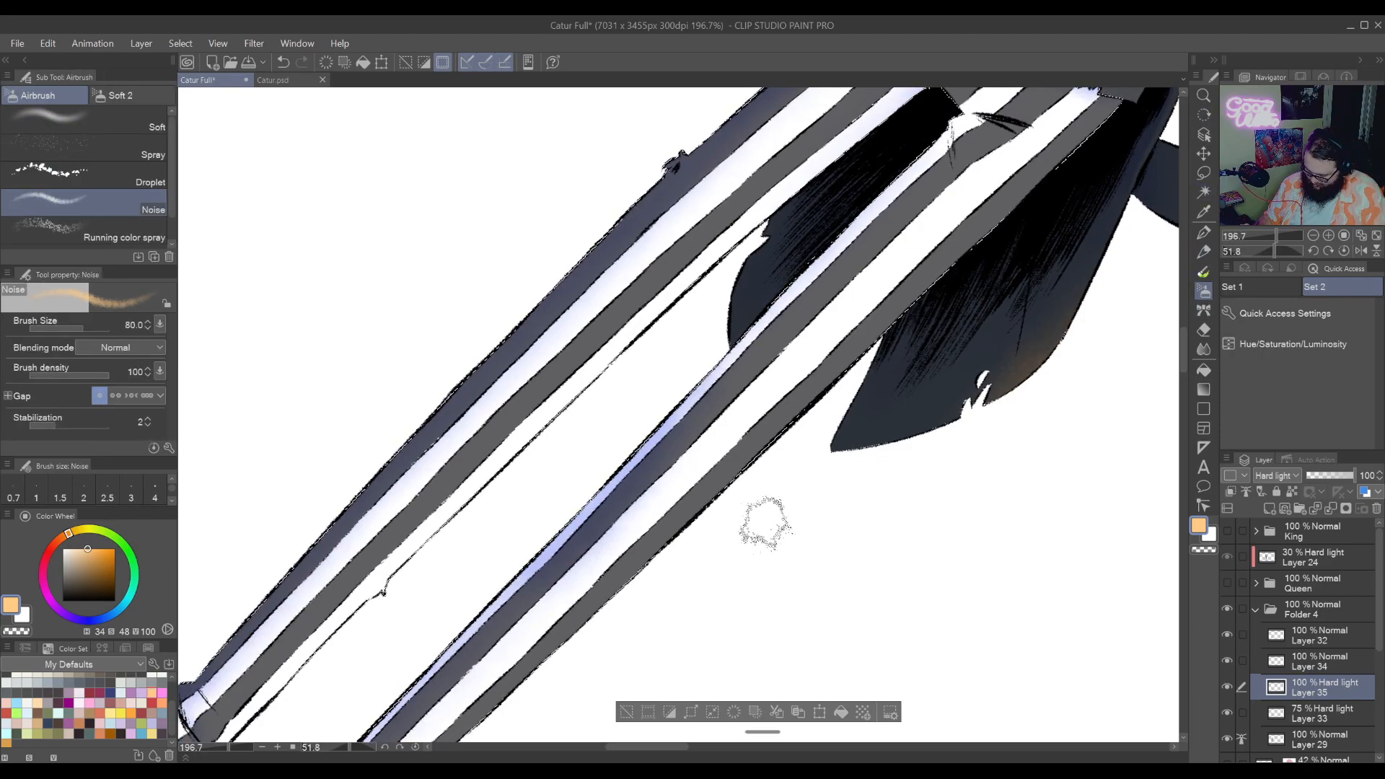
{"action": "mouse_move", "coordinate": [726, 565]}
{"action": "left_mouse_down"}
{"action": "mouse_move", "coordinate": [905, 402]}
{"action": "mouse_move", "coordinate": [864, 455]}
{"action": "left_mouse_up"}
{"action": "key", "text": "ctrl+space"}
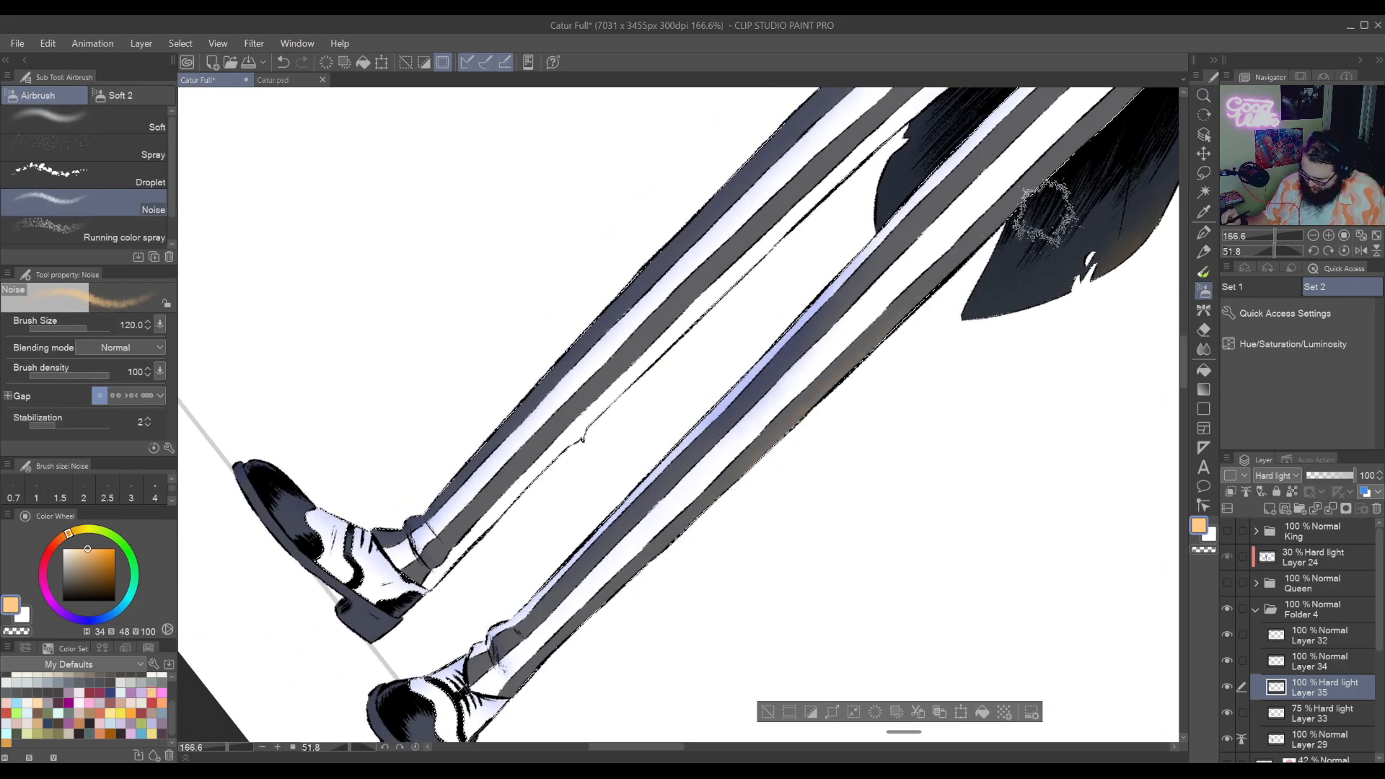
{"action": "left_click_drag", "start_coordinate": [959, 260], "coordinate": [785, 498]}
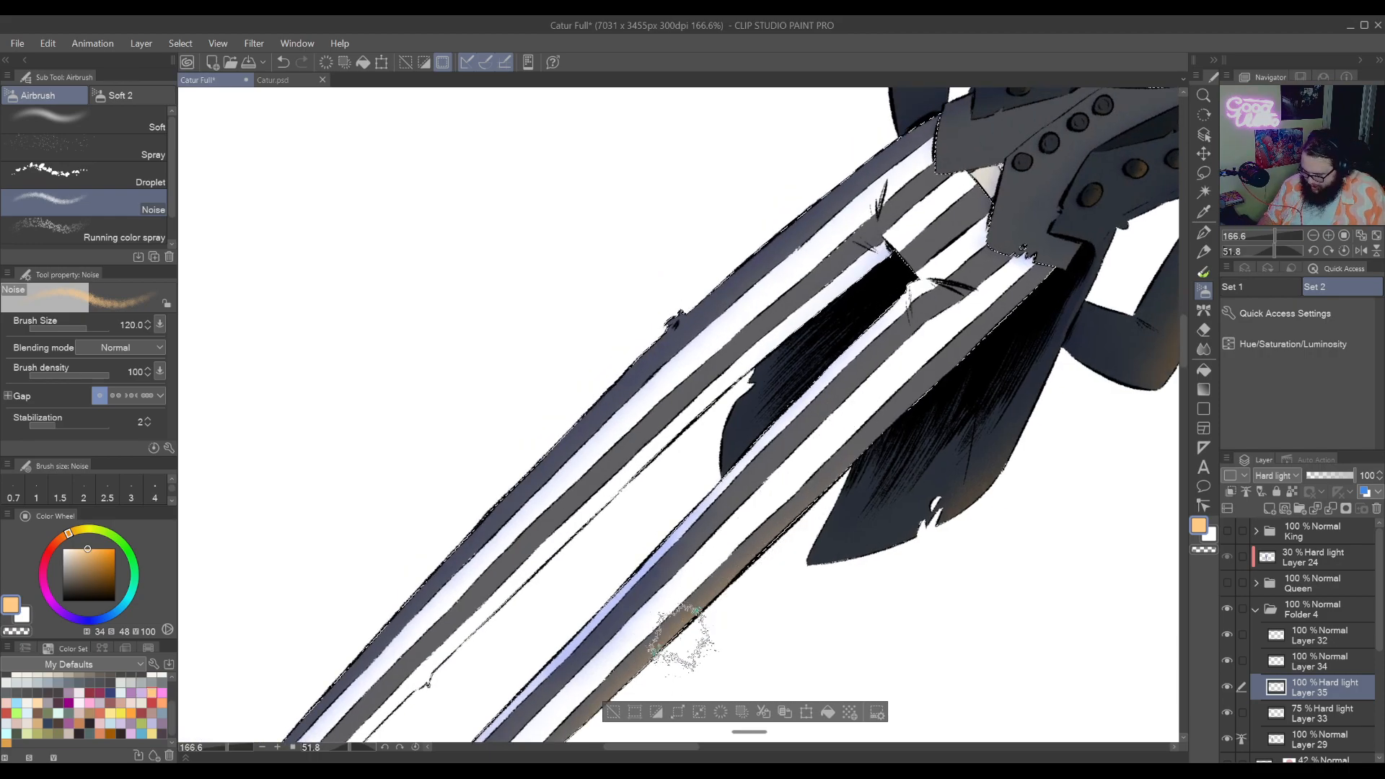
{"action": "mouse_move", "coordinate": [653, 668]}
{"action": "left_mouse_down"}
{"action": "mouse_move", "coordinate": [653, 610]}
{"action": "mouse_move", "coordinate": [775, 541]}
{"action": "mouse_move", "coordinate": [1050, 256]}
{"action": "mouse_move", "coordinate": [794, 544]}
{"action": "mouse_move", "coordinate": [985, 318]}
{"action": "mouse_move", "coordinate": [1051, 295]}
{"action": "mouse_move", "coordinate": [792, 540]}
{"action": "mouse_move", "coordinate": [717, 561]}
{"action": "mouse_move", "coordinate": [653, 631]}
{"action": "left_mouse_up"}
{"action": "mouse_move", "coordinate": [721, 528]}
{"action": "left_mouse_down"}
{"action": "mouse_move", "coordinate": [928, 340]}
{"action": "mouse_move", "coordinate": [1057, 301]}
{"action": "left_mouse_up"}
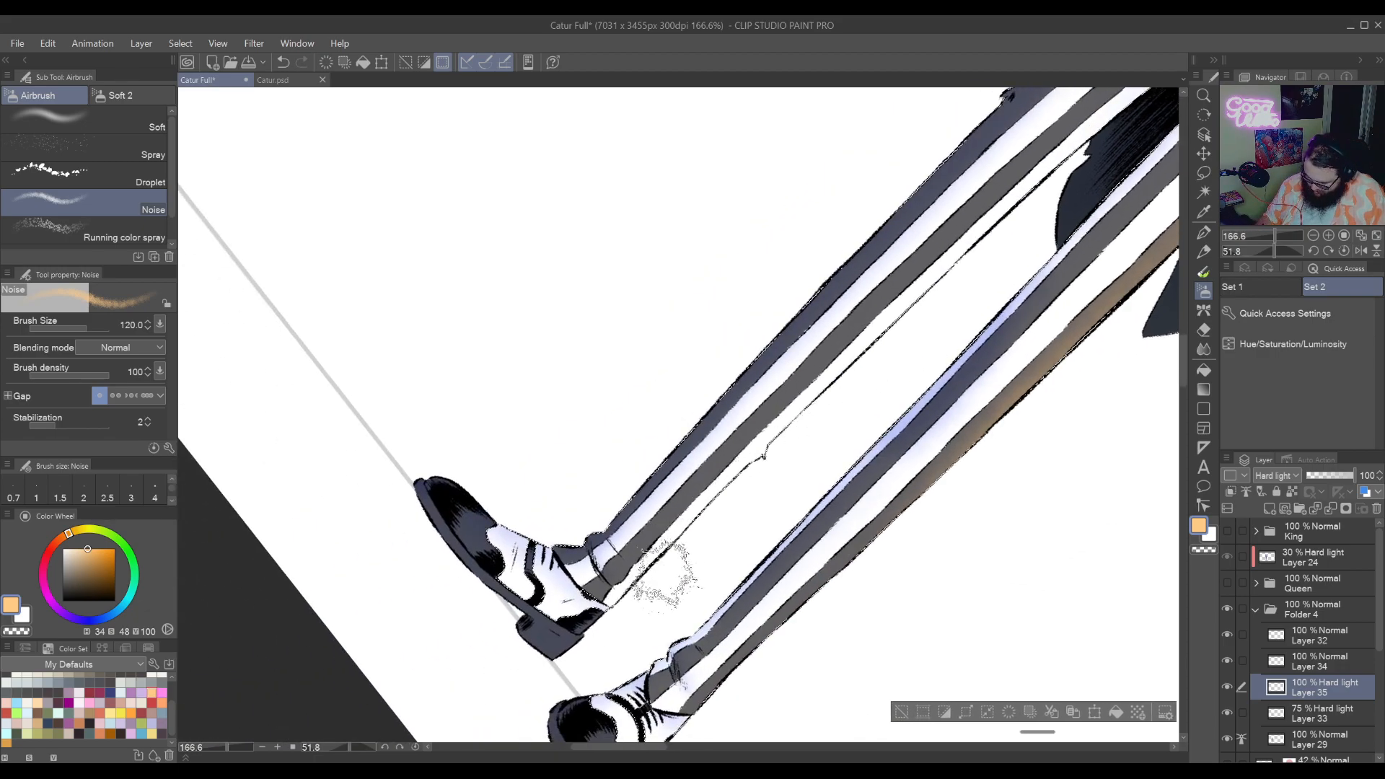
Undo the last stroke and airbrush light orange along the inner edge of the other trouser leg at brush size 120
{"action": "mouse_move", "coordinate": [811, 406]}
{"action": "left_mouse_down"}
{"action": "mouse_move", "coordinate": [695, 572]}
{"action": "mouse_move", "coordinate": [761, 488]}
{"action": "left_mouse_up"}
{"action": "key", "text": "ctrl+z"}
{"action": "mouse_move", "coordinate": [1055, 297]}
{"action": "left_mouse_down"}
{"action": "mouse_move", "coordinate": [717, 550]}
{"action": "mouse_move", "coordinate": [1002, 253]}
{"action": "mouse_move", "coordinate": [693, 579]}
{"action": "mouse_move", "coordinate": [1077, 222]}
{"action": "left_mouse_up"}
{"action": "left_click_drag", "start_coordinate": [776, 564], "coordinate": [797, 425]}
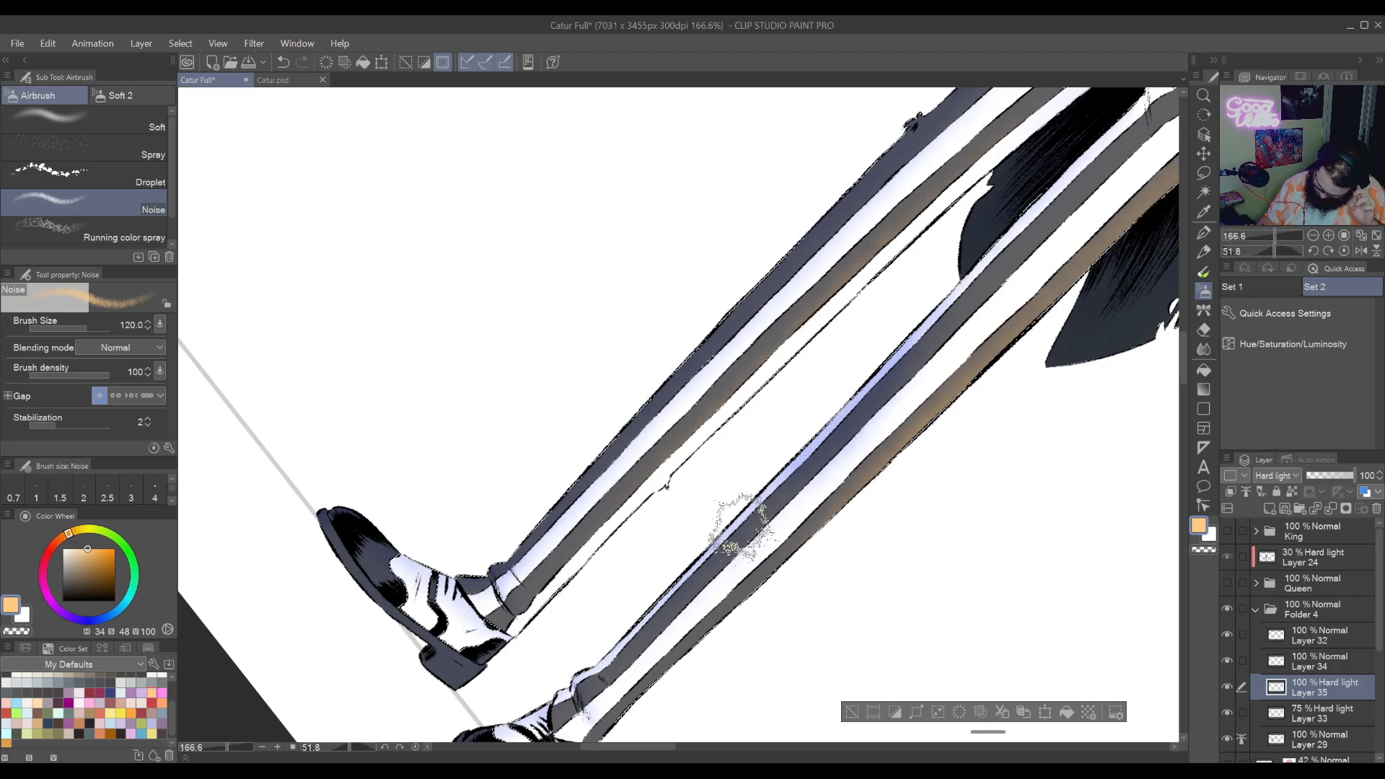
Rotate the canvas to 150.7 degrees and lasso the trouser cuff out of the selection along the front-facing shoe's opening
{"action": "left_click", "coordinate": [1203, 196]}
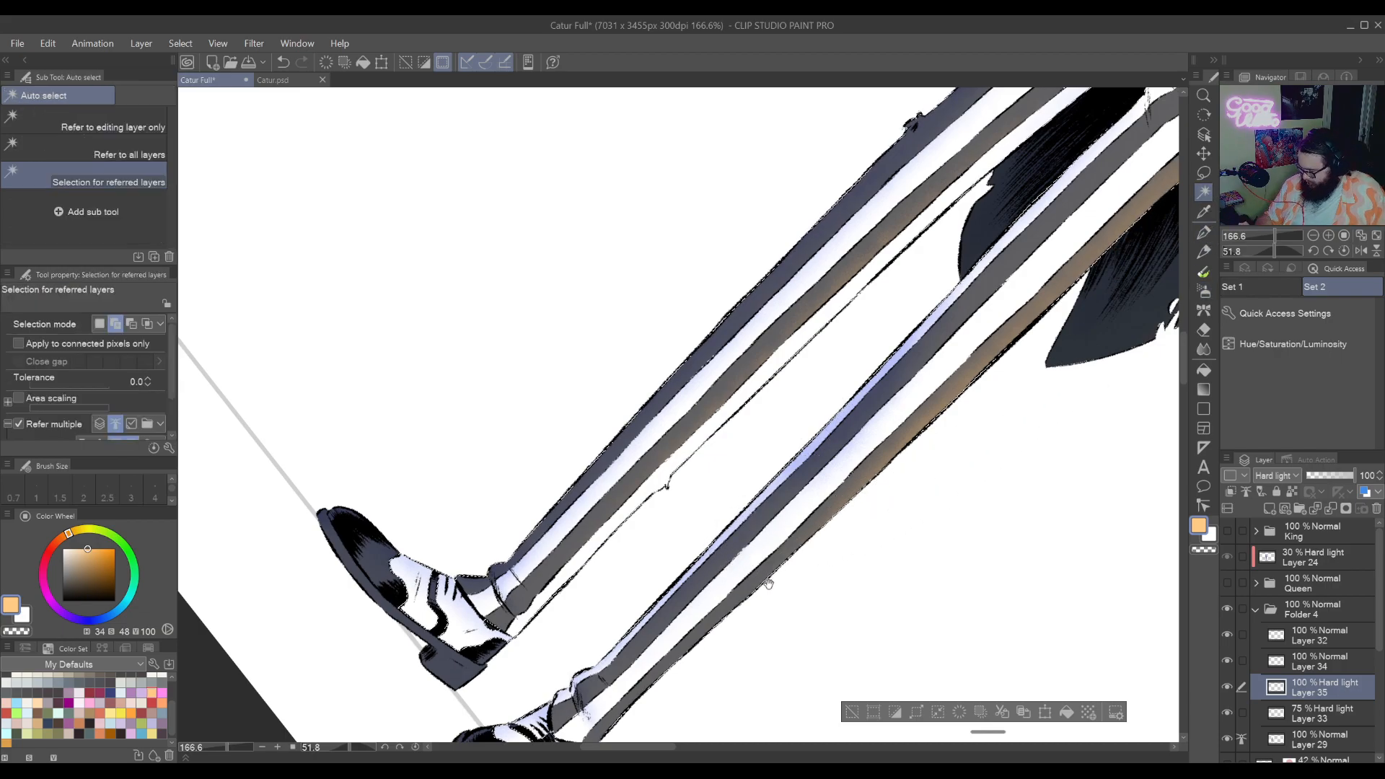
{"action": "left_click_drag", "start_coordinate": [769, 580], "coordinate": [936, 372]}
{"action": "key", "text": "ctrl+space"}
{"action": "key", "text": "shift+space"}
{"action": "left_click_drag", "start_coordinate": [771, 575], "coordinate": [653, 642]}
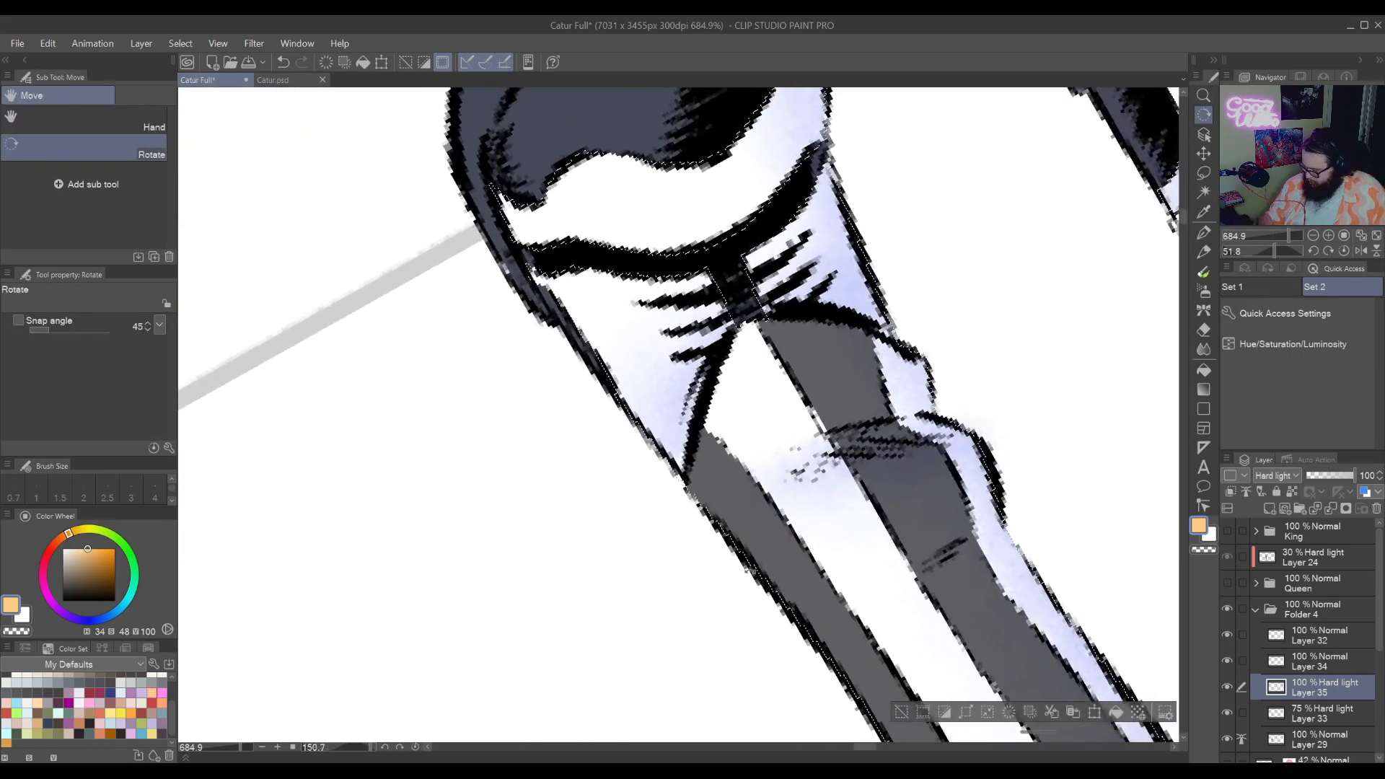
{"action": "left_click", "coordinate": [1203, 173]}
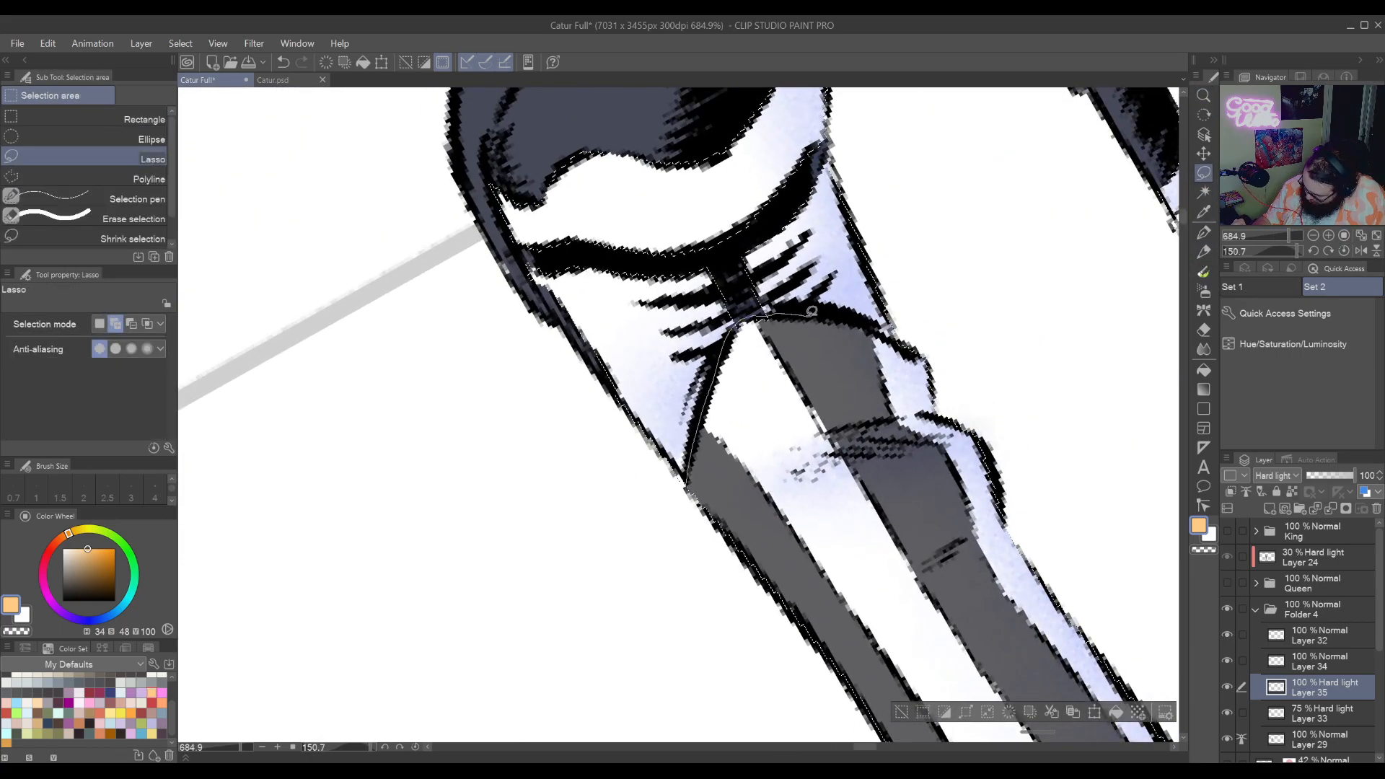
{"action": "mouse_move", "coordinate": [900, 329]}
{"action": "left_mouse_down"}
{"action": "mouse_move", "coordinate": [1134, 442]}
{"action": "mouse_move", "coordinate": [829, 733]}
{"action": "mouse_move", "coordinate": [871, 725]}
{"action": "left_mouse_up"}
Lasso the trouser legs up to the waist out of the selection, leaving the shoe area selected
{"action": "left_click_drag", "start_coordinate": [1110, 610], "coordinate": [842, 390]}
{"action": "key", "text": "ctrl+space"}
{"action": "mouse_move", "coordinate": [1028, 456]}
{"action": "left_mouse_down"}
{"action": "mouse_move", "coordinate": [967, 507]}
{"action": "mouse_move", "coordinate": [765, 412]}
{"action": "left_mouse_up"}
{"action": "key", "text": "space"}
{"action": "mouse_move", "coordinate": [859, 238]}
{"action": "left_mouse_down"}
{"action": "mouse_move", "coordinate": [1017, 281]}
{"action": "mouse_move", "coordinate": [1137, 423]}
{"action": "left_mouse_up"}
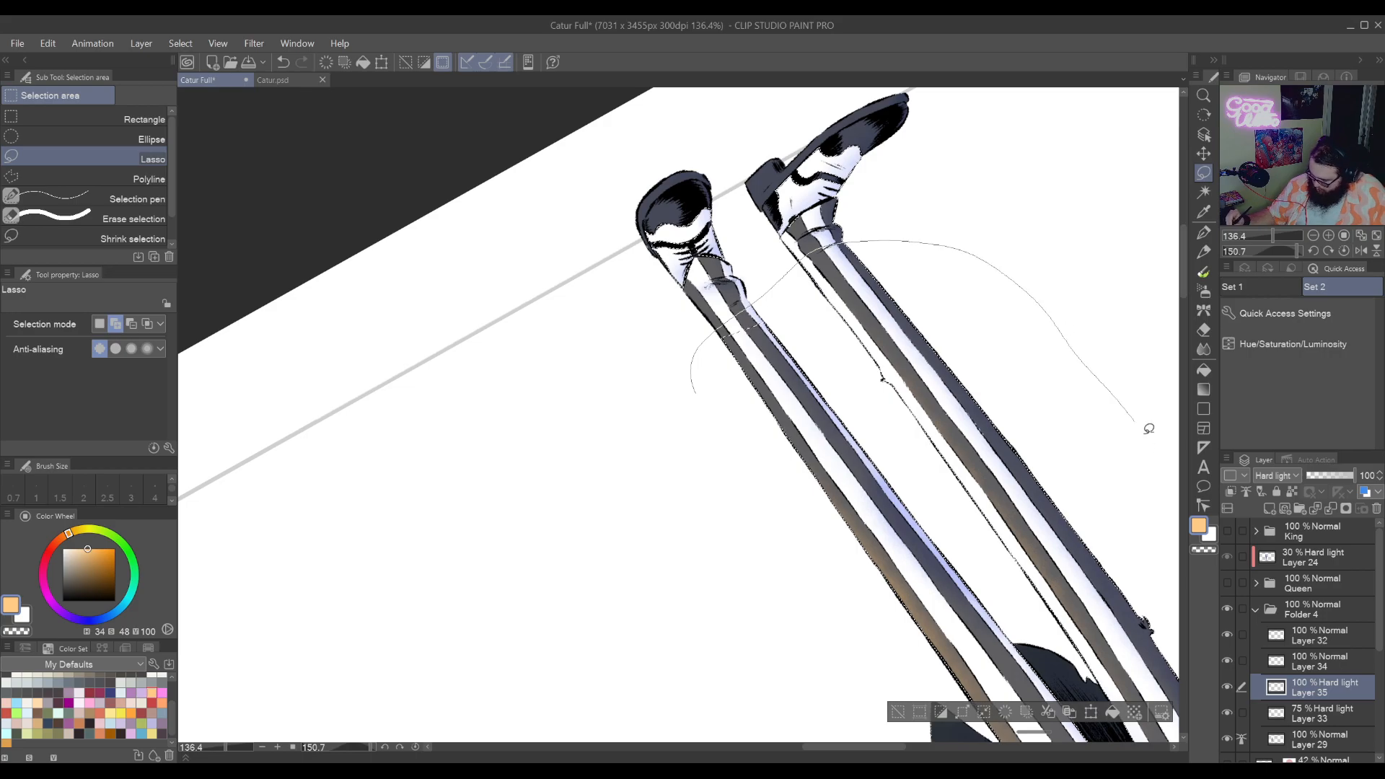
{"action": "left_click_drag", "start_coordinate": [1082, 625], "coordinate": [680, 424]}
{"action": "mouse_move", "coordinate": [1061, 578]}
{"action": "left_mouse_down"}
{"action": "mouse_move", "coordinate": [927, 498]}
{"action": "mouse_move", "coordinate": [663, 235]}
{"action": "left_mouse_up"}
{"action": "mouse_move", "coordinate": [913, 509]}
{"action": "left_mouse_down"}
{"action": "mouse_move", "coordinate": [922, 371]}
{"action": "mouse_move", "coordinate": [947, 467]}
{"action": "left_mouse_up"}
{"action": "mouse_move", "coordinate": [656, 500]}
{"action": "left_mouse_down"}
{"action": "mouse_move", "coordinate": [813, 147]}
{"action": "mouse_move", "coordinate": [1017, 635]}
{"action": "mouse_move", "coordinate": [623, 641]}
{"action": "left_mouse_up"}
{"action": "left_click_drag", "start_coordinate": [1024, 639], "coordinate": [958, 445]}
{"action": "left_click_drag", "start_coordinate": [818, 707], "coordinate": [964, 659], "text": "alt"}
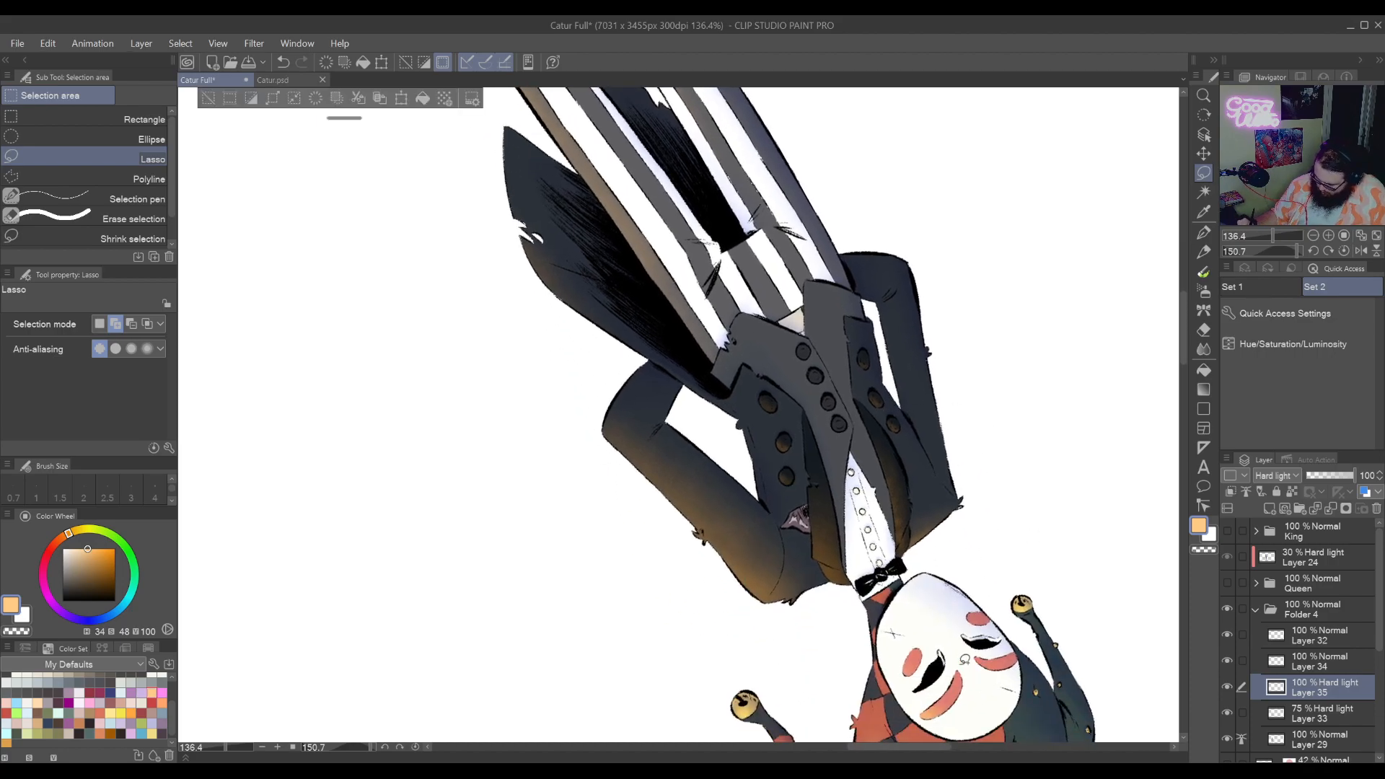
{"action": "left_click_drag", "start_coordinate": [950, 399], "coordinate": [1024, 736]}
{"action": "left_click_drag", "start_coordinate": [949, 505], "coordinate": [1036, 696]}
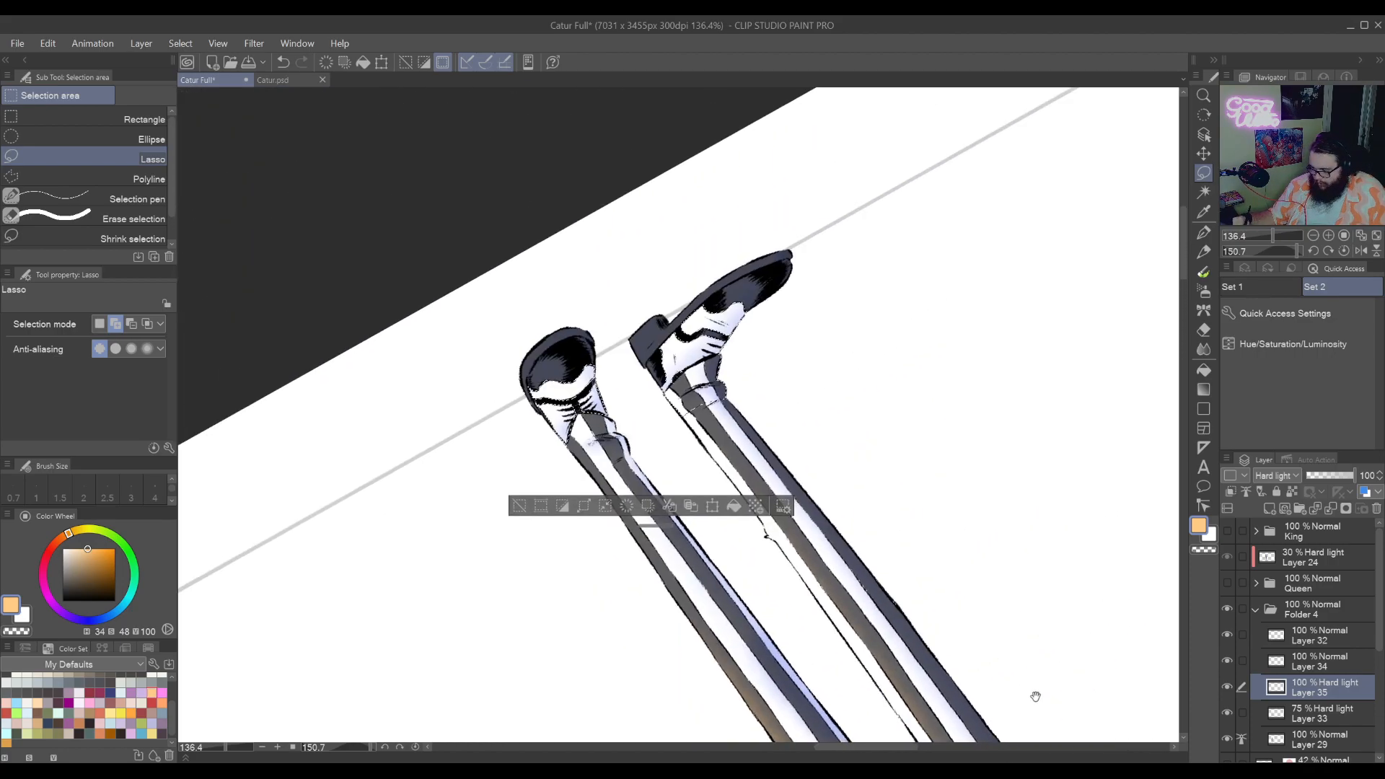
Lasso the trouser cuff out of the selection along the side-view shoe's opening
{"action": "left_click_drag", "start_coordinate": [819, 495], "coordinate": [1010, 686]}
{"action": "key", "text": "ctrl+space"}
{"action": "mouse_move", "coordinate": [893, 610]}
{"action": "left_mouse_down"}
{"action": "mouse_move", "coordinate": [930, 528]}
{"action": "mouse_move", "coordinate": [830, 496]}
{"action": "left_mouse_up"}
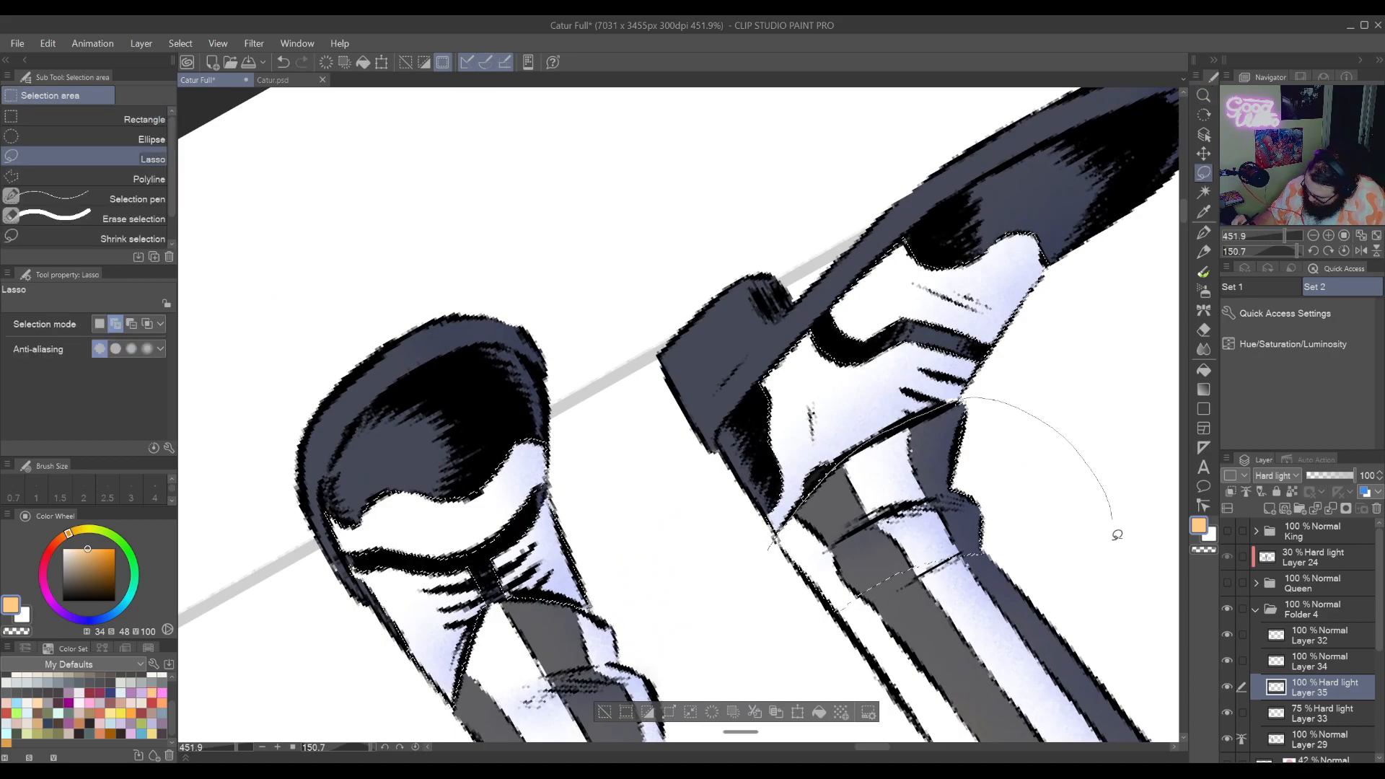
{"action": "left_click_drag", "start_coordinate": [1117, 534], "coordinate": [779, 619]}
Reset the canvas rotation and add the dark leather, soles and heels of both shoes to the selection
{"action": "key", "text": "shift+space"}
{"action": "mouse_move", "coordinate": [497, 505]}
{"action": "left_mouse_down"}
{"action": "mouse_move", "coordinate": [815, 599]}
{"action": "mouse_move", "coordinate": [1058, 496]}
{"action": "mouse_move", "coordinate": [1013, 597]}
{"action": "left_mouse_up"}
{"action": "key", "text": "w"}
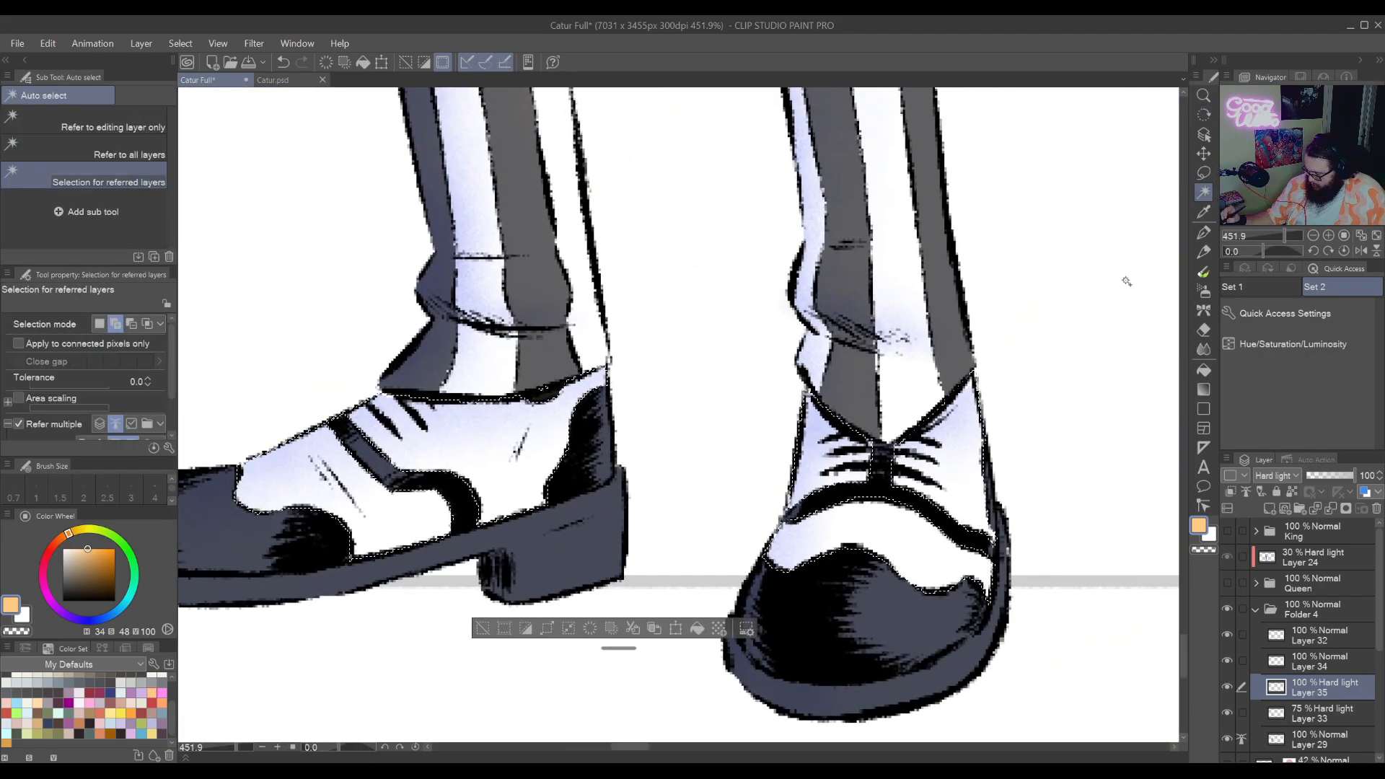
{"action": "left_click", "coordinate": [463, 484]}
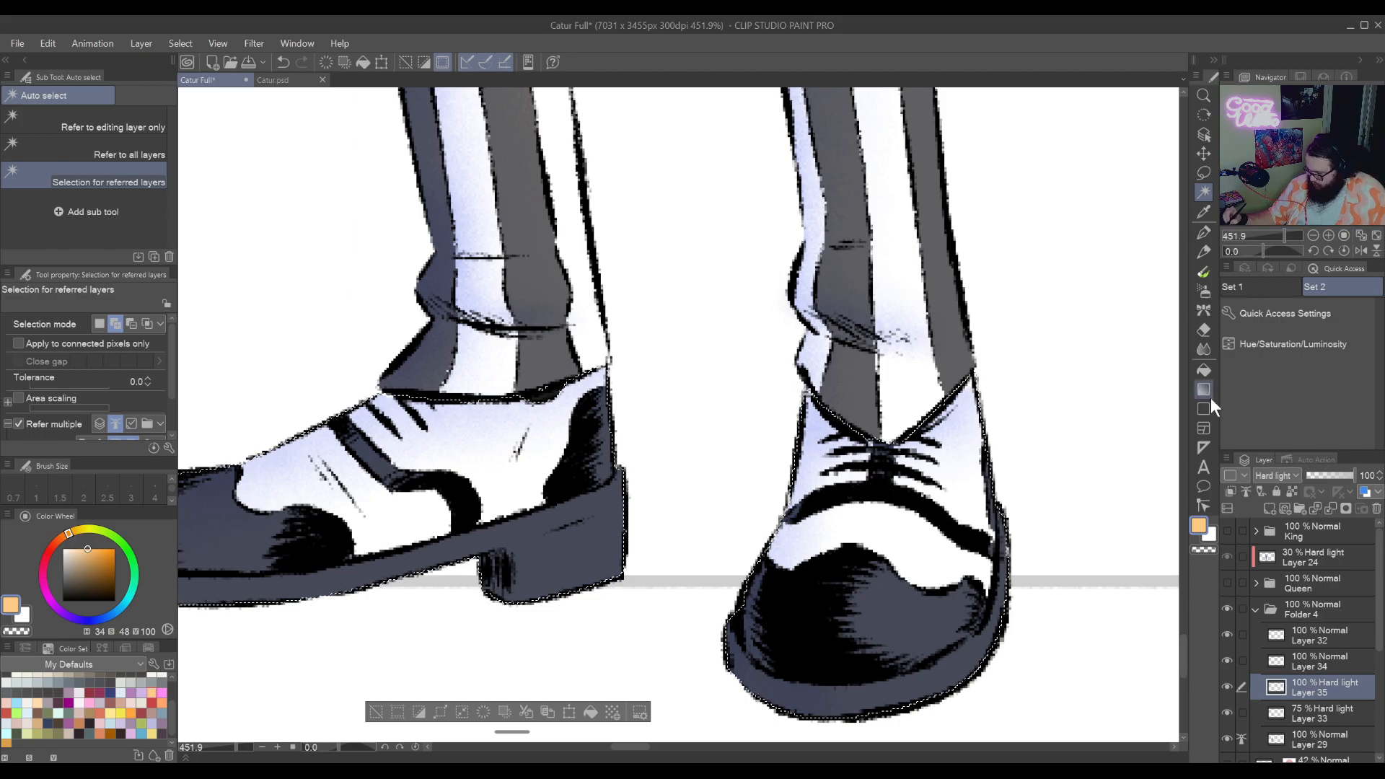
Airbrush a light orange glow onto the front-facing shoe's toe cap, reducing the brush size to 25, and undo the last stroke
{"action": "left_click", "coordinate": [1203, 290]}
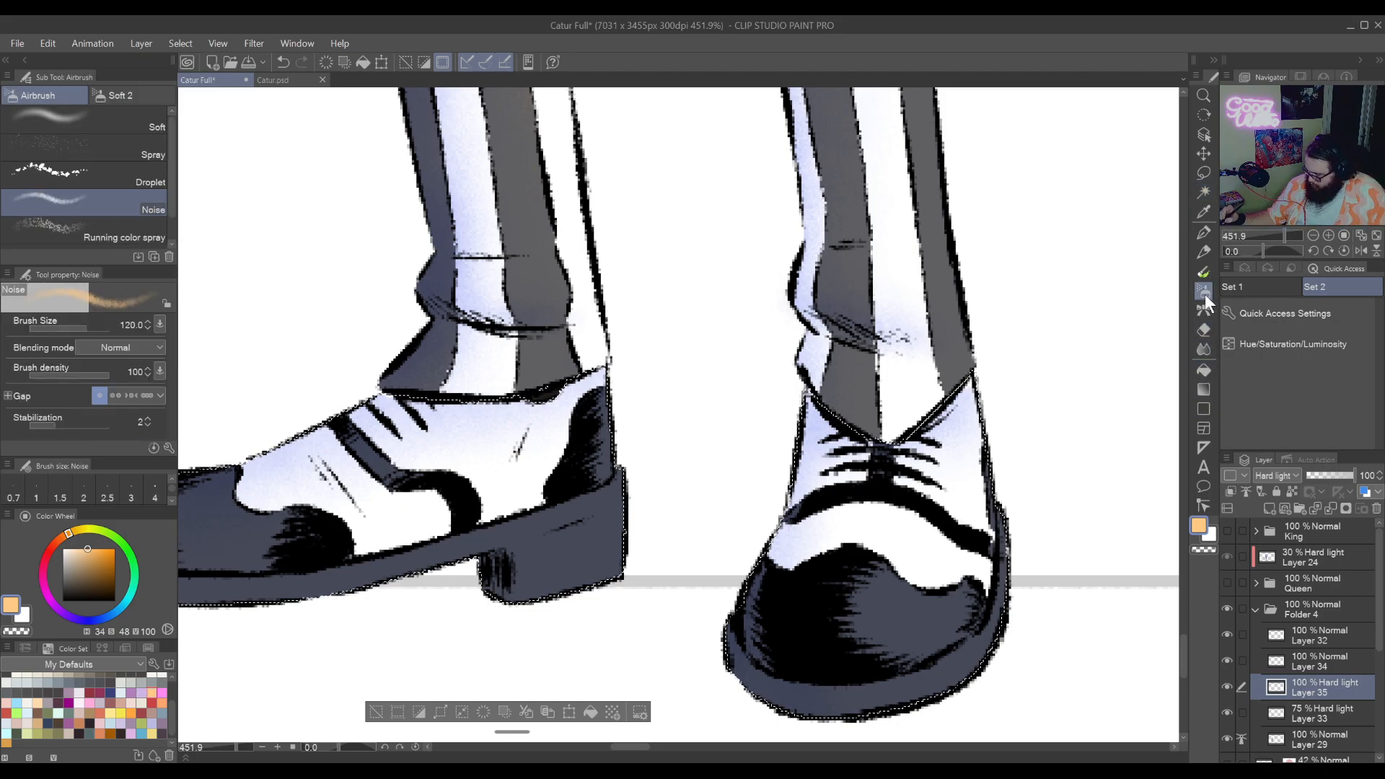
{"action": "mouse_move", "coordinate": [967, 599]}
{"action": "left_mouse_down"}
{"action": "mouse_move", "coordinate": [895, 671]}
{"action": "mouse_move", "coordinate": [930, 620]}
{"action": "mouse_move", "coordinate": [866, 548]}
{"action": "left_mouse_up"}
{"action": "key", "text": "bracketleft"}
{"action": "key", "text": "bracketleft"}
{"action": "key", "text": "bracketleft"}
{"action": "key", "text": "bracketleft"}
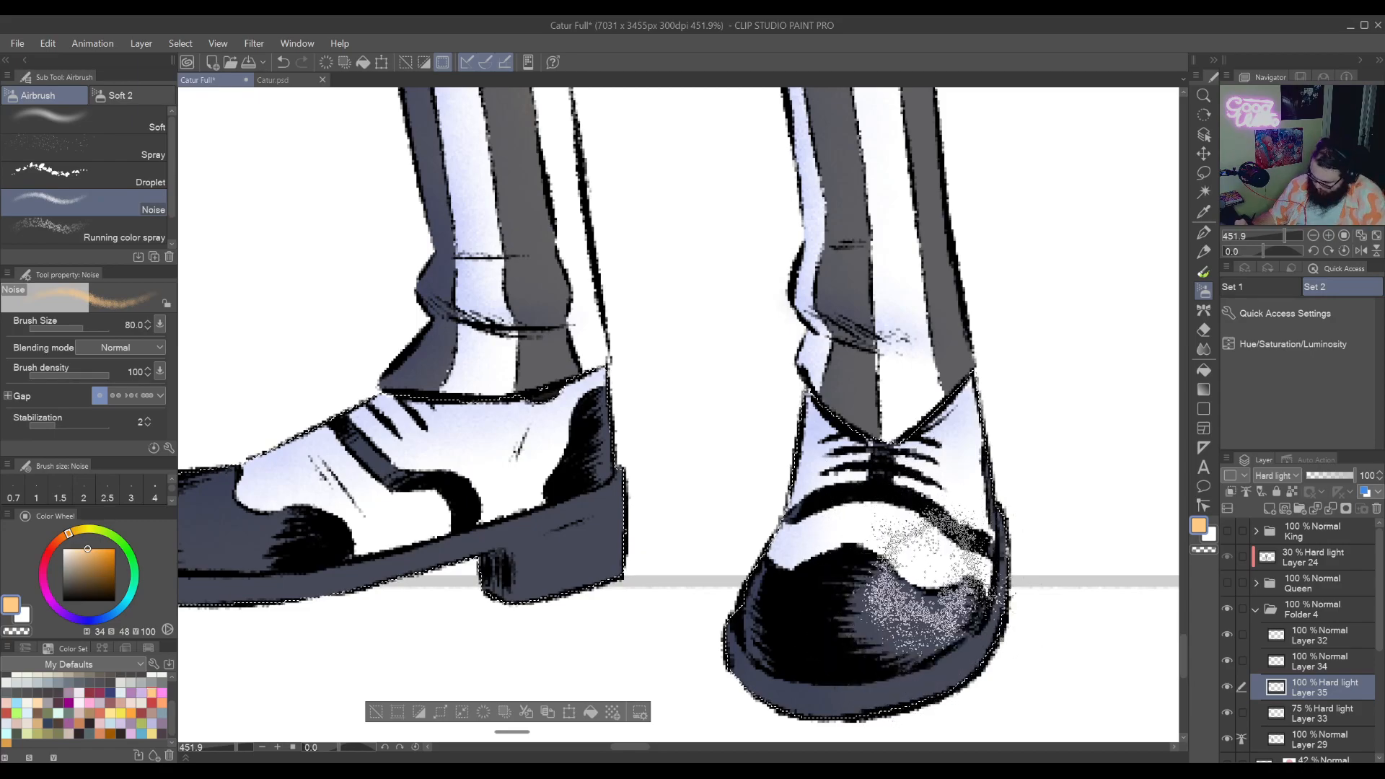
{"action": "mouse_move", "coordinate": [927, 602]}
{"action": "left_mouse_down"}
{"action": "mouse_move", "coordinate": [916, 588]}
{"action": "mouse_move", "coordinate": [949, 566]}
{"action": "left_mouse_up"}
{"action": "key", "text": "bracketleft"}
{"action": "key", "text": "bracketleft"}
{"action": "key", "text": "bracketleft"}
{"action": "key", "text": "bracketleft"}
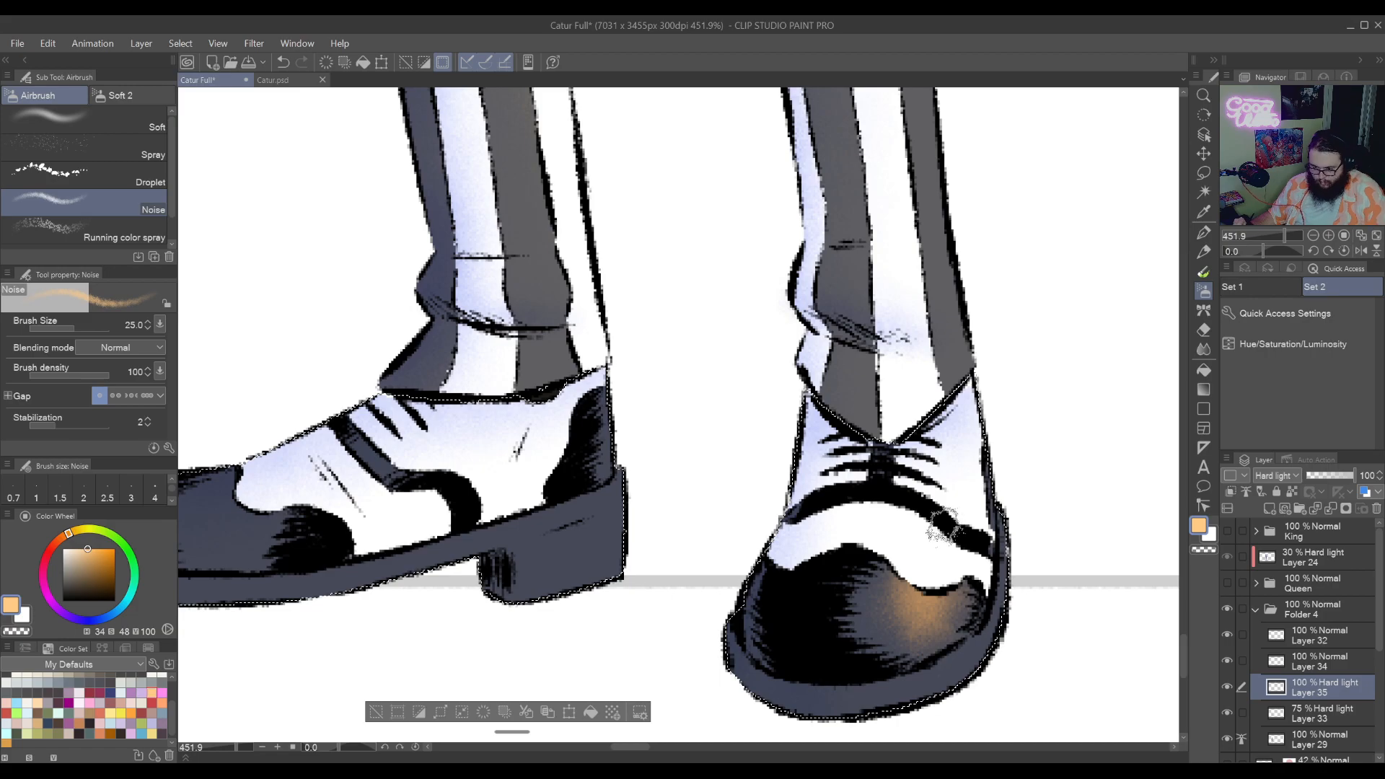
{"action": "key", "text": "ctrl+z"}
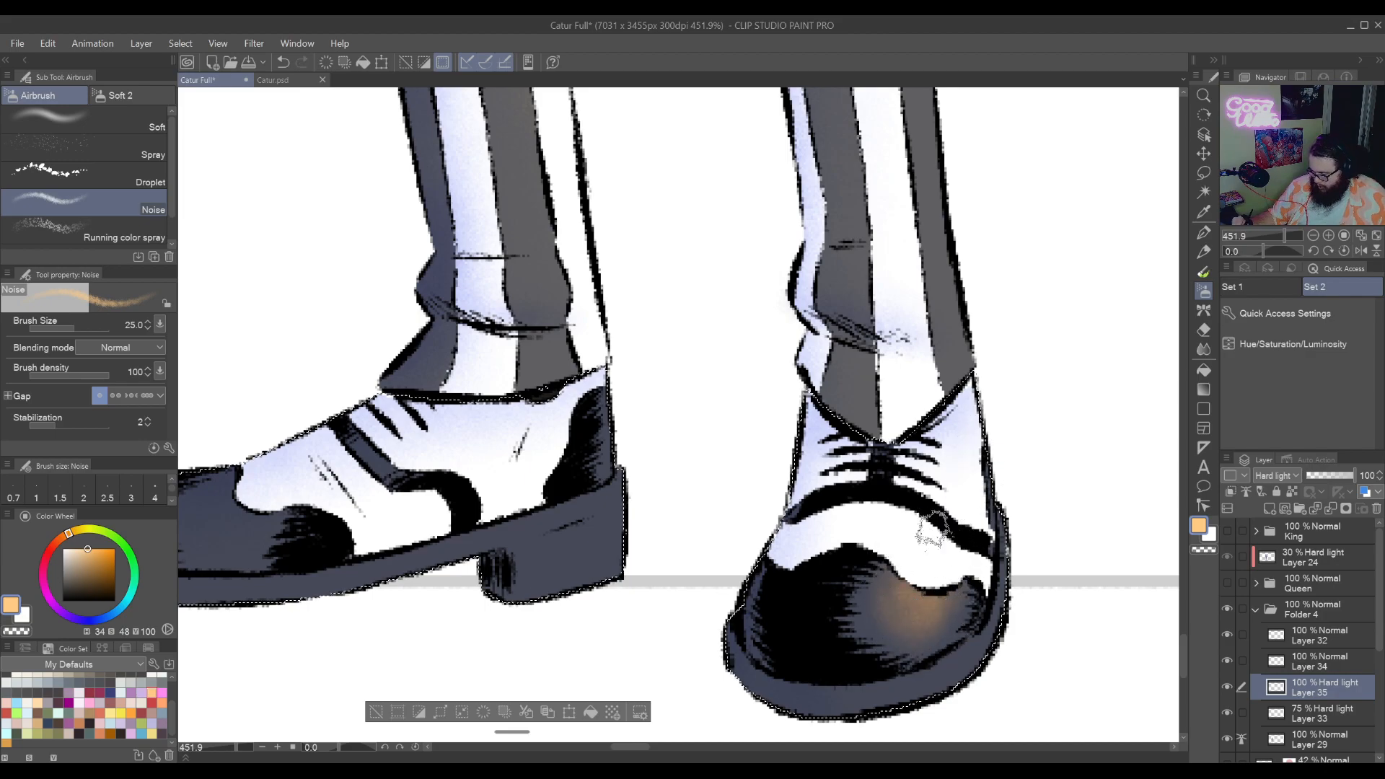
Airbrush a light orange glow onto the side-view shoe's dark toe cap at brush size 25
{"action": "left_click_drag", "start_coordinate": [593, 402], "coordinate": [905, 467]}
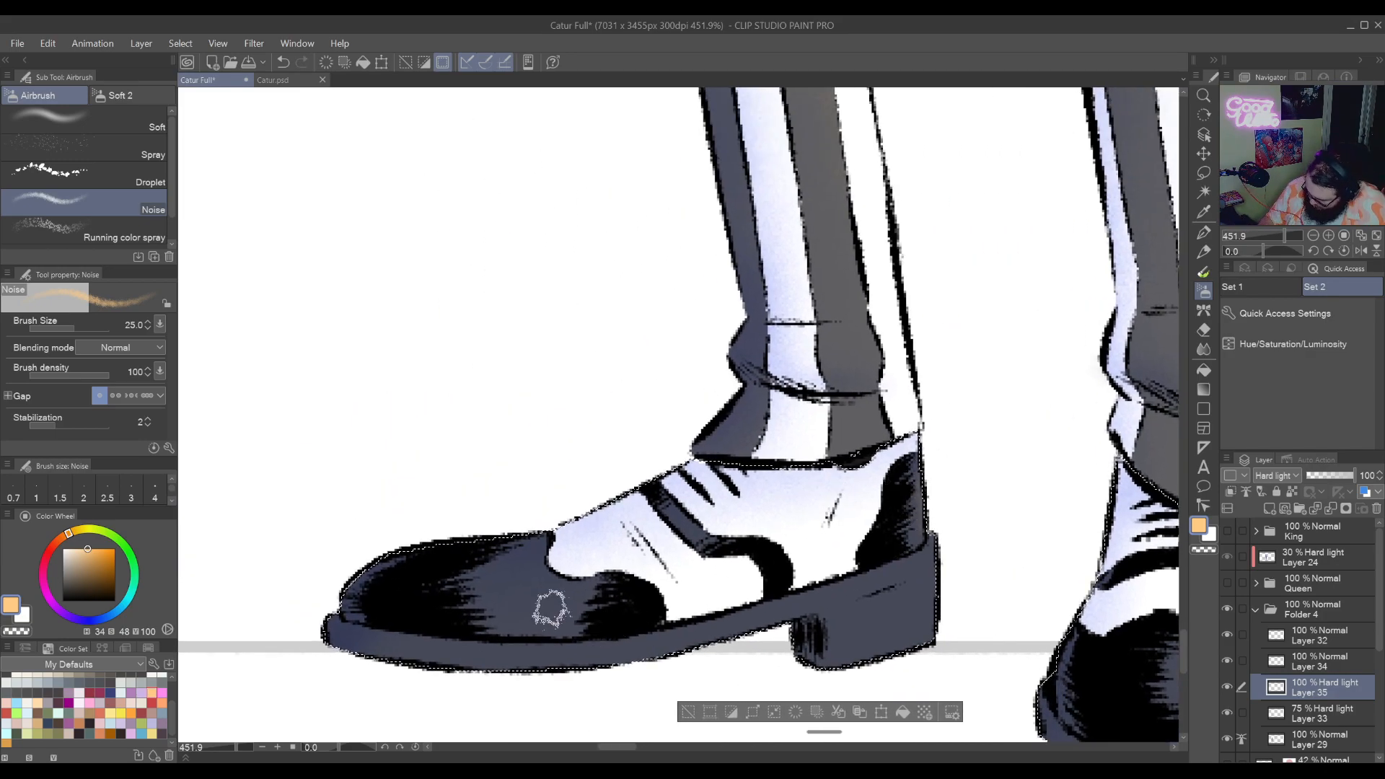
{"action": "left_click_drag", "start_coordinate": [551, 608], "coordinate": [523, 582]}
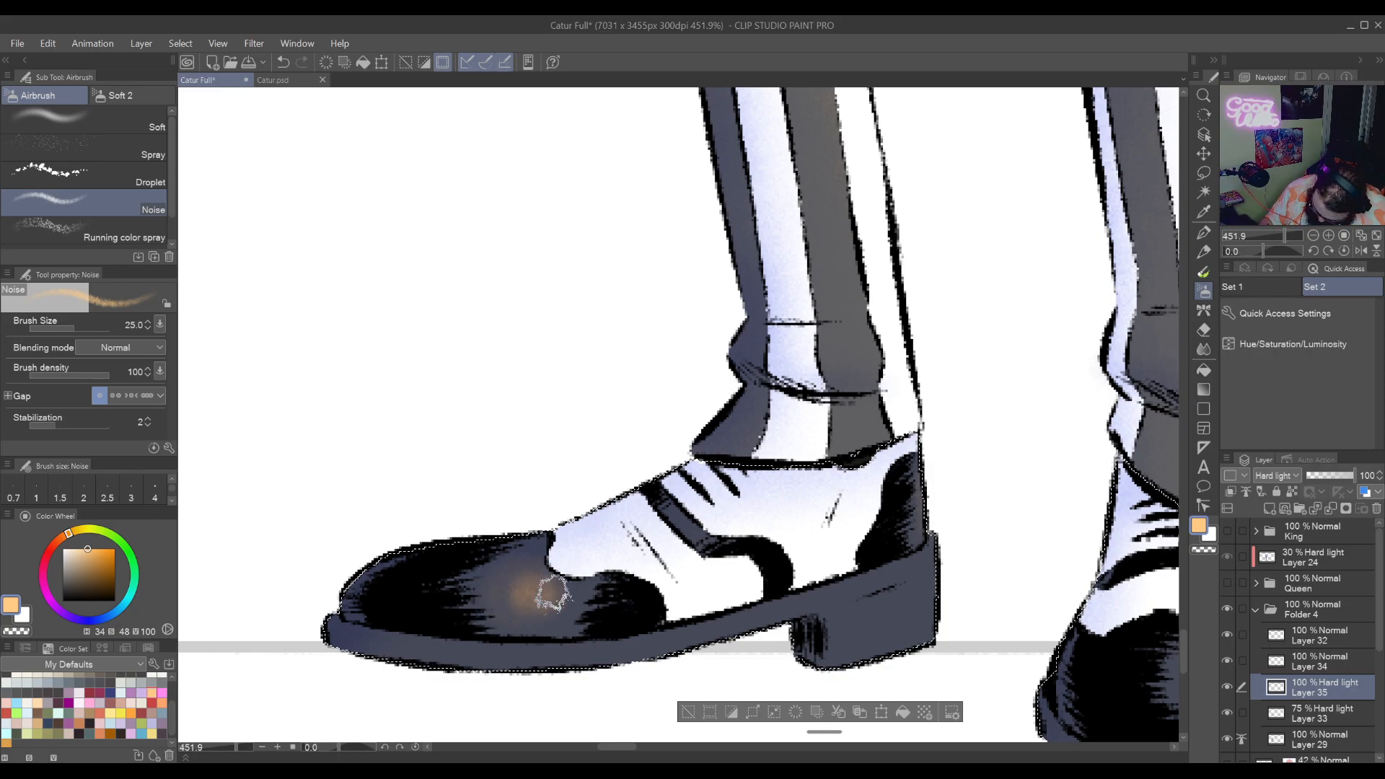
{"action": "key", "text": "r"}
{"action": "left_click", "coordinate": [579, 747]}
{"action": "left_click_drag", "start_coordinate": [1002, 594], "coordinate": [603, 491]}
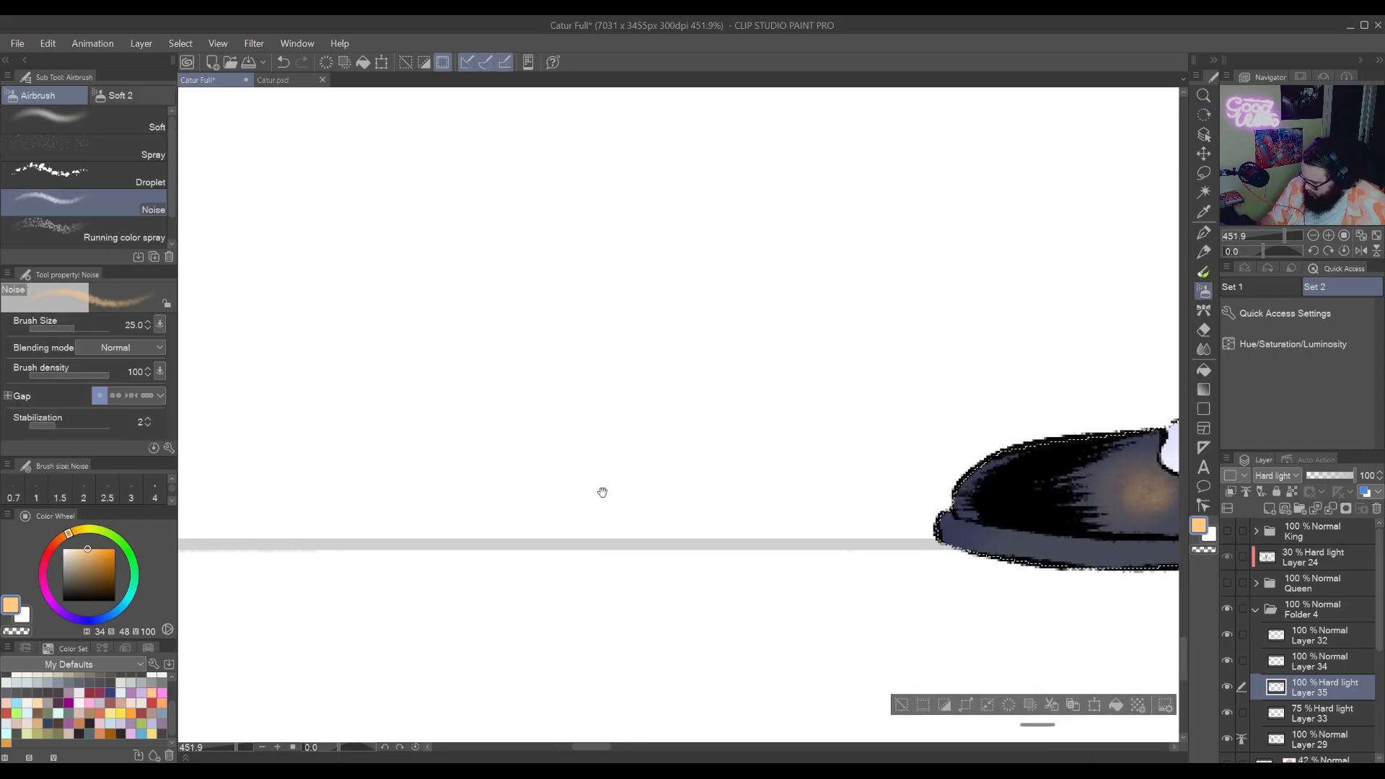
Airbrush a light orange glow onto the side-view shoe's heel at brush size 25, undoing the first strokes, and clear the selection
{"action": "left_click_drag", "start_coordinate": [906, 625], "coordinate": [656, 647]}
{"action": "key", "text": "r"}
{"action": "left_click_drag", "start_coordinate": [880, 655], "coordinate": [992, 418]}
{"action": "left_click_drag", "start_coordinate": [1143, 361], "coordinate": [1035, 502]}
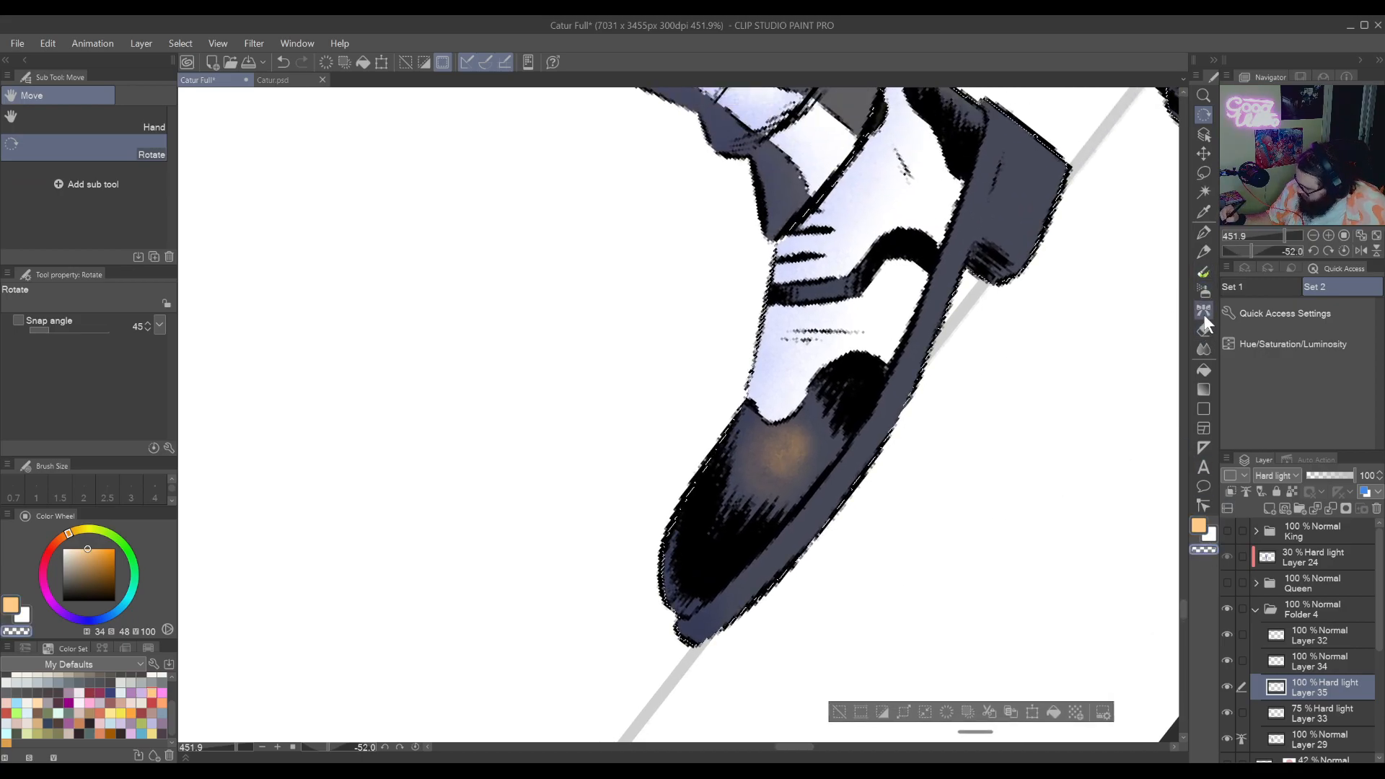
{"action": "left_click", "coordinate": [1203, 292]}
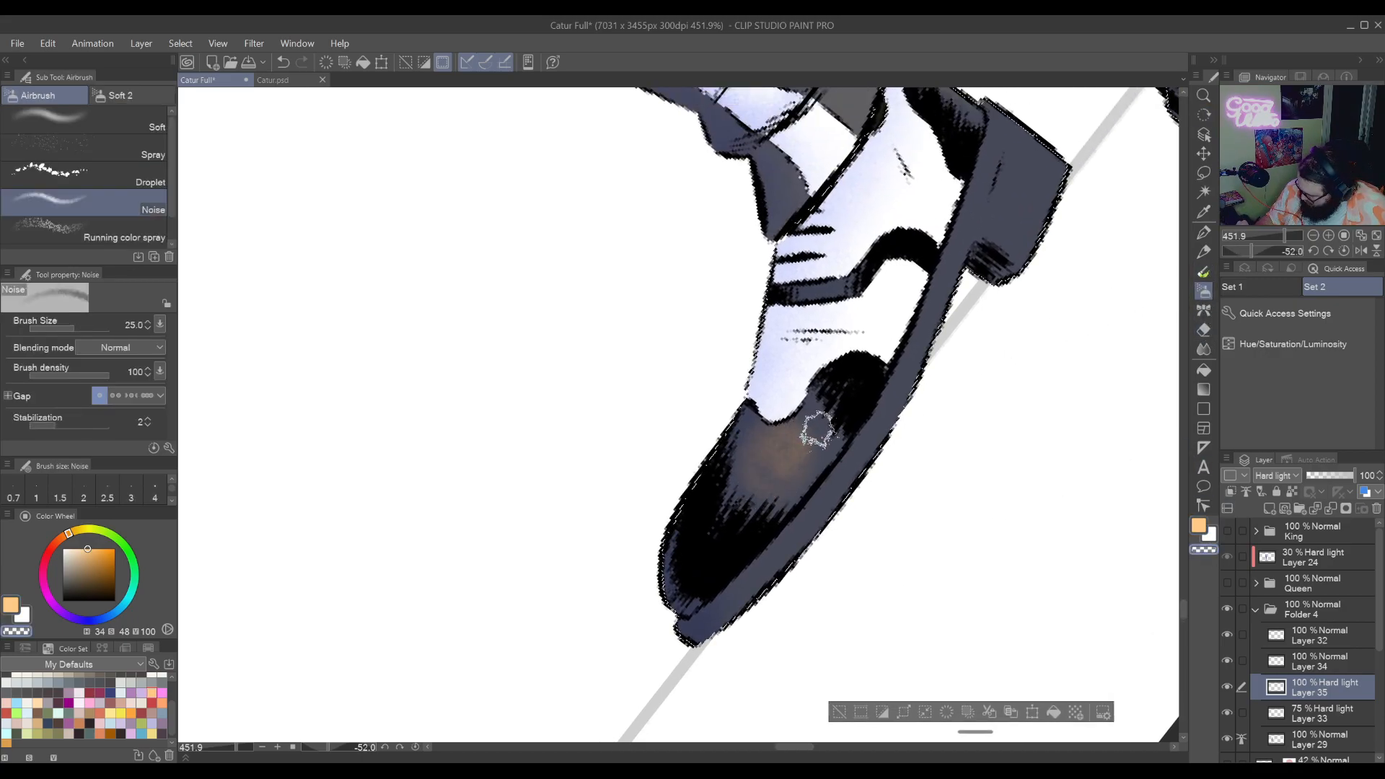
{"action": "left_click_drag", "start_coordinate": [947, 403], "coordinate": [889, 588]}
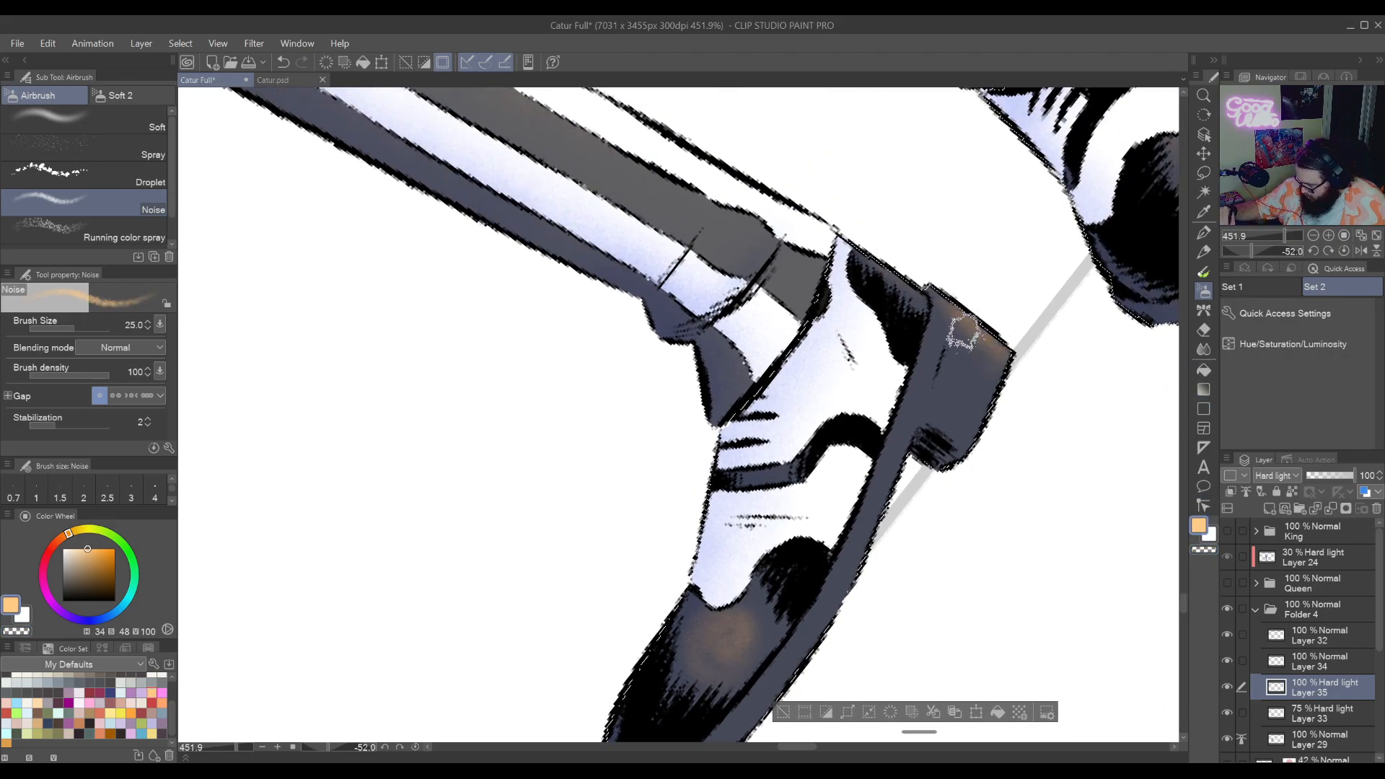
{"action": "mouse_move", "coordinate": [977, 354]}
{"action": "left_mouse_down"}
{"action": "mouse_move", "coordinate": [937, 341]}
{"action": "mouse_move", "coordinate": [973, 506]}
{"action": "mouse_move", "coordinate": [959, 285]}
{"action": "mouse_move", "coordinate": [968, 356]}
{"action": "mouse_move", "coordinate": [986, 338]}
{"action": "mouse_move", "coordinate": [997, 390]}
{"action": "left_mouse_up"}
{"action": "key", "text": "ctrl+z"}
{"action": "key", "text": "ctrl+z"}
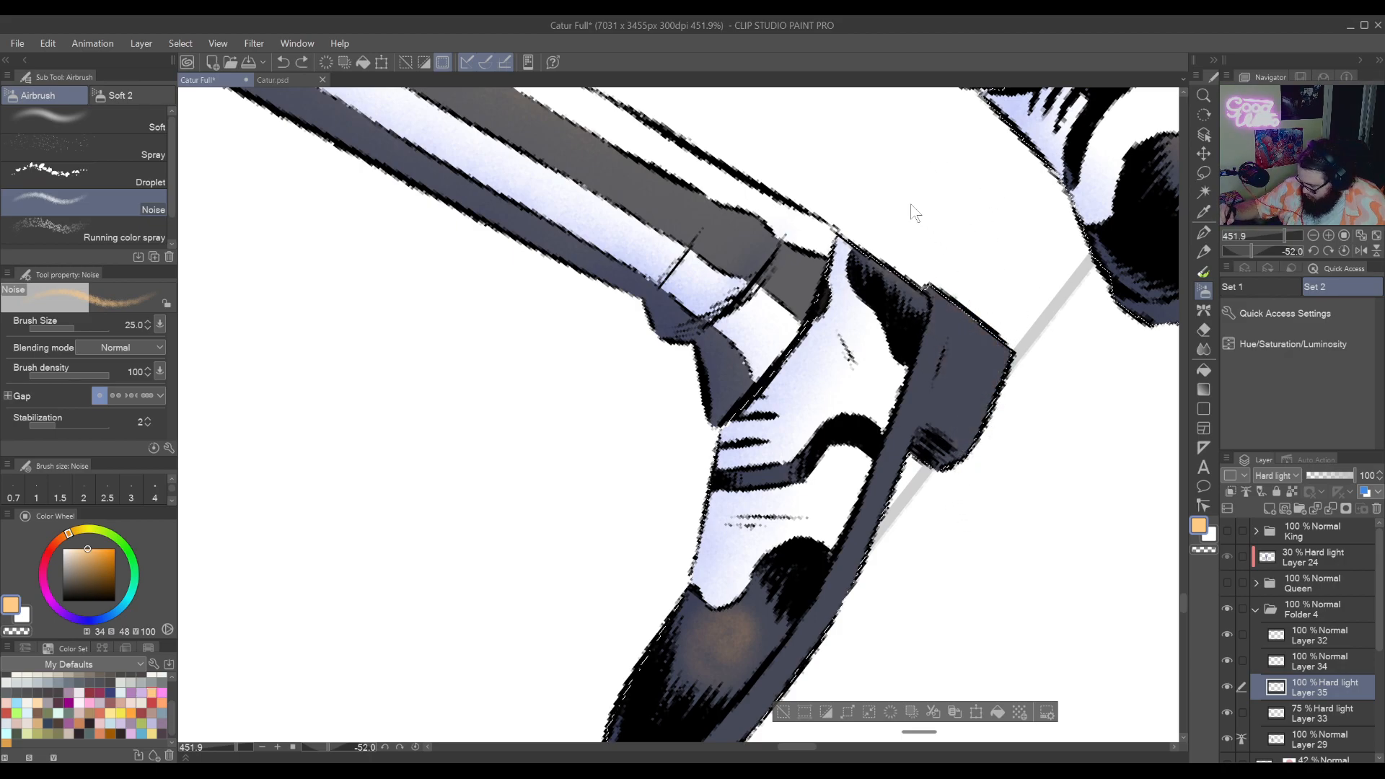
{"action": "mouse_move", "coordinate": [984, 318]}
{"action": "left_mouse_down"}
{"action": "mouse_move", "coordinate": [1009, 338]}
{"action": "mouse_move", "coordinate": [924, 286]}
{"action": "mouse_move", "coordinate": [971, 336]}
{"action": "left_mouse_up"}
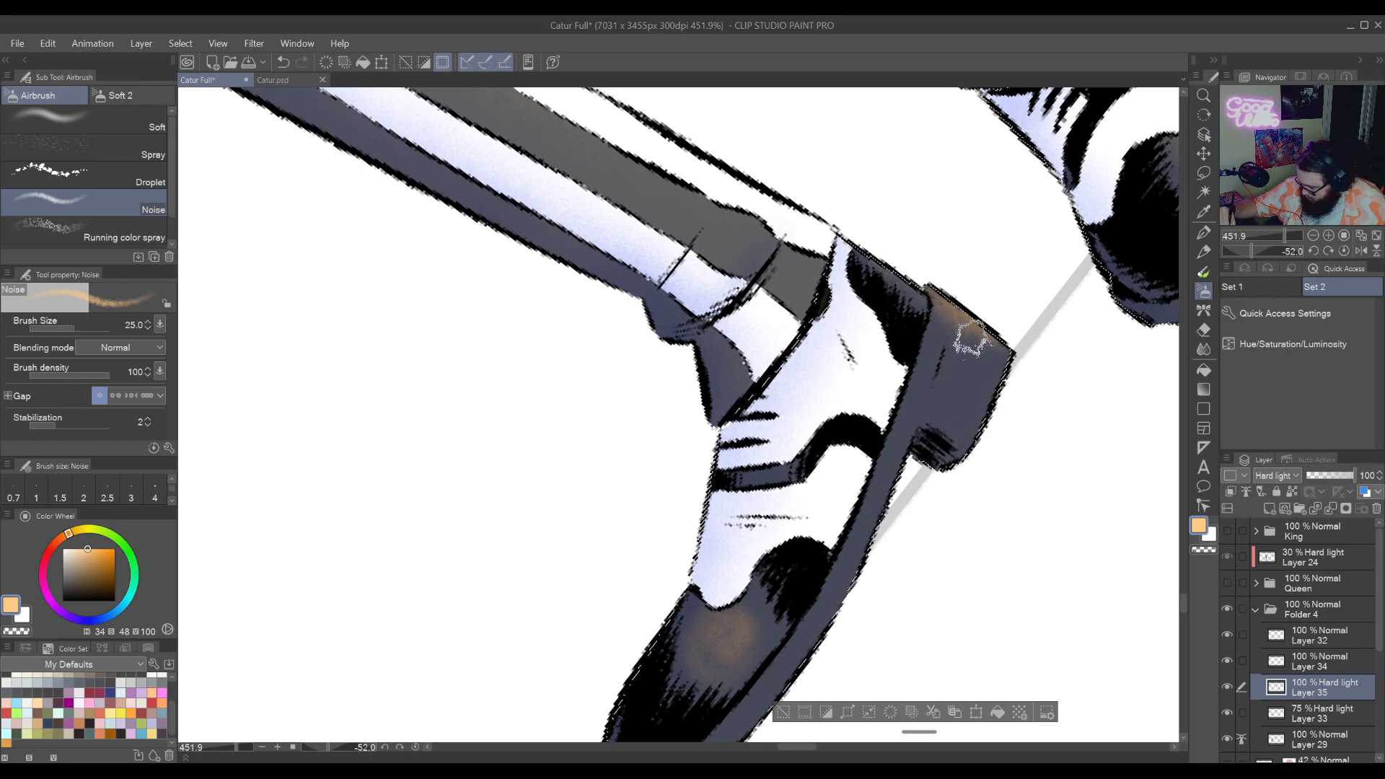
{"action": "key", "text": "ctrl+d"}
Lower the opacity of the Hard light highlight layer, Layer 35, to 75% and review the whole jester upright
{"action": "left_click_drag", "start_coordinate": [1051, 420], "coordinate": [992, 513]}
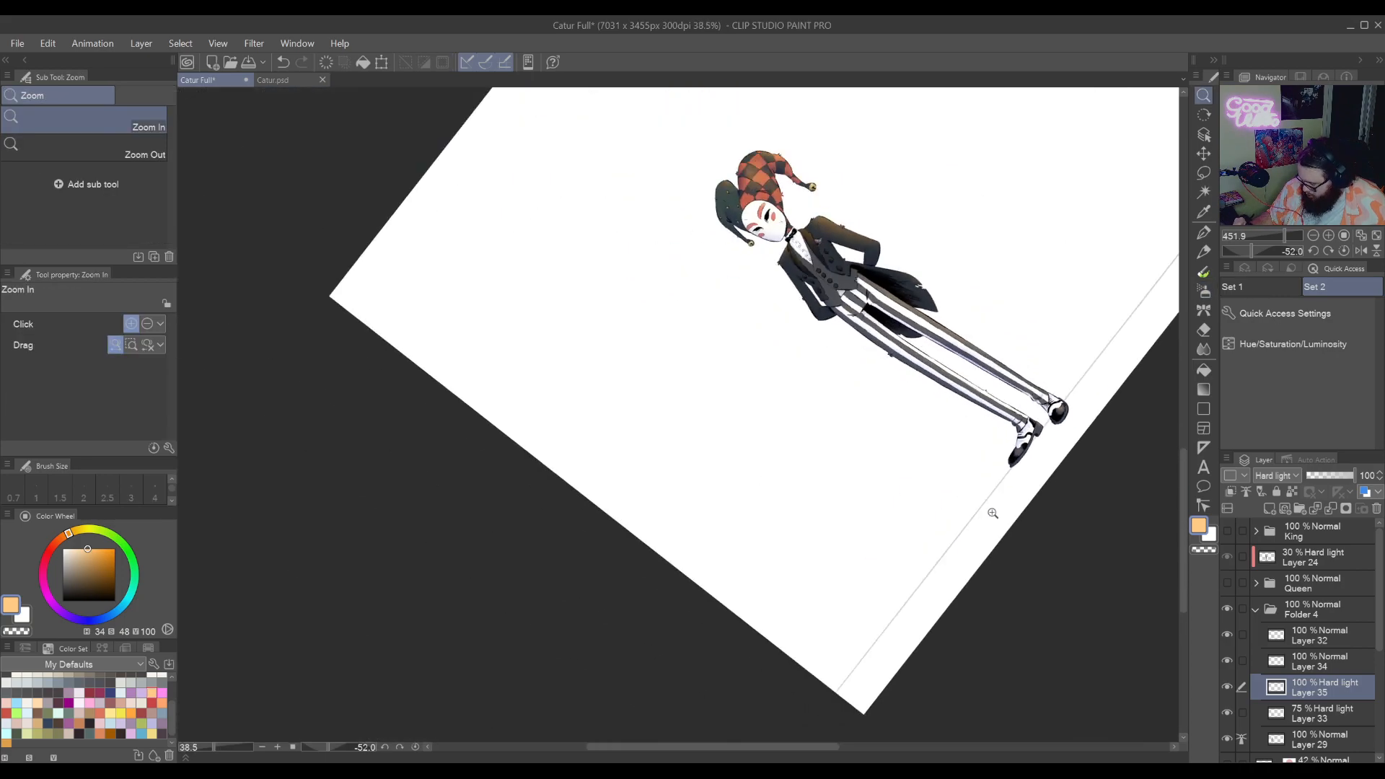
{"action": "left_click_drag", "start_coordinate": [1116, 387], "coordinate": [905, 597]}
{"action": "left_click_drag", "start_coordinate": [808, 649], "coordinate": [931, 637]}
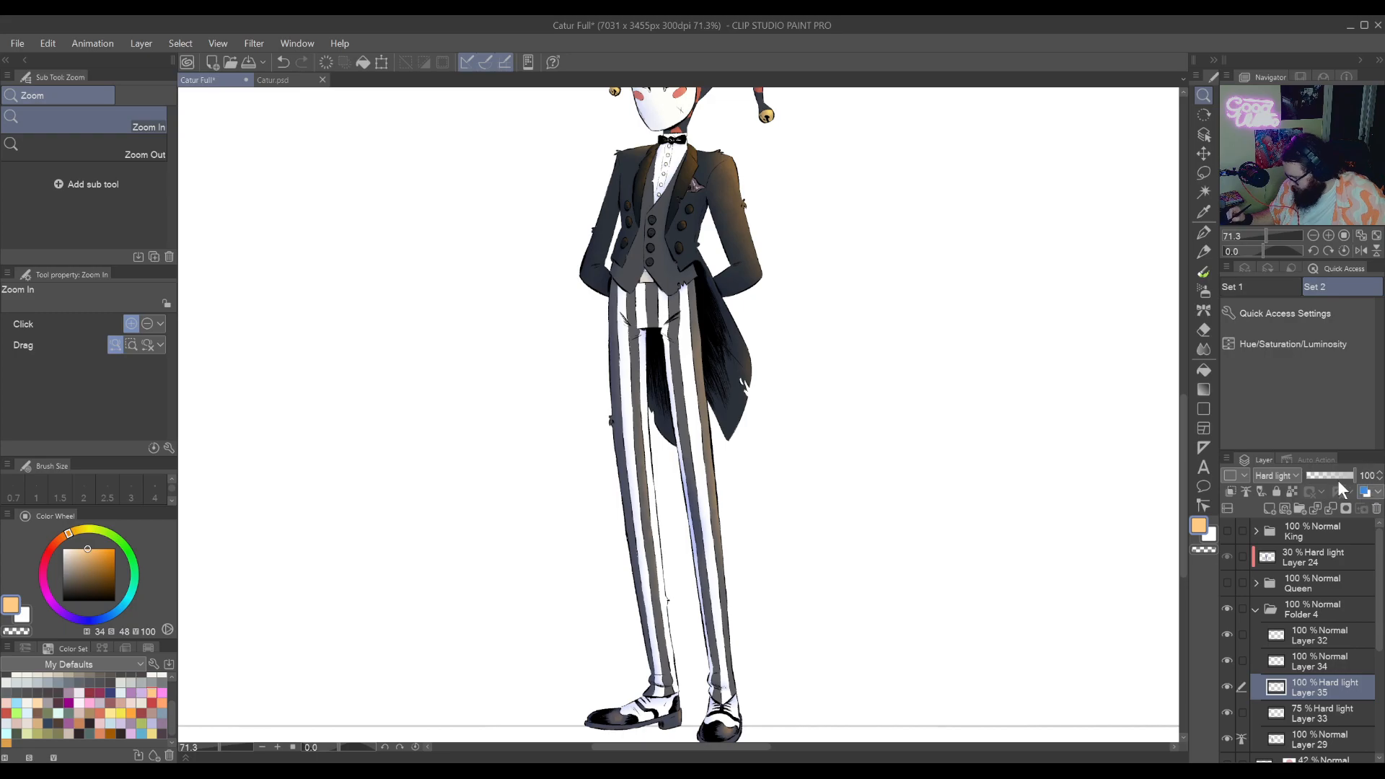
{"action": "scroll", "coordinate": [1335, 482], "scroll_direction": "down", "scroll_amount": 5}
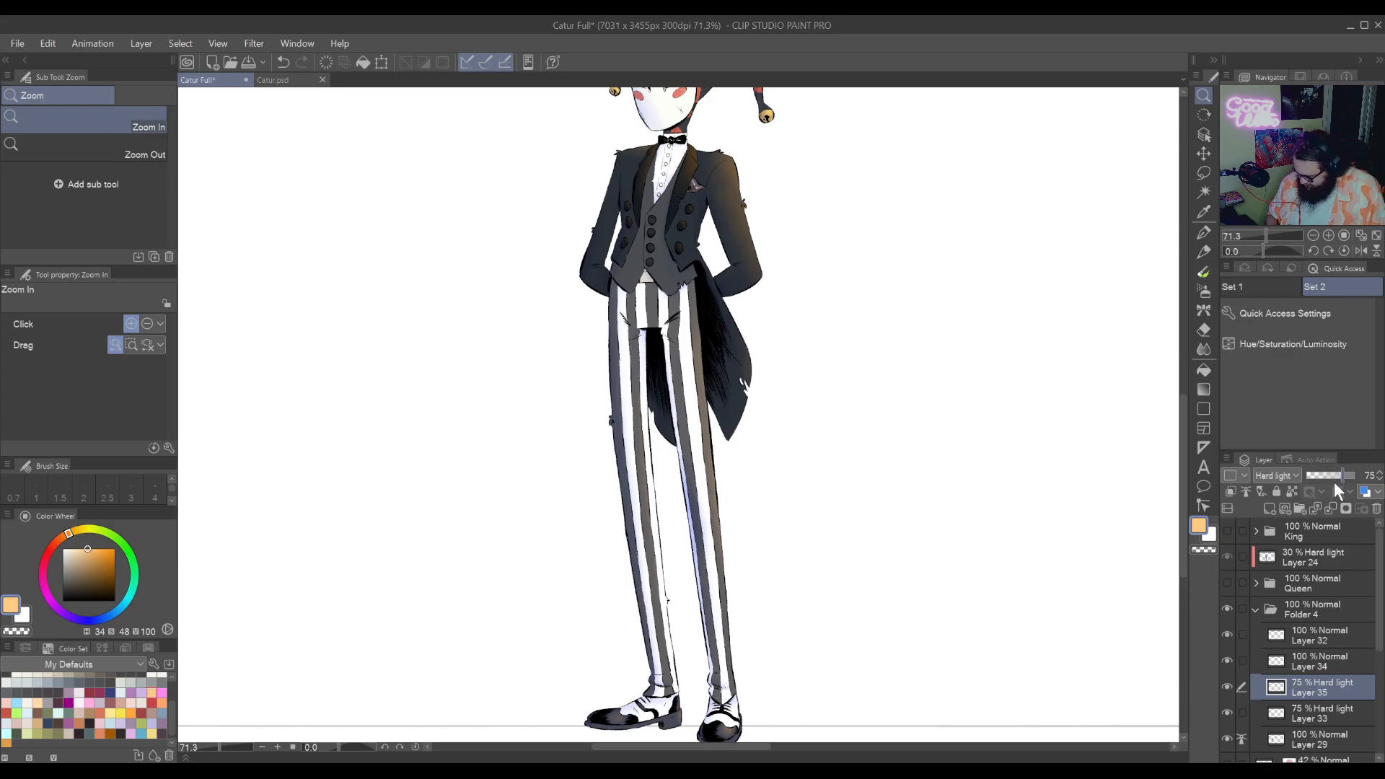
{"action": "scroll", "coordinate": [801, 649], "scroll_direction": "down", "scroll_amount": 3}
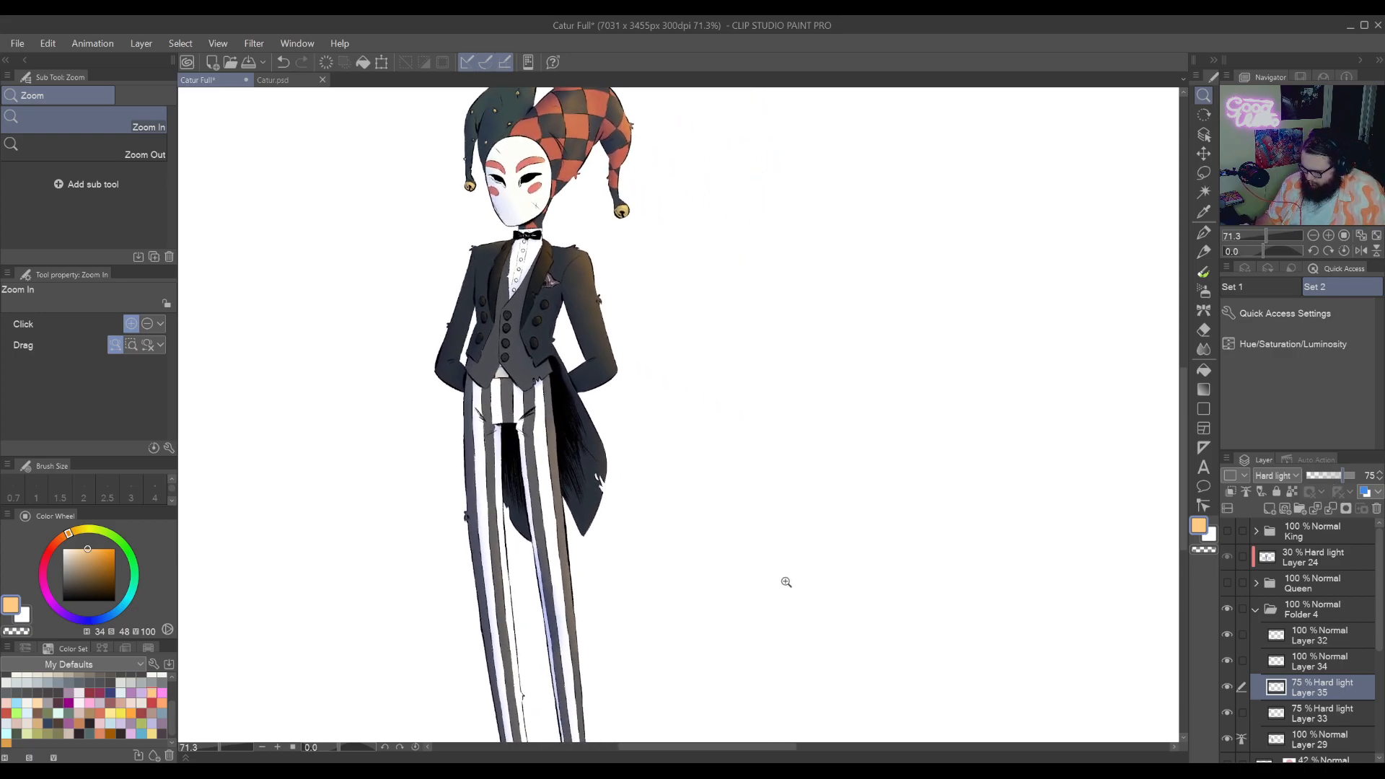
{"action": "scroll", "coordinate": [833, 541], "scroll_direction": "down", "scroll_amount": 2}
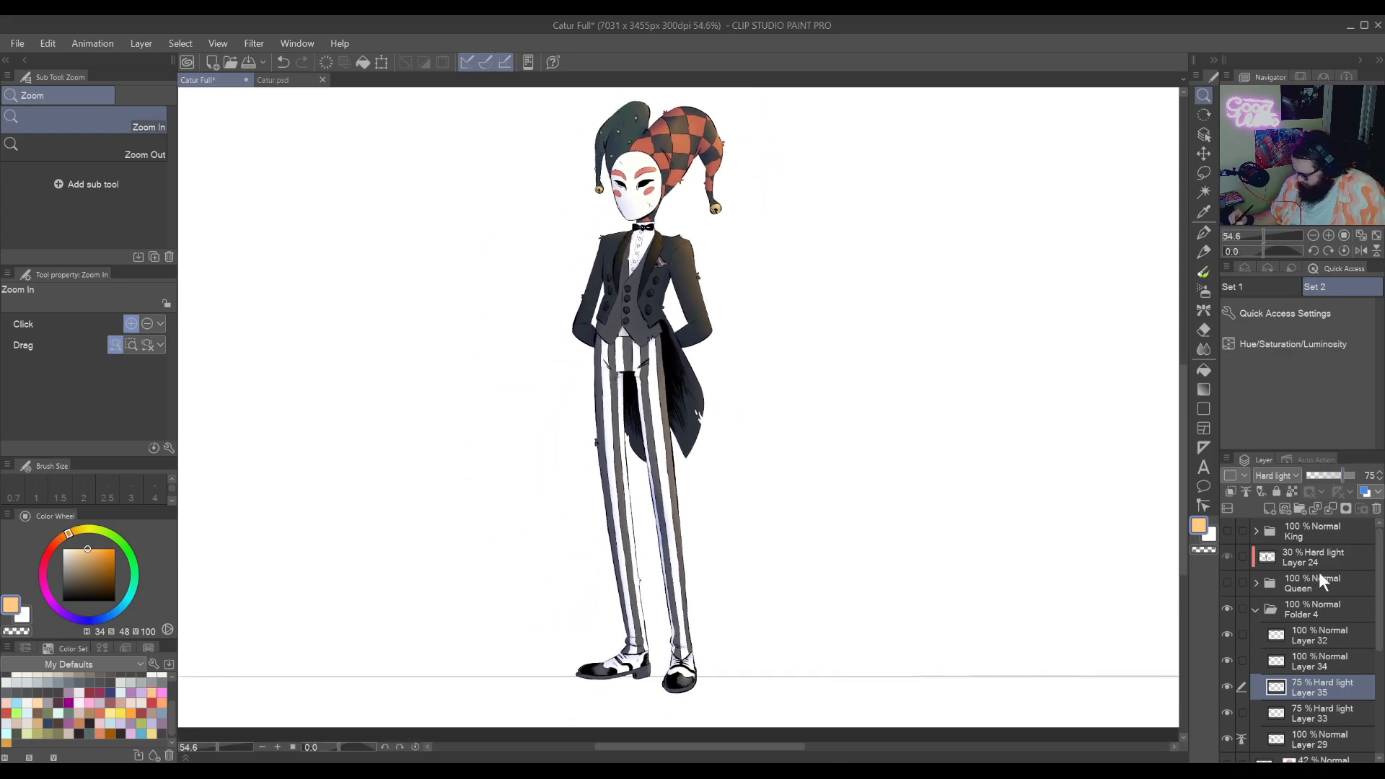
Collapse Folder 4, nest it inside a new folder, and add a new layer clipped to it
{"action": "left_click", "coordinate": [1255, 609]}
{"action": "left_click", "coordinate": [1306, 607]}
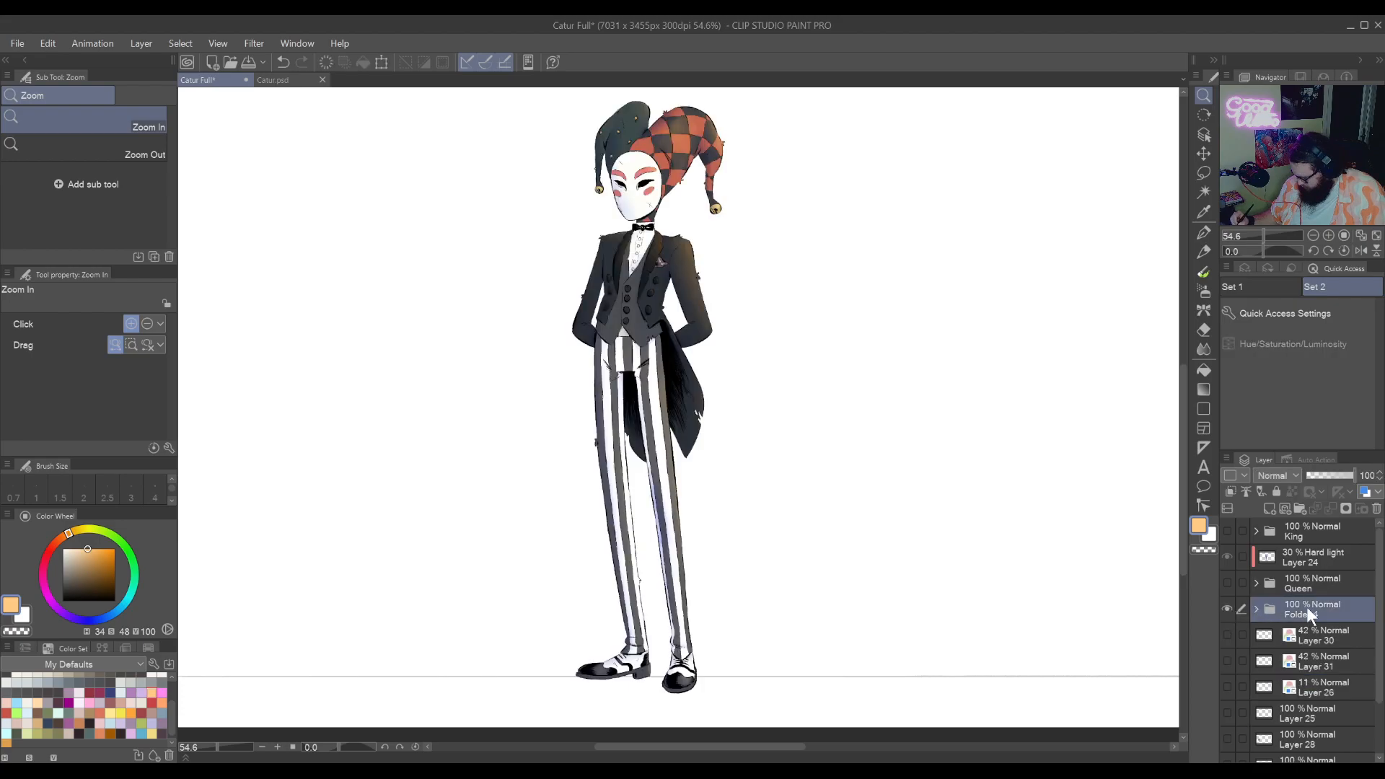
{"action": "left_click", "coordinate": [1299, 509]}
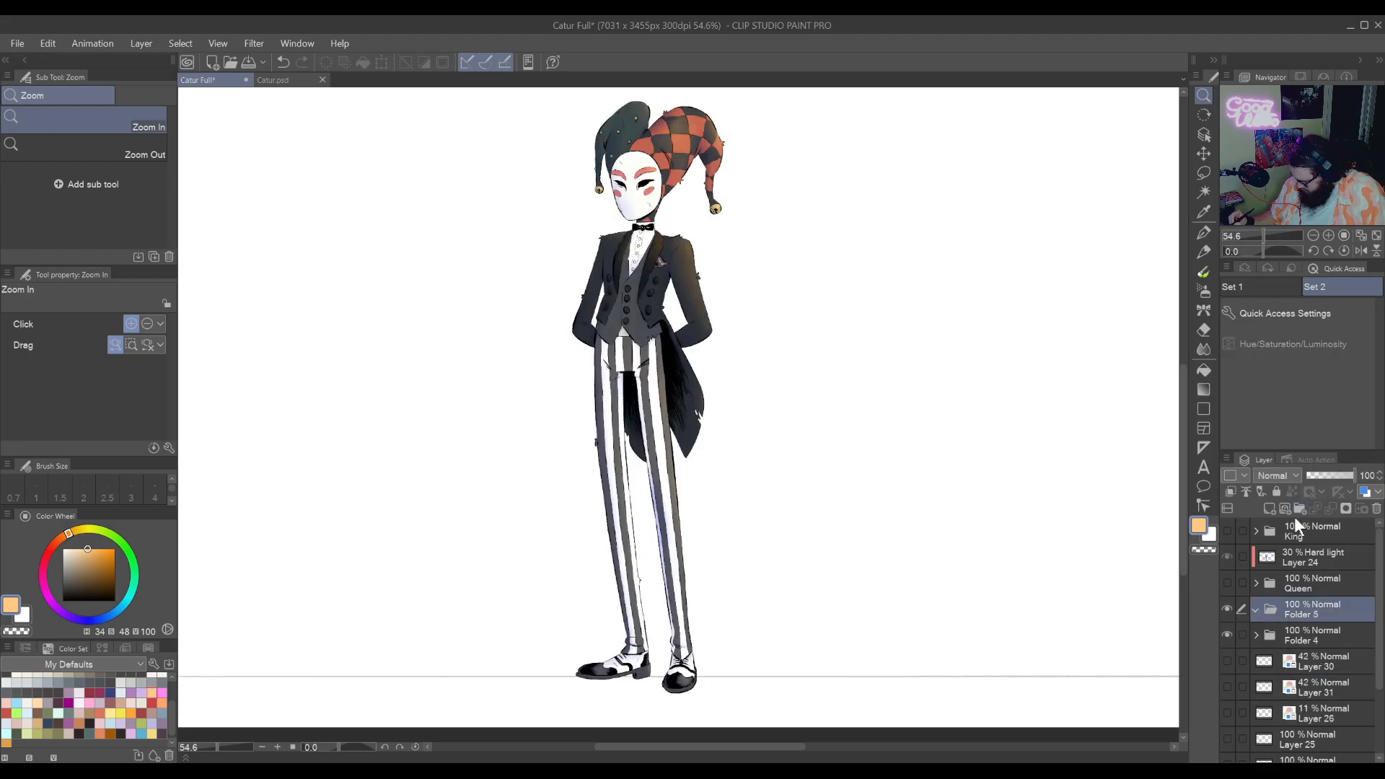
{"action": "left_click", "coordinate": [1297, 633]}
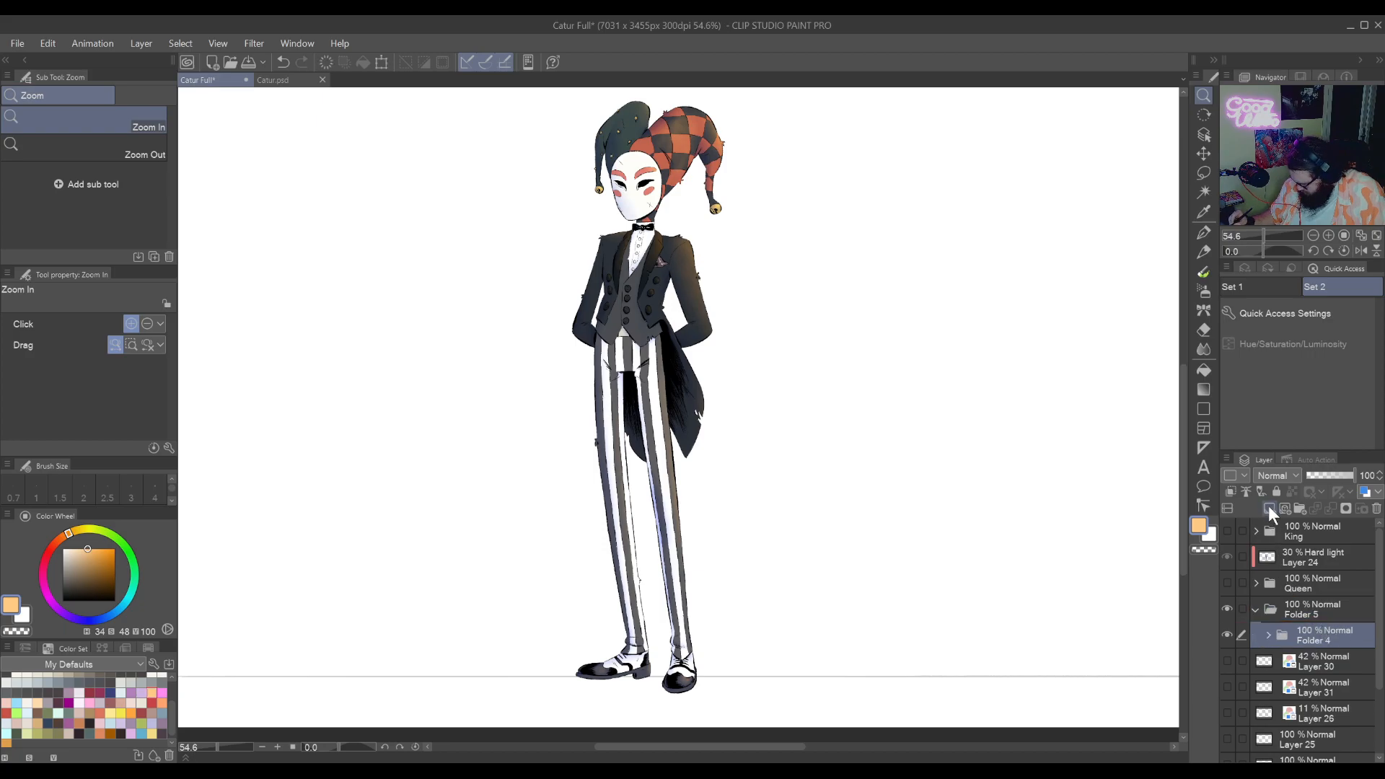
{"action": "left_click", "coordinate": [1269, 509]}
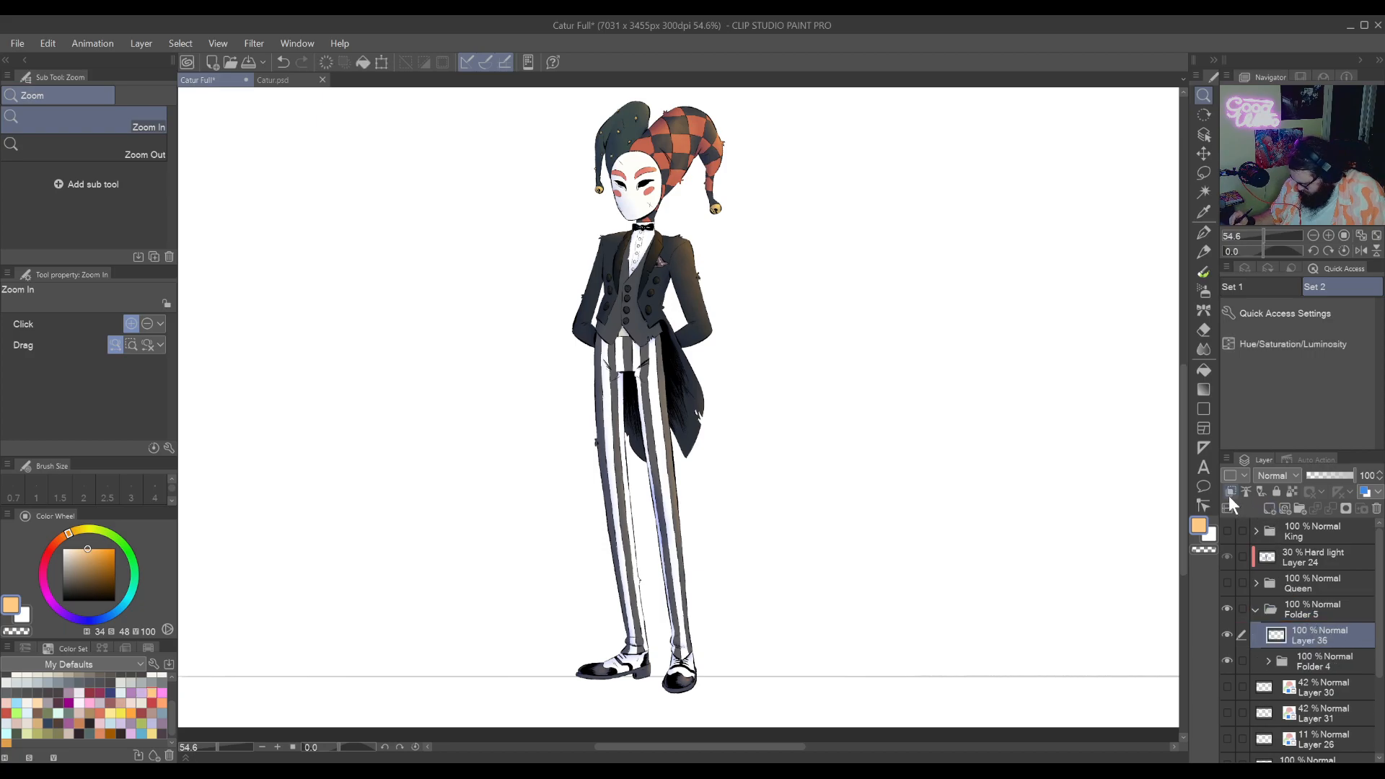
Lasso around the entire jester, fill the clipped layer with pale cream (H 51, S 6, V 97), and deselect
{"action": "left_click", "coordinate": [1203, 175]}
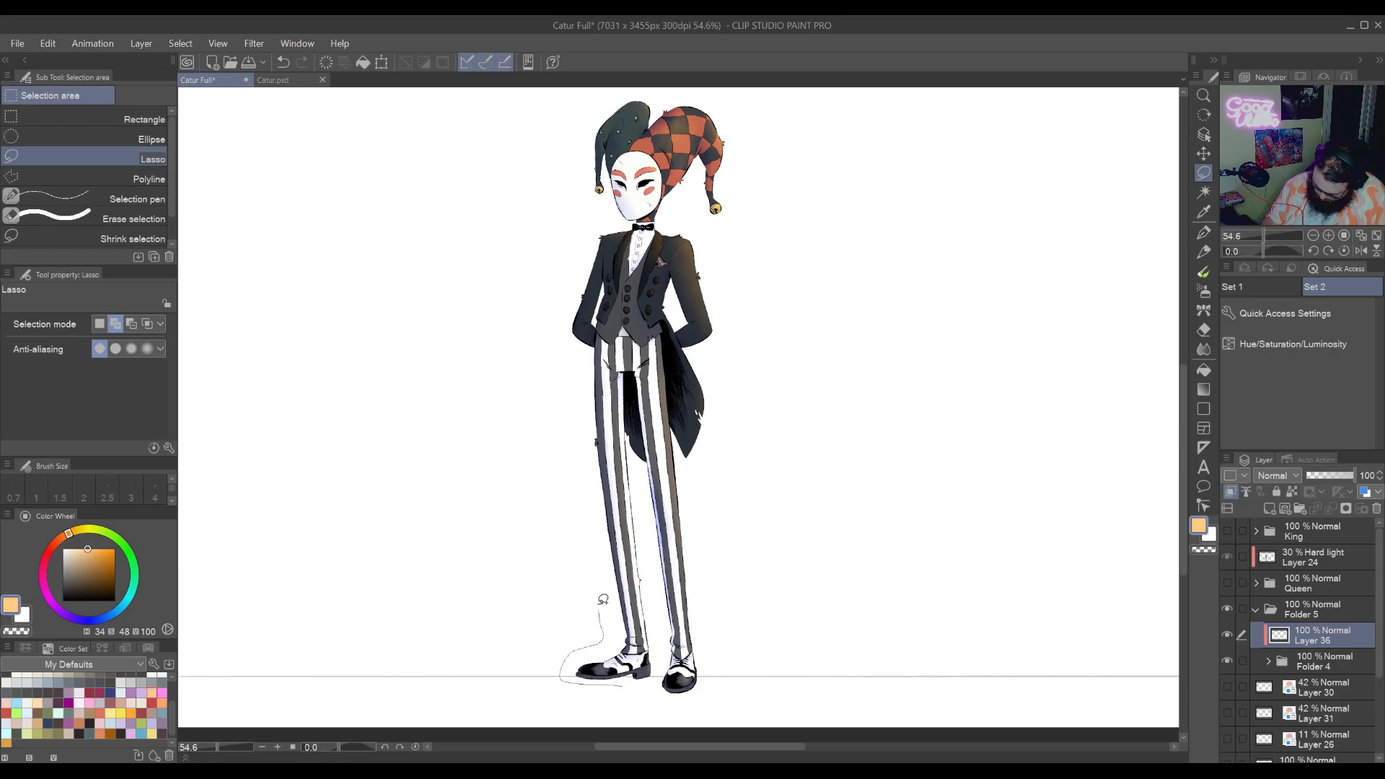
{"action": "mouse_move", "coordinate": [559, 352]}
{"action": "left_mouse_down"}
{"action": "mouse_move", "coordinate": [551, 184]}
{"action": "mouse_move", "coordinate": [632, 68]}
{"action": "mouse_move", "coordinate": [731, 115]}
{"action": "mouse_move", "coordinate": [796, 278]}
{"action": "left_mouse_up"}
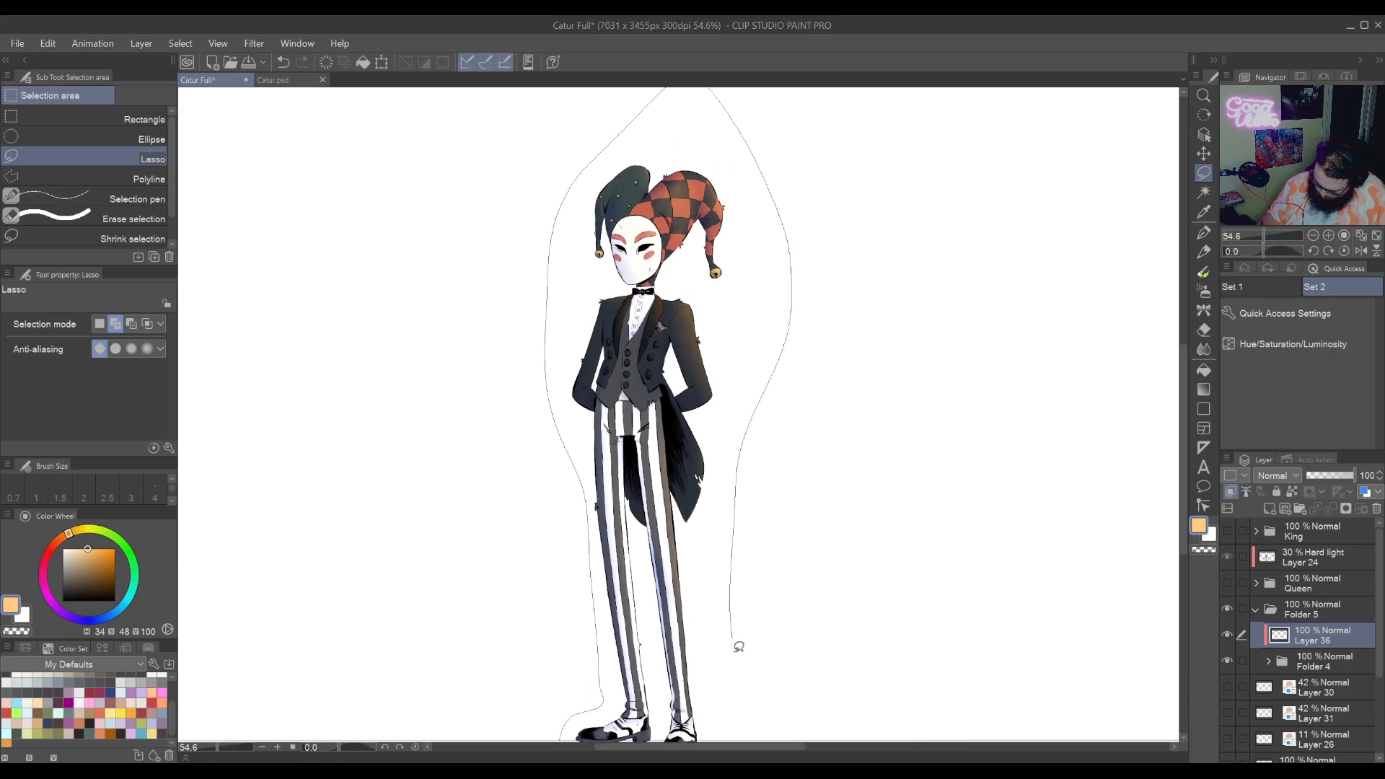
{"action": "mouse_move", "coordinate": [738, 647]}
{"action": "left_mouse_down"}
{"action": "mouse_move", "coordinate": [732, 714]}
{"action": "mouse_move", "coordinate": [671, 708]}
{"action": "mouse_move", "coordinate": [646, 634]}
{"action": "left_mouse_up"}
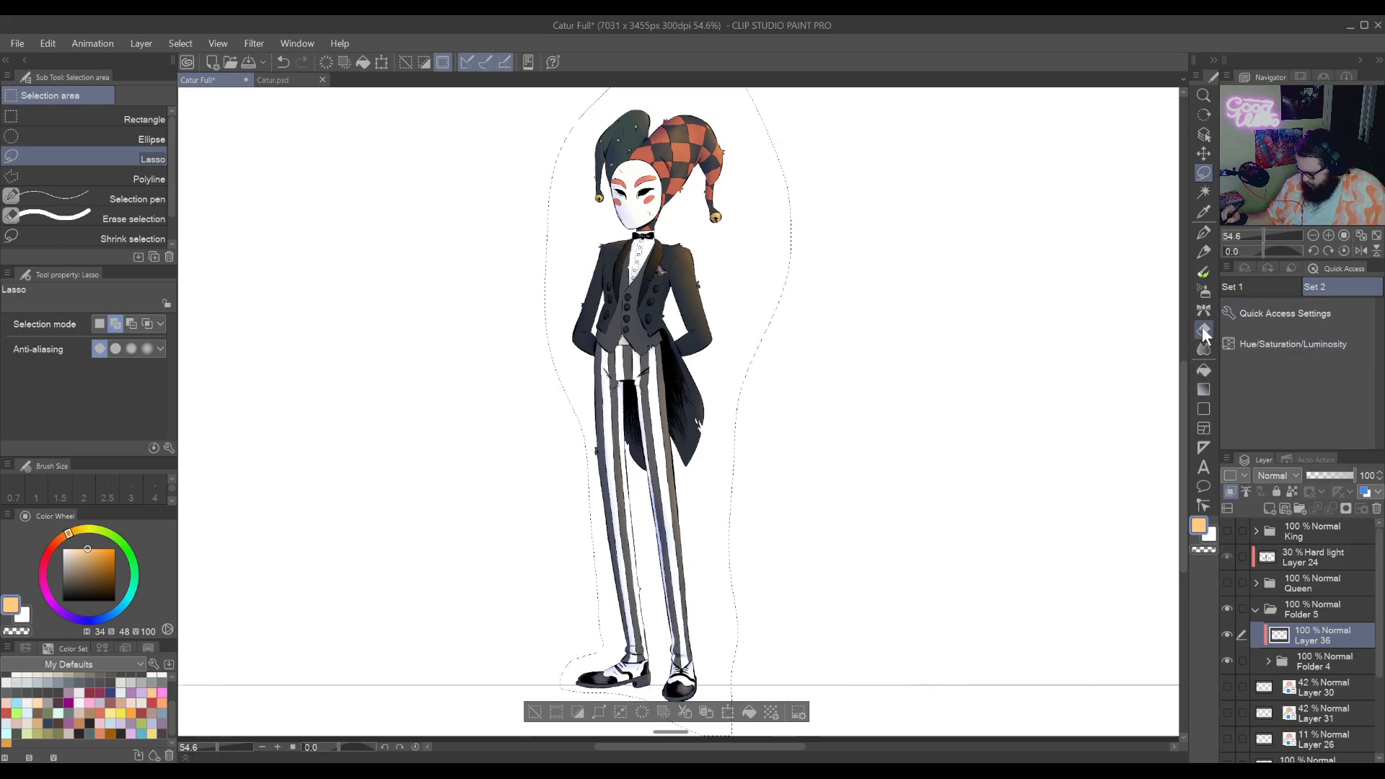
{"action": "left_click", "coordinate": [1203, 370]}
{"action": "left_click", "coordinate": [16, 676]}
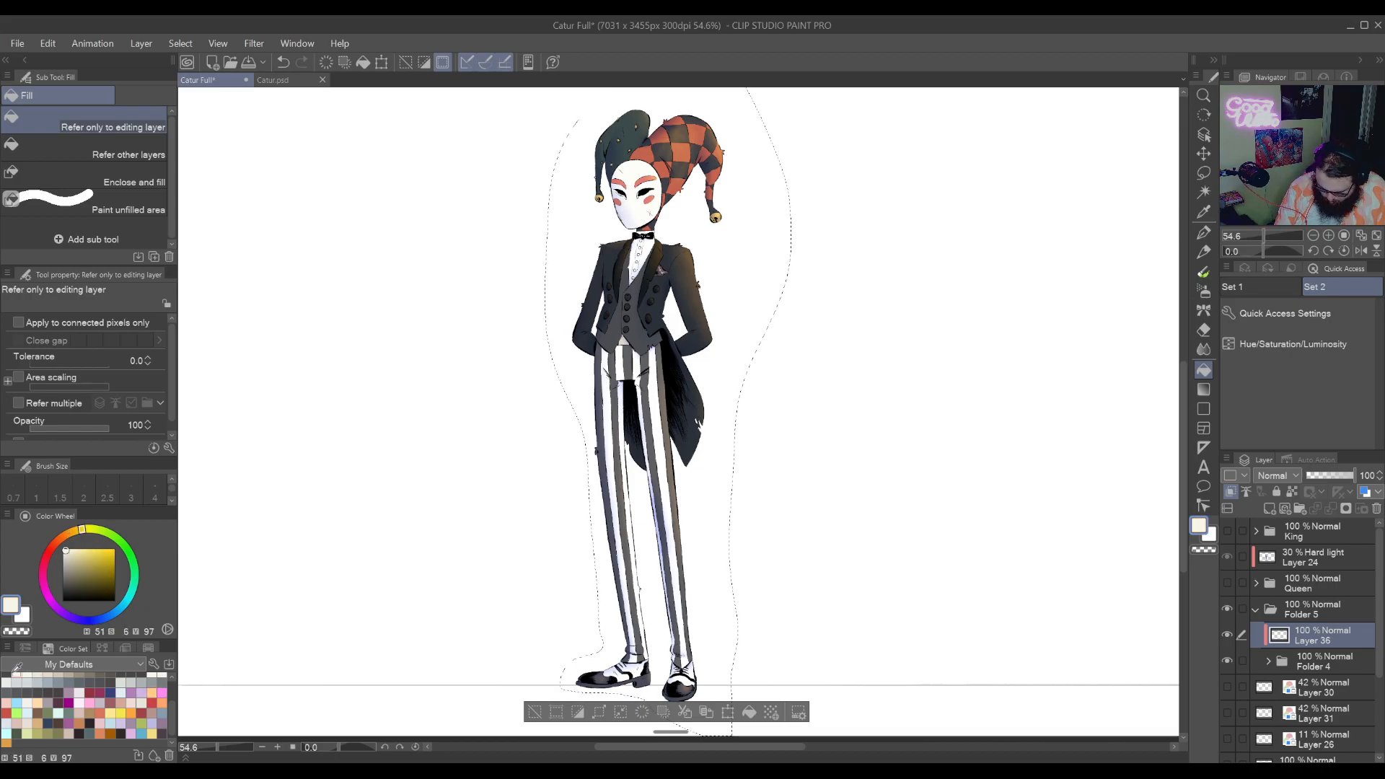
{"action": "left_click", "coordinate": [632, 448]}
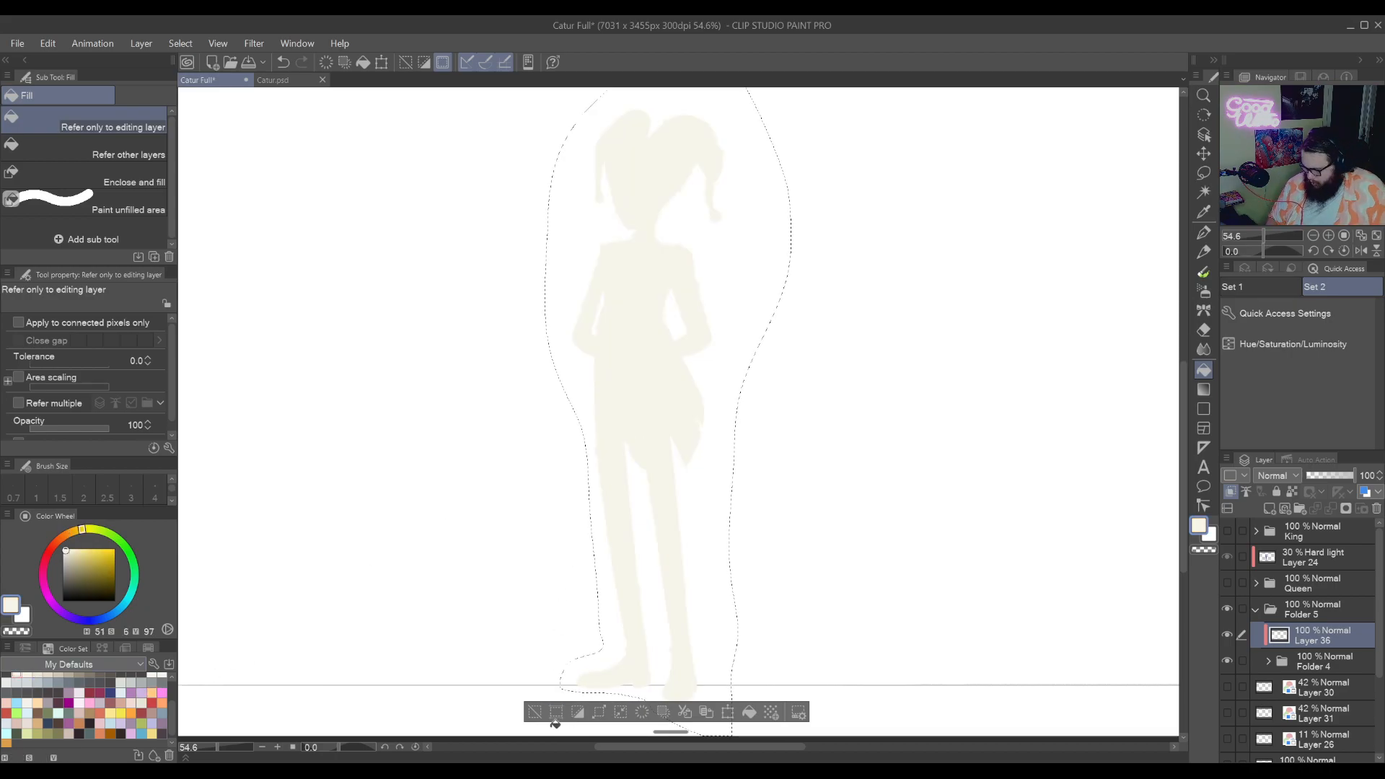
{"action": "left_click", "coordinate": [535, 712]}
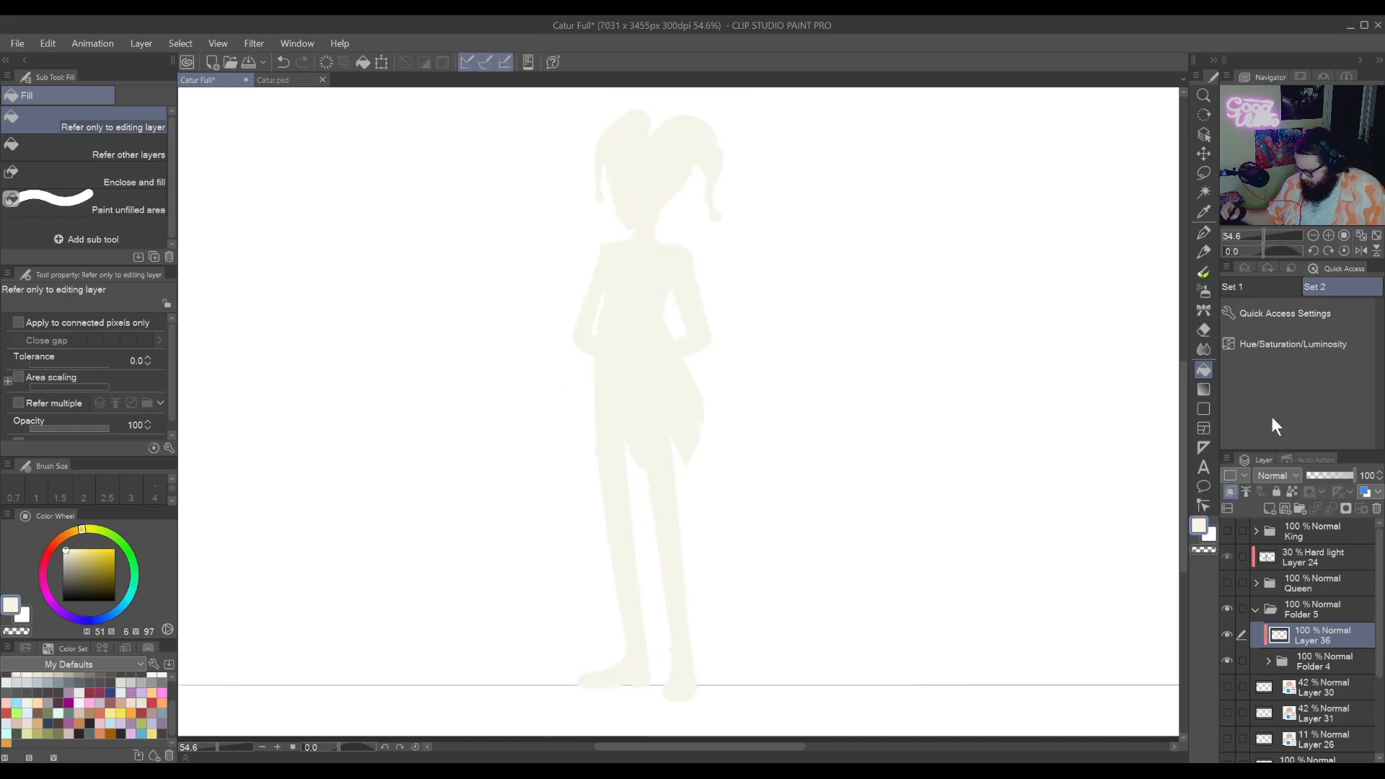
Lock the new layer's transparent pixels and choose the LP Dot Shader Dirty brush with light orange (H 34, S 48, V 100)
{"action": "left_click", "coordinate": [1292, 490]}
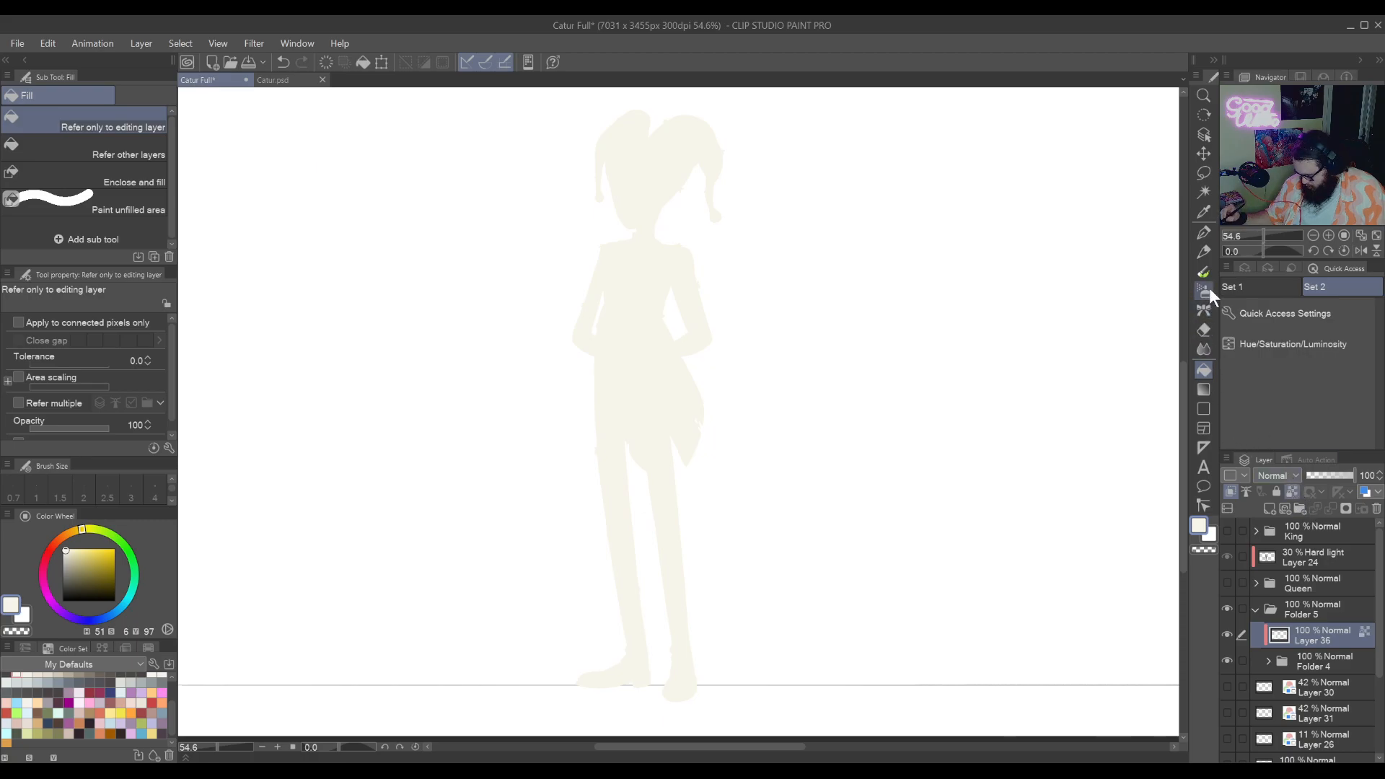
{"action": "left_click", "coordinate": [1203, 233]}
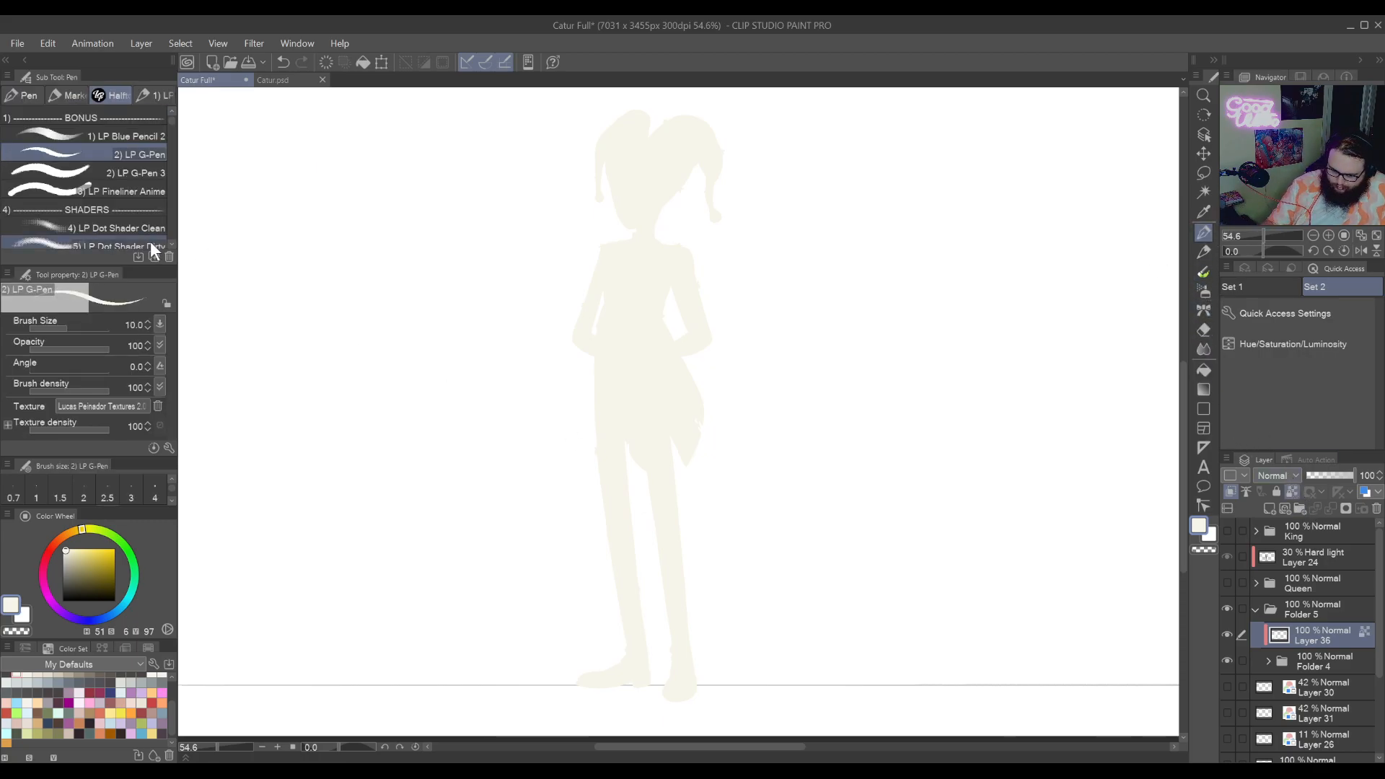
{"action": "left_click", "coordinate": [115, 242]}
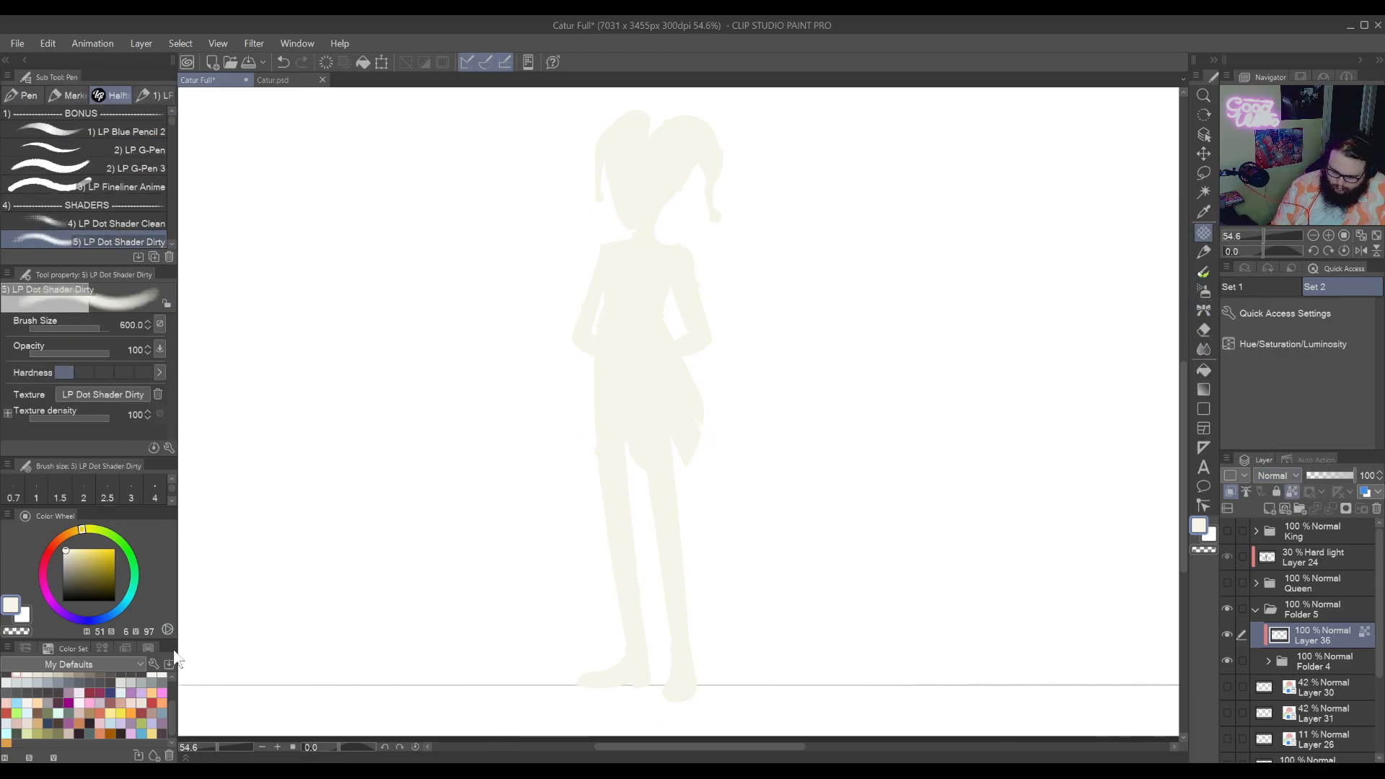
{"action": "left_click", "coordinate": [157, 690]}
{"action": "mouse_move", "coordinate": [433, 520]}
{"action": "left_mouse_down"}
{"action": "mouse_move", "coordinate": [803, 575]}
{"action": "mouse_move", "coordinate": [801, 454]}
{"action": "left_mouse_up"}
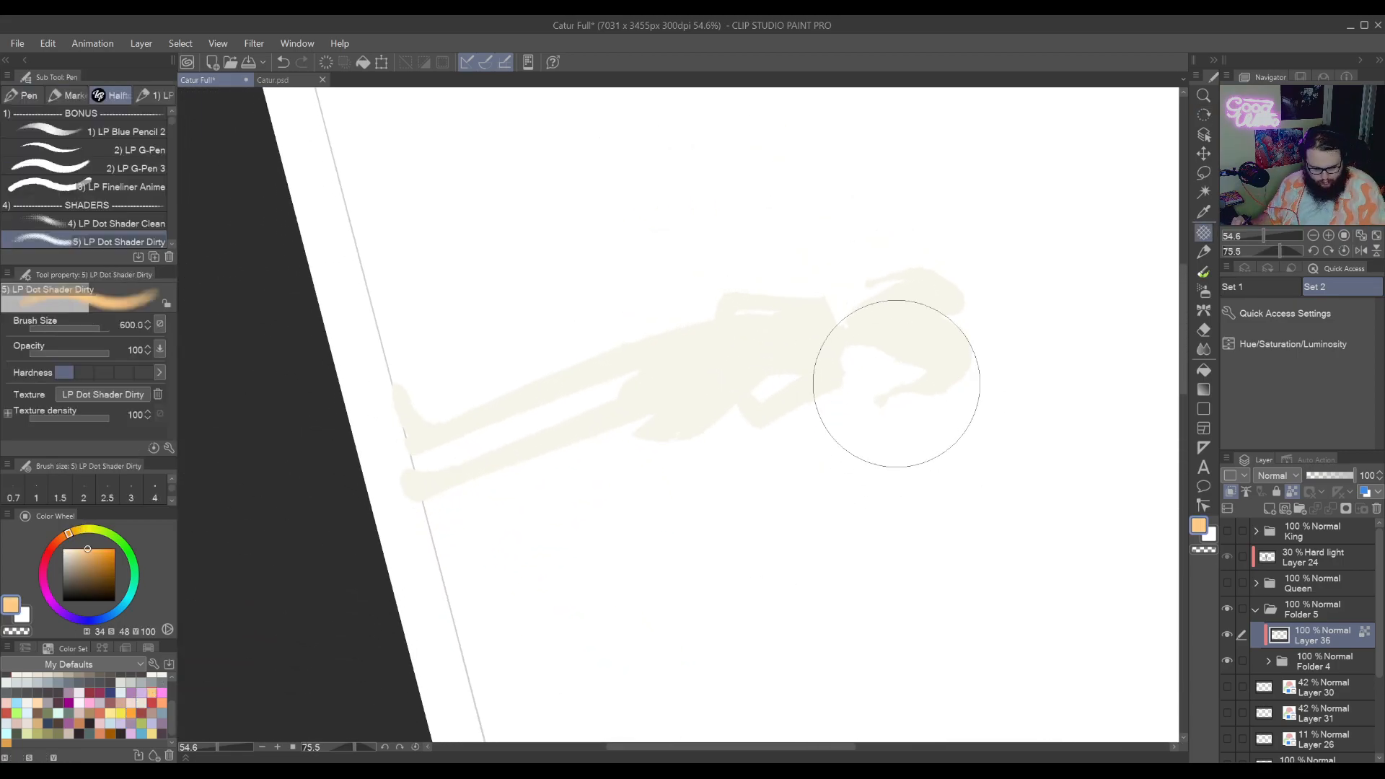
Try shading the silhouette's head and upper body light orange with the brush enlarged to 1200, and undo the stroke
{"action": "key", "text": "bracketright"}
{"action": "key", "text": "bracketright"}
{"action": "key", "text": "bracketright"}
{"action": "key", "text": "bracketright"}
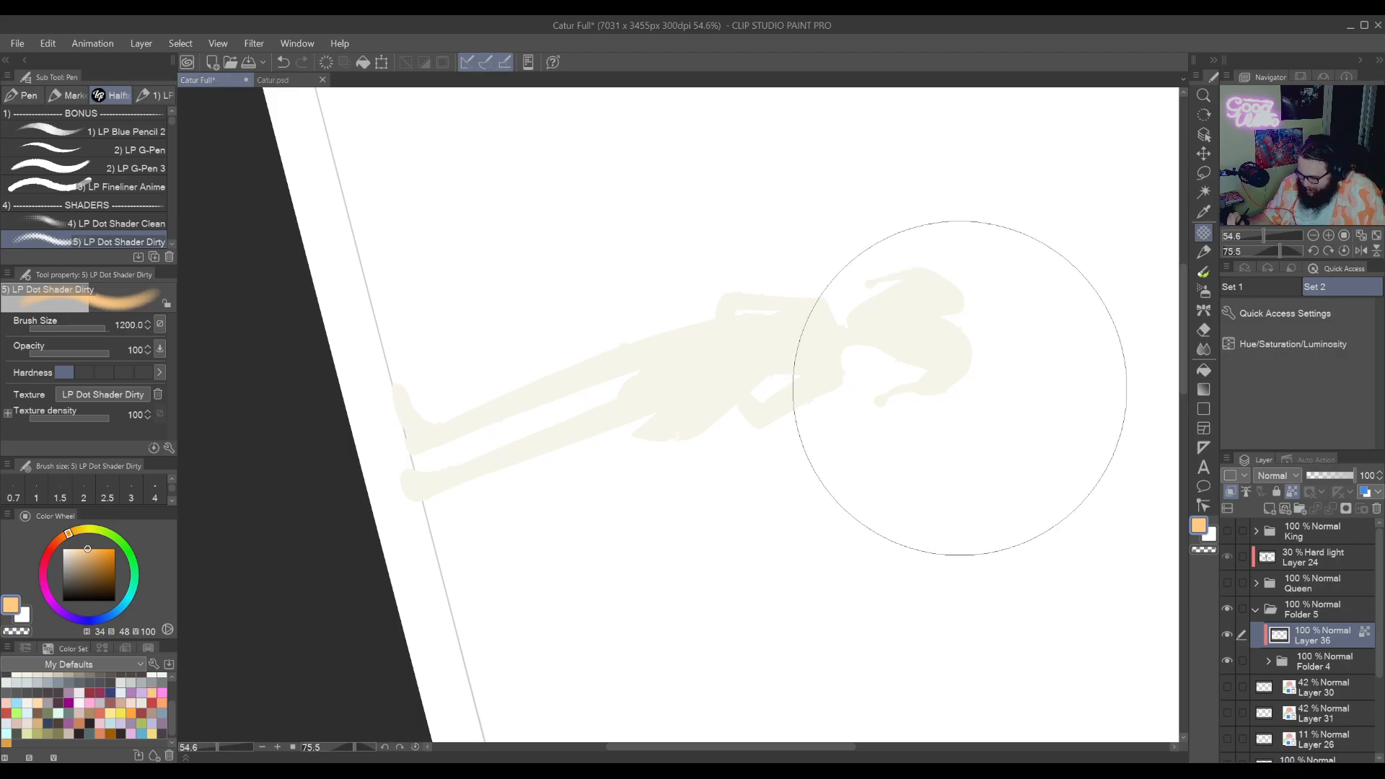
{"action": "left_click_drag", "start_coordinate": [1004, 417], "coordinate": [1002, 331]}
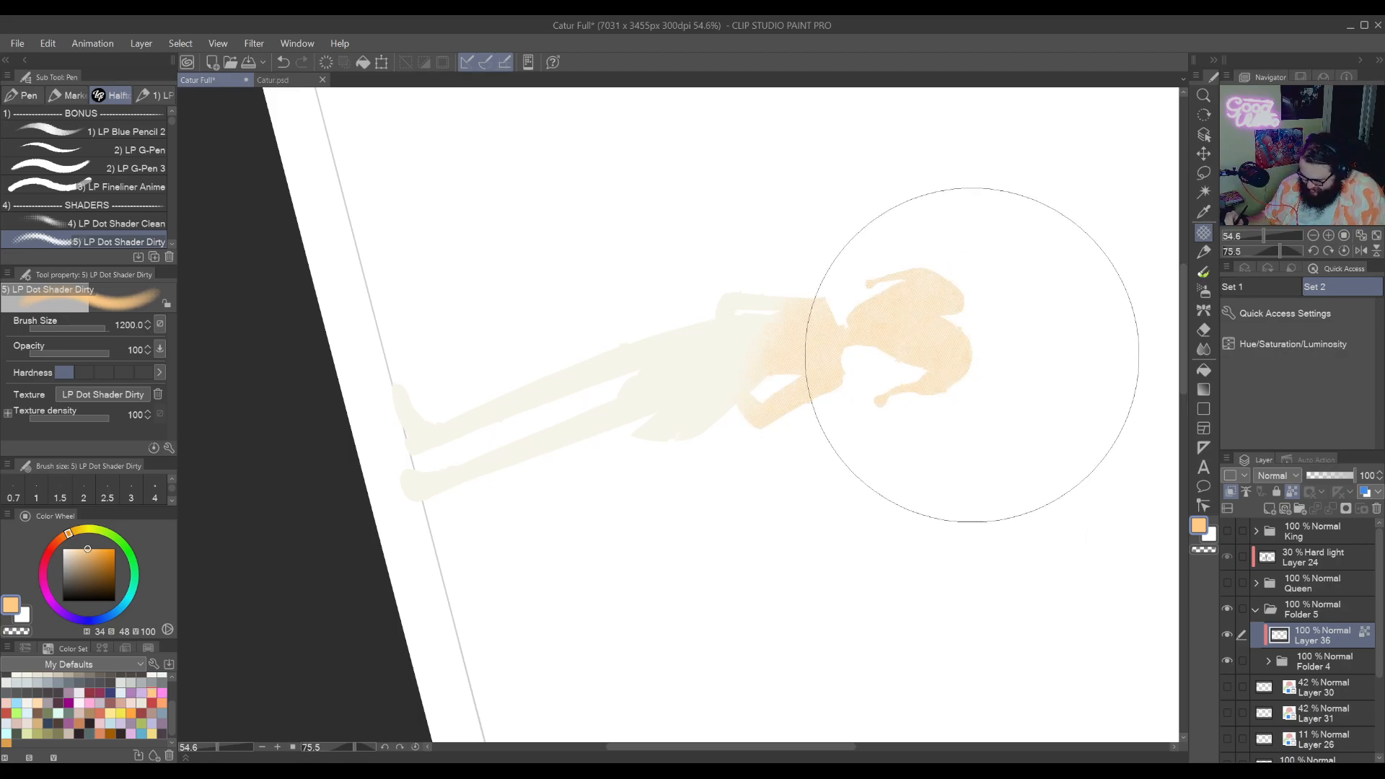
{"action": "key", "text": "ctrl+z"}
Shade the silhouette light orange at brush size 500 from the hat down the legs, leaving the front foot mostly cream
{"action": "key", "text": "bracketleft"}
{"action": "key", "text": "bracketleft"}
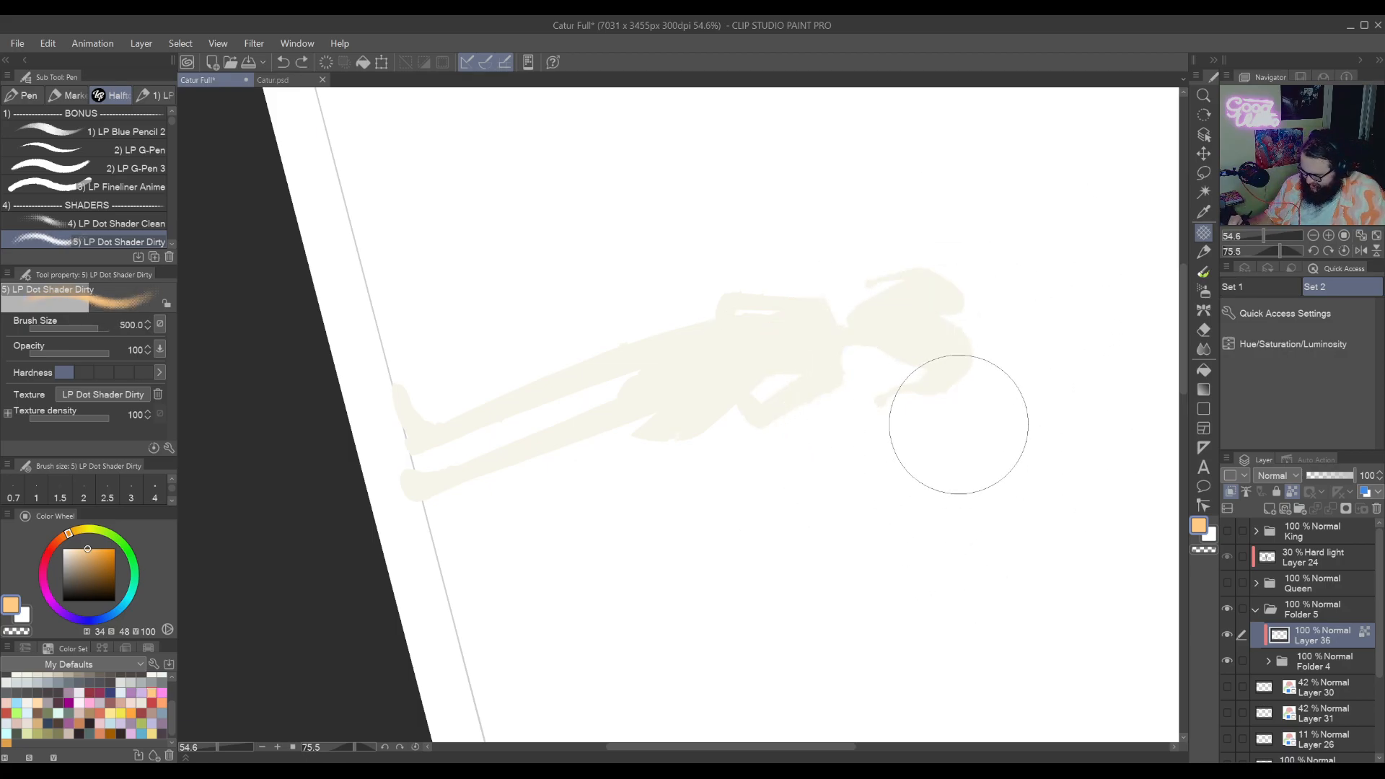
{"action": "mouse_move", "coordinate": [955, 430]}
{"action": "left_mouse_down"}
{"action": "mouse_move", "coordinate": [925, 459]}
{"action": "mouse_move", "coordinate": [969, 364]}
{"action": "mouse_move", "coordinate": [1010, 318]}
{"action": "mouse_move", "coordinate": [974, 307]}
{"action": "mouse_move", "coordinate": [857, 432]}
{"action": "mouse_move", "coordinate": [973, 280]}
{"action": "mouse_move", "coordinate": [847, 366]}
{"action": "mouse_move", "coordinate": [757, 479]}
{"action": "mouse_move", "coordinate": [996, 217]}
{"action": "mouse_move", "coordinate": [812, 446]}
{"action": "mouse_move", "coordinate": [918, 431]}
{"action": "mouse_move", "coordinate": [897, 444]}
{"action": "mouse_move", "coordinate": [894, 409]}
{"action": "mouse_move", "coordinate": [952, 417]}
{"action": "mouse_move", "coordinate": [865, 416]}
{"action": "mouse_move", "coordinate": [798, 461]}
{"action": "mouse_move", "coordinate": [821, 355]}
{"action": "mouse_move", "coordinate": [871, 273]}
{"action": "mouse_move", "coordinate": [682, 500]}
{"action": "mouse_move", "coordinate": [716, 401]}
{"action": "mouse_move", "coordinate": [824, 261]}
{"action": "mouse_move", "coordinate": [670, 451]}
{"action": "mouse_move", "coordinate": [660, 420]}
{"action": "mouse_move", "coordinate": [773, 243]}
{"action": "mouse_move", "coordinate": [654, 352]}
{"action": "mouse_move", "coordinate": [537, 516]}
{"action": "mouse_move", "coordinate": [556, 414]}
{"action": "mouse_move", "coordinate": [622, 296]}
{"action": "mouse_move", "coordinate": [510, 416]}
{"action": "mouse_move", "coordinate": [456, 359]}
{"action": "left_mouse_up"}
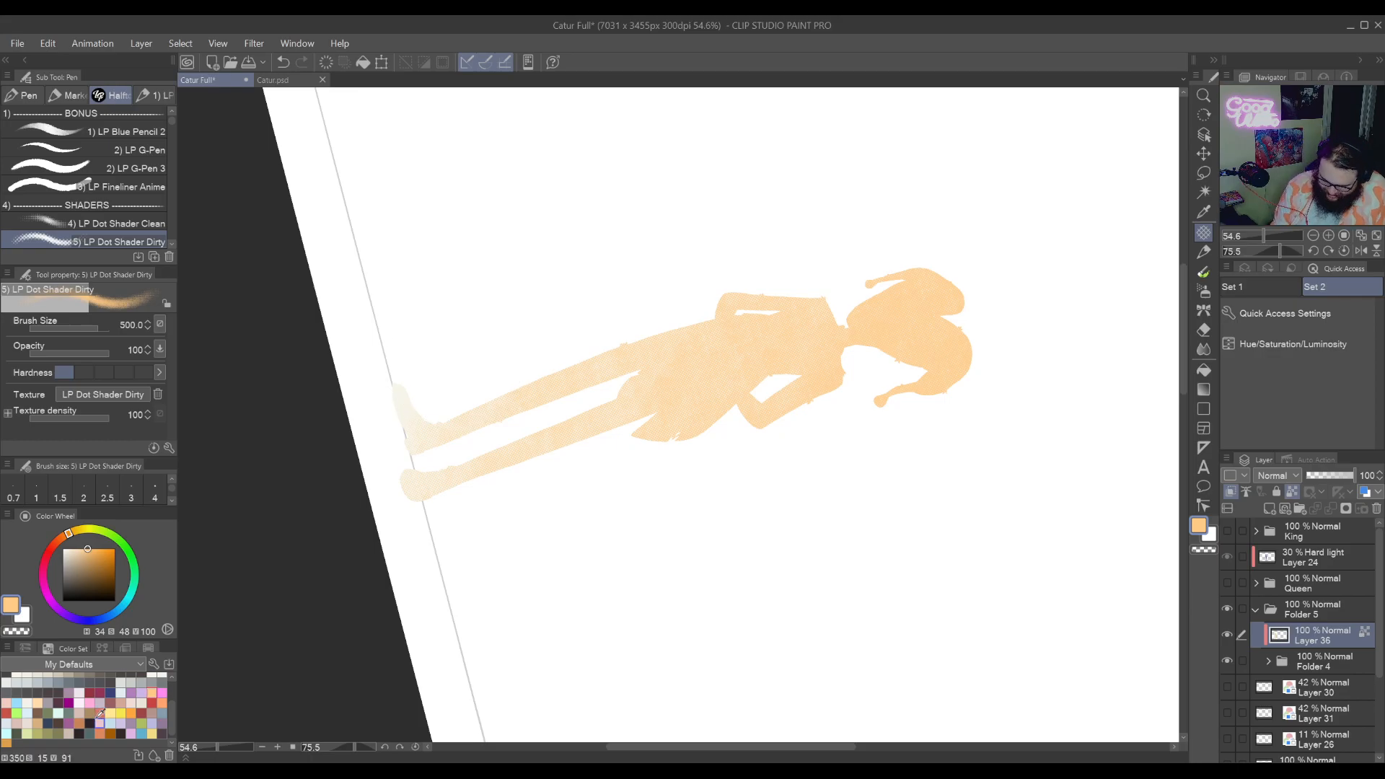
Shade muted red (H 7, S 65, V 78) over the silhouette, densest on the hat and fading toward the legs, undoing the first attempt
{"action": "left_click", "coordinate": [20, 709]}
{"action": "key", "text": "shift+space"}
{"action": "left_click_drag", "start_coordinate": [781, 365], "coordinate": [760, 630]}
{"action": "mouse_move", "coordinate": [829, 582]}
{"action": "left_mouse_down"}
{"action": "mouse_move", "coordinate": [750, 659]}
{"action": "mouse_move", "coordinate": [830, 587]}
{"action": "mouse_move", "coordinate": [804, 619]}
{"action": "mouse_move", "coordinate": [686, 659]}
{"action": "mouse_move", "coordinate": [705, 663]}
{"action": "mouse_move", "coordinate": [801, 485]}
{"action": "mouse_move", "coordinate": [798, 457]}
{"action": "mouse_move", "coordinate": [647, 556]}
{"action": "mouse_move", "coordinate": [850, 309]}
{"action": "mouse_move", "coordinate": [675, 385]}
{"action": "mouse_move", "coordinate": [810, 139]}
{"action": "left_mouse_up"}
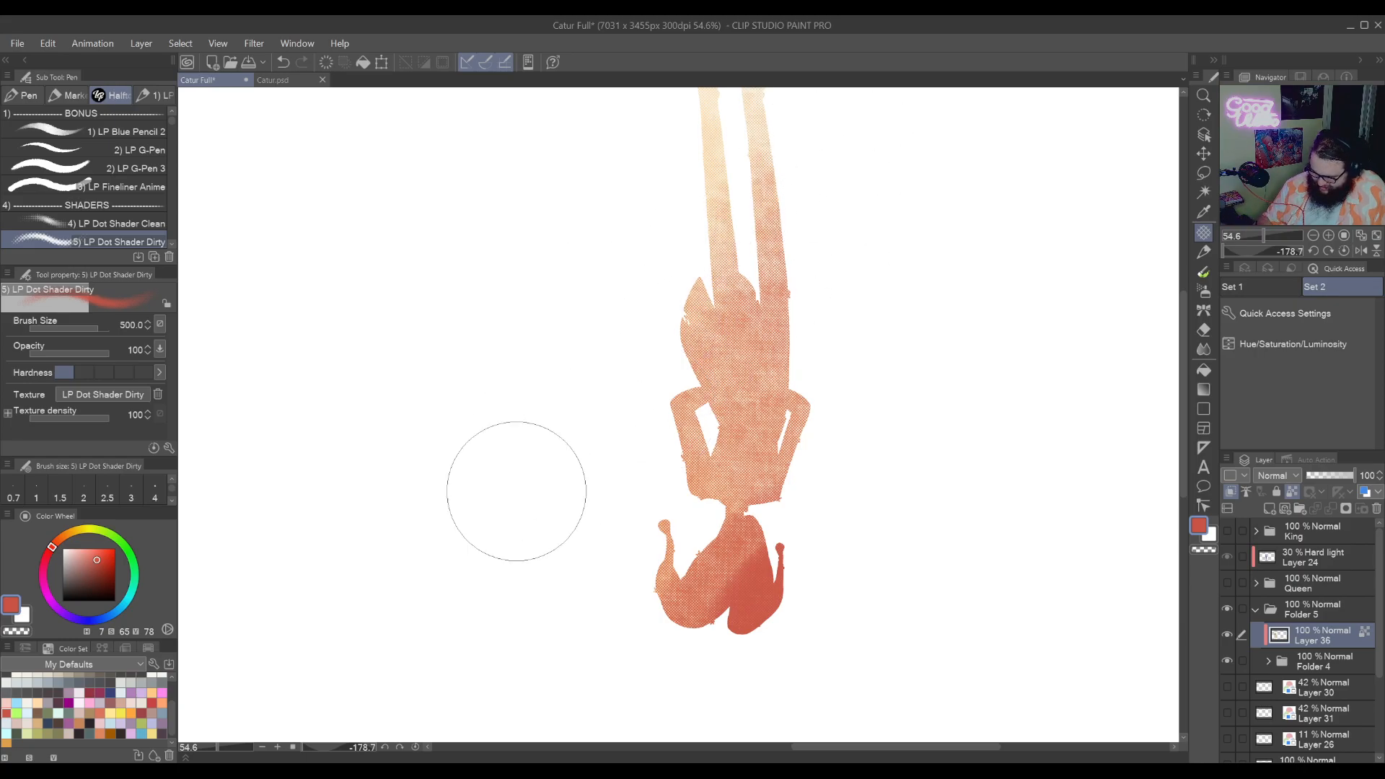
{"action": "key", "text": "r"}
{"action": "mouse_move", "coordinate": [588, 521]}
{"action": "left_mouse_down"}
{"action": "mouse_move", "coordinate": [829, 303]}
{"action": "mouse_move", "coordinate": [813, 315]}
{"action": "left_mouse_up"}
{"action": "key", "text": "p"}
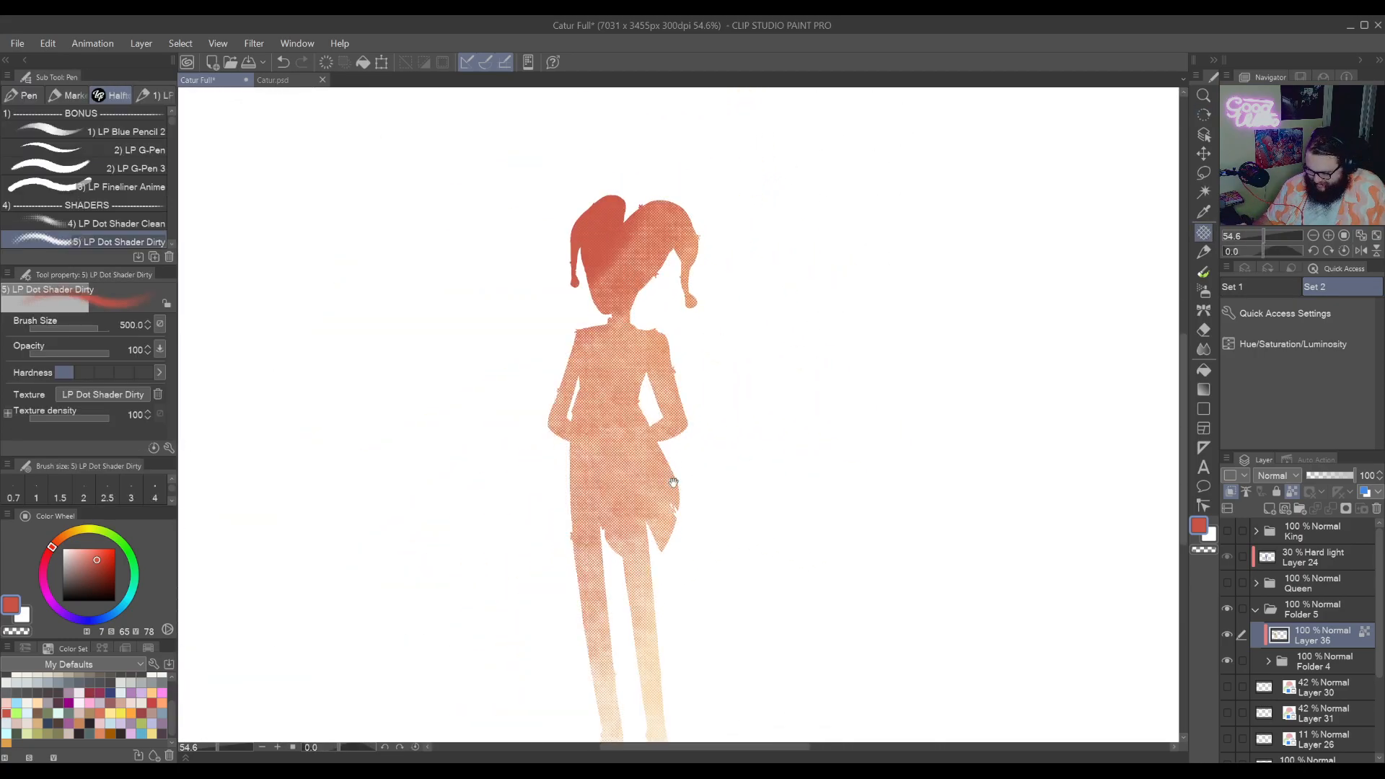
{"action": "key", "text": "r"}
{"action": "left_click_drag", "start_coordinate": [834, 361], "coordinate": [587, 550]}
{"action": "key", "text": "p"}
{"action": "key", "text": "ctrl+z"}
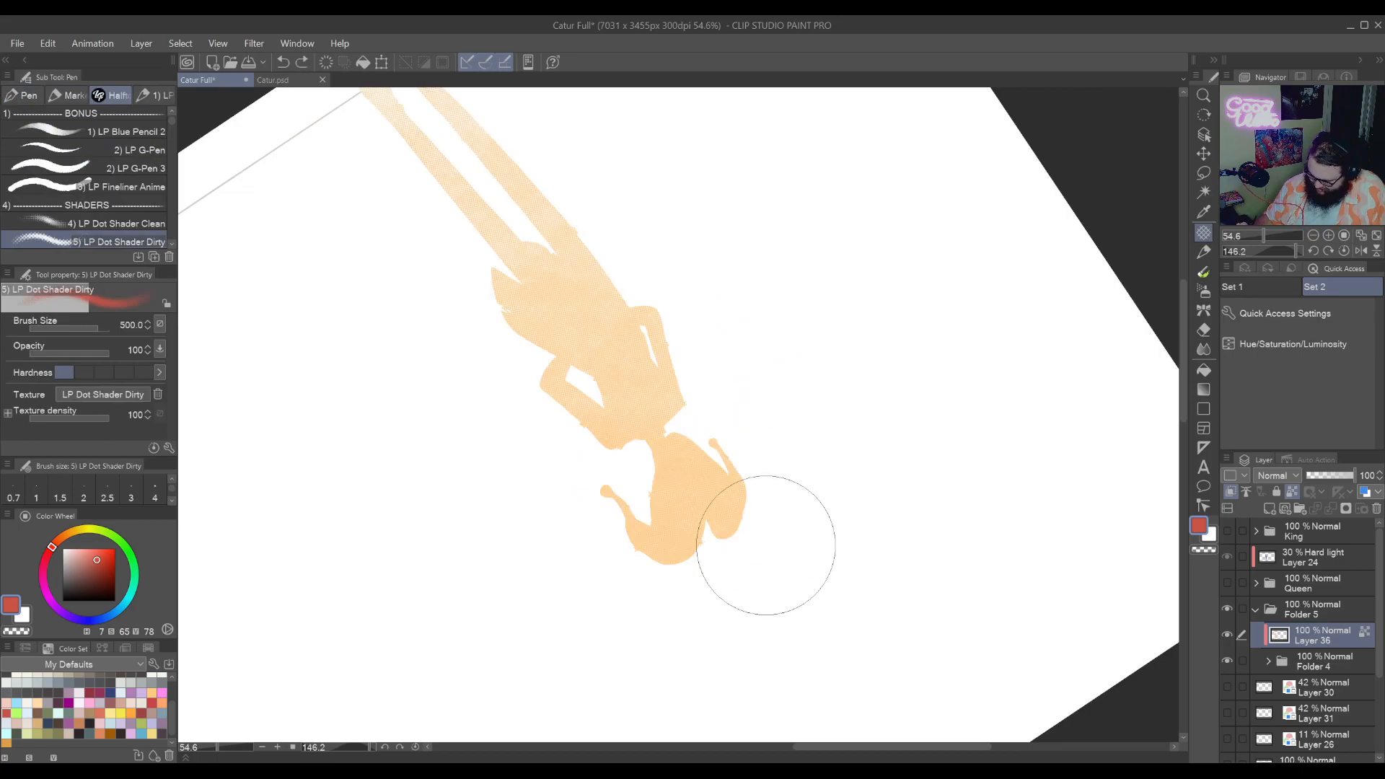
{"action": "mouse_move", "coordinate": [766, 547]}
{"action": "left_mouse_down"}
{"action": "mouse_move", "coordinate": [795, 501]}
{"action": "mouse_move", "coordinate": [773, 534]}
{"action": "mouse_move", "coordinate": [772, 457]}
{"action": "mouse_move", "coordinate": [710, 562]}
{"action": "mouse_move", "coordinate": [721, 554]}
{"action": "mouse_move", "coordinate": [682, 581]}
{"action": "mouse_move", "coordinate": [674, 552]}
{"action": "mouse_move", "coordinate": [715, 536]}
{"action": "mouse_move", "coordinate": [691, 564]}
{"action": "mouse_move", "coordinate": [709, 337]}
{"action": "mouse_move", "coordinate": [618, 477]}
{"action": "mouse_move", "coordinate": [632, 339]}
{"action": "mouse_move", "coordinate": [668, 289]}
{"action": "mouse_move", "coordinate": [598, 256]}
{"action": "mouse_move", "coordinate": [554, 385]}
{"action": "mouse_move", "coordinate": [538, 331]}
{"action": "left_mouse_up"}
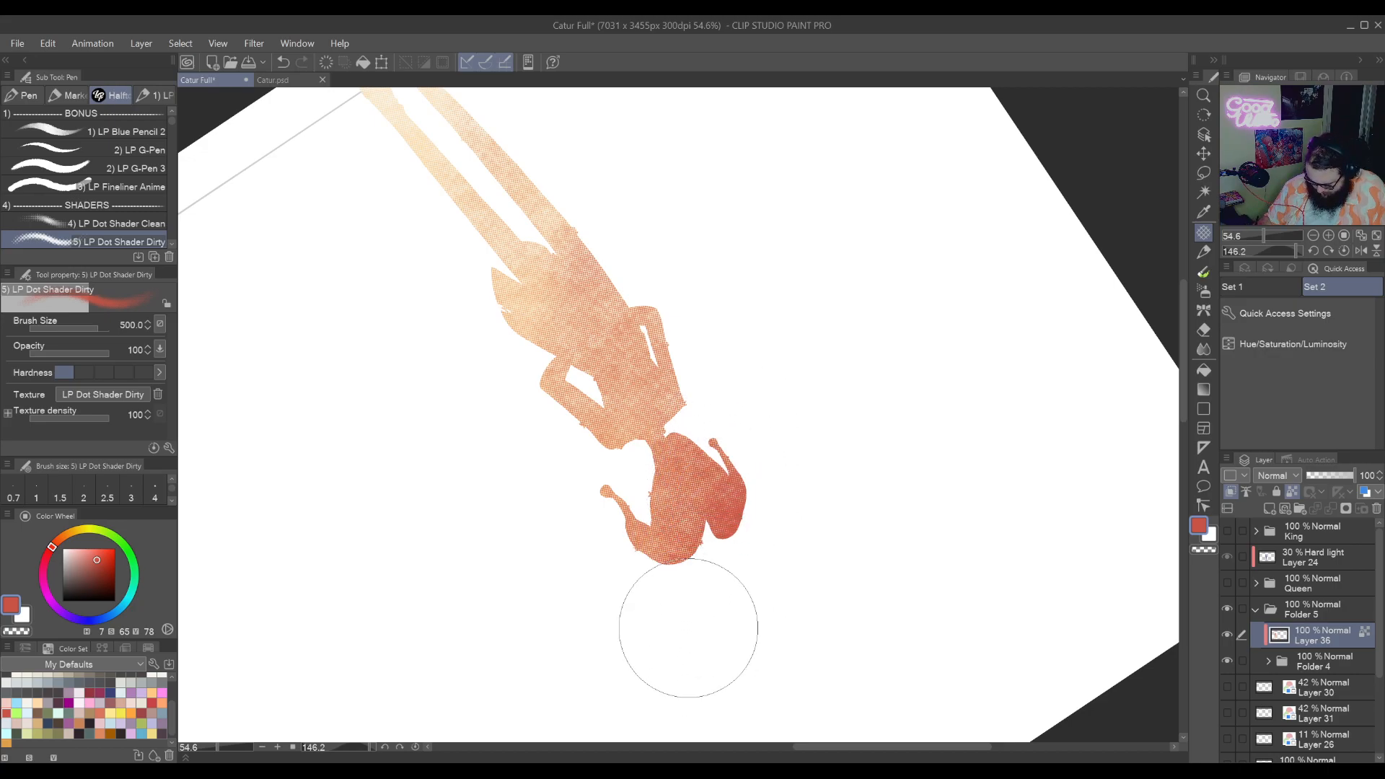
Shade dark magenta (H 336, S 64, V 49) over the outer side of the silhouette's hat and adjacent arm
{"action": "left_click_drag", "start_coordinate": [664, 556], "coordinate": [806, 457]}
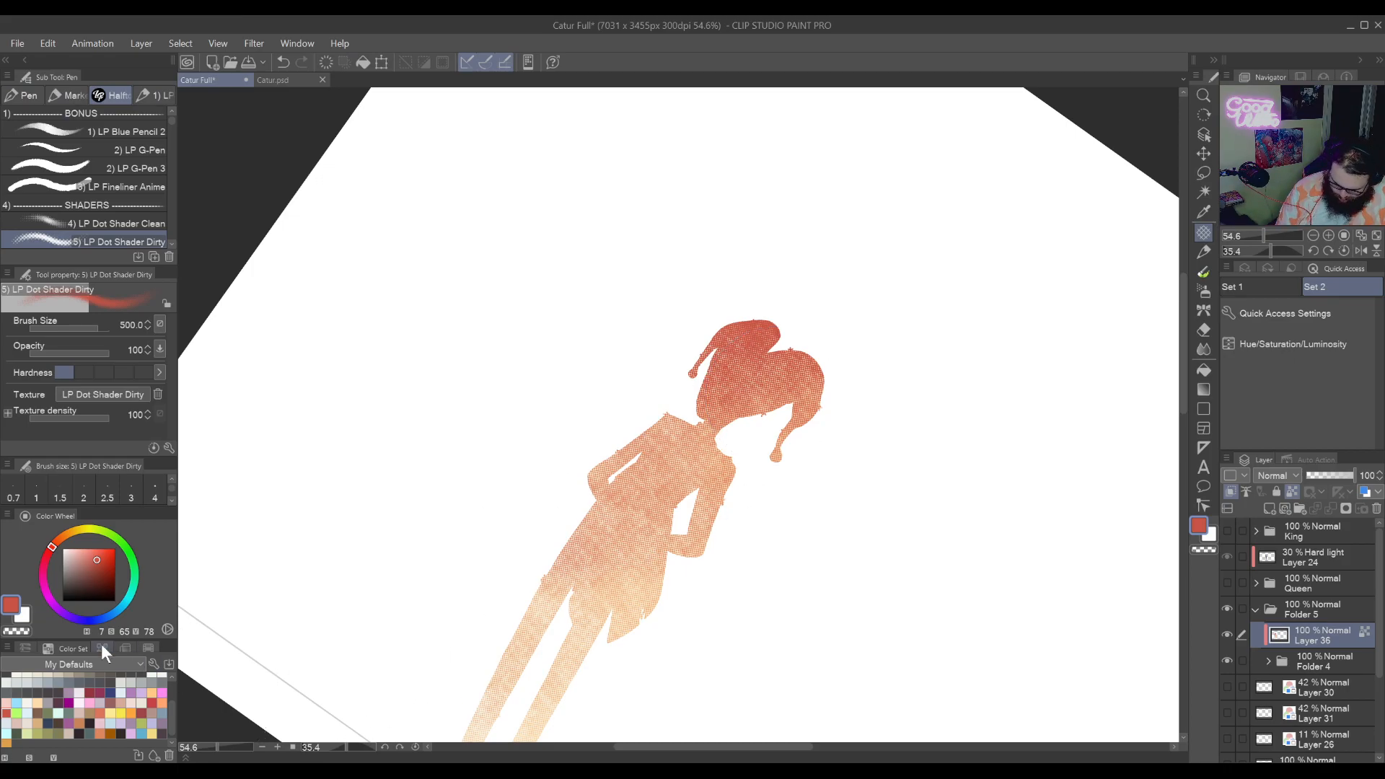
{"action": "left_click", "coordinate": [101, 692]}
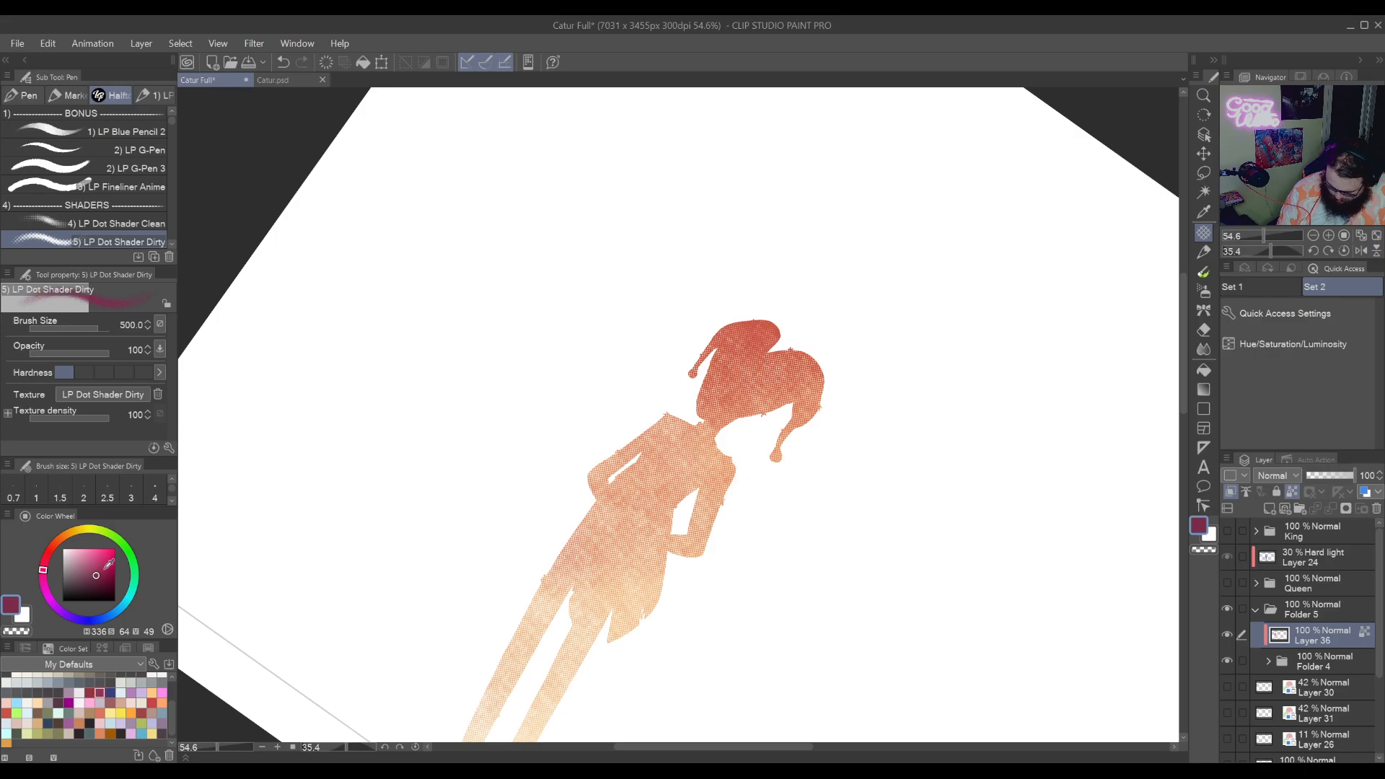
{"action": "mouse_move", "coordinate": [881, 402]}
{"action": "left_mouse_down"}
{"action": "mouse_move", "coordinate": [864, 363]}
{"action": "mouse_move", "coordinate": [872, 434]}
{"action": "mouse_move", "coordinate": [860, 334]}
{"action": "mouse_move", "coordinate": [826, 347]}
{"action": "mouse_move", "coordinate": [843, 462]}
{"action": "mouse_move", "coordinate": [830, 343]}
{"action": "mouse_move", "coordinate": [809, 338]}
{"action": "mouse_move", "coordinate": [795, 385]}
{"action": "mouse_move", "coordinate": [814, 457]}
{"action": "mouse_move", "coordinate": [805, 356]}
{"action": "mouse_move", "coordinate": [773, 334]}
{"action": "mouse_move", "coordinate": [761, 393]}
{"action": "mouse_move", "coordinate": [781, 489]}
{"action": "mouse_move", "coordinate": [728, 351]}
{"action": "mouse_move", "coordinate": [715, 428]}
{"action": "mouse_move", "coordinate": [736, 596]}
{"action": "left_mouse_up"}
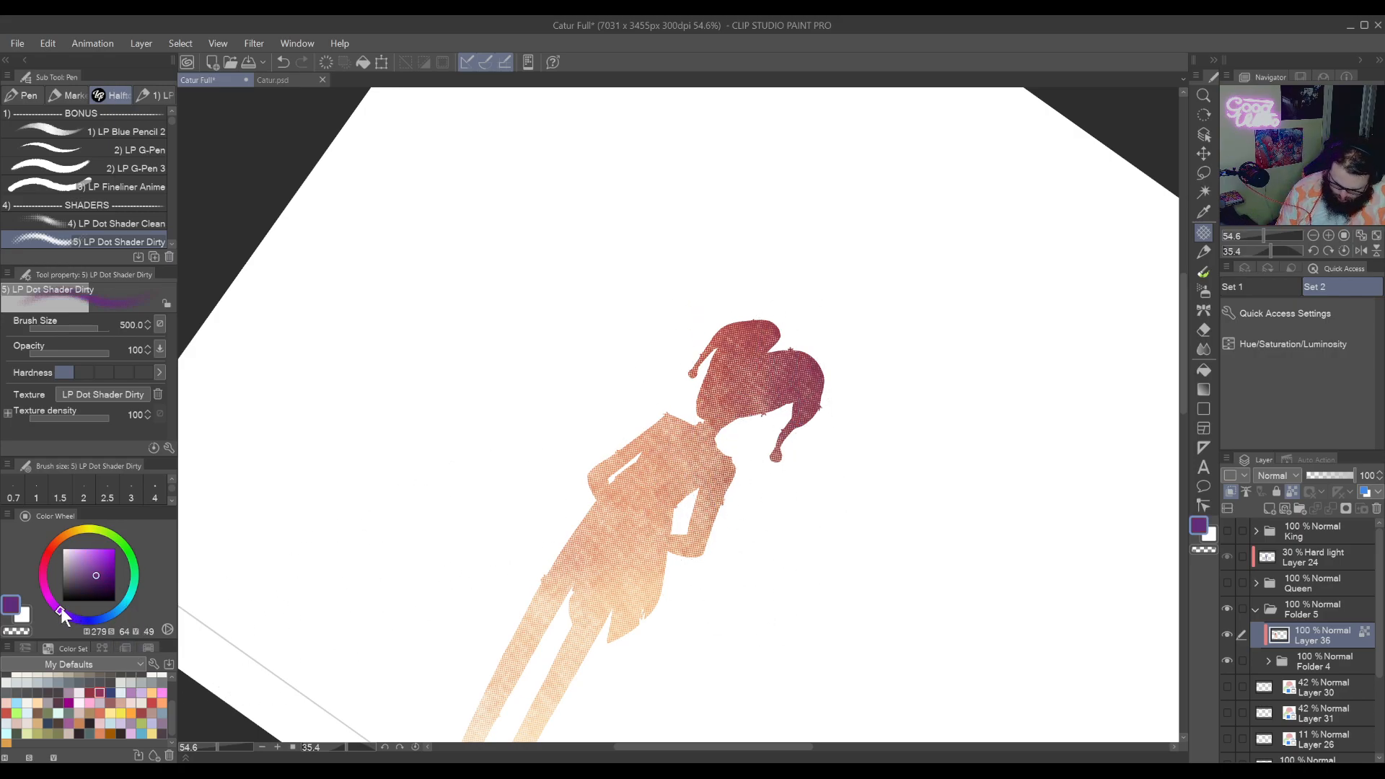
Shade dark purple (H 278, S 57, V 27) over the silhouette's hat at brush size 500, densest at the hat tips
{"action": "left_click_drag", "start_coordinate": [93, 588], "coordinate": [93, 586]}
{"action": "key", "text": "shift+space"}
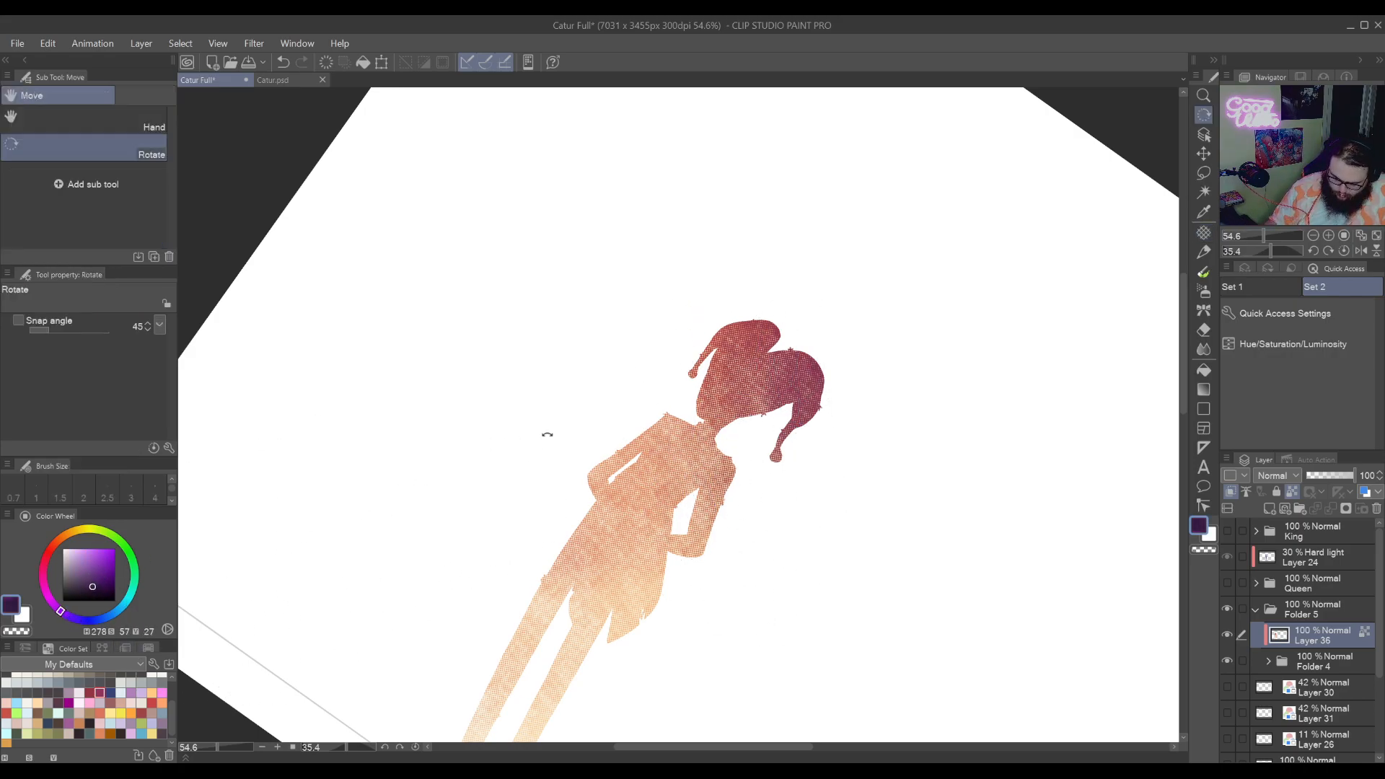
{"action": "mouse_move", "coordinate": [901, 483]}
{"action": "left_mouse_down"}
{"action": "mouse_move", "coordinate": [599, 665]}
{"action": "mouse_move", "coordinate": [575, 662]}
{"action": "left_mouse_up"}
{"action": "mouse_move", "coordinate": [832, 541]}
{"action": "left_mouse_down"}
{"action": "mouse_move", "coordinate": [815, 550]}
{"action": "mouse_move", "coordinate": [819, 532]}
{"action": "mouse_move", "coordinate": [802, 546]}
{"action": "left_mouse_up"}
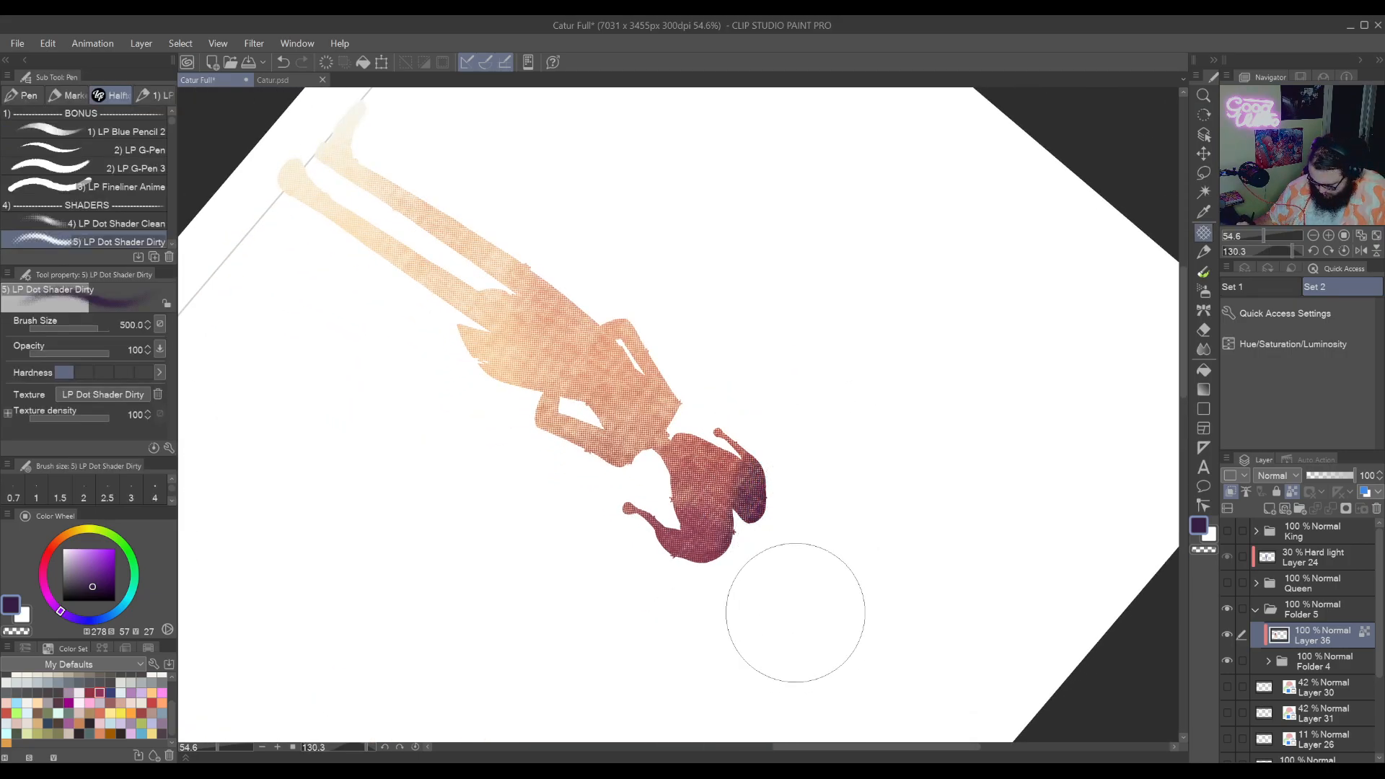
{"action": "key", "text": "shift+space"}
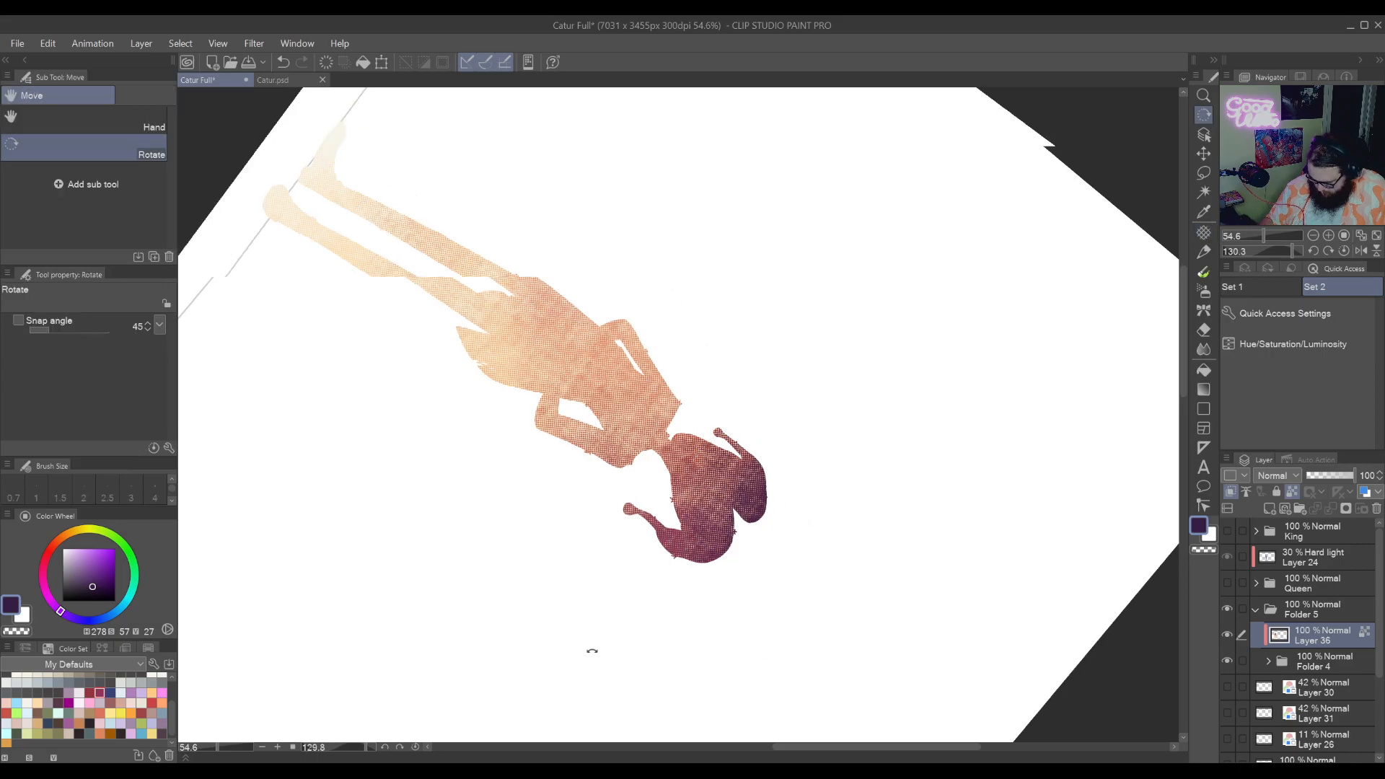
{"action": "left_click_drag", "start_coordinate": [587, 649], "coordinate": [850, 411]}
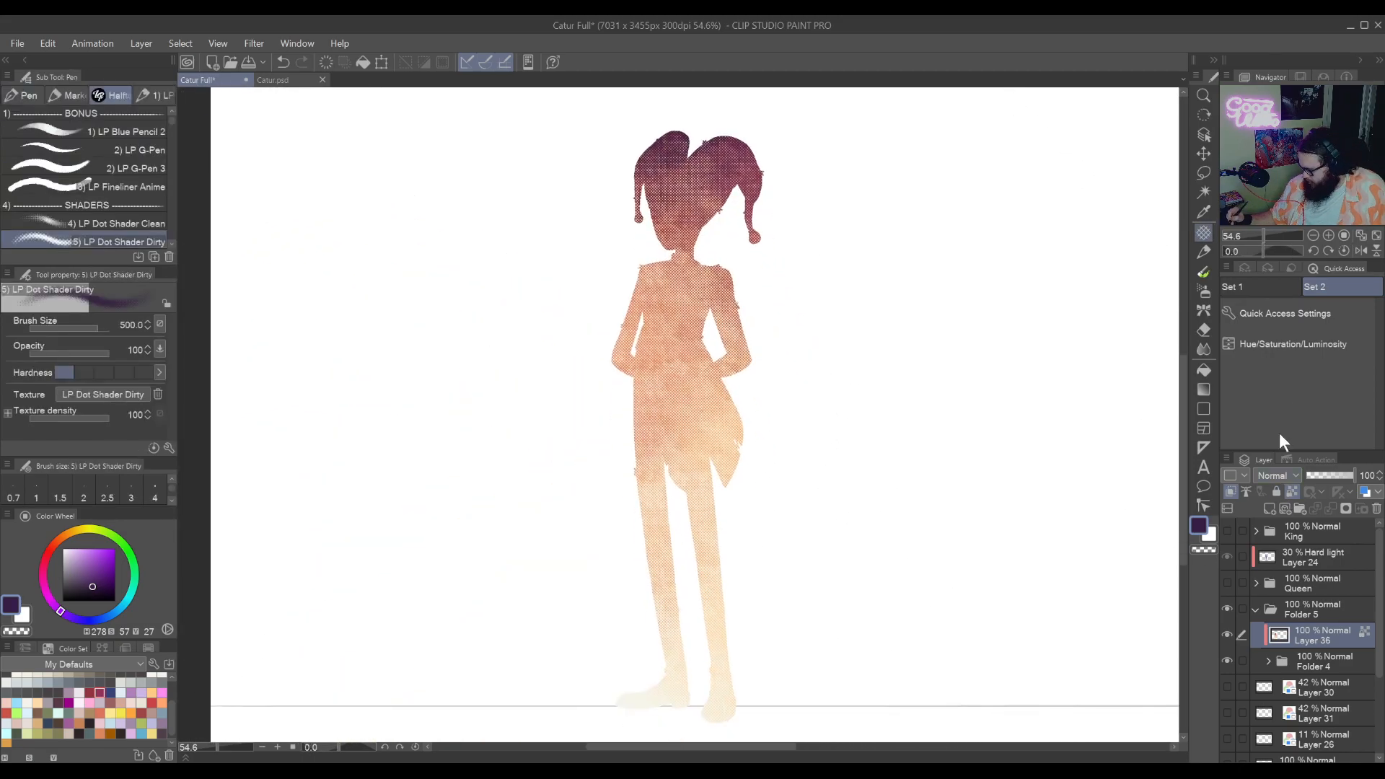
Set the gradient layer to Divide at 20% opacity and duplicate it, with the copy set to Subtract
{"action": "left_click", "coordinate": [1282, 407]}
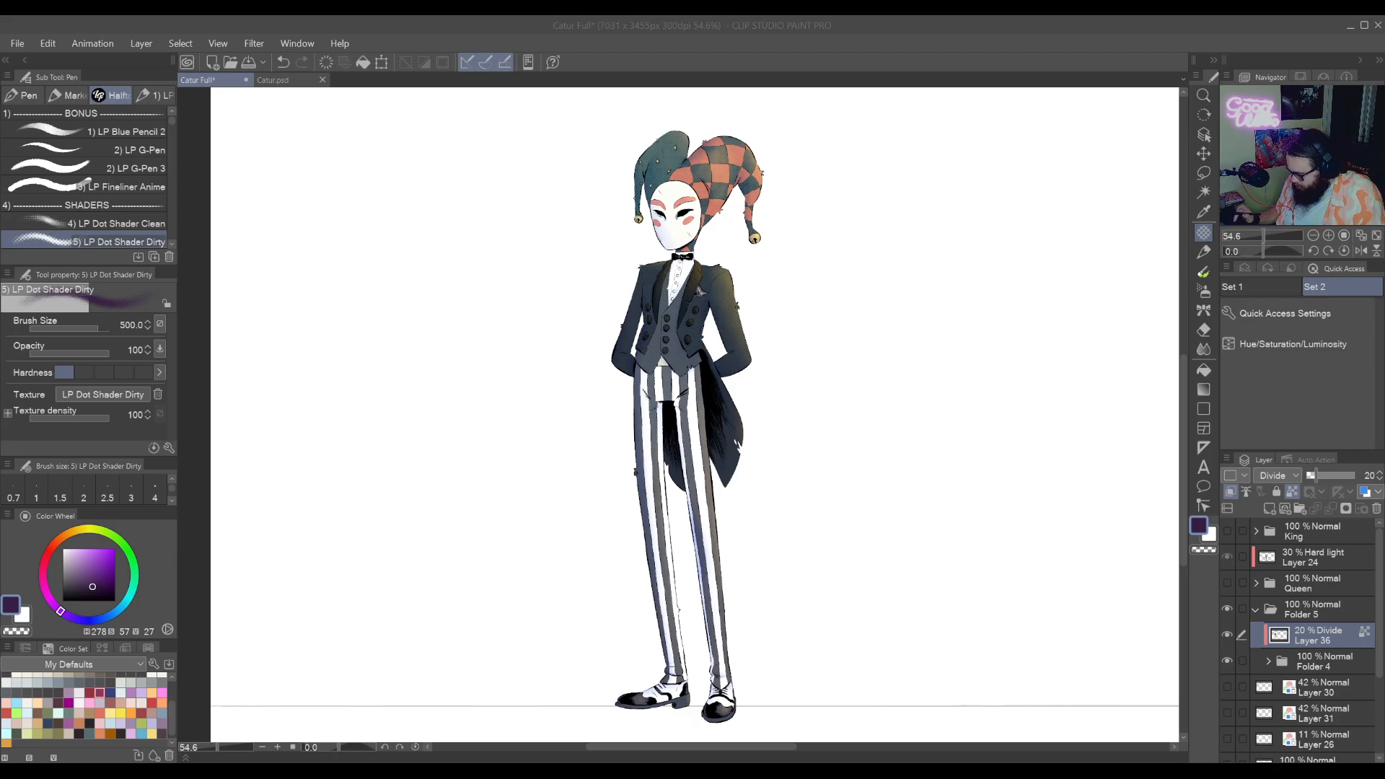
{"action": "left_click_drag", "start_coordinate": [1319, 635], "coordinate": [1269, 509]}
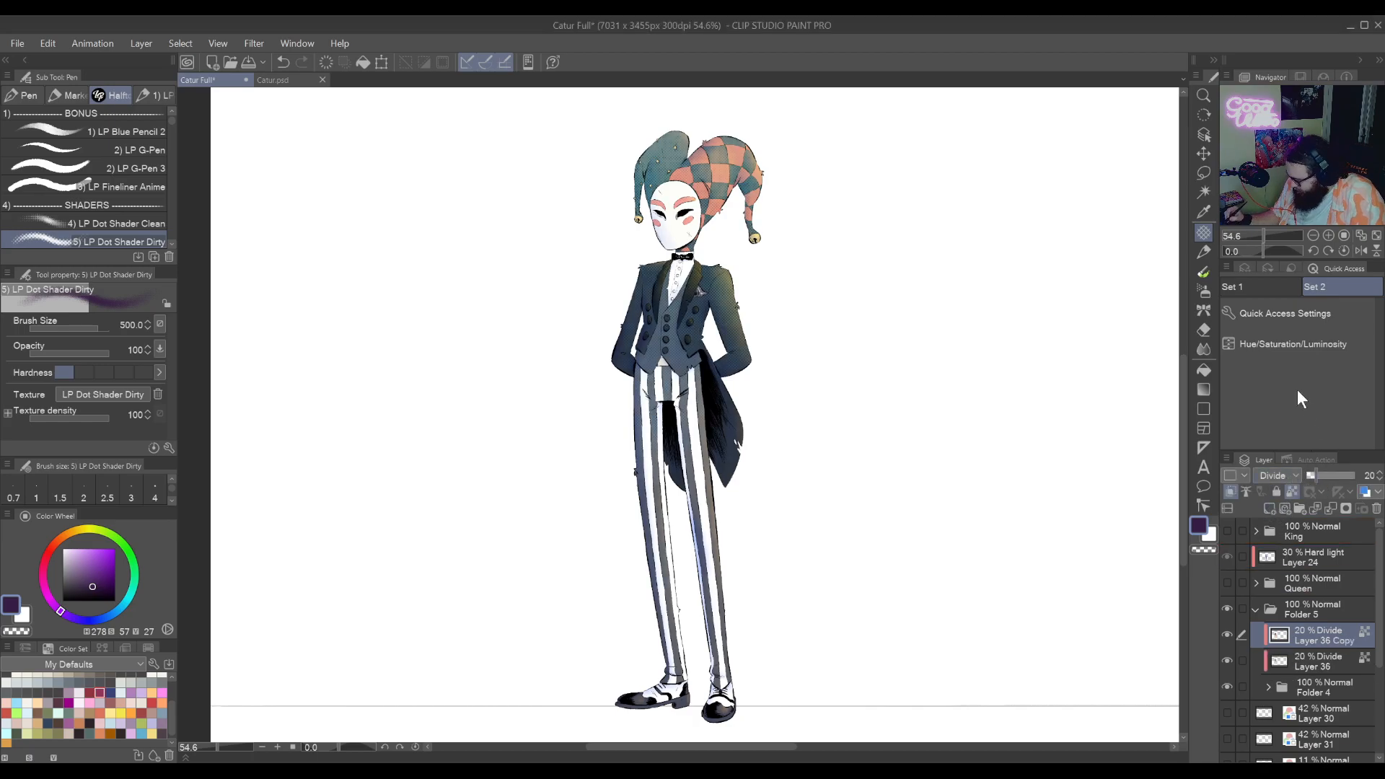
{"action": "left_click", "coordinate": [1289, 551]}
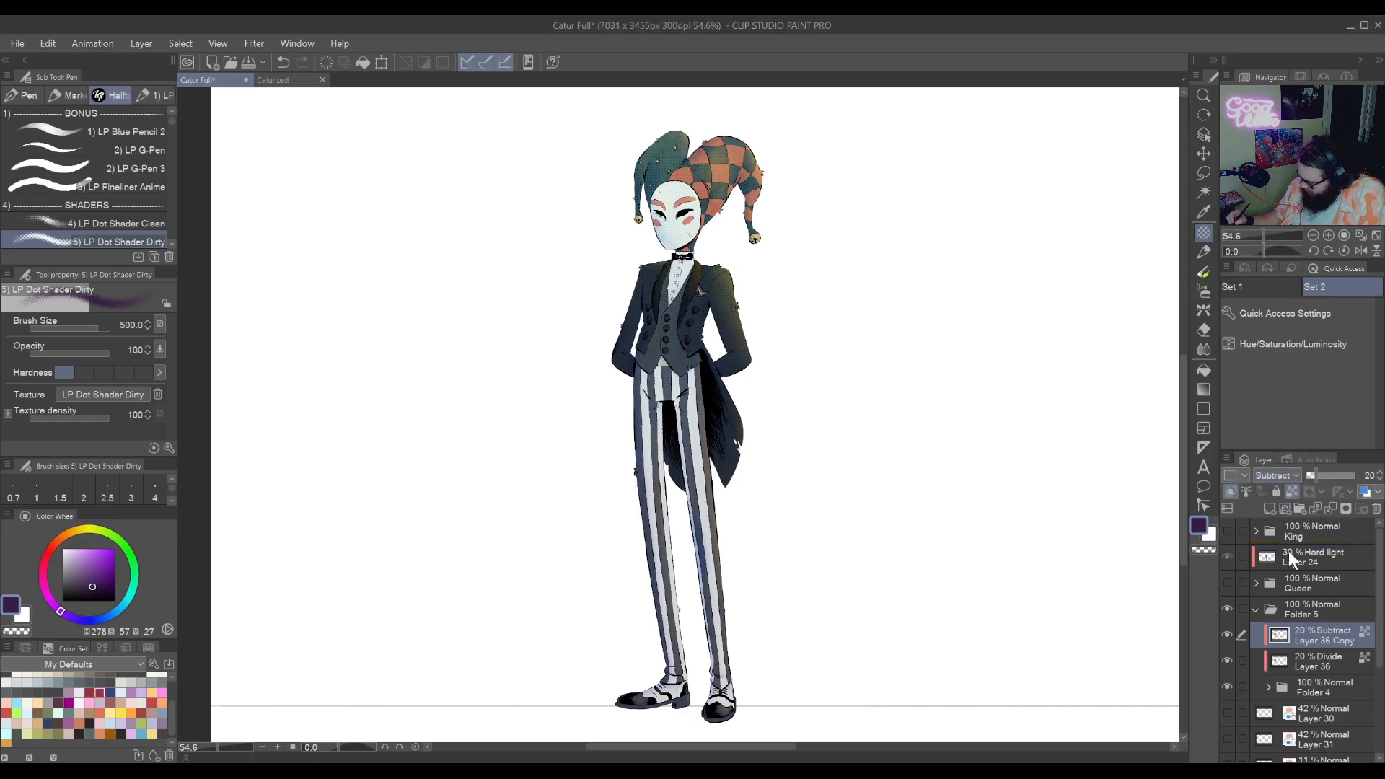
{"action": "left_click", "coordinate": [1227, 635]}
{"action": "left_click", "coordinate": [1228, 635]}
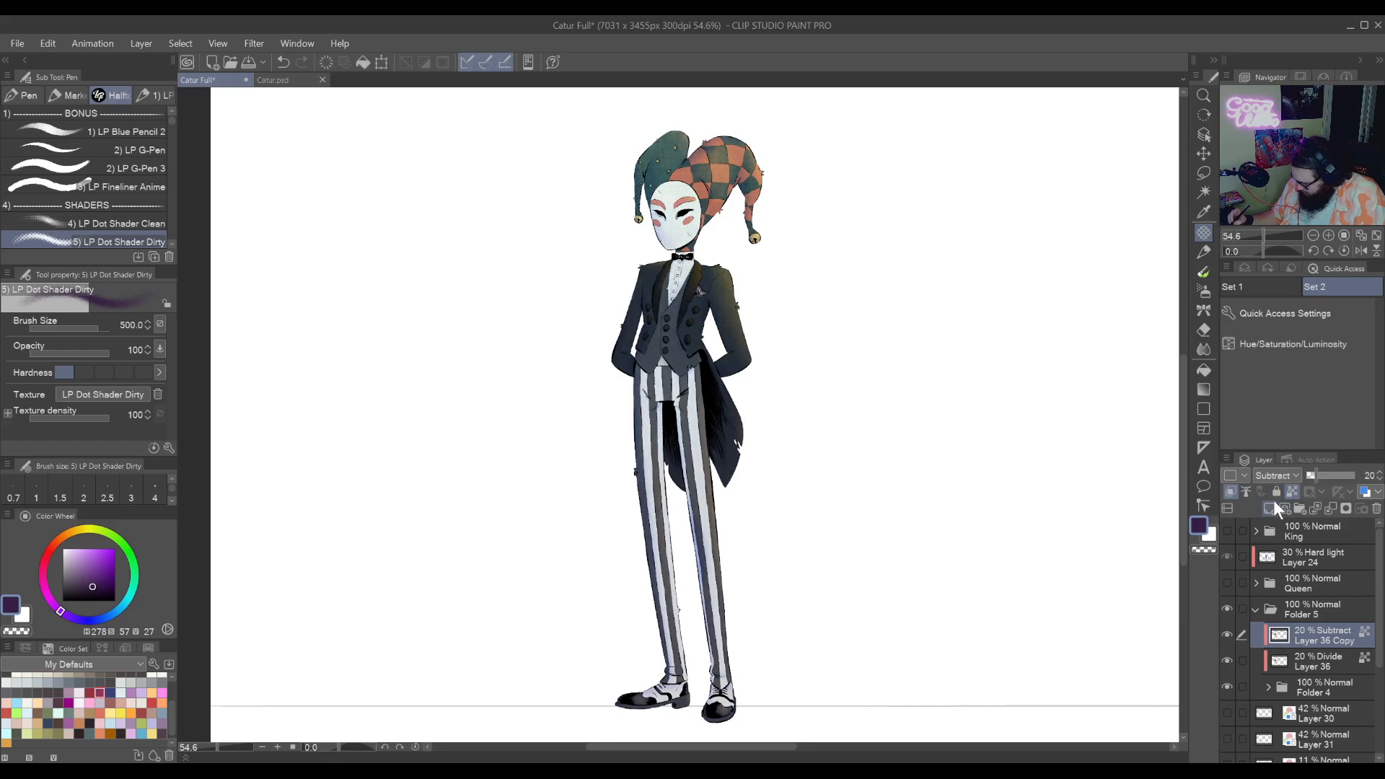
On a new clipped layer, shade light orange (H 34, S 48, V 100) over the jester, solid on the head and thinning toward the feet
{"action": "left_click", "coordinate": [1269, 507]}
{"action": "left_click", "coordinate": [1233, 490]}
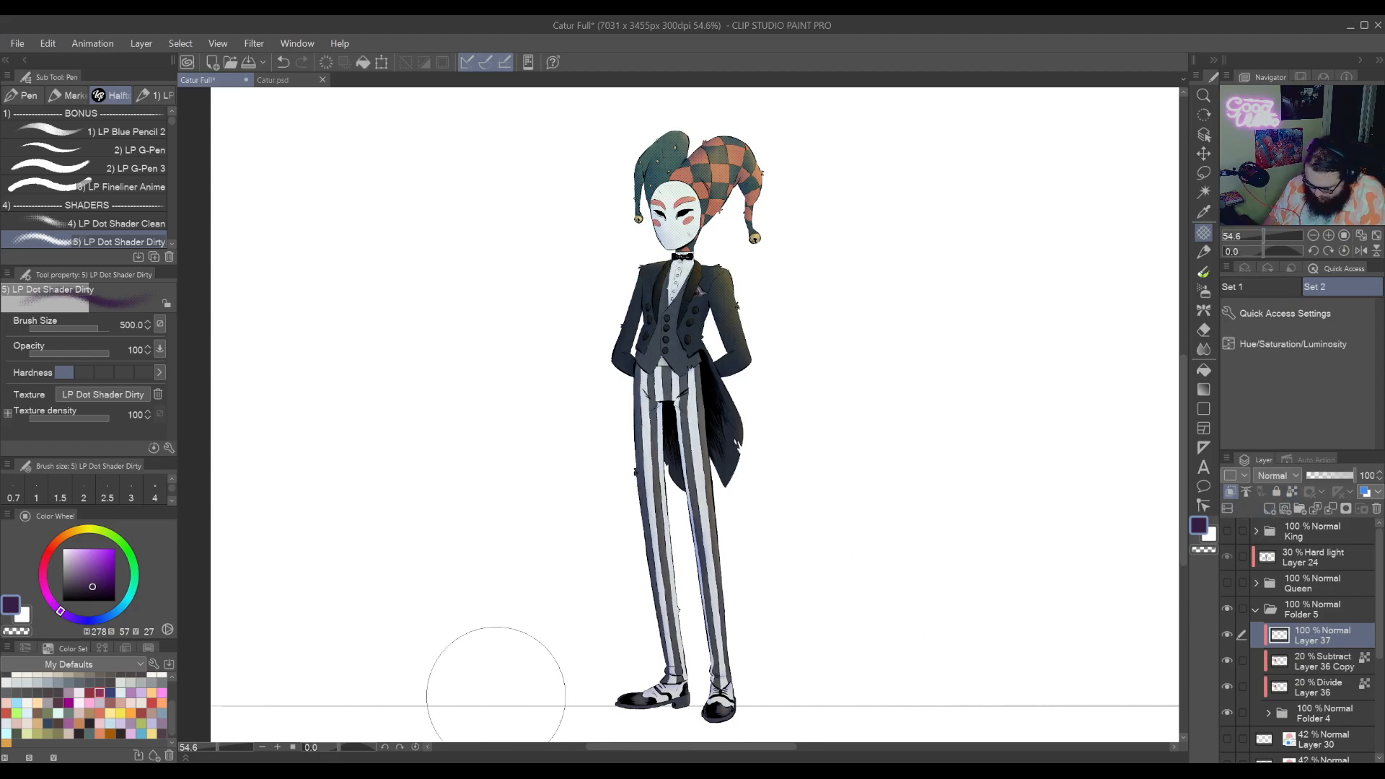
{"action": "left_click", "coordinate": [153, 690]}
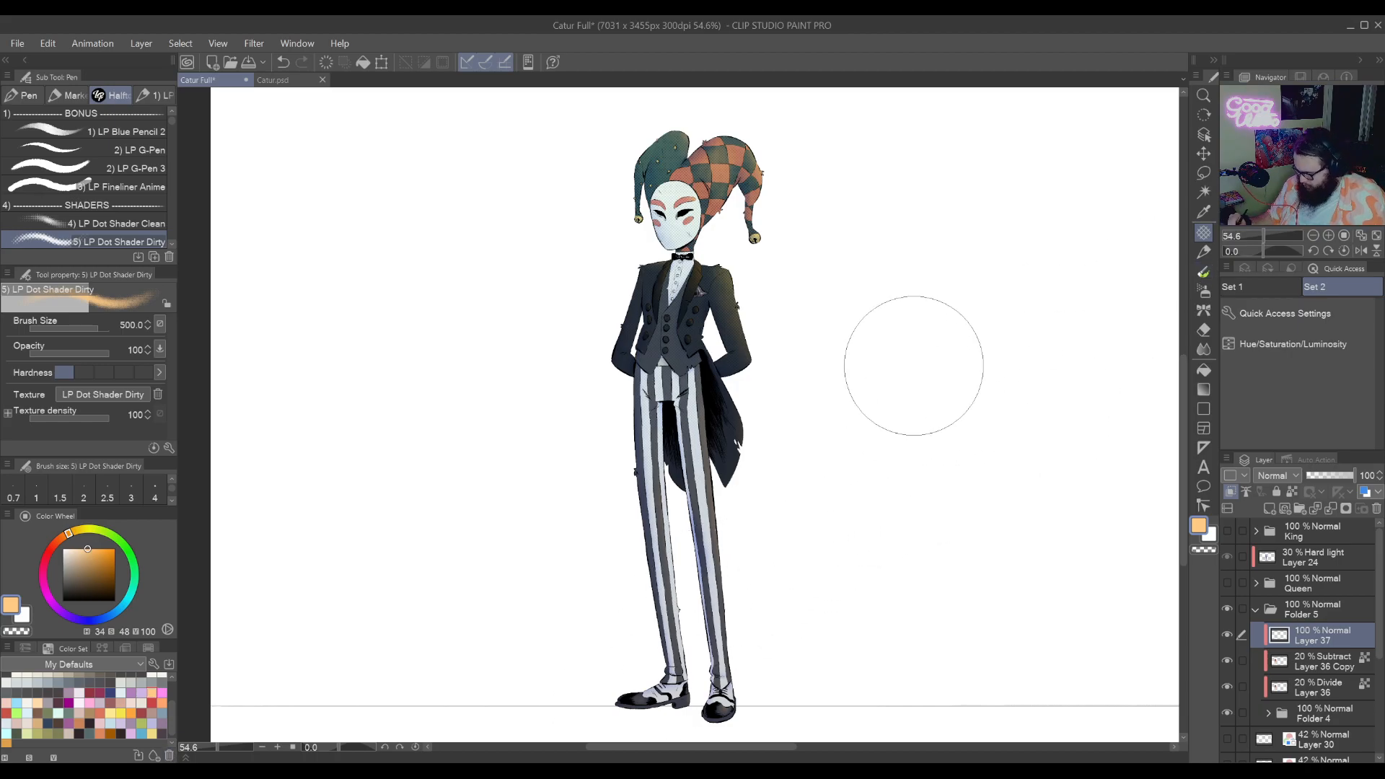
{"action": "mouse_move", "coordinate": [900, 411]}
{"action": "left_mouse_down"}
{"action": "mouse_move", "coordinate": [691, 624]}
{"action": "mouse_move", "coordinate": [939, 467]}
{"action": "mouse_move", "coordinate": [921, 476]}
{"action": "mouse_move", "coordinate": [987, 339]}
{"action": "mouse_move", "coordinate": [959, 350]}
{"action": "mouse_move", "coordinate": [926, 416]}
{"action": "mouse_move", "coordinate": [816, 516]}
{"action": "mouse_move", "coordinate": [936, 295]}
{"action": "mouse_move", "coordinate": [799, 480]}
{"action": "mouse_move", "coordinate": [820, 485]}
{"action": "mouse_move", "coordinate": [768, 528]}
{"action": "mouse_move", "coordinate": [783, 432]}
{"action": "mouse_move", "coordinate": [863, 302]}
{"action": "mouse_move", "coordinate": [770, 388]}
{"action": "mouse_move", "coordinate": [661, 553]}
{"action": "mouse_move", "coordinate": [720, 439]}
{"action": "mouse_move", "coordinate": [795, 401]}
{"action": "mouse_move", "coordinate": [810, 344]}
{"action": "mouse_move", "coordinate": [783, 316]}
{"action": "mouse_move", "coordinate": [728, 348]}
{"action": "mouse_move", "coordinate": [602, 525]}
{"action": "mouse_move", "coordinate": [571, 535]}
{"action": "mouse_move", "coordinate": [654, 370]}
{"action": "mouse_move", "coordinate": [633, 358]}
{"action": "mouse_move", "coordinate": [530, 469]}
{"action": "mouse_move", "coordinate": [626, 301]}
{"action": "left_mouse_up"}
{"action": "key", "text": "r"}
{"action": "mouse_move", "coordinate": [653, 602]}
{"action": "left_mouse_down"}
{"action": "mouse_move", "coordinate": [745, 581]}
{"action": "mouse_move", "coordinate": [829, 451]}
{"action": "left_mouse_up"}
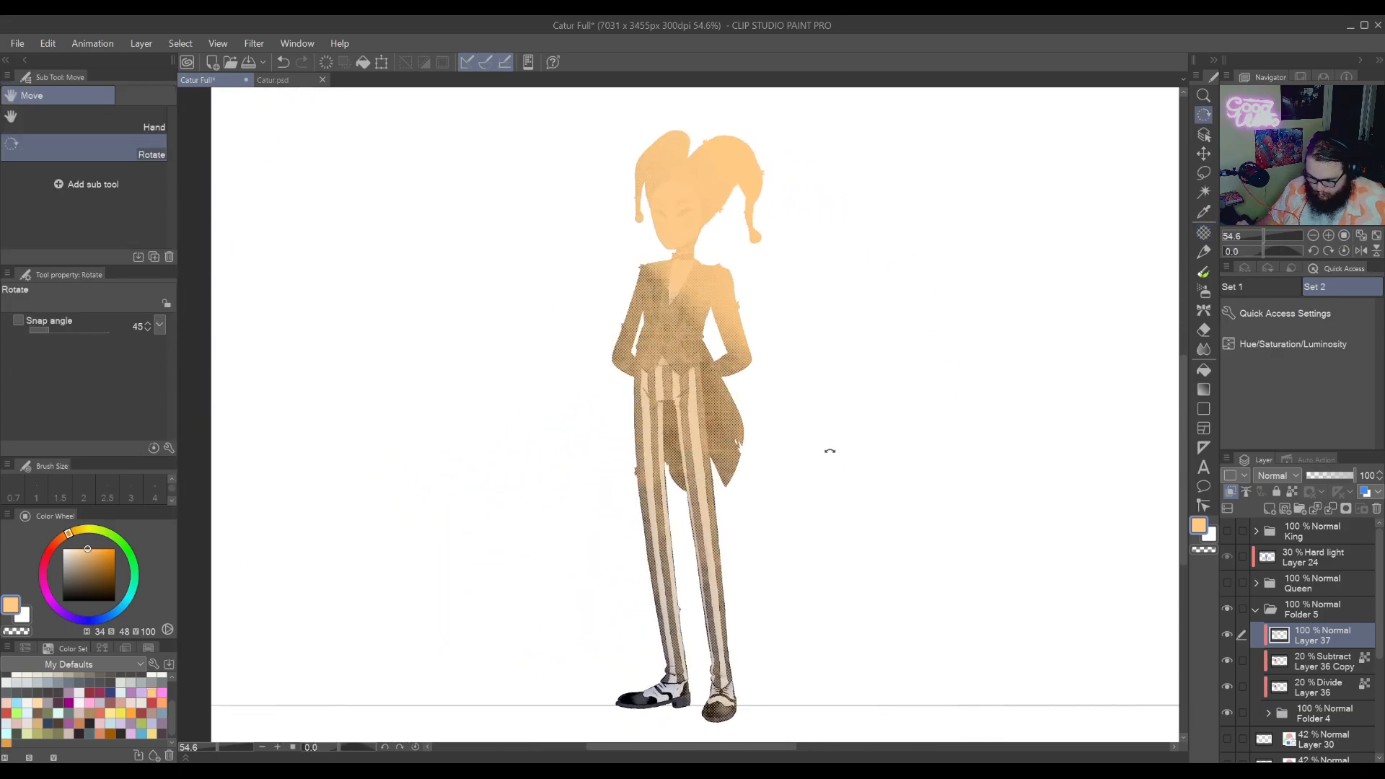
{"action": "key", "text": "r"}
{"action": "left_click_drag", "start_coordinate": [820, 560], "coordinate": [797, 380]}
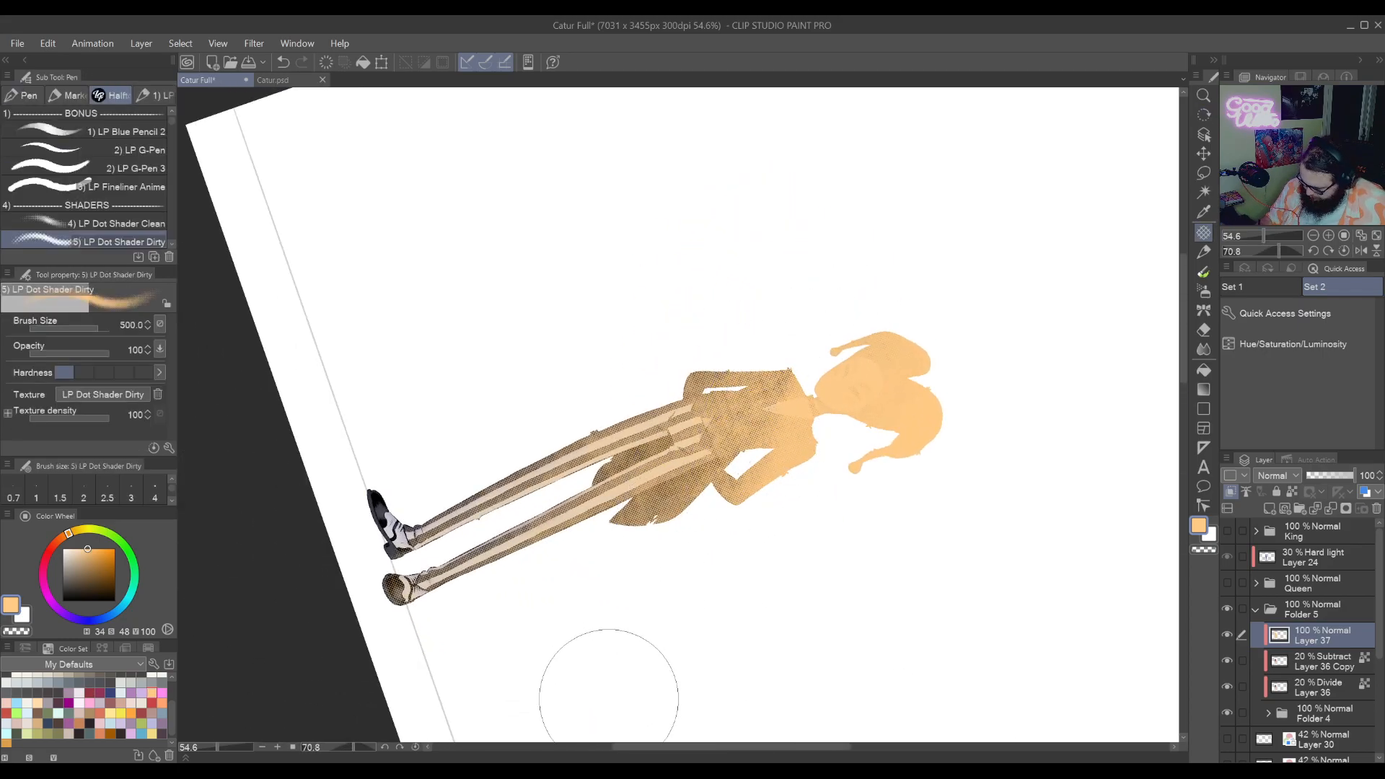
{"action": "key", "text": "r"}
{"action": "left_click_drag", "start_coordinate": [720, 609], "coordinate": [689, 649]}
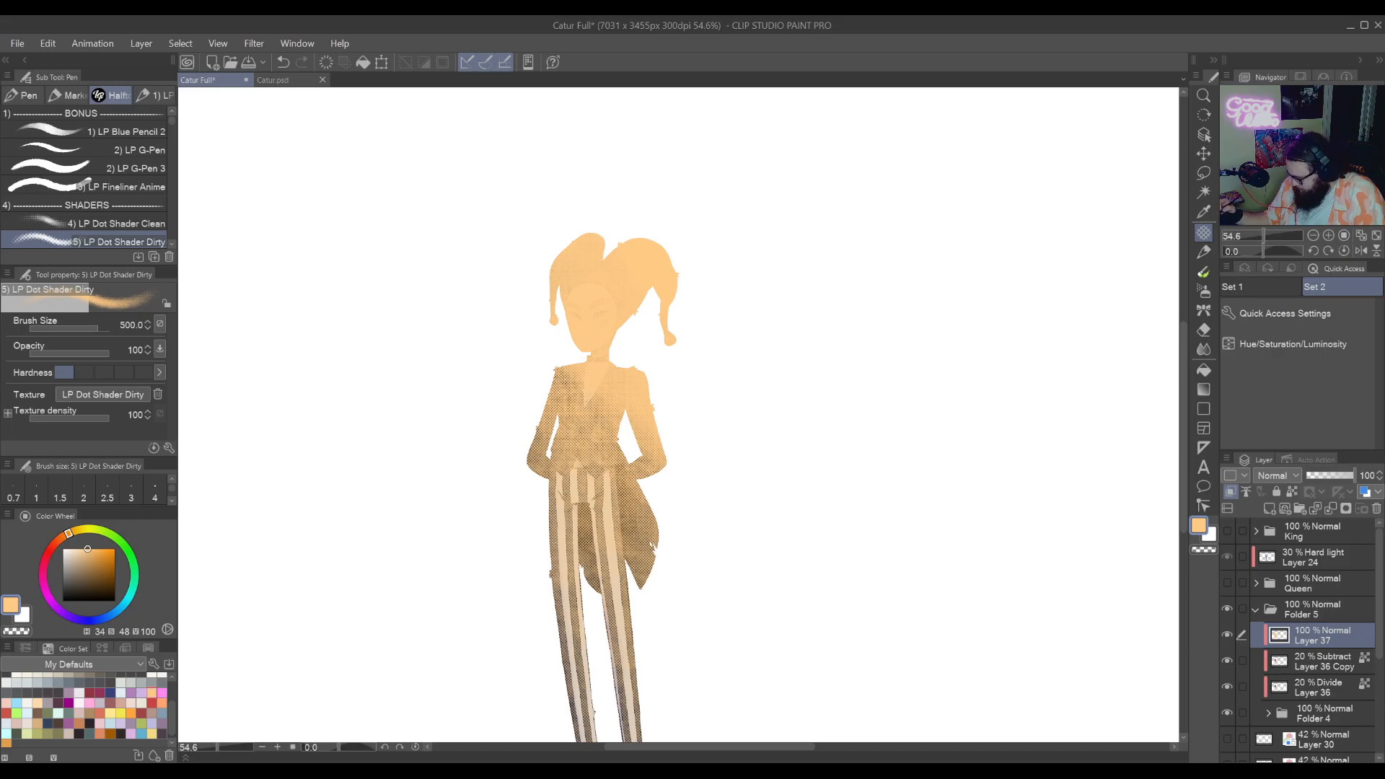
Set the orange shading layer to Hard light at 25% opacity and collapse Folder 5
{"action": "left_click", "coordinate": [1282, 255]}
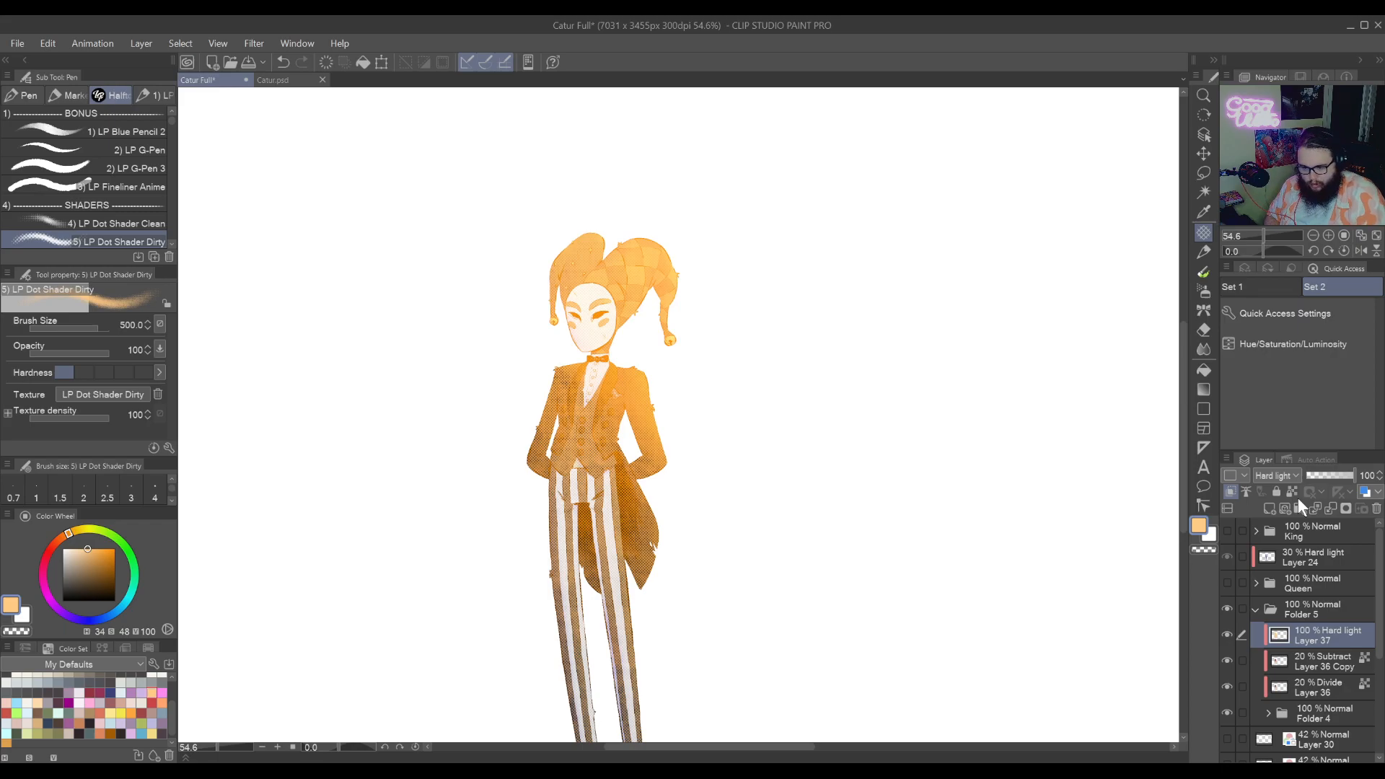
{"action": "left_click", "coordinate": [1318, 475]}
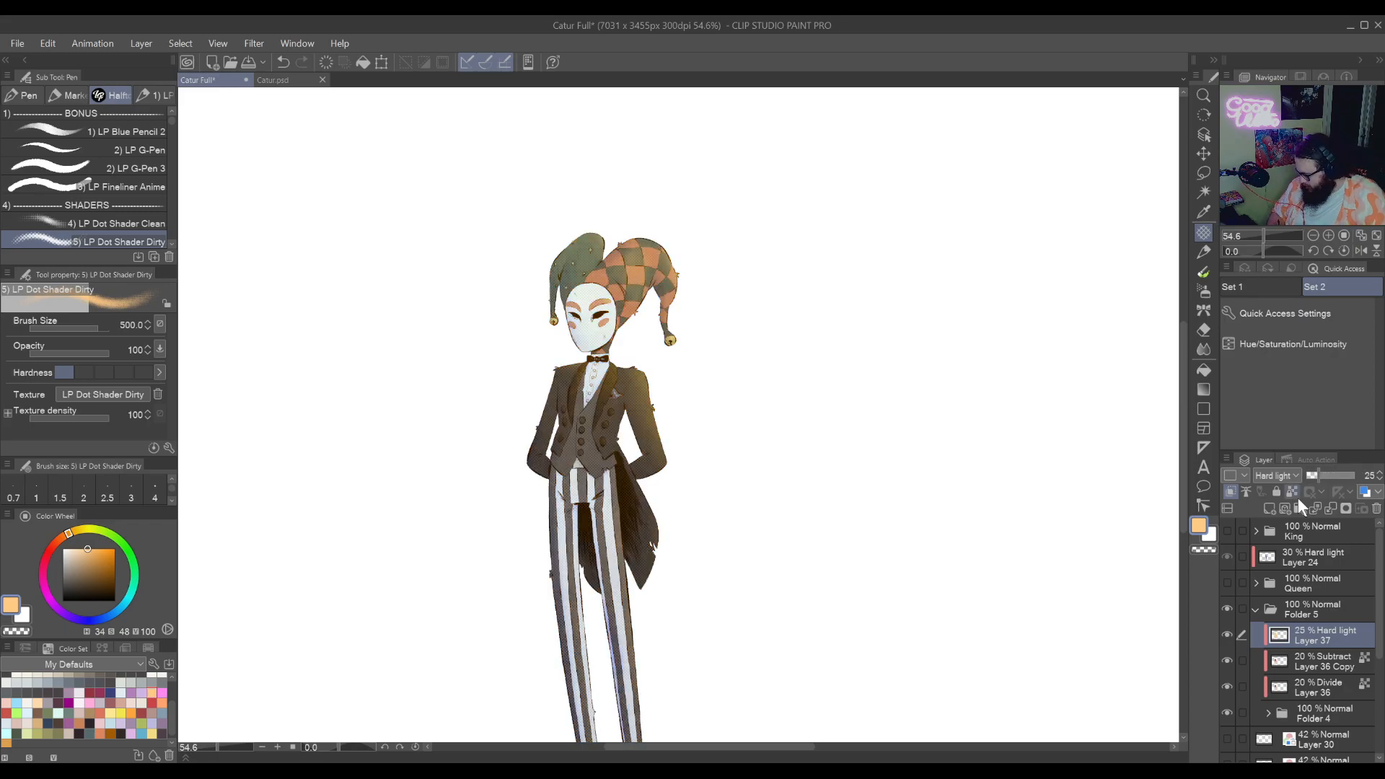
{"action": "left_click", "coordinate": [1255, 609]}
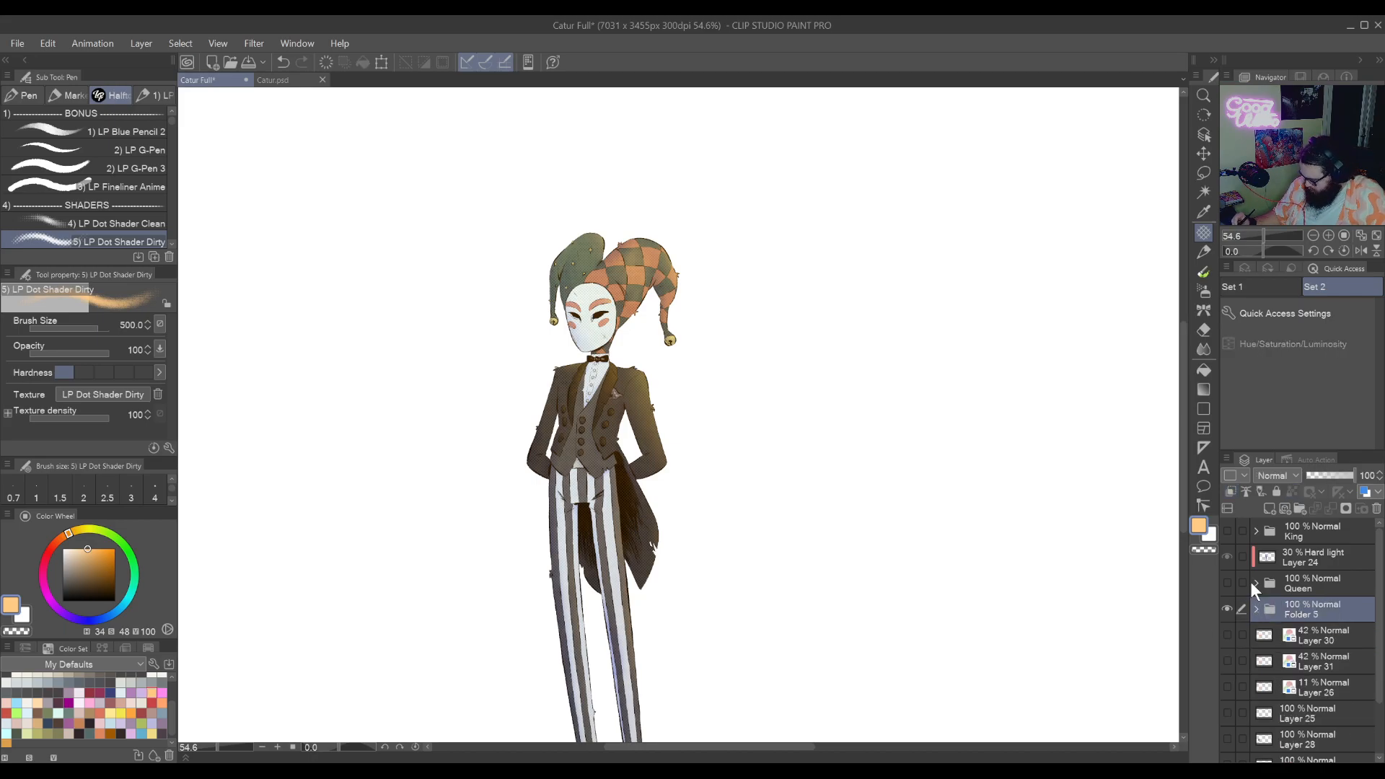
Show the Queen and King folders alongside the jester
{"action": "left_click", "coordinate": [1255, 583]}
{"action": "left_click", "coordinate": [1255, 583]}
{"action": "left_click", "coordinate": [1227, 582]}
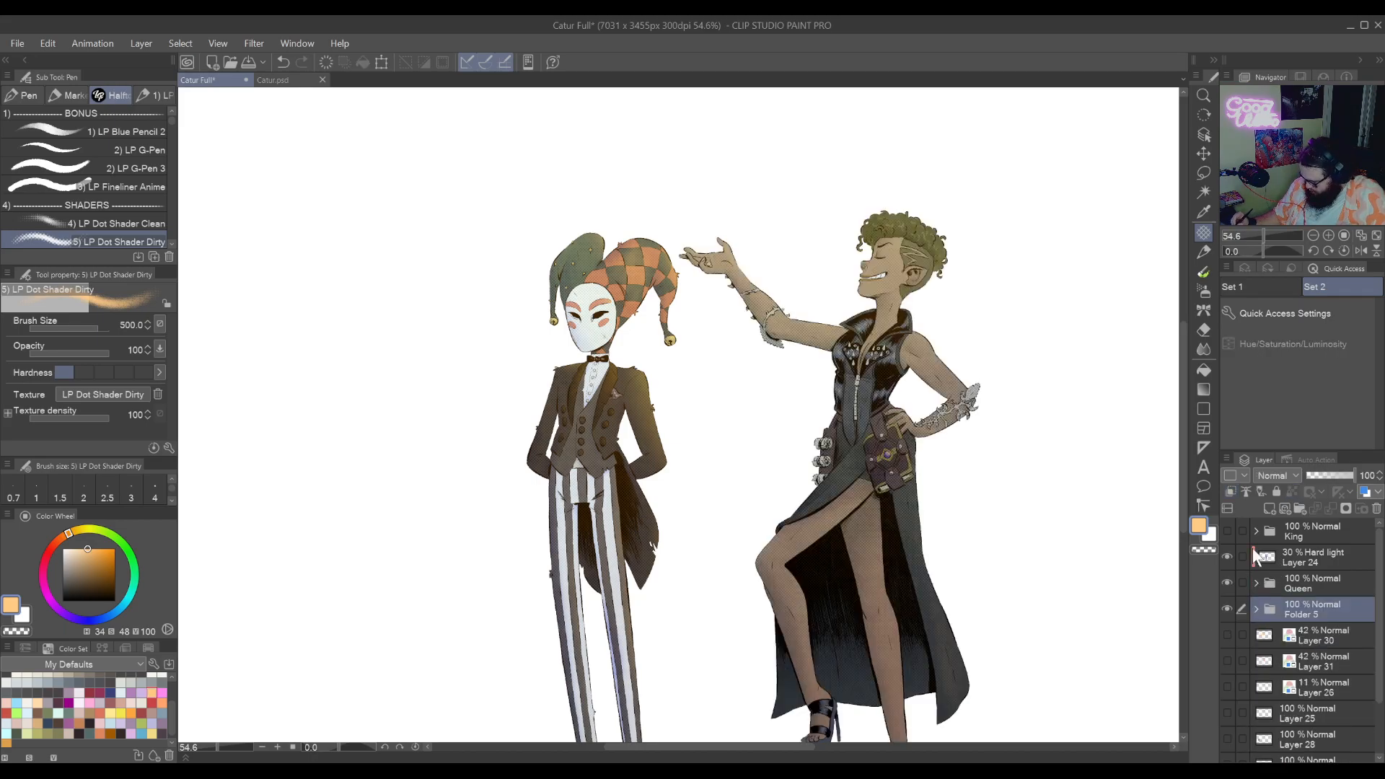
{"action": "left_click", "coordinate": [1227, 531]}
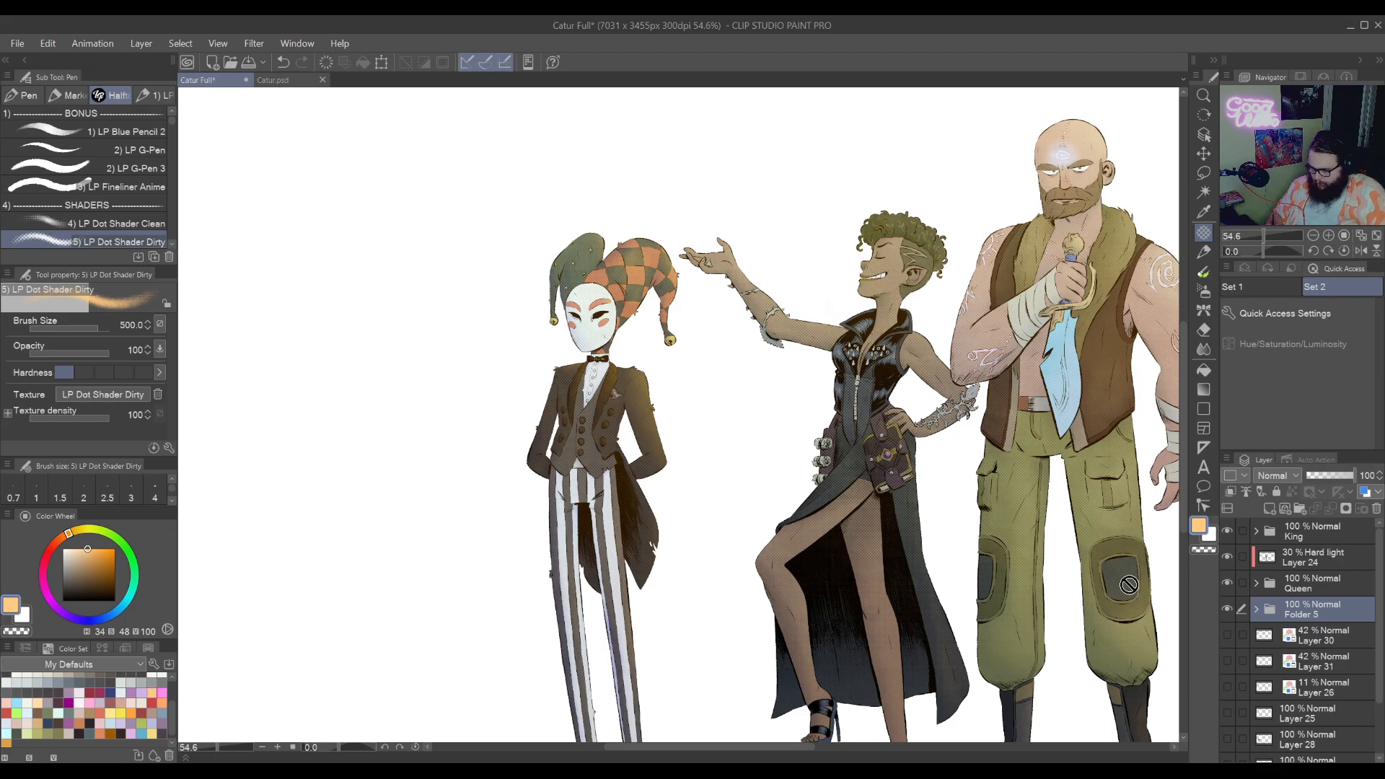
Move the jester's folder toward the Queen so her outstretched hand rests on his checkered hat
{"action": "left_click_drag", "start_coordinate": [1032, 681], "coordinate": [1043, 641]}
{"action": "left_click", "coordinate": [1203, 152]}
{"action": "left_click_drag", "start_coordinate": [757, 551], "coordinate": [815, 574]}
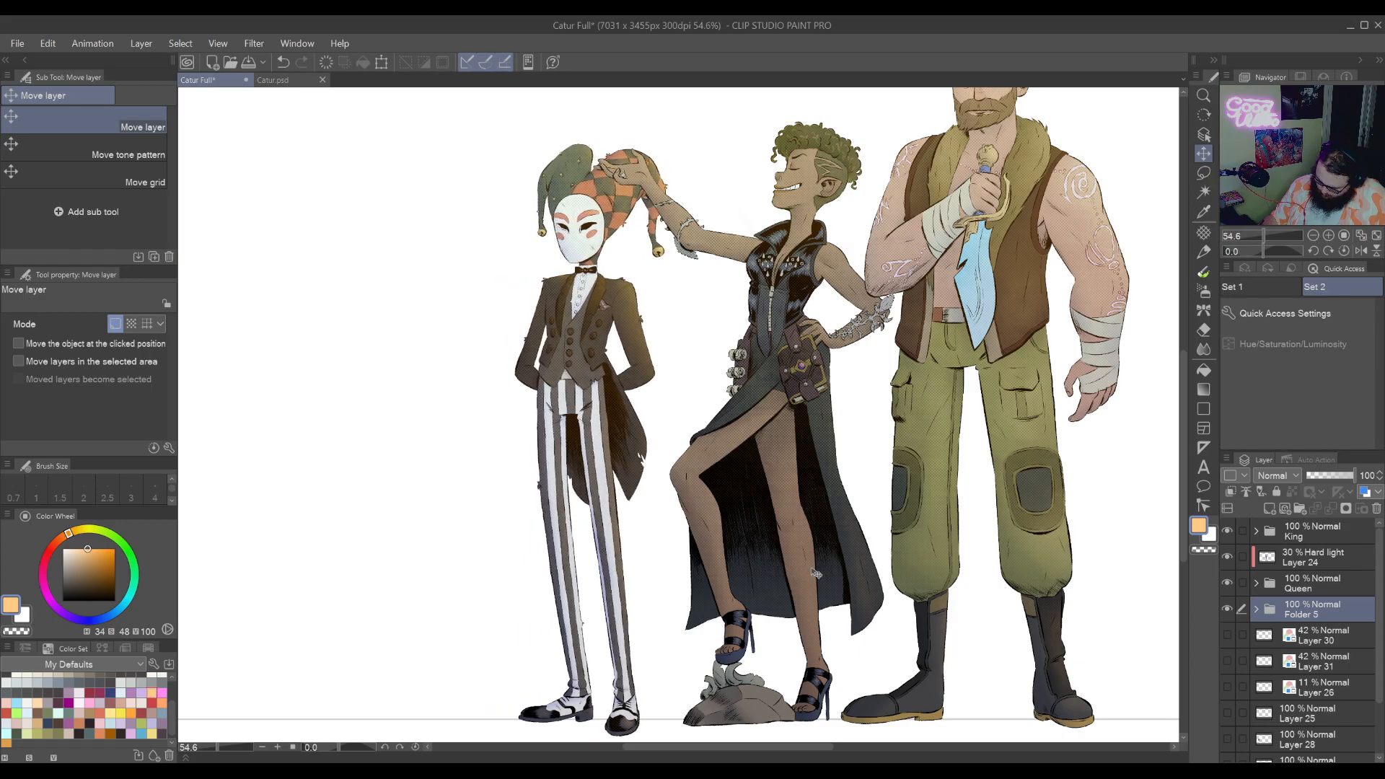
{"action": "left_click_drag", "start_coordinate": [939, 520], "coordinate": [977, 410]}
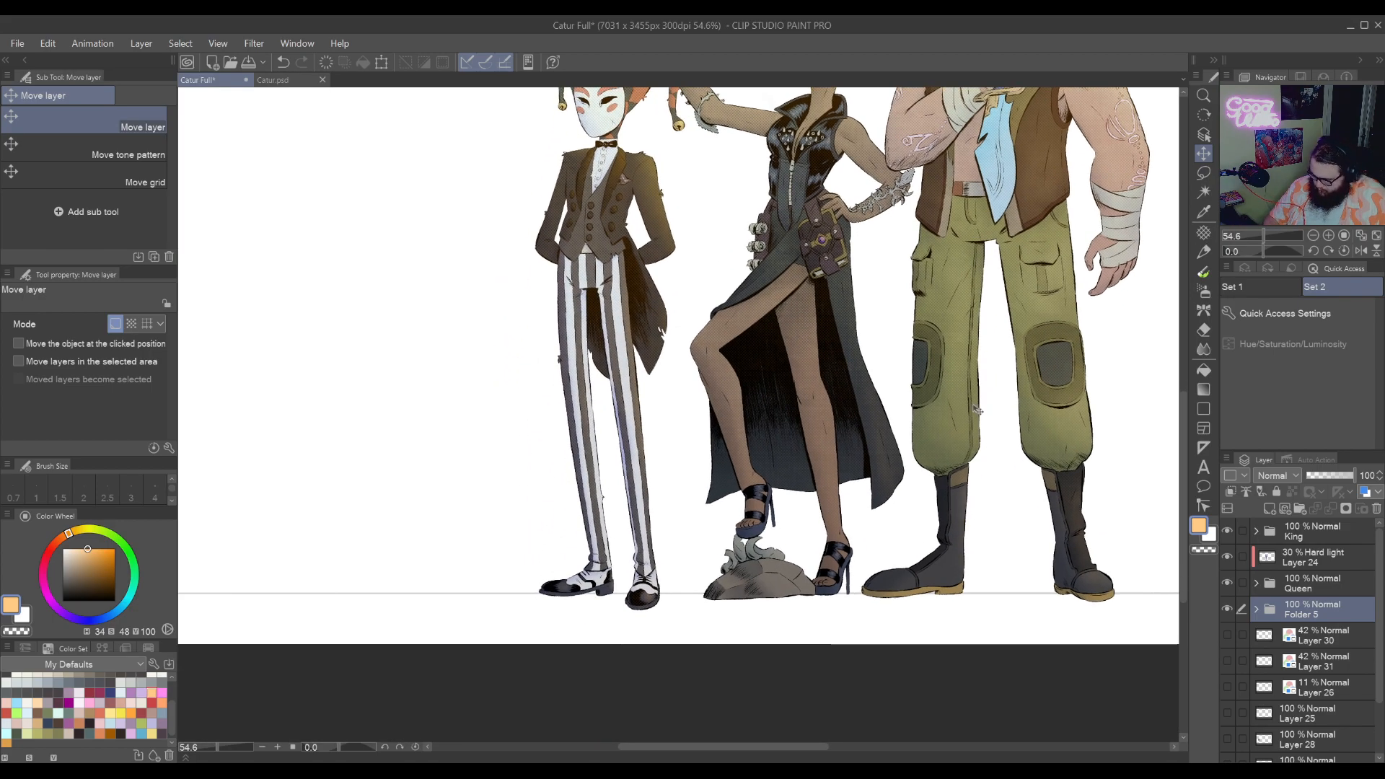
{"action": "scroll", "coordinate": [978, 410], "scroll_direction": "up", "scroll_amount": 4}
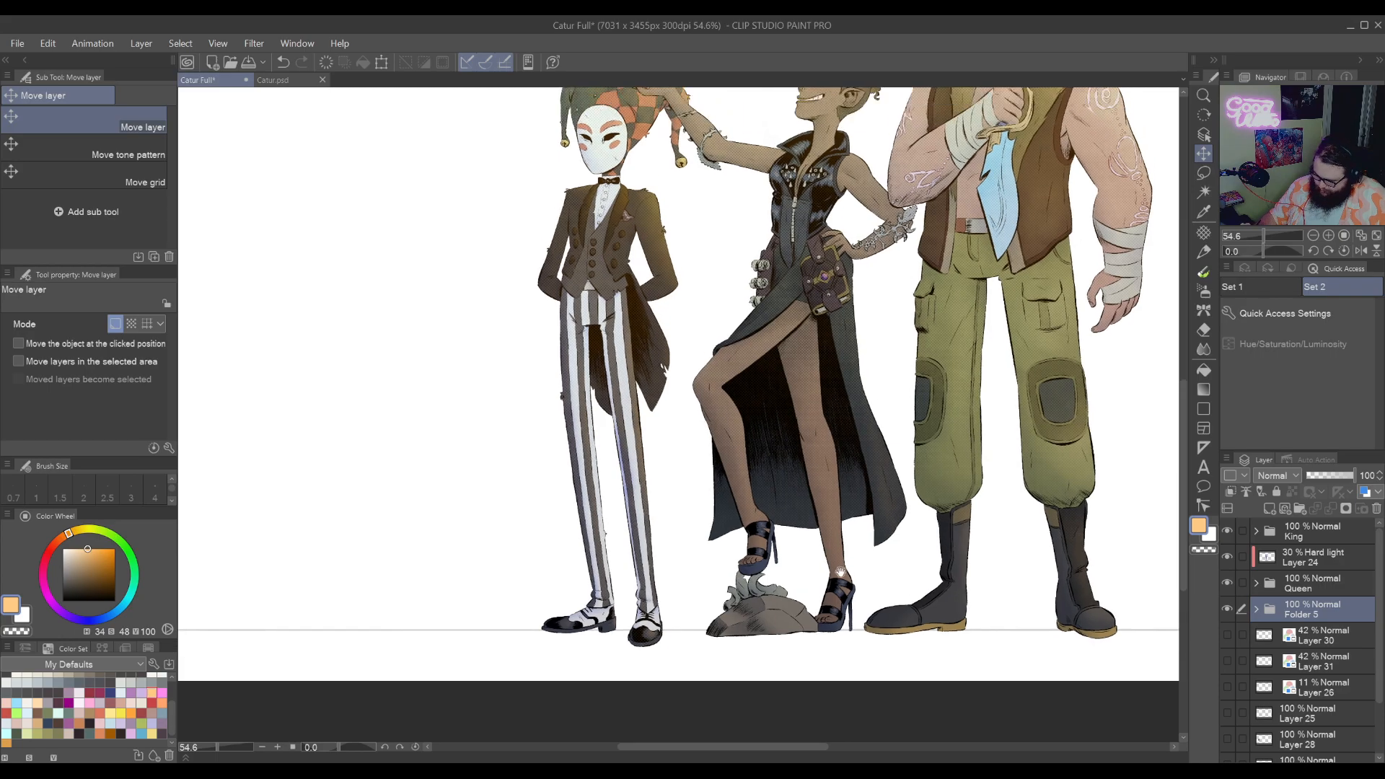
{"action": "left_click_drag", "start_coordinate": [806, 555], "coordinate": [795, 553]}
On a new clipped layer above Folder 5, airbrush dark blue (H 232, S 53, V 47) Noise at size 400 over the jester's hat and upper body
{"action": "left_click", "coordinate": [1268, 509]}
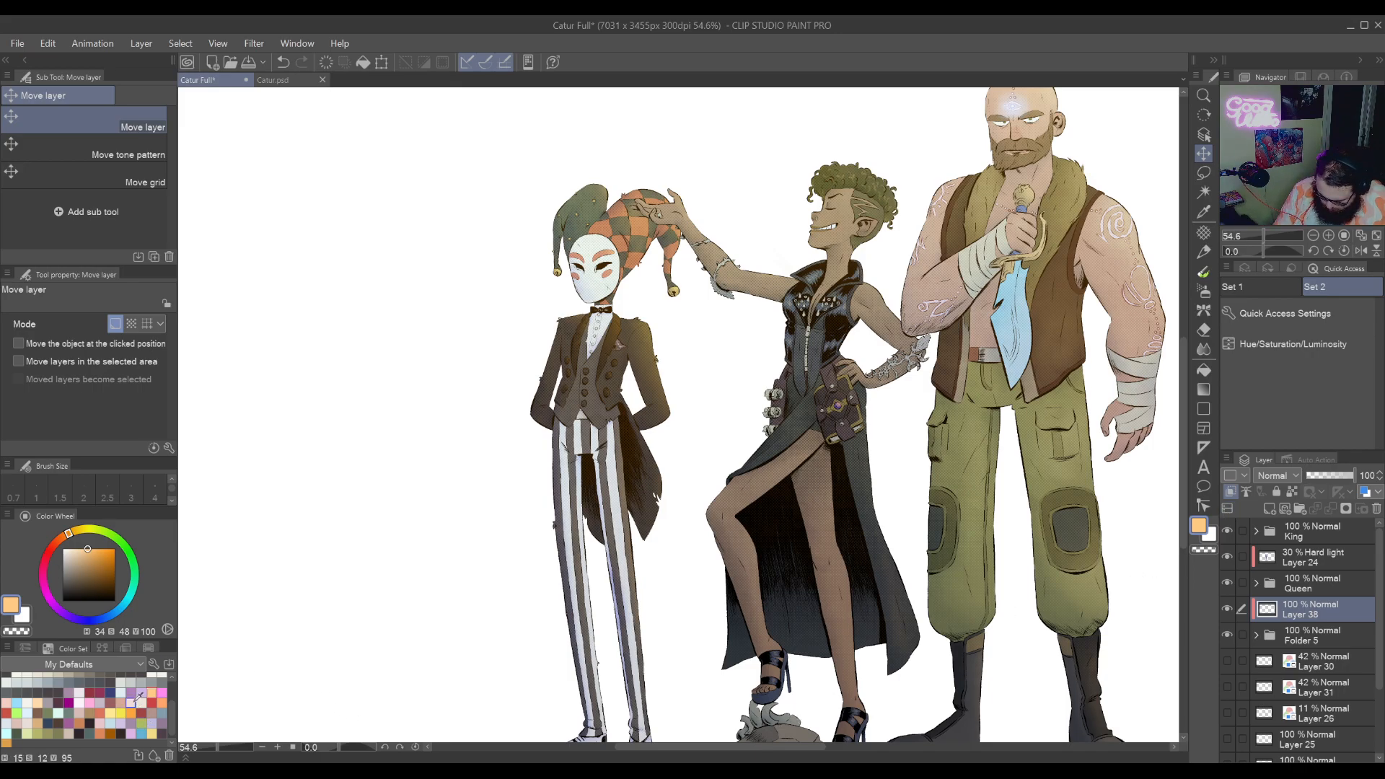
{"action": "left_click", "coordinate": [110, 692]}
{"action": "left_click_drag", "start_coordinate": [793, 325], "coordinate": [902, 469]}
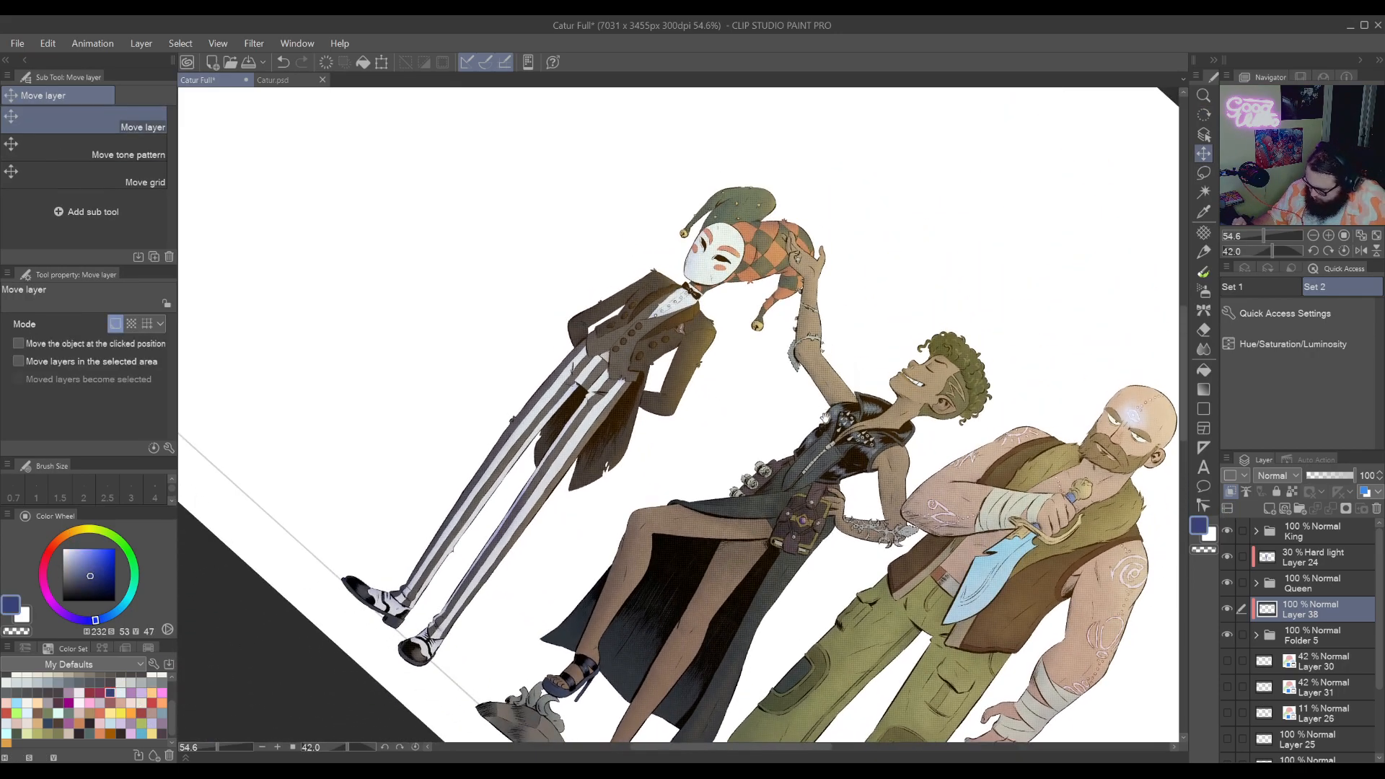
{"action": "scroll", "coordinate": [829, 494], "scroll_direction": "up", "scroll_amount": 4}
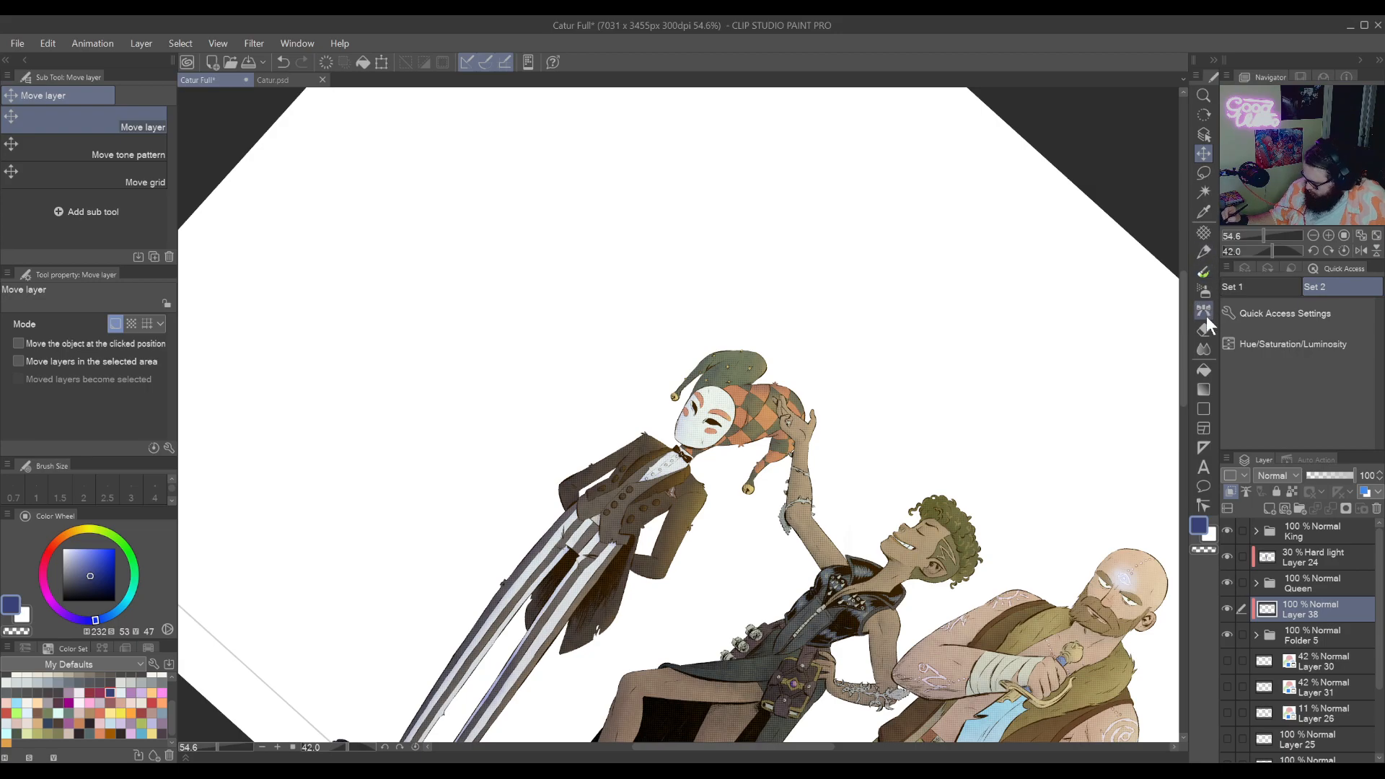
{"action": "left_click", "coordinate": [1203, 291]}
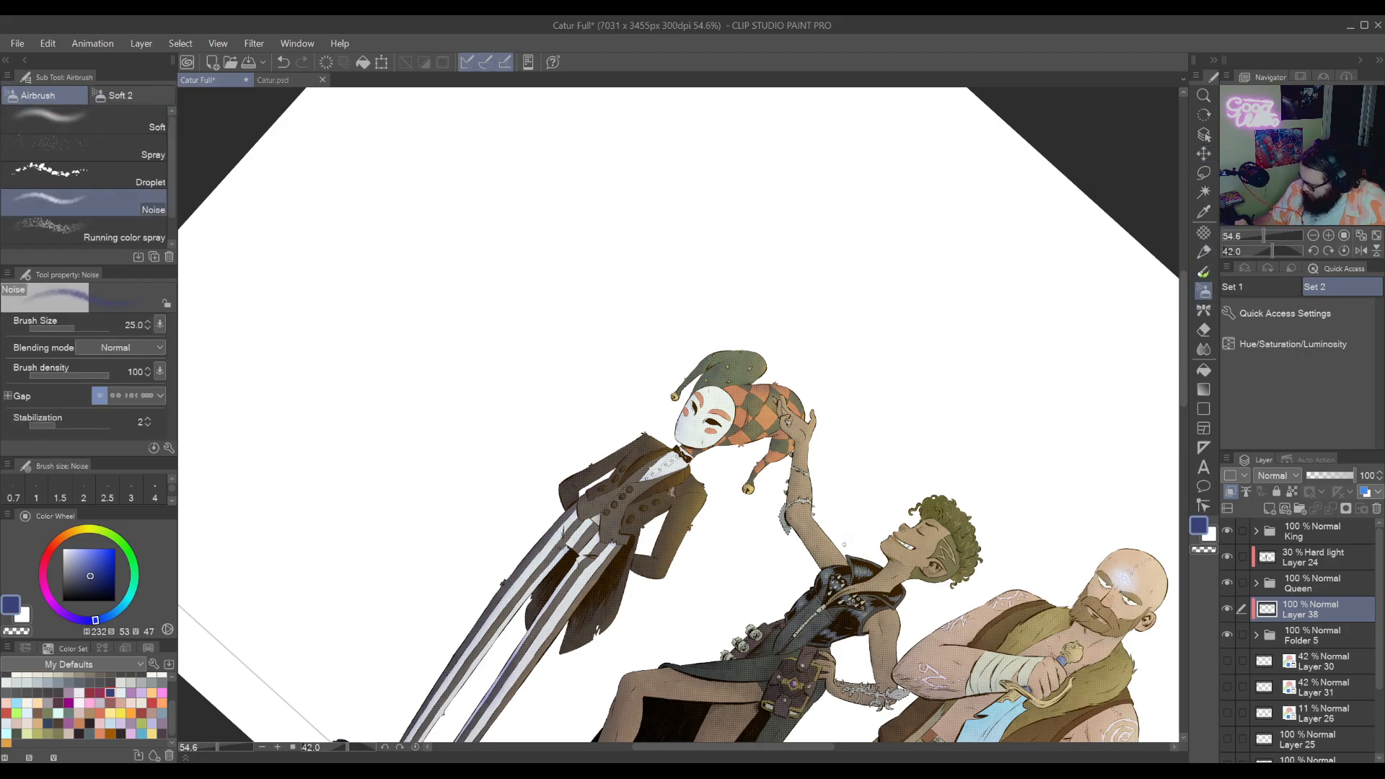
{"action": "mouse_move", "coordinate": [800, 462]}
{"action": "left_mouse_down"}
{"action": "mouse_move", "coordinate": [794, 494]}
{"action": "mouse_move", "coordinate": [818, 400]}
{"action": "mouse_move", "coordinate": [761, 491]}
{"action": "mouse_move", "coordinate": [746, 551]}
{"action": "mouse_move", "coordinate": [824, 337]}
{"action": "mouse_move", "coordinate": [768, 418]}
{"action": "mouse_move", "coordinate": [765, 458]}
{"action": "mouse_move", "coordinate": [729, 520]}
{"action": "mouse_move", "coordinate": [790, 332]}
{"action": "mouse_move", "coordinate": [696, 545]}
{"action": "mouse_move", "coordinate": [757, 400]}
{"action": "mouse_move", "coordinate": [653, 595]}
{"action": "mouse_move", "coordinate": [811, 319]}
{"action": "mouse_move", "coordinate": [768, 451]}
{"action": "mouse_move", "coordinate": [783, 328]}
{"action": "mouse_move", "coordinate": [747, 307]}
{"action": "mouse_move", "coordinate": [768, 613]}
{"action": "mouse_move", "coordinate": [786, 639]}
{"action": "mouse_move", "coordinate": [779, 505]}
{"action": "mouse_move", "coordinate": [714, 465]}
{"action": "mouse_move", "coordinate": [699, 494]}
{"action": "mouse_move", "coordinate": [703, 480]}
{"action": "mouse_move", "coordinate": [750, 534]}
{"action": "mouse_move", "coordinate": [959, 562]}
{"action": "mouse_move", "coordinate": [987, 526]}
{"action": "mouse_move", "coordinate": [656, 436]}
{"action": "mouse_move", "coordinate": [664, 508]}
{"action": "mouse_move", "coordinate": [684, 538]}
{"action": "mouse_move", "coordinate": [749, 322]}
{"action": "mouse_move", "coordinate": [620, 602]}
{"action": "left_mouse_up"}
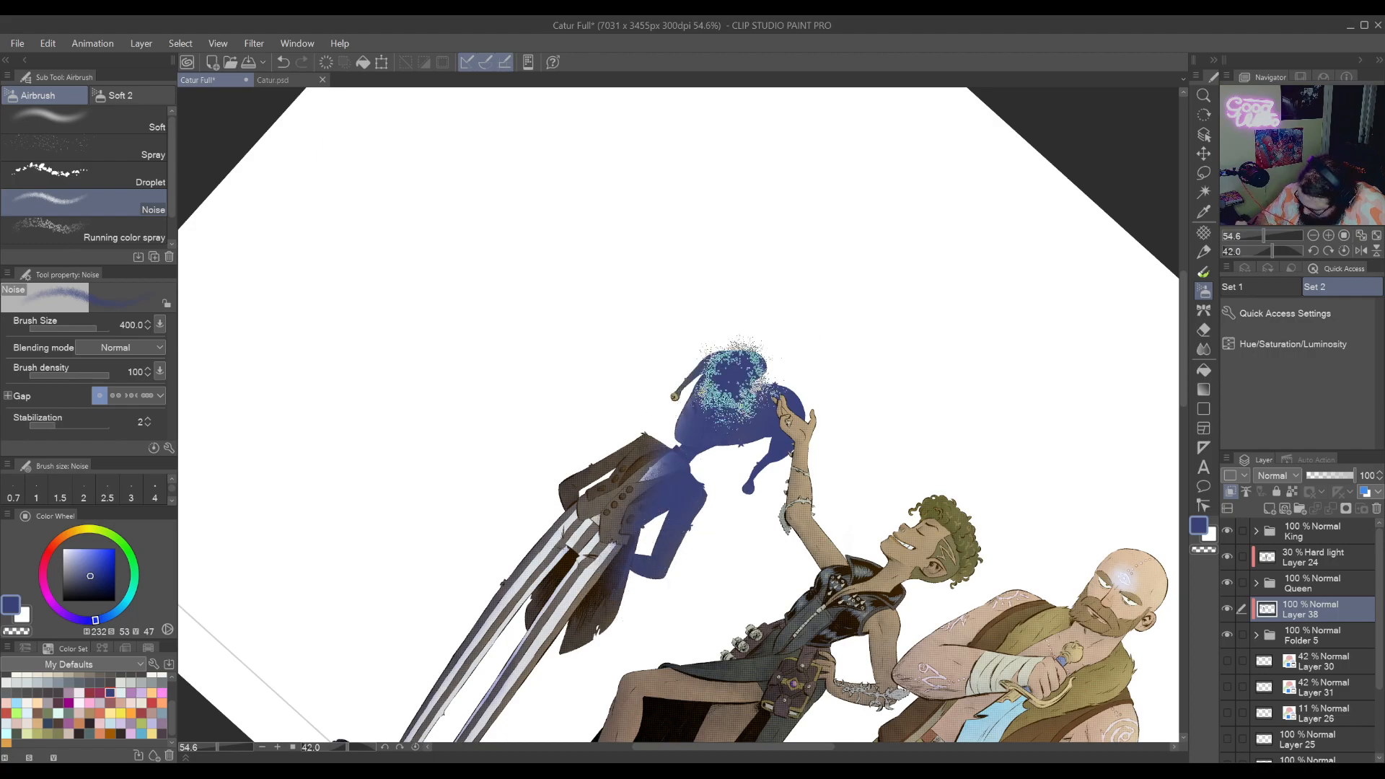
Remove the blue from the jester's body and face, keeping it only on the checkered hat around the Queen's hand
{"action": "key", "text": "ctrl+z"}
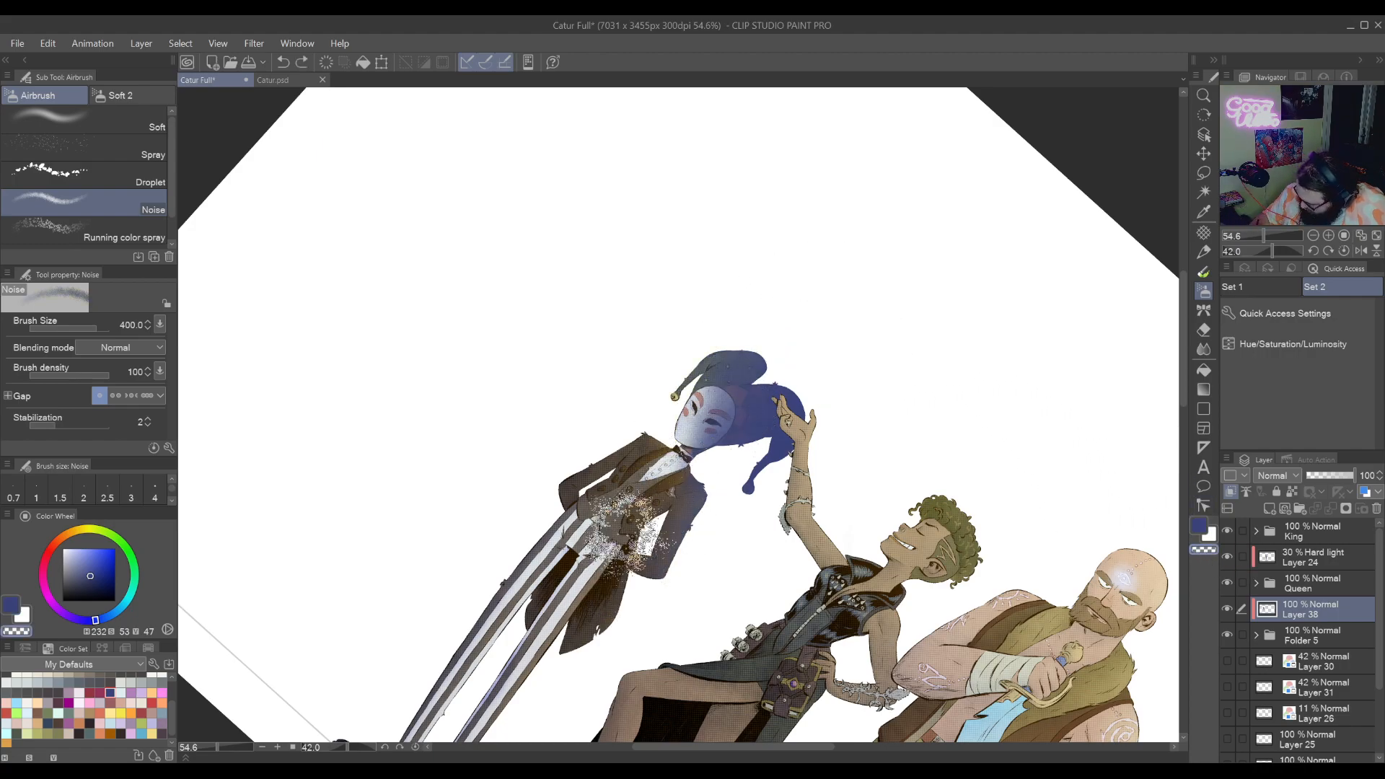
{"action": "key", "text": "ctrl+z"}
{"action": "left_click_drag", "start_coordinate": [748, 481], "coordinate": [809, 411]}
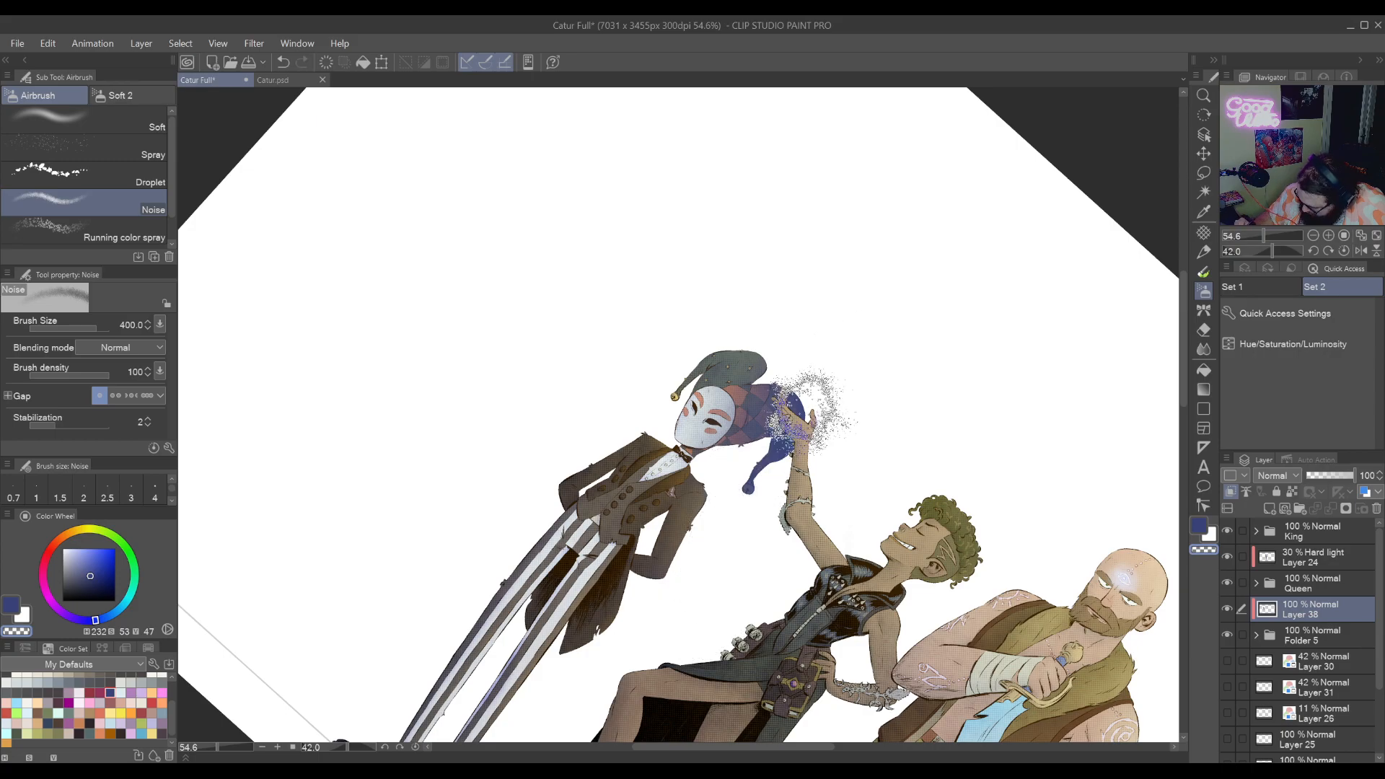
Set the blue hand-shadow layer to Hard light at 30% opacity
{"action": "key", "text": "shift+space"}
{"action": "left_click_drag", "start_coordinate": [789, 665], "coordinate": [946, 542]}
{"action": "key", "text": "space"}
{"action": "left_click_drag", "start_coordinate": [928, 625], "coordinate": [780, 544]}
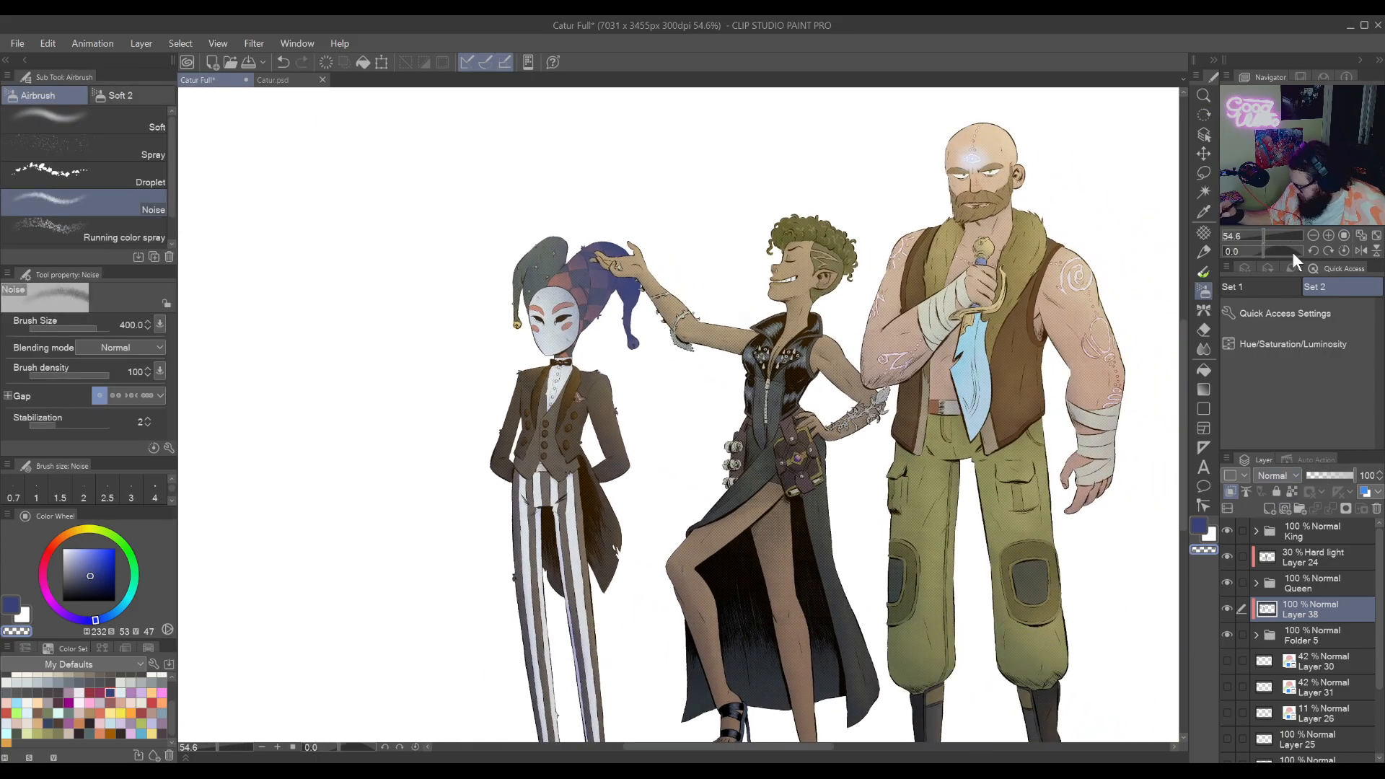
{"action": "key", "text": "alt+shift+h"}
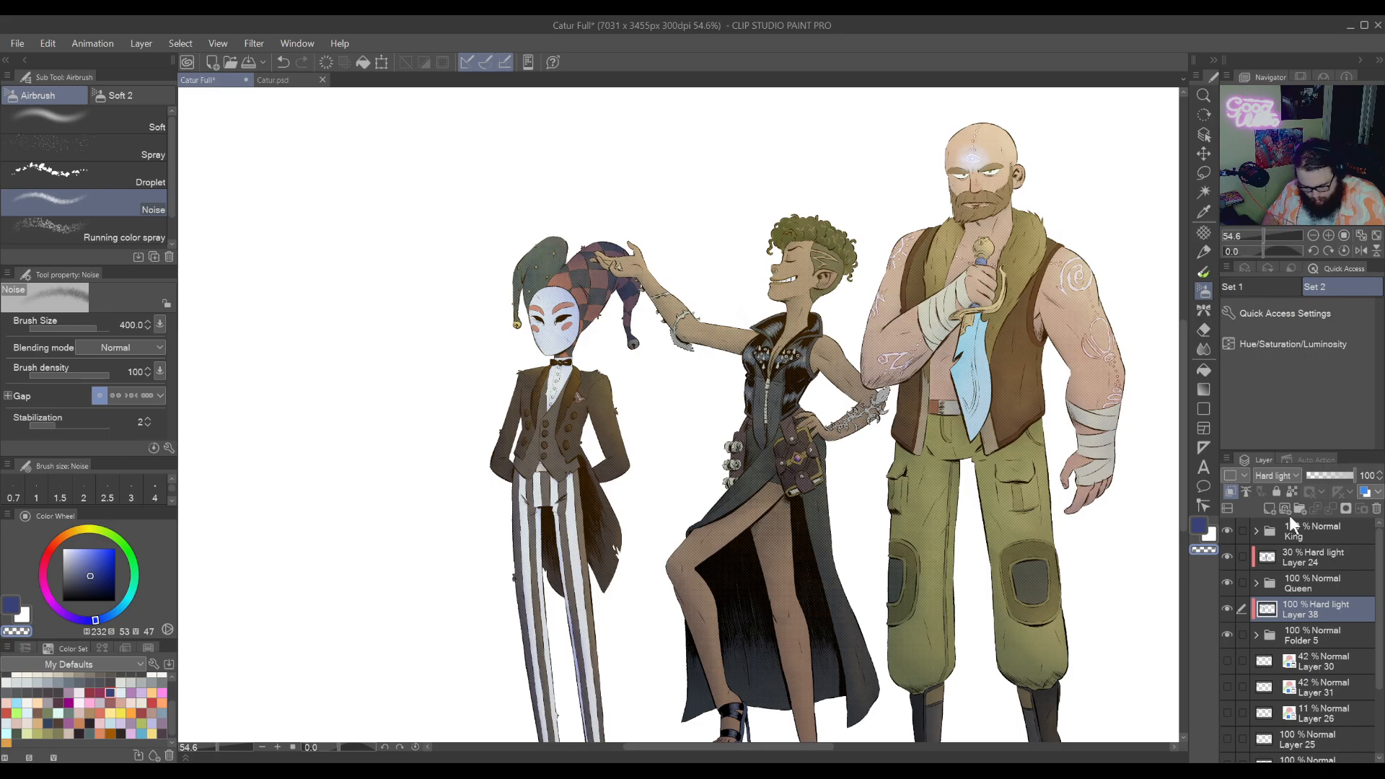
{"action": "key", "text": "3"}
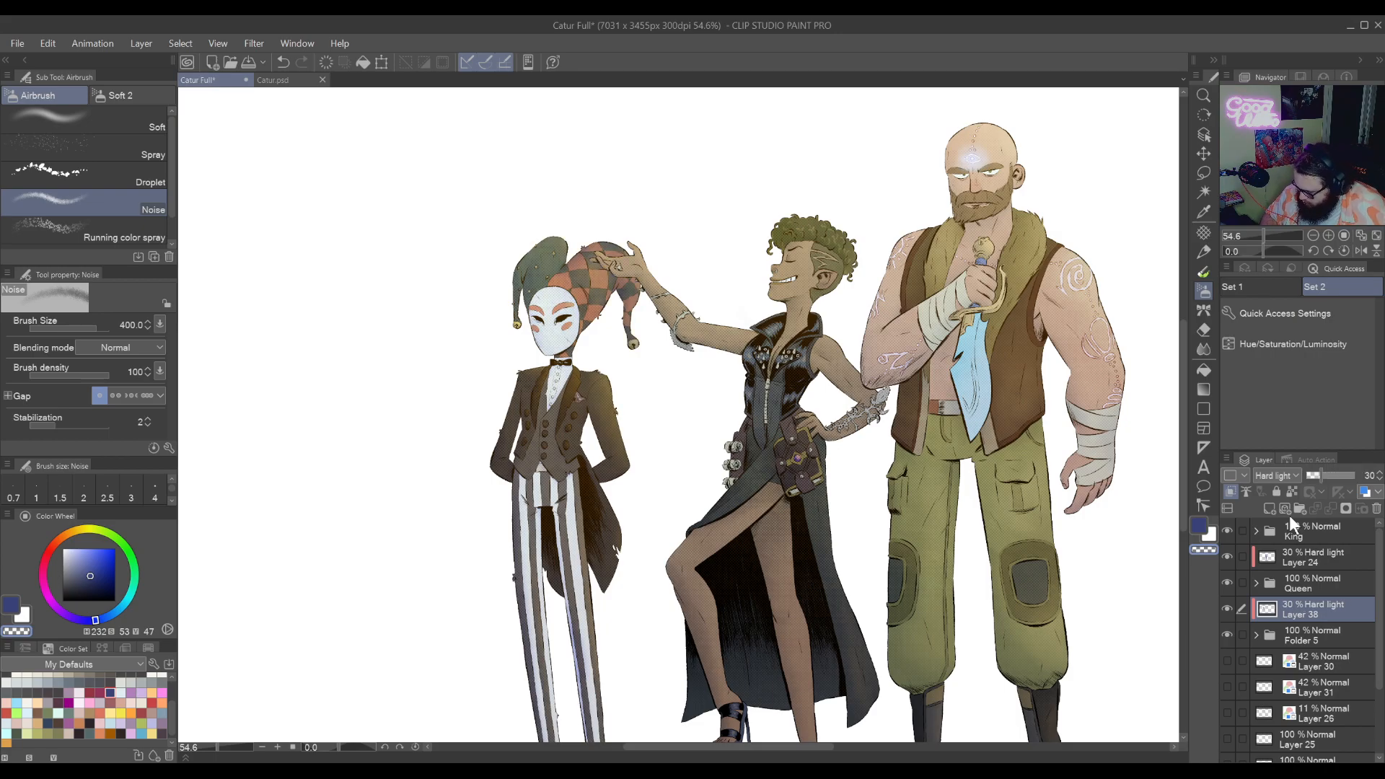
{"action": "scroll", "coordinate": [844, 714], "scroll_direction": "down", "scroll_amount": 5}
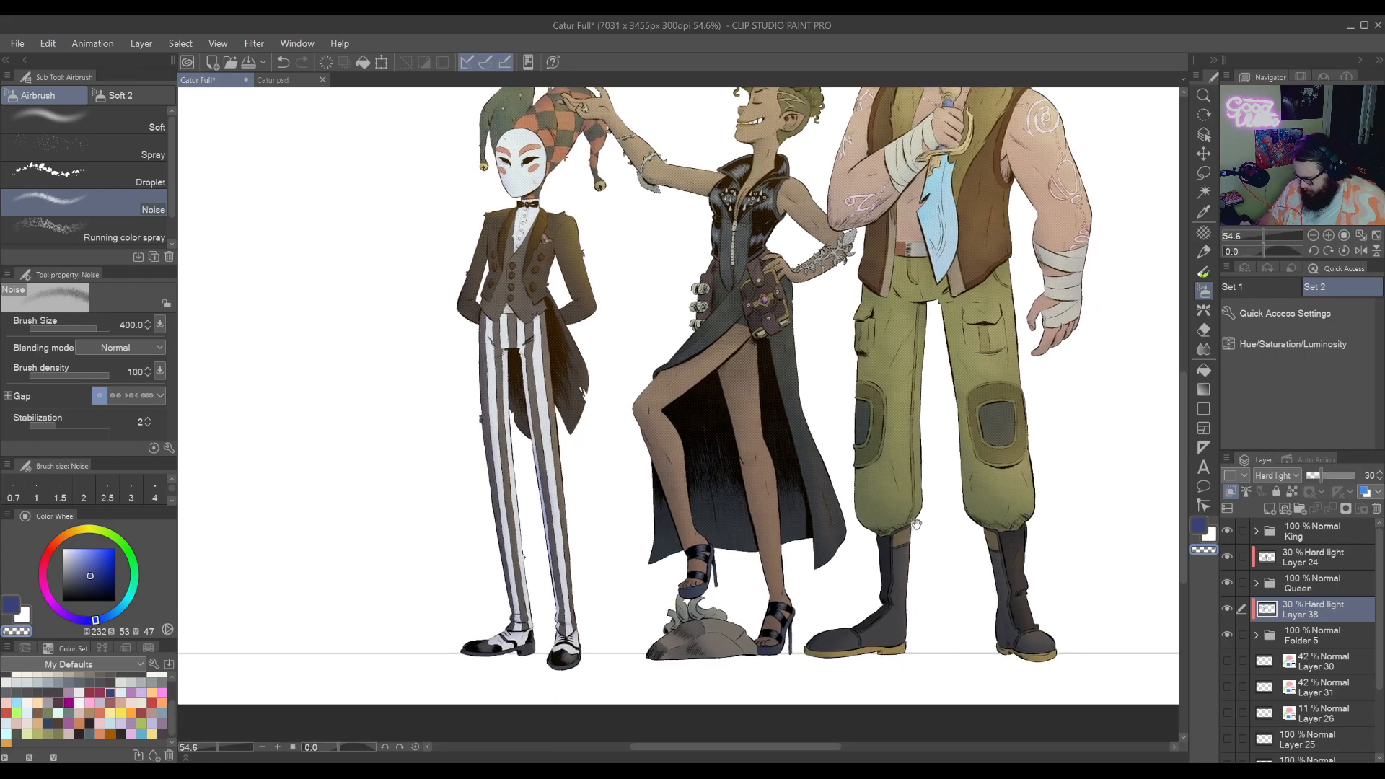
Open the Queen folder and its Folder 3, check what Layer 18 holds by toggling its visibility, and make it the active layer
{"action": "left_click", "coordinate": [1257, 583]}
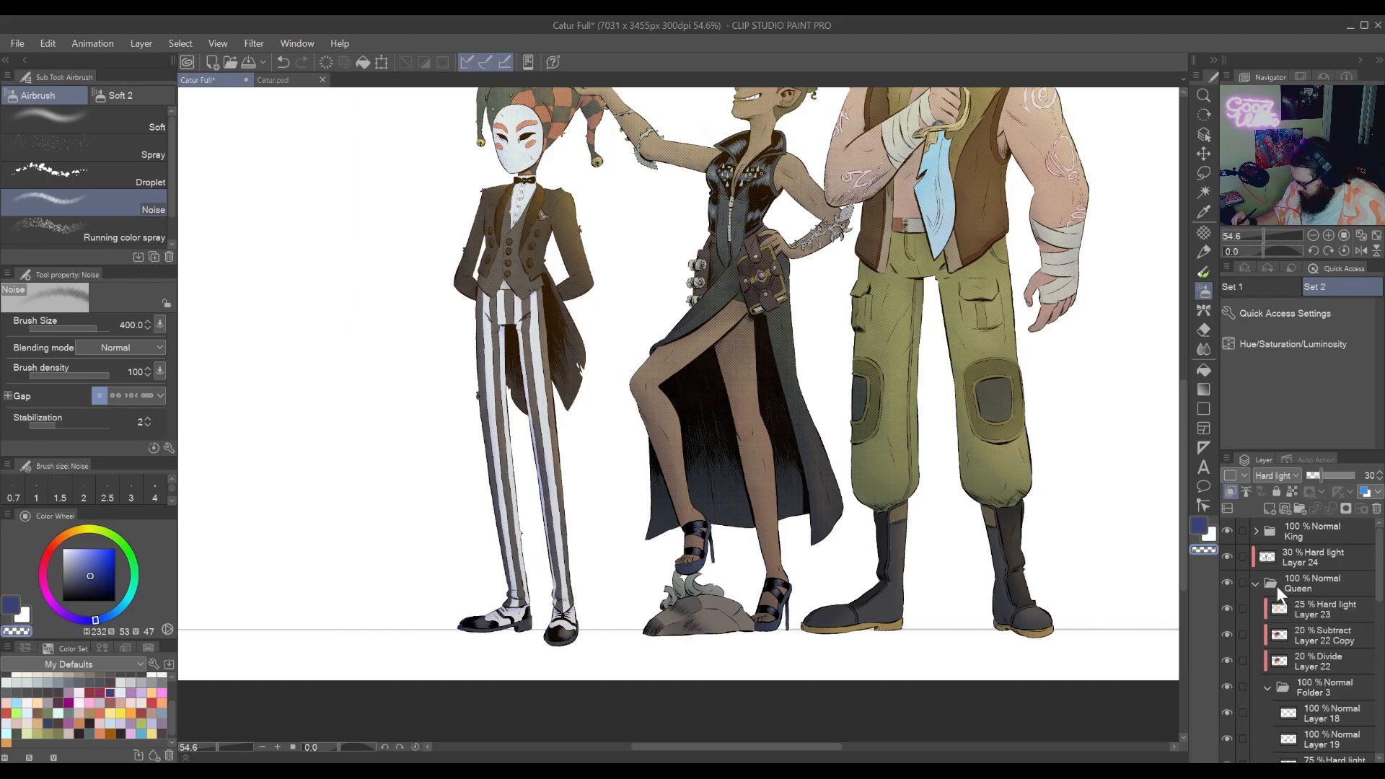
{"action": "left_click", "coordinate": [1267, 687]}
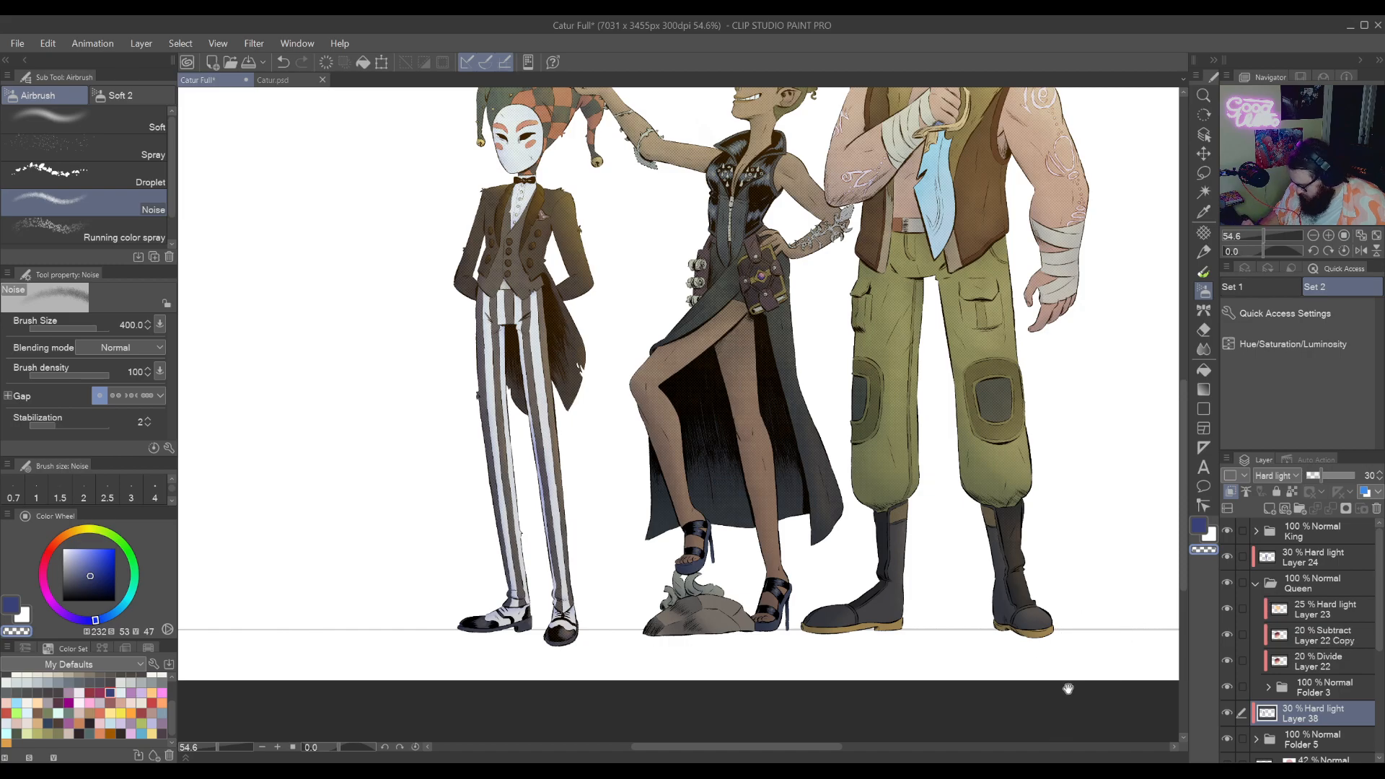
{"action": "left_click_drag", "start_coordinate": [1118, 668], "coordinate": [1088, 688]}
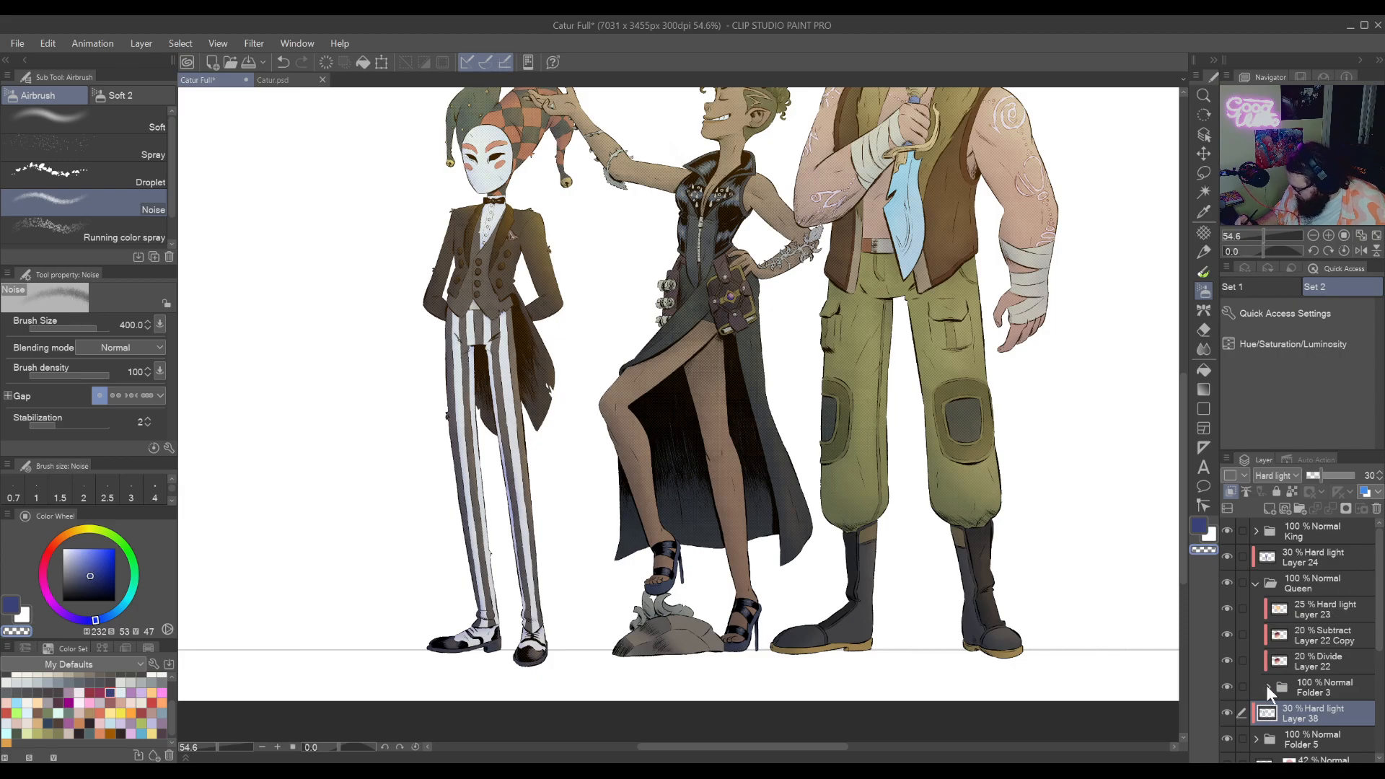
{"action": "left_click", "coordinate": [1268, 687]}
{"action": "scroll", "coordinate": [1350, 637], "scroll_direction": "down", "scroll_amount": 2}
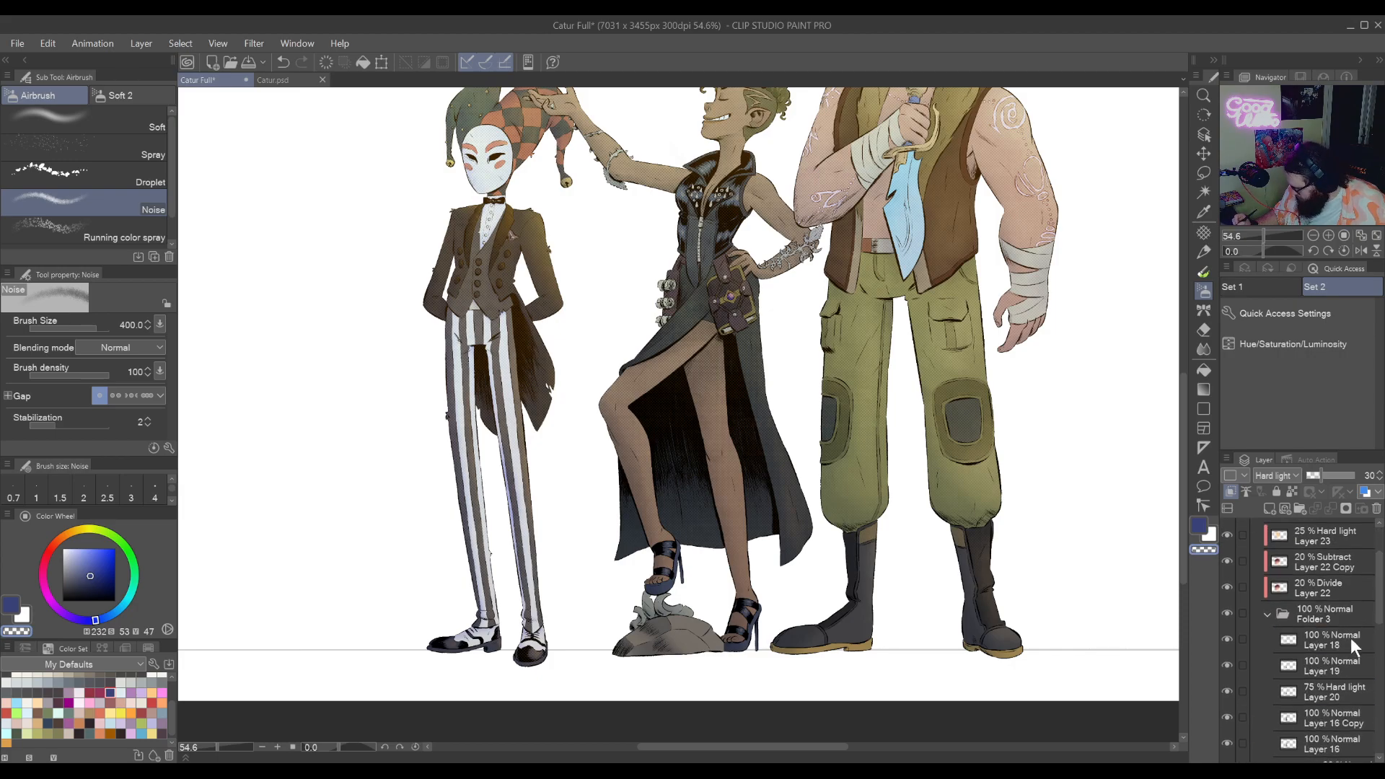
{"action": "left_click", "coordinate": [1334, 636]}
{"action": "left_click", "coordinate": [1227, 638]}
{"action": "left_click", "coordinate": [1229, 637]}
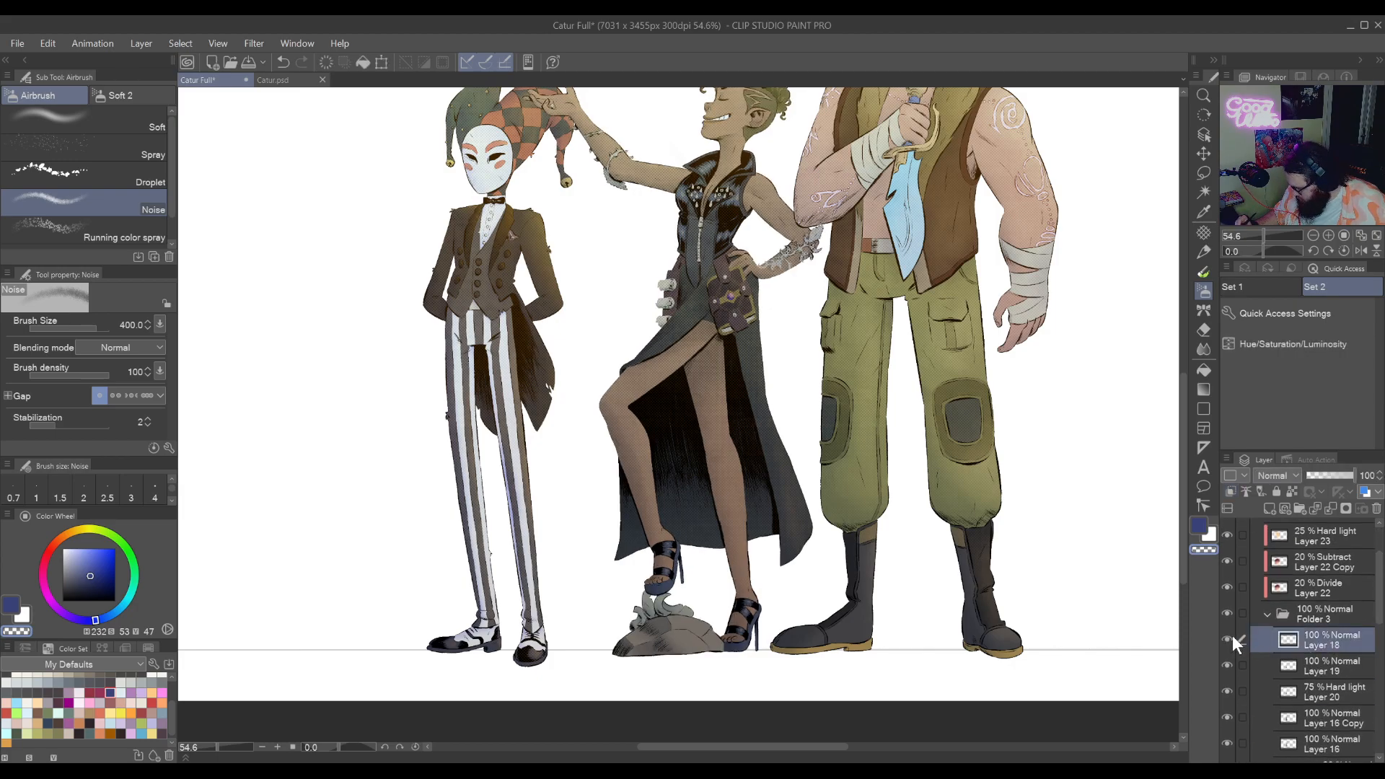
Using the 2) LP G-Pen at size 10 in black, ink a lower, irregular outline beneath the flat base of the Queen's rock
{"action": "left_click", "coordinate": [1203, 233]}
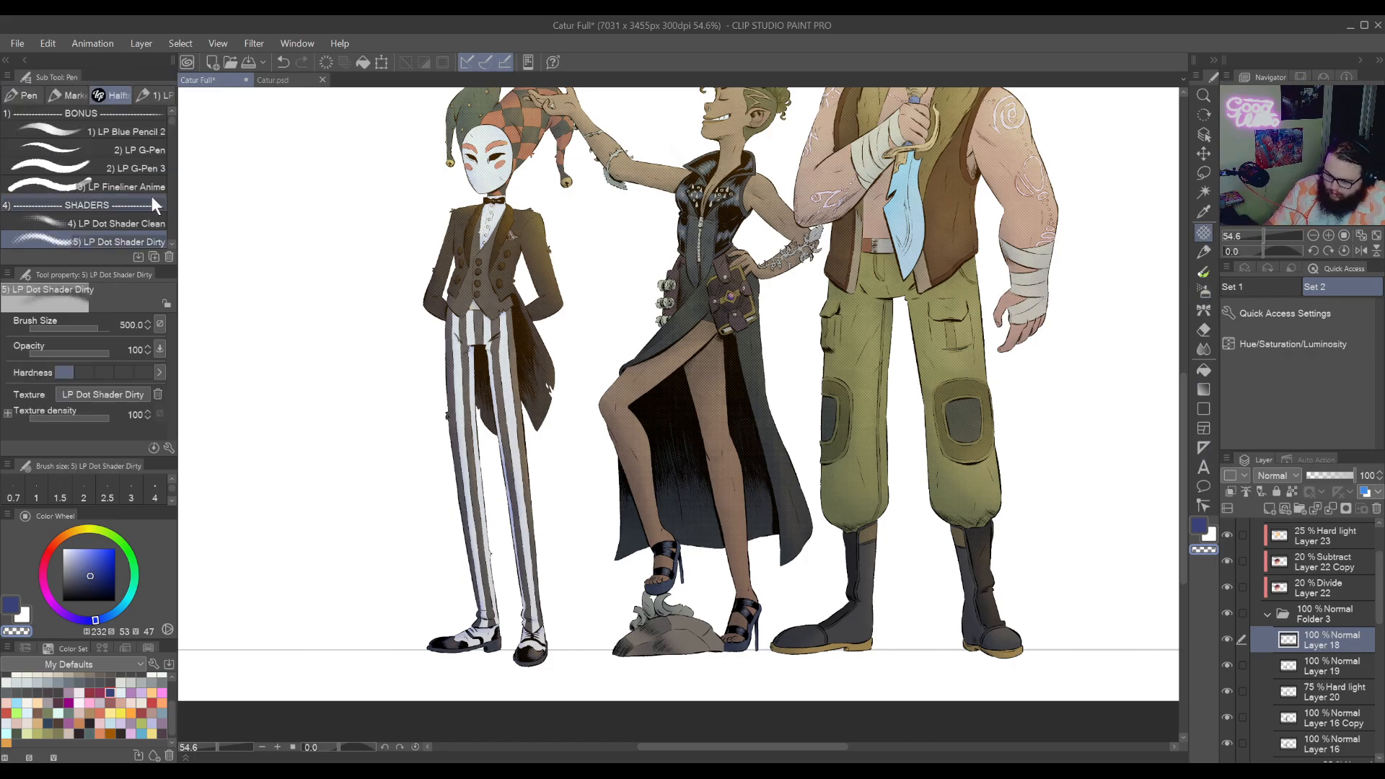
{"action": "left_click", "coordinate": [147, 151]}
{"action": "left_click_drag", "start_coordinate": [730, 660], "coordinate": [746, 611]}
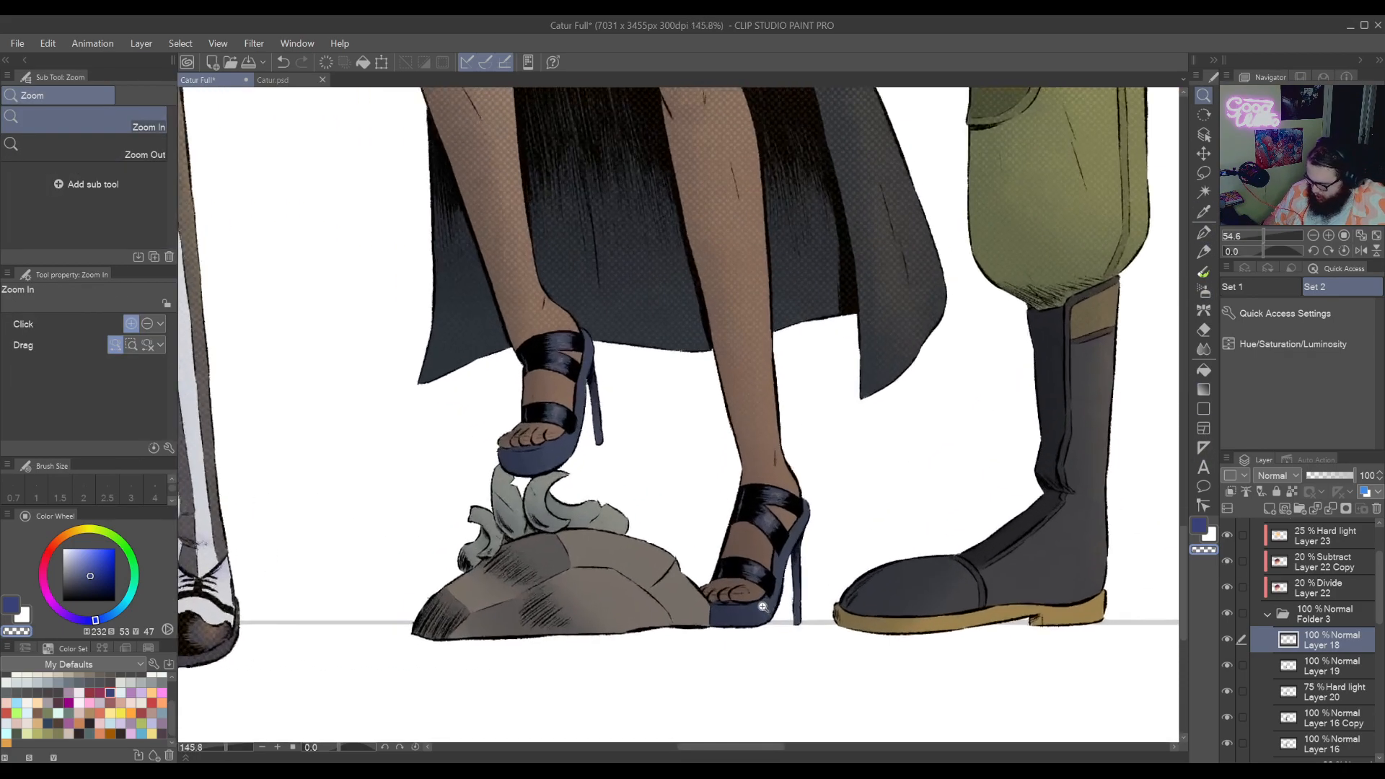
{"action": "left_click_drag", "start_coordinate": [693, 682], "coordinate": [856, 488]}
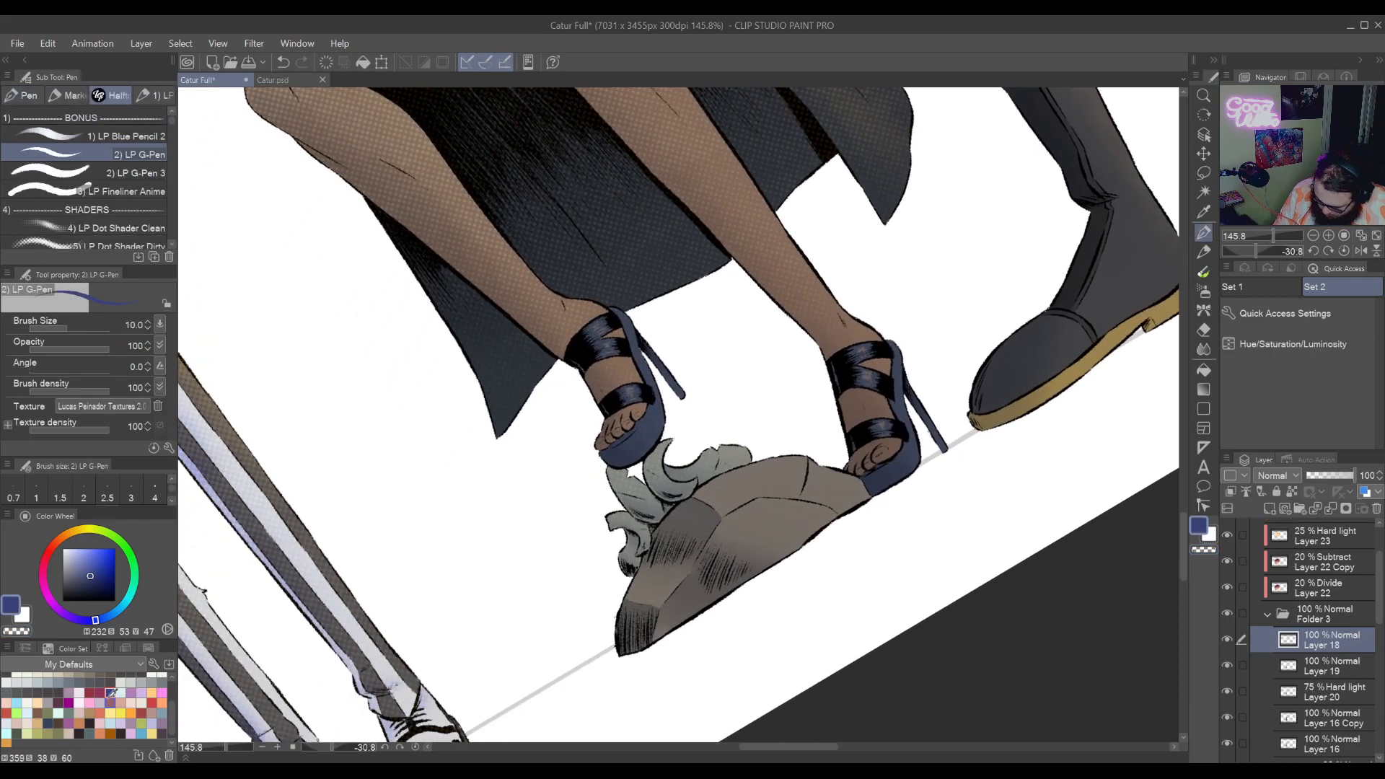
{"action": "left_click_drag", "start_coordinate": [173, 707], "coordinate": [169, 690]}
{"action": "left_click", "coordinate": [141, 687]}
{"action": "key", "text": "ctrl+space"}
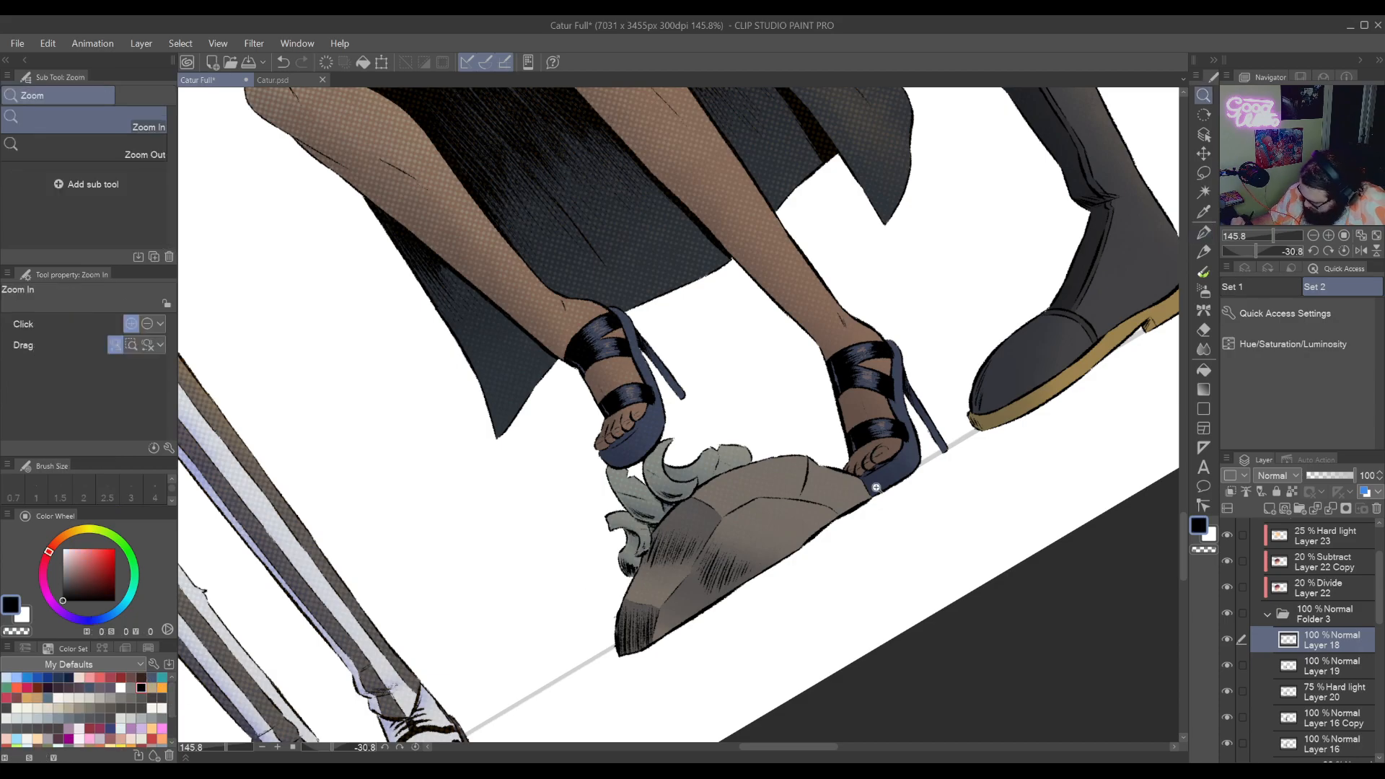
{"action": "left_click_drag", "start_coordinate": [876, 483], "coordinate": [881, 446]}
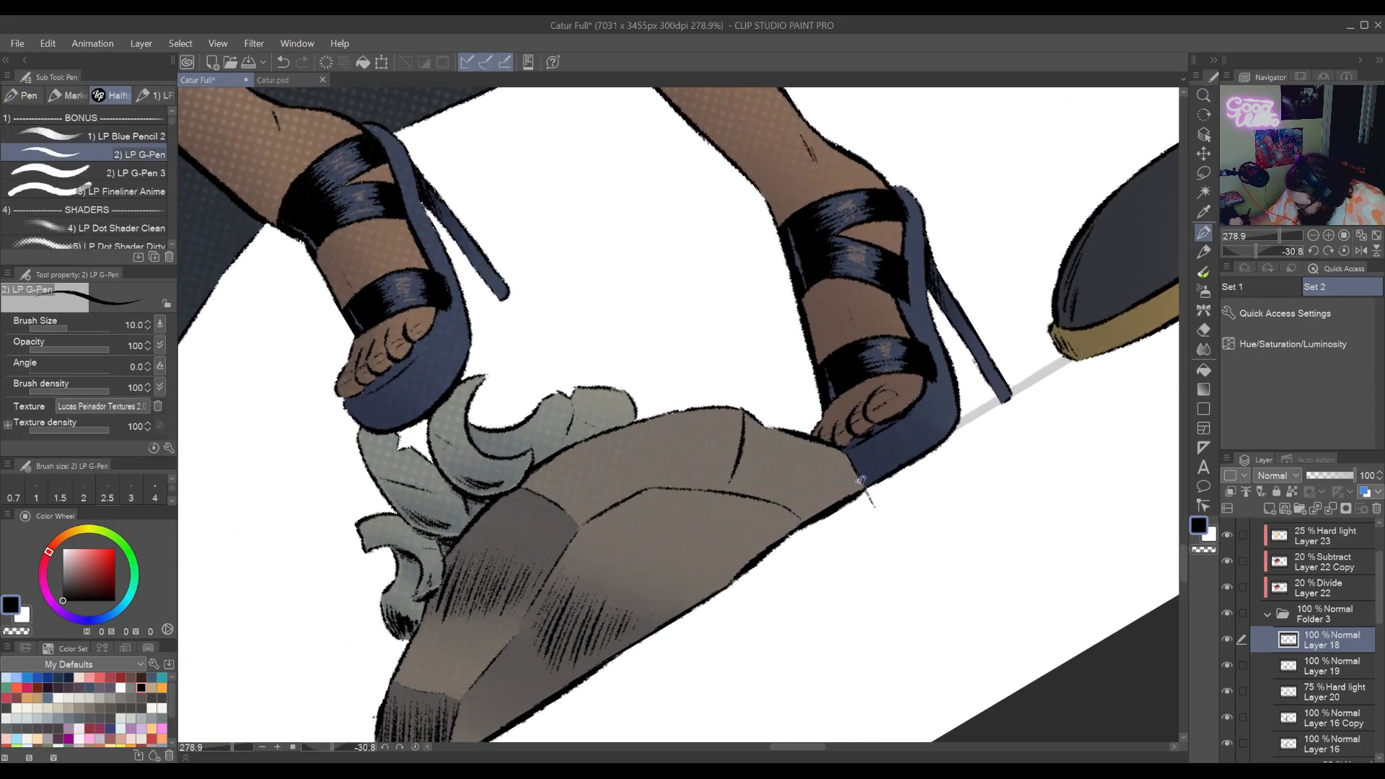
{"action": "left_click_drag", "start_coordinate": [742, 622], "coordinate": [743, 485]}
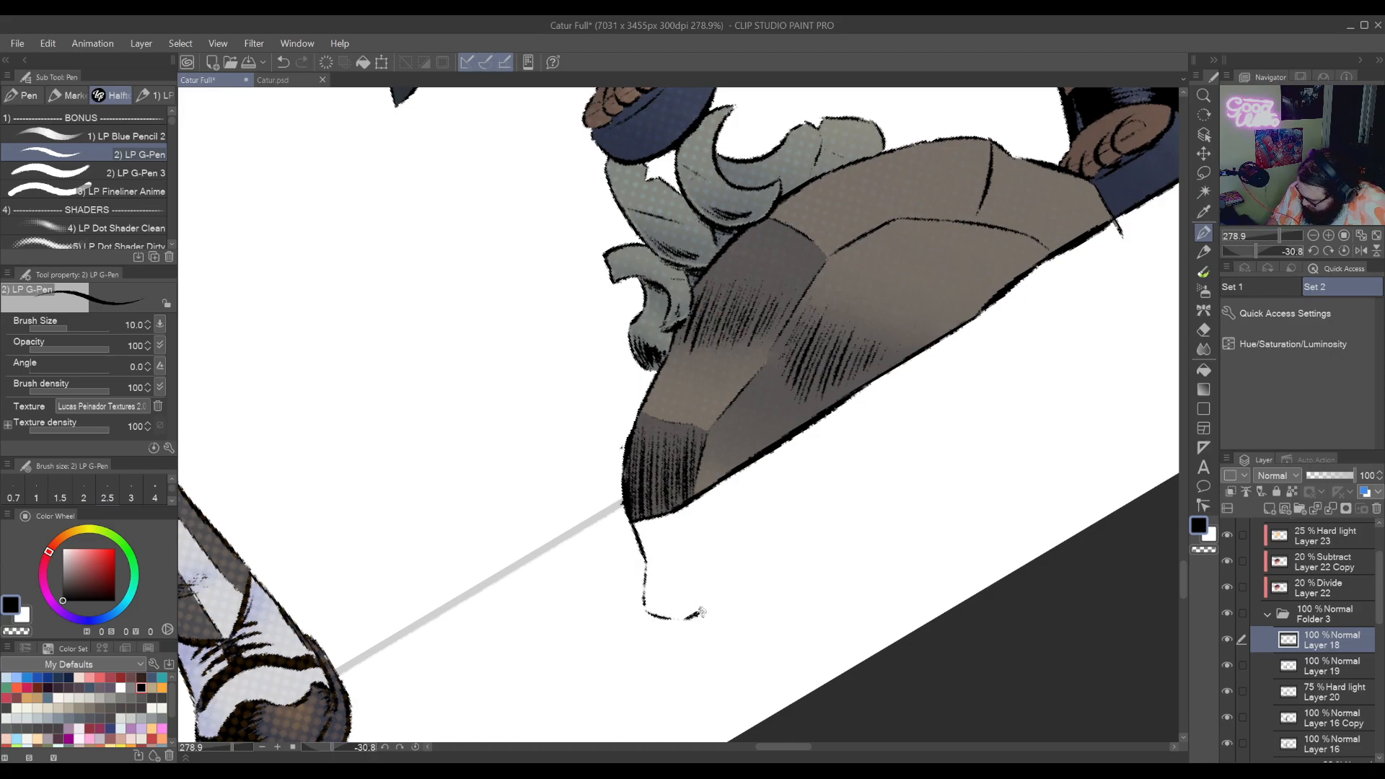
{"action": "mouse_move", "coordinate": [701, 613]}
{"action": "left_mouse_down"}
{"action": "mouse_move", "coordinate": [890, 489]}
{"action": "mouse_move", "coordinate": [956, 470]}
{"action": "left_mouse_up"}
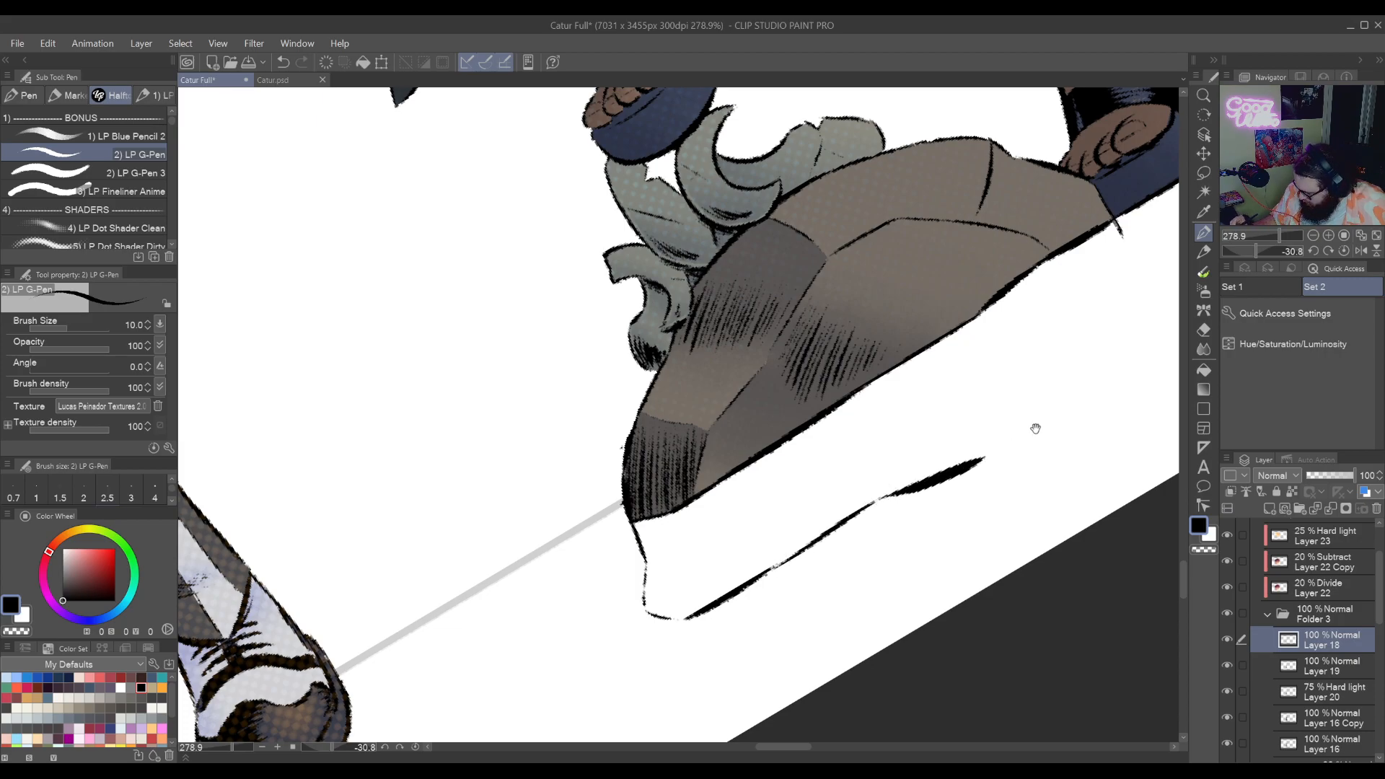
Redo the last part of the rock's lower outline with a thinner line and close it up to the Queen's standing shoe
{"action": "left_click_drag", "start_coordinate": [1035, 429], "coordinate": [941, 484]}
{"action": "key", "text": "ctrl+z"}
{"action": "left_click_drag", "start_coordinate": [874, 532], "coordinate": [990, 455]}
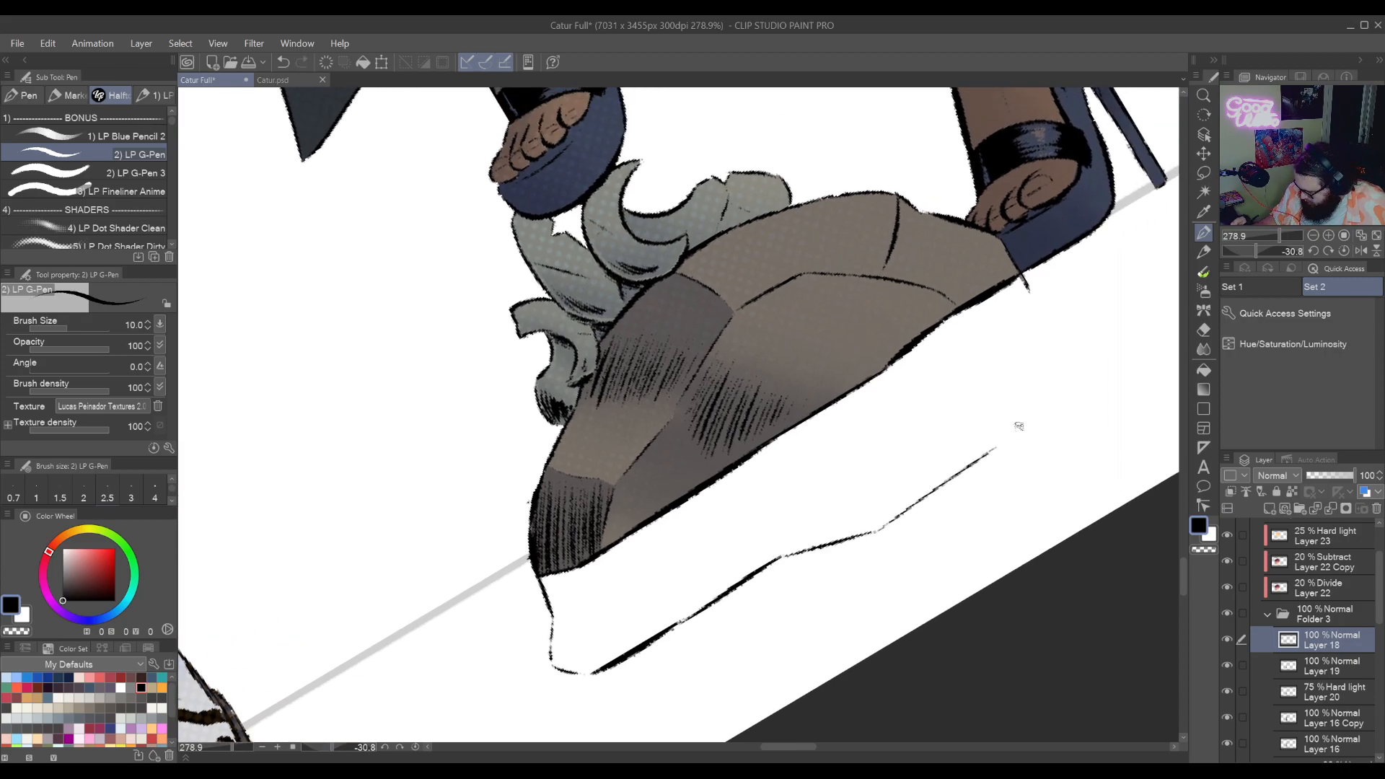
{"action": "key", "text": "ctrl+z"}
{"action": "left_click_drag", "start_coordinate": [874, 532], "coordinate": [990, 456]}
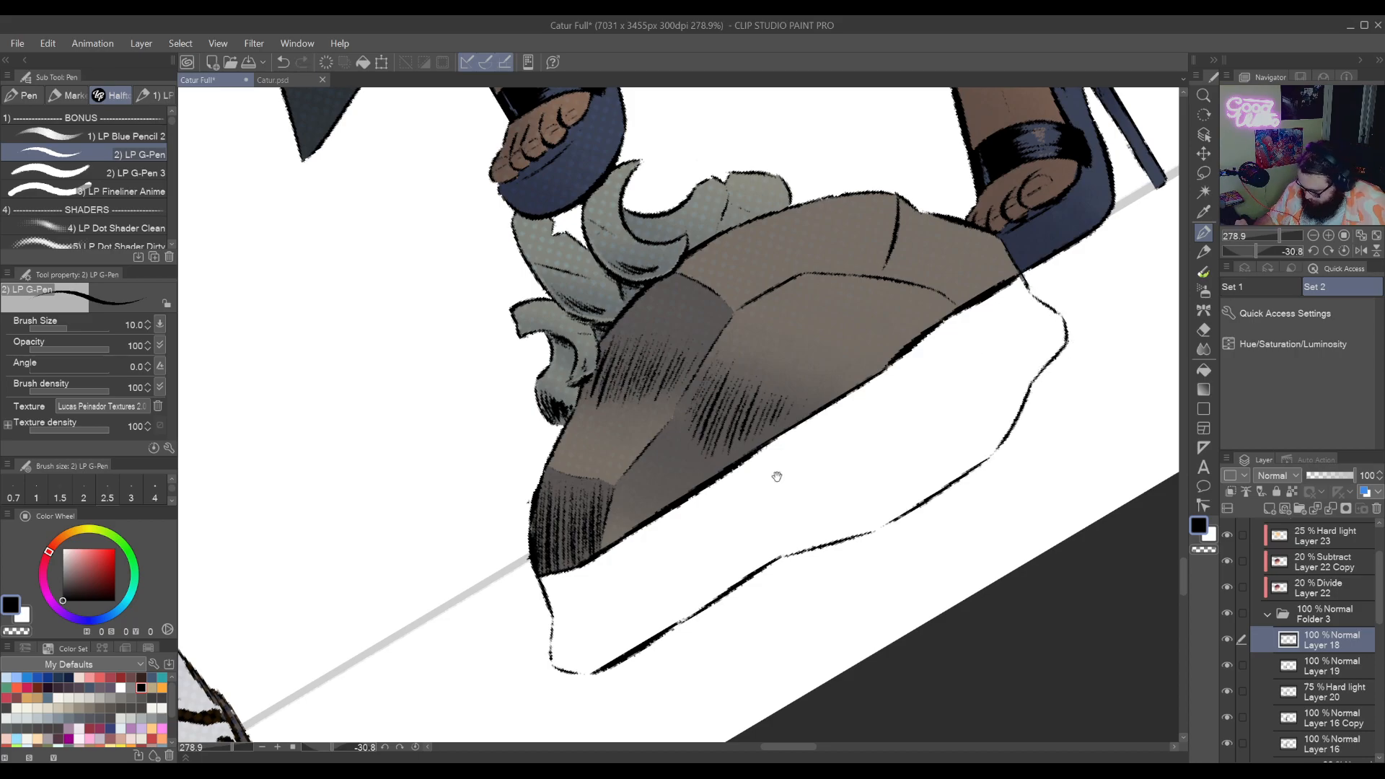
Erase the rock's old straight bottom line with the Hard eraser at size 40
{"action": "mouse_move", "coordinate": [777, 477]}
{"action": "left_mouse_down"}
{"action": "mouse_move", "coordinate": [720, 578]}
{"action": "mouse_move", "coordinate": [853, 500]}
{"action": "left_mouse_up"}
{"action": "key", "text": "e"}
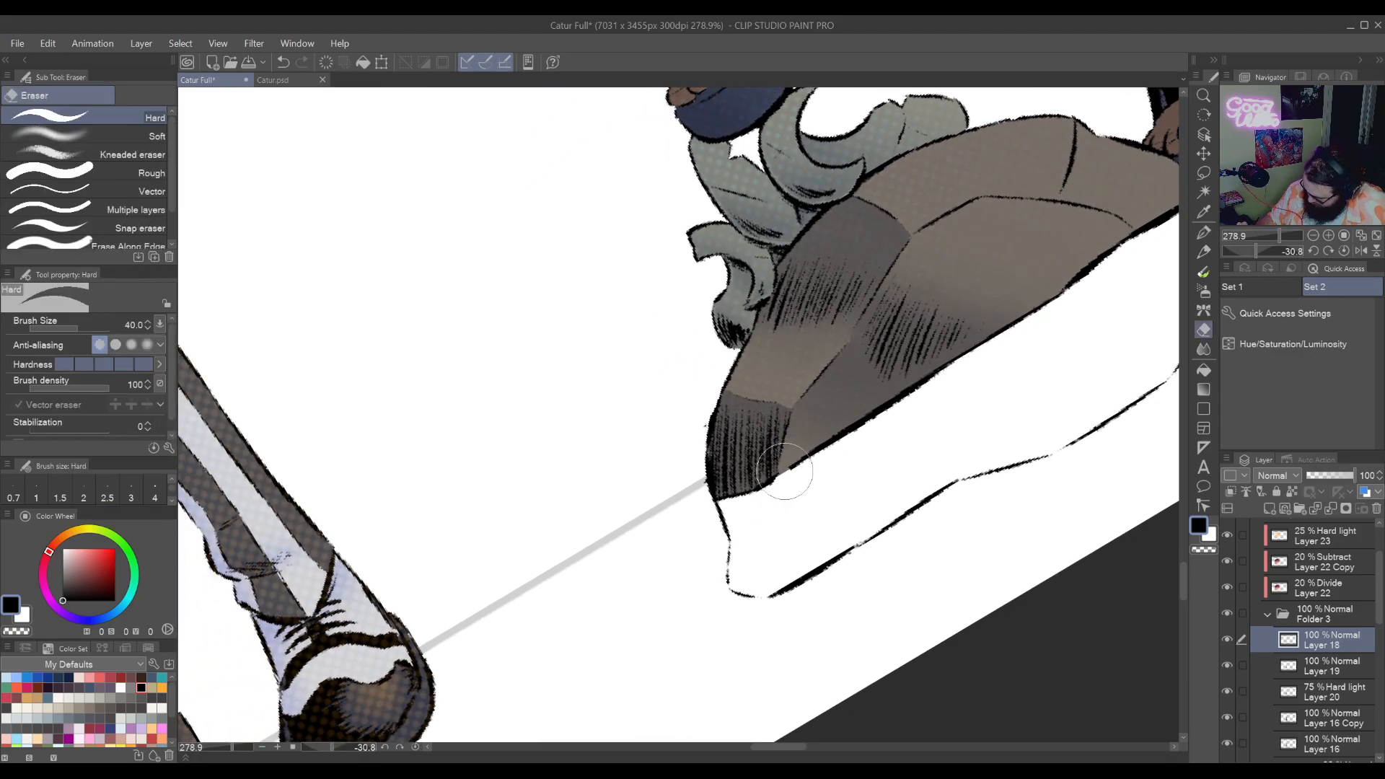
{"action": "mouse_move", "coordinate": [784, 471]}
{"action": "left_mouse_down"}
{"action": "mouse_move", "coordinate": [722, 497]}
{"action": "mouse_move", "coordinate": [934, 385]}
{"action": "mouse_move", "coordinate": [1161, 203]}
{"action": "left_mouse_up"}
{"action": "mouse_move", "coordinate": [1161, 203]}
{"action": "left_mouse_down"}
{"action": "mouse_move", "coordinate": [1096, 238]}
{"action": "mouse_move", "coordinate": [919, 394]}
{"action": "mouse_move", "coordinate": [927, 383]}
{"action": "mouse_move", "coordinate": [833, 555]}
{"action": "left_mouse_up"}
Continue the rock's facet line nearest the standing shoe down into the uncoloured base with the G-Pen
{"action": "key", "text": "r"}
{"action": "key", "text": "p"}
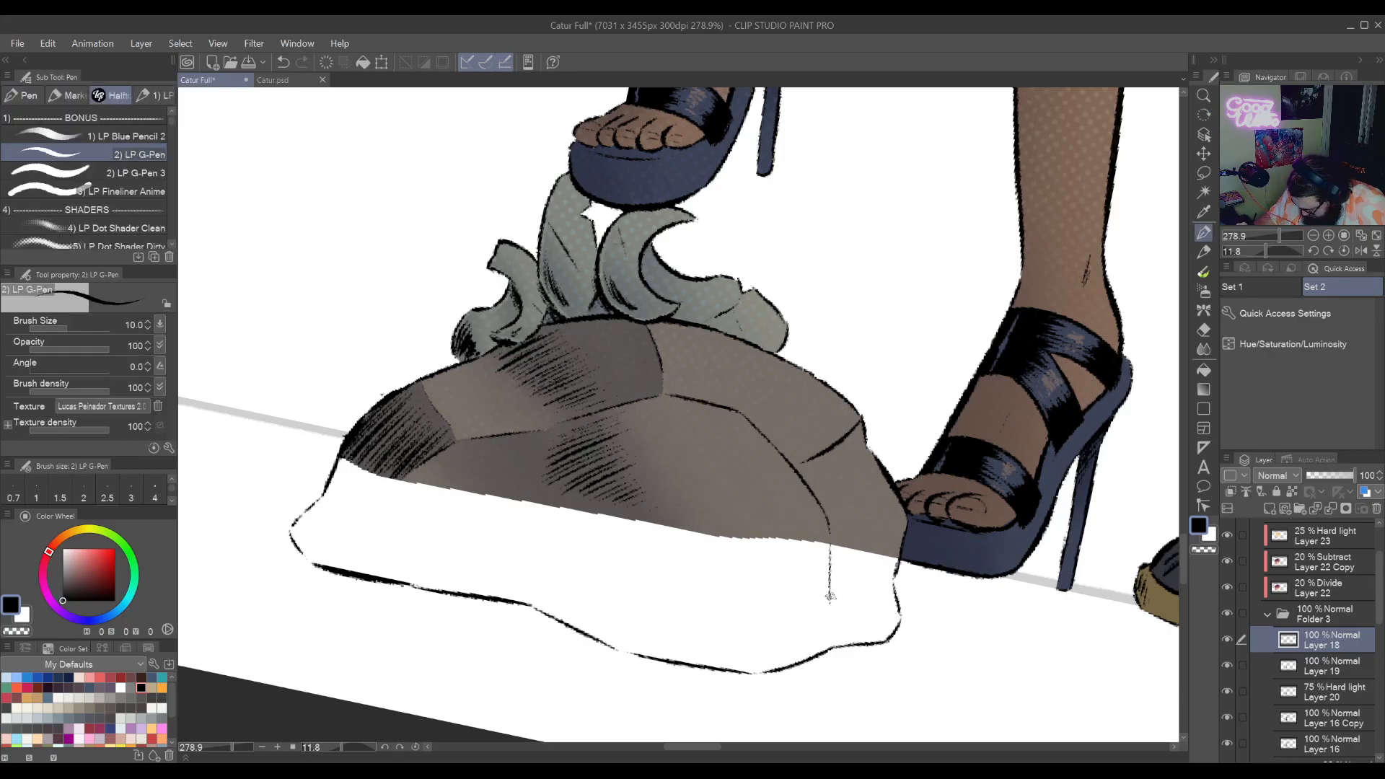
{"action": "left_click_drag", "start_coordinate": [791, 551], "coordinate": [1019, 700]}
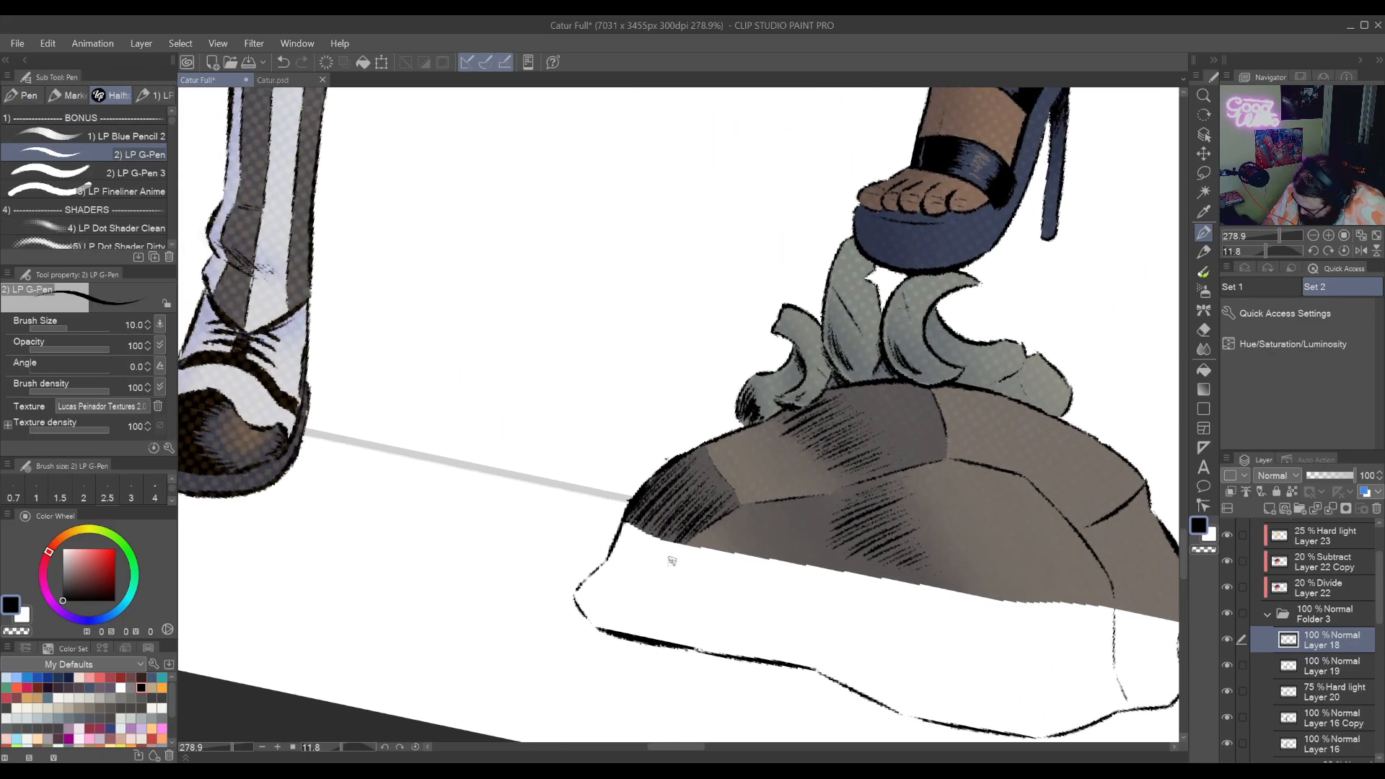
Ink facet lines on the jester's side of the rock's new base, including a crease rising from its lower outline
{"action": "key", "text": "r"}
{"action": "left_click_drag", "start_coordinate": [687, 541], "coordinate": [879, 438]}
{"action": "key", "text": "p"}
{"action": "key", "text": "r"}
{"action": "key", "text": "p"}
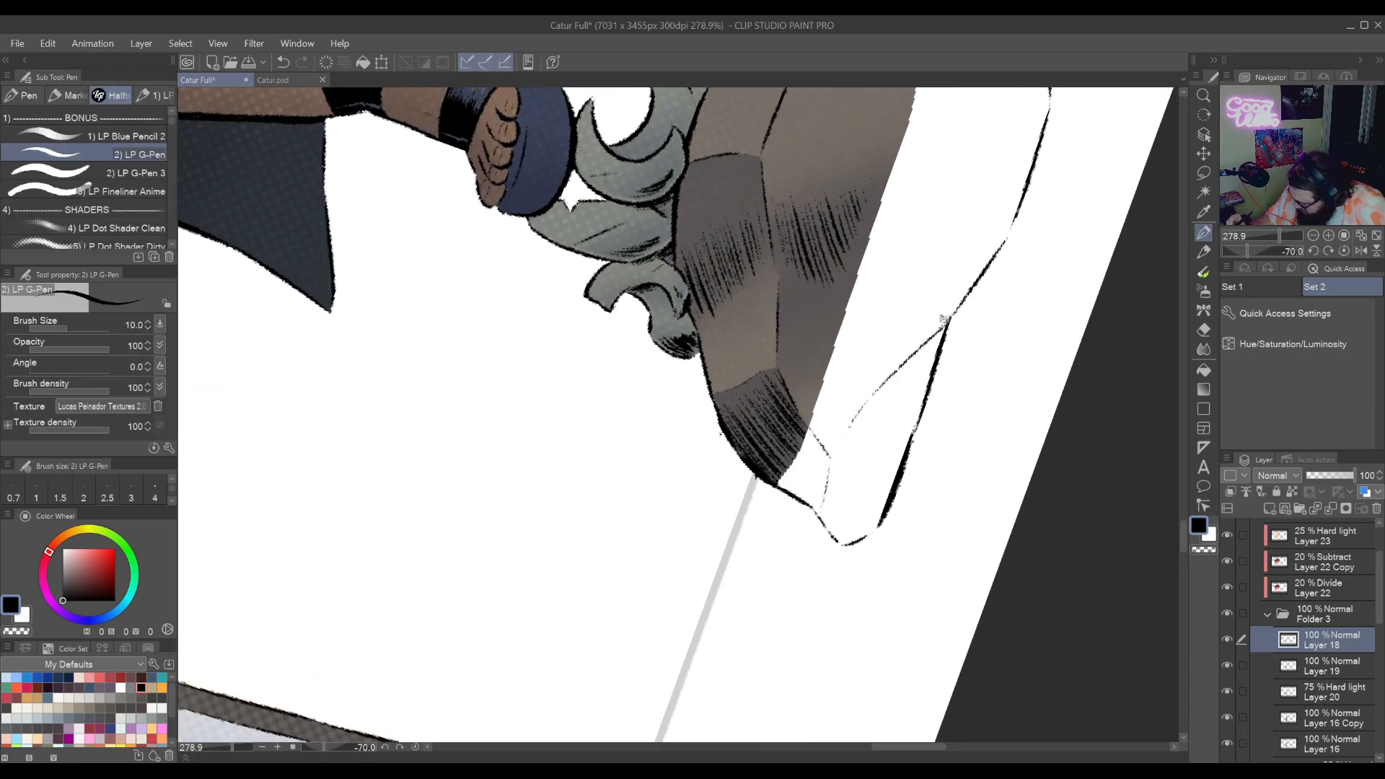
{"action": "left_click_drag", "start_coordinate": [943, 319], "coordinate": [689, 652]}
Add a short crease from the facet line near the standing shoe down to the rock's lower outline
{"action": "key", "text": "r"}
{"action": "left_click_drag", "start_coordinate": [865, 378], "coordinate": [779, 585]}
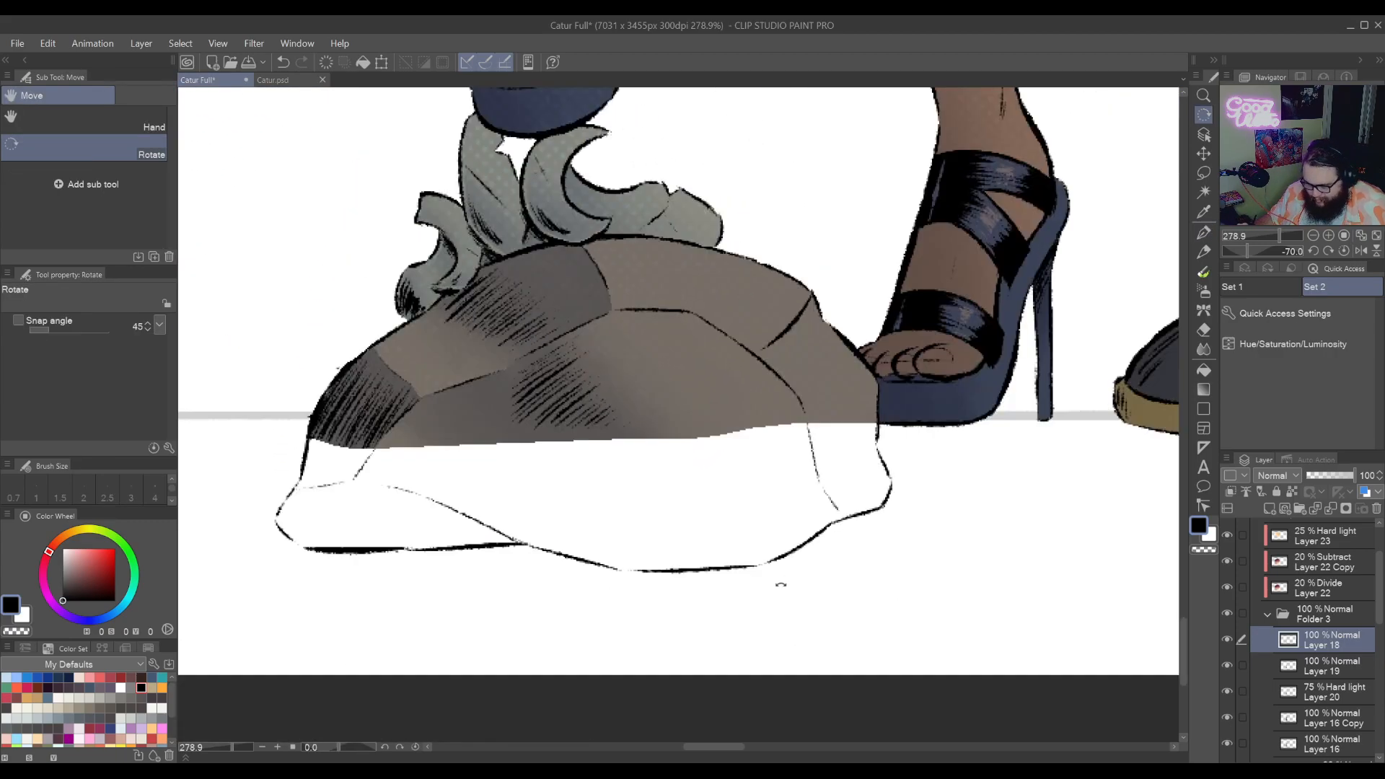
{"action": "key", "text": "p"}
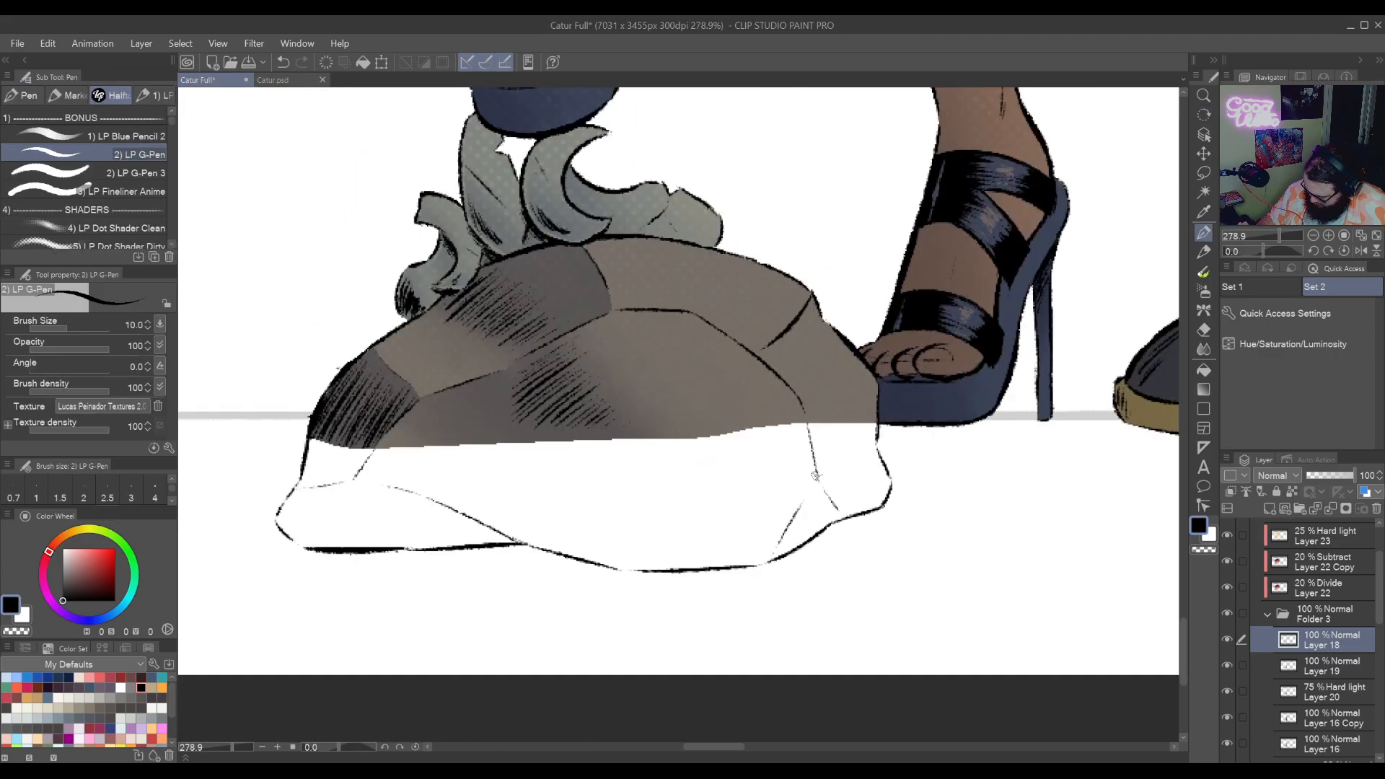
{"action": "left_click_drag", "start_coordinate": [786, 491], "coordinate": [836, 716]}
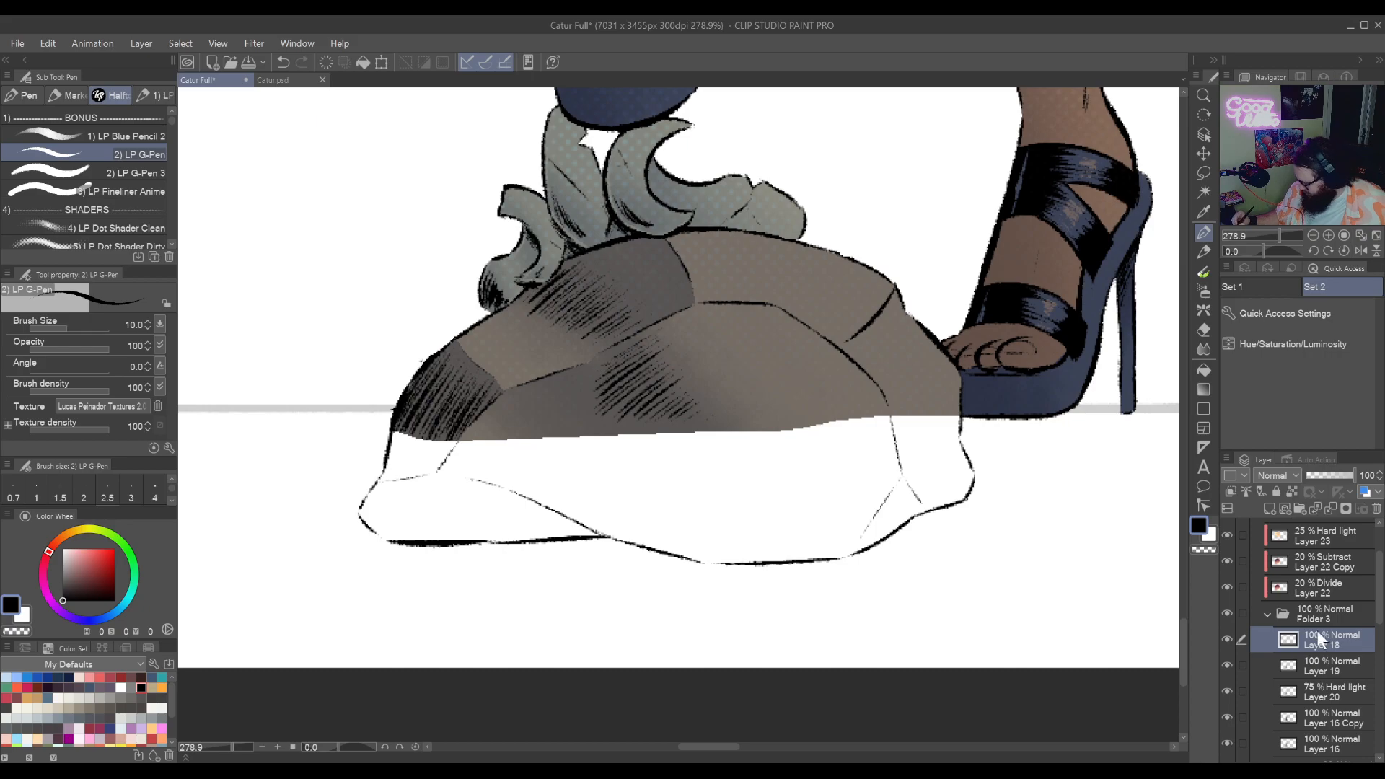
Toggle Layer 16 and Layer 16 Copy to find the rock's colour layer, and make Layer 16 Copy active
{"action": "scroll", "coordinate": [1374, 649], "scroll_direction": "down", "scroll_amount": 5}
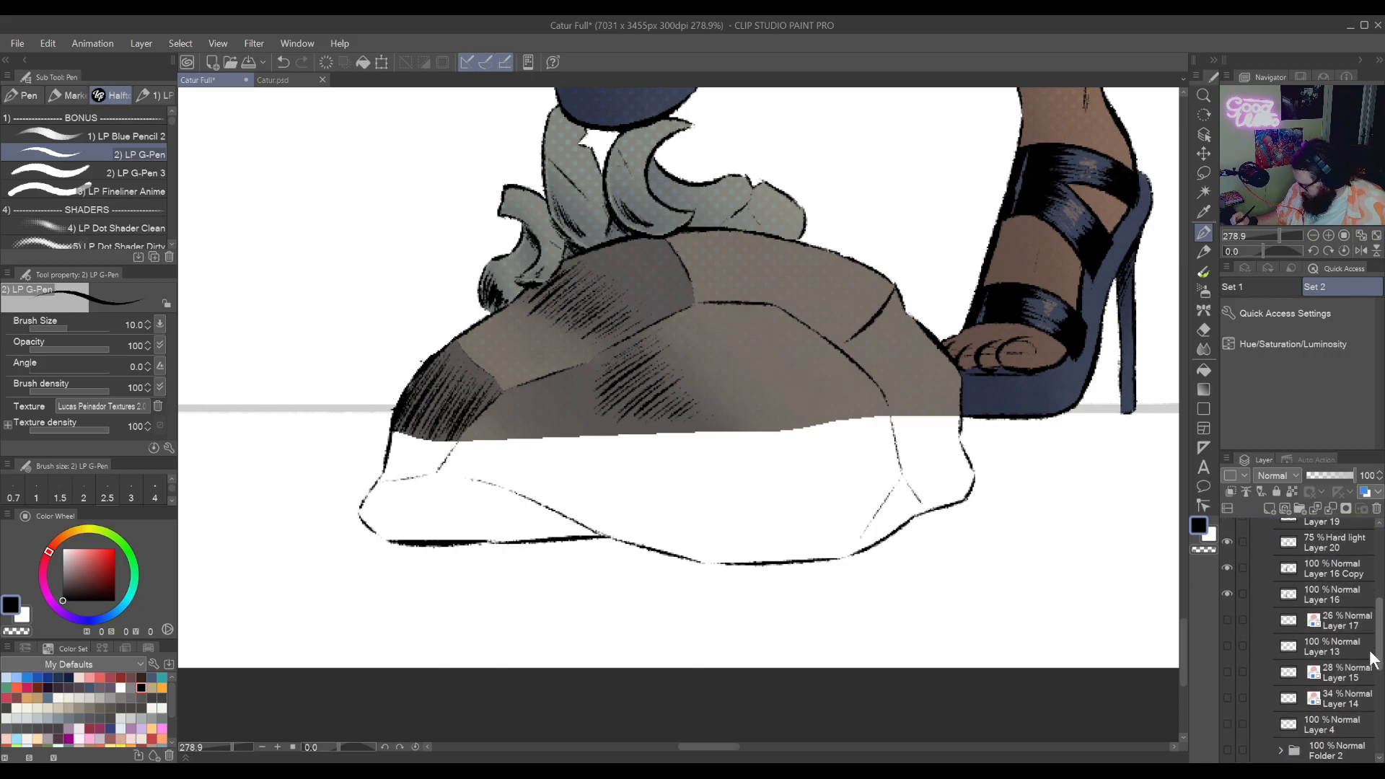
{"action": "scroll", "coordinate": [1367, 652], "scroll_direction": "up", "scroll_amount": 2}
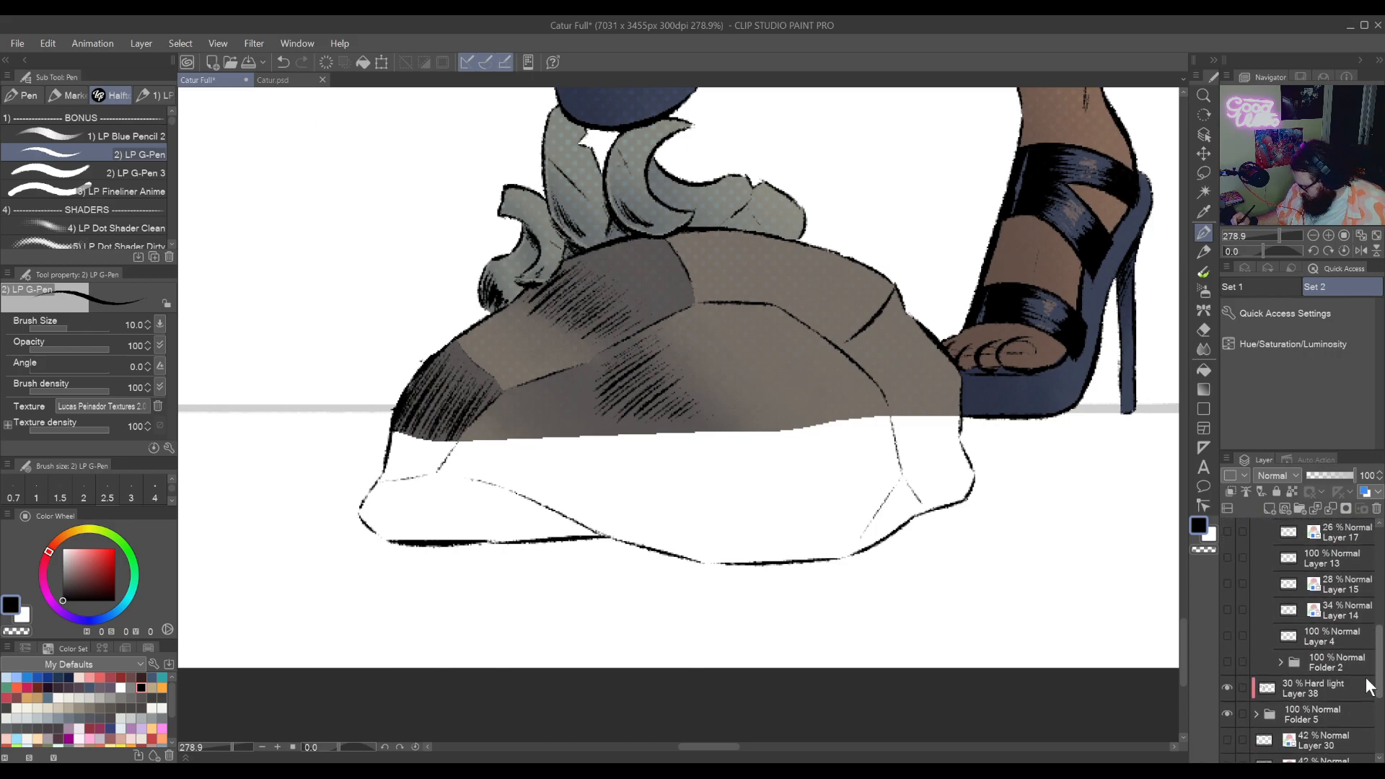
{"action": "left_click", "coordinate": [1349, 638]}
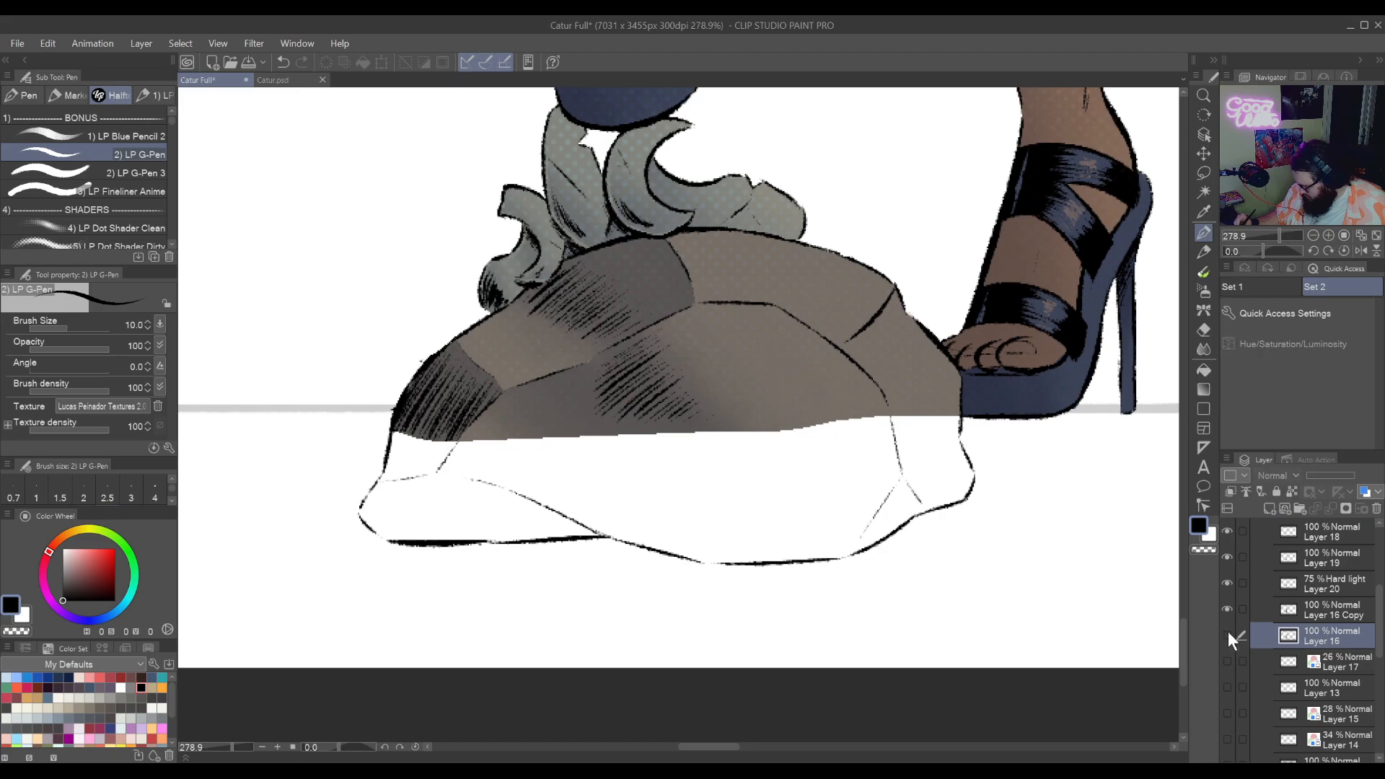
{"action": "left_click", "coordinate": [1228, 608]}
{"action": "left_click", "coordinate": [1227, 608]}
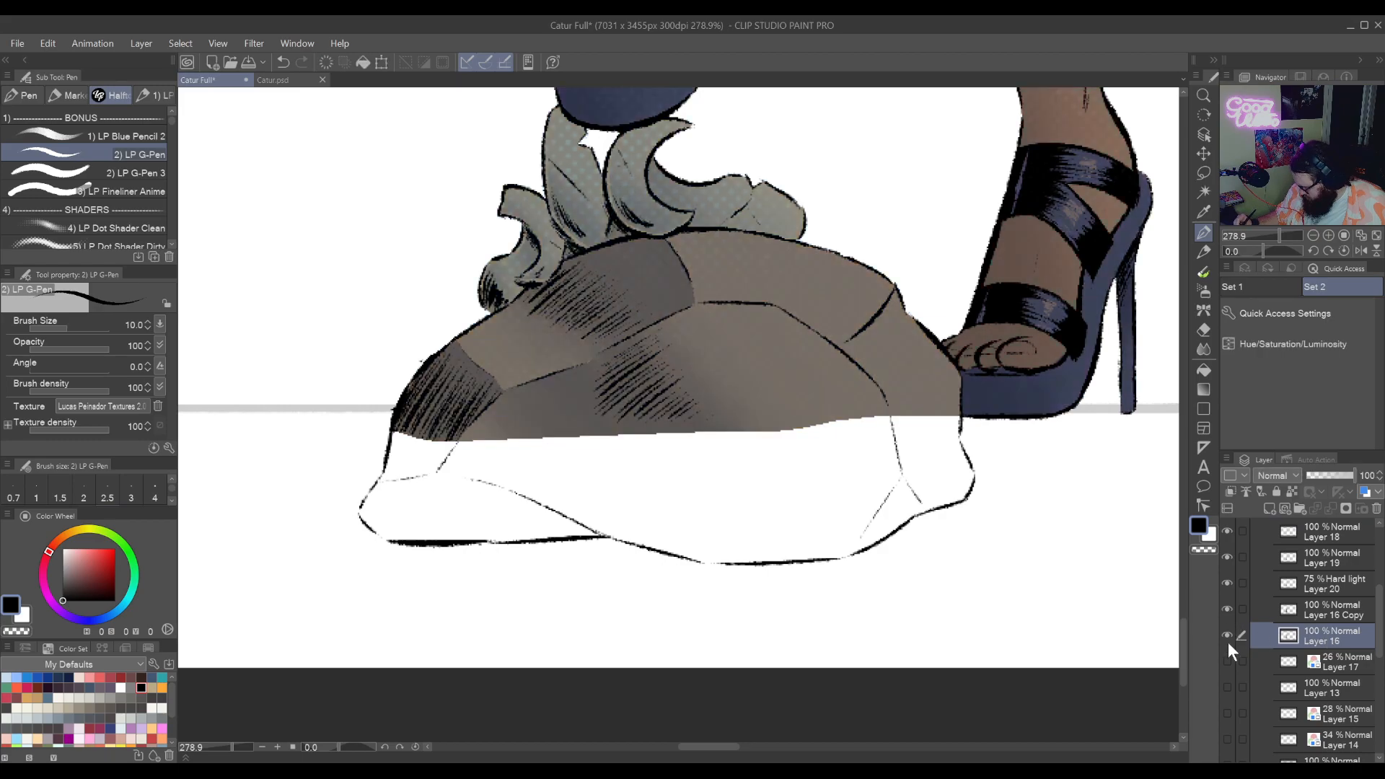
{"action": "left_click", "coordinate": [1226, 606]}
{"action": "left_click", "coordinate": [1226, 607]}
{"action": "left_click", "coordinate": [1314, 606]}
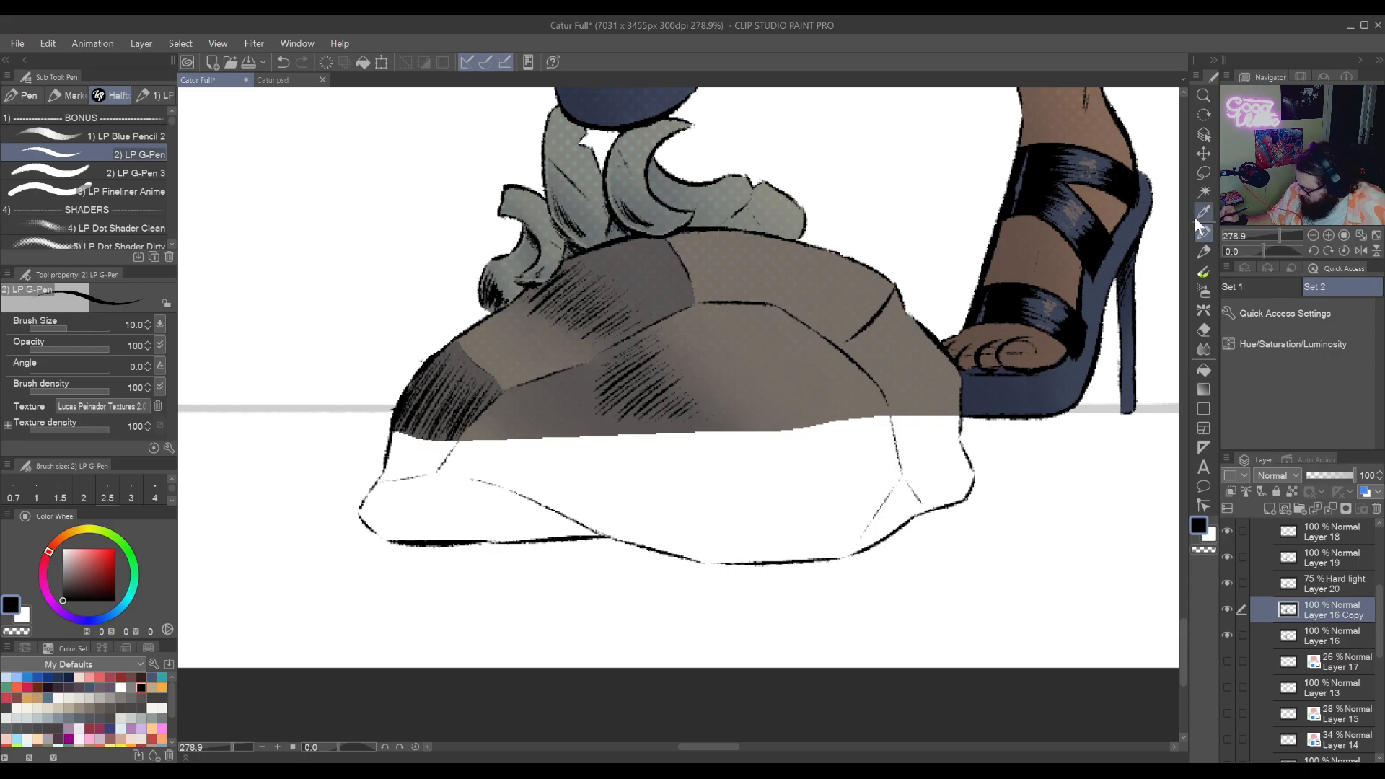
Hide Layer 22, Layer 22 Copy and Layer 23, and sample the rock's plain grey-brown (H 33, S 15, V 57)
{"action": "scroll", "coordinate": [1382, 583], "scroll_direction": "up", "scroll_amount": 2}
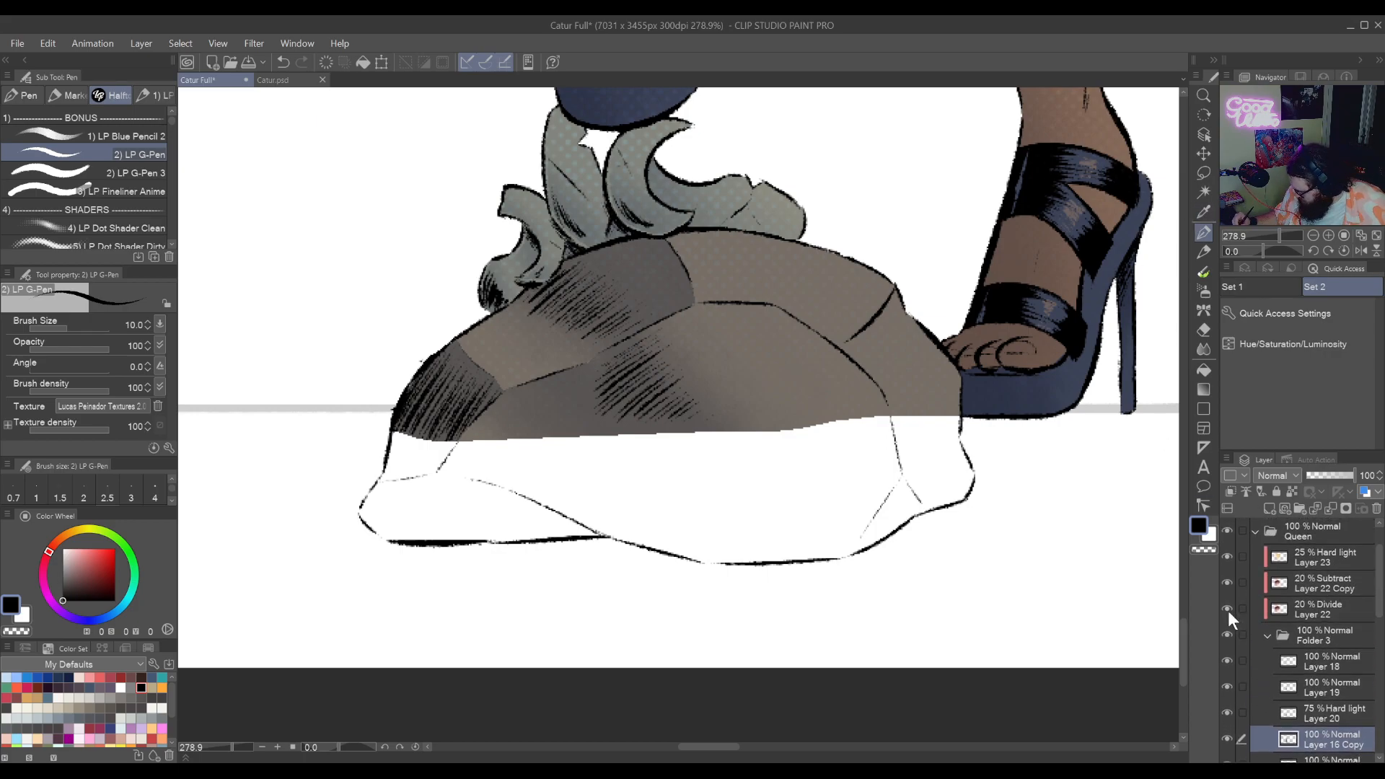
{"action": "left_click_drag", "start_coordinate": [1228, 609], "coordinate": [1227, 552]}
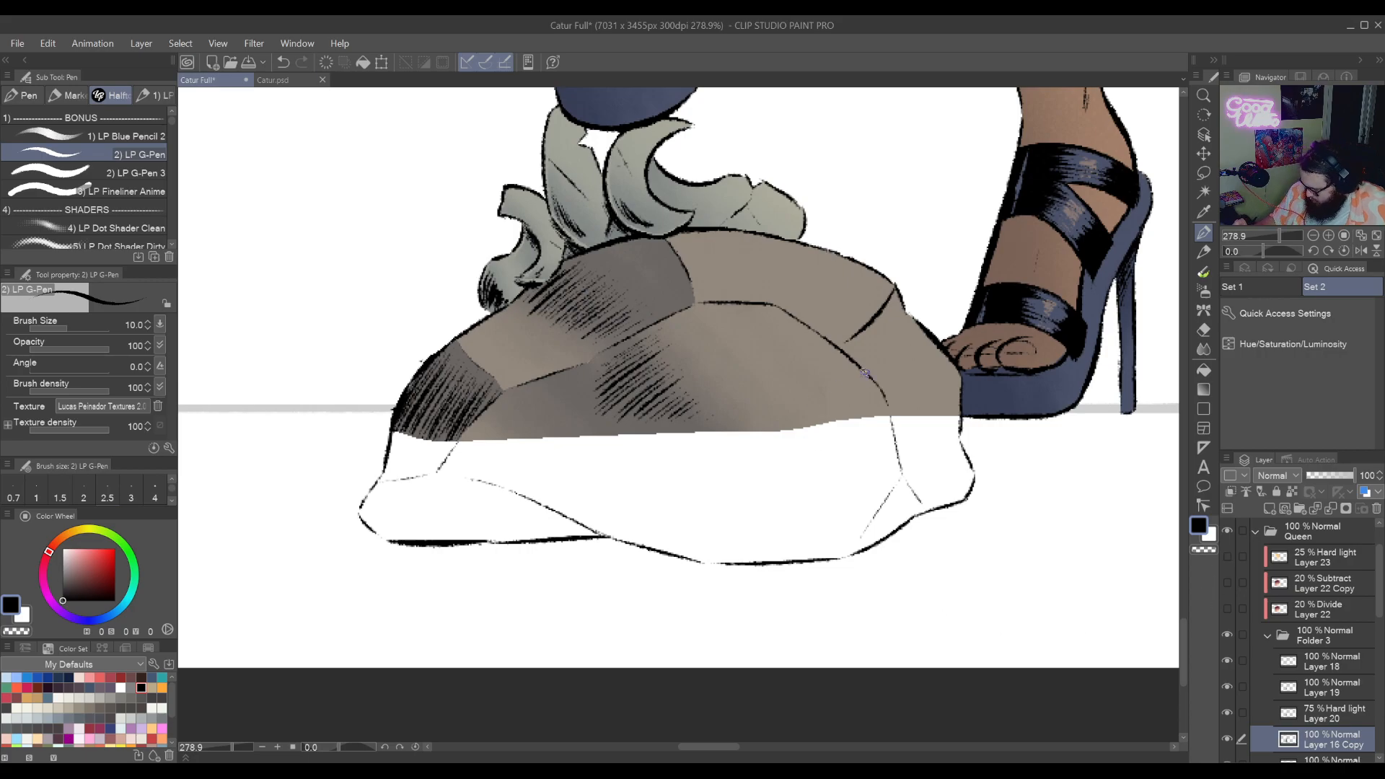
{"action": "left_click", "coordinate": [900, 342], "text": "alt"}
Select the rock's uncoloured base with a Polyline selection along its new outline, overlapping the existing colour at the upper edge
{"action": "left_click_drag", "start_coordinate": [945, 153], "coordinate": [1097, 216]}
{"action": "key", "text": "m"}
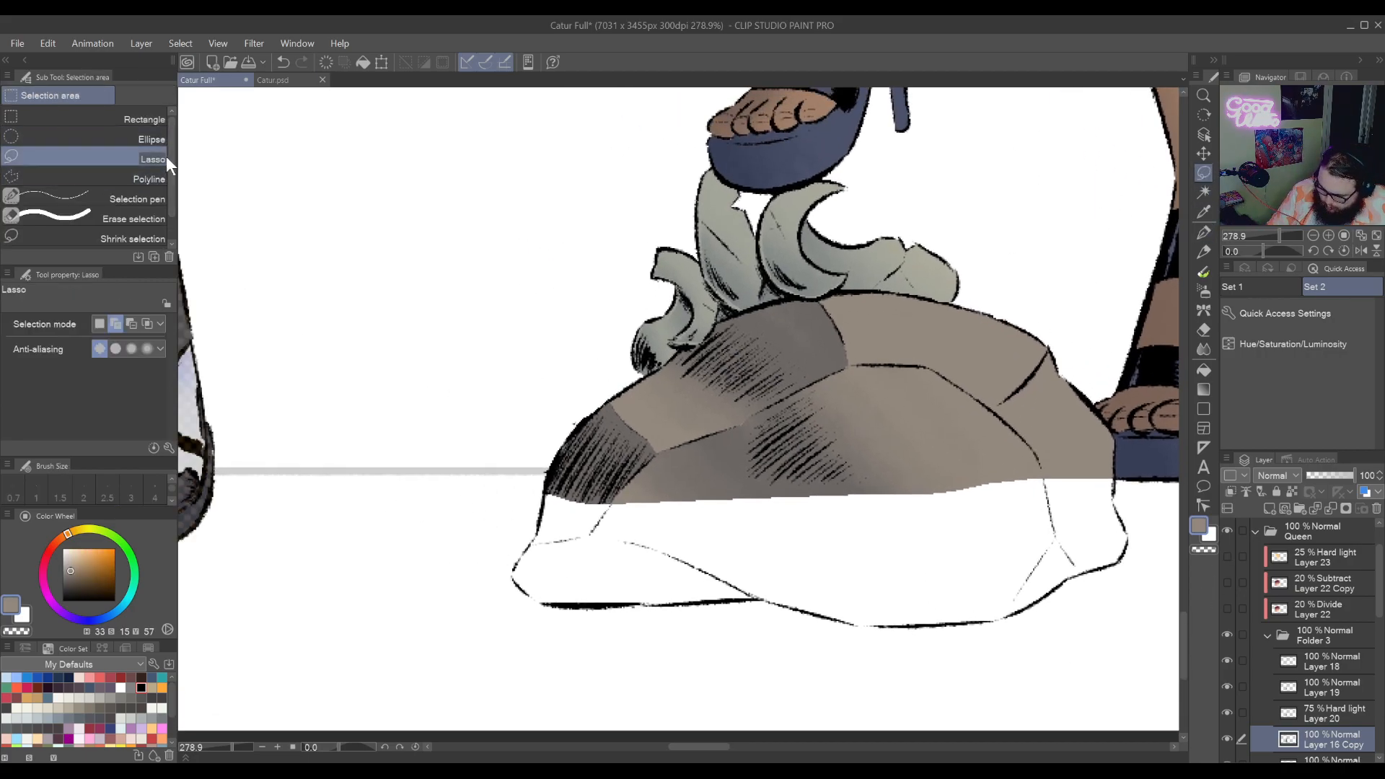
{"action": "left_click", "coordinate": [158, 178]}
{"action": "left_click_drag", "start_coordinate": [575, 543], "coordinate": [733, 550]}
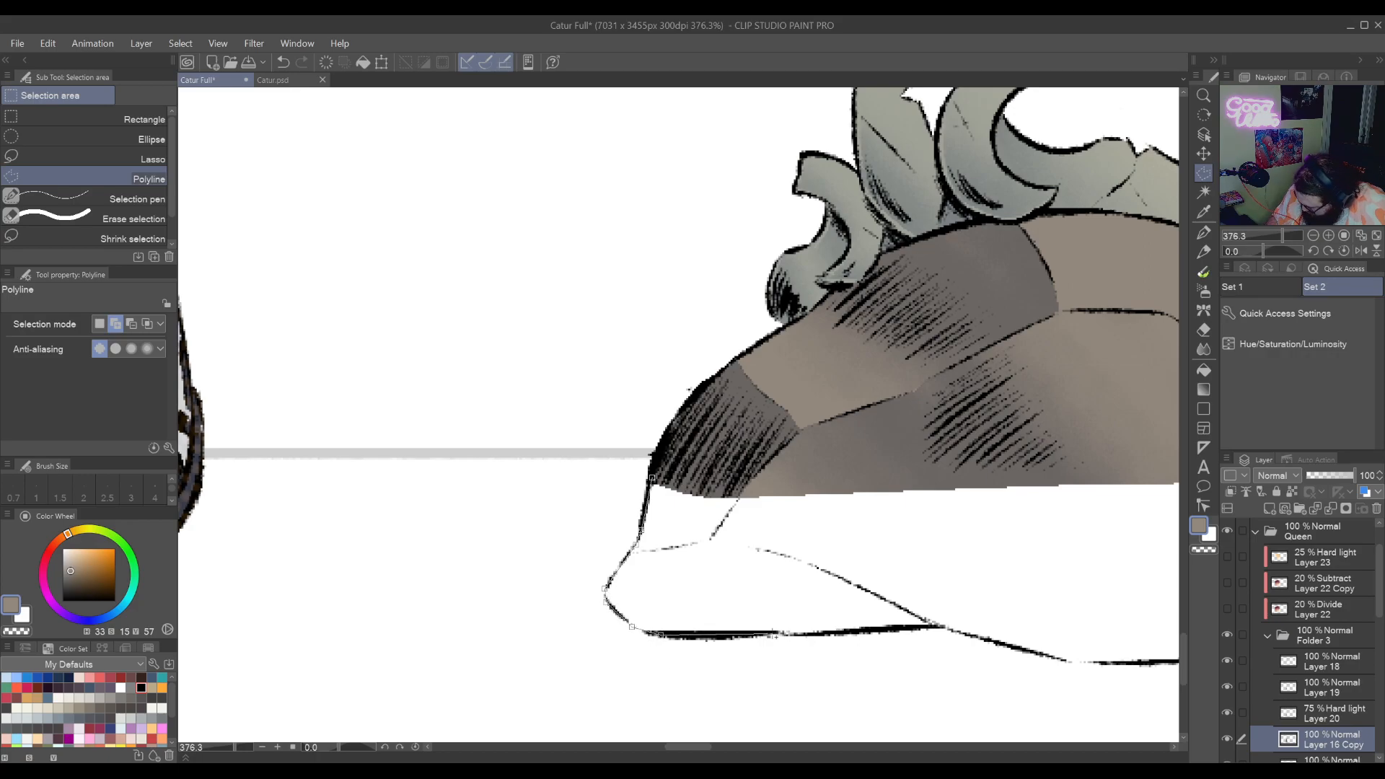
{"action": "left_click_drag", "start_coordinate": [1041, 639], "coordinate": [898, 577]}
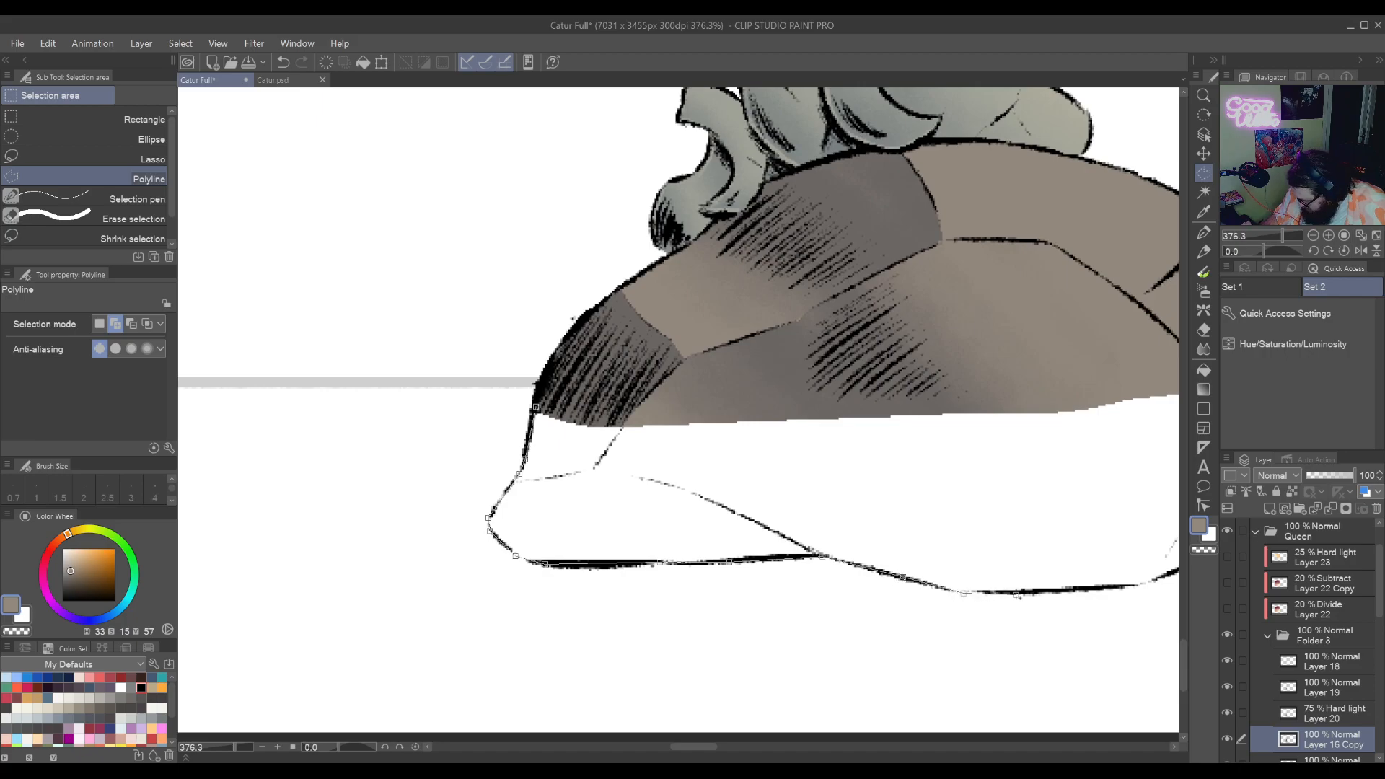
{"action": "left_click_drag", "start_coordinate": [1142, 592], "coordinate": [1010, 582]}
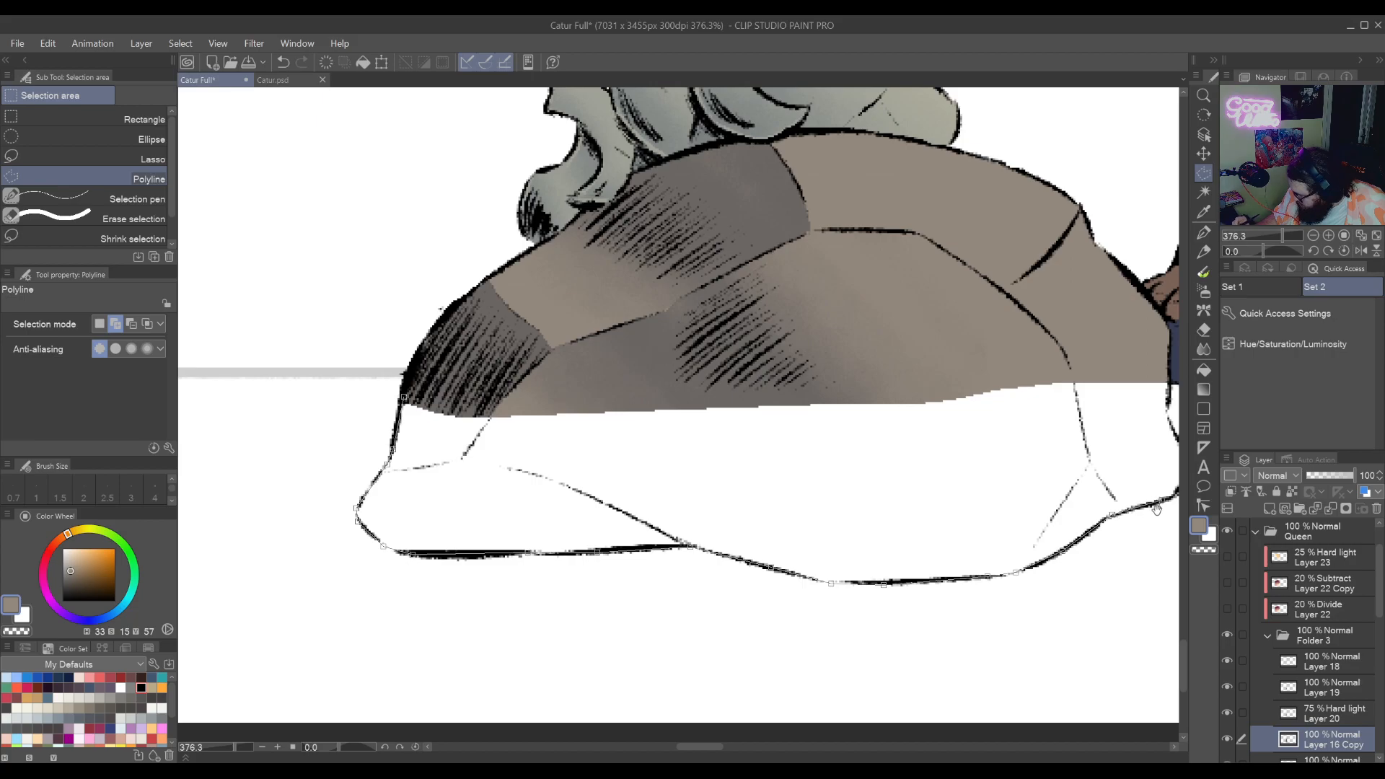
{"action": "left_click_drag", "start_coordinate": [1156, 509], "coordinate": [997, 575]}
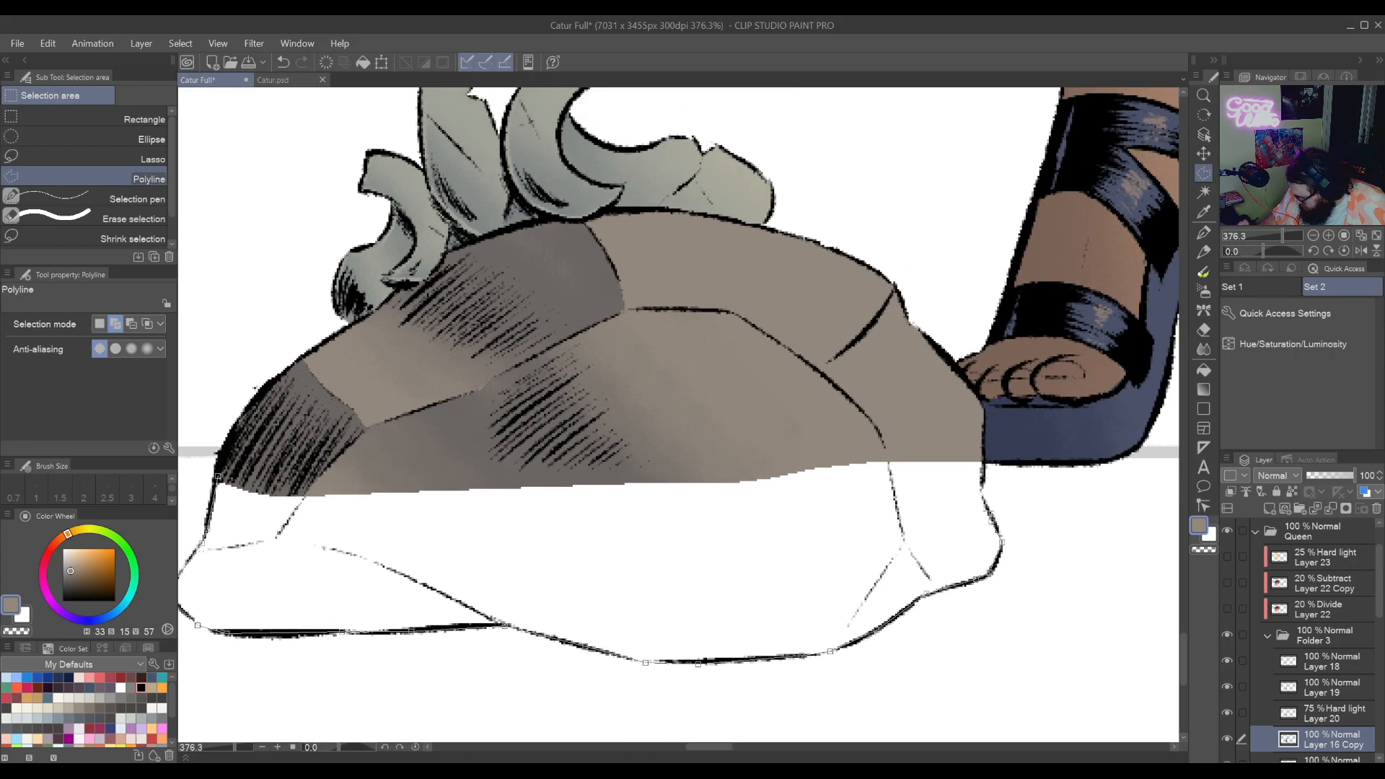
{"action": "left_click", "coordinate": [841, 435]}
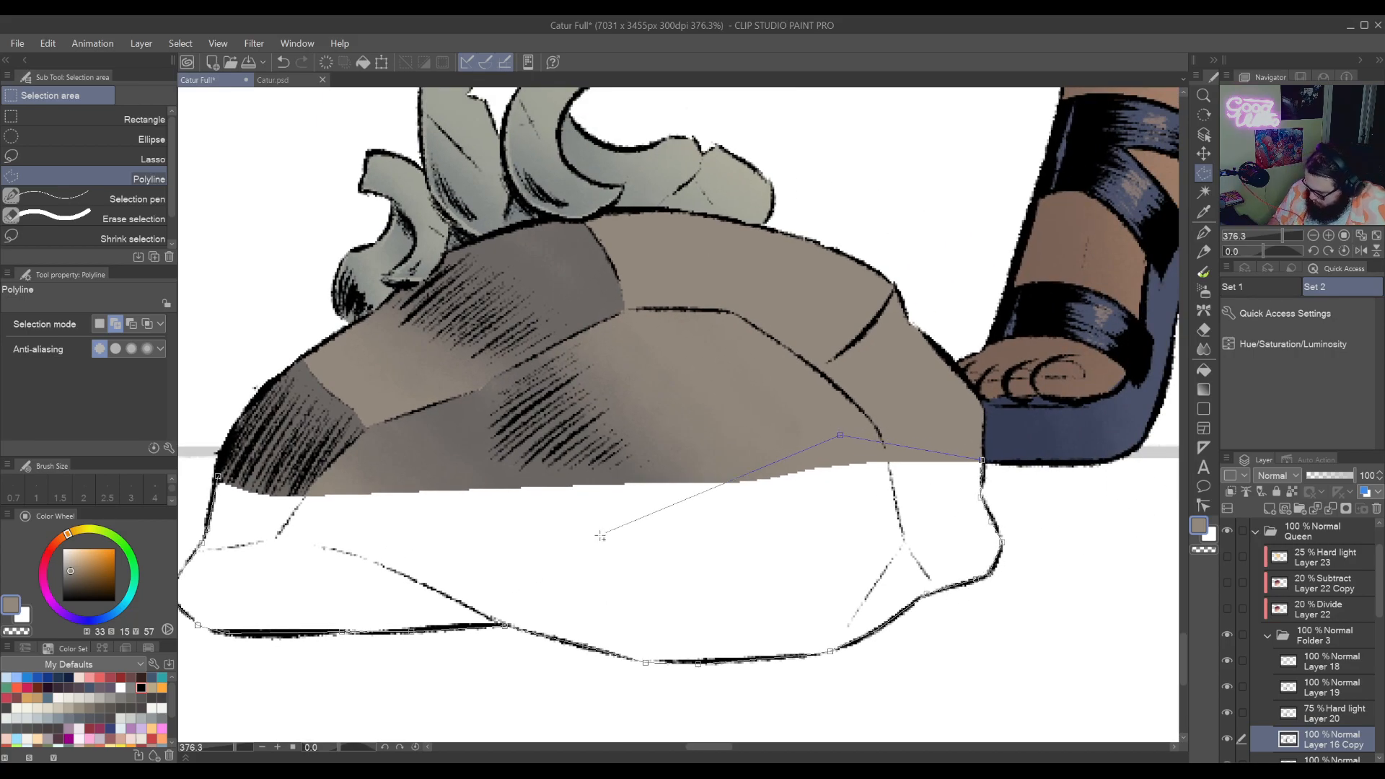
{"action": "left_click", "coordinate": [447, 460]}
{"action": "left_click", "coordinate": [287, 458]}
{"action": "left_click", "coordinate": [218, 476]}
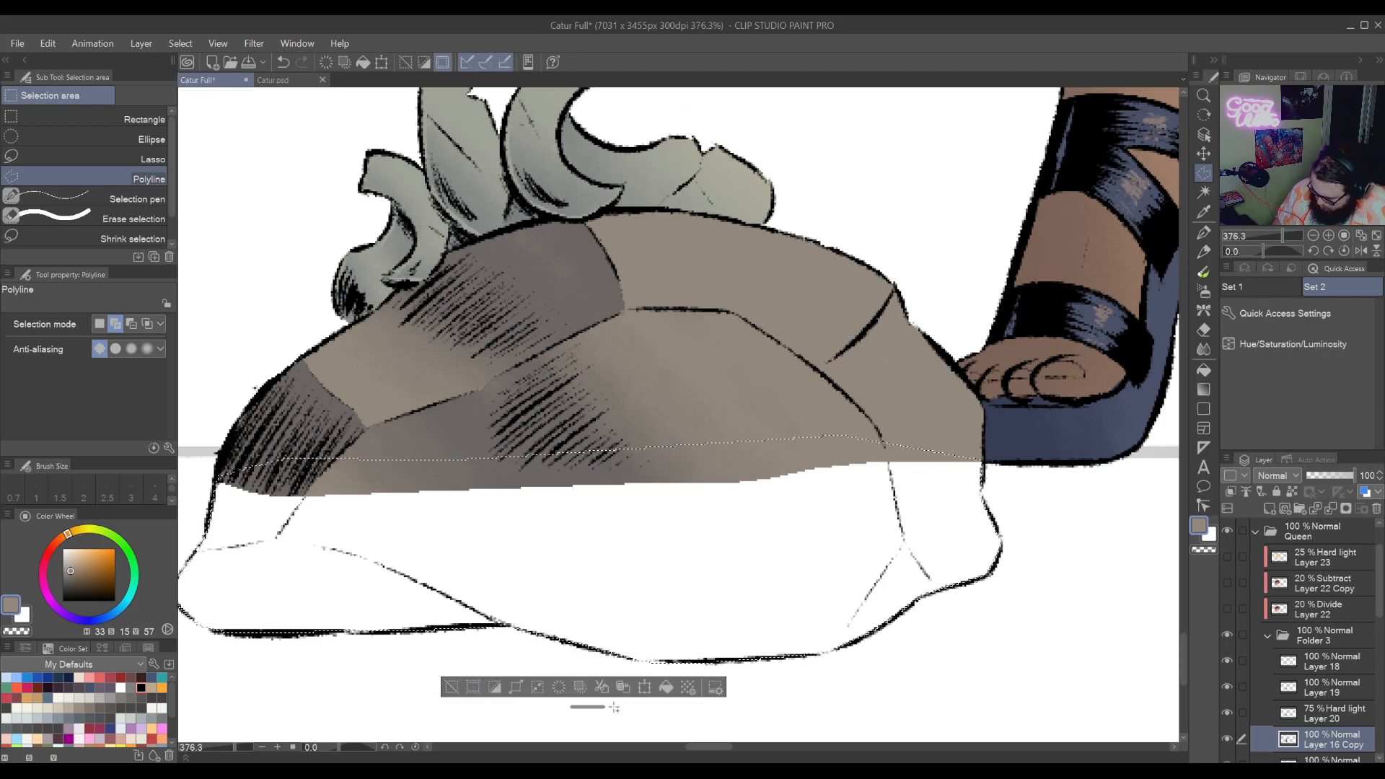
Fill the selected uncoloured base of the rock with the sampled grey-brown on Layer 16 Copy and clear the selection
{"action": "left_click", "coordinate": [667, 689]}
{"action": "key", "text": "ctrl+d"}
{"action": "left_click_drag", "start_coordinate": [602, 694], "coordinate": [766, 714]}
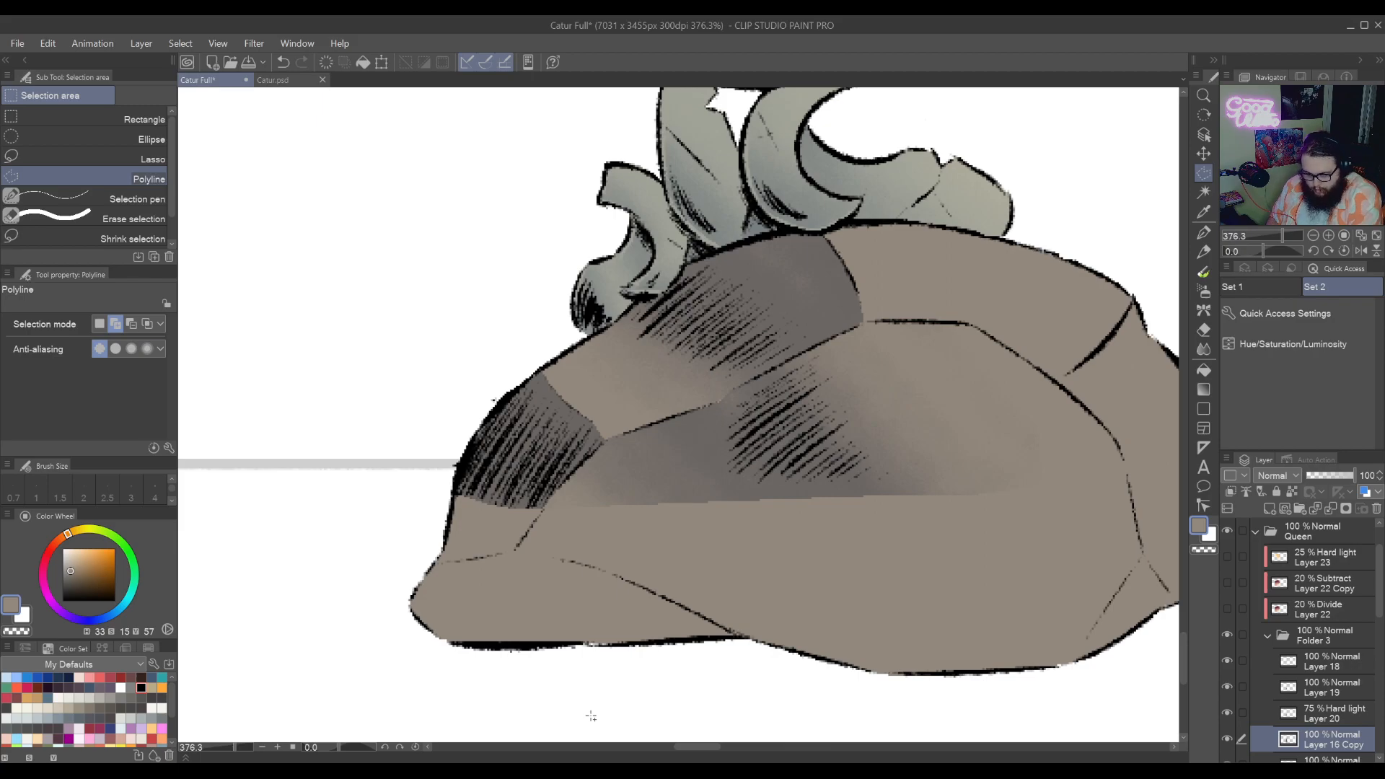
On Layer 19, extend the black hatching on the rock's far-left facet down to the lower crease with the LP G-Pen at size 10
{"action": "left_click_drag", "start_coordinate": [1378, 622], "coordinate": [1374, 628]}
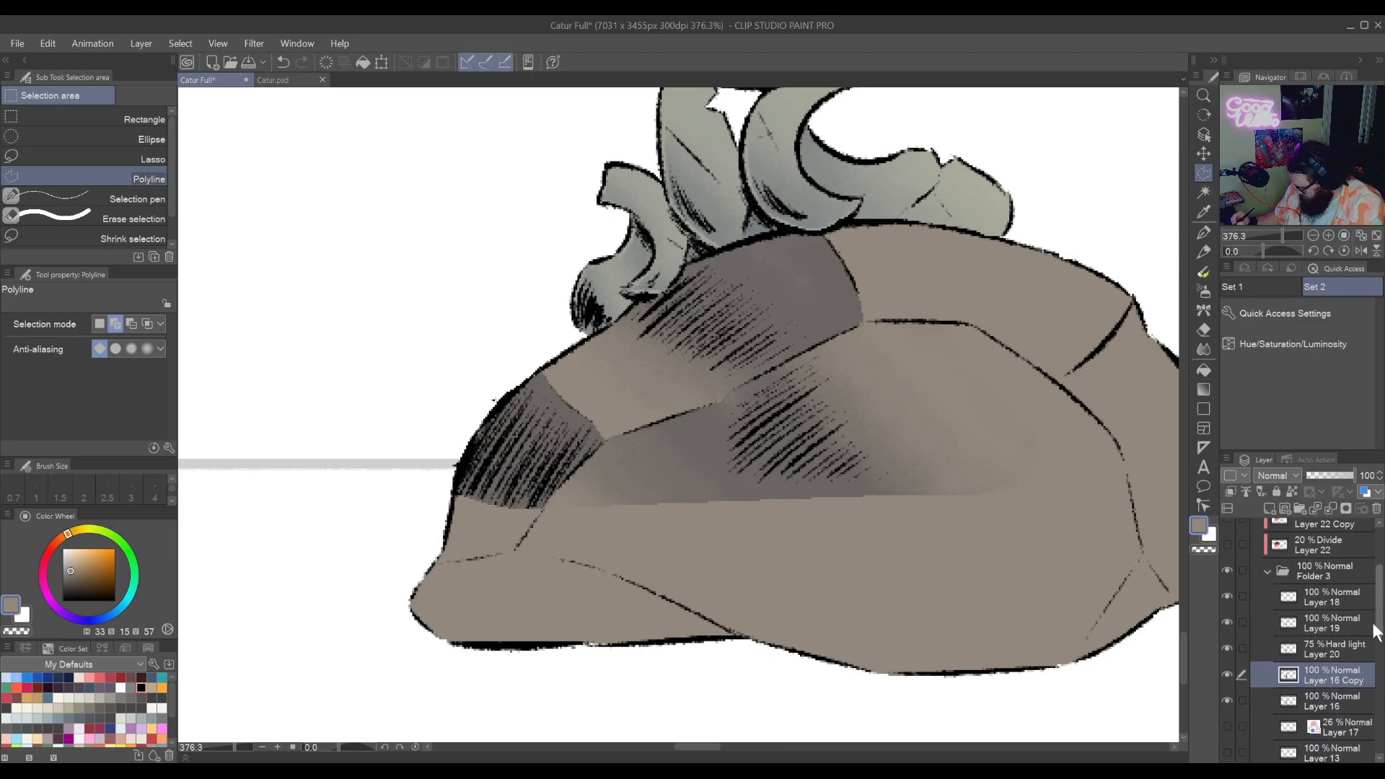
{"action": "left_click", "coordinate": [1336, 626]}
{"action": "left_click", "coordinate": [1227, 619]}
{"action": "left_click", "coordinate": [1226, 619]}
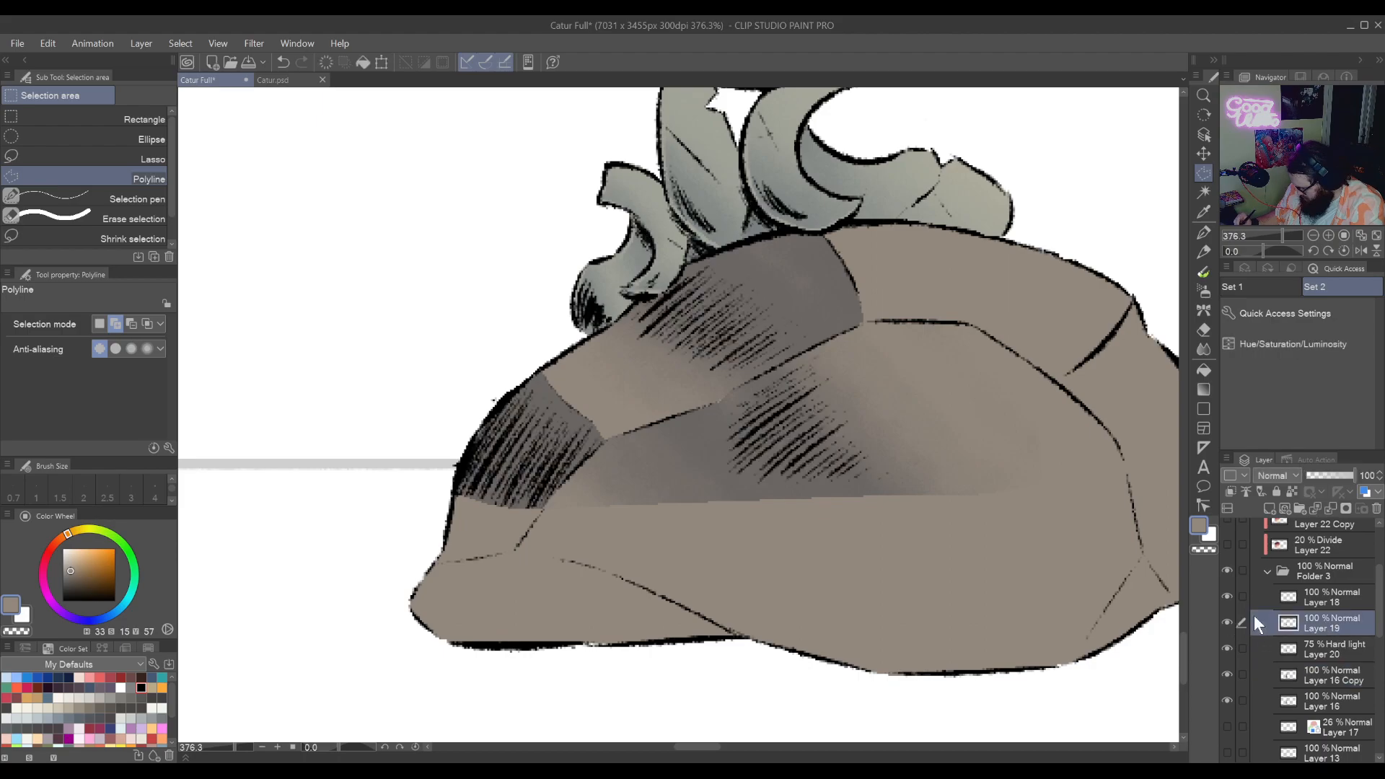
{"action": "left_click", "coordinate": [141, 687]}
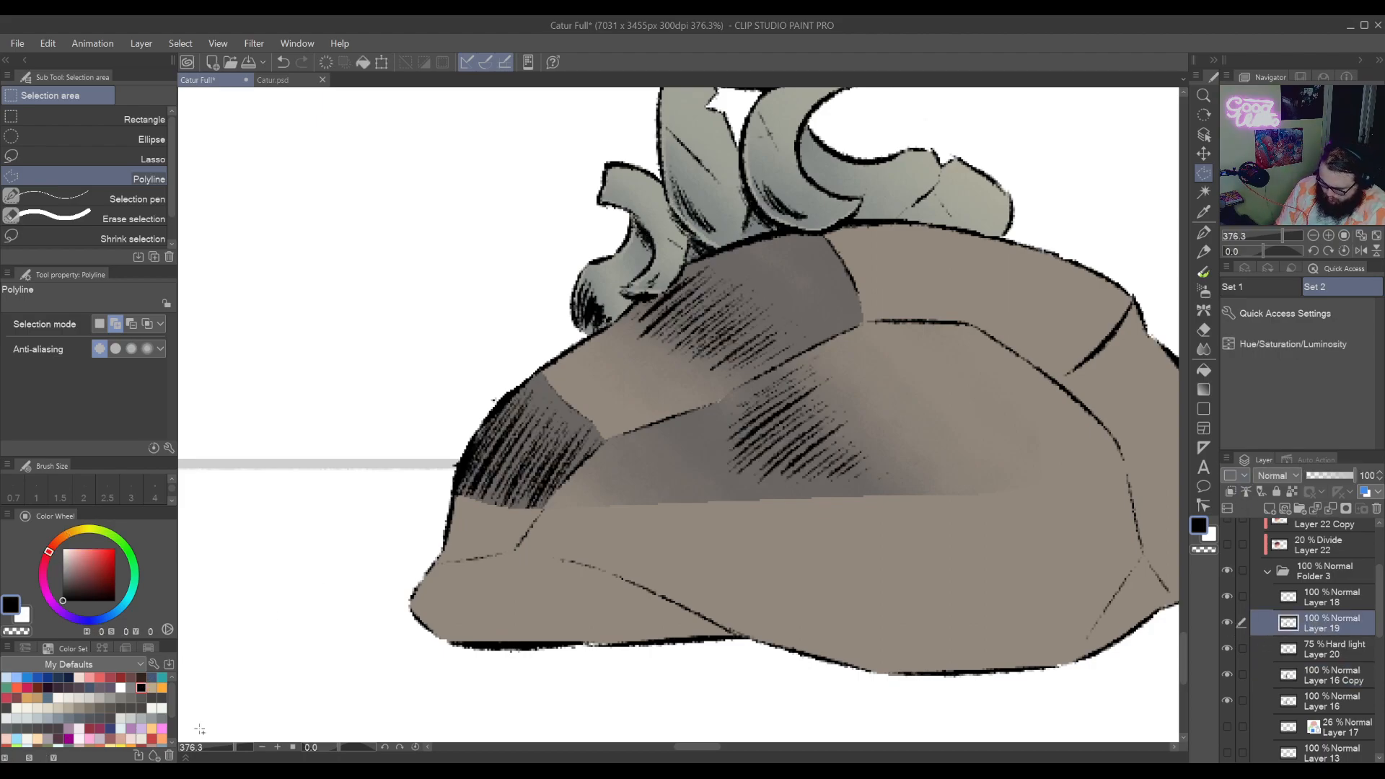
{"action": "left_click", "coordinate": [1203, 237]}
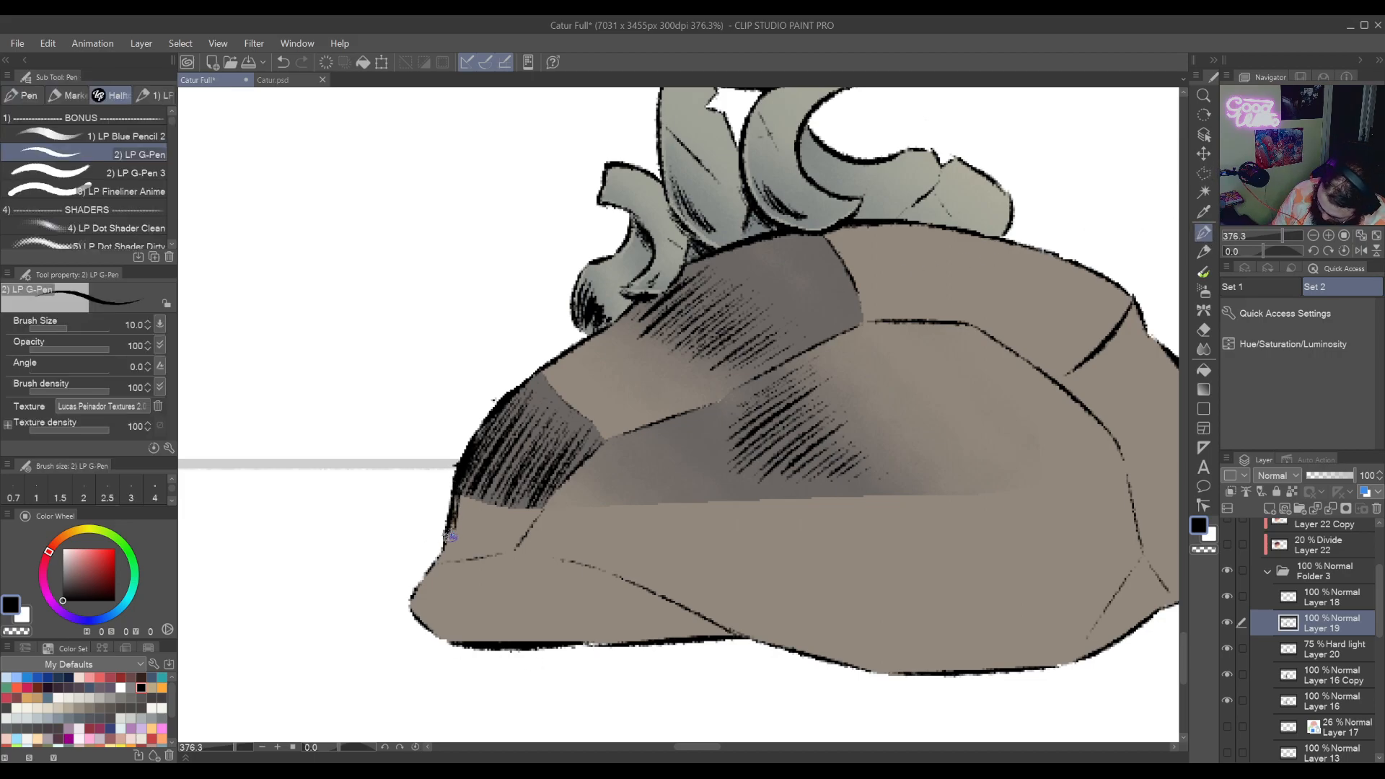
{"action": "left_click_drag", "start_coordinate": [461, 482], "coordinate": [452, 551]}
{"action": "mouse_move", "coordinate": [487, 474]}
{"action": "left_mouse_down"}
{"action": "mouse_move", "coordinate": [462, 540]}
{"action": "mouse_move", "coordinate": [472, 535]}
{"action": "left_mouse_up"}
{"action": "mouse_move", "coordinate": [513, 479]}
{"action": "left_mouse_down"}
{"action": "mouse_move", "coordinate": [481, 546]}
{"action": "mouse_move", "coordinate": [519, 477]}
{"action": "mouse_move", "coordinate": [490, 555]}
{"action": "mouse_move", "coordinate": [517, 491]}
{"action": "mouse_move", "coordinate": [502, 530]}
{"action": "left_mouse_up"}
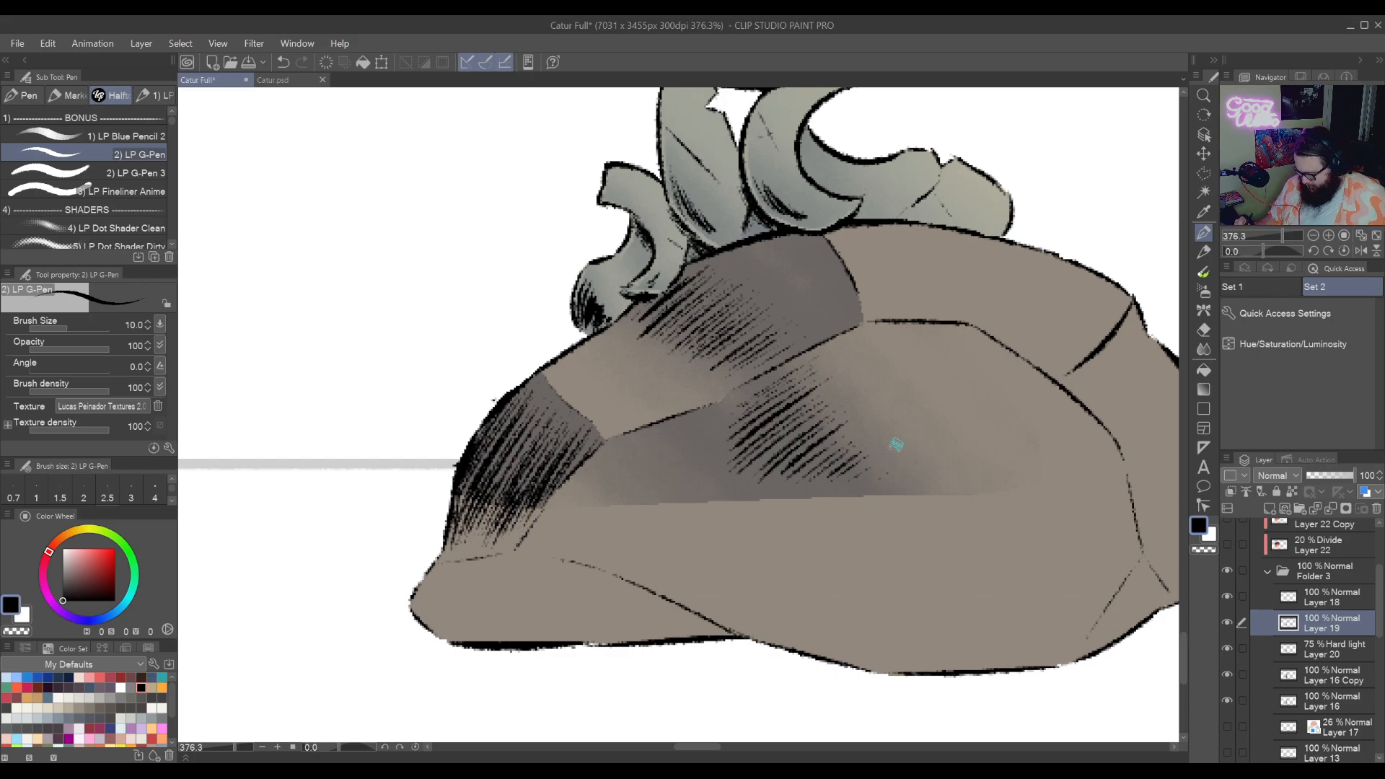
On Layer 20, enclose the rock's far-left and large central facets in a Polyline selection and delete the old shading inside it
{"action": "left_click_drag", "start_coordinate": [835, 479], "coordinate": [851, 422]}
{"action": "left_click", "coordinate": [1331, 642]}
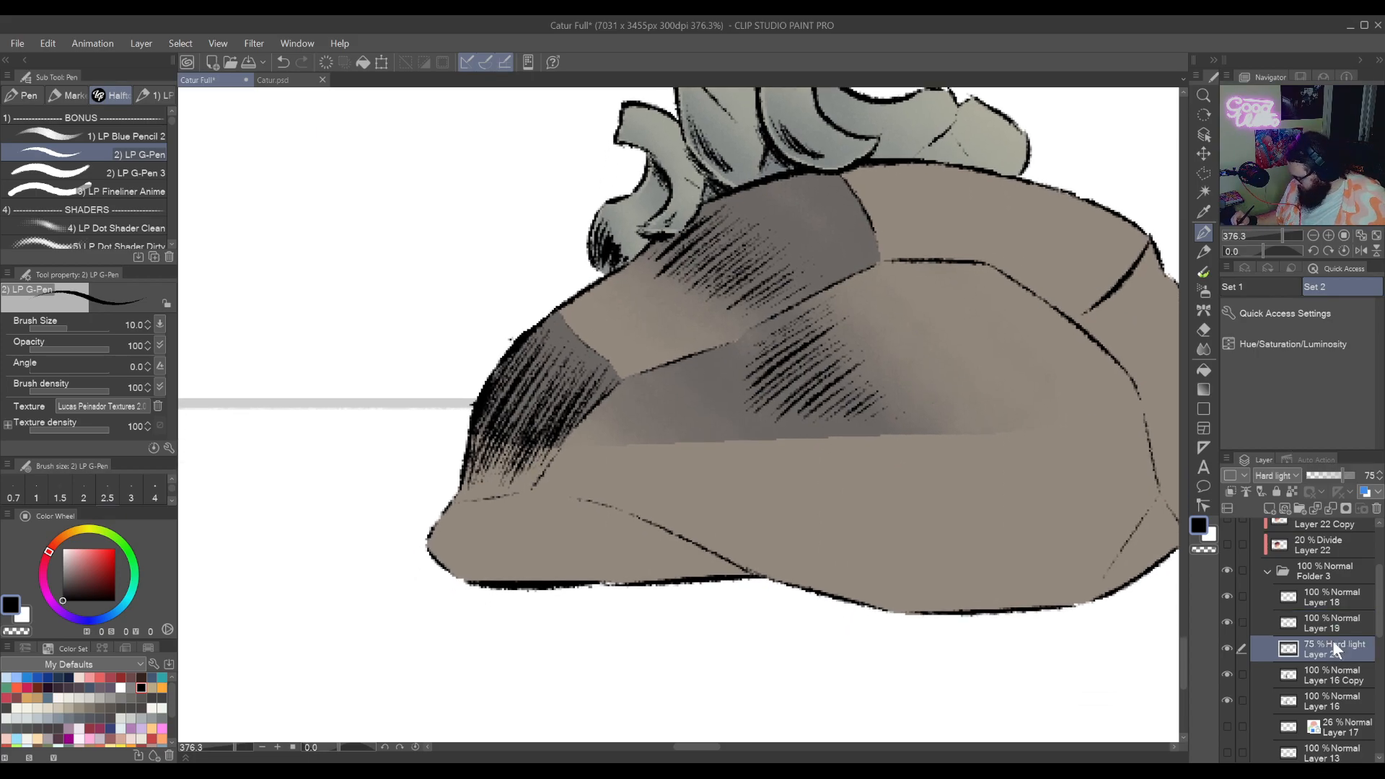
{"action": "key", "text": "r"}
{"action": "left_click_drag", "start_coordinate": [717, 601], "coordinate": [819, 551]}
{"action": "left_click", "coordinate": [1204, 174]}
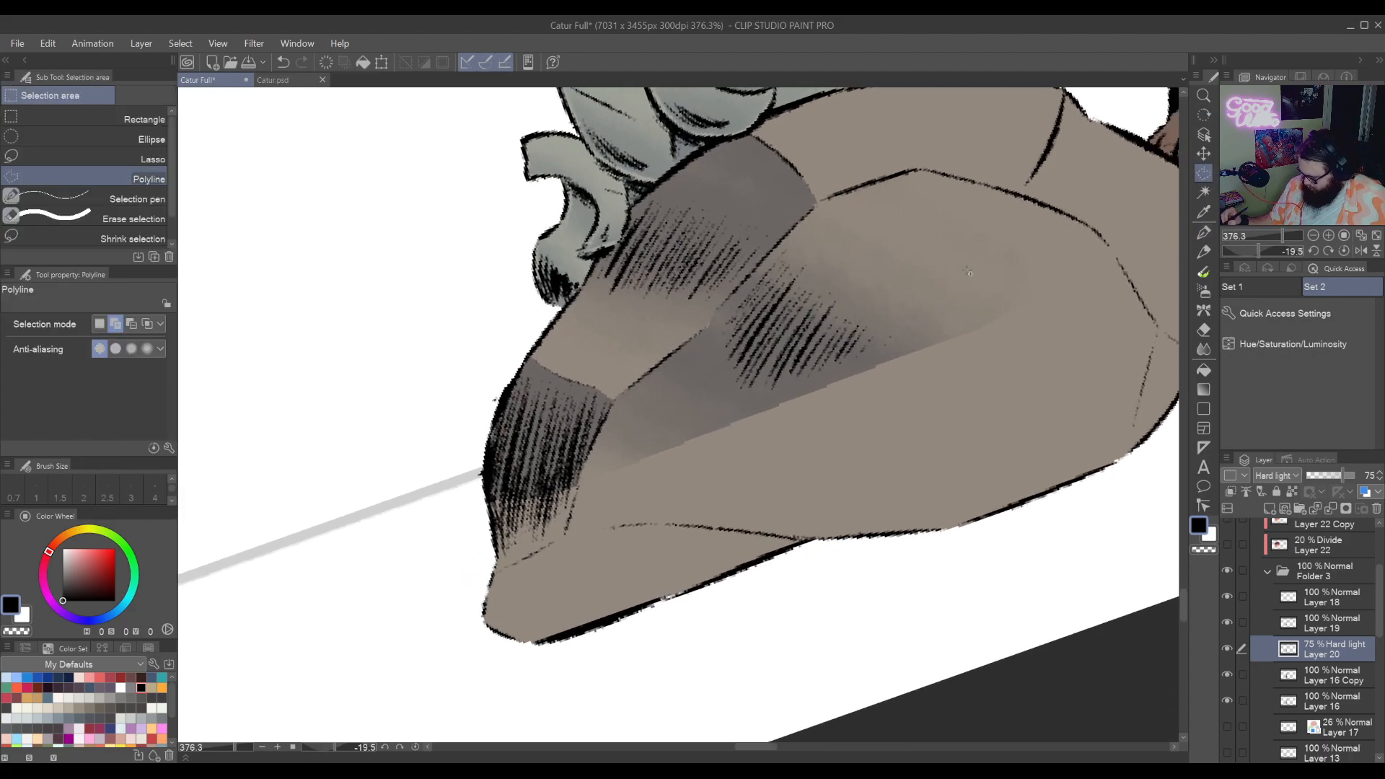
{"action": "left_click_drag", "start_coordinate": [641, 476], "coordinate": [743, 502]}
{"action": "left_click", "coordinate": [626, 365]}
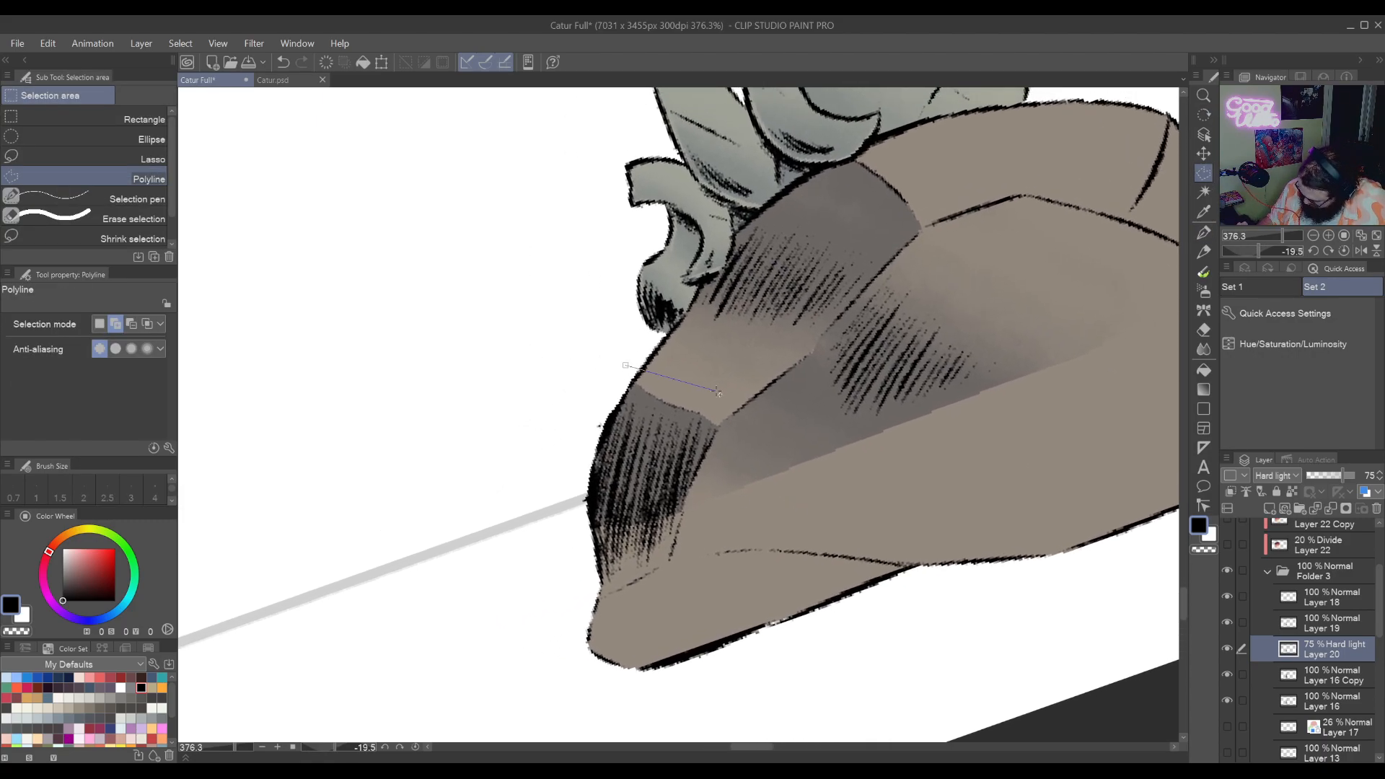
{"action": "left_click", "coordinate": [719, 399]}
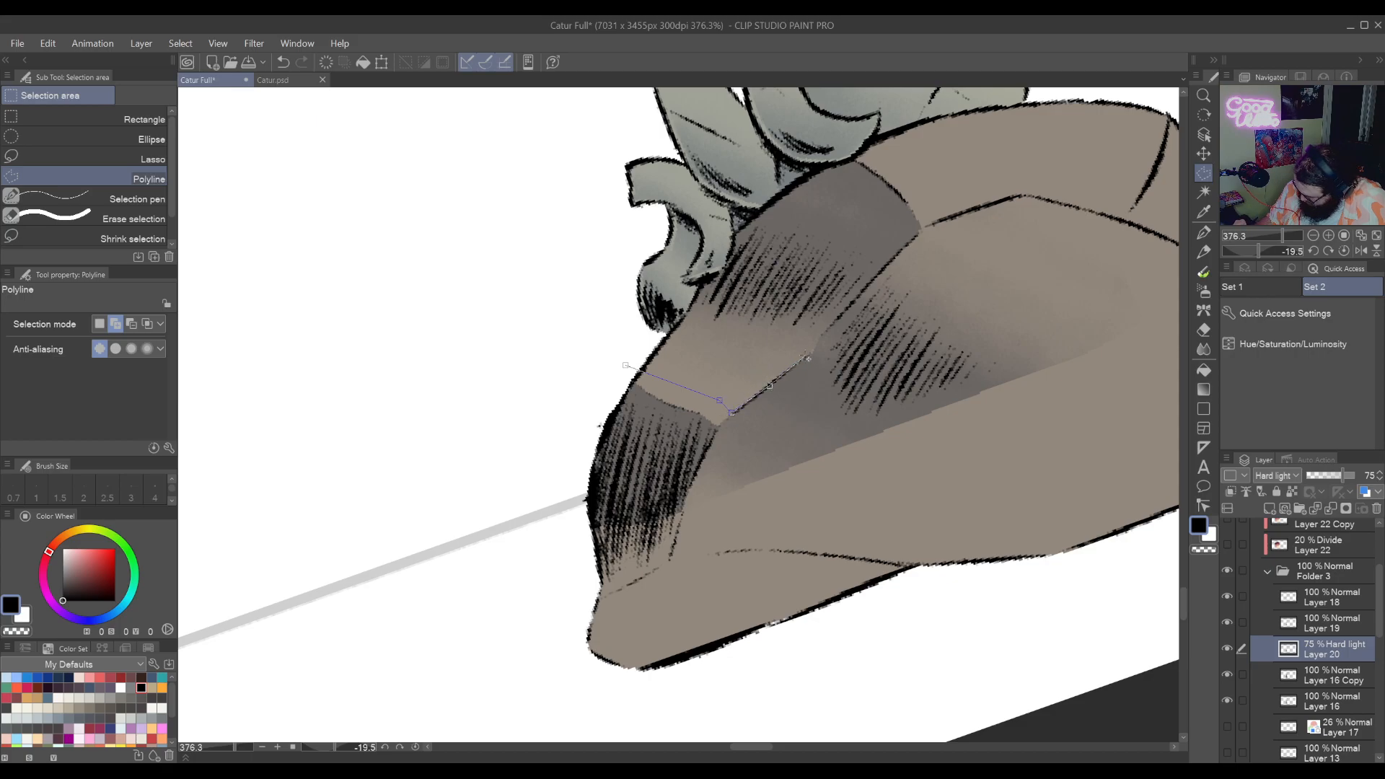
{"action": "left_click", "coordinate": [823, 334]}
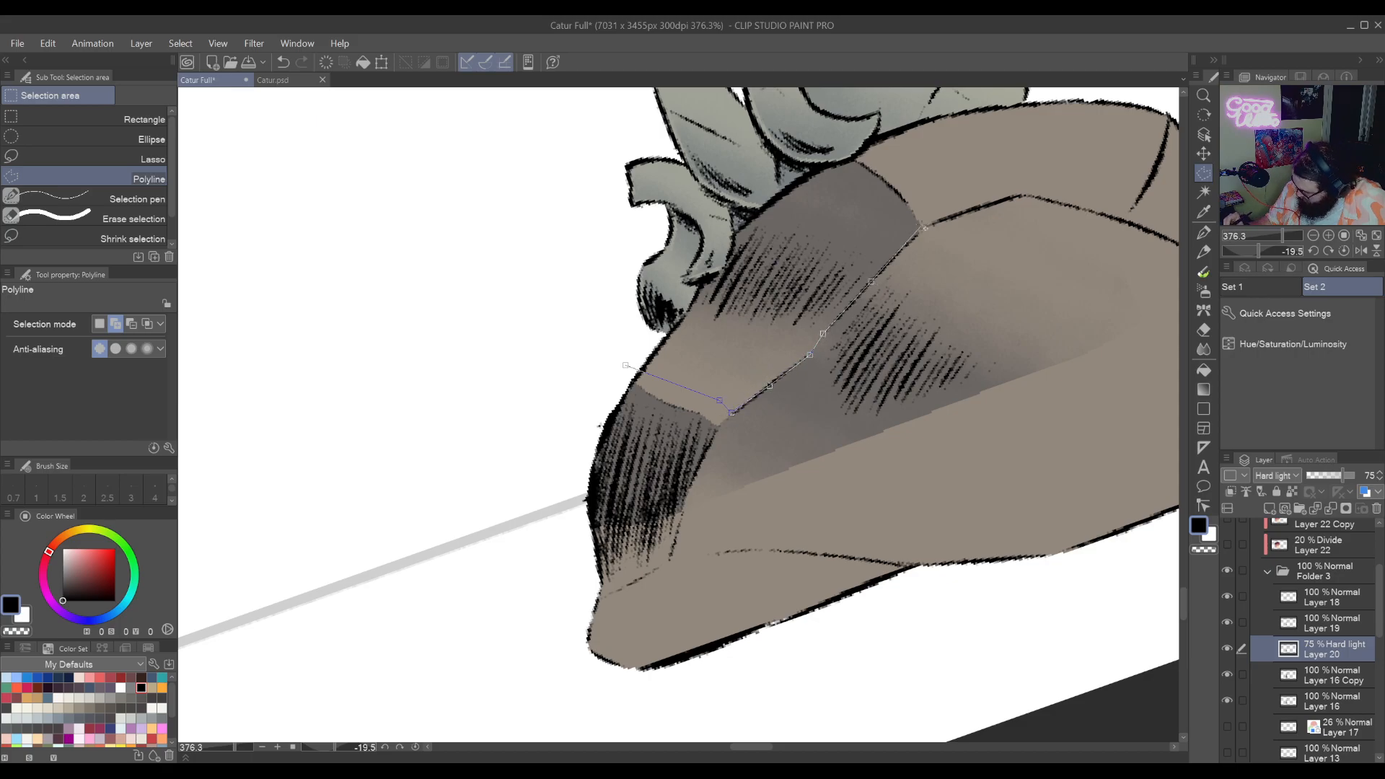
{"action": "left_click_drag", "start_coordinate": [981, 184], "coordinate": [820, 162]}
{"action": "left_click", "coordinate": [869, 125]}
{"action": "left_click", "coordinate": [1001, 156]}
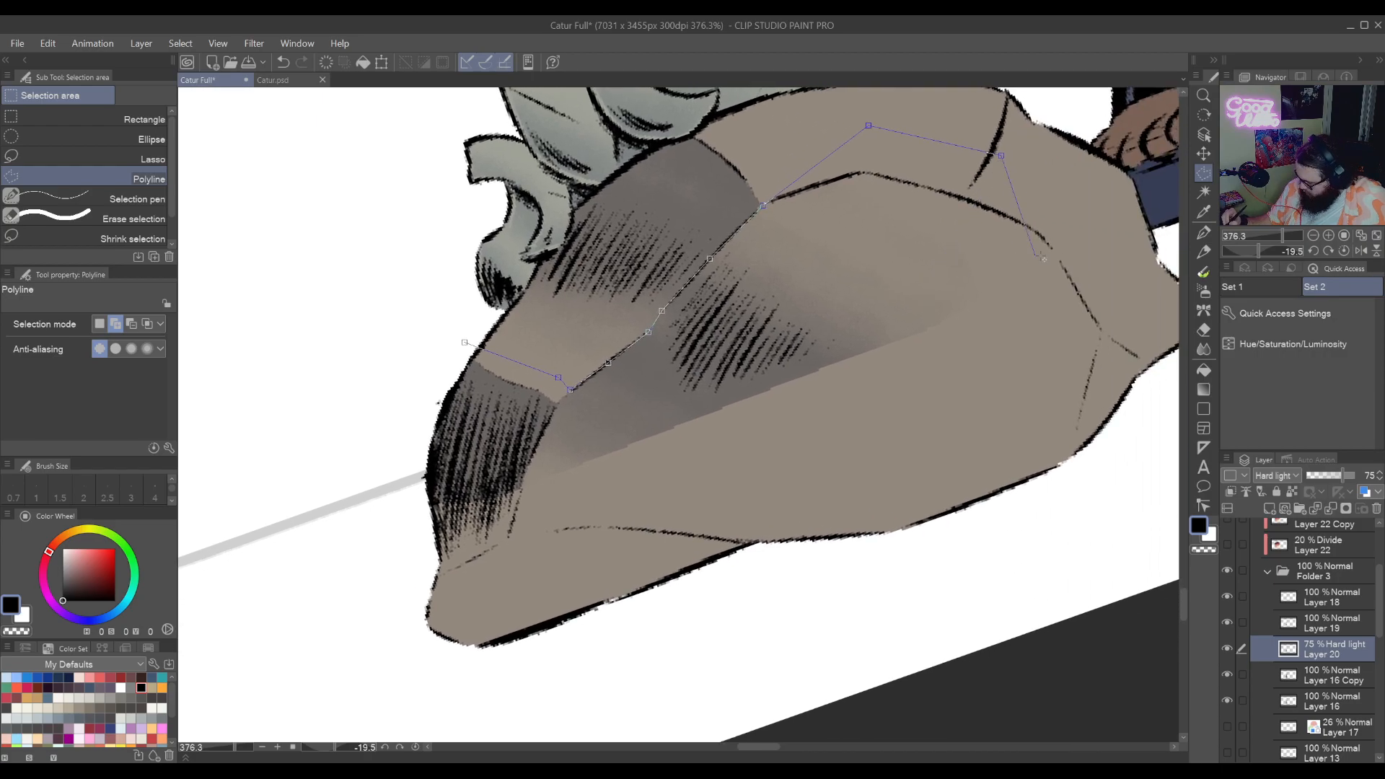
{"action": "left_click", "coordinate": [1114, 254]}
{"action": "left_click", "coordinate": [1037, 438]}
{"action": "left_click", "coordinate": [564, 605]}
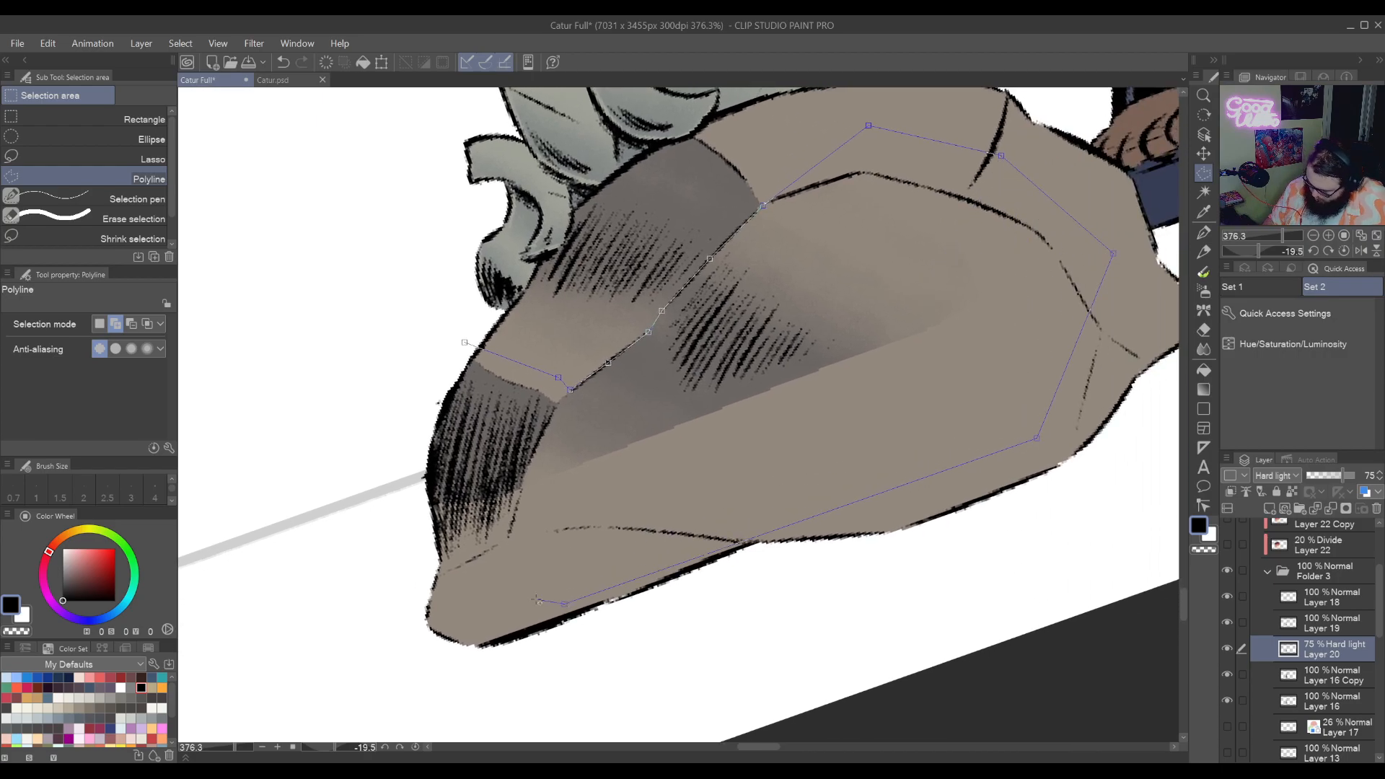
{"action": "left_click", "coordinate": [362, 627]}
{"action": "left_click", "coordinate": [365, 428]}
{"action": "left_click", "coordinate": [464, 341]}
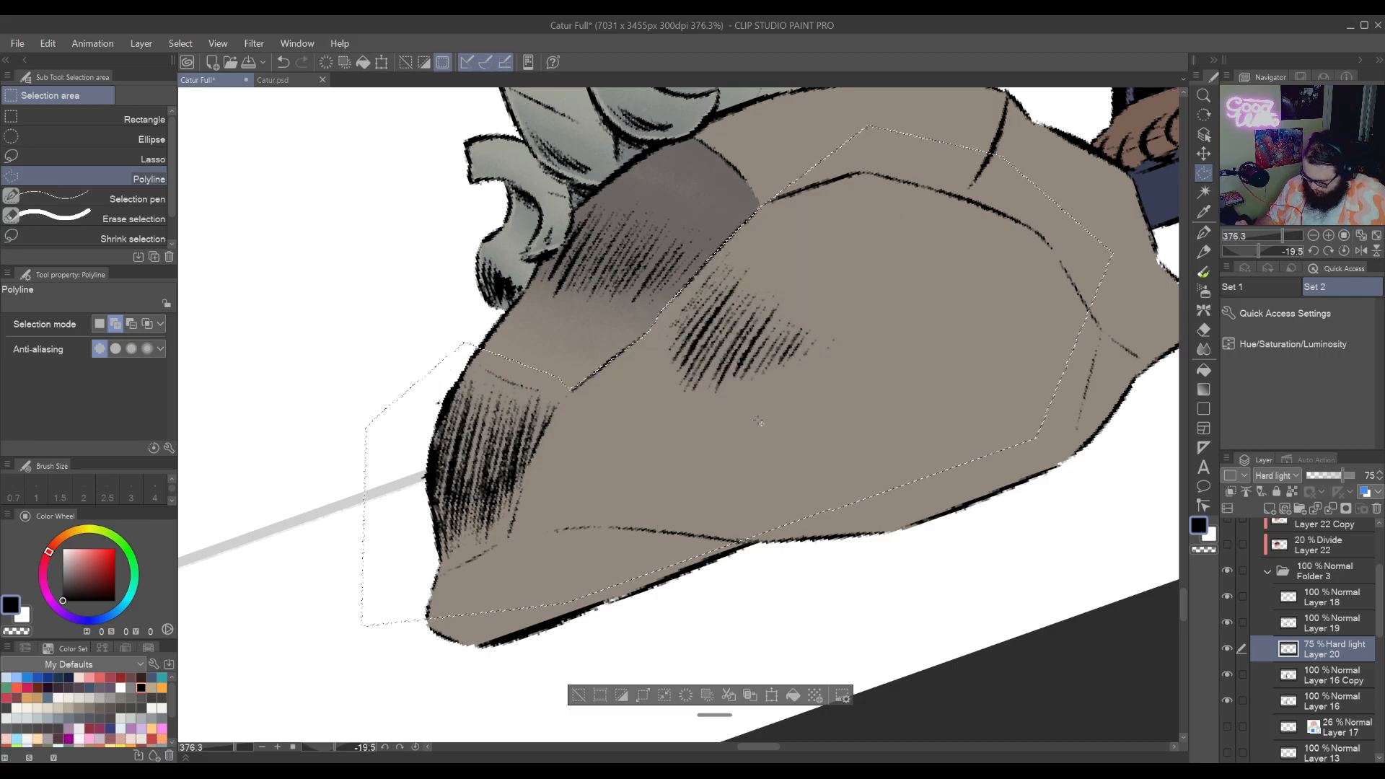
Trim the selection back to the crease at the upper edge of the far-left hatched facet
{"action": "key", "text": "r"}
{"action": "left_click_drag", "start_coordinate": [759, 423], "coordinate": [808, 405]}
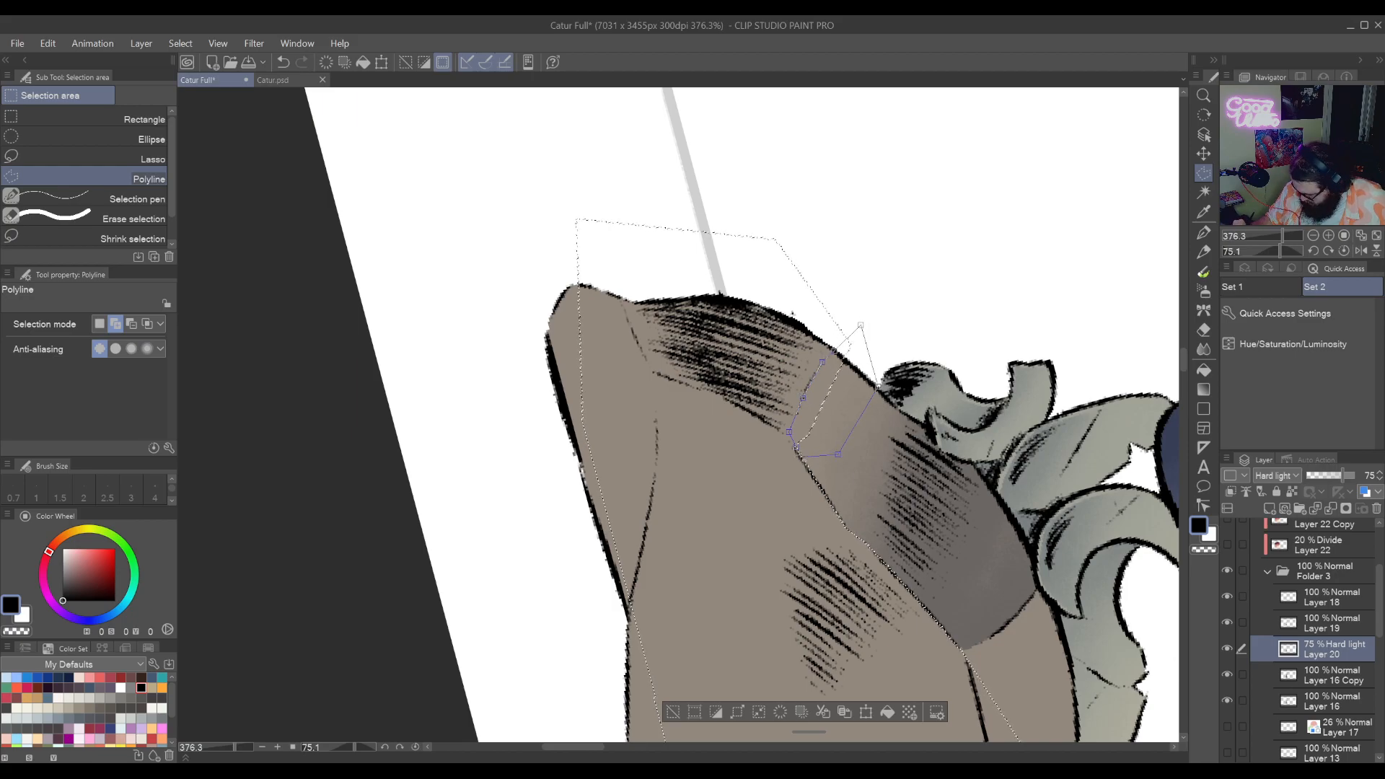
{"action": "left_click", "coordinate": [860, 325]}
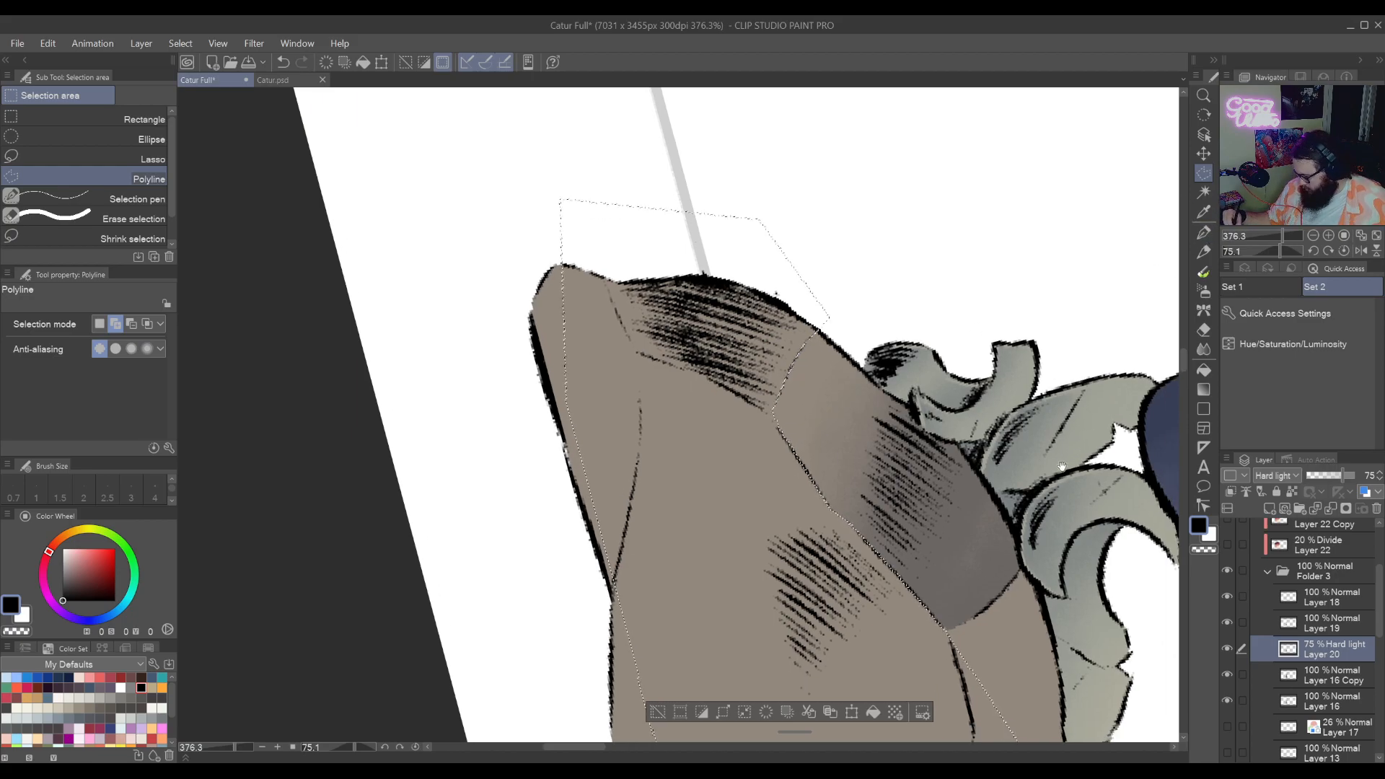
Subtract the rock's lower-left tip and the area outside its outline from the selection, following the lower crease
{"action": "key", "text": "r"}
{"action": "left_click_drag", "start_coordinate": [1106, 442], "coordinate": [793, 722]}
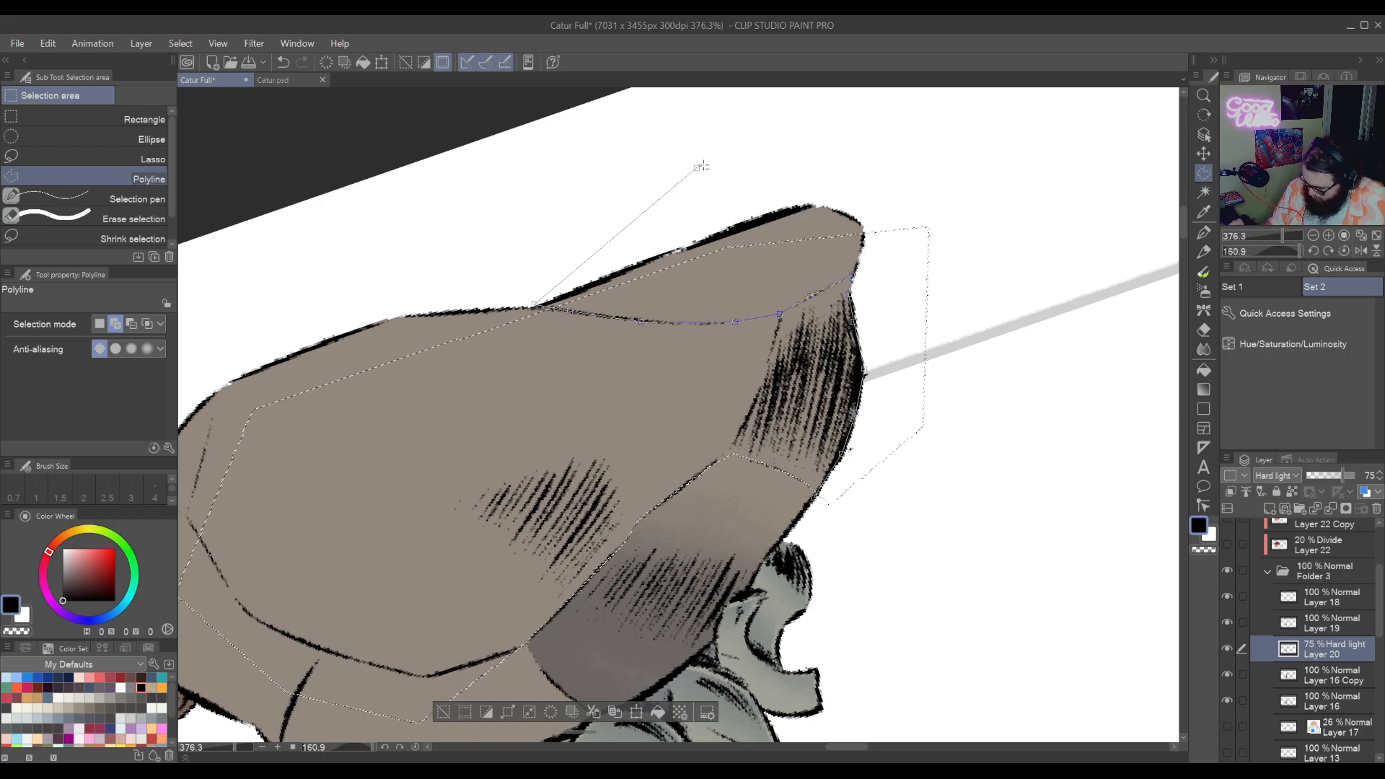
{"action": "left_click", "coordinate": [964, 165]}
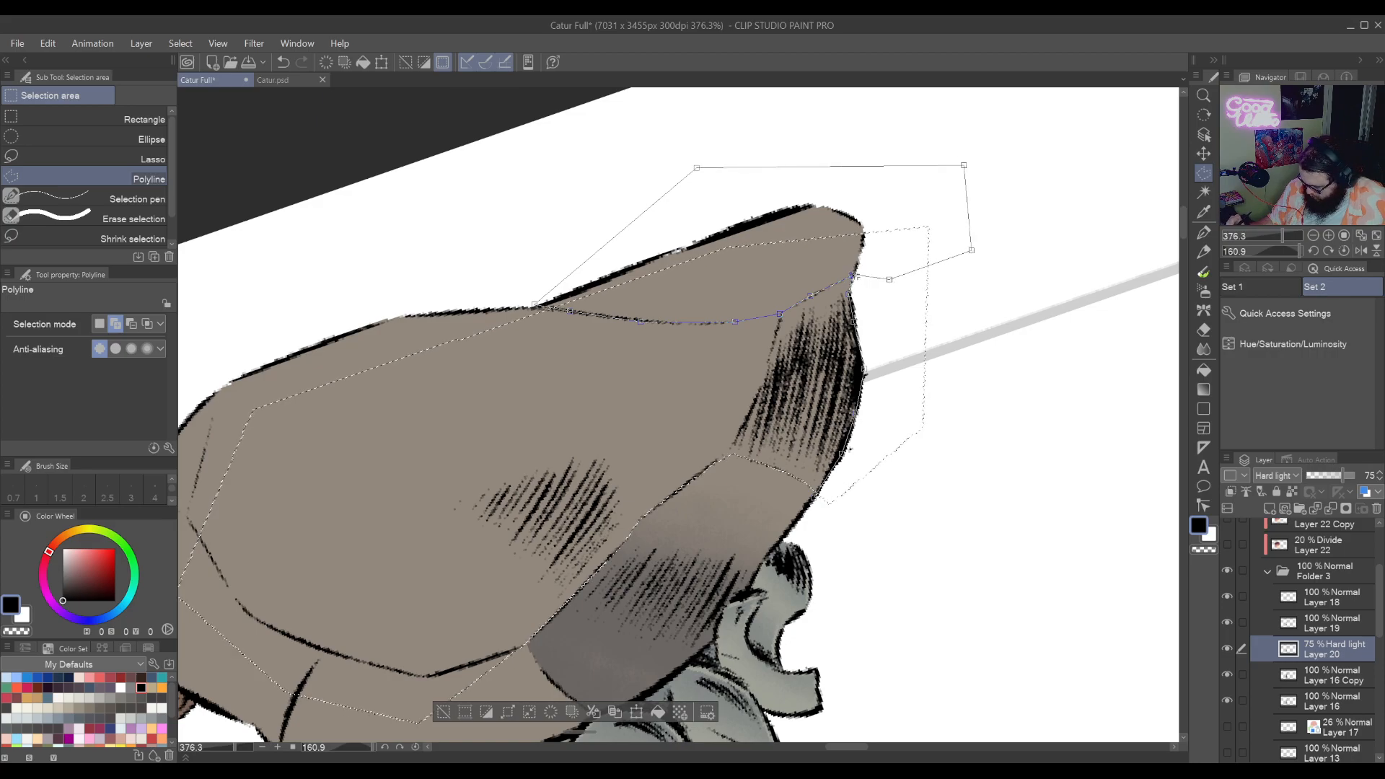
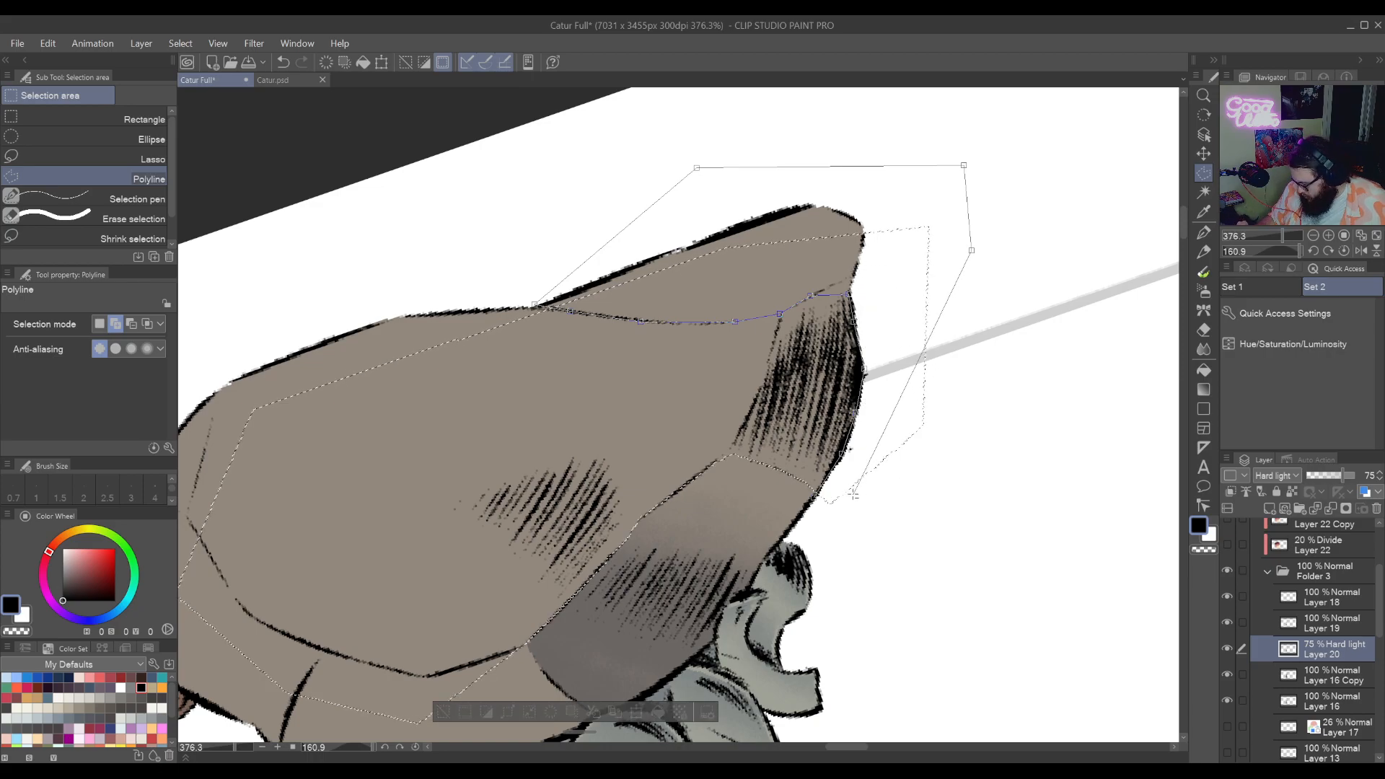
{"action": "double_click", "coordinate": [813, 510]}
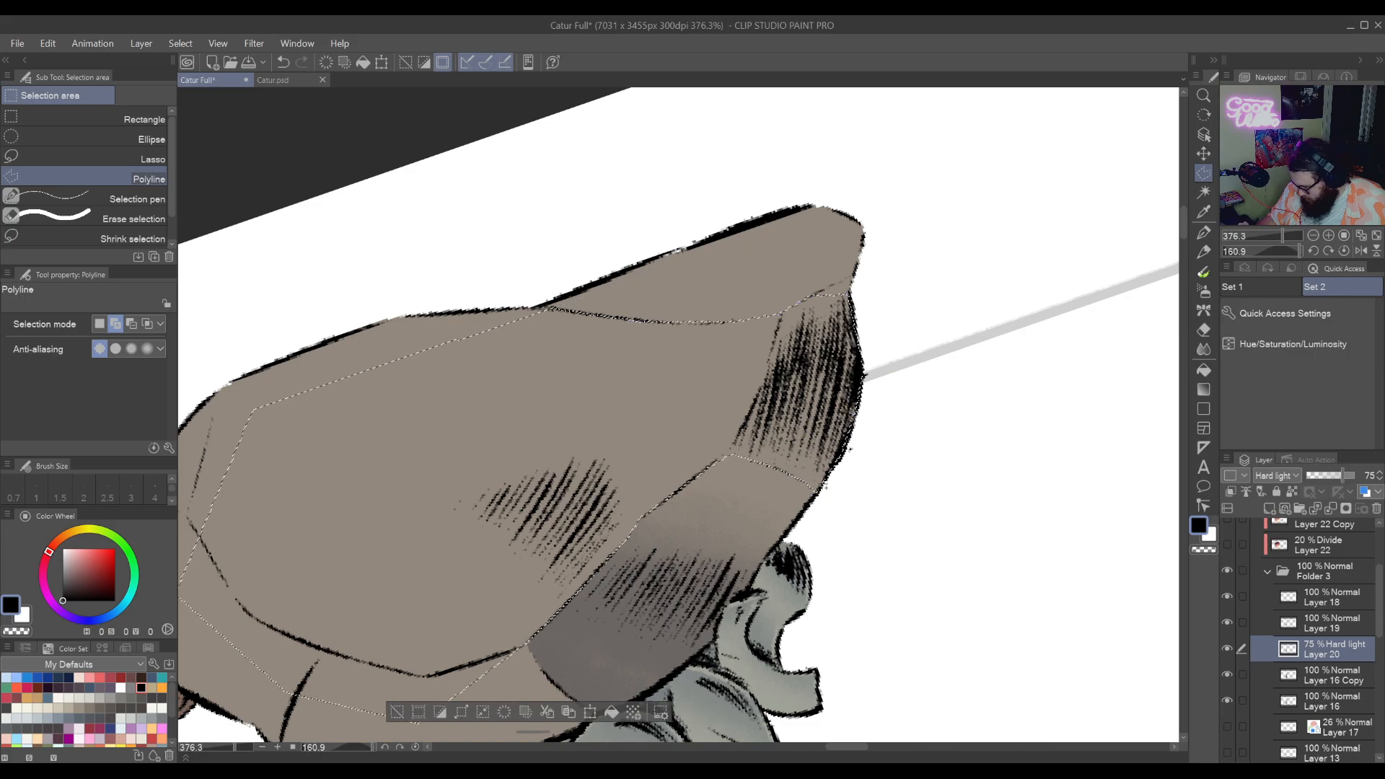
Trim the selection along the facet line that bounds the upper and right side of the large central facet
{"action": "left_click_drag", "start_coordinate": [812, 510], "coordinate": [716, 509]}
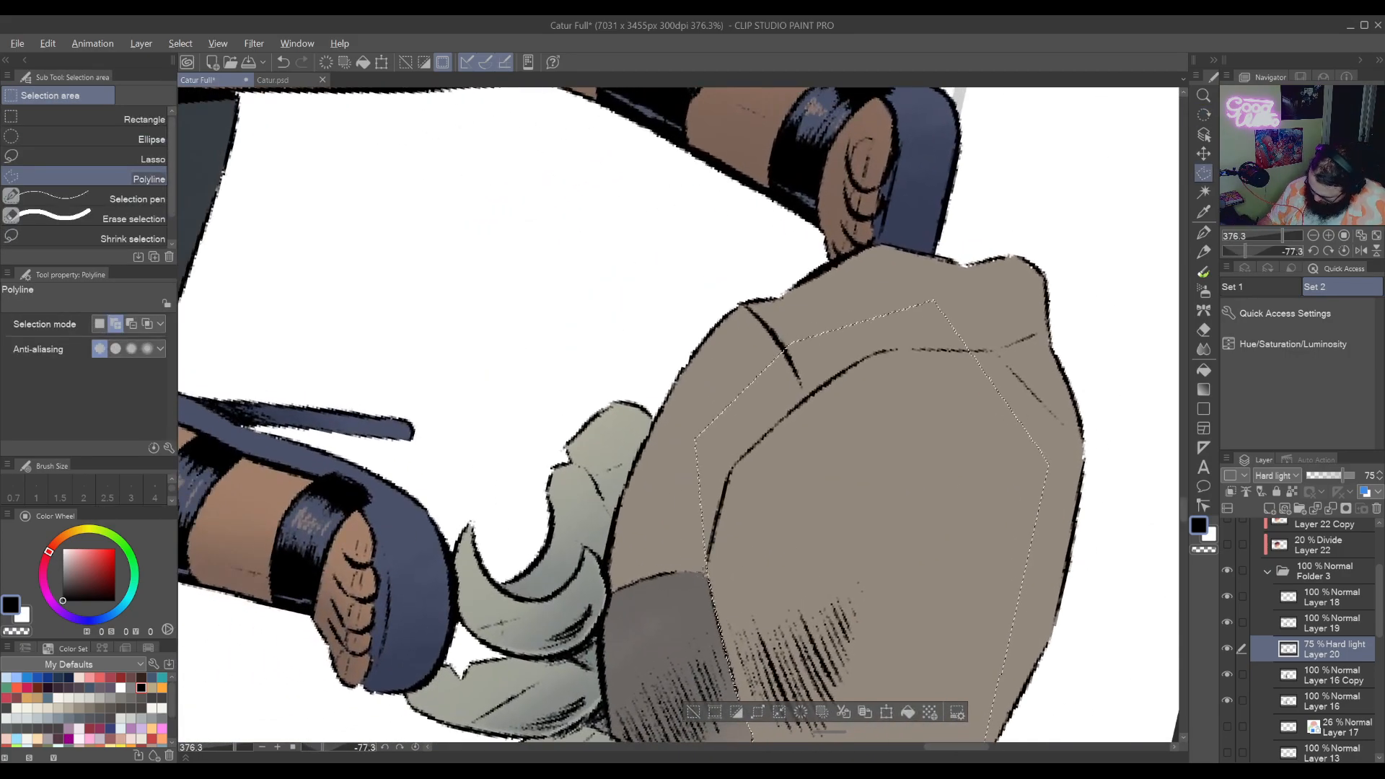
{"action": "left_click", "coordinate": [704, 574]}
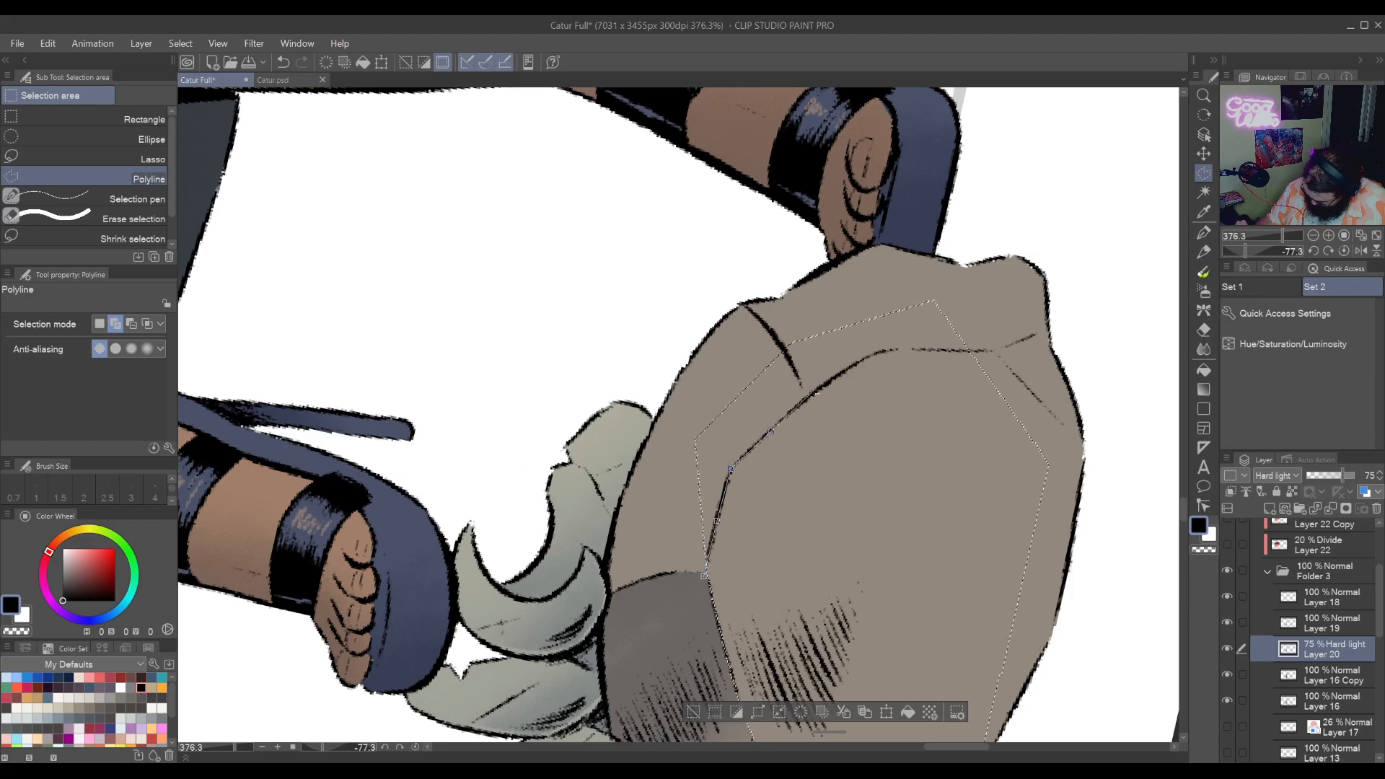
{"action": "left_click", "coordinate": [824, 382]}
{"action": "left_click", "coordinate": [872, 354]}
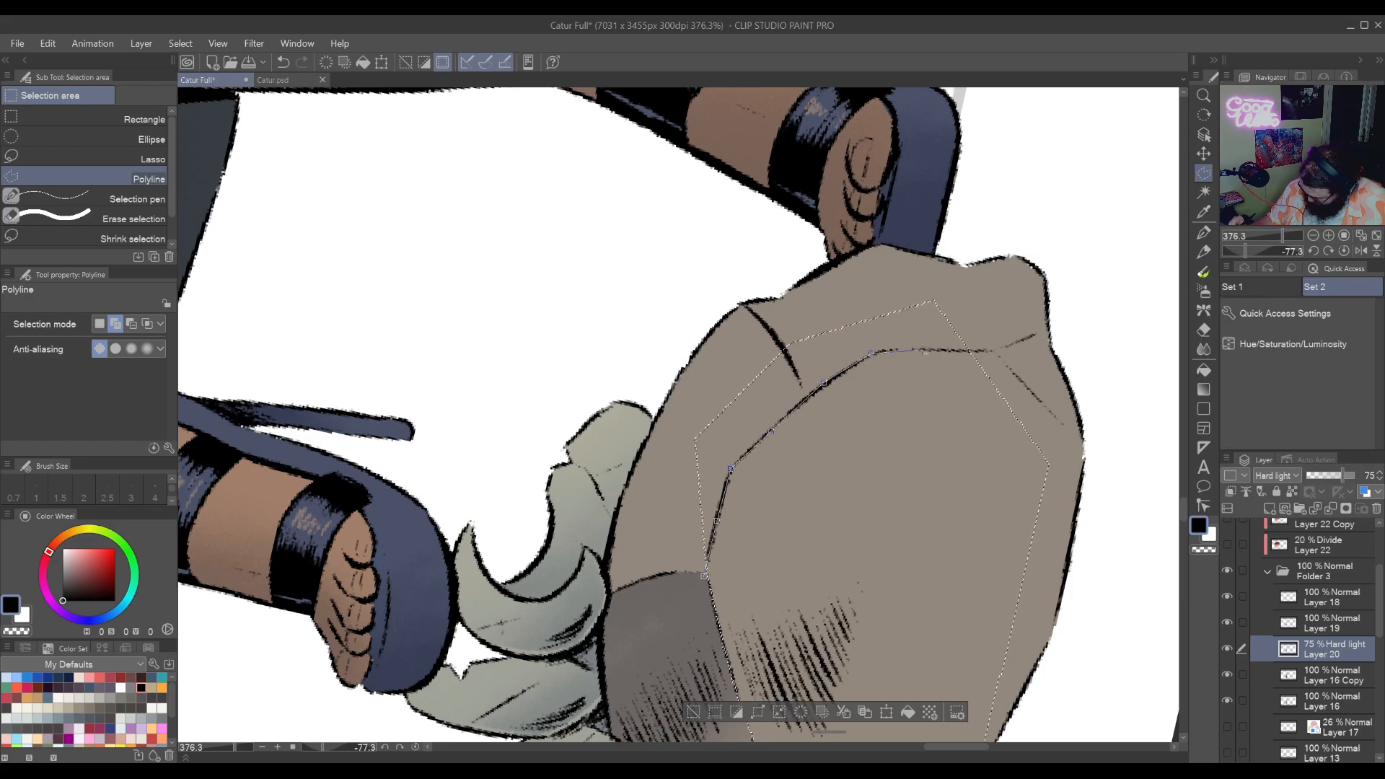
{"action": "left_click", "coordinate": [996, 303]}
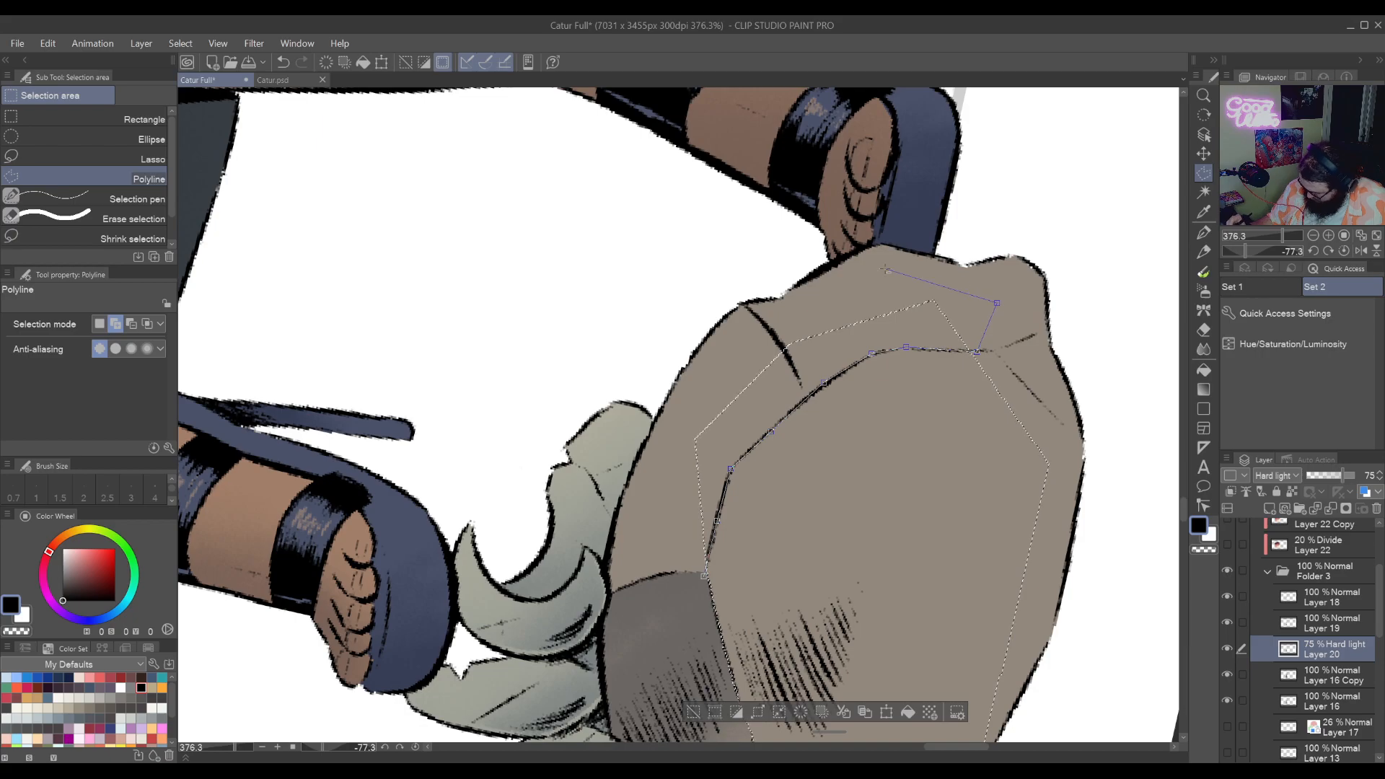
{"action": "double_click", "coordinate": [733, 354]}
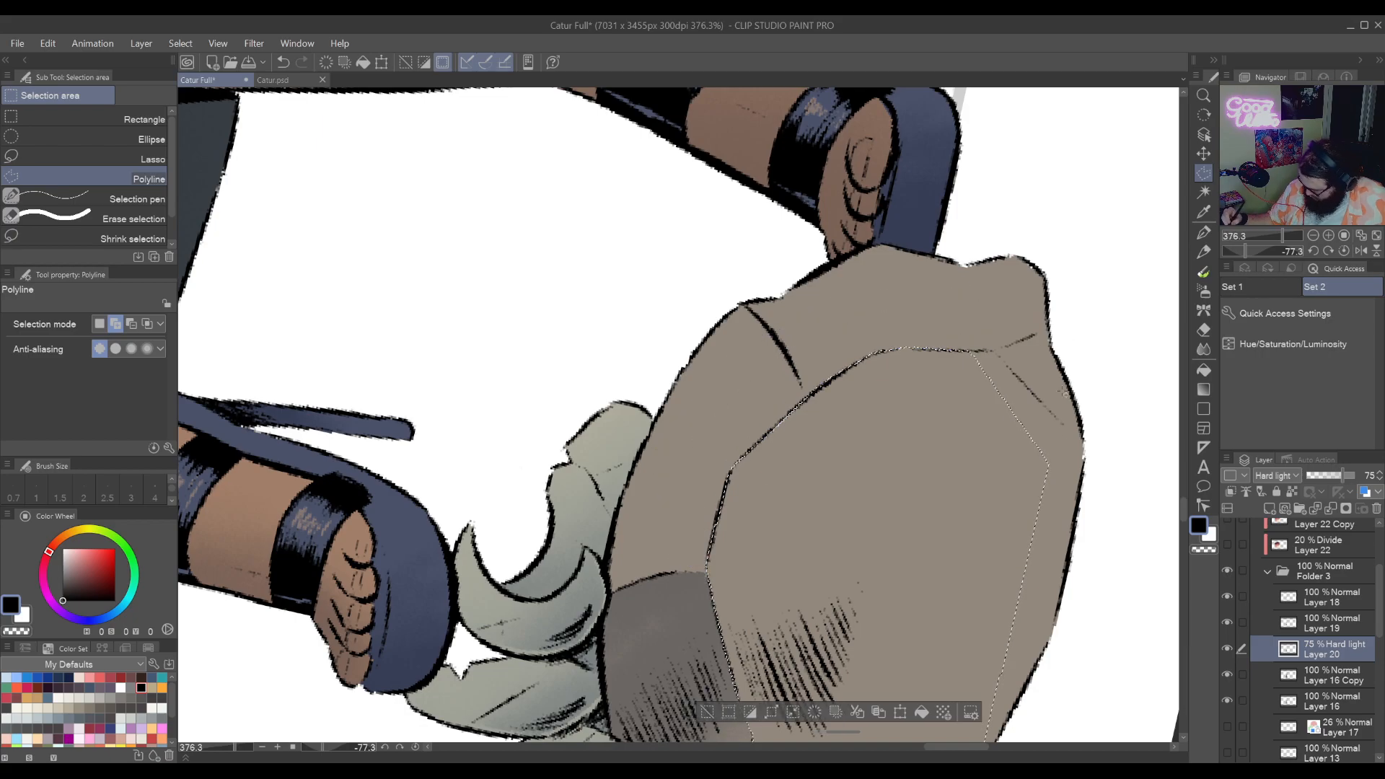
Subtract the far-left hatched facet from the selection along its inner edge, leaving only the large central facet selected
{"action": "scroll", "coordinate": [990, 354], "scroll_direction": "down", "scroll_amount": 3}
{"action": "left_click_drag", "start_coordinate": [990, 353], "coordinate": [948, 287]}
{"action": "mouse_move", "coordinate": [971, 396]}
{"action": "left_mouse_down"}
{"action": "mouse_move", "coordinate": [825, 626]}
{"action": "mouse_move", "coordinate": [934, 427]}
{"action": "mouse_move", "coordinate": [977, 381]}
{"action": "left_mouse_up"}
{"action": "key", "text": "r"}
{"action": "left_click_drag", "start_coordinate": [914, 439], "coordinate": [863, 564]}
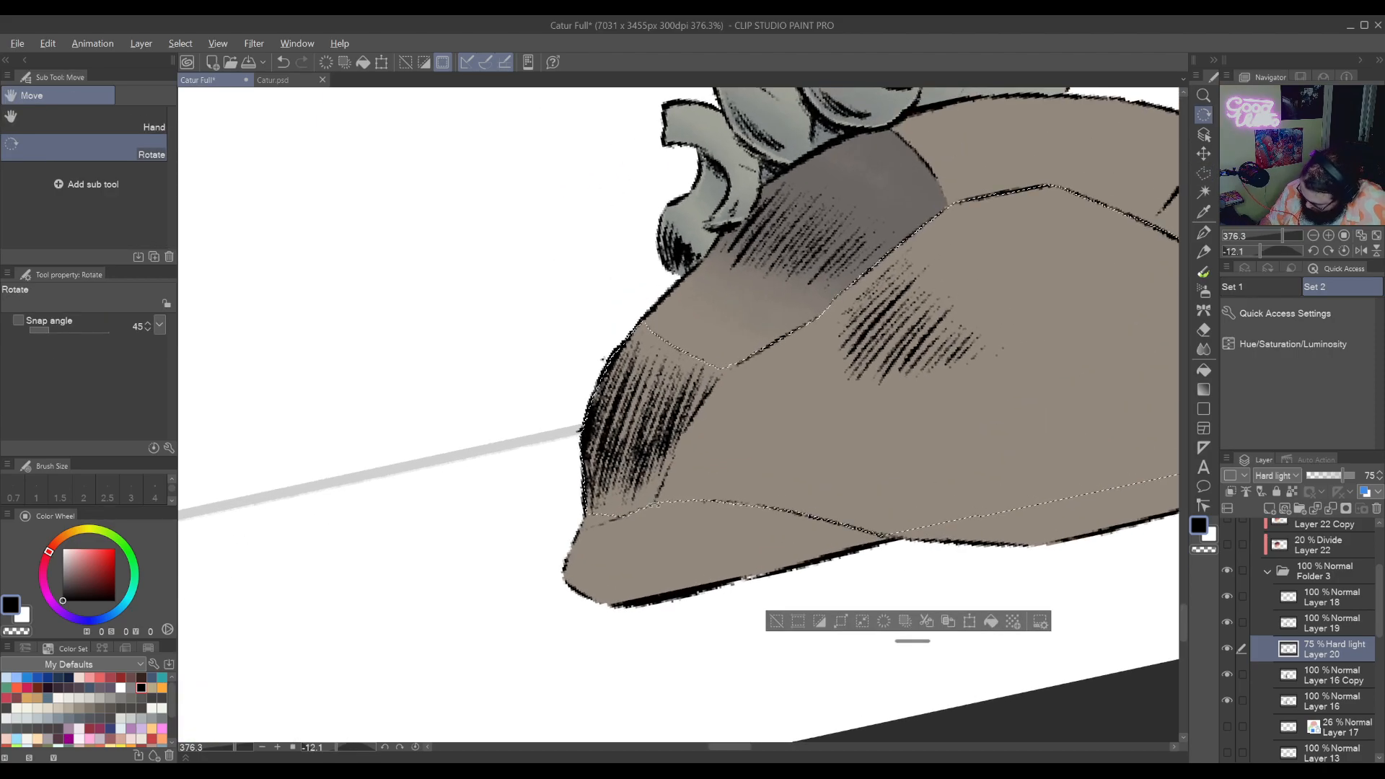
{"action": "key", "text": "m"}
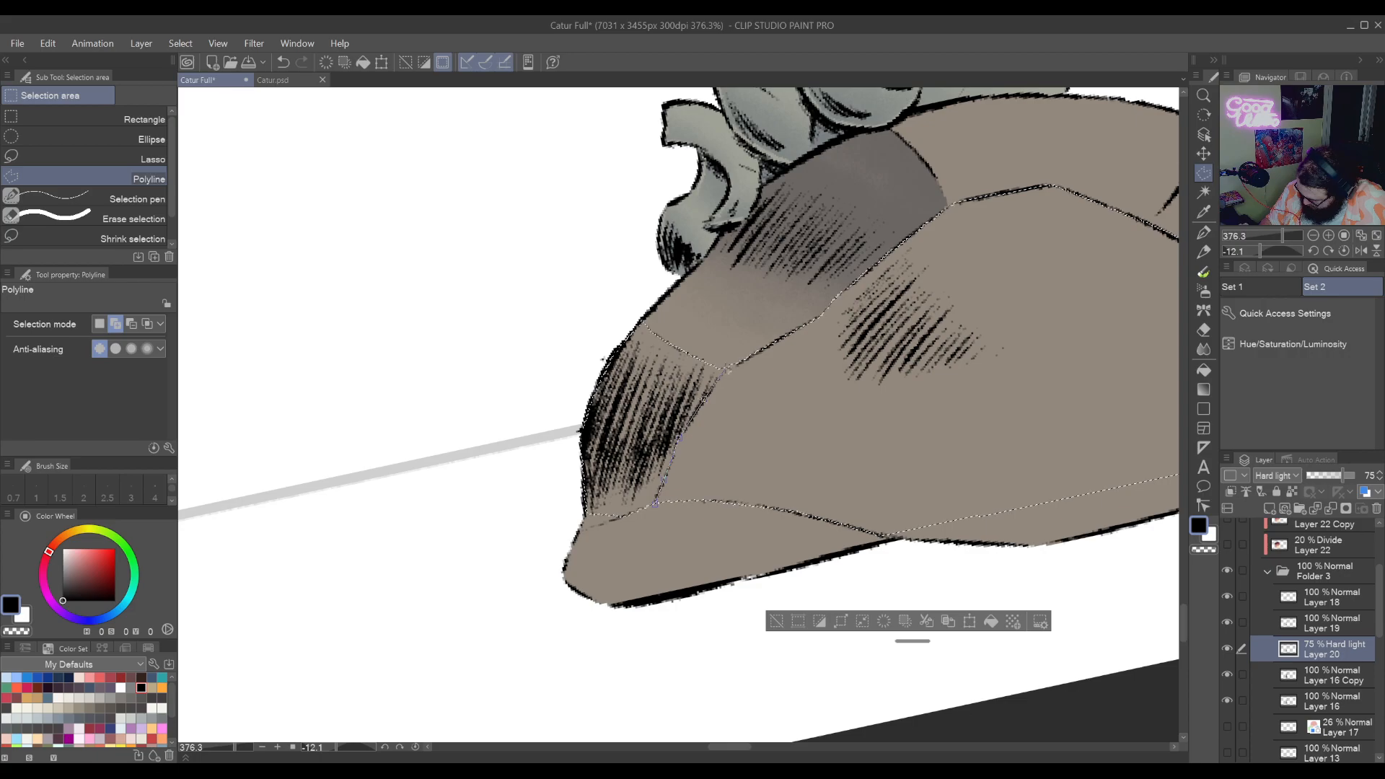
{"action": "left_click", "coordinate": [722, 309]}
{"action": "left_click", "coordinate": [632, 295]}
{"action": "left_click", "coordinate": [516, 411]}
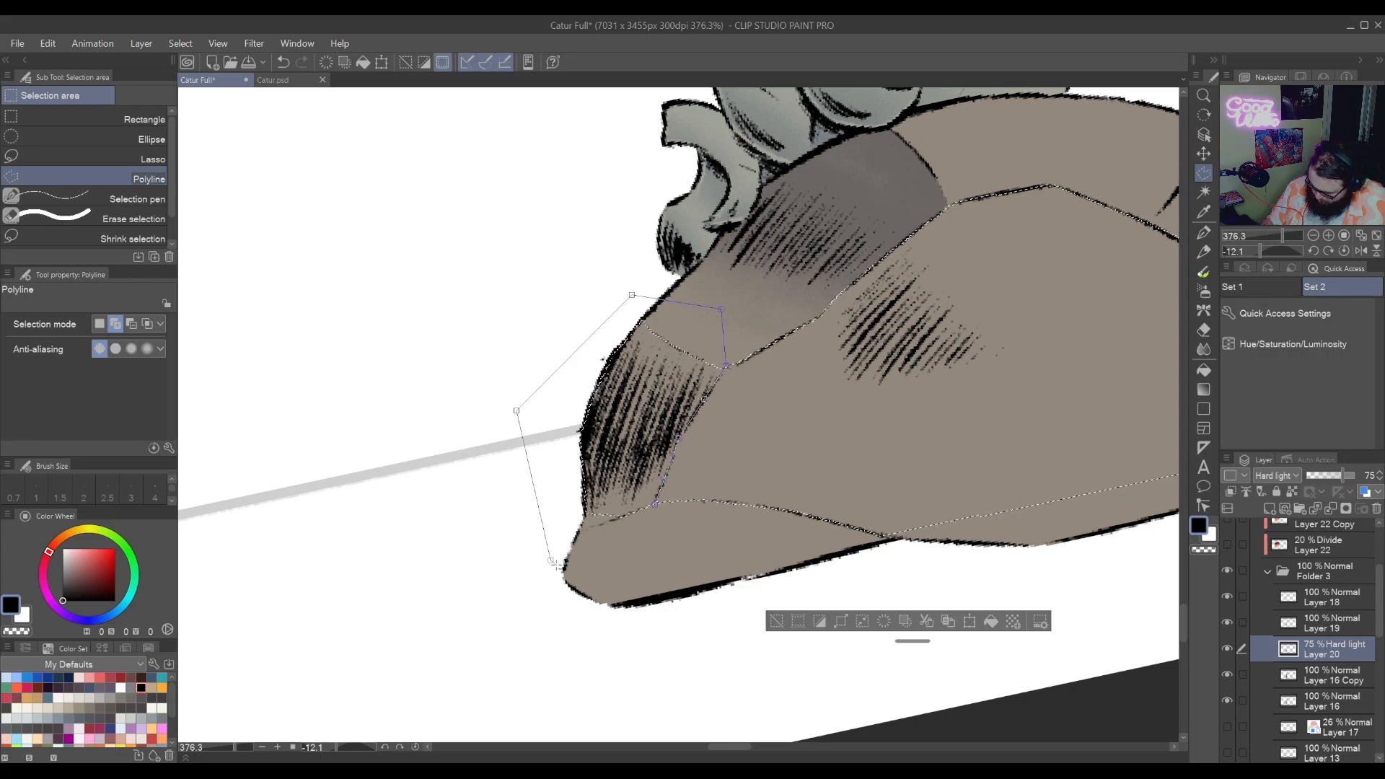
{"action": "left_click", "coordinate": [550, 560]}
{"action": "left_click", "coordinate": [550, 560]}
Switch to the Noise airbrush and reduce its brush size to 80 for shading the central facet
{"action": "scroll", "coordinate": [983, 324], "scroll_direction": "down", "scroll_amount": 2}
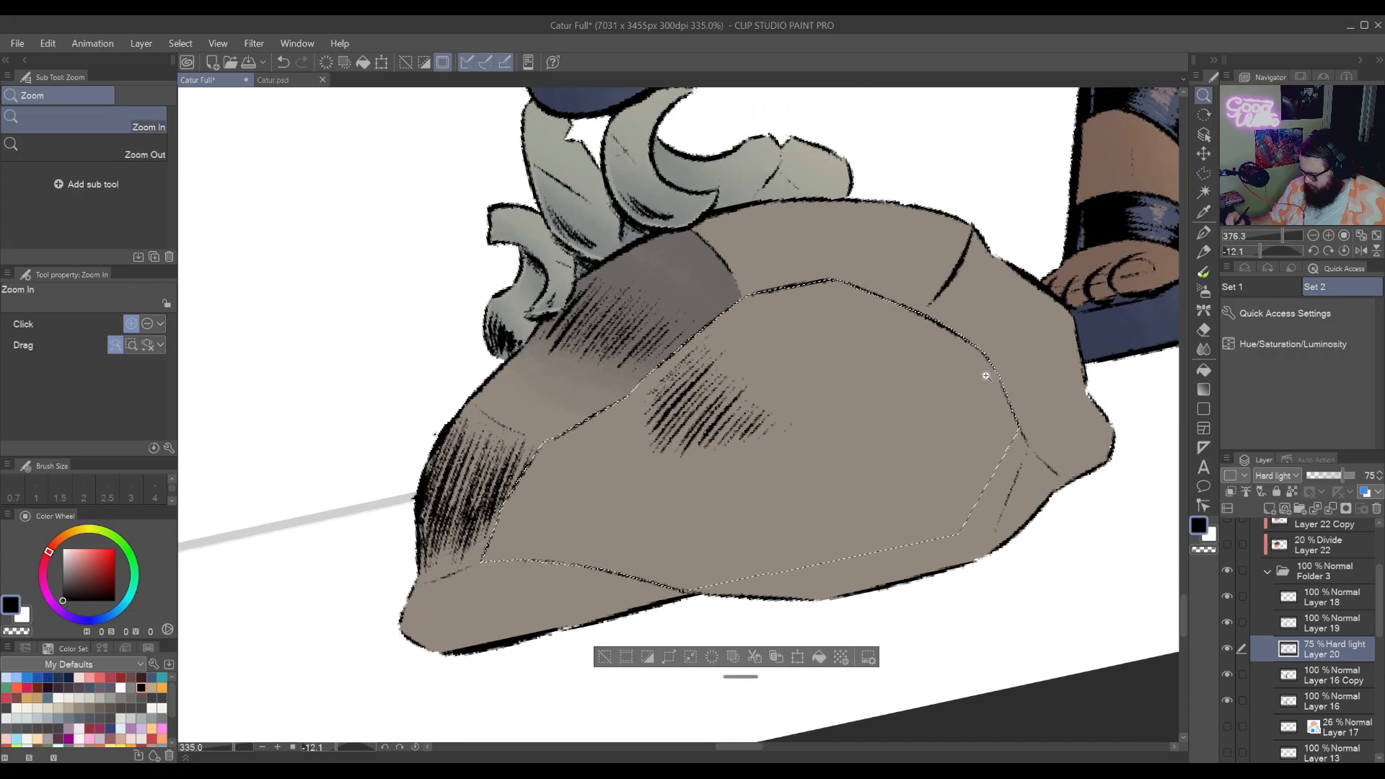
{"action": "left_click", "coordinate": [1203, 291]}
{"action": "mouse_move", "coordinate": [722, 274]}
{"action": "left_mouse_down"}
{"action": "mouse_move", "coordinate": [722, 635]}
{"action": "mouse_move", "coordinate": [765, 289]}
{"action": "left_mouse_up"}
{"action": "key", "text": "bracketleft"}
{"action": "key", "text": "bracketleft"}
{"action": "key", "text": "bracketleft"}
{"action": "key", "text": "bracketleft"}
{"action": "key", "text": "bracketleft"}
{"action": "key", "text": "bracketleft"}
{"action": "key", "text": "bracketleft"}
{"action": "key", "text": "bracketleft"}
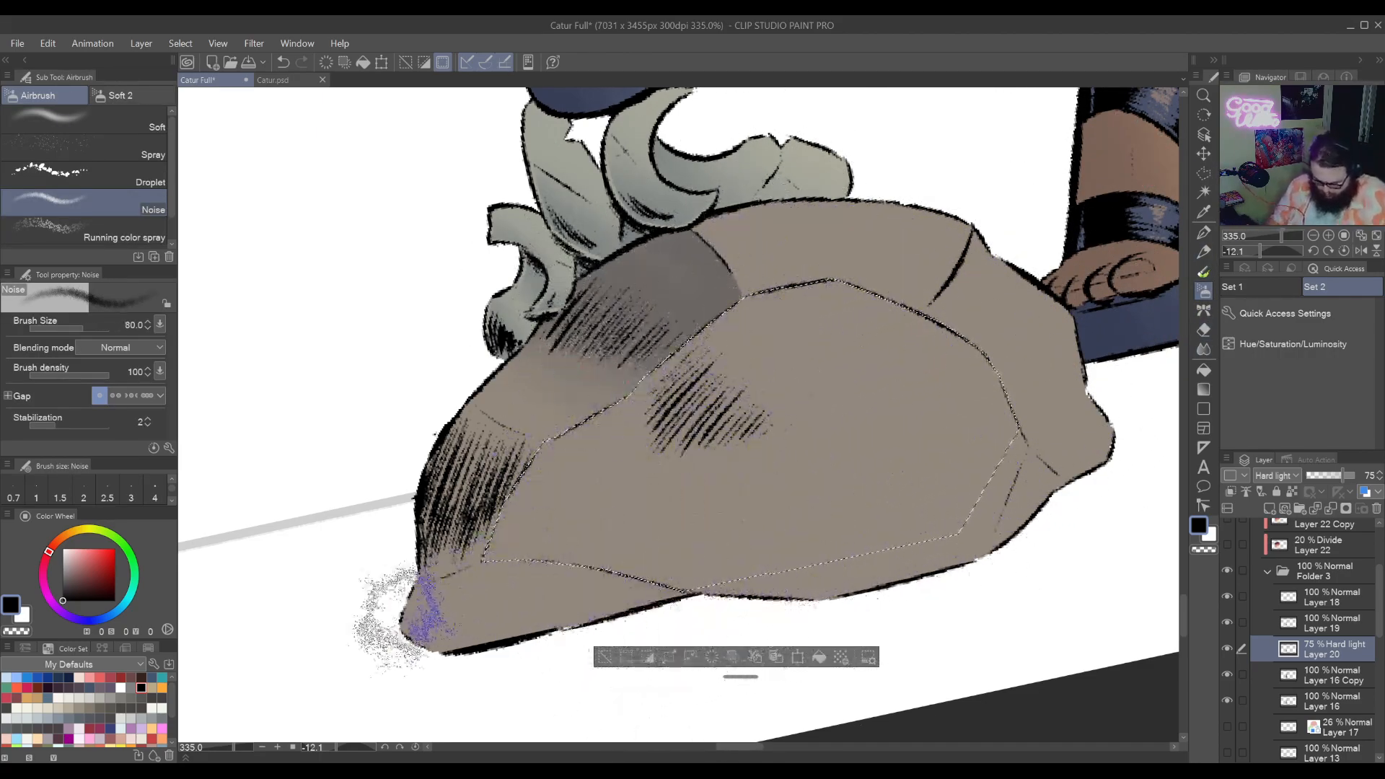
Try airbrushing blue-grey shading (H 232, S 27, V 44) around the central facet's hatching, and undo the stroke
{"action": "left_click", "coordinate": [110, 728]}
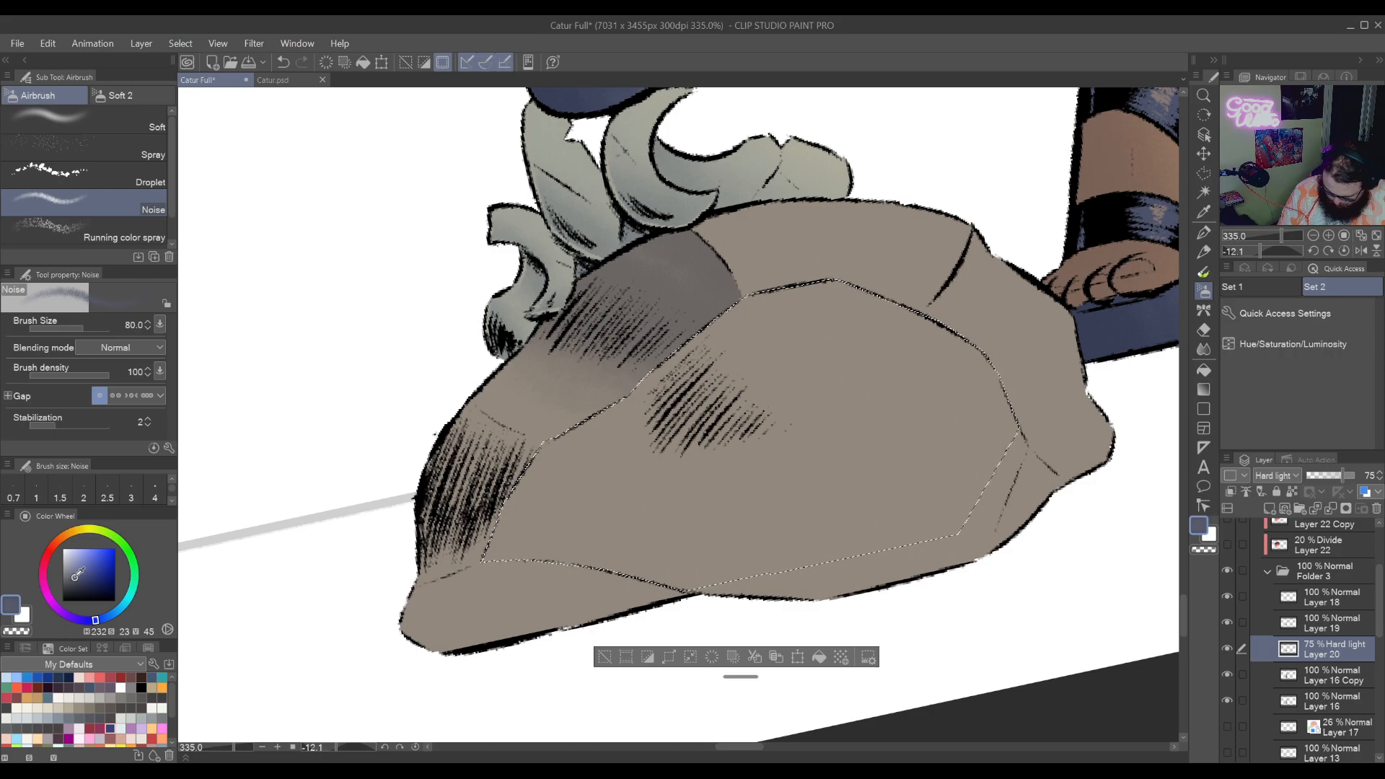
{"action": "mouse_move", "coordinate": [679, 328]}
{"action": "left_mouse_down"}
{"action": "mouse_move", "coordinate": [608, 451]}
{"action": "mouse_move", "coordinate": [734, 331]}
{"action": "mouse_move", "coordinate": [672, 346]}
{"action": "mouse_move", "coordinate": [652, 437]}
{"action": "mouse_move", "coordinate": [723, 484]}
{"action": "left_mouse_up"}
{"action": "key", "text": "shift+space"}
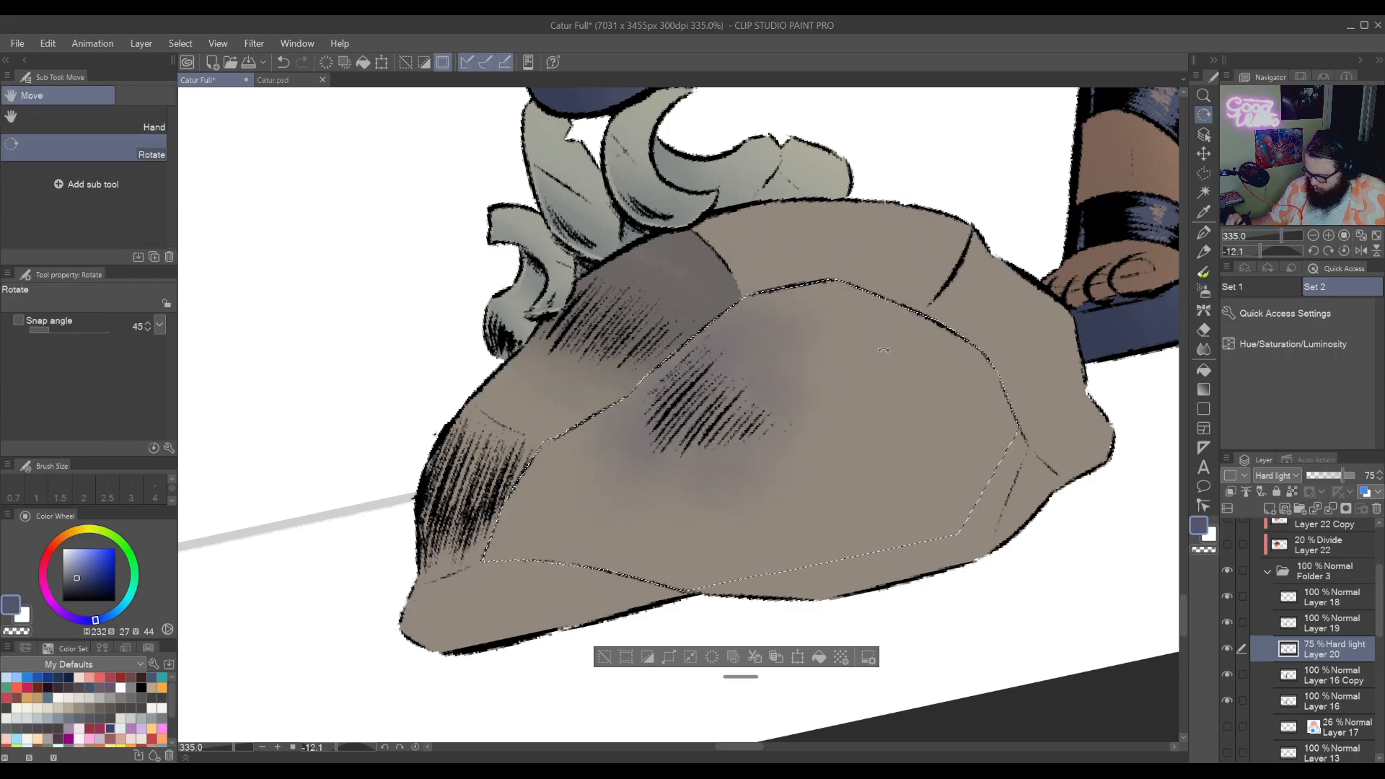
{"action": "left_click_drag", "start_coordinate": [902, 263], "coordinate": [808, 480]}
{"action": "key", "text": "ctrl+z"}
Try airbrushing the central facet in a greyed violet (H 264, S 13, V 47), and undo the stroke
{"action": "left_click", "coordinate": [72, 575]}
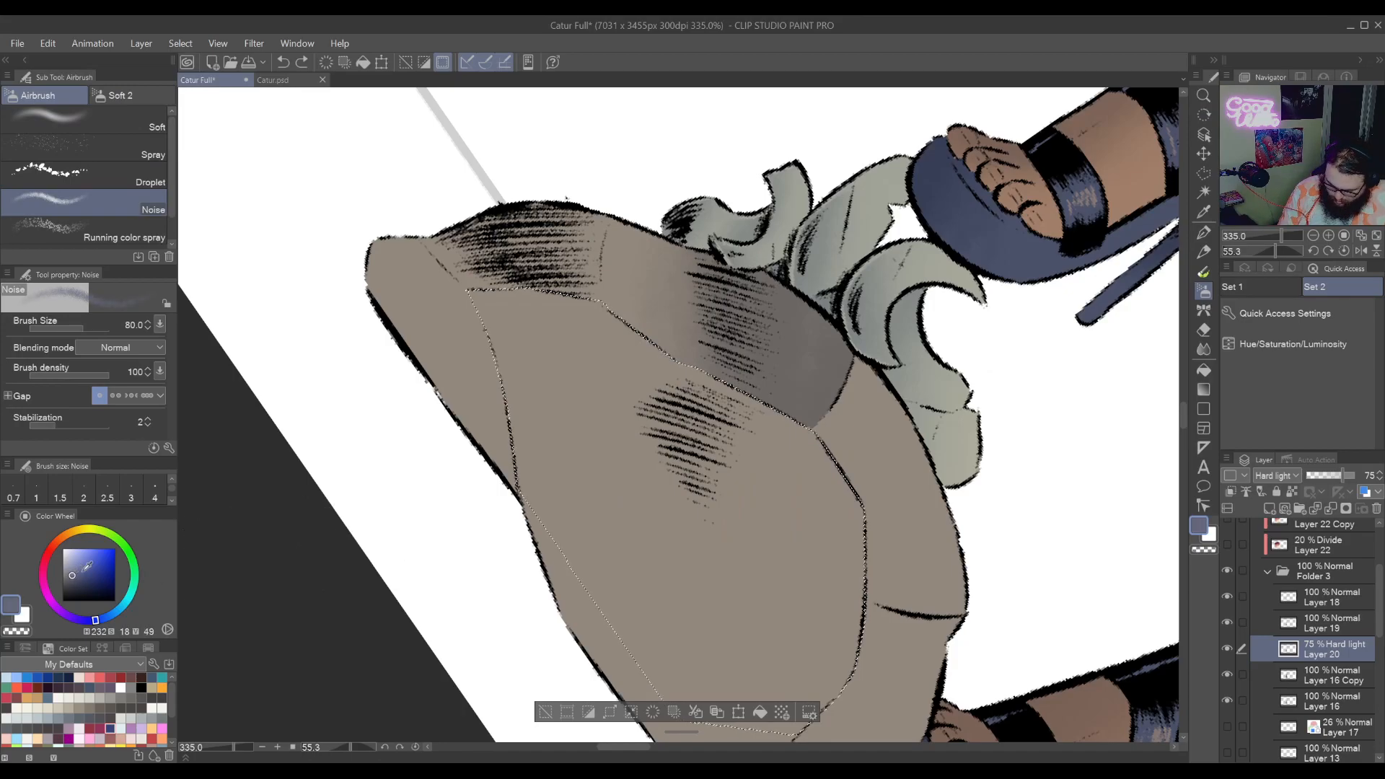
{"action": "left_click", "coordinate": [111, 617]}
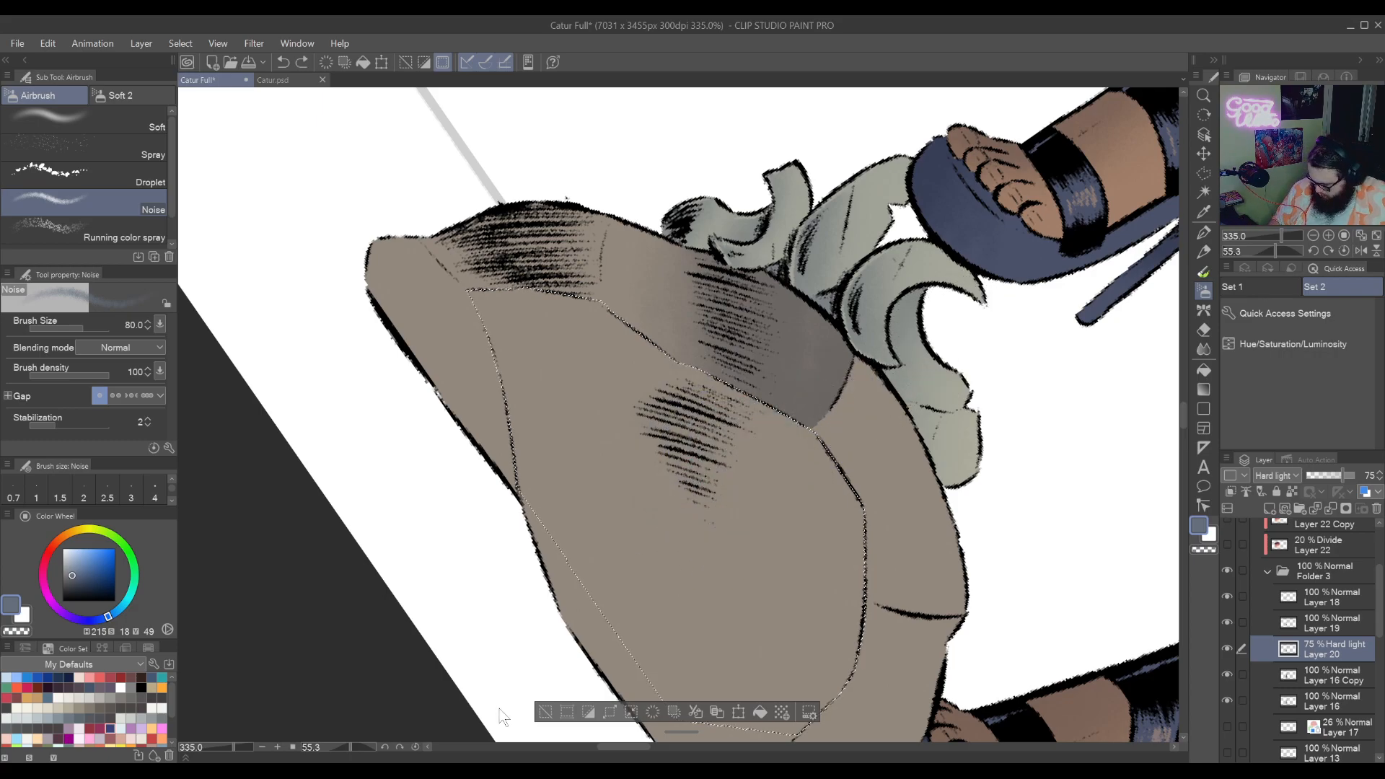
{"action": "left_click", "coordinate": [70, 618]}
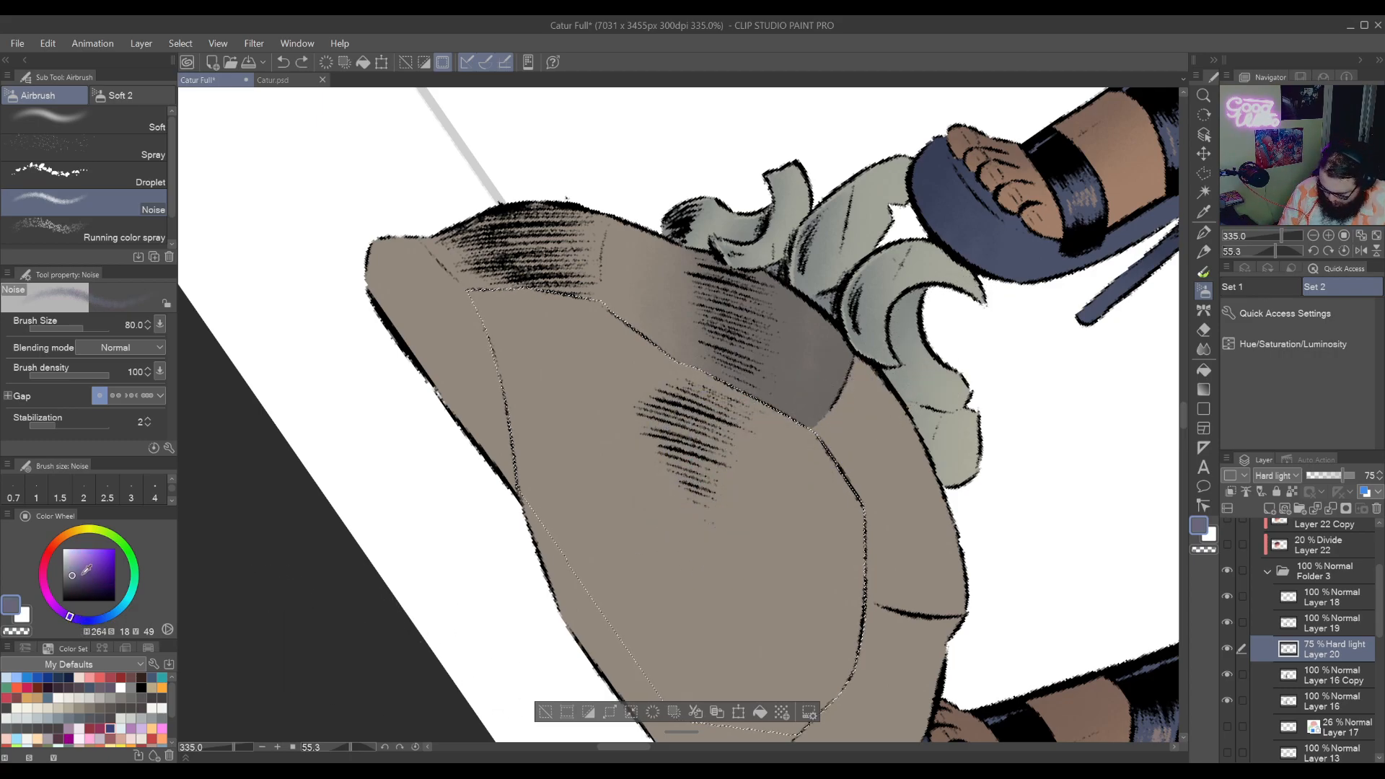
{"action": "left_click_drag", "start_coordinate": [81, 569], "coordinate": [74, 575]}
{"action": "mouse_move", "coordinate": [718, 450]}
{"action": "left_mouse_down"}
{"action": "mouse_move", "coordinate": [735, 490]}
{"action": "mouse_move", "coordinate": [792, 428]}
{"action": "mouse_move", "coordinate": [785, 399]}
{"action": "mouse_move", "coordinate": [796, 490]}
{"action": "mouse_move", "coordinate": [779, 424]}
{"action": "left_mouse_up"}
{"action": "key", "text": "ctrl+z"}
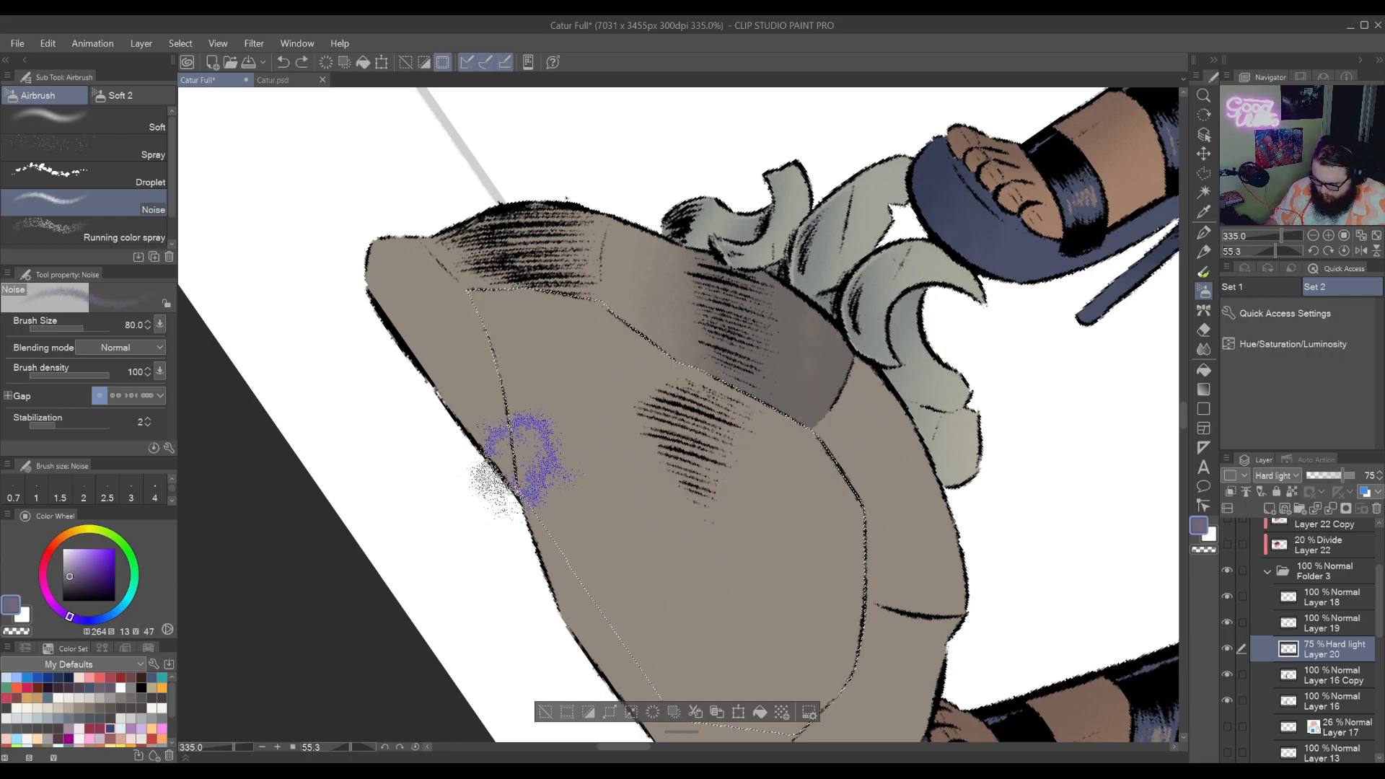
Try darker violets with S 9, V 31 at hues 264 and 259 on the central facet, and undo both strokes
{"action": "left_click_drag", "start_coordinate": [73, 575], "coordinate": [69, 579]}
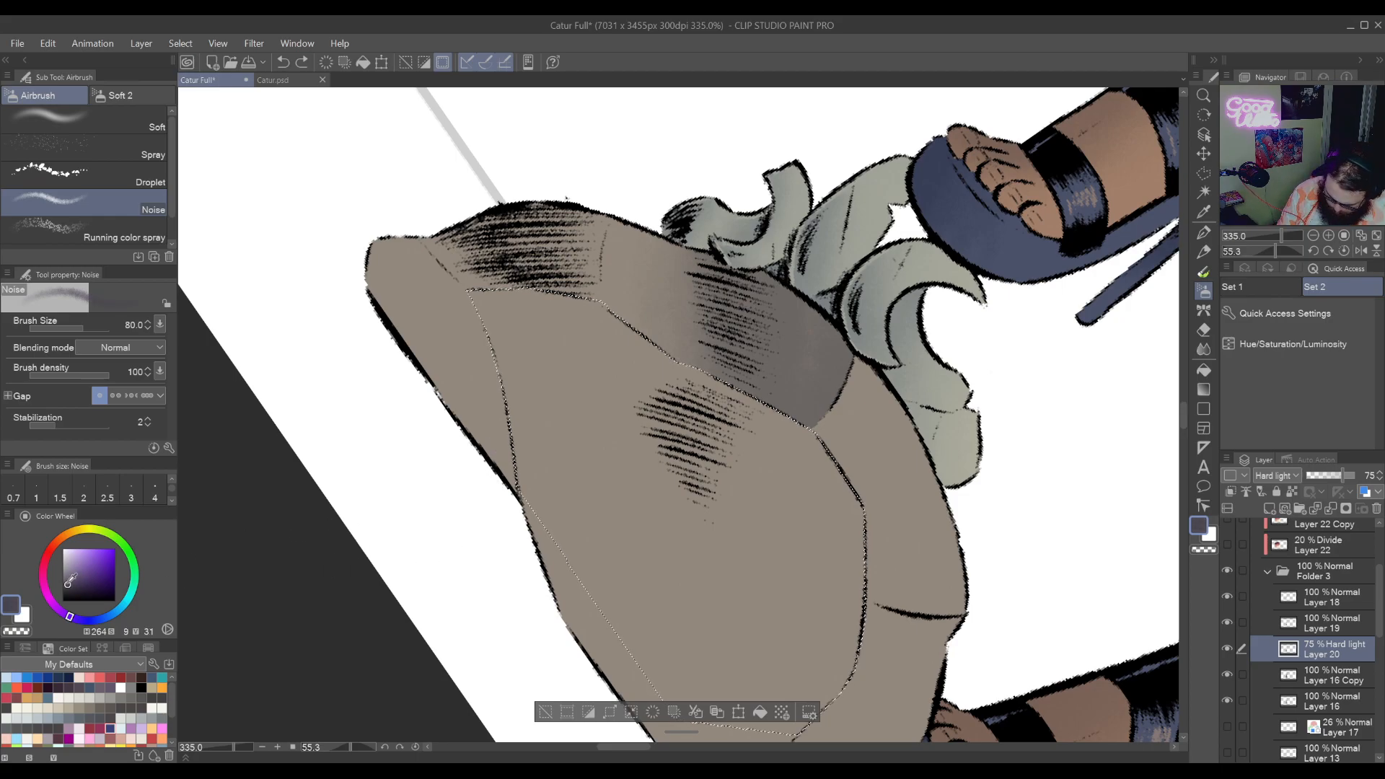
{"action": "left_click_drag", "start_coordinate": [743, 442], "coordinate": [811, 458]}
{"action": "key", "text": "ctrl+z"}
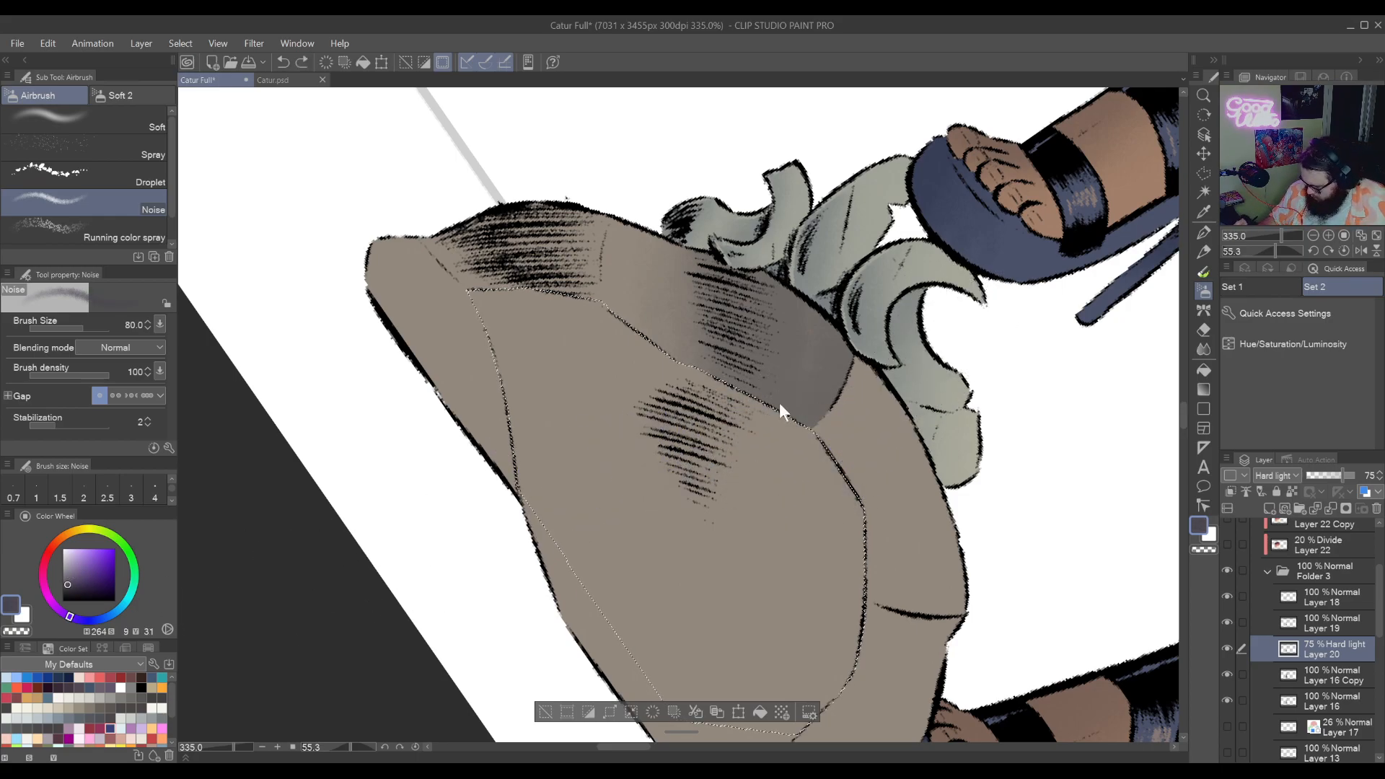
{"action": "left_click_drag", "start_coordinate": [70, 619], "coordinate": [73, 618]}
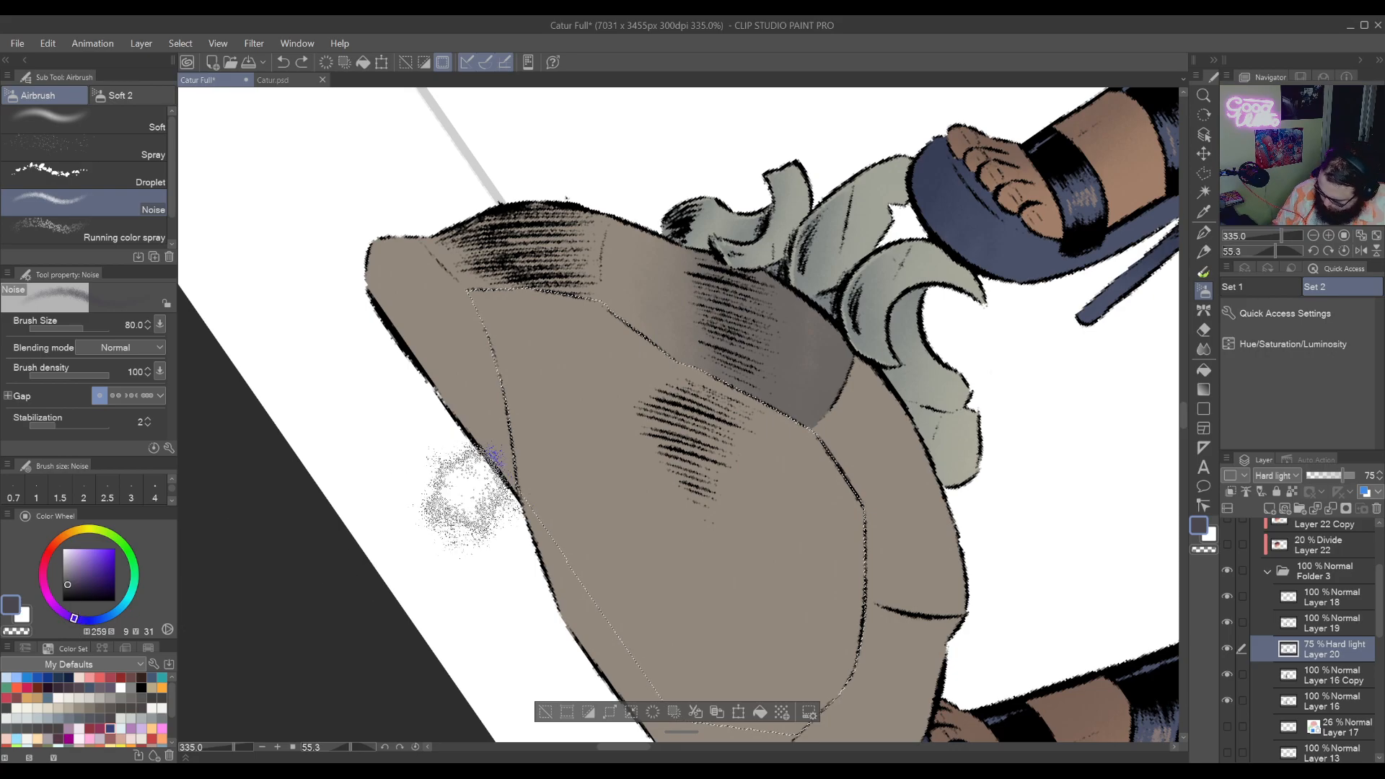
{"action": "left_click_drag", "start_coordinate": [786, 462], "coordinate": [989, 357]}
{"action": "key", "text": "ctrl+z"}
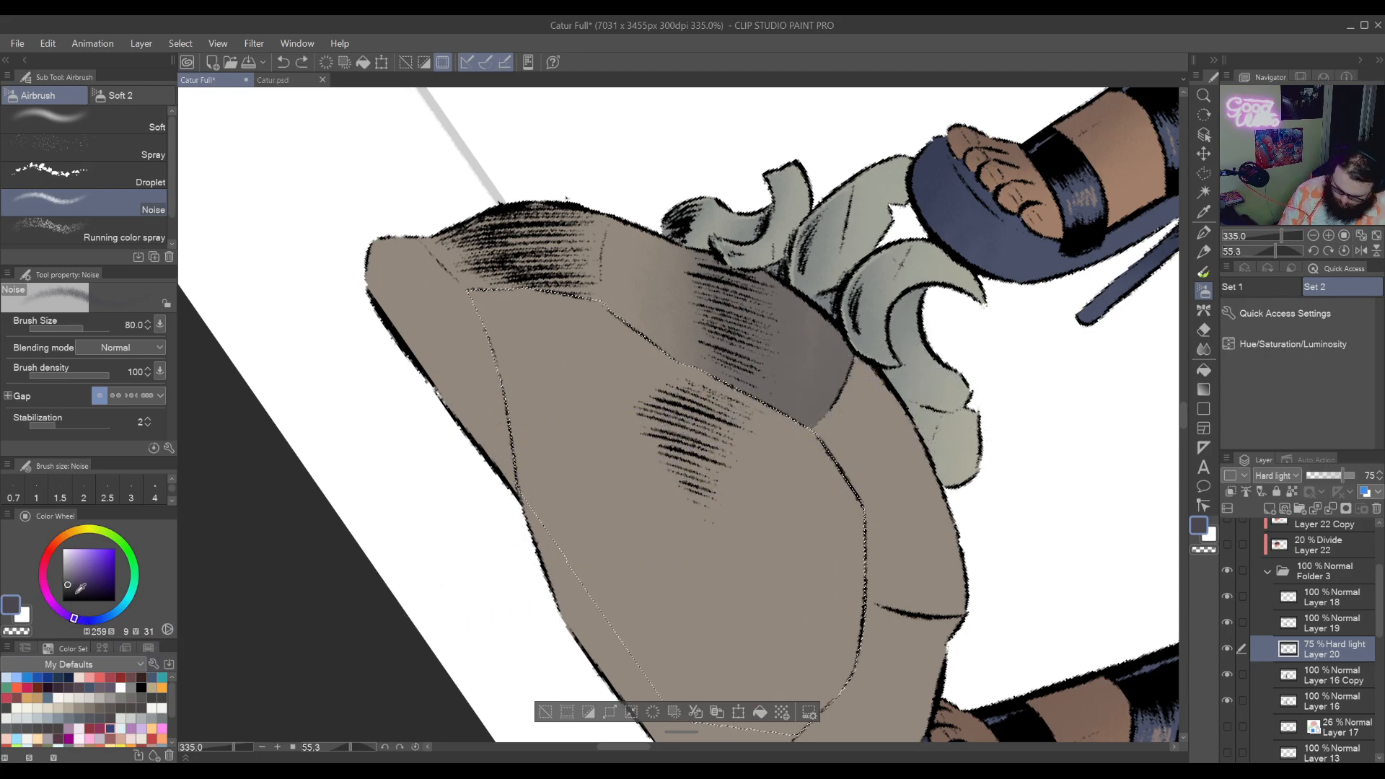
Airbrush dark violet-grey shading (H 250, S 10, V 37) around the central facet's hatching and along its bounding edges
{"action": "left_click", "coordinate": [80, 618]}
{"action": "mouse_move", "coordinate": [628, 426]}
{"action": "left_mouse_down"}
{"action": "mouse_move", "coordinate": [833, 437]}
{"action": "mouse_move", "coordinate": [714, 422]}
{"action": "mouse_move", "coordinate": [945, 339]}
{"action": "left_mouse_up"}
{"action": "key", "text": "ctrl+z"}
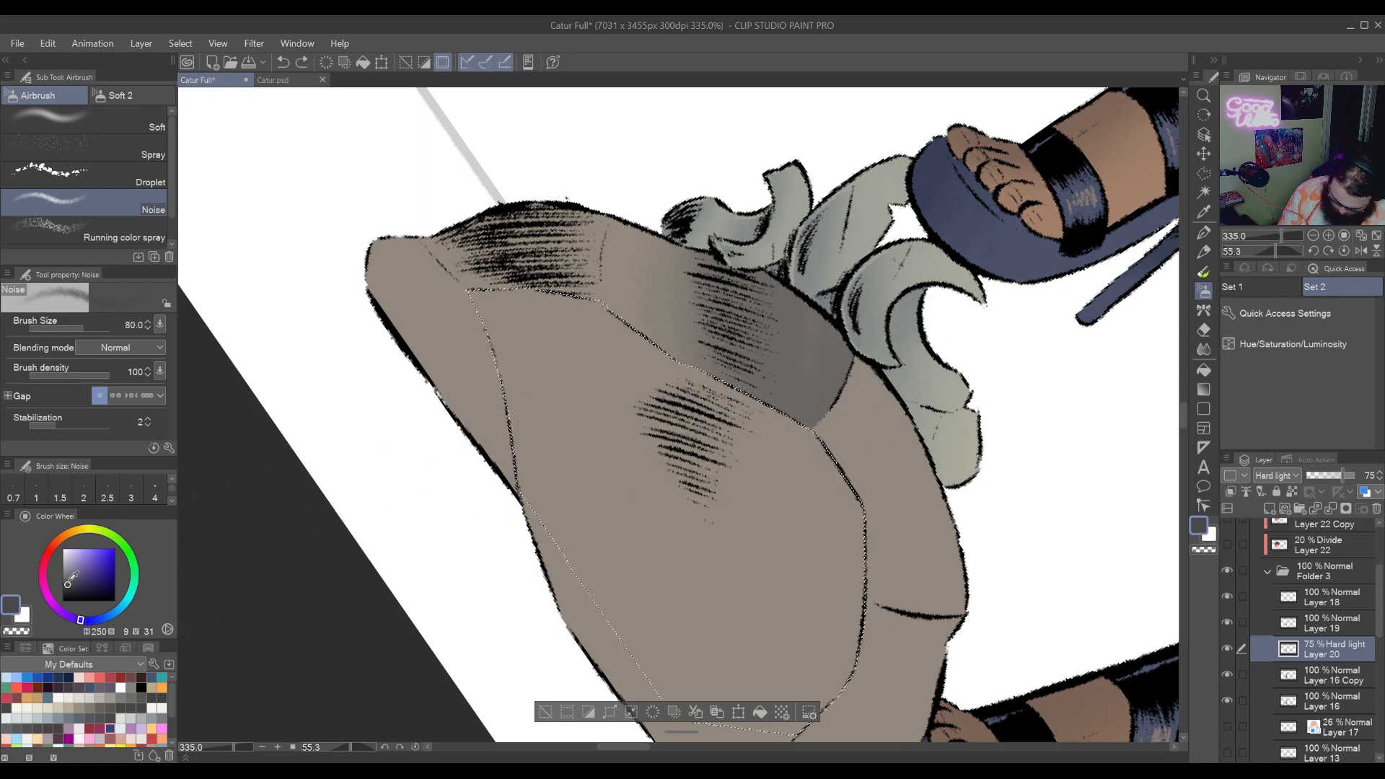
{"action": "left_click_drag", "start_coordinate": [618, 464], "coordinate": [822, 469]}
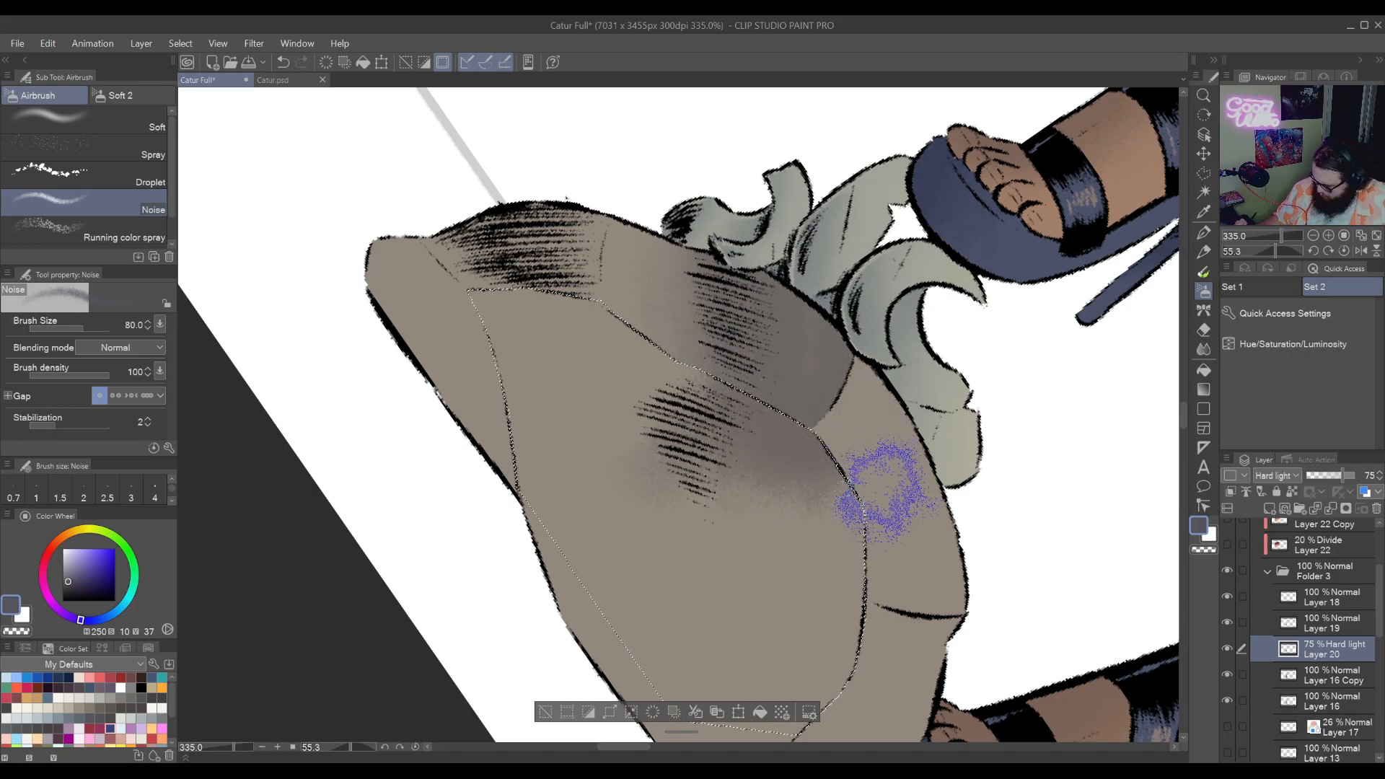
{"action": "mouse_move", "coordinate": [899, 512]}
{"action": "left_mouse_down"}
{"action": "mouse_move", "coordinate": [649, 620]}
{"action": "mouse_move", "coordinate": [627, 616]}
{"action": "left_mouse_up"}
{"action": "key", "text": "ctrl+z"}
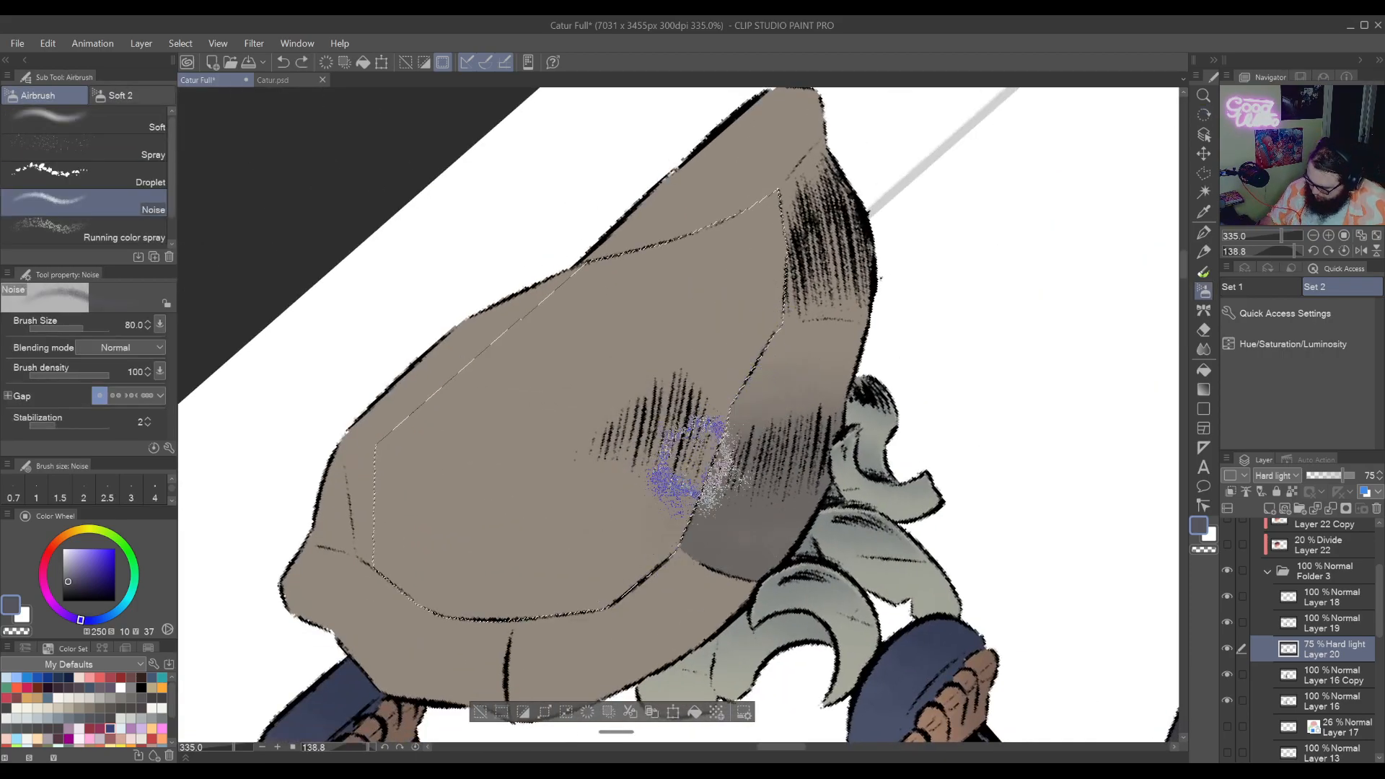
{"action": "mouse_move", "coordinate": [652, 569]}
{"action": "left_mouse_down"}
{"action": "mouse_move", "coordinate": [759, 315]}
{"action": "mouse_move", "coordinate": [726, 304]}
{"action": "mouse_move", "coordinate": [589, 584]}
{"action": "mouse_move", "coordinate": [571, 496]}
{"action": "mouse_move", "coordinate": [748, 253]}
{"action": "mouse_move", "coordinate": [508, 603]}
{"action": "mouse_move", "coordinate": [755, 242]}
{"action": "mouse_move", "coordinate": [567, 425]}
{"action": "mouse_move", "coordinate": [522, 441]}
{"action": "mouse_move", "coordinate": [607, 319]}
{"action": "mouse_move", "coordinate": [574, 367]}
{"action": "mouse_move", "coordinate": [623, 267]}
{"action": "mouse_move", "coordinate": [434, 533]}
{"action": "mouse_move", "coordinate": [546, 562]}
{"action": "mouse_move", "coordinate": [557, 610]}
{"action": "mouse_move", "coordinate": [626, 555]}
{"action": "mouse_move", "coordinate": [596, 481]}
{"action": "mouse_move", "coordinate": [719, 415]}
{"action": "mouse_move", "coordinate": [803, 190]}
{"action": "mouse_move", "coordinate": [678, 499]}
{"action": "mouse_move", "coordinate": [834, 338]}
{"action": "left_mouse_up"}
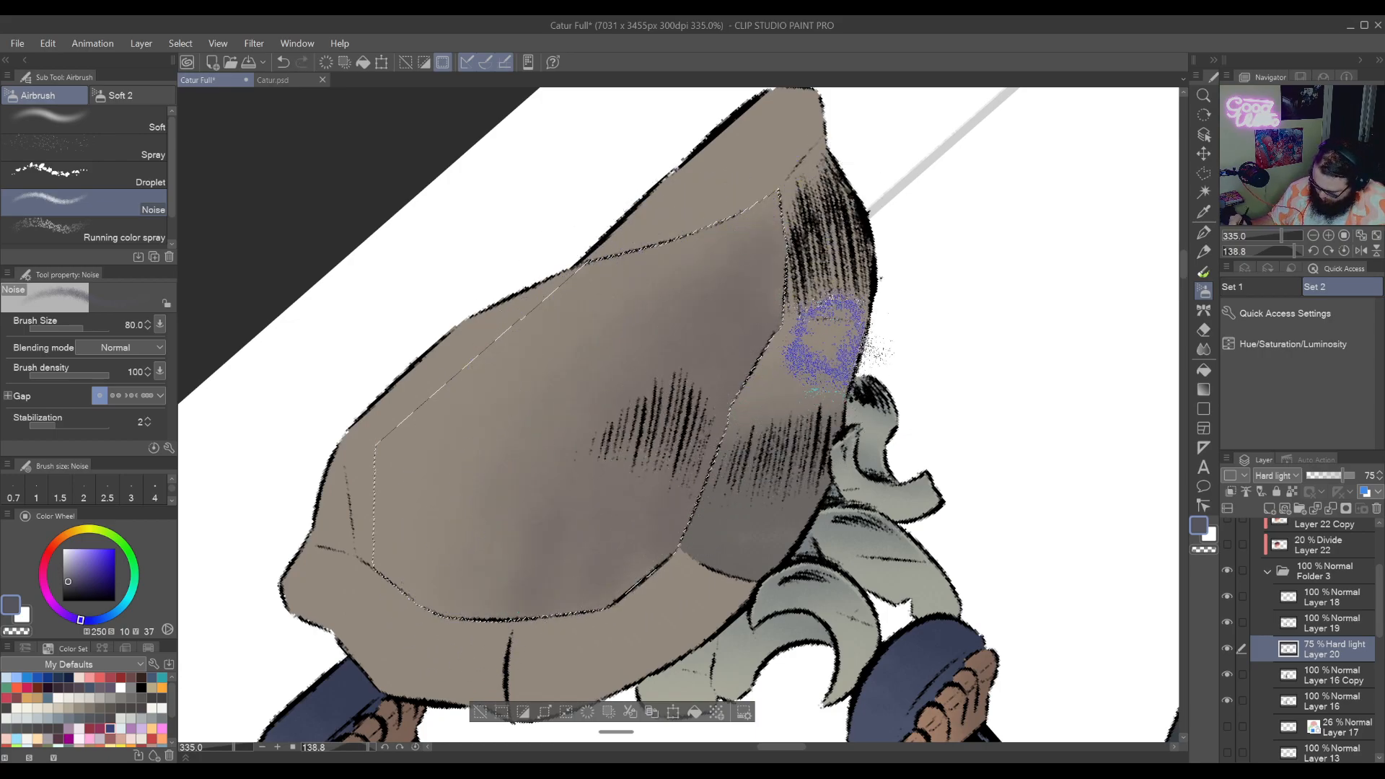
{"action": "mouse_move", "coordinate": [876, 380]}
{"action": "left_mouse_down"}
{"action": "mouse_move", "coordinate": [492, 611]}
{"action": "mouse_move", "coordinate": [549, 548]}
{"action": "left_mouse_up"}
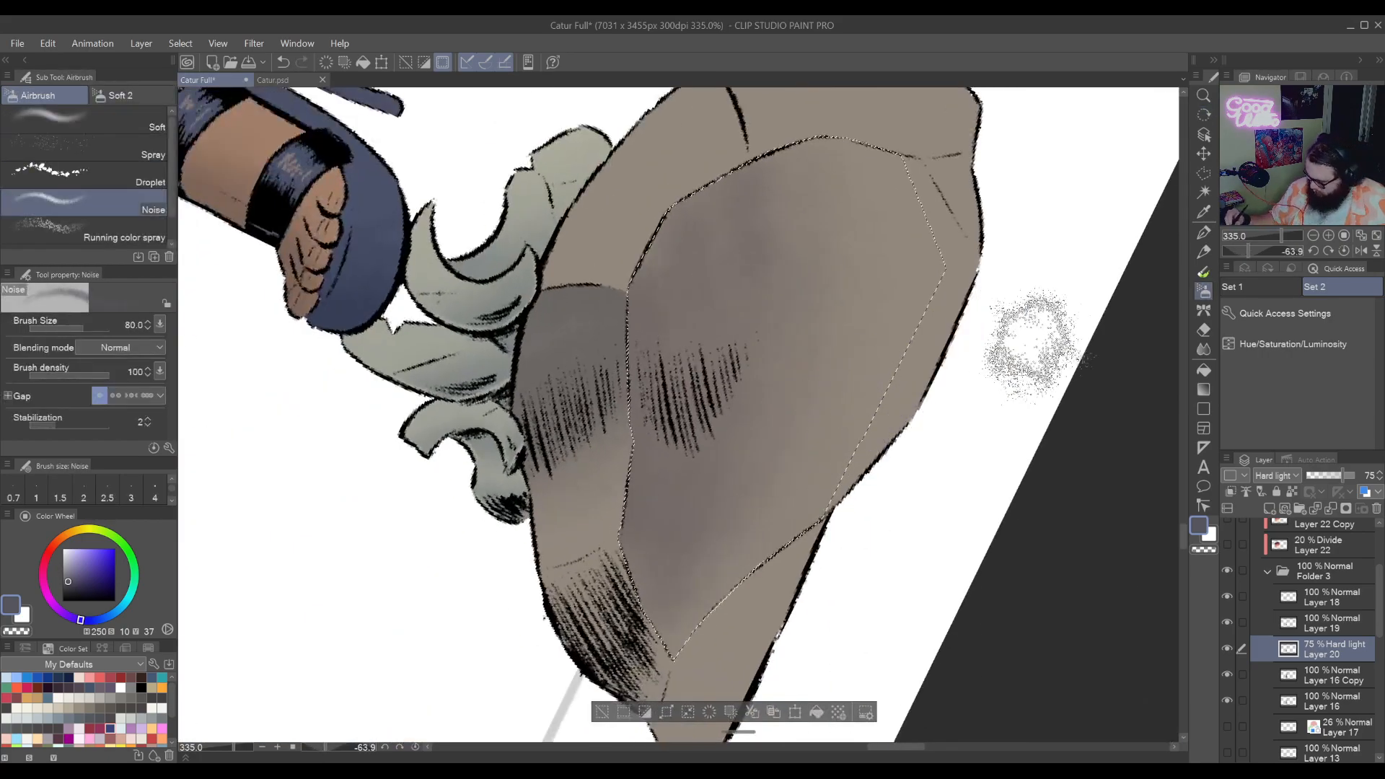
Soften the central facet's shading with the Noise airbrush in transparent colour at brush size 170, and return to the violet-grey
{"action": "left_click", "coordinate": [1207, 548]}
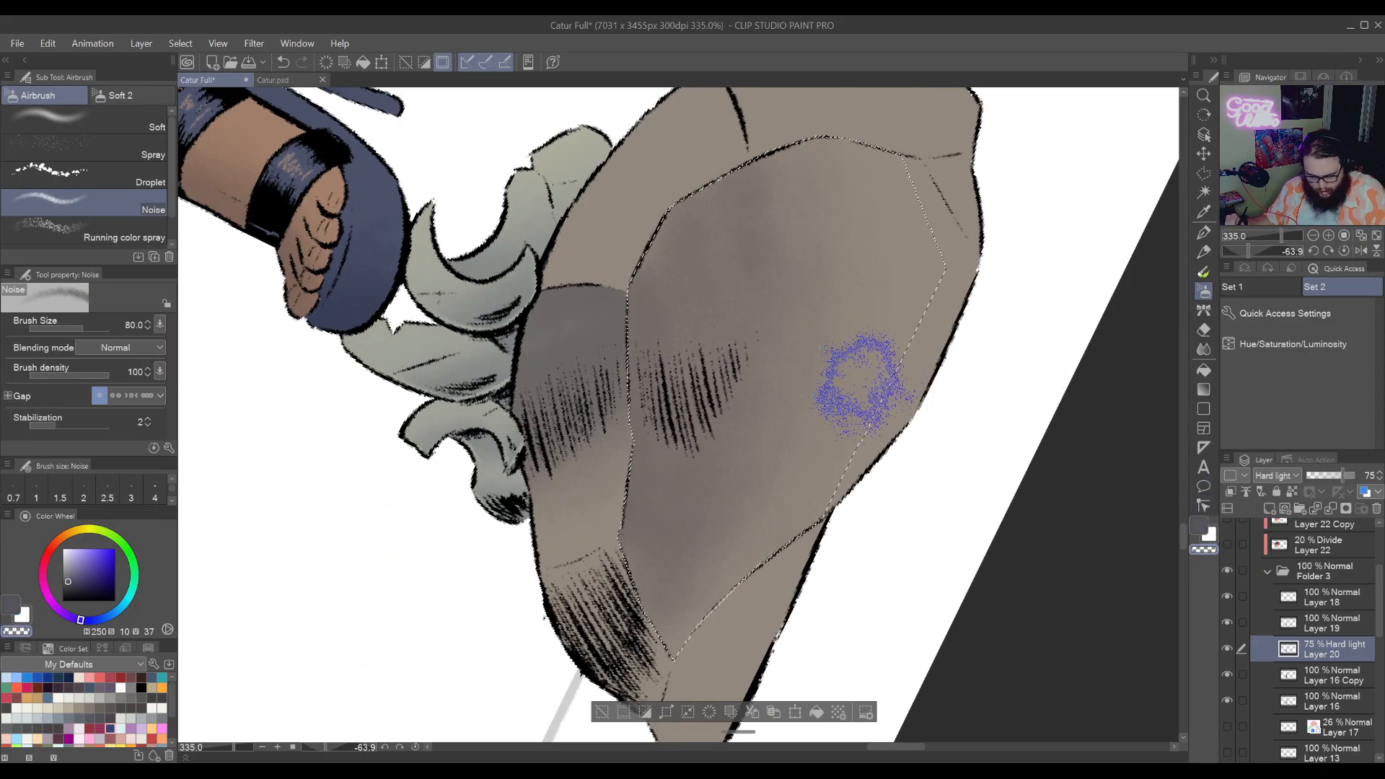
{"action": "key", "text": "bracketright"}
{"action": "key", "text": "bracketright"}
{"action": "key", "text": "bracketright"}
{"action": "key", "text": "bracketright"}
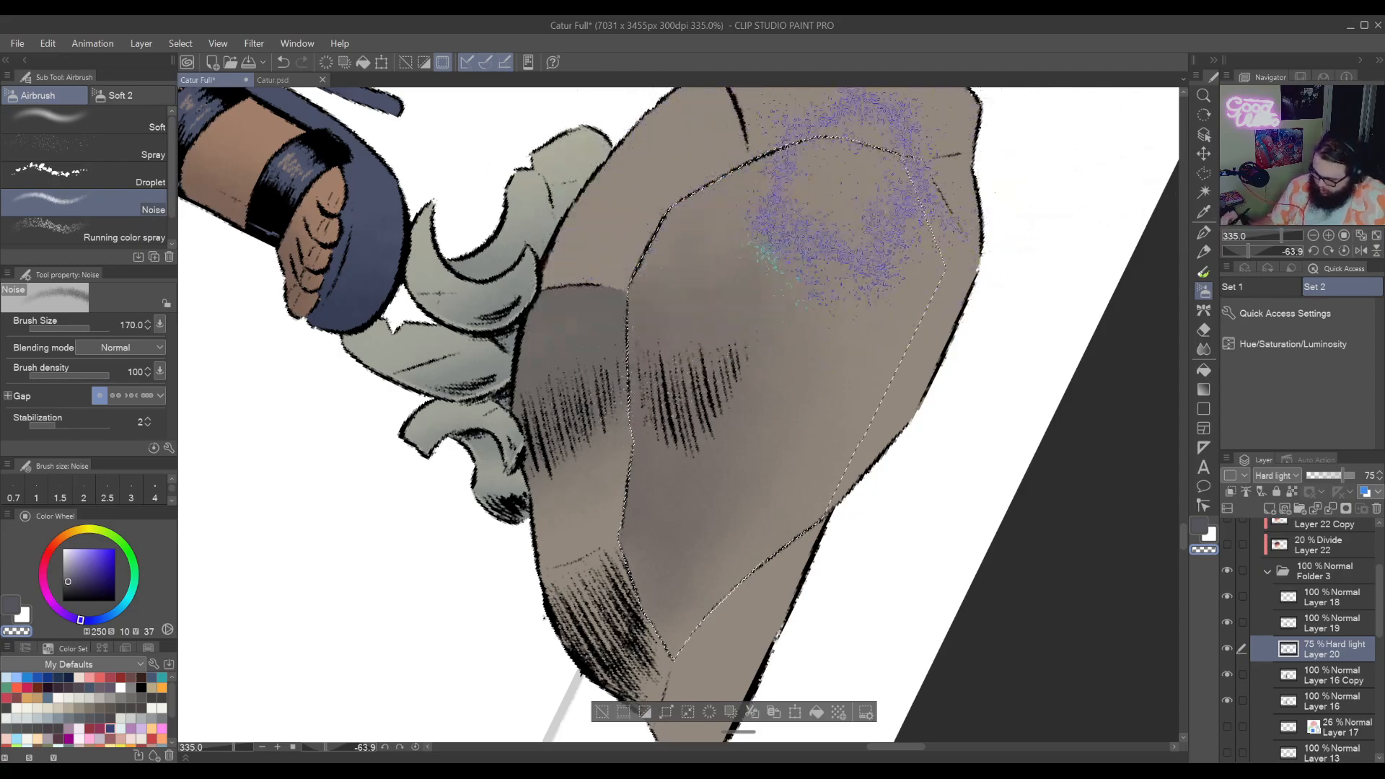
{"action": "left_click", "coordinate": [1200, 526]}
Deepen the shading across the lower part of the central facet with the size 170 airbrush, clearing the selection
{"action": "key", "text": "r"}
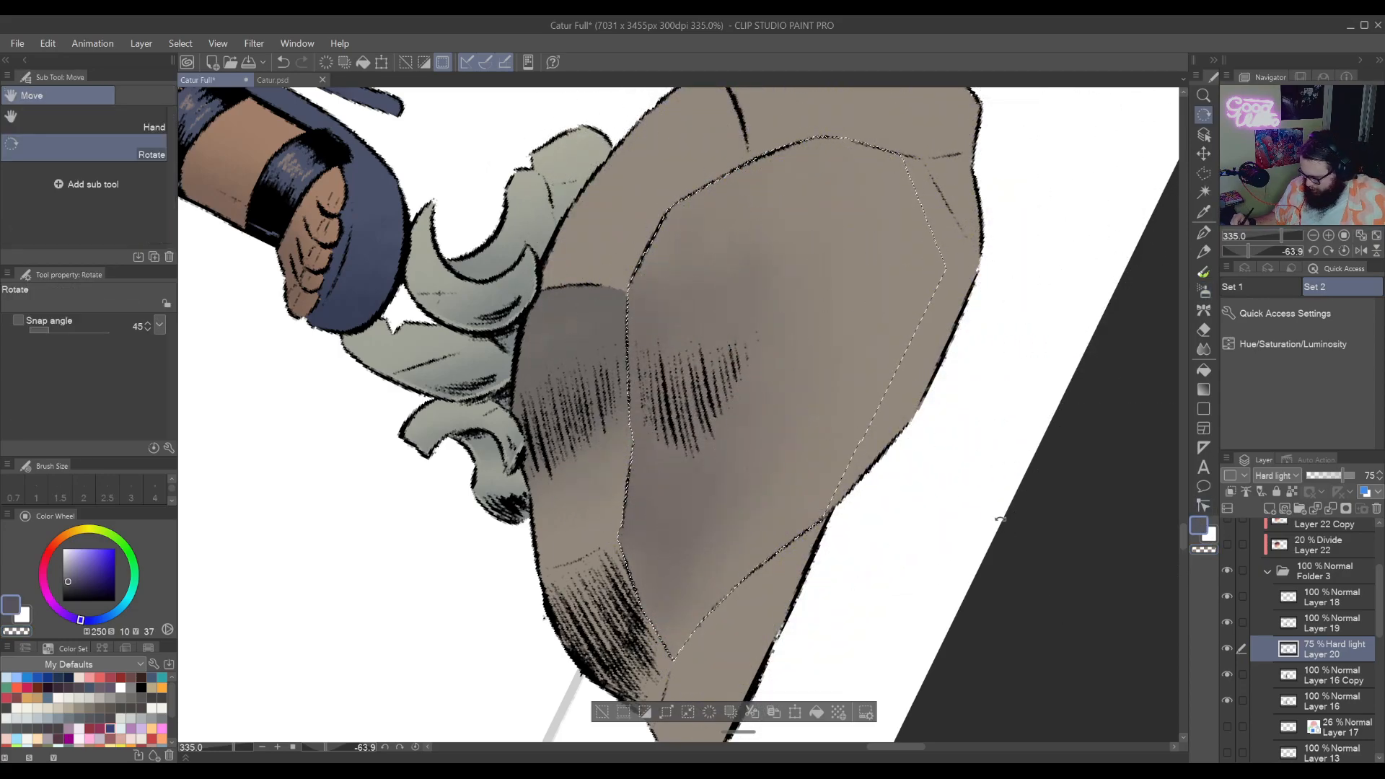
{"action": "left_click_drag", "start_coordinate": [826, 581], "coordinate": [869, 499]}
{"action": "key", "text": "b"}
{"action": "key", "text": "ctrl+z"}
{"action": "mouse_move", "coordinate": [750, 403]}
{"action": "left_mouse_down"}
{"action": "mouse_move", "coordinate": [815, 339]}
{"action": "mouse_move", "coordinate": [887, 404]}
{"action": "left_mouse_up"}
{"action": "key", "text": "ctrl+z"}
{"action": "key", "text": "ctrl+z"}
{"action": "key", "text": "ctrl+z"}
{"action": "key", "text": "ctrl+d"}
{"action": "left_click_drag", "start_coordinate": [878, 525], "coordinate": [995, 361]}
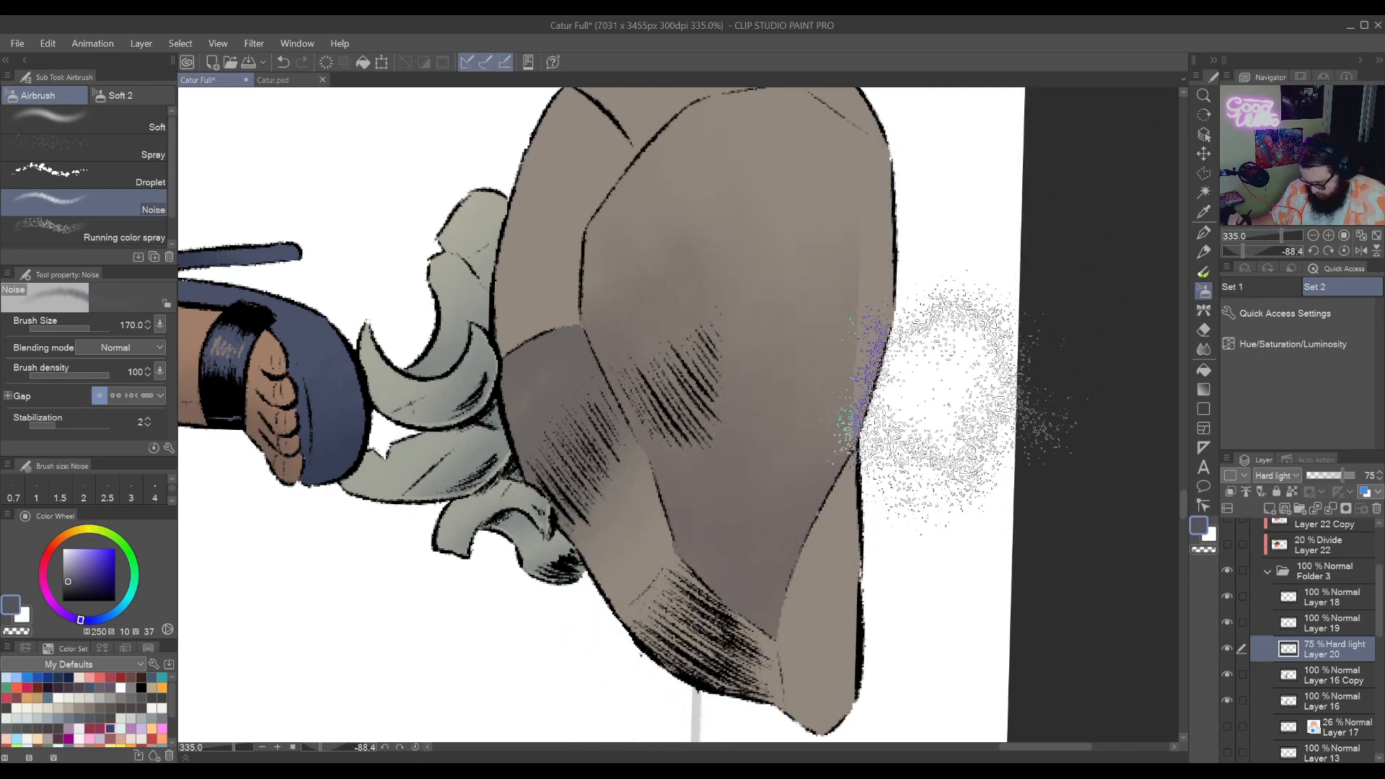
{"action": "key", "text": "ctrl+z"}
{"action": "left_click_drag", "start_coordinate": [941, 442], "coordinate": [897, 510]}
Erase the hard shading edge along the rock's lower rim and blend the central facet outward with the transparent airbrush
{"action": "key", "text": "r"}
{"action": "left_click_drag", "start_coordinate": [1108, 492], "coordinate": [830, 735]}
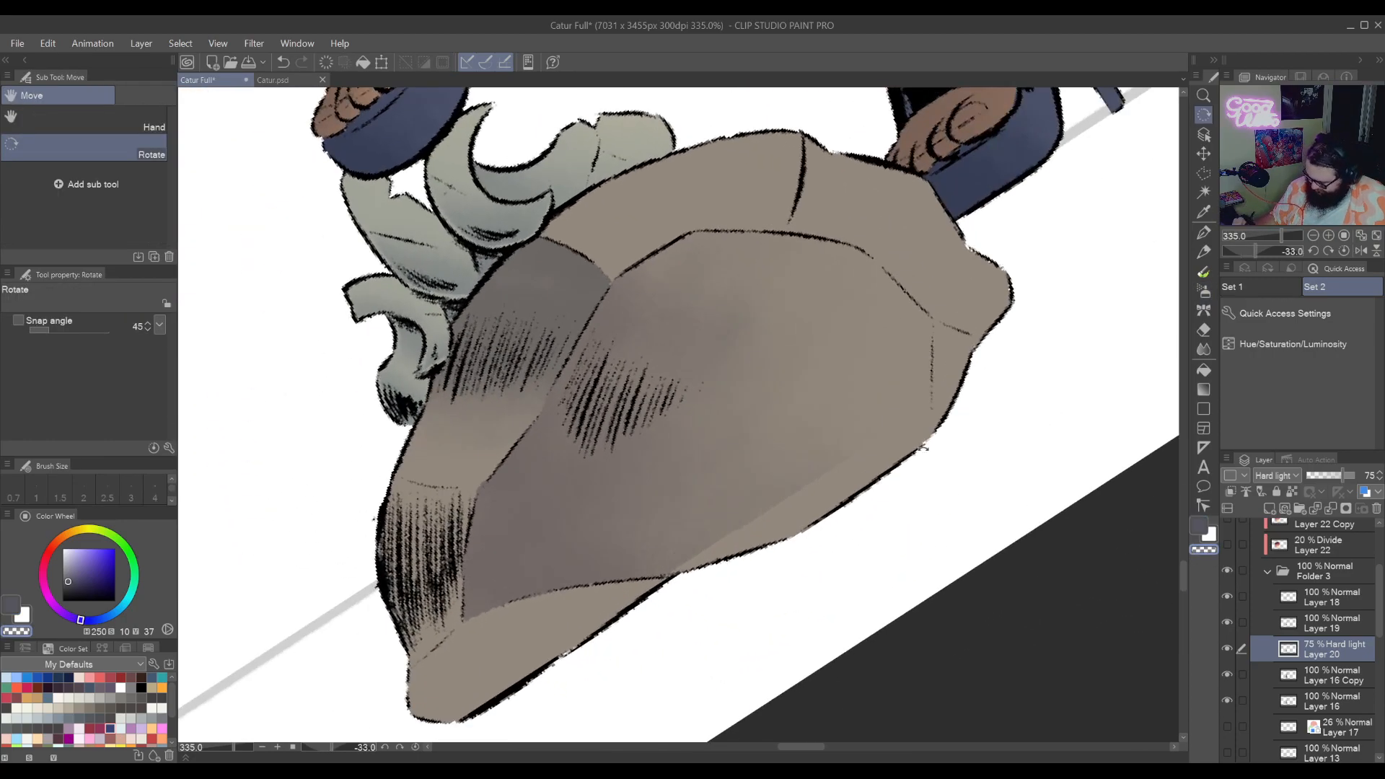
{"action": "key", "text": "b"}
{"action": "left_click_drag", "start_coordinate": [967, 318], "coordinate": [960, 562]}
{"action": "key", "text": "ctrl+z"}
{"action": "mouse_move", "coordinate": [692, 534]}
{"action": "left_mouse_down"}
{"action": "mouse_move", "coordinate": [722, 469]}
{"action": "mouse_move", "coordinate": [837, 497]}
{"action": "left_mouse_up"}
{"action": "key", "text": "ctrl+z"}
{"action": "left_click_drag", "start_coordinate": [1082, 303], "coordinate": [1114, 353]}
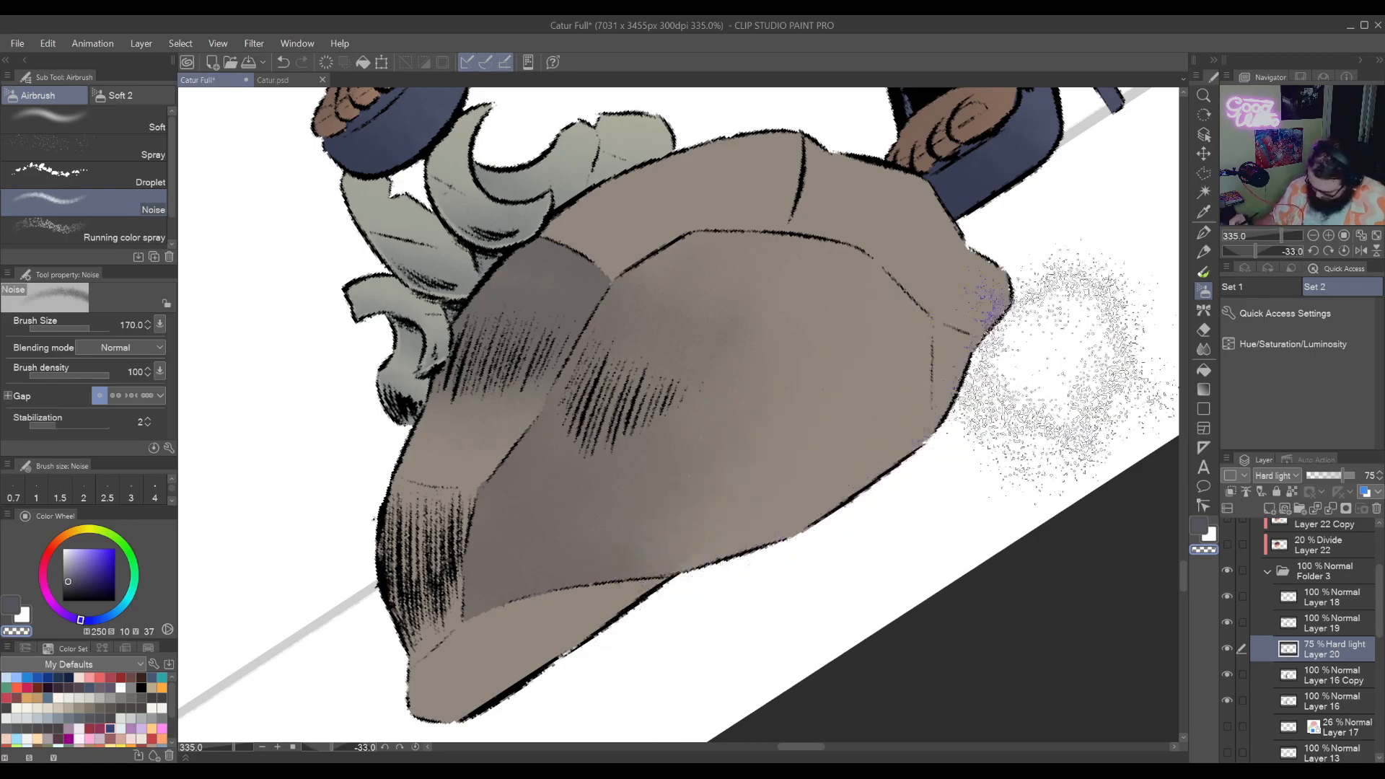
{"action": "key", "text": "ctrl+z"}
{"action": "left_click_drag", "start_coordinate": [894, 289], "coordinate": [887, 303]}
{"action": "key", "text": "ctrl+z"}
{"action": "left_click_drag", "start_coordinate": [618, 294], "coordinate": [742, 325]}
{"action": "key", "text": "ctrl+z"}
{"action": "left_click_drag", "start_coordinate": [880, 339], "coordinate": [966, 180]}
{"action": "key", "text": "ctrl+z"}
{"action": "left_click_drag", "start_coordinate": [635, 592], "coordinate": [722, 671]}
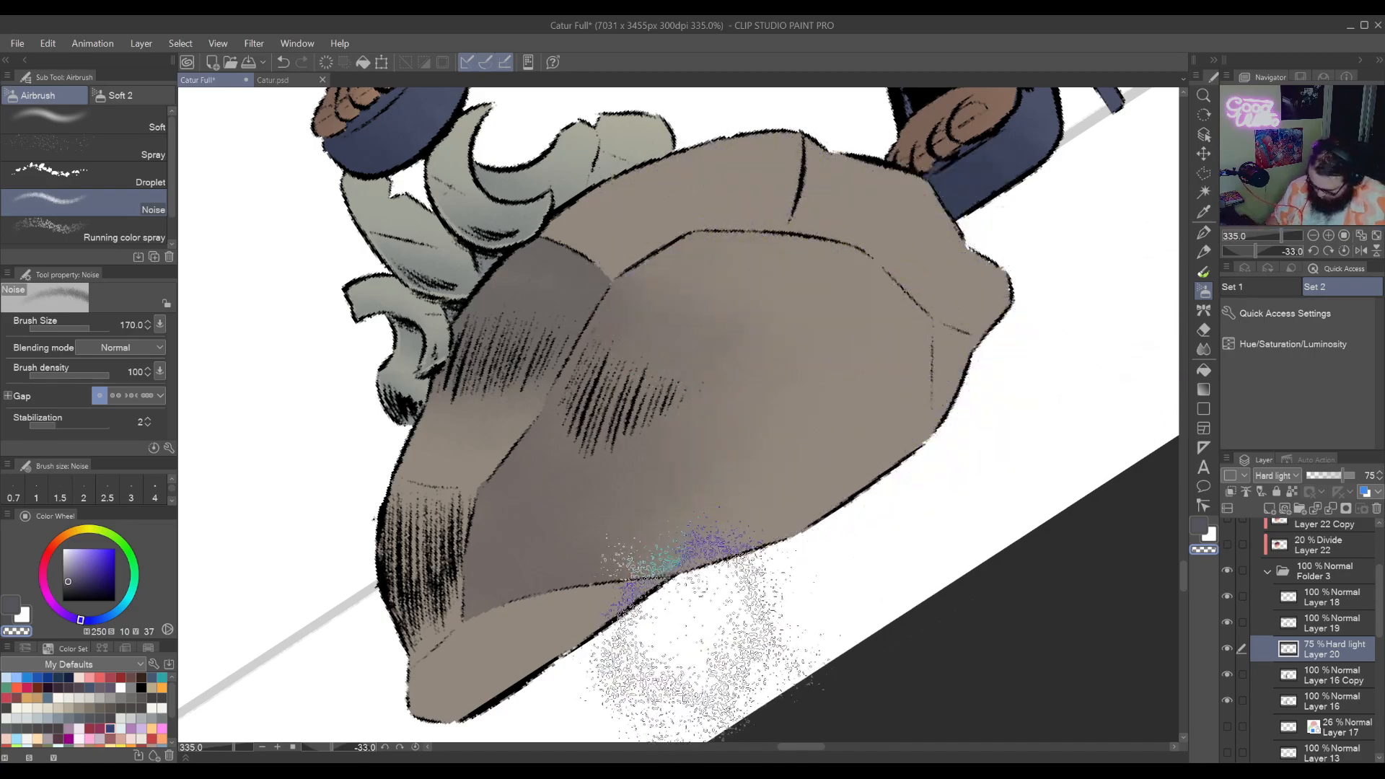
{"action": "left_click_drag", "start_coordinate": [721, 505], "coordinate": [894, 390]}
{"action": "key", "text": "ctrl+z"}
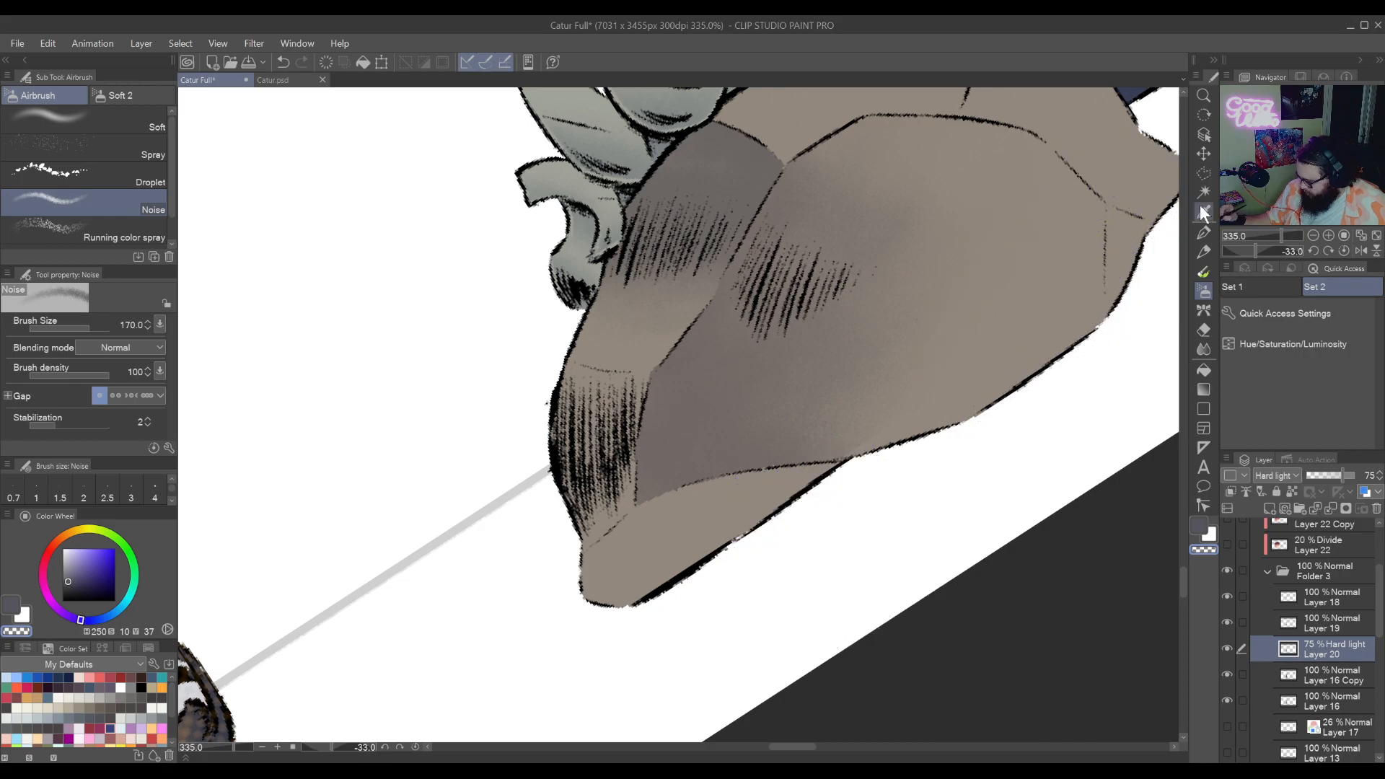
Outline the hatched facet at the rock's far left with a polyline selection, fill it with the violet-grey, and deselect
{"action": "key", "text": "m"}
{"action": "left_click_drag", "start_coordinate": [700, 515], "coordinate": [779, 587]}
{"action": "left_click", "coordinate": [715, 562]}
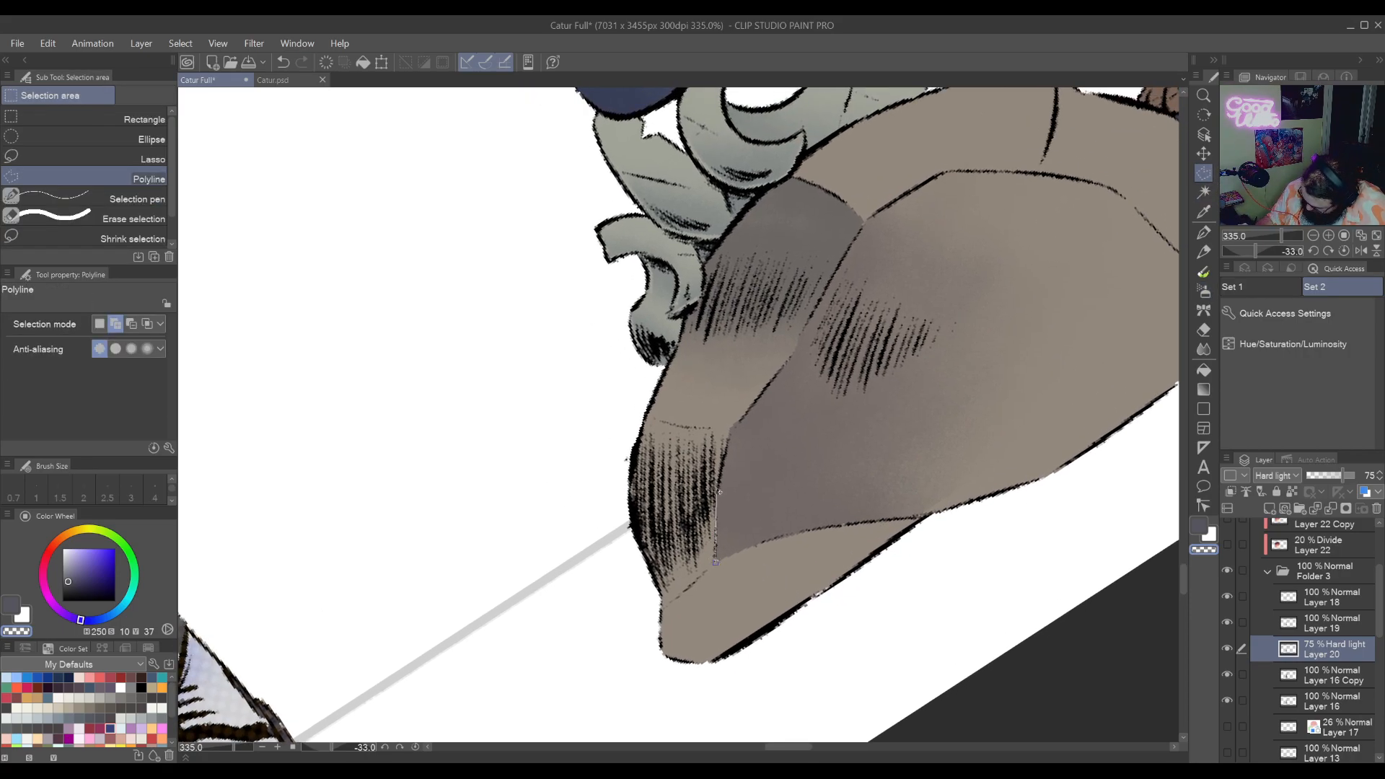
{"action": "left_click", "coordinate": [716, 495]}
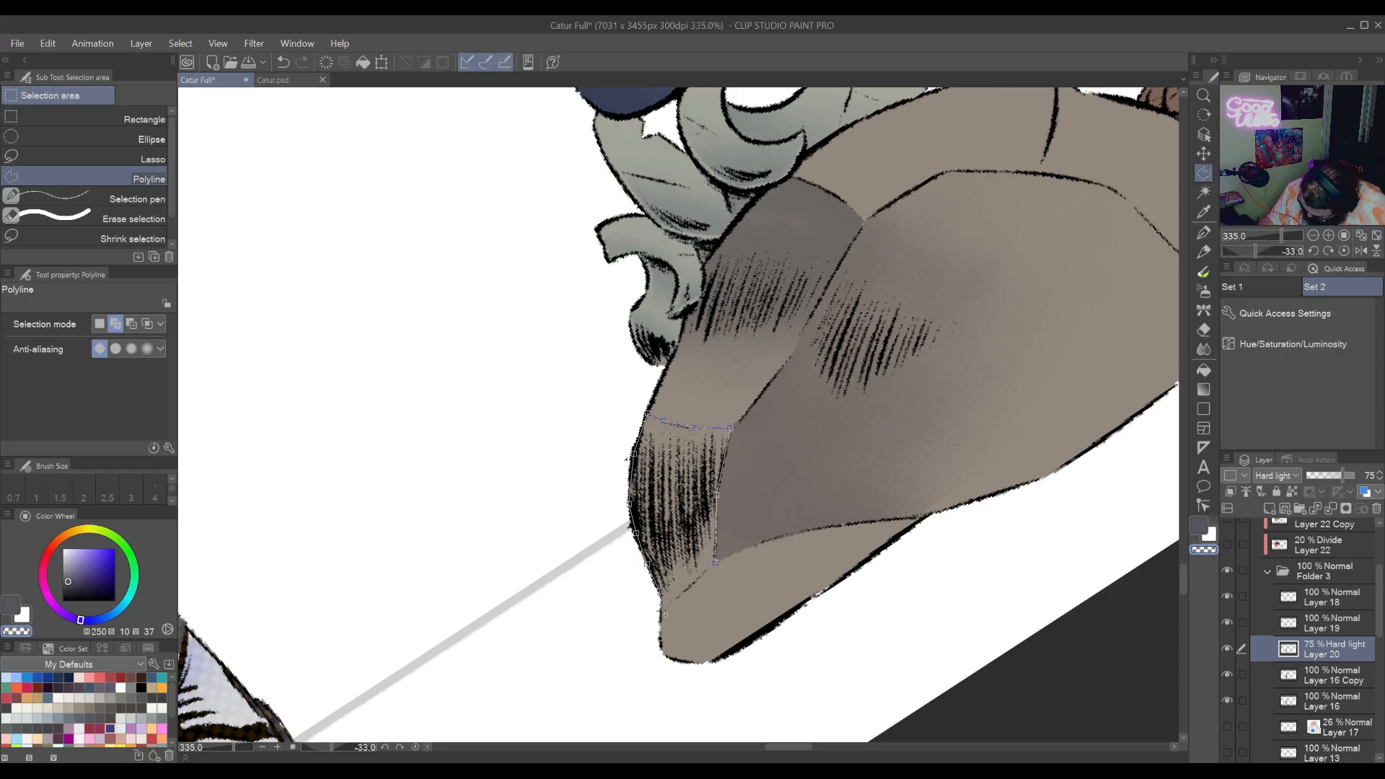
{"action": "left_click", "coordinate": [709, 569]}
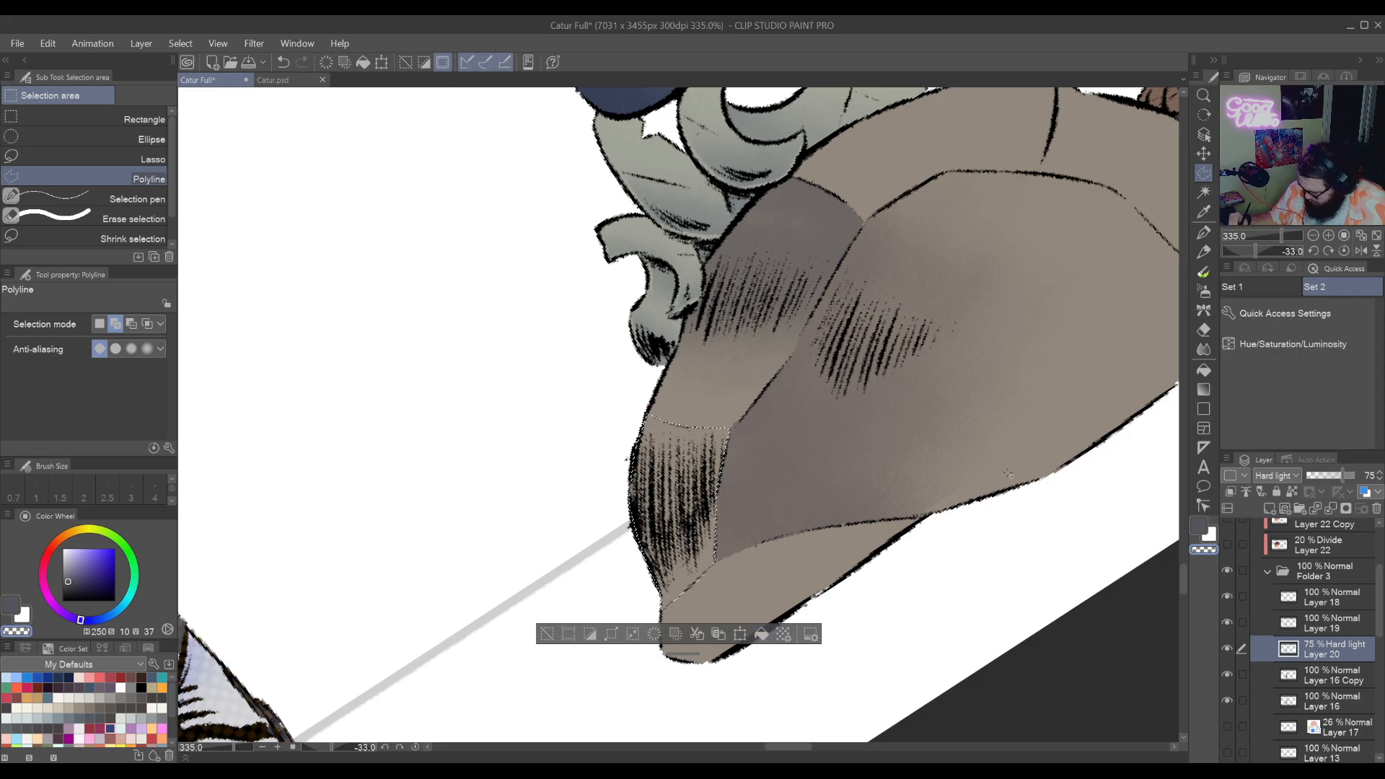
{"action": "left_click", "coordinate": [762, 634]}
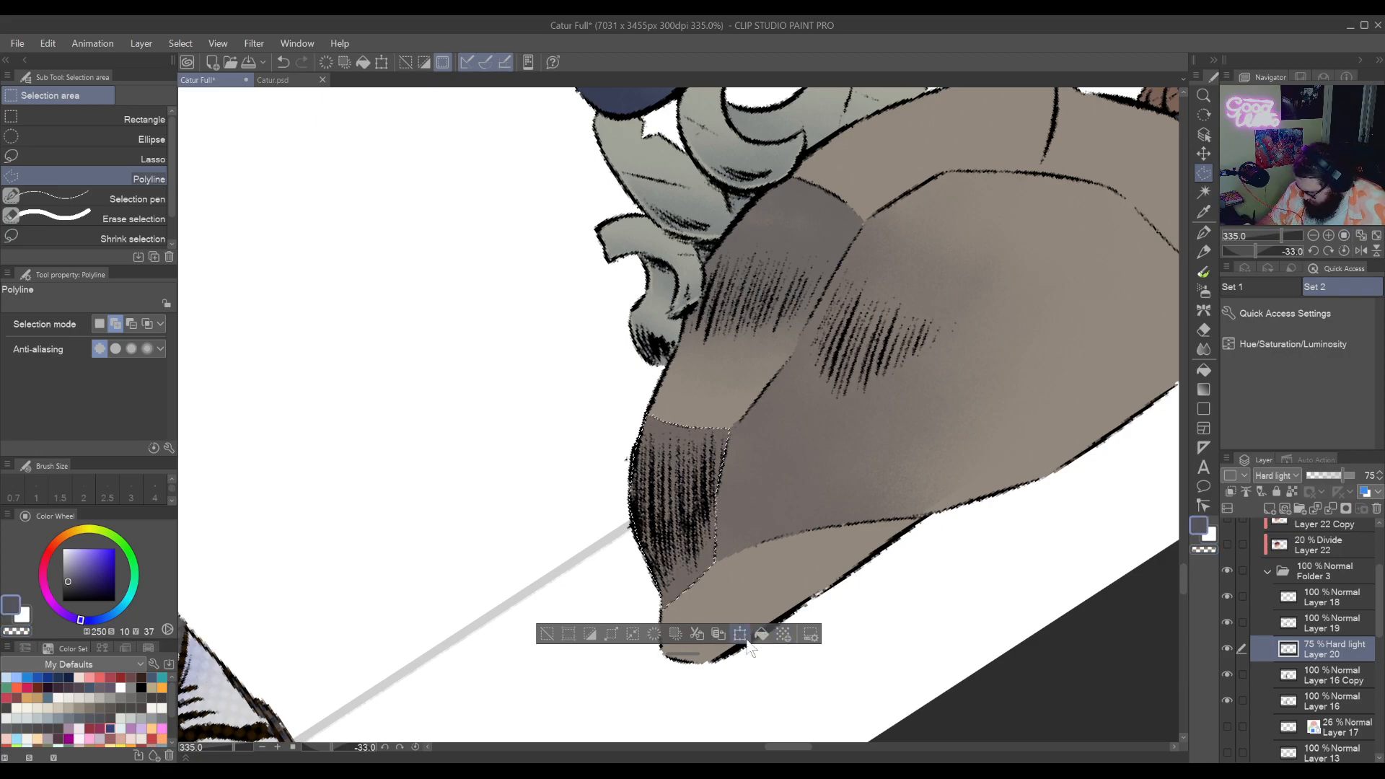
{"action": "key", "text": "ctrl+d"}
Outline the pointed facet at the rock's lower tip with a polyline selection, fill it with the violet-grey, and deselect
{"action": "left_click_drag", "start_coordinate": [747, 639], "coordinate": [1005, 423]}
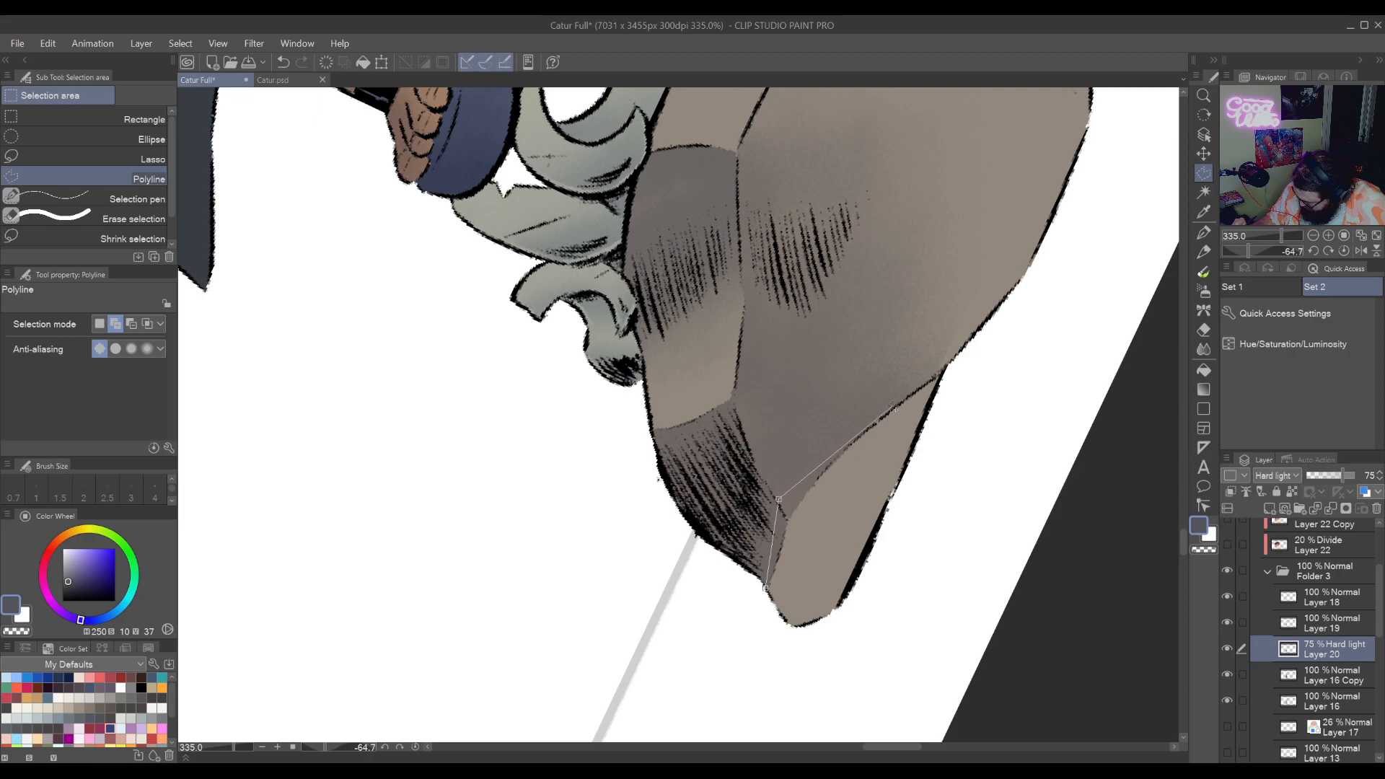
{"action": "left_click", "coordinate": [911, 449]}
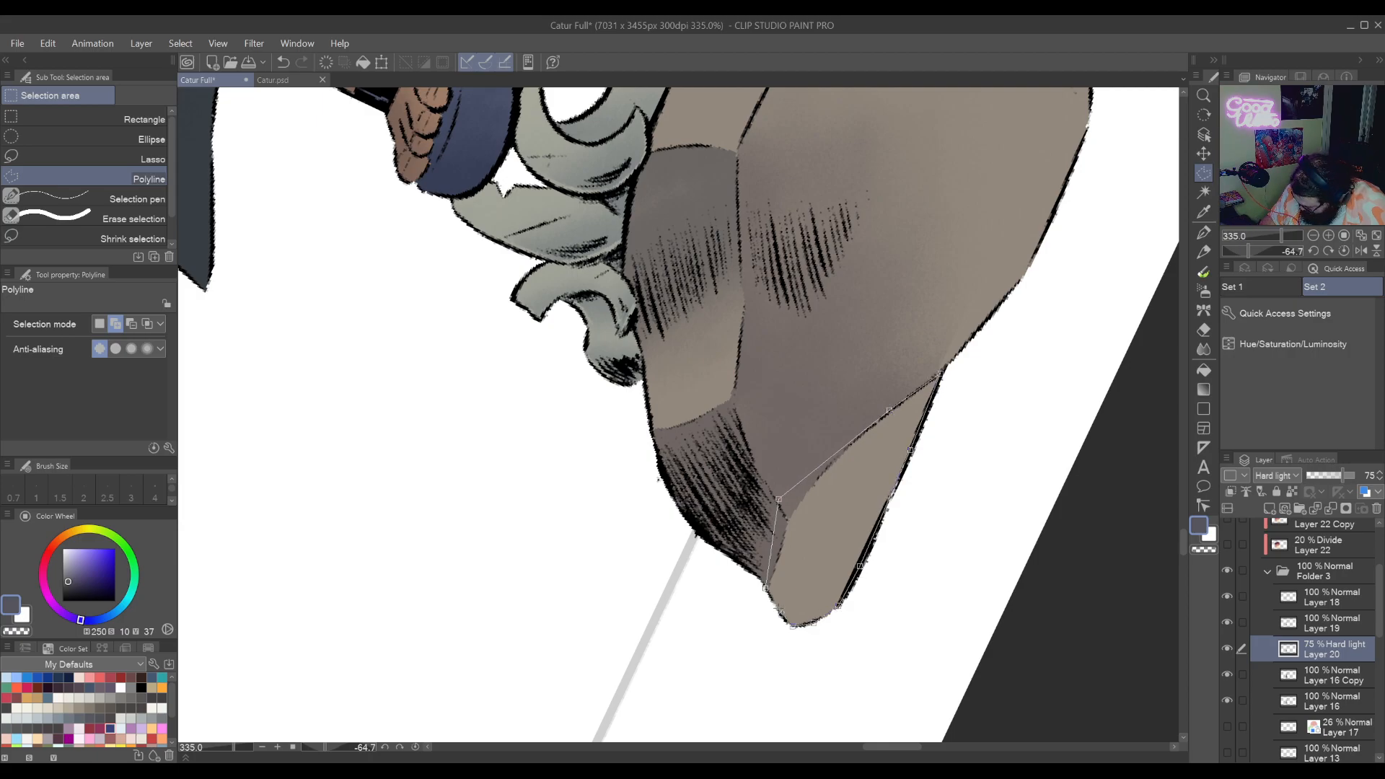
{"action": "left_click", "coordinate": [765, 589]}
{"action": "left_click", "coordinate": [923, 668]}
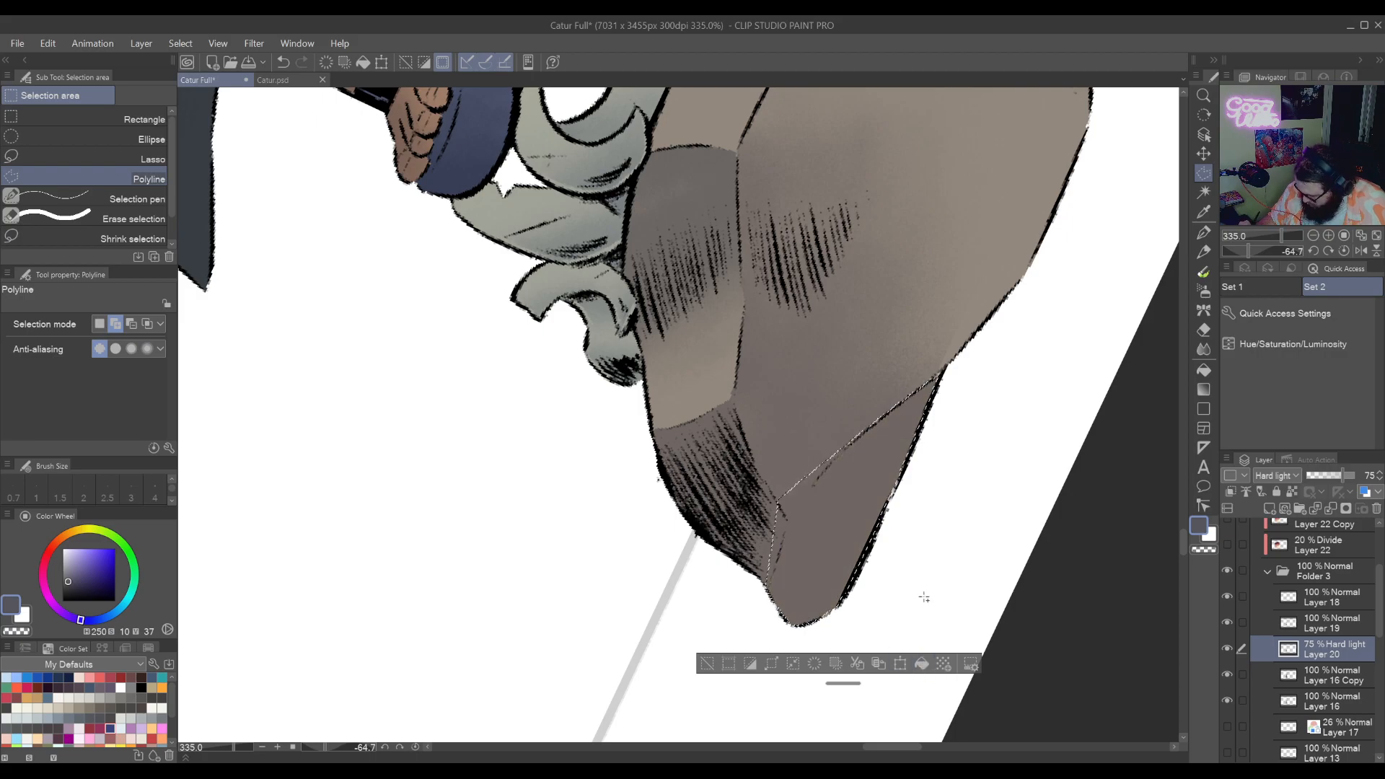
{"action": "key", "text": "ctrl+d"}
Select the small triangular facet at the rock's far right edge, fill it with the violet-grey, and deselect
{"action": "left_click_drag", "start_coordinate": [1051, 243], "coordinate": [828, 679]}
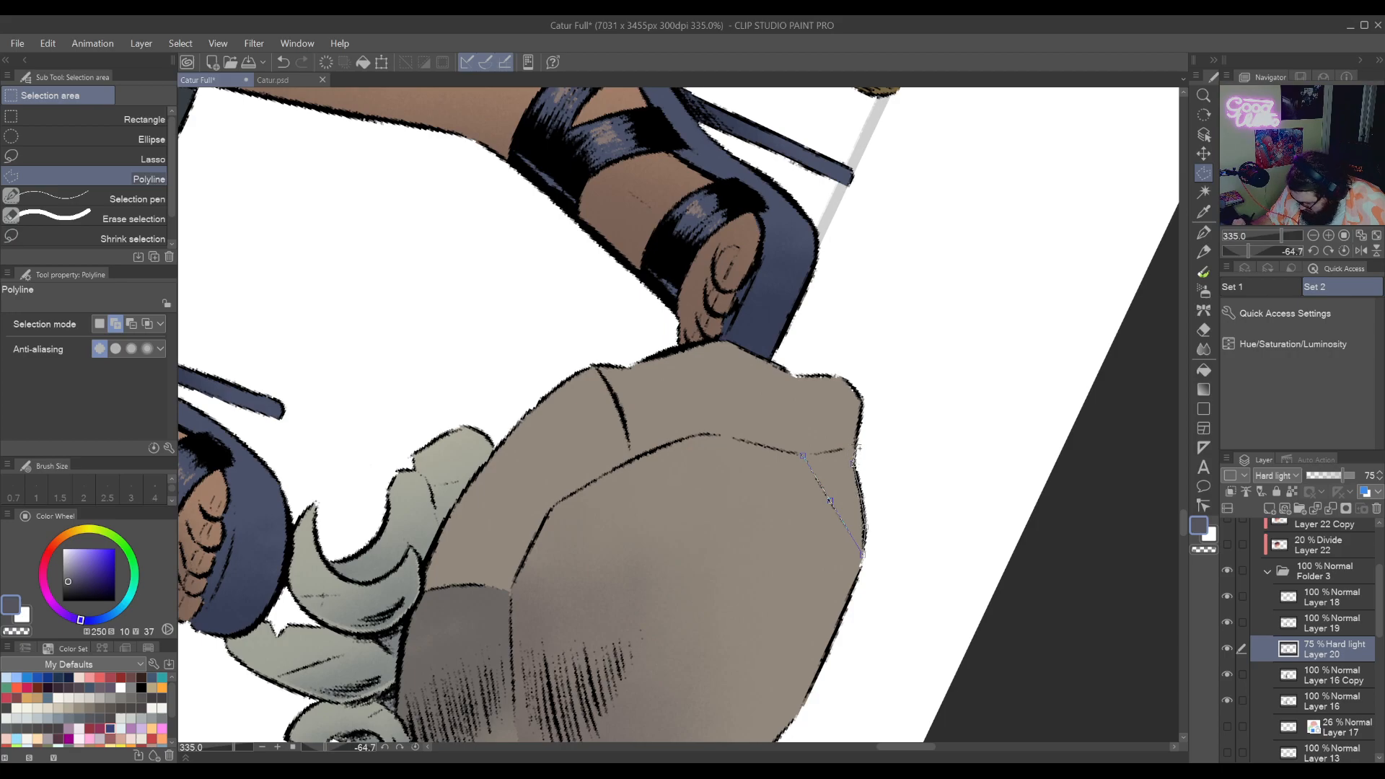
{"action": "left_click", "coordinate": [803, 456]}
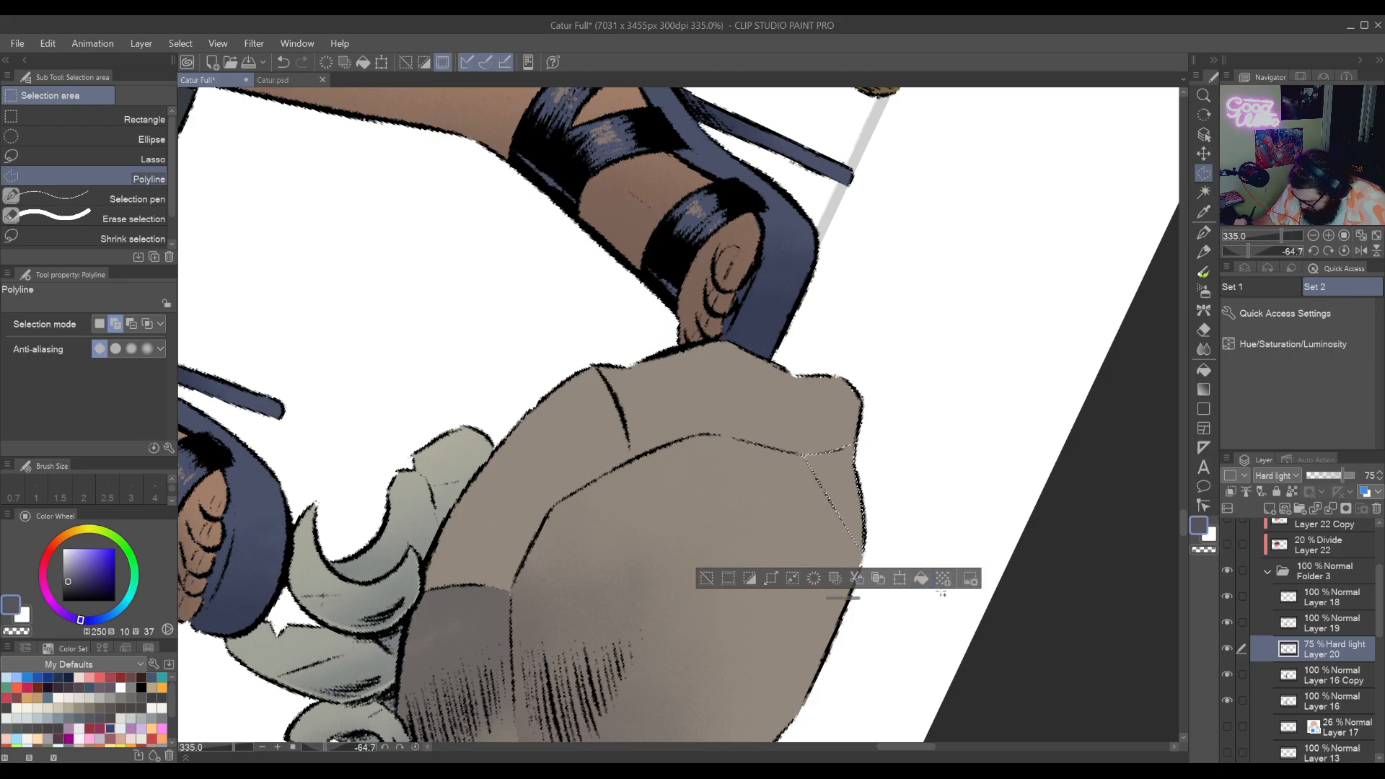
{"action": "left_click", "coordinate": [921, 578]}
{"action": "key", "text": "ctrl+d"}
{"action": "left_click_drag", "start_coordinate": [897, 420], "coordinate": [801, 426]}
{"action": "key", "text": "m"}
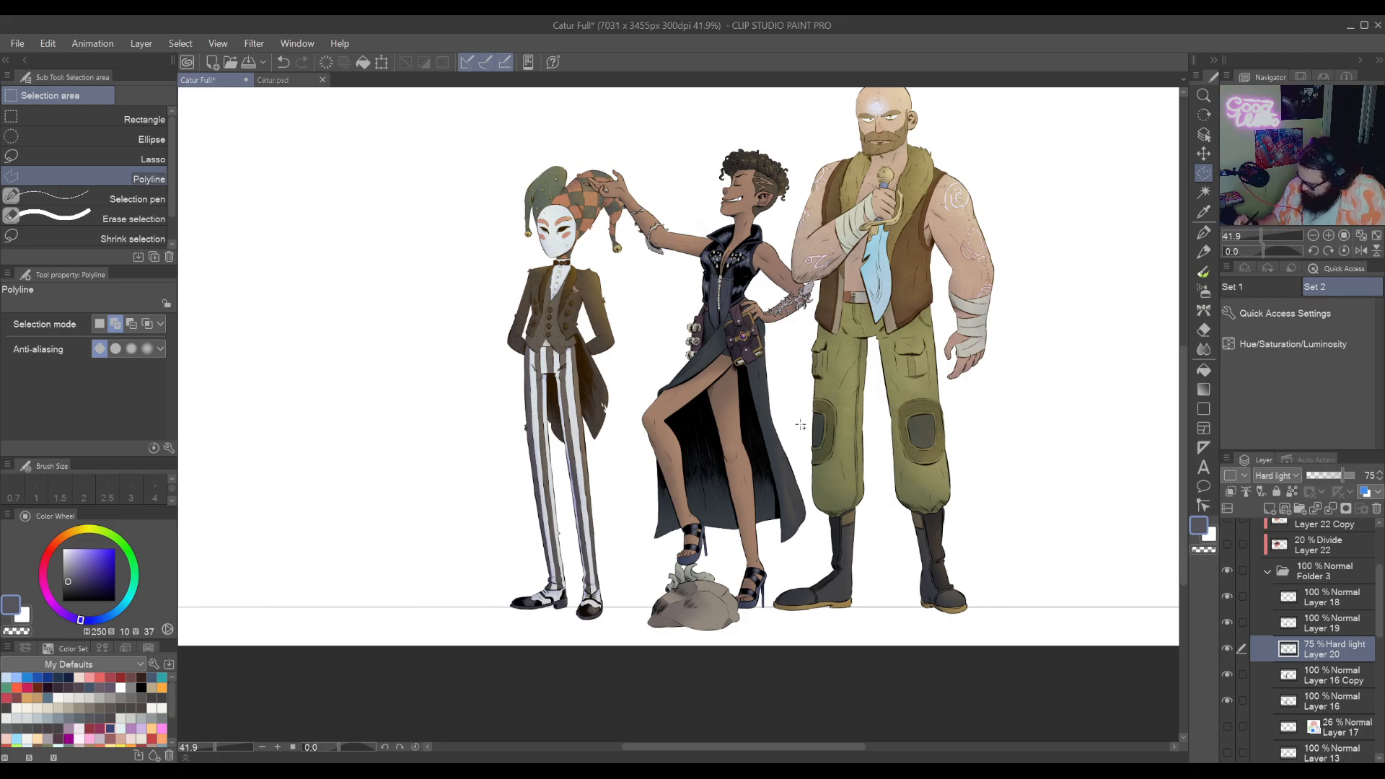
Collapse Folder 3 and show the Queen's effect layers: Hard light Layer 23, Subtract Layer 22 Copy and Divide Layer 22
{"action": "left_click", "coordinate": [1269, 572]}
{"action": "left_click", "coordinate": [1372, 604]}
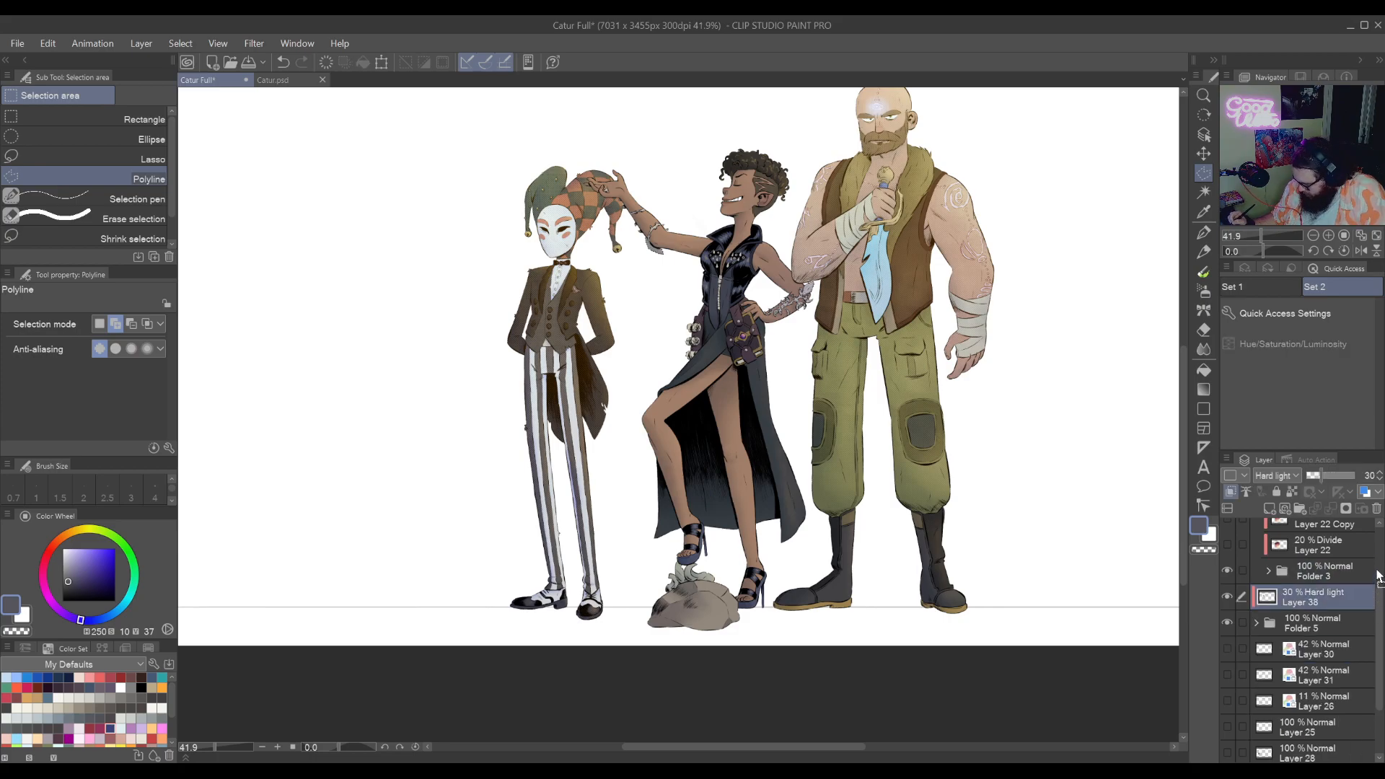
{"action": "left_click_drag", "start_coordinate": [1375, 615], "coordinate": [1377, 580]}
{"action": "left_click", "coordinate": [1256, 548]}
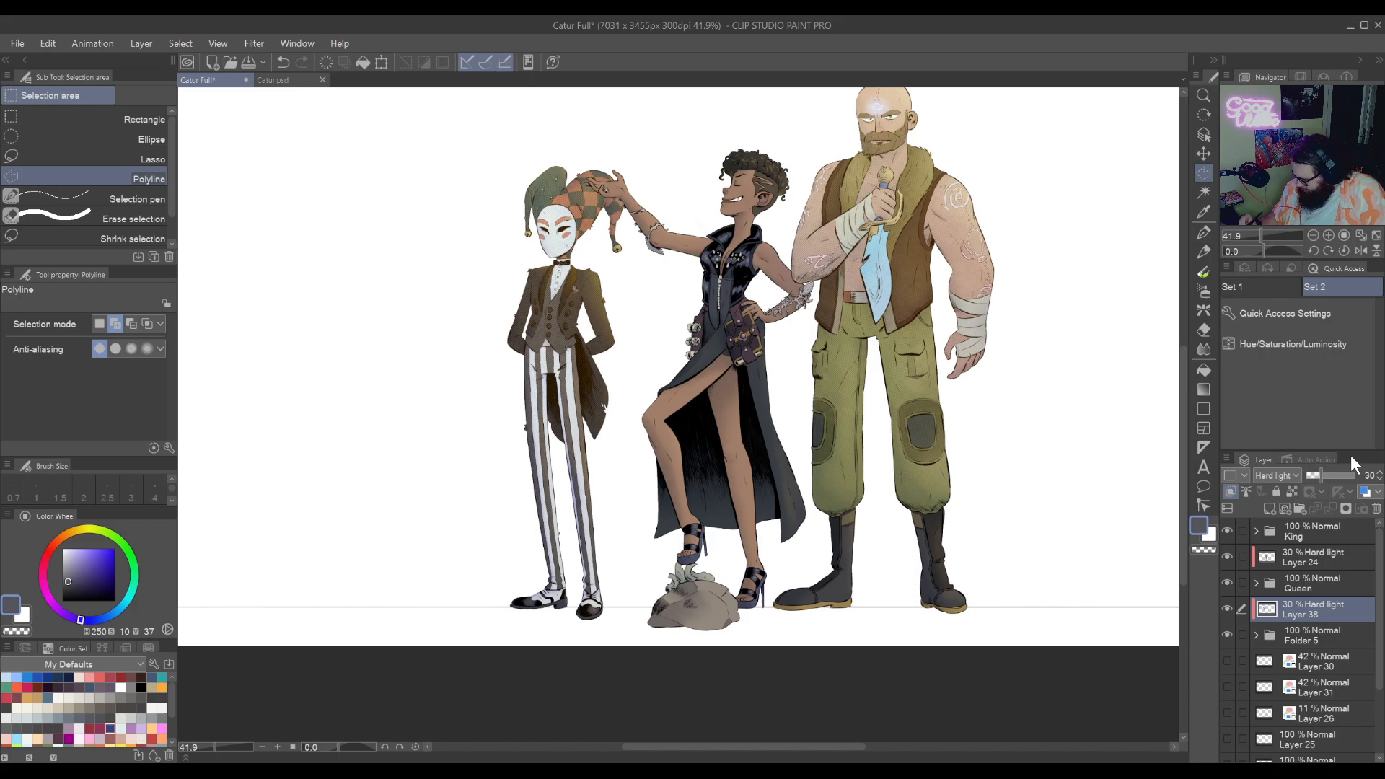
{"action": "left_click", "coordinate": [1255, 581]}
{"action": "left_click", "coordinate": [1227, 611]}
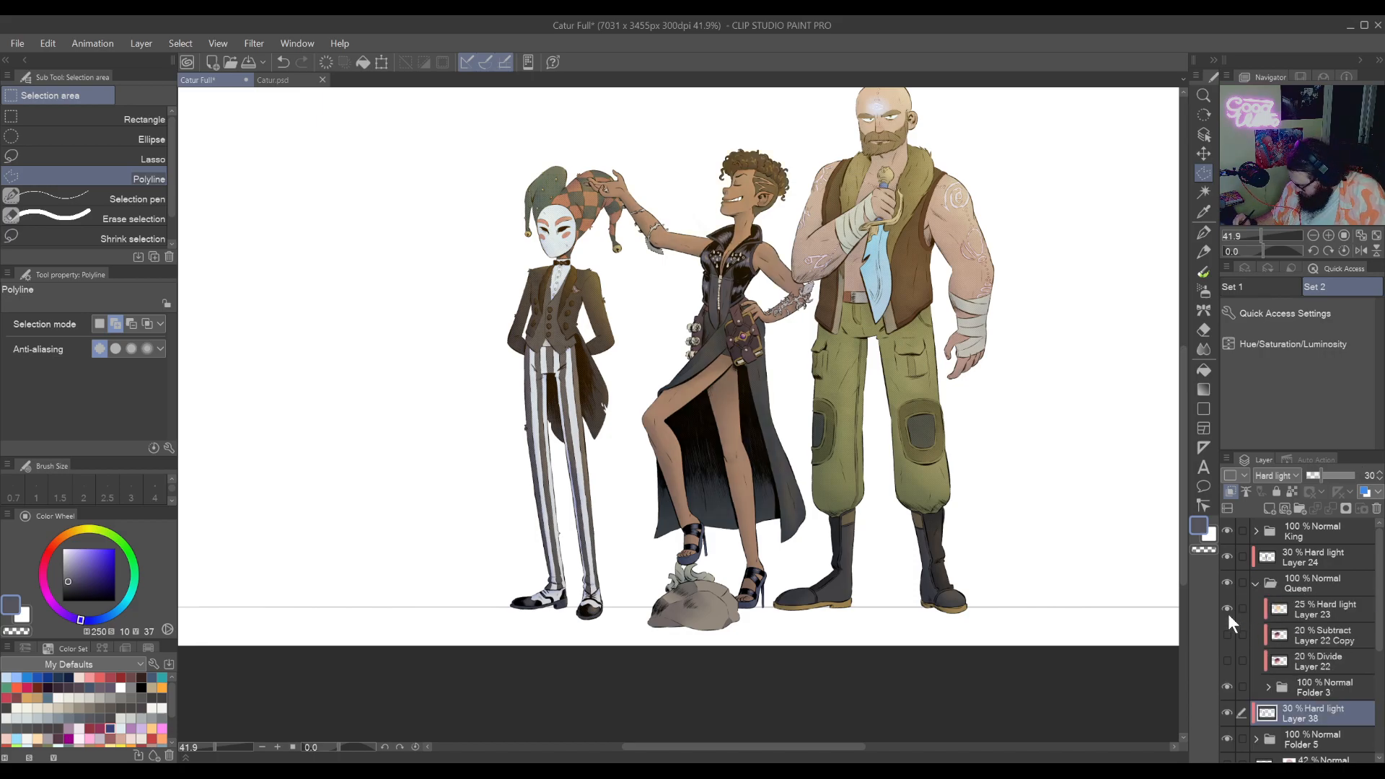
{"action": "left_click", "coordinate": [1227, 634]}
{"action": "left_click", "coordinate": [1227, 661]}
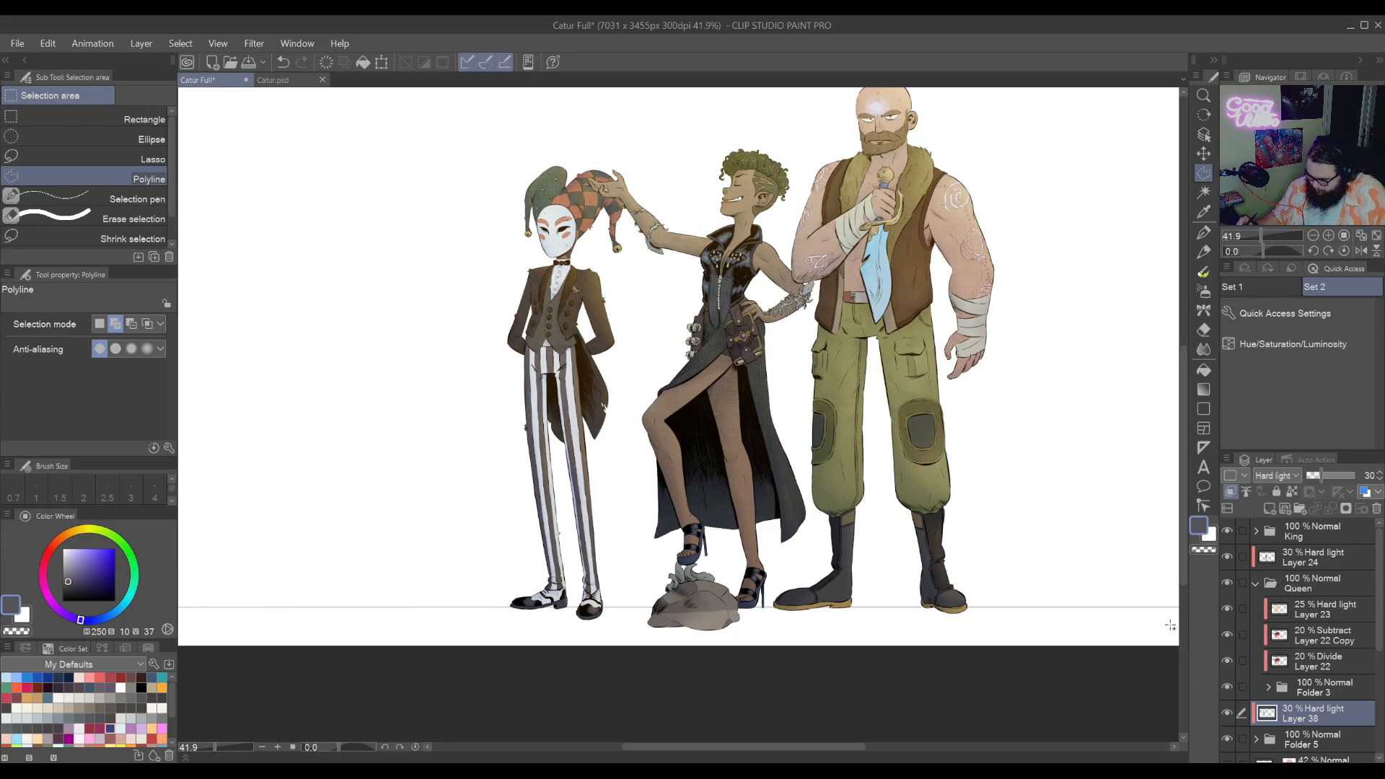
Toggle Subtract Layer 22 Copy and Divide Layer 22 to examine how each affects the shading on the Queen's rock
{"action": "scroll", "coordinate": [722, 653], "scroll_direction": "up", "scroll_amount": 8}
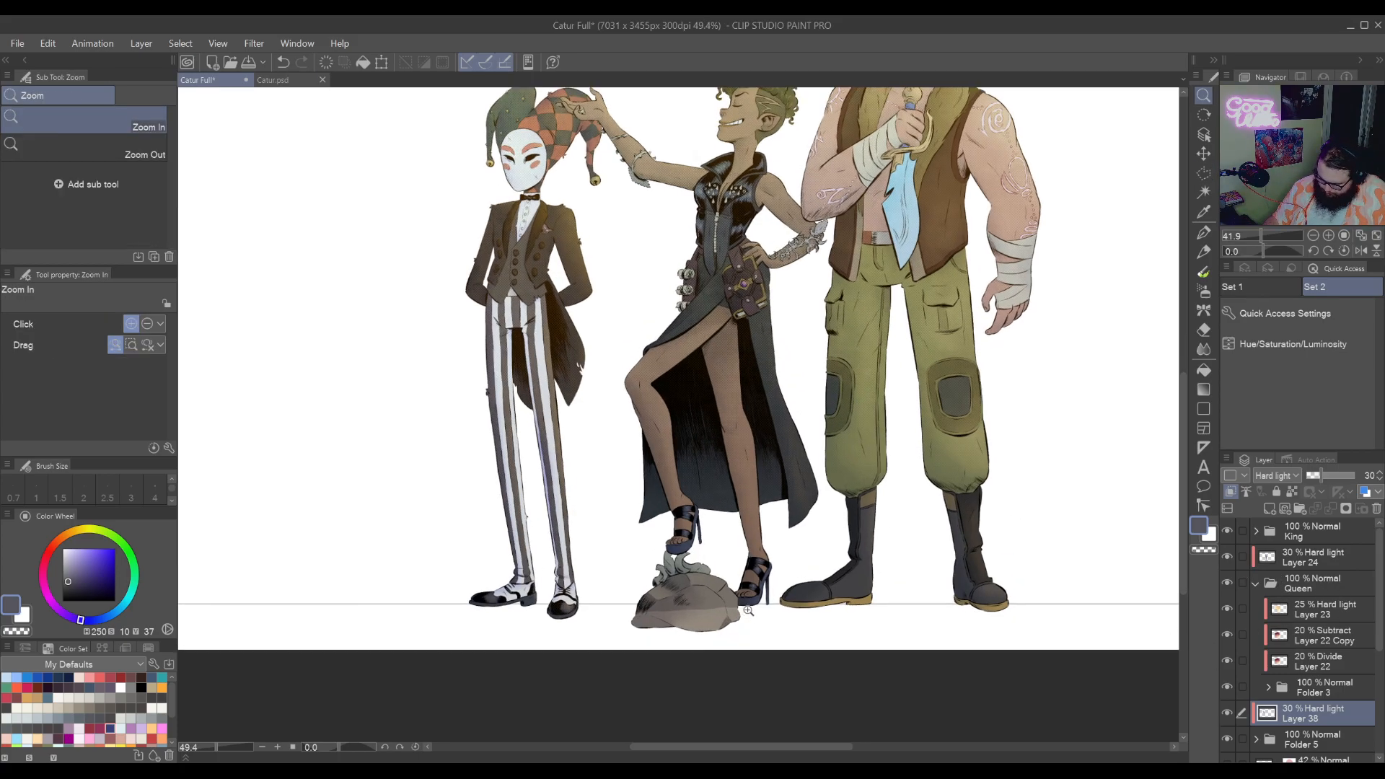
{"action": "left_click_drag", "start_coordinate": [736, 619], "coordinate": [831, 572]}
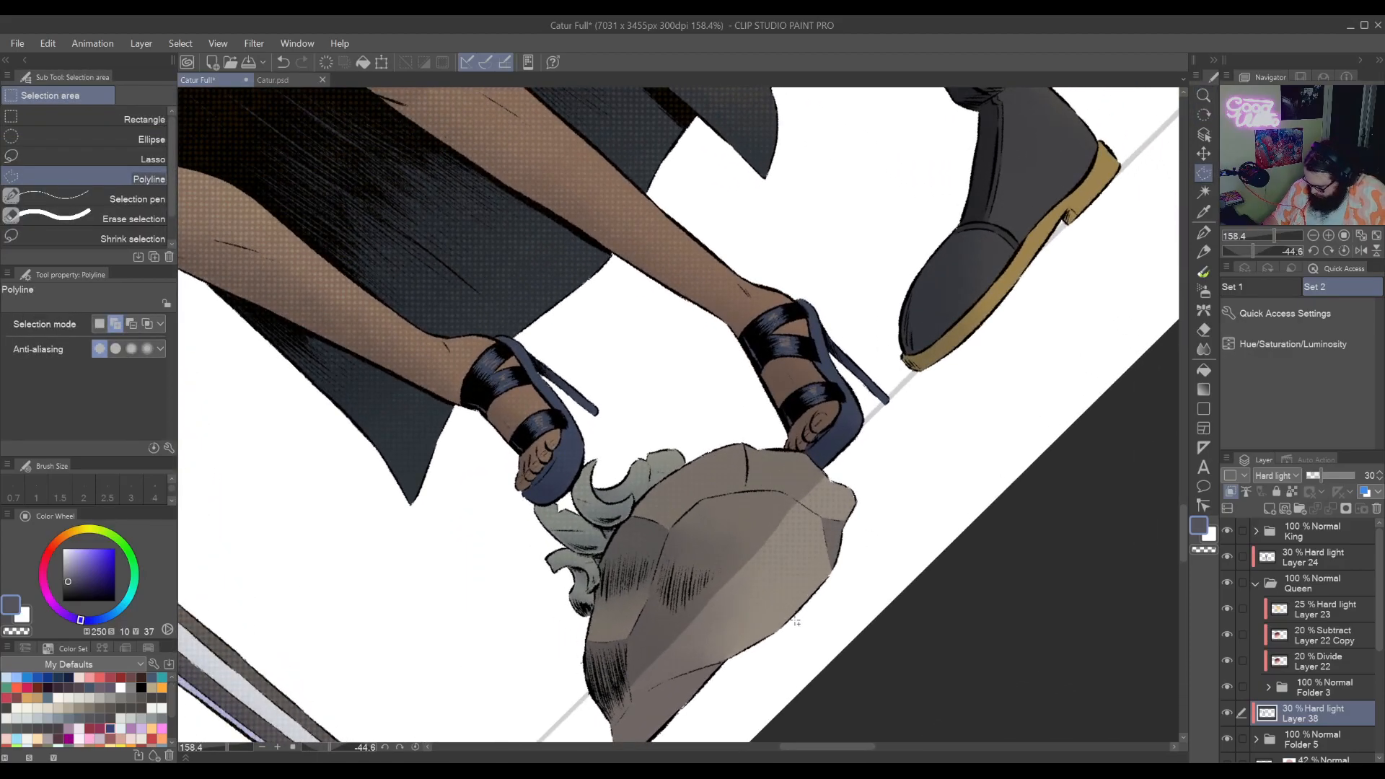
{"action": "left_click_drag", "start_coordinate": [790, 635], "coordinate": [835, 574]}
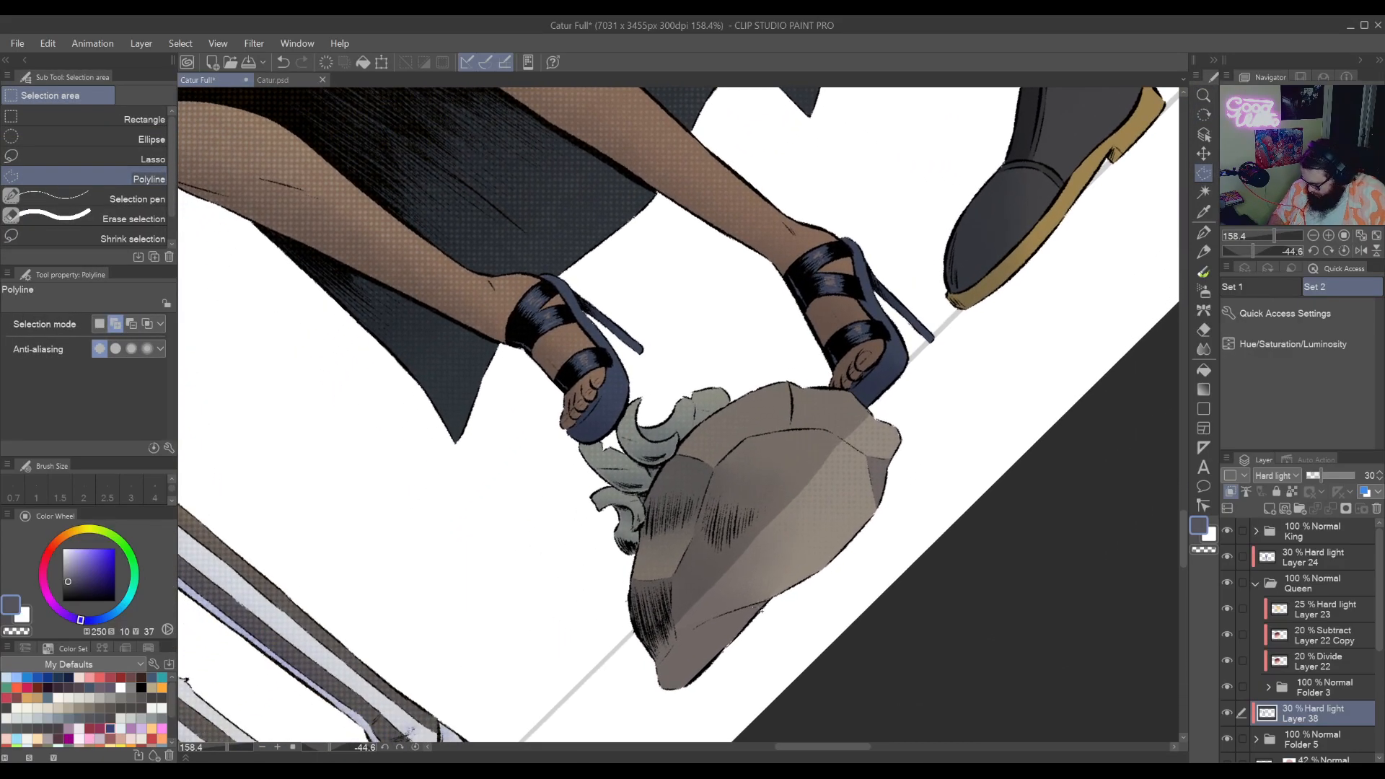
{"action": "left_click", "coordinate": [1226, 634]}
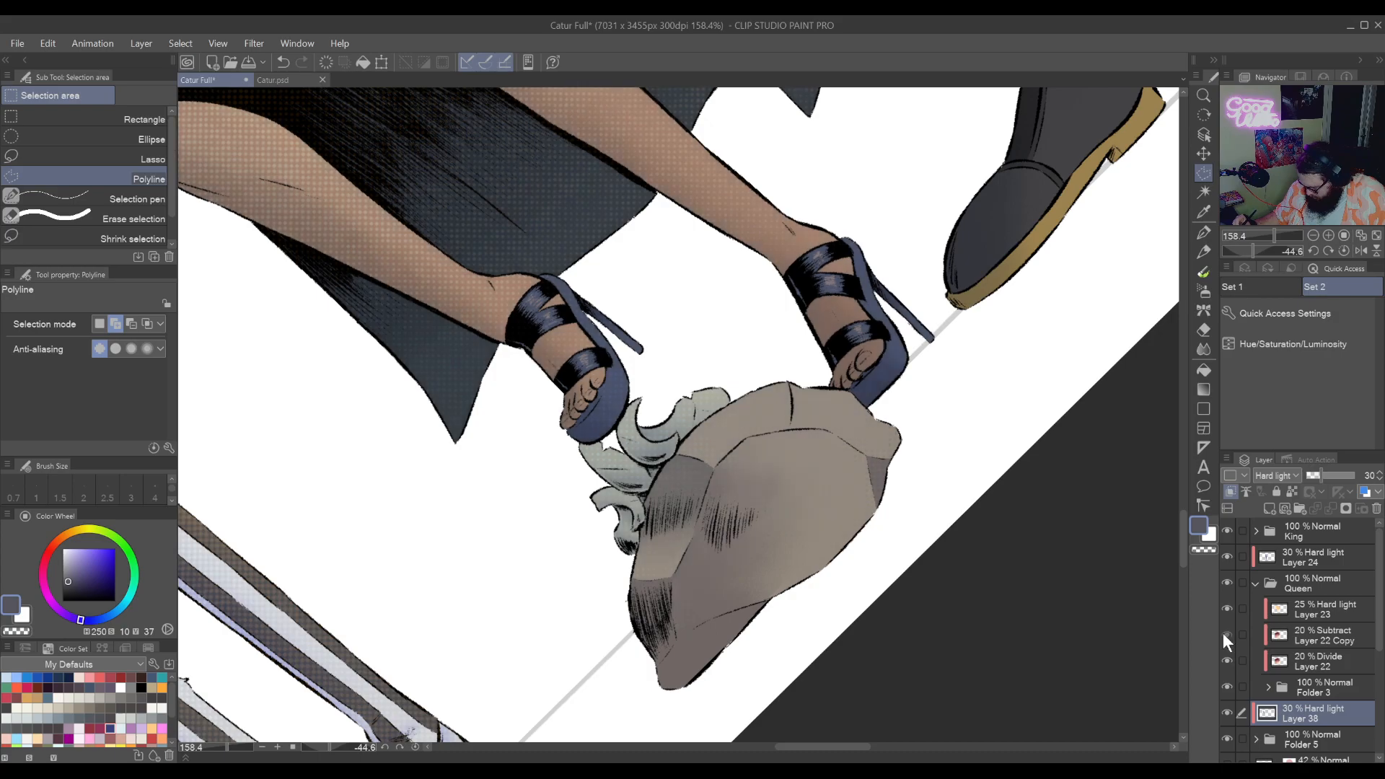
{"action": "left_click", "coordinate": [1223, 634]}
{"action": "left_click", "coordinate": [1227, 660]}
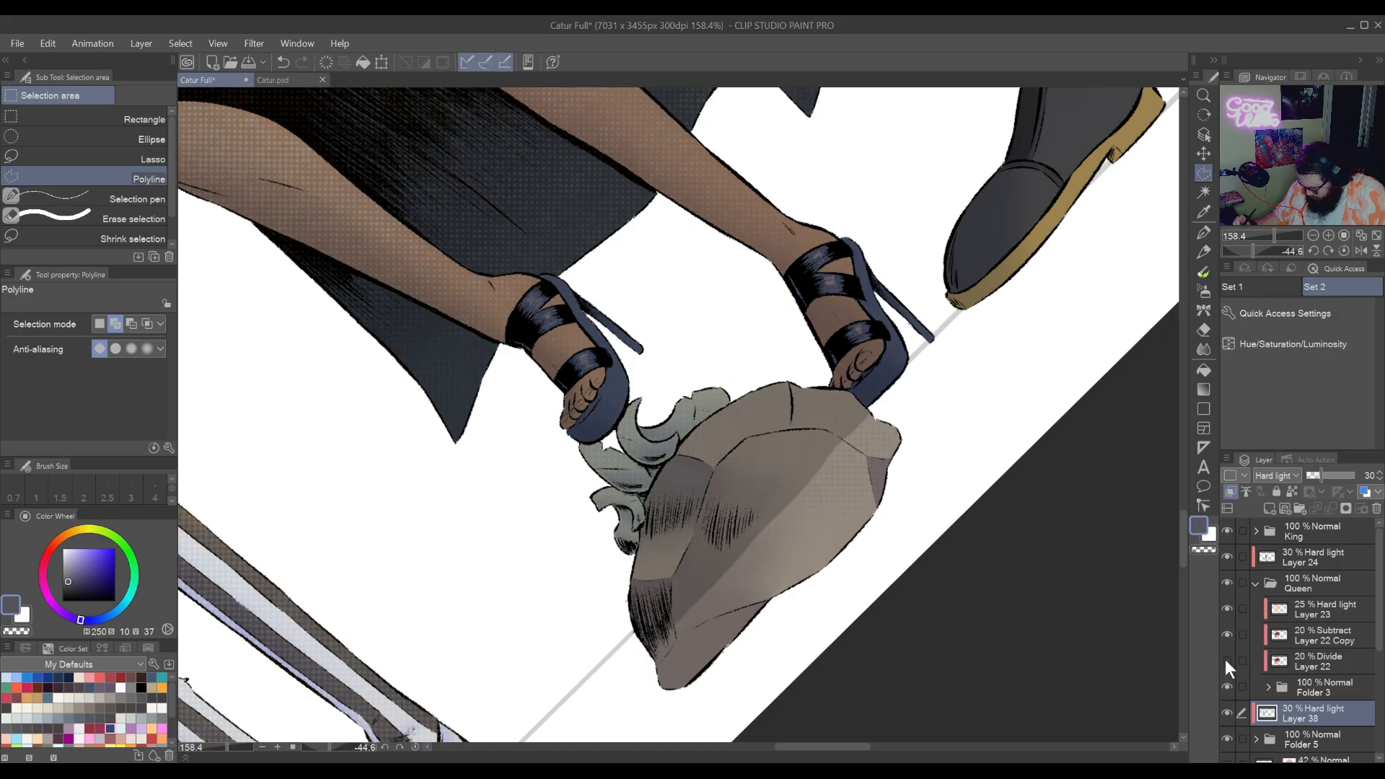
{"action": "left_click", "coordinate": [1228, 660]}
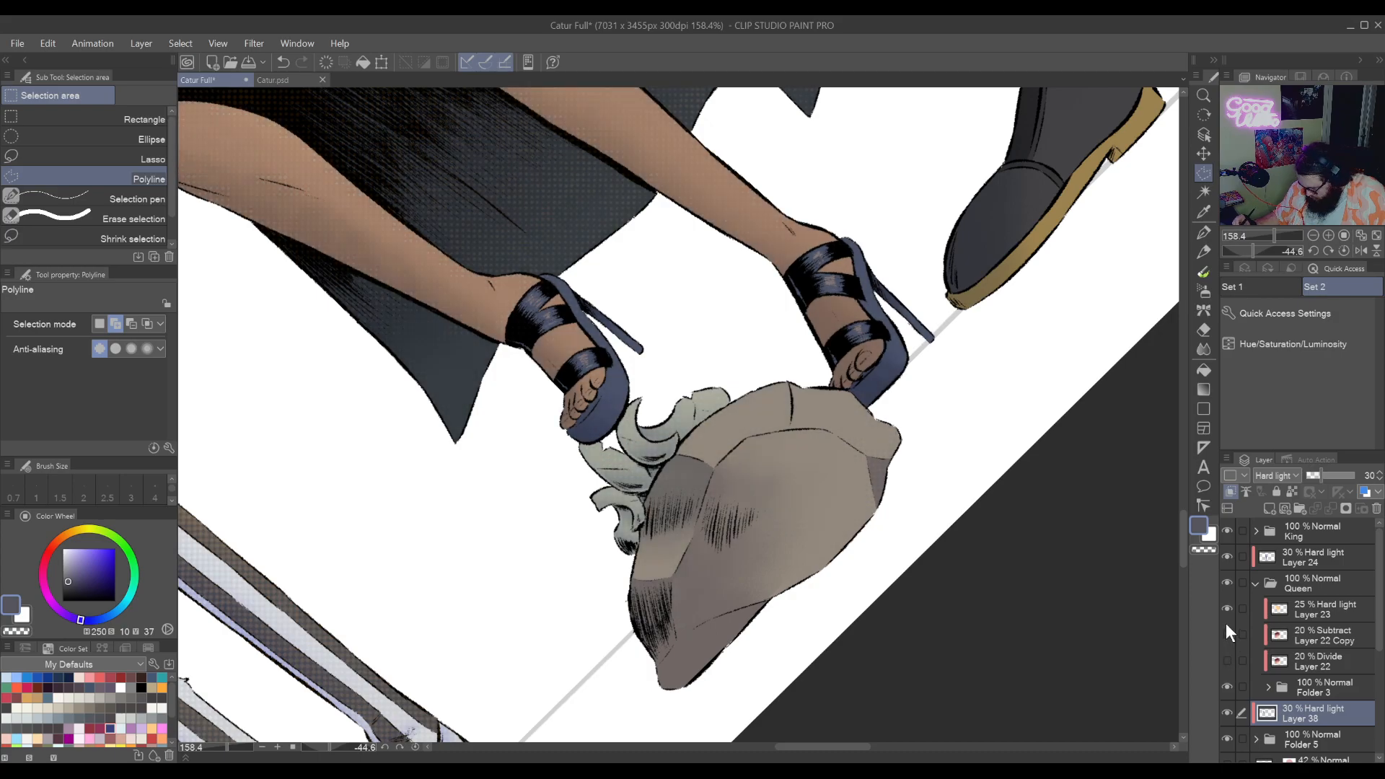
{"action": "left_click", "coordinate": [1228, 636]}
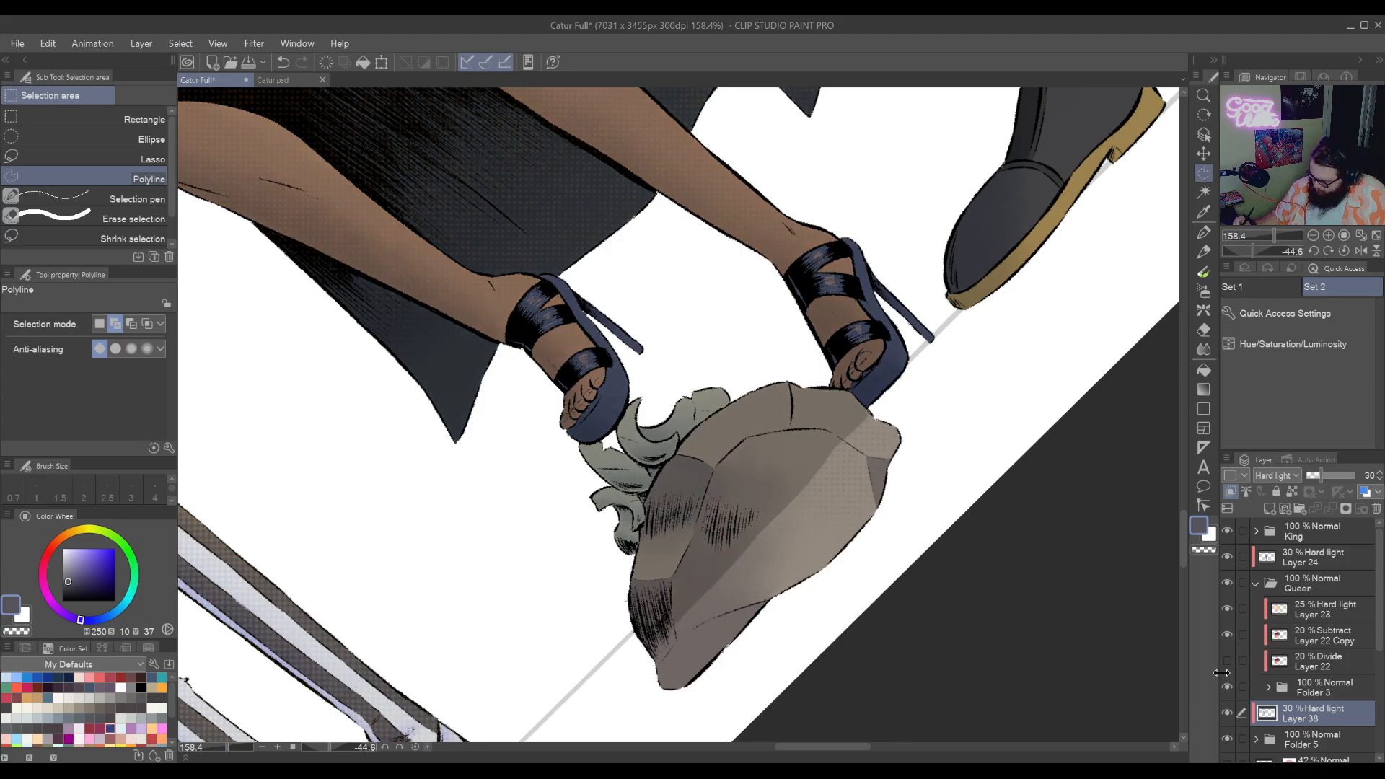
On Subtract Layer 22 Copy, paint over the lighter wedge of the rock with the LP G-Pen at size 50 in pale cream
{"action": "left_click", "coordinate": [1308, 634]}
{"action": "left_click", "coordinate": [1204, 232]}
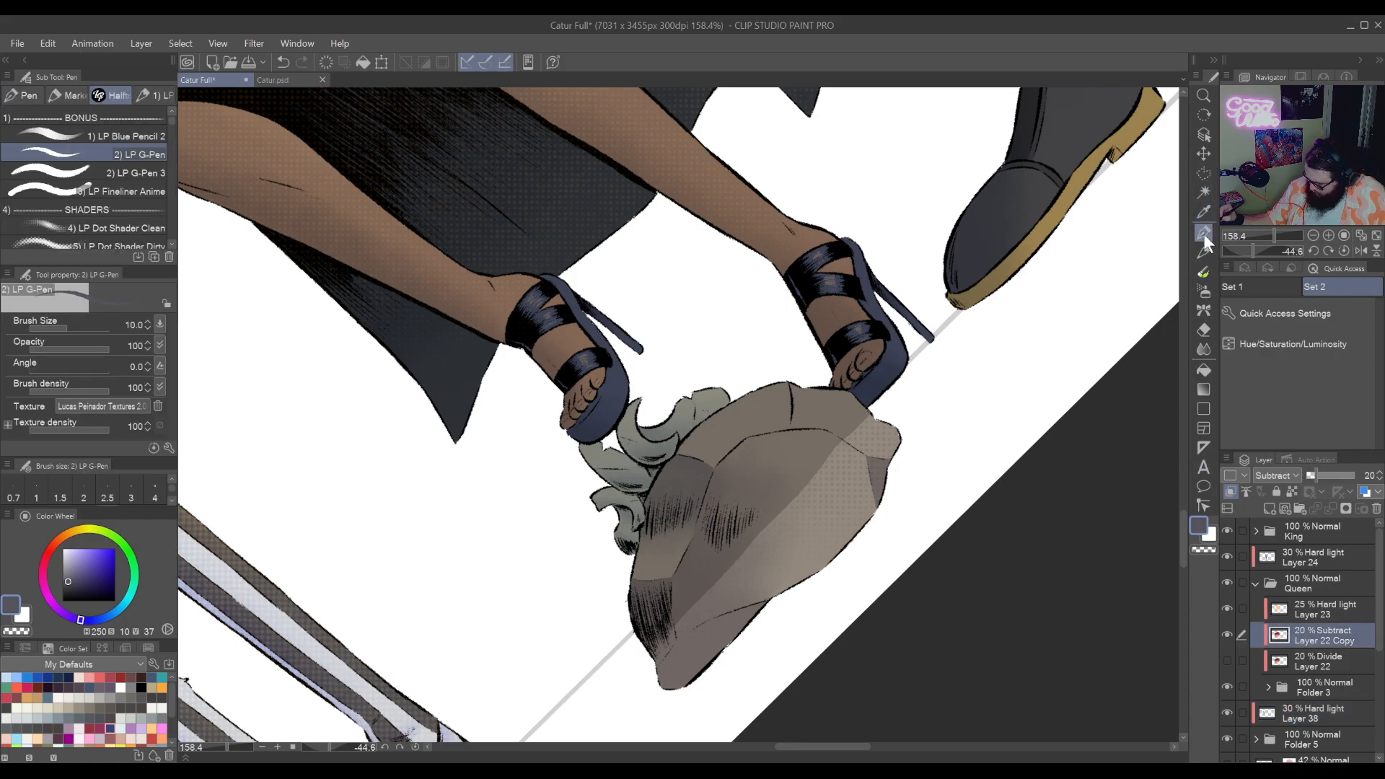
{"action": "left_click", "coordinate": [15, 708]}
{"action": "key", "text": "bracketleft"}
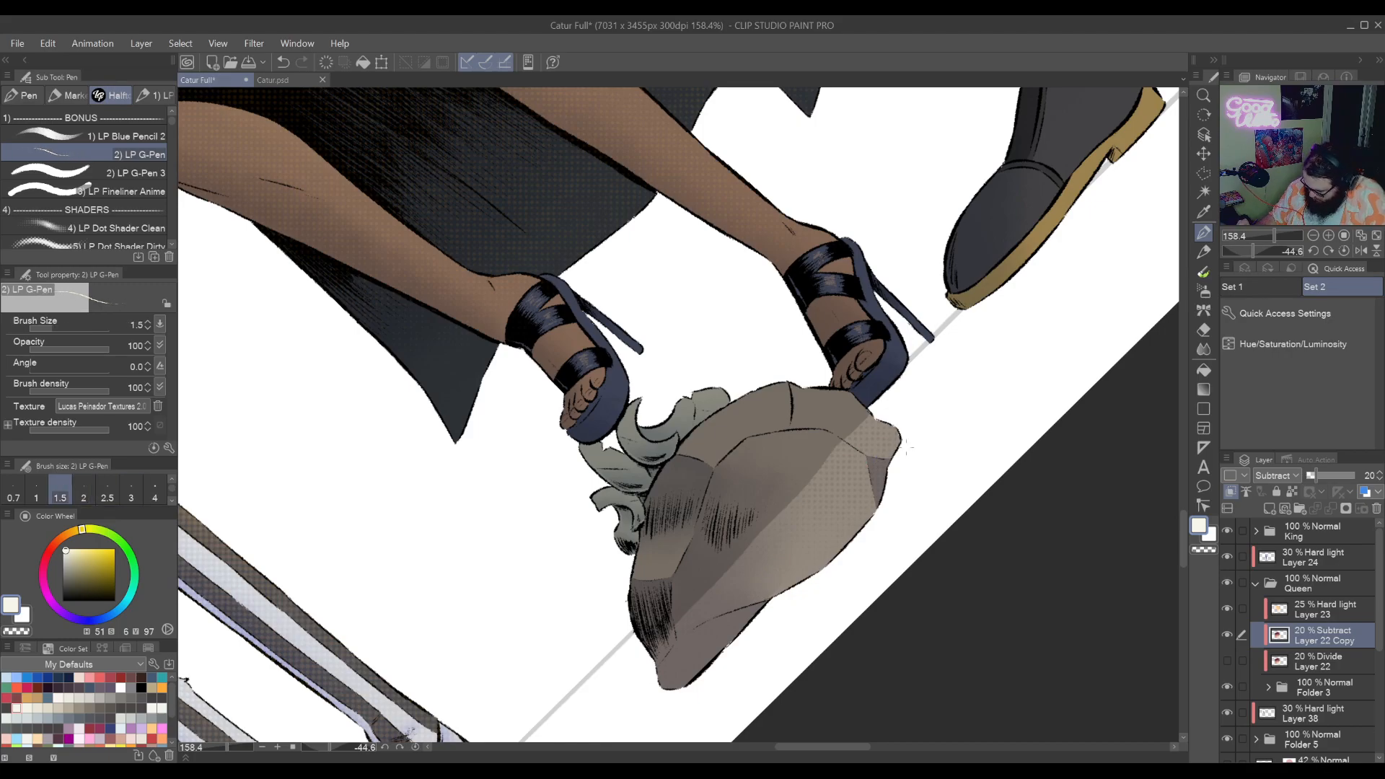
{"action": "key", "text": "bracketright"}
{"action": "key", "text": "bracketright"}
{"action": "key", "text": "bracketright"}
{"action": "key", "text": "bracketright"}
{"action": "key", "text": "bracketright"}
{"action": "mouse_move", "coordinate": [871, 460]}
{"action": "left_mouse_down"}
{"action": "mouse_move", "coordinate": [882, 428]}
{"action": "mouse_move", "coordinate": [820, 485]}
{"action": "mouse_move", "coordinate": [854, 521]}
{"action": "mouse_move", "coordinate": [806, 573]}
{"action": "mouse_move", "coordinate": [772, 540]}
{"action": "mouse_move", "coordinate": [671, 646]}
{"action": "mouse_move", "coordinate": [659, 687]}
{"action": "mouse_move", "coordinate": [826, 535]}
{"action": "mouse_move", "coordinate": [814, 559]}
{"action": "mouse_move", "coordinate": [874, 411]}
{"action": "left_mouse_up"}
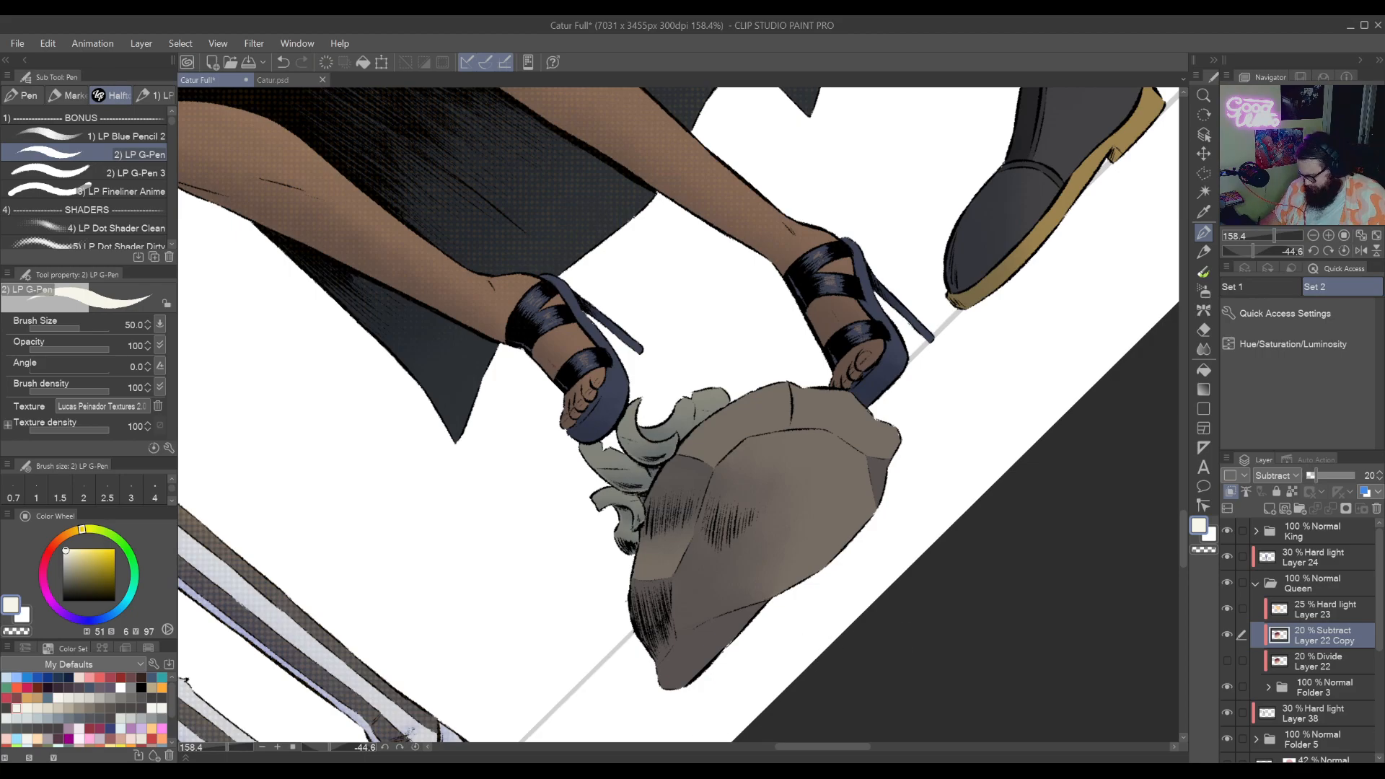
Select Divide Layer 22, turn its visibility back on, and collapse the Queen folder
{"action": "left_click", "coordinate": [1319, 660]}
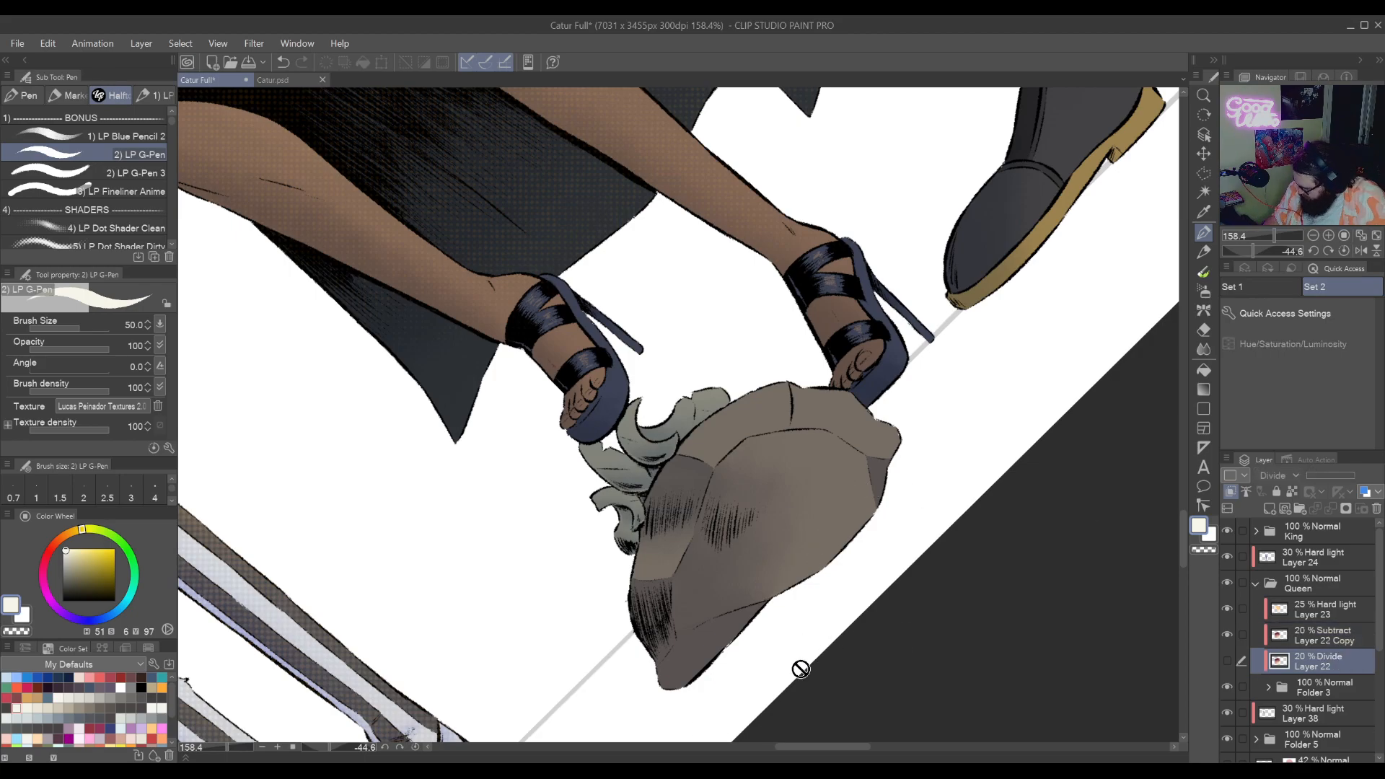
{"action": "left_click", "coordinate": [1227, 661]}
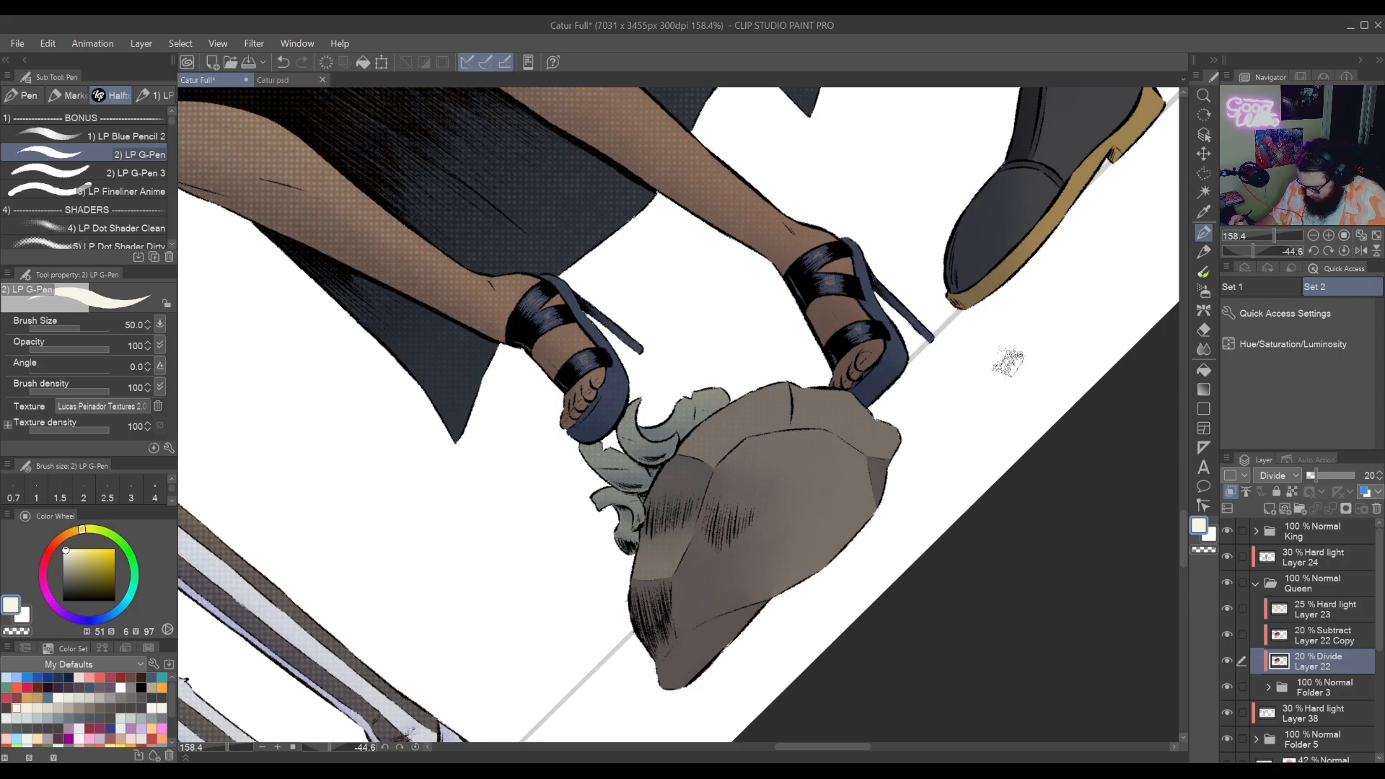
{"action": "key", "text": "r"}
{"action": "double_click", "coordinate": [1014, 496]}
{"action": "key", "text": "ctrl+space"}
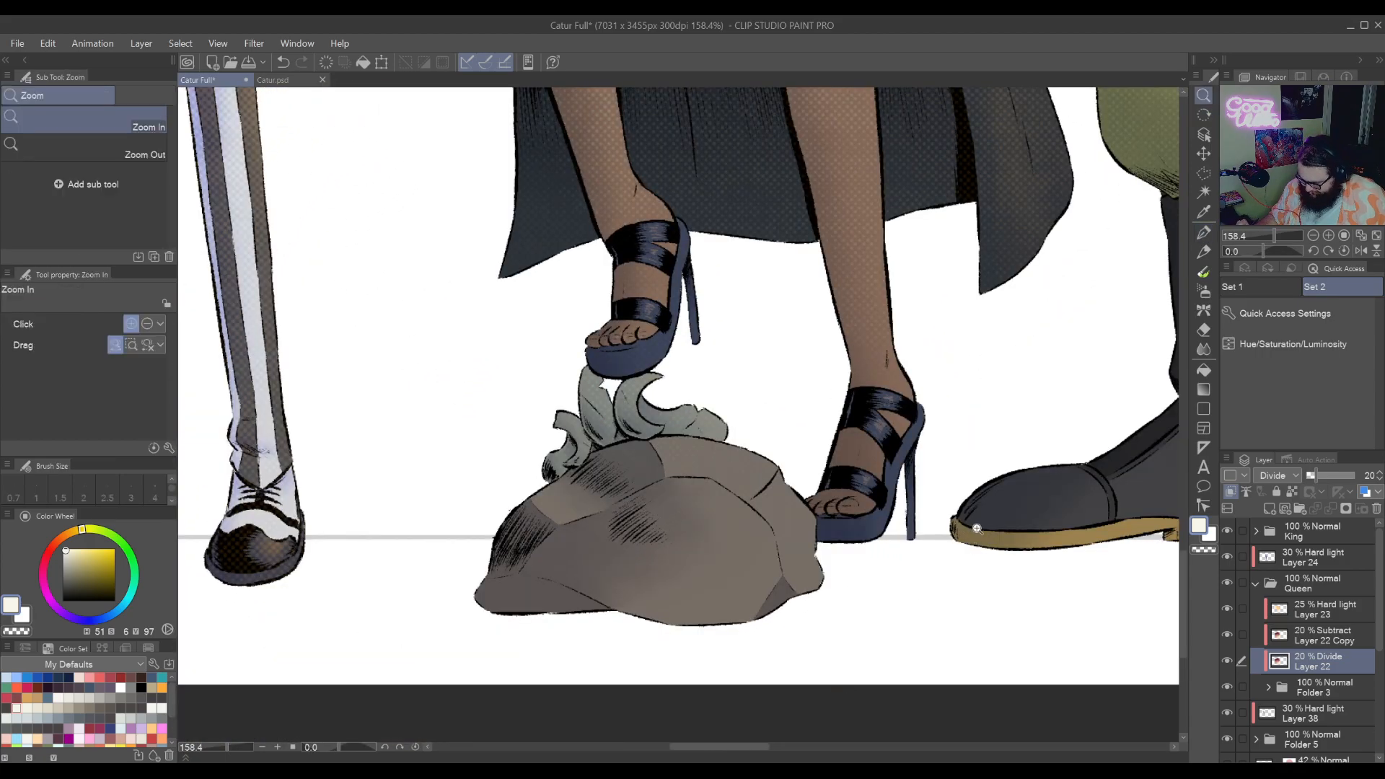
{"action": "left_click_drag", "start_coordinate": [974, 537], "coordinate": [958, 606]}
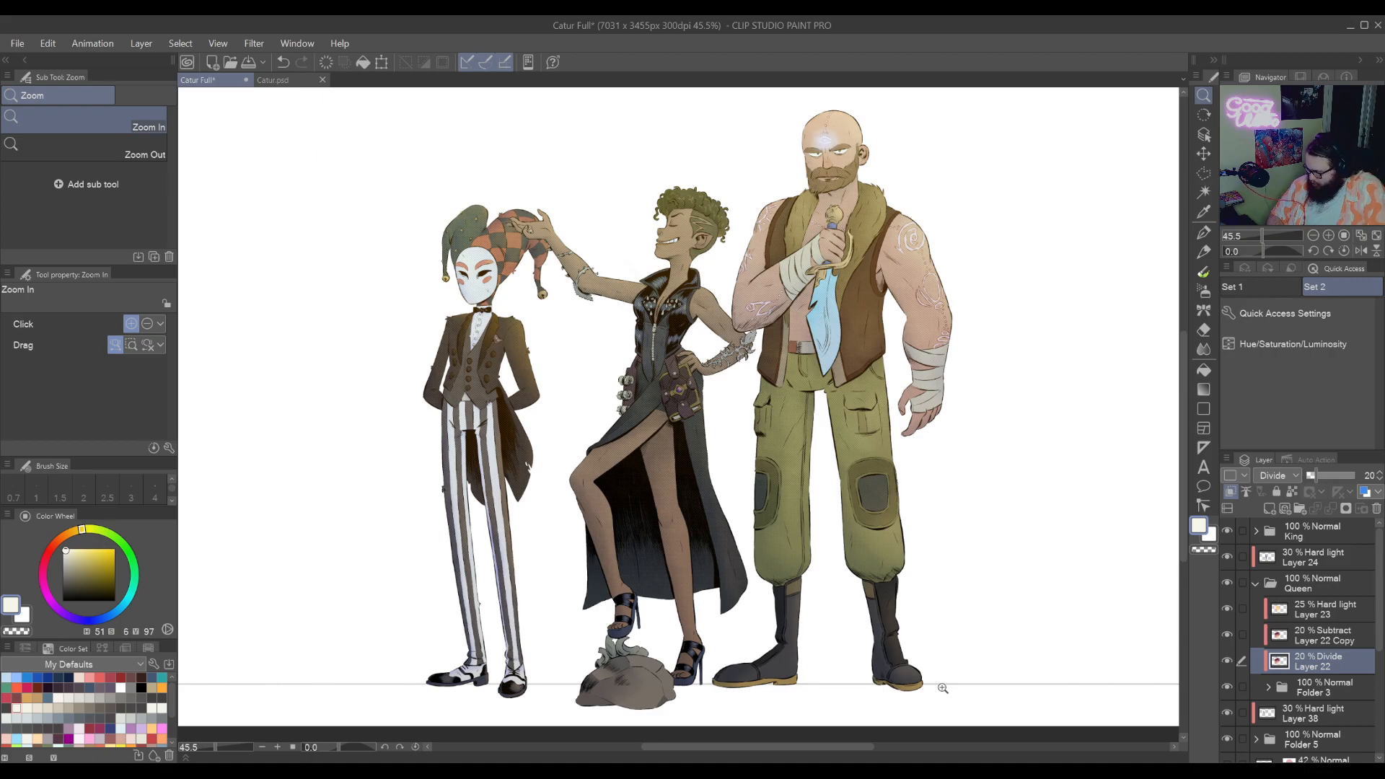
{"action": "left_click", "coordinate": [1255, 582]}
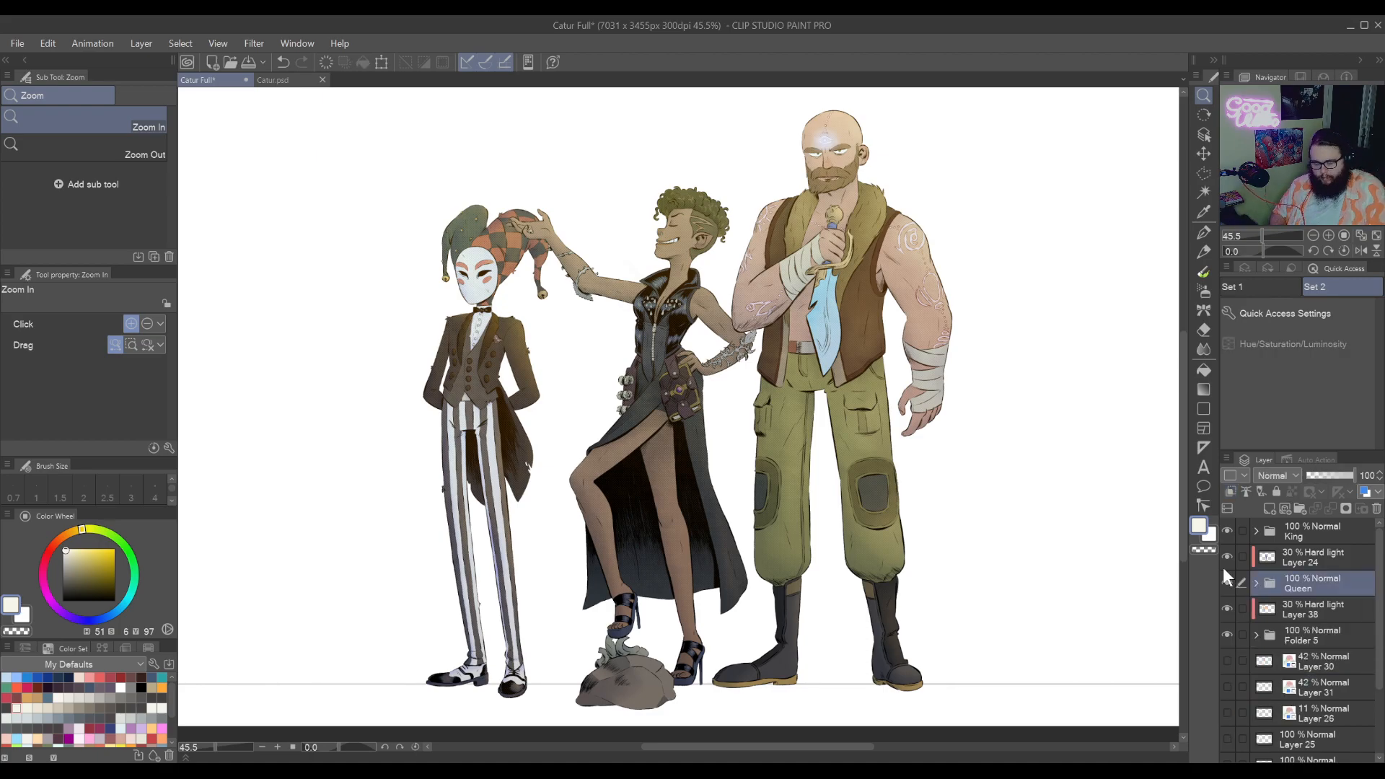